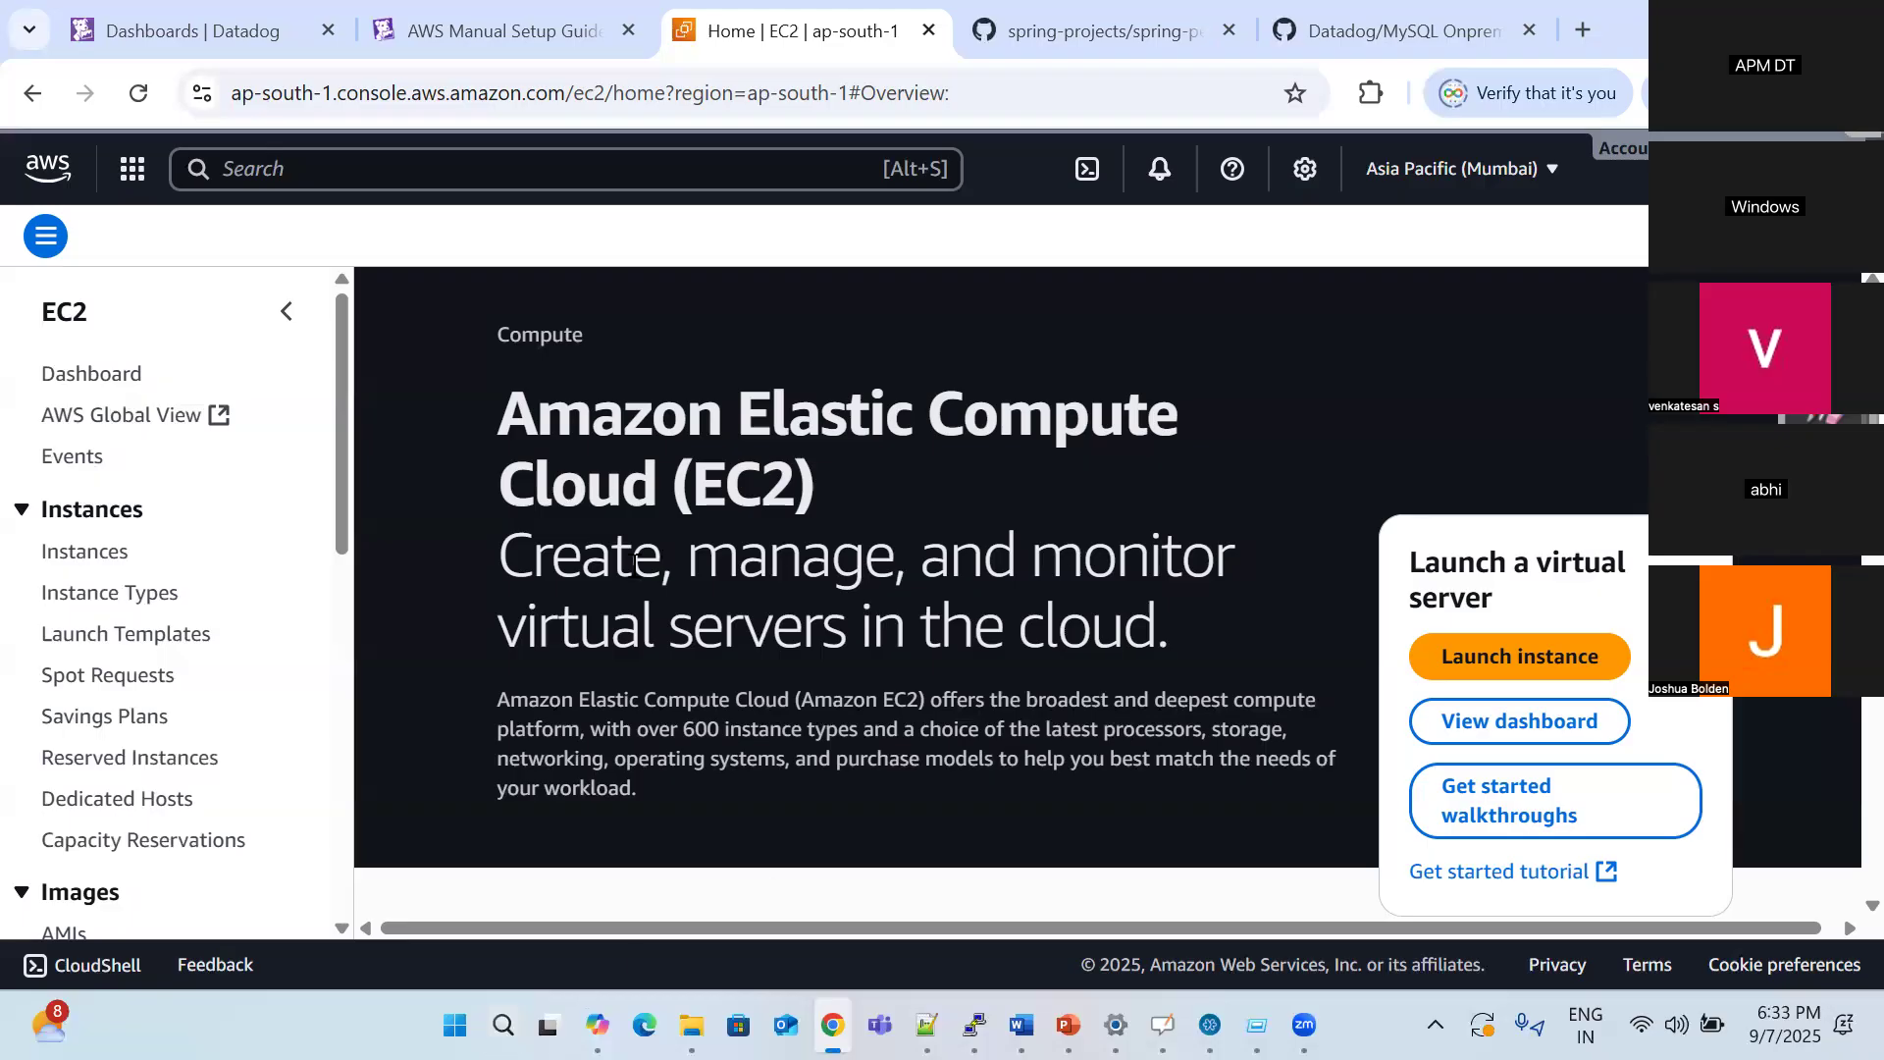
Open the EC2 Dashboard showing Mumbai resources: 1 instance, 3 key pairs, 1 security group.
click(111, 381)
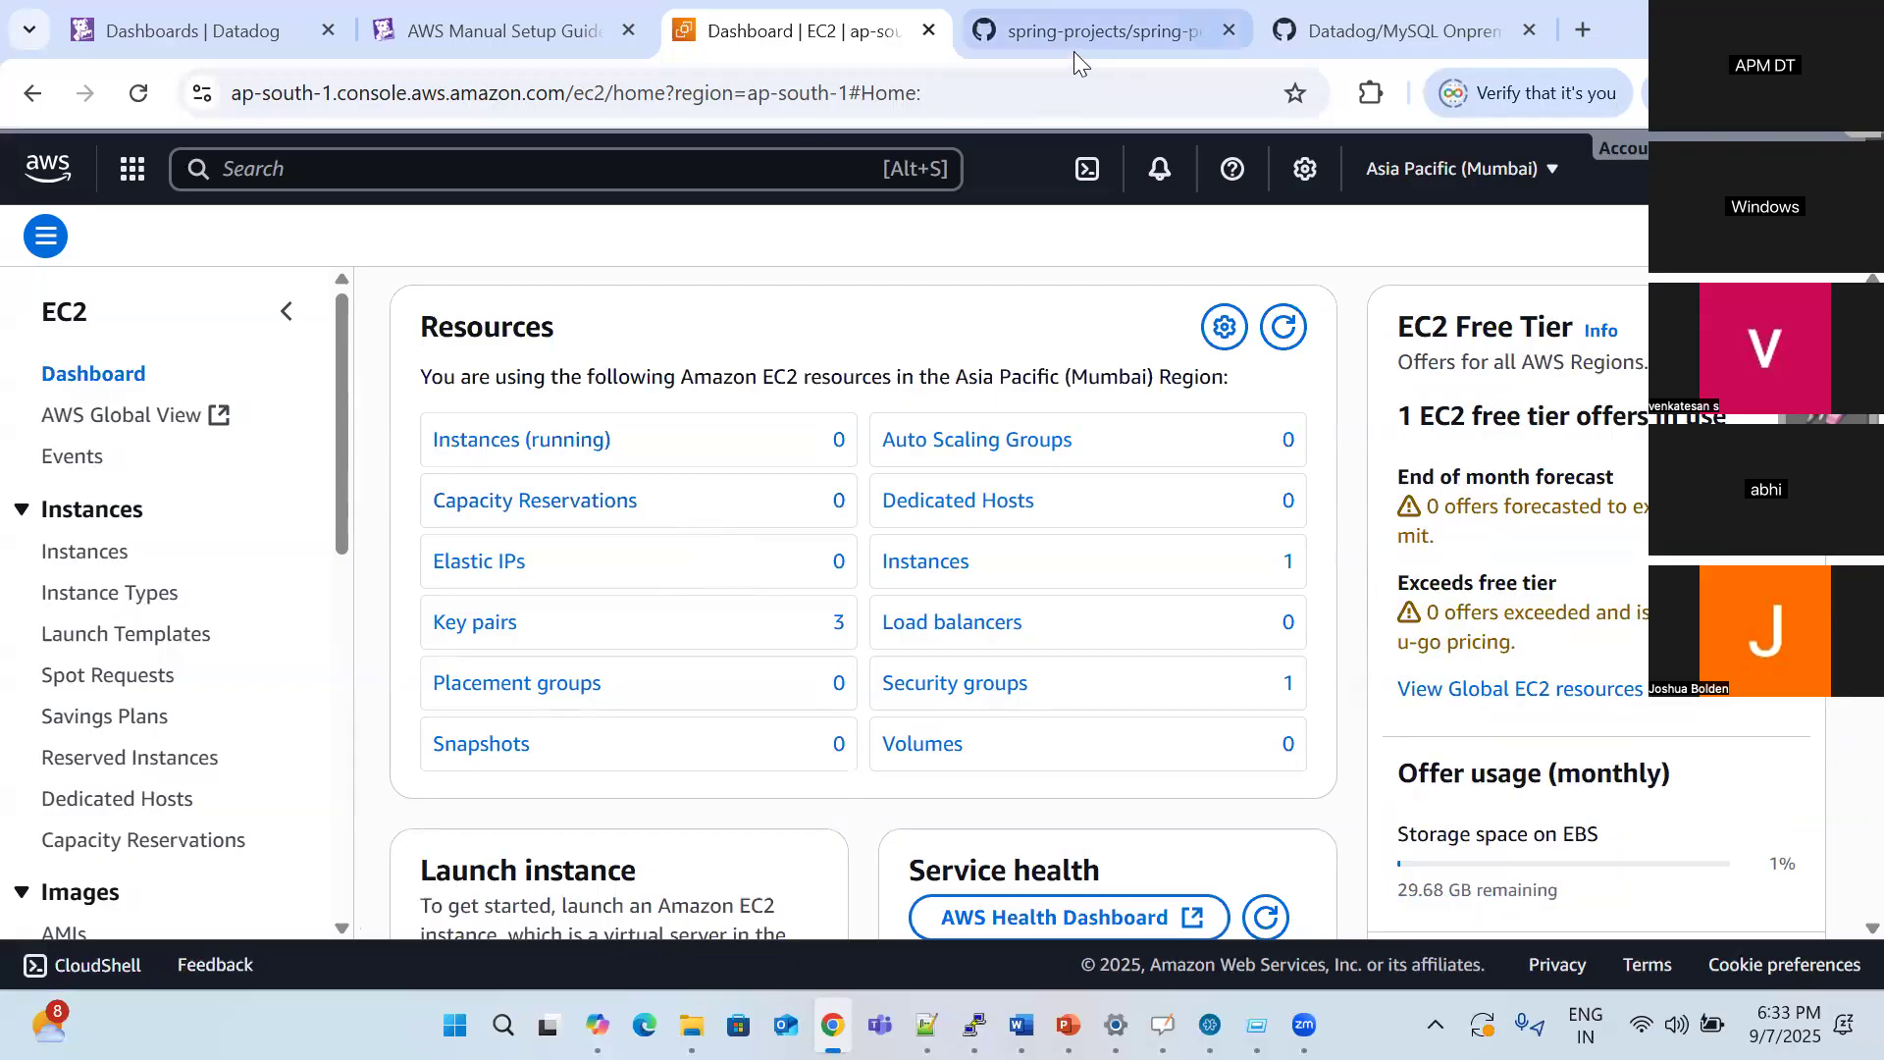
mouse_move(1081, 45)
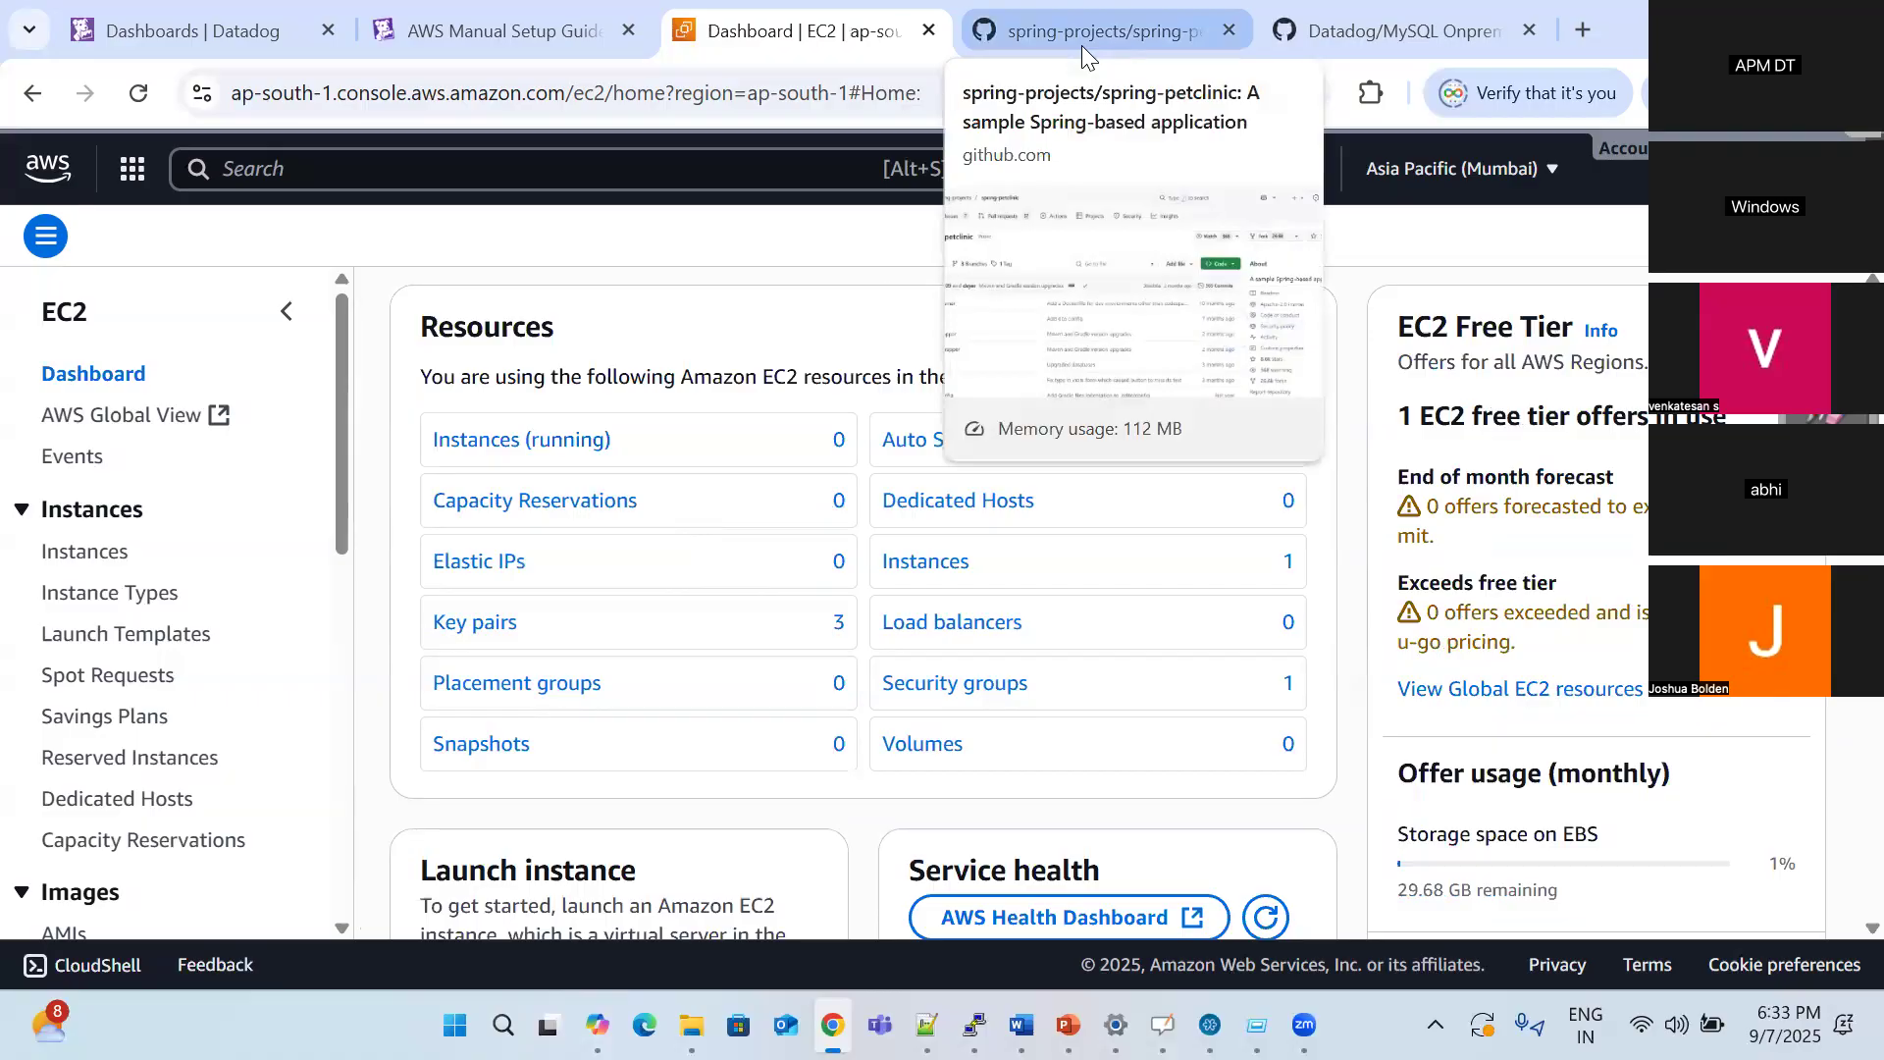
click(1081, 45)
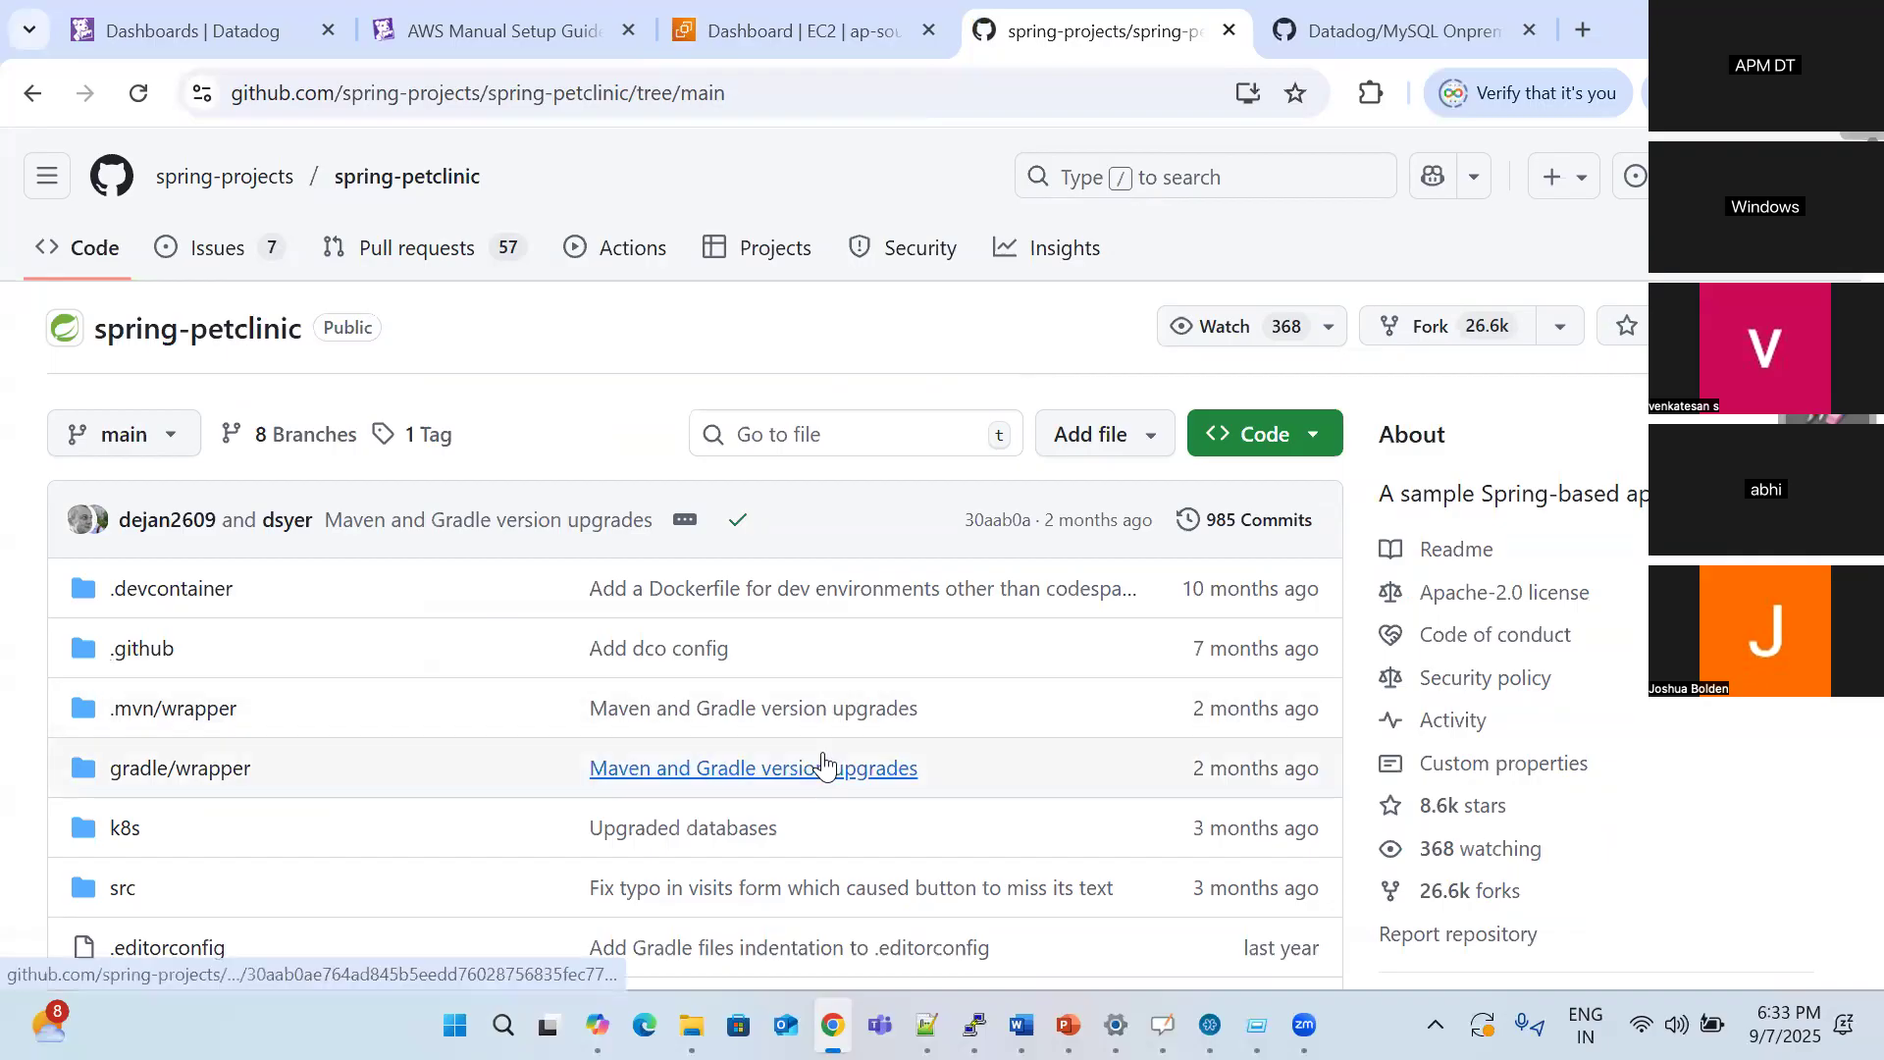
scroll(828, 763, down, 12)
scroll(824, 764, down, 10)
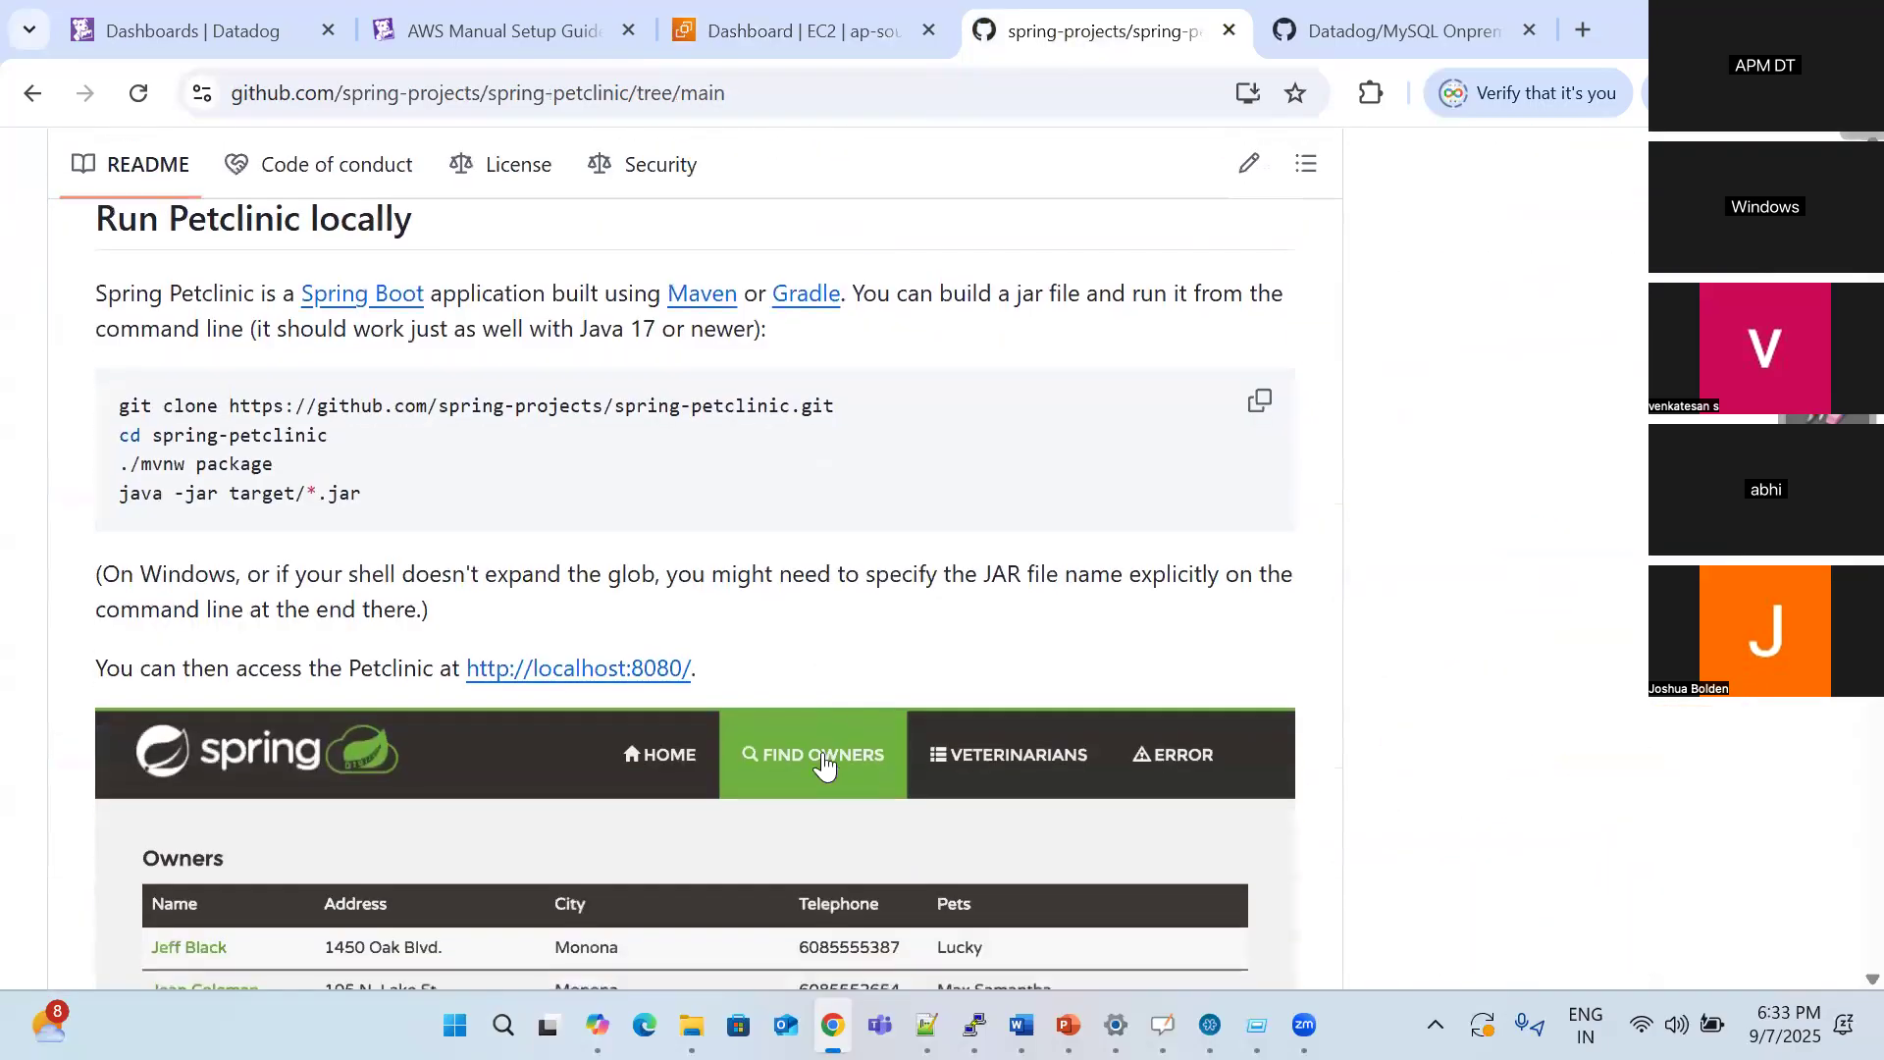
scroll(824, 755, down, 9)
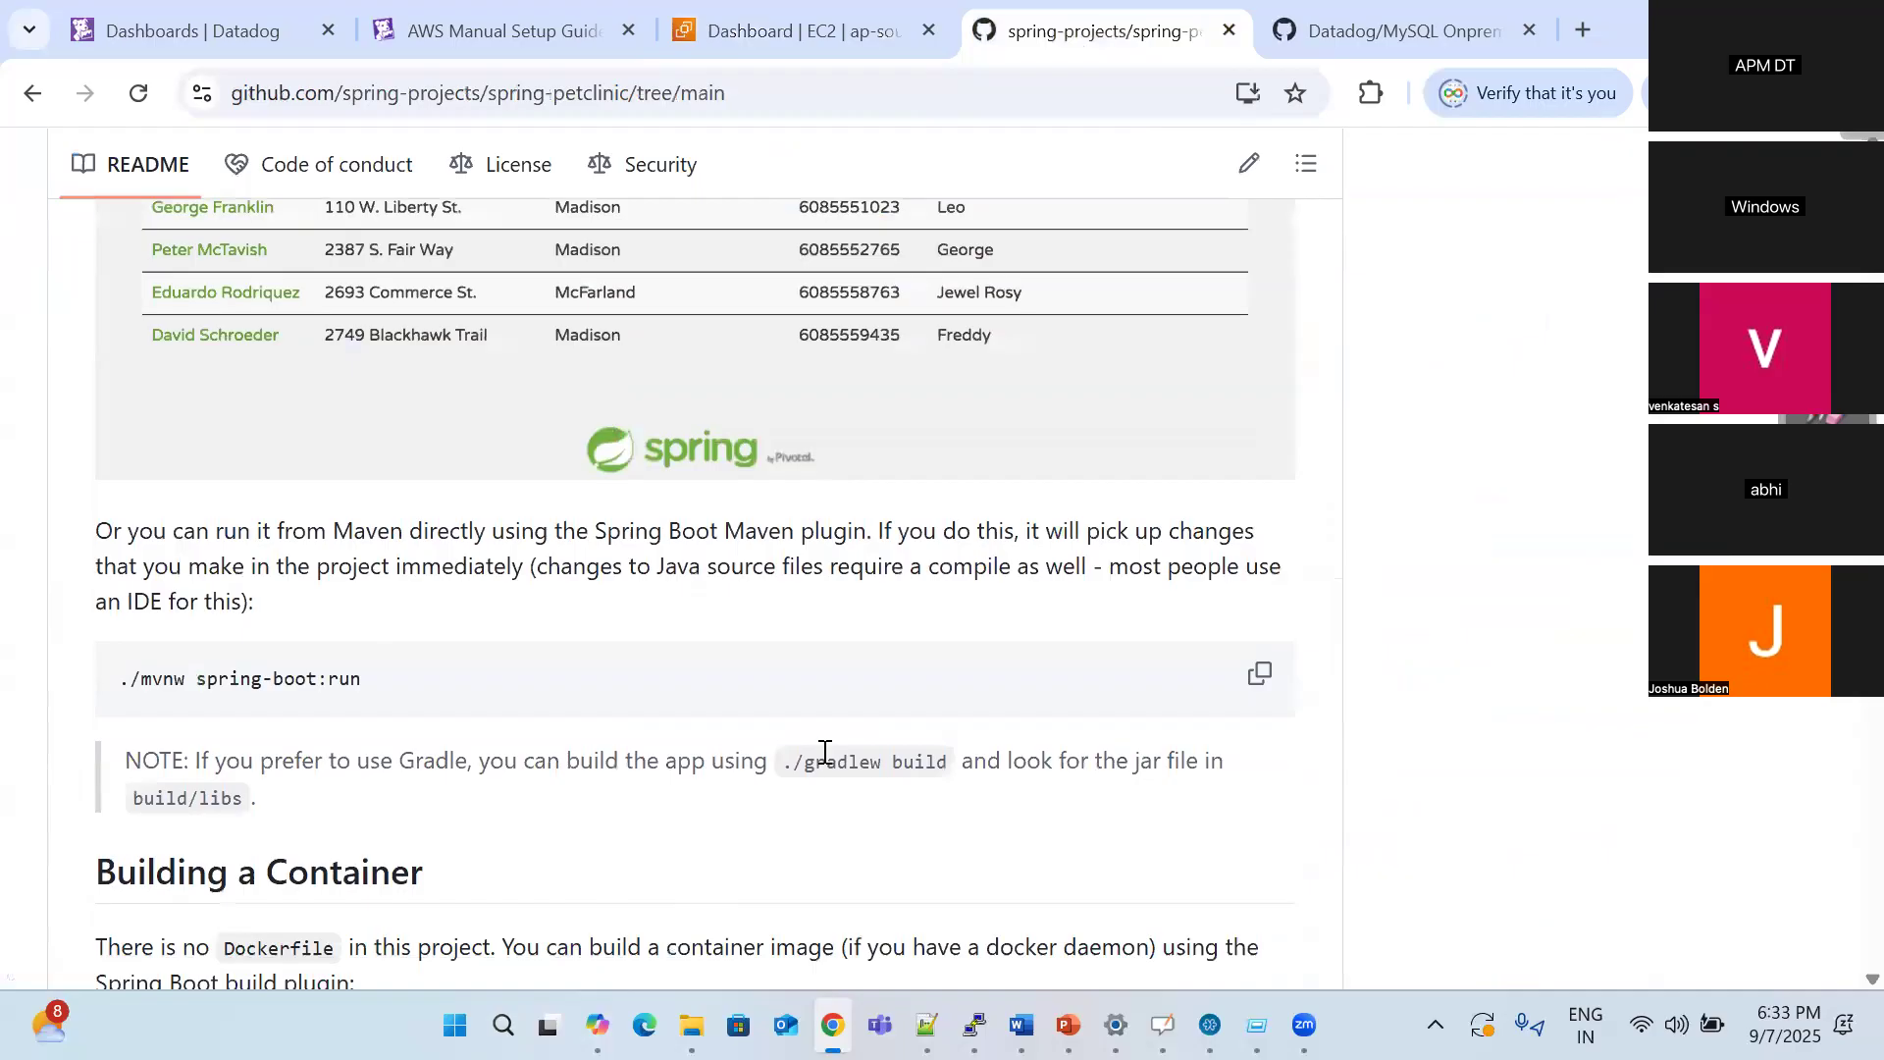
scroll(824, 763, down, 4)
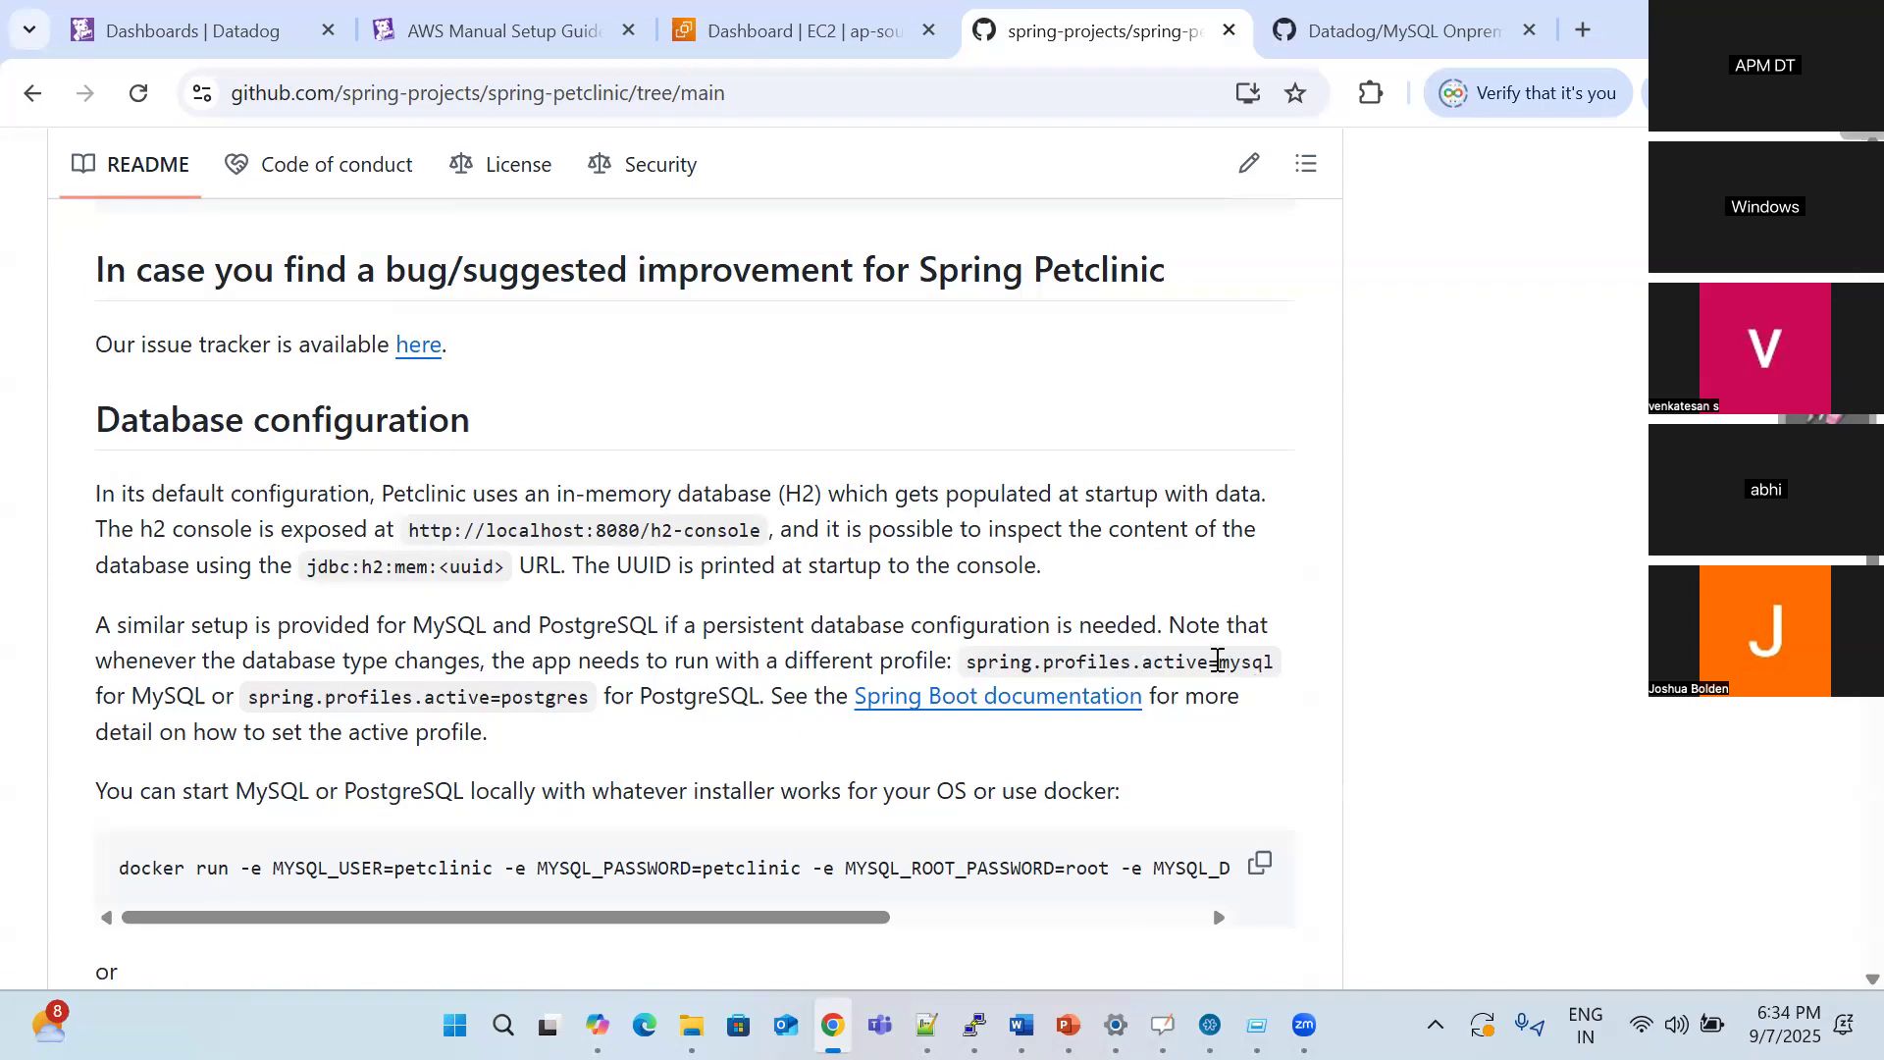
double_click(1266, 664)
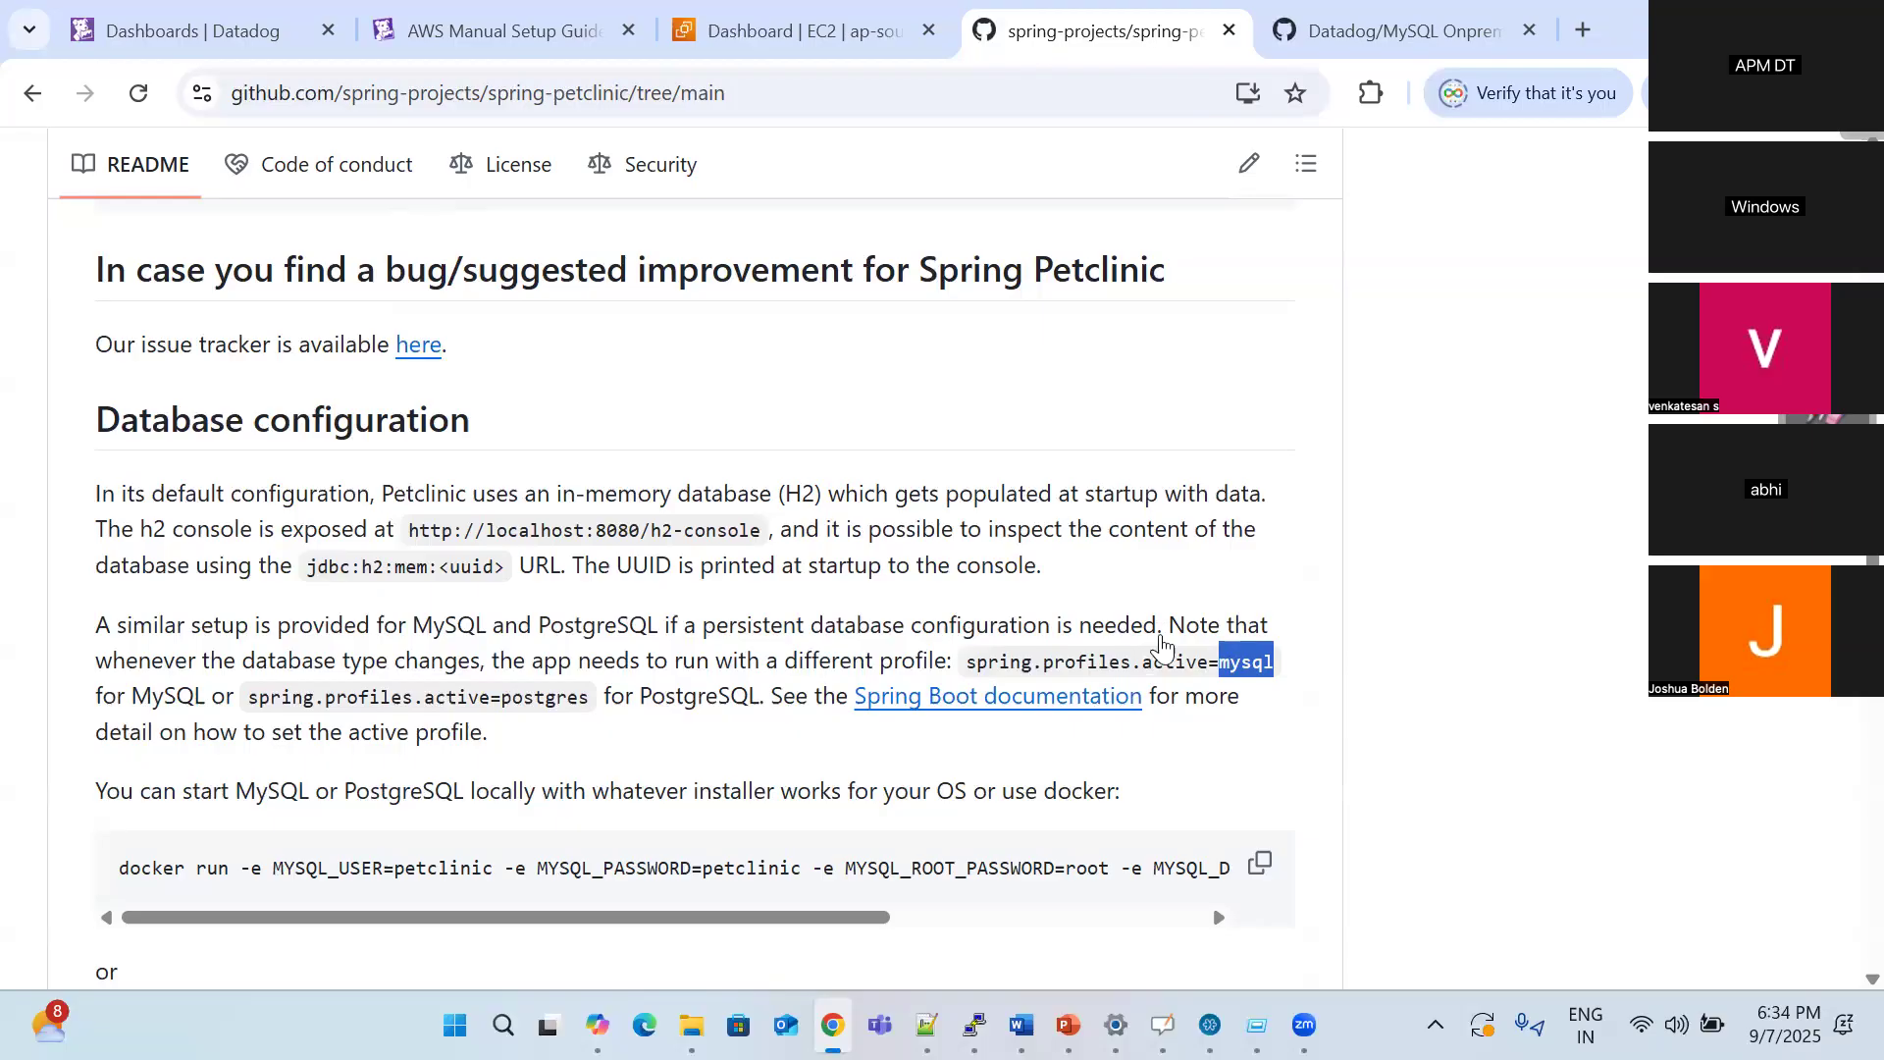
scroll(1161, 635, up, 15)
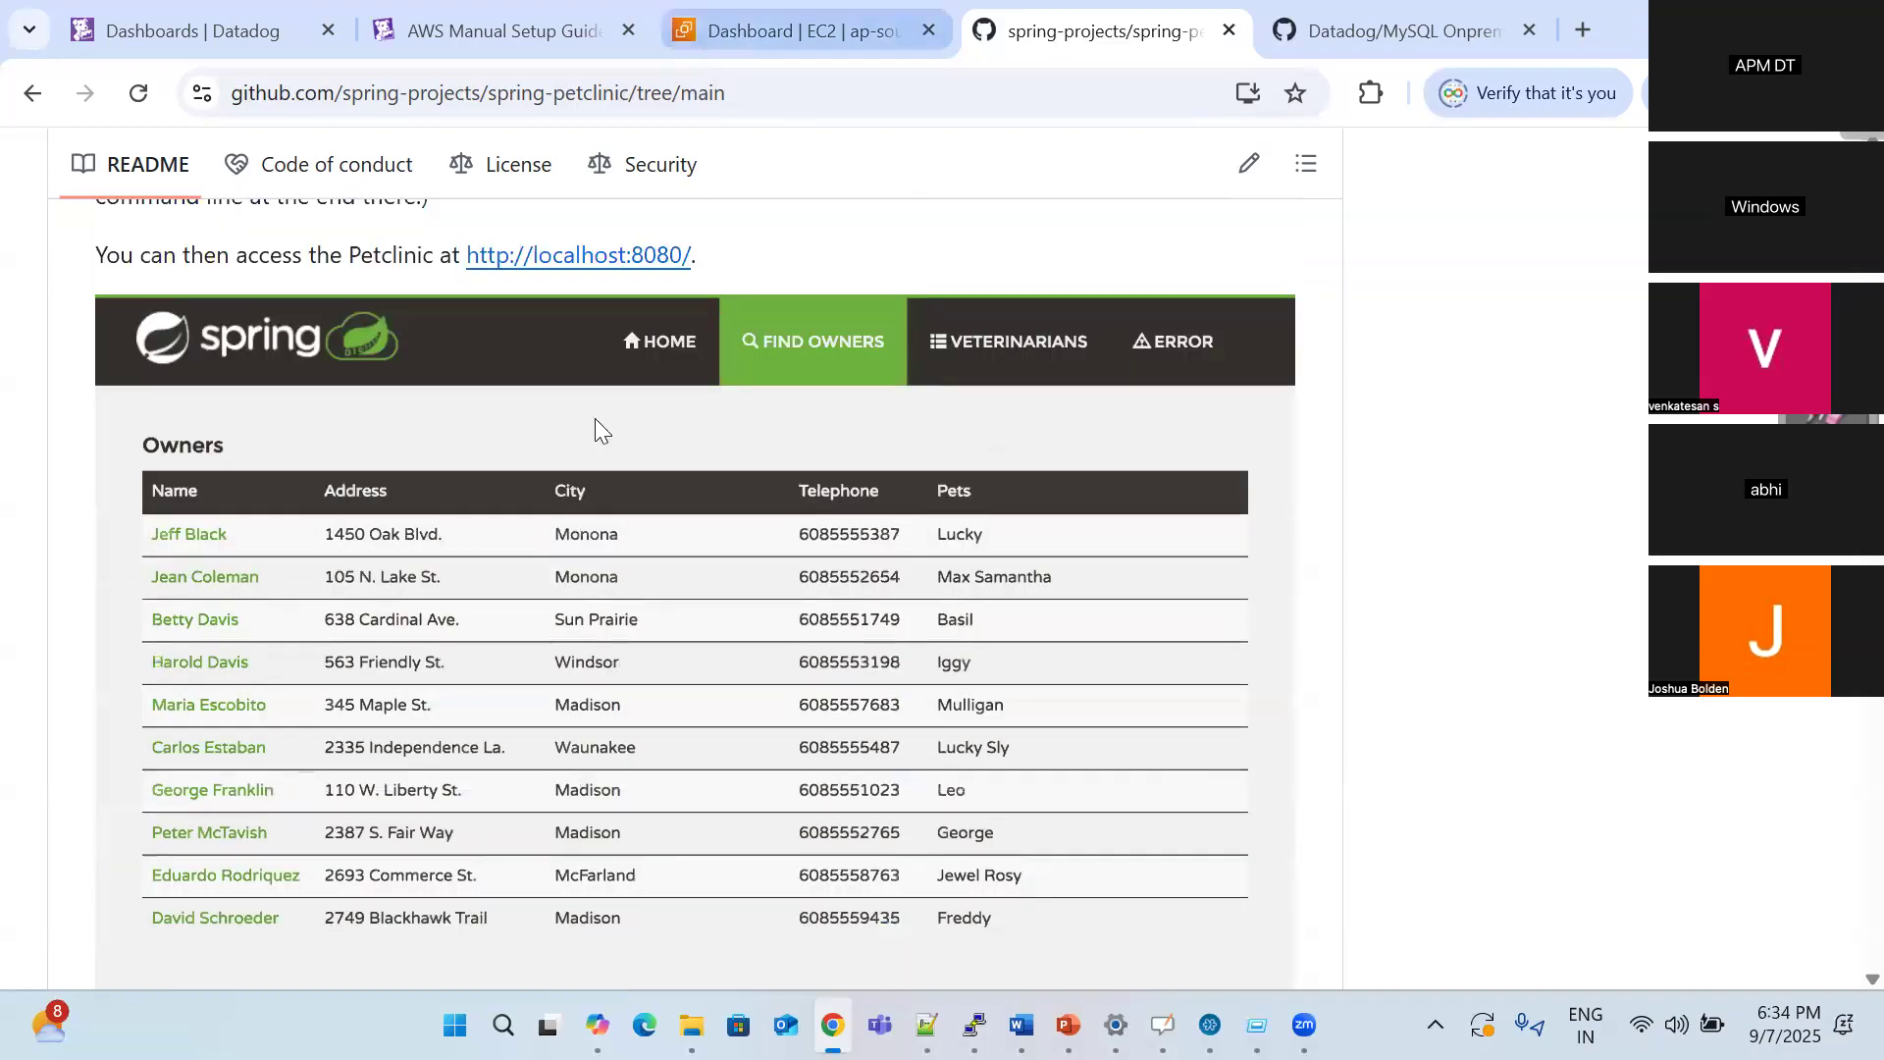
click(699, 49)
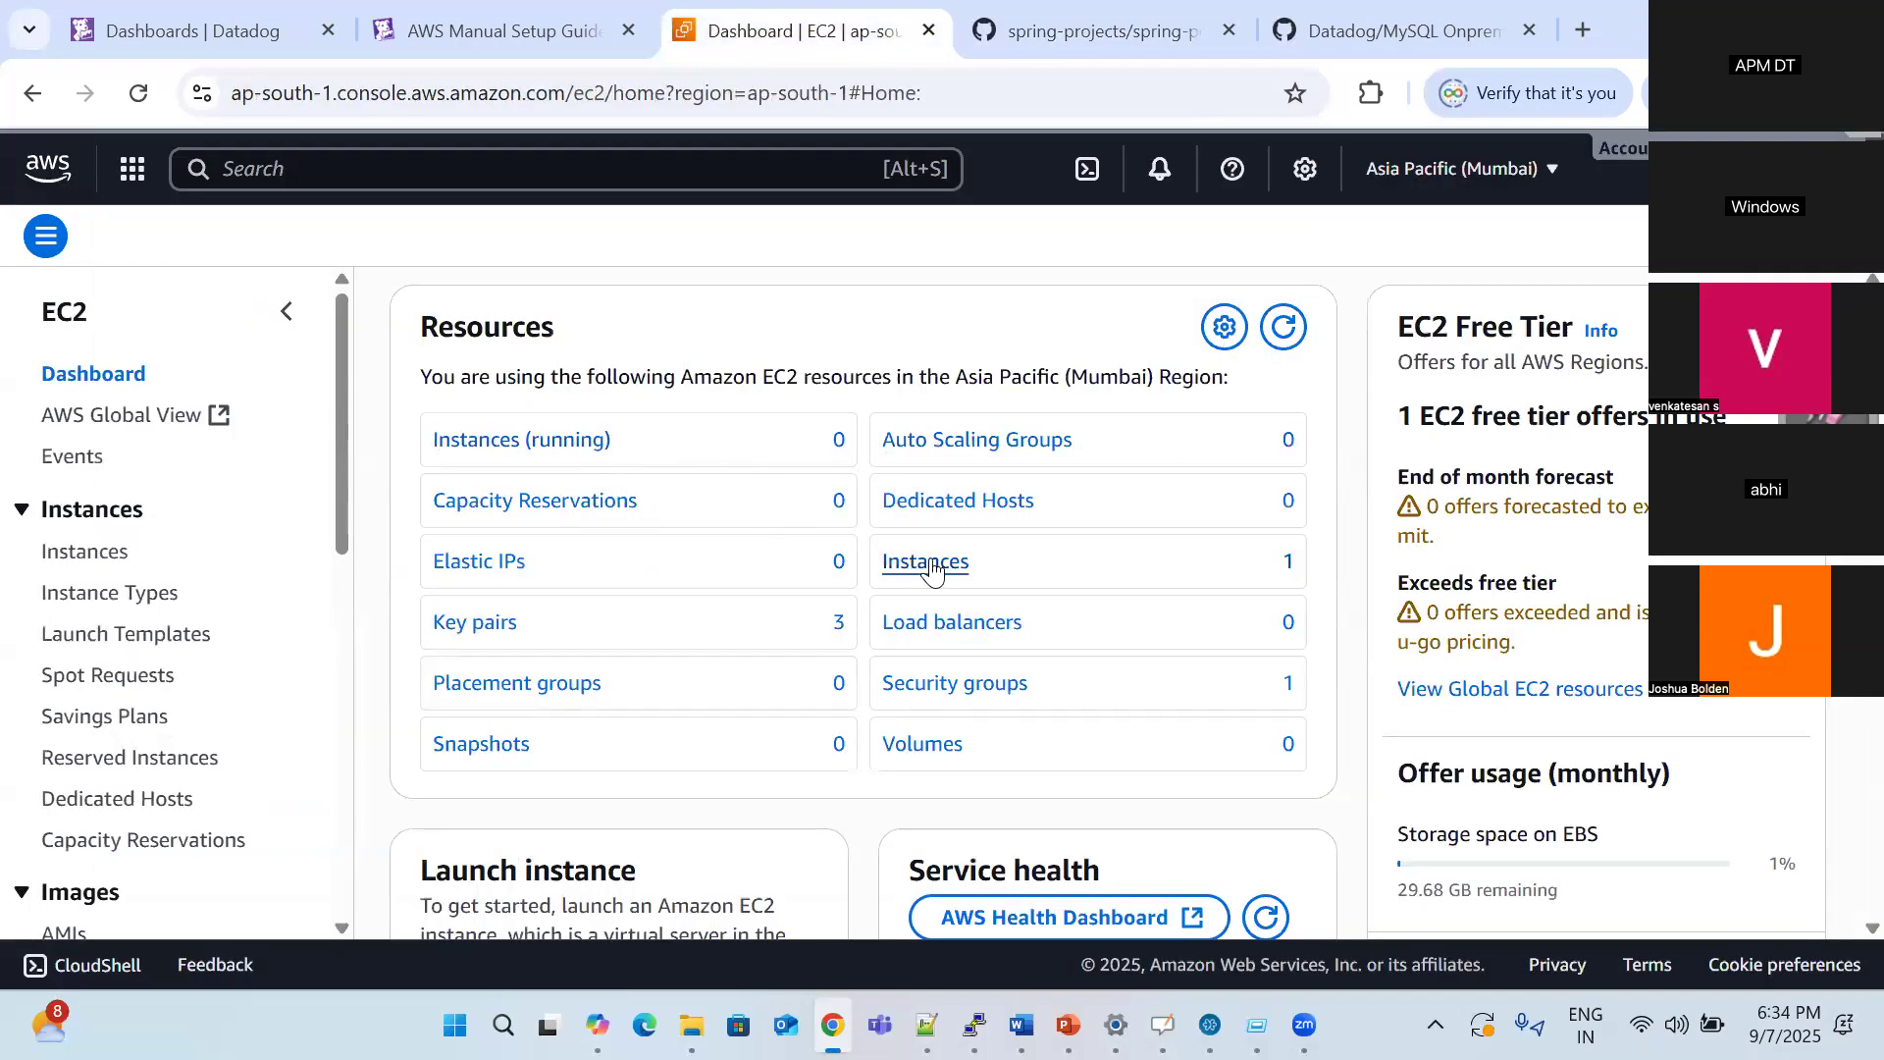
Start launching a new EC2 instance named petclinic.
click(530, 443)
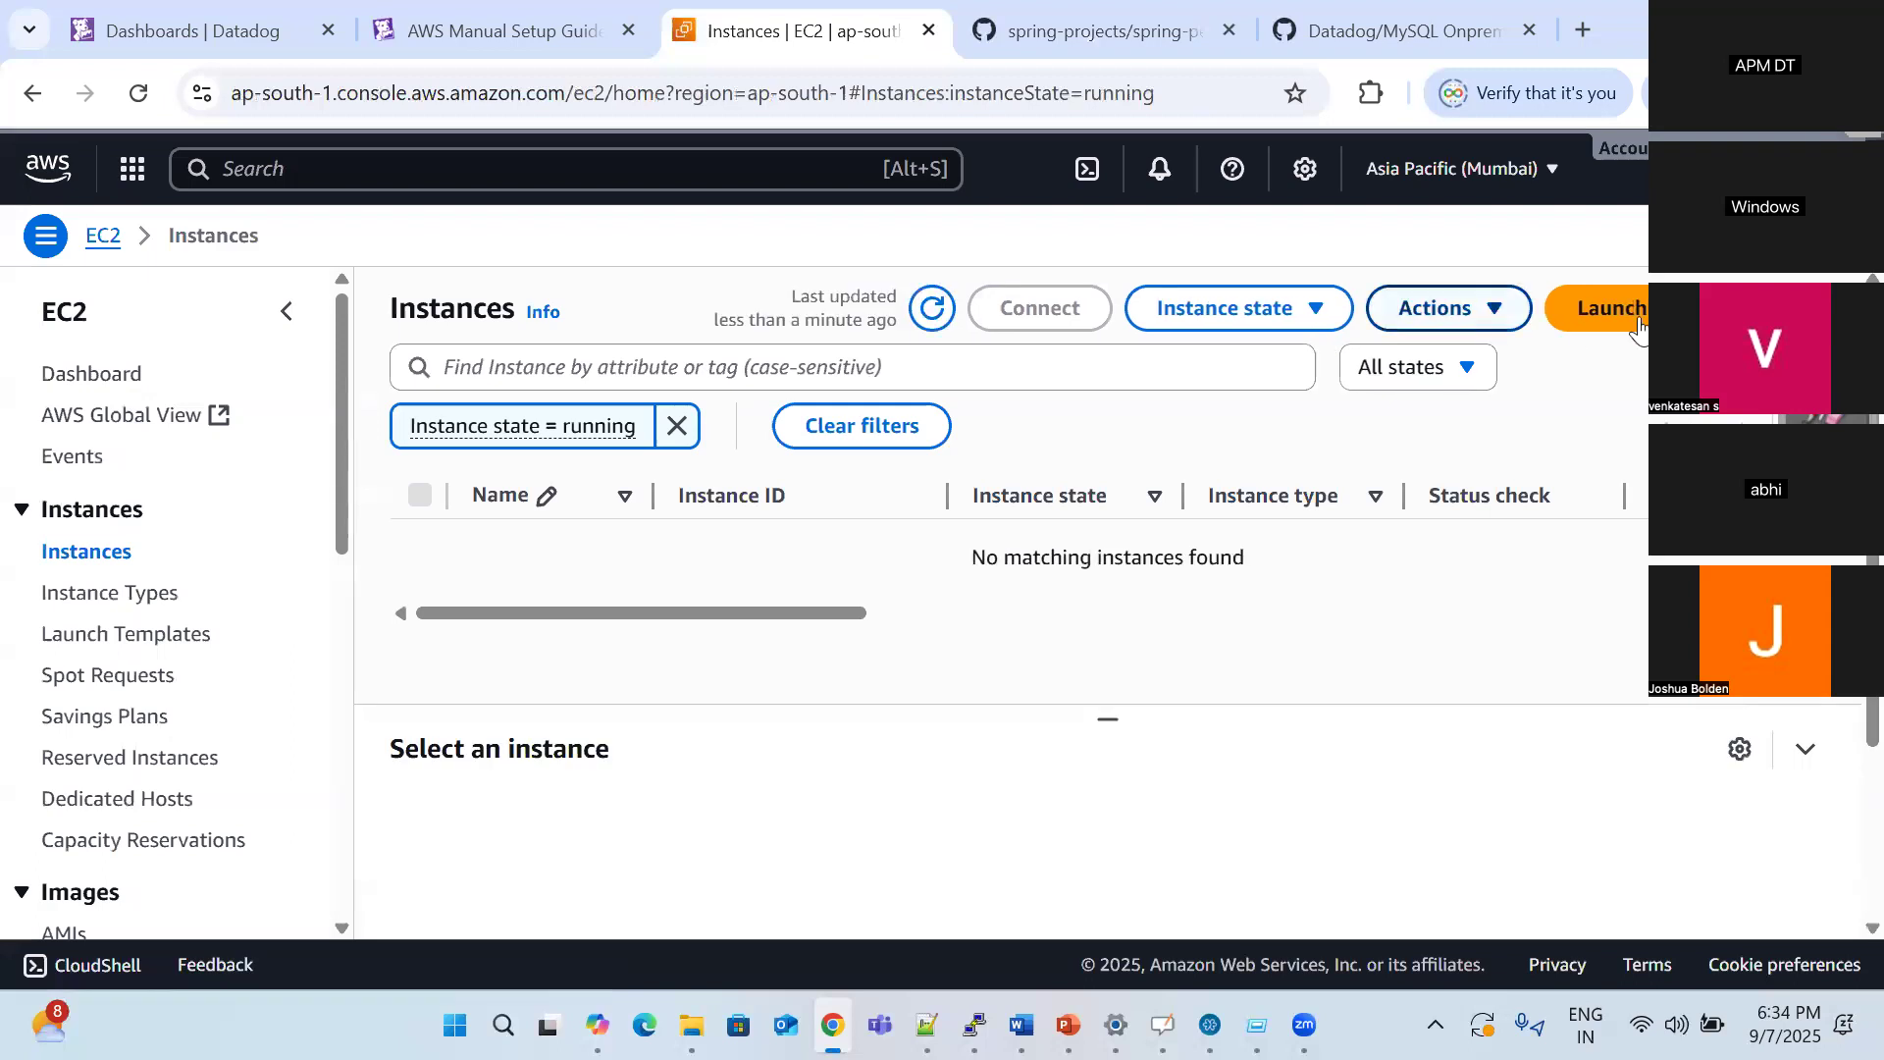
click(1609, 308)
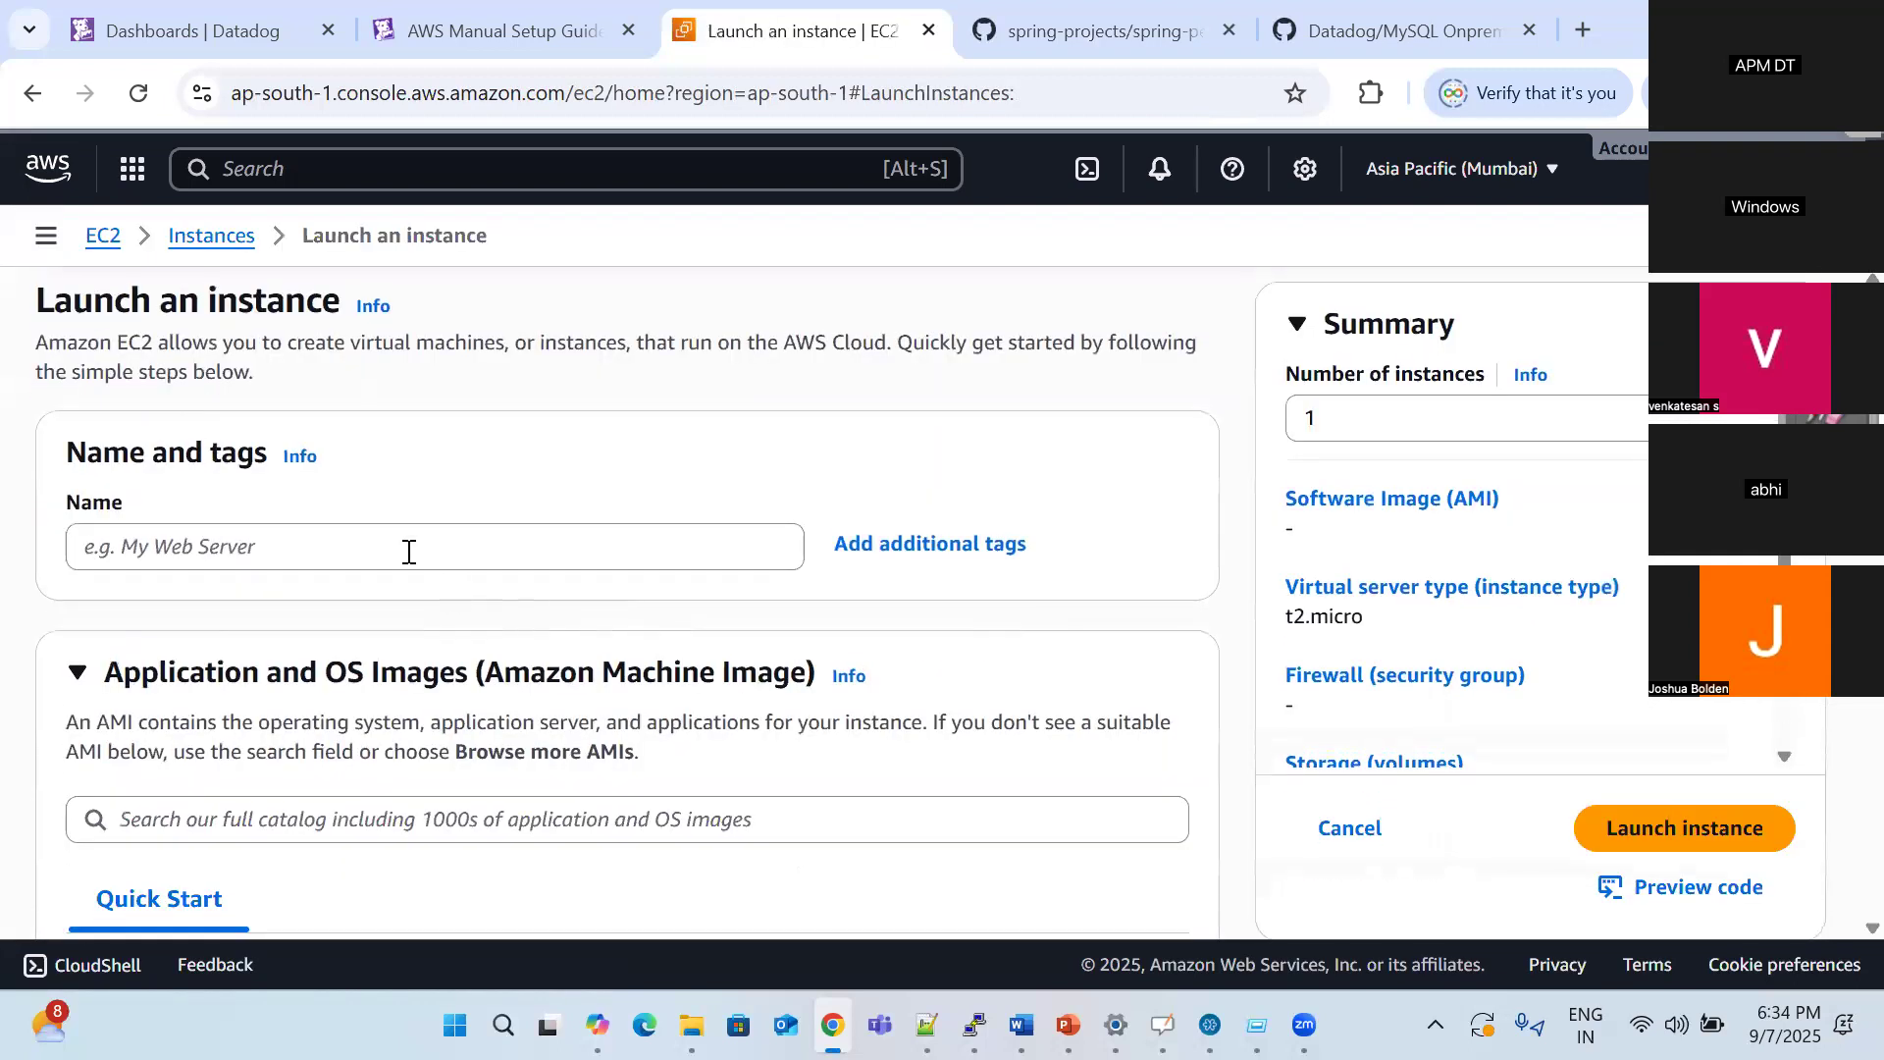
click(438, 552)
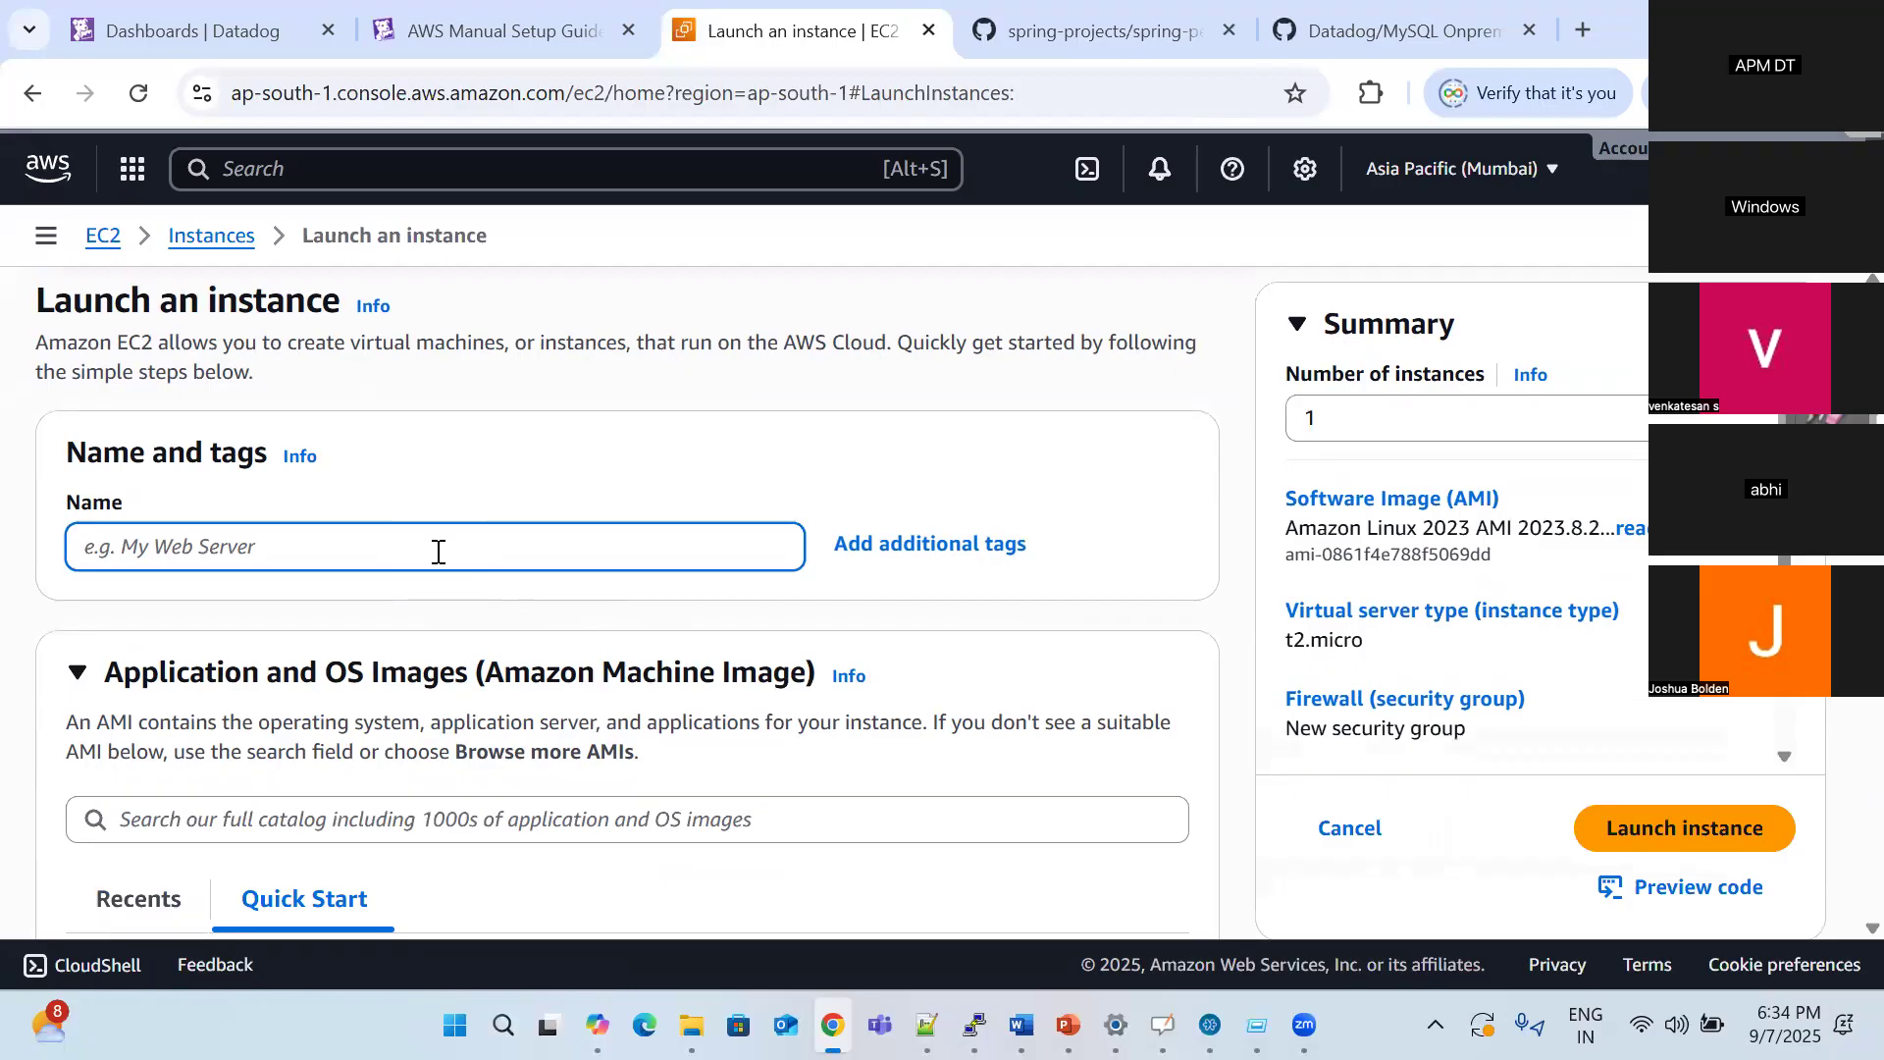
text(petclinic)
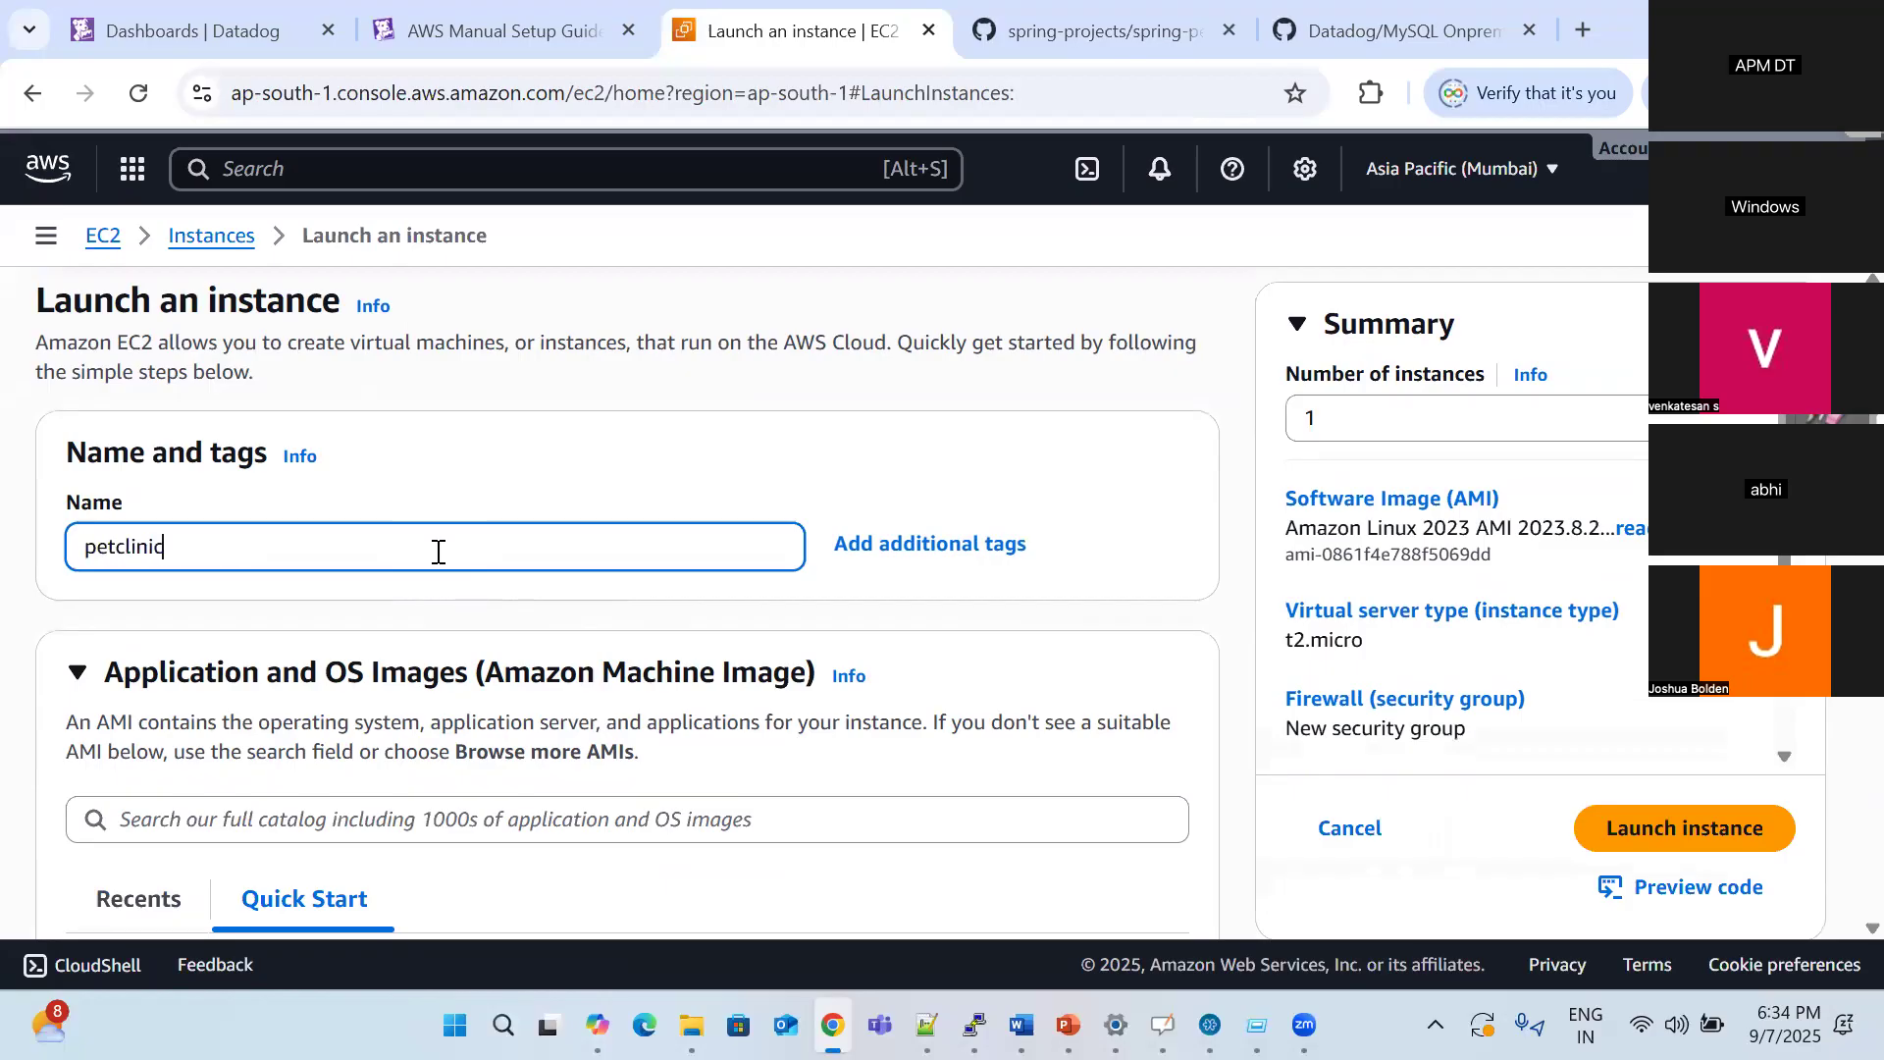
Choose the t2.large instance type and the mylinuxserverkey key pair.
scroll(438, 552, down, 6)
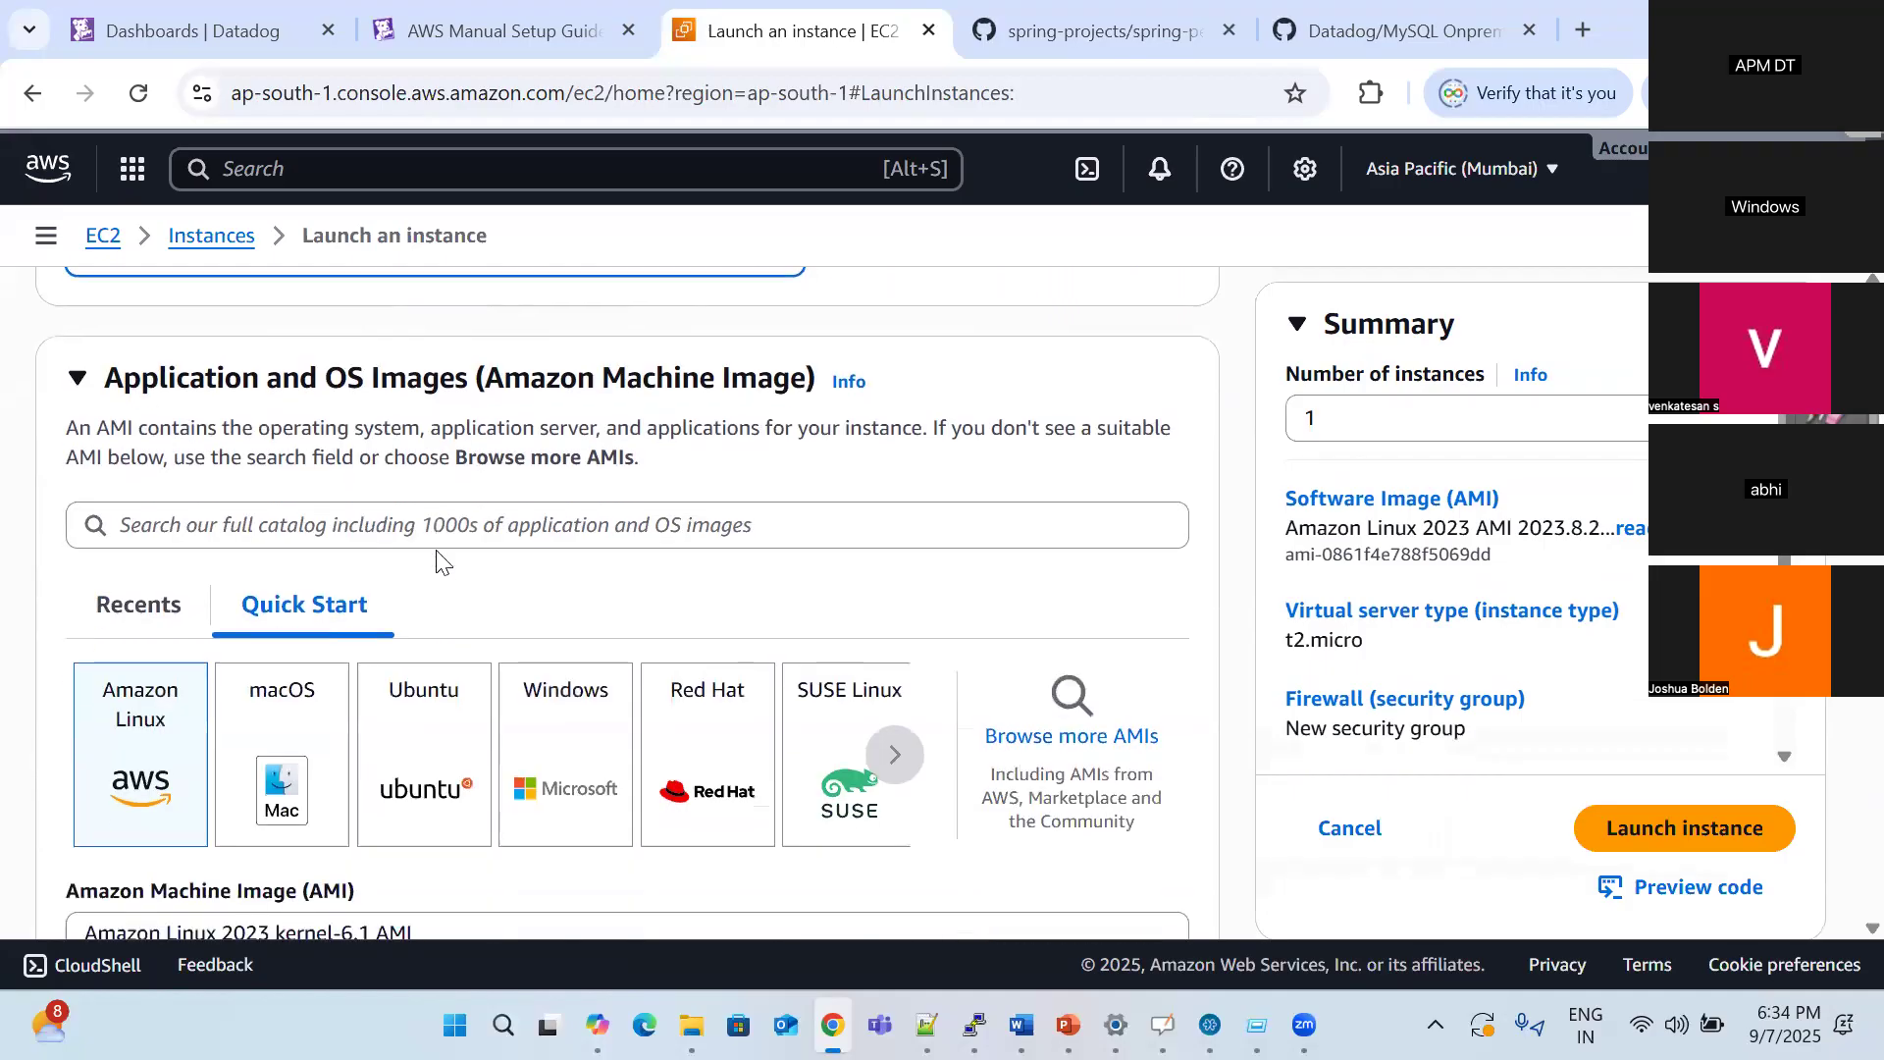
scroll(438, 552, down, 9)
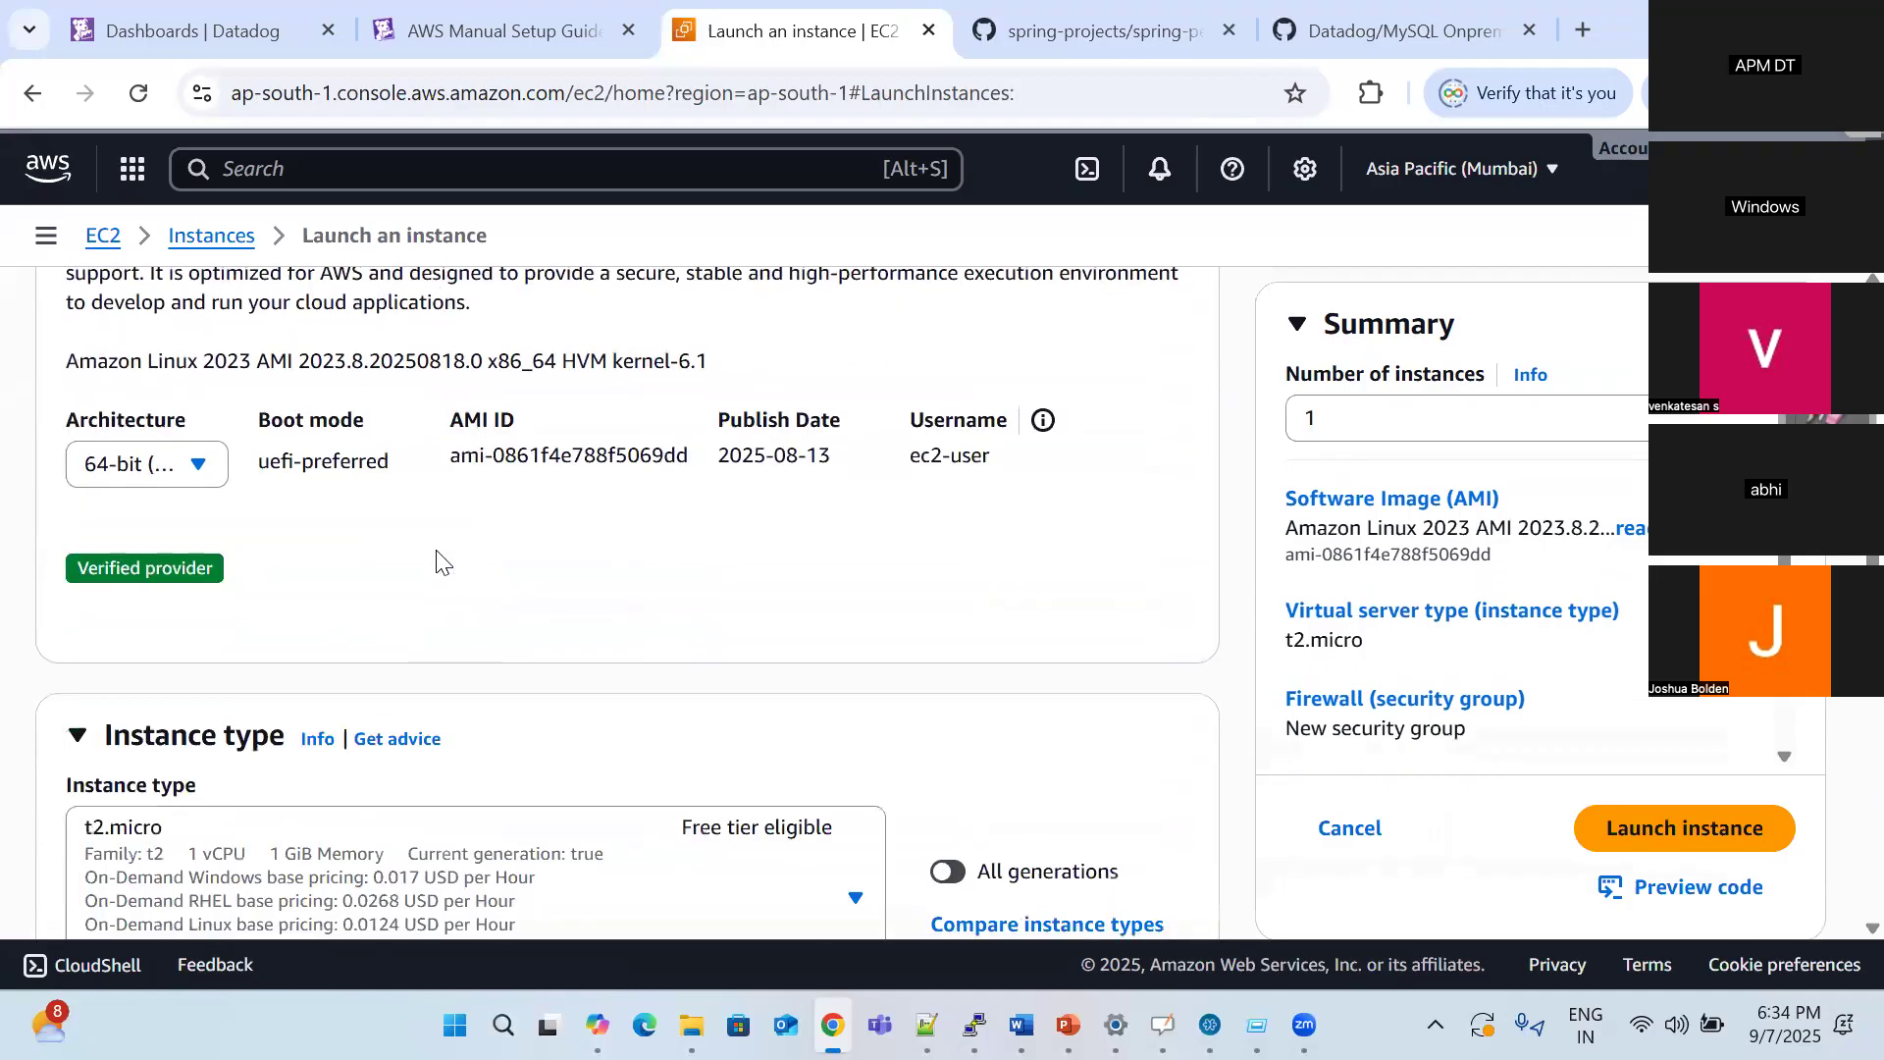
scroll(562, 810, down, 6)
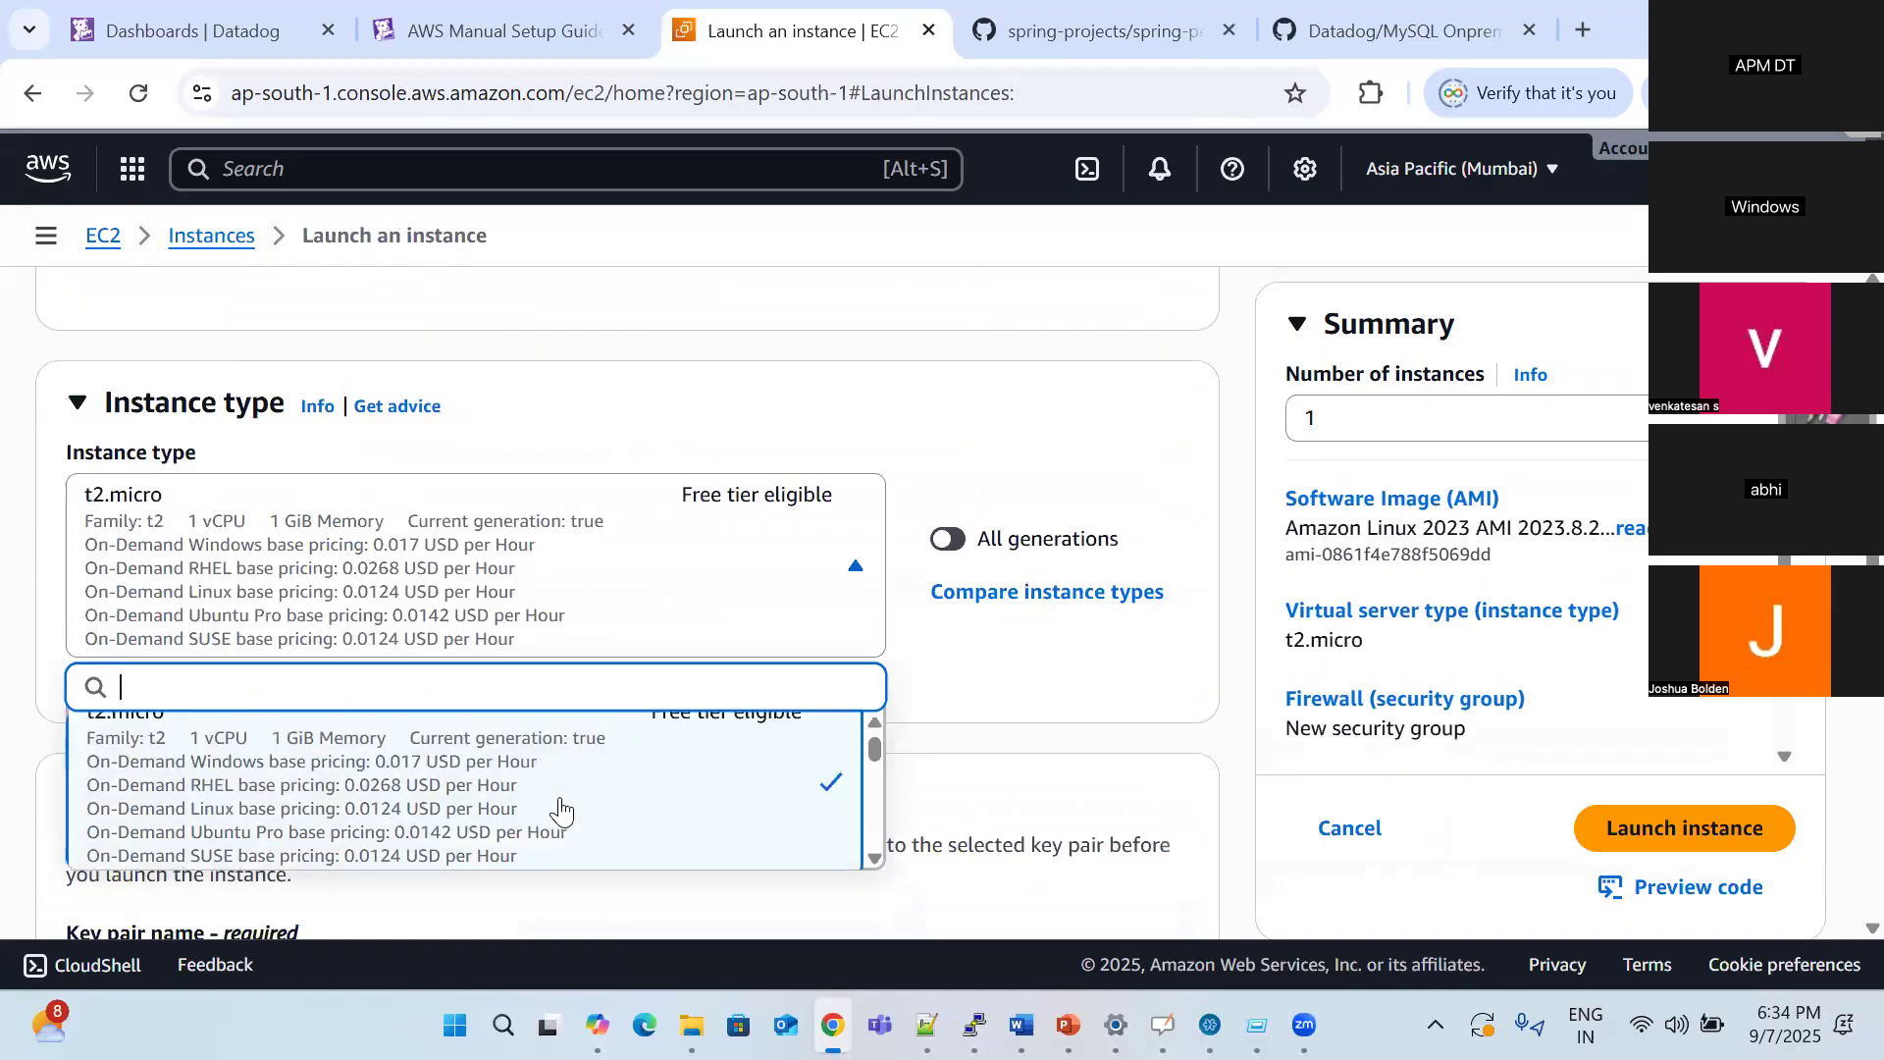
scroll(561, 810, down, 3)
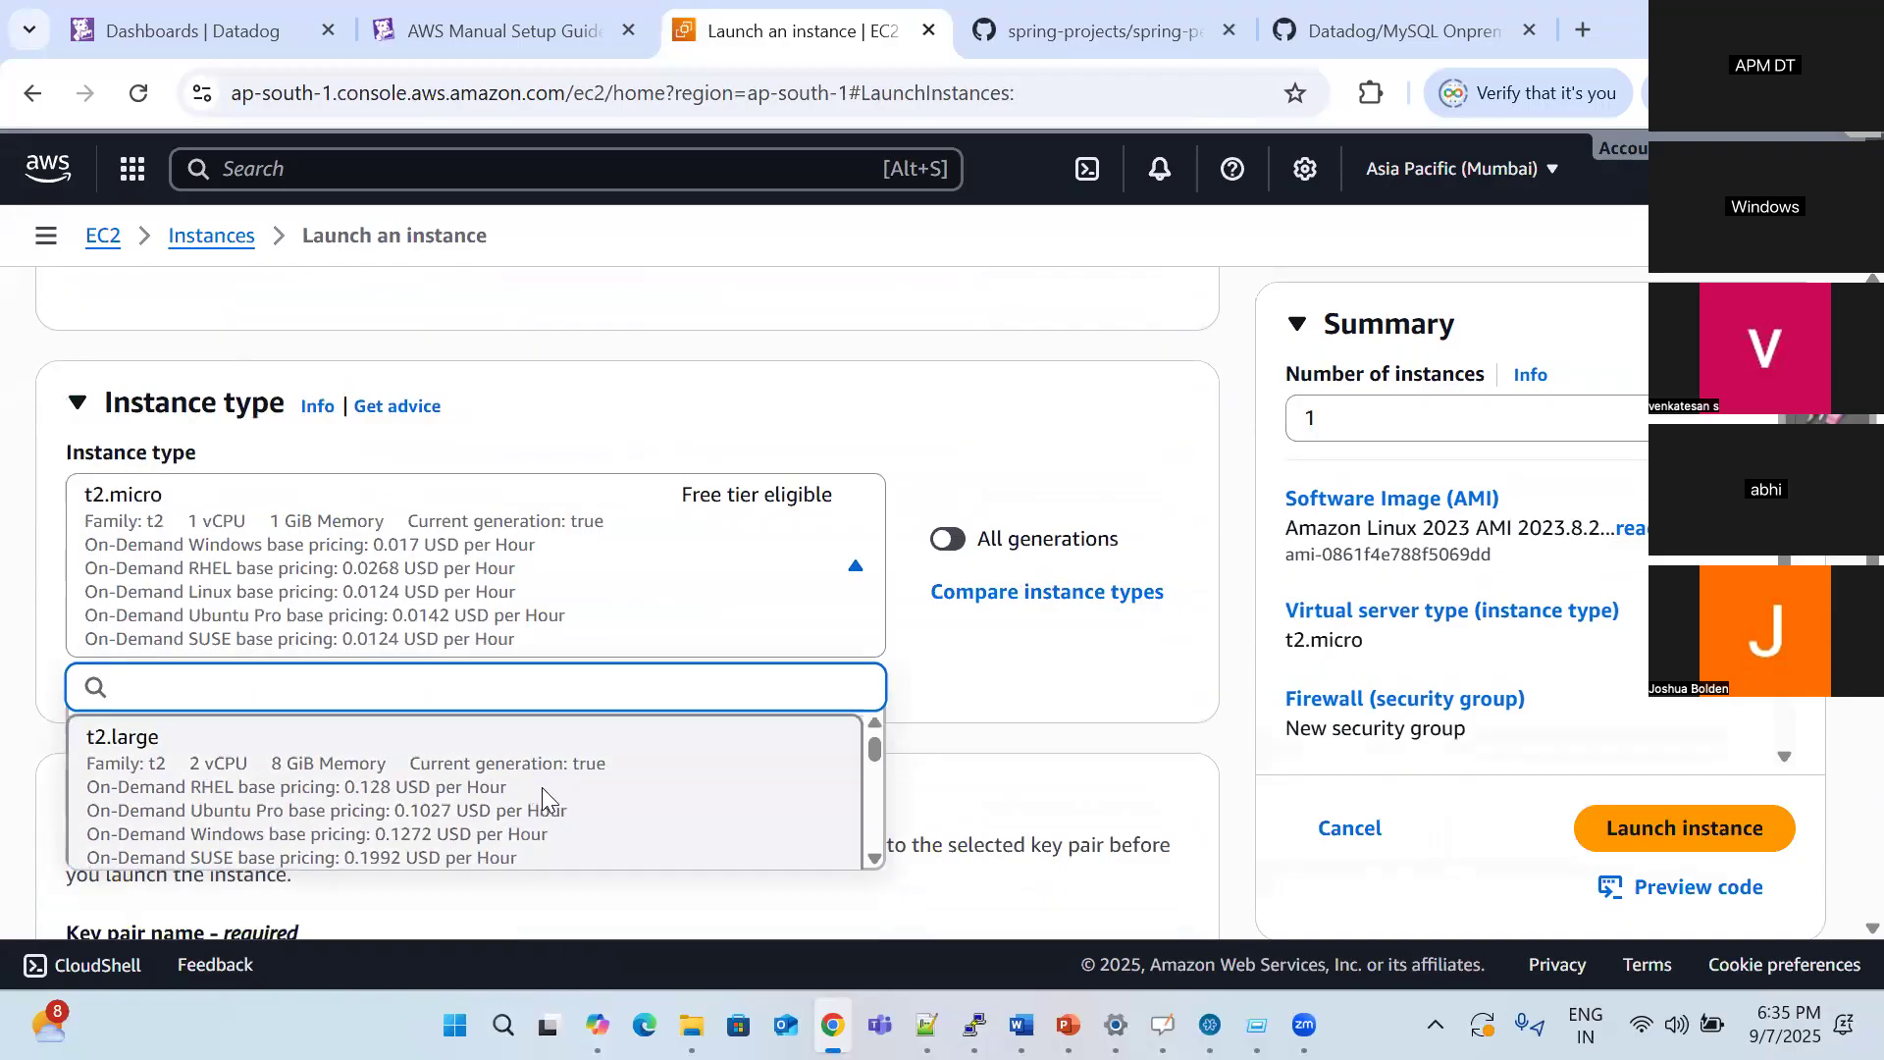
click(542, 787)
scroll(721, 706, down, 4)
click(490, 610)
click(484, 761)
Use the existing default security group and launch the instance.
scroll(665, 752, down, 4)
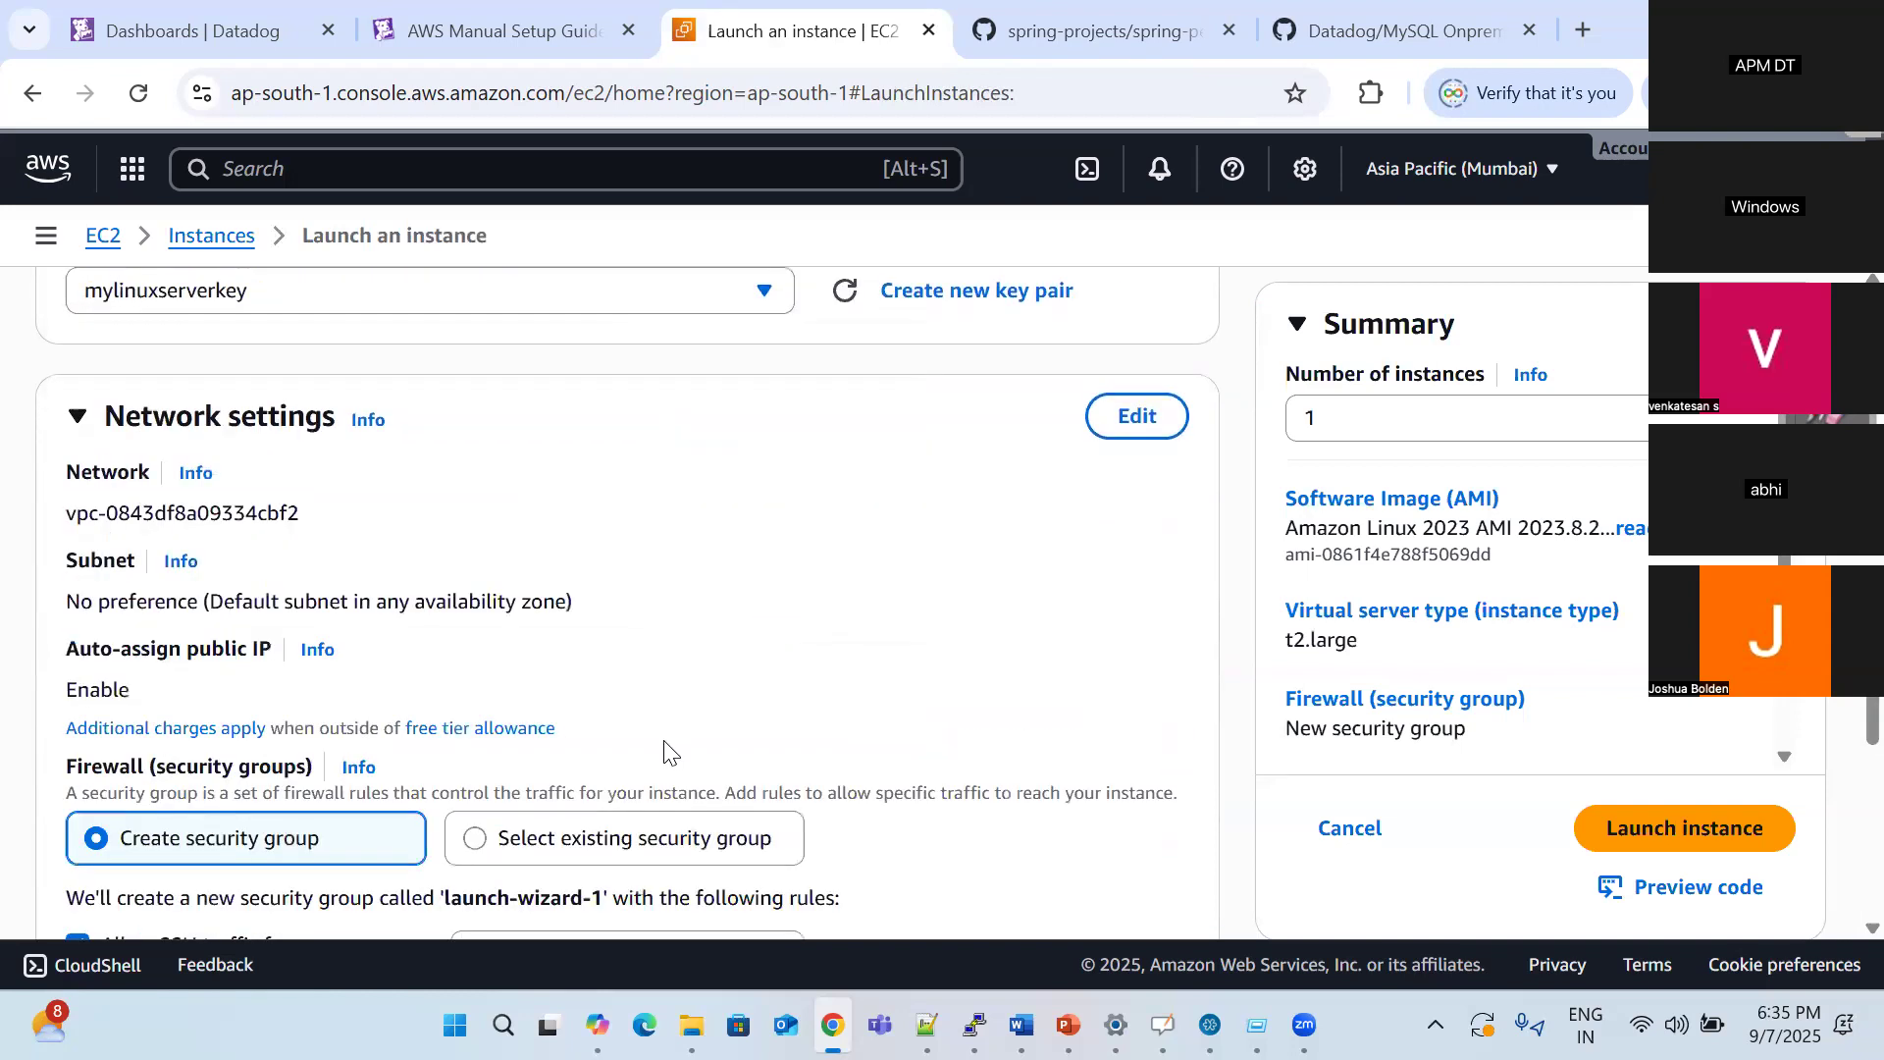
click(484, 751)
scroll(484, 750, down, 1)
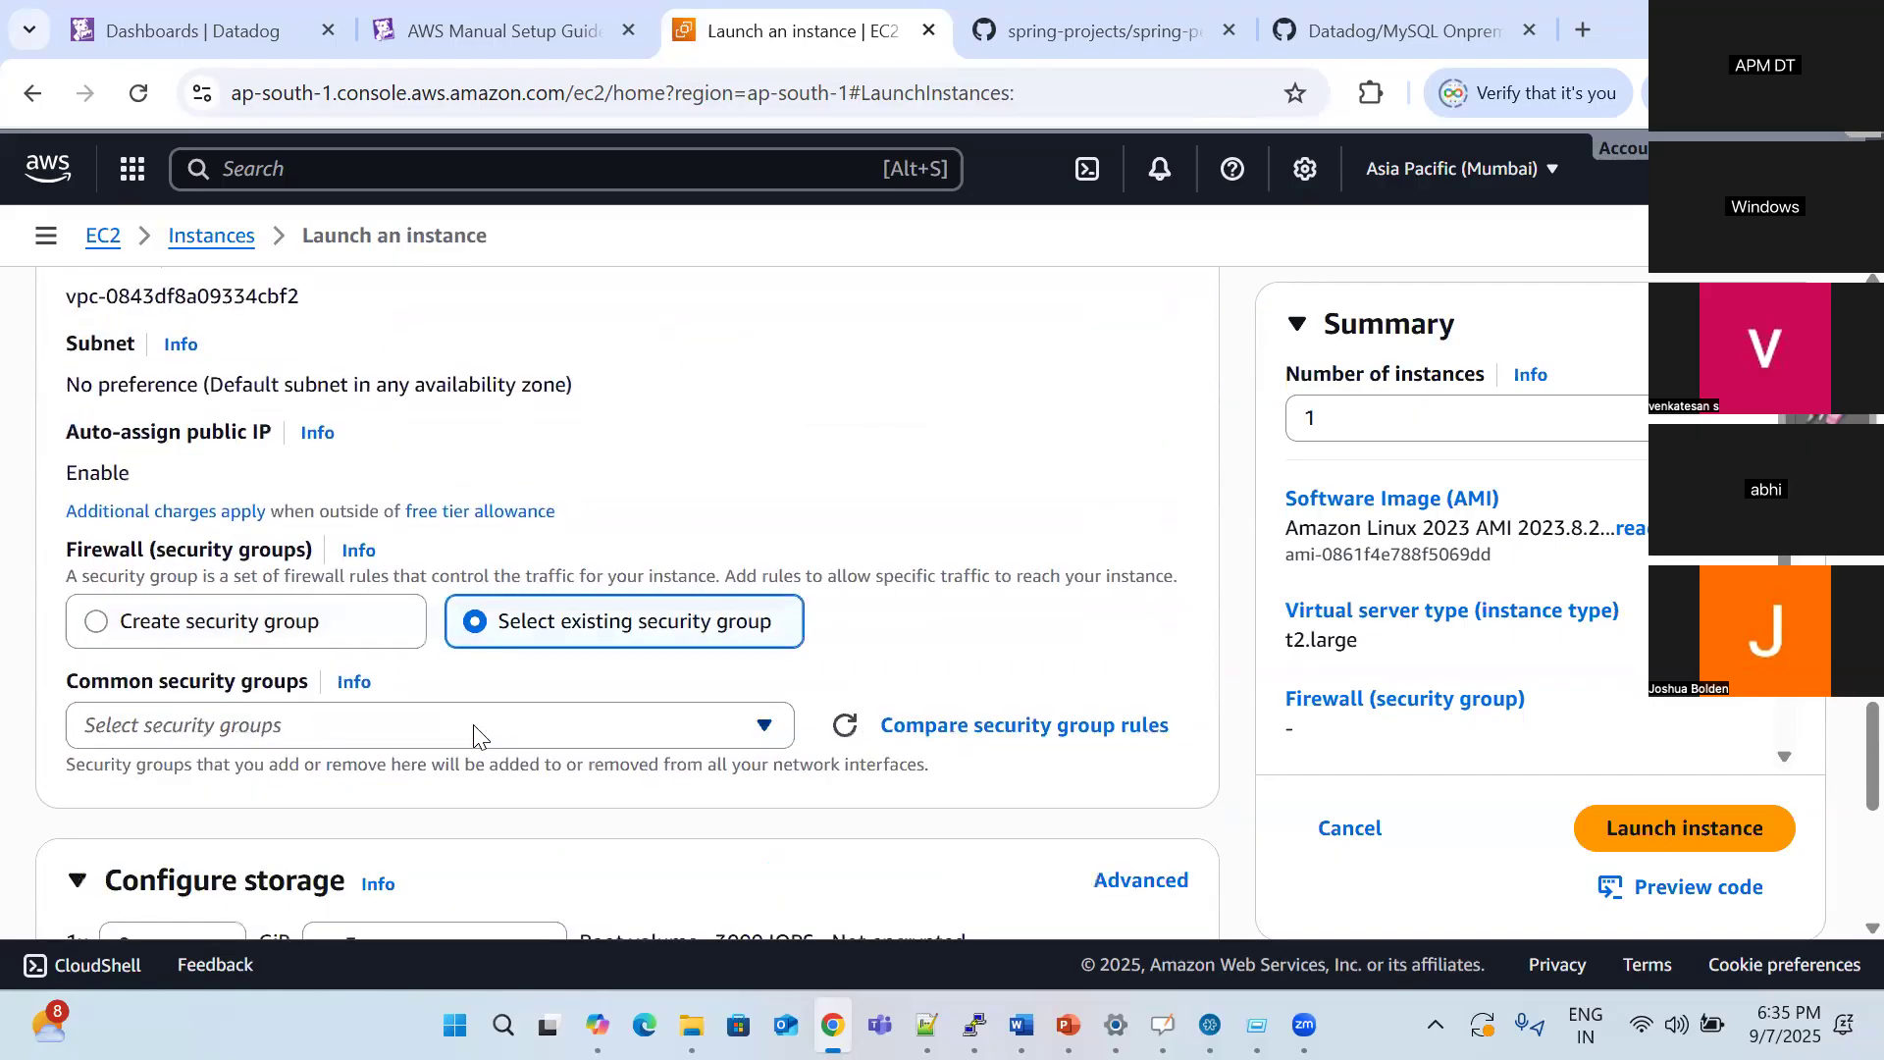
click(475, 732)
click(412, 830)
scroll(412, 834, down, 3)
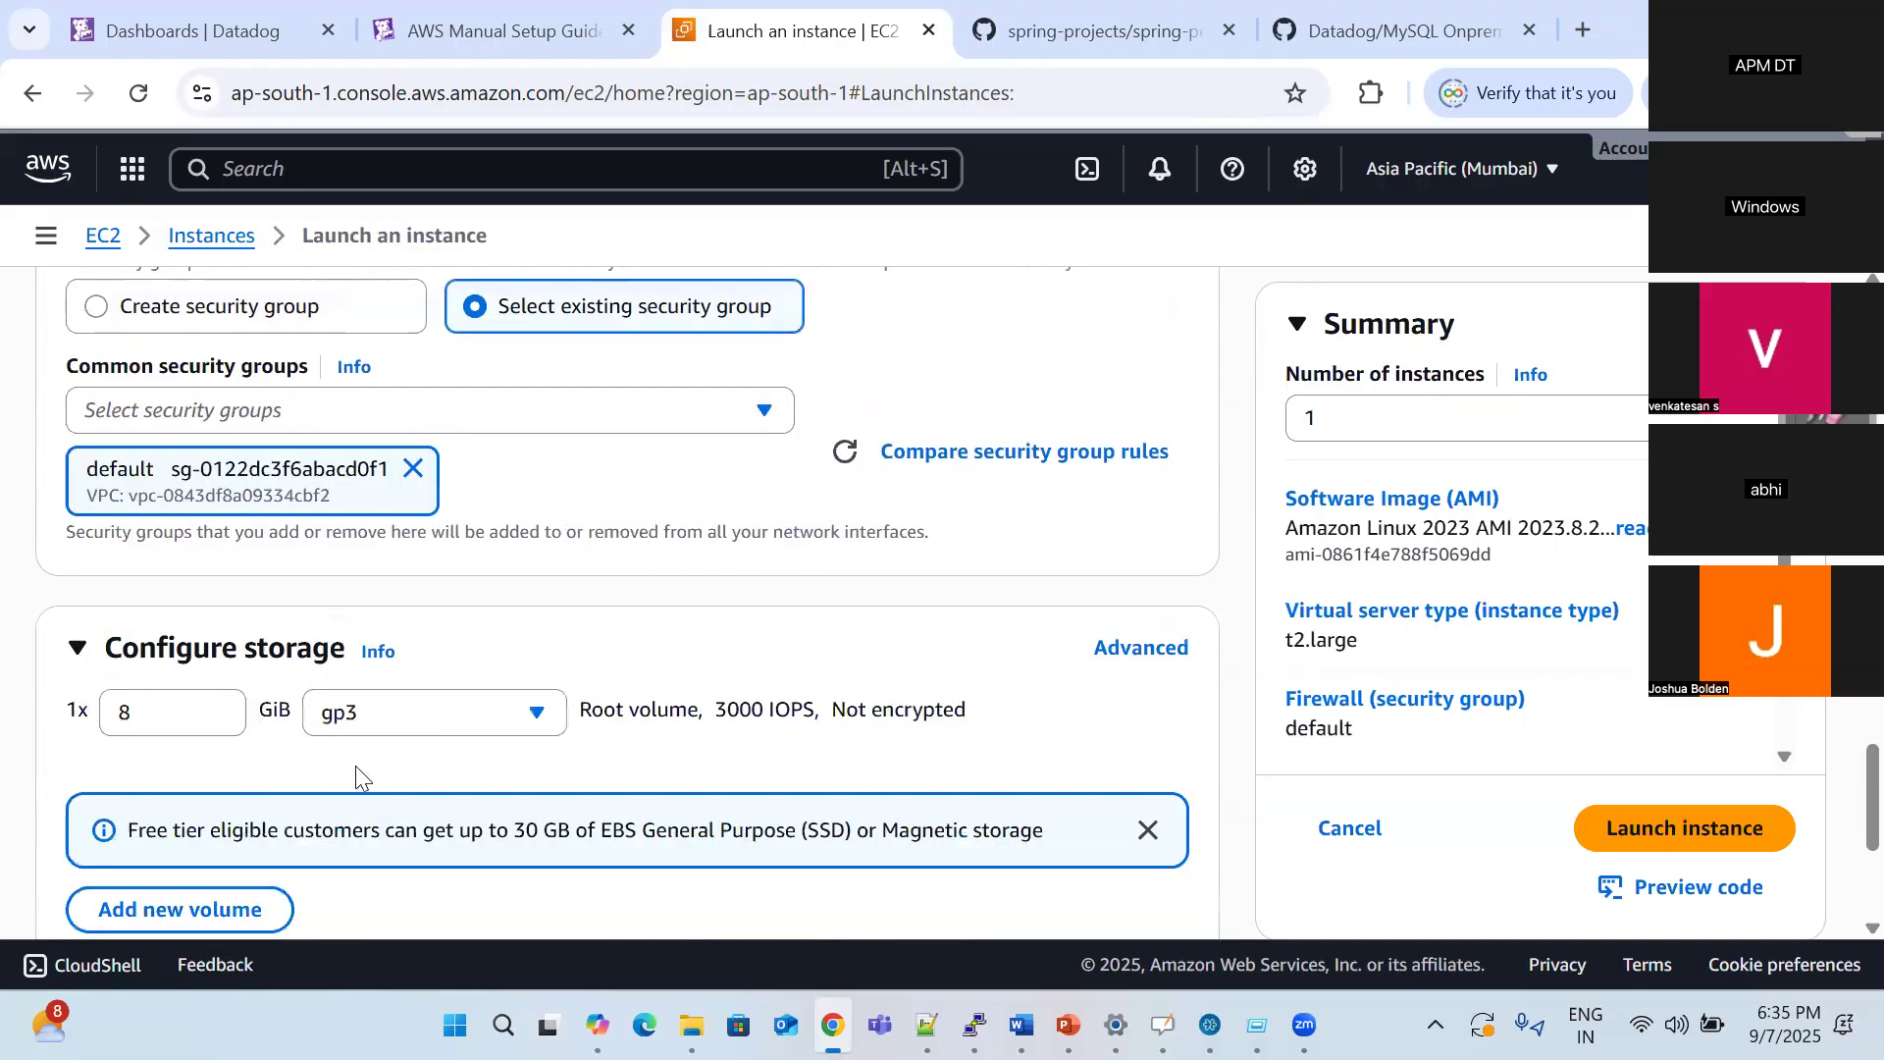
scroll(682, 800, down, 2)
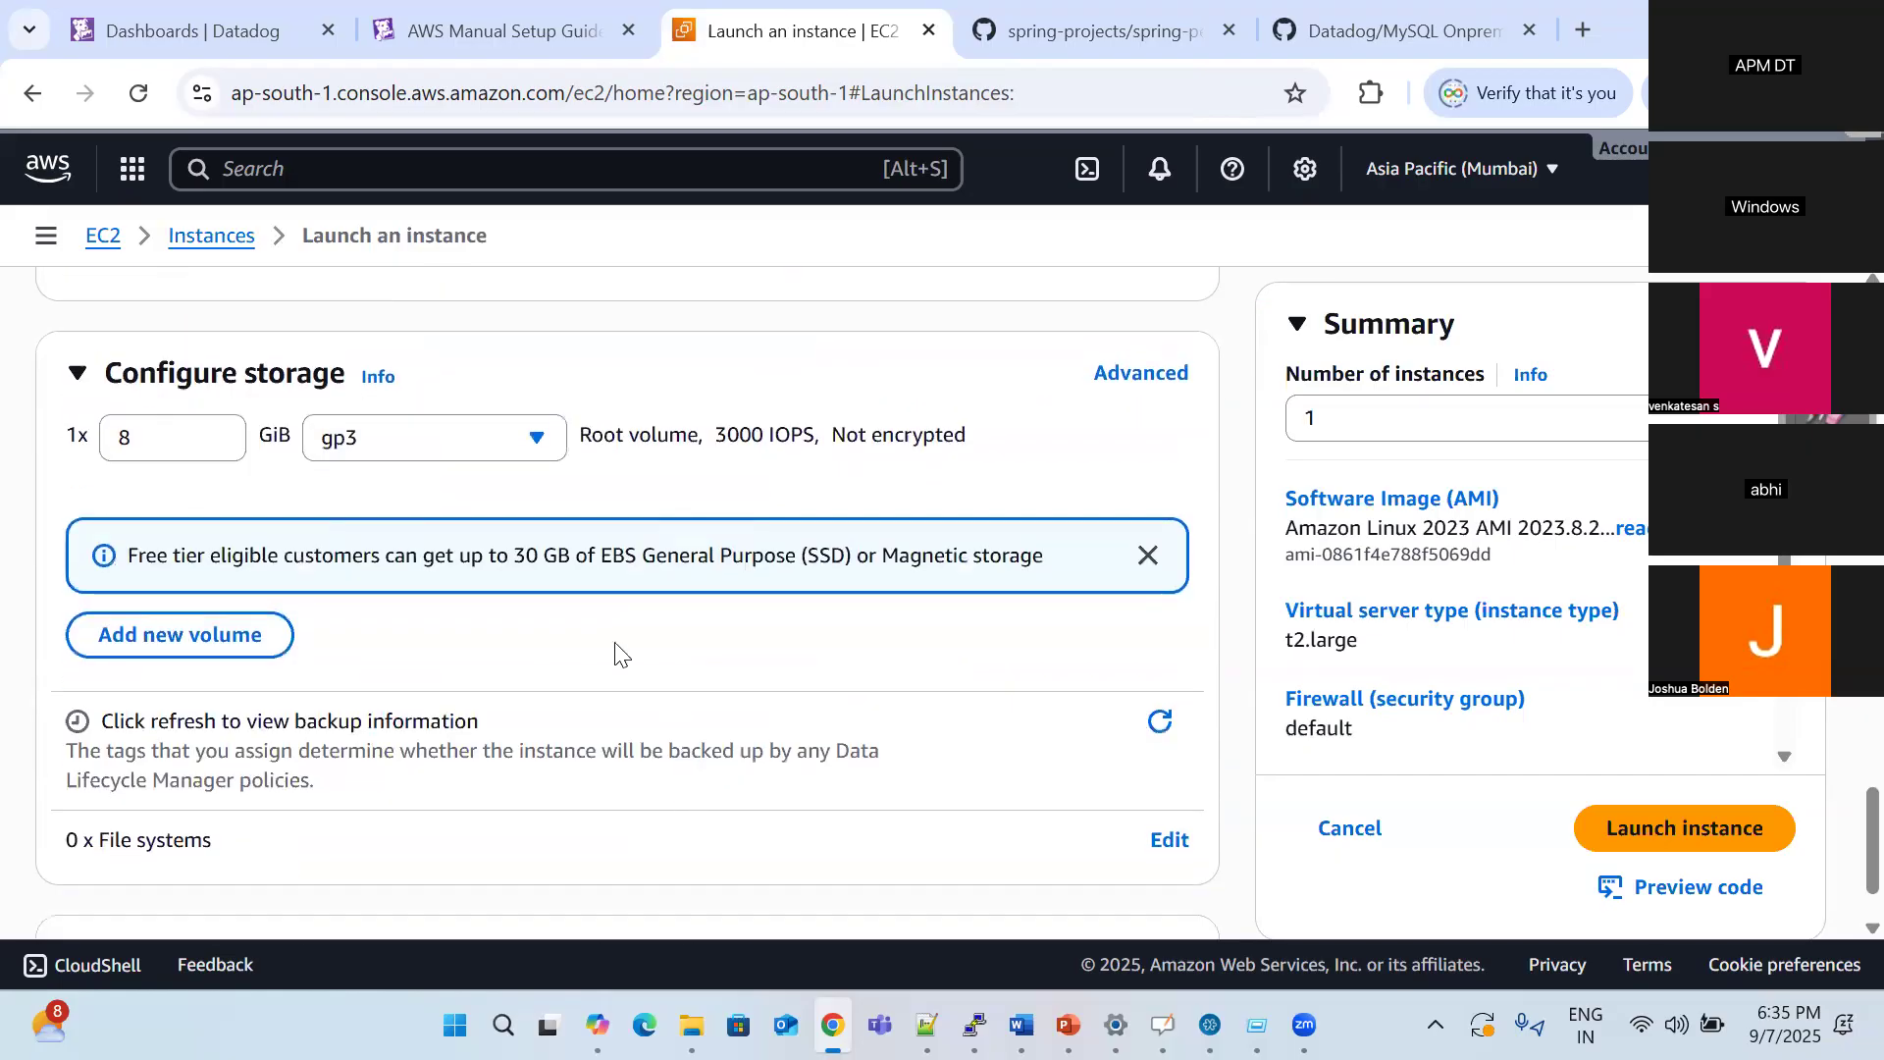
click(1699, 832)
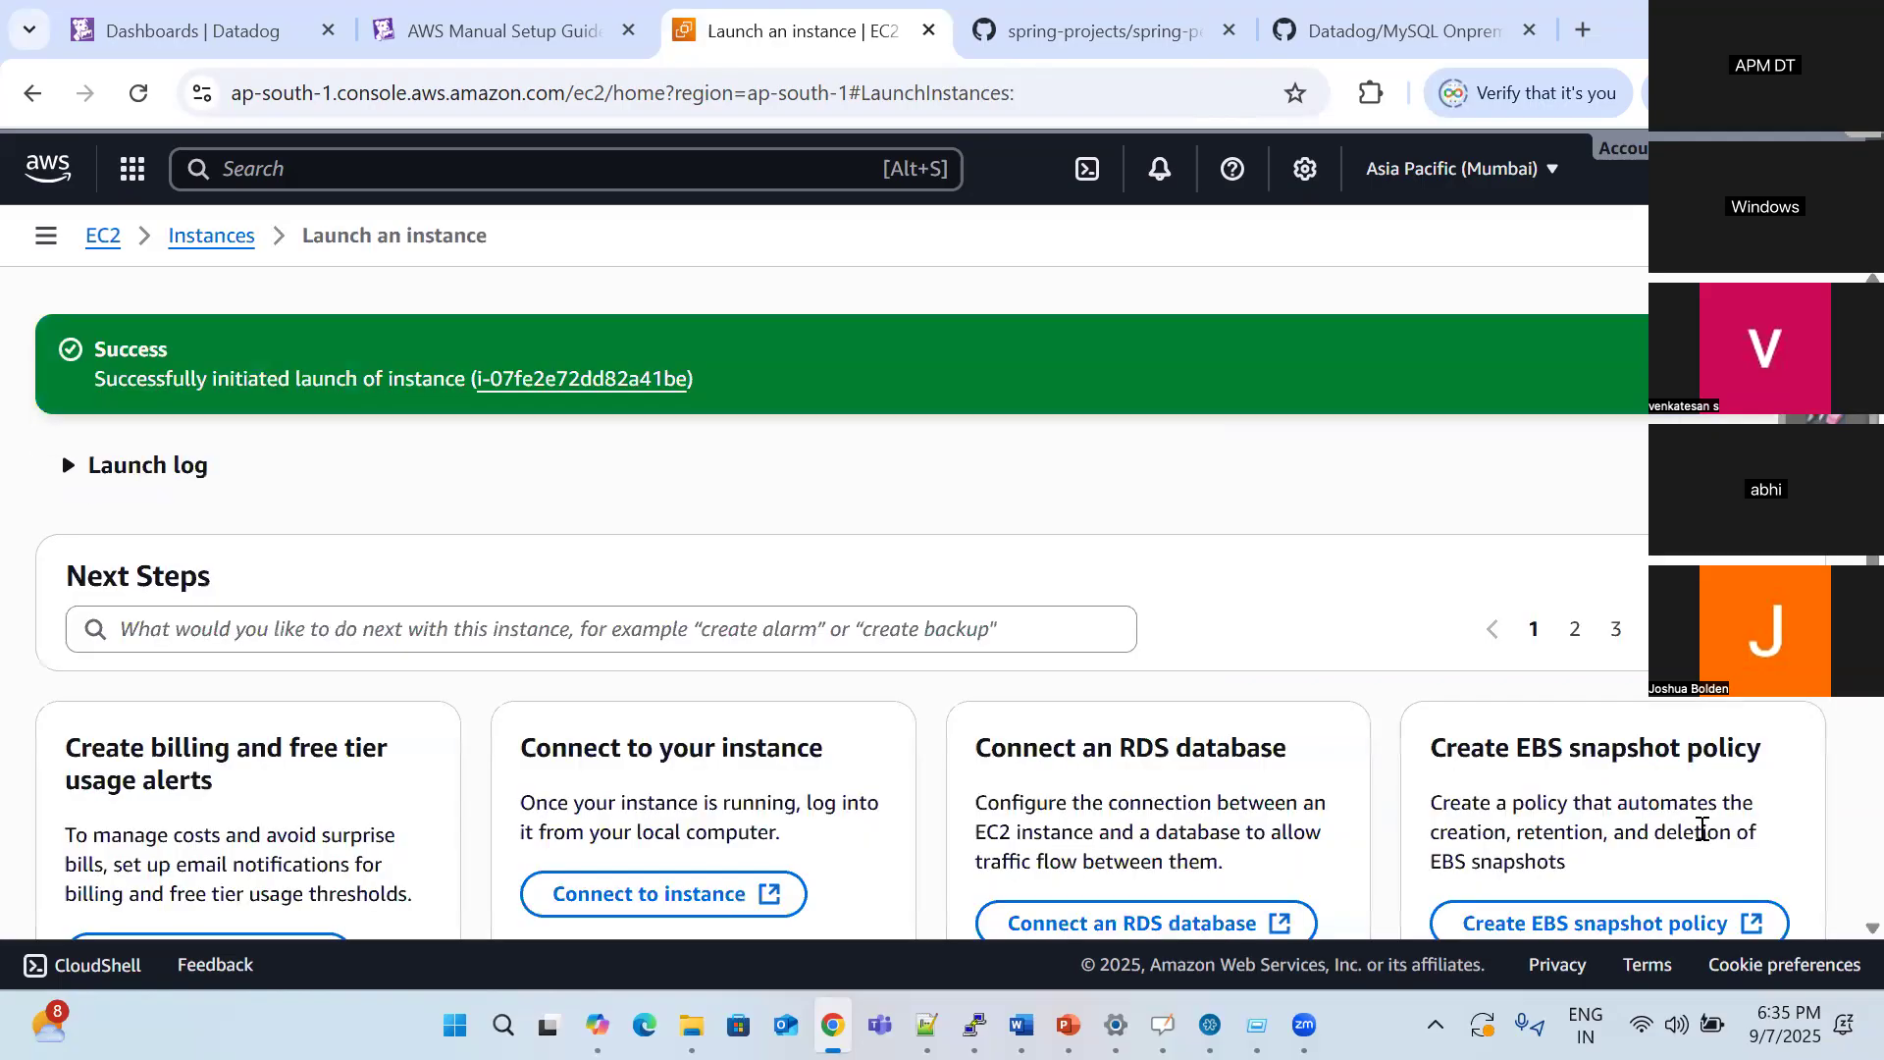
Copy the running petclinic instance's public IPv4 13.233.237.167 and bring PuTTY forward.
click(212, 237)
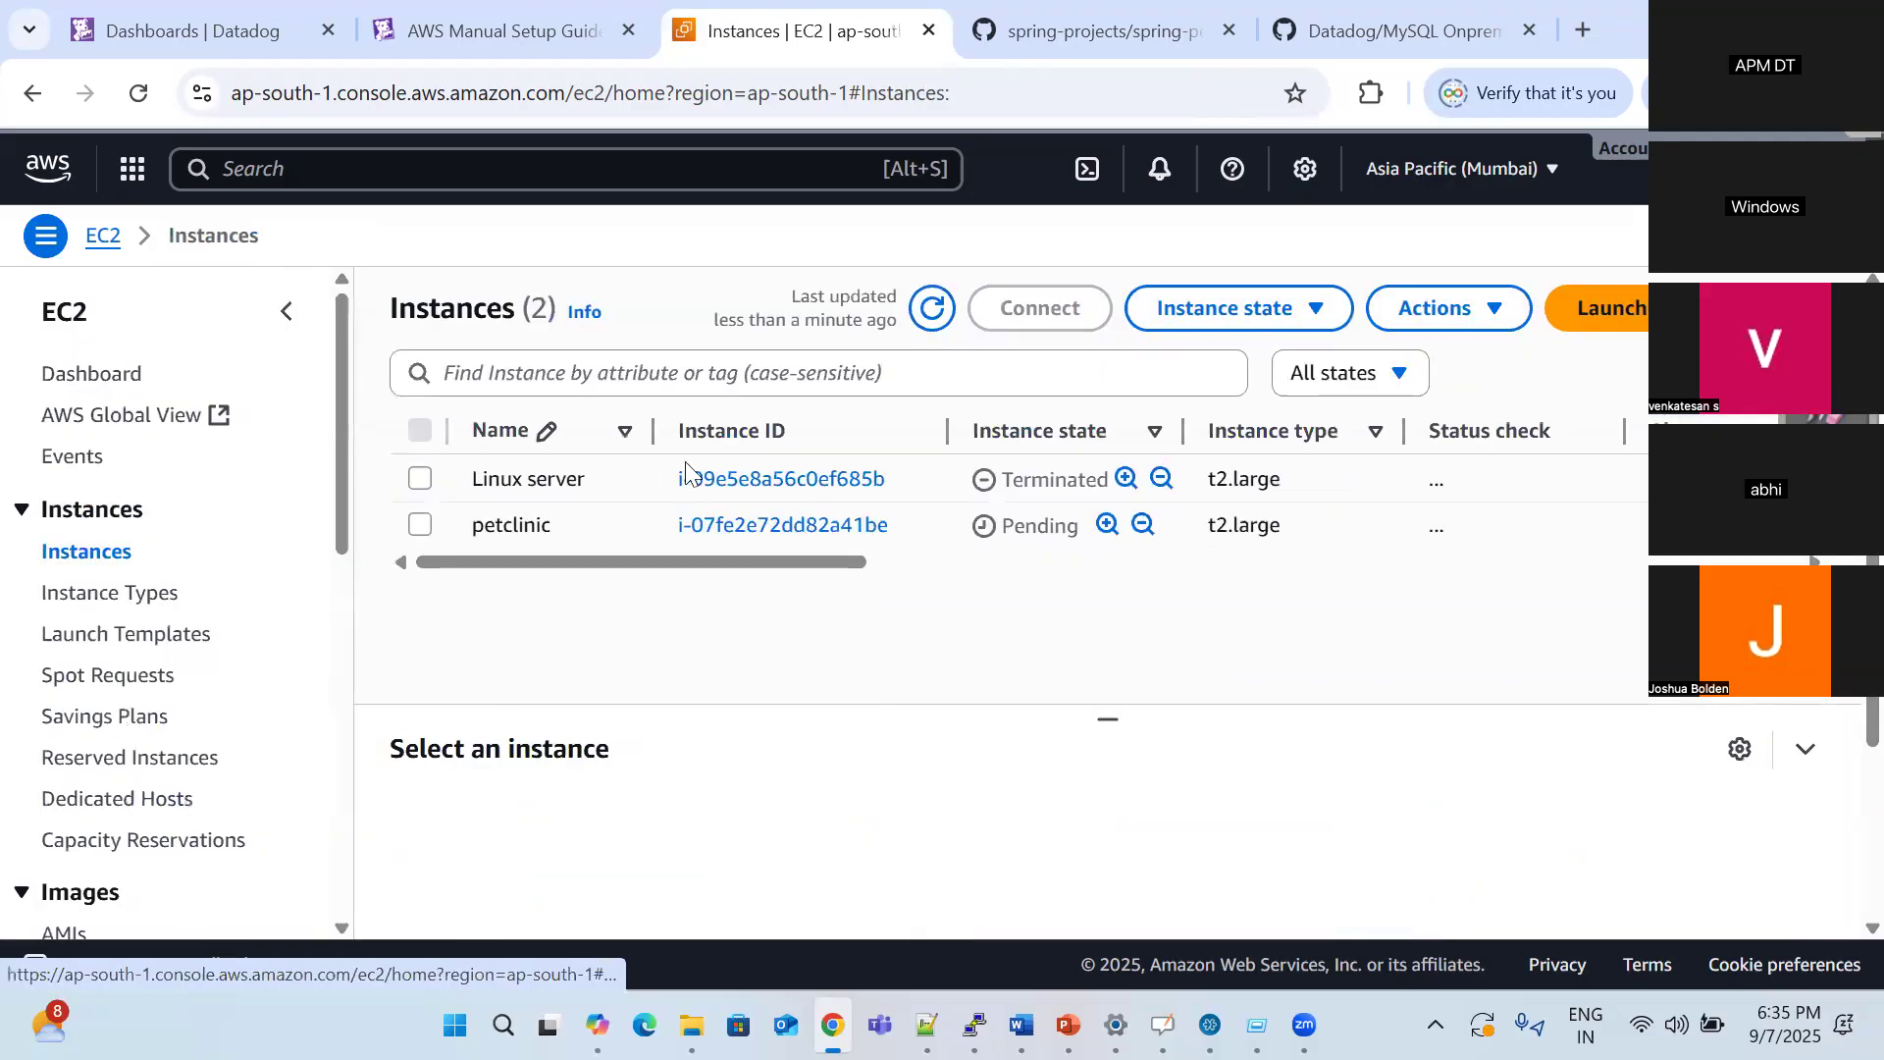
click(933, 309)
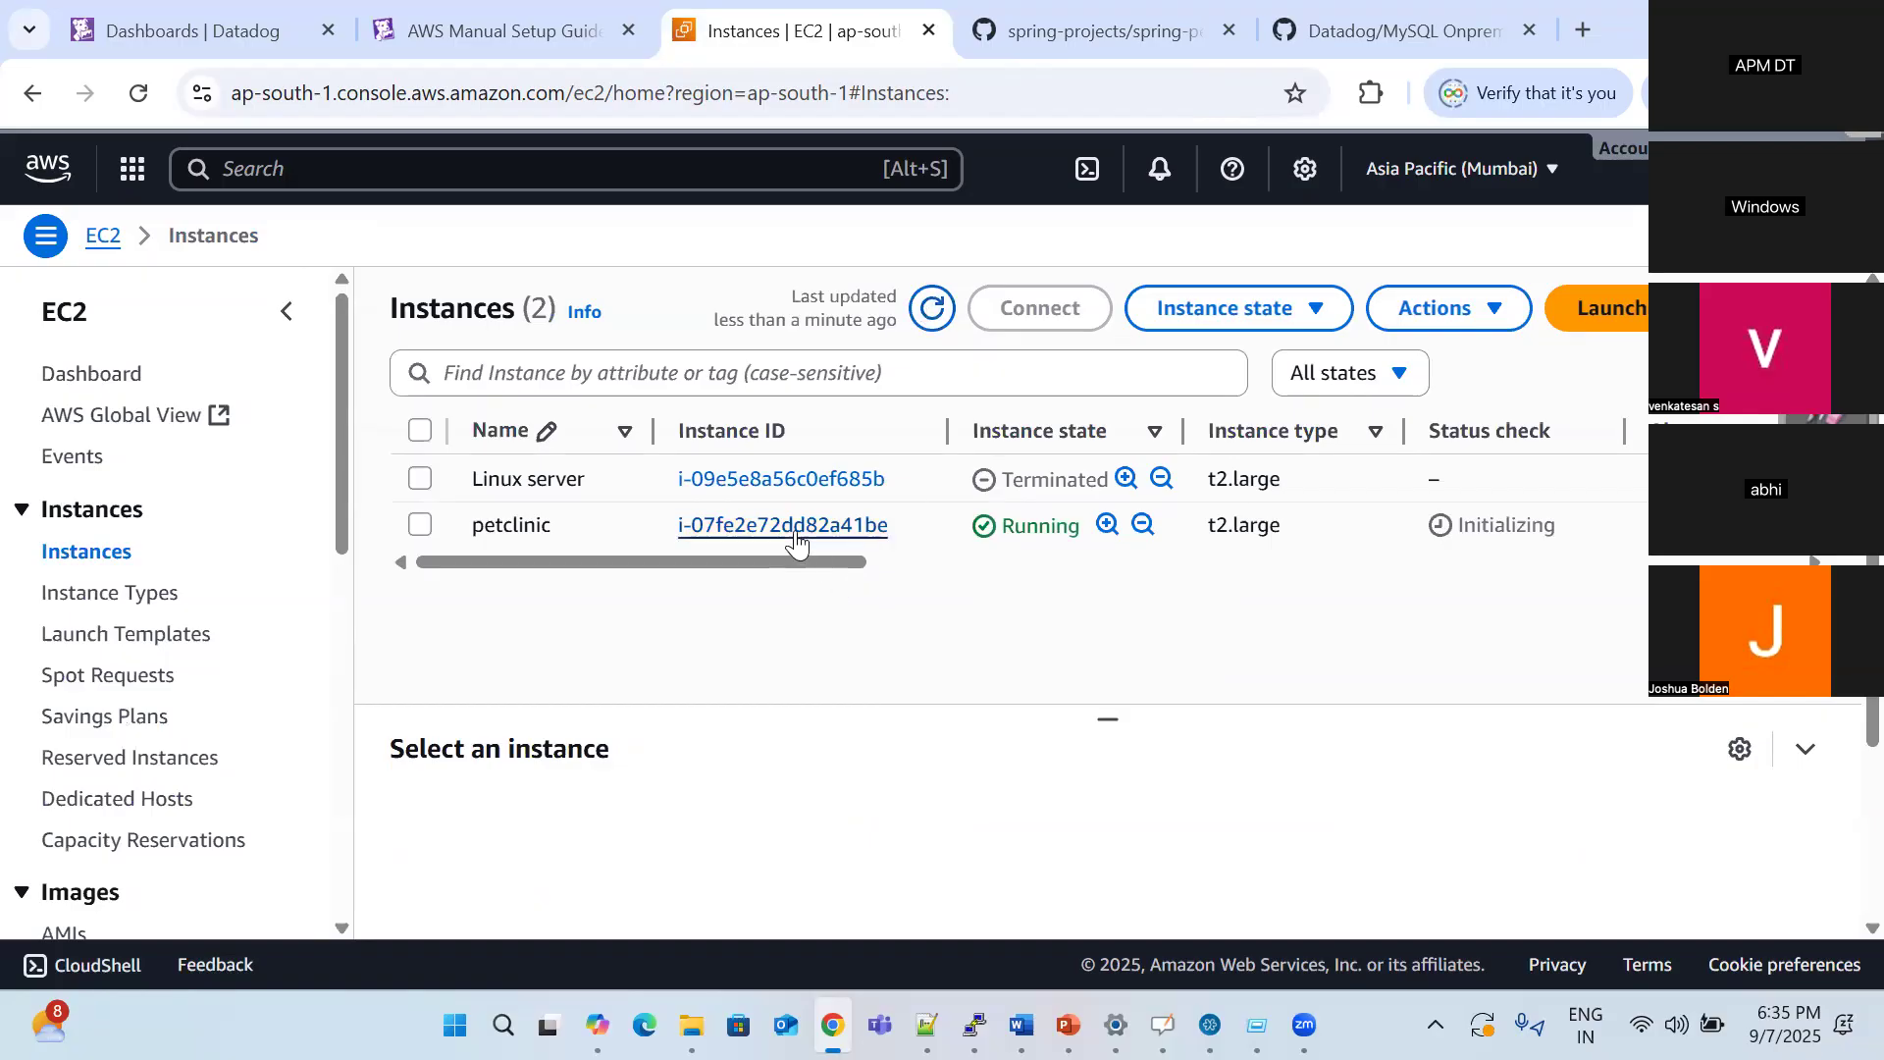
click(795, 528)
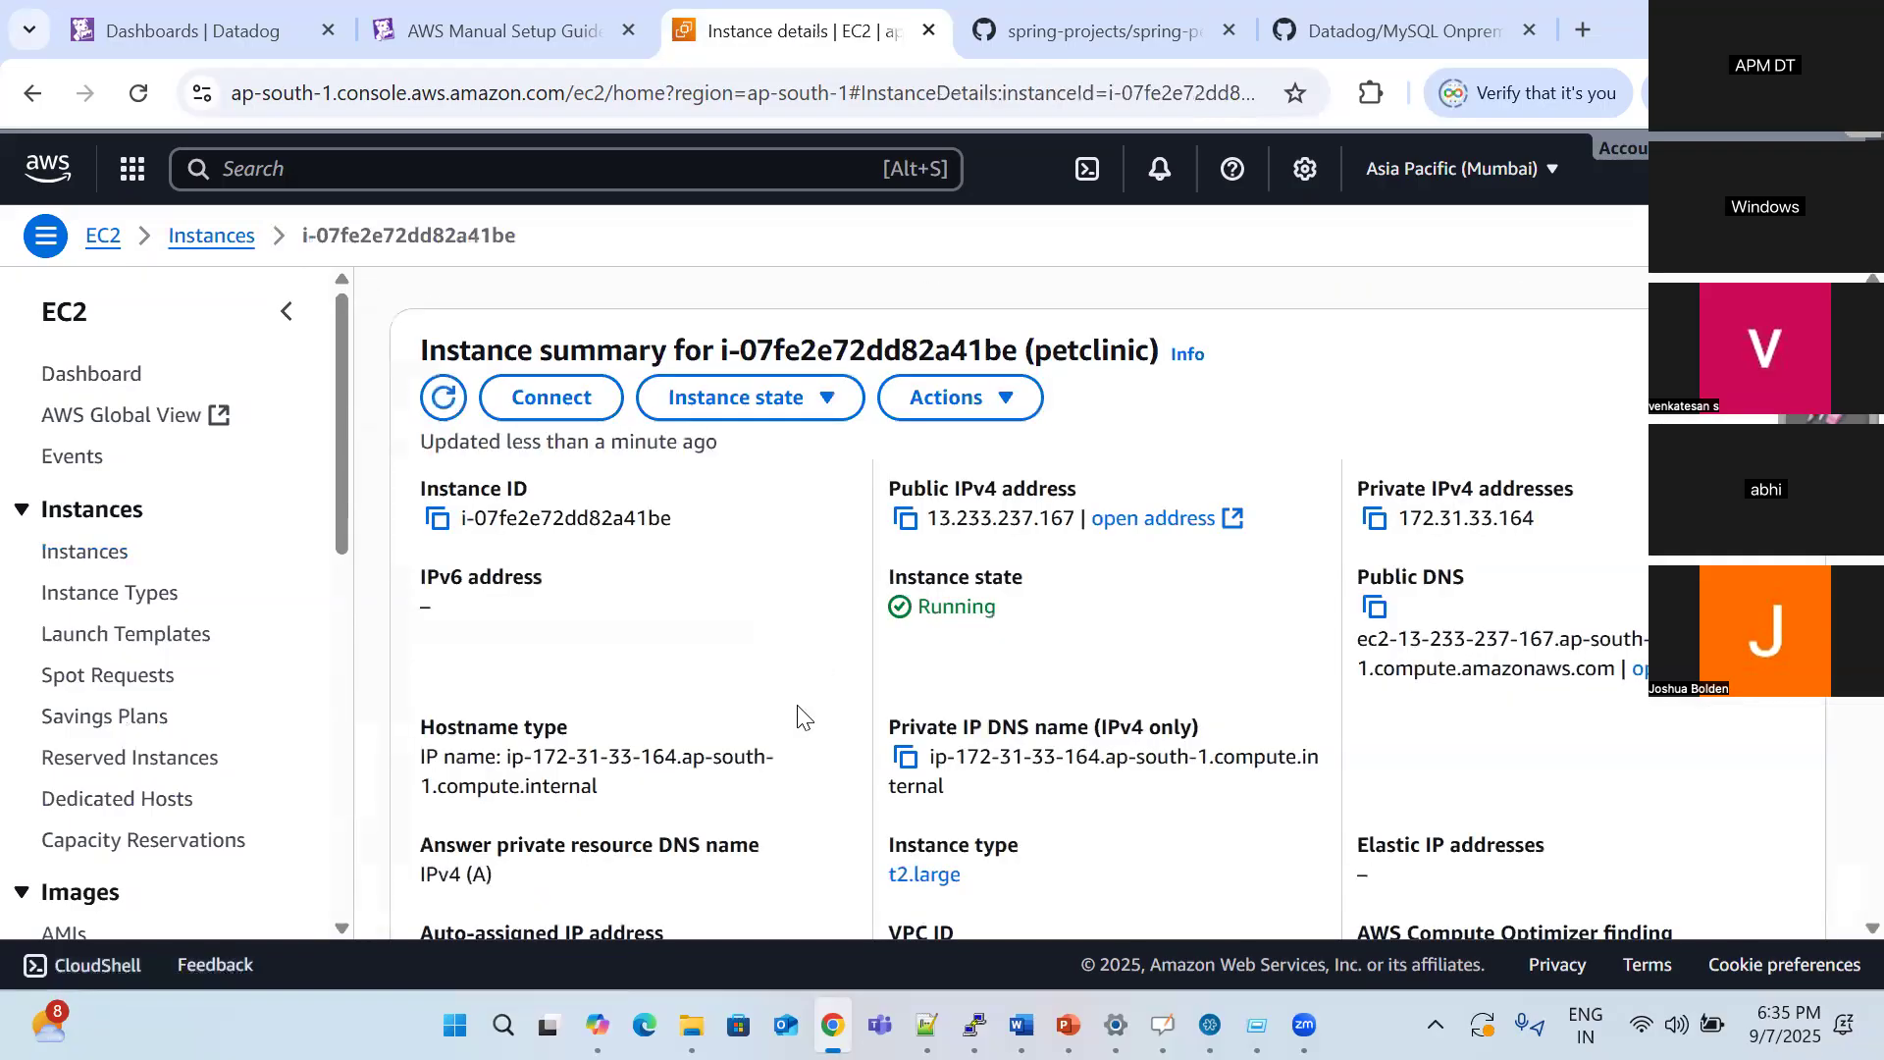
click(907, 521)
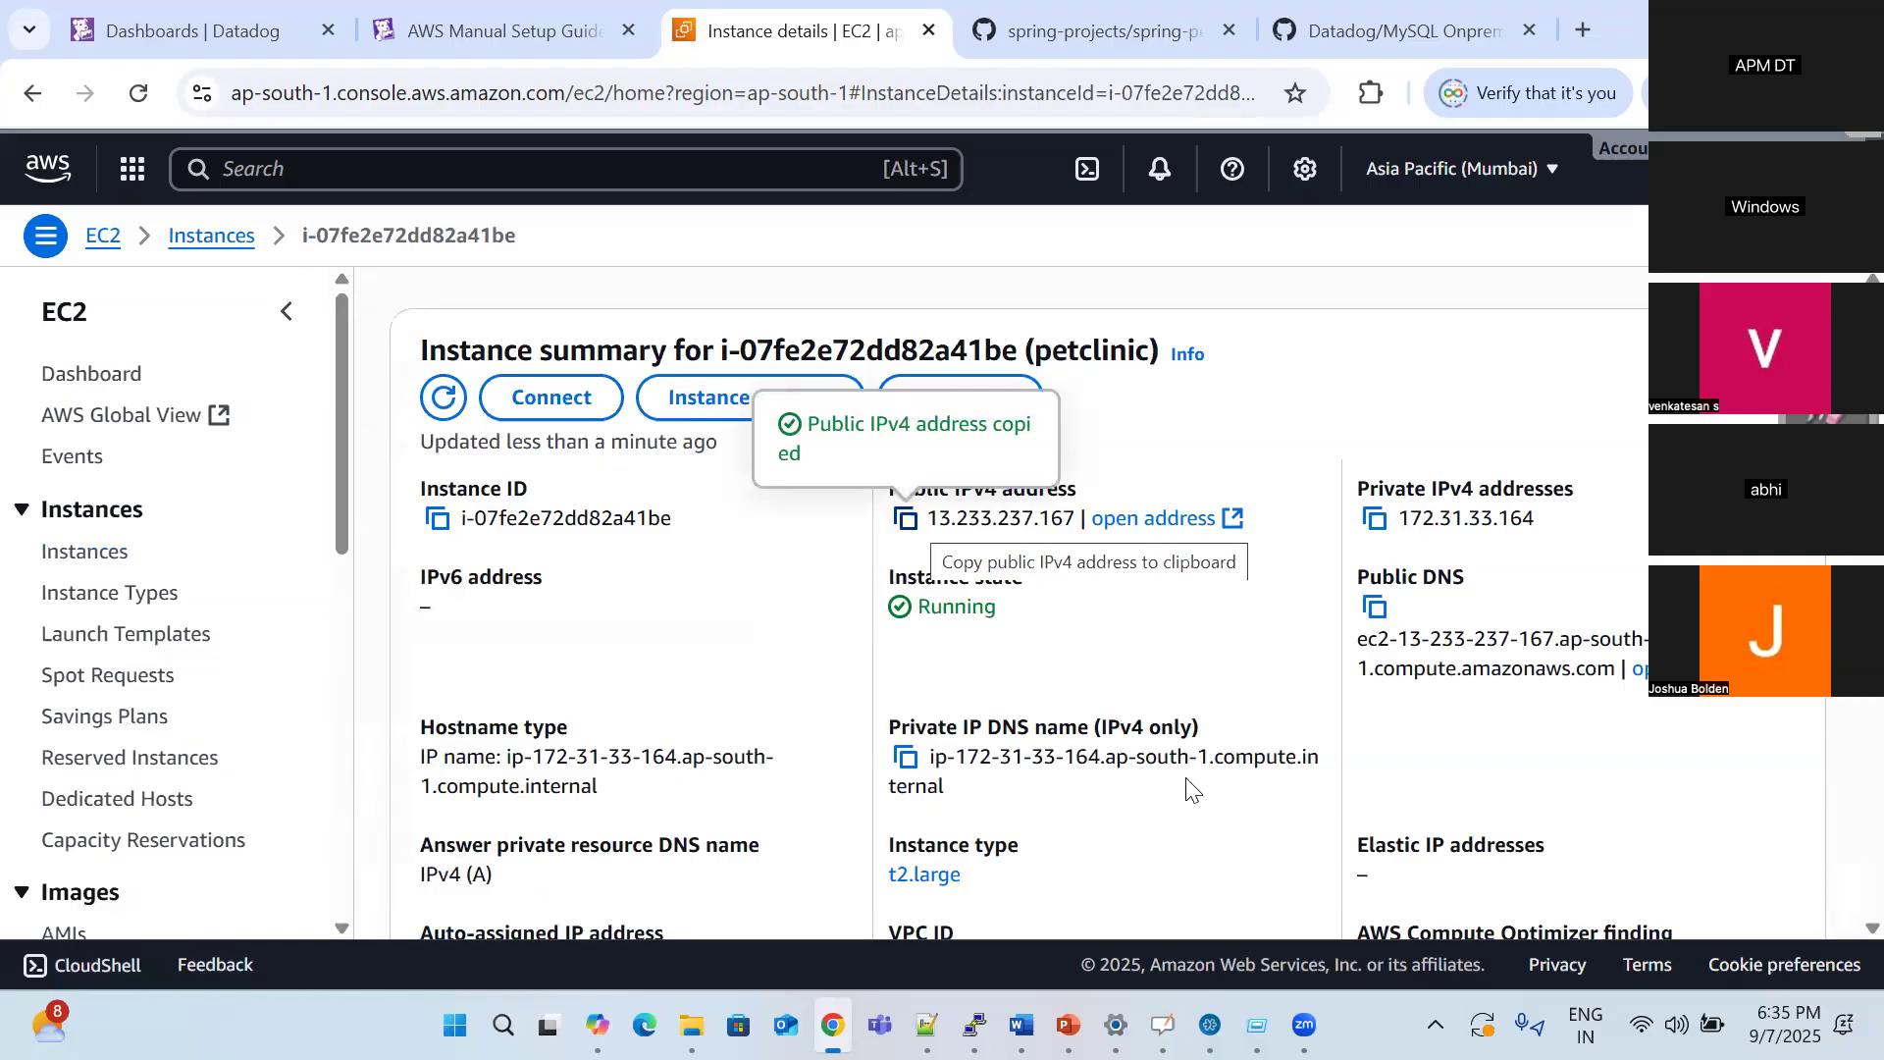
mouse_move(974, 1026)
click(1277, 850)
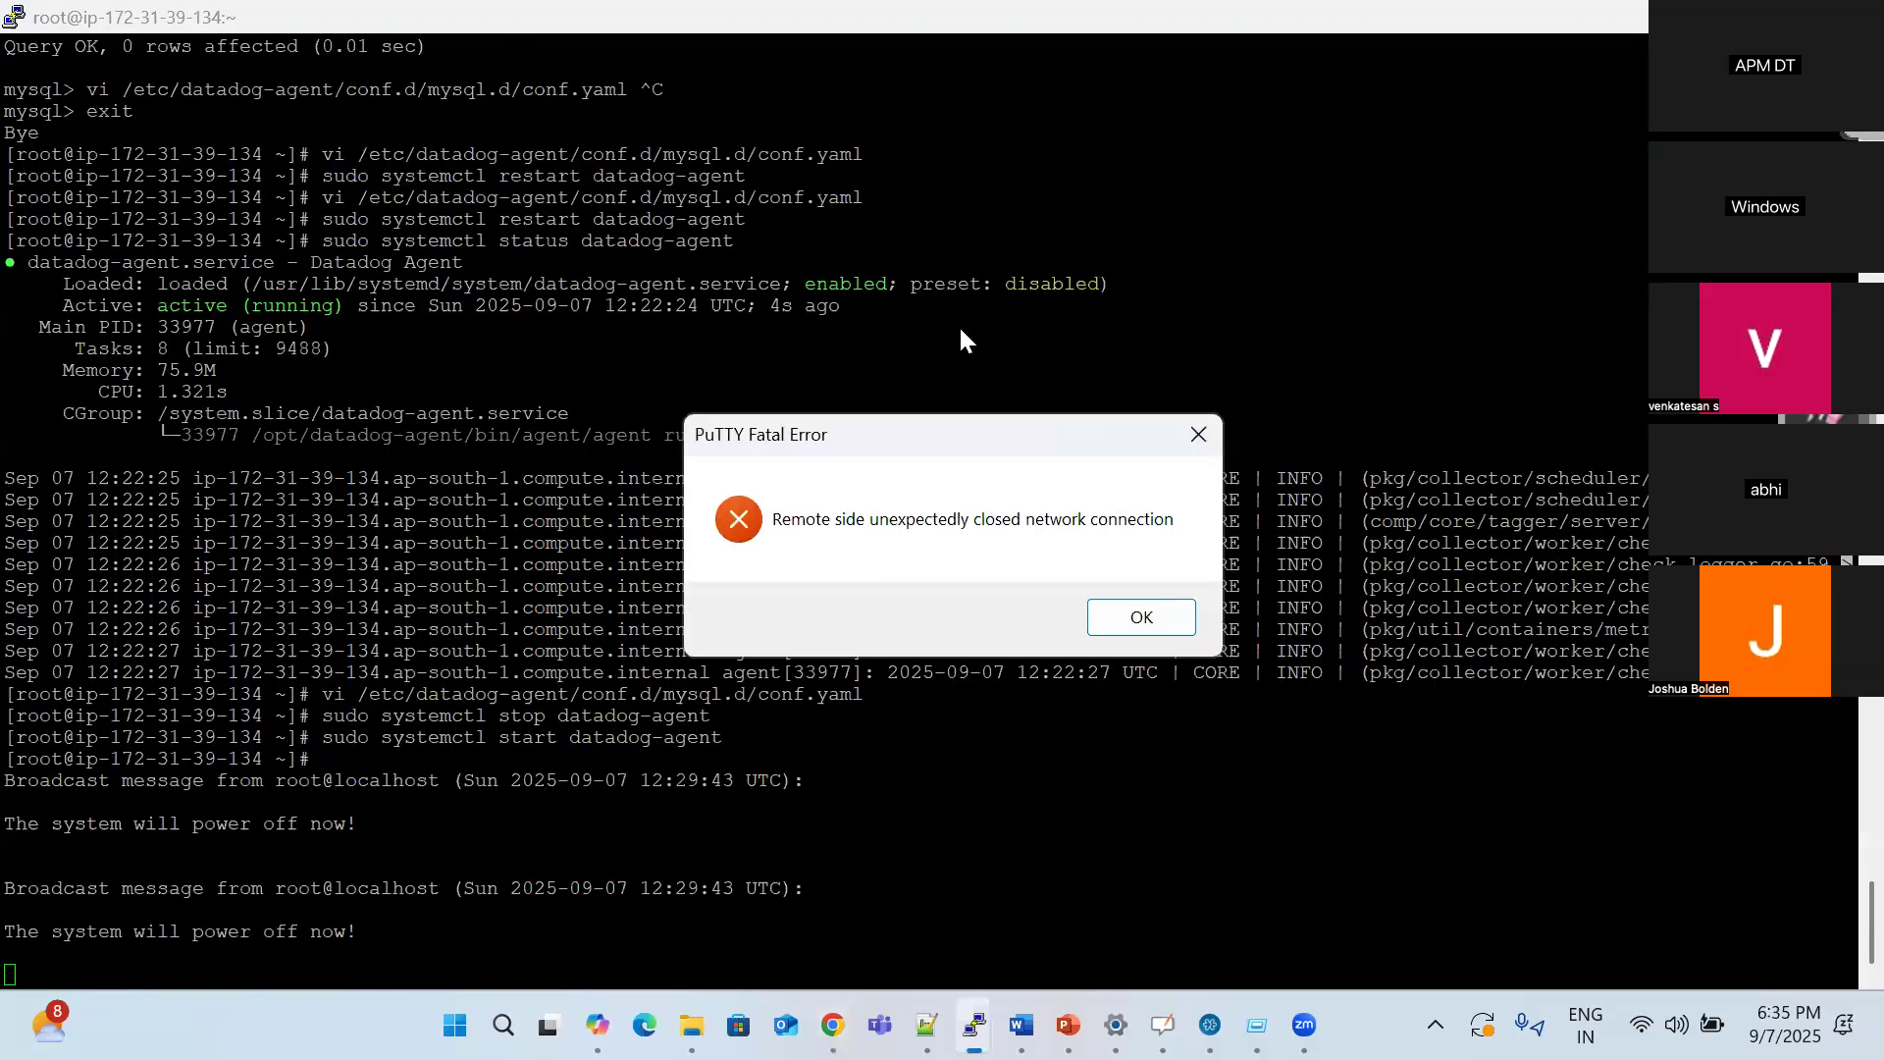
Dismiss the closed-connection error and start a new session to host 13.233.237.167.
click(1141, 616)
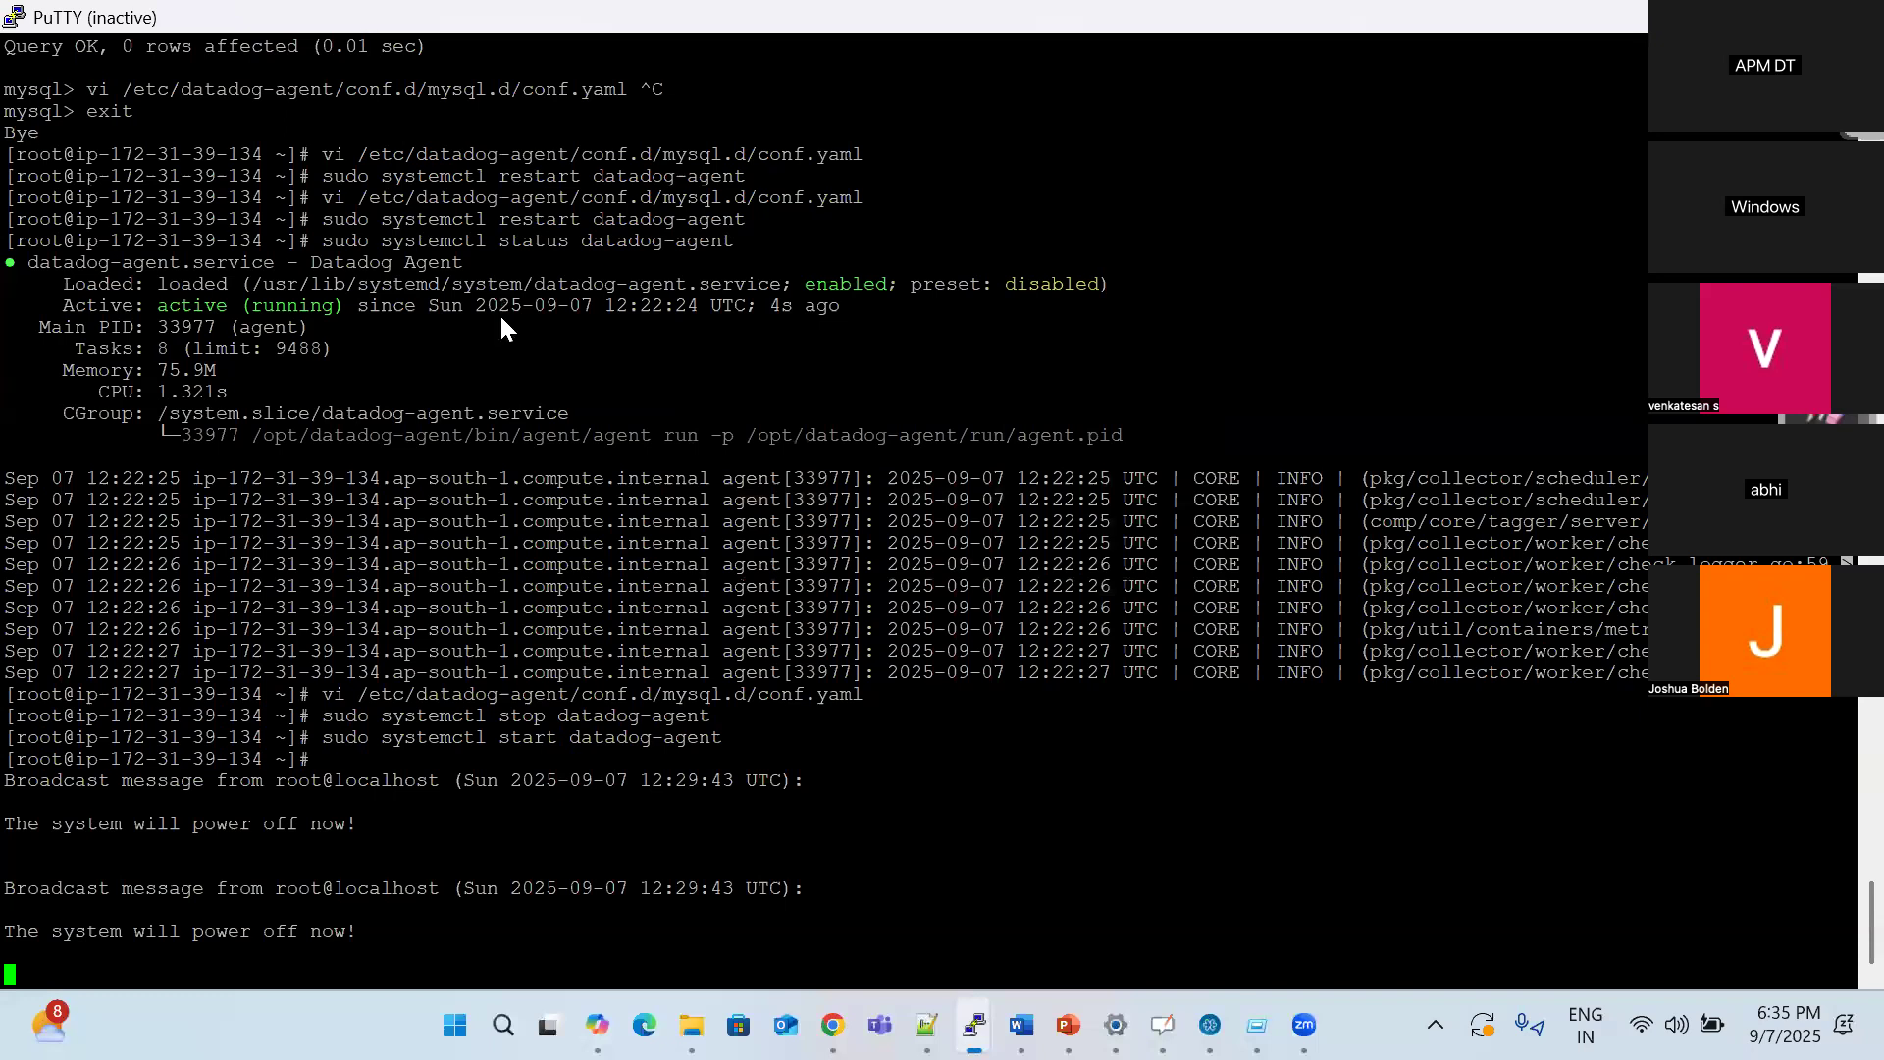
right_click(402, 20)
click(511, 377)
key(ctrl+v)
Set mylinuxserverkey.ppk as the private key under SSH Auth credentials.
click(649, 606)
click(668, 672)
click(738, 693)
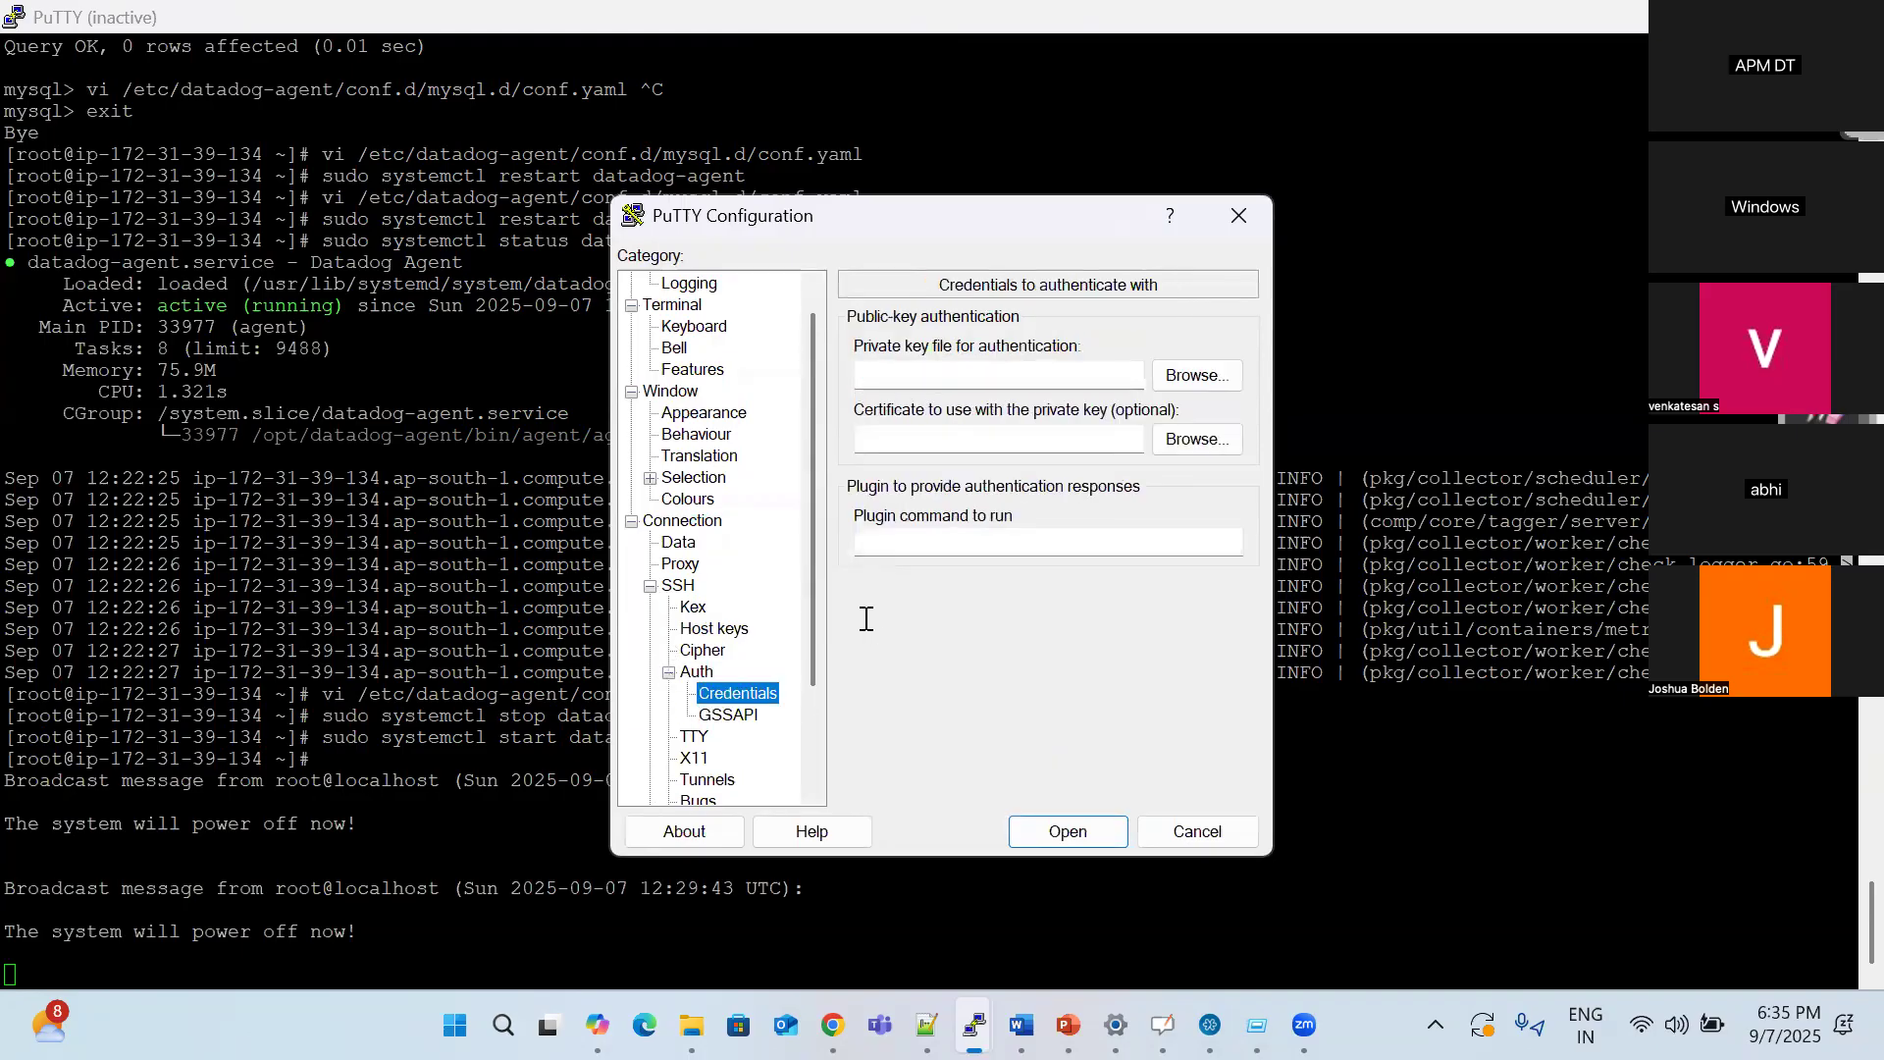
click(1195, 375)
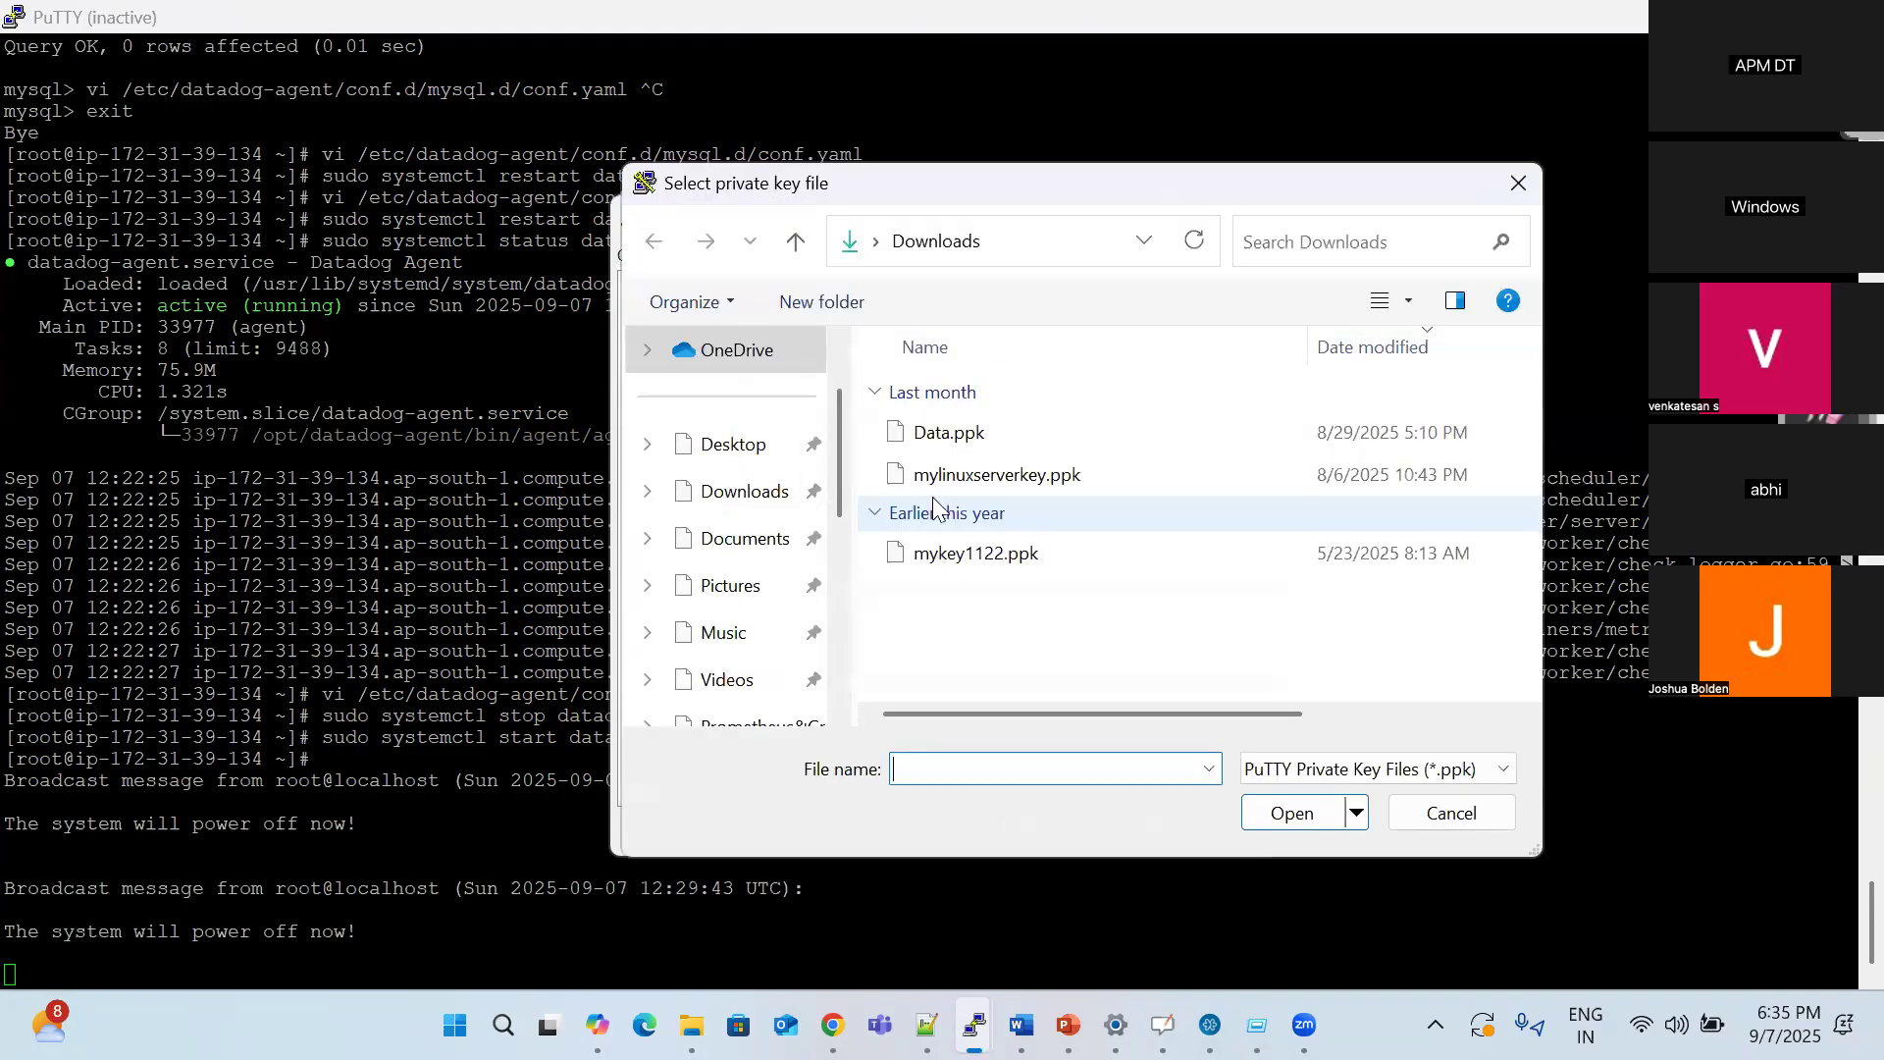
click(1128, 475)
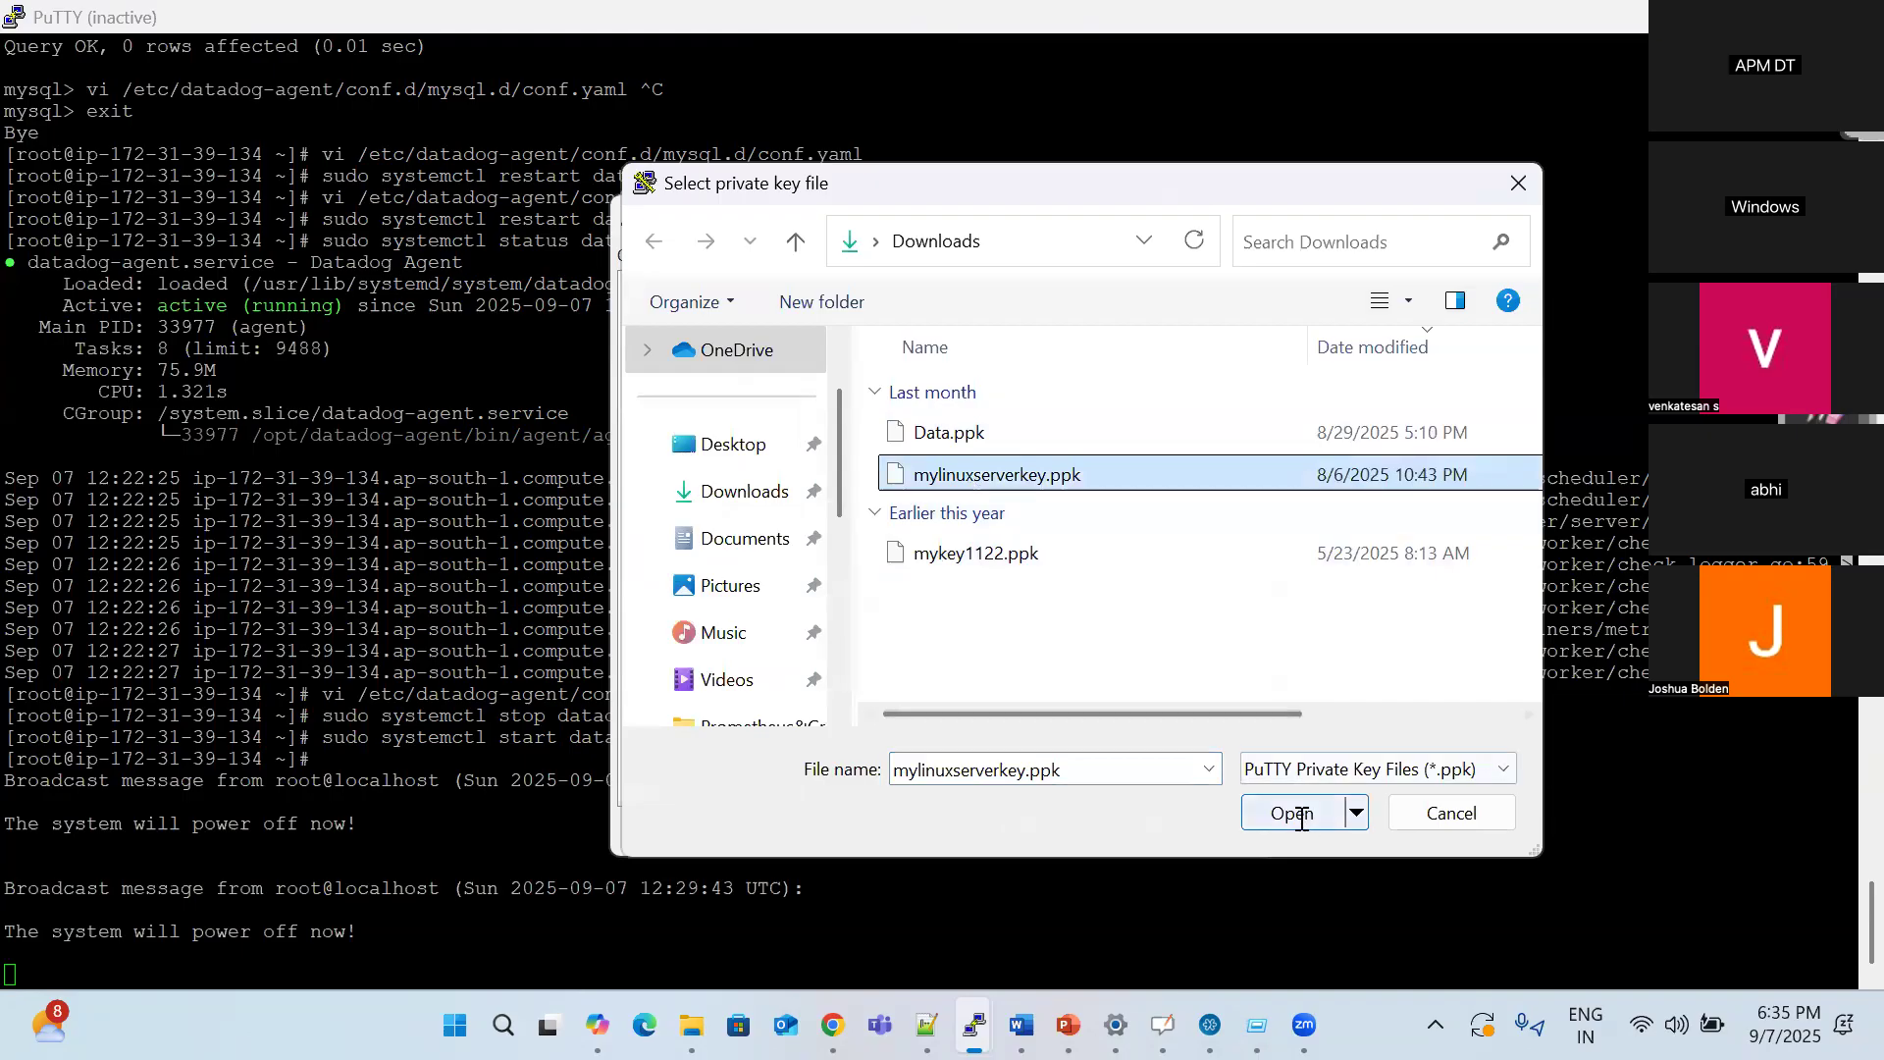
click(1301, 819)
Connect, accept the host key, and log in as ec2-user.
click(1091, 829)
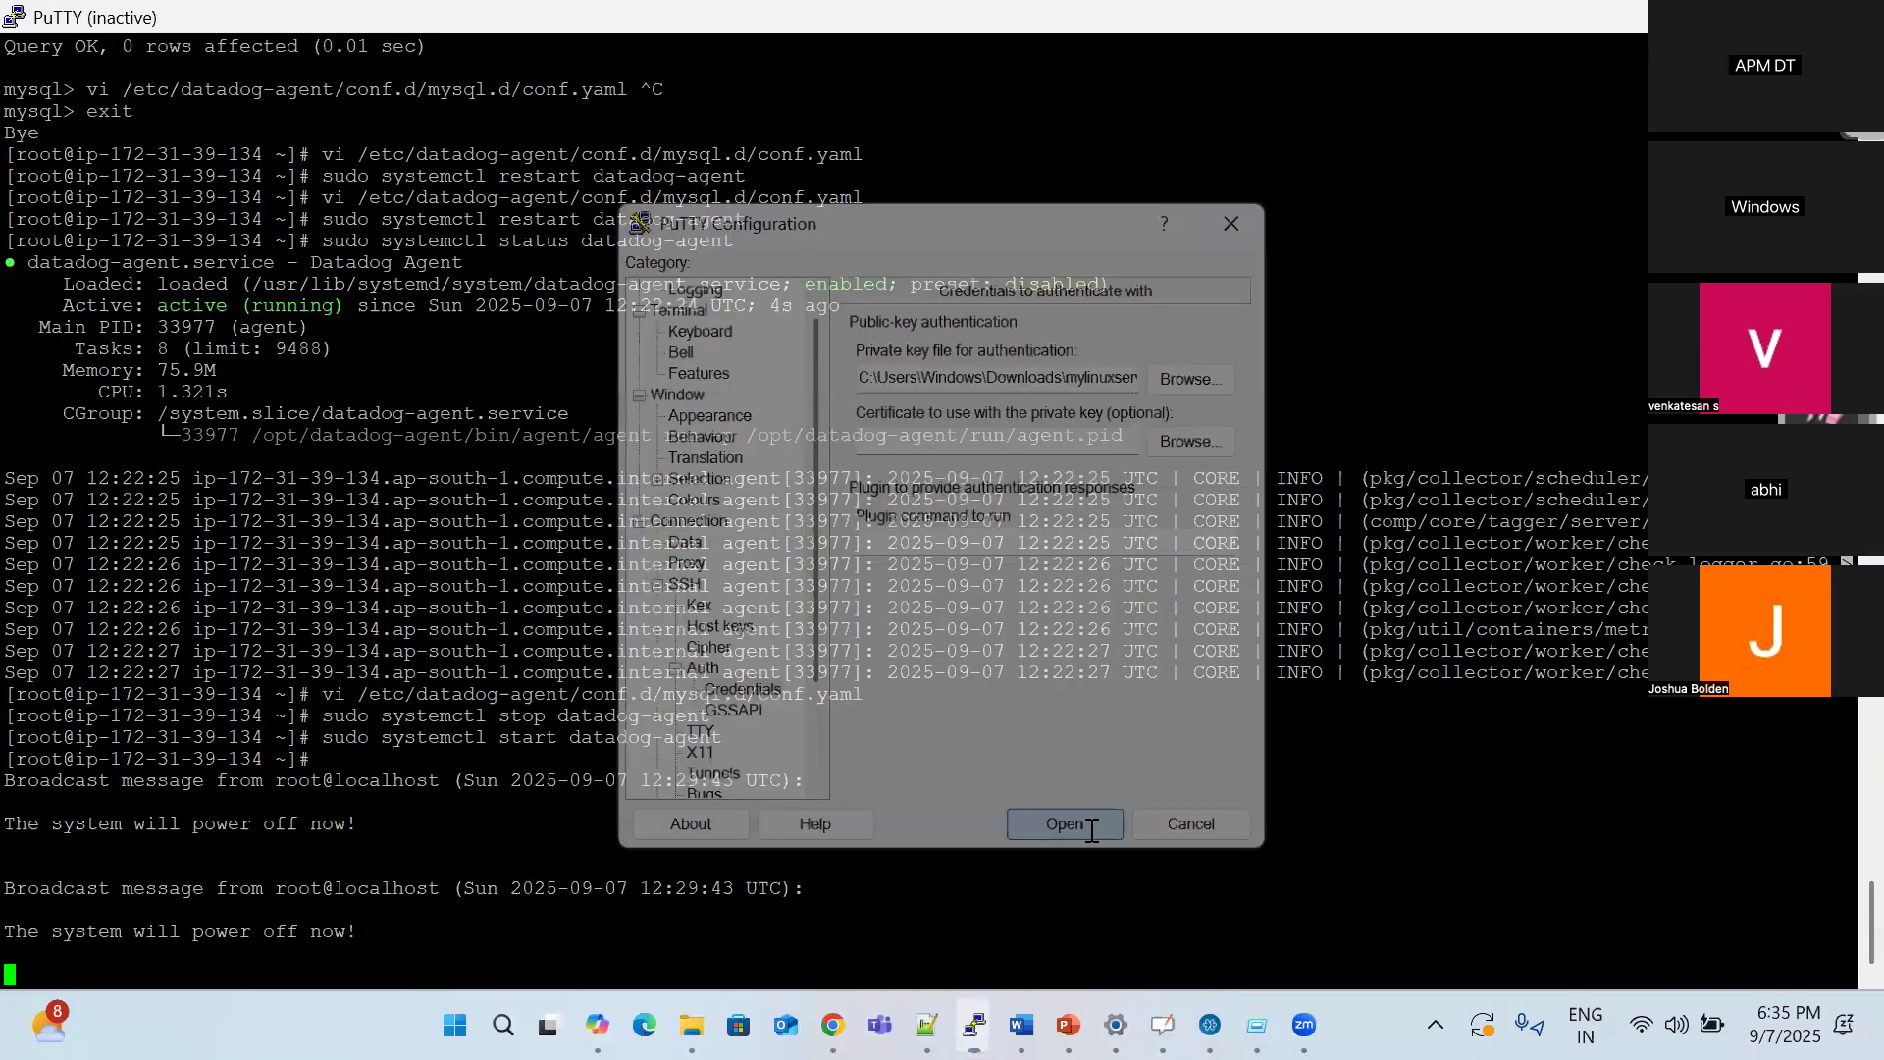
click(730, 883)
text(ec2-ua)
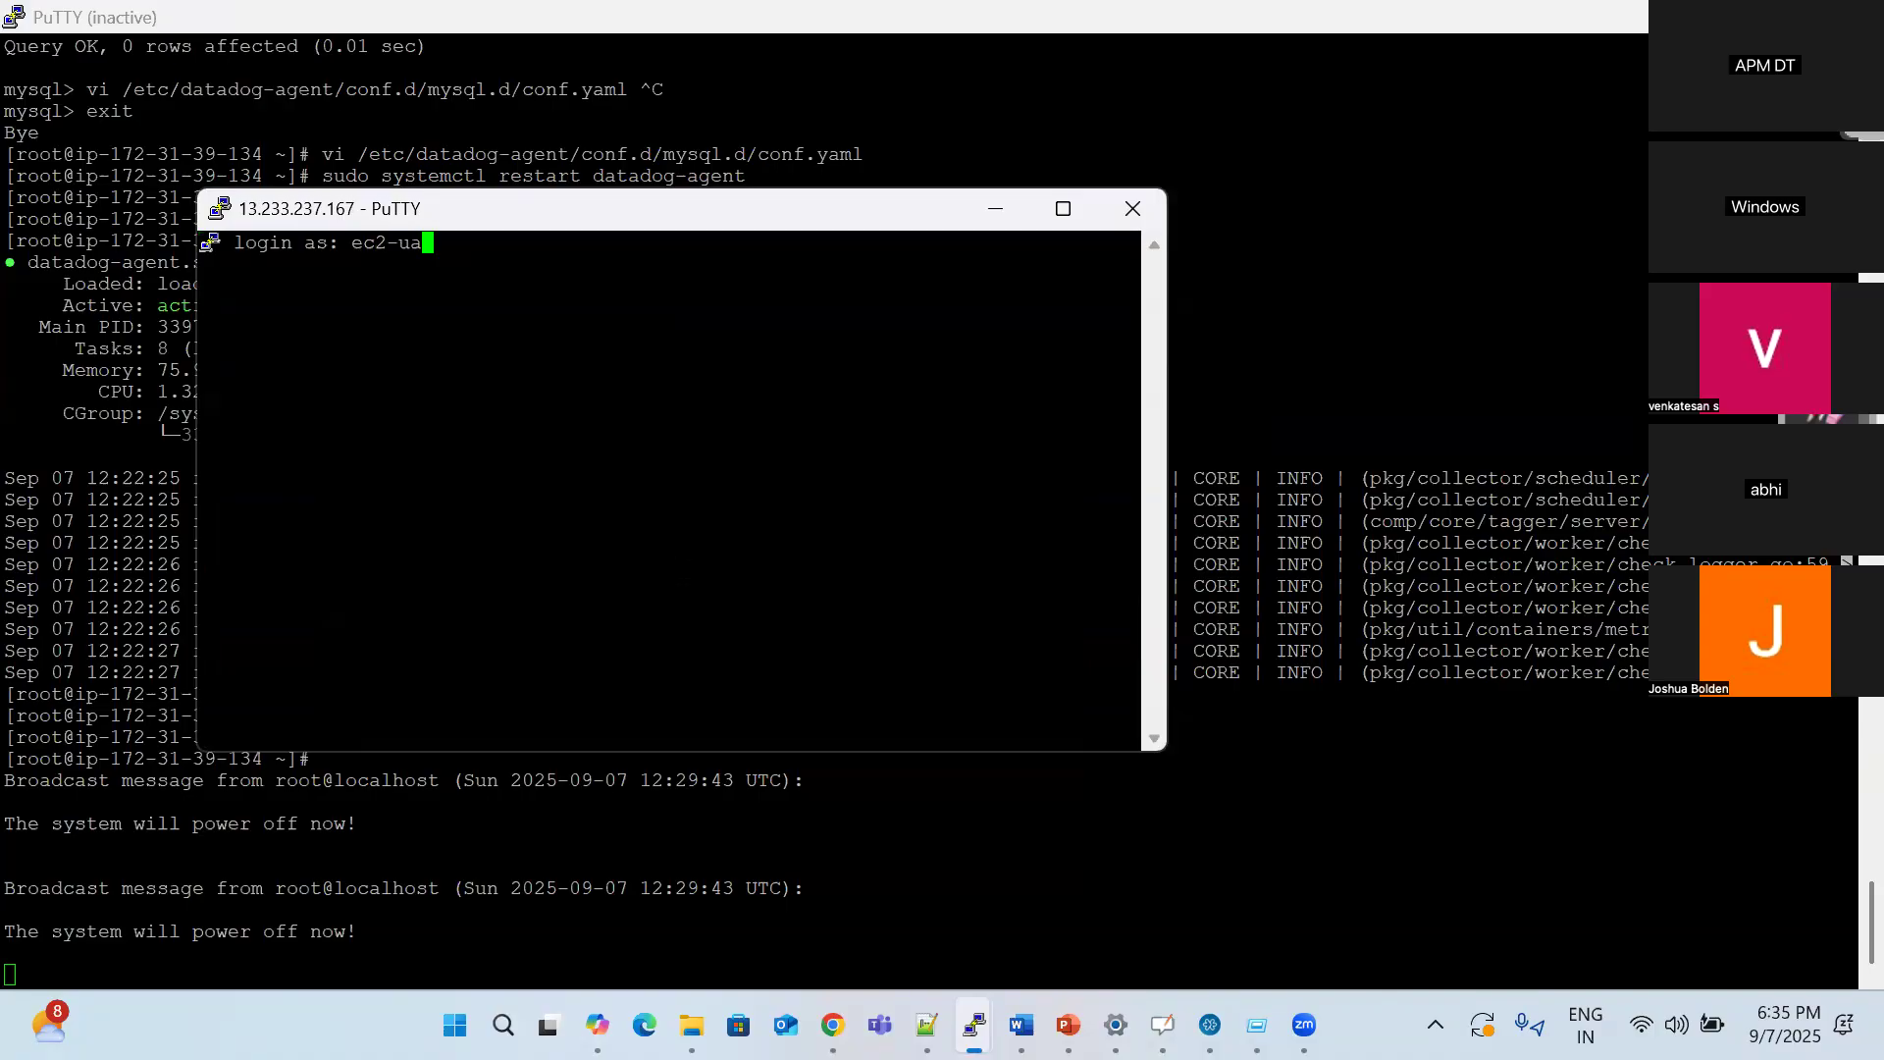
key(BackSpace)
text(ser)
key(Return)
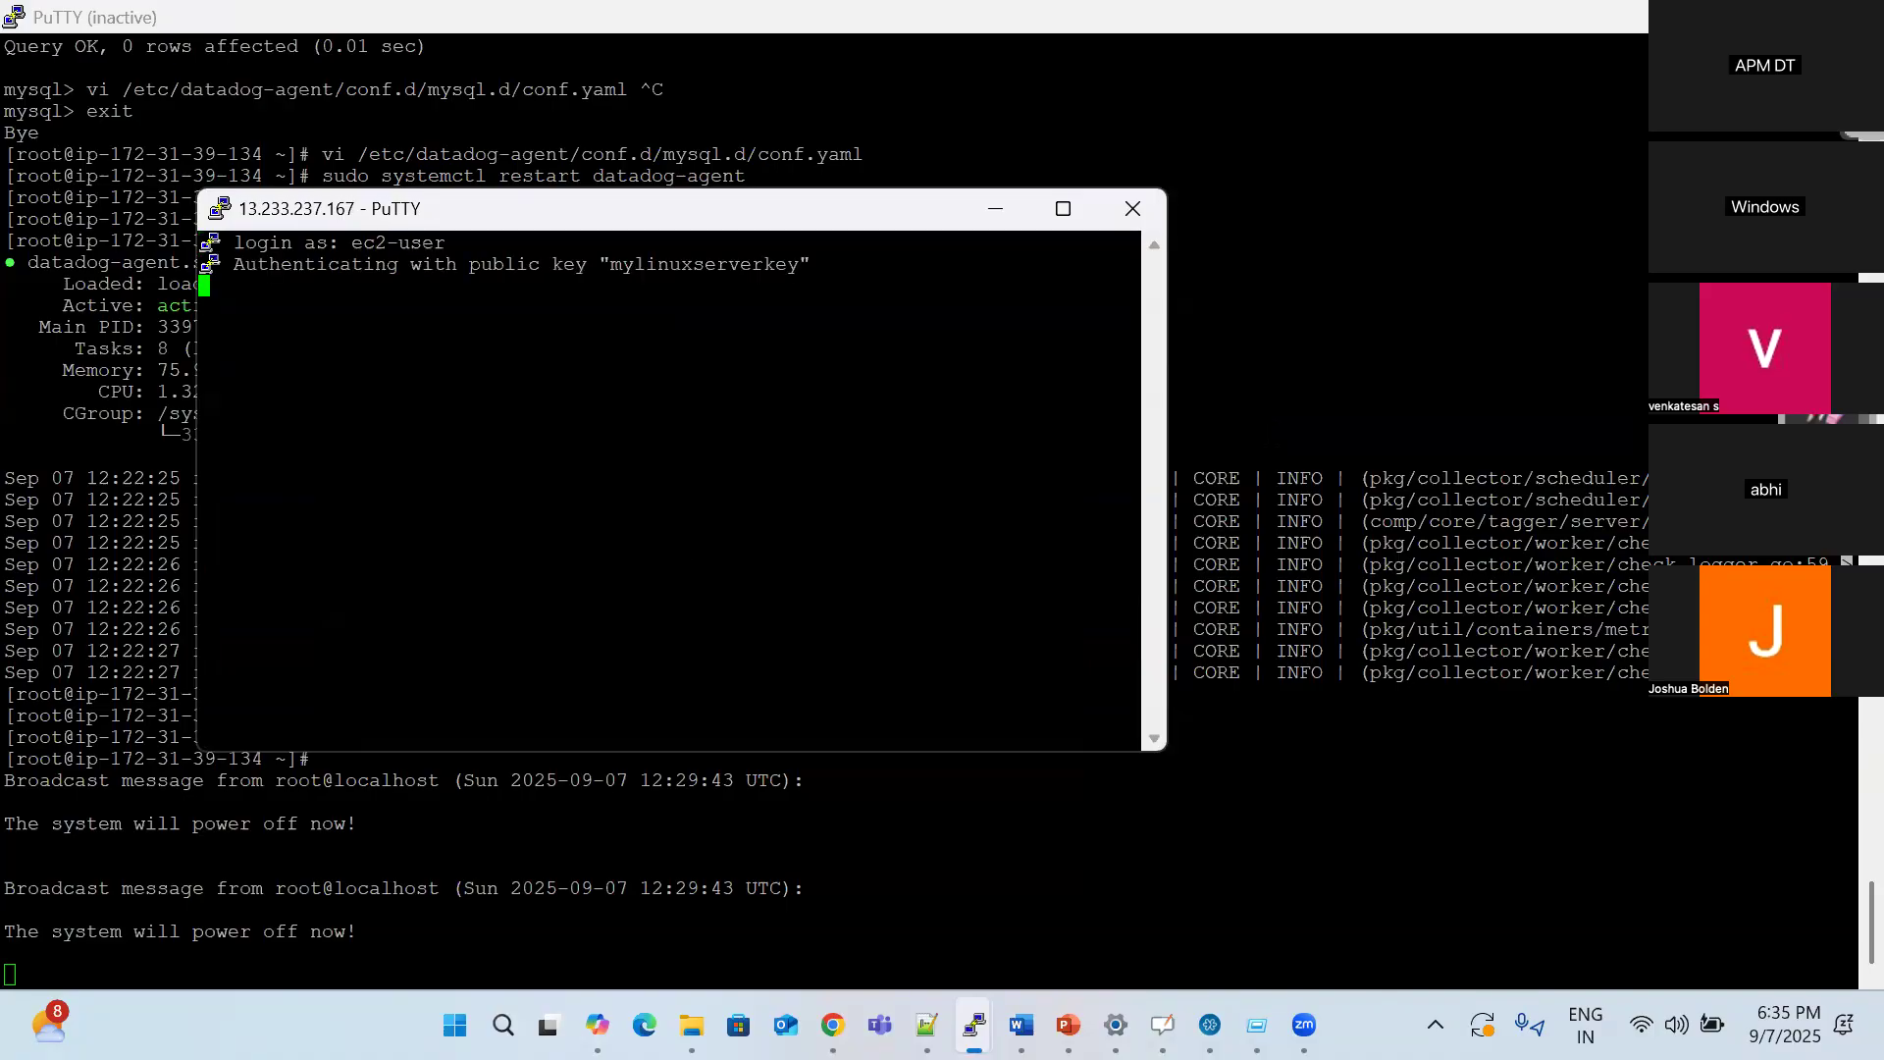
Close the three inactive PuTTY sessions and maximize the new ec2-user session.
click(1851, 17)
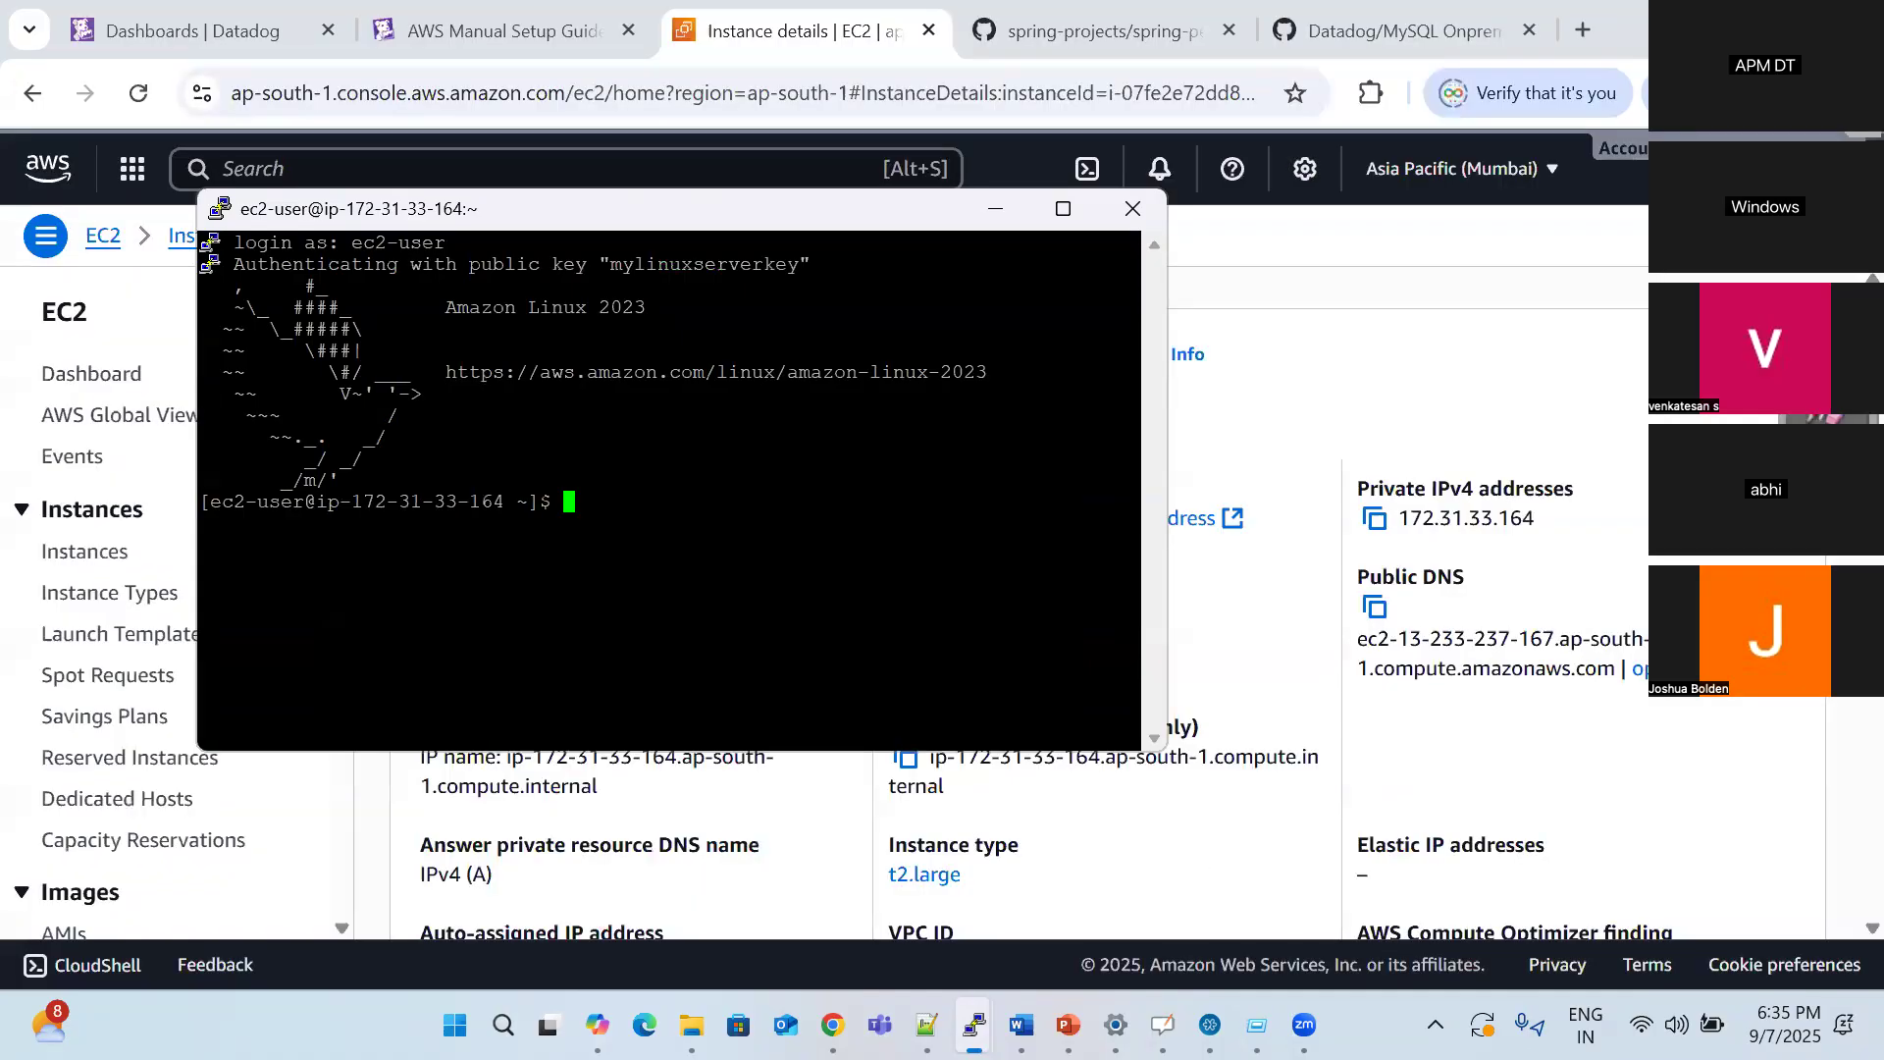
mouse_move(974, 1025)
click(986, 854)
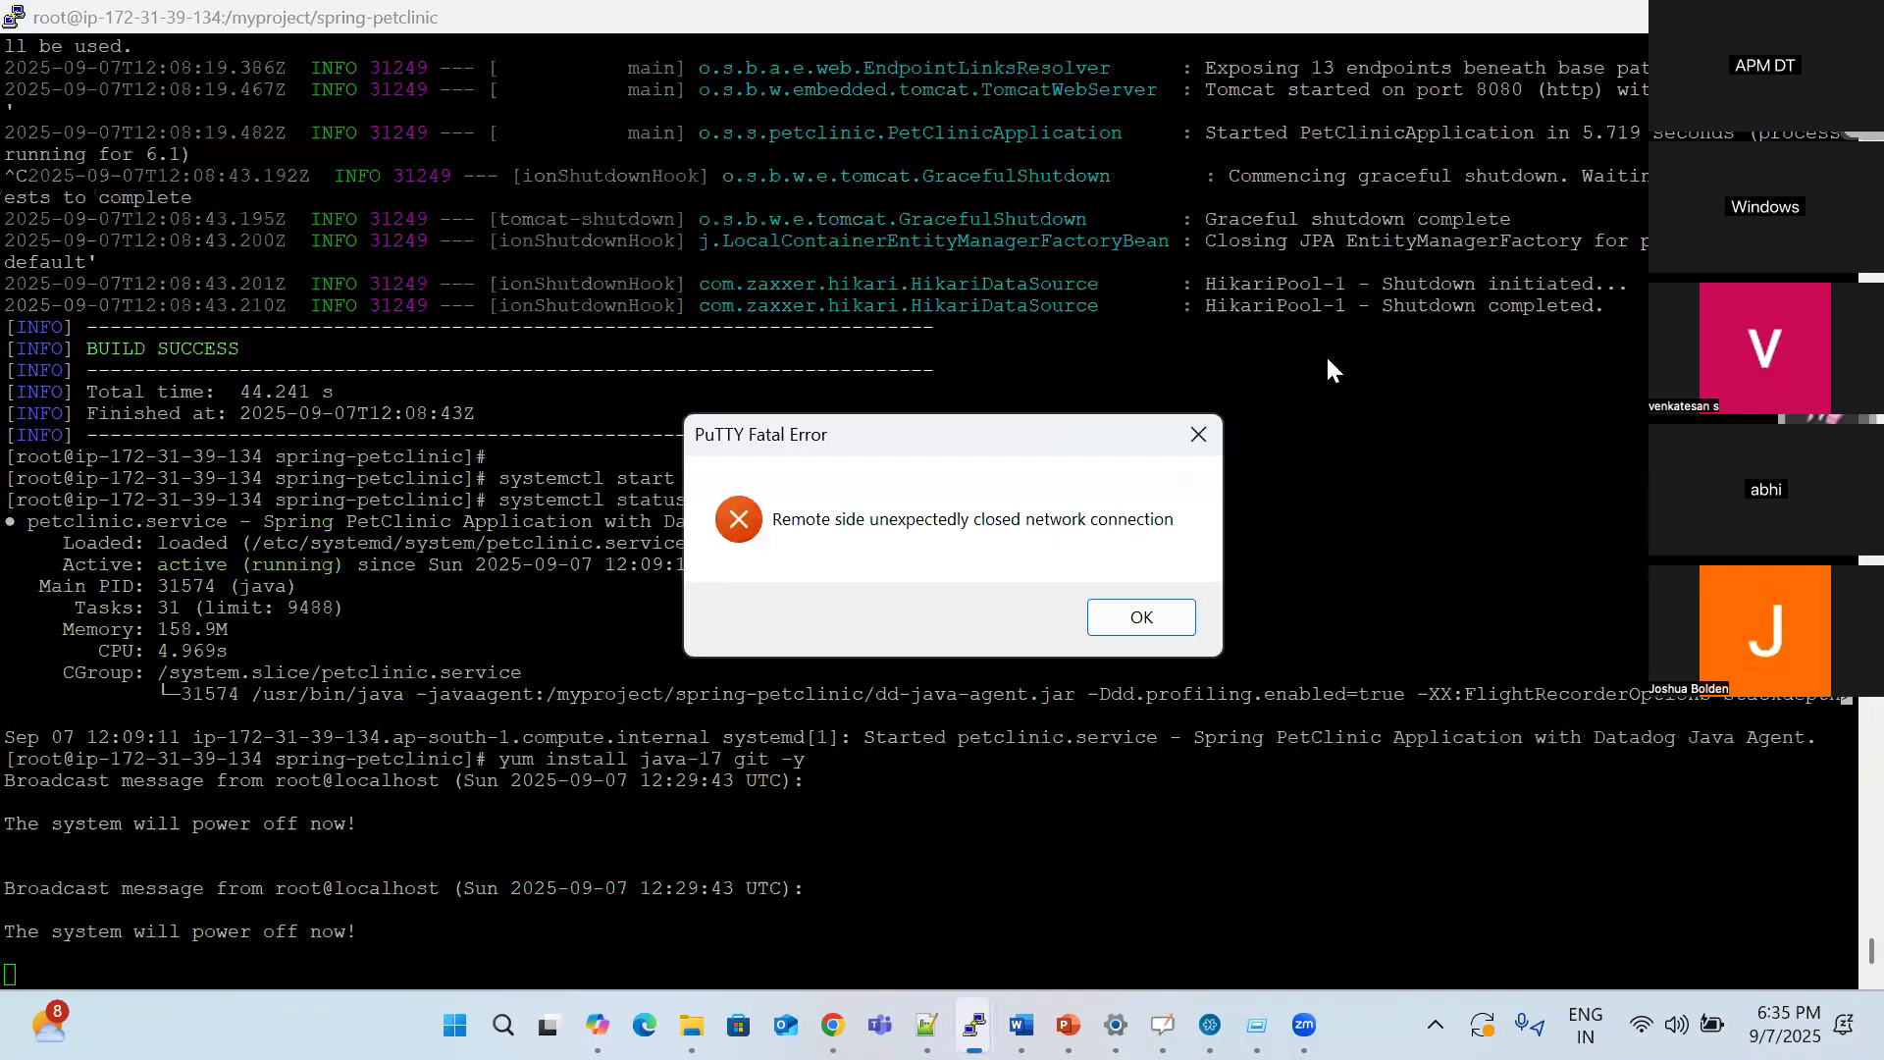
click(1181, 613)
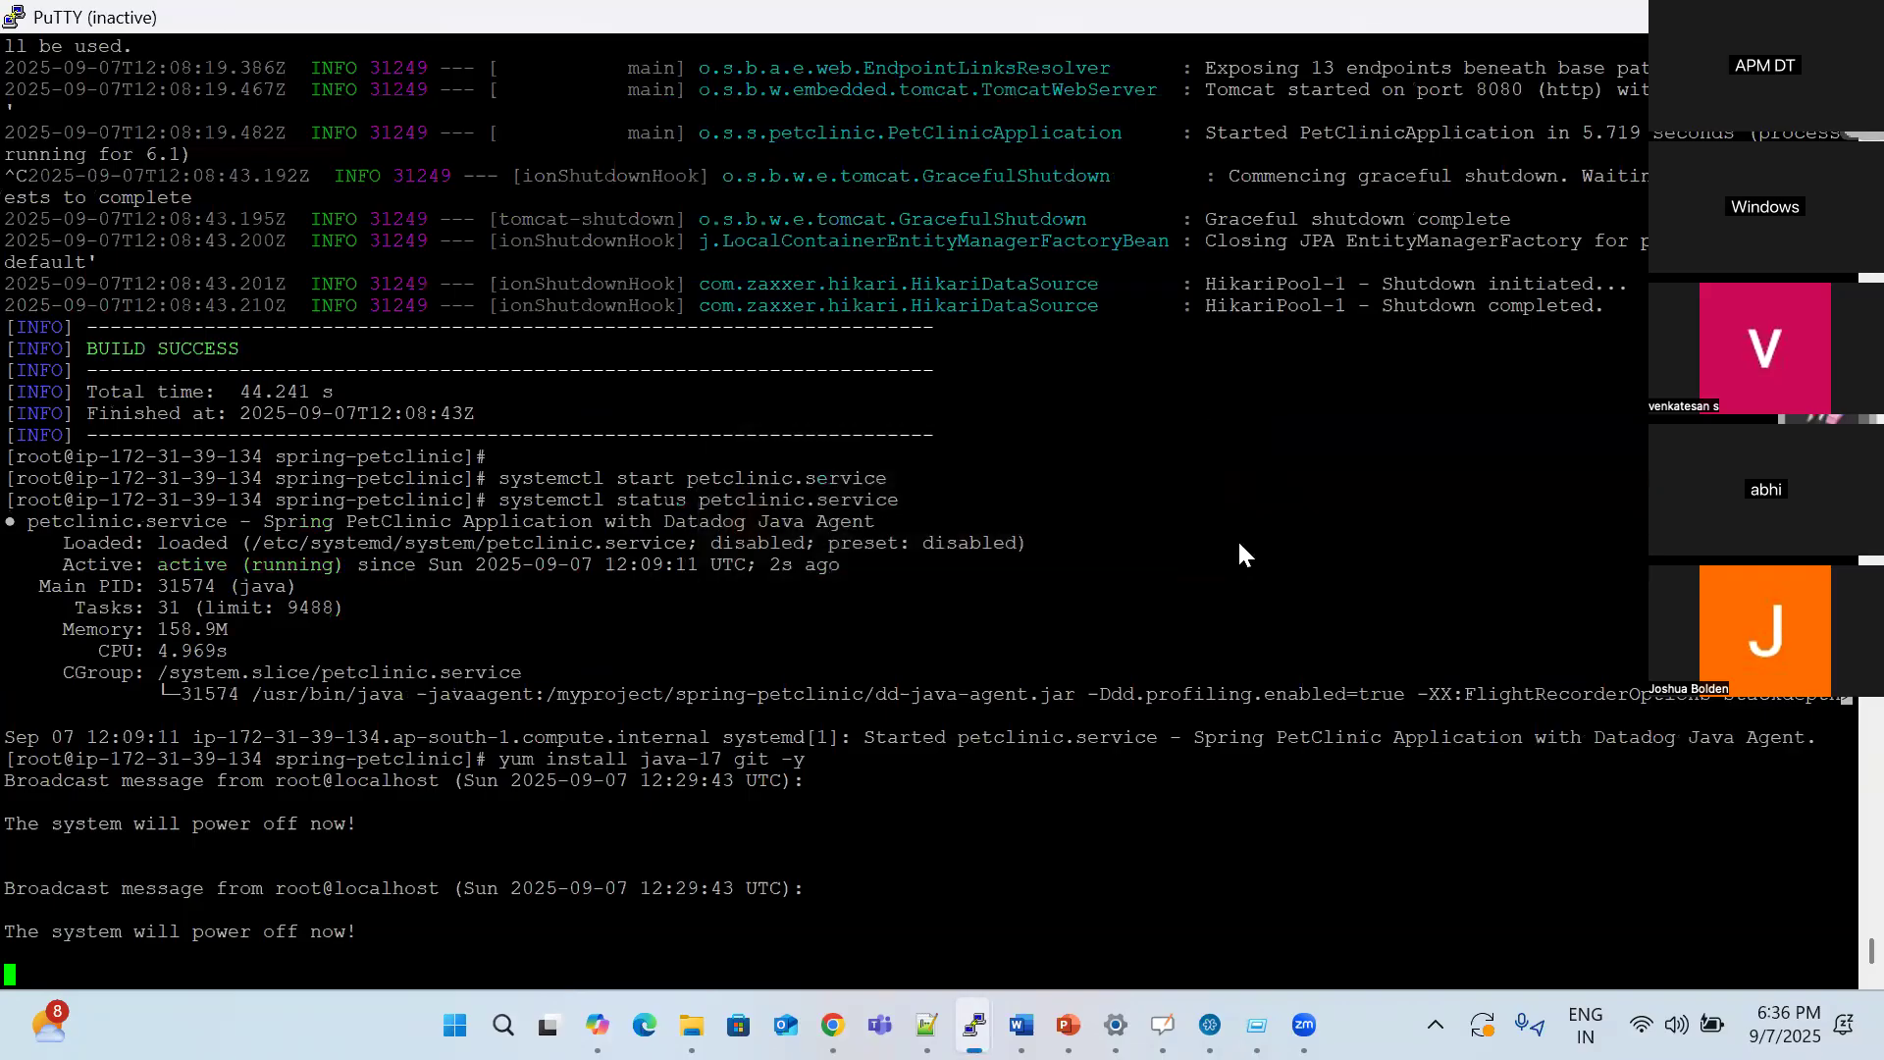
click(1852, 17)
mouse_move(975, 1025)
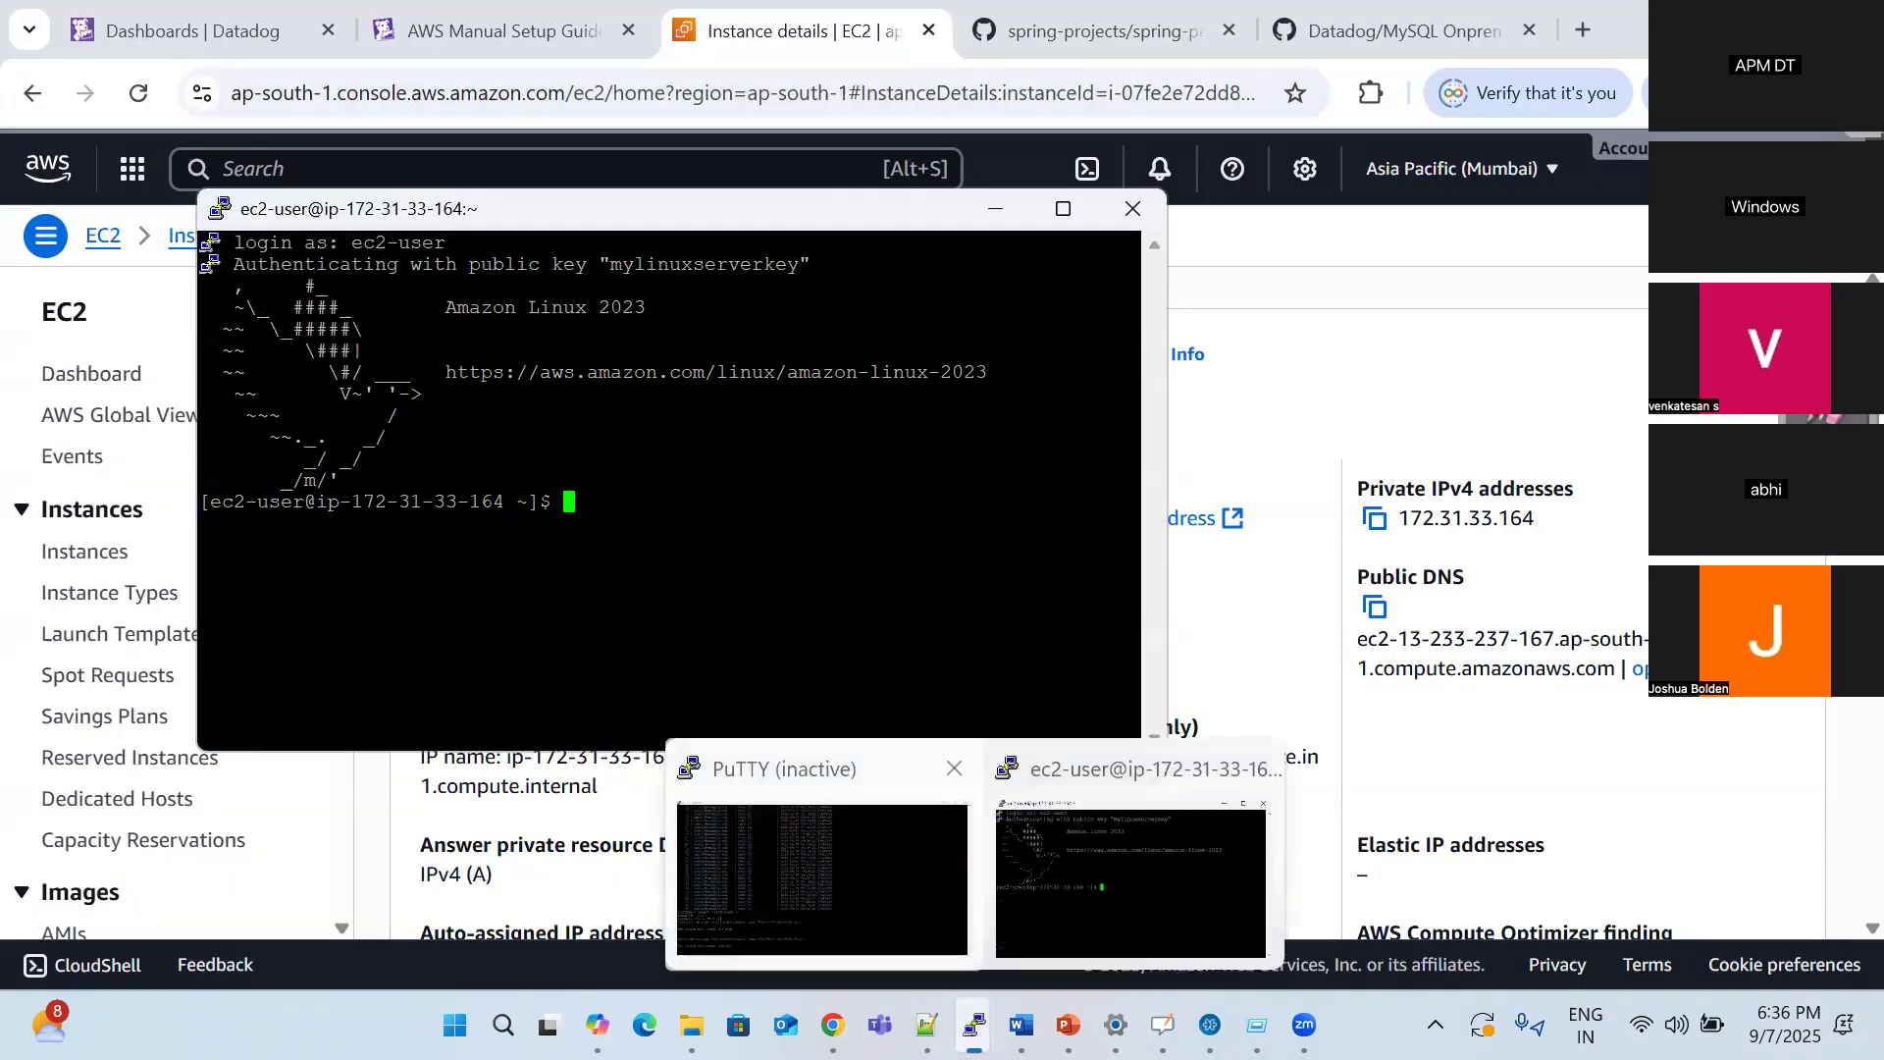
click(823, 864)
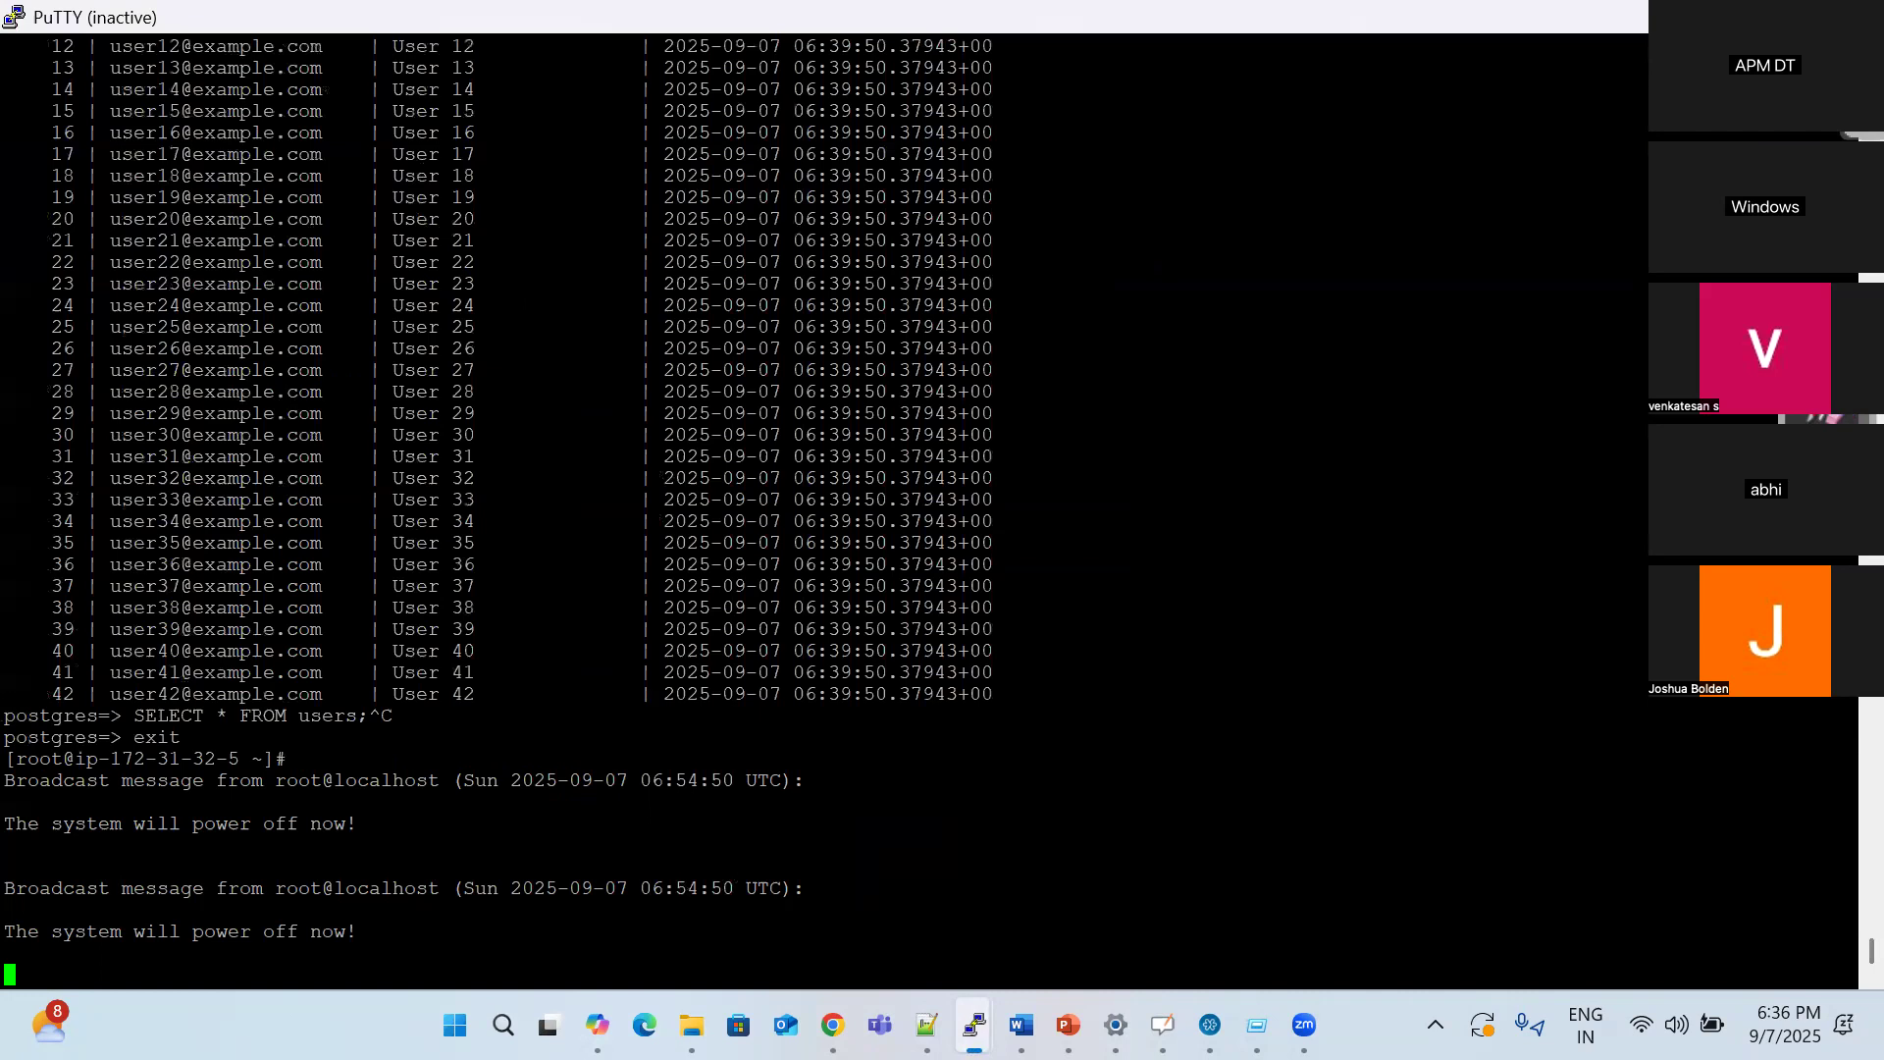
click(1853, 17)
click(1070, 206)
As root via sudo -i, create /myproject and give it 777 permissions.
text(sudo -i)
key(Return)
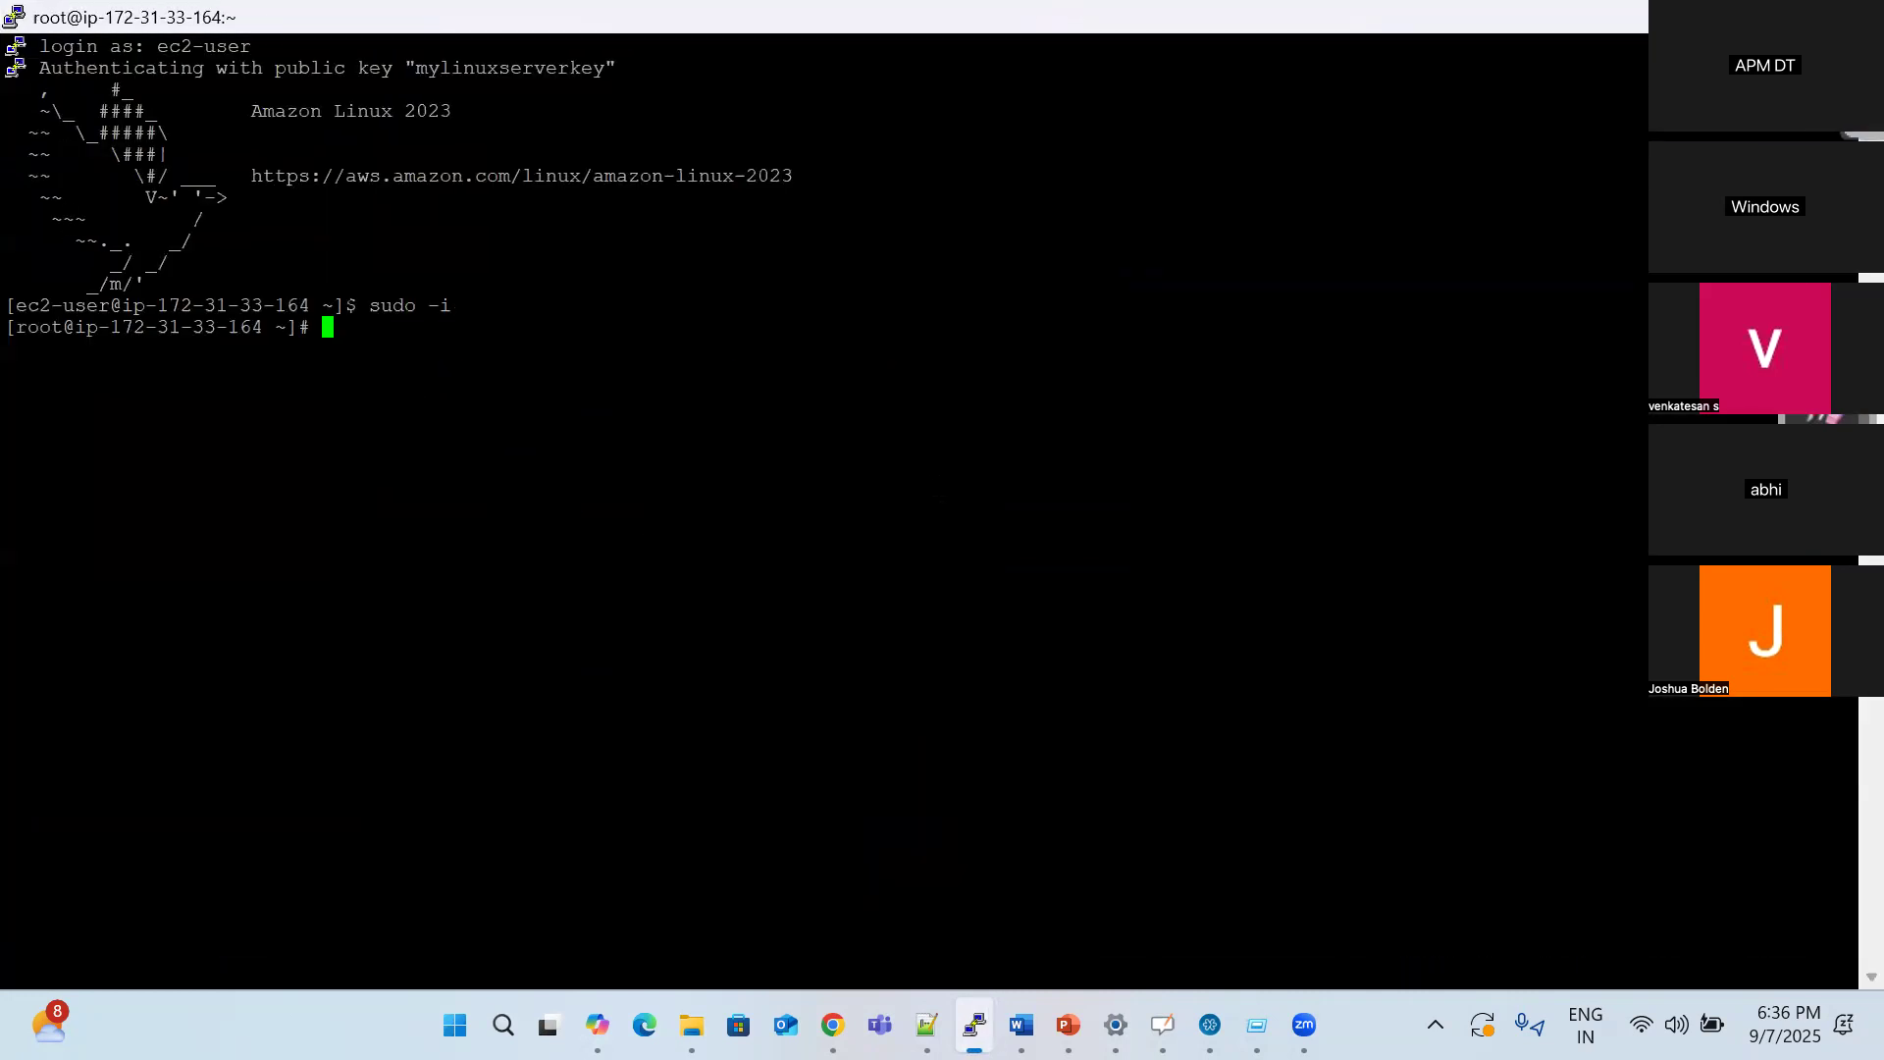
text(mkdir -p /myproject)
key(Return)
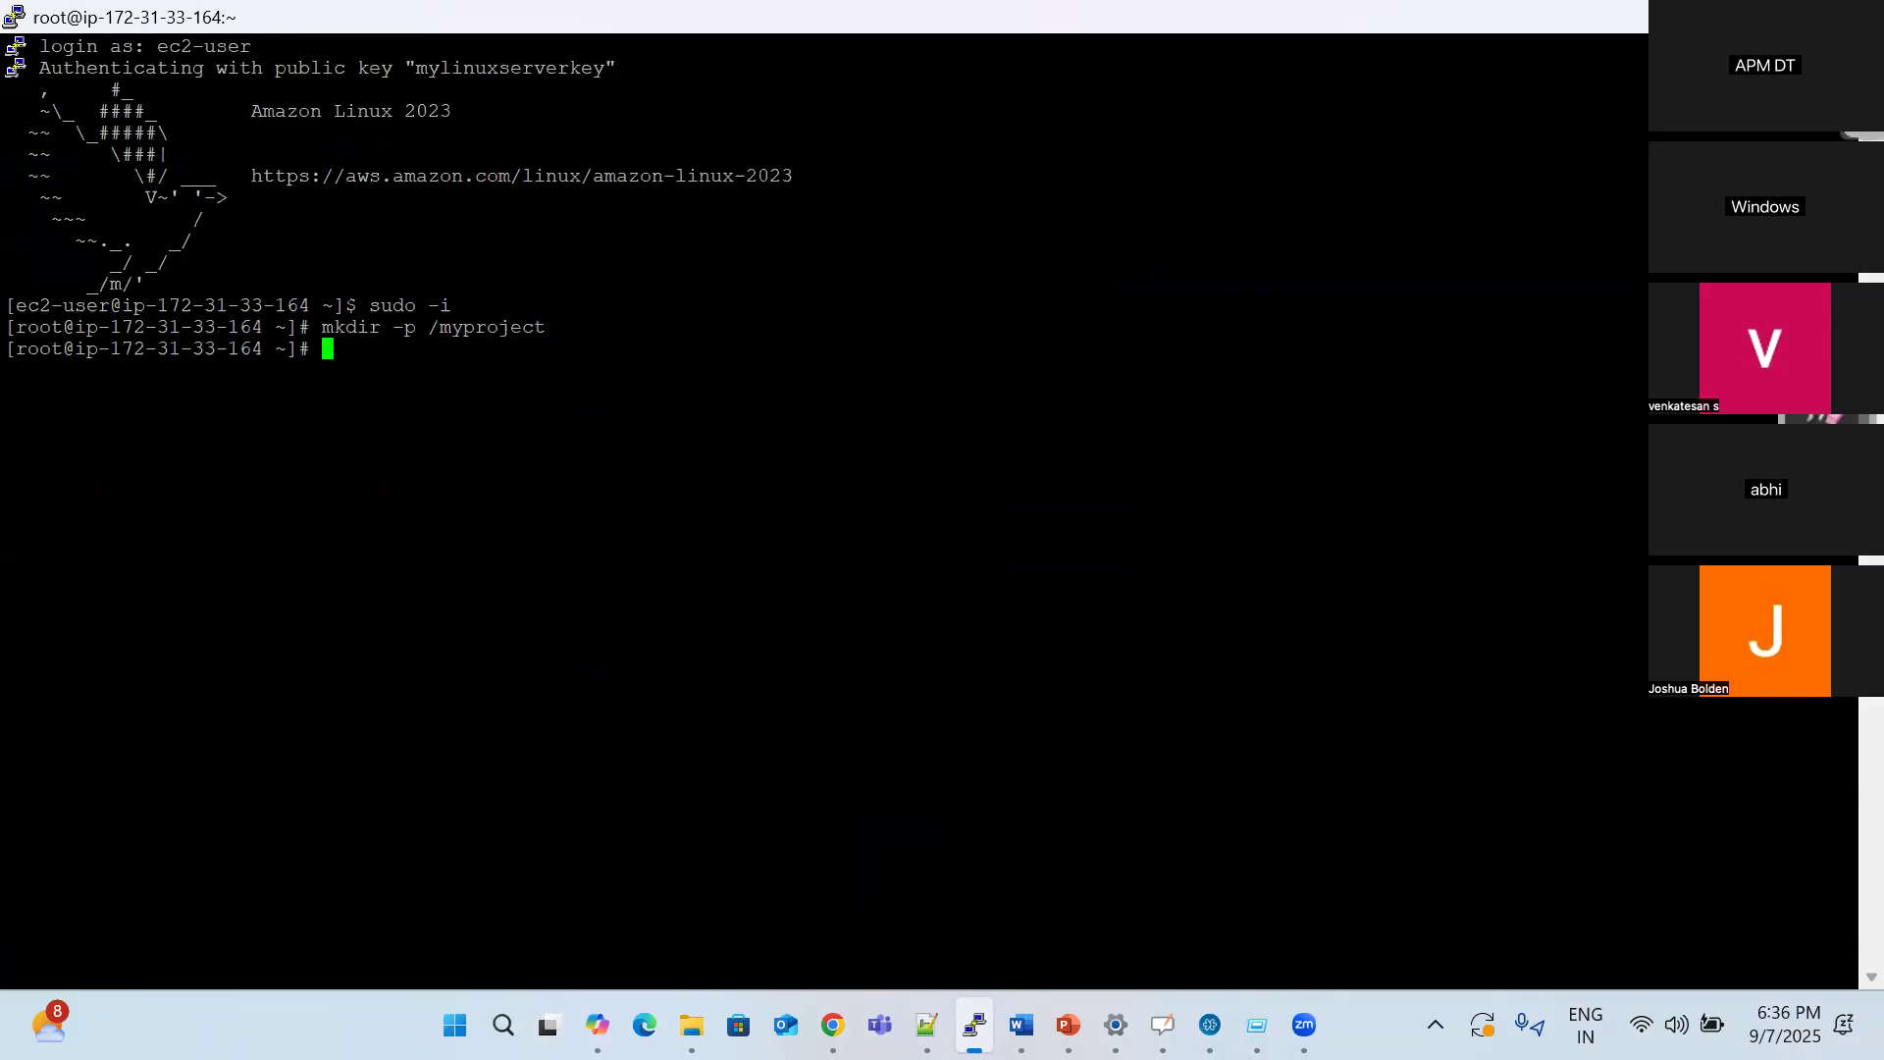
text(chmod 777 /my)
key(Tab)
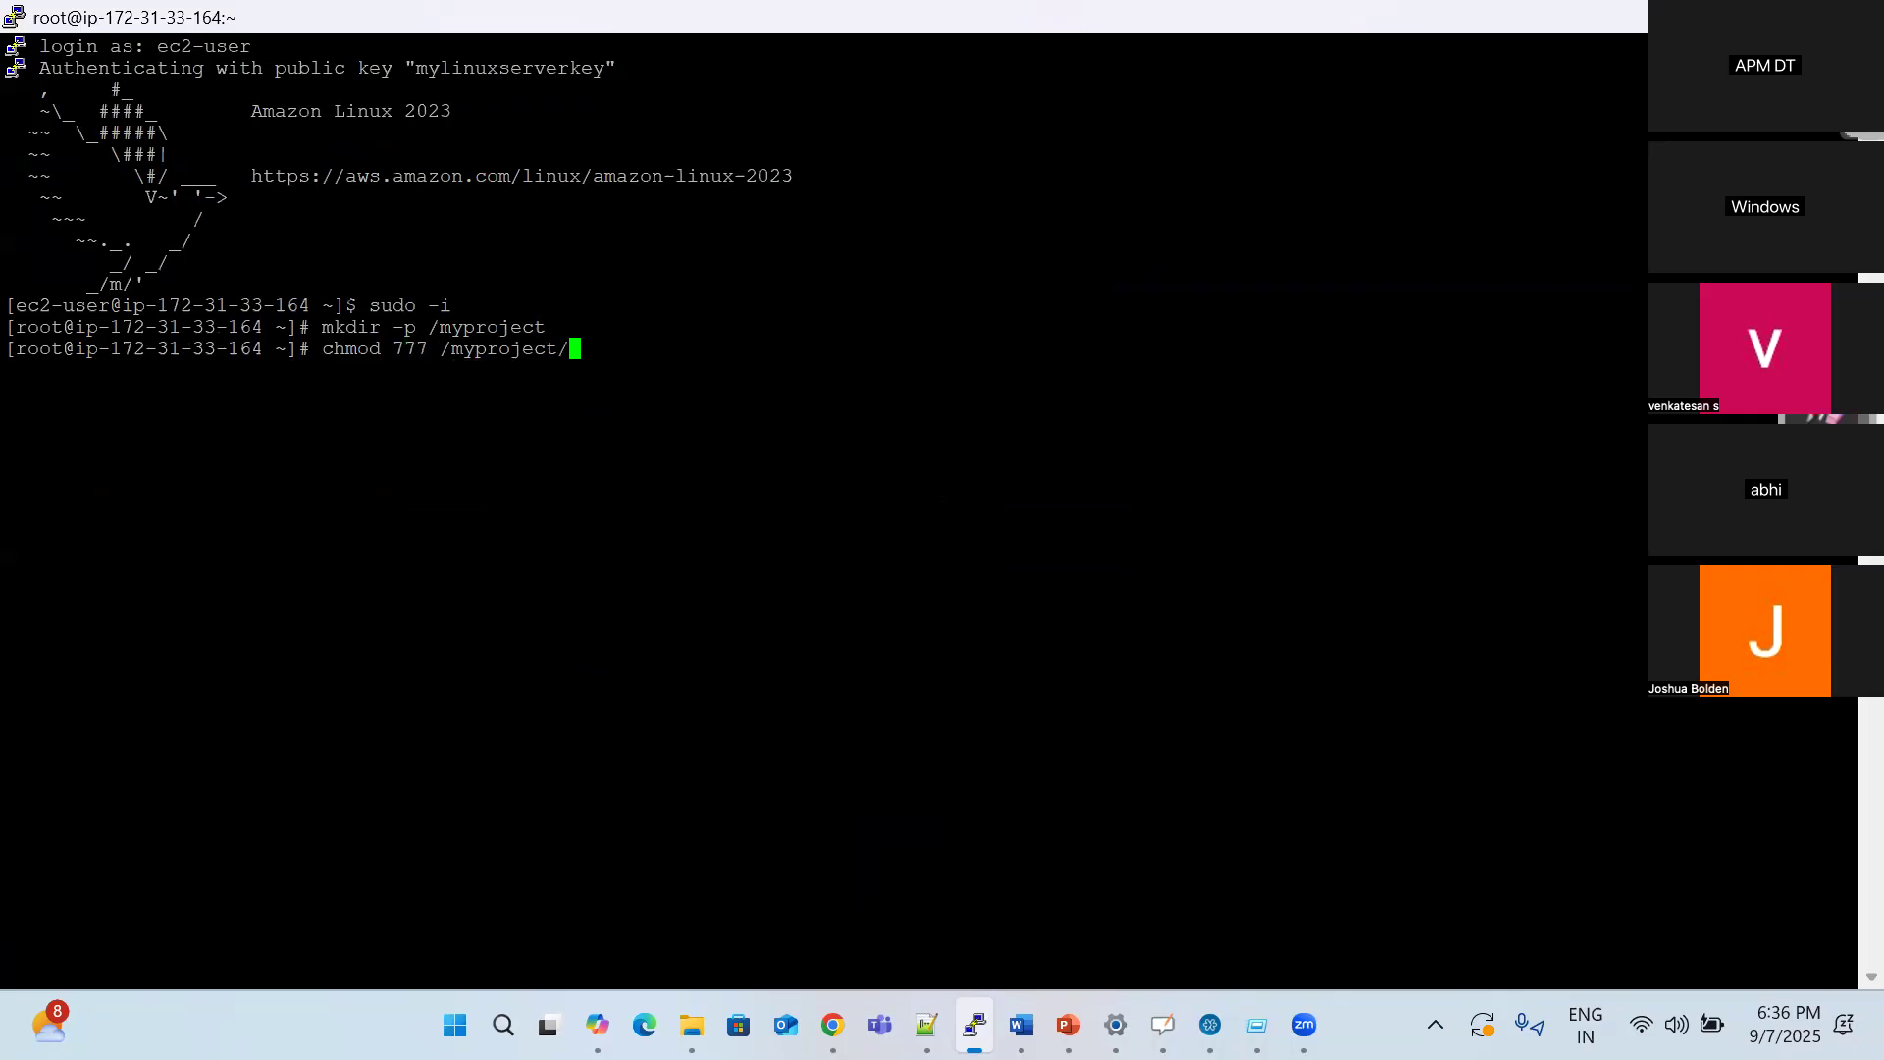
key(Return)
text(cd )
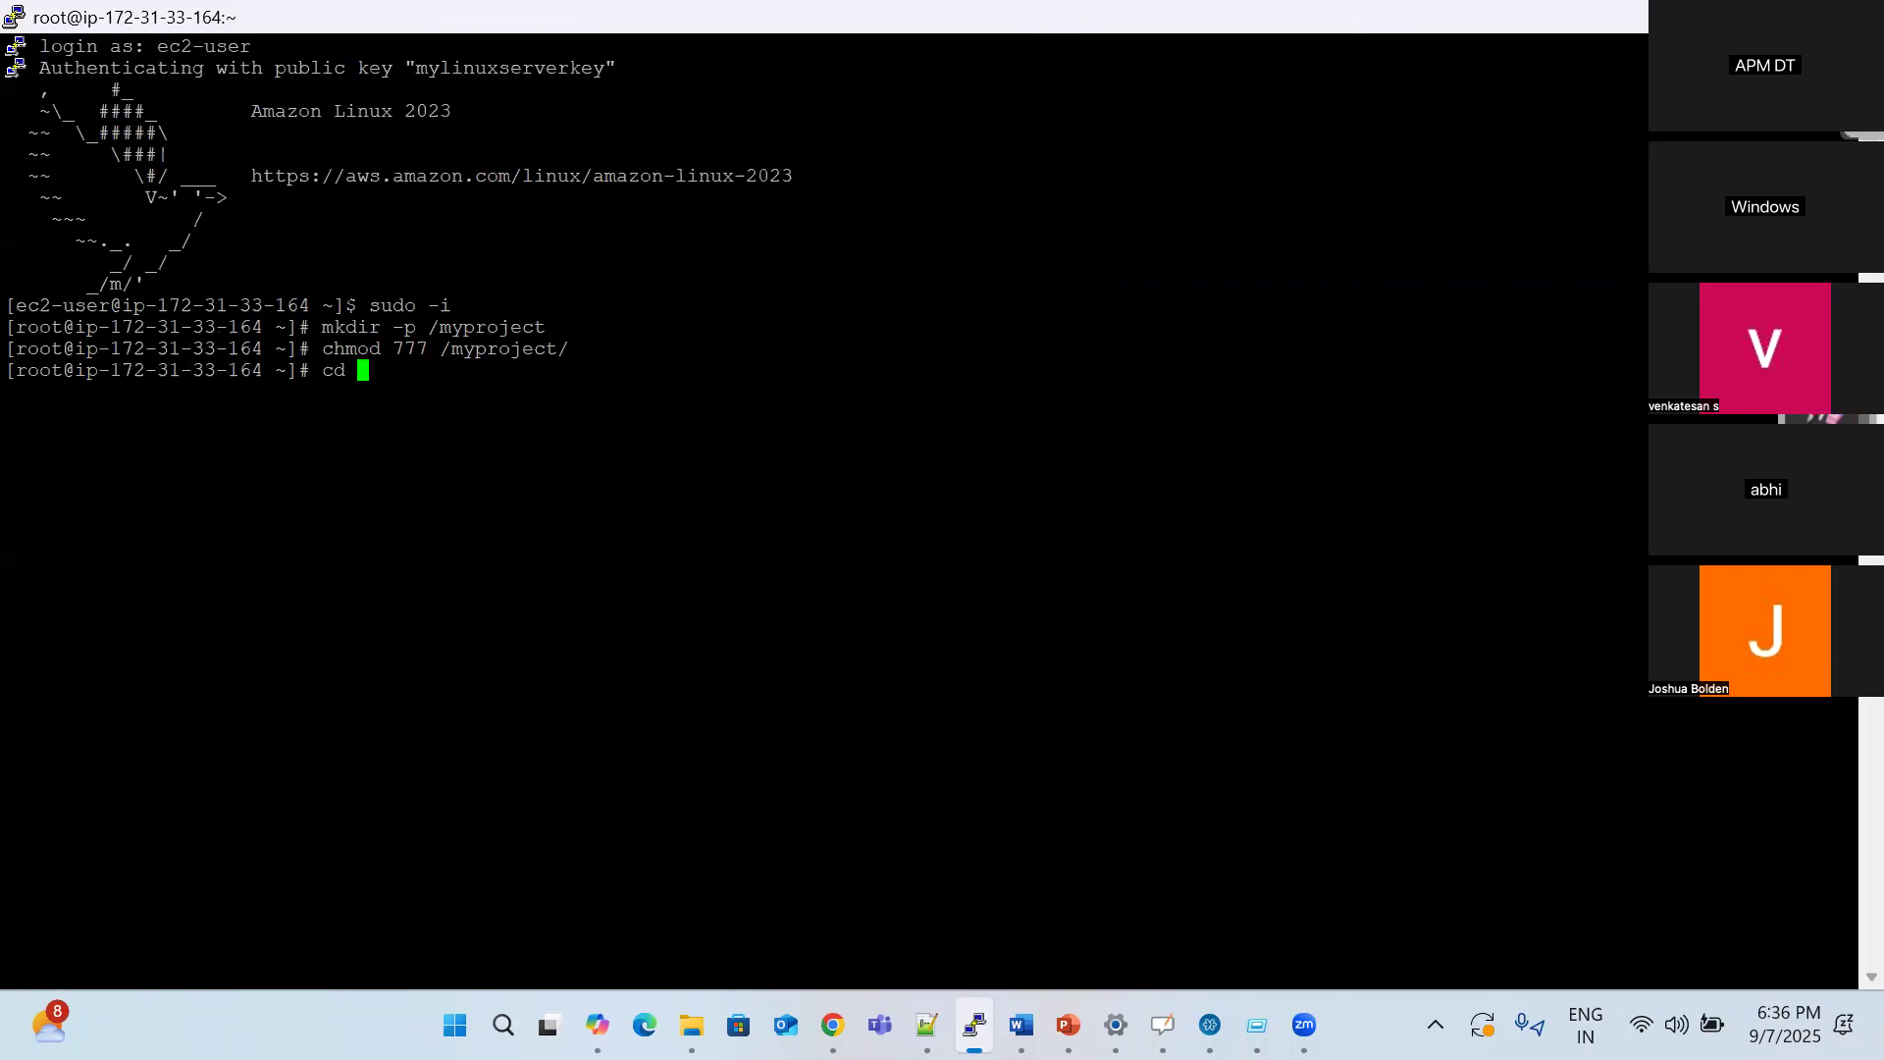
text(/my)
Change into /myproject and run the mistyped yum git java-17 -y command.
key(Tab)
key(Return)
text(yum )
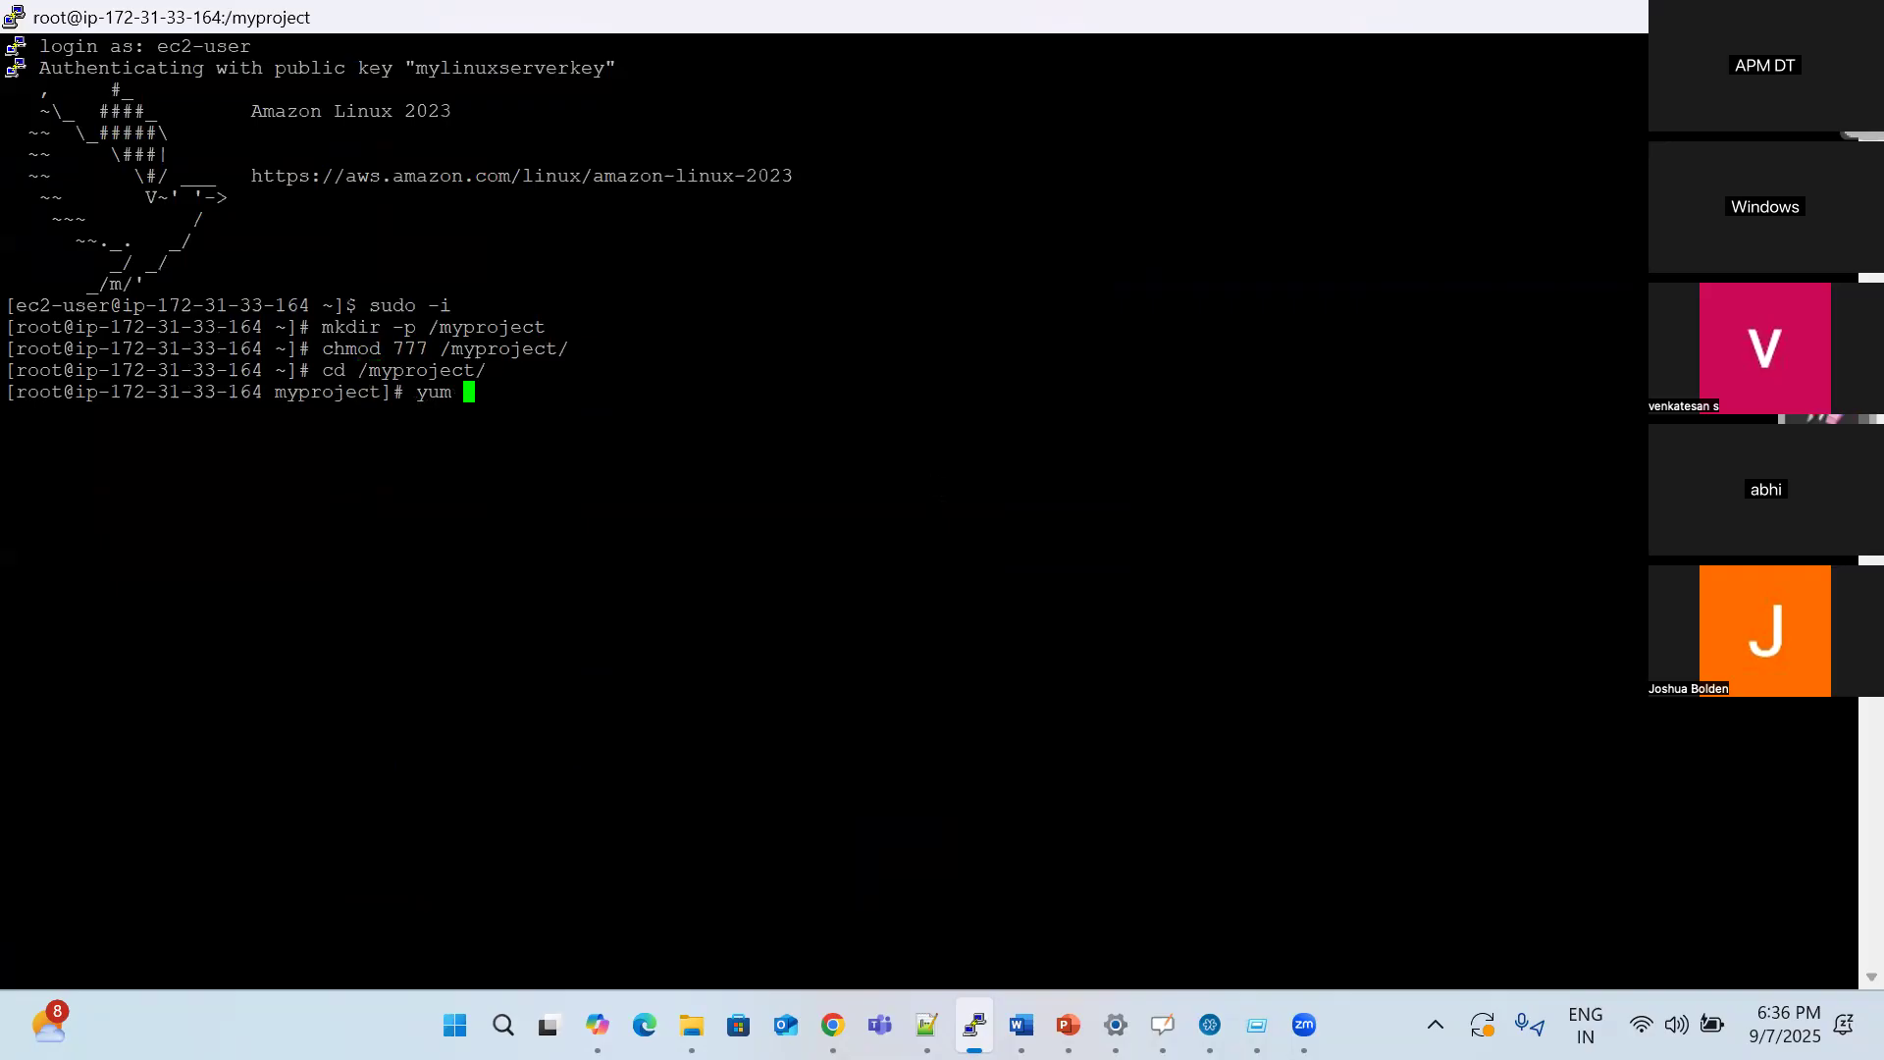
text(git java-17 -y)
key(Return)
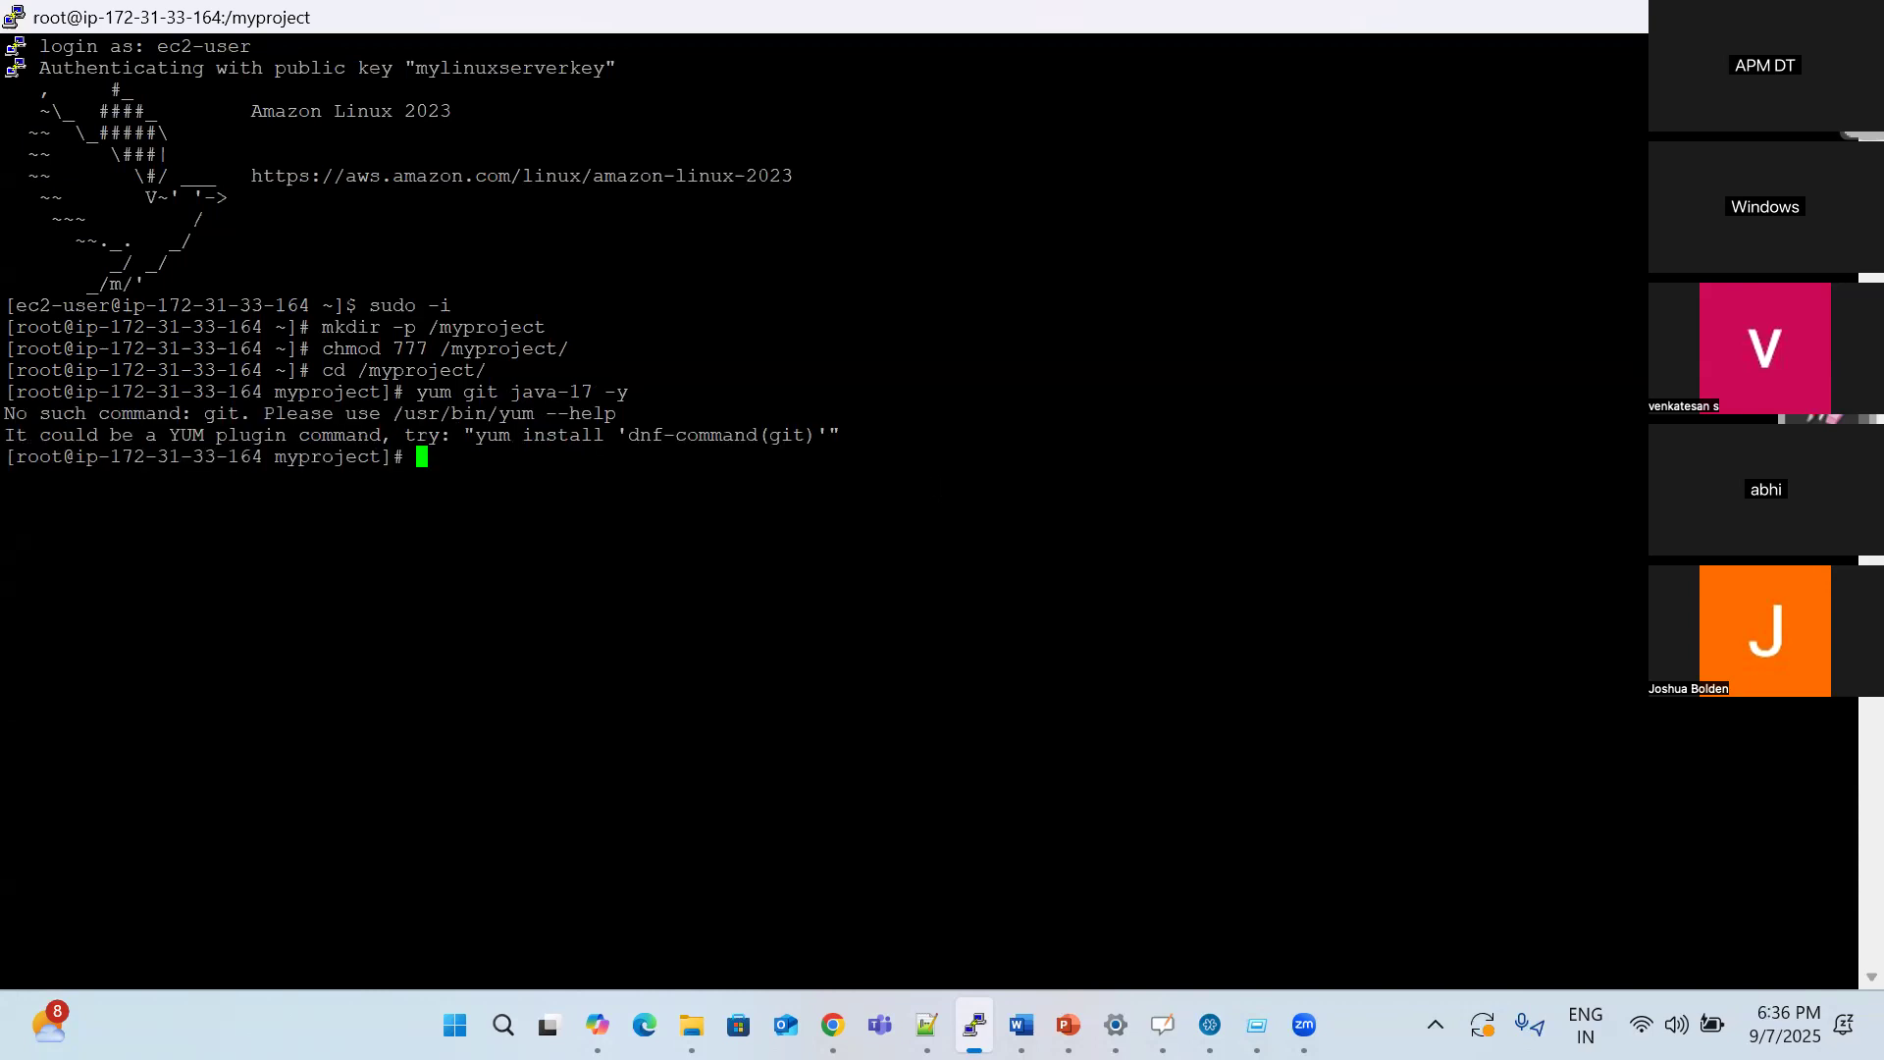
Correct and run yum install git java-17 -y, then switch to the browser.
key(Up)
key(Left)
key(Left)
key(Left)
key(Left)
key(Left)
key(Left)
key(Left)
key(Left)
key(Left)
key(Left)
key(Left)
key(Left)
key(Left)
key(Left)
text(install)
key(BackSpace)
text(l)
key(Return)
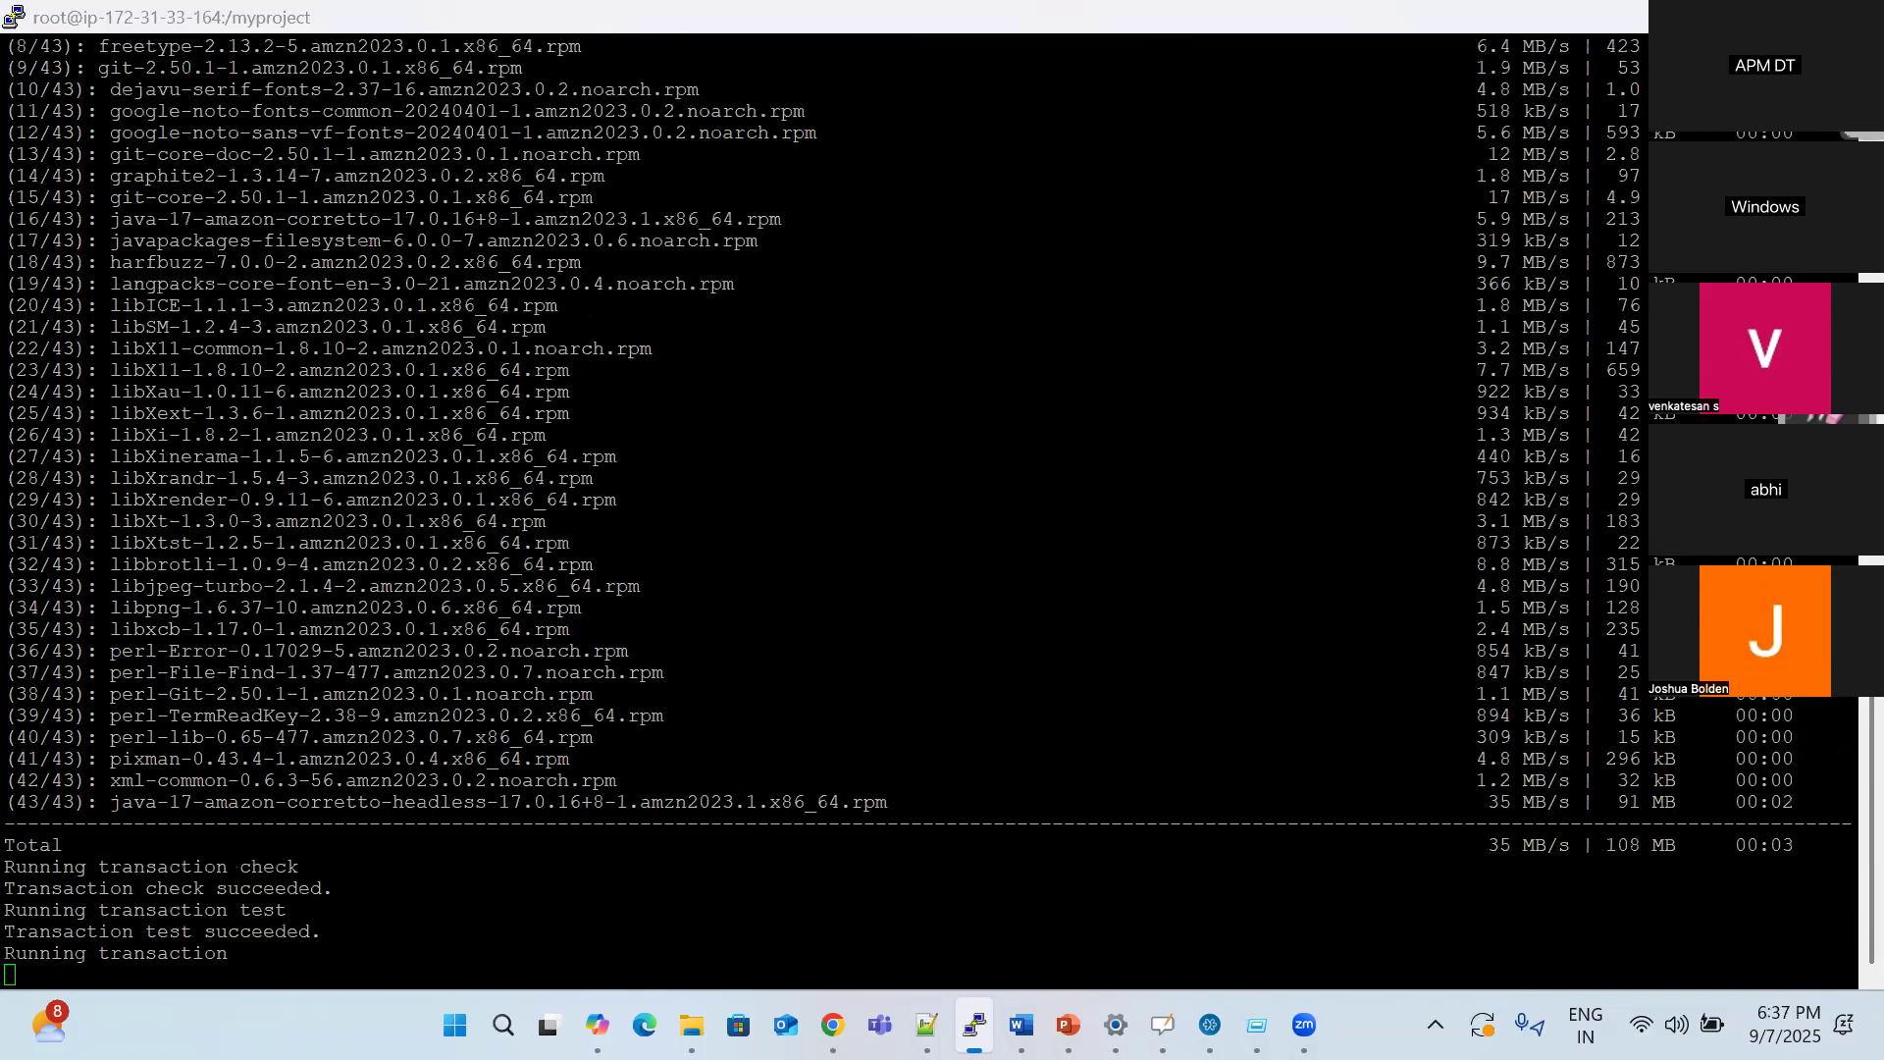
key(alt+Tab)
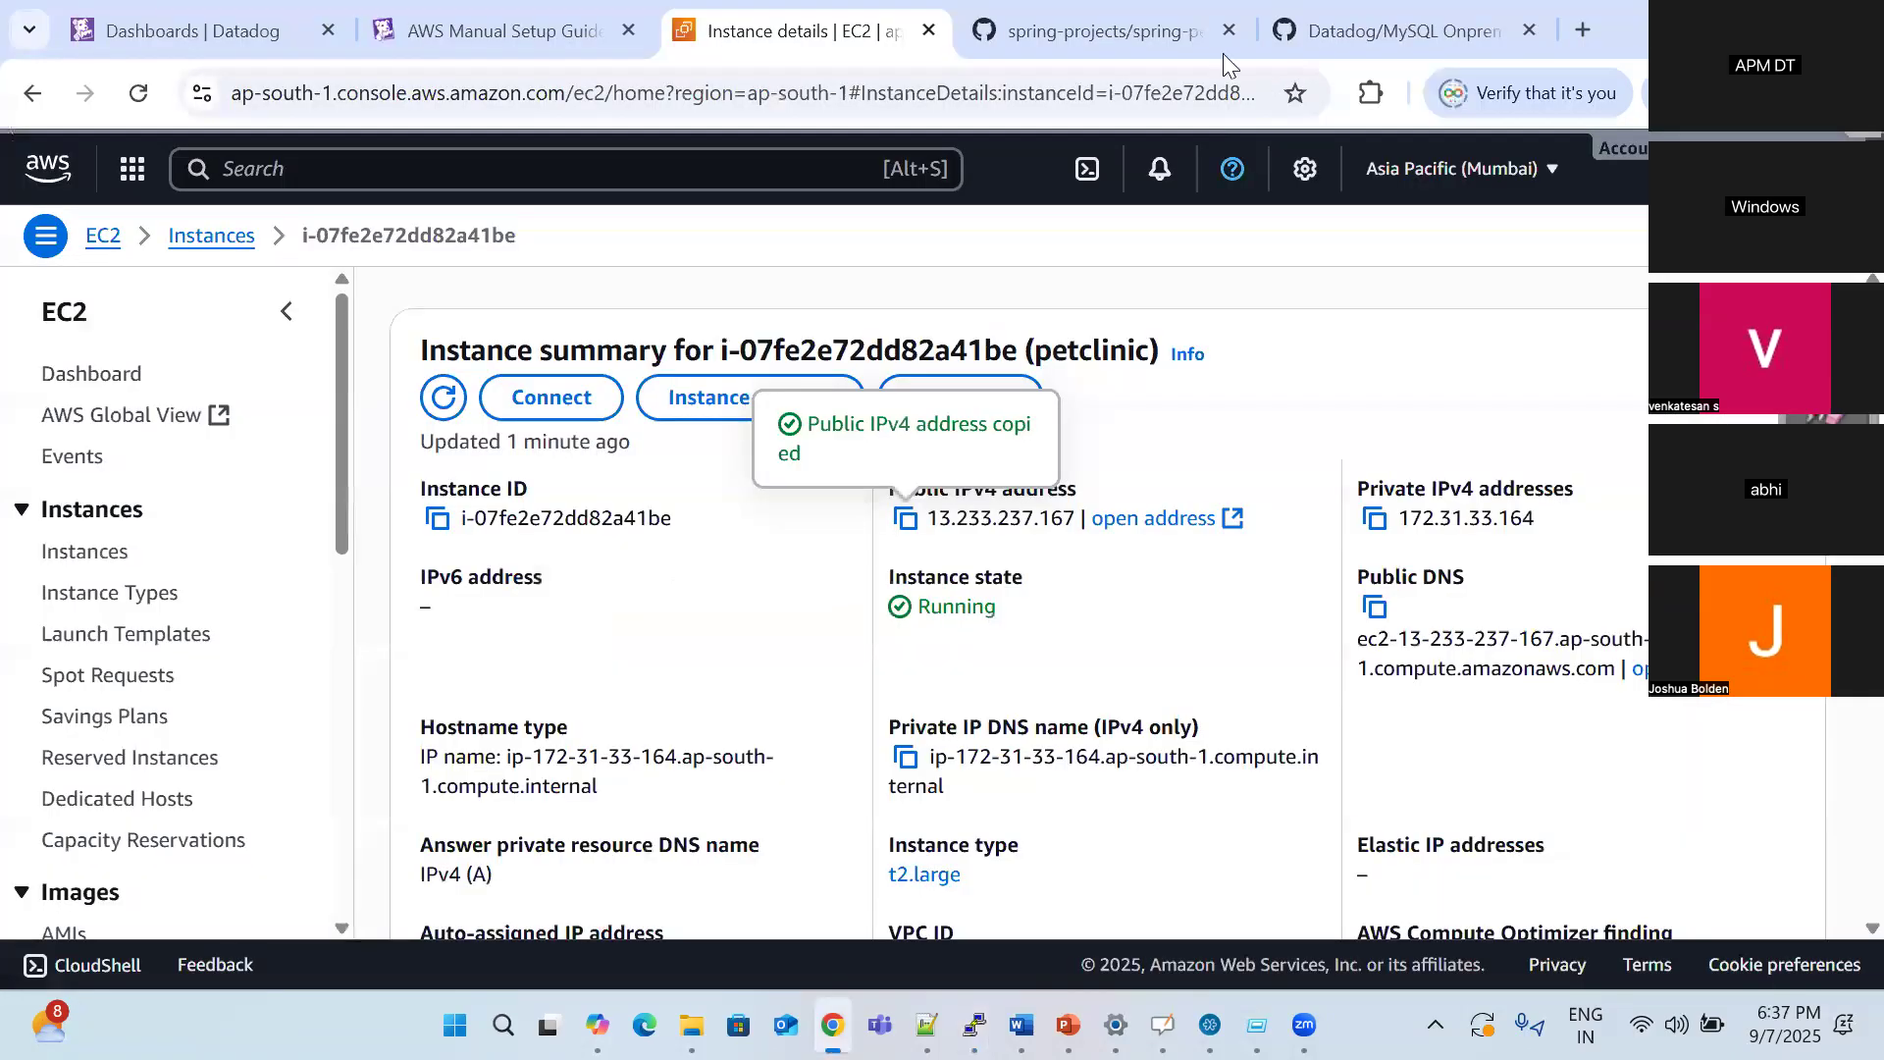
Copy the spring-petclinic HTTPS clone URL from GitHub's Code menu and return to PuTTY.
click(1126, 45)
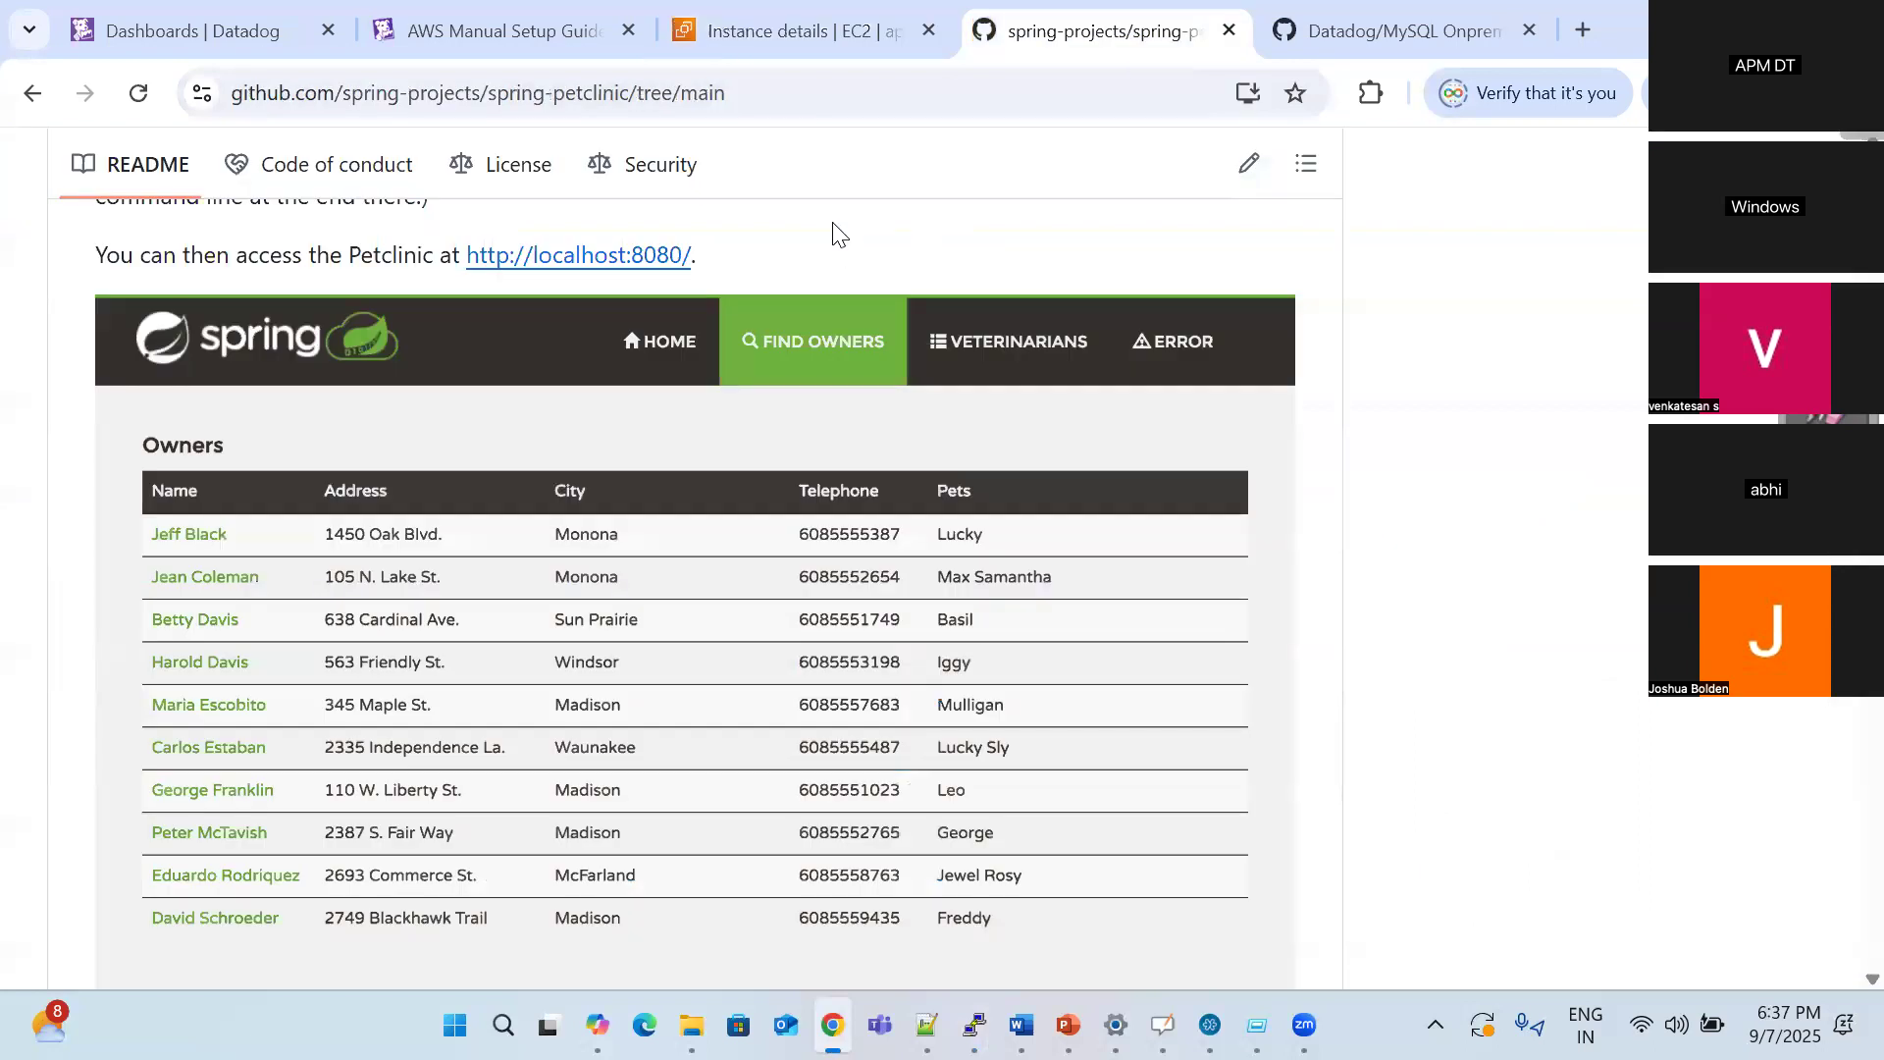
scroll(833, 236, up, 6)
scroll(833, 235, up, 10)
scroll(1324, 461, up, 3)
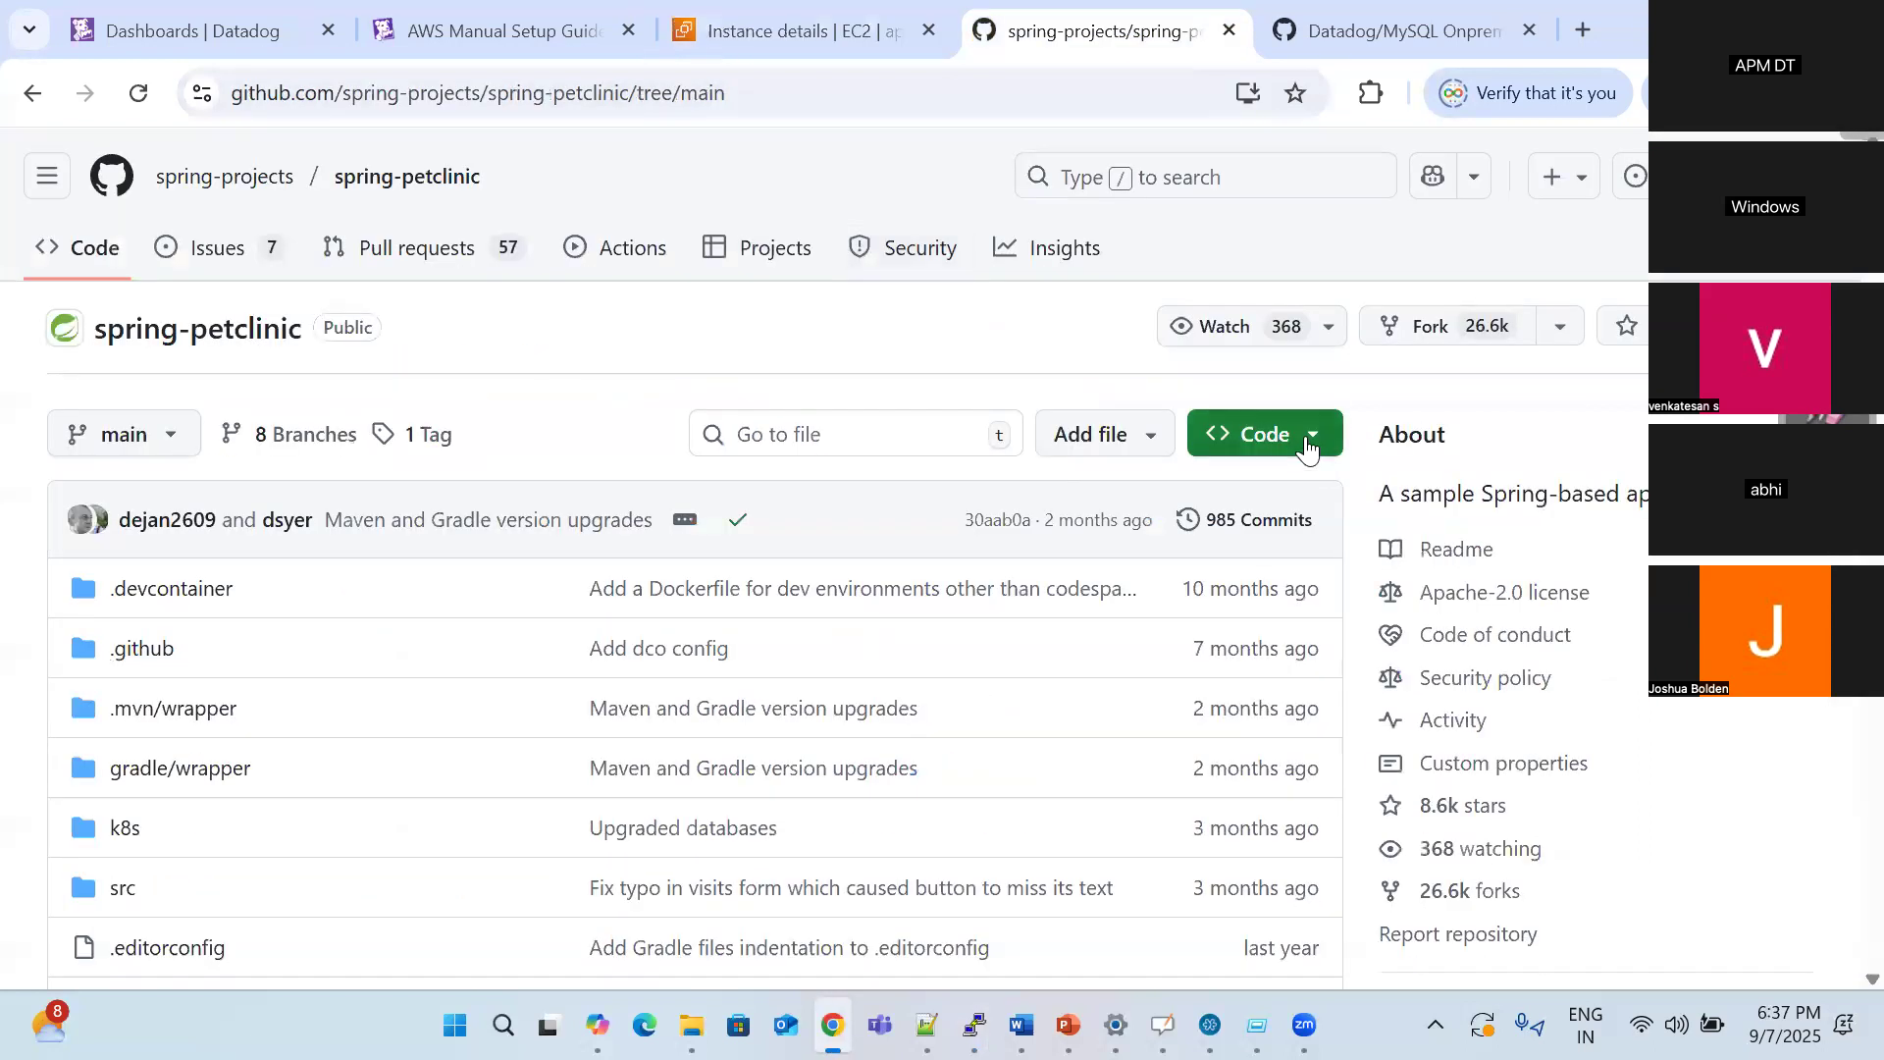
click(1310, 435)
click(1297, 705)
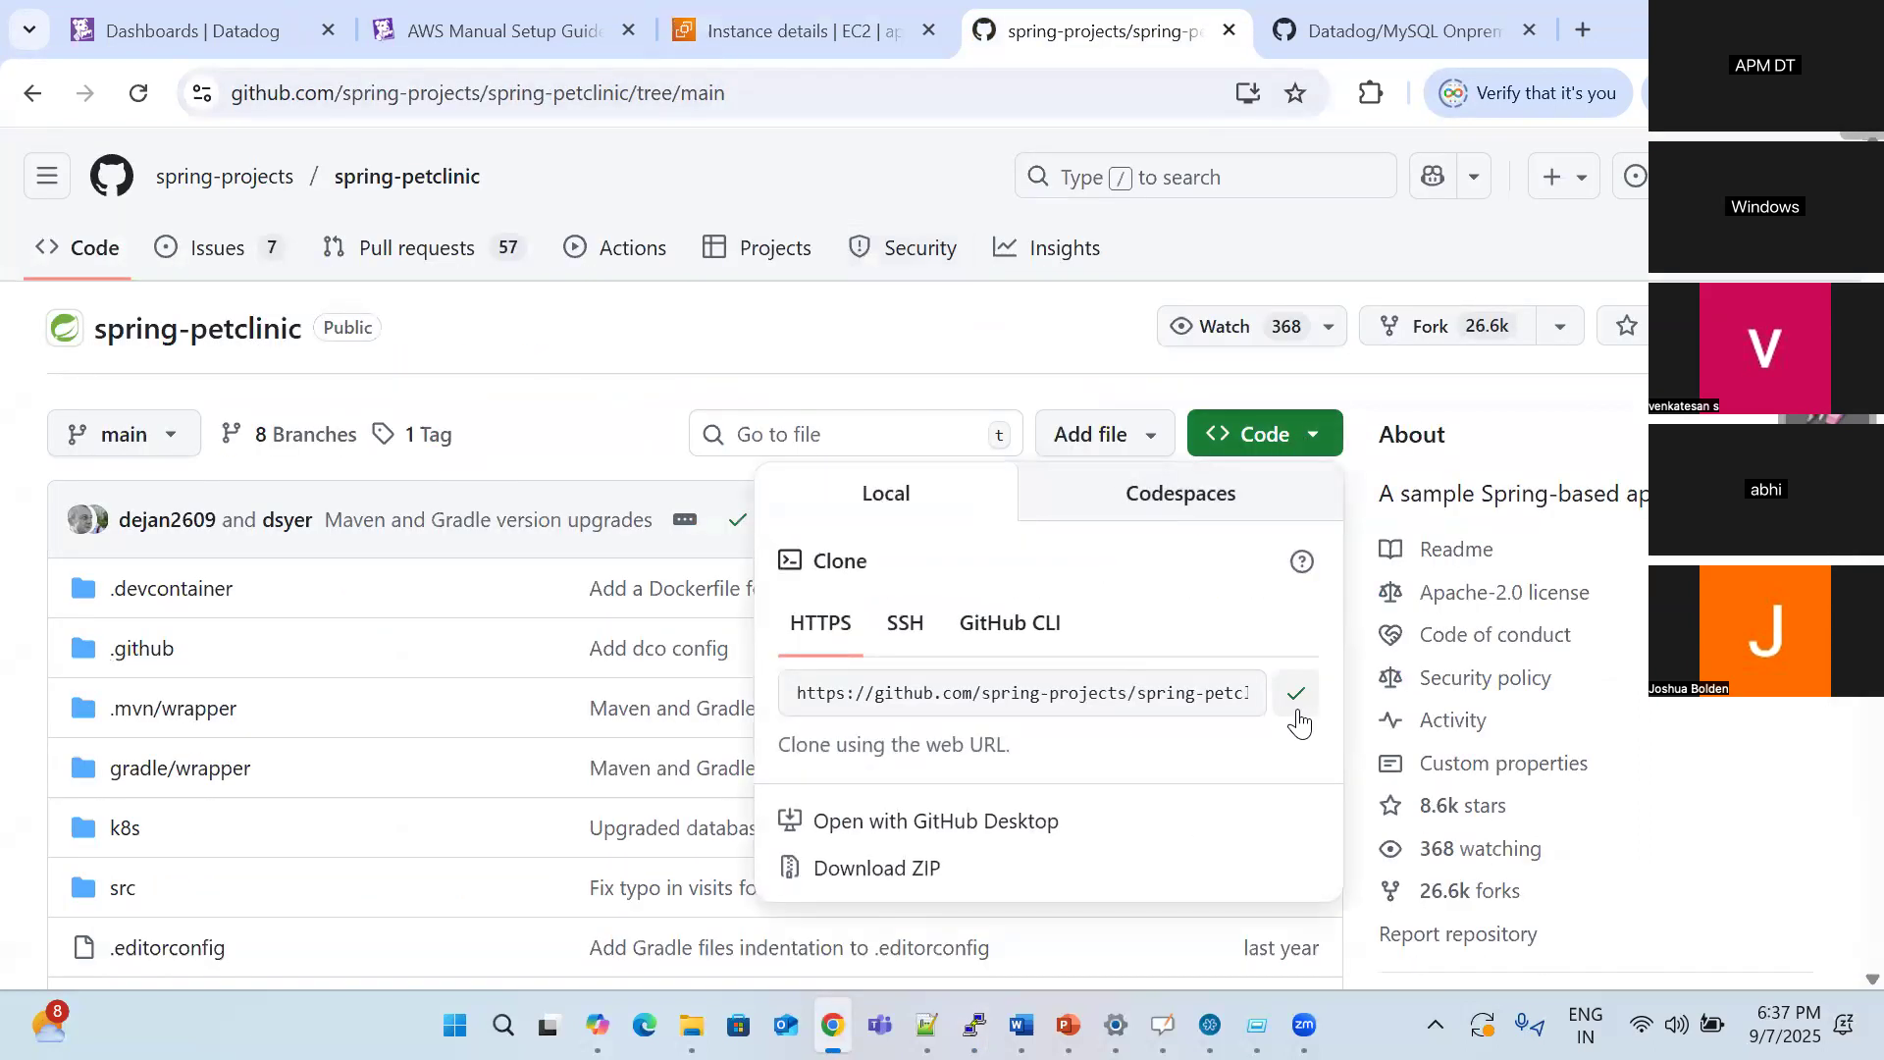
key(alt+Tab)
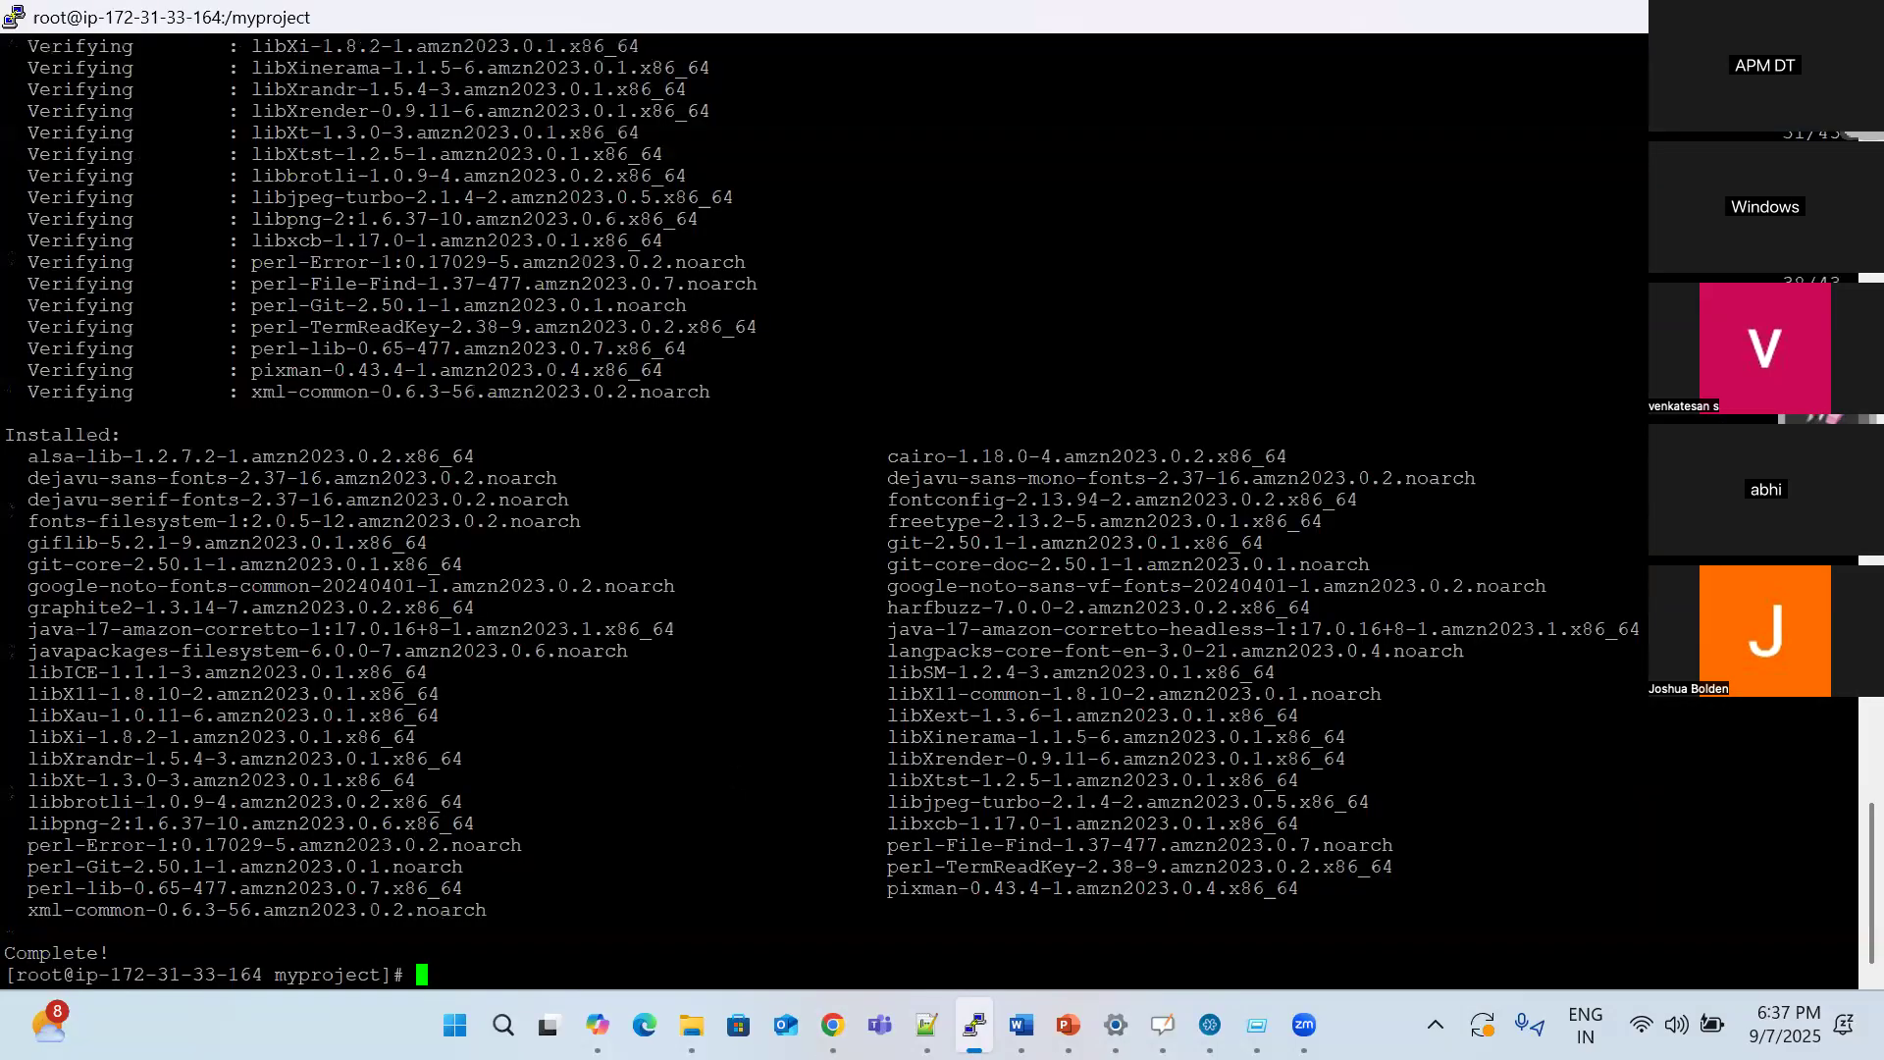
Clone the spring-petclinic repository into /myproject with git clone.
text(git clone)
key(shift+Insert)
key(Return)
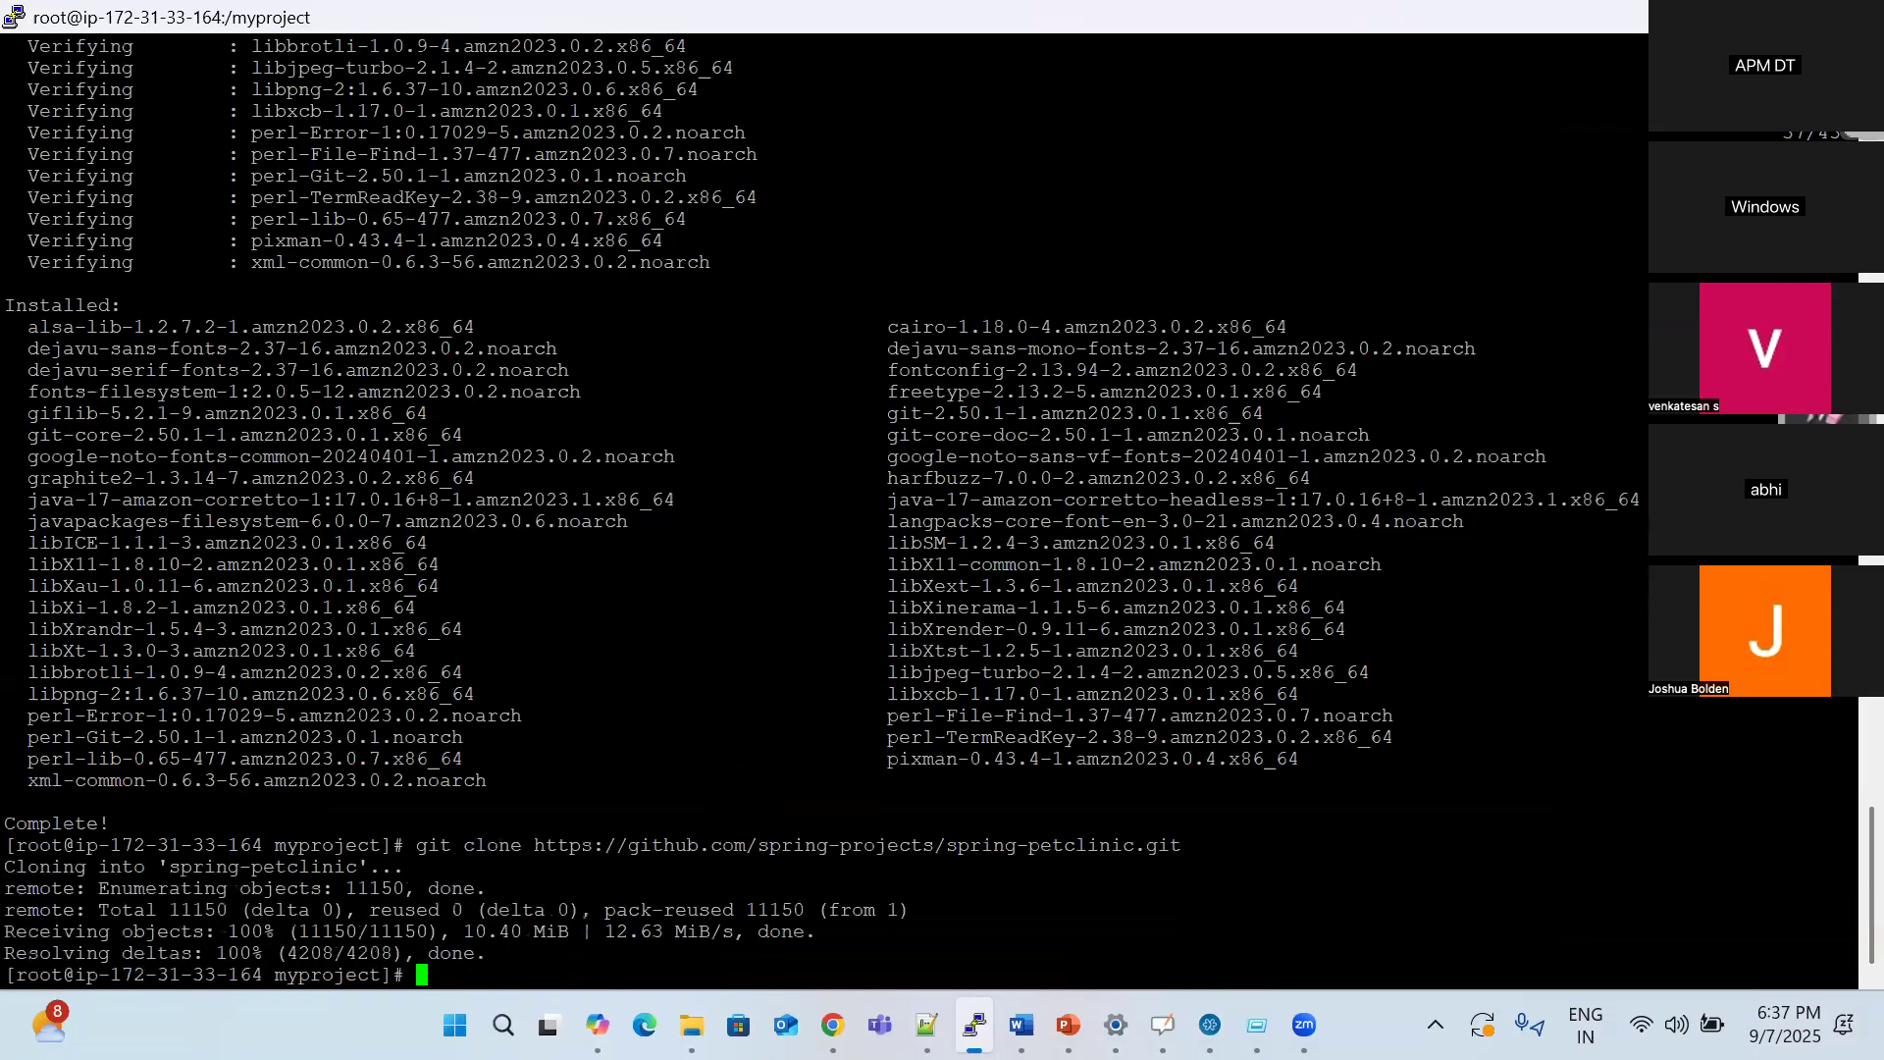
text(ls)
key(Return)
Enter spring-petclinic/, clear the screen and list its project files.
text(cd spring-petclinic/)
key(Return)
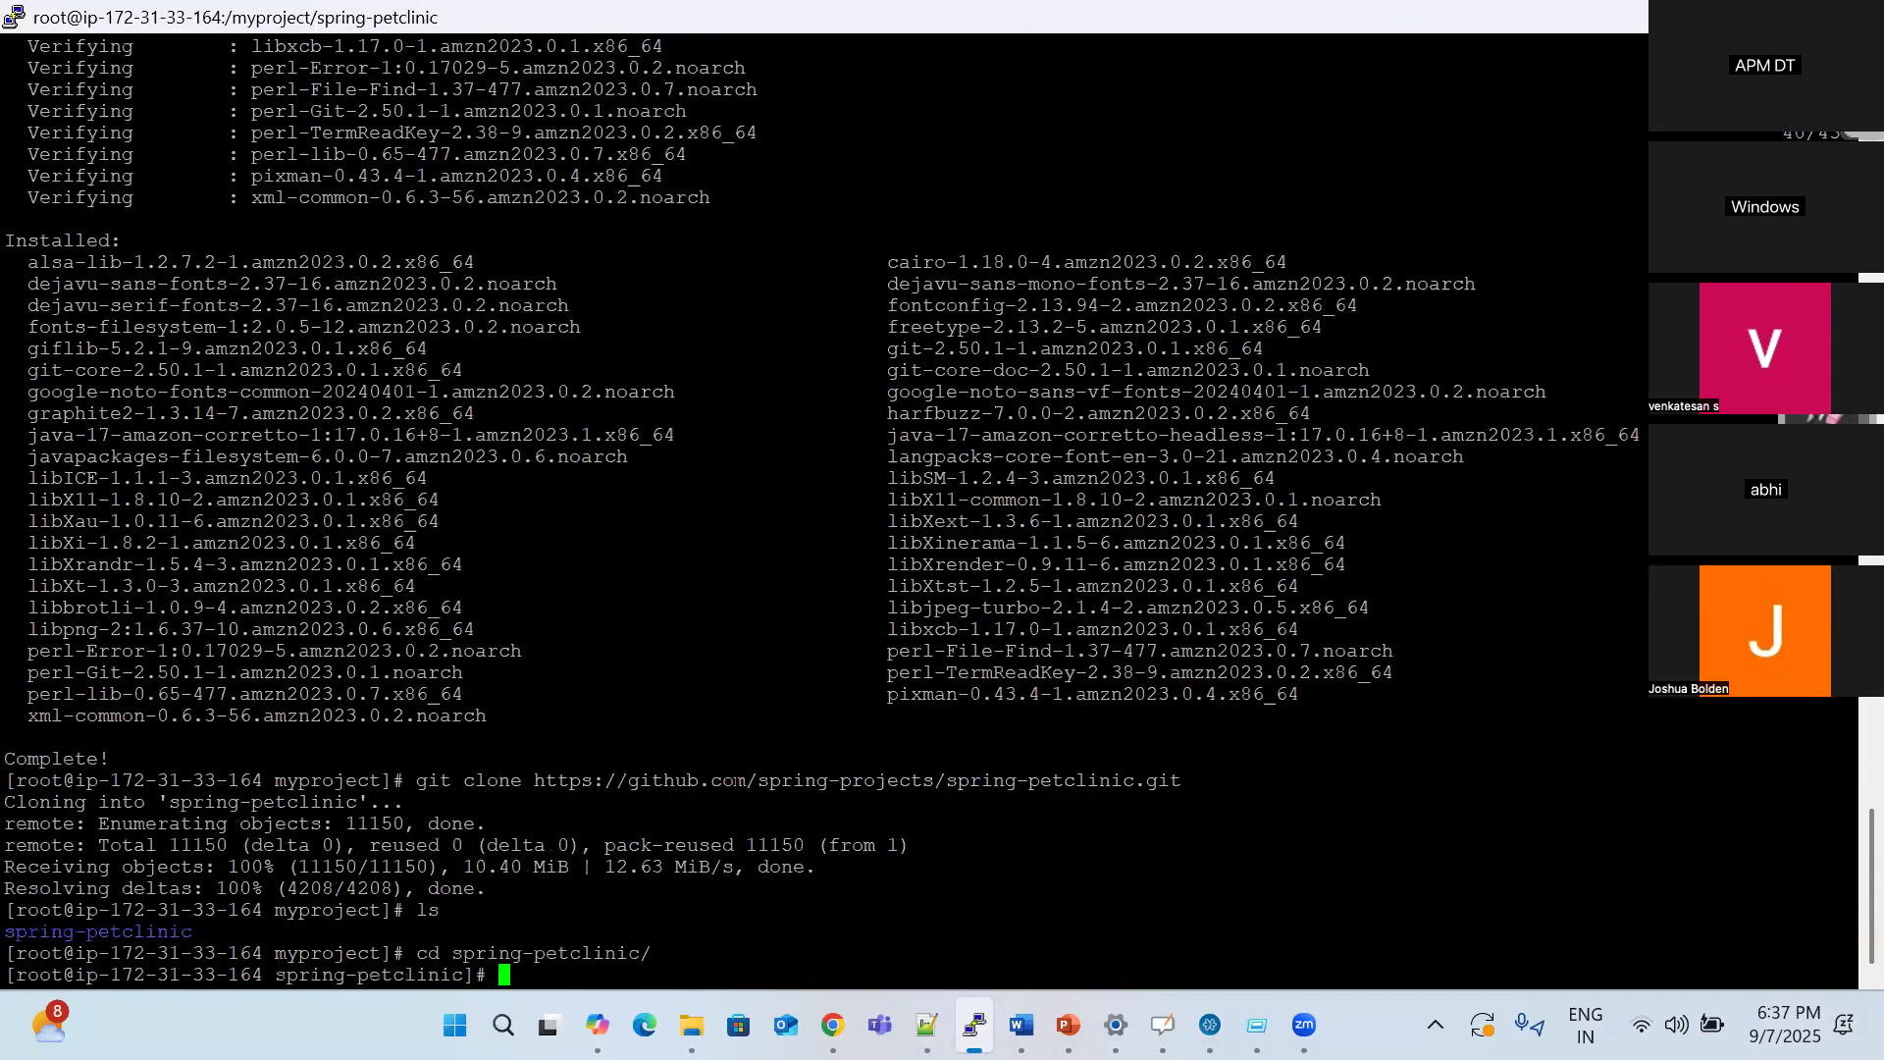
text(ls)
key(Return)
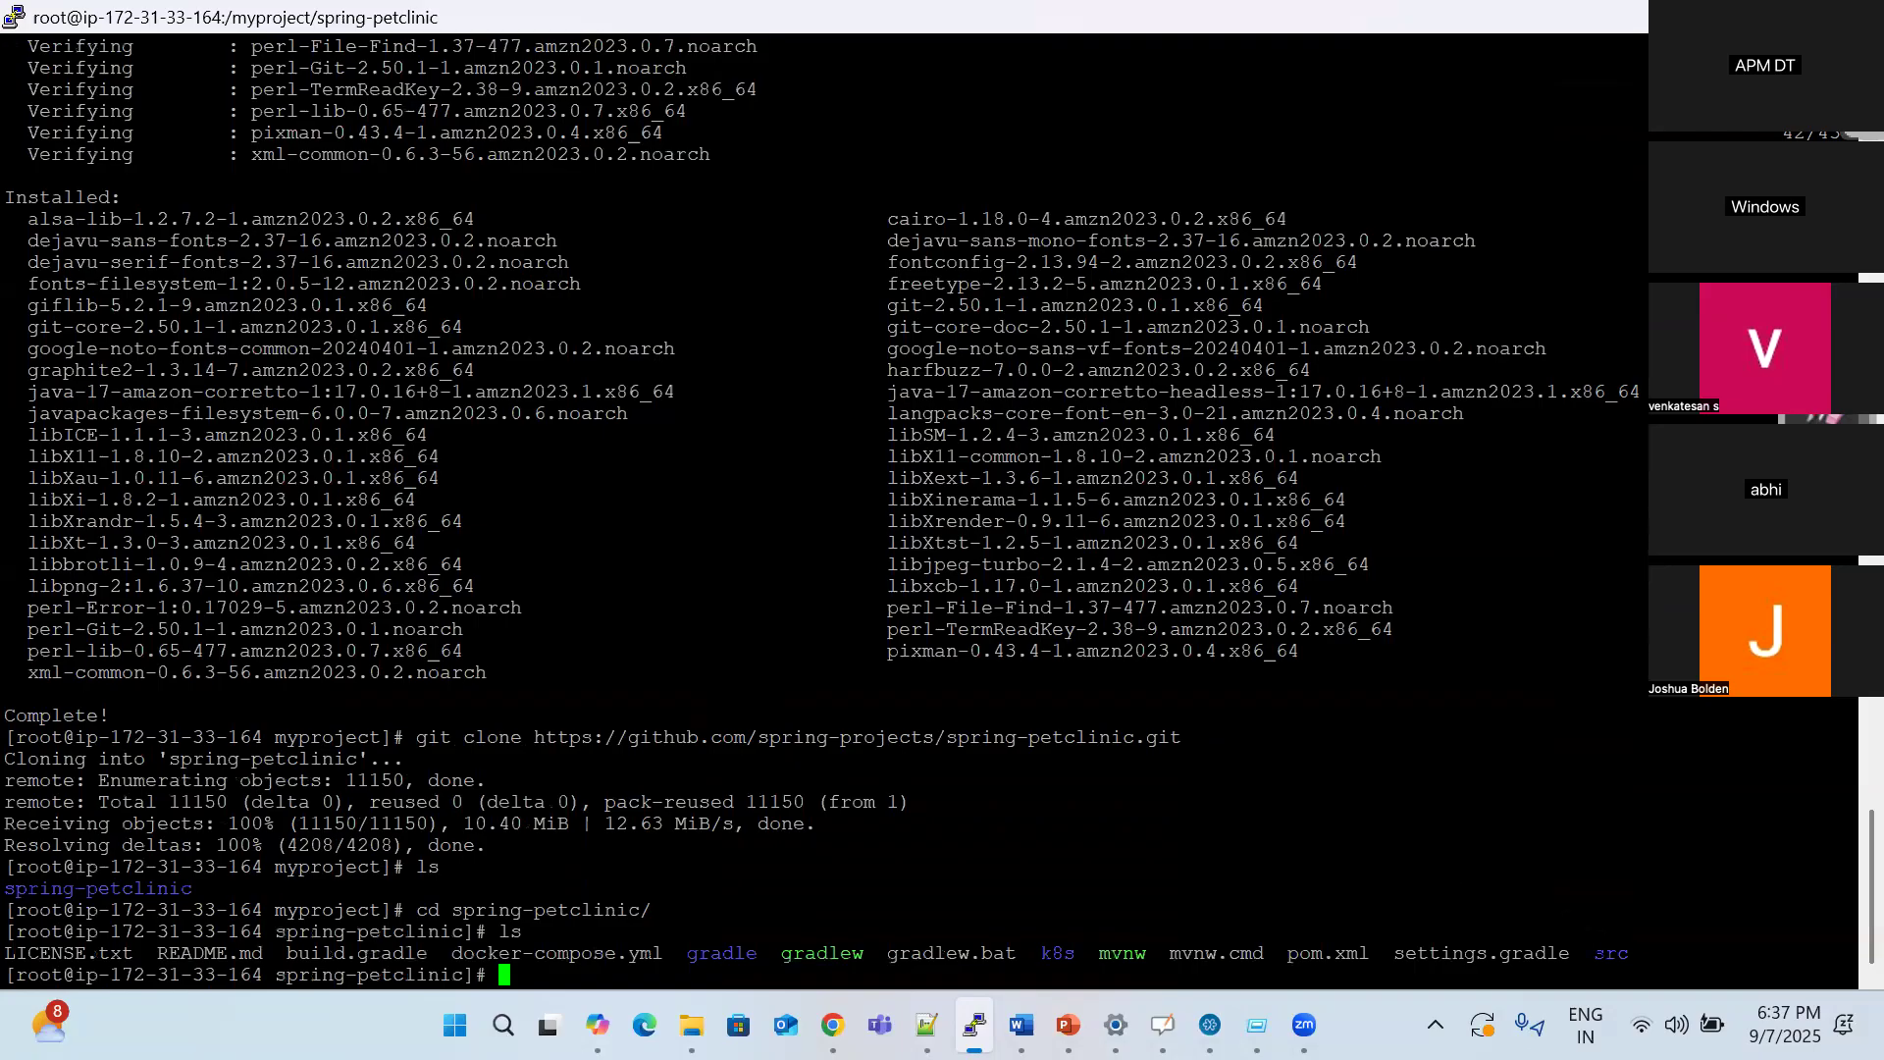
text(clear)
key(Return)
text(ls)
key(Return)
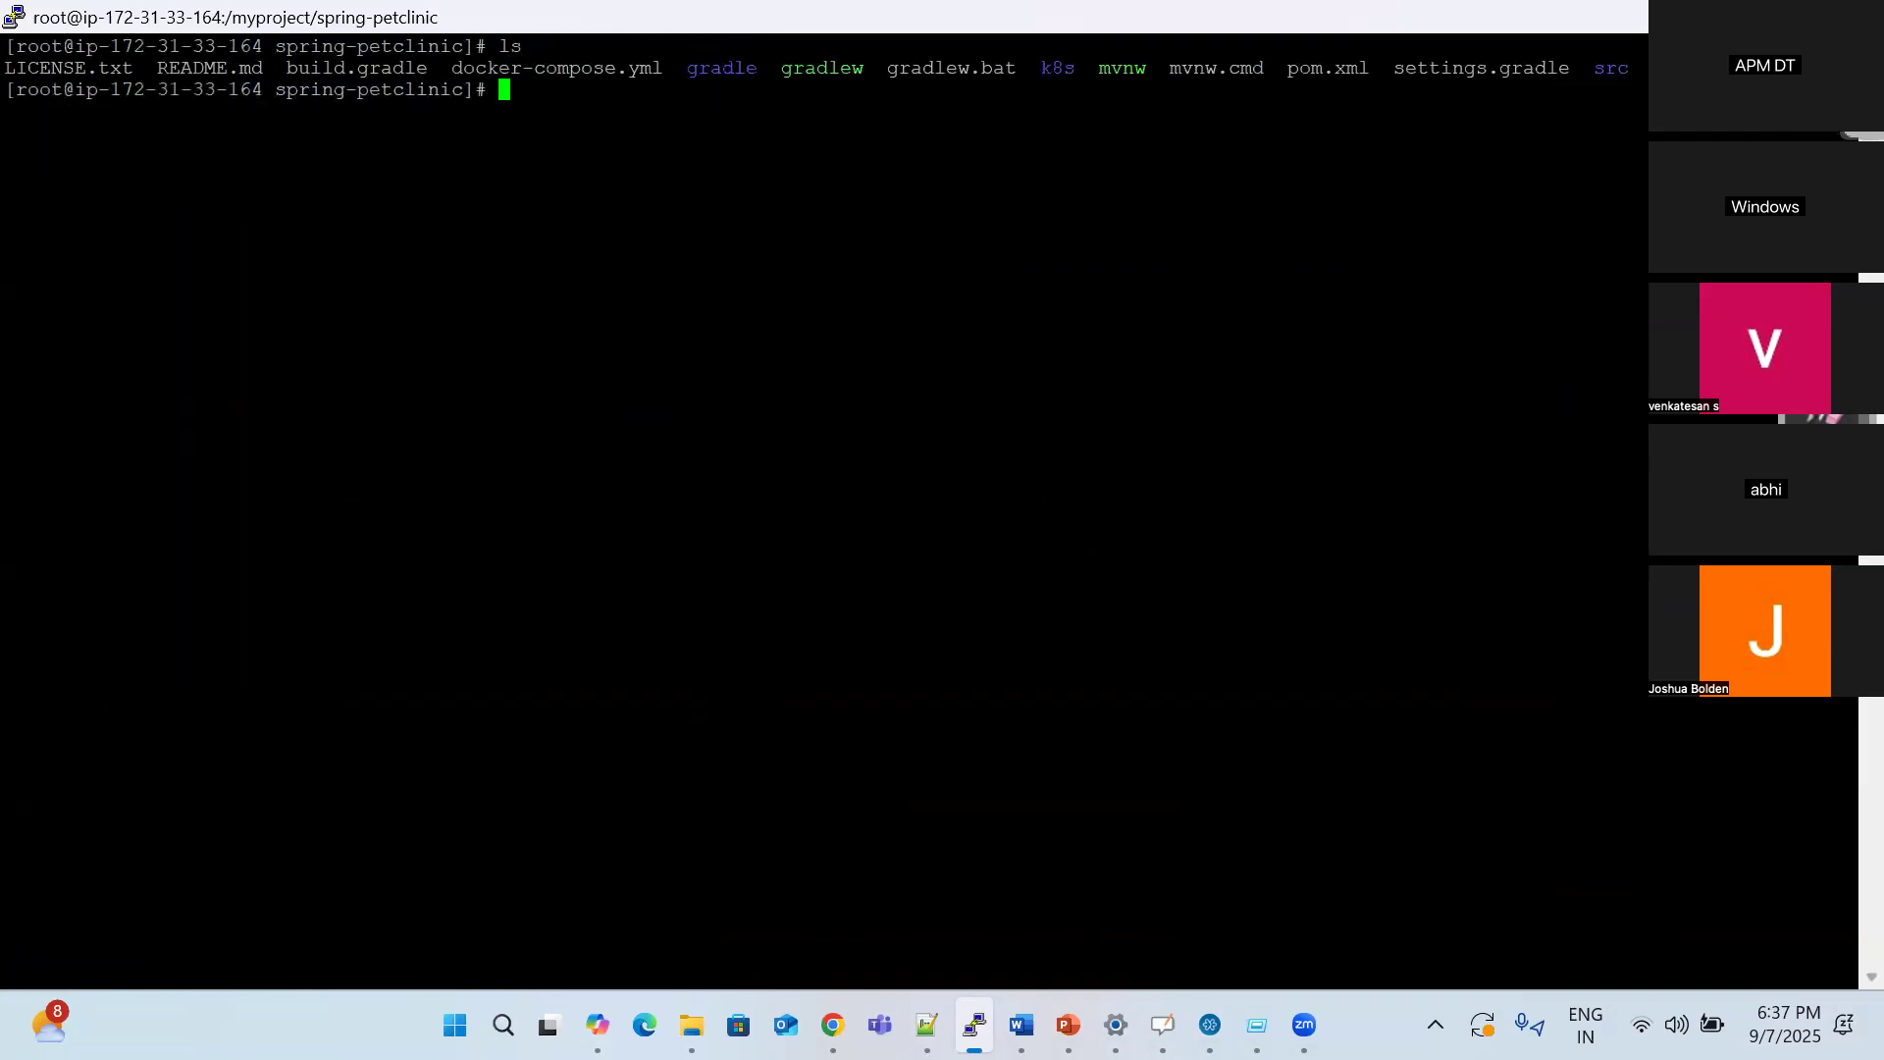
double_click(1611, 69)
click(1611, 68)
Run ./mvnw package to build spring-petclinic and download its dependencies.
text(./mvnw package)
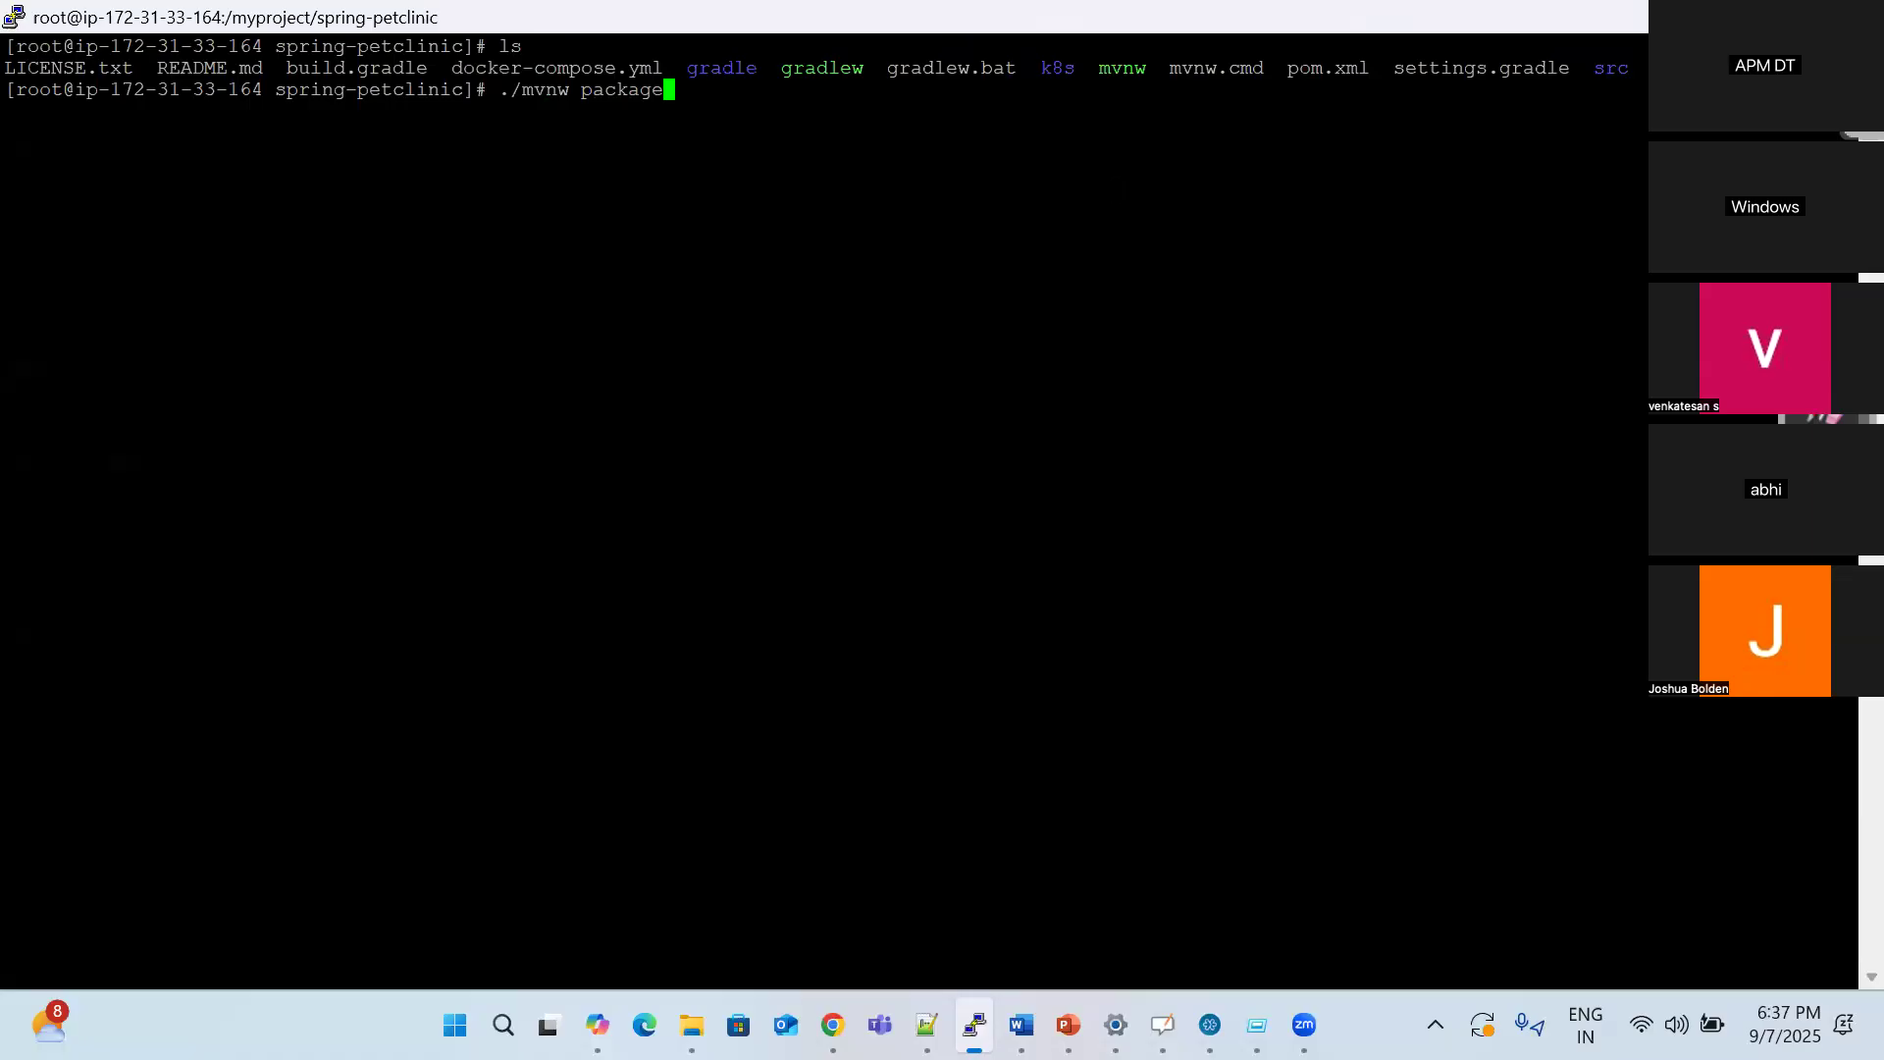
key(Return)
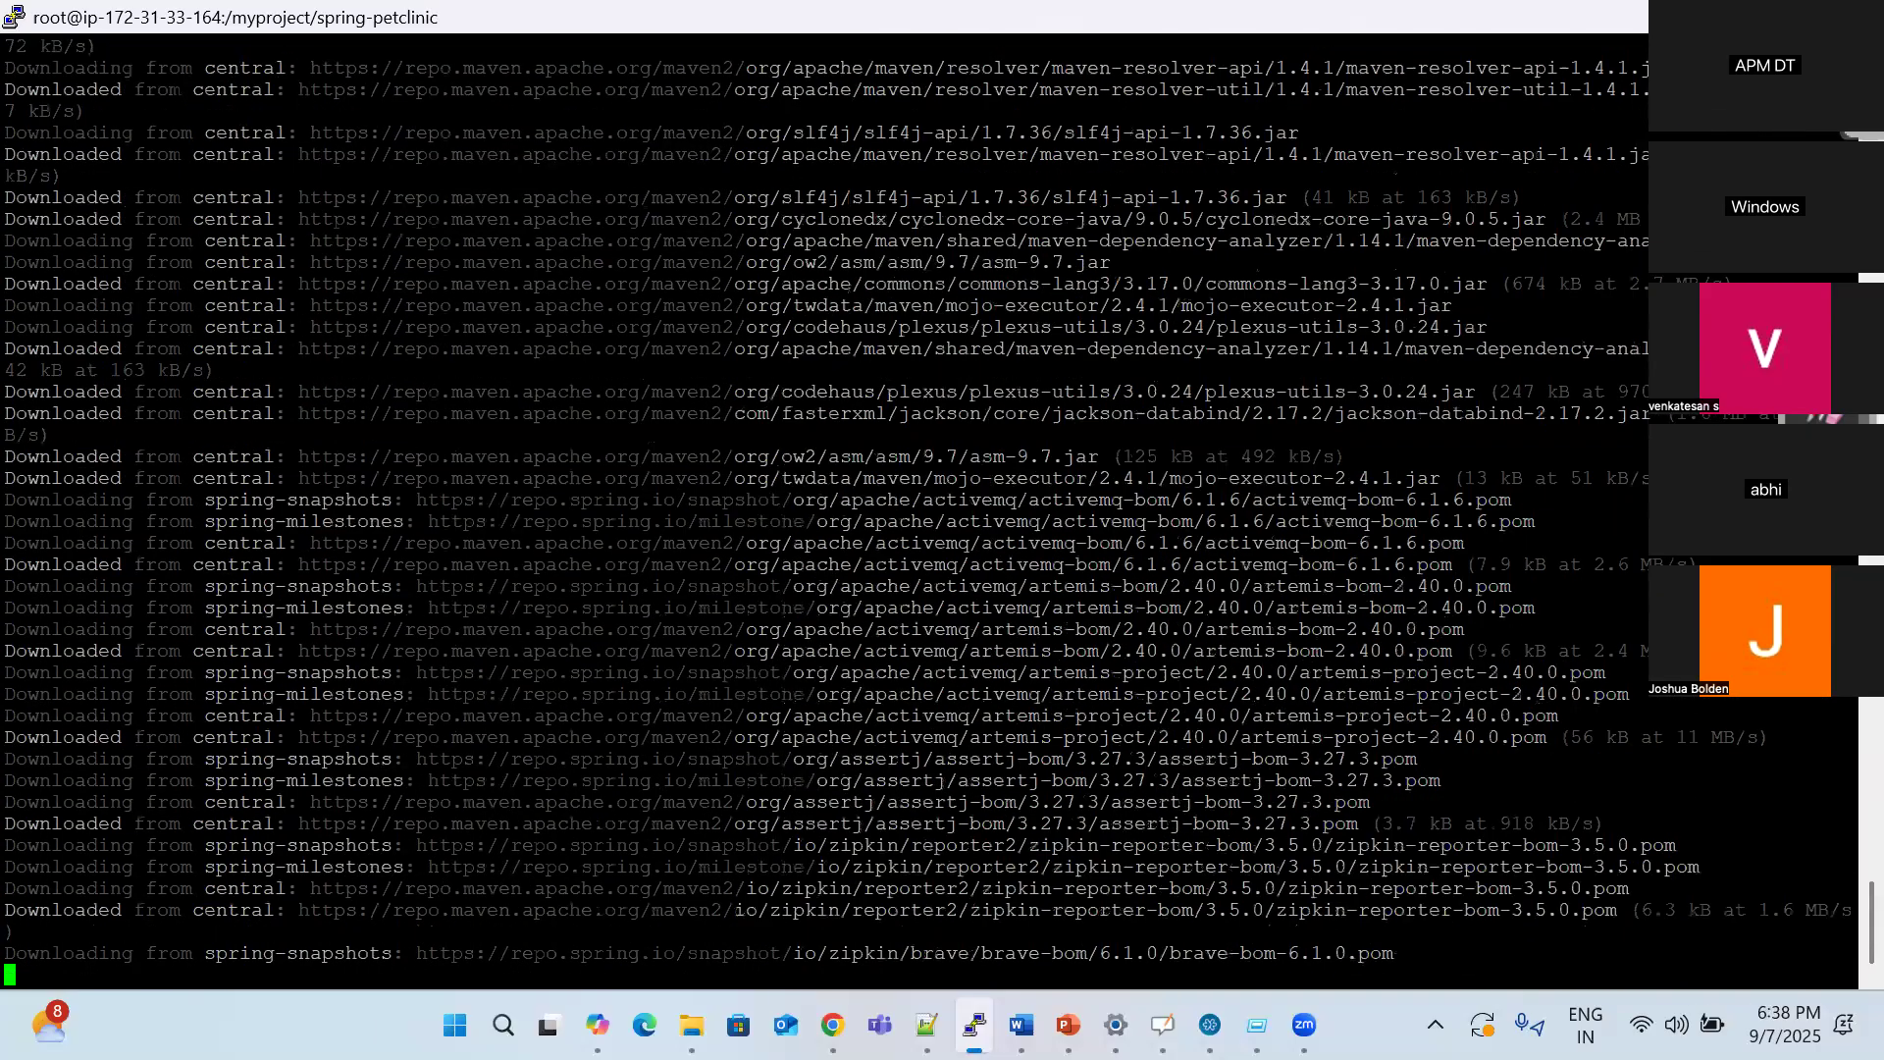
right_click(528, 25)
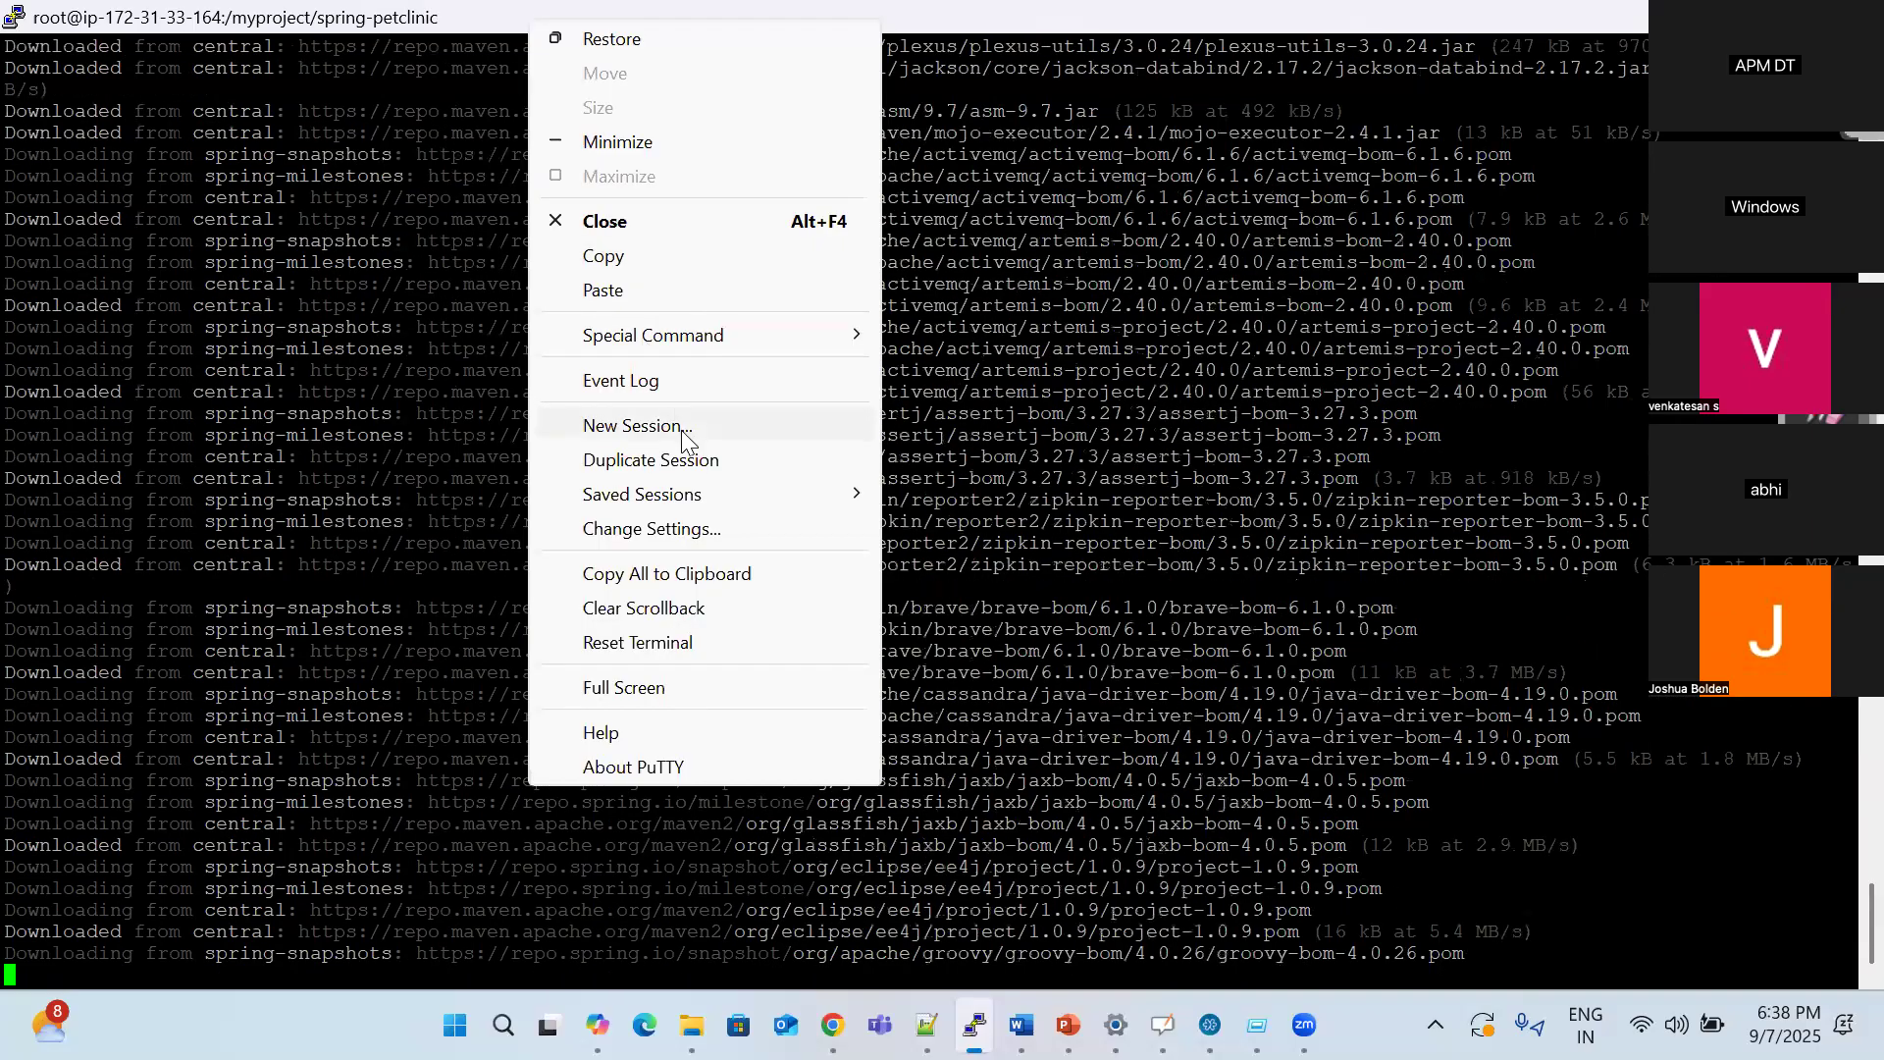
click(701, 459)
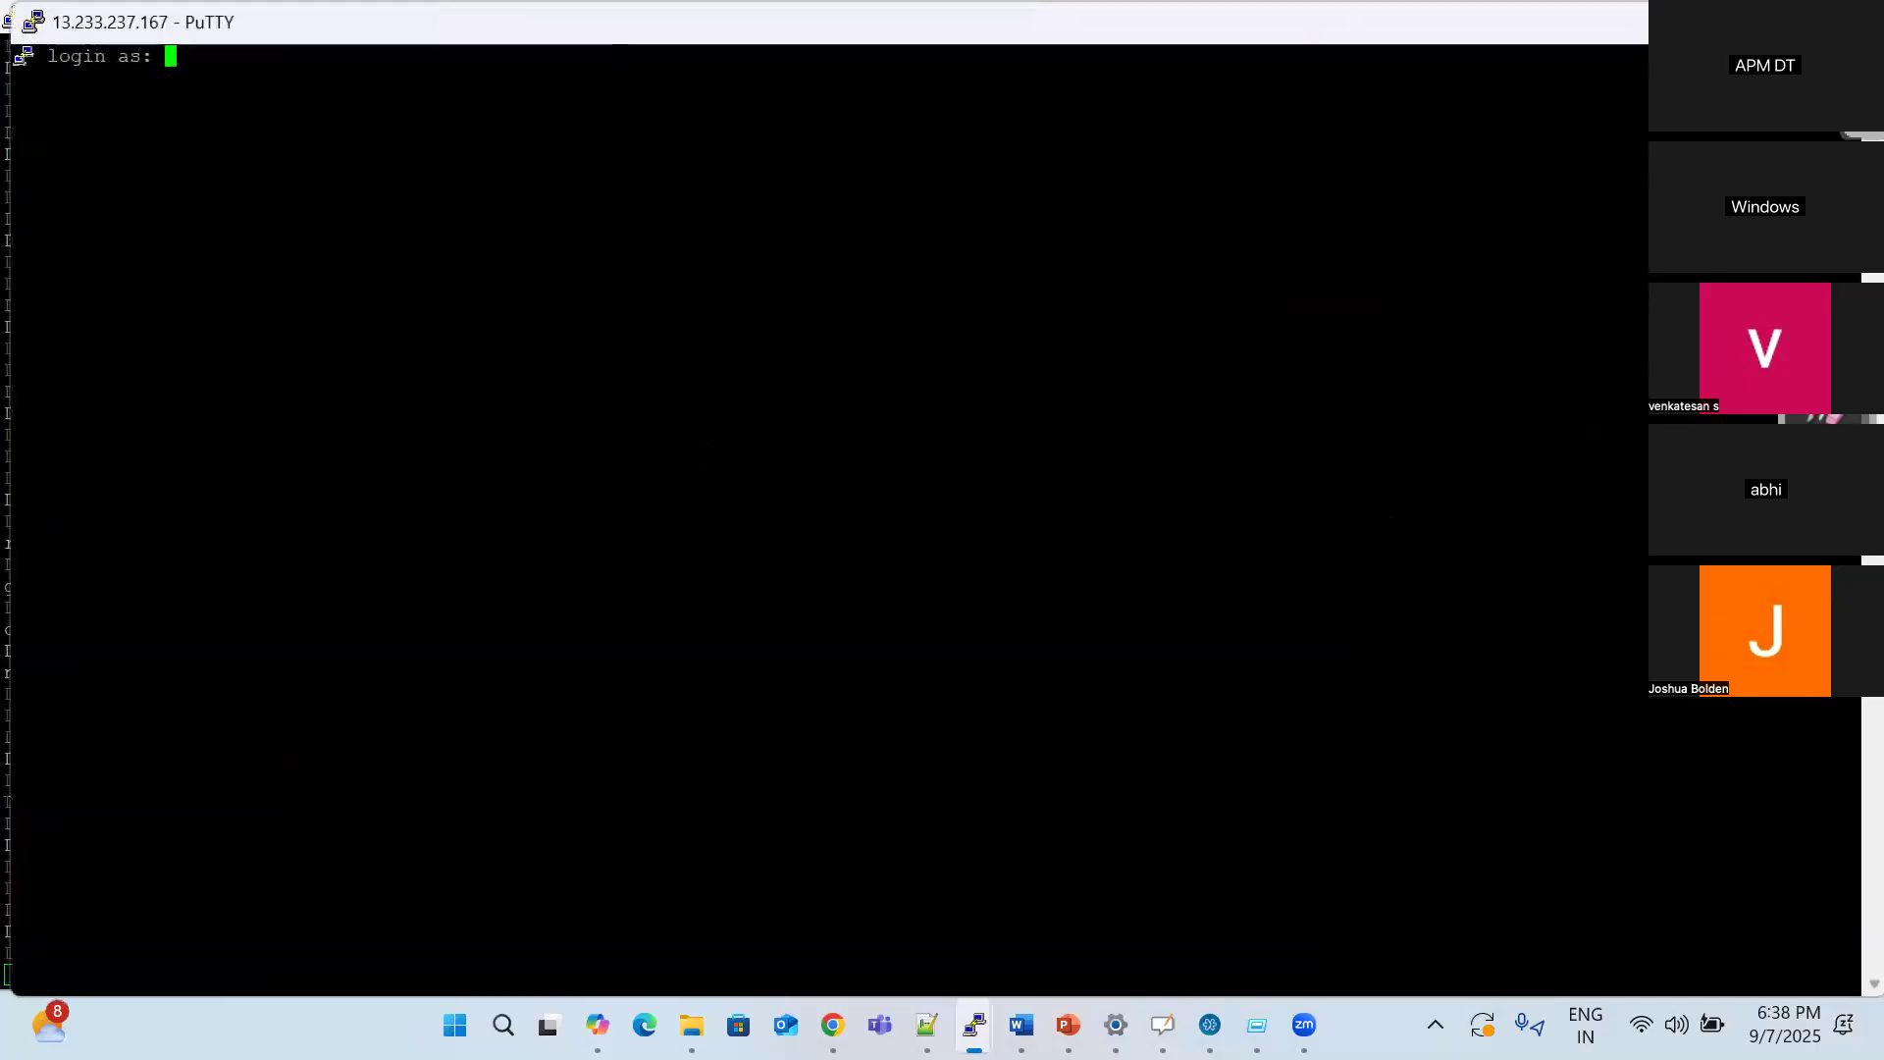
double_click(494, 31)
text(ec2-user)
key(Return)
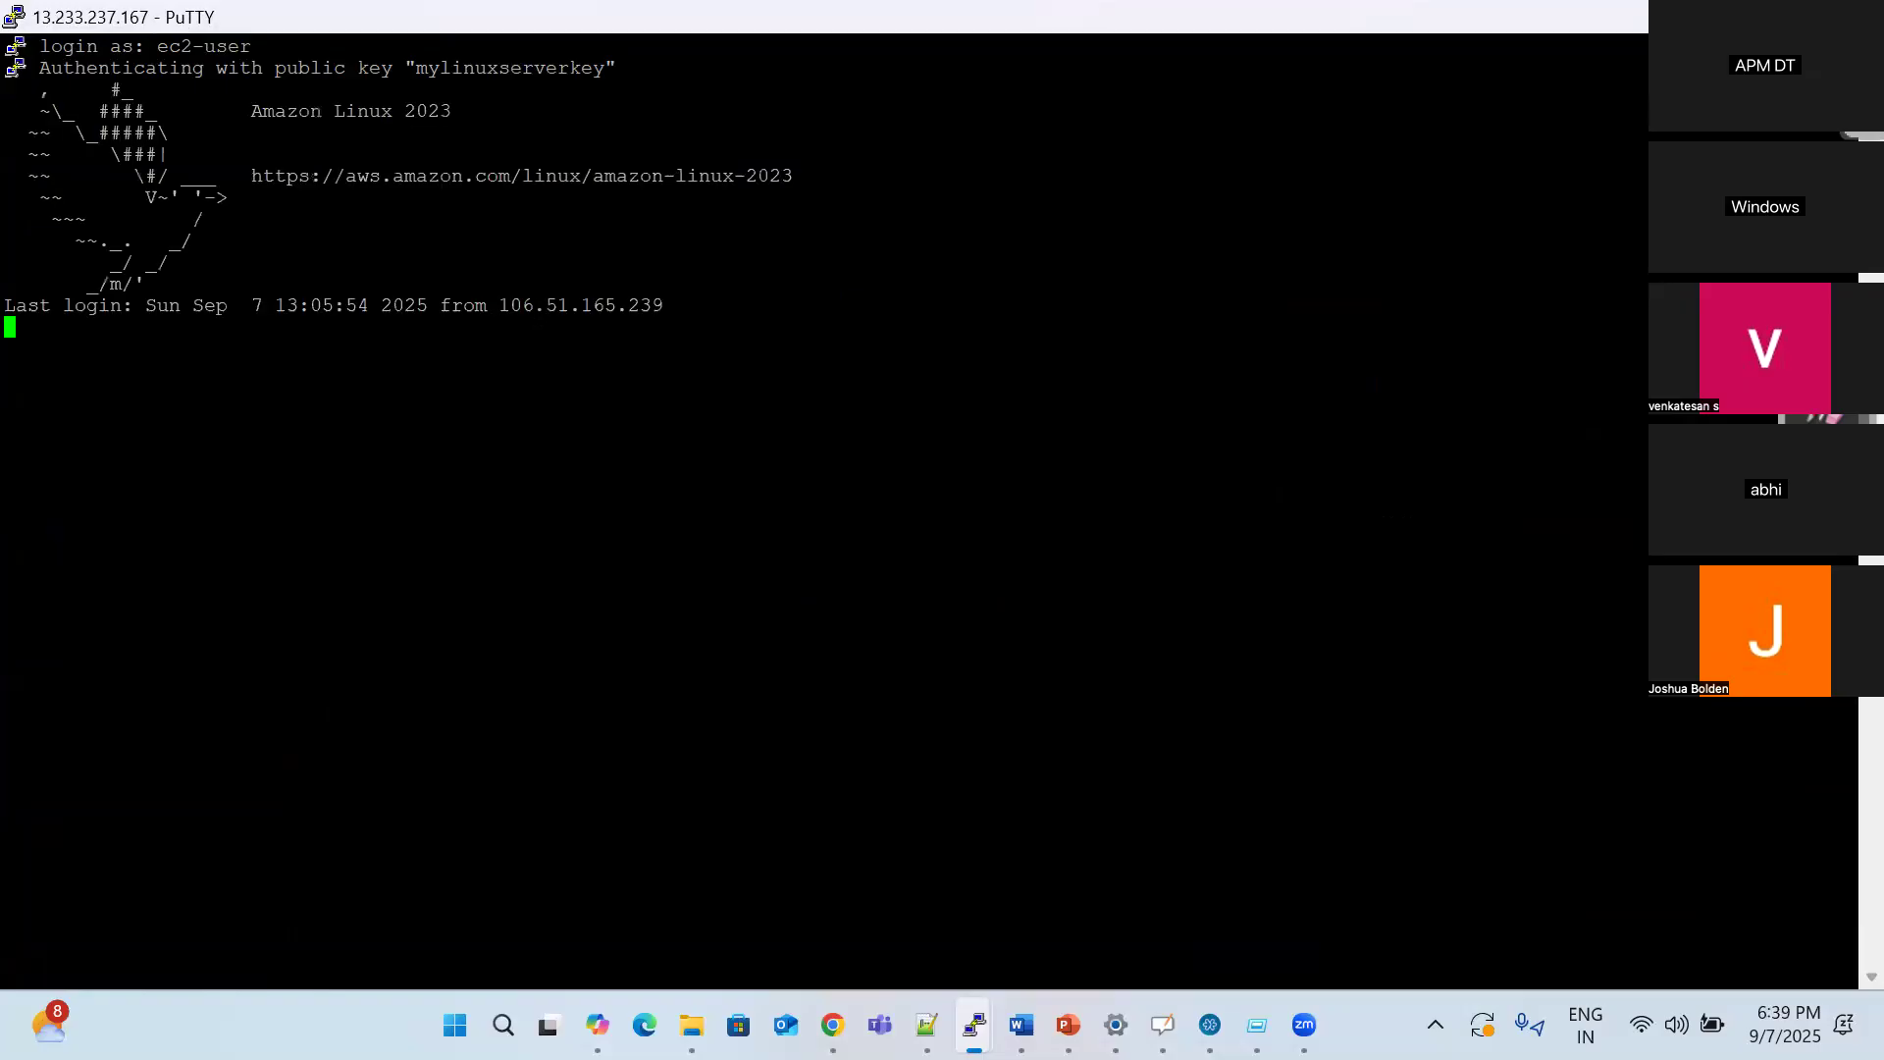
text(sudo -i)
key(Return)
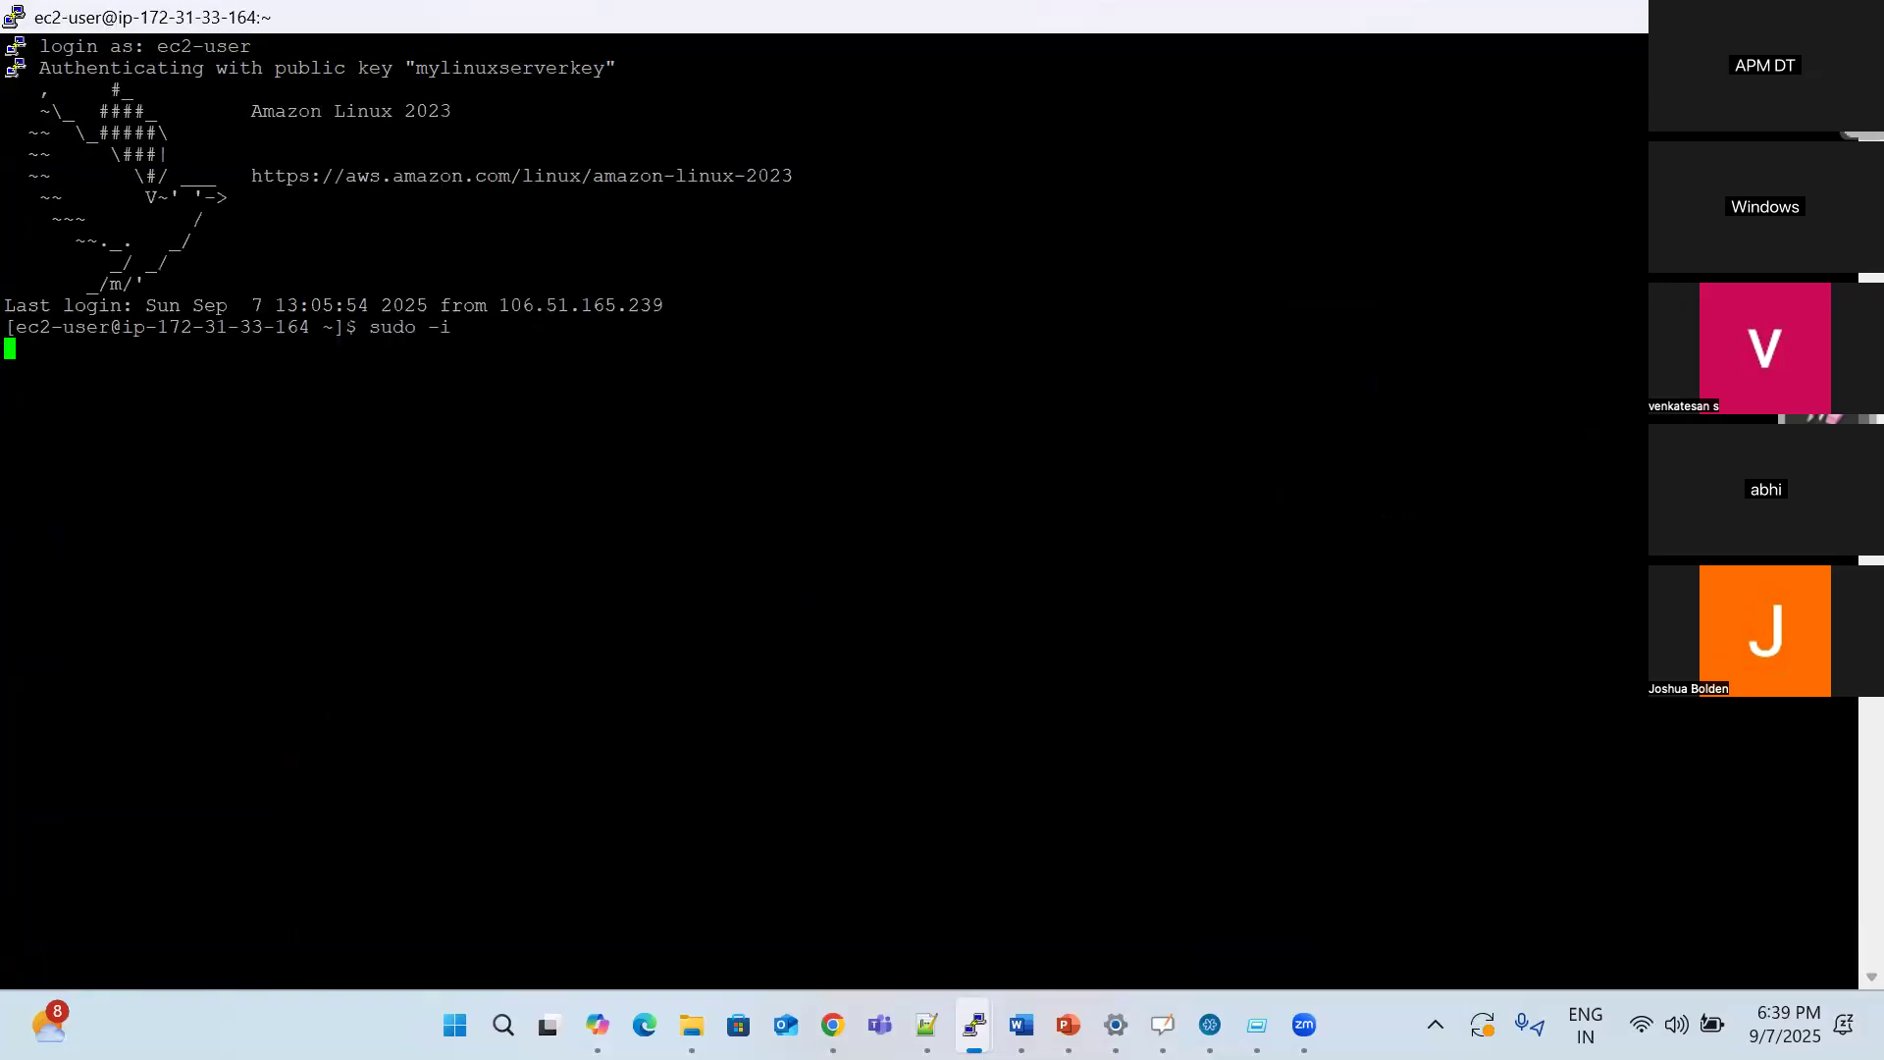
key(Return)
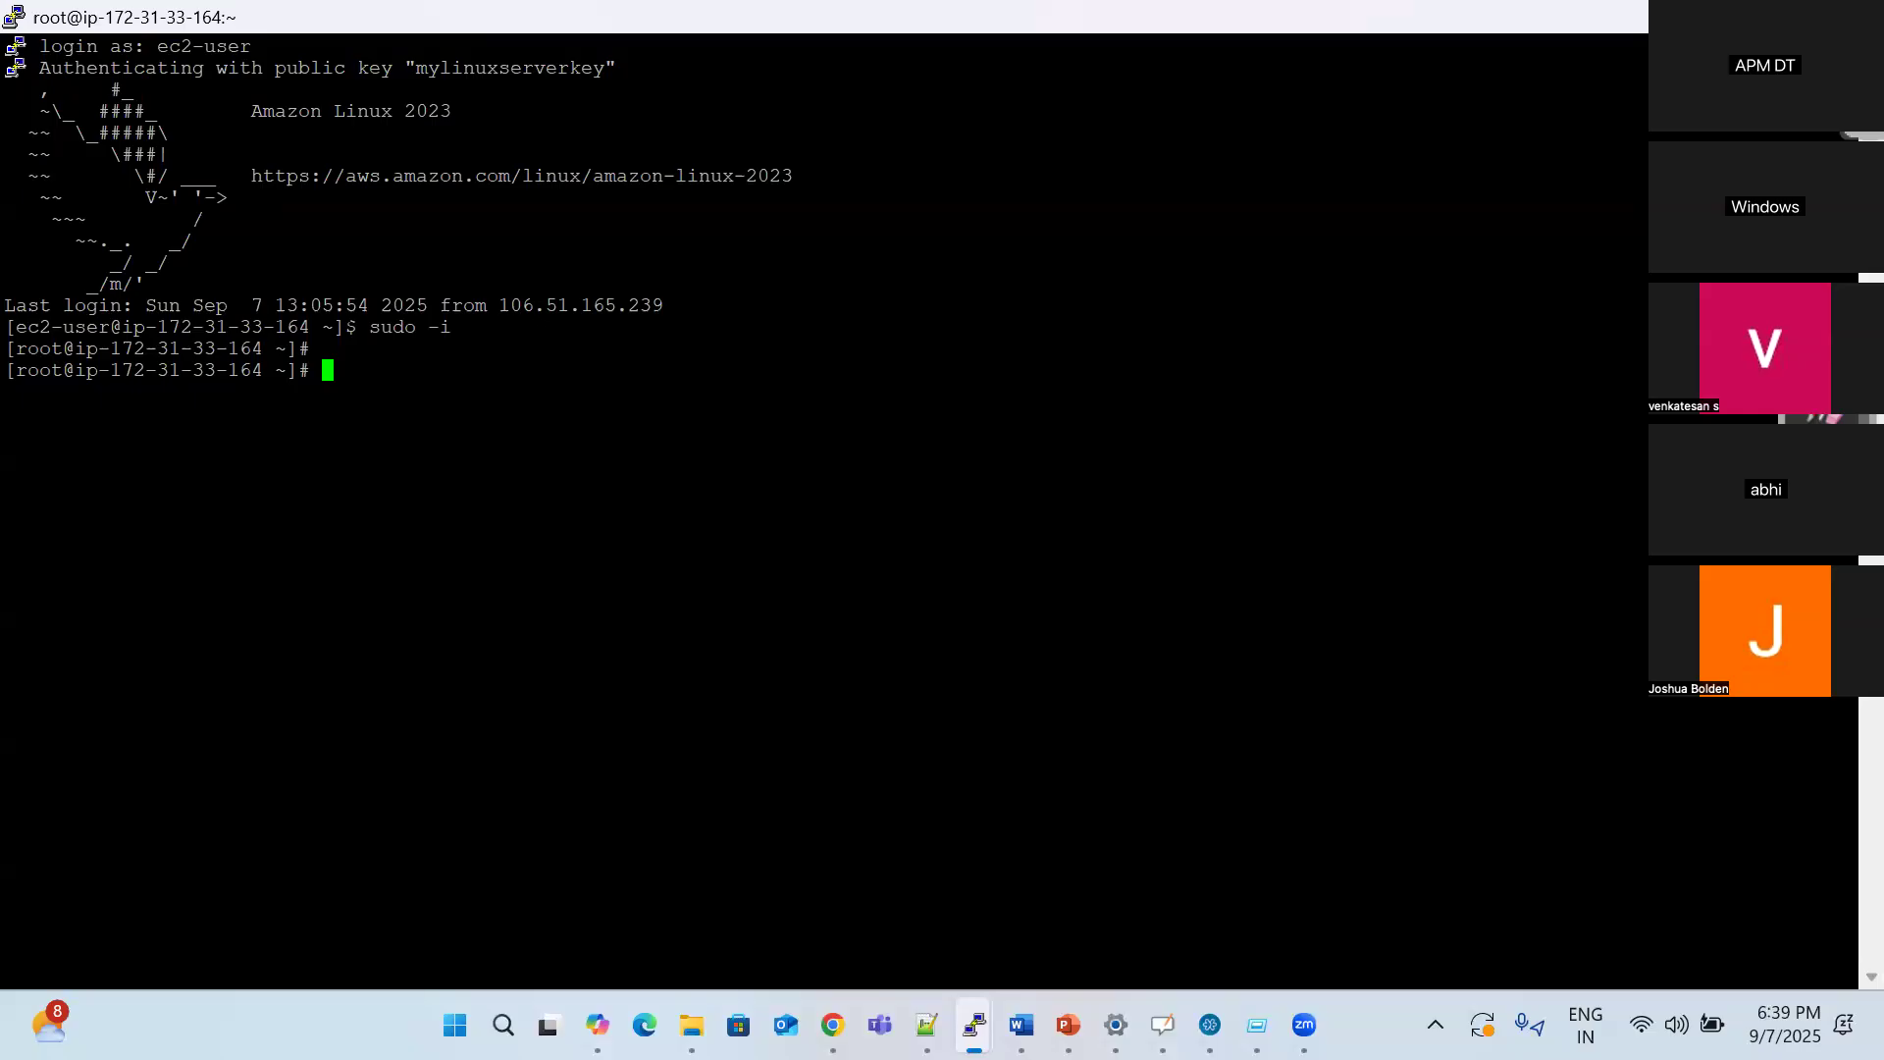
key(Return)
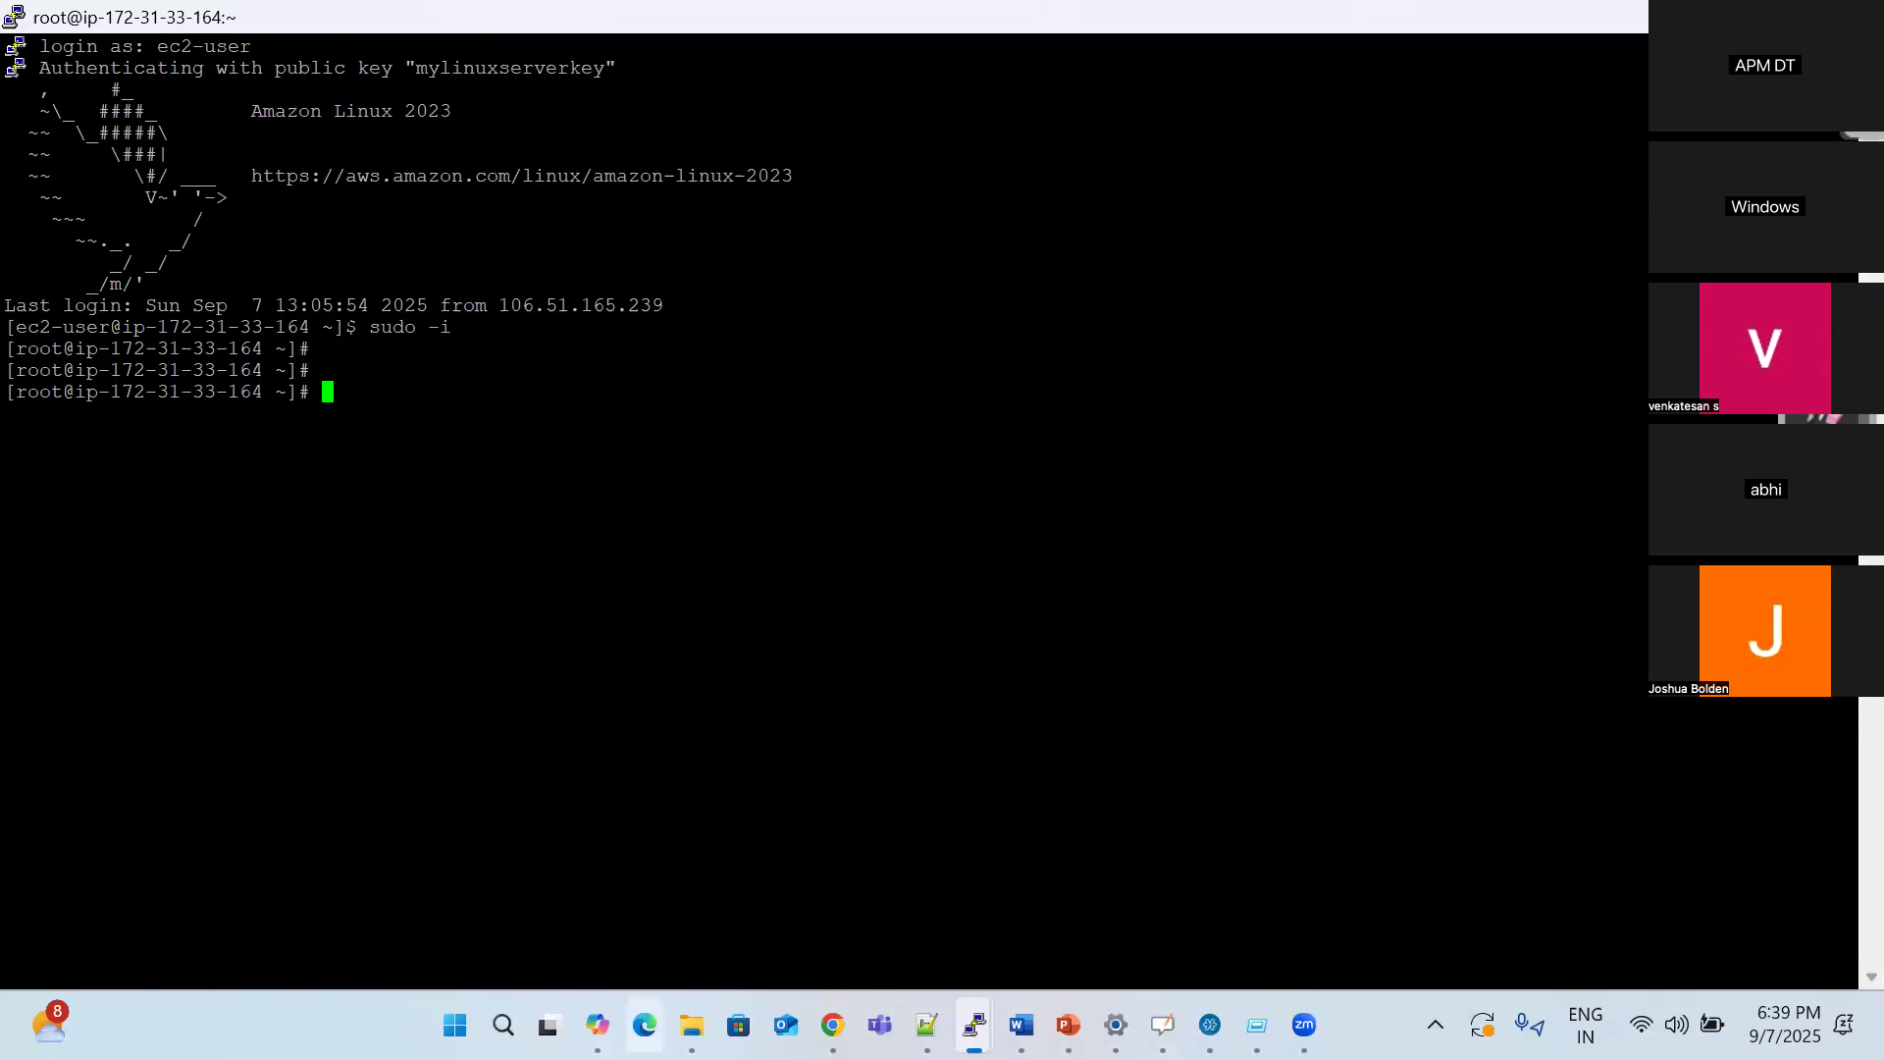
Open Datadog's Install Agents page and choose Linux as the platform.
click(832, 1025)
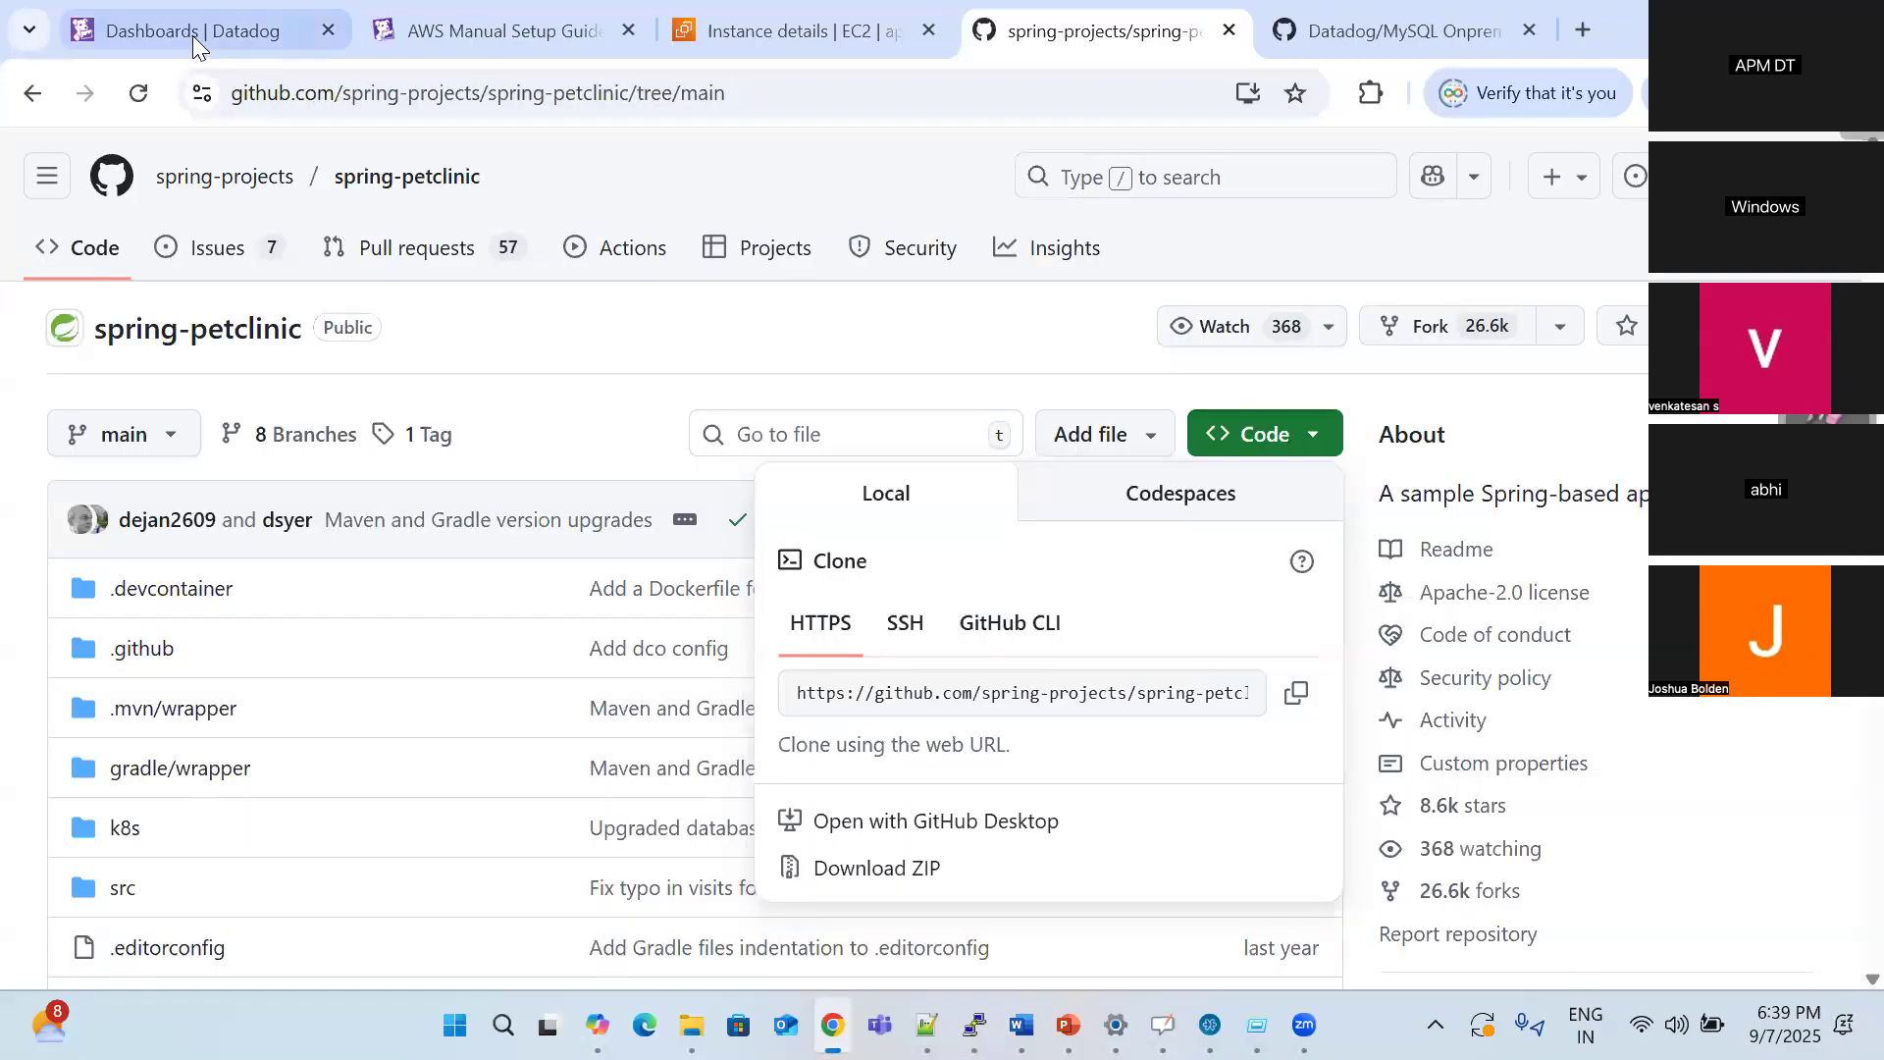
click(192, 34)
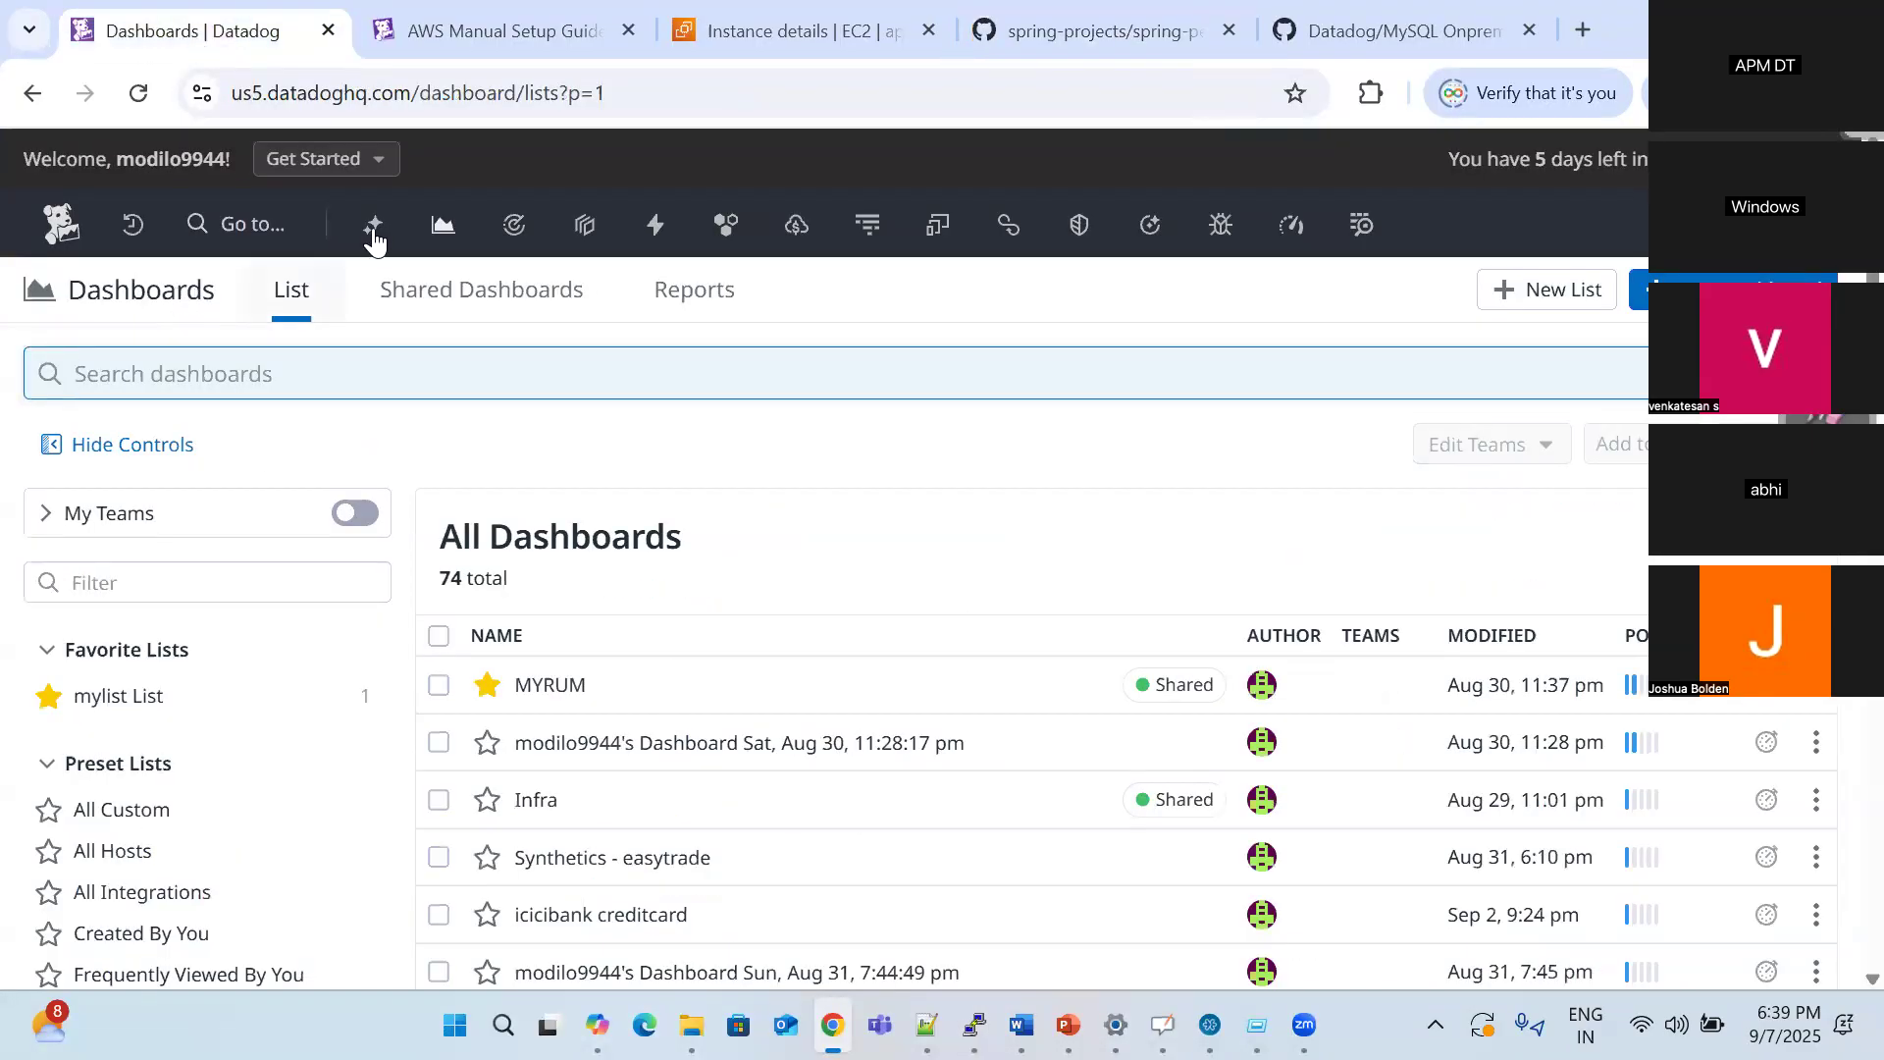
click(225, 234)
text(insta)
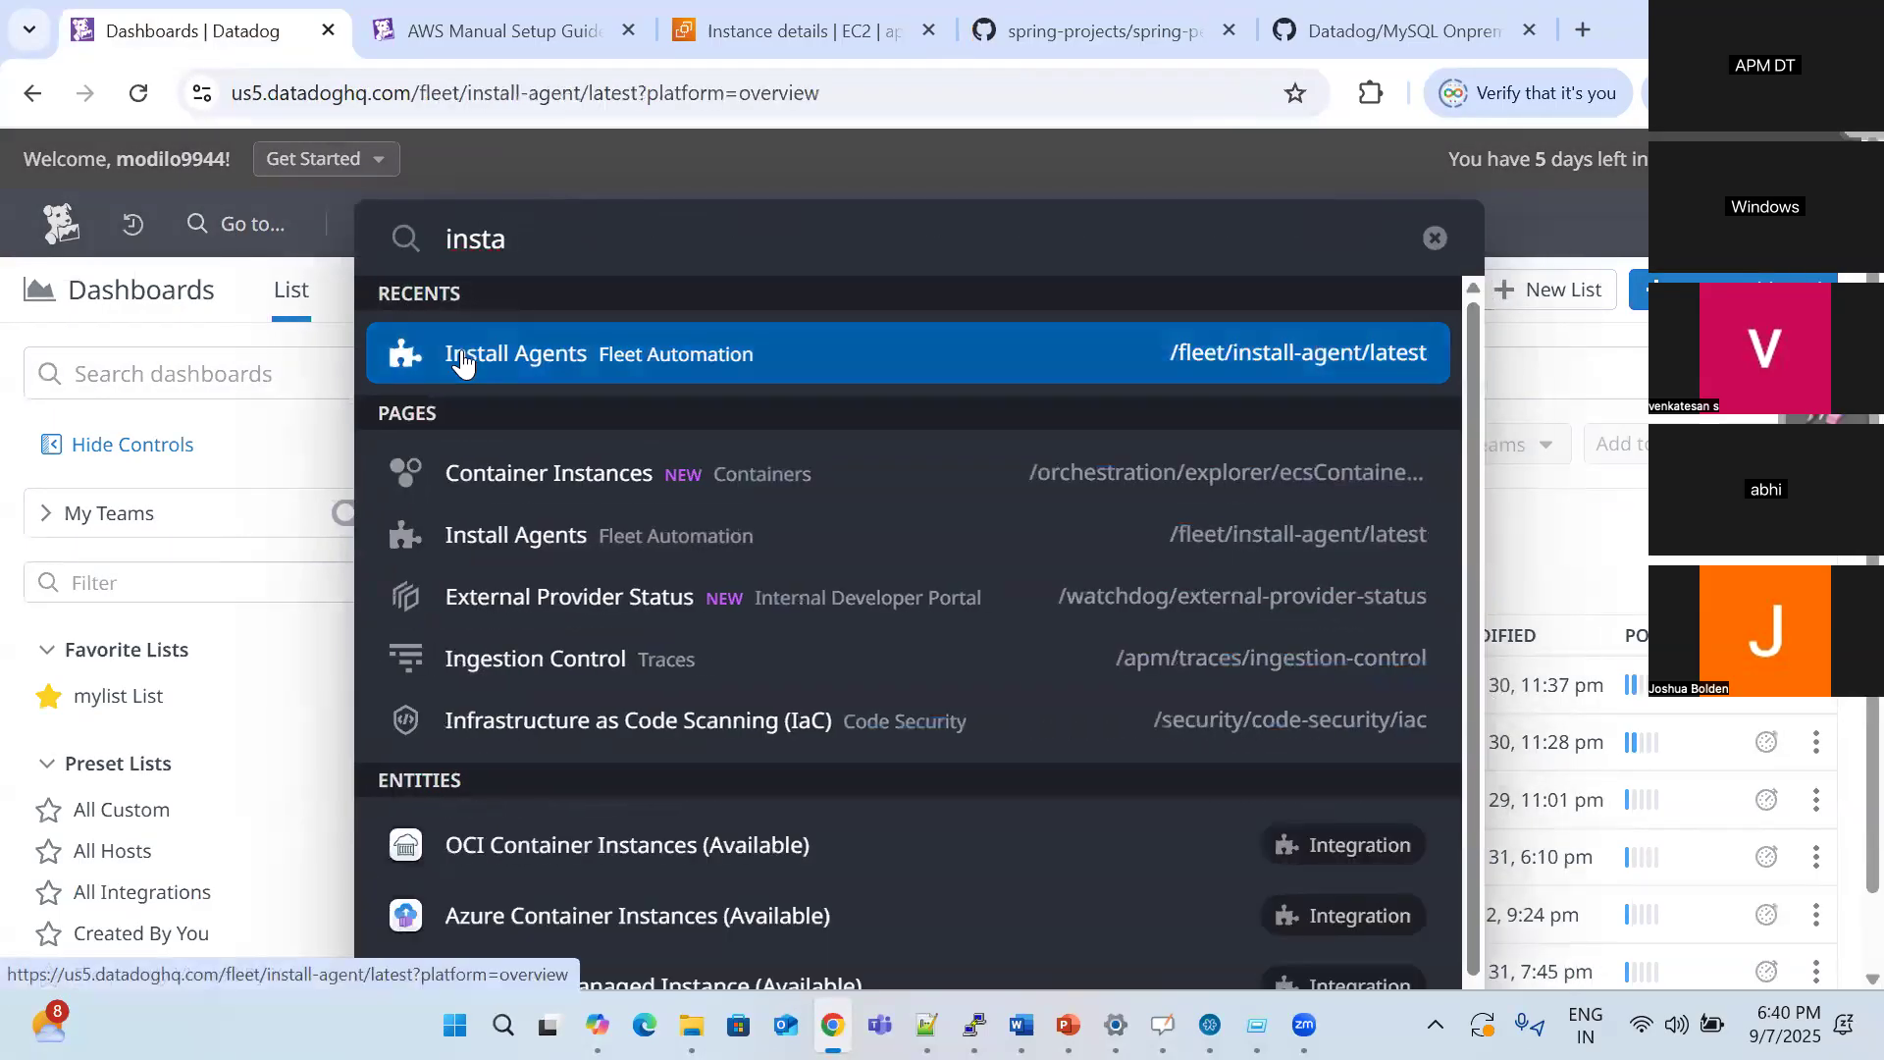
click(461, 363)
scroll(589, 701, down, 2)
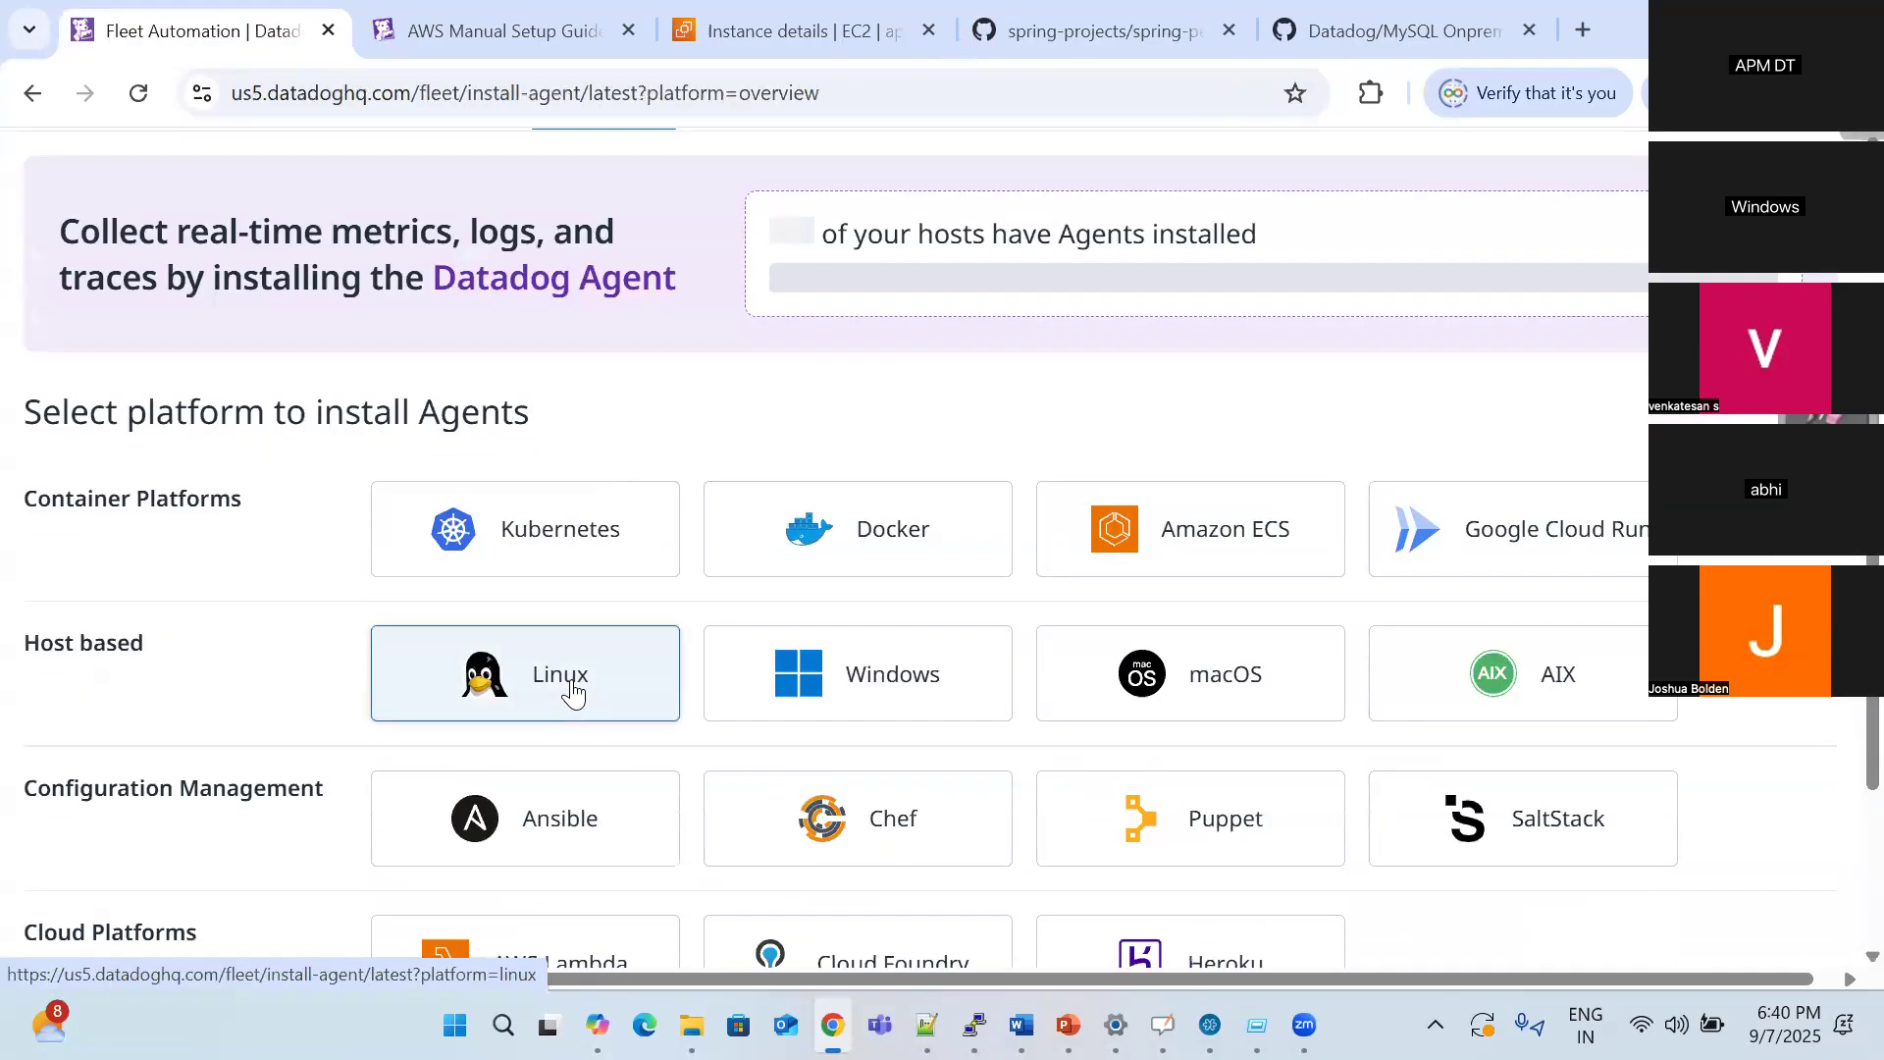
click(572, 689)
Create a new environment named myenv for the agent install.
scroll(572, 692, down, 5)
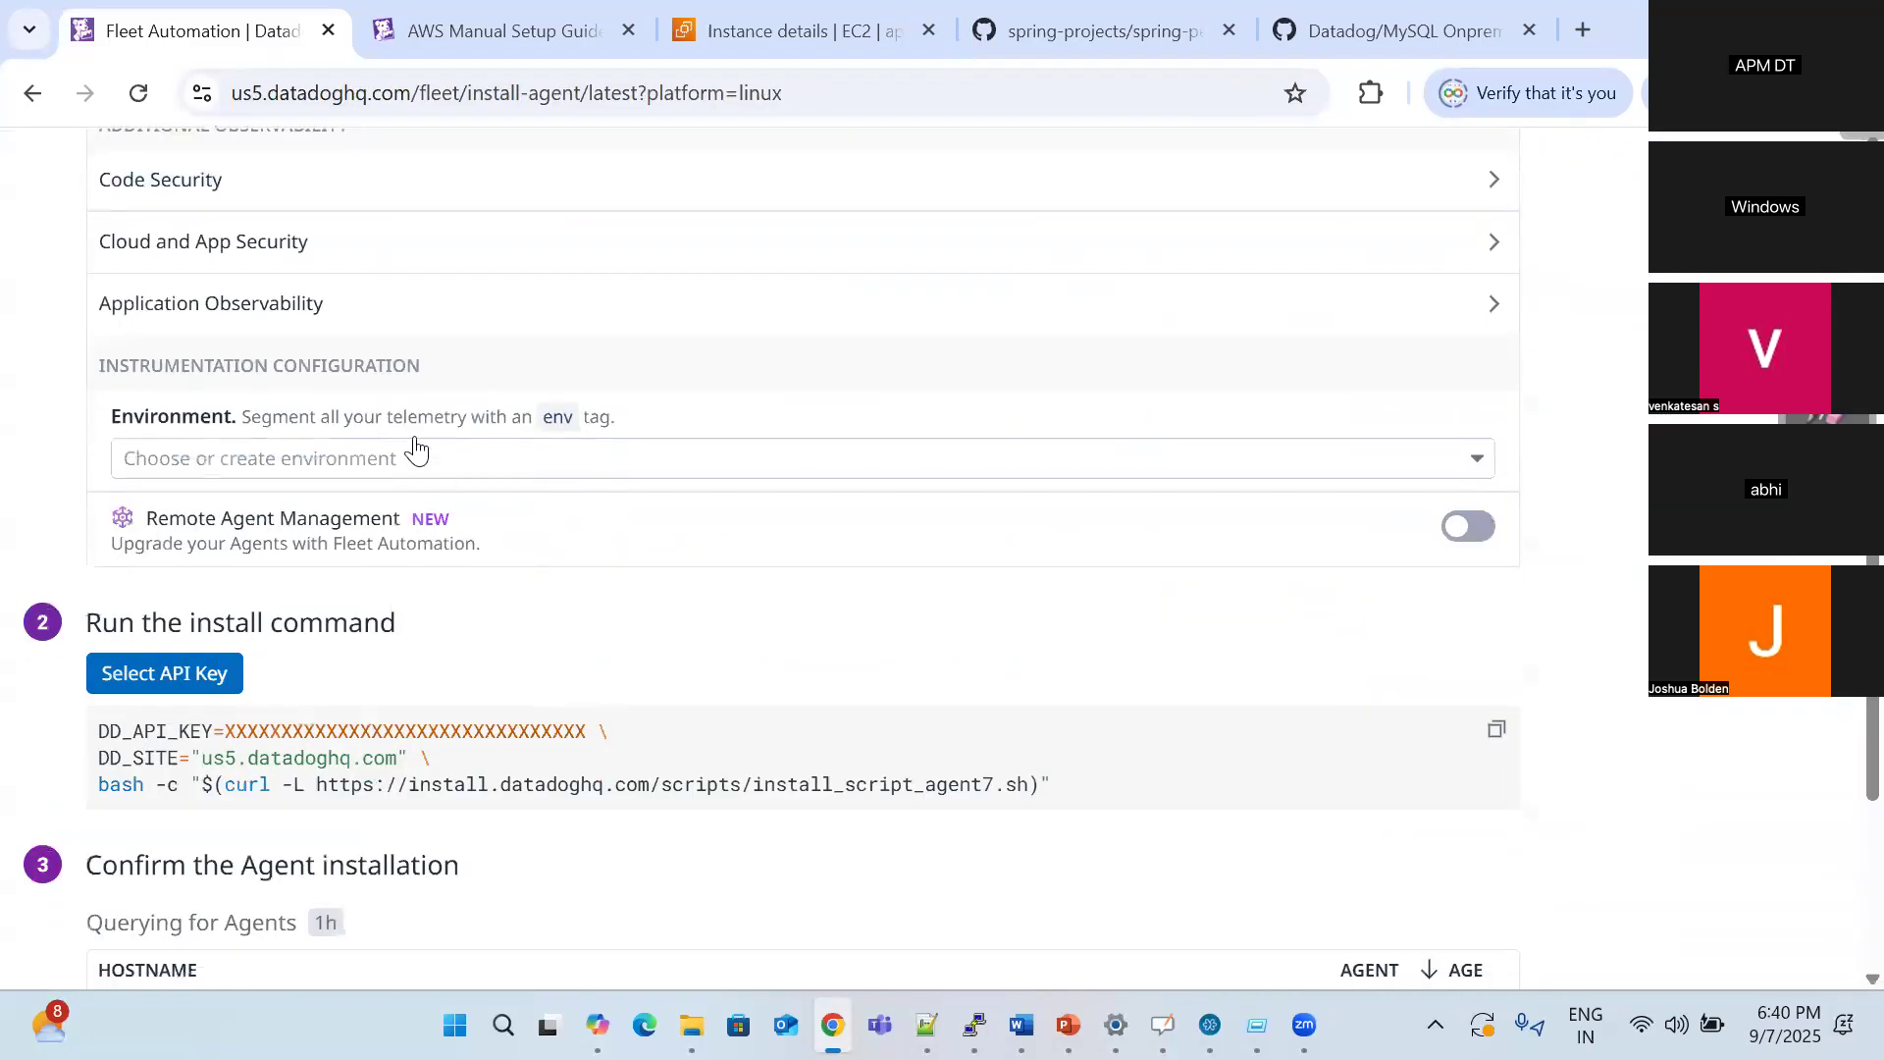
click(410, 466)
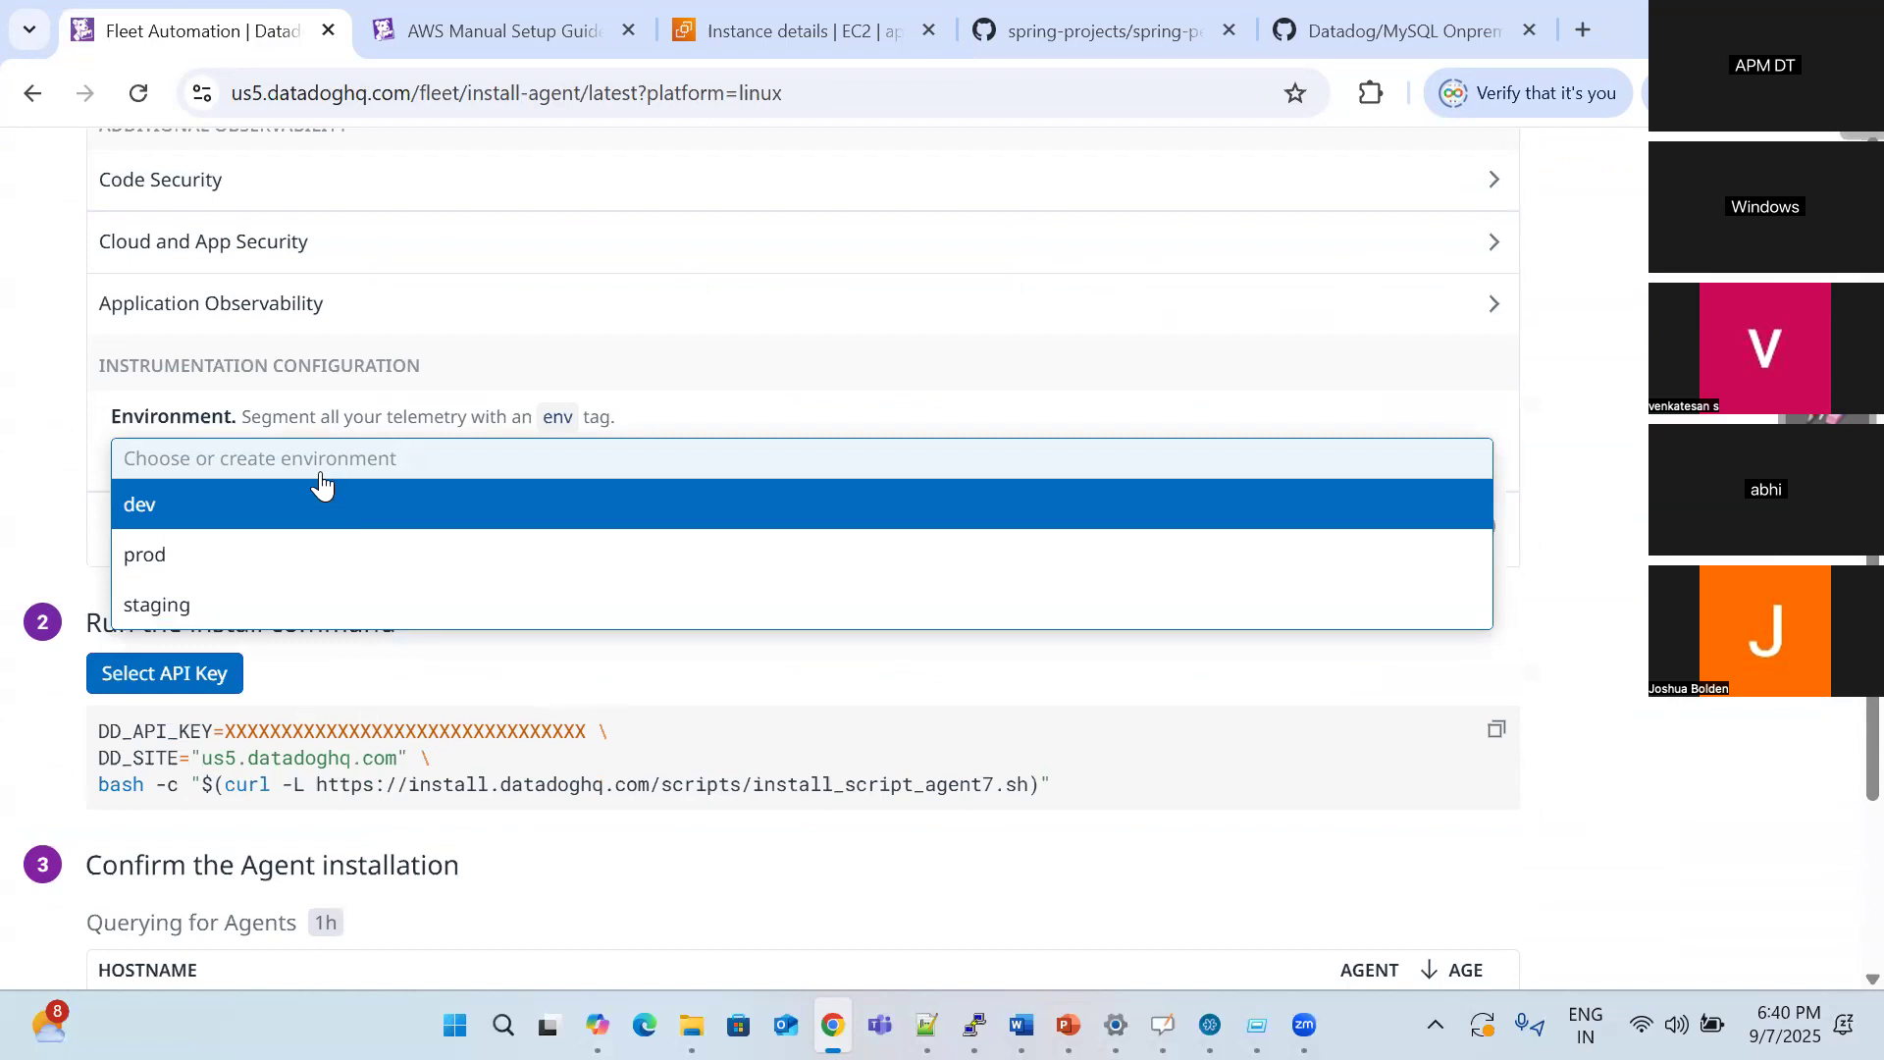
text(mye)
key(BackSpace)
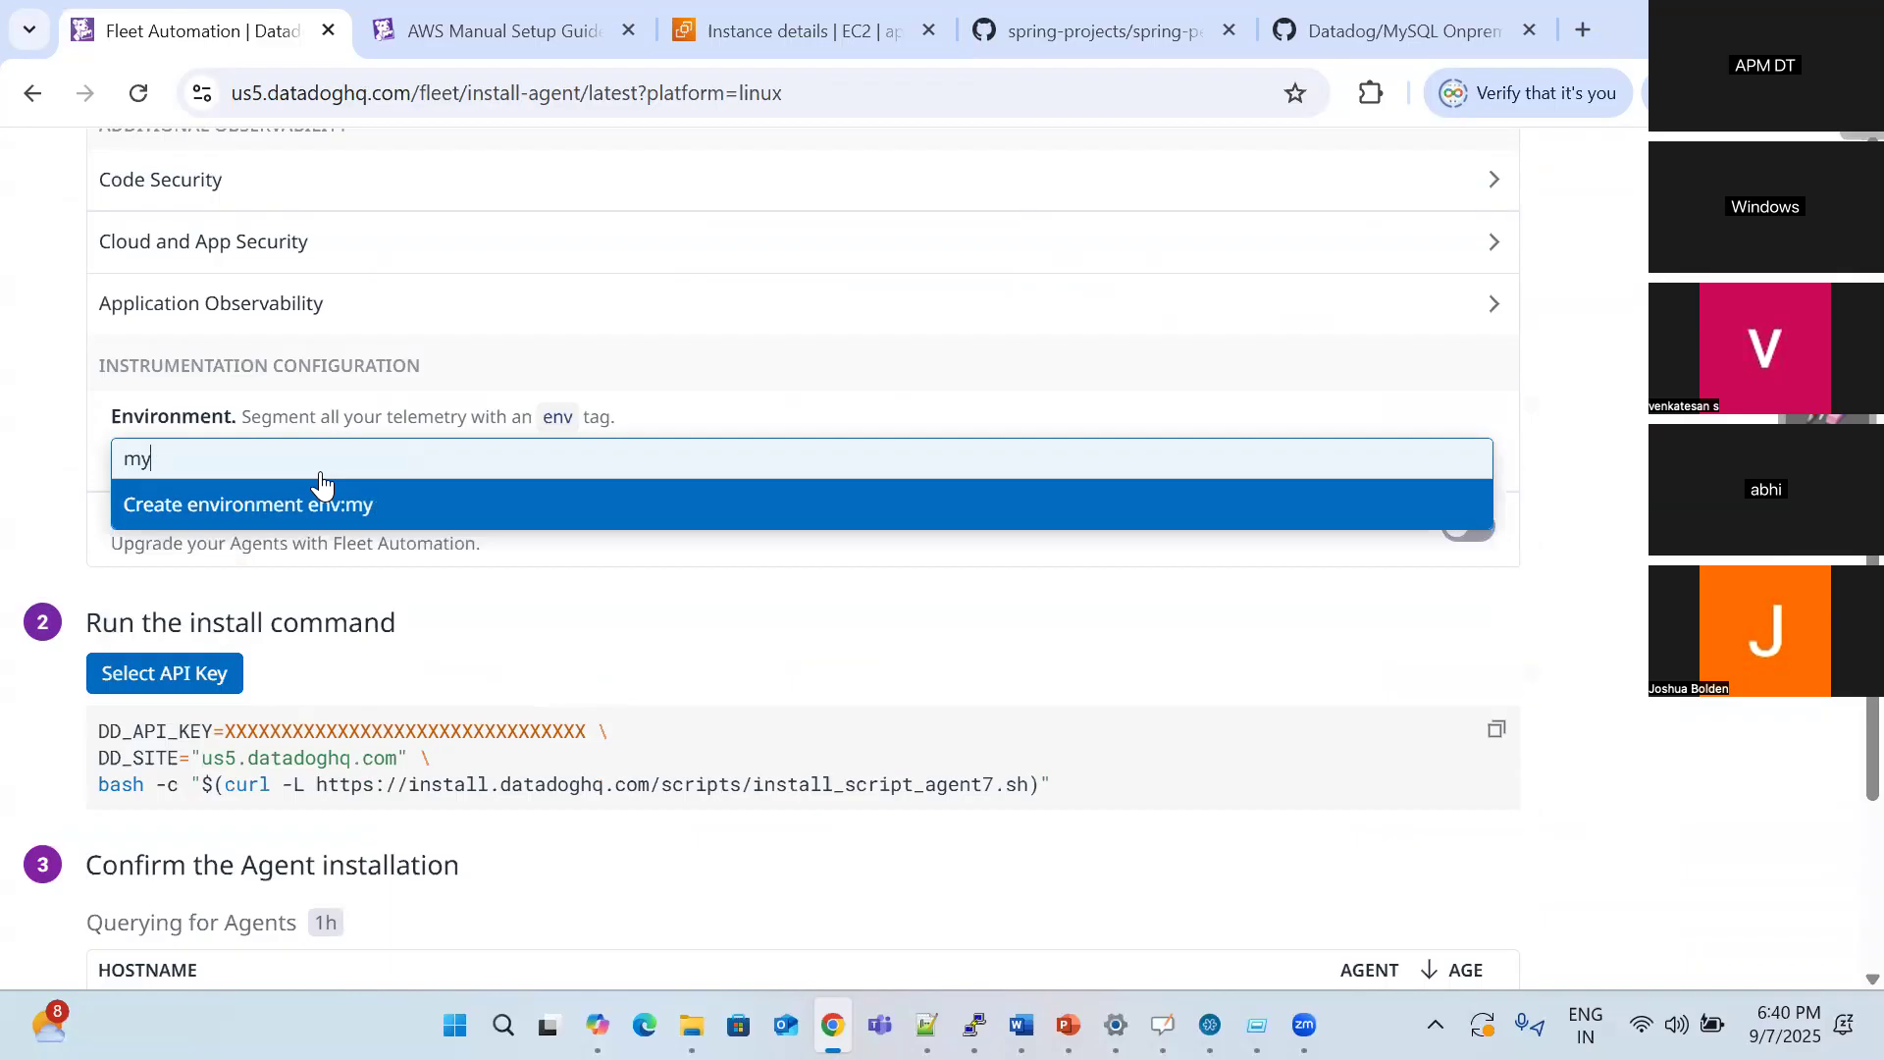
text(n)
key(BackSpace)
text(env)
click(322, 495)
click(167, 675)
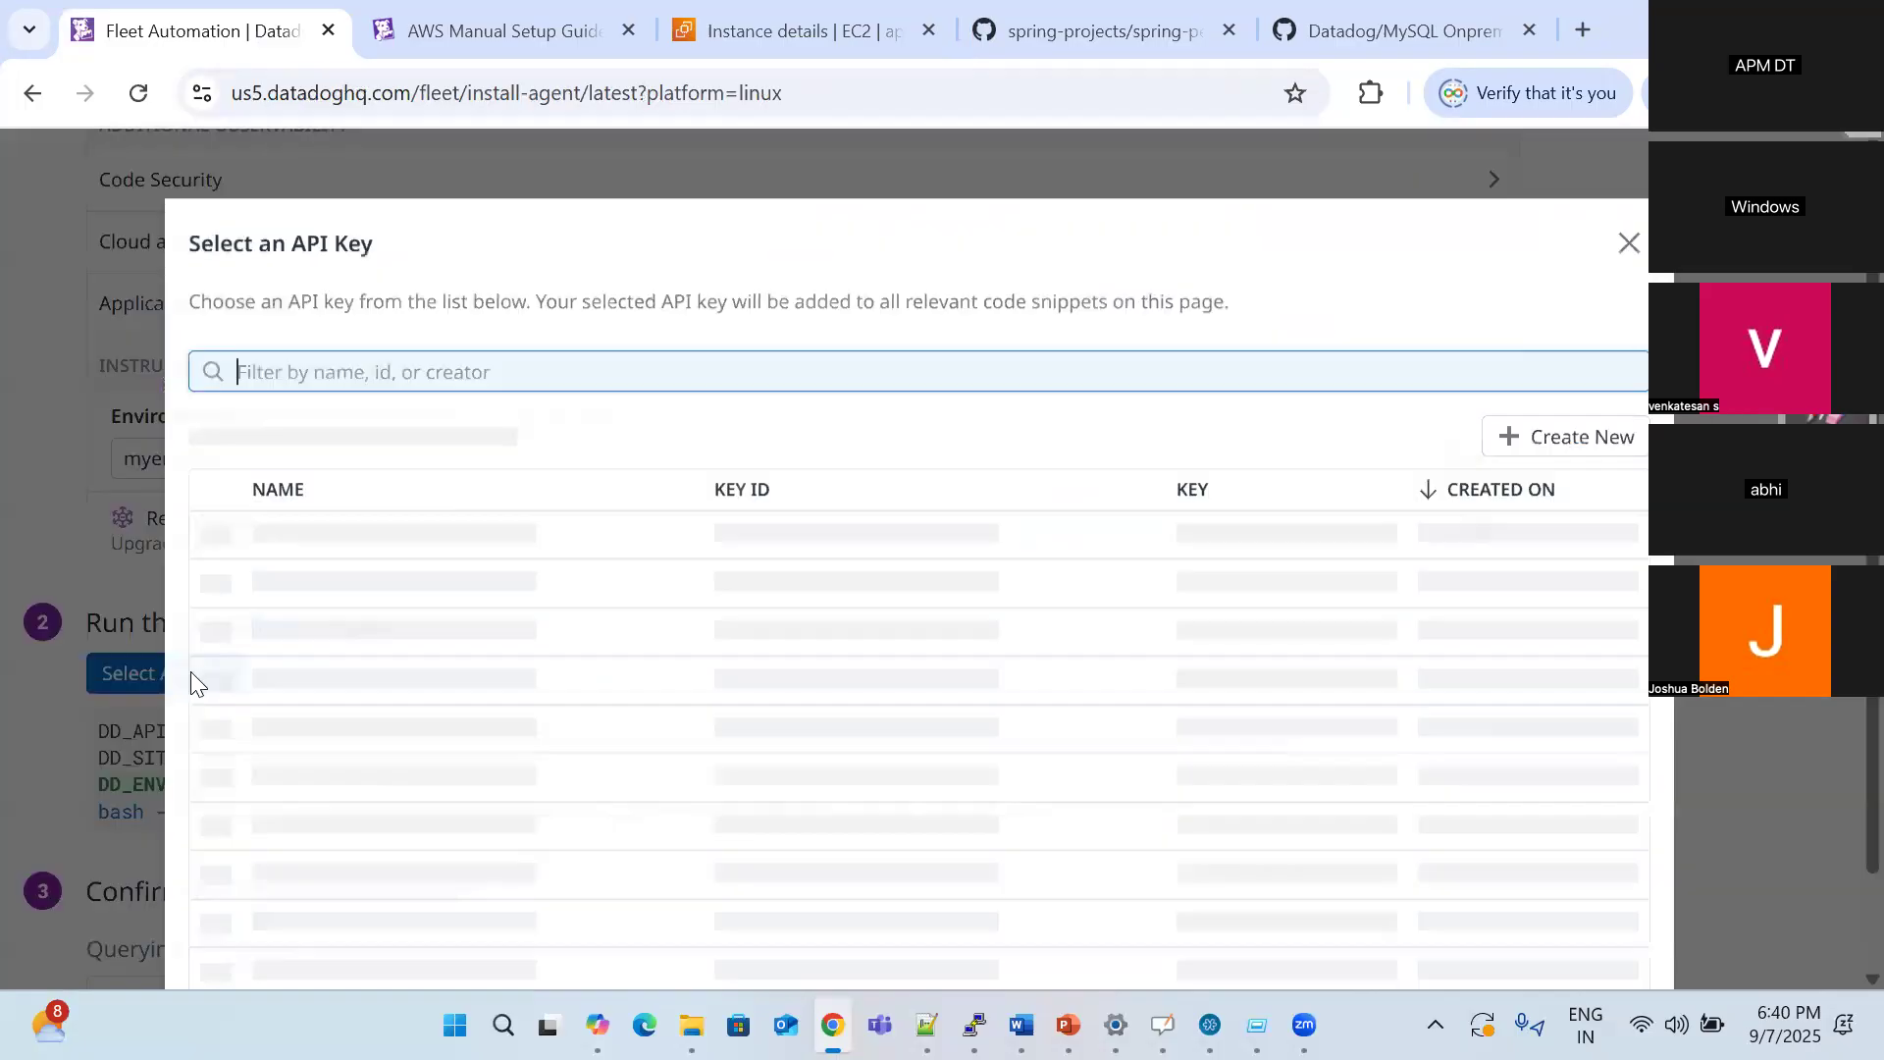
click(192, 538)
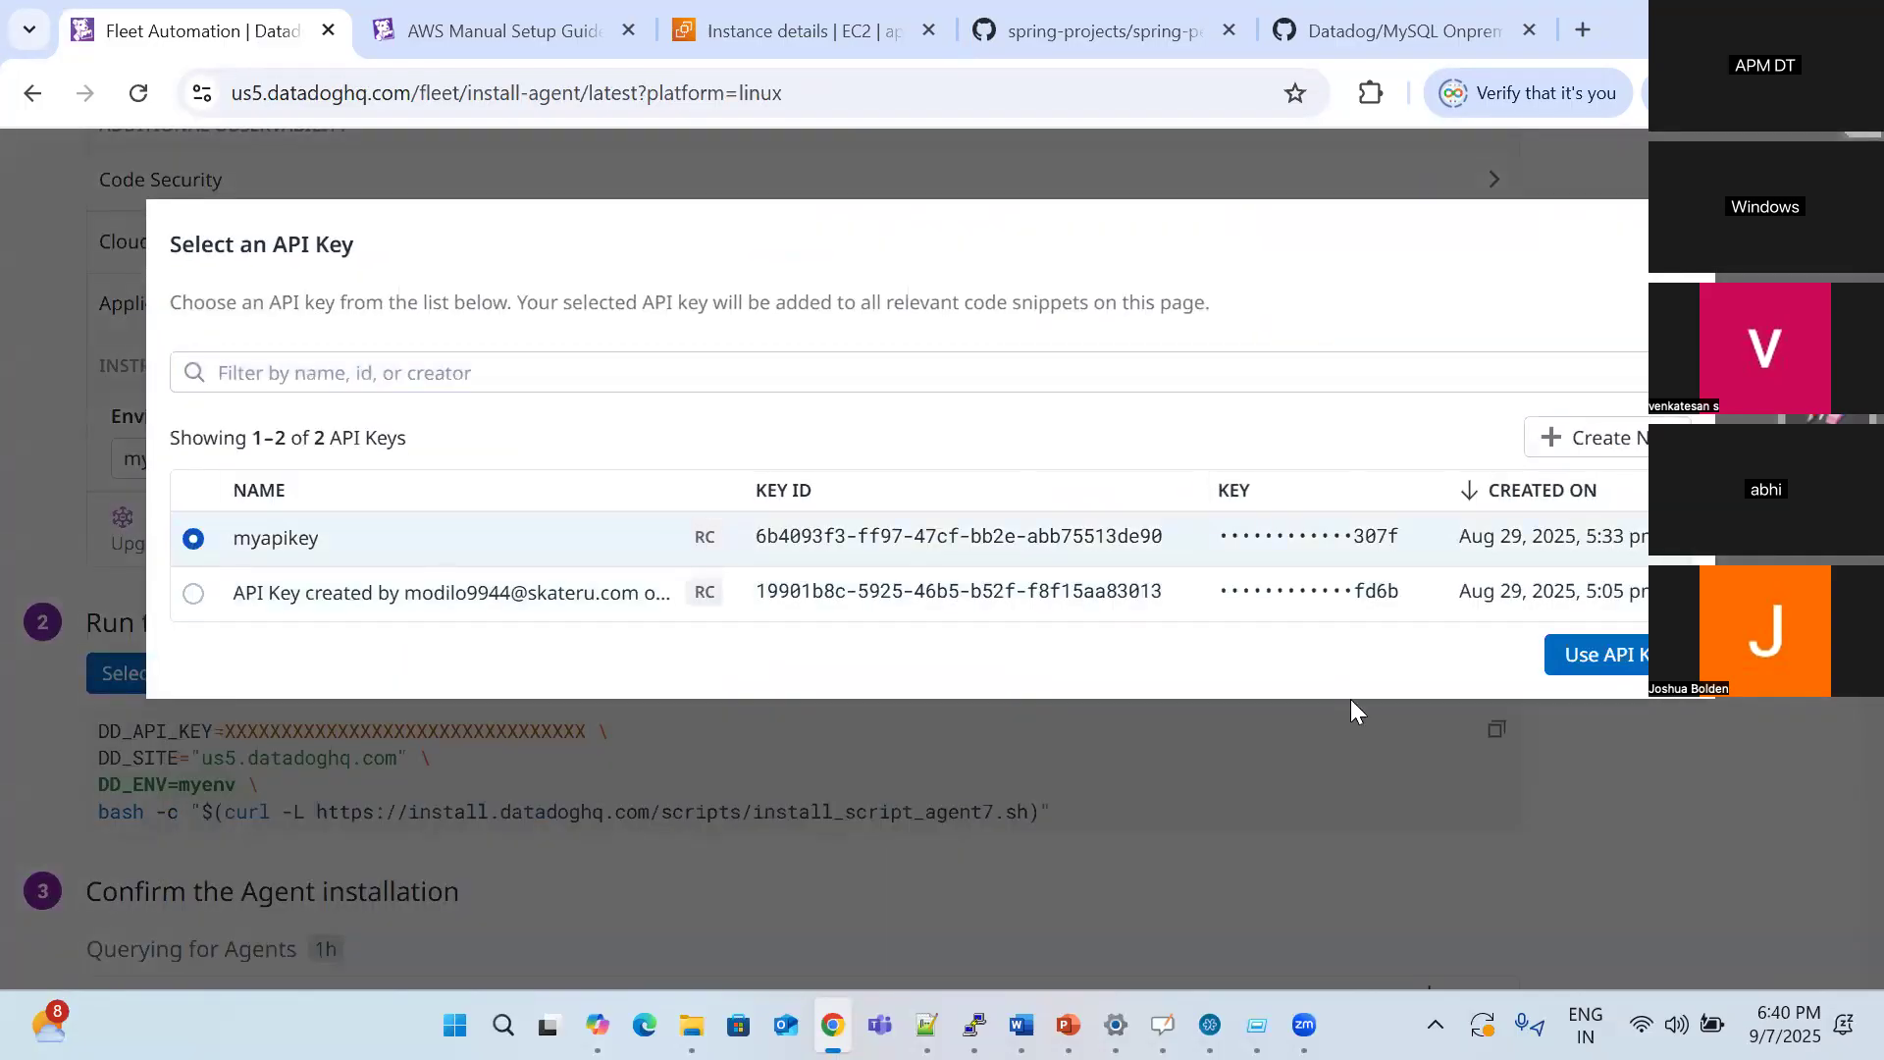
click(1600, 656)
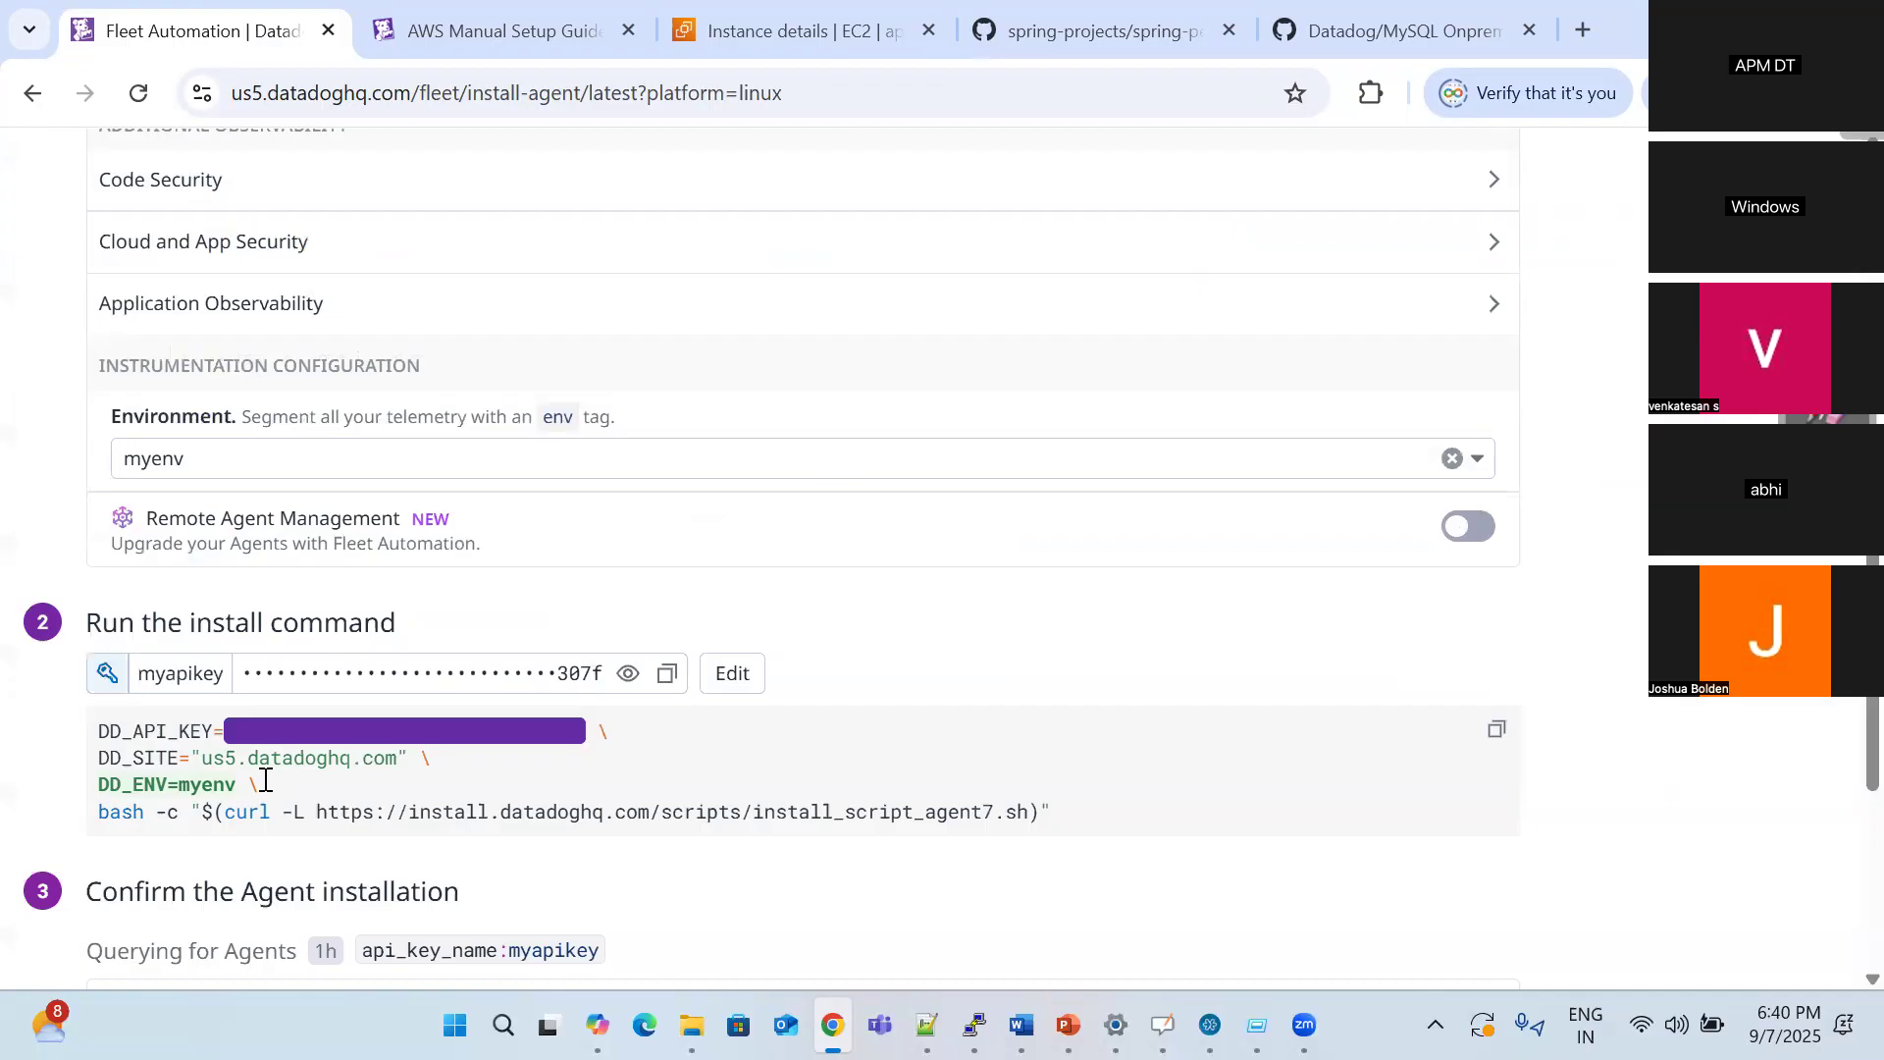
scroll(1335, 610, down, 1)
scroll(1335, 607, down, 3)
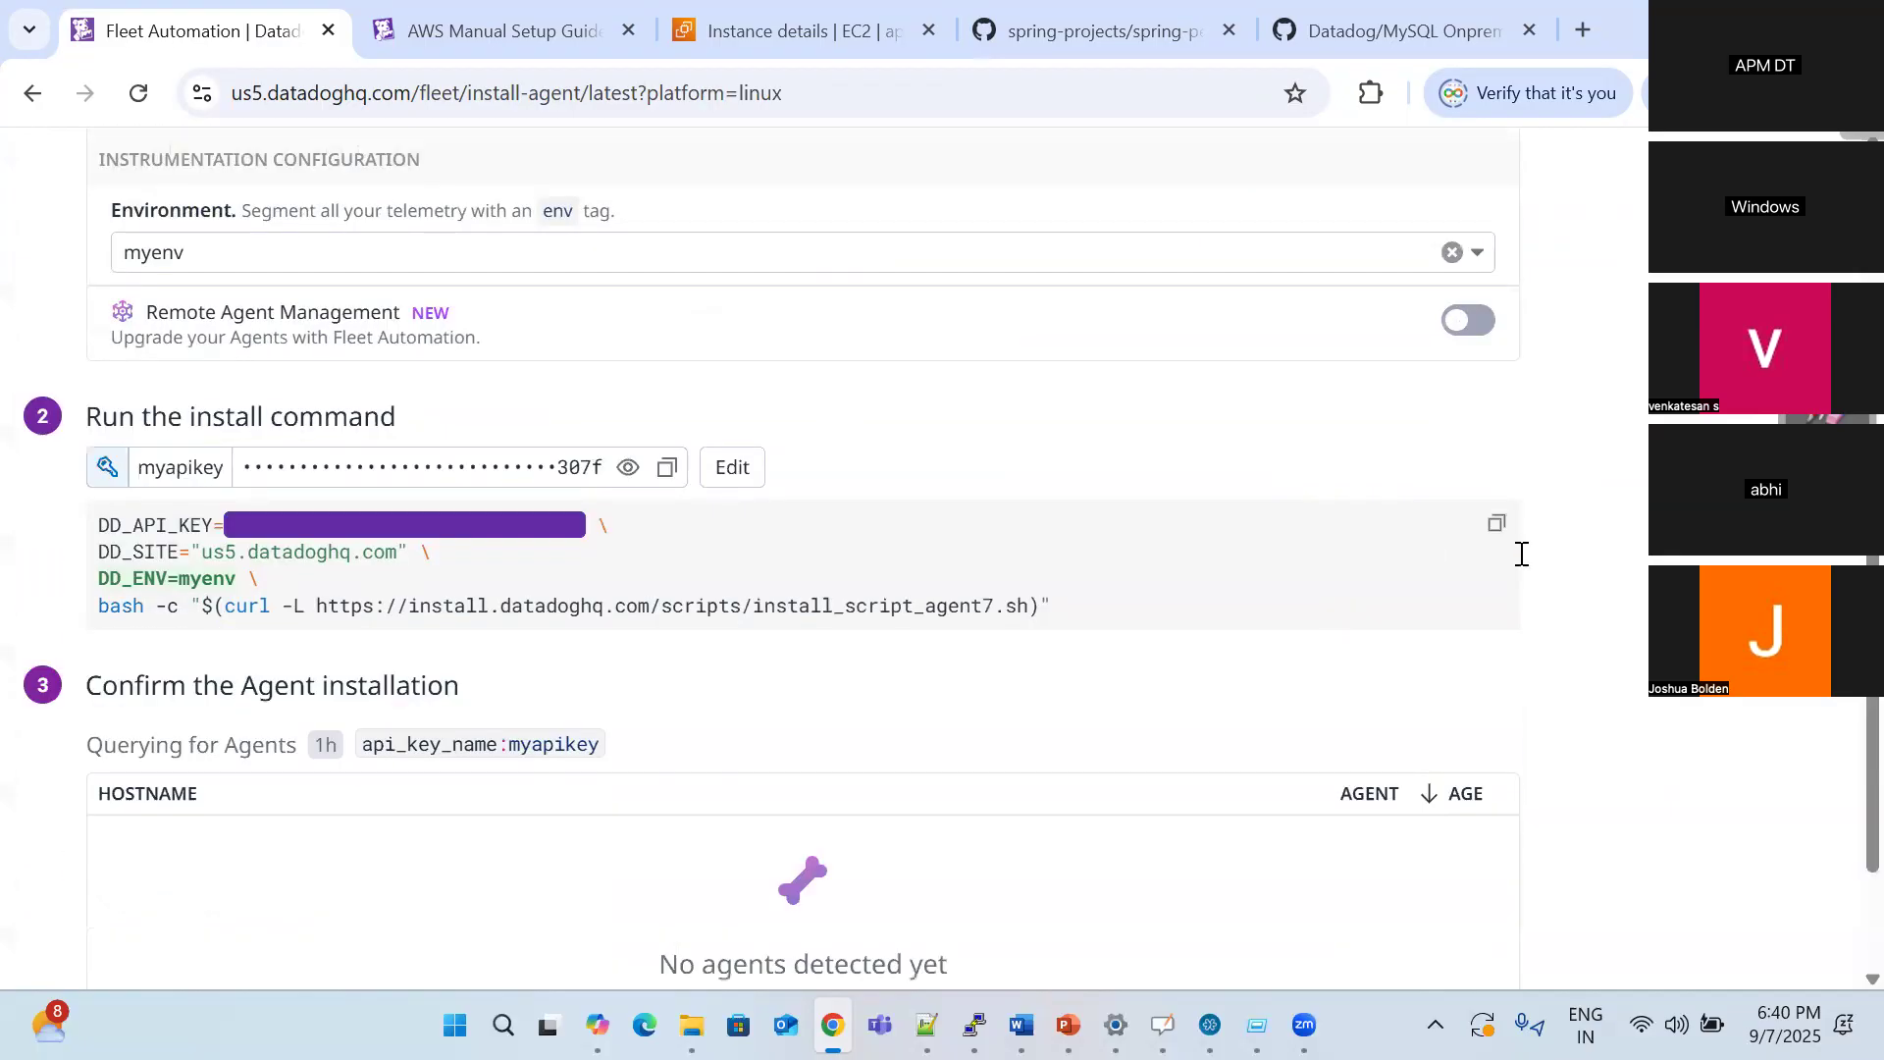
click(1499, 528)
key(alt+Tab)
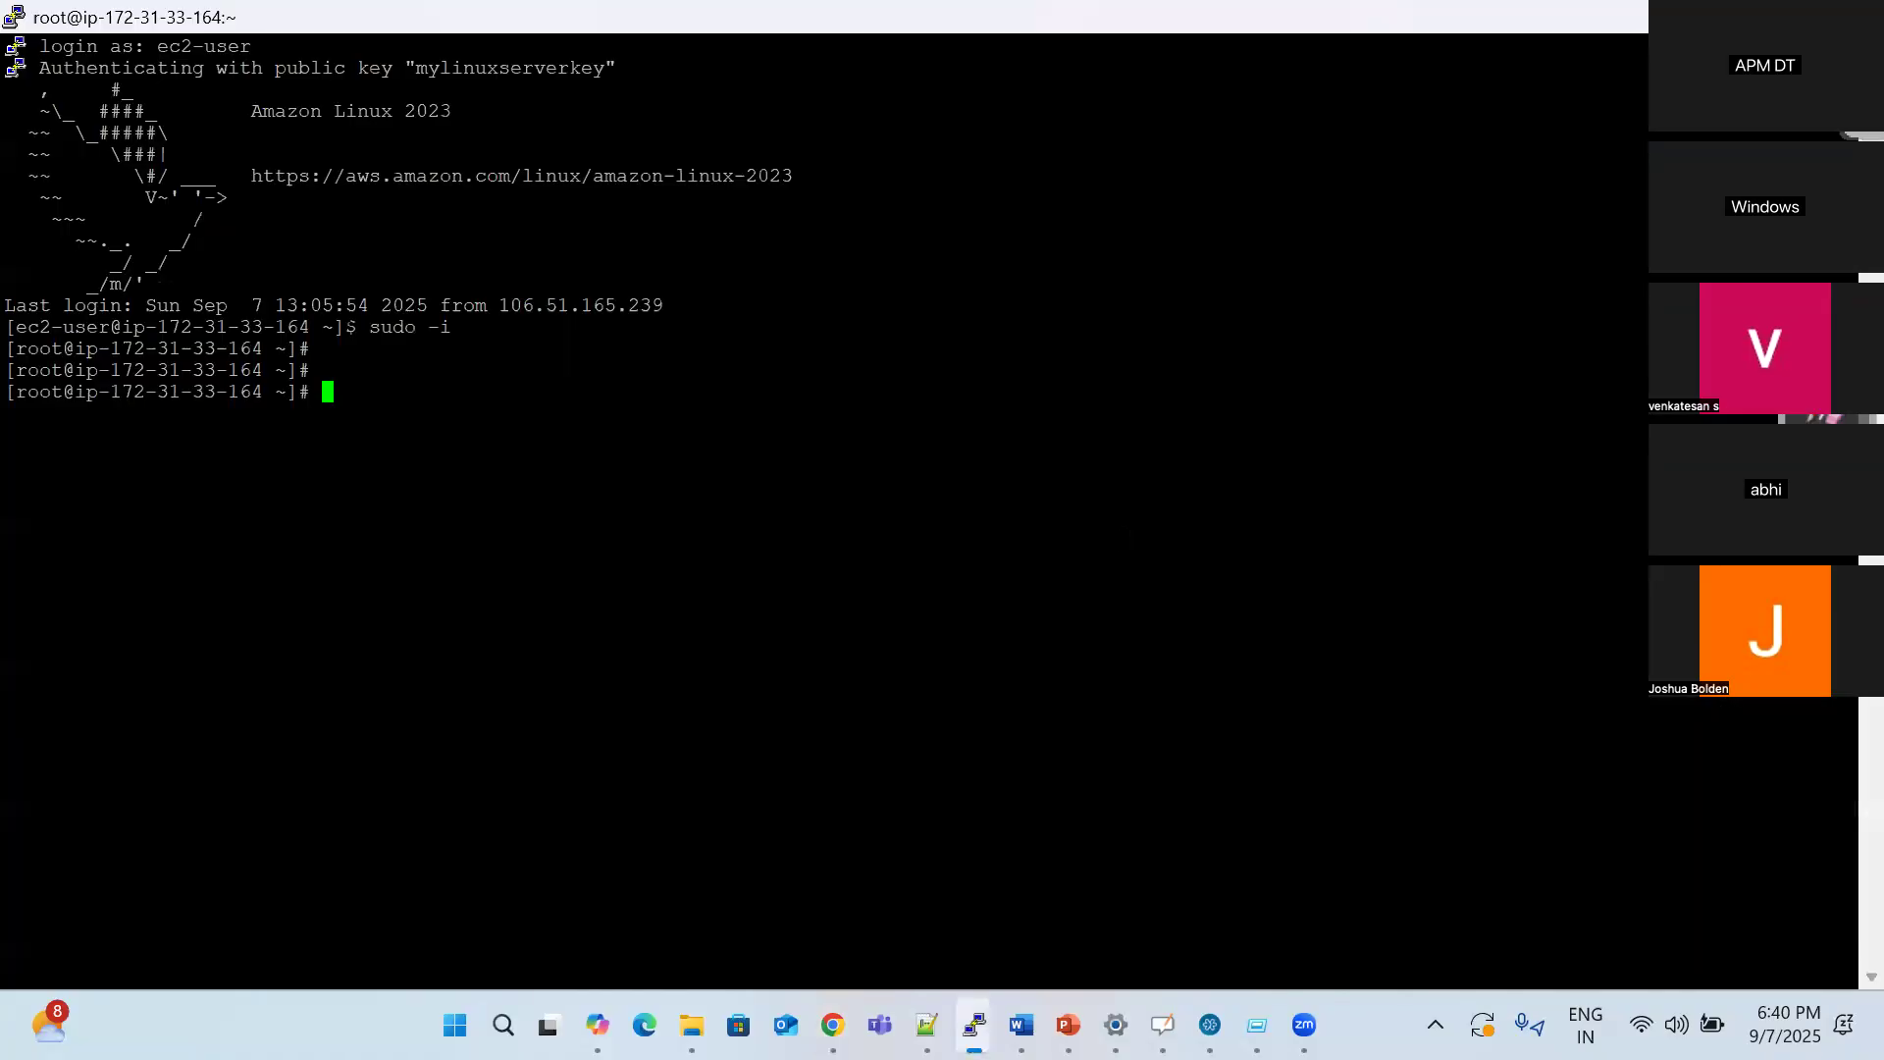
Paste and run the install command so Datadog Agent 7.70.0 installs and runs on the server.
right_click(1126, 538)
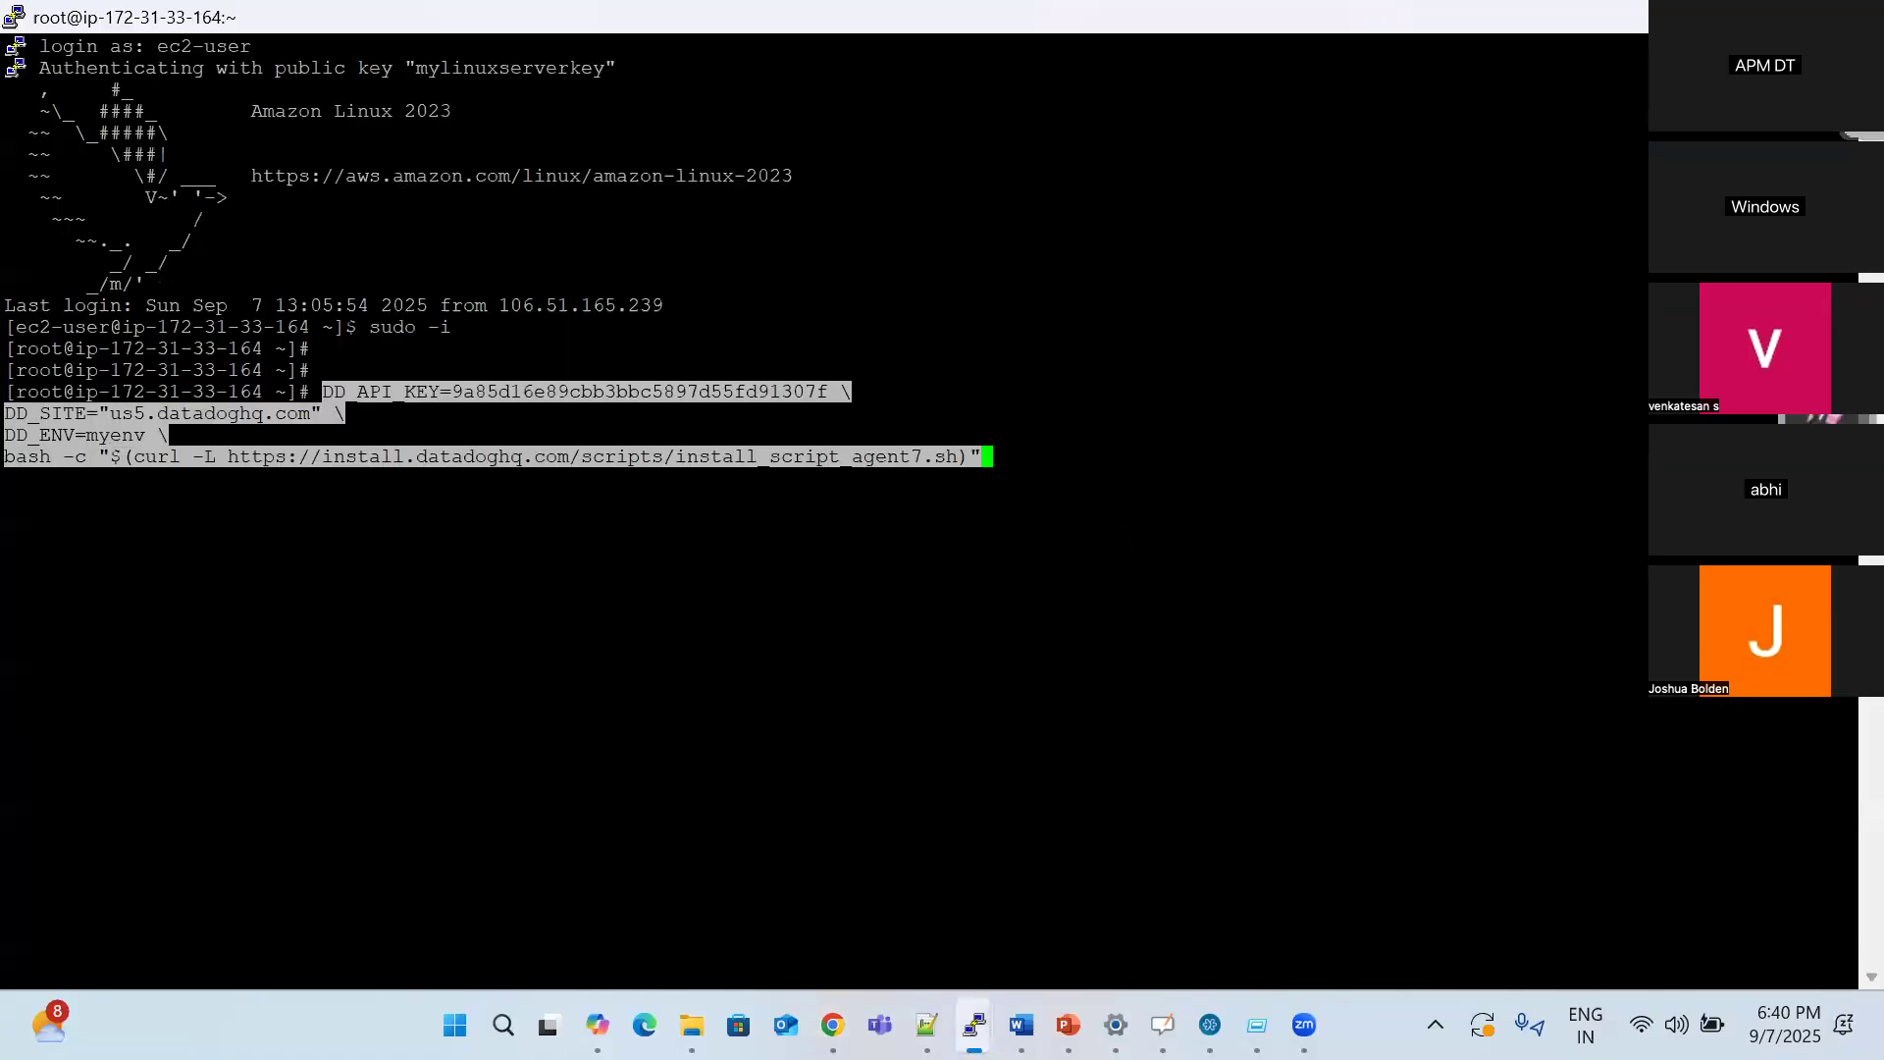
key(Return)
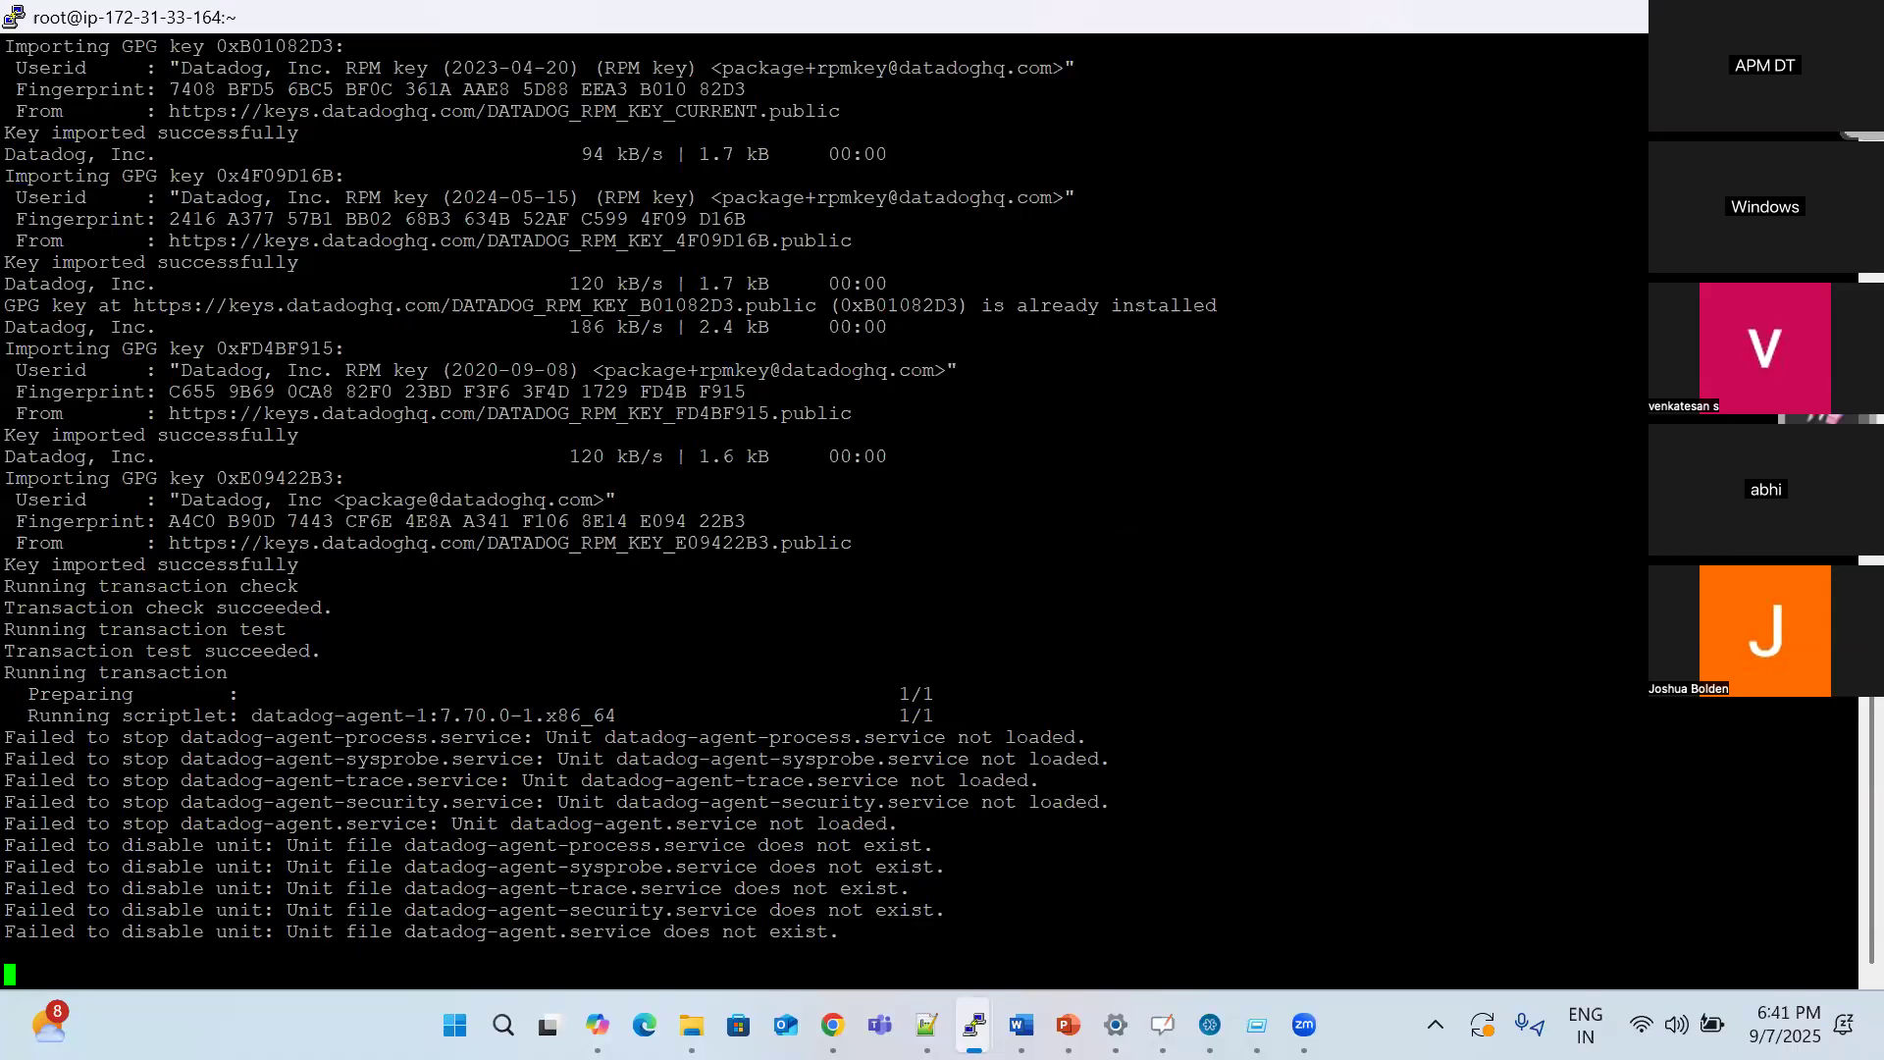
key(alt+Tab)
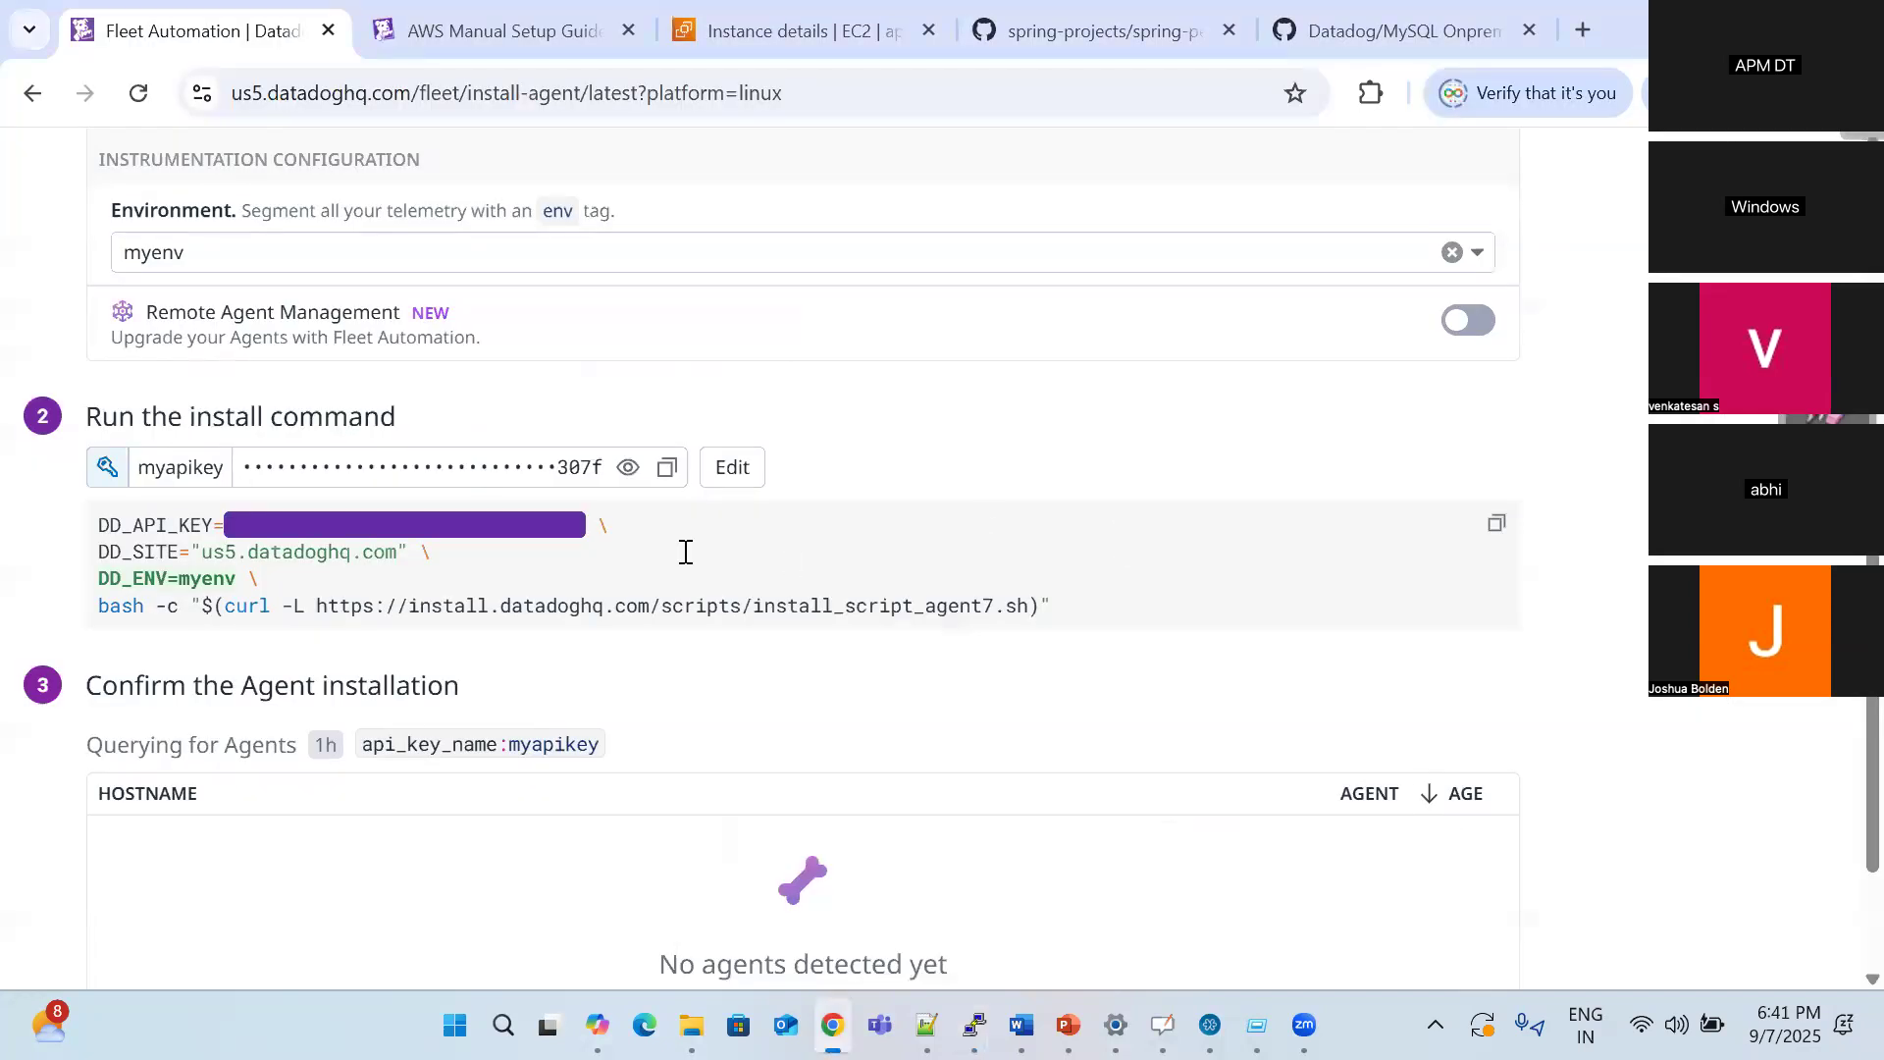
key(alt+Tab)
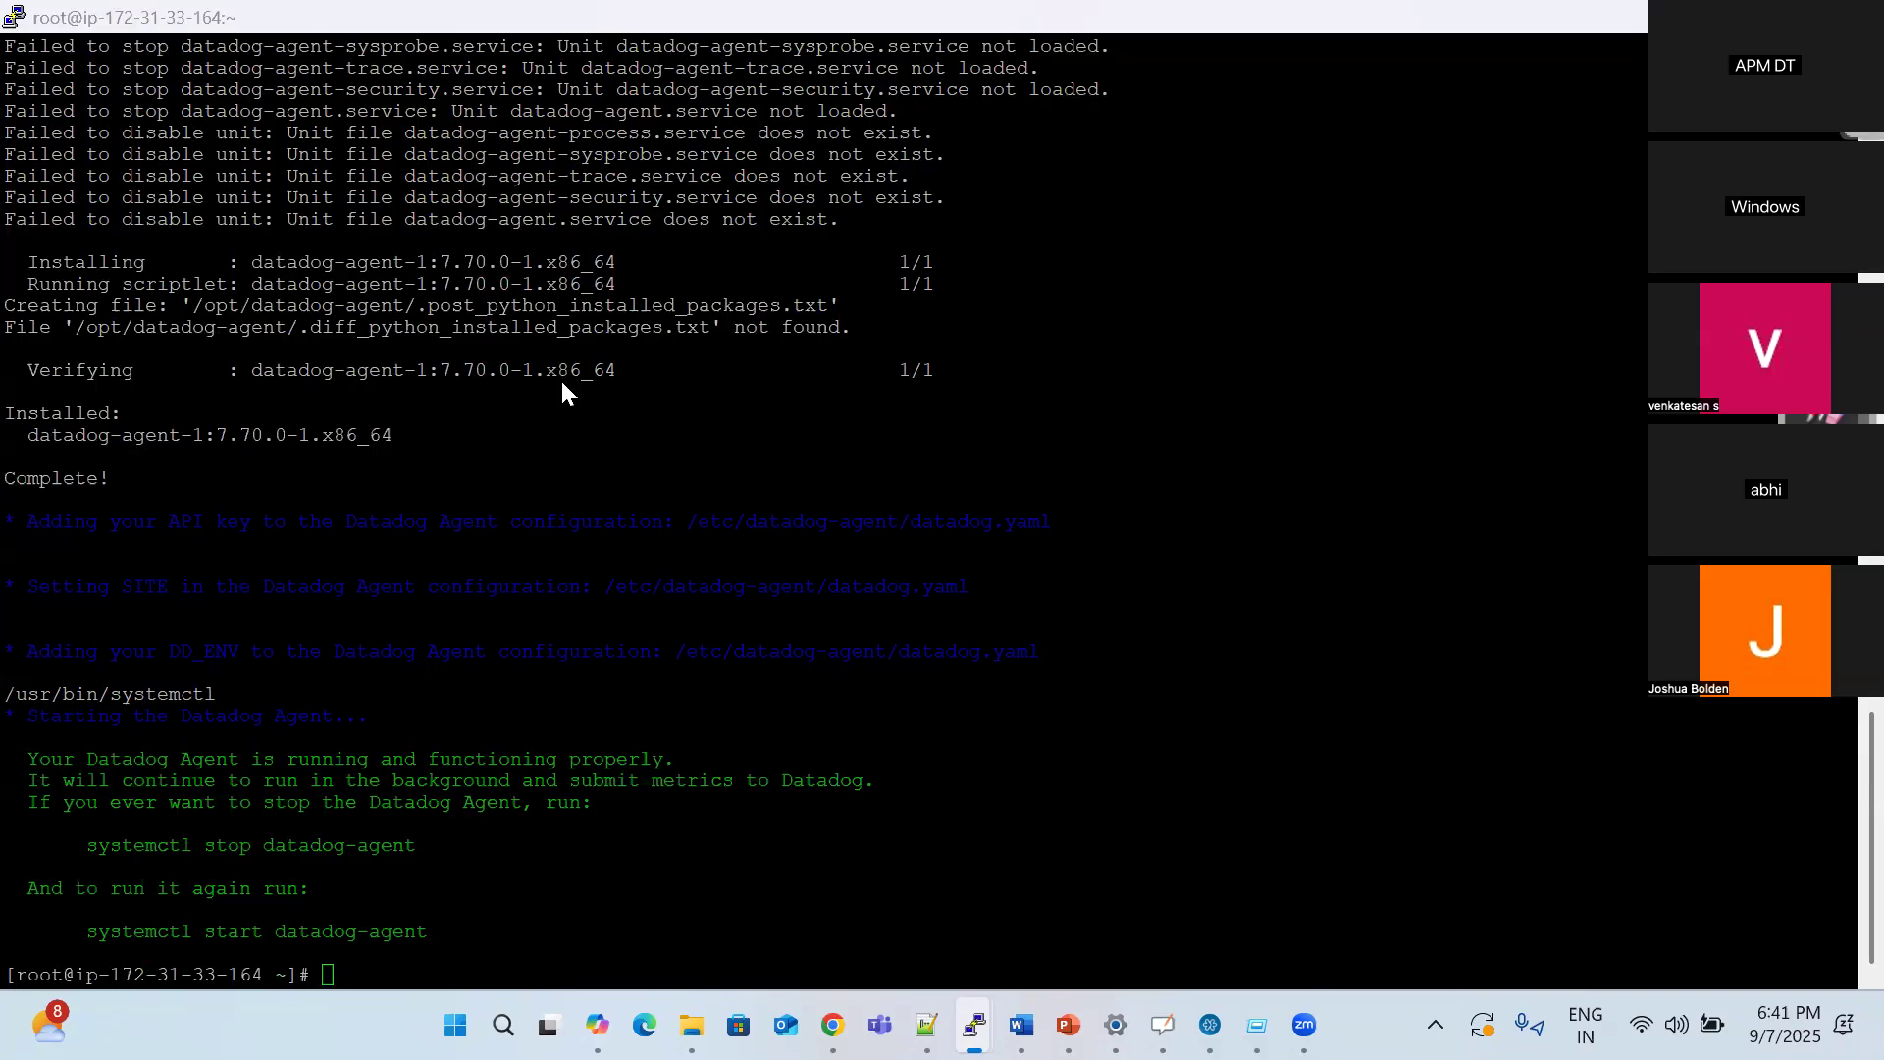
key(alt+Tab)
key(alt+Tab)
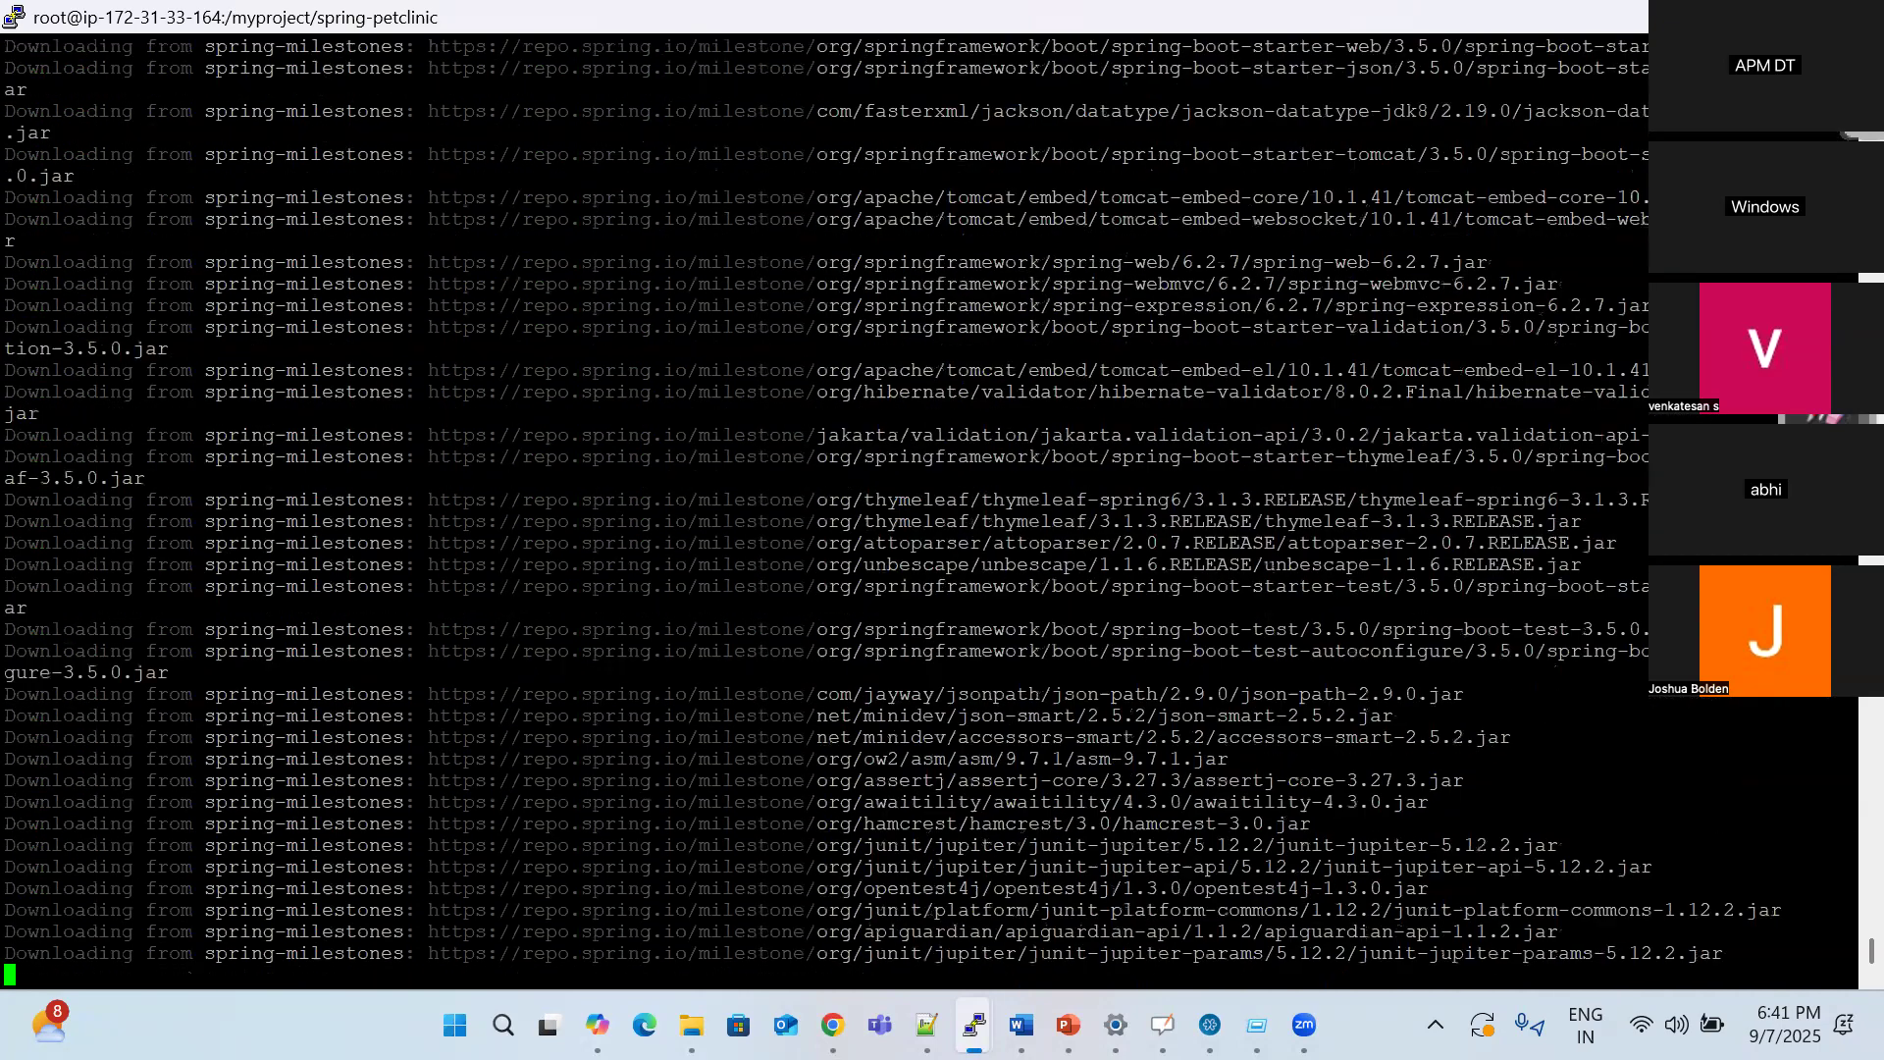
key(alt+Tab)
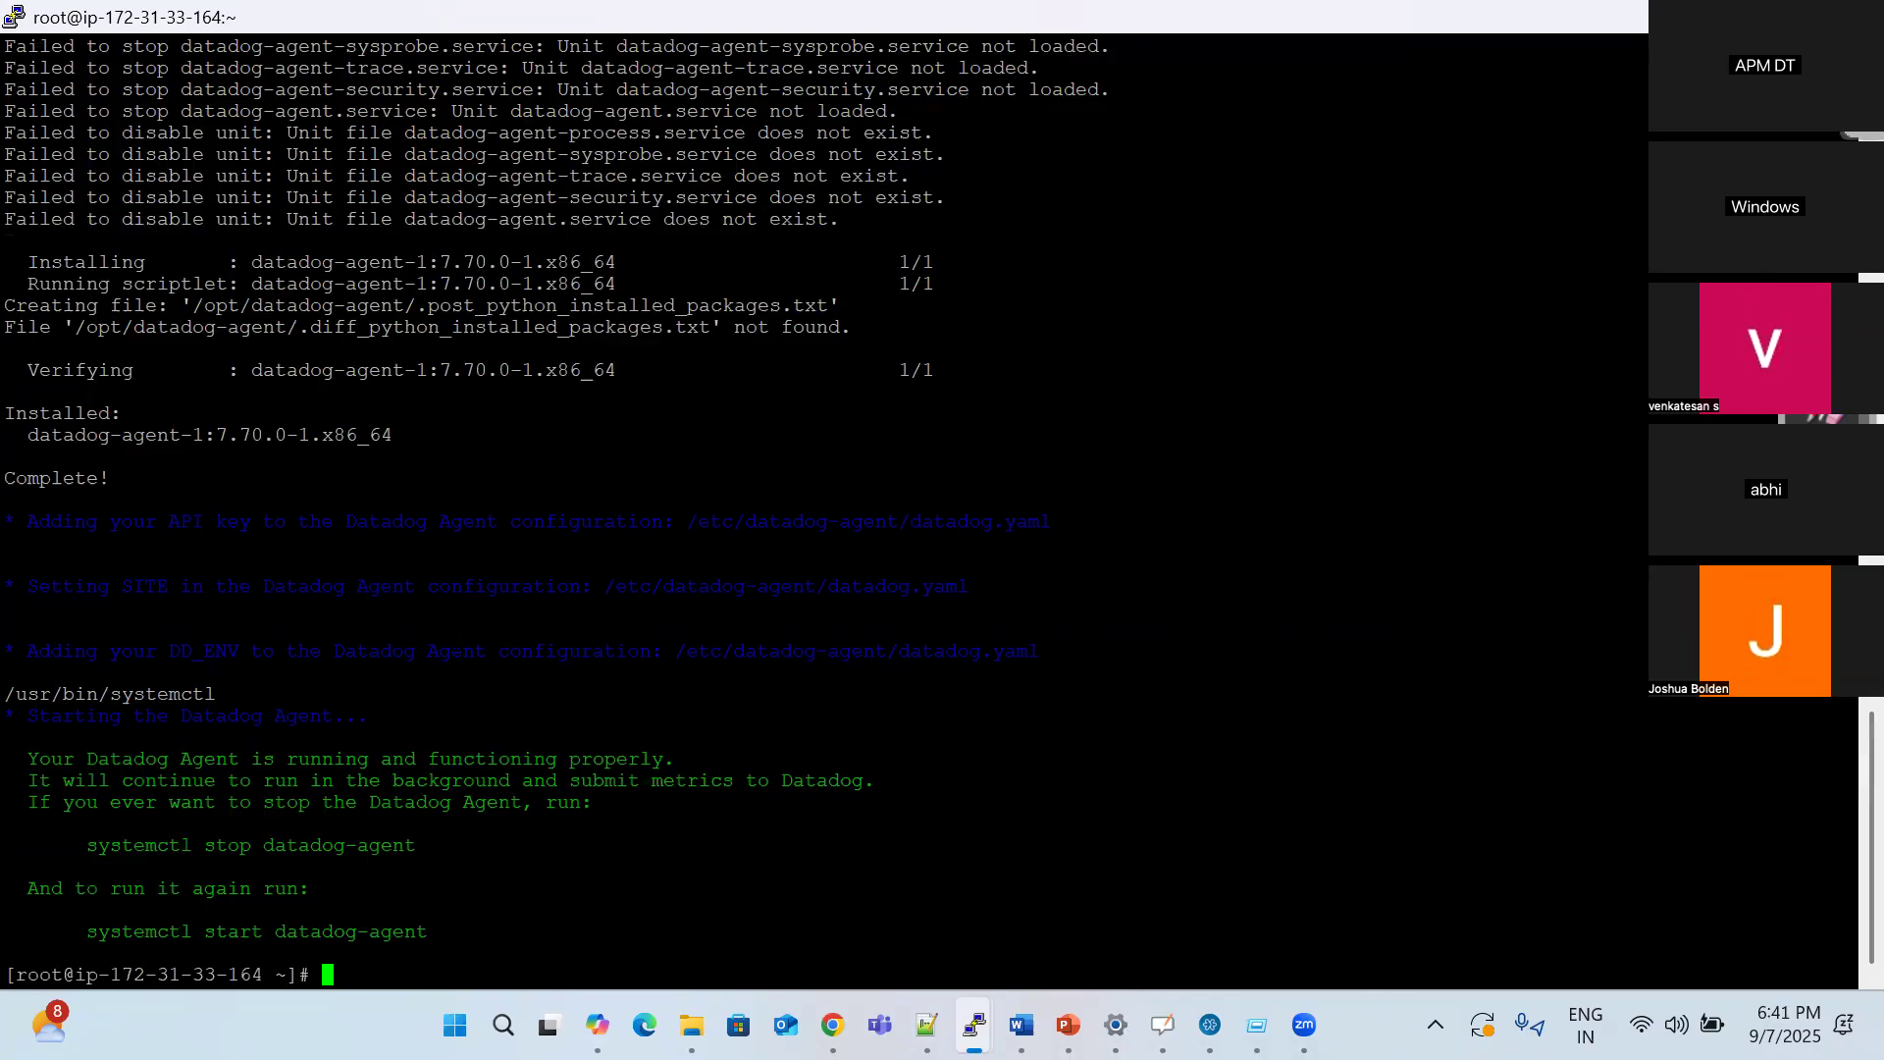
key(alt+Tab)
key(alt+Tab)
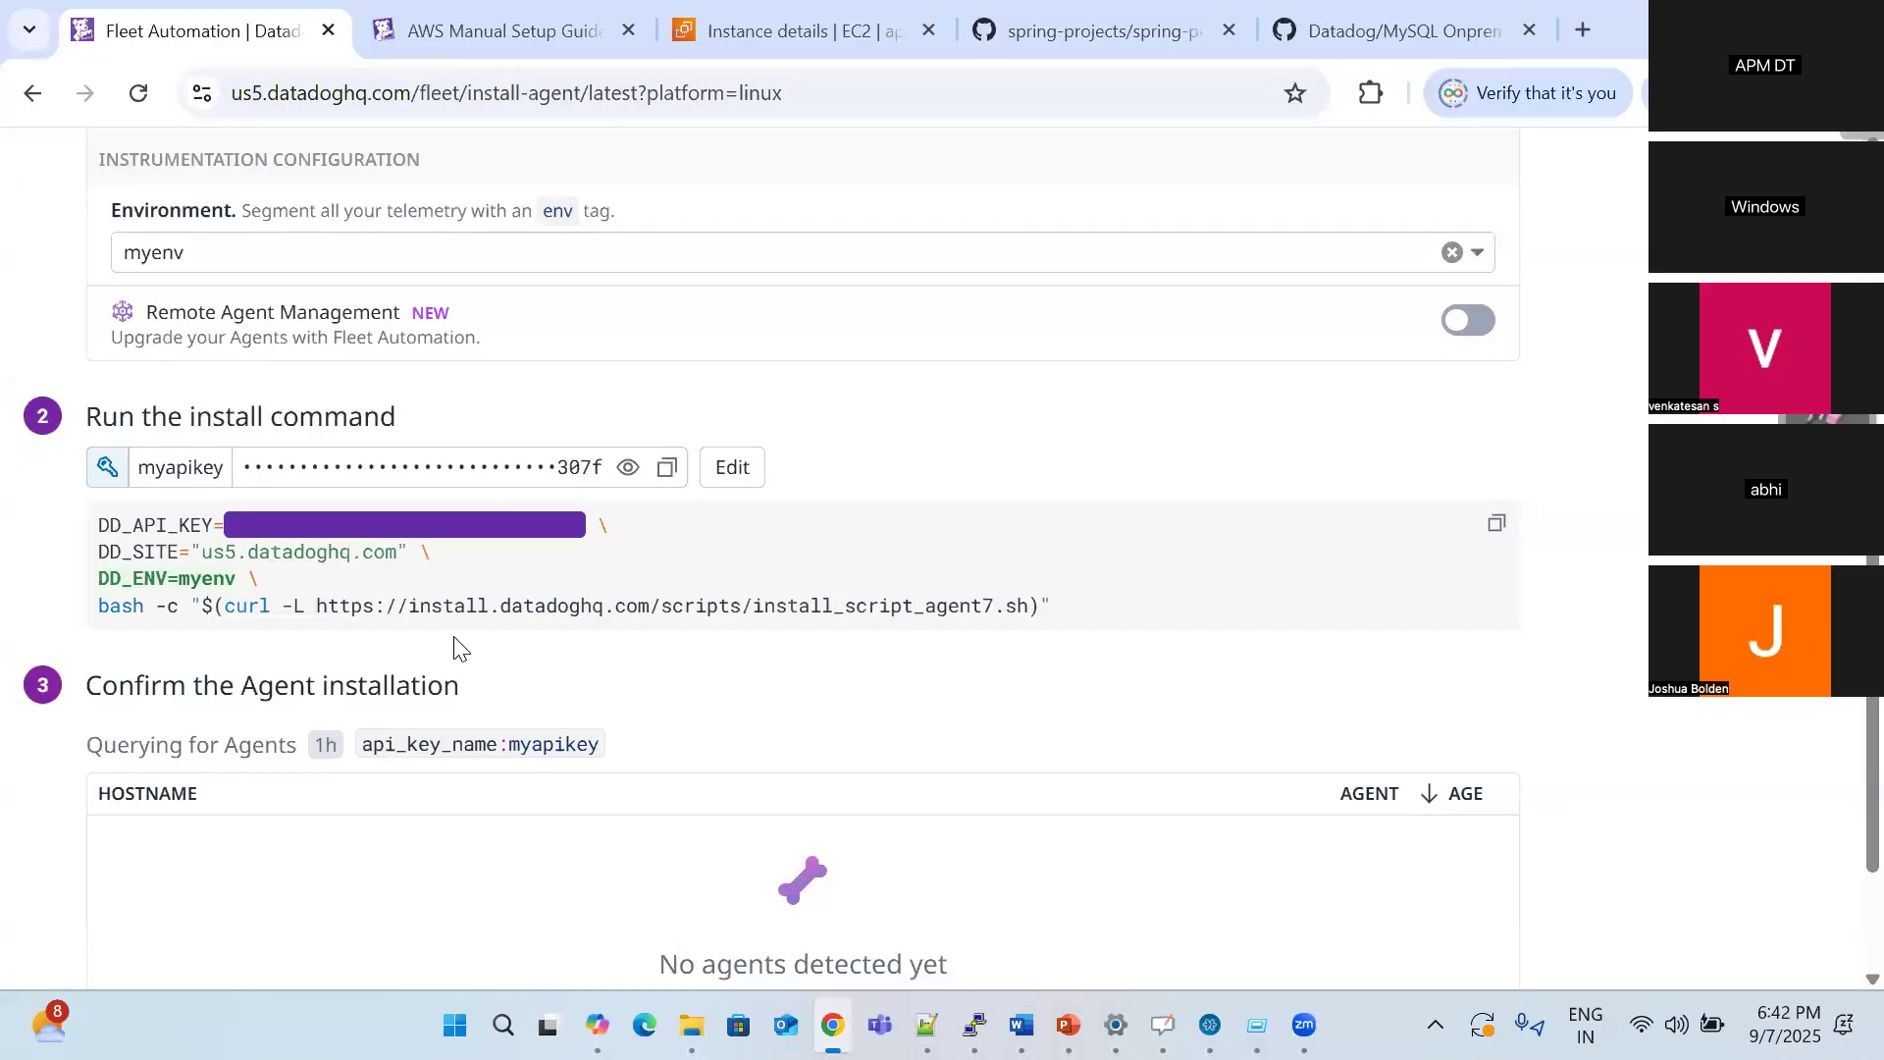
Open the Infrastructure Host List, showing the active EC2 host with jvm, mysql, ntp, system and trace apps.
key(alt+Tab)
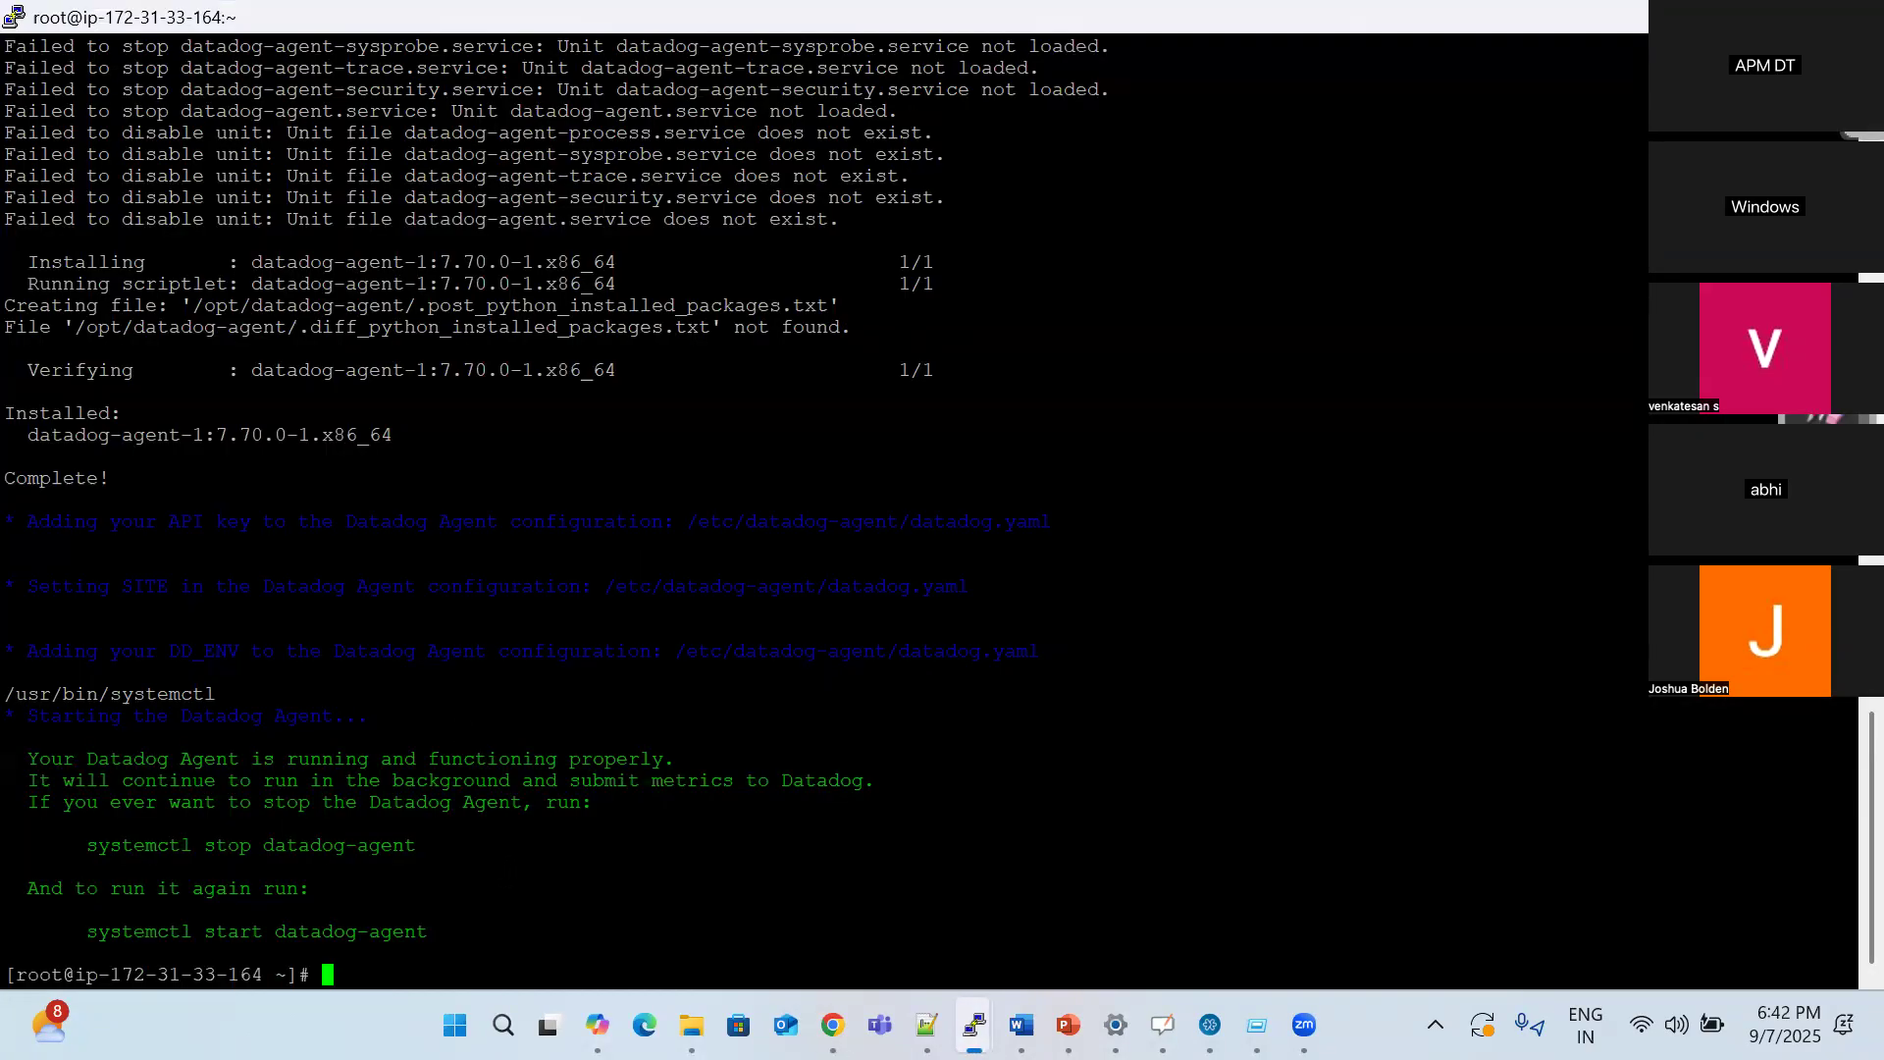
key(alt+Tab)
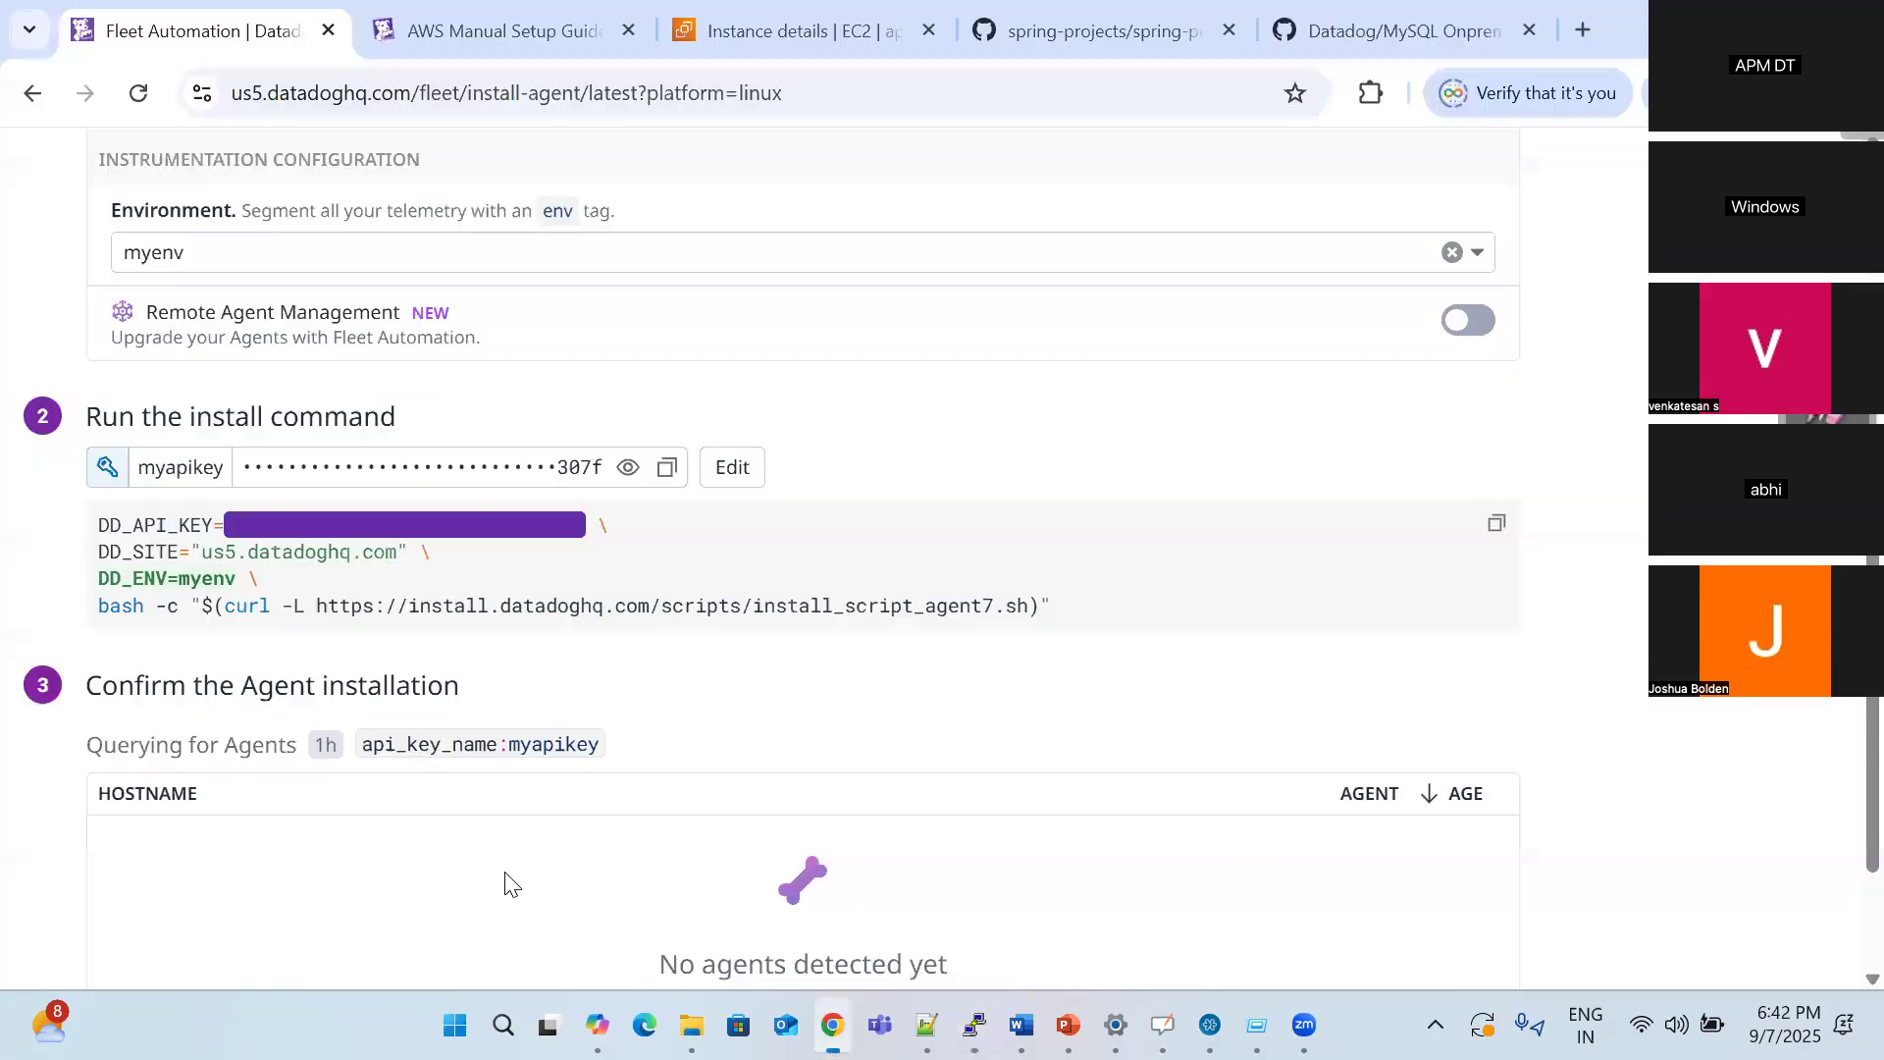
scroll(441, 481, up, 10)
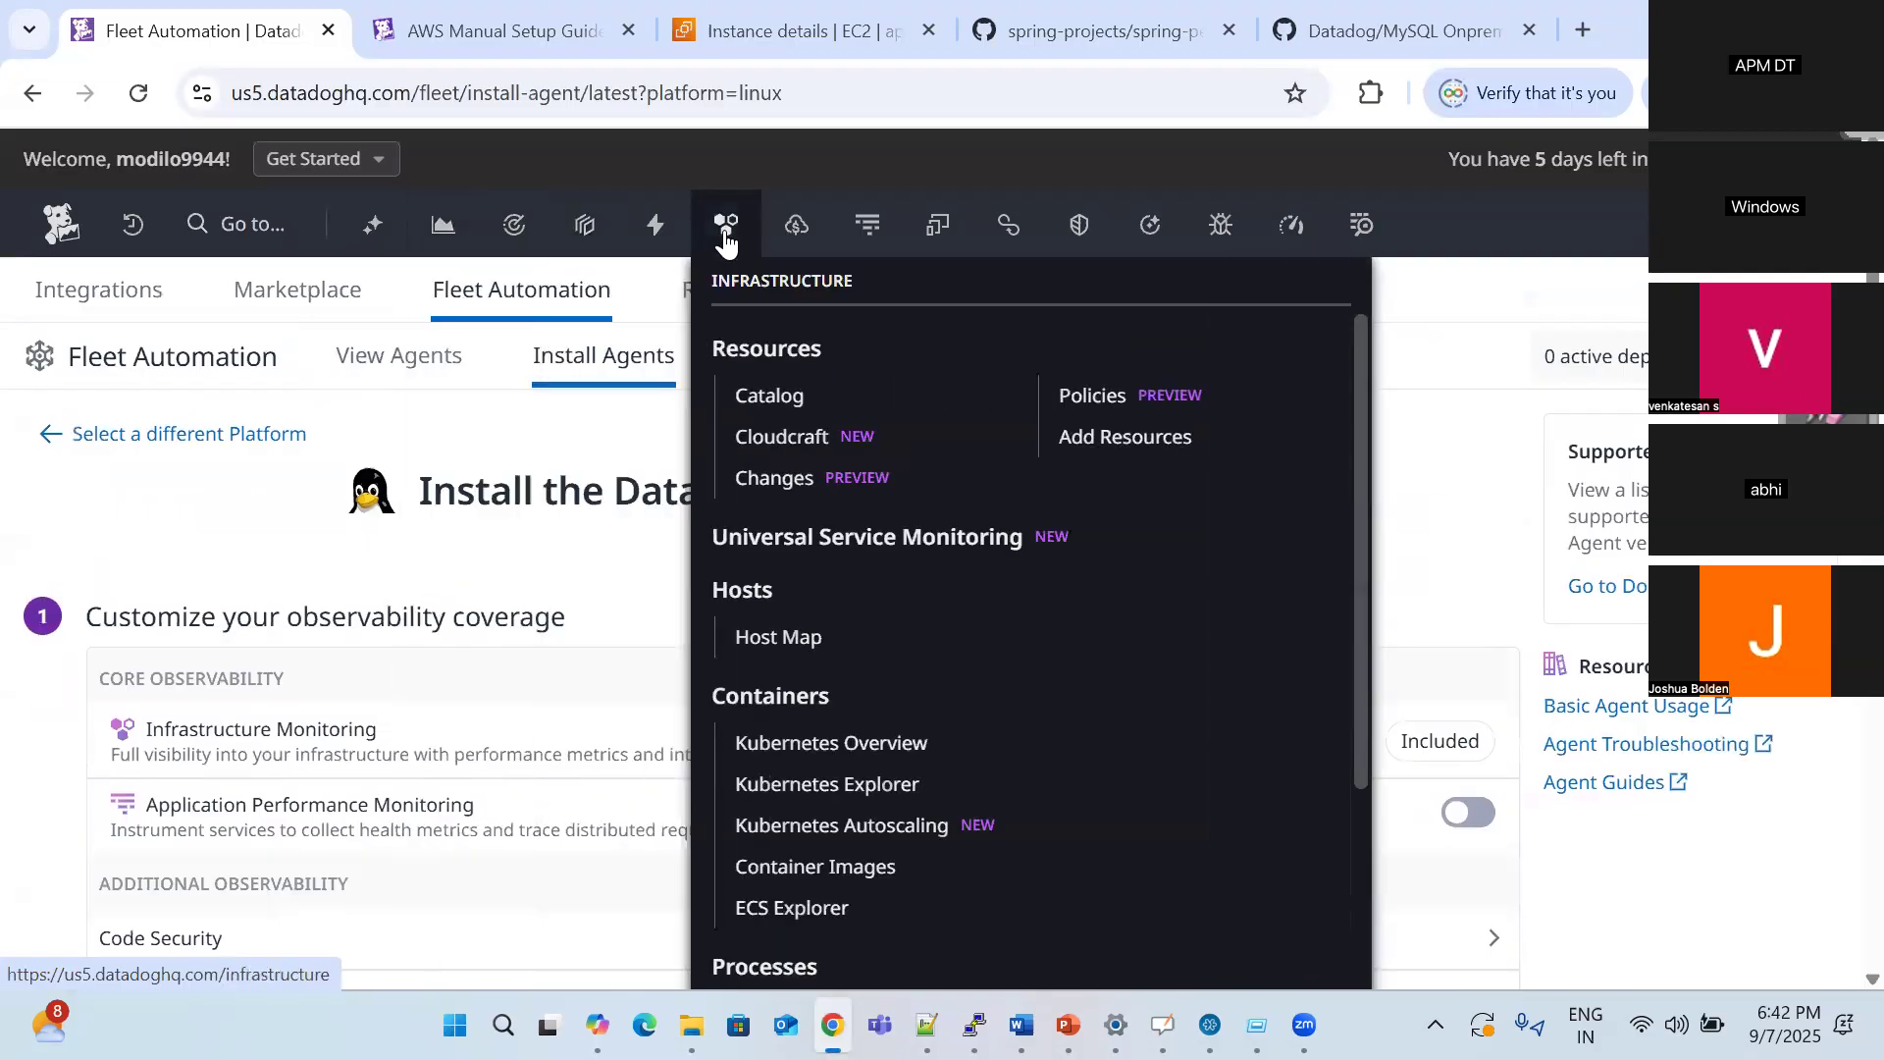
click(726, 234)
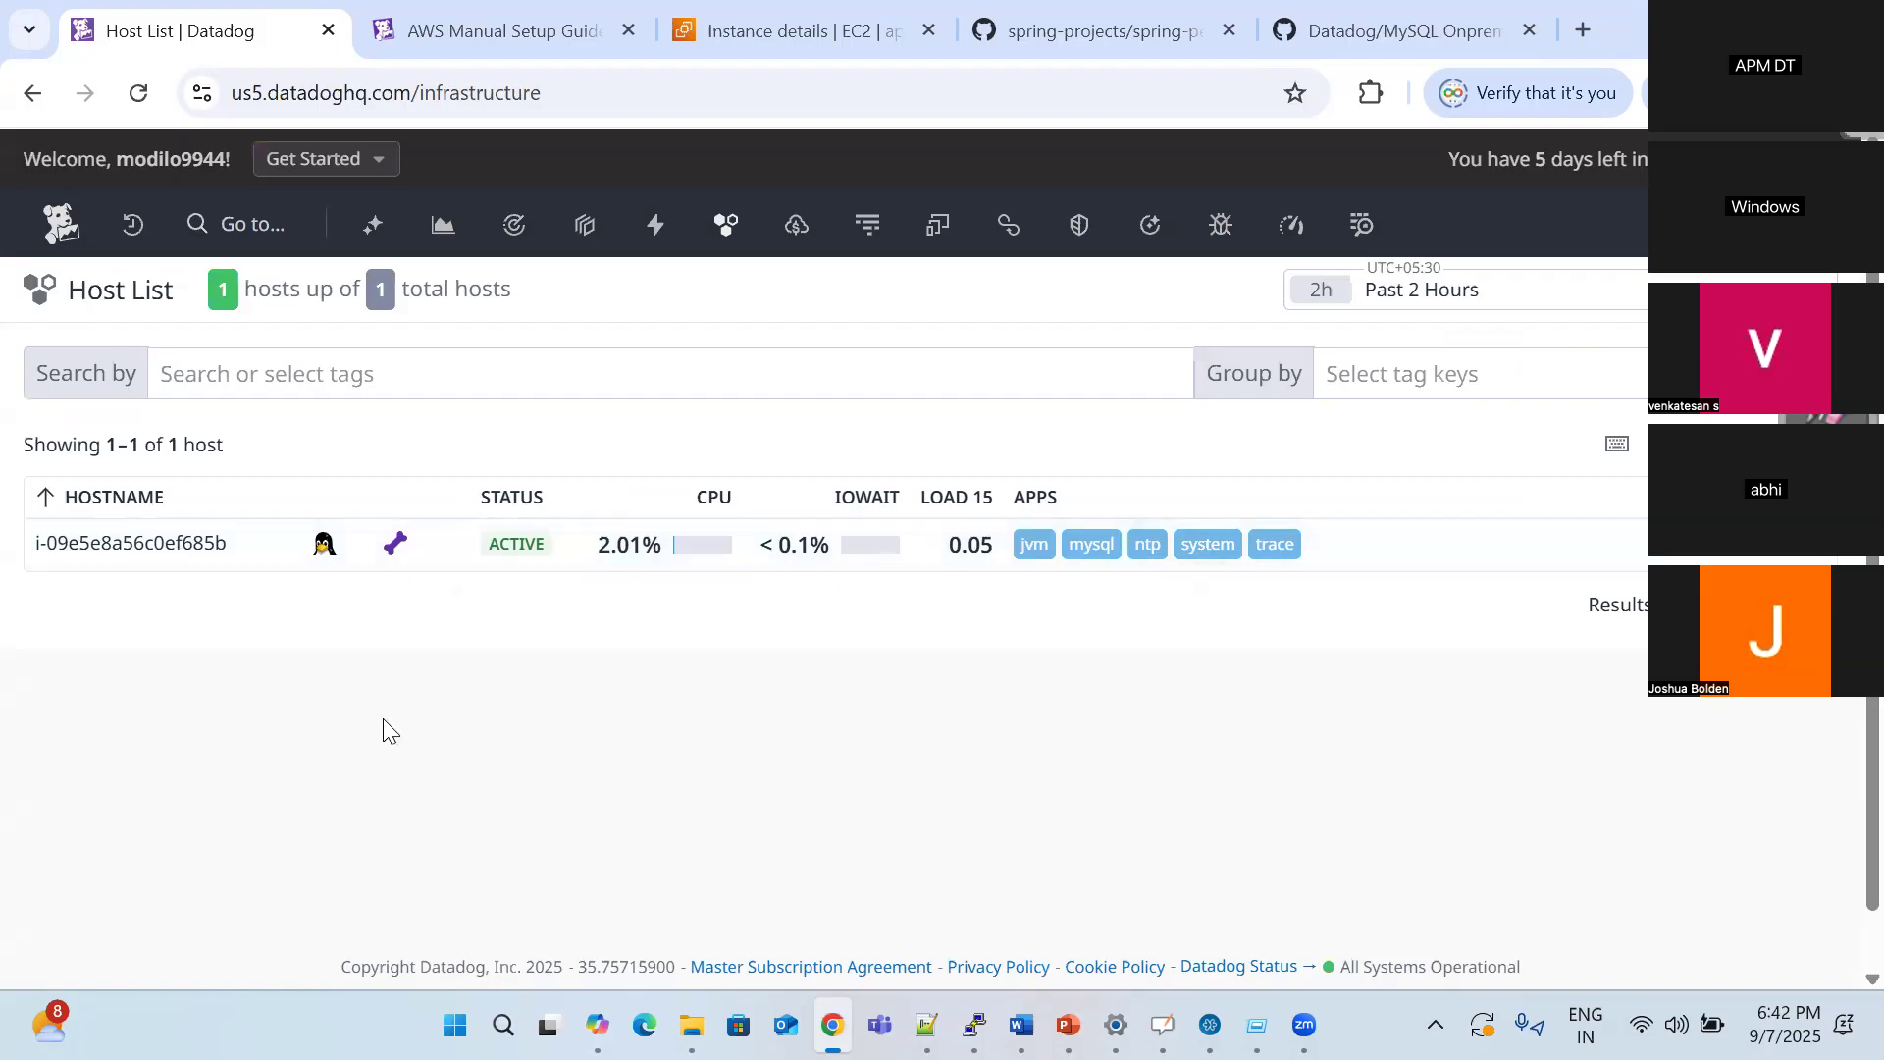
mouse_move(726, 236)
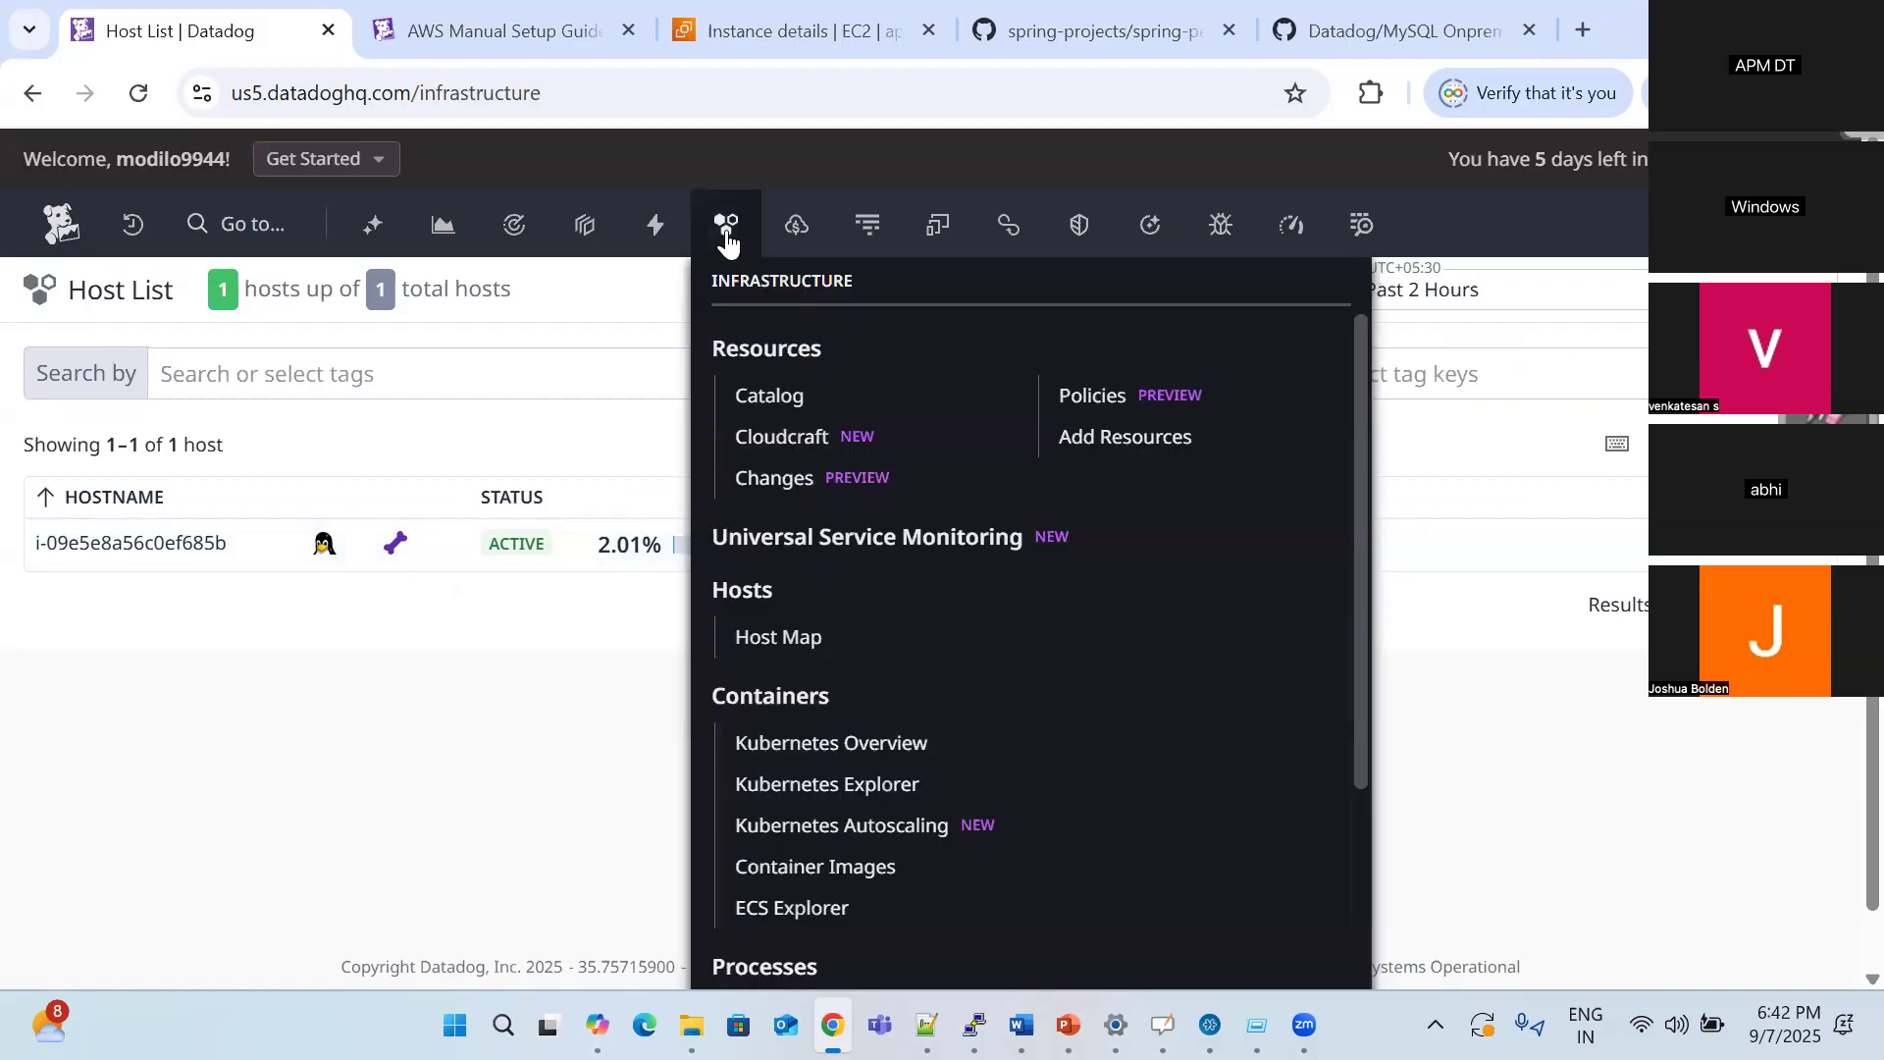
mouse_move(861, 245)
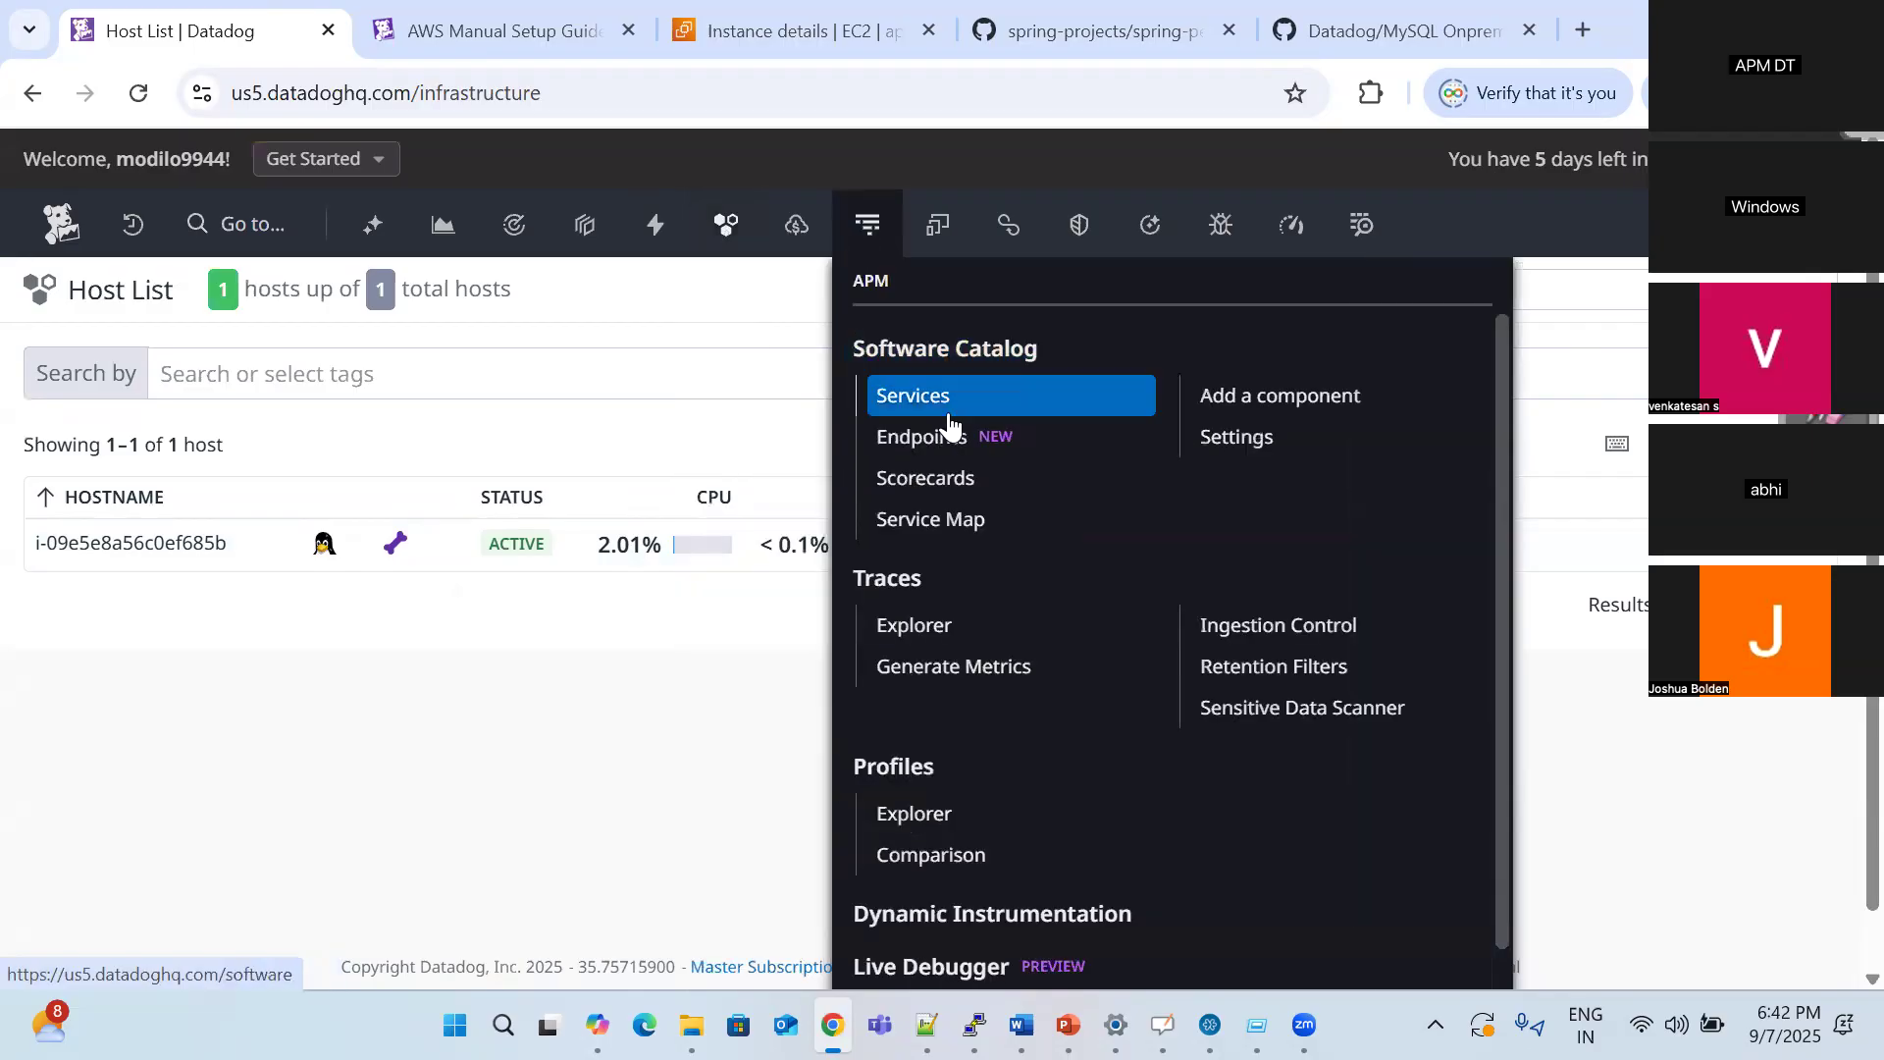
Open APM Service Setup and select Host-Based as the trace collection method.
click(1234, 397)
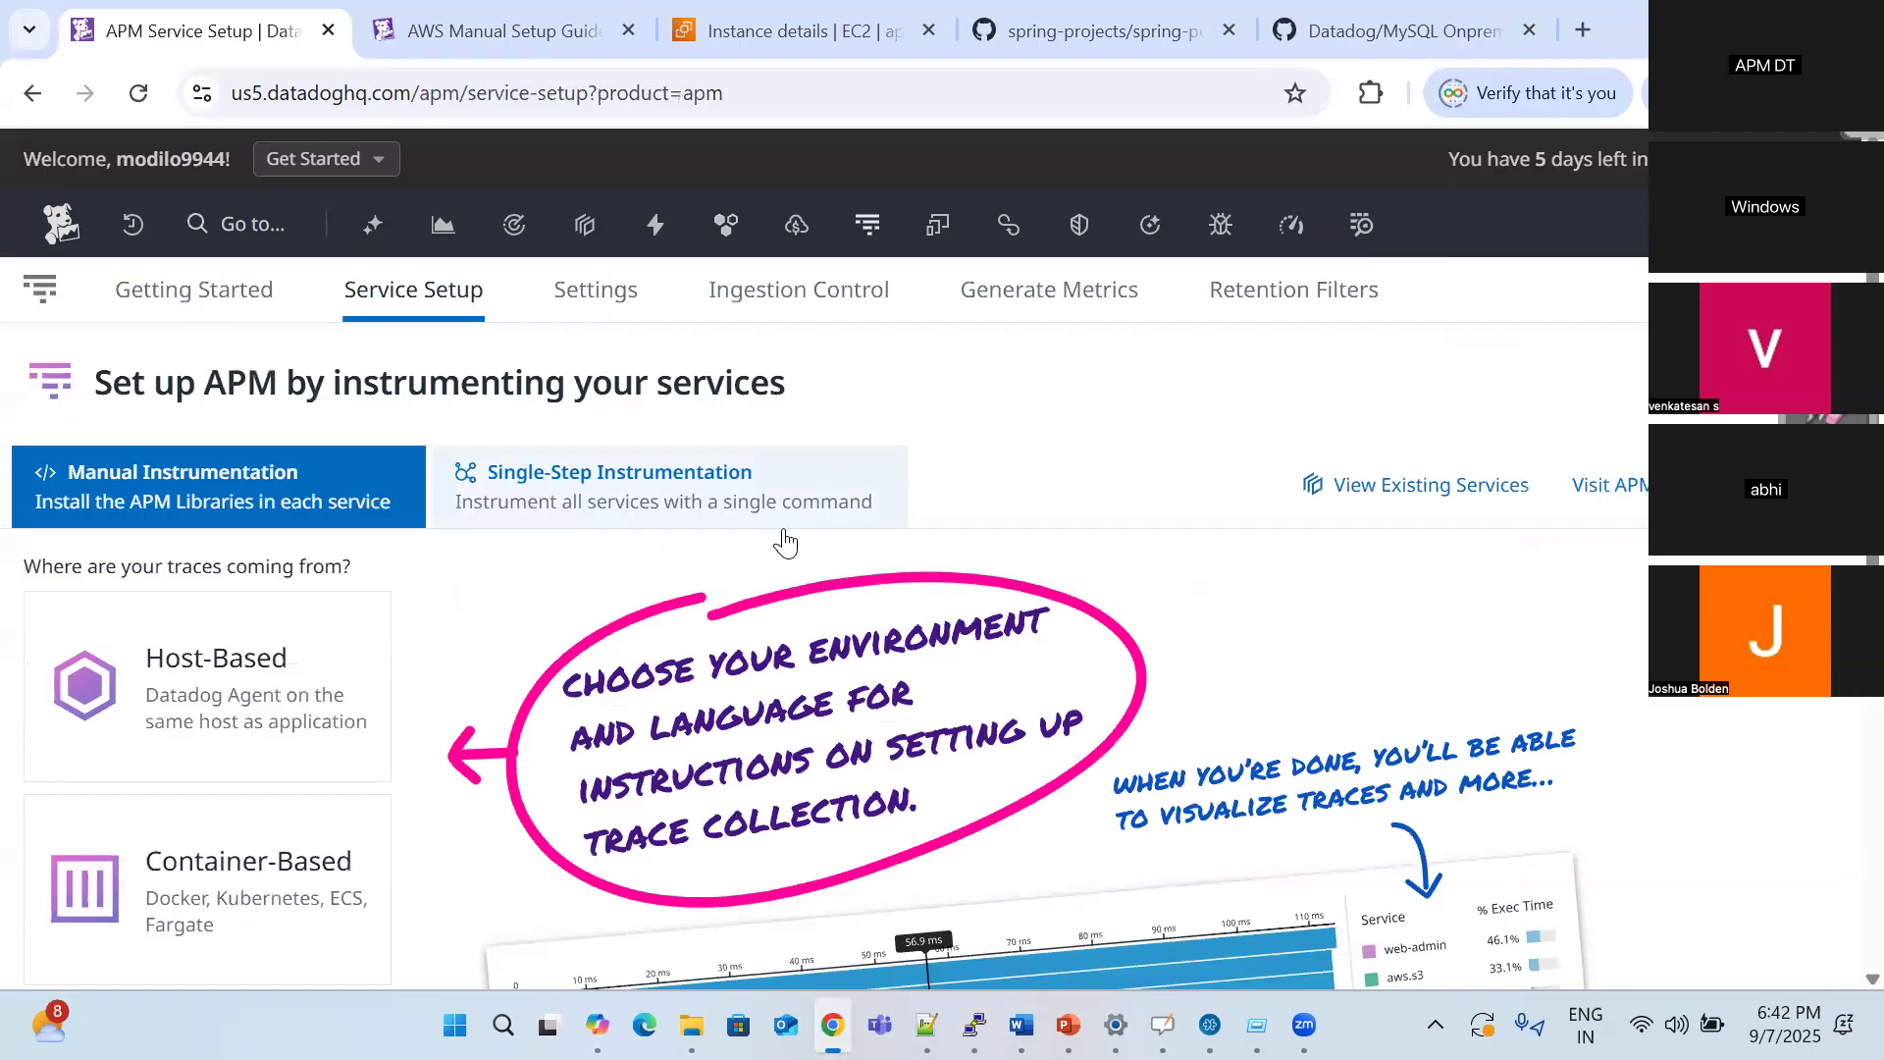
scroll(783, 528, down, 3)
scroll(783, 528, down, 1)
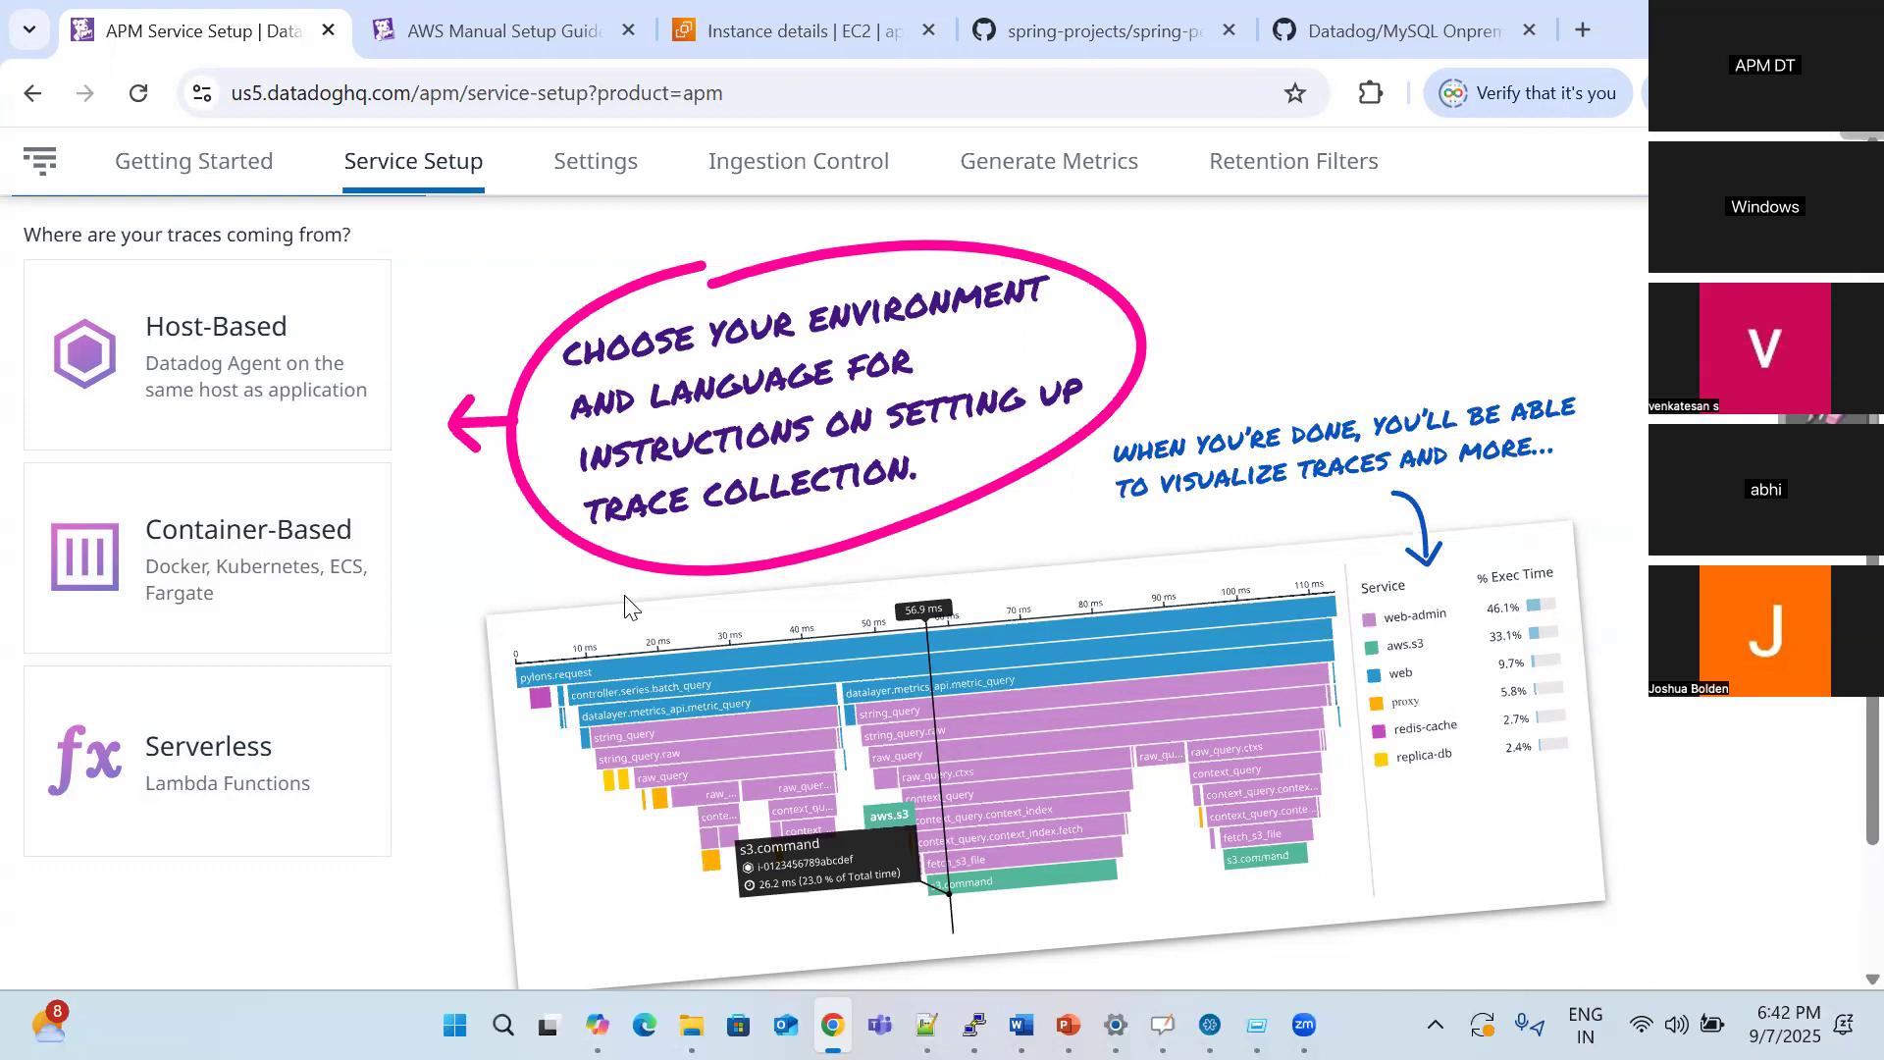
click(253, 365)
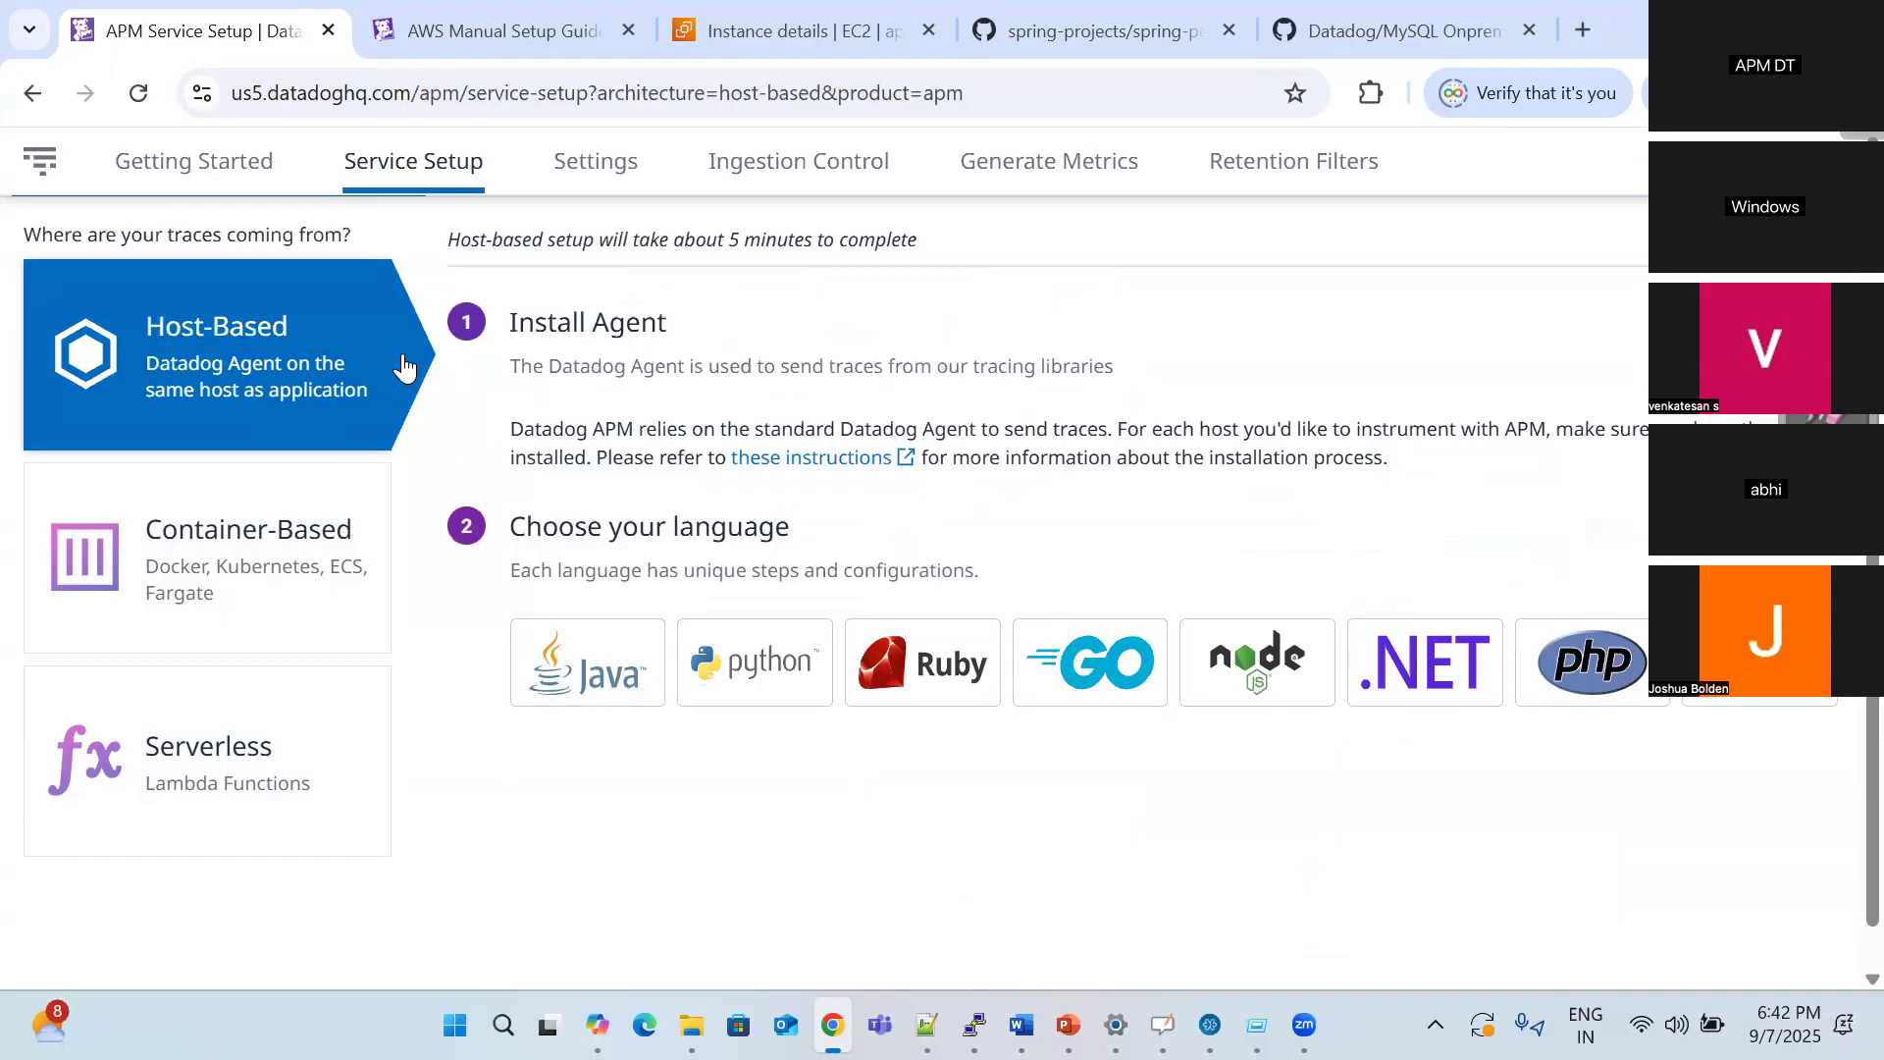
click(250, 555)
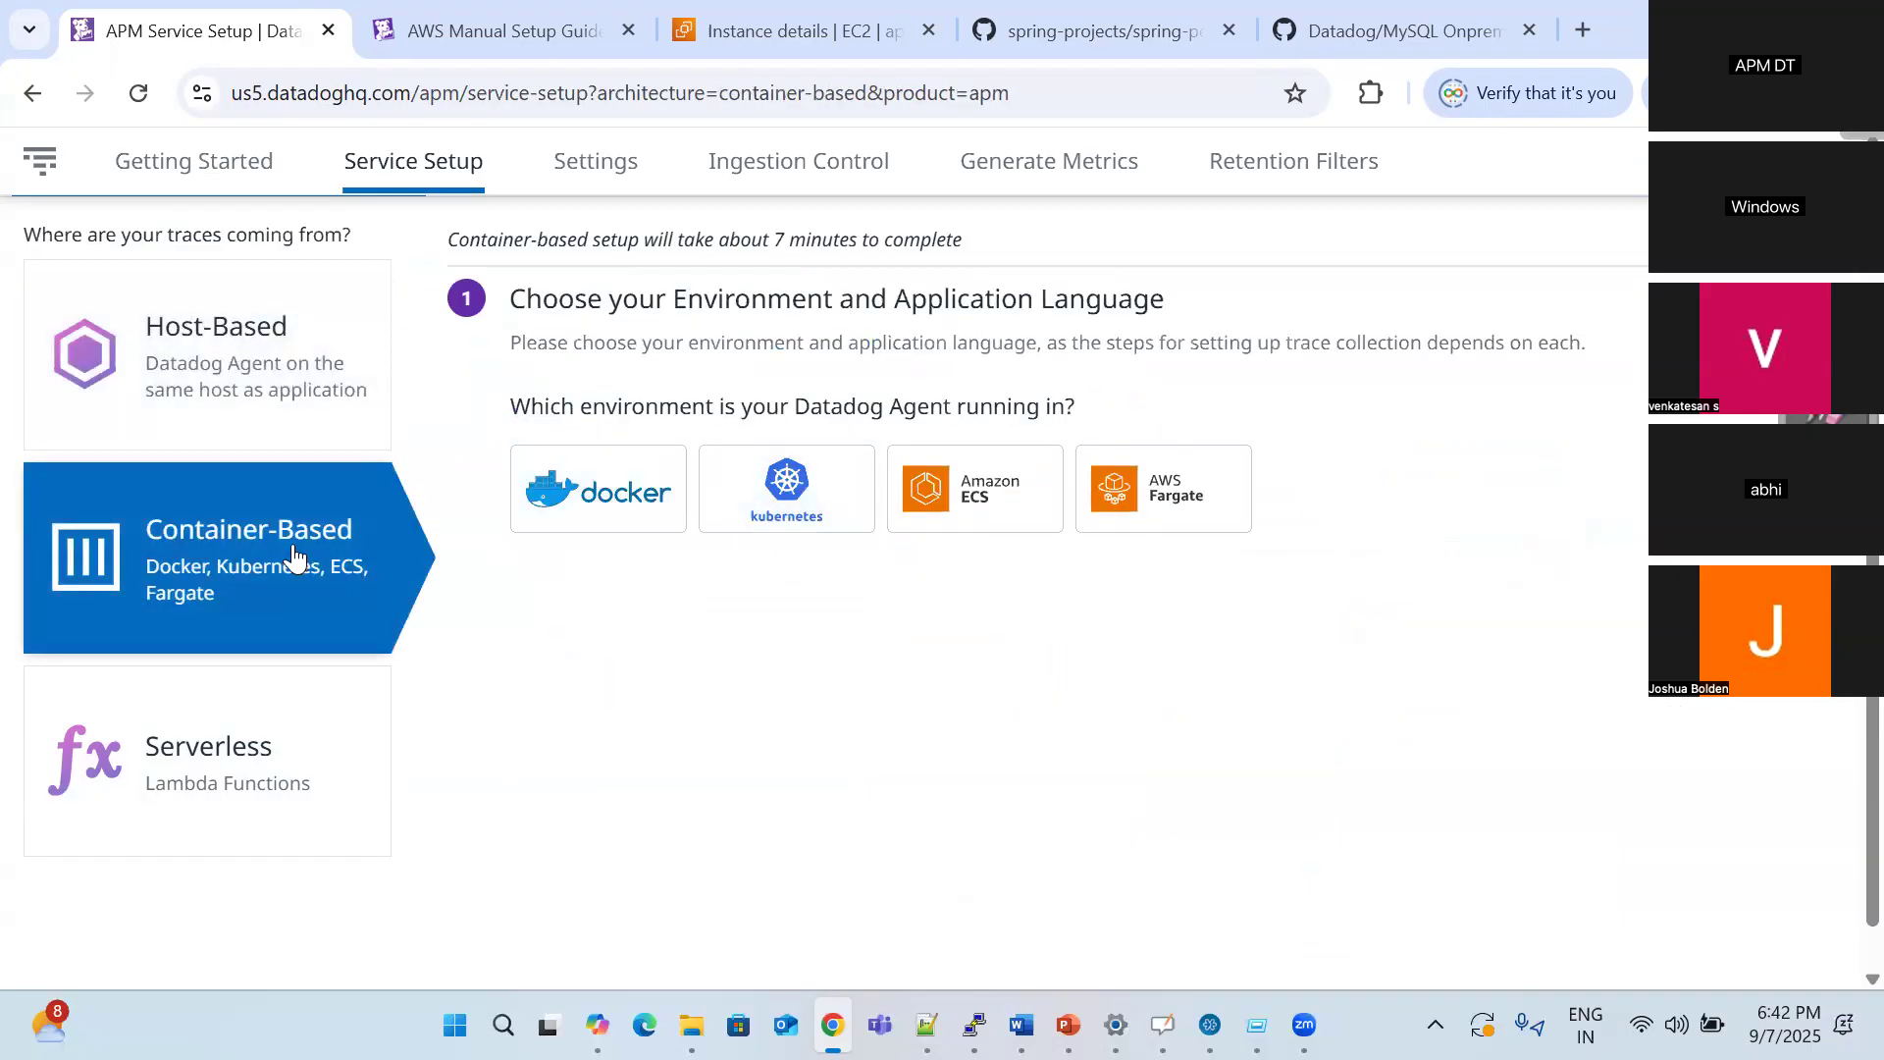
click(258, 413)
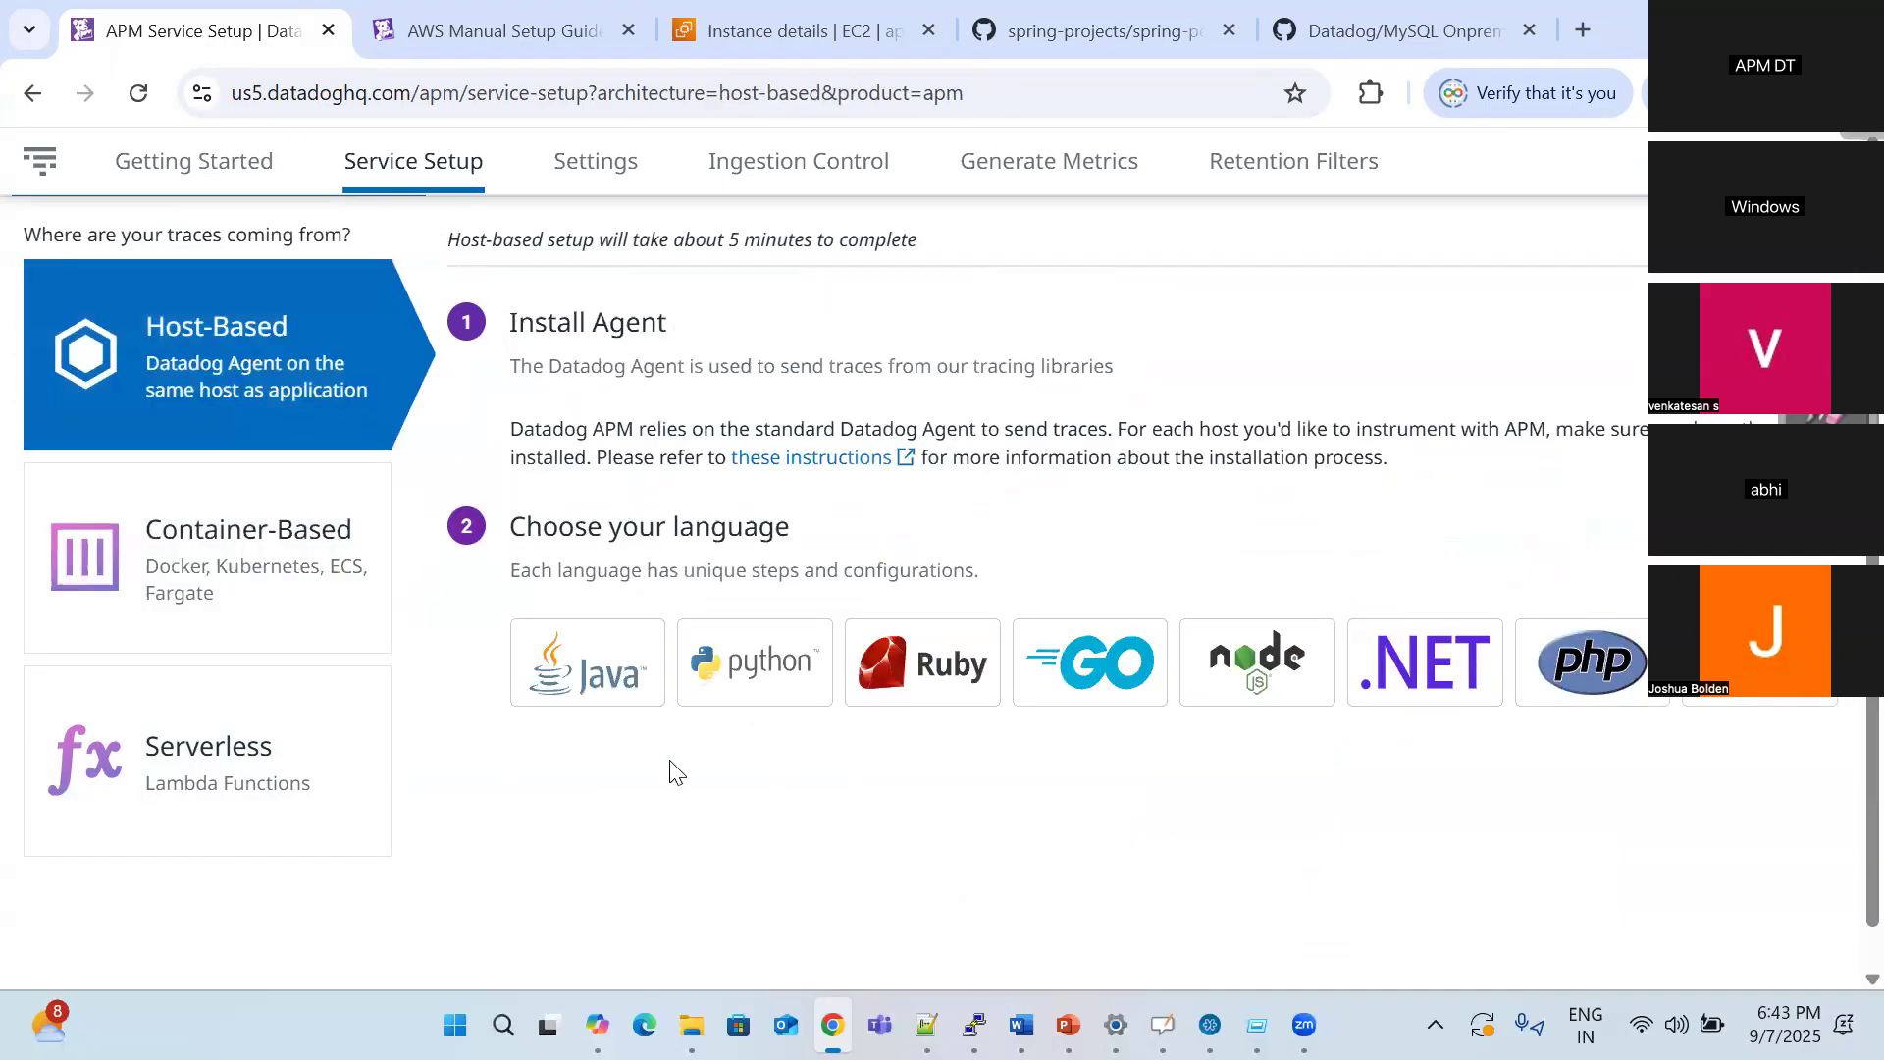
Choose Java as the language and review the dd-java-agent.jar download instructions.
click(607, 694)
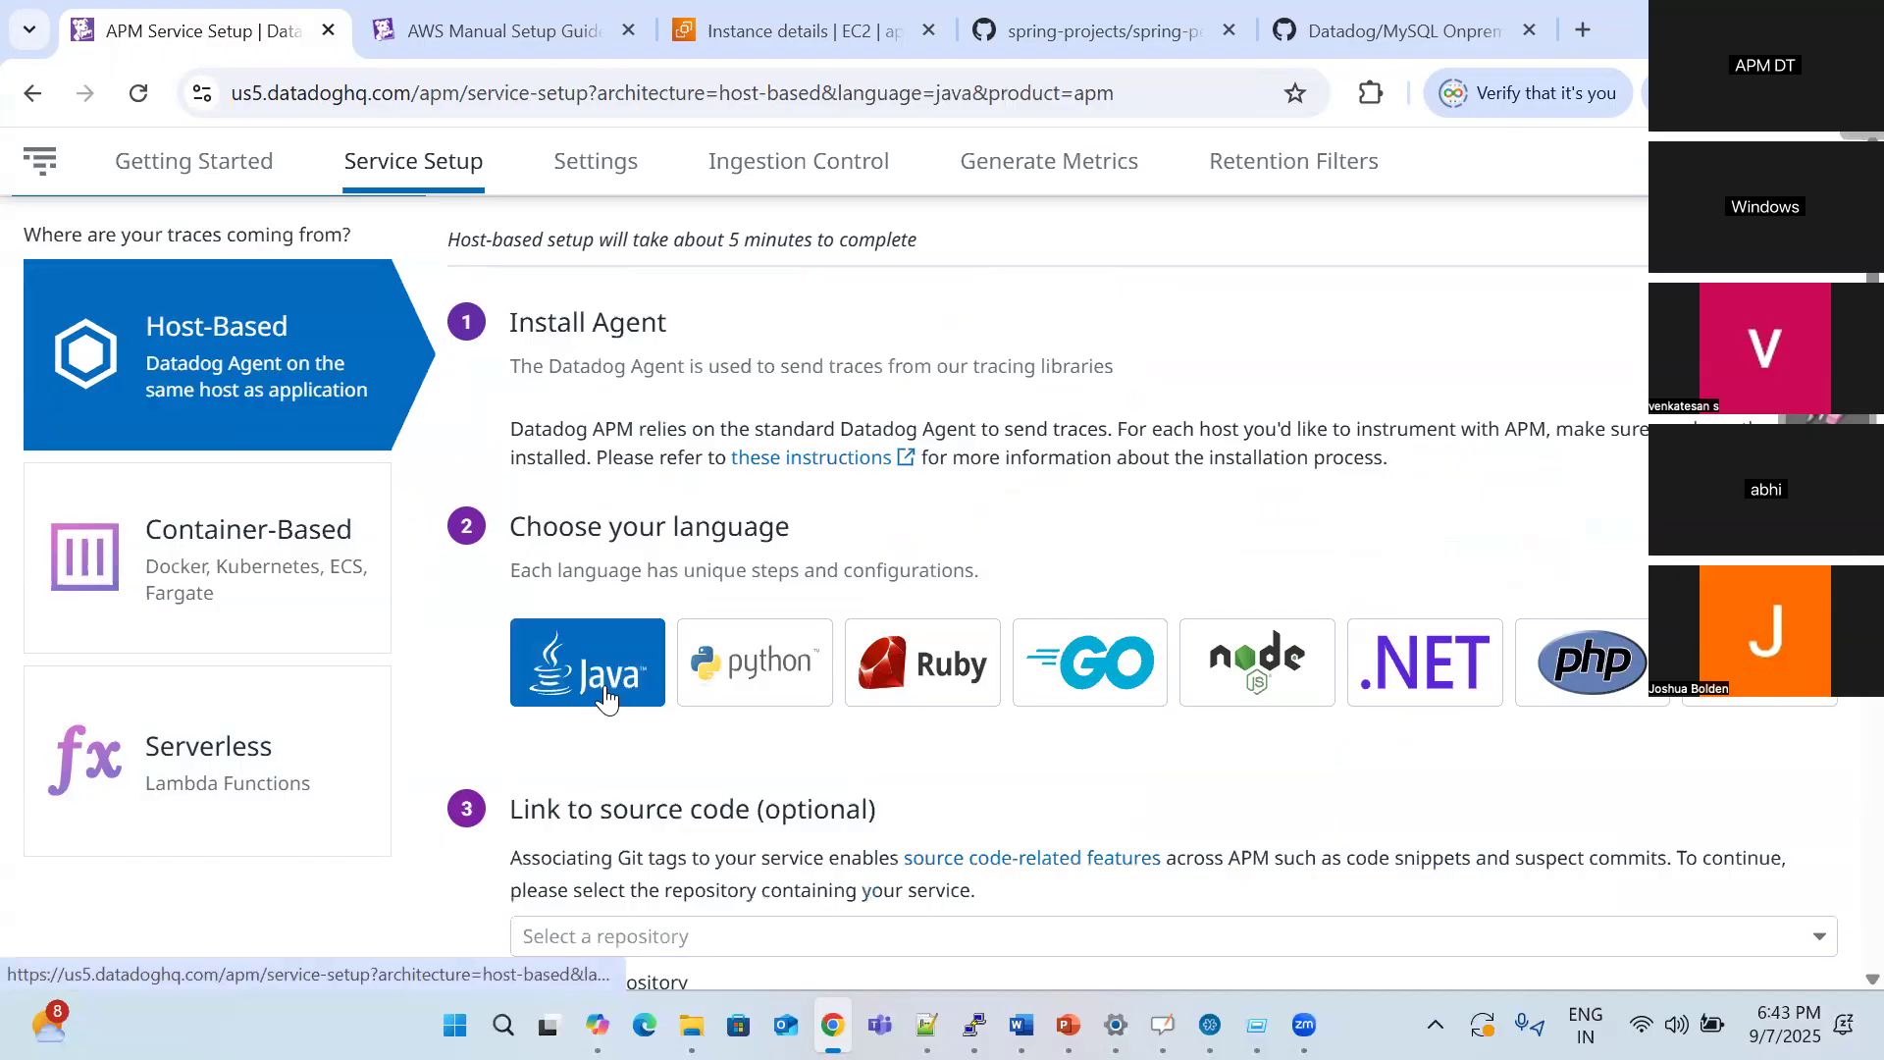
scroll(607, 692, down, 2)
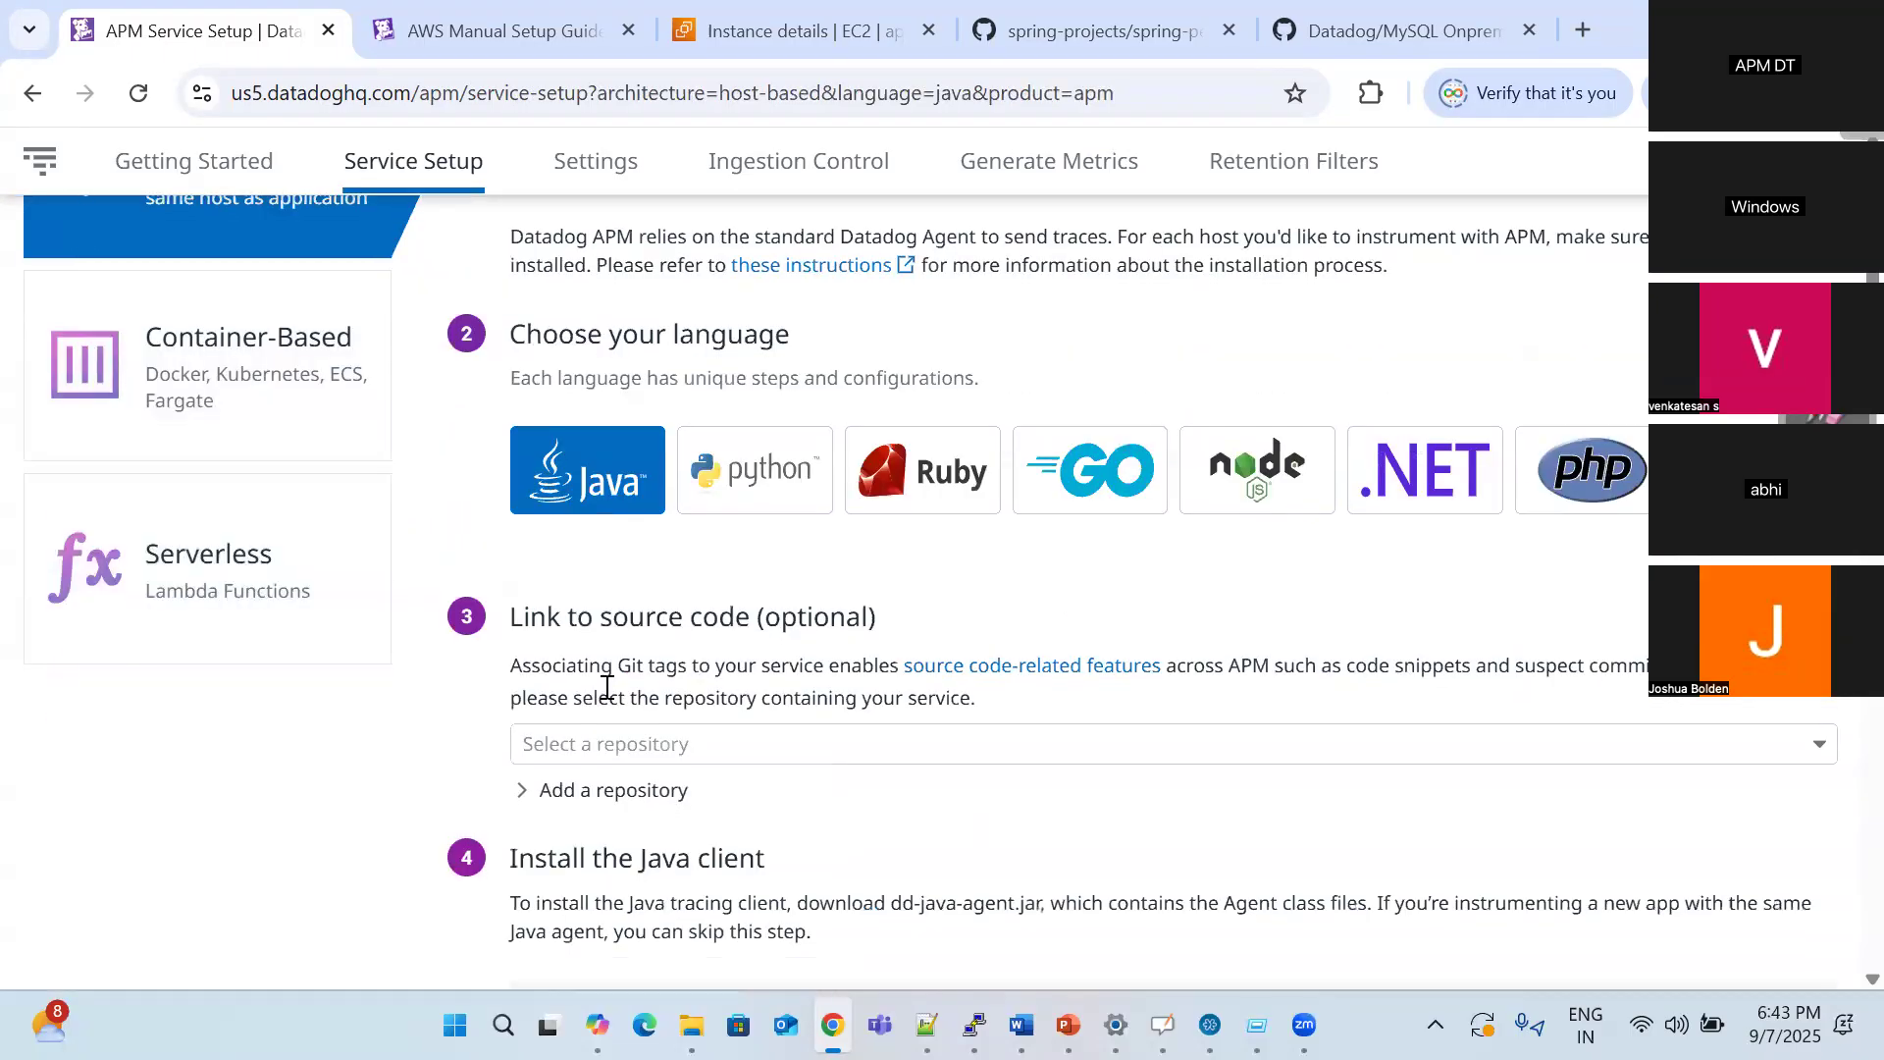
scroll(607, 687, down, 2)
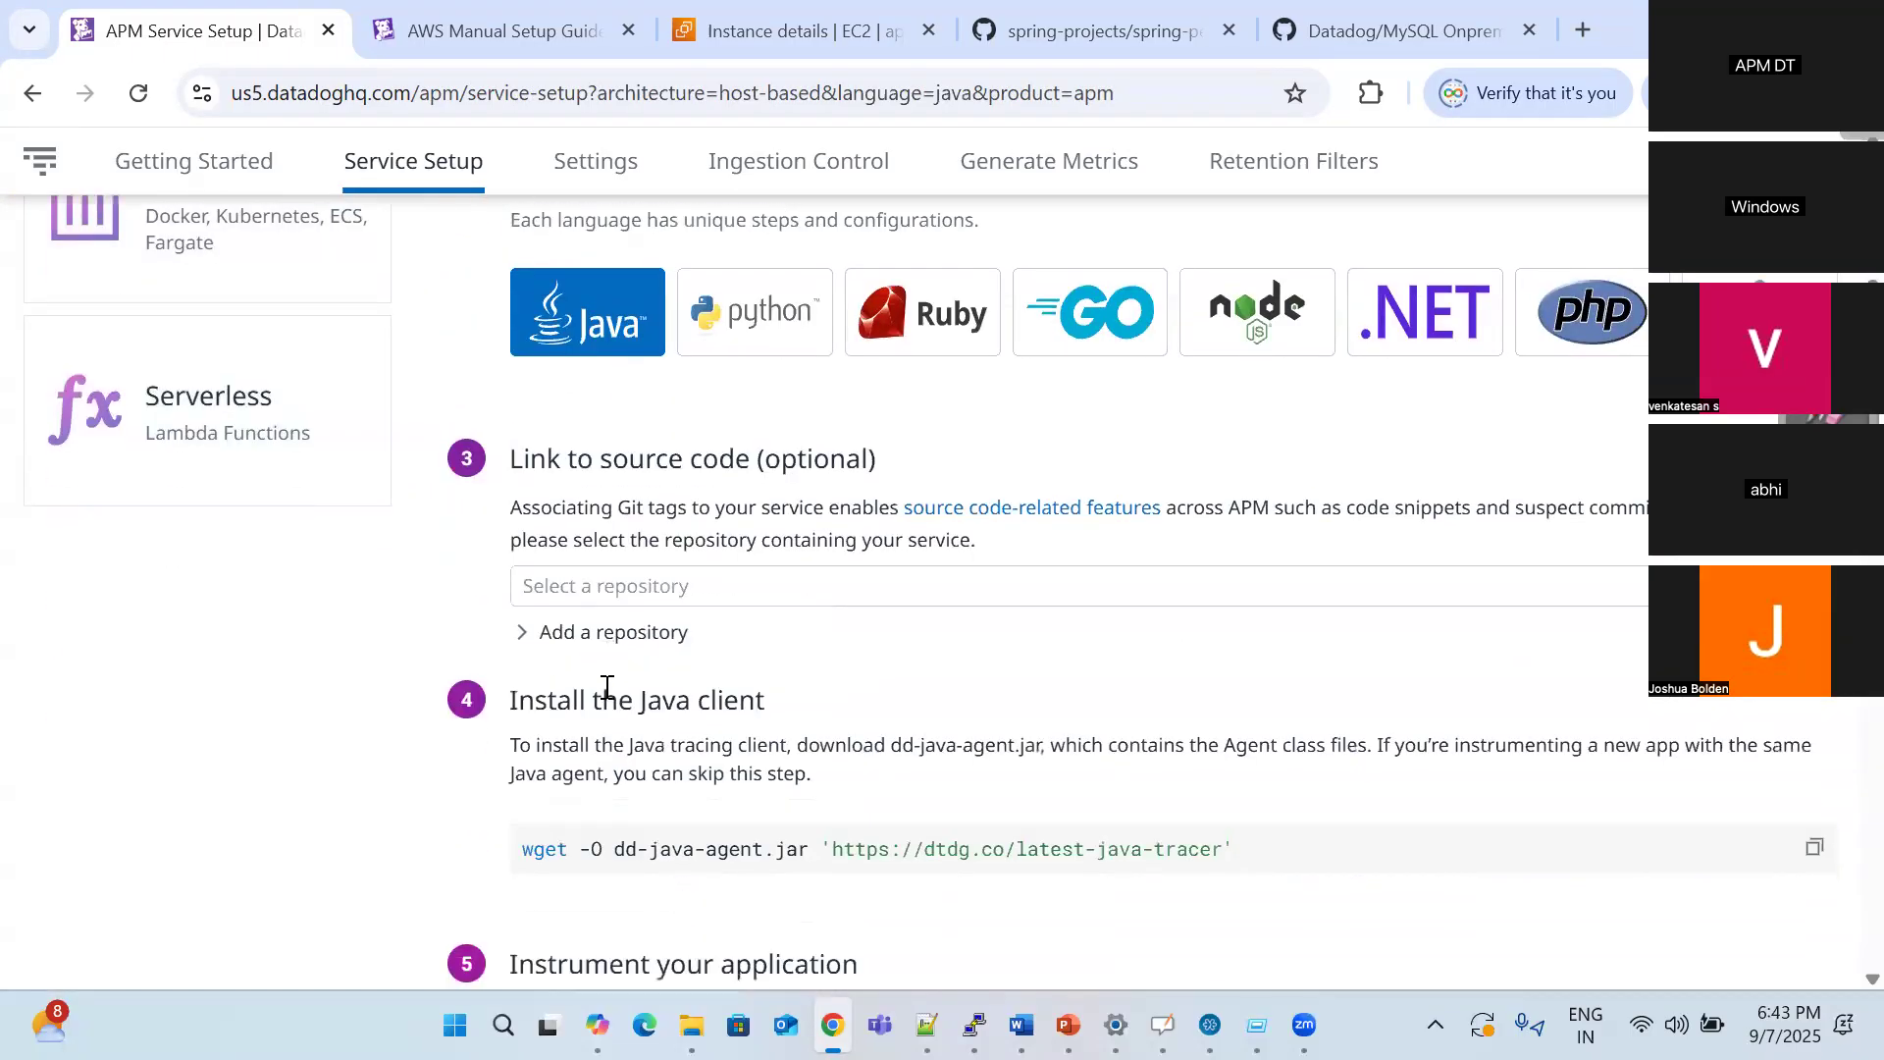
scroll(607, 687, down, 1)
scroll(607, 687, up, 3)
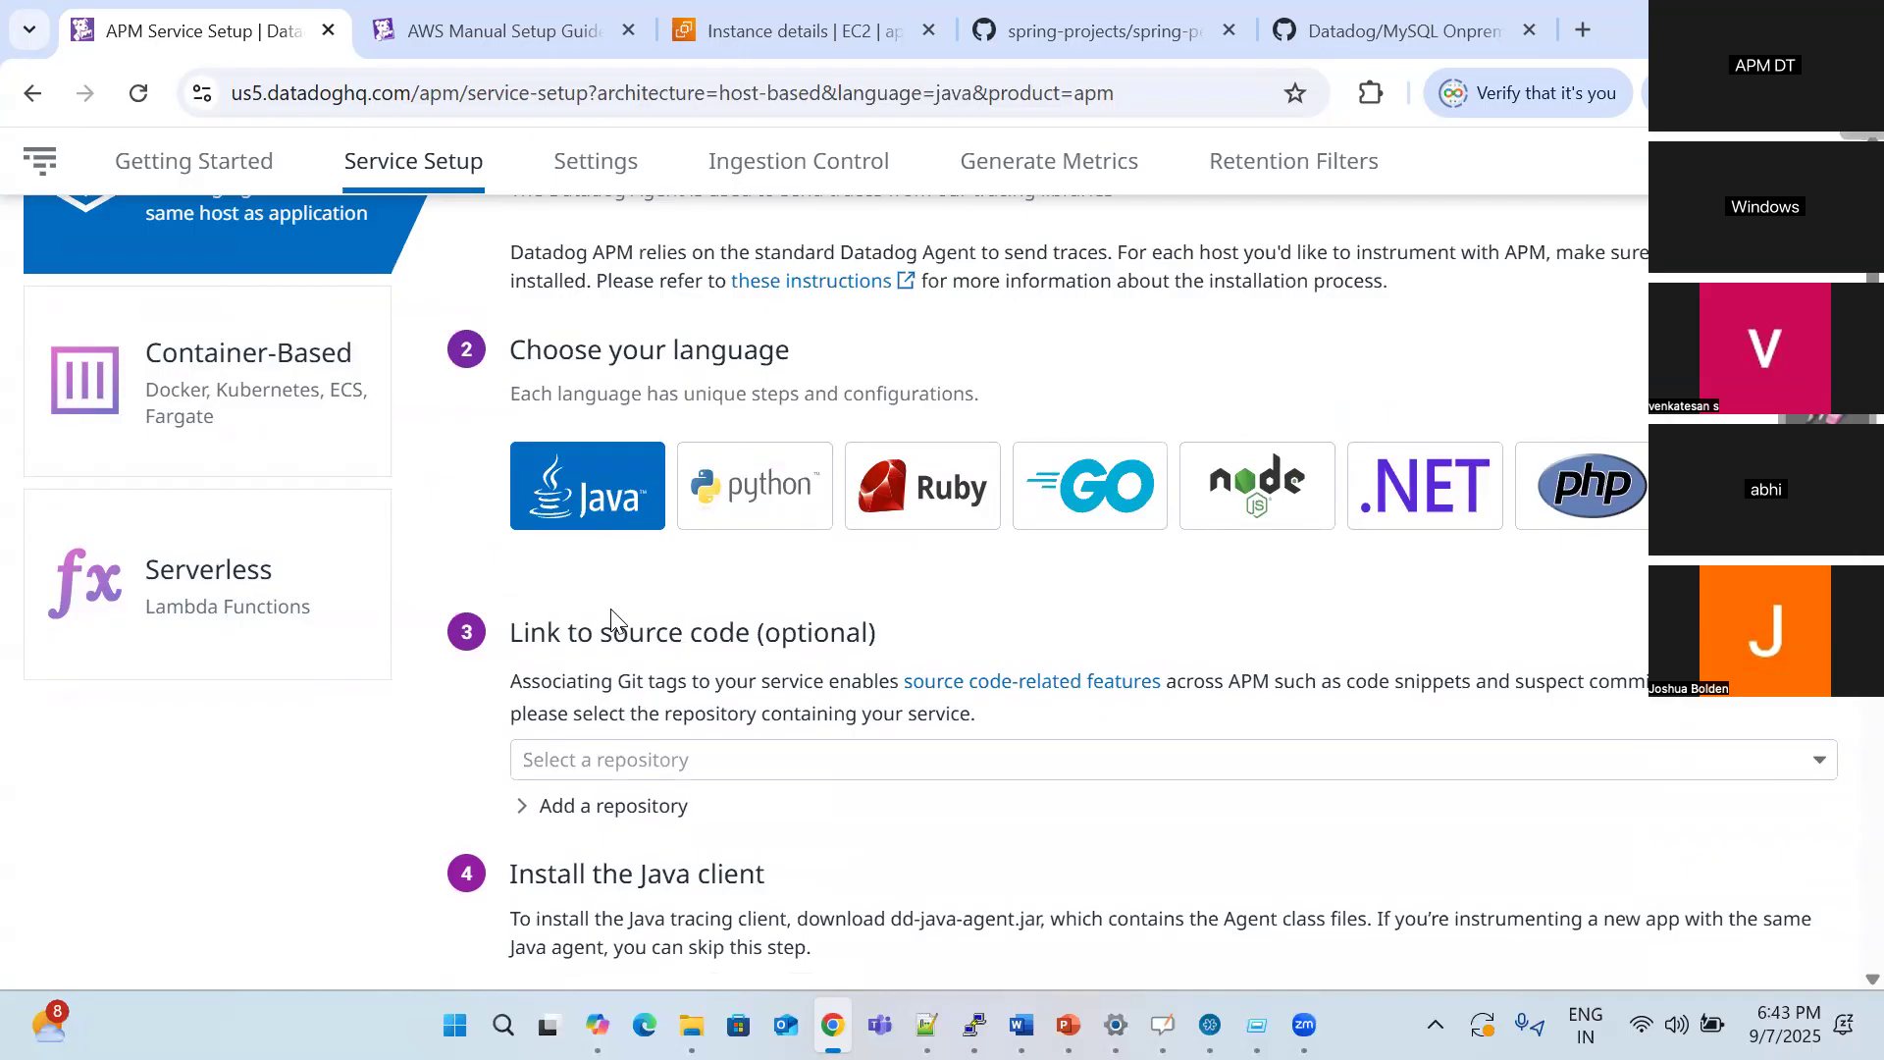
scroll(611, 615, down, 1)
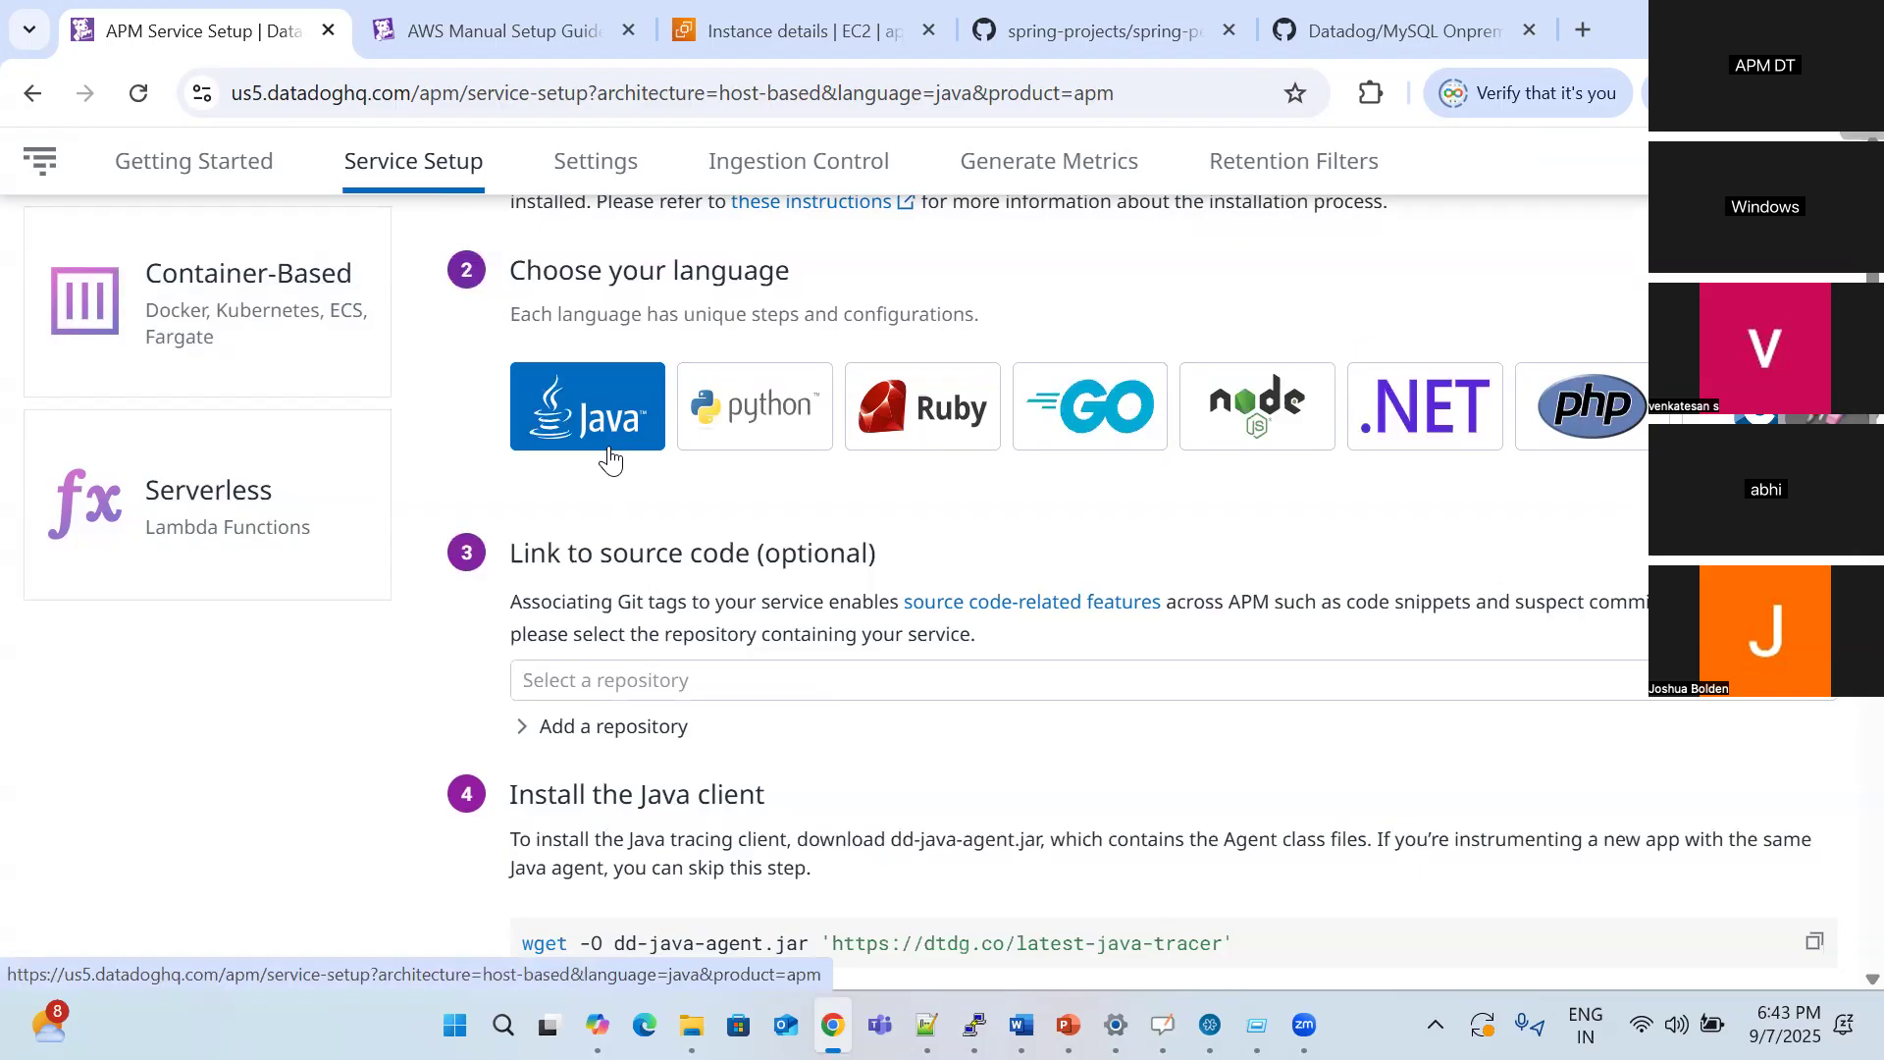
scroll(610, 458, down, 1)
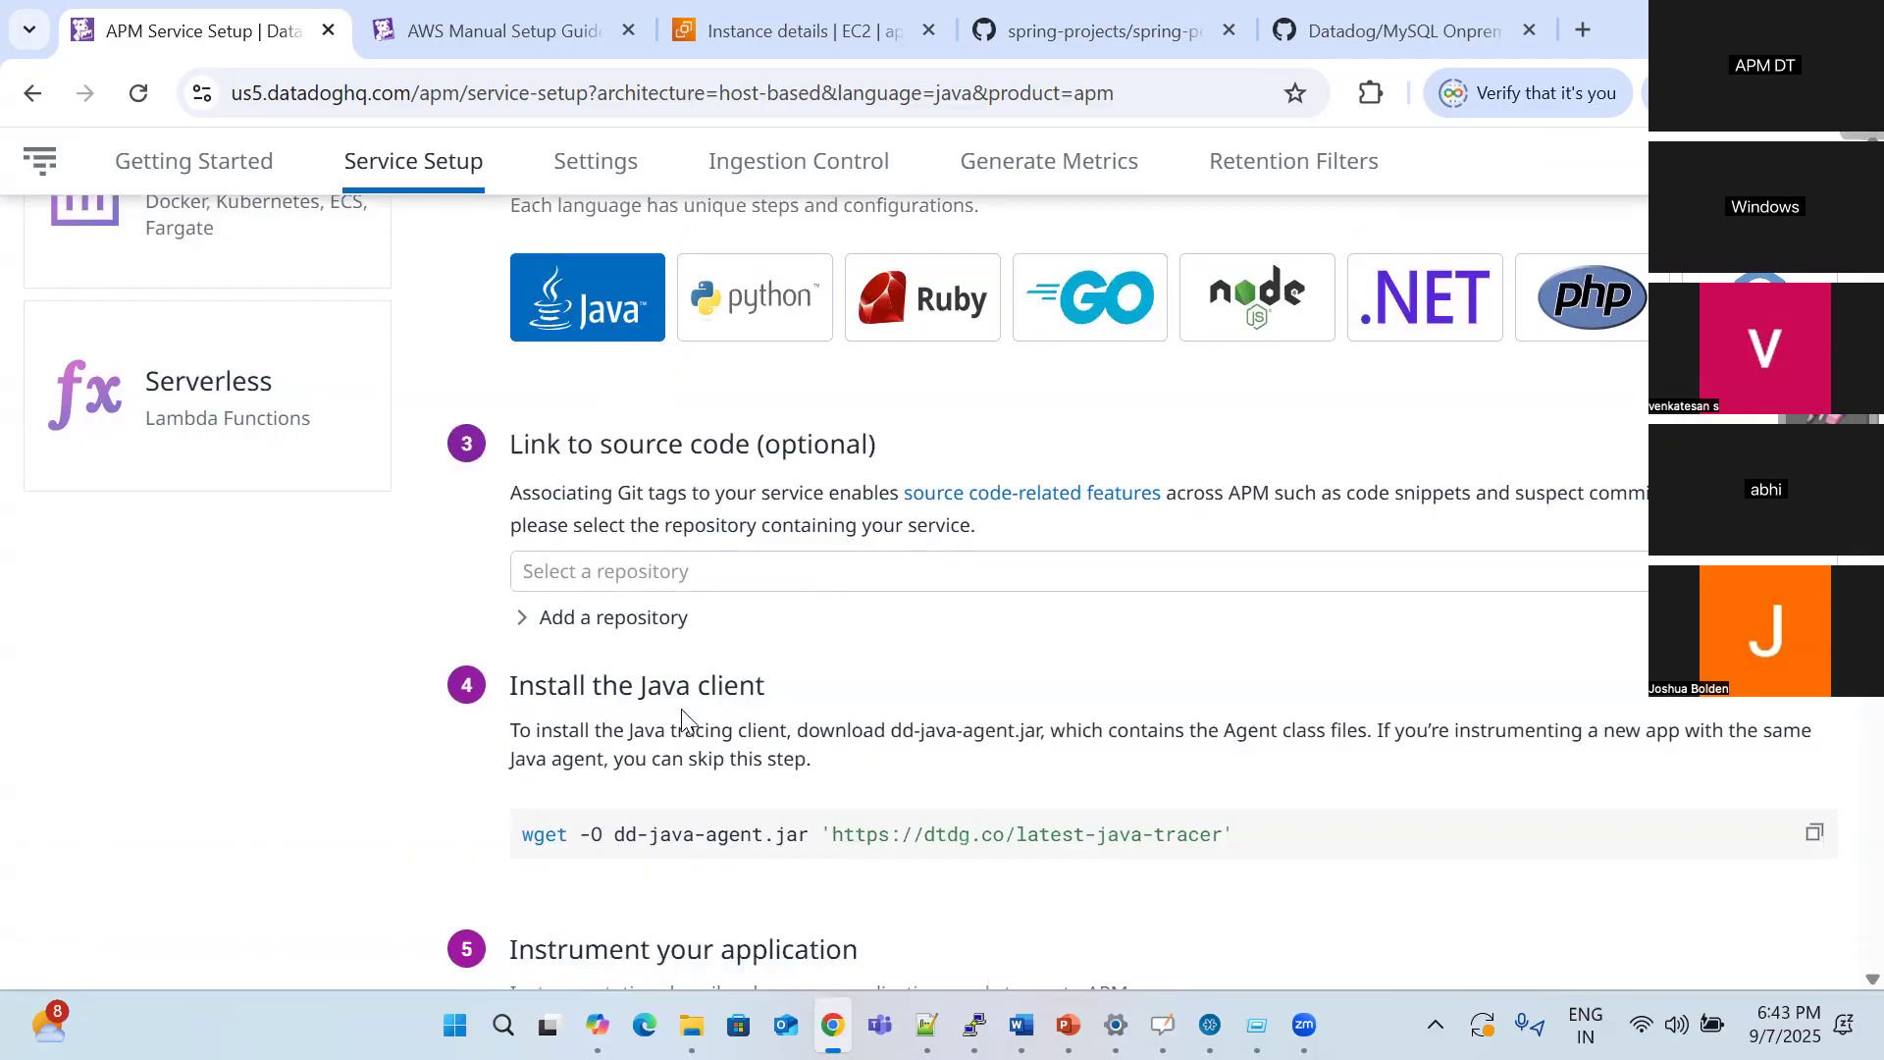
scroll(1489, 589, down, 3)
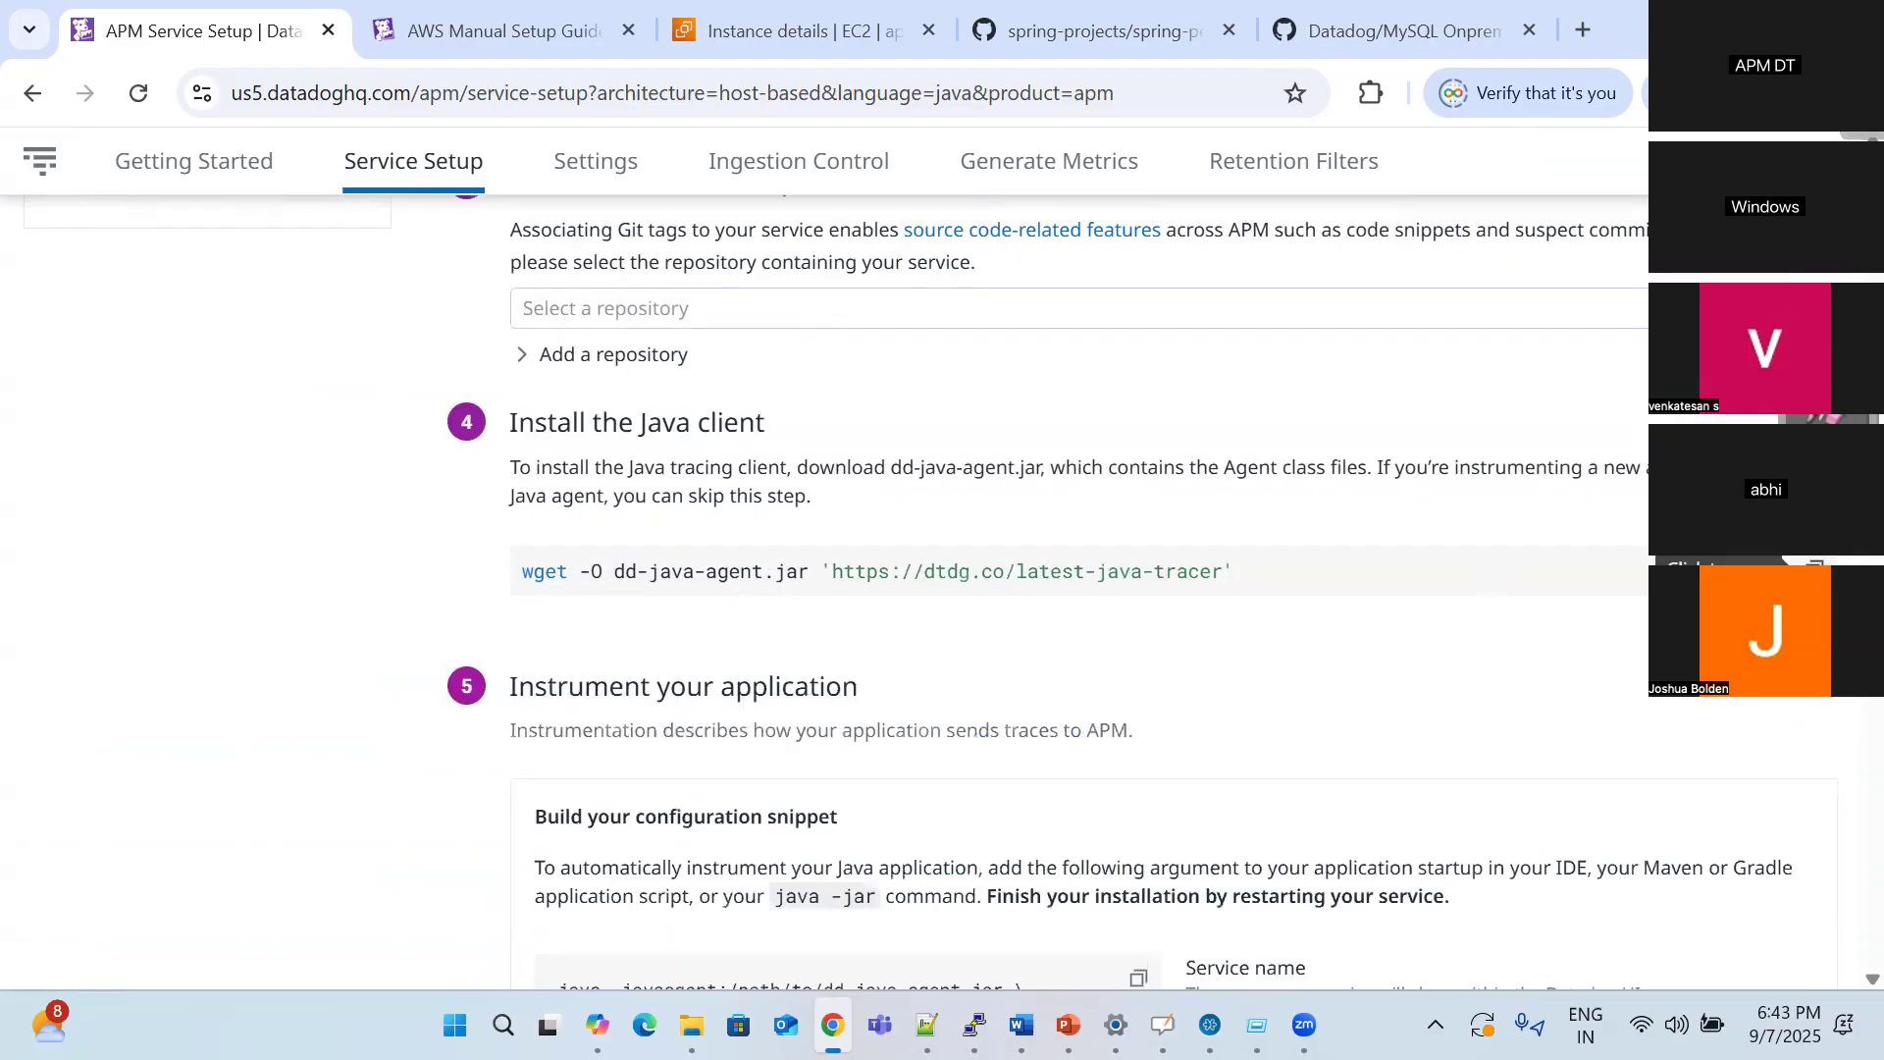
In the PuTTY root shell, type cd /myproject/ using Tab completion.
key(alt+Tab)
key(Tab)
key(shift+Tab)
text(cd /my)
key(Tab)
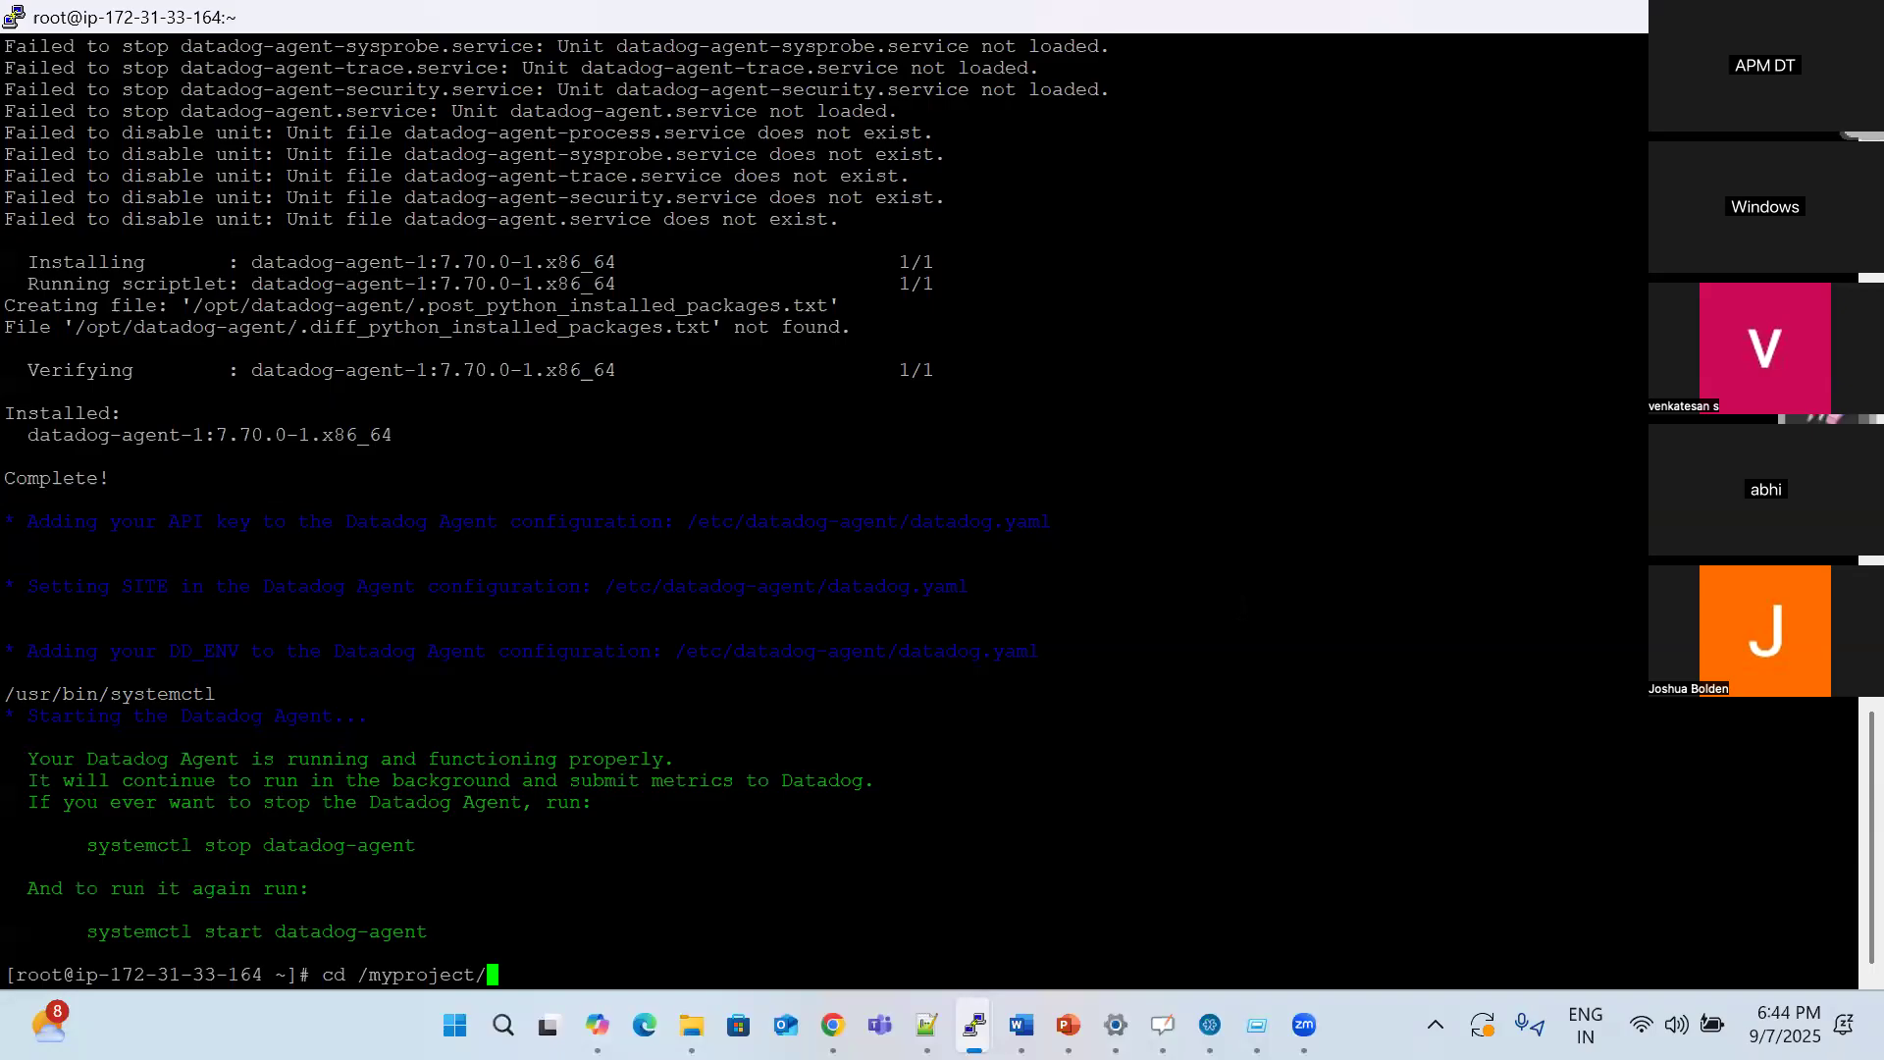
Move into /myproject/spring-petclinic and list its files.
key(Return)
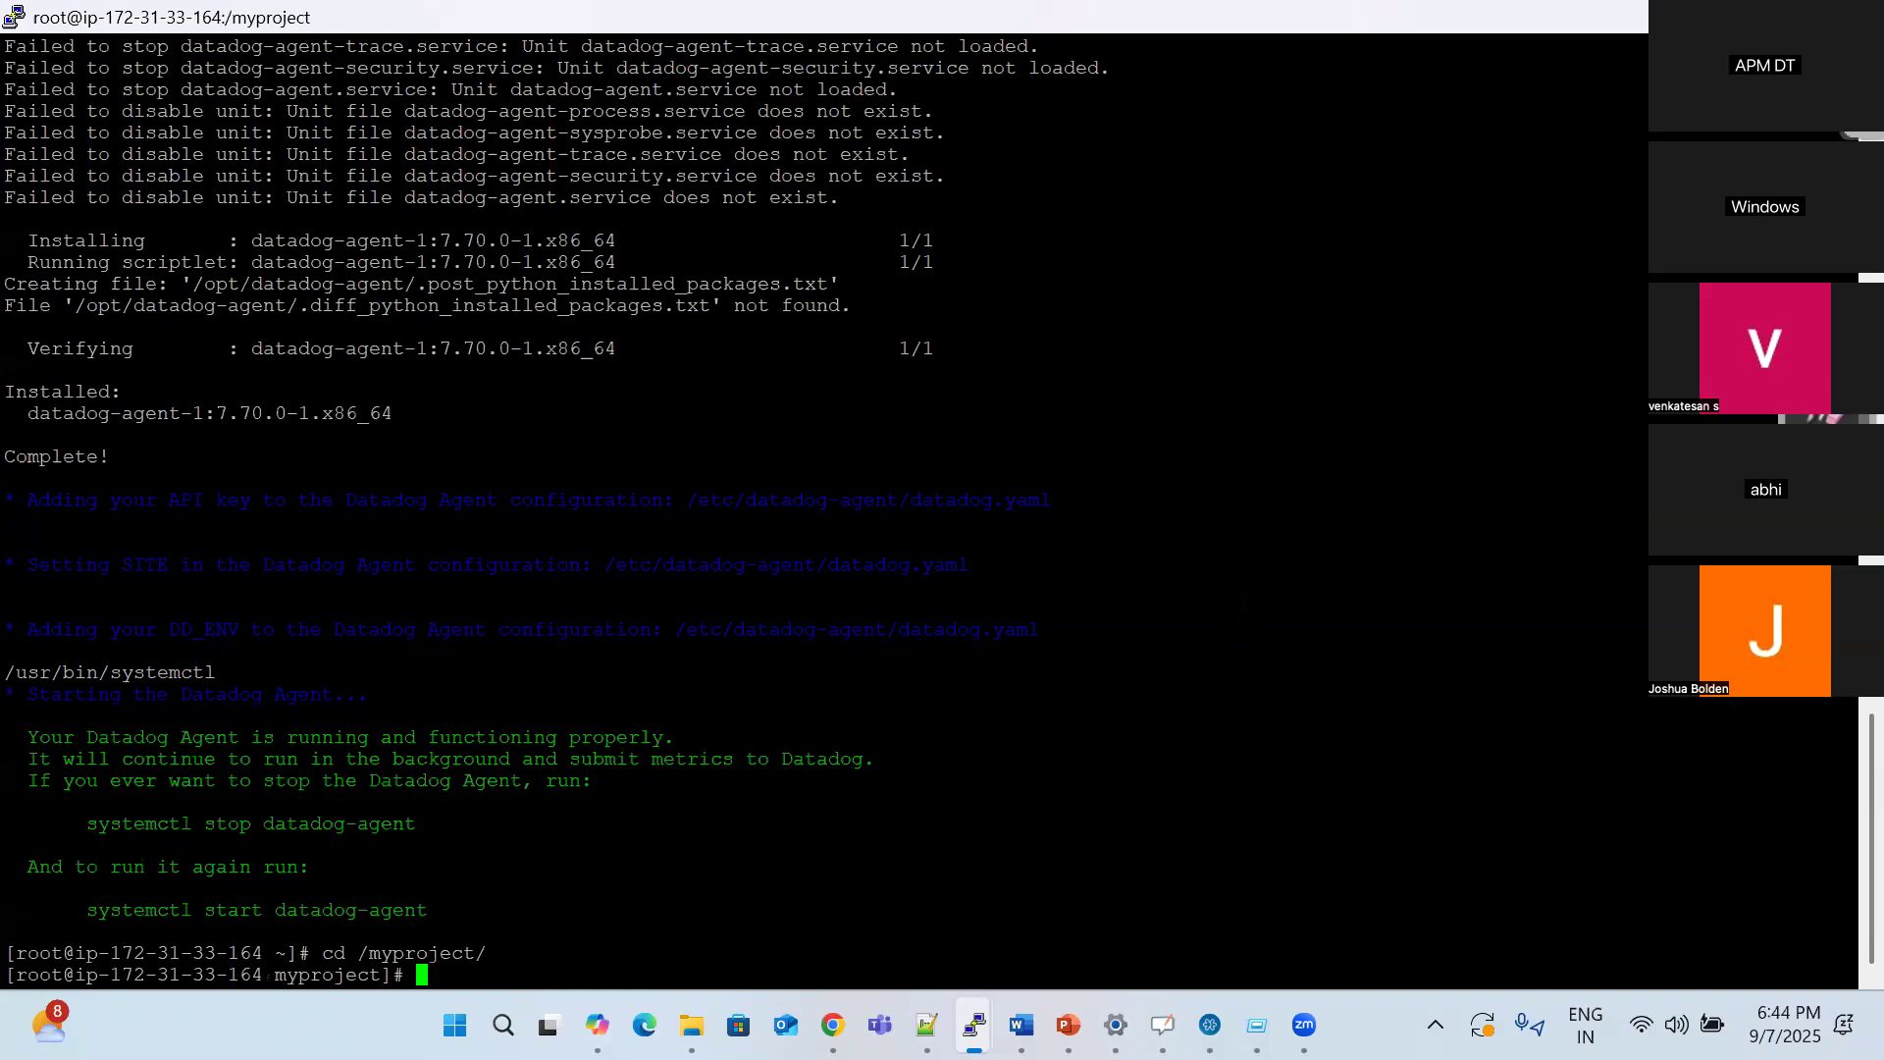
key(alt+Tab)
scroll(1238, 609, down, 3)
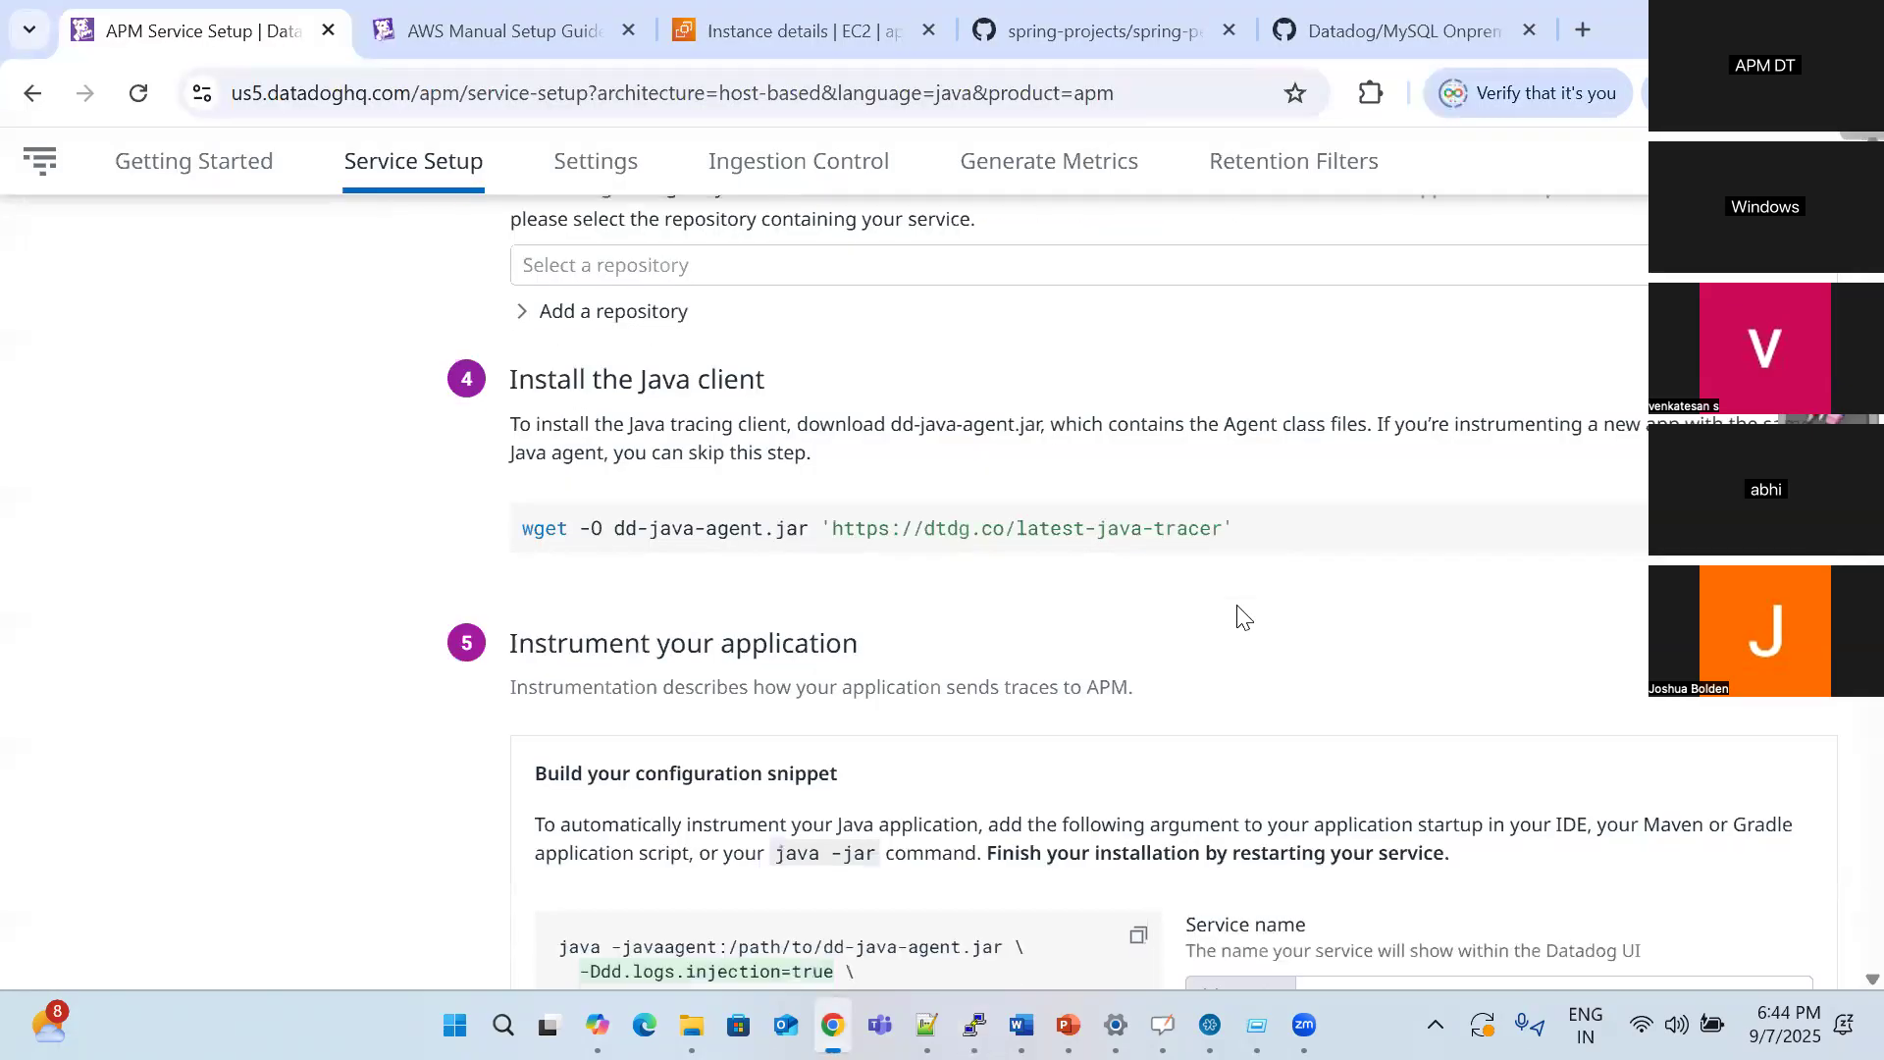
scroll(1236, 604, up, 1)
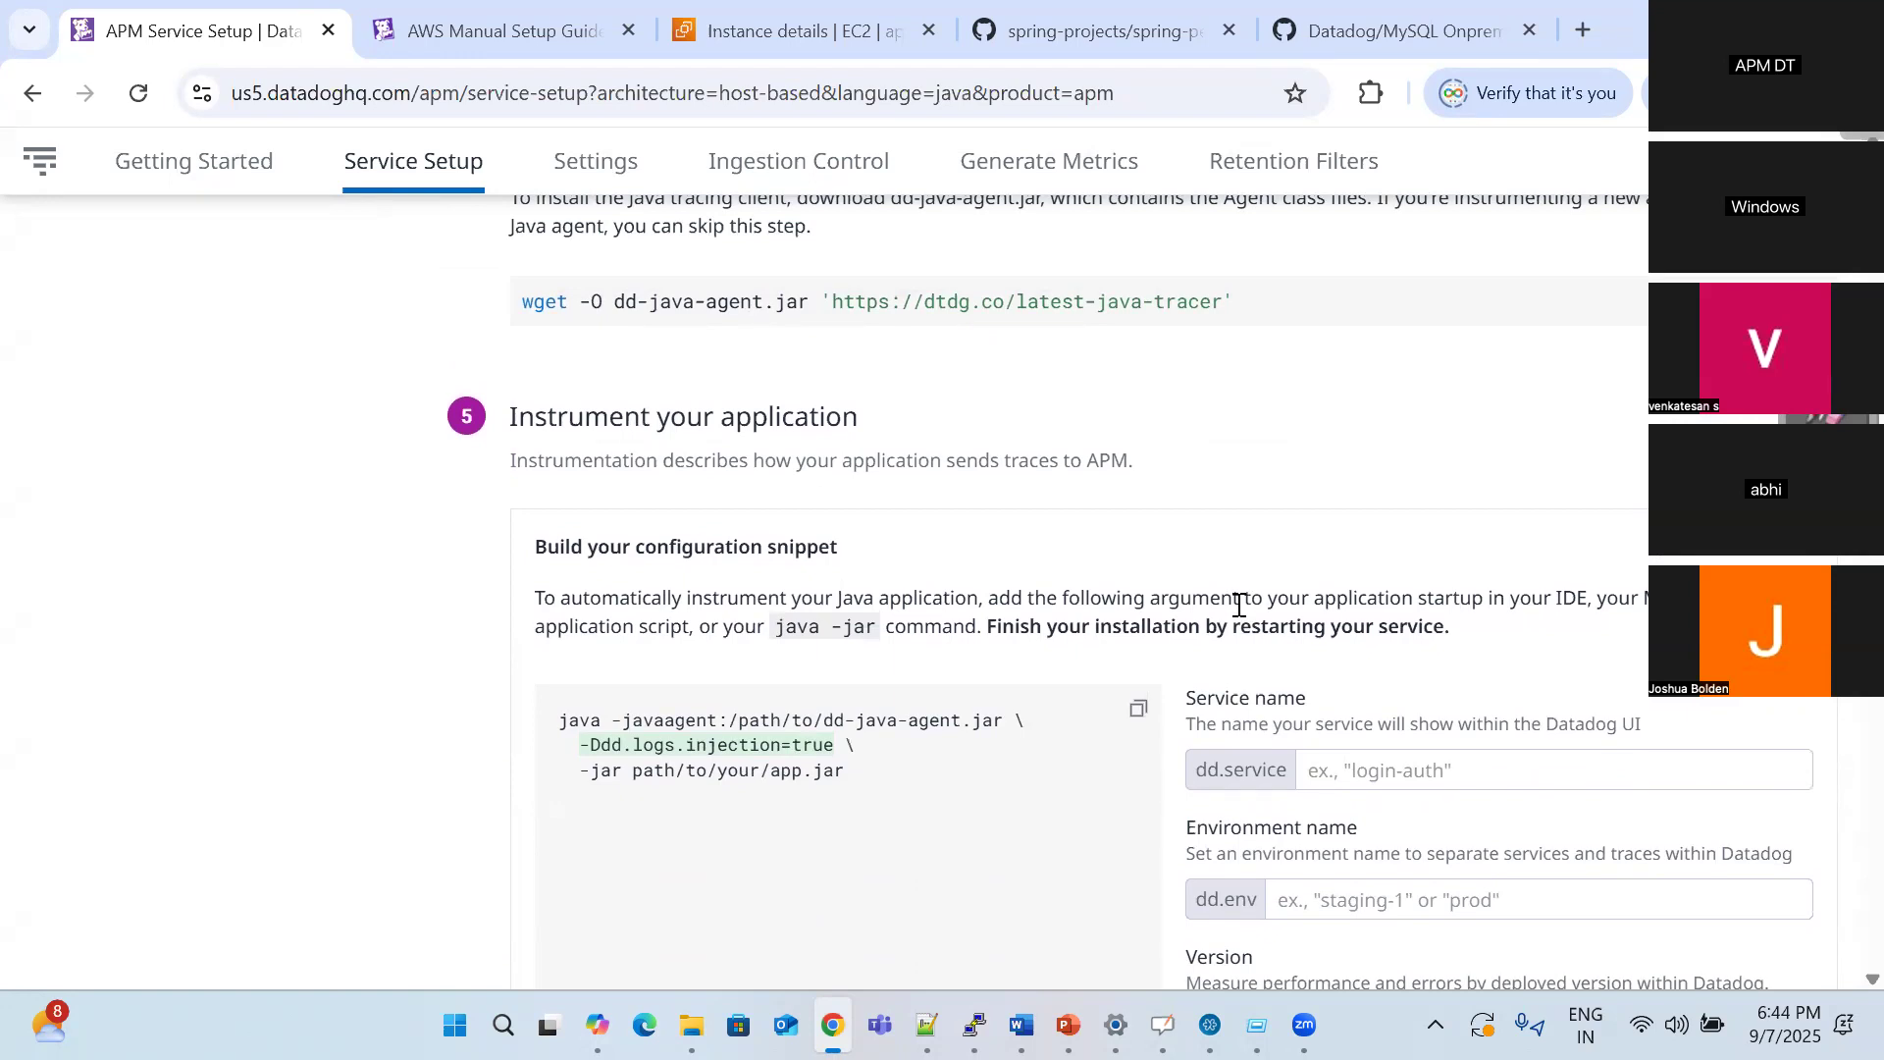
key(alt+Tab)
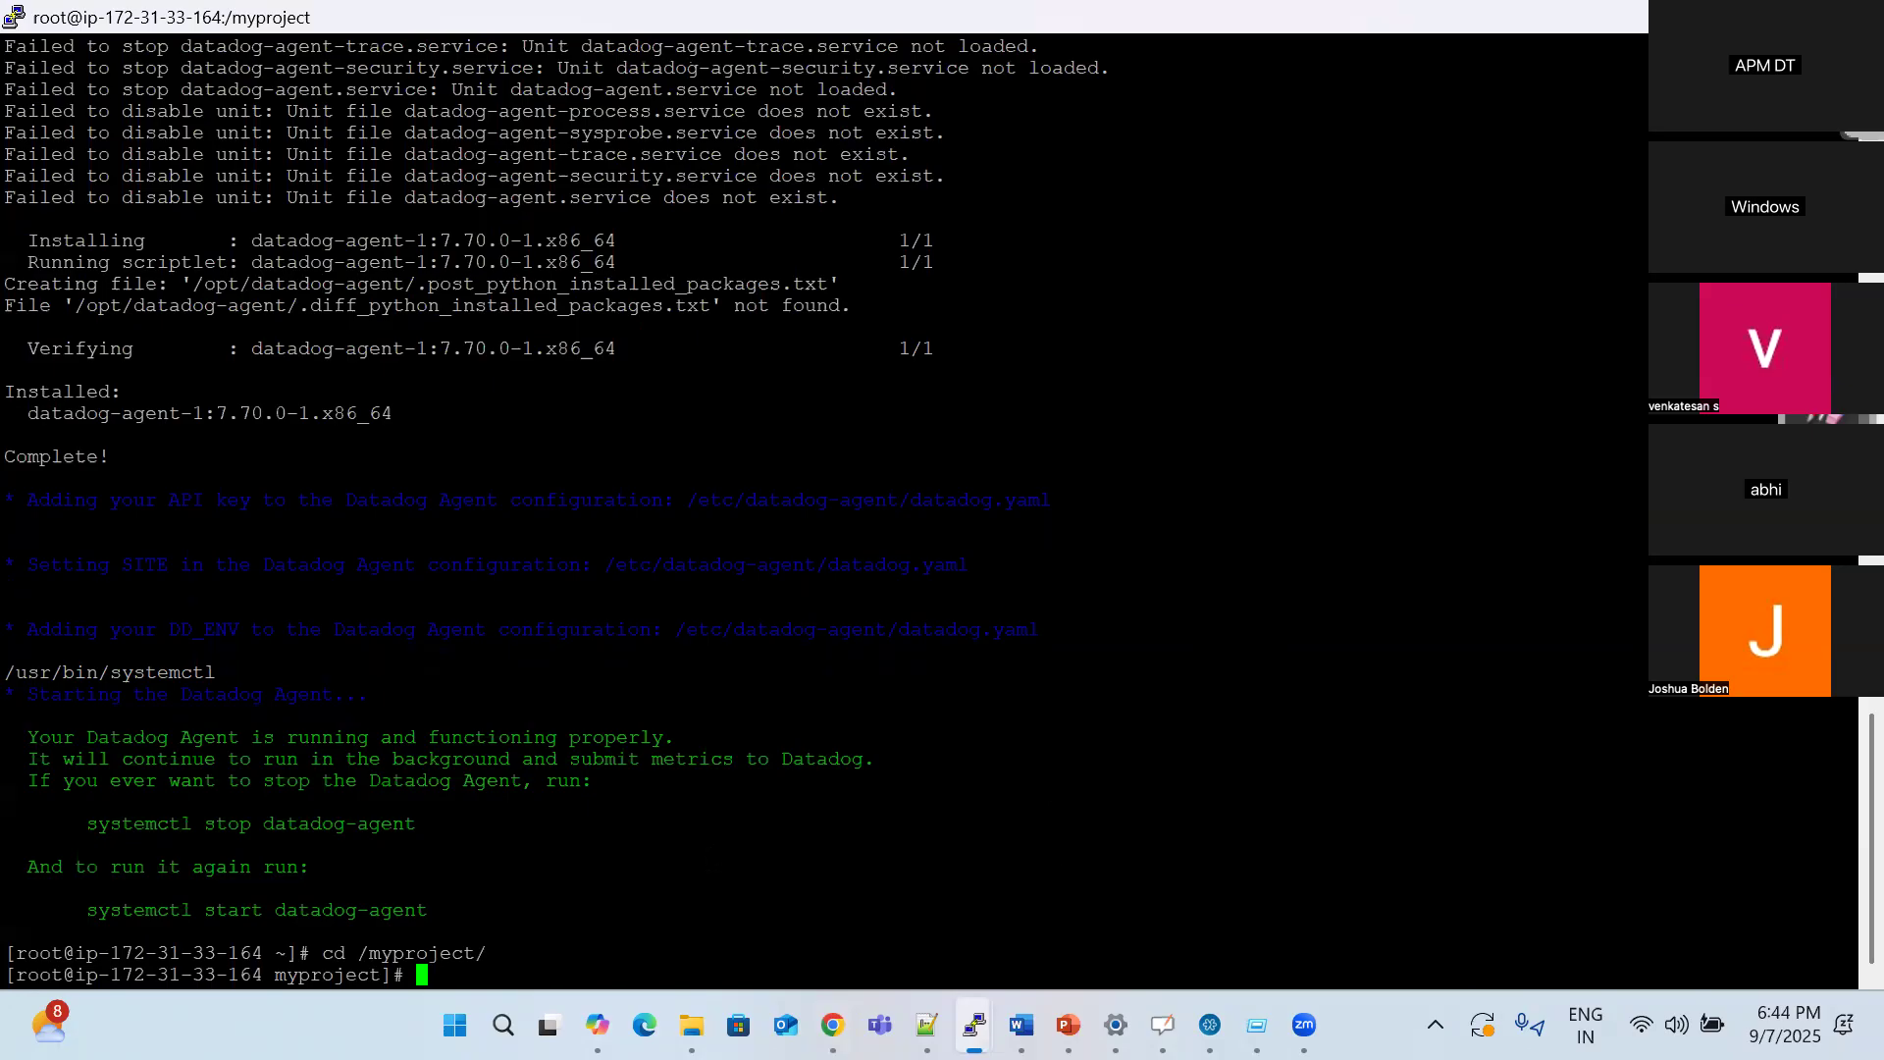
text(cd spring-petclinic/)
key(Return)
text(ls)
key(Return)
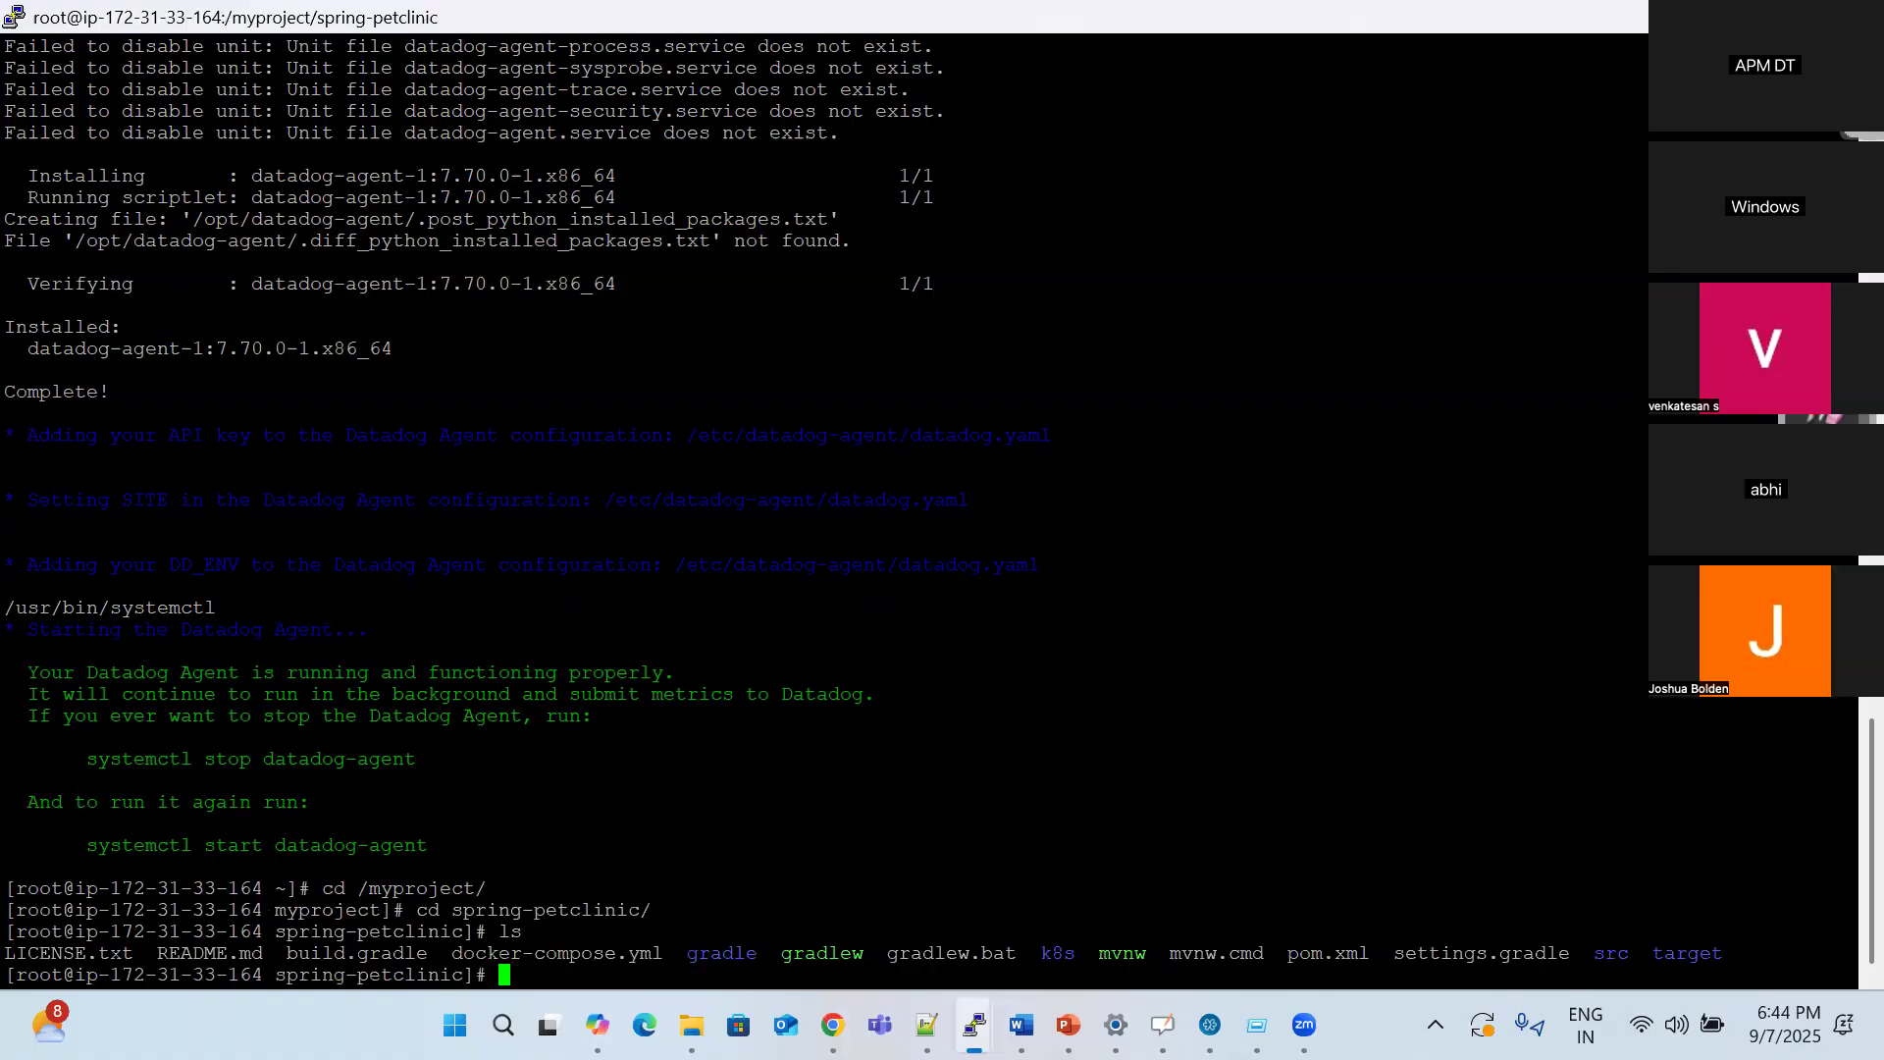
Download the 31M dd-java-agent.jar into spring-petclinic with the copied wget command.
text(wget -O dd-java-agent.jar 'https://dtdg.co/latest-java-tracer')
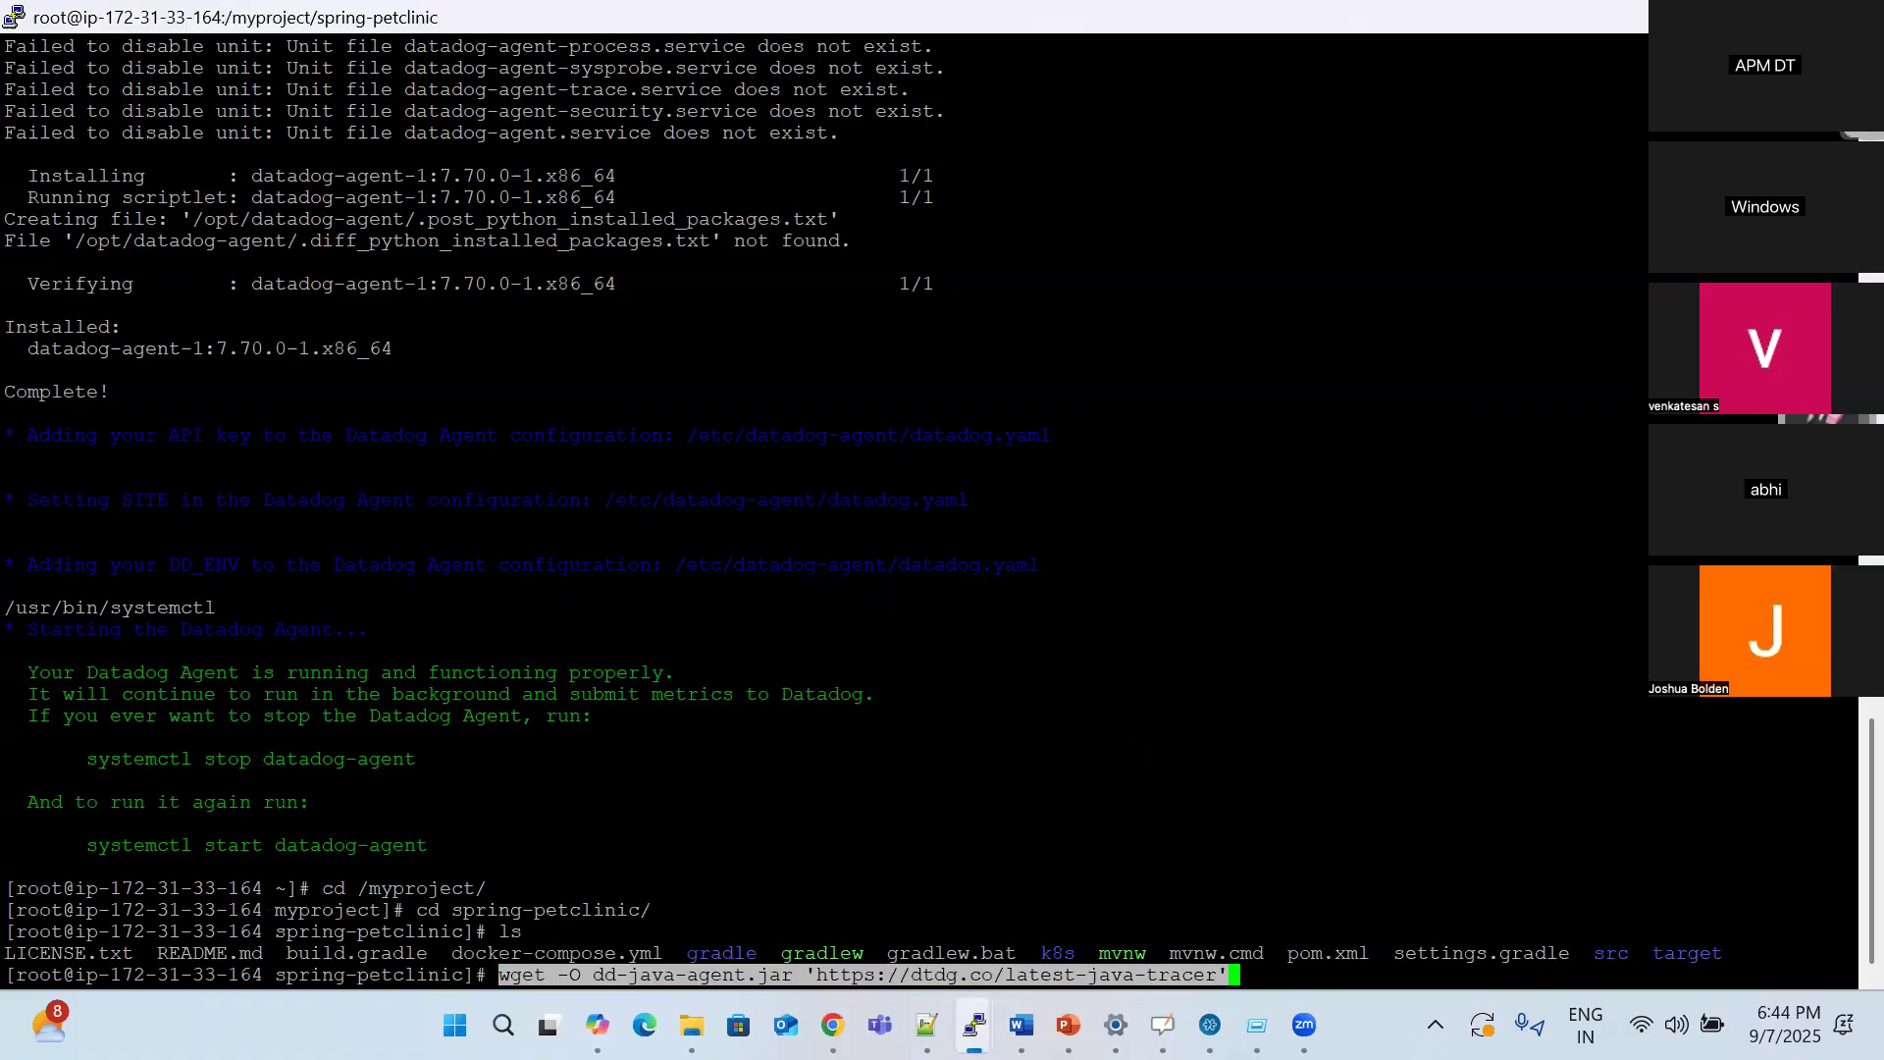
key(Return)
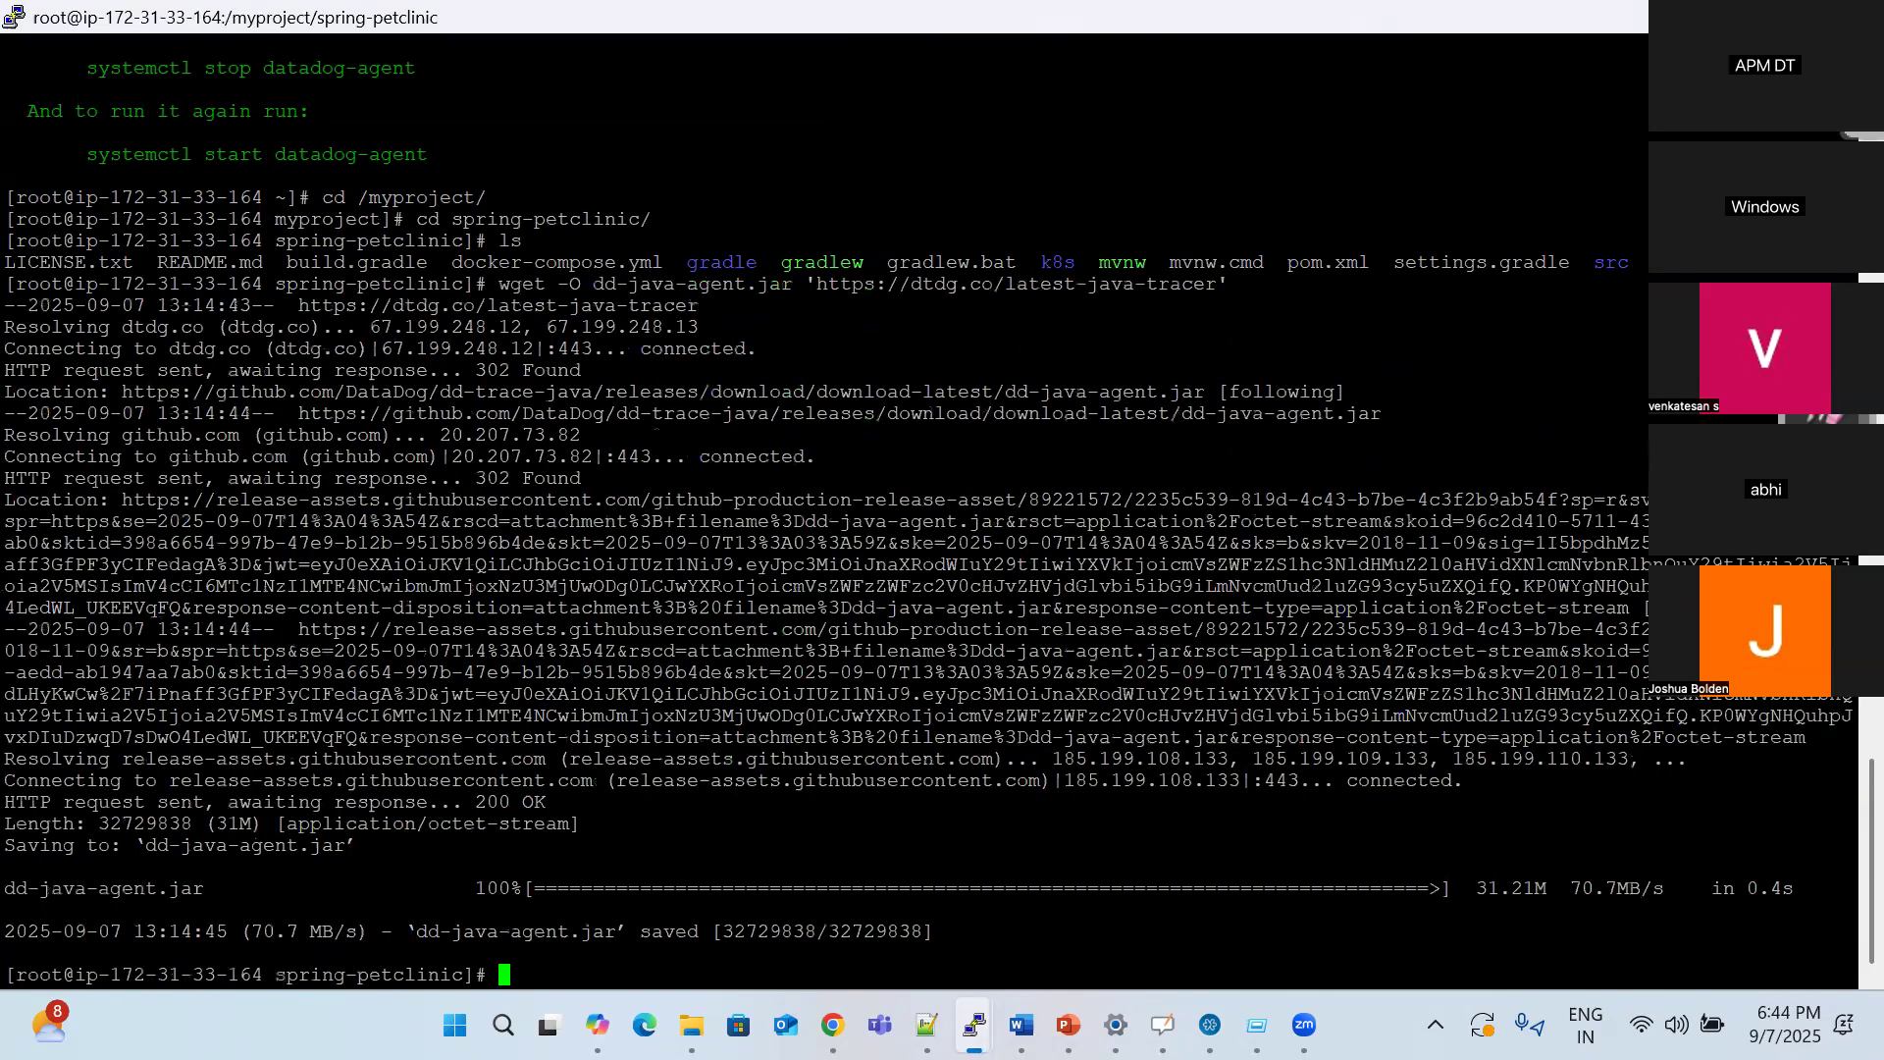
key(alt+Tab)
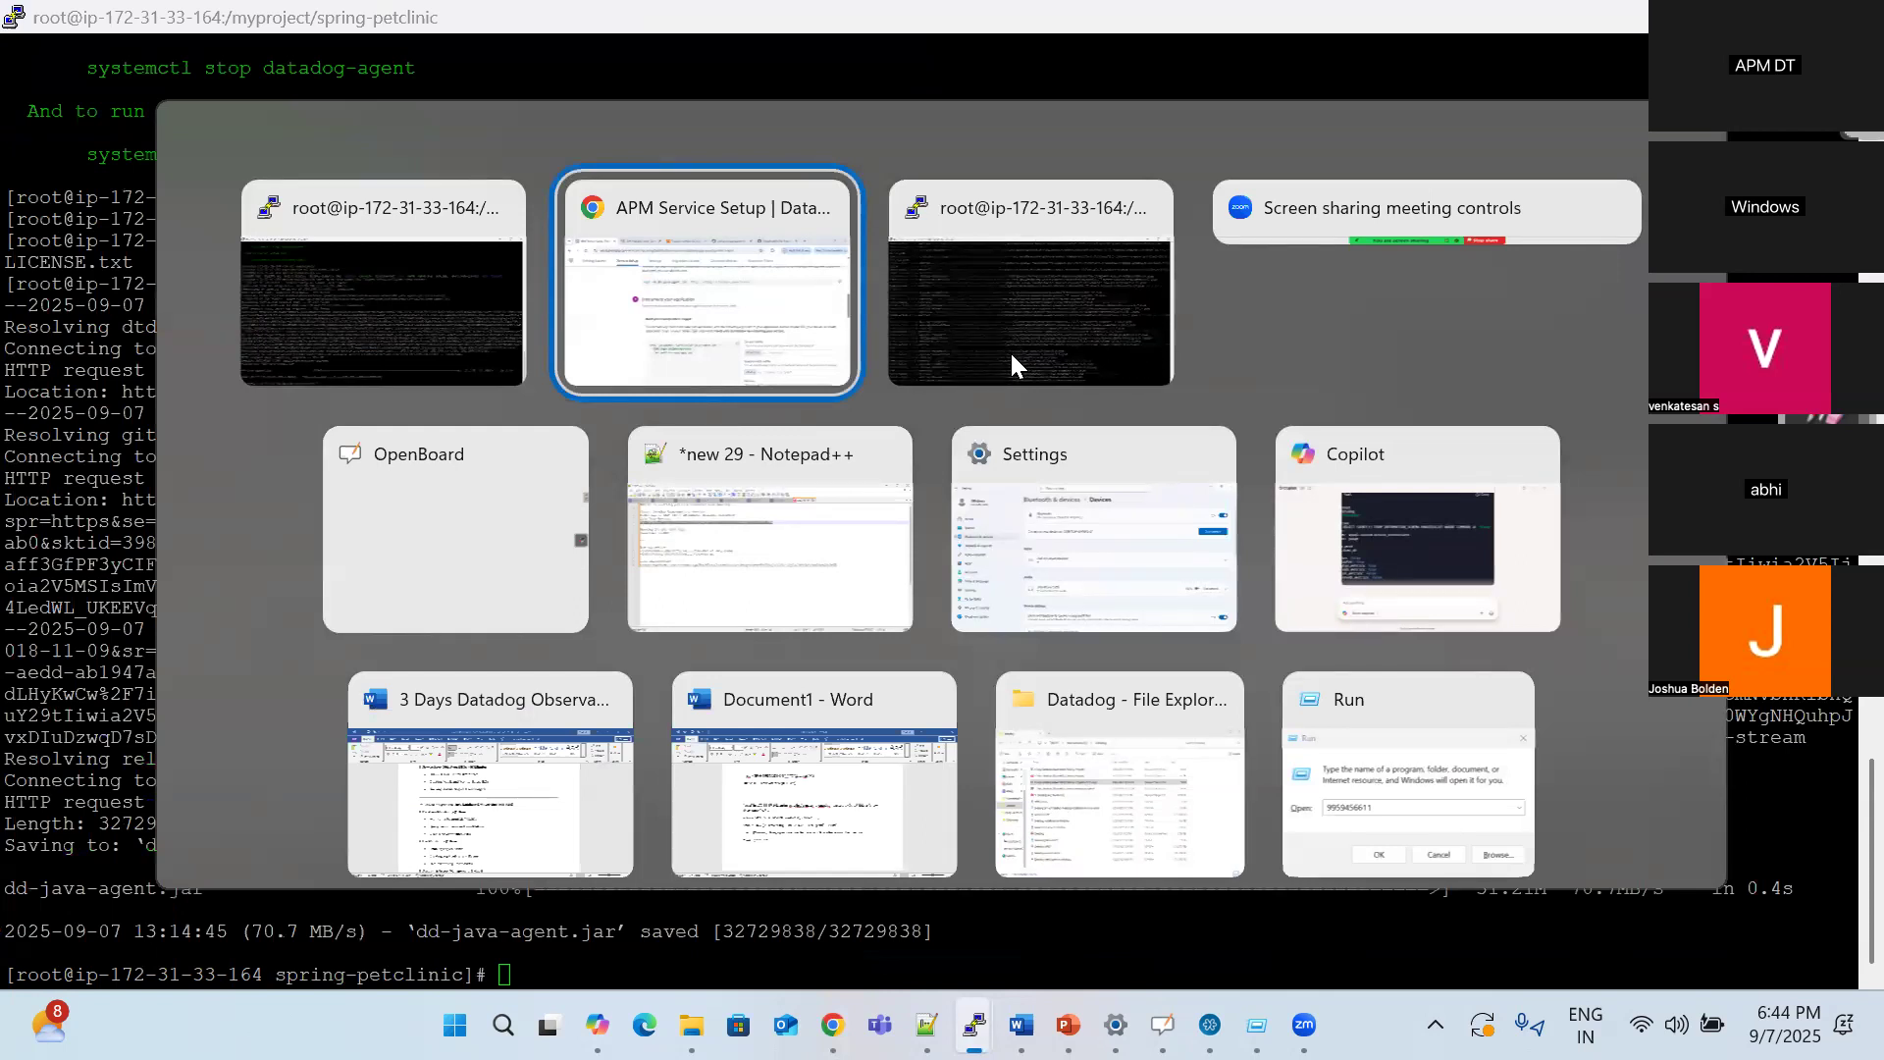
Create a new /etc/systemd/system/petclinic.service file in vi.
key(alt+Tab)
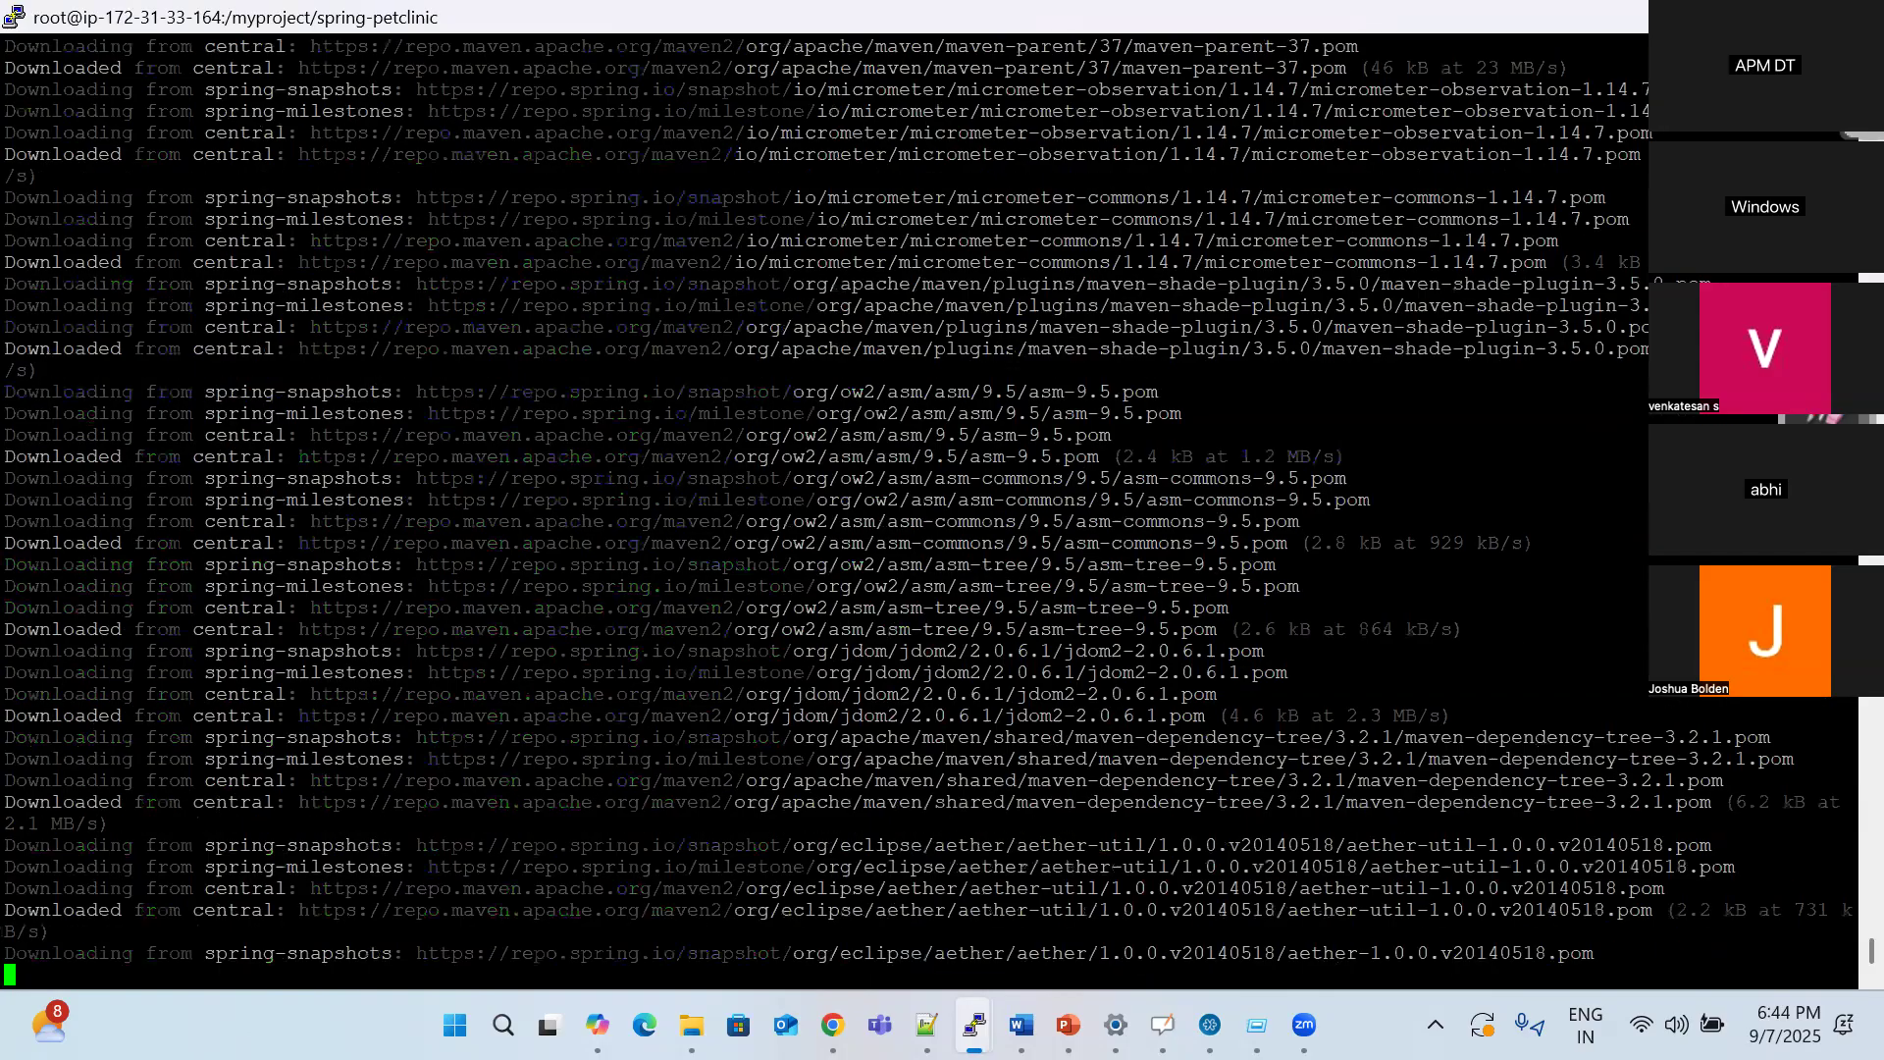
key(alt+Tab)
text(vi)
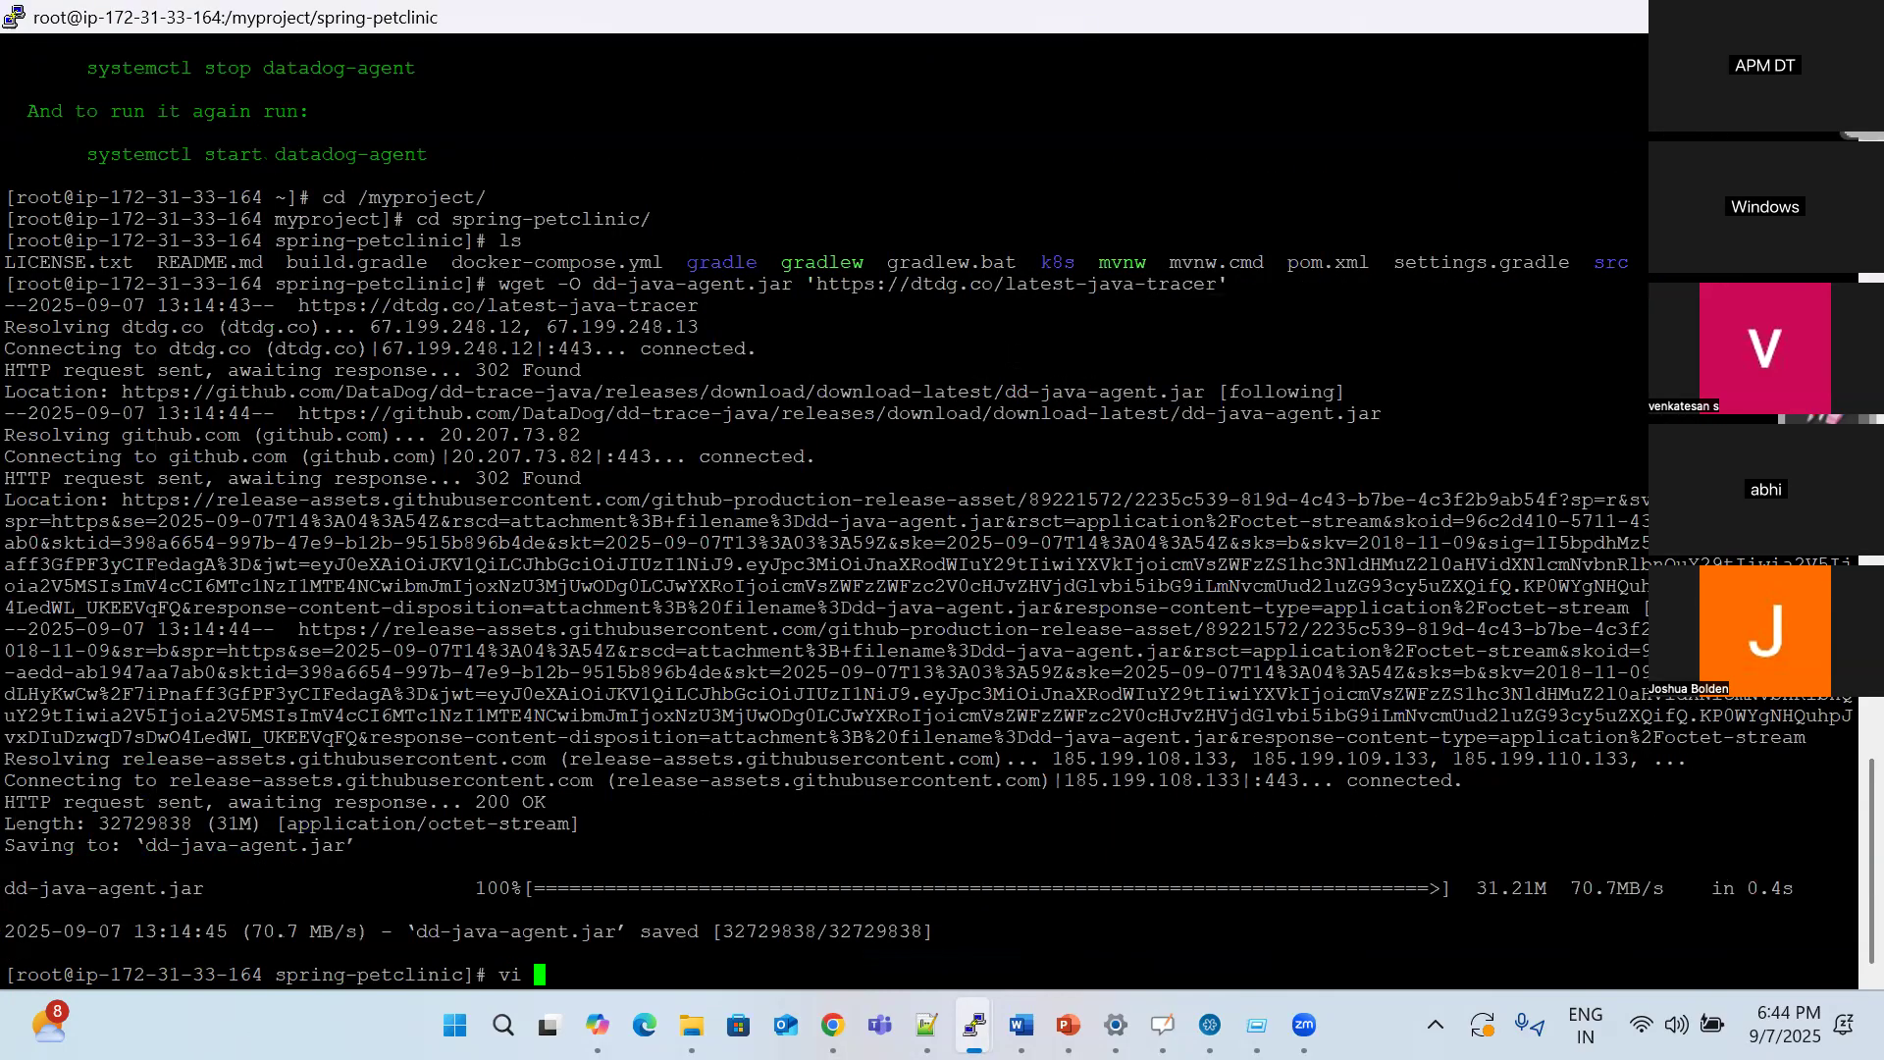
text(/etc/systemd/sy)
key(Tab)
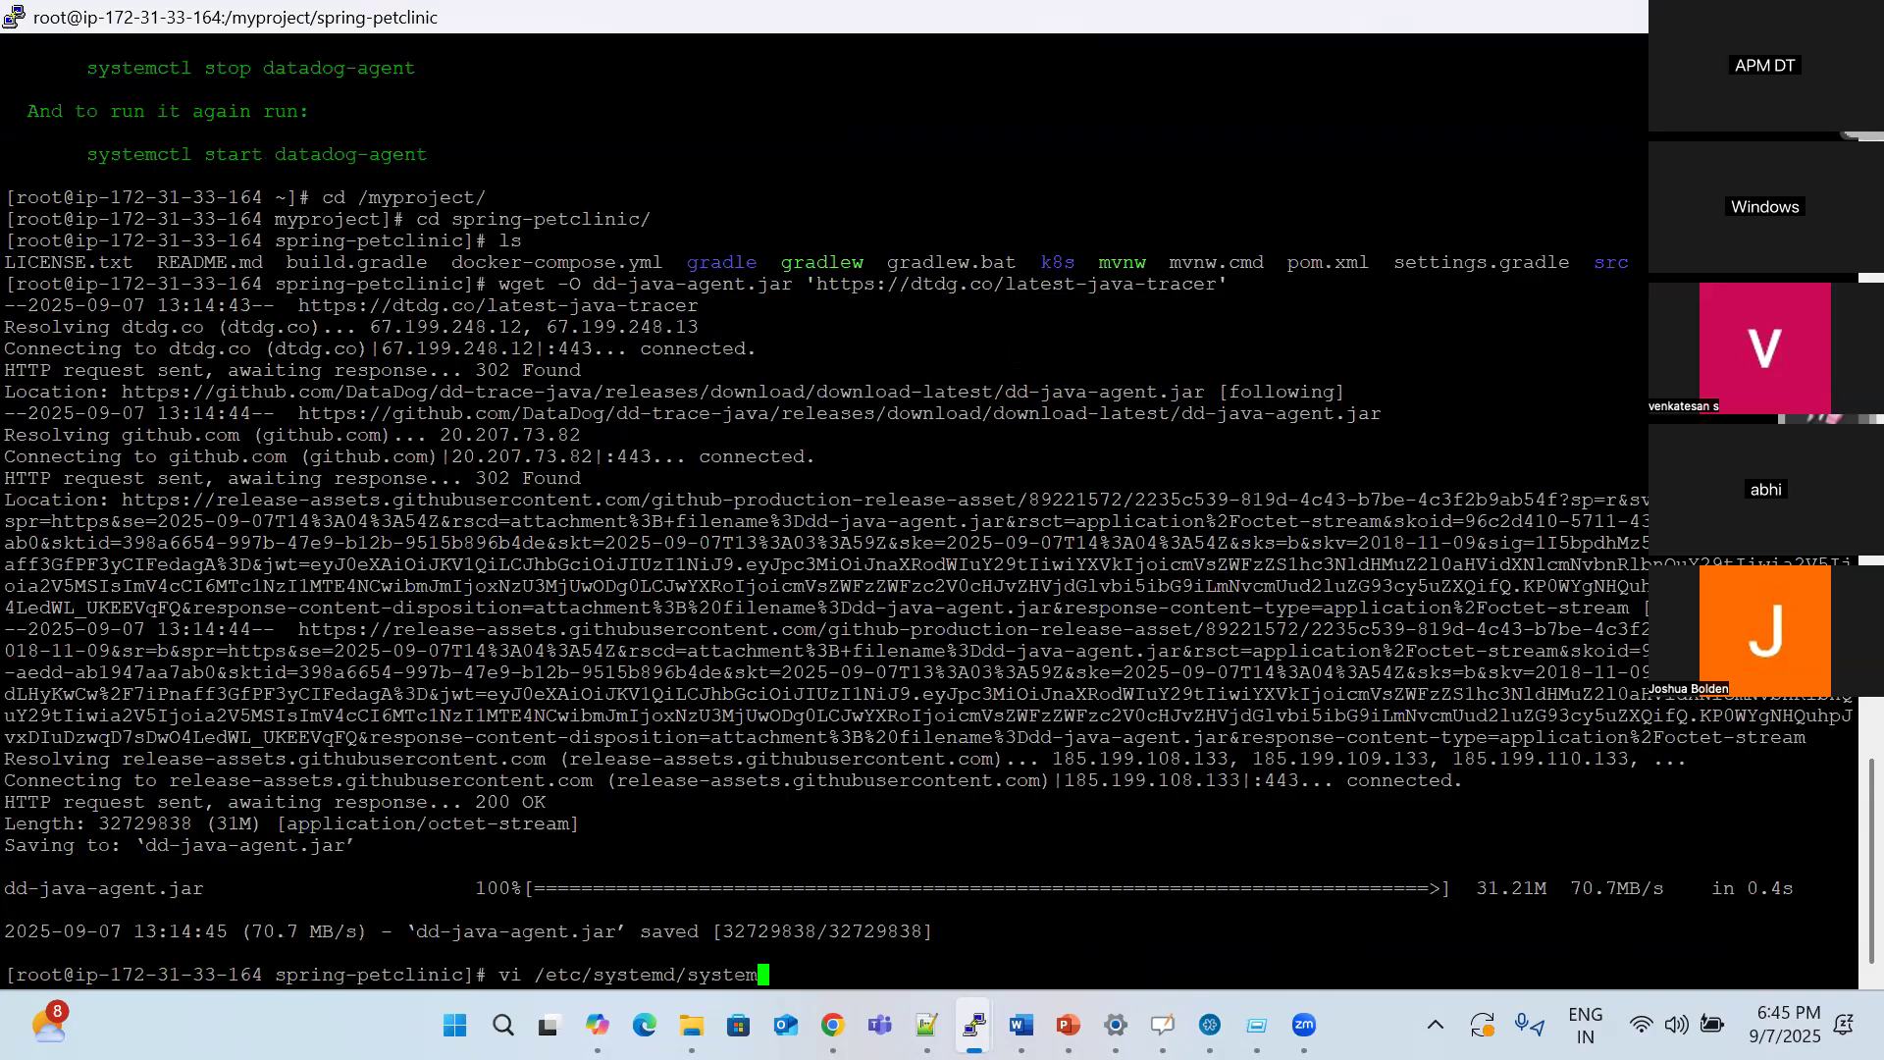
text(/petclinic.service)
key(Return)
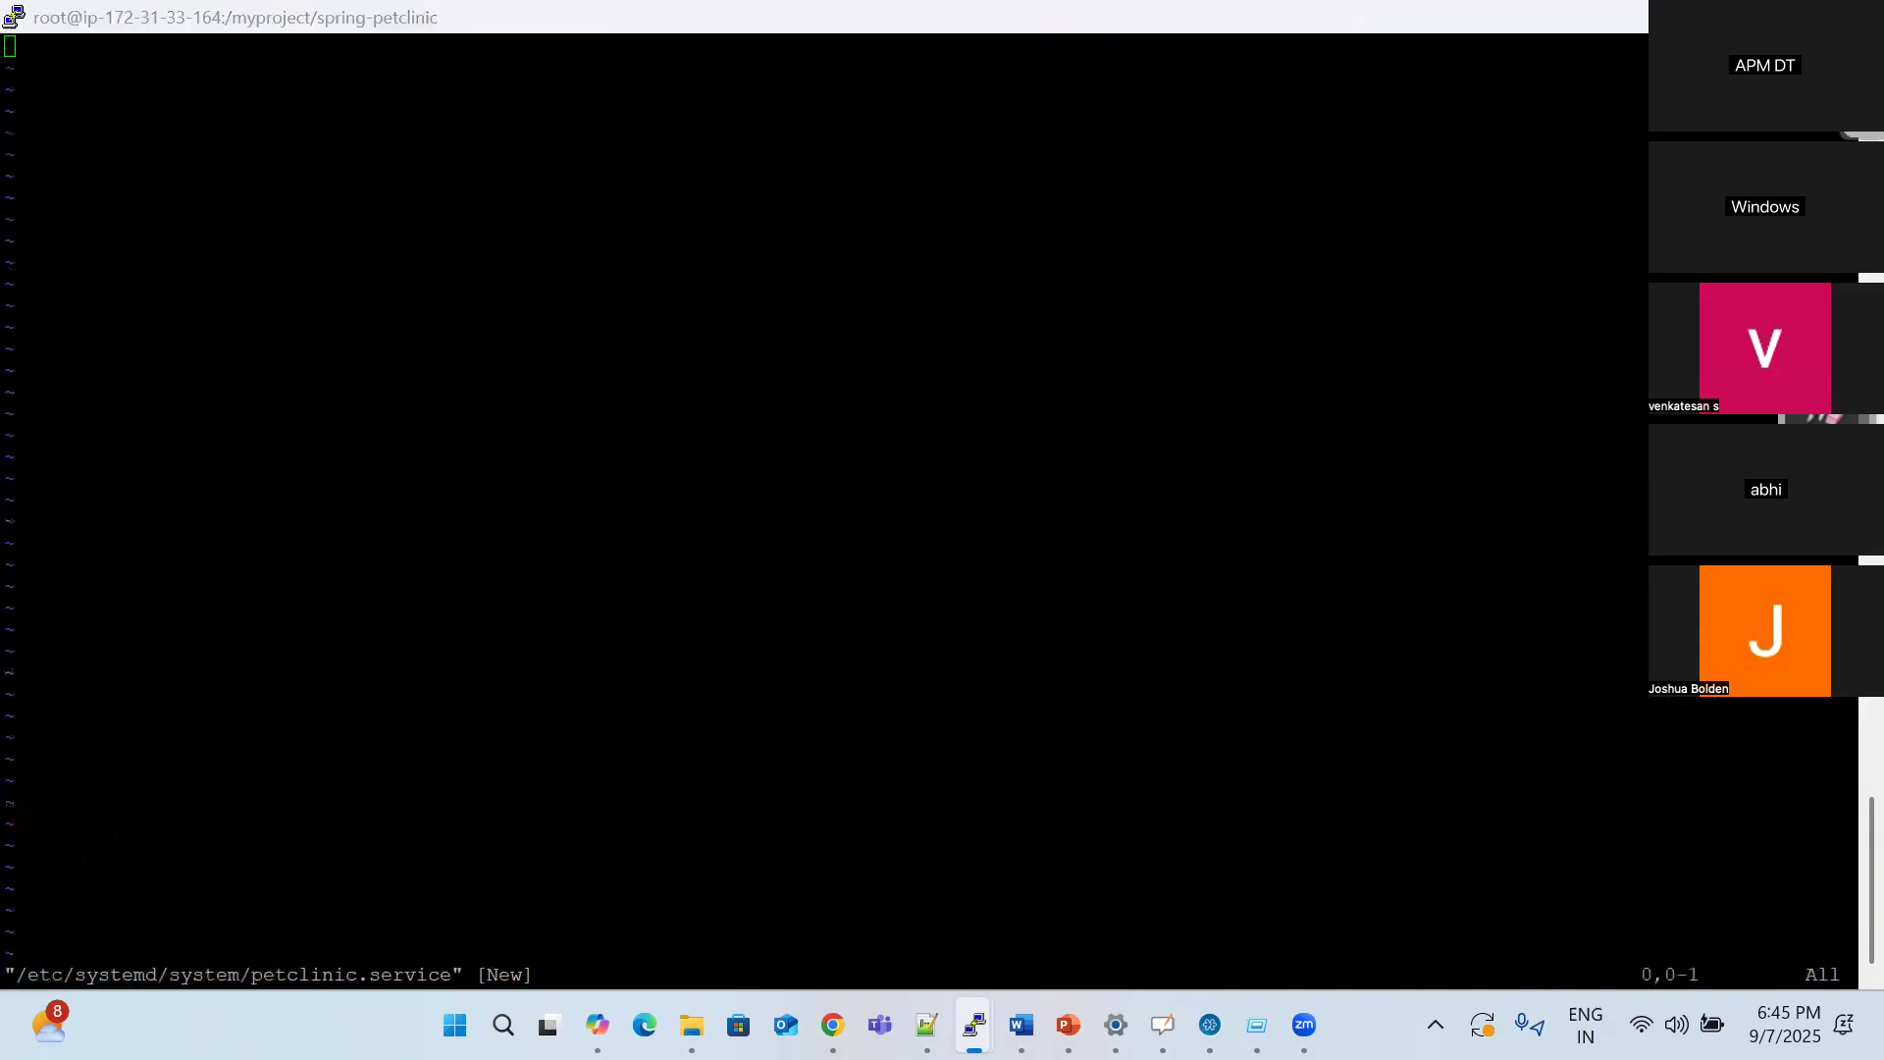
key(alt+Tab)
key(alt+Tab)
key(alt+Tab)
key(alt+Tab)
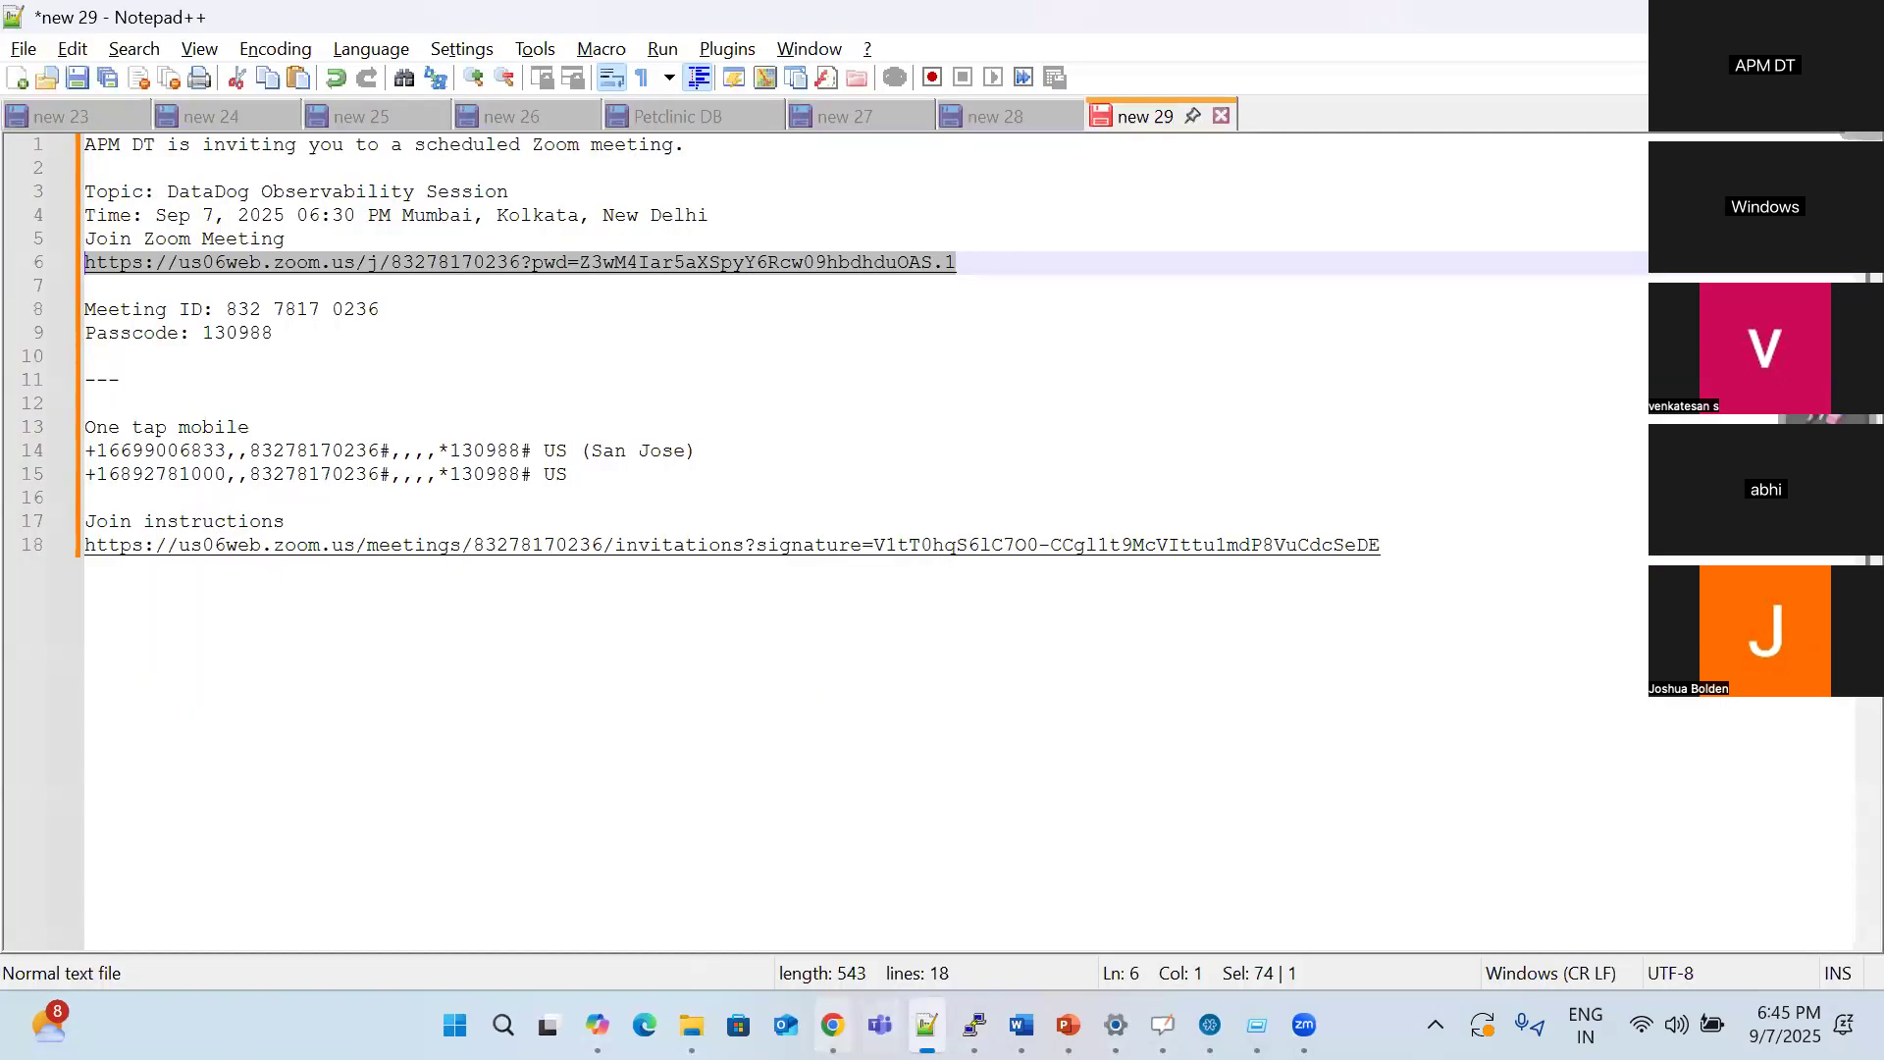
Open the APM(VM) & DB Monitoring guide in the Datadog GitHub repository.
click(834, 1024)
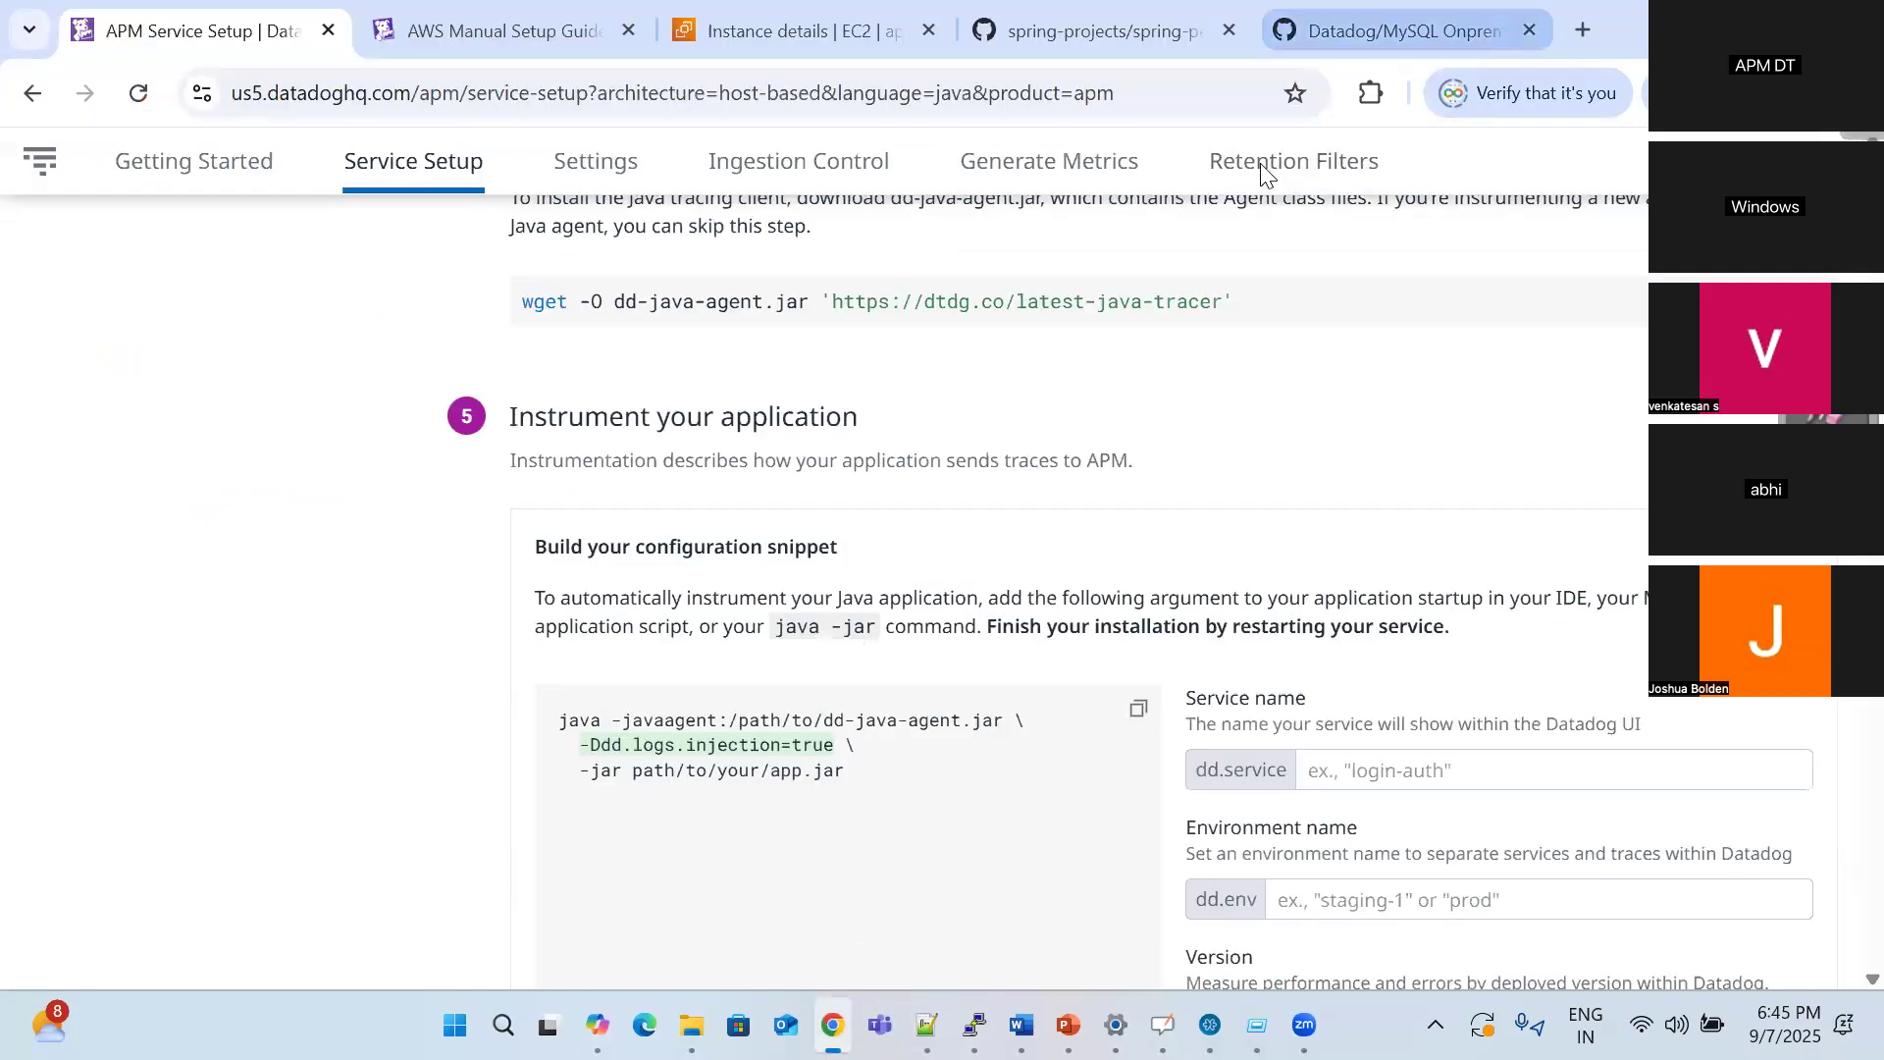
click(1388, 32)
scroll(885, 694, down, 2)
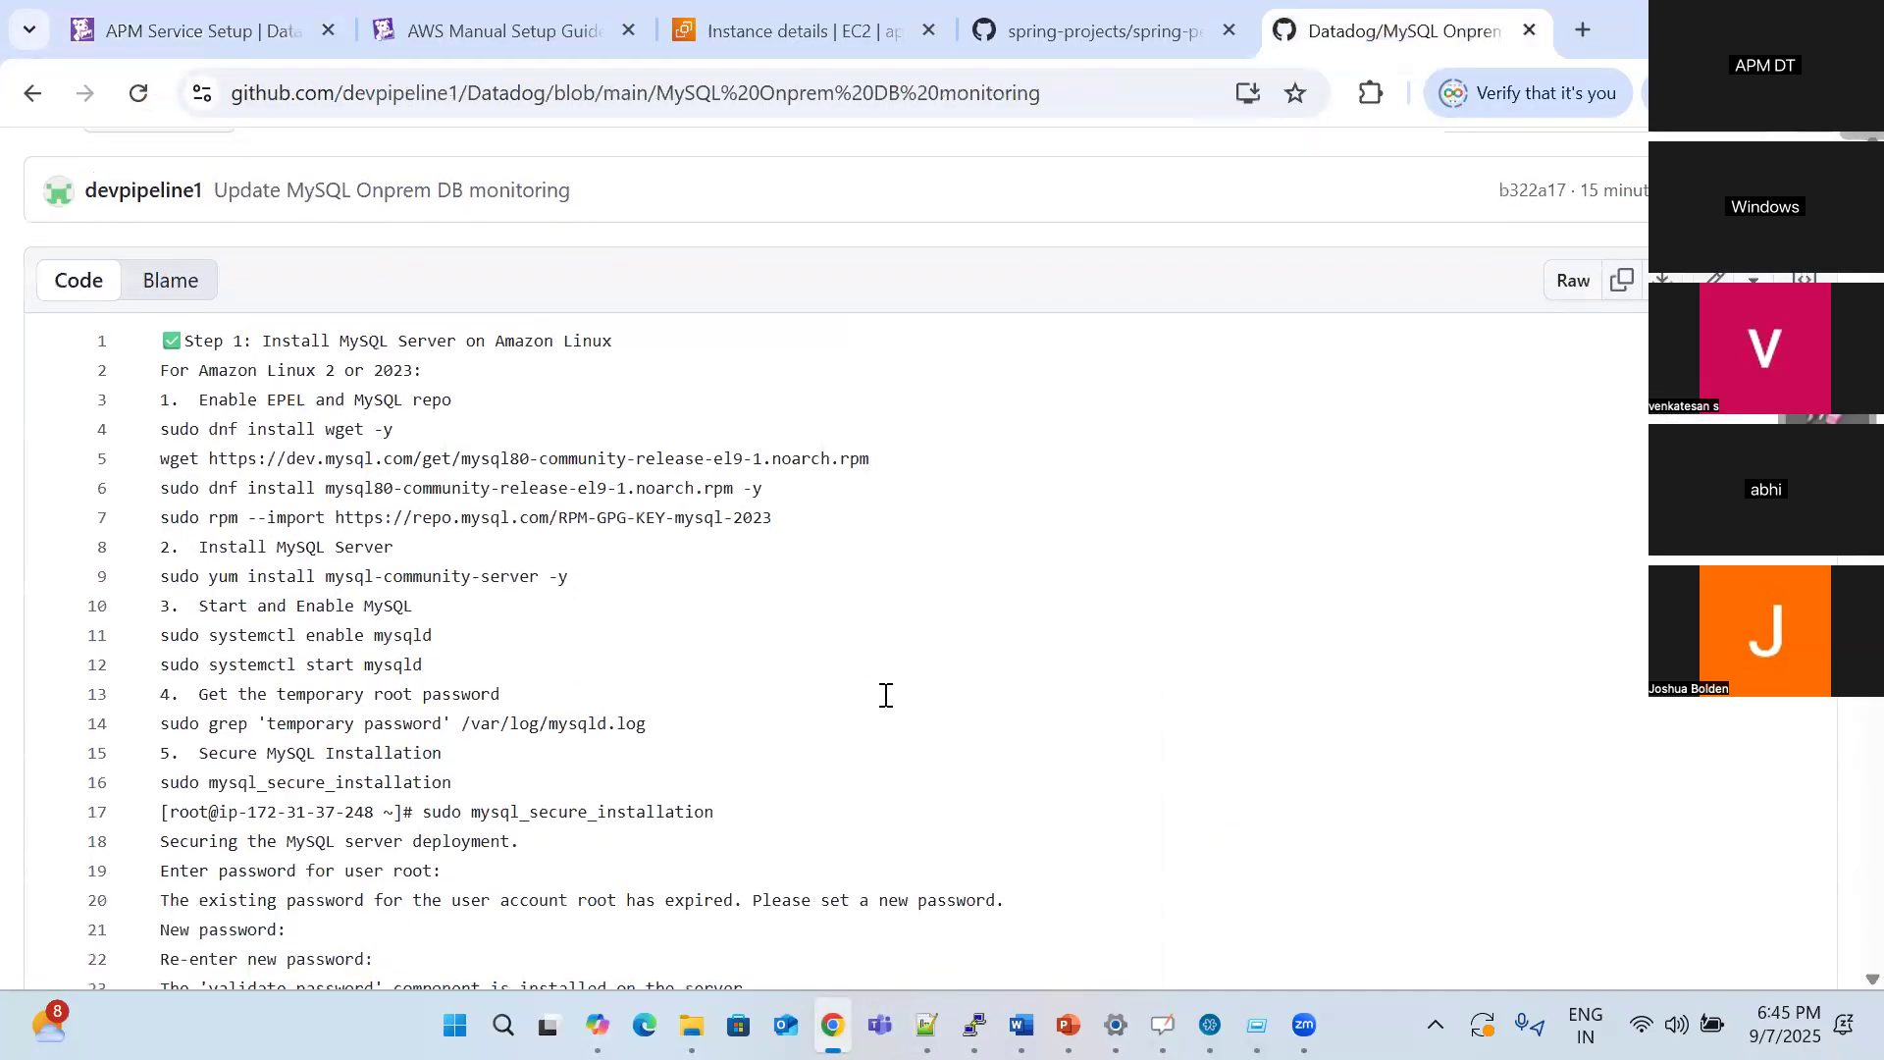
scroll(885, 694, up, 2)
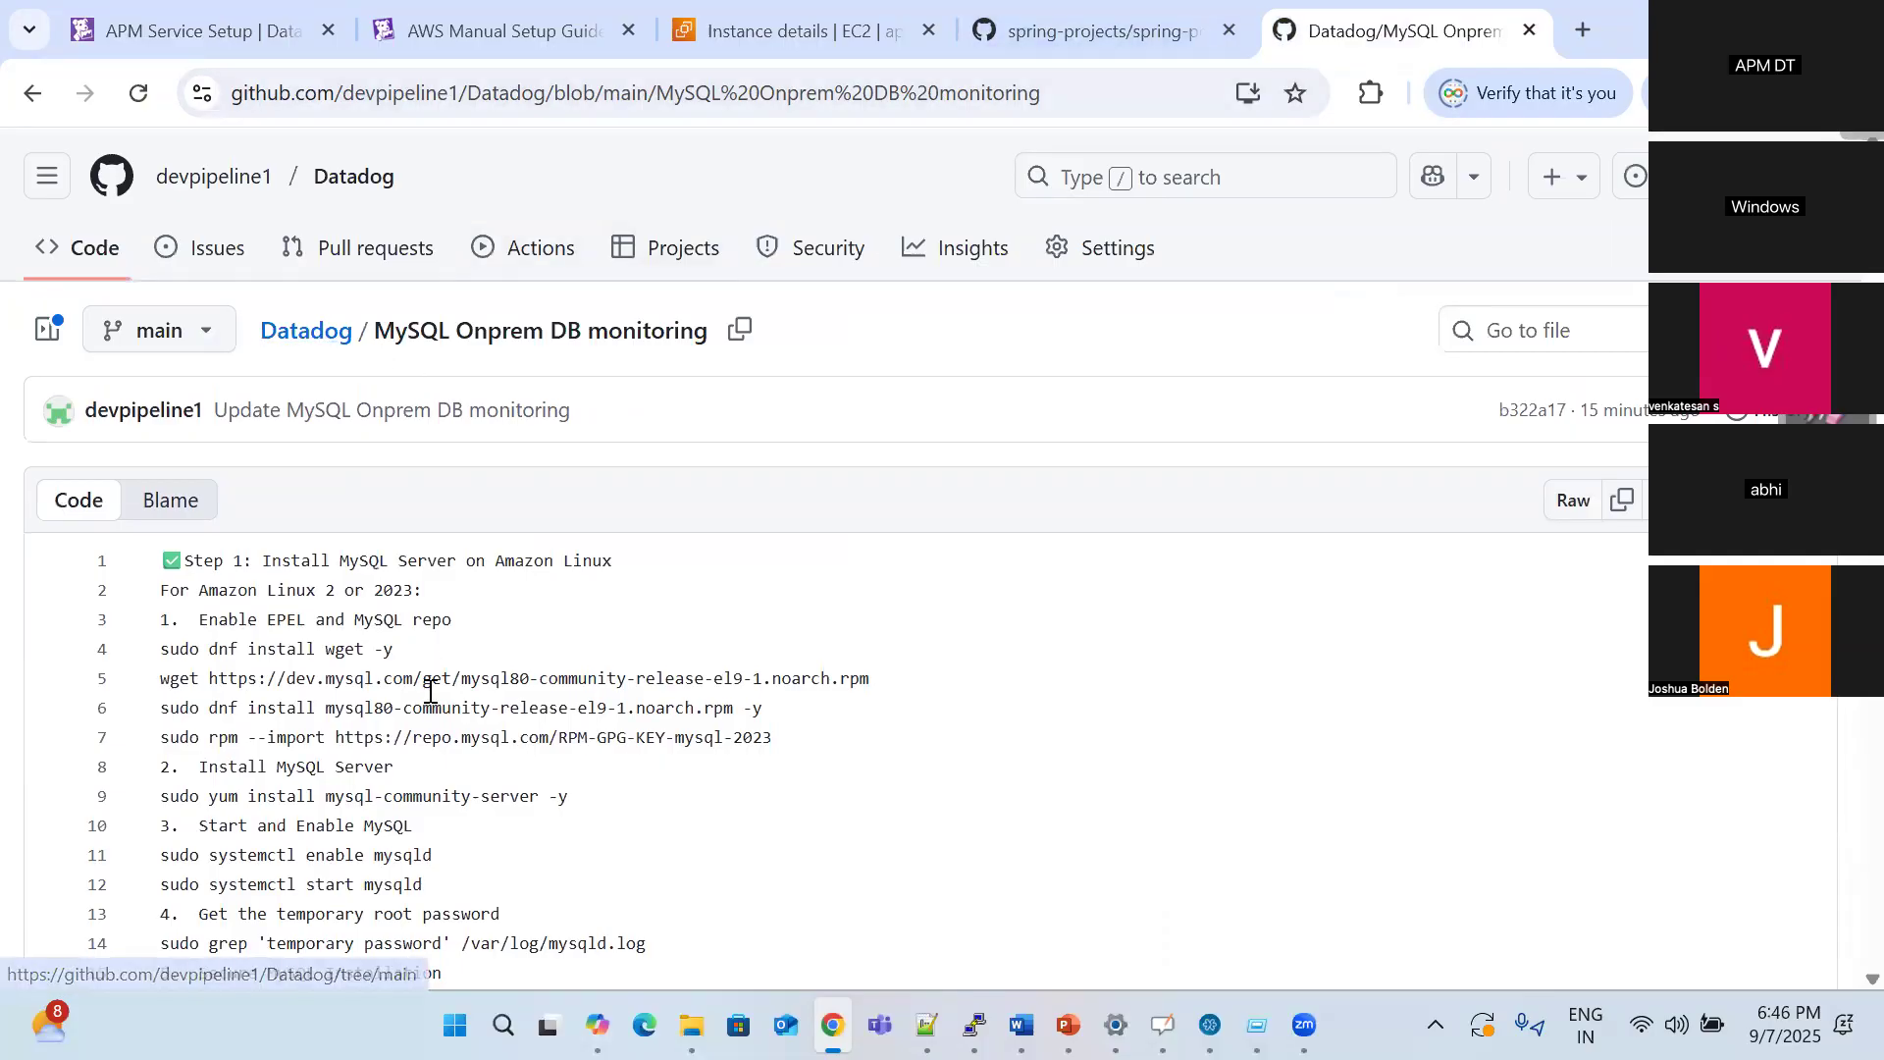
scroll(422, 694, down, 13)
scroll(430, 692, up, 13)
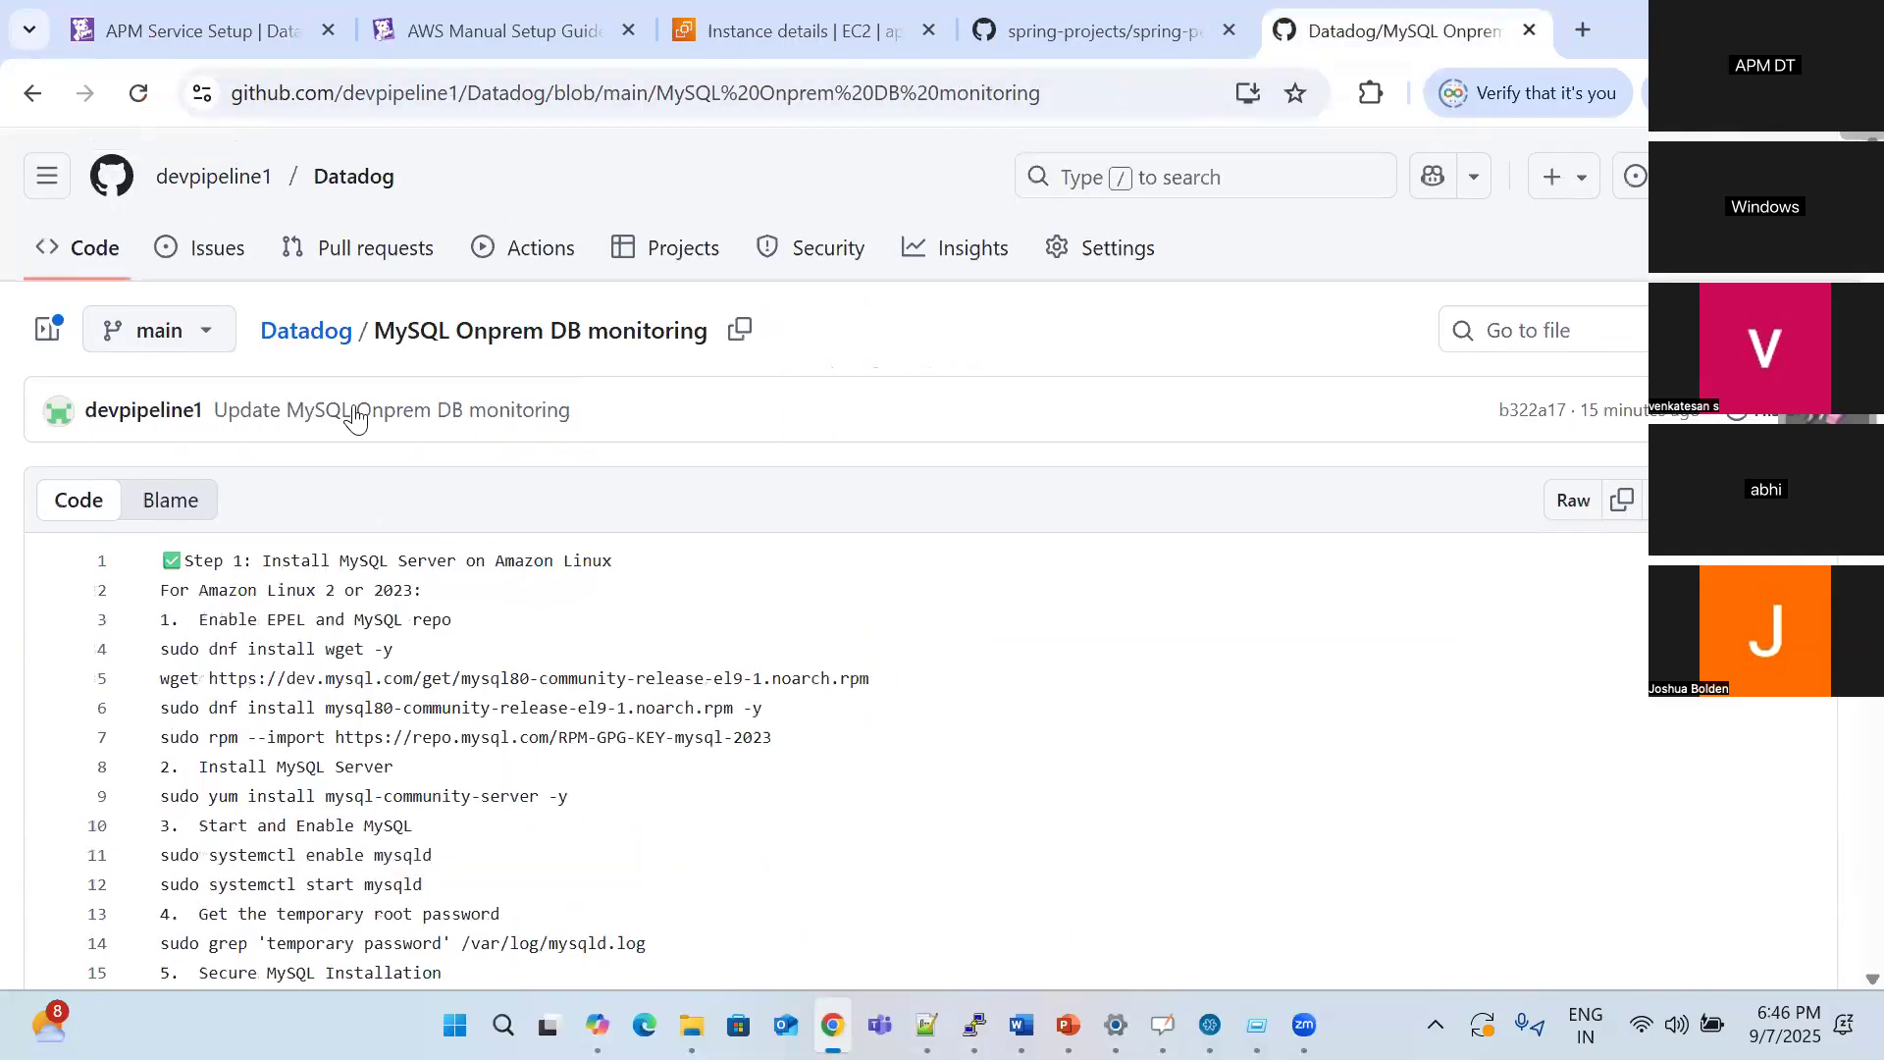
click(316, 339)
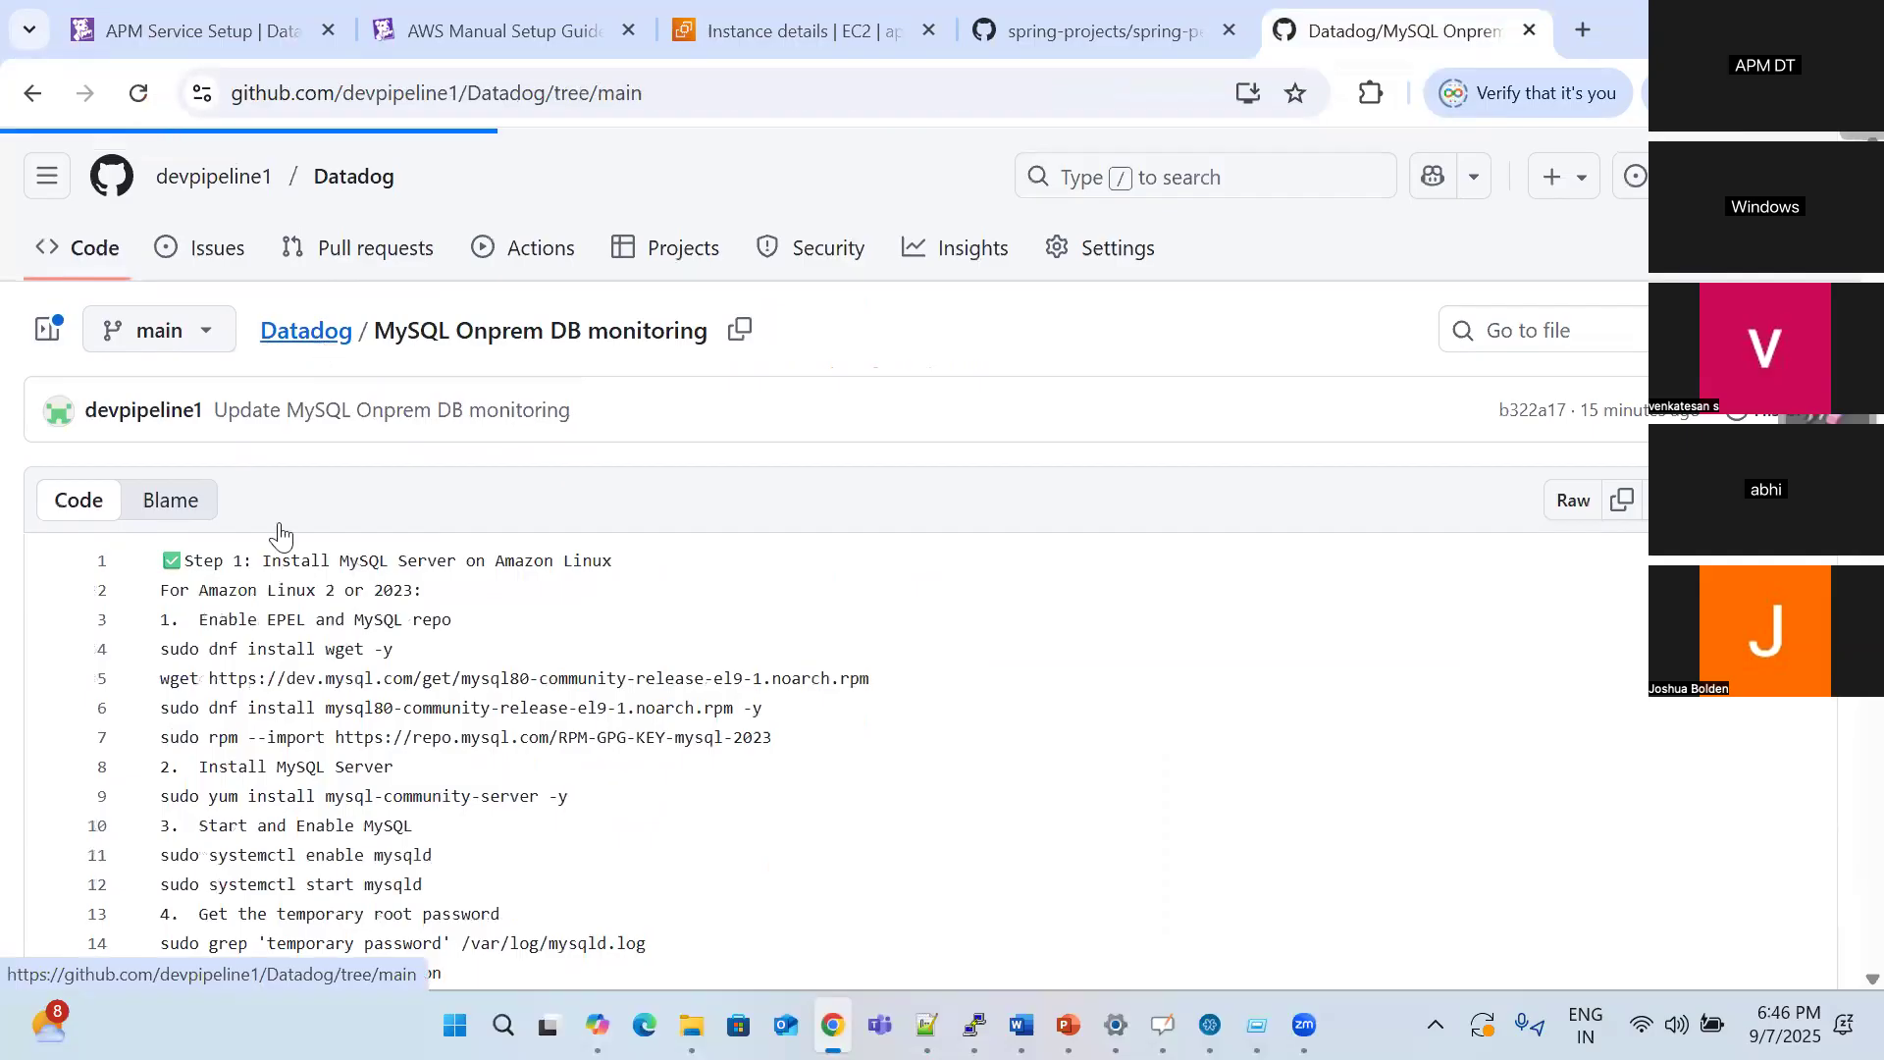
click(244, 600)
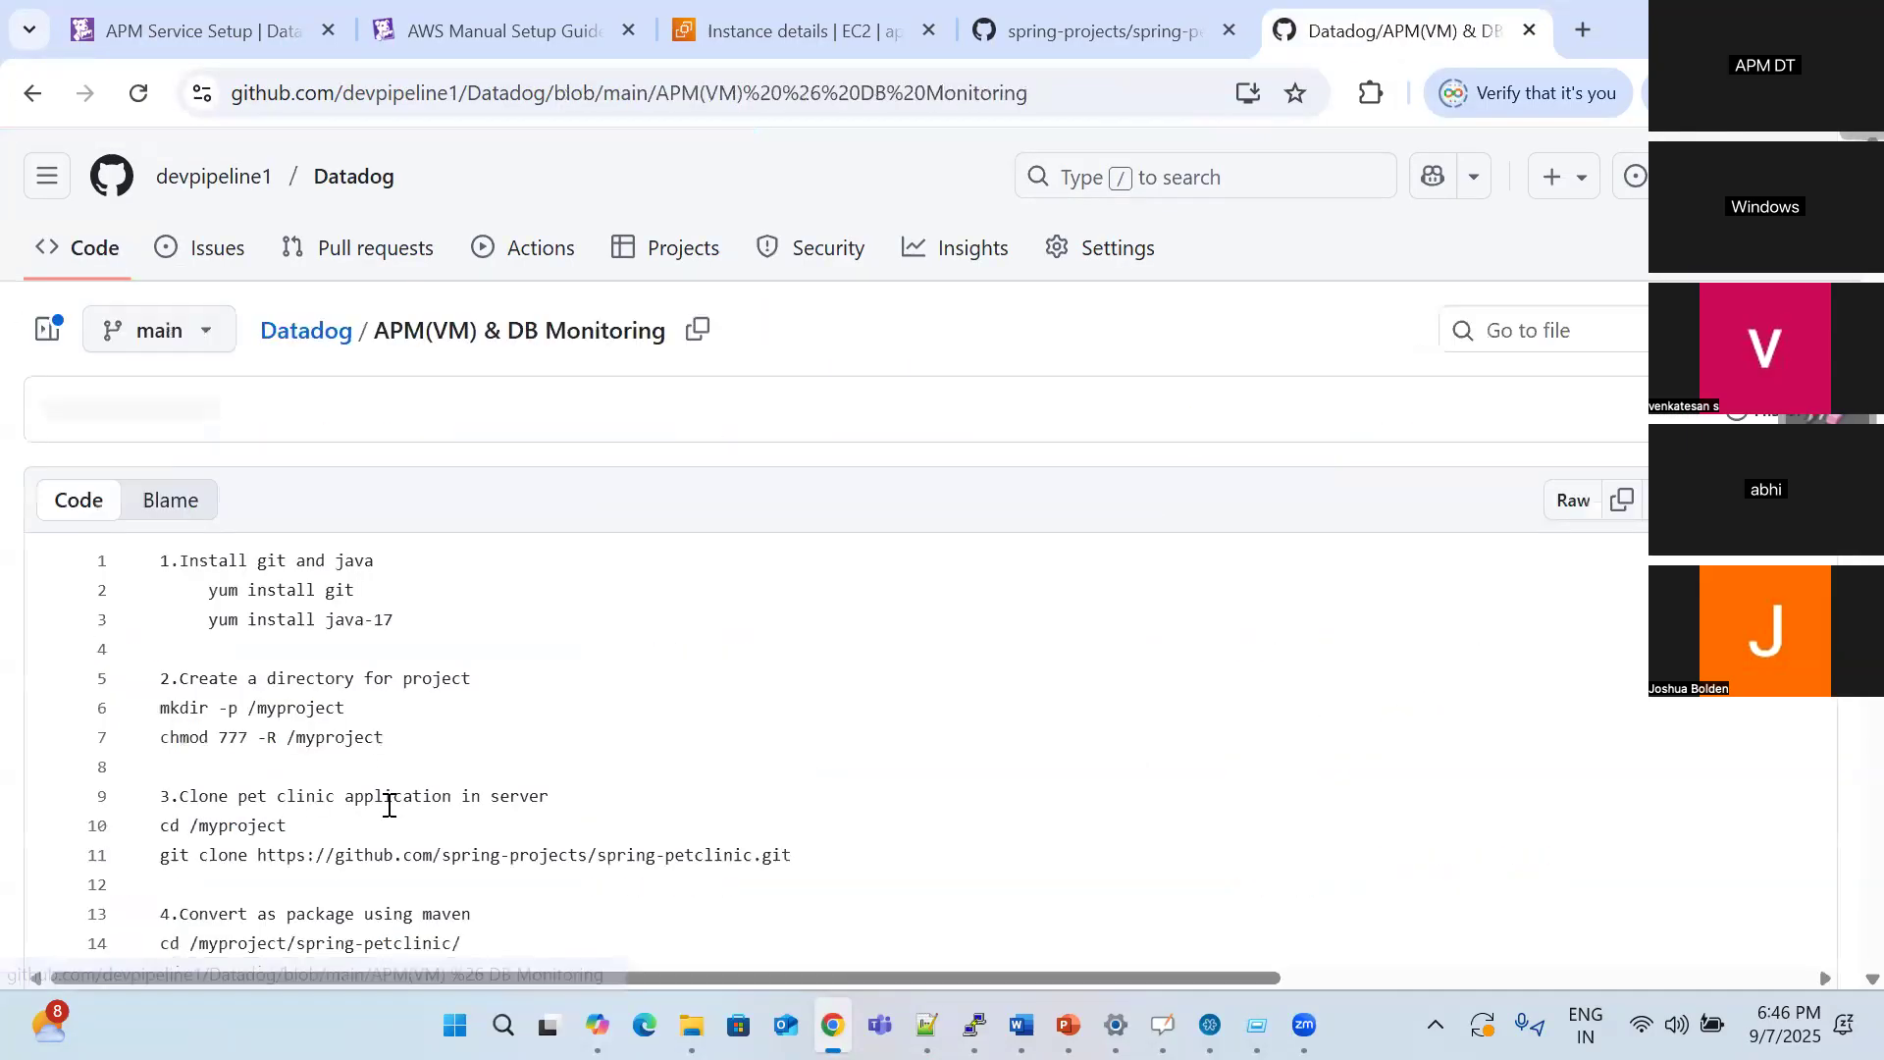
scroll(388, 802, down, 6)
scroll(389, 803, down, 2)
scroll(358, 707, up, 1)
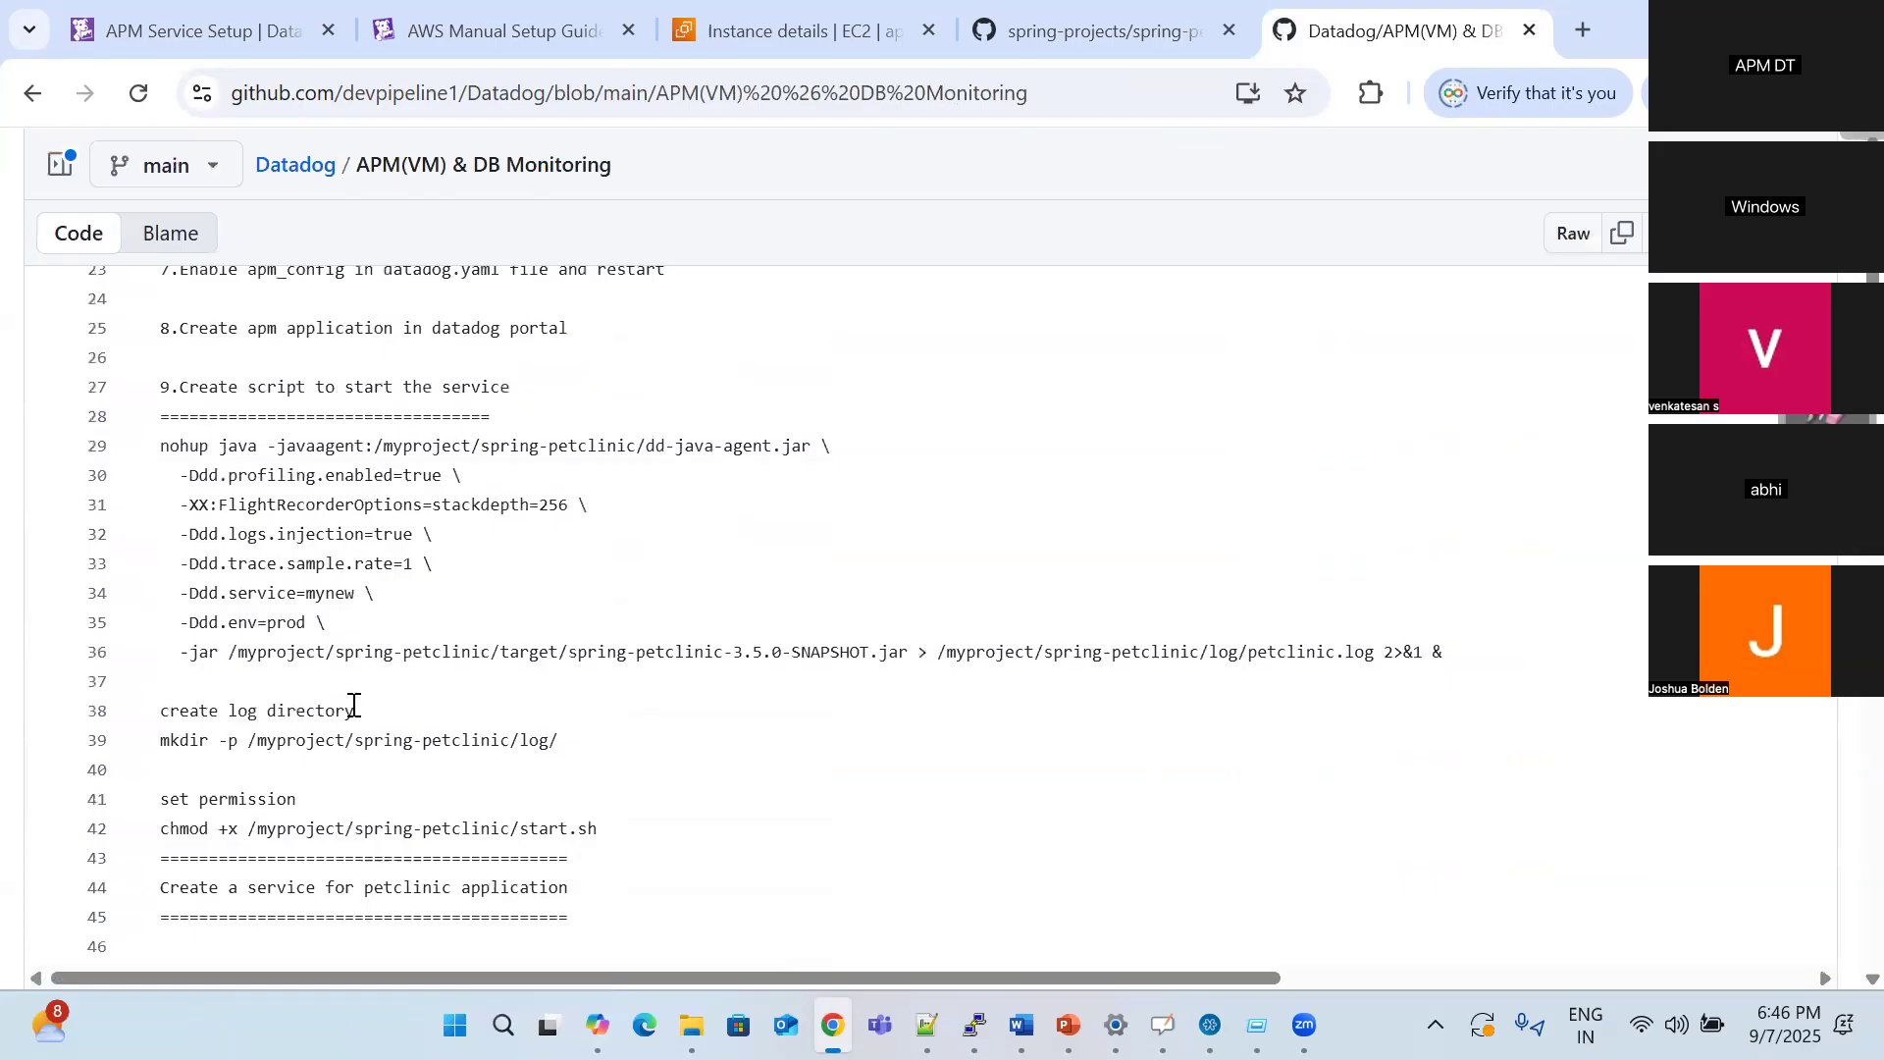
scroll(508, 703, down, 2)
scroll(509, 703, up, 3)
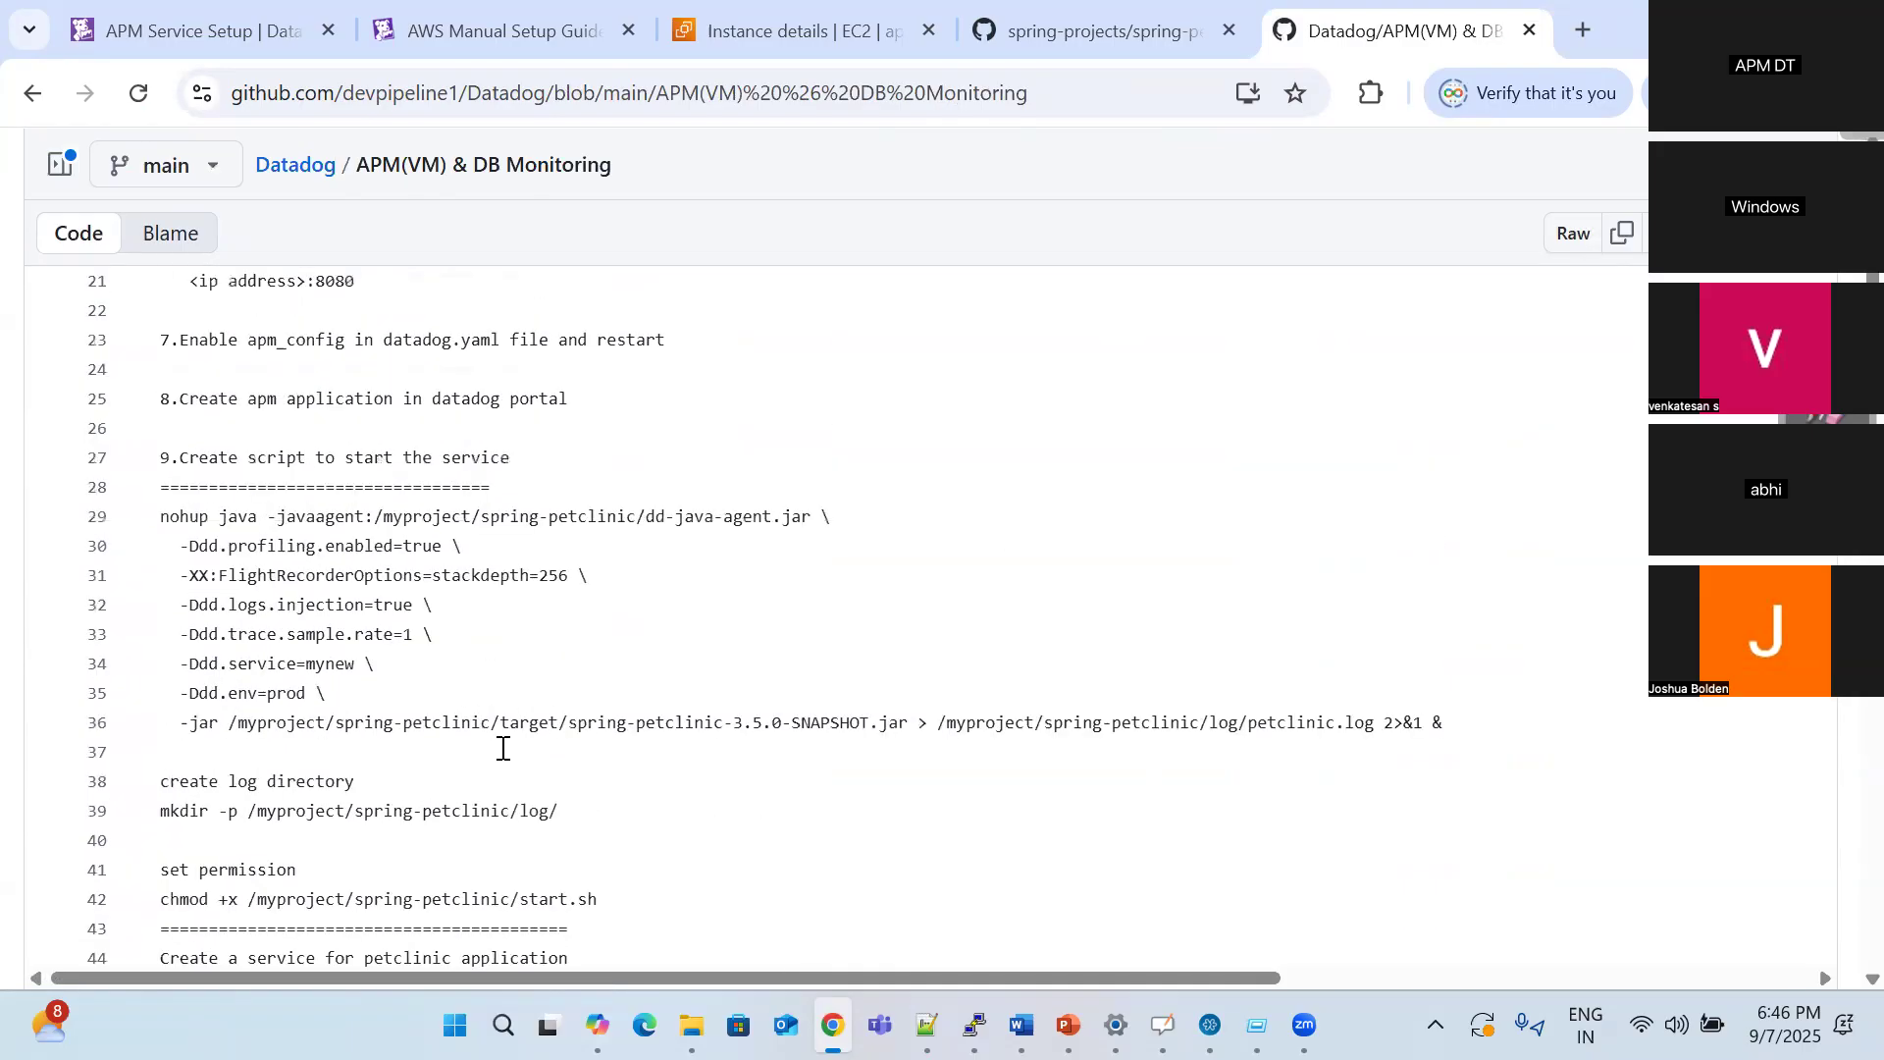
scroll(502, 749, up, 3)
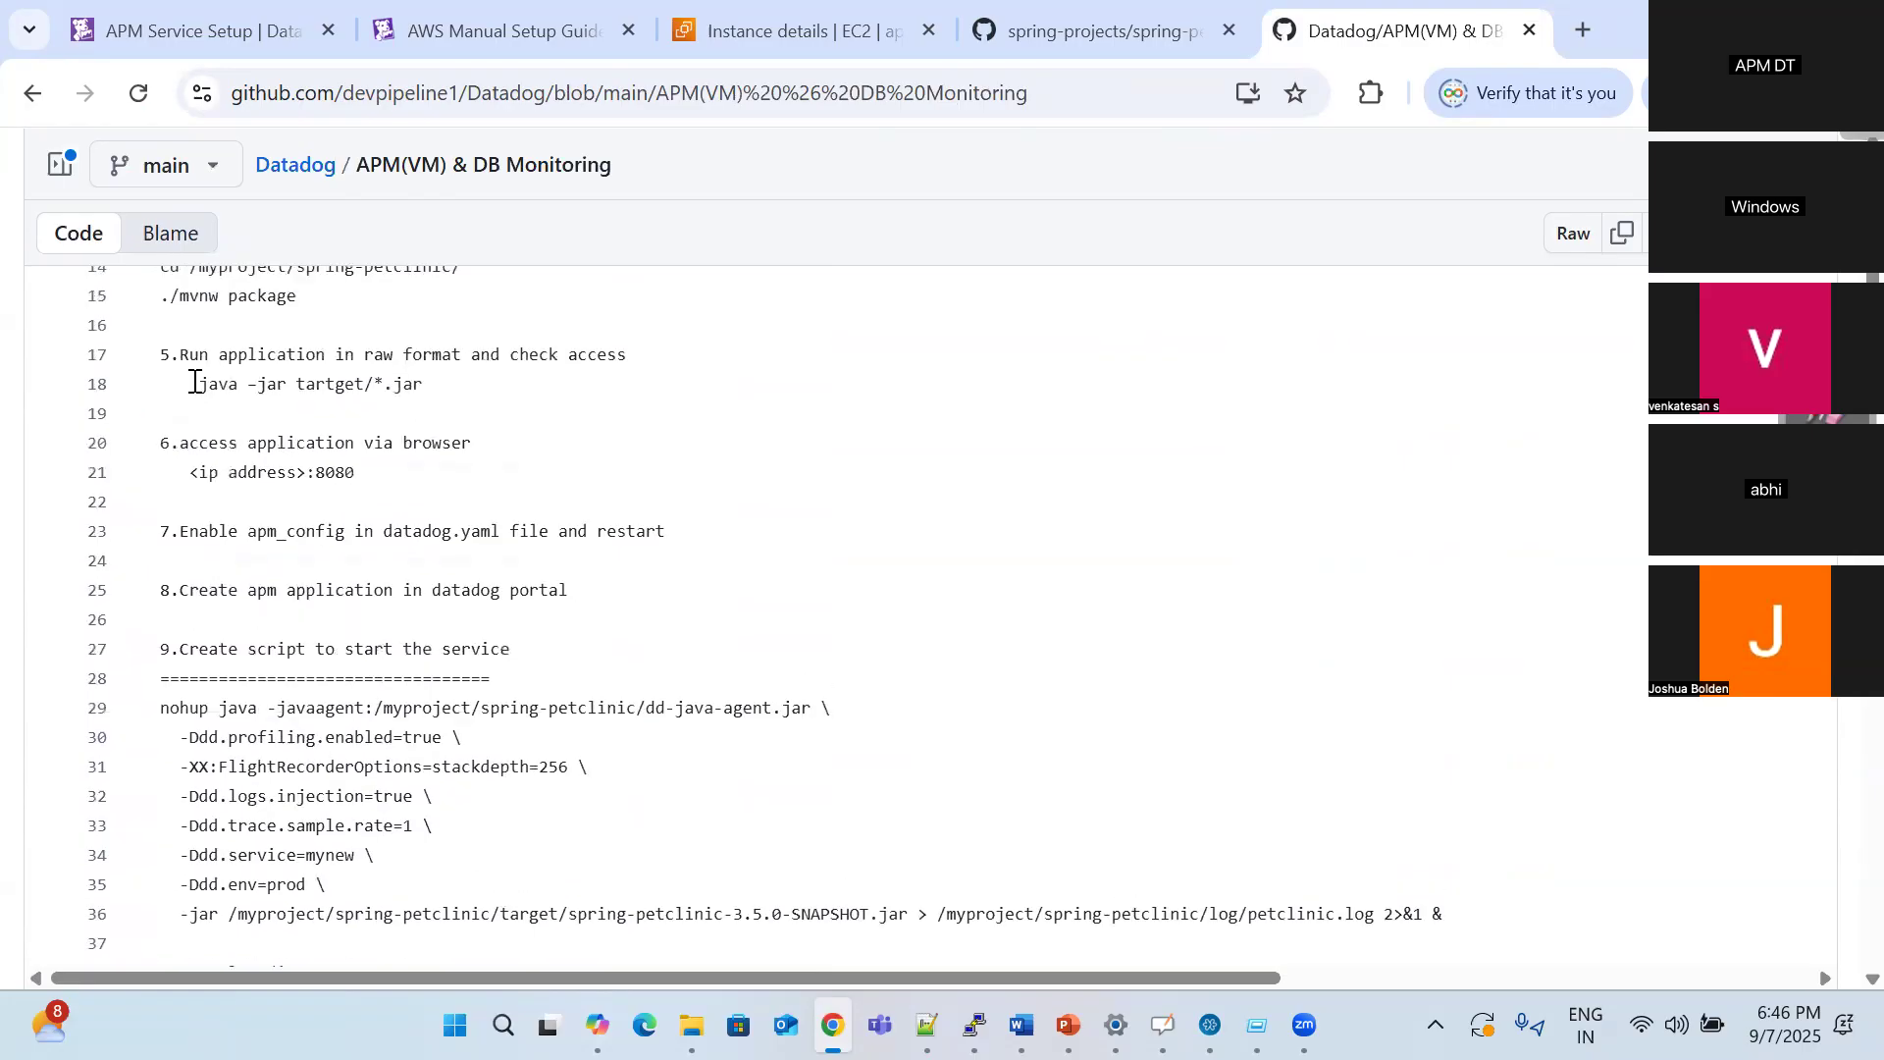
Highlight the agent options on lines 30–35 and the start.sh path in the guide.
drag(194, 383, 410, 406)
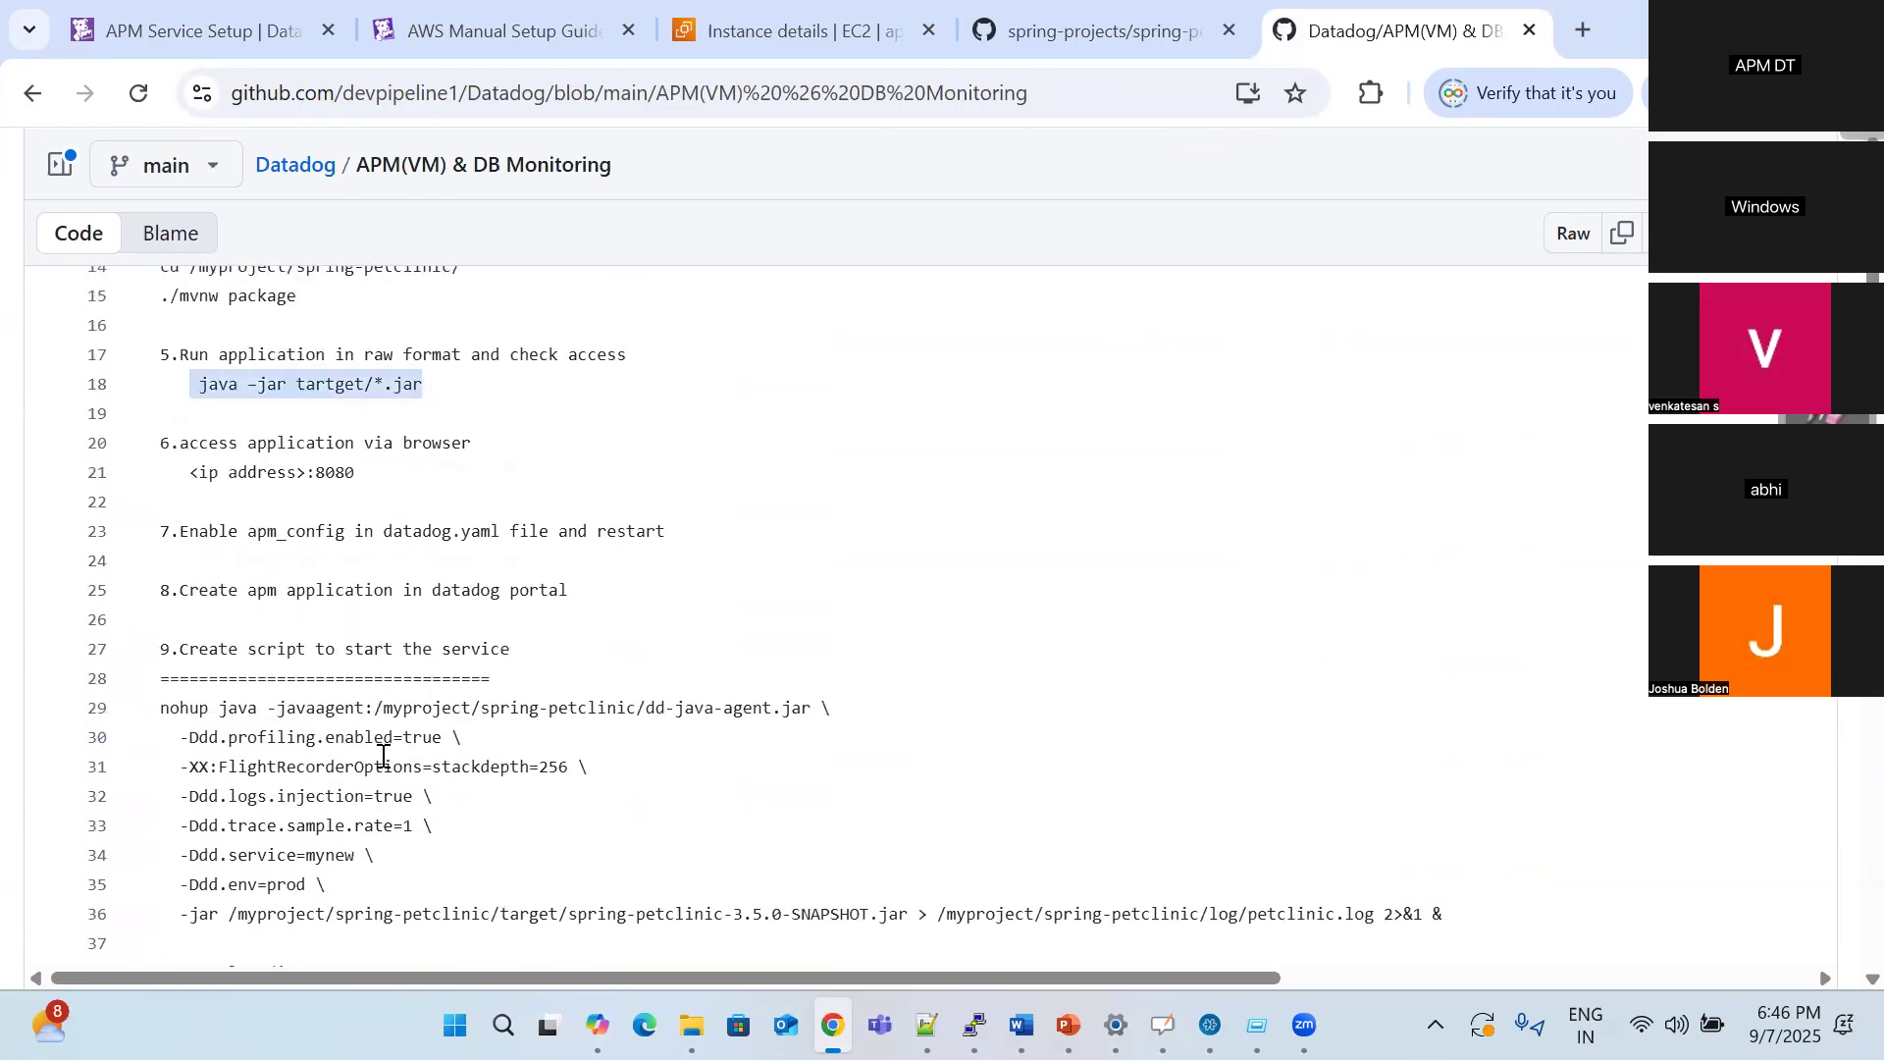
scroll(398, 584, down, 3)
drag(189, 546, 421, 689)
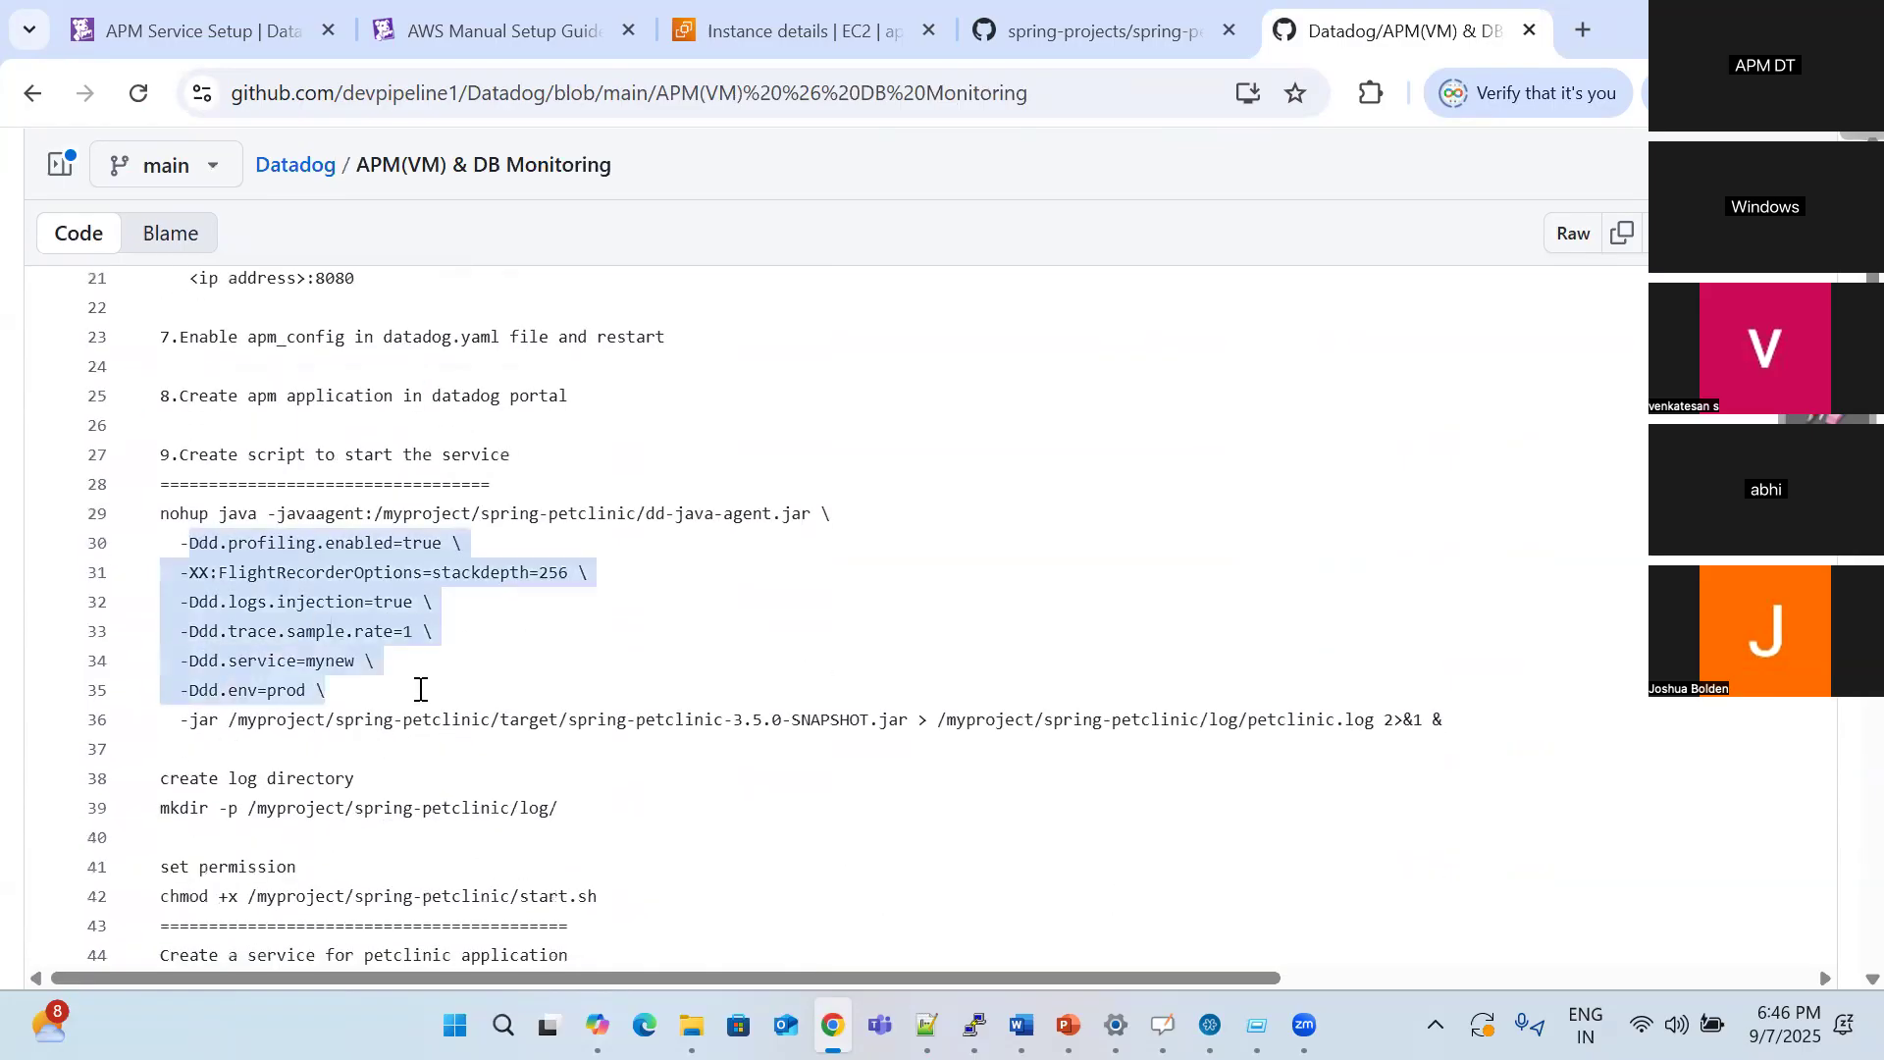
scroll(420, 692, down, 2)
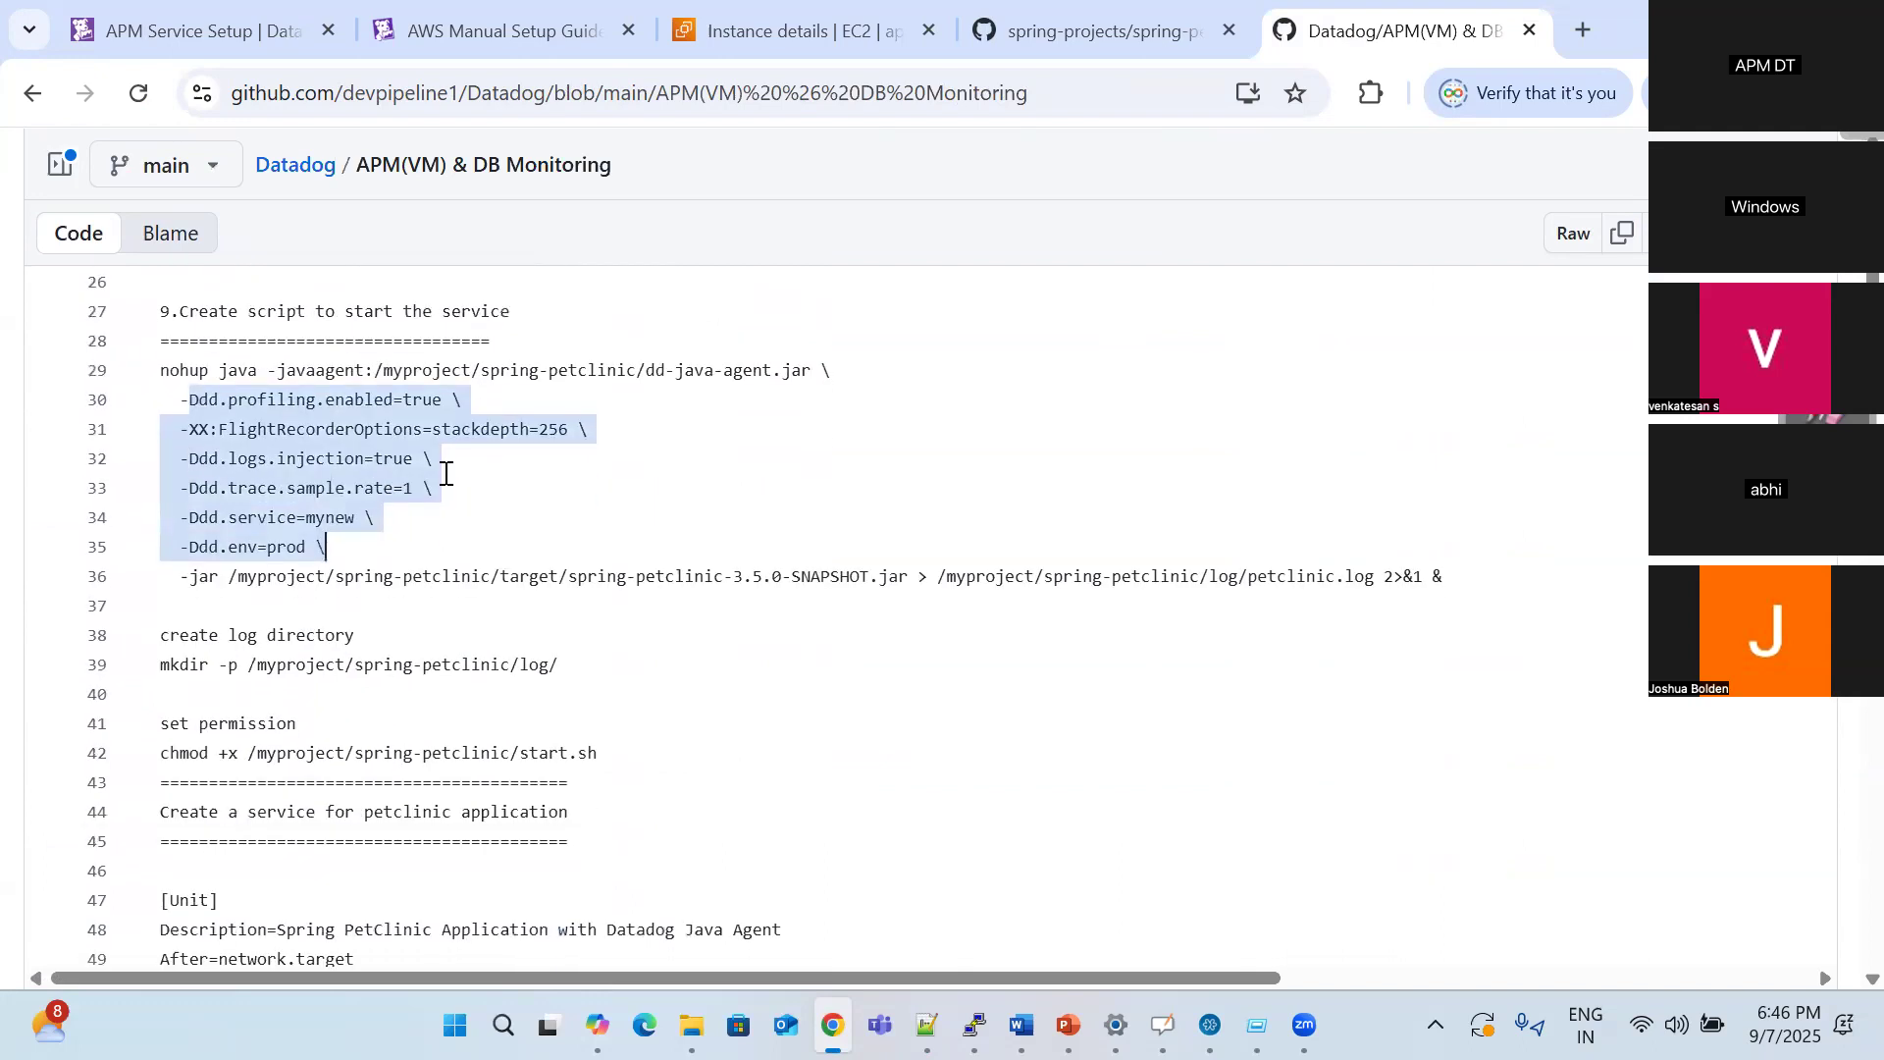
drag(596, 753, 254, 760)
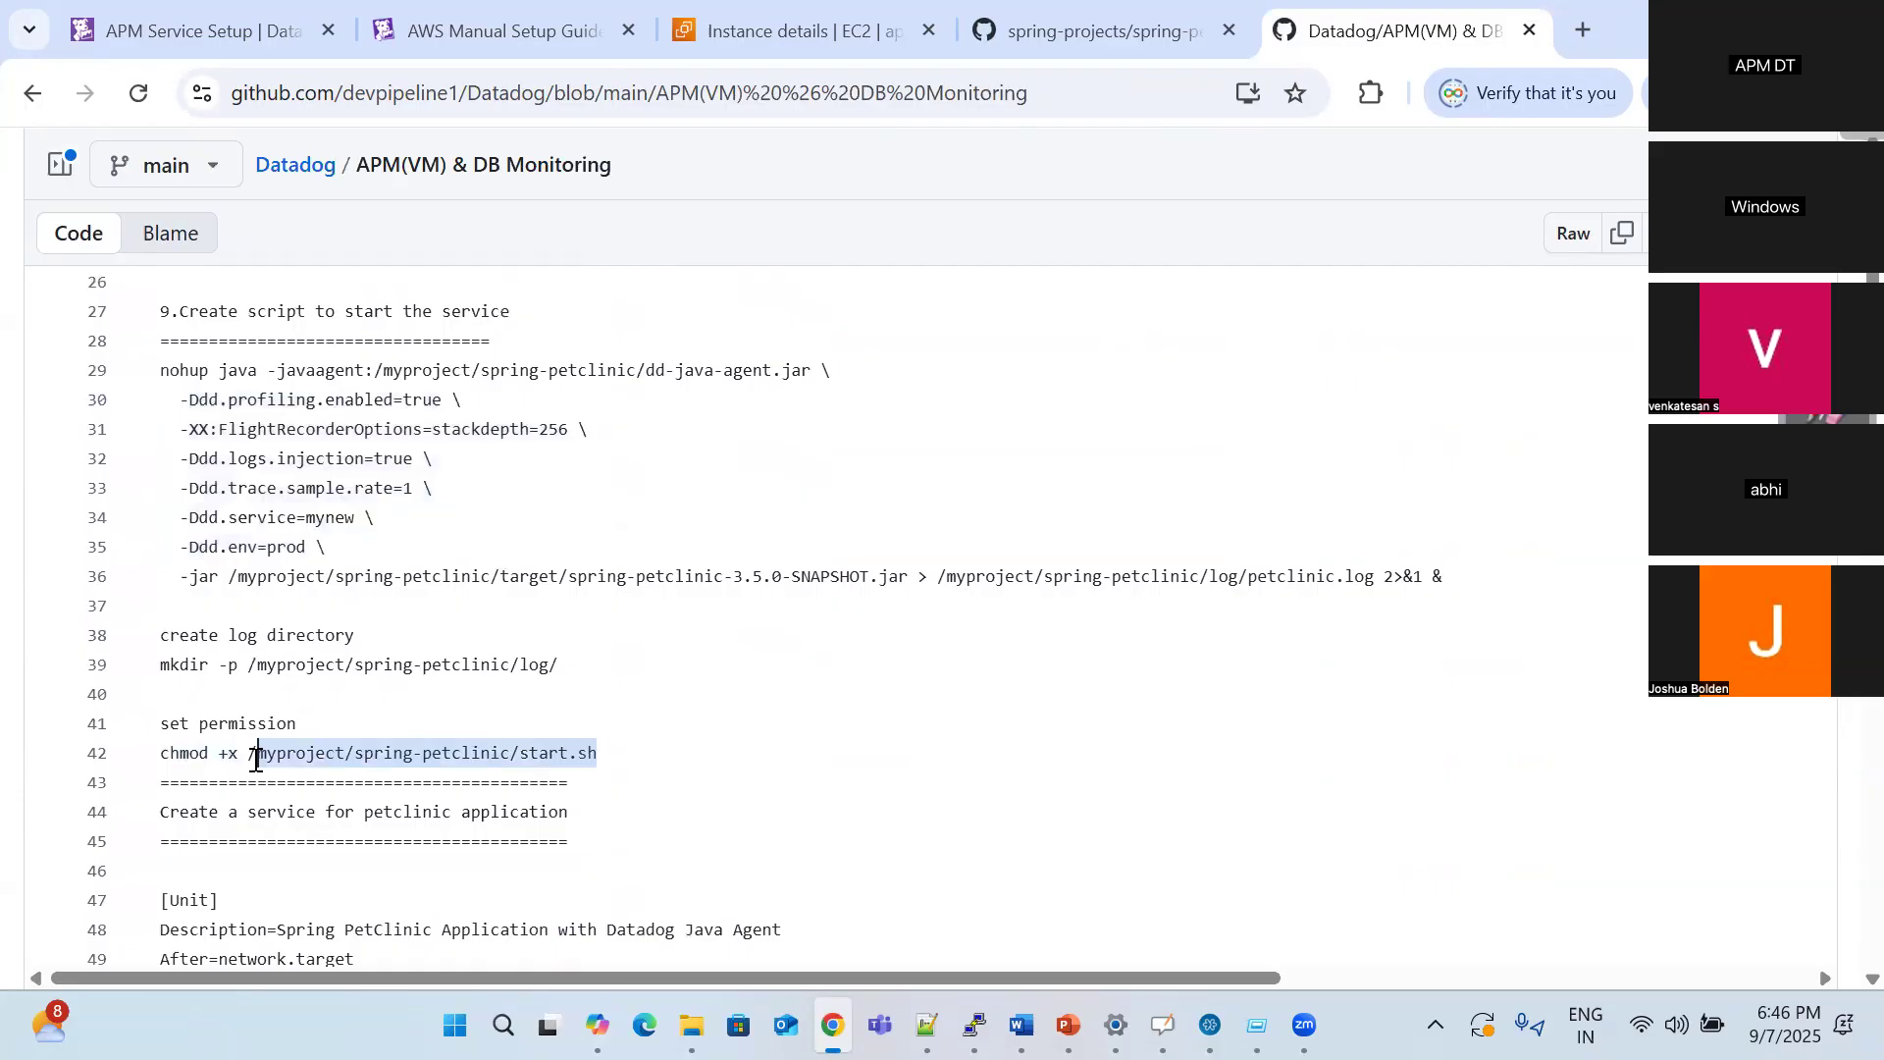
click(549, 752)
Select and copy the petclinic unit text from [Unit] through WantedBy=multi-user.target.
scroll(552, 749, down, 3)
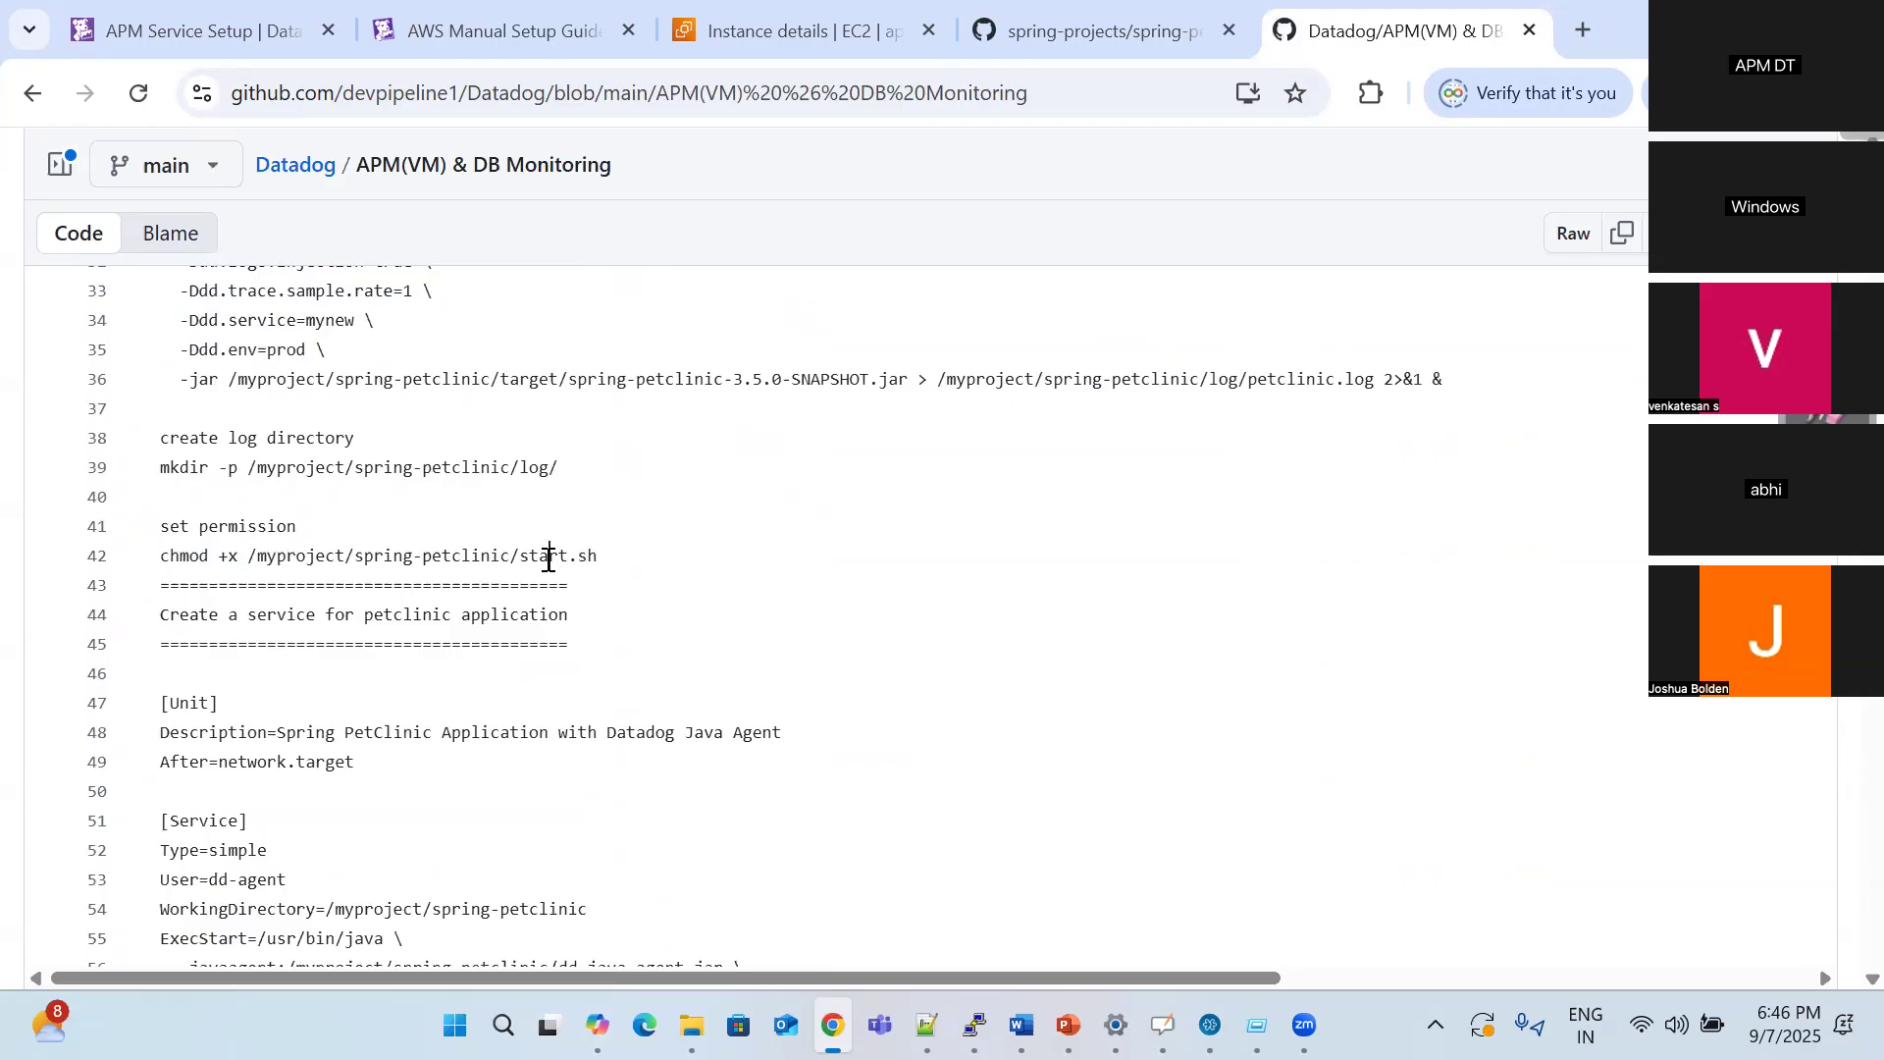
scroll(511, 724, down, 3)
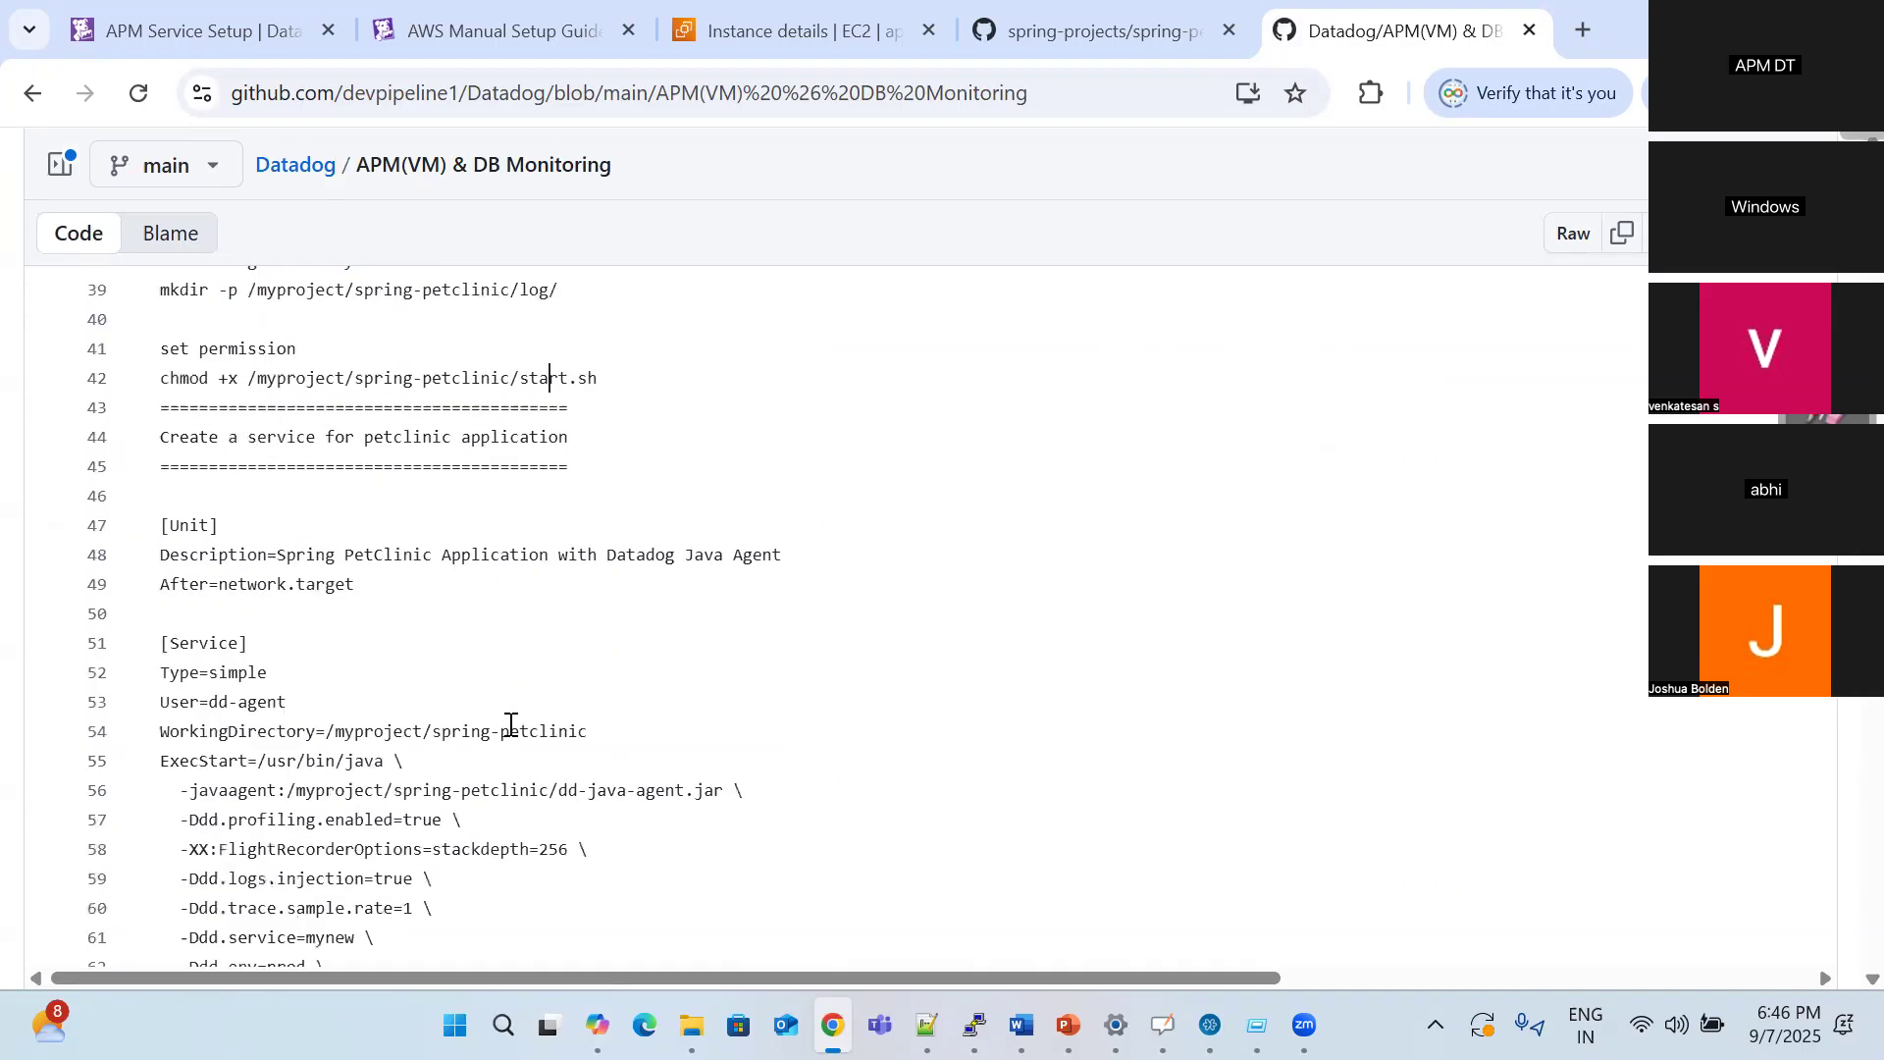
scroll(510, 724, down, 1)
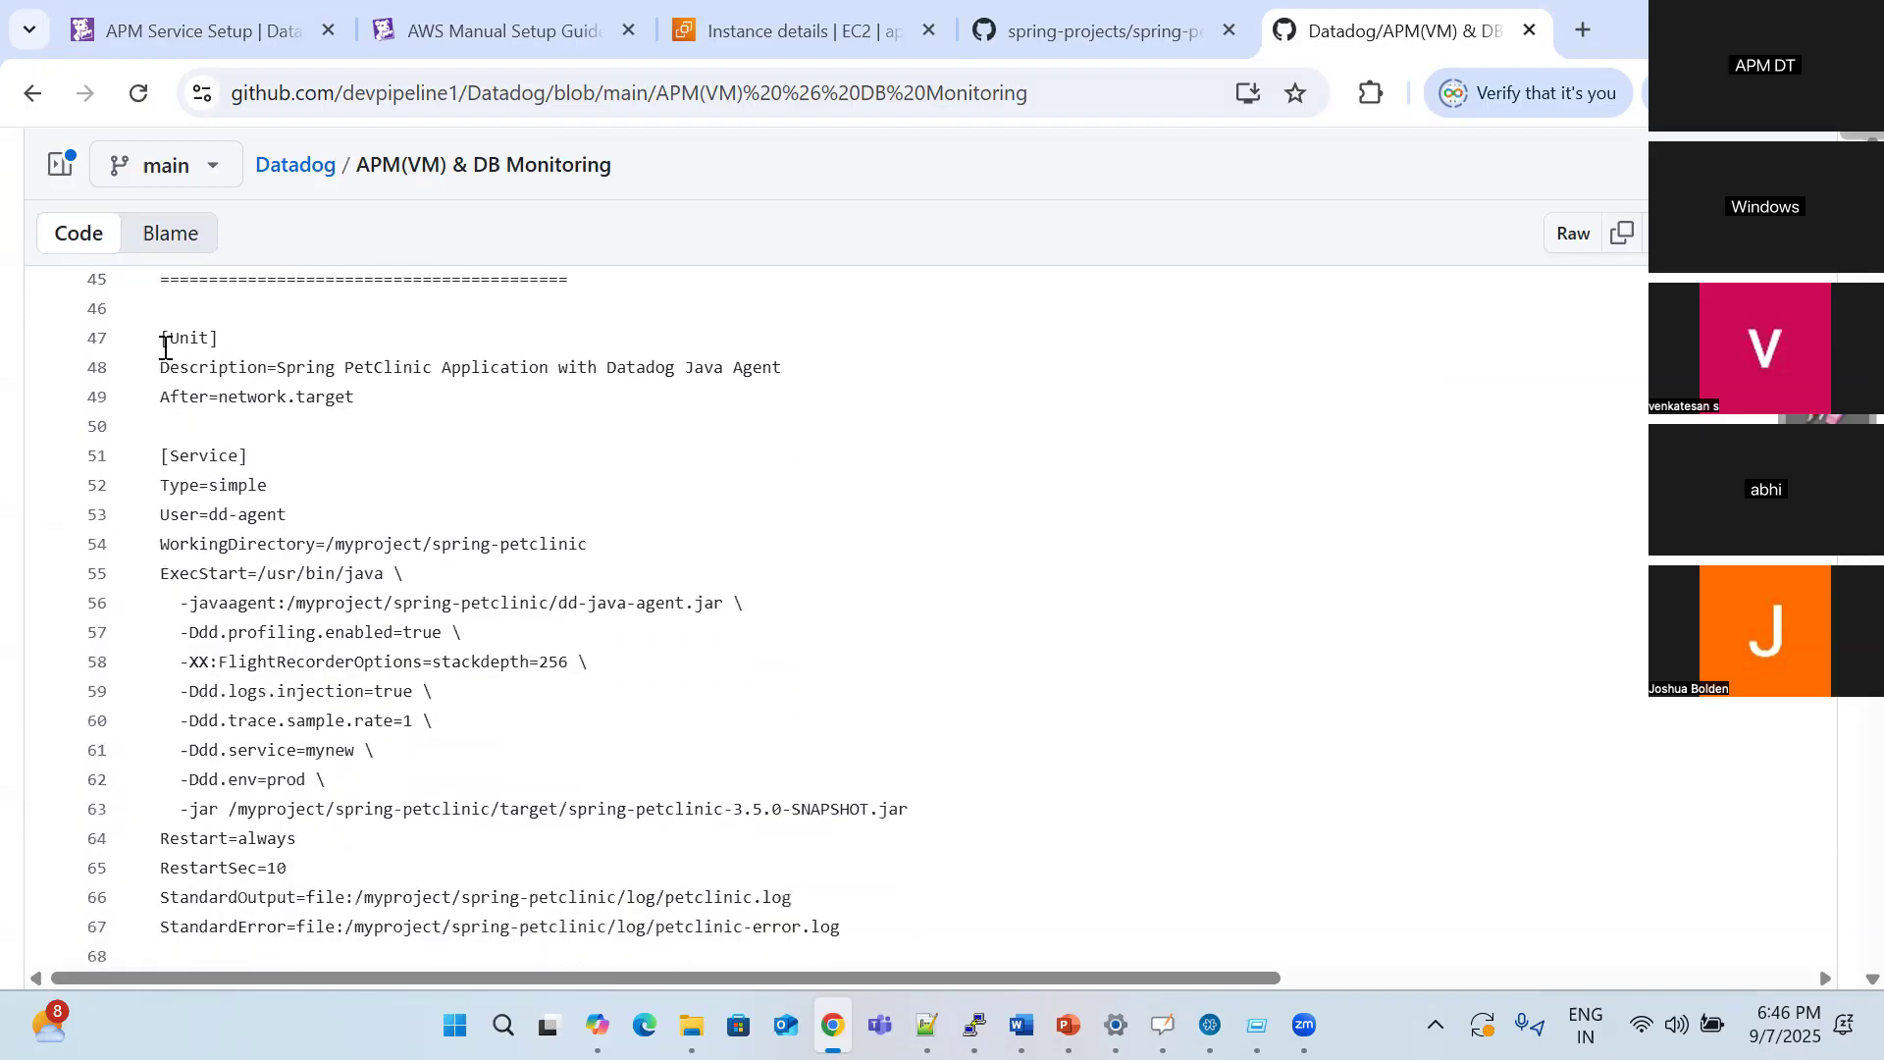
drag(162, 334, 677, 967)
key(ctrl+c)
drag(667, 891, 532, 887)
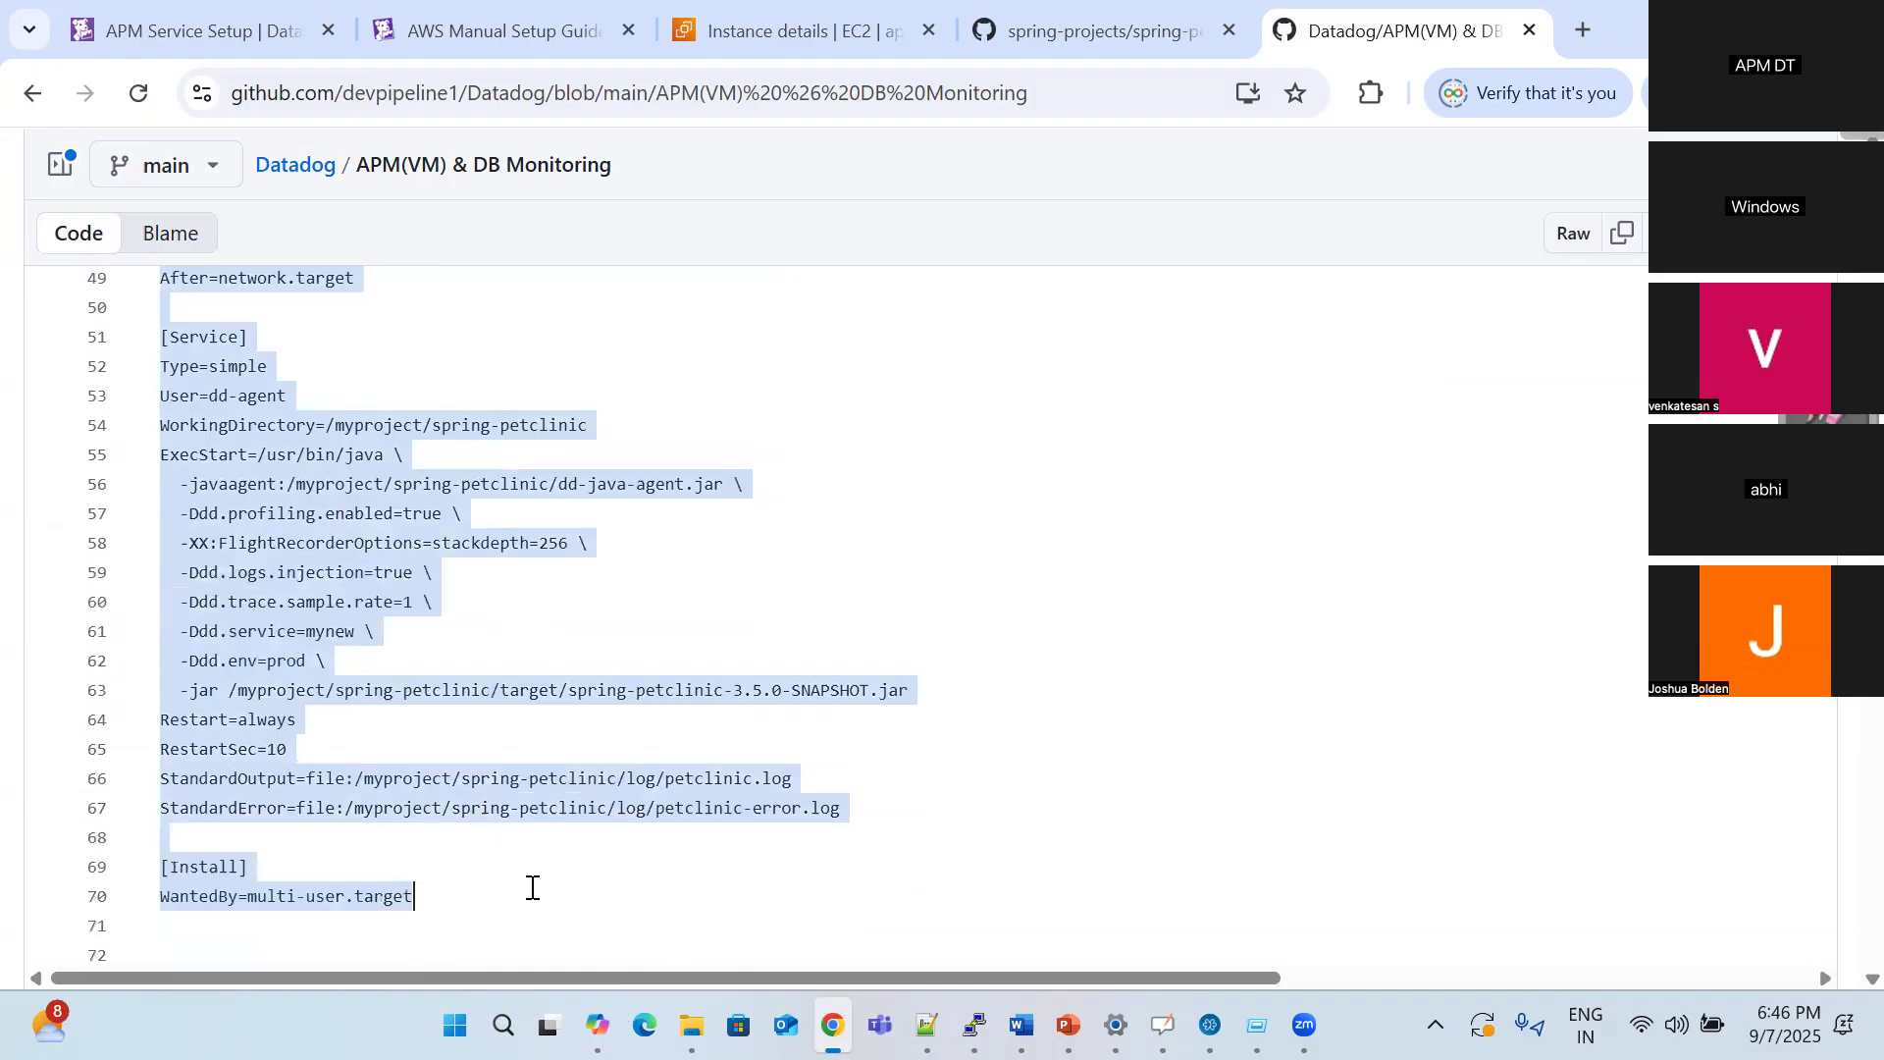
scroll(532, 887, down, 2)
scroll(532, 887, up, 2)
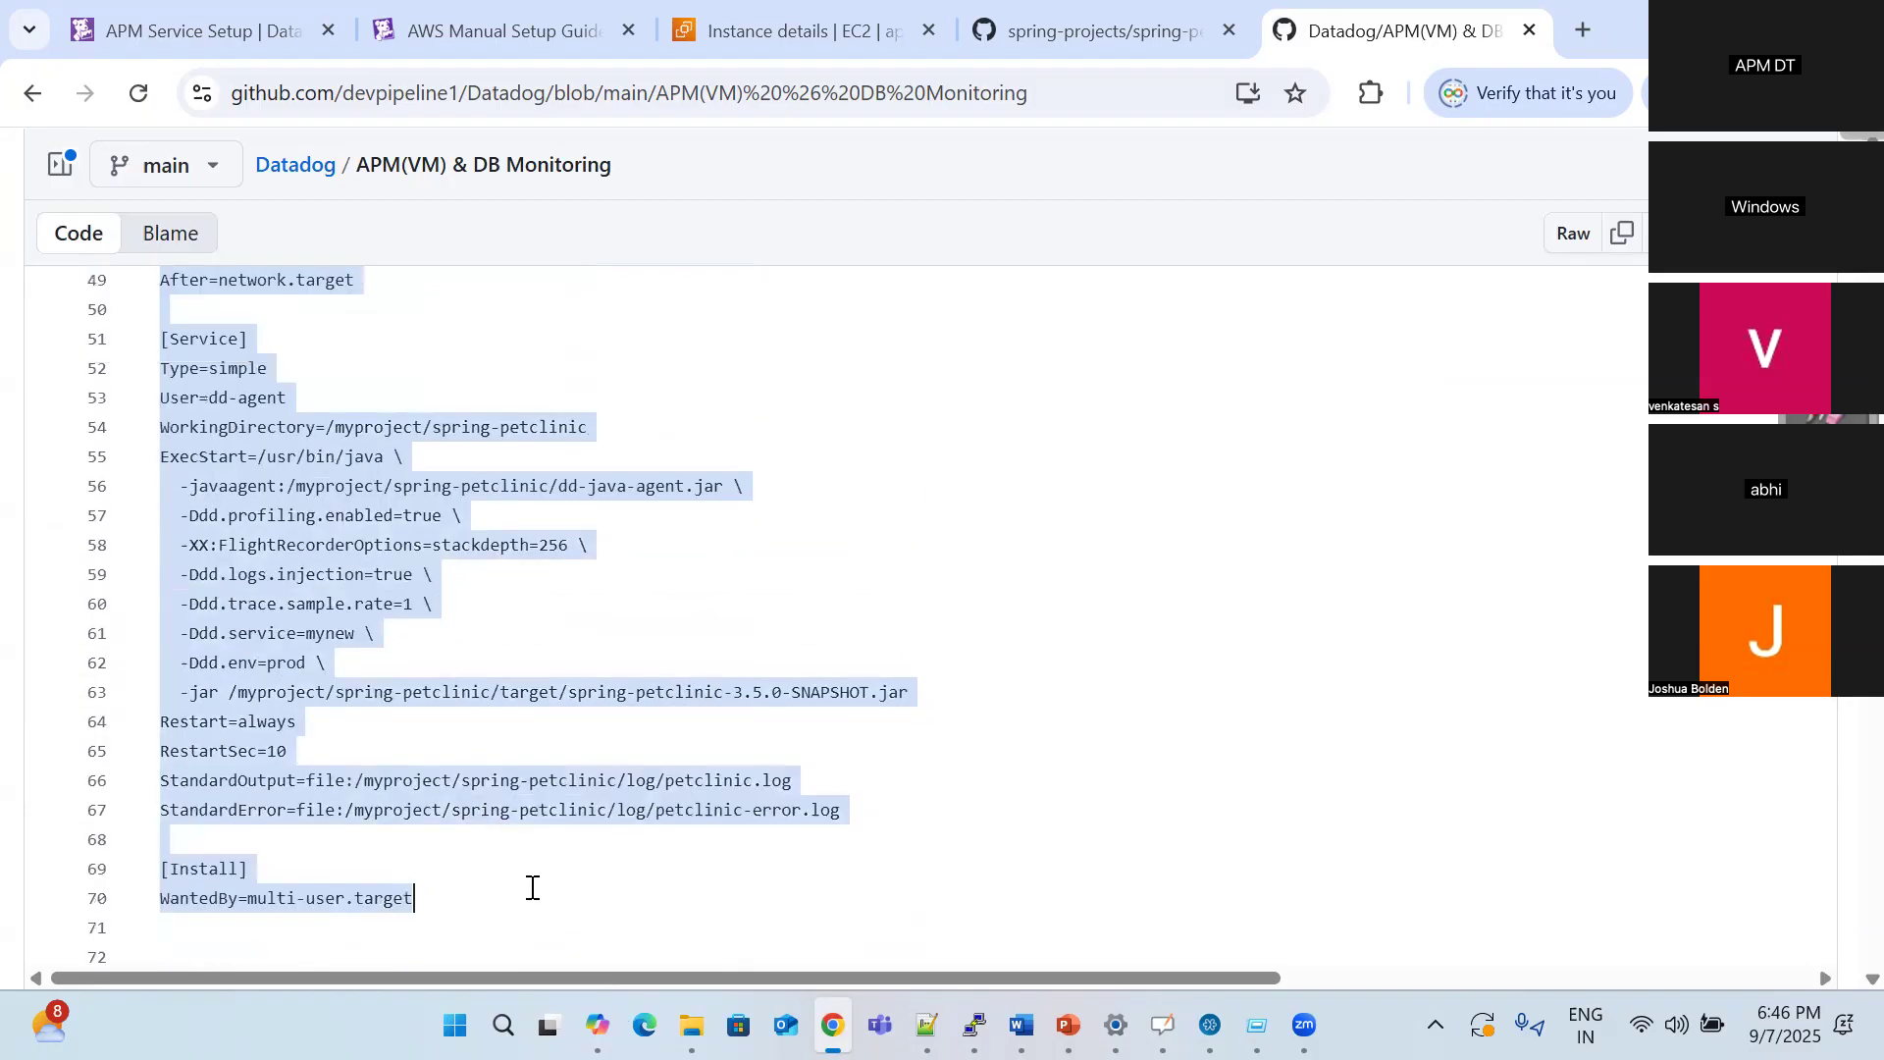
key(alt+Tab)
key(alt+Tab)
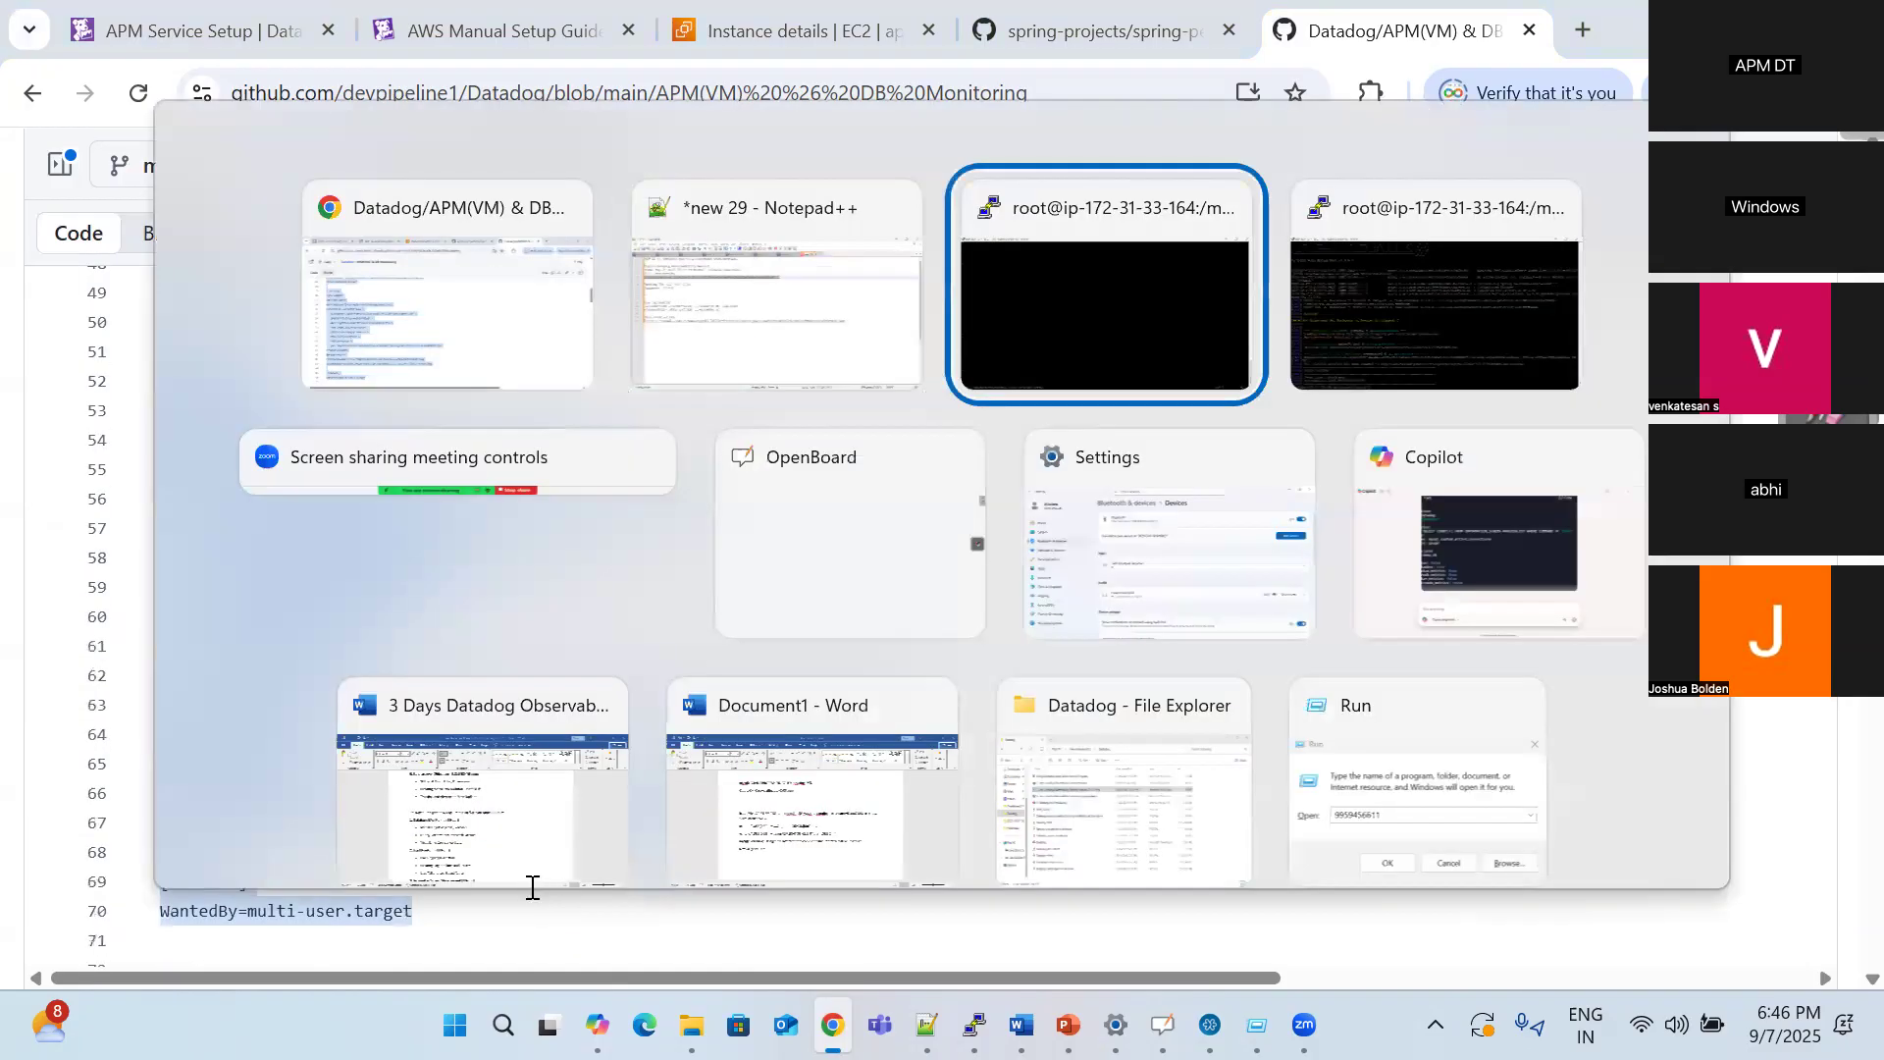
Paste the unit into the file, changing -Ddd.service to petclinictest and -Ddd.env to myenv.
key(i)
key(shift+Insert)
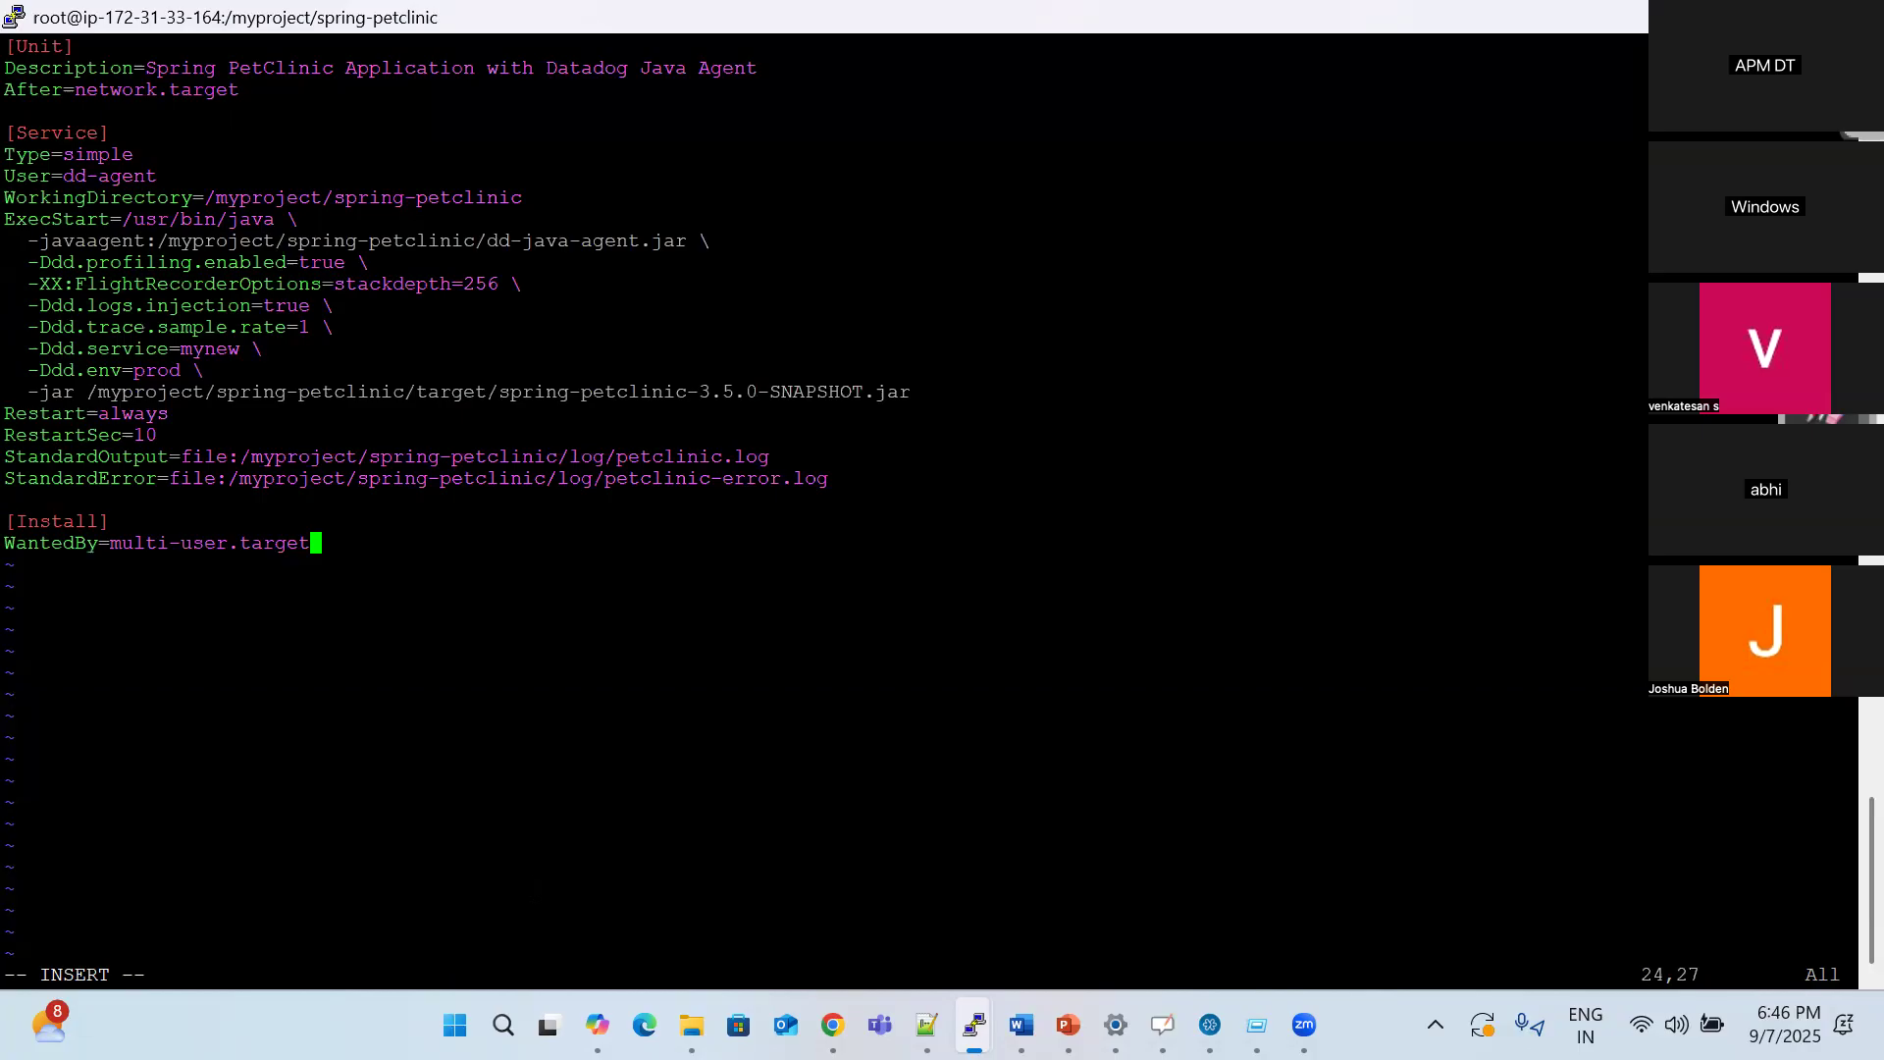
key(Up)
key(Up)
key(Up)
key(Up)
key(Up)
key(Up)
key(Up)
key(Up)
key(Up)
key(Left)
key(Left)
key(BackSpace)
key(BackSpace)
key(BackSpace)
key(BackSpace)
key(BackSpace)
text(petclinictest)
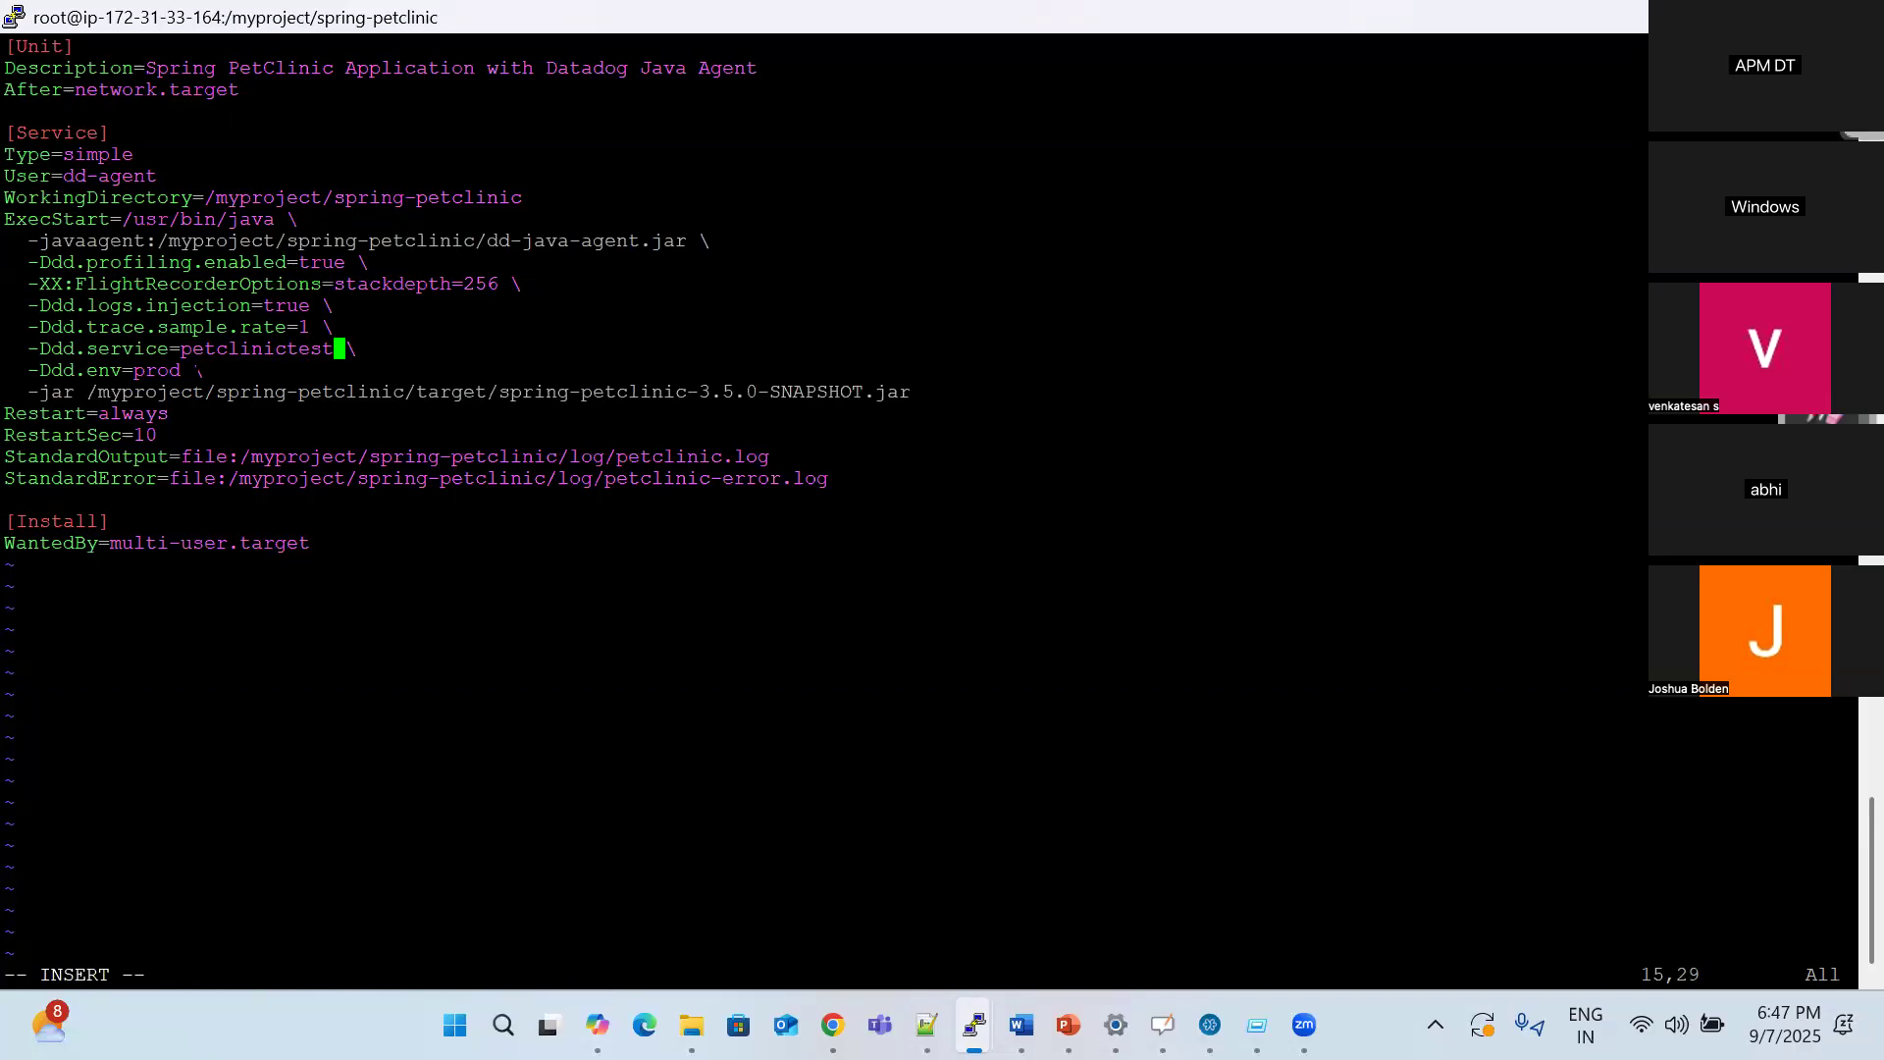
key(Down)
key(Left)
key(Left)
key(Left)
key(Left)
key(Delete)
key(Delete)
key(BackSpace)
key(BackSpace)
text(my)
Copy the /myproject/spring-petclinic/log/ directory path from the StandardOutput line.
double_click(502, 458)
click(502, 457)
drag(414, 457, 551, 456)
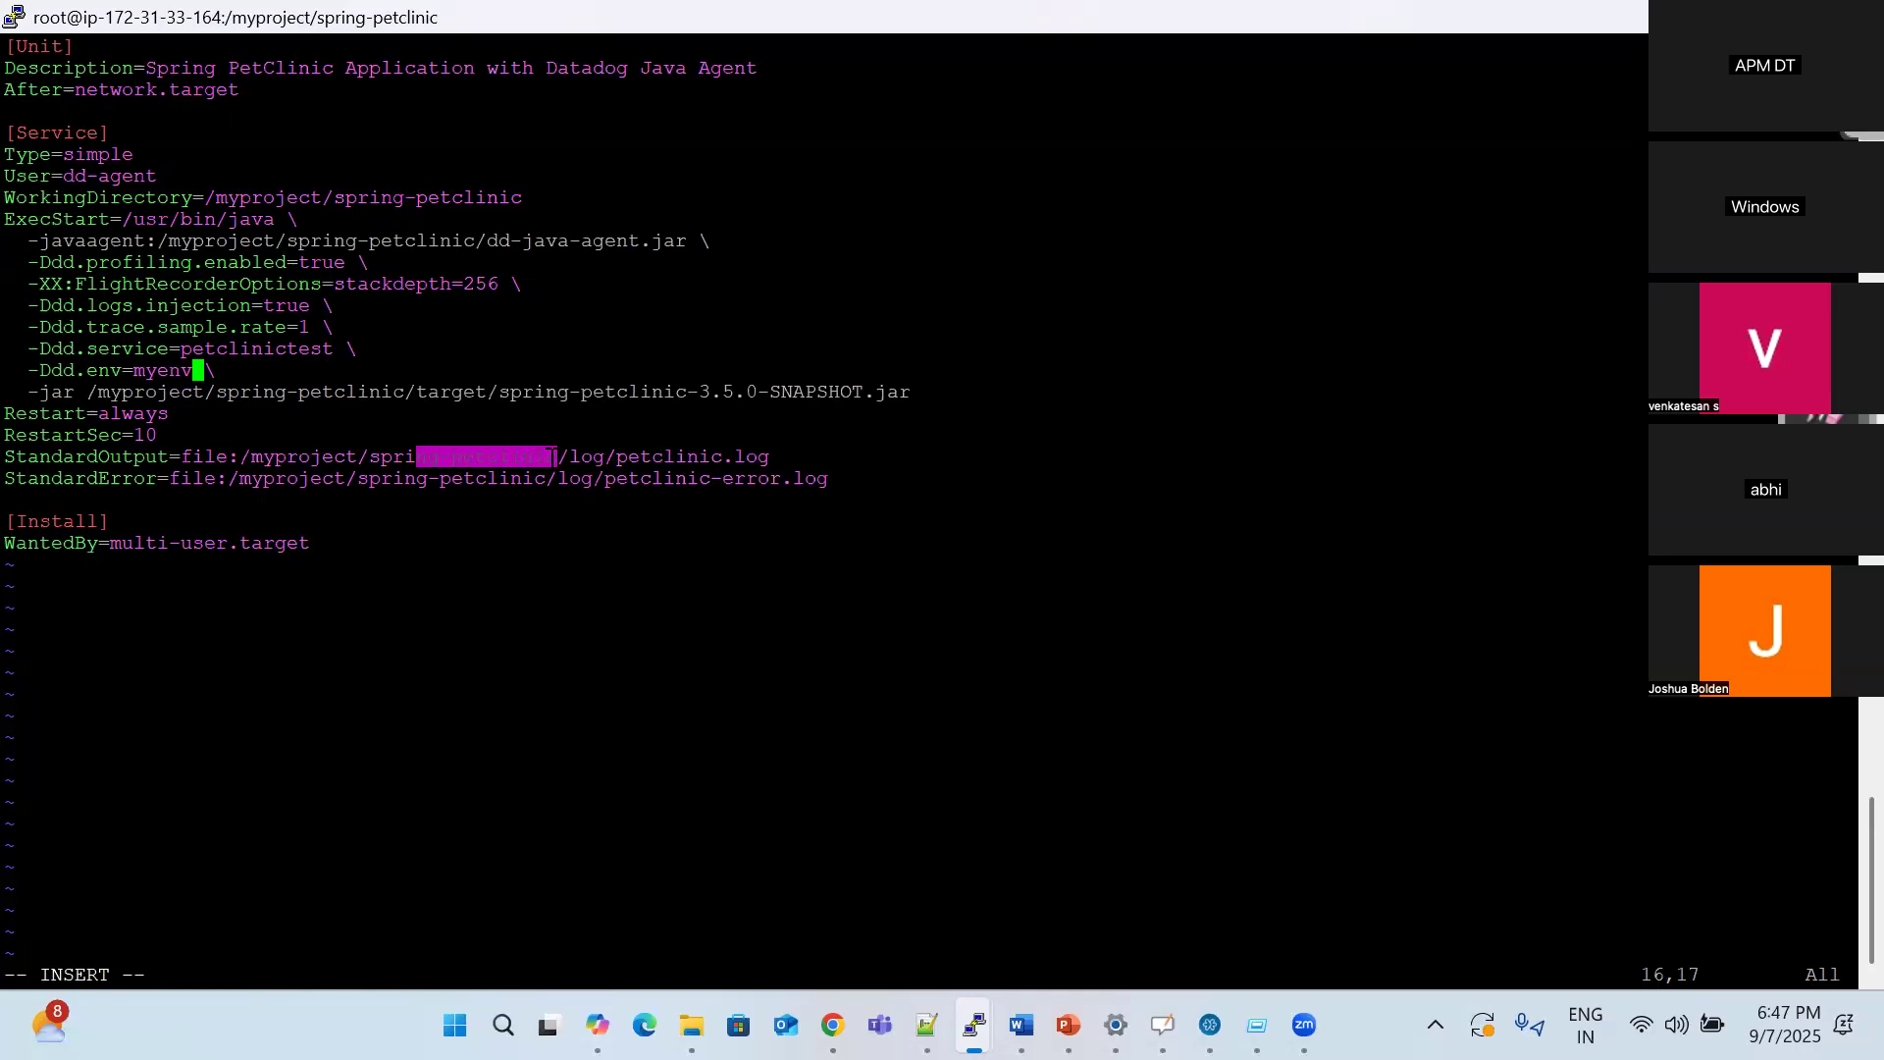
click(585, 457)
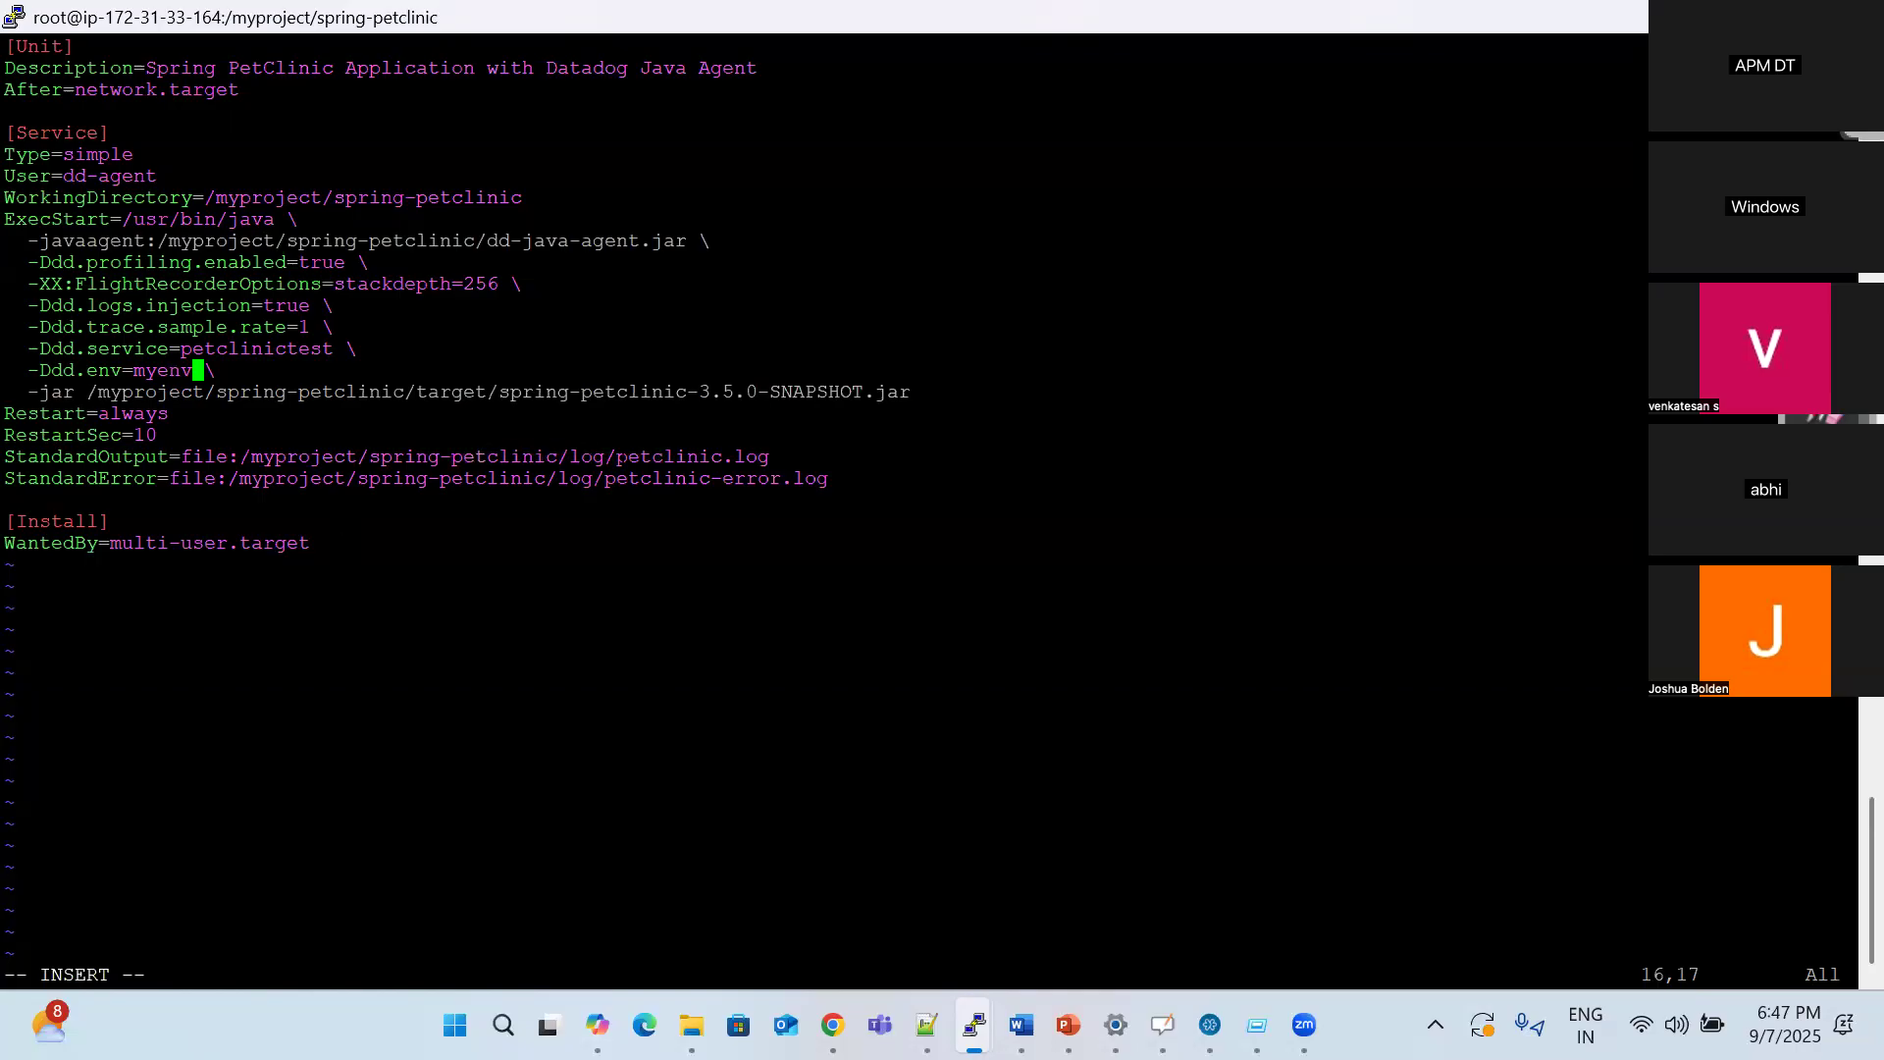
drag(612, 458, 242, 457)
key(ctrl+c)
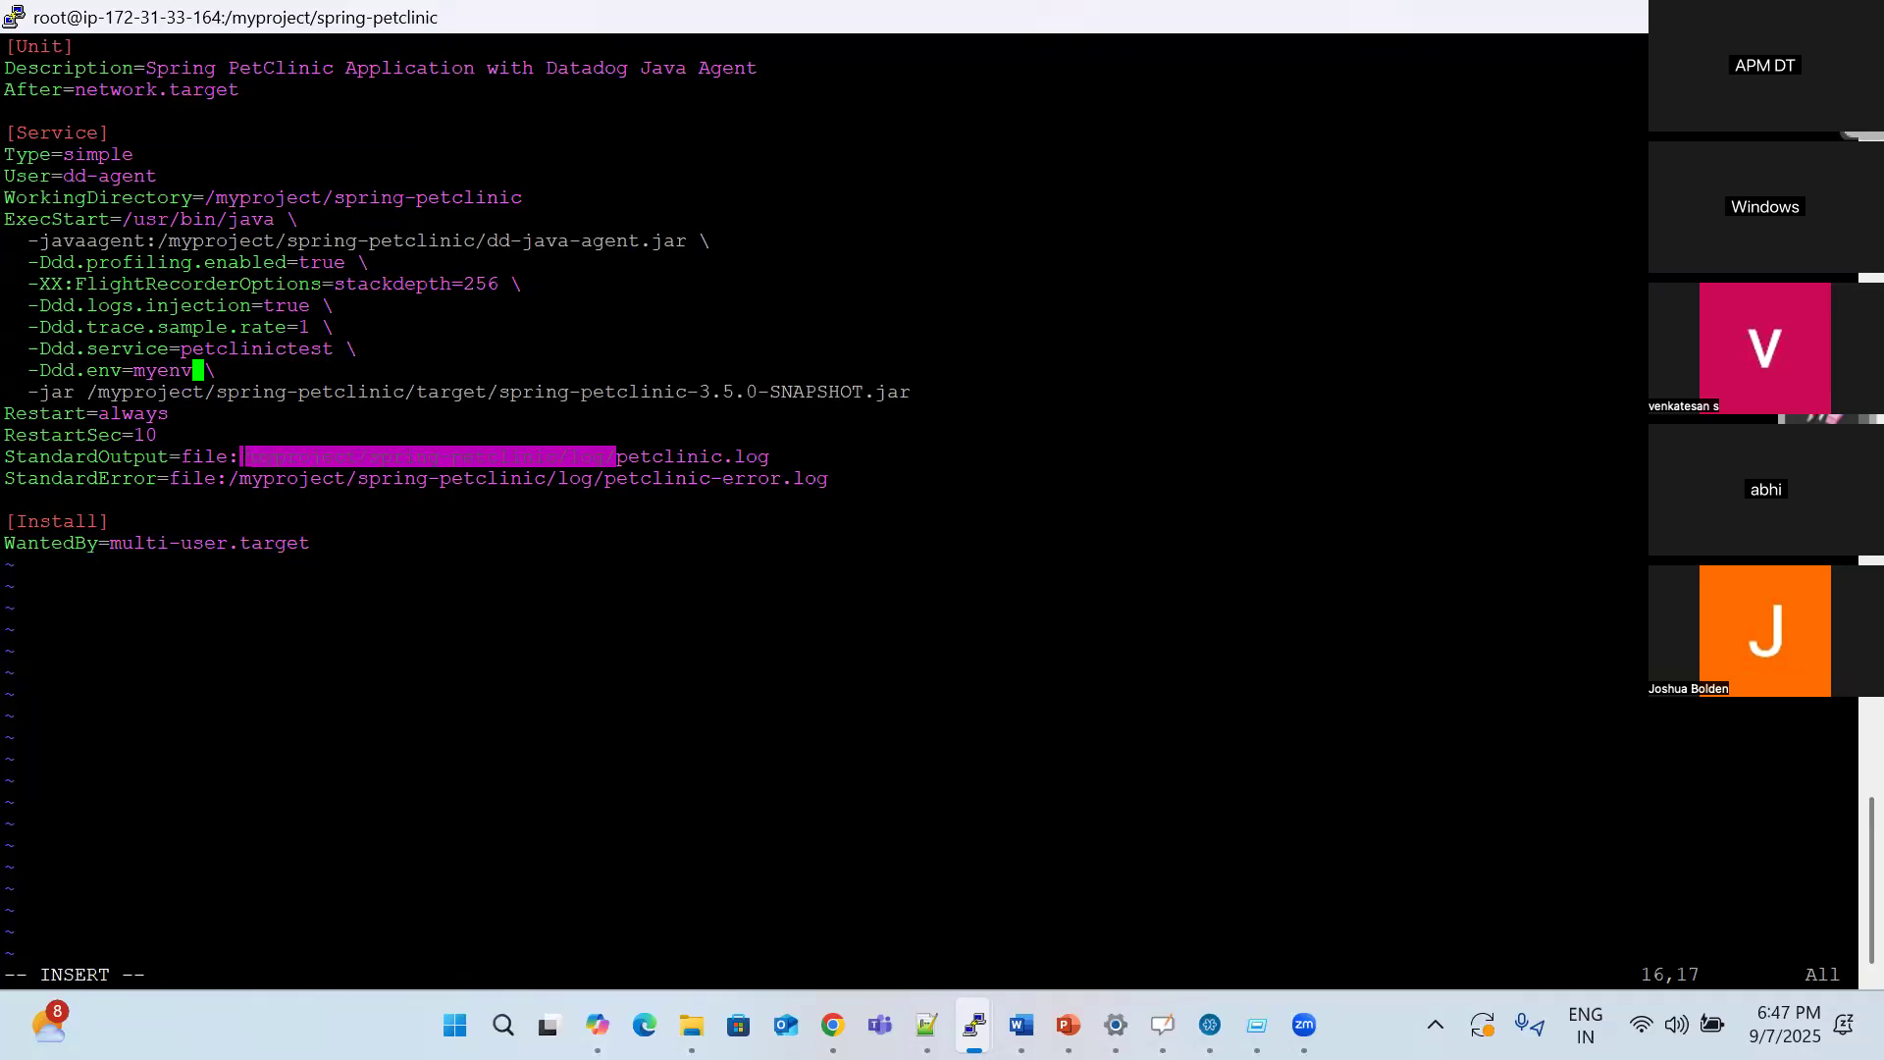
Save and quit petclinic.service with :w and :q, then list the directory.
key(Escape)
text(:wq)
key(Return)
text(:q)
key(Return)
text(ls)
key(Return)
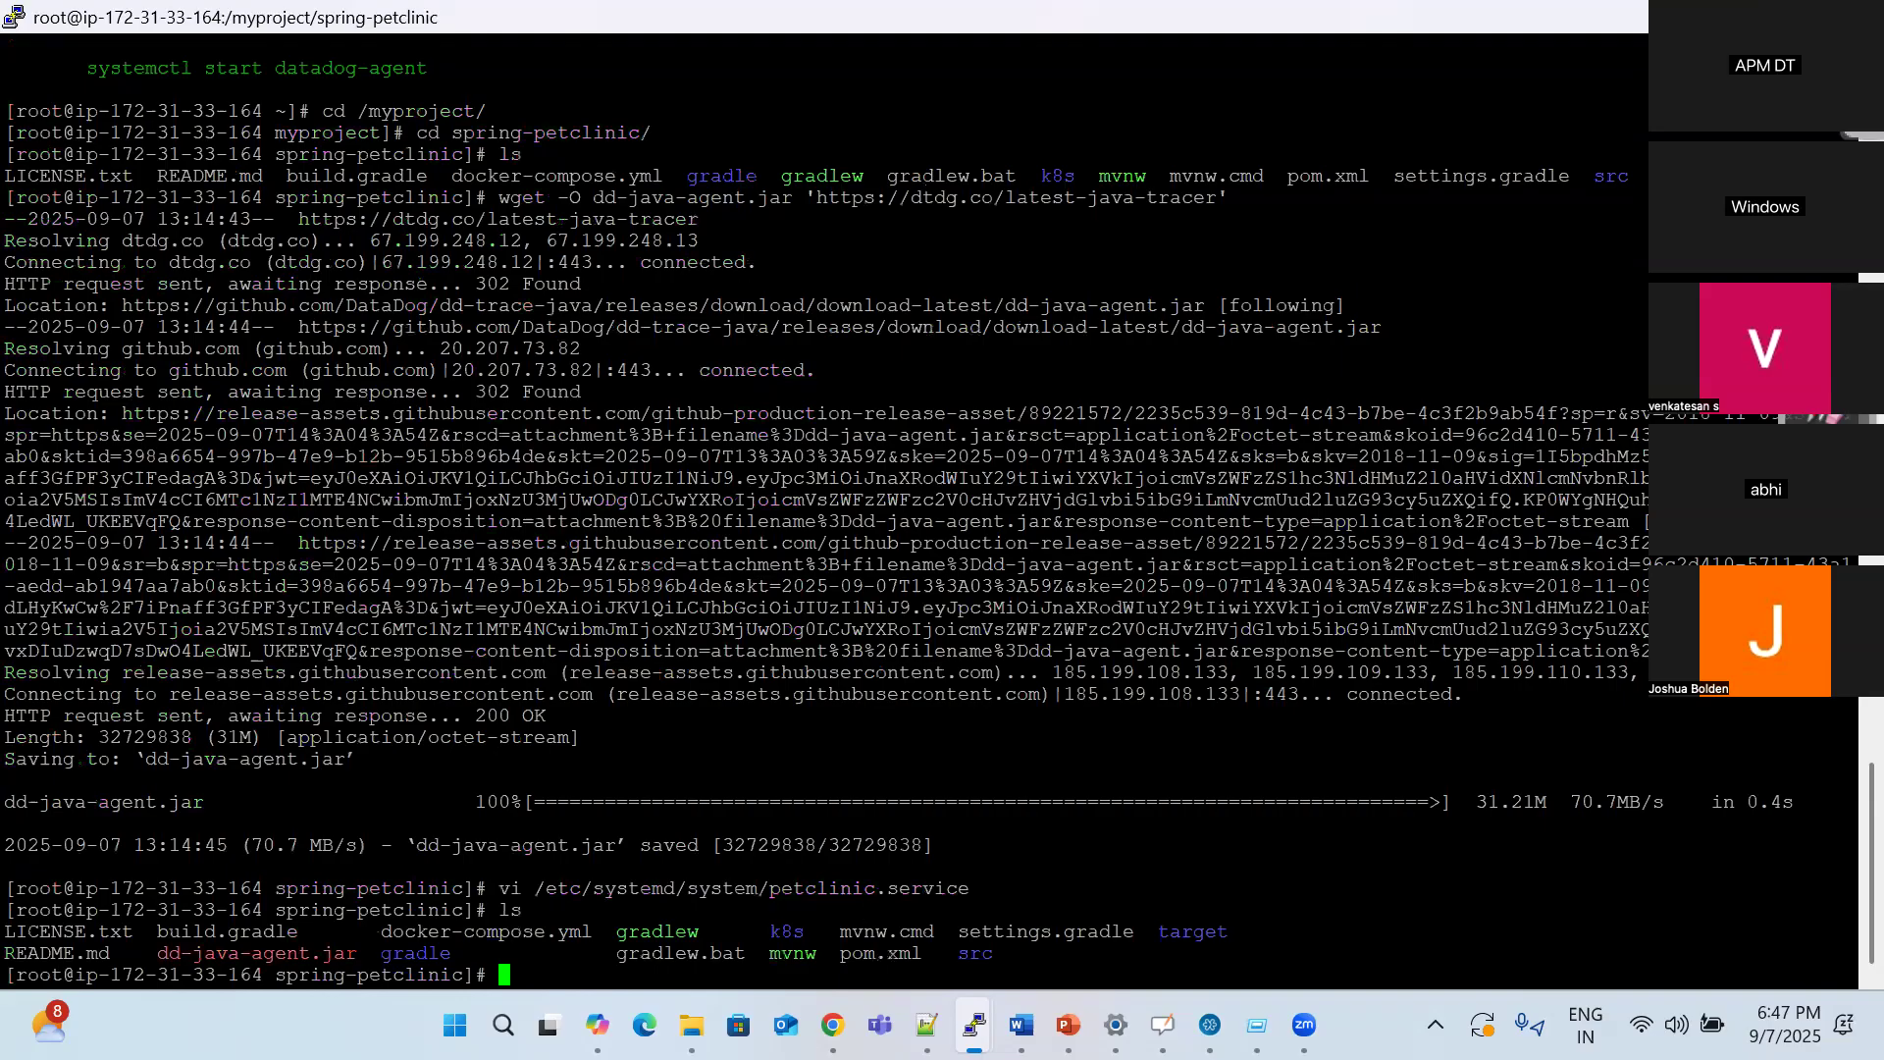
Create the /myproject/spring-petclinic/log/ directory with mkdir -p and confirm it exists.
text(mkdir -p)
key(shift+Insert)
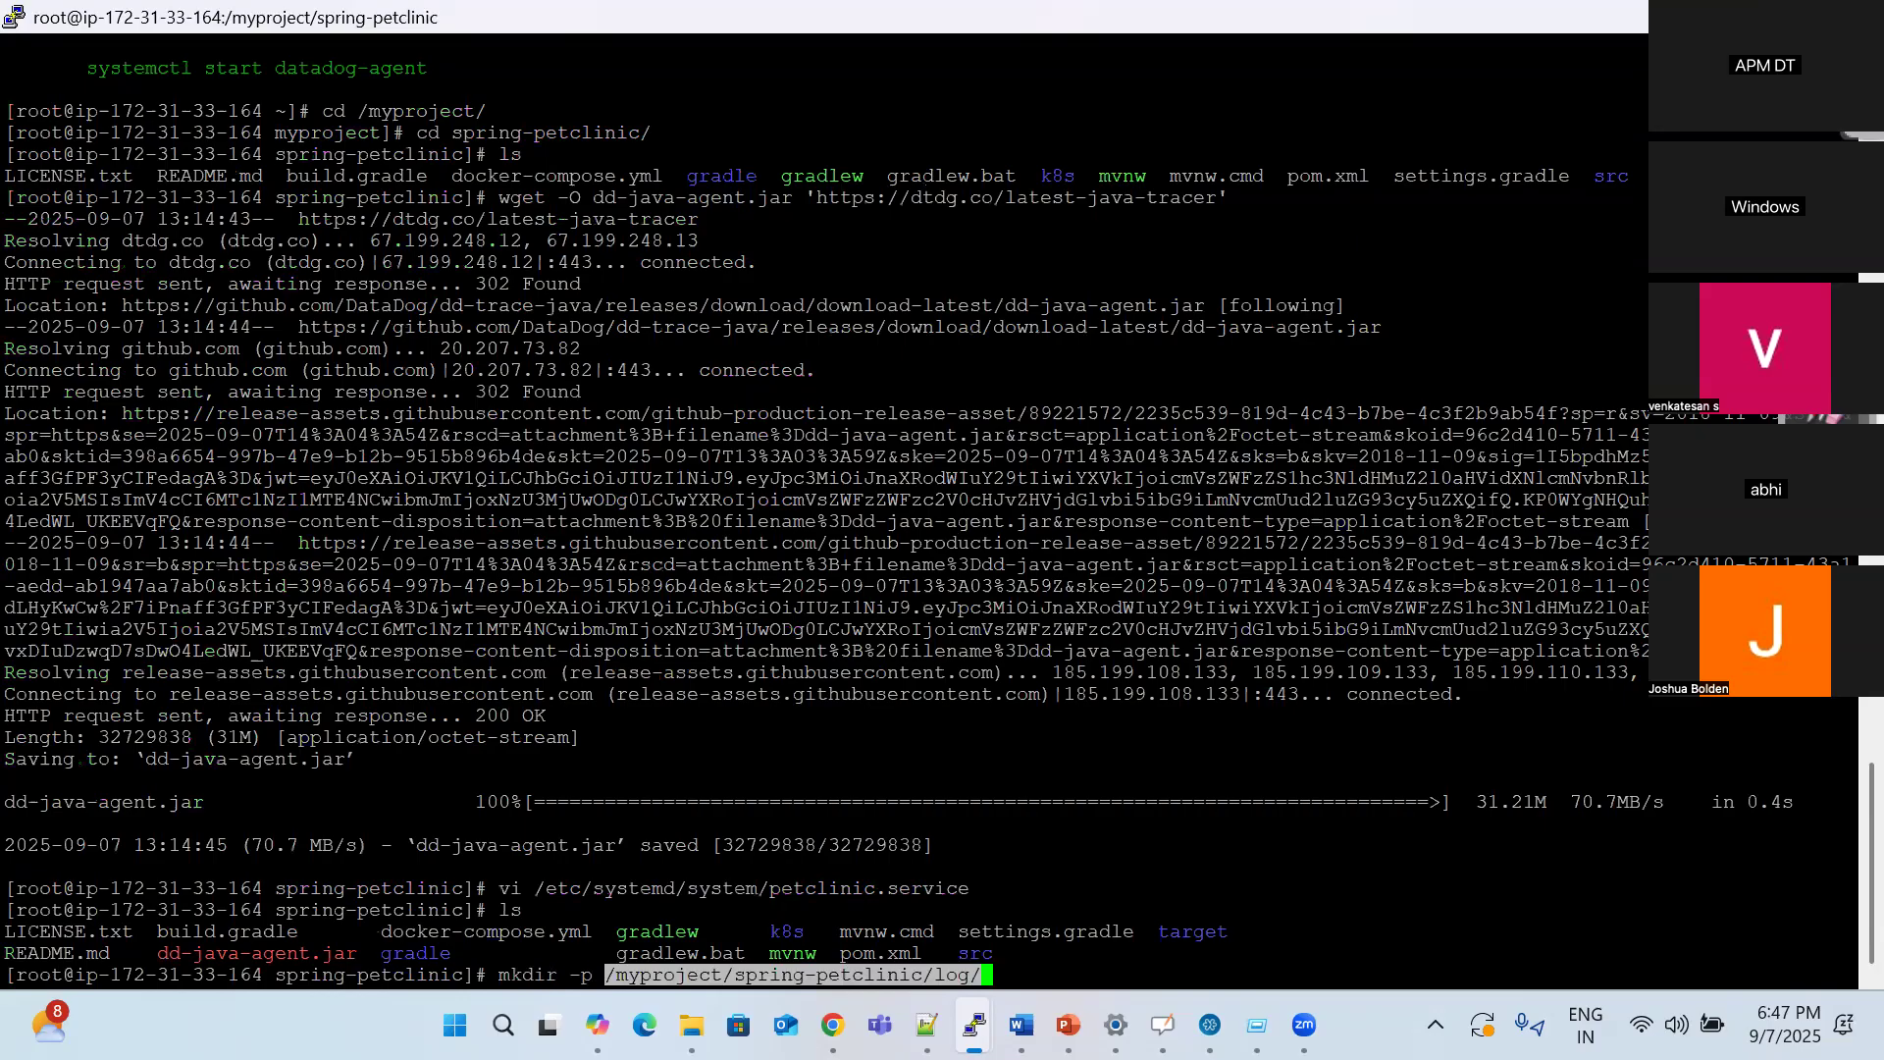
key(Return)
text(ls)
key(Return)
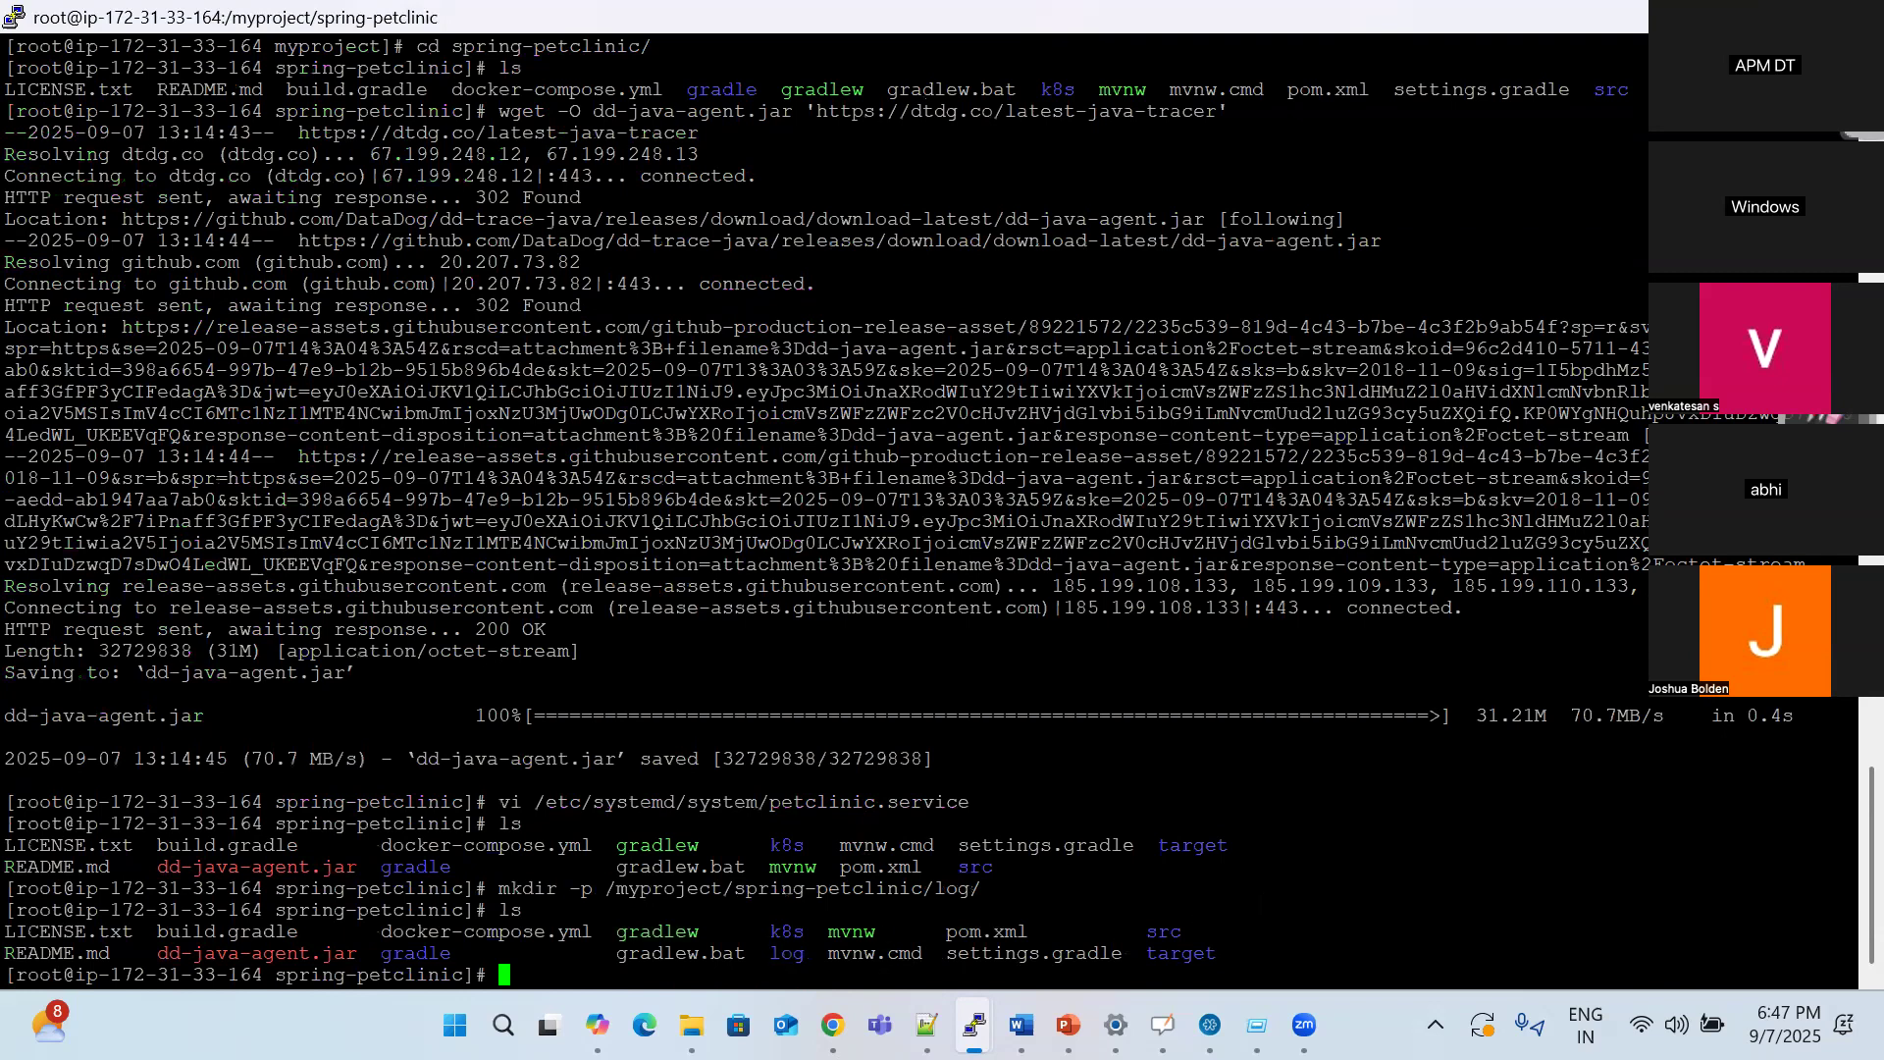
Check petclinic.service status, which shows loaded but disabled and inactive (dead).
double_click(832, 803)
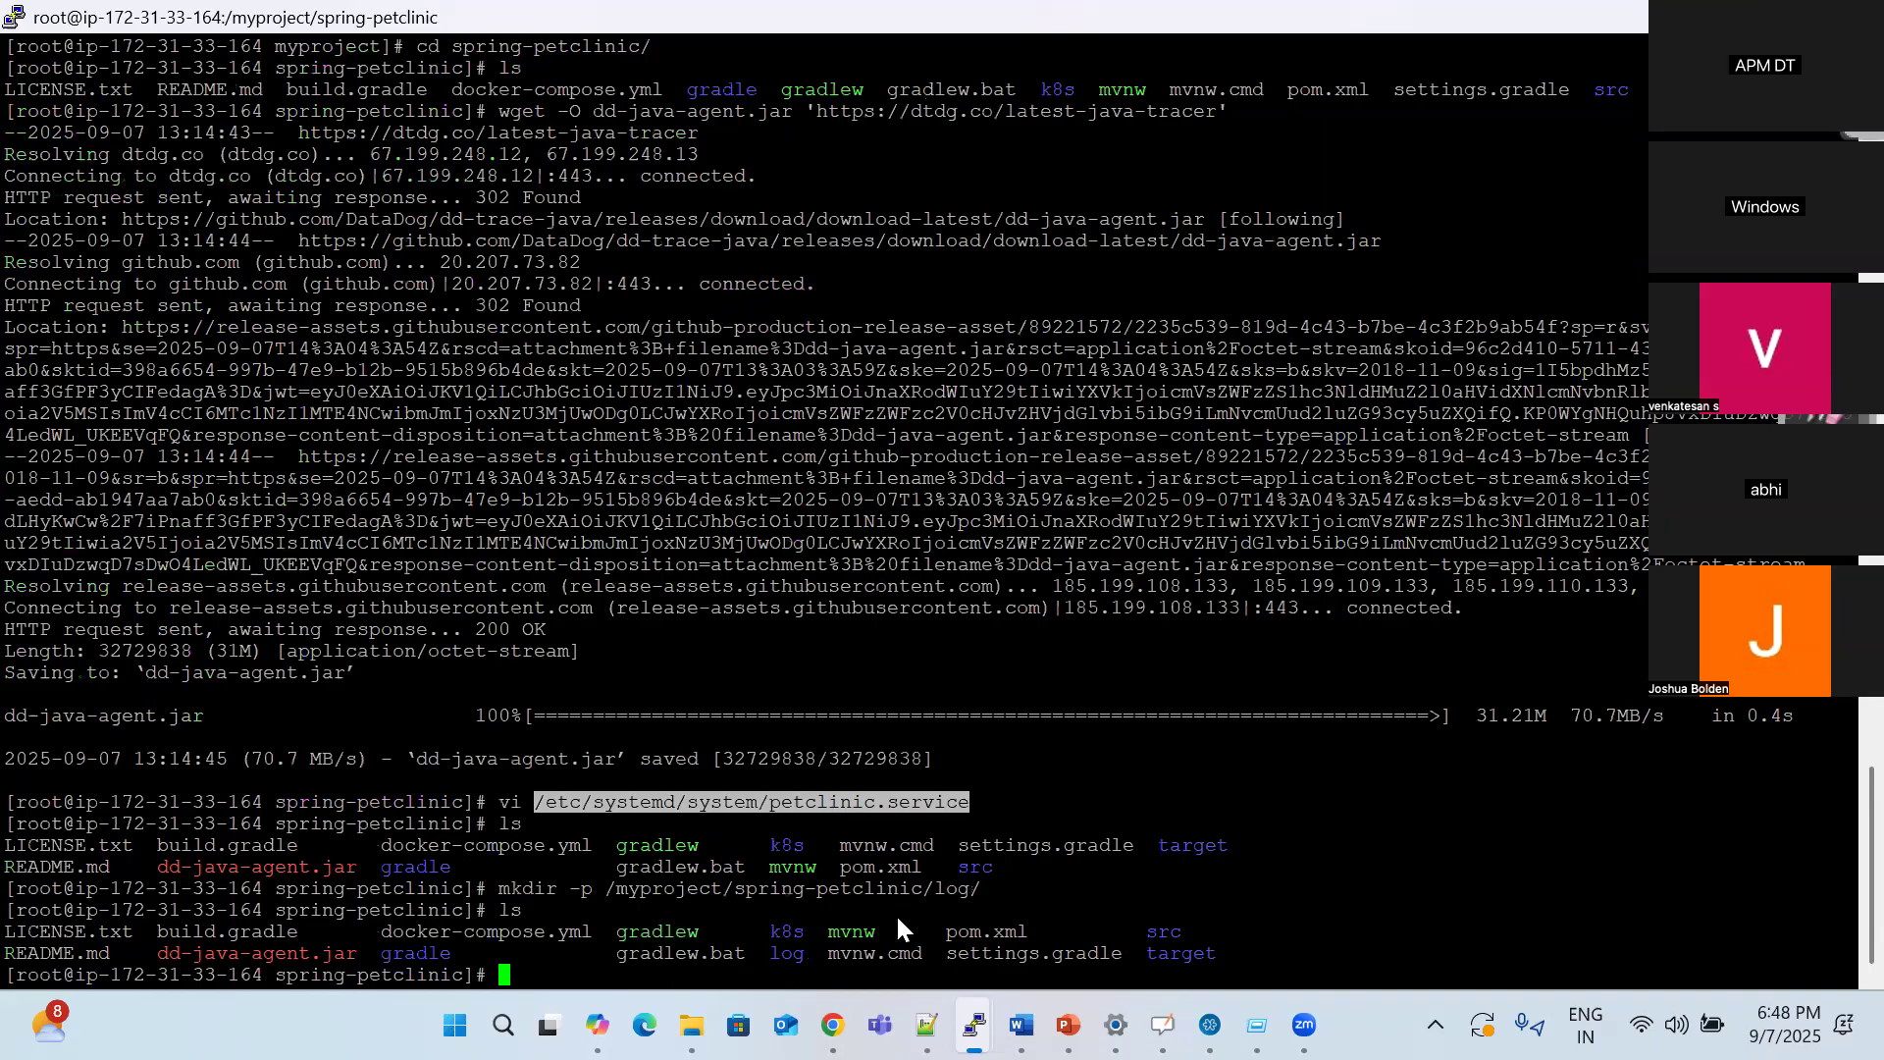
key(alt+Tab)
key(alt+Tab)
key(alt+Tab)
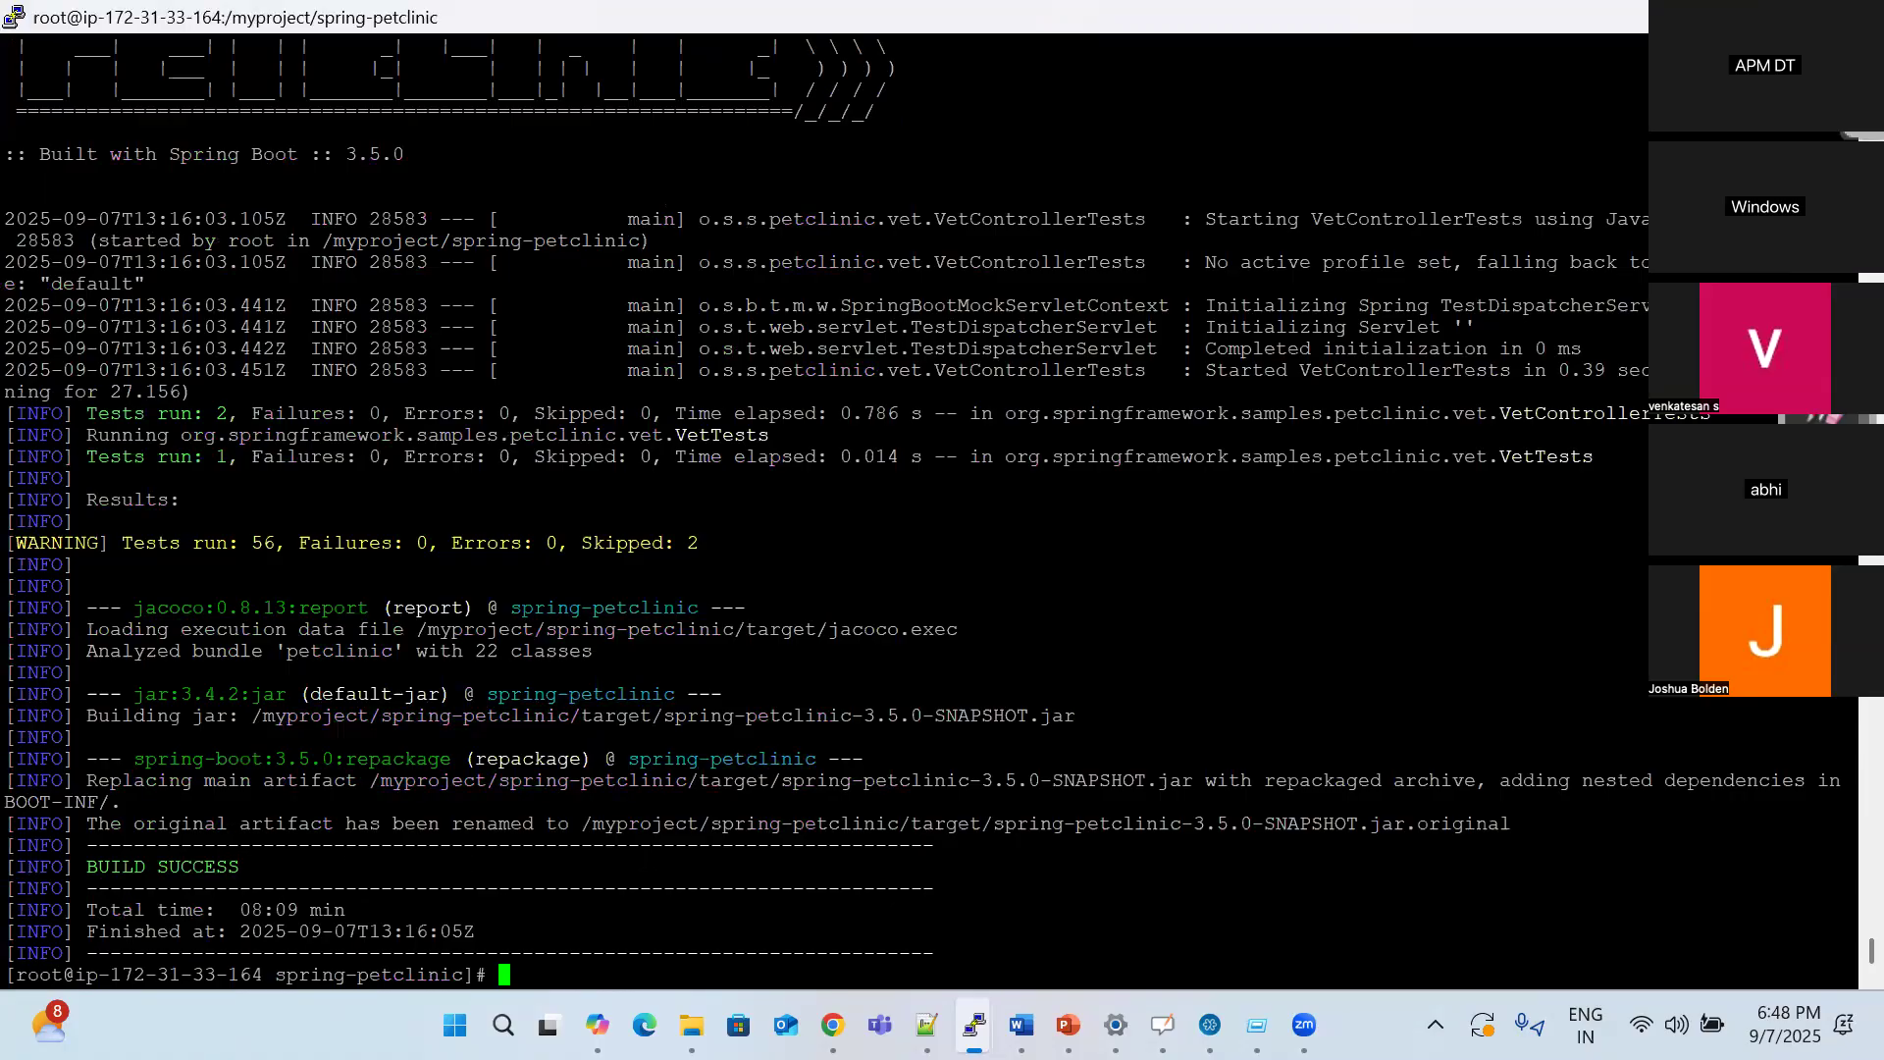
key(alt+Tab)
key(alt+Tab)
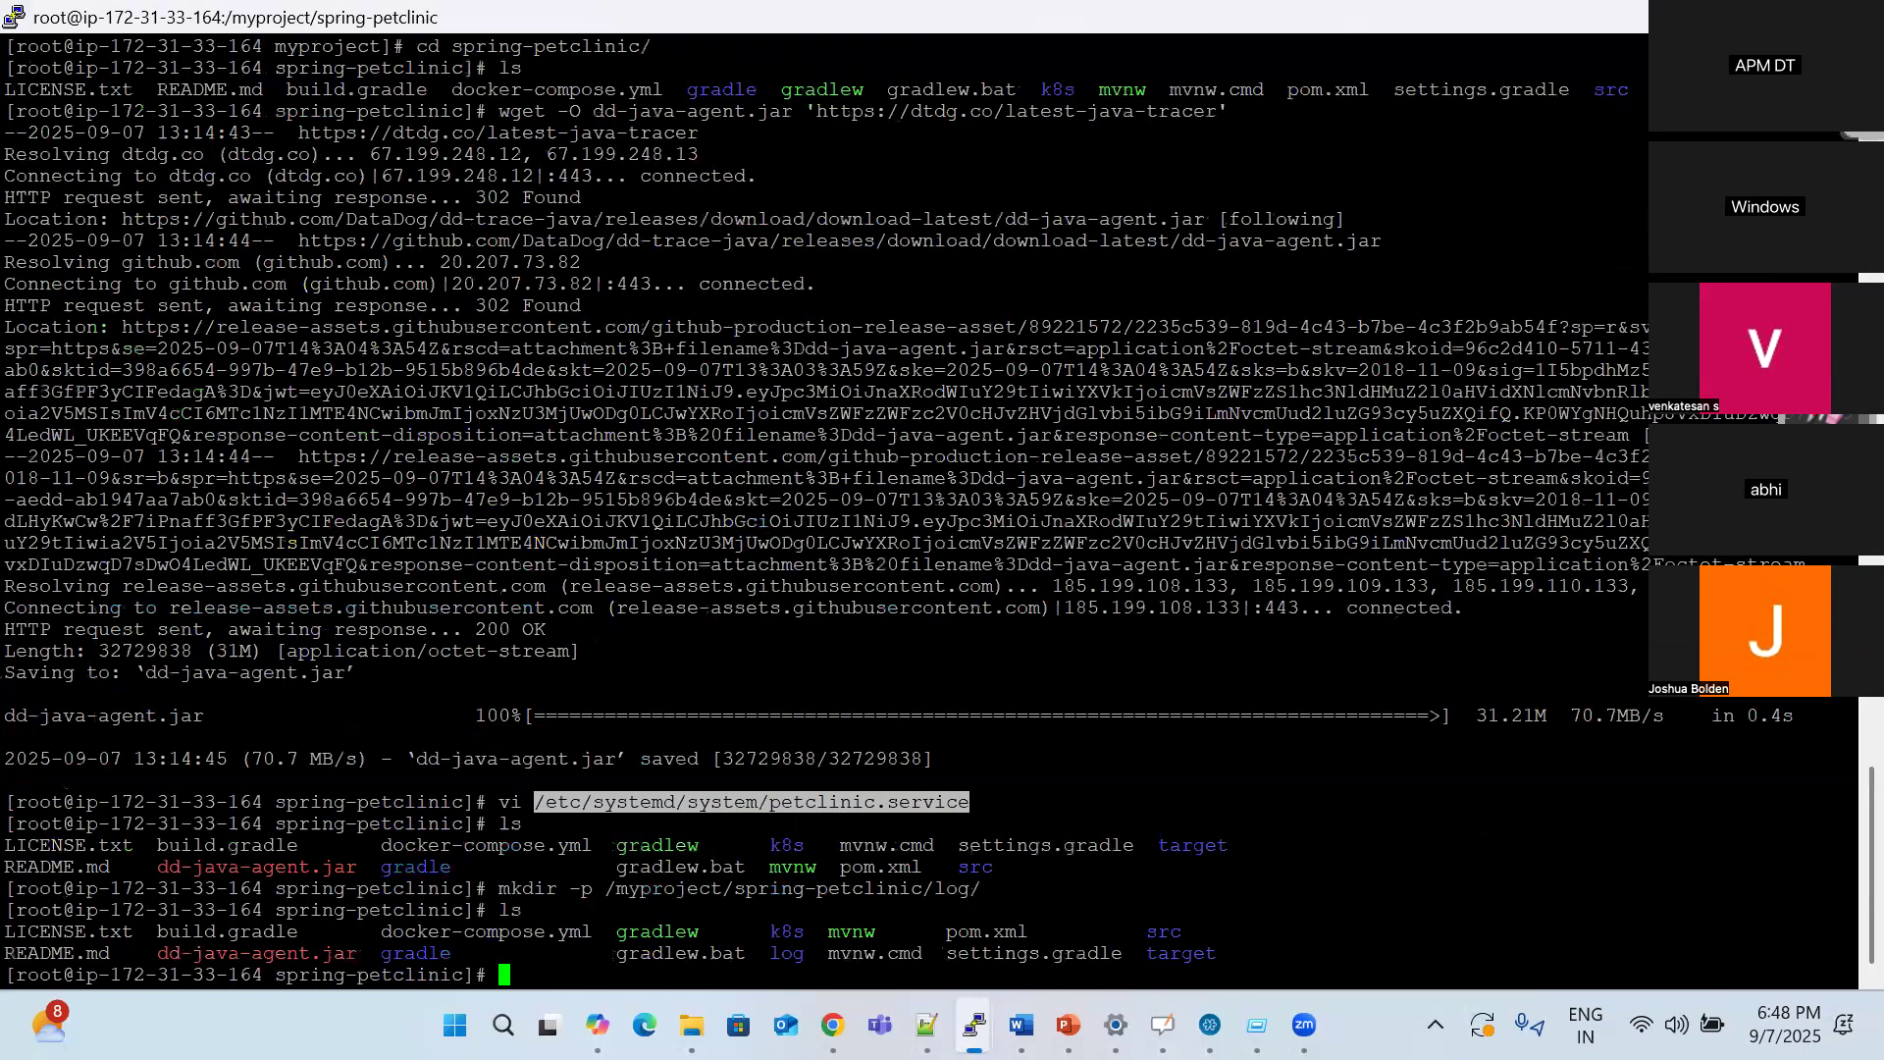
text(ls)
key(BackSpace)
key(BackSpace)
text(systemctl )
text(start)
text(tus )
text(petclinic.service)
key(Tab)
key(Return)
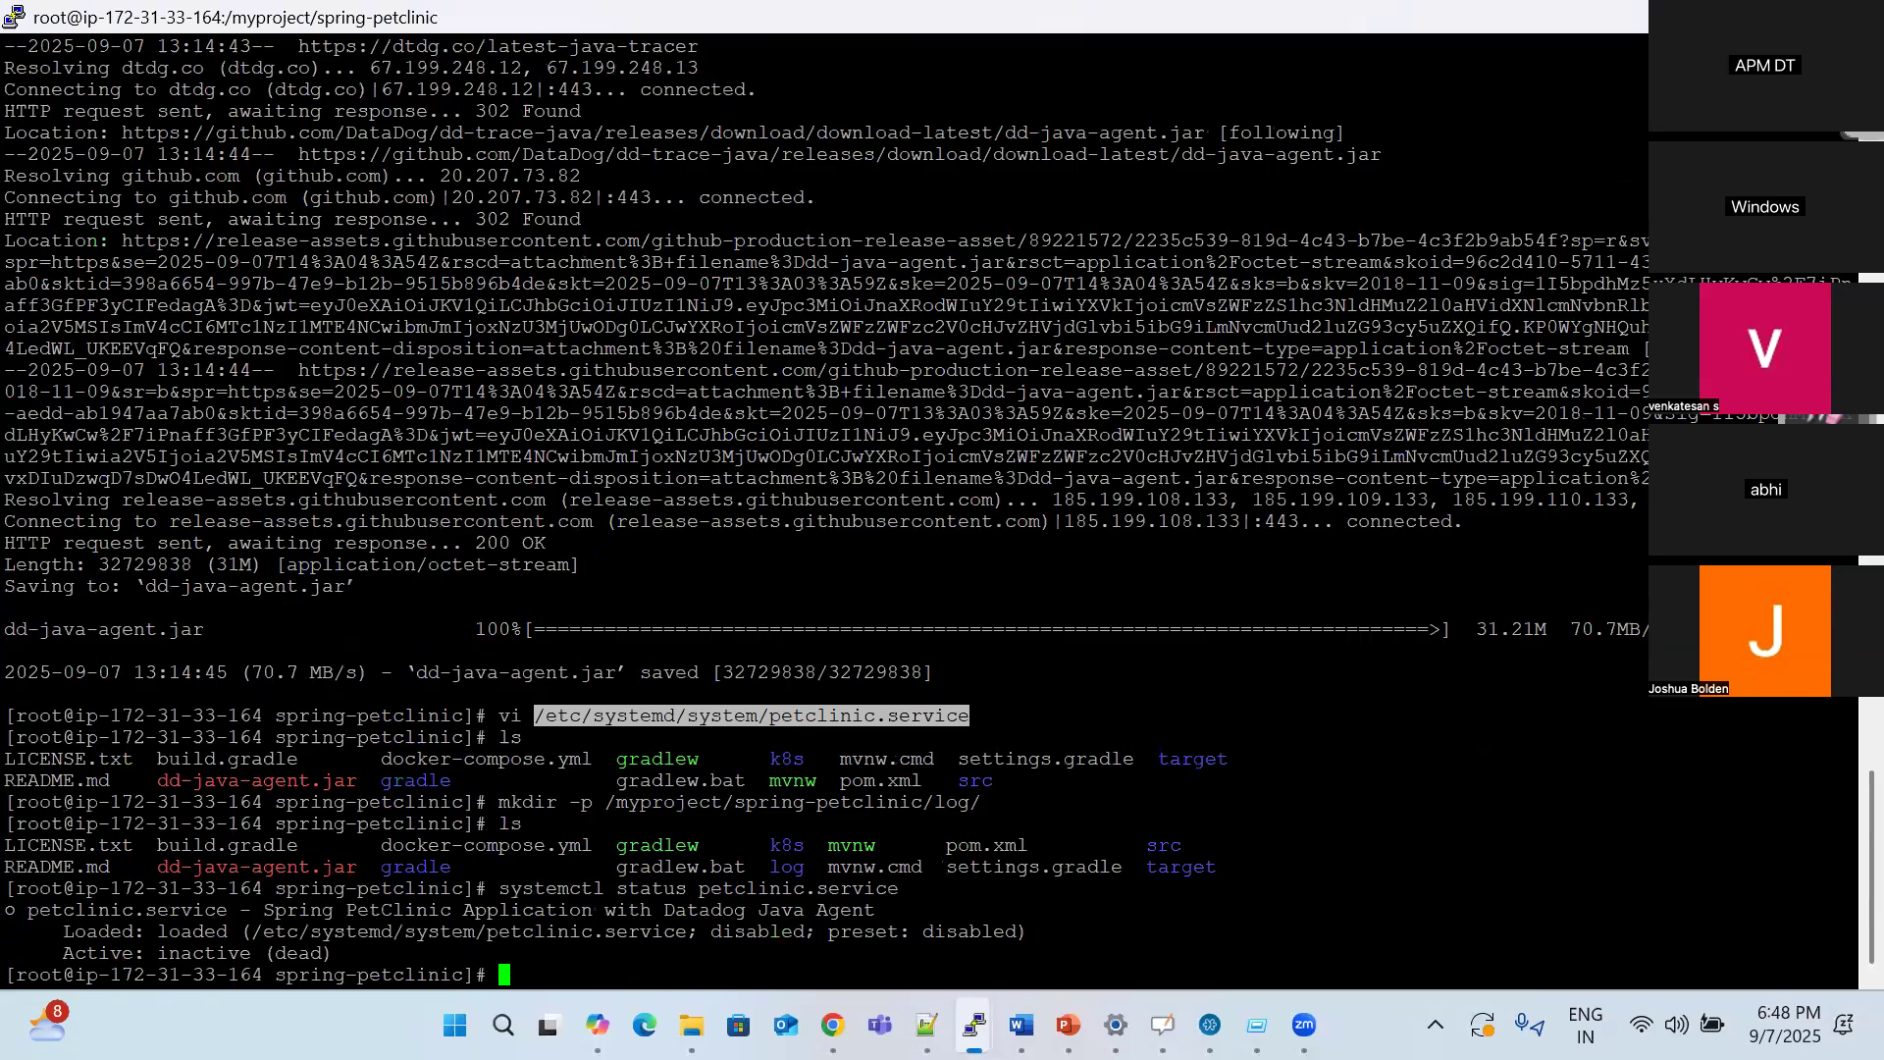
key(alt+Tab)
key(alt+Tab)
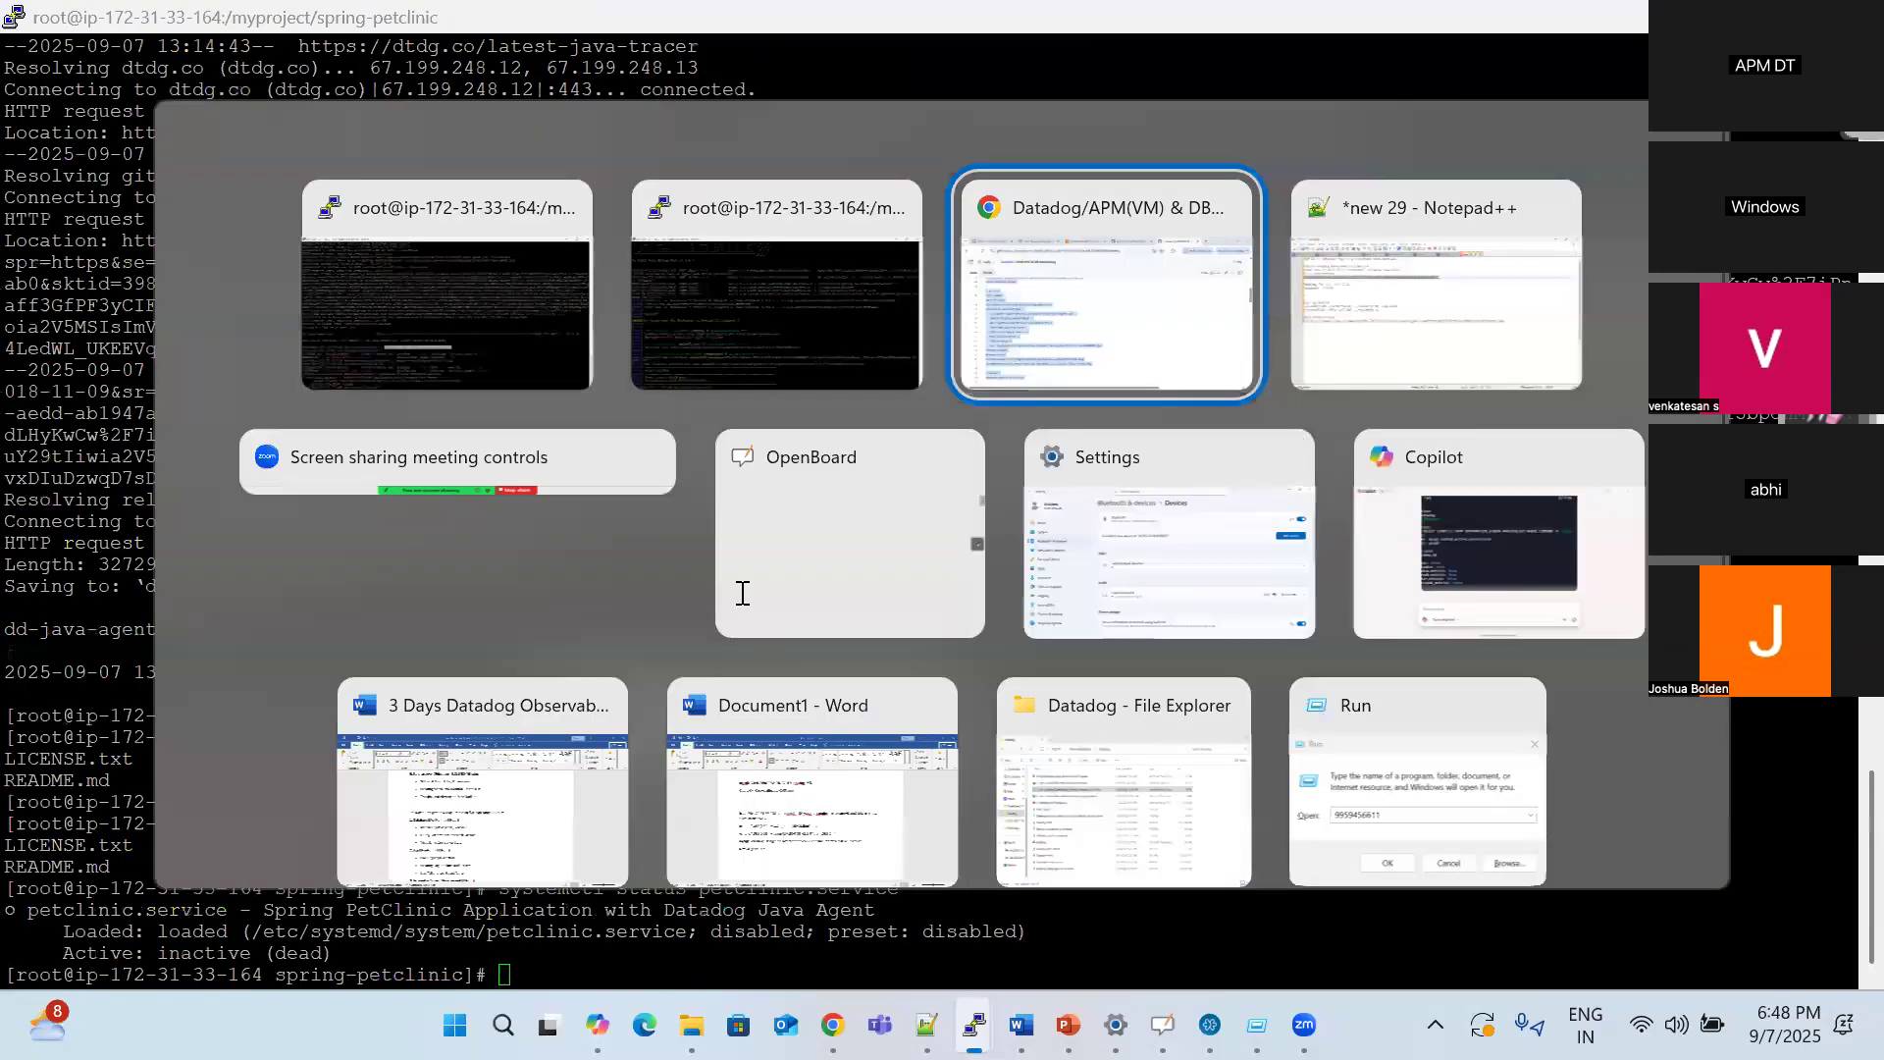
Find step 5 in the GitHub guide and highlight its java -jar tartget/*.jar run command.
click(742, 592)
scroll(743, 592, up, 4)
scroll(743, 593, up, 10)
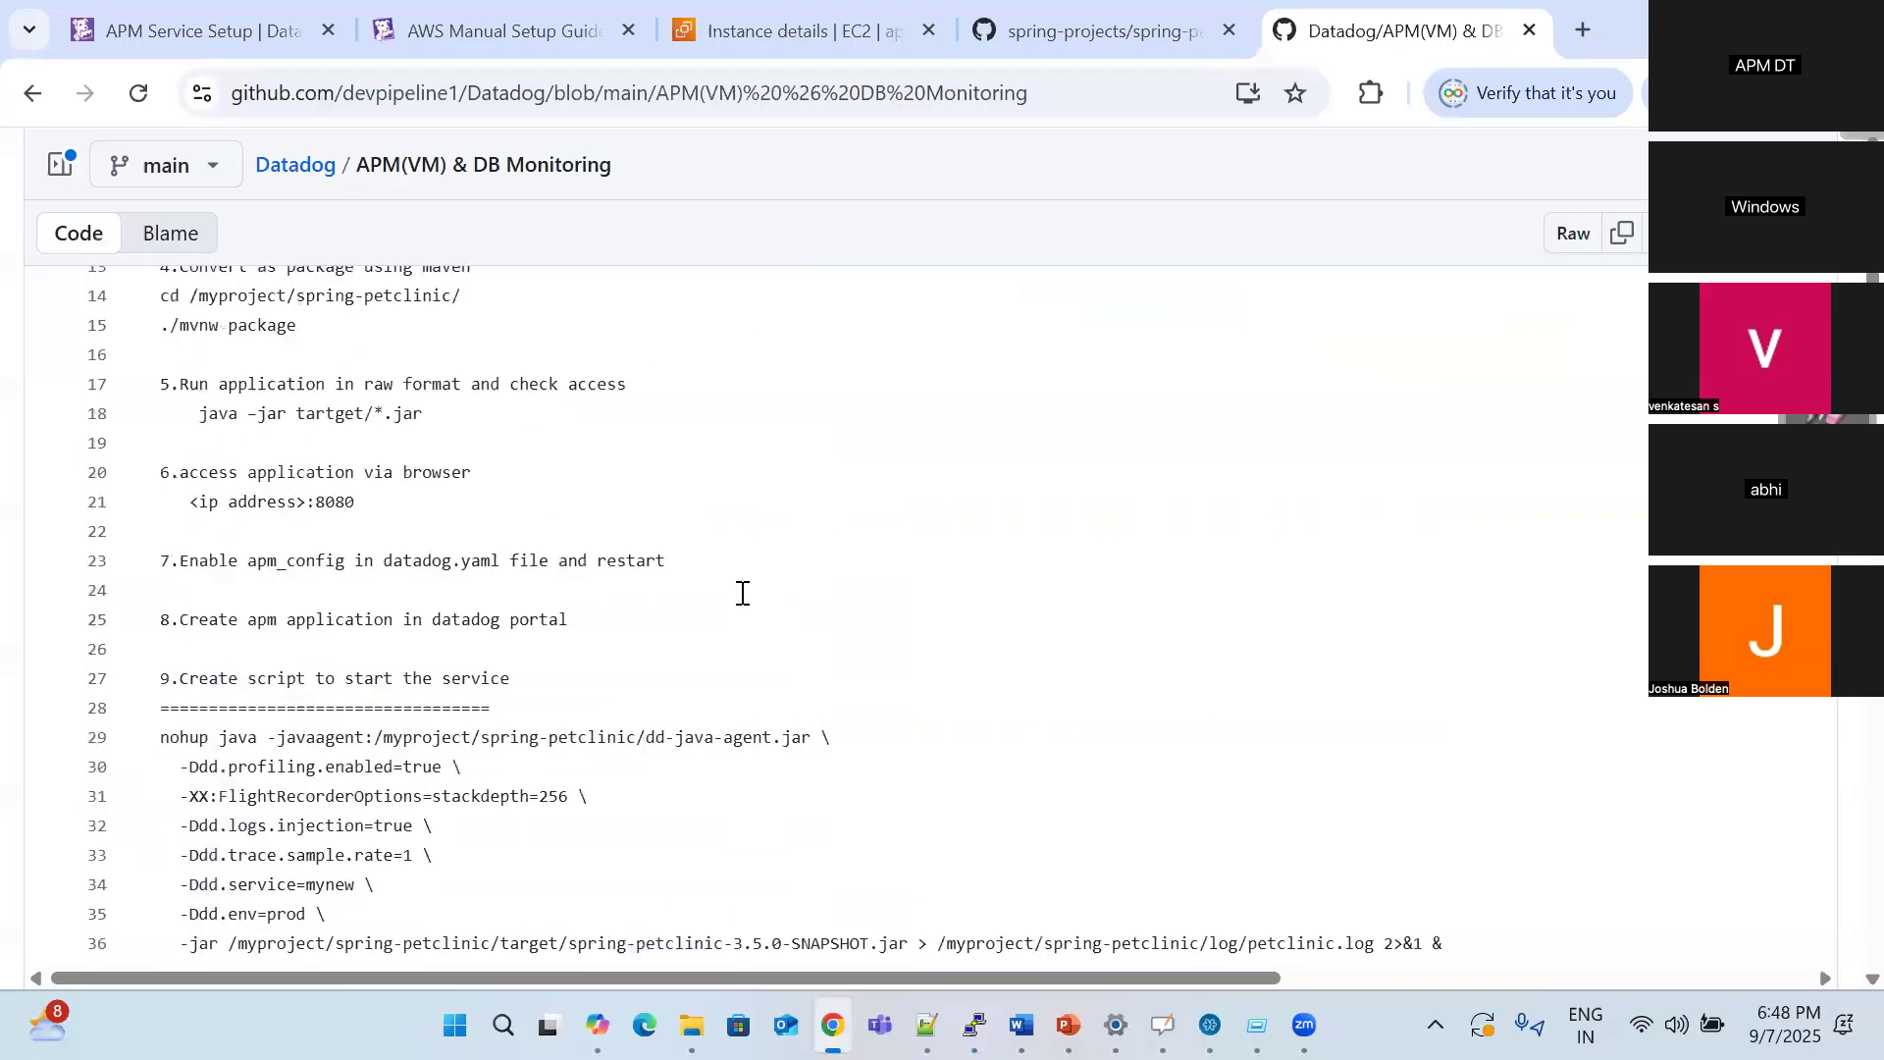
scroll(742, 592, down, 3)
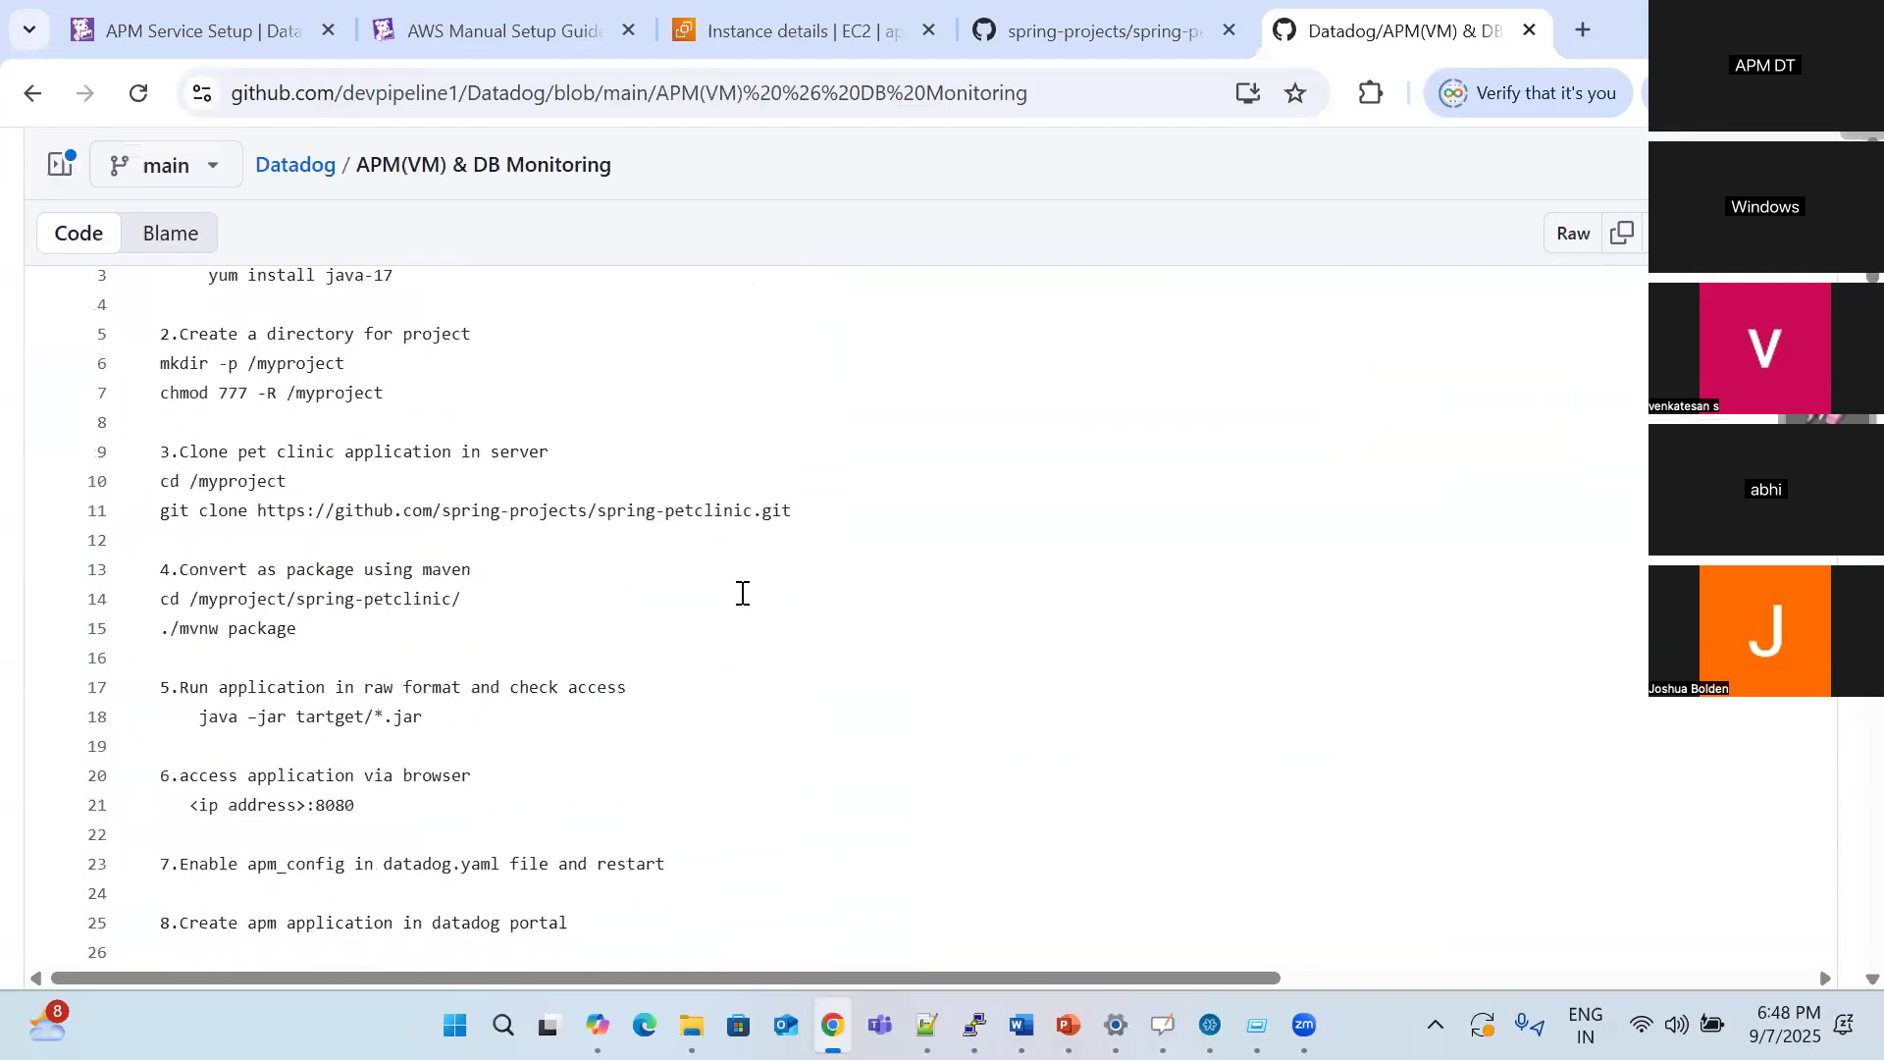
scroll(742, 593, down, 1)
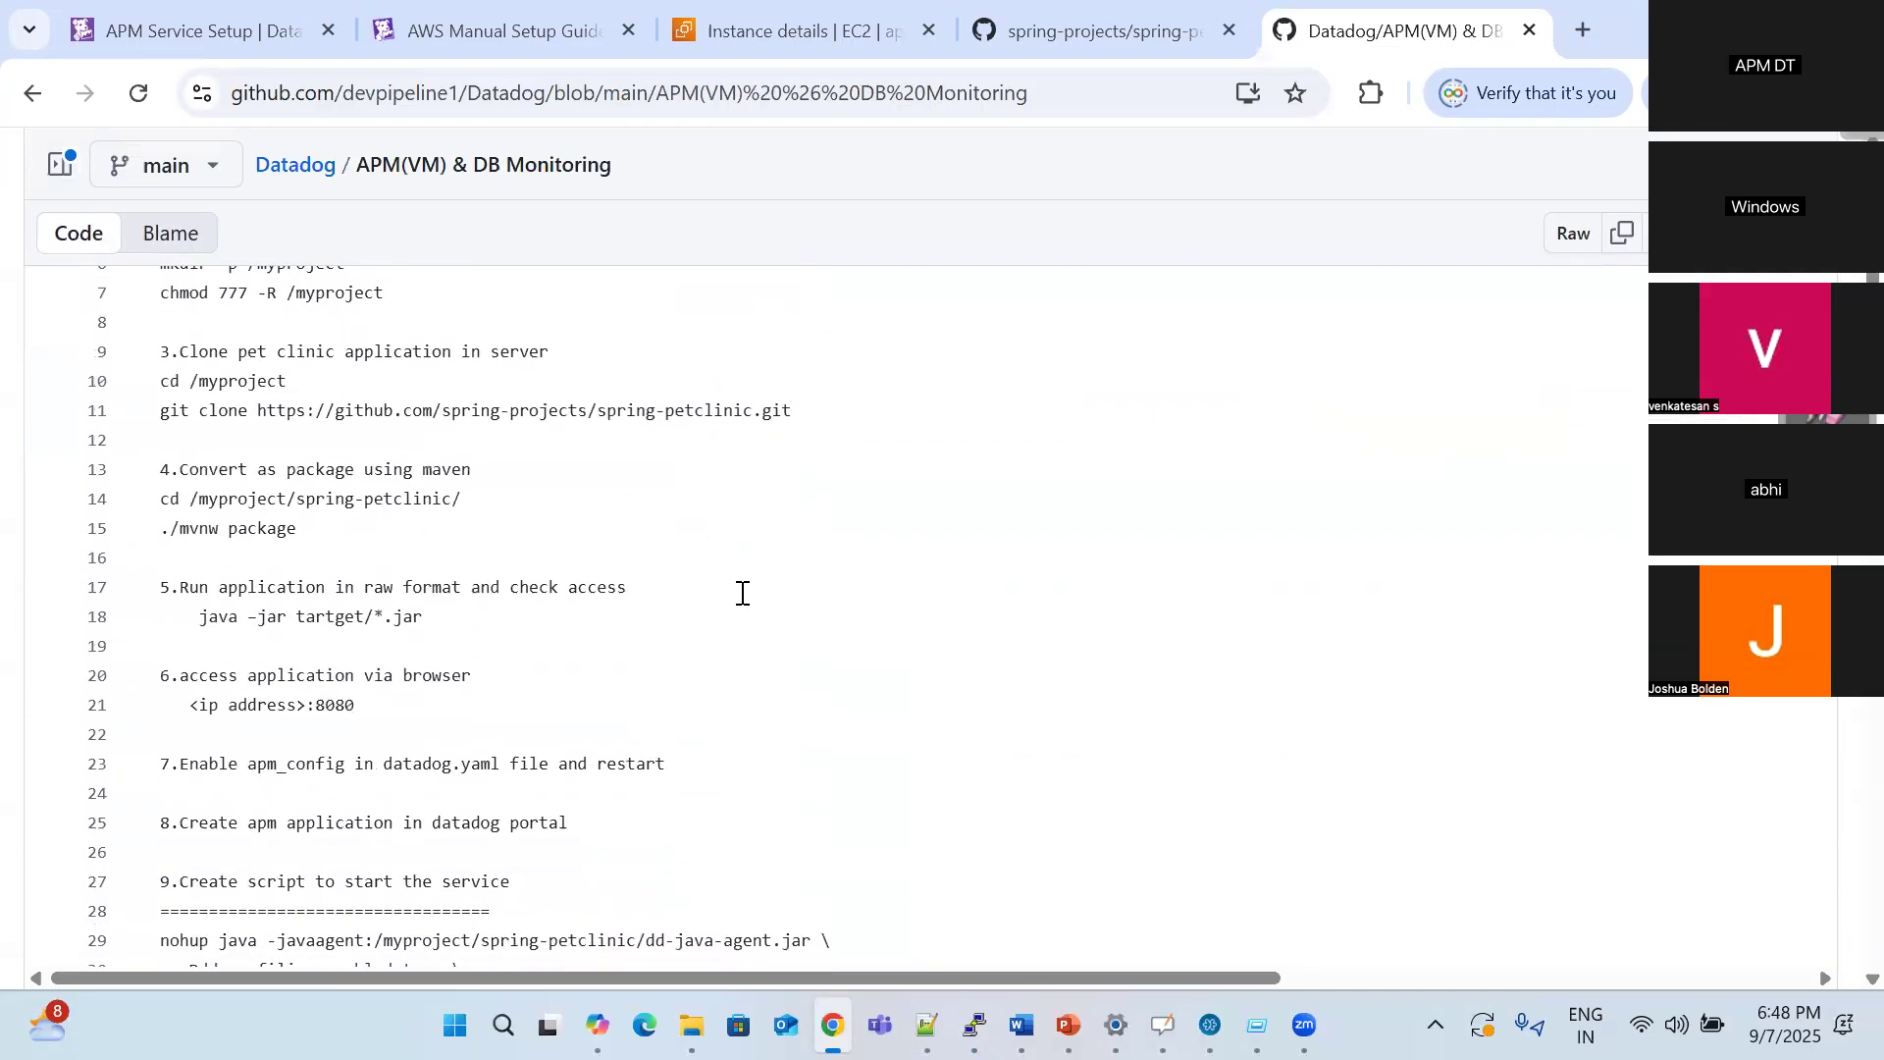
drag(190, 619, 448, 613)
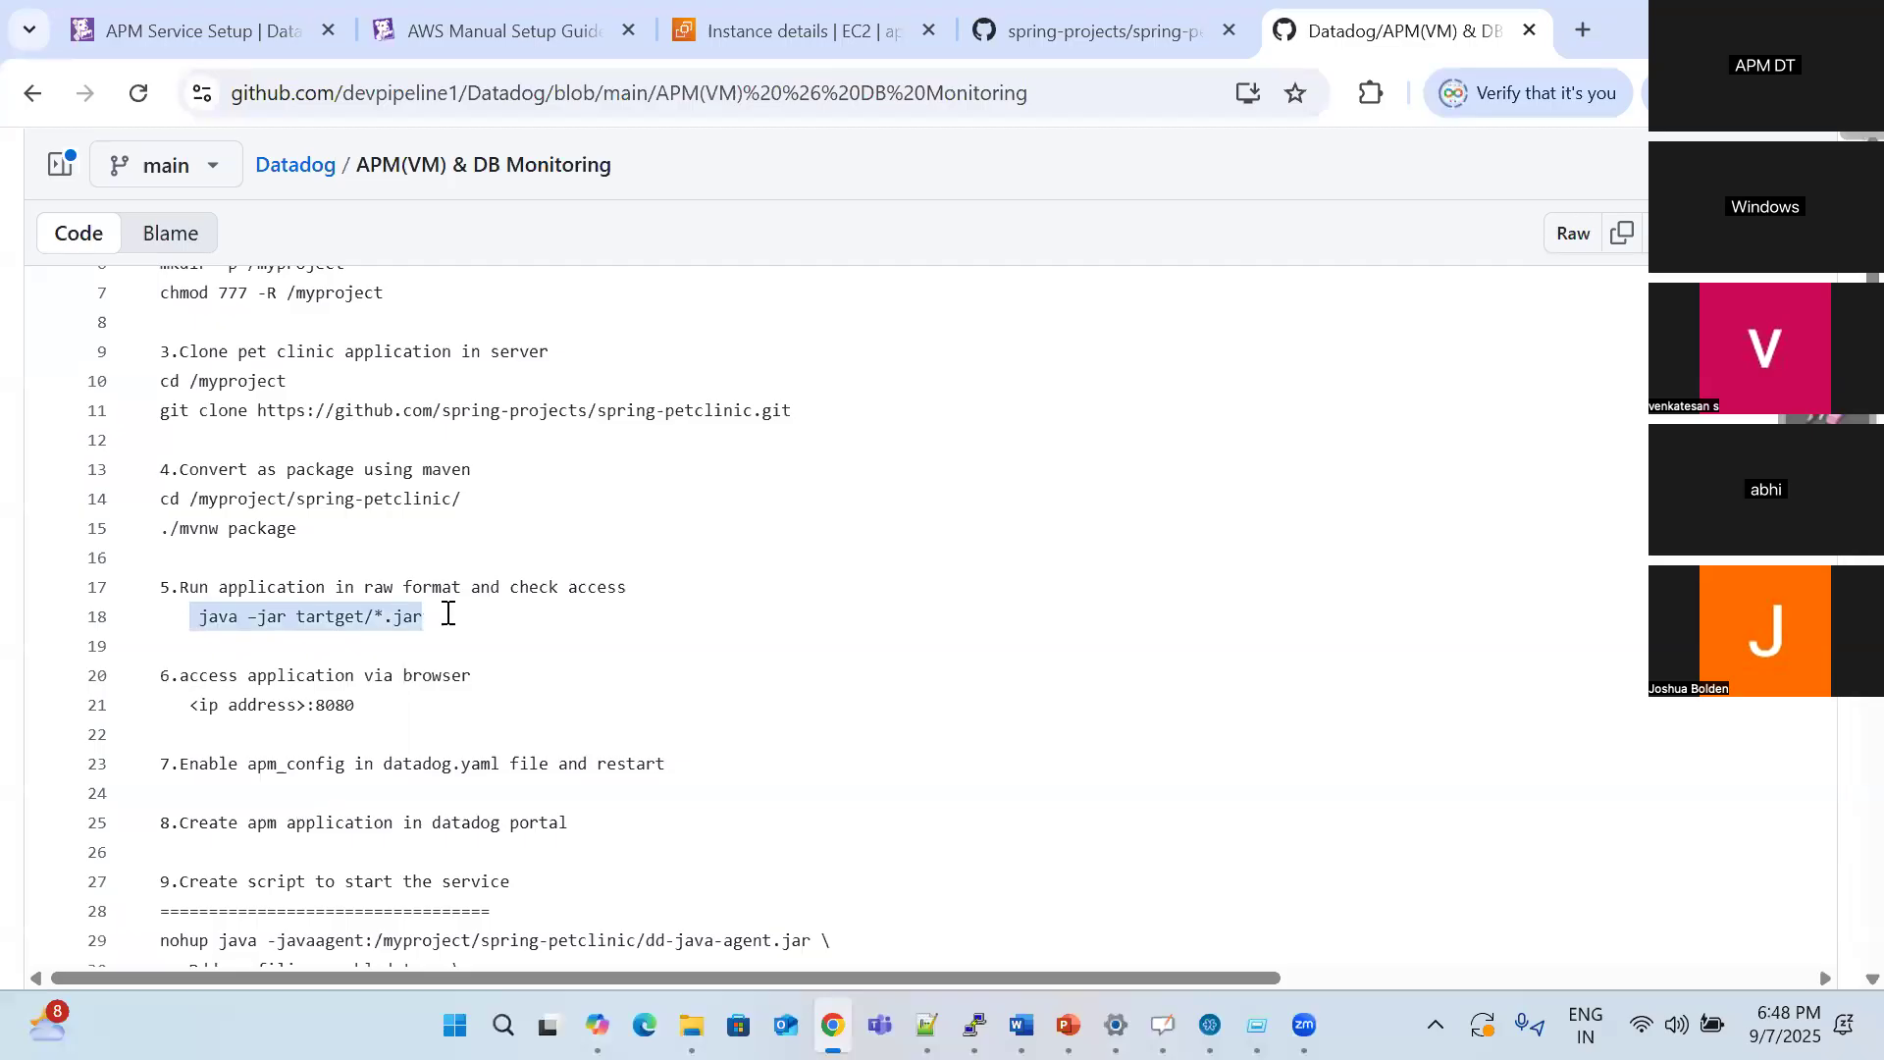
click(220, 617)
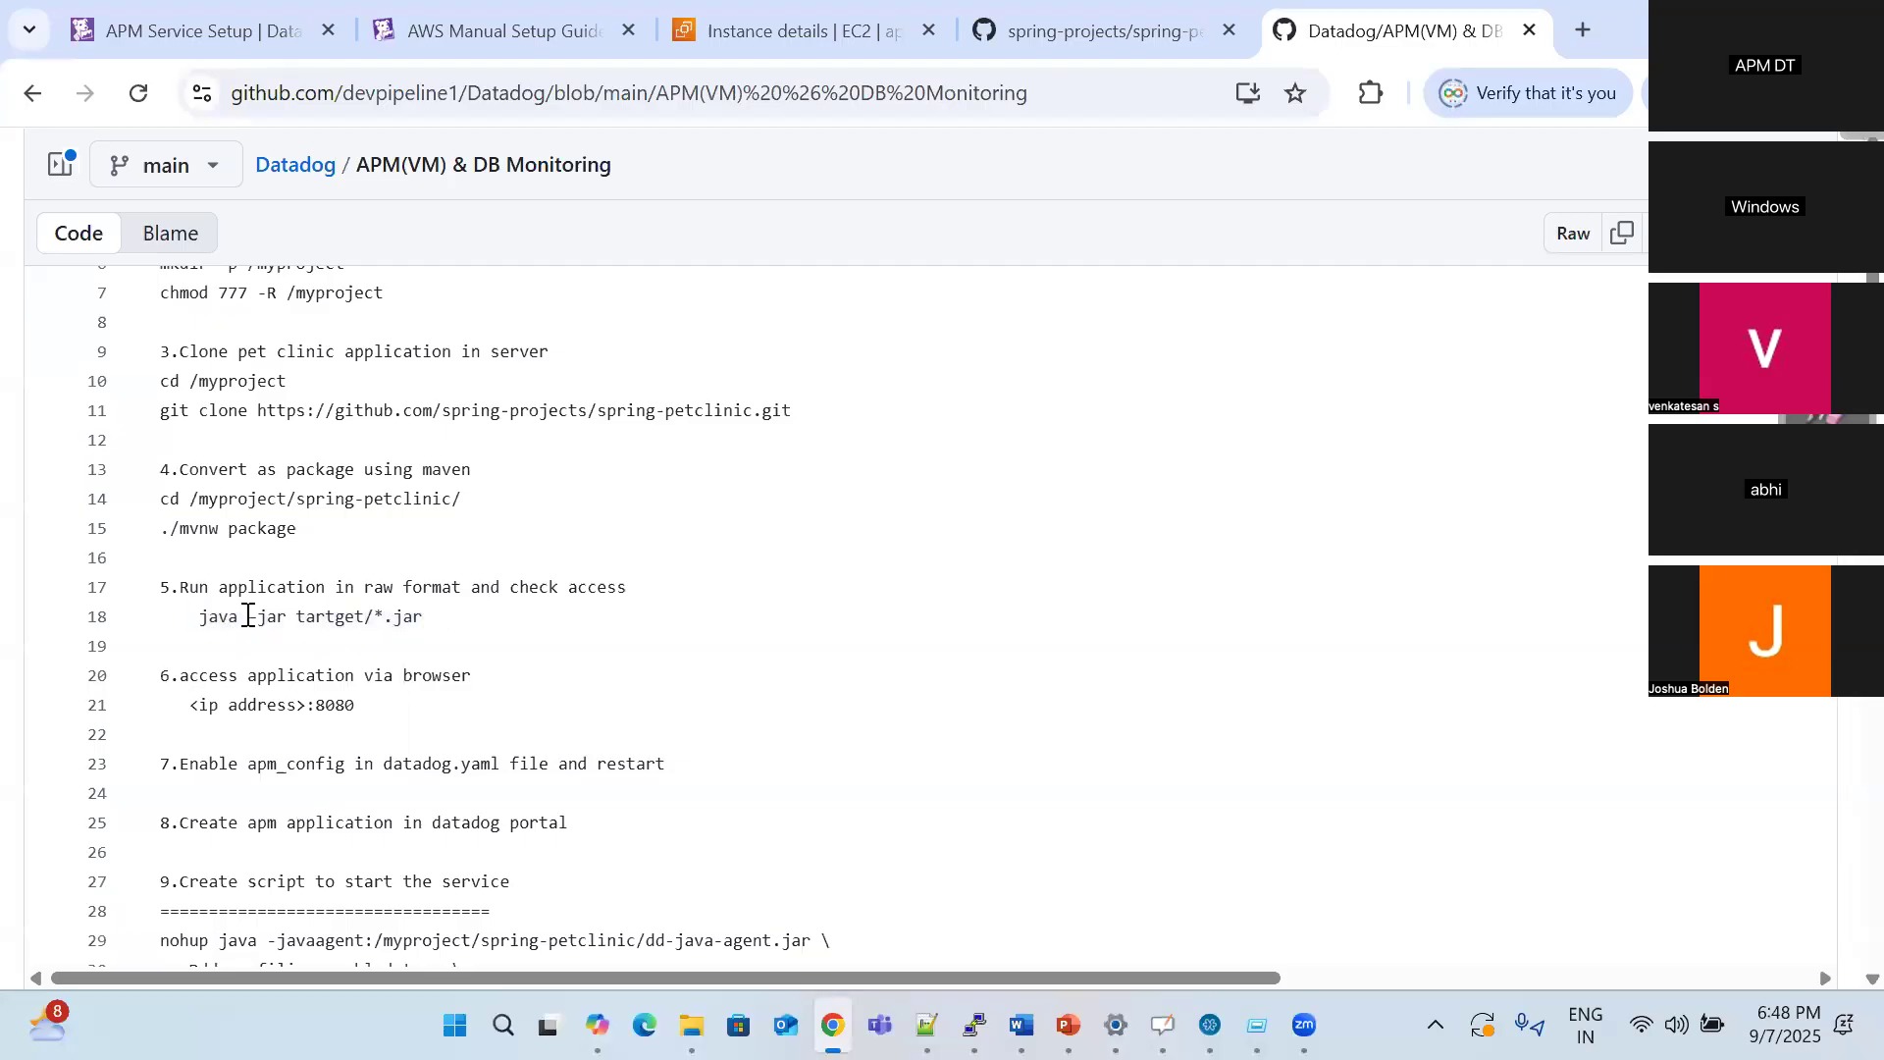
drag(251, 616, 423, 616)
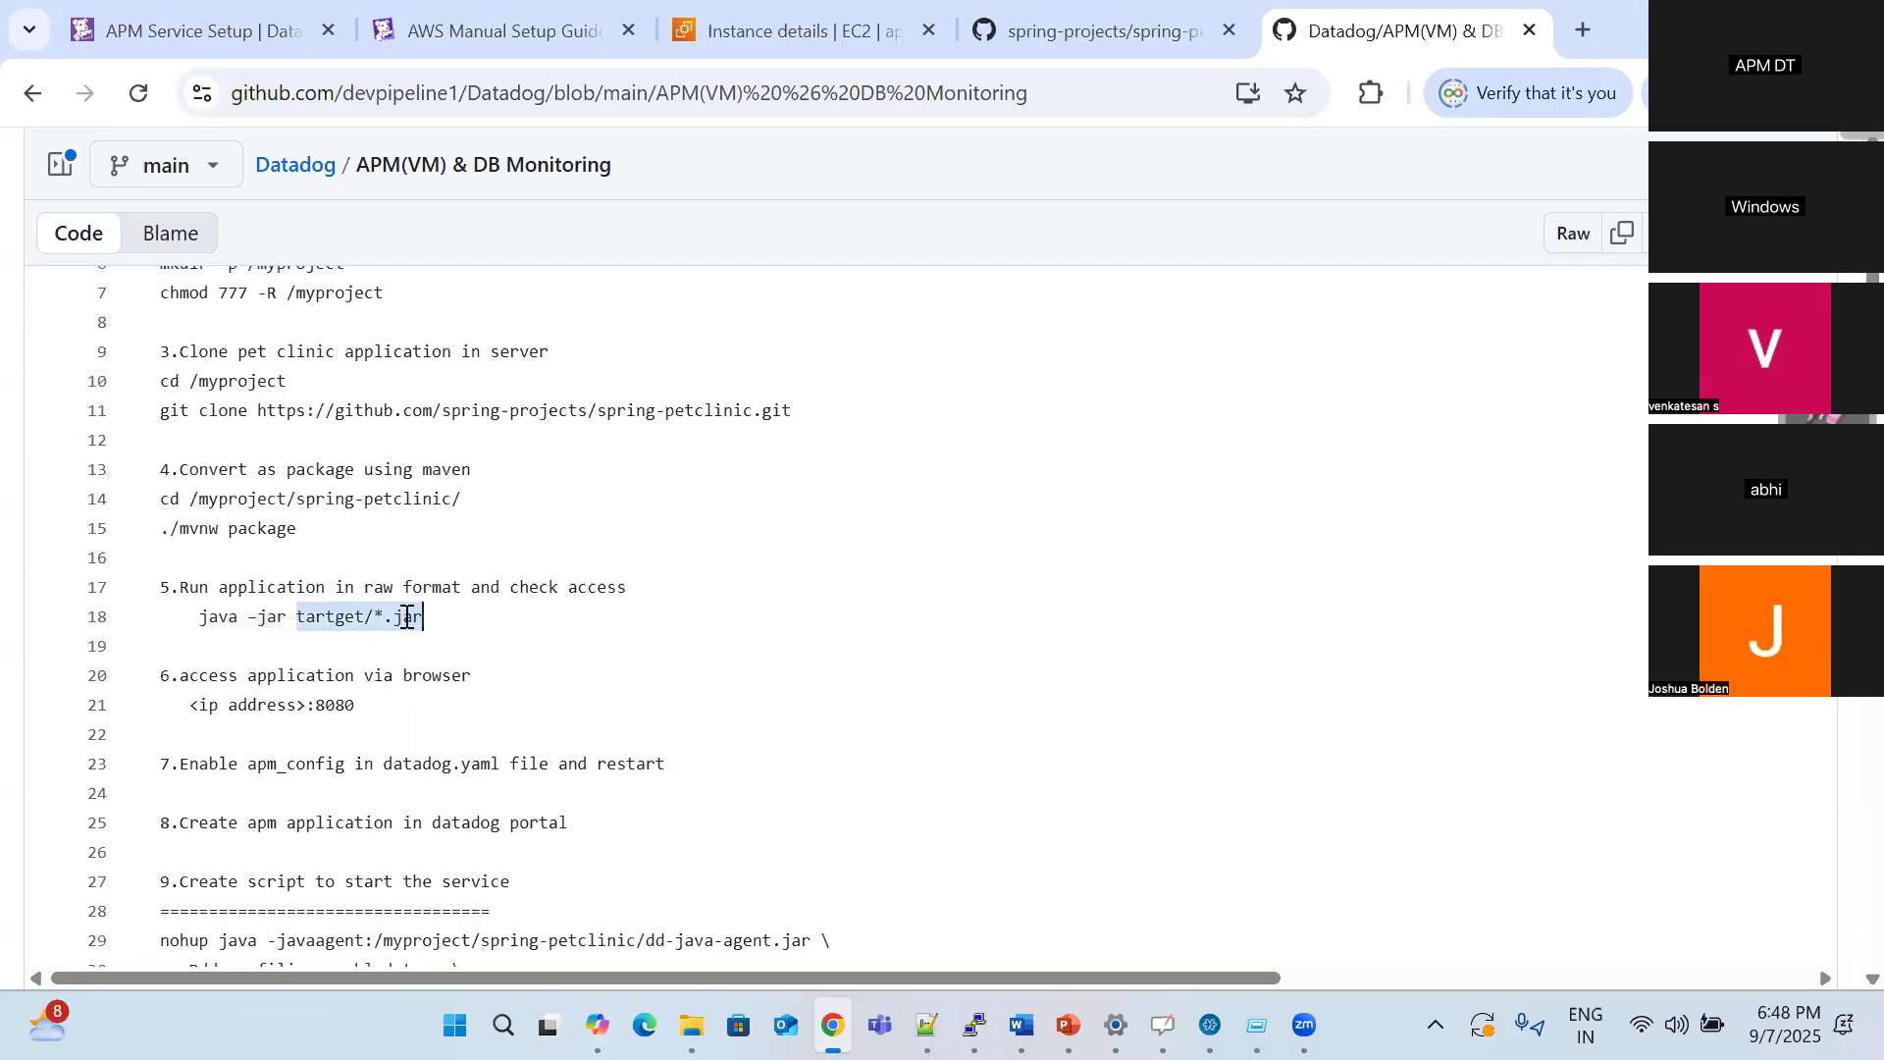
click(406, 616)
drag(296, 616, 425, 616)
scroll(428, 617, down, 1)
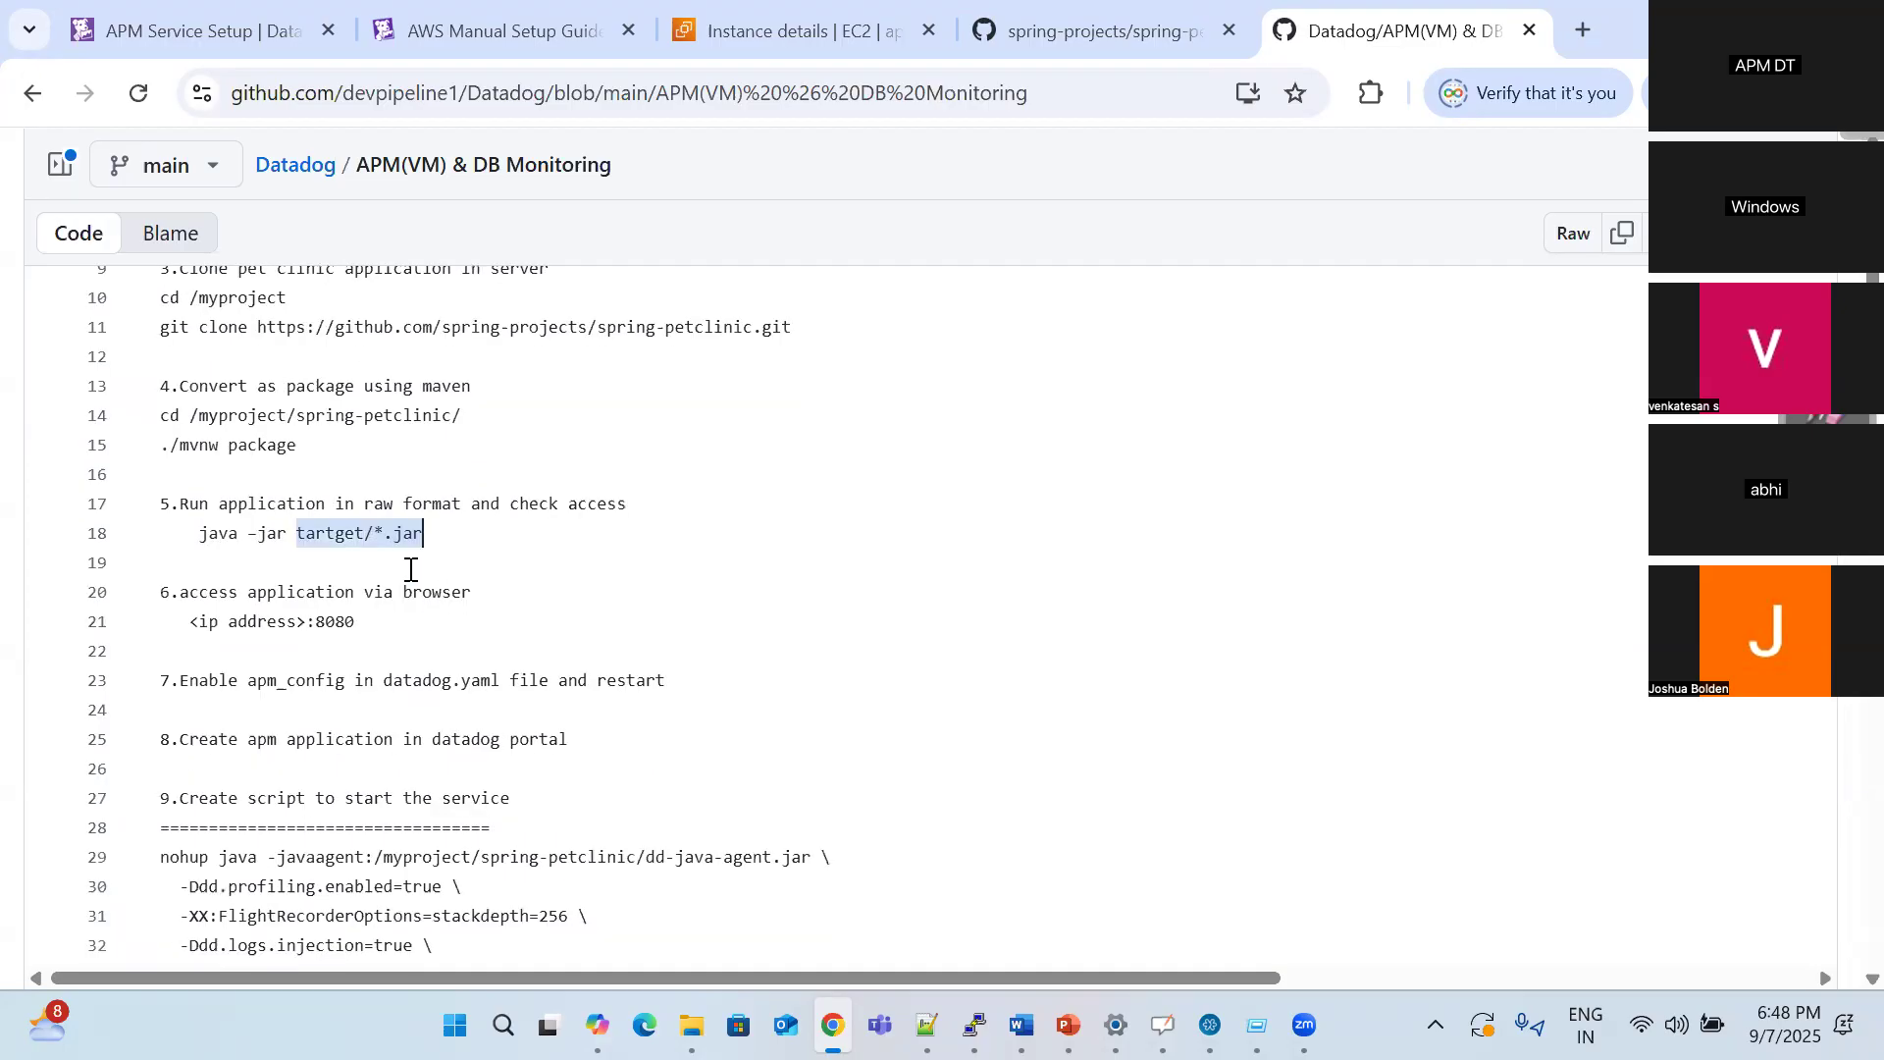
click(337, 540)
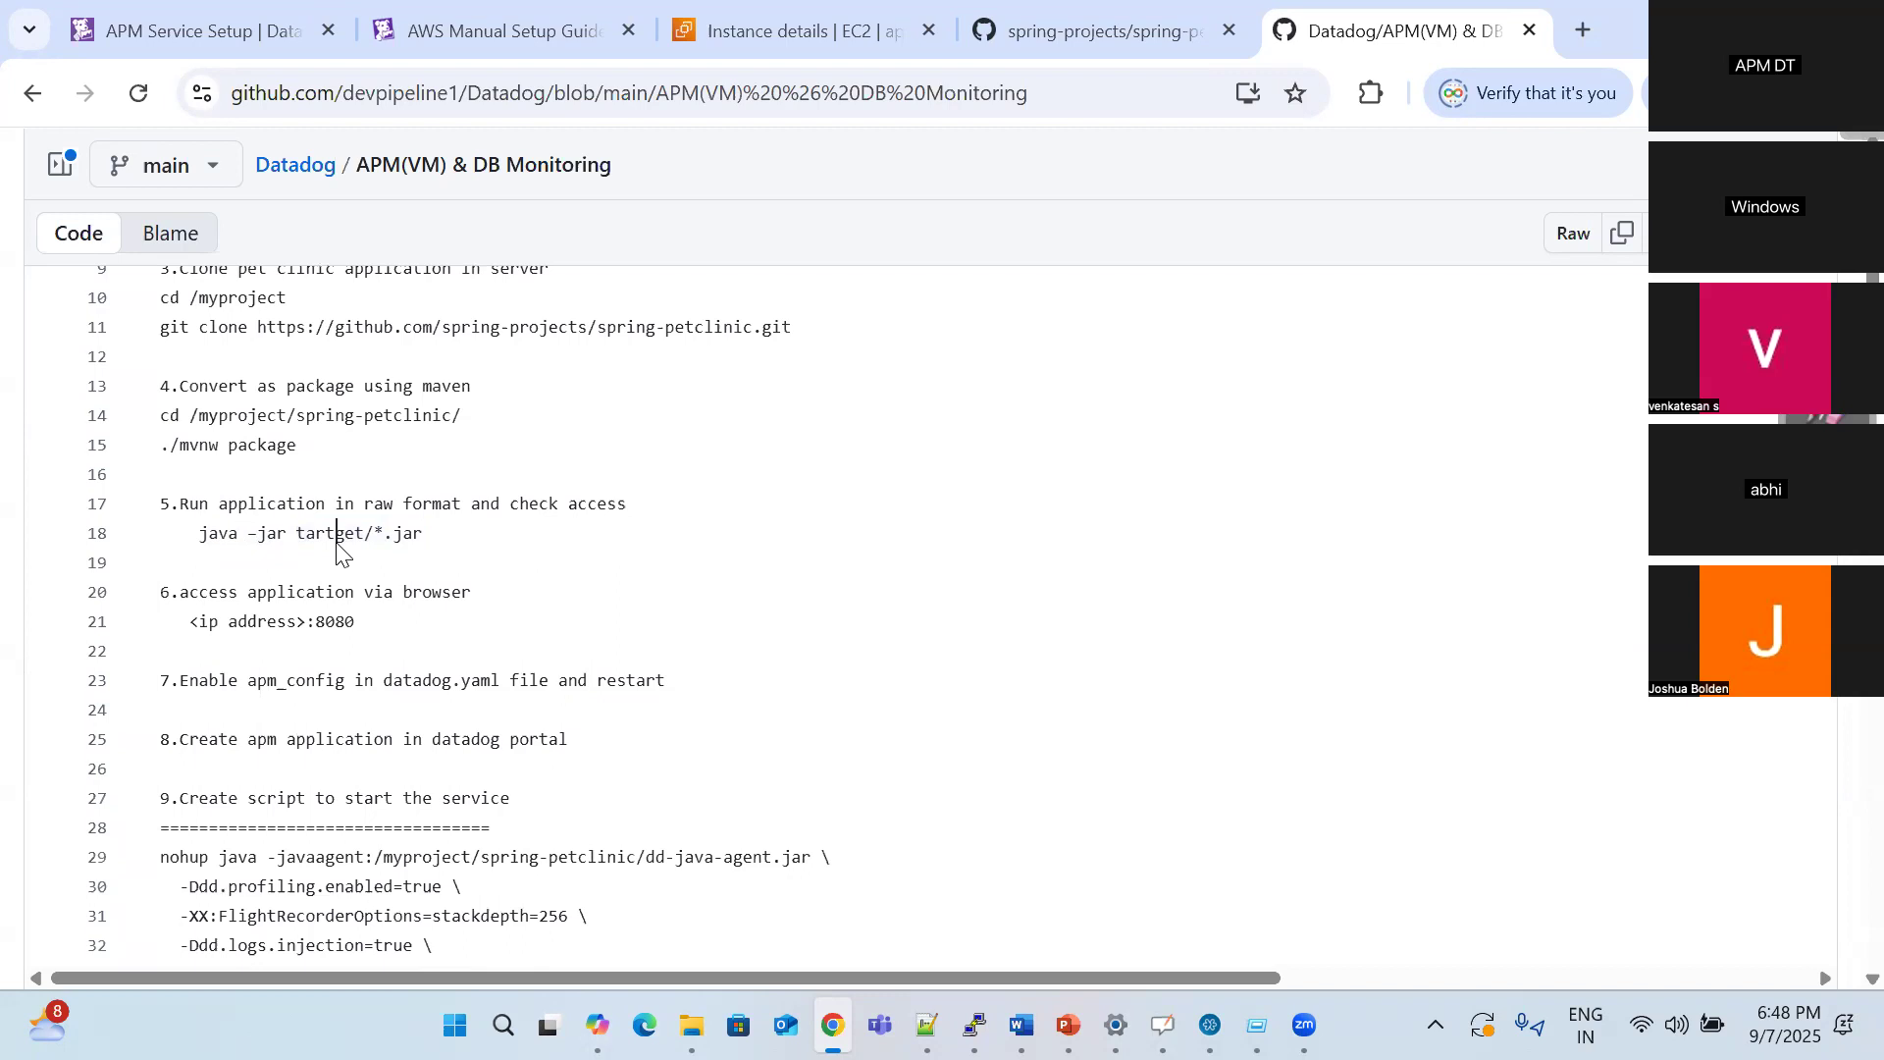
key(alt+Tab)
Rerun systemctl status petclinic.service, which still reports inactive (dead), then return to the GitHub guide.
key(Up)
key(Return)
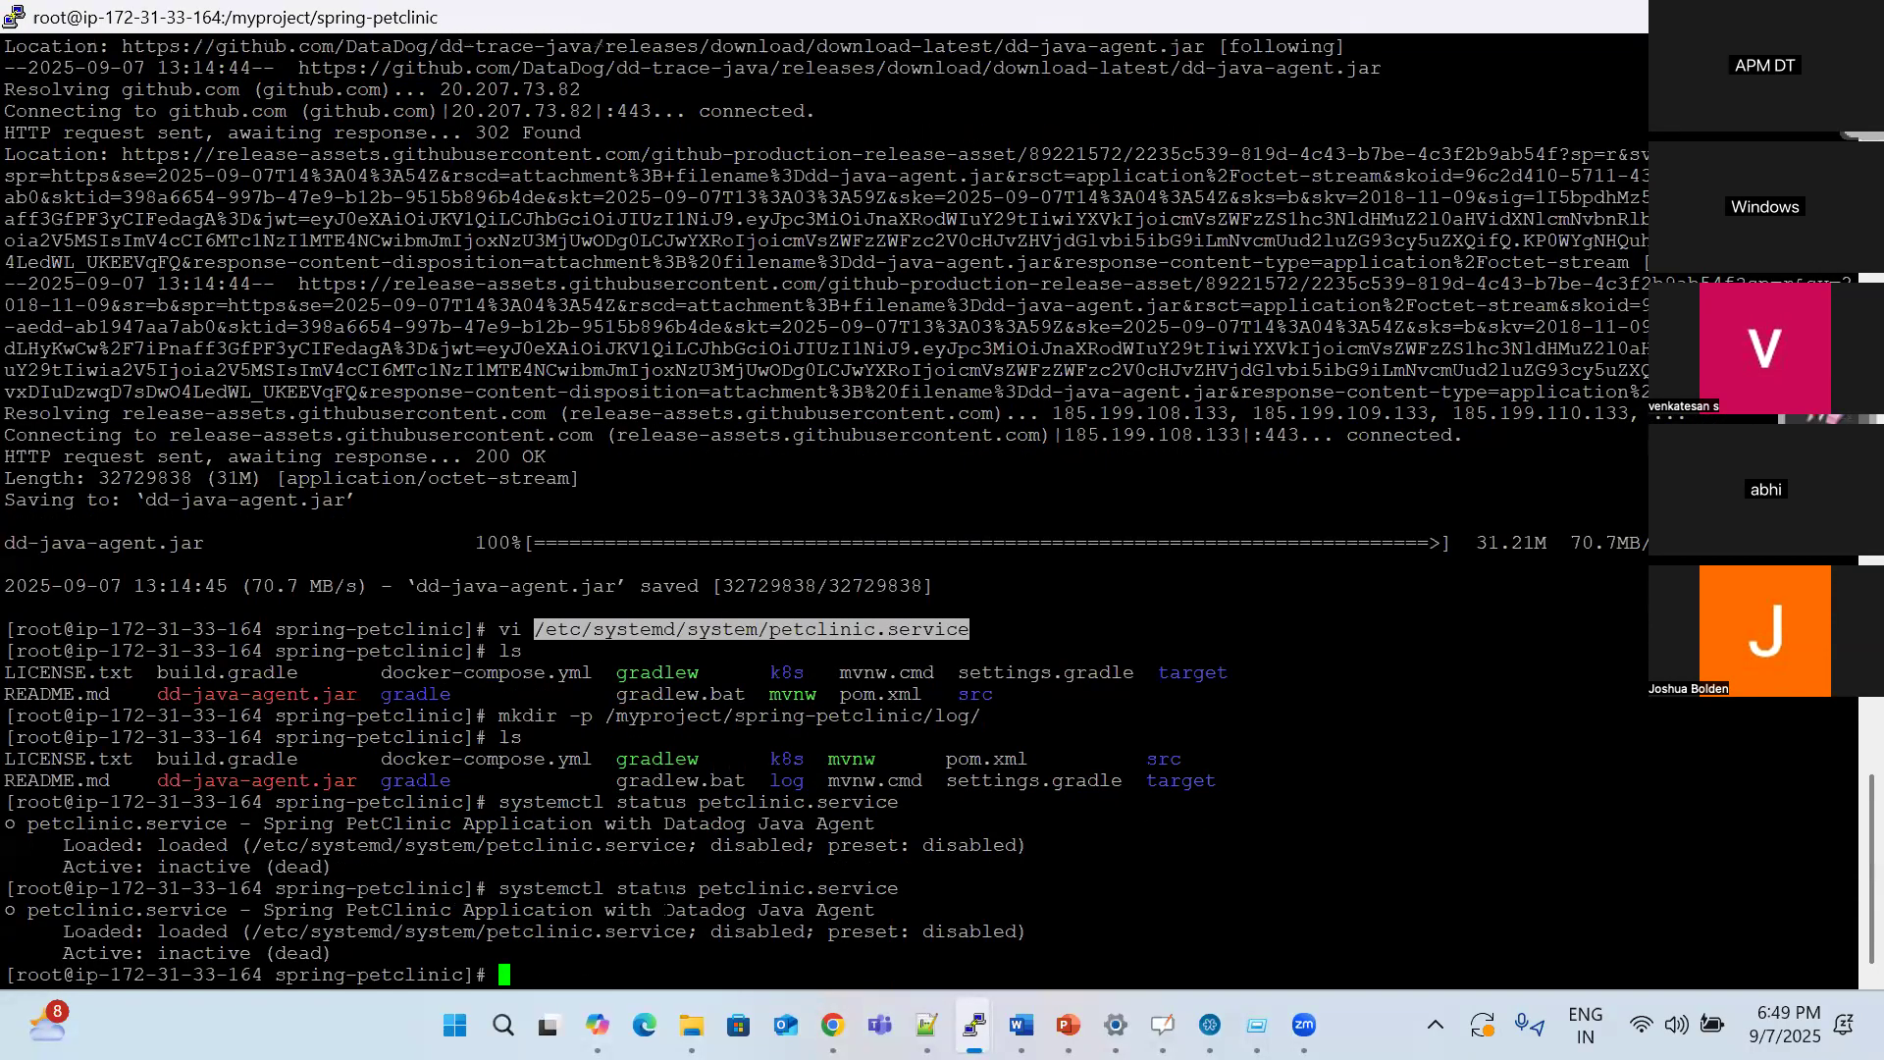
double_click(551, 969)
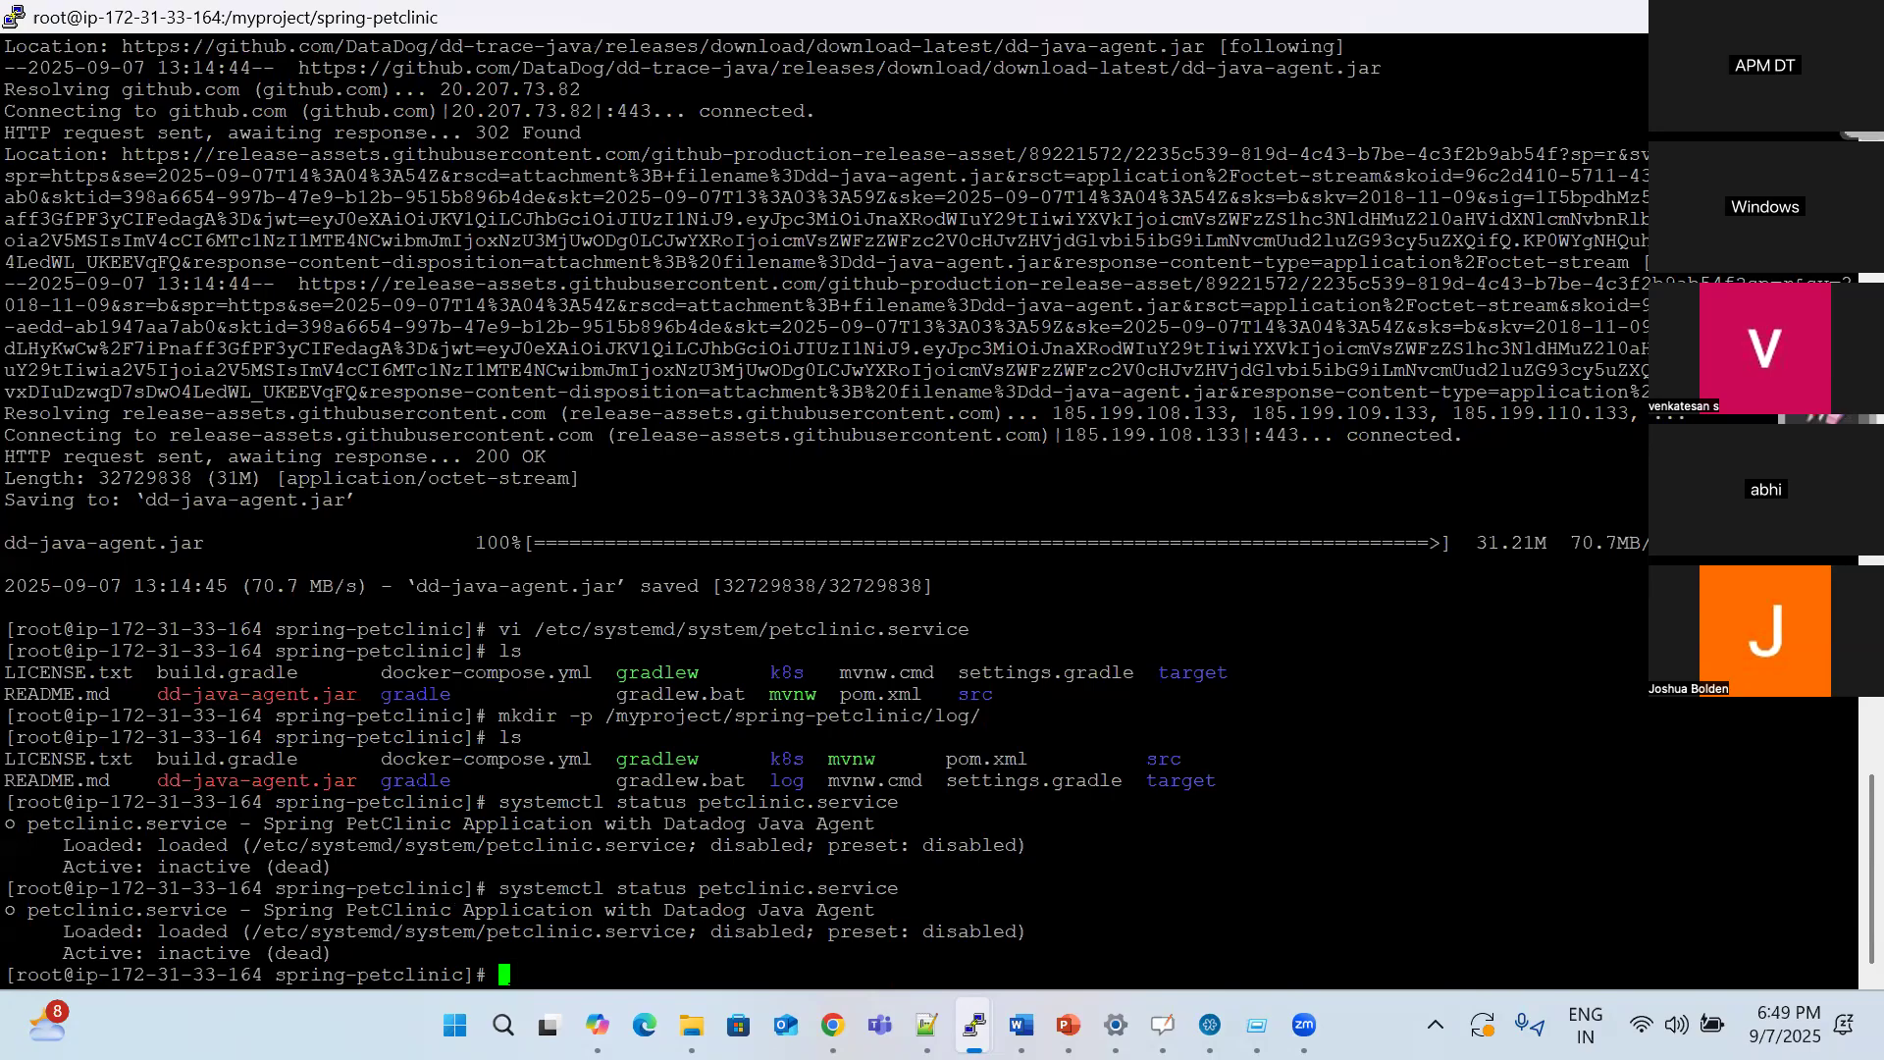
drag(555, 968, 510, 956)
click(551, 967)
key(alt+Tab)
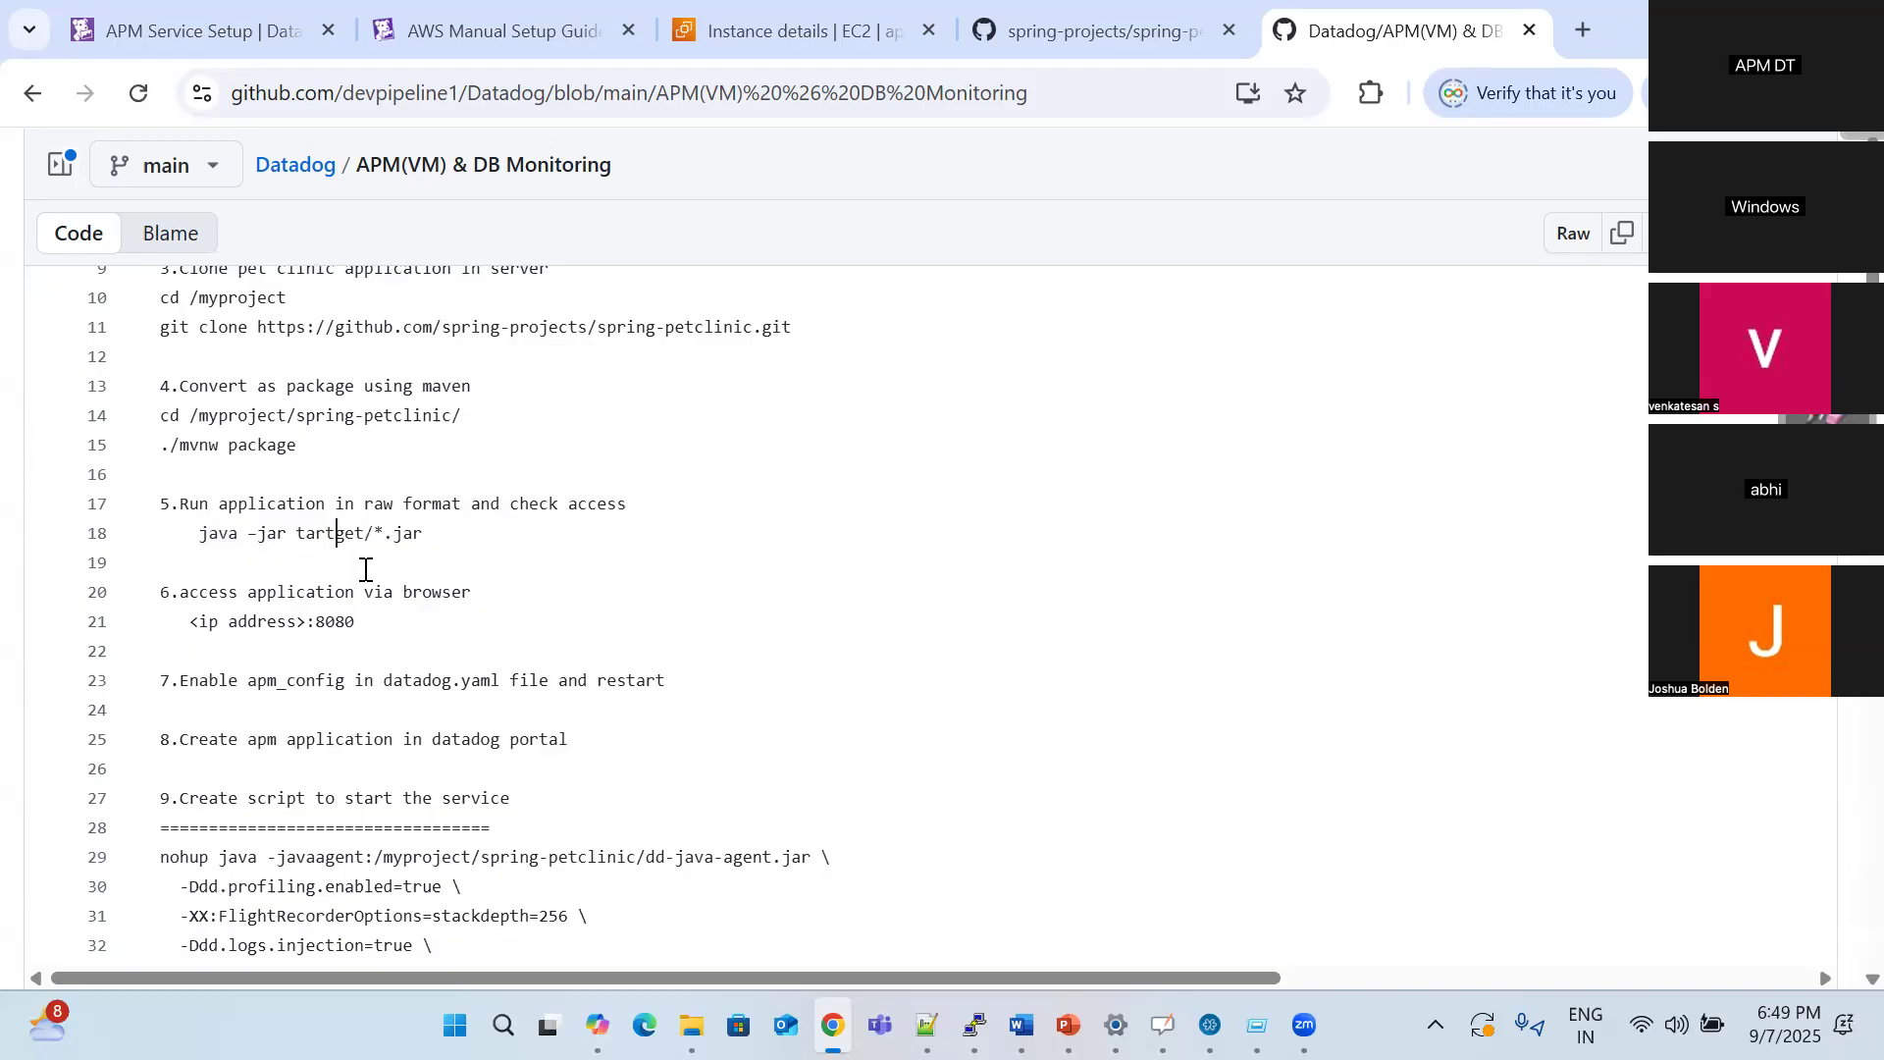
scroll(365, 569, down, 4)
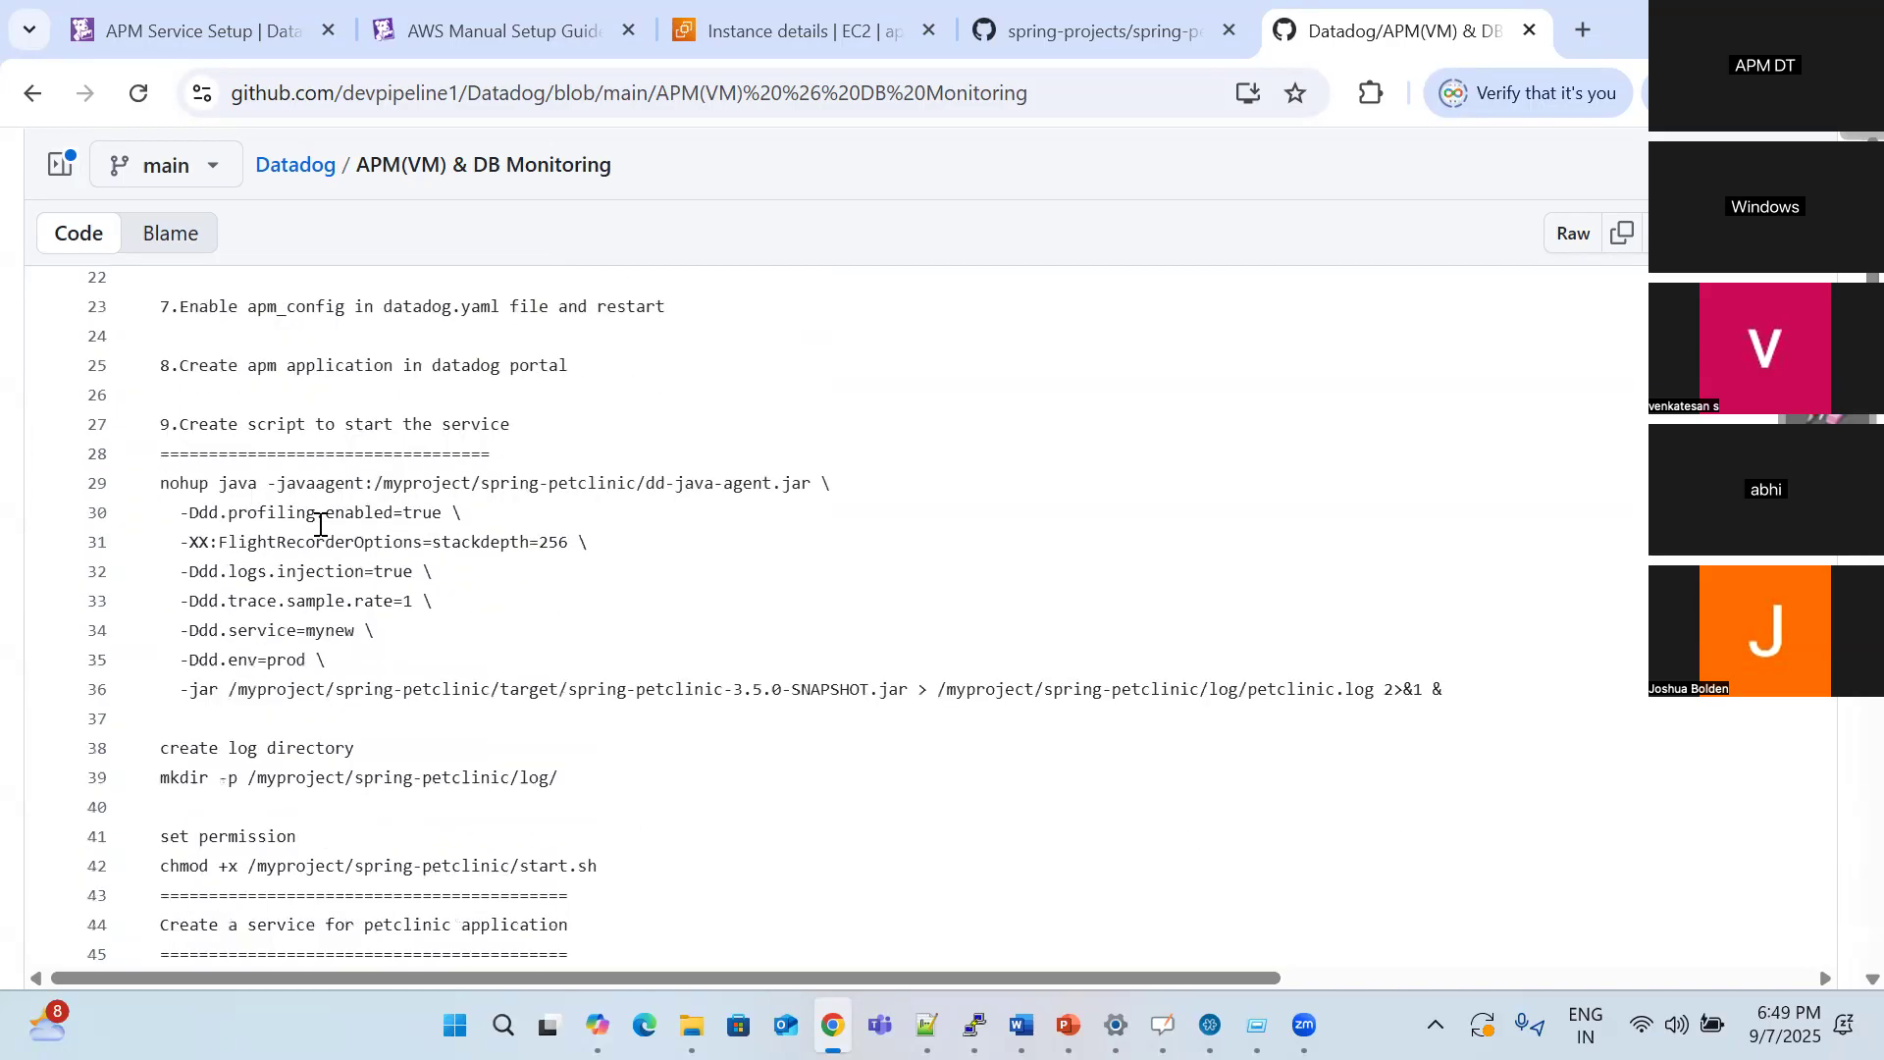
double_click(183, 487)
scroll(183, 487, up, 3)
double_click(218, 399)
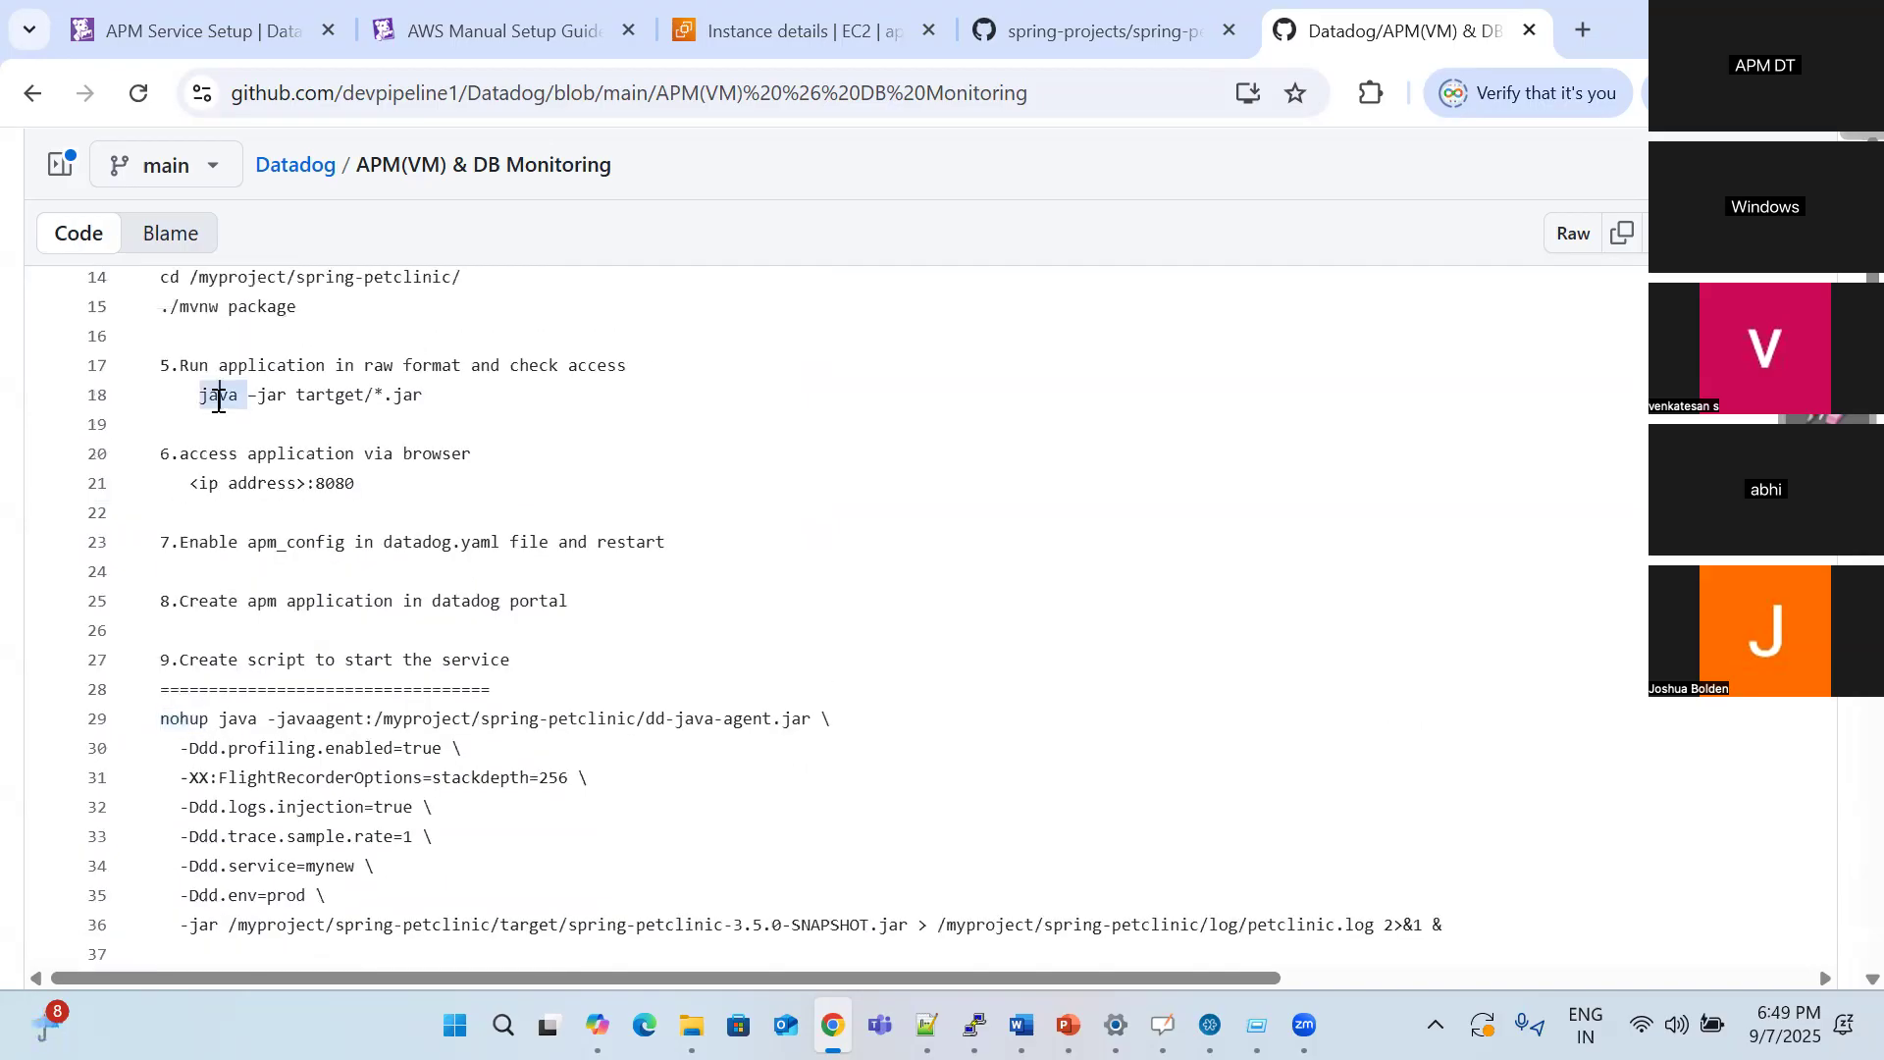
drag(221, 718, 259, 719)
drag(257, 395, 422, 394)
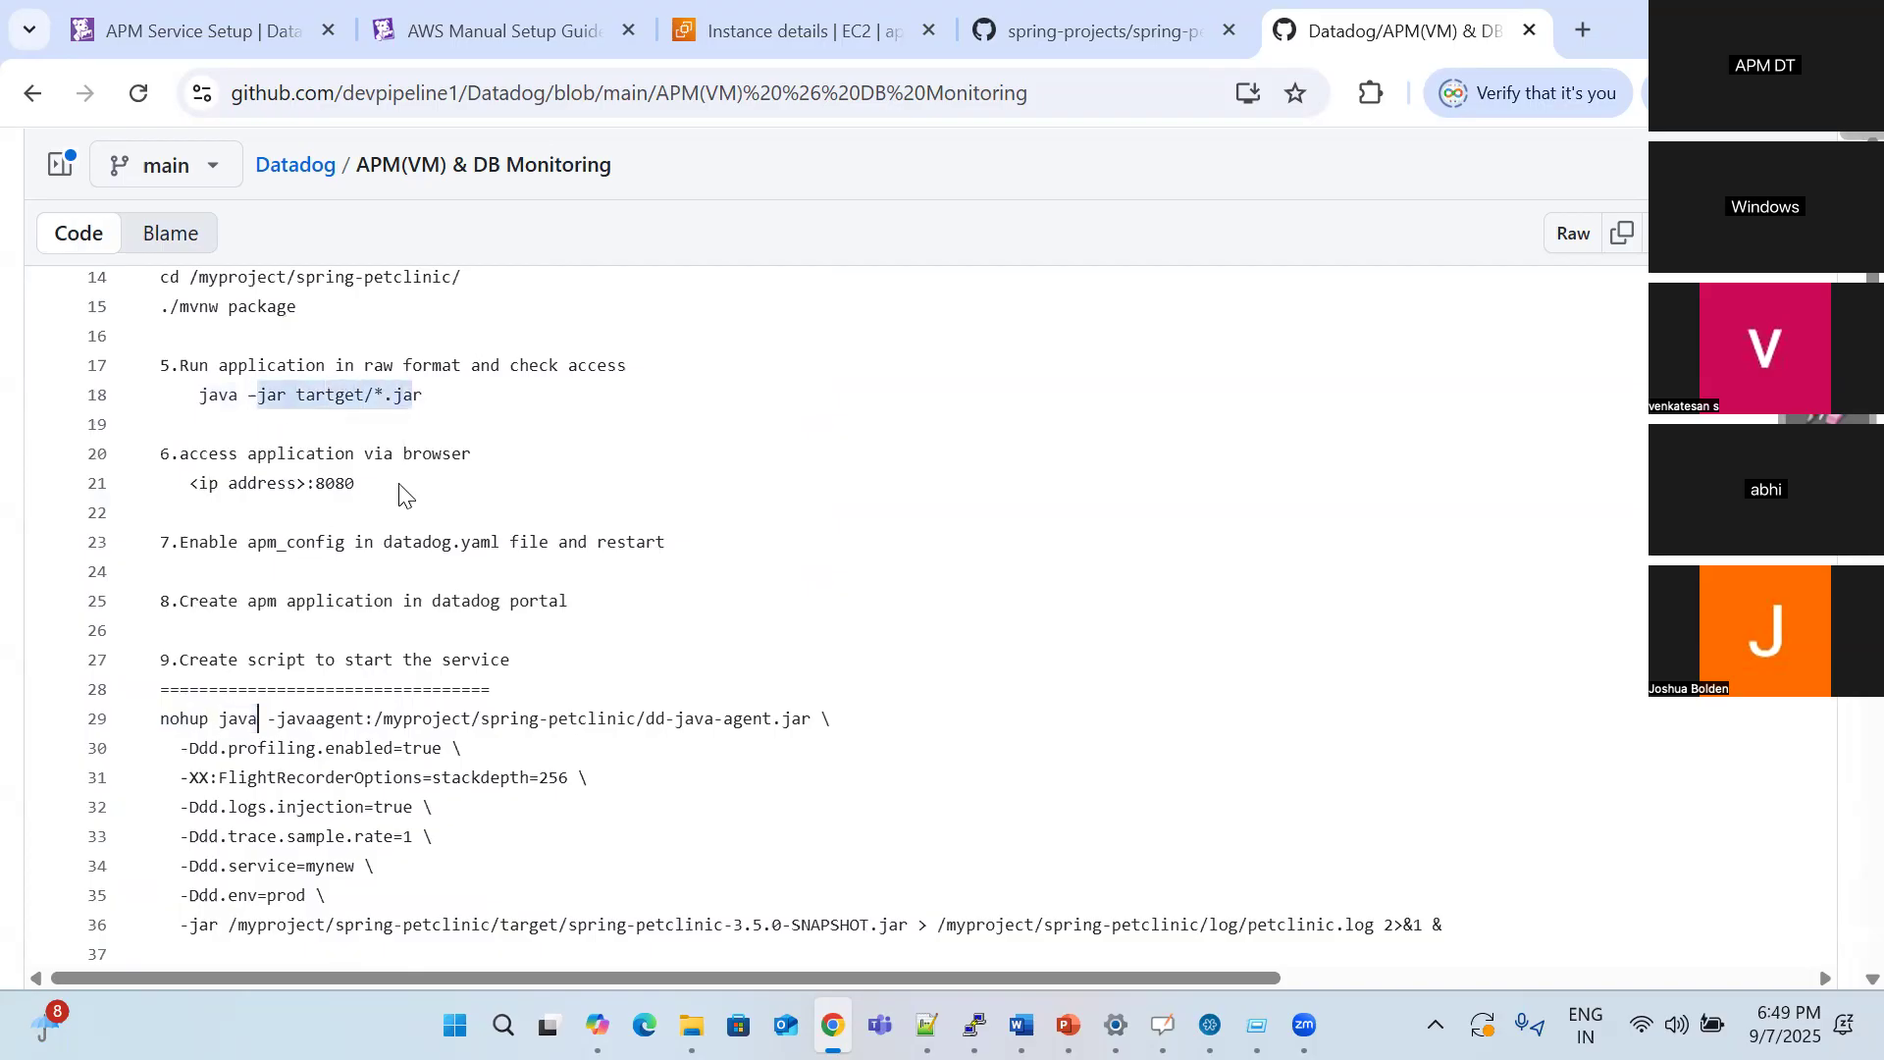
scroll(314, 716, down, 1)
drag(179, 824, 232, 824)
click(229, 821)
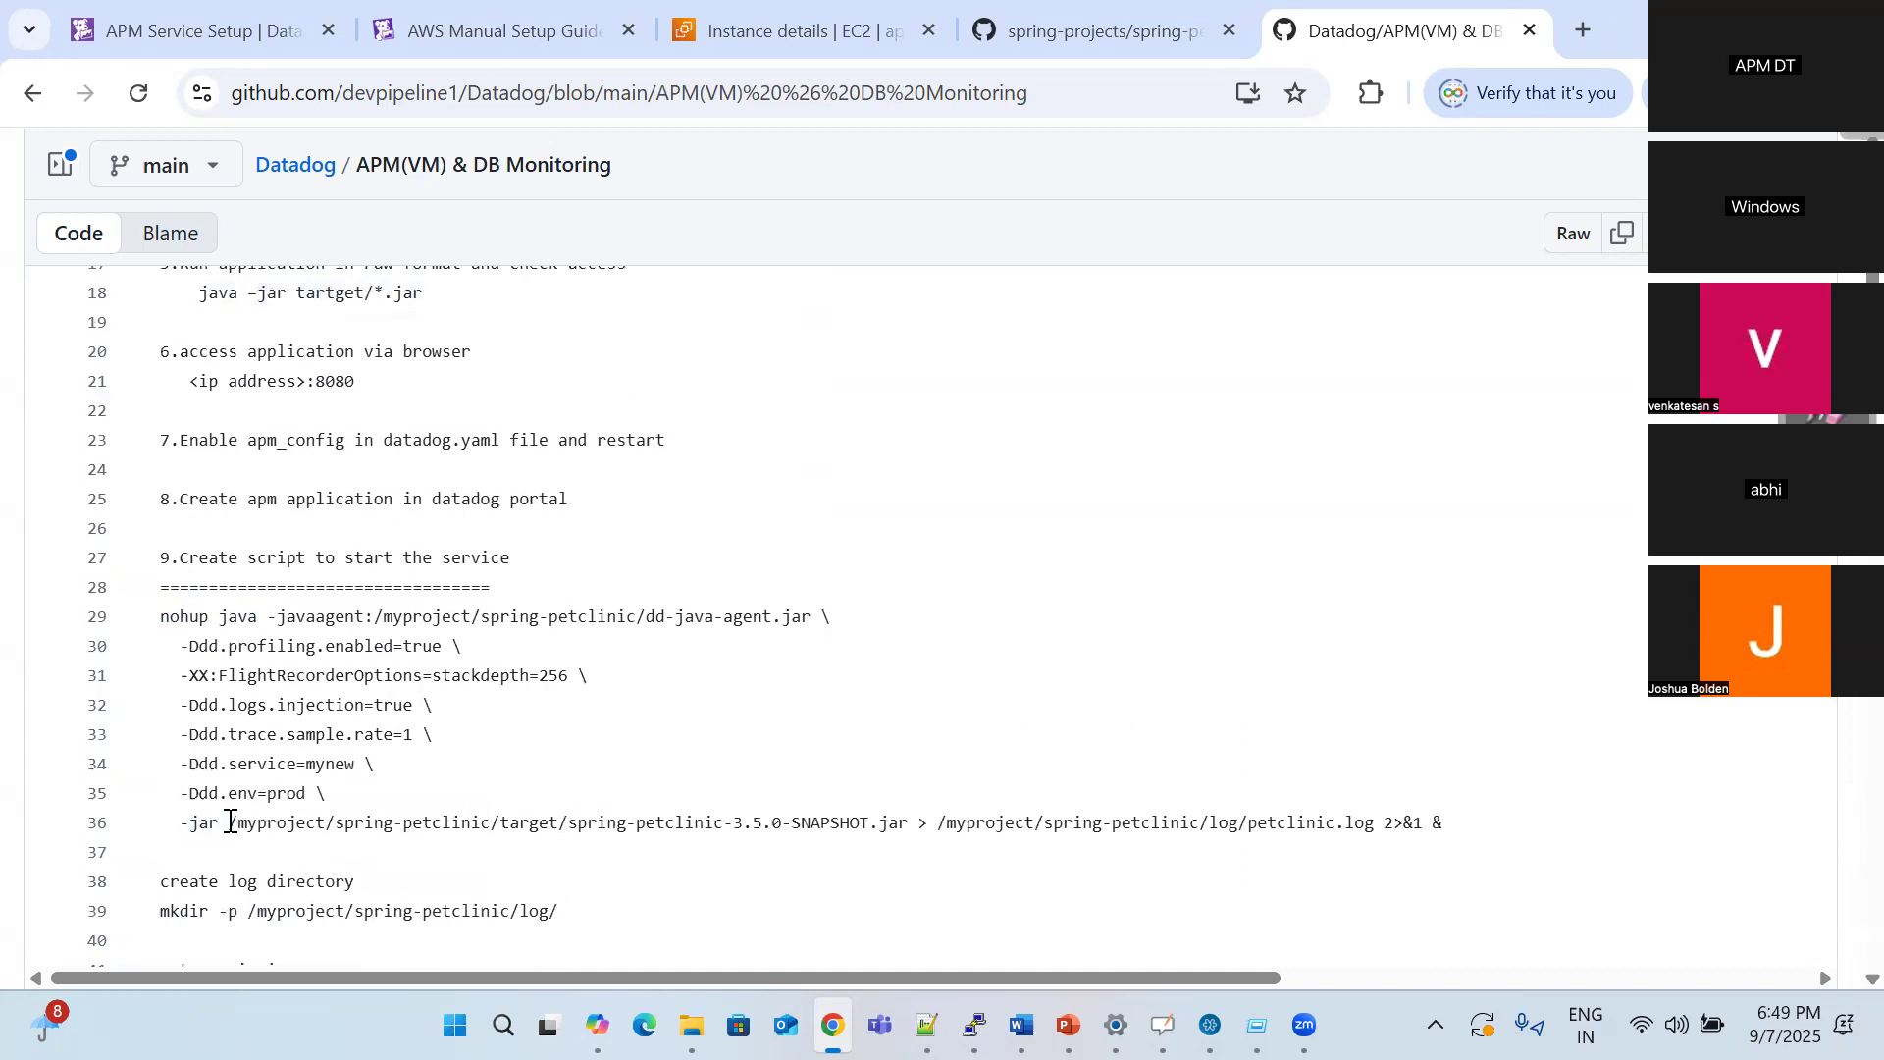
right_click(228, 829)
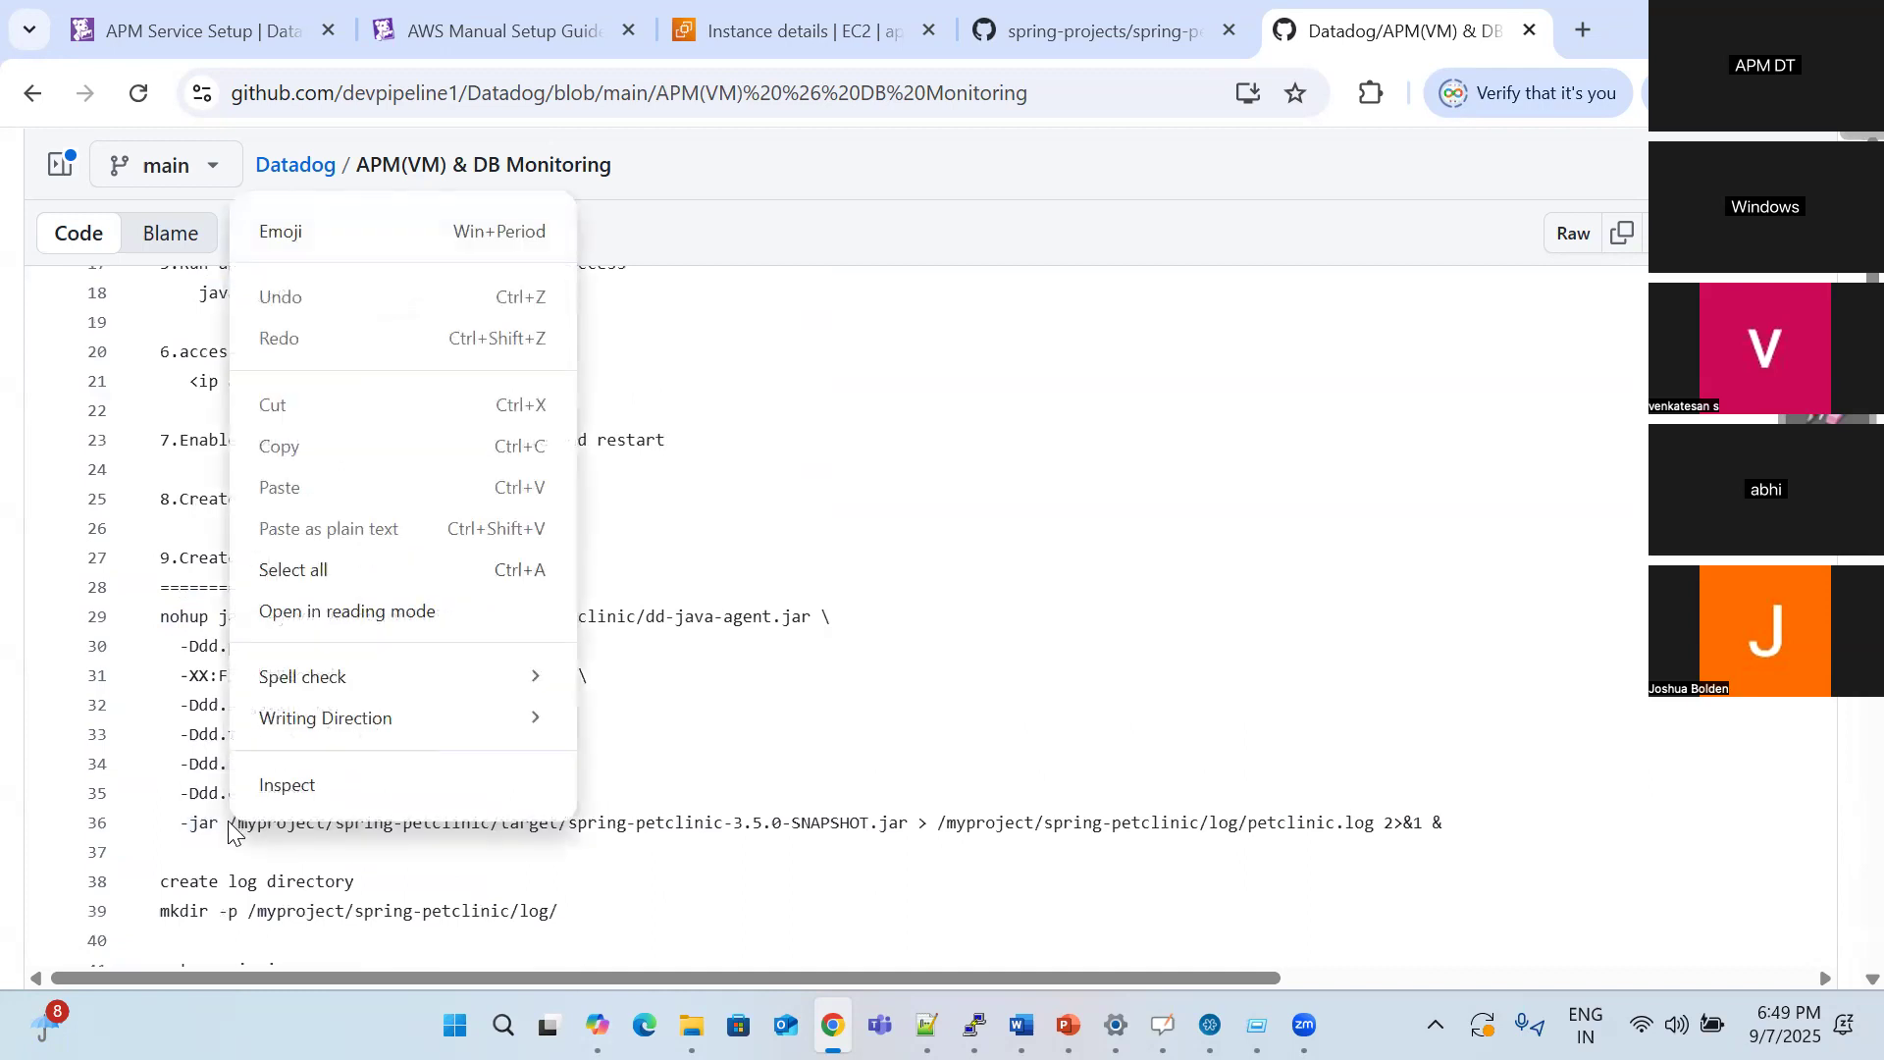
click(898, 822)
drag(896, 820, 234, 833)
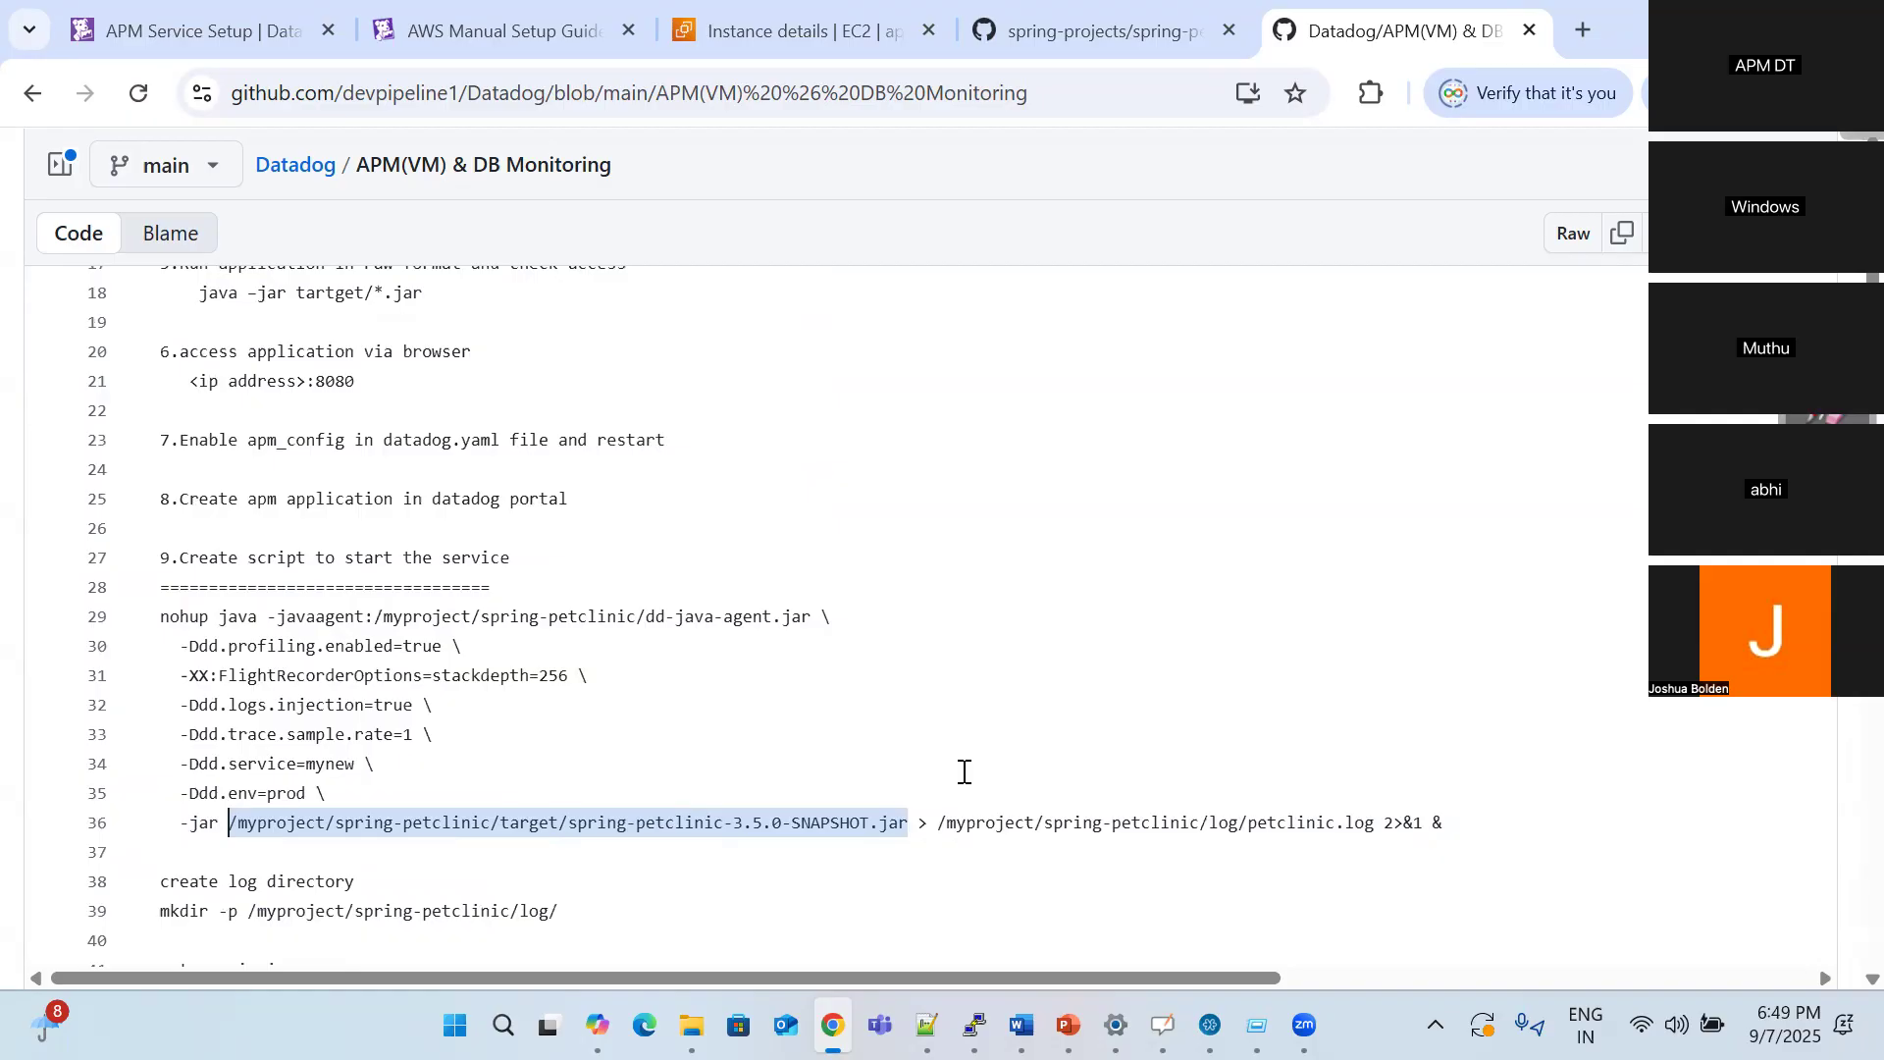
scroll(964, 773, up, 1)
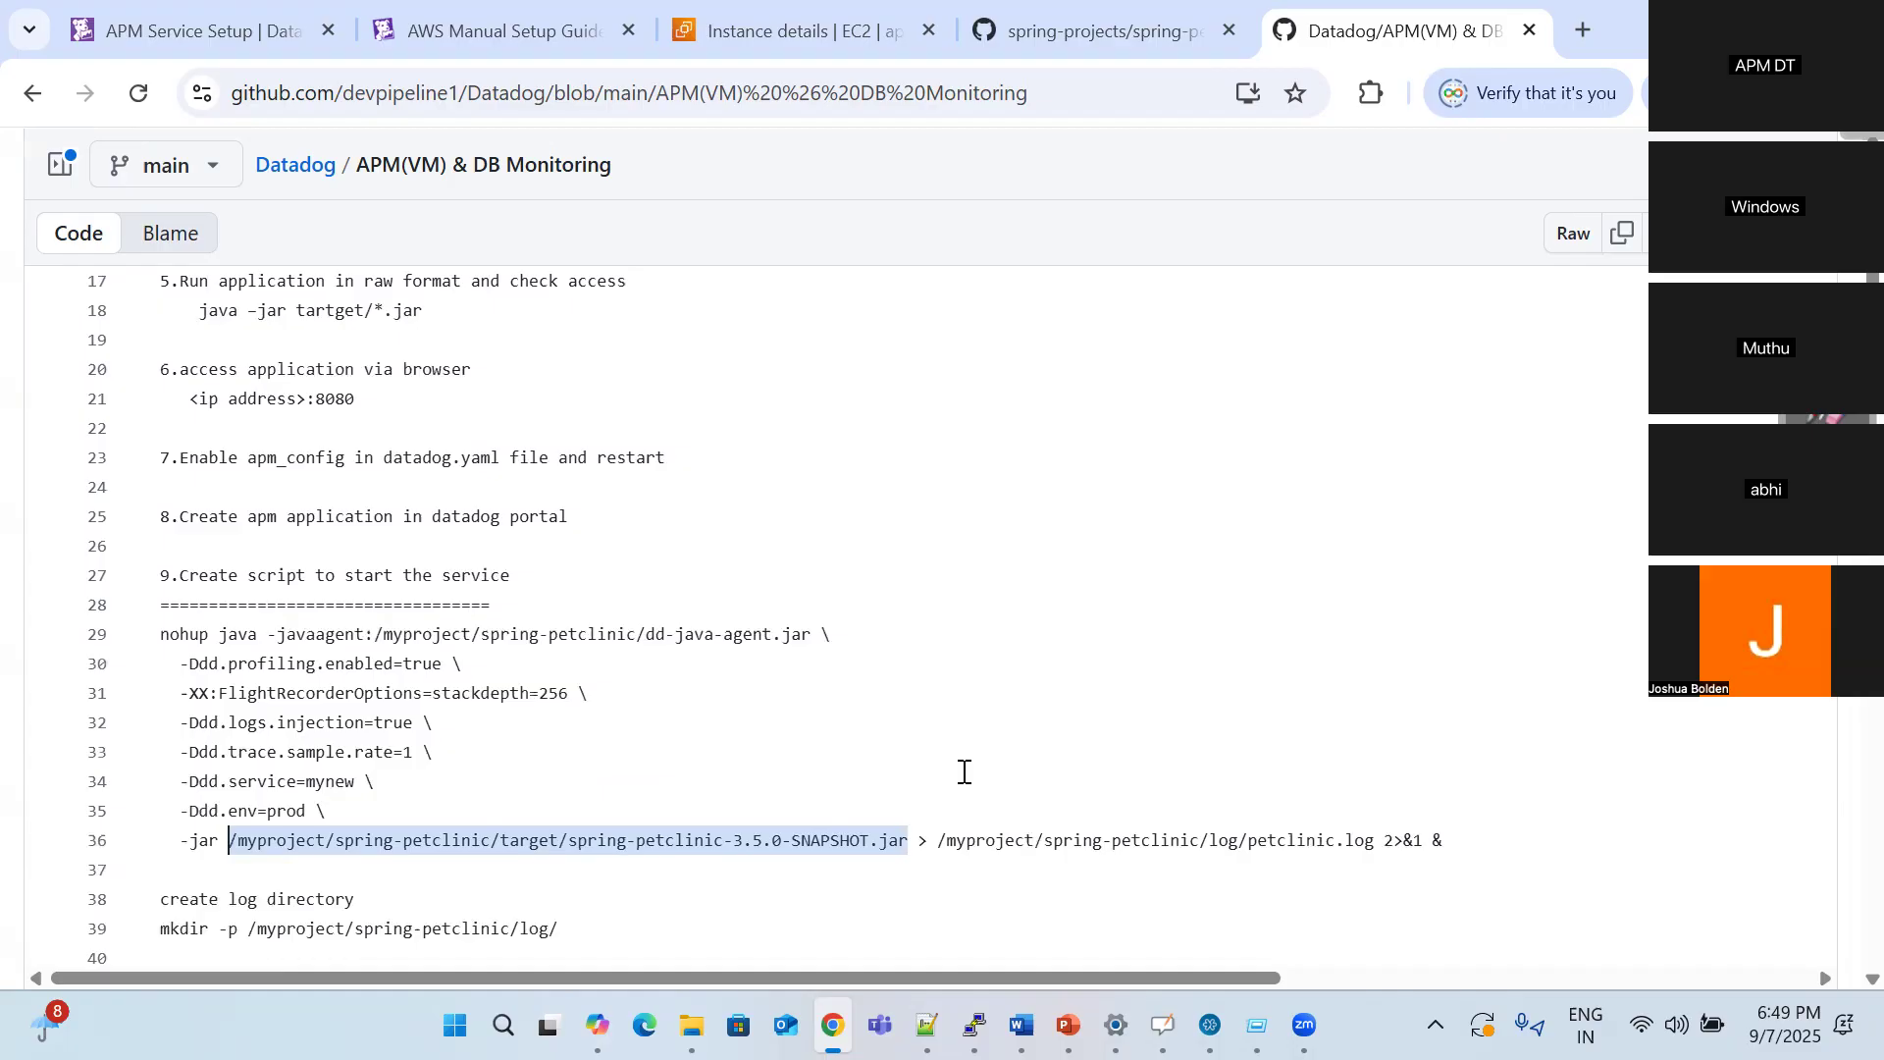
scroll(965, 773, down, 2)
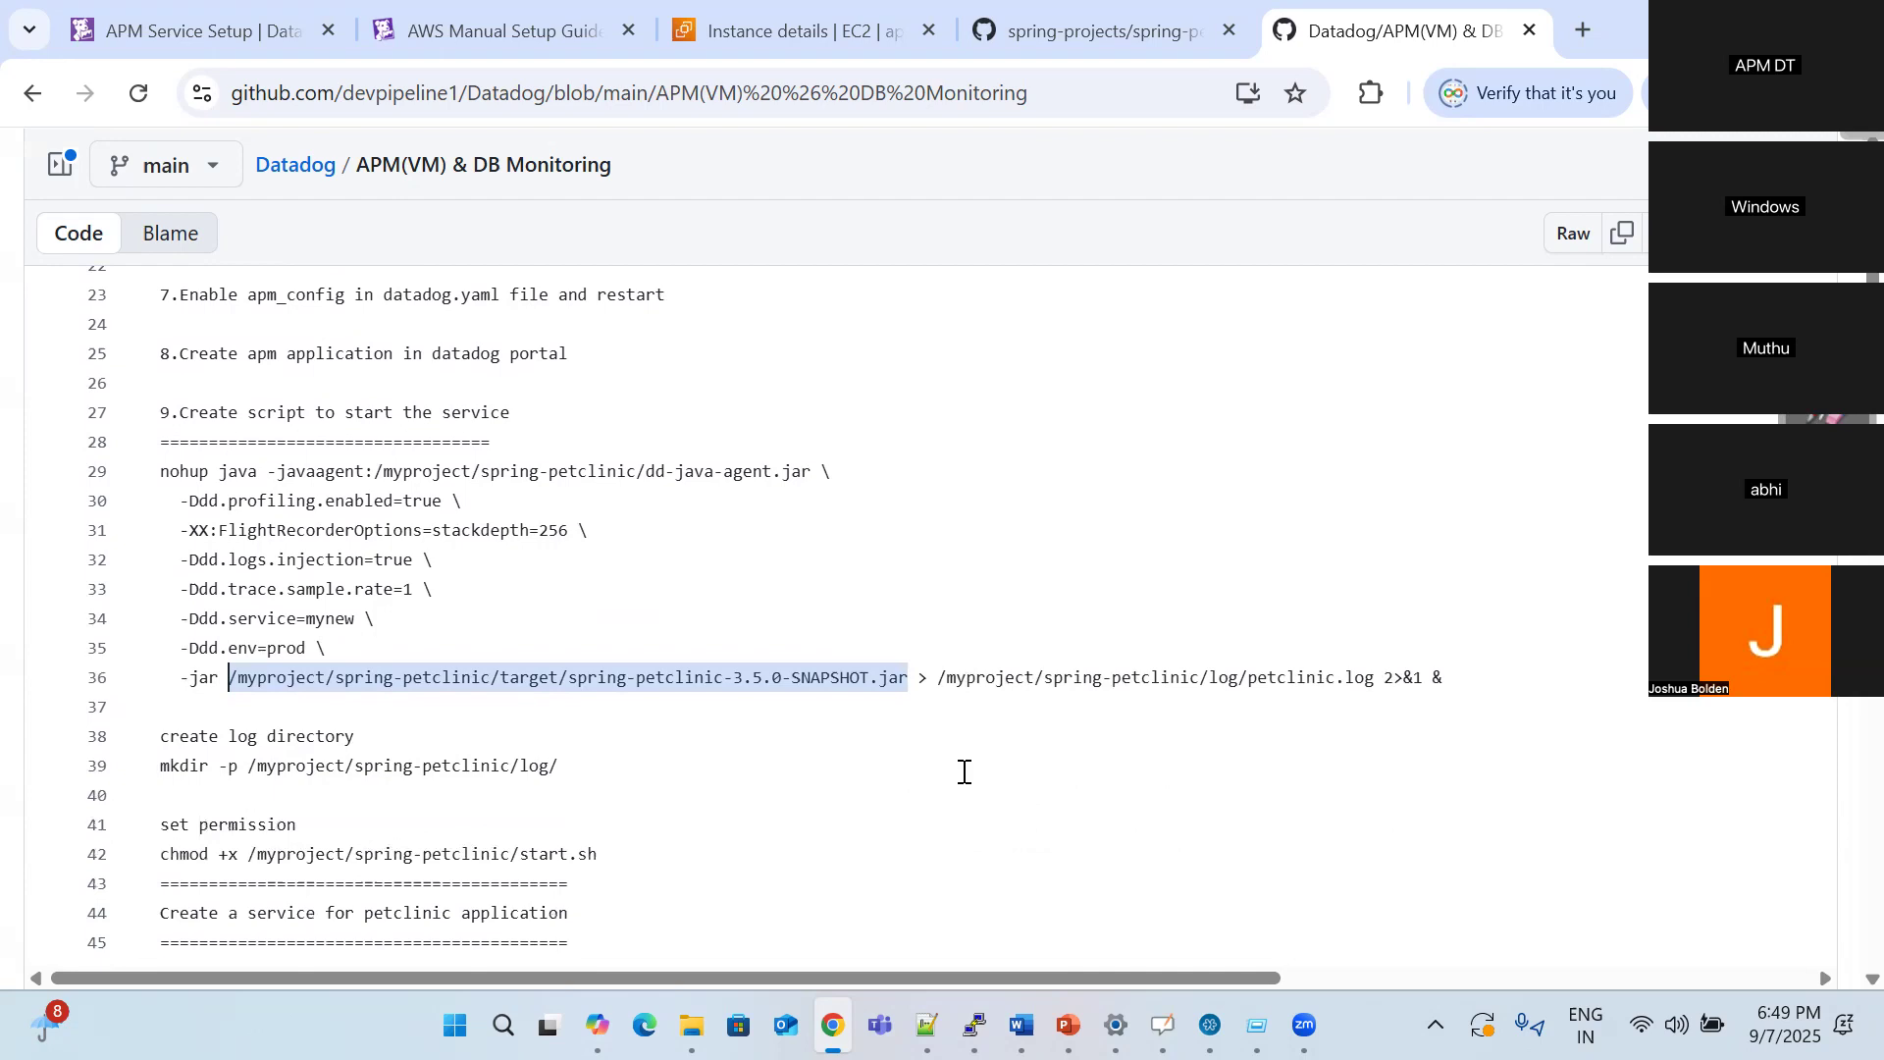
scroll(965, 772, down, 1)
scroll(964, 772, up, 1)
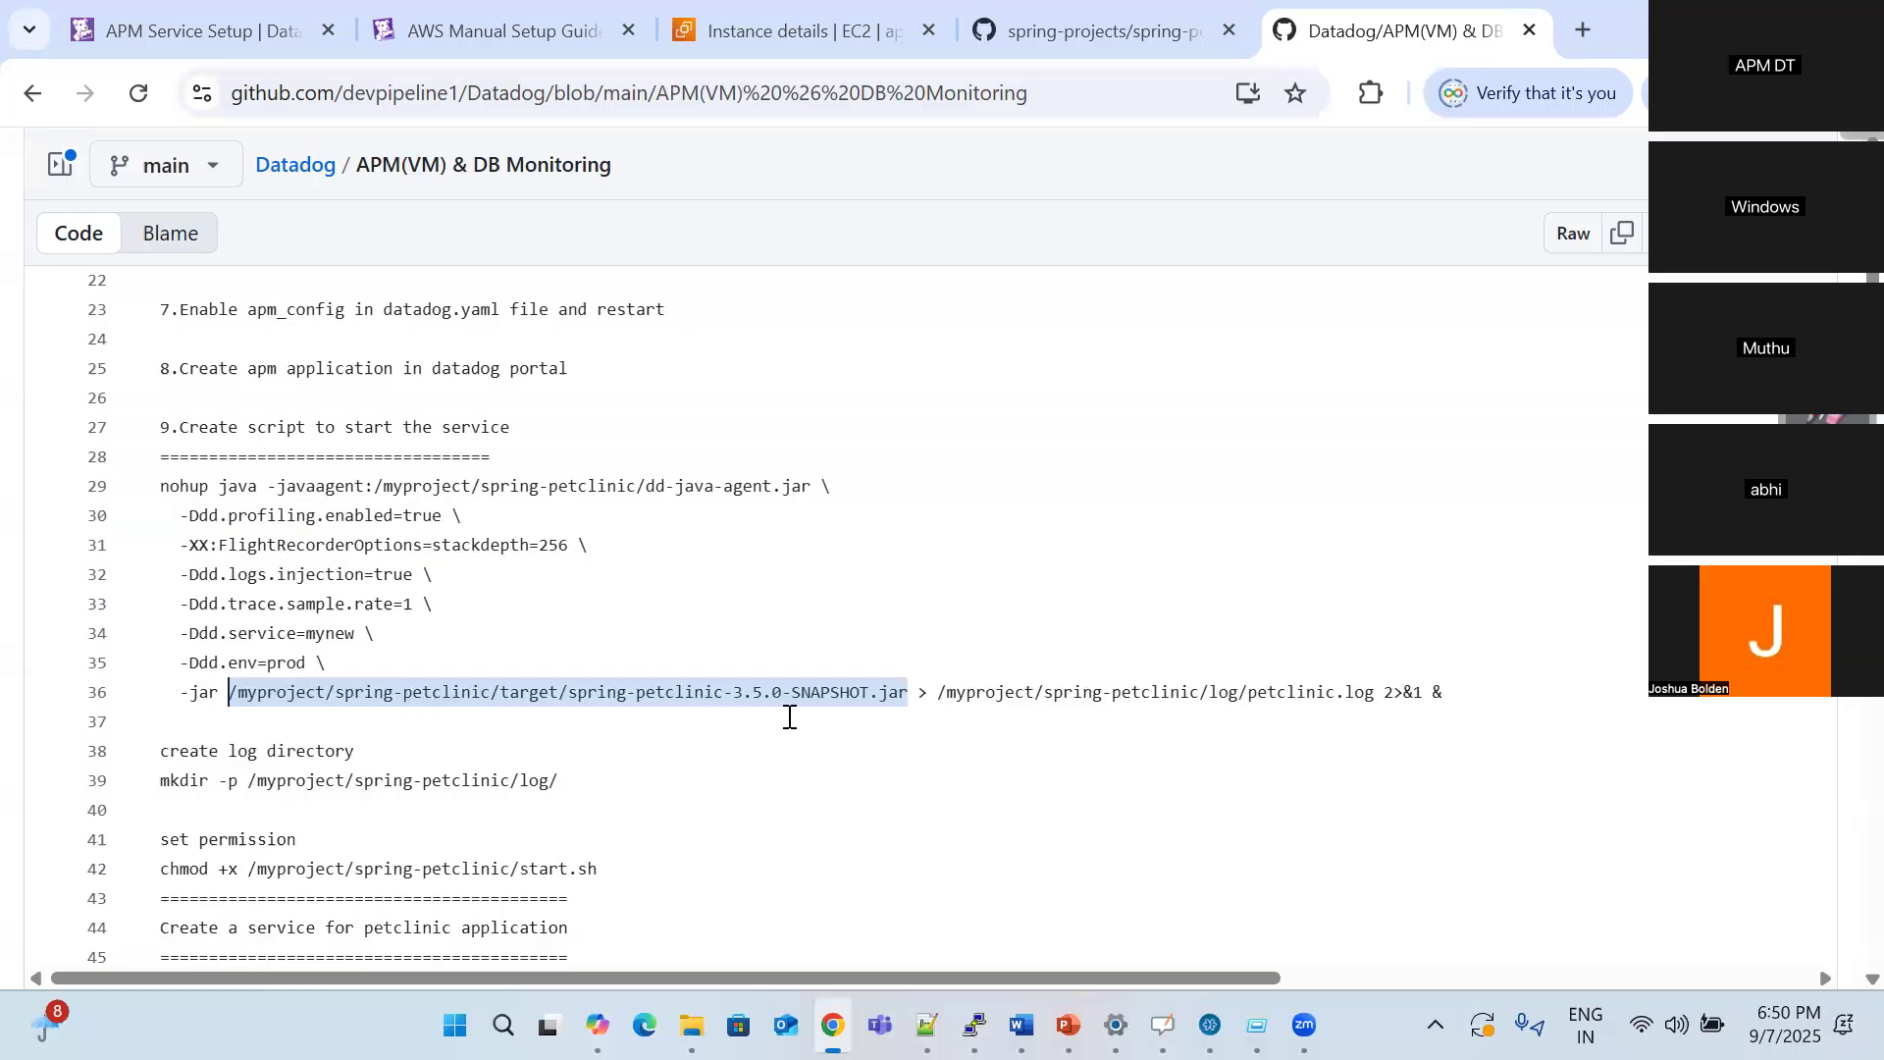
key(alt+Tab)
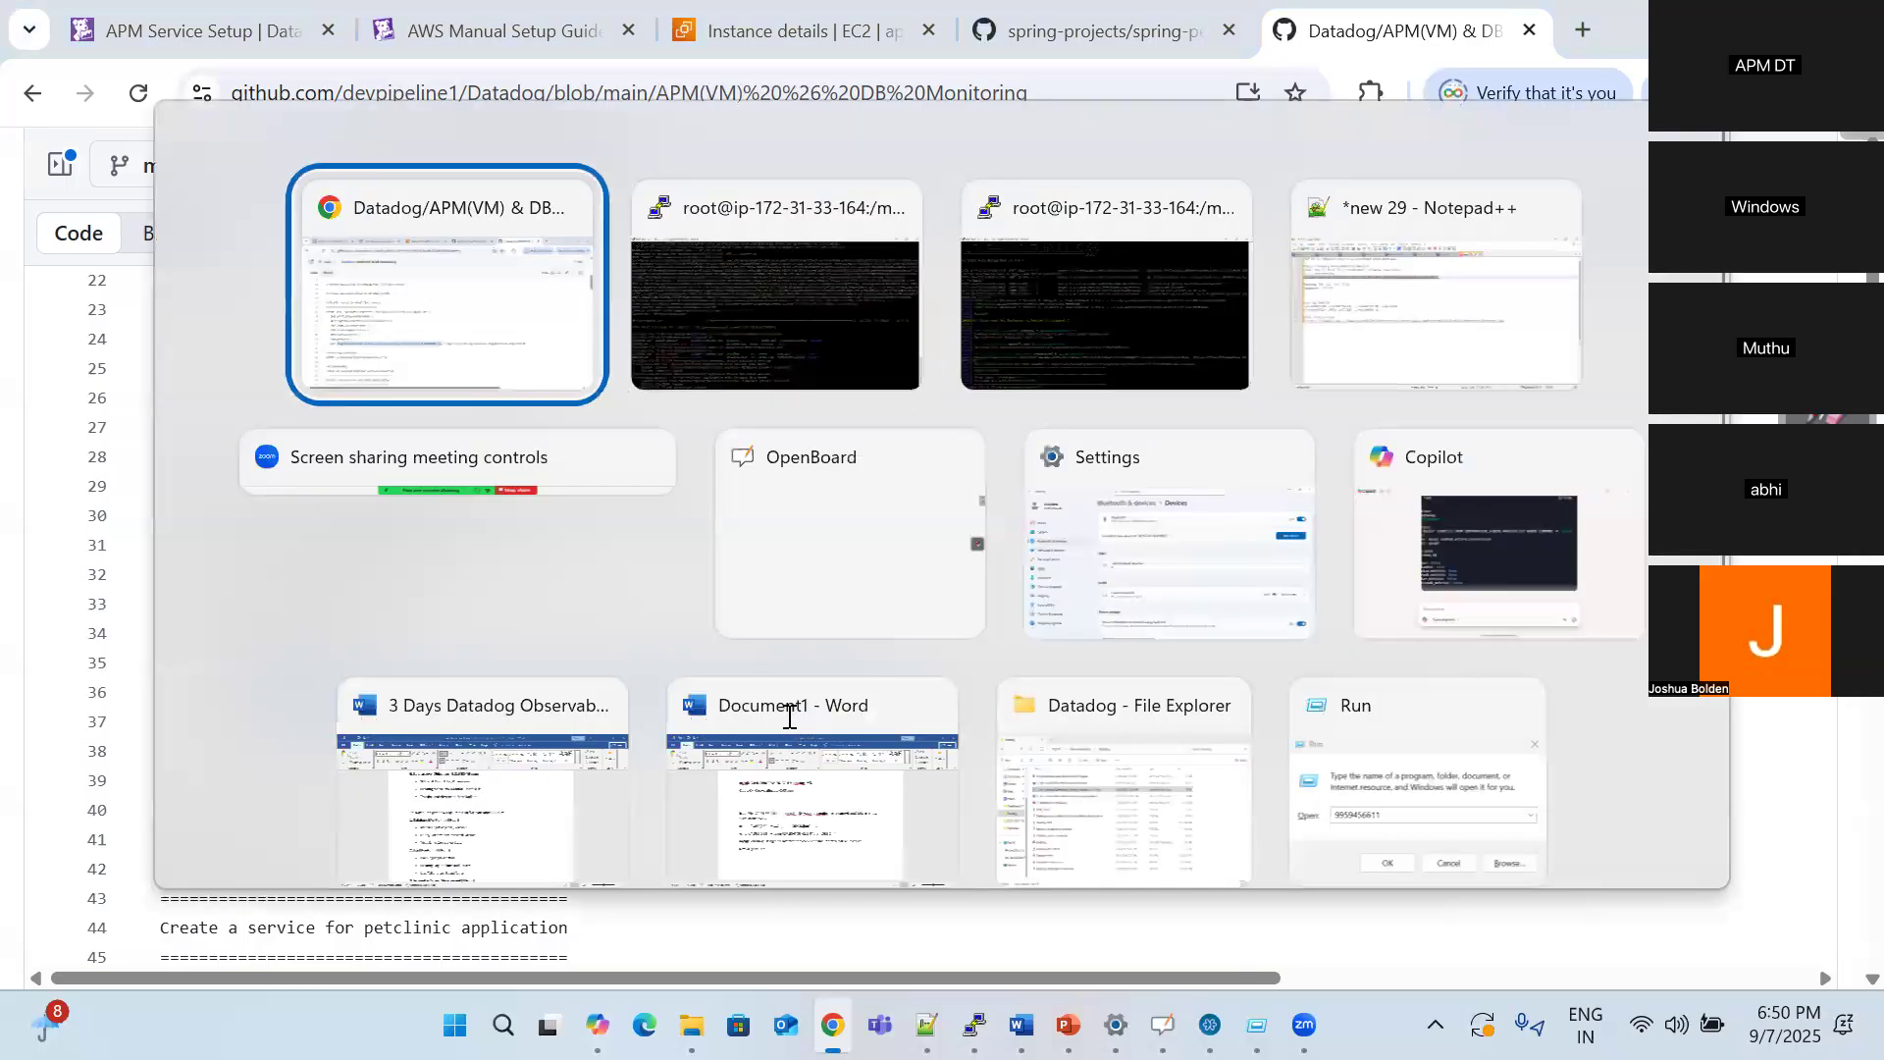
scroll(789, 717, down, 3)
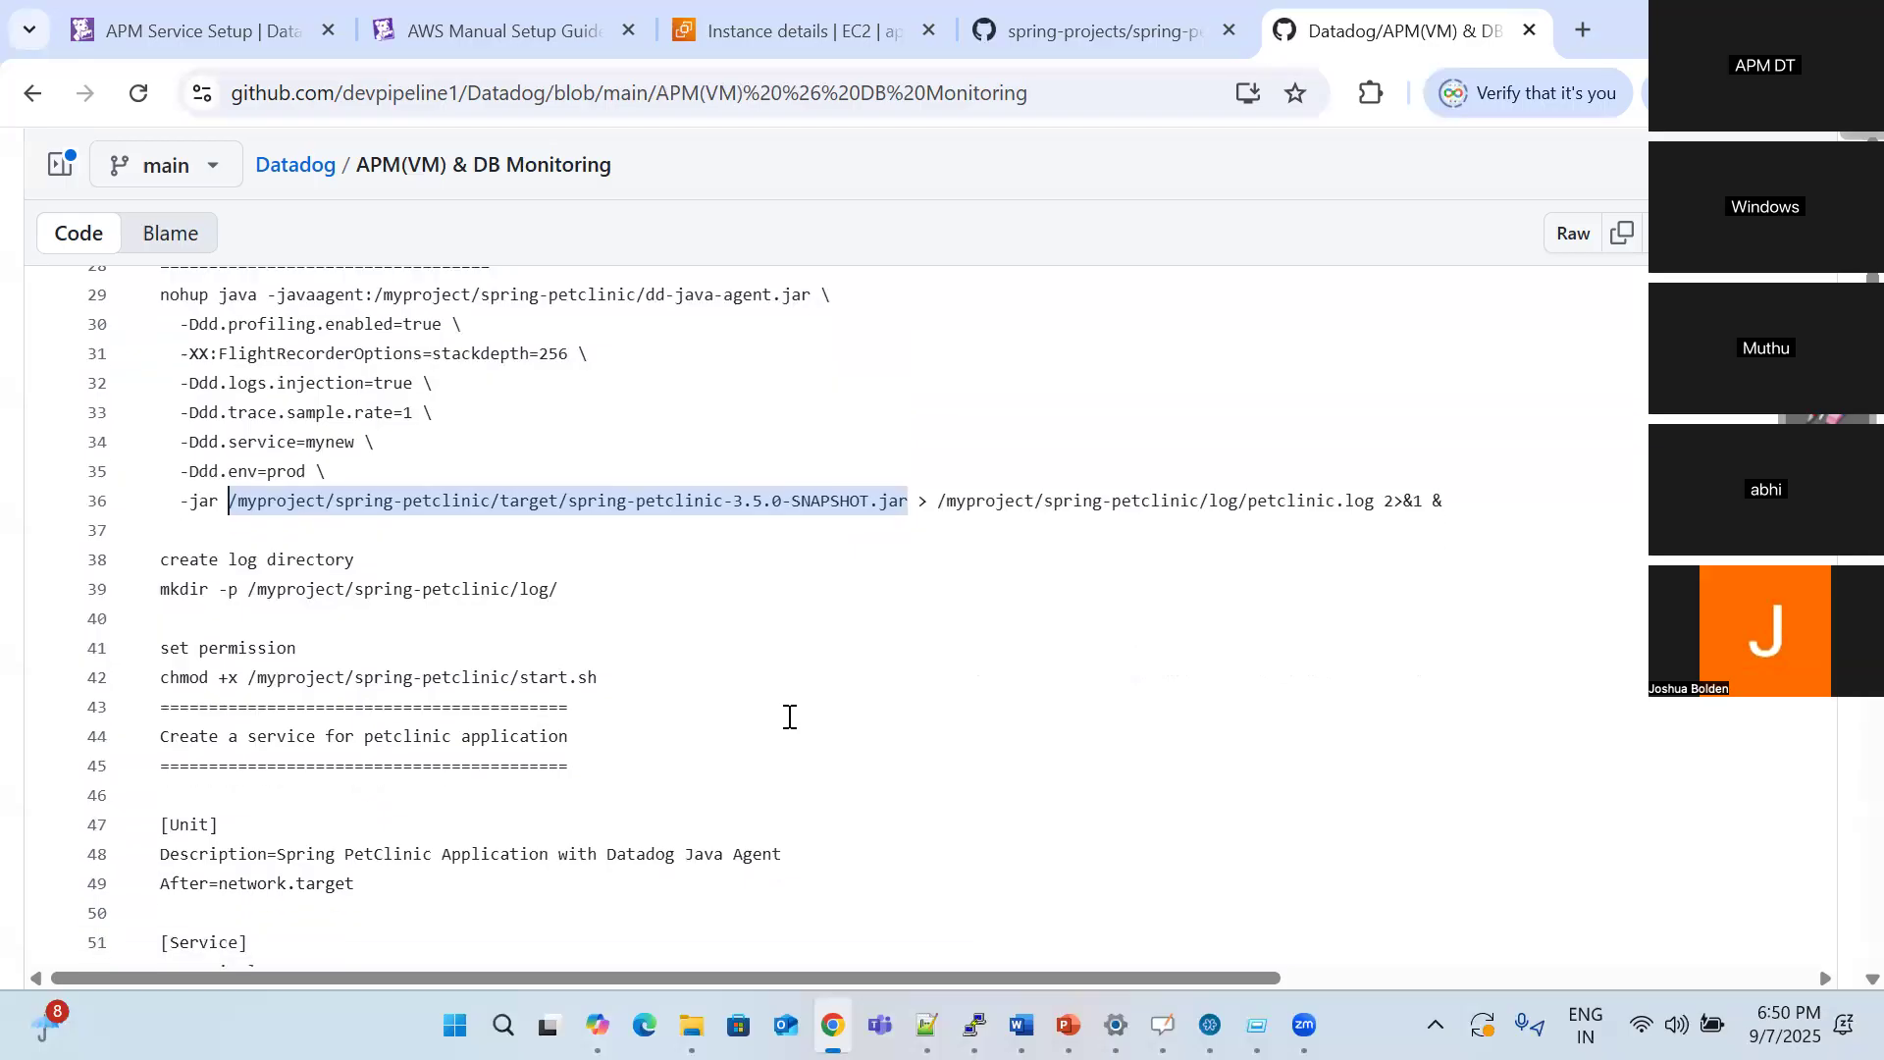
scroll(789, 717, up, 2)
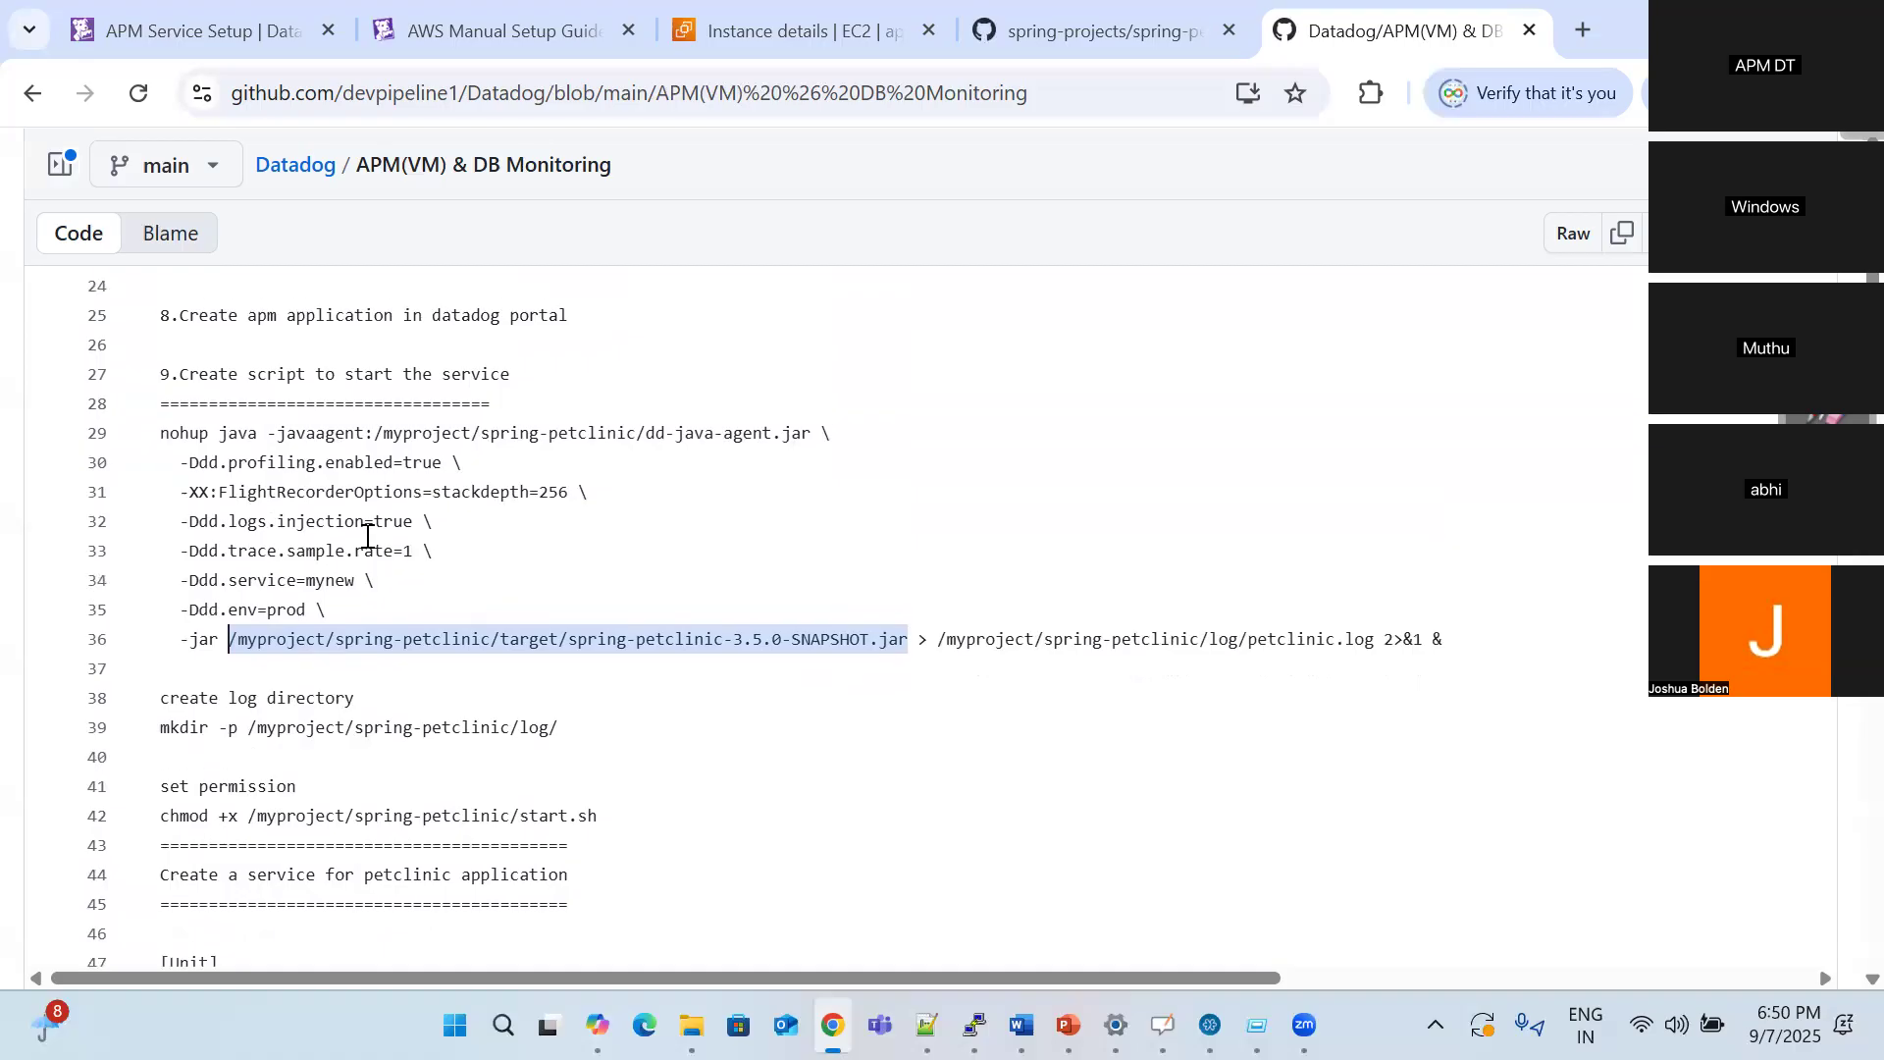
scroll(366, 639, up, 2)
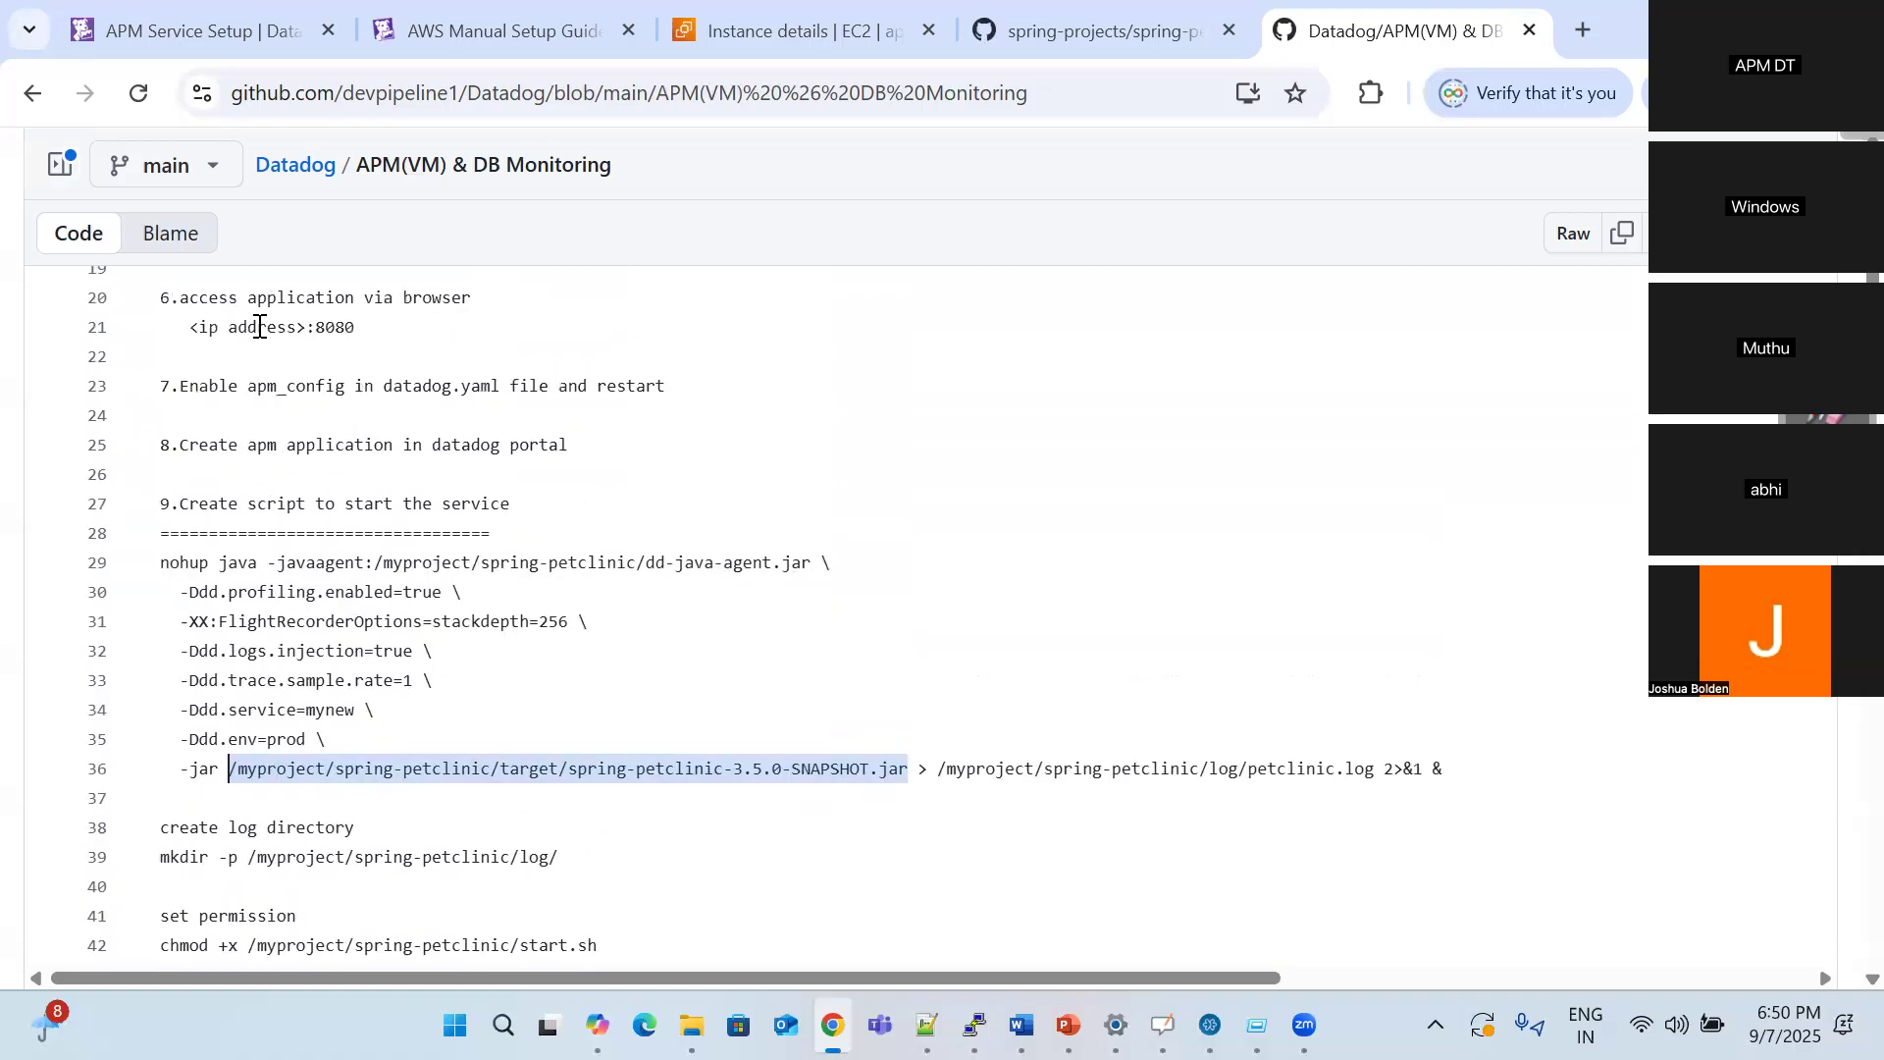
scroll(222, 726, up, 2)
drag(188, 717, 432, 862)
drag(208, 688, 307, 690)
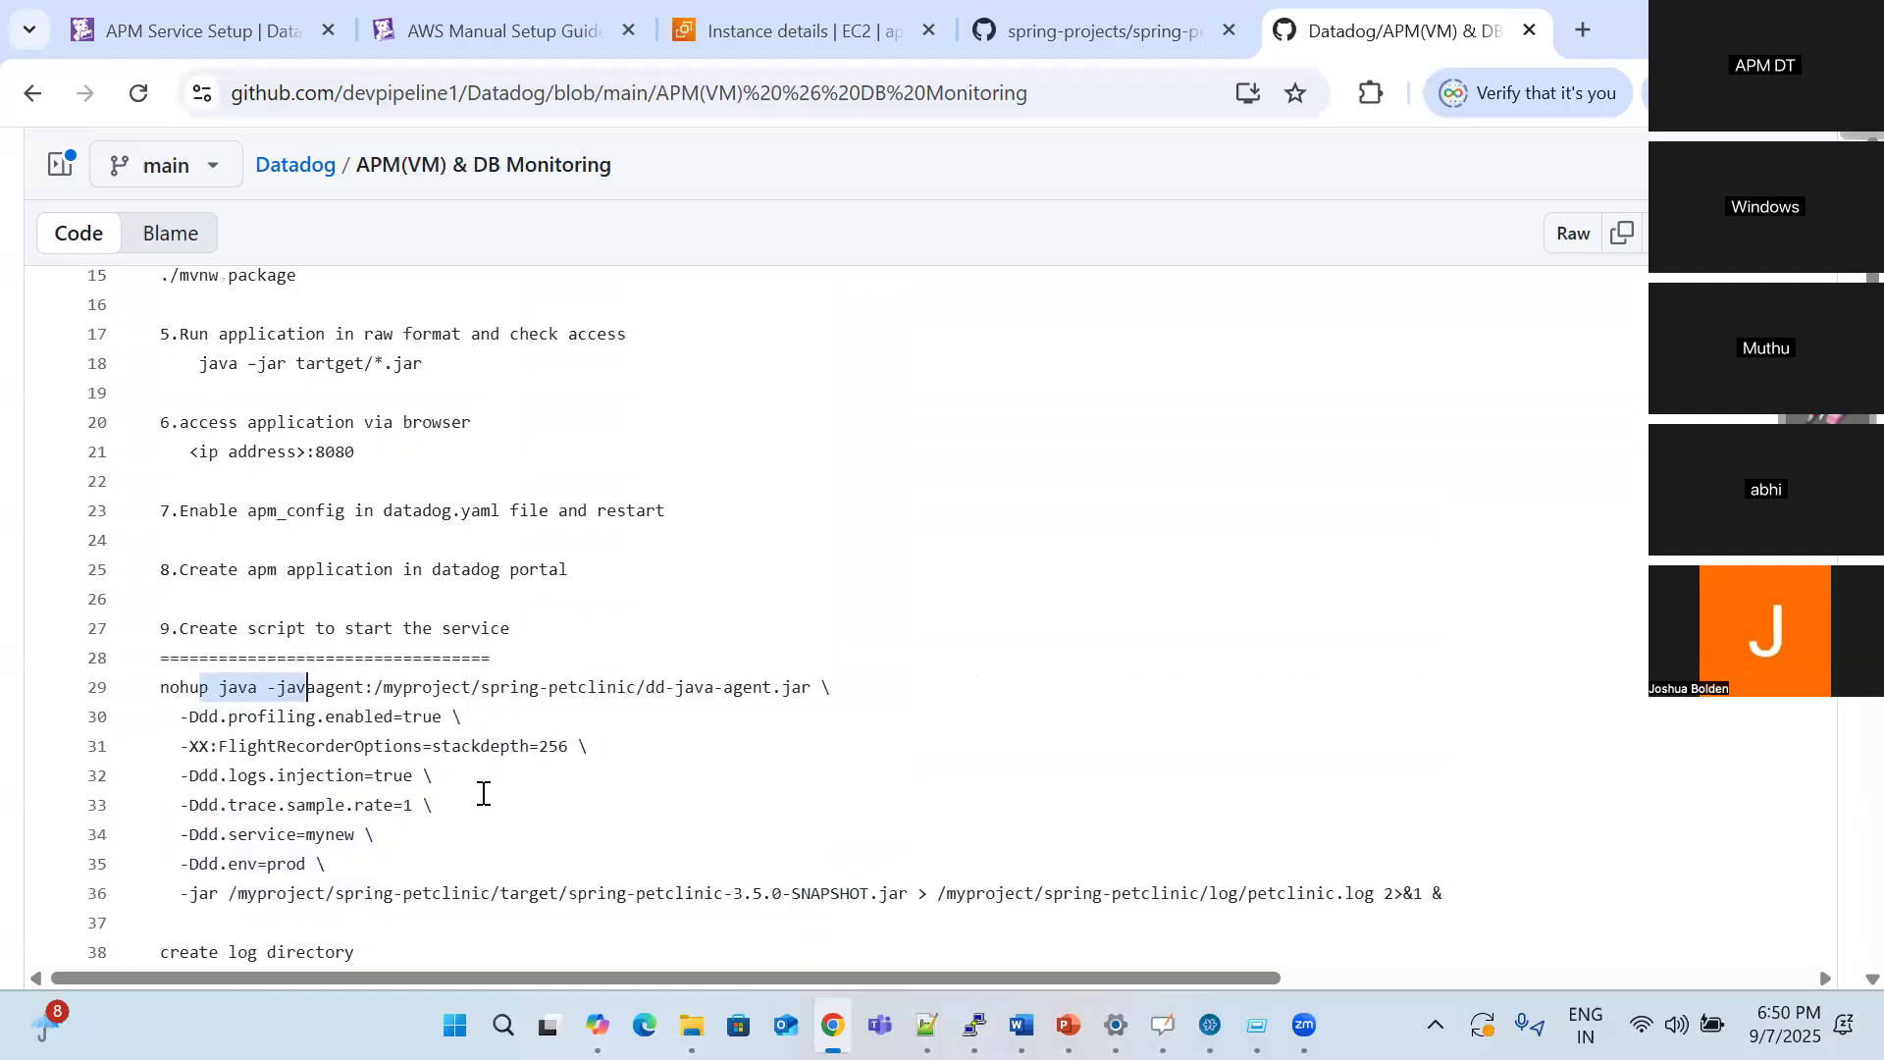
scroll(482, 793, down, 4)
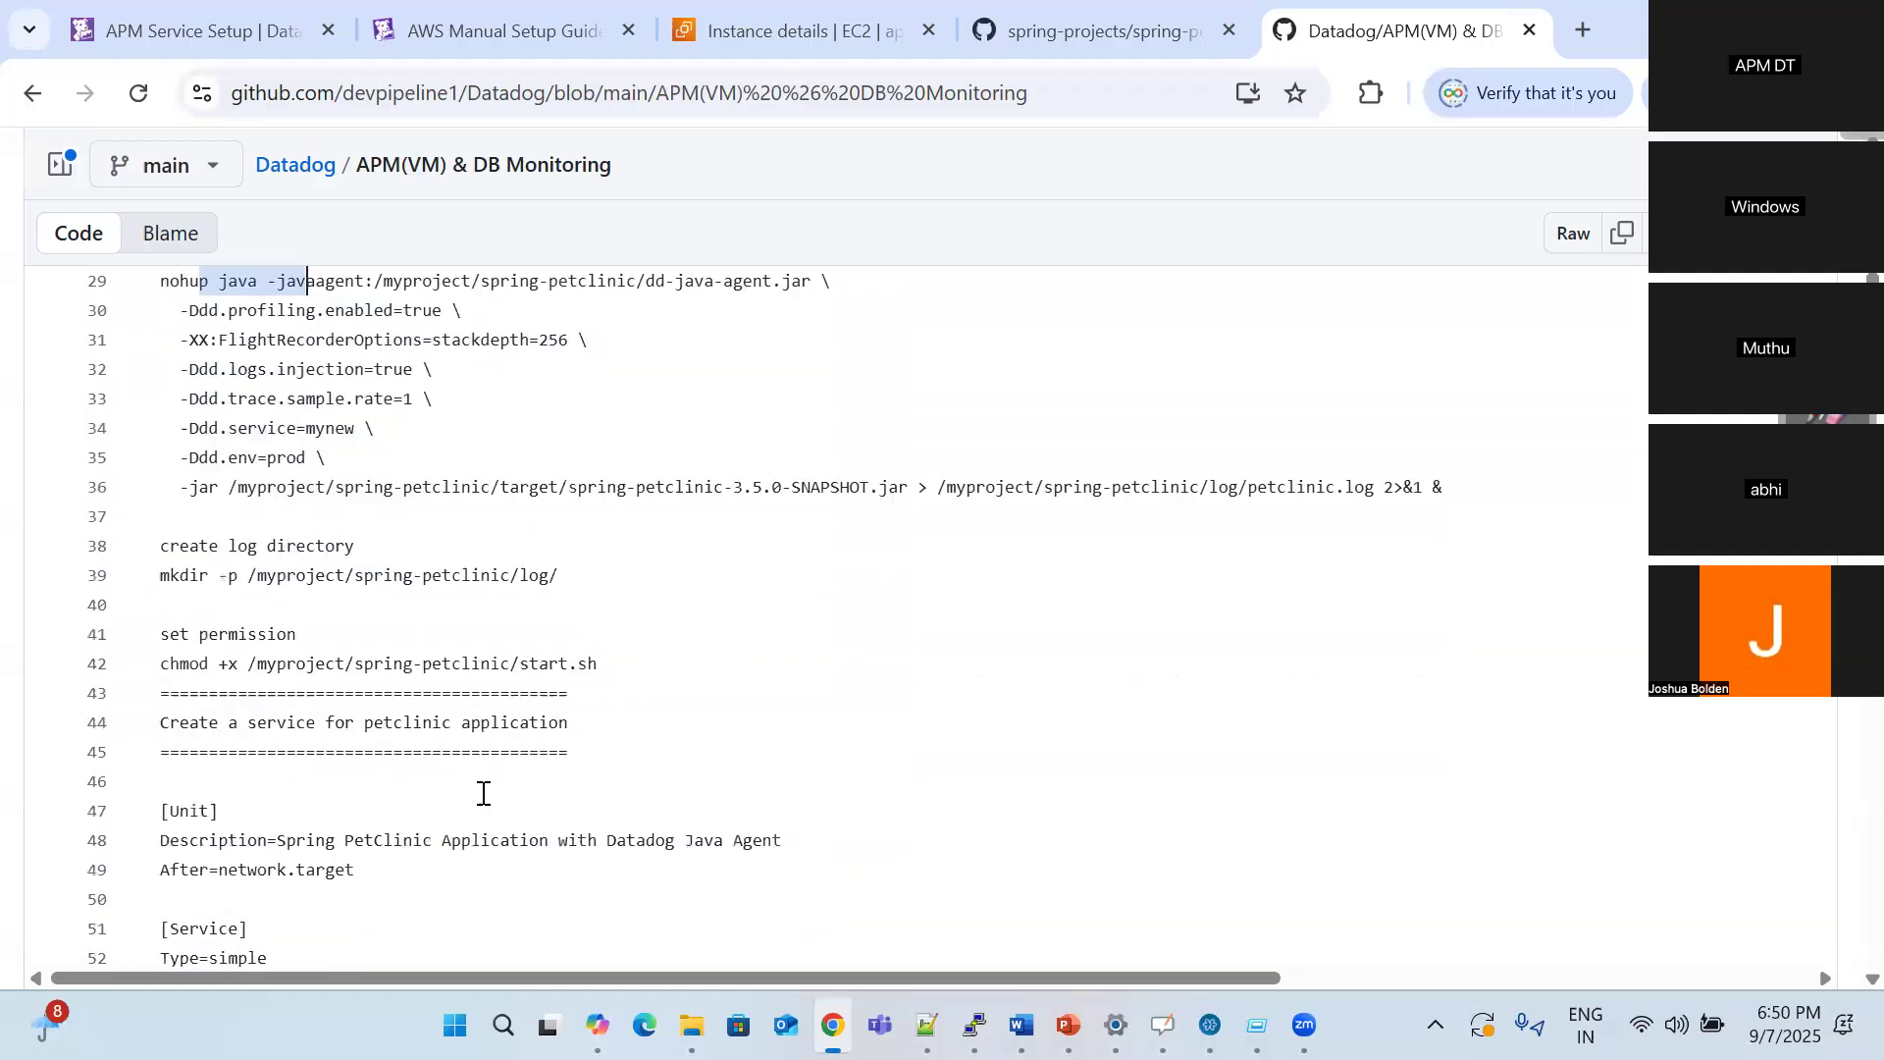
scroll(482, 793, down, 6)
drag(160, 307, 905, 895)
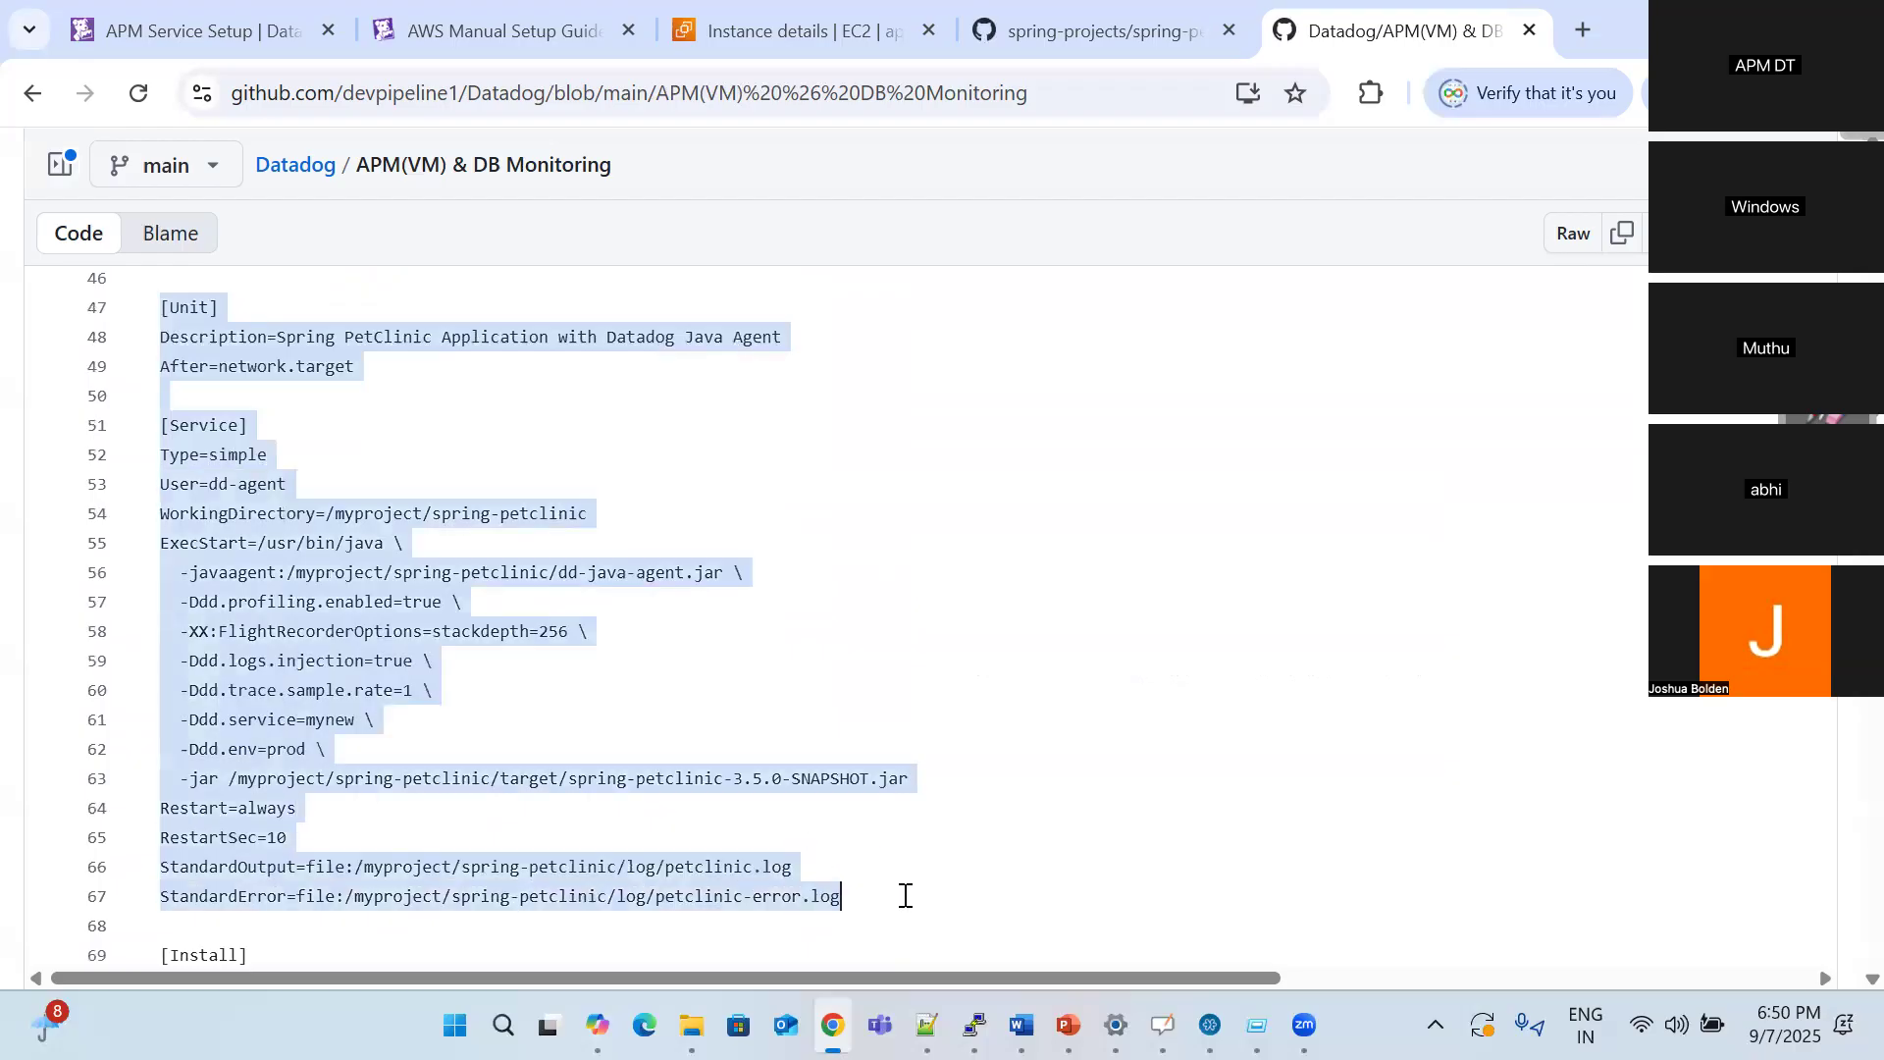
scroll(904, 896, down, 1)
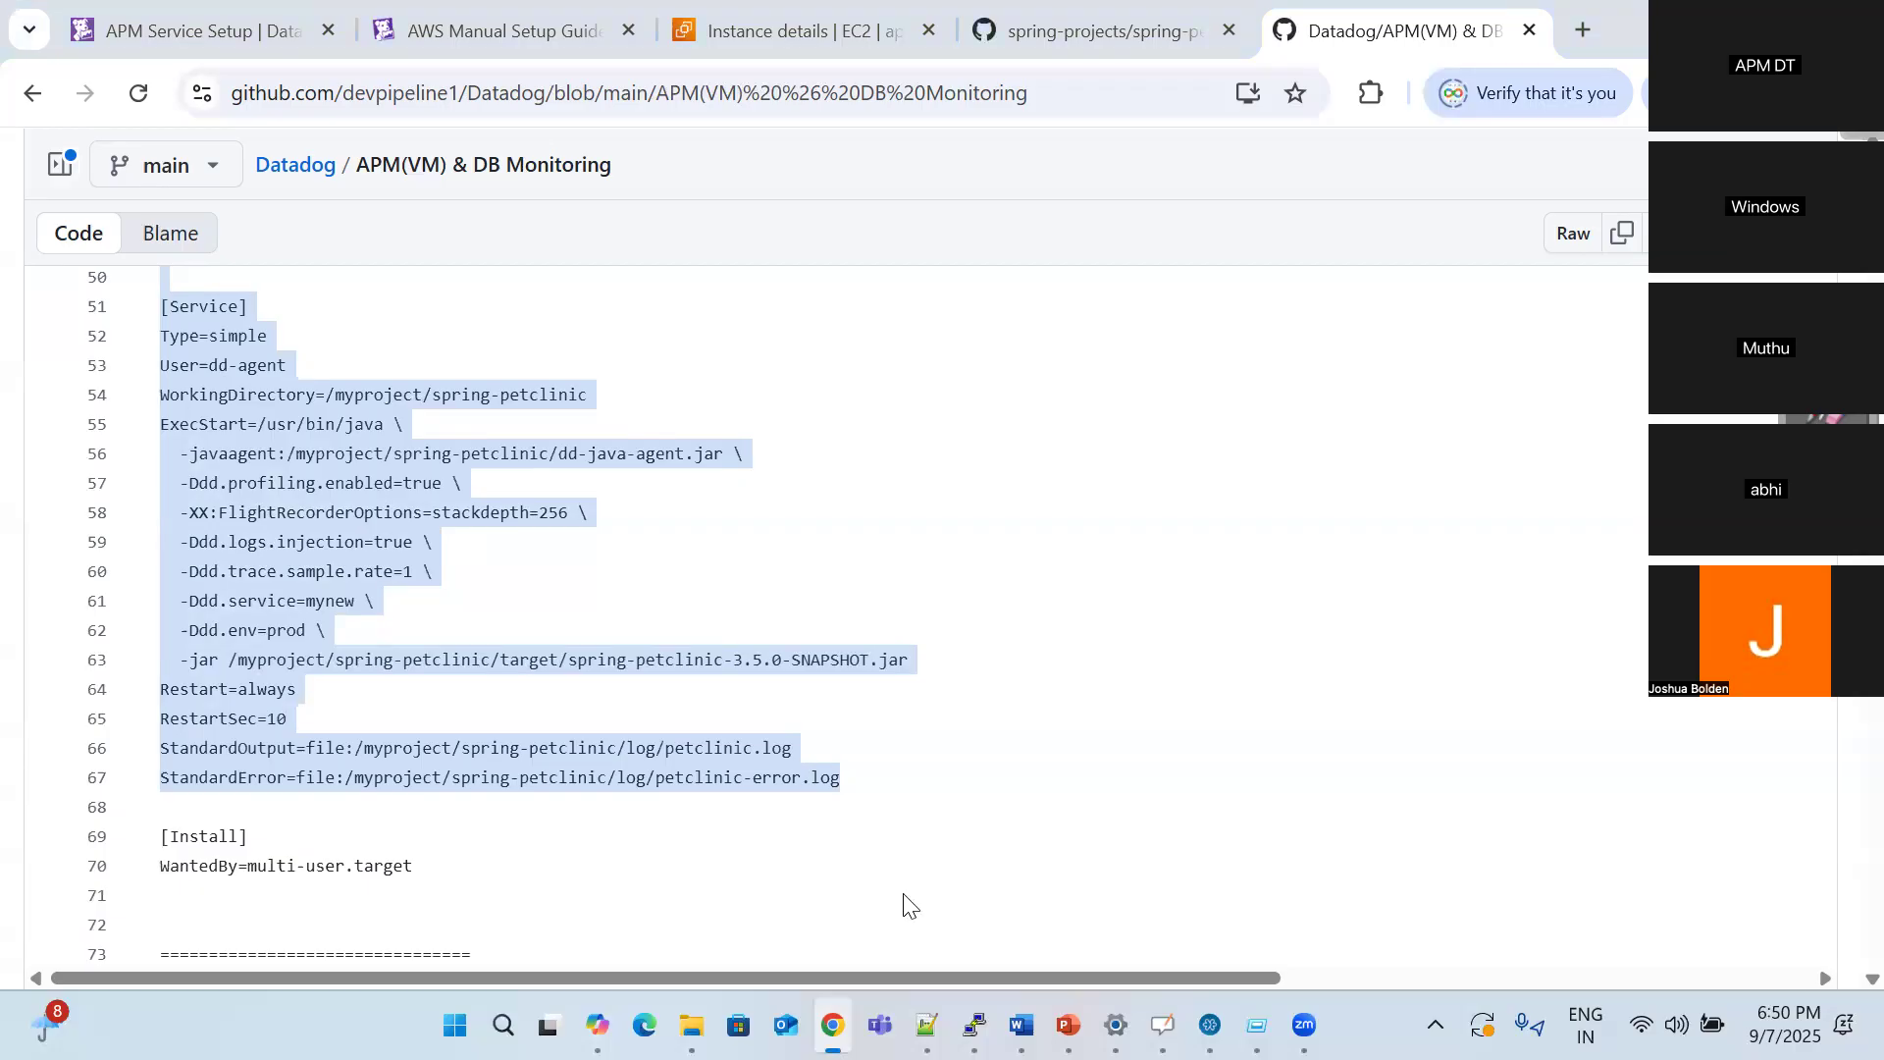
key(alt+Tab)
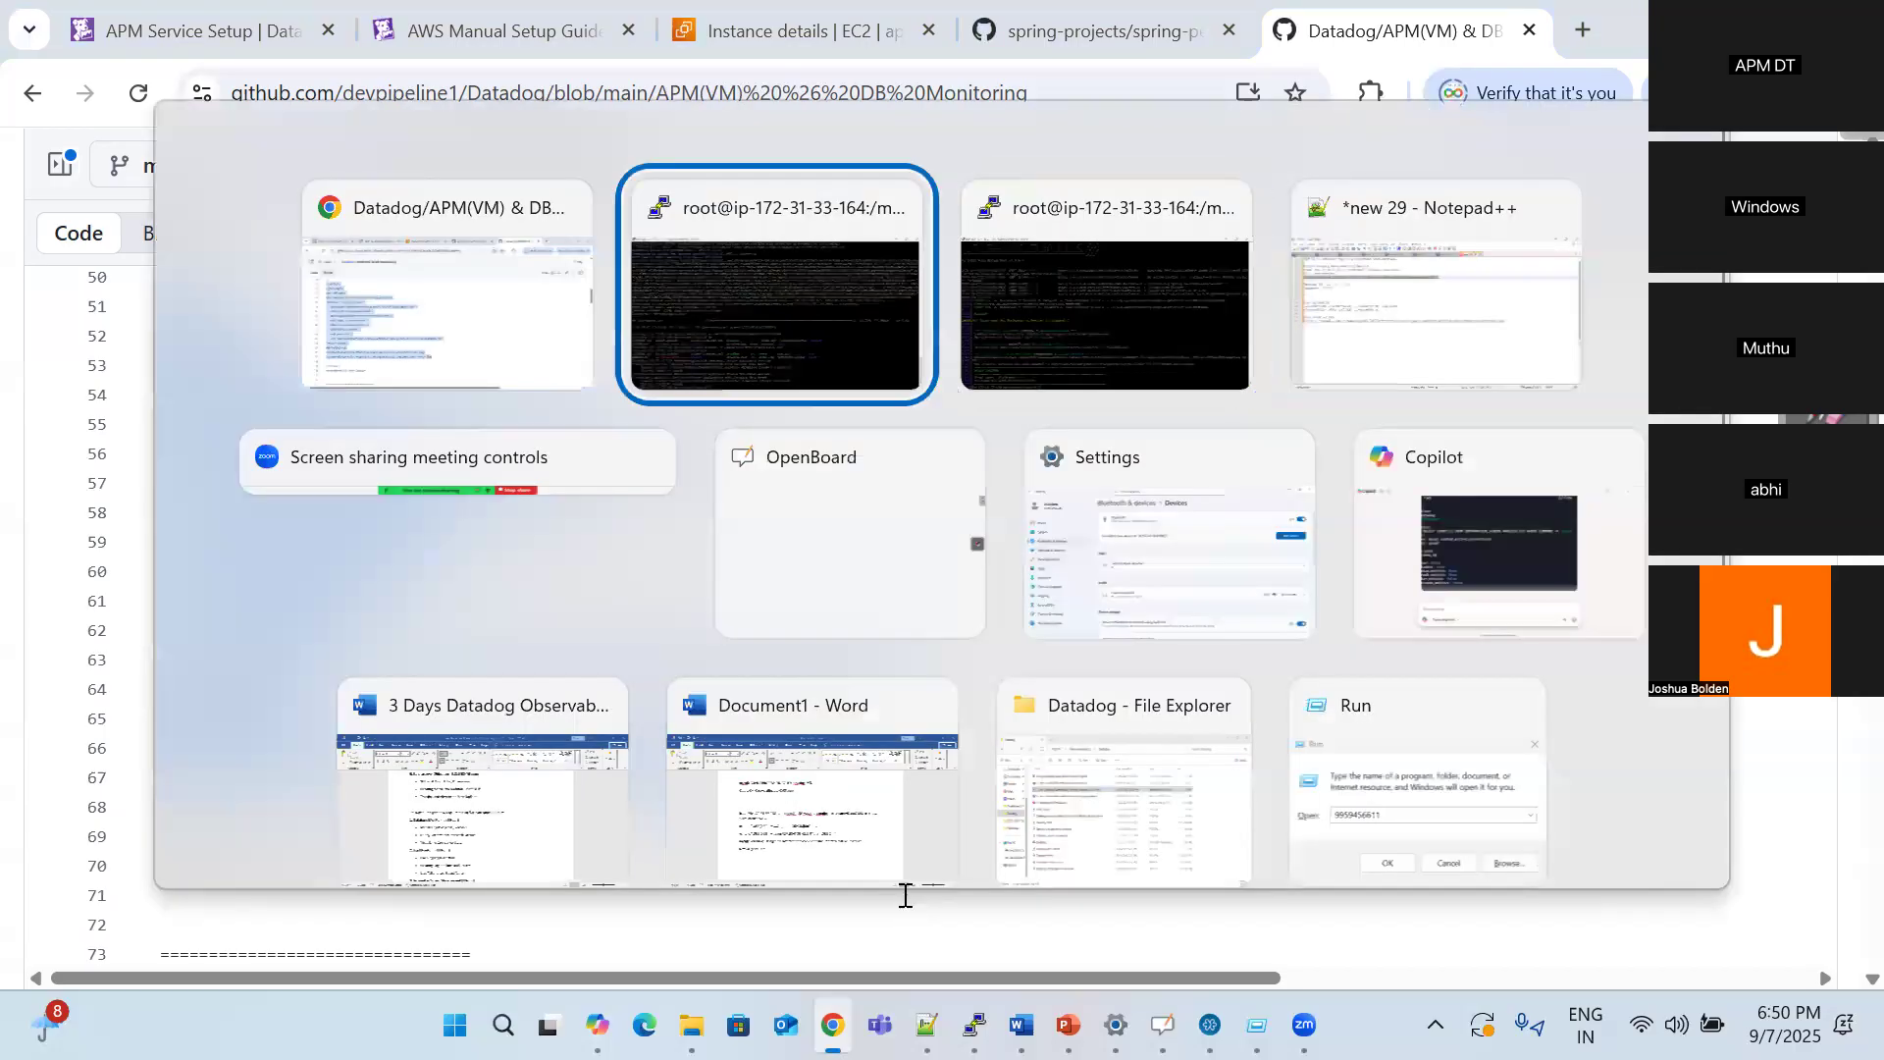
Edit the recalled command to systemctl start petclinic.service and run it.
key(Up)
key(Left)
key(Left)
key(Left)
key(Left)
key(Left)
key(Left)
key(Left)
key(Left)
key(Left)
key(Left)
key(Left)
key(Left)
key(Left)
key(Left)
key(Left)
key(Left)
key(Left)
key(Left)
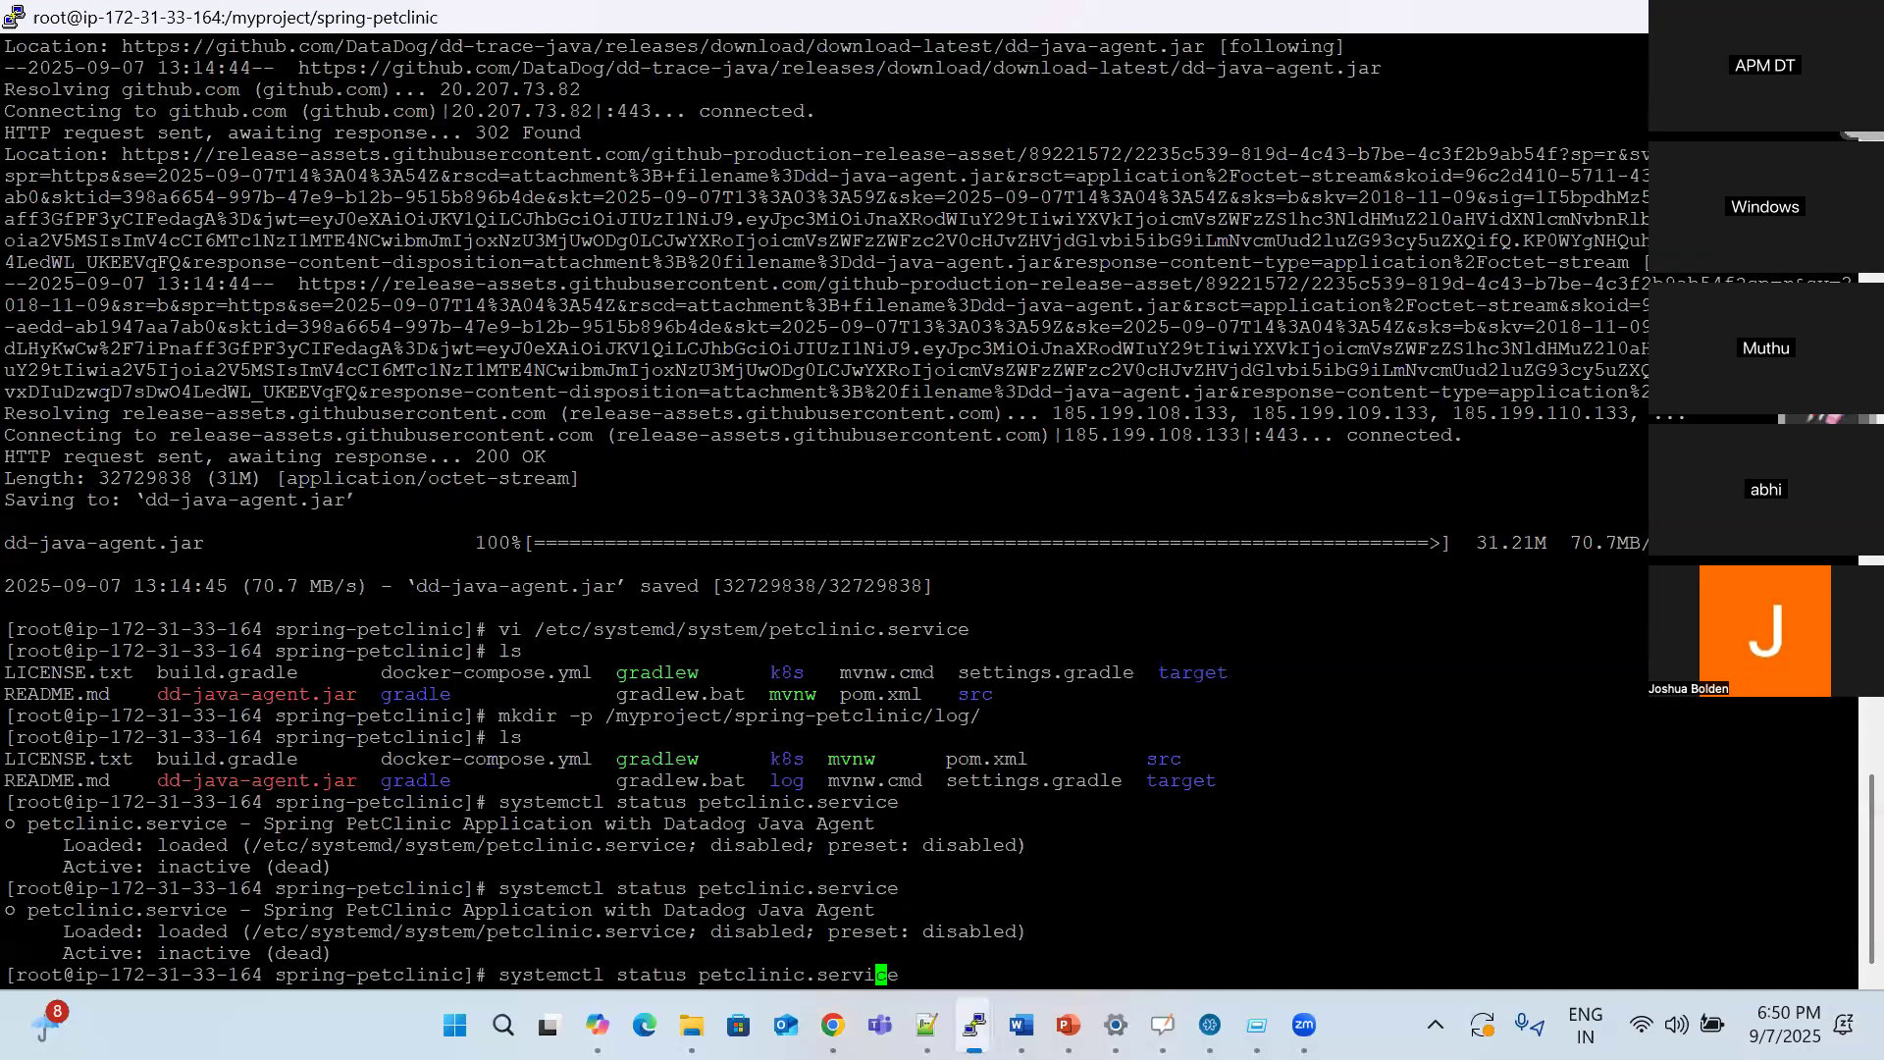
key(BackSpace)
key(BackSpace)
key(BackSpace)
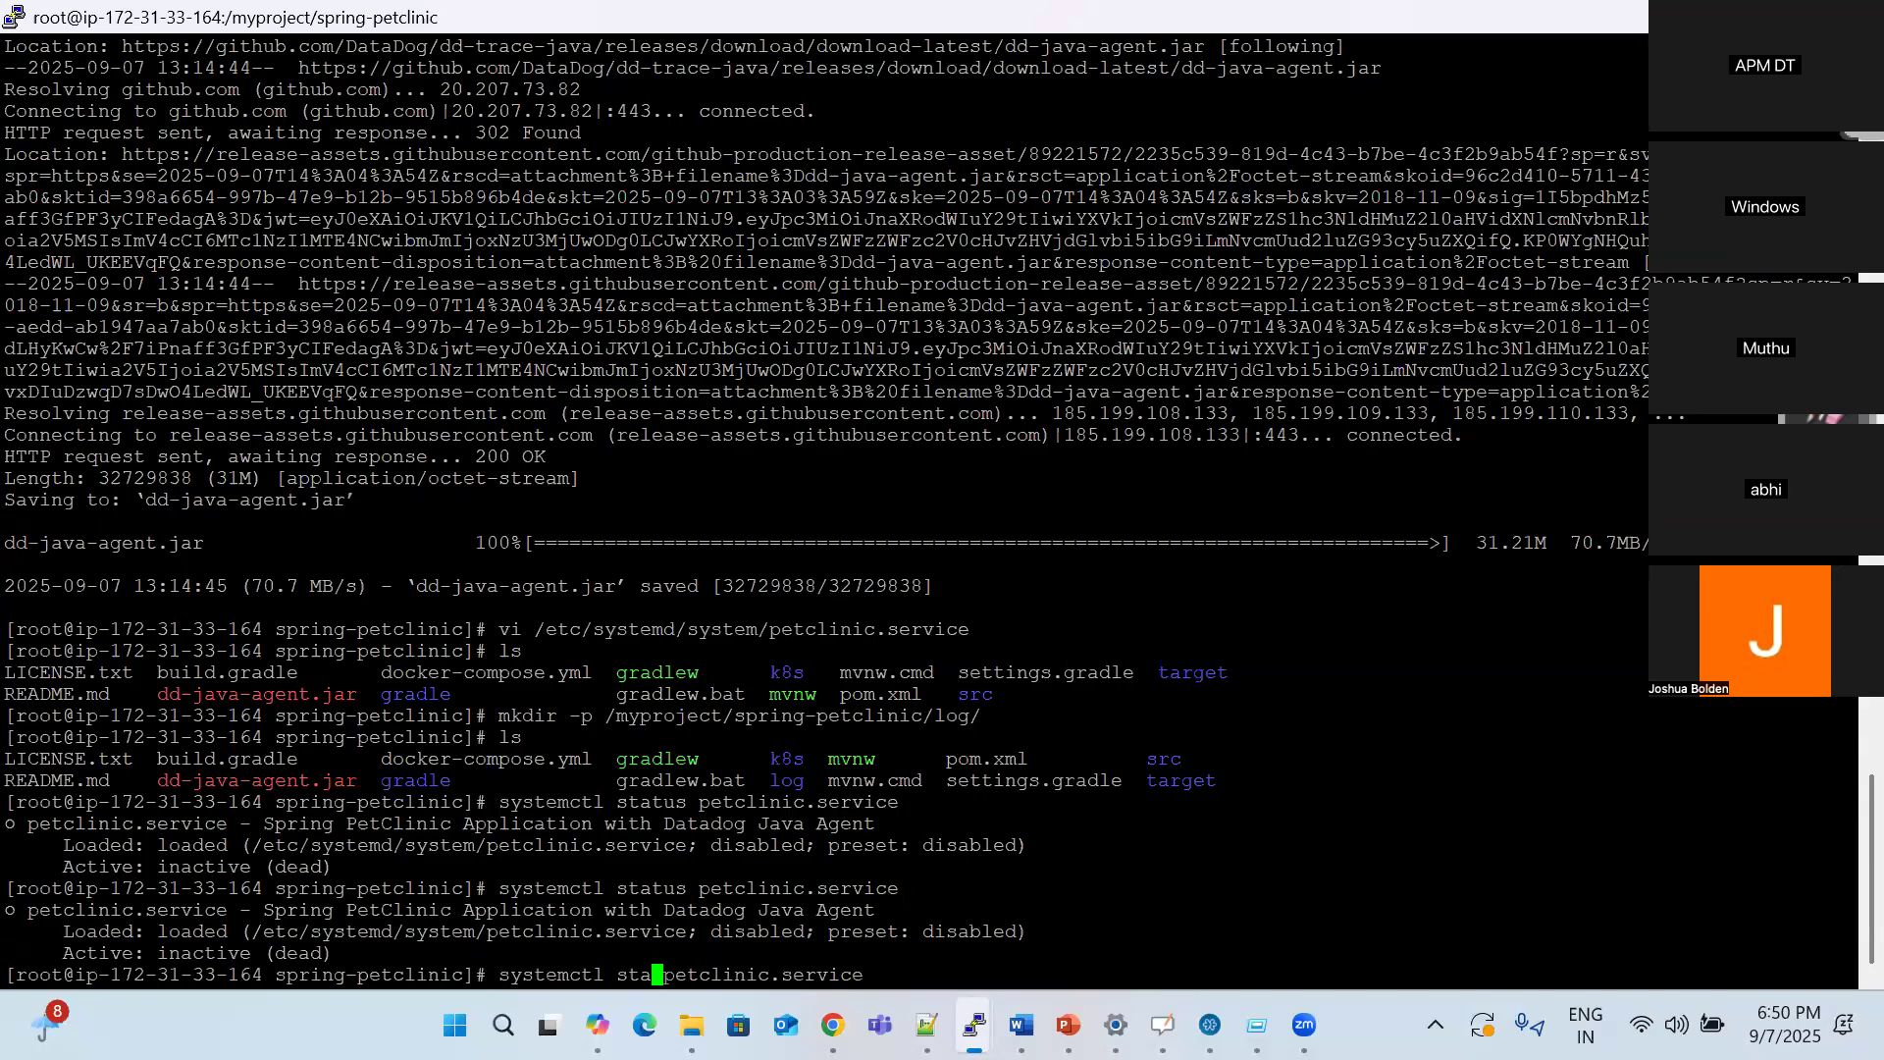
text(rt)
key(Return)
Check the service status twice to confirm petclinic.service is active (running) with the Datadog Java agent.
key(Up)
key(Up)
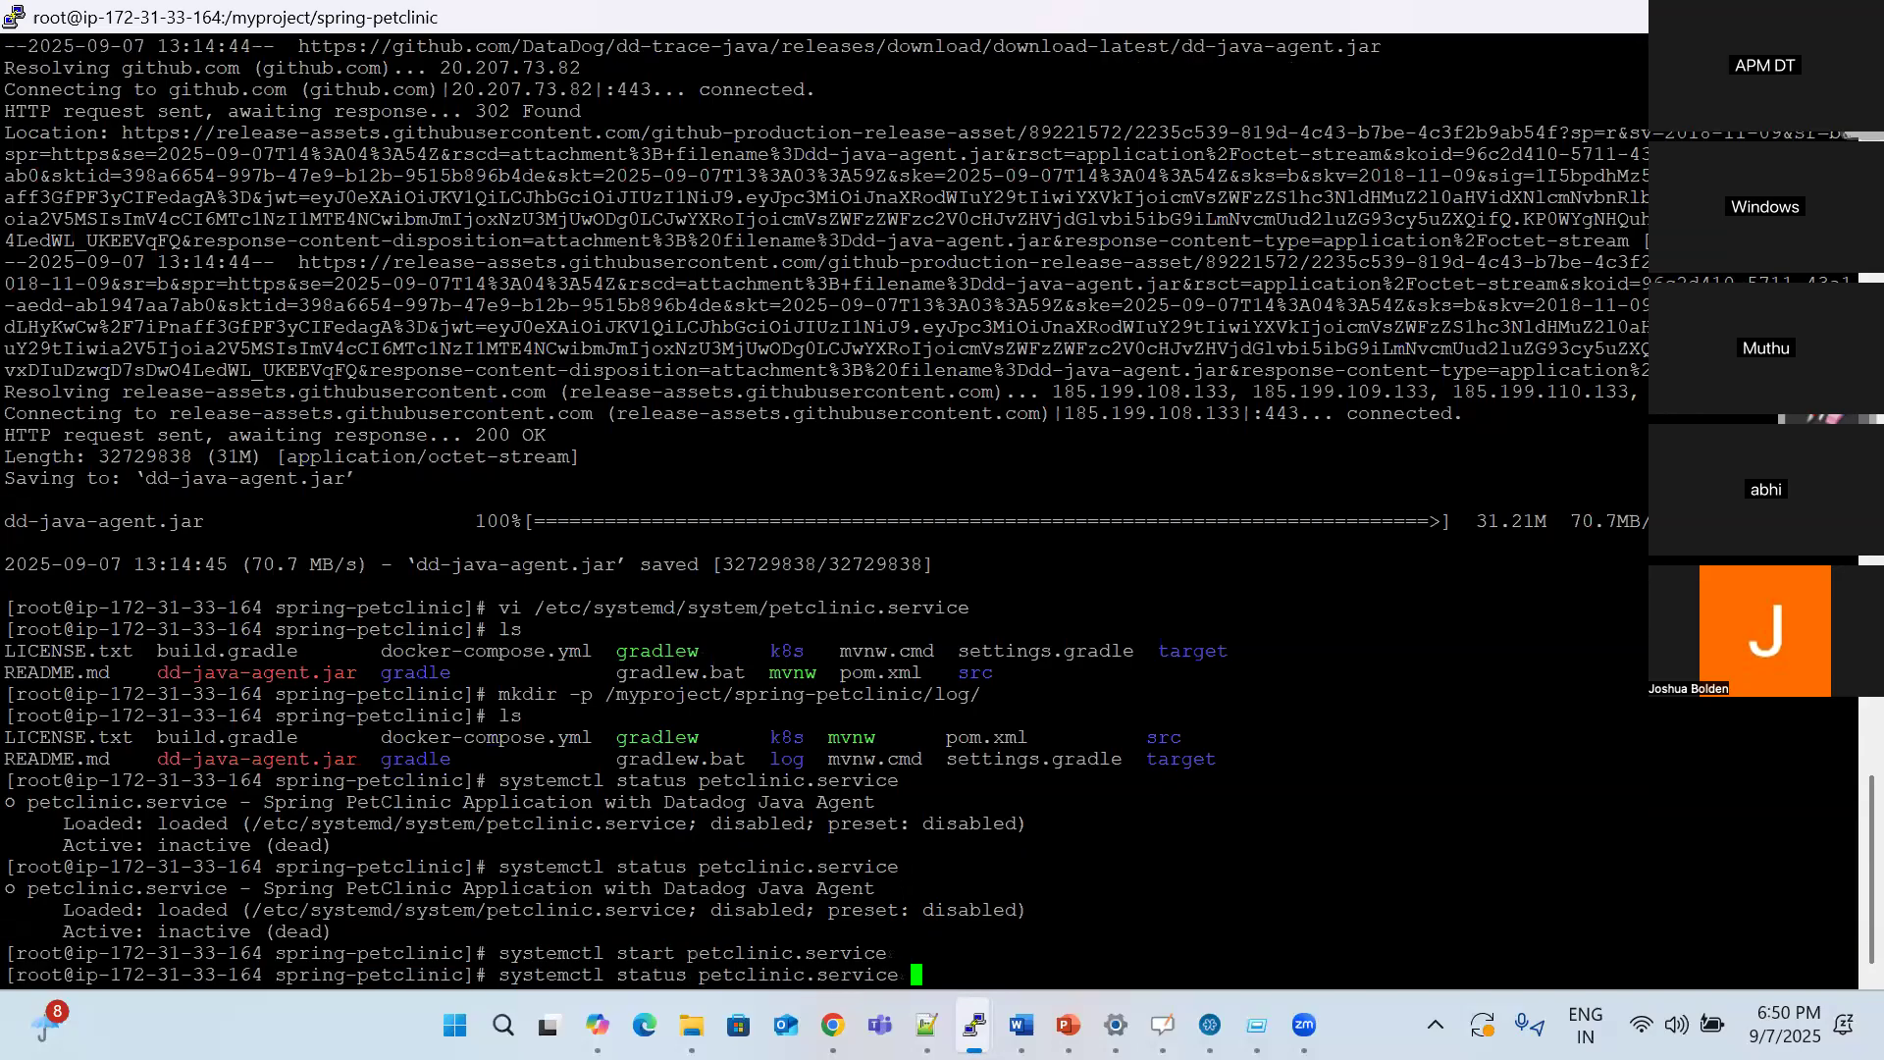
key(Return)
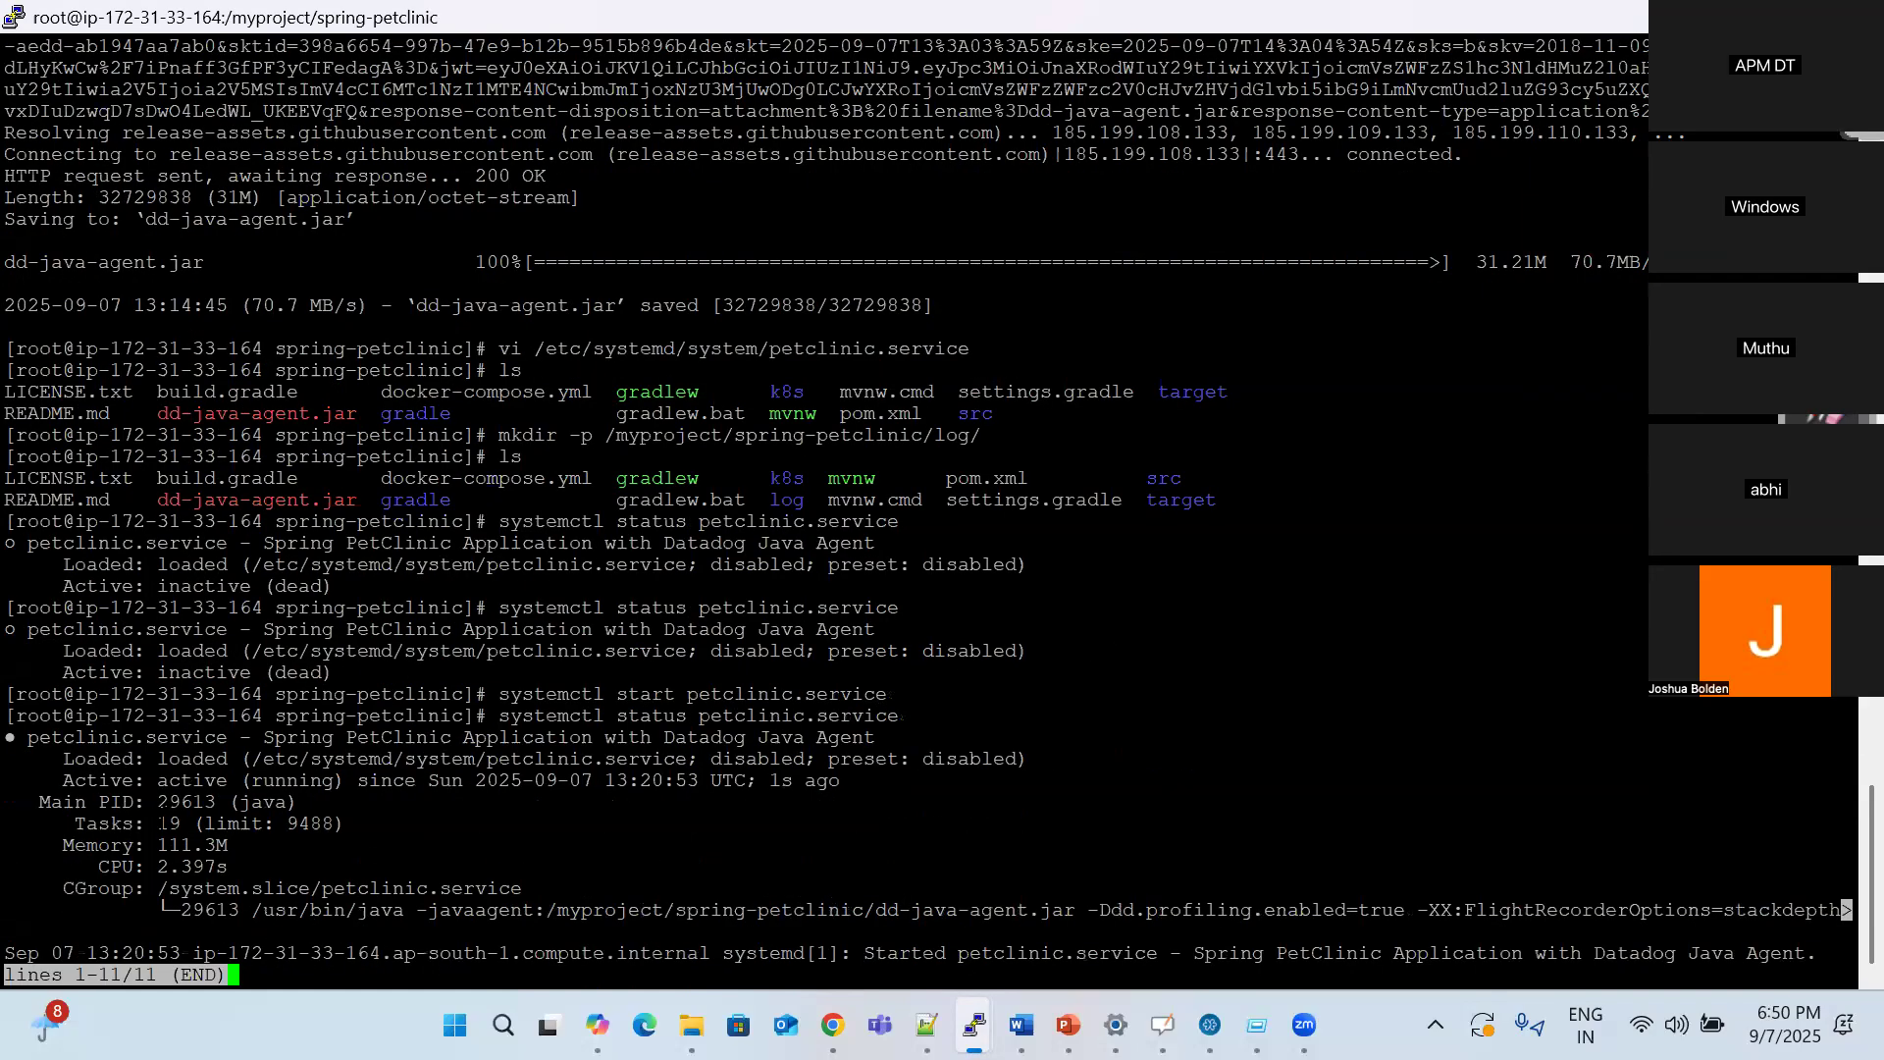
key(q)
key(Up)
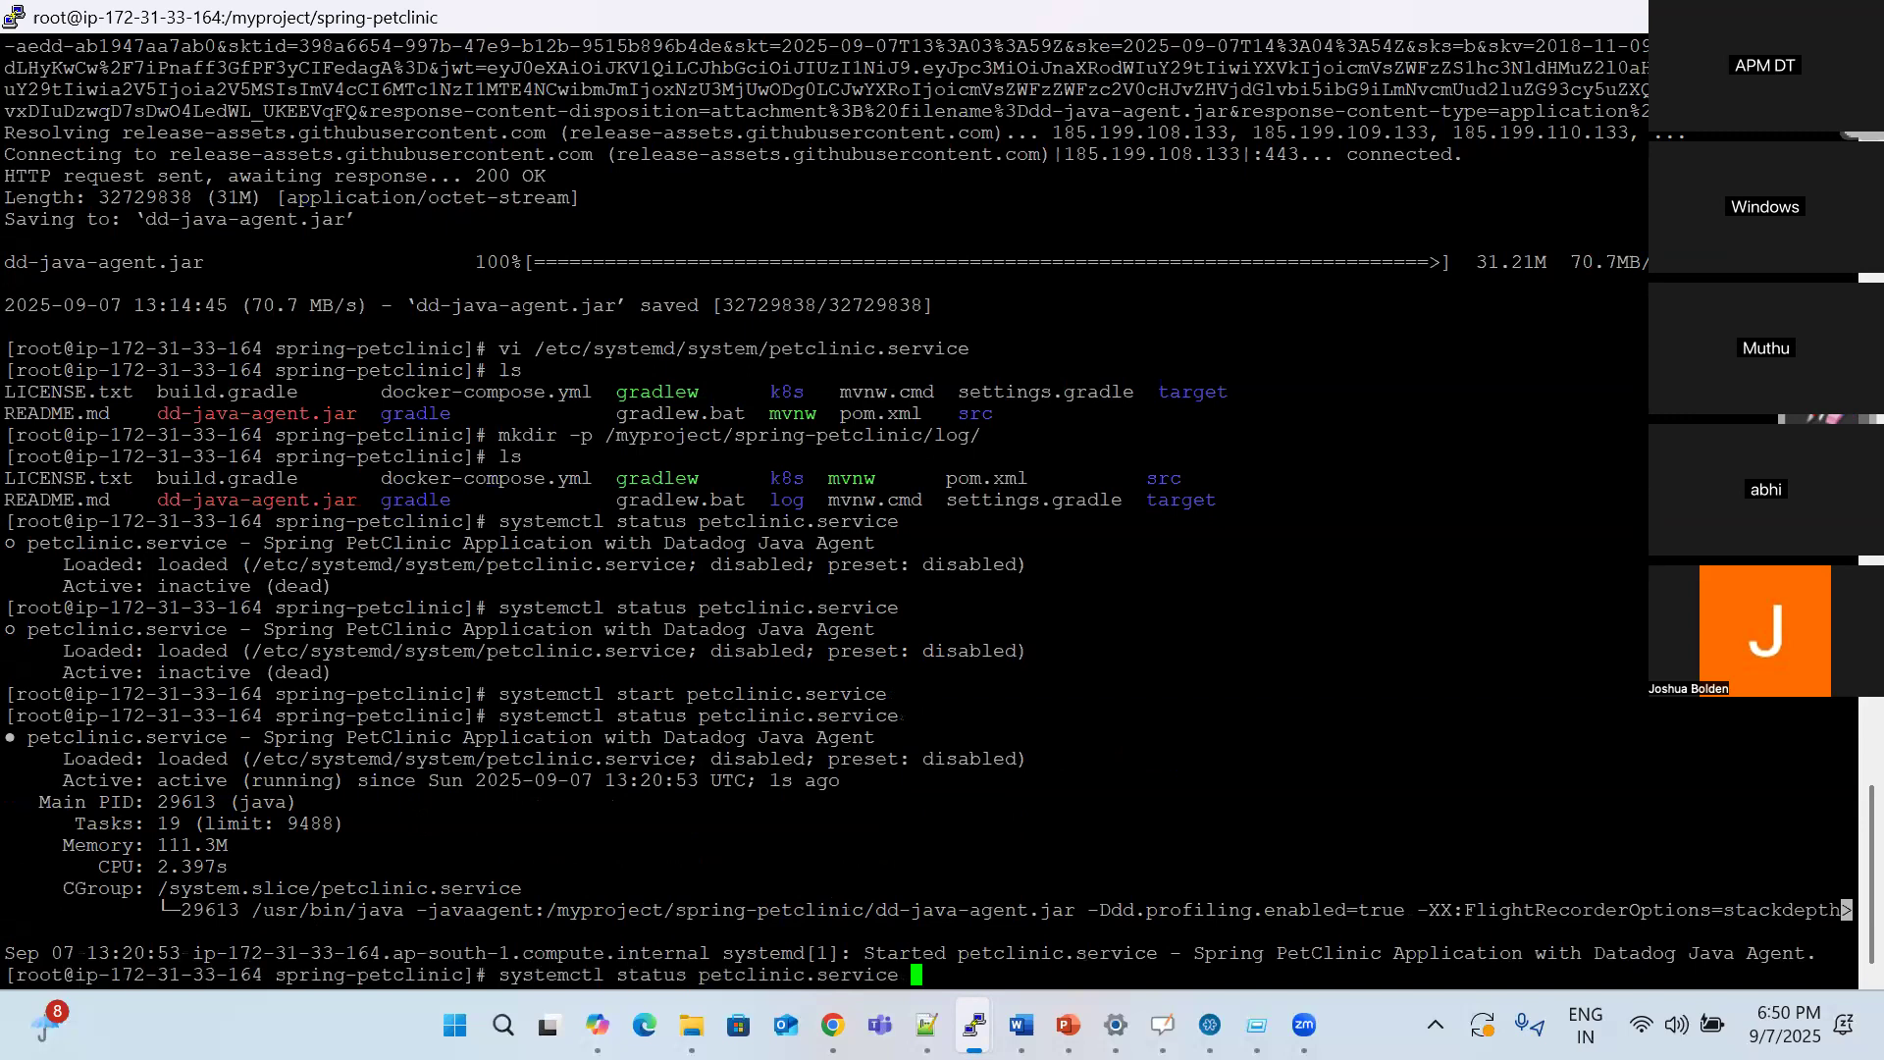
key(Return)
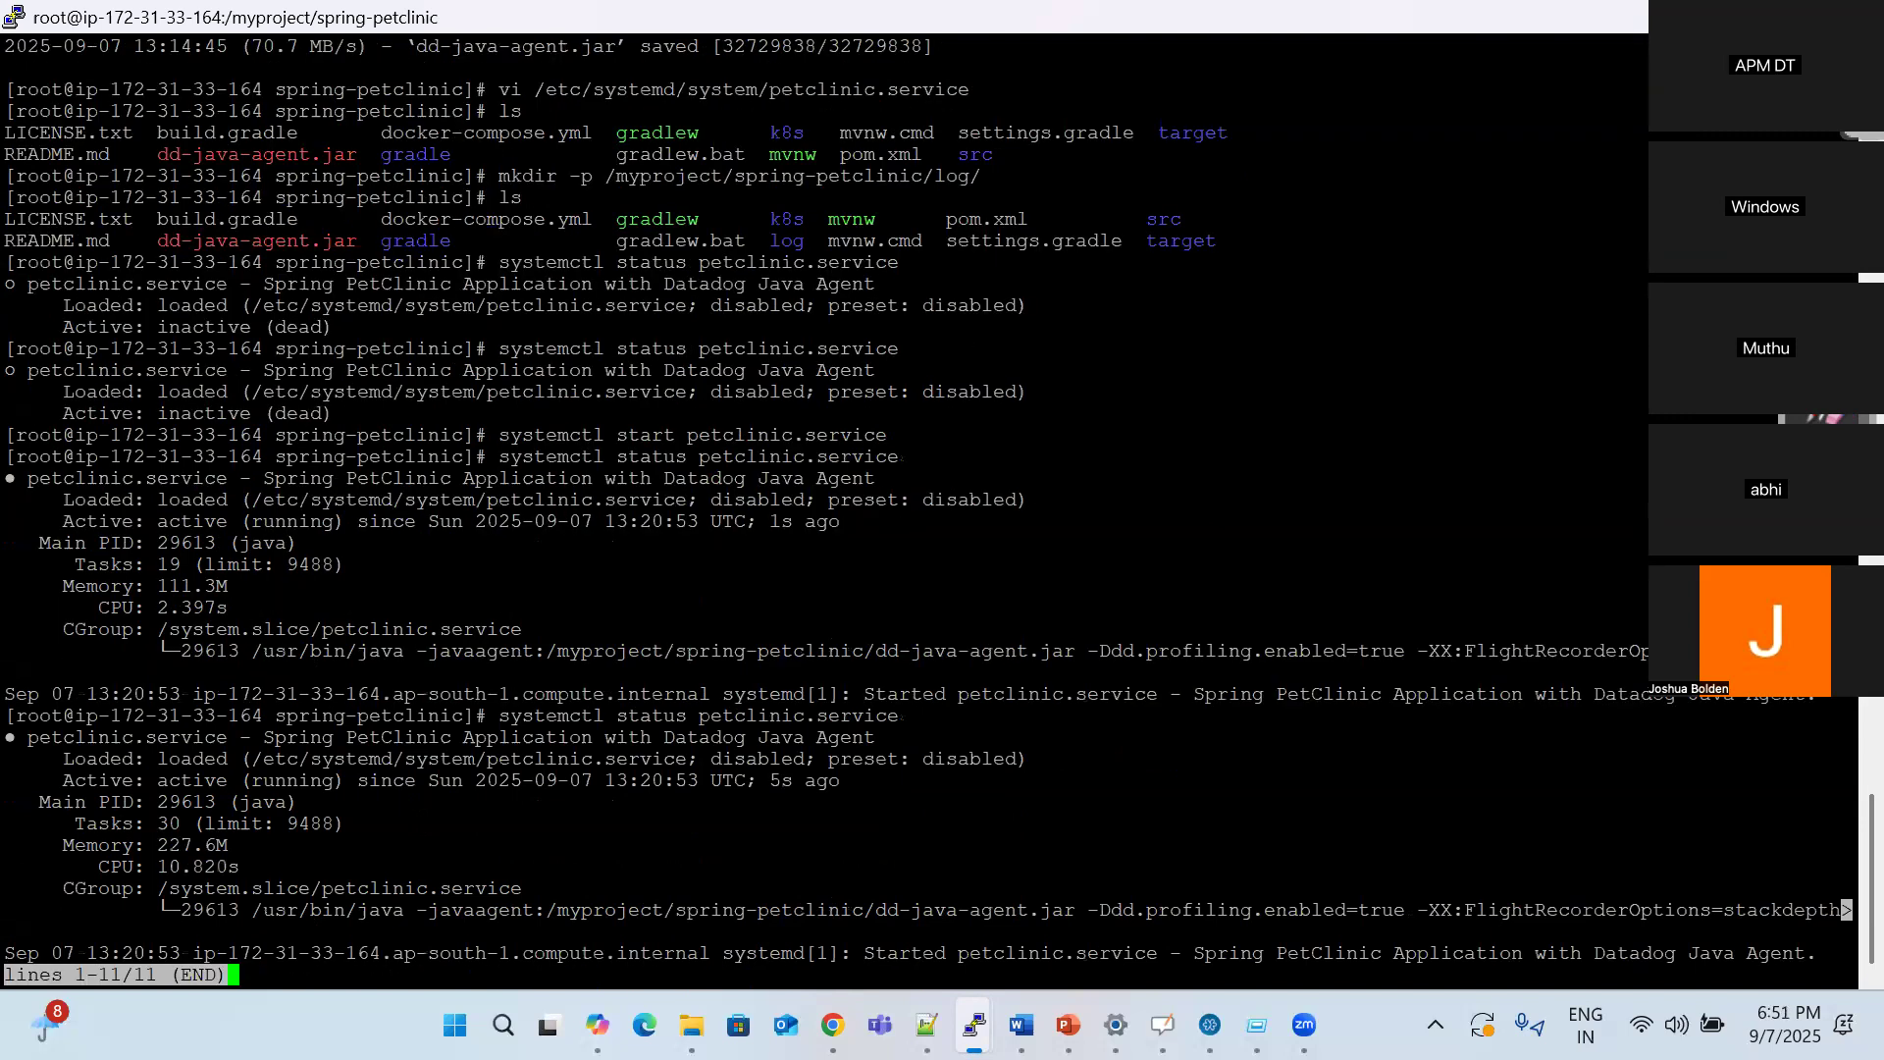
key(alt+Tab)
key(alt+Tab)
key(alt+shift+Tab)
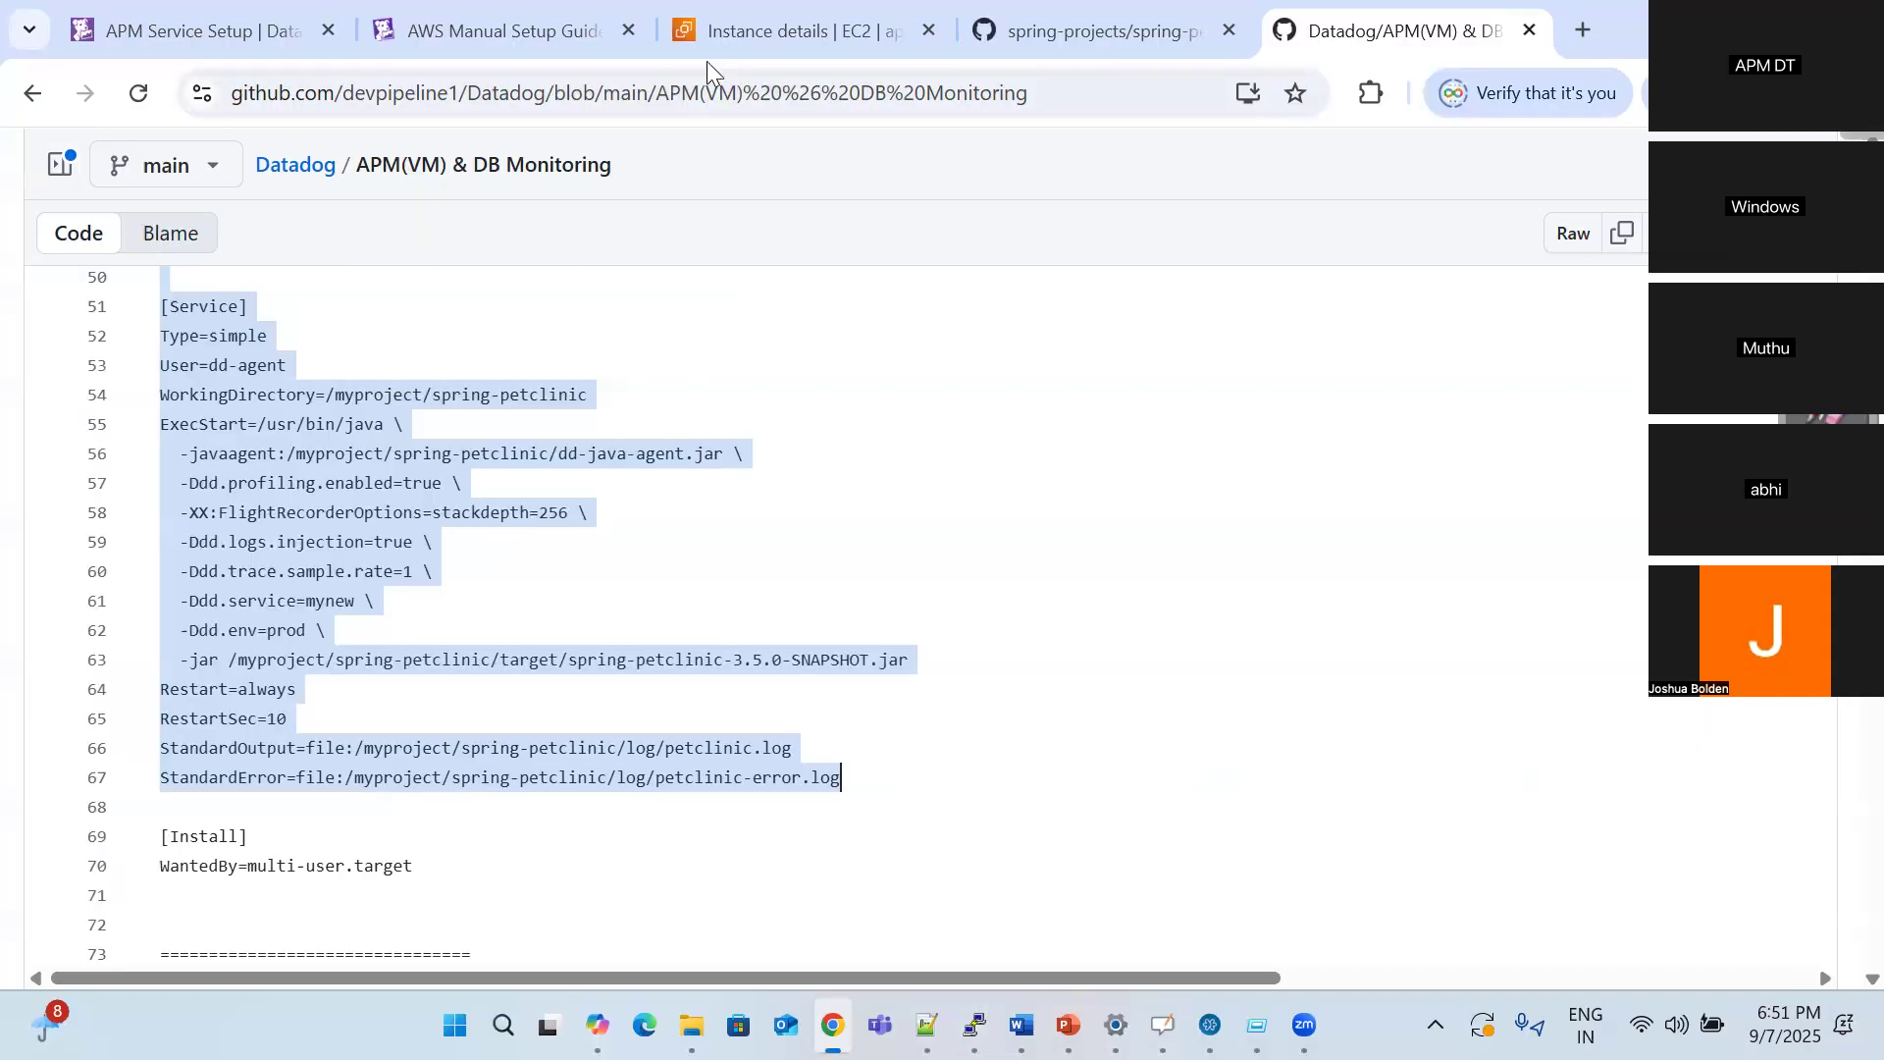
Load the PetClinic app in a new tab at the instance's public IP on port 8080.
click(708, 42)
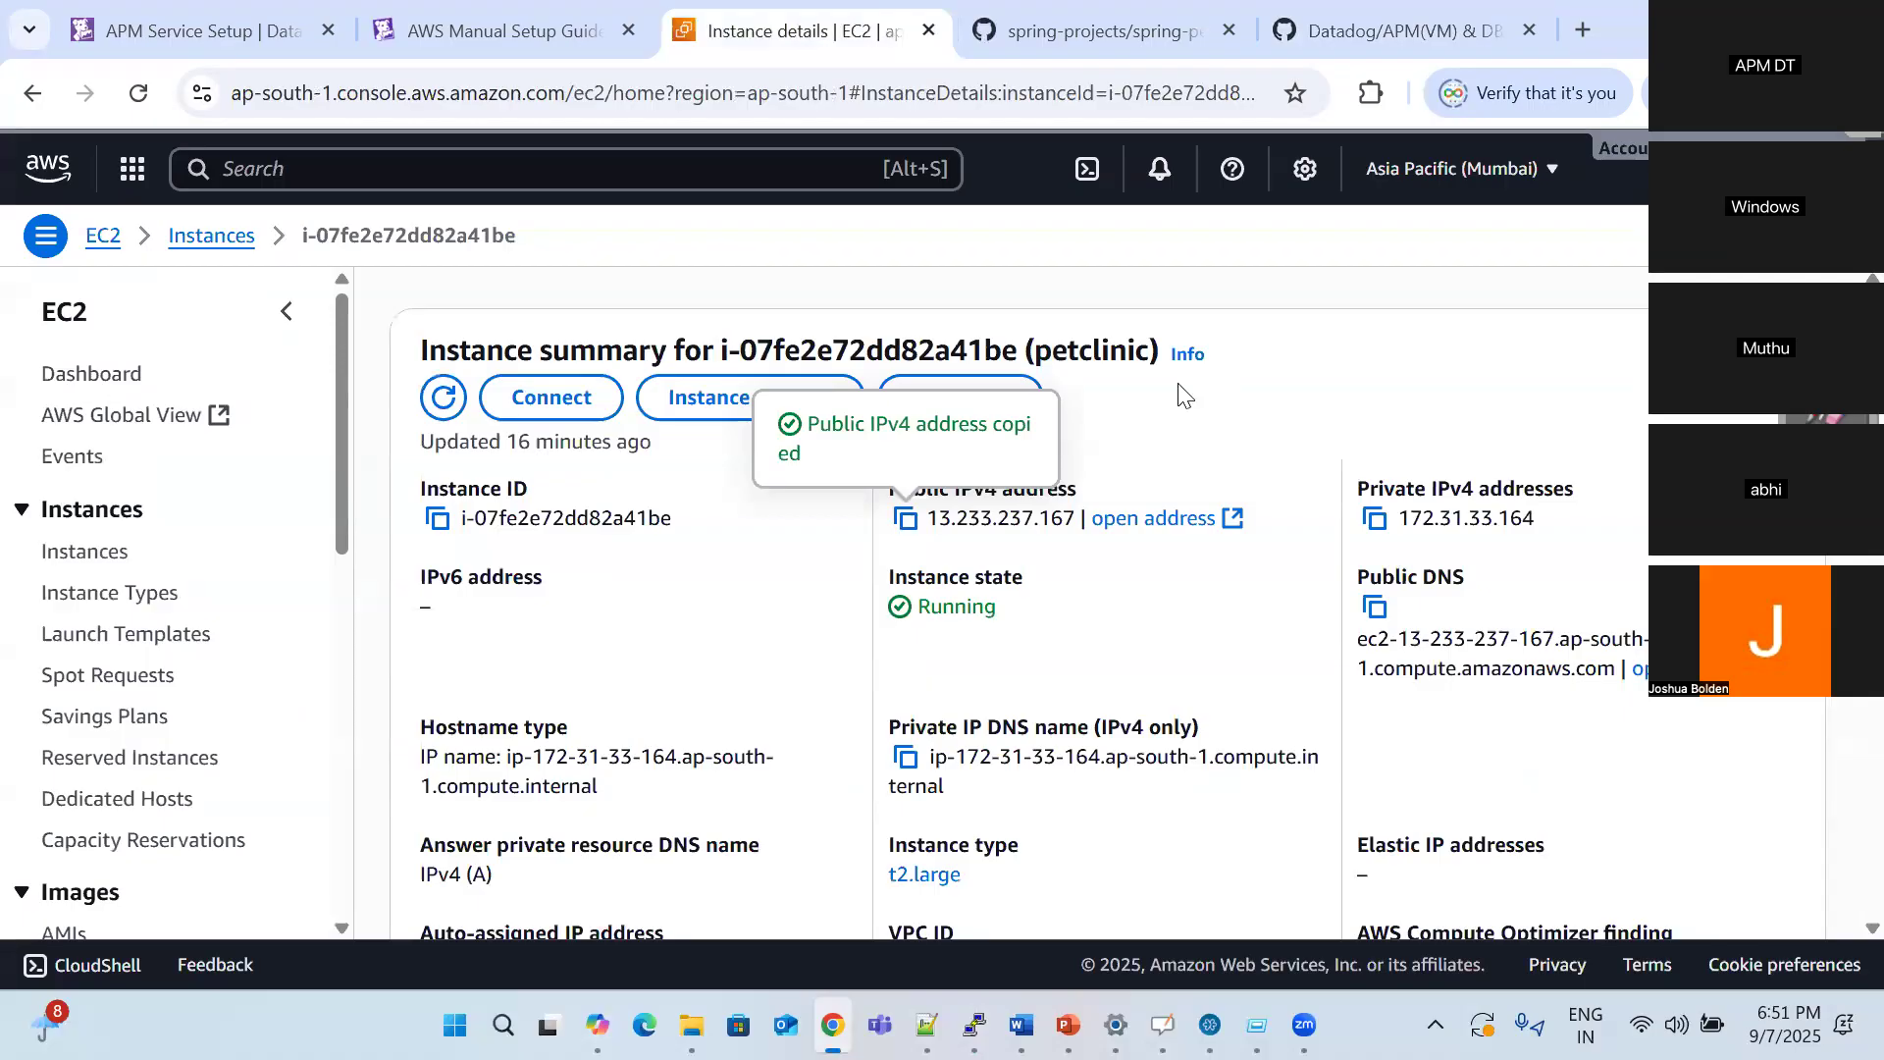
click(1580, 35)
click(997, 106)
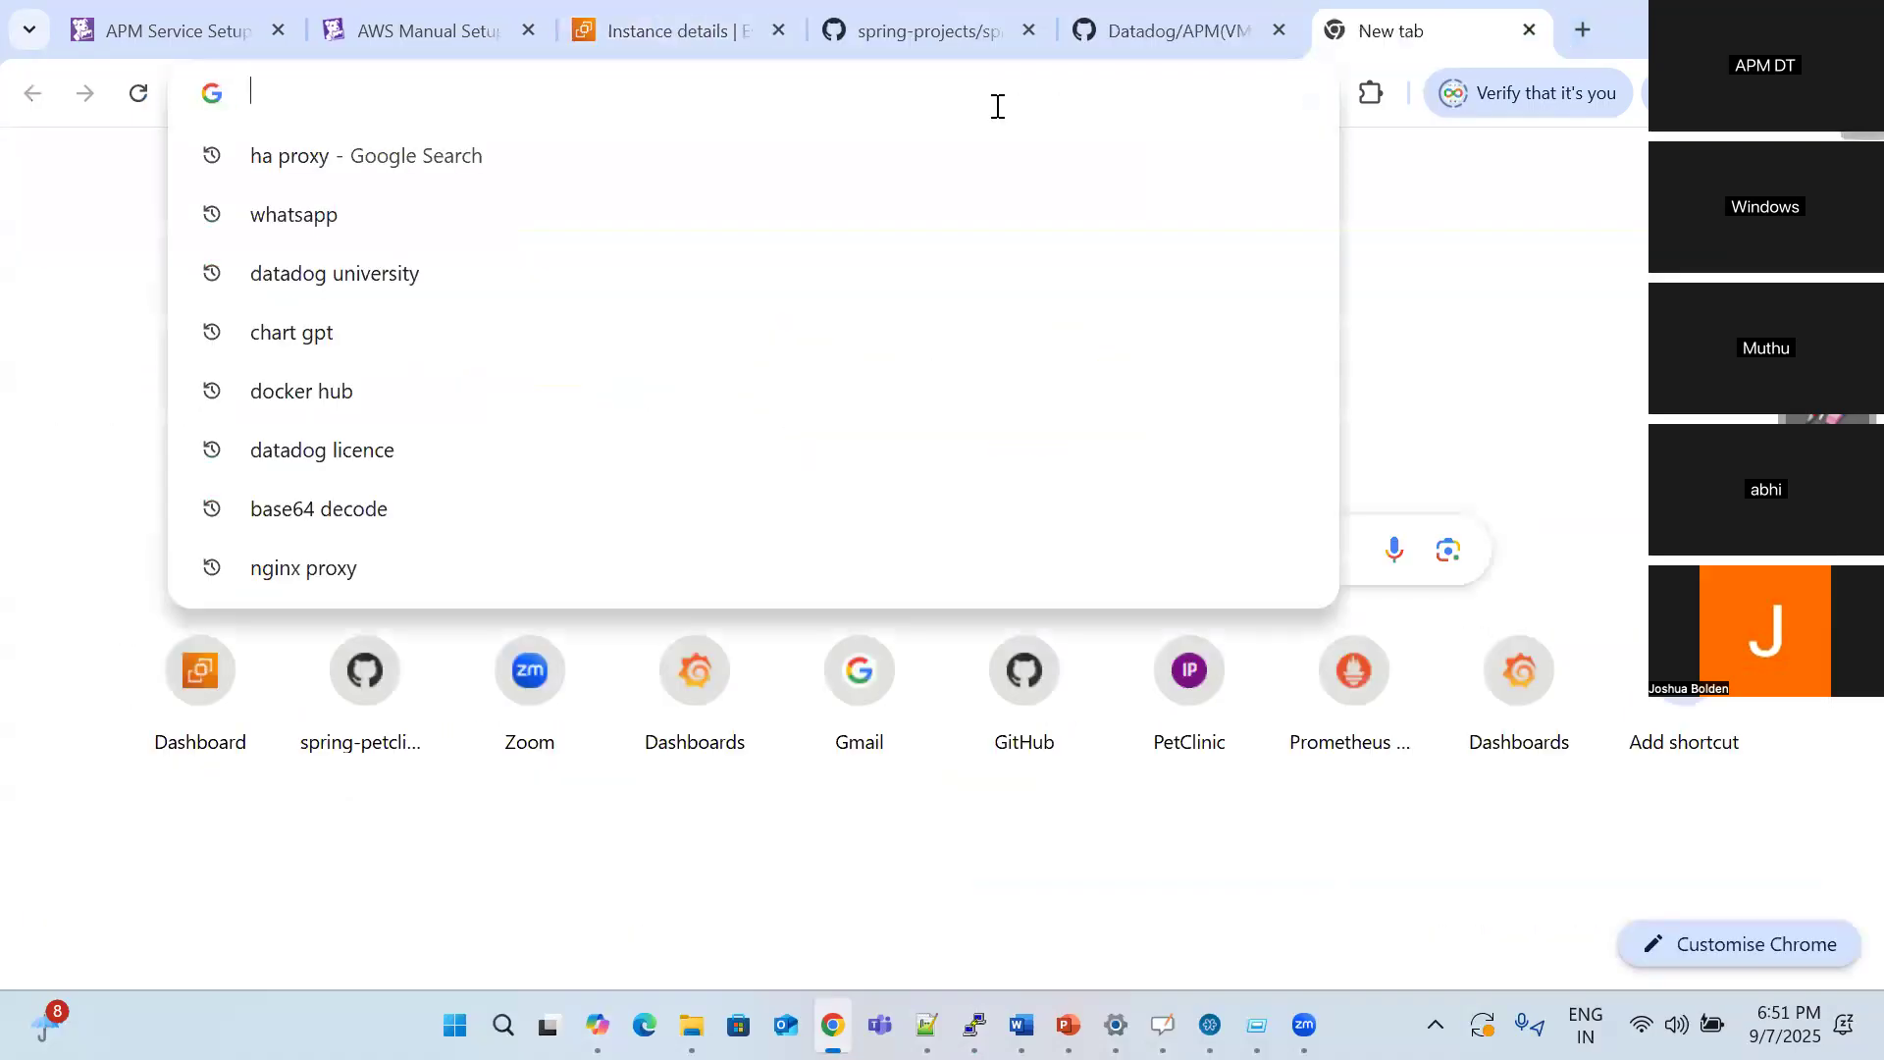
text(13.233.237.167)
text(:8080)
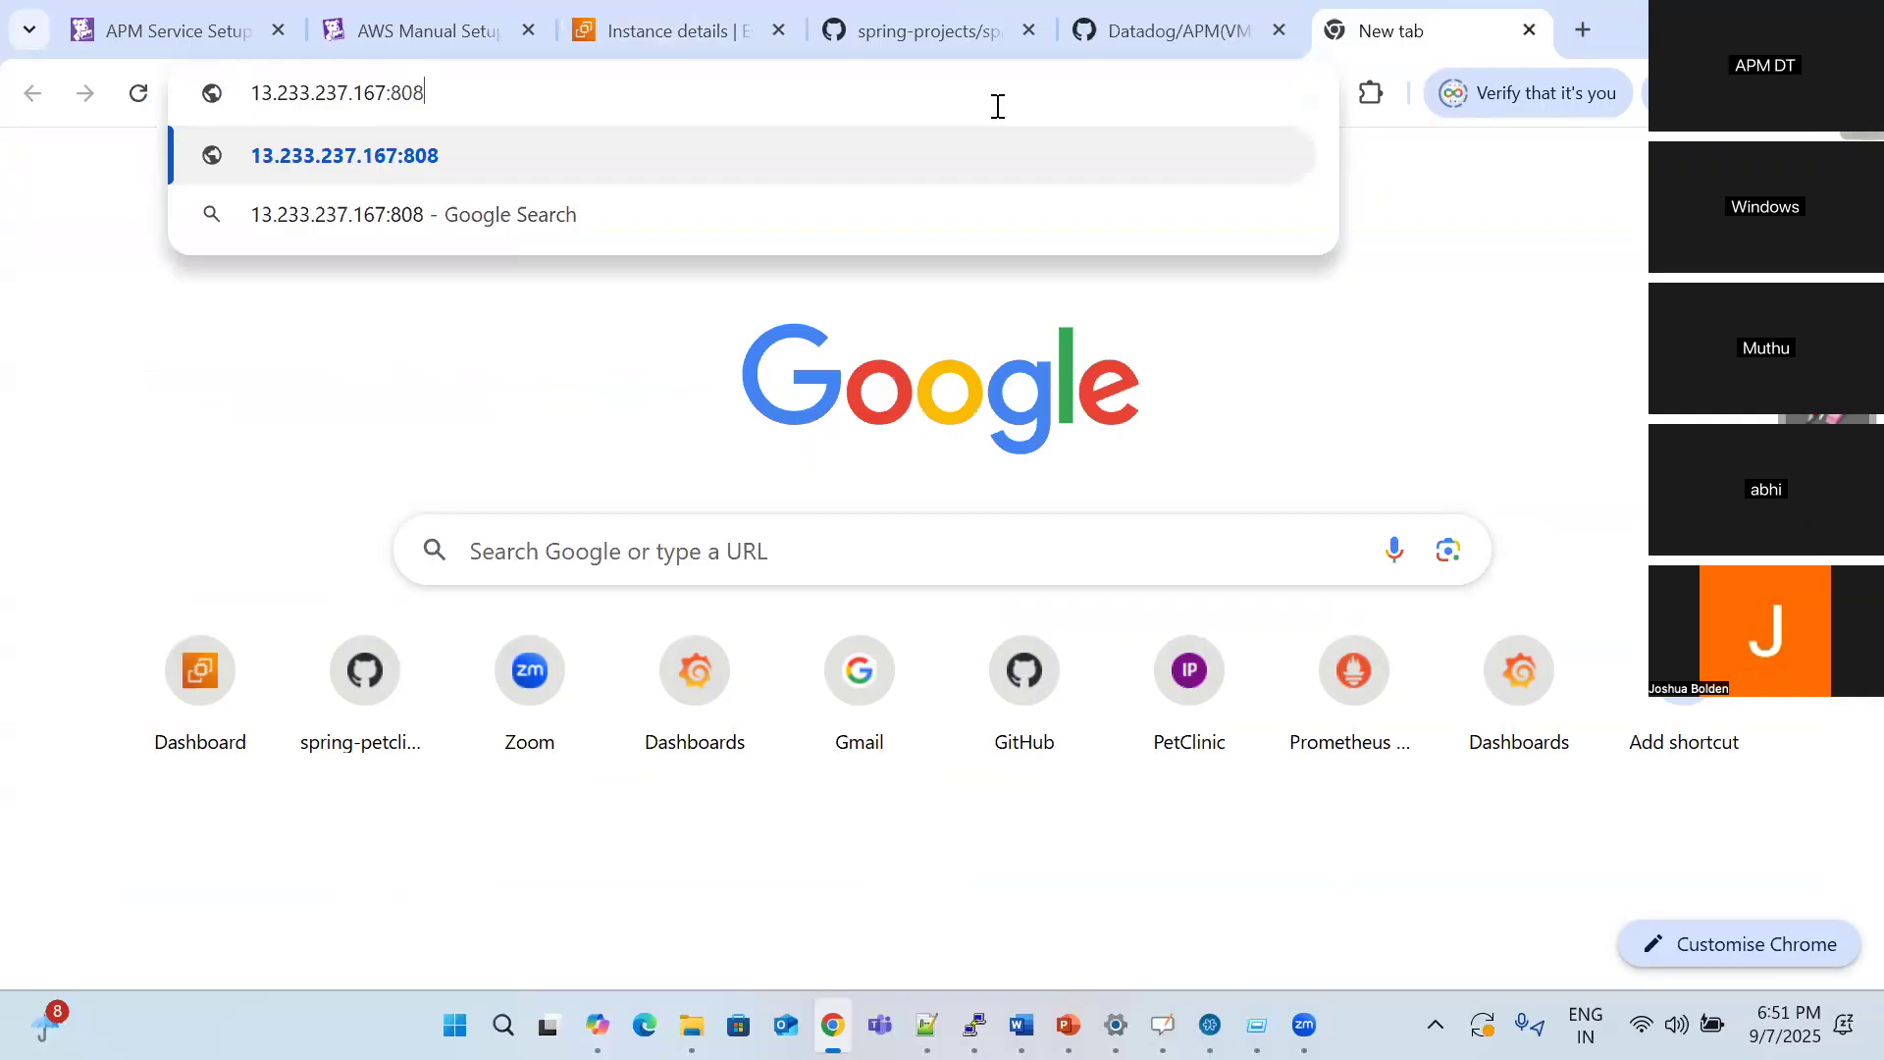
key(Return)
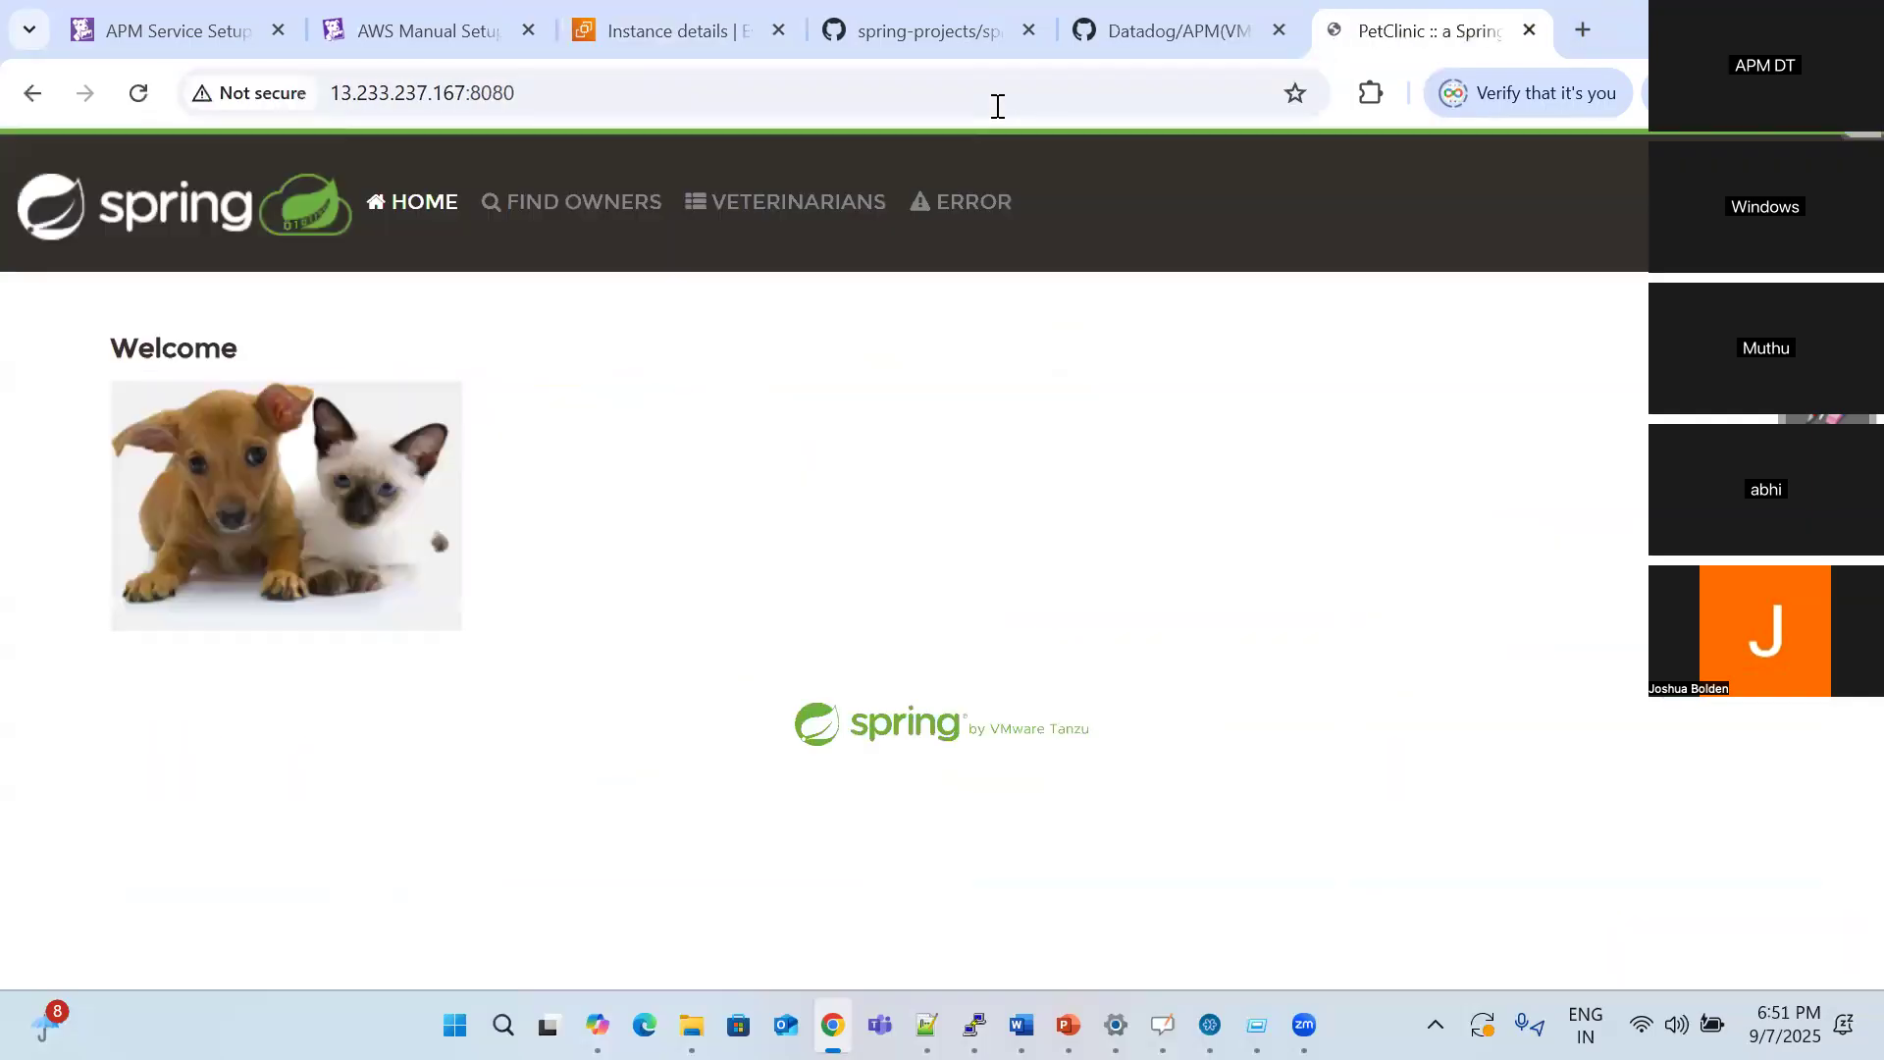
Visit the Find Owners, Veterinarians, Error and Home pages repeatedly to generate traced traffic.
click(555, 220)
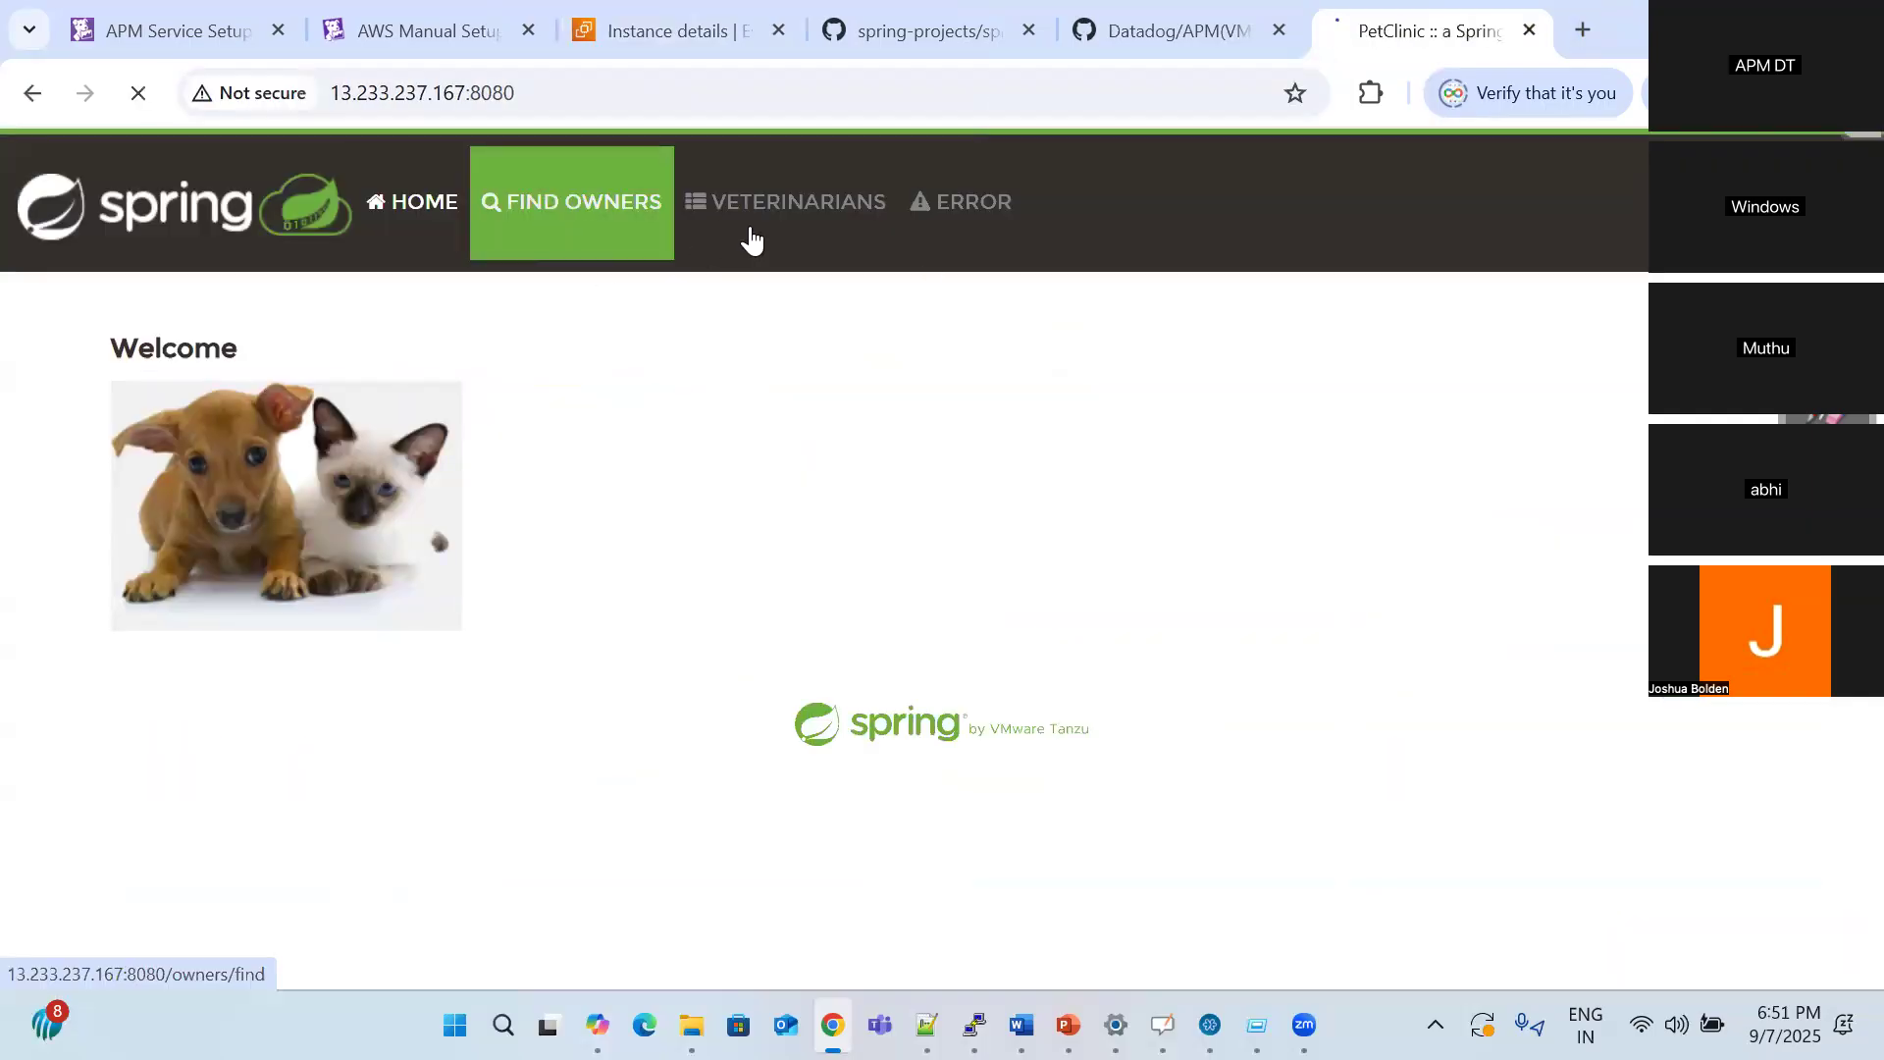
click(751, 240)
click(922, 239)
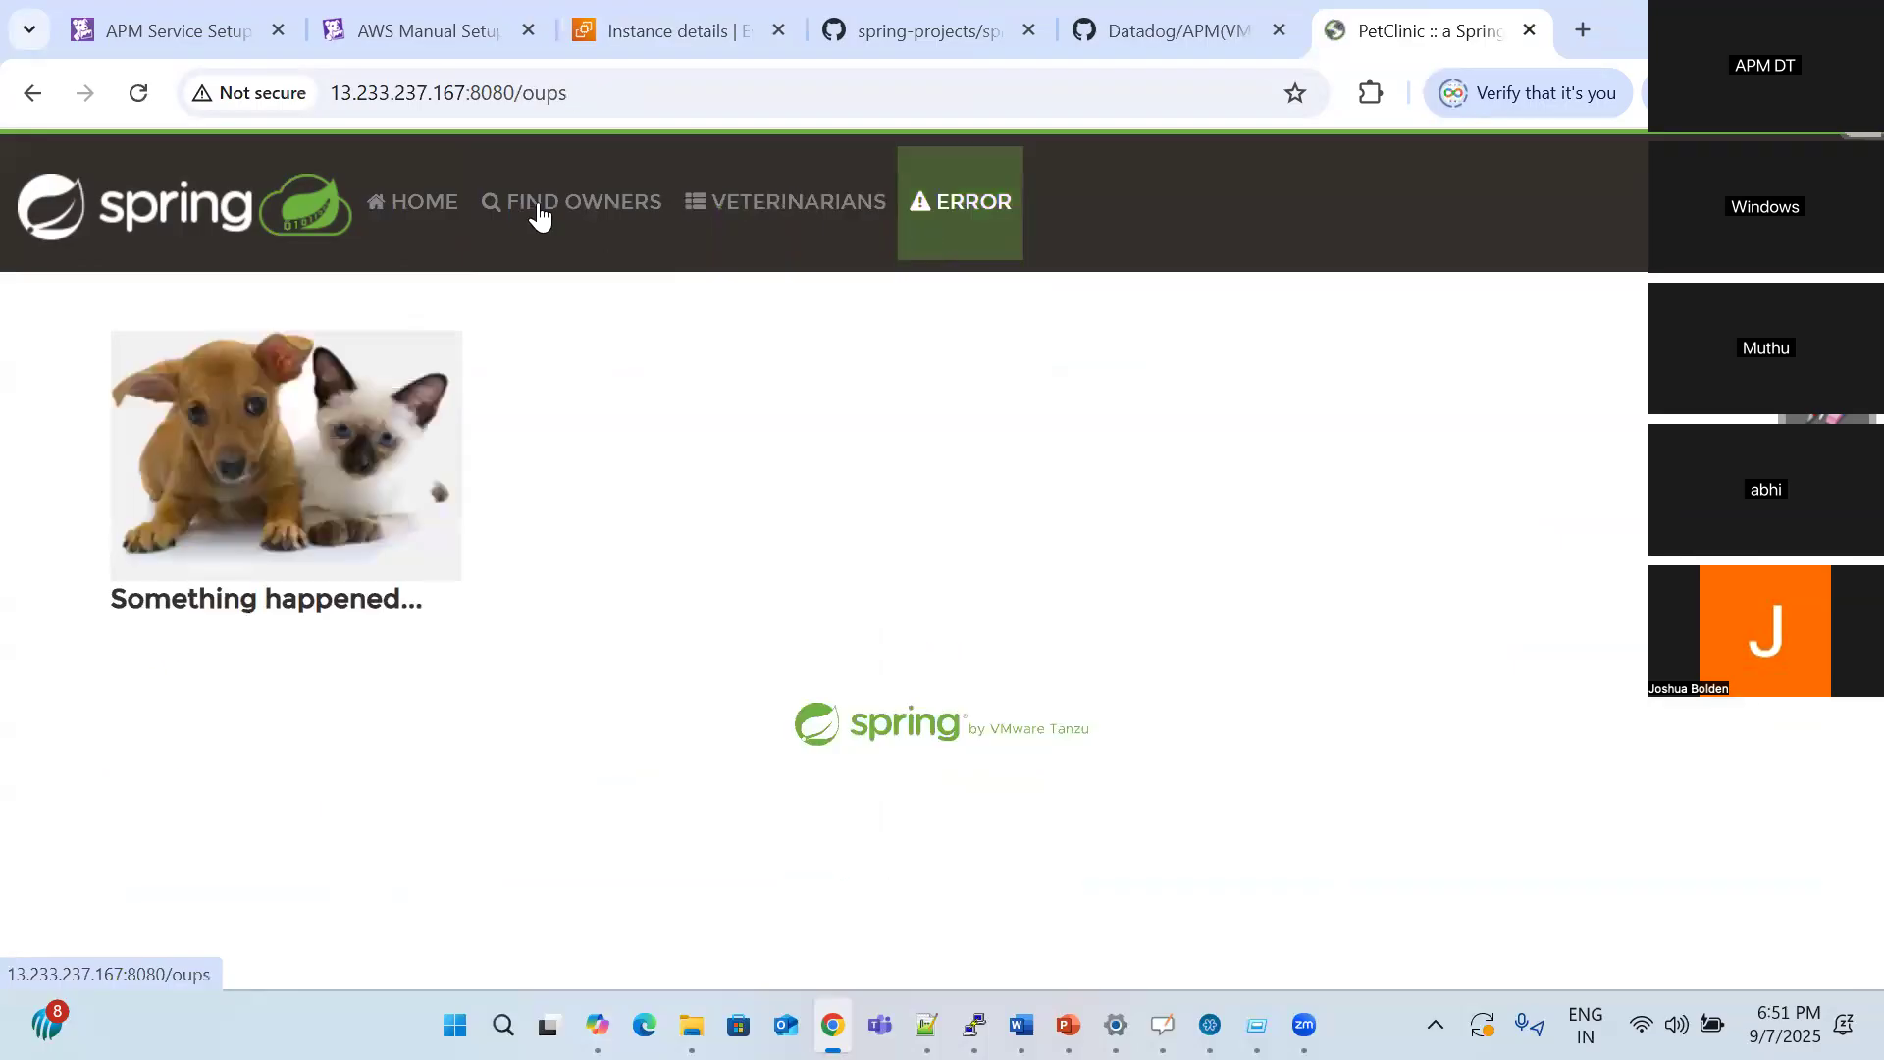
click(539, 210)
click(850, 232)
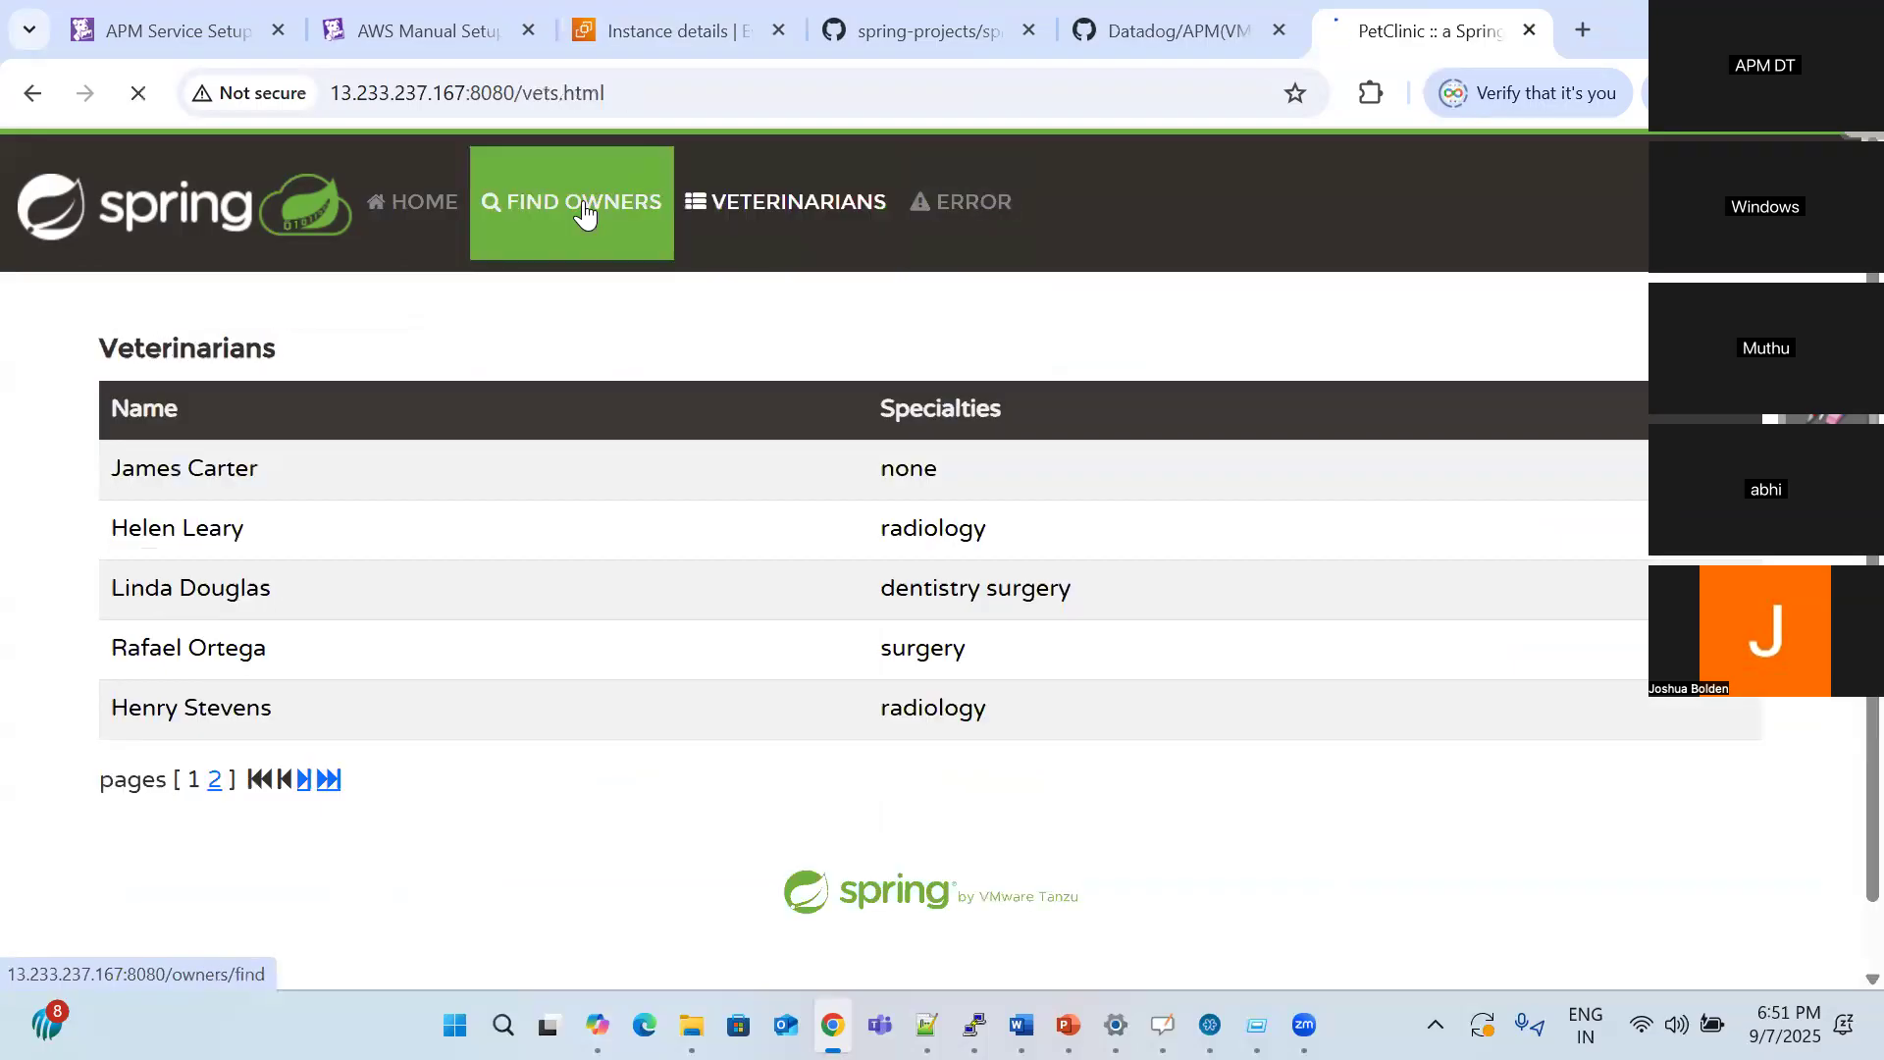
click(589, 219)
click(433, 210)
click(530, 228)
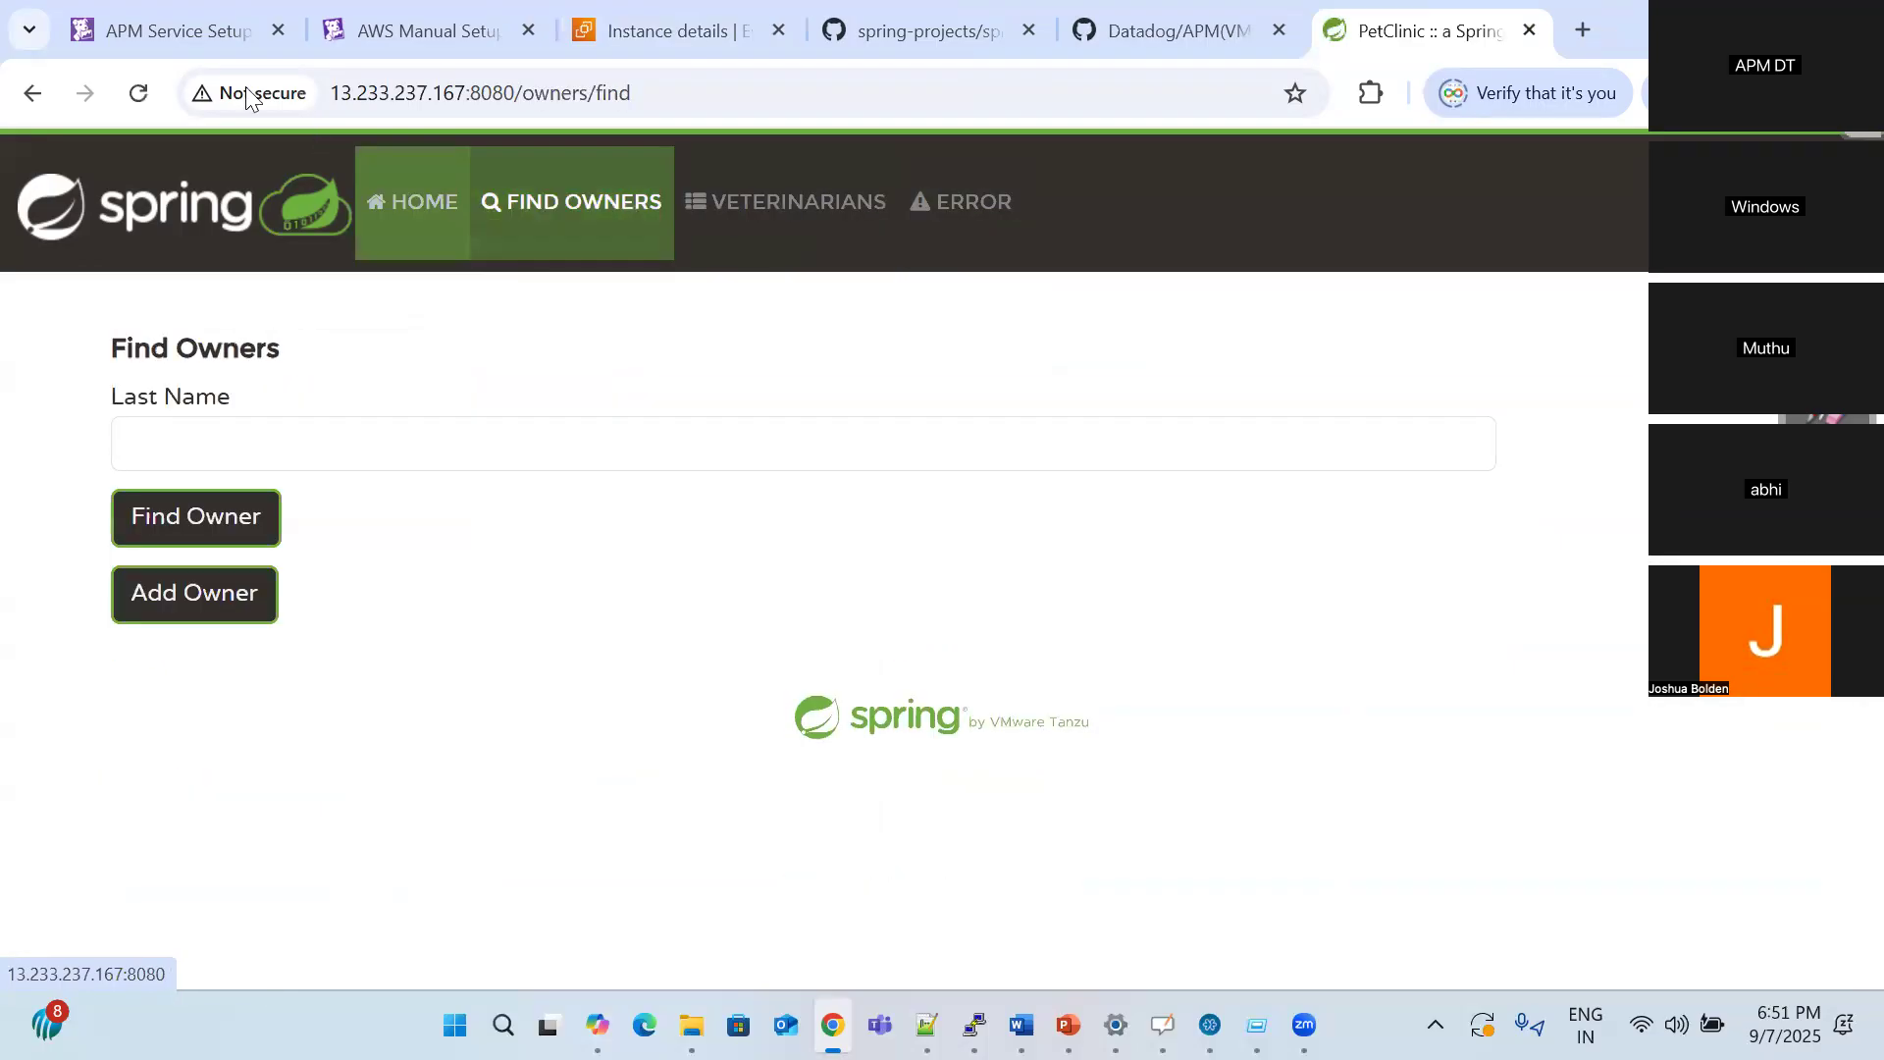
click(165, 30)
scroll(396, 450, up, 10)
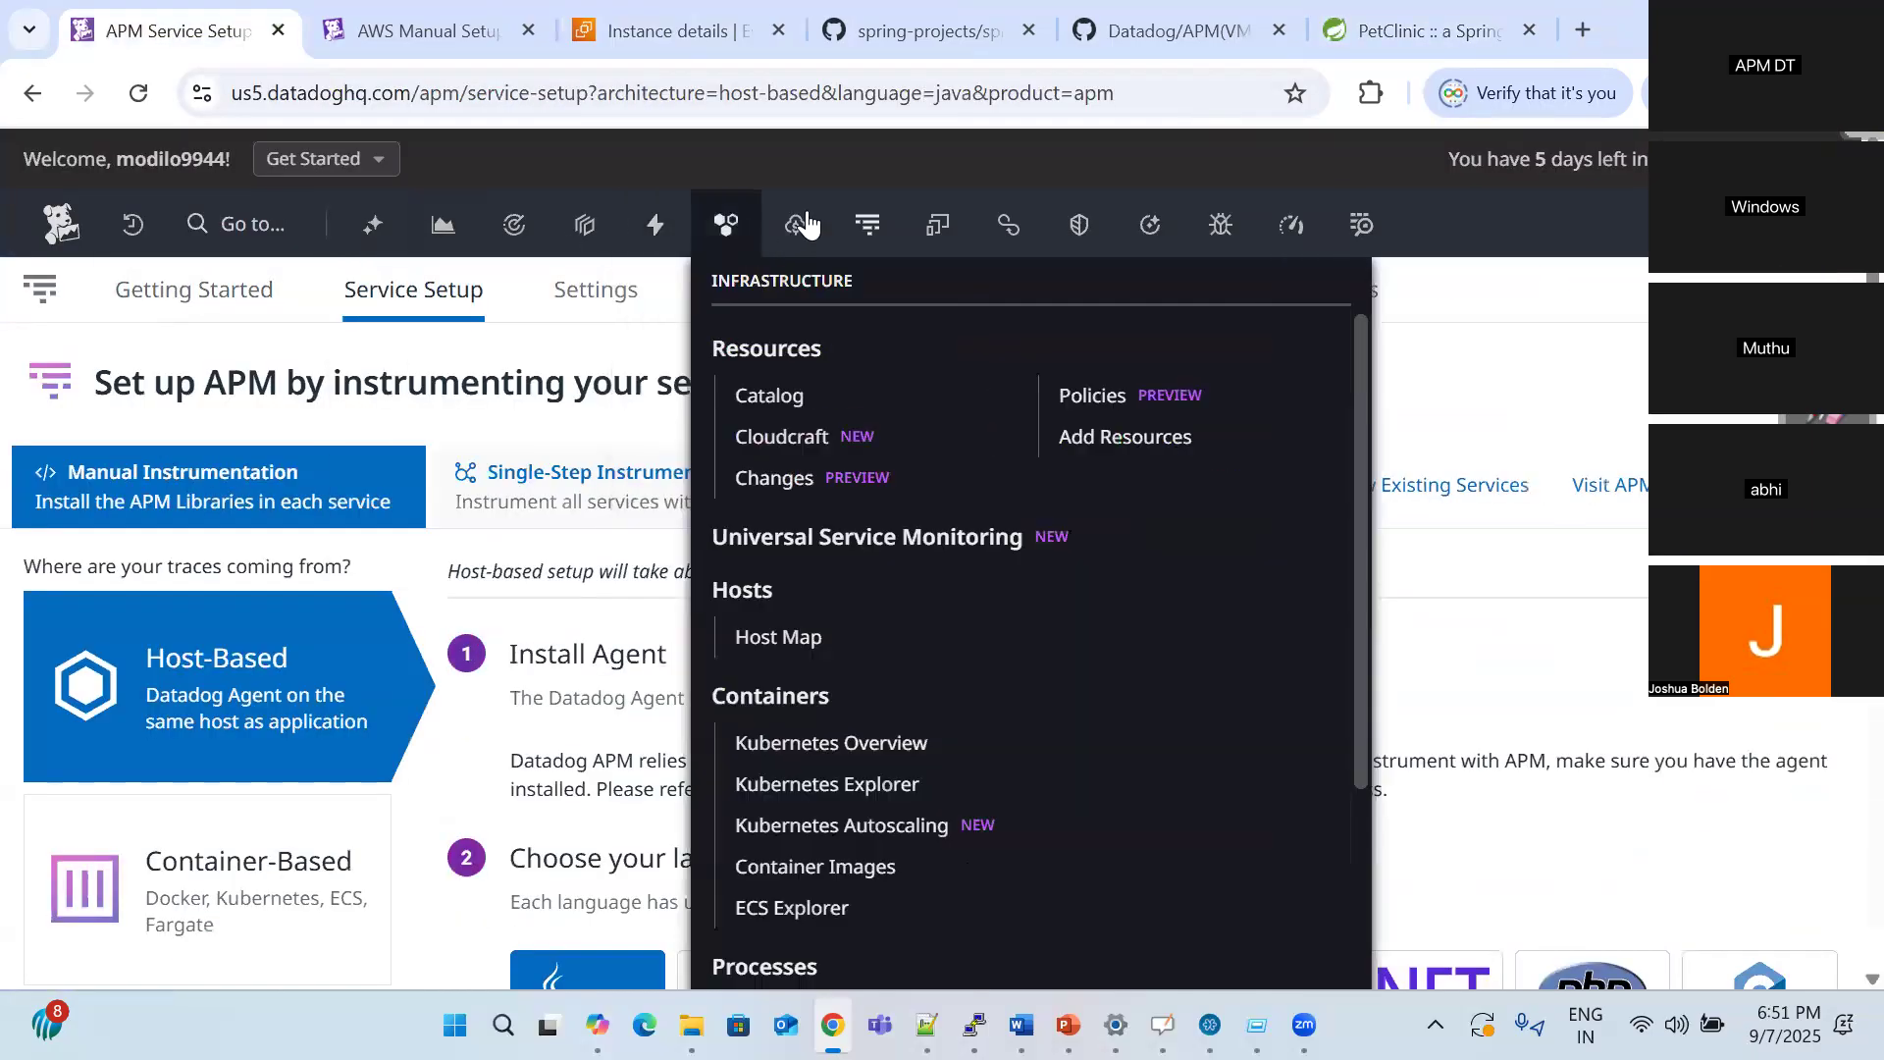
Open Software Catalog services from the APM menu and briefly check the Overview reports.
mouse_move(866, 230)
click(928, 403)
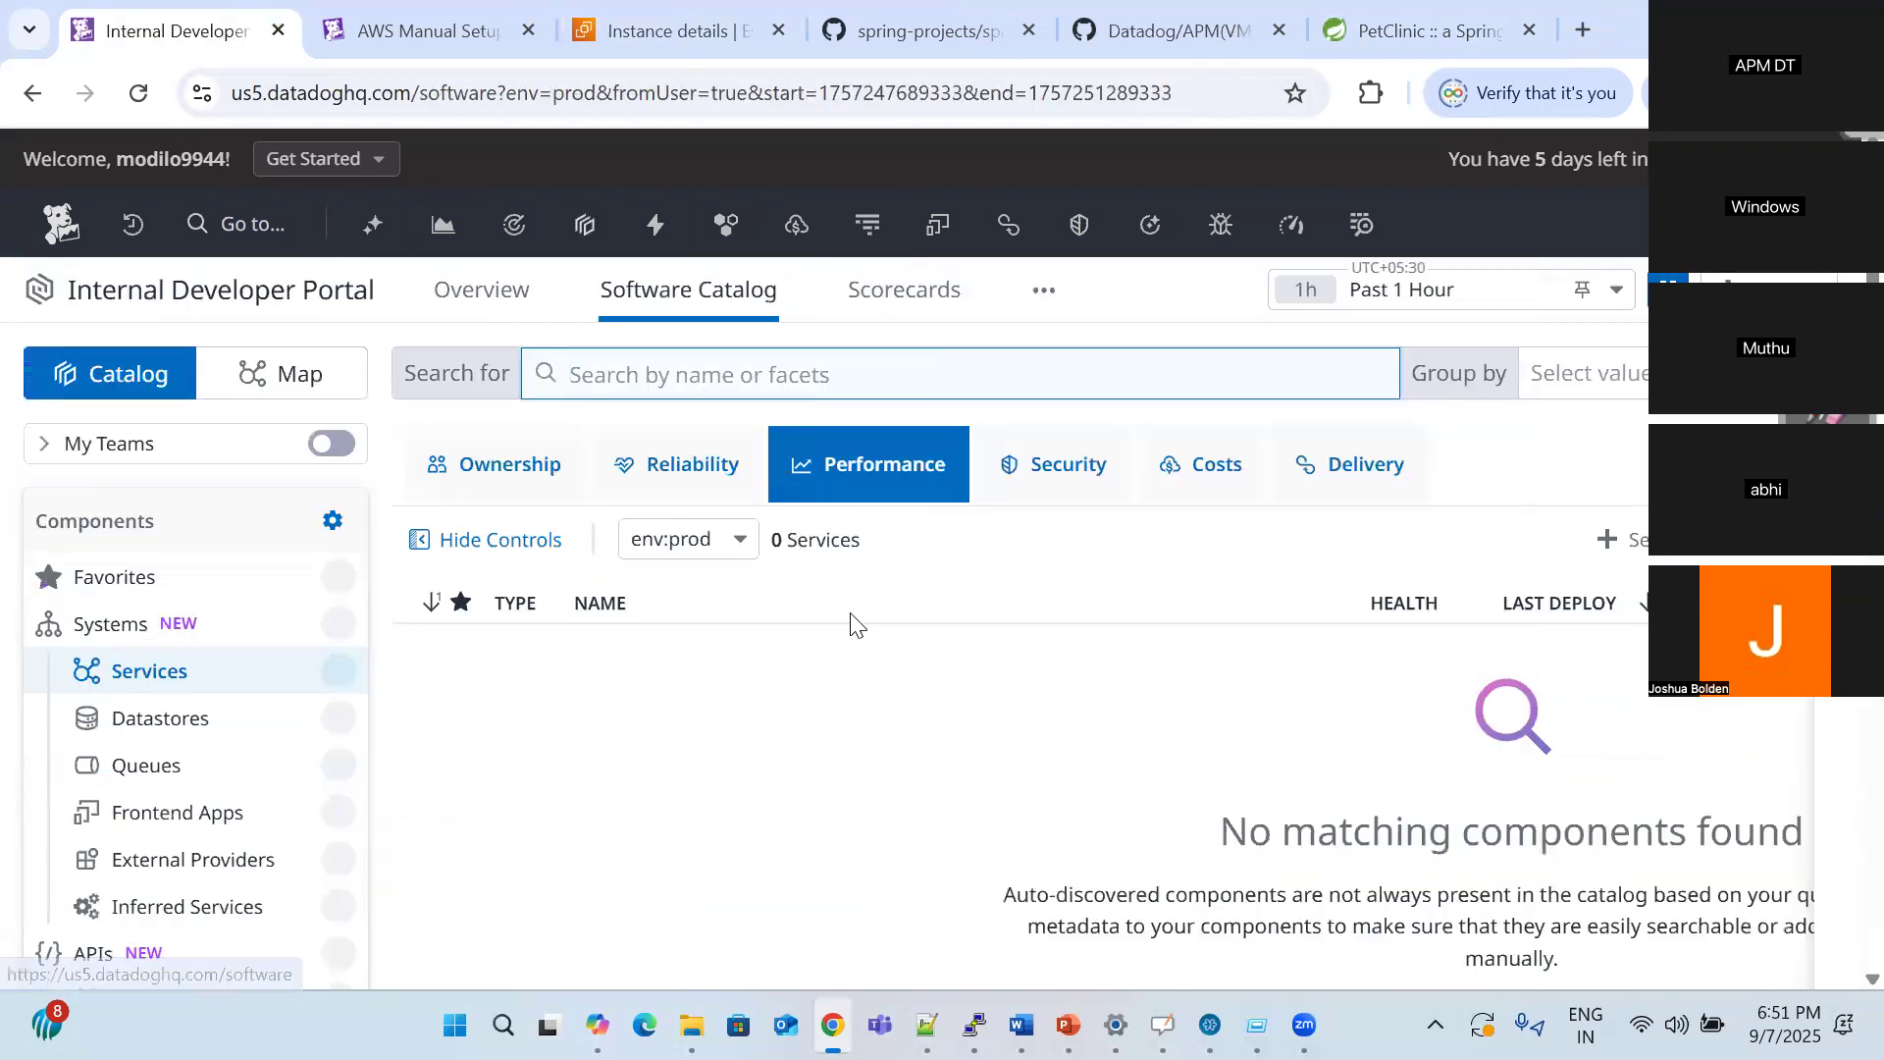
scroll(886, 756, down, 3)
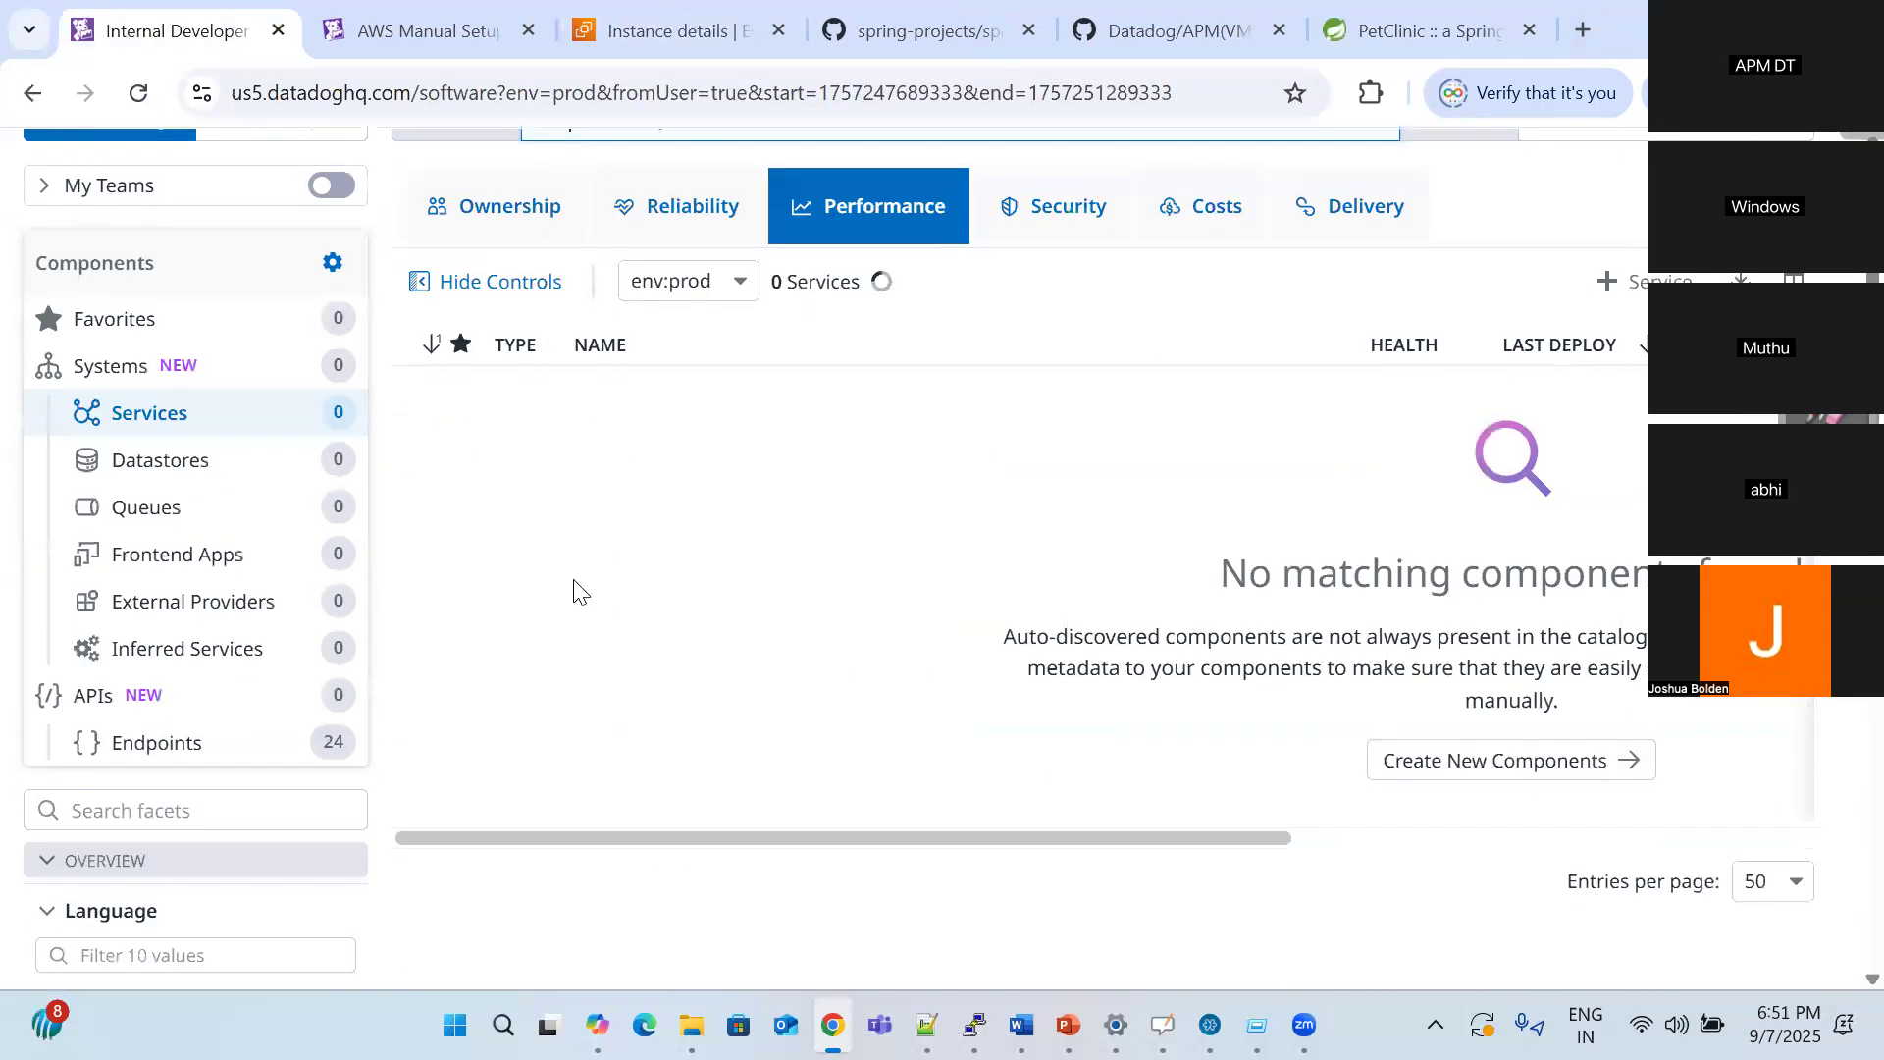
scroll(651, 551, up, 3)
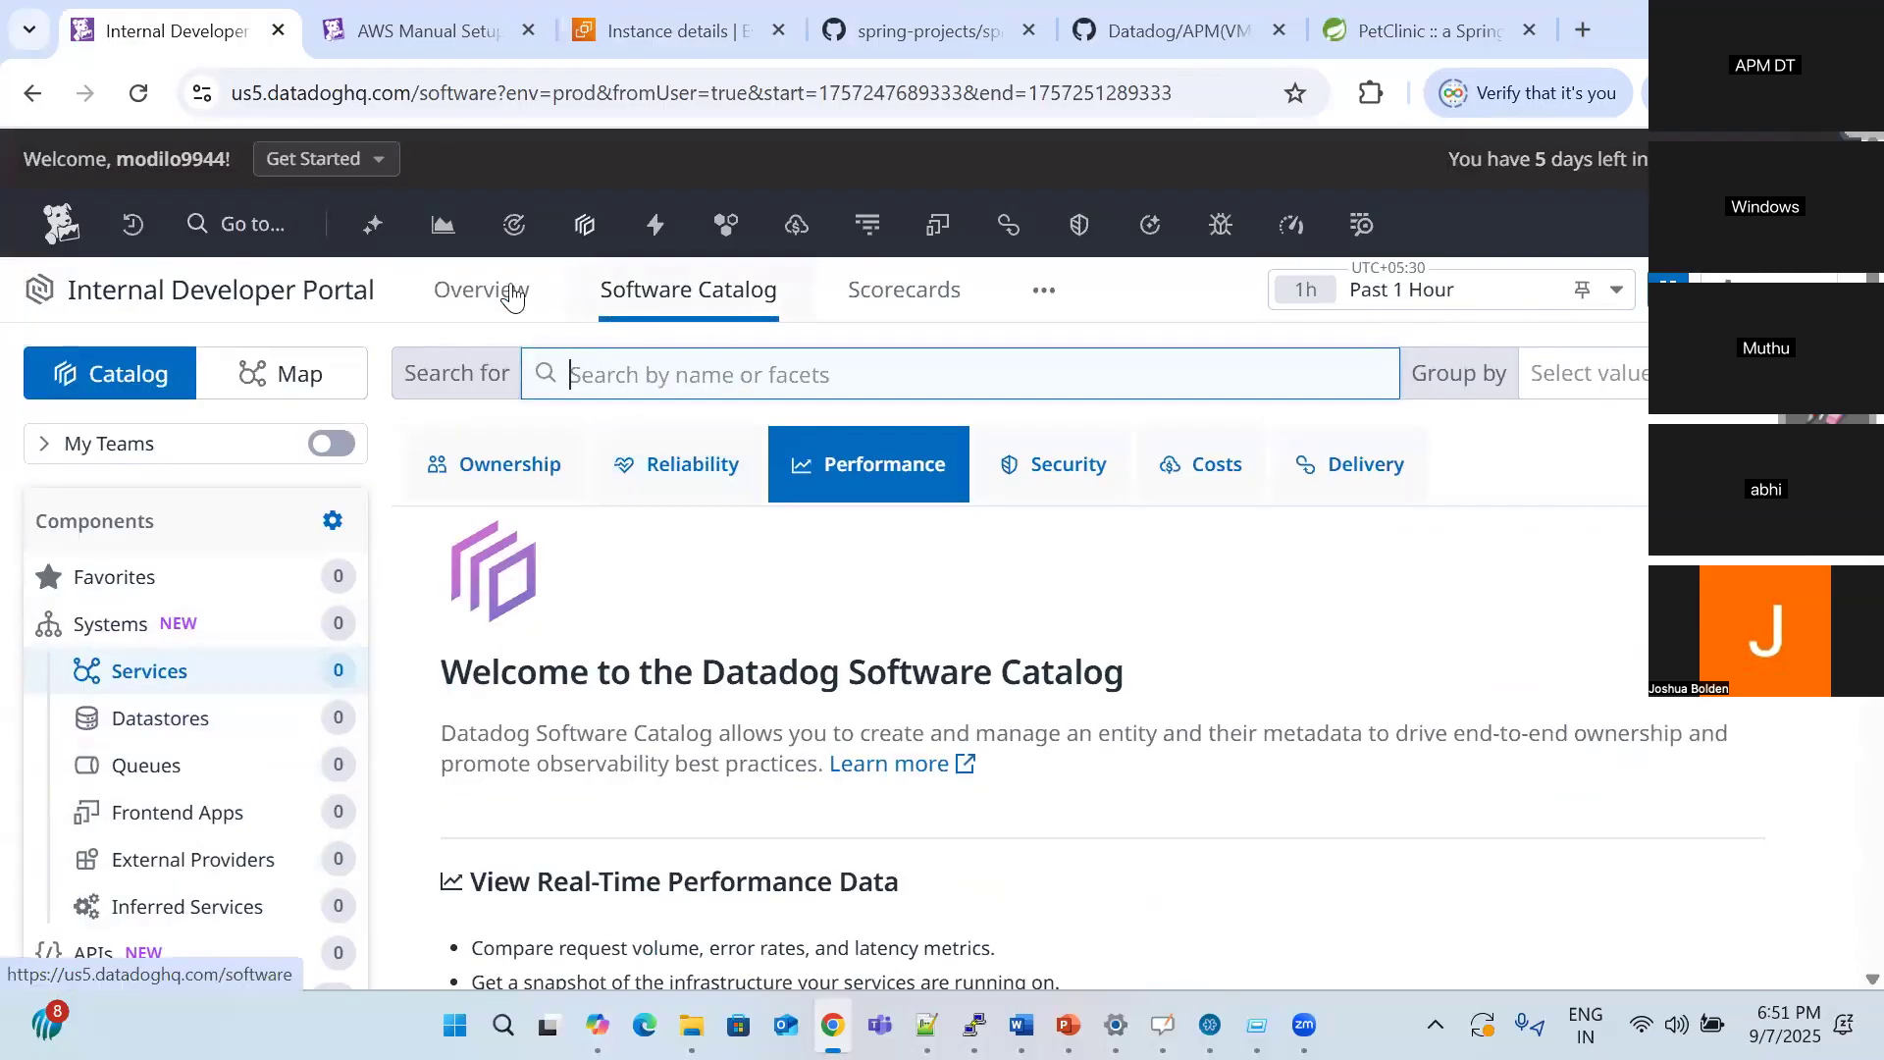
click(503, 293)
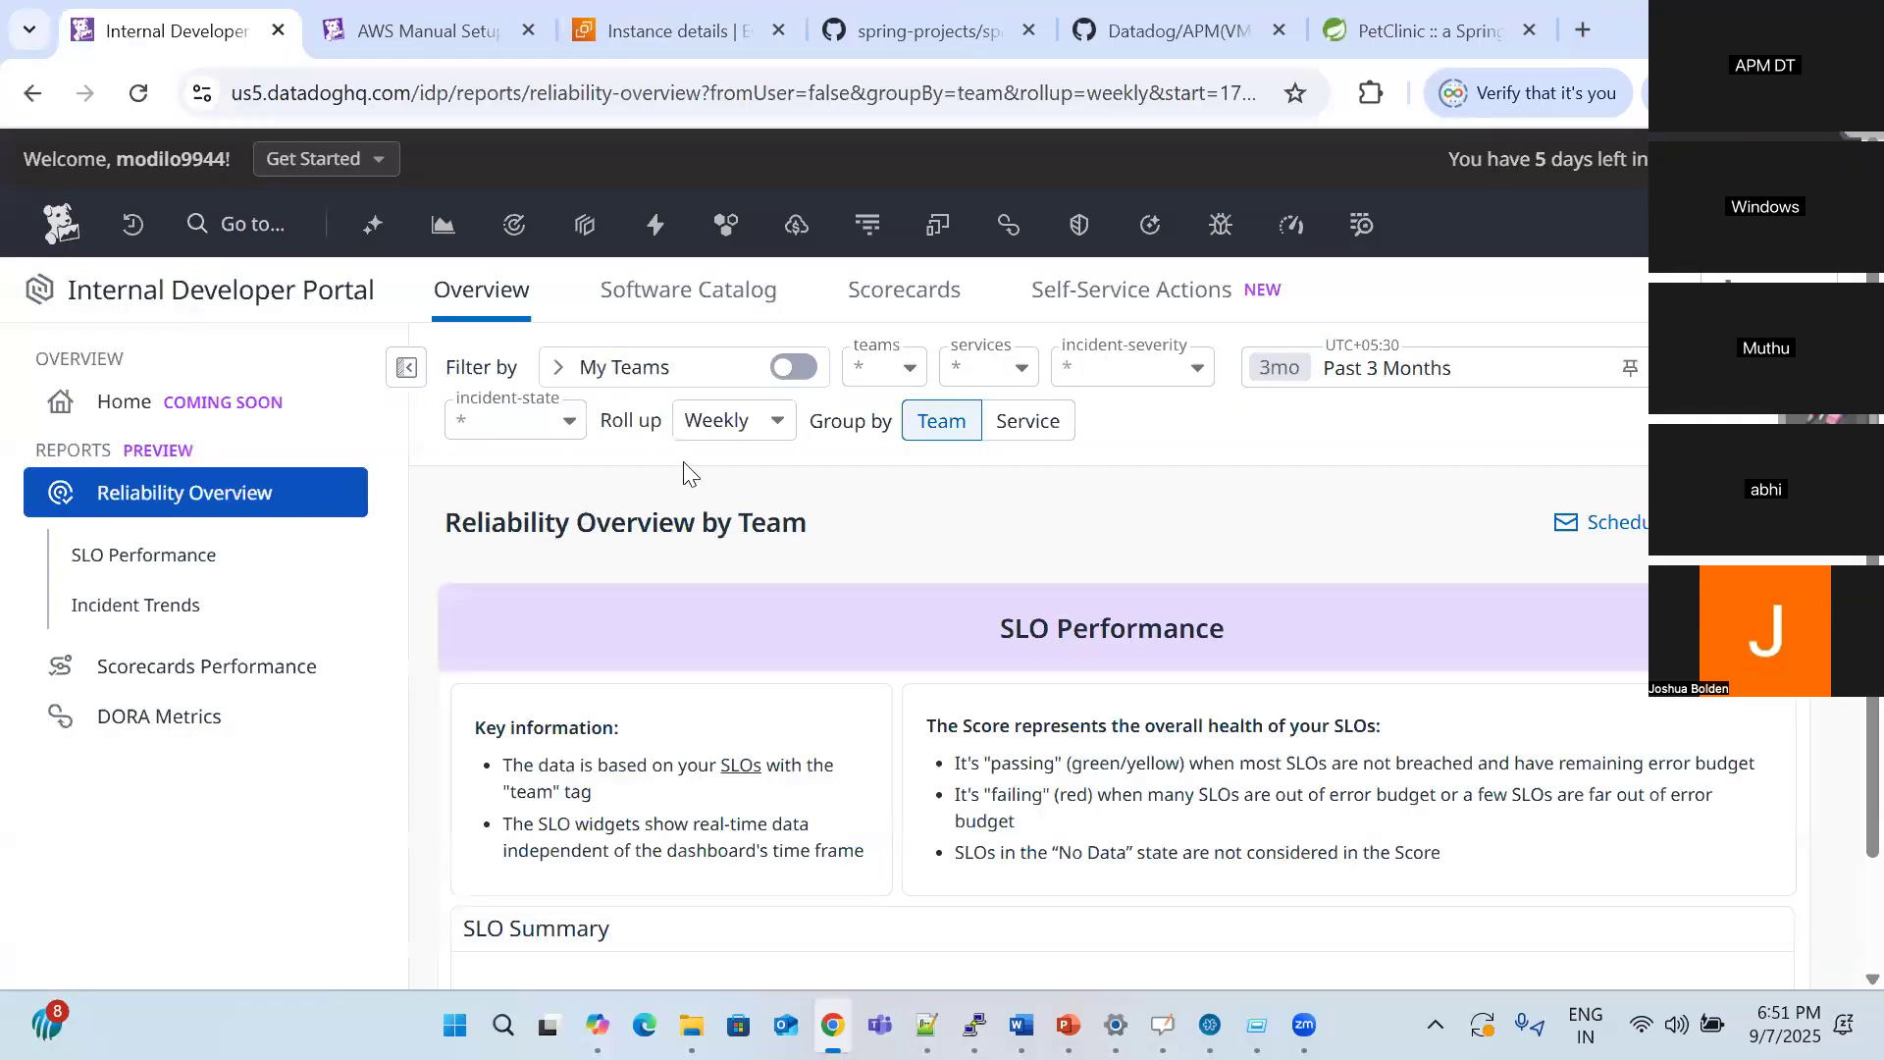
click(32, 93)
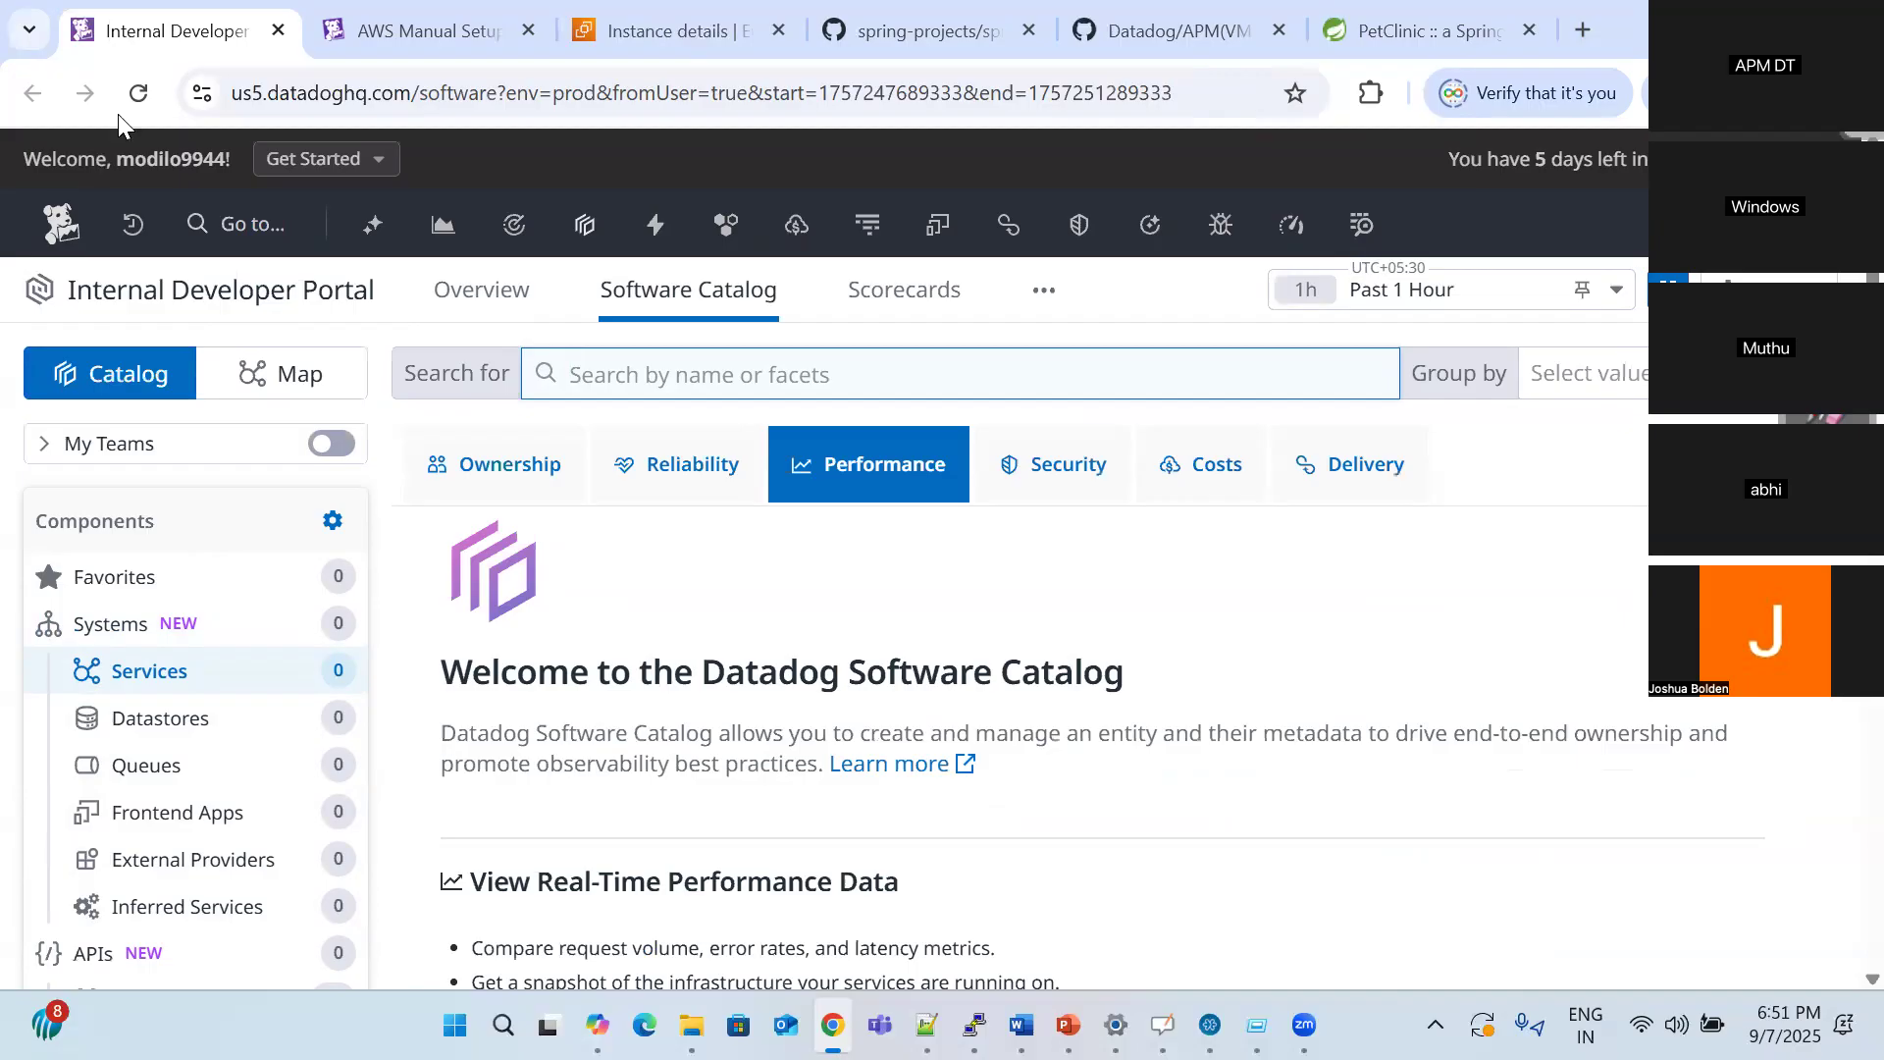
Reopen the services list and review the environment filter, leaving env:prod selected with 0 services.
mouse_move(869, 230)
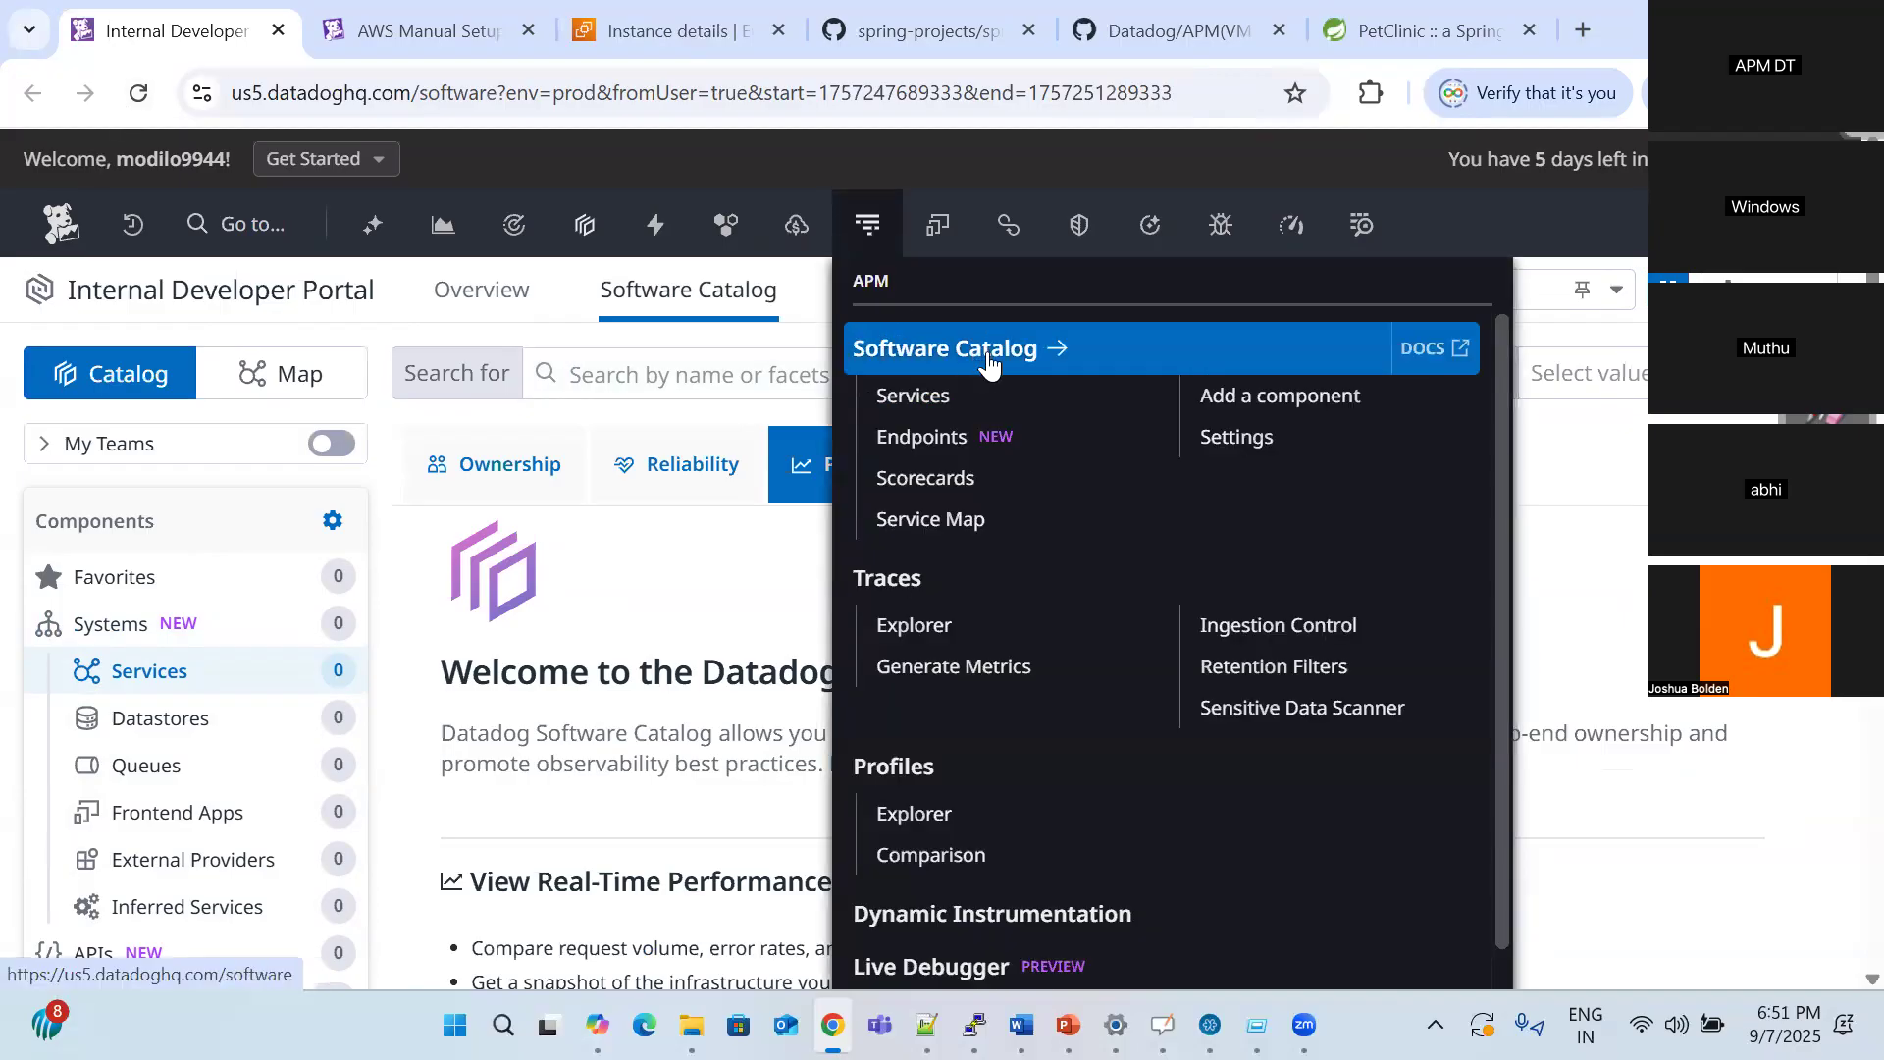
click(938, 400)
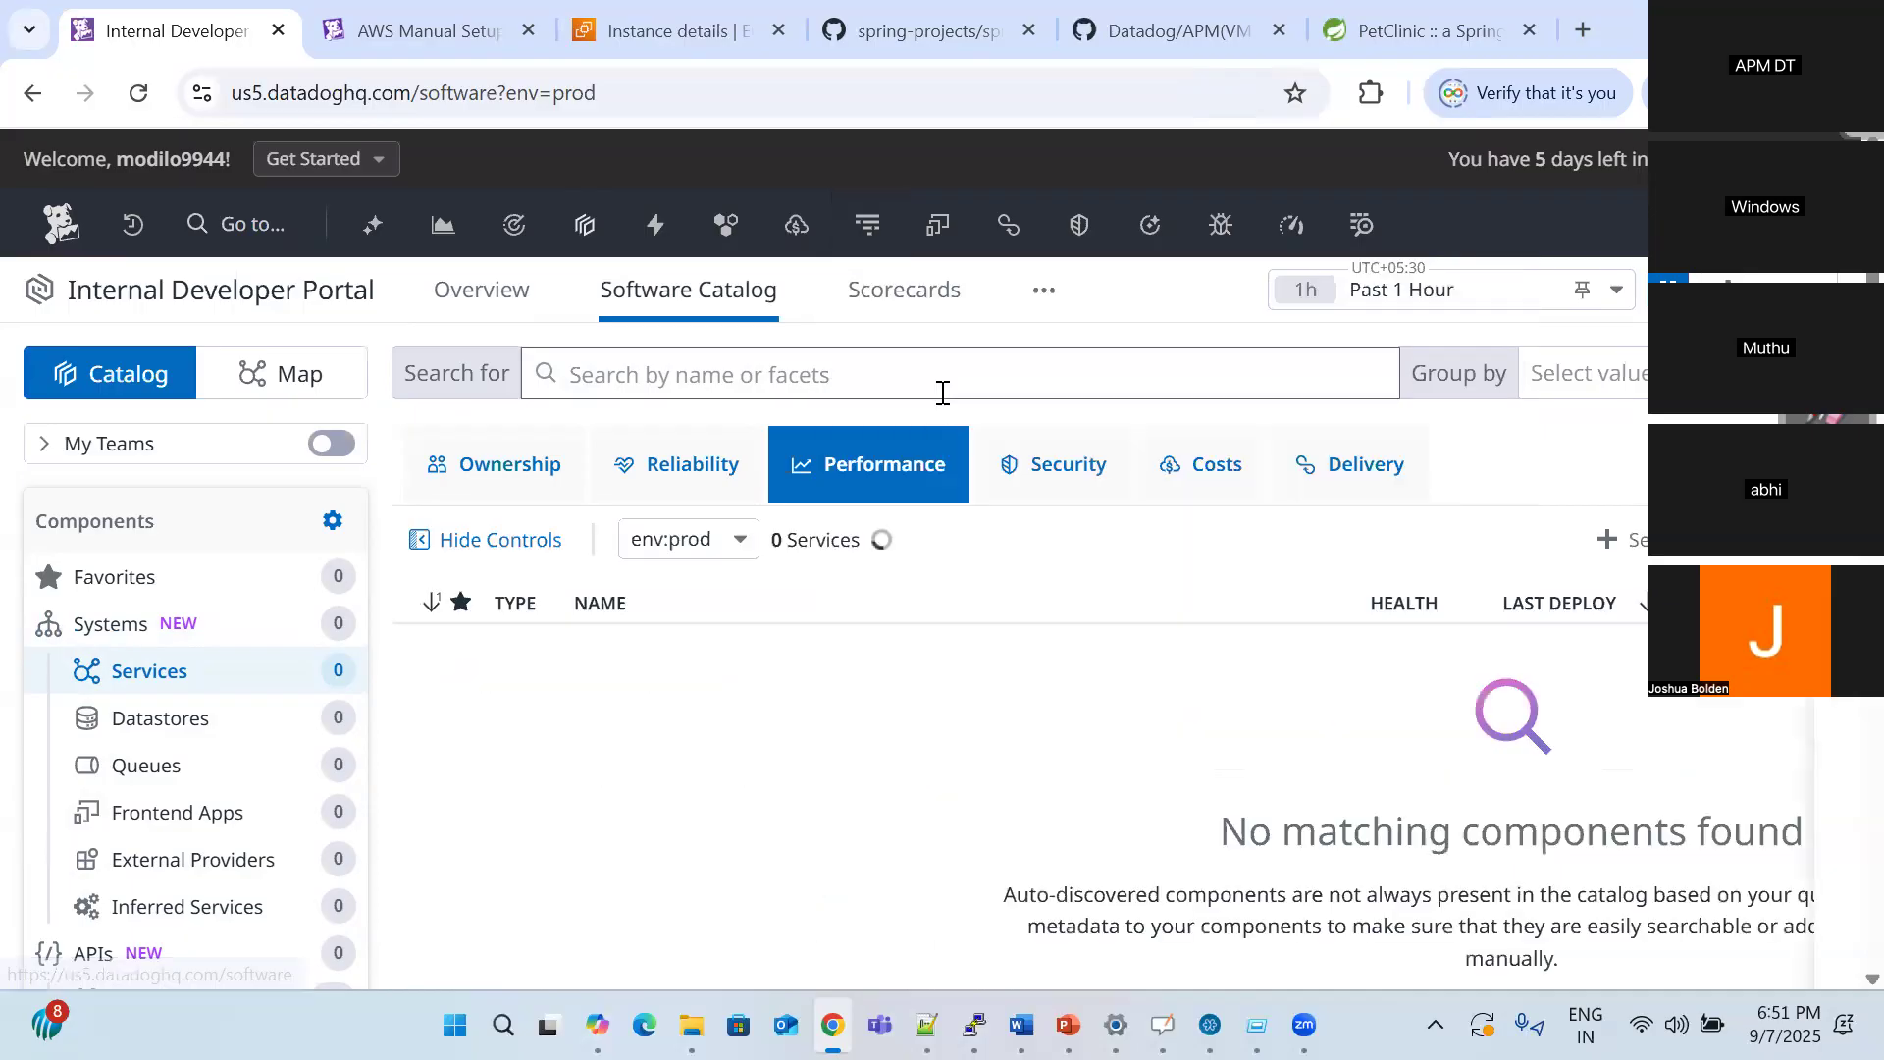
click(734, 545)
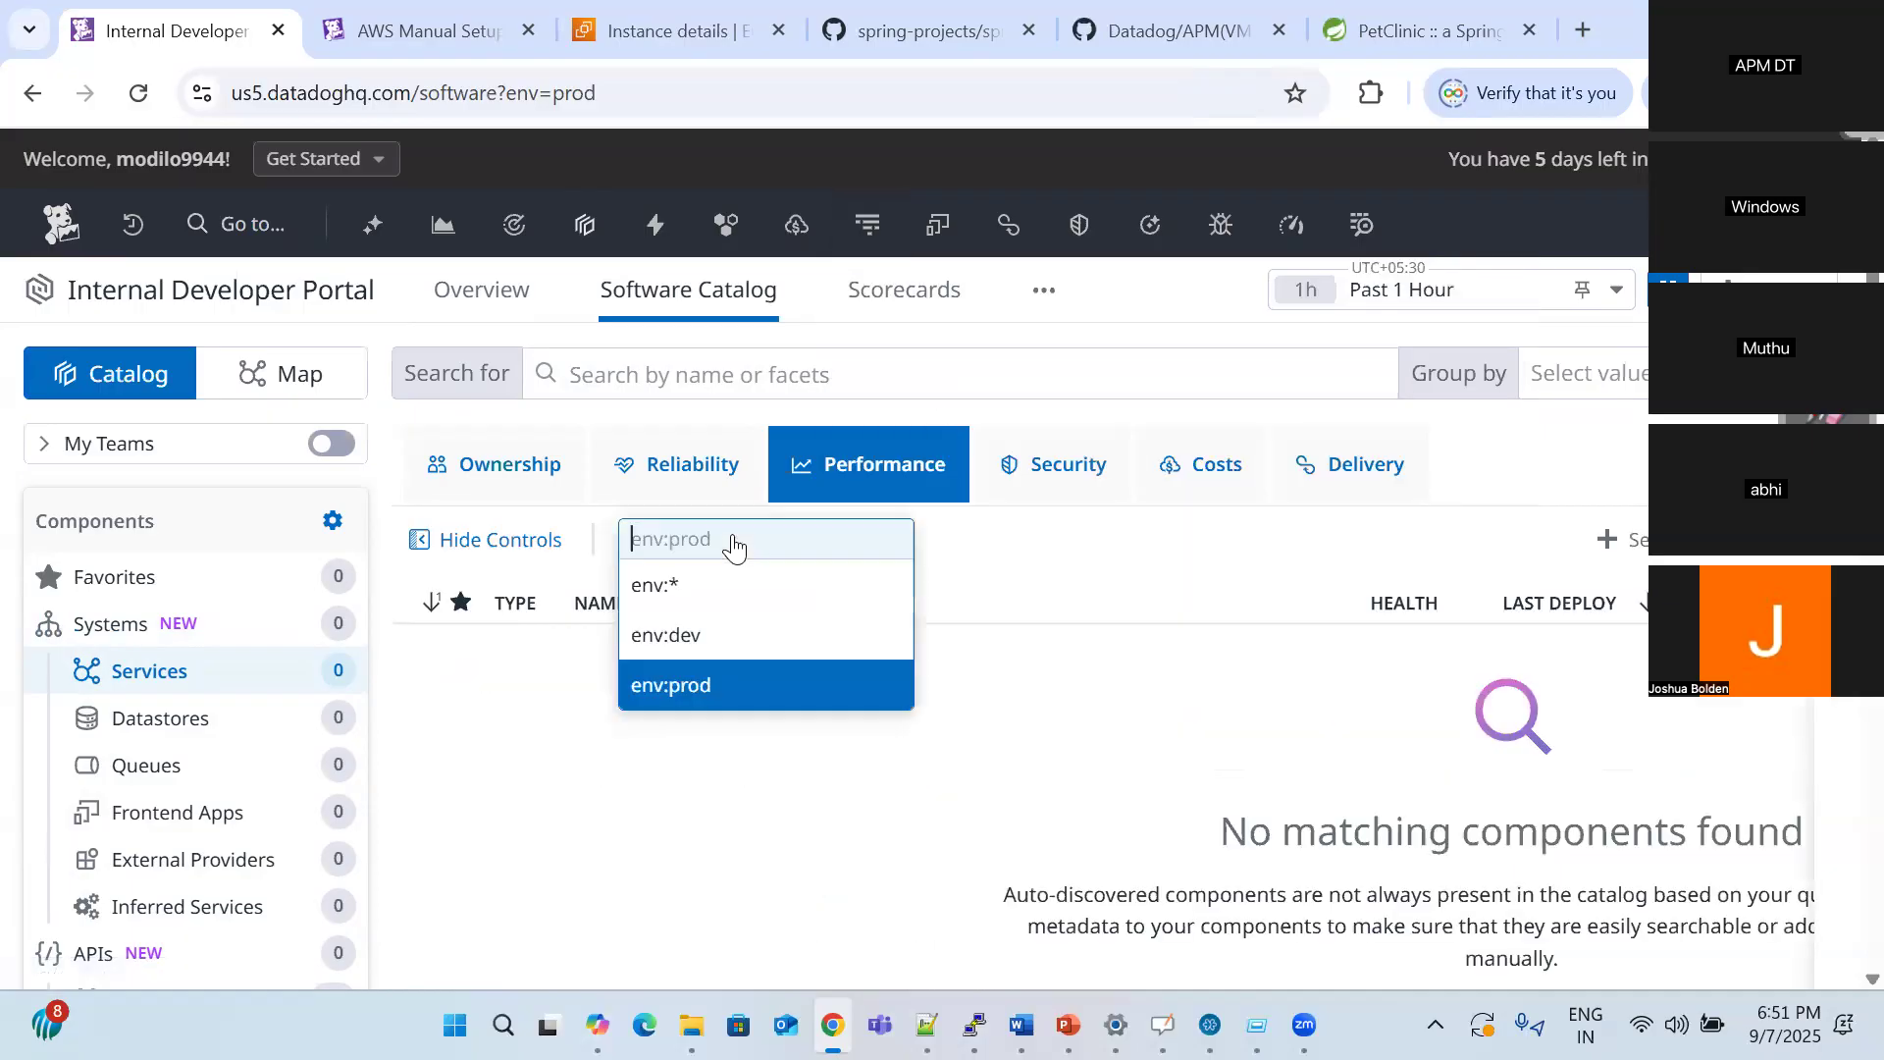
click(1012, 678)
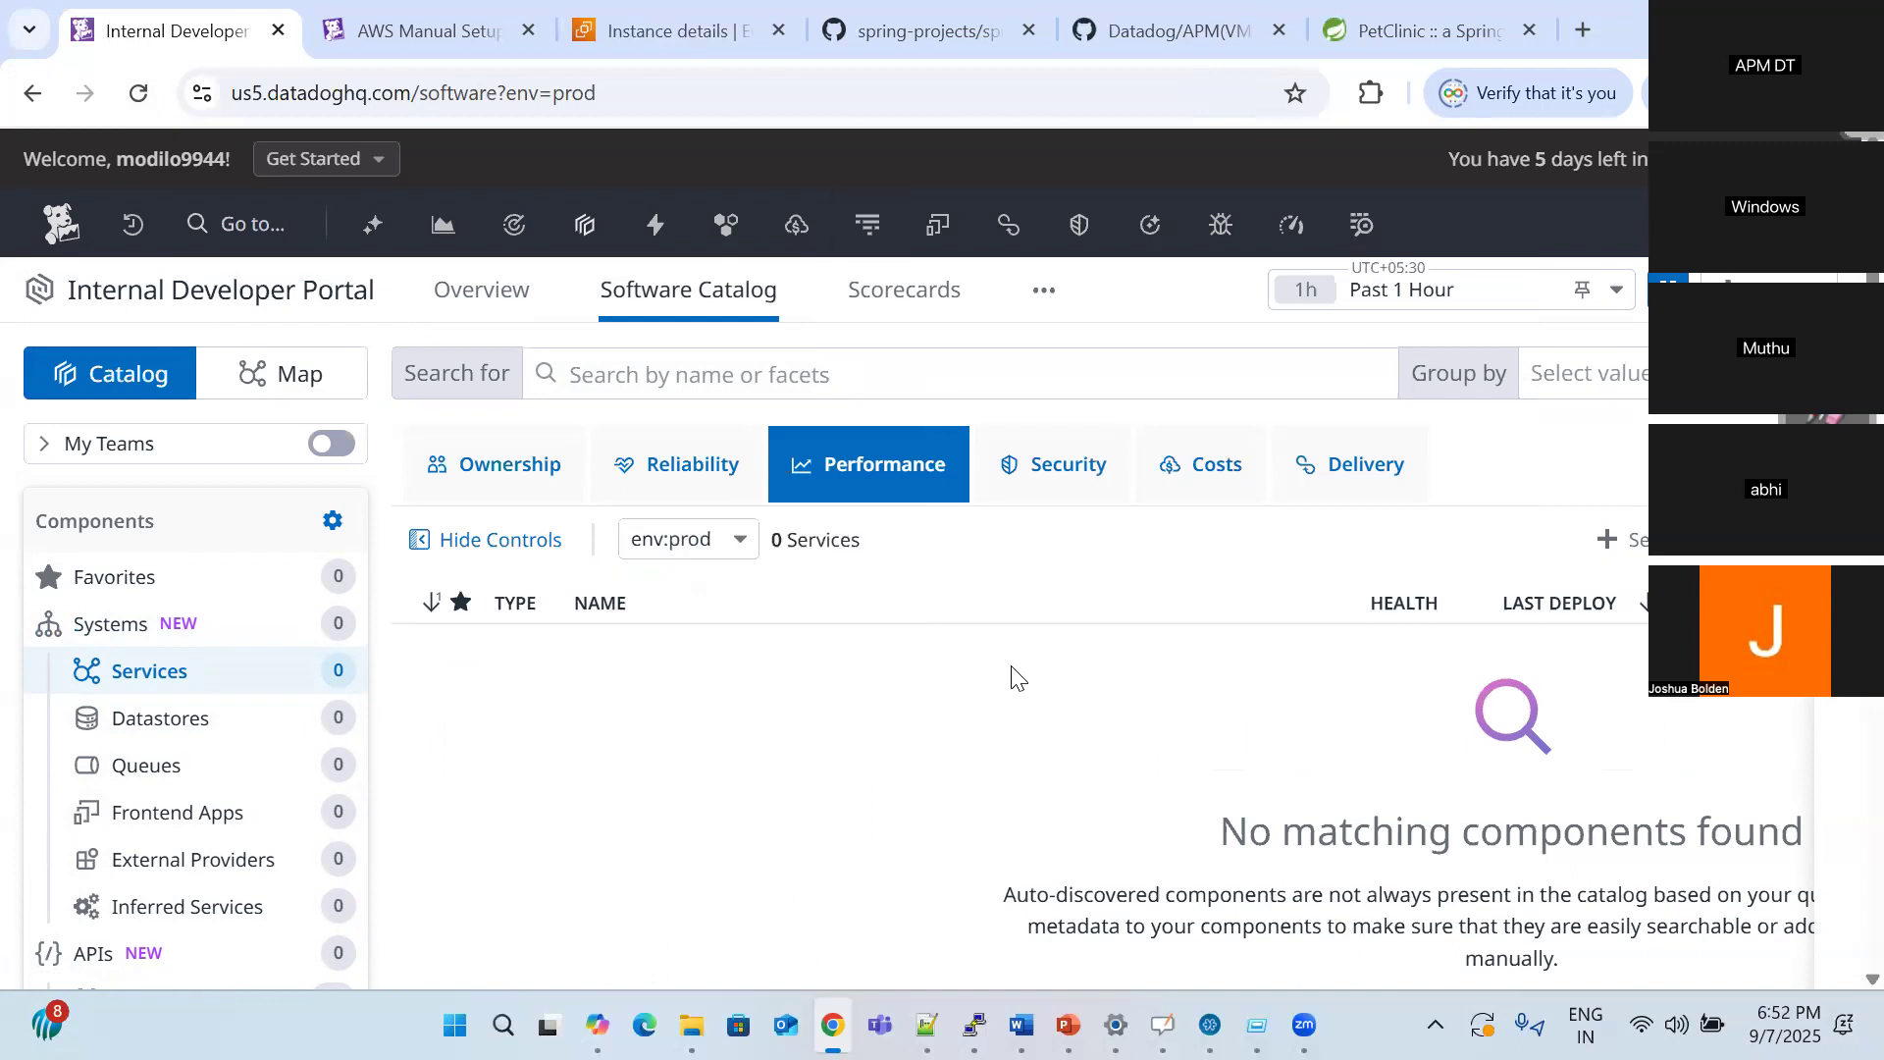
Browse PetClinic's Home, Find Owners and Veterinarians pages, then list all owners.
click(1452, 47)
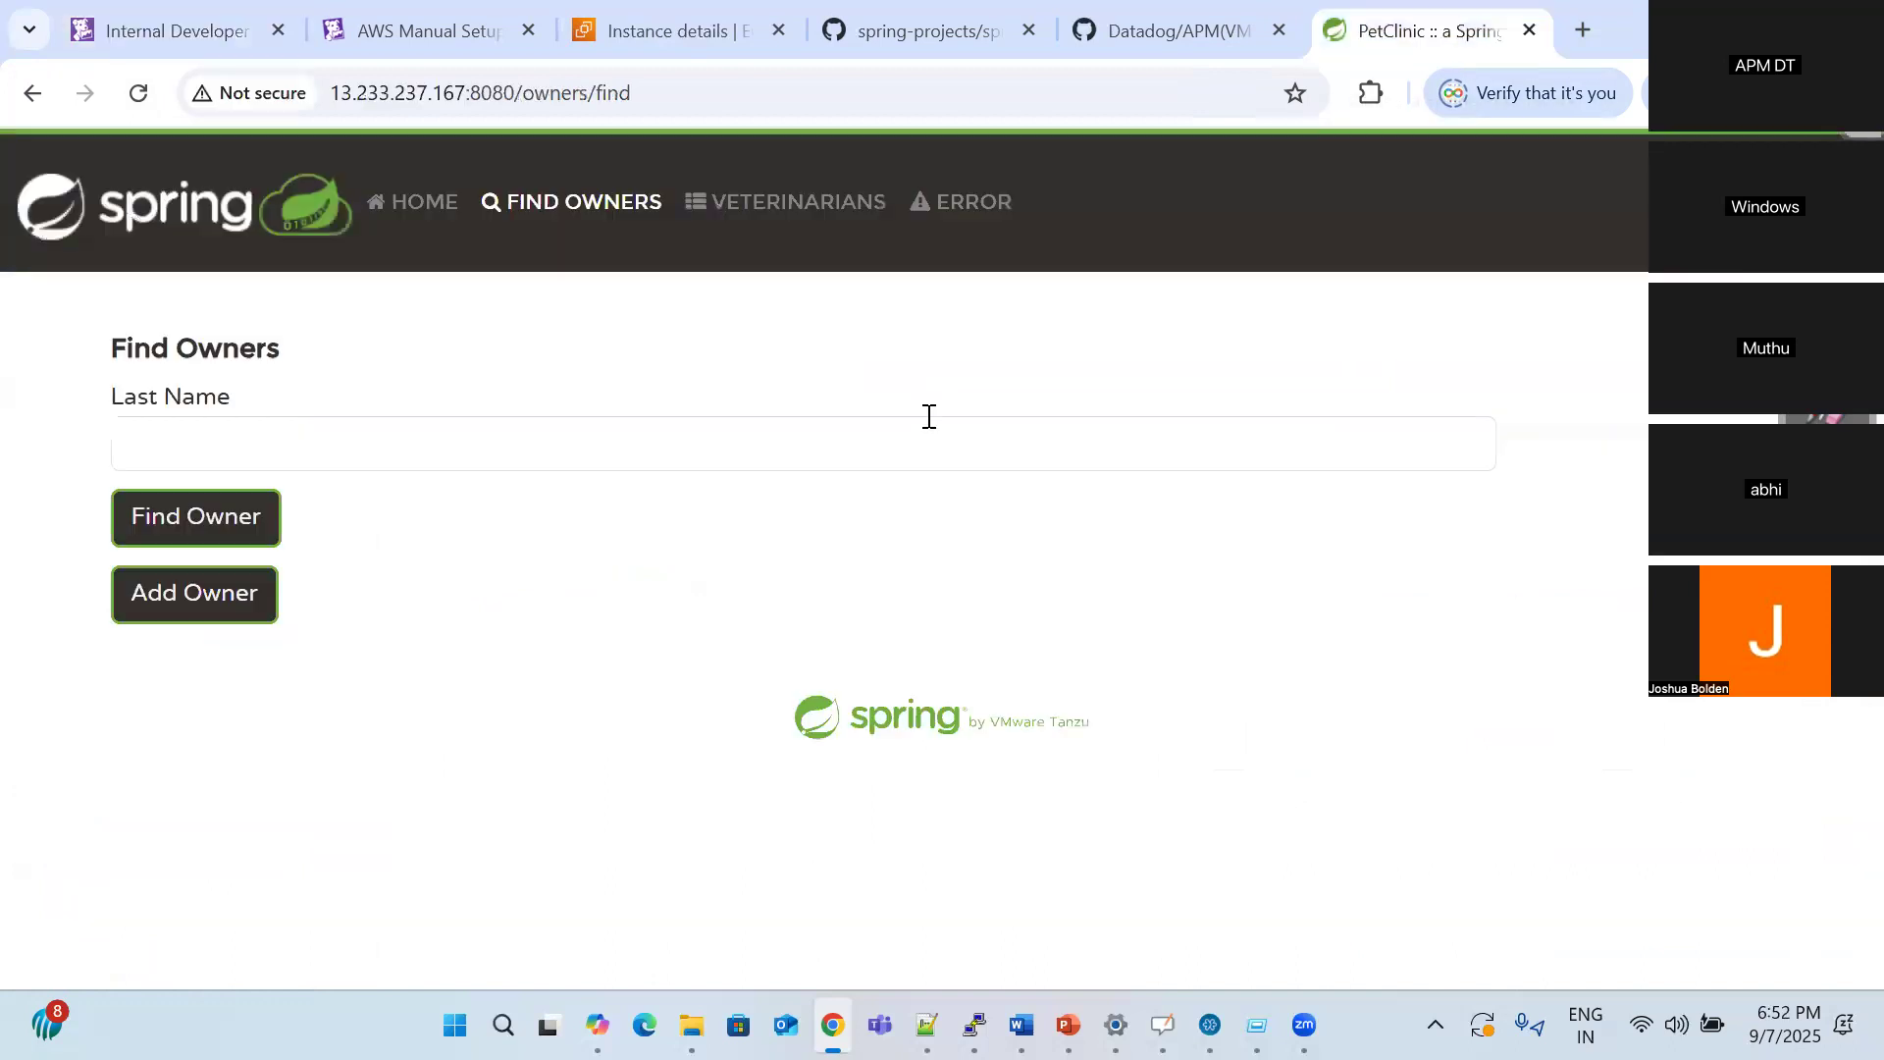
click(384, 208)
click(594, 233)
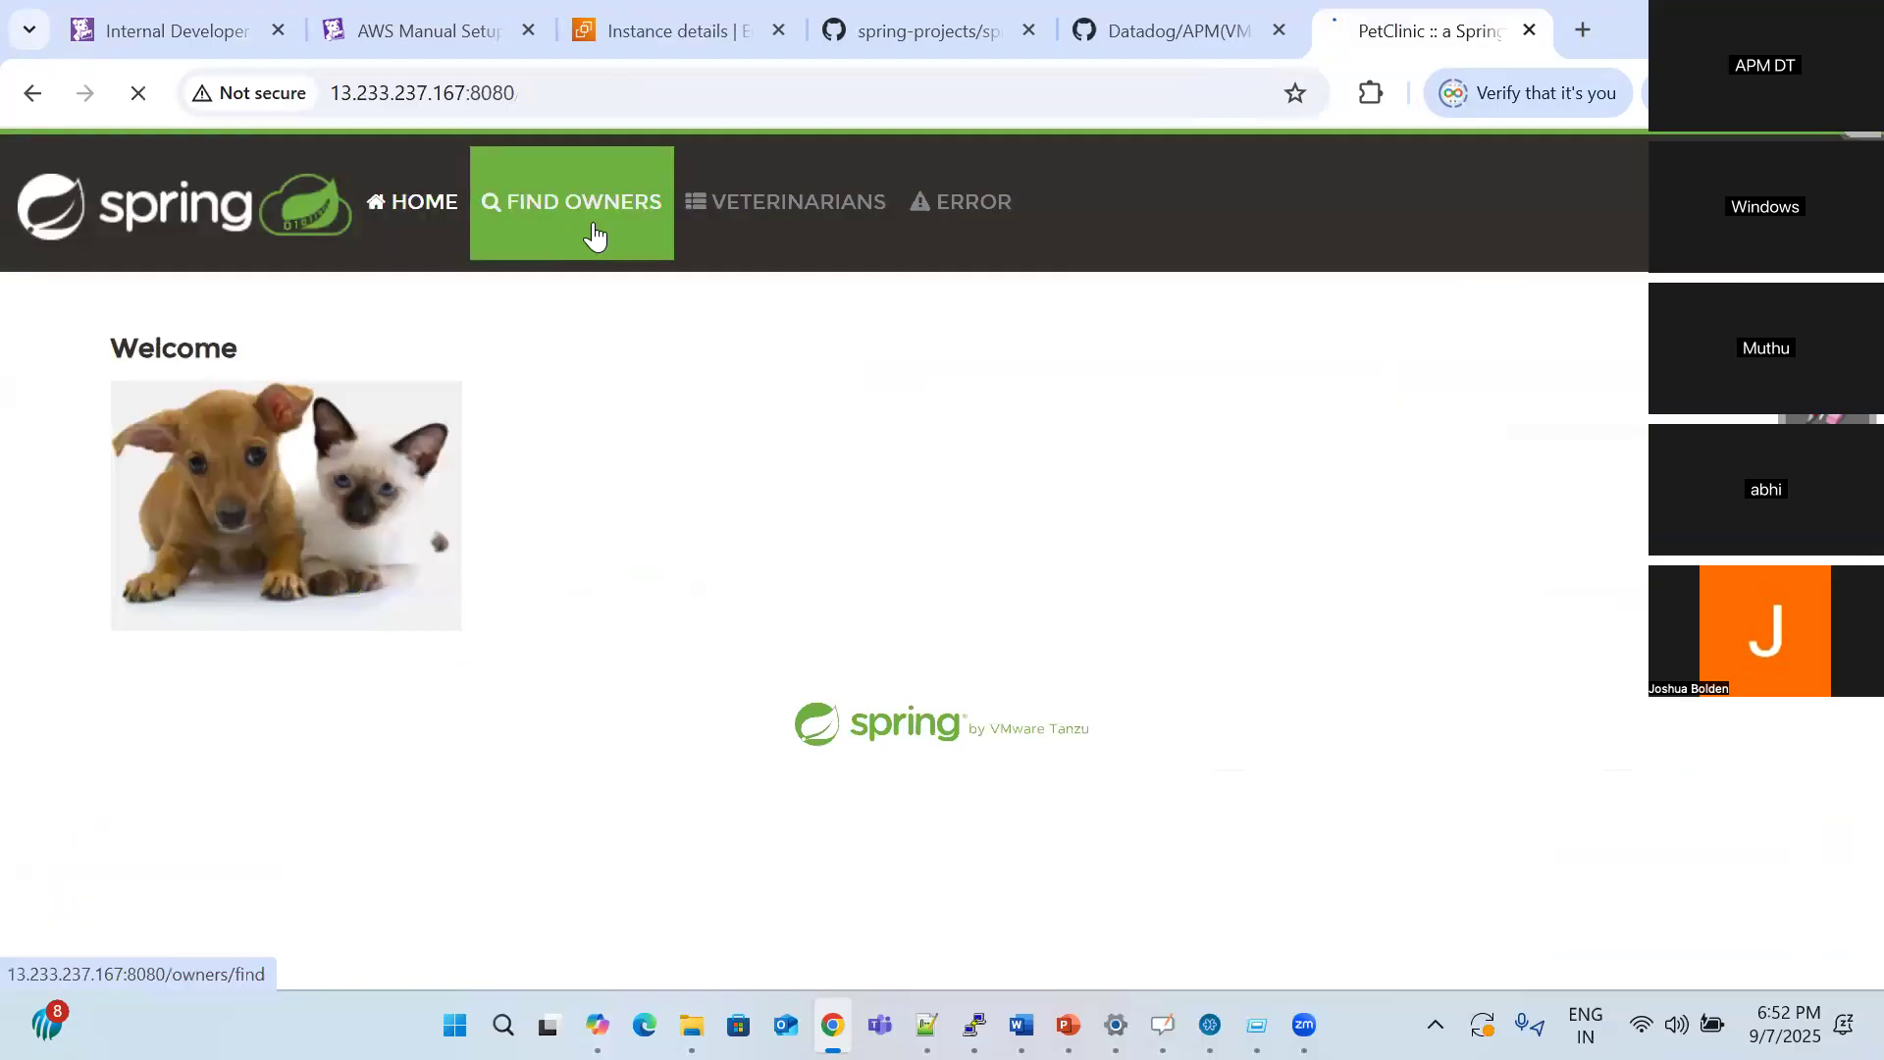
click(869, 245)
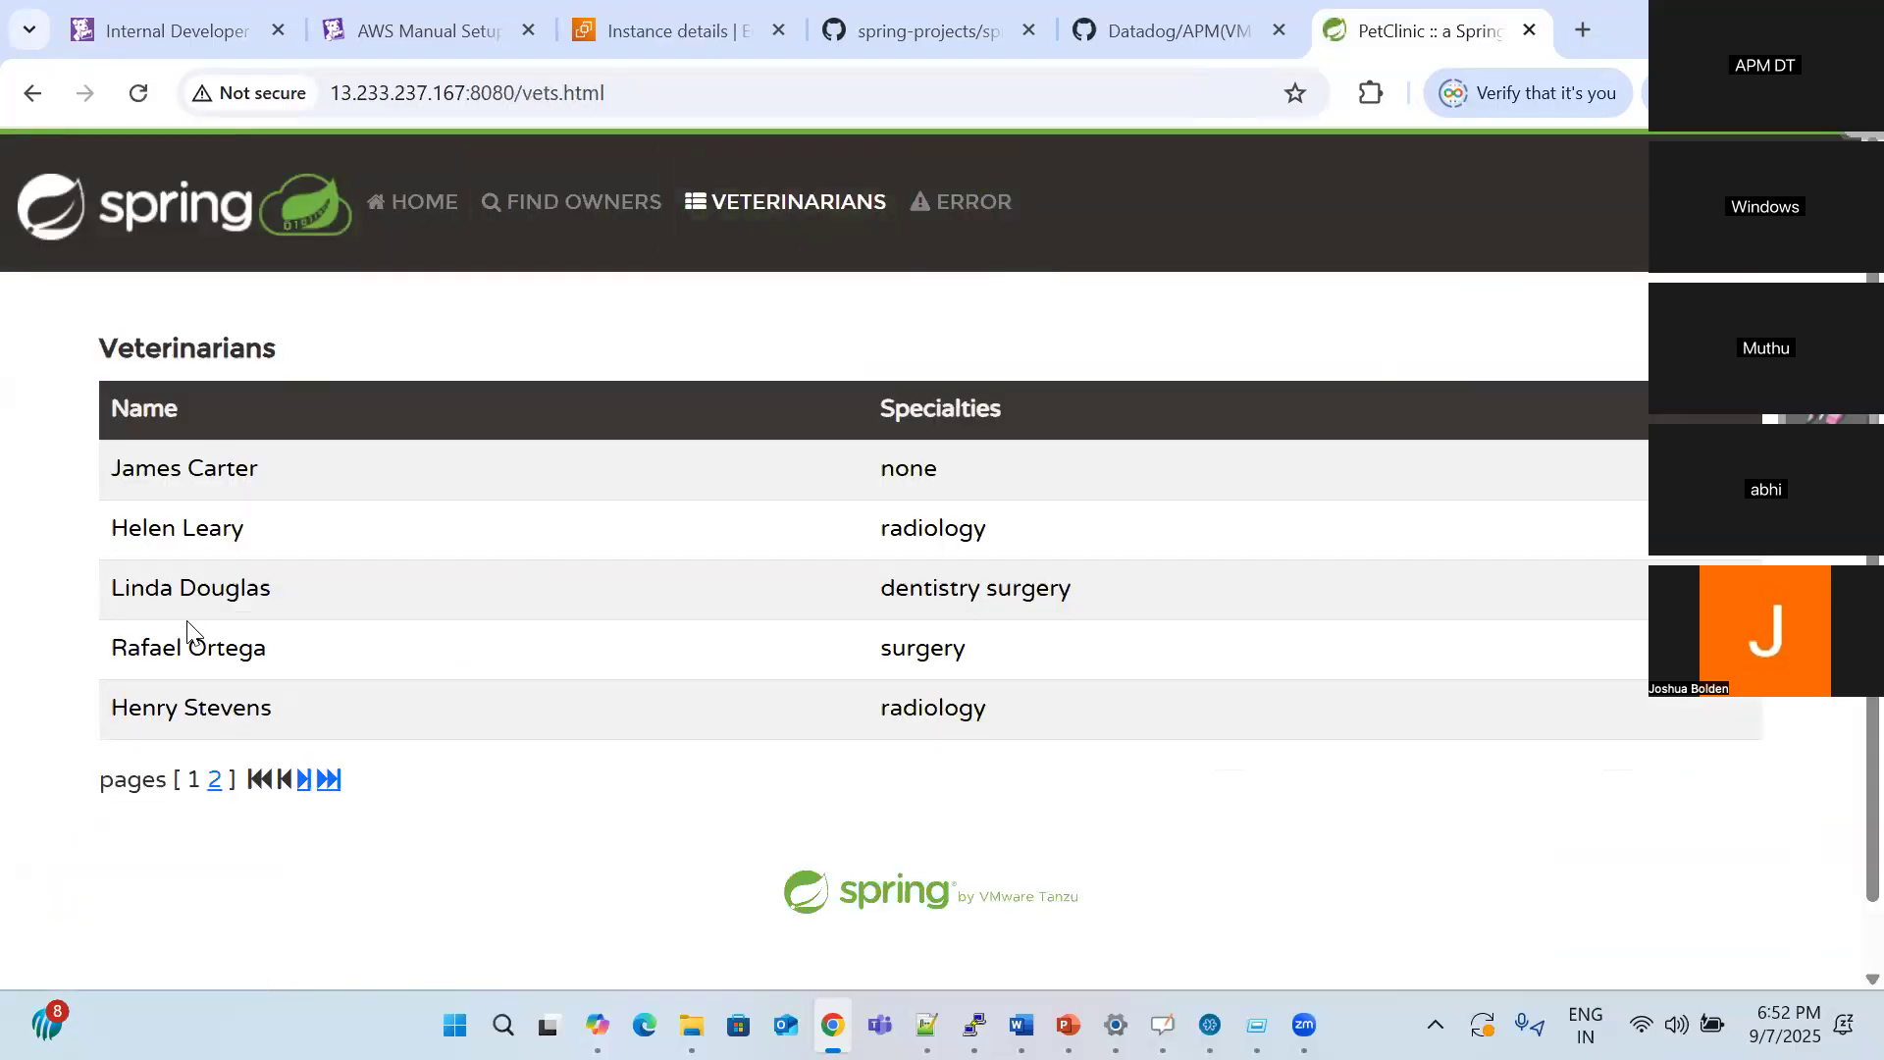
click(517, 225)
click(206, 524)
Edit an owner's first name, replacing its last letter with '1', and save with Update Owner.
click(204, 532)
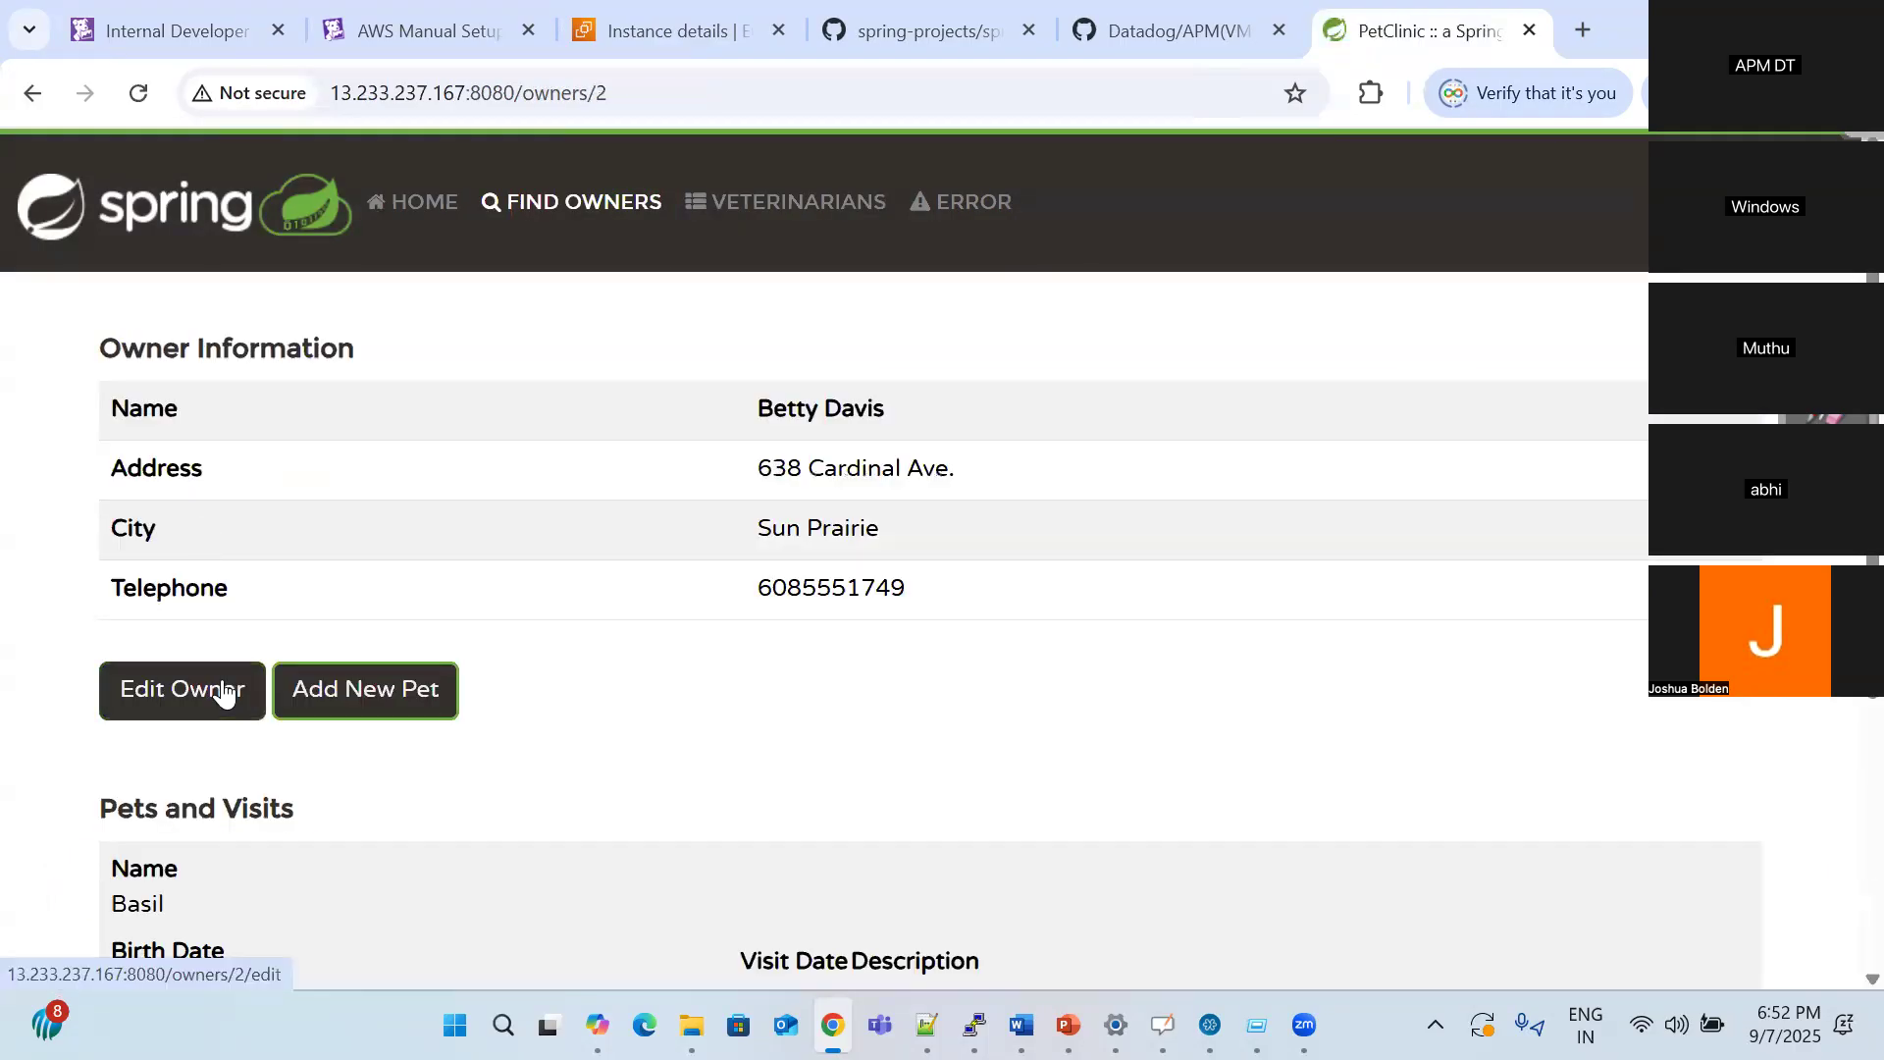
click(224, 692)
click(215, 443)
key(BackSpace)
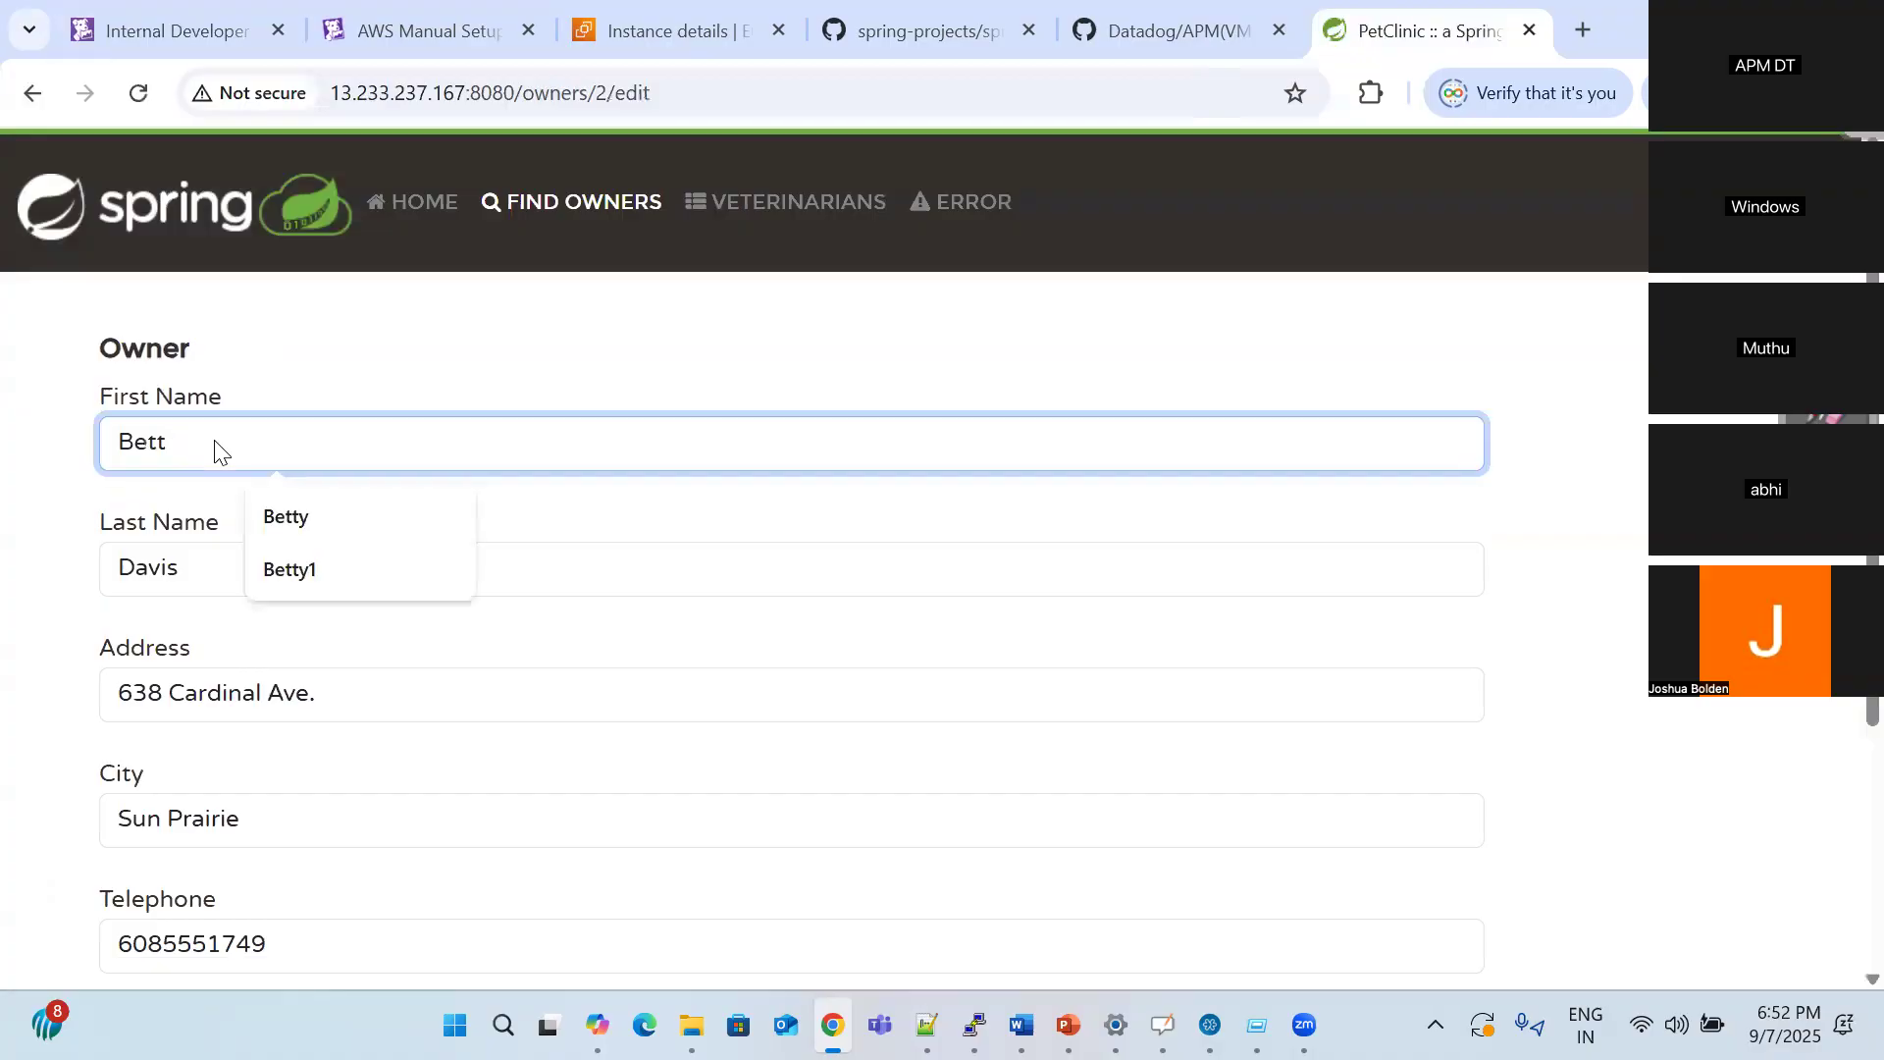
text(1)
scroll(328, 627, down, 3)
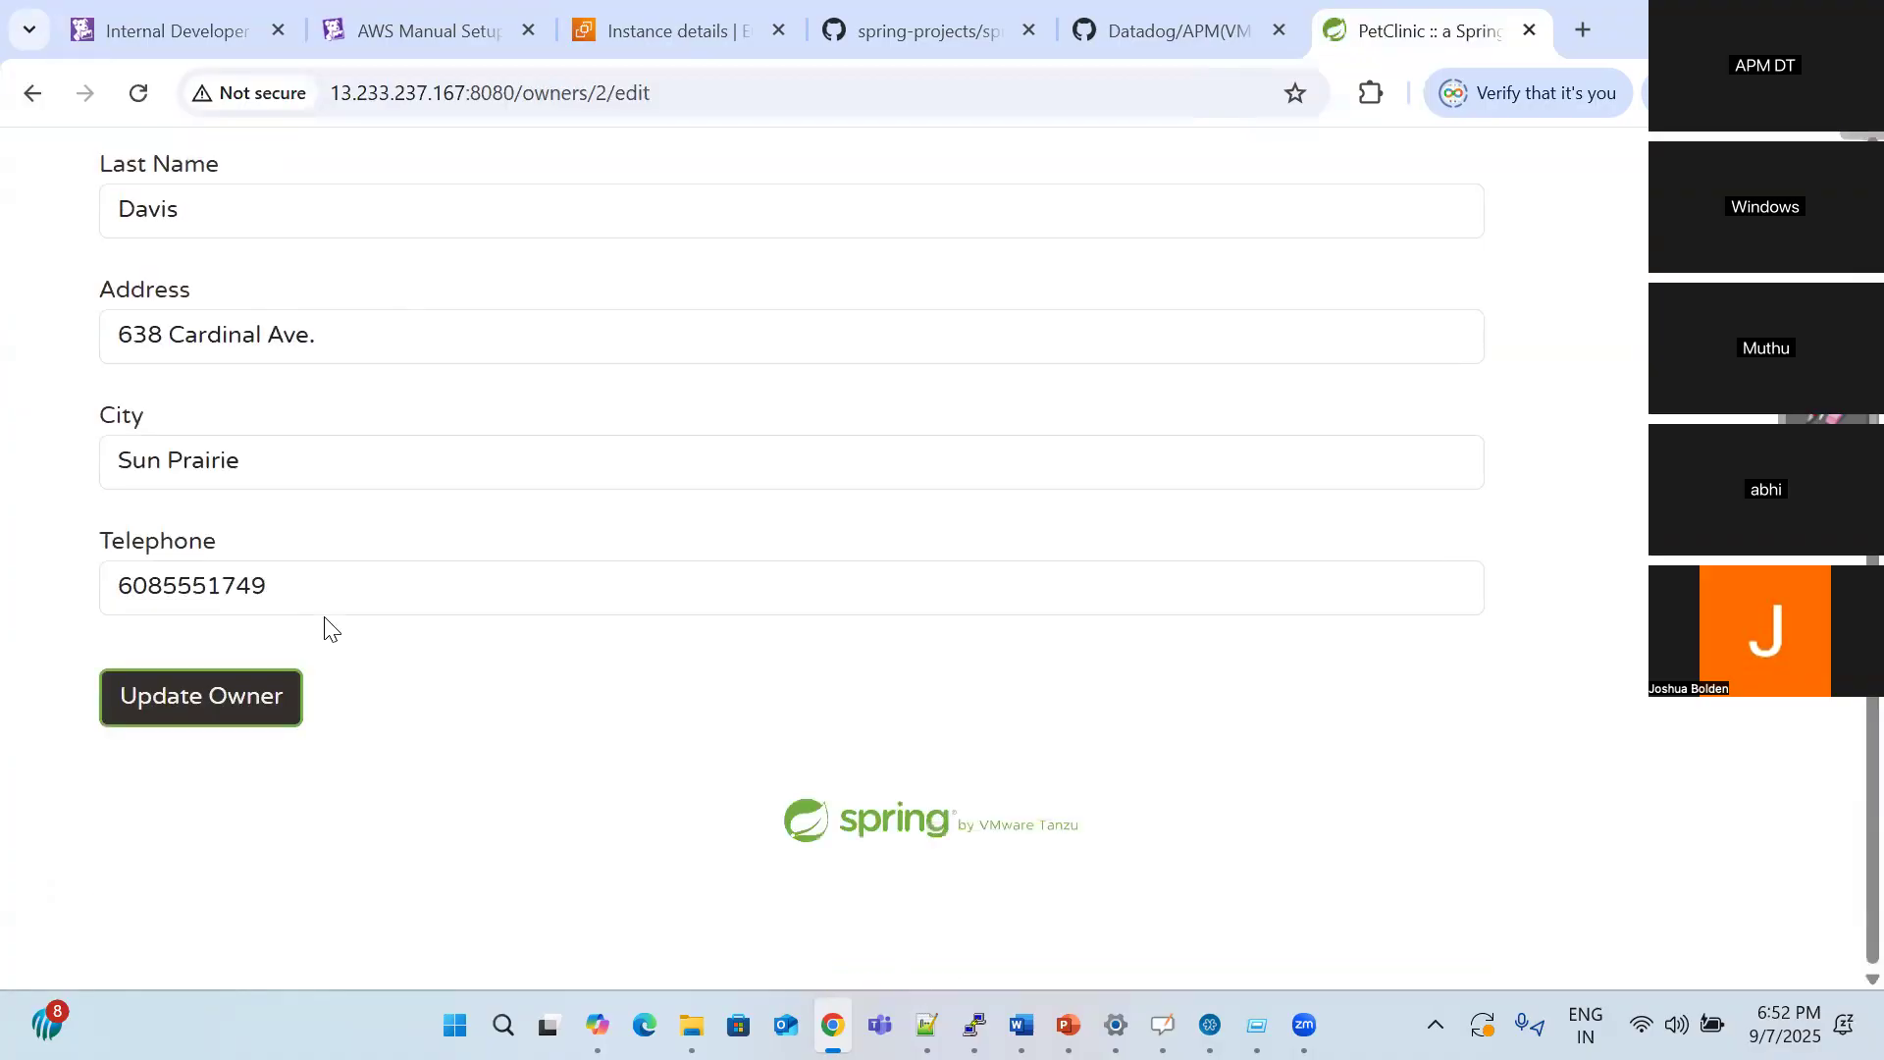
click(251, 714)
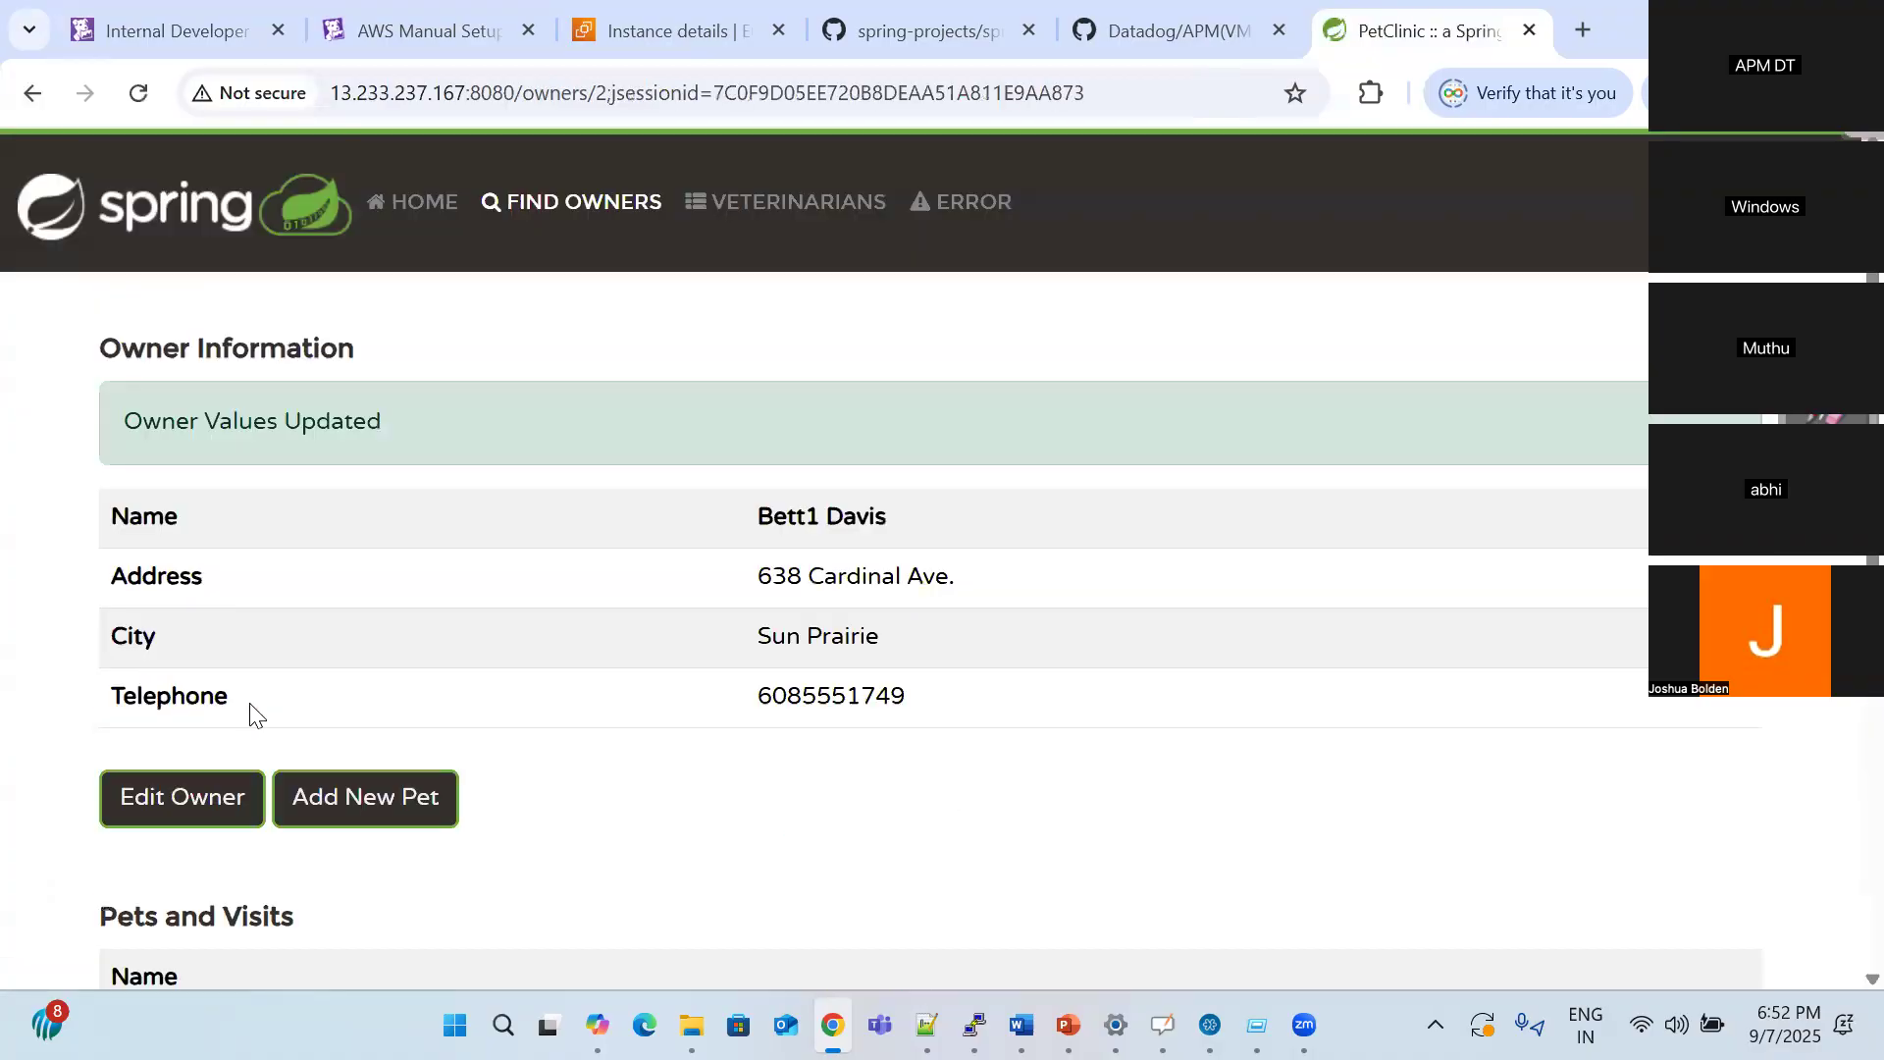
click(161, 27)
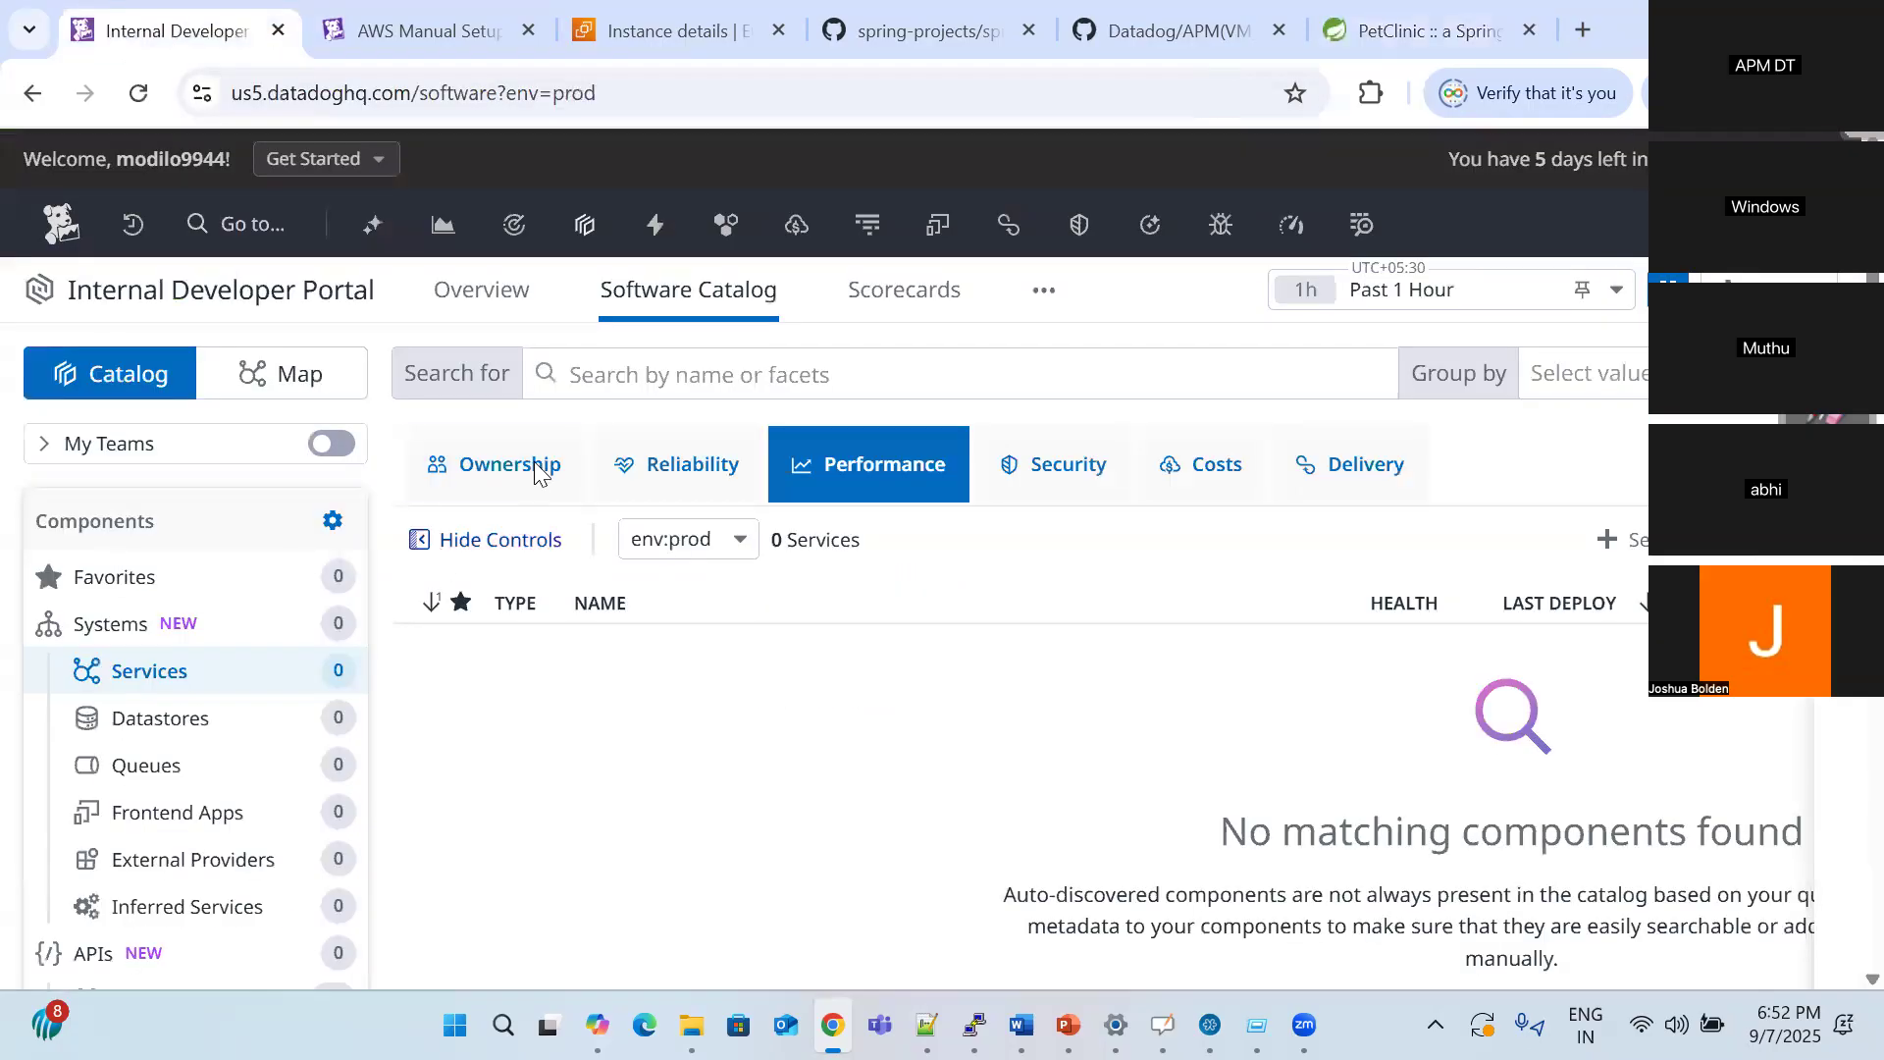
Reload the catalog, filter it to env:myenv to show petclinictest, and view its Datastores list.
click(140, 94)
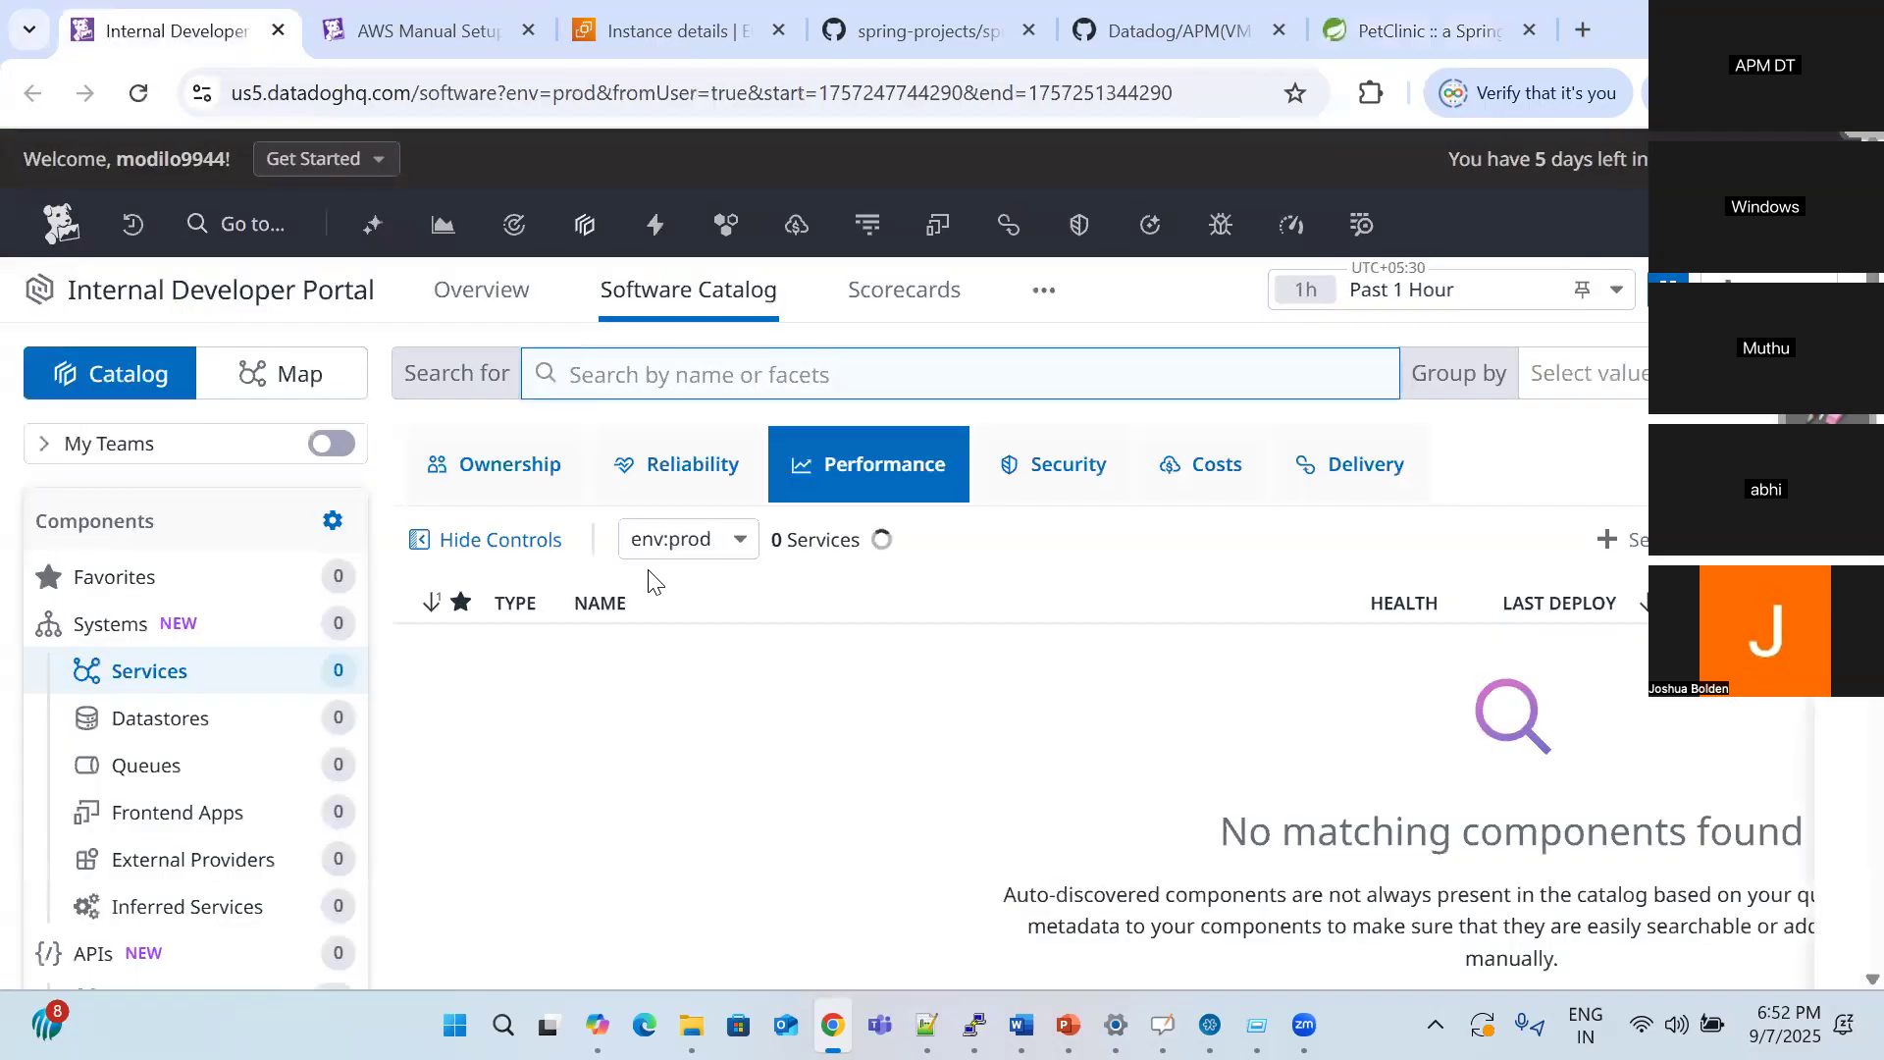
click(729, 549)
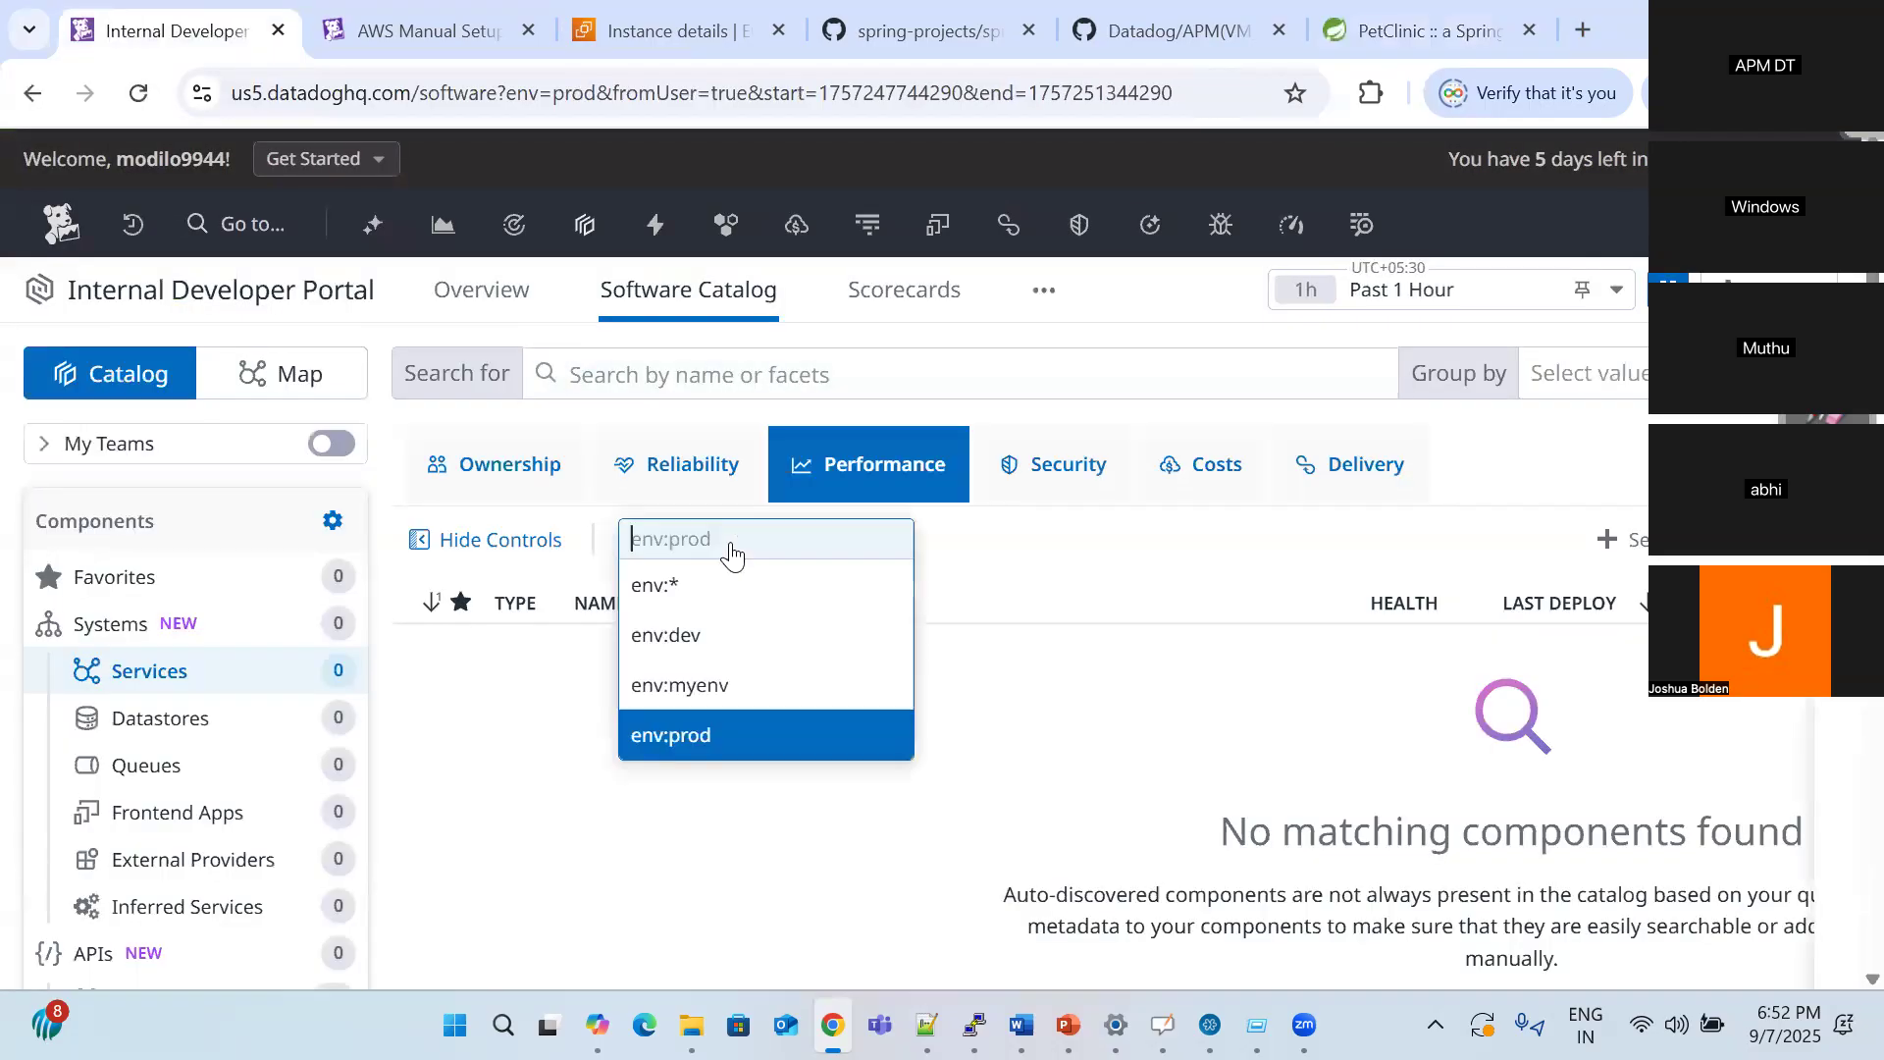
click(726, 687)
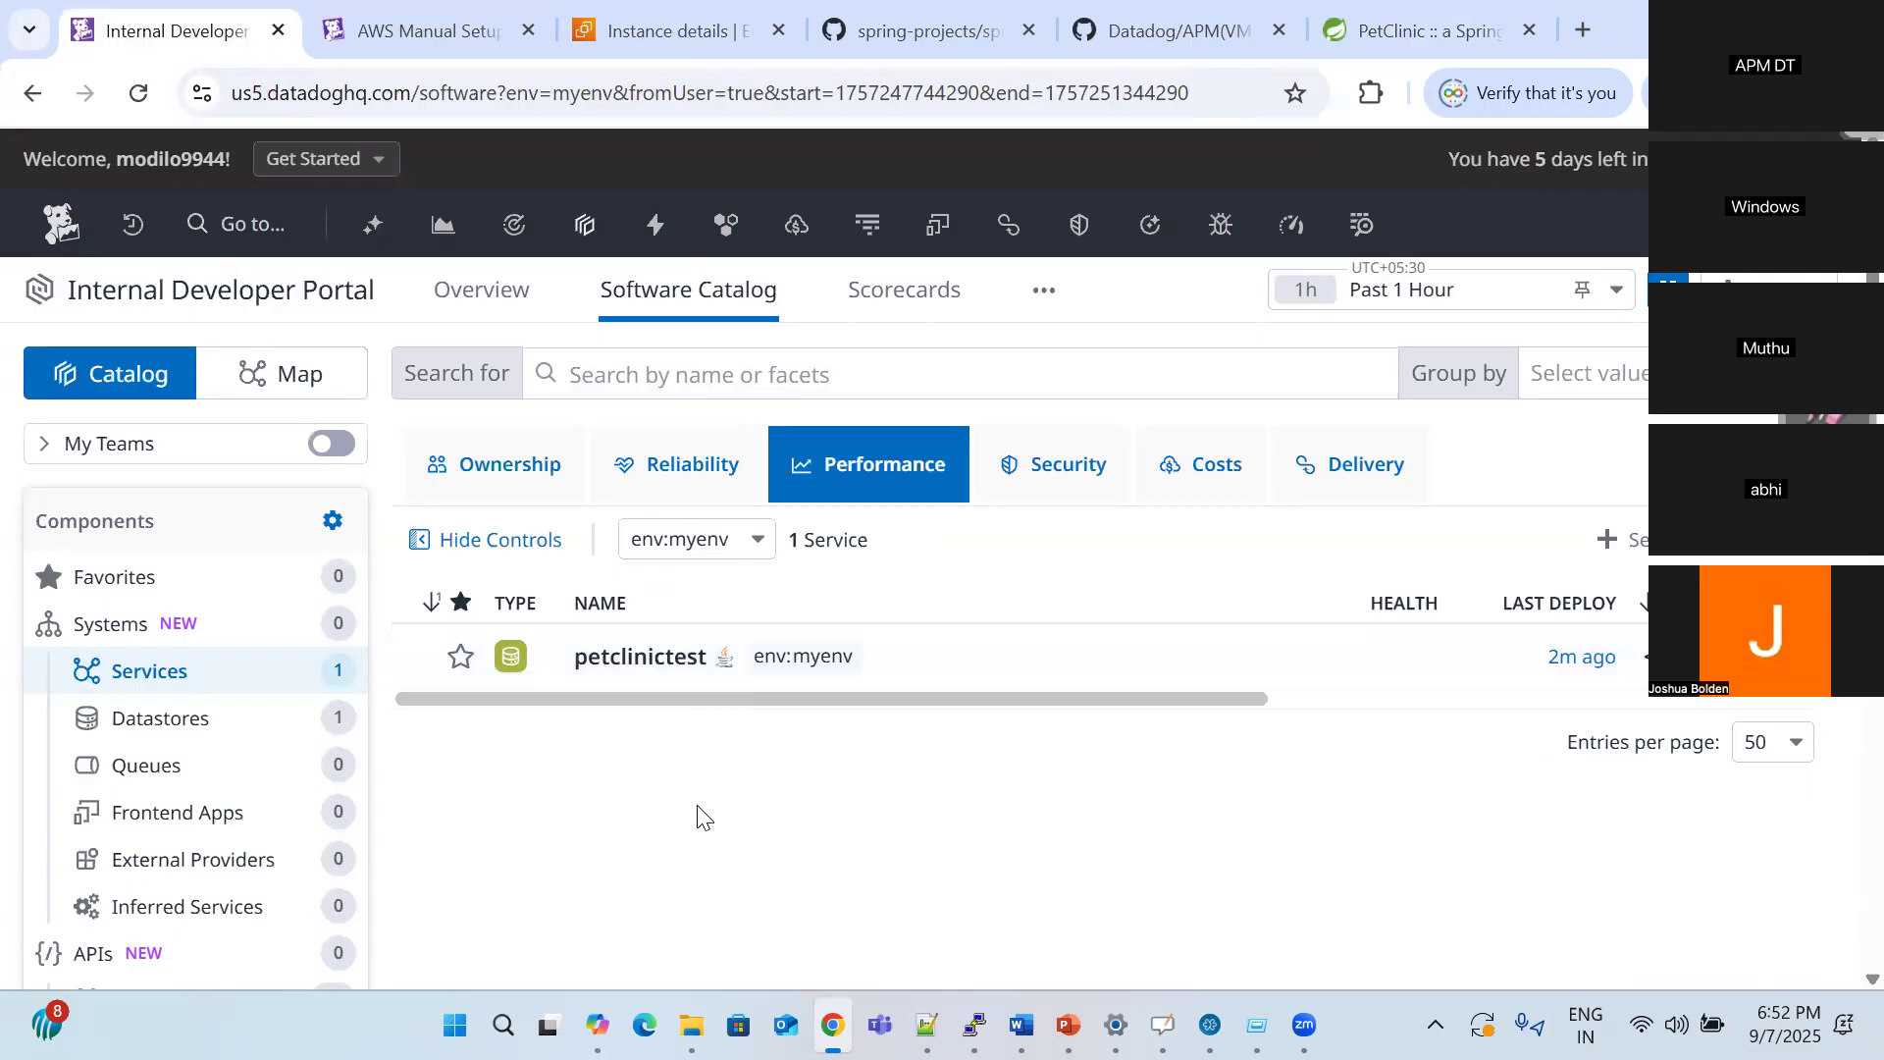
scroll(698, 816, down, 2)
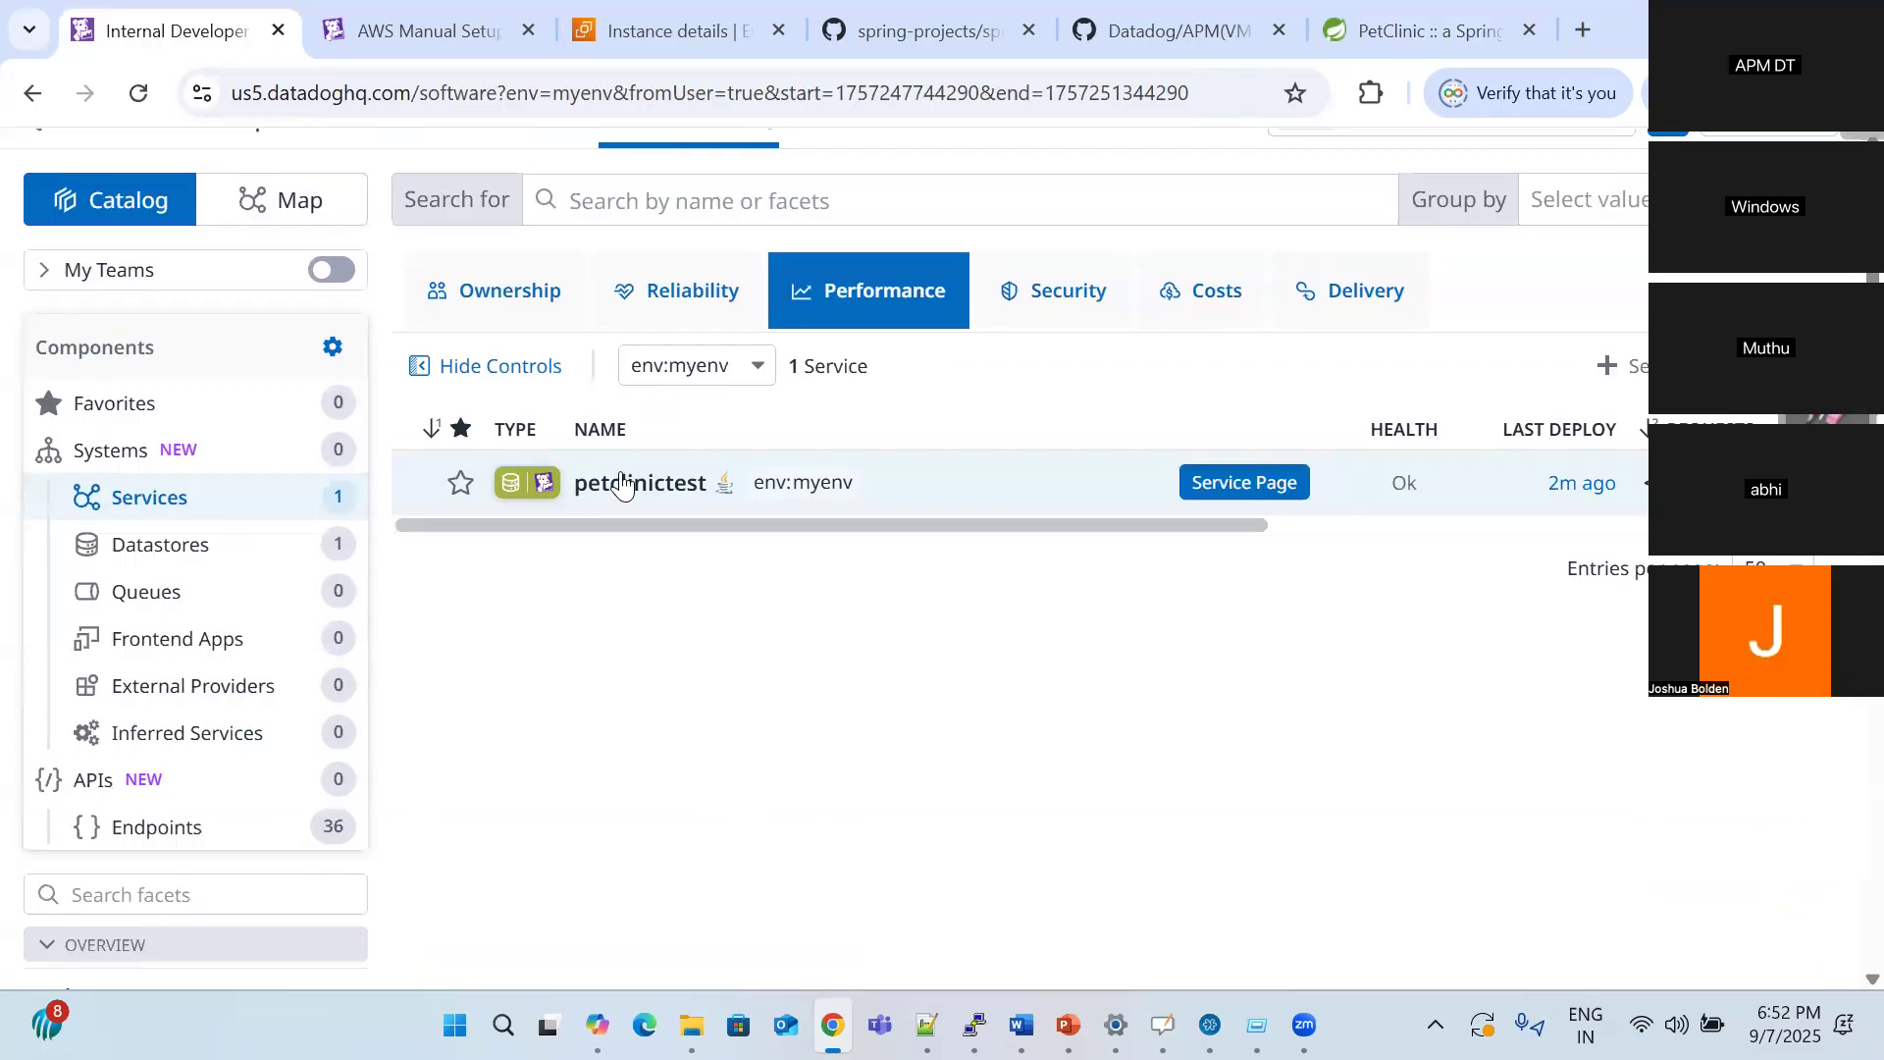
click(206, 555)
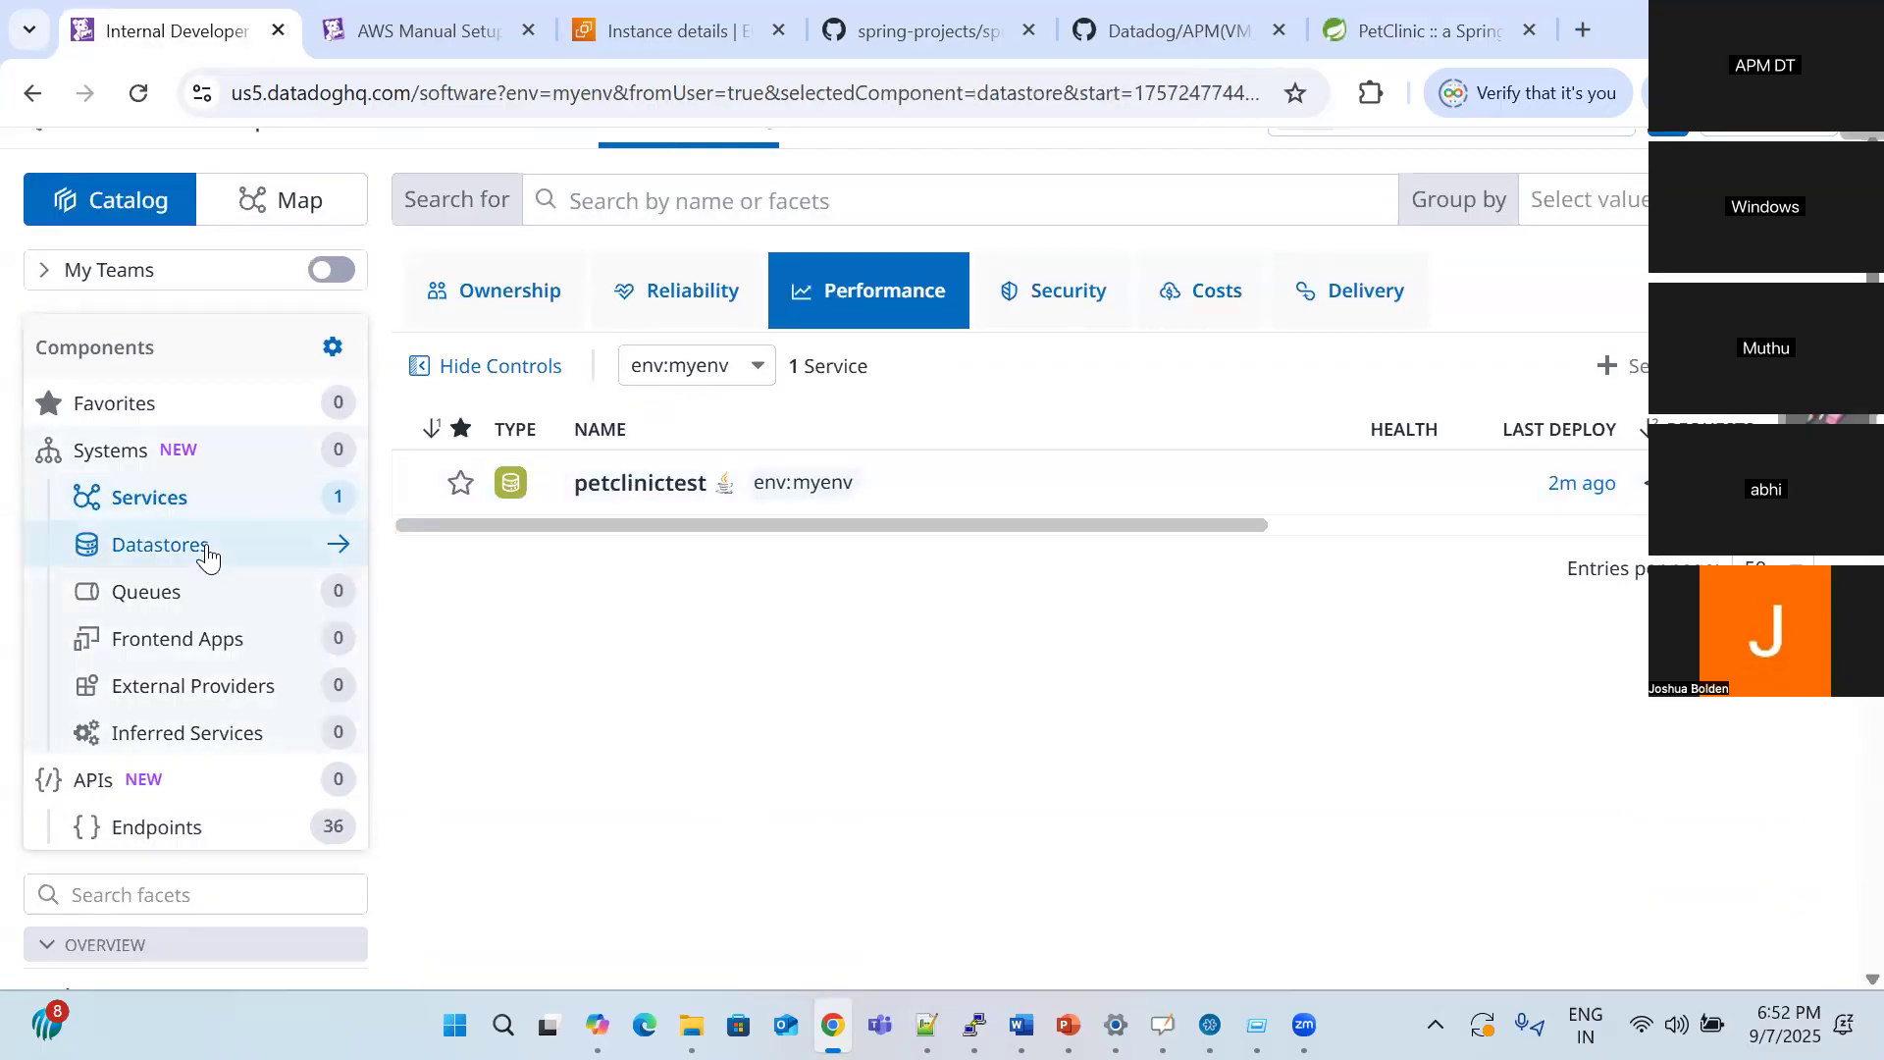
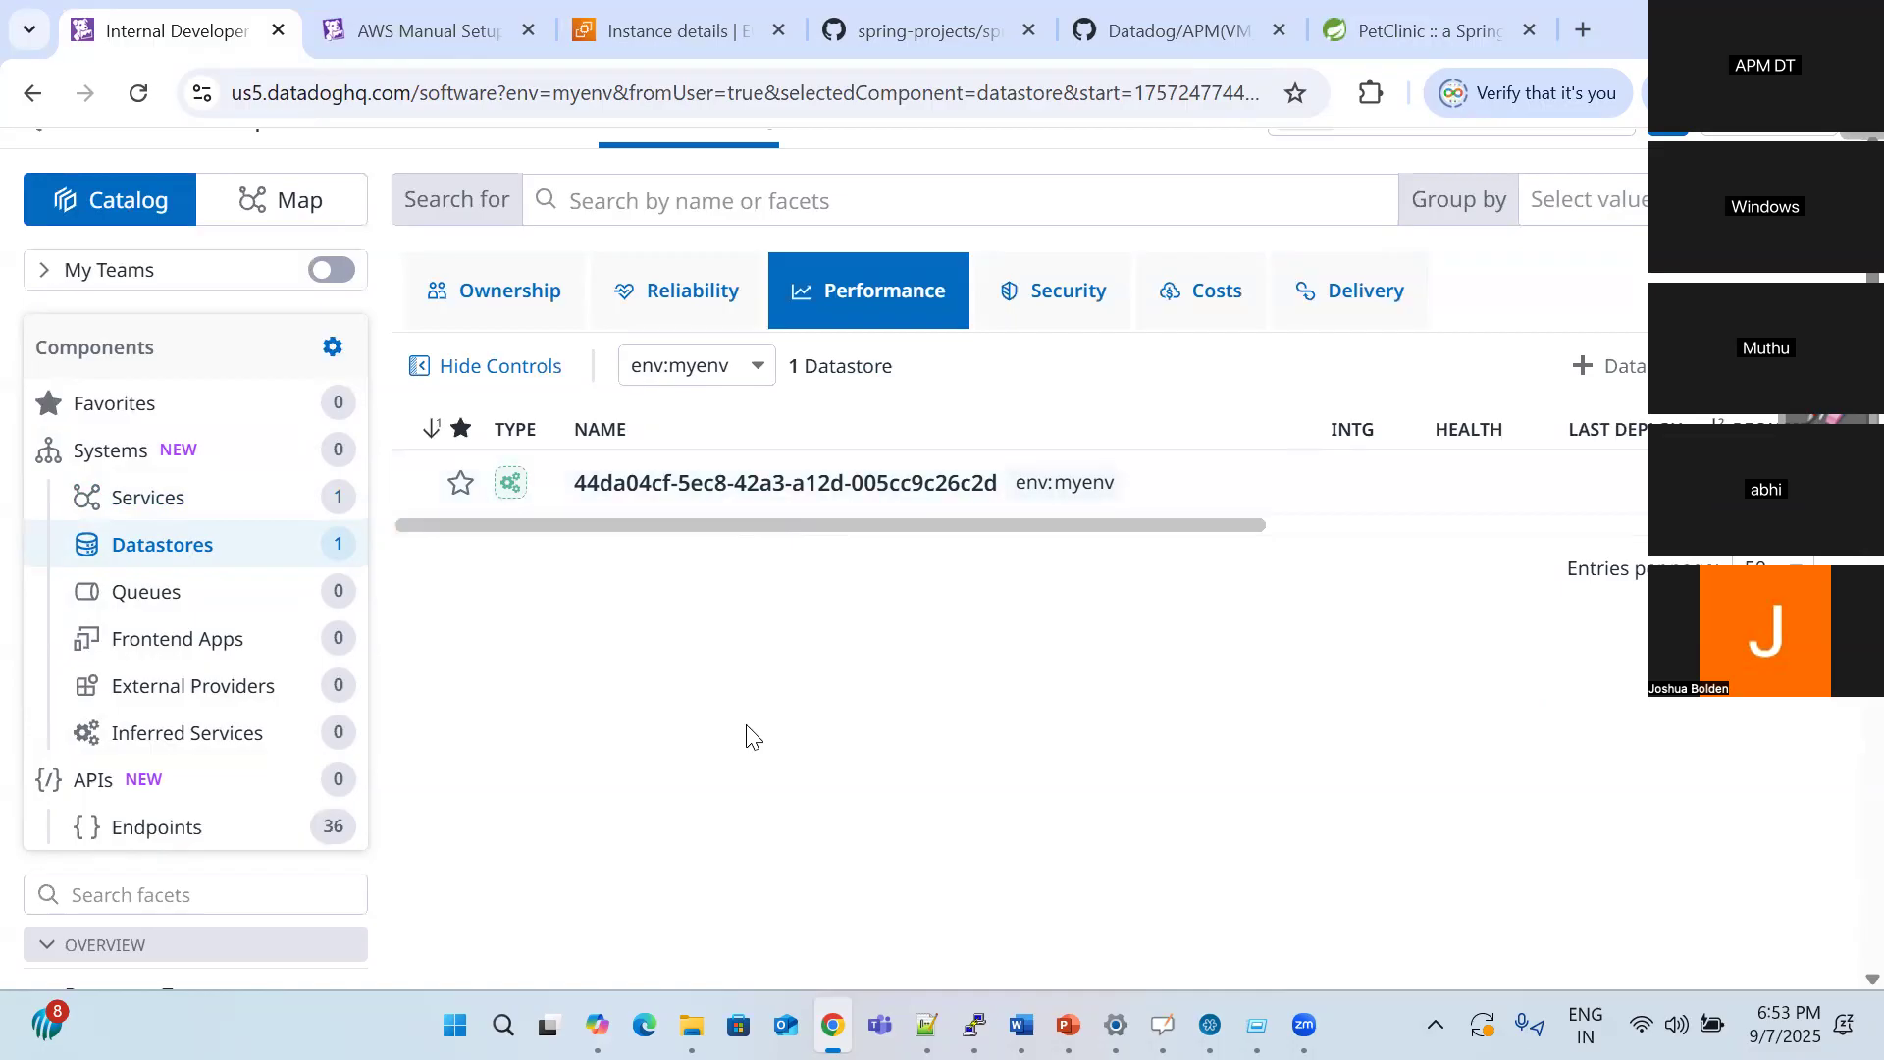
Open the MySQL Onprem DB monitoring file from the Datadog GitHub repository's file list.
key(alt+Tab)
key(alt+Tab)
key(alt+Tab)
key(alt+Tab)
key(alt+Tab)
key(alt+Tab)
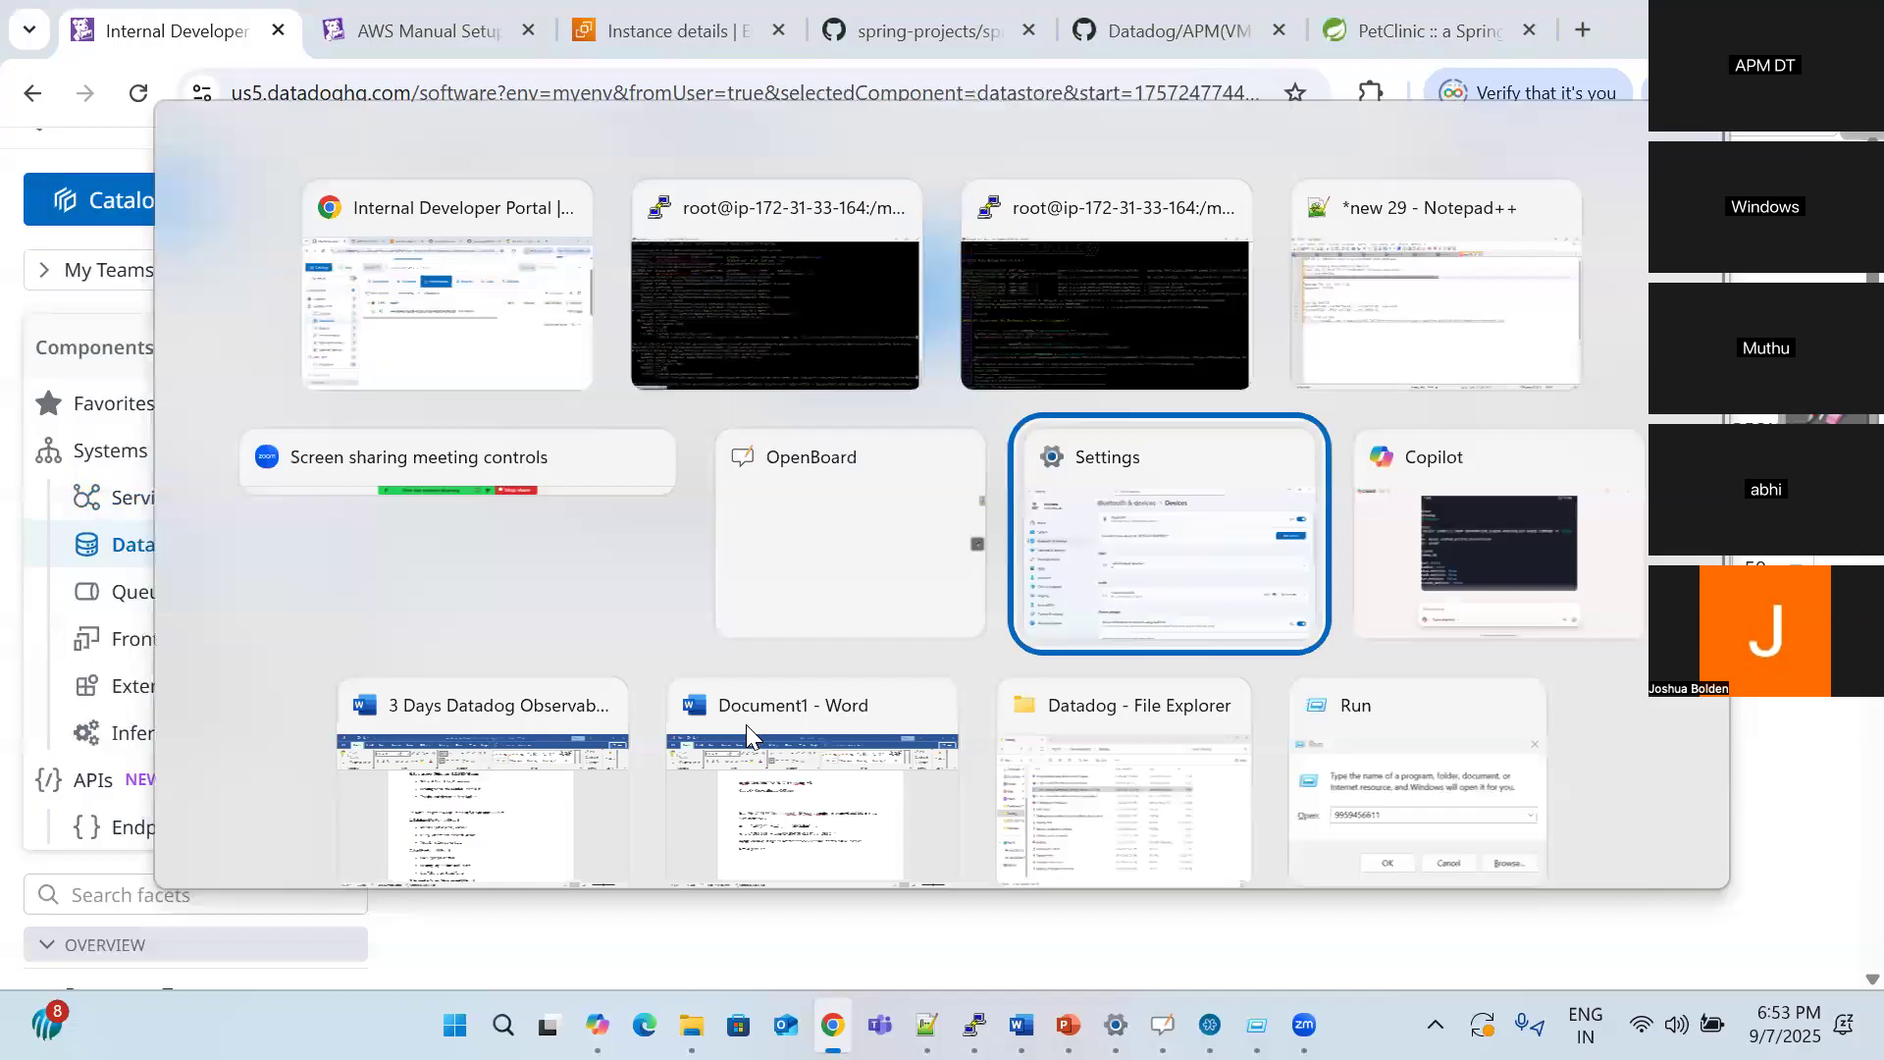
key(alt+Left)
key(alt+Left)
key(alt+Up)
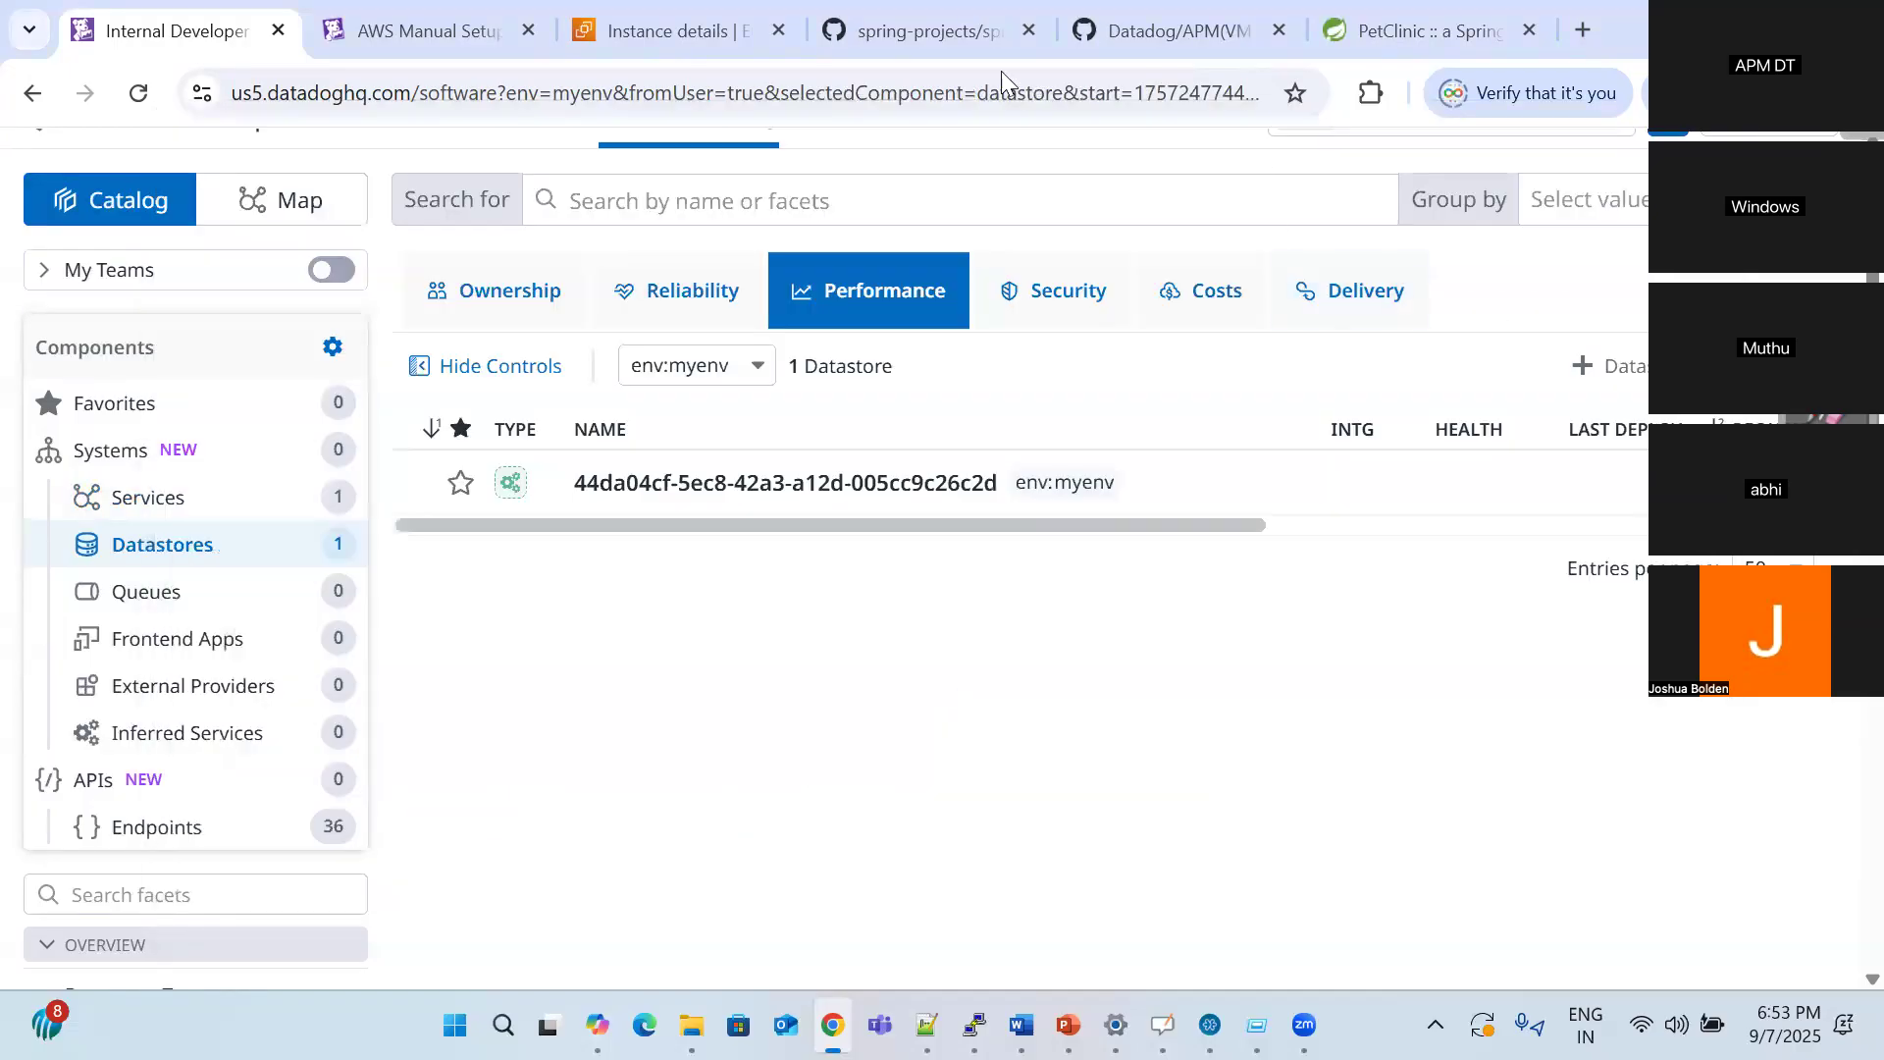
click(946, 49)
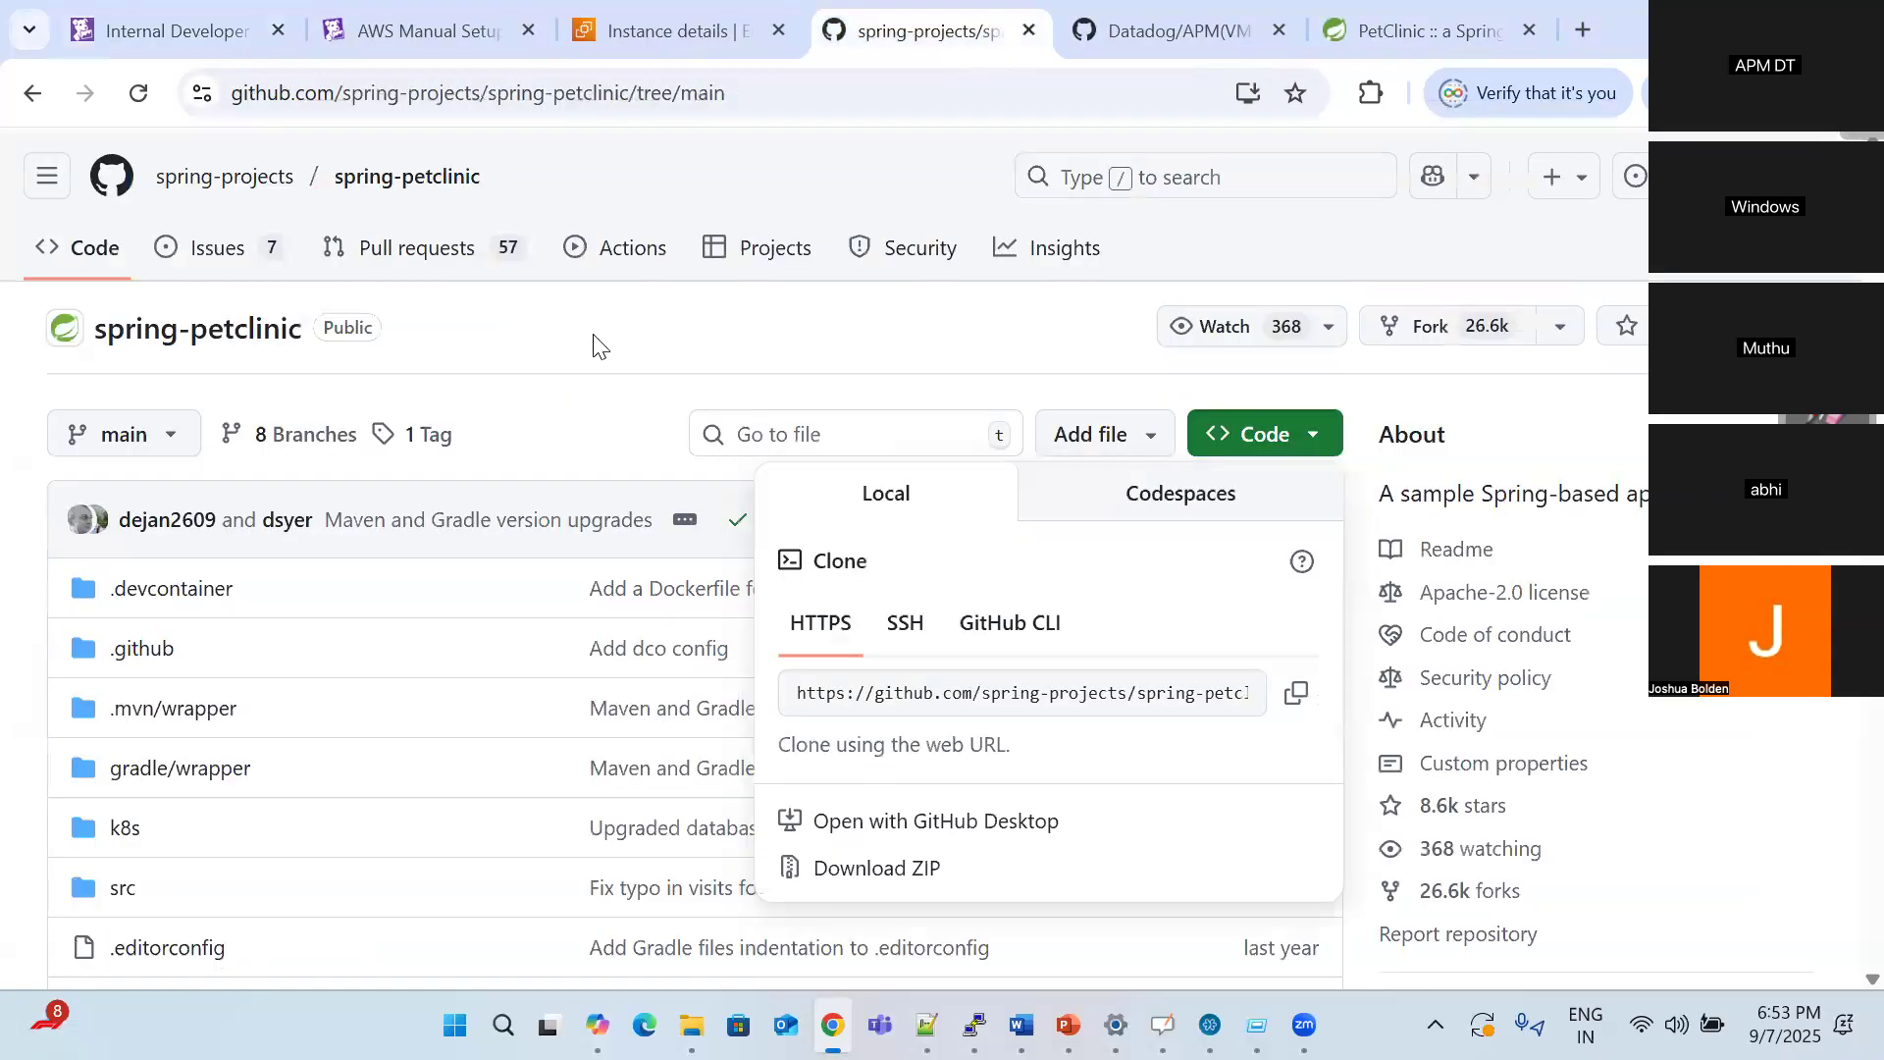
click(592, 344)
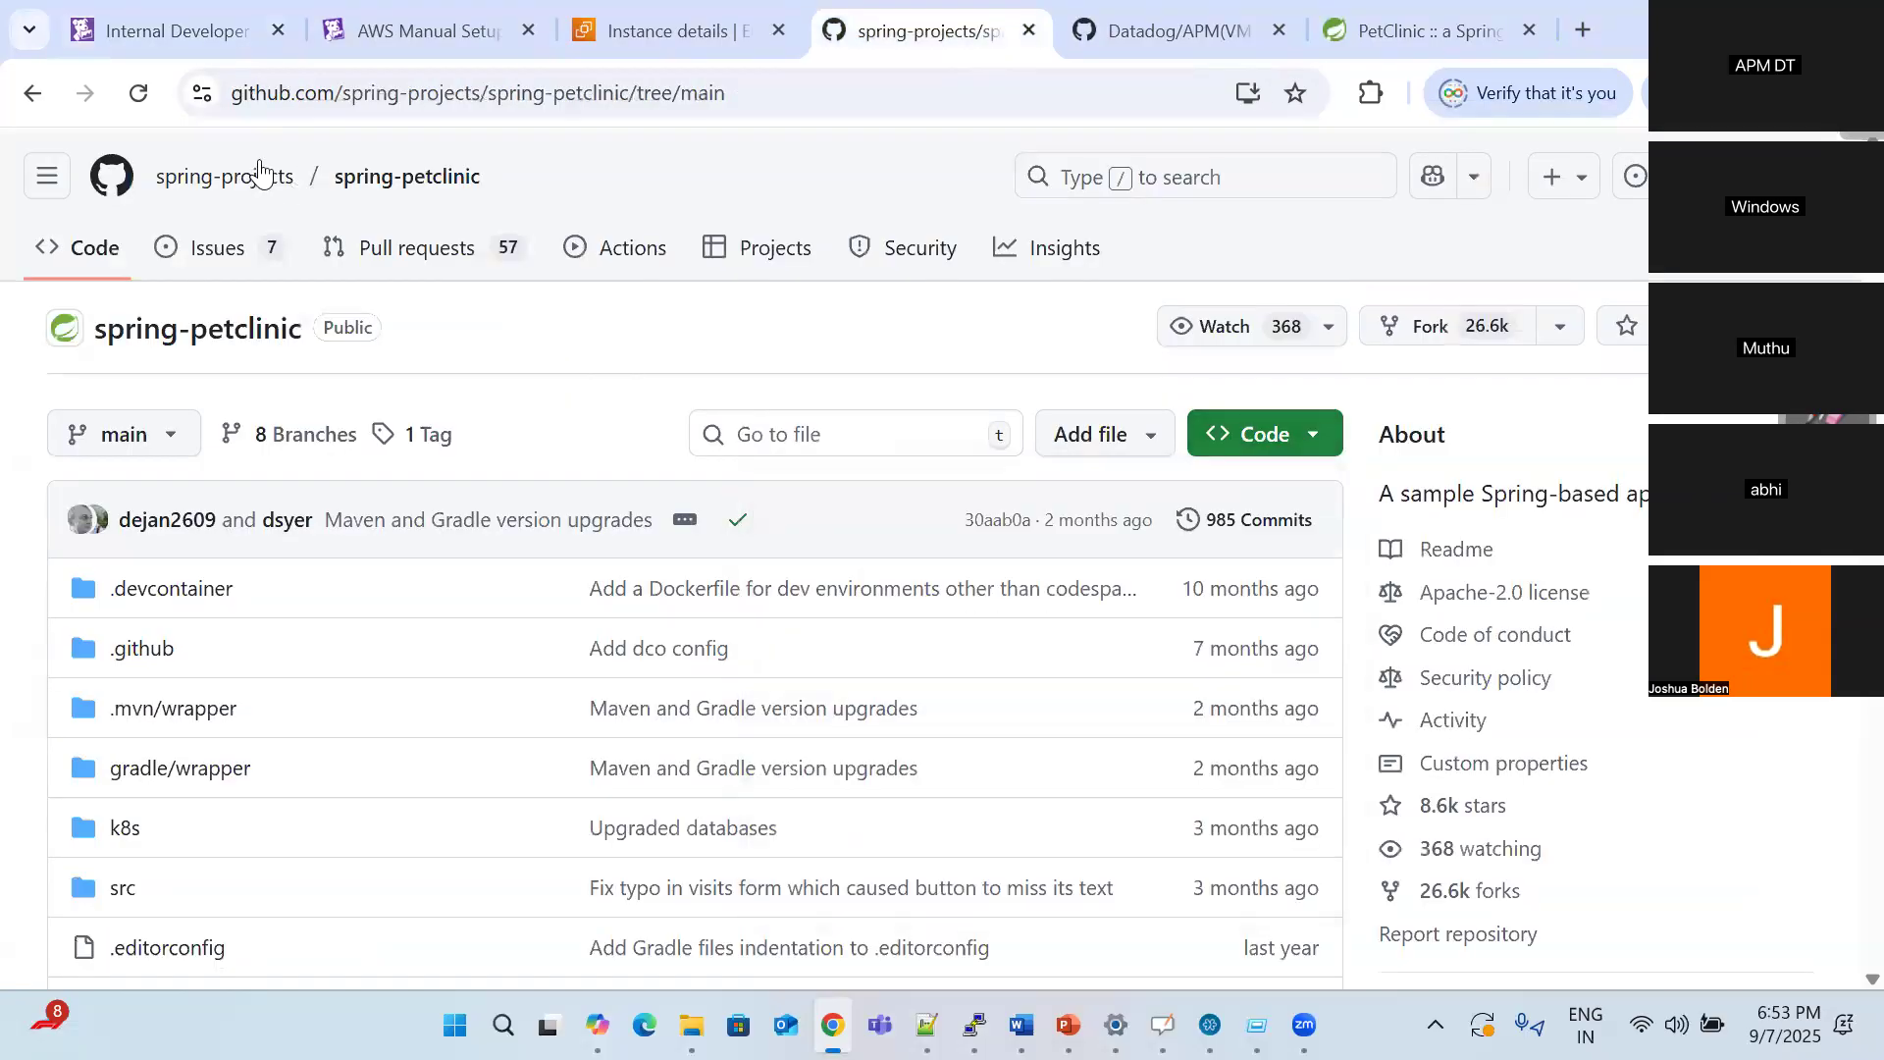
click(1133, 47)
scroll(720, 532, up, 5)
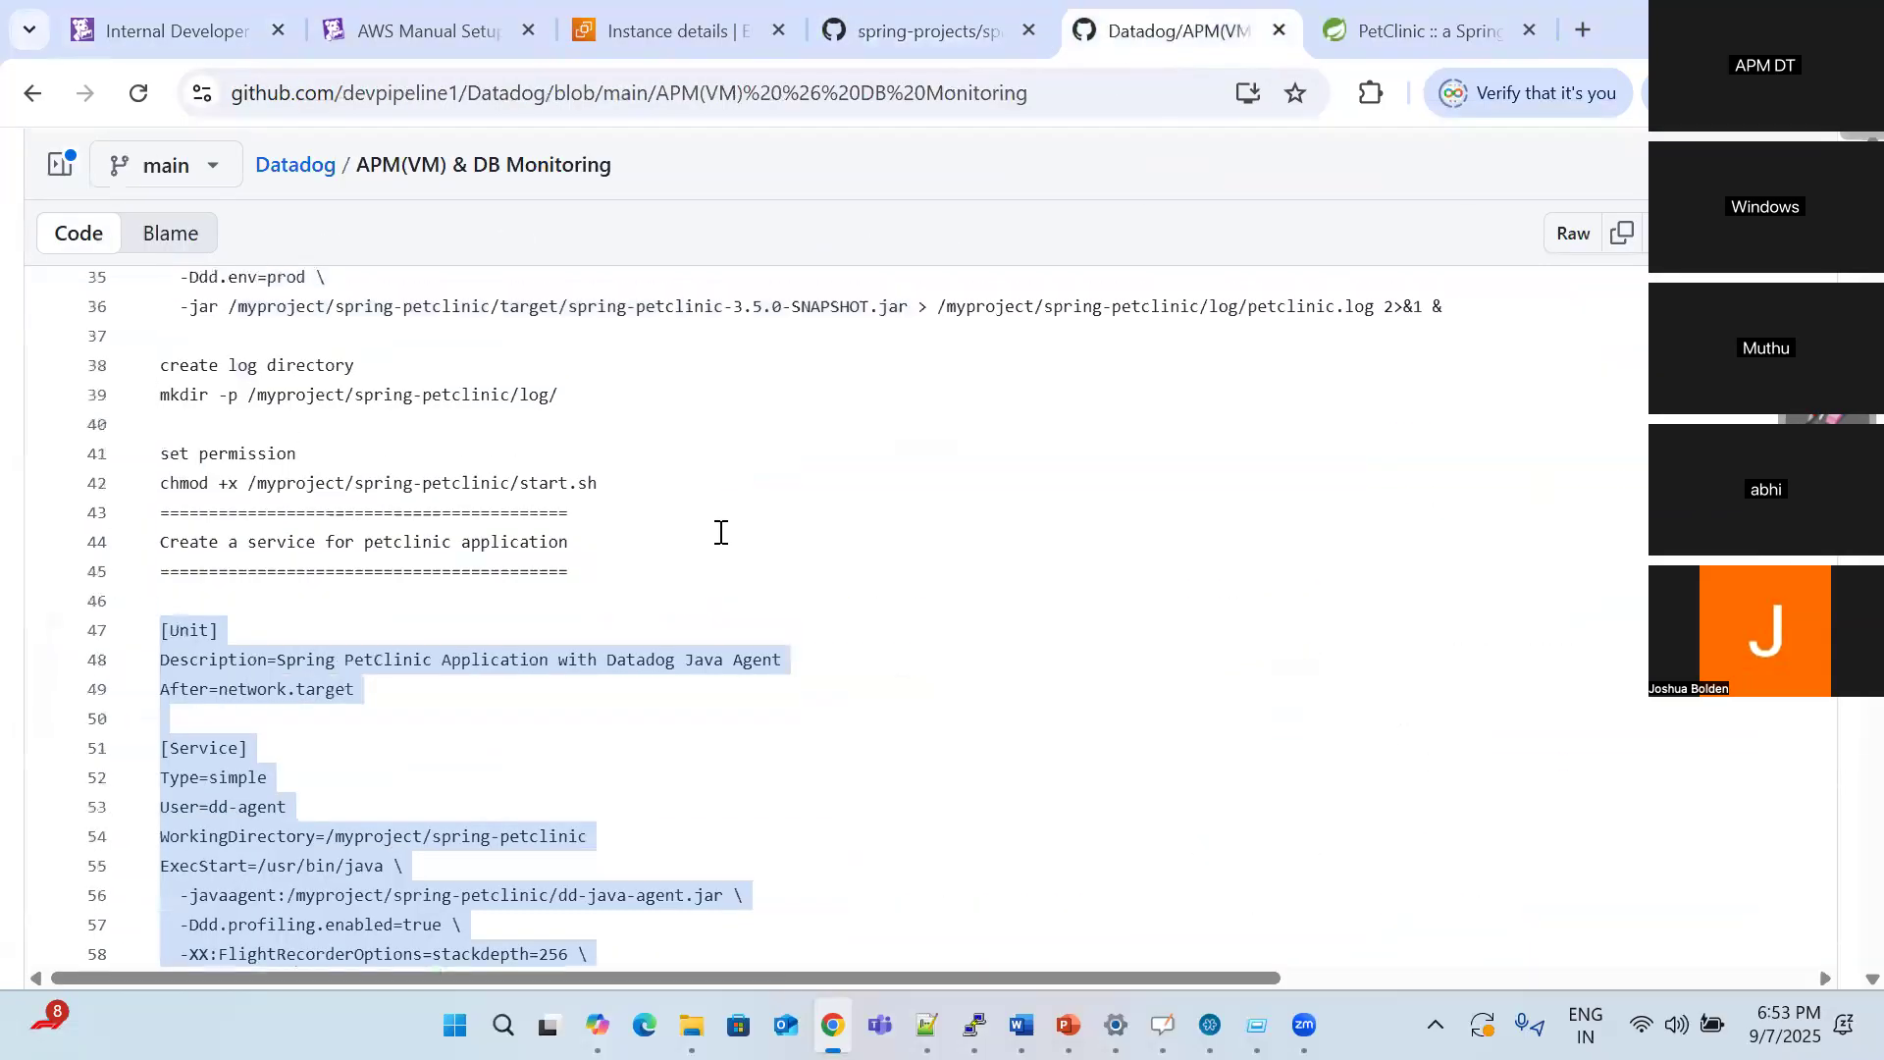
click(288, 168)
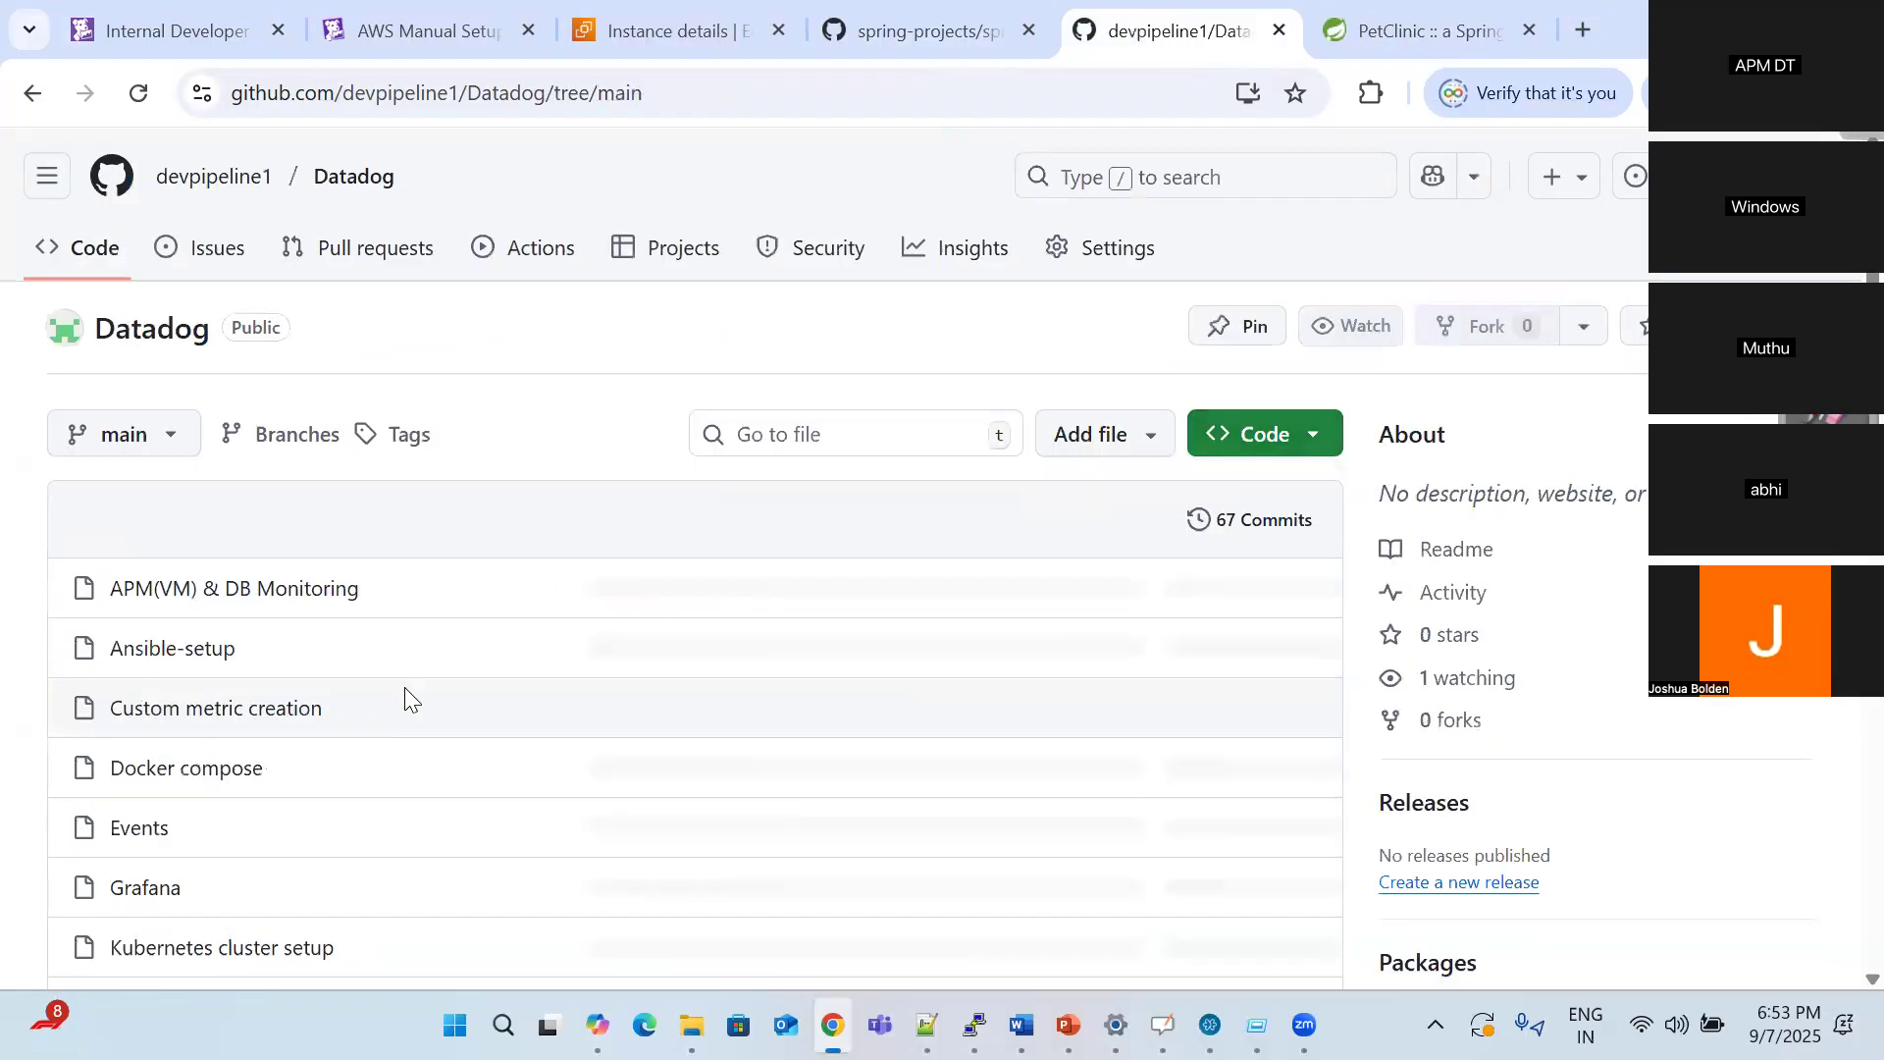
scroll(405, 687, down, 4)
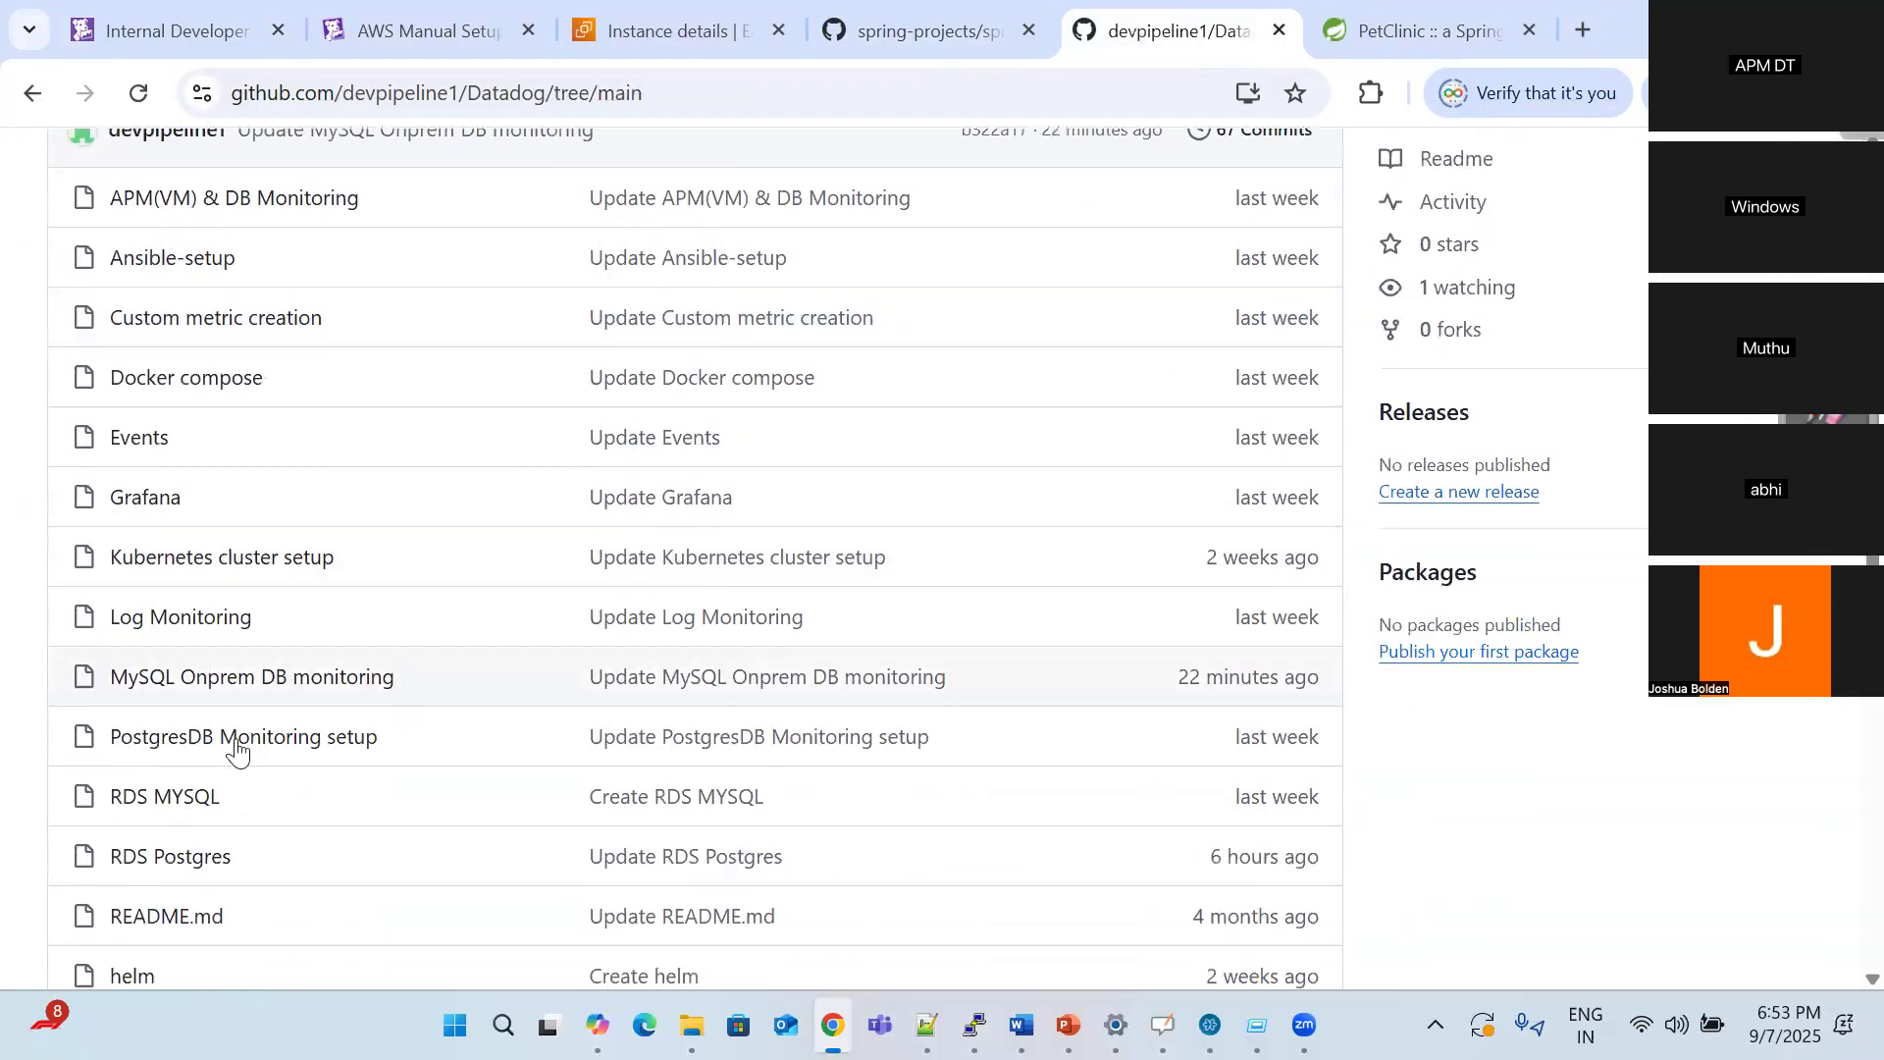
click(238, 684)
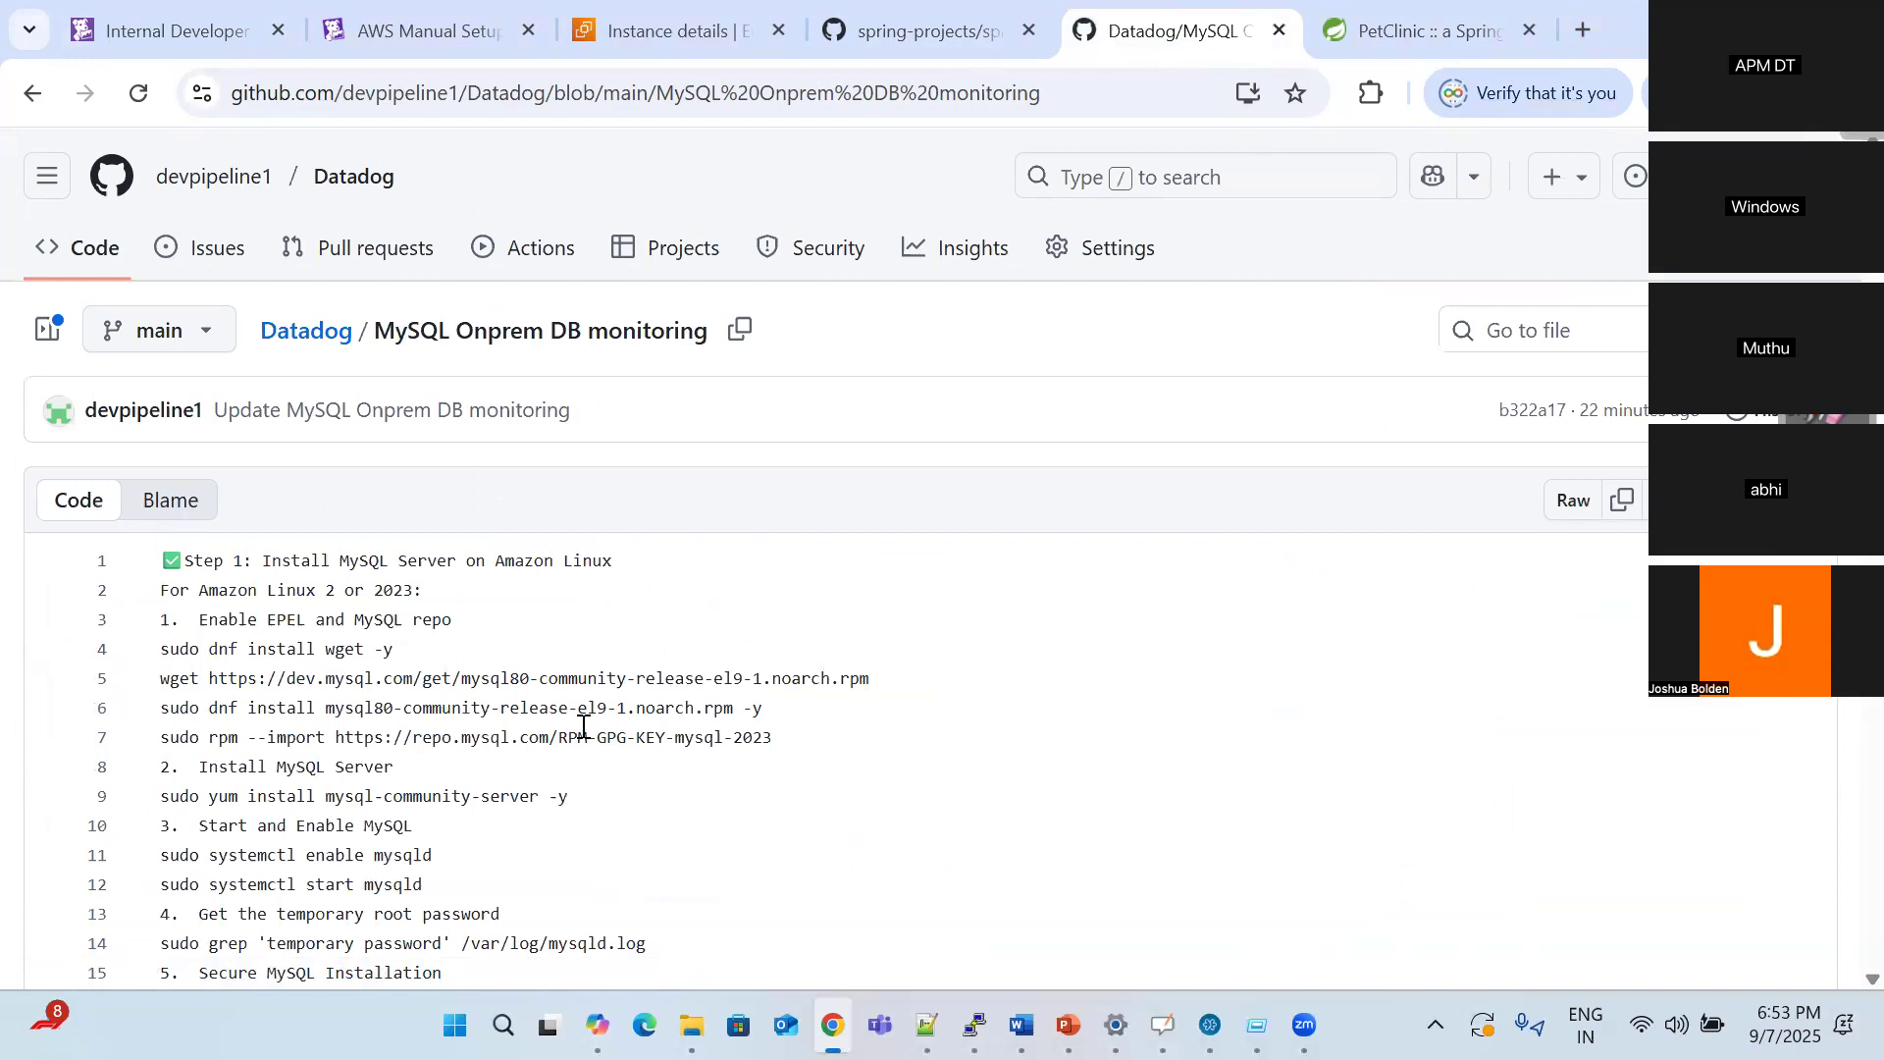
Close the duplicate PuTTY session, then select the wget install command on line 4.
key(alt+Tab)
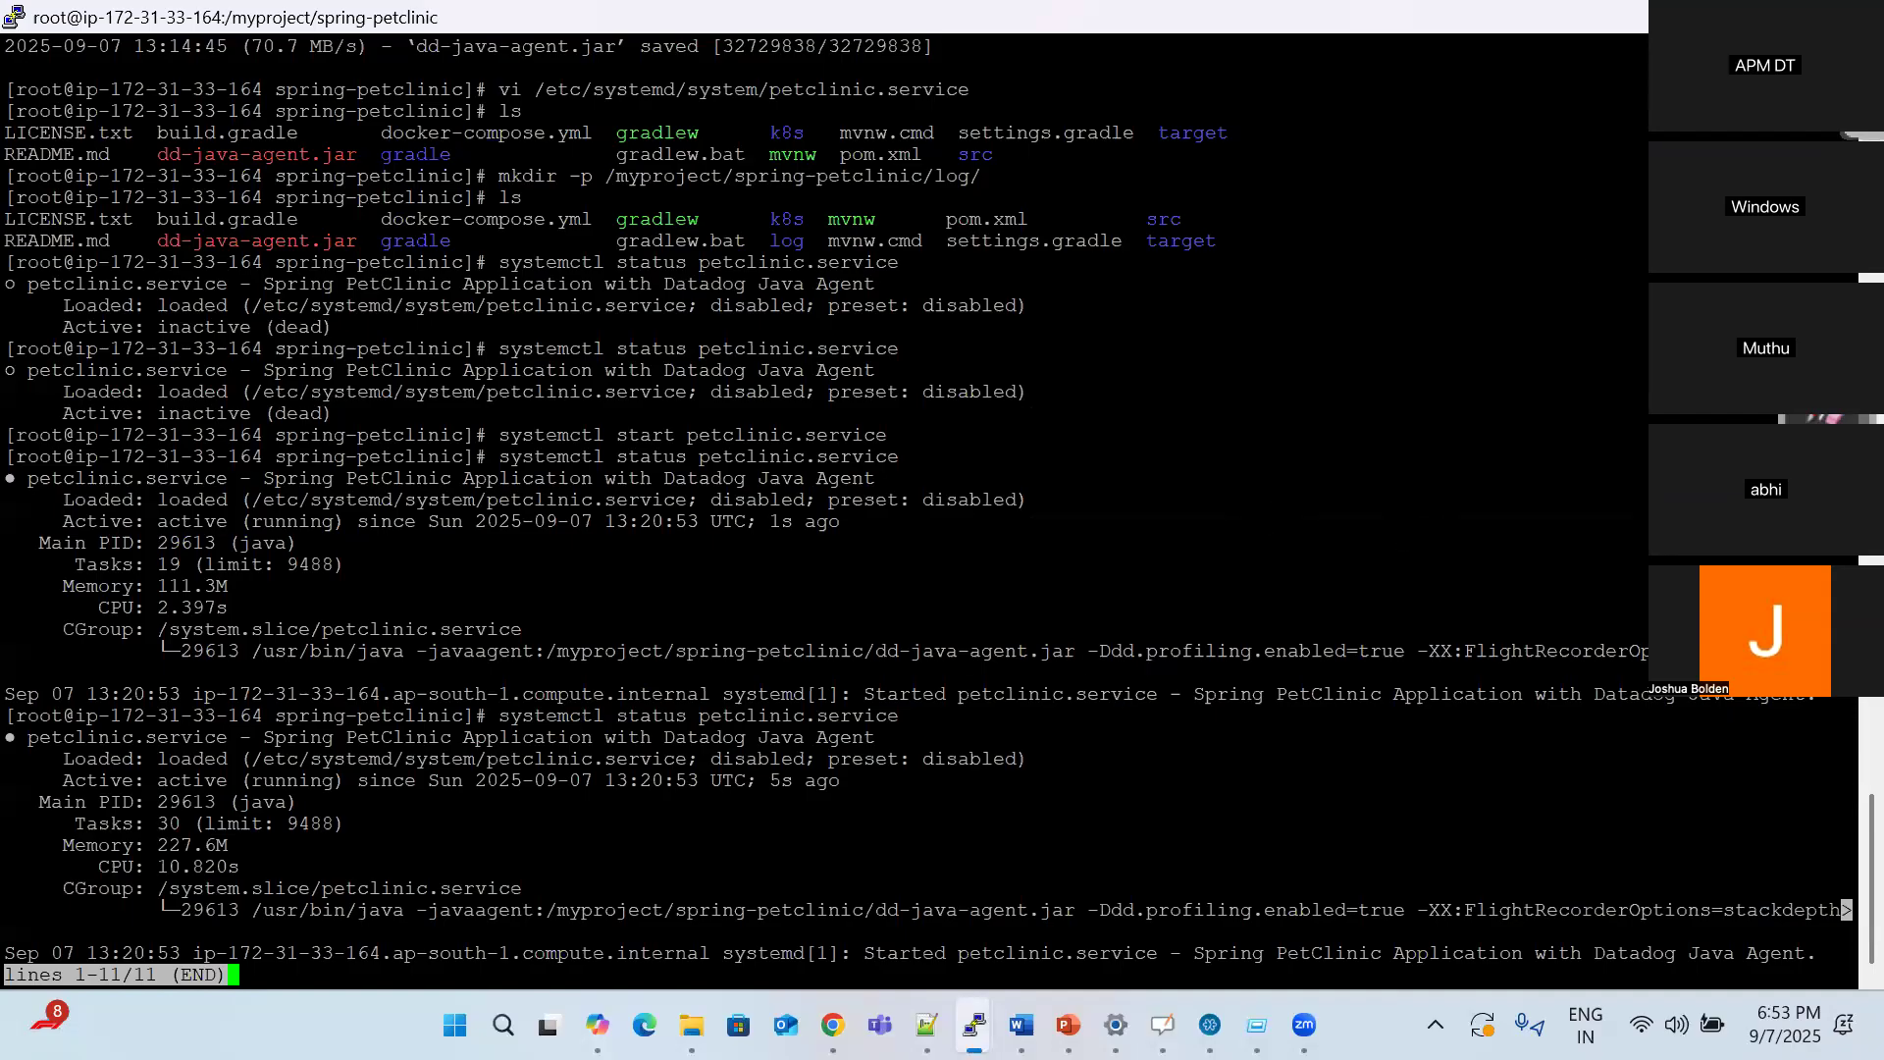
key(alt+F4)
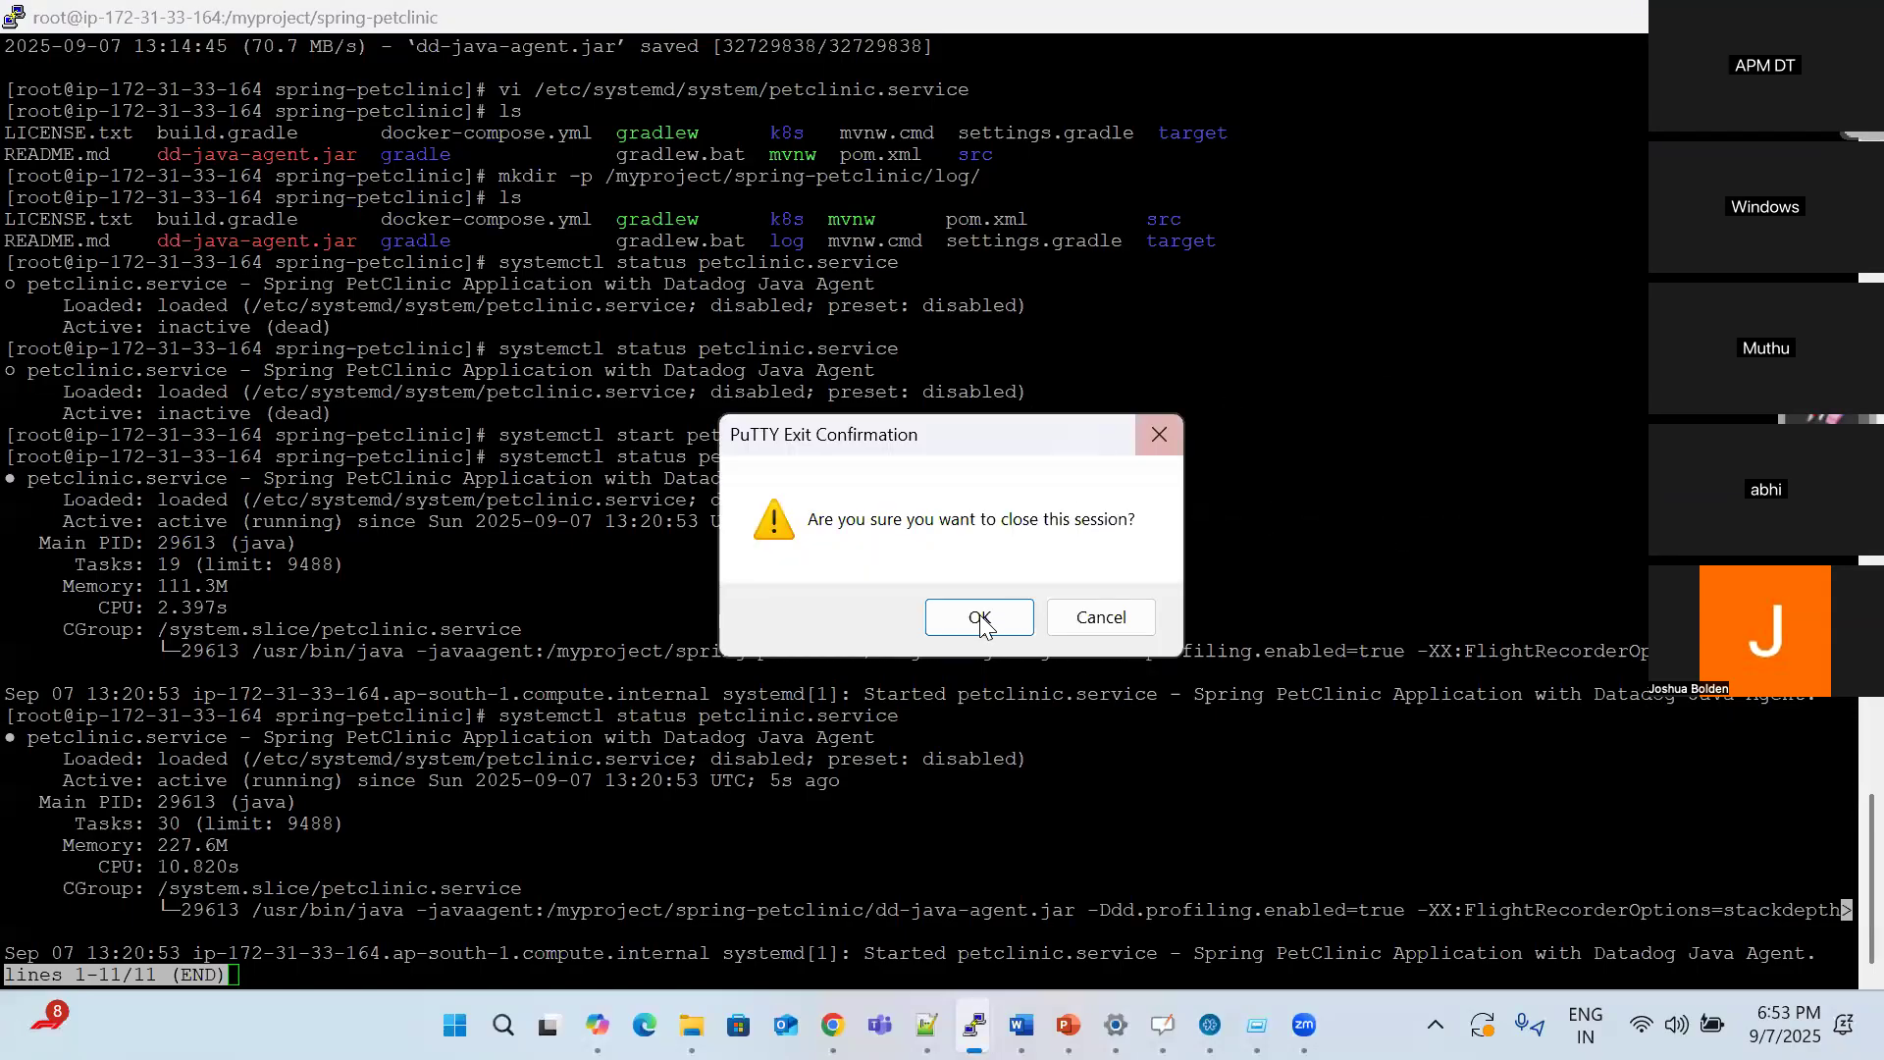
click(980, 615)
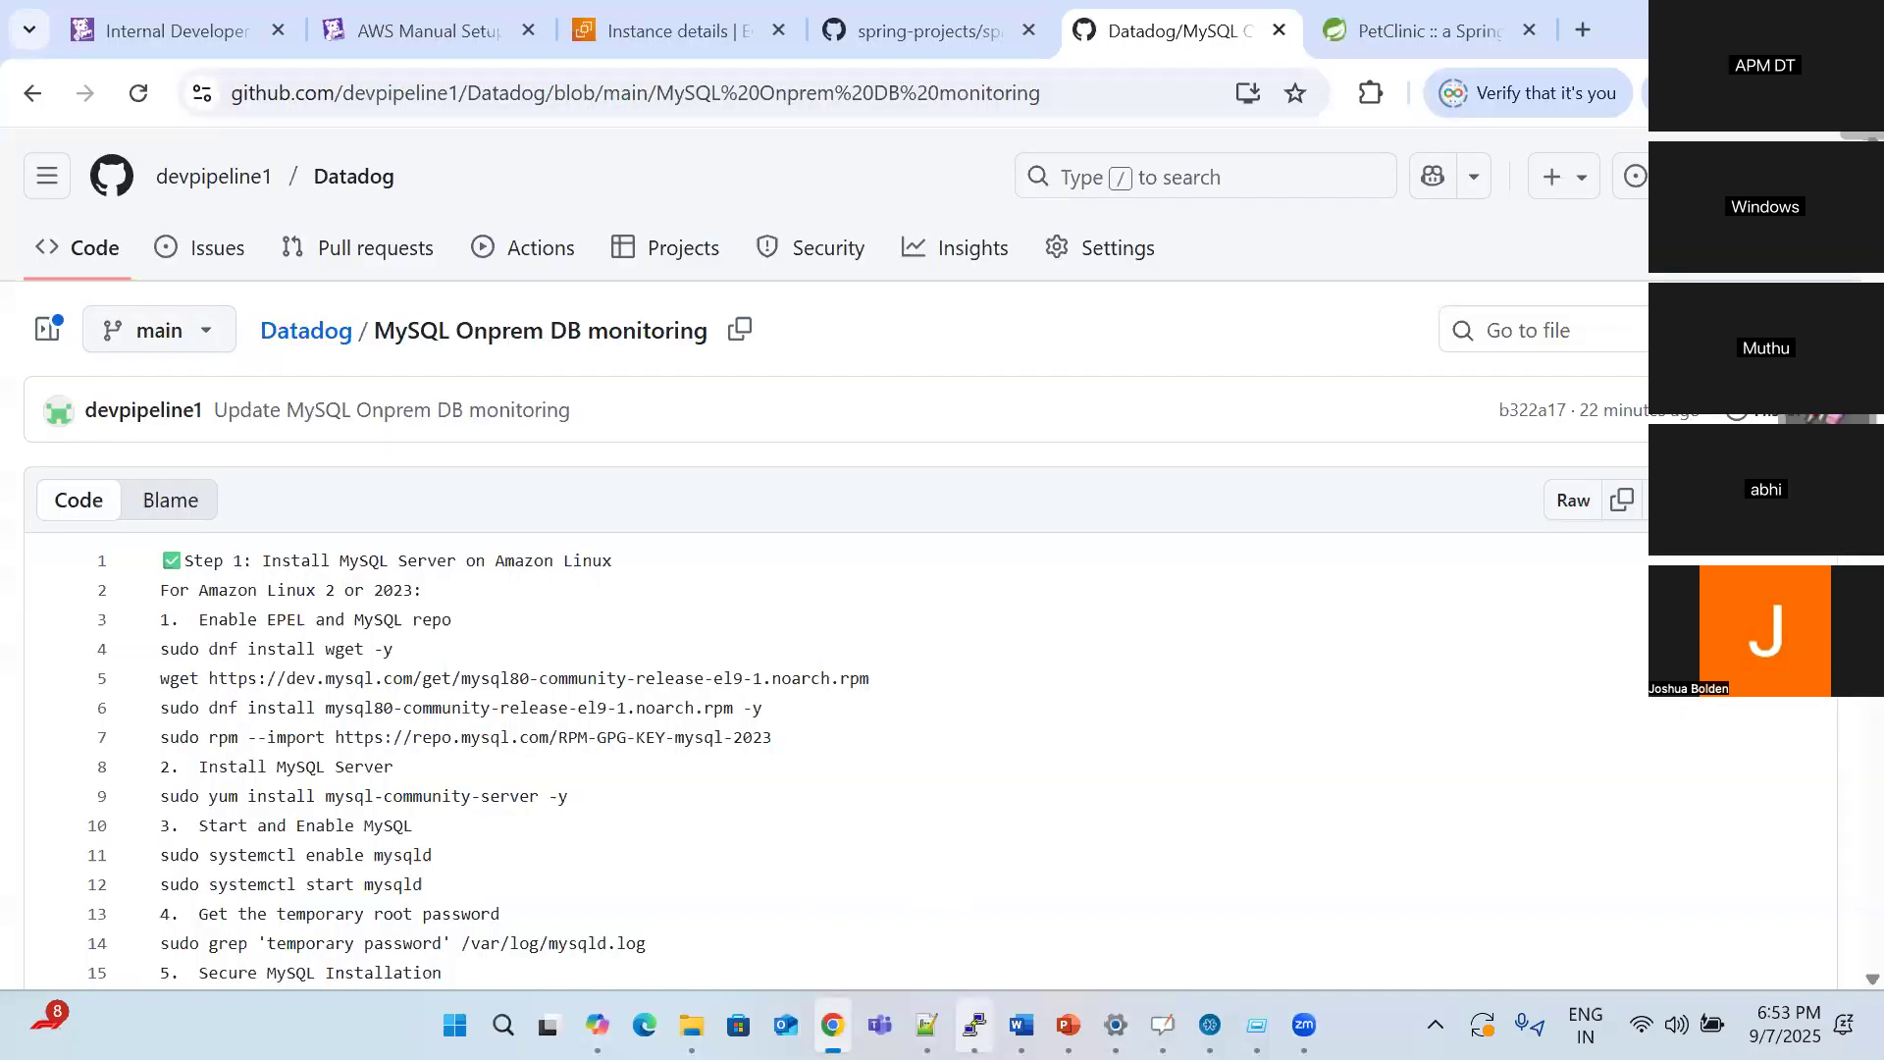
click(975, 1026)
key(Return)
key(Return)
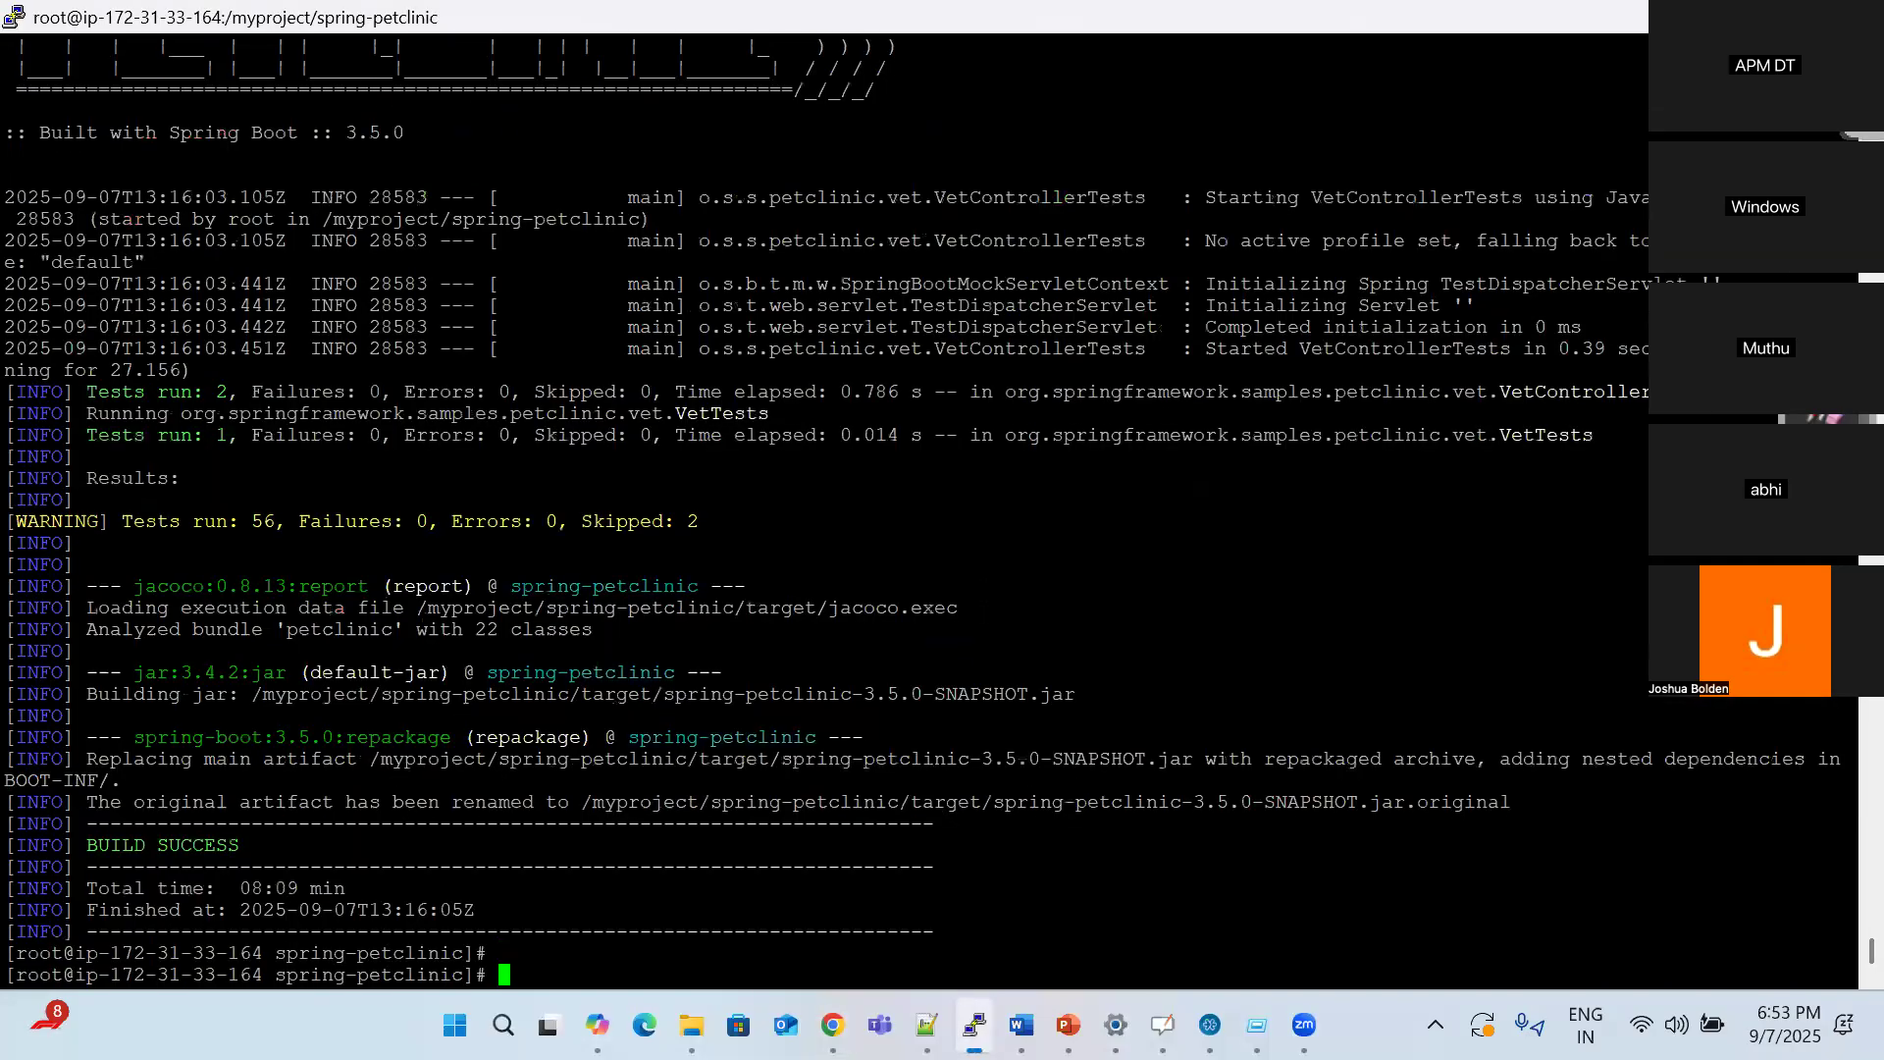
key(alt+Tab)
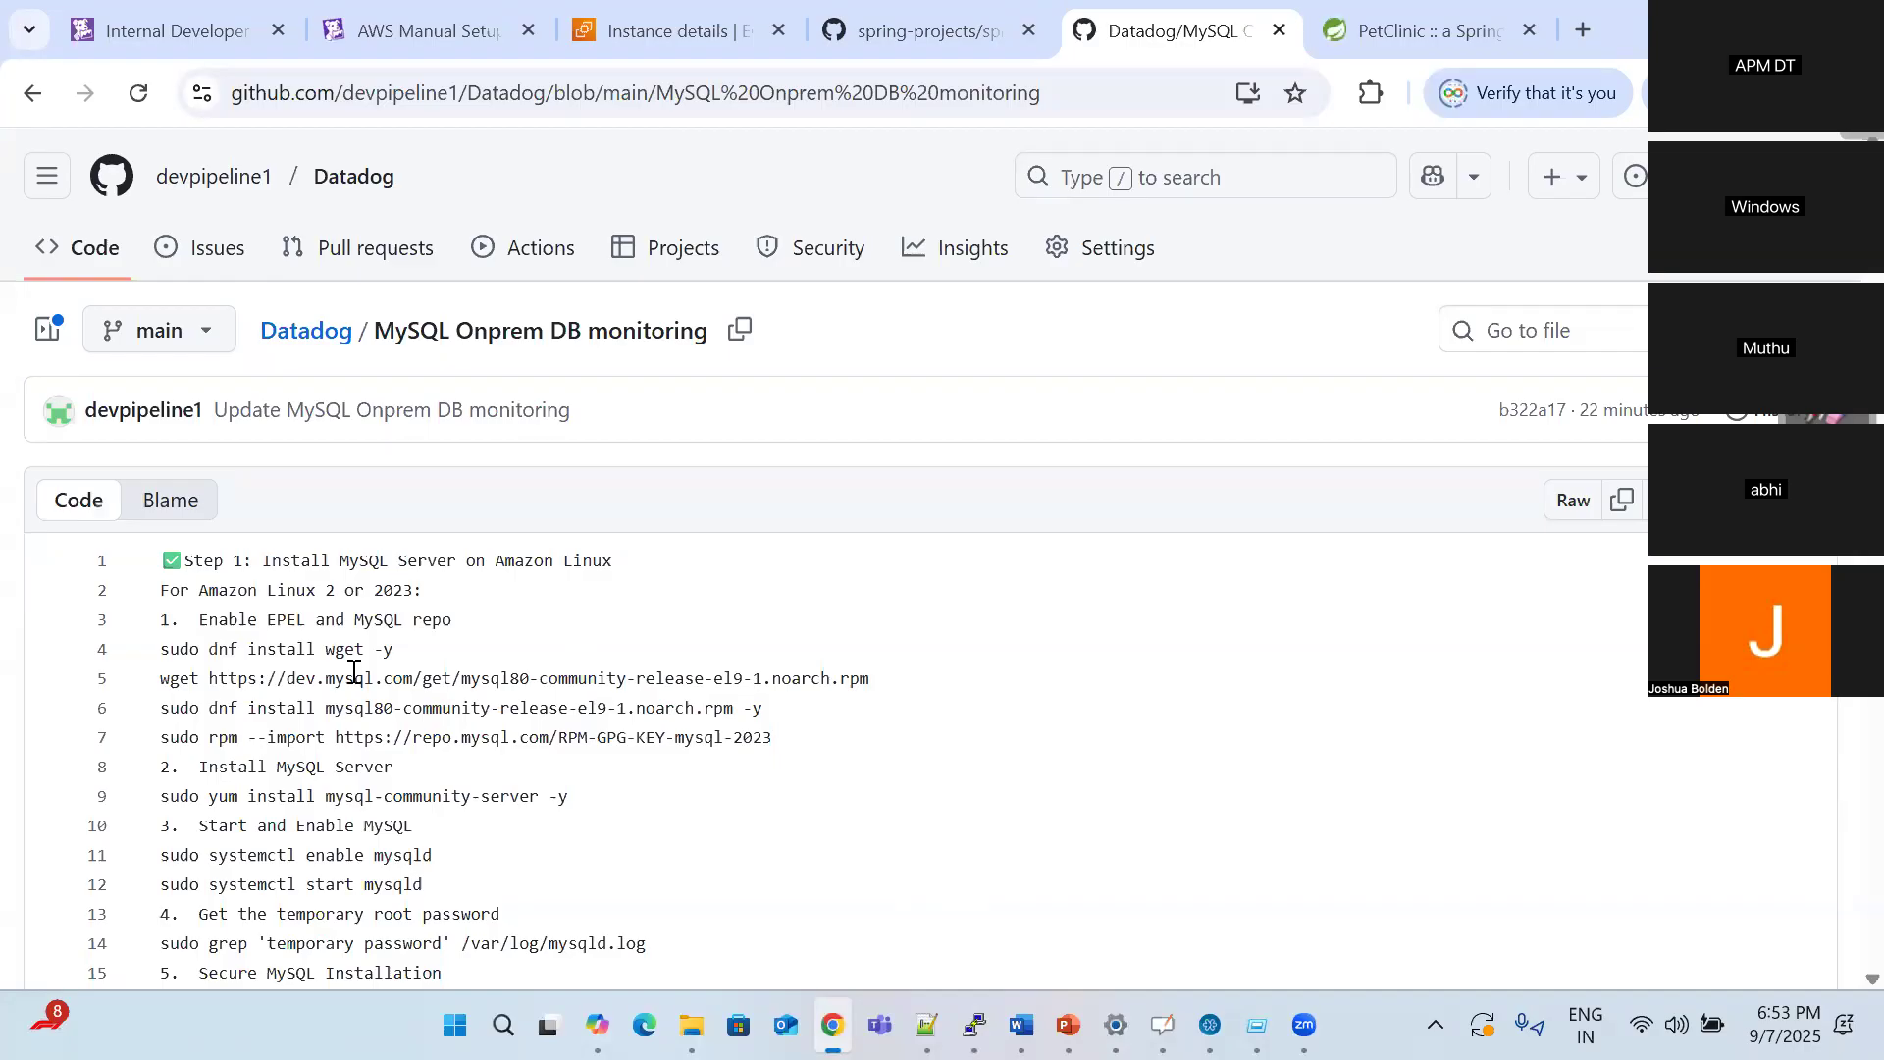
drag(159, 645, 424, 645)
key(ctrl+c)
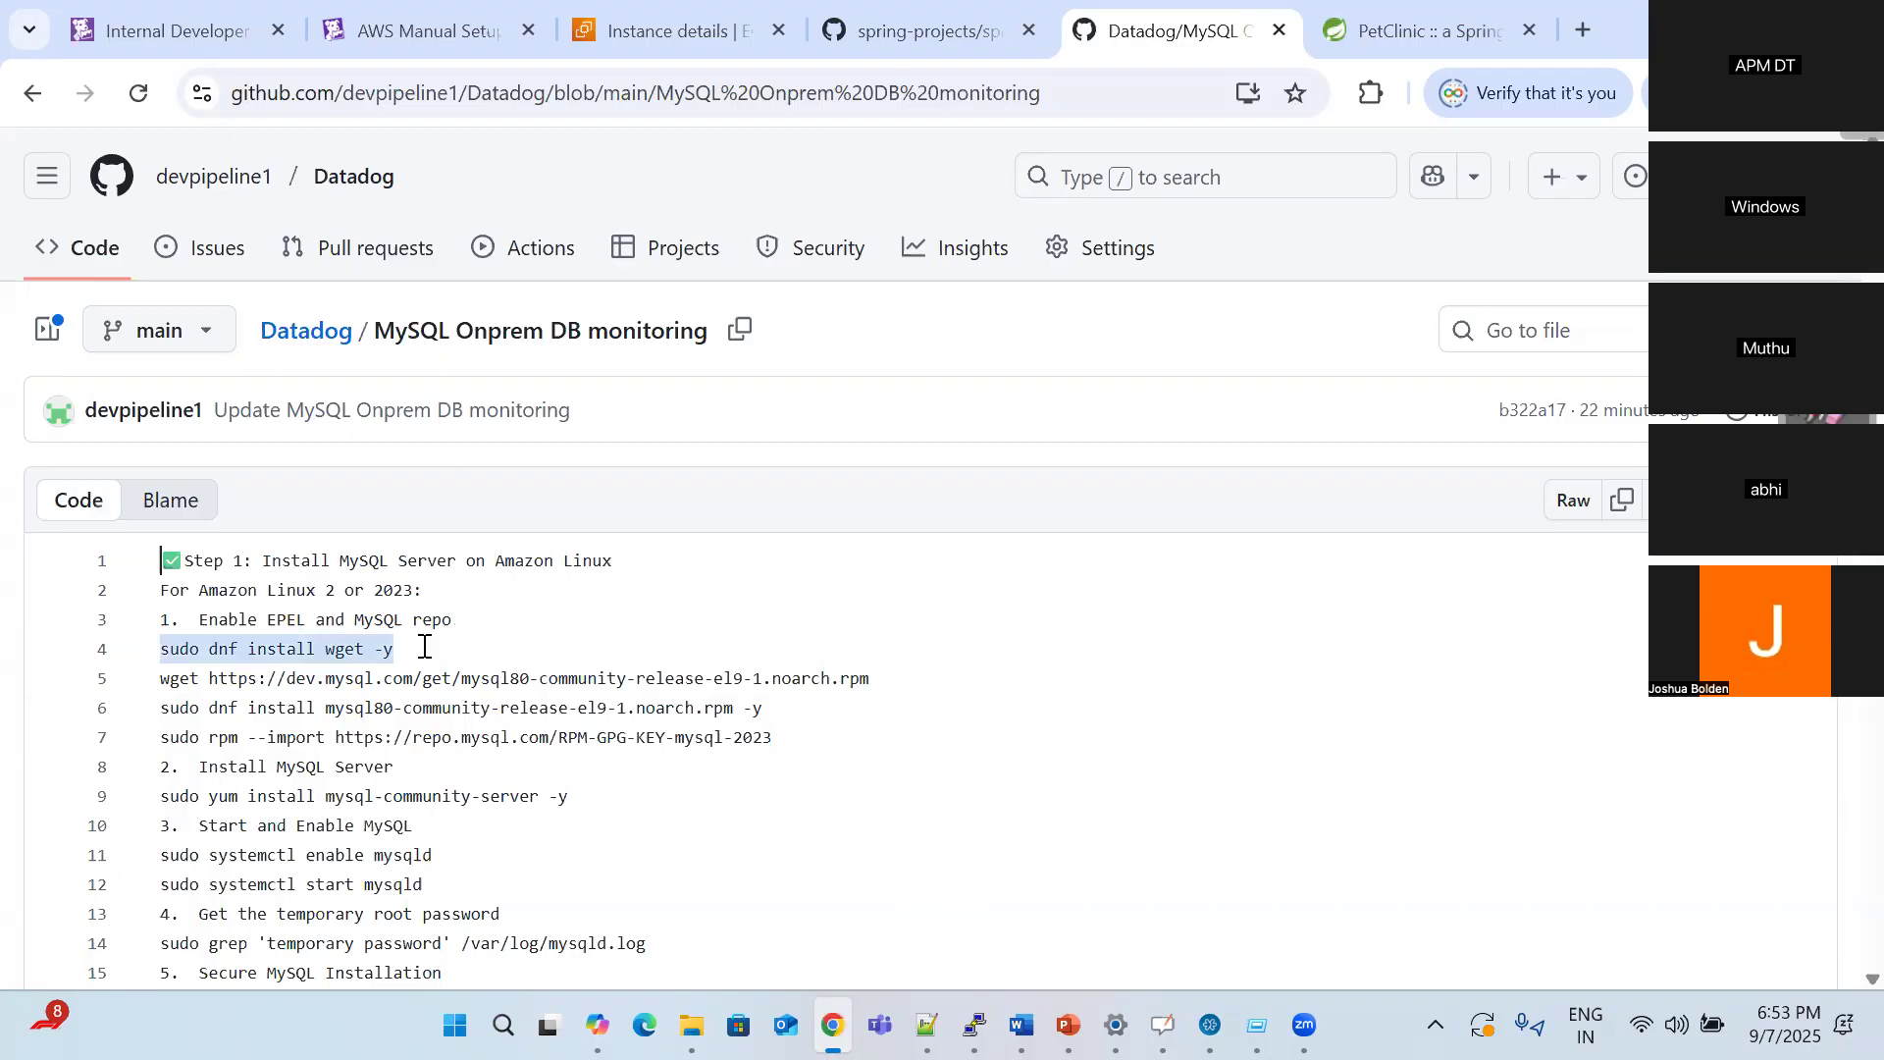
Run 'sudo dnf install wget -y' in the server terminal.
key(alt+Tab)
key(shift+Insert)
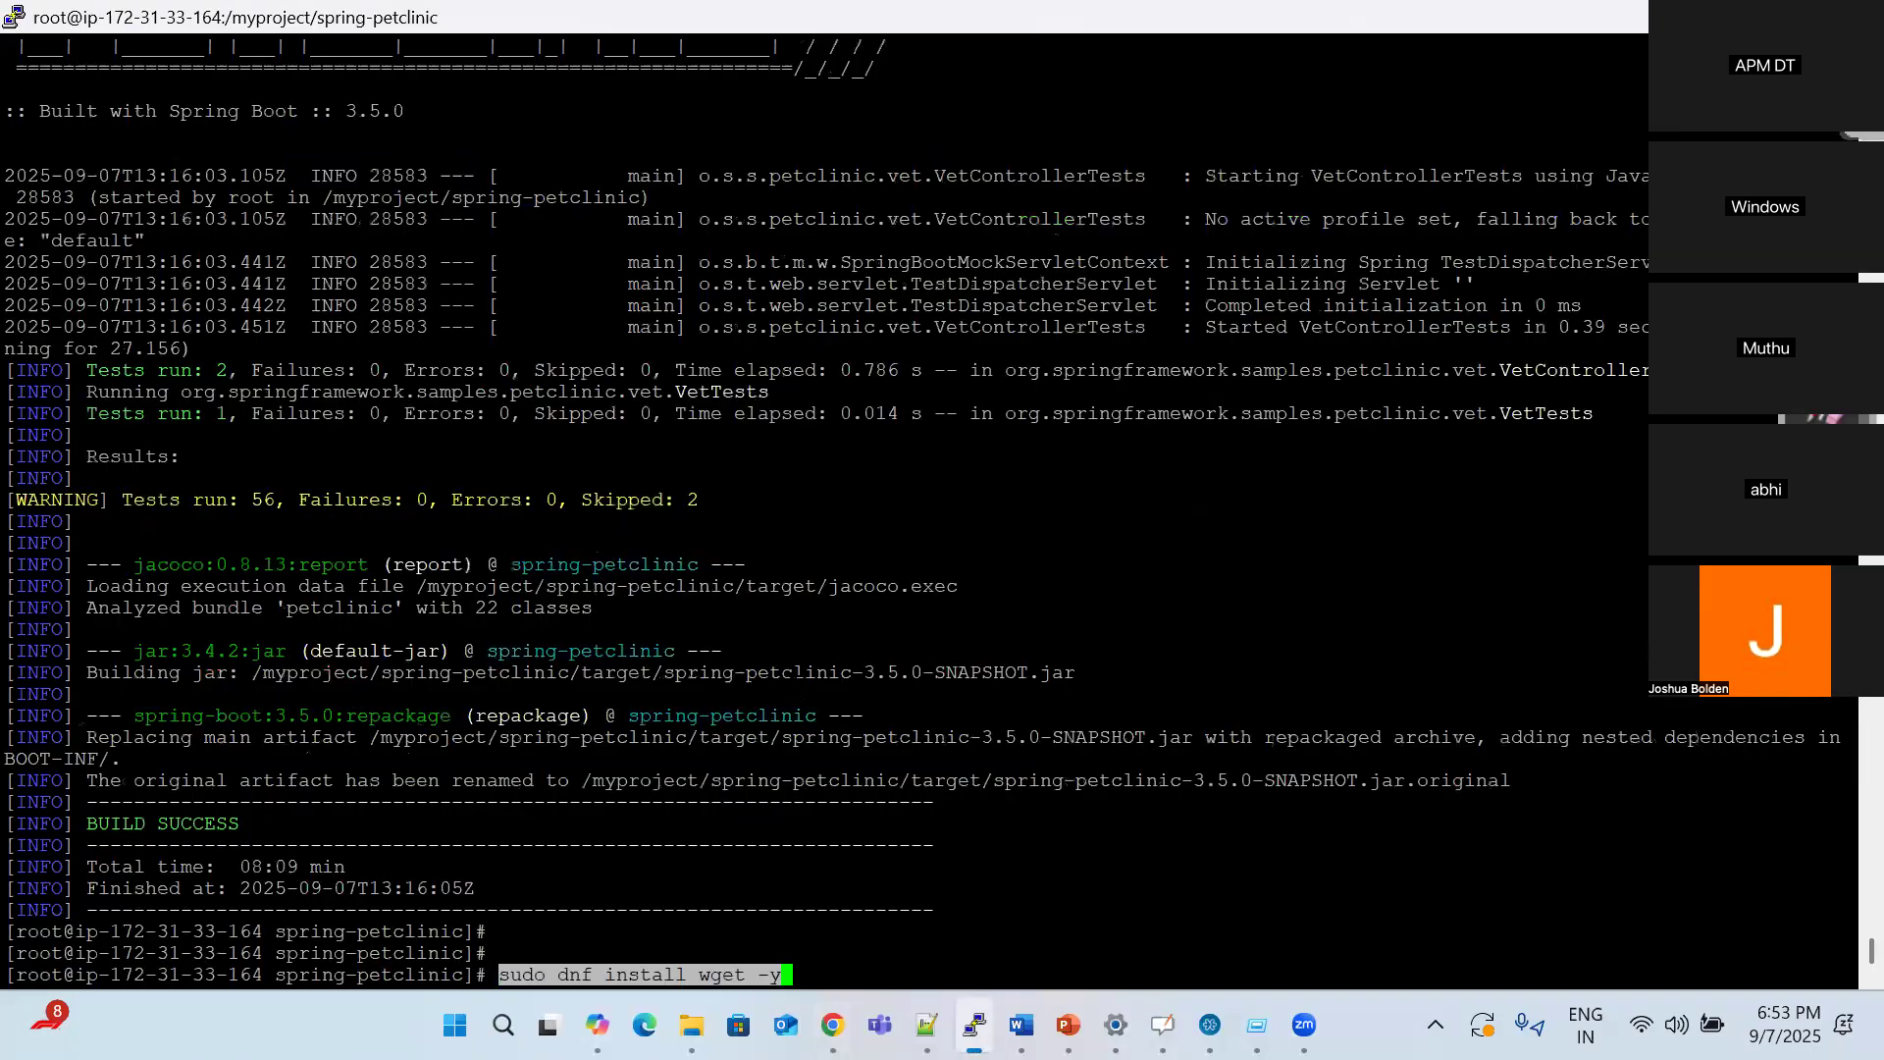
key(Return)
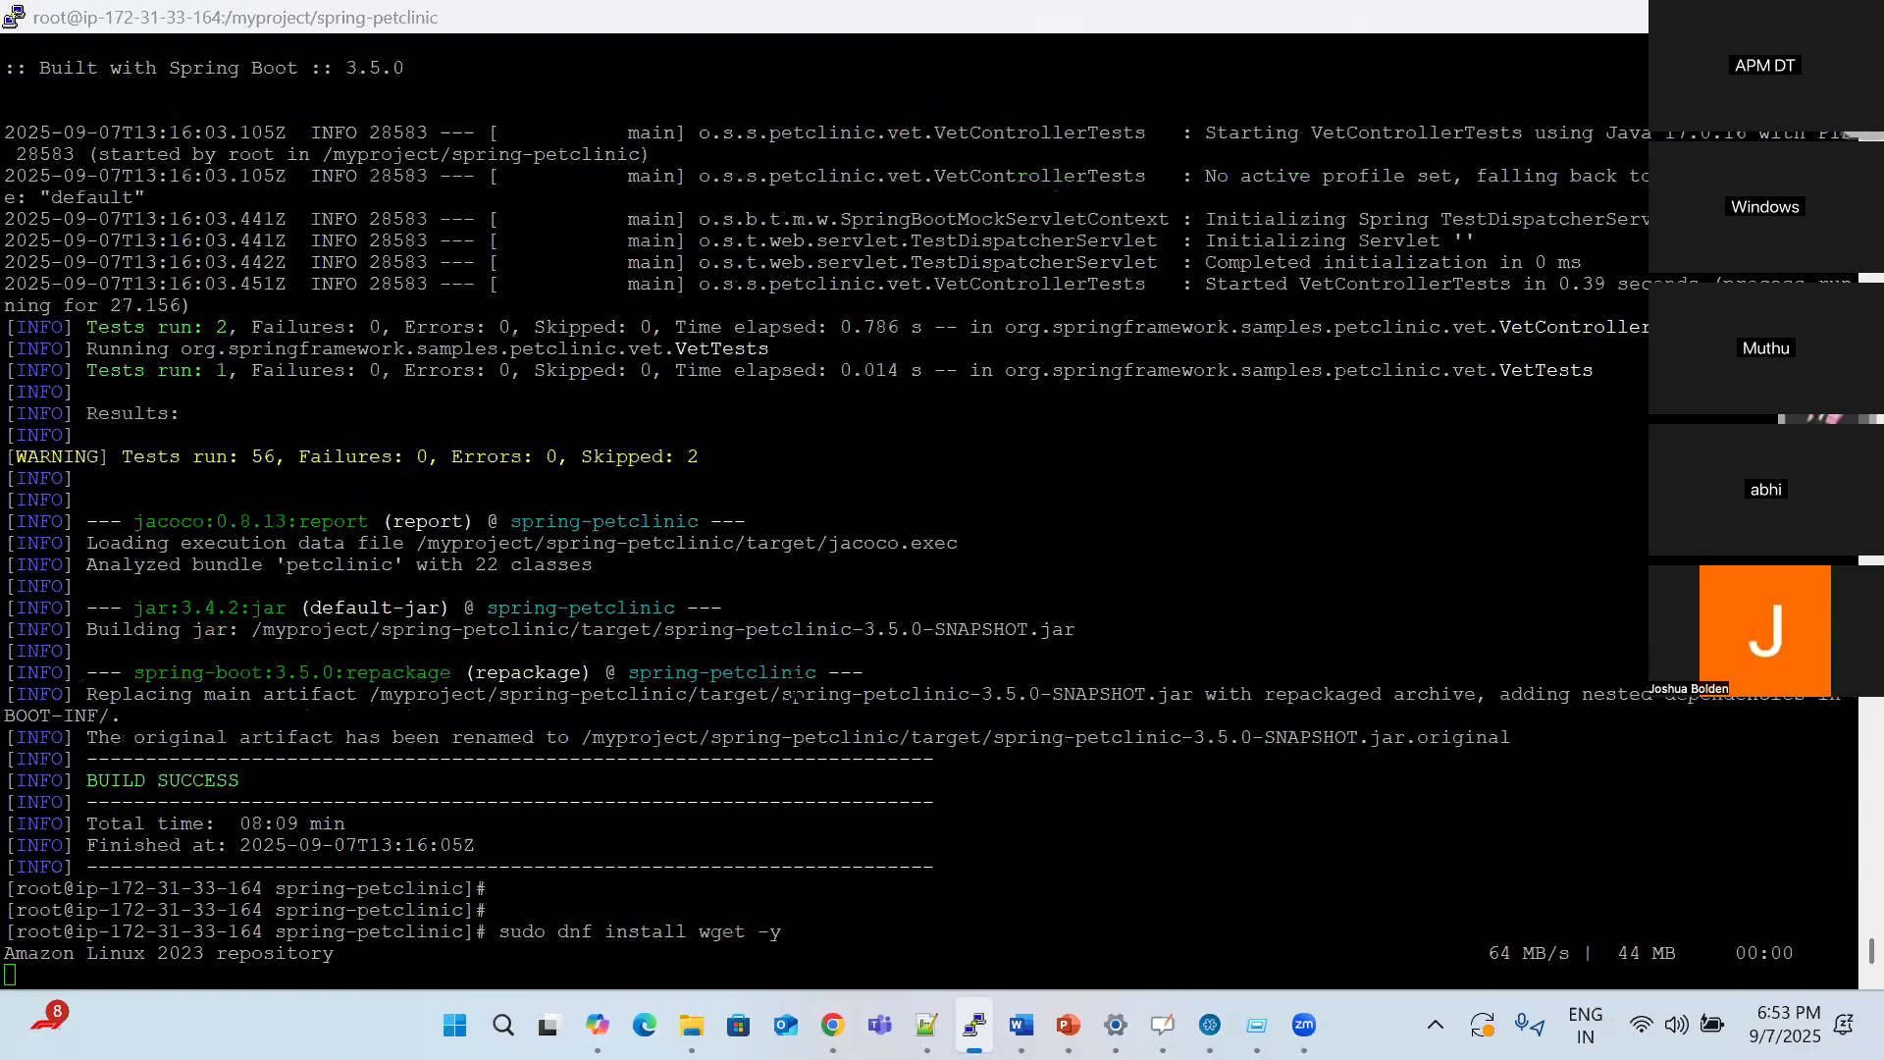
Download the mysql80-community-release el9 rpm with wget into the home directory.
key(alt+Tab)
drag(157, 677, 912, 673)
key(ctrl+c)
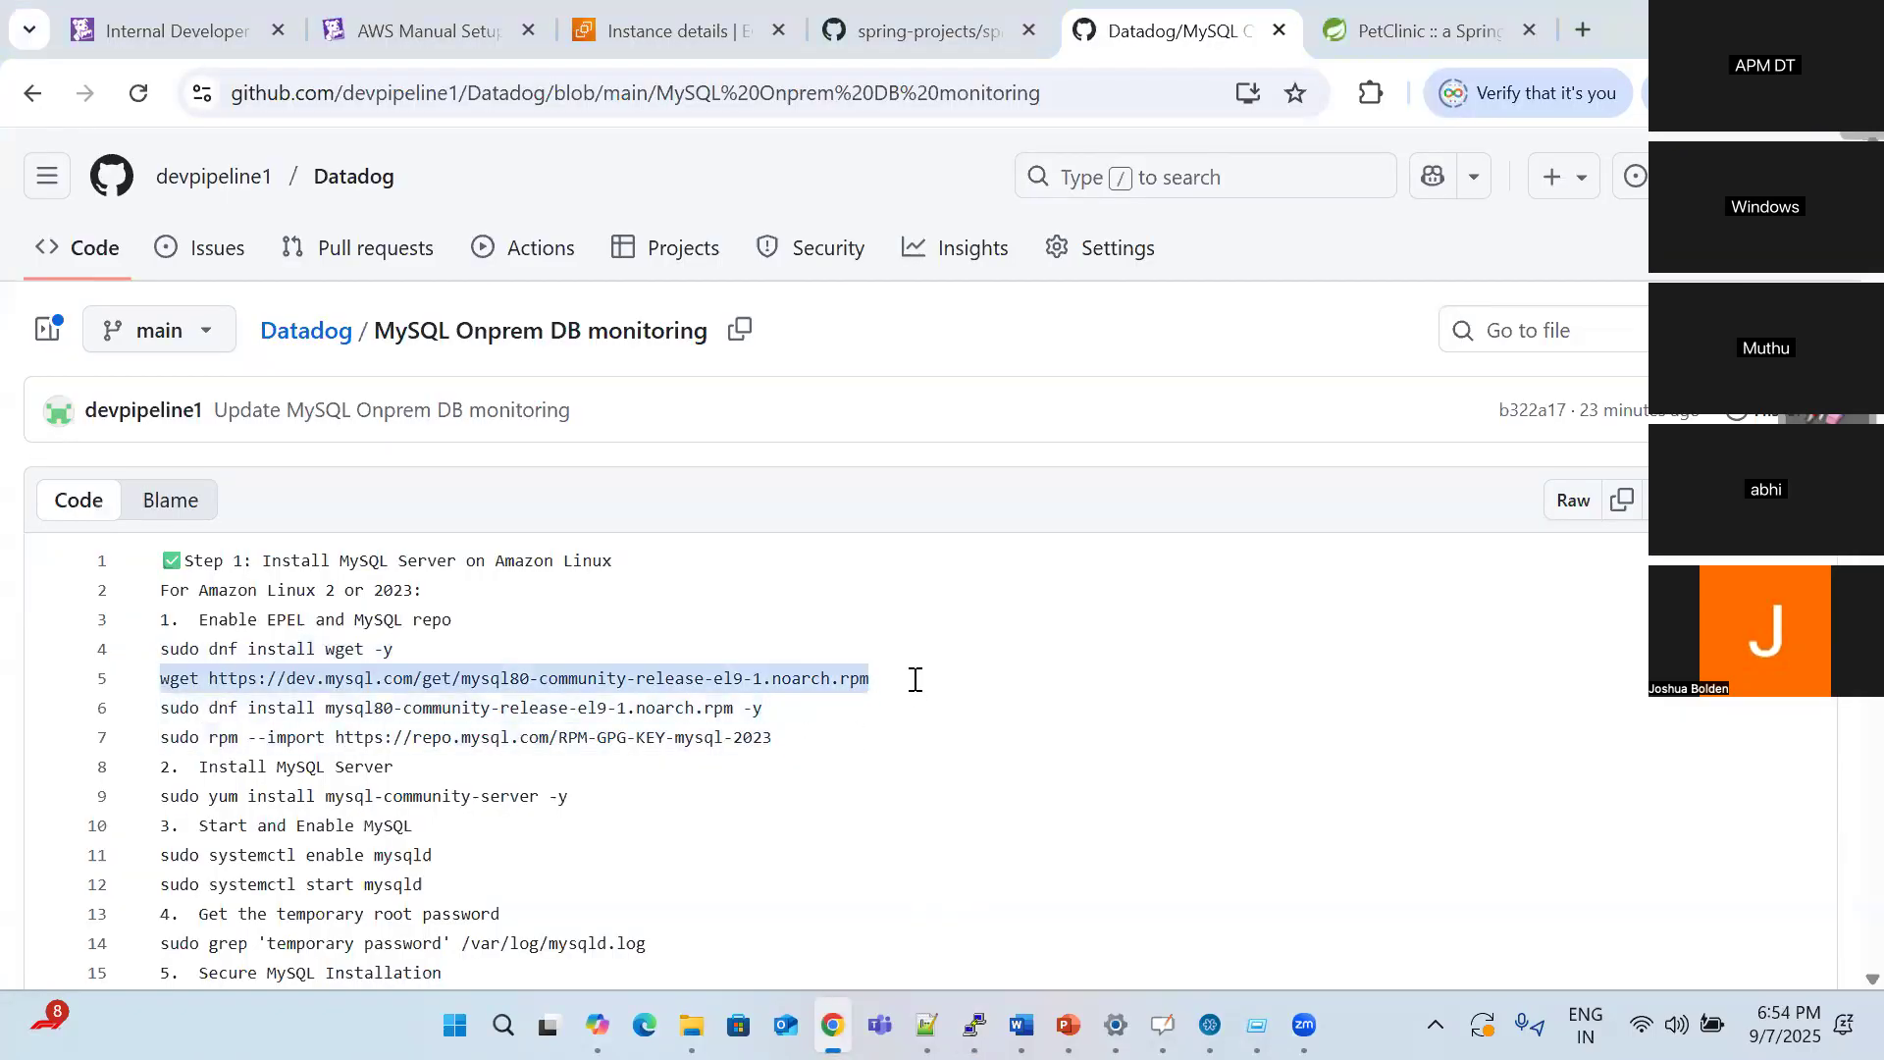
key(alt+Tab)
key(shift+Insert)
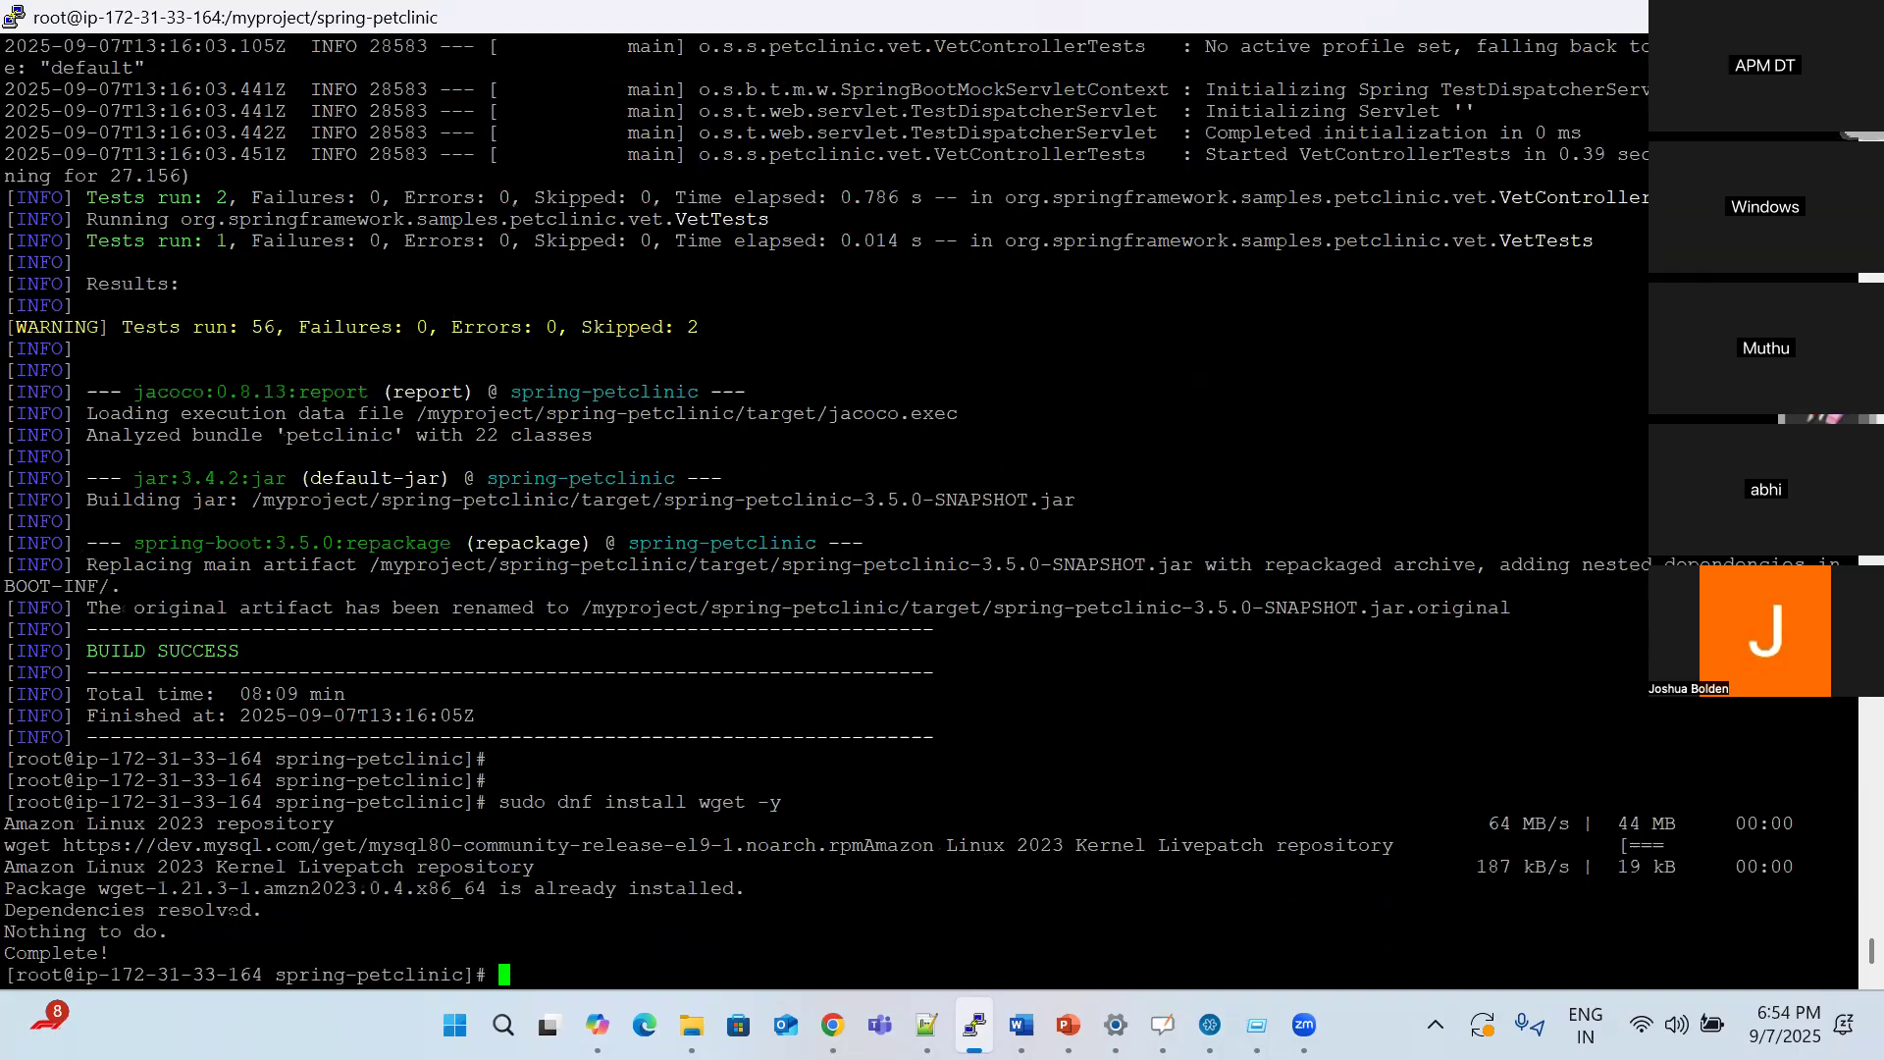
key(shift+Insert)
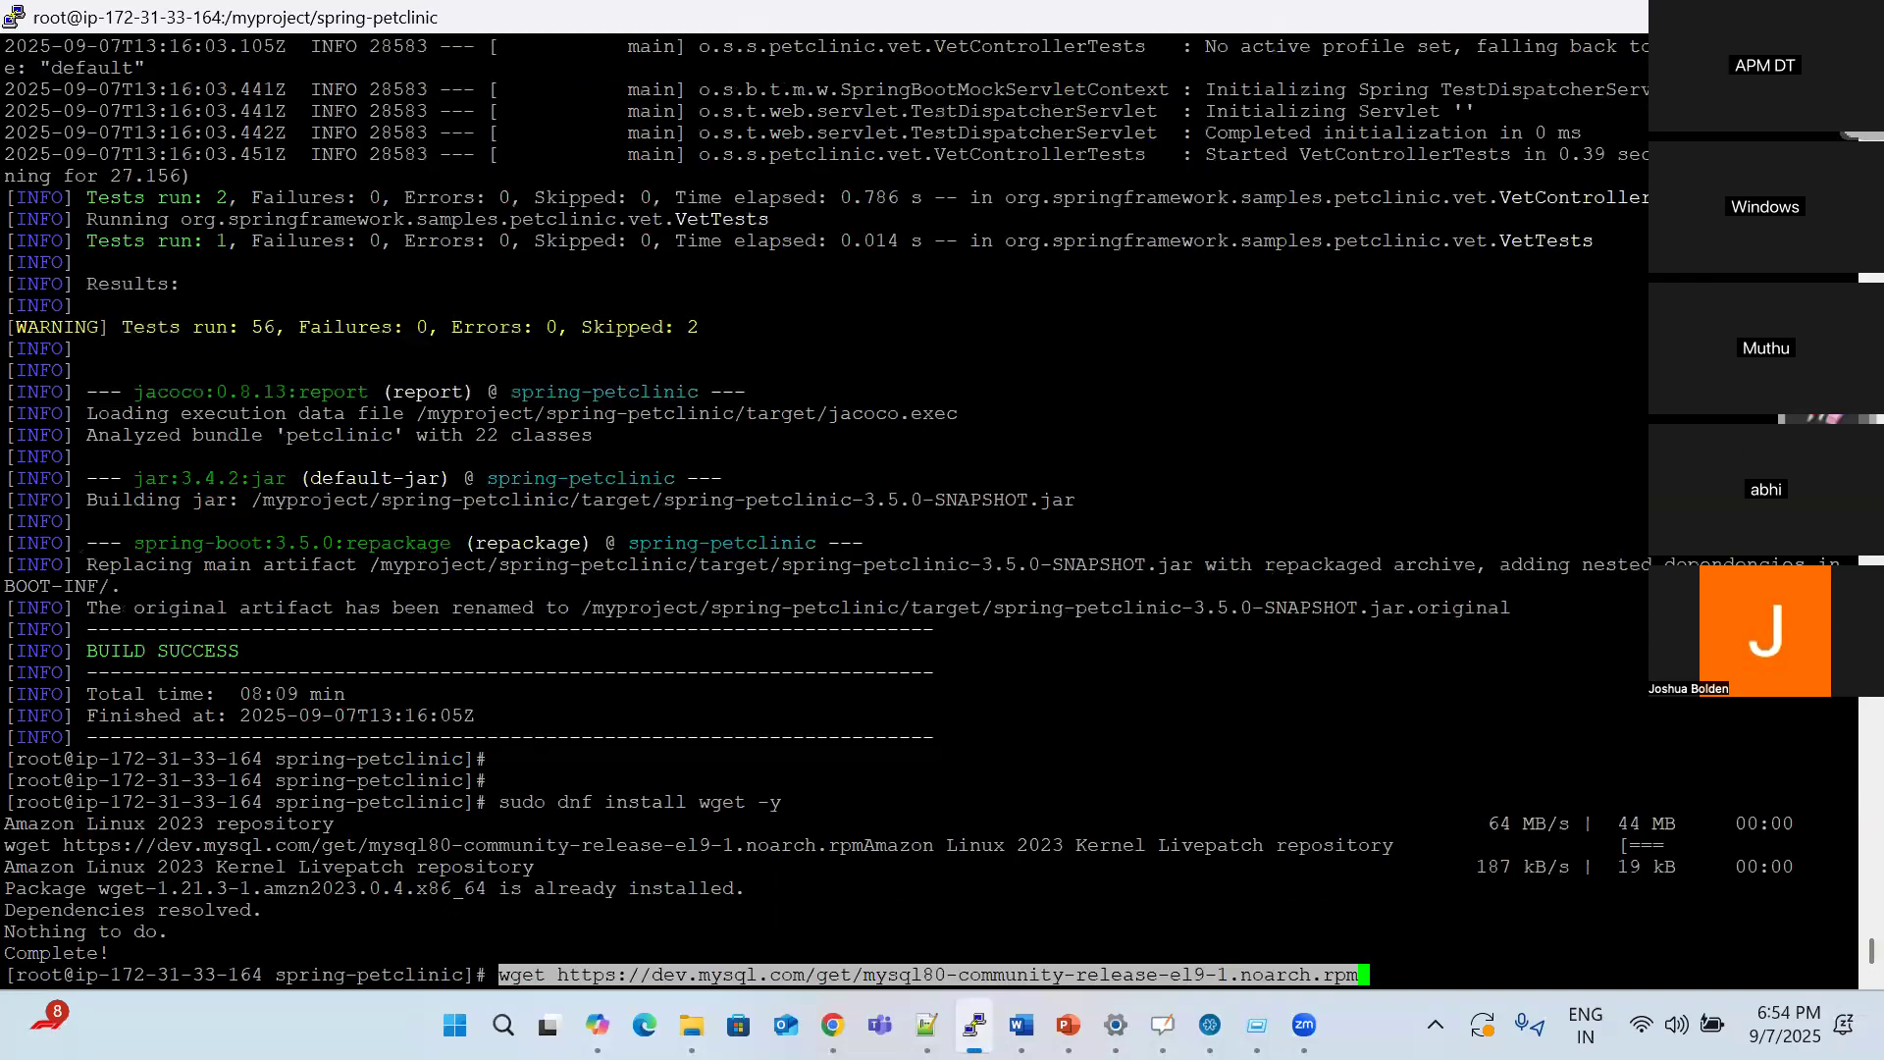
key(ctrl+c)
text(cd)
key(Return)
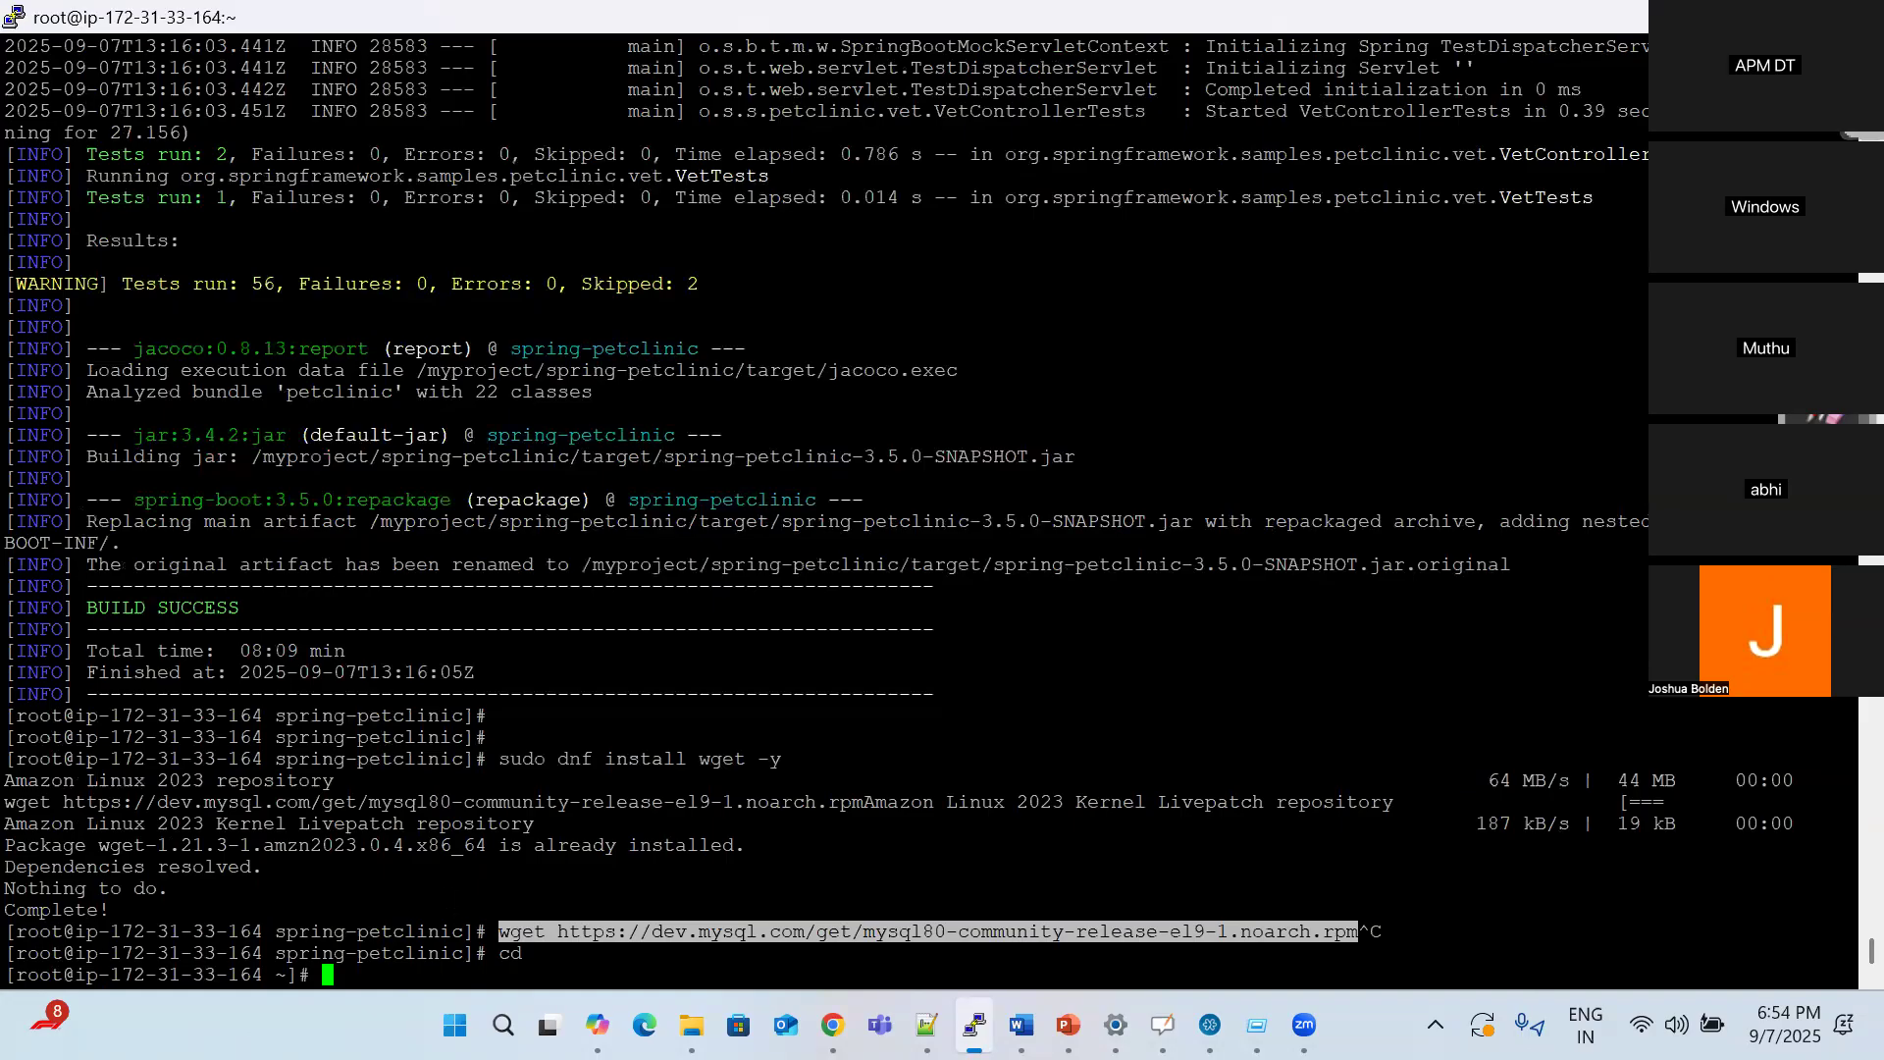
key(shift+Insert)
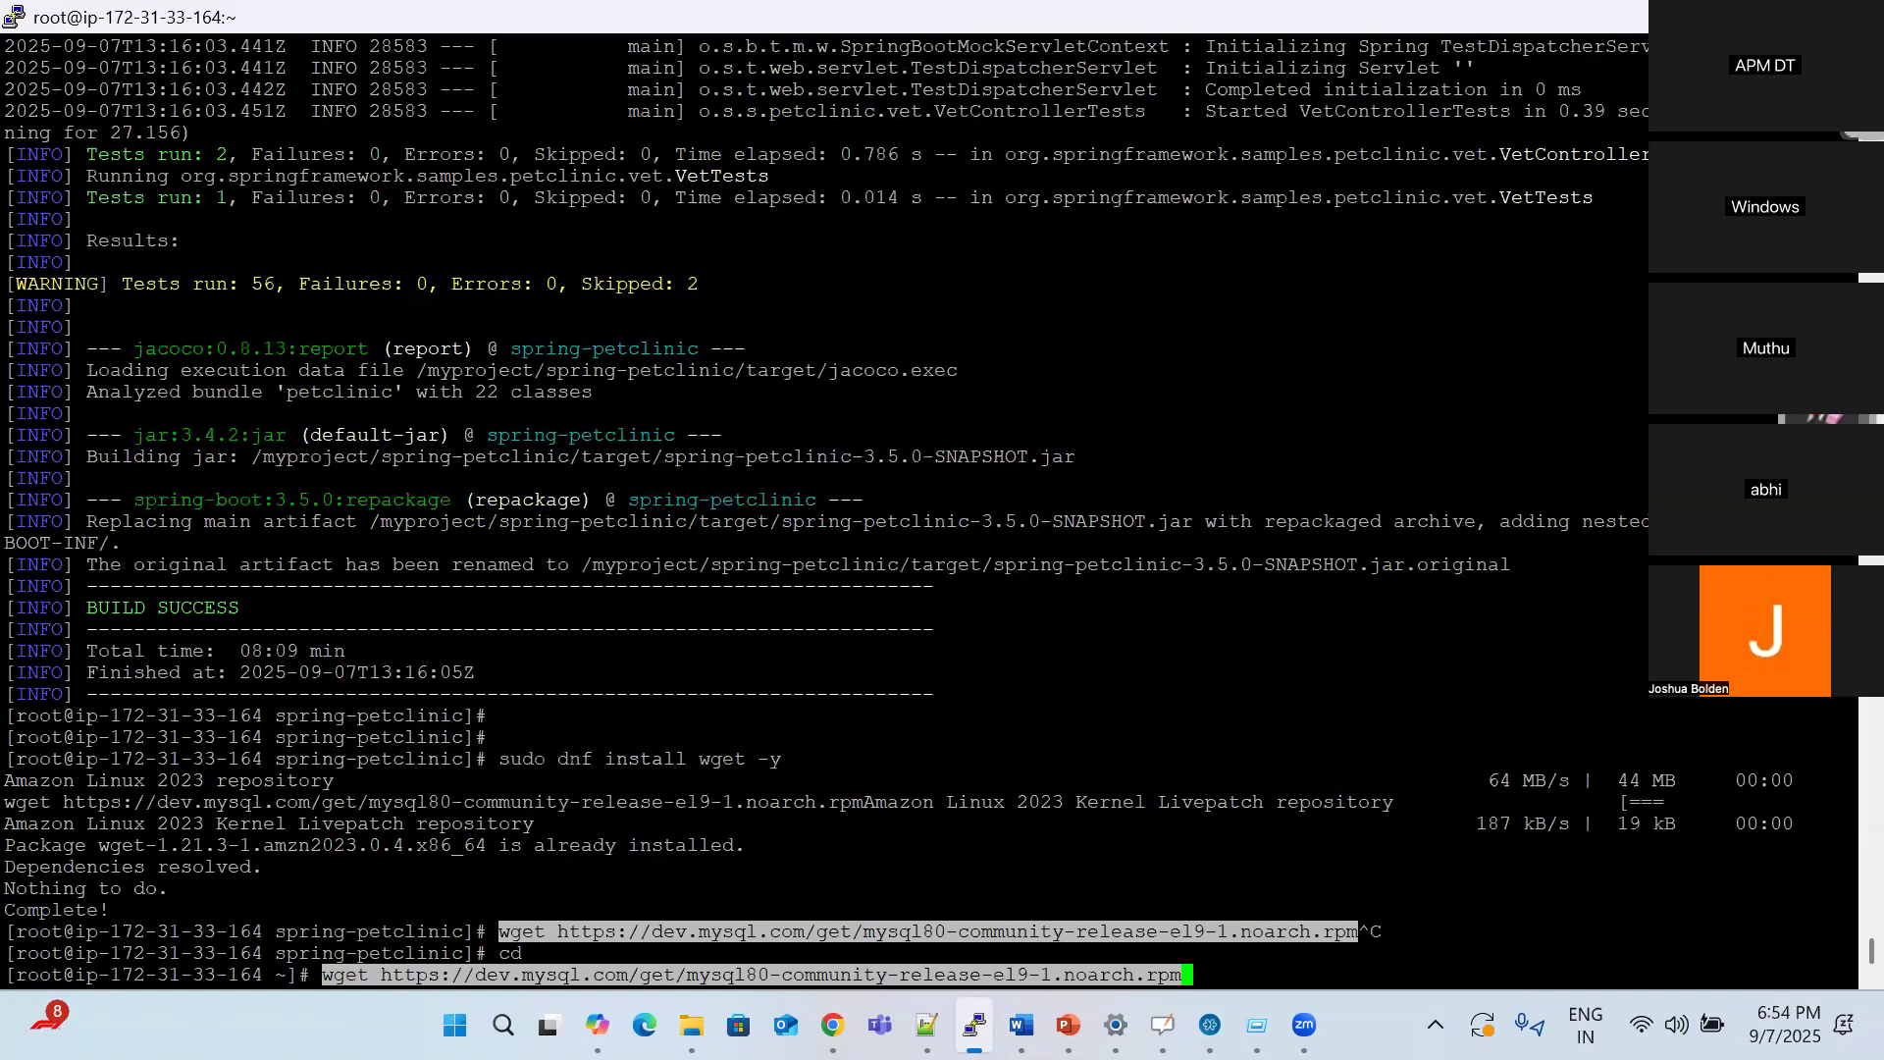
key(Return)
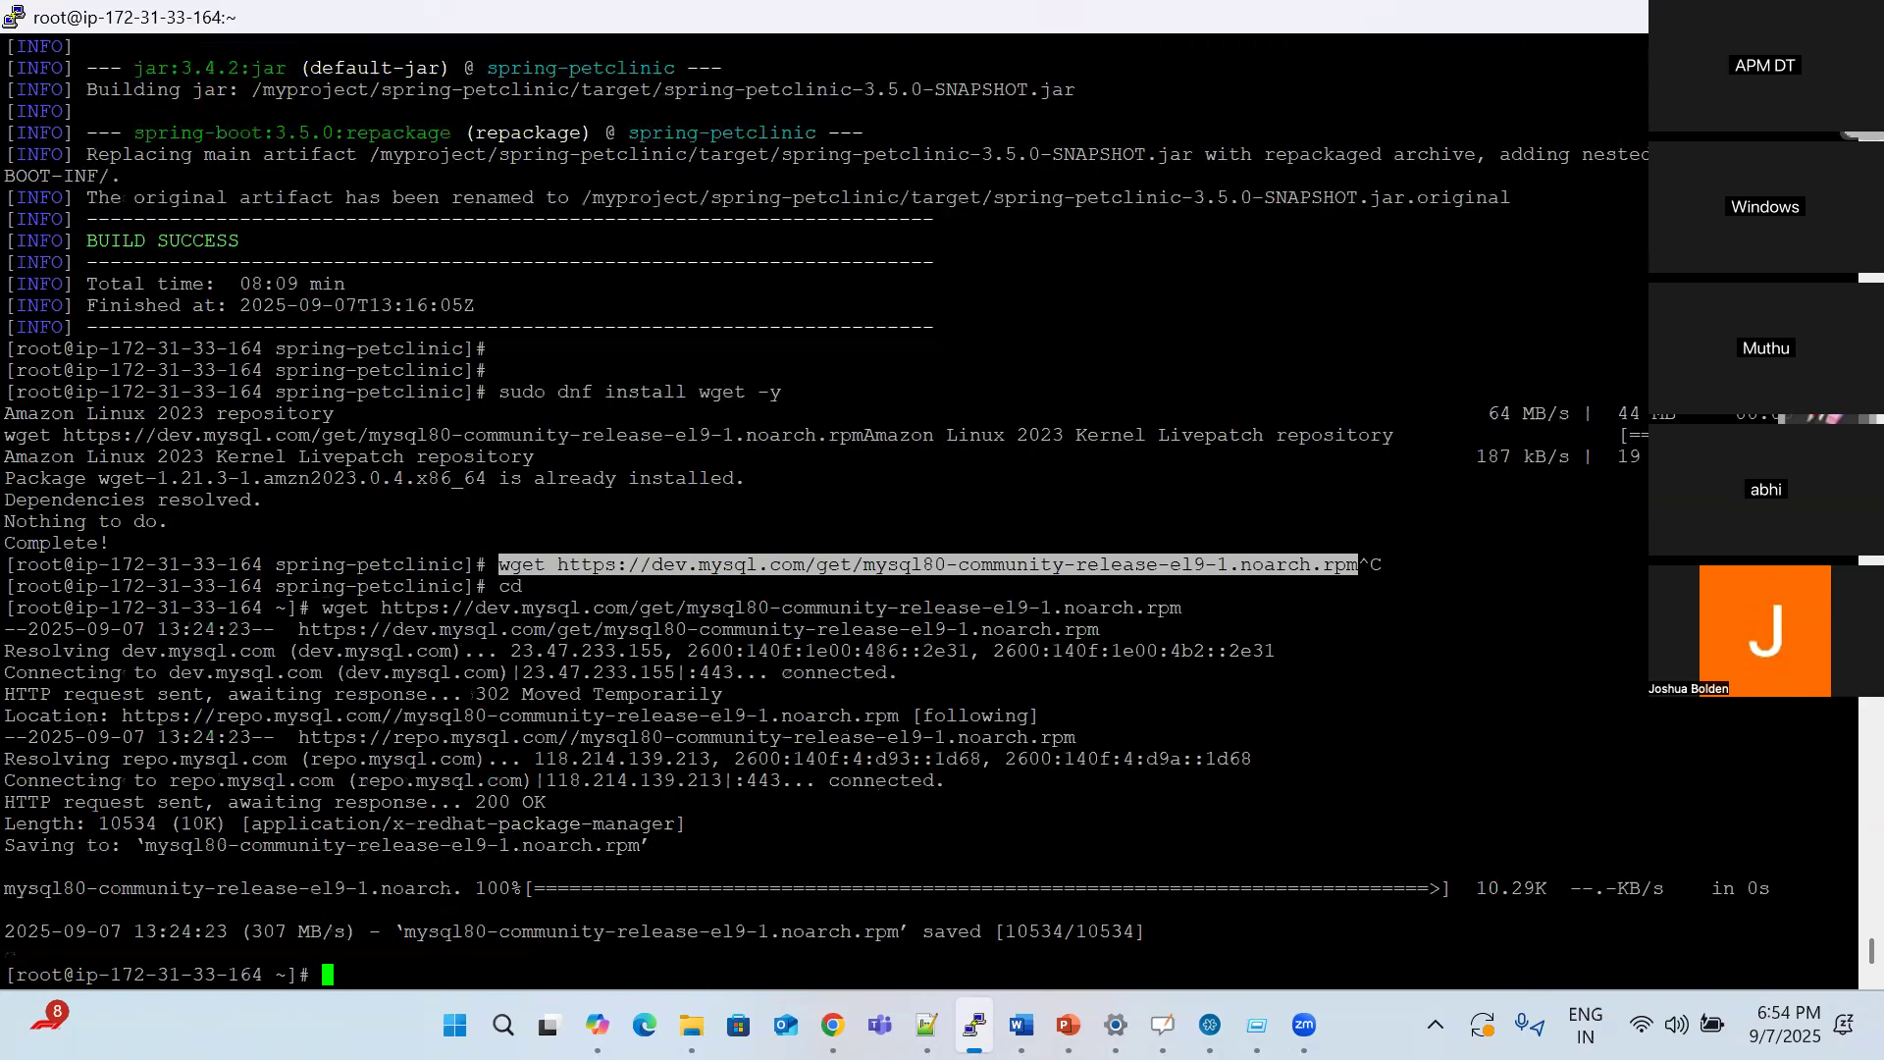
Install the downloaded mysql80 release package with sudo dnf install -y, then copy the key import command.
key(alt+Tab)
drag(162, 709, 801, 709)
key(ctrl+c)
key(alt+Tab)
right_click(801, 709)
key(Return)
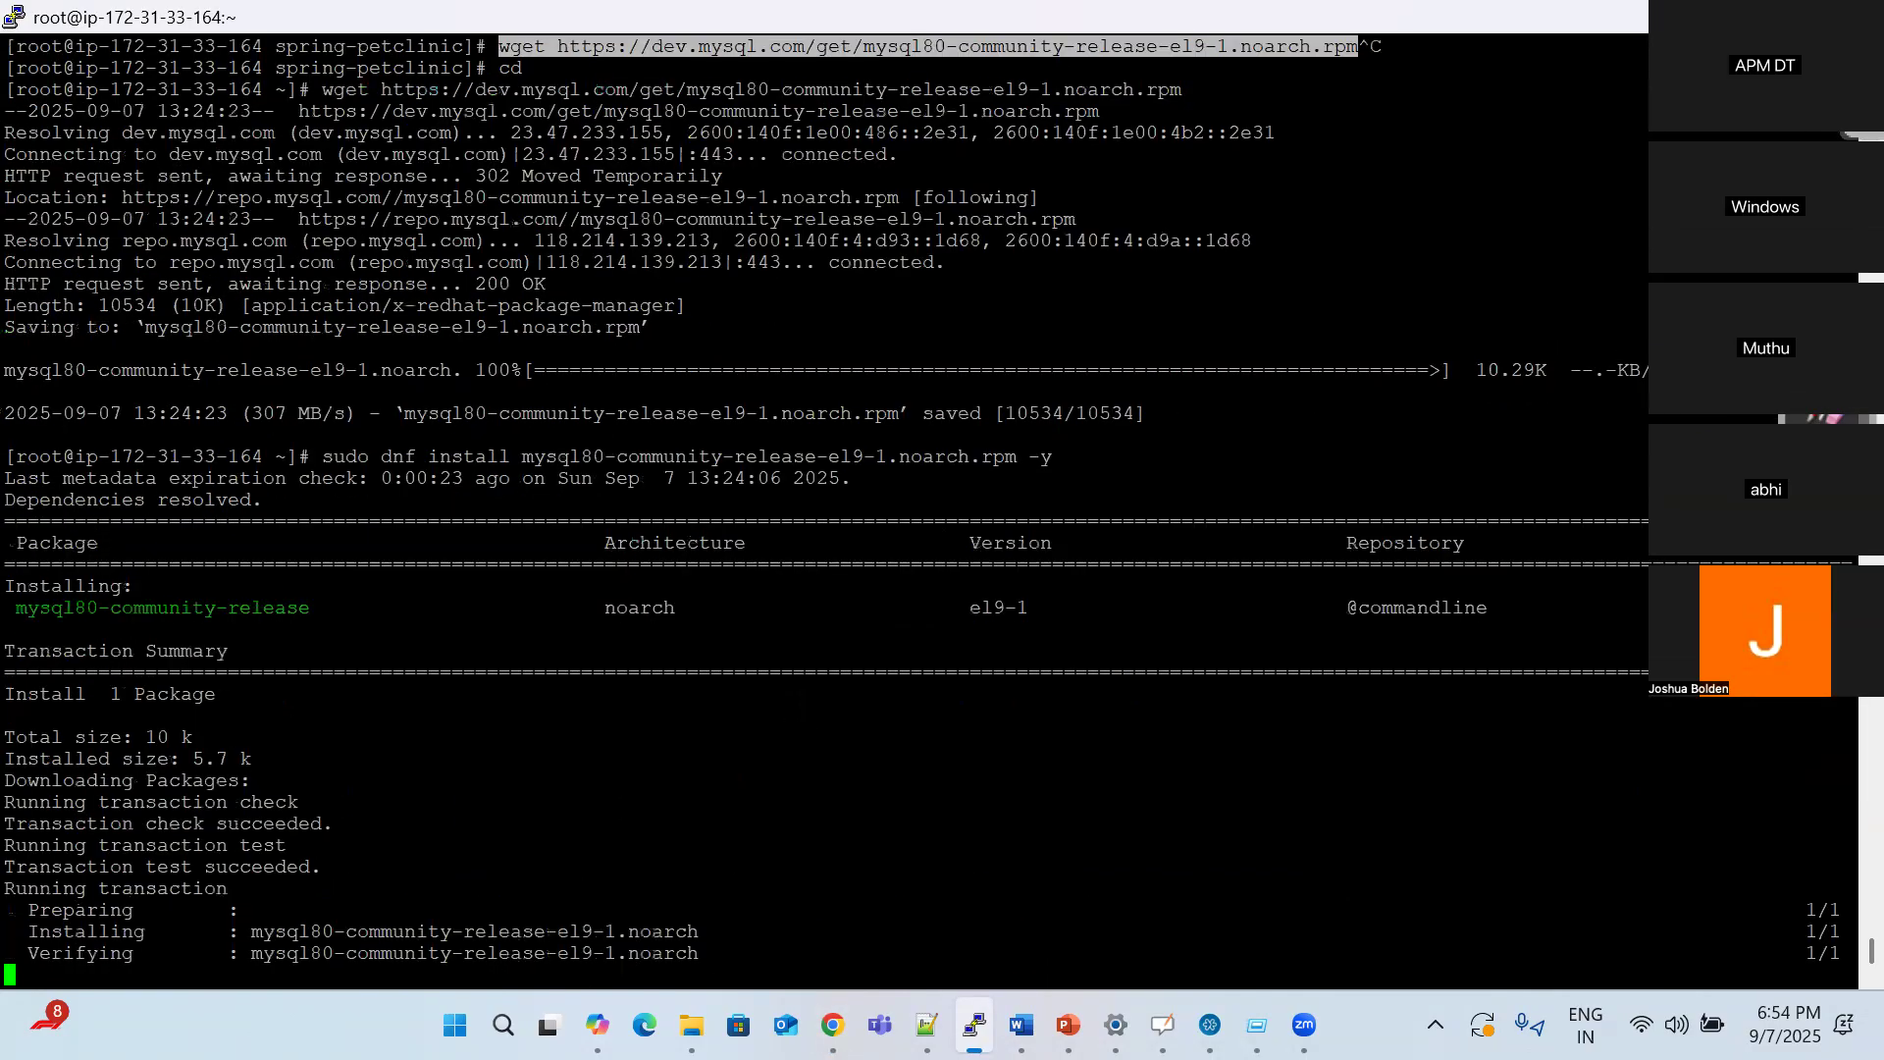
key(alt+Tab)
drag(155, 740, 803, 732)
key(ctrl+c)
Import the MySQL repository key and install MySQL Server from the guide's line 9.
key(alt+Tab)
right_click(803, 732)
key(Return)
key(alt+Tab)
scroll(799, 732, down, 2)
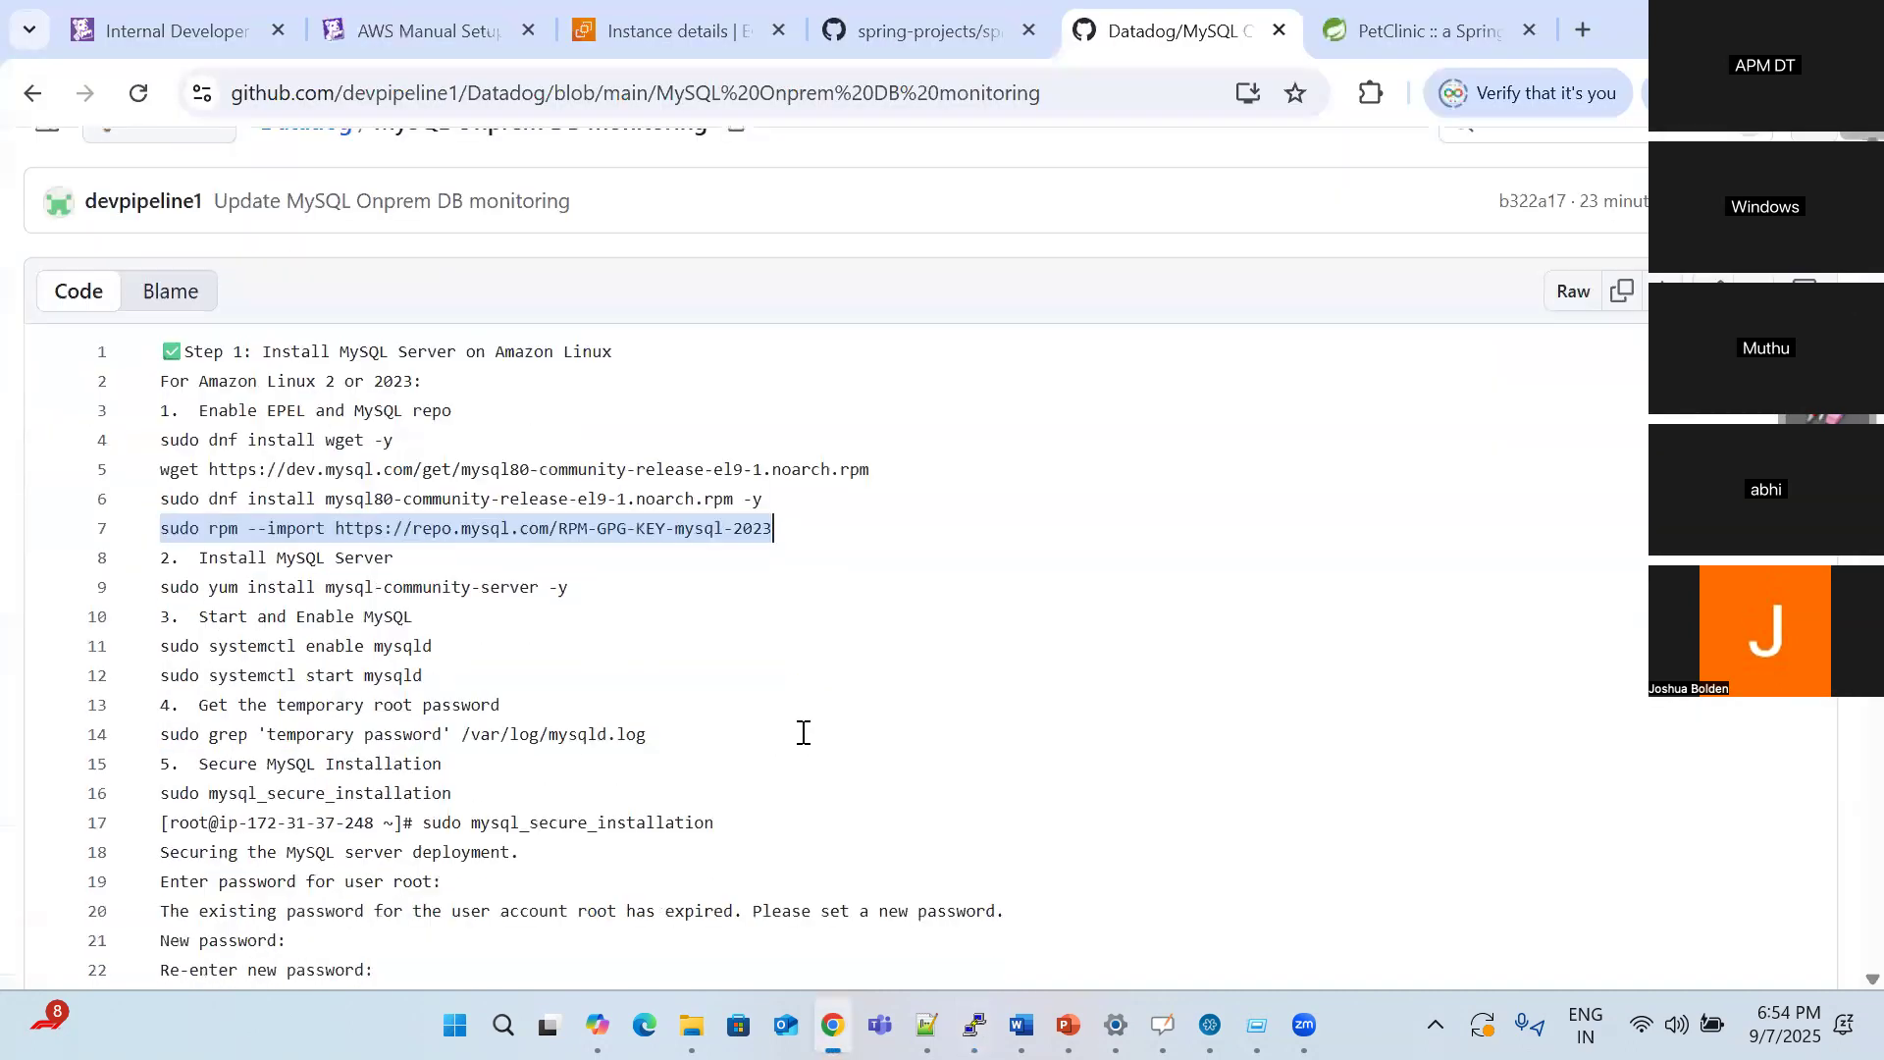
drag(155, 584, 598, 586)
key(ctrl+c)
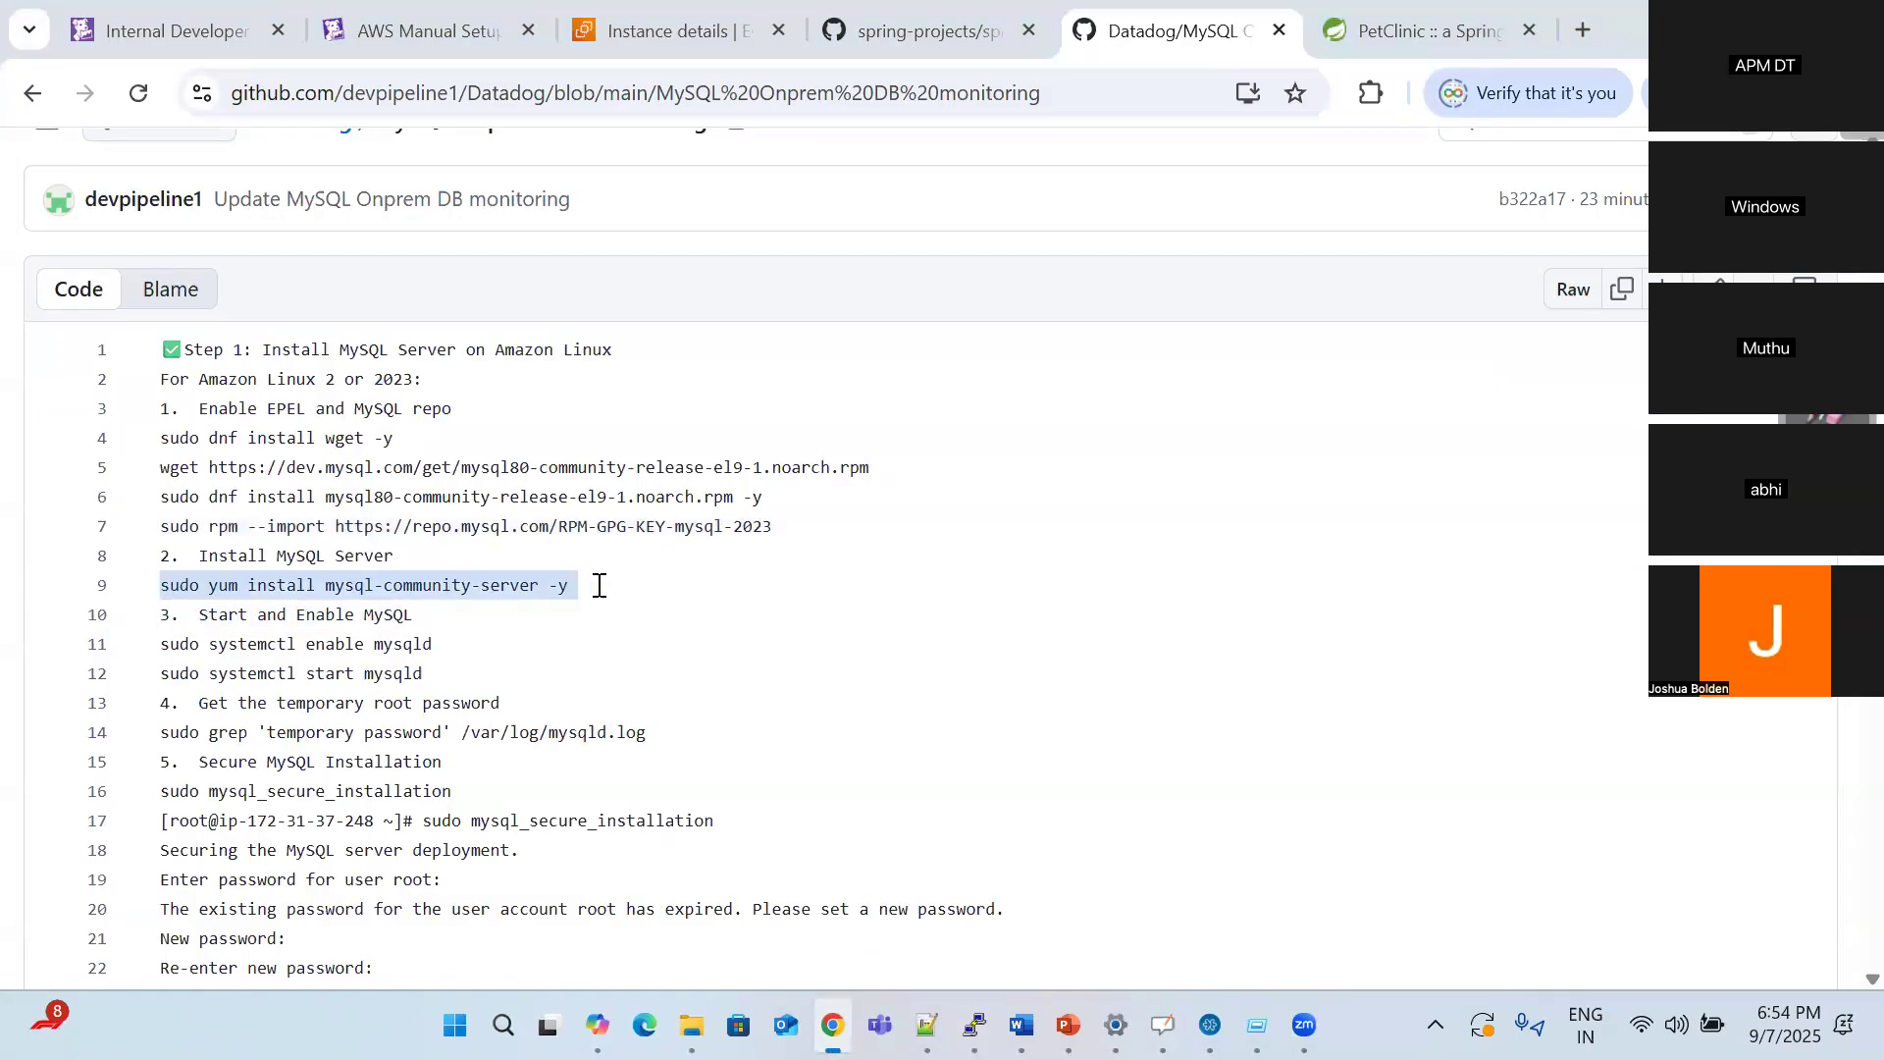
key(alt+Tab)
right_click(599, 586)
key(Return)
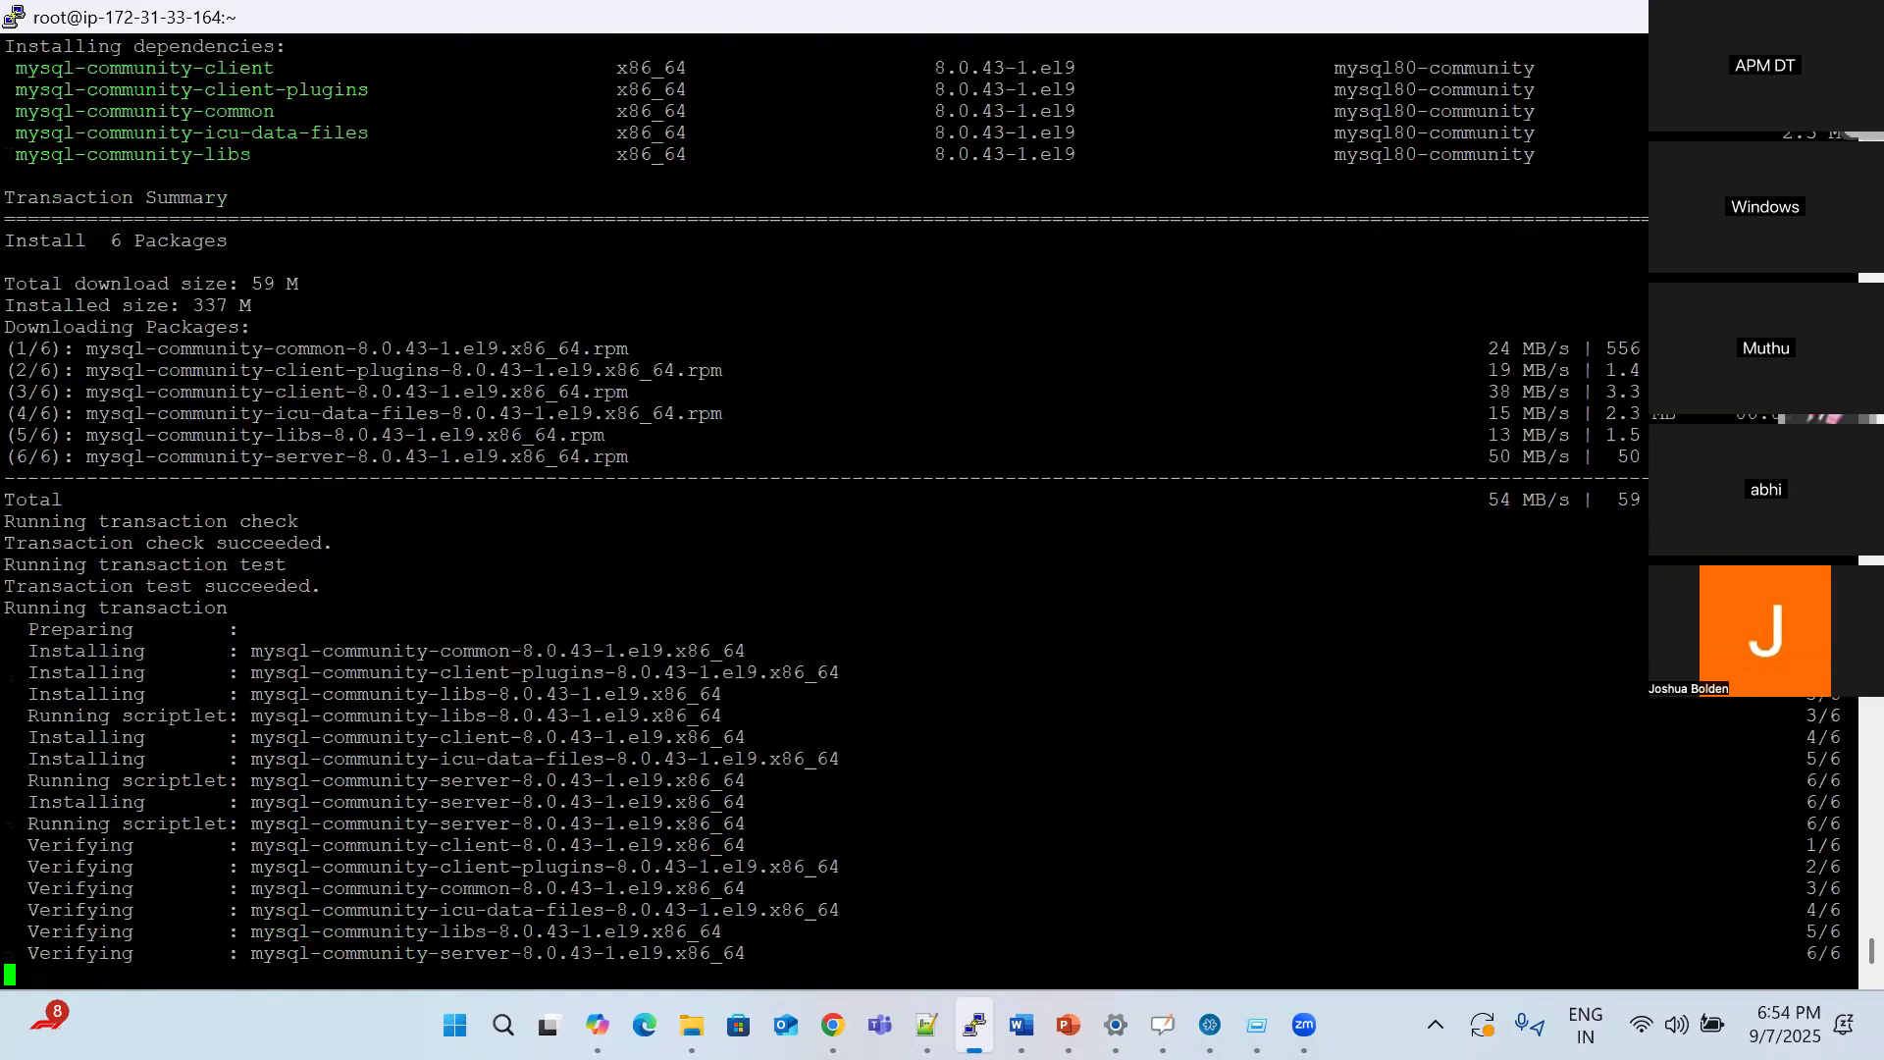
Enable mysqld to start at boot.
key(alt+Tab)
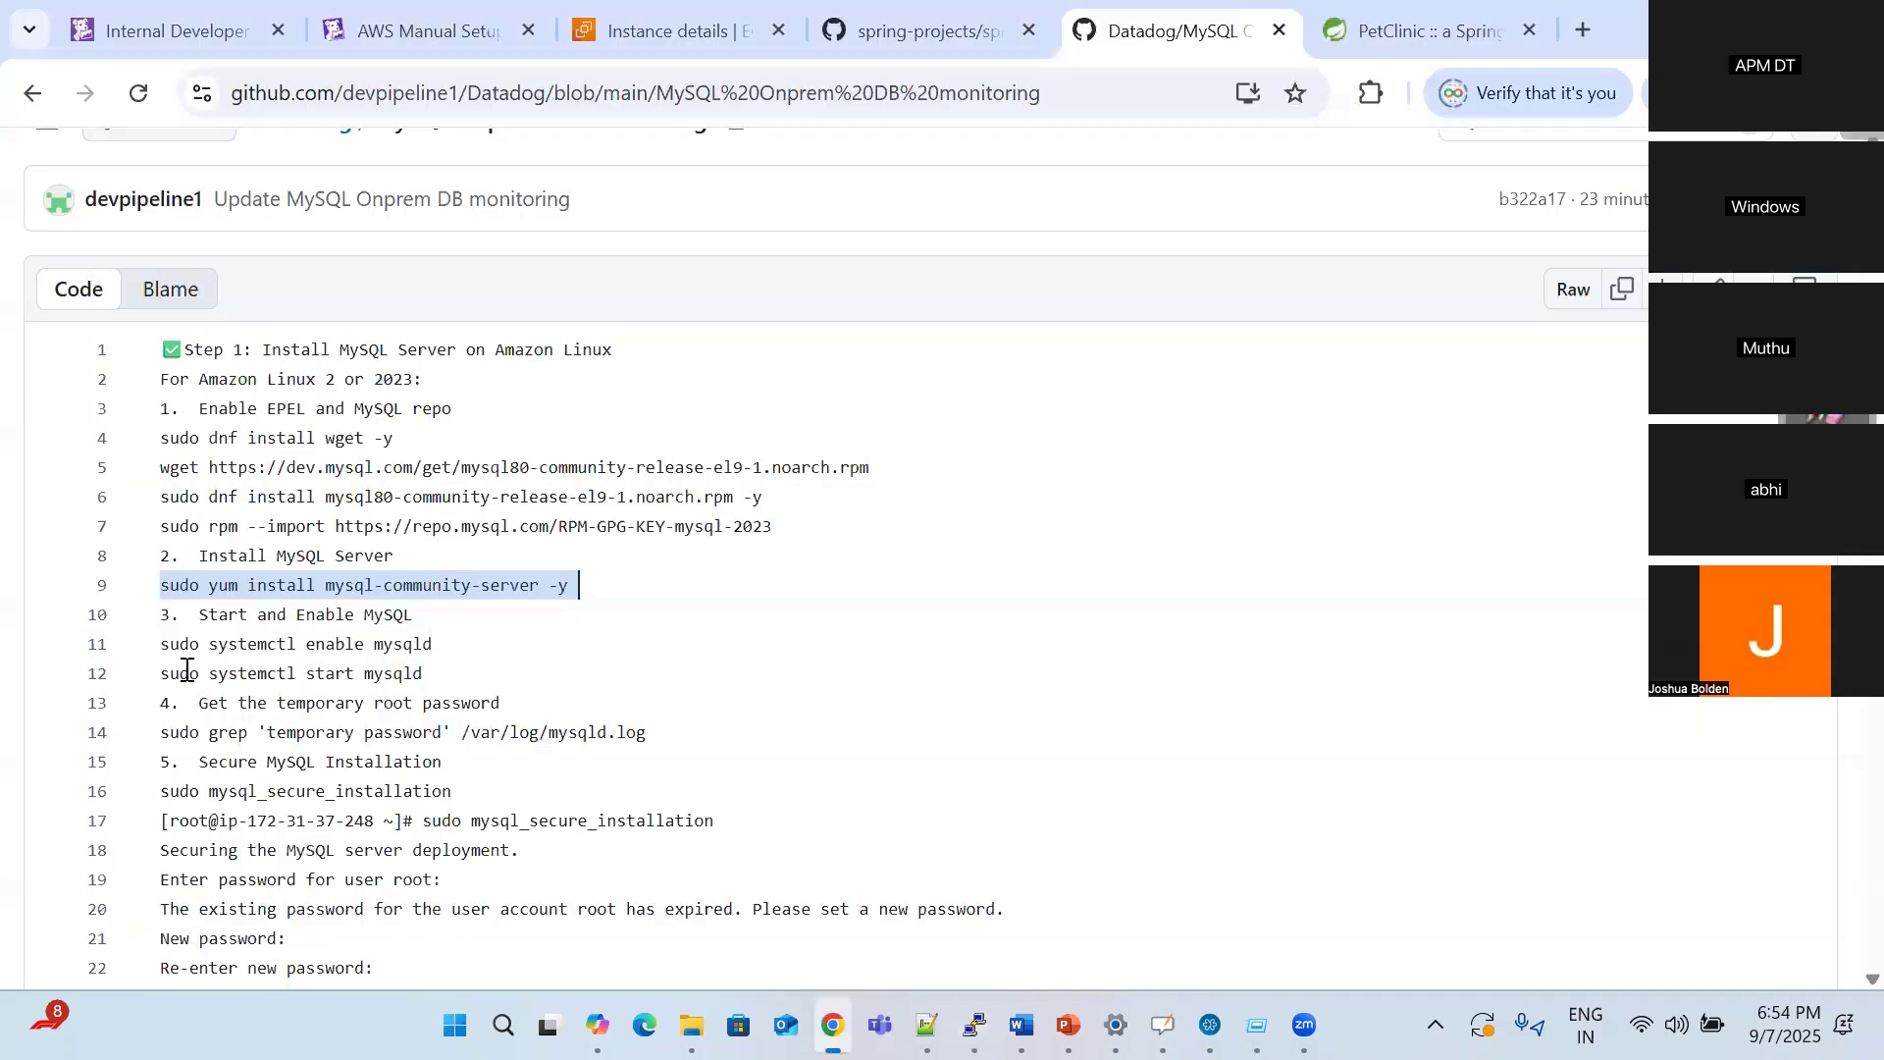
drag(160, 644, 447, 658)
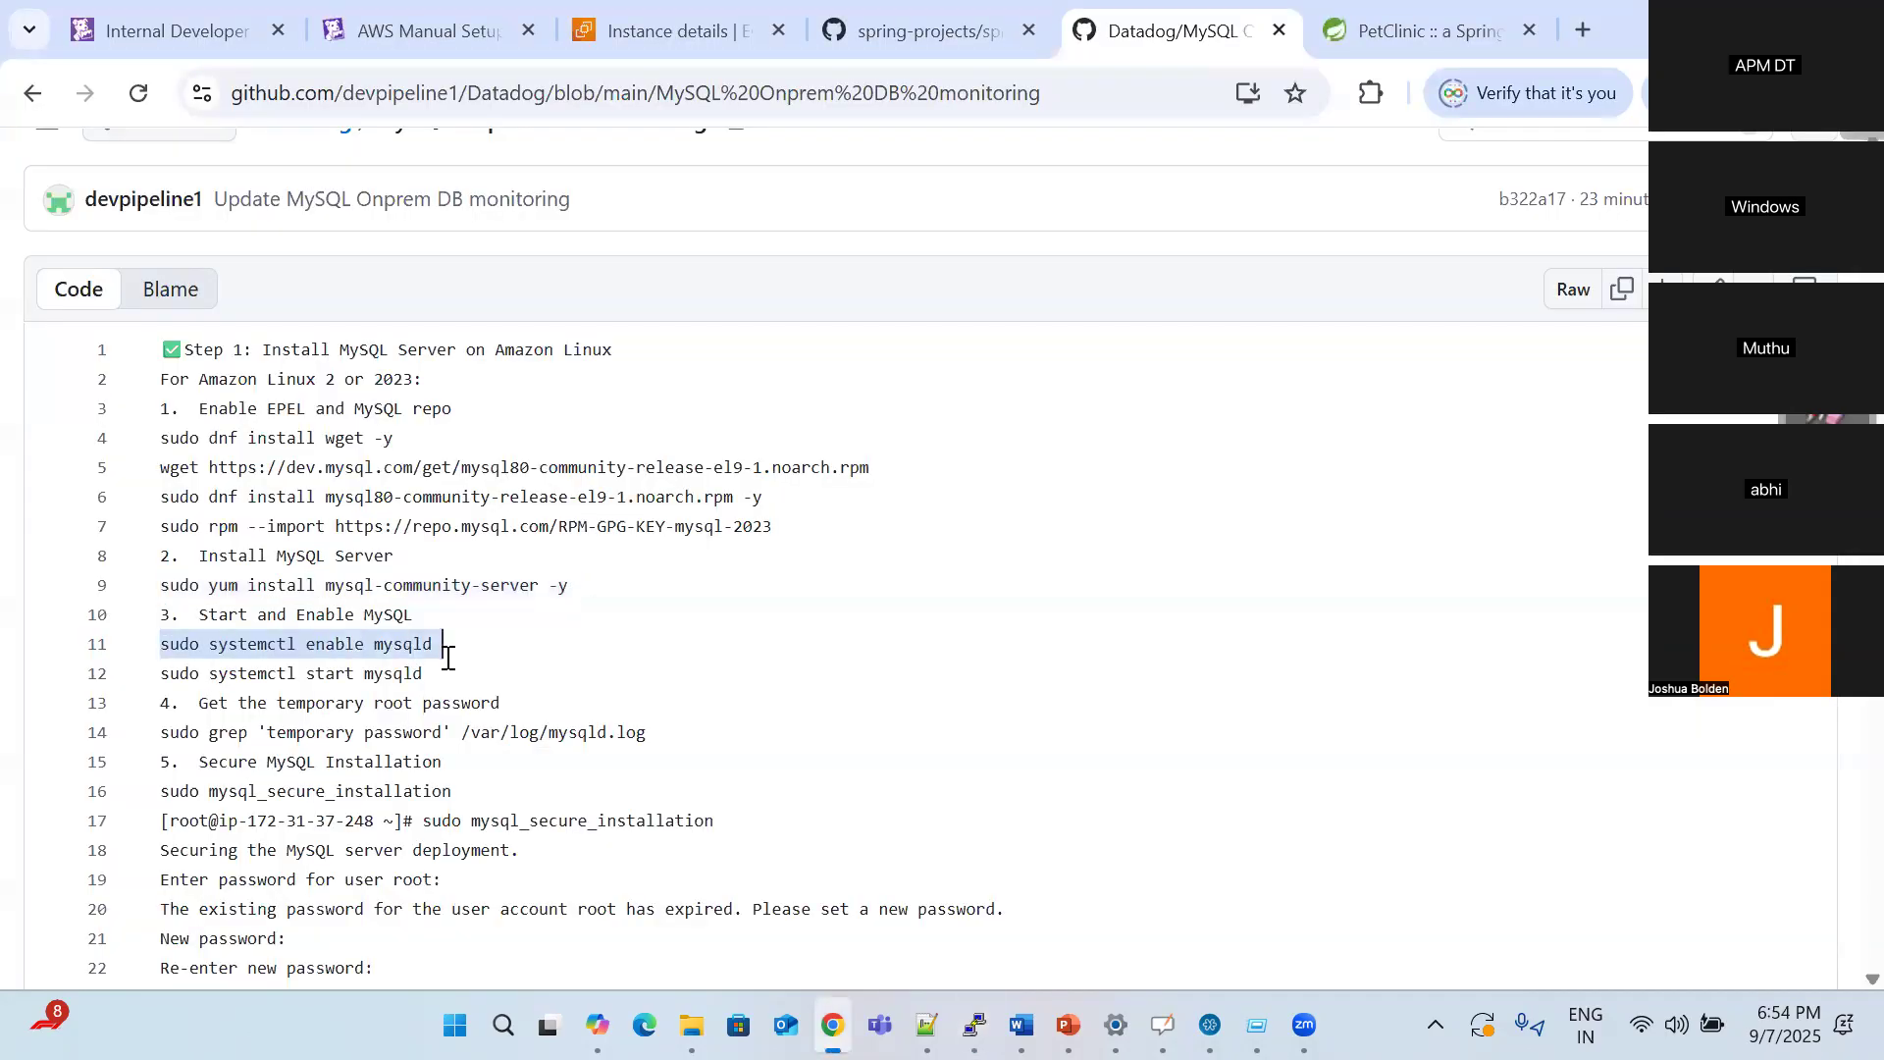
key(ctrl+c)
key(alt+Tab)
right_click(443, 660)
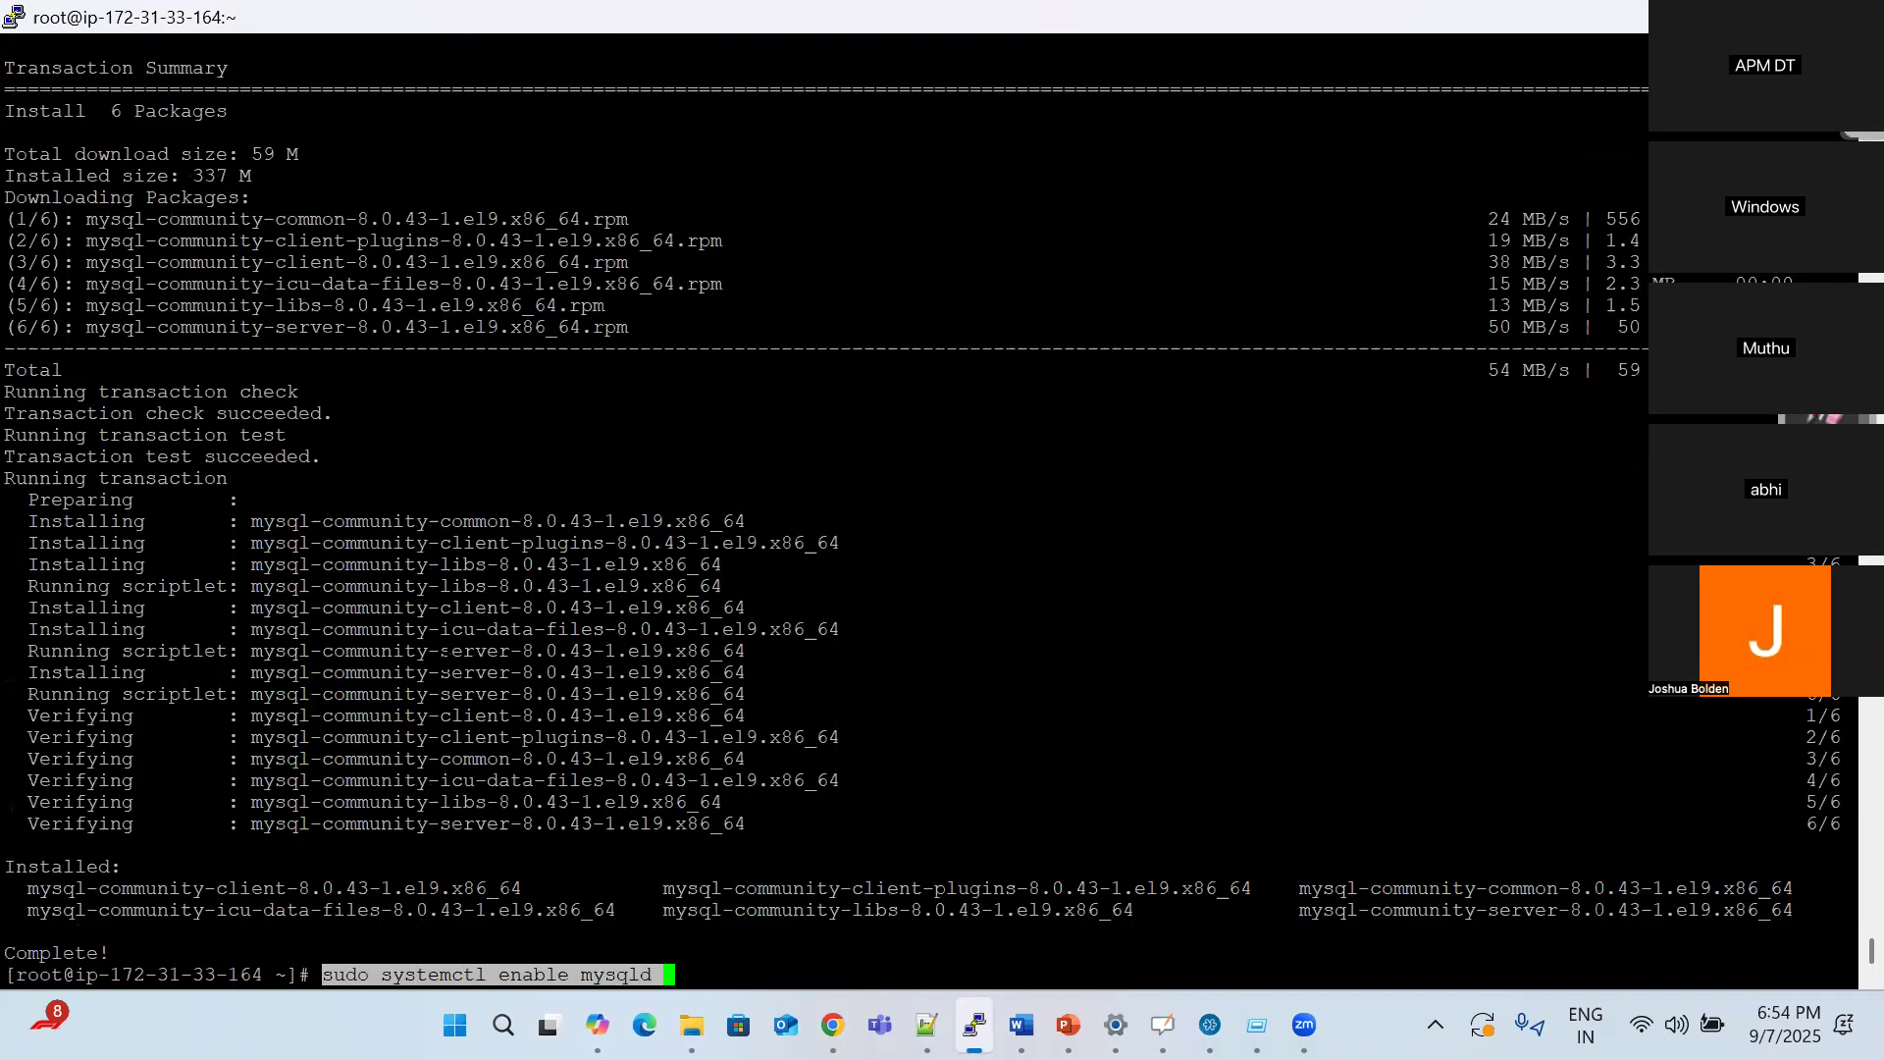
key(Return)
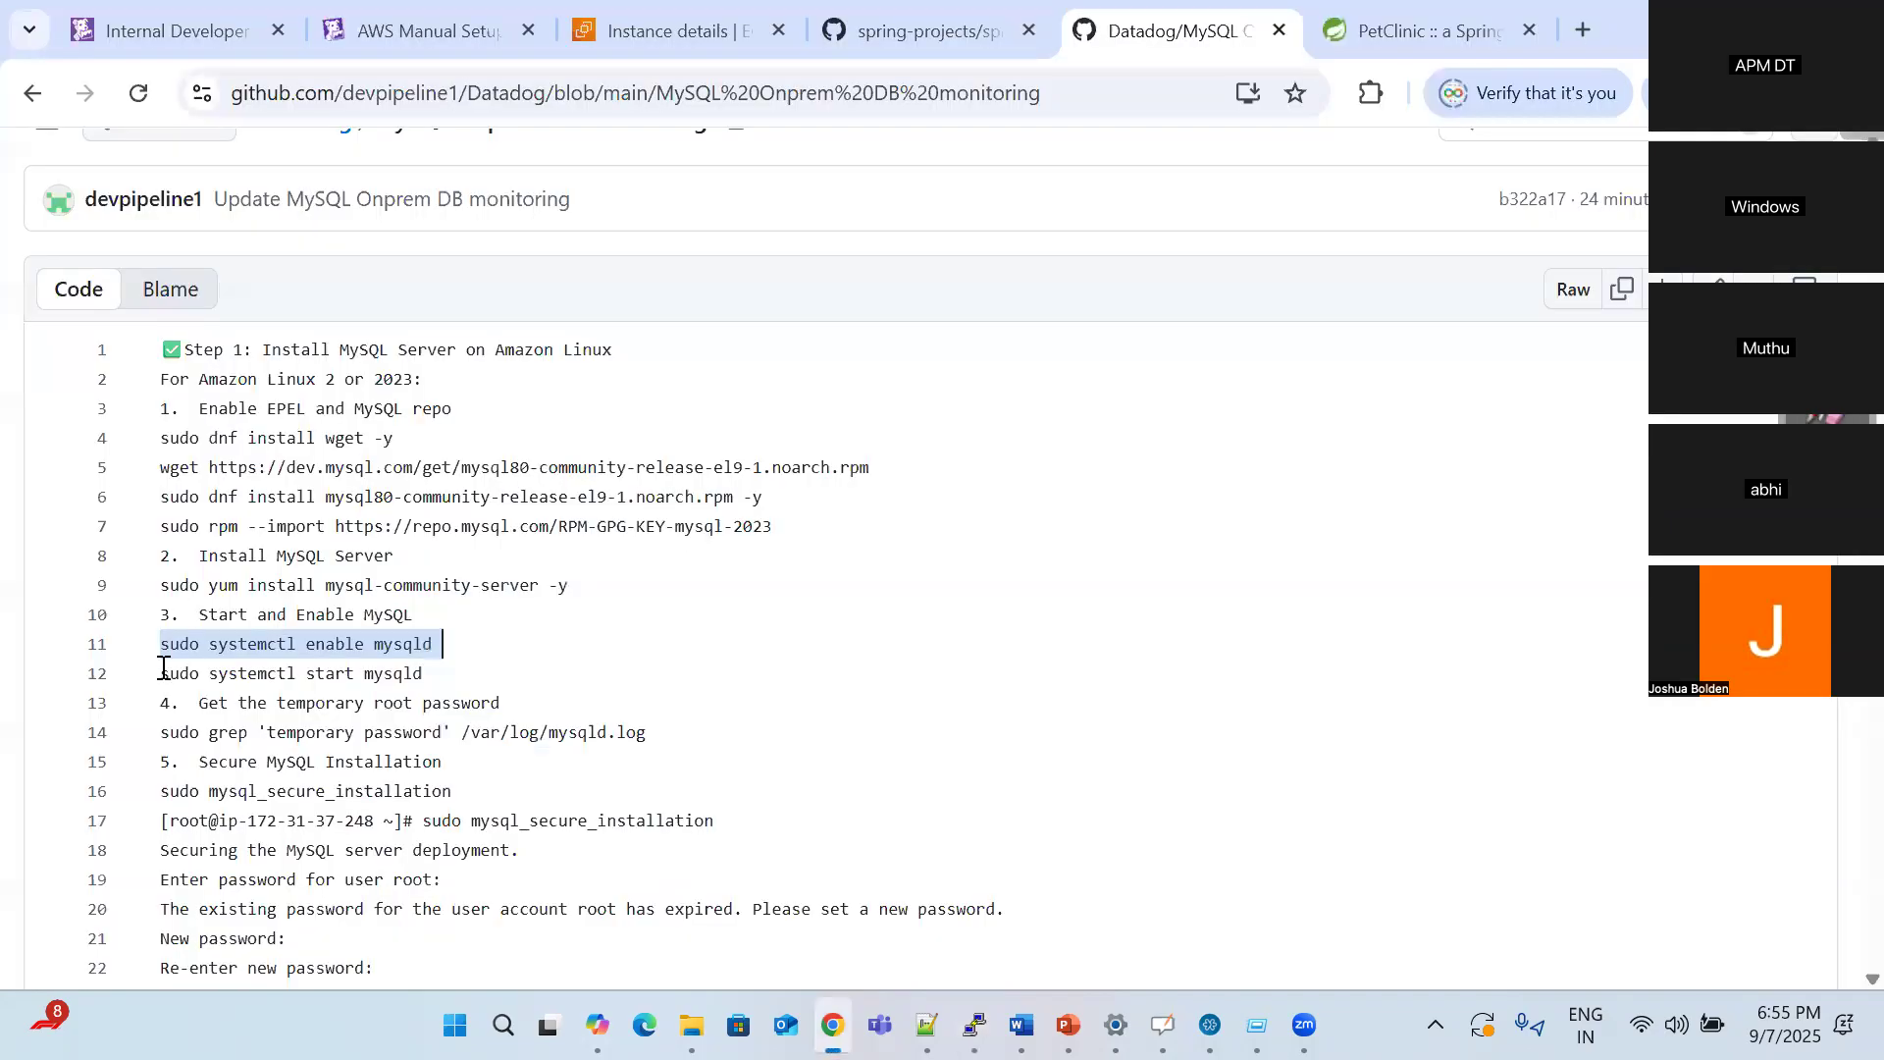
Start mysqld with 'sudo systemctl start mysqld' and begin editing the recalled command.
drag(162, 671, 450, 674)
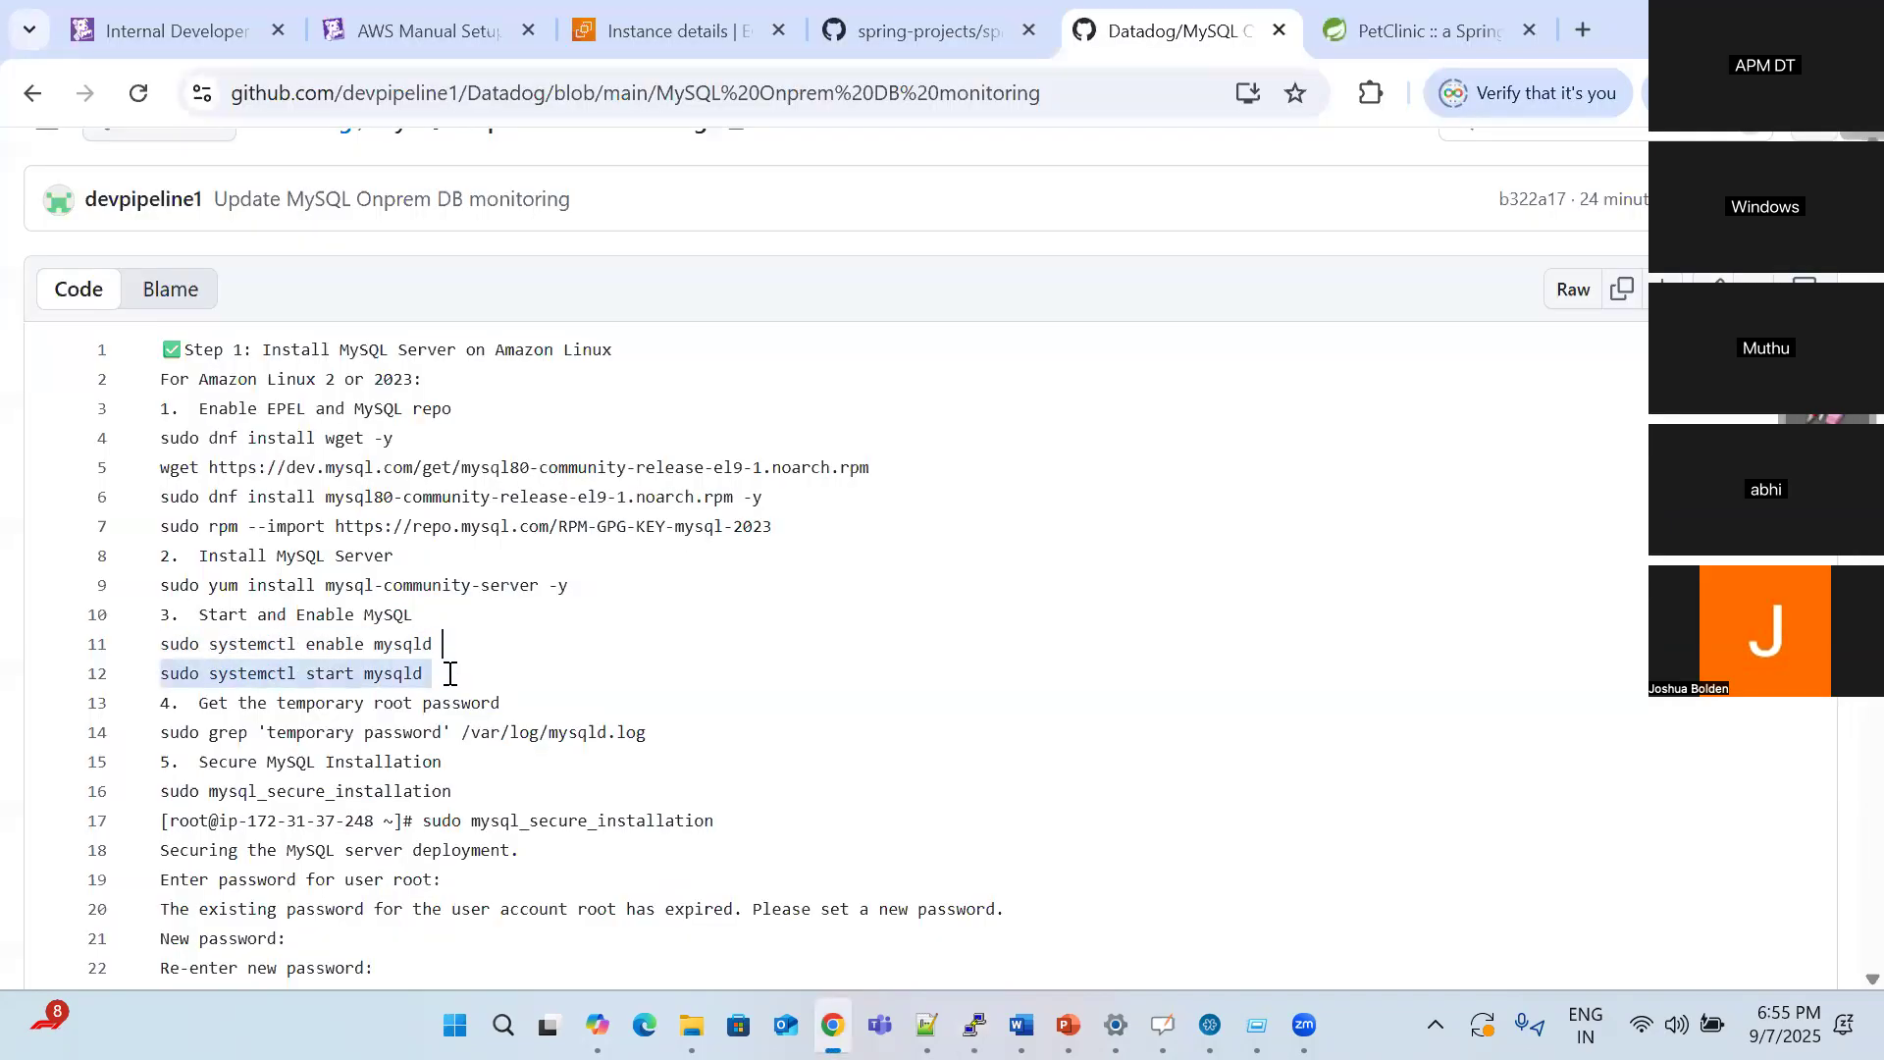
key(ctrl+c)
key(alt+Tab)
right_click(450, 674)
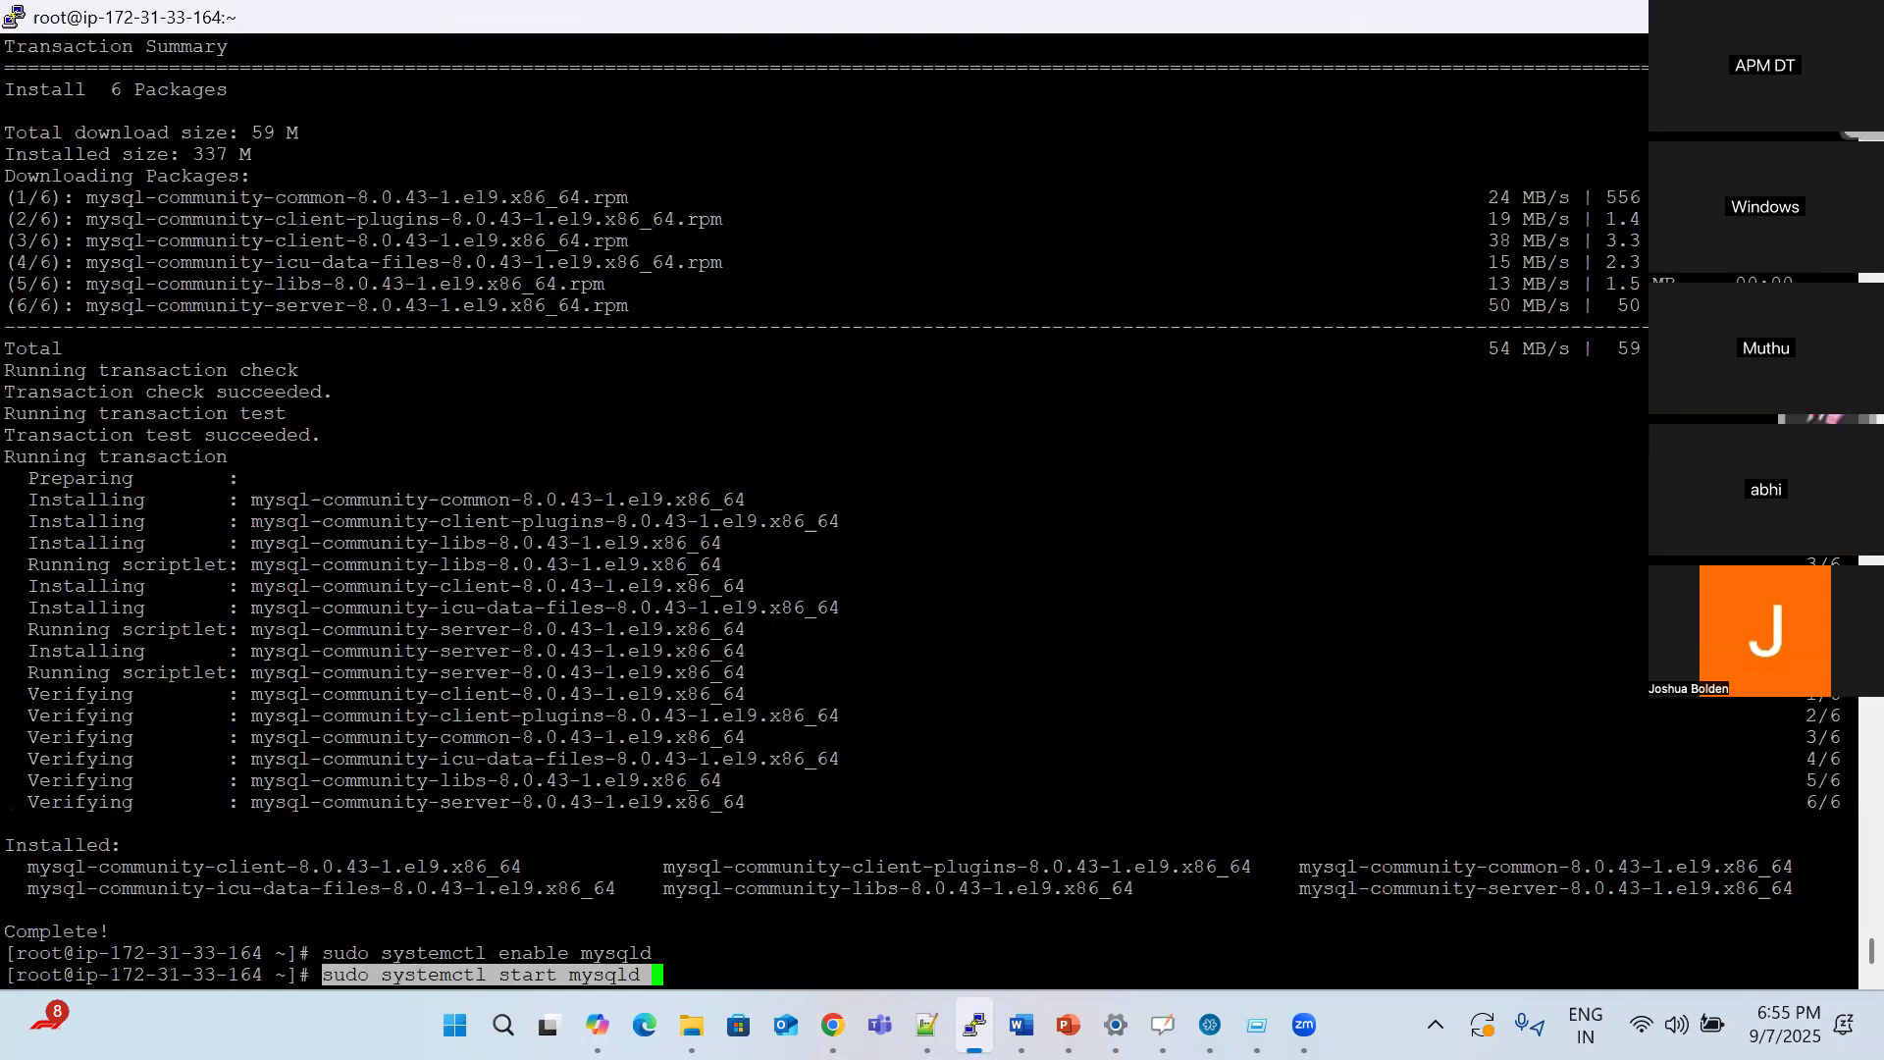
key(Return)
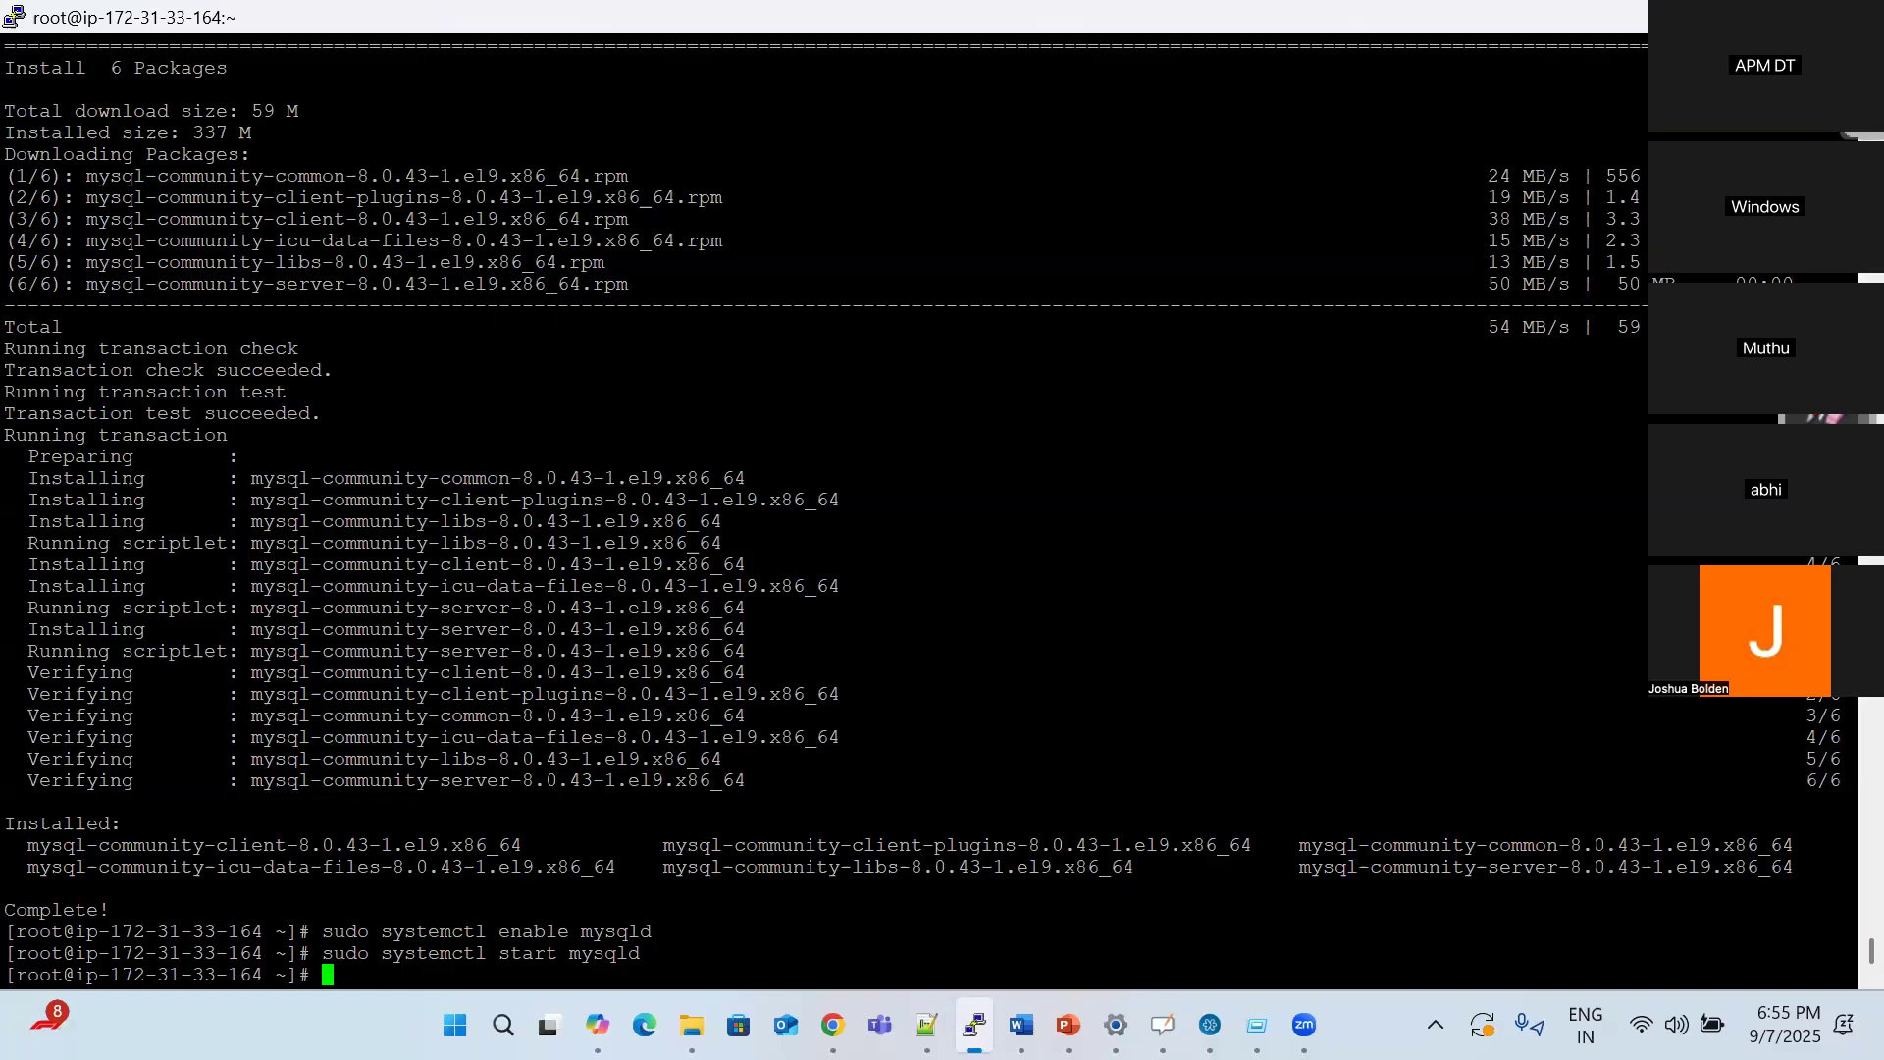
key(Up)
key(Left)
key(Left)
key(Left)
key(Left)
key(Left)
key(Left)
key(Left)
key(BackSpace)
key(BackSpace)
key(BackSpace)
key(BackSpace)
Check mysqld status, then grep /var/log/mysqld.log for the root temporary password.
text(tatus)
key(Return)
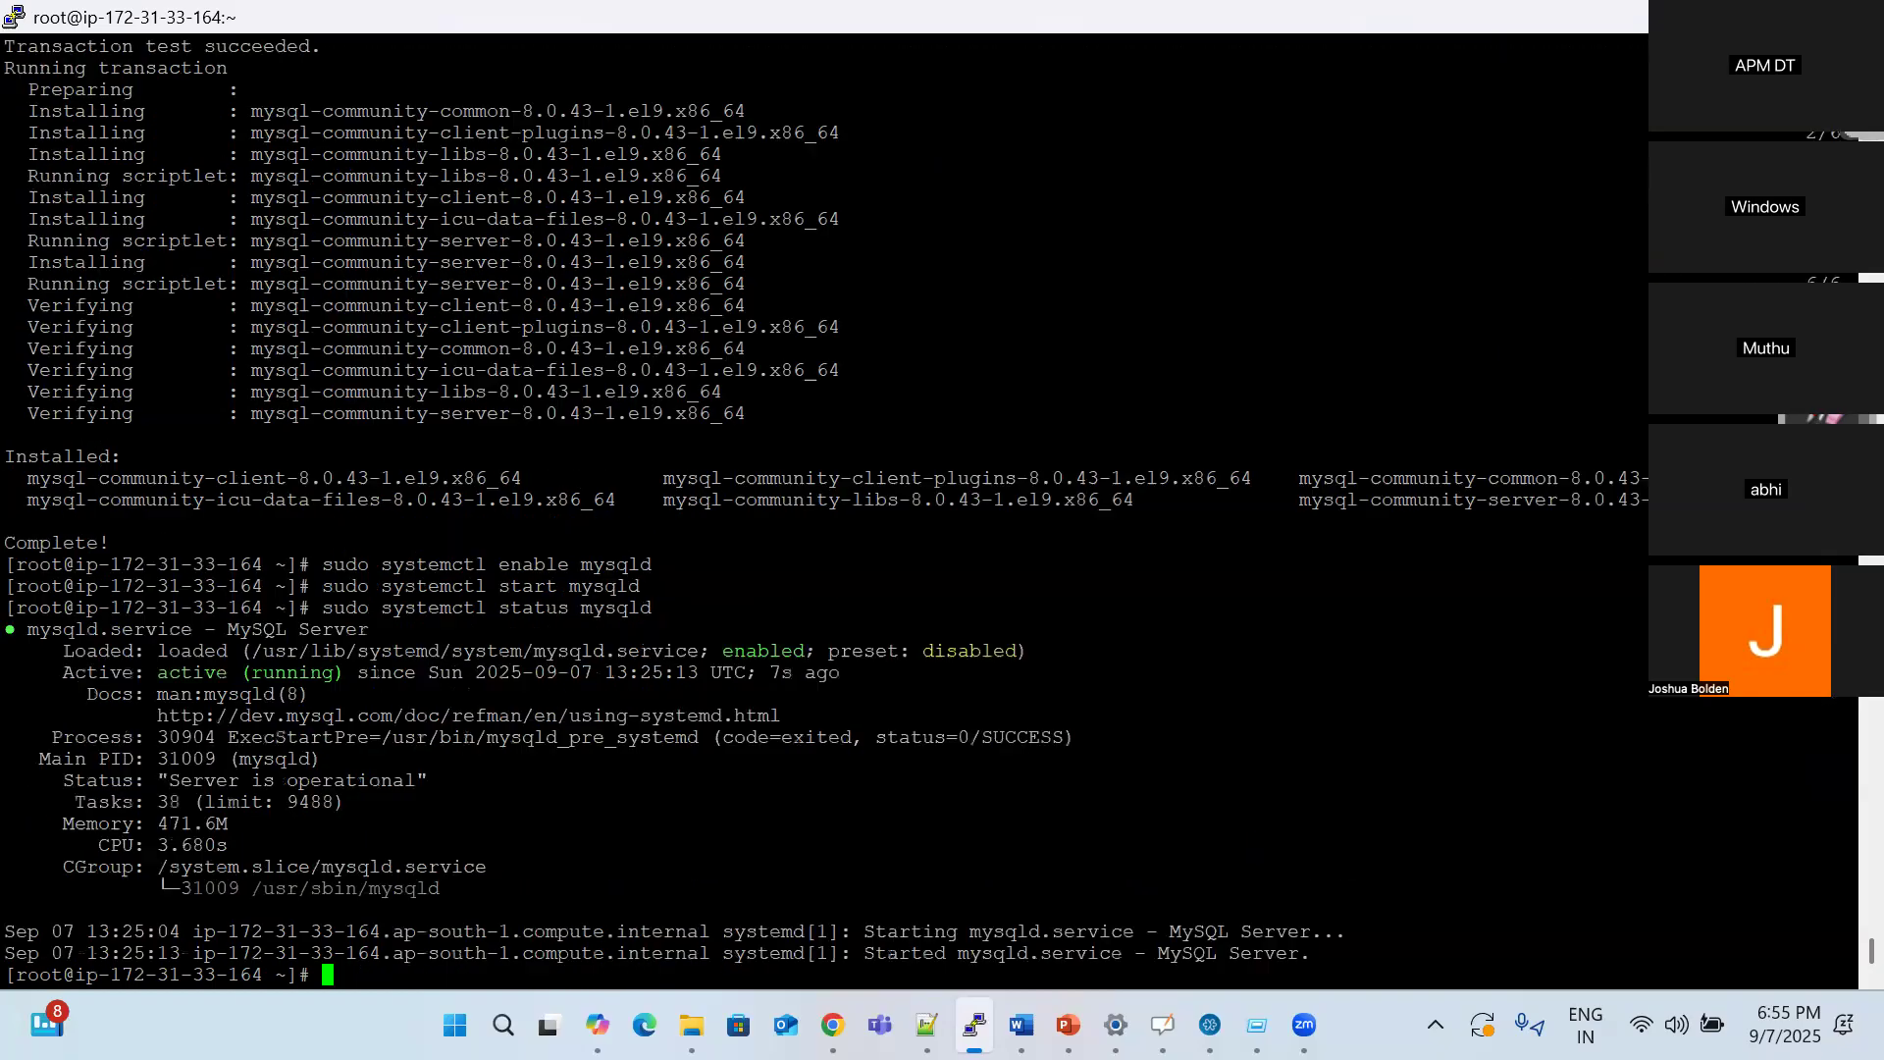
key(alt+Tab)
scroll(381, 743, down, 2)
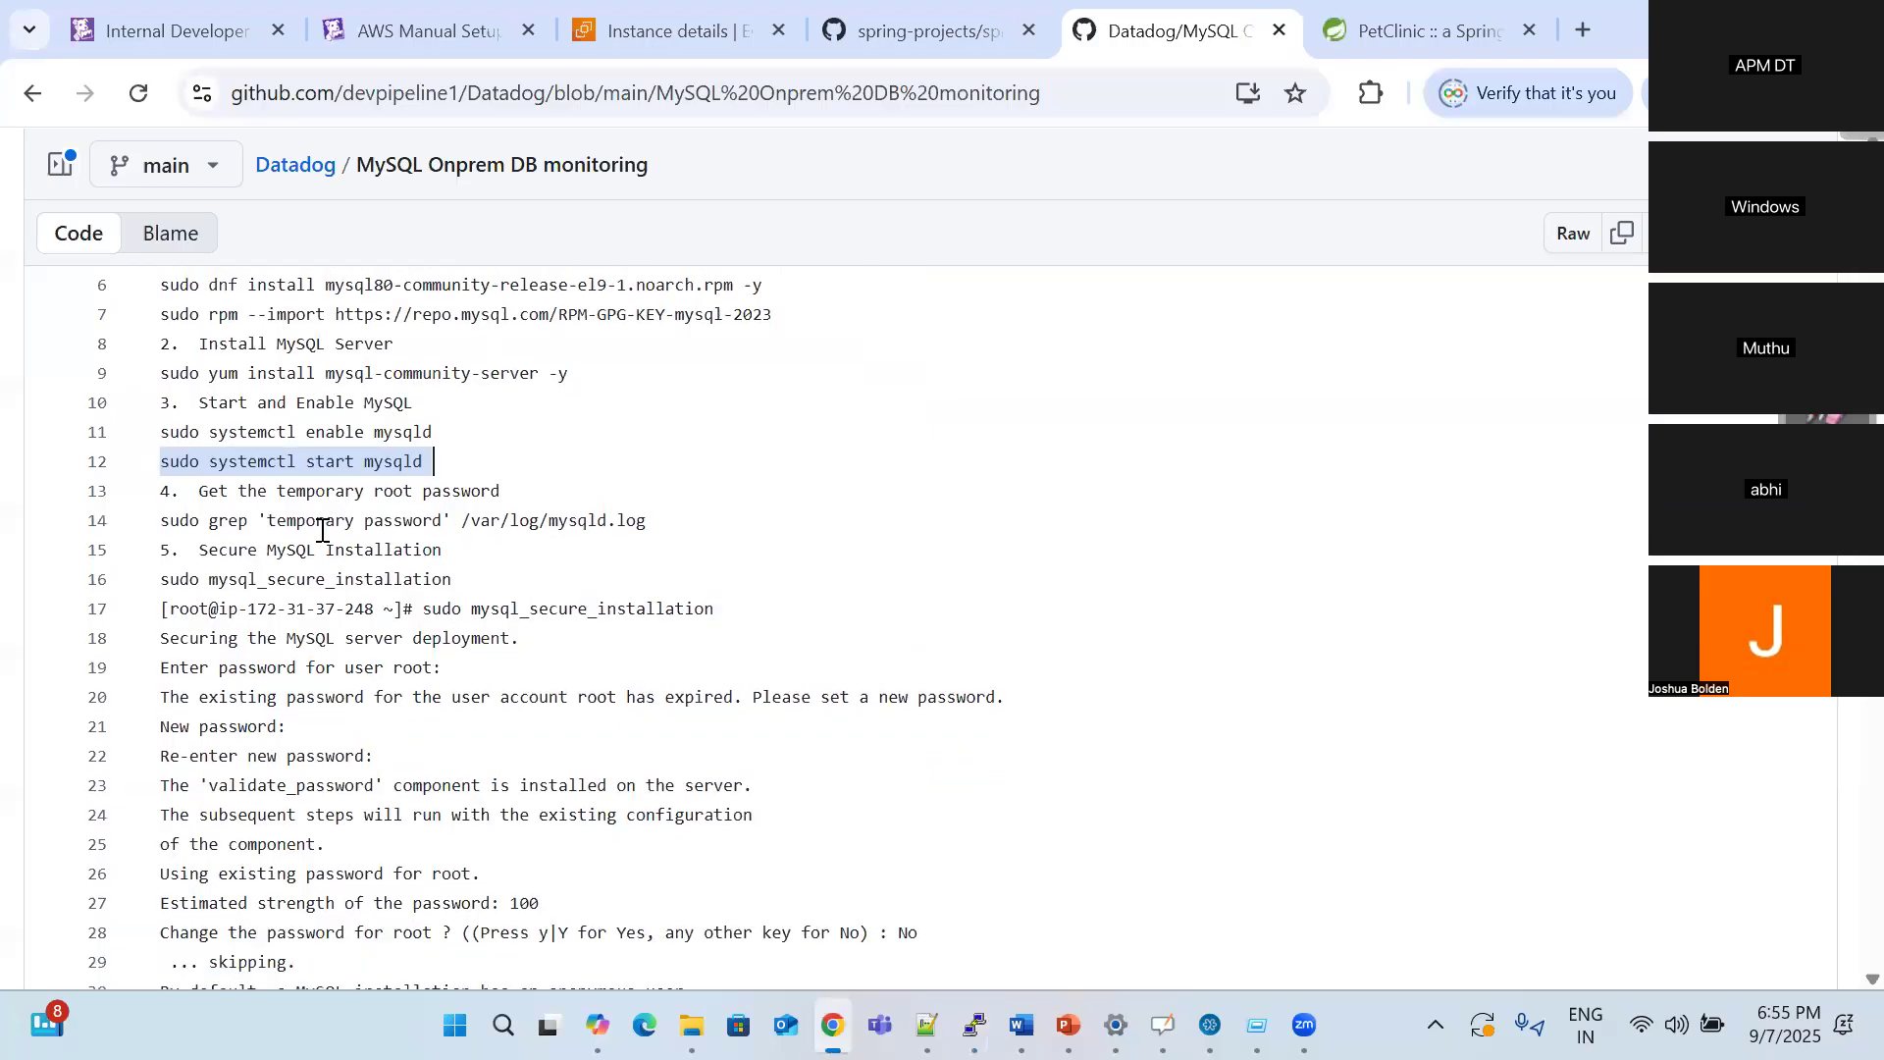
drag(160, 521, 648, 535)
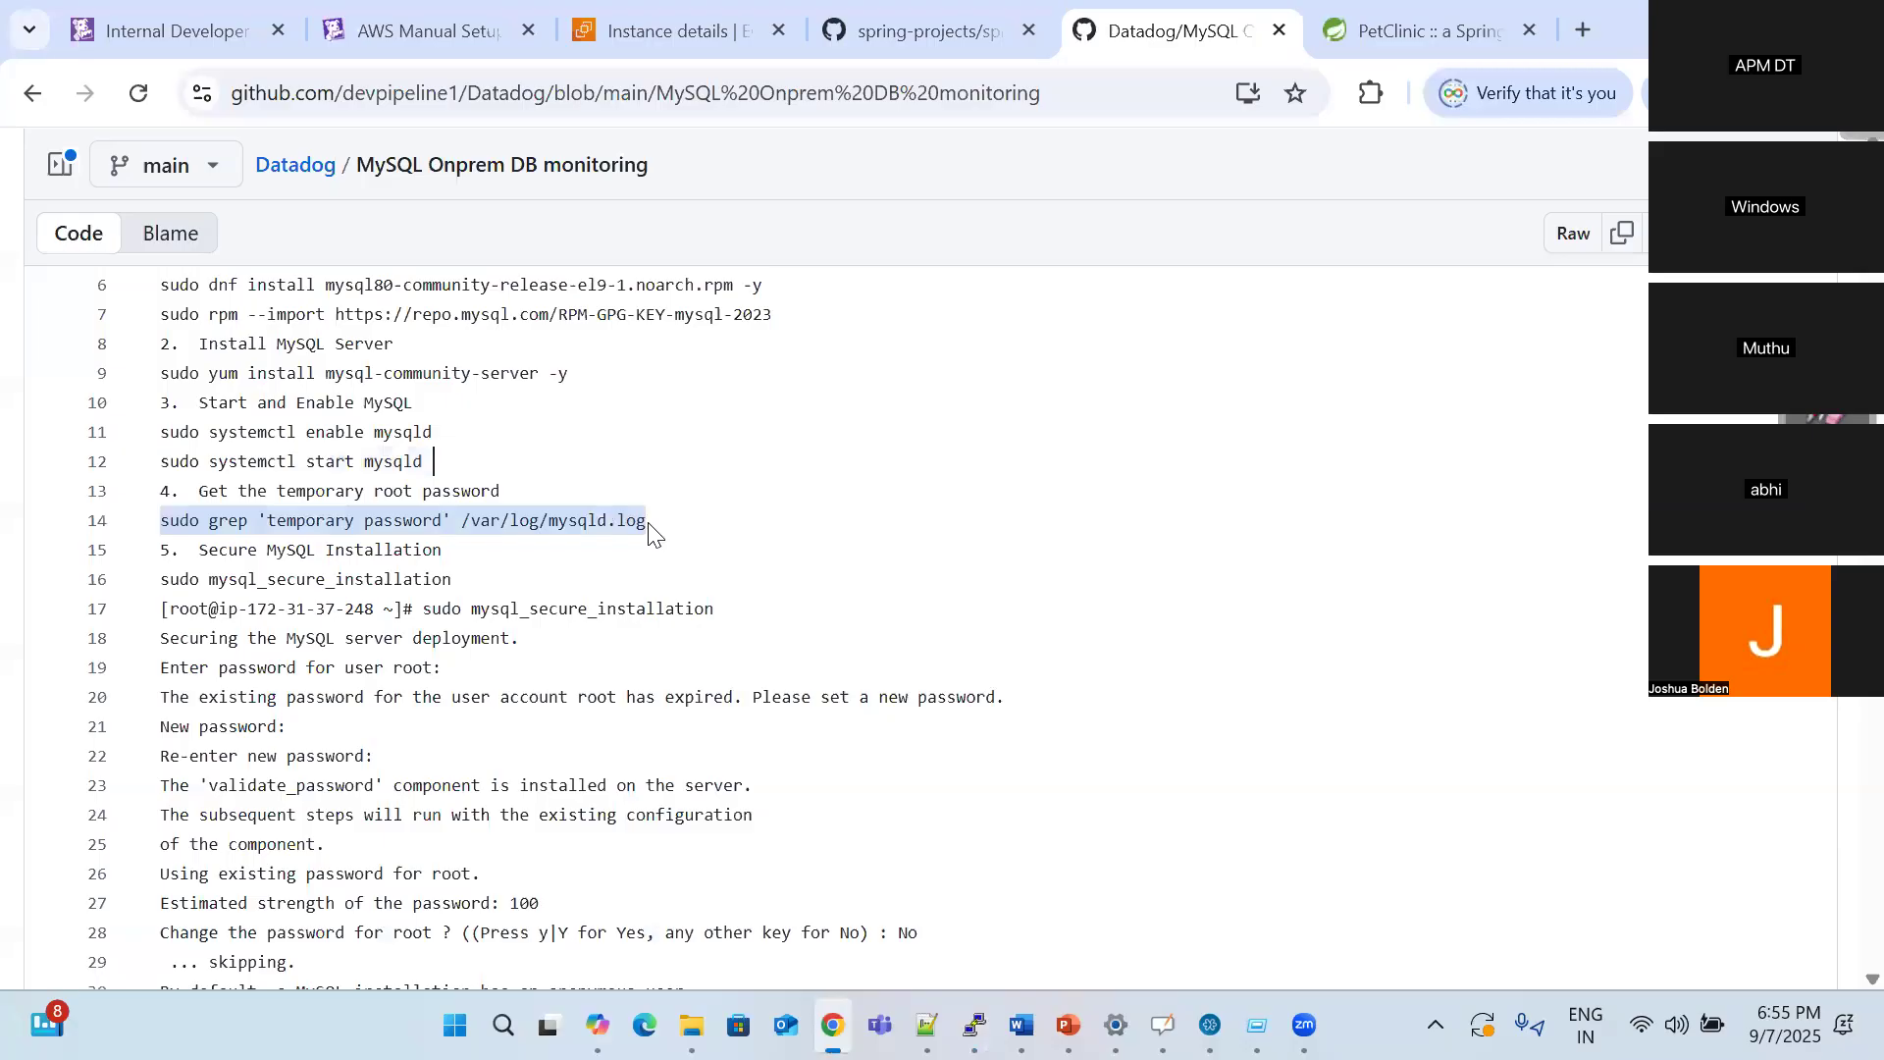
key(alt+Tab)
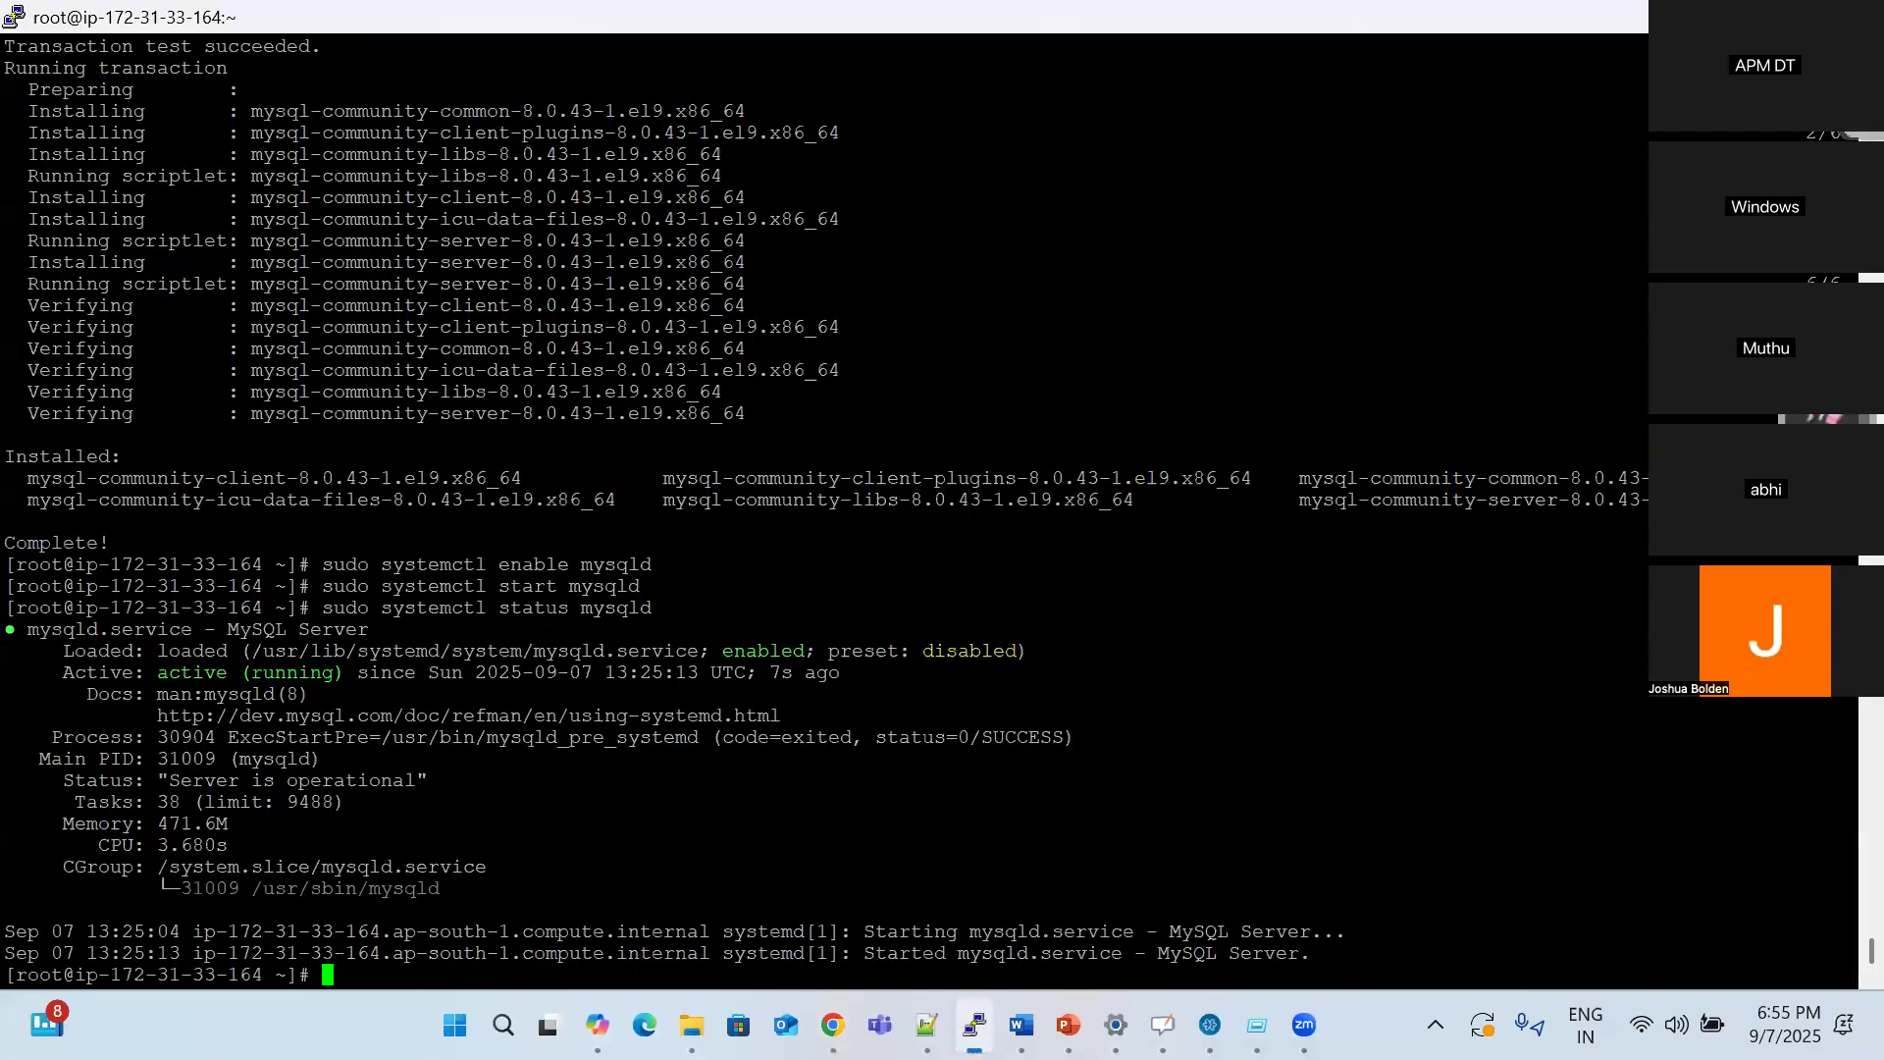
key(shift+Insert)
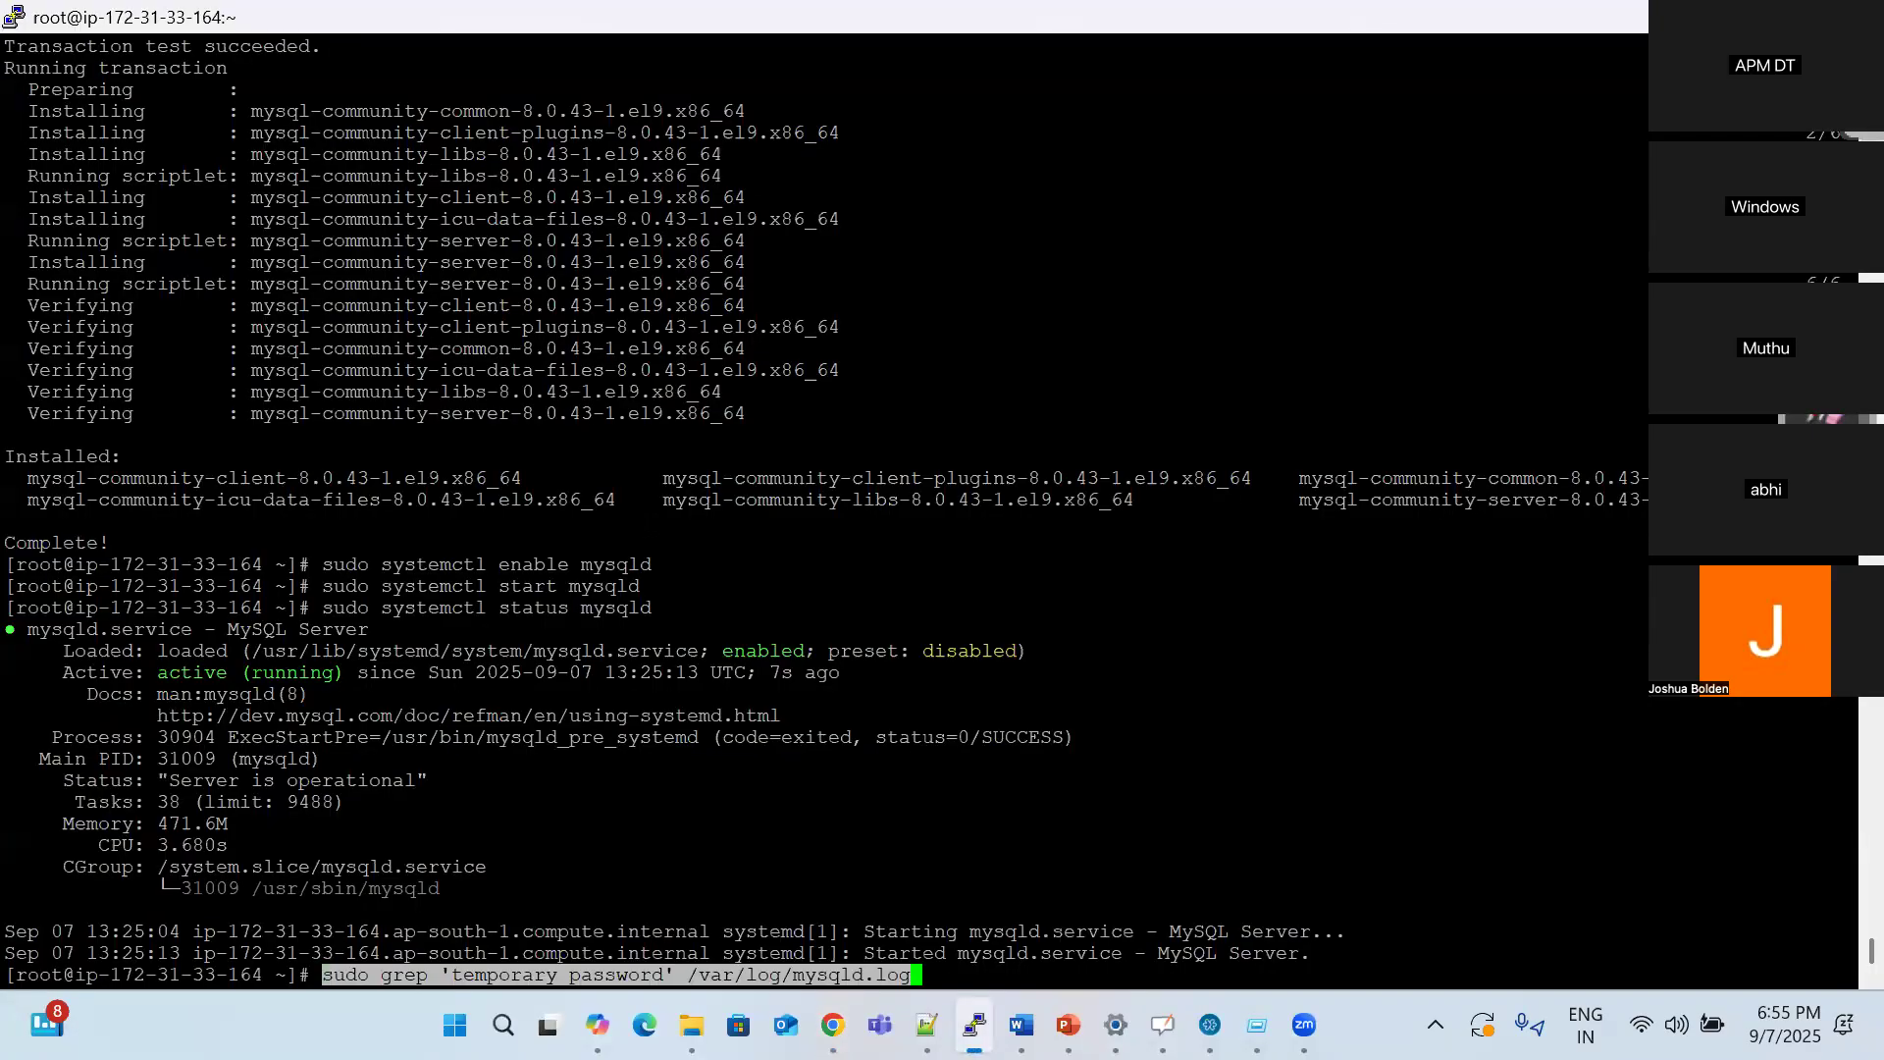
key(Return)
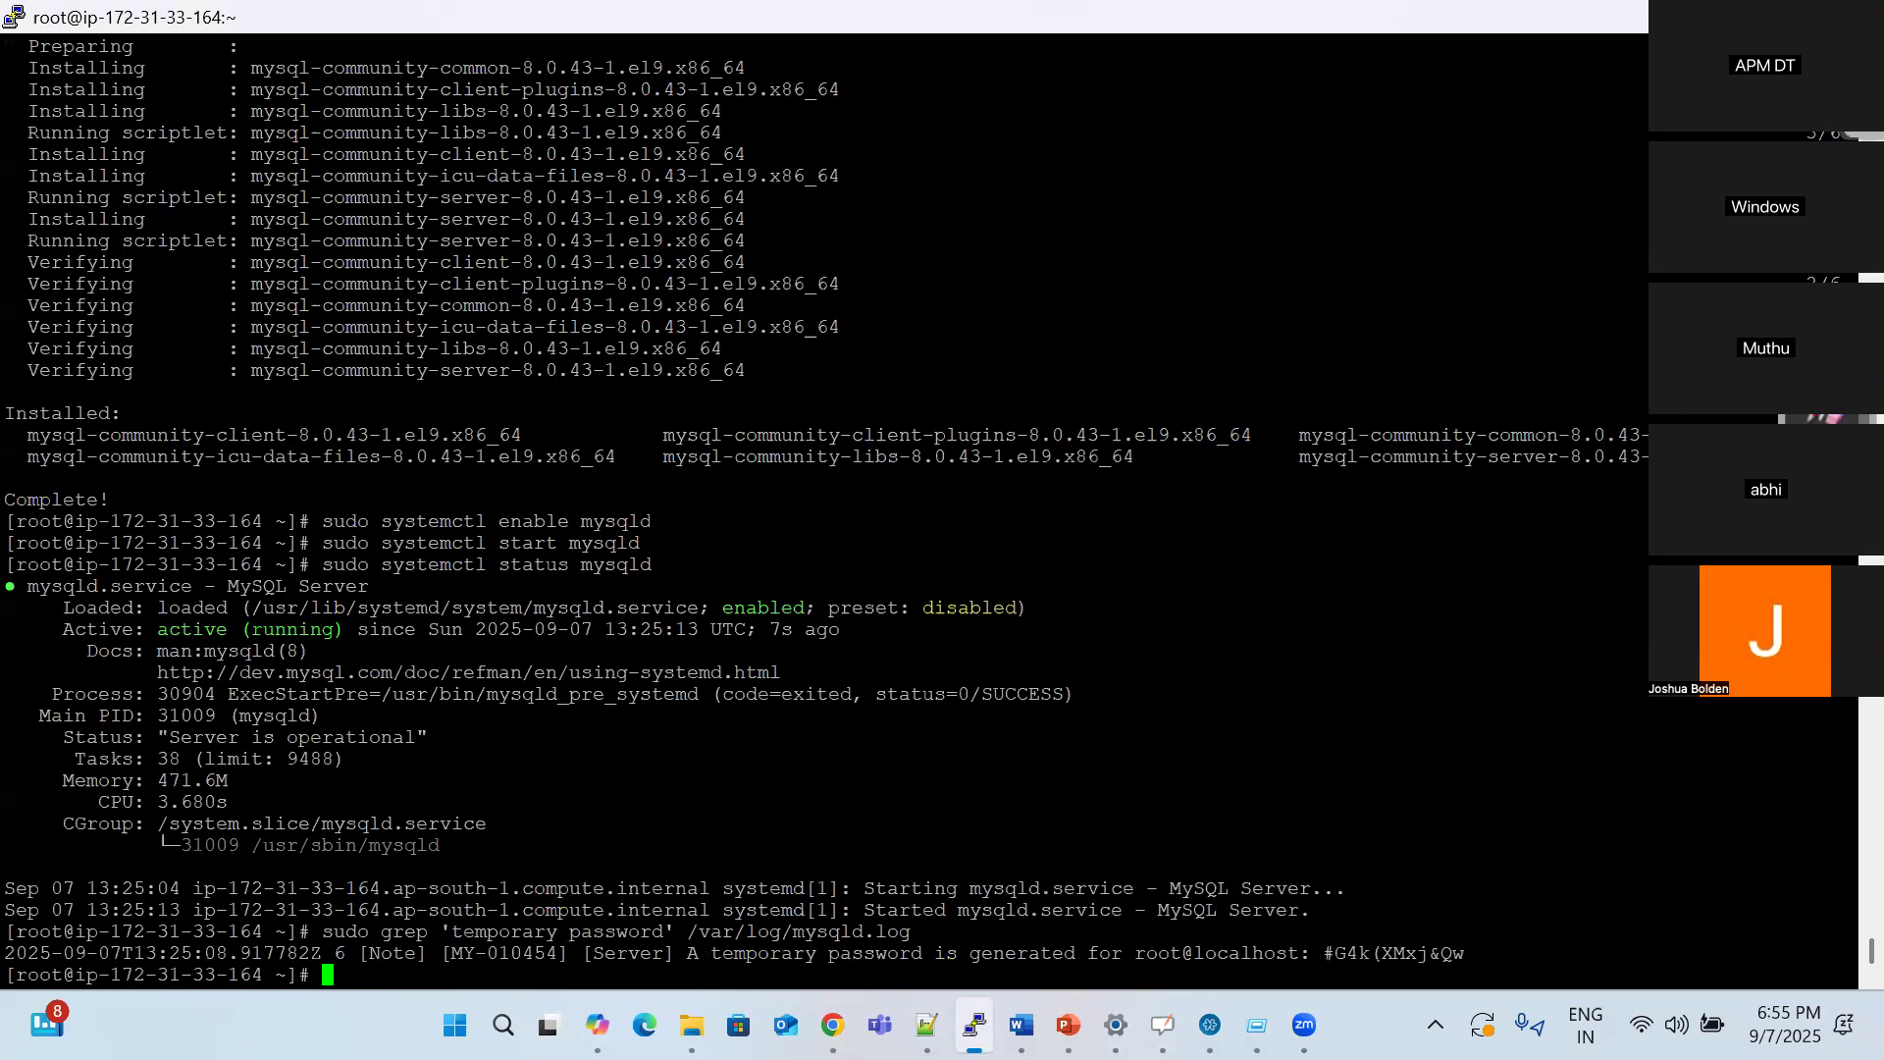
key(alt+Tab)
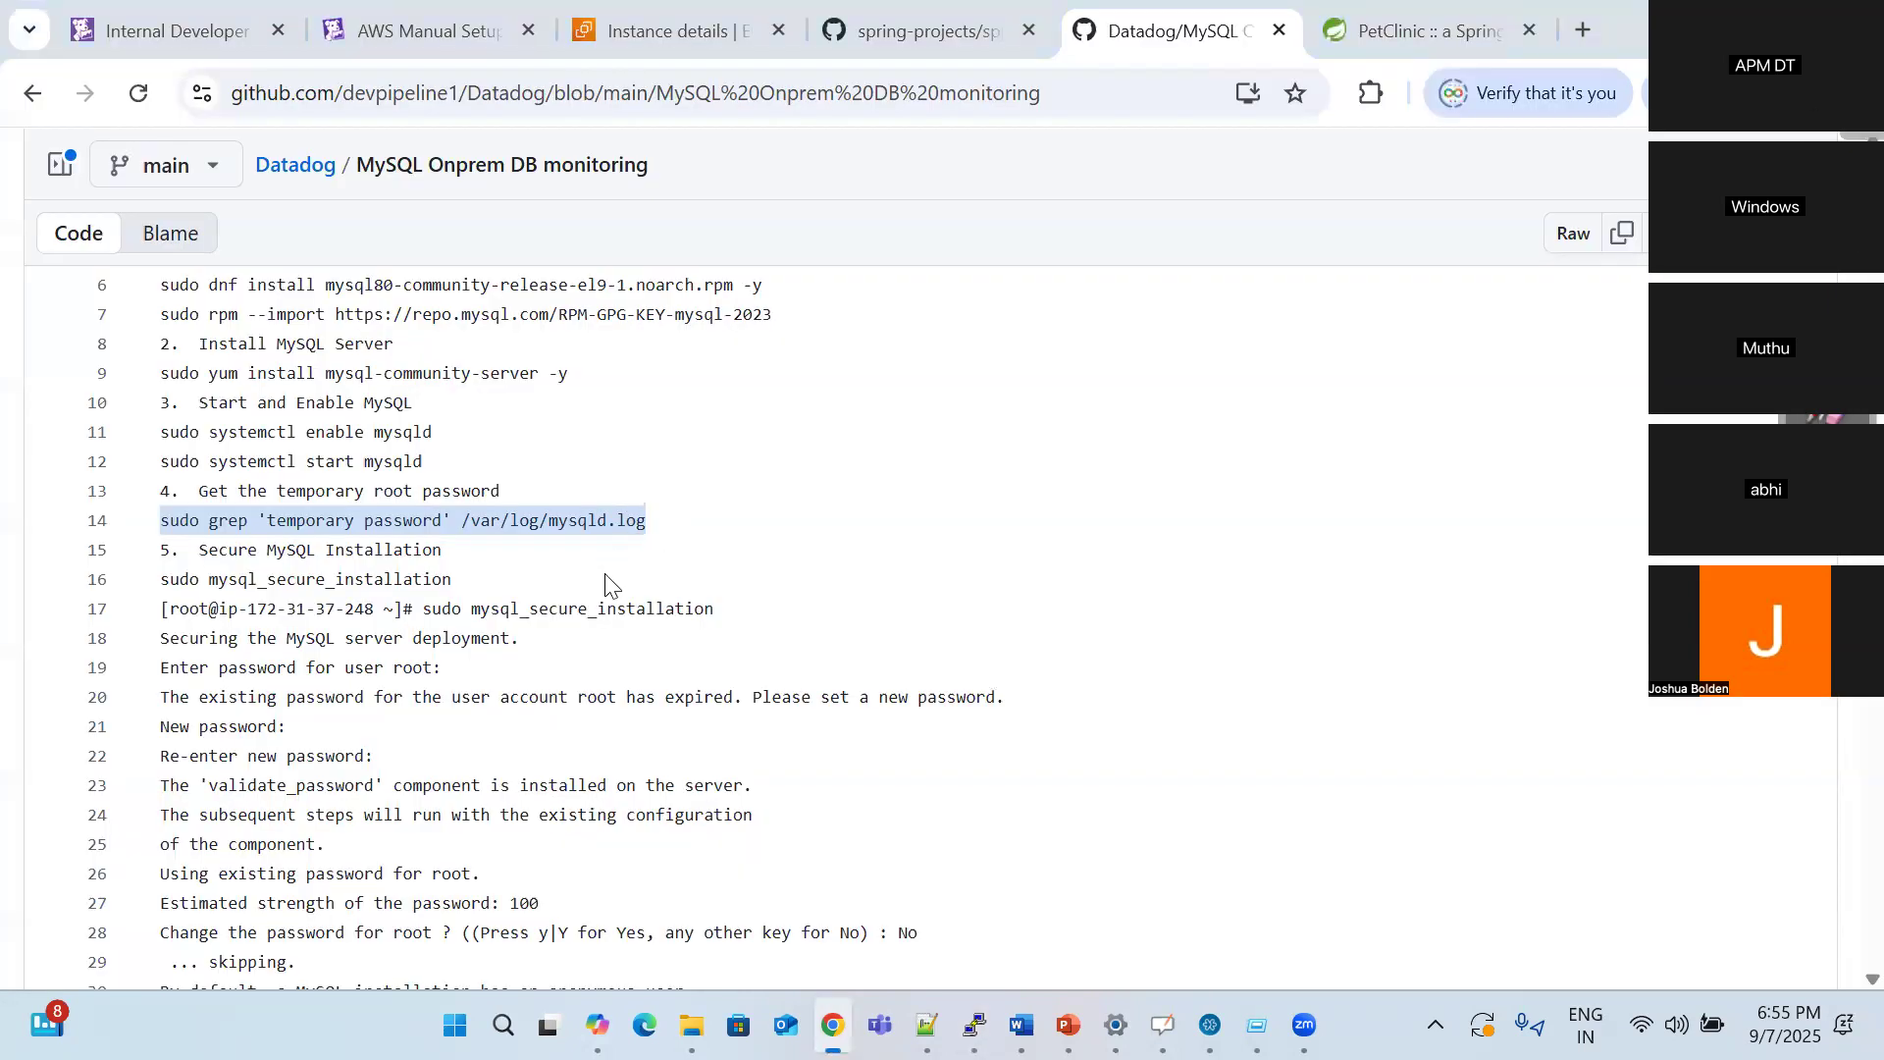
key(alt+Tab)
key(alt+Tab)
Run sudo mysql_secure_installation, enter the temporary password and set a new root password.
drag(162, 576, 459, 583)
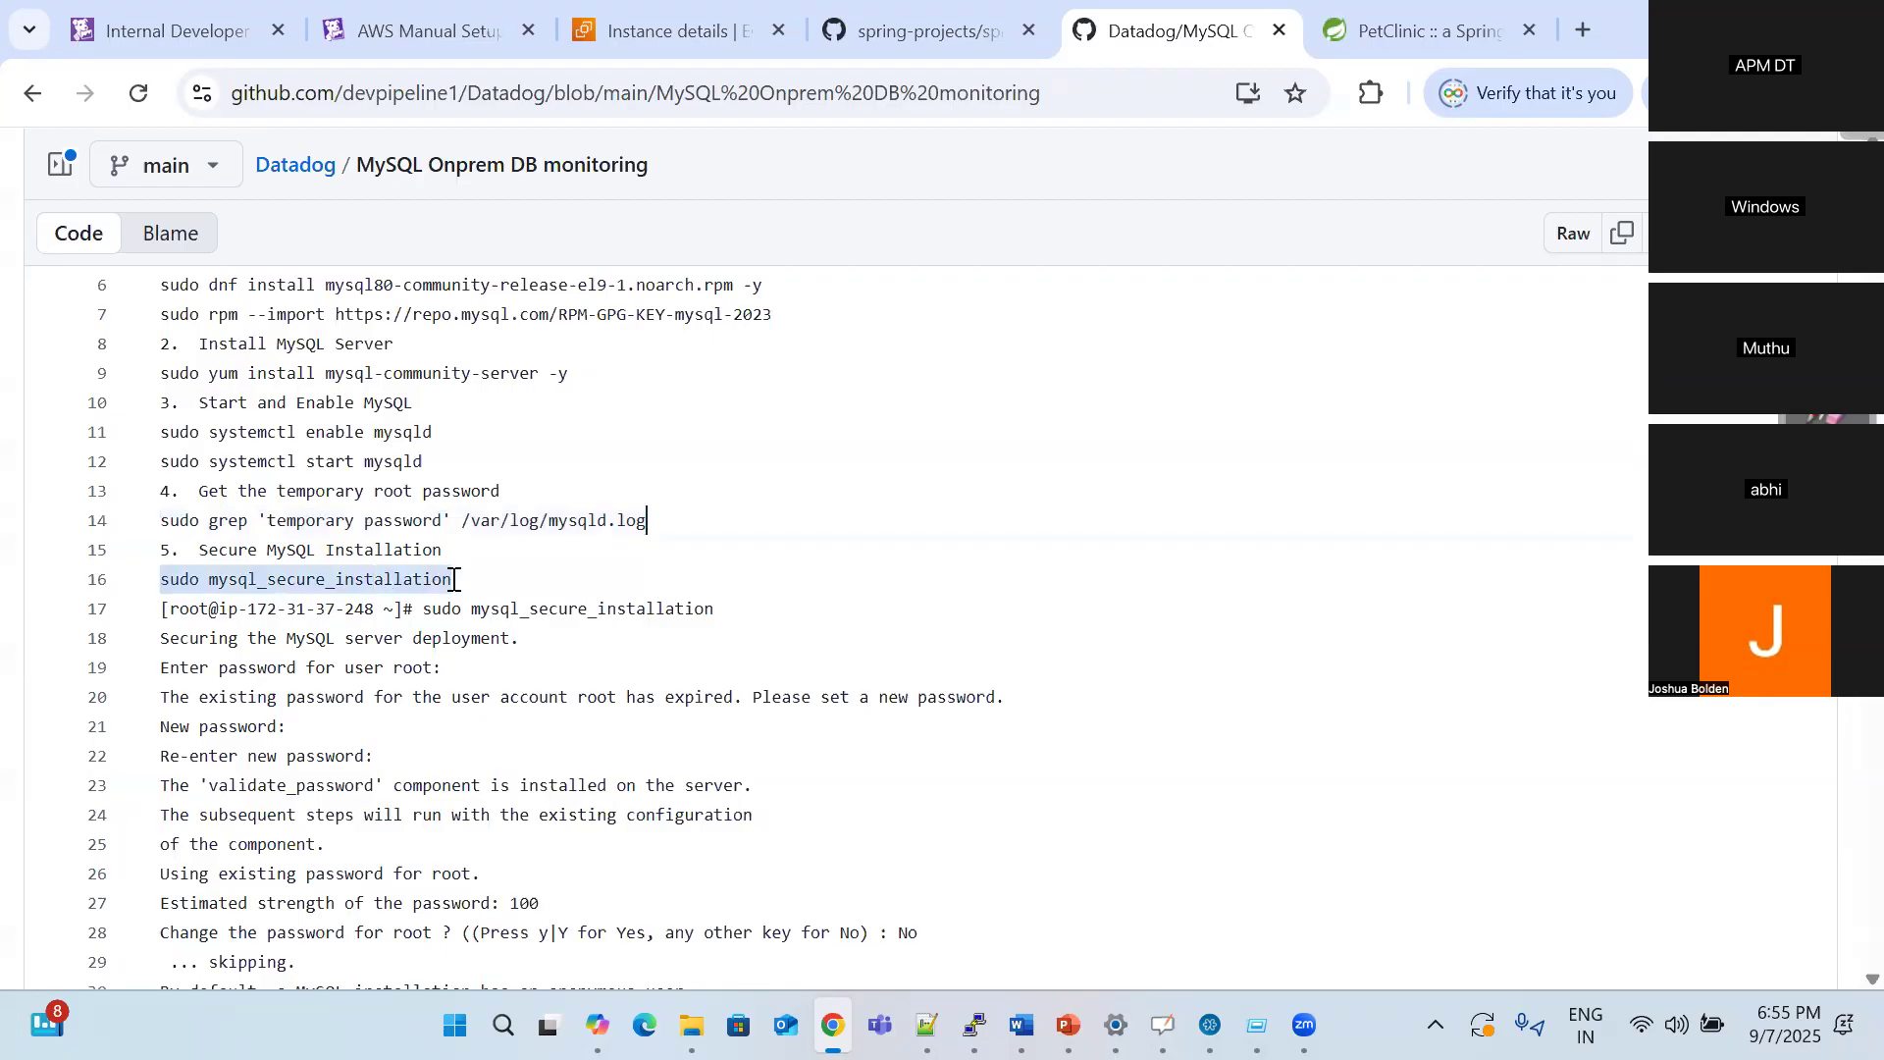
key(ctrl+c)
key(alt+Tab)
right_click(455, 587)
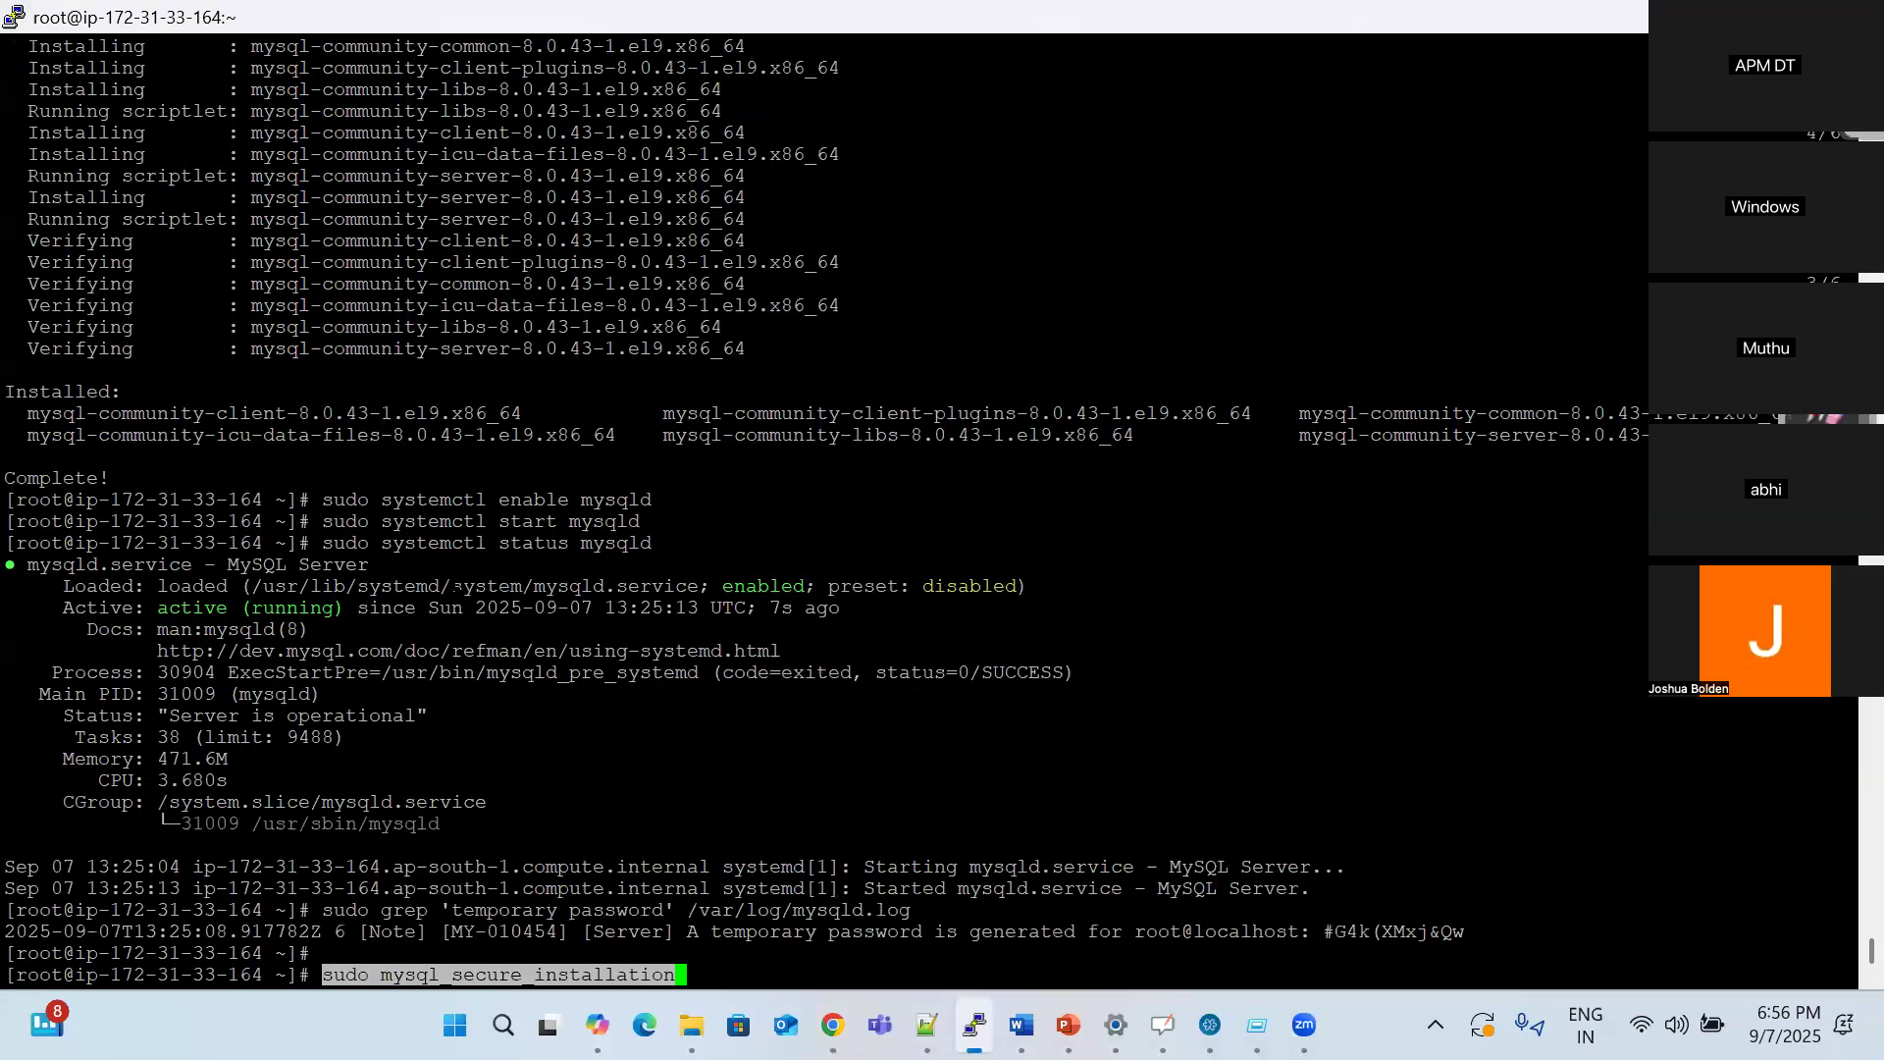
key(Return)
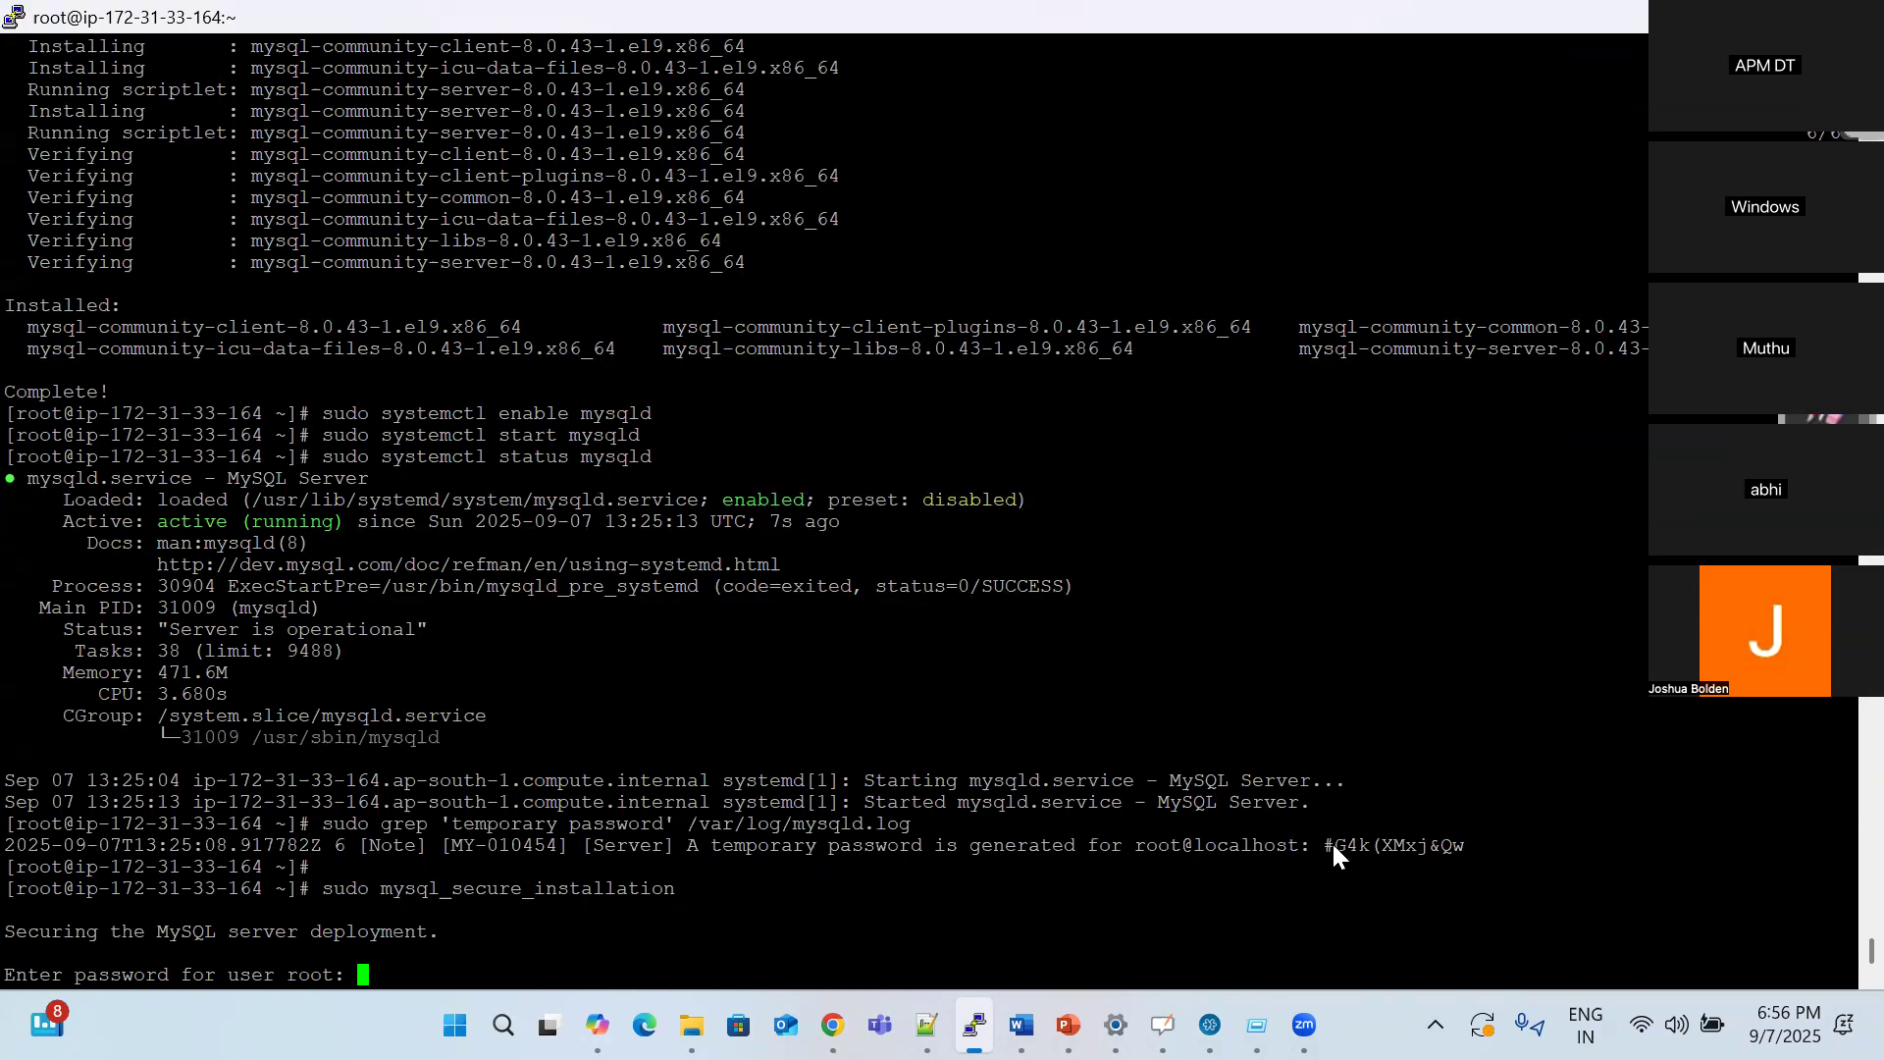
drag(1324, 845, 1464, 845)
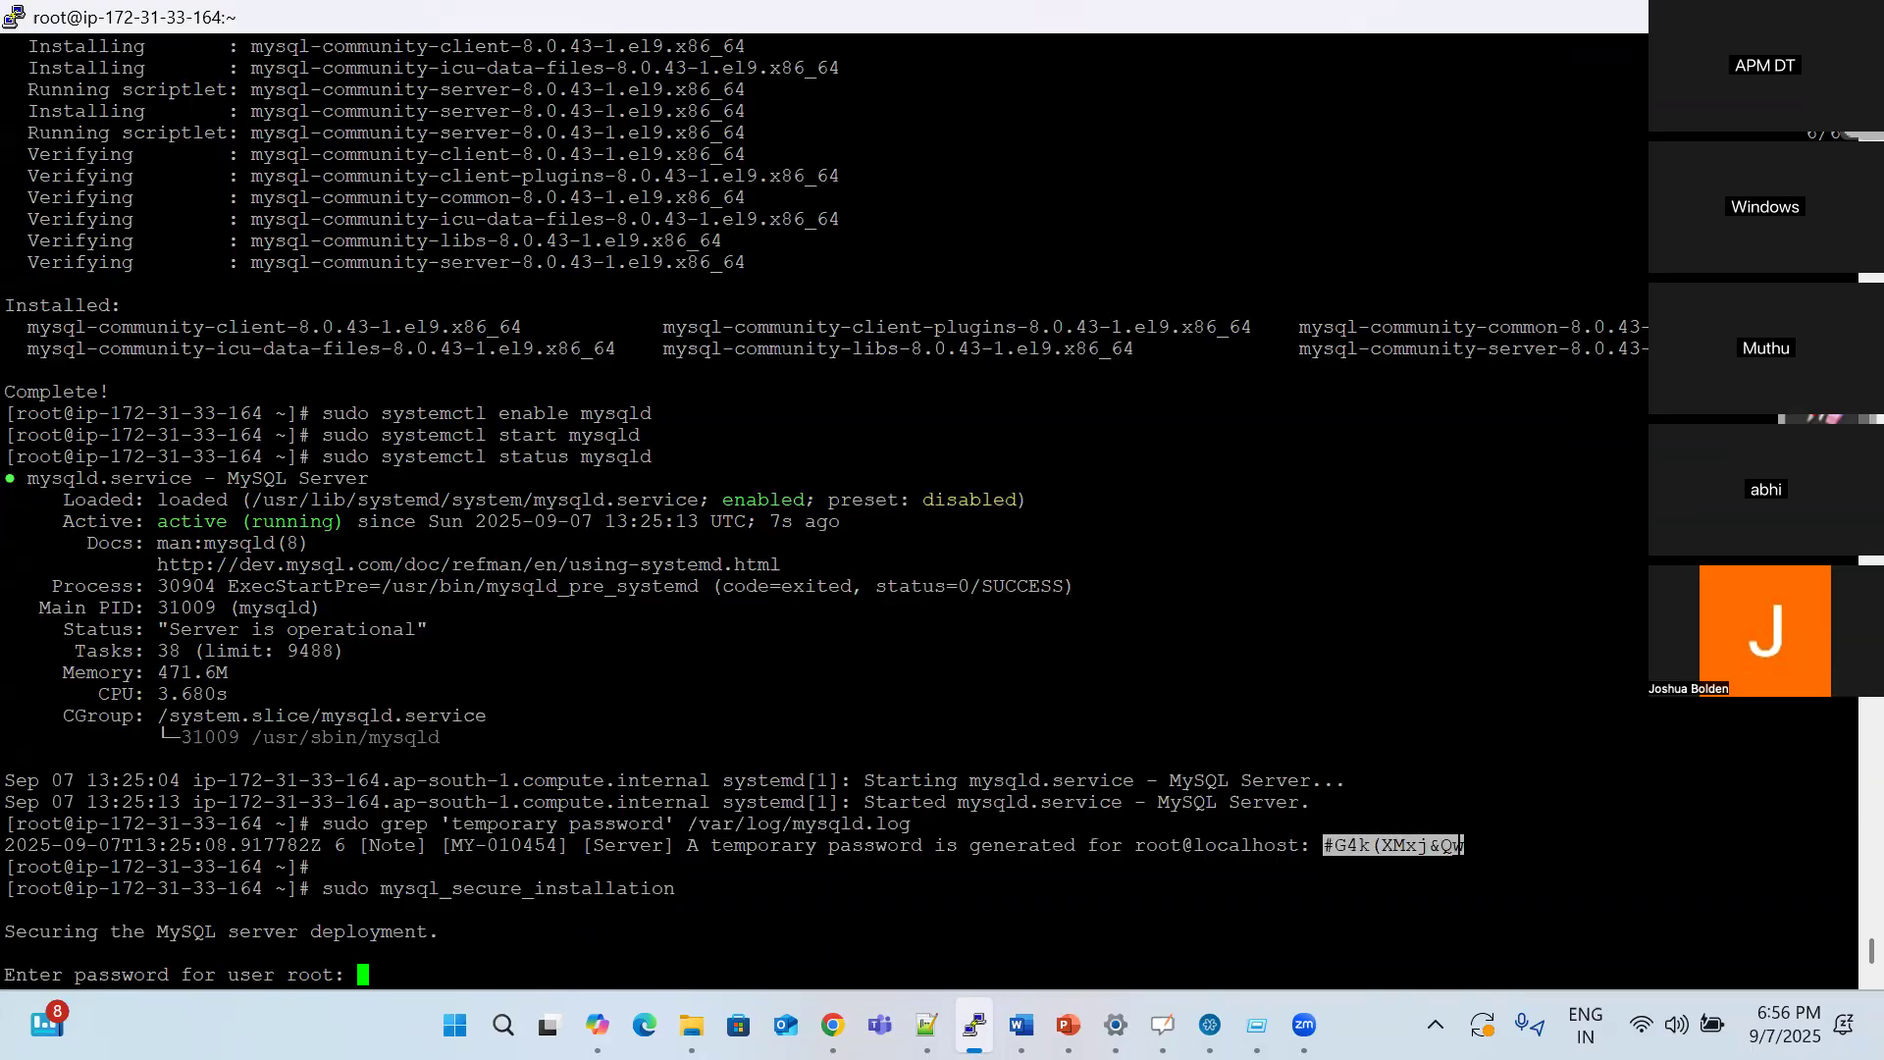
right_click(1463, 844)
key(Return)
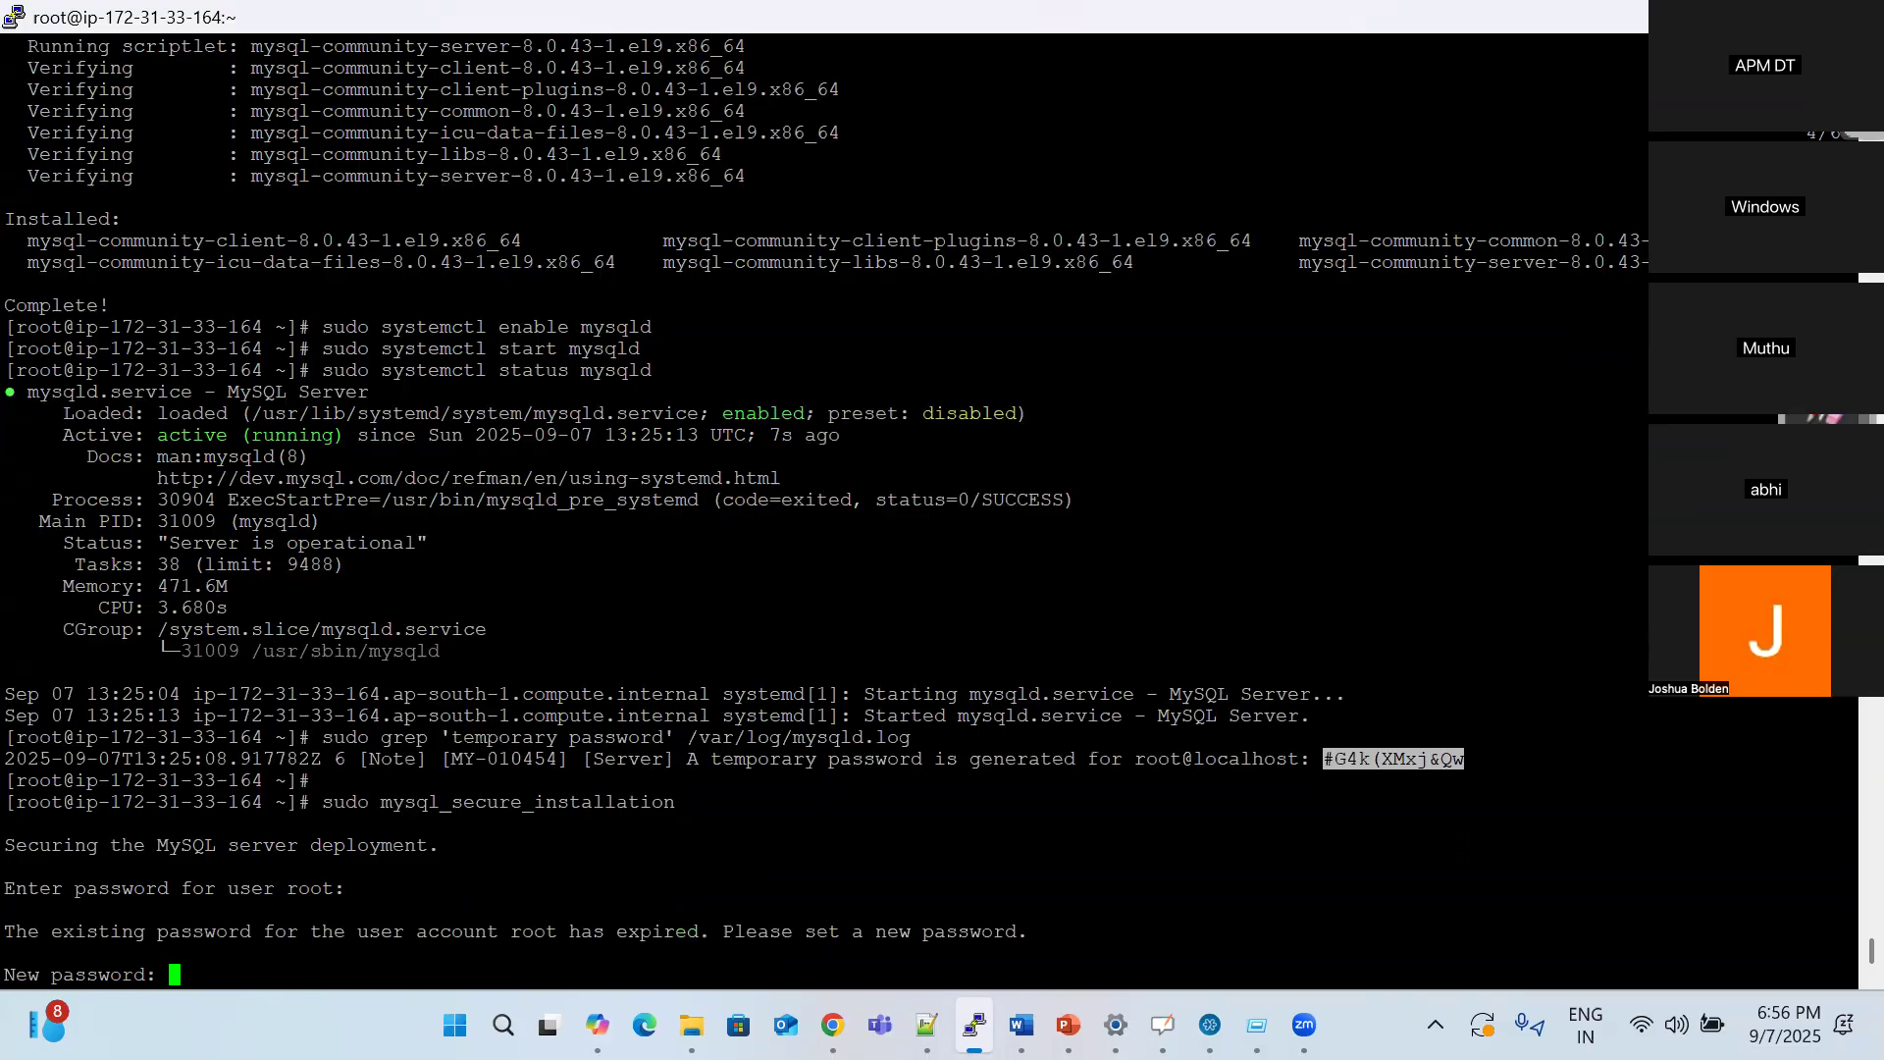
key(Return)
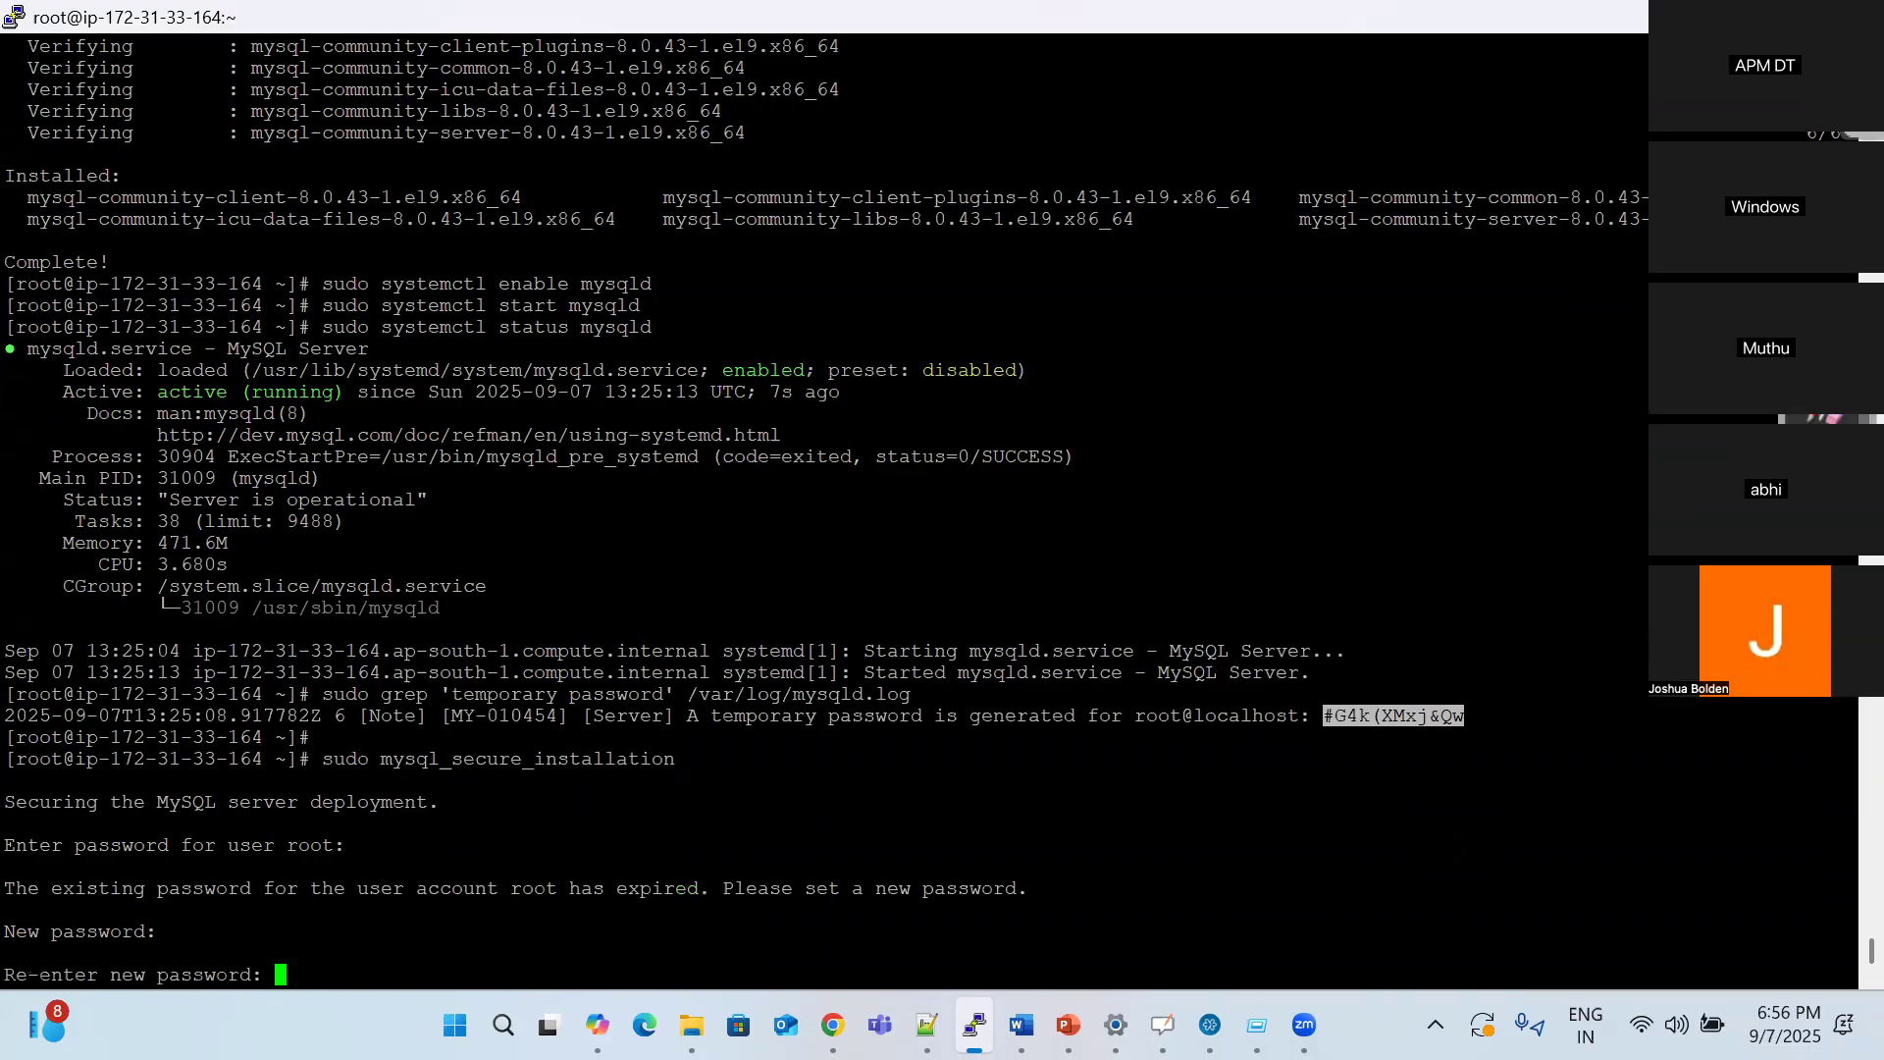
key(Return)
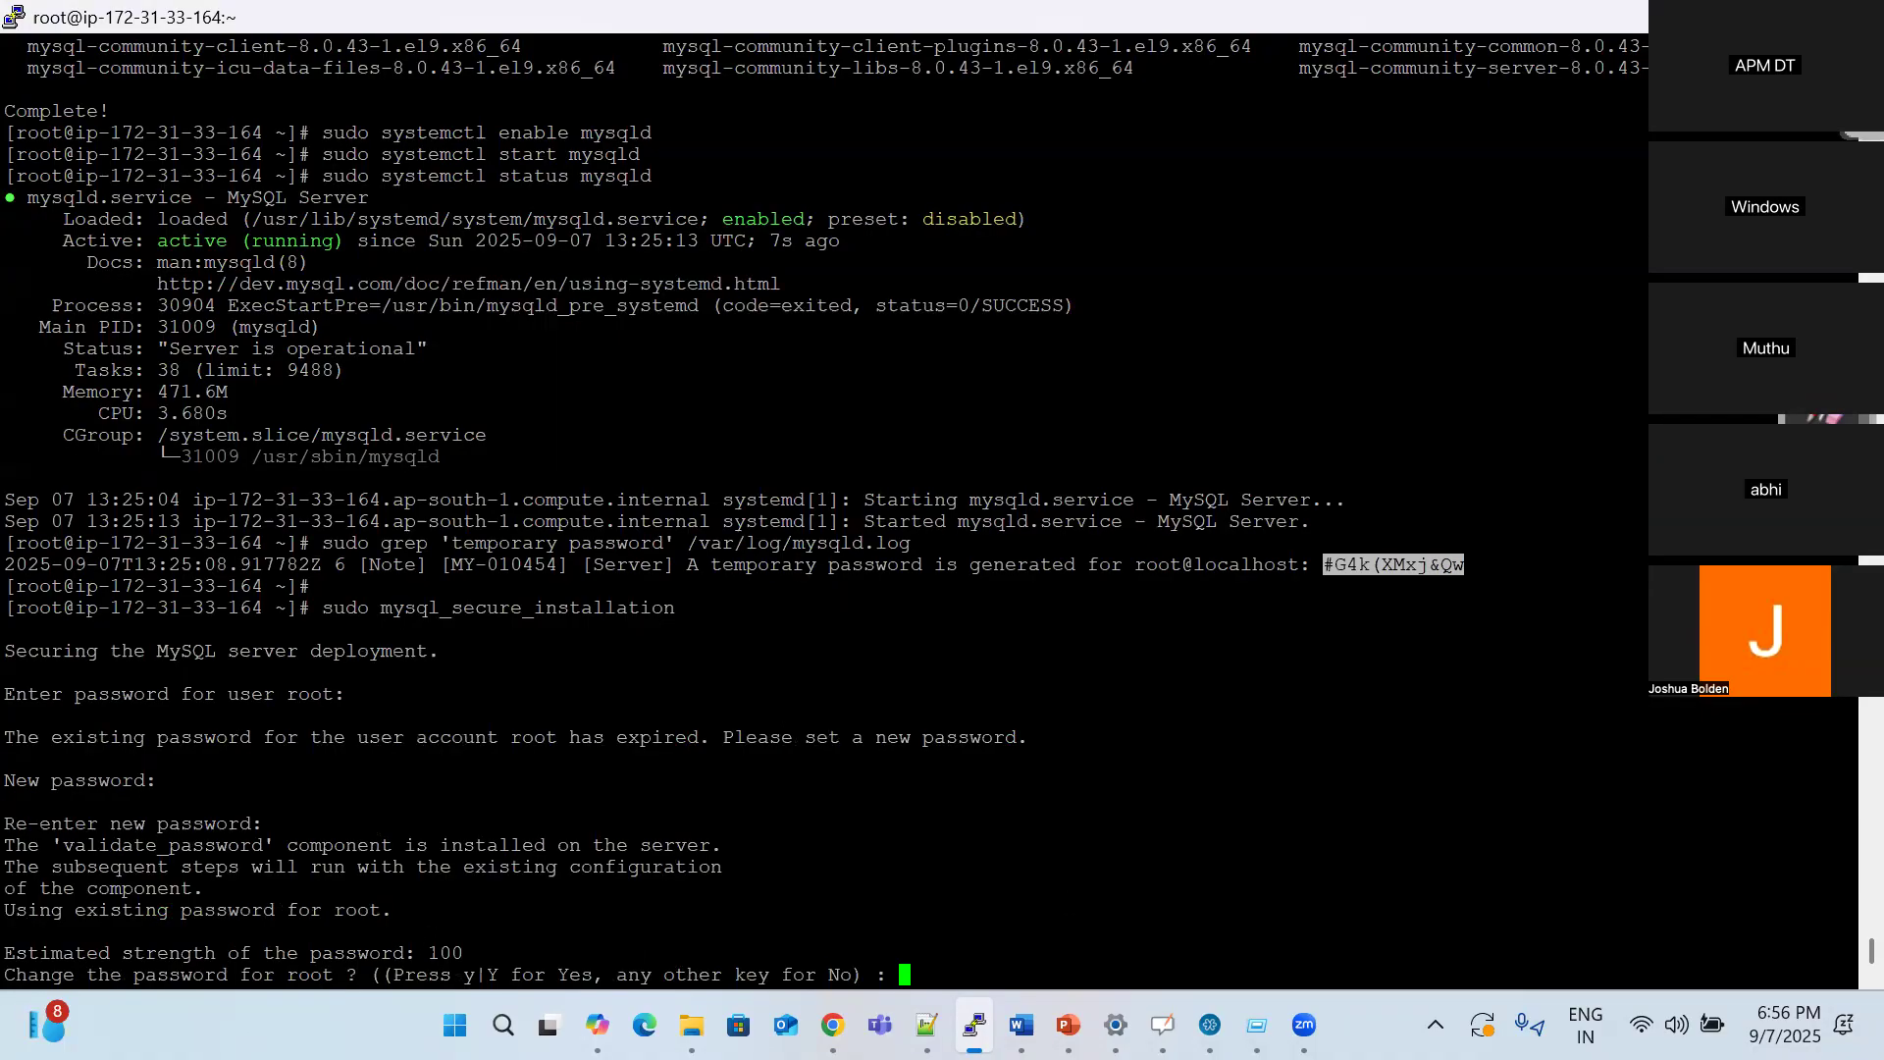
Answer No to password change, anonymous users, remote root and test database; Yes to reload privileges.
text(No)
key(Return)
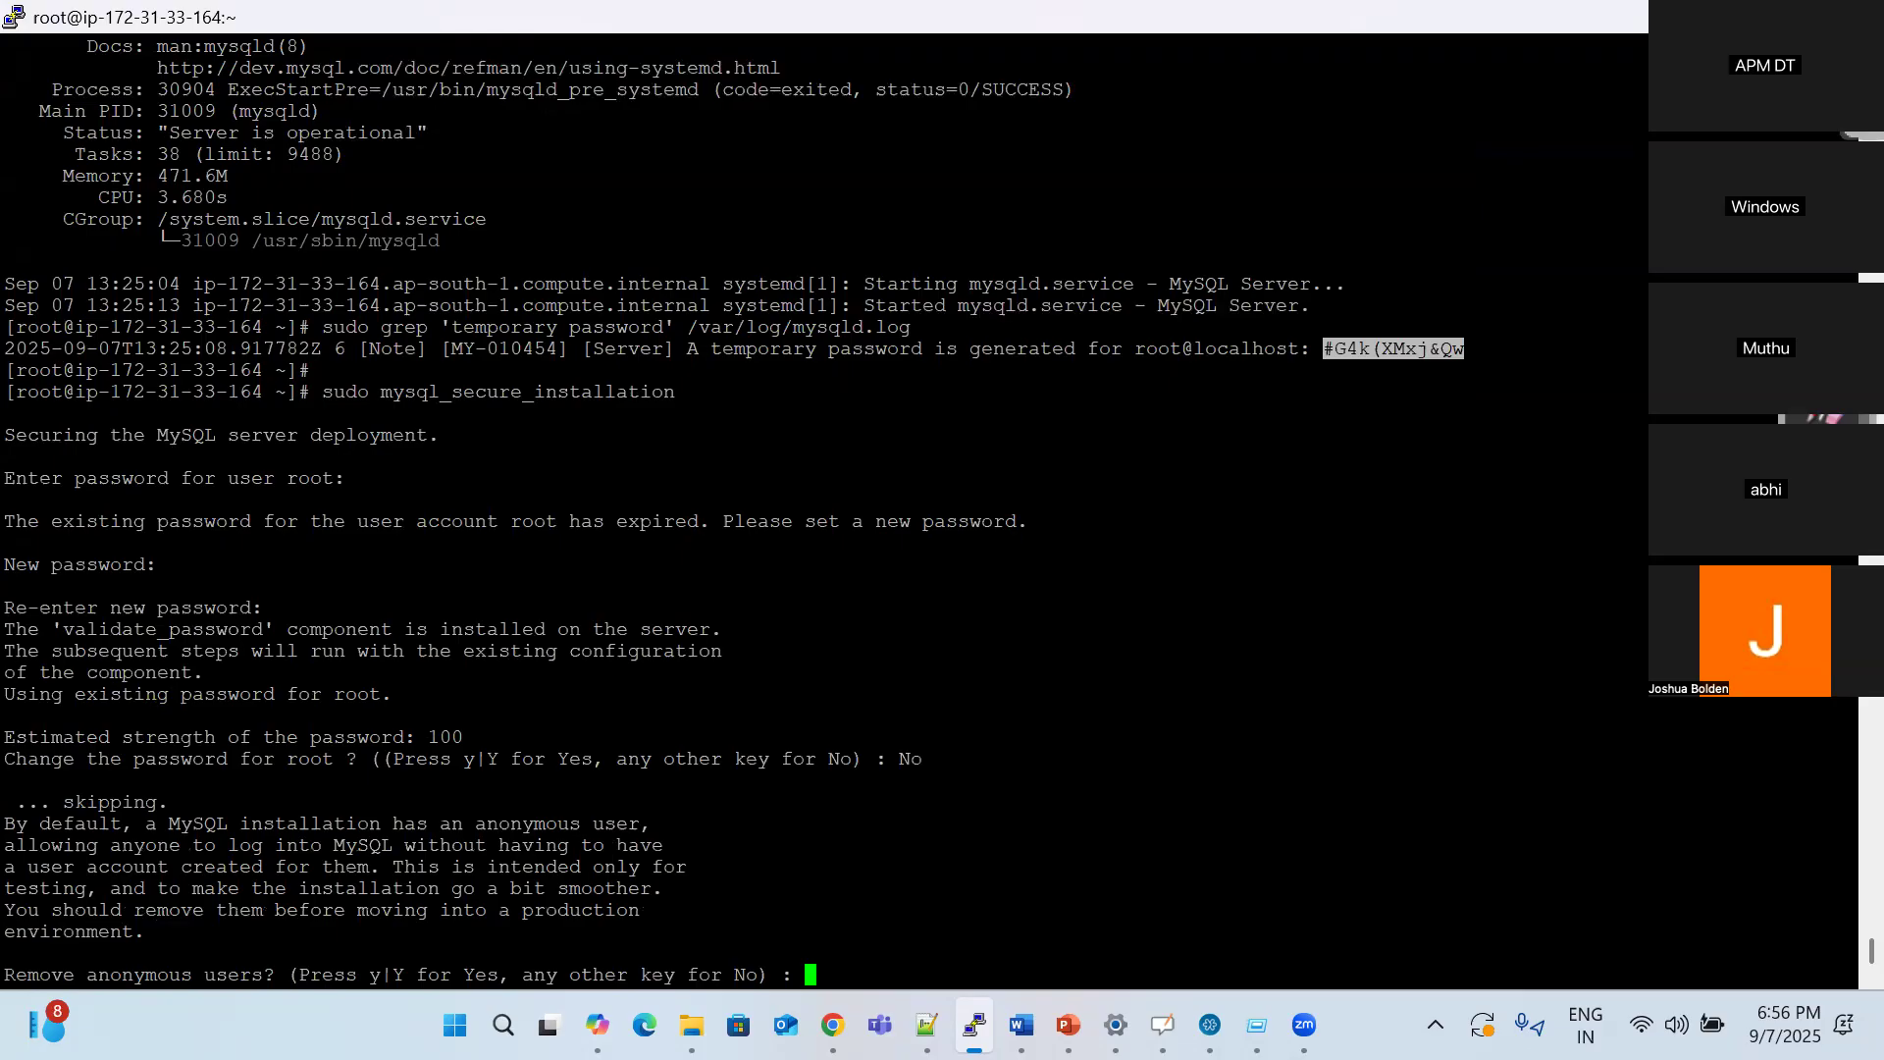
text(No)
key(Return)
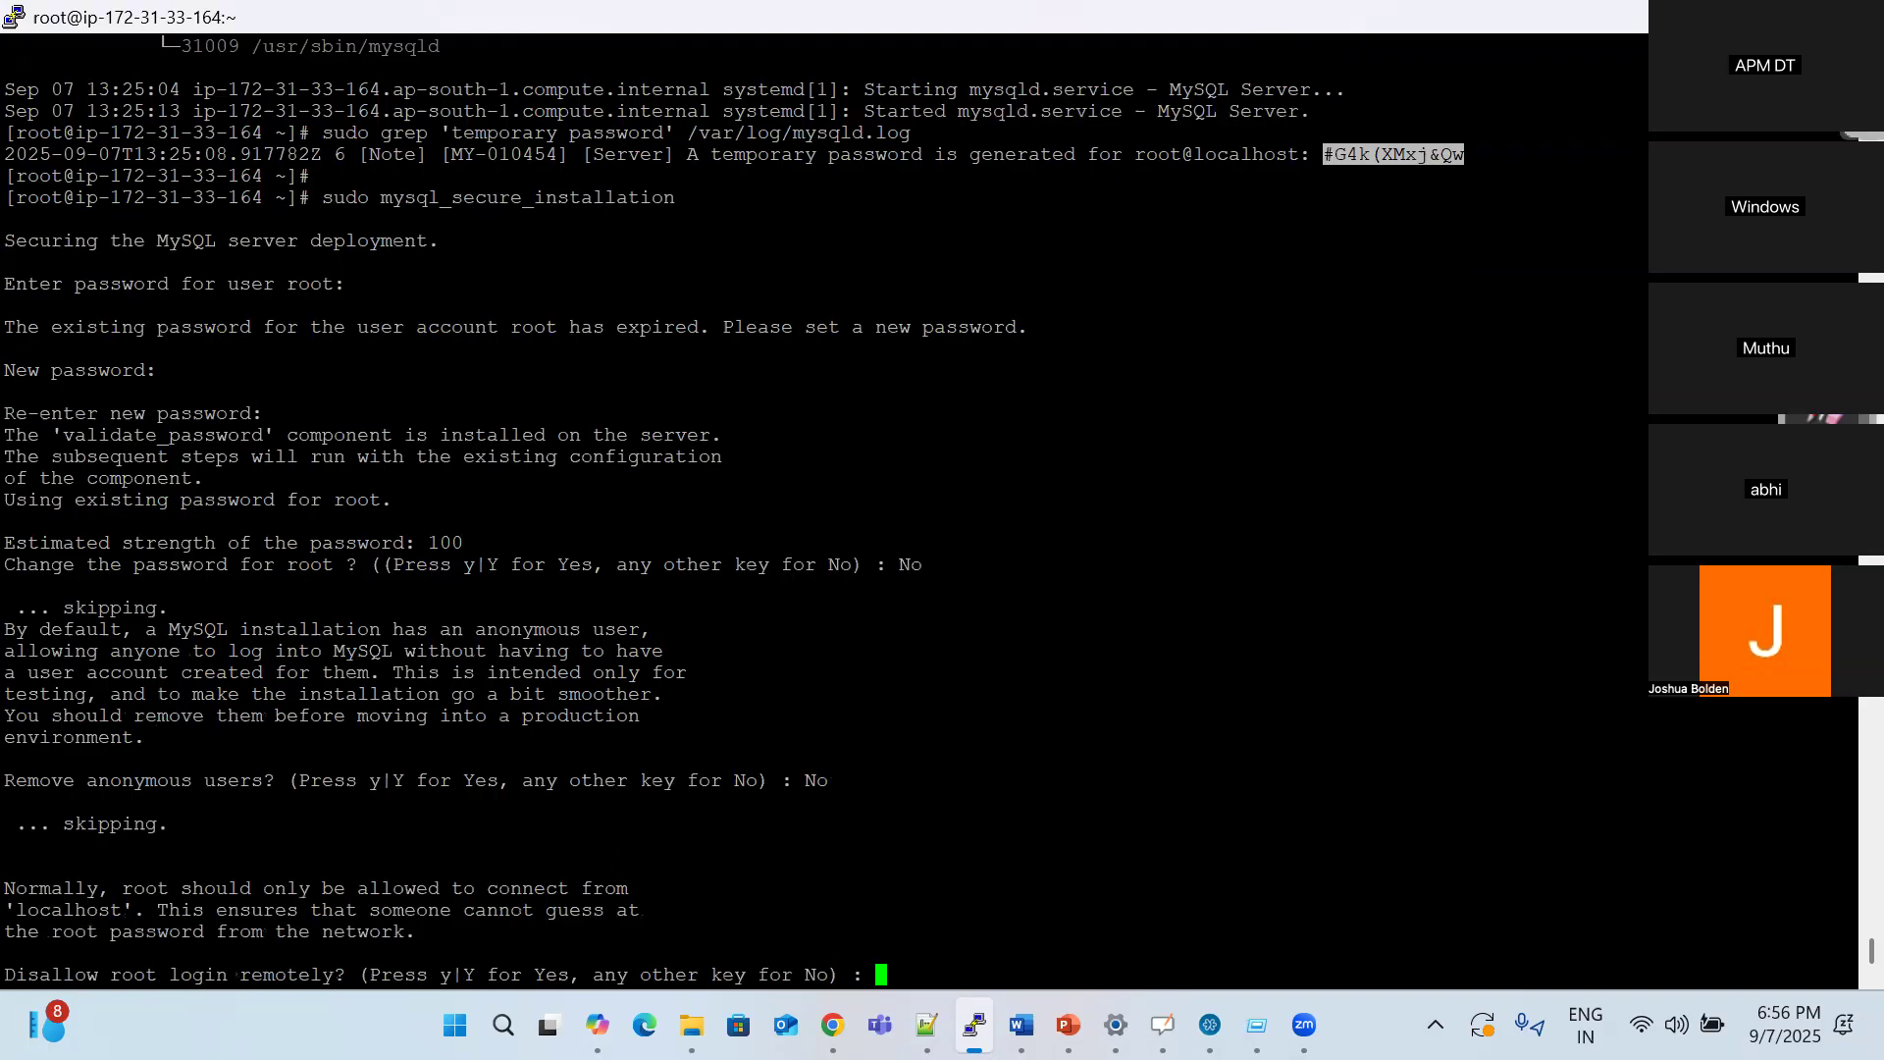
text(No)
key(Return)
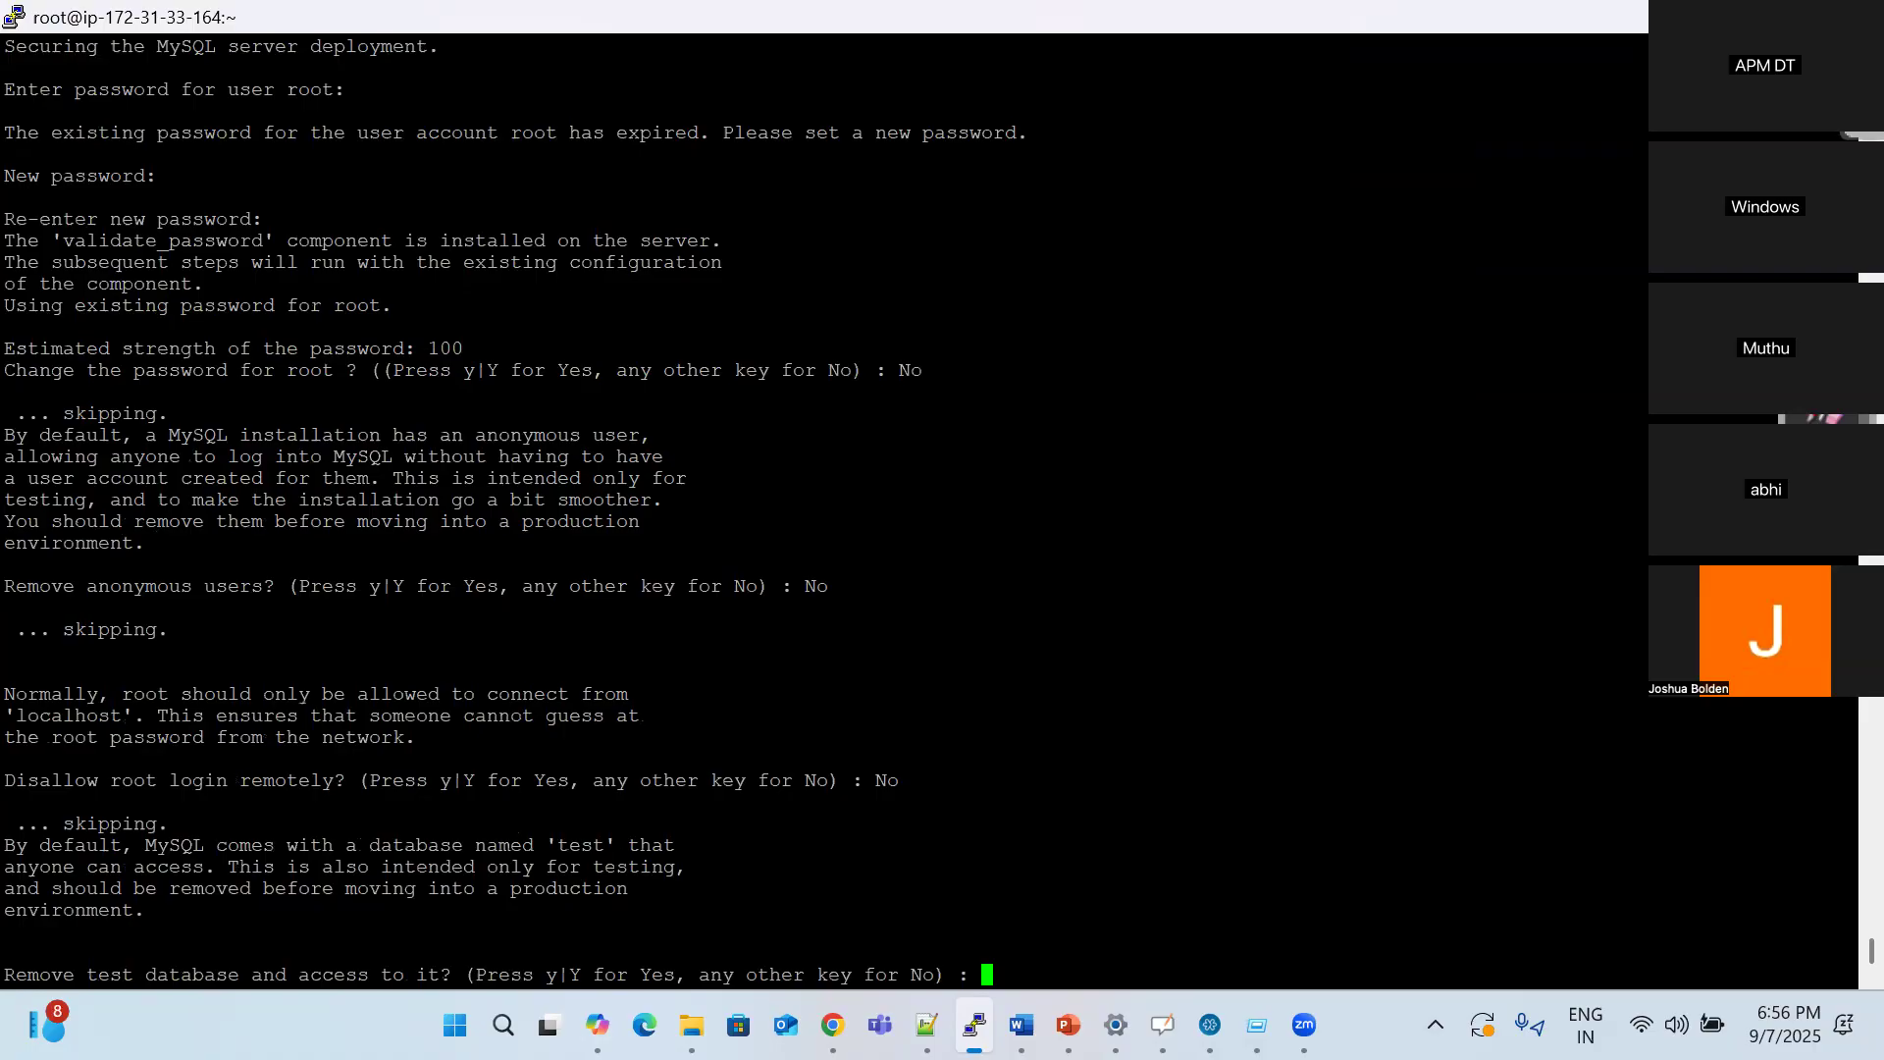
text(No)
key(Return)
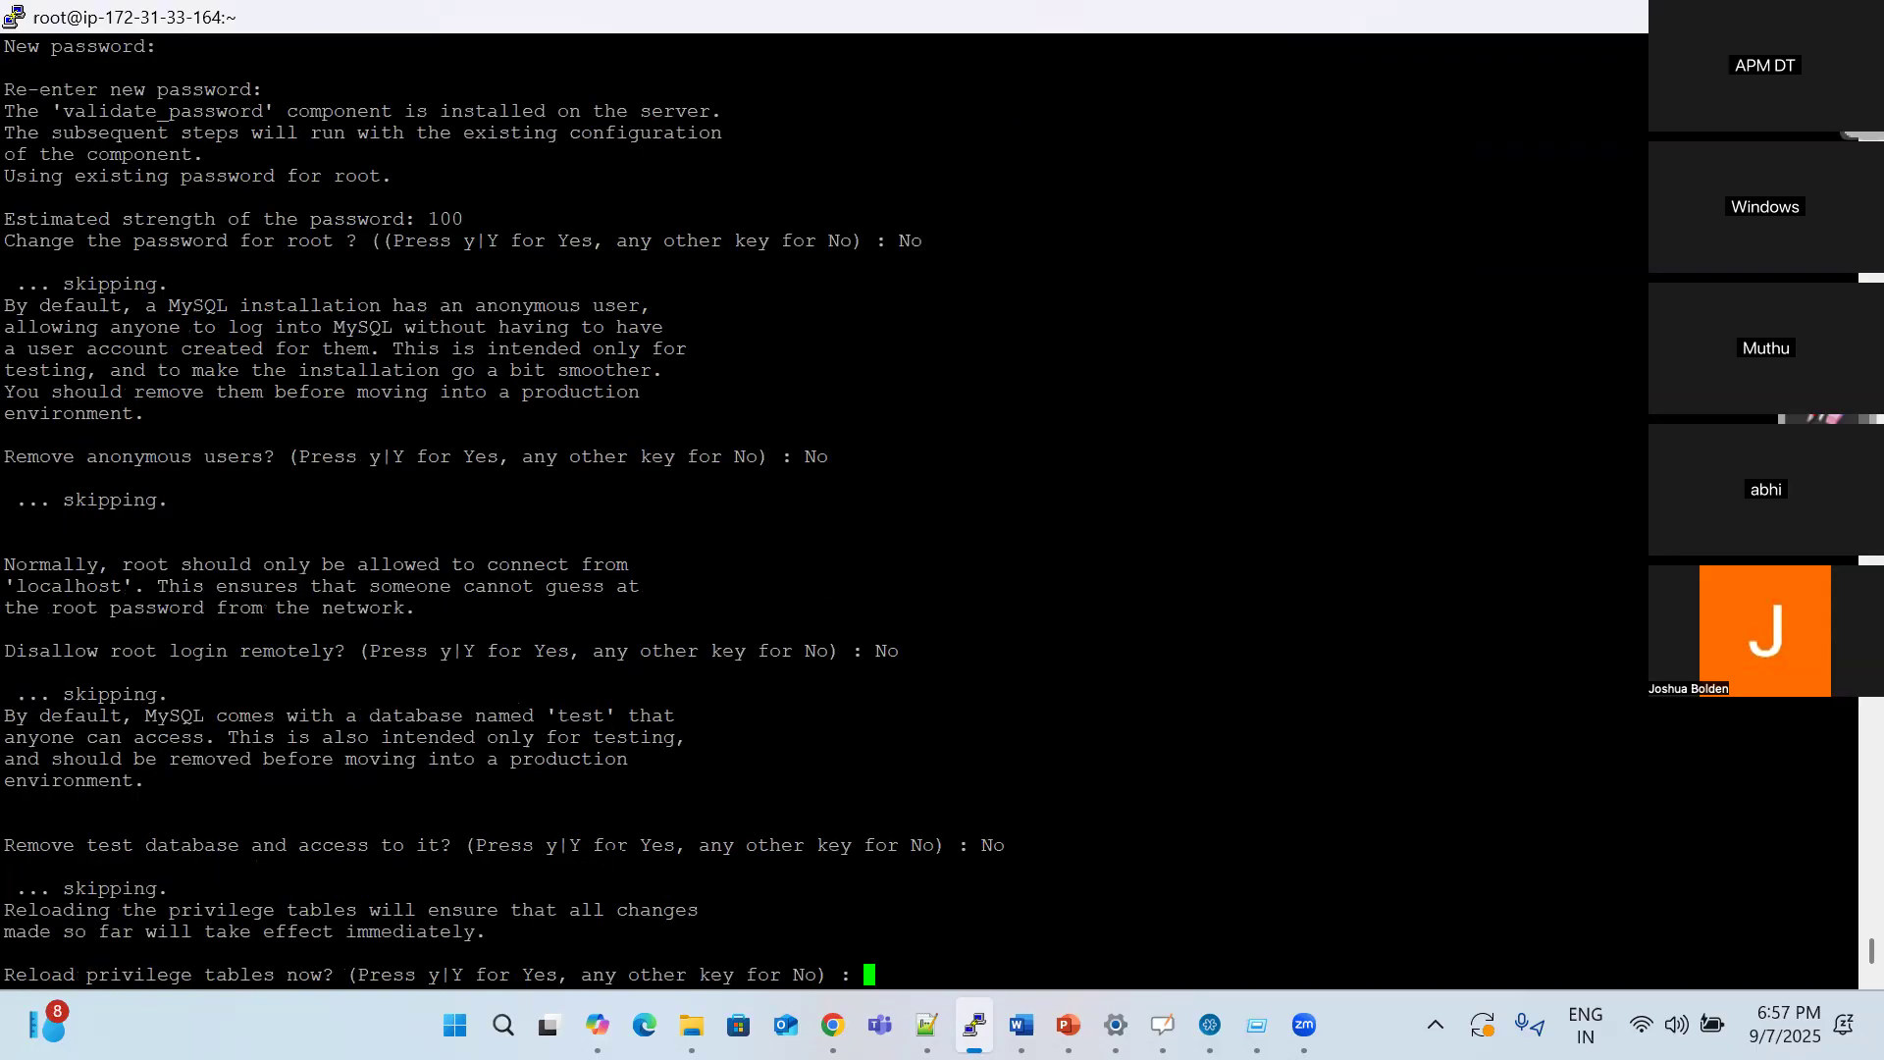
text(Yes)
key(Return)
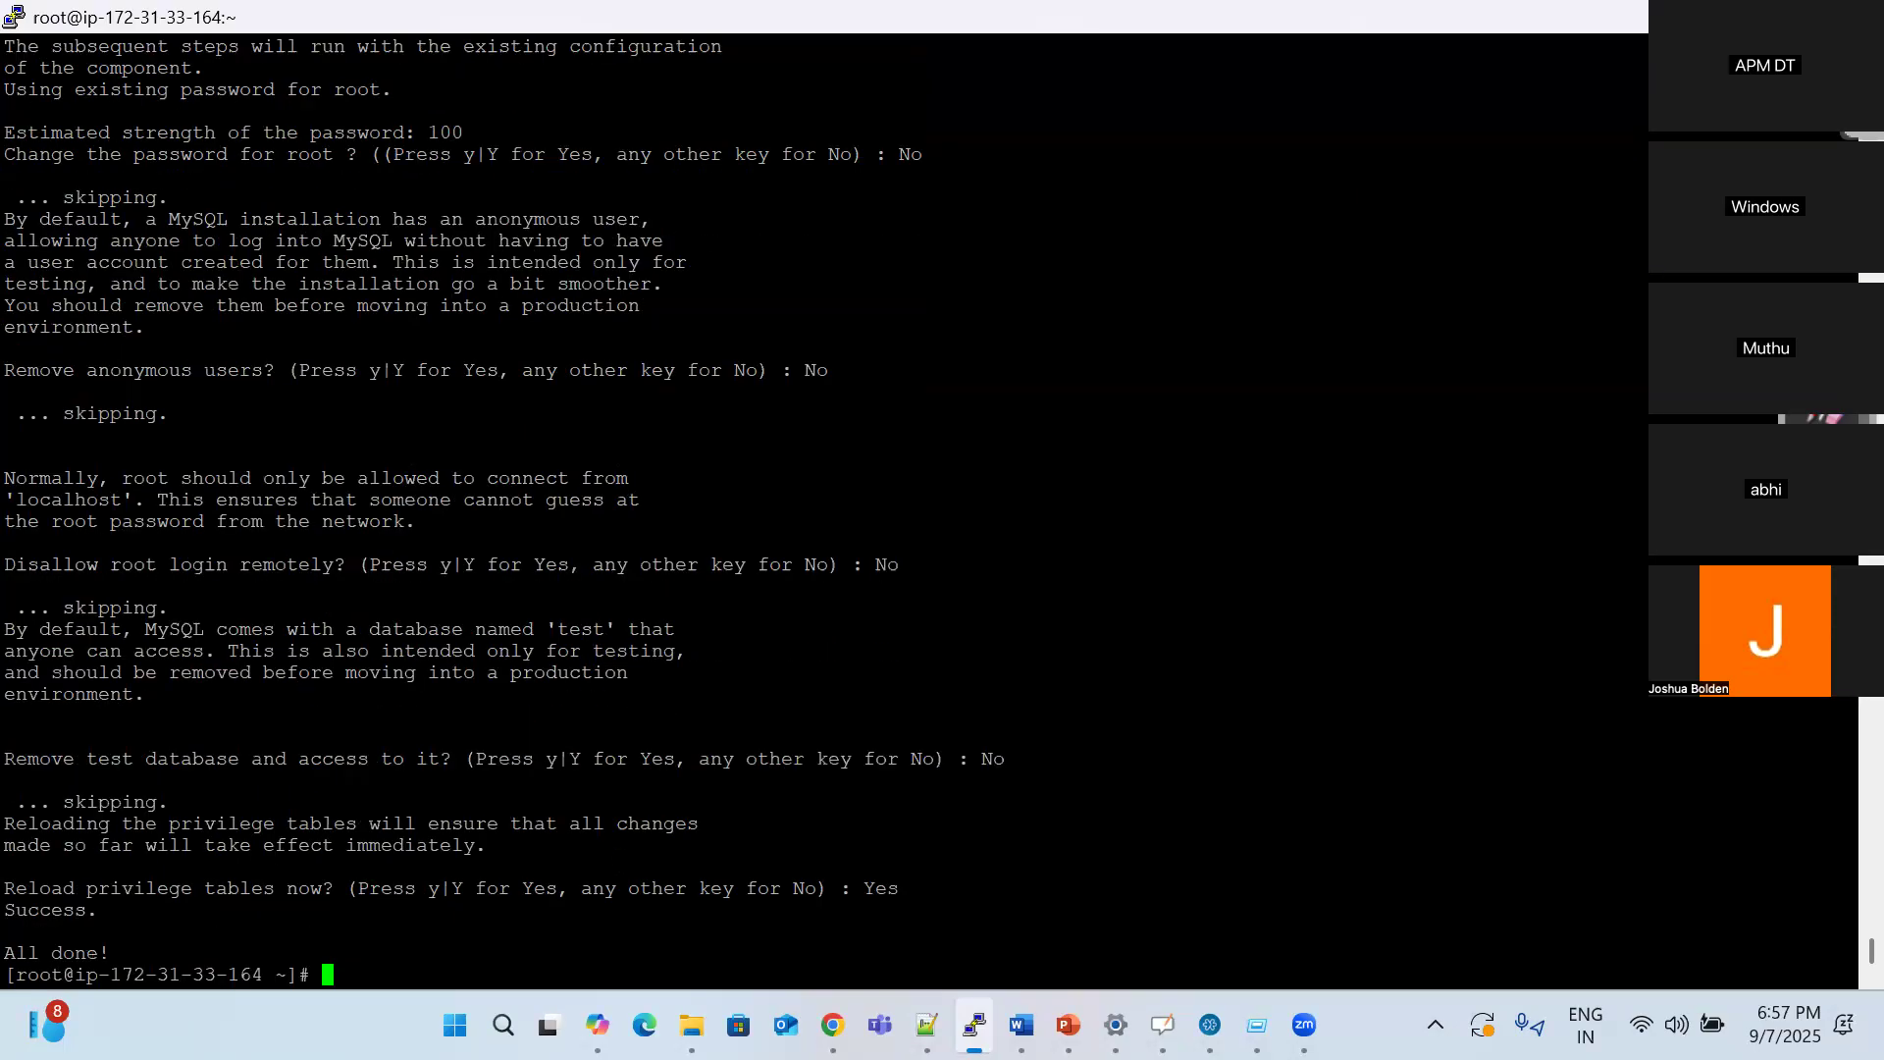
key(Return)
key(Return)
key(Return)
key(Return)
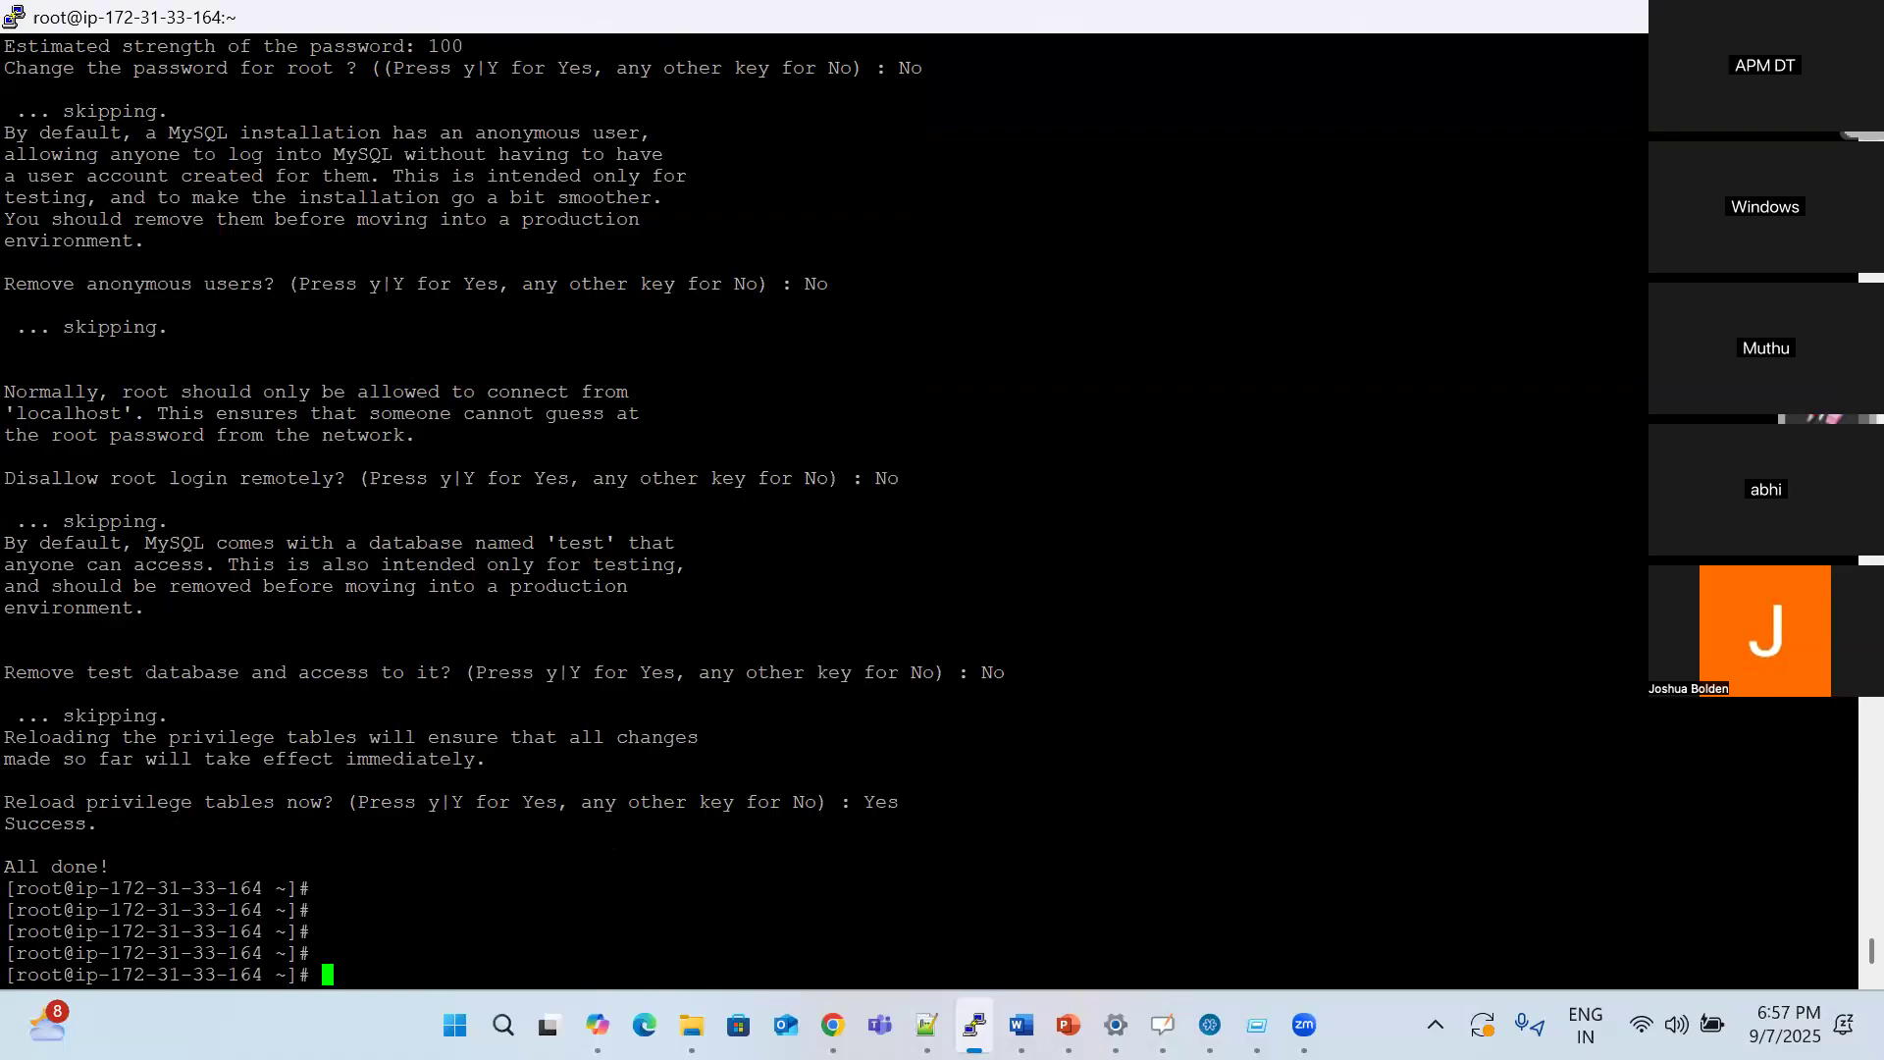
Review the guide's expected secure-installation transcript, lines 47–54.
key(alt+Tab)
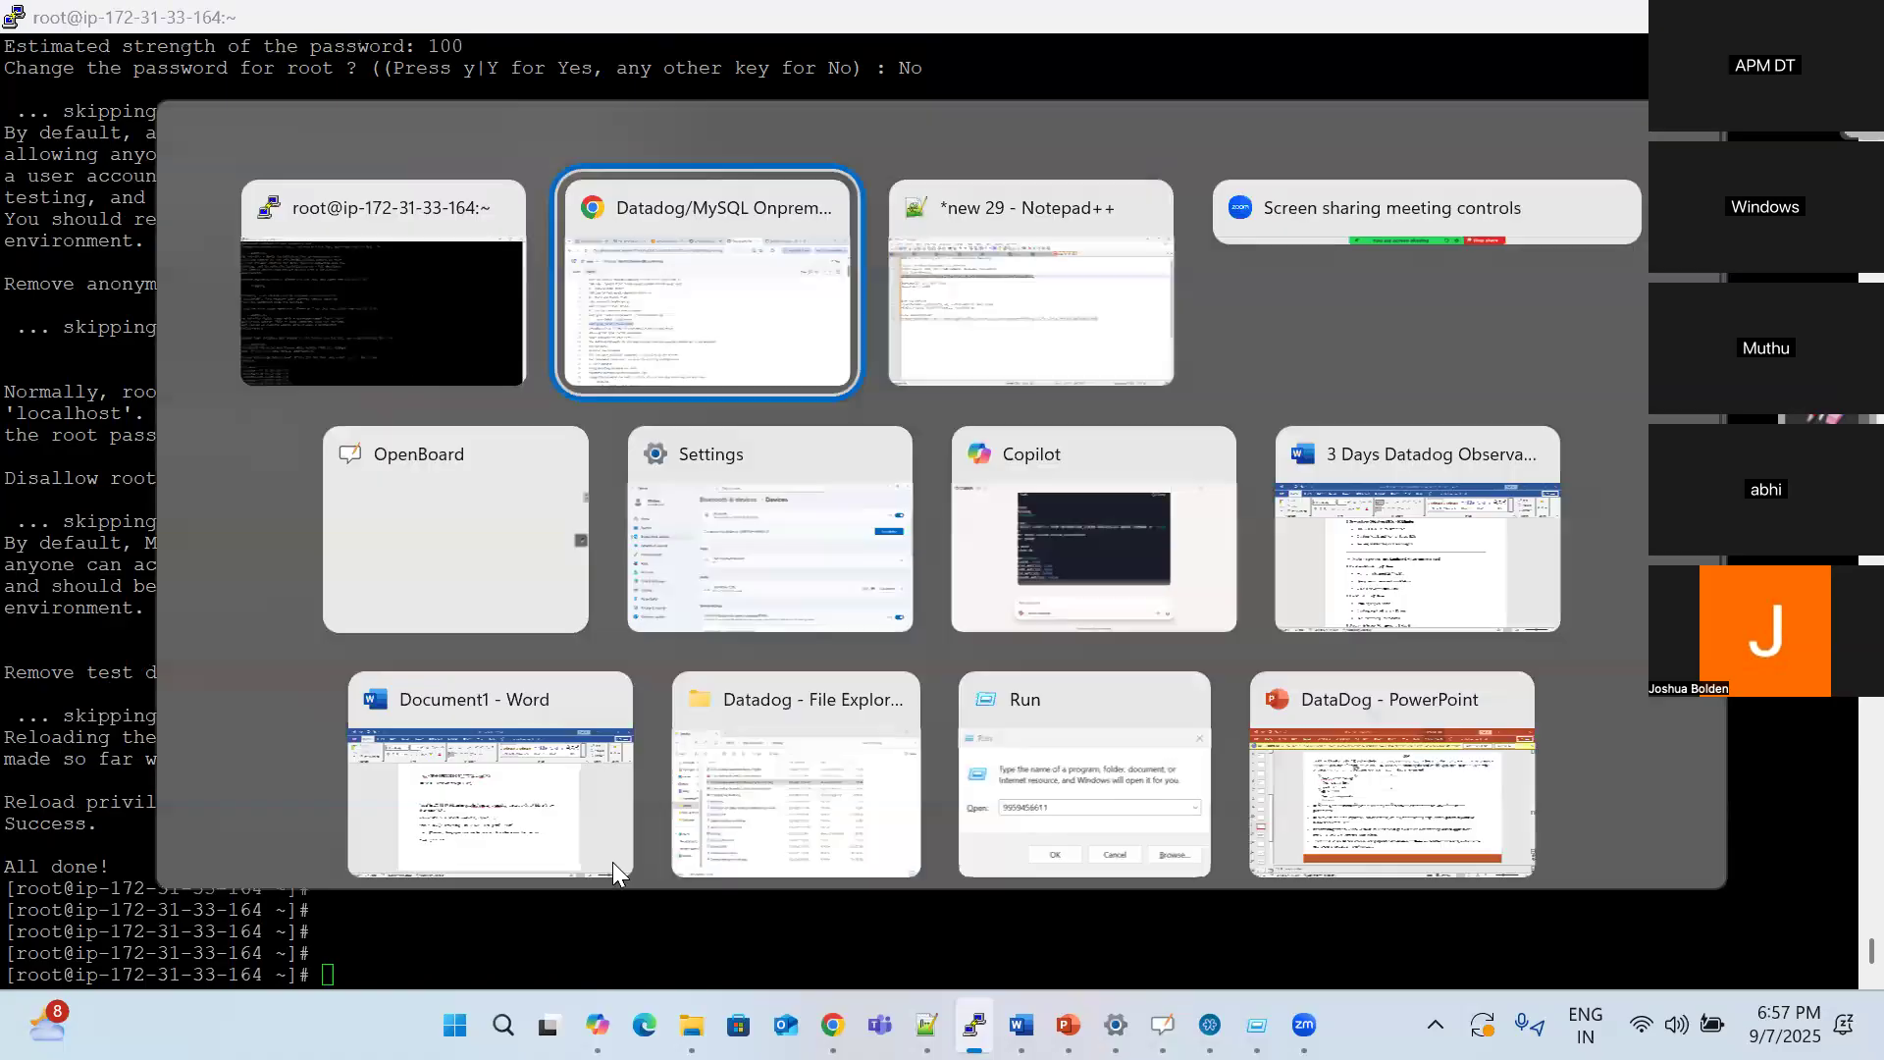
scroll(614, 861, down, 9)
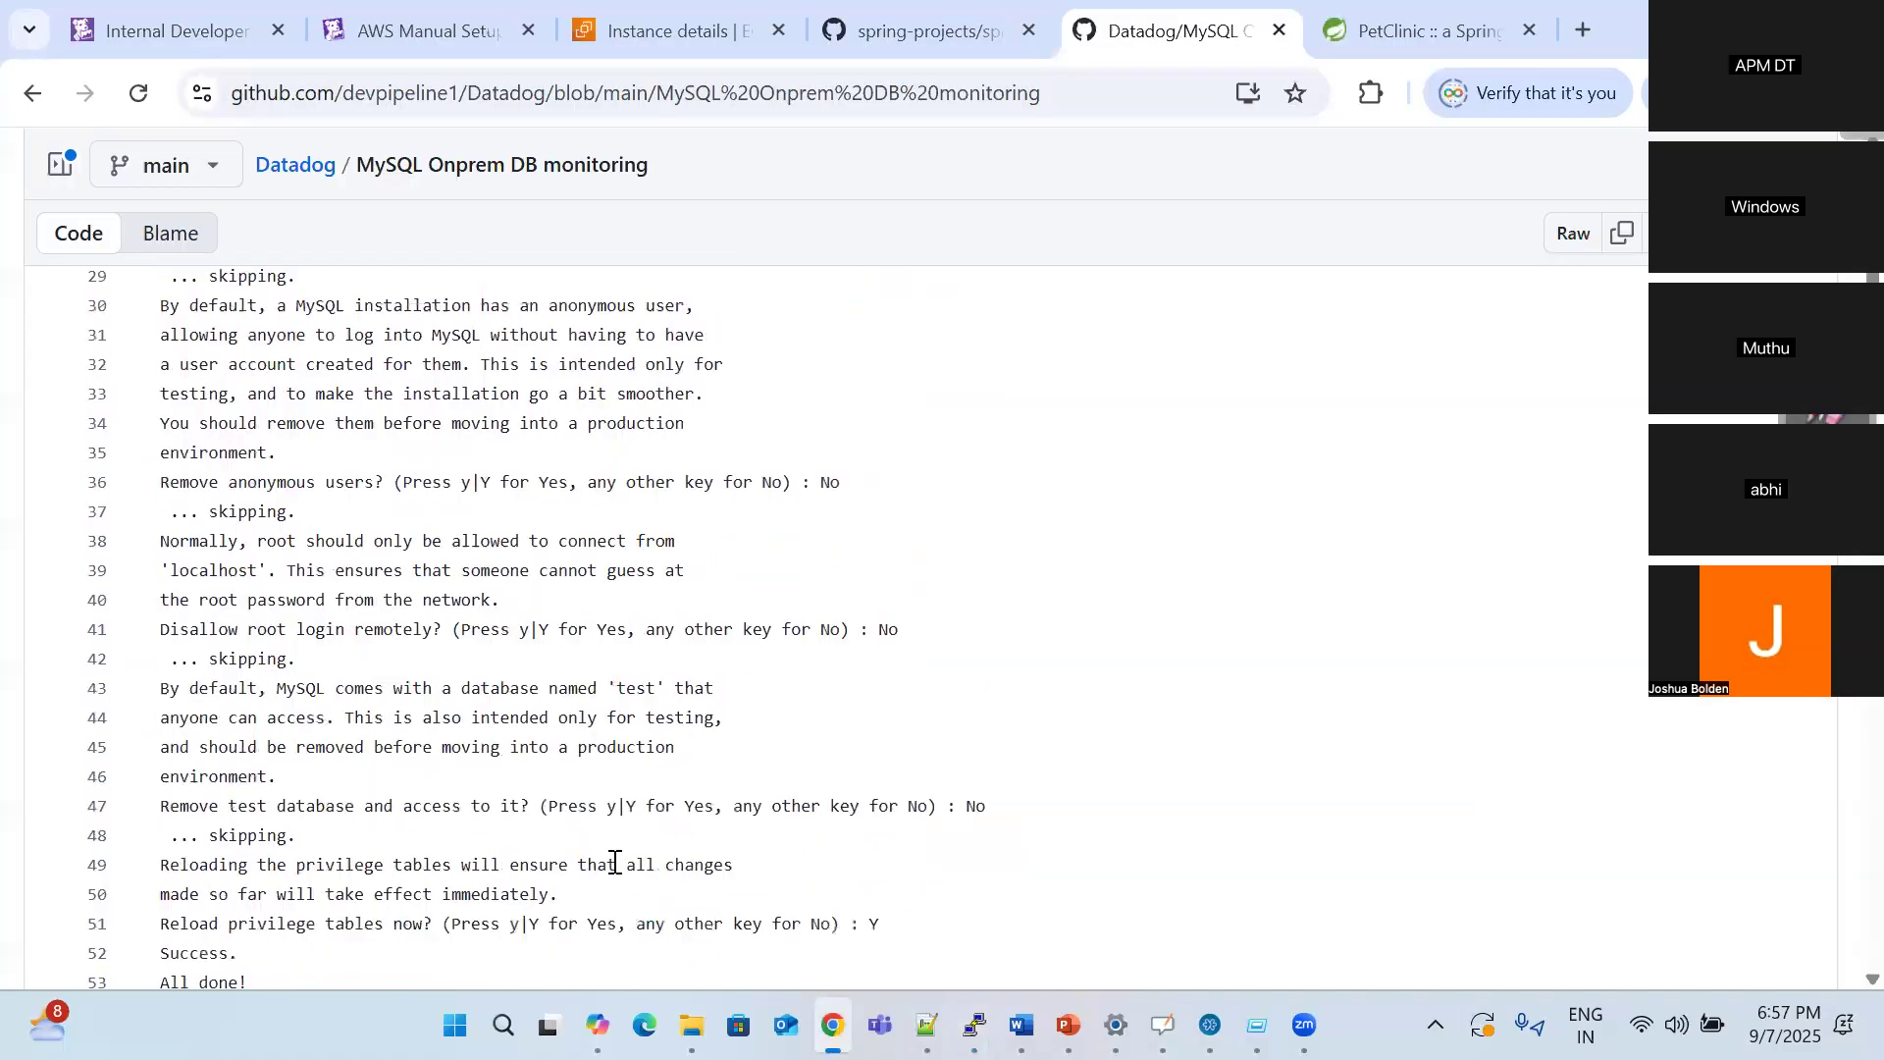
drag(414, 707, 123, 496)
click(460, 750)
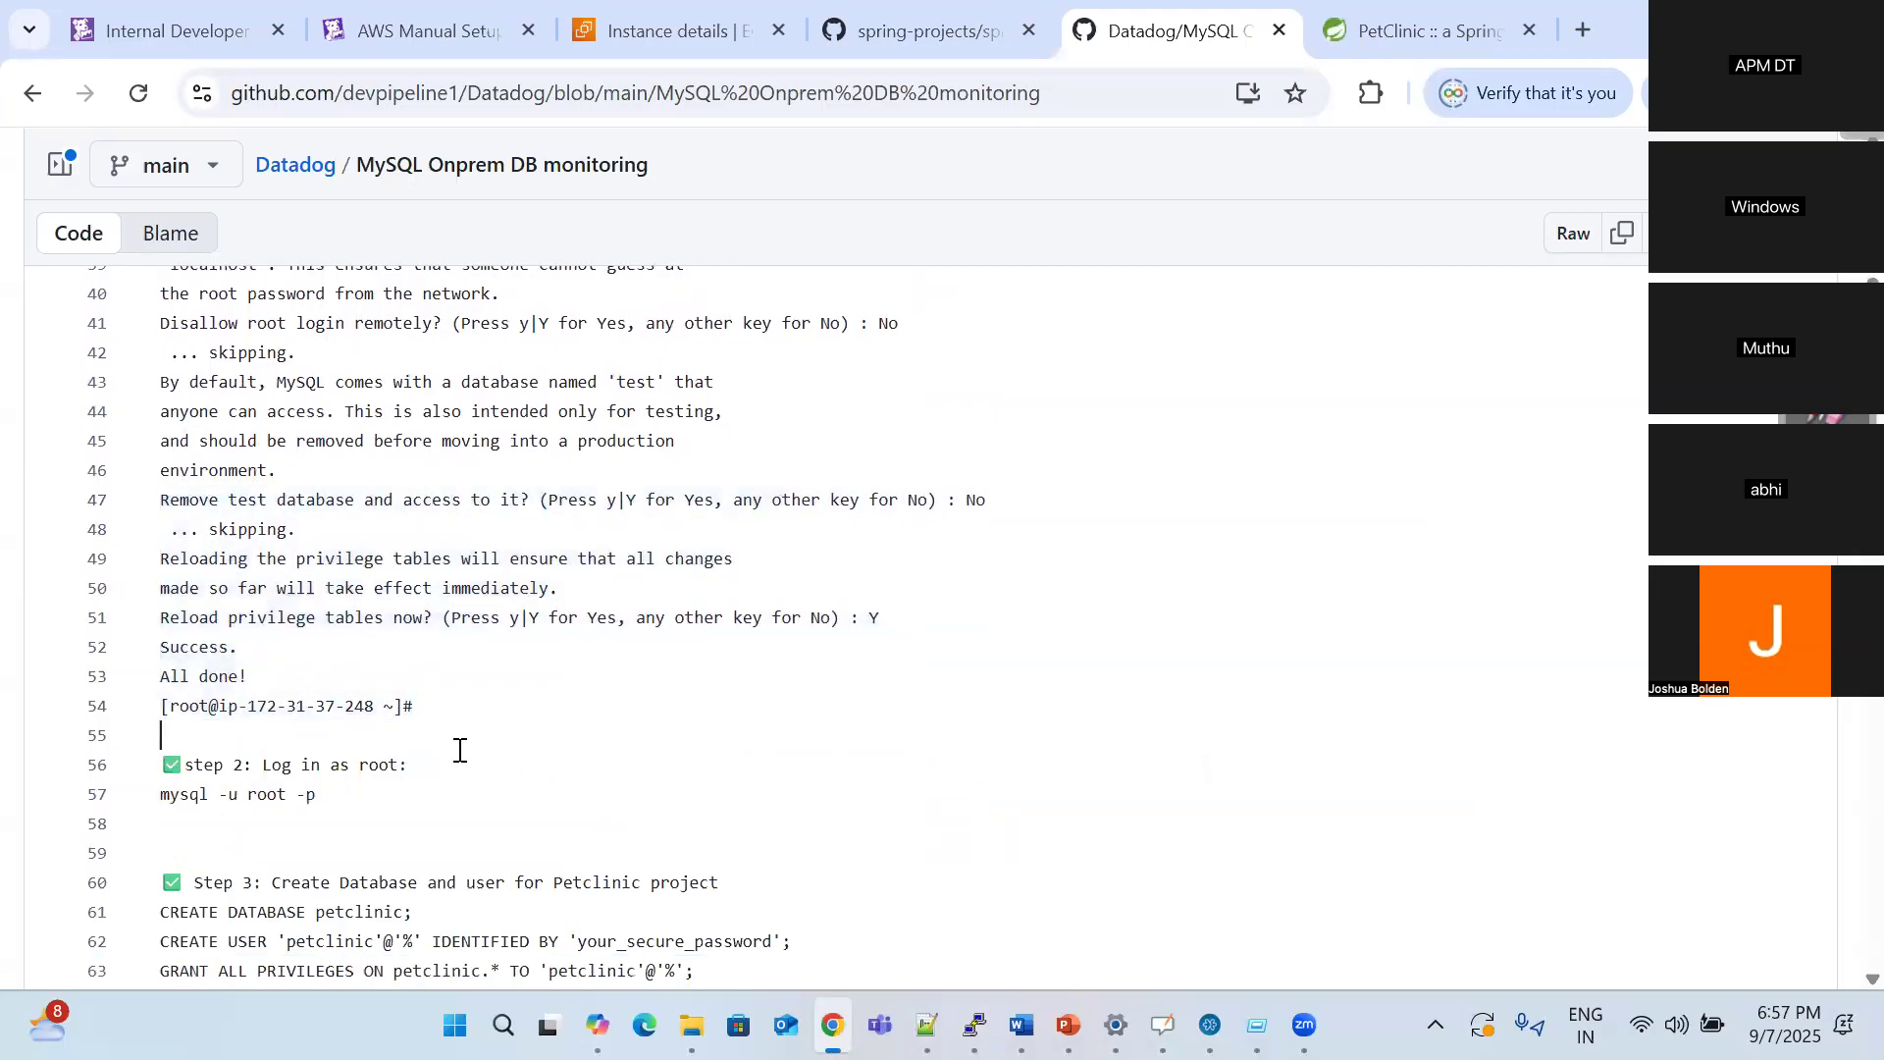
scroll(460, 750, down, 3)
Log into MySQL with 'mysql -u root -p' and the root password.
drag(315, 518, 160, 524)
key(ctrl+c)
key(alt+Tab)
right_click(160, 525)
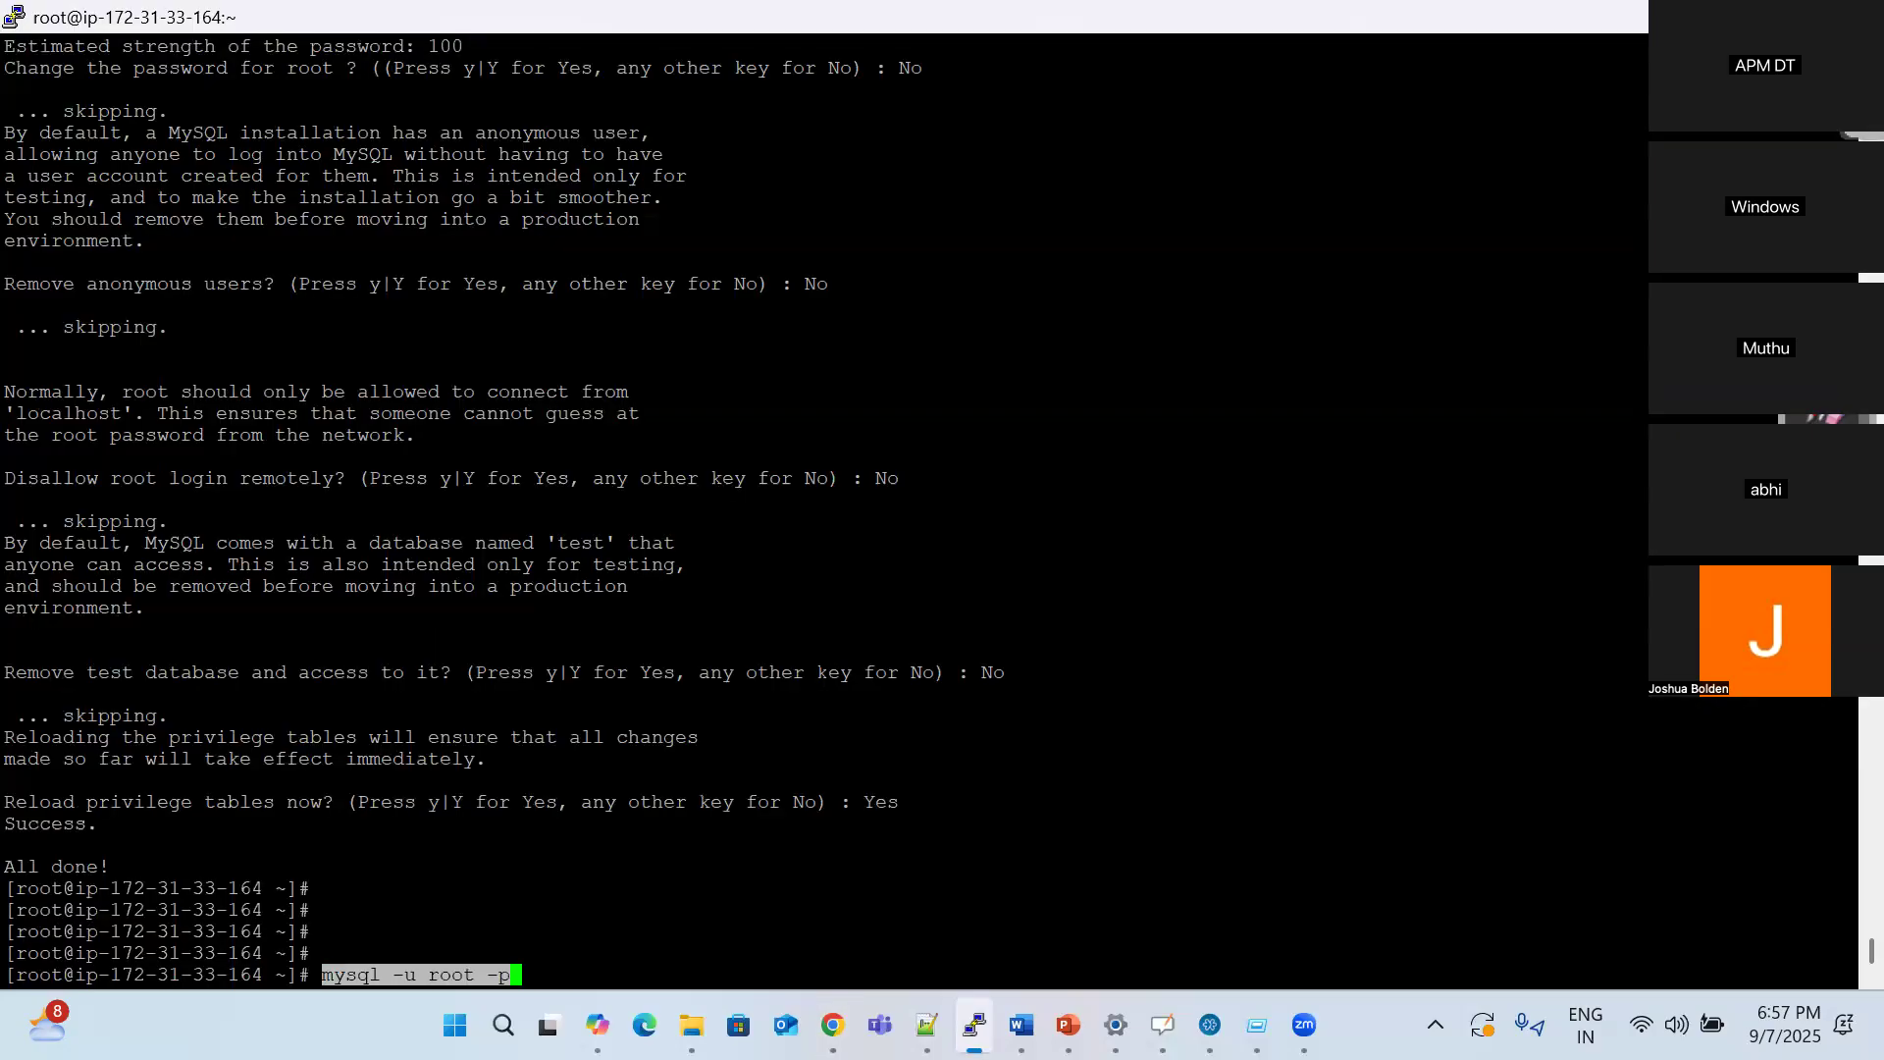
key(Return)
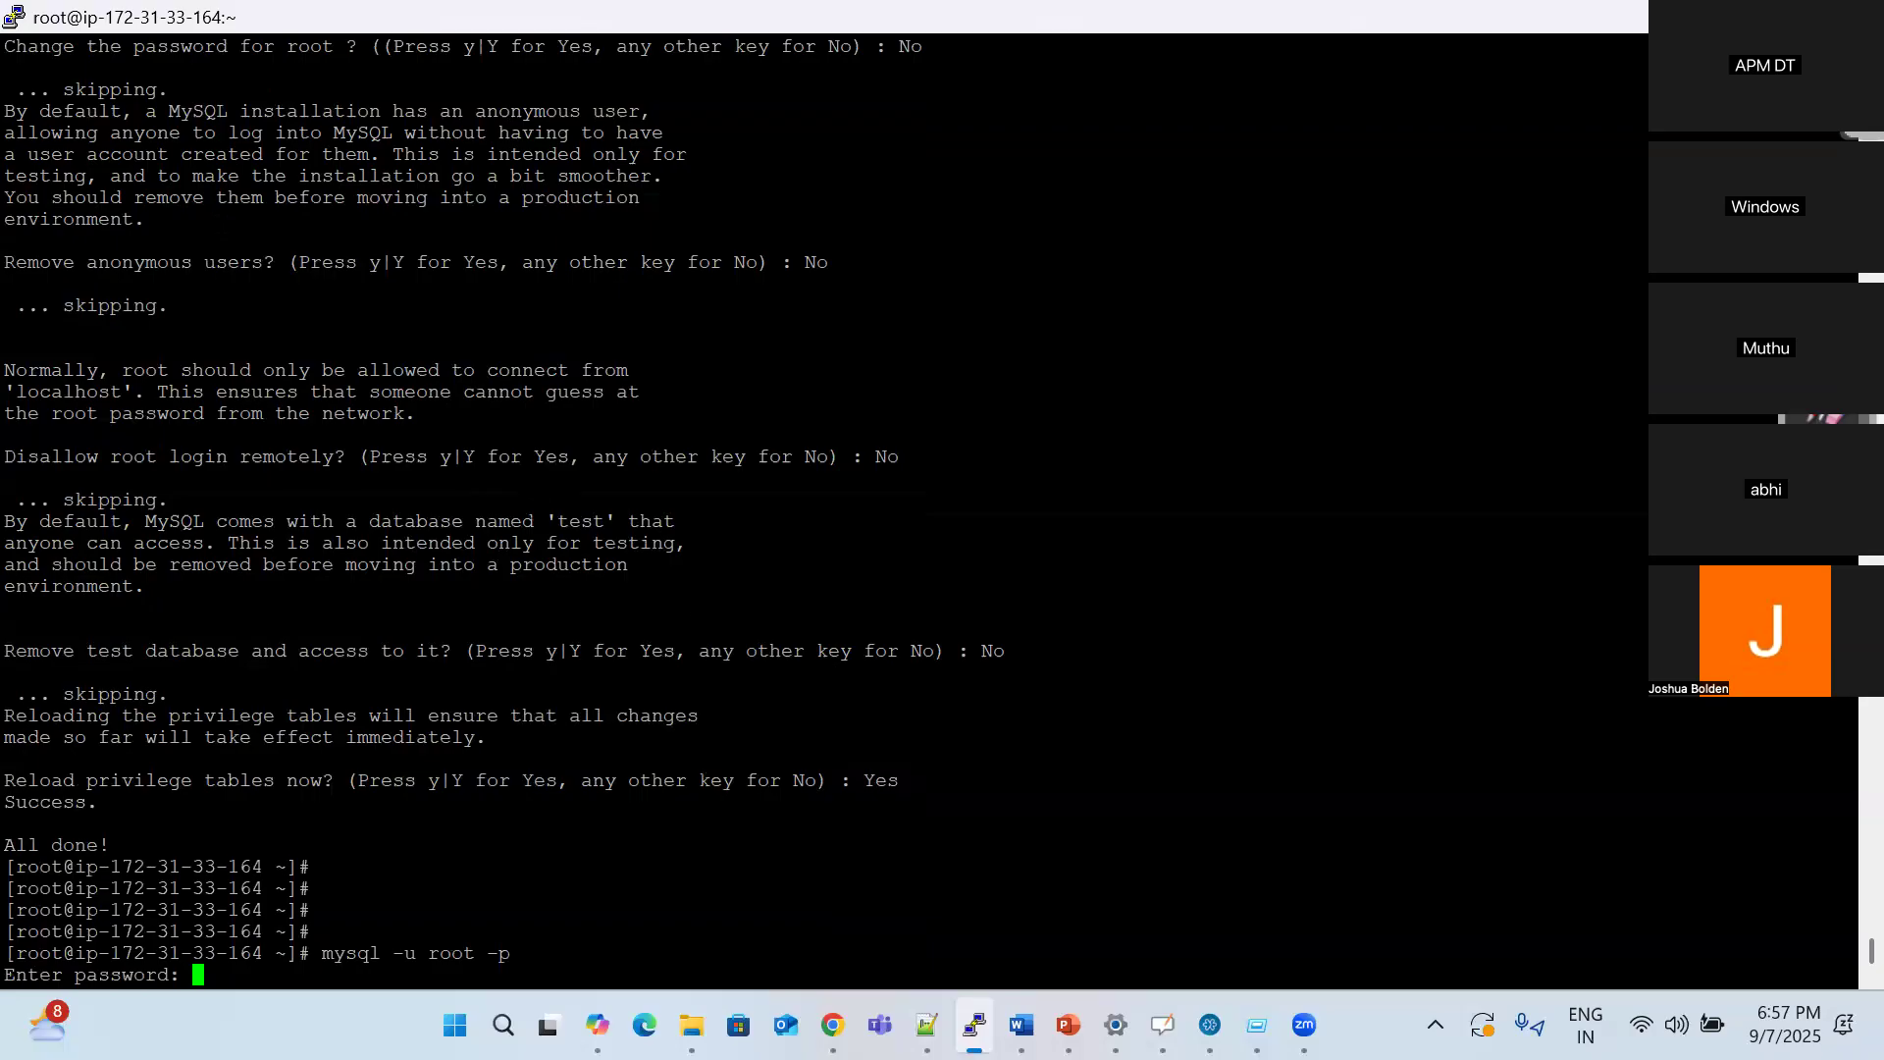
scroll(824, 510, up, 7)
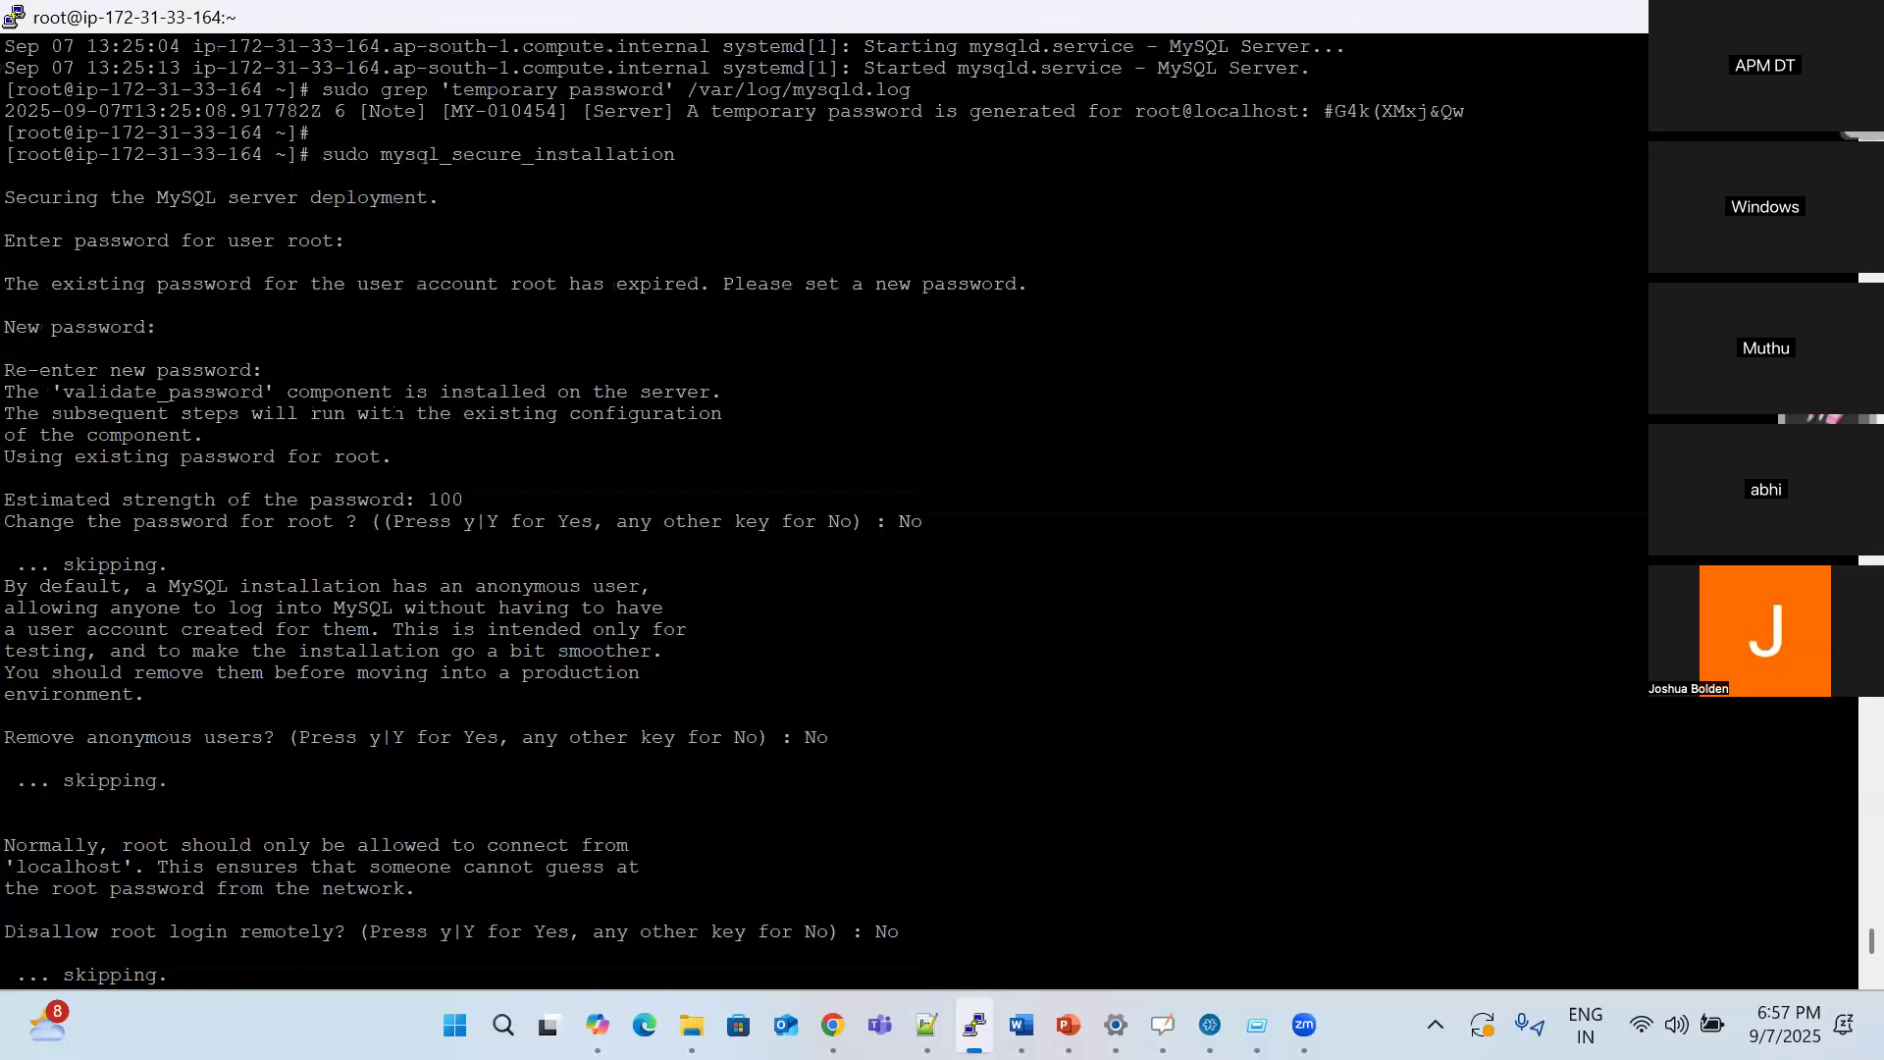
scroll(395, 413, down, 7)
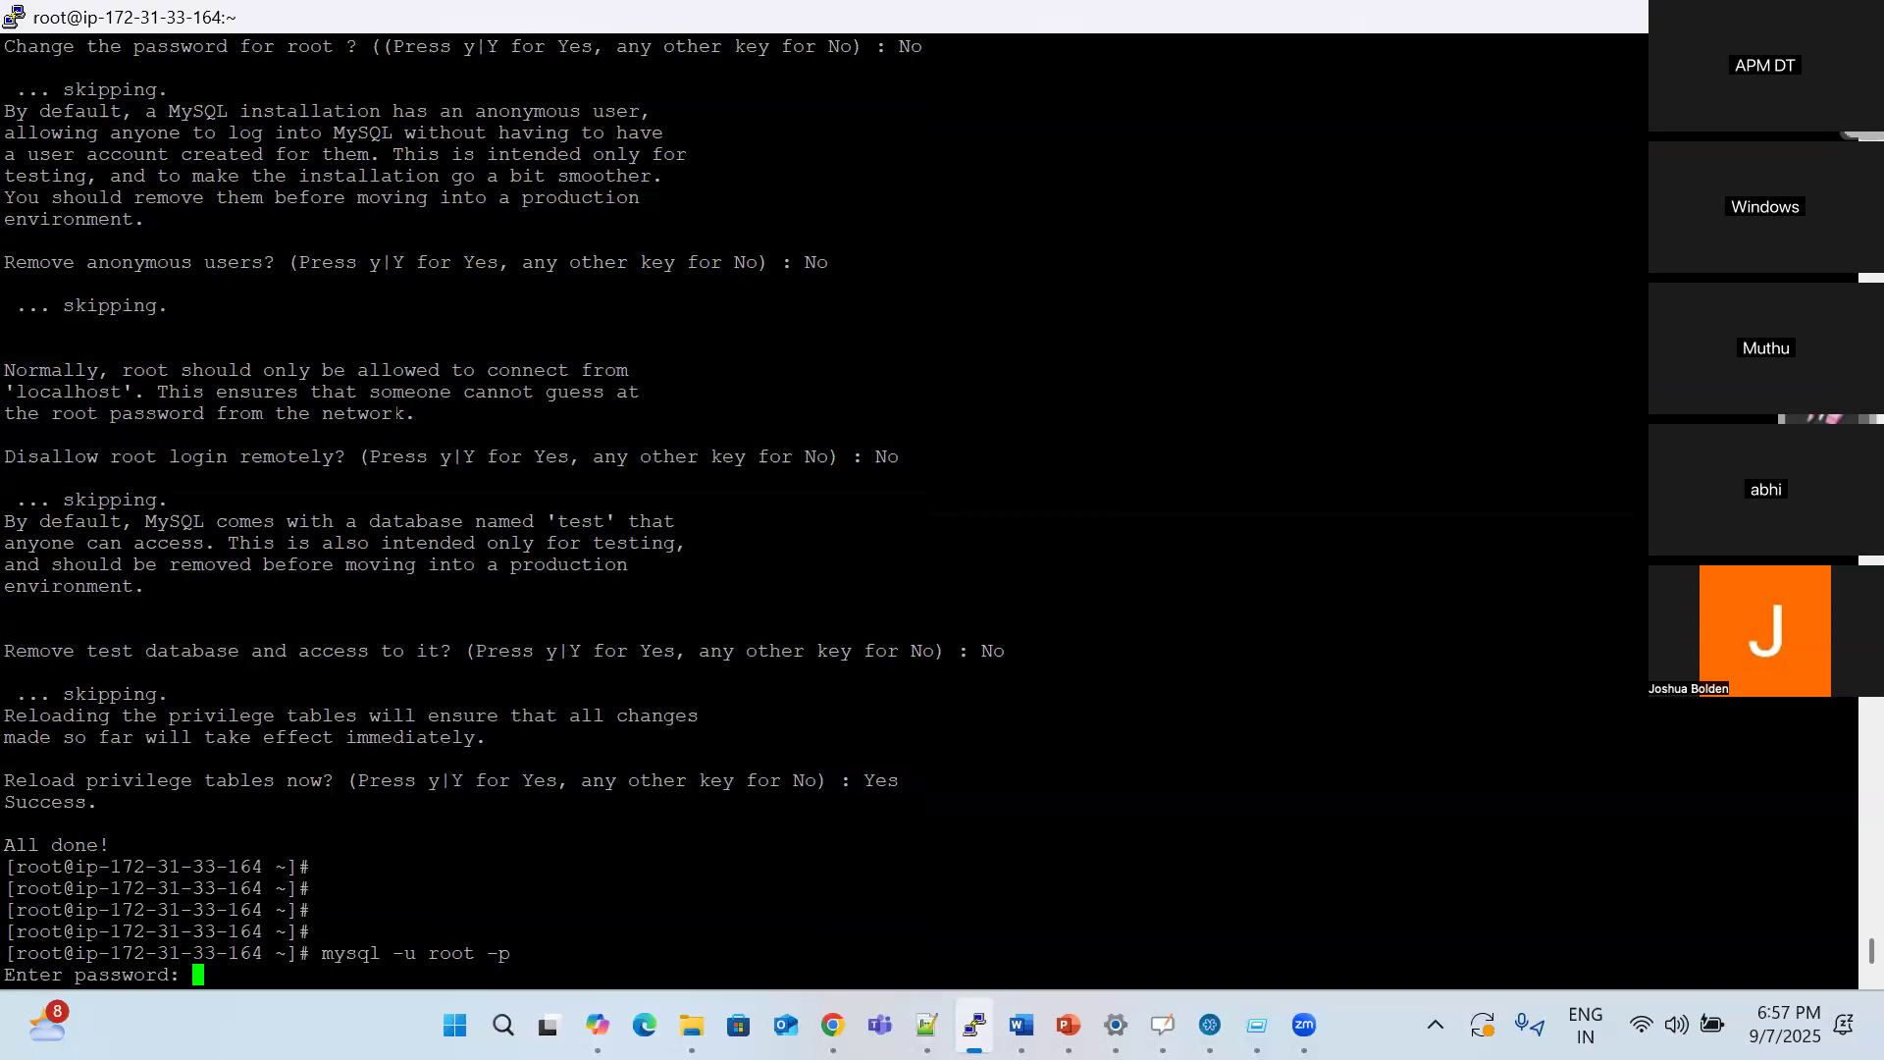
key(Return)
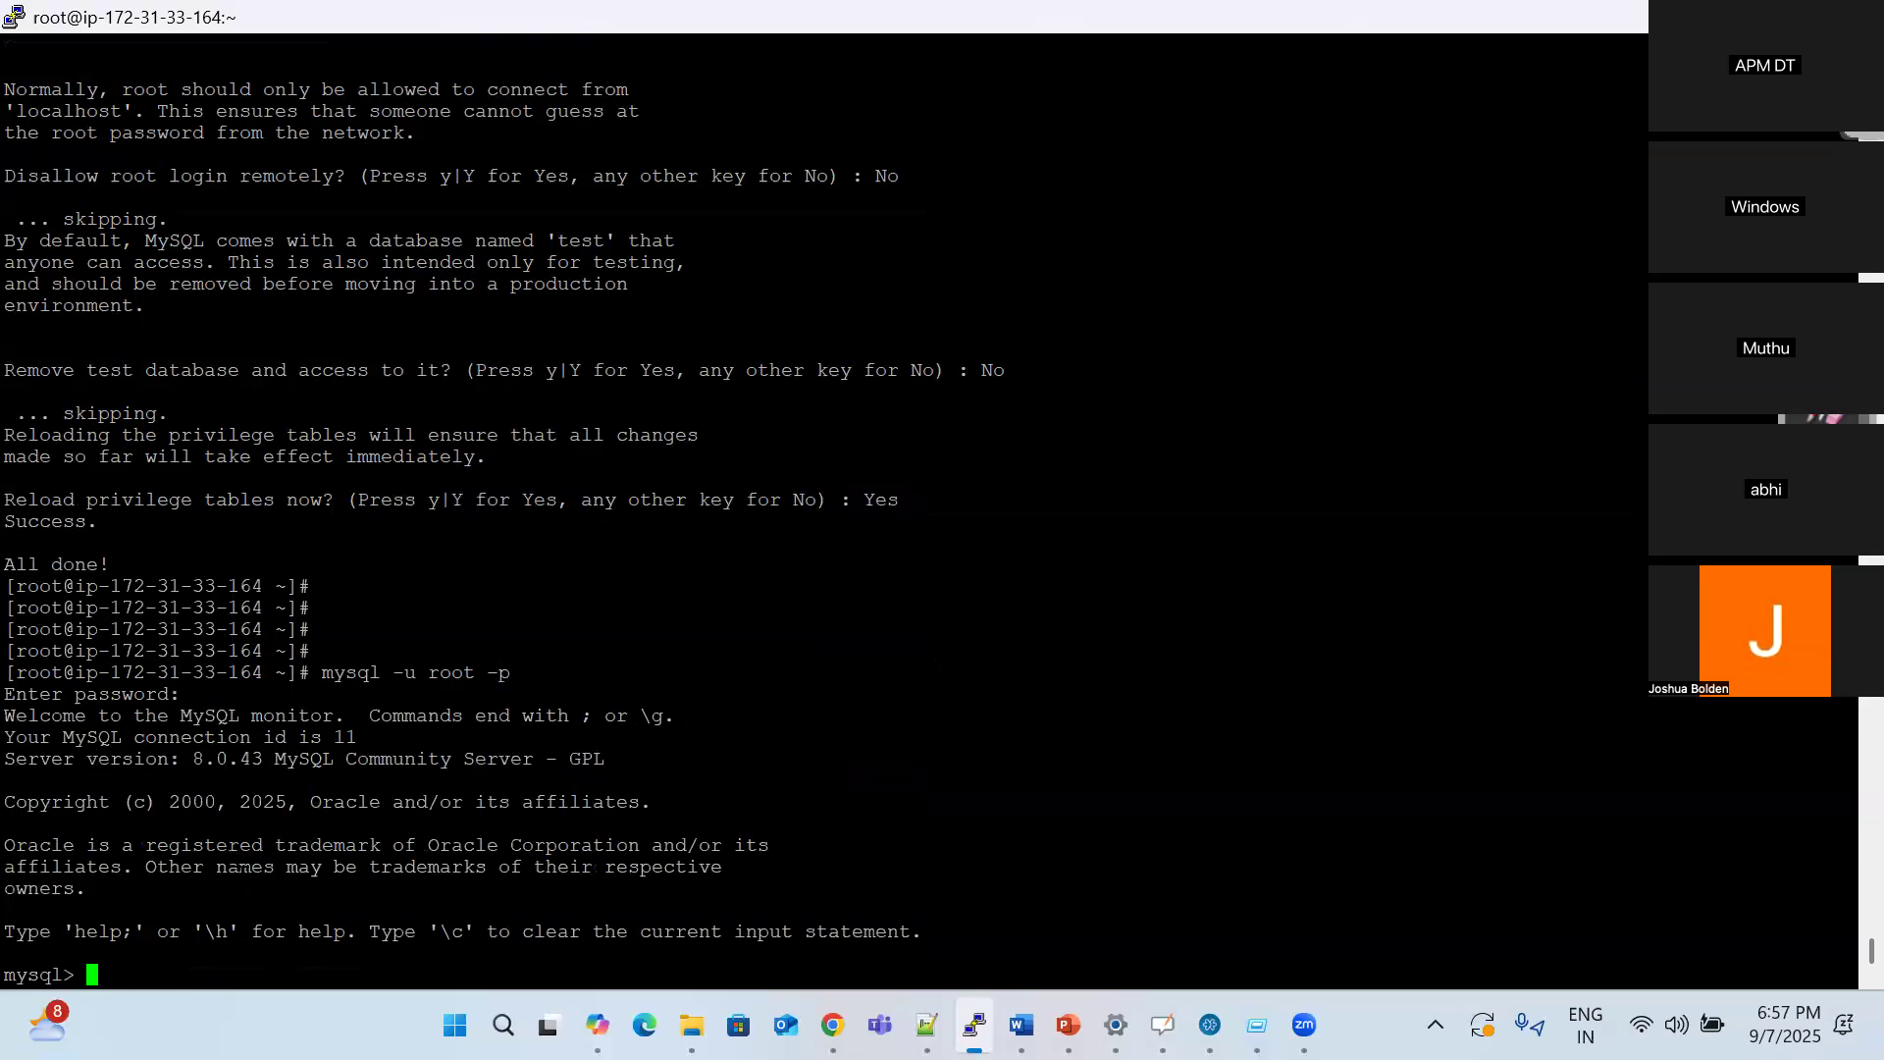
Select text around the mysql> prompt in PuTTY, then return to the guide.
double_click(49, 974)
click(49, 974)
drag(312, 586, 17, 587)
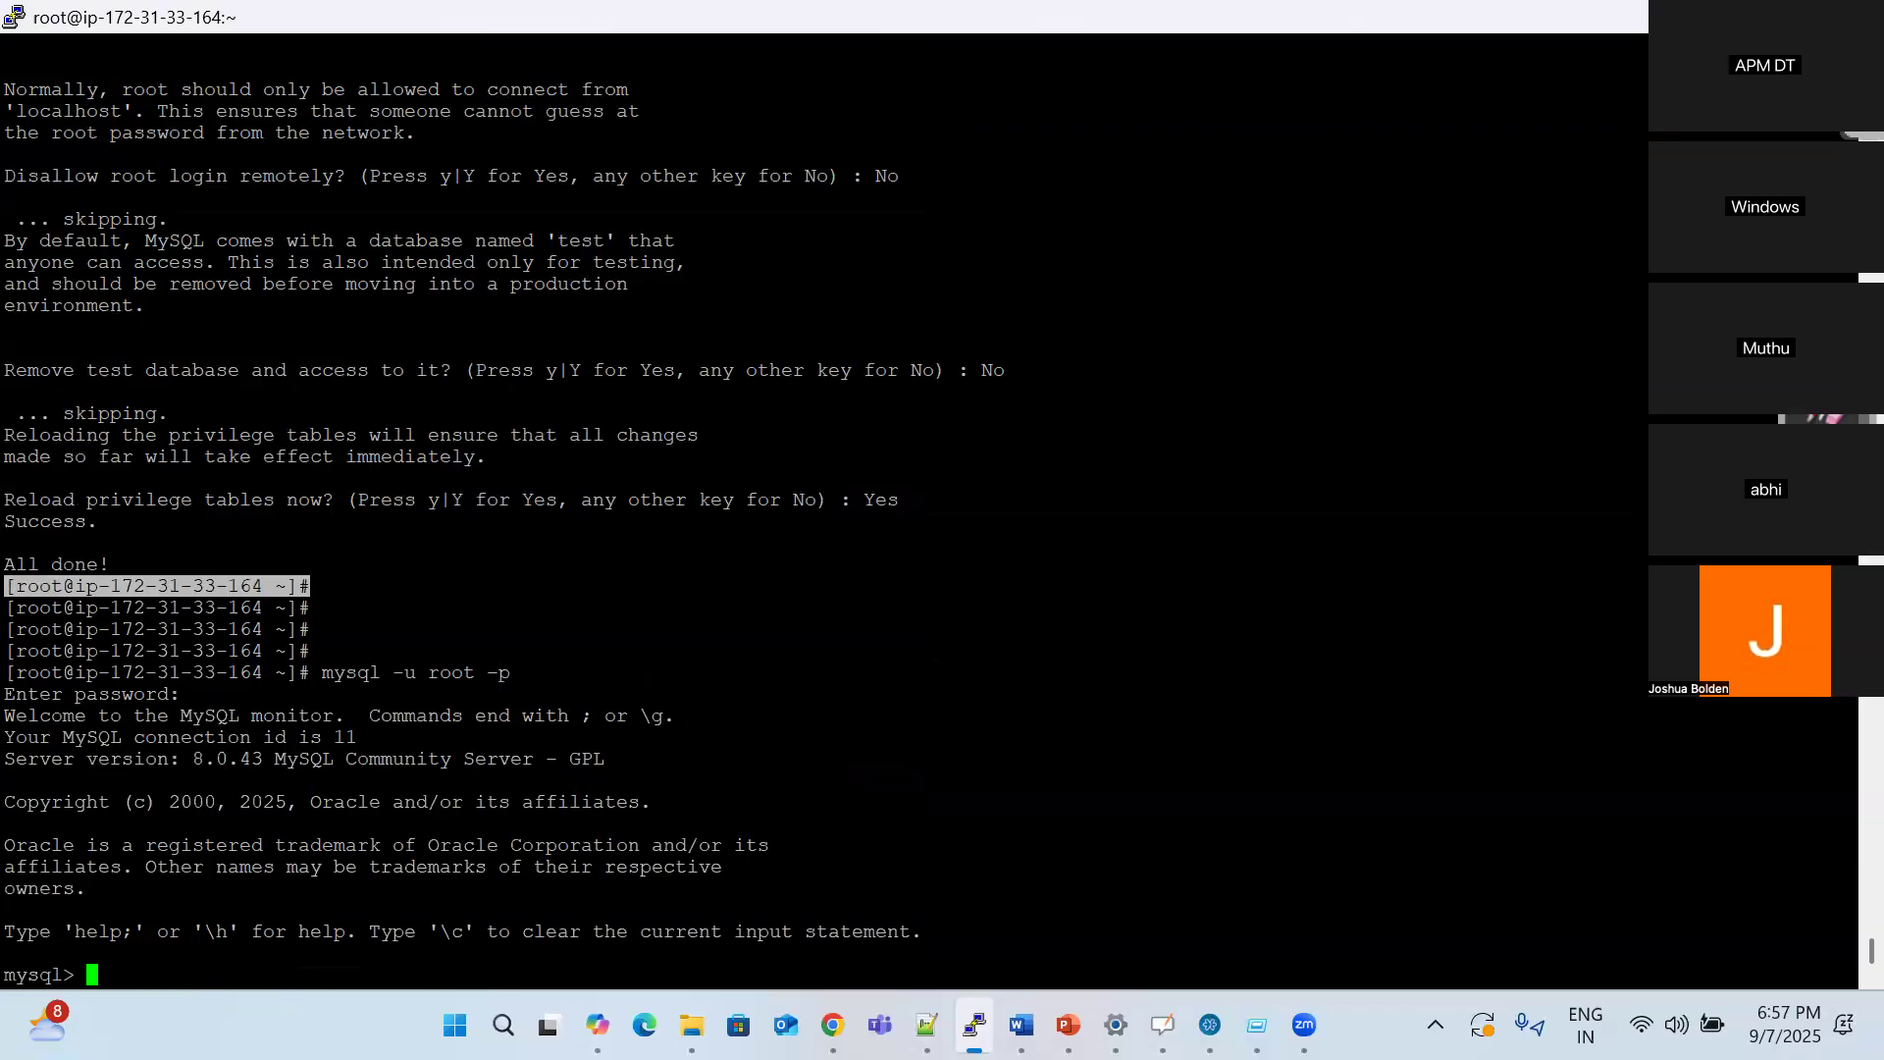
click(324, 597)
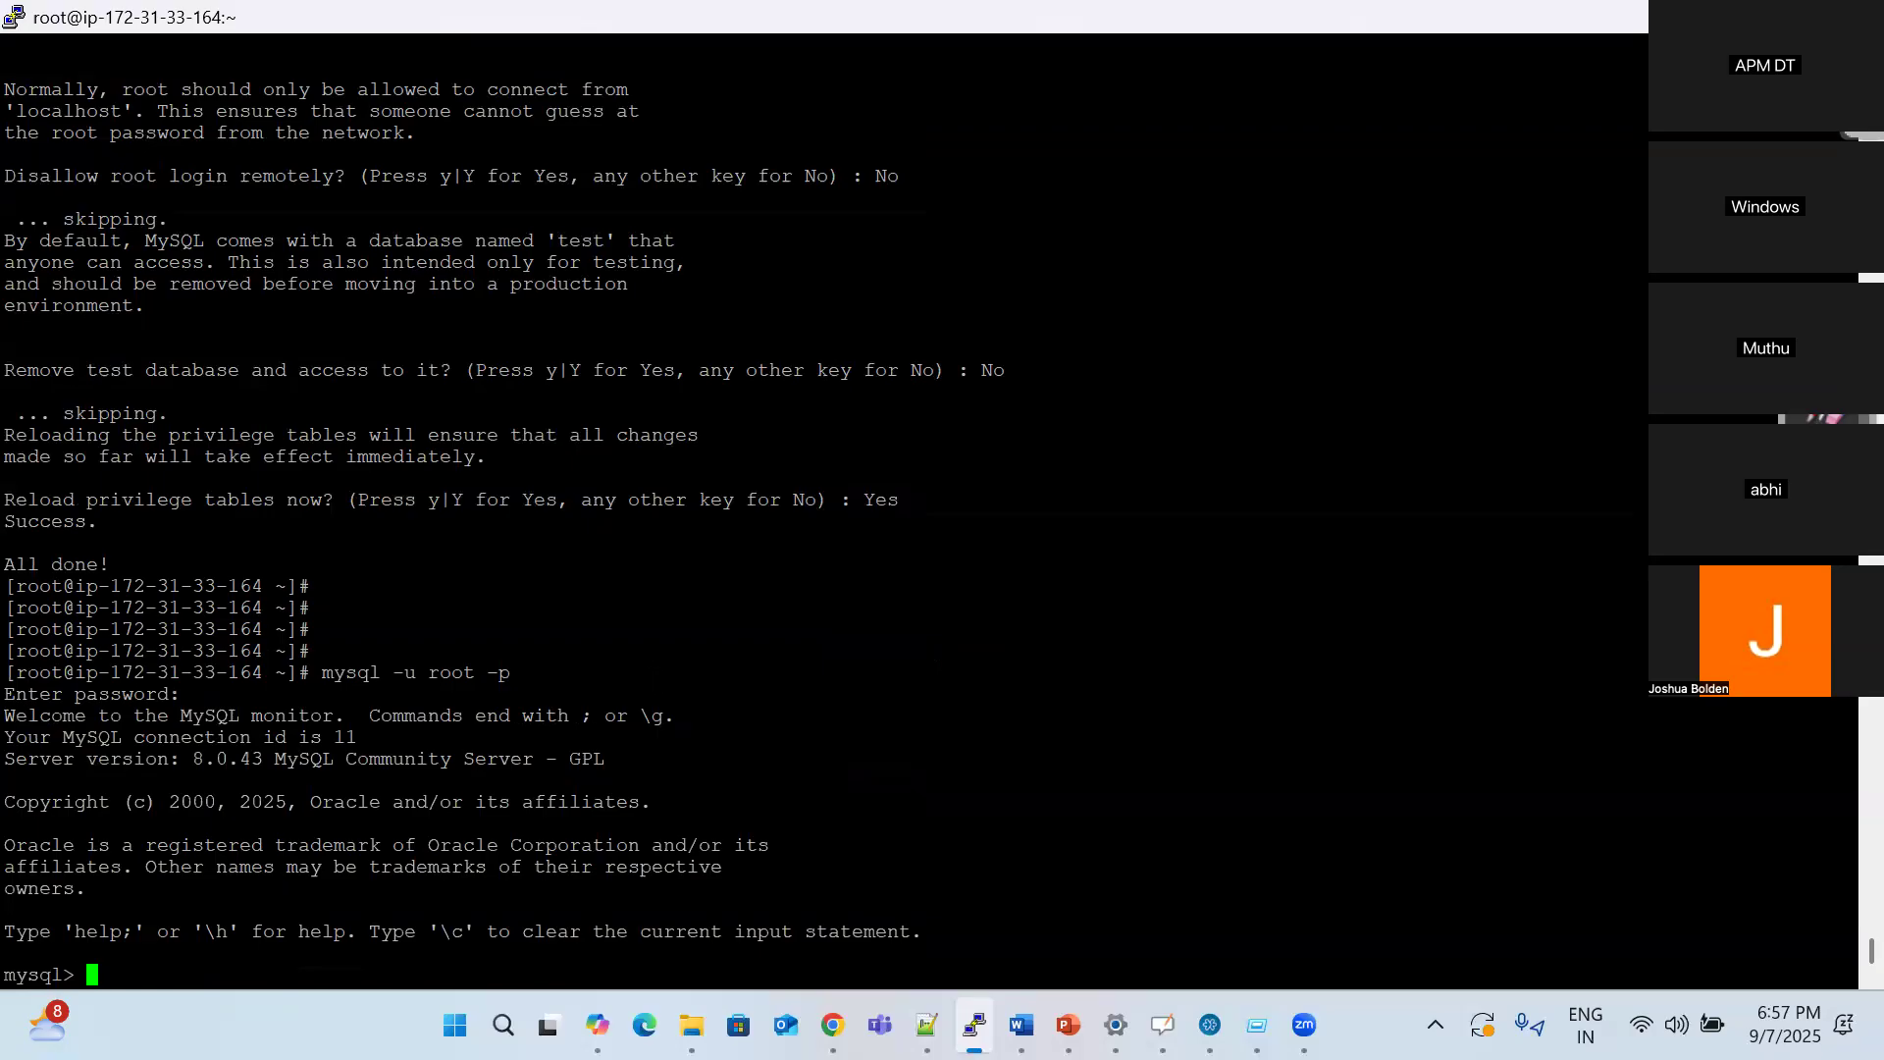
key(alt+Tab)
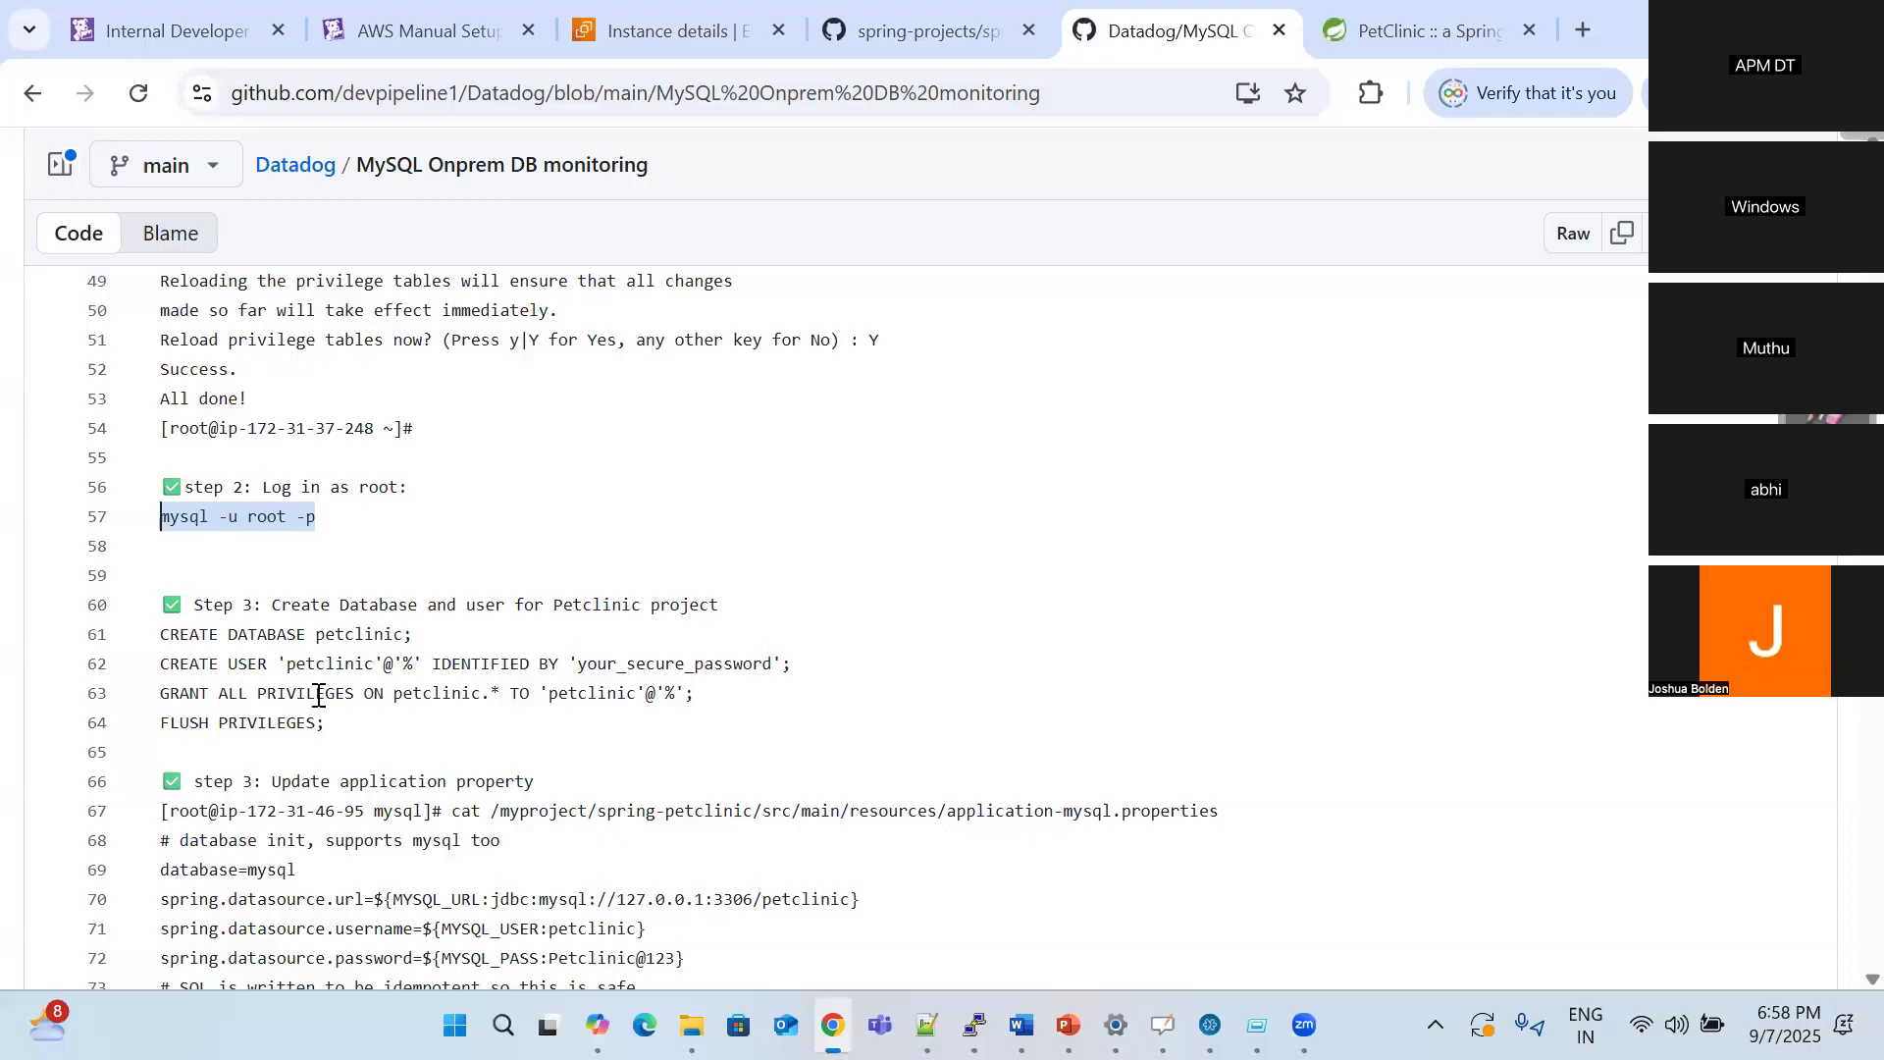
Copy the CREATE DATABASE petclinic statement from the guide and run it at the mysql prompt.
scroll(294, 589, down, 1)
click(207, 506)
drag(161, 508, 422, 504)
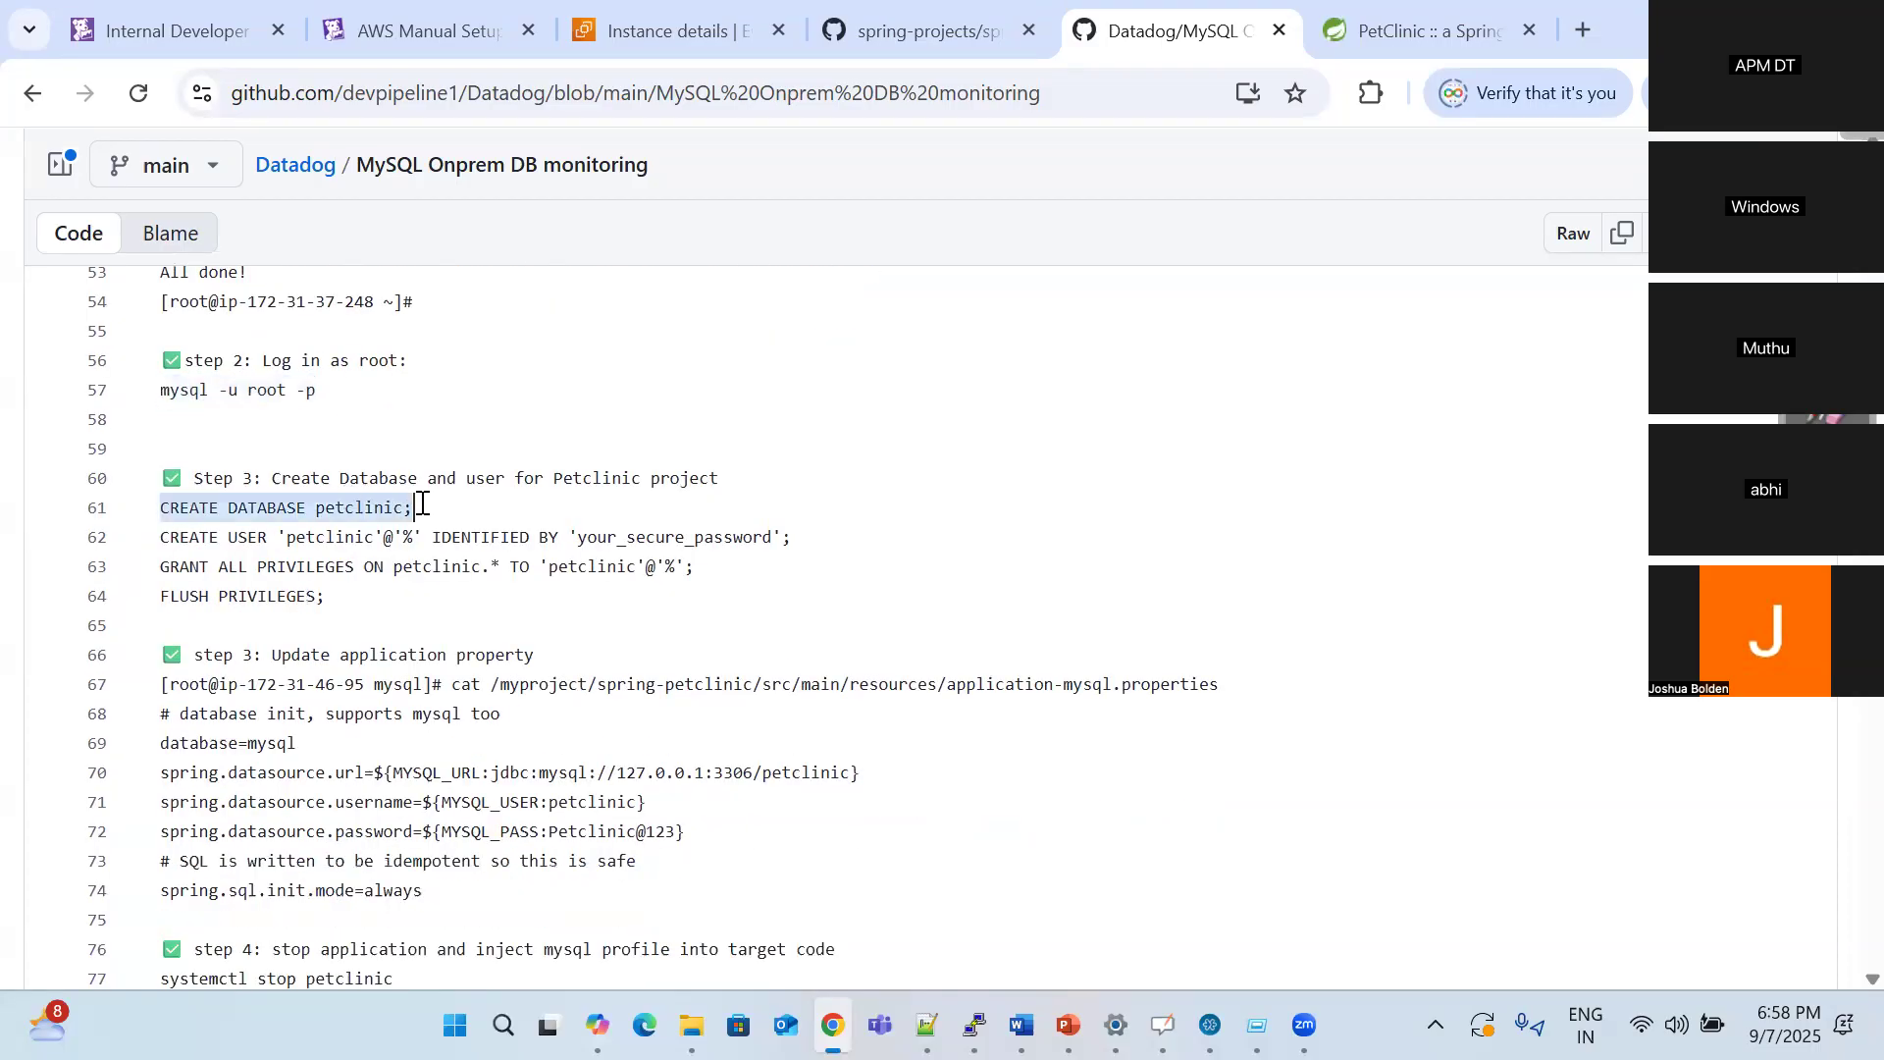
key(ctrl+c)
key(alt+Tab)
right_click(422, 505)
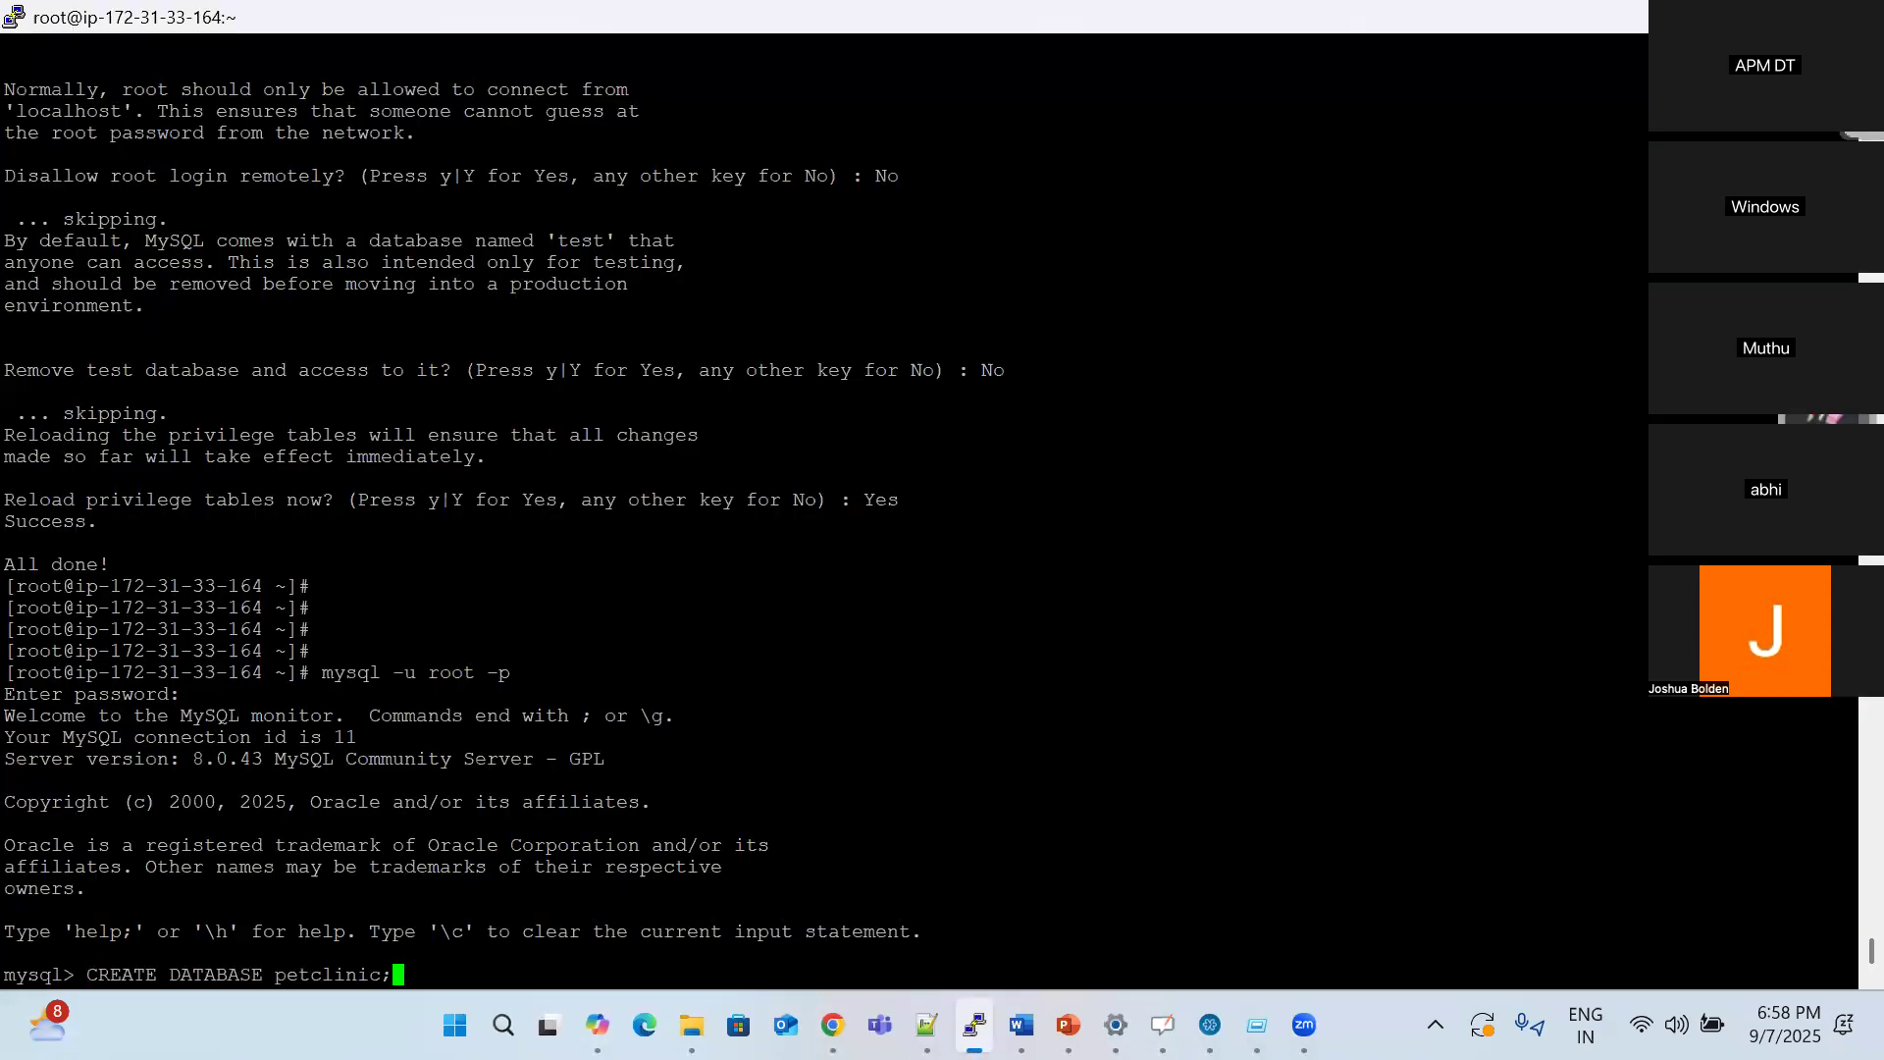
key(Return)
Create the petclinic MySQL user, replacing the placeholder with a new password.
key(alt+Tab)
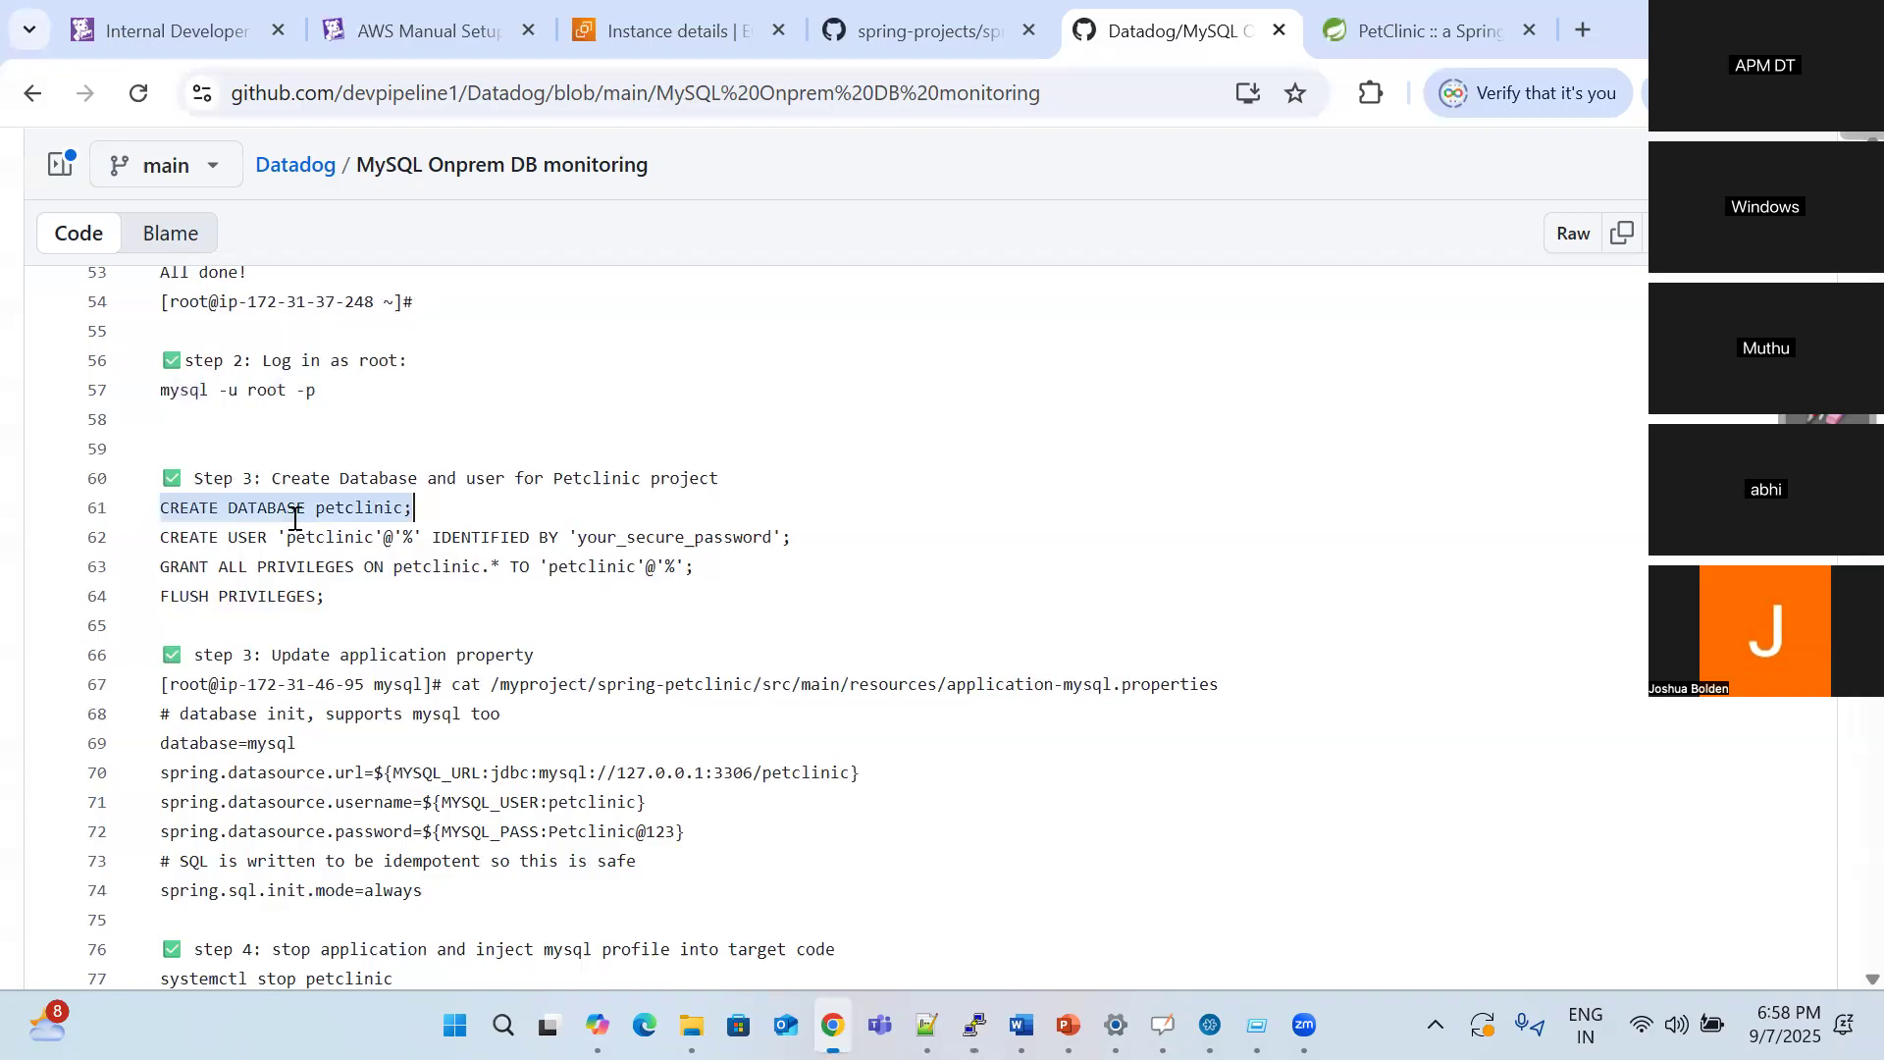
drag(159, 537, 801, 547)
key(ctrl+c)
key(alt+Tab)
right_click(801, 546)
key(Left)
key(Left)
key(BackSpace)
key(BackSpace)
key(BackSpace)
key(BackSpace)
key(BackSpace)
key(BackSpace)
key(BackSpace)
key(BackSpace)
key(BackSpace)
key(BackSpace)
key(BackSpace)
key(BackSpace)
key(BackSpace)
key(BackSpace)
key(BackSpace)
key(BackSpace)
key(BackSpace)
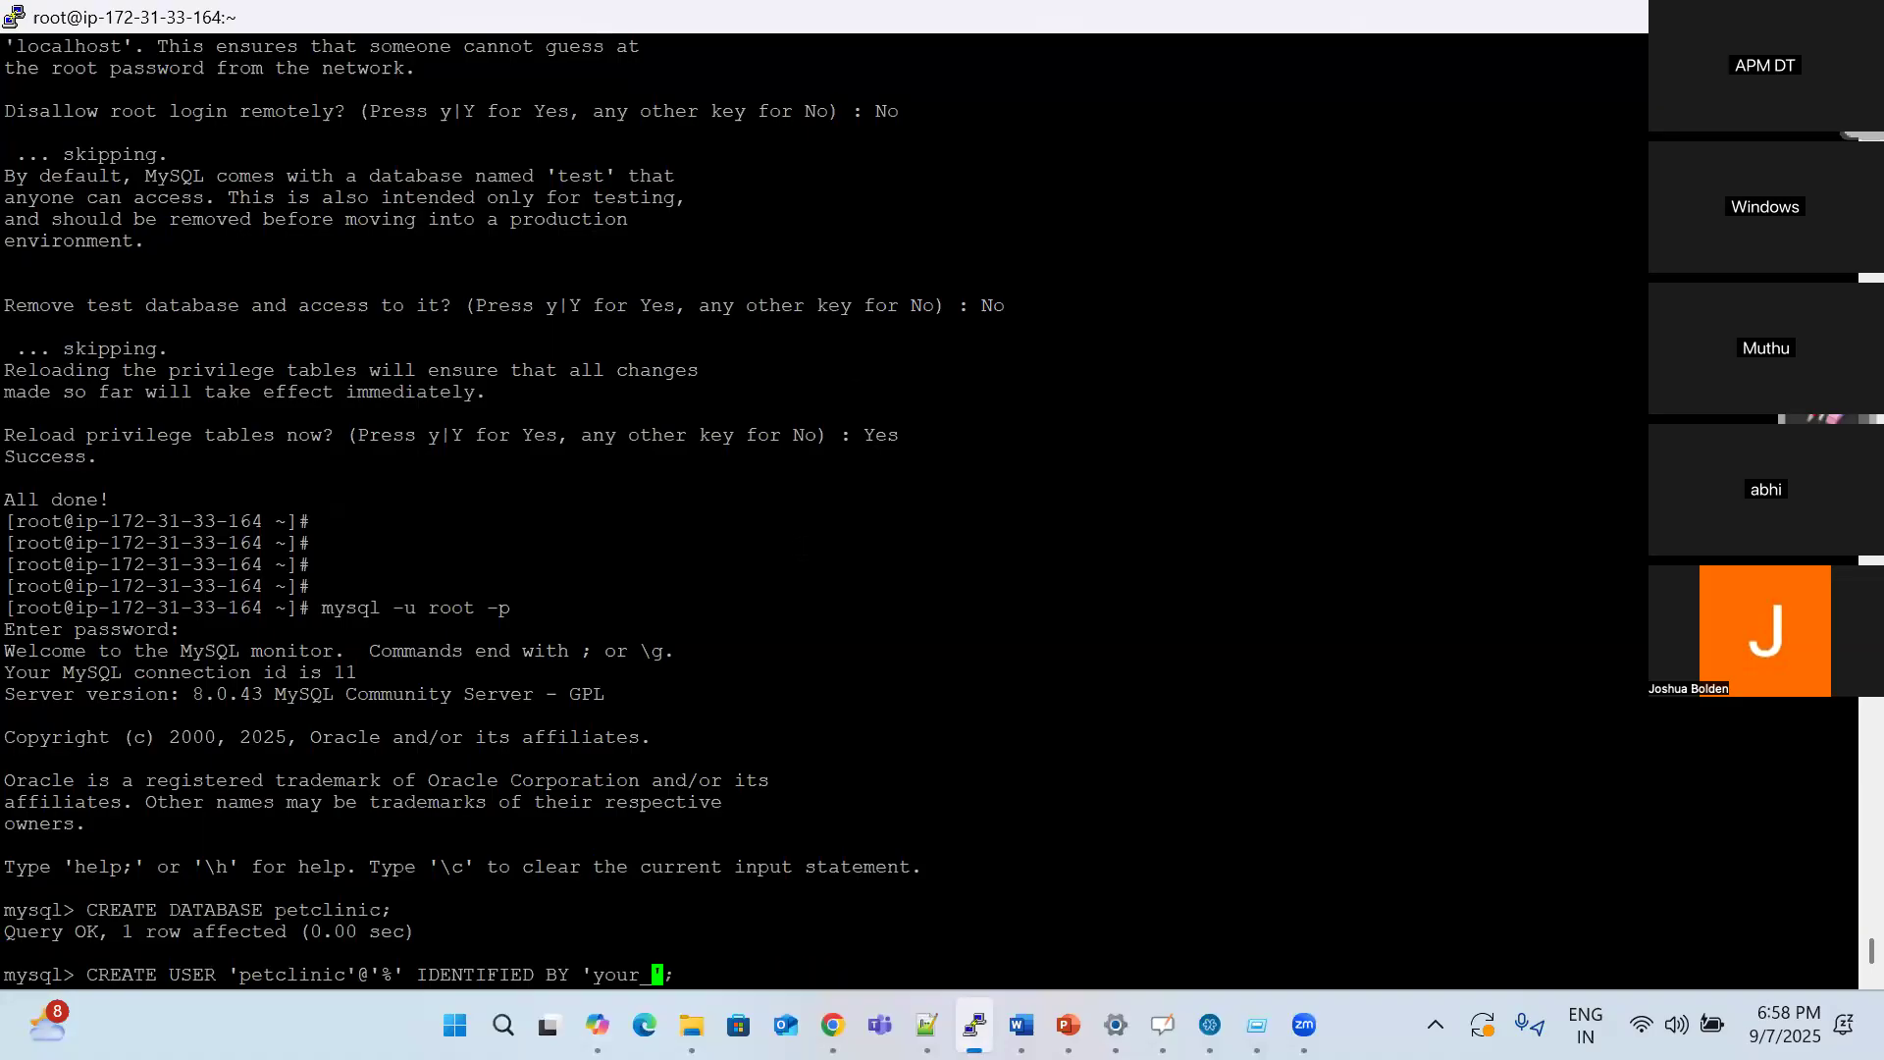
key(Return)
Grant the petclinic user all privileges on petclinic.*.
key(alt+Tab)
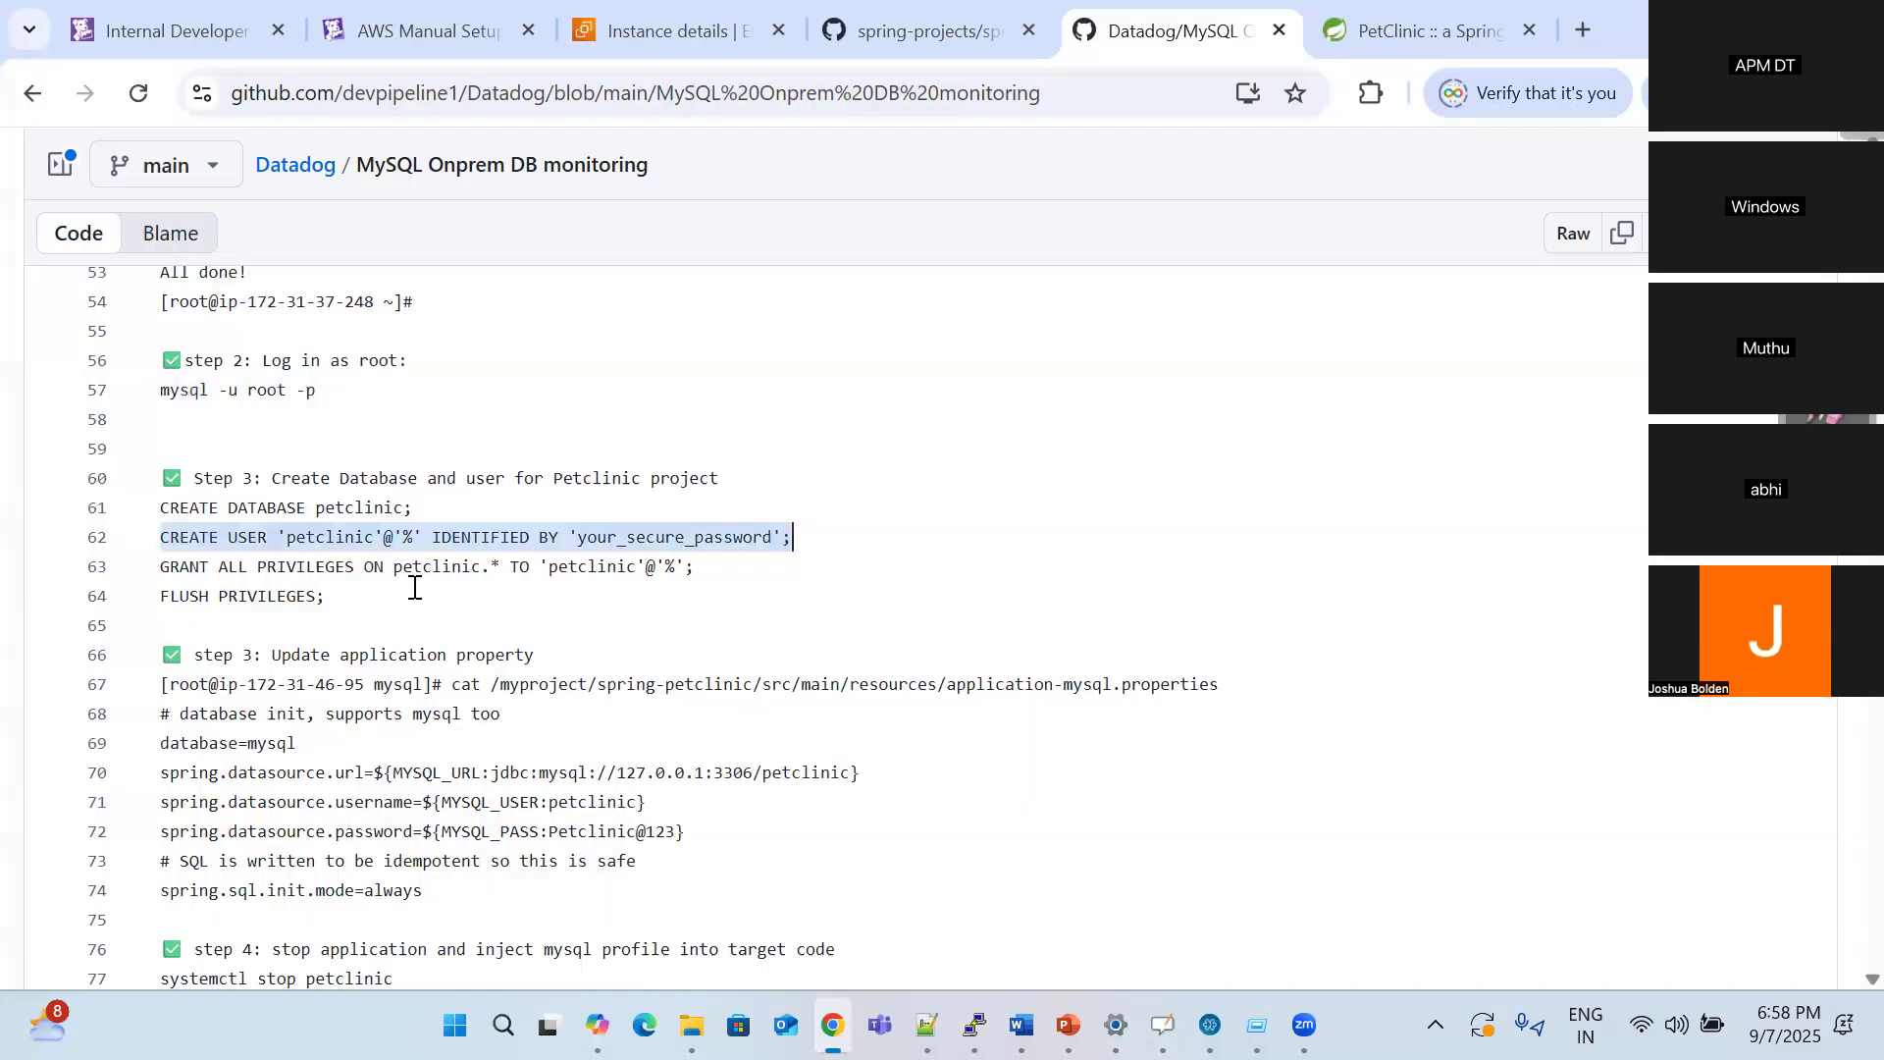
drag(151, 574, 695, 569)
key(ctrl+c)
key(alt+Tab)
right_click(695, 569)
key(Return)
Run FLUSH PRIVILEGES copied from the guide.
key(alt+Tab)
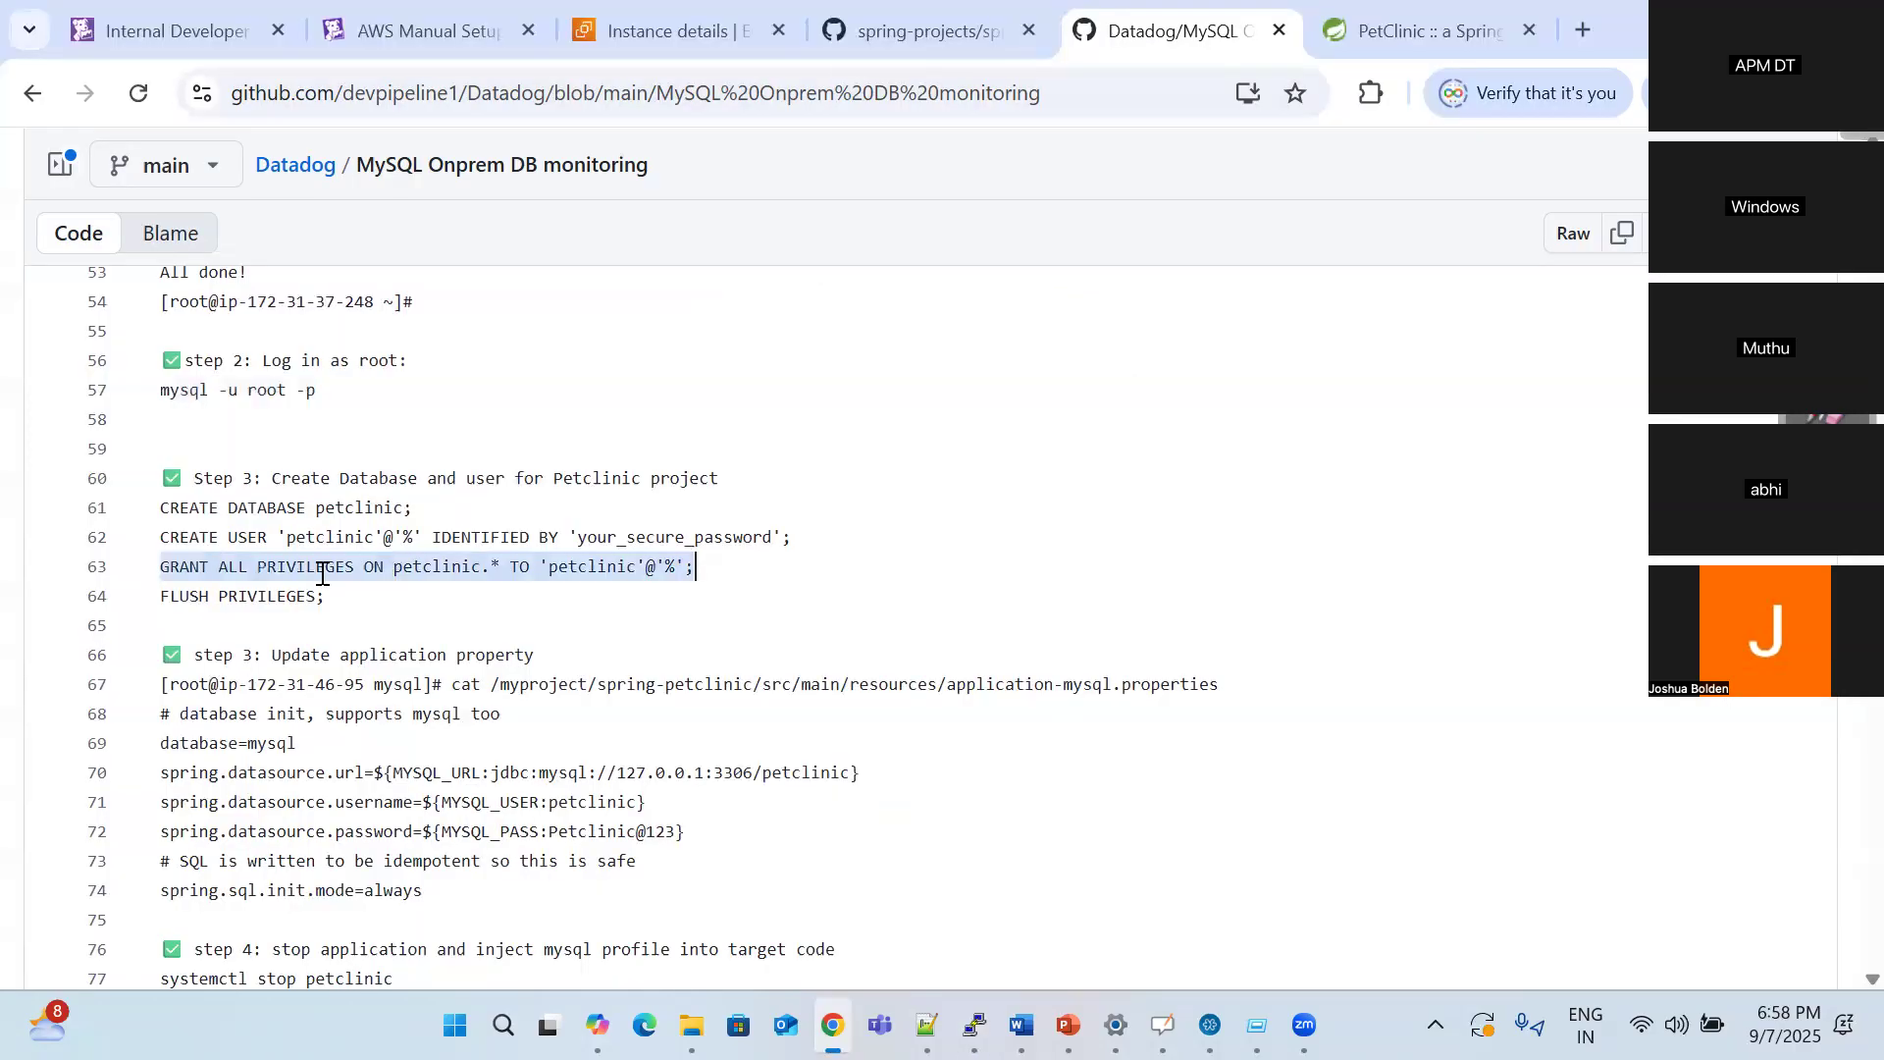
drag(160, 595, 343, 596)
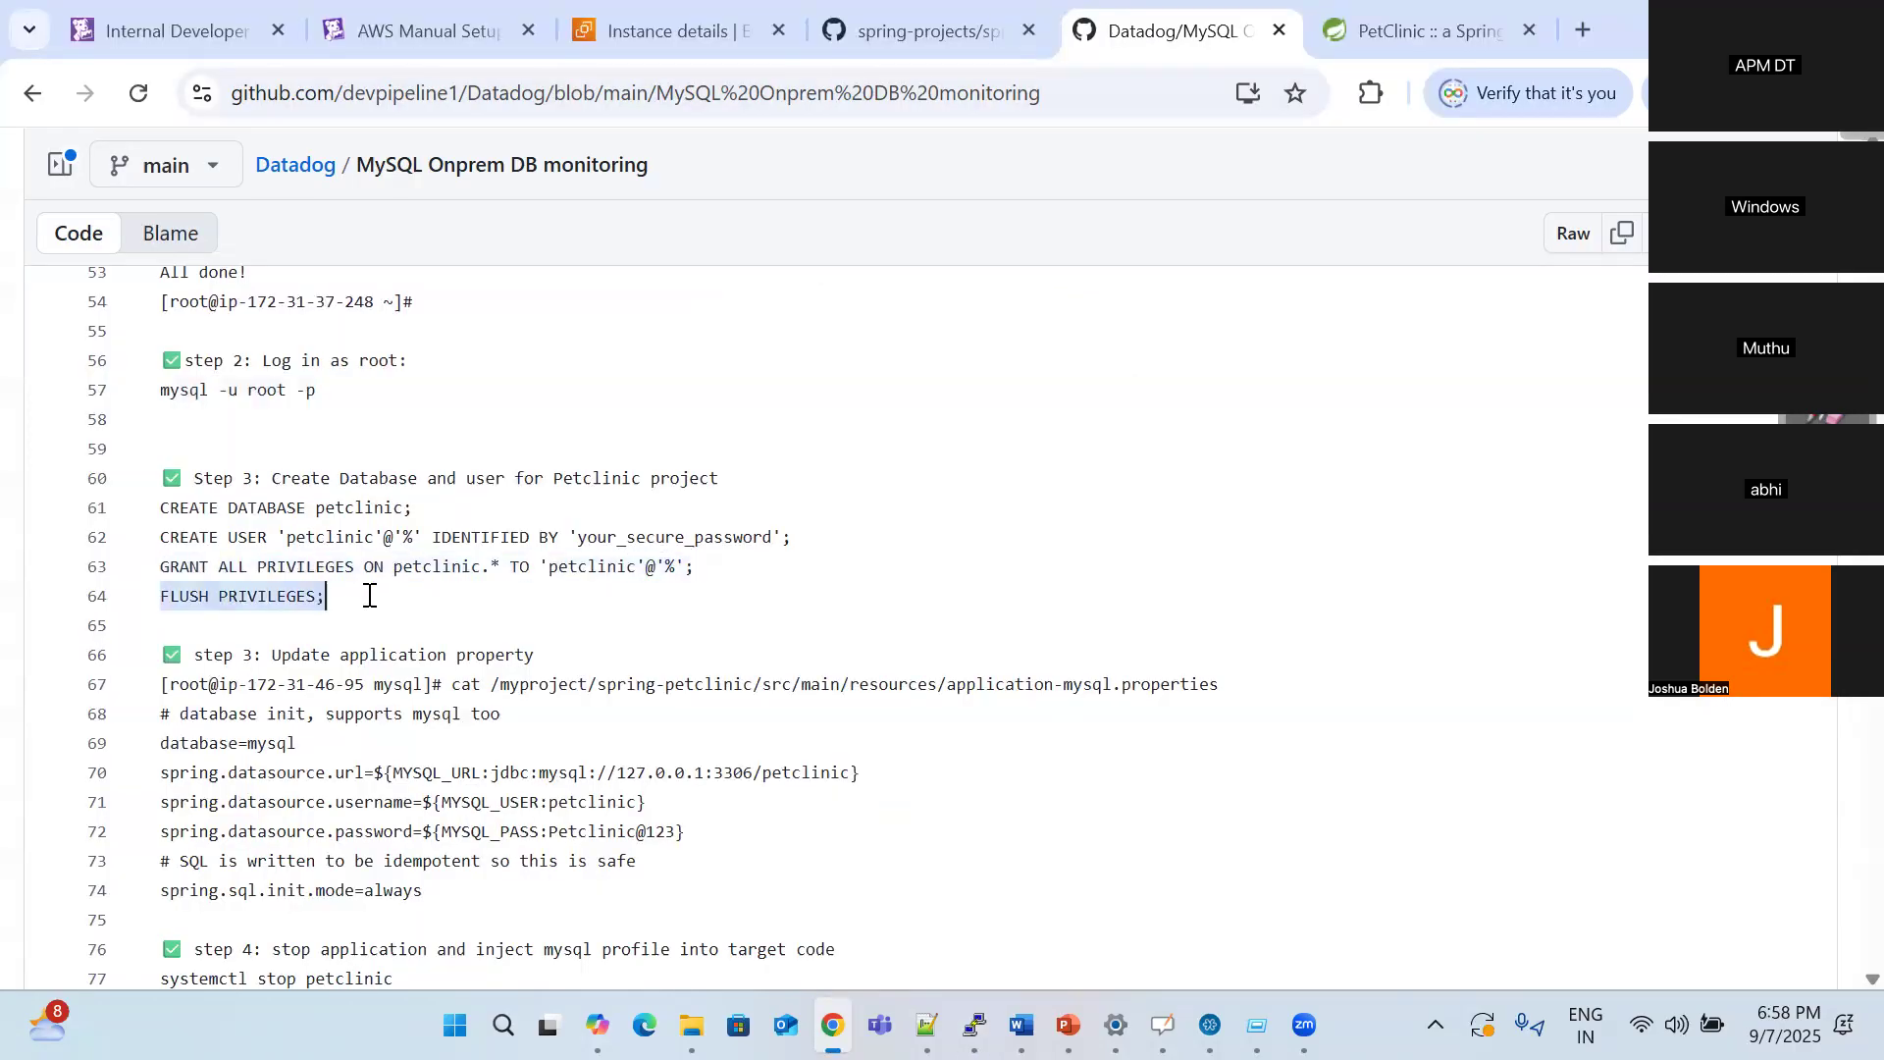
key(ctrl+c)
key(alt+Tab)
right_click(369, 595)
key(Return)
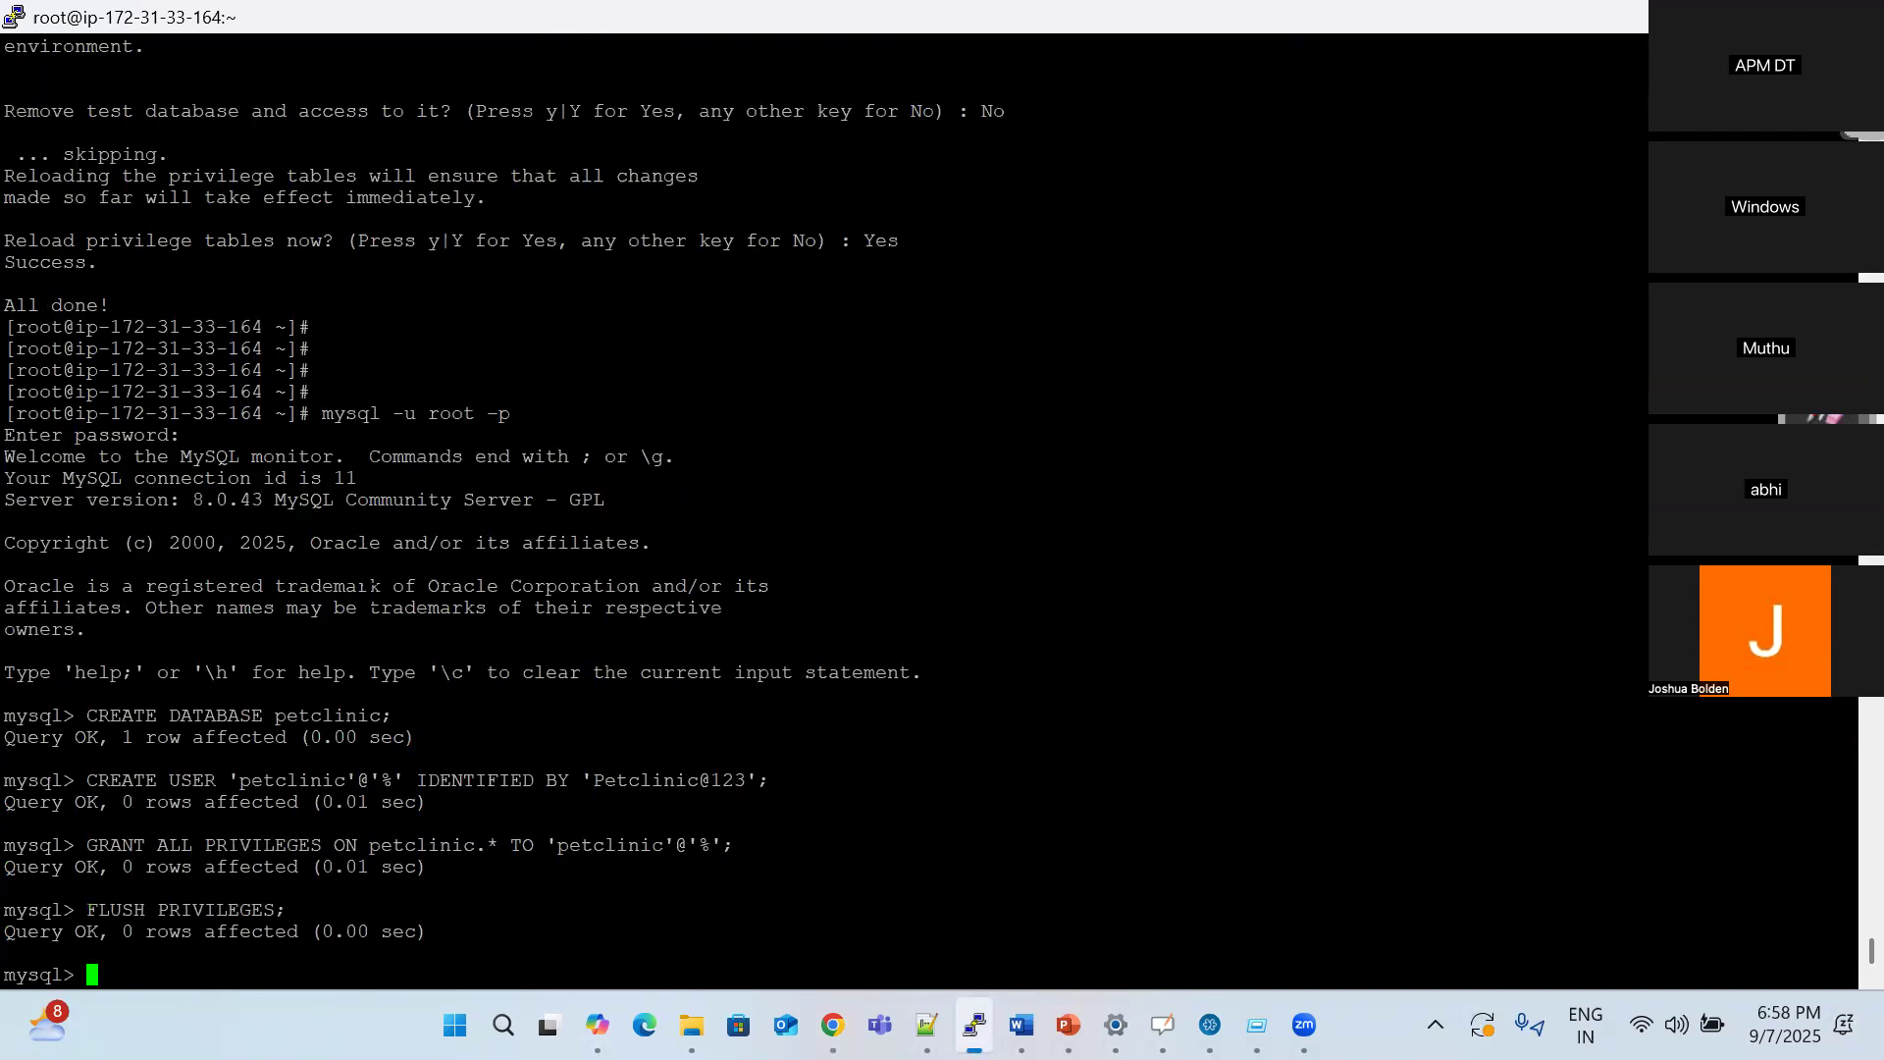
key(alt+Tab)
Copy the application-mysql.properties file path from line 67 of the GitHub guide.
scroll(369, 593, down, 2)
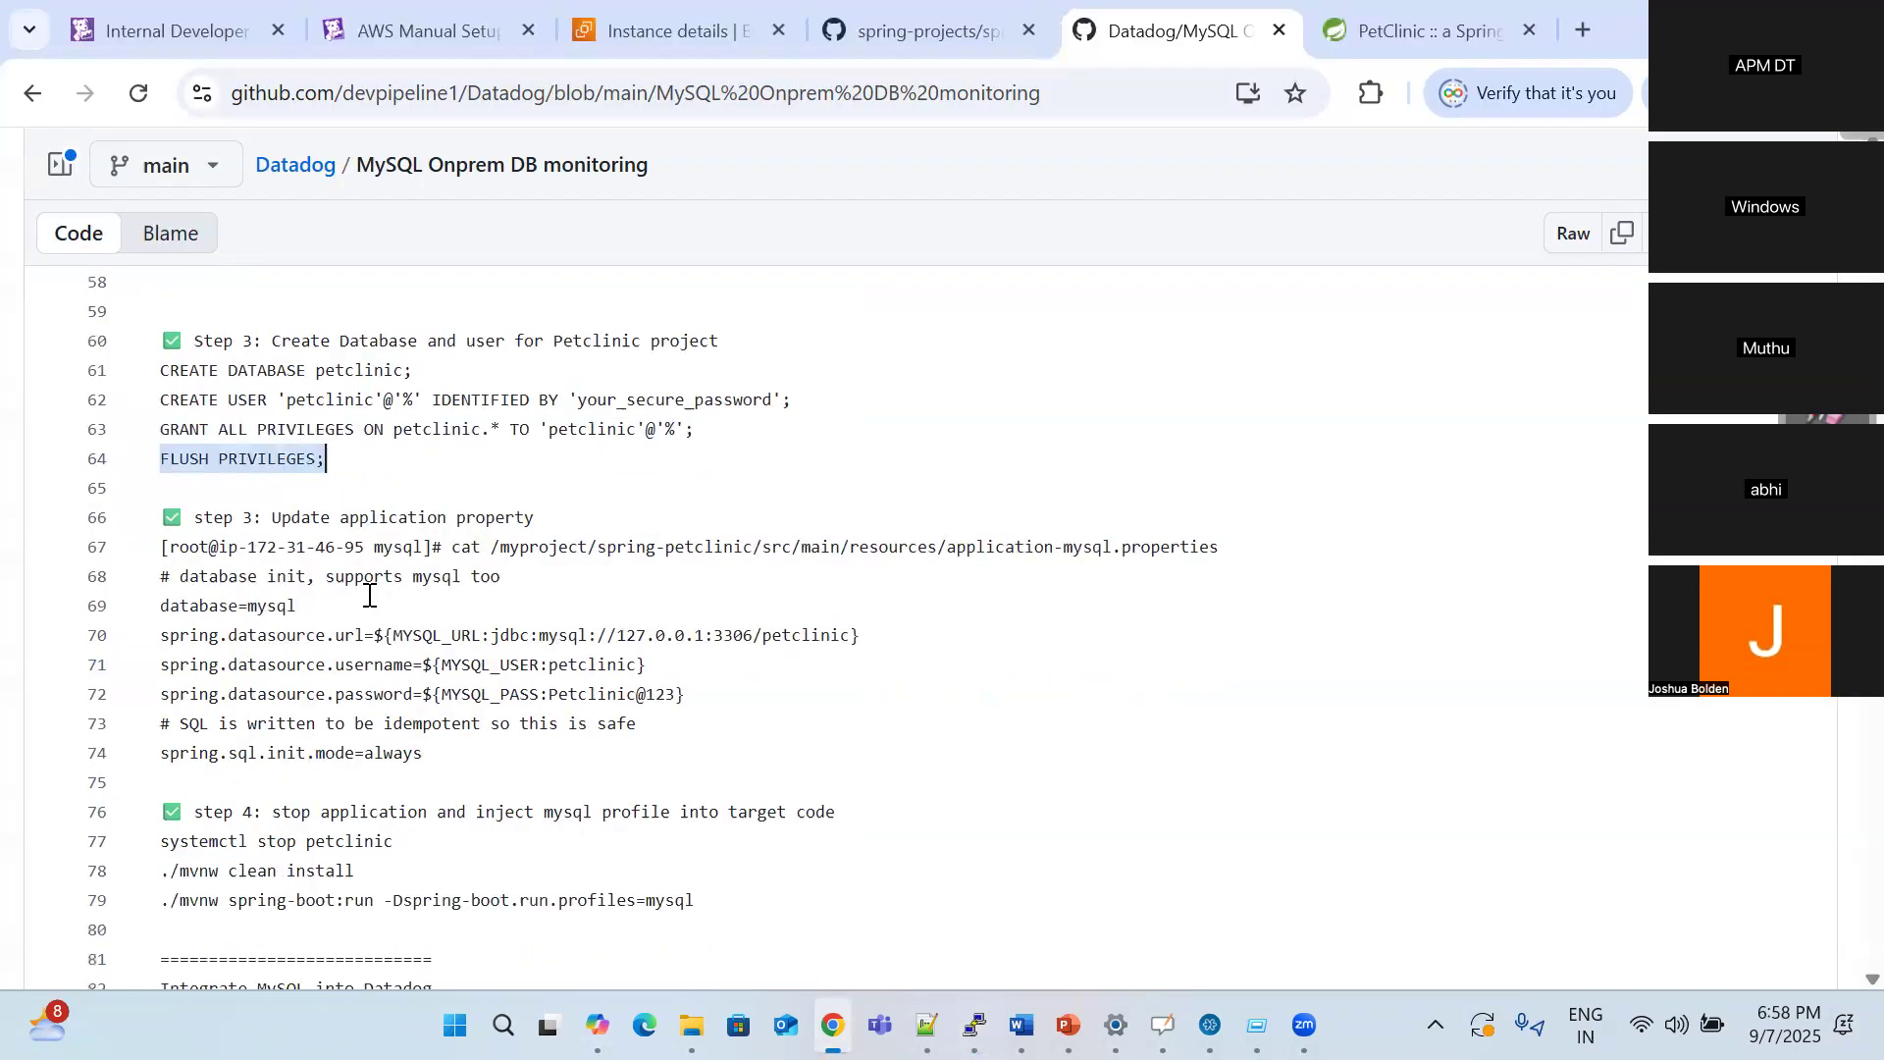
click(269, 337)
click(248, 367)
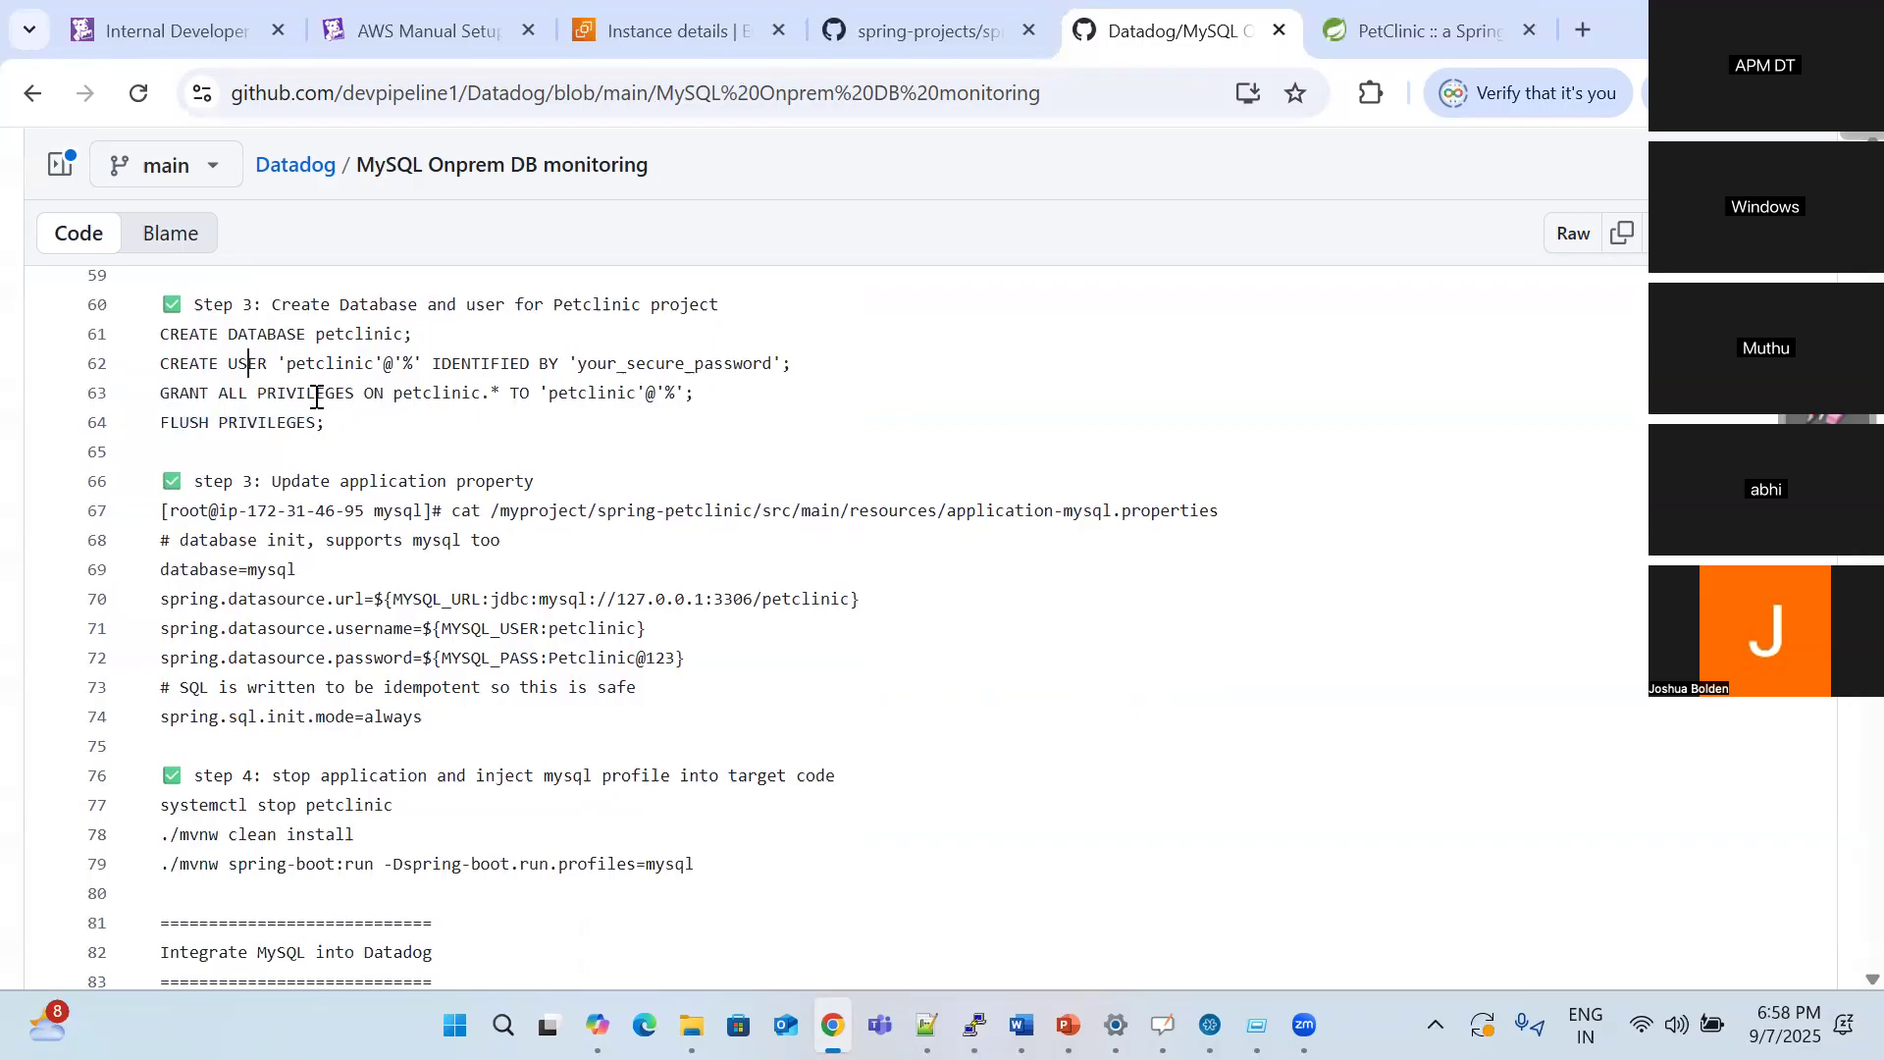
scroll(294, 599, down, 2)
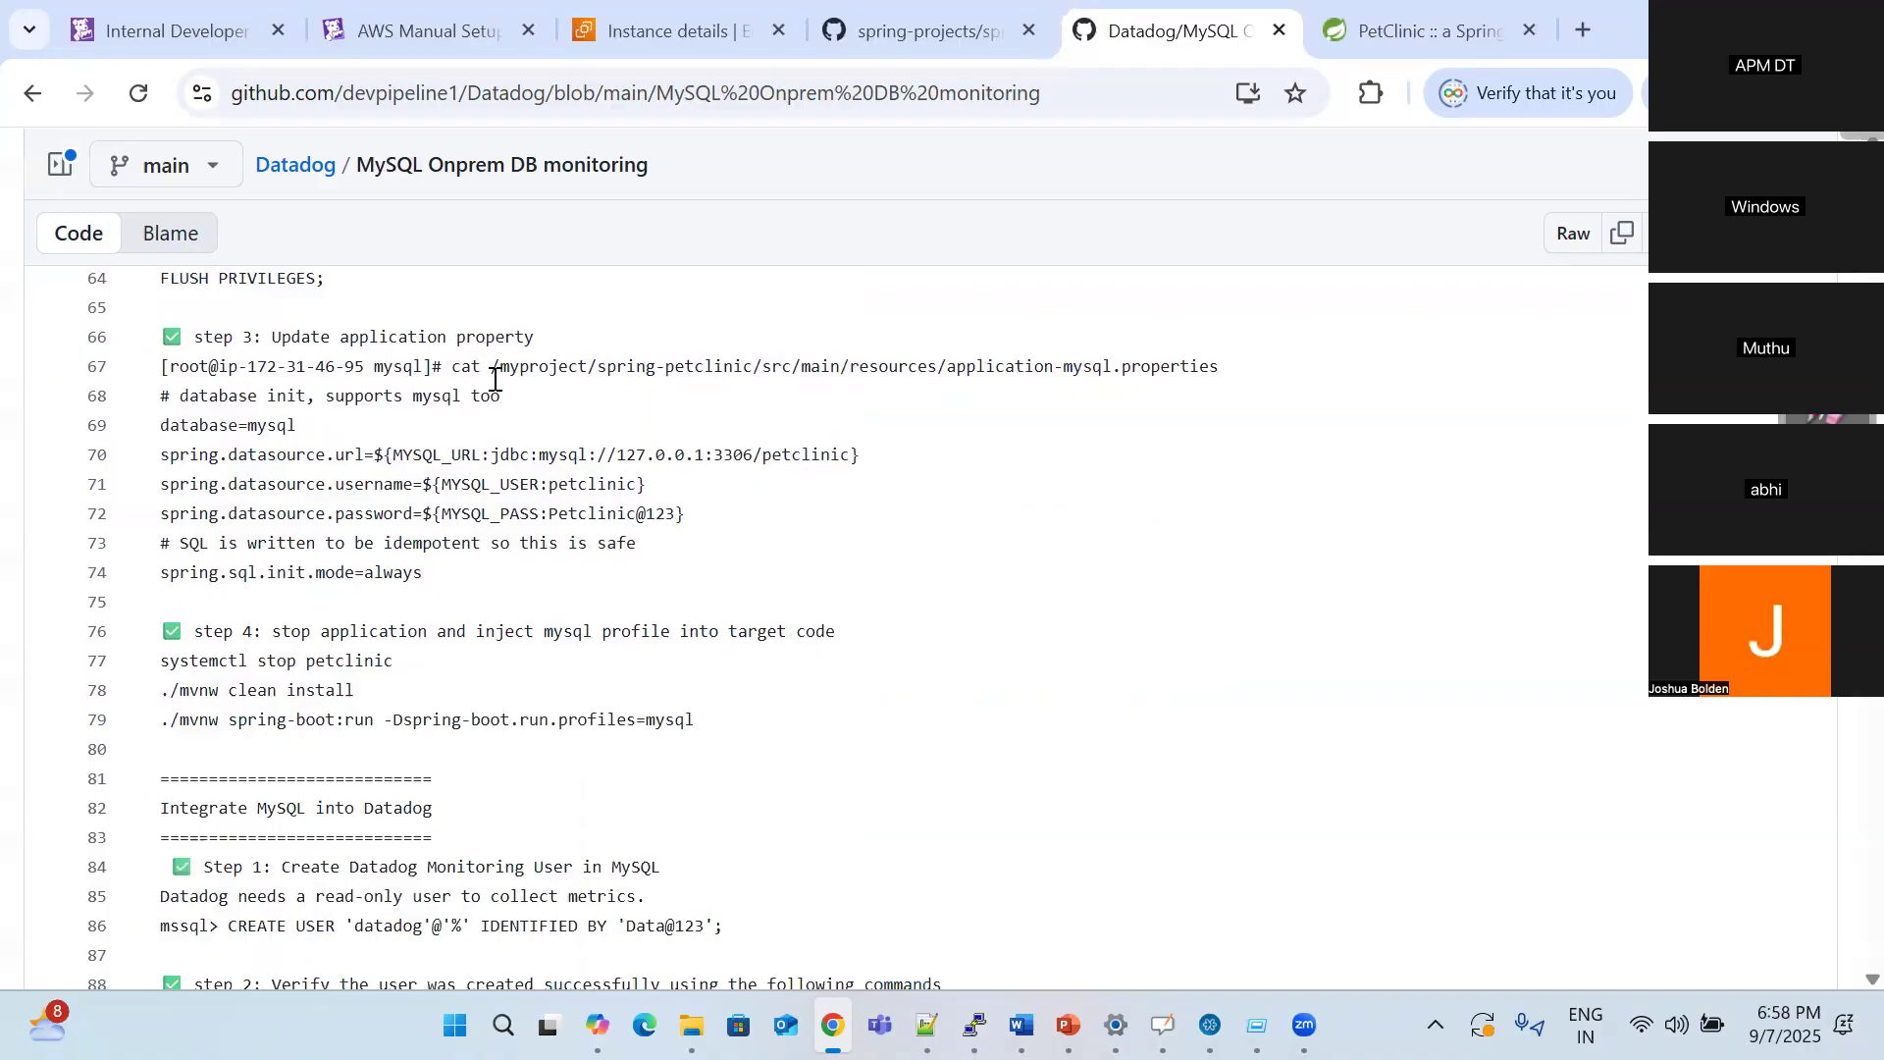
drag(454, 369, 1222, 367)
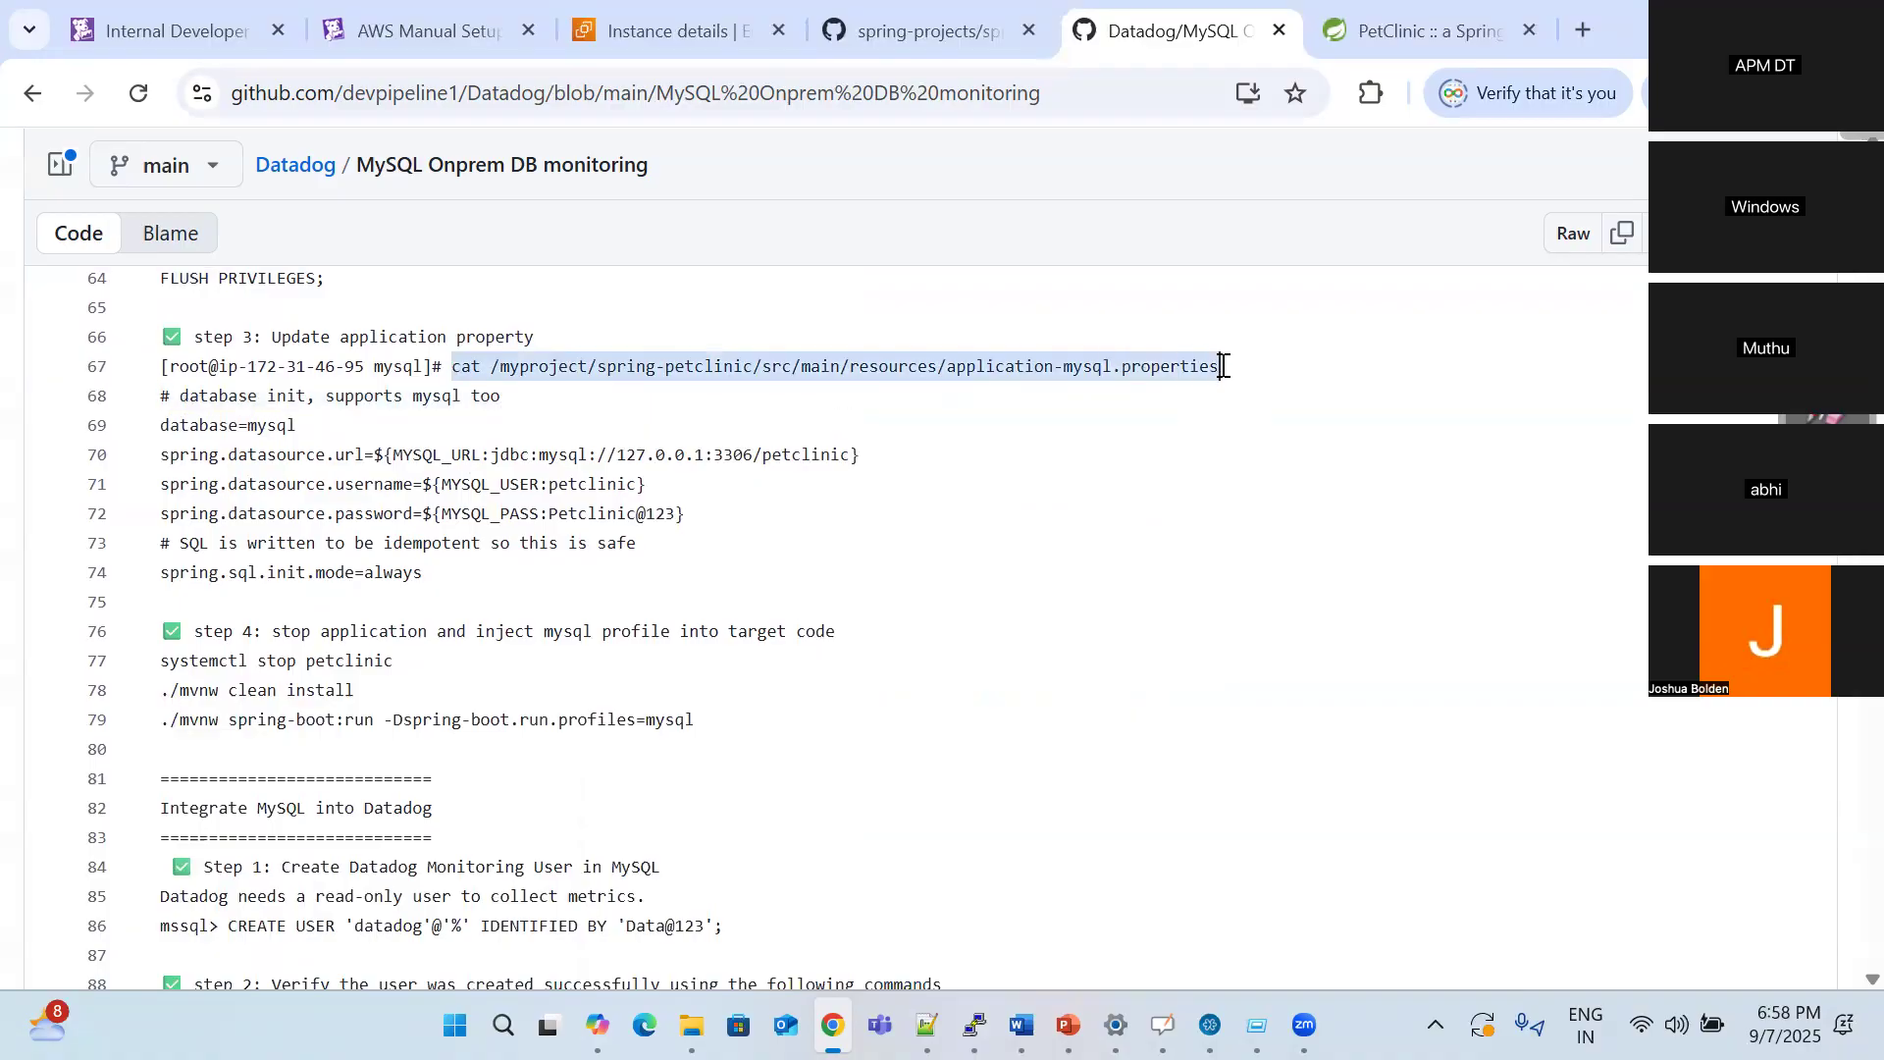
click(794, 369)
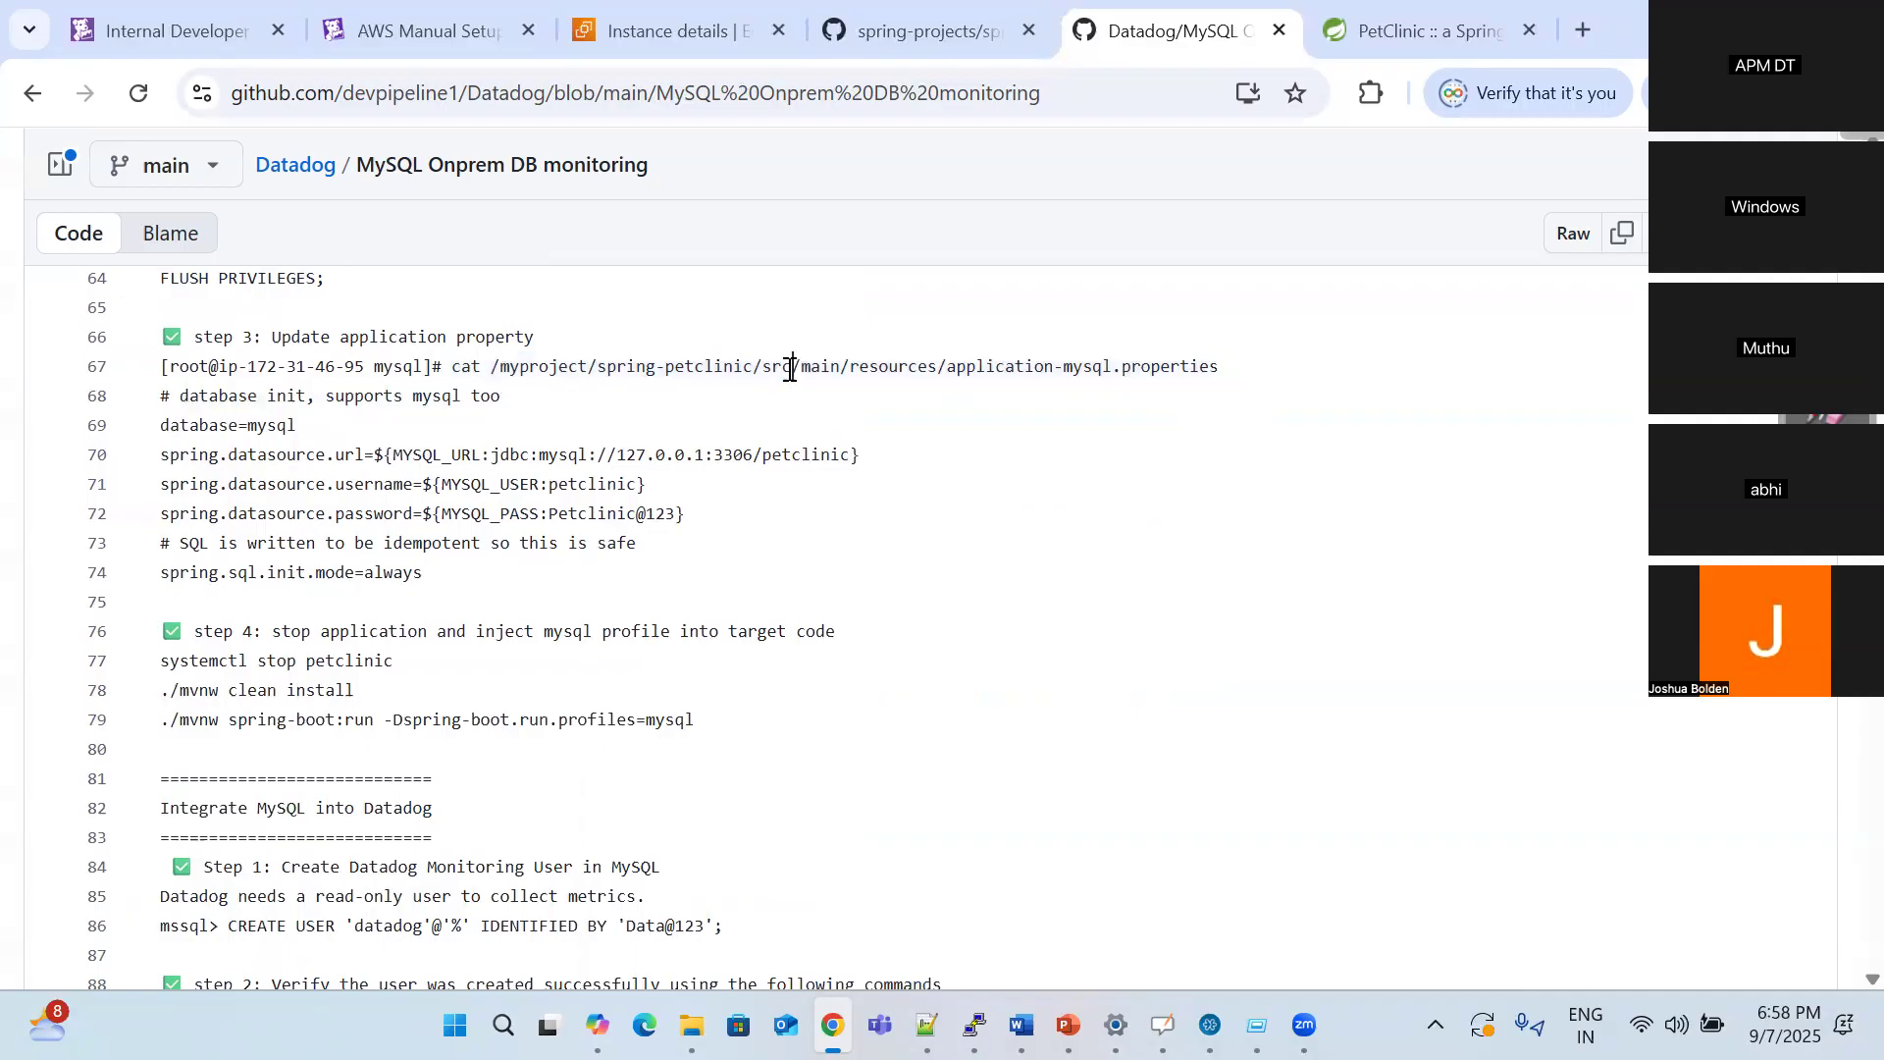
double_click(778, 369)
drag(1222, 369, 498, 369)
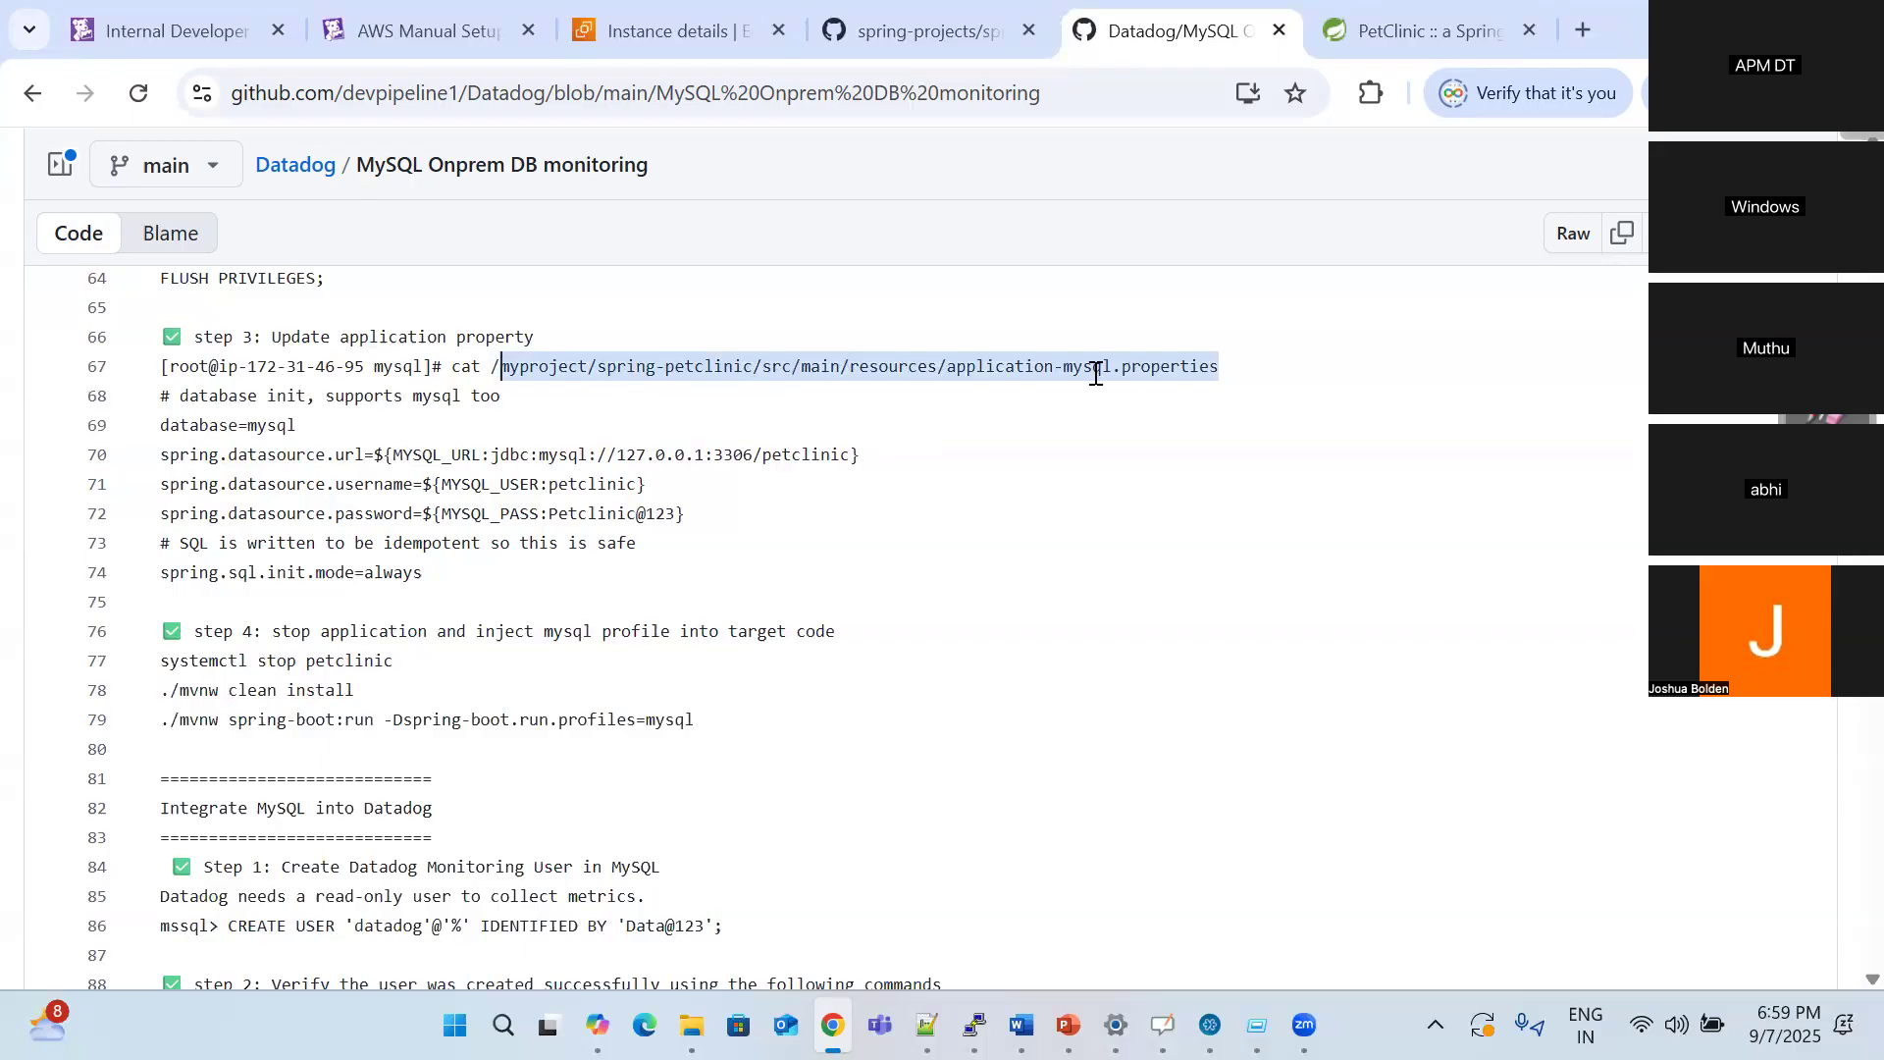
Exit the MySQL monitor and begin a cat command with the pasted path.
key(alt+Tab)
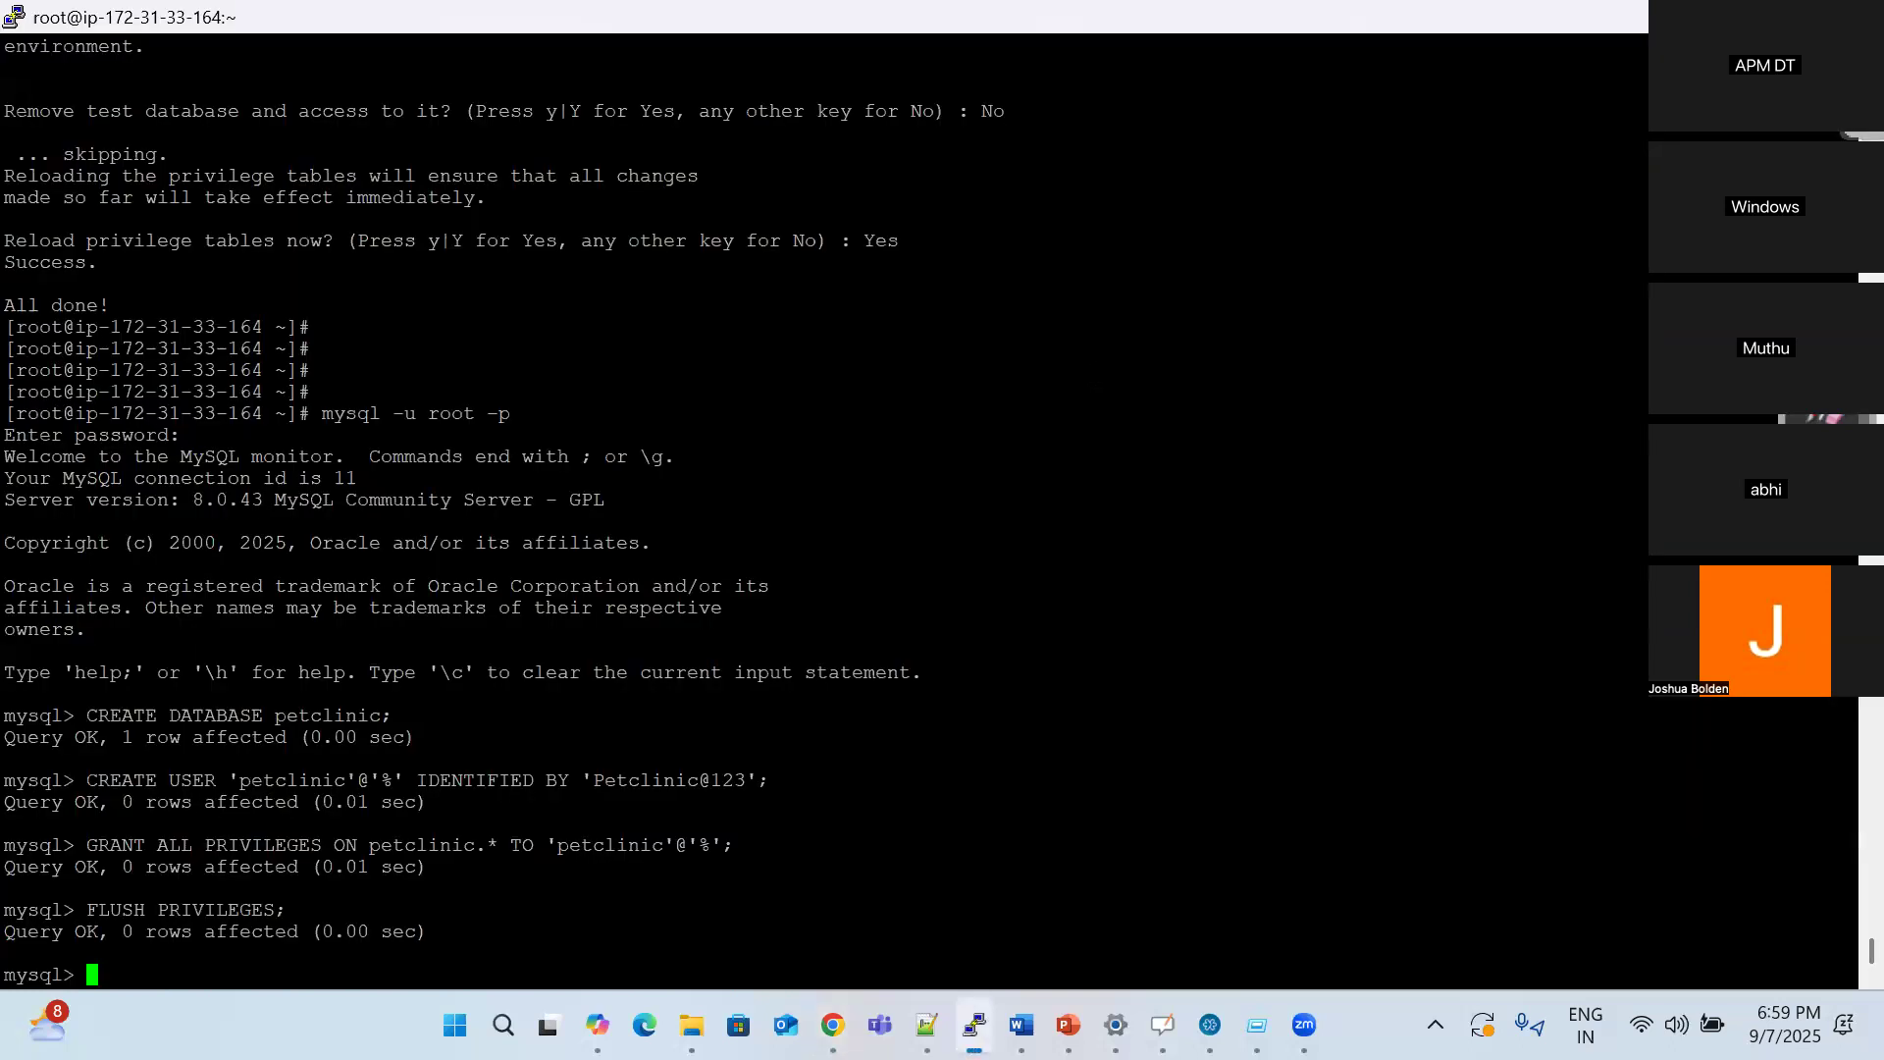
text(exit)
key(Return)
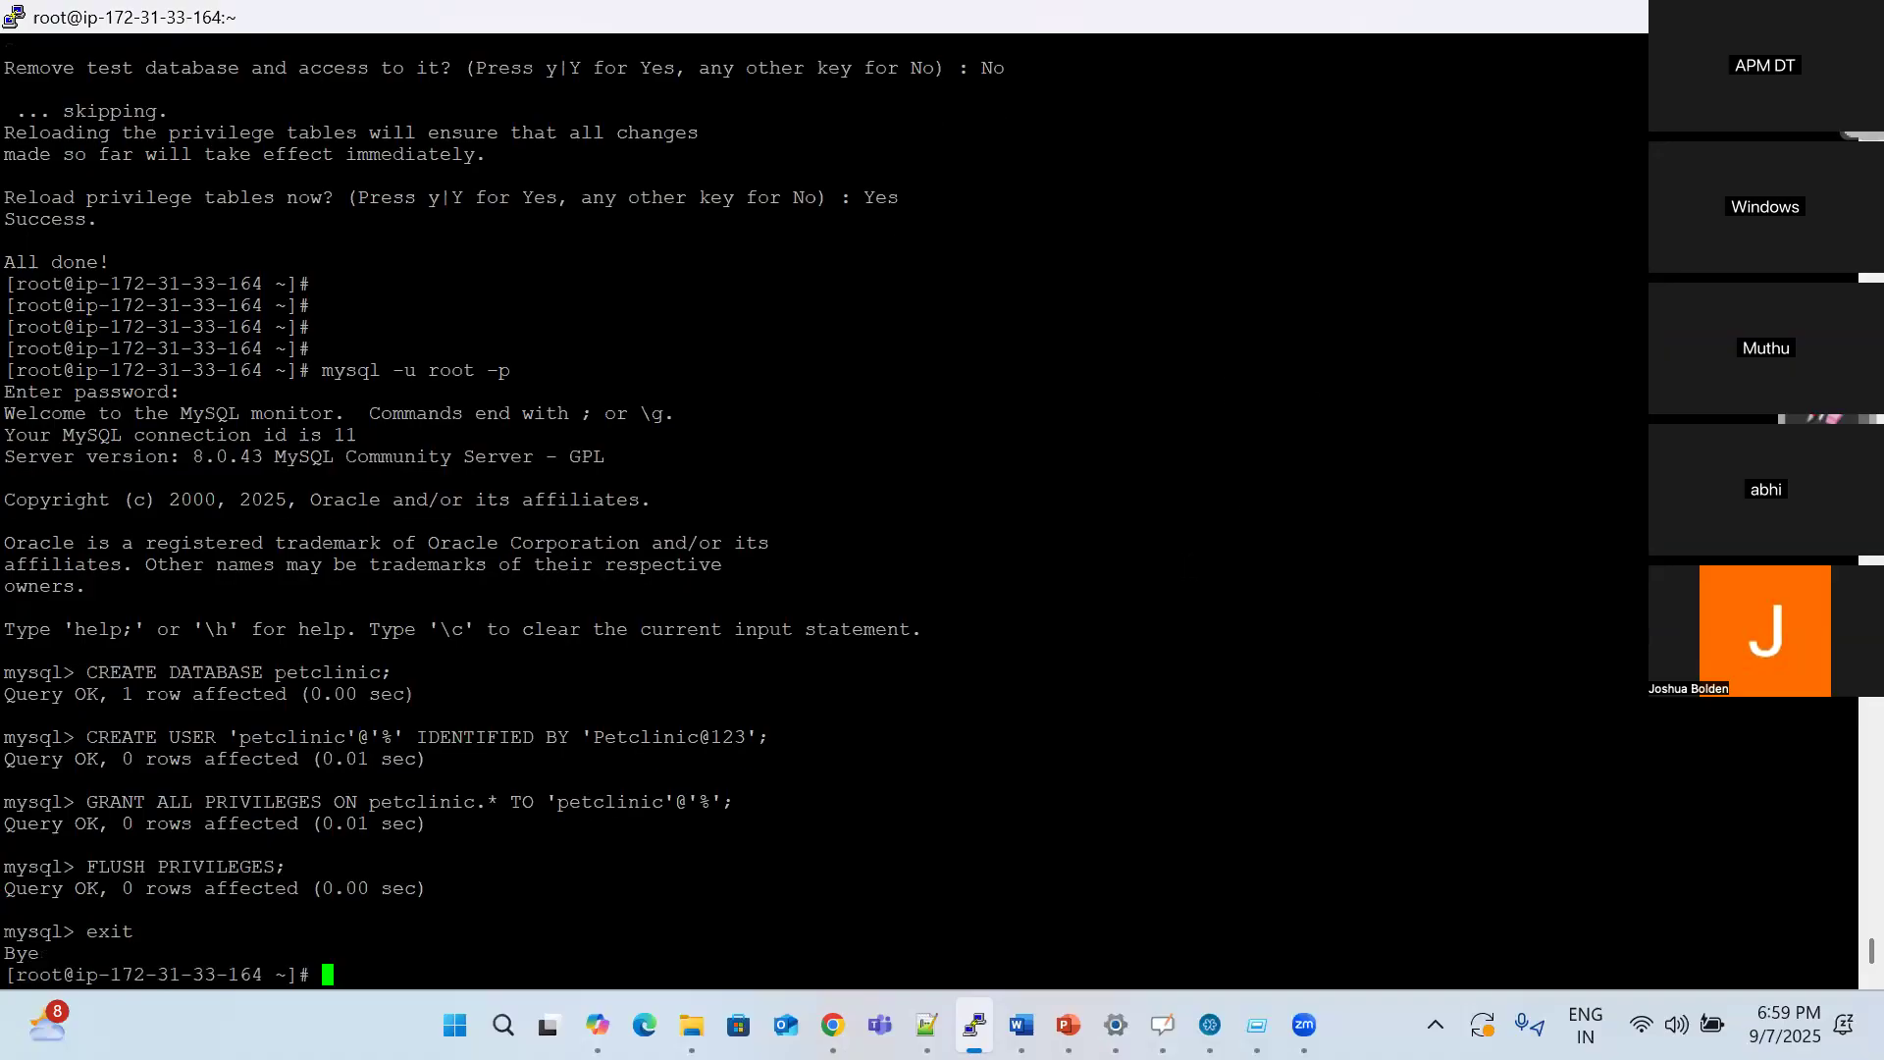
text(cat)
key(shift+Insert)
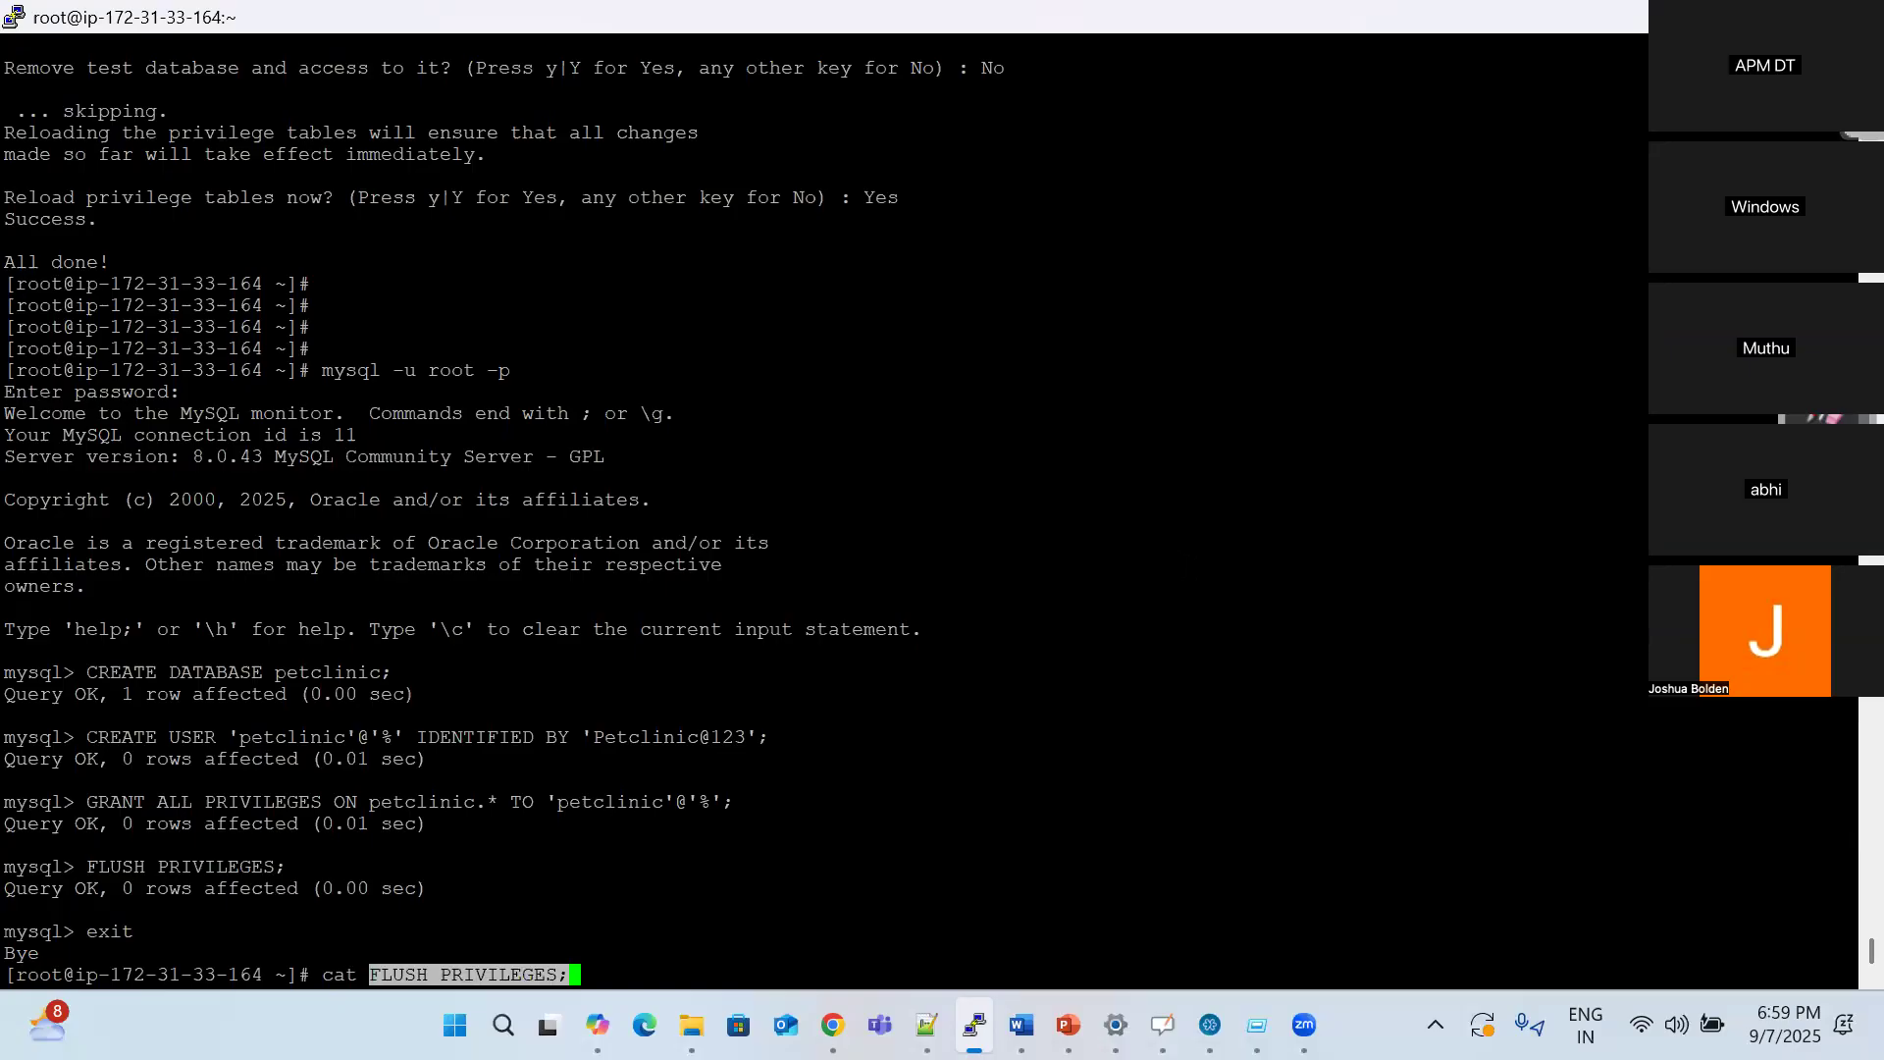
key(BackSpace)
key(BackSpace)
key(BackSpace)
key(BackSpace)
key(BackSpace)
key(BackSpace)
key(BackSpace)
key(BackSpace)
key(BackSpace)
key(BackSpace)
key(BackSpace)
key(BackSpace)
key(BackSpace)
key(BackSpace)
key(BackSpace)
key(BackSpace)
key(BackSpace)
Display the contents of application-mysql.properties with cat.
key(alt+Tab)
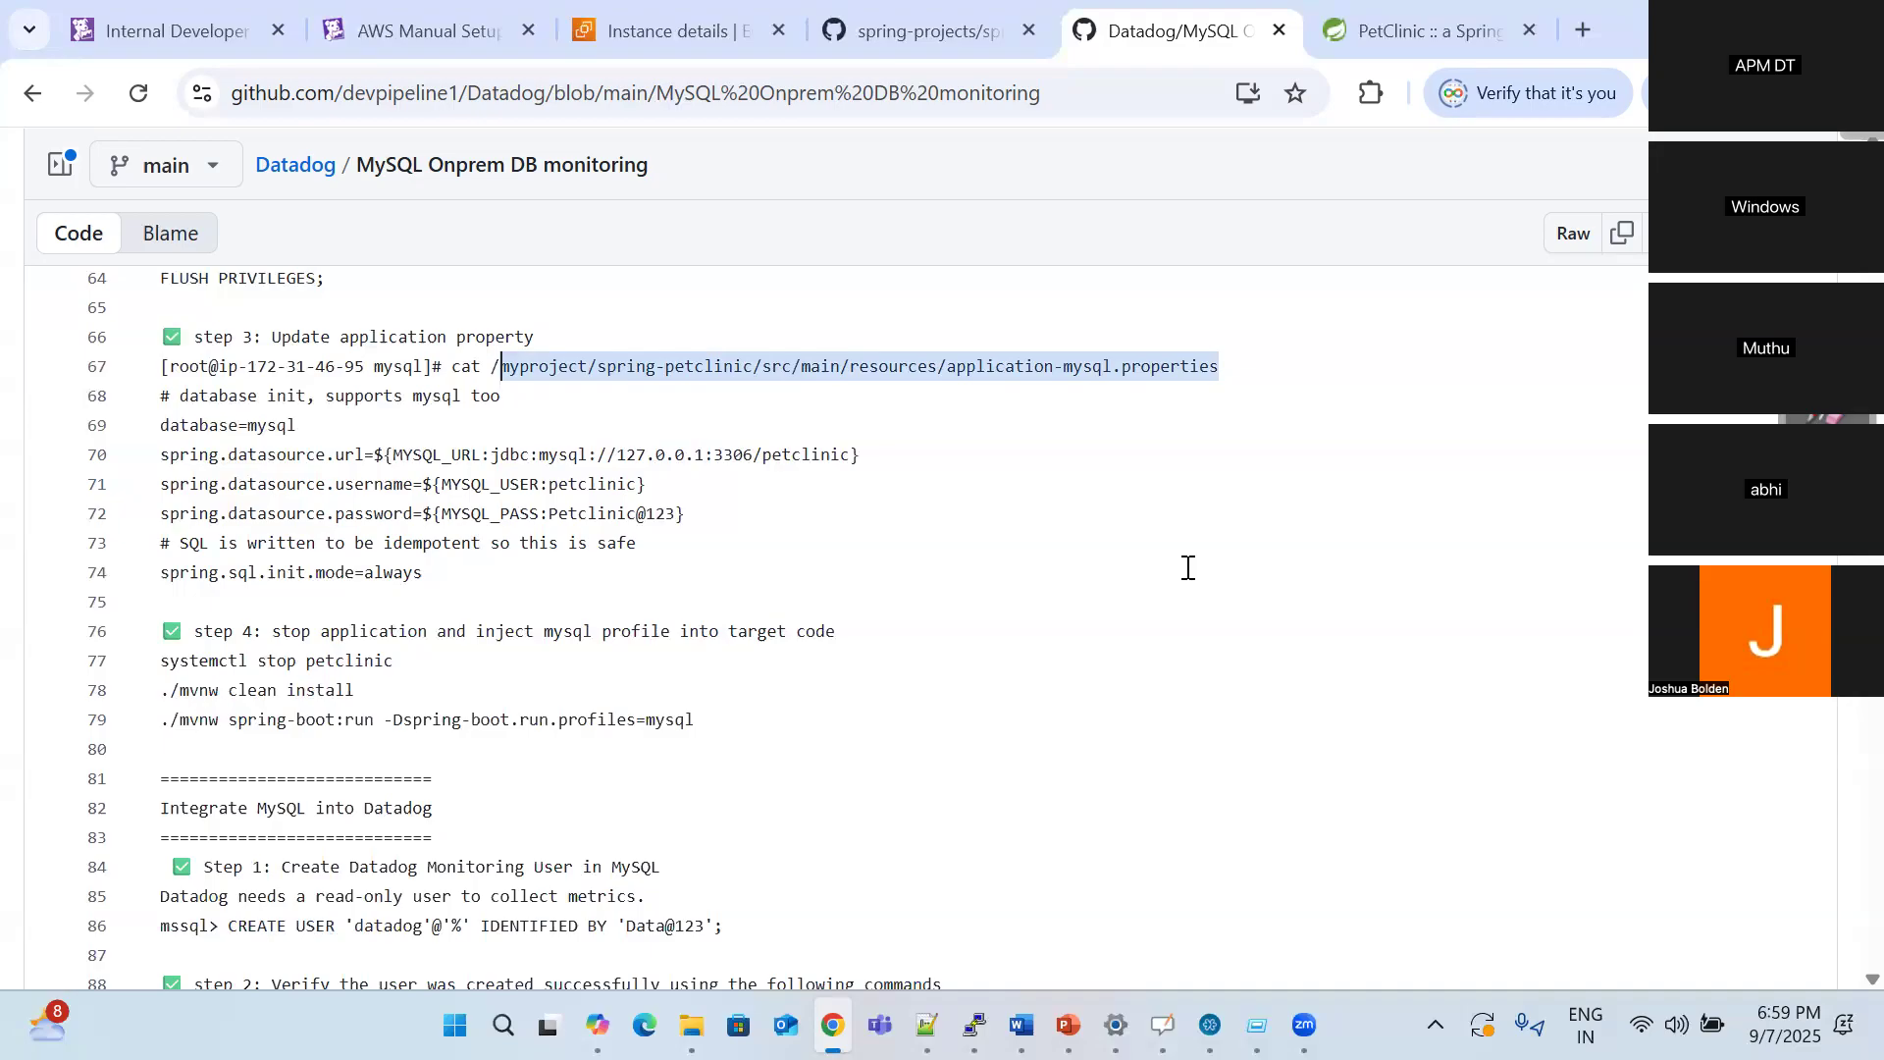
key(alt+Tab)
text(/)
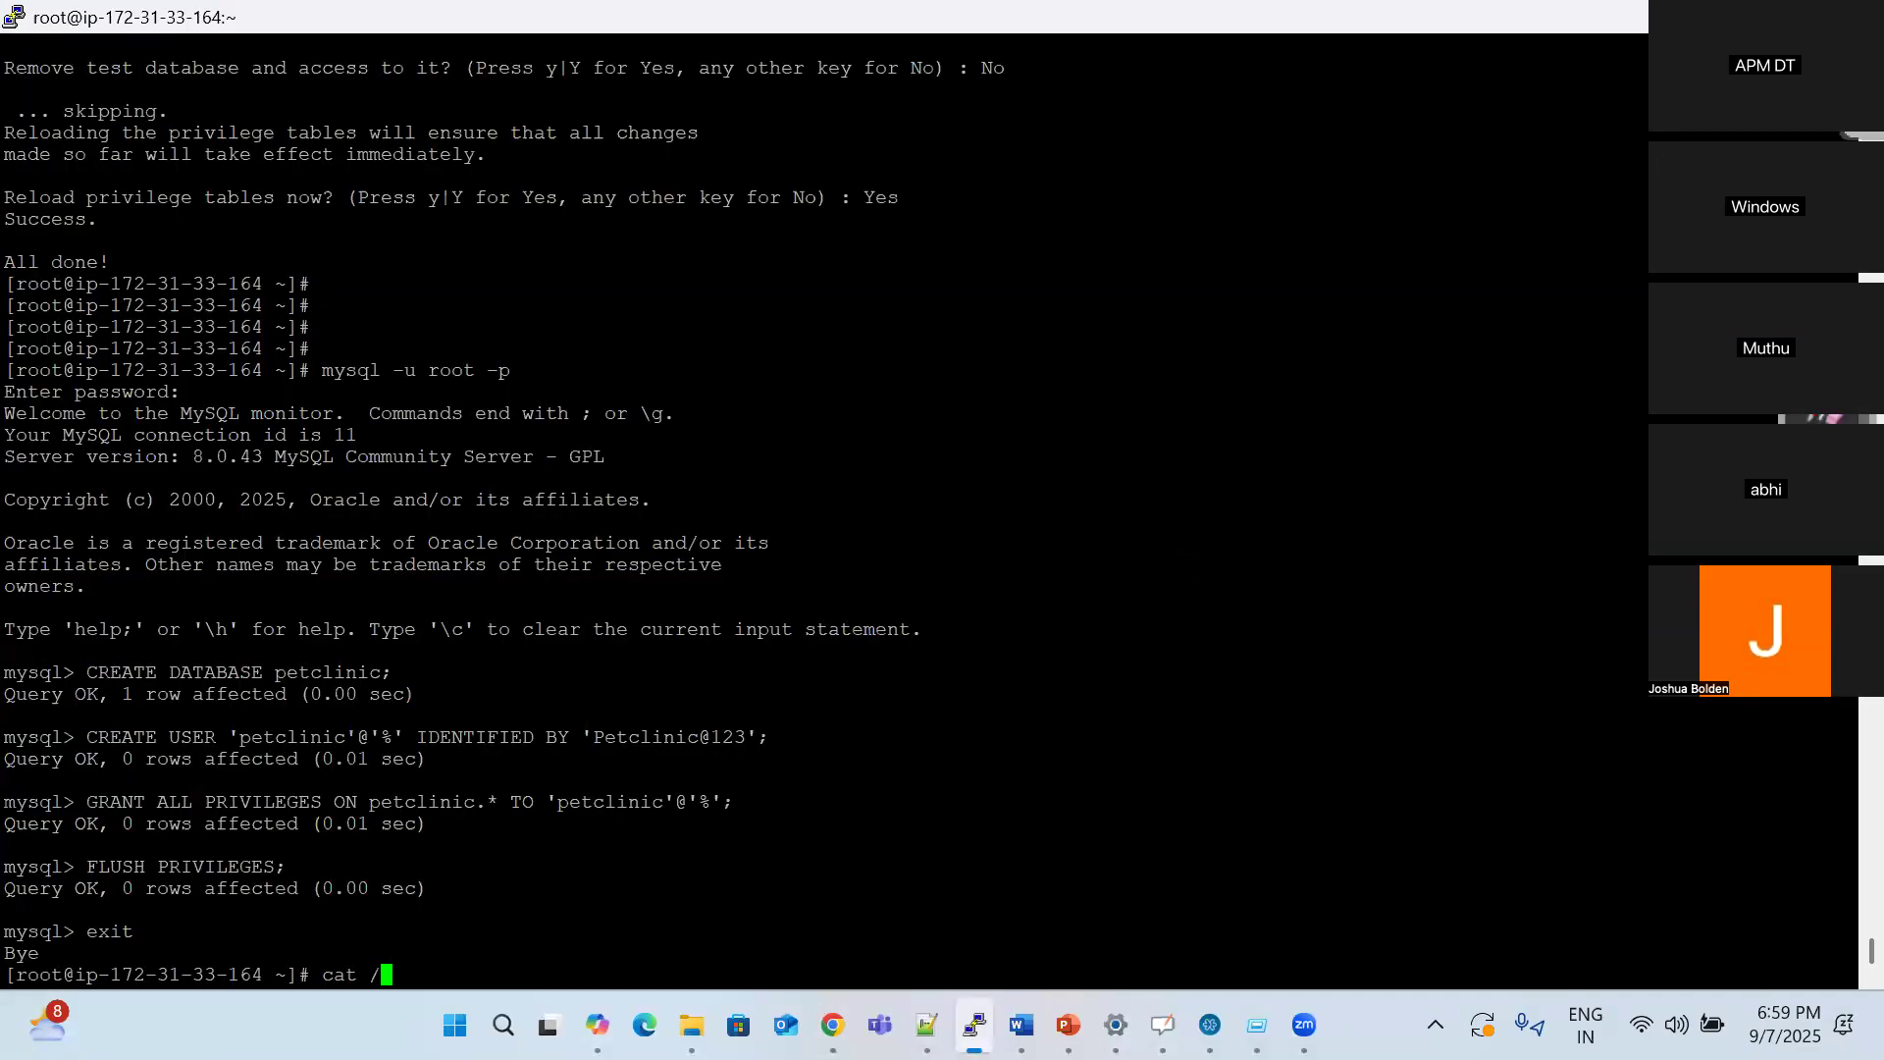
key(shift+Insert)
key(Return)
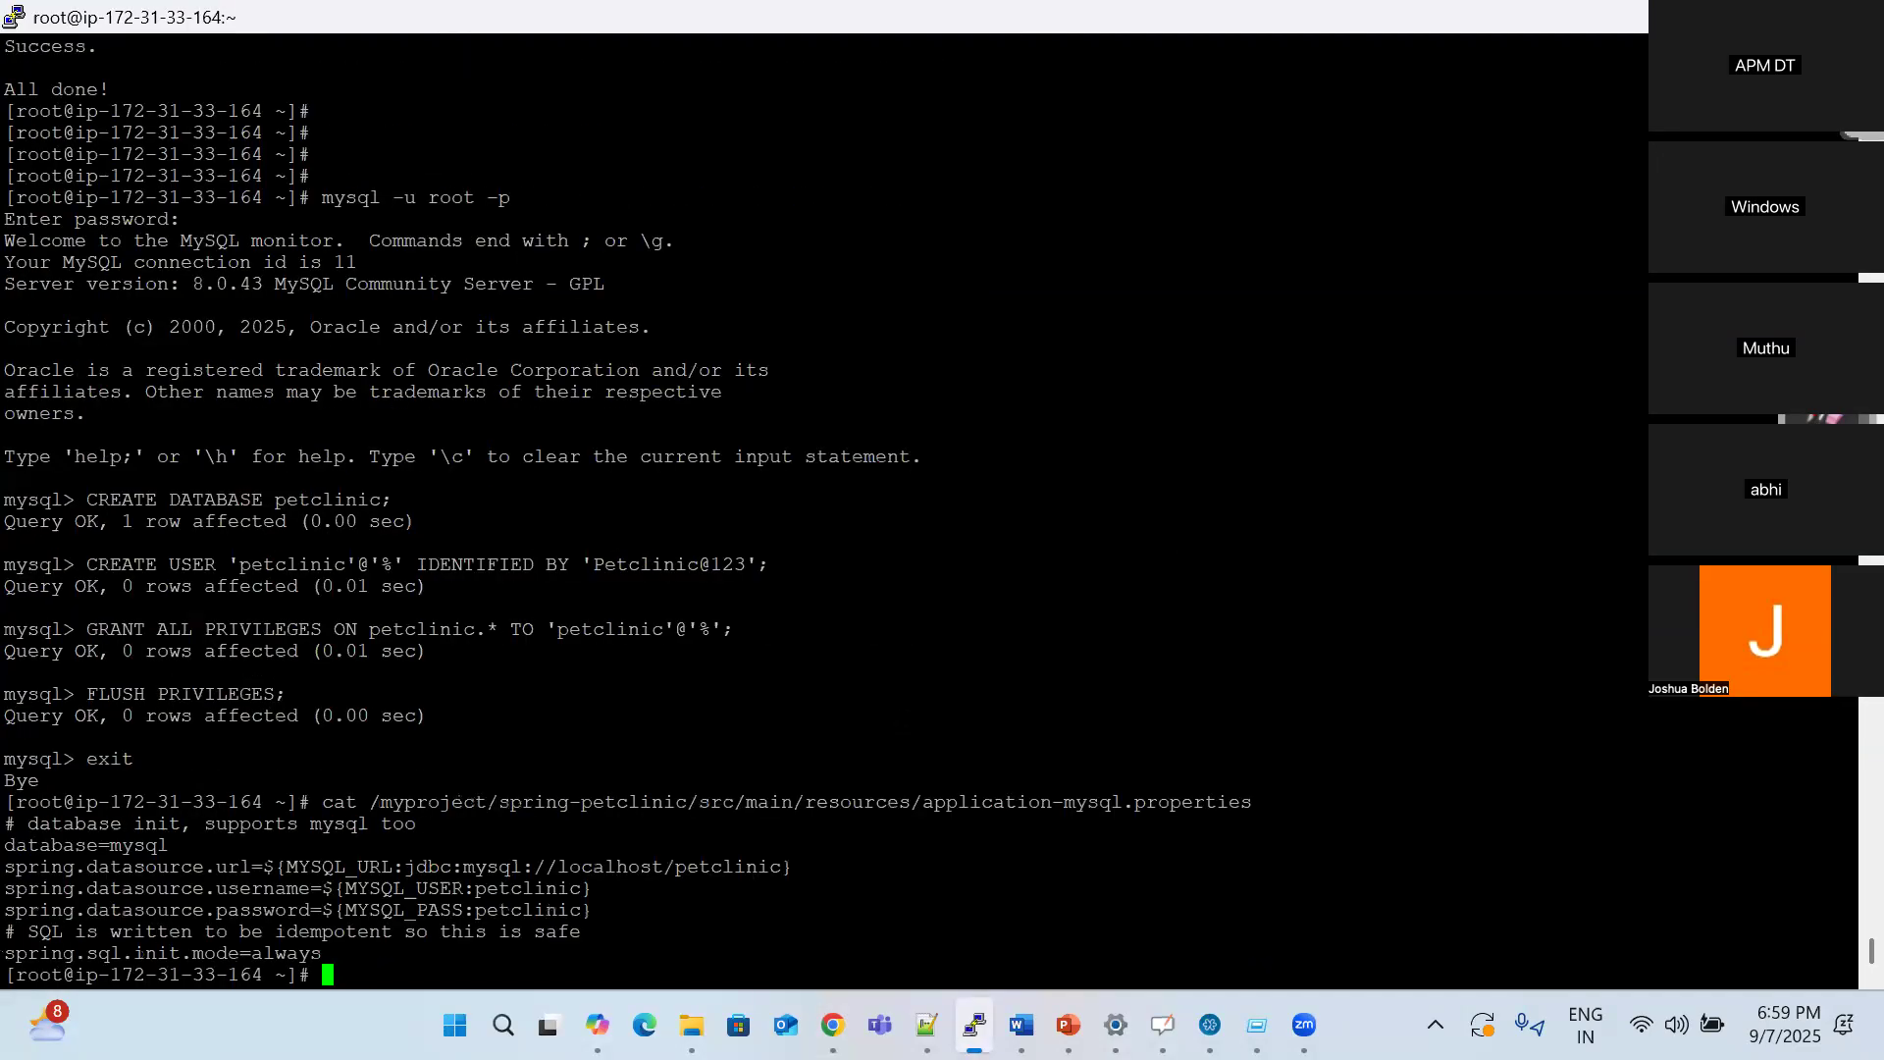
key(Return)
key(Return)
key(Return)
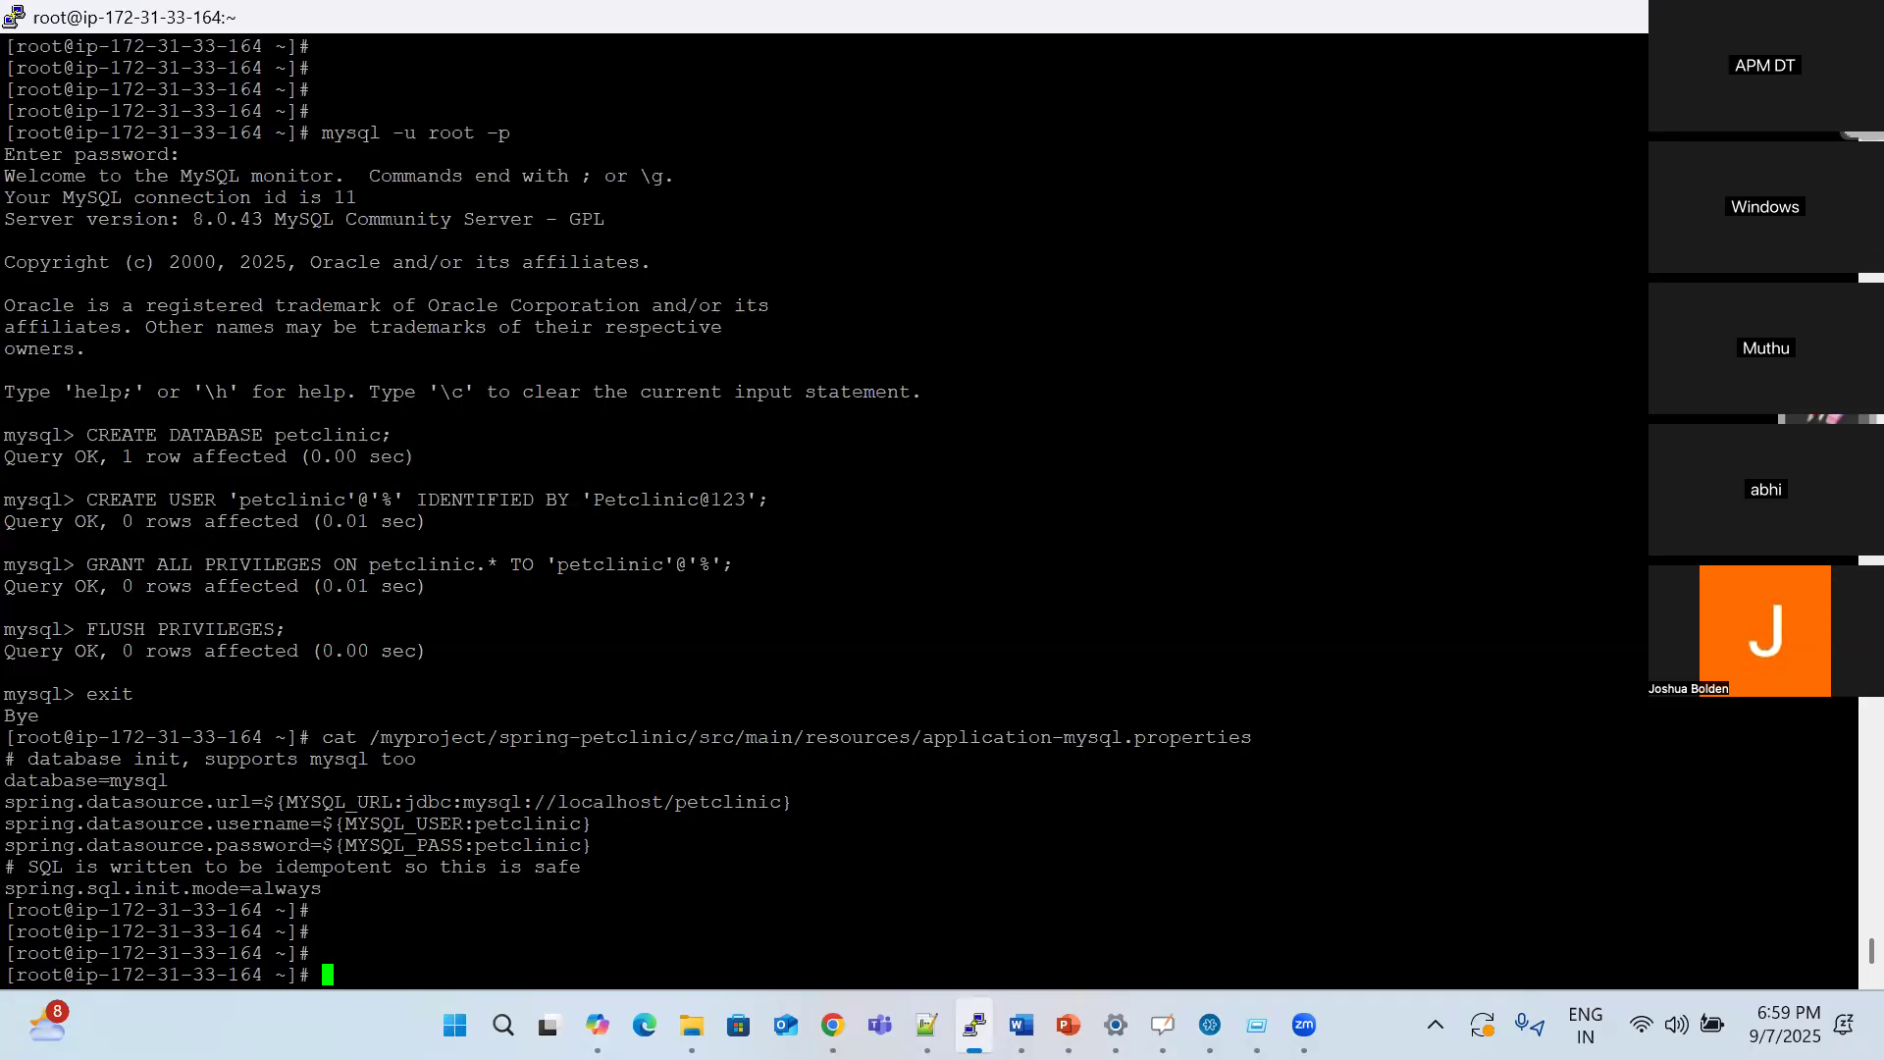
Open application-mysql.properties in vi by editing the previous cat command.
key(Up)
key(Left)
key(Left)
key(Left)
key(Left)
key(Left)
key(Left)
key(Left)
key(Left)
key(Left)
key(Left)
key(Left)
key(Left)
key(Left)
key(Left)
key(Left)
key(Left)
key(Left)
key(Left)
key(Left)
key(Left)
key(Left)
key(Left)
key(Left)
key(Left)
key(Left)
key(Left)
key(Left)
key(Left)
key(Left)
key(Left)
key(Left)
key(Left)
key(Left)
key(Left)
key(Left)
key(Left)
key(Left)
key(Left)
key(Left)
key(Left)
key(Left)
key(Left)
key(BackSpace)
key(BackSpace)
key(BackSpace)
text(vi)
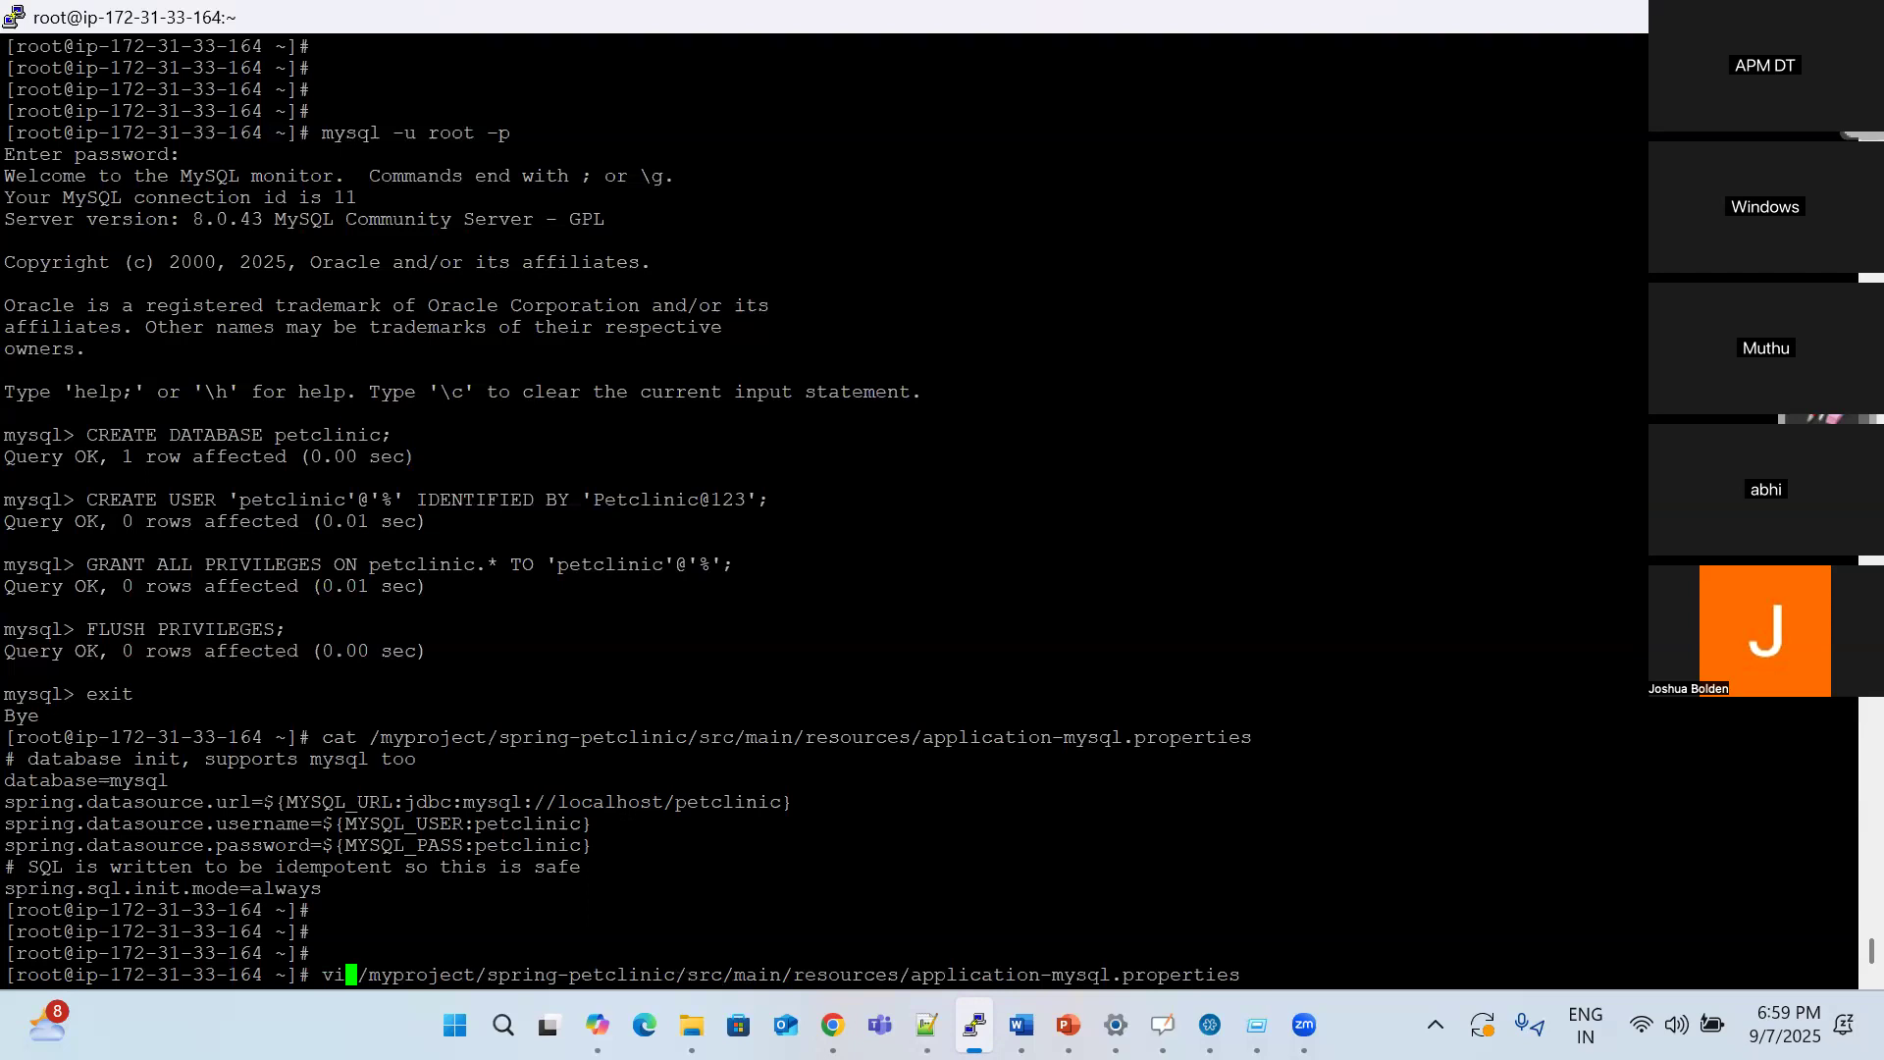
key(Return)
Change the datasource URL host from localhost to 127.0.0.1:3306.
key(Down)
key(Down)
key(Right)
key(Right)
key(Right)
key(Right)
key(Right)
key(Right)
key(Right)
key(Right)
key(Right)
key(Right)
key(Right)
key(Right)
key(Right)
key(Right)
key(Right)
key(Right)
key(Right)
key(Right)
key(Right)
key(Right)
key(Right)
key(Right)
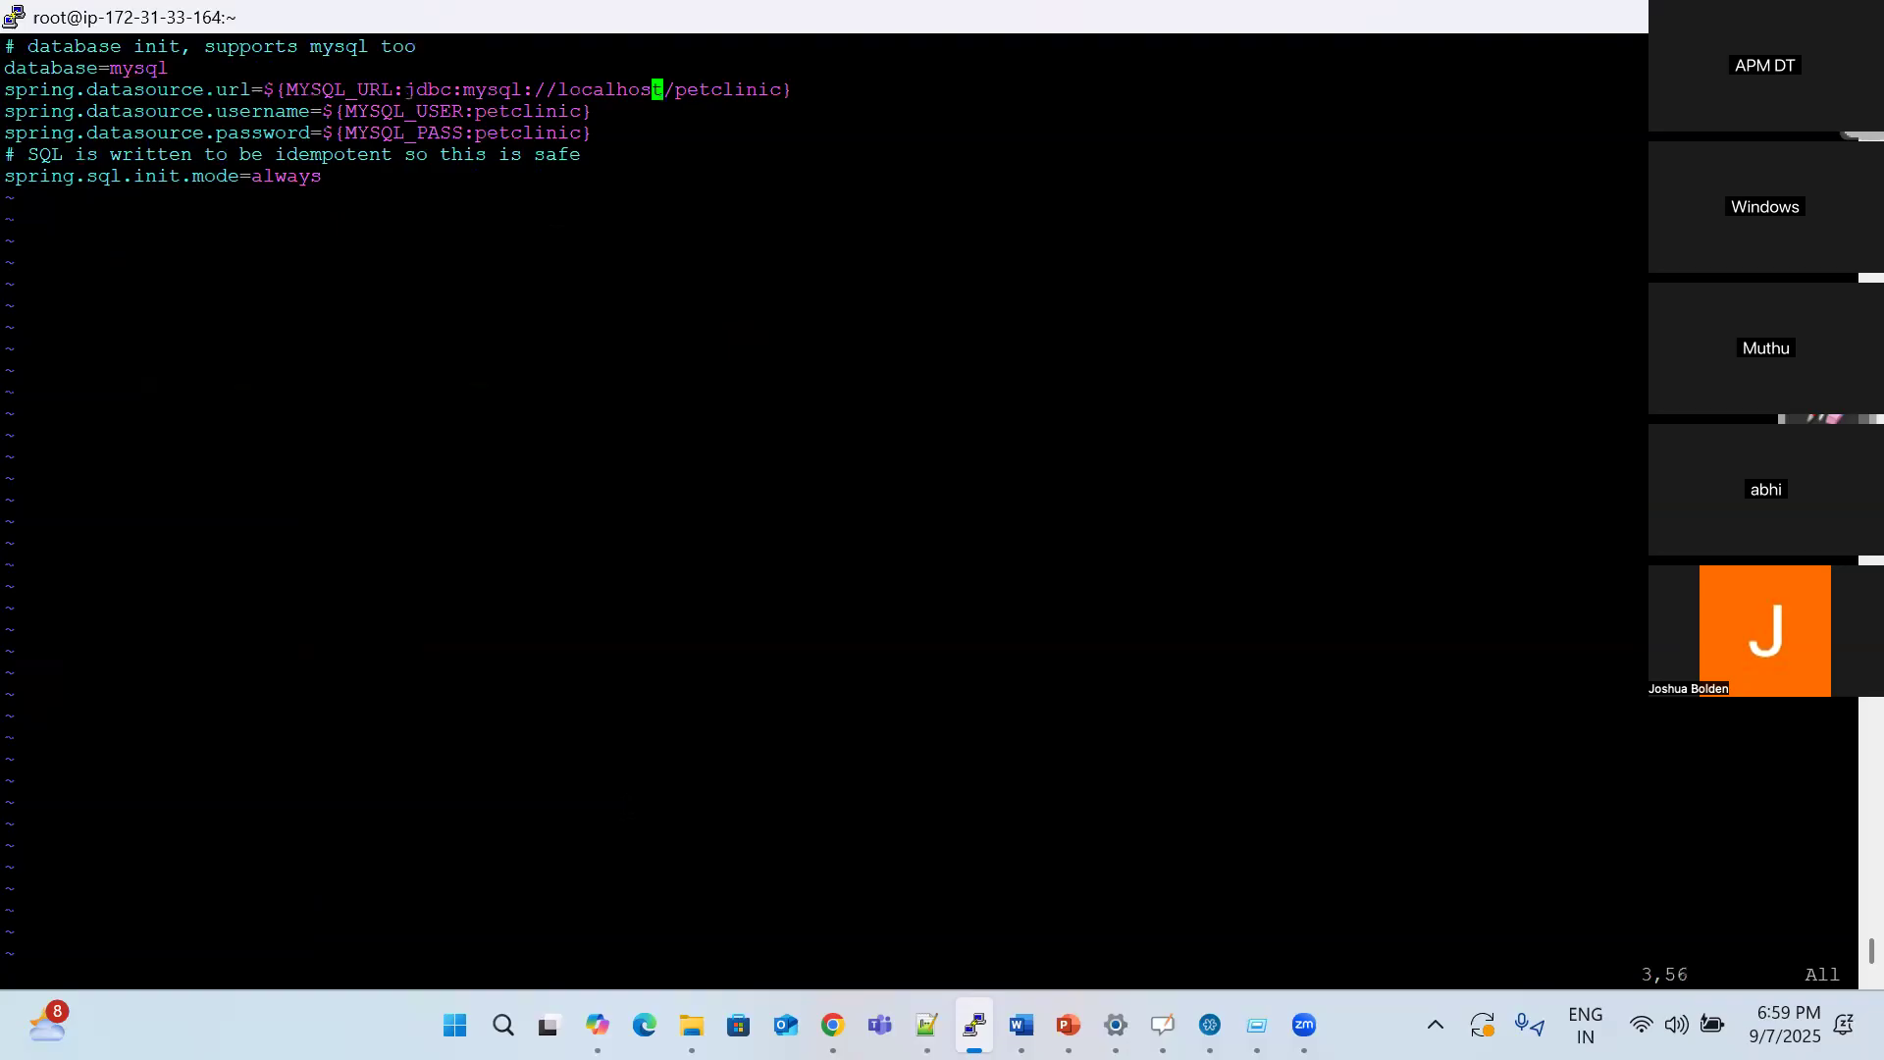
key(Right)
key(i)
key(BackSpace)
key(BackSpace)
key(BackSpace)
key(BackSpace)
key(BackSpace)
key(BackSpace)
key(BackSpace)
key(BackSpace)
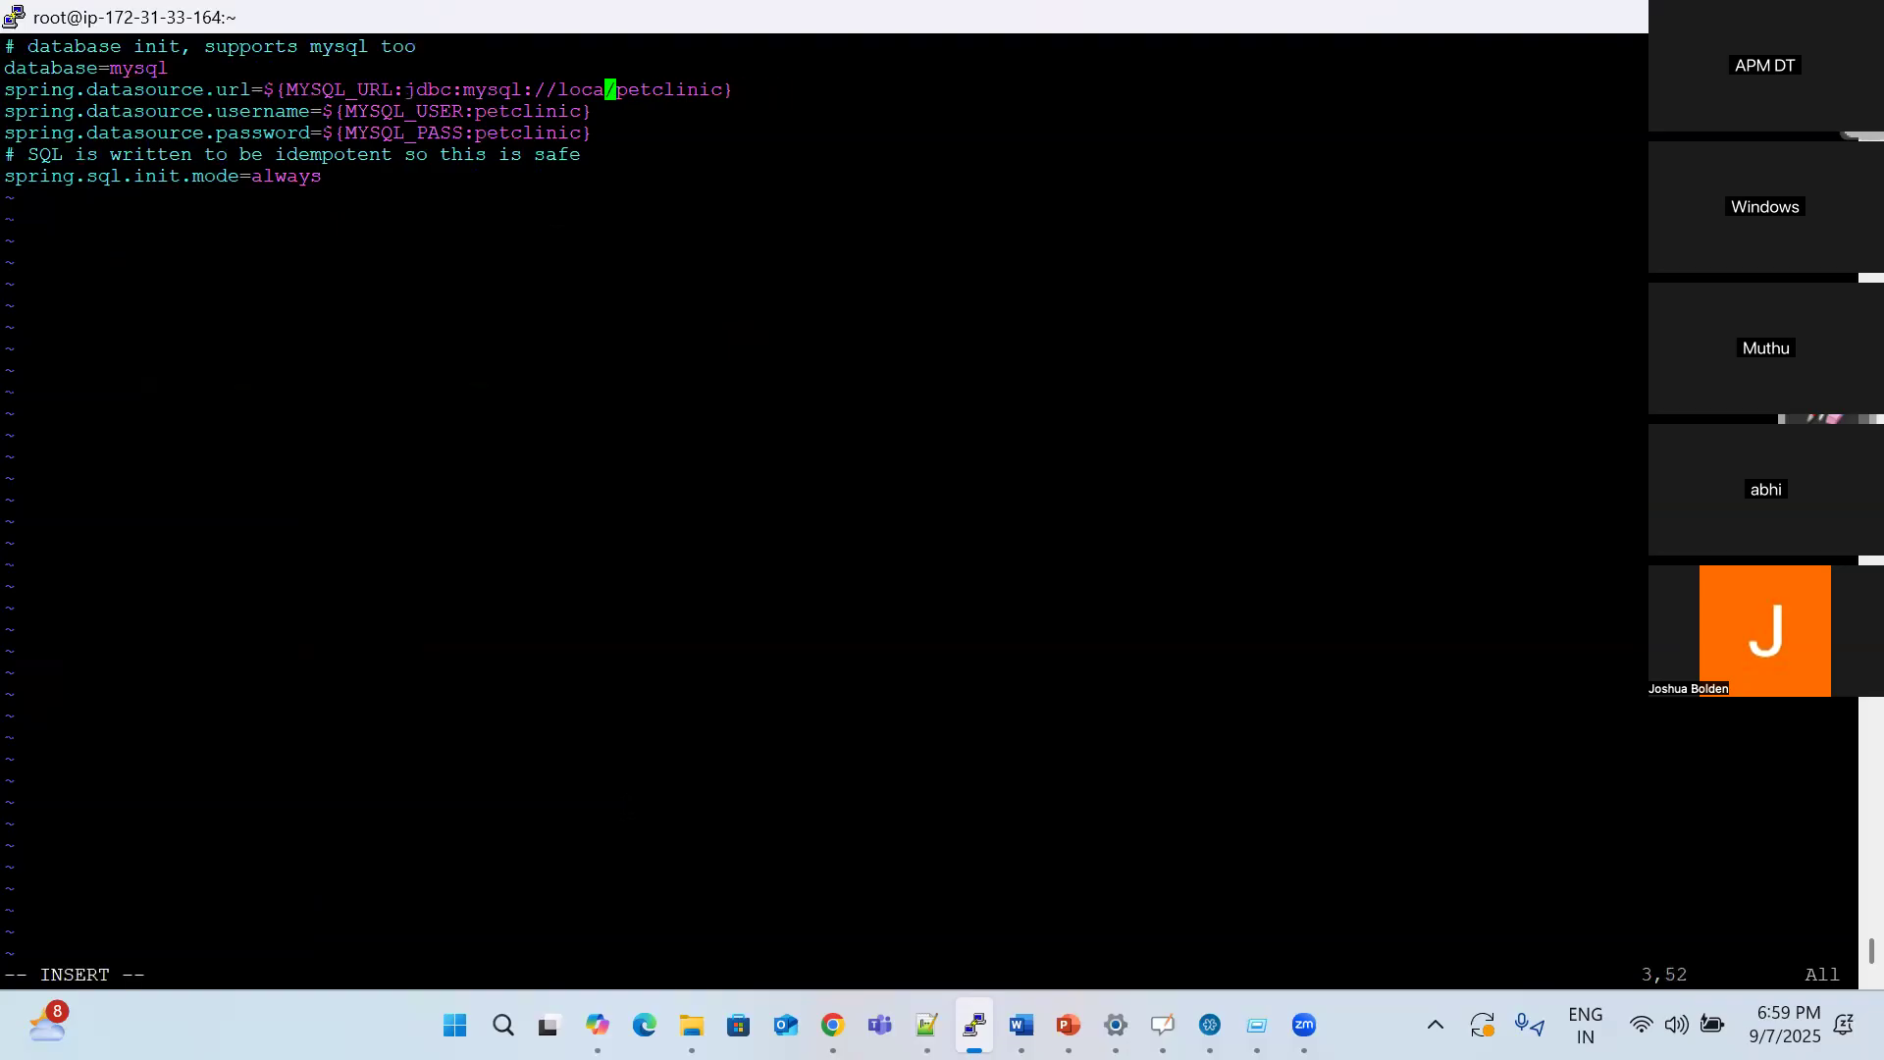
key(BackSpace)
text(127)
text(.0.0.1)
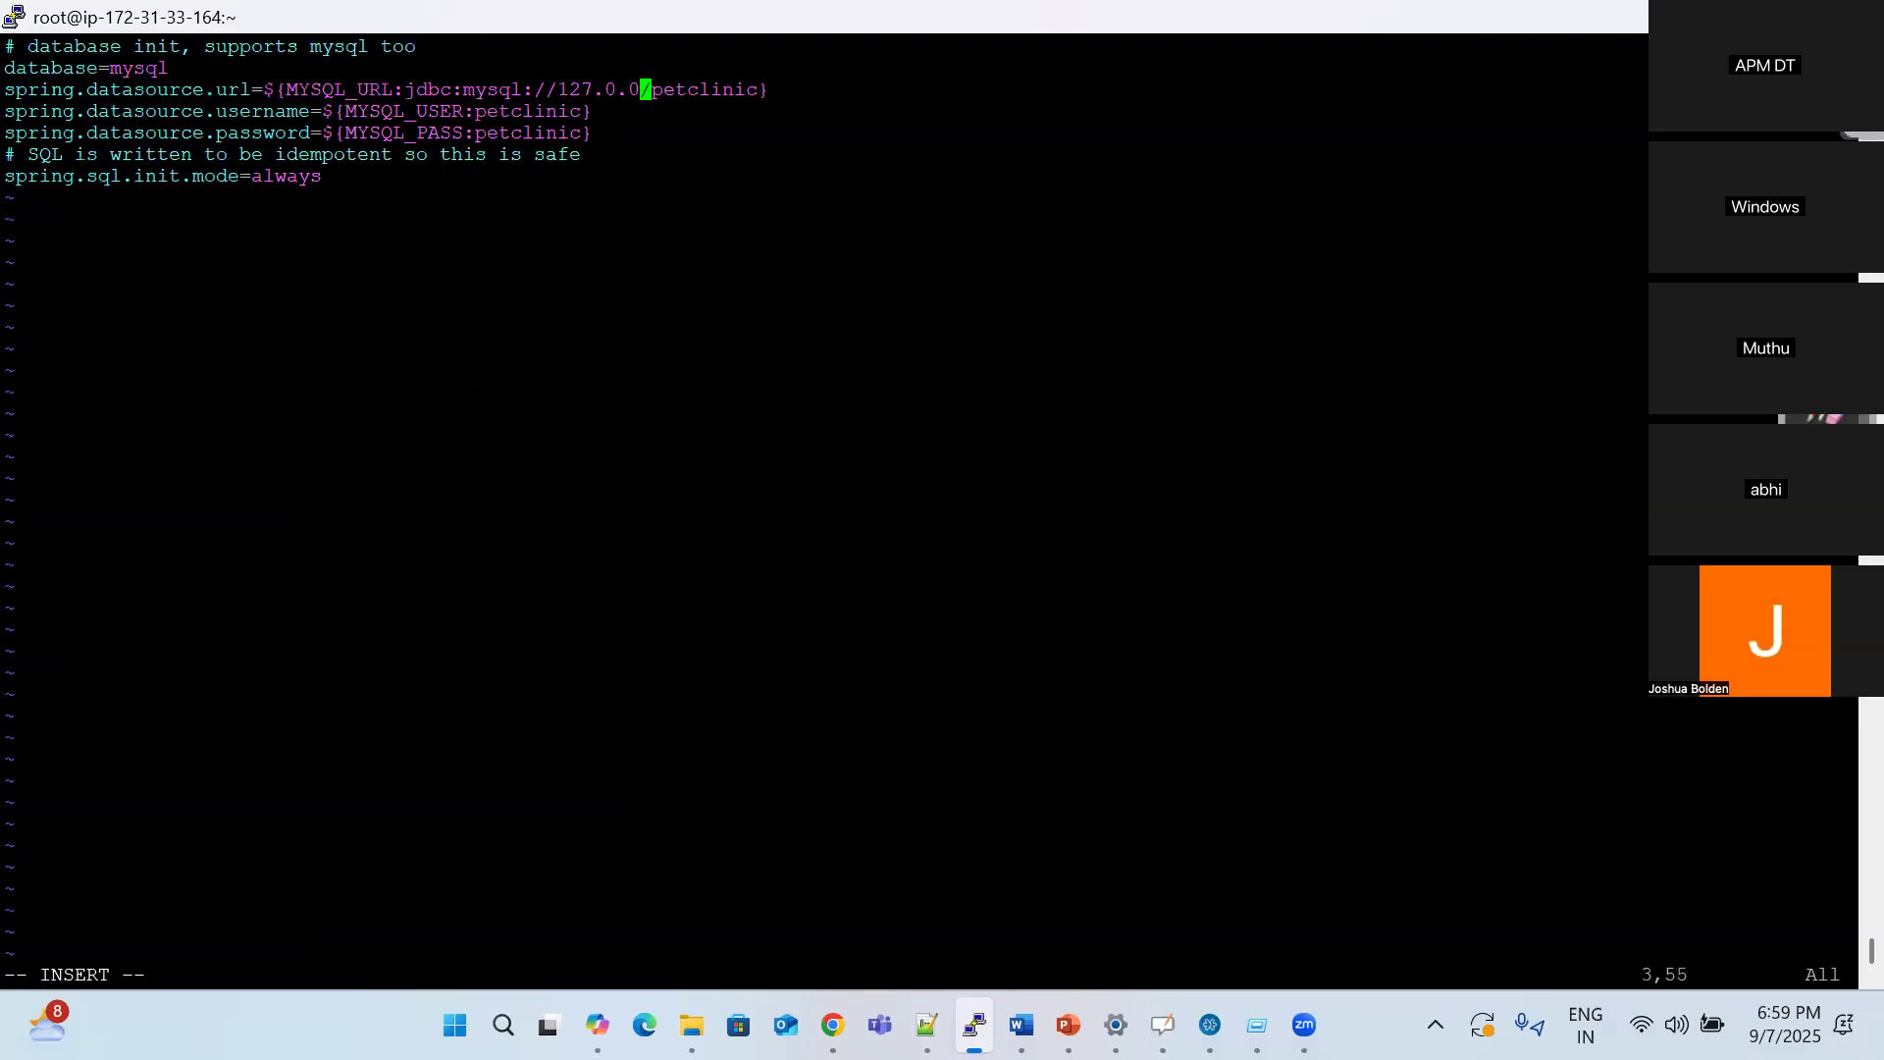
text(:)
text(3306)
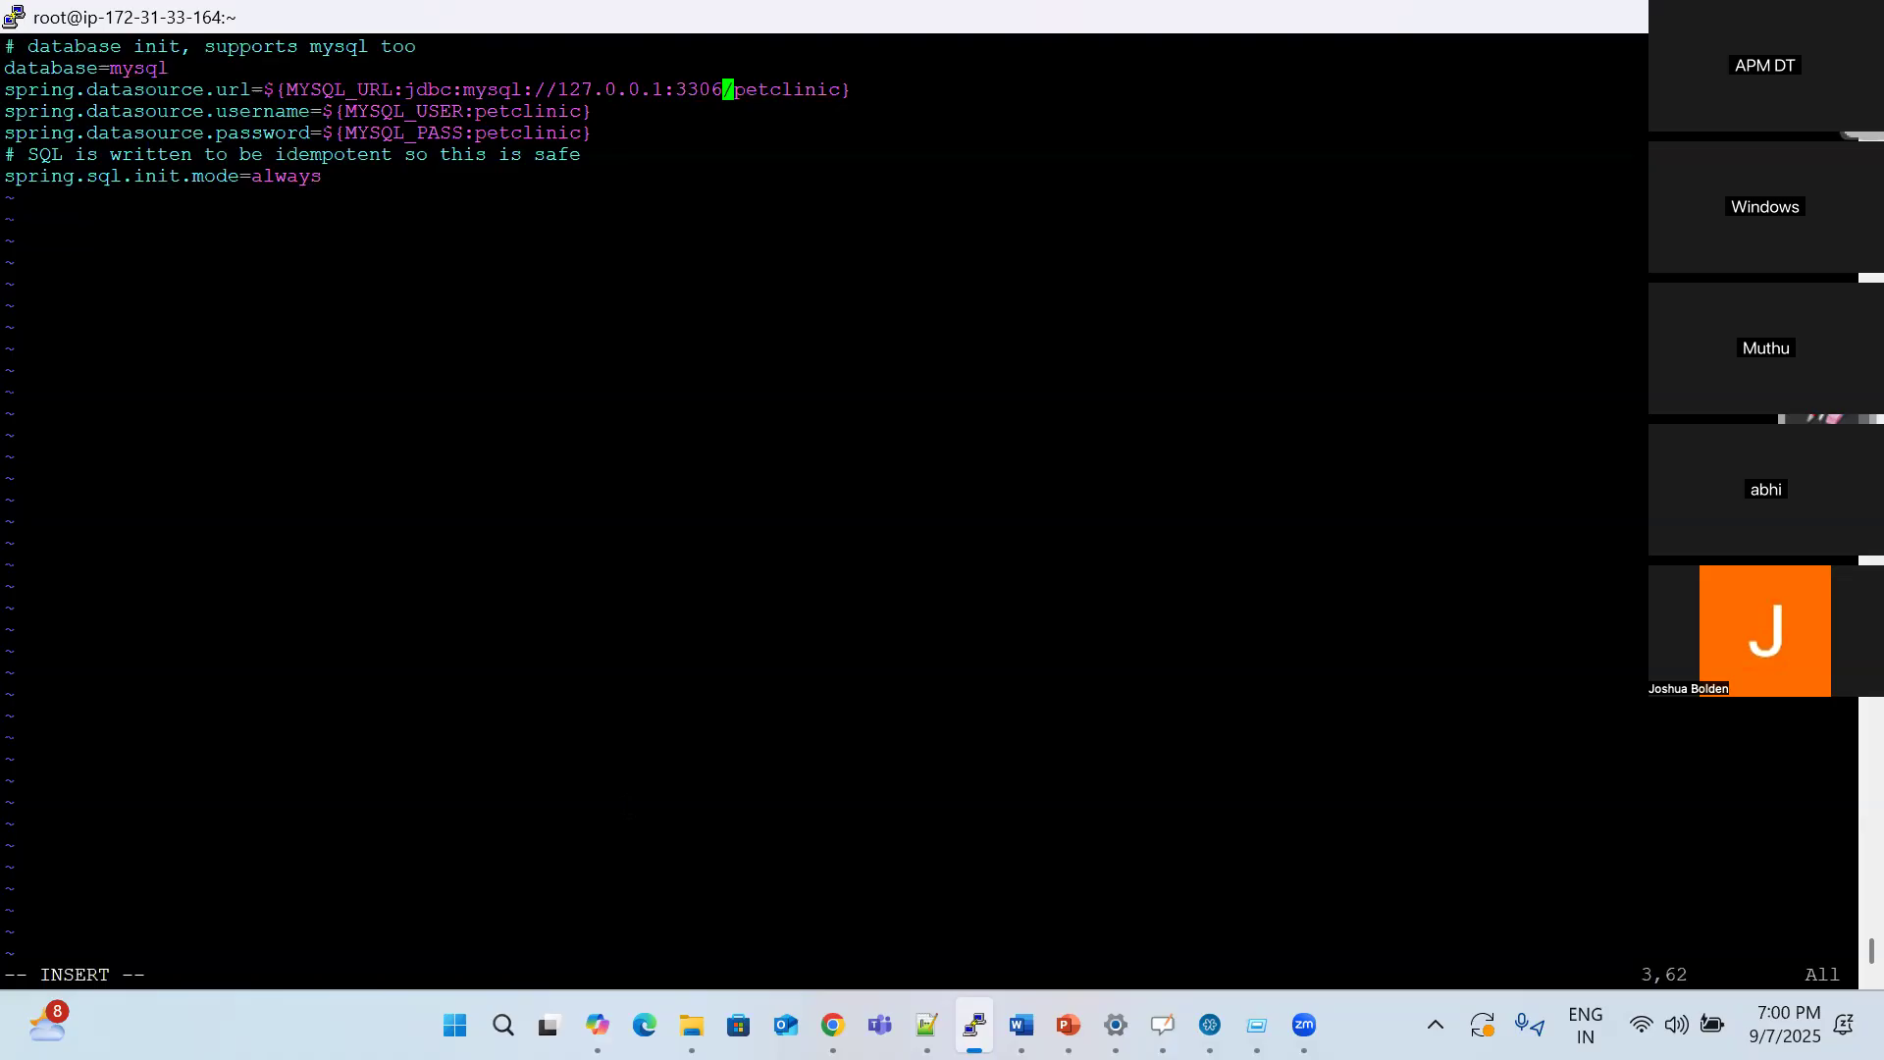
Replace the datasource password with the petclinic user's password and save with :wq!
key(Down)
key(Down)
key(Up)
key(Left)
key(Down)
key(BackSpace)
key(BackSpace)
key(BackSpace)
key(BackSpace)
key(BackSpace)
key(BackSpace)
key(BackSpace)
key(BackSpace)
key(BackSpace)
key(Down)
key(Down)
key(Escape)
text(:wq!)
key(Return)
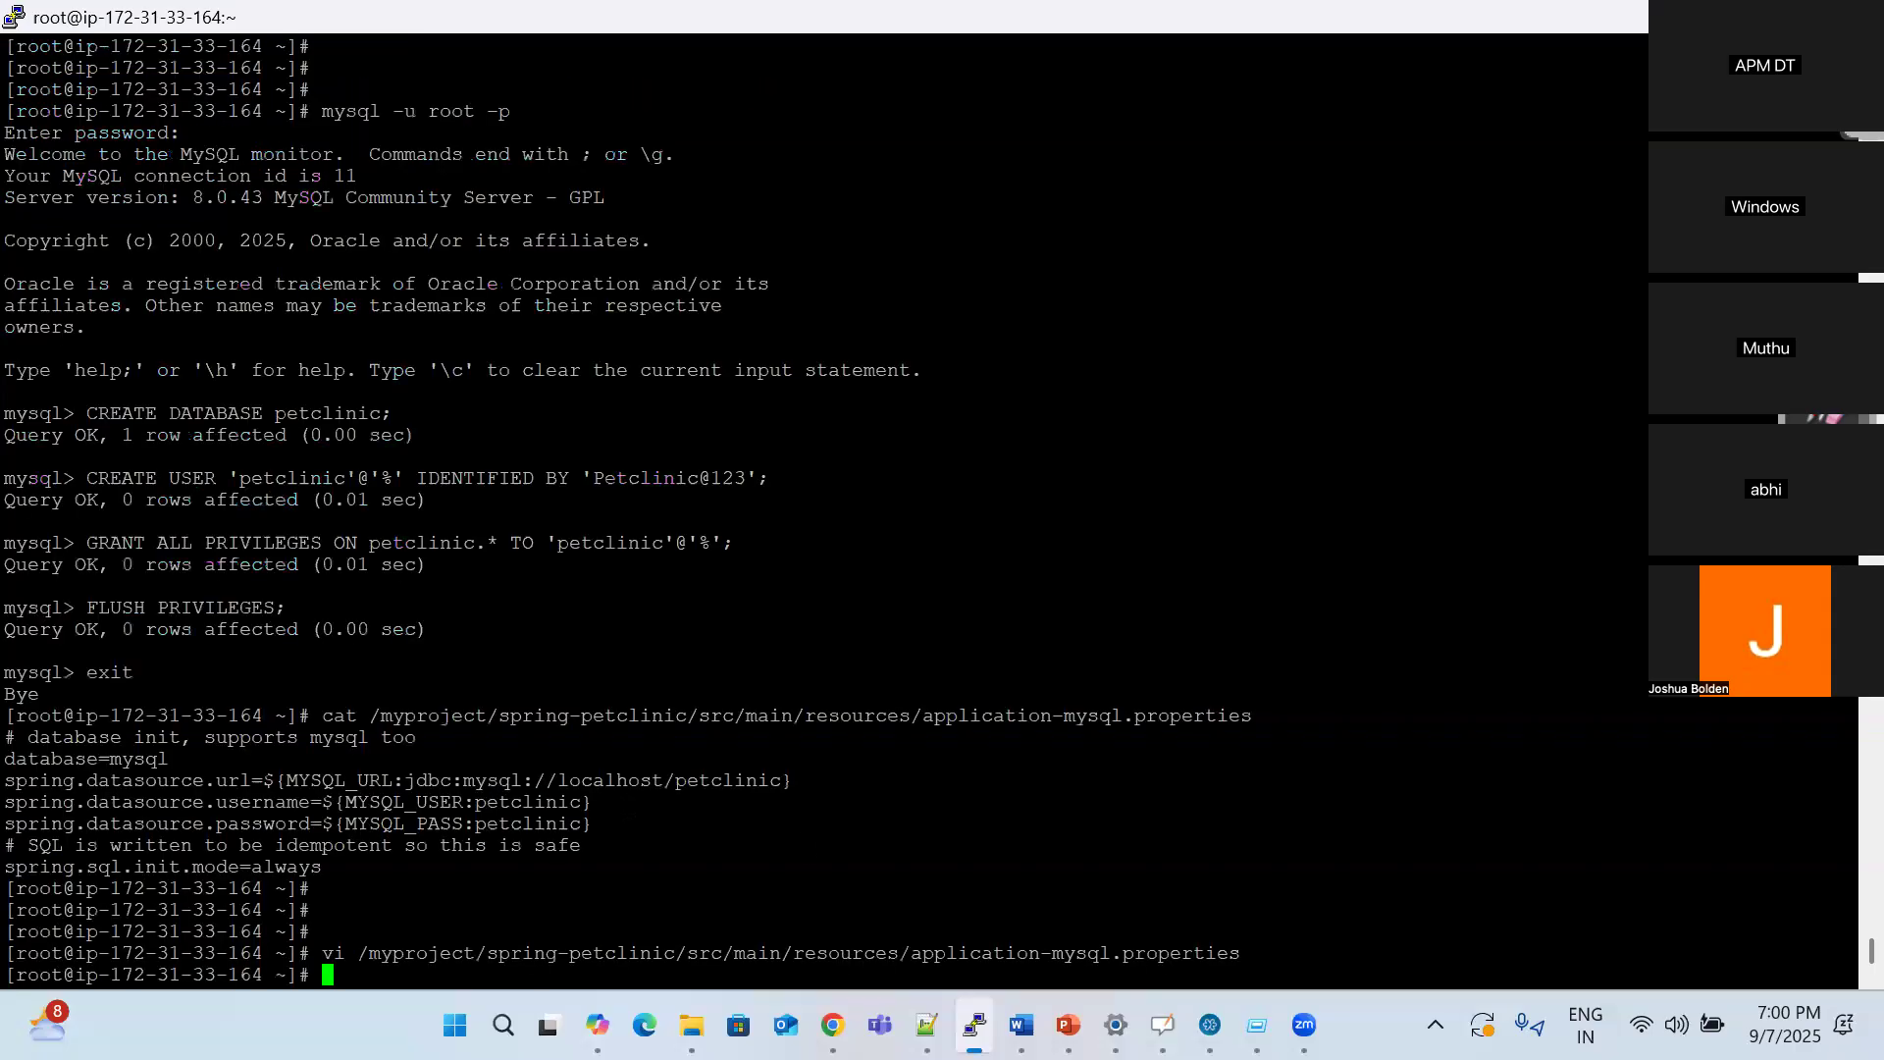
Change into /myproject/spring-petclinic/ and list its contents.
double_click(998, 953)
double_click(998, 952)
click(998, 953)
text(cd /myproject/spring-petclinic/)
key(Return)
text(ls)
key(Return)
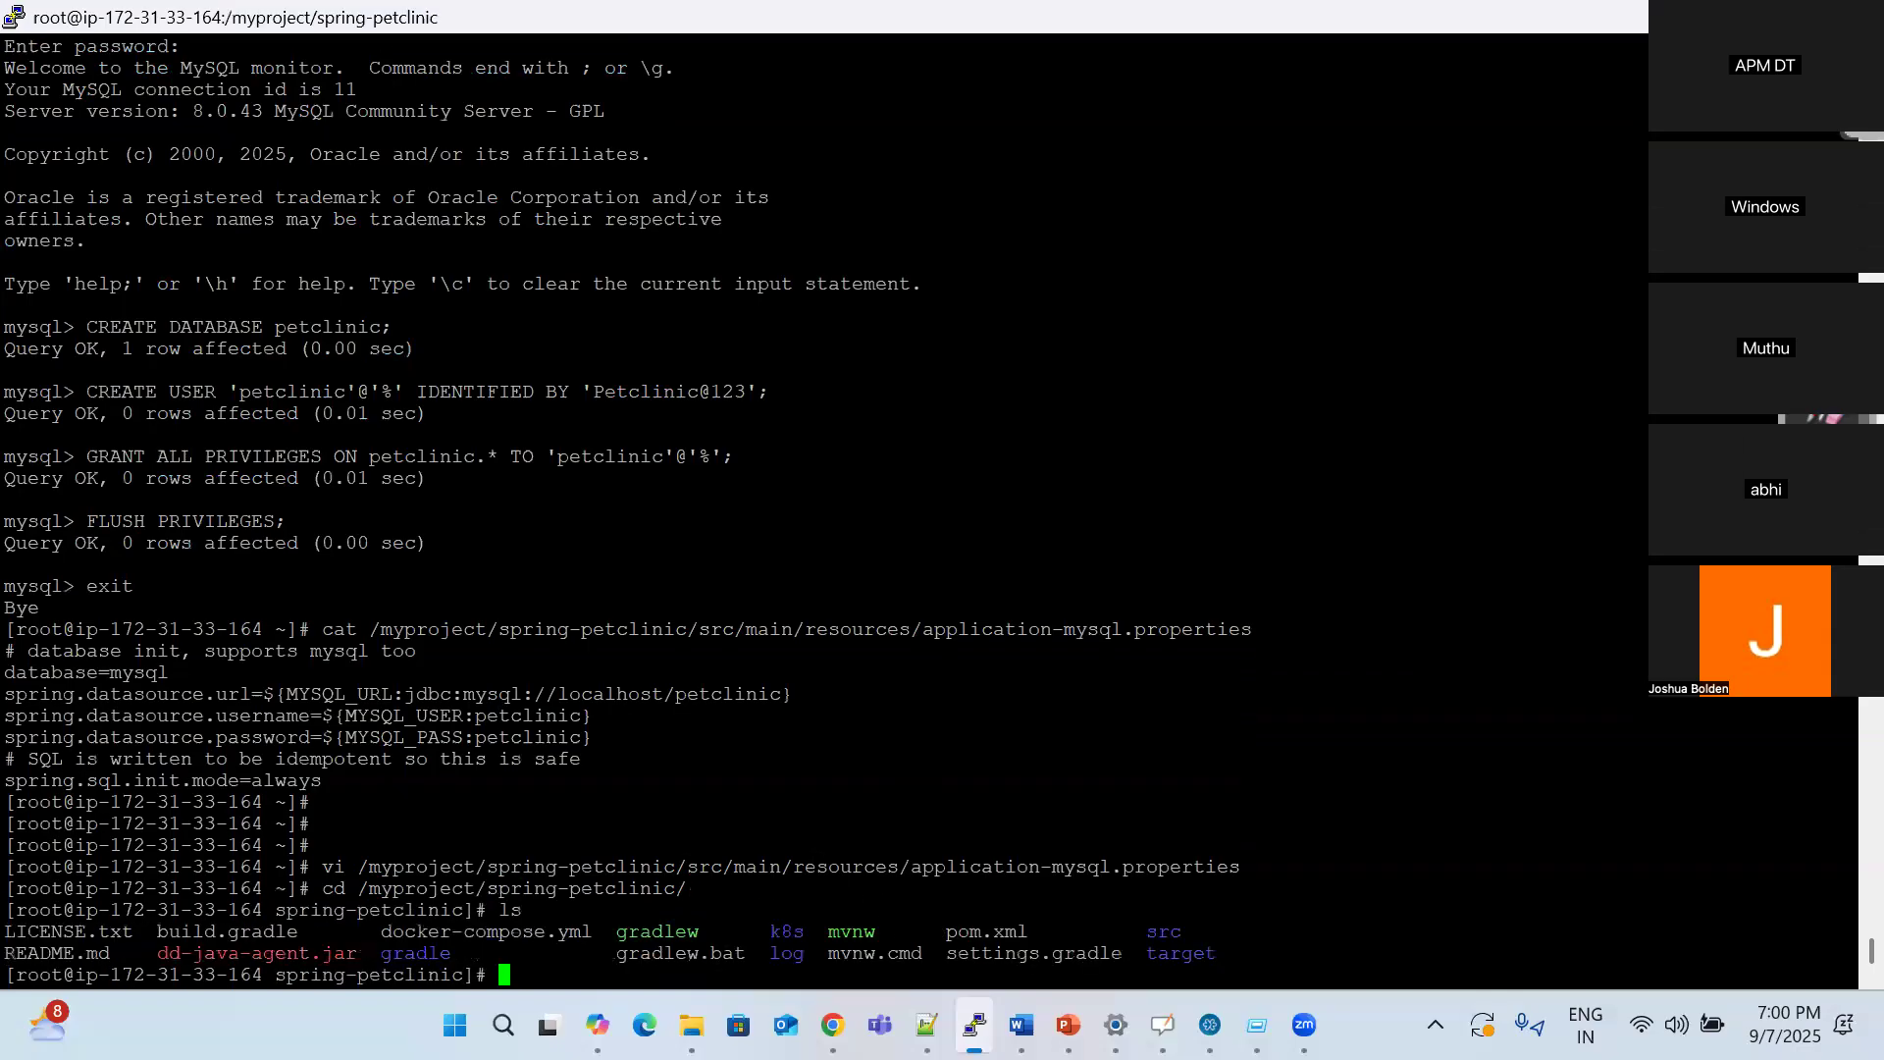
double_click(1164, 933)
double_click(1202, 954)
double_click(864, 866)
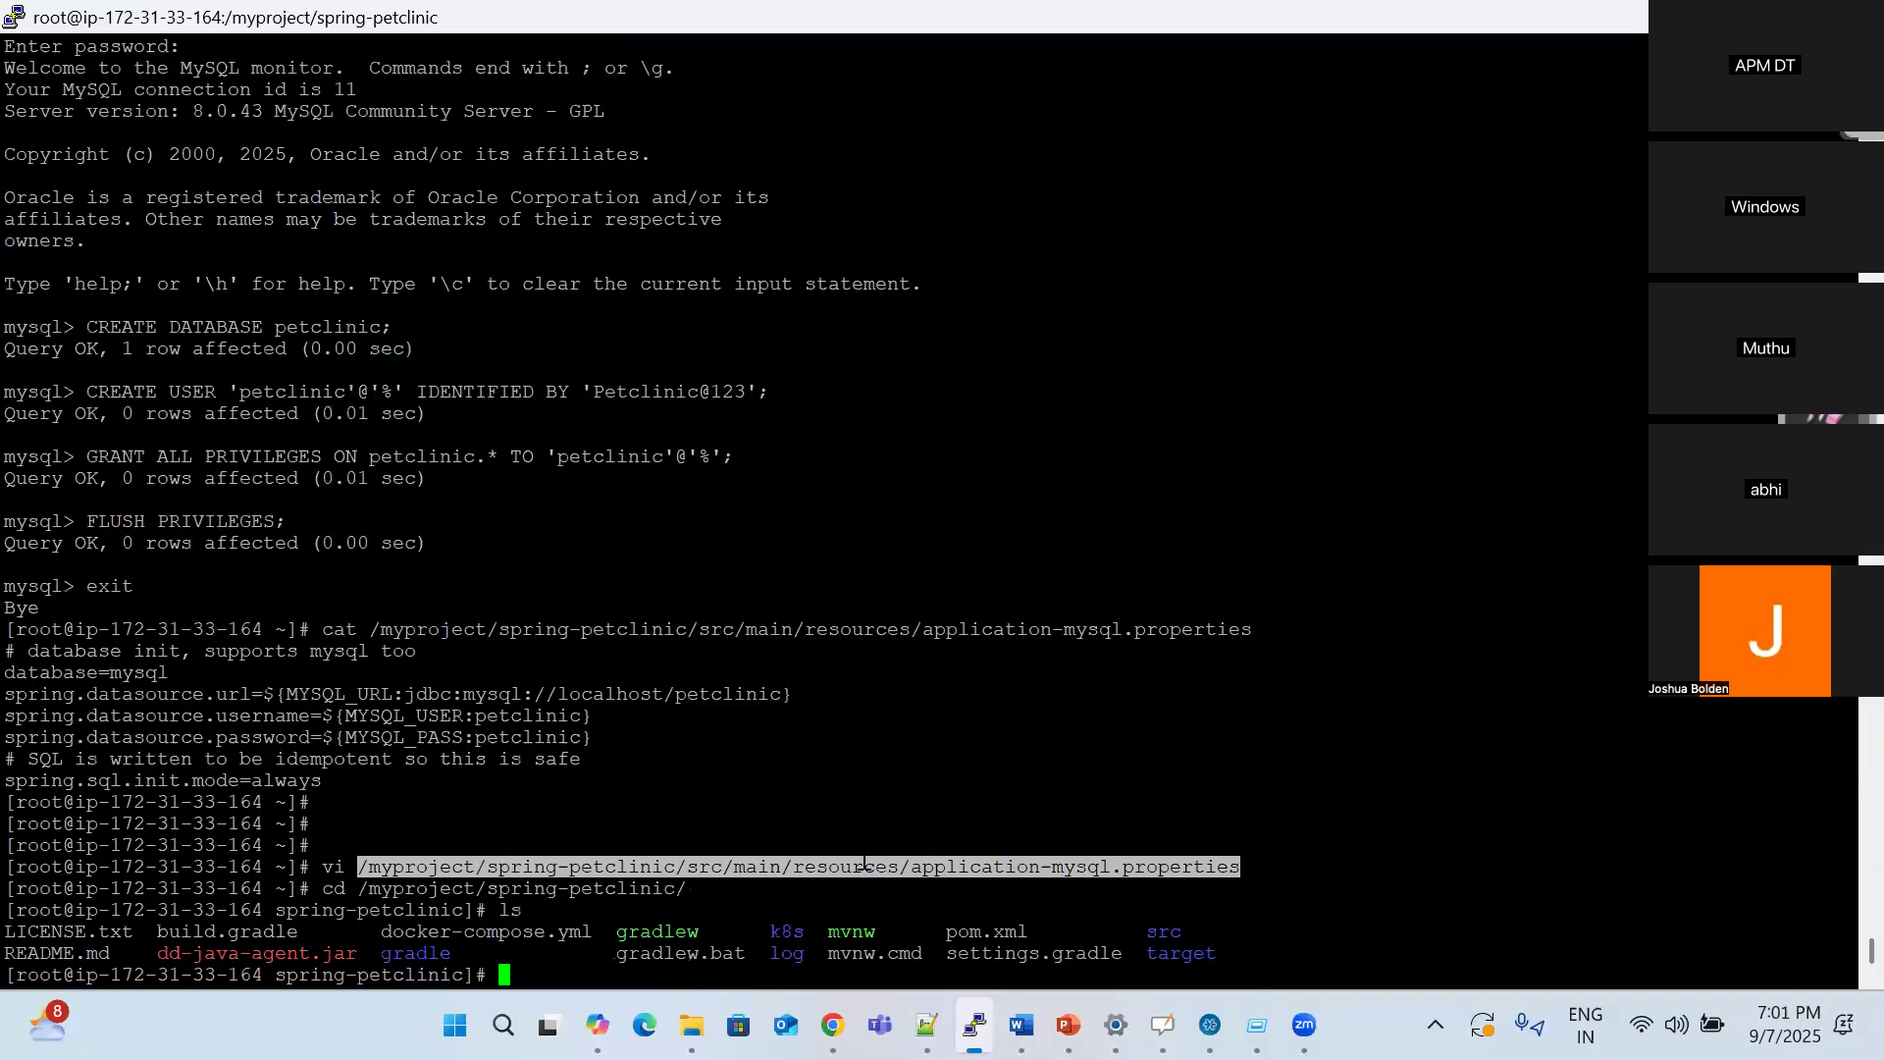
Copy the line 79 './mvnw spring-boot:run -Dspring-boot.run.profiles=mysql' command and paste it at the prompt.
key(alt+Tab)
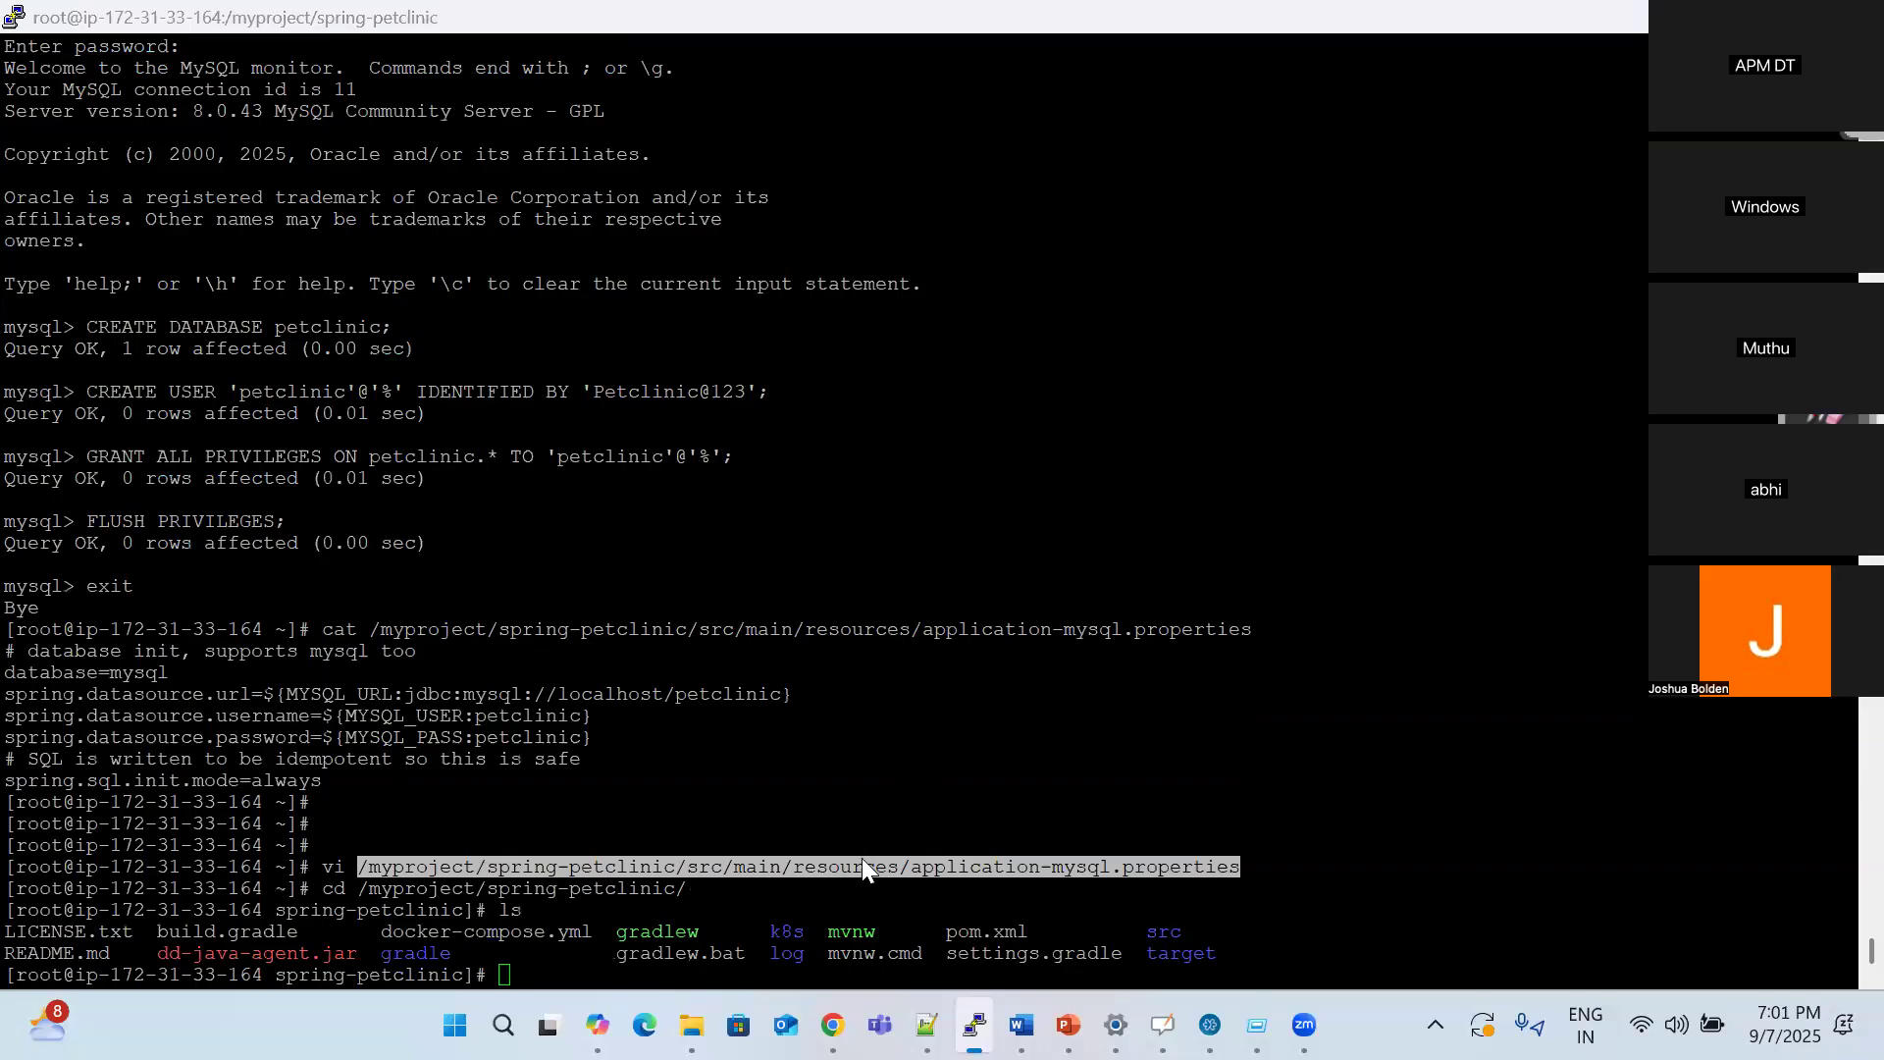
scroll(864, 857, down, 3)
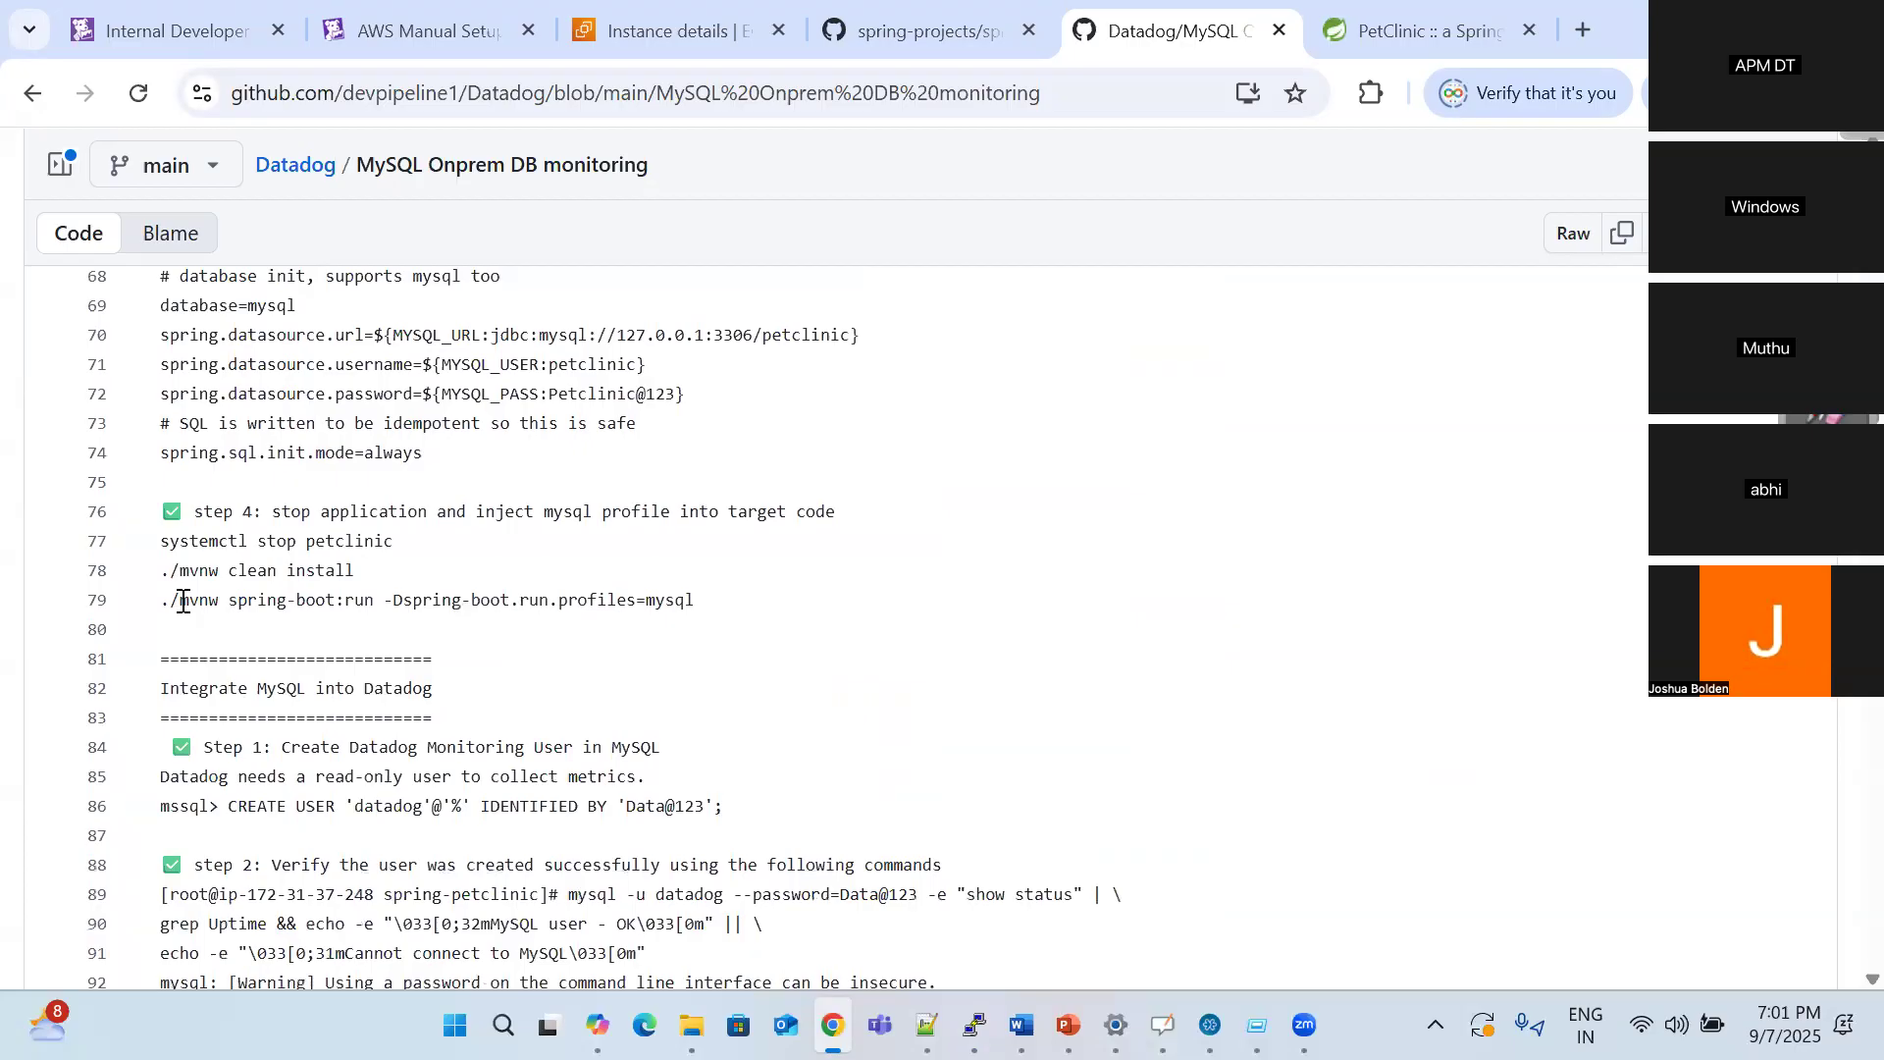
drag(160, 602, 538, 602)
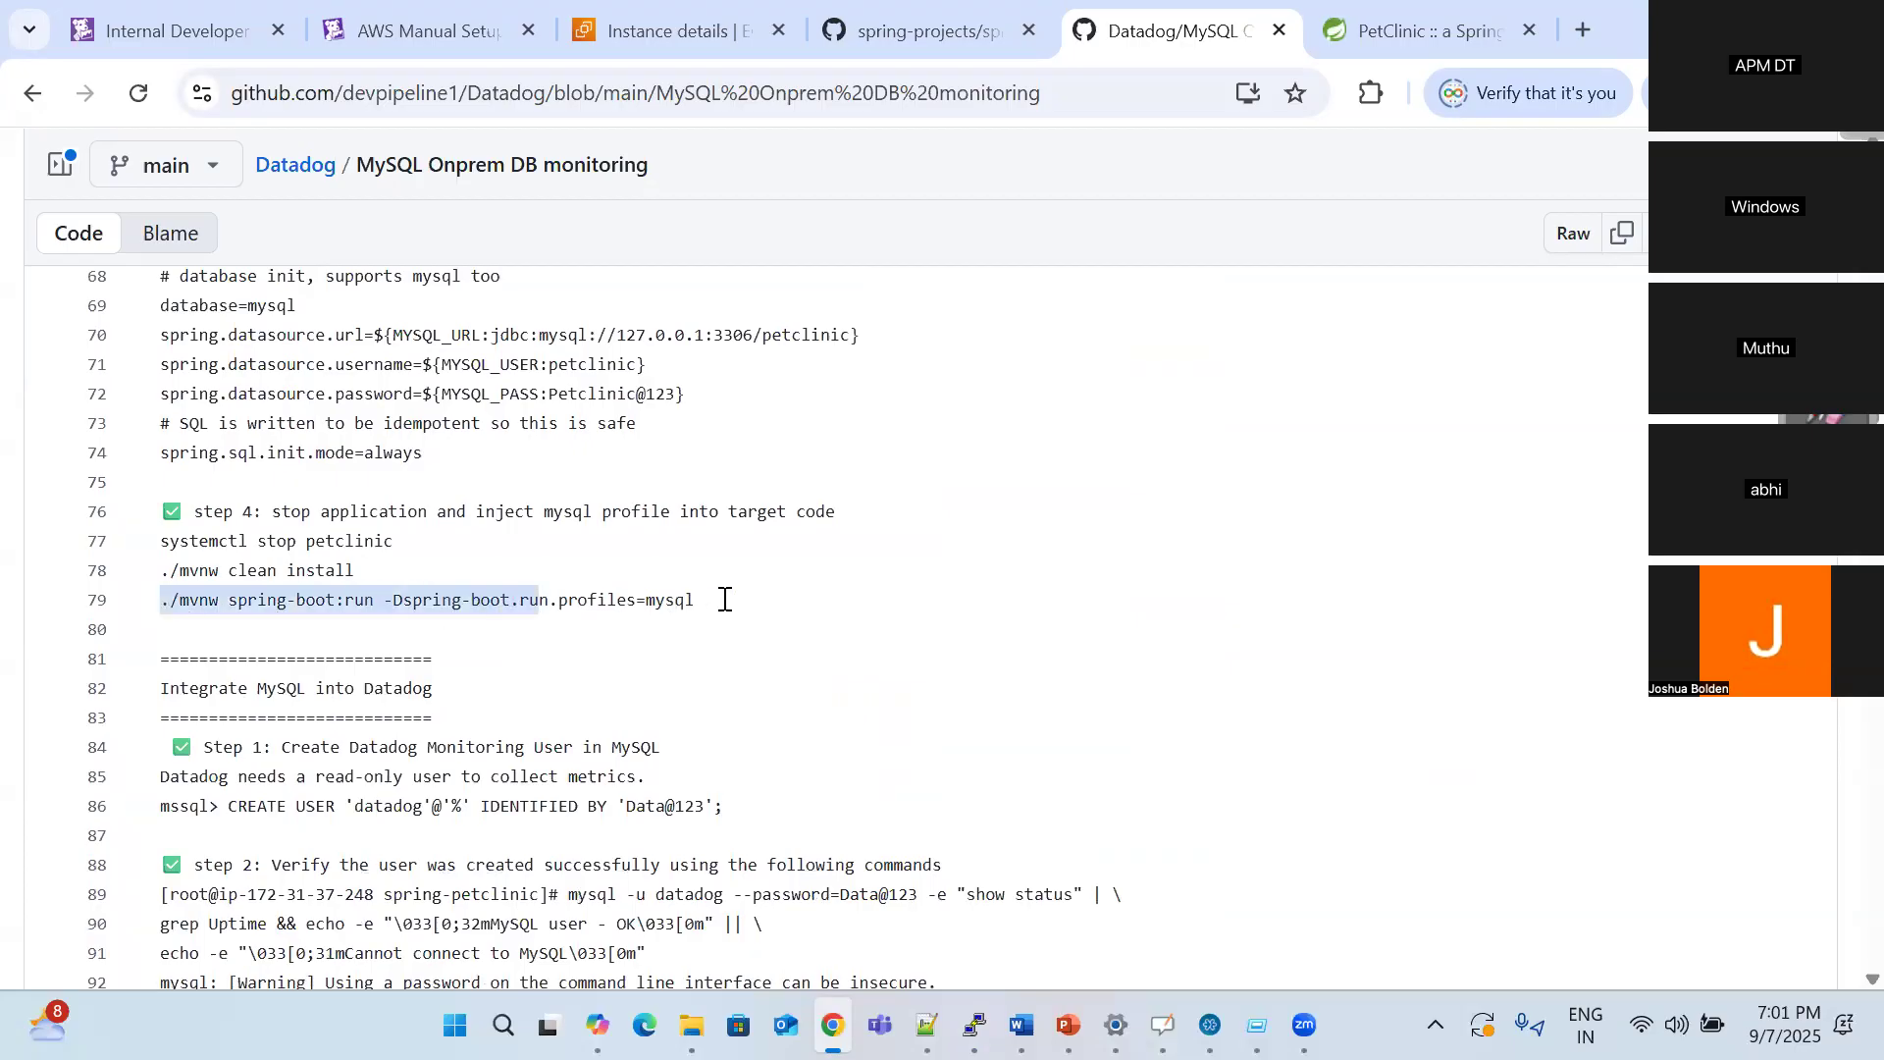
drag(724, 600, 716, 599)
click(247, 577)
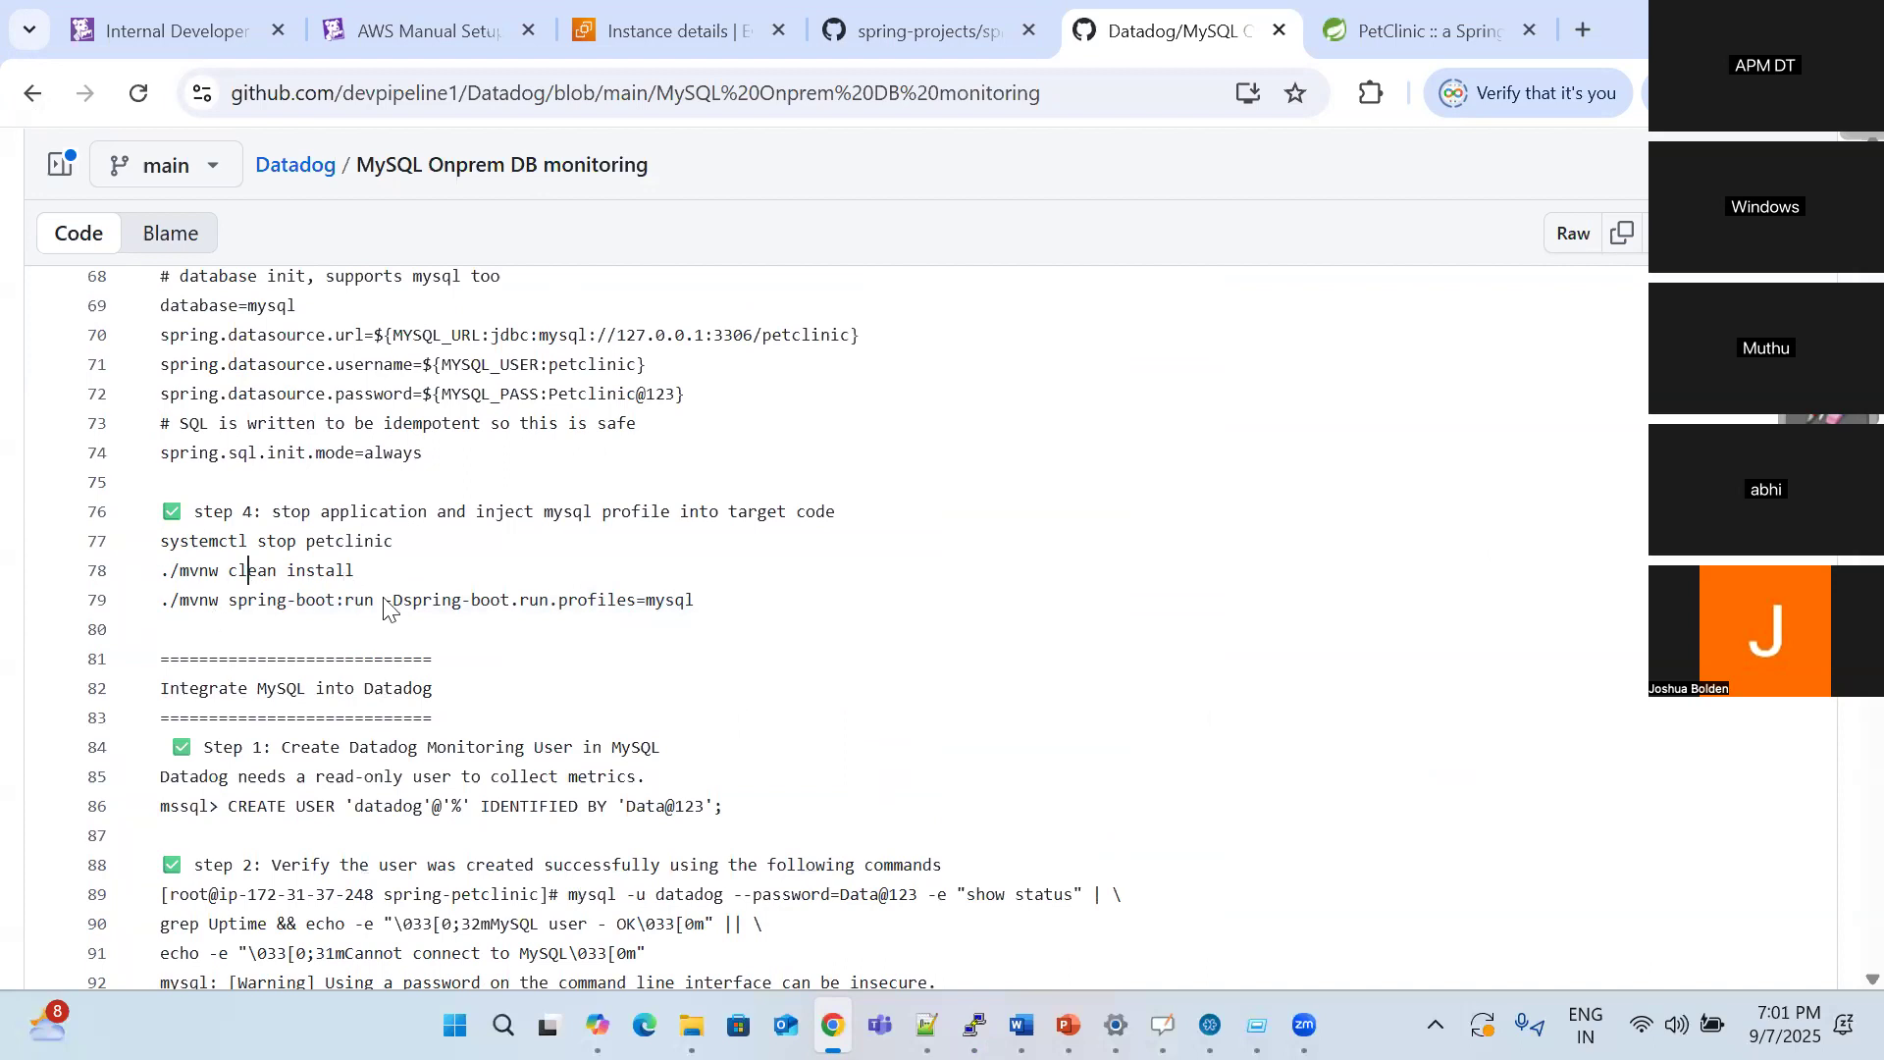
drag(158, 604, 712, 614)
key(ctrl+c)
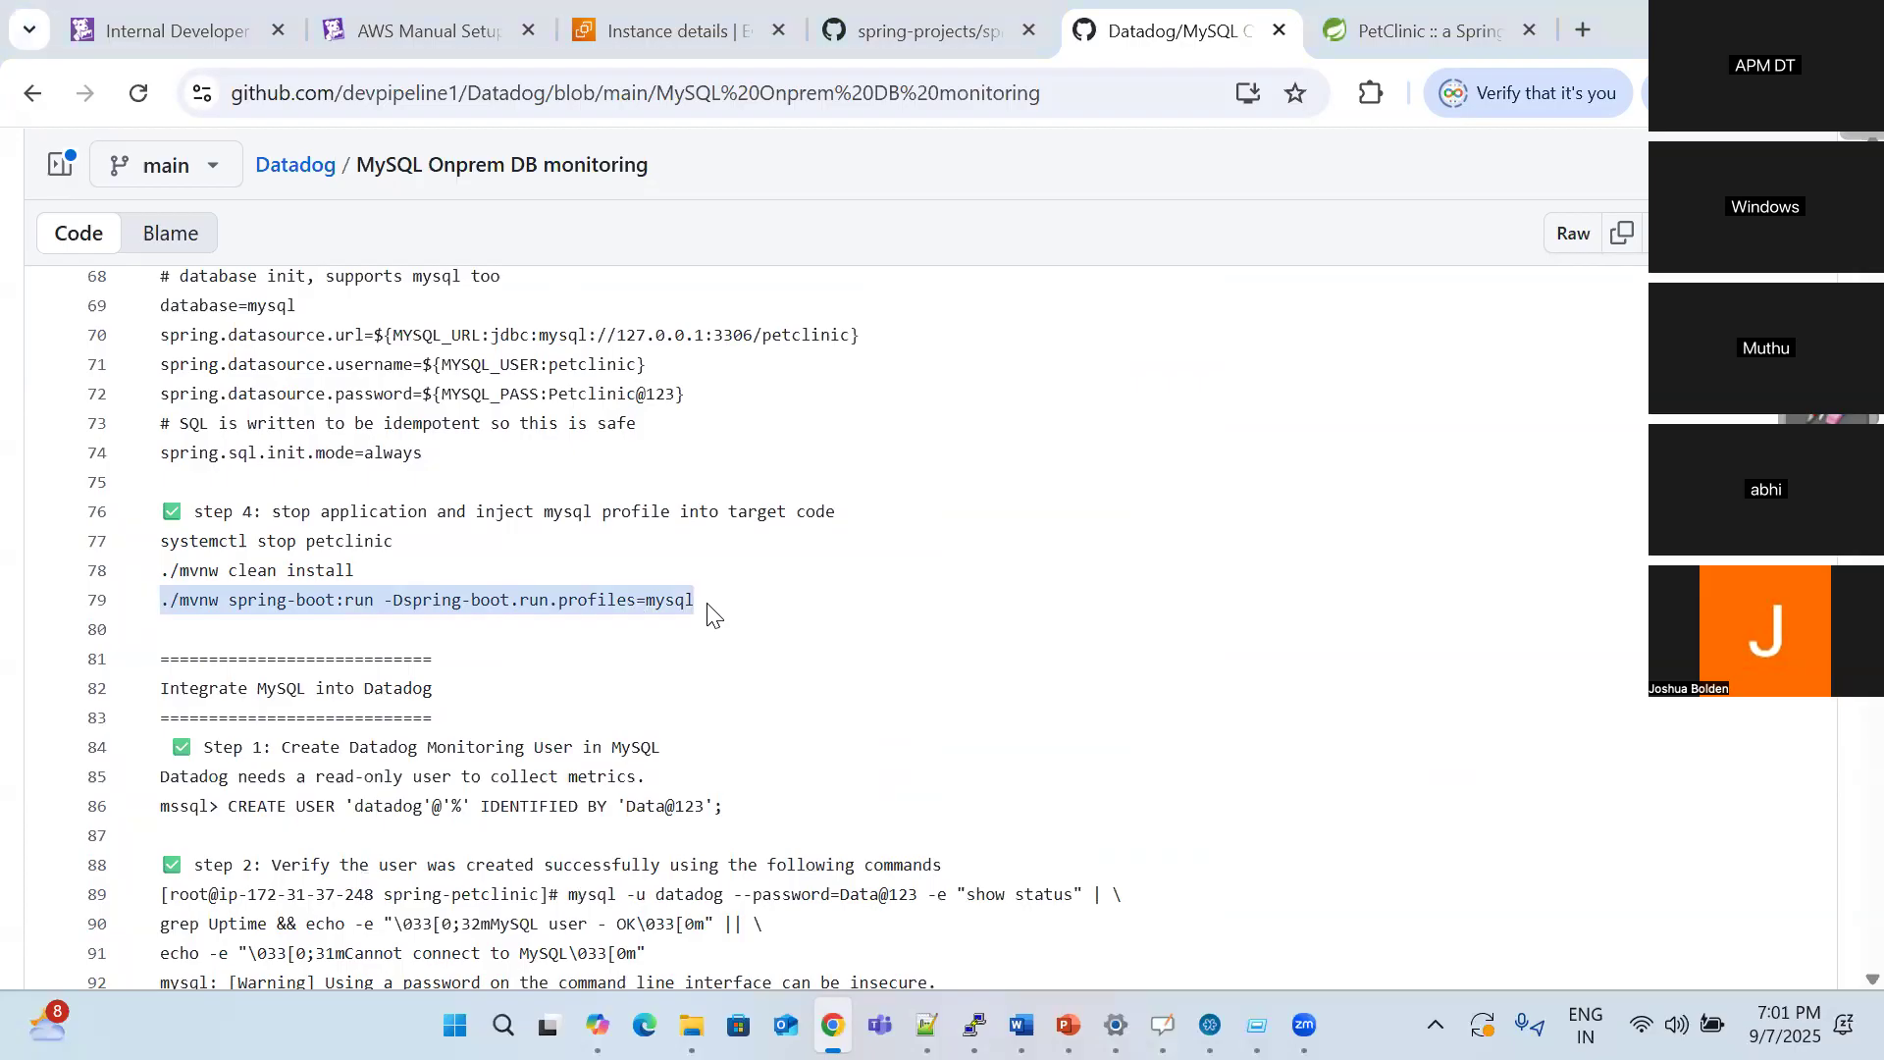
key(alt+Tab)
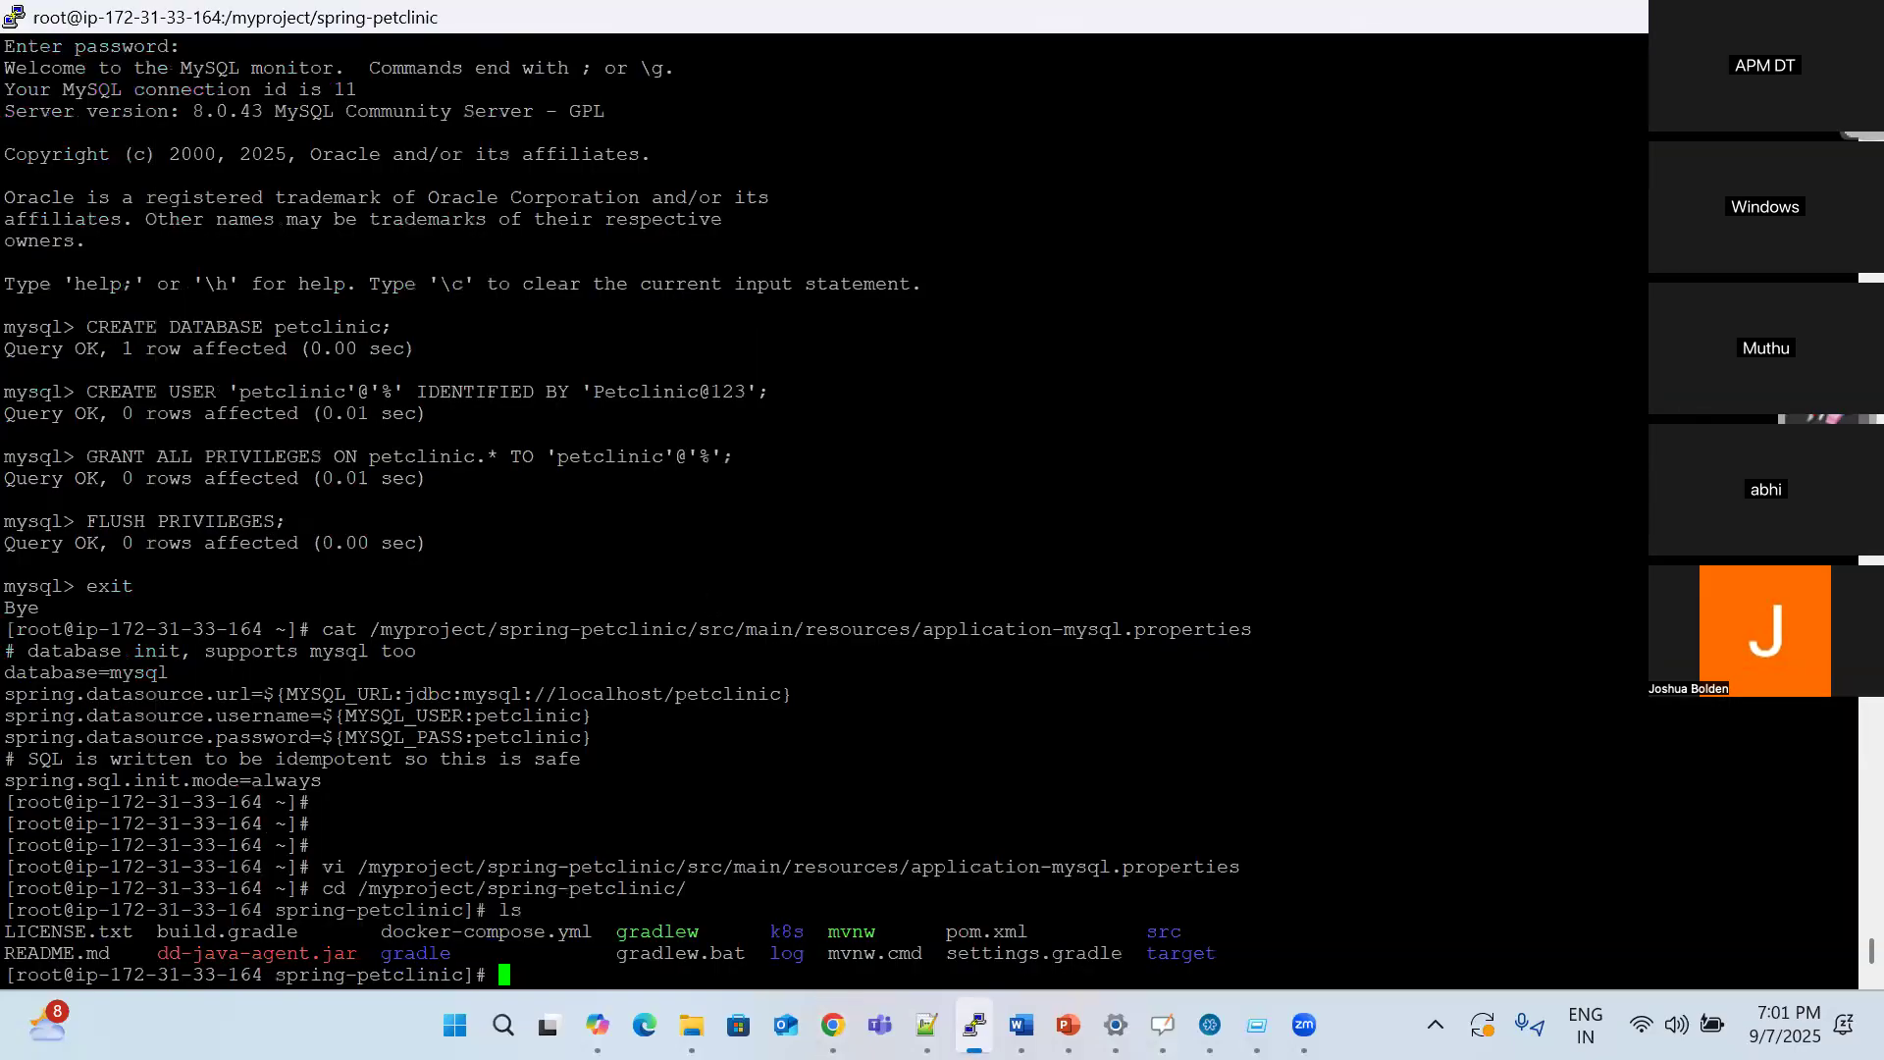
key(shift+Insert)
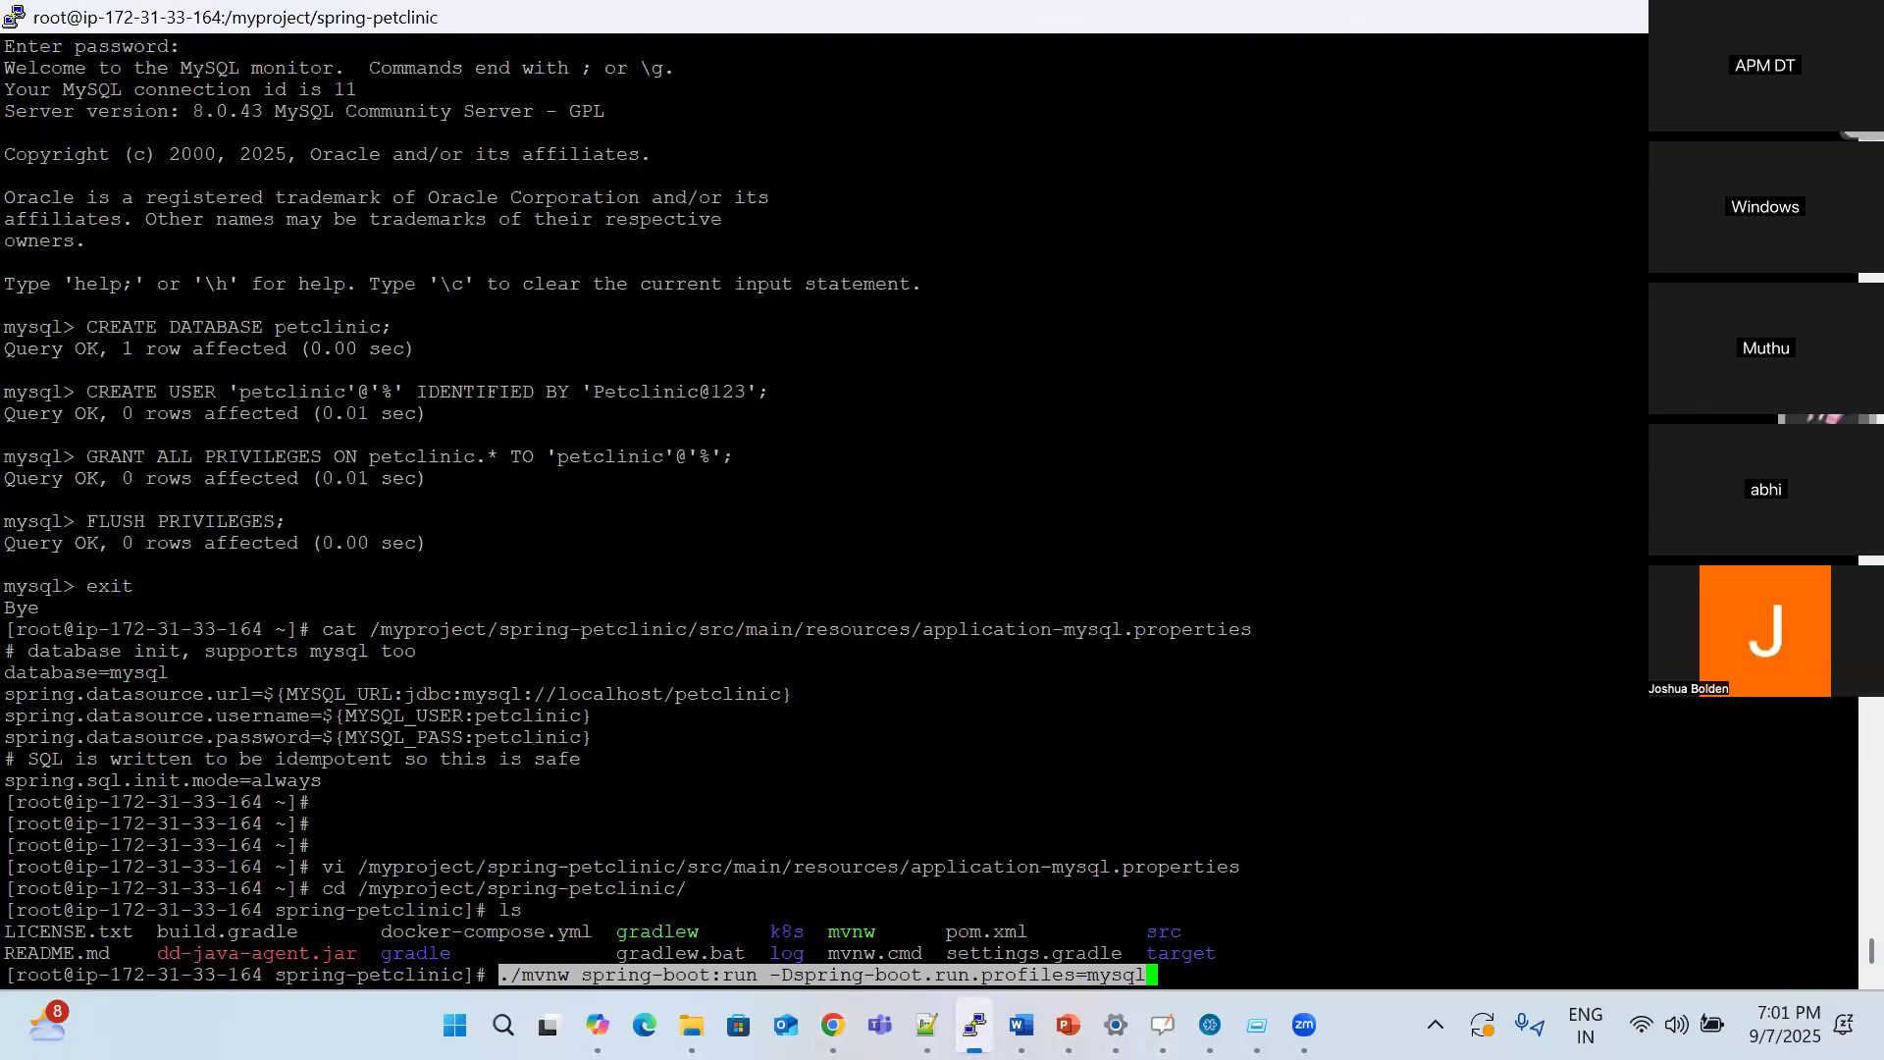
key(alt+Tab)
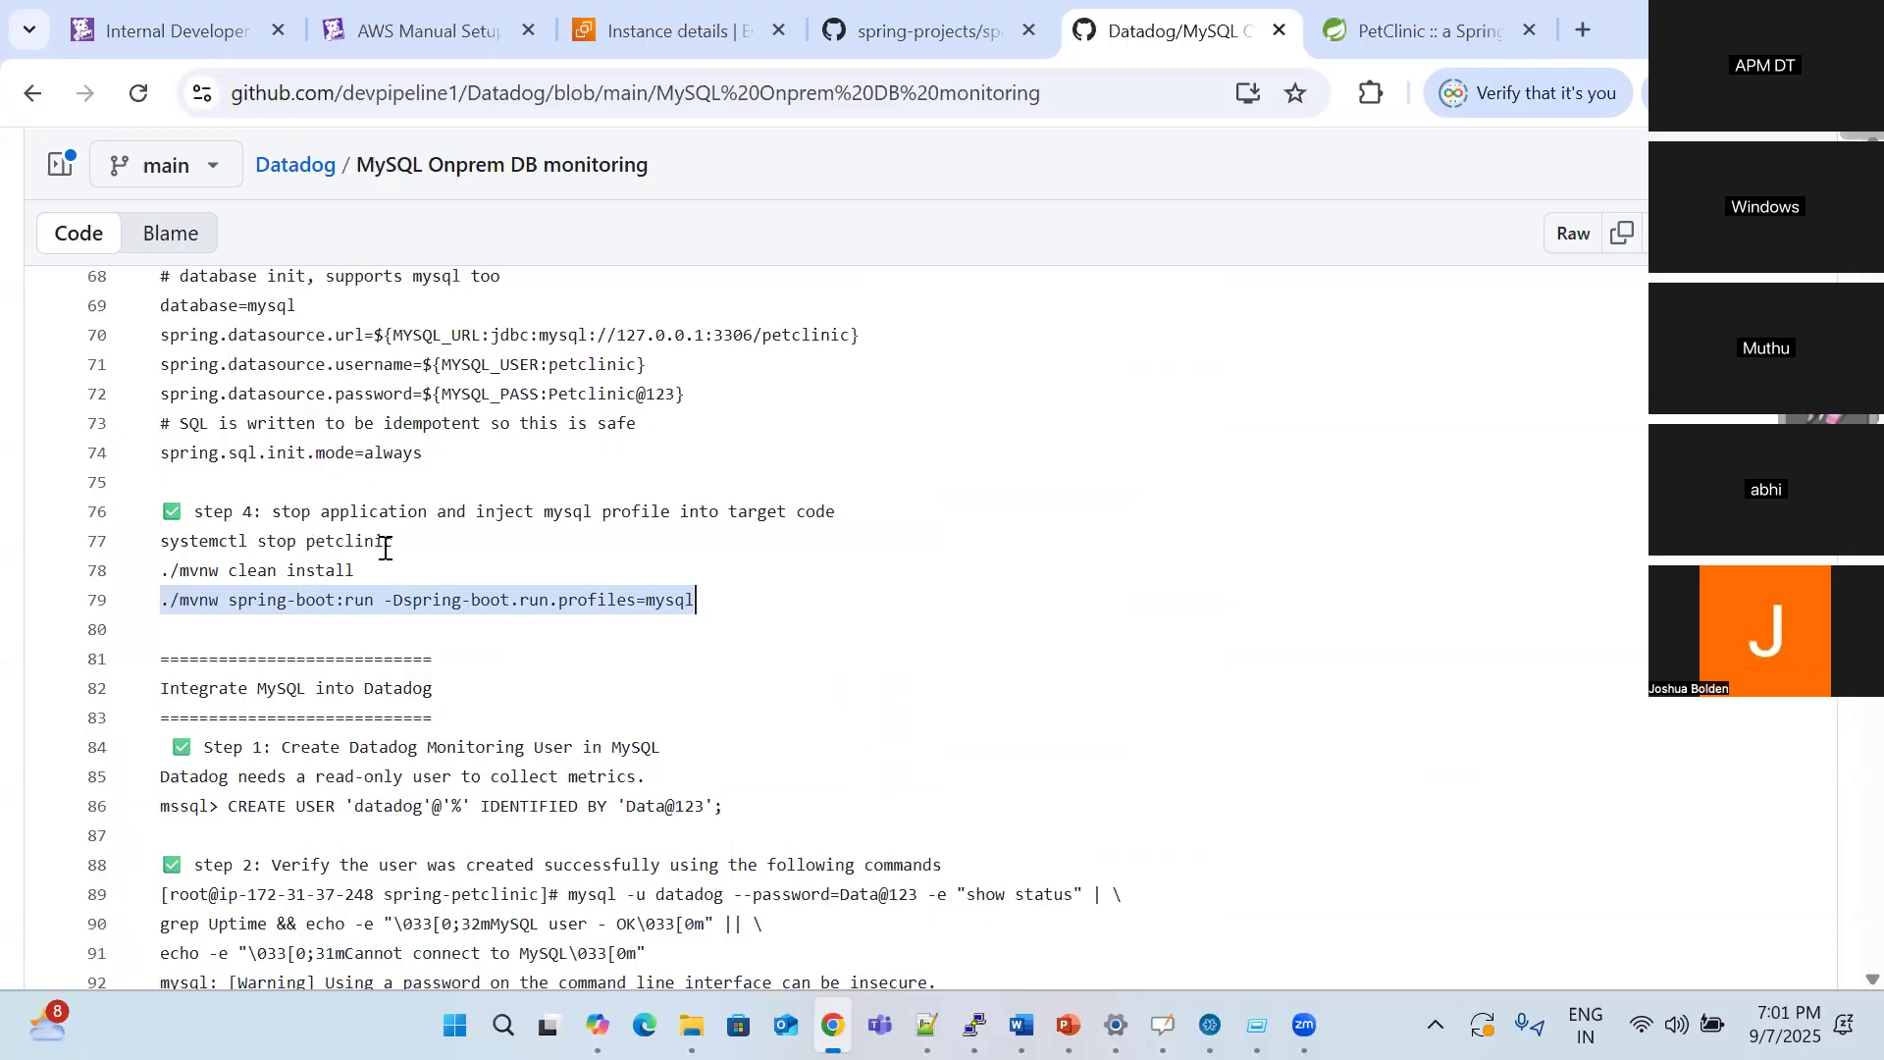
key(alt+Tab)
Cancel the pasted run command and stop petclinic.service.
key(ctrl+c)
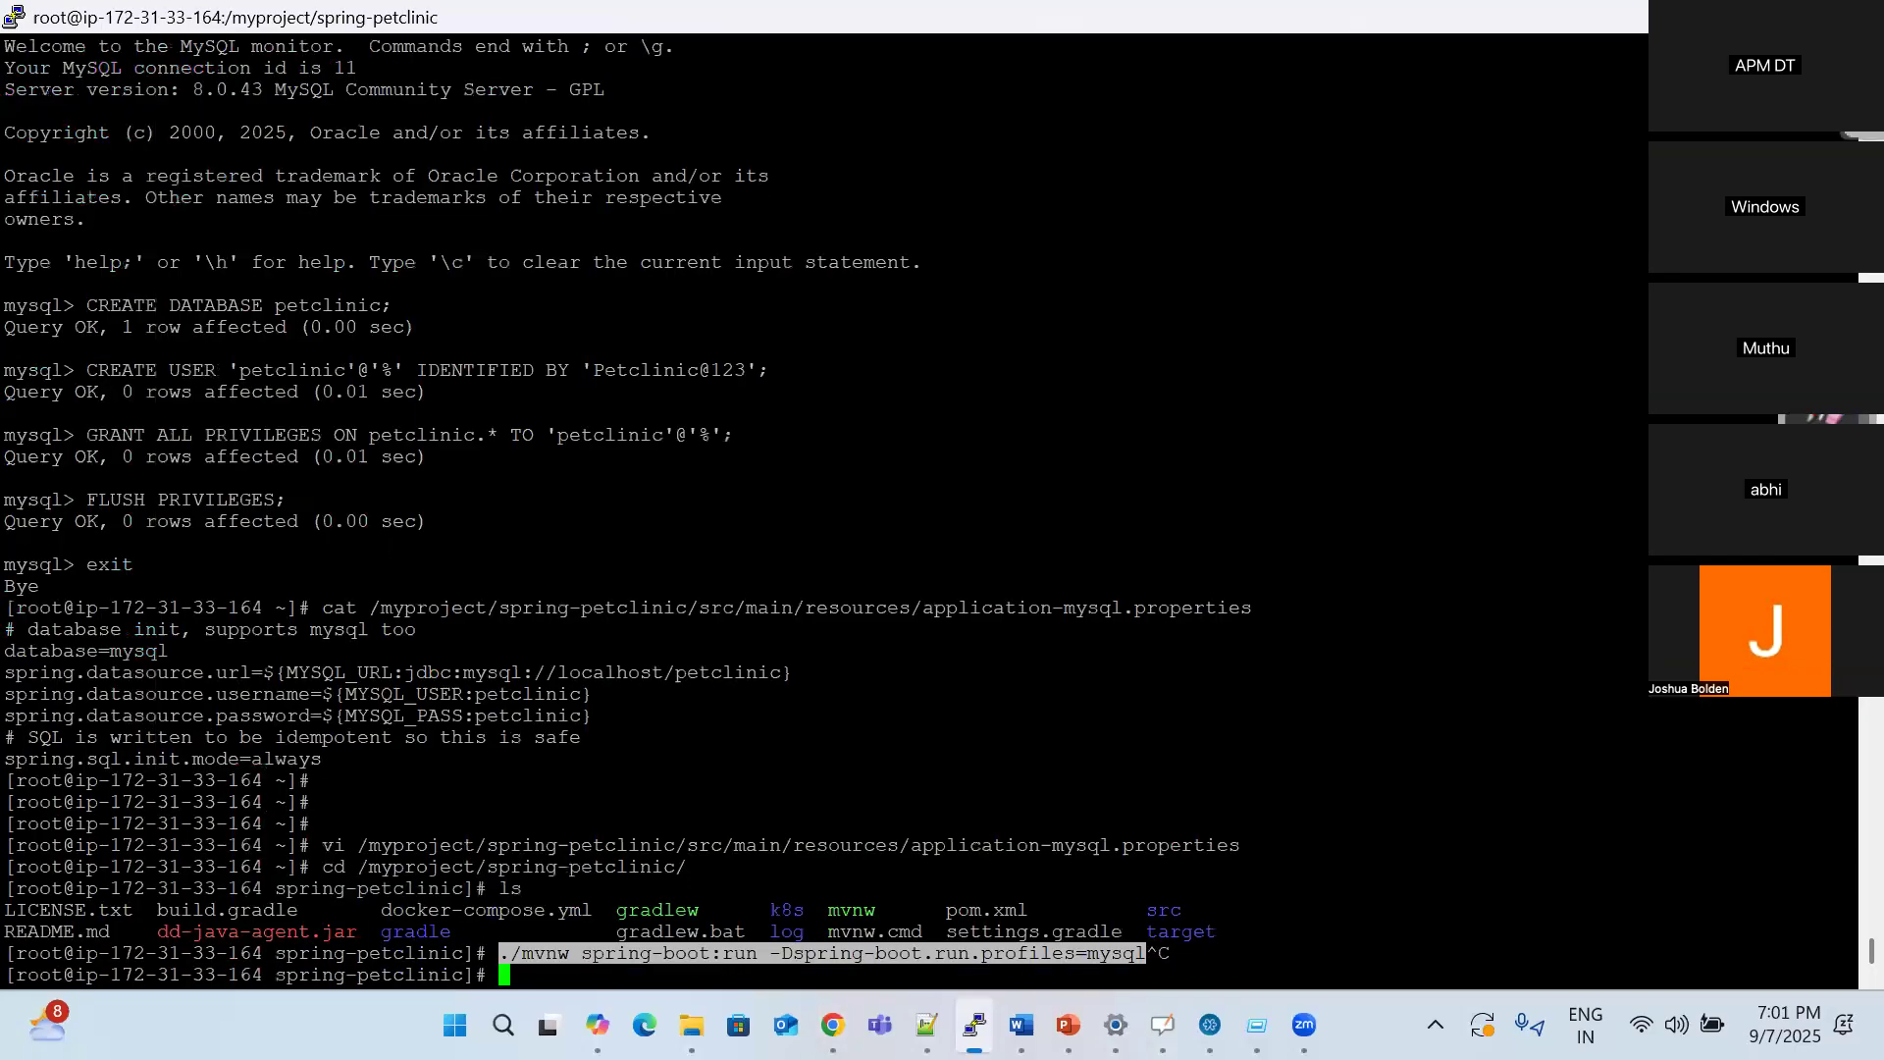
key(Return)
key(Return)
text(syste)
text(m)
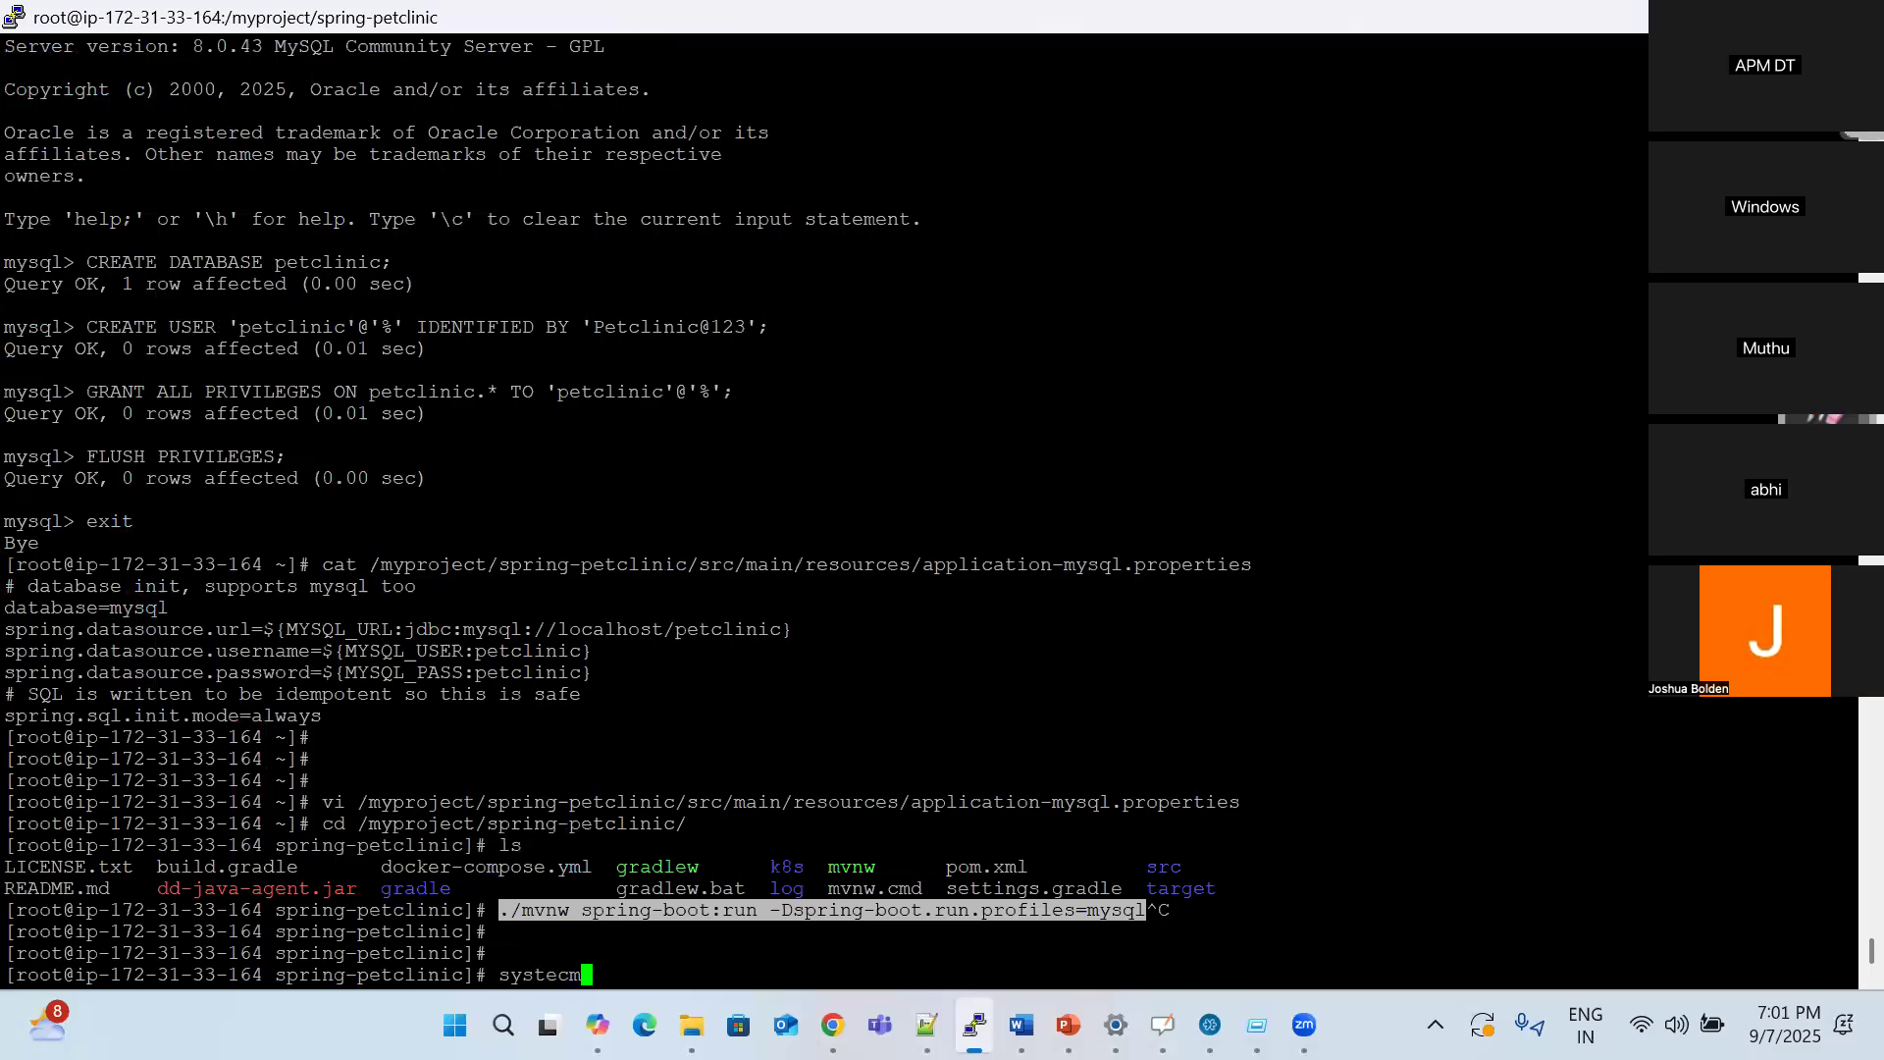
text(top pe)
key(Tab)
key(Return)
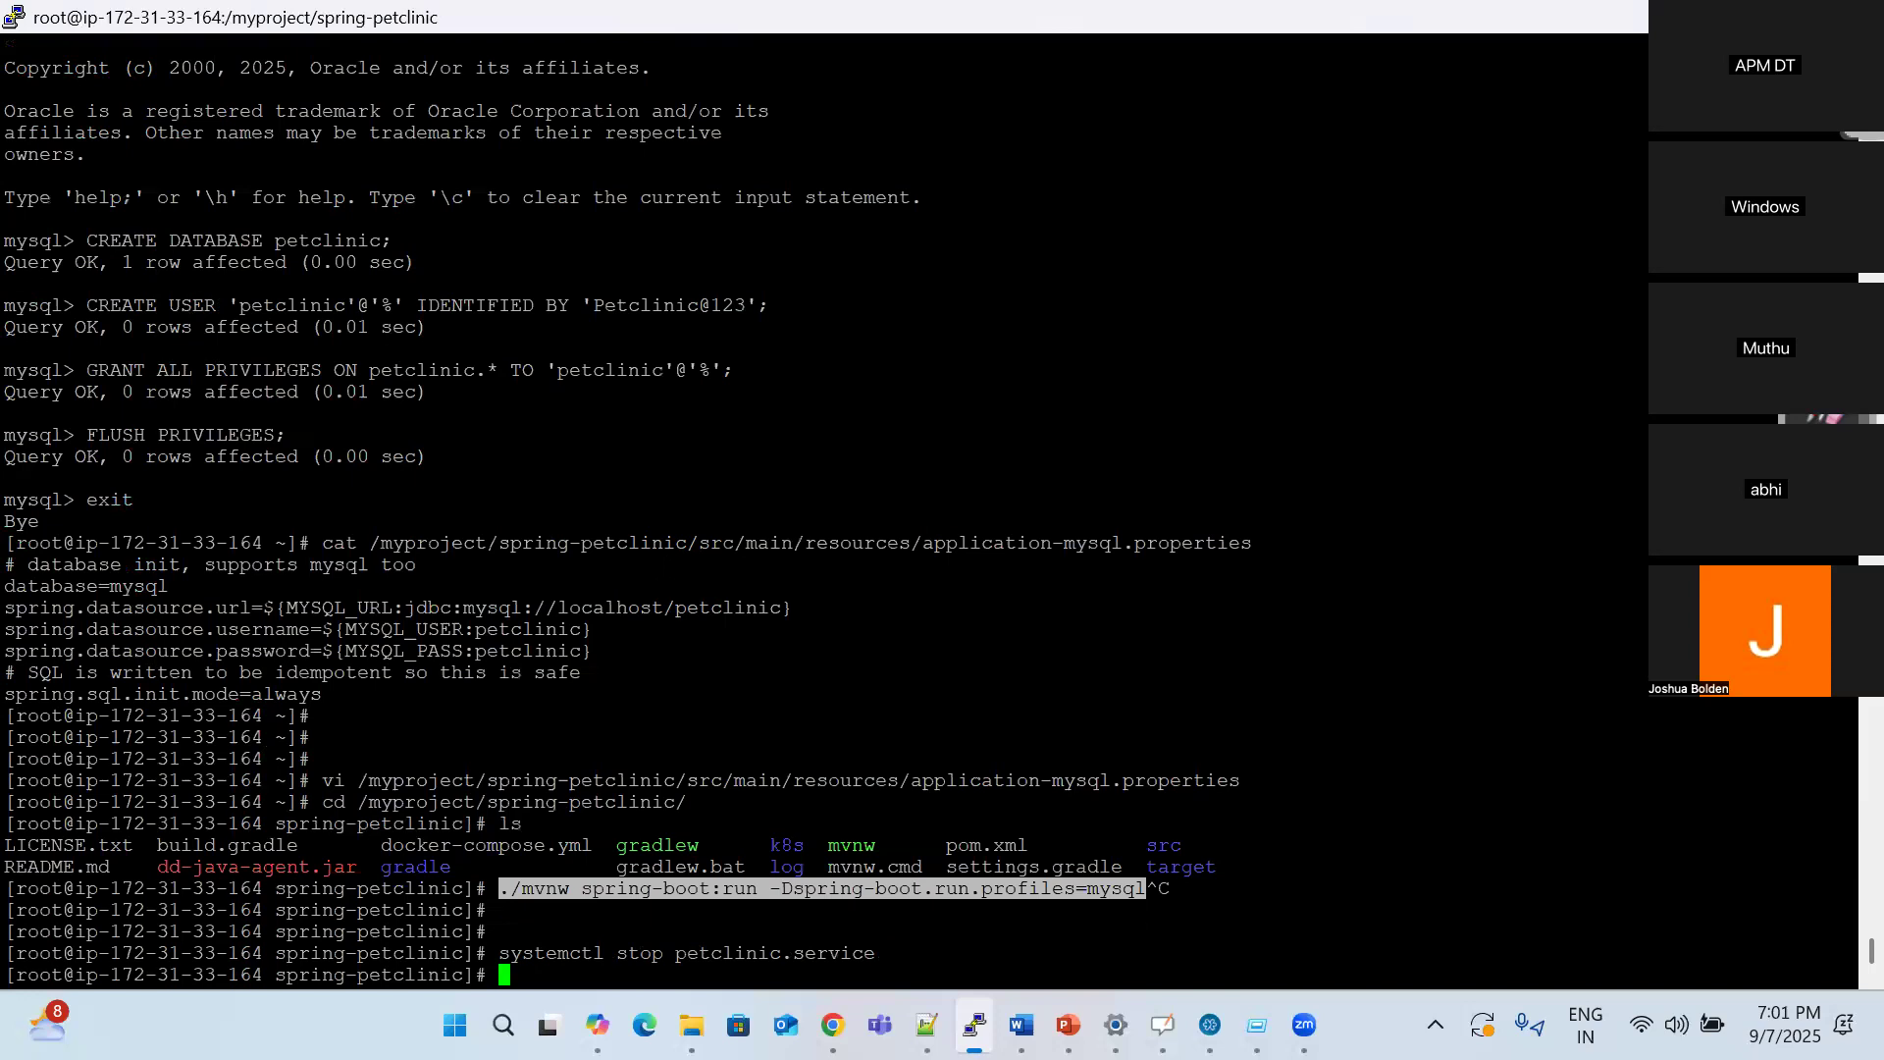
Check petclinic.service status and confirm no Java process runs with 'ps -ef | grep java'.
key(Up)
key(Left)
key(Left)
key(Left)
key(Left)
key(Left)
key(Left)
key(Left)
key(Left)
key(Left)
key(Left)
key(Left)
key(Left)
key(Left)
key(Left)
key(Left)
key(Left)
key(Left)
key(Left)
key(BackSpace)
text(atus)
key(Return)
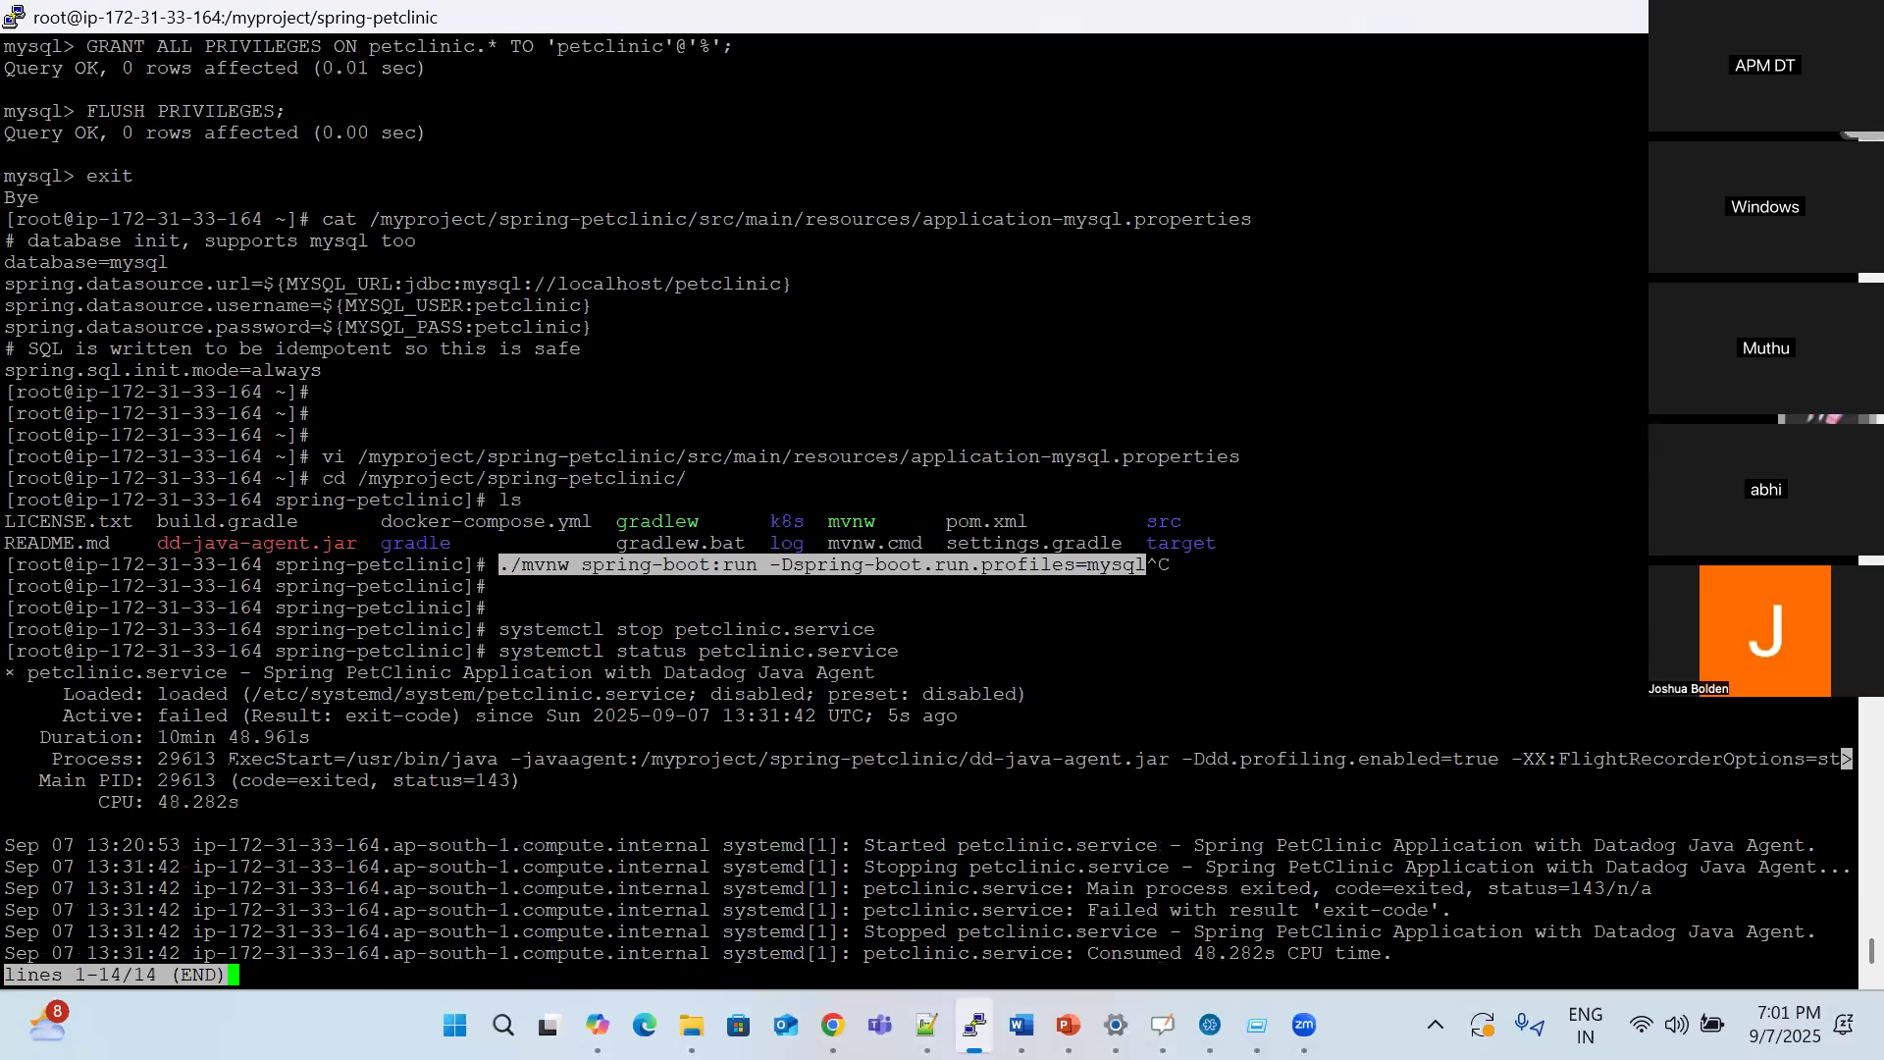
text(q)
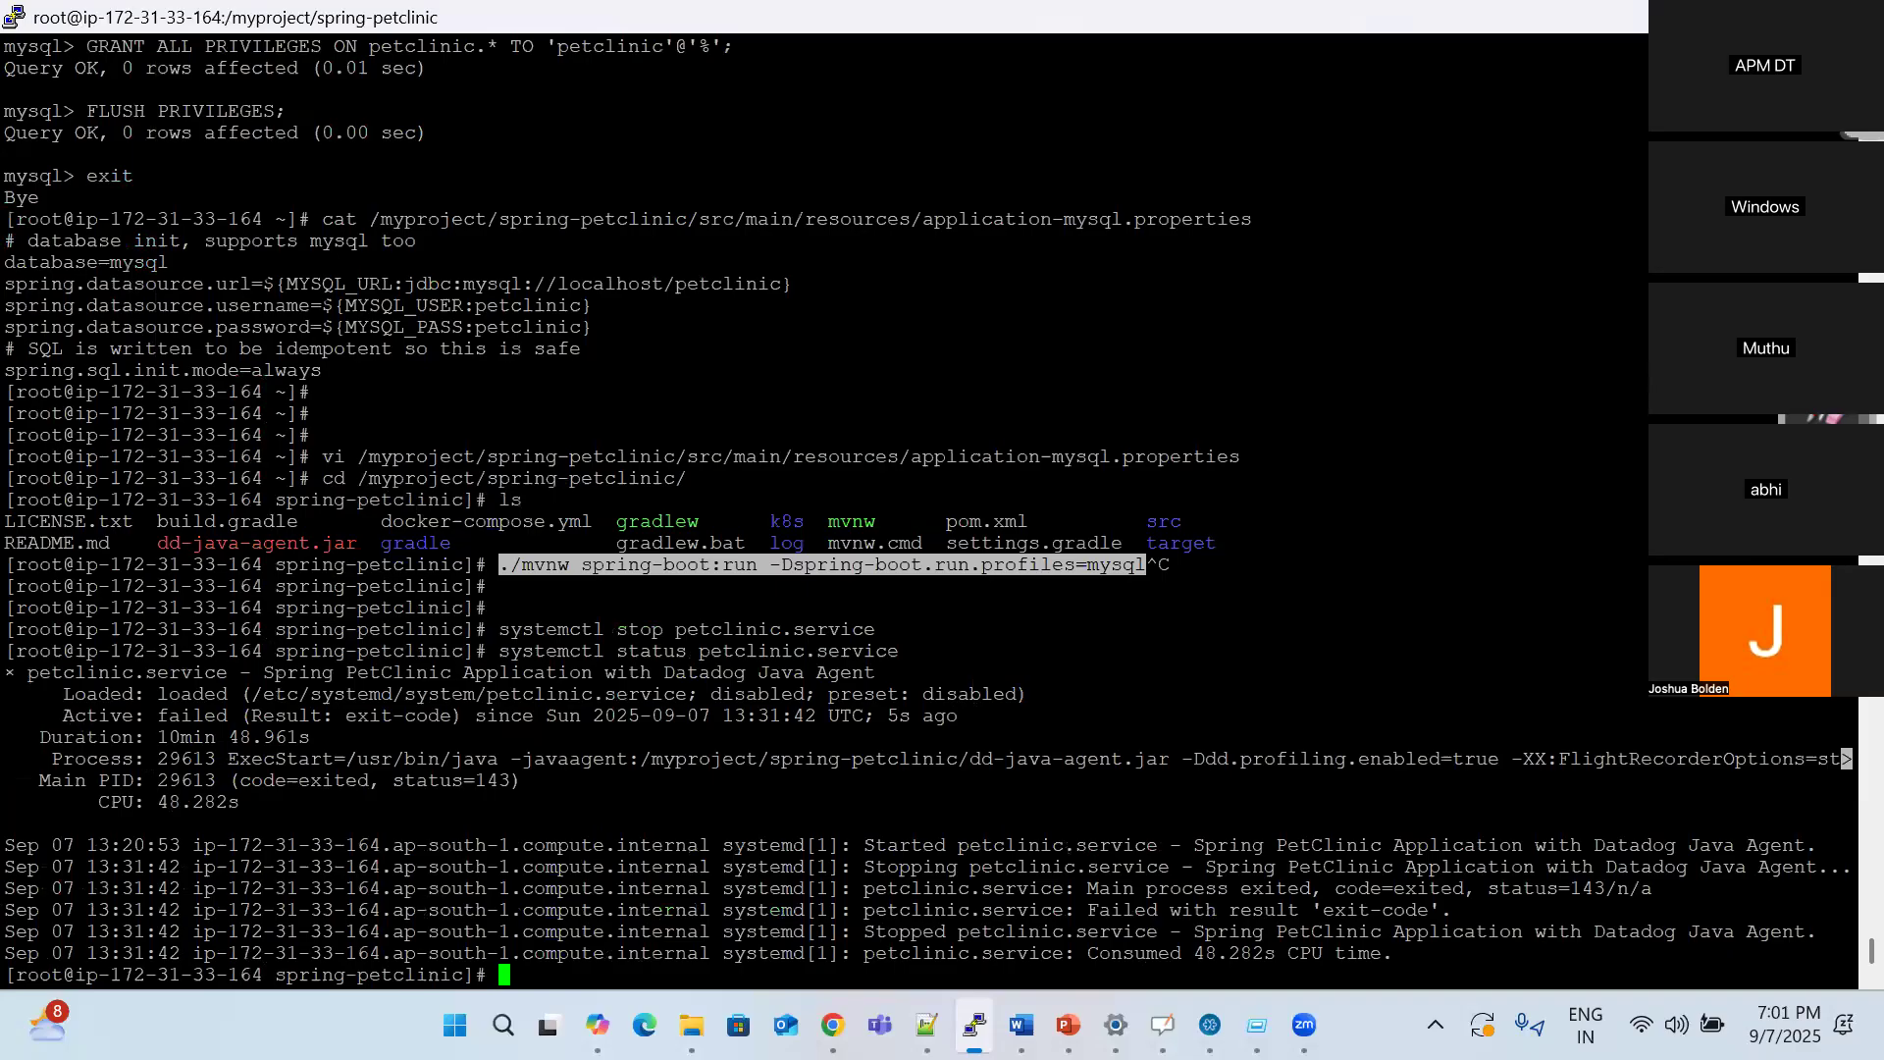
text(ps -ef | grep java)
key(Return)
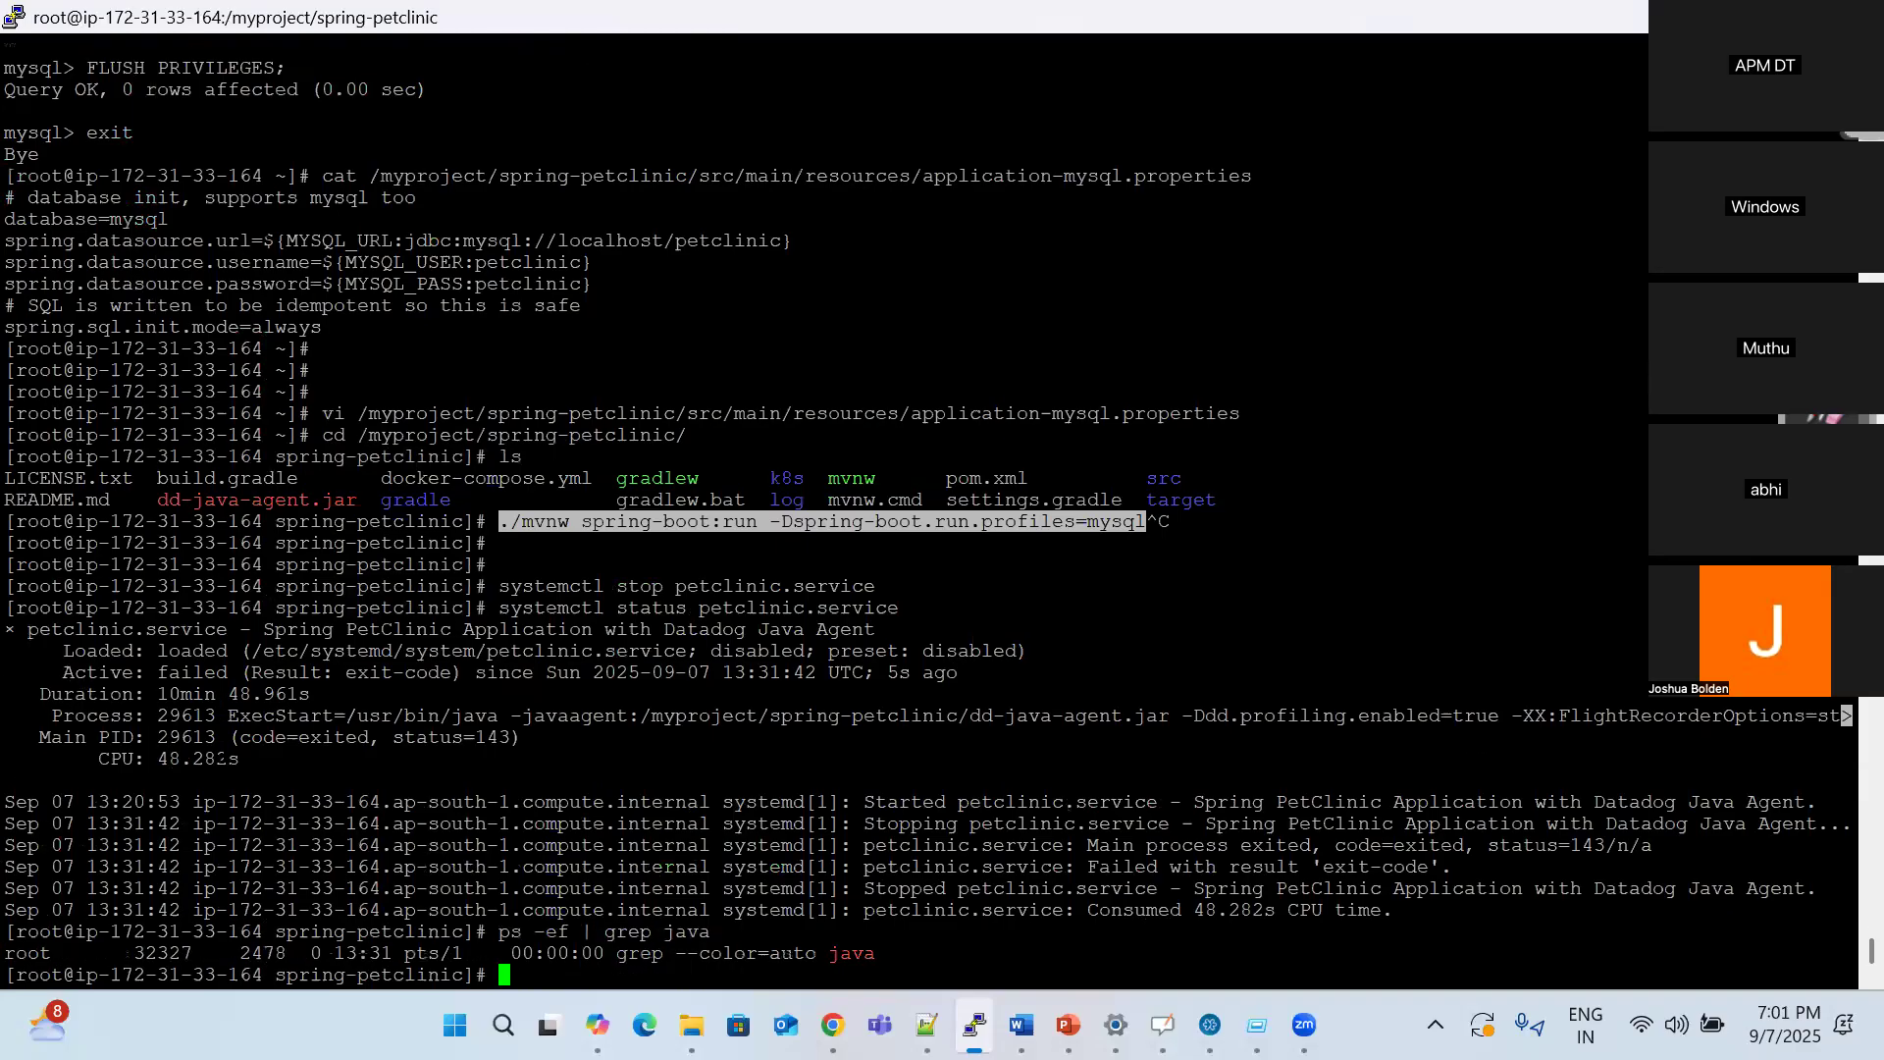
key(Return)
key(Return)
Recopy the line 79 mvnw run command and list the spring-petclinic folder.
key(alt+Tab)
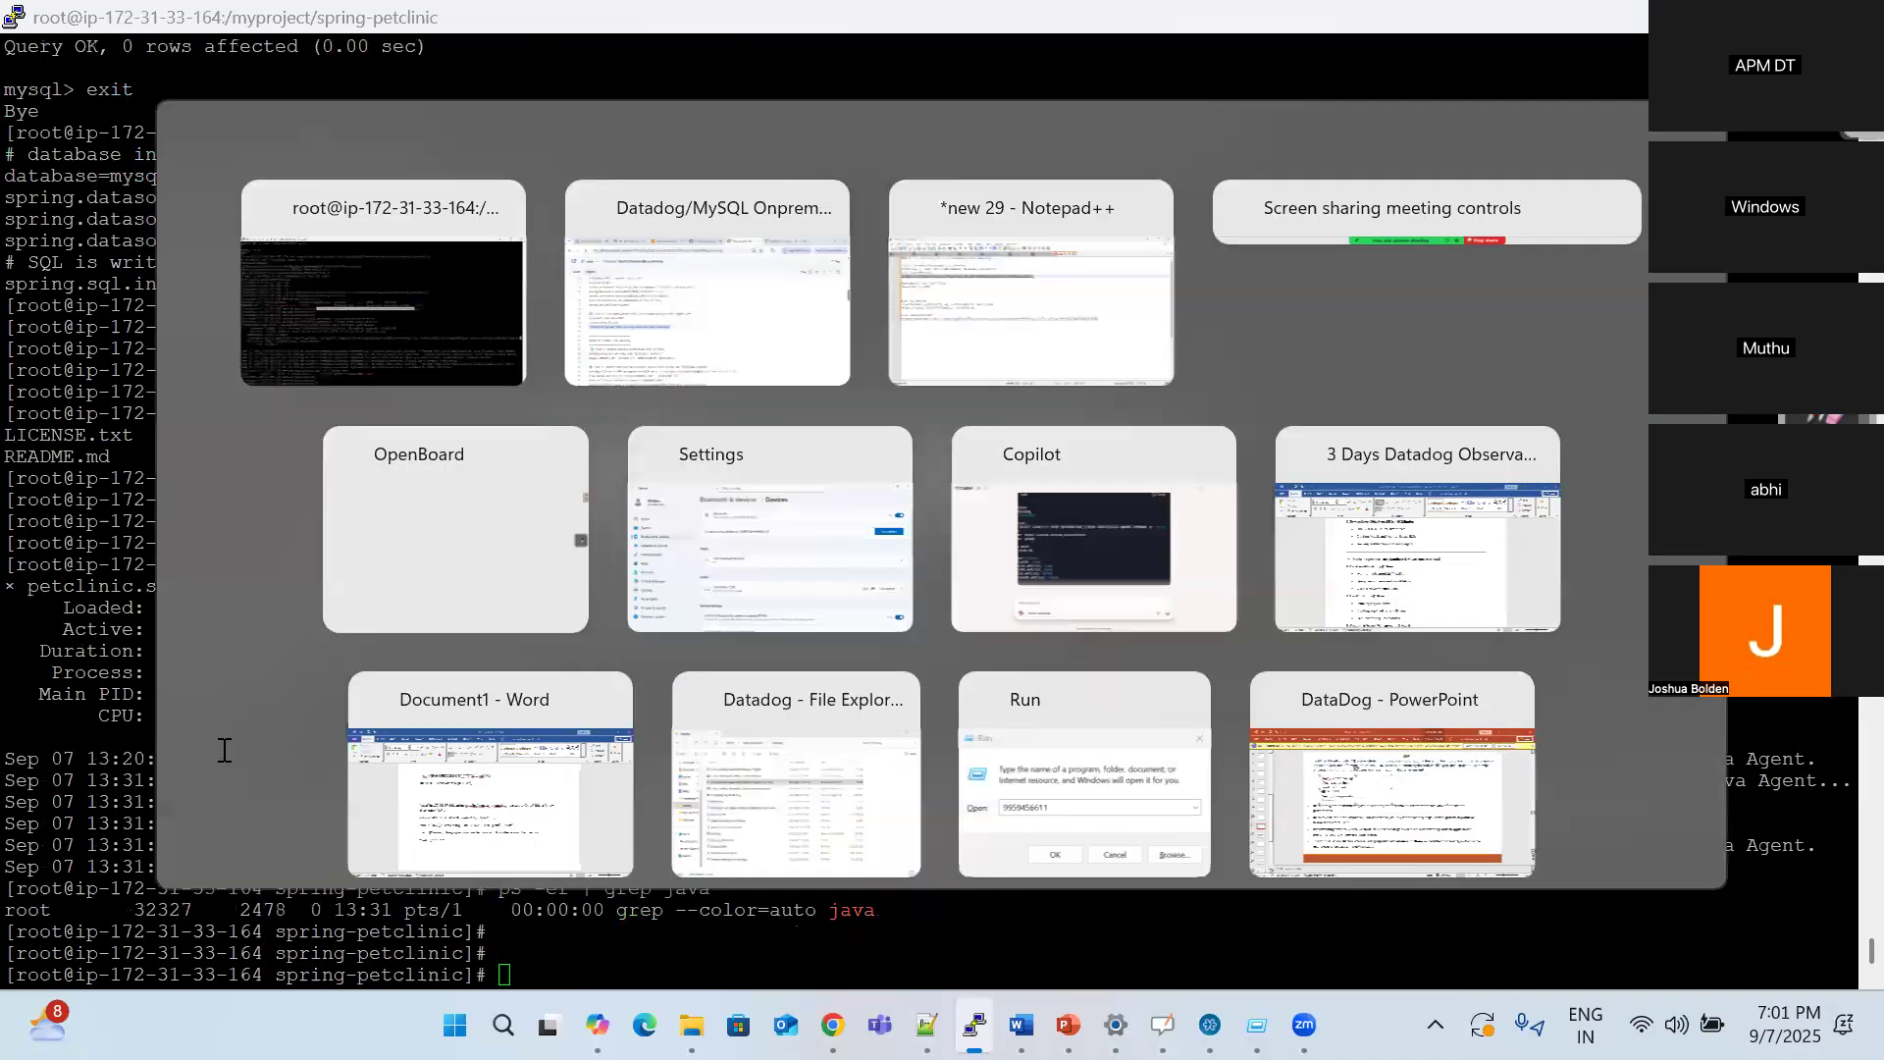
click(182, 603)
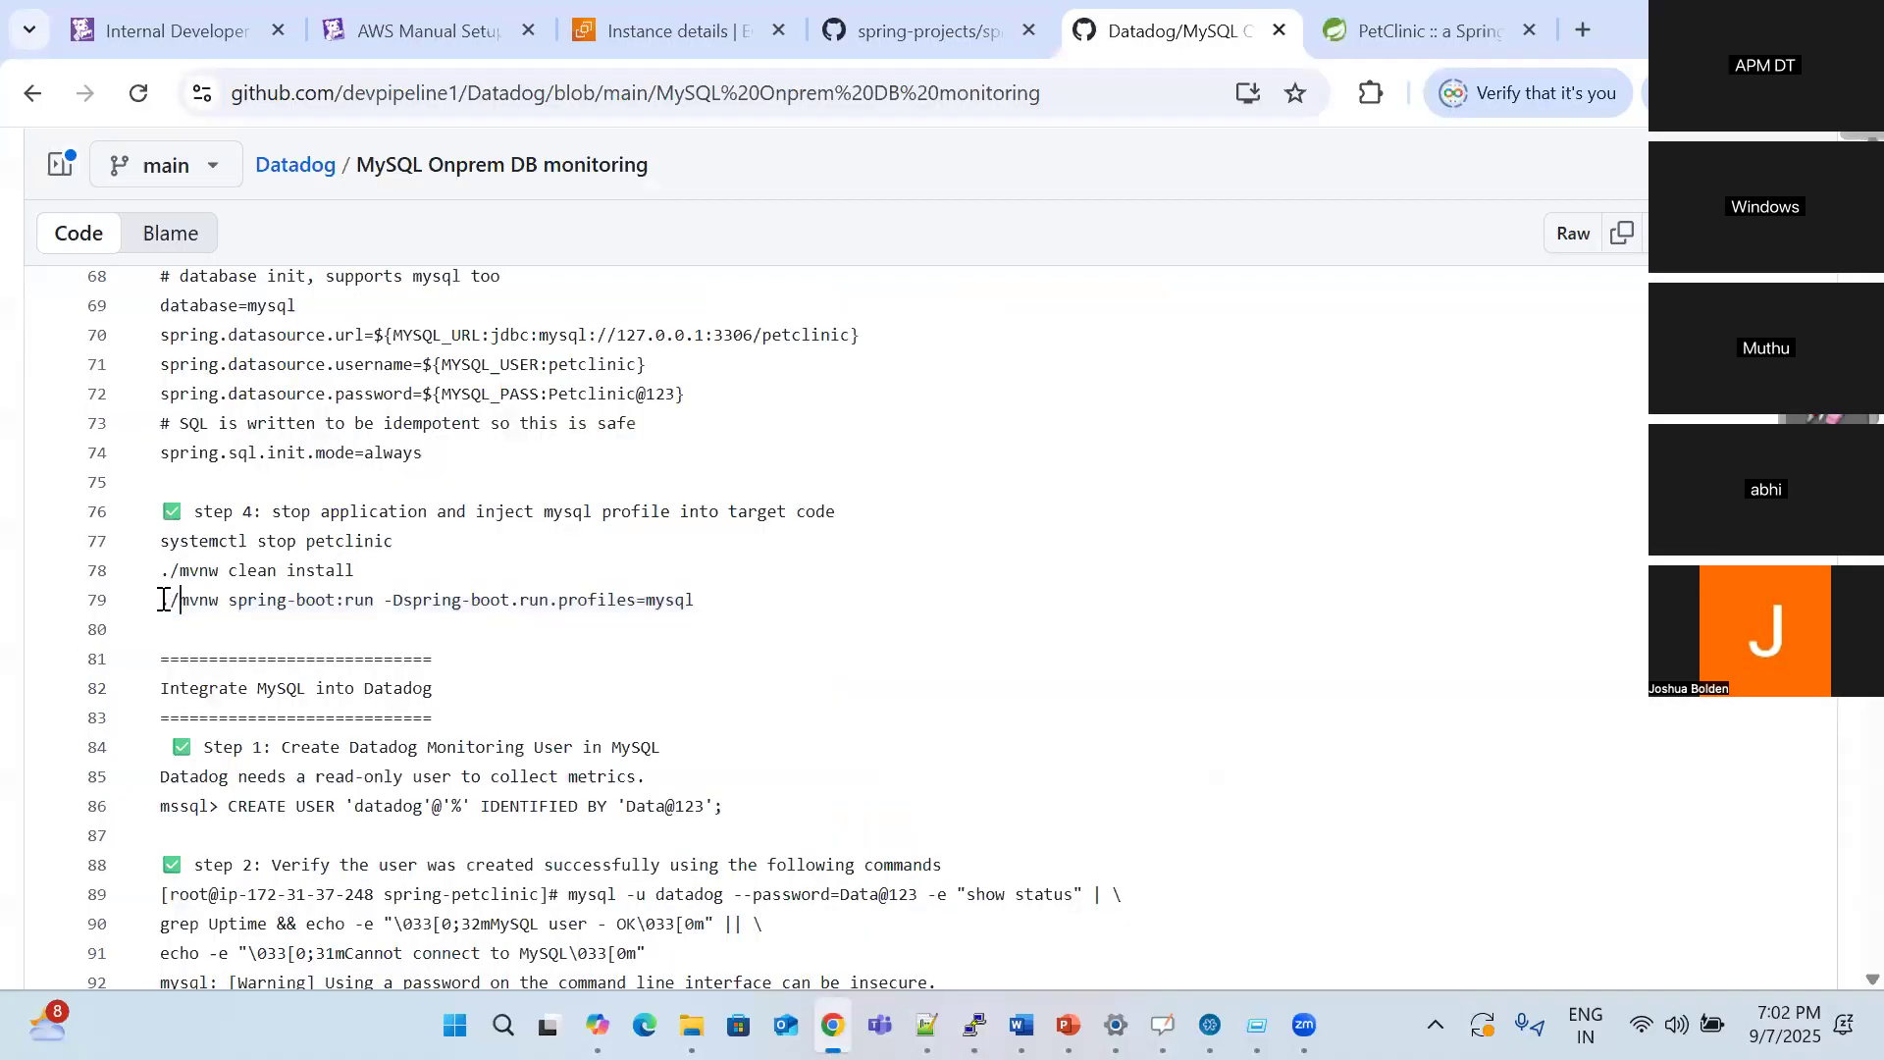
drag(162, 598, 712, 599)
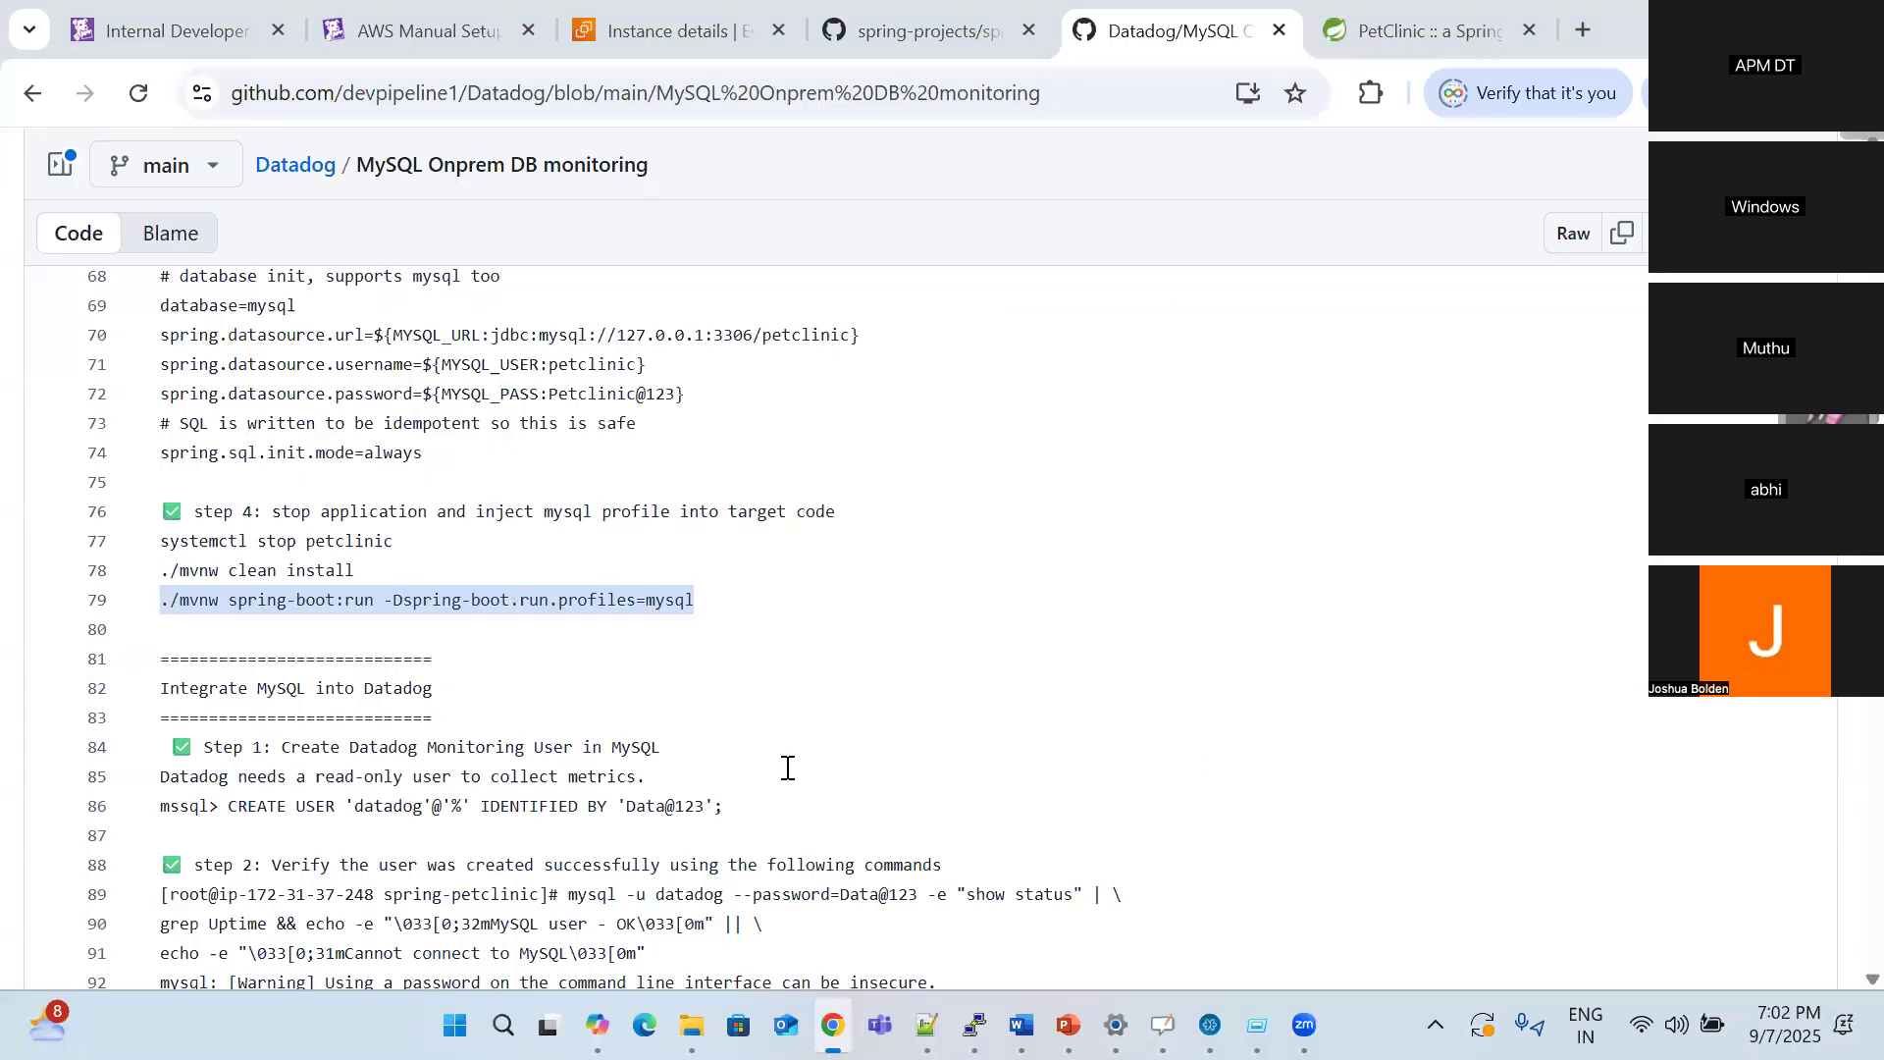
key(alt+Tab)
text(ls)
key(Return)
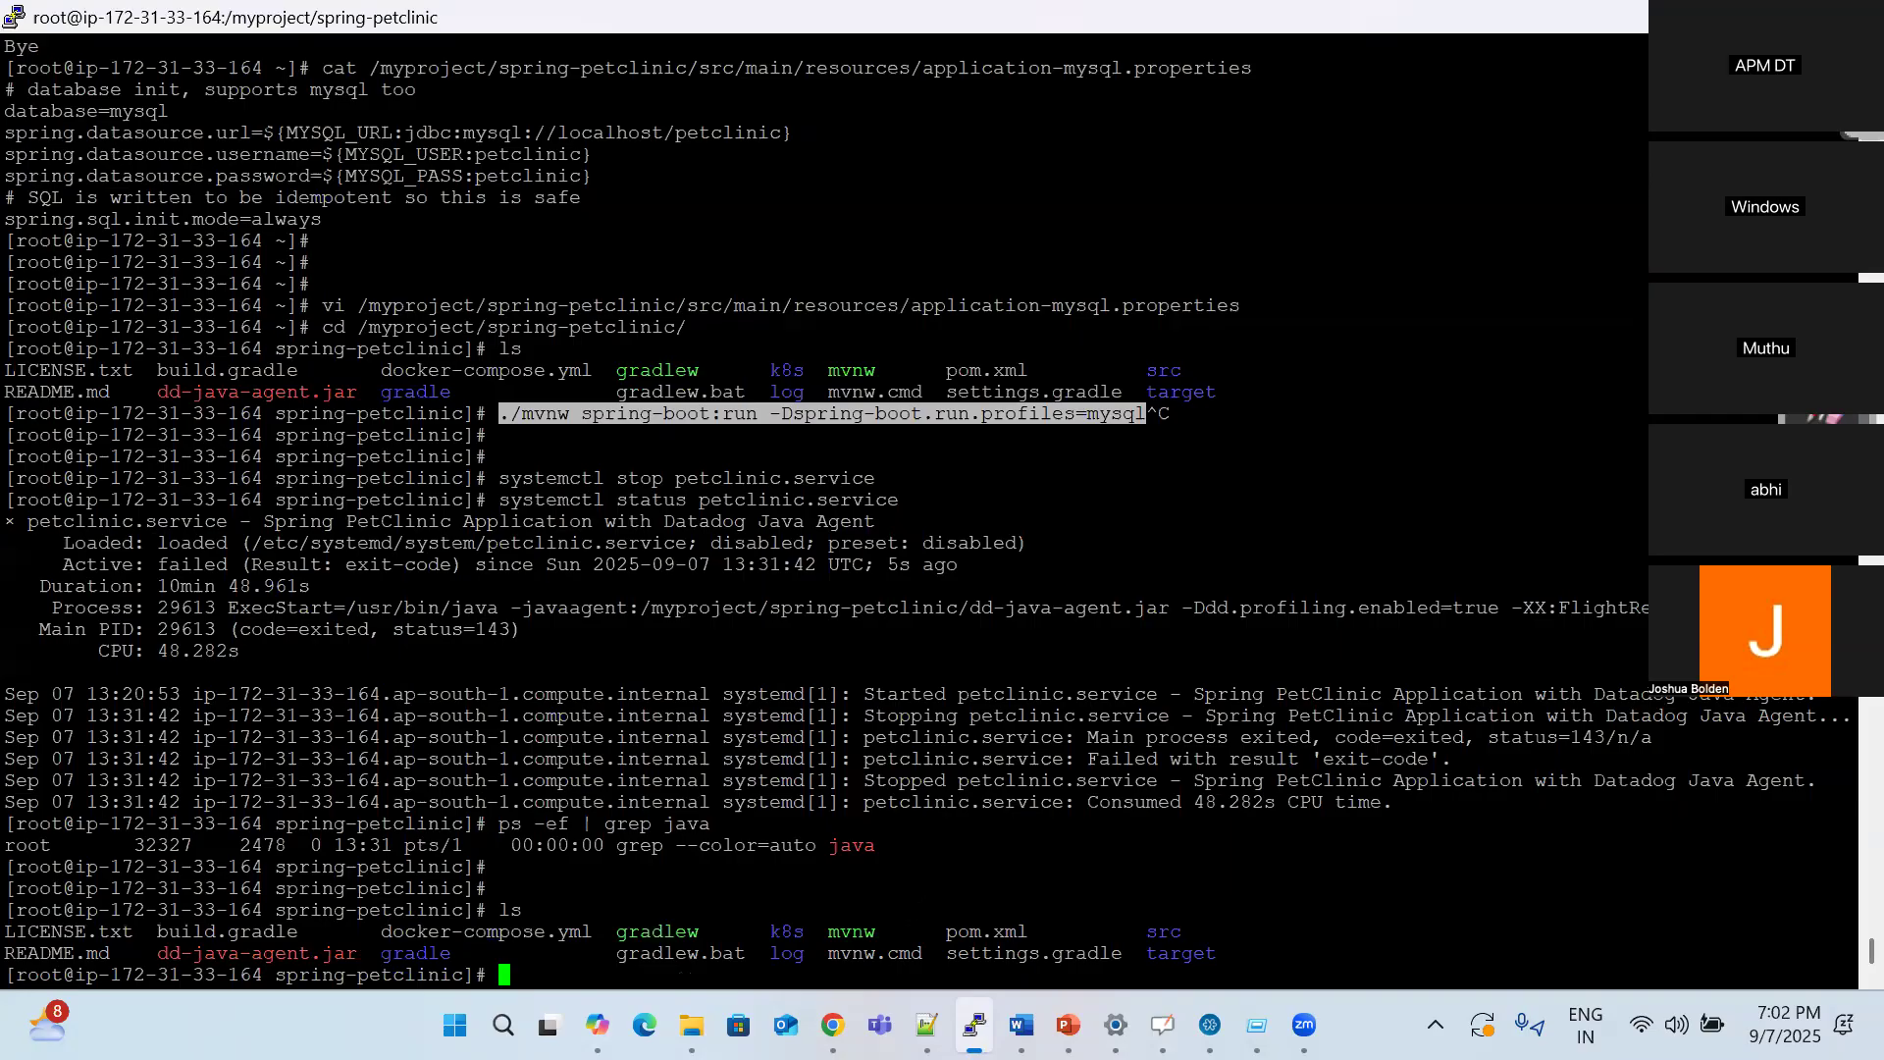
Run PetClinic with the mysql profile, confirm the HikariDataSource connection, then stop it.
key(shift+Insert)
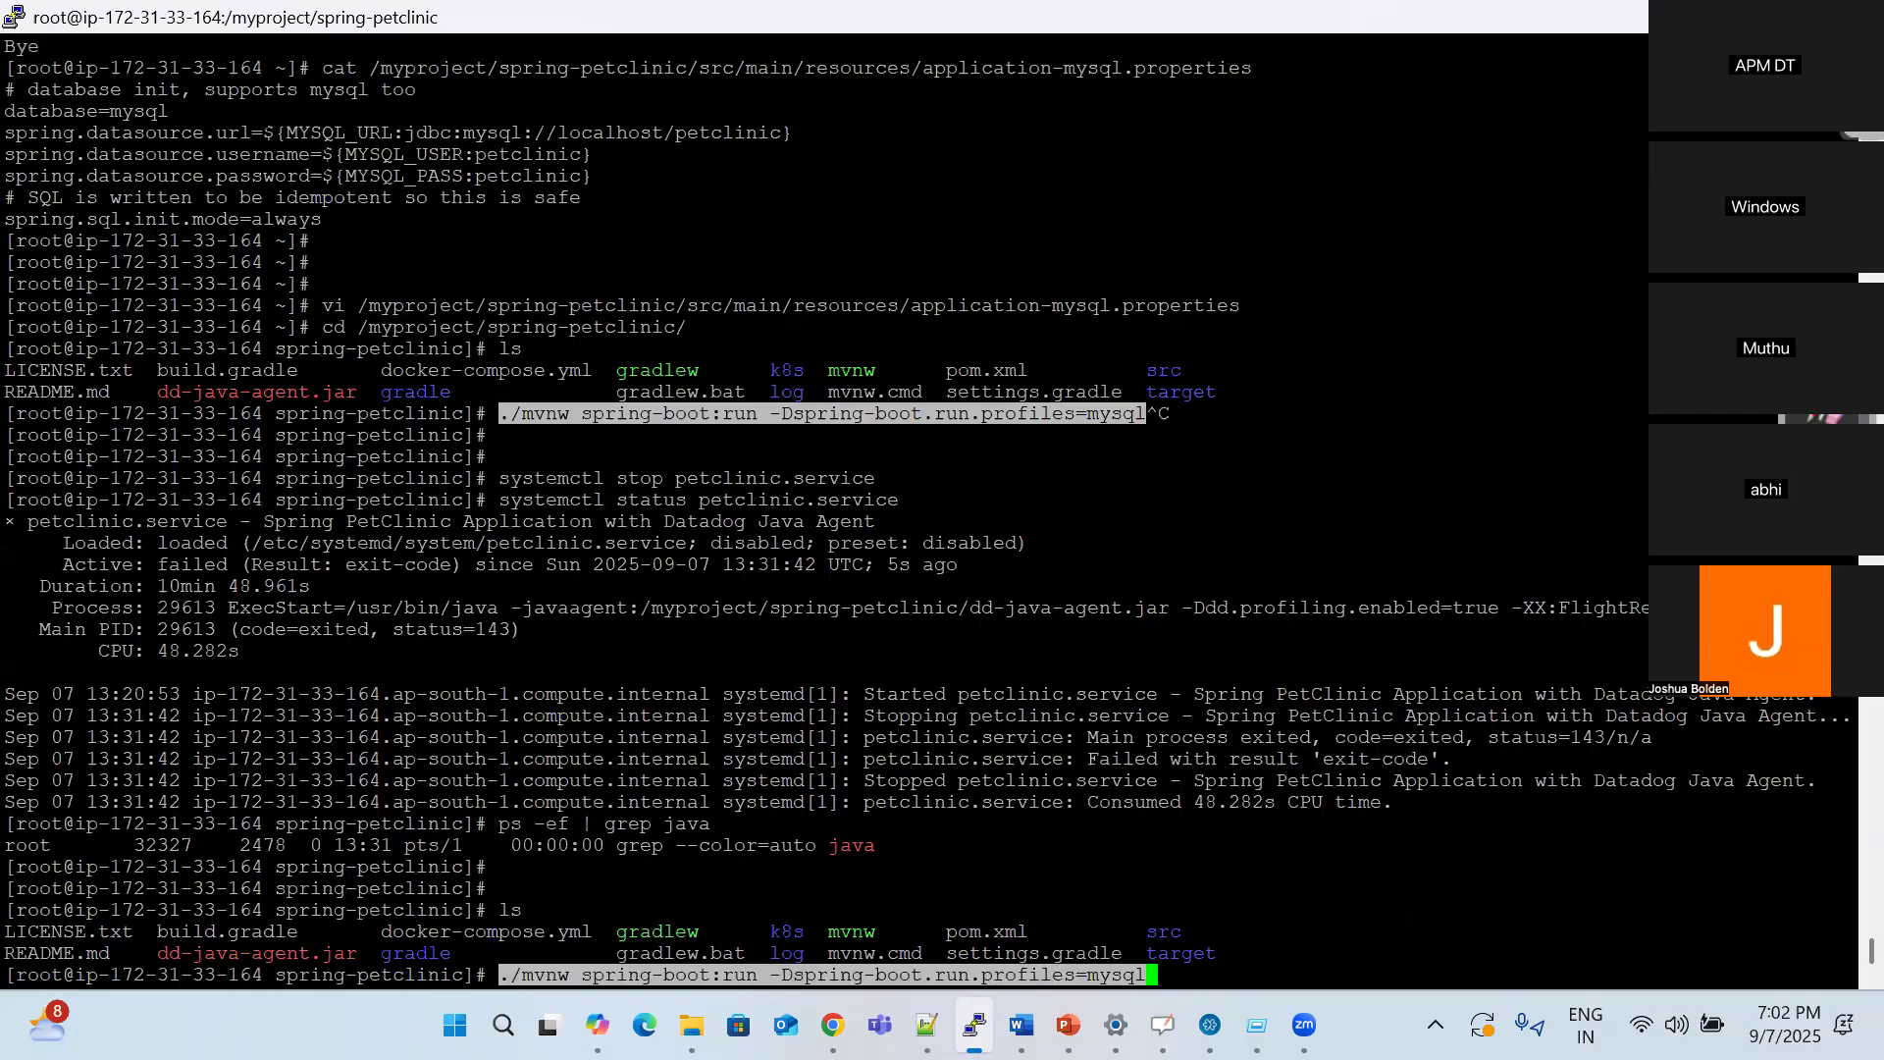
key(Return)
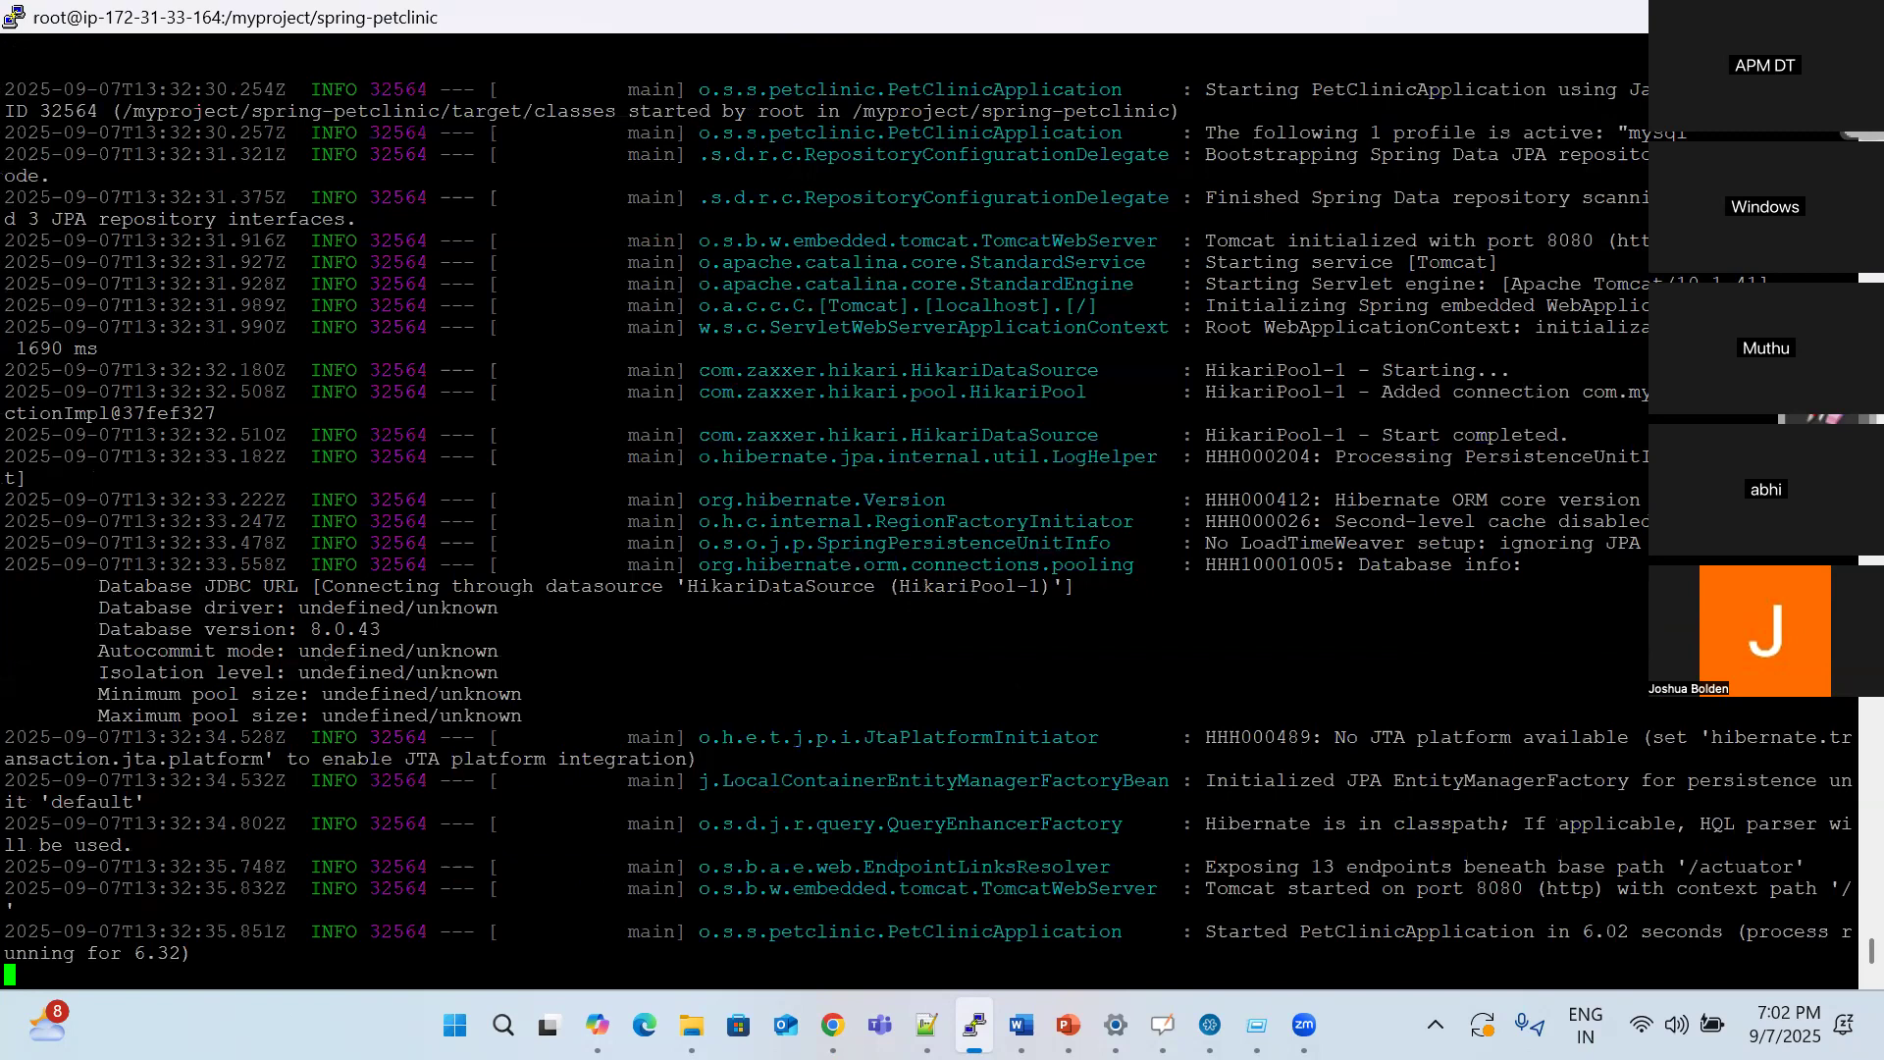
double_click(773, 586)
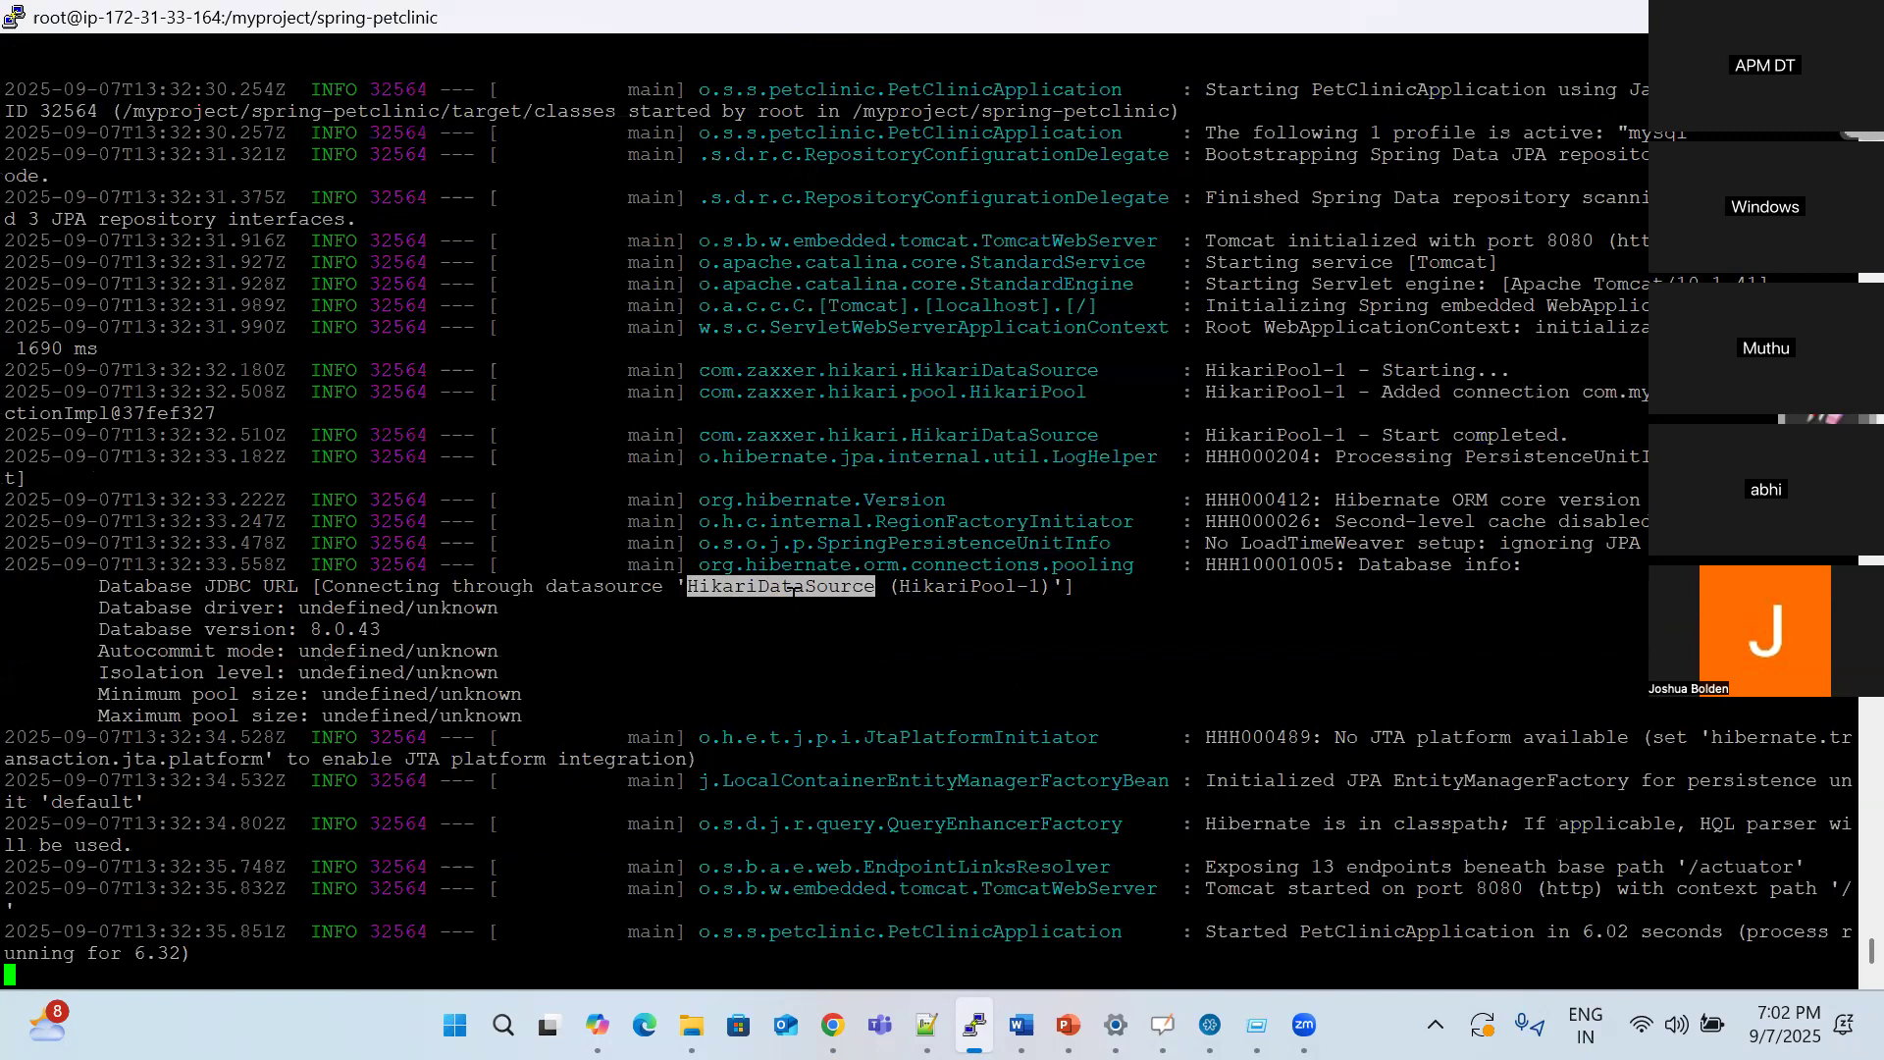
click(710, 878)
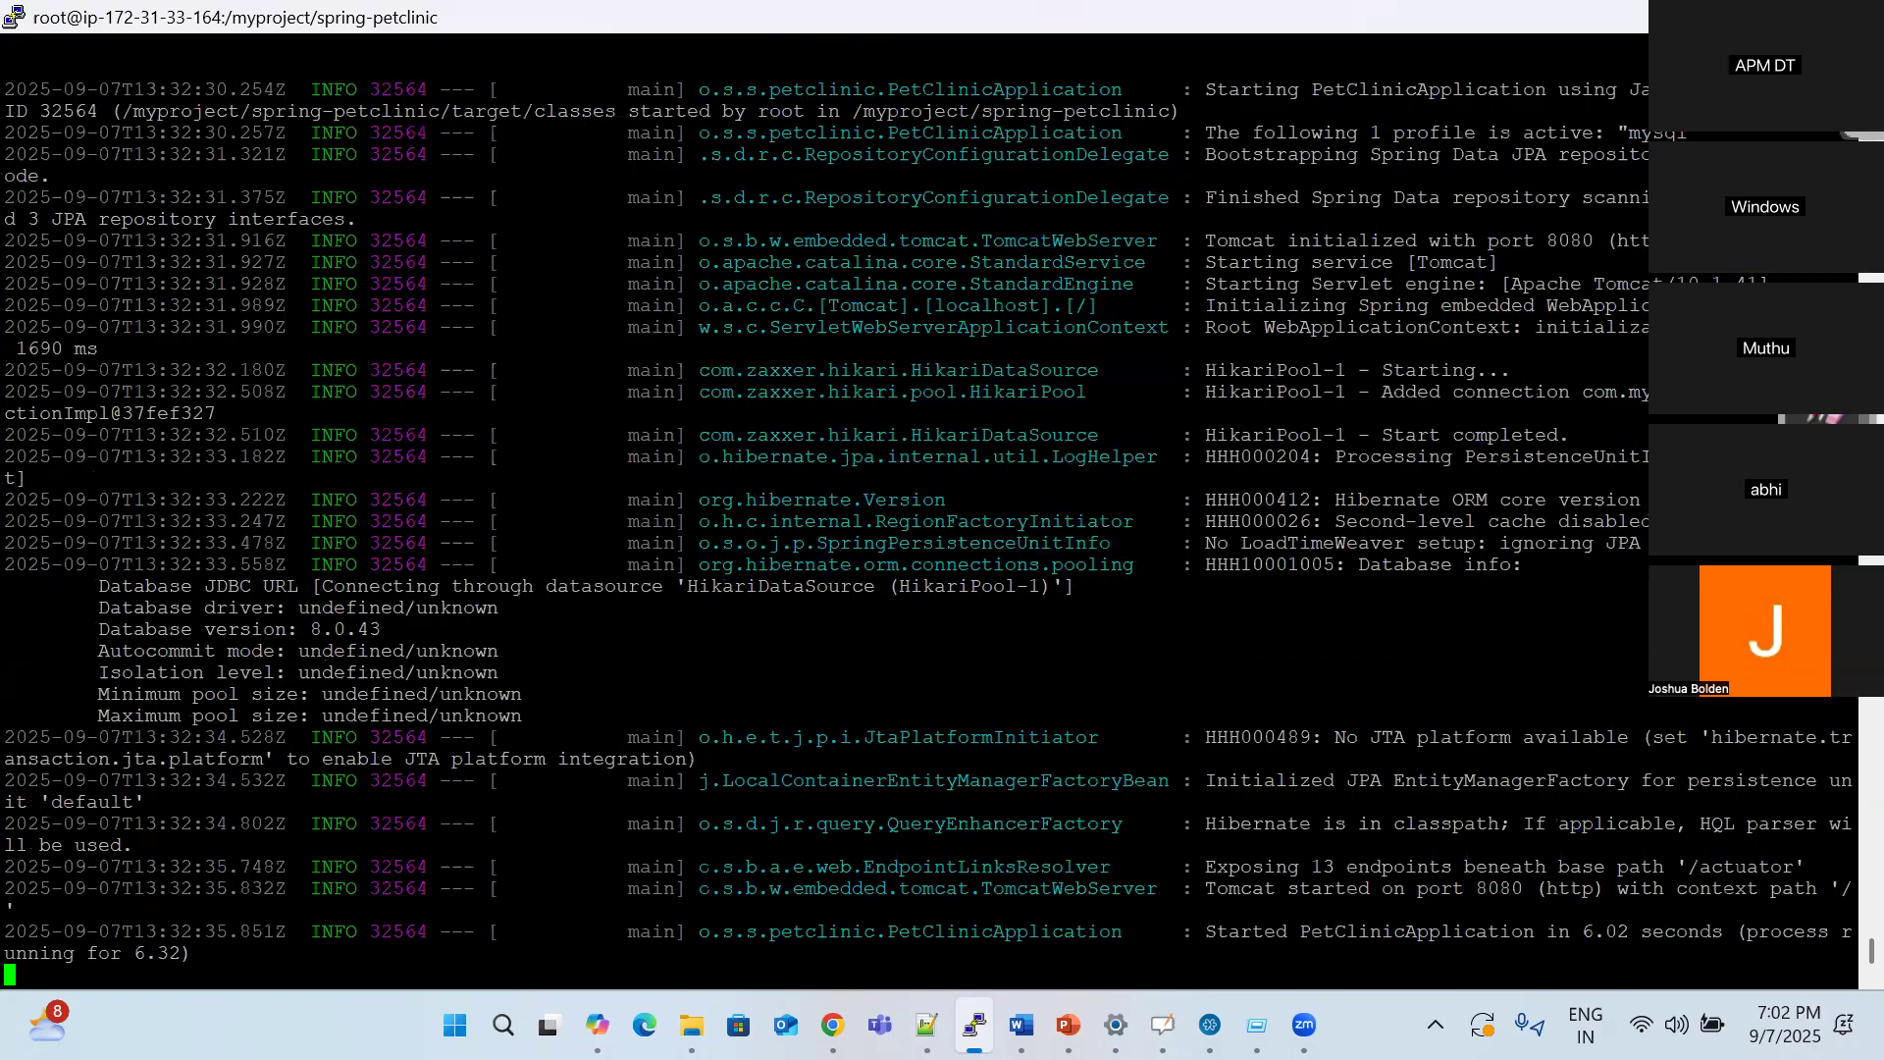
key(ctrl+c)
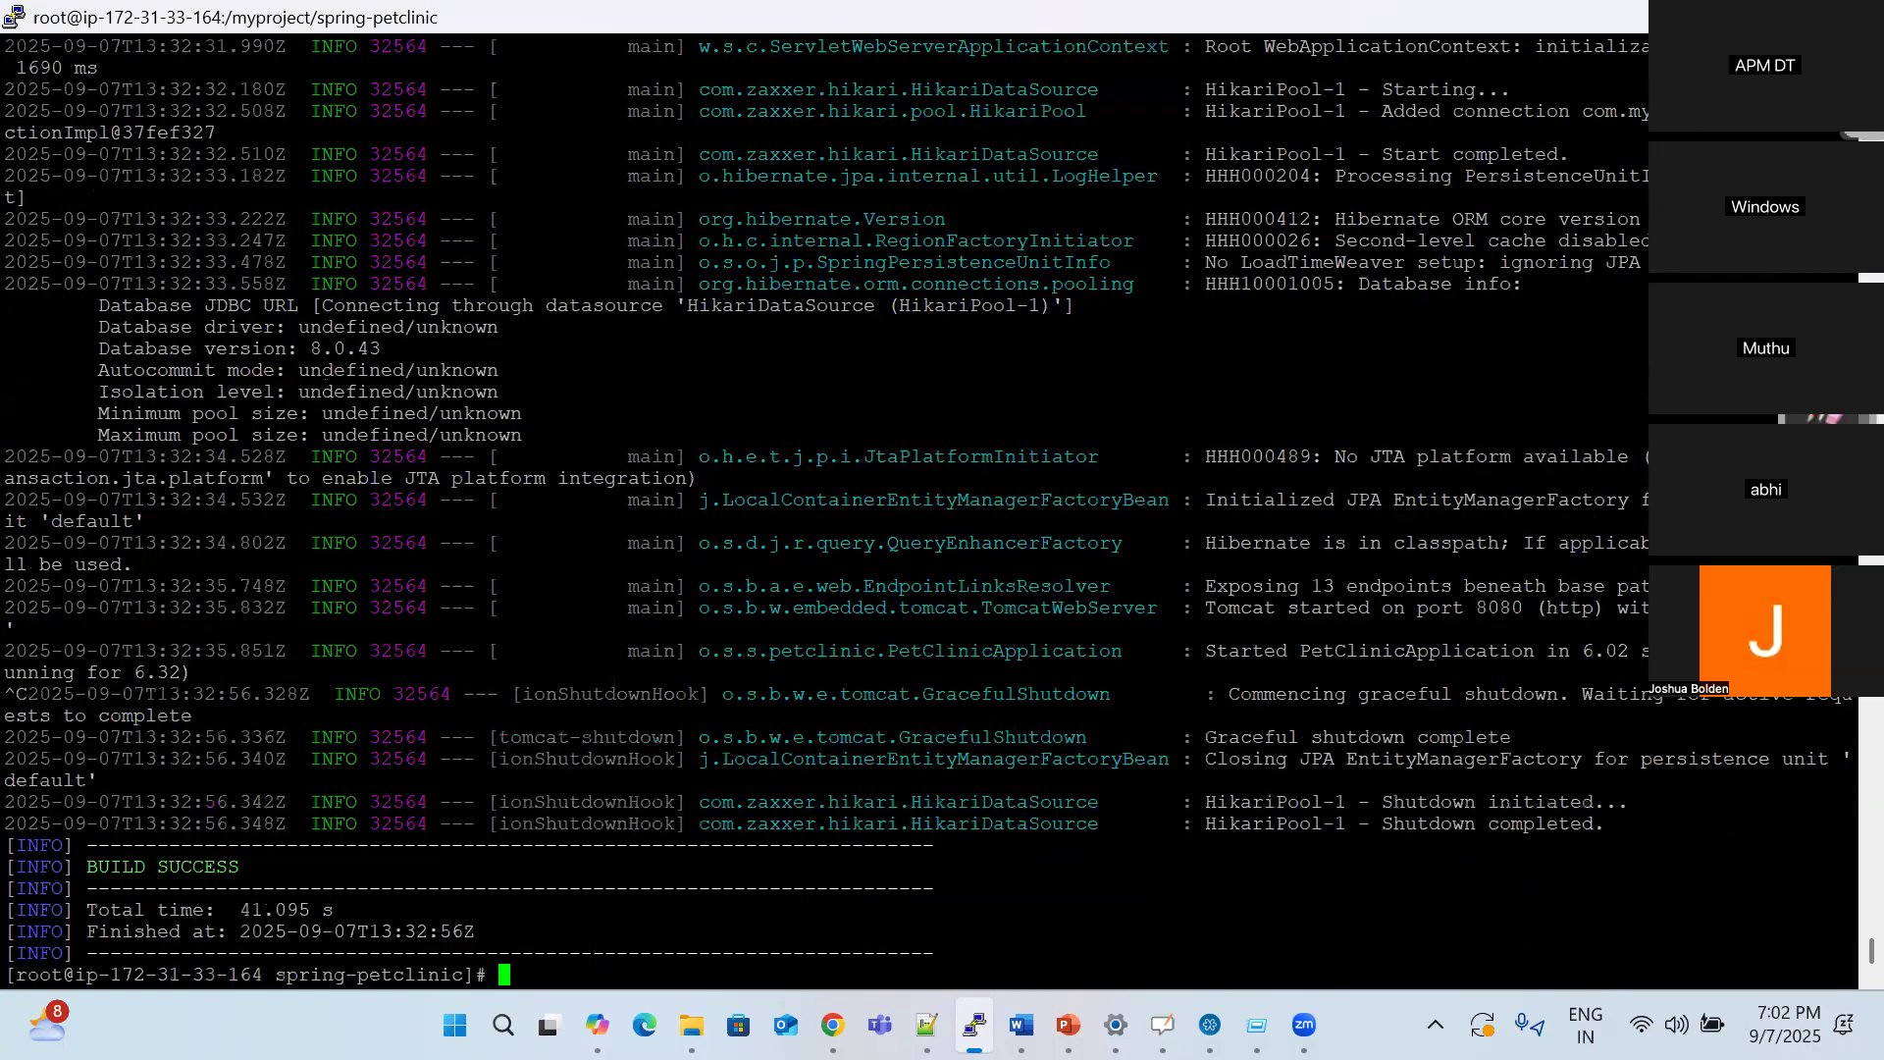
mouse_move(1205, 802)
mouse_down()
mouse_move(1601, 804)
mouse_move(1211, 825)
mouse_up()
key(Return)
key(Return)
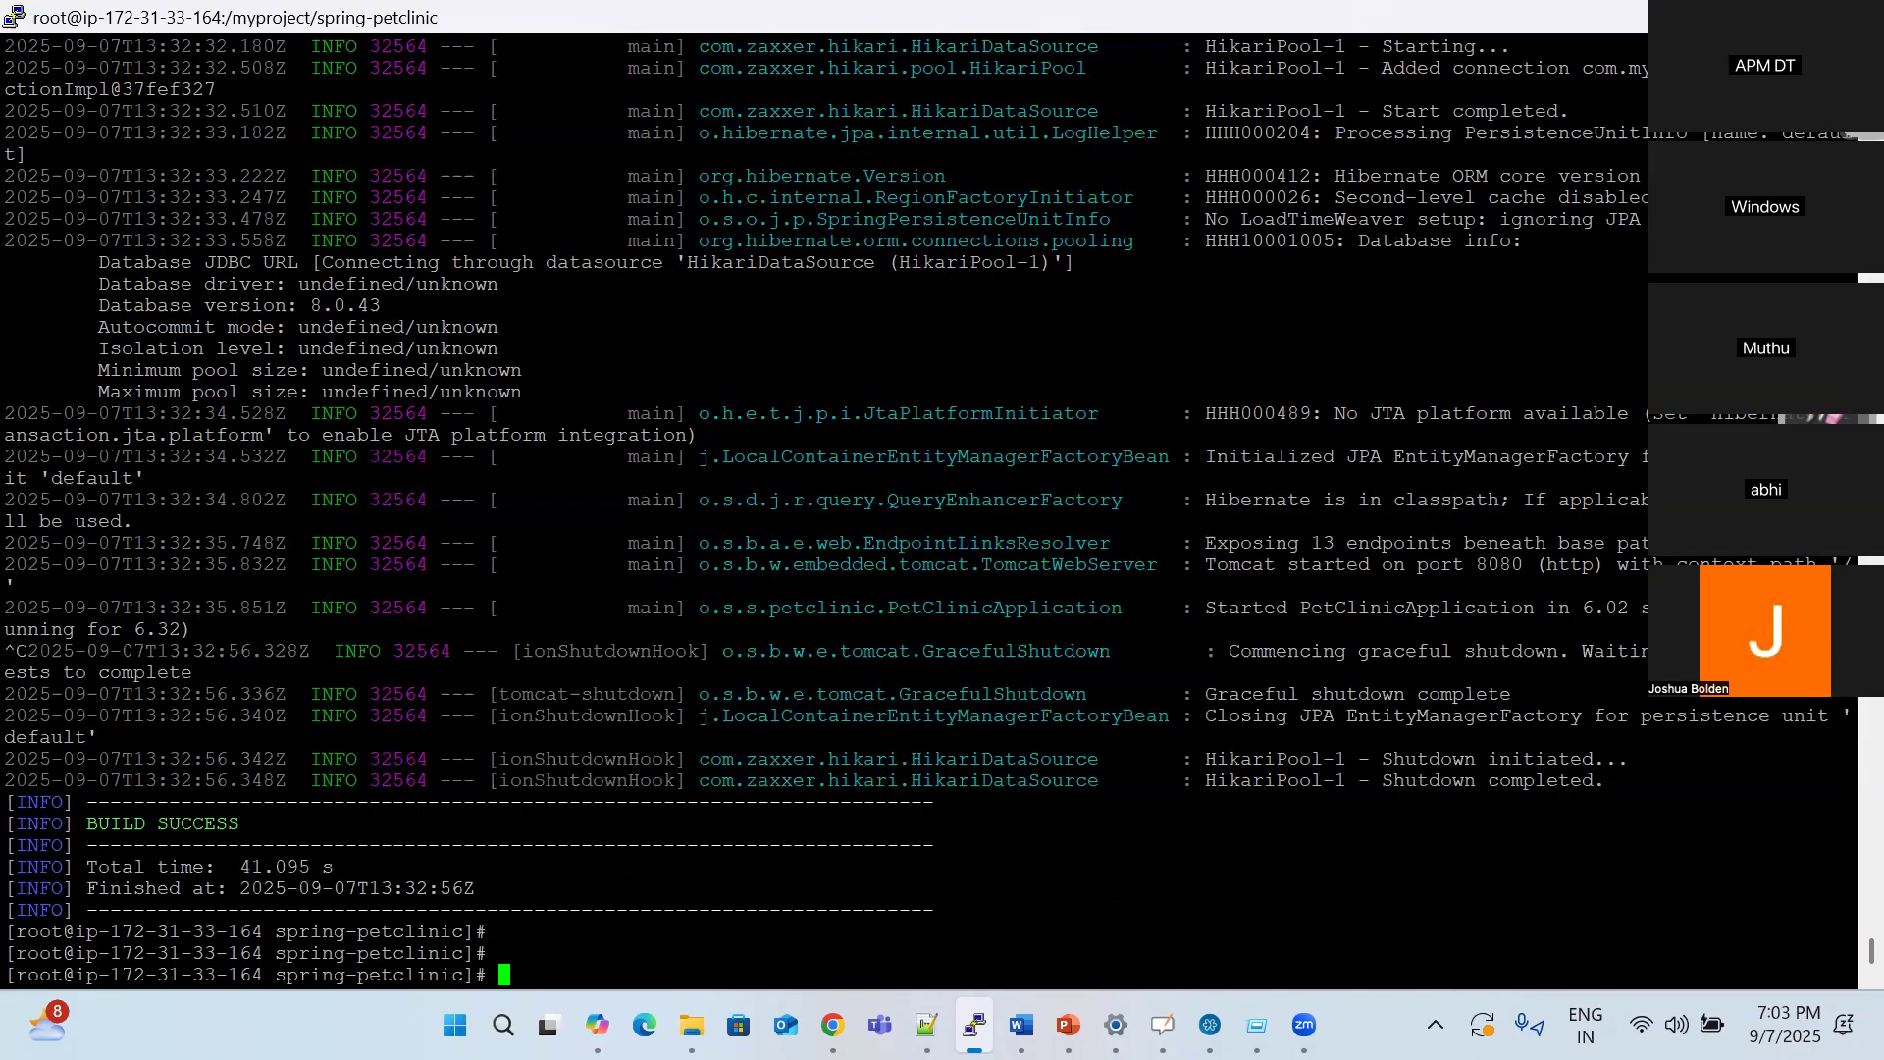
Start petclinic.service again with 'systemctl start petclinic.service'.
key(Up)
key(Up)
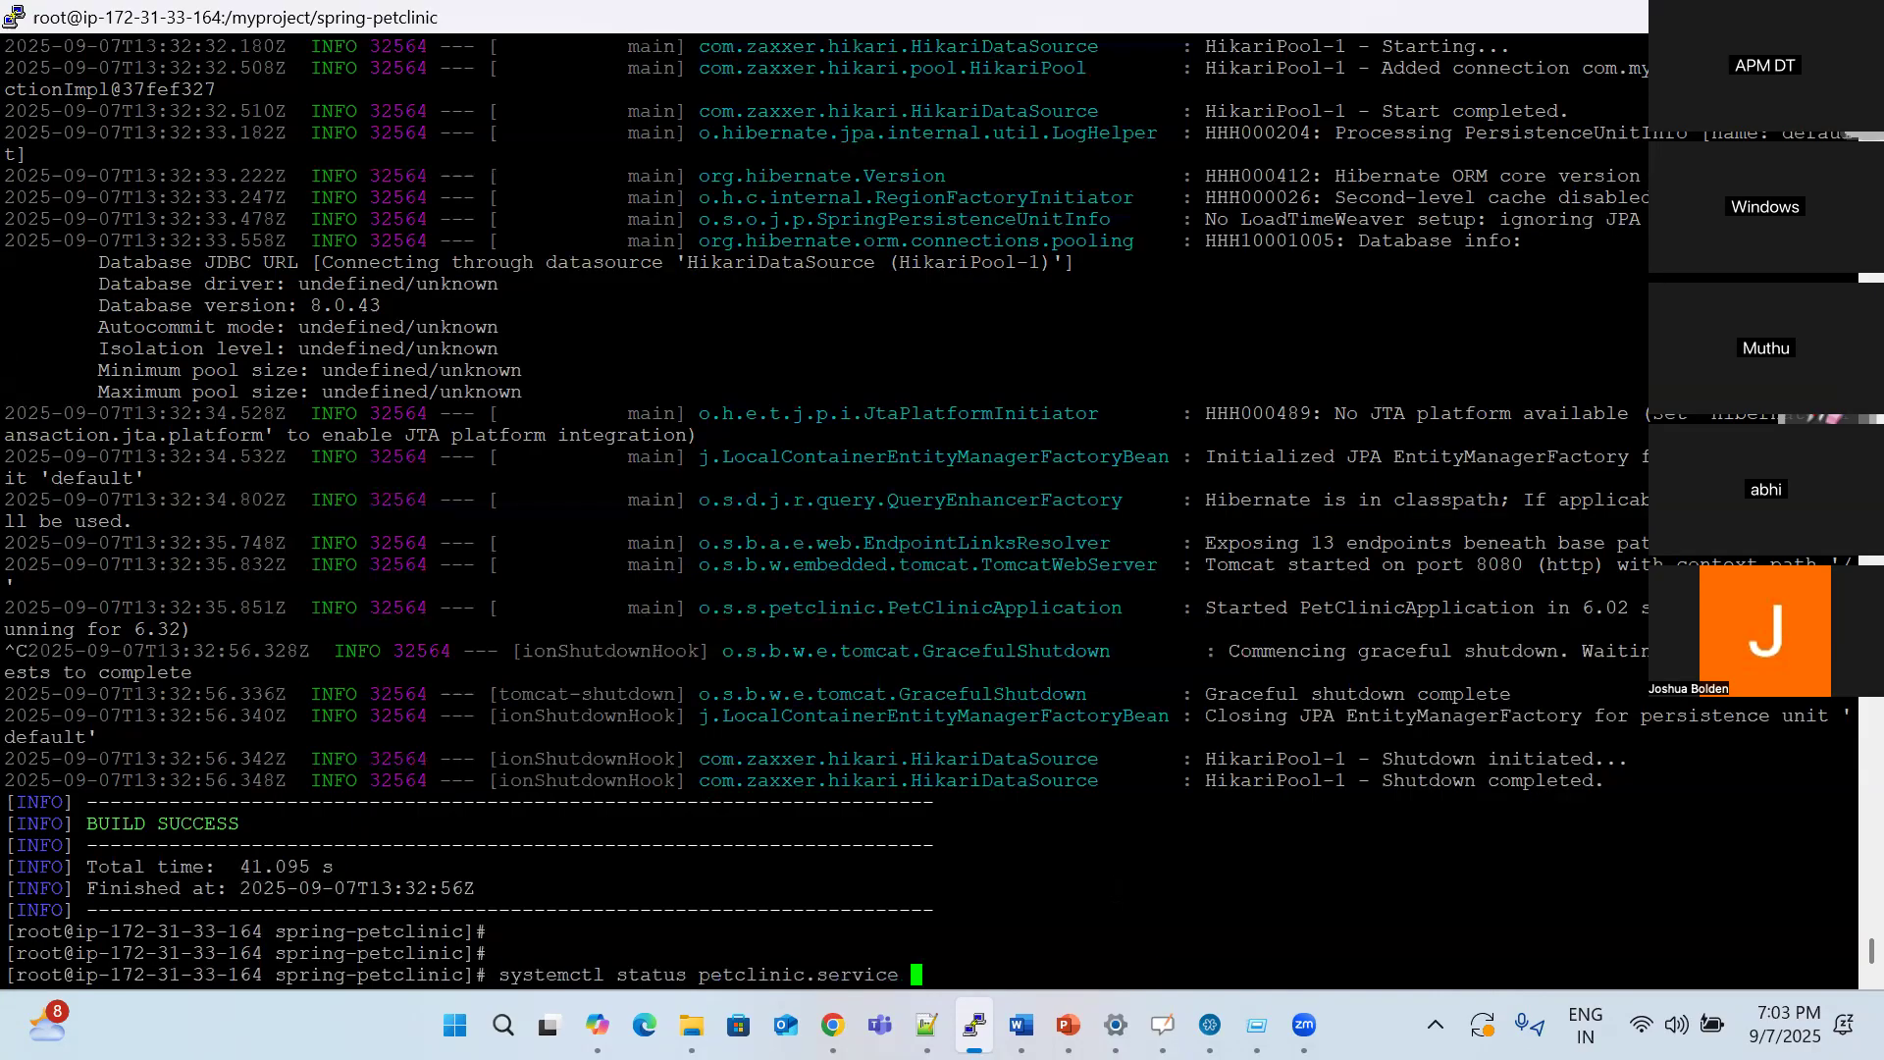
key(Up)
key(Down)
key(Up)
key(Left)
key(Left)
key(Left)
key(Left)
key(Left)
key(Left)
key(Left)
key(Left)
key(Left)
key(Left)
key(Left)
key(Left)
key(Left)
key(Left)
key(Left)
key(Left)
key(Left)
key(Left)
key(Left)
key(Right)
key(BackSpace)
key(BackSpace)
text(art)
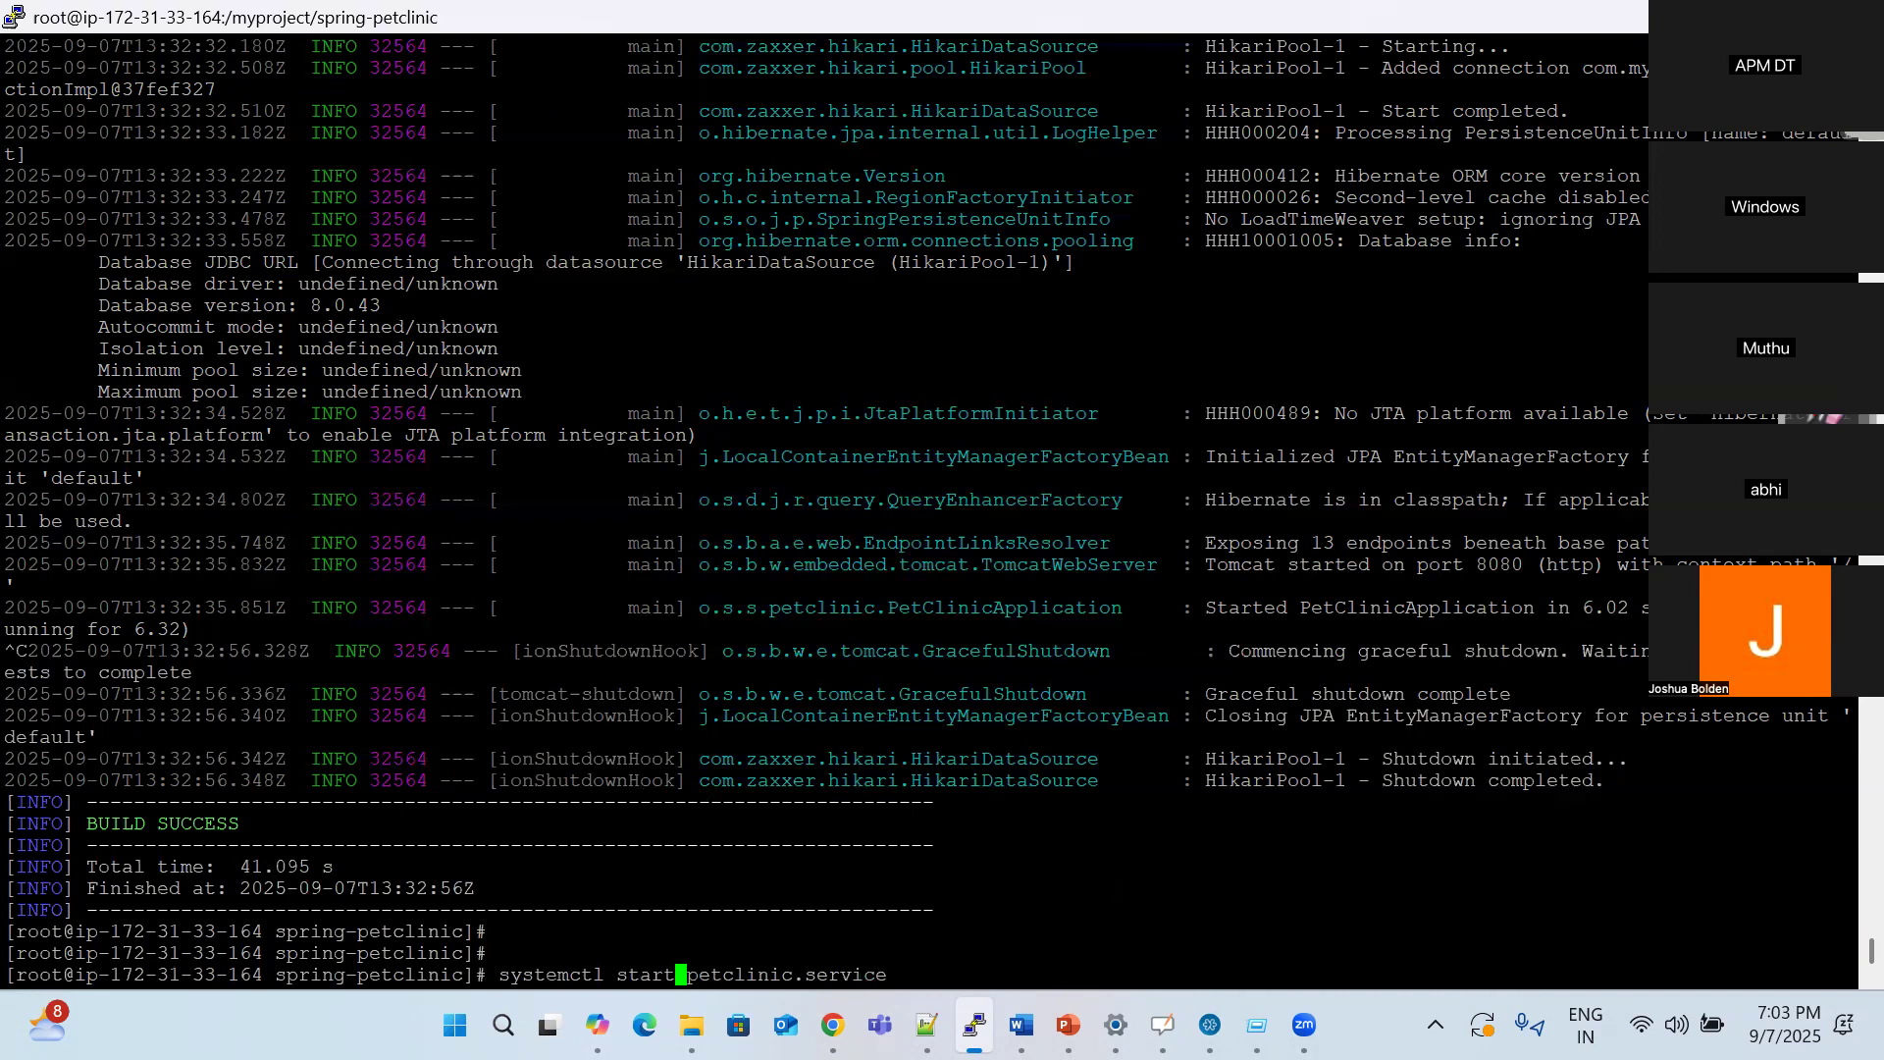
key(Return)
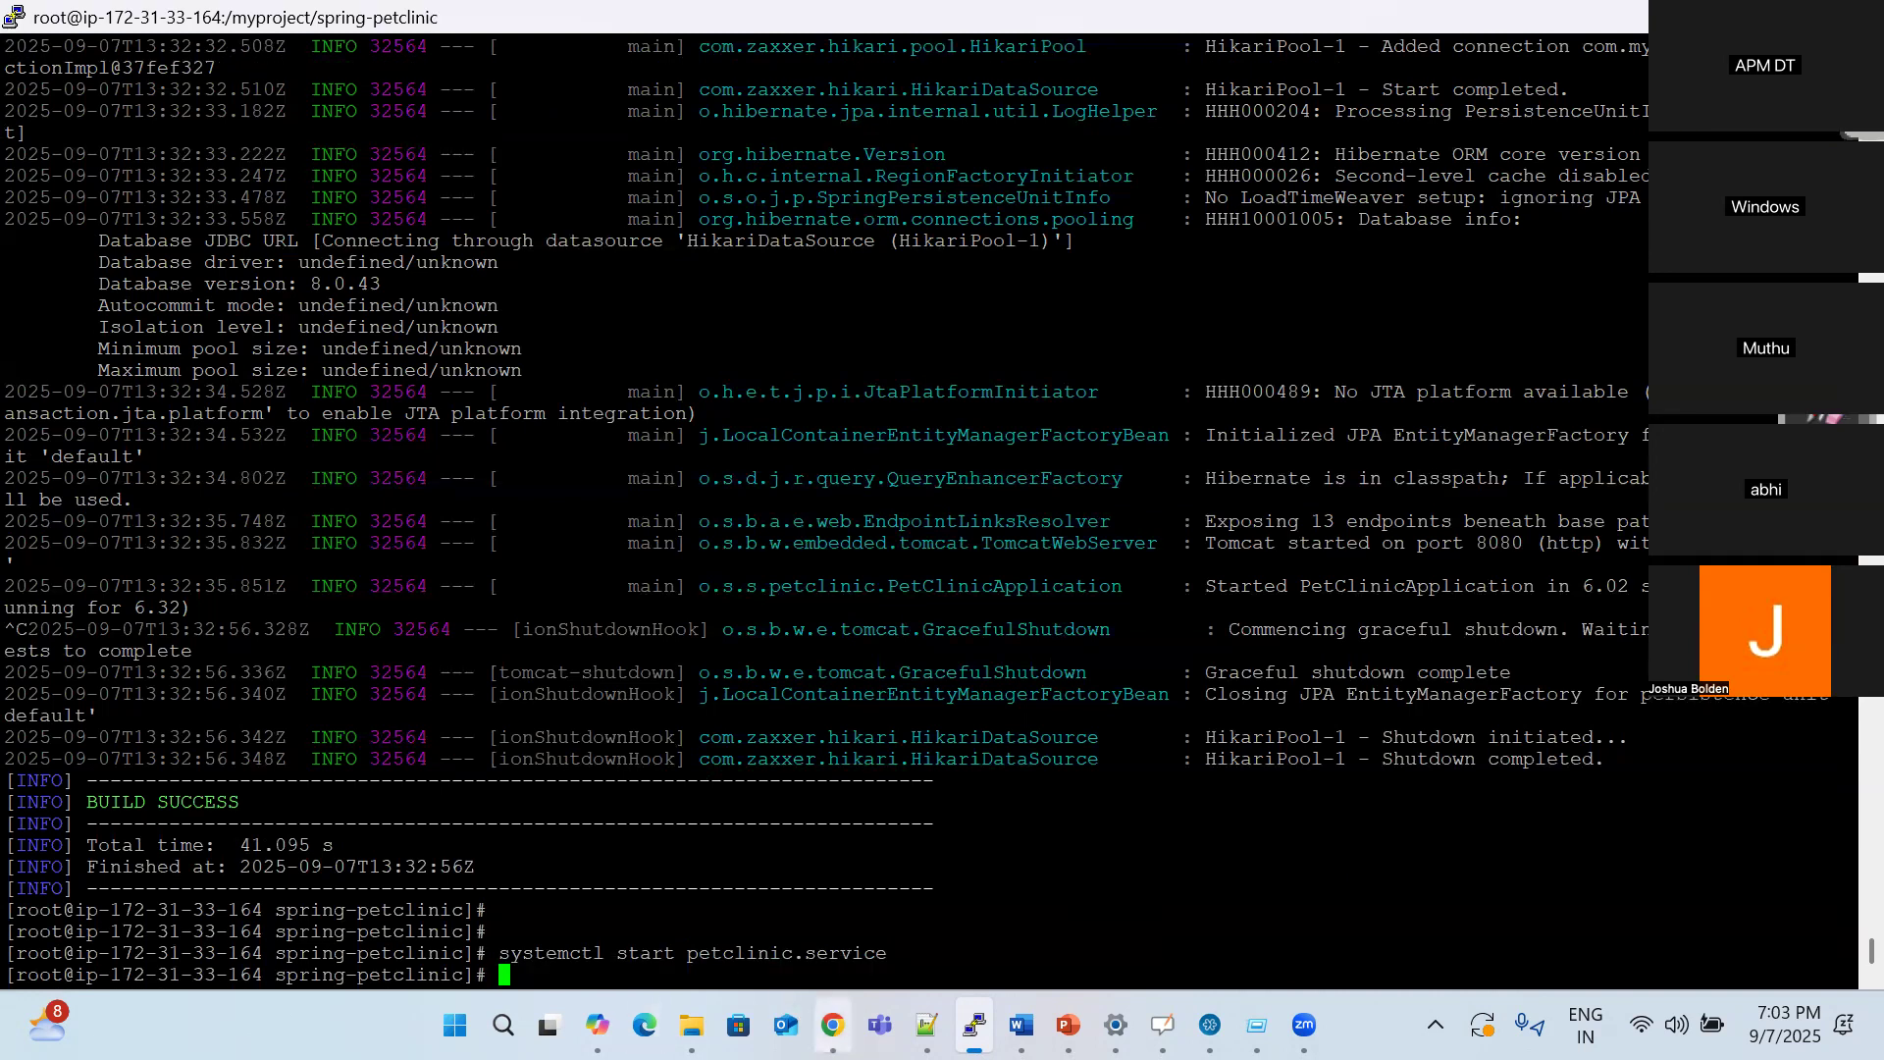
click(832, 1026)
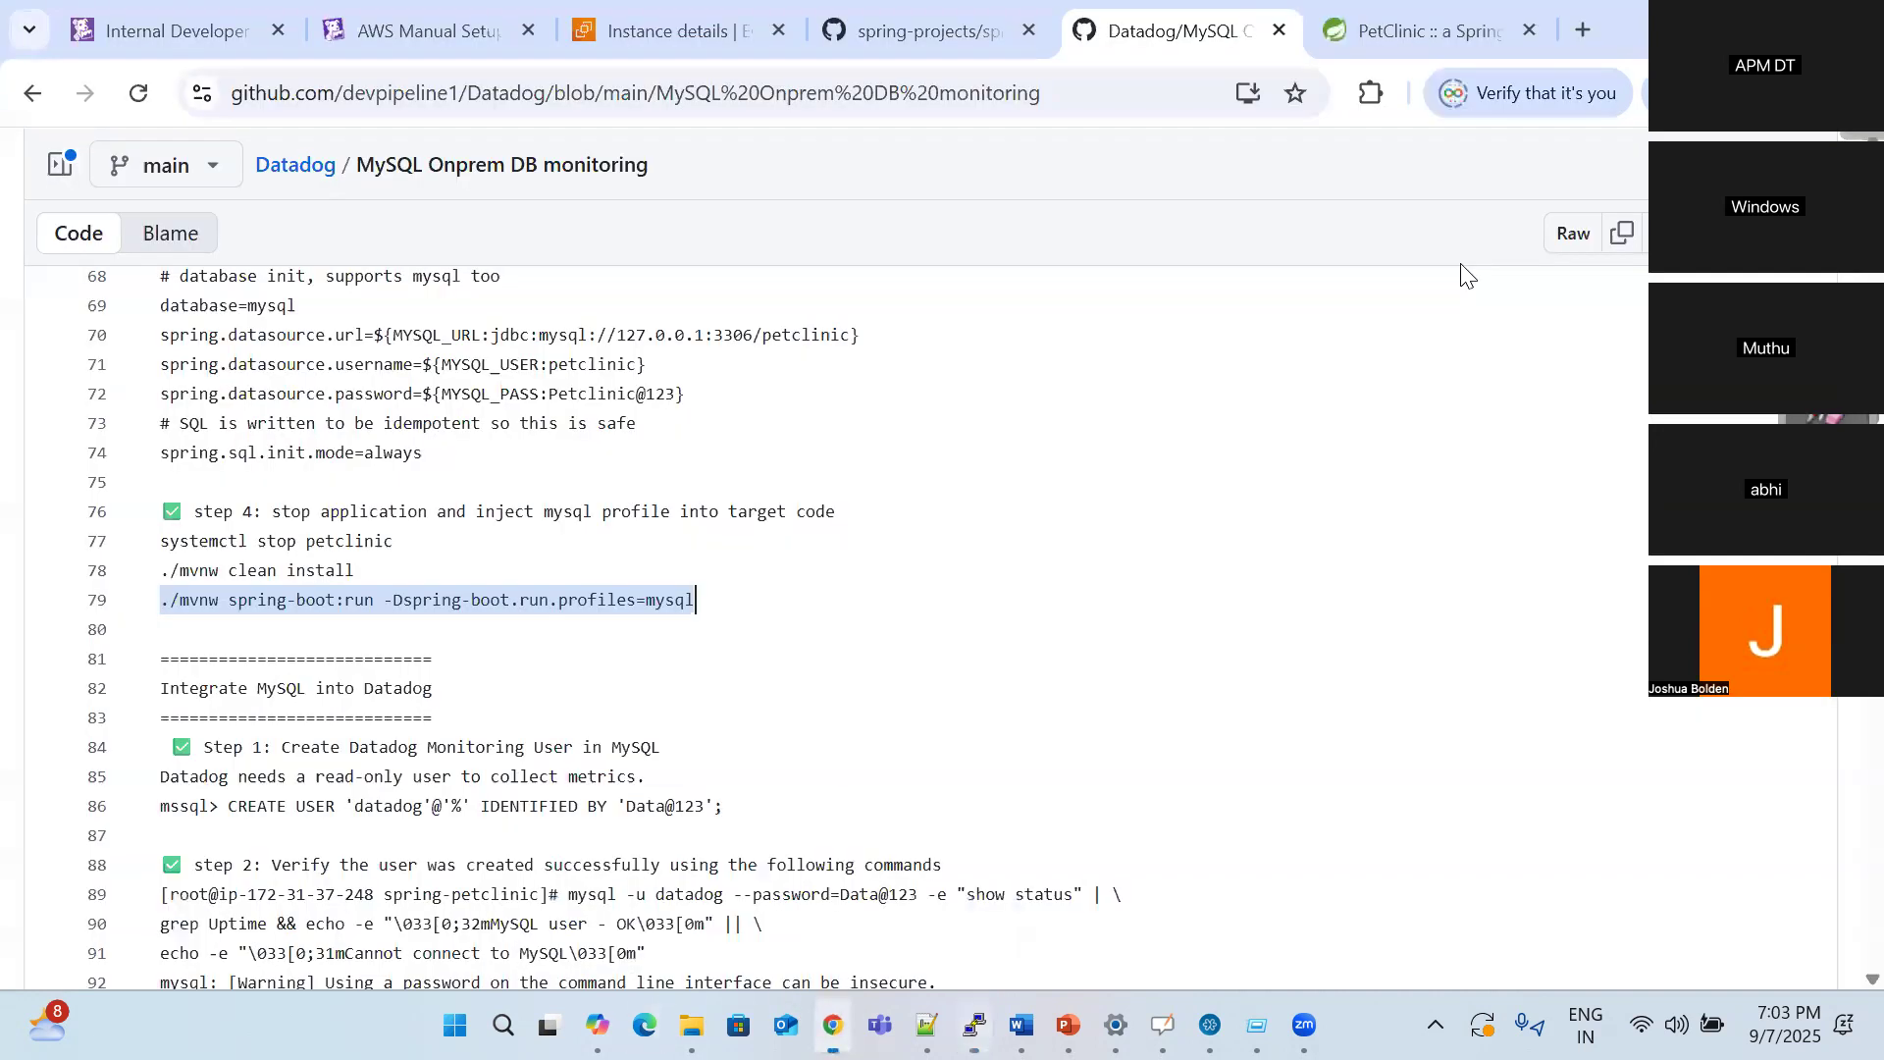
Get the PetClinic home page to load in Chrome after a few retries.
click(1427, 53)
click(190, 210)
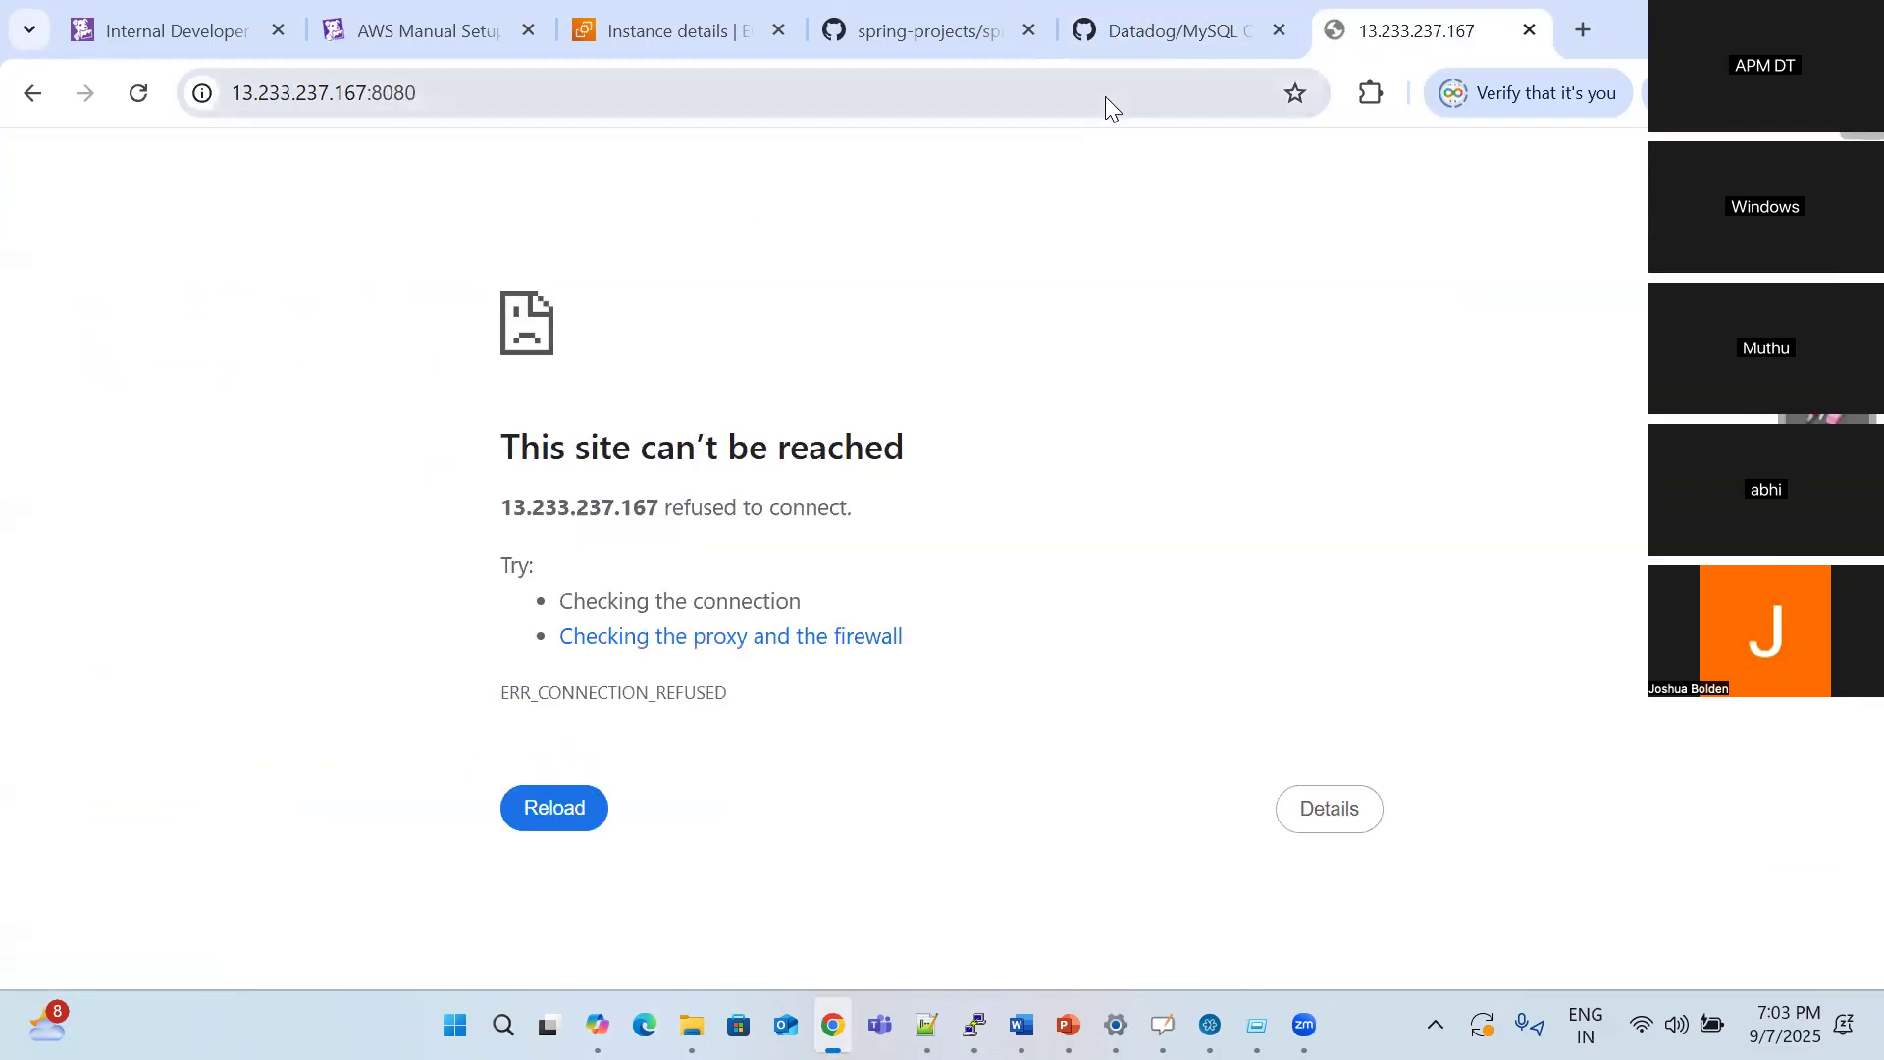
click(568, 823)
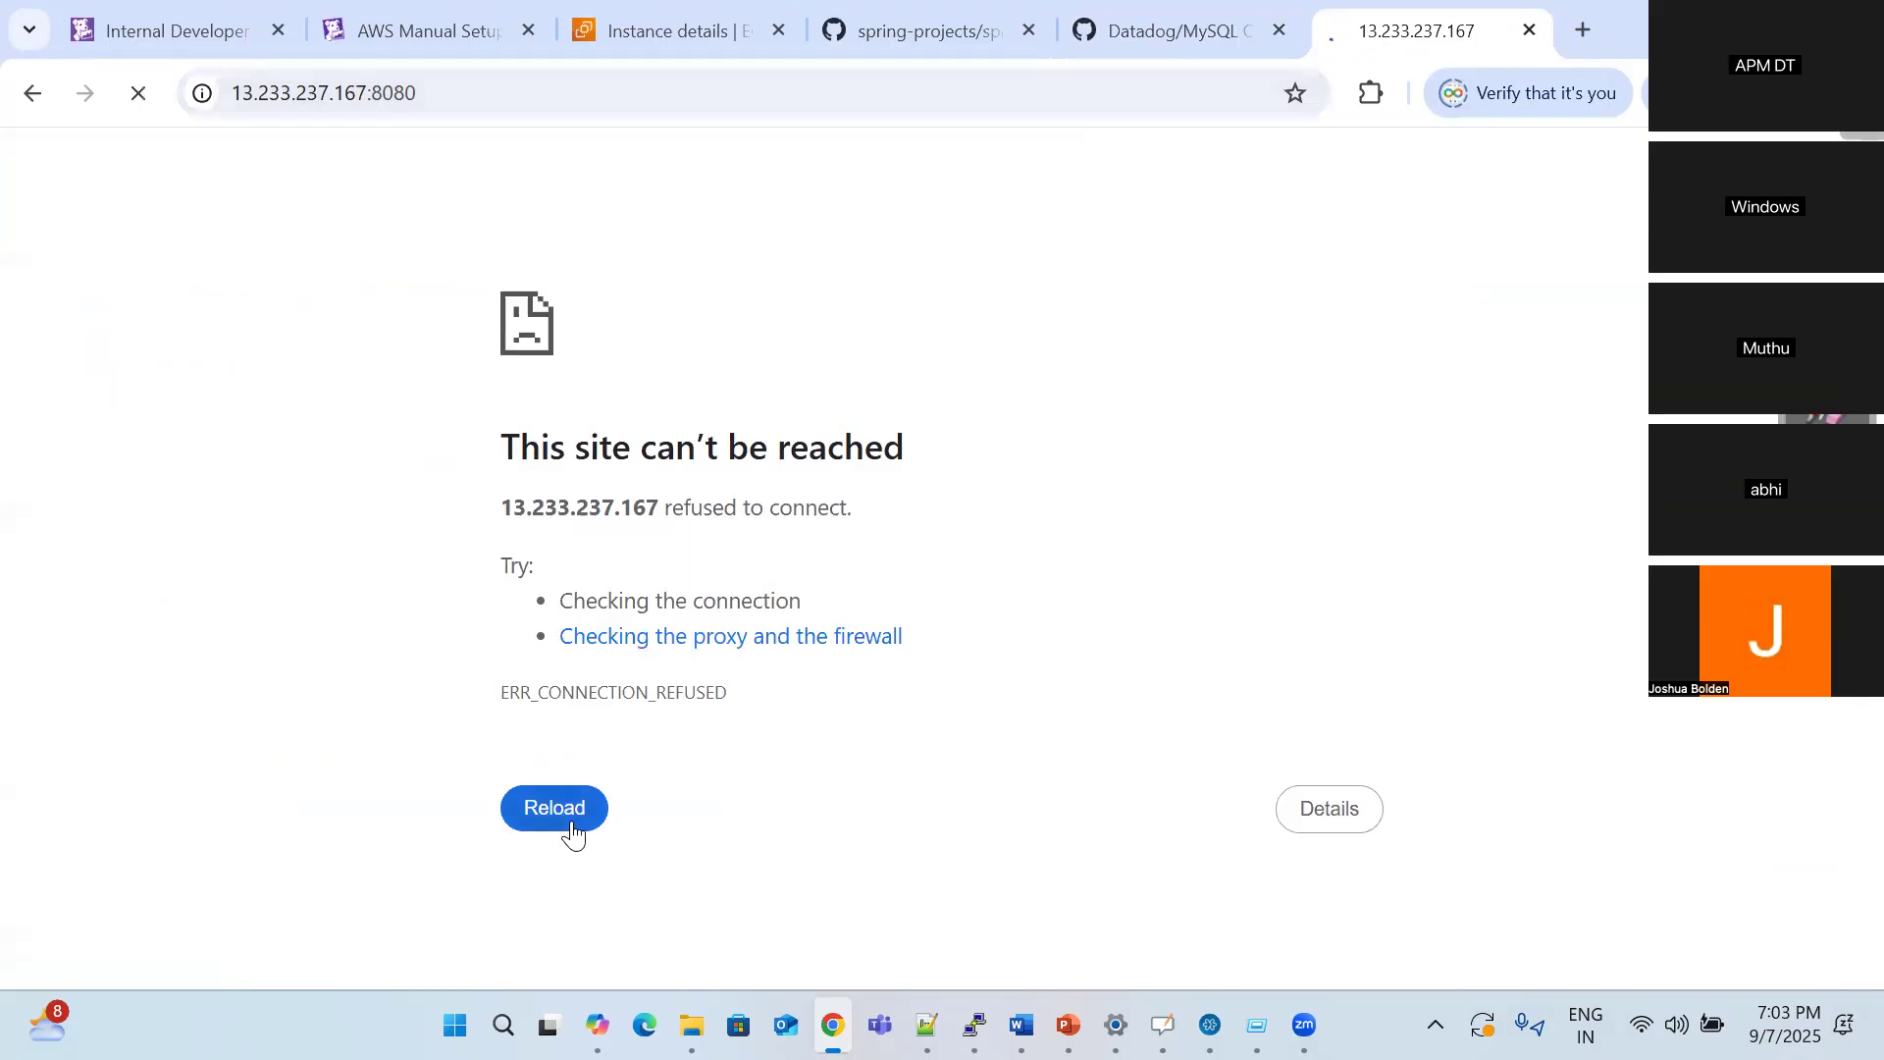
click(573, 832)
click(476, 108)
key(Return)
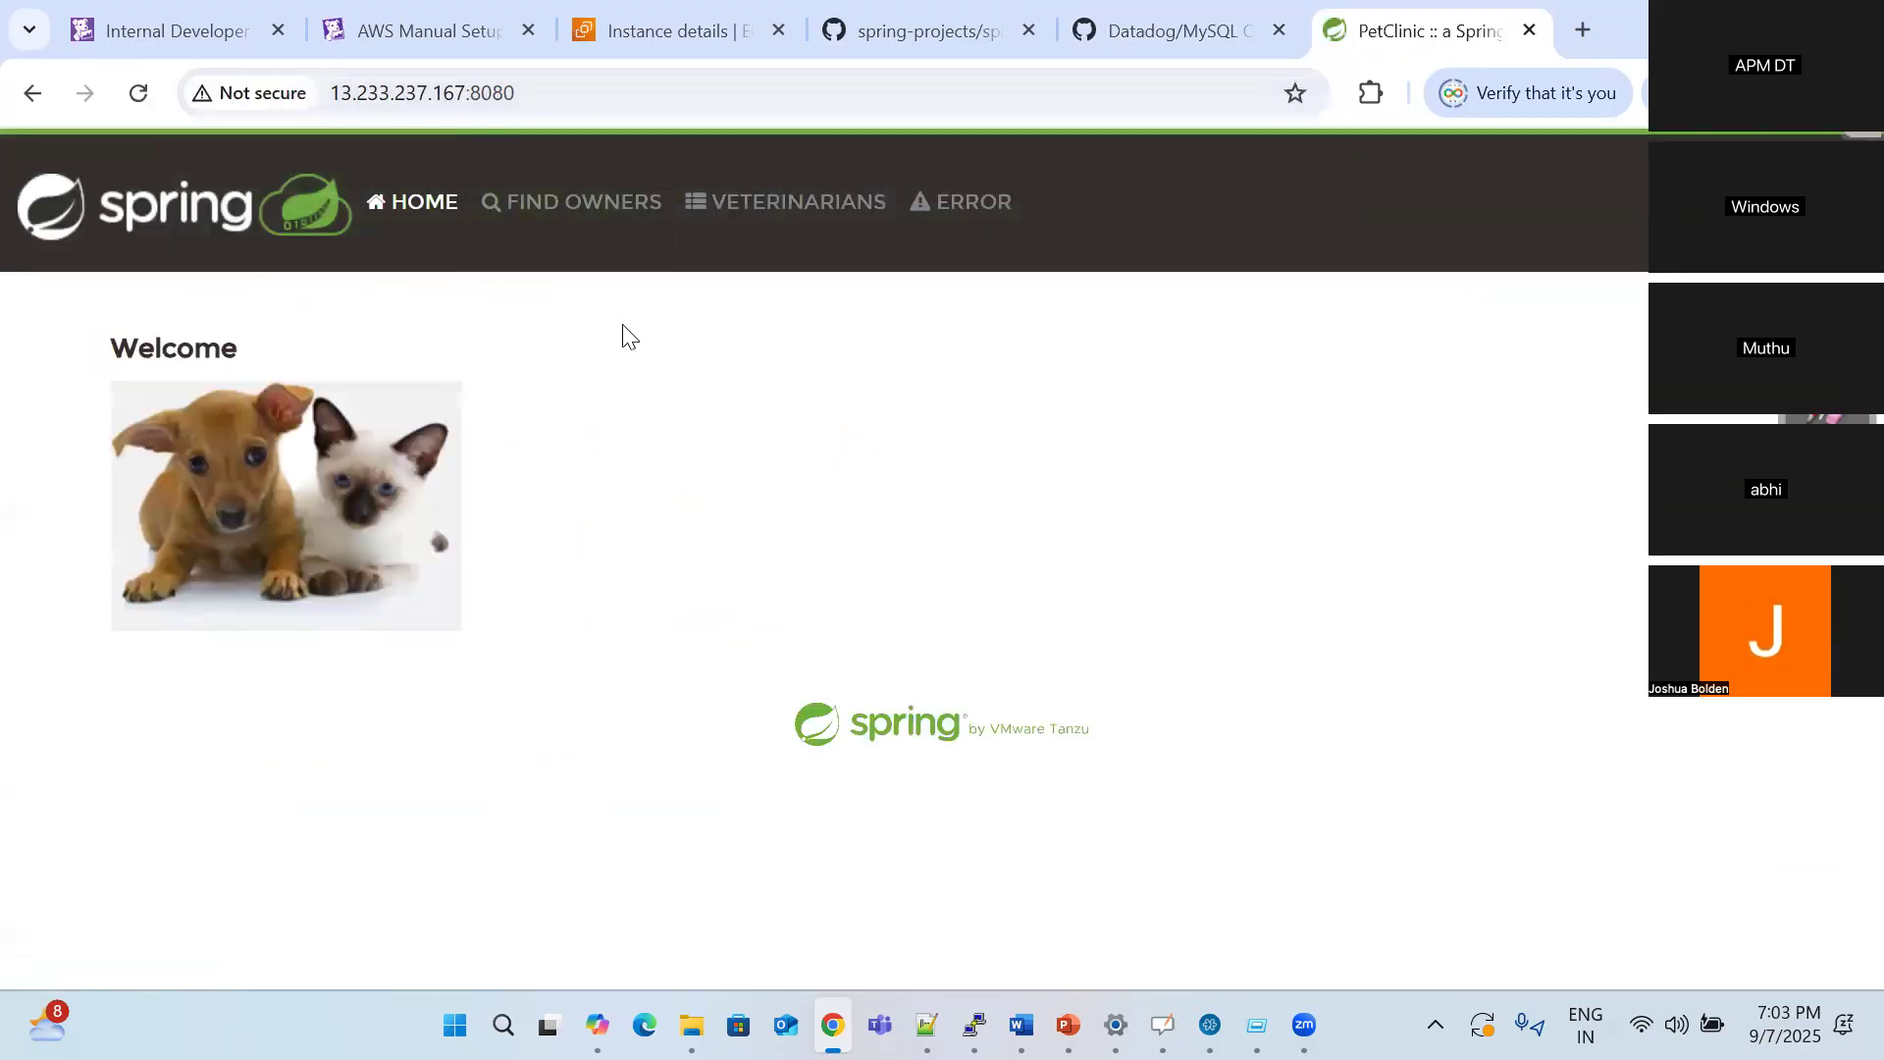
List all owners with an empty search and open owner 3's details.
click(579, 222)
click(824, 222)
click(576, 229)
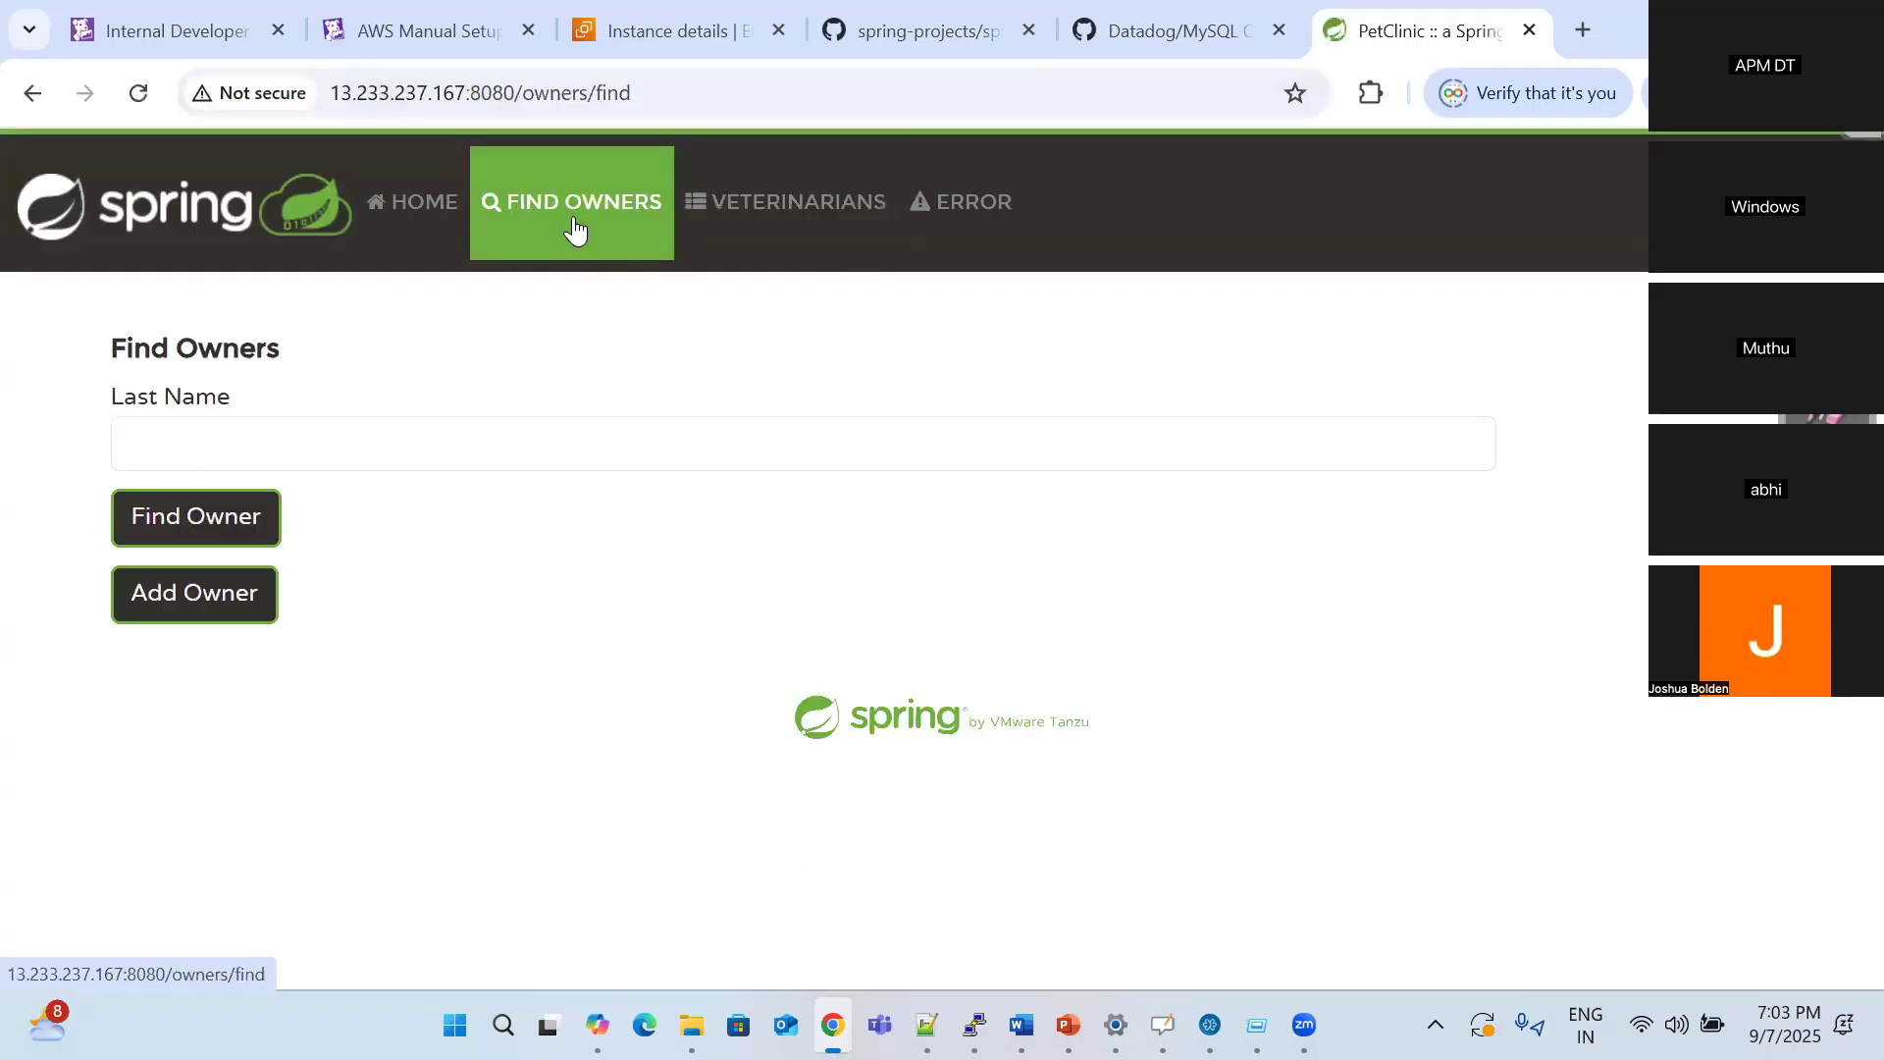
click(199, 532)
click(192, 628)
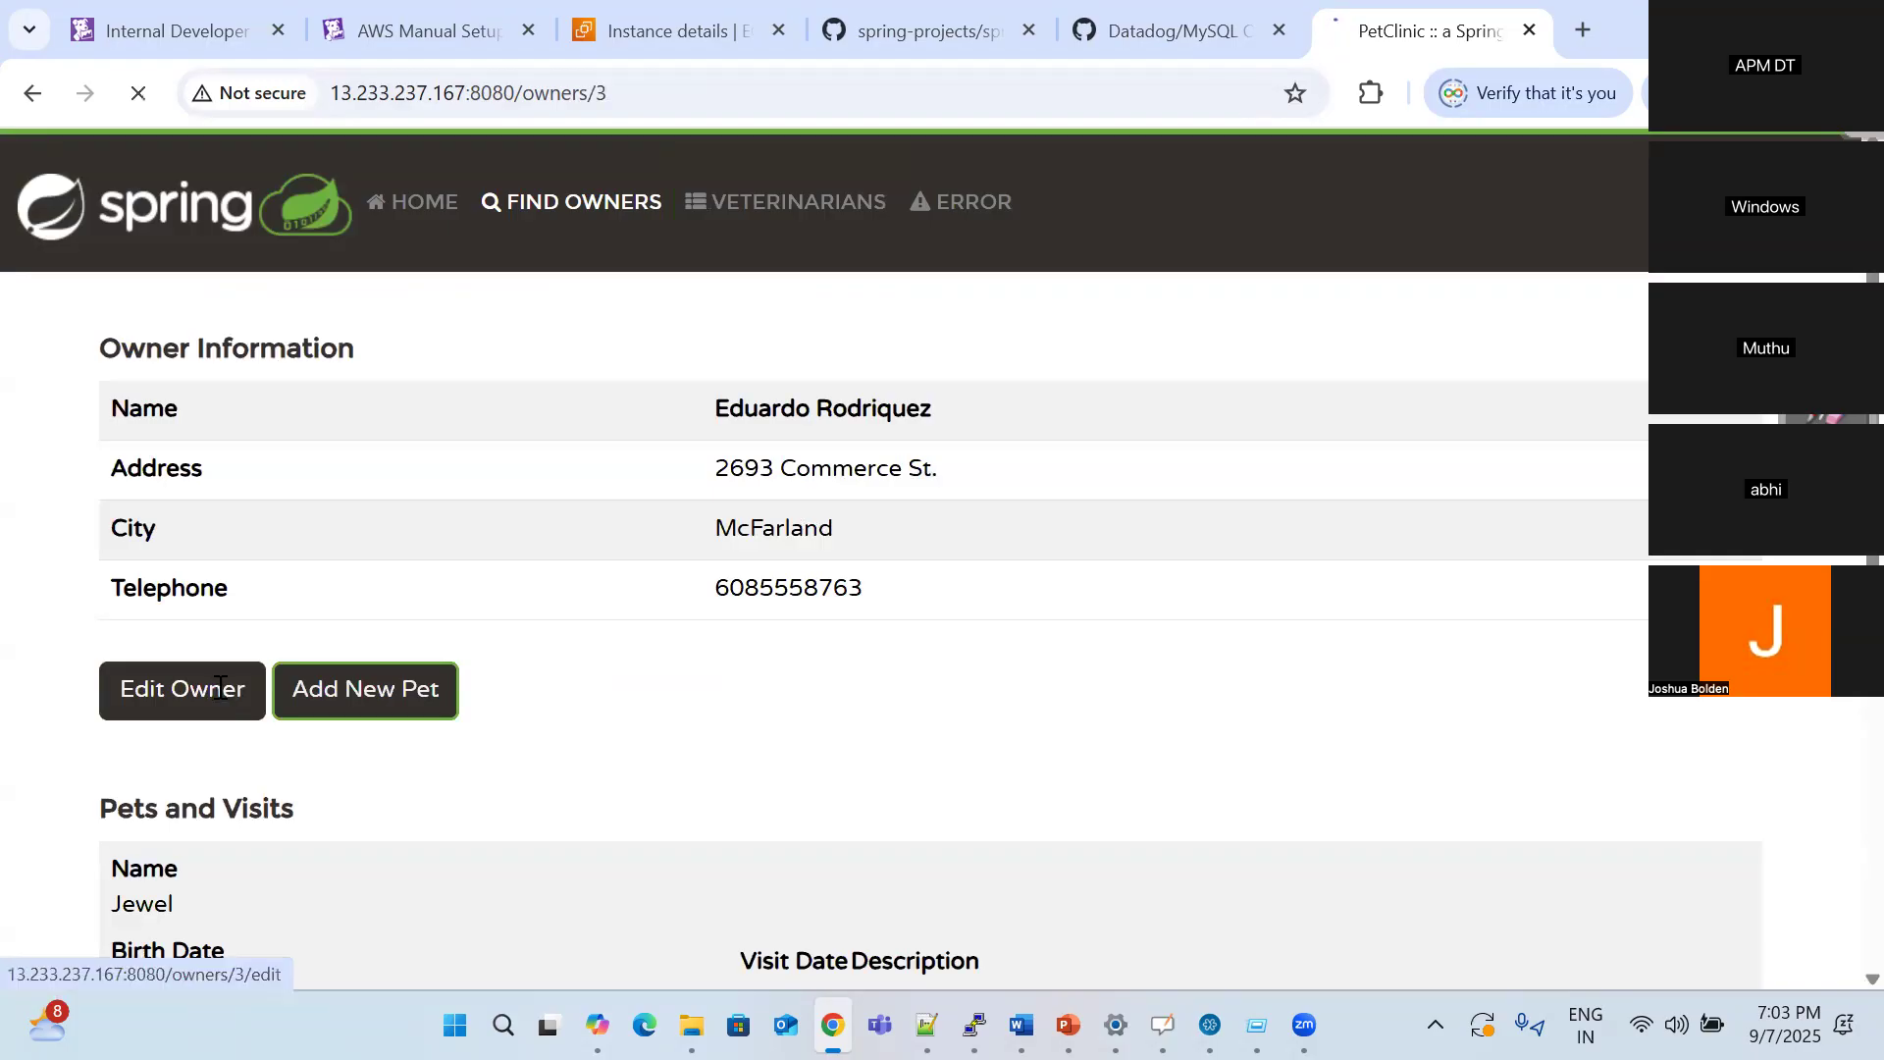
Trim one letter from owner 3's last name and city and save with Update Owner.
click(290, 569)
key(BackSpace)
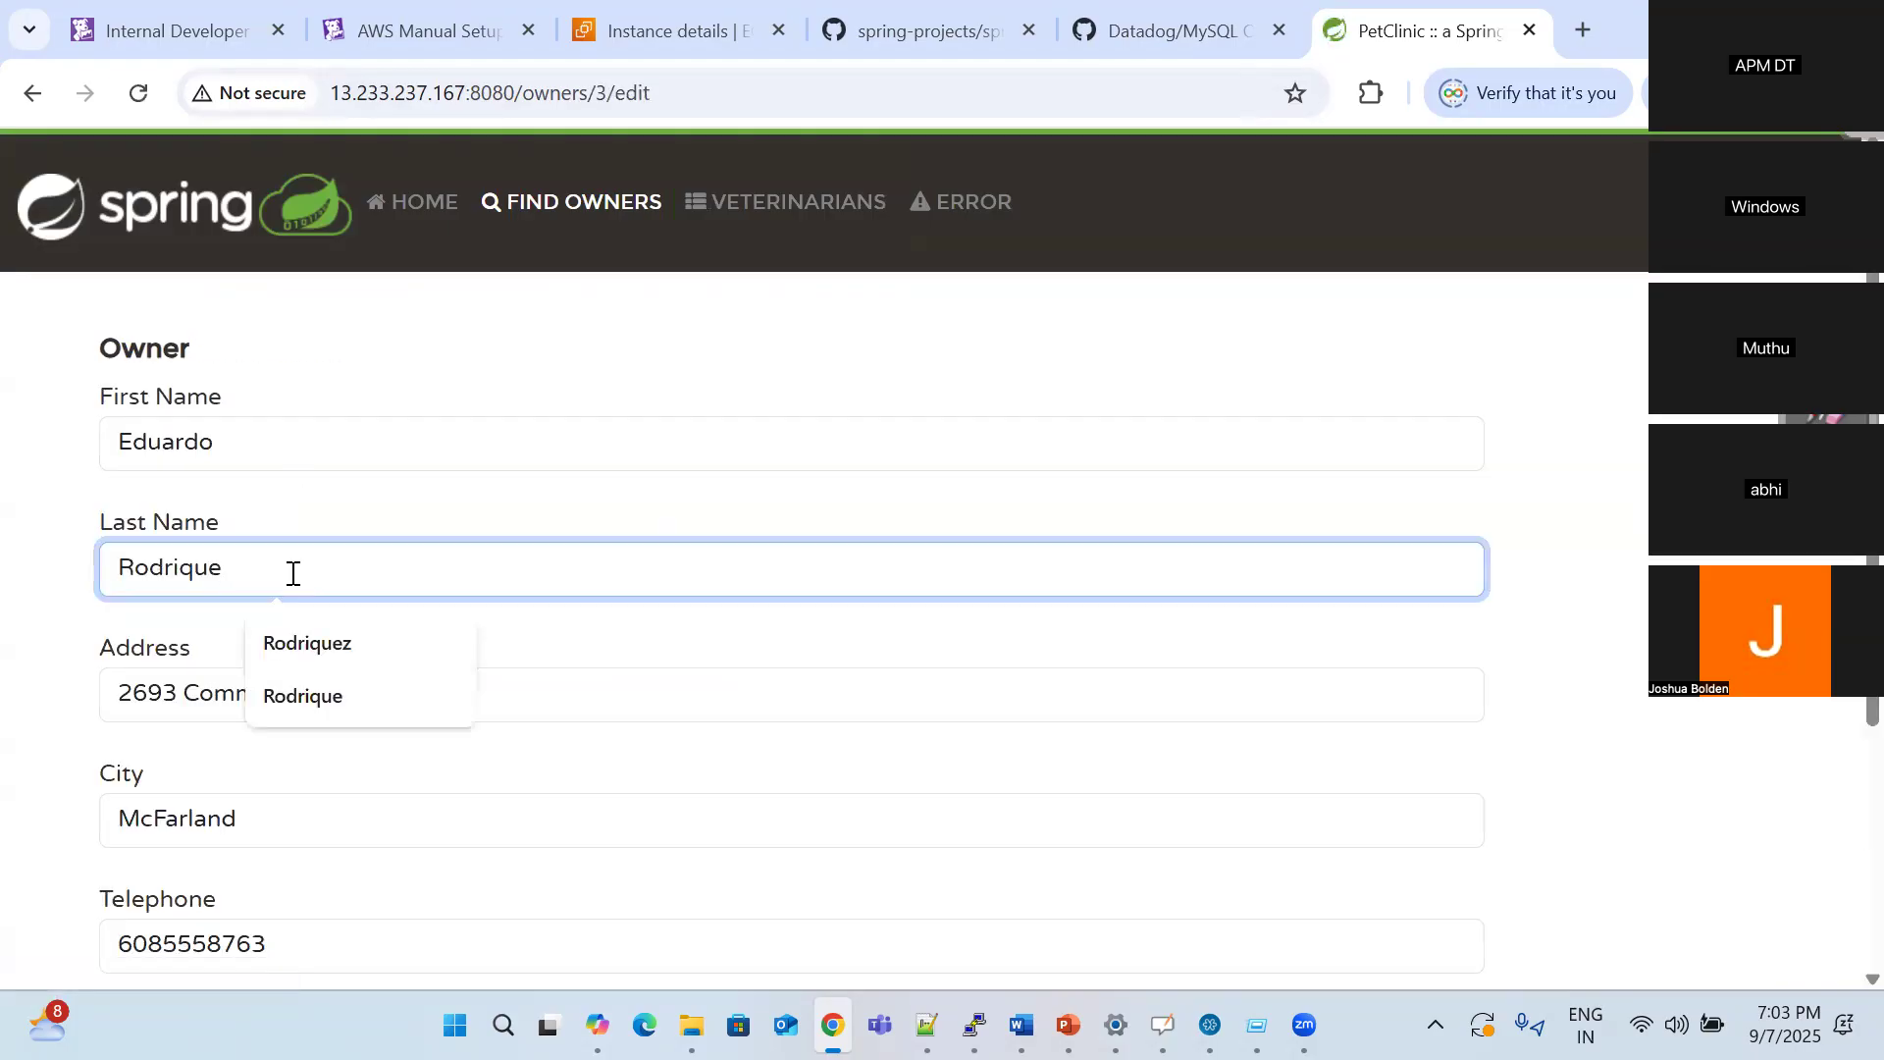
click(281, 811)
key(BackSpace)
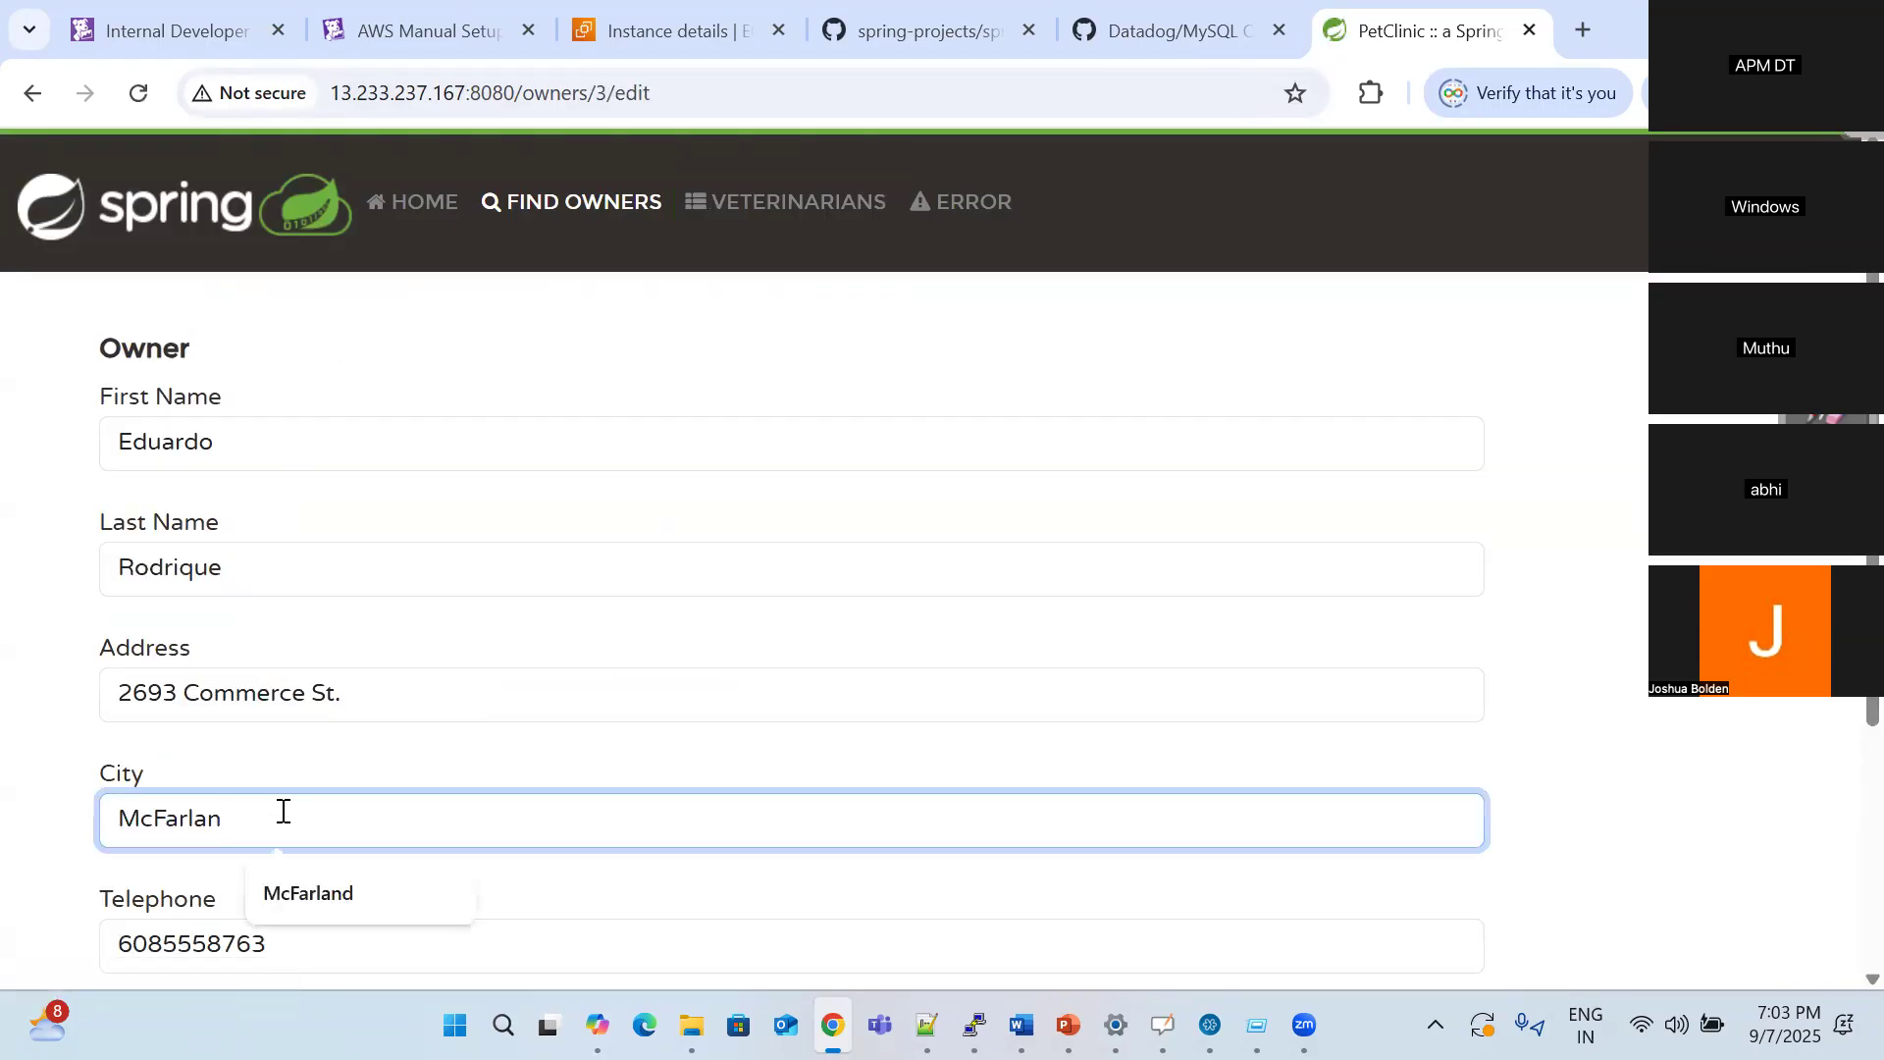
scroll(282, 811, down, 3)
click(251, 790)
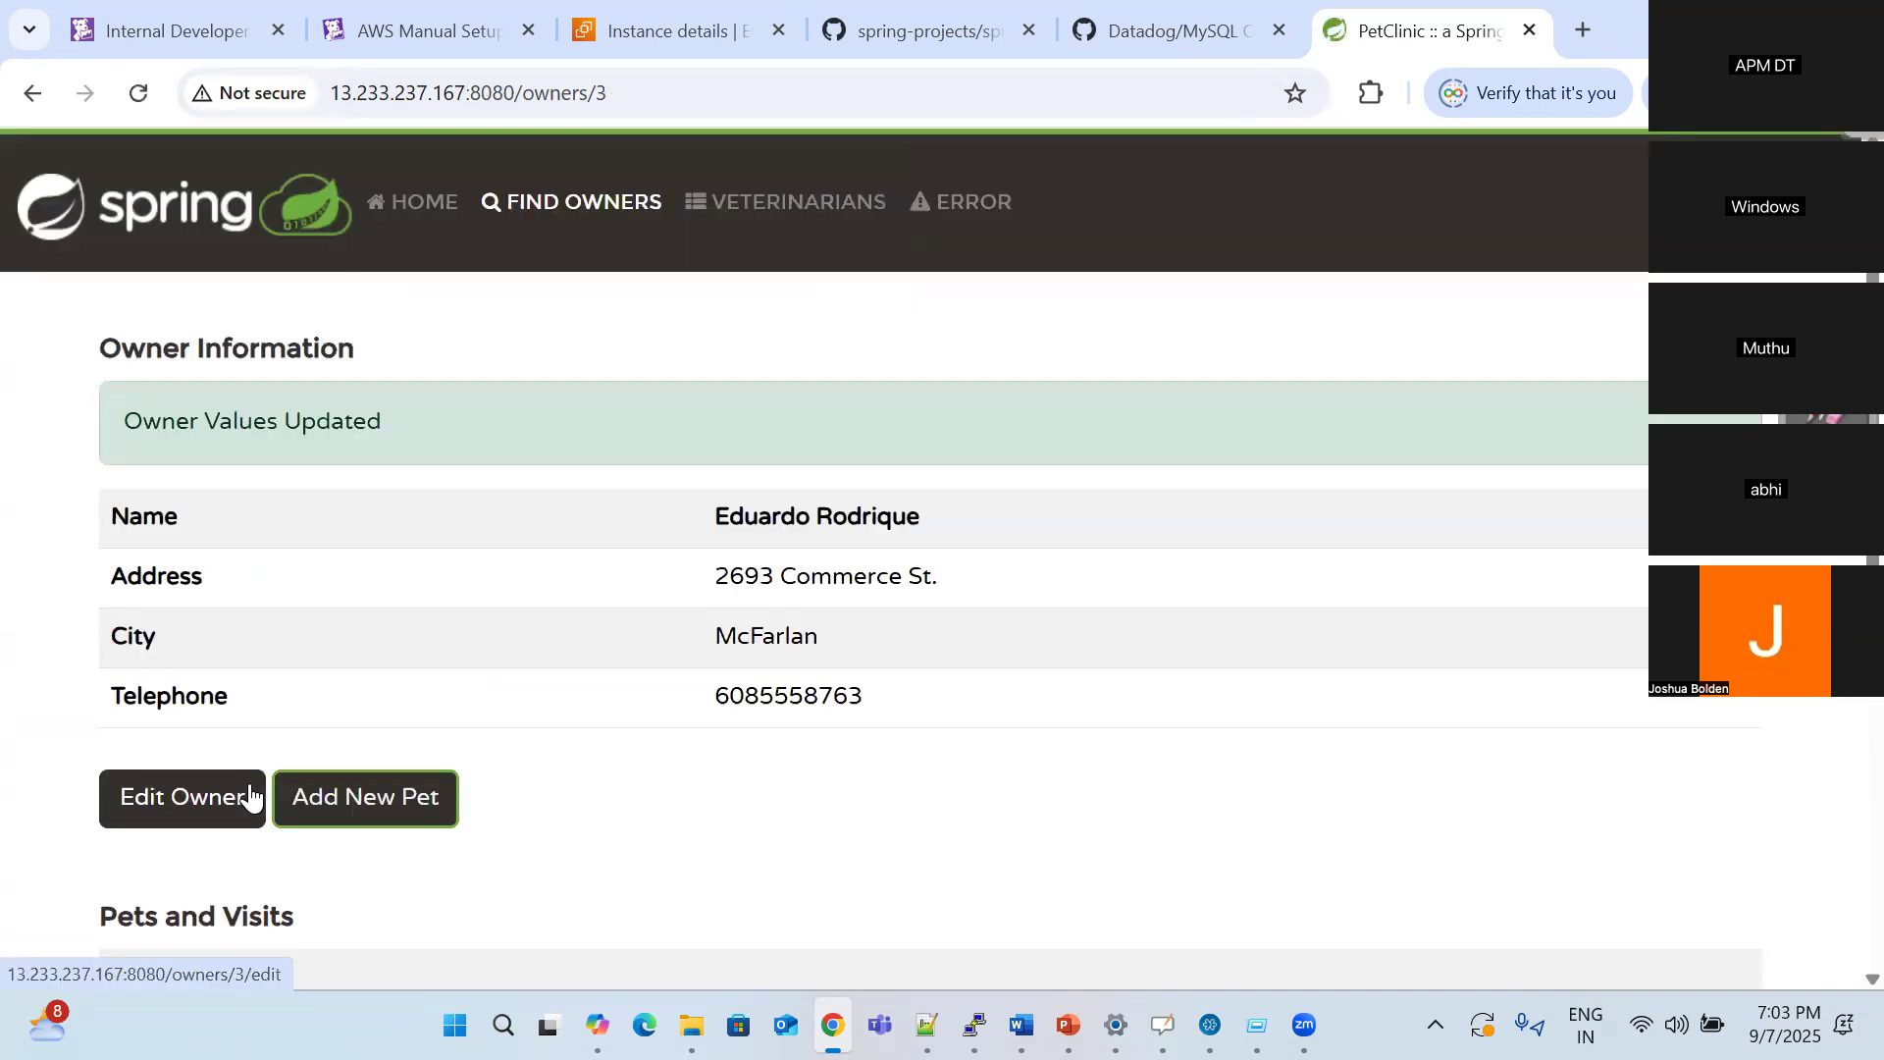
Add a dog named kutt, born today (09/07/2025), to owner 3.
click(427, 697)
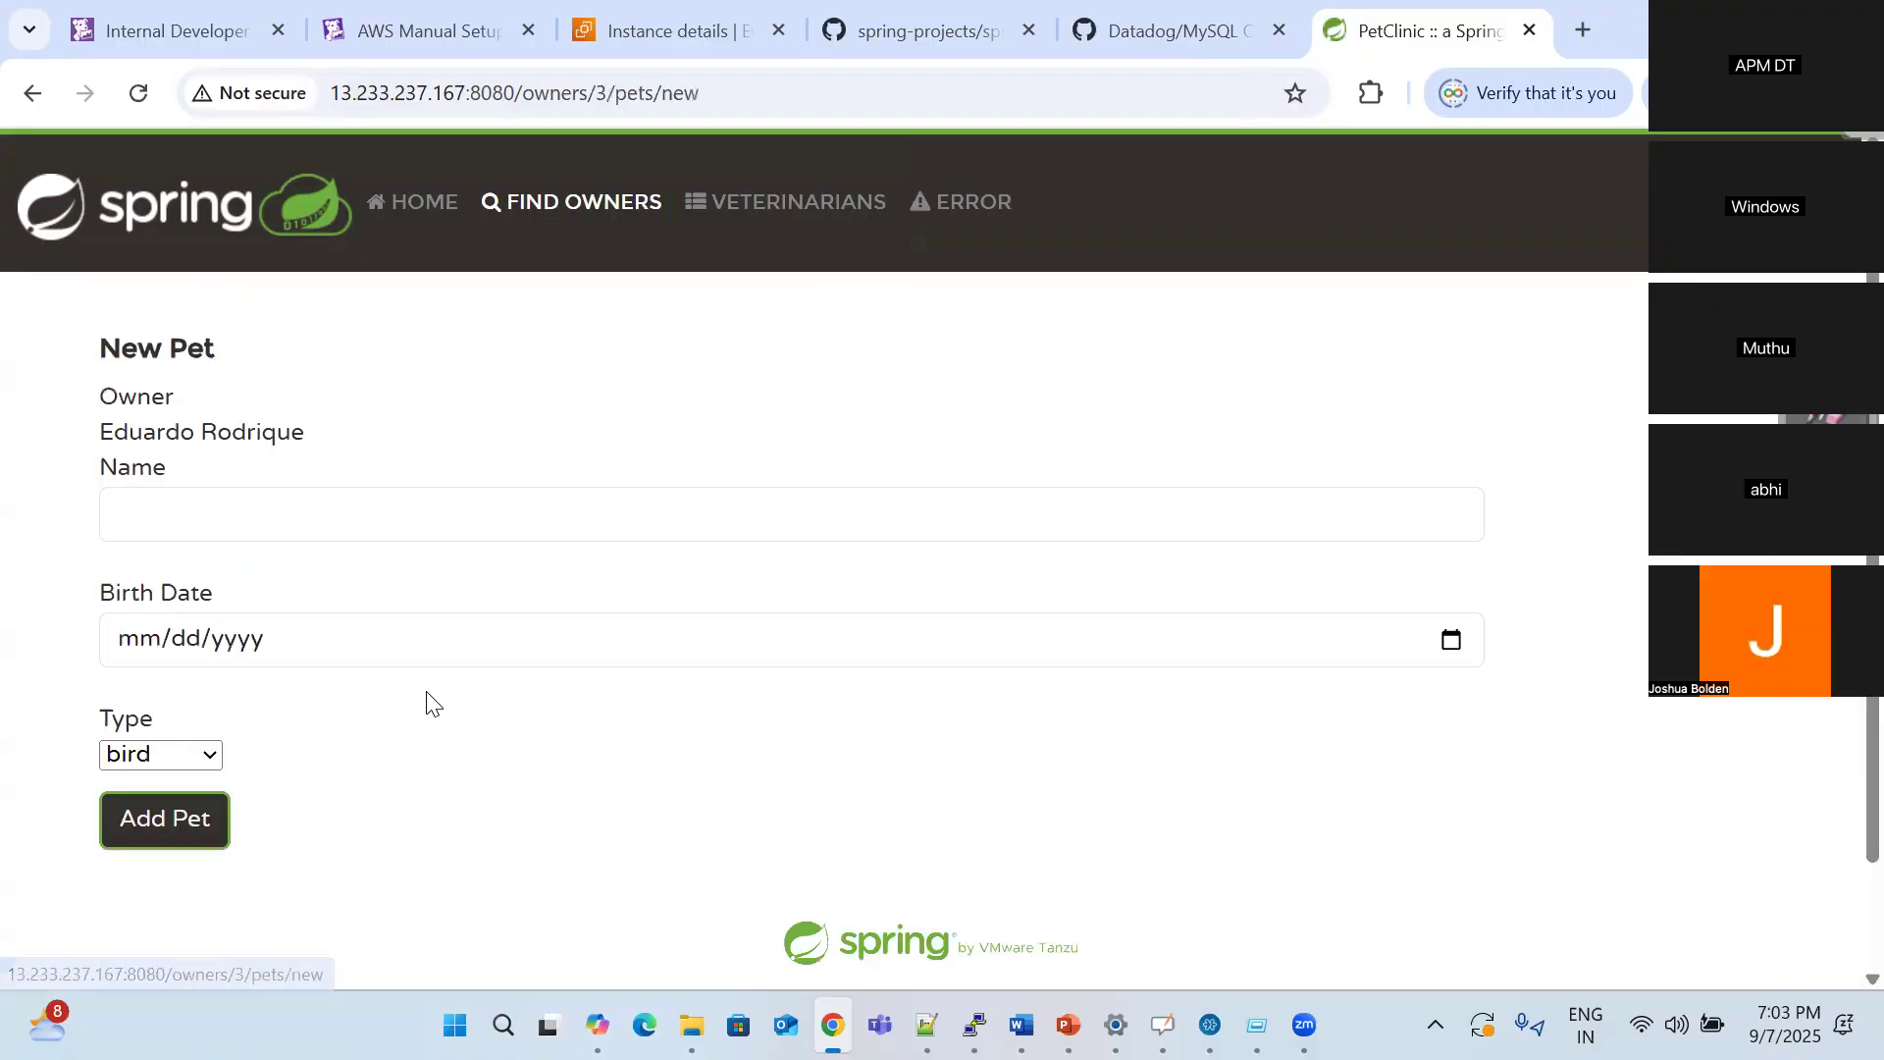
click(235, 535)
click(302, 691)
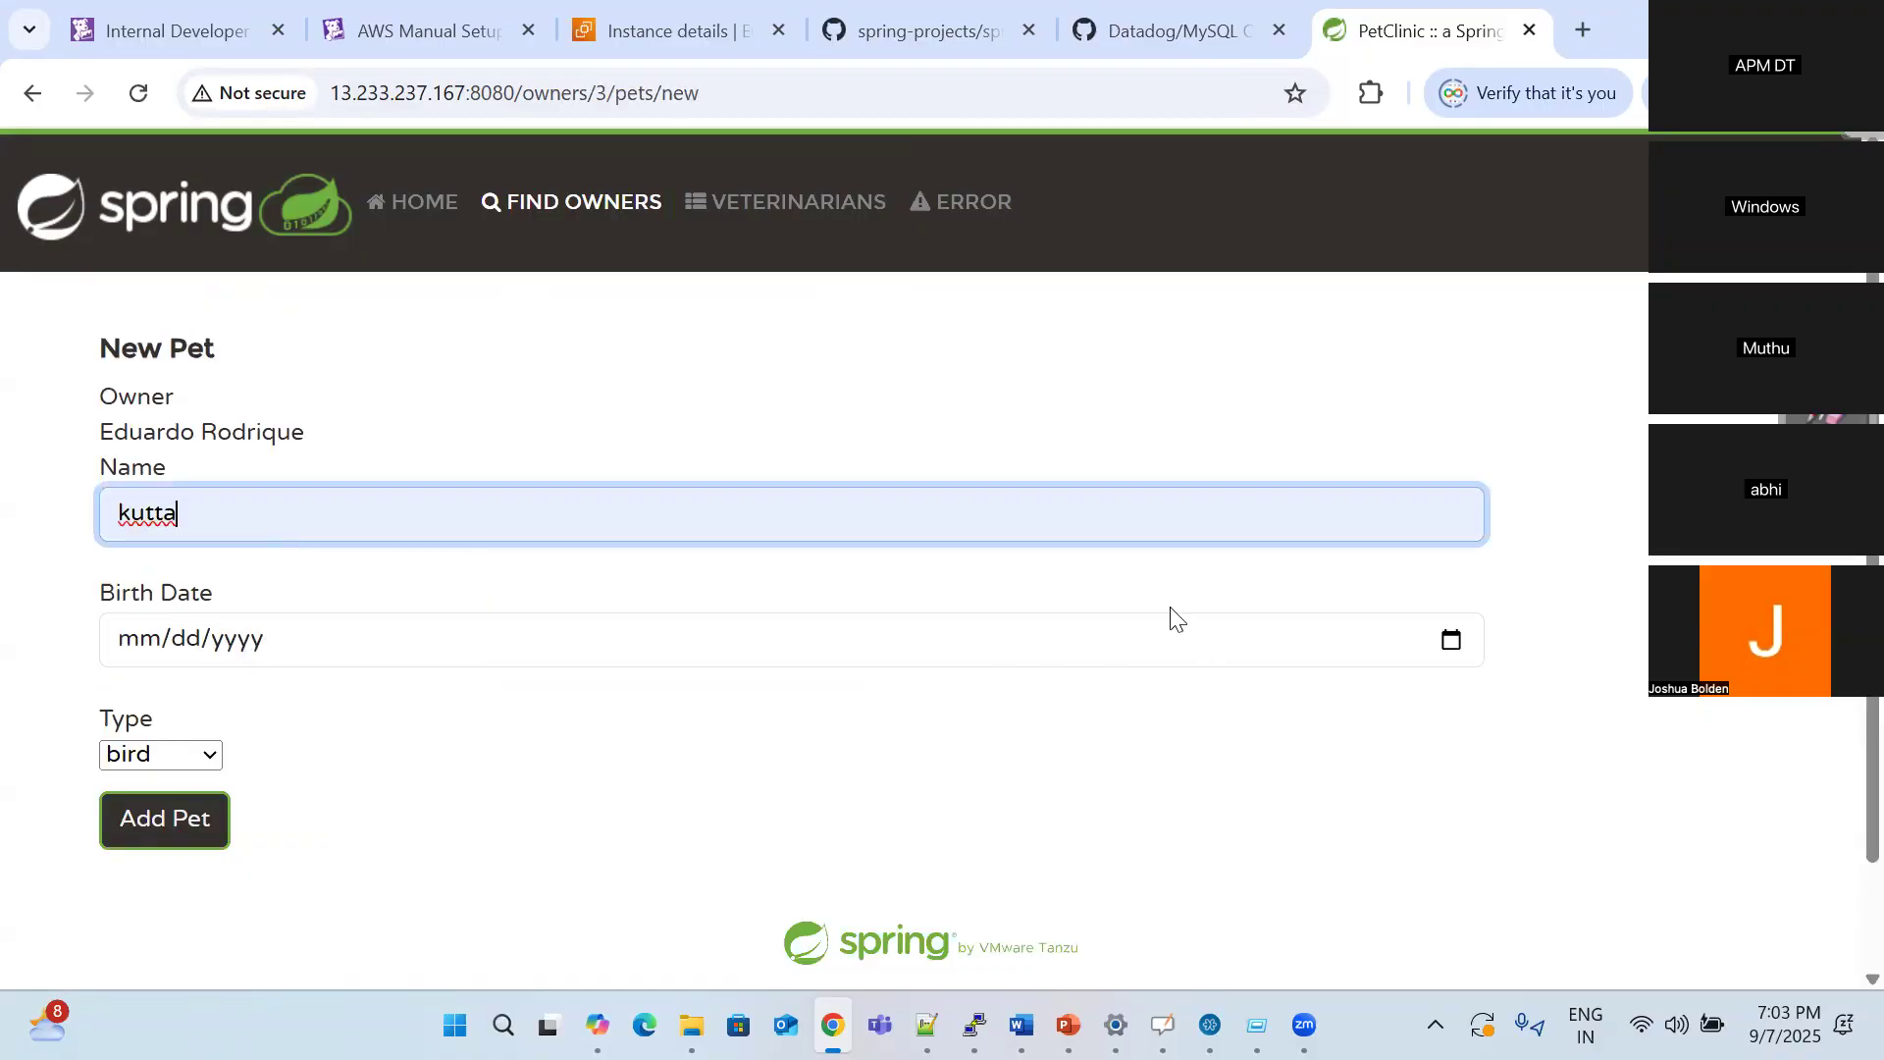
key(BackSpace)
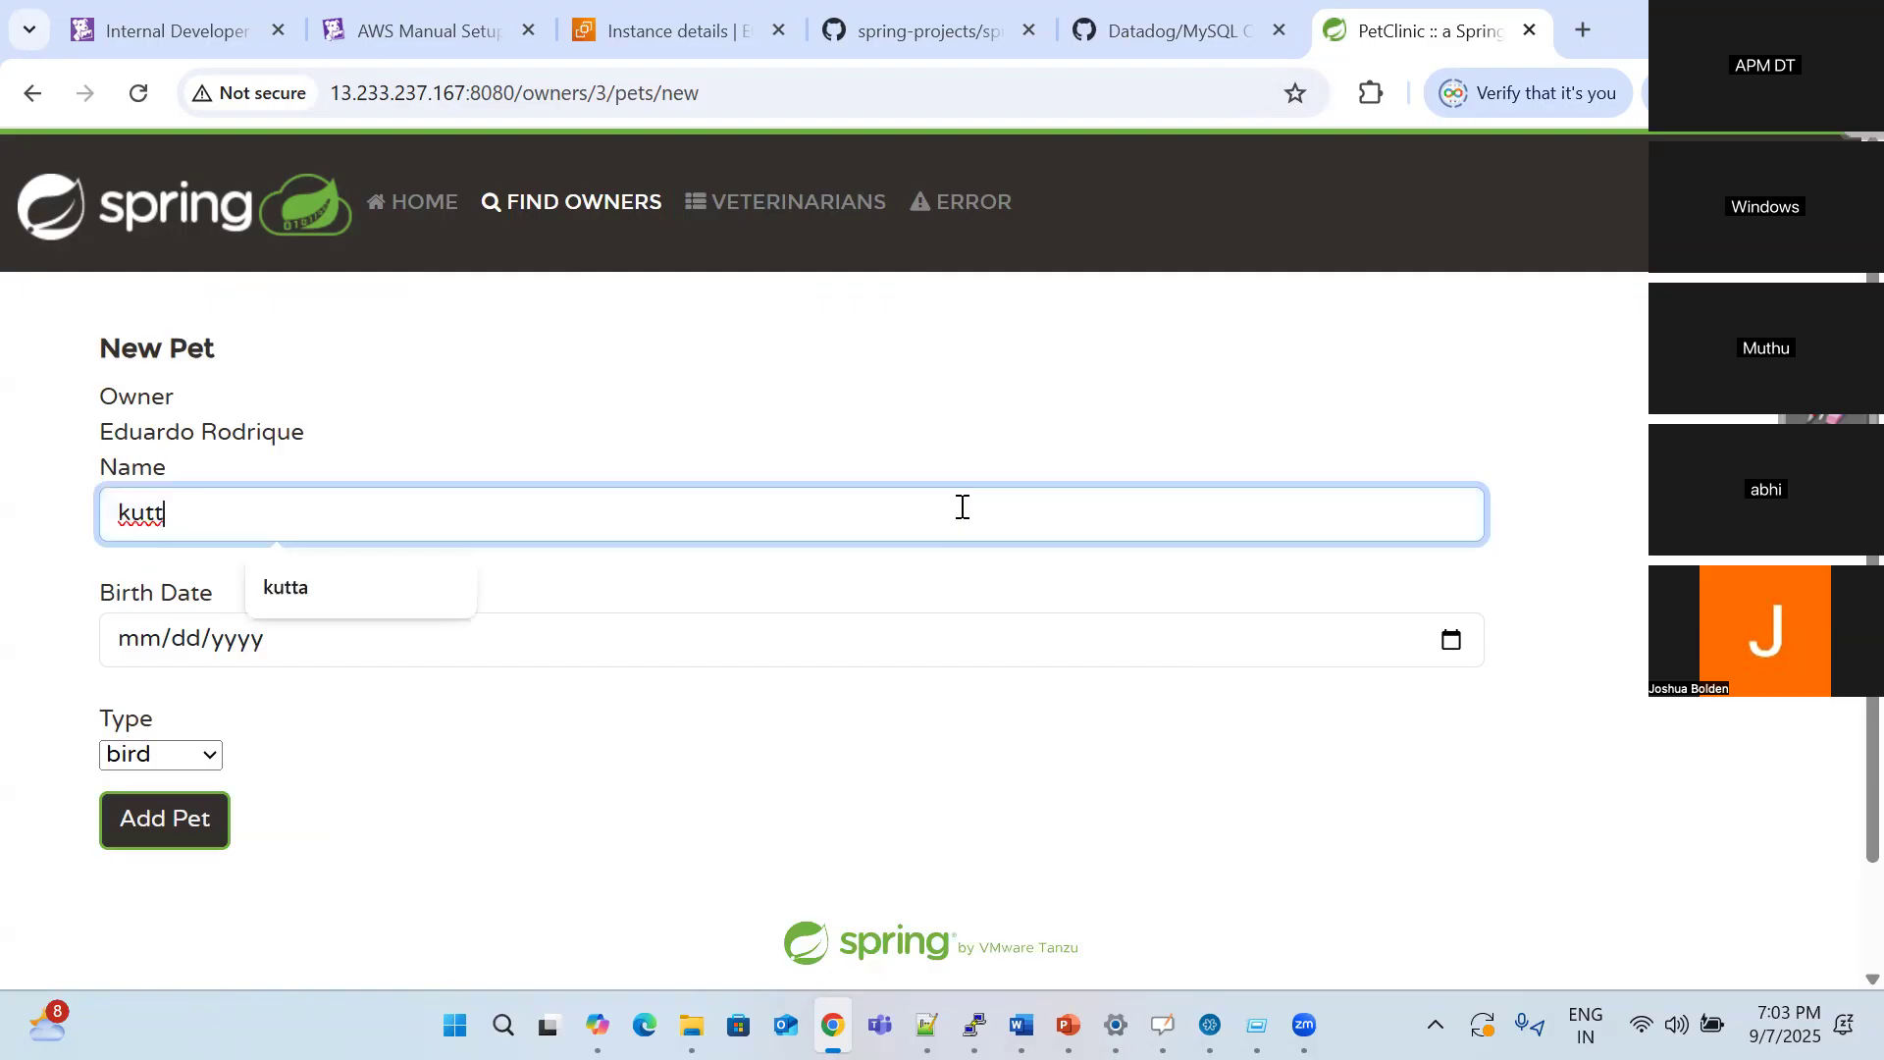
click(1450, 647)
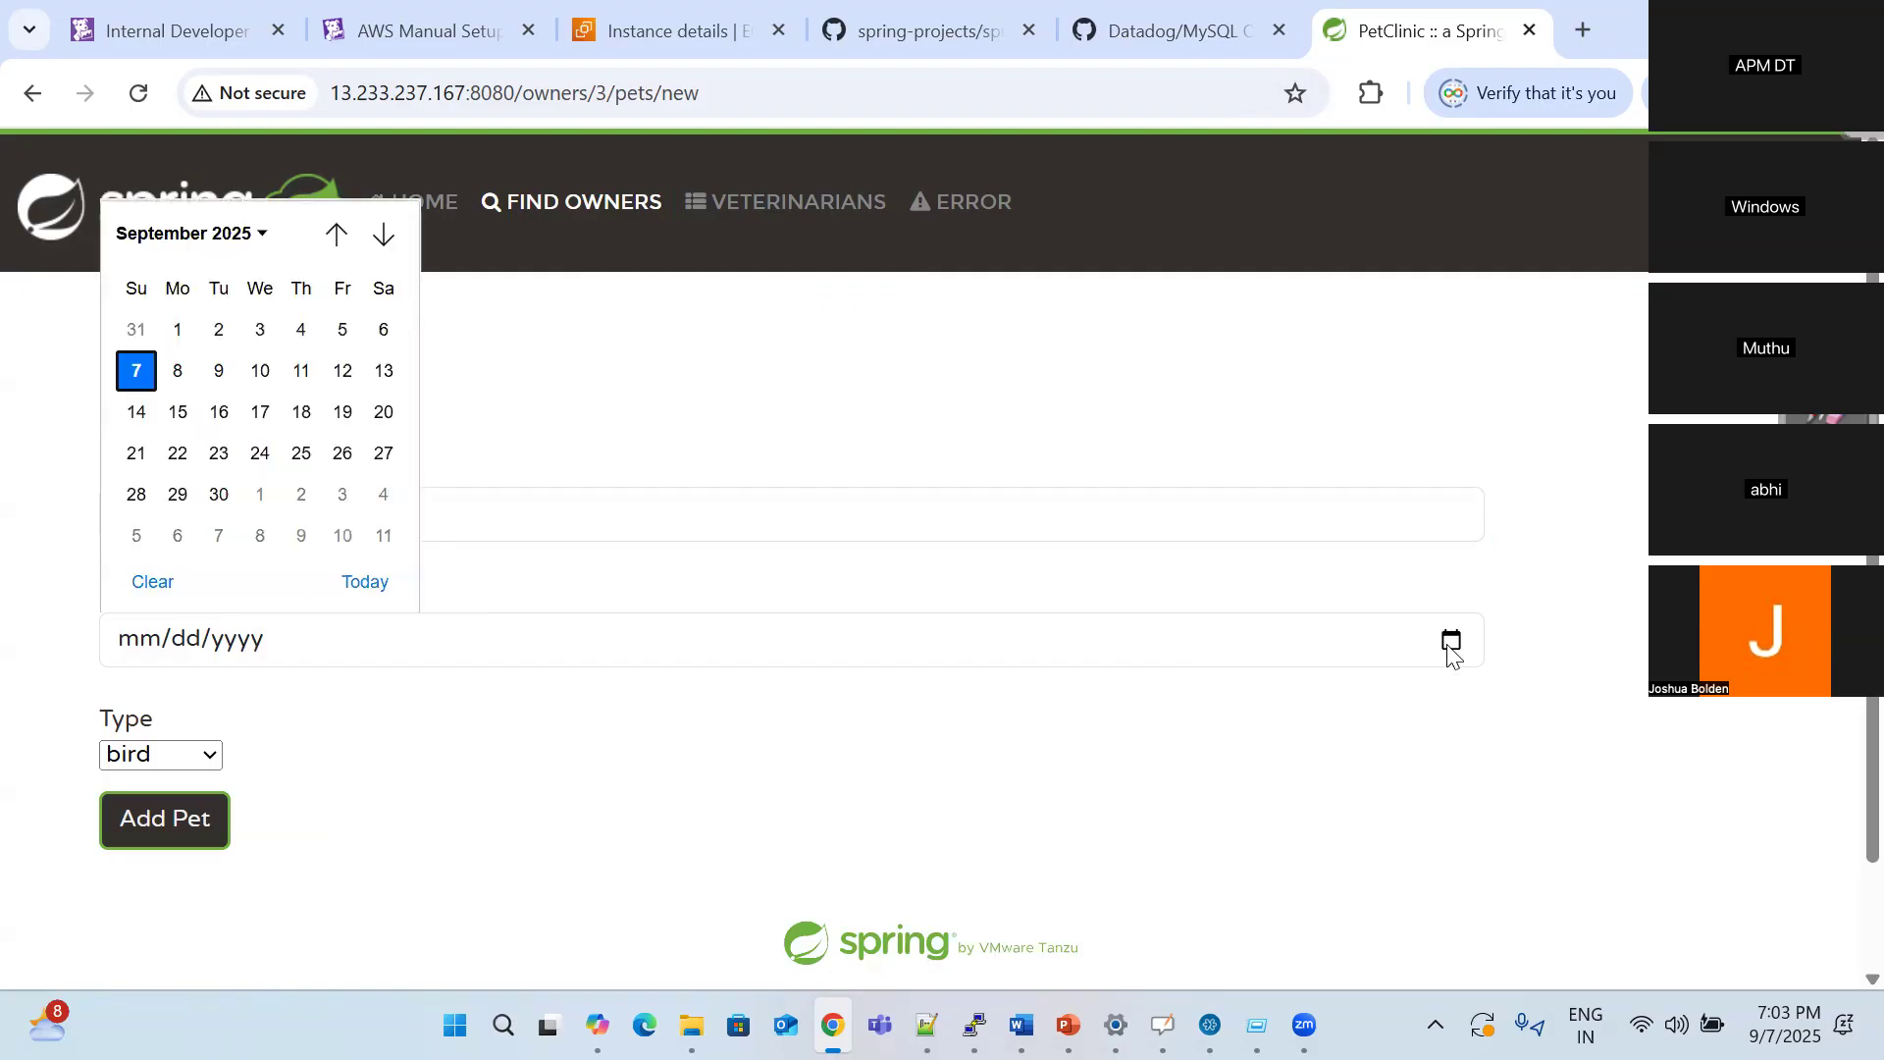
click(368, 593)
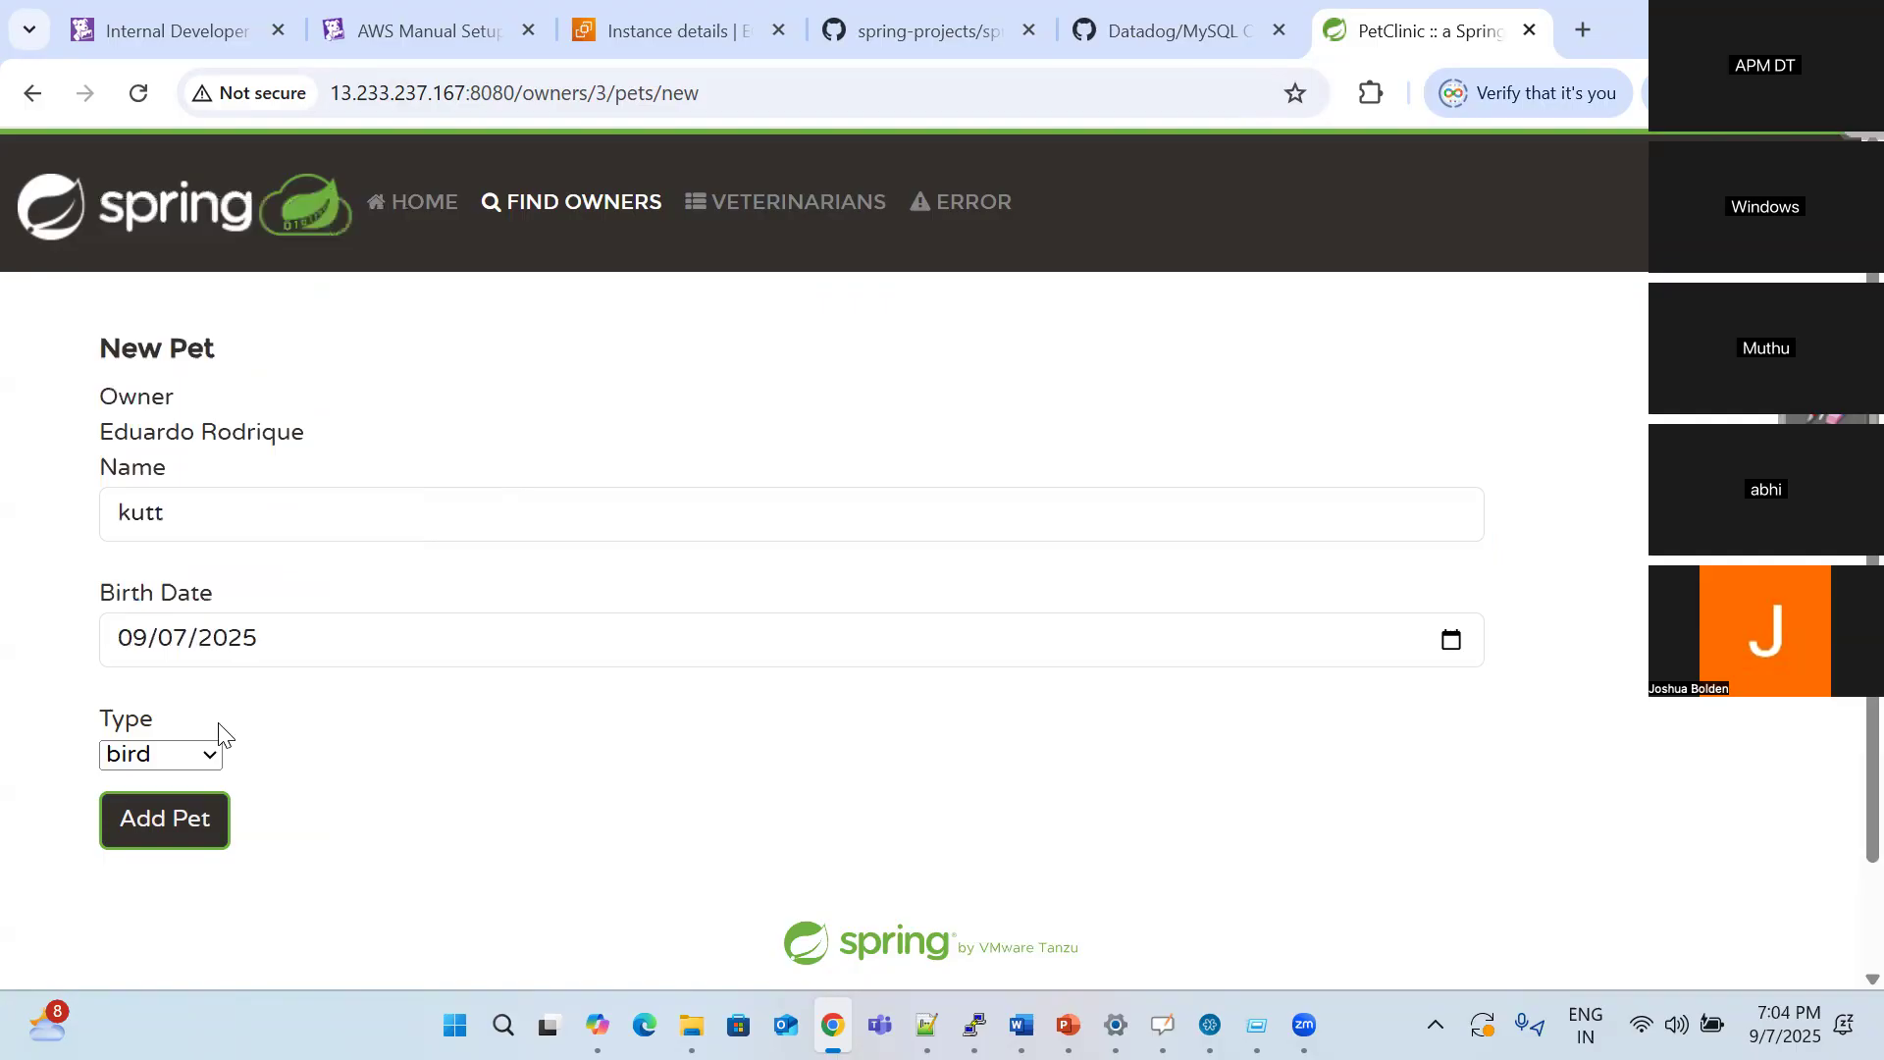
click(188, 758)
click(147, 609)
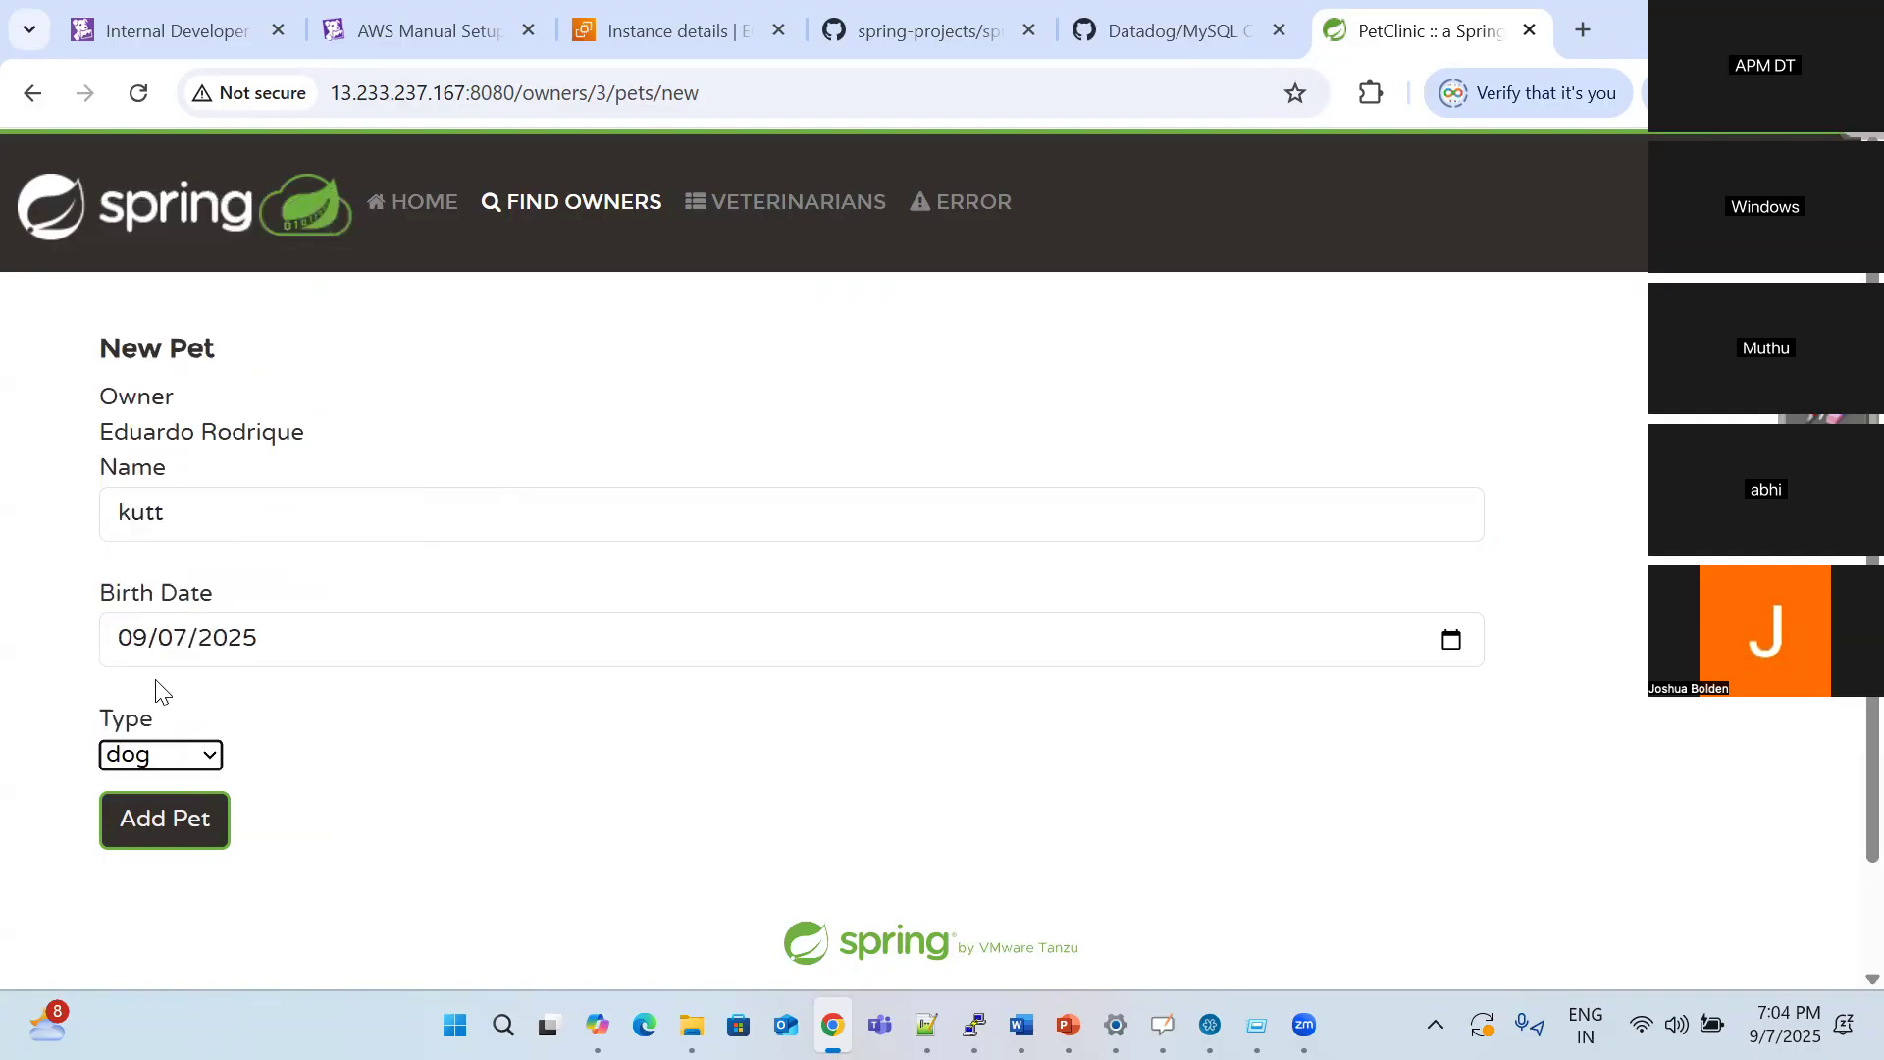
click(189, 824)
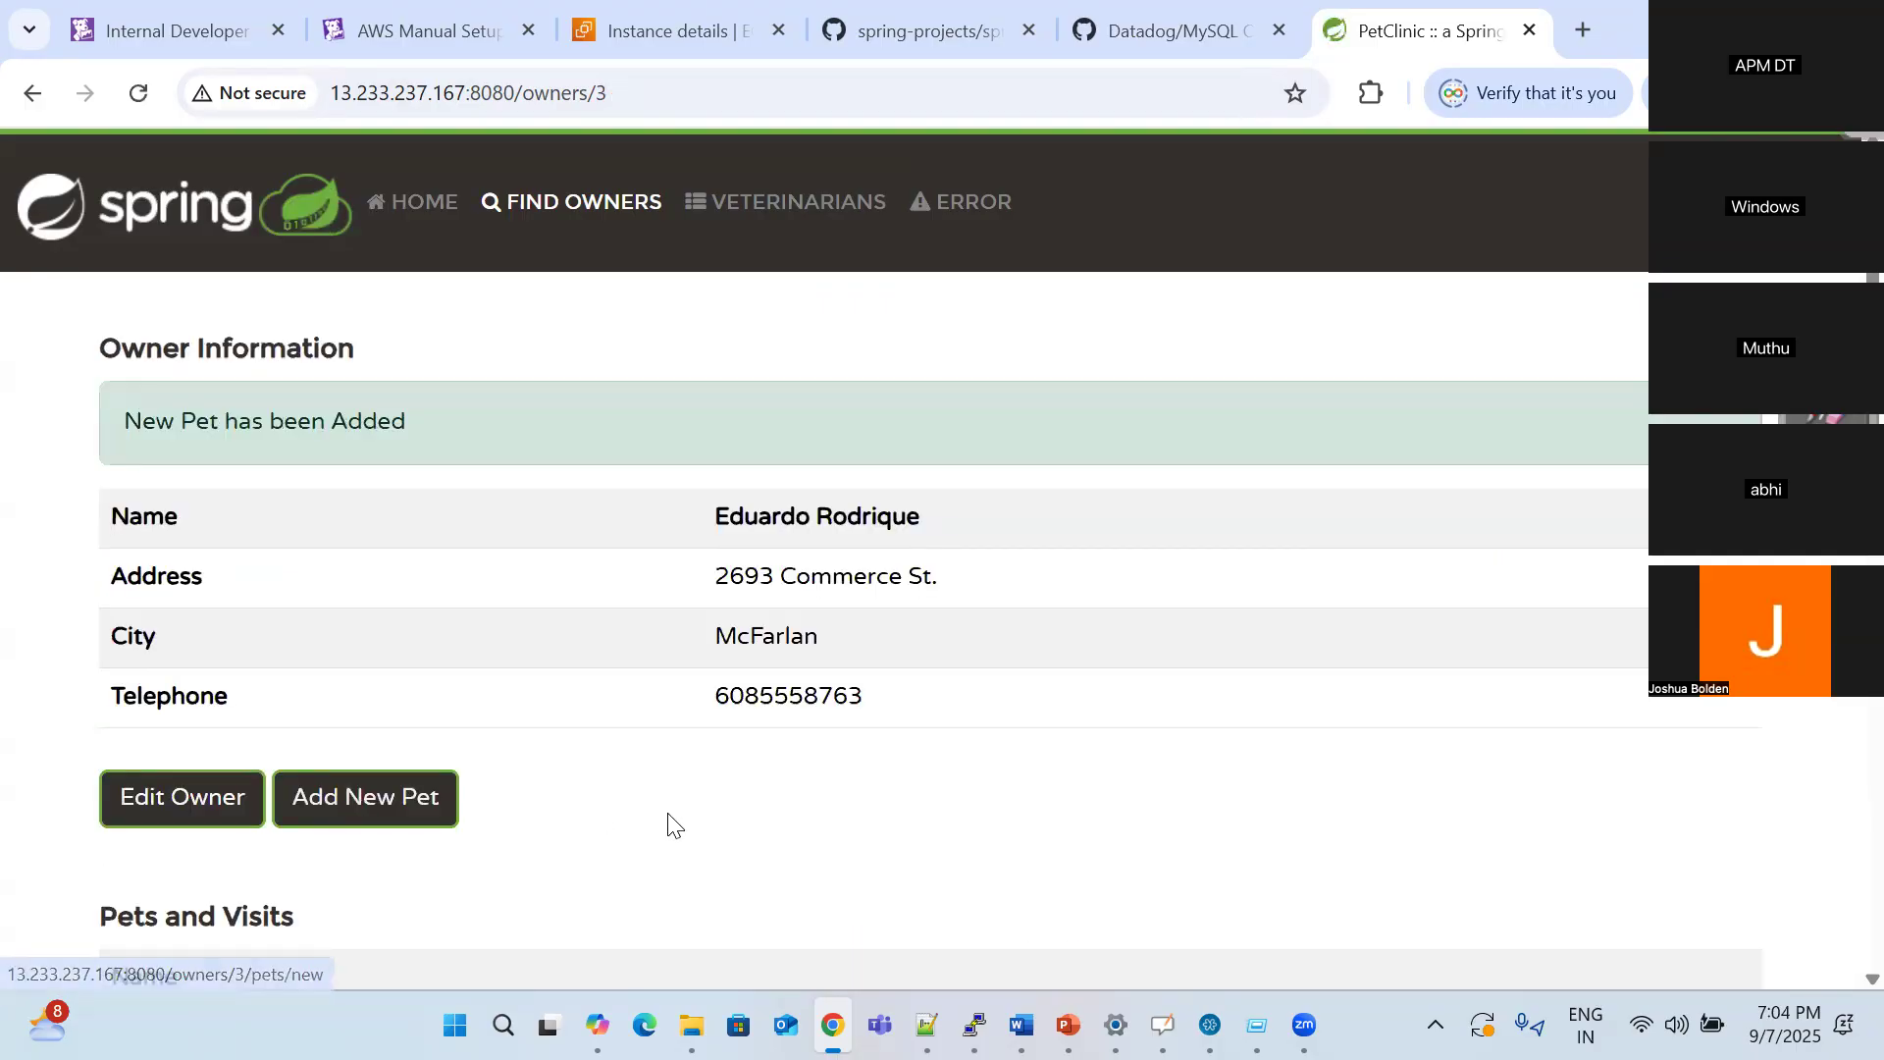
scroll(667, 812, down, 6)
scroll(958, 546, up, 6)
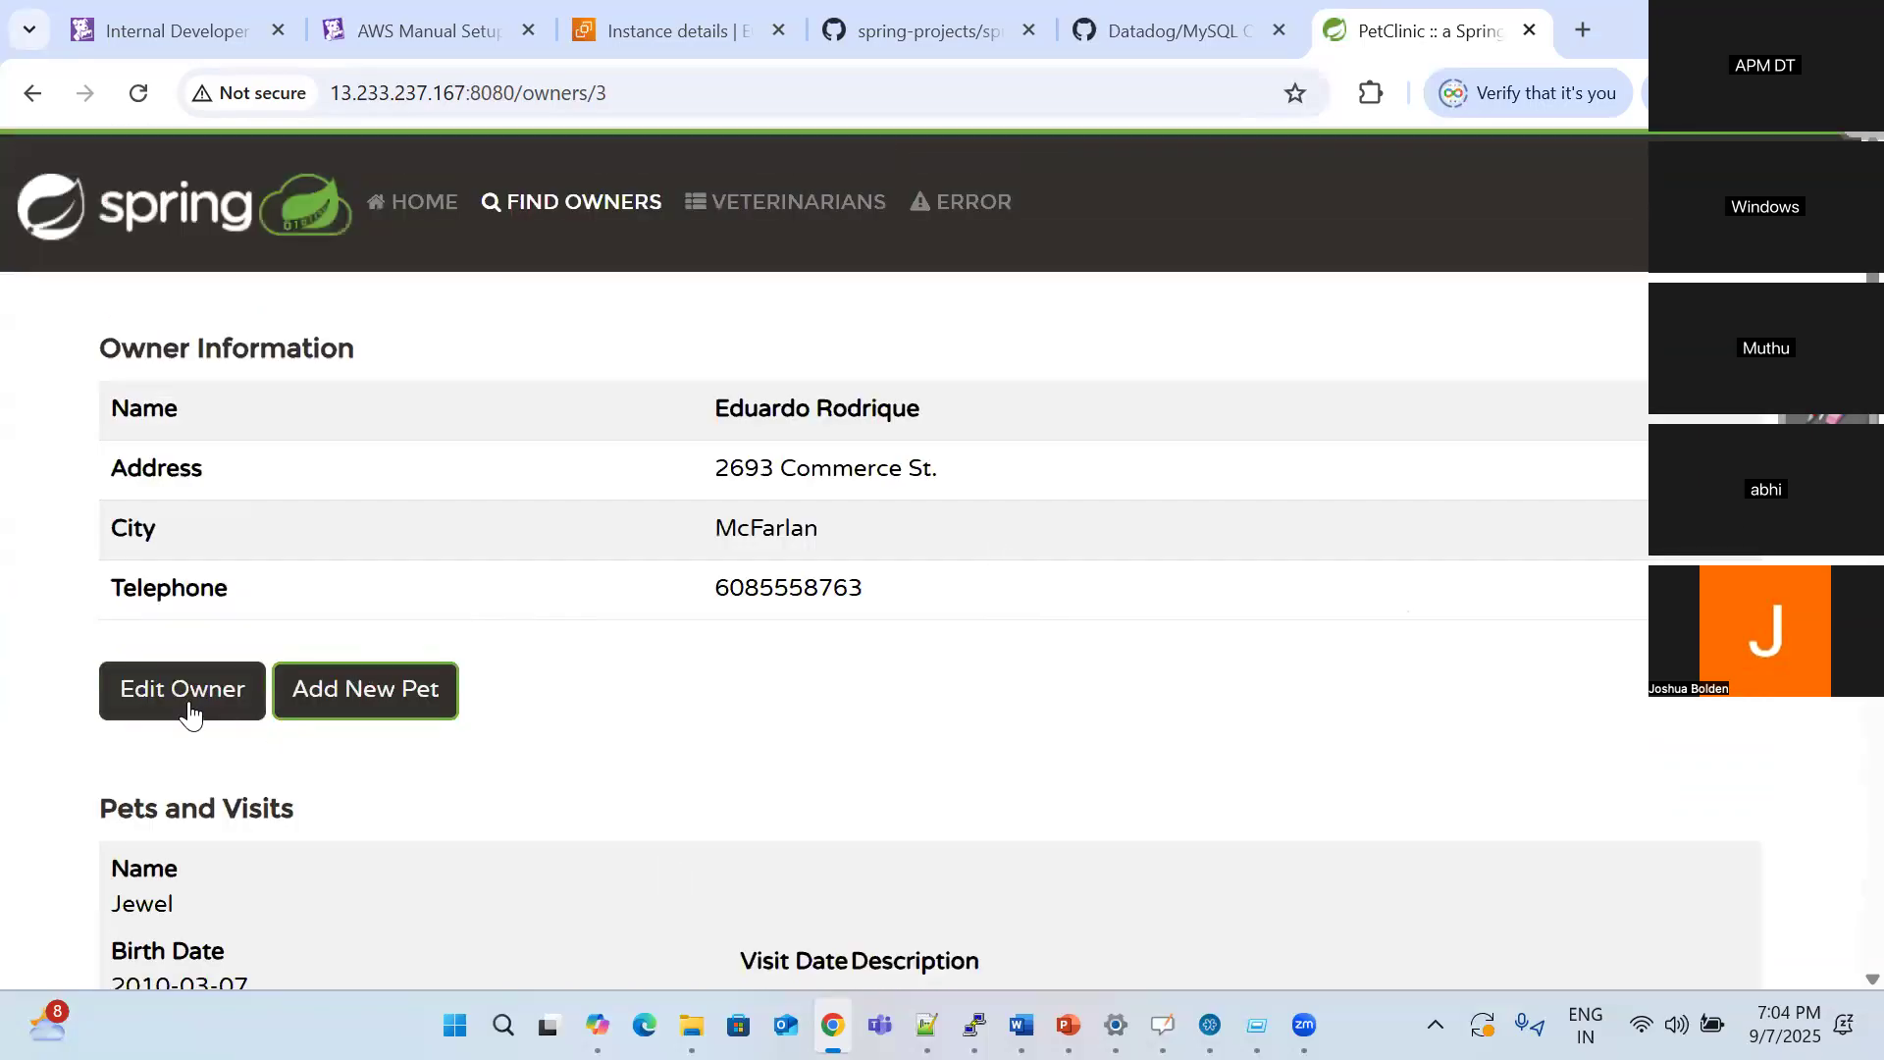
Shorten owner 2's last name by one letter and save with Update Owner.
click(565, 202)
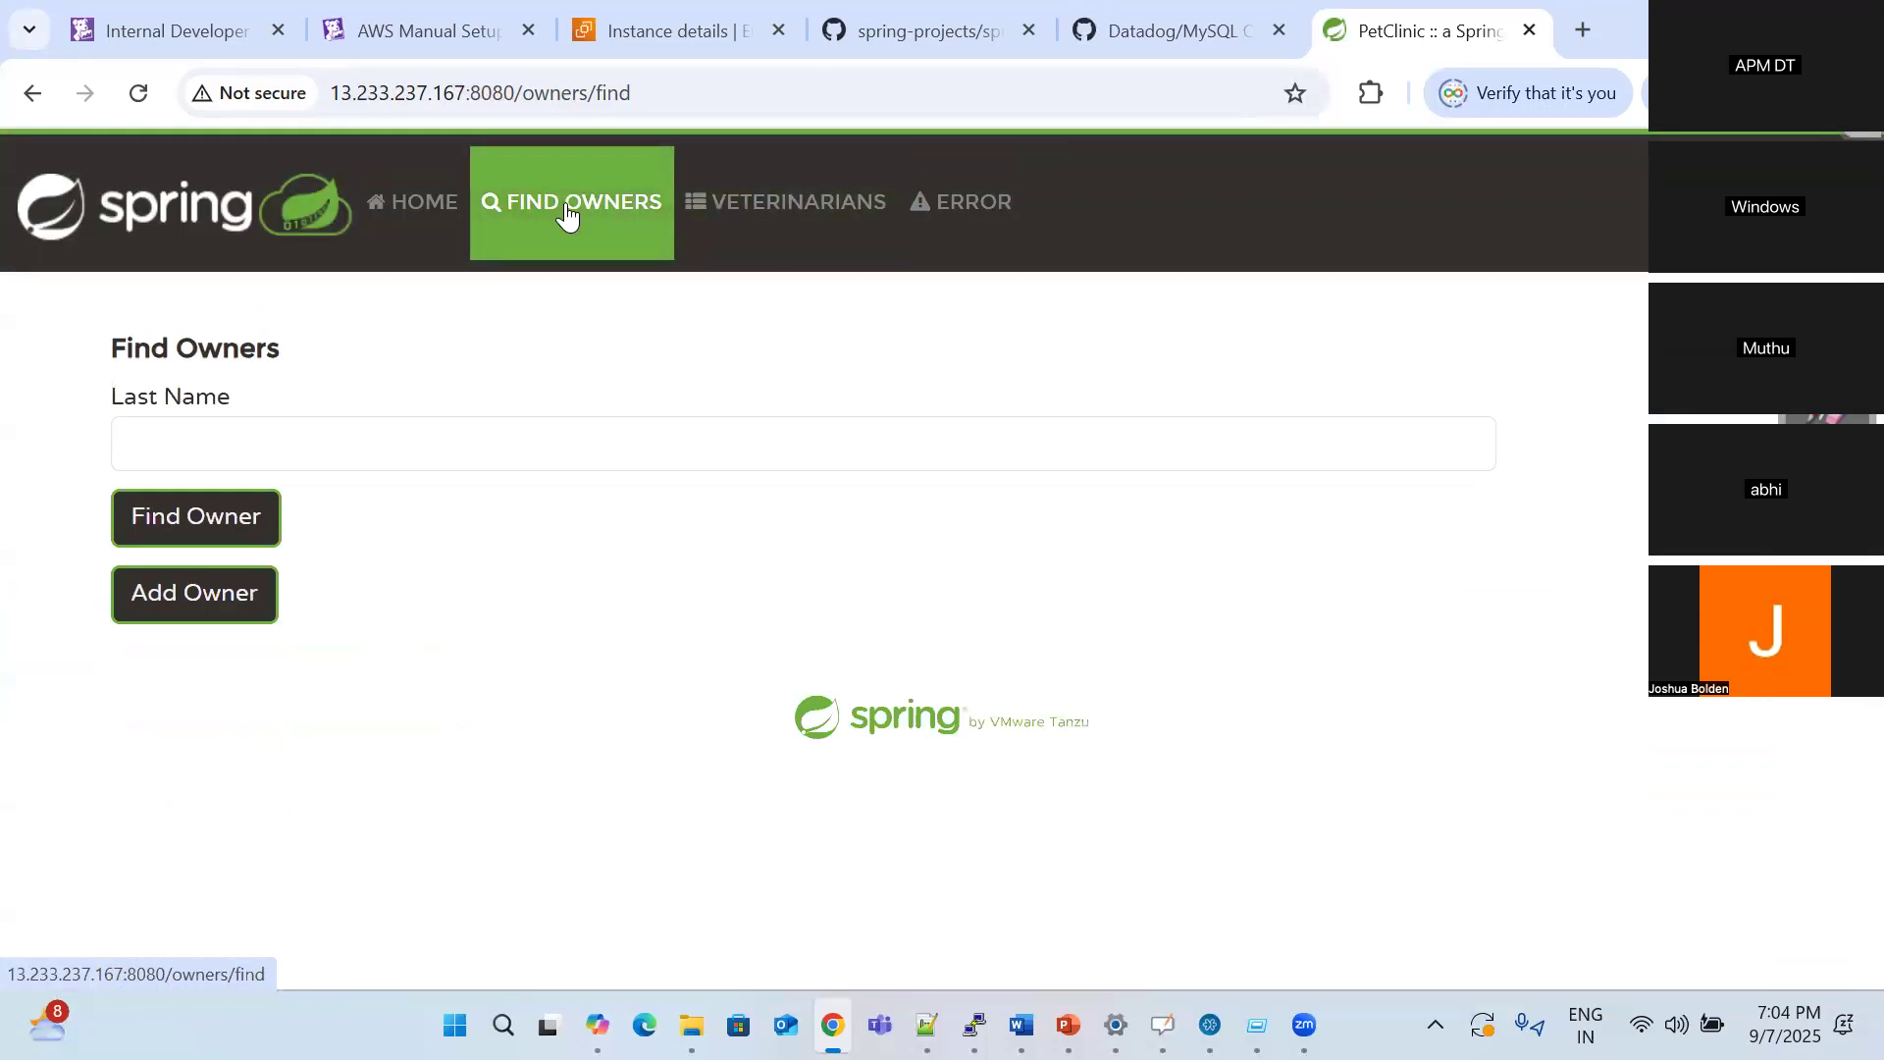
click(224, 527)
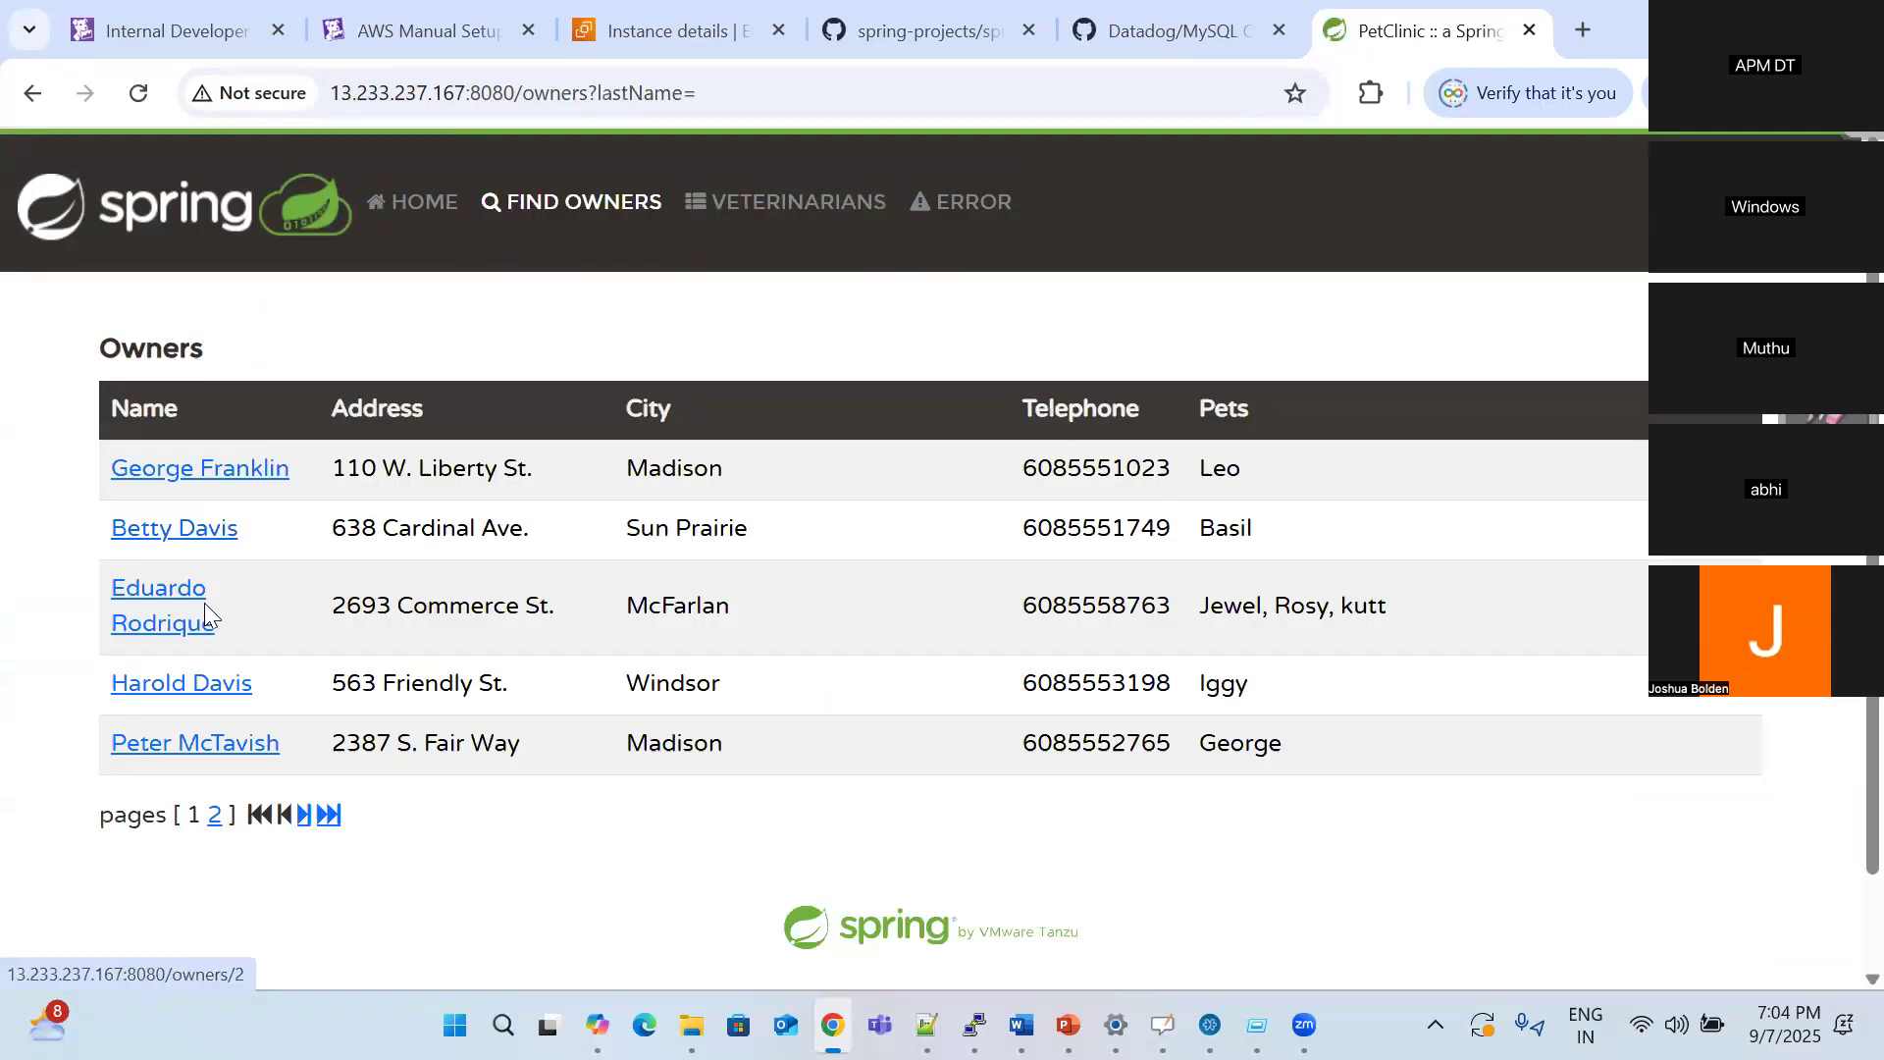
click(212, 535)
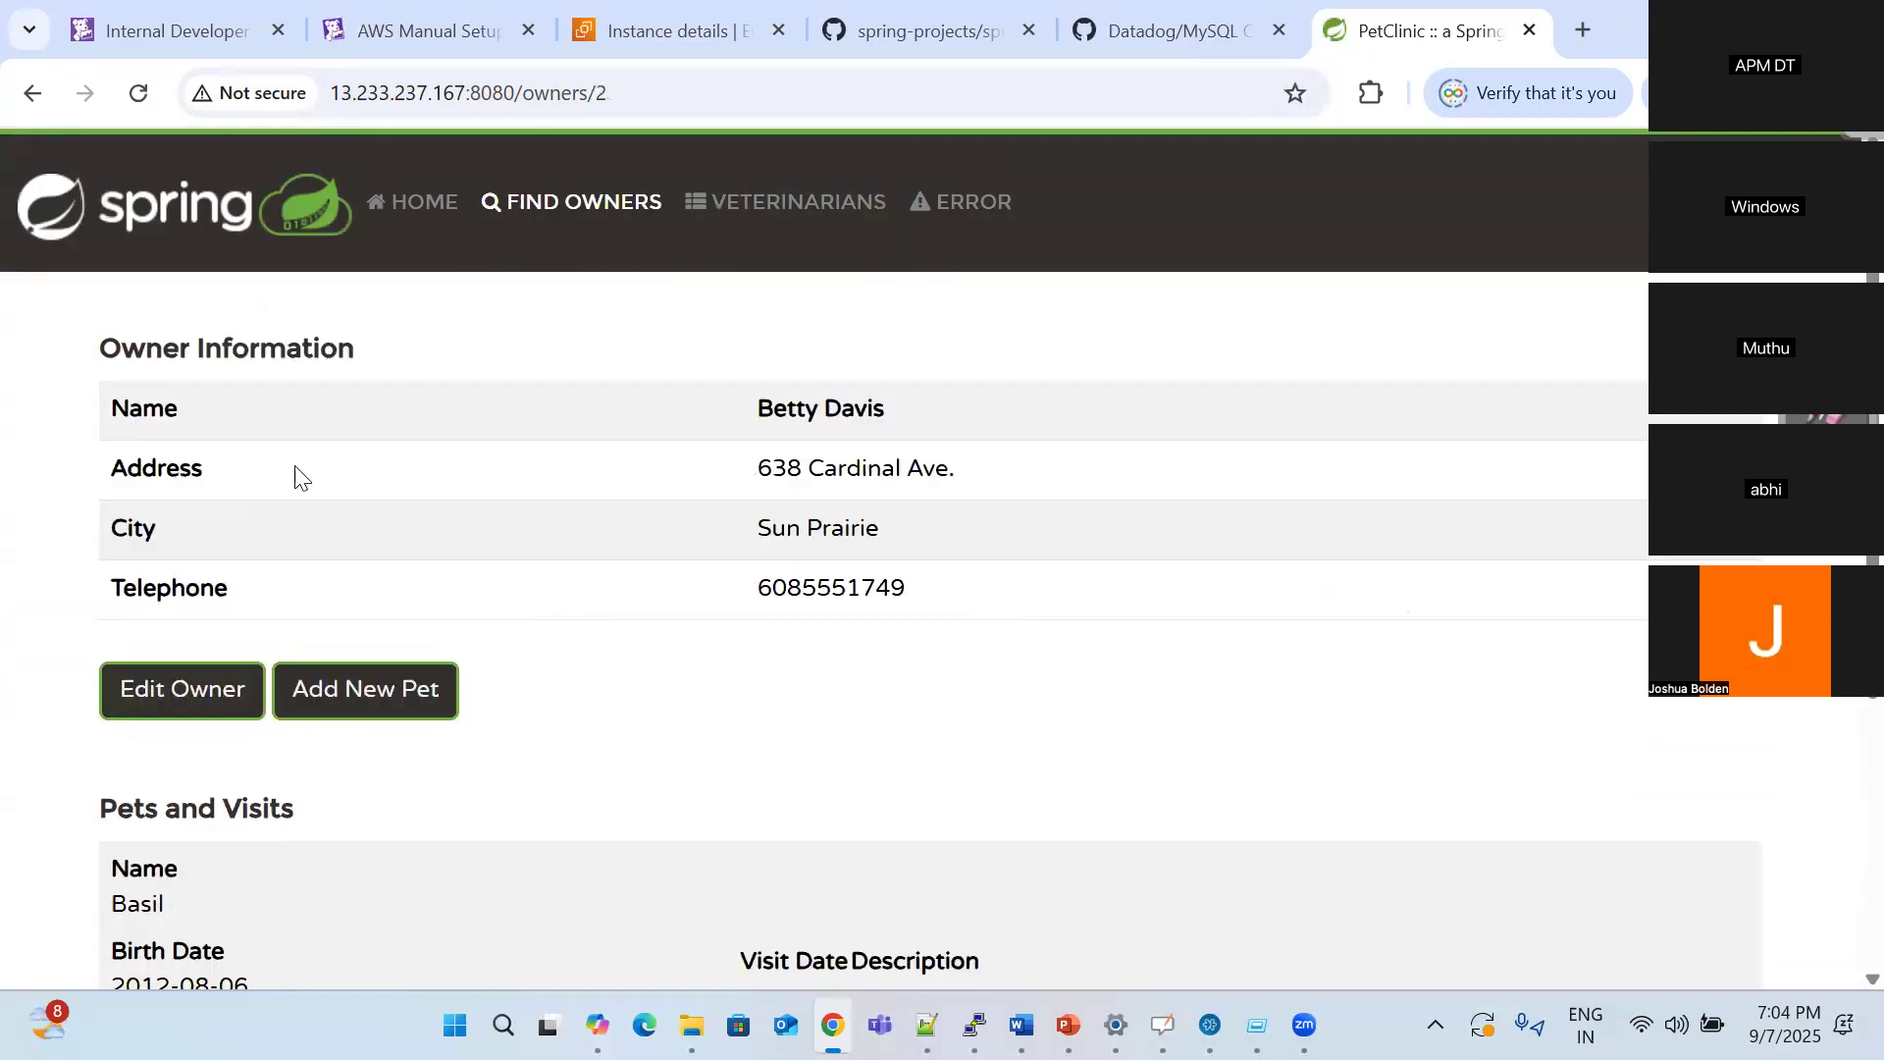
click(201, 715)
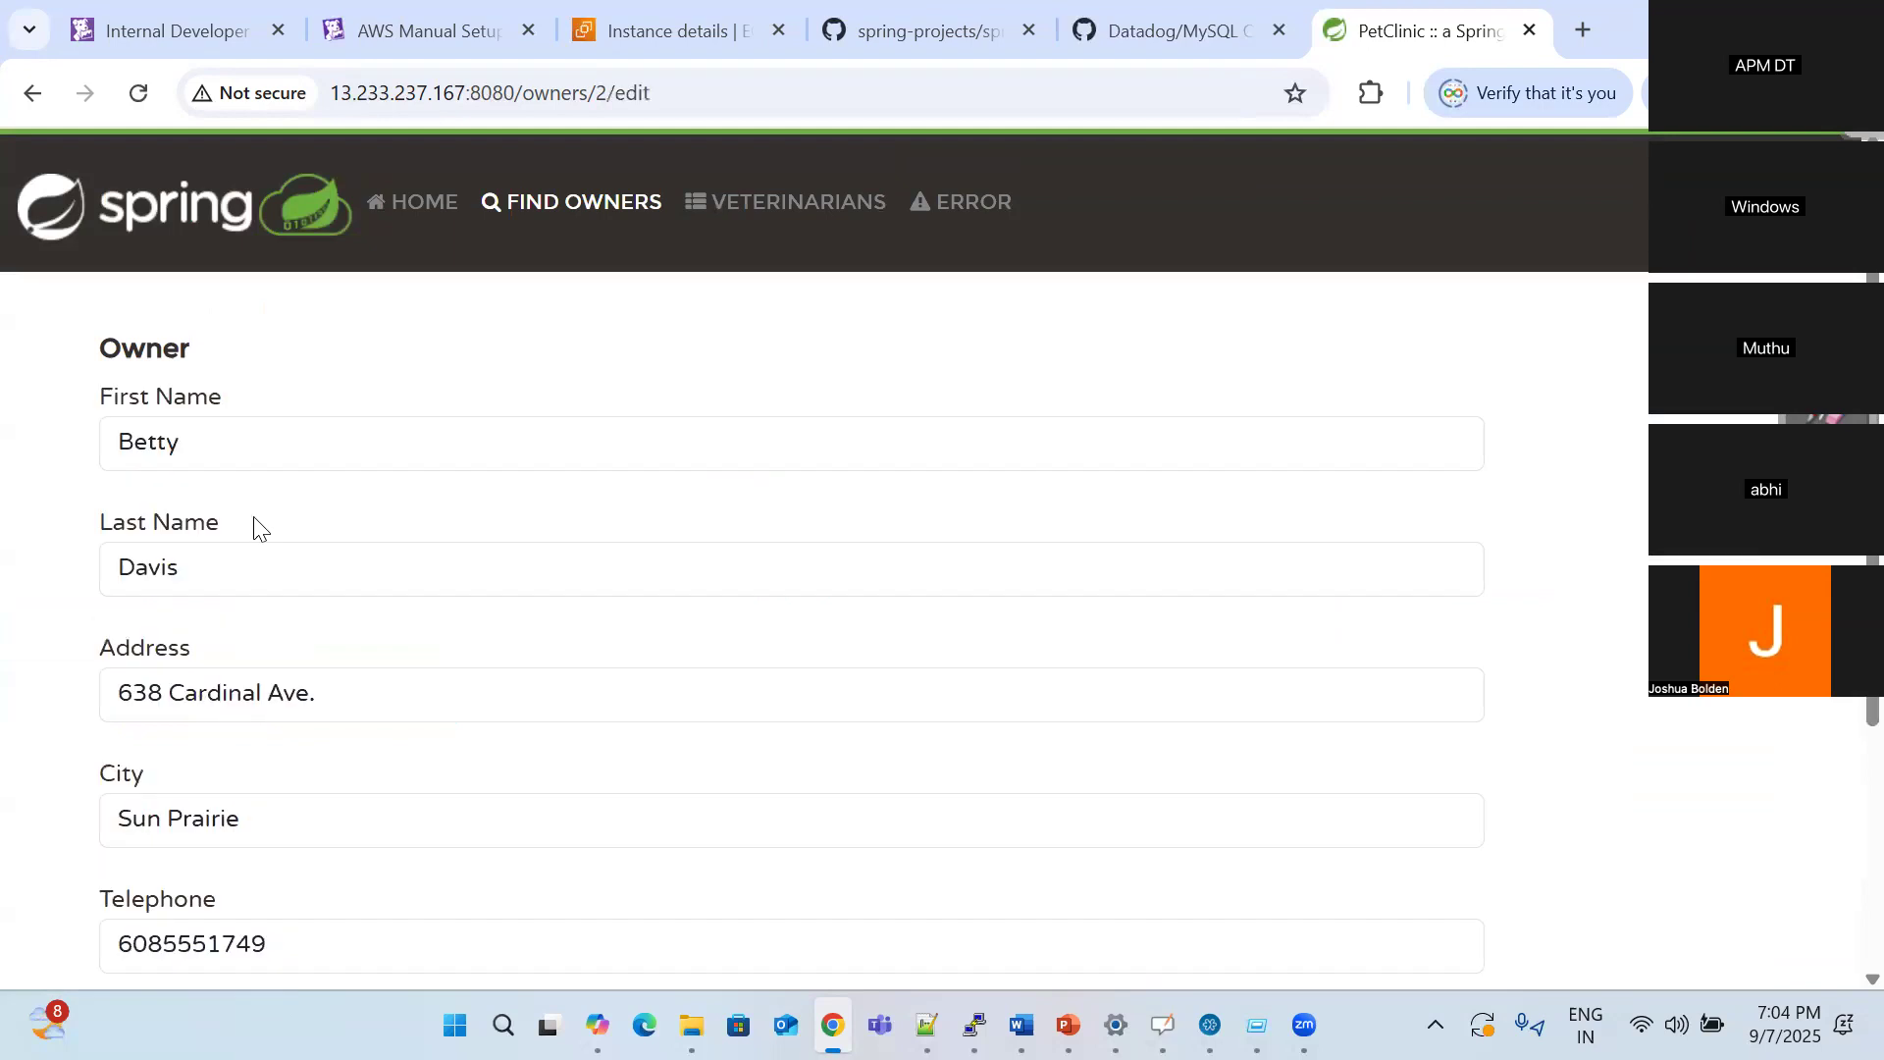
click(245, 573)
key(BackSpace)
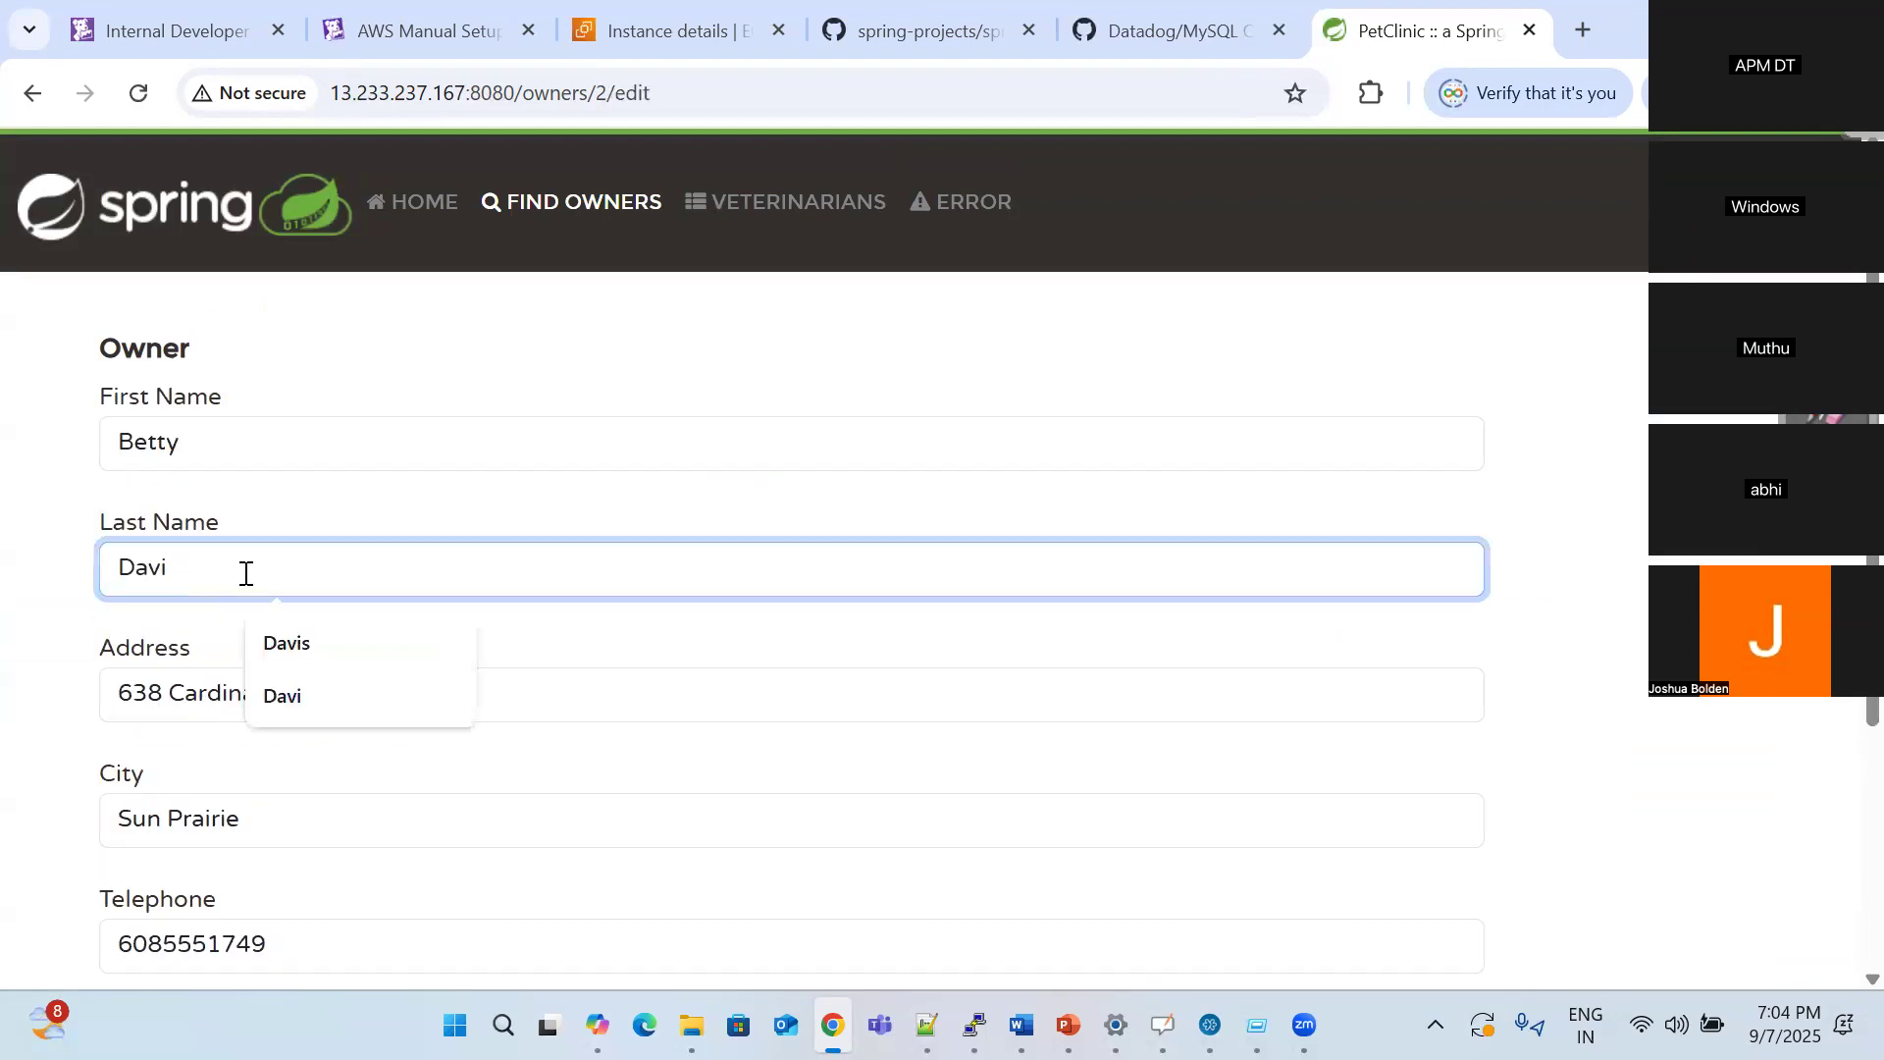
click(26, 624)
scroll(27, 624, down, 3)
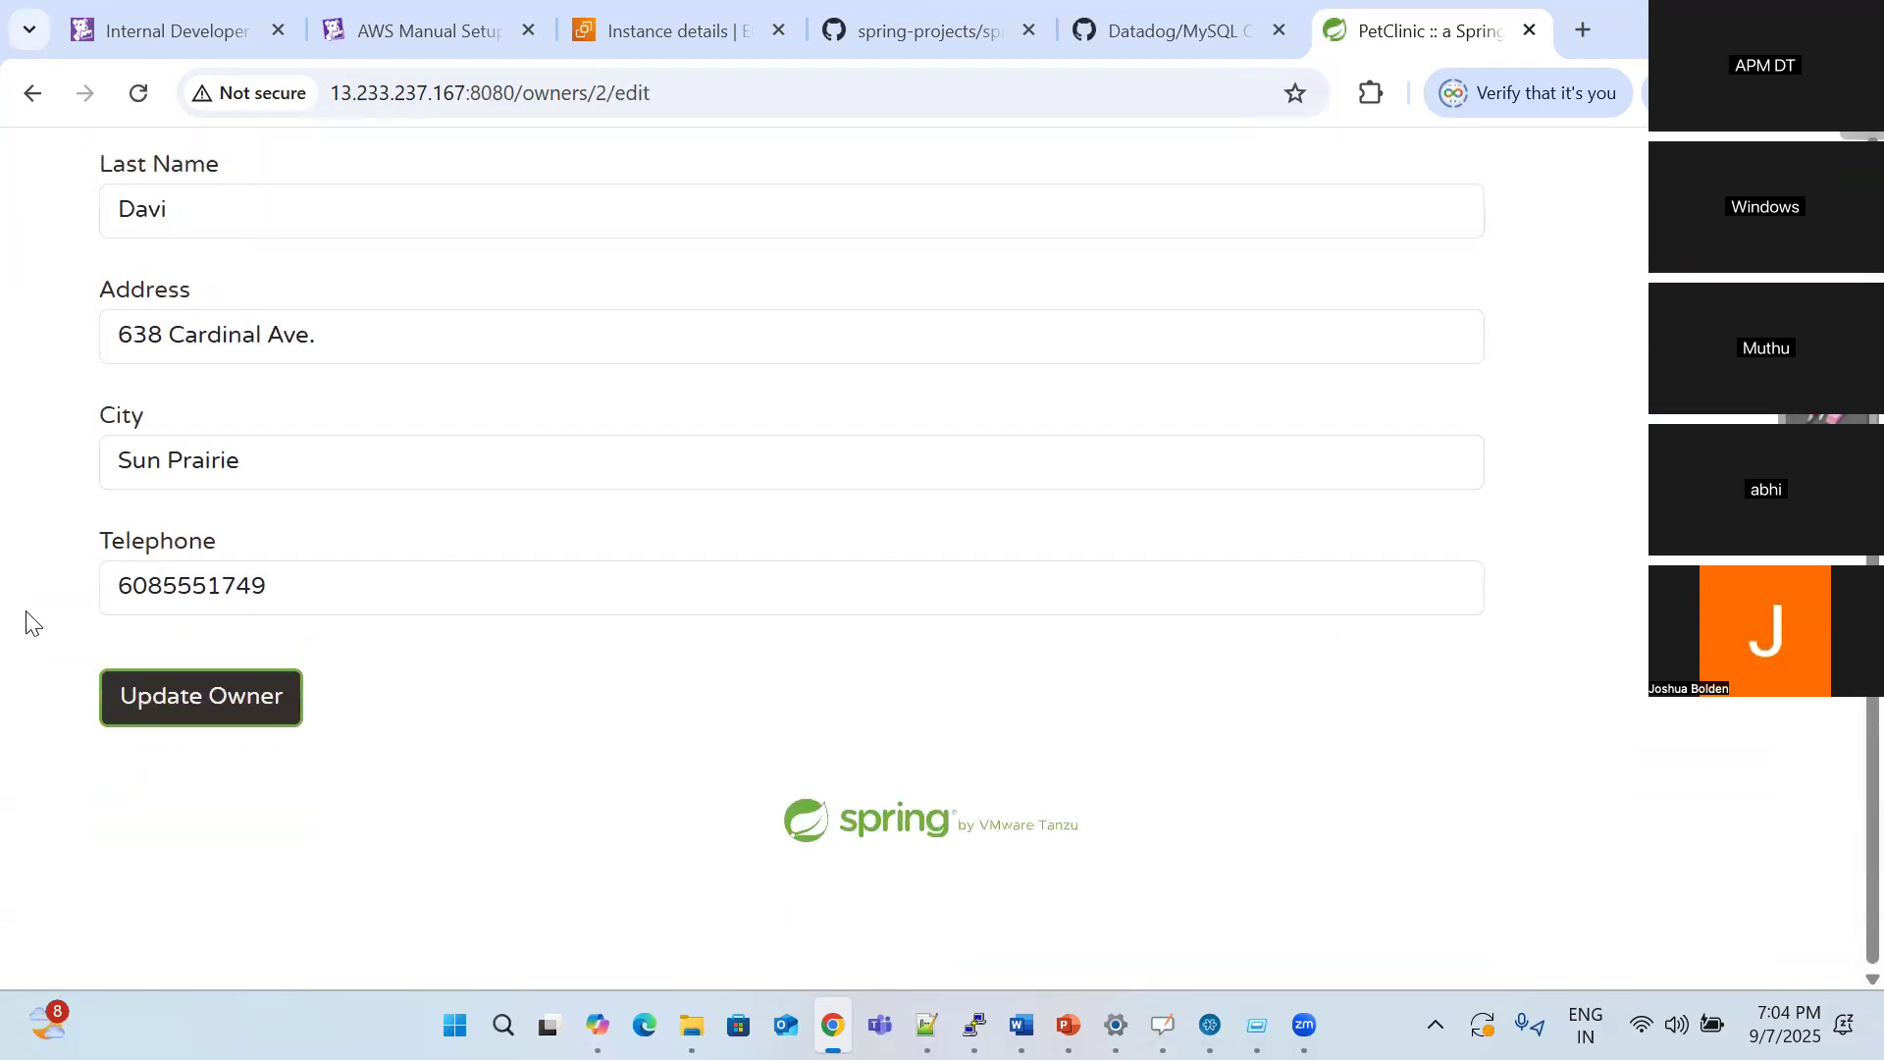
click(195, 696)
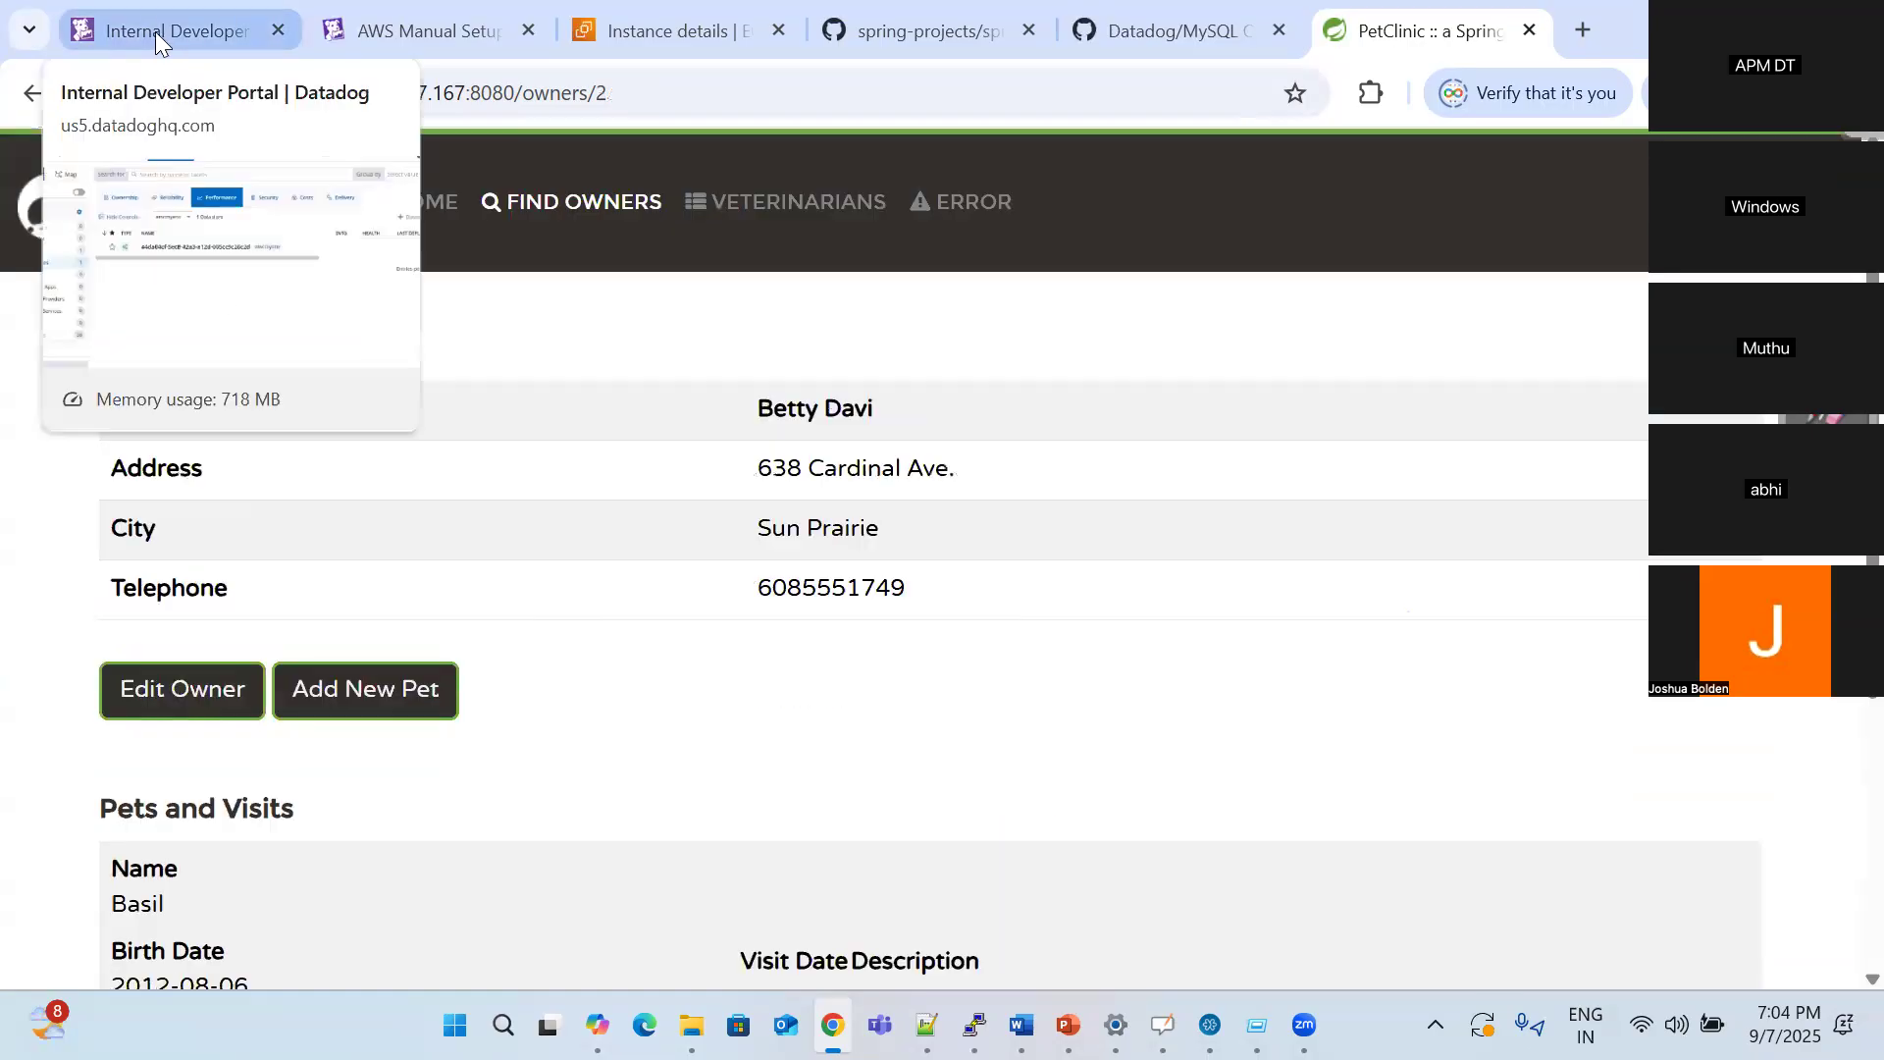
Reload the Datadog Datastores catalog repeatedly; it still lists one datastore in env:myenv.
click(155, 31)
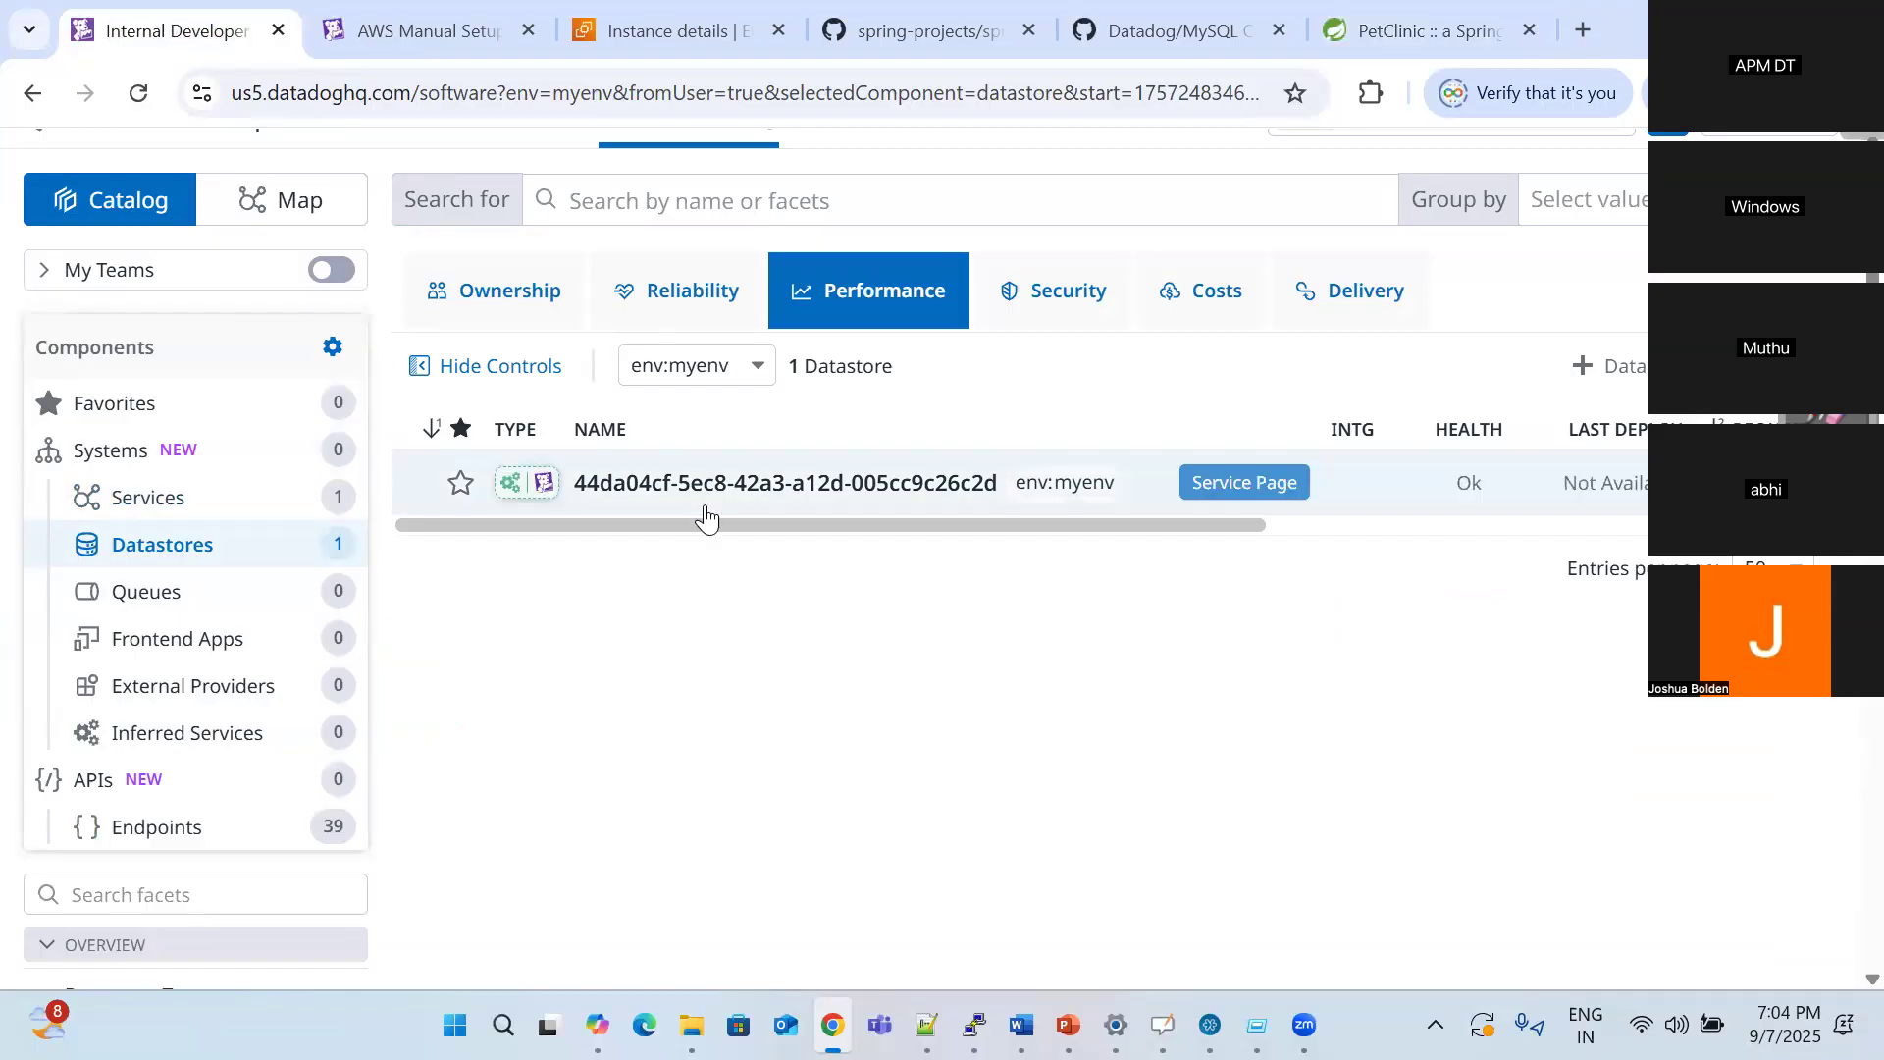
scroll(1345, 569, up, 2)
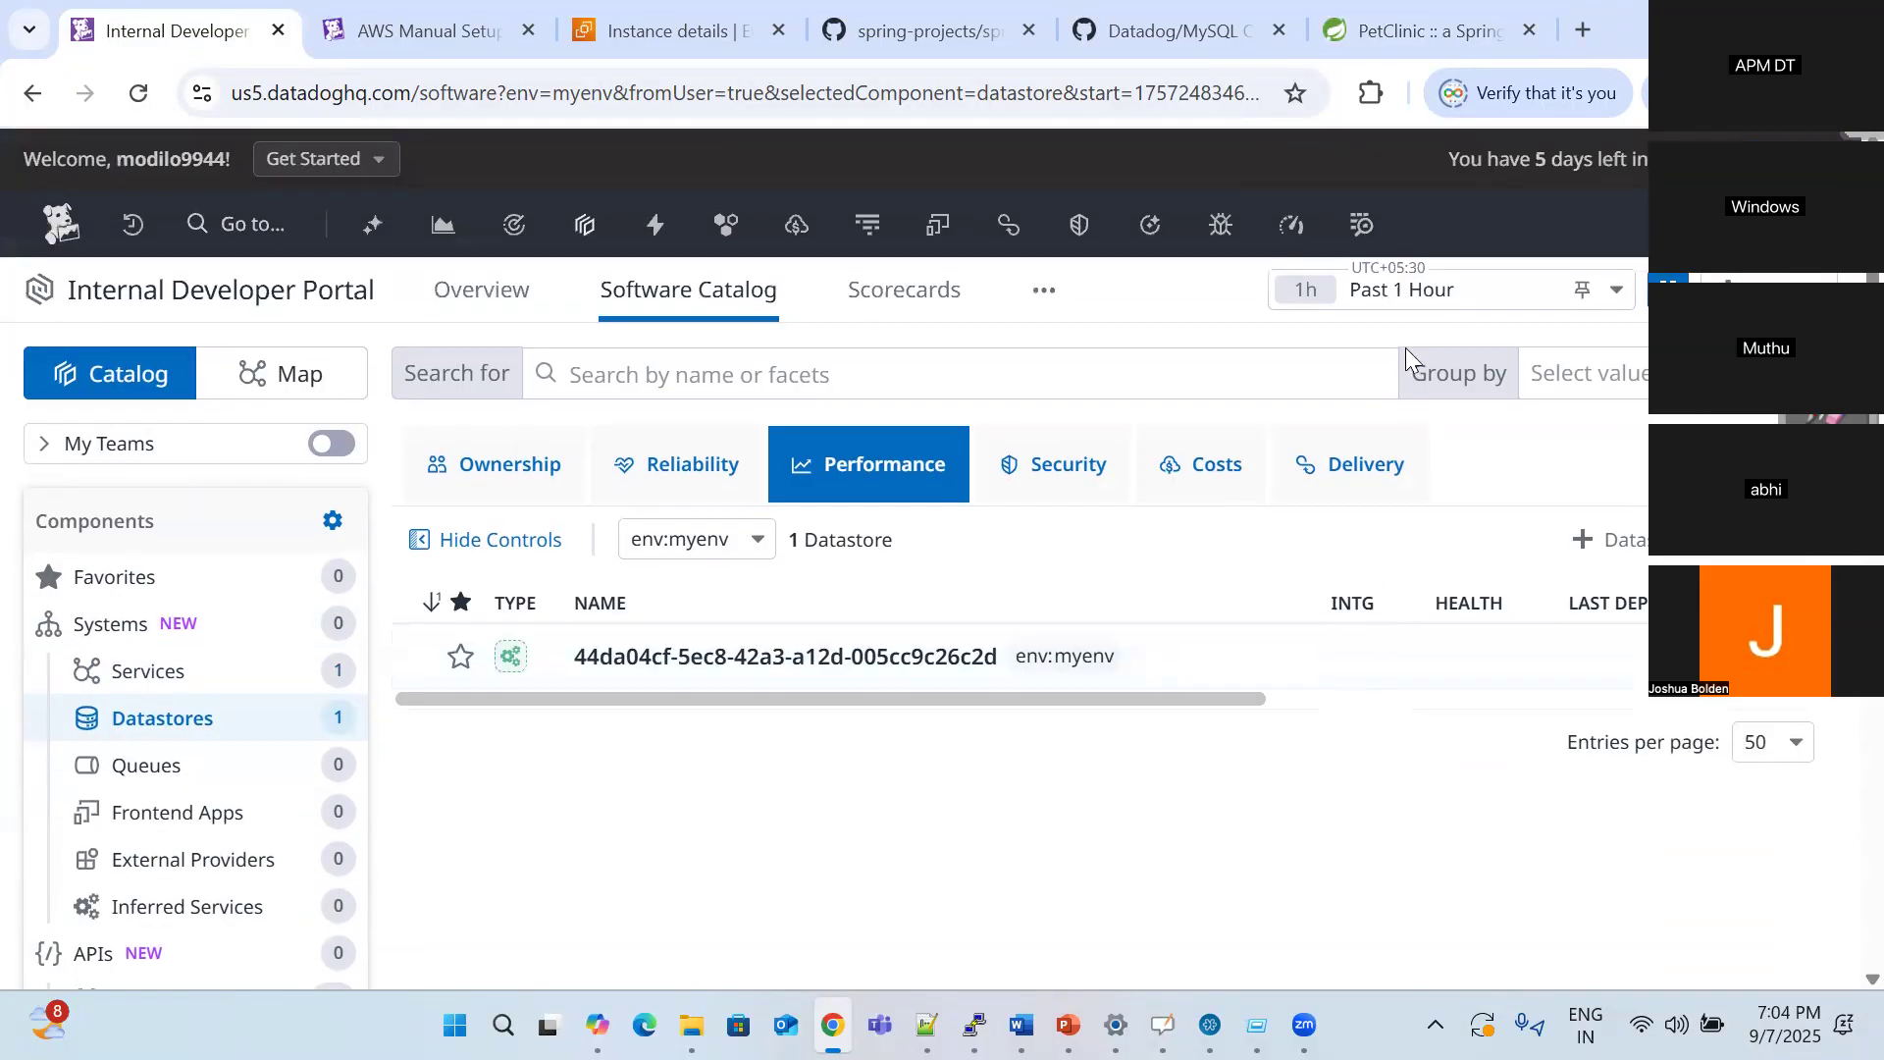
click(138, 93)
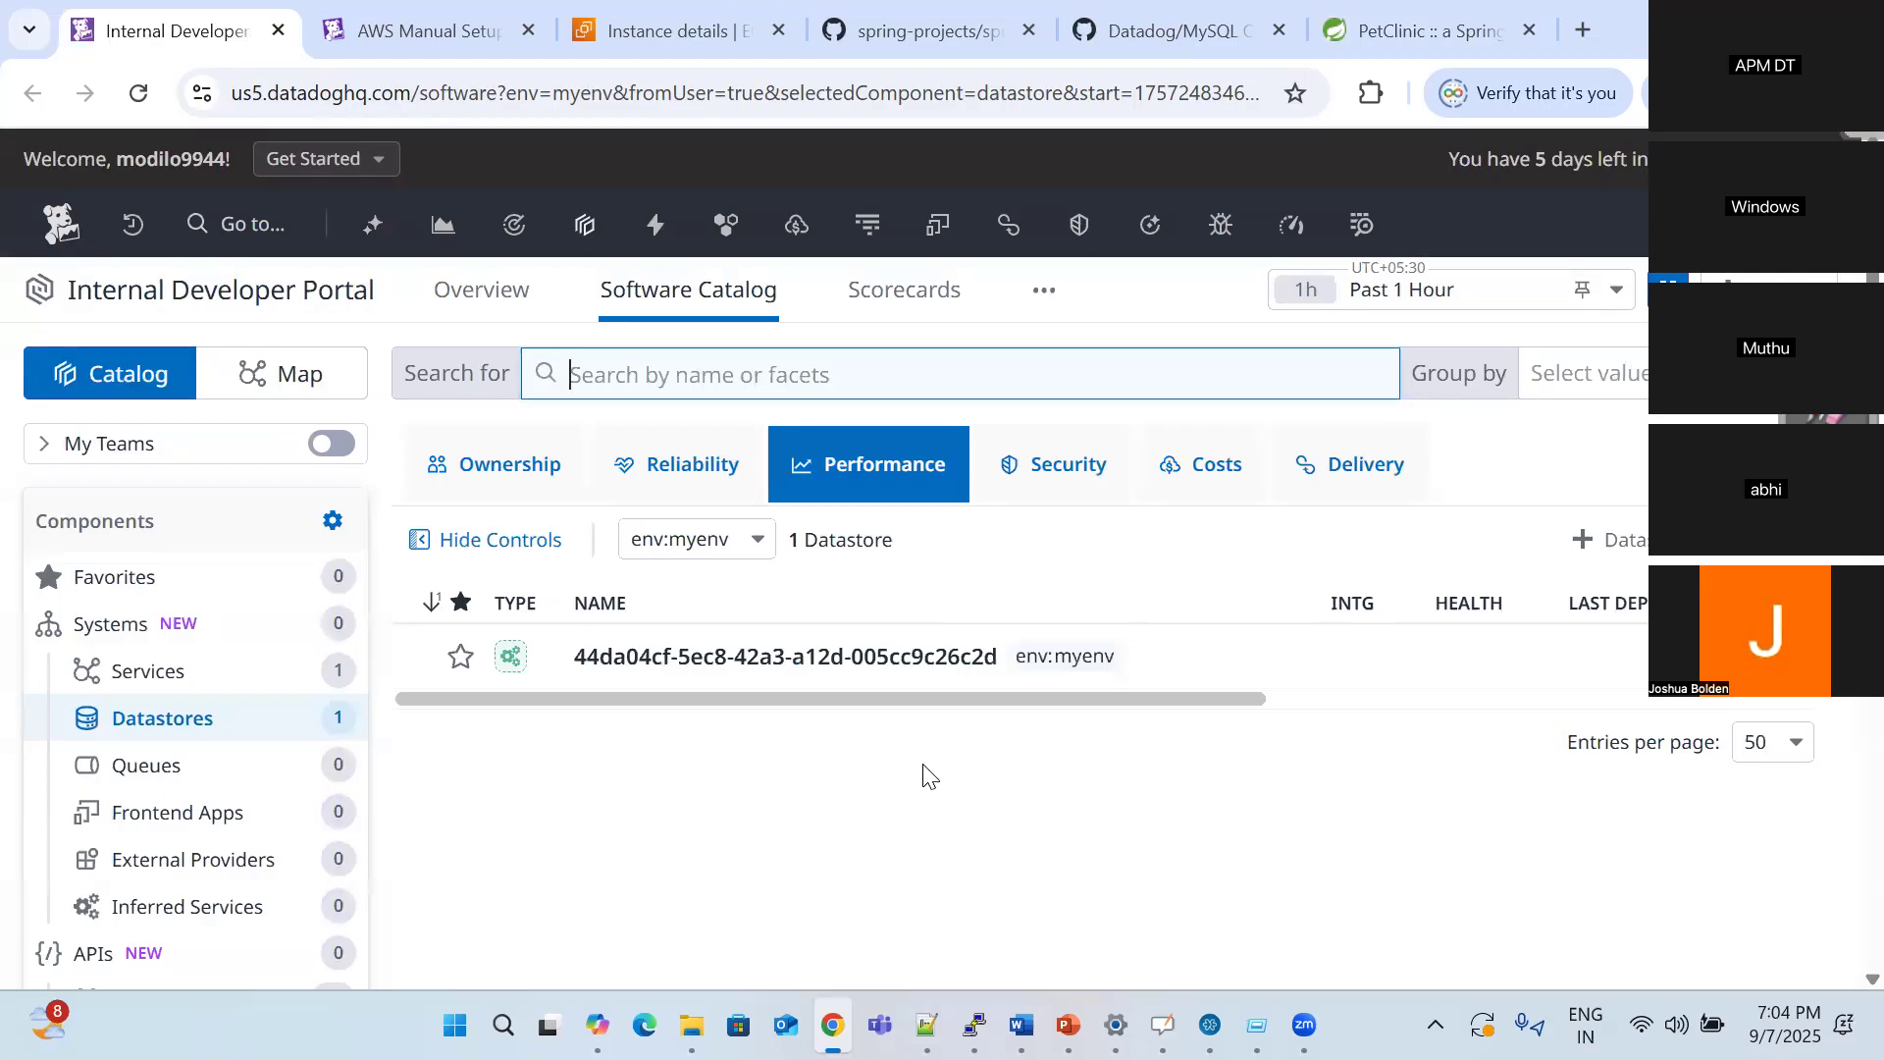
click(139, 93)
click(140, 97)
In PetClinic, open owner 3's edit form, delete another last-name letter, and update.
click(1443, 47)
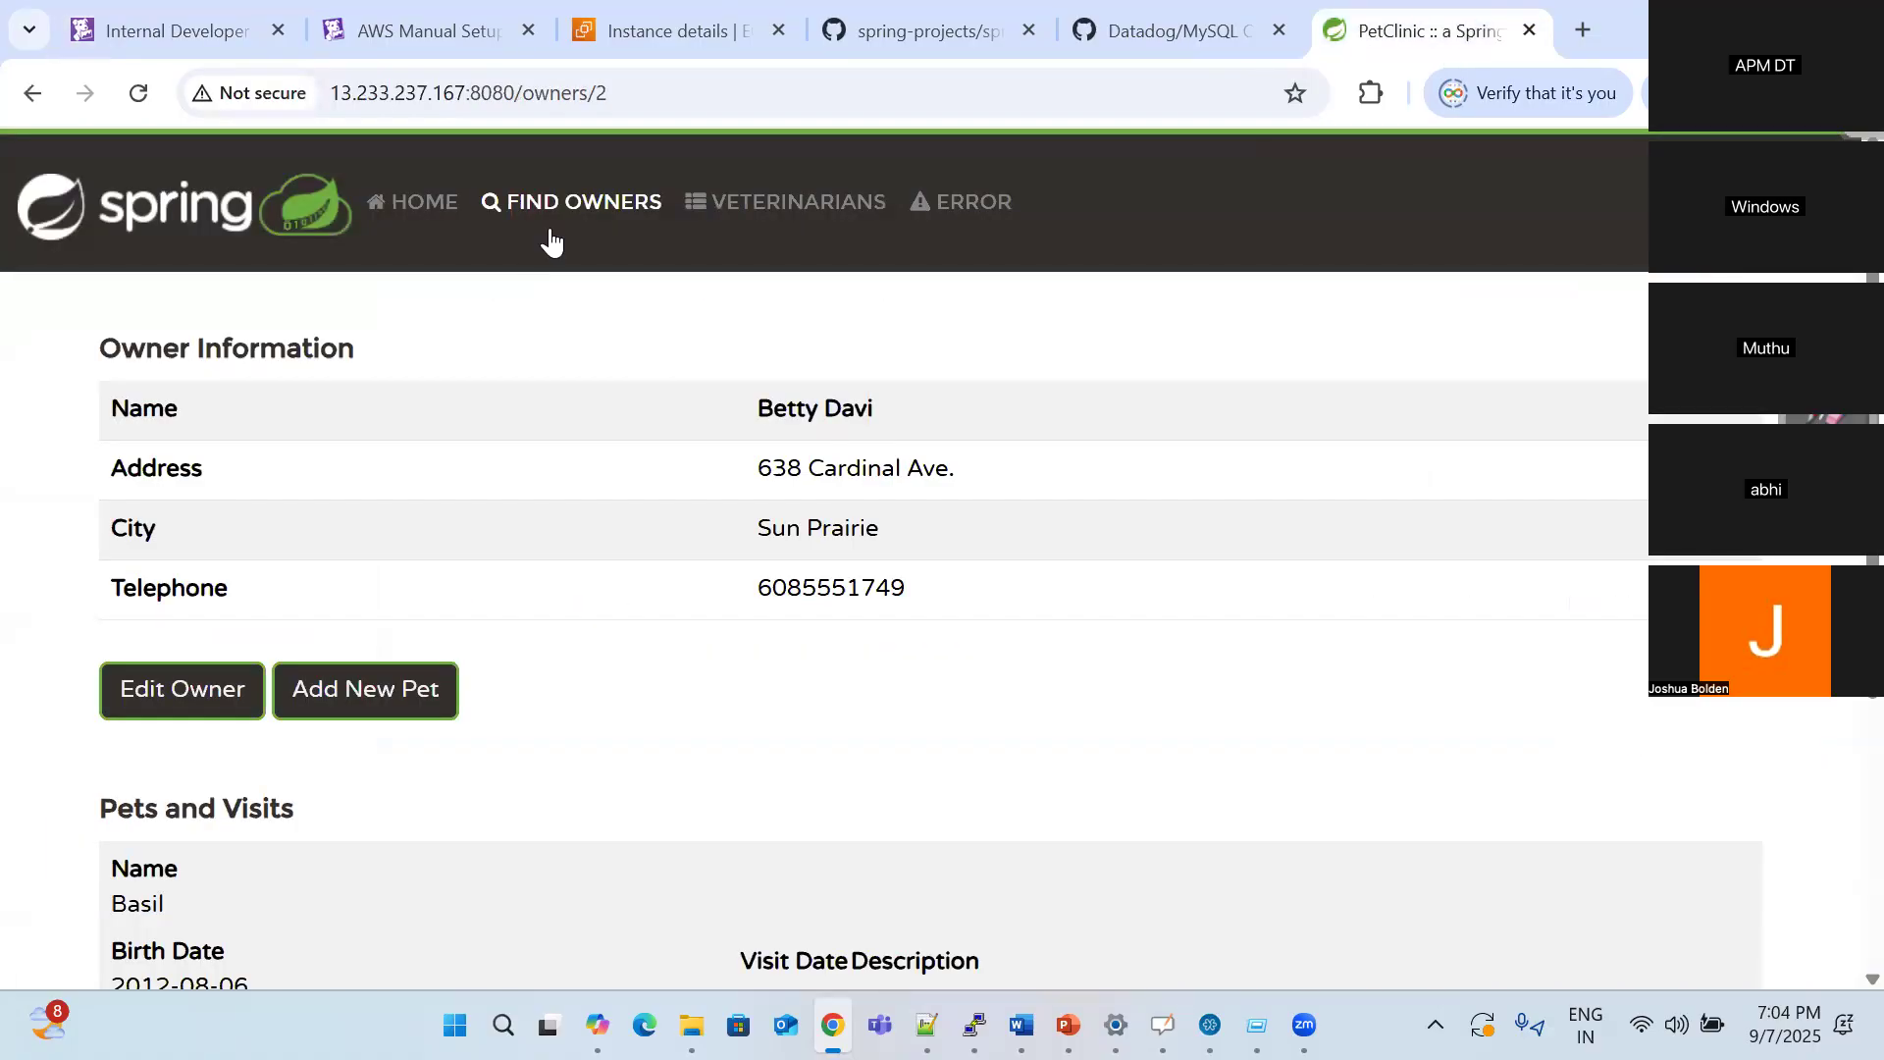
click(743, 228)
click(577, 229)
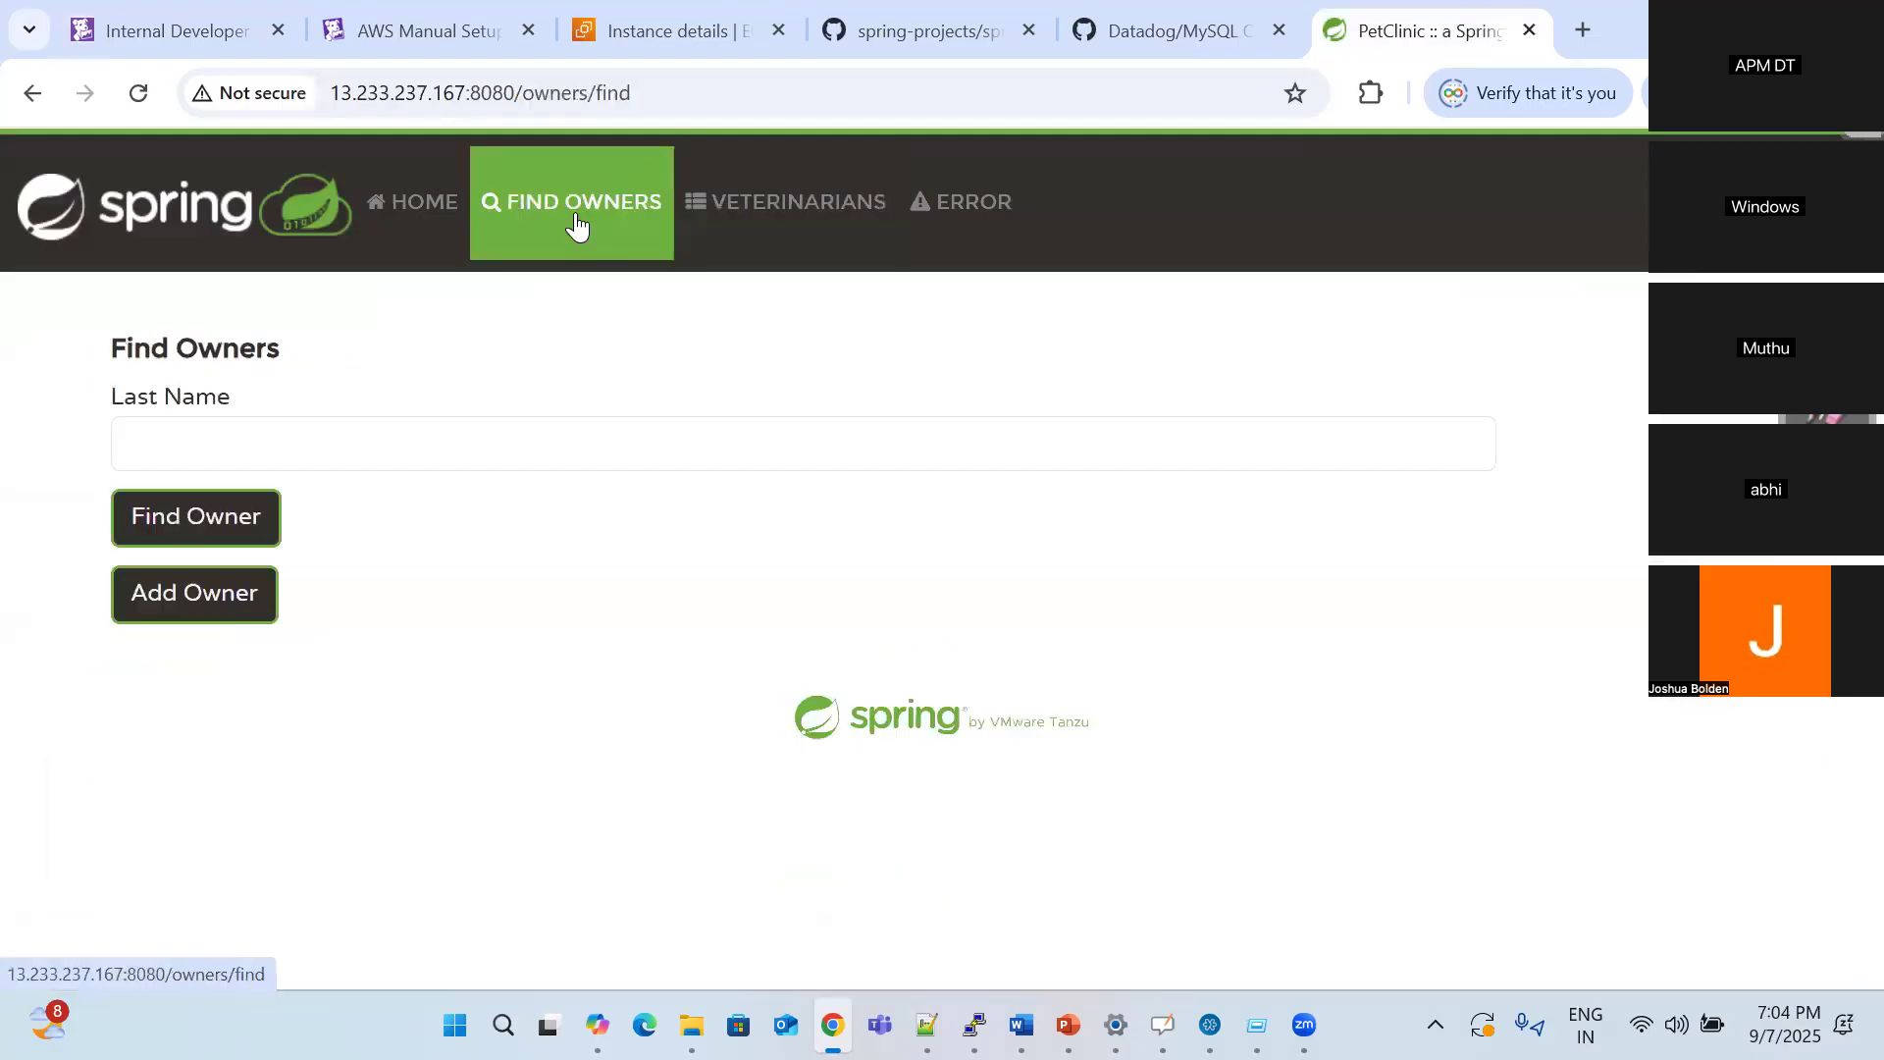
click(239, 523)
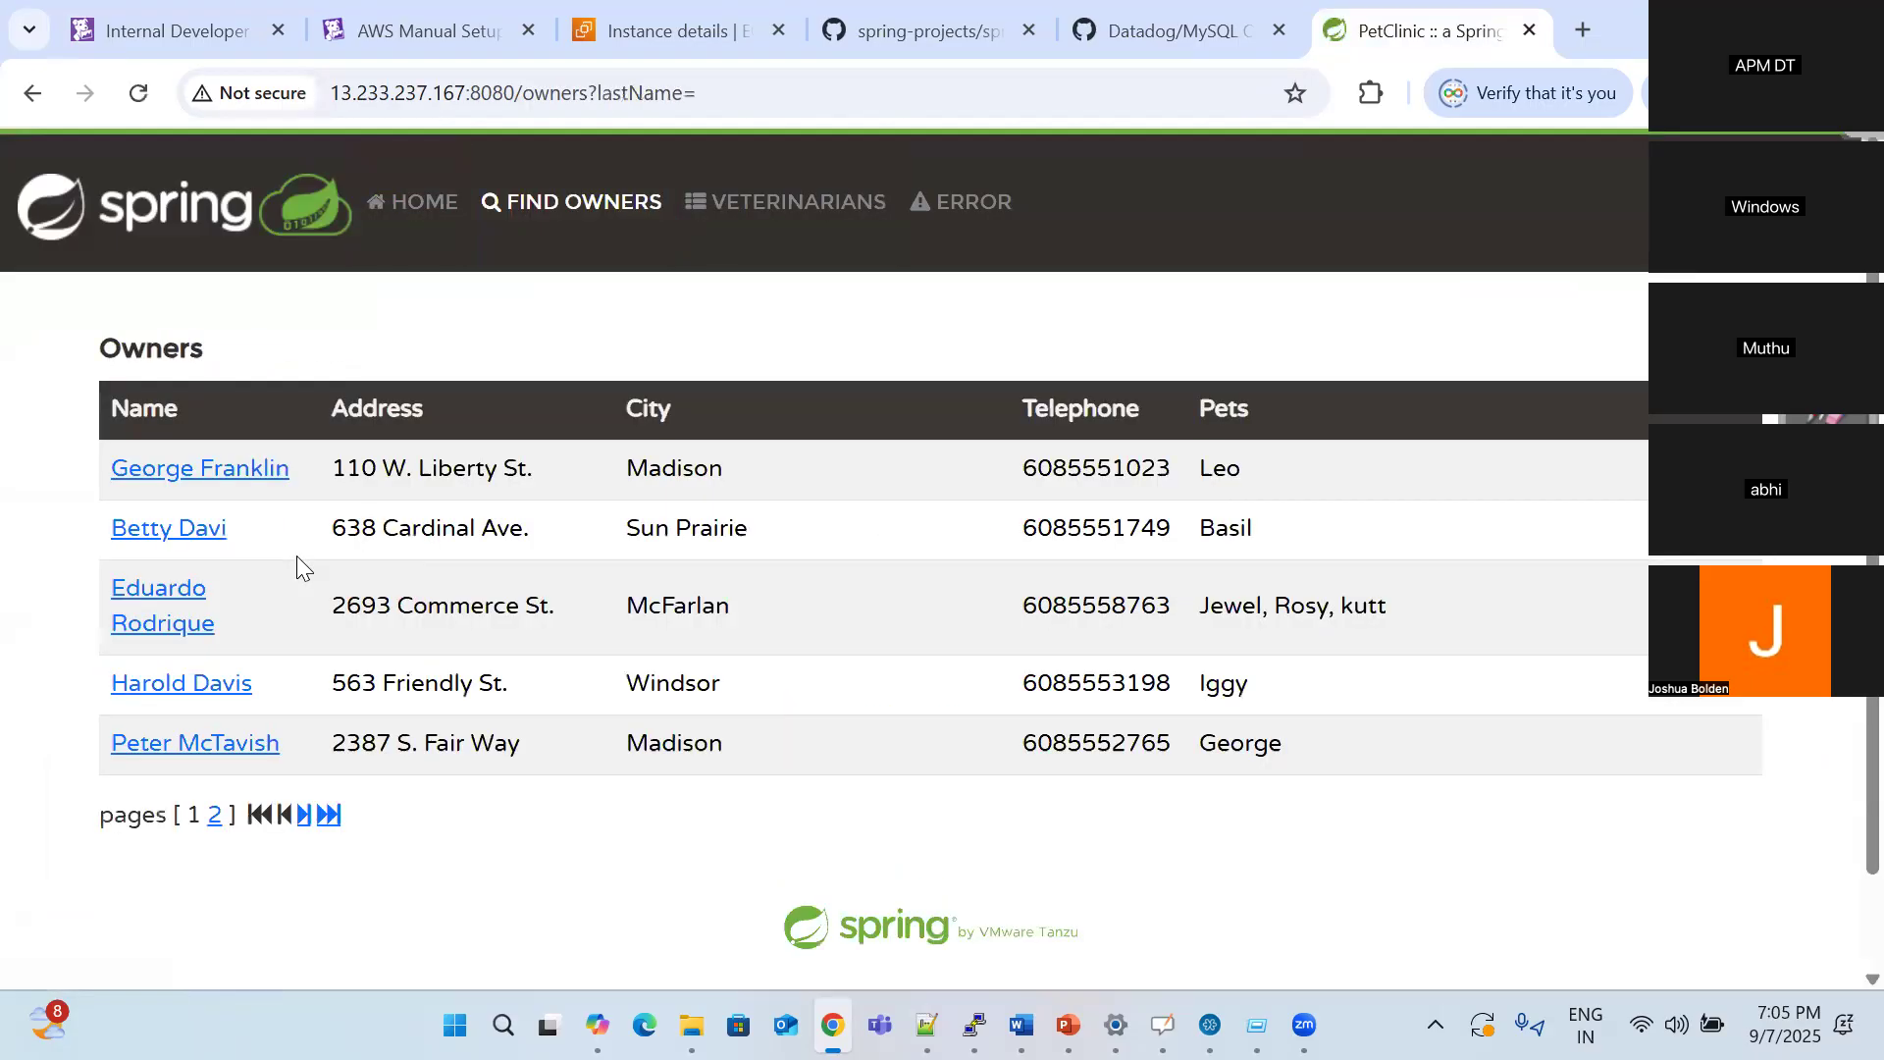
click(196, 629)
click(210, 692)
click(414, 557)
key(BackSpace)
scroll(412, 589, down, 3)
click(251, 803)
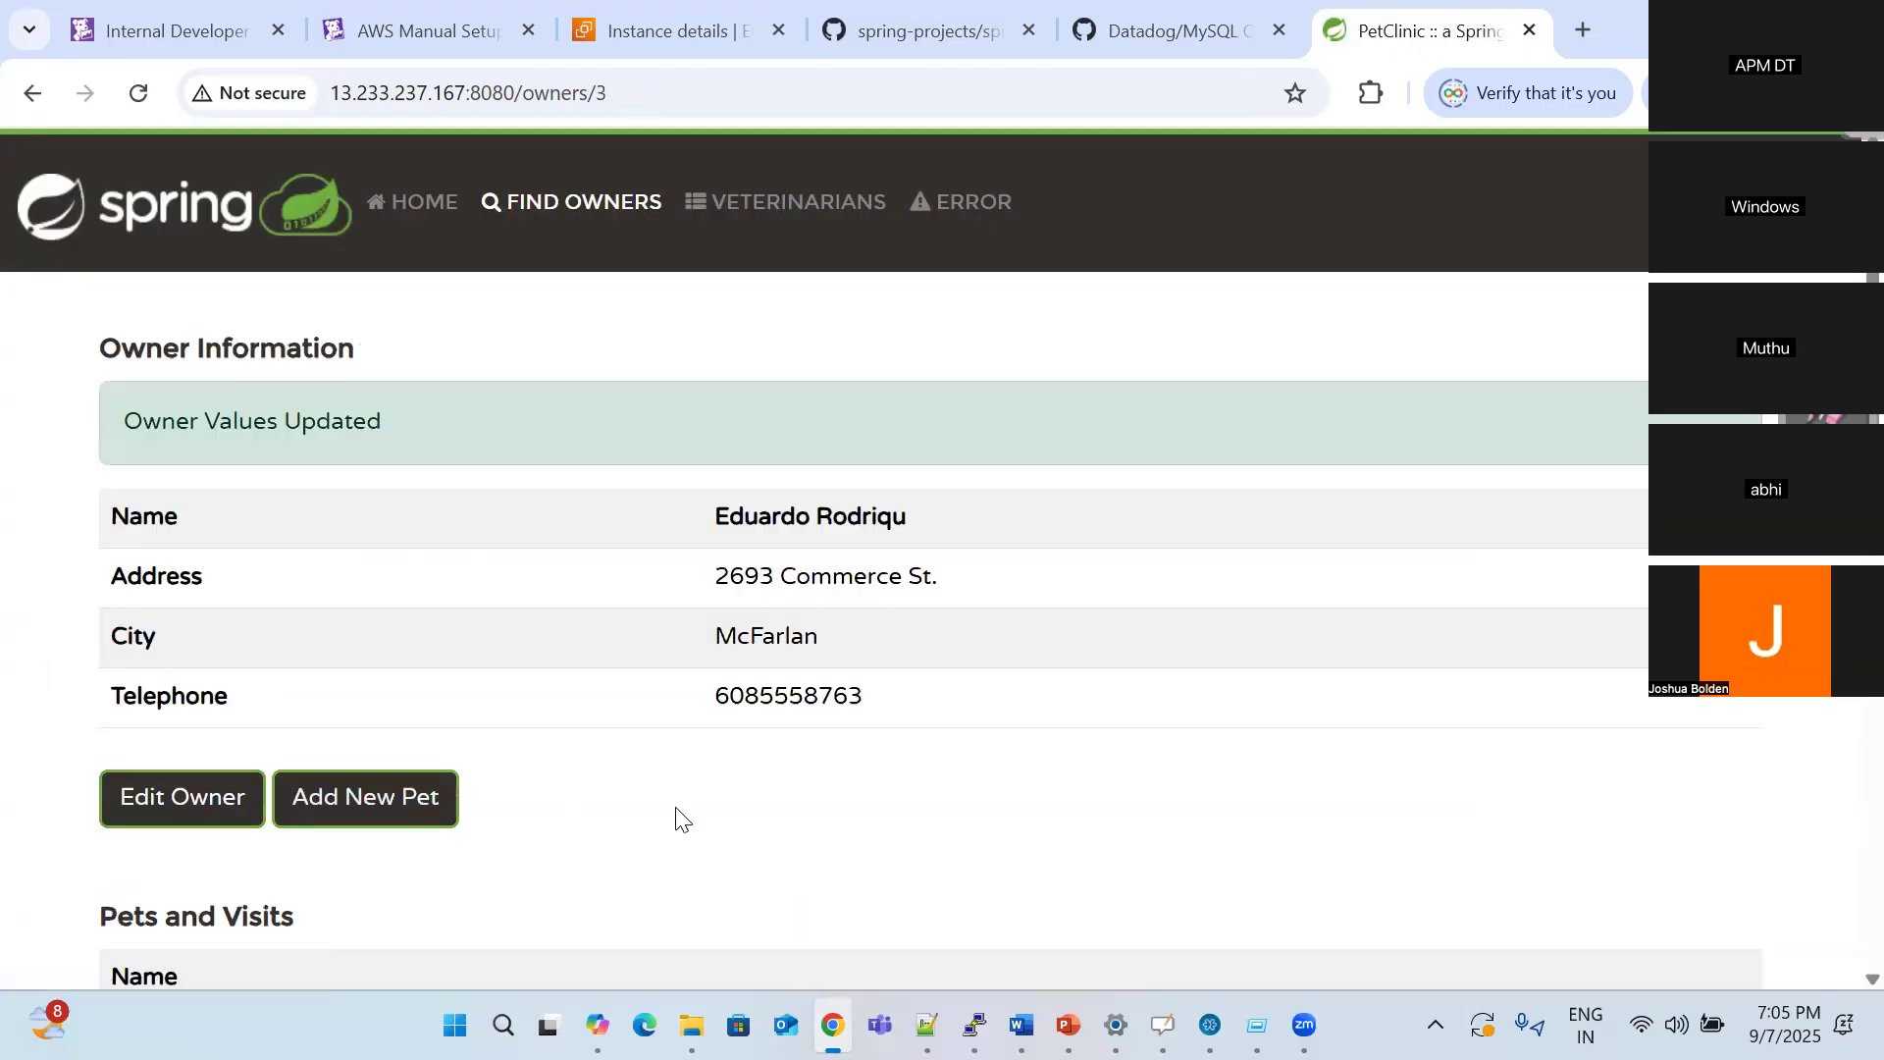
Refresh the Datadog catalog and review the datastore's performance panel.
click(198, 27)
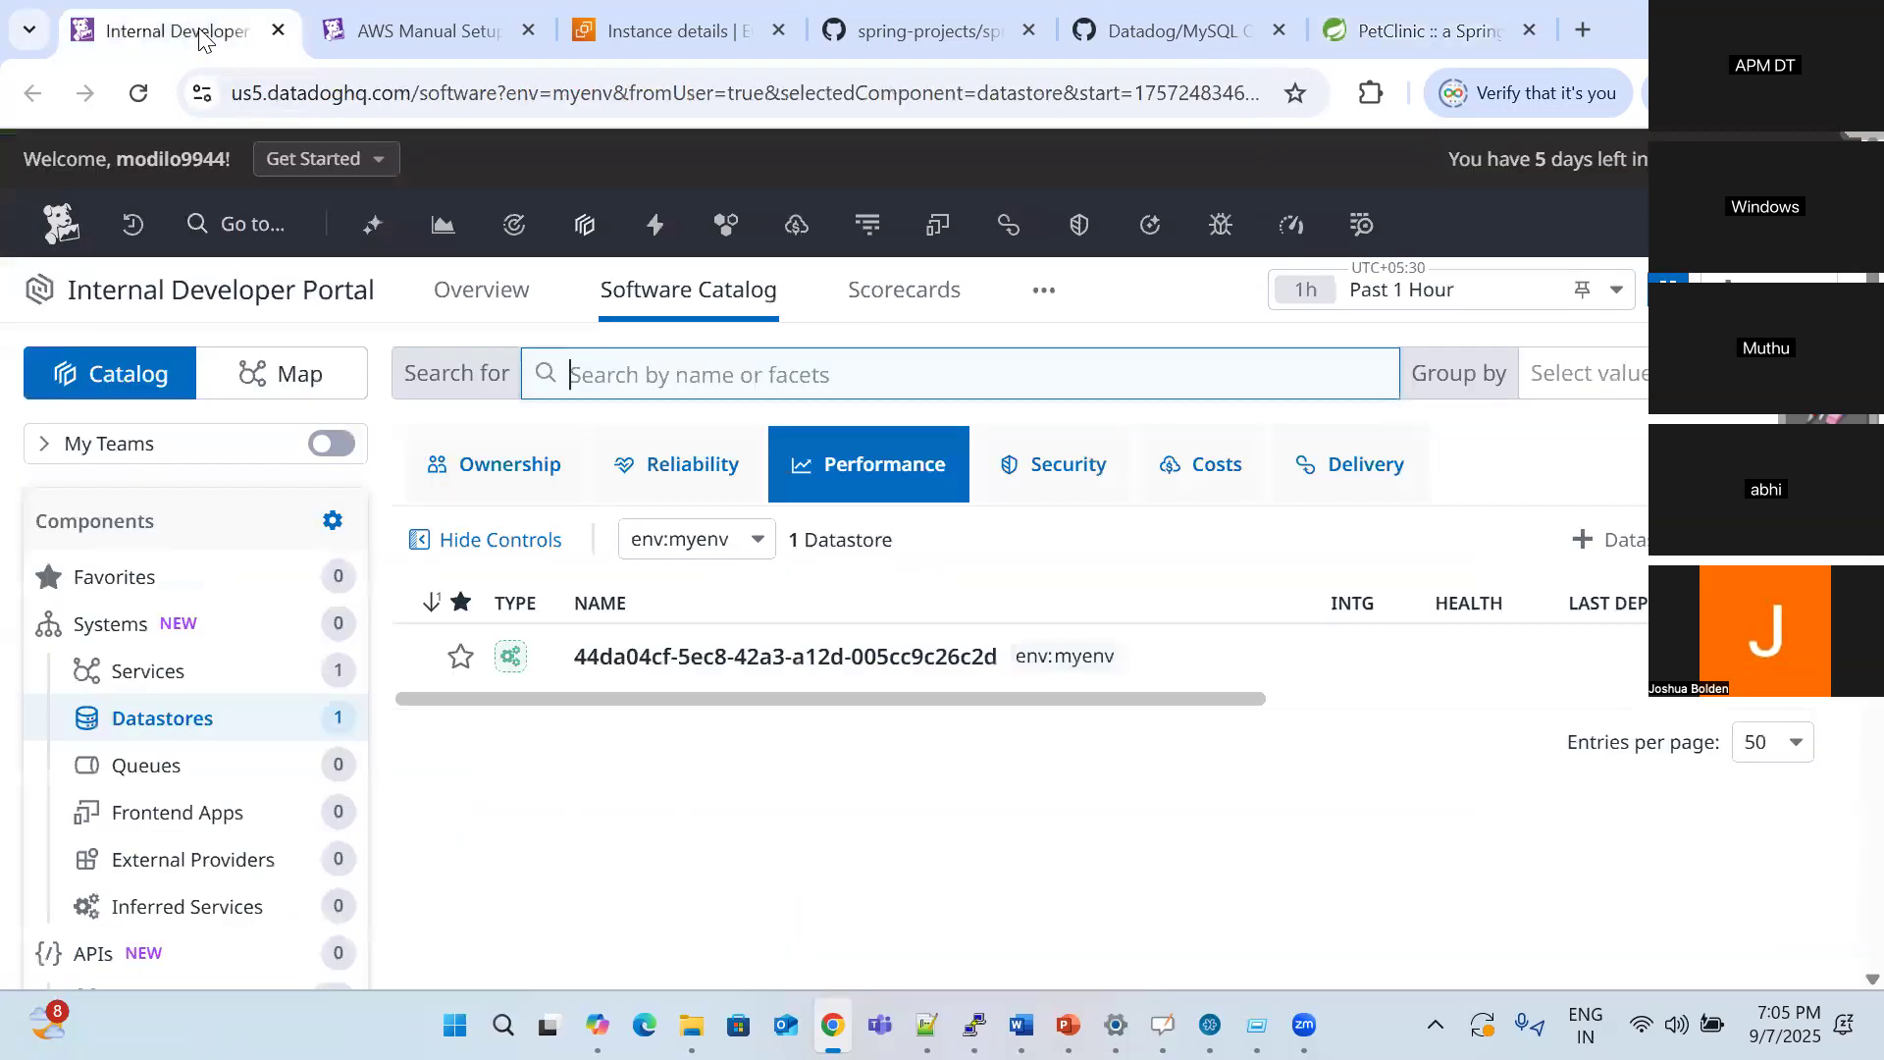
click(139, 104)
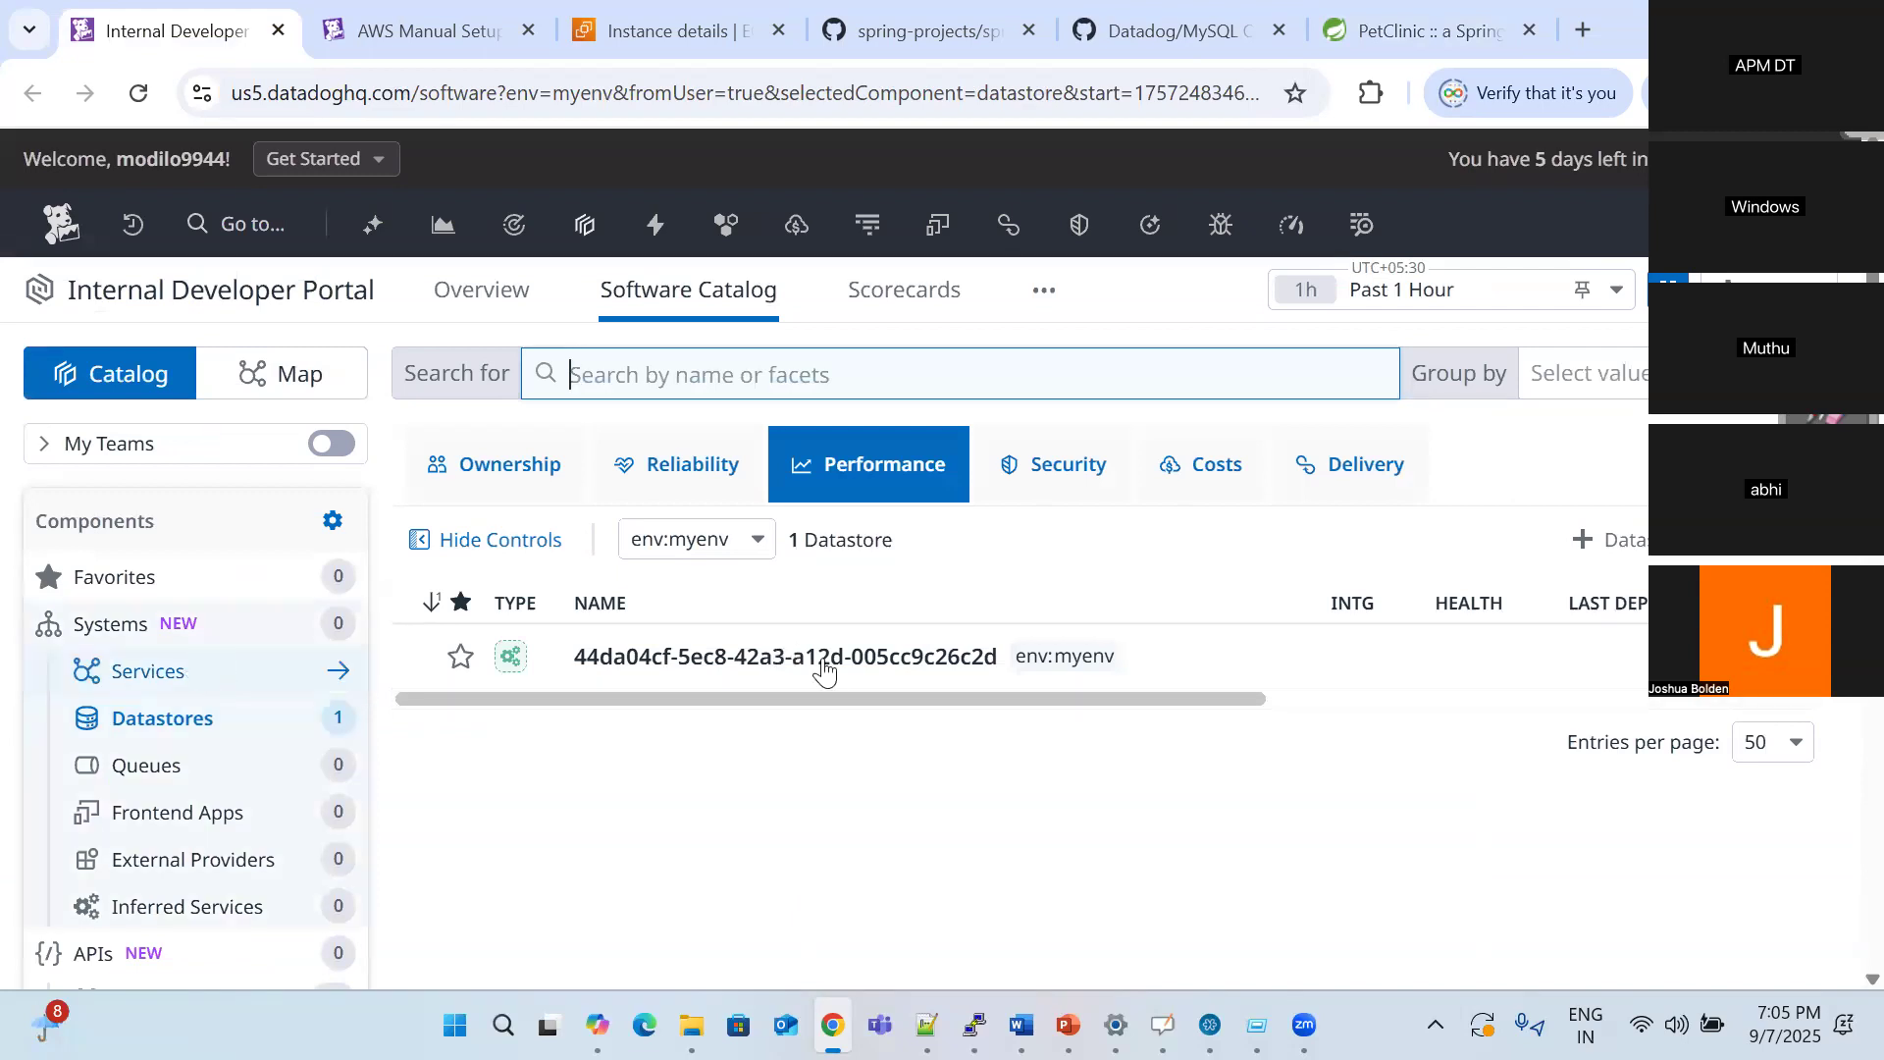
click(876, 677)
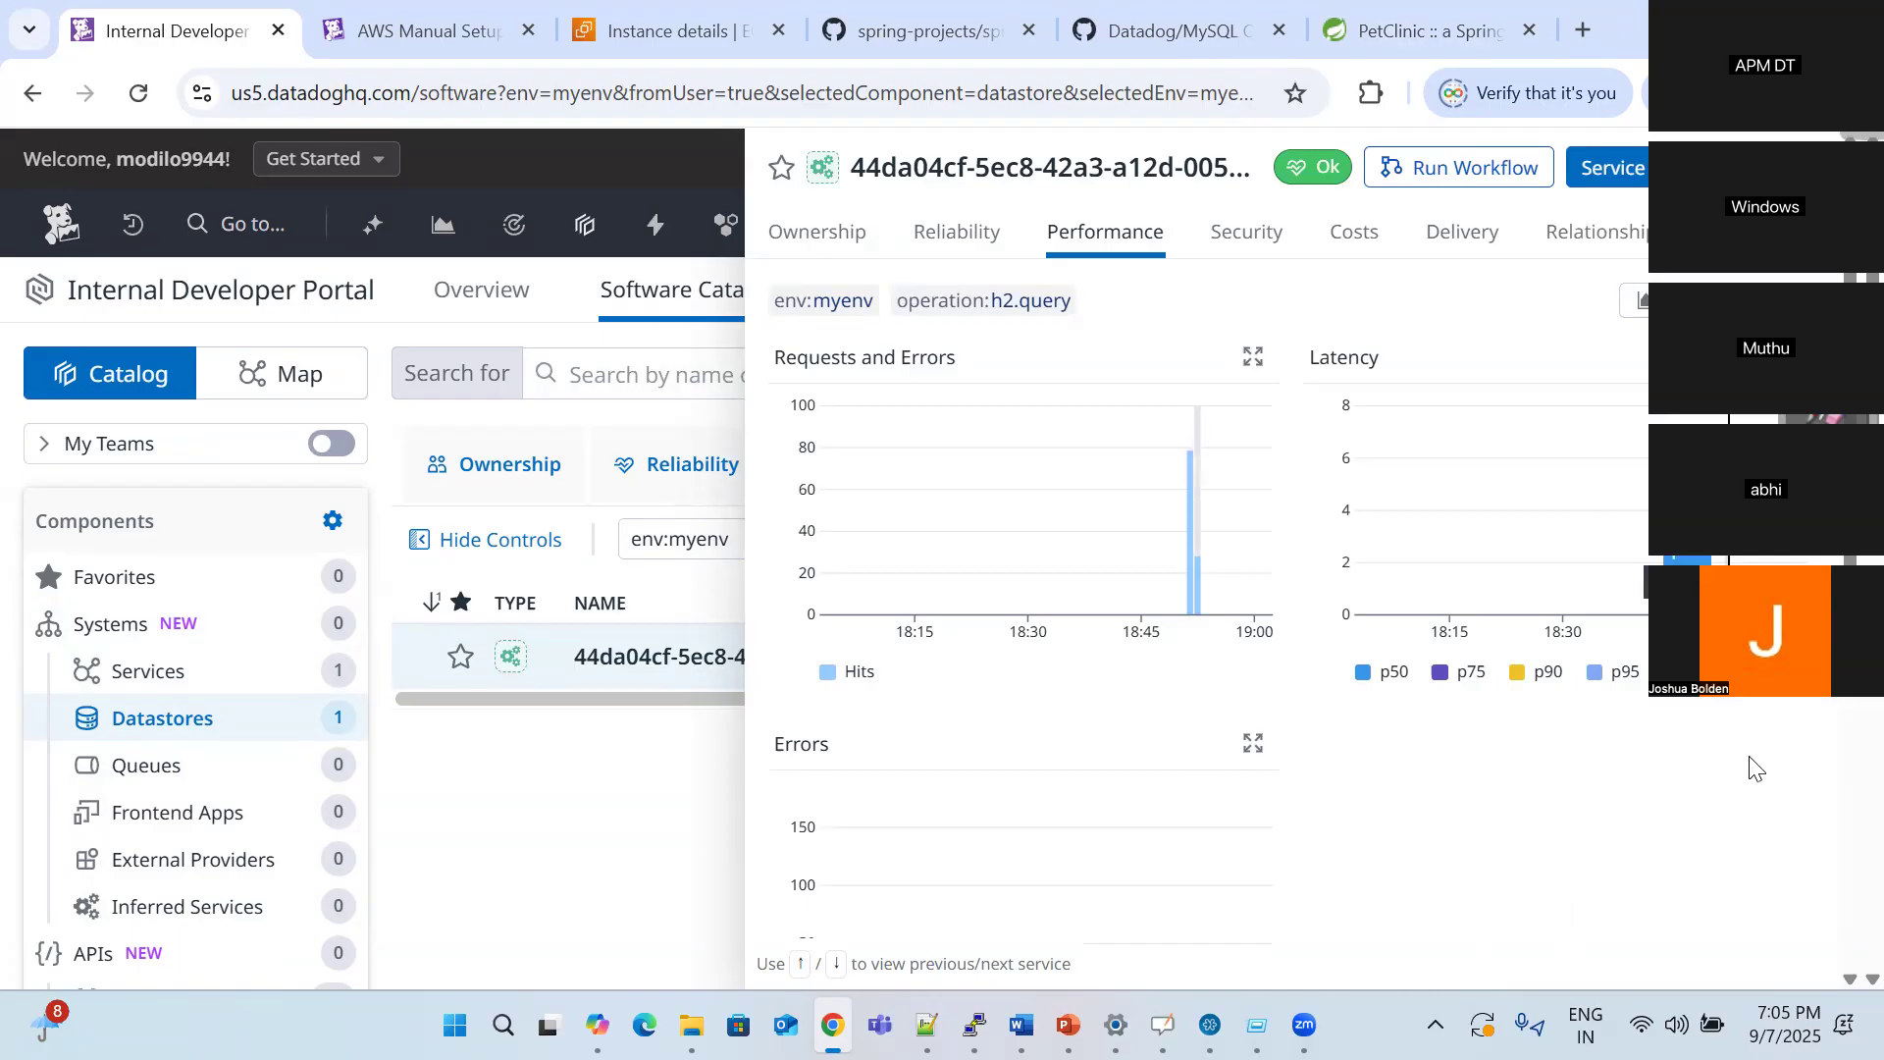
click(546, 857)
click(139, 93)
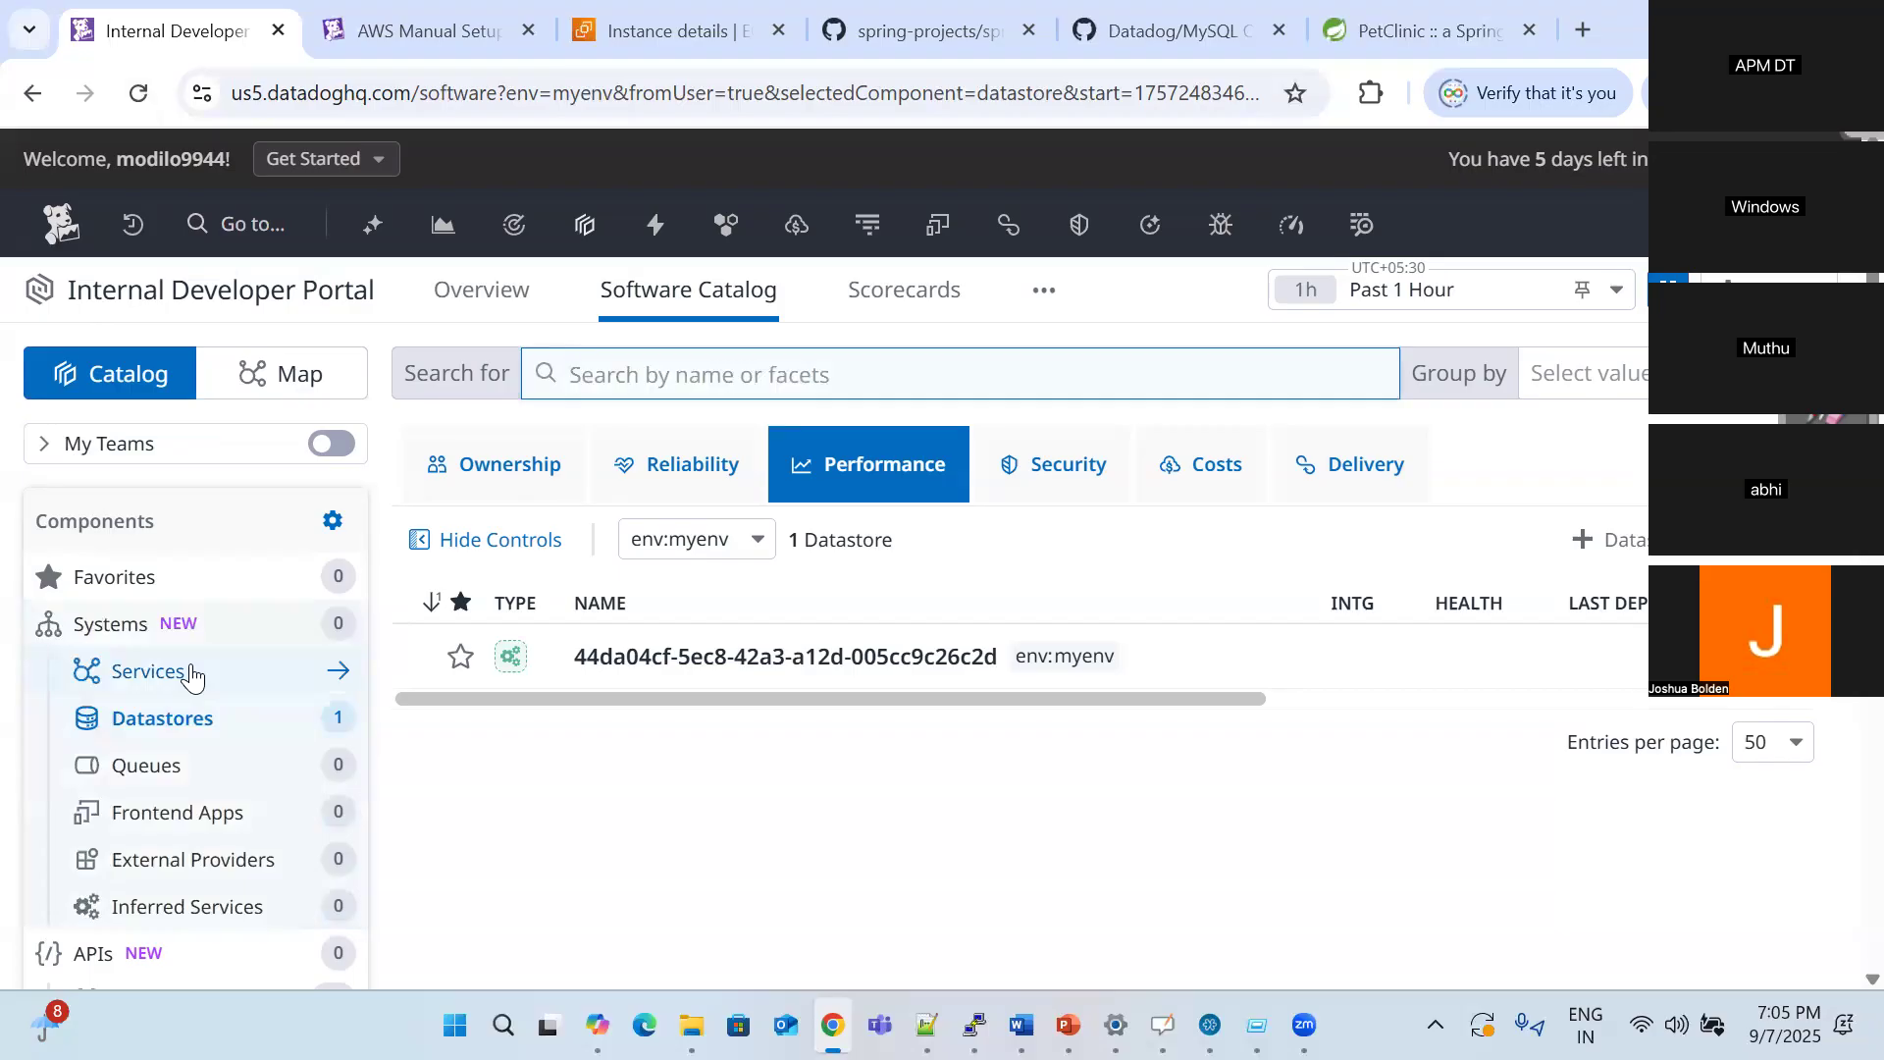
Read the MySQL integration steps in the GitHub guide, then return to Datadog.
click(786, 830)
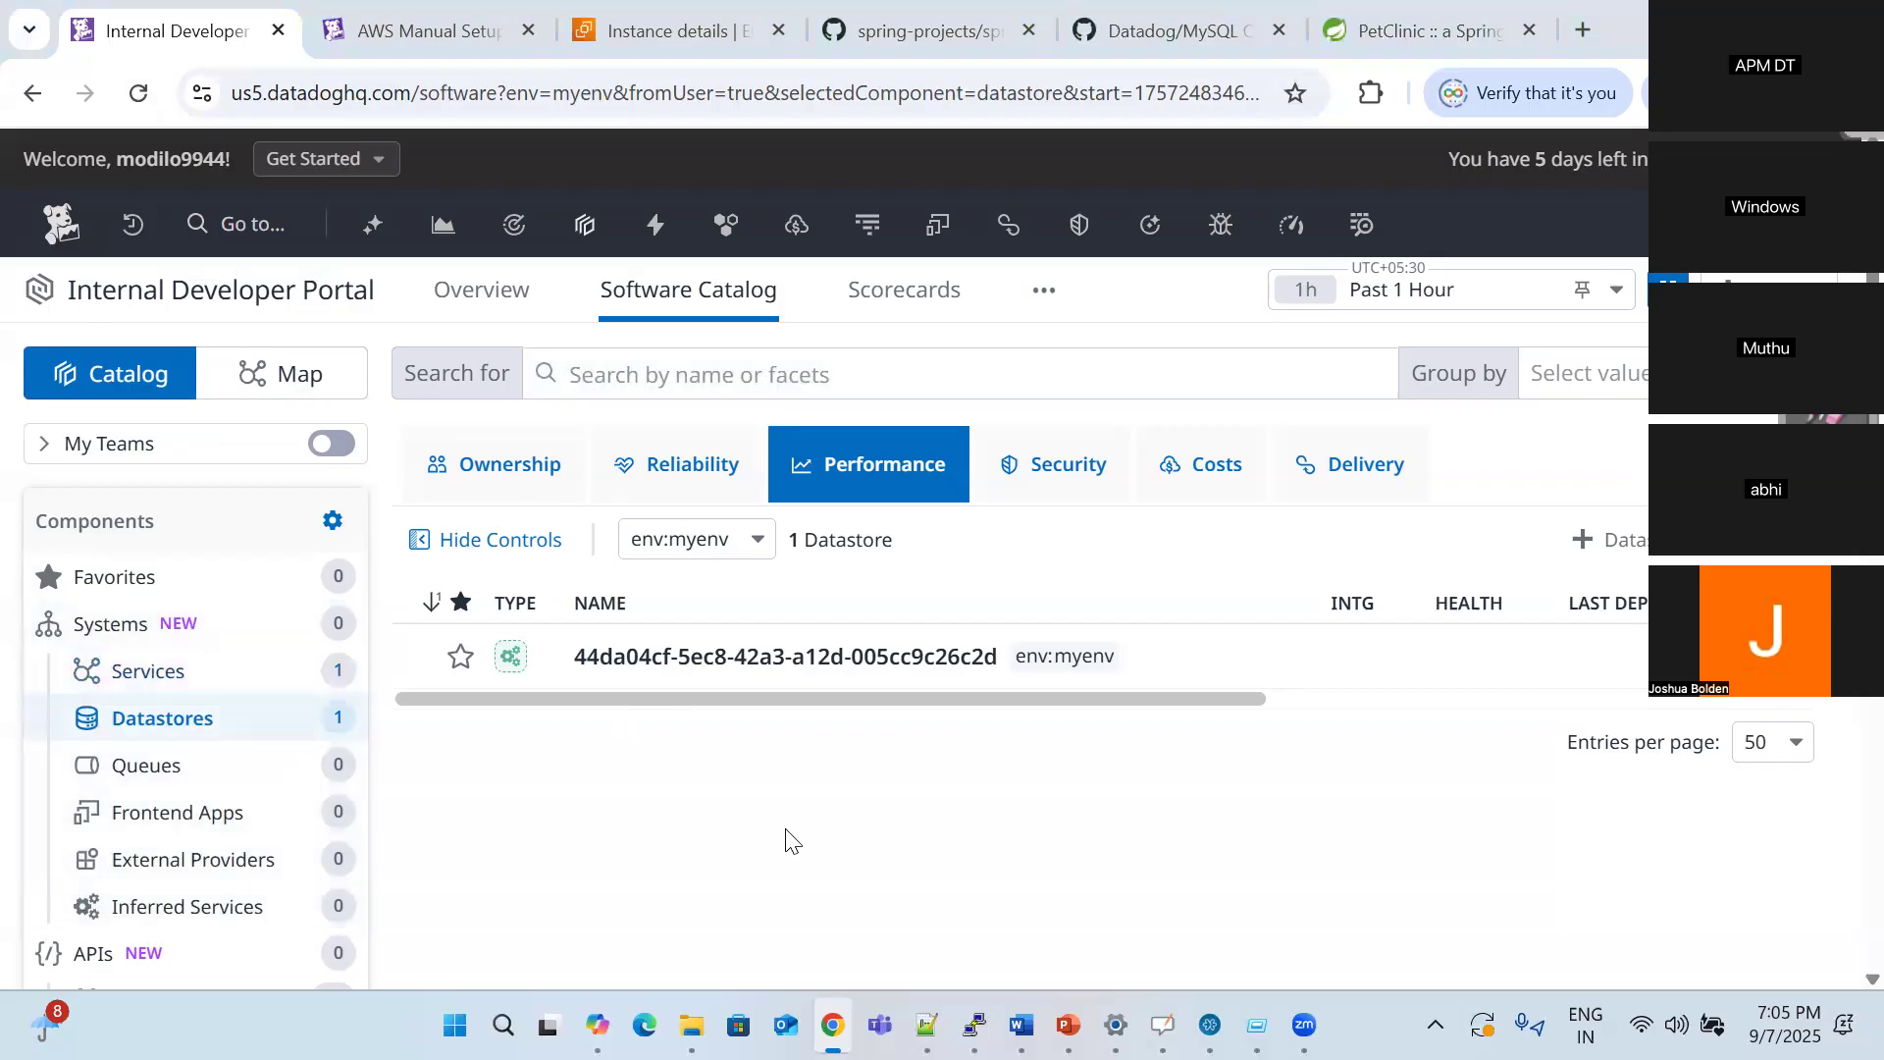
key(alt+Tab)
key(alt+shift+Tab)
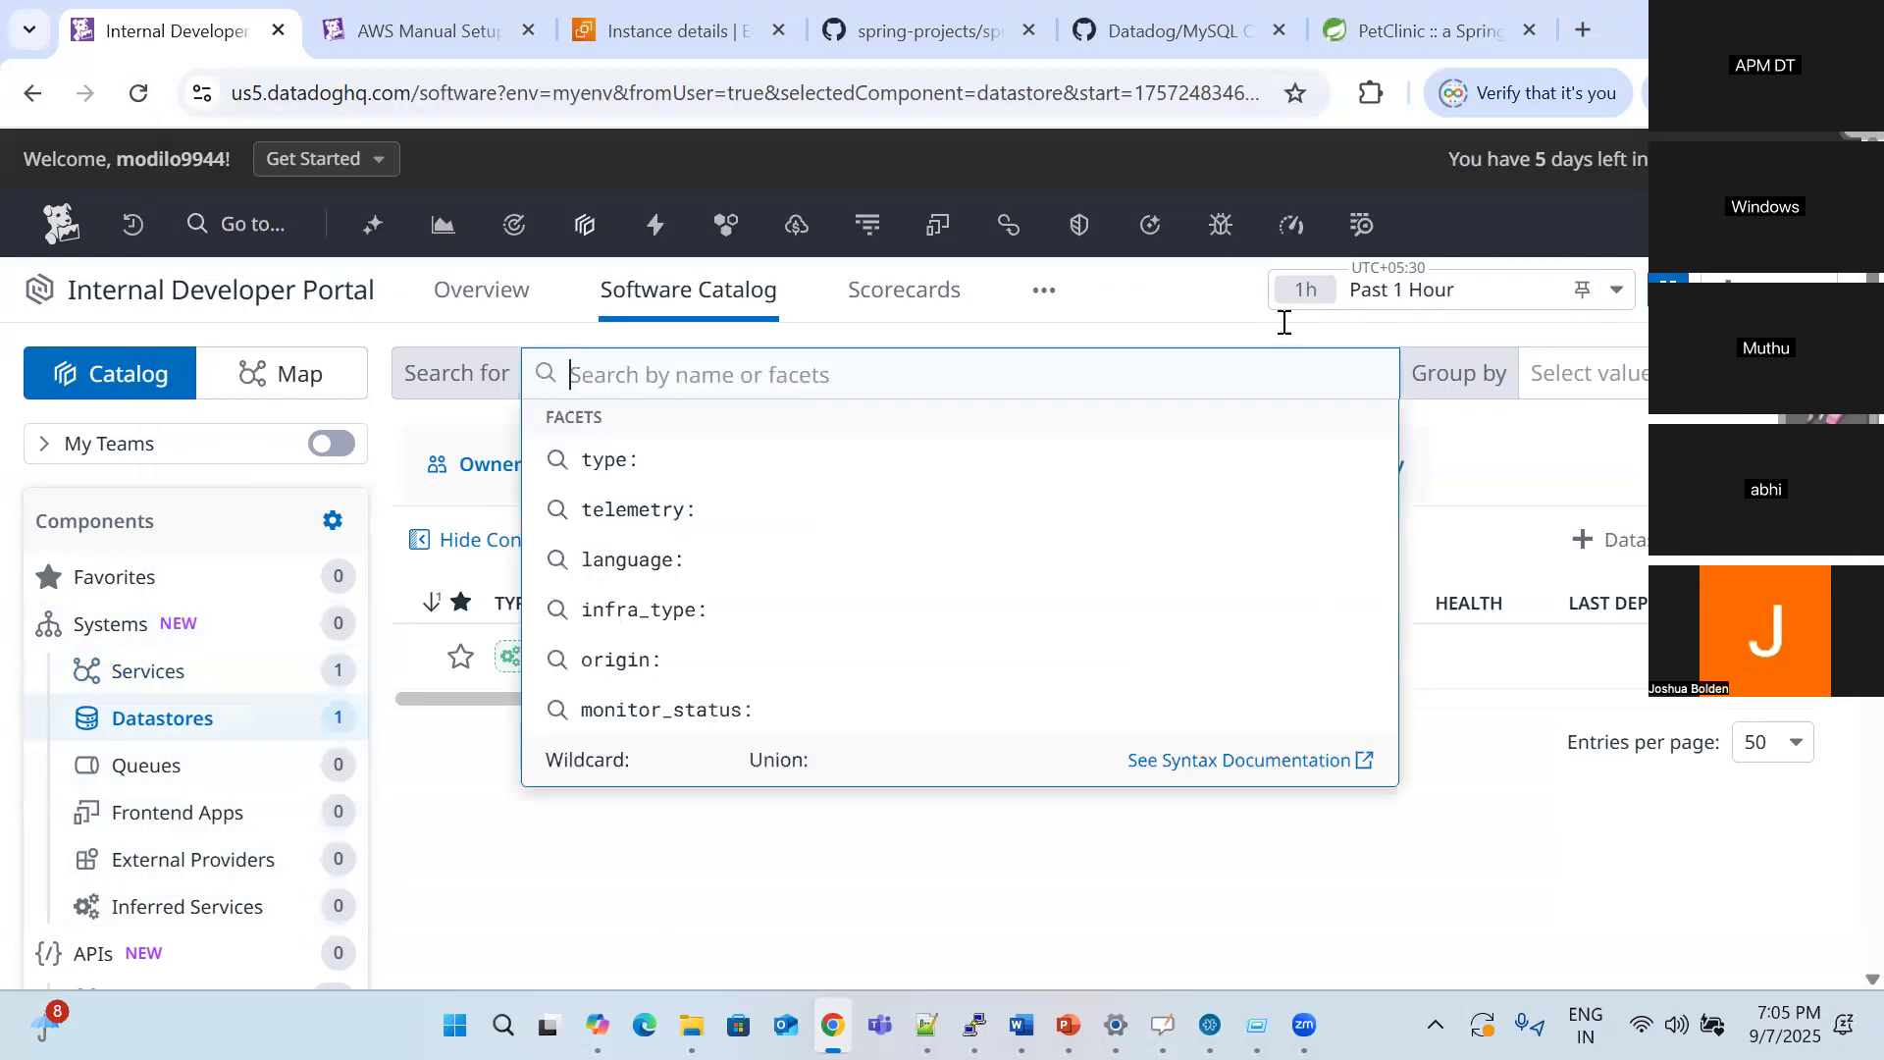
click(1121, 45)
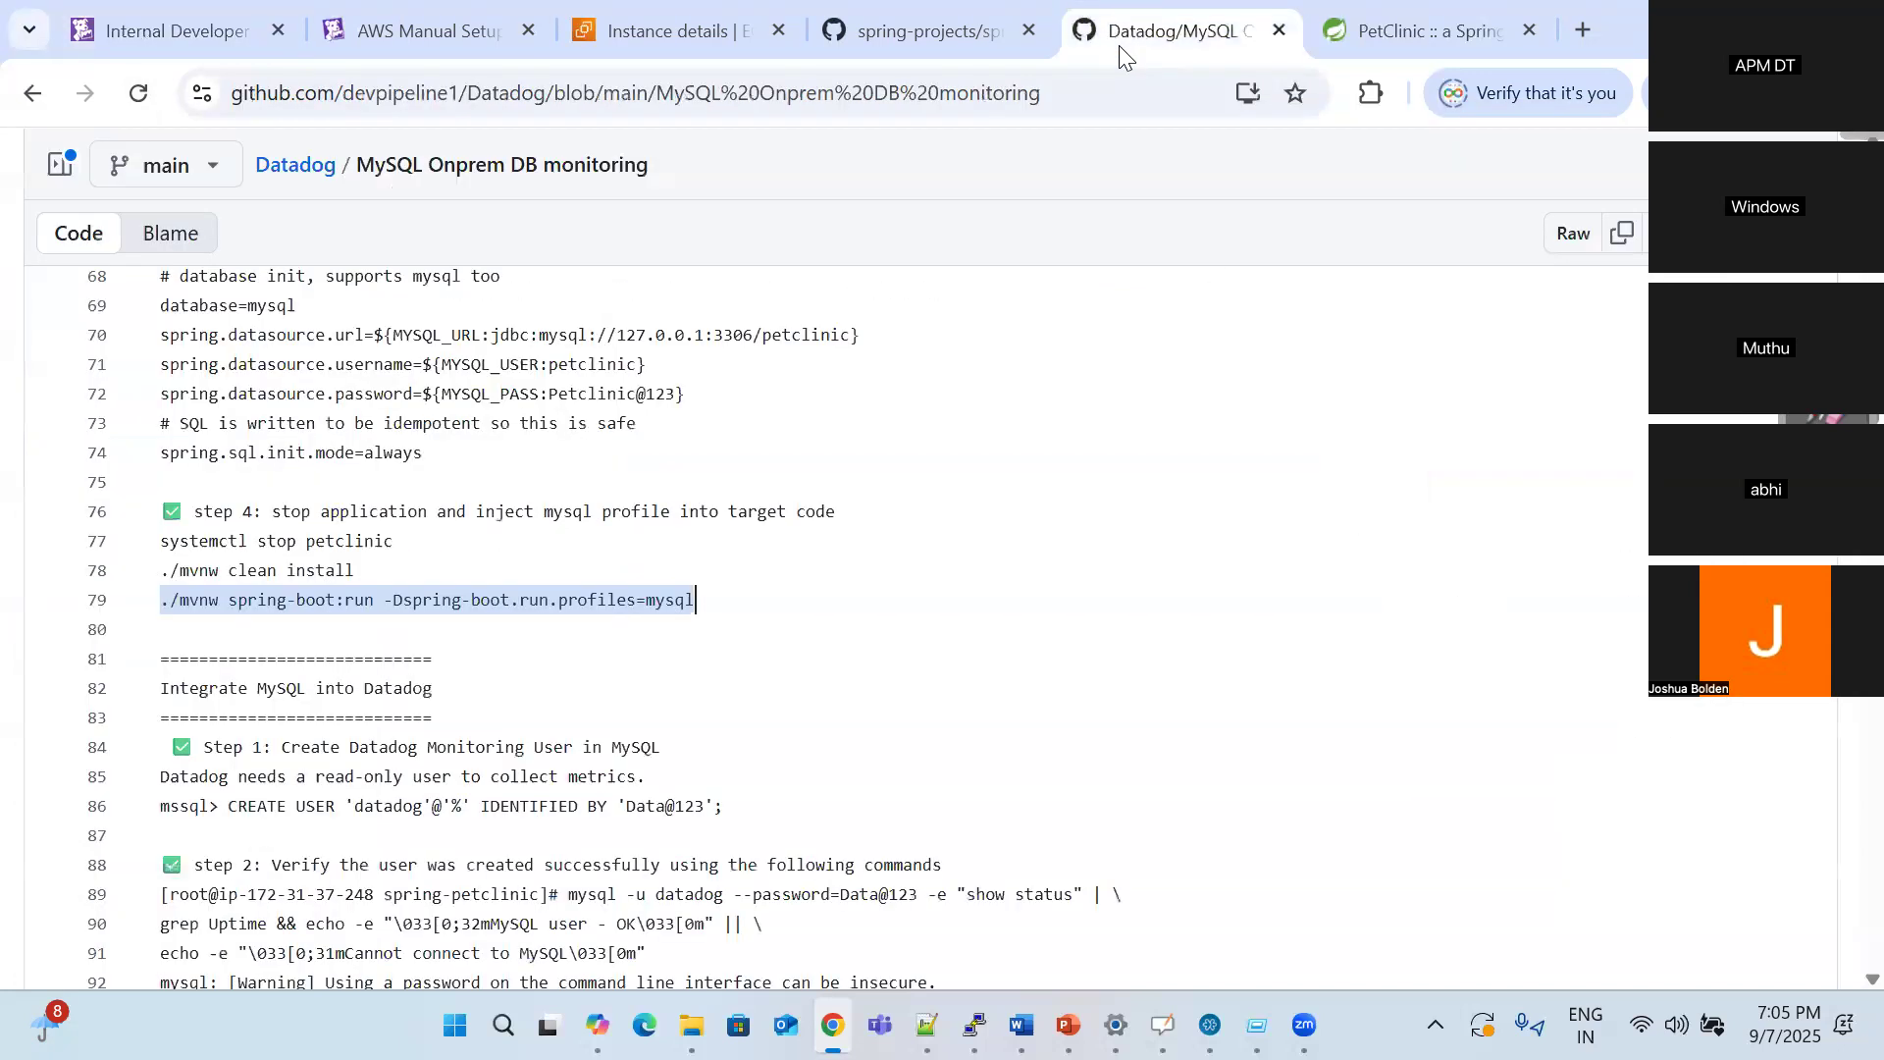
scroll(510, 667, down, 1)
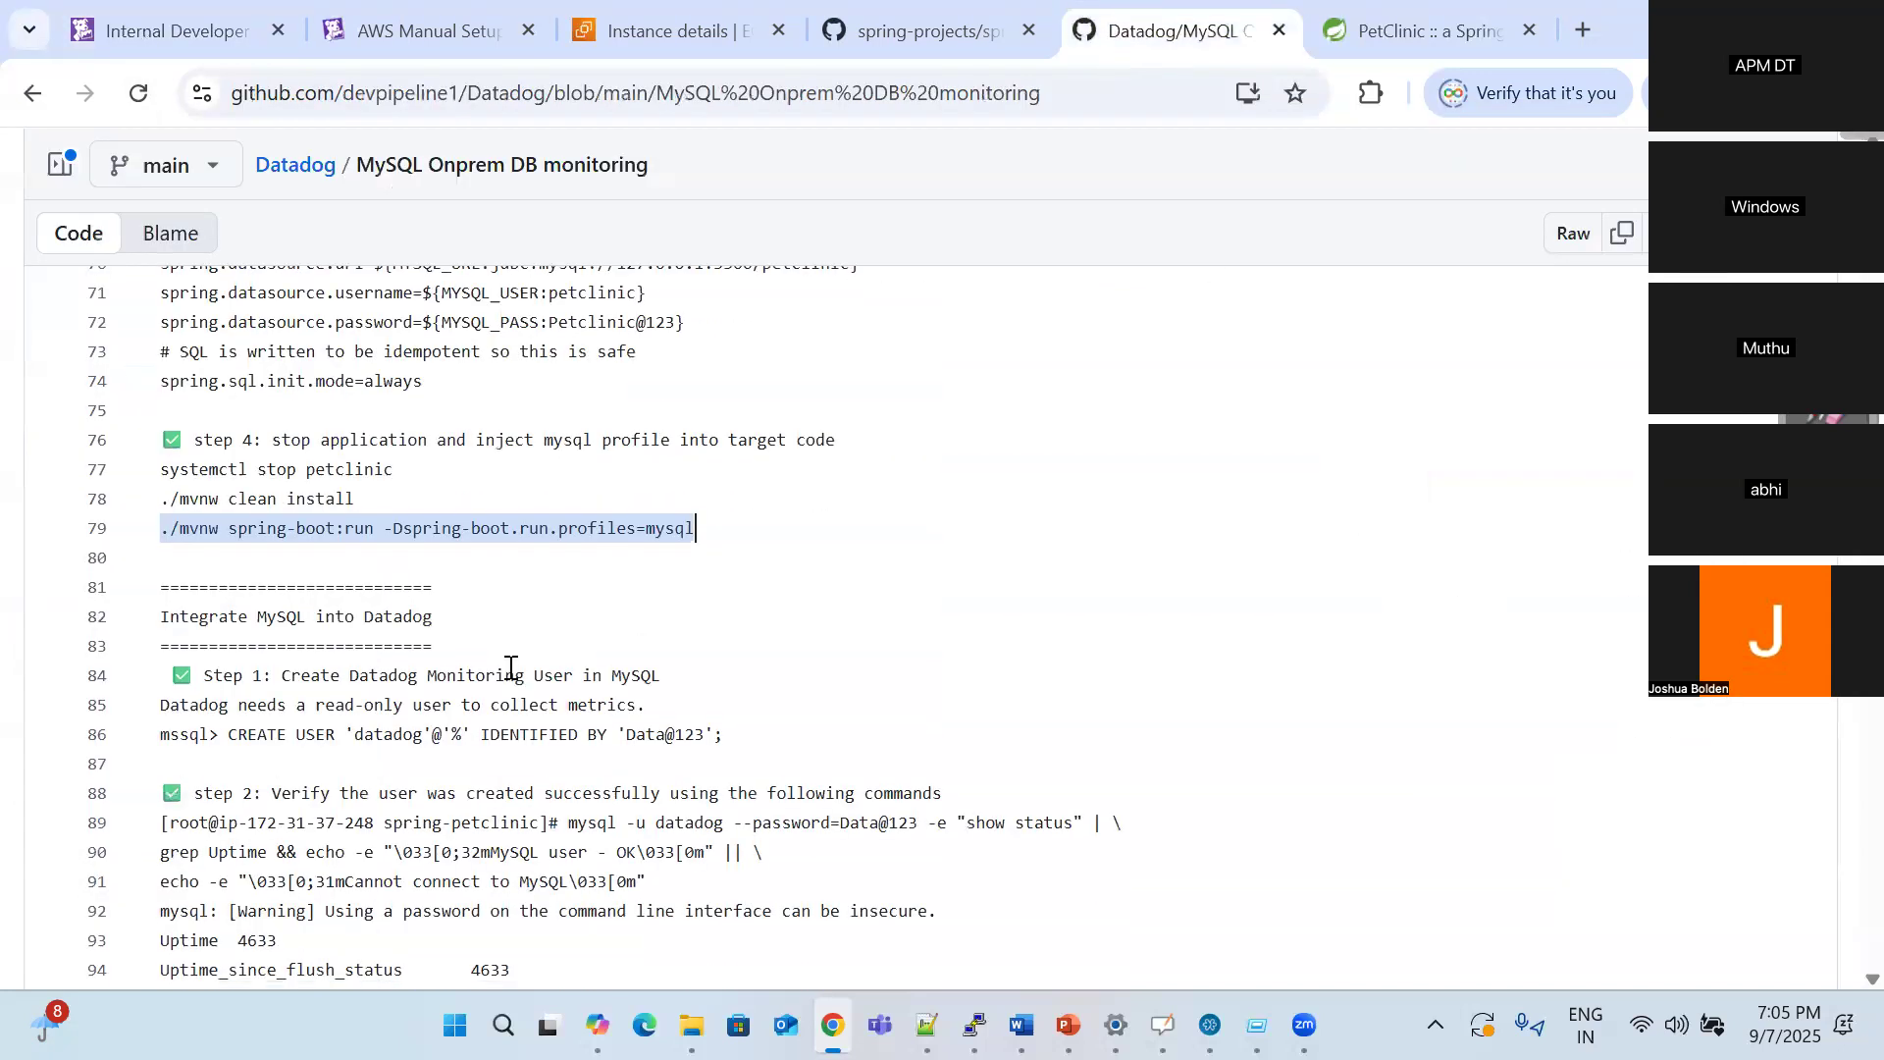
scroll(510, 667, up, 1)
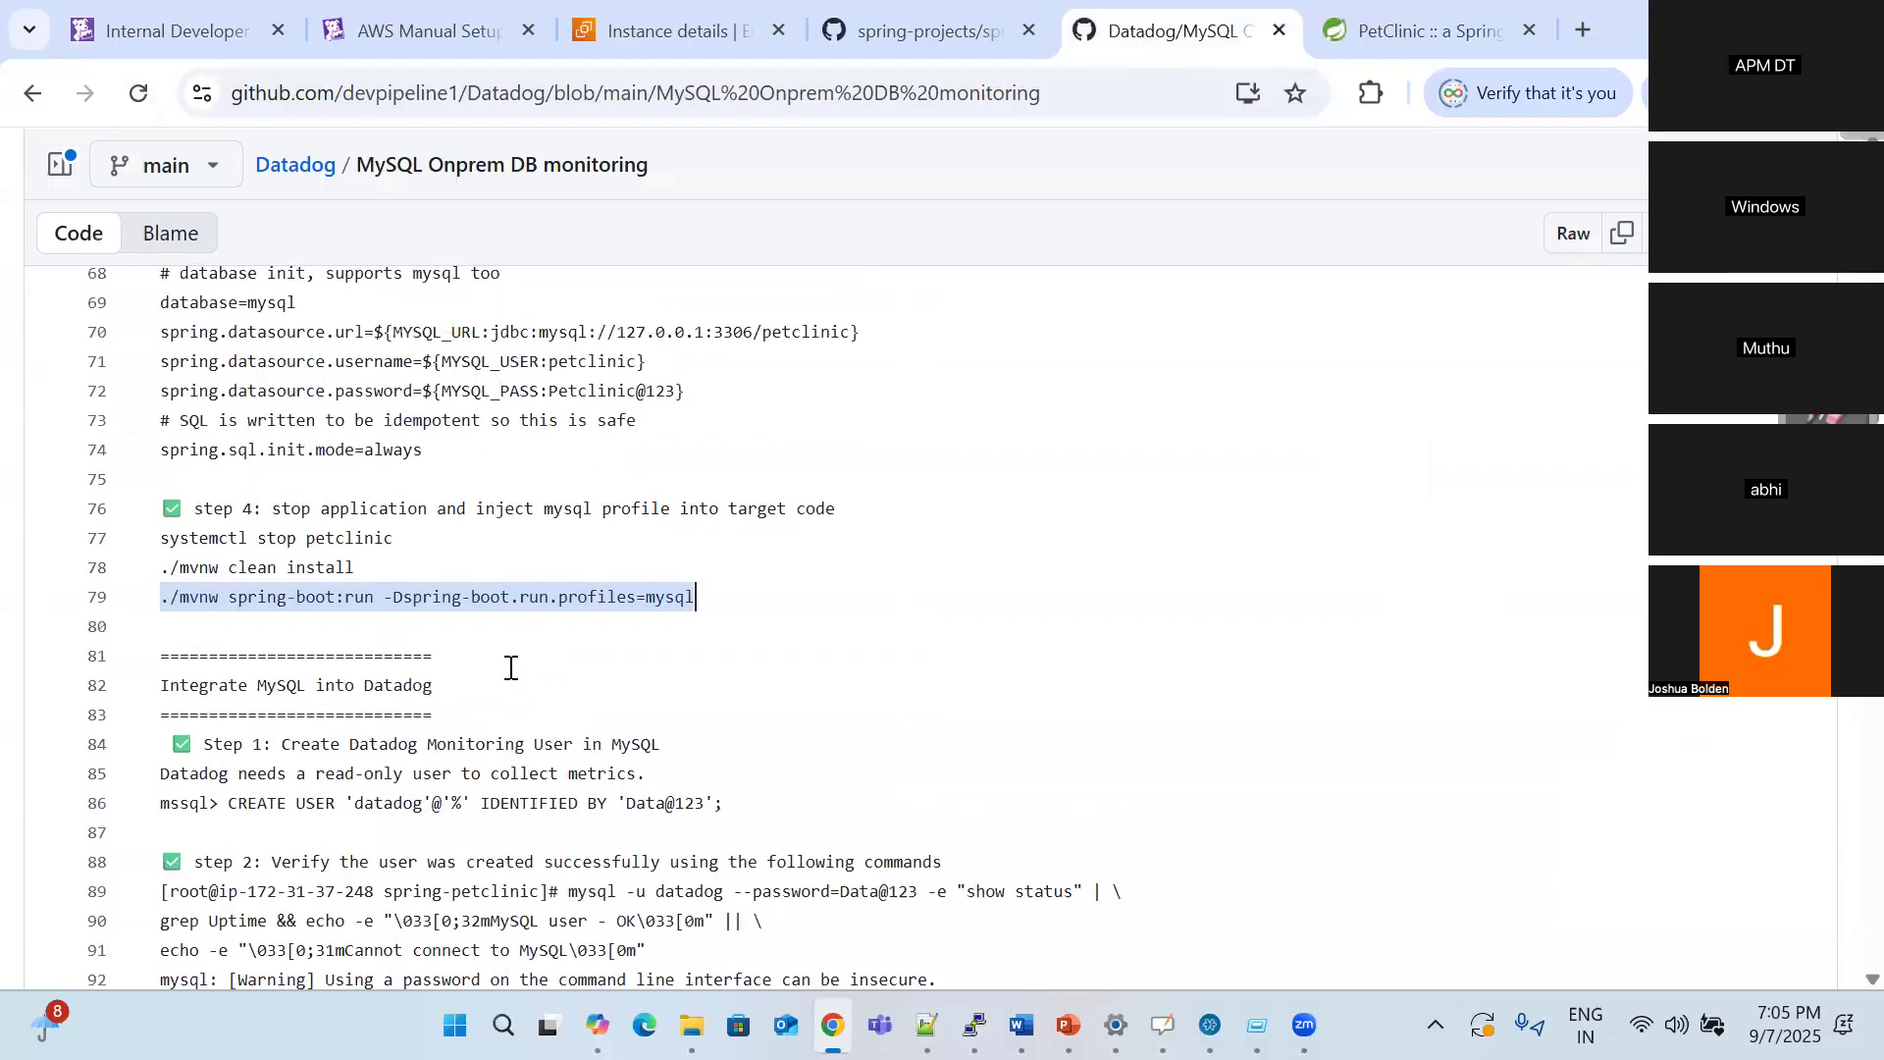
click(174, 35)
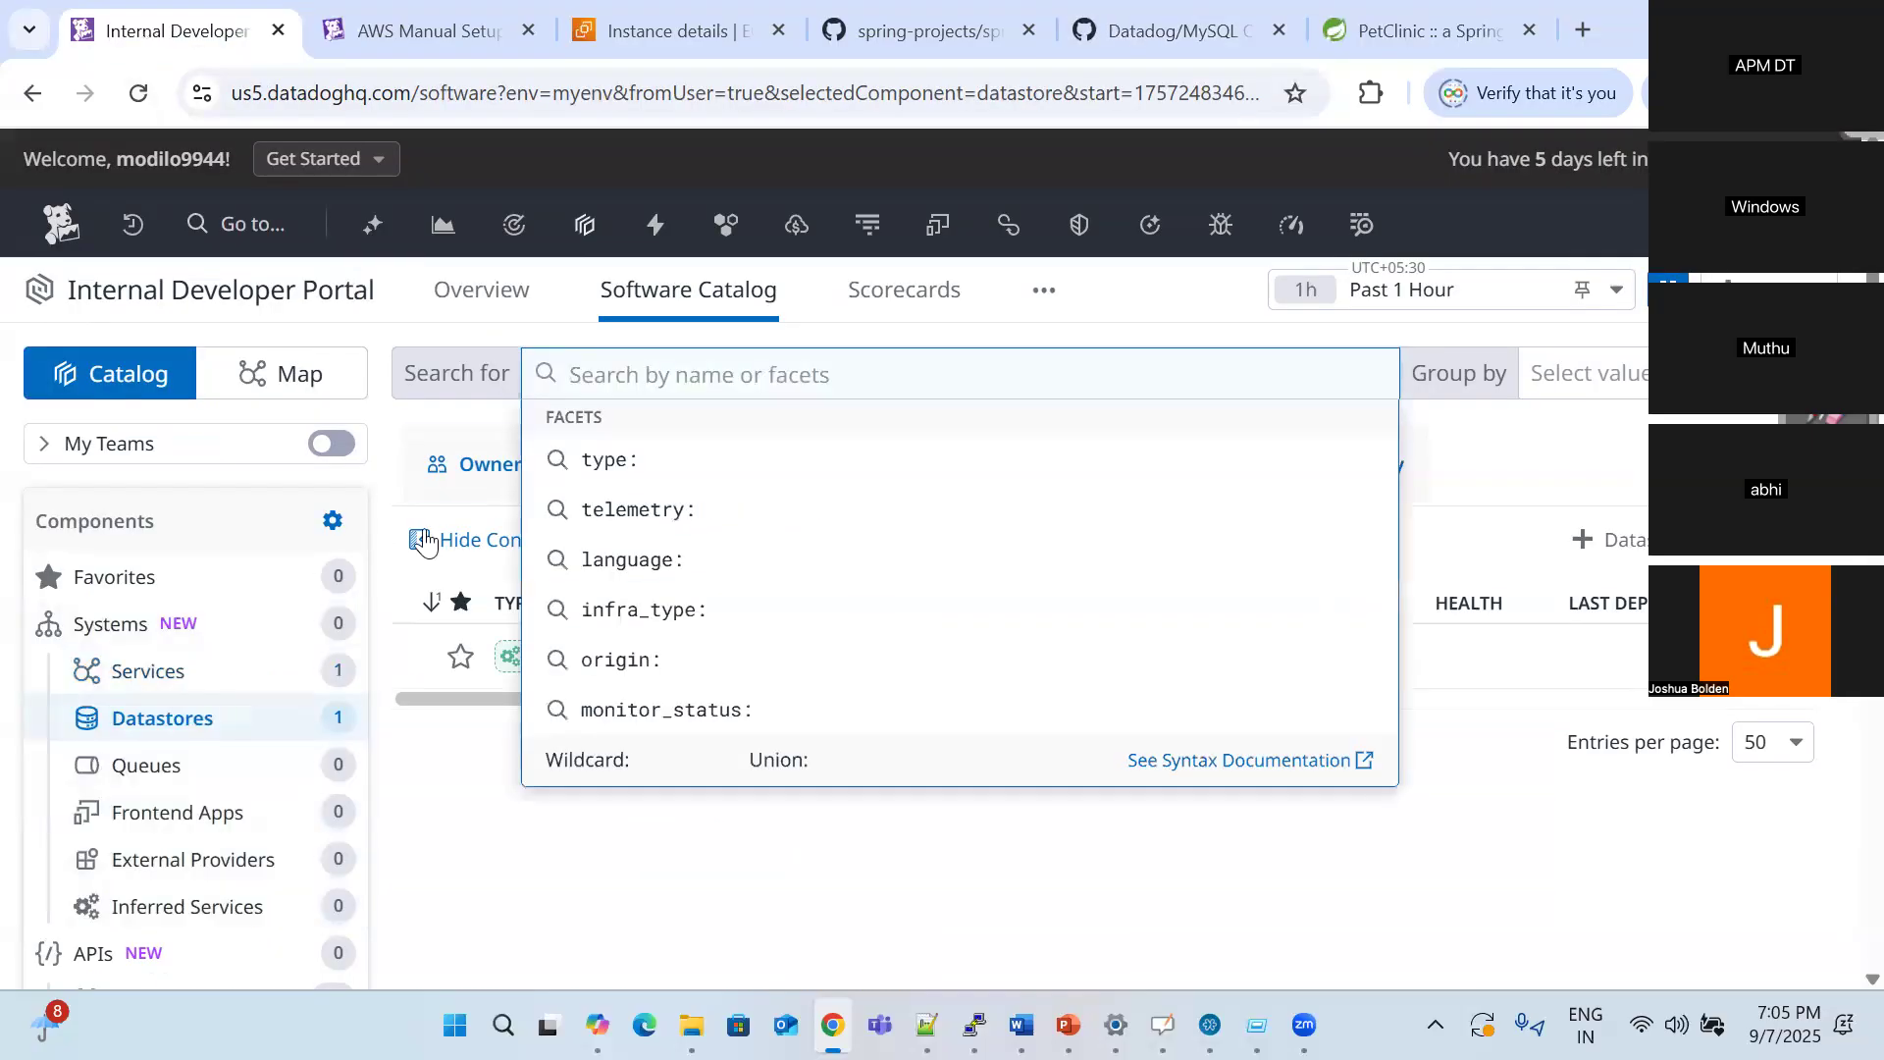
Reload the catalog and set the environment filter to env:*, after briefly retrying env:myenv.
click(139, 104)
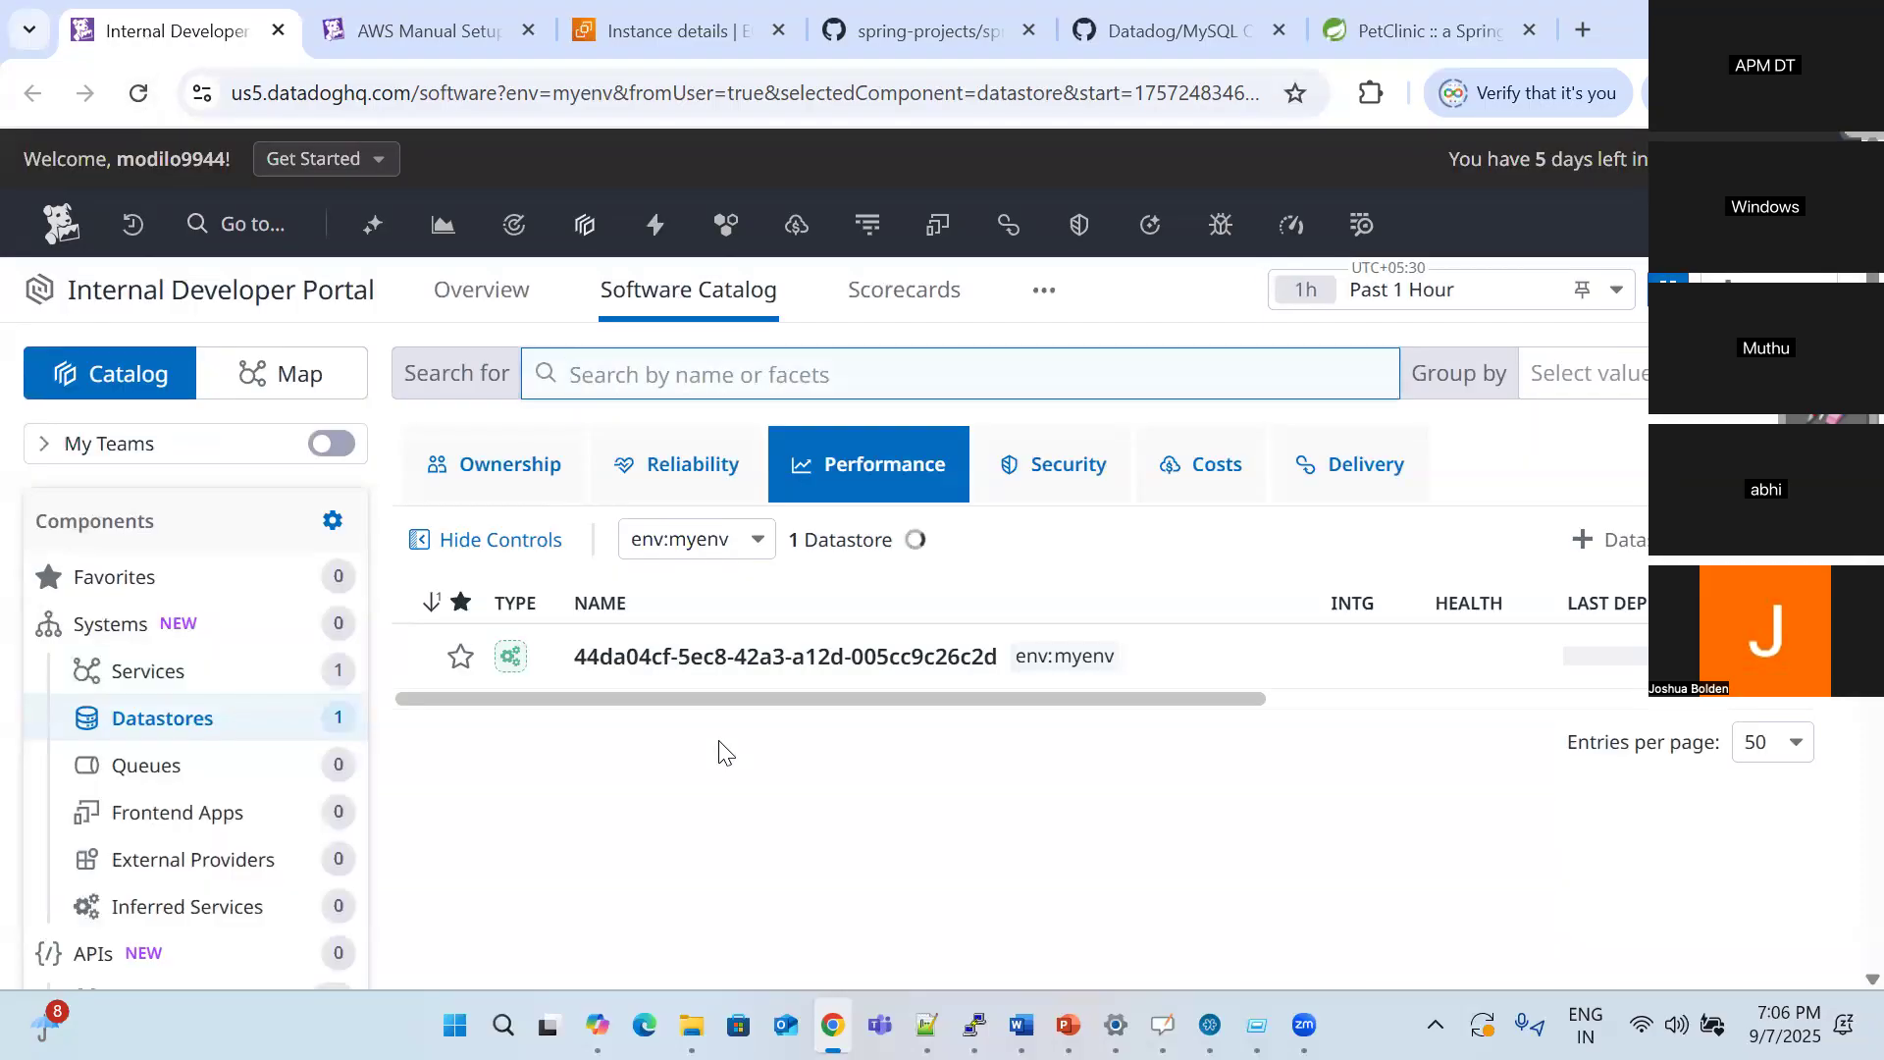
click(749, 539)
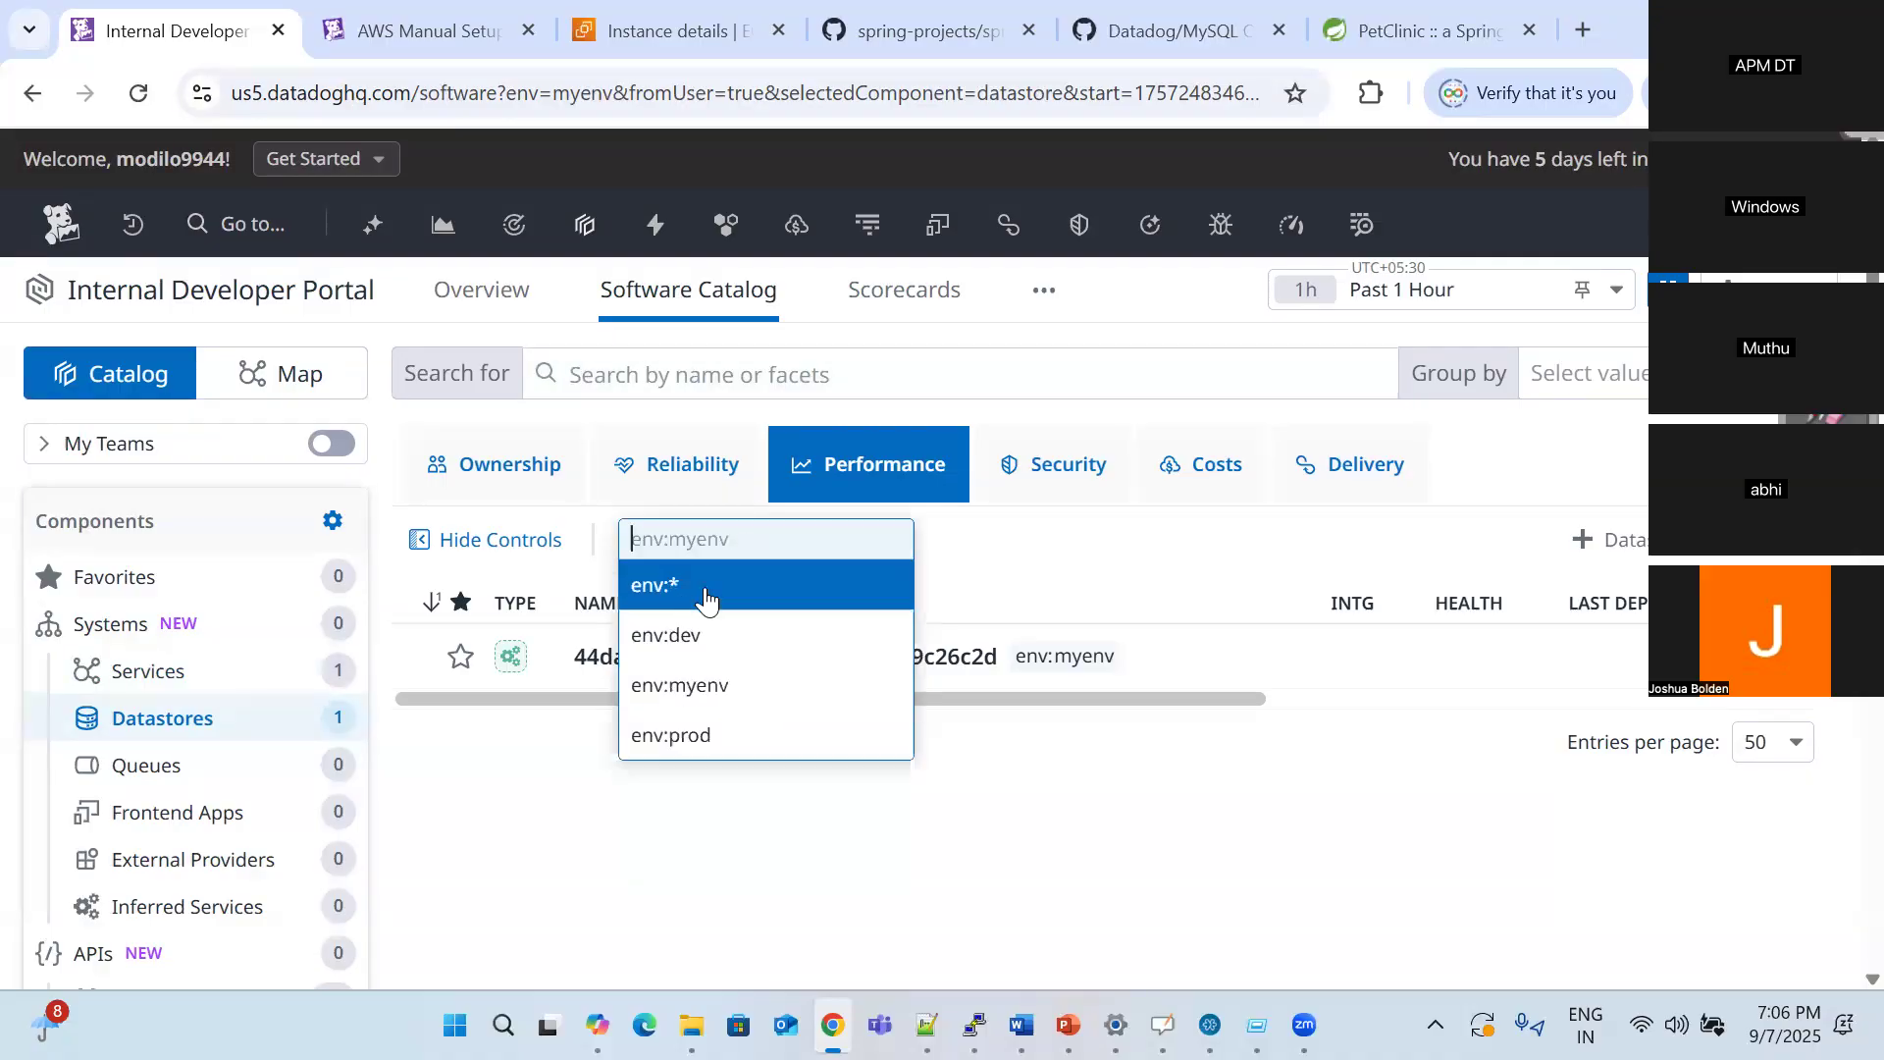
click(705, 584)
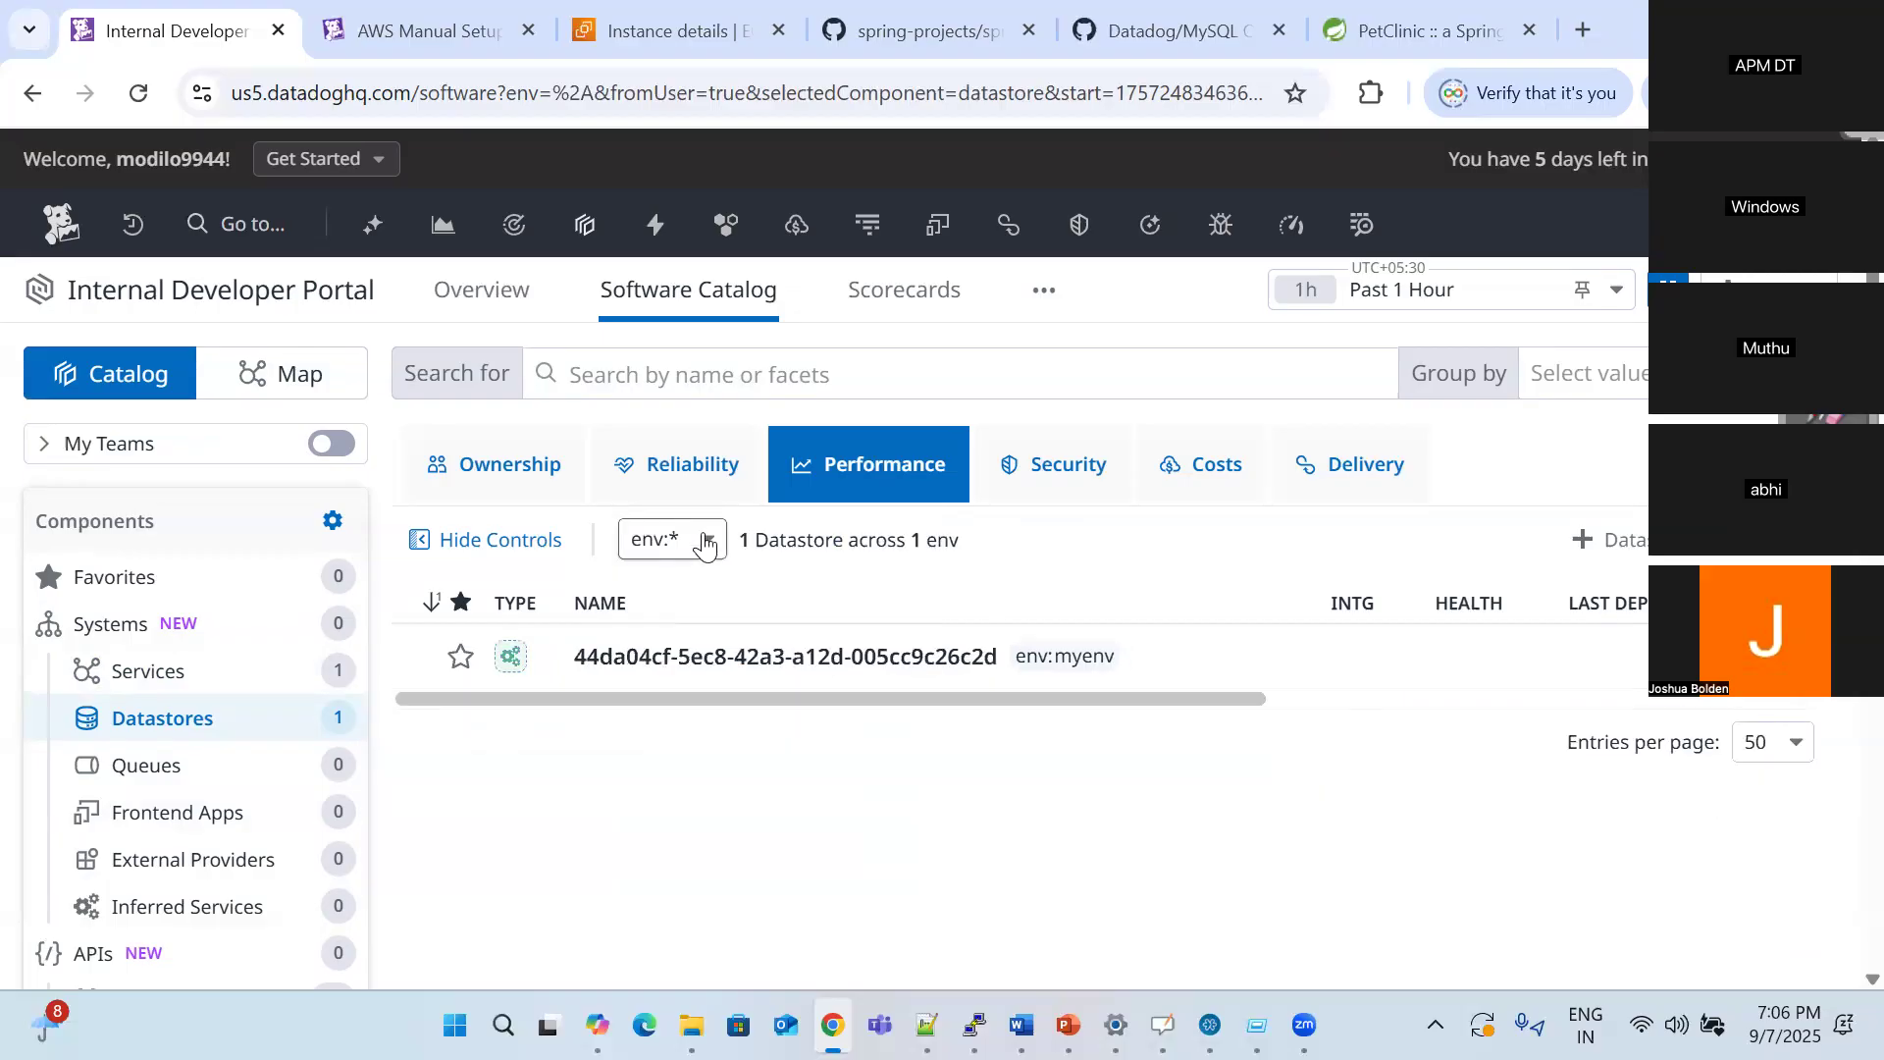
click(704, 541)
click(677, 687)
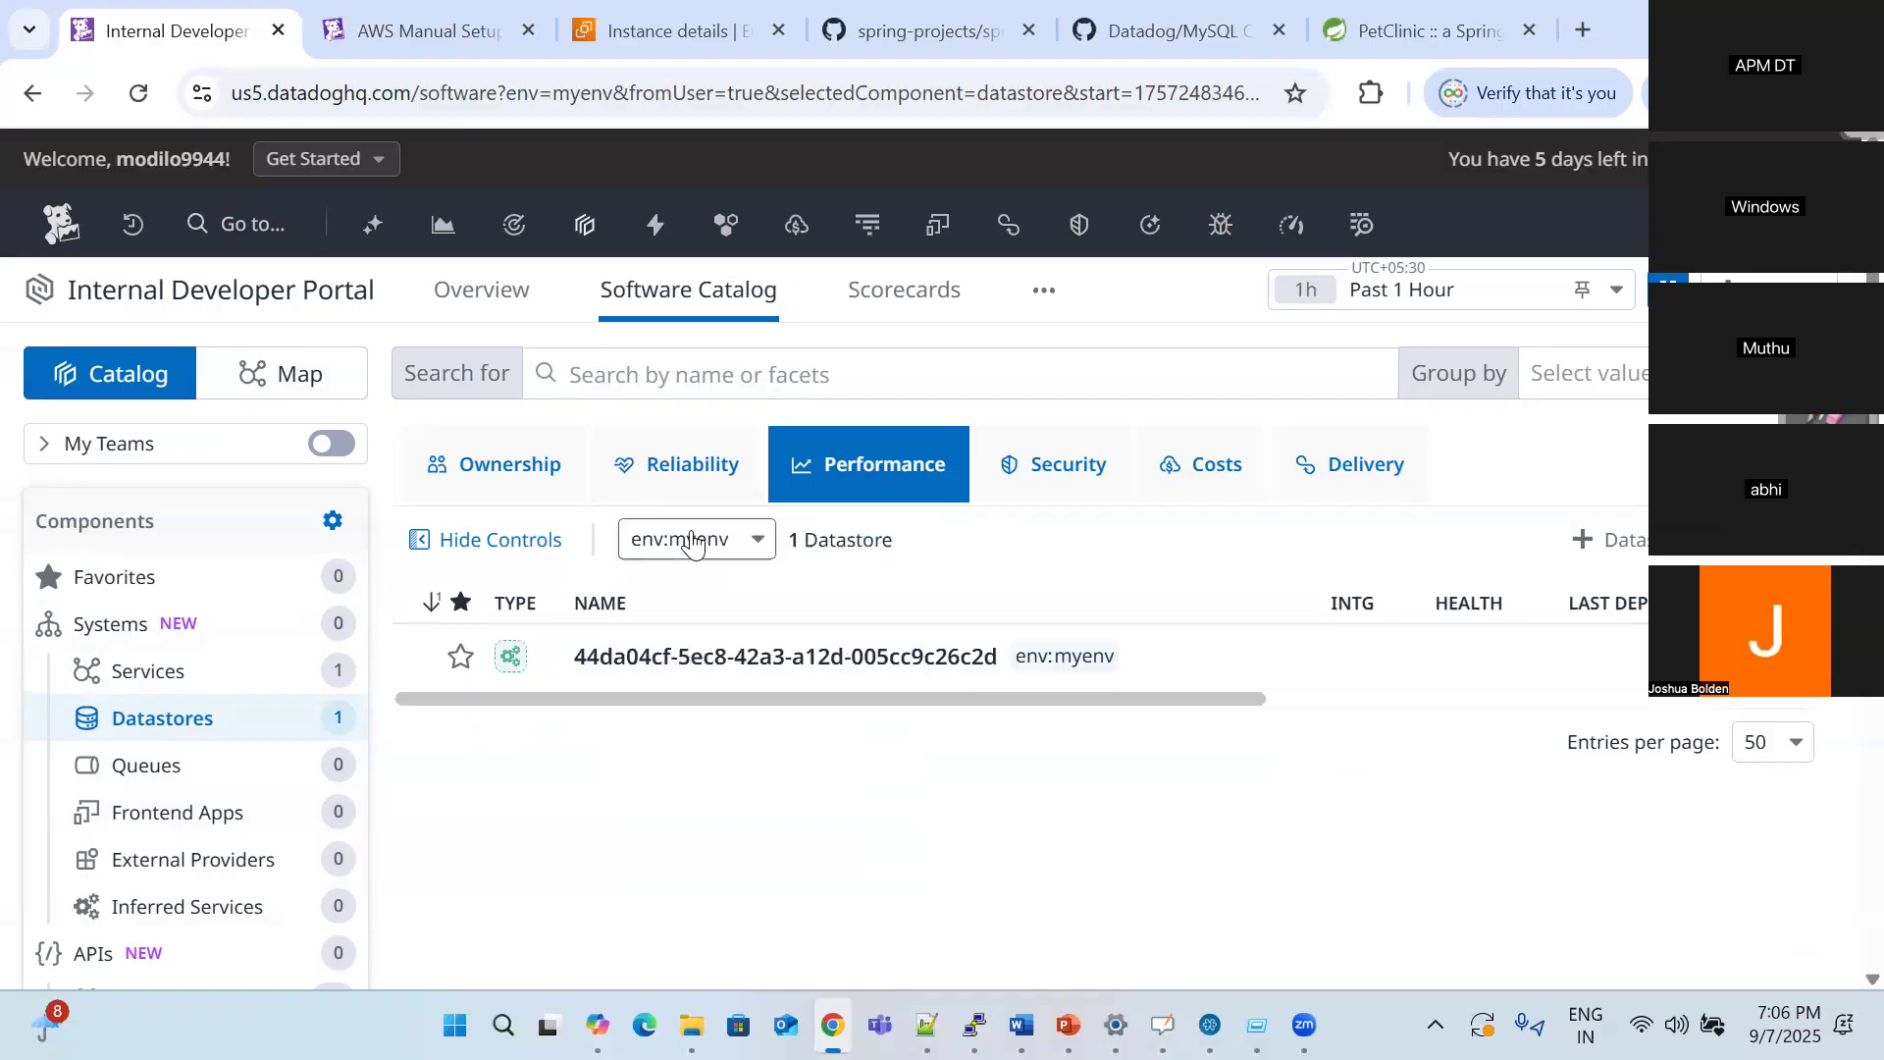
click(145, 94)
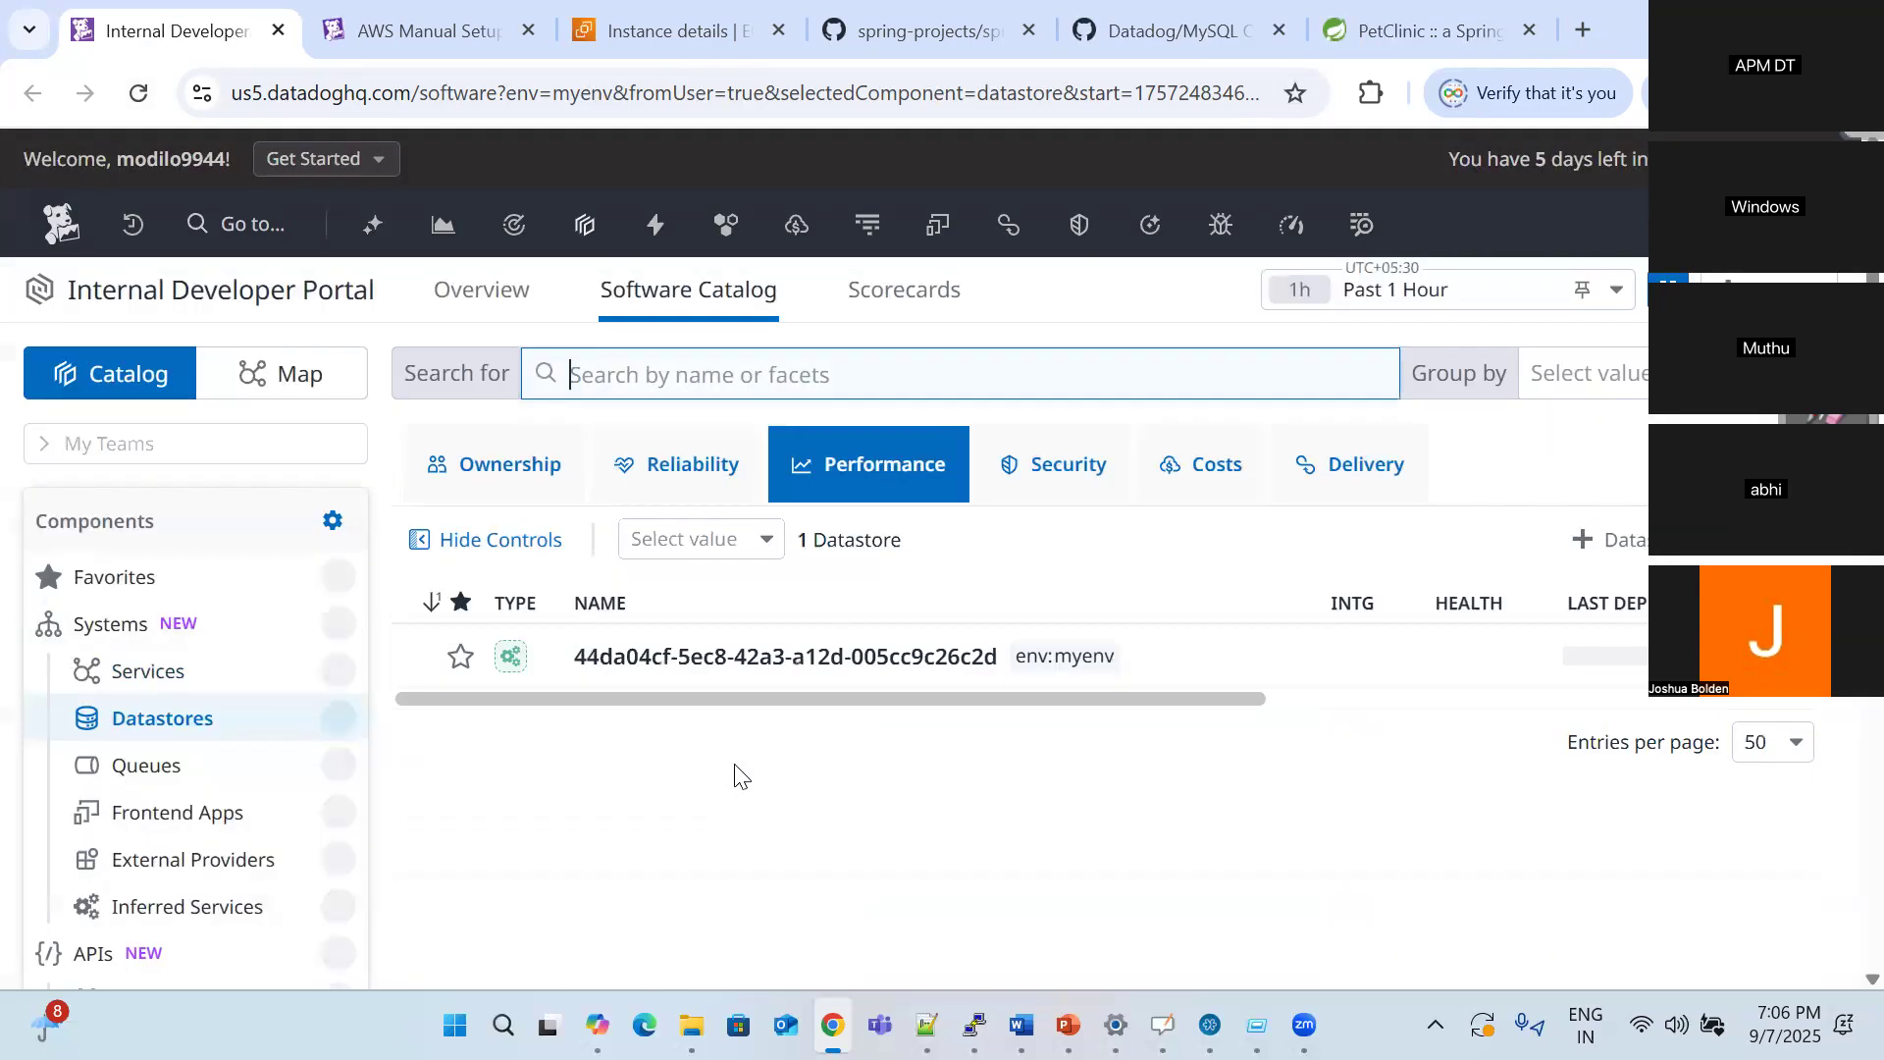
click(749, 541)
click(677, 586)
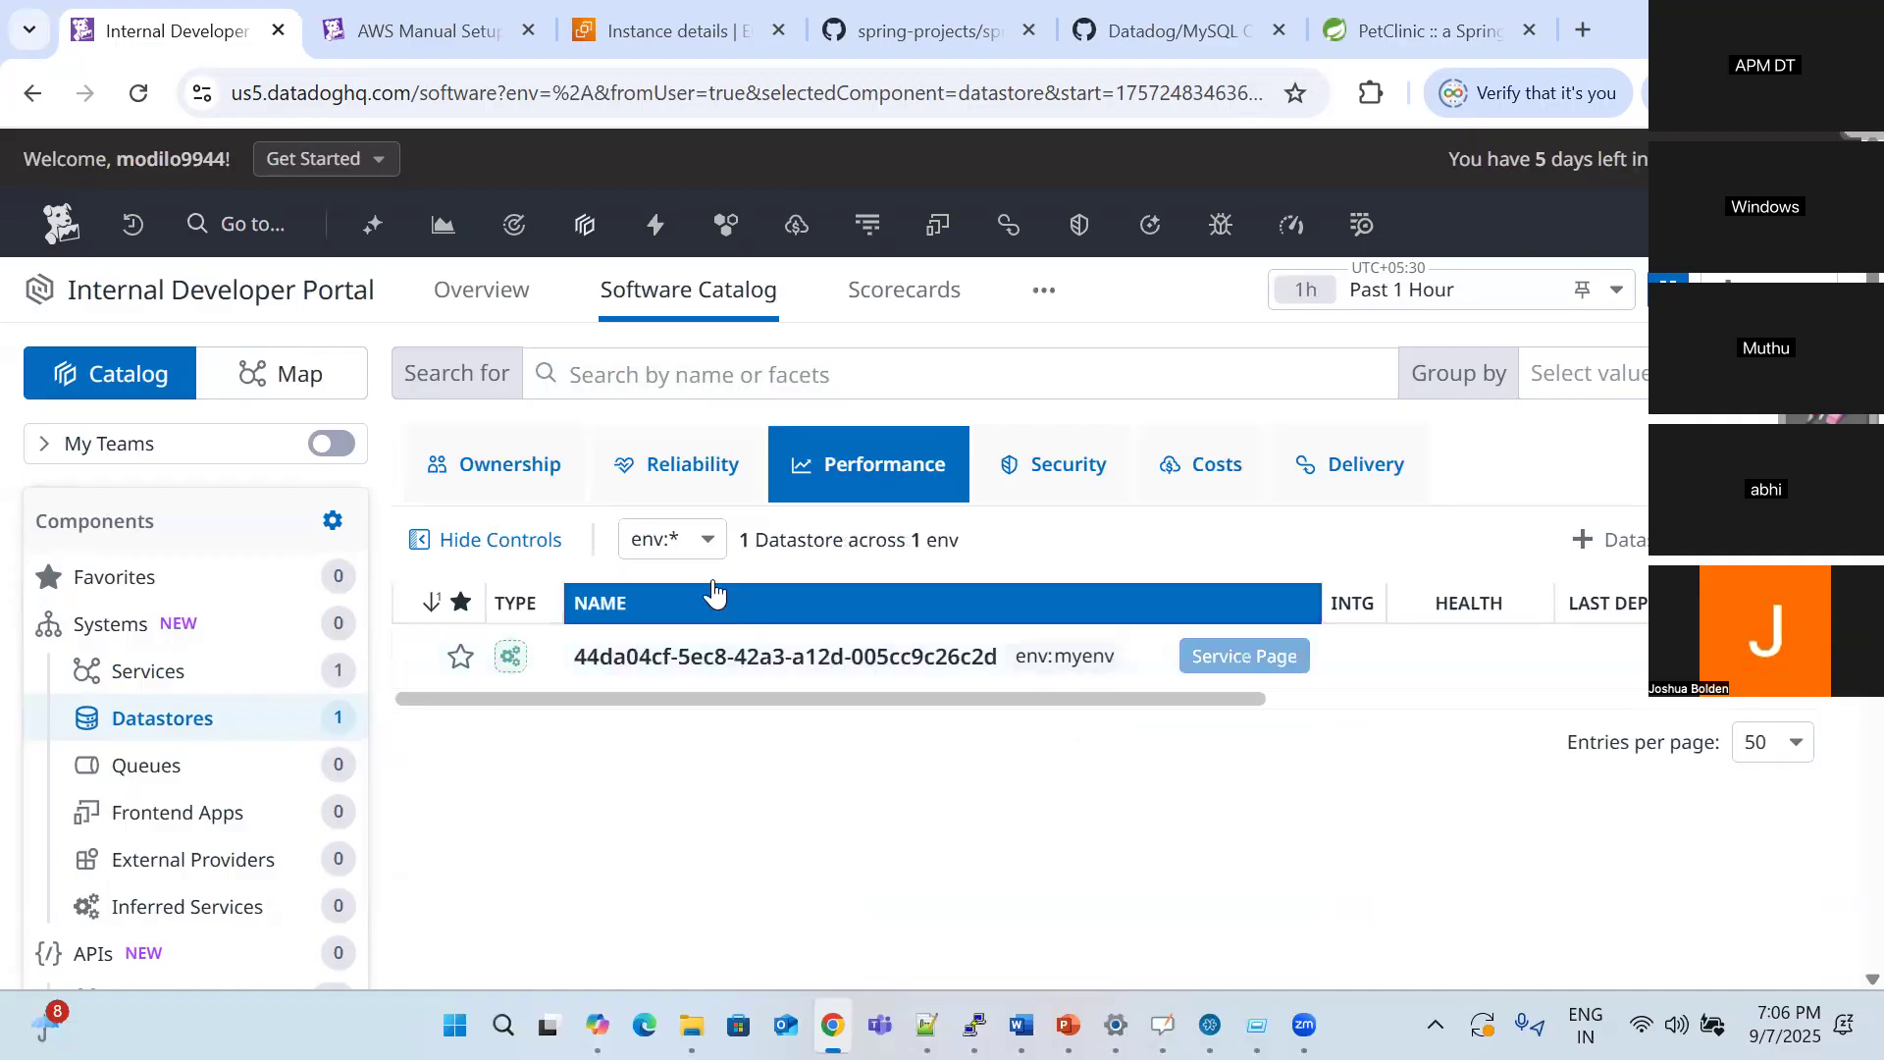
click(686, 542)
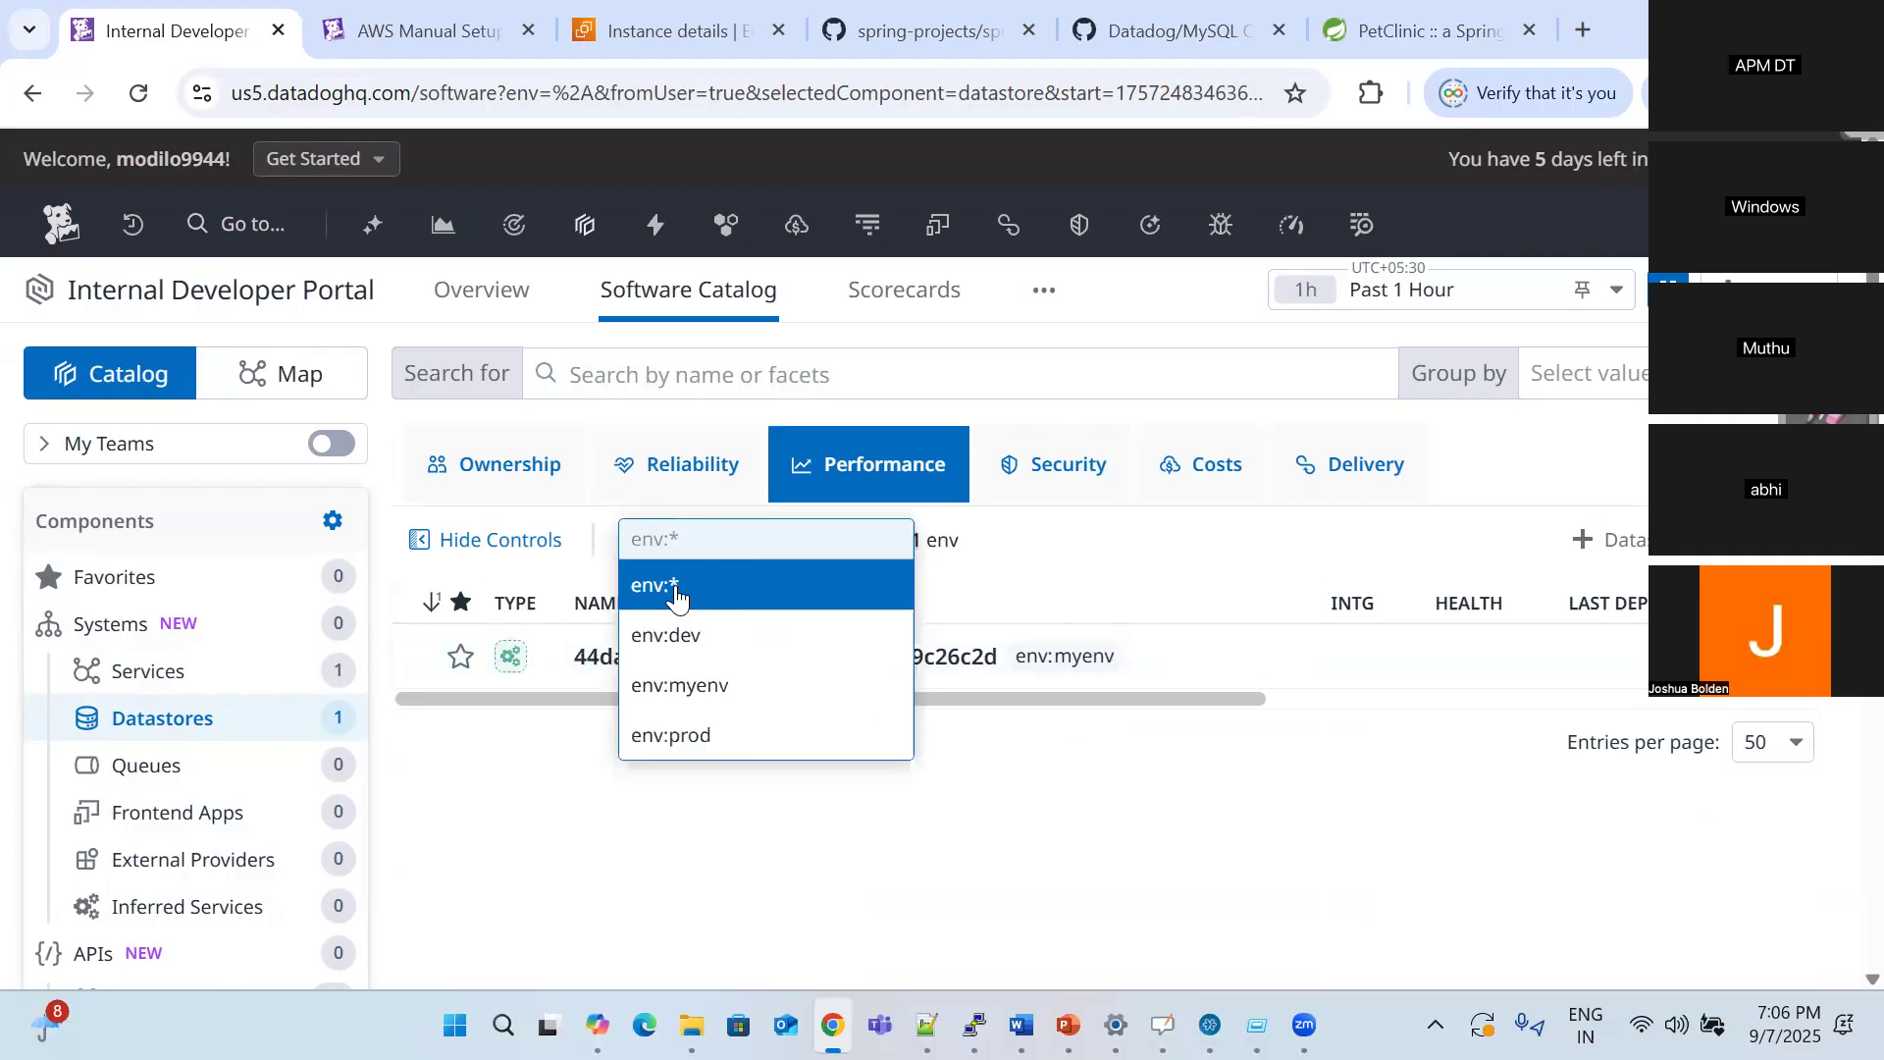
click(677, 591)
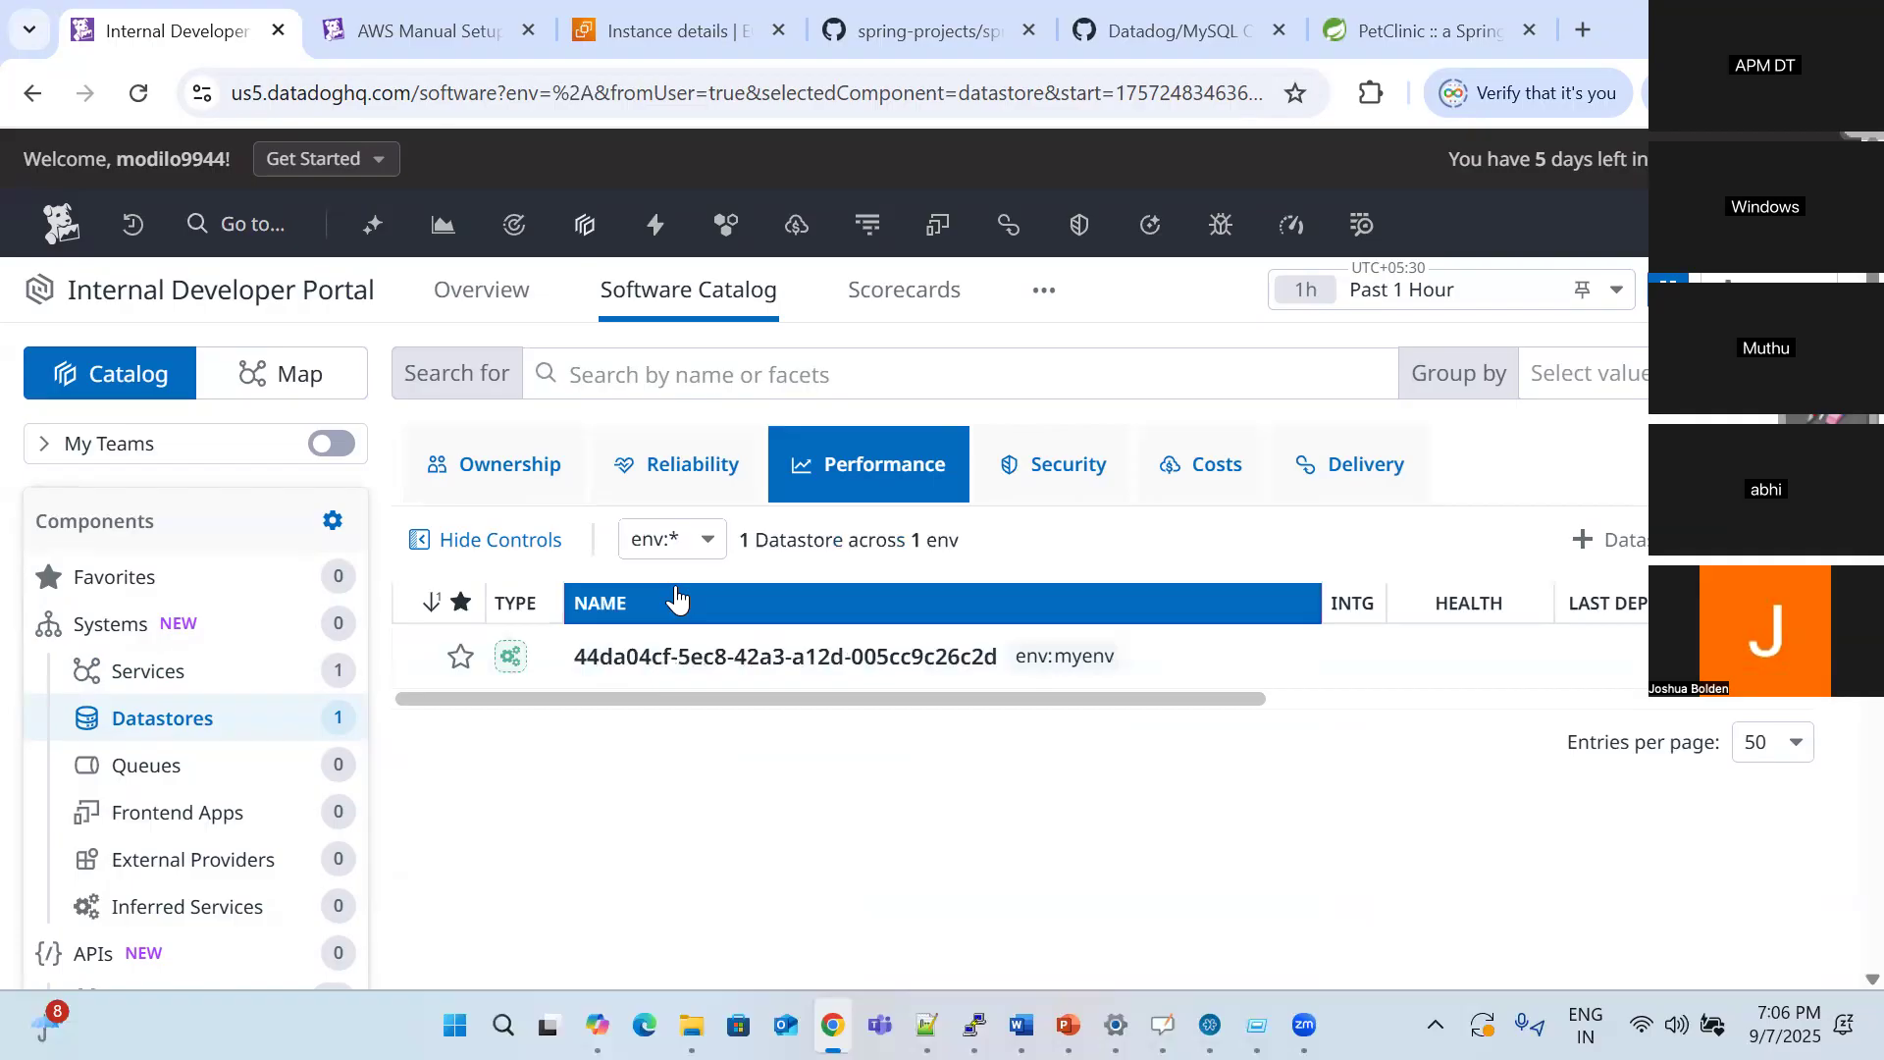
Show the Services list and review petclinictest's performance panel in env:myenv.
click(193, 677)
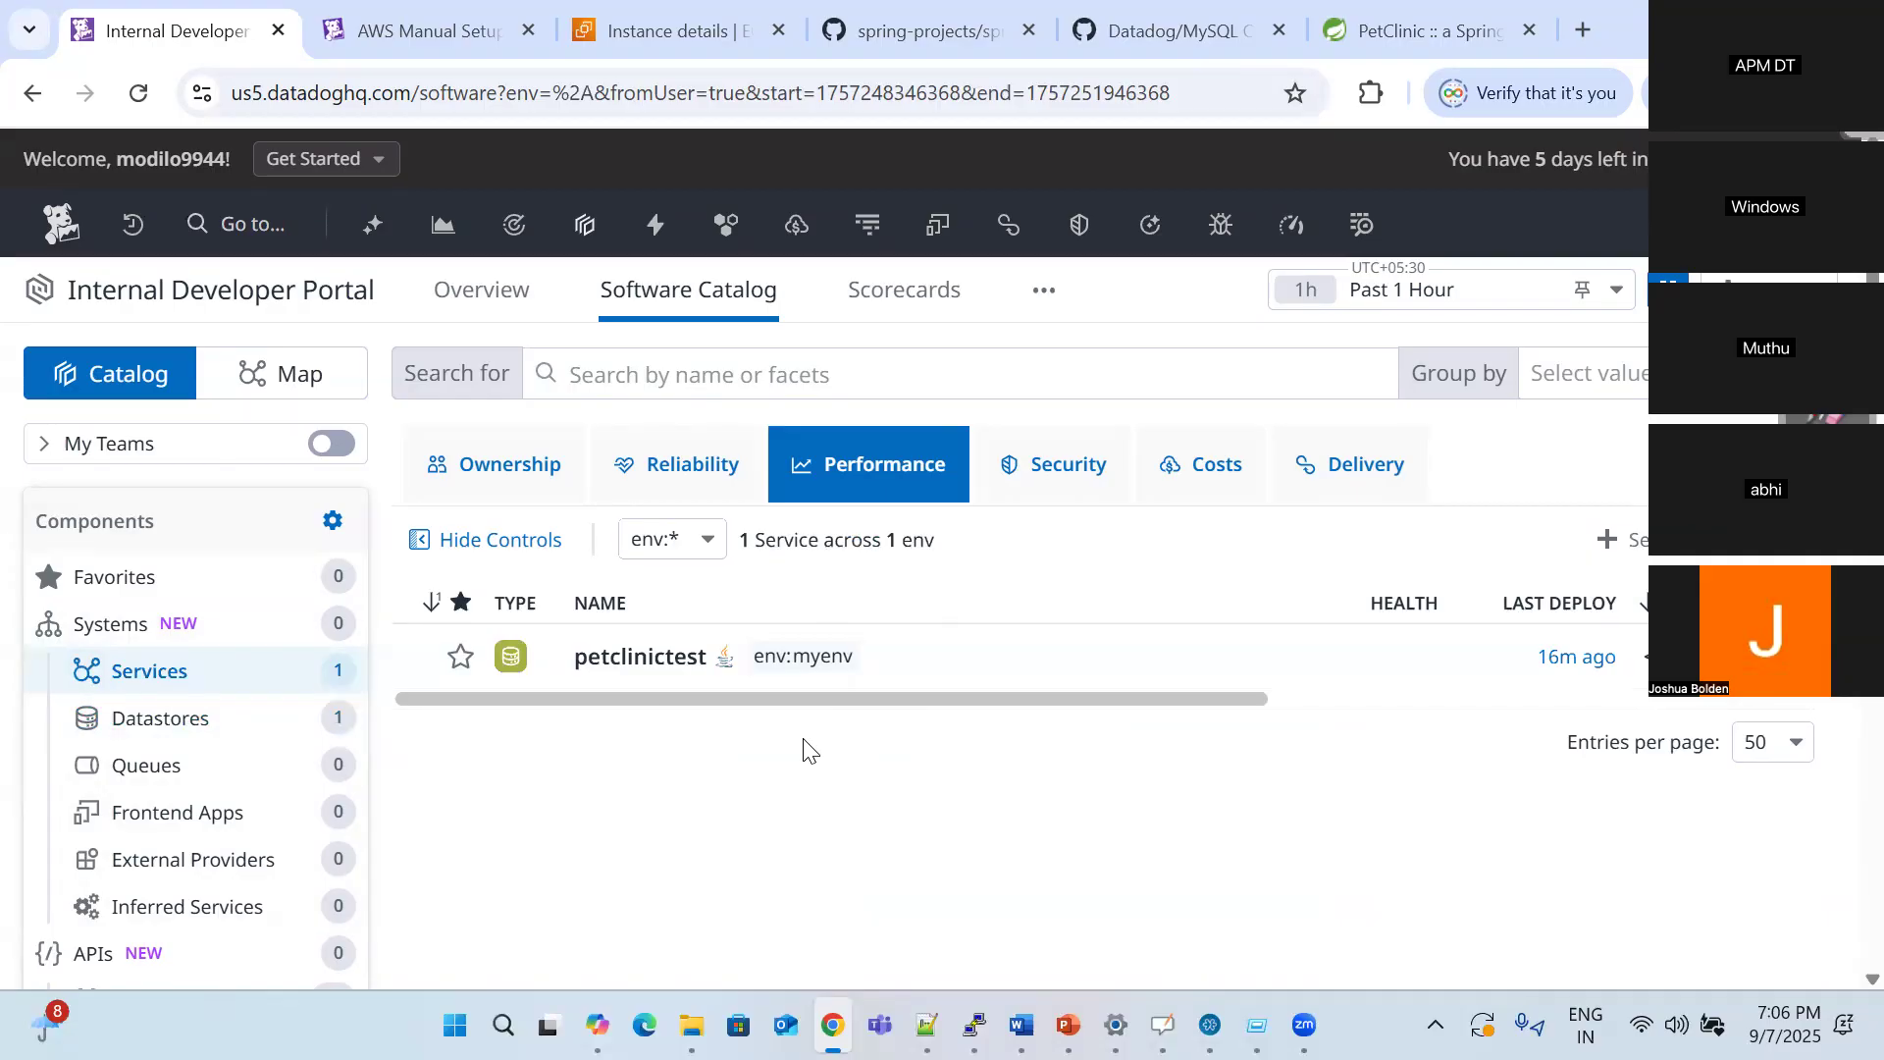
click(639, 668)
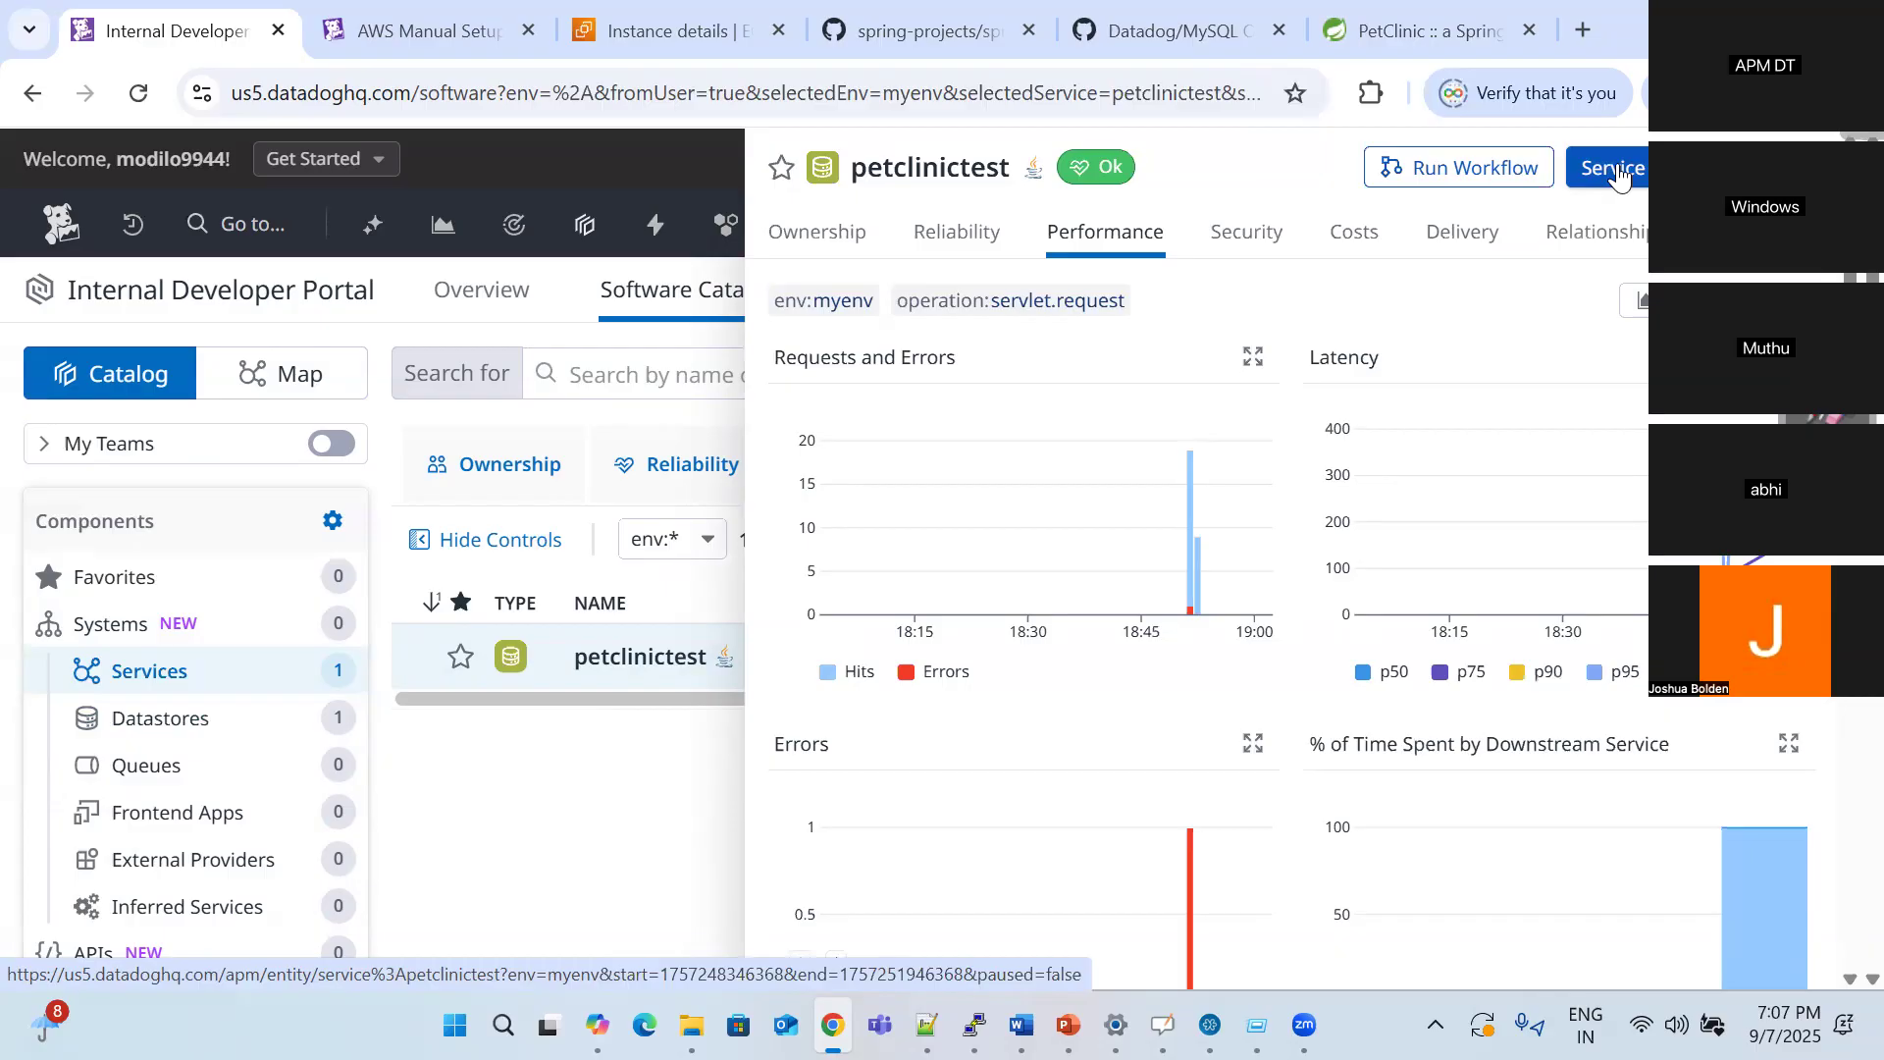
click(522, 881)
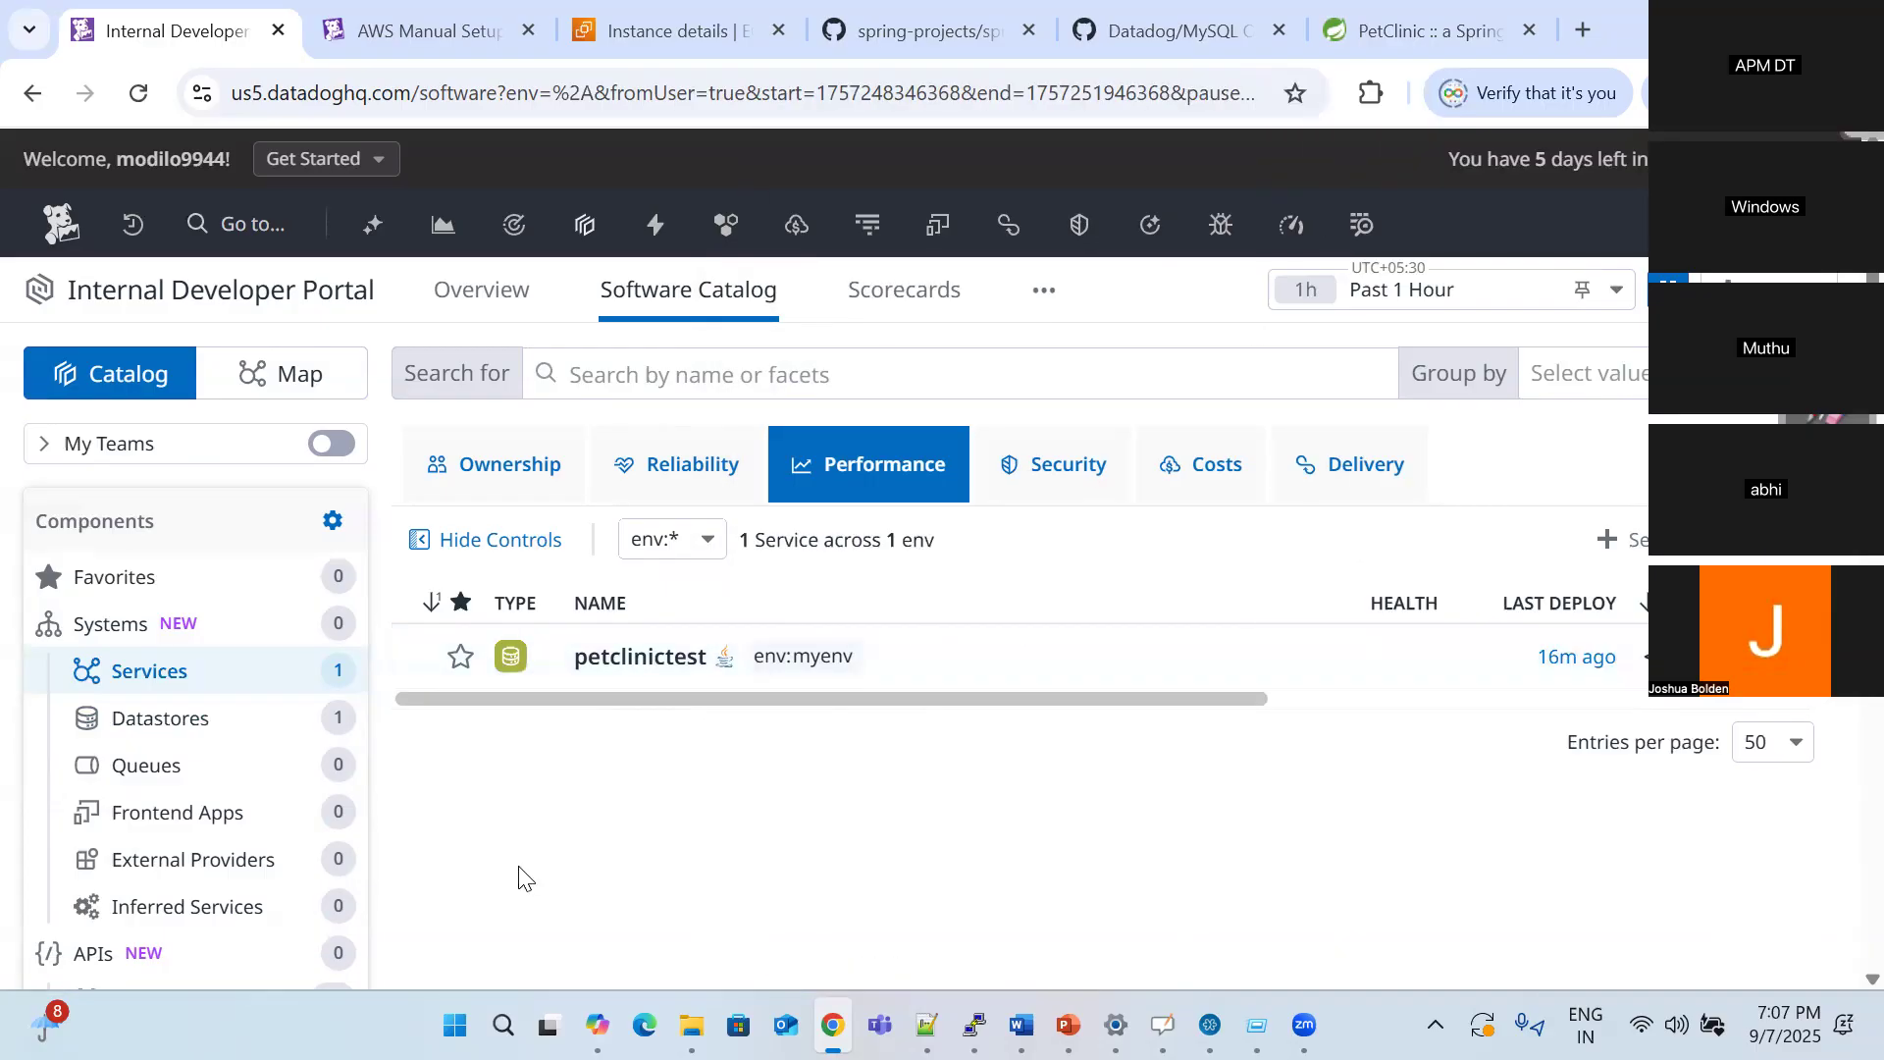
scroll(519, 876, down, 3)
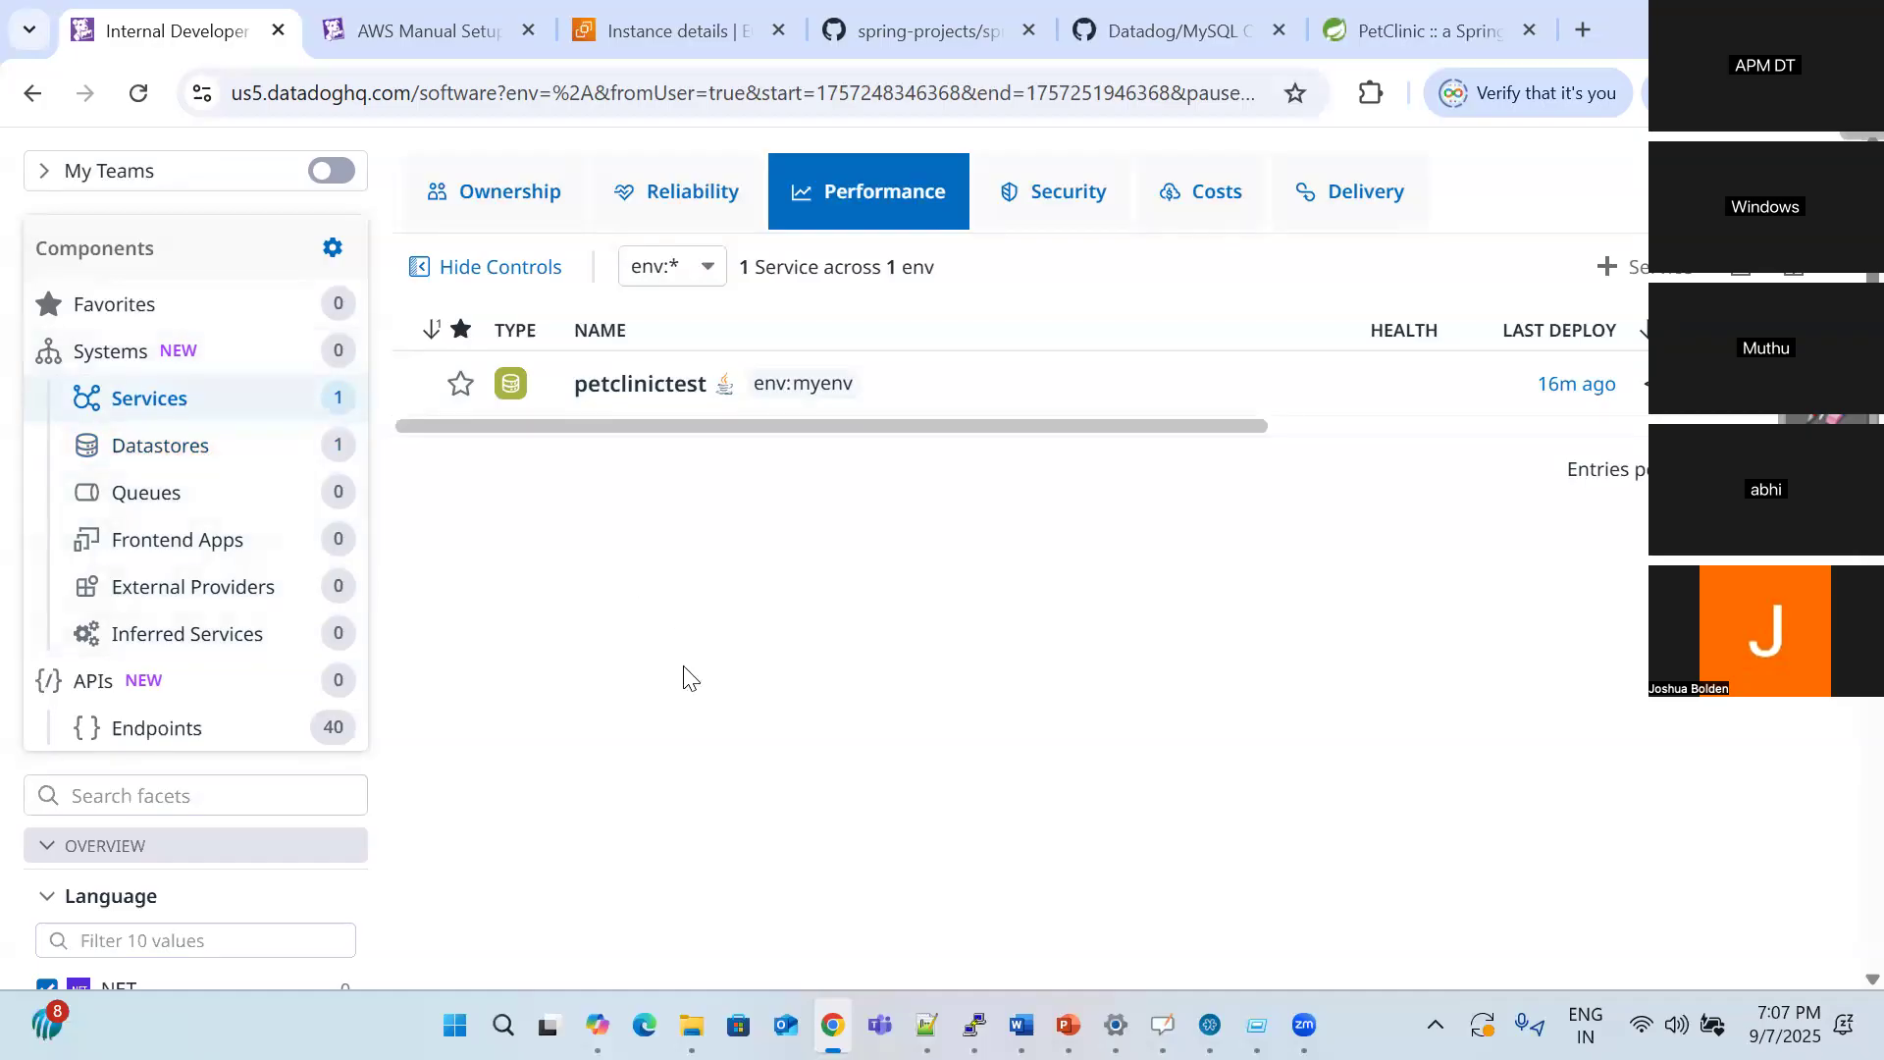
scroll(684, 677, up, 2)
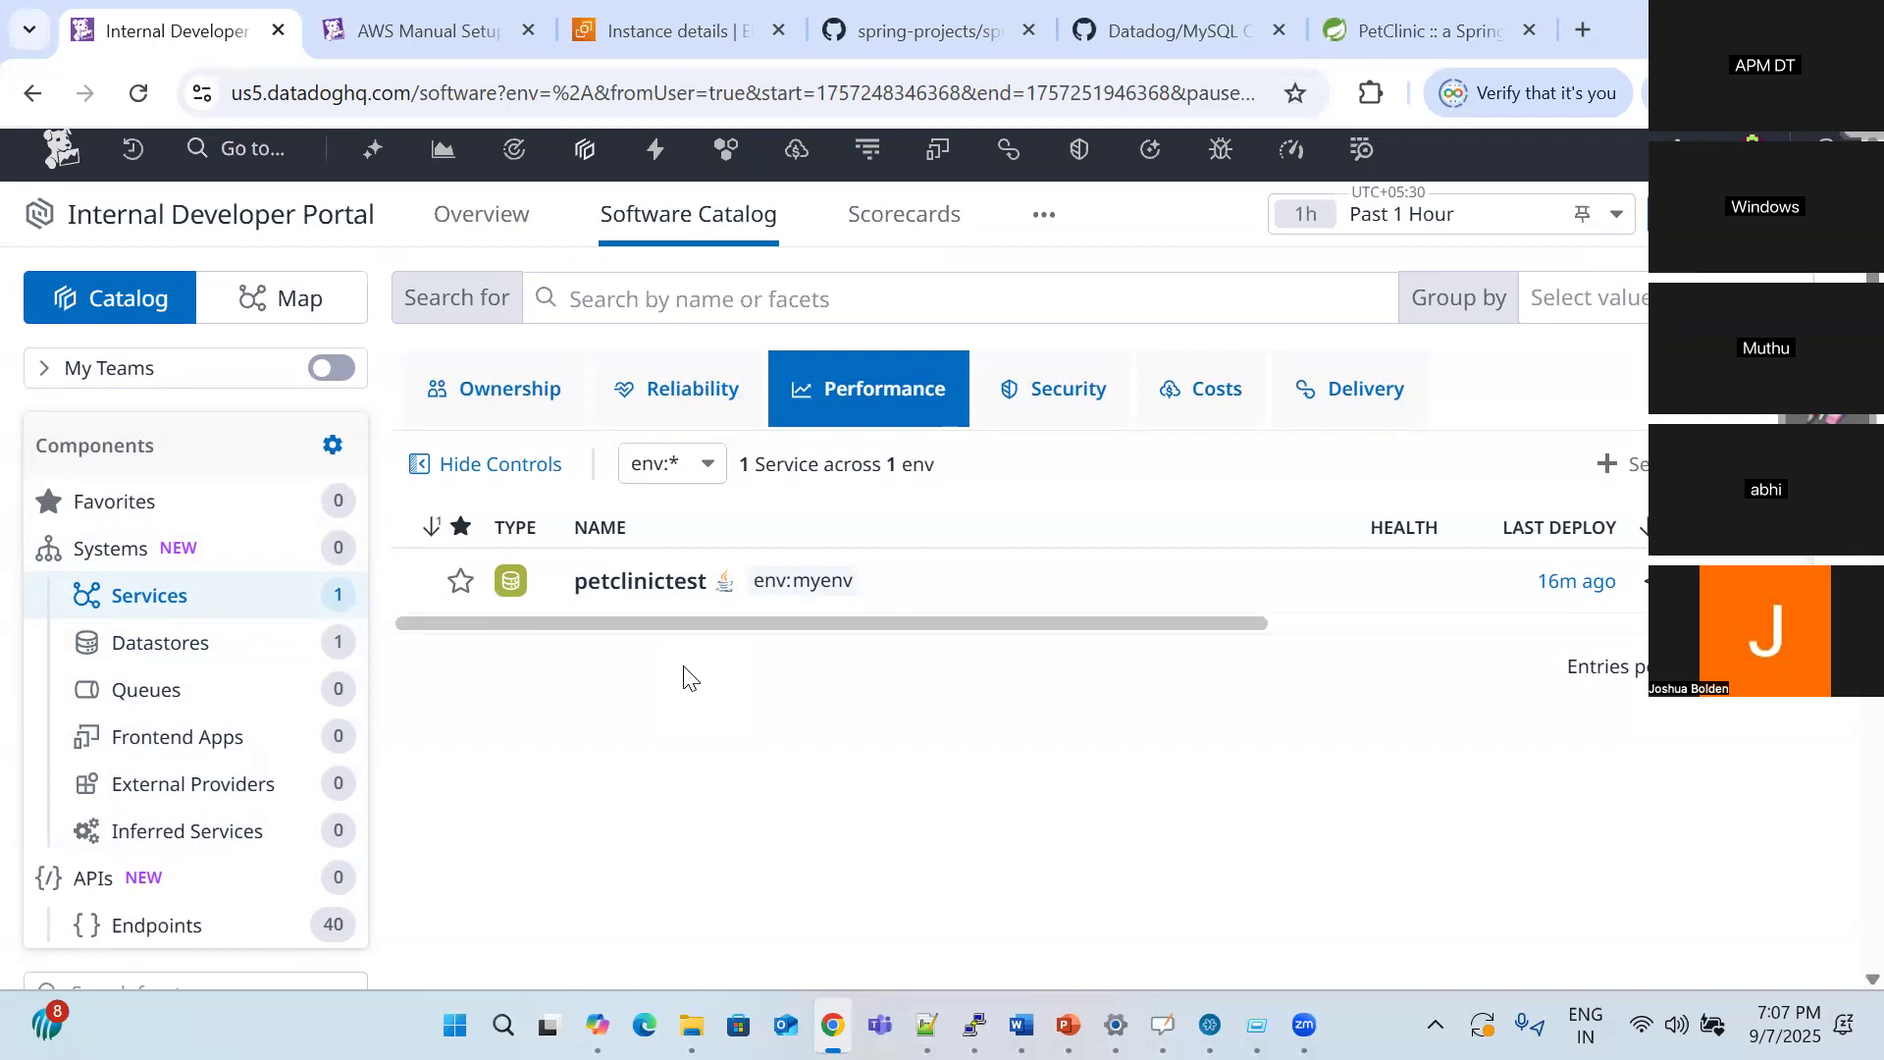
scroll(684, 677, up, 1)
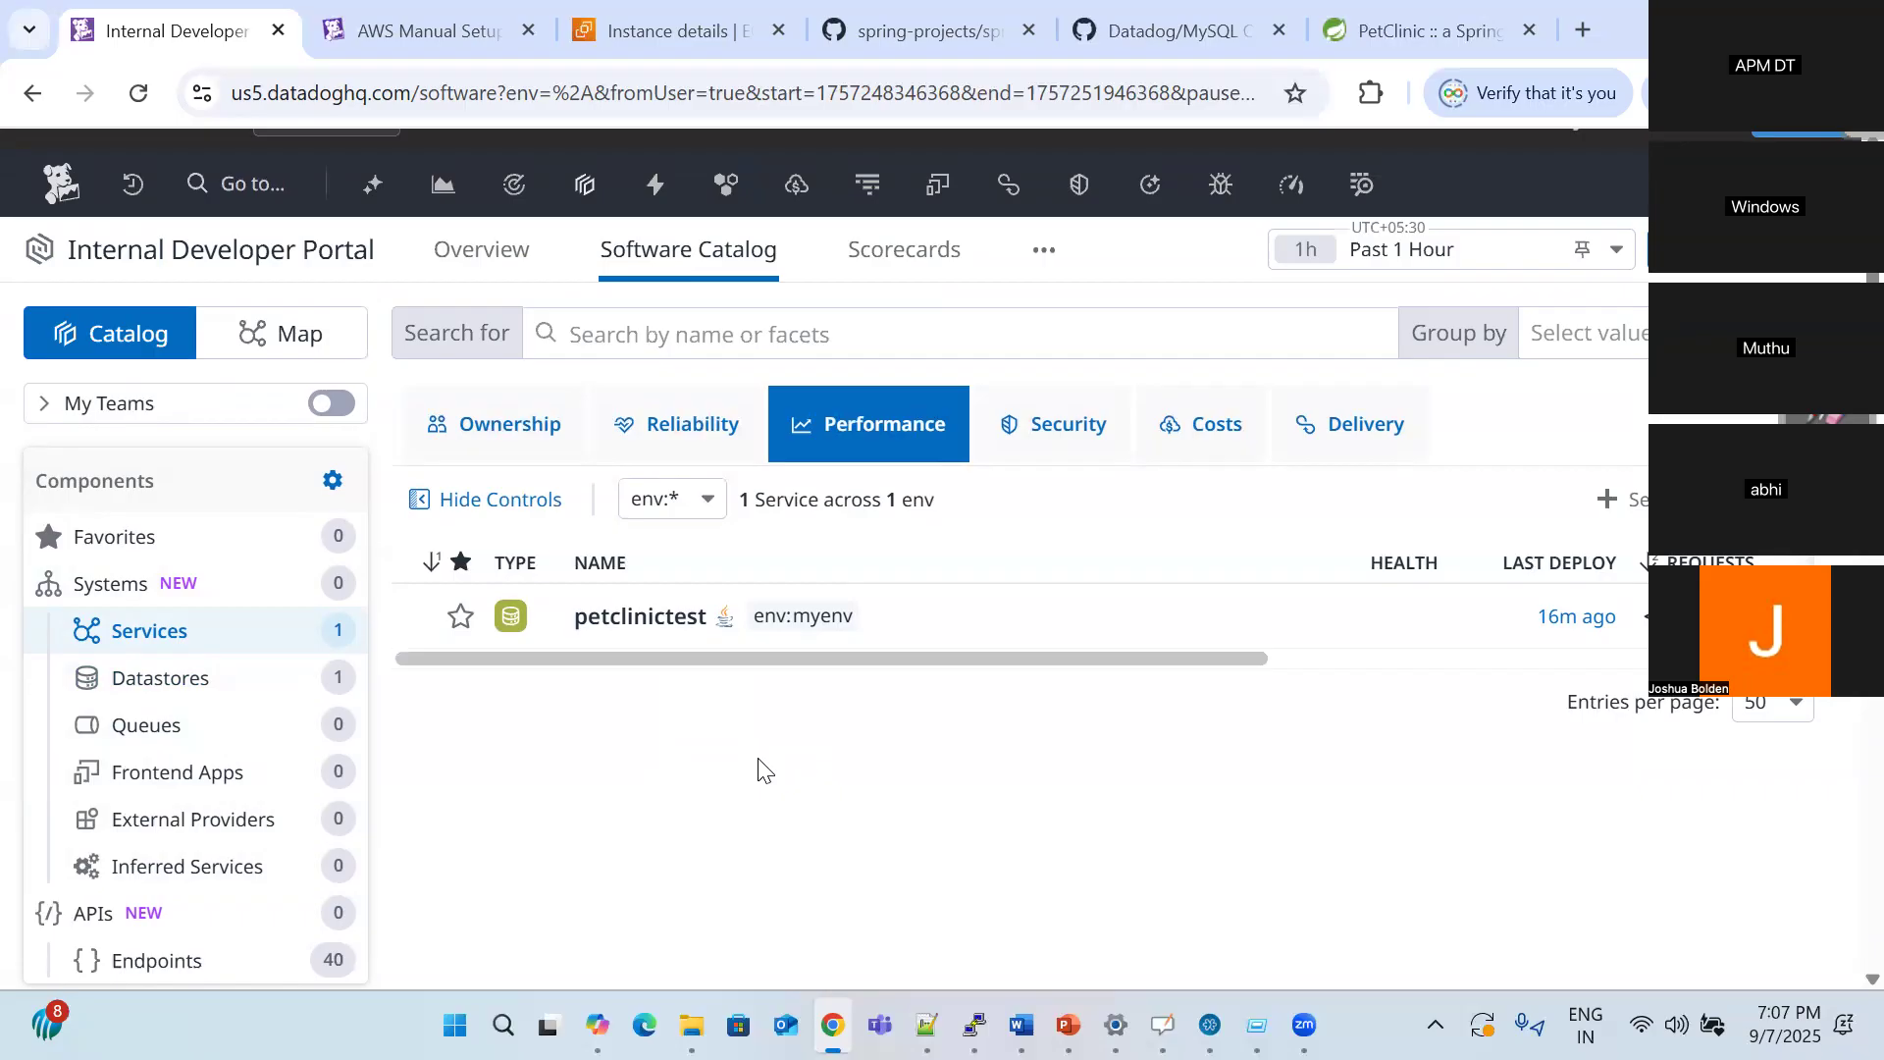
key(alt+Tab)
key(Tab)
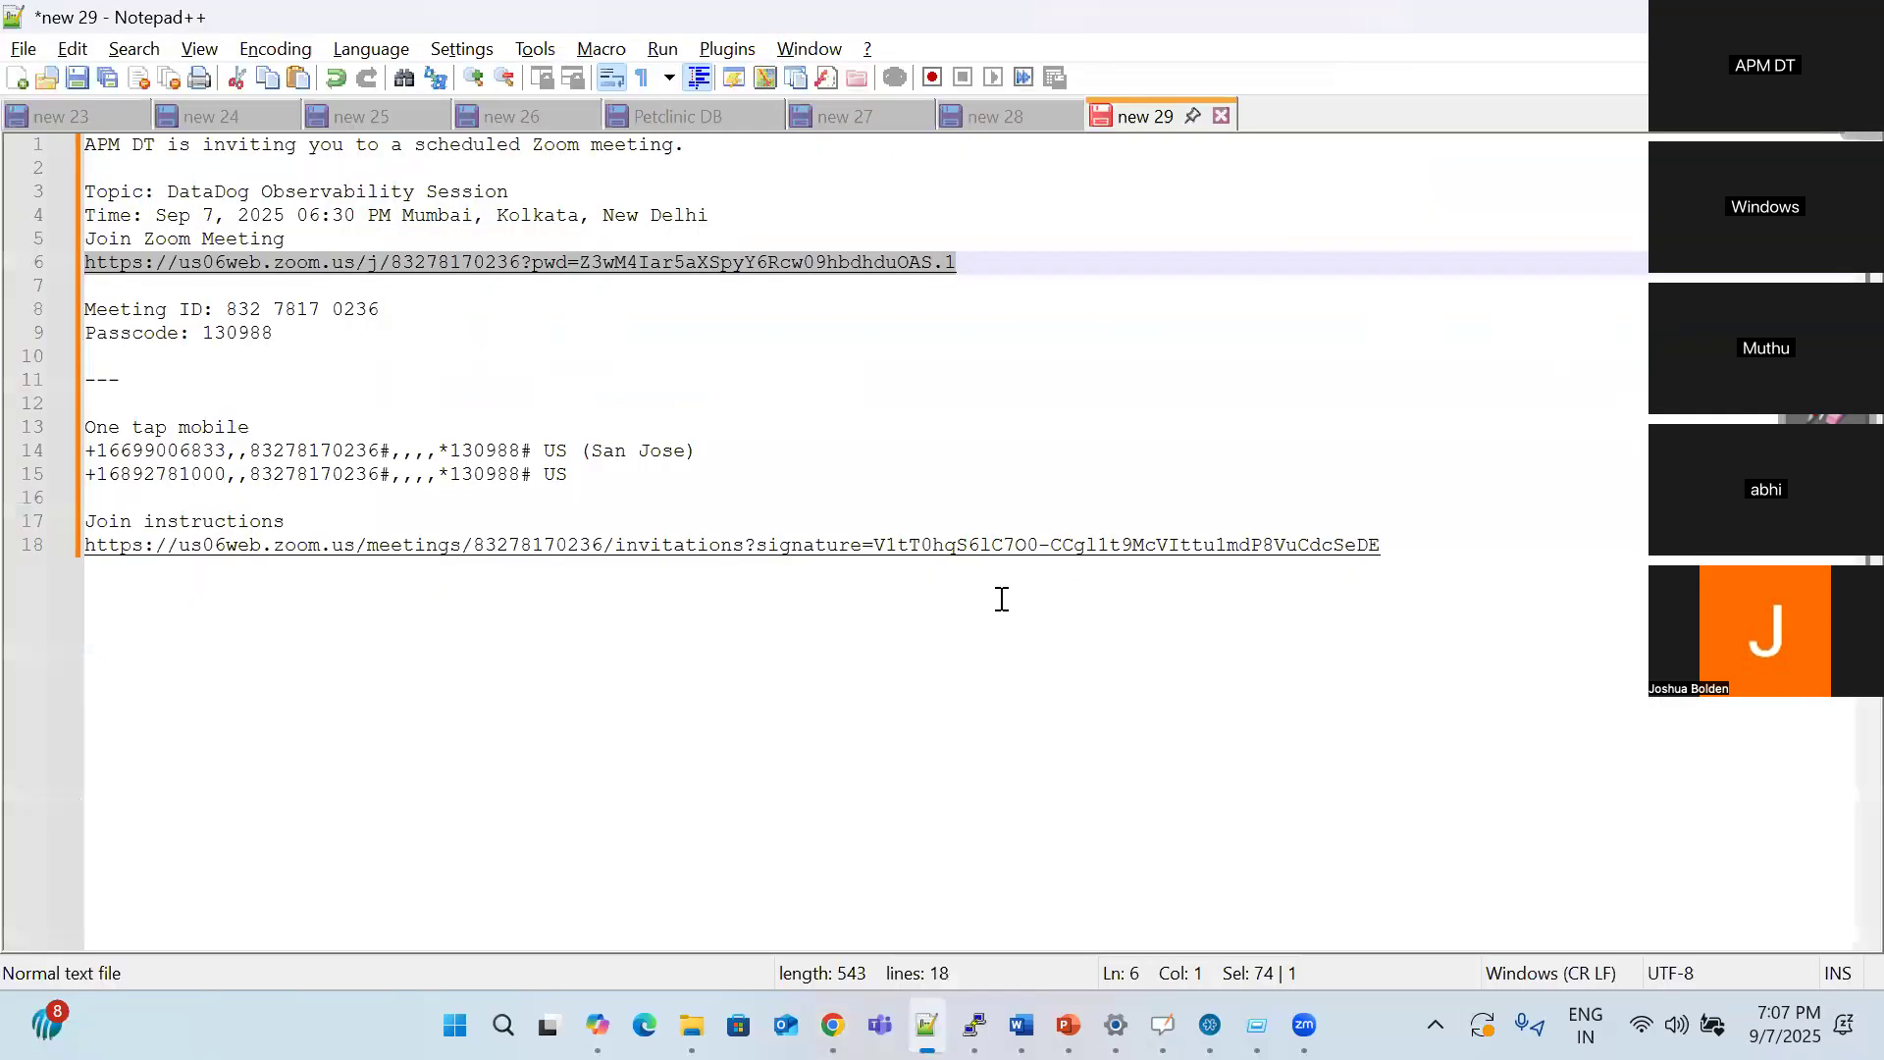
key(alt+Tab)
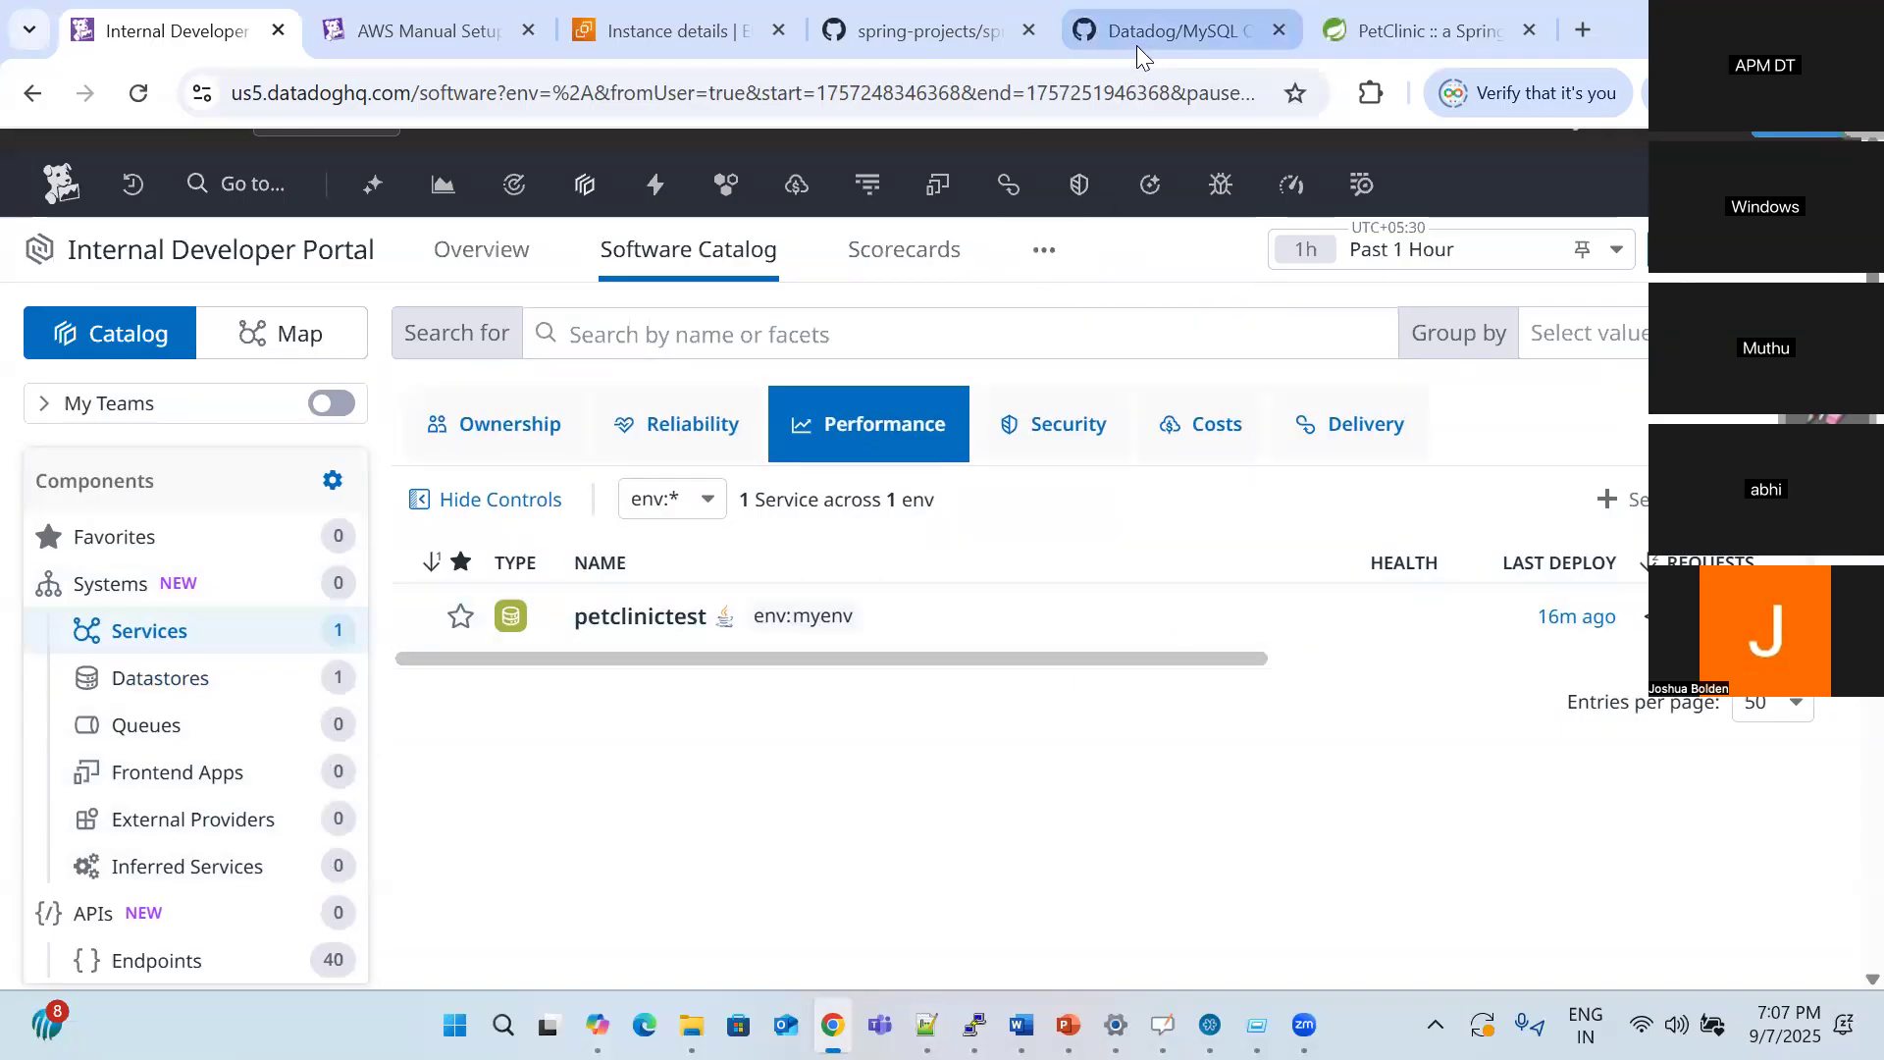
click(1162, 31)
scroll(546, 580, up, 4)
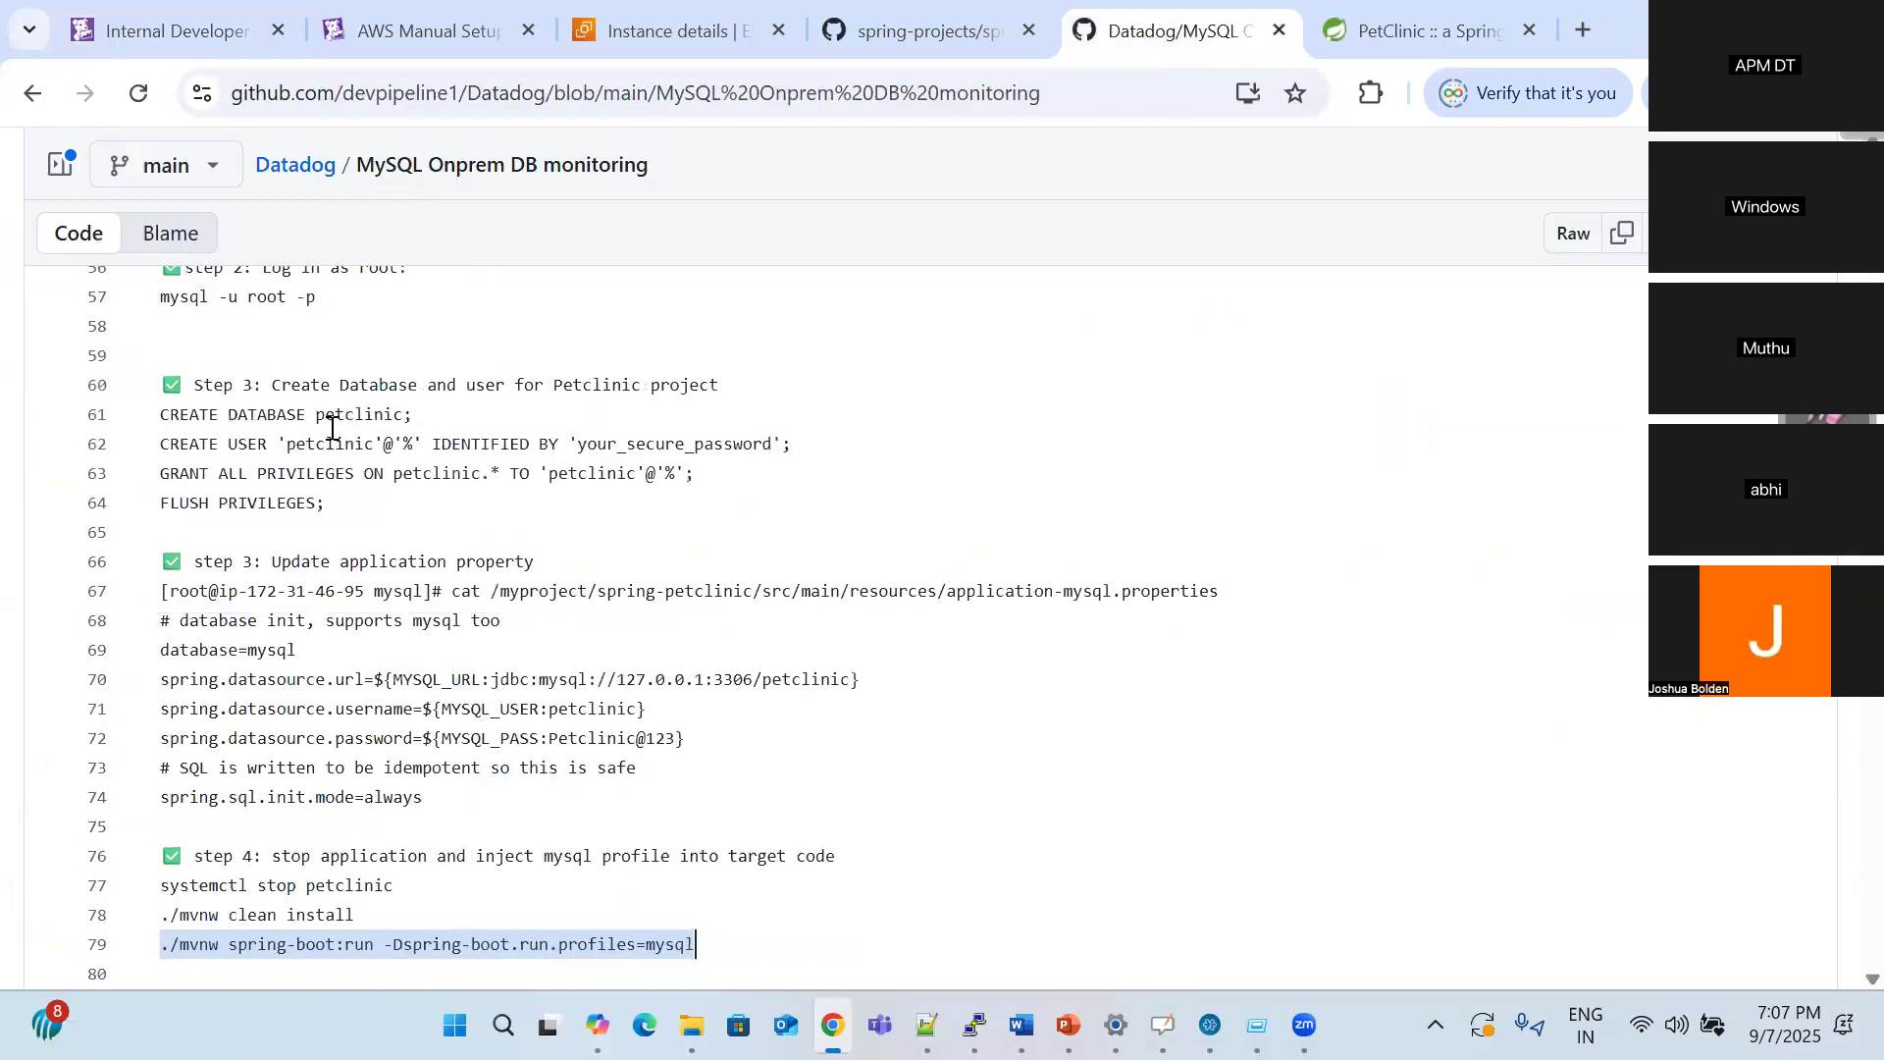
scroll(333, 421, up, 5)
scroll(333, 428, up, 13)
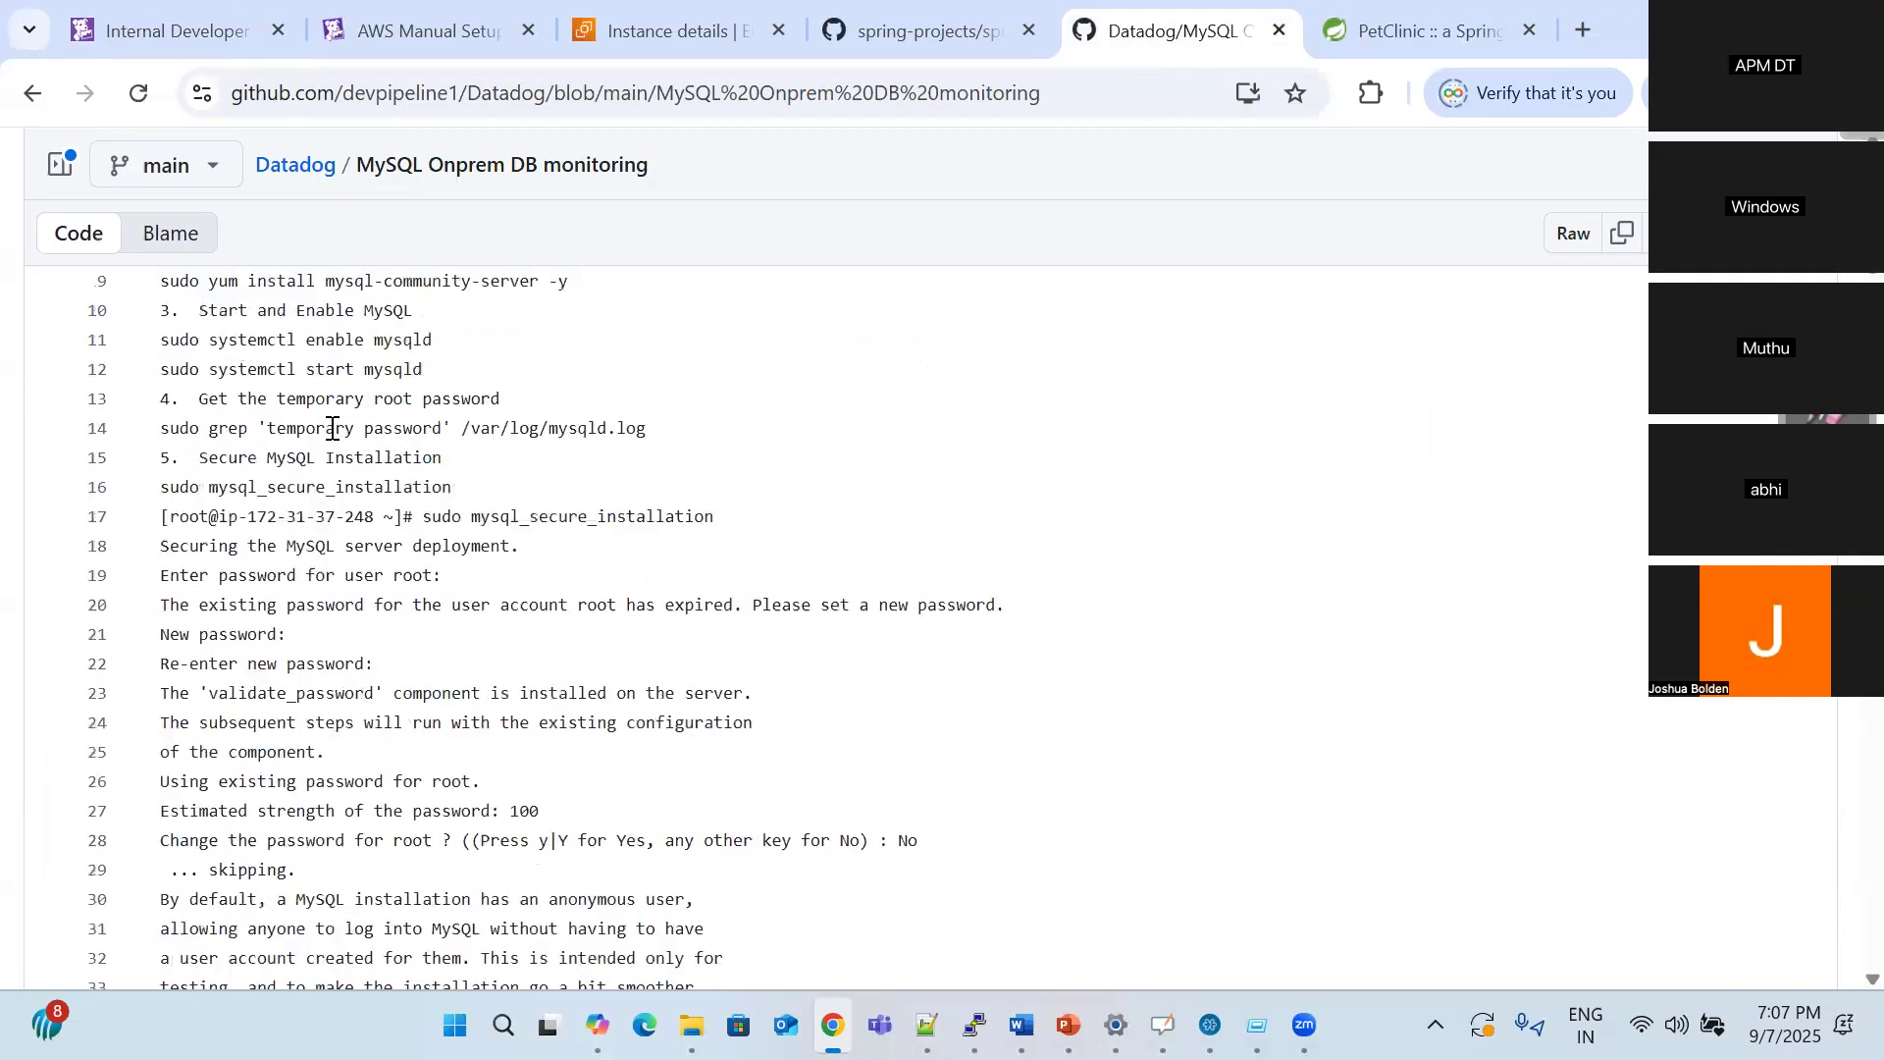
drag(157, 353, 360, 623)
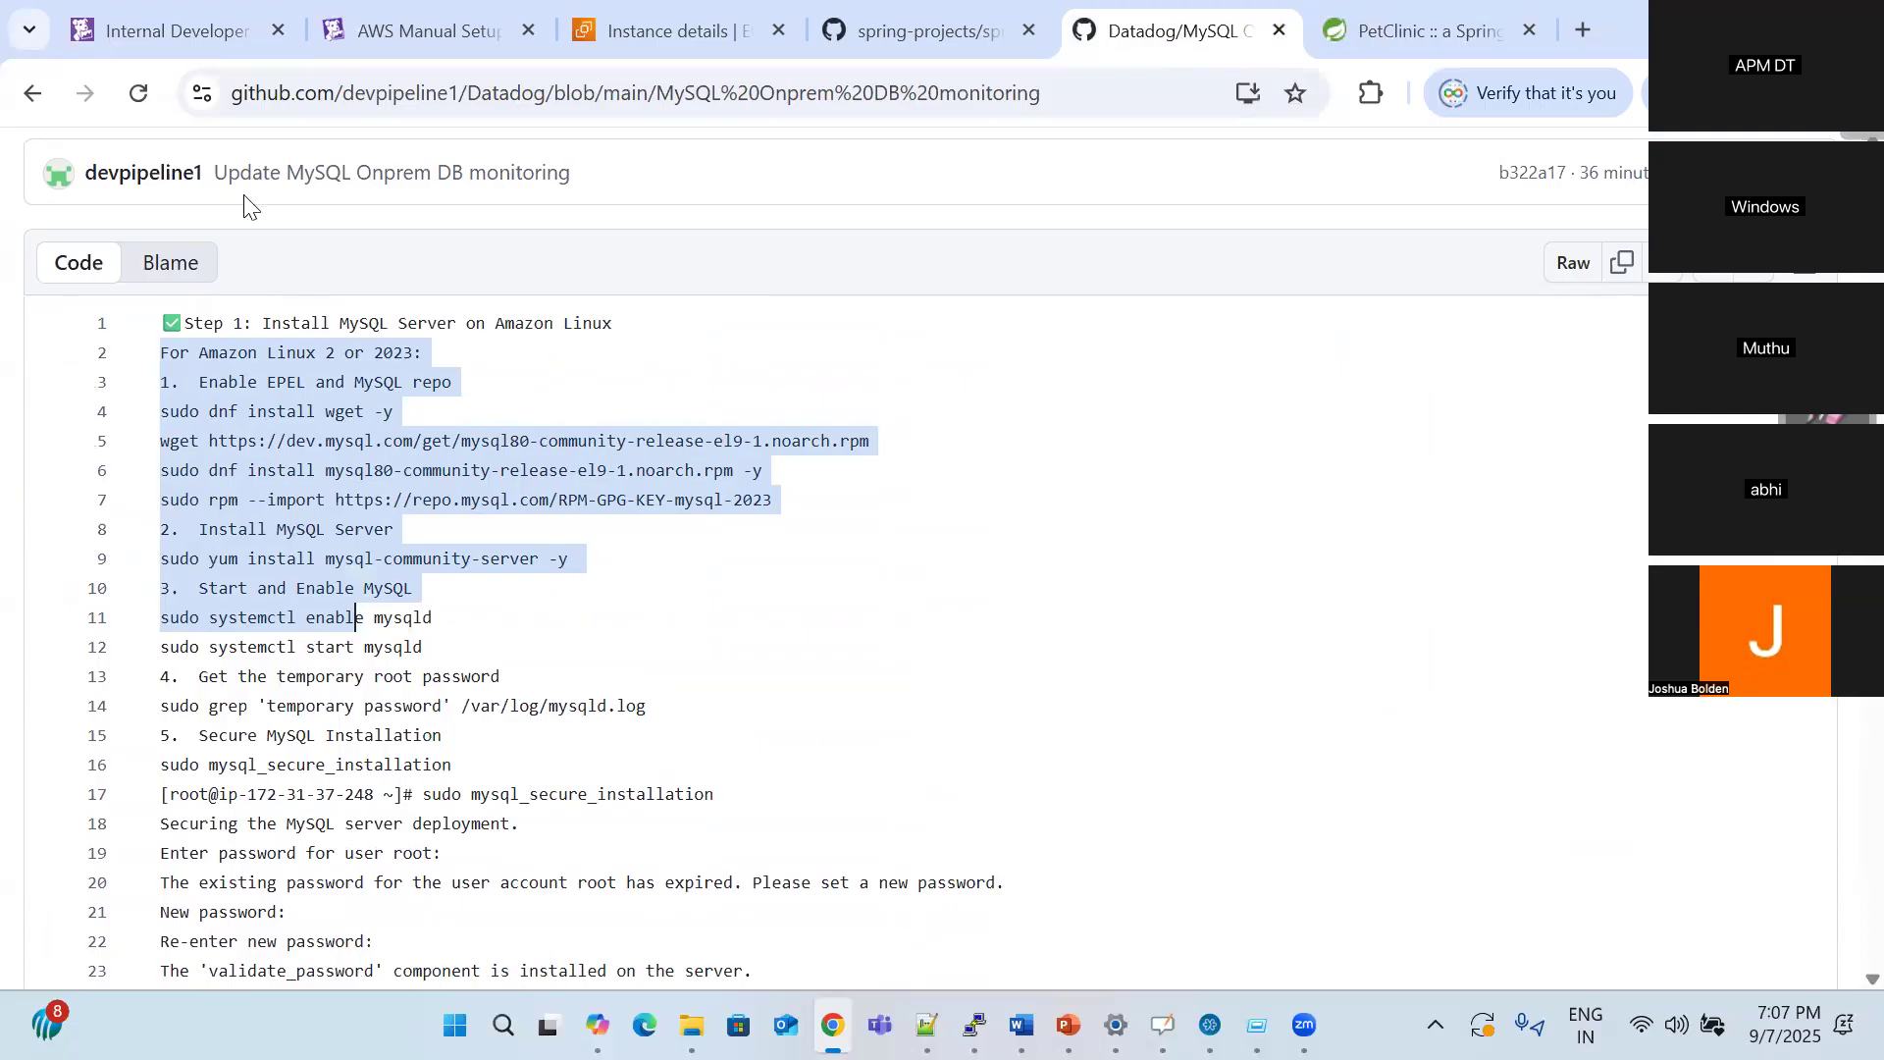
click(167, 30)
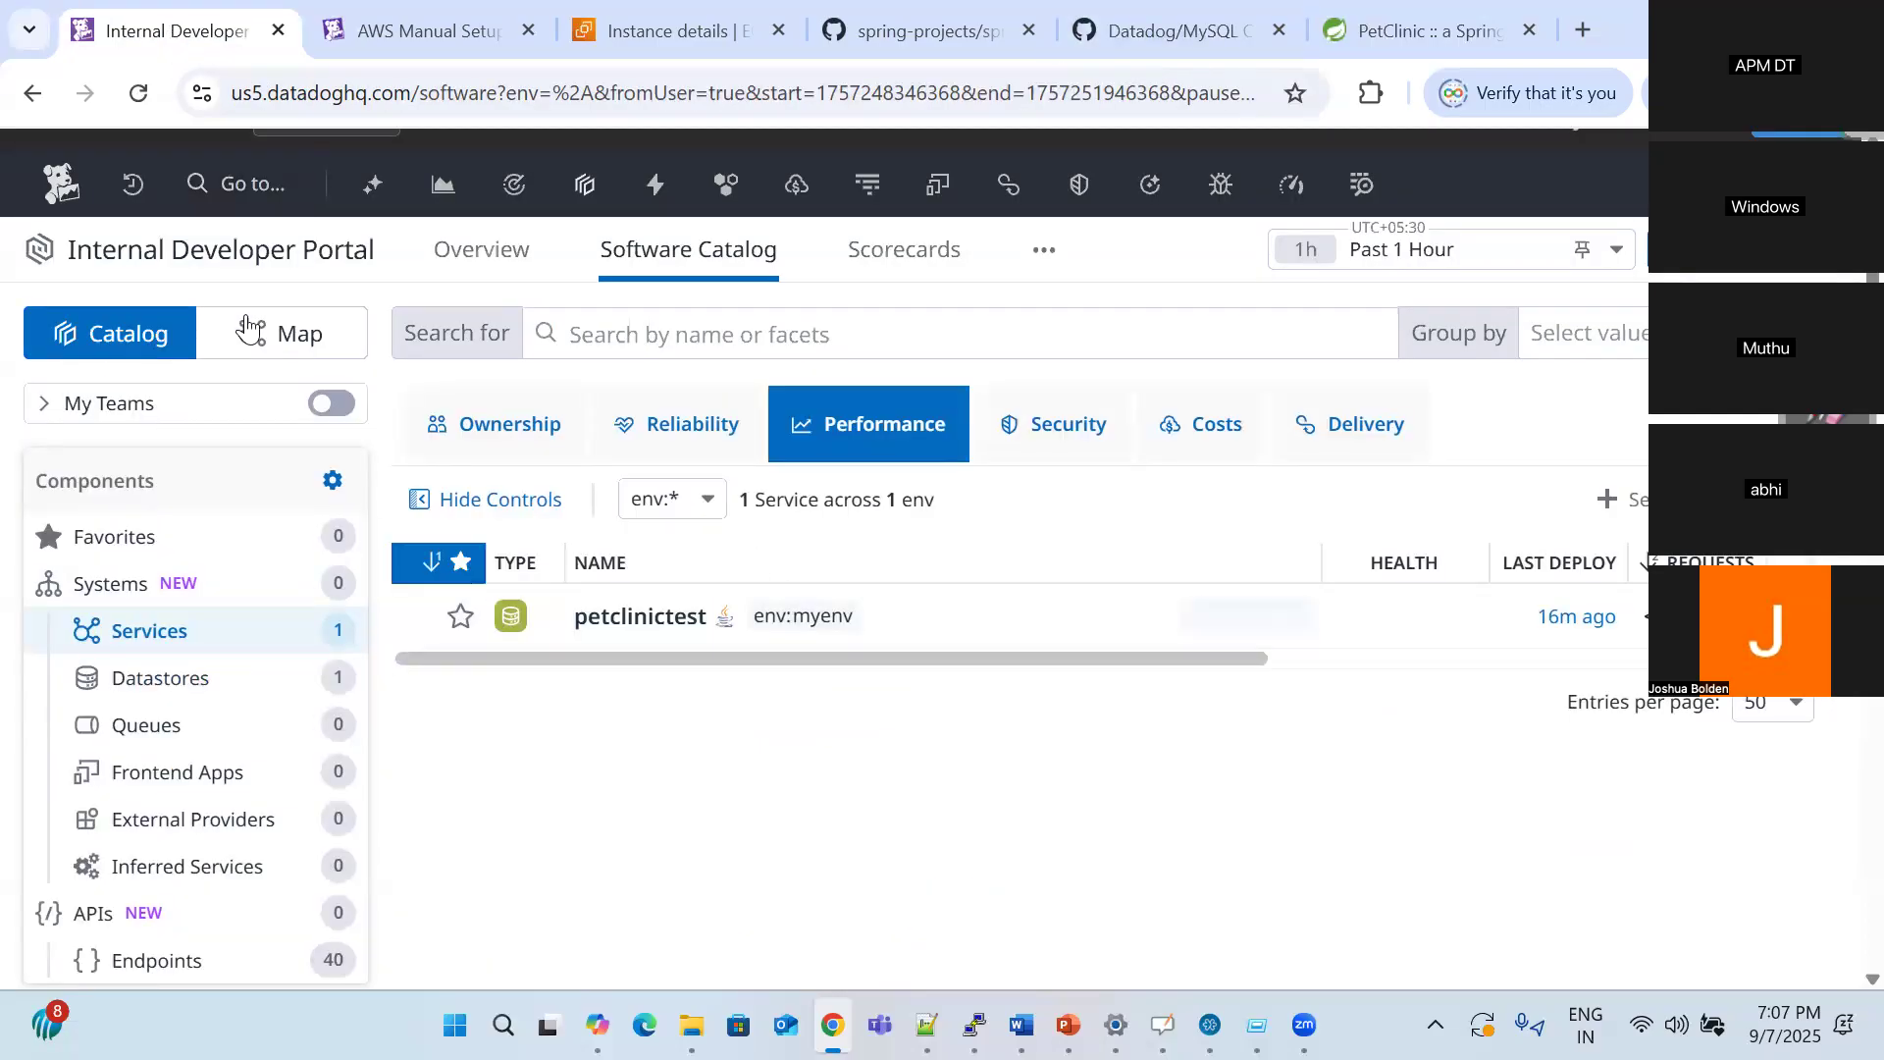
Reload the Datastores list, now two entries, limited to the past 5 minutes.
click(139, 93)
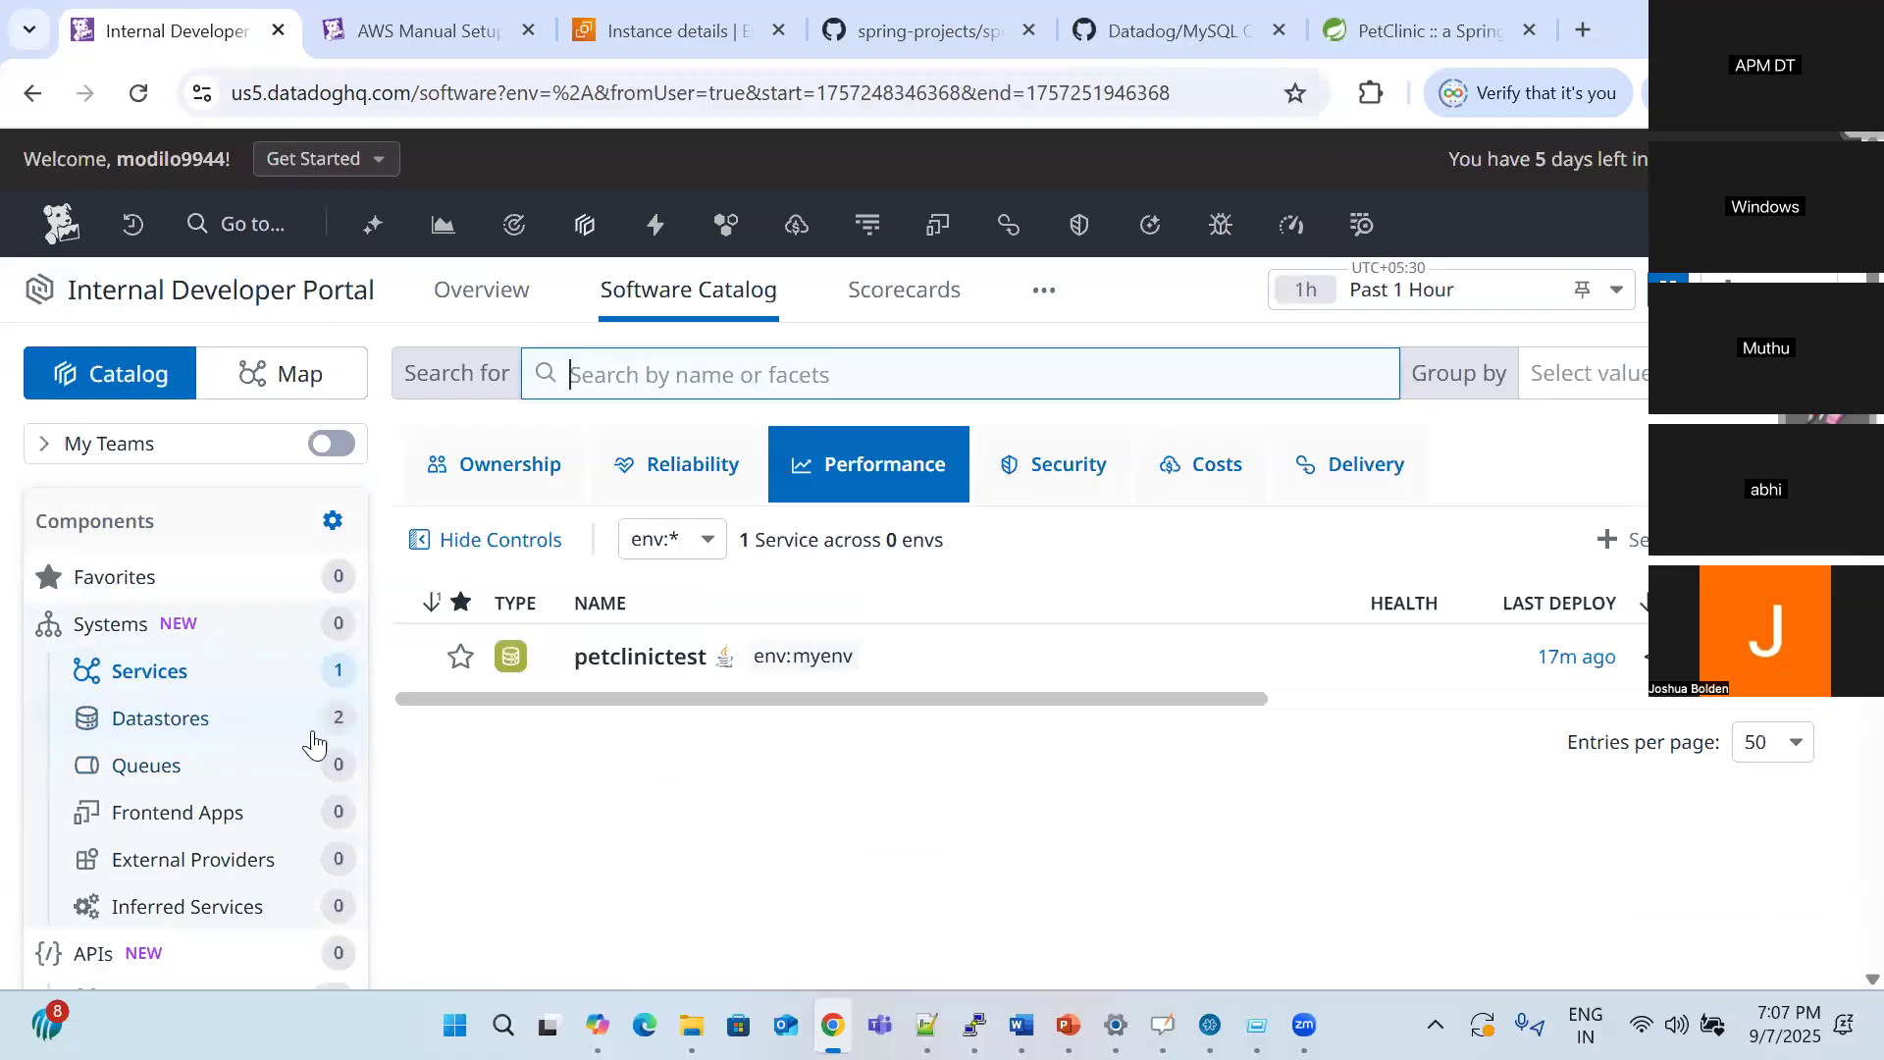
click(212, 724)
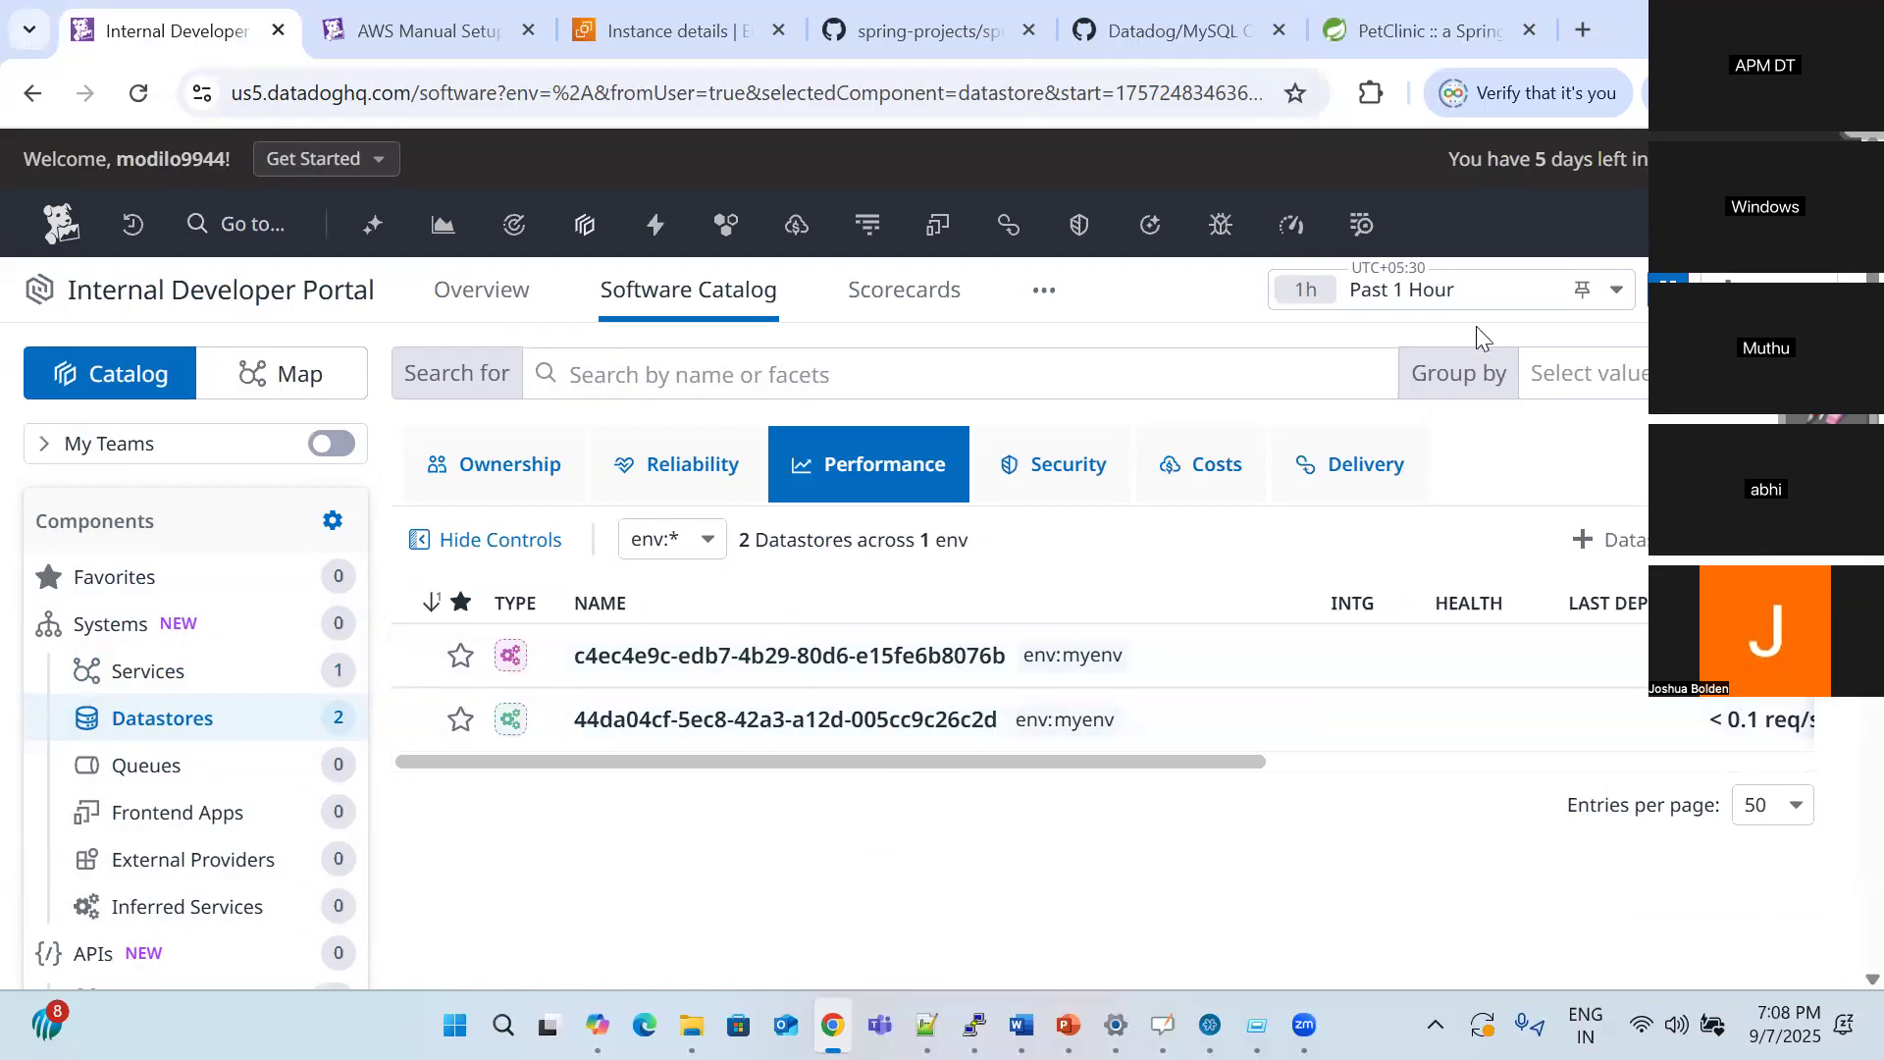
click(1457, 292)
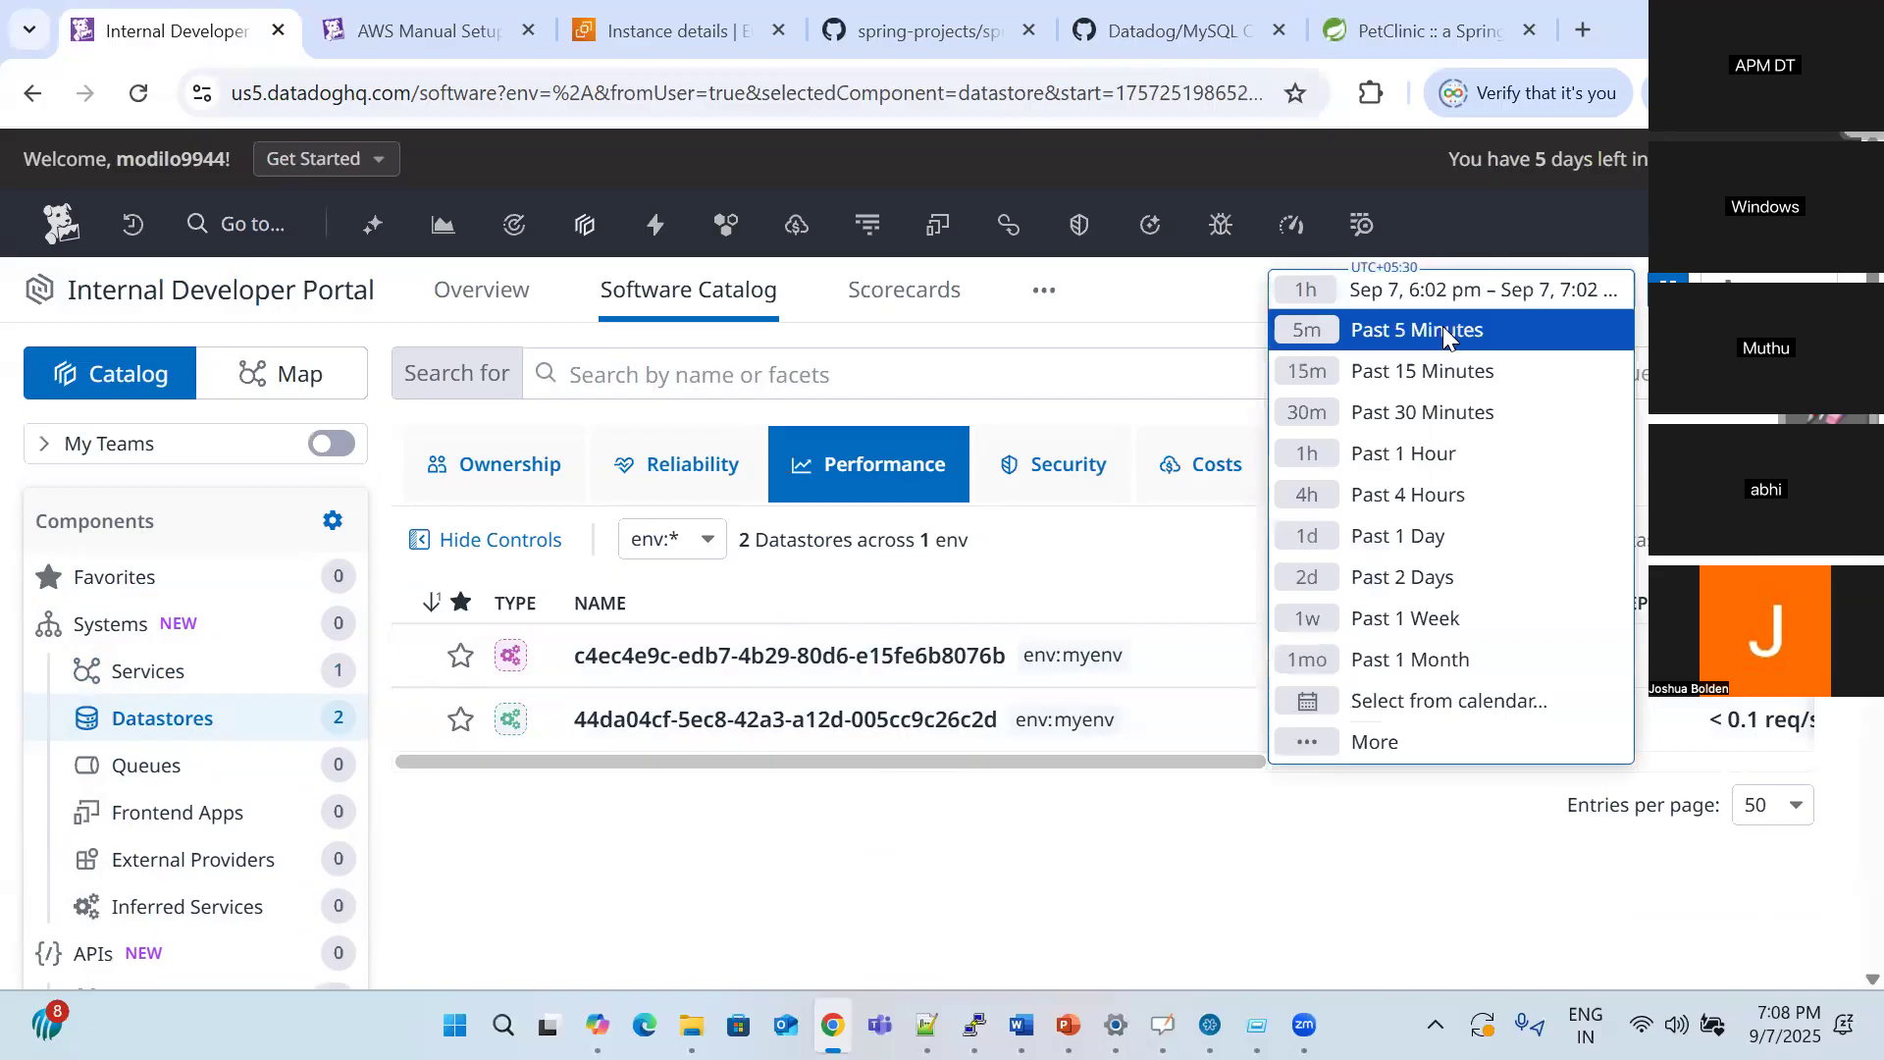
click(1442, 329)
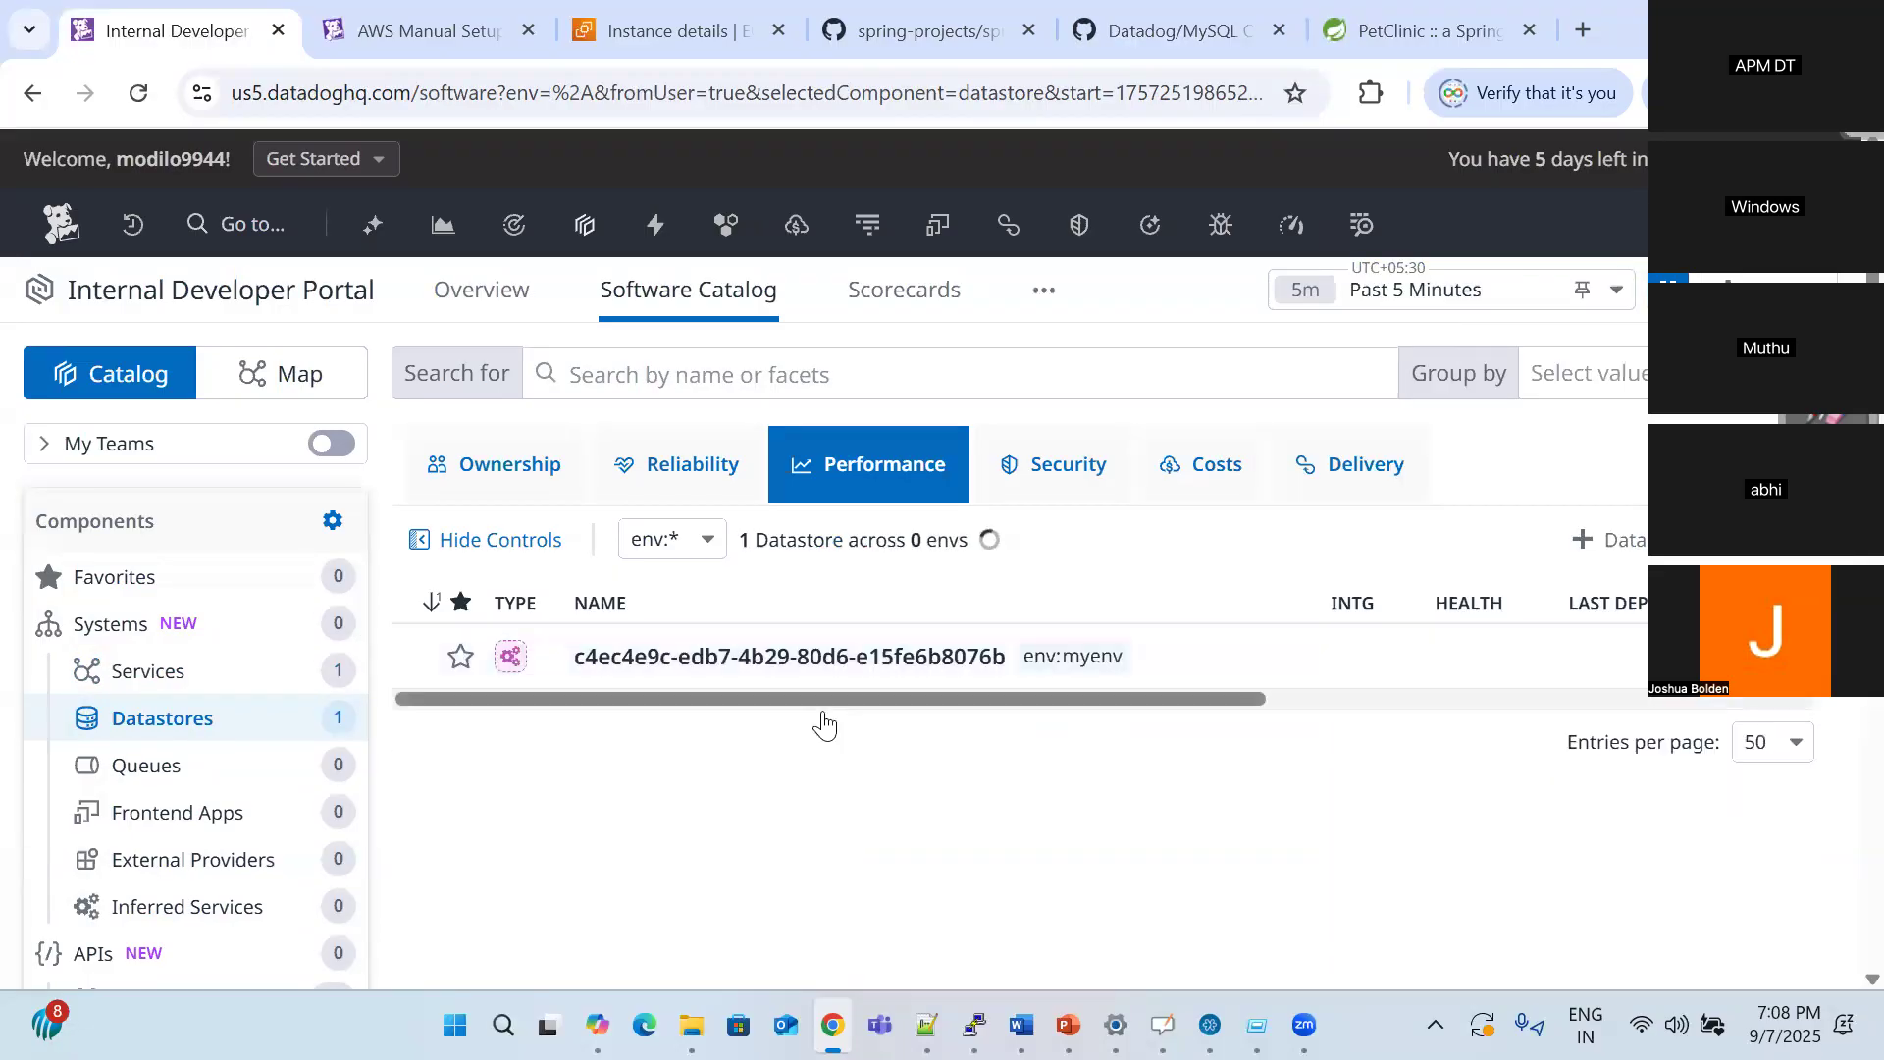
Open the h2.query datastore's performance panel and go to its APM service page.
click(771, 677)
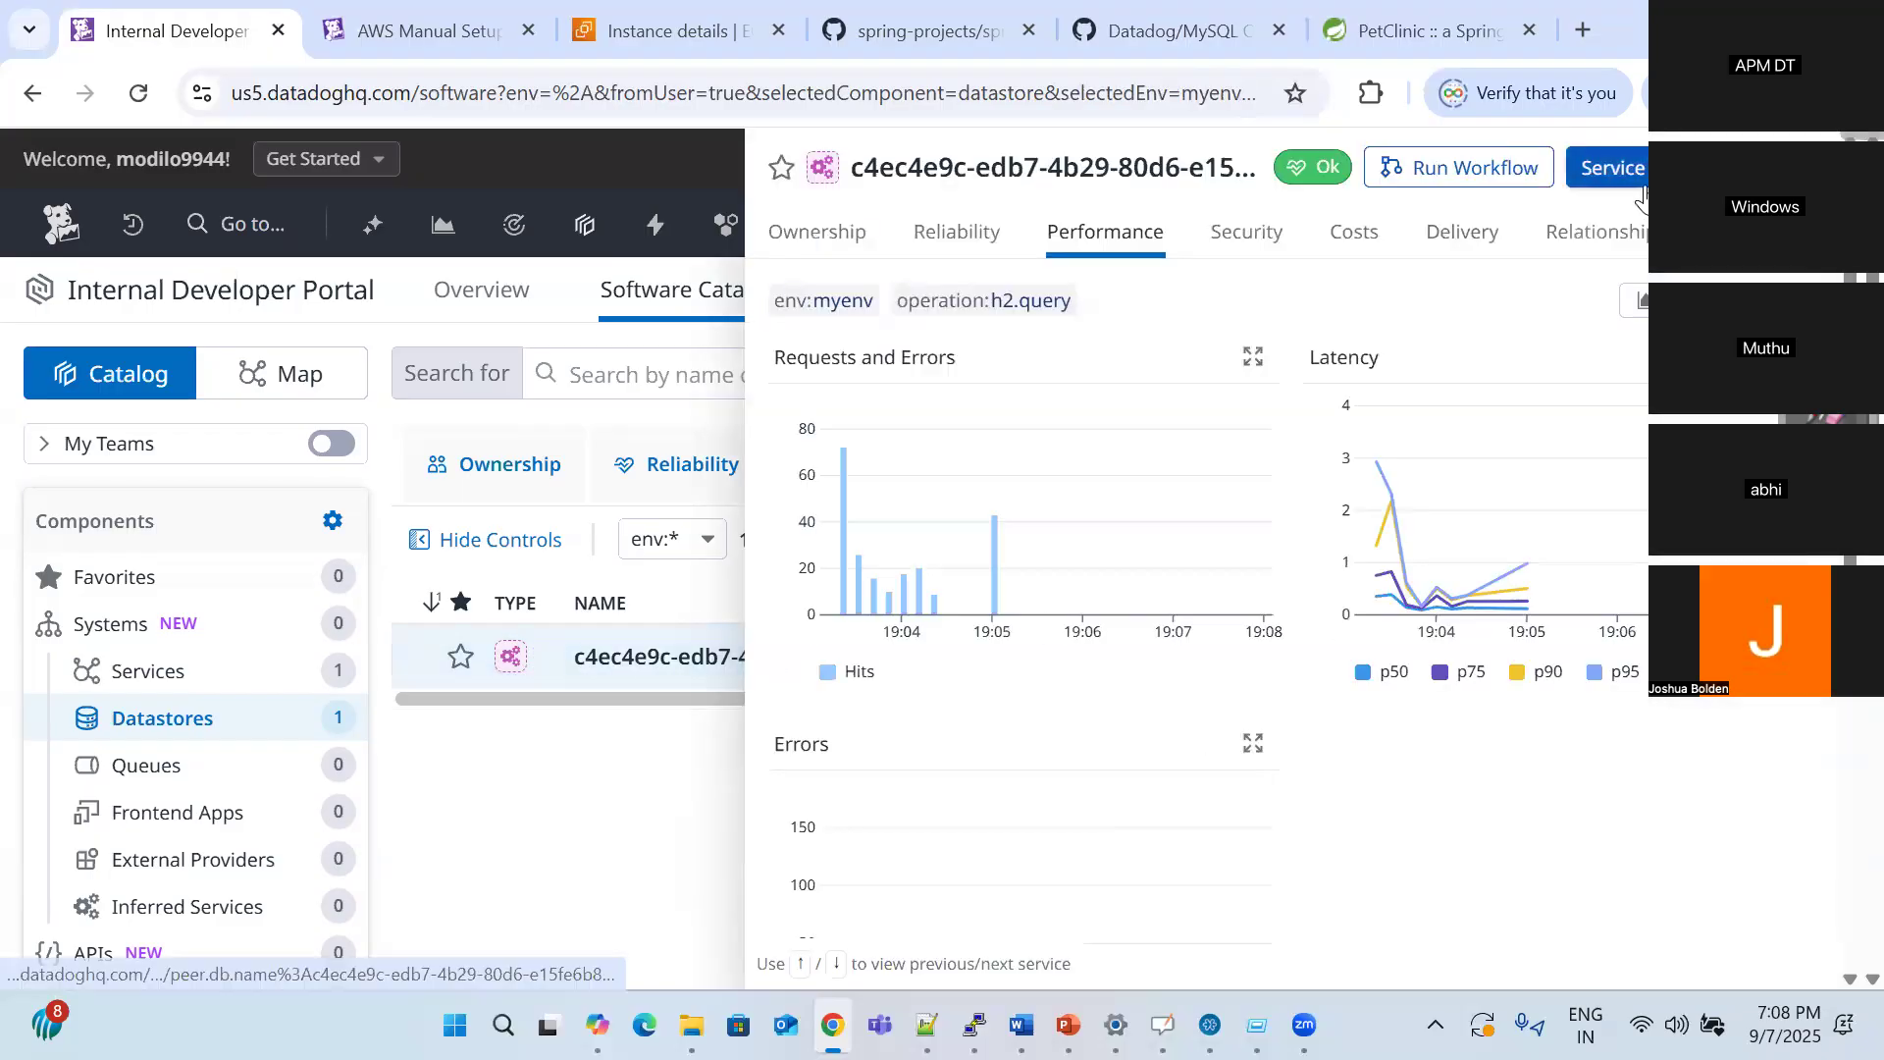
mouse_move(1534, 595)
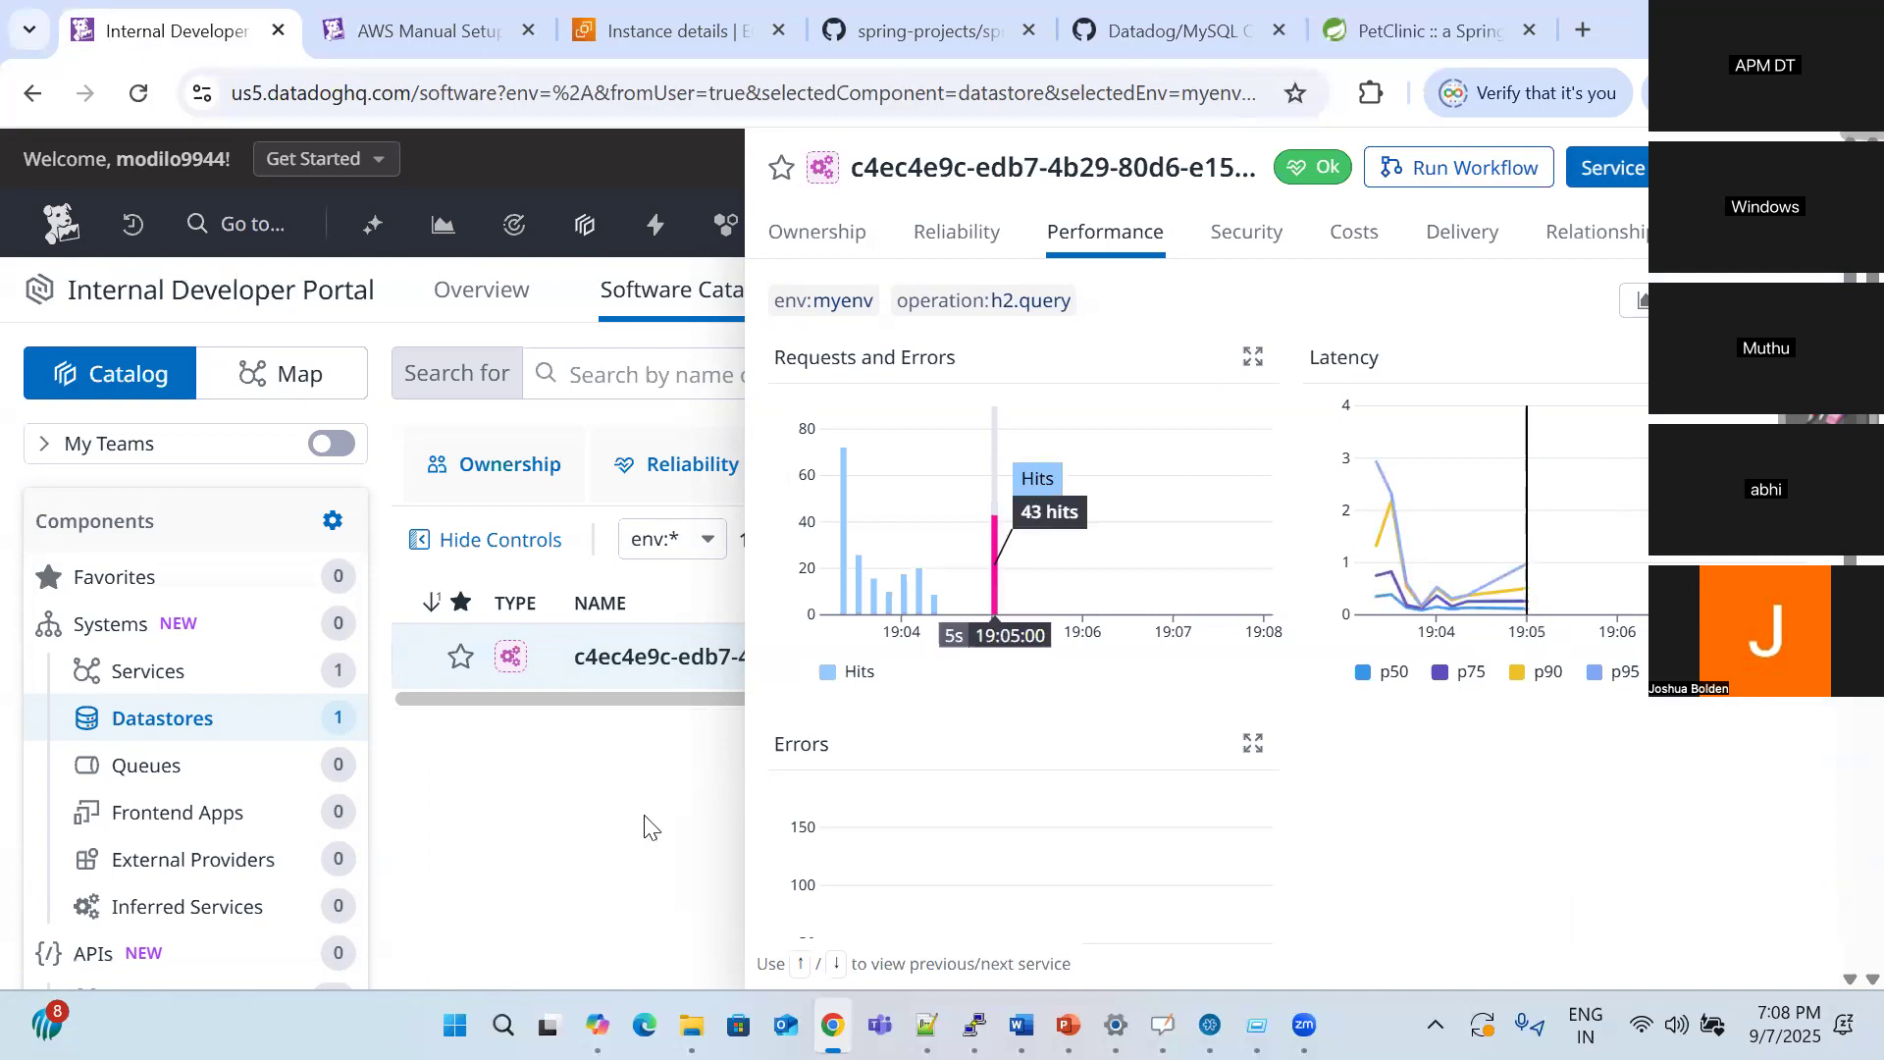
click(1619, 168)
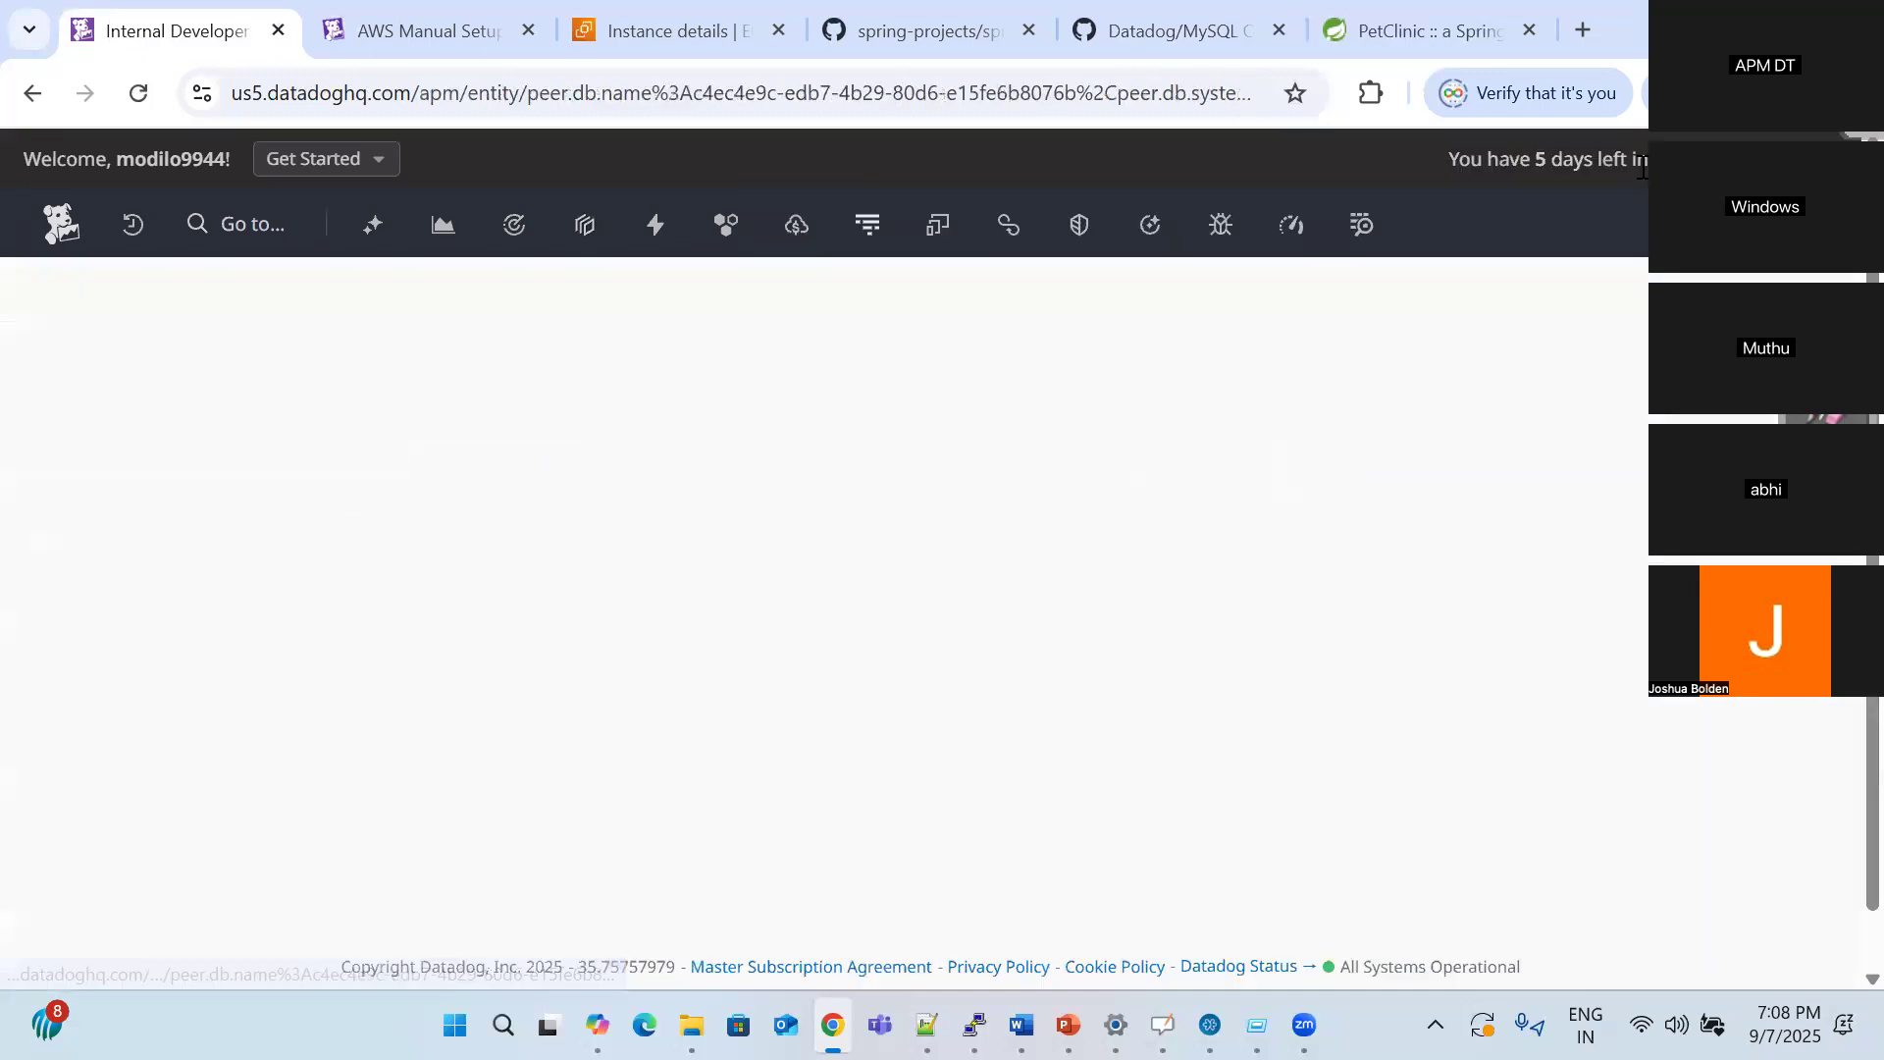
scroll(917, 664, down, 2)
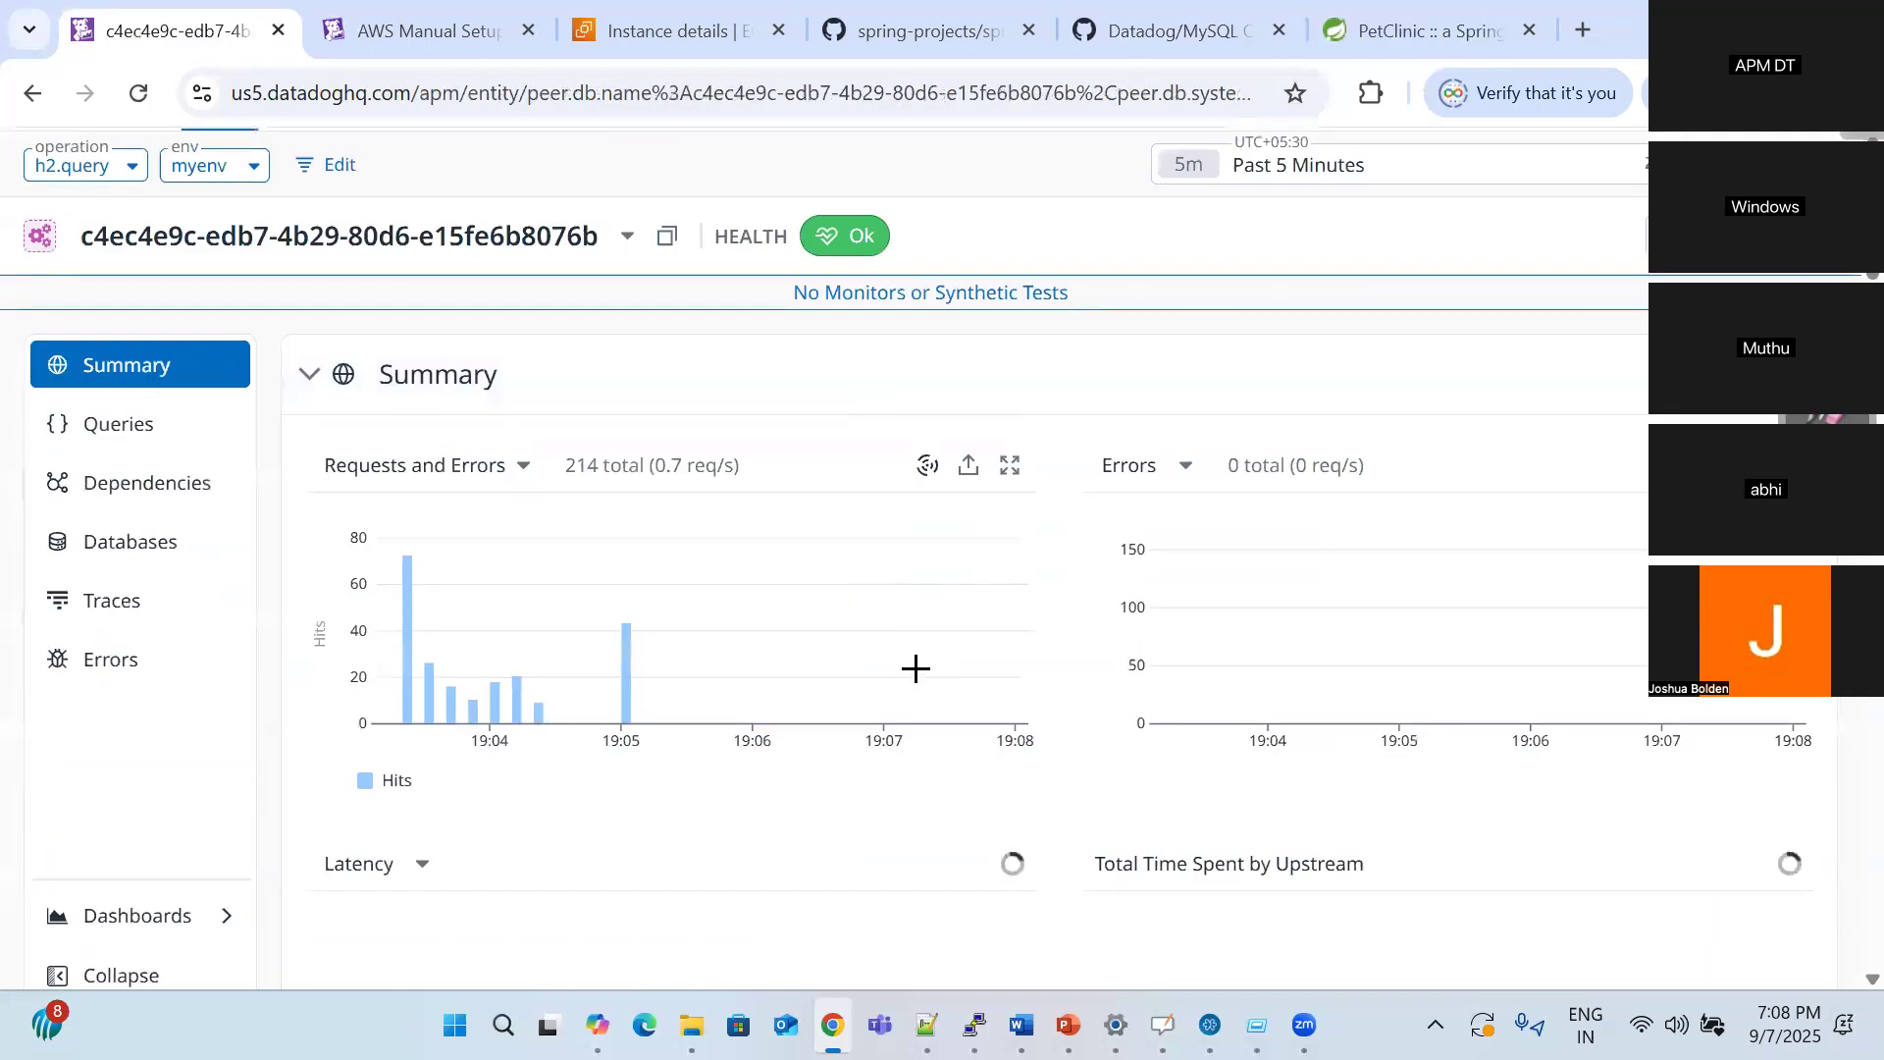
scroll(917, 668, down, 10)
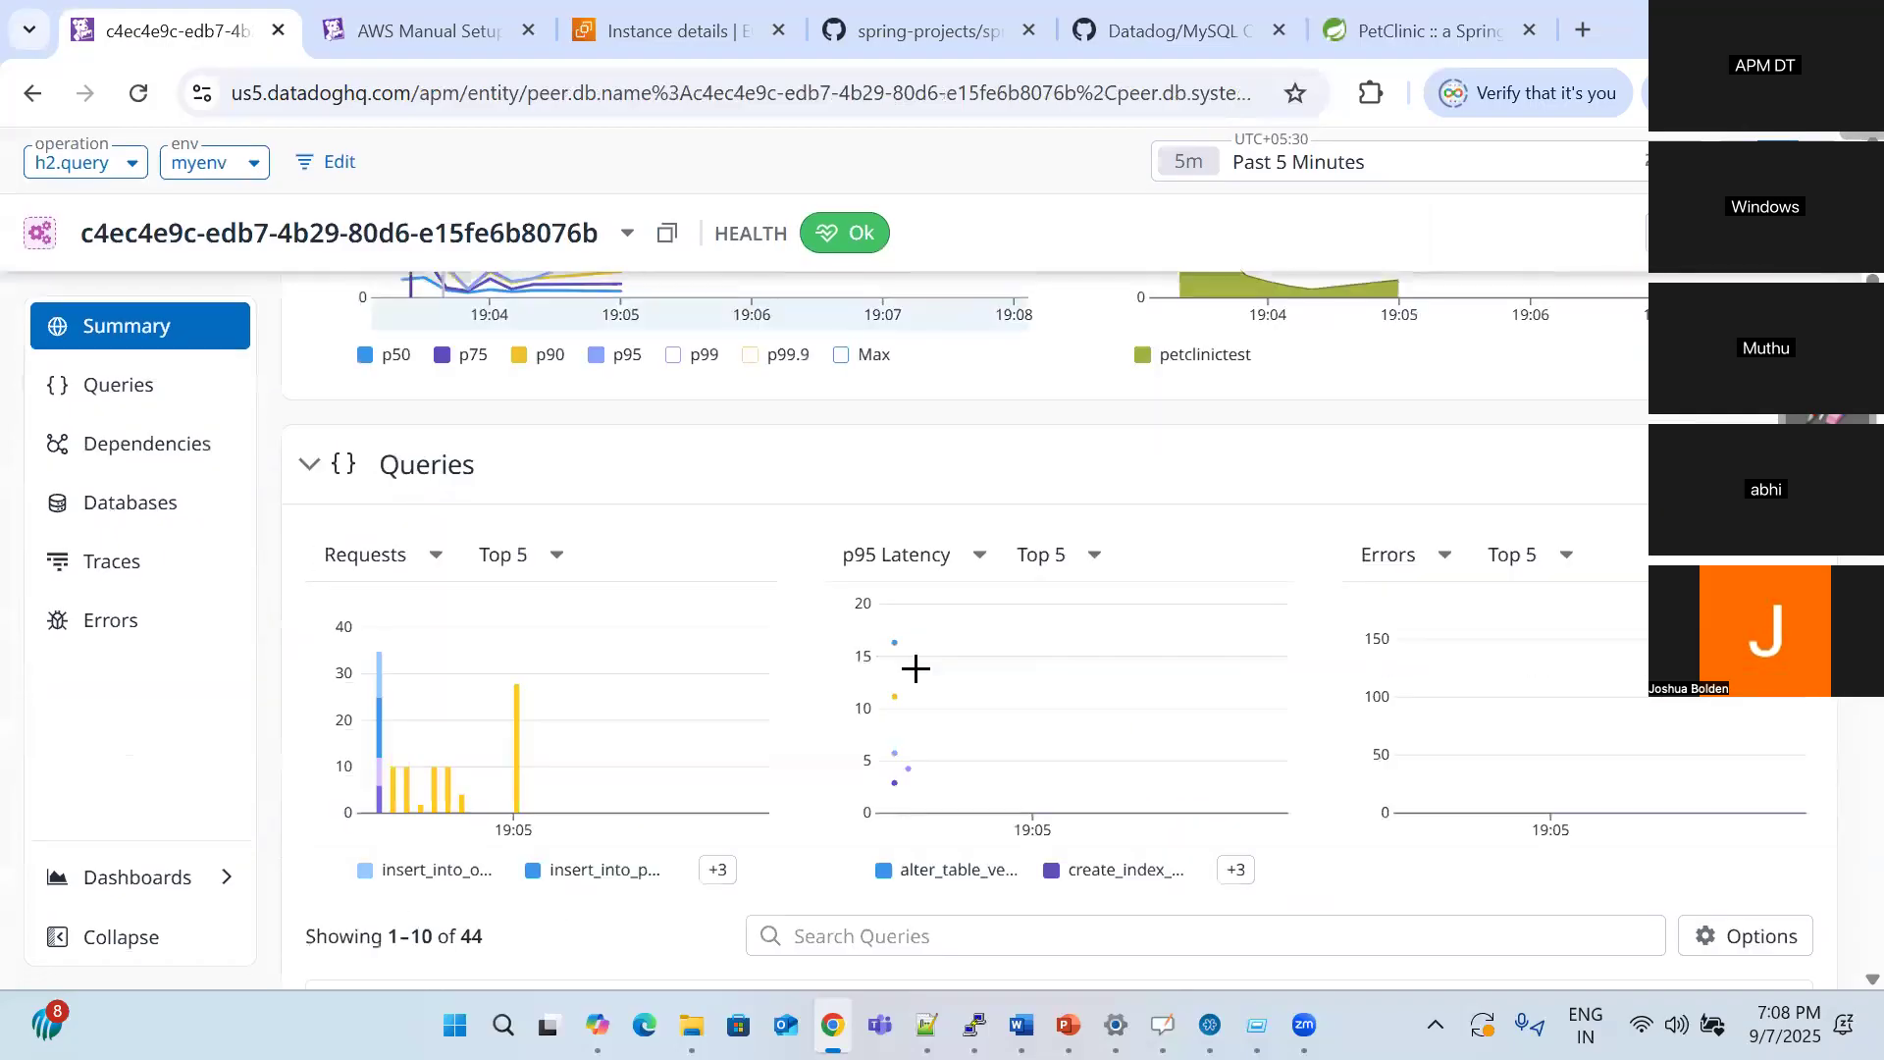
scroll(916, 677, down, 15)
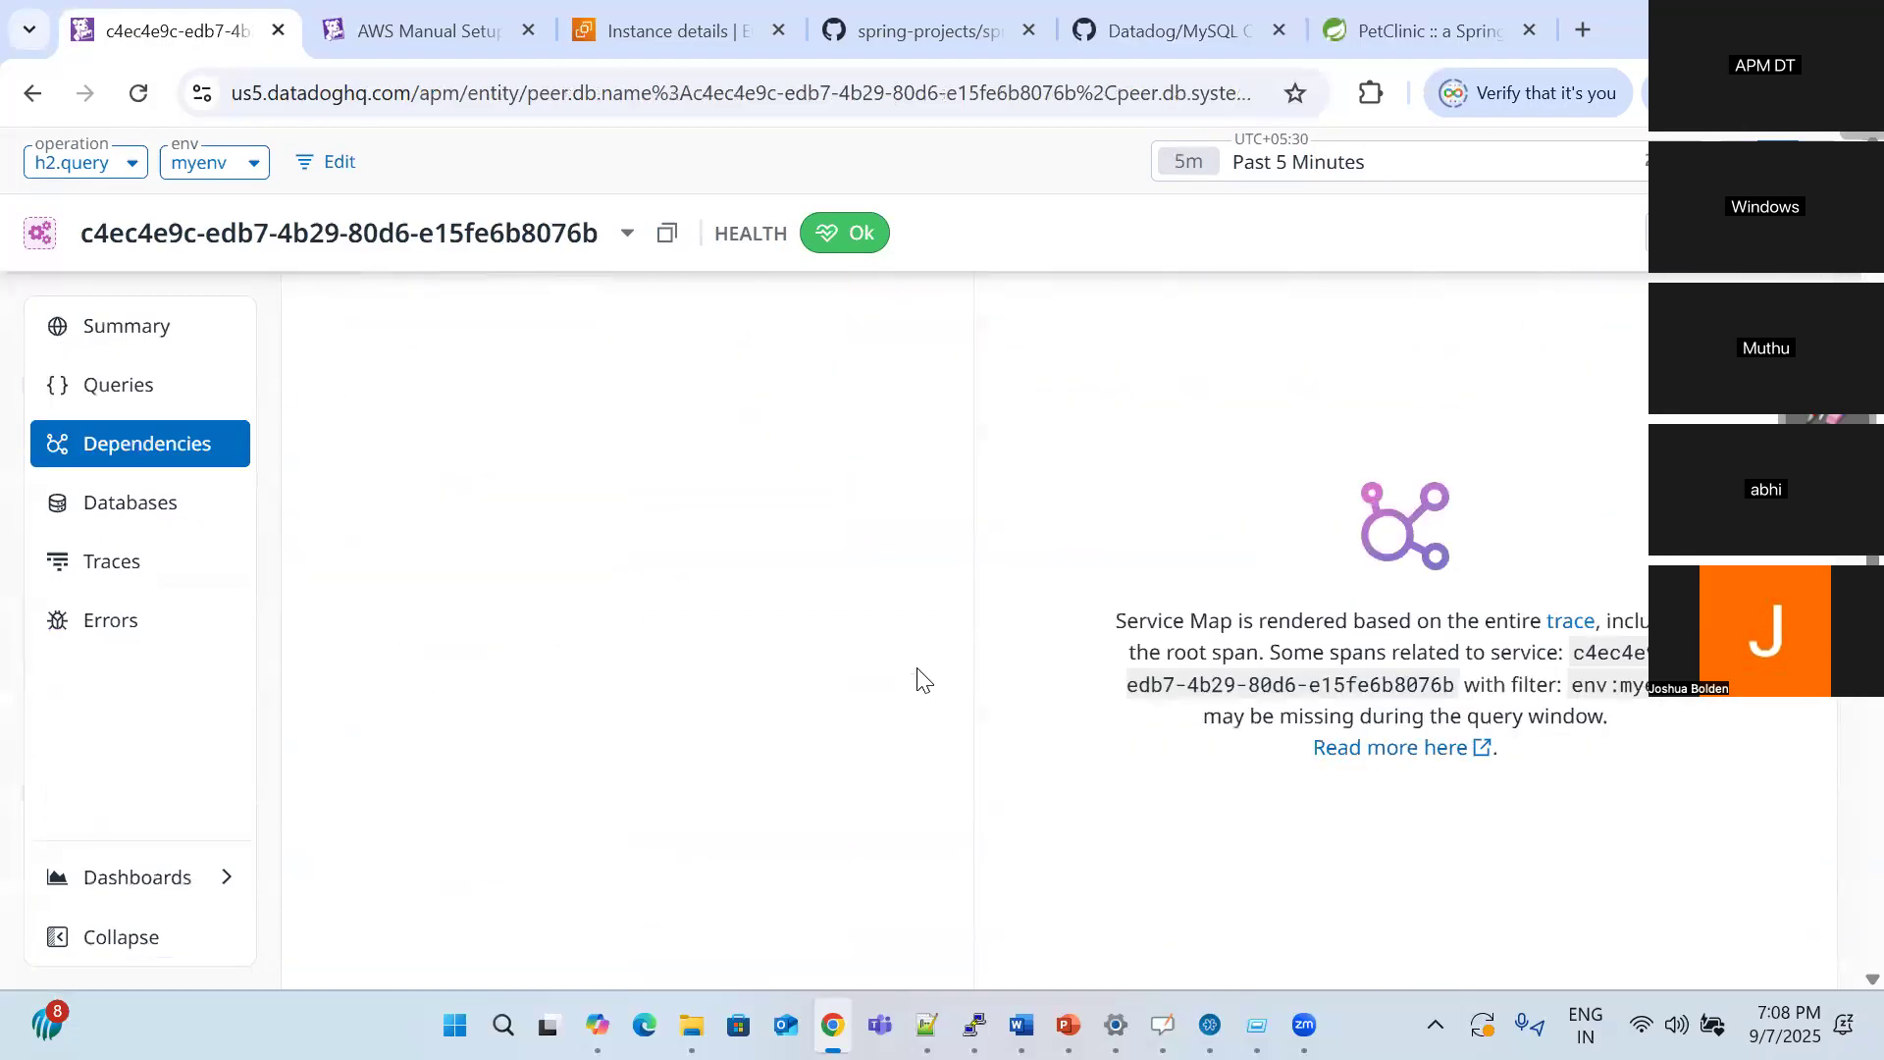
scroll(917, 681, down, 20)
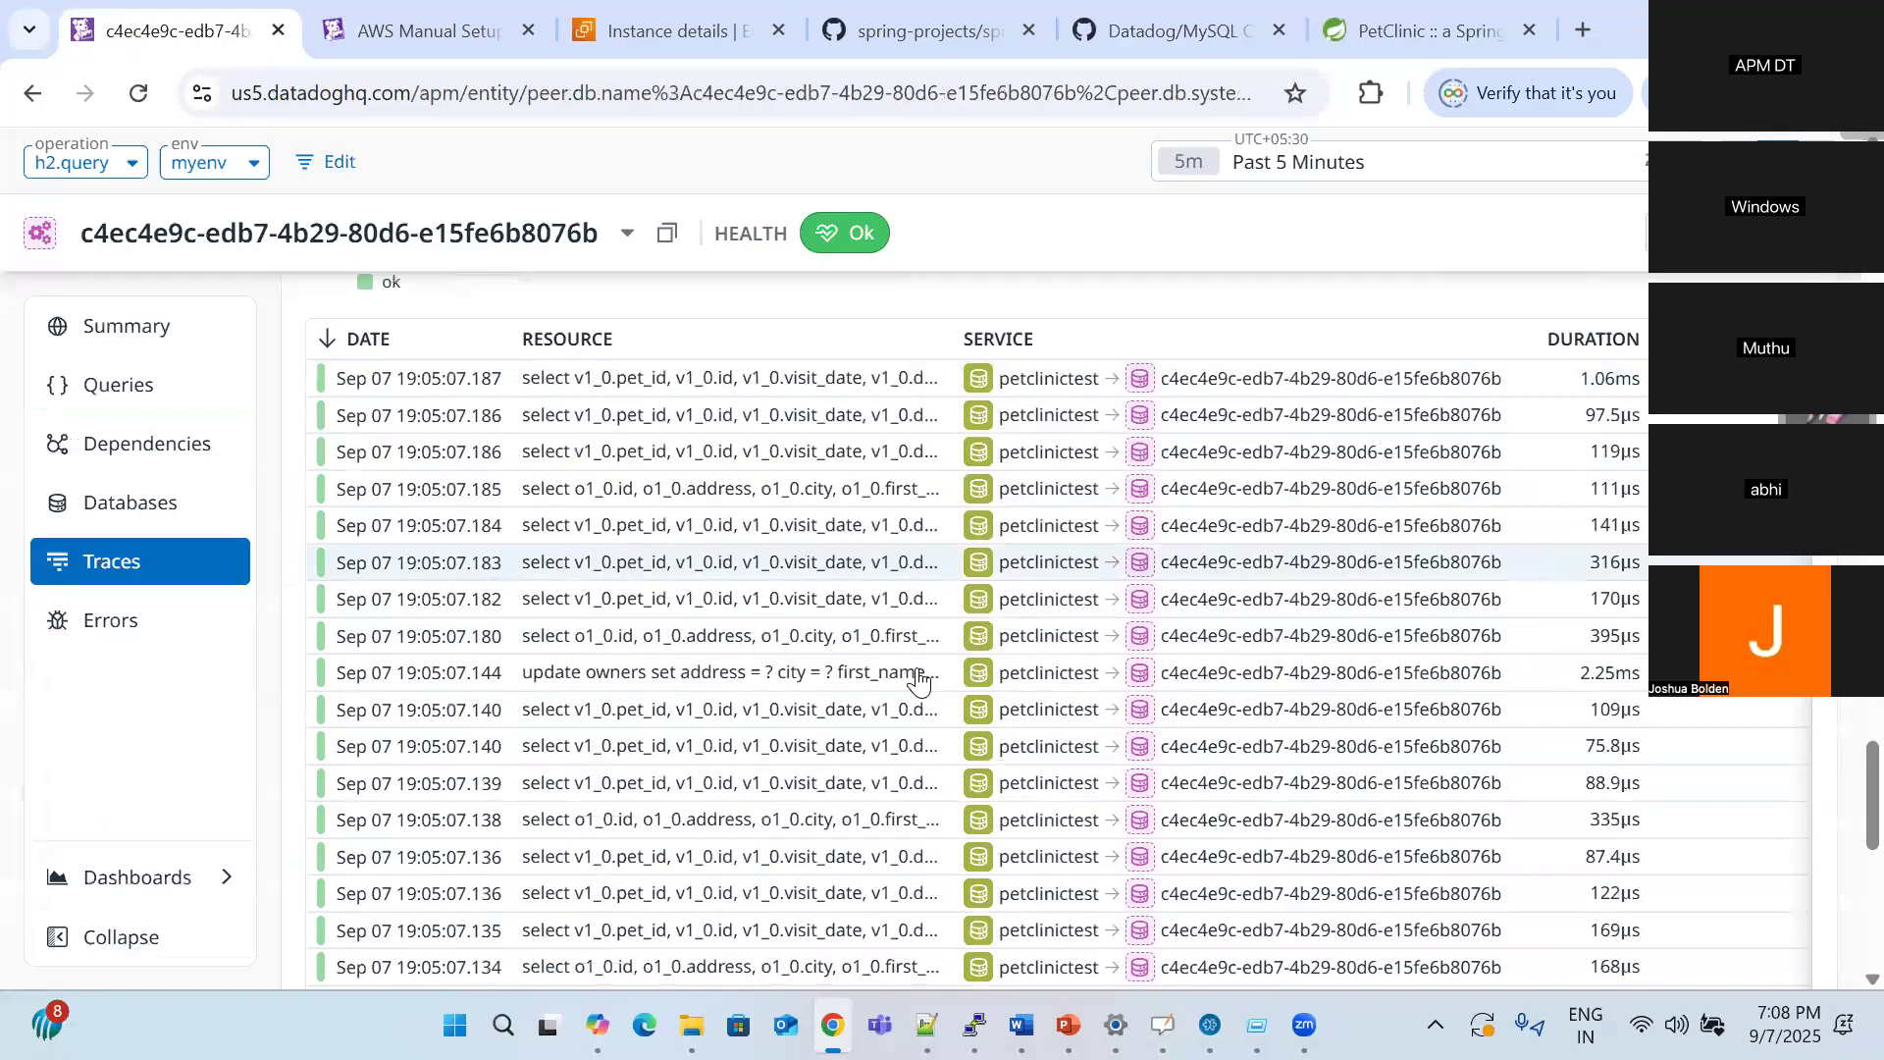
scroll(917, 677, up, 12)
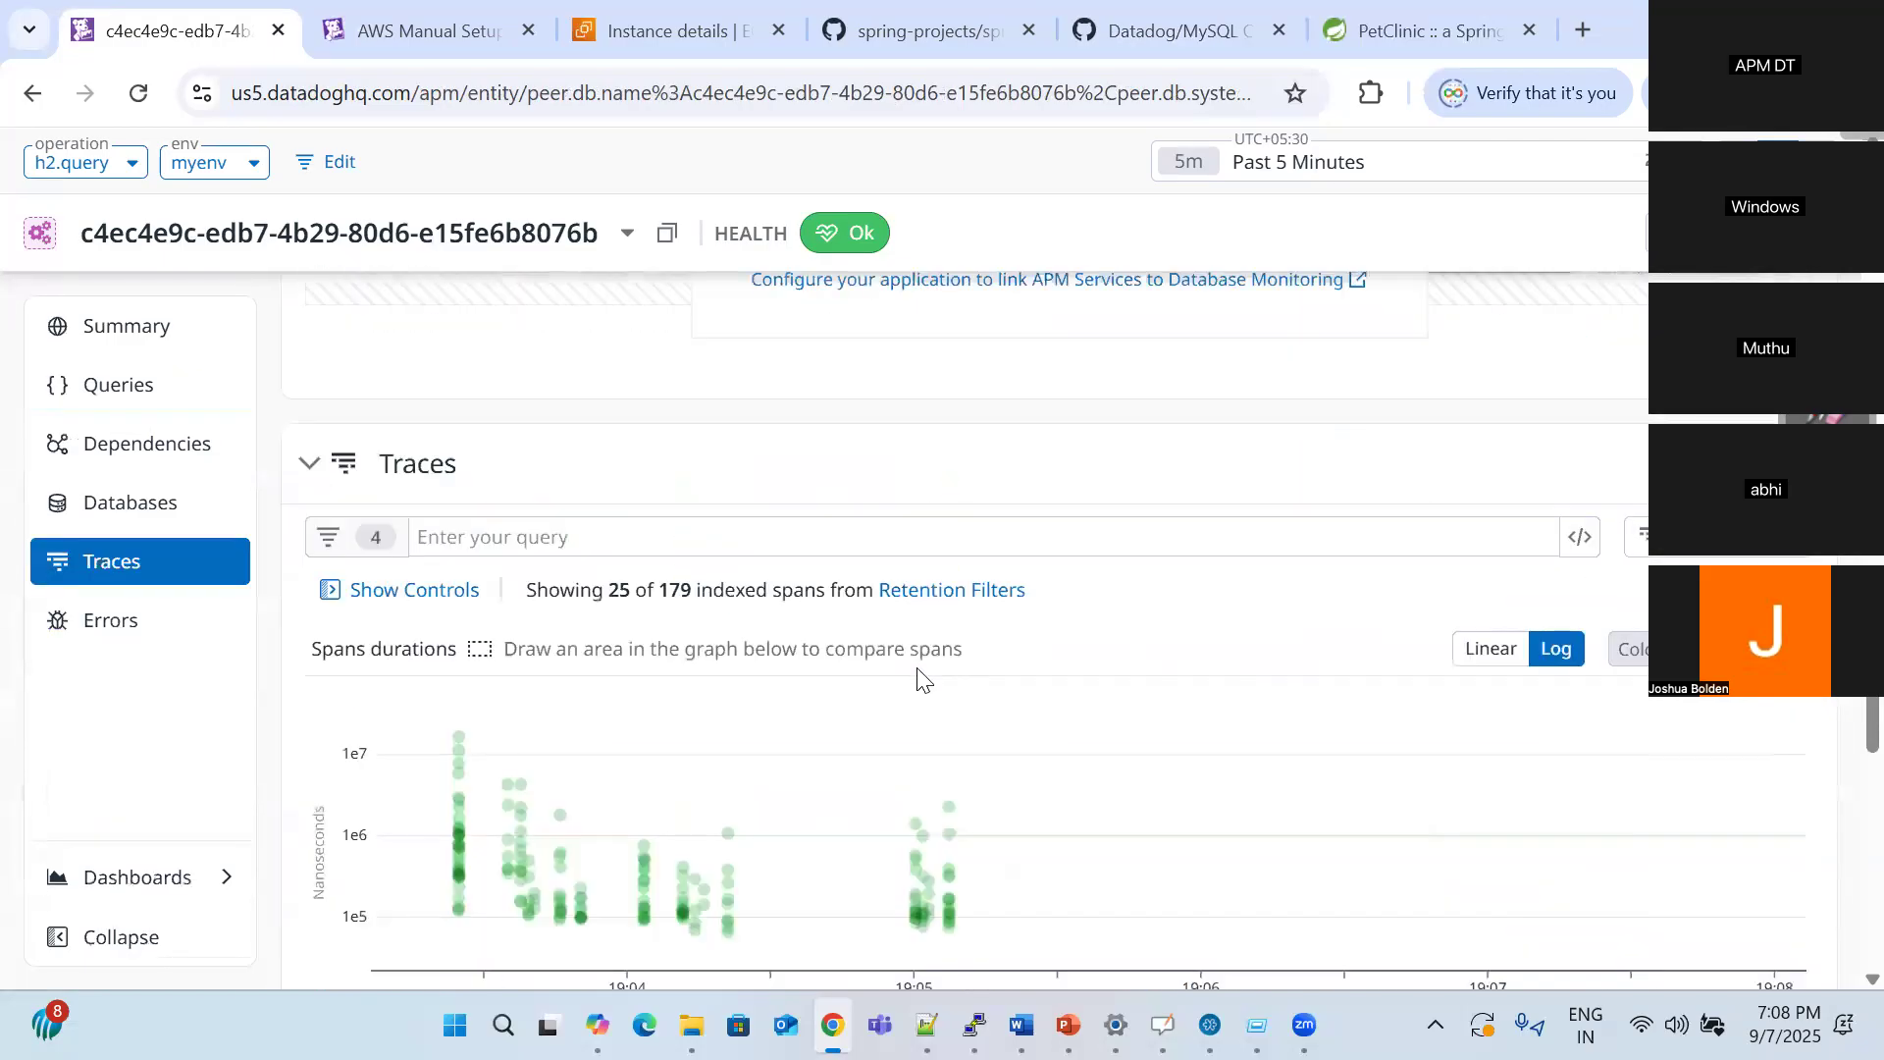
scroll(918, 677, up, 1)
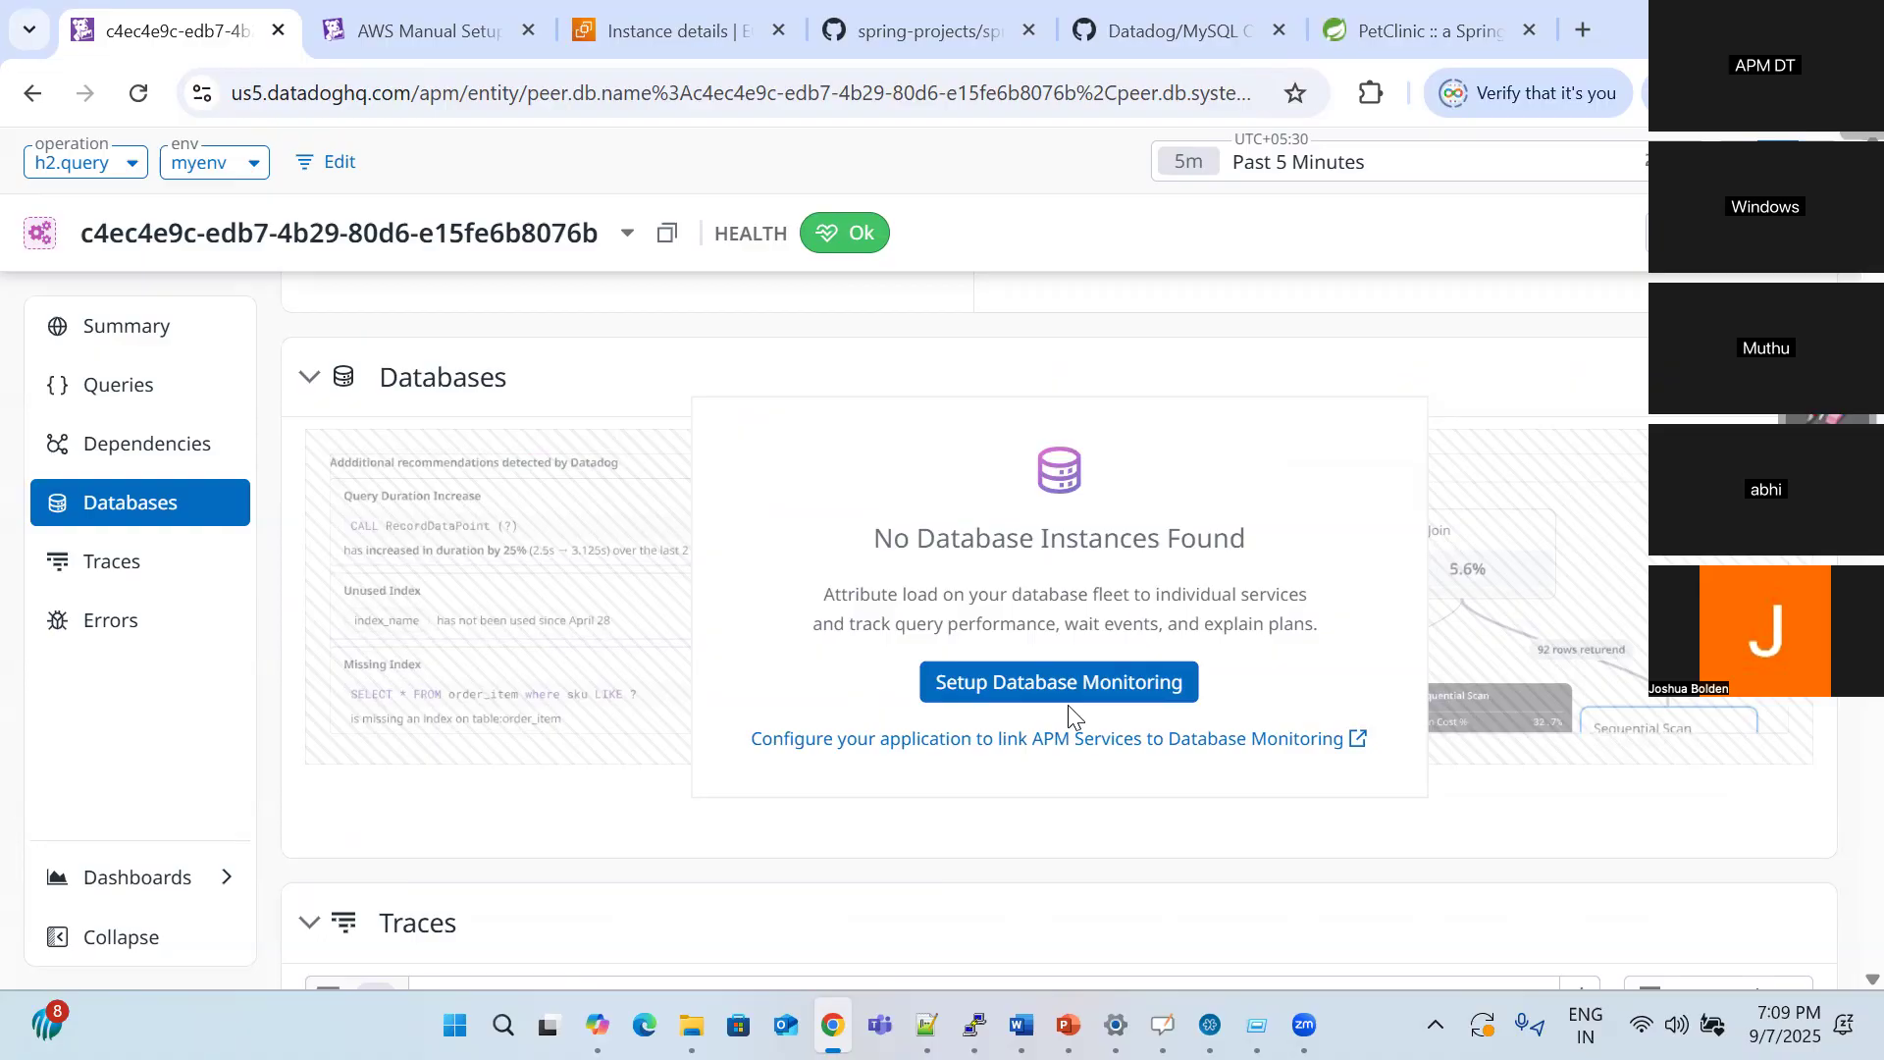
scroll(1068, 704, up, 10)
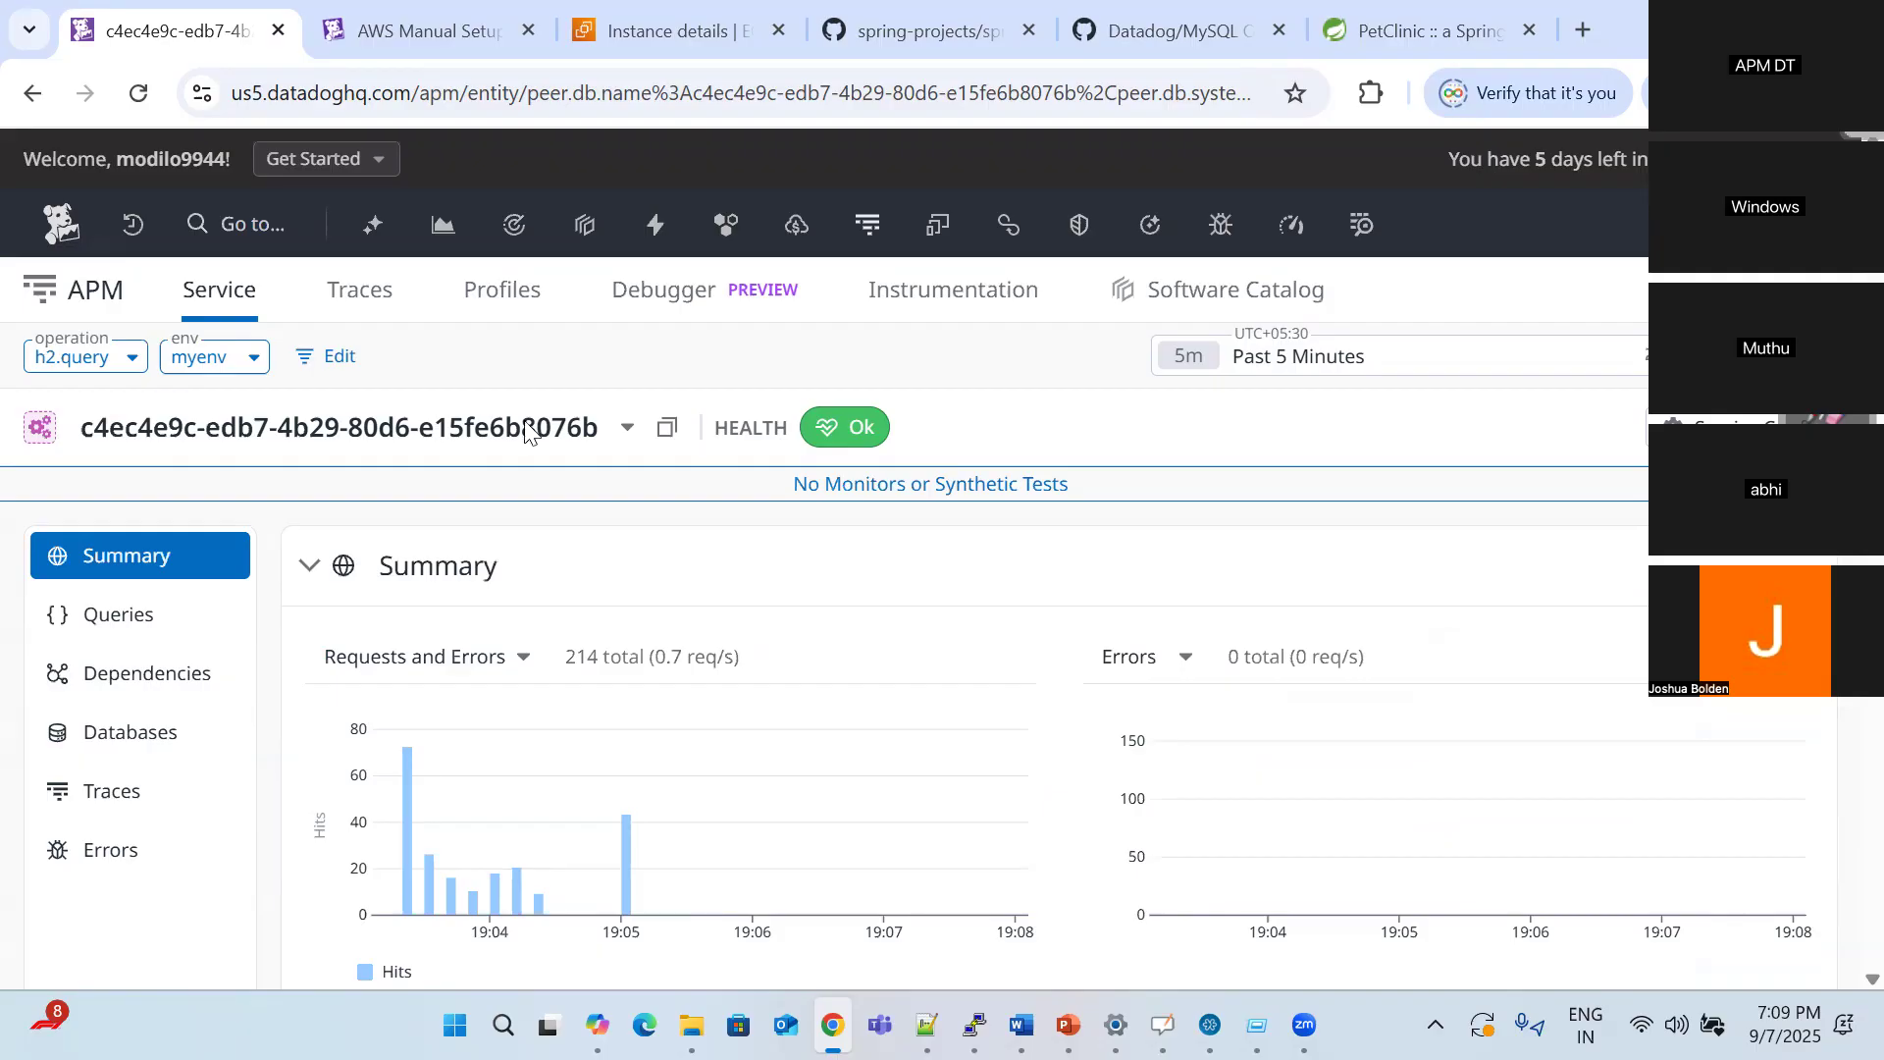
click(215, 247)
text(inte)
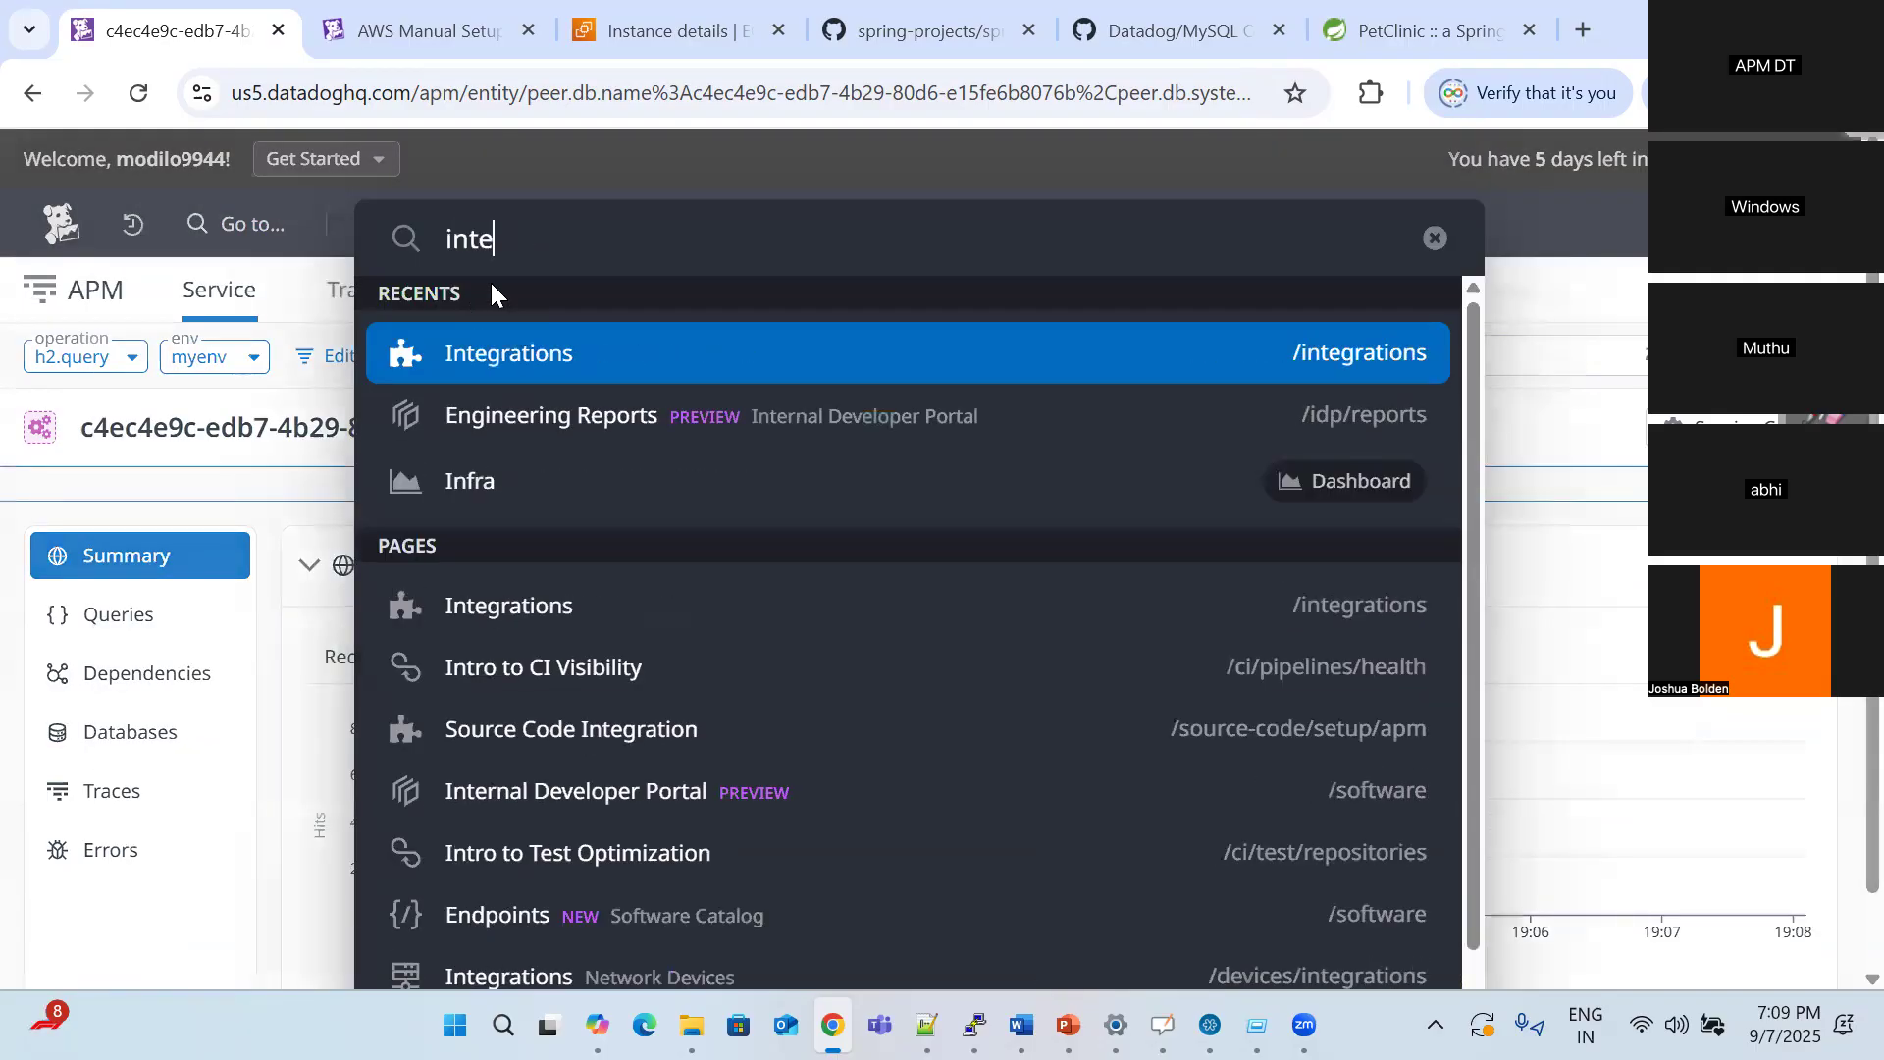
click(540, 365)
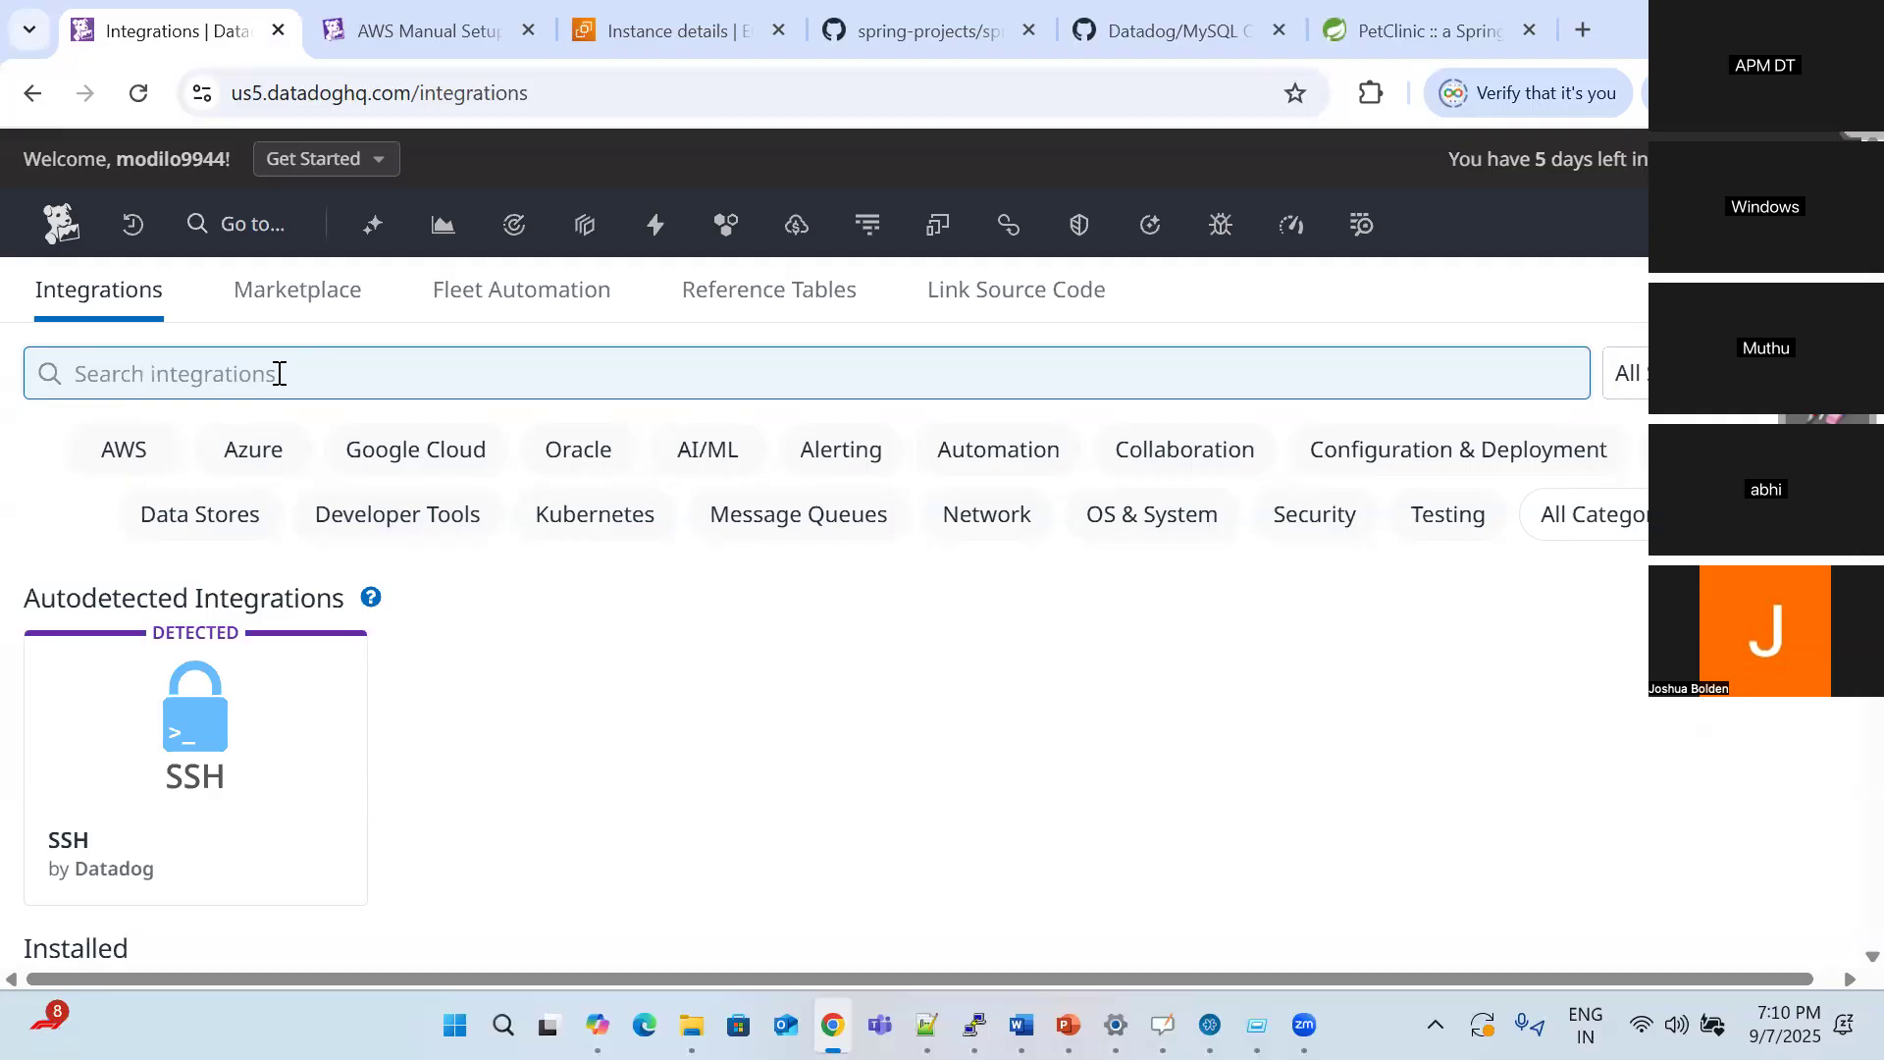
text(M)
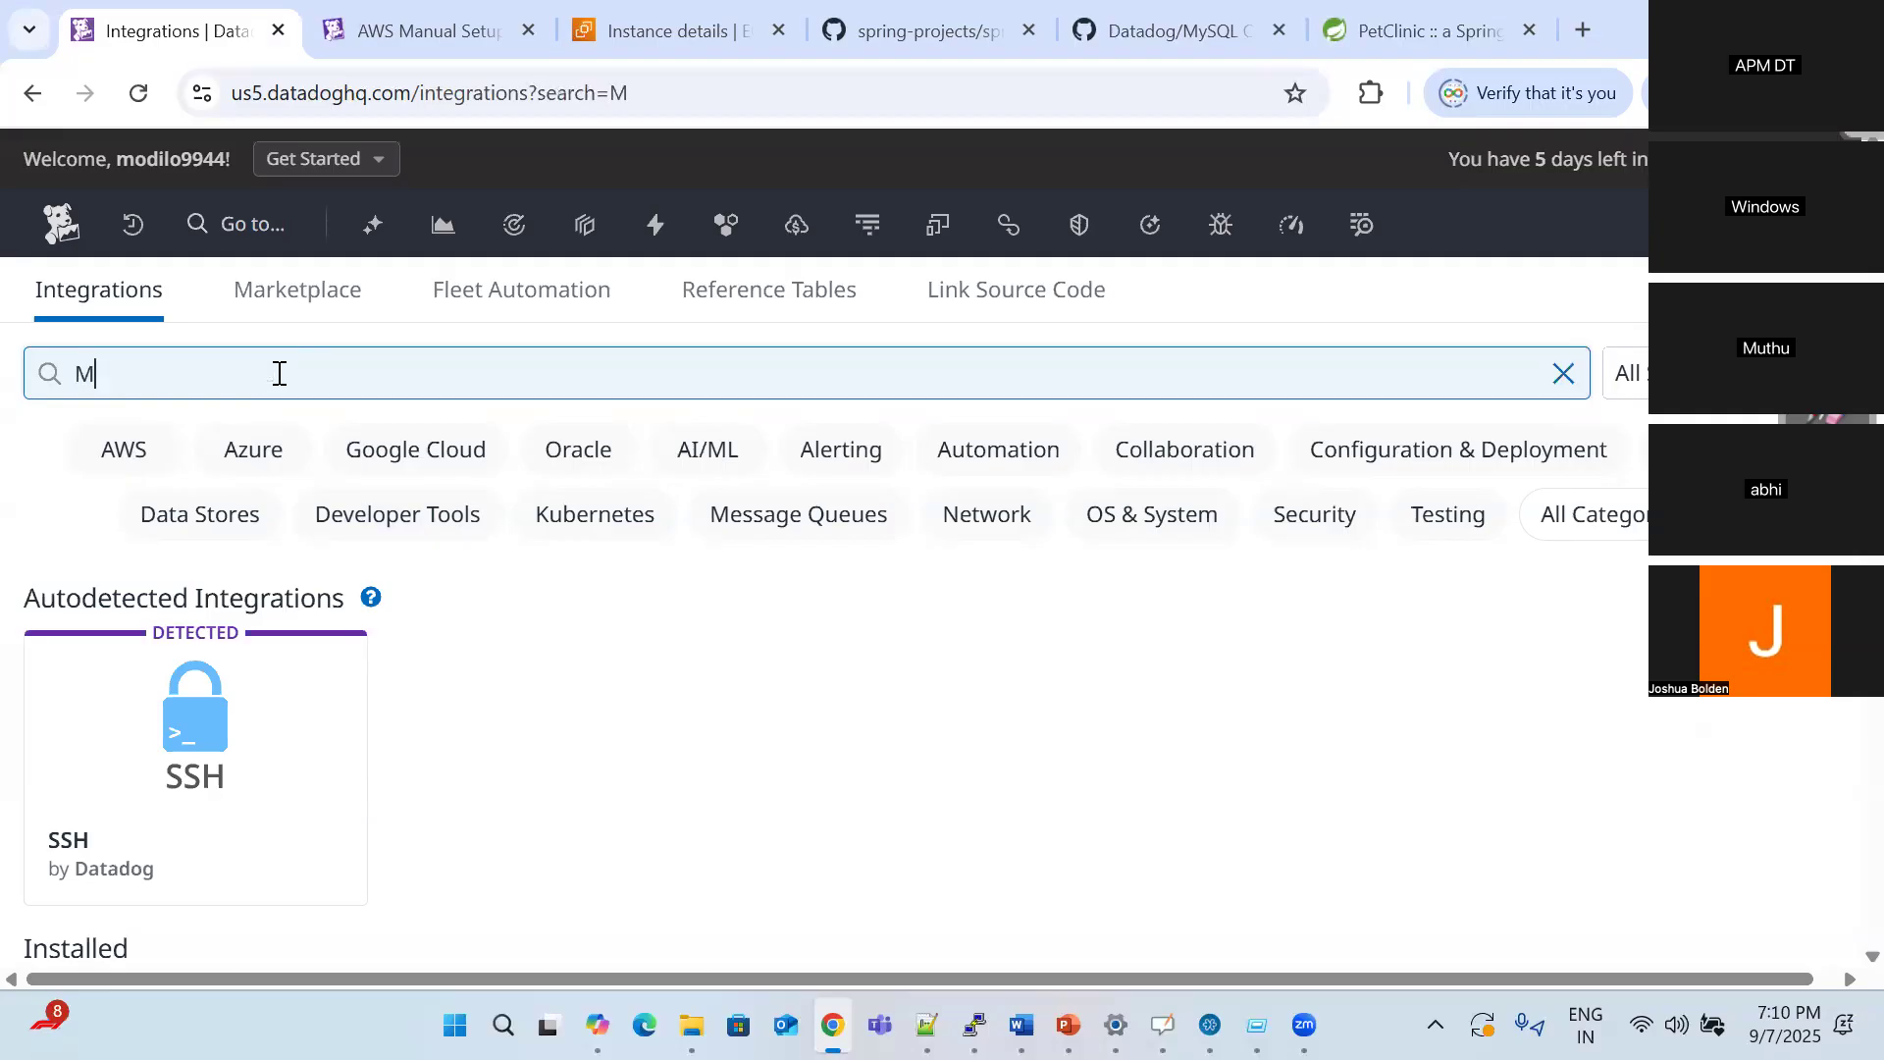
text(YSQL)
scroll(612, 659, down, 1)
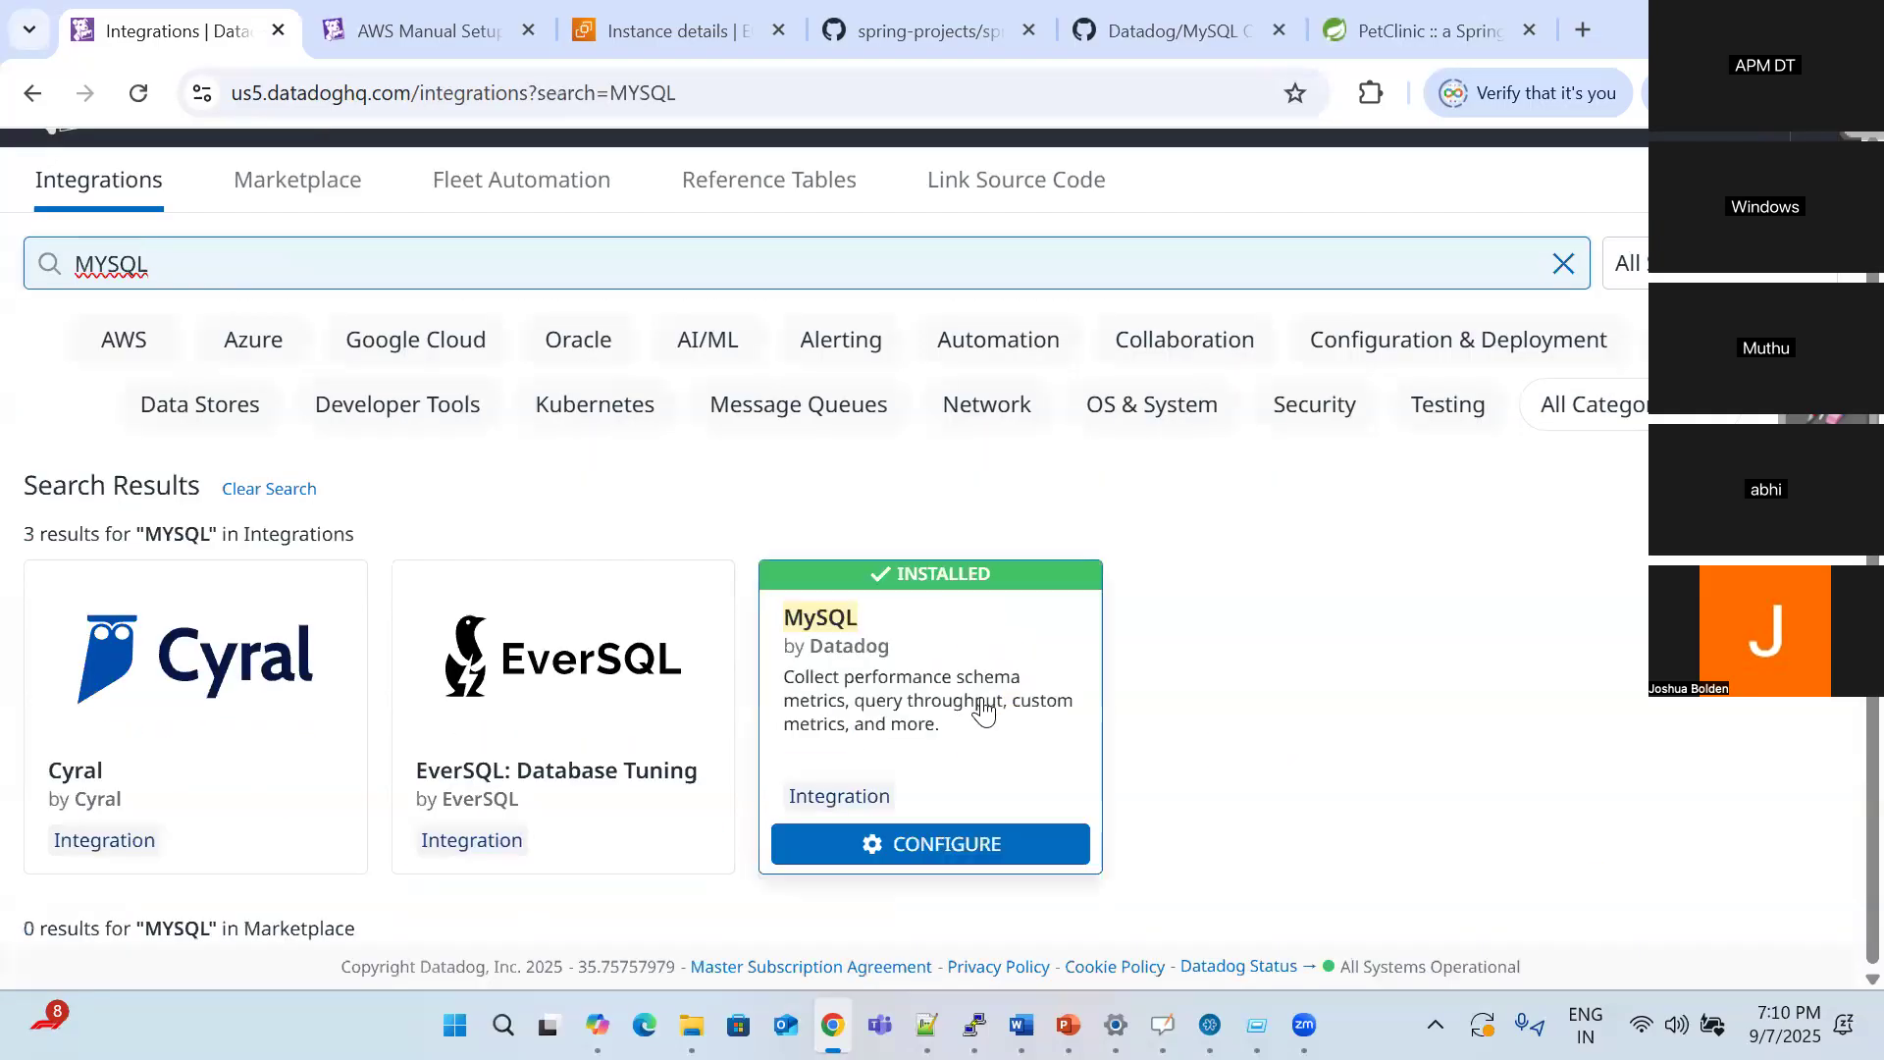
click(980, 701)
scroll(979, 694, down, 2)
scroll(980, 695, up, 1)
scroll(984, 705, up, 1)
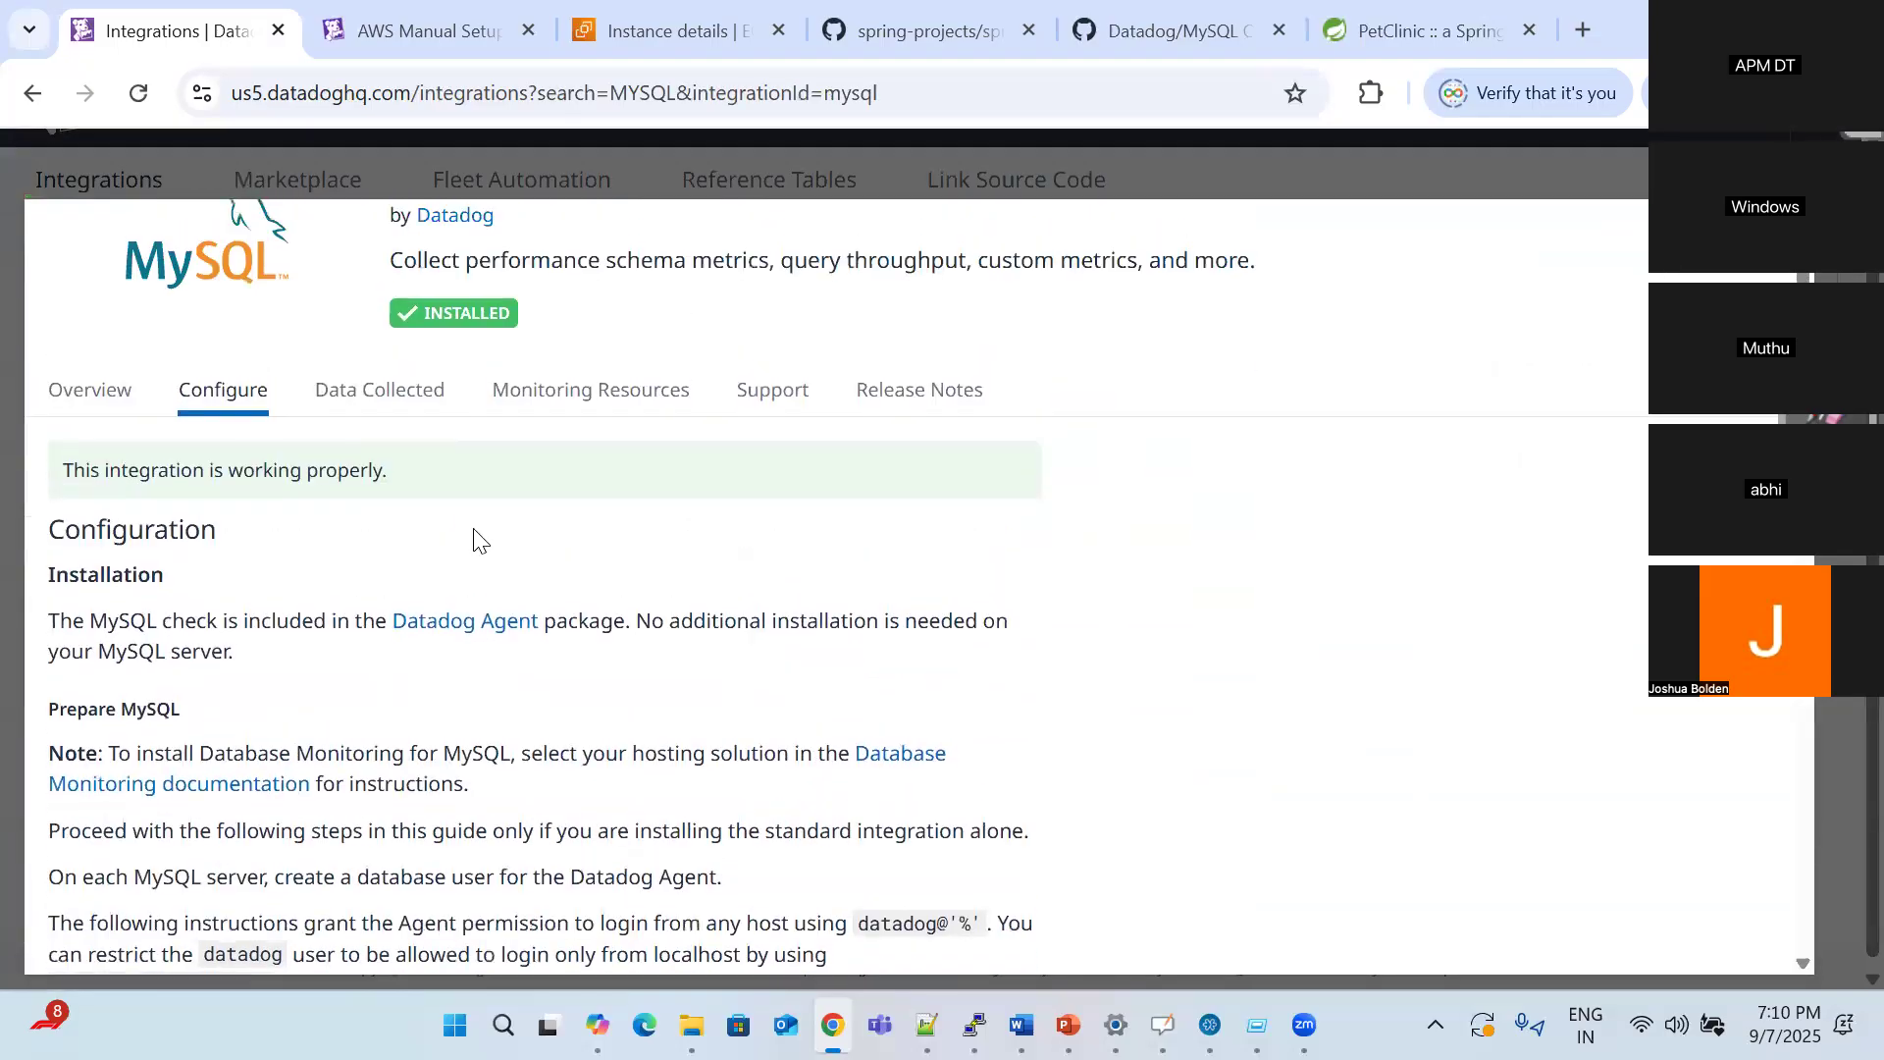
scroll(423, 496, up, 1)
scroll(423, 496, down, 20)
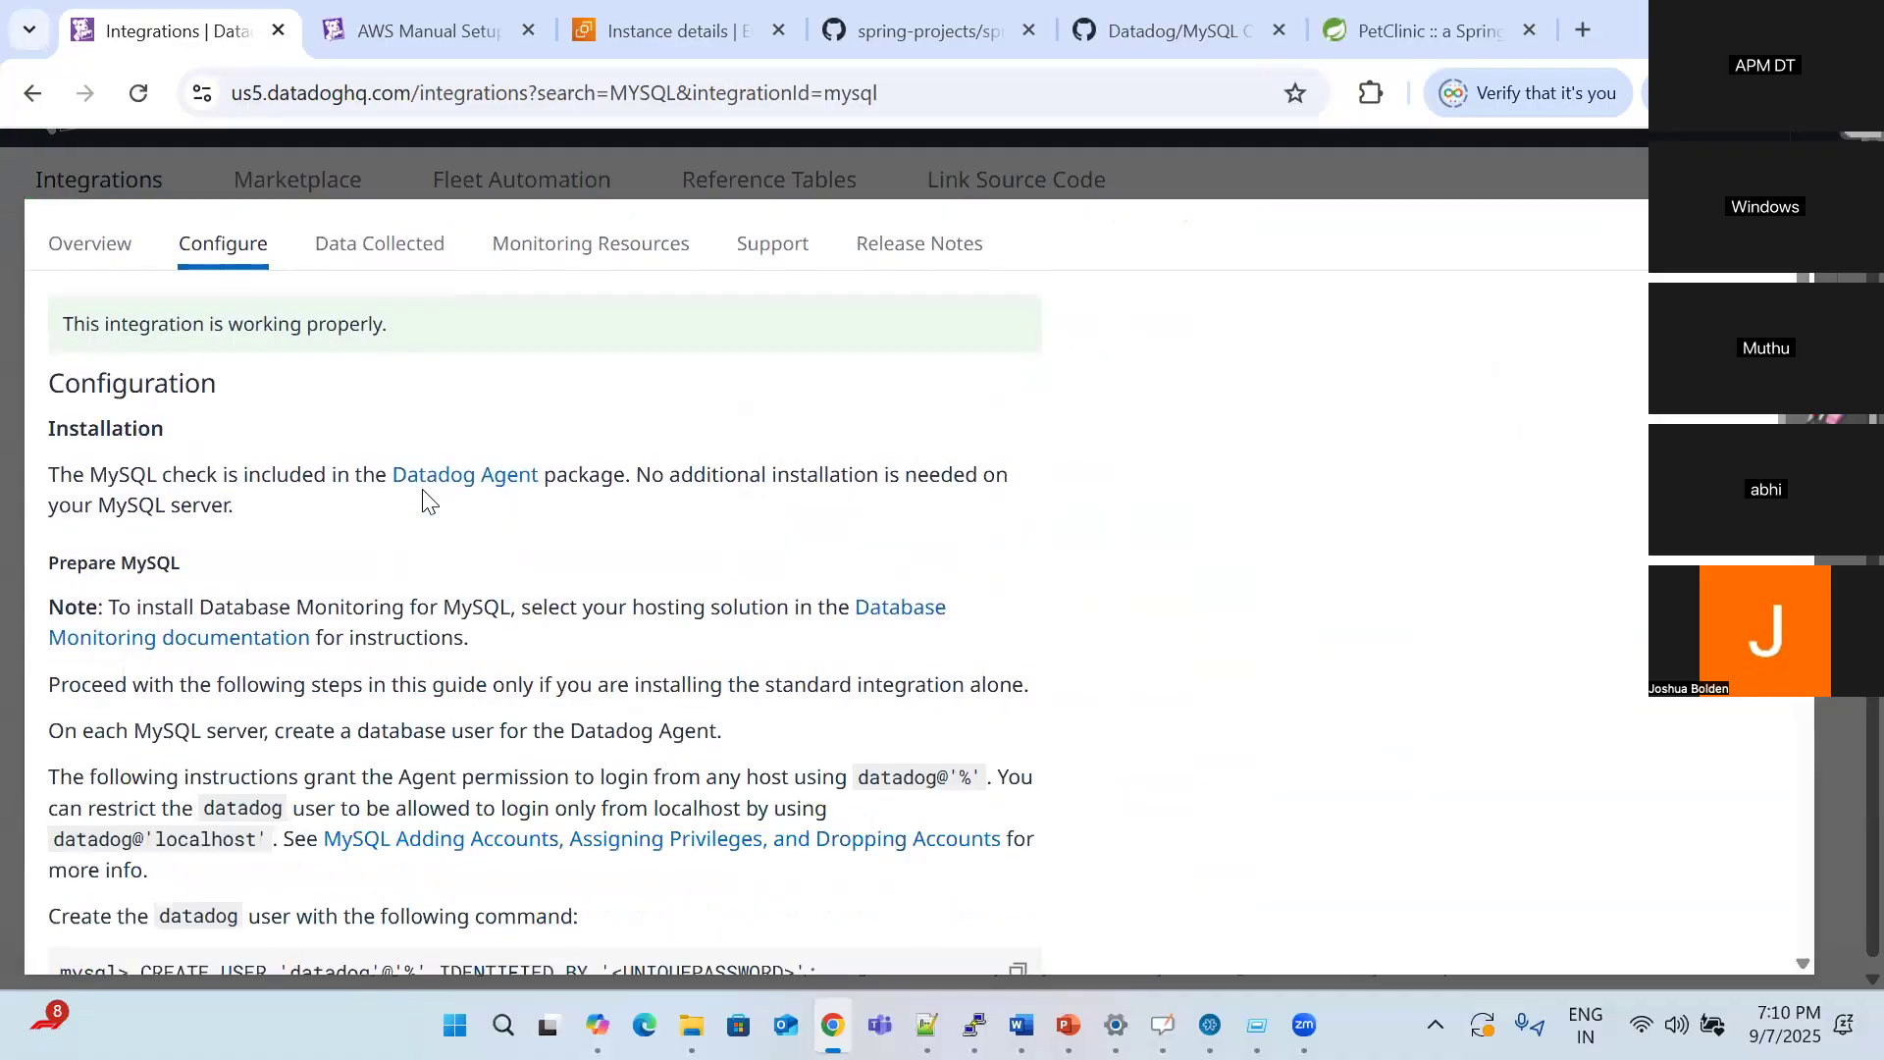
scroll(424, 491, down, 20)
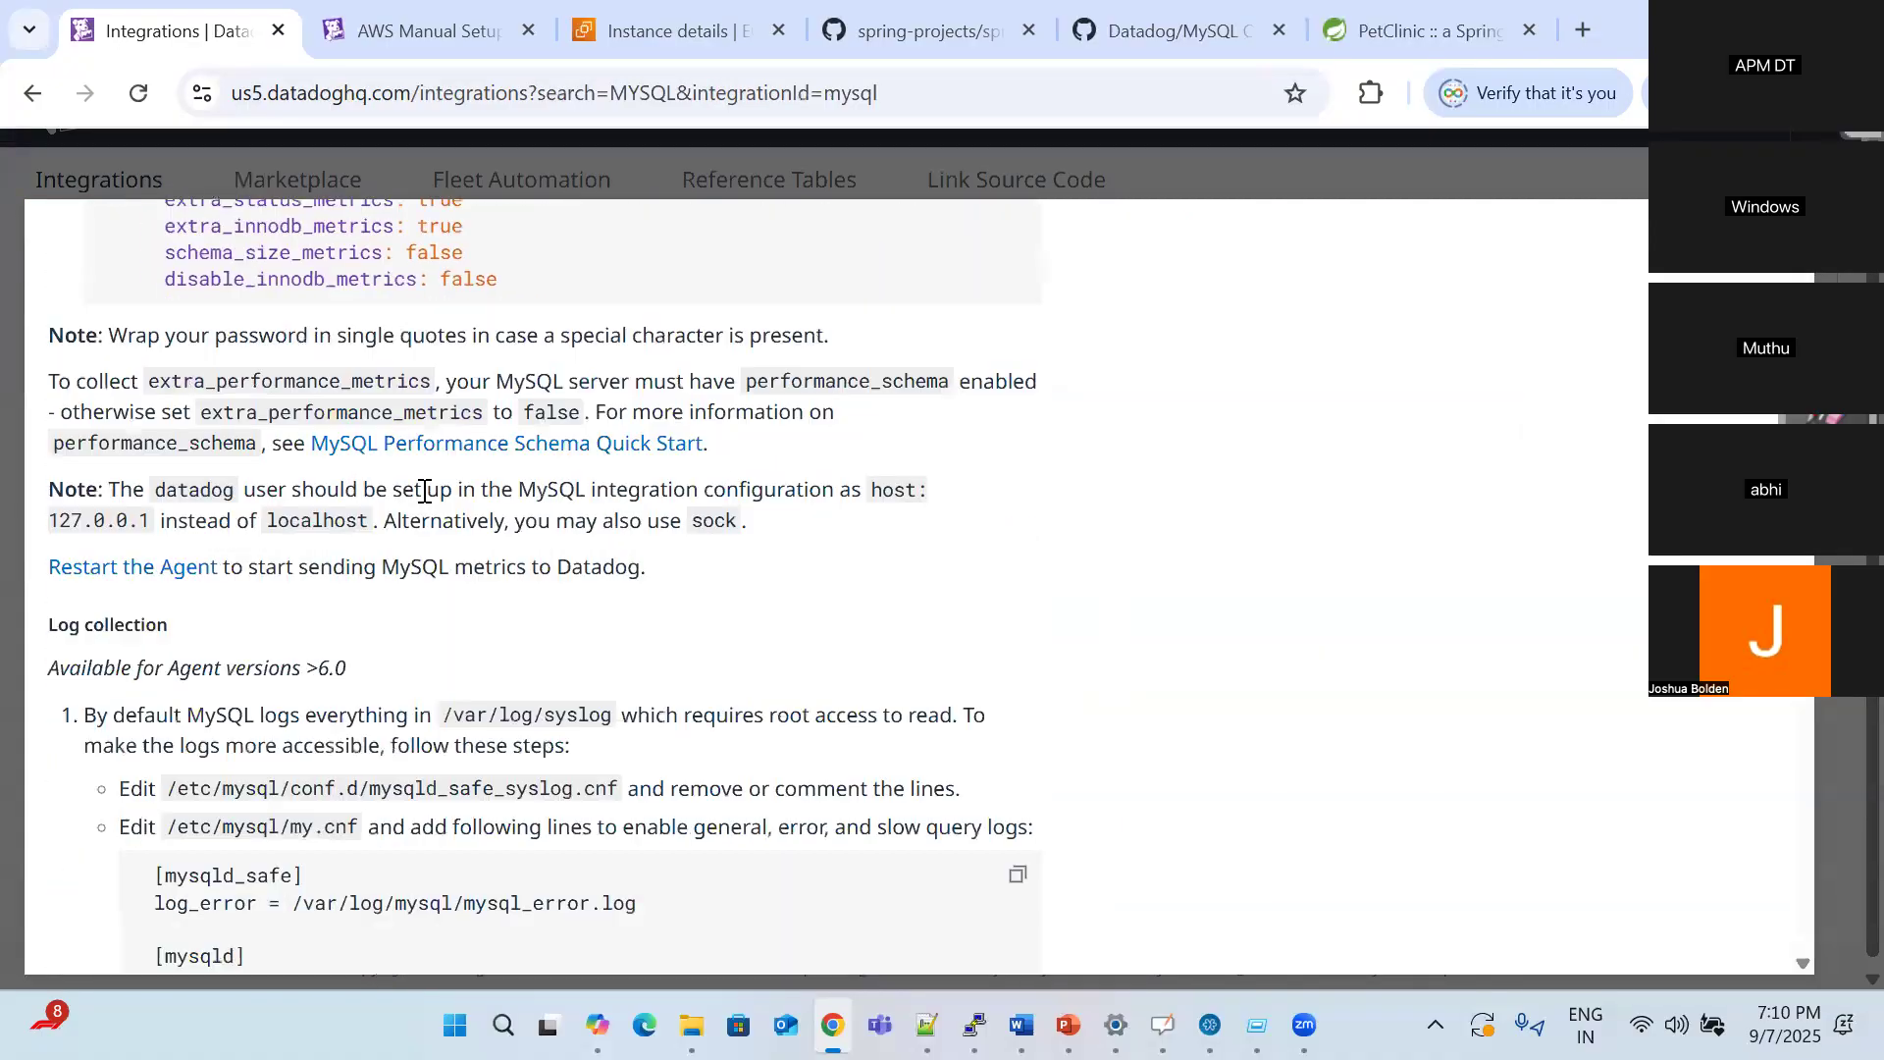
scroll(424, 491, down, 20)
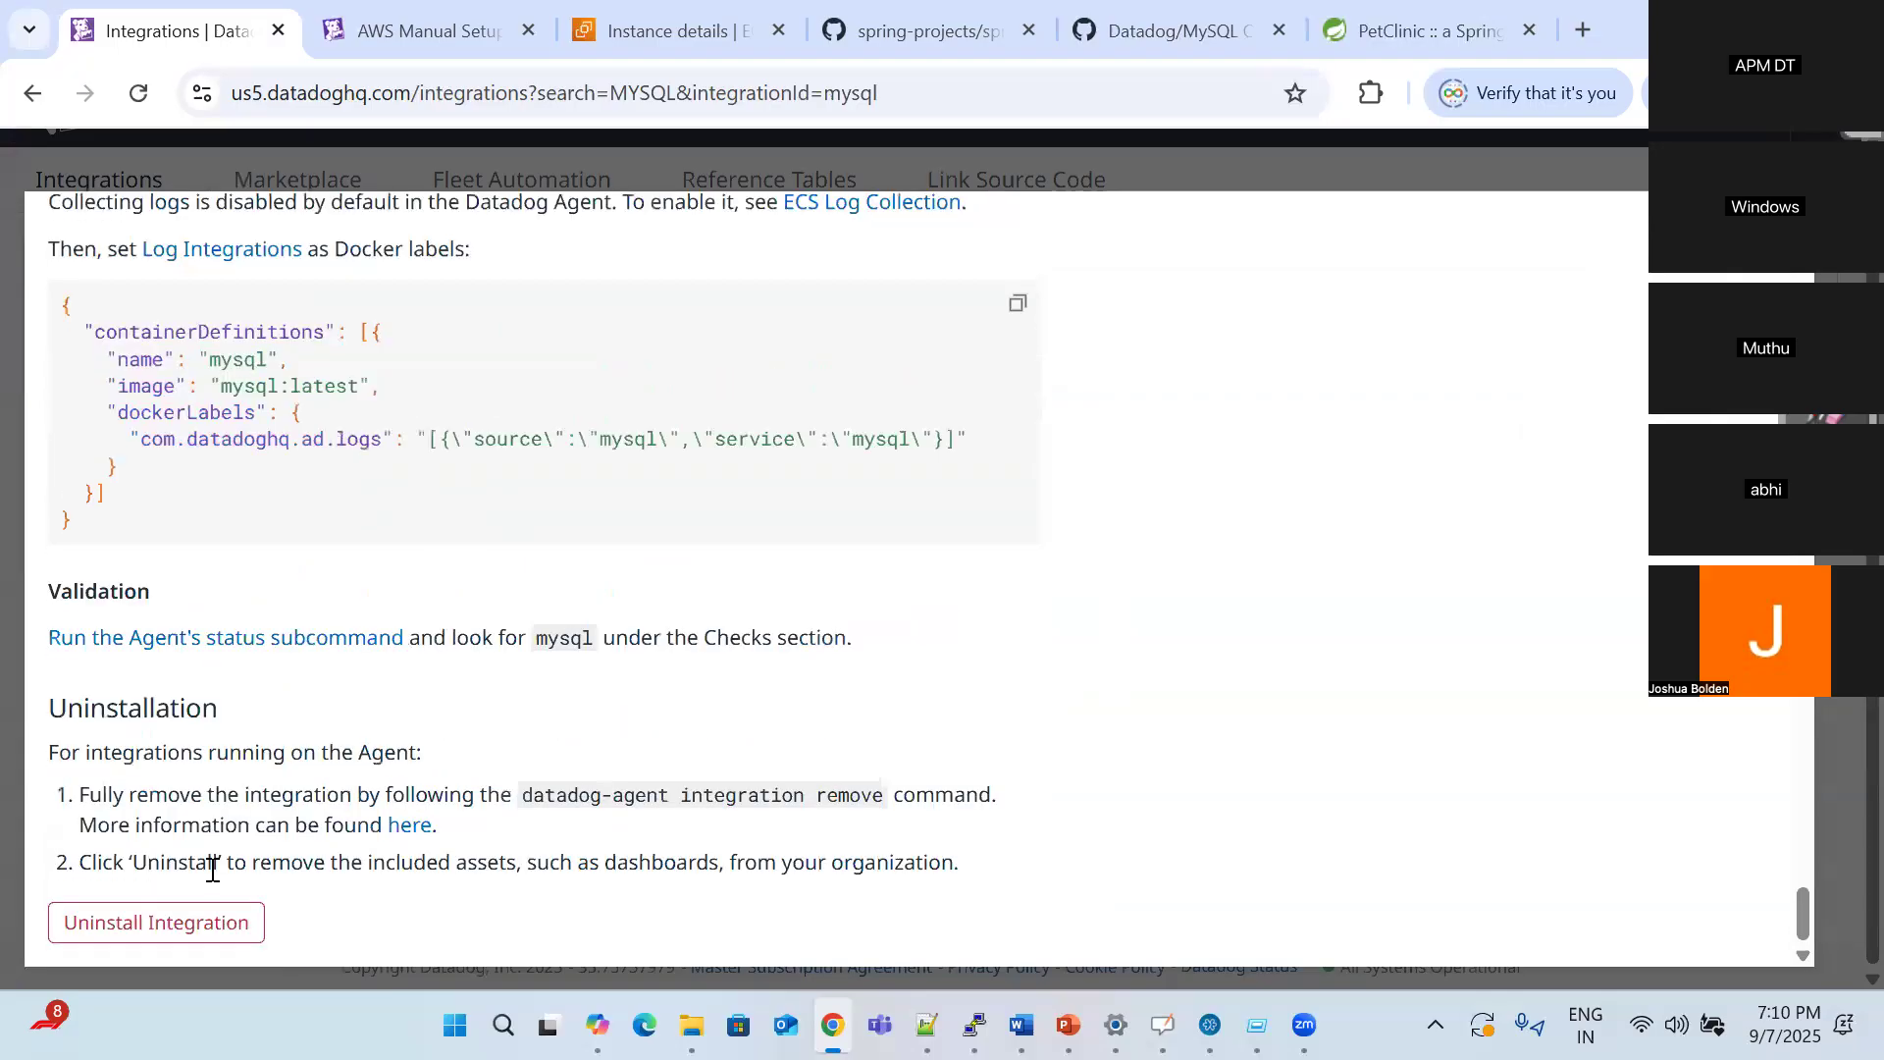
click(219, 918)
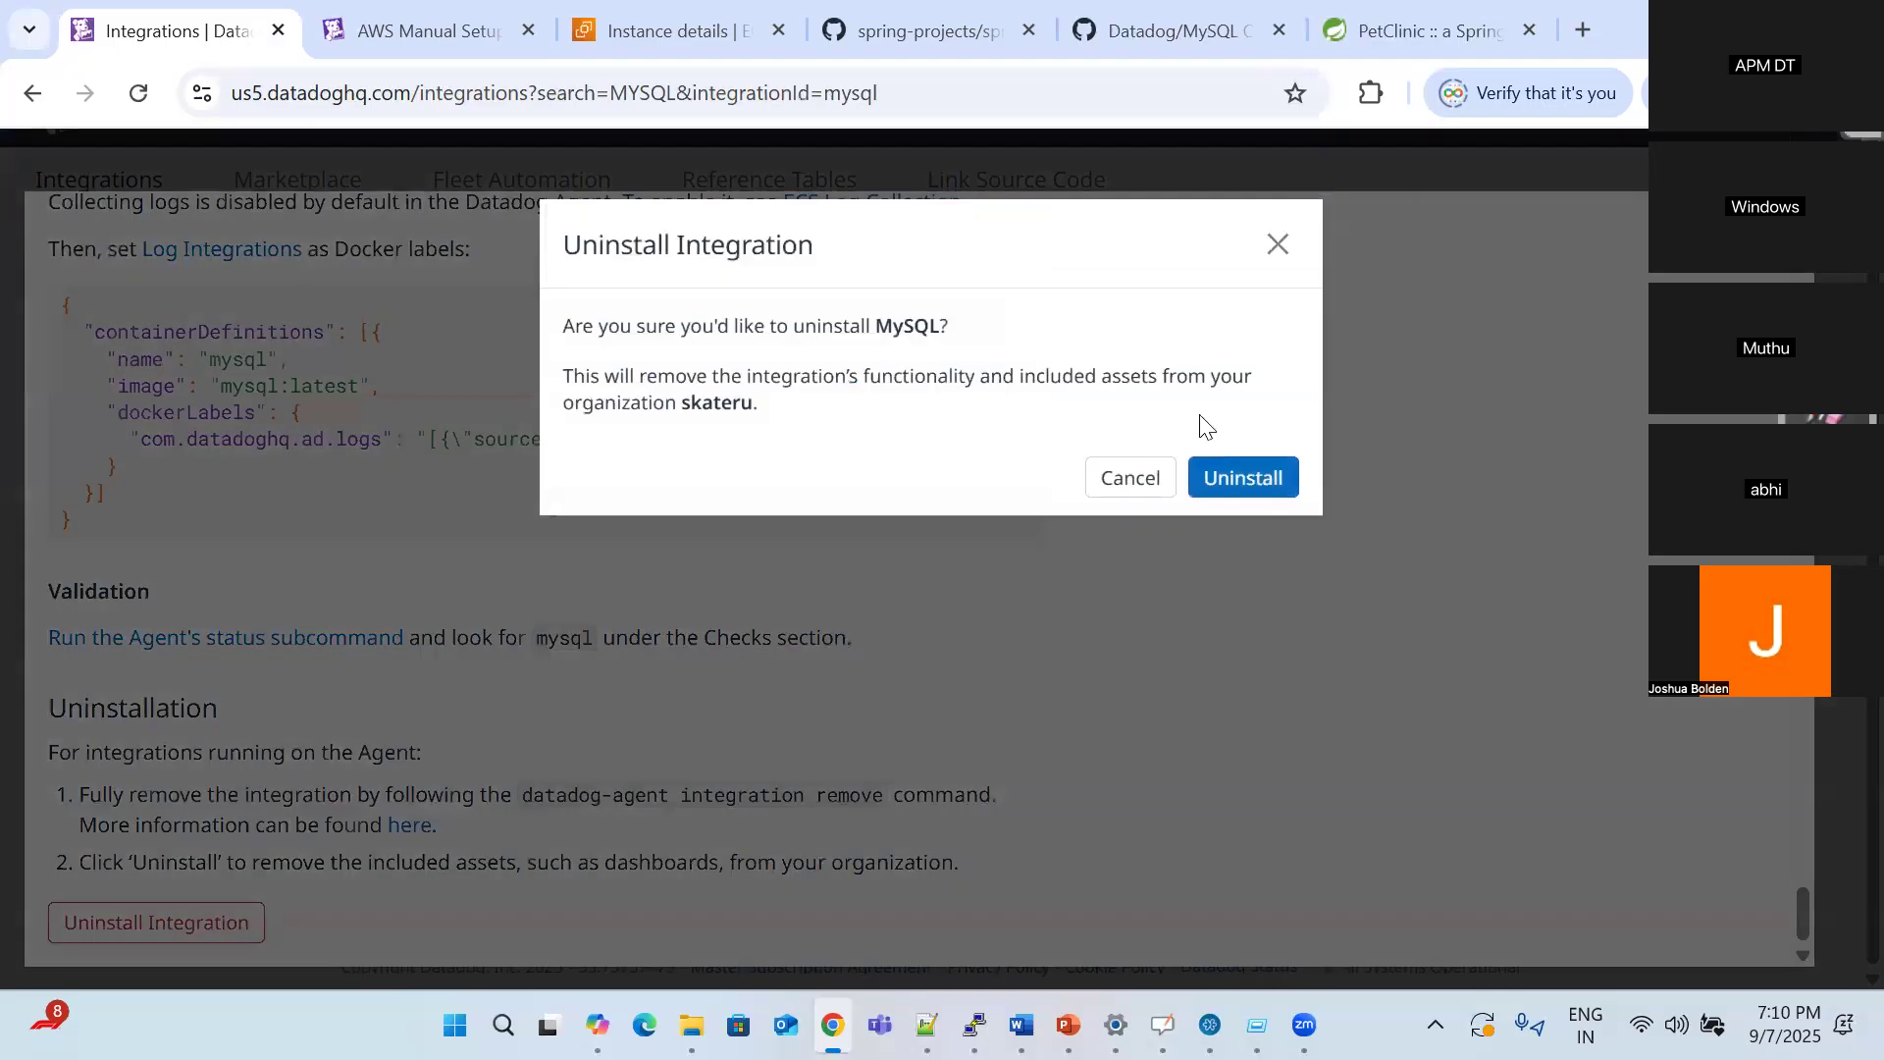
click(1229, 480)
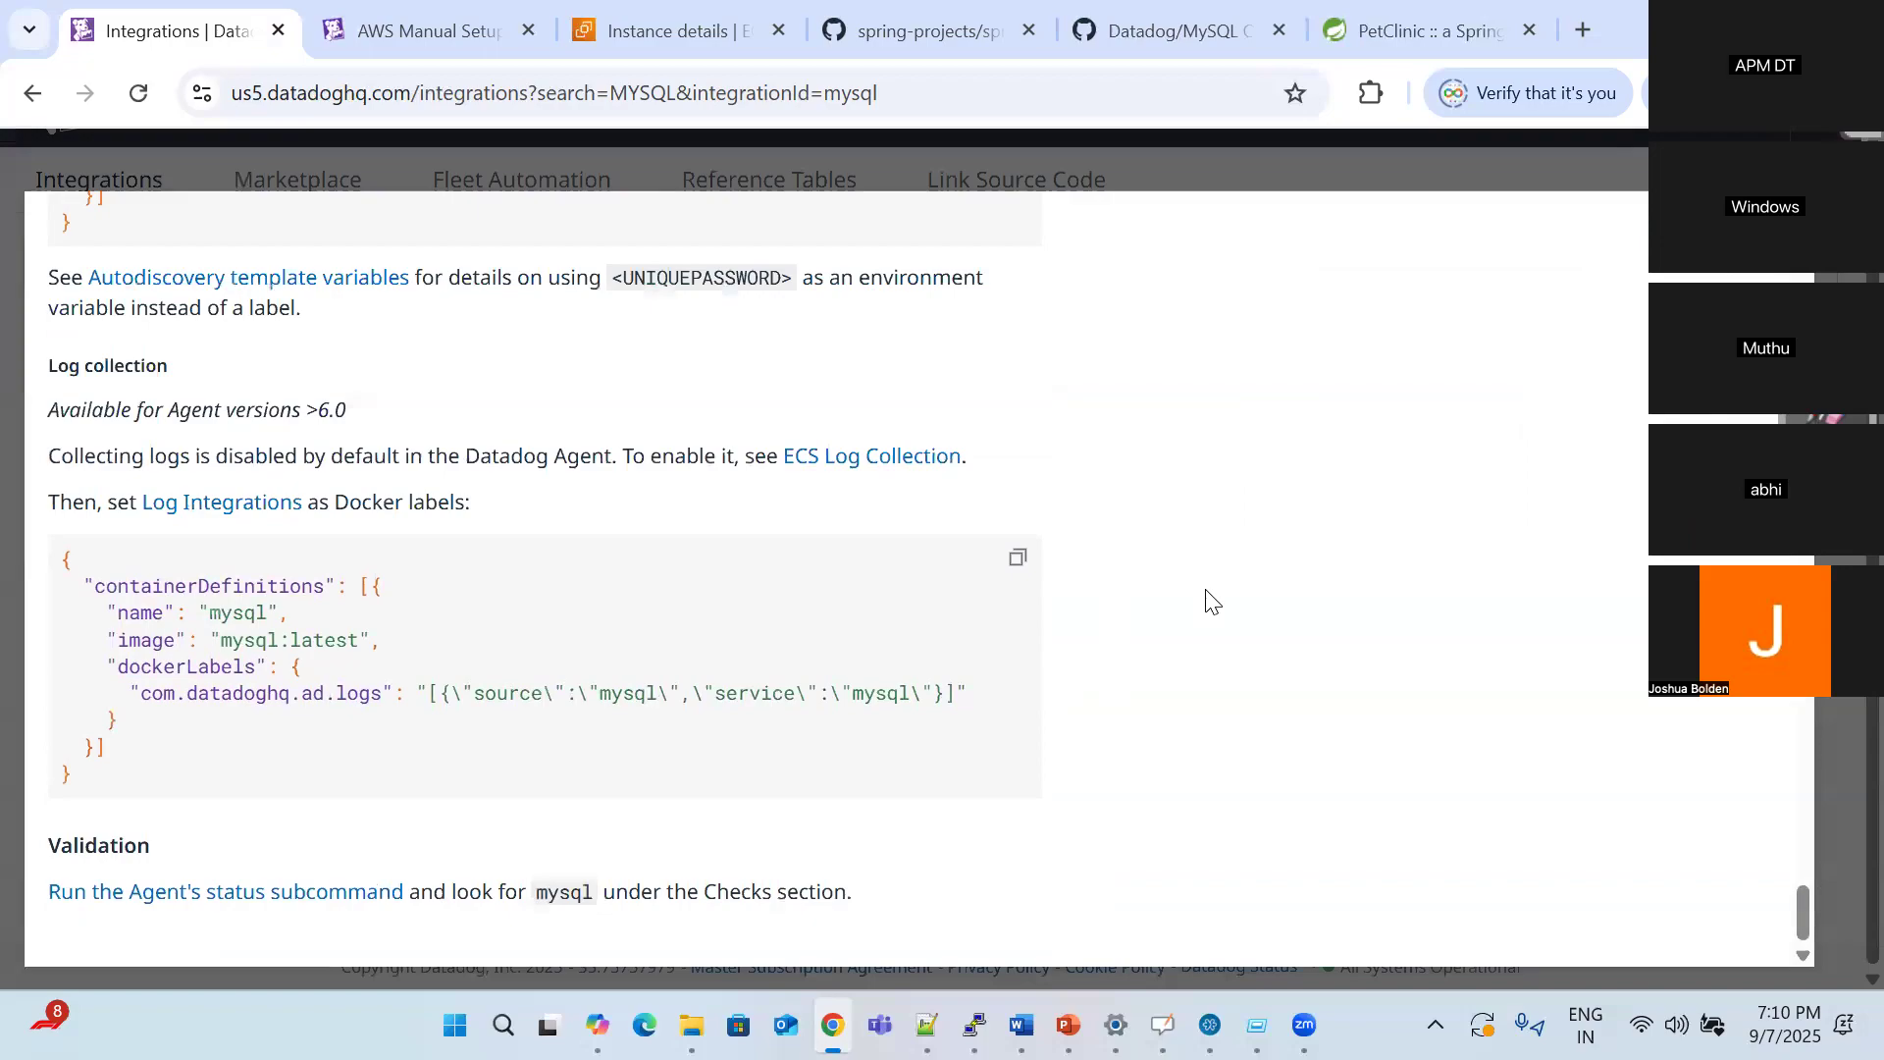
scroll(1212, 601, up, 20)
scroll(1212, 601, up, 20)
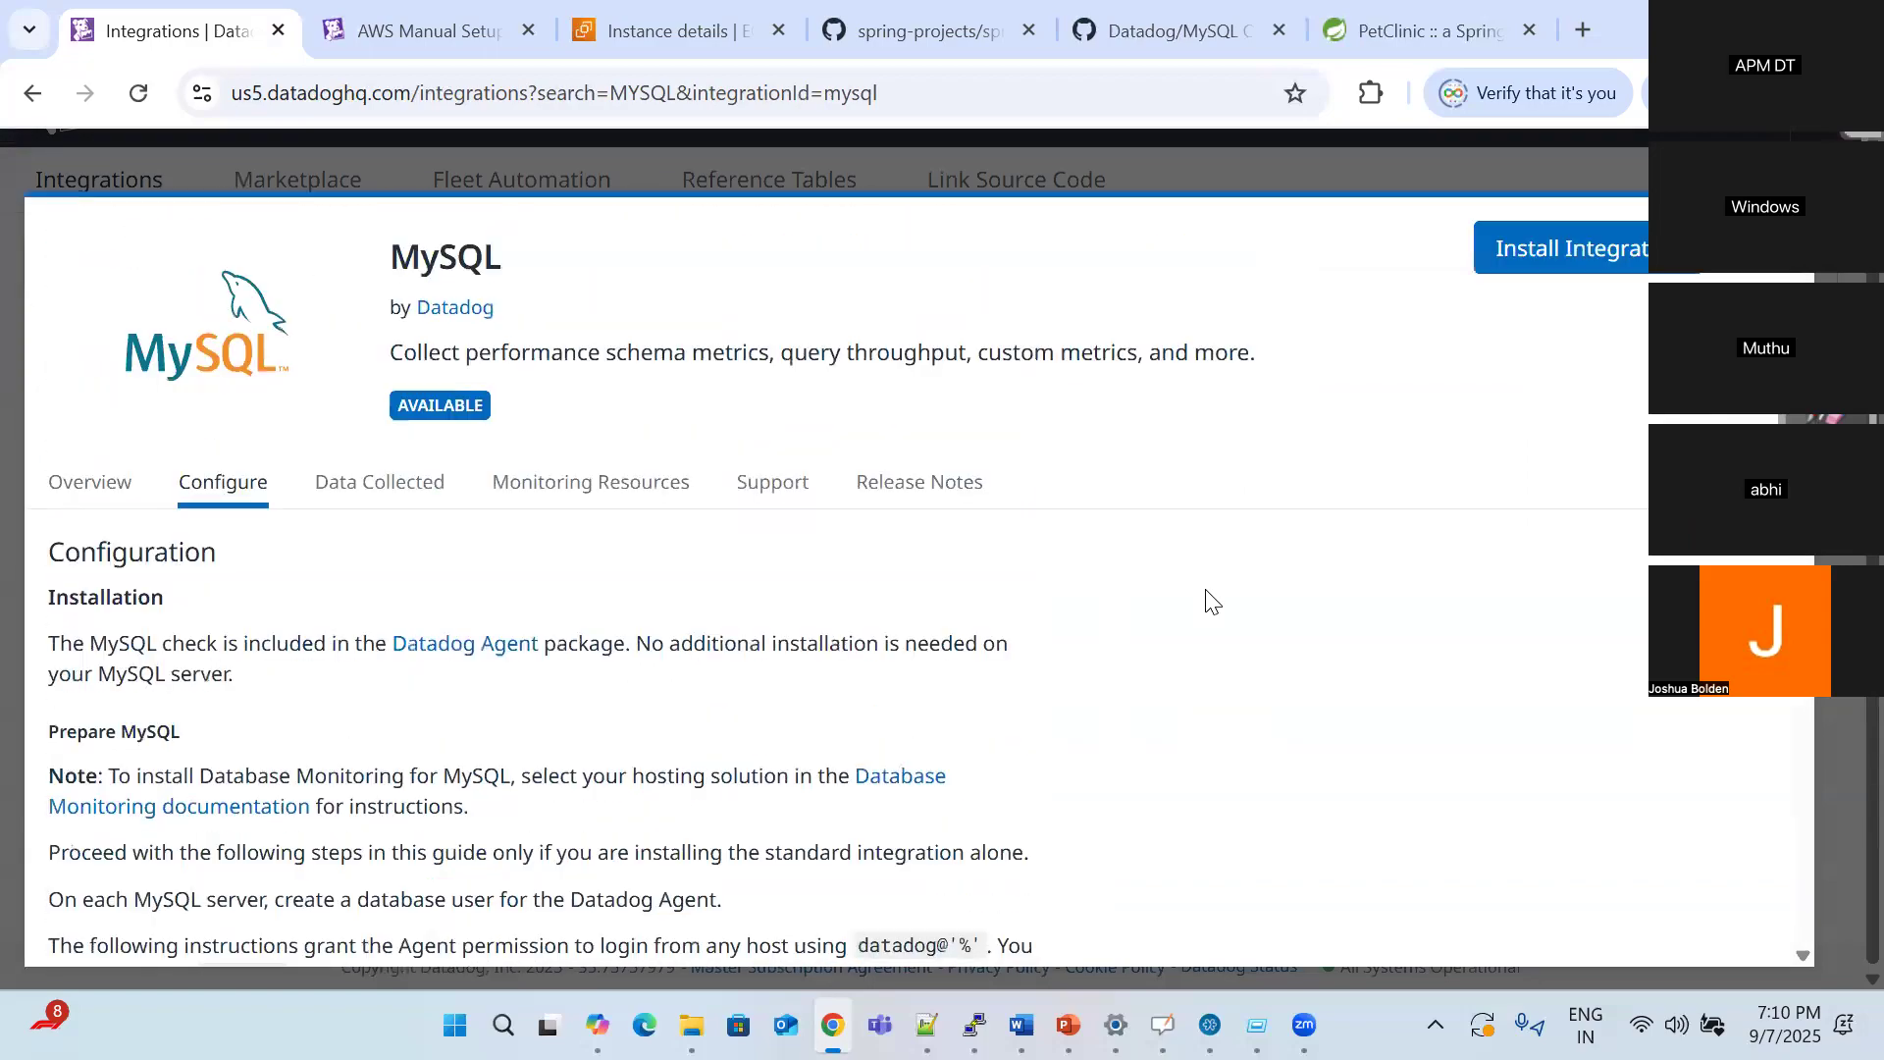
scroll(498, 702, down, 2)
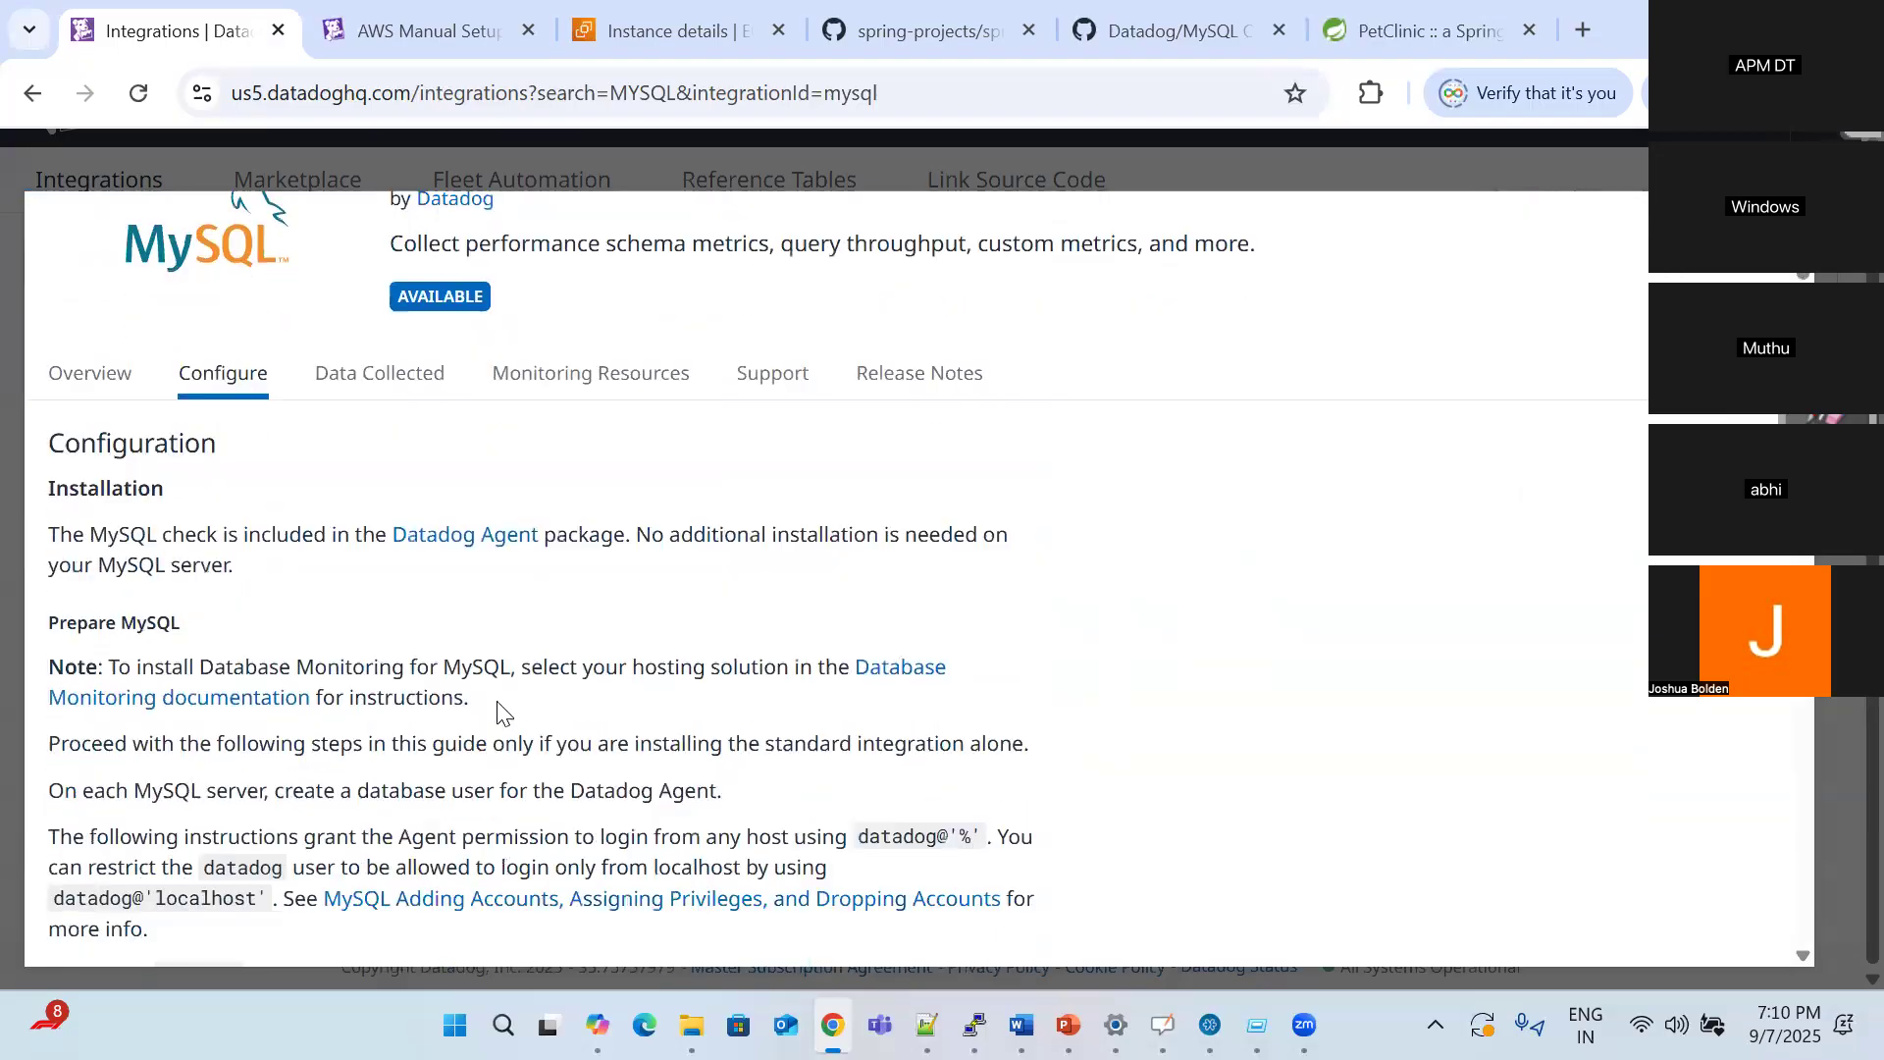
scroll(498, 702, down, 3)
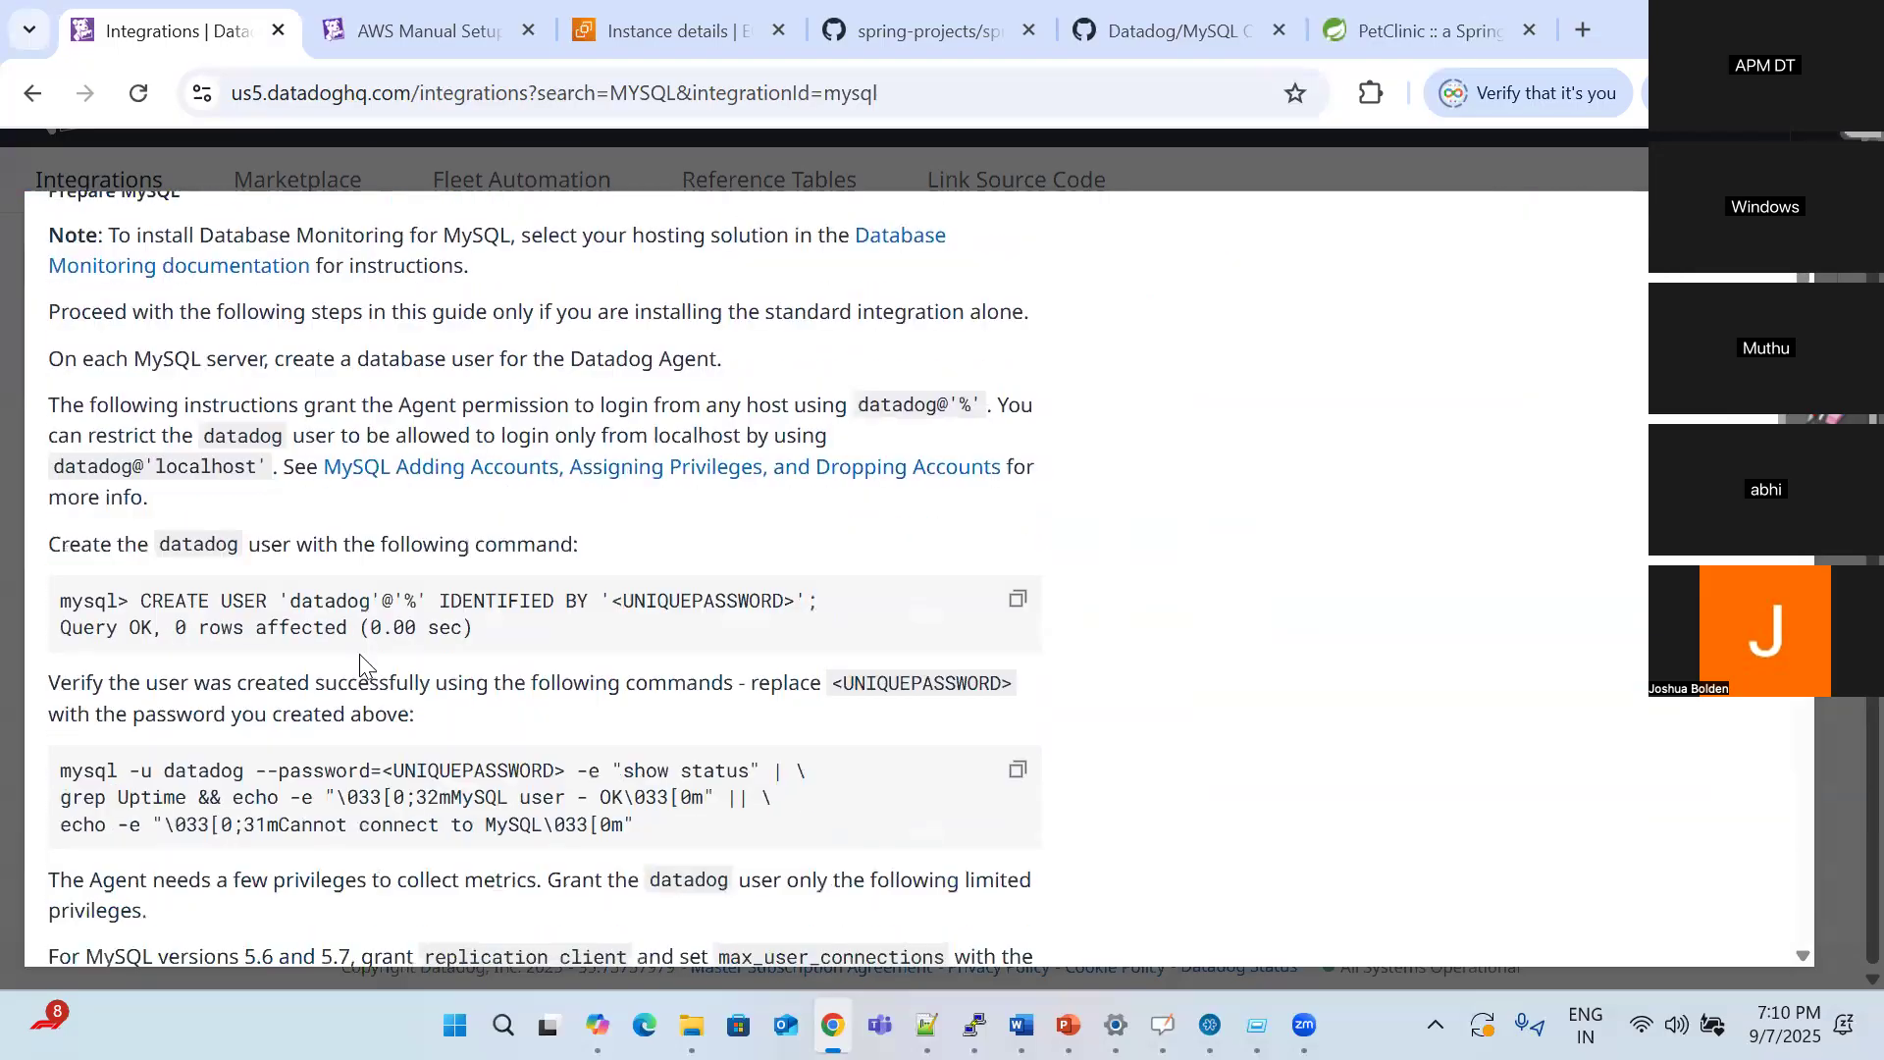
scroll(361, 665, down, 1)
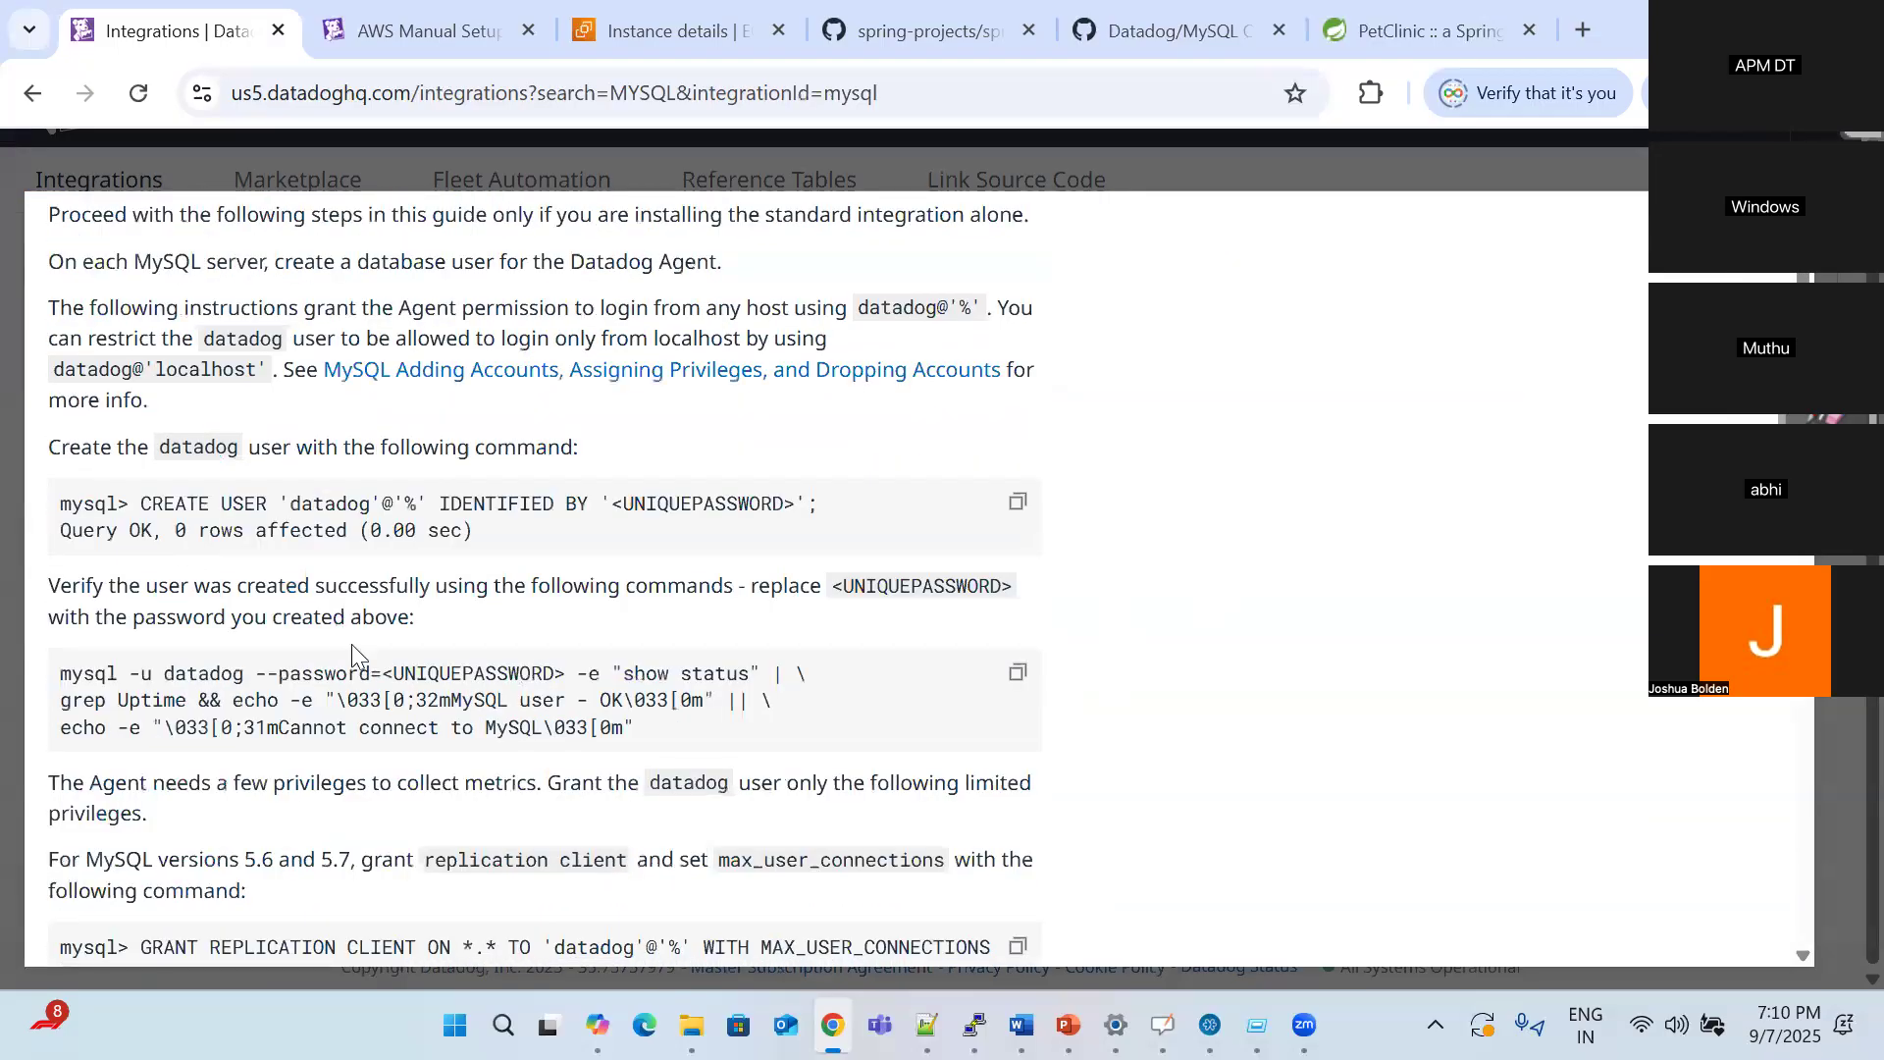
drag(57, 505, 801, 509)
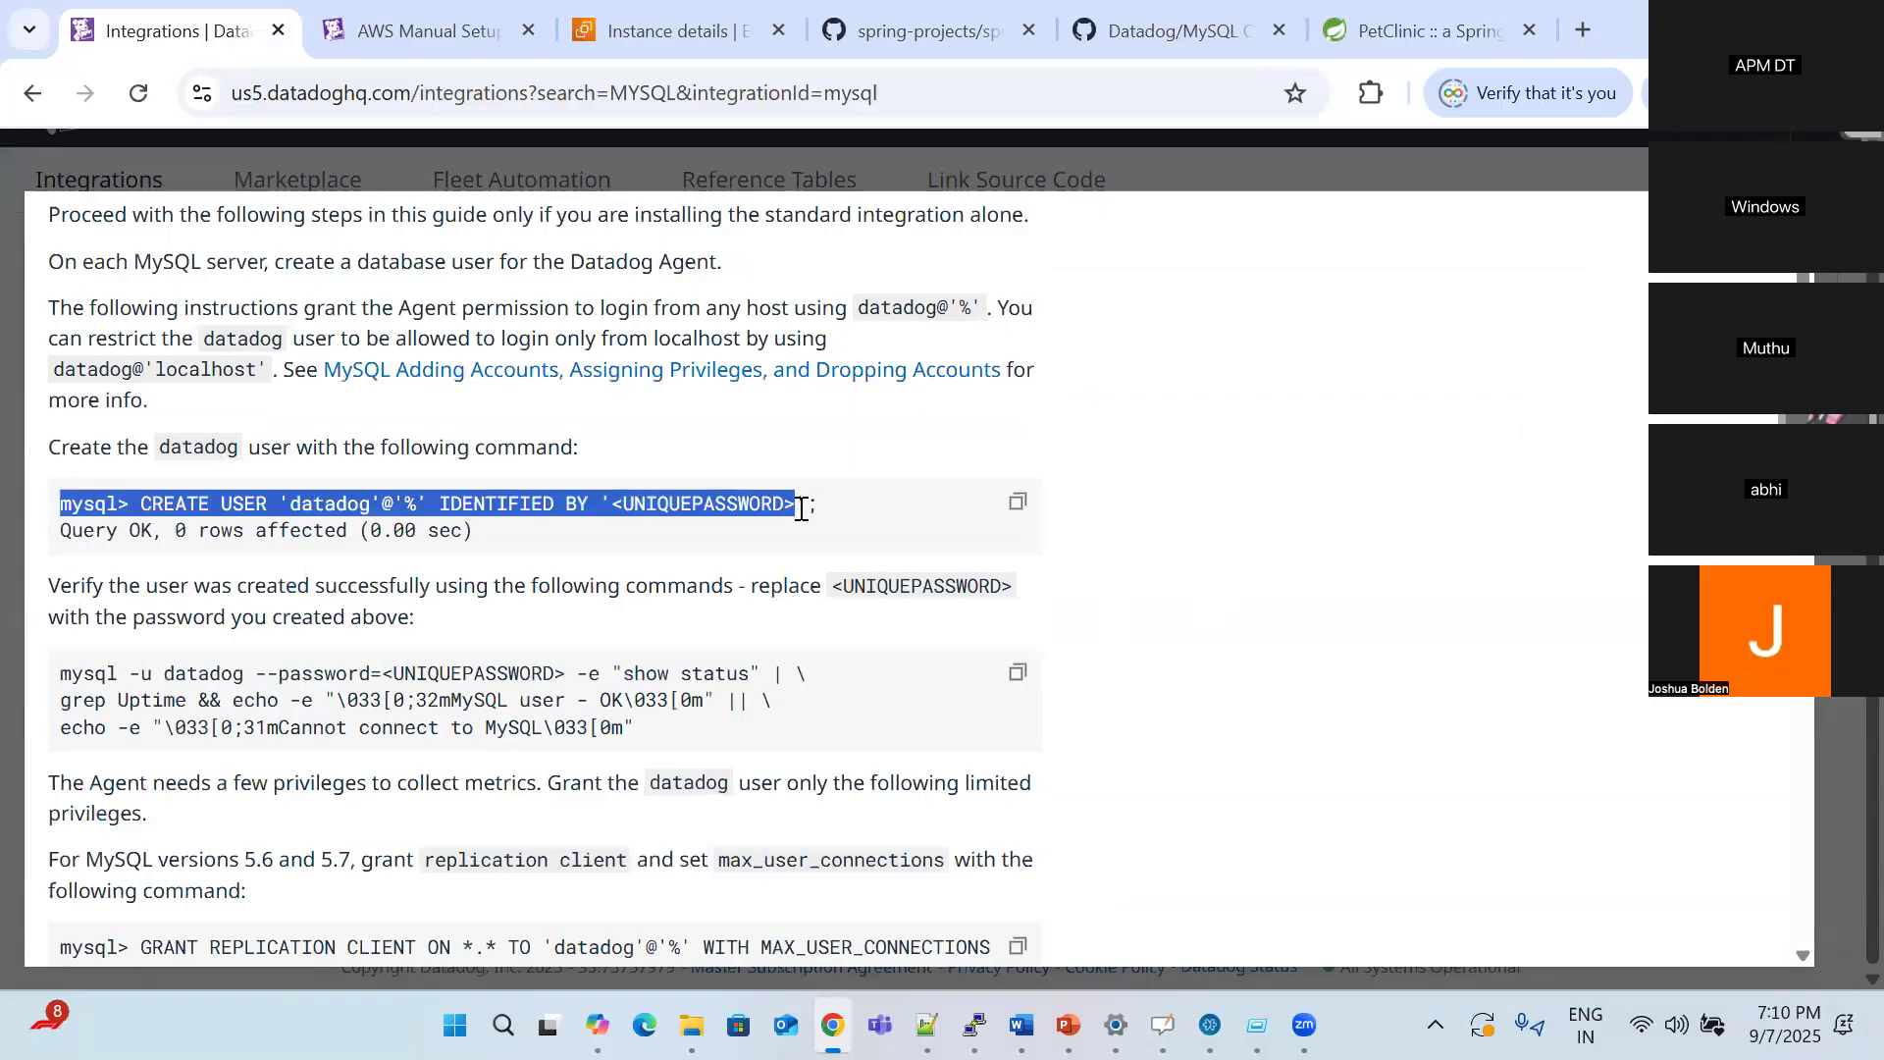
scroll(406, 683, down, 2)
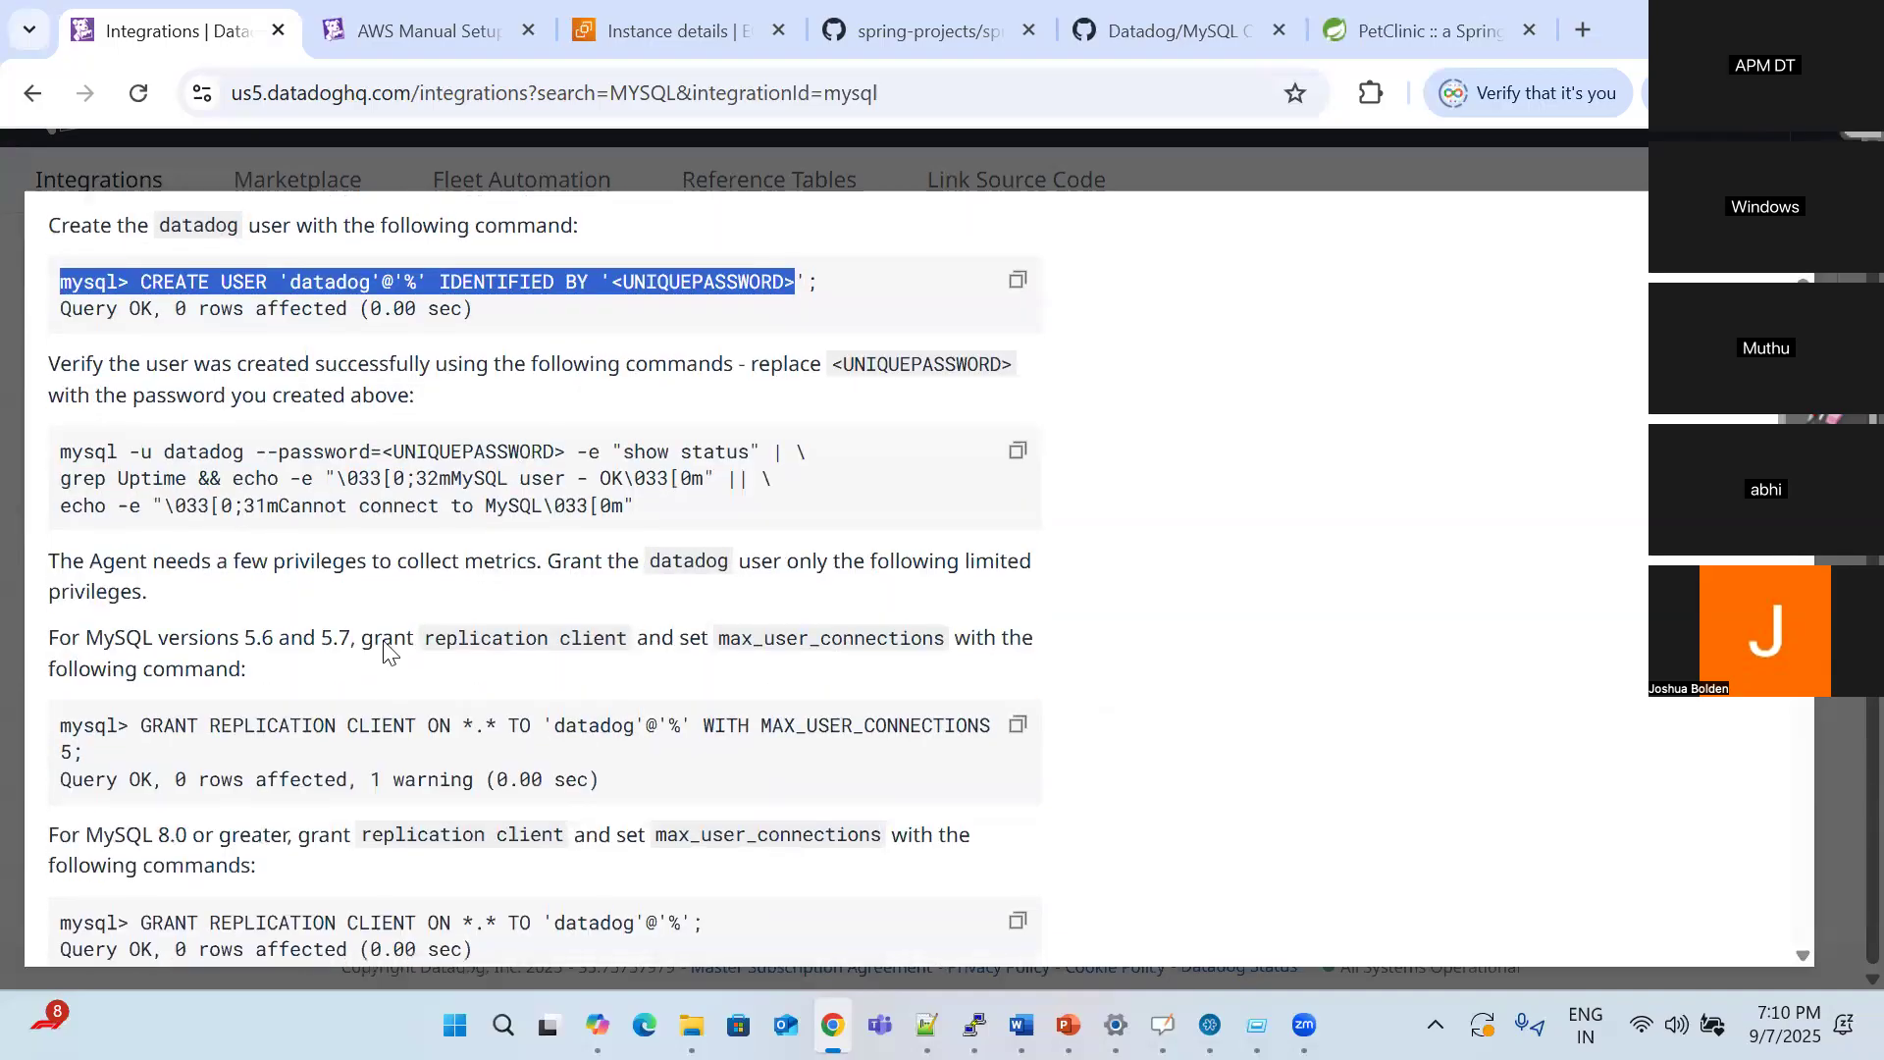
scroll(386, 651, down, 2)
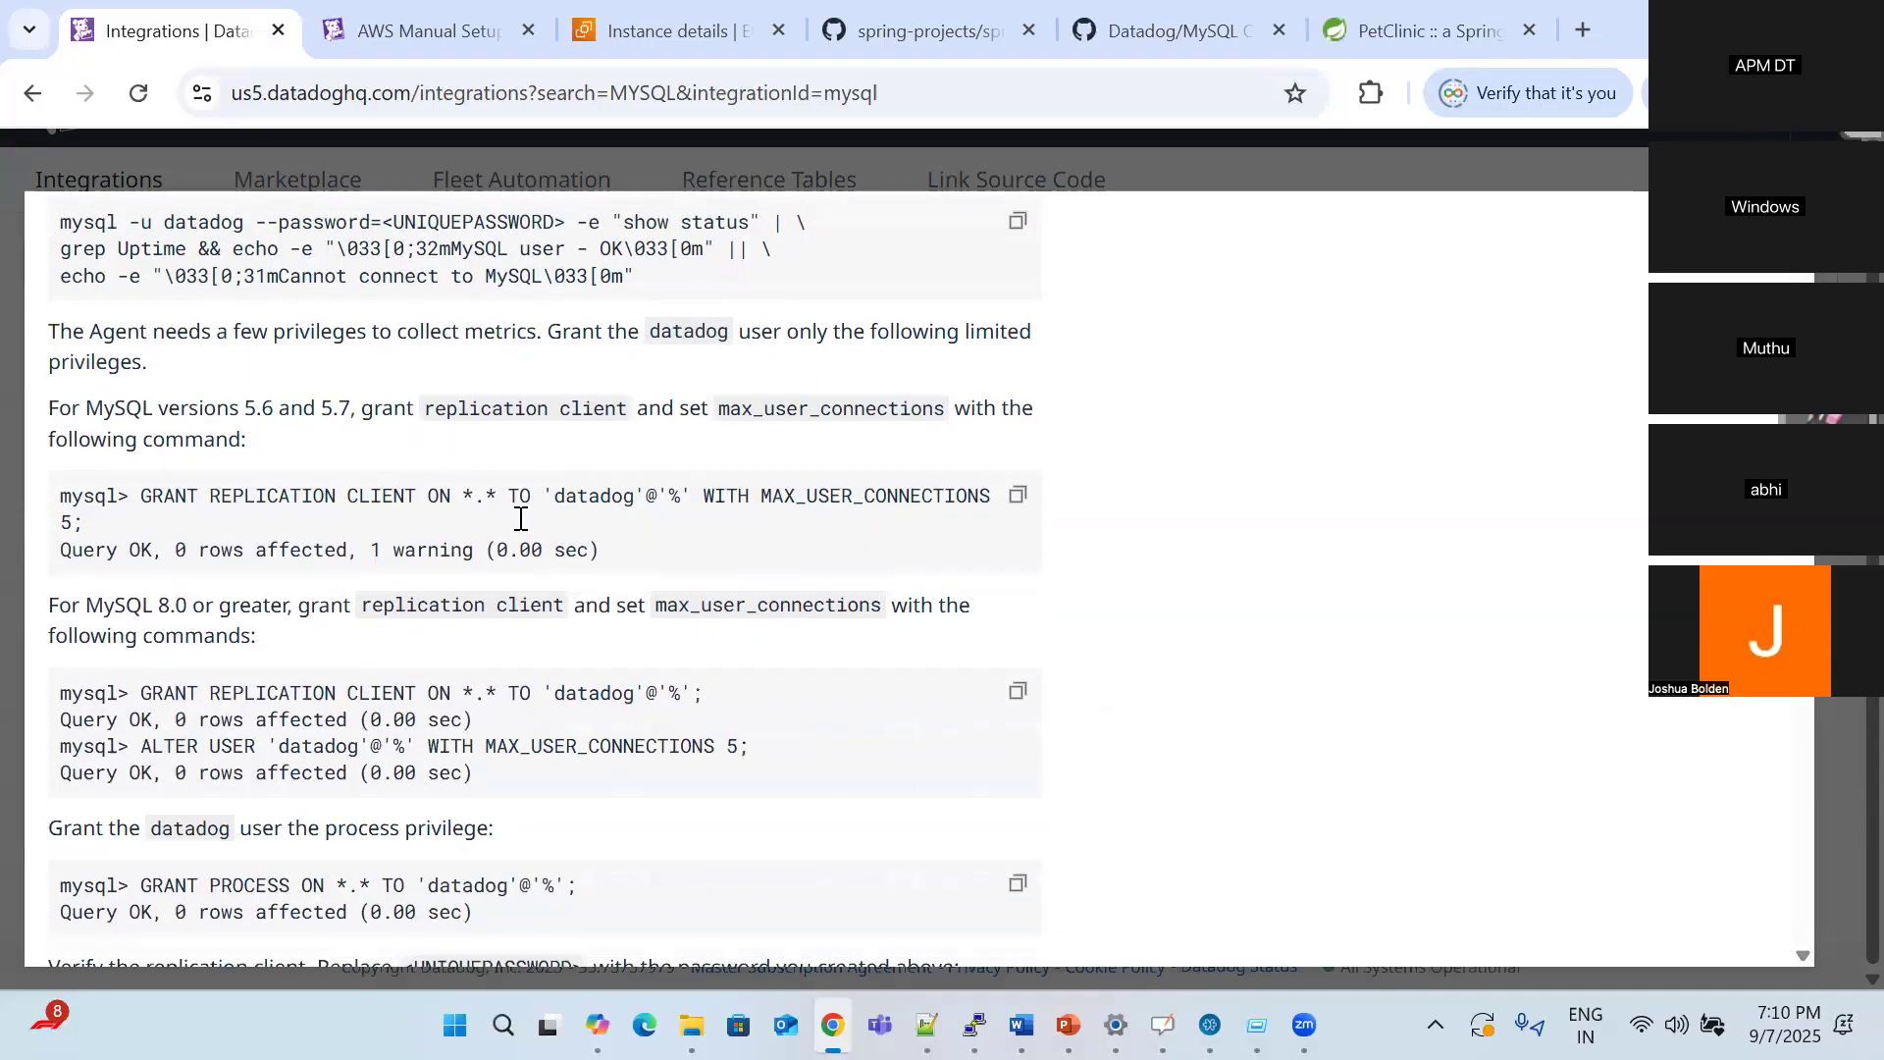
drag(210, 409, 365, 411)
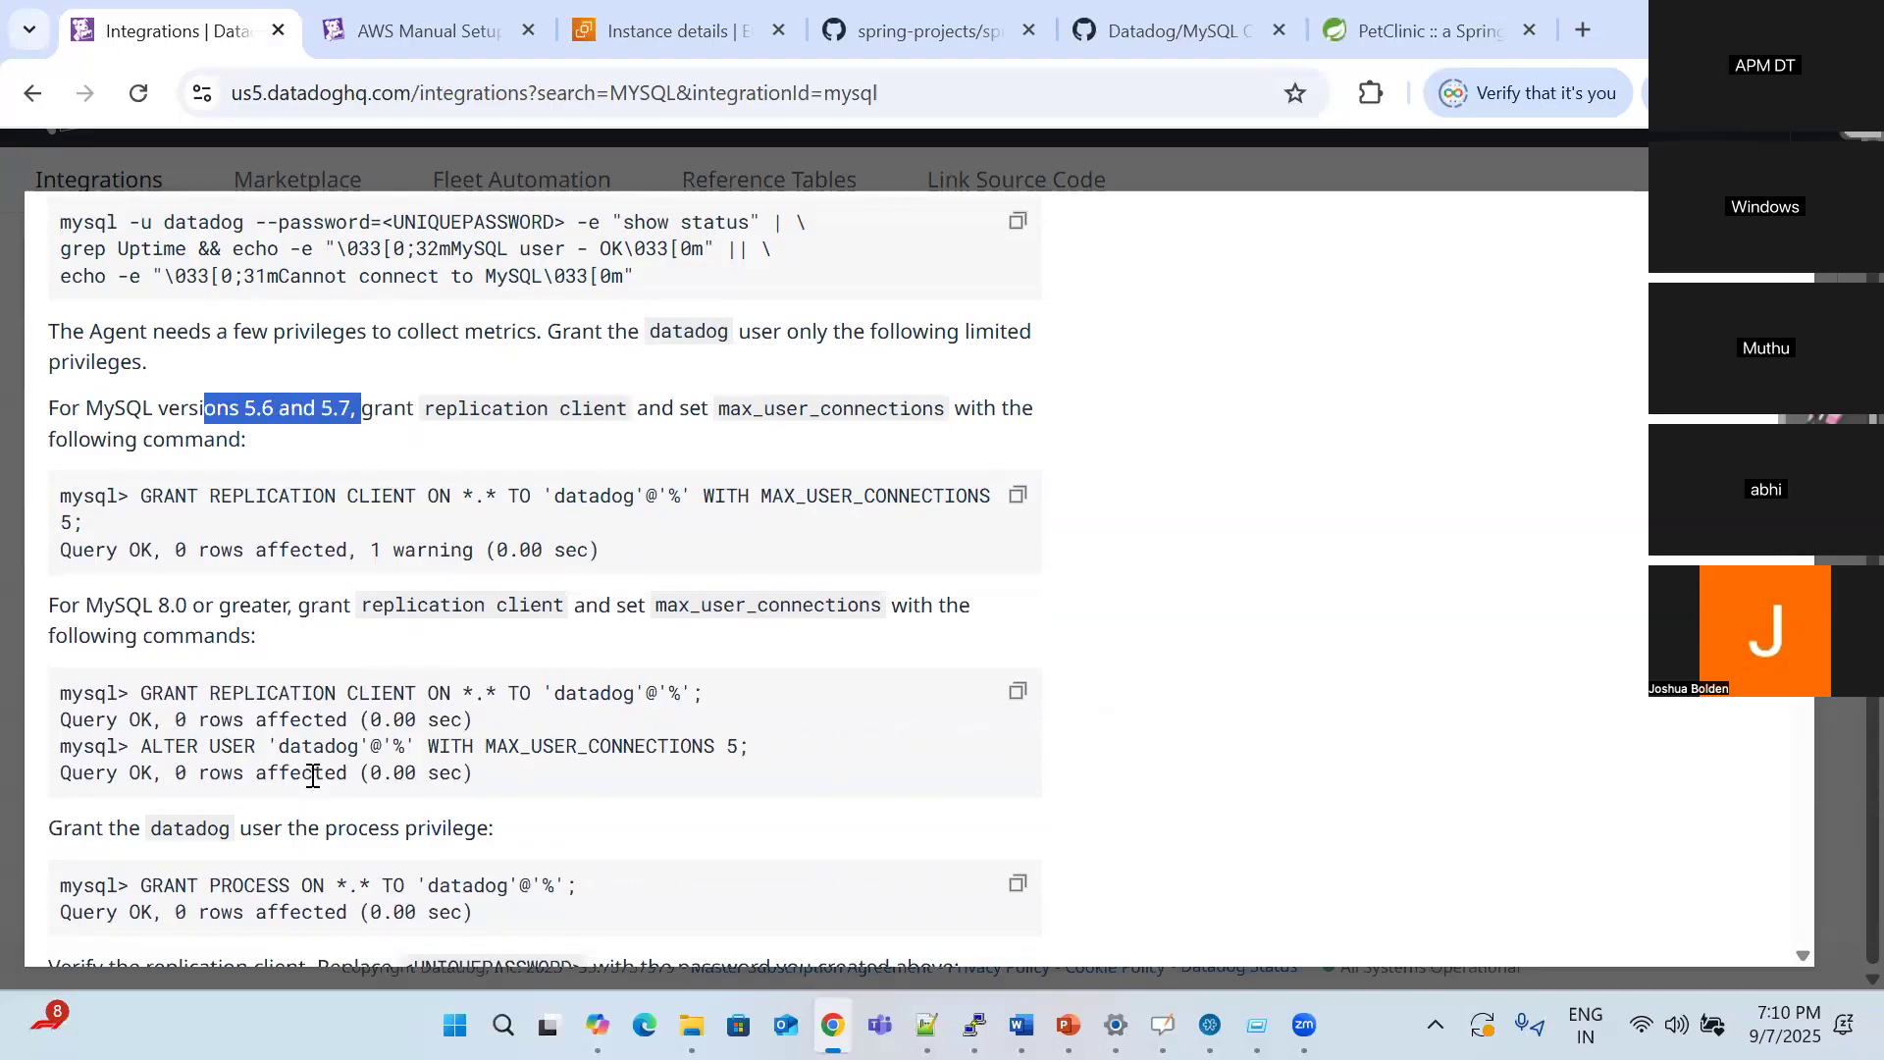
scroll(289, 727, down, 2)
drag(127, 412, 219, 416)
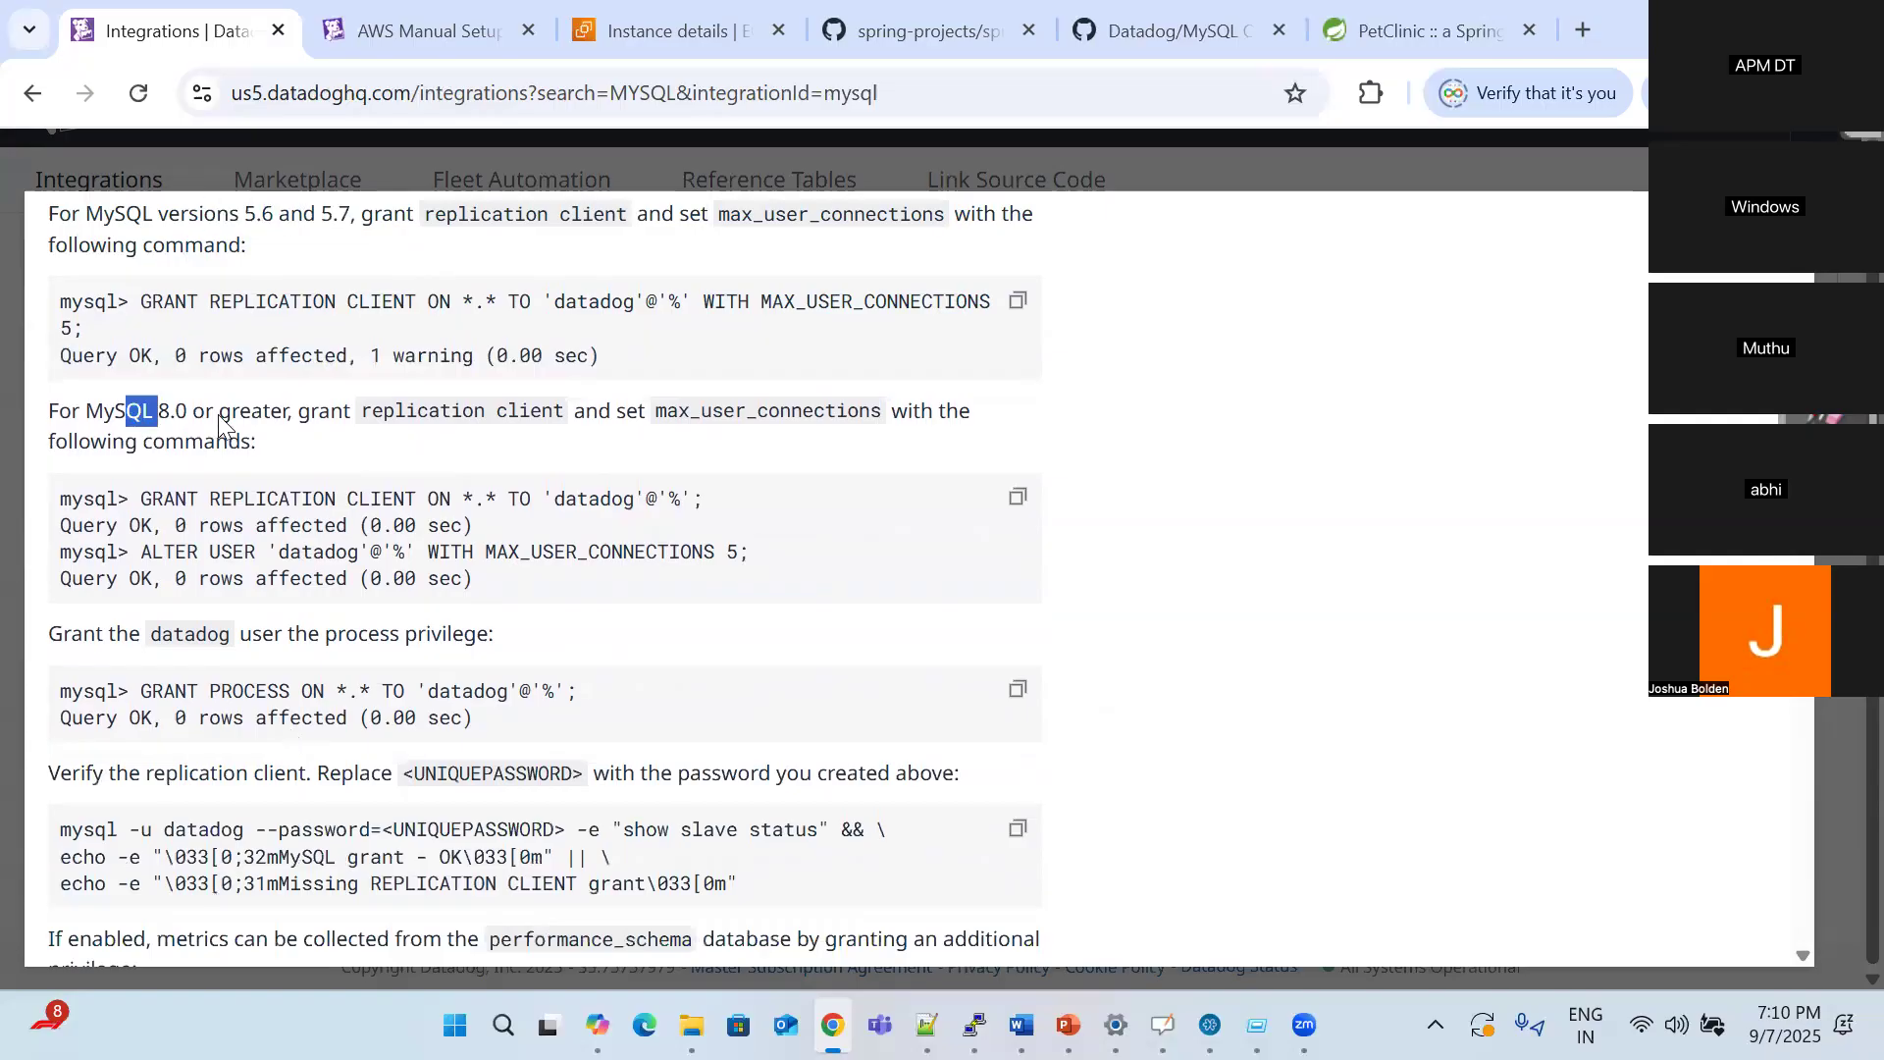
mouse_move(133, 501)
mouse_down()
mouse_move(370, 526)
mouse_move(690, 520)
mouse_up()
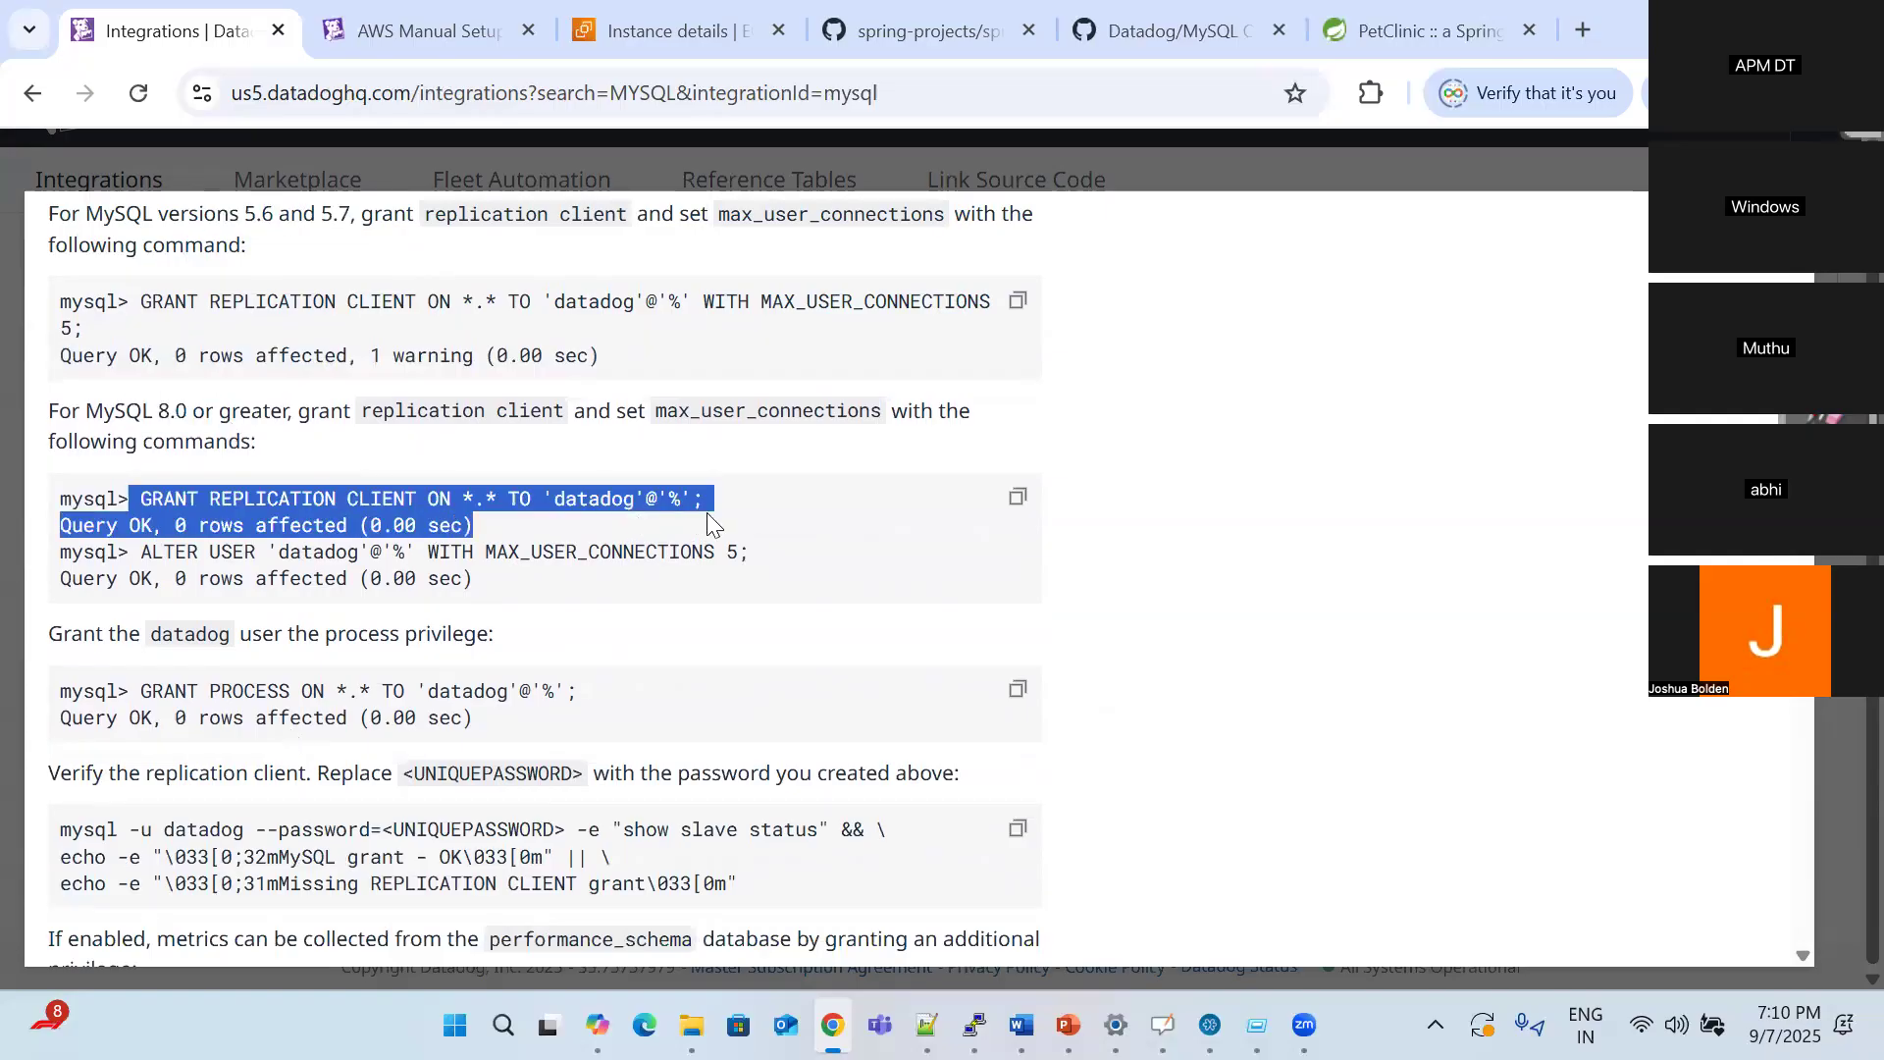
drag(164, 552, 371, 558)
scroll(315, 689, down, 1)
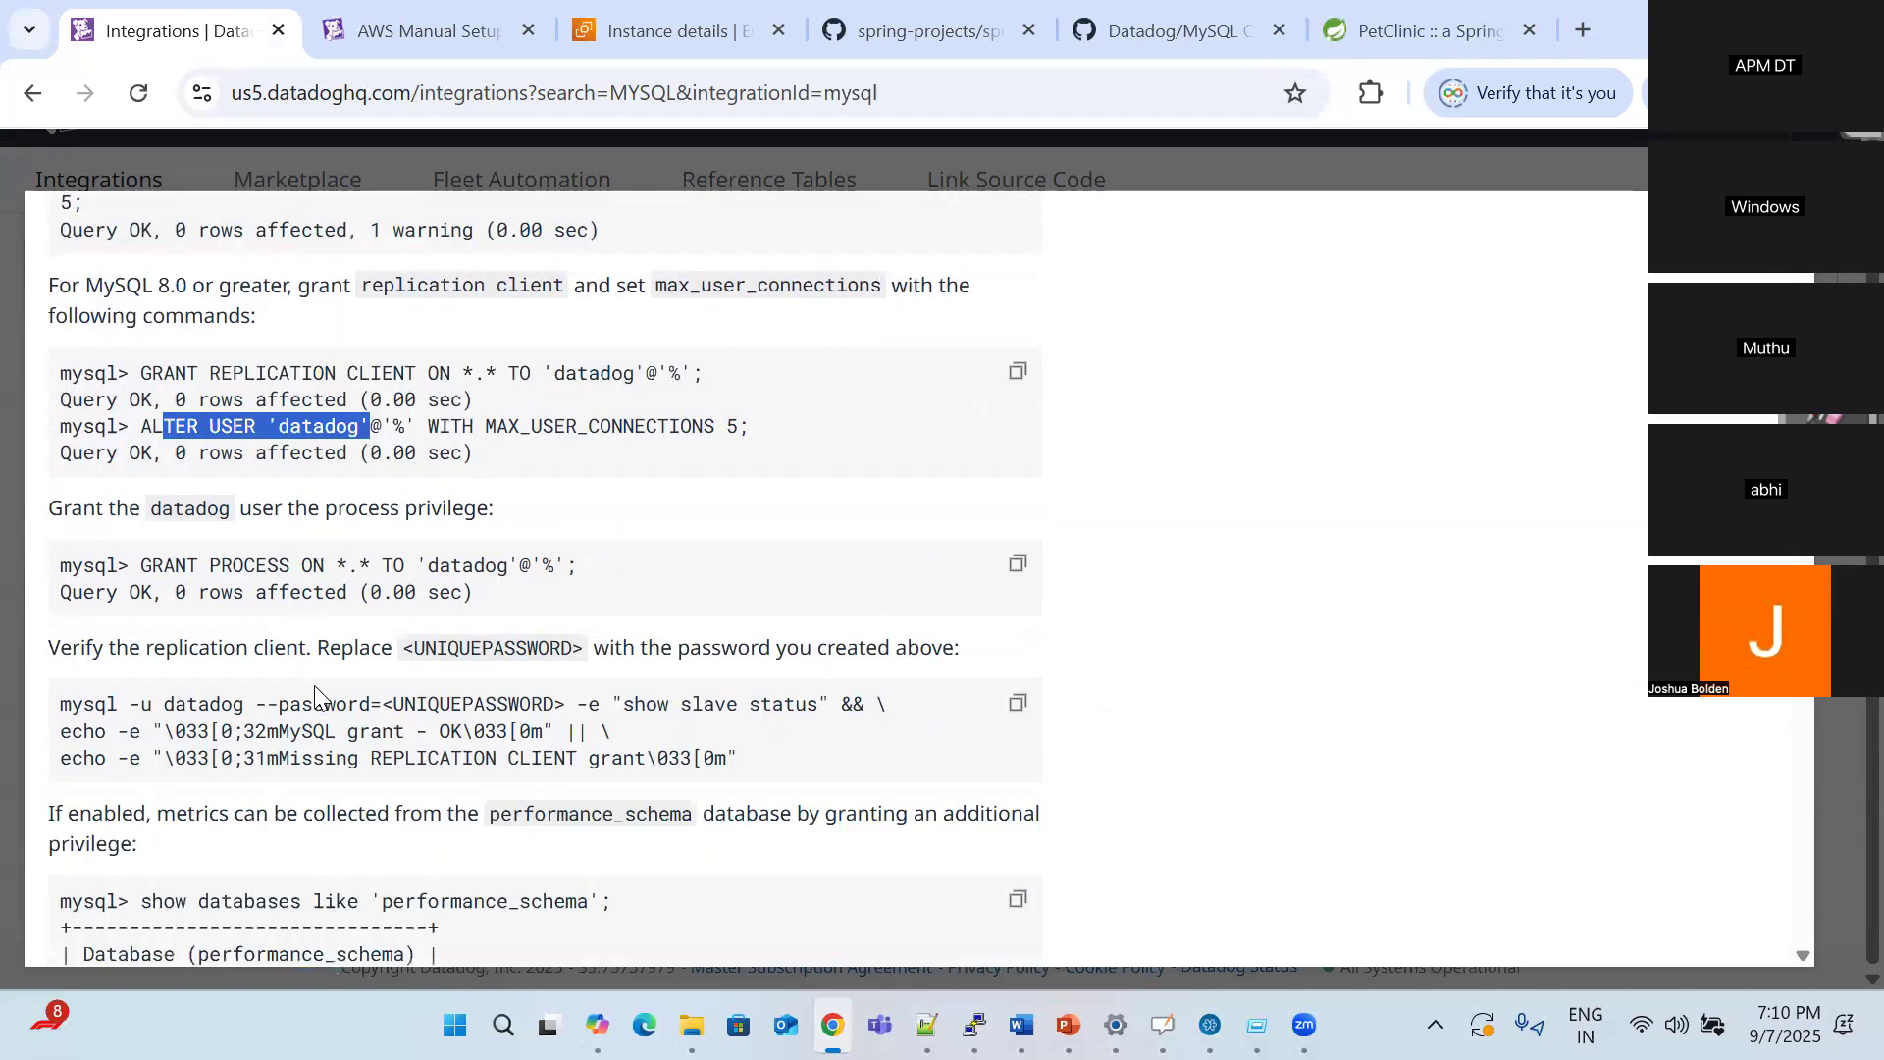
drag(145, 552, 422, 578)
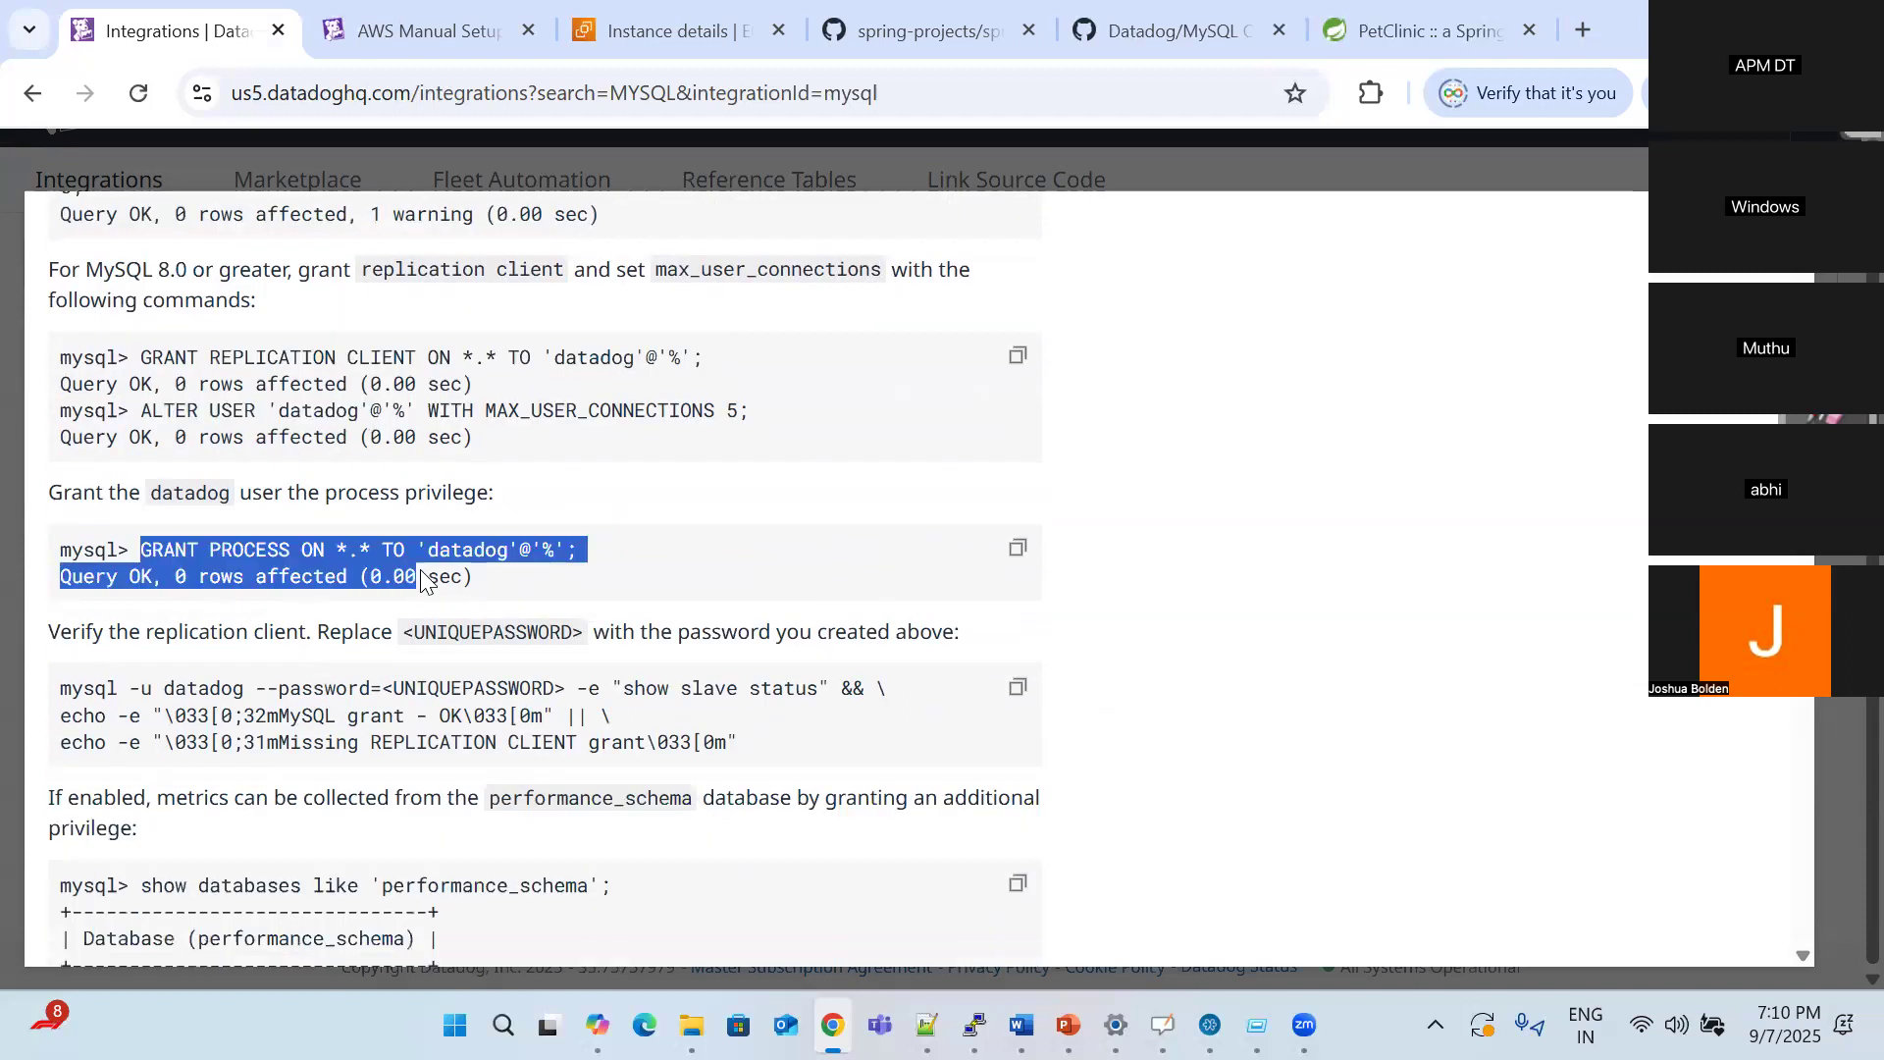
scroll(422, 577, down, 3)
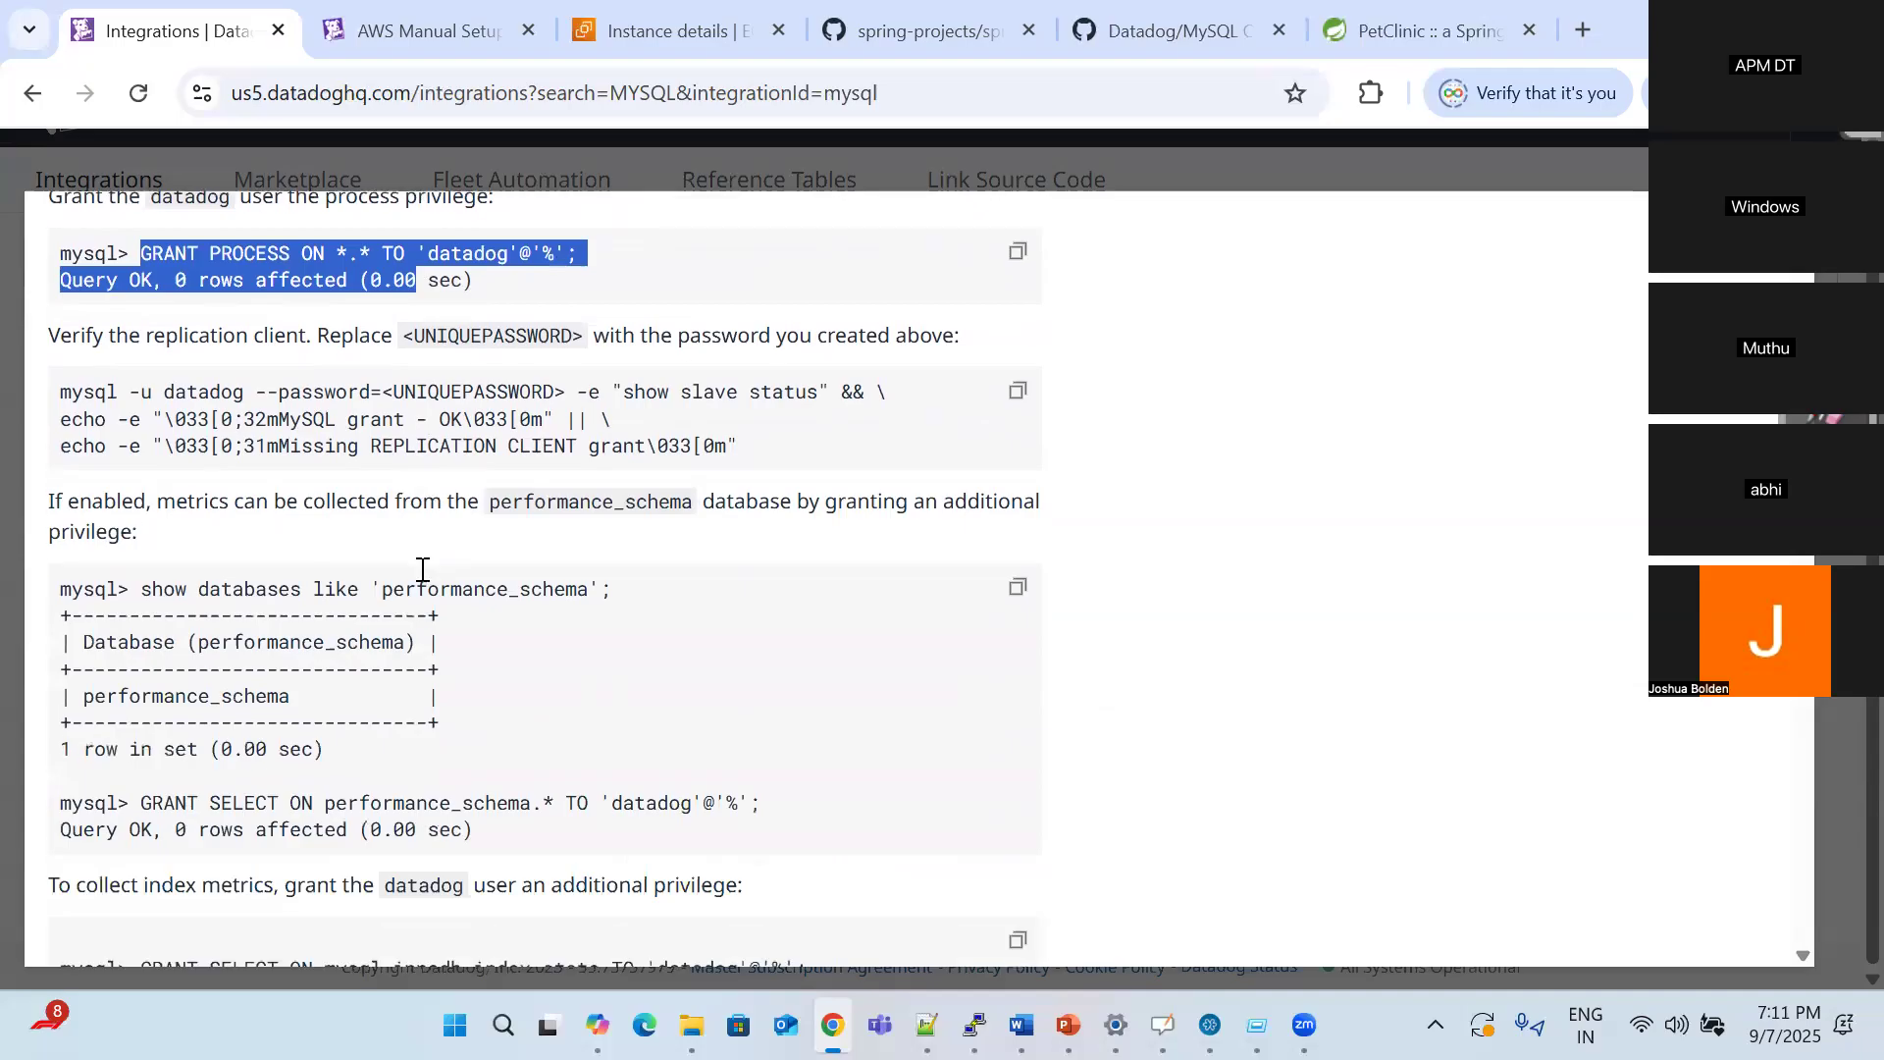
drag(232, 392, 744, 445)
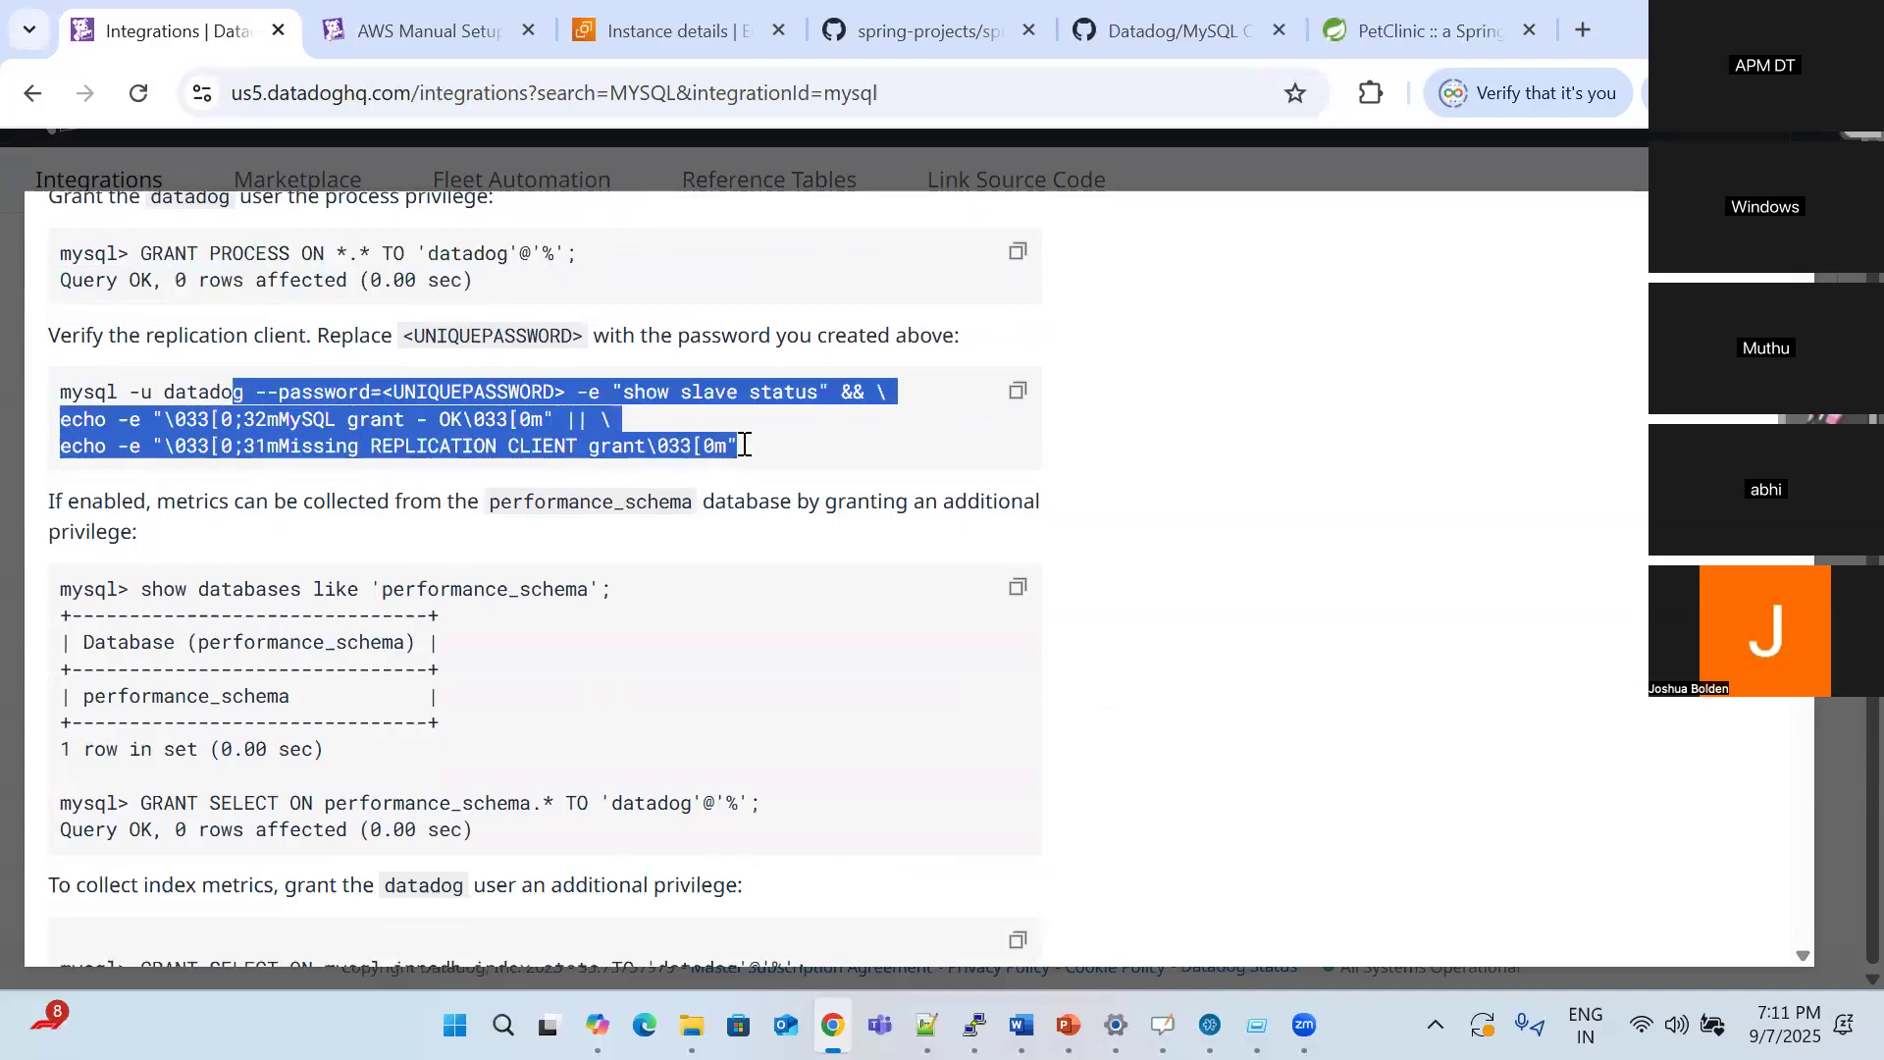
scroll(742, 444, down, 2)
drag(163, 412, 616, 427)
scroll(521, 619, down, 2)
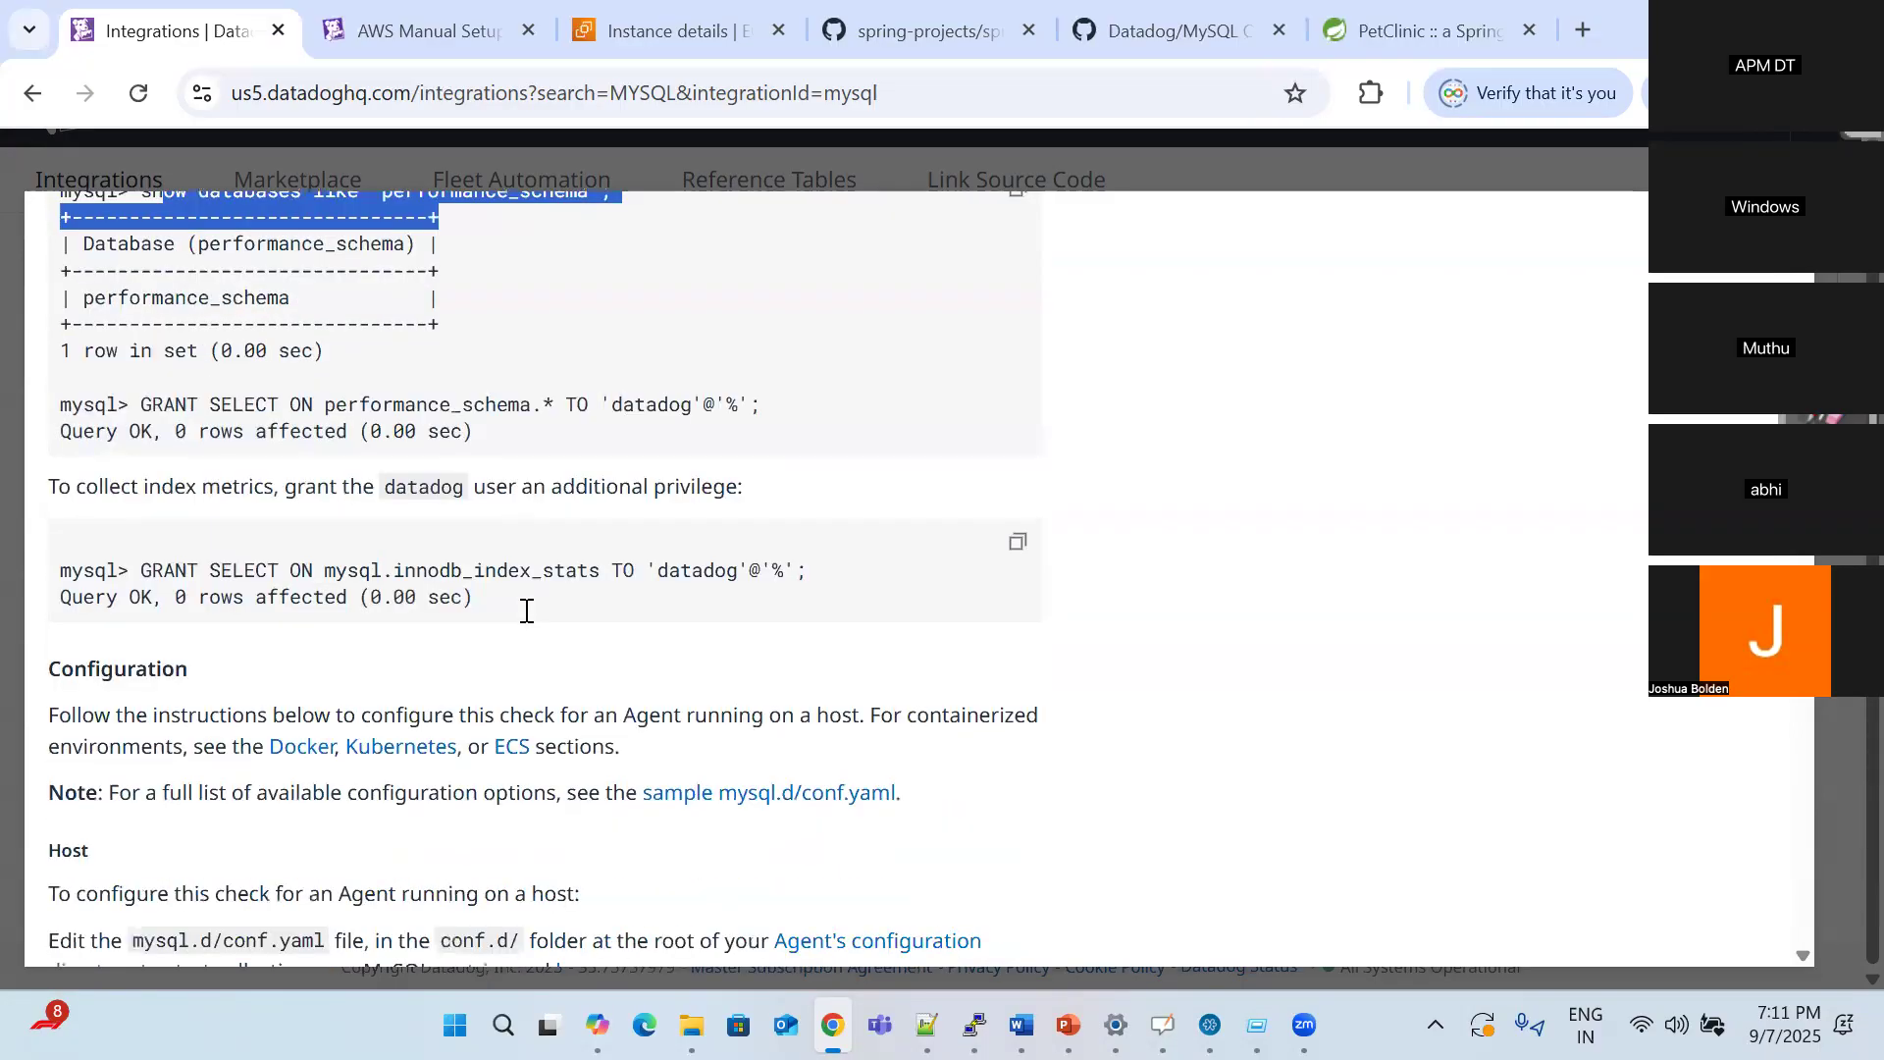
drag(160, 400, 713, 410)
drag(175, 568, 607, 569)
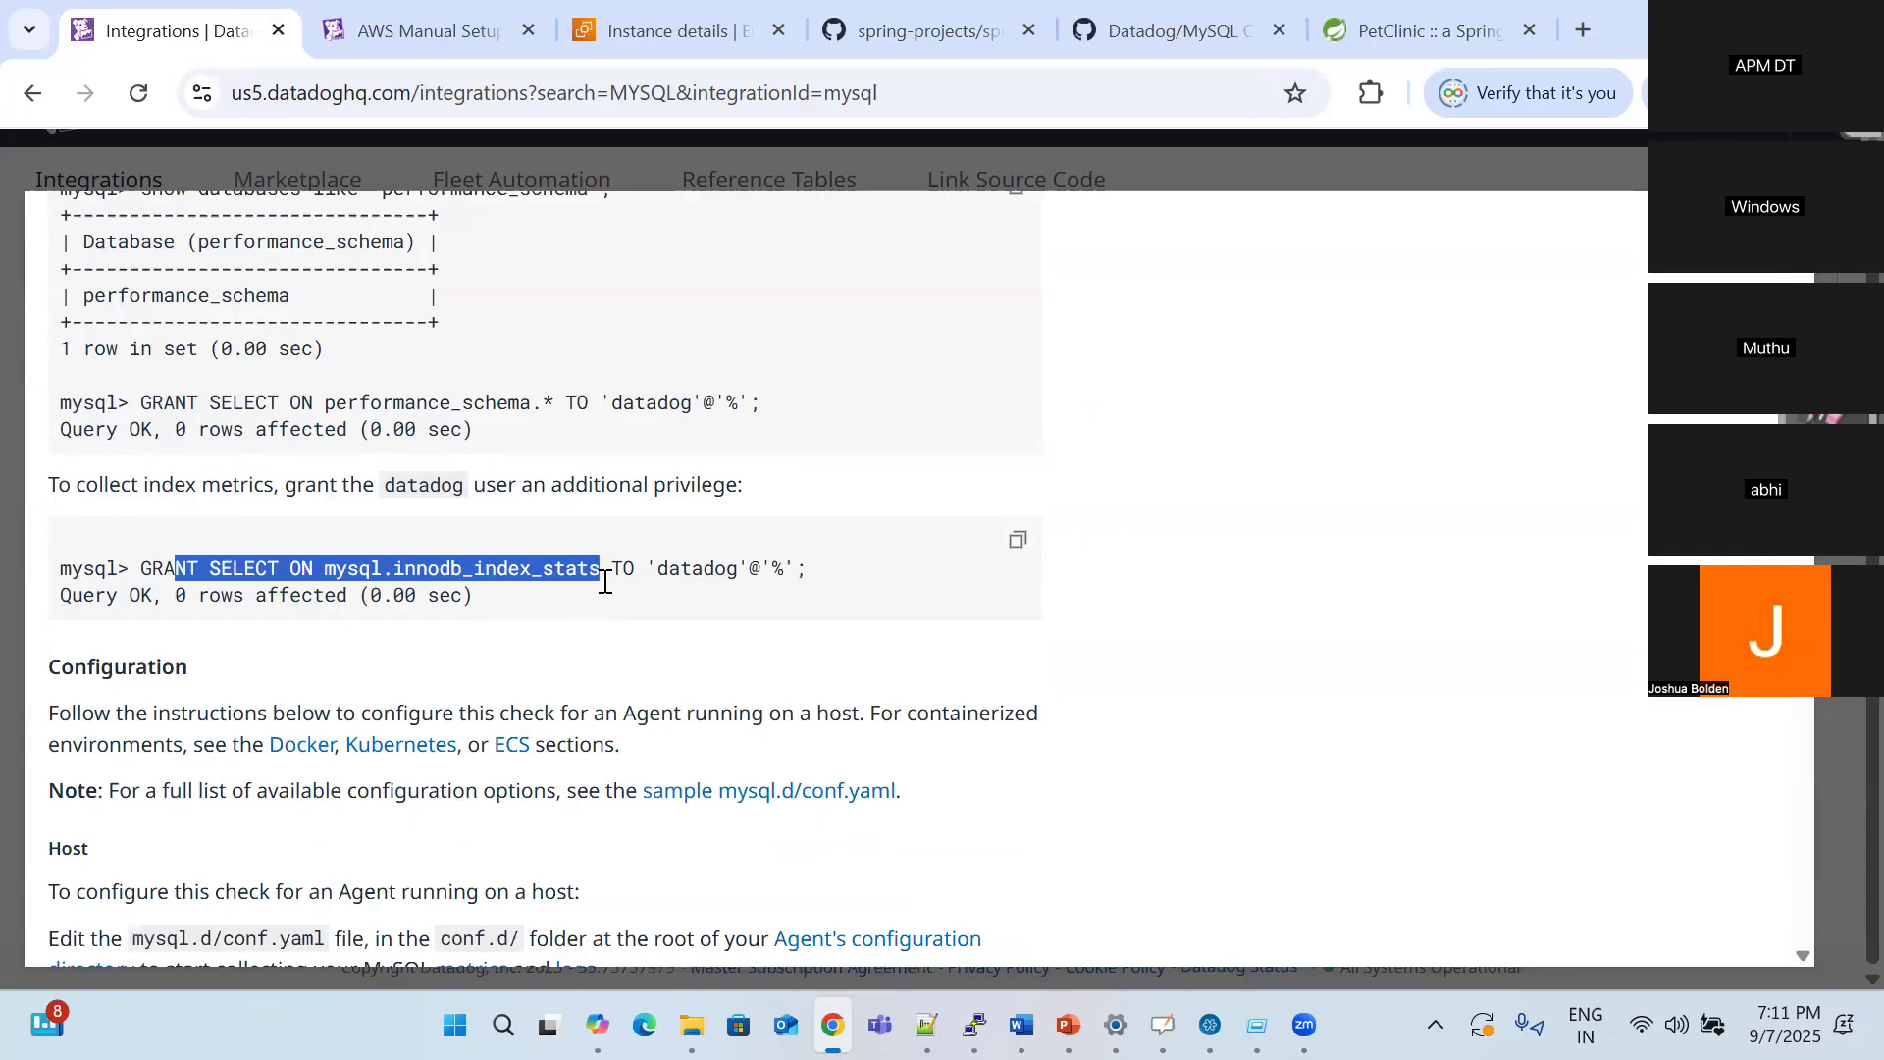
scroll(601, 581, down, 1)
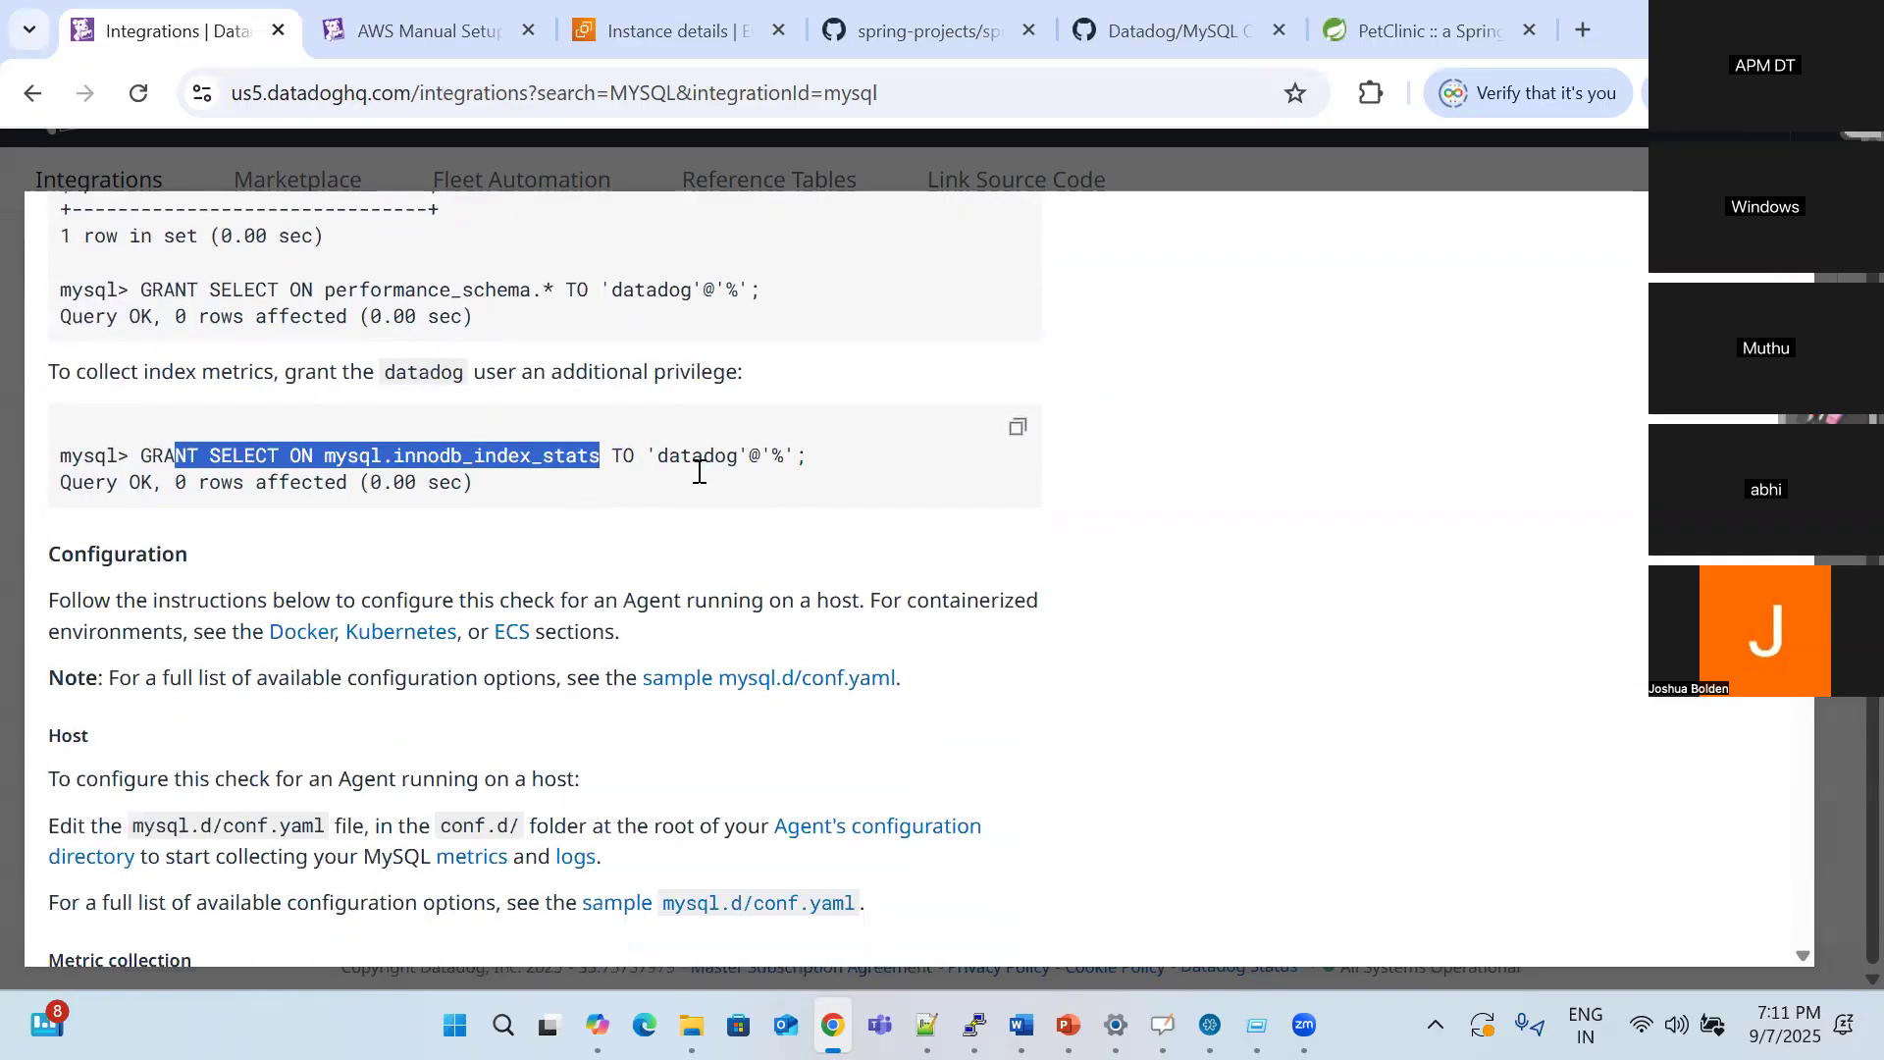
scroll(445, 670, down, 2)
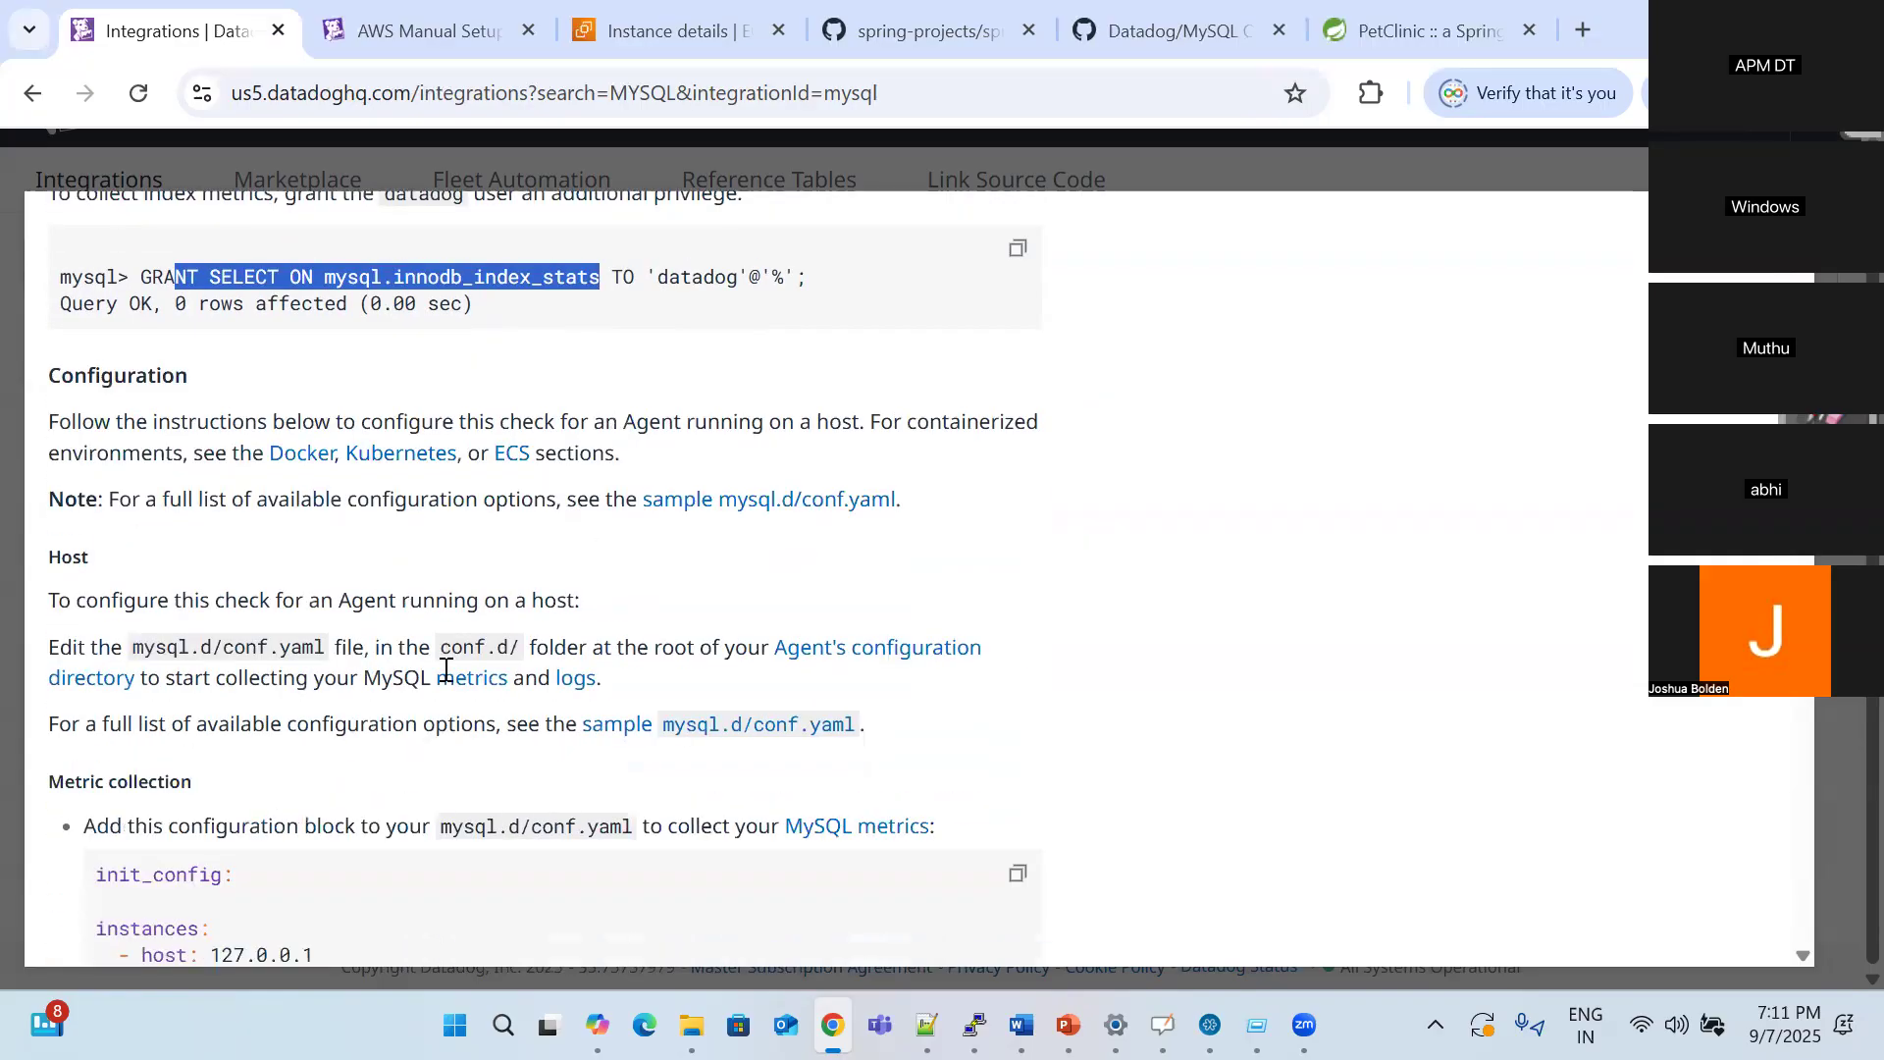
scroll(142, 469, down, 1)
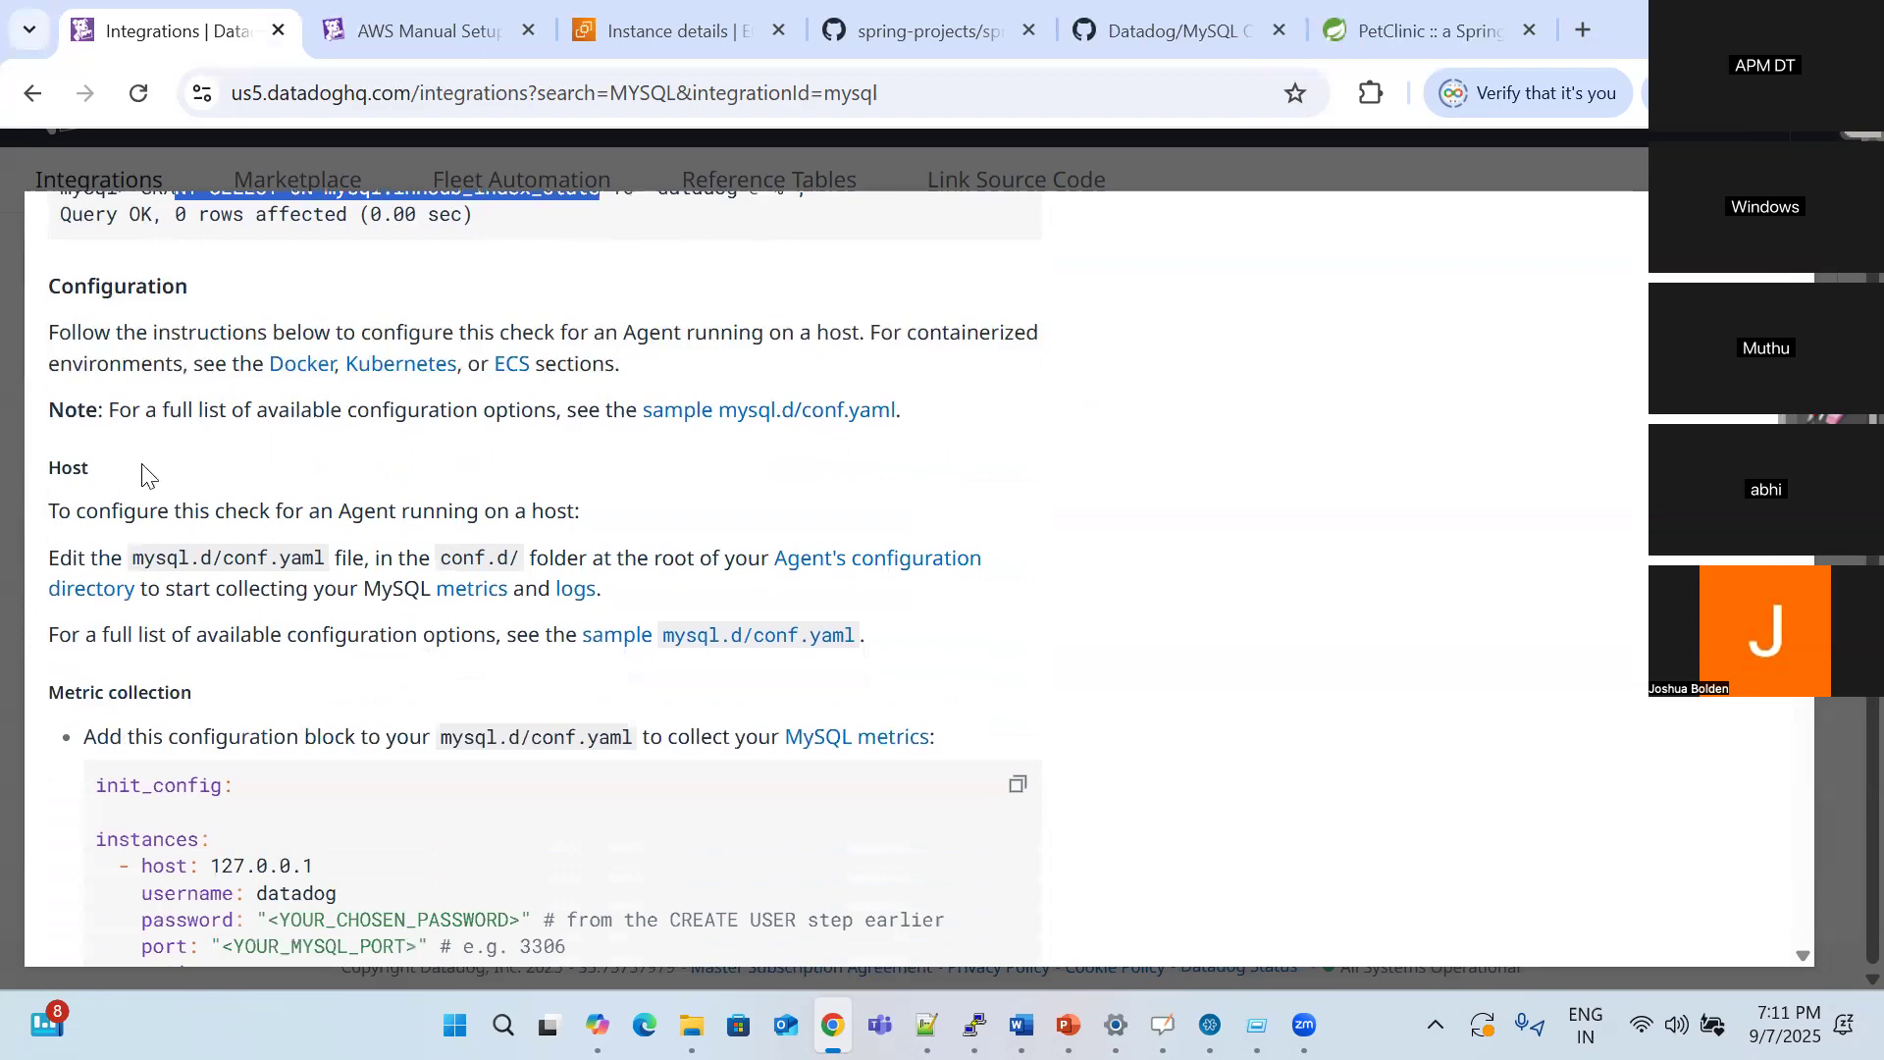
scroll(143, 469, down, 2)
scroll(142, 469, up, 4)
scroll(141, 463, down, 4)
scroll(142, 463, down, 3)
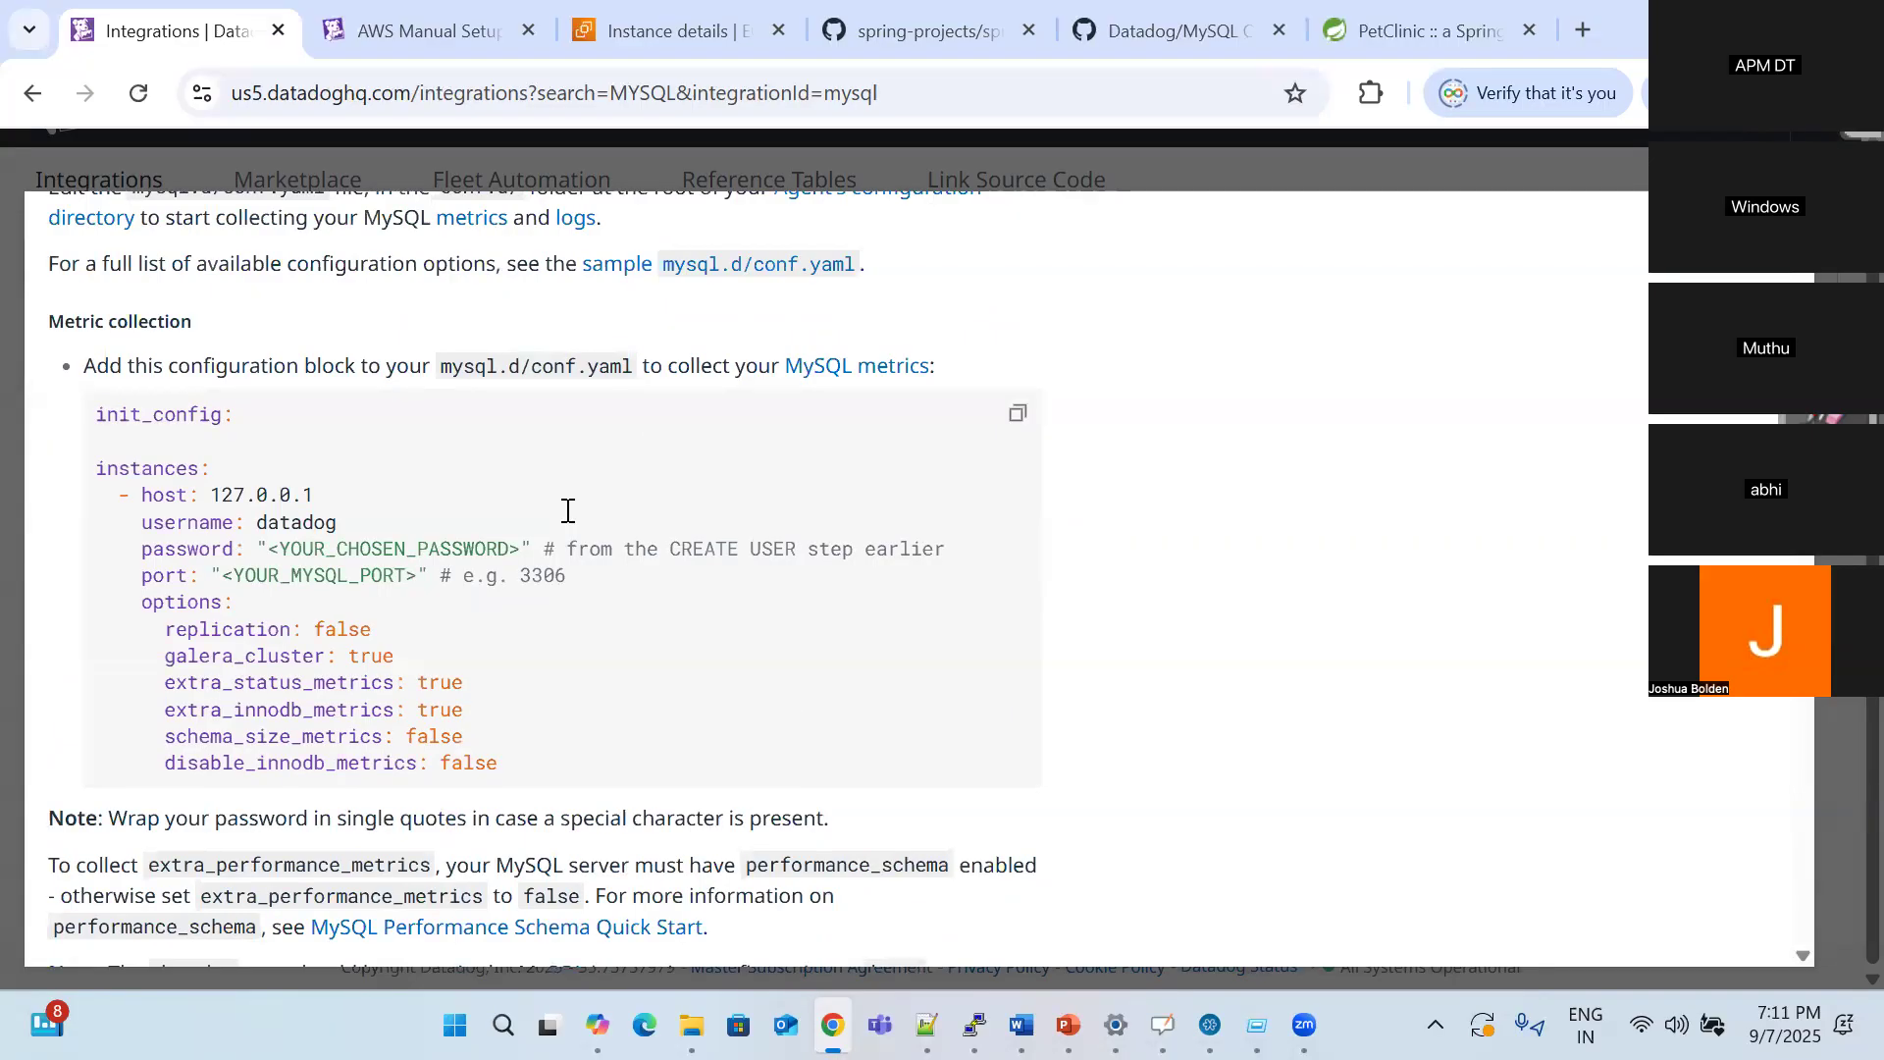
scroll(567, 510, up, 20)
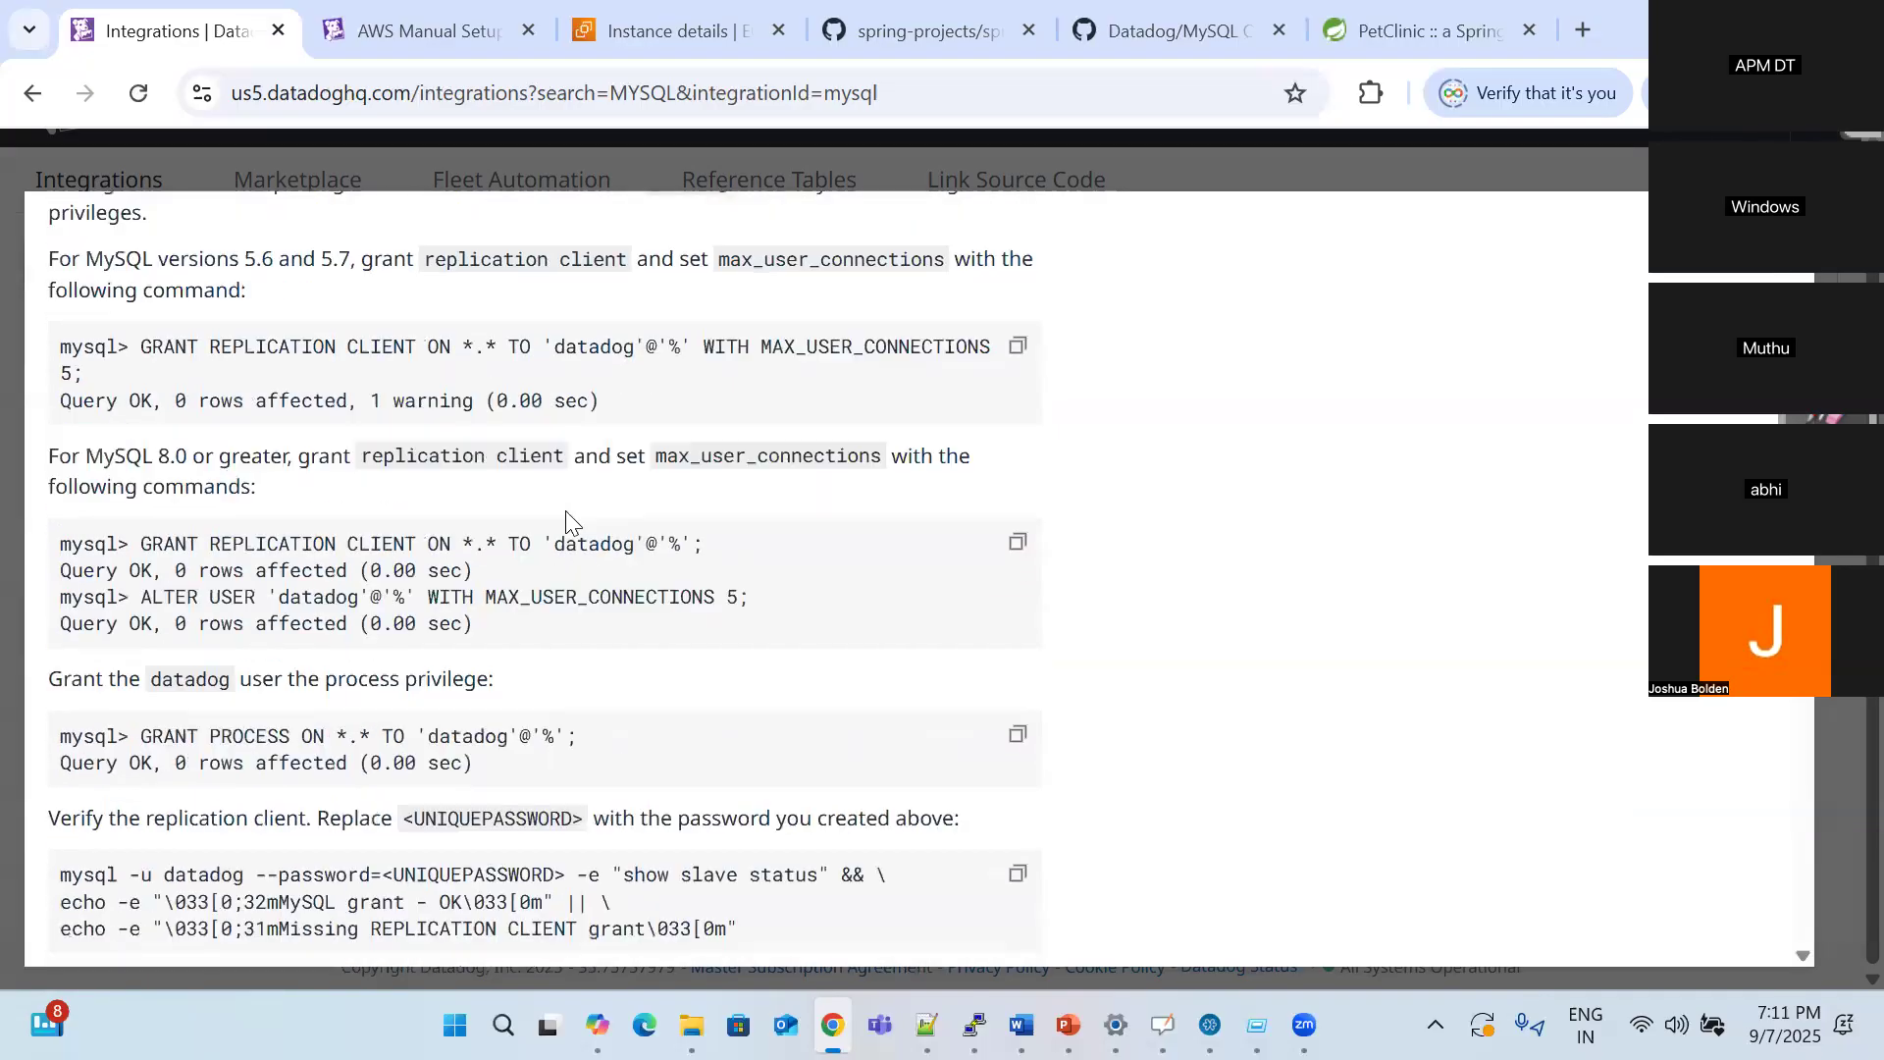
scroll(567, 511, up, 3)
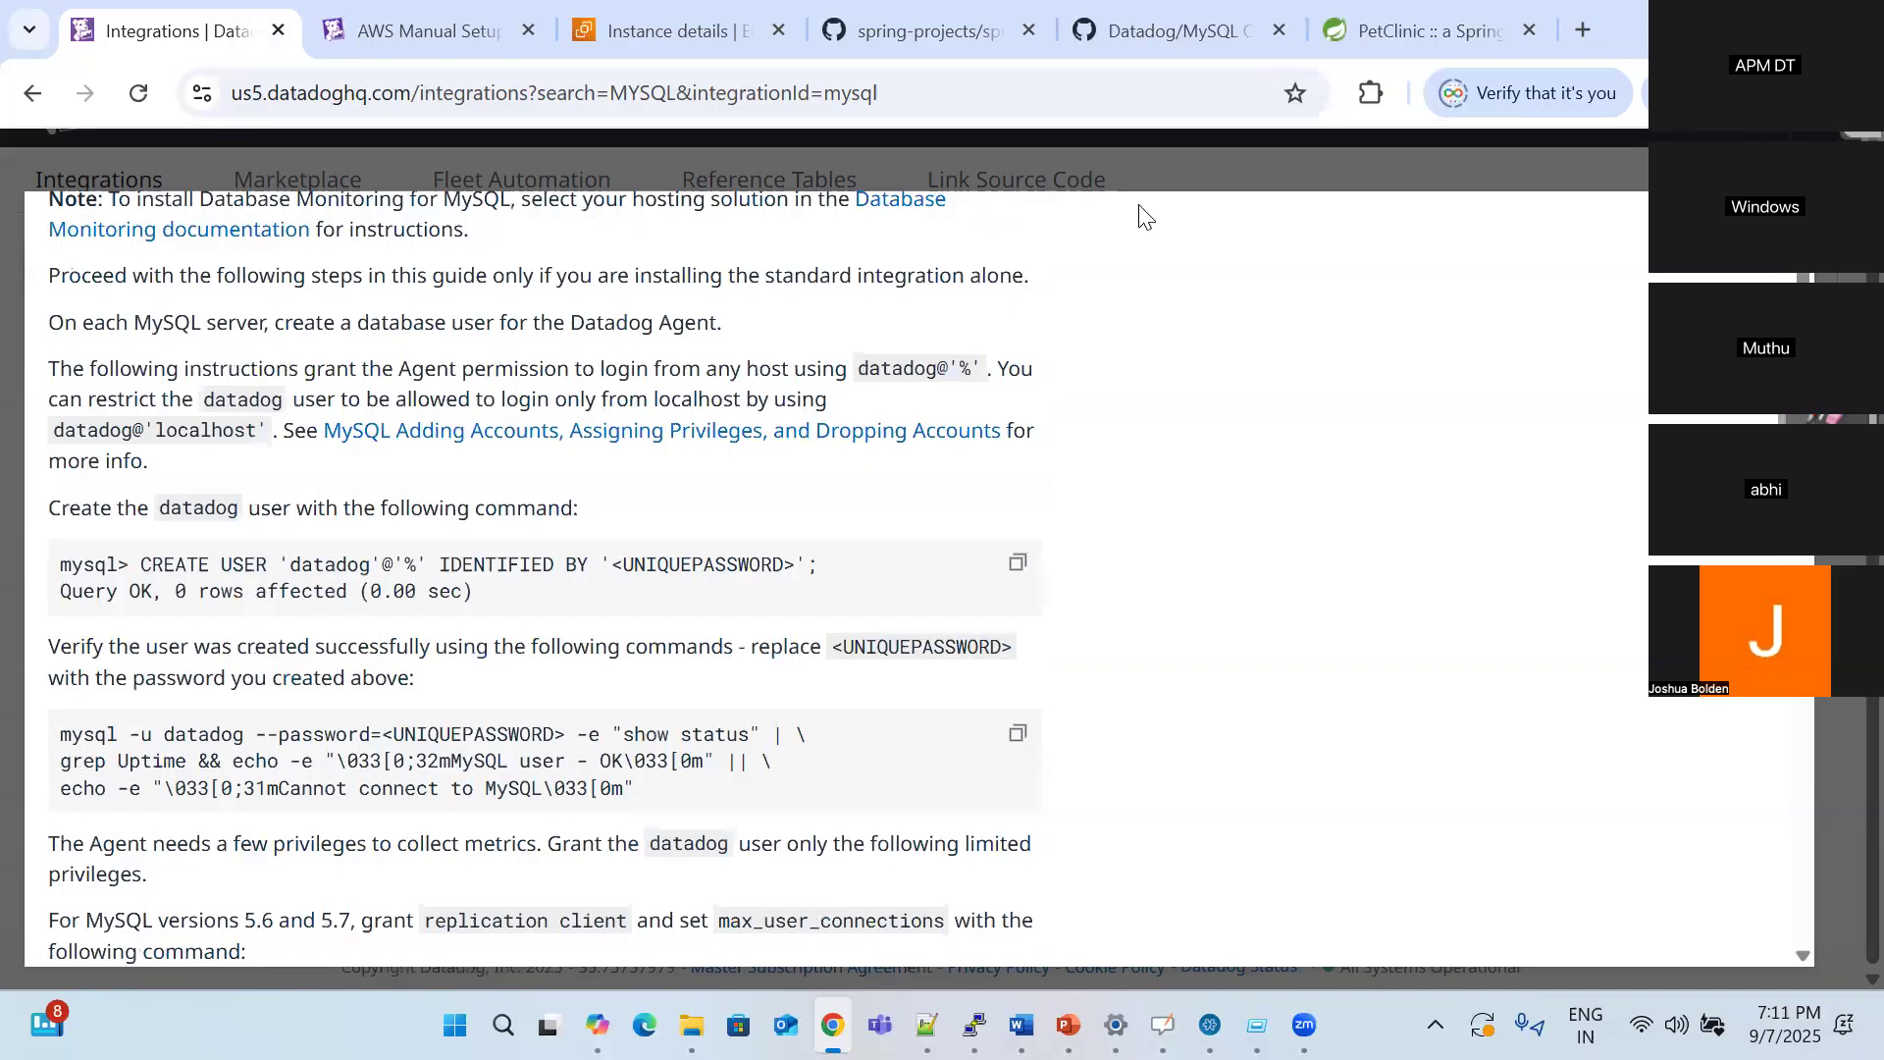
Scroll the GitHub MySQL Onprem guide to 'Integrate MySQL into Datadog' at line 82.
click(1110, 41)
scroll(636, 668, down, 4)
scroll(636, 667, up, 5)
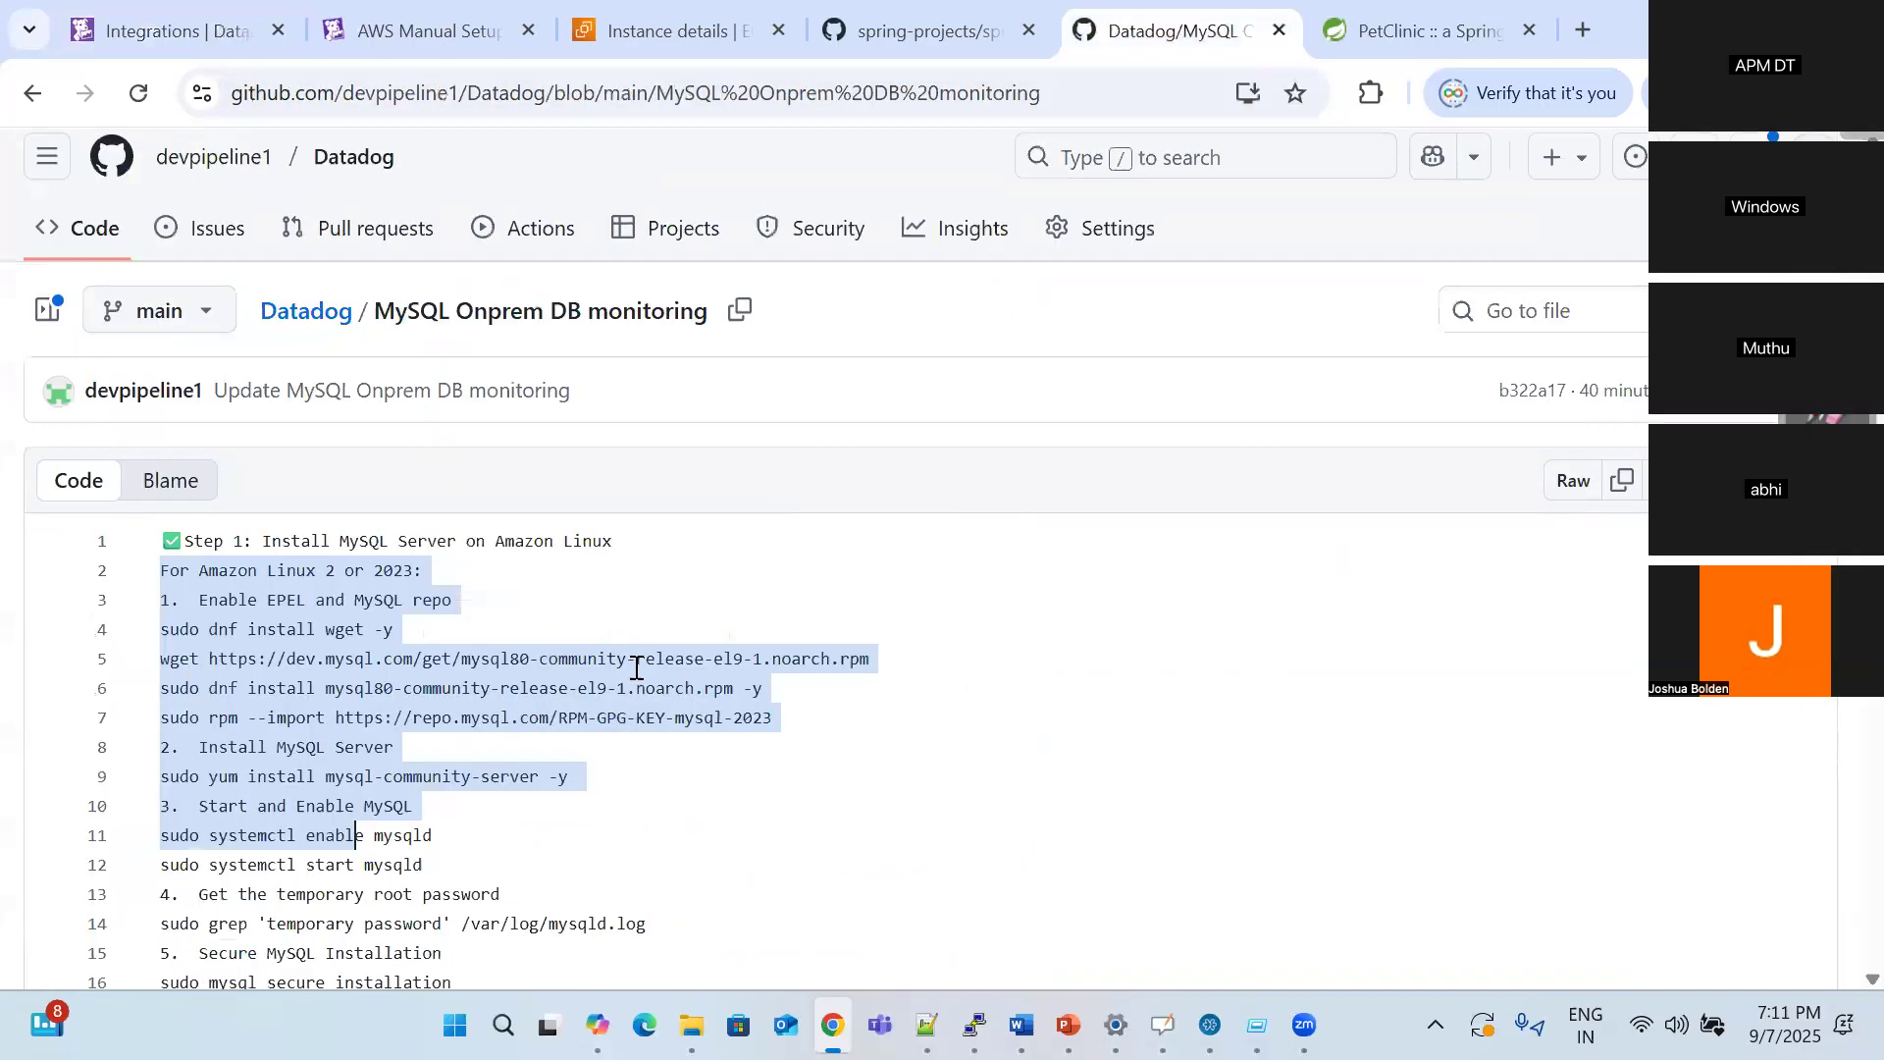
scroll(636, 667, down, 10)
scroll(636, 667, down, 6)
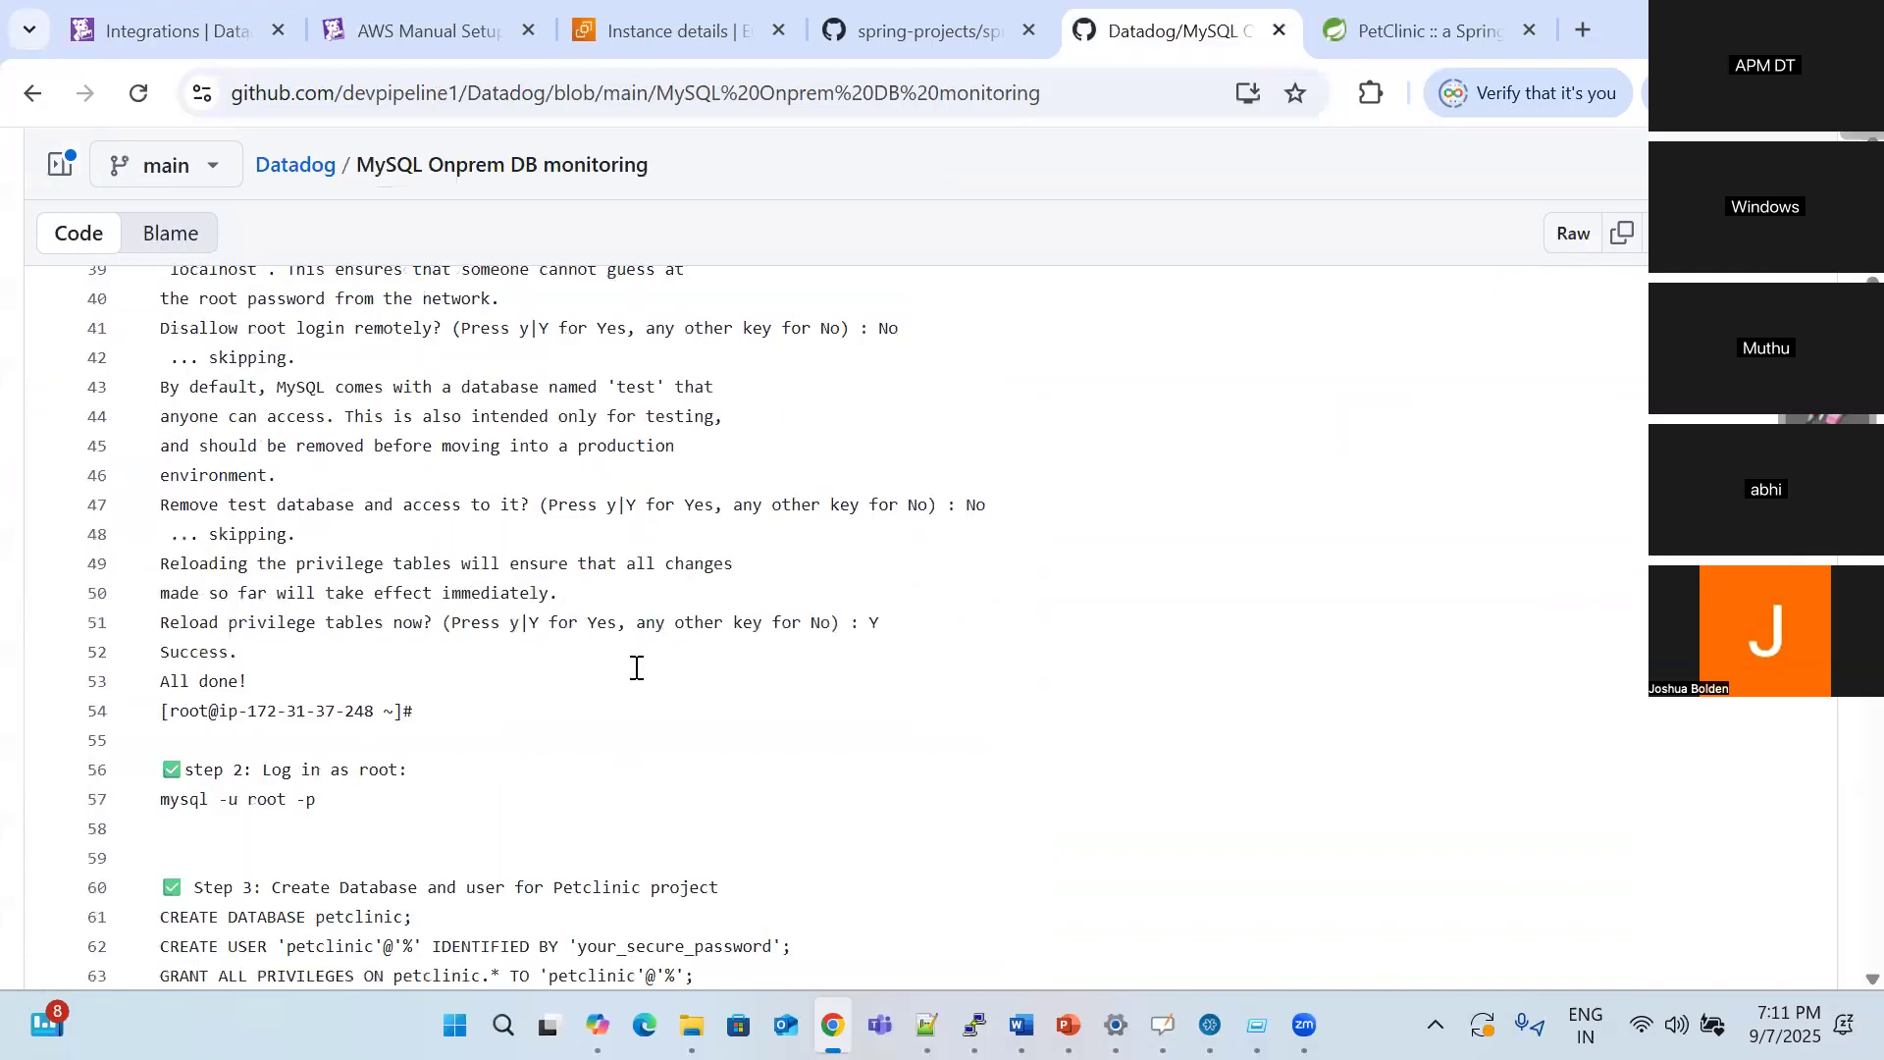
scroll(636, 668, down, 1)
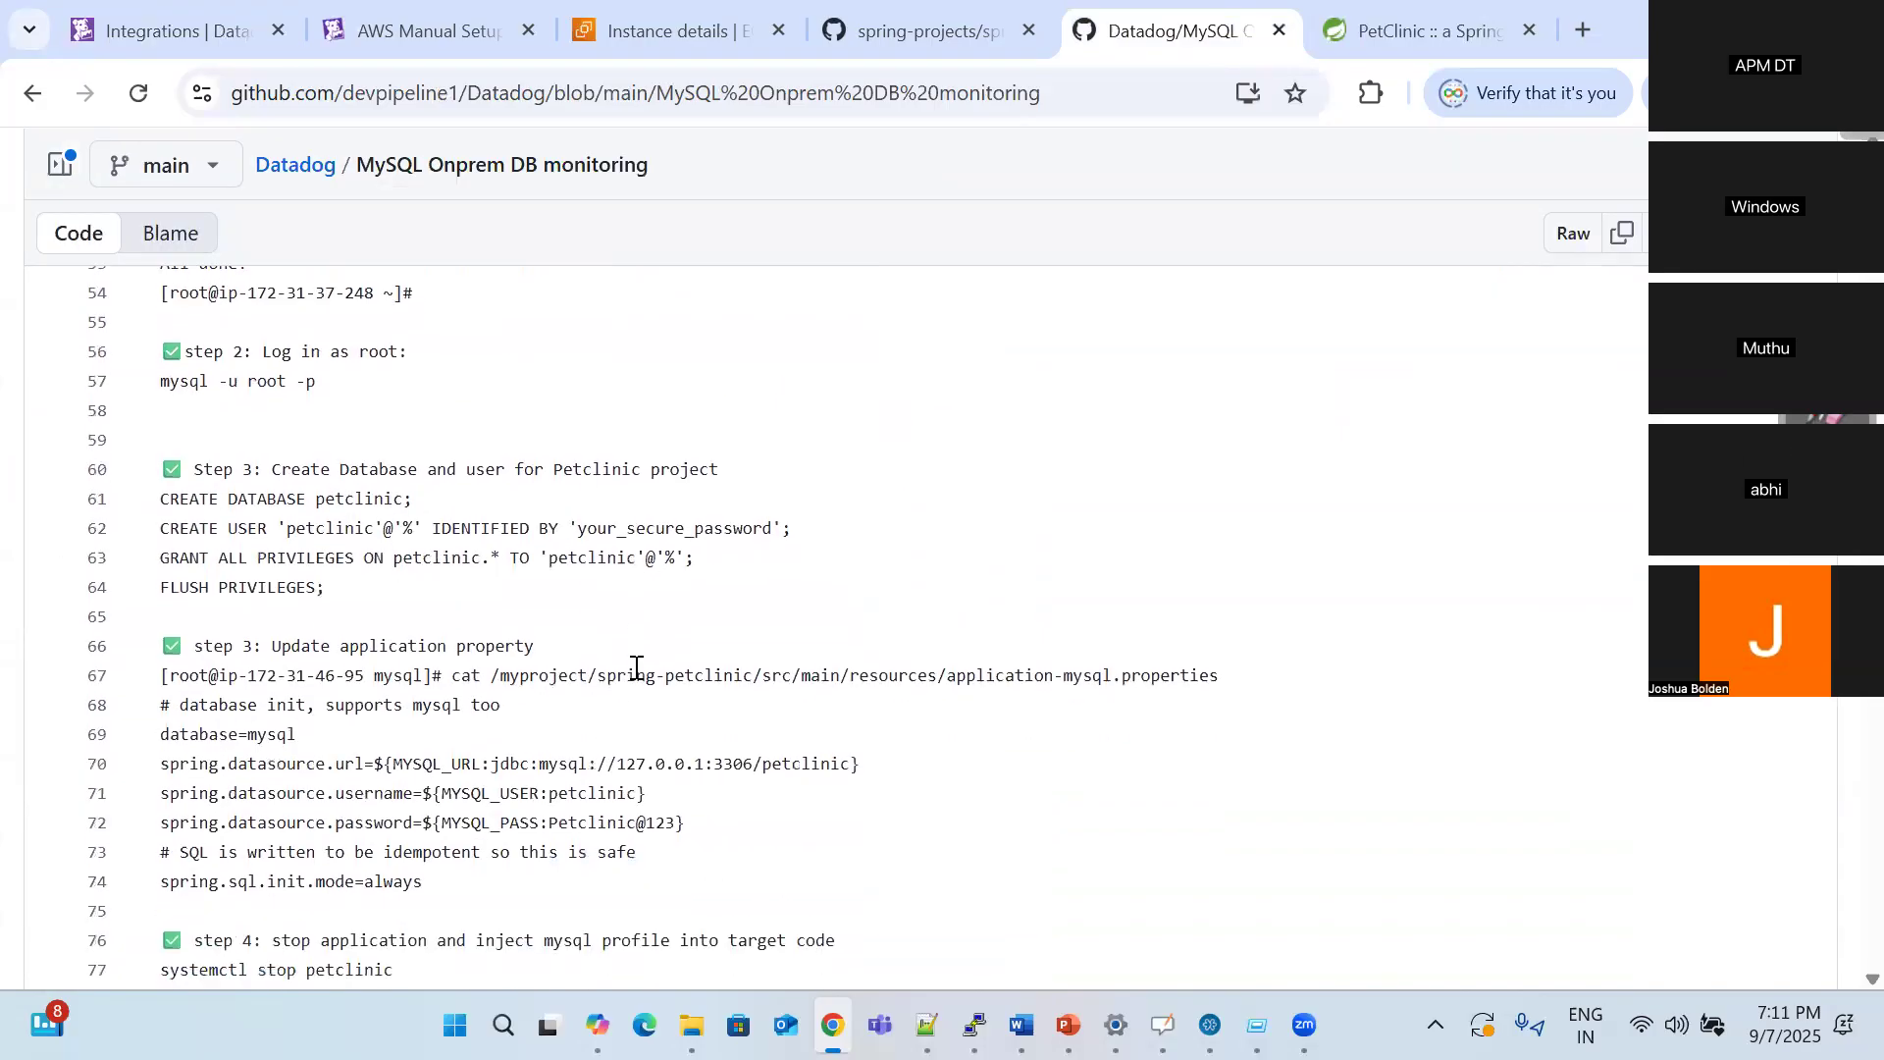
scroll(636, 667, up, 3)
scroll(636, 667, down, 4)
scroll(636, 667, down, 8)
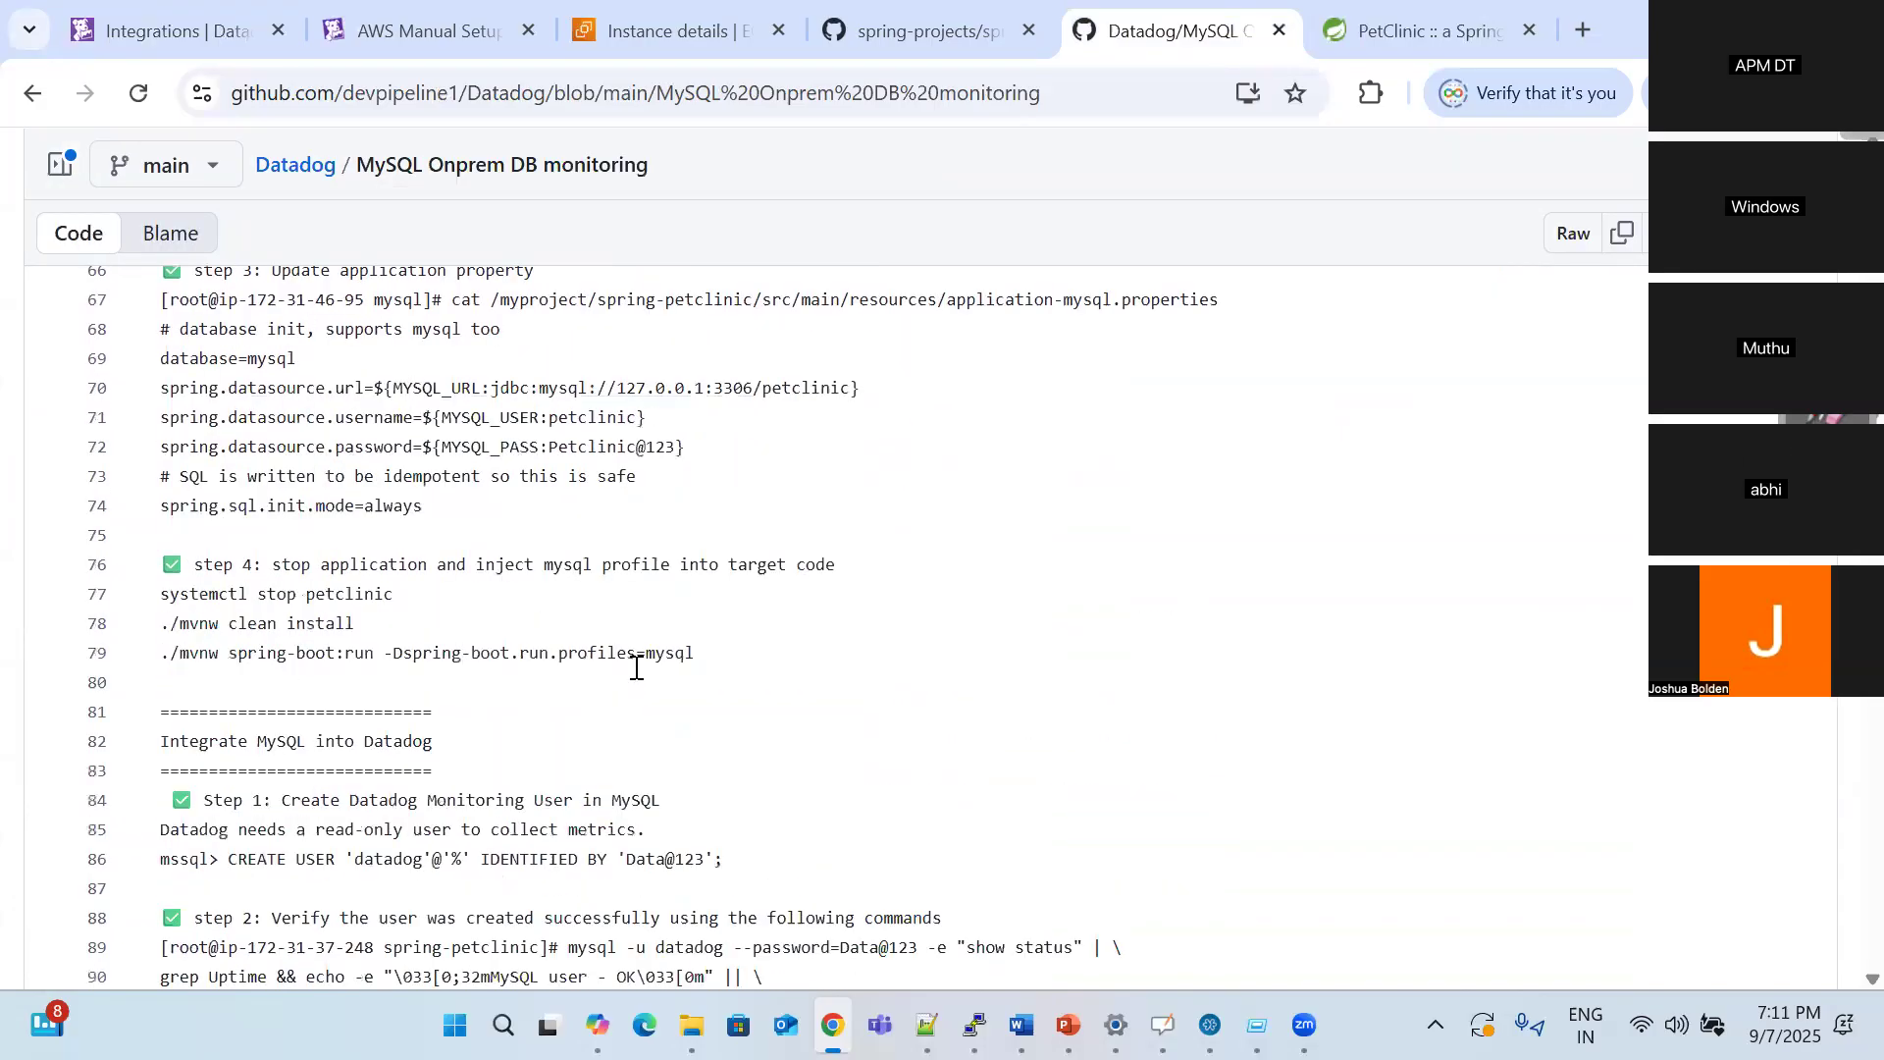
scroll(636, 667, up, 2)
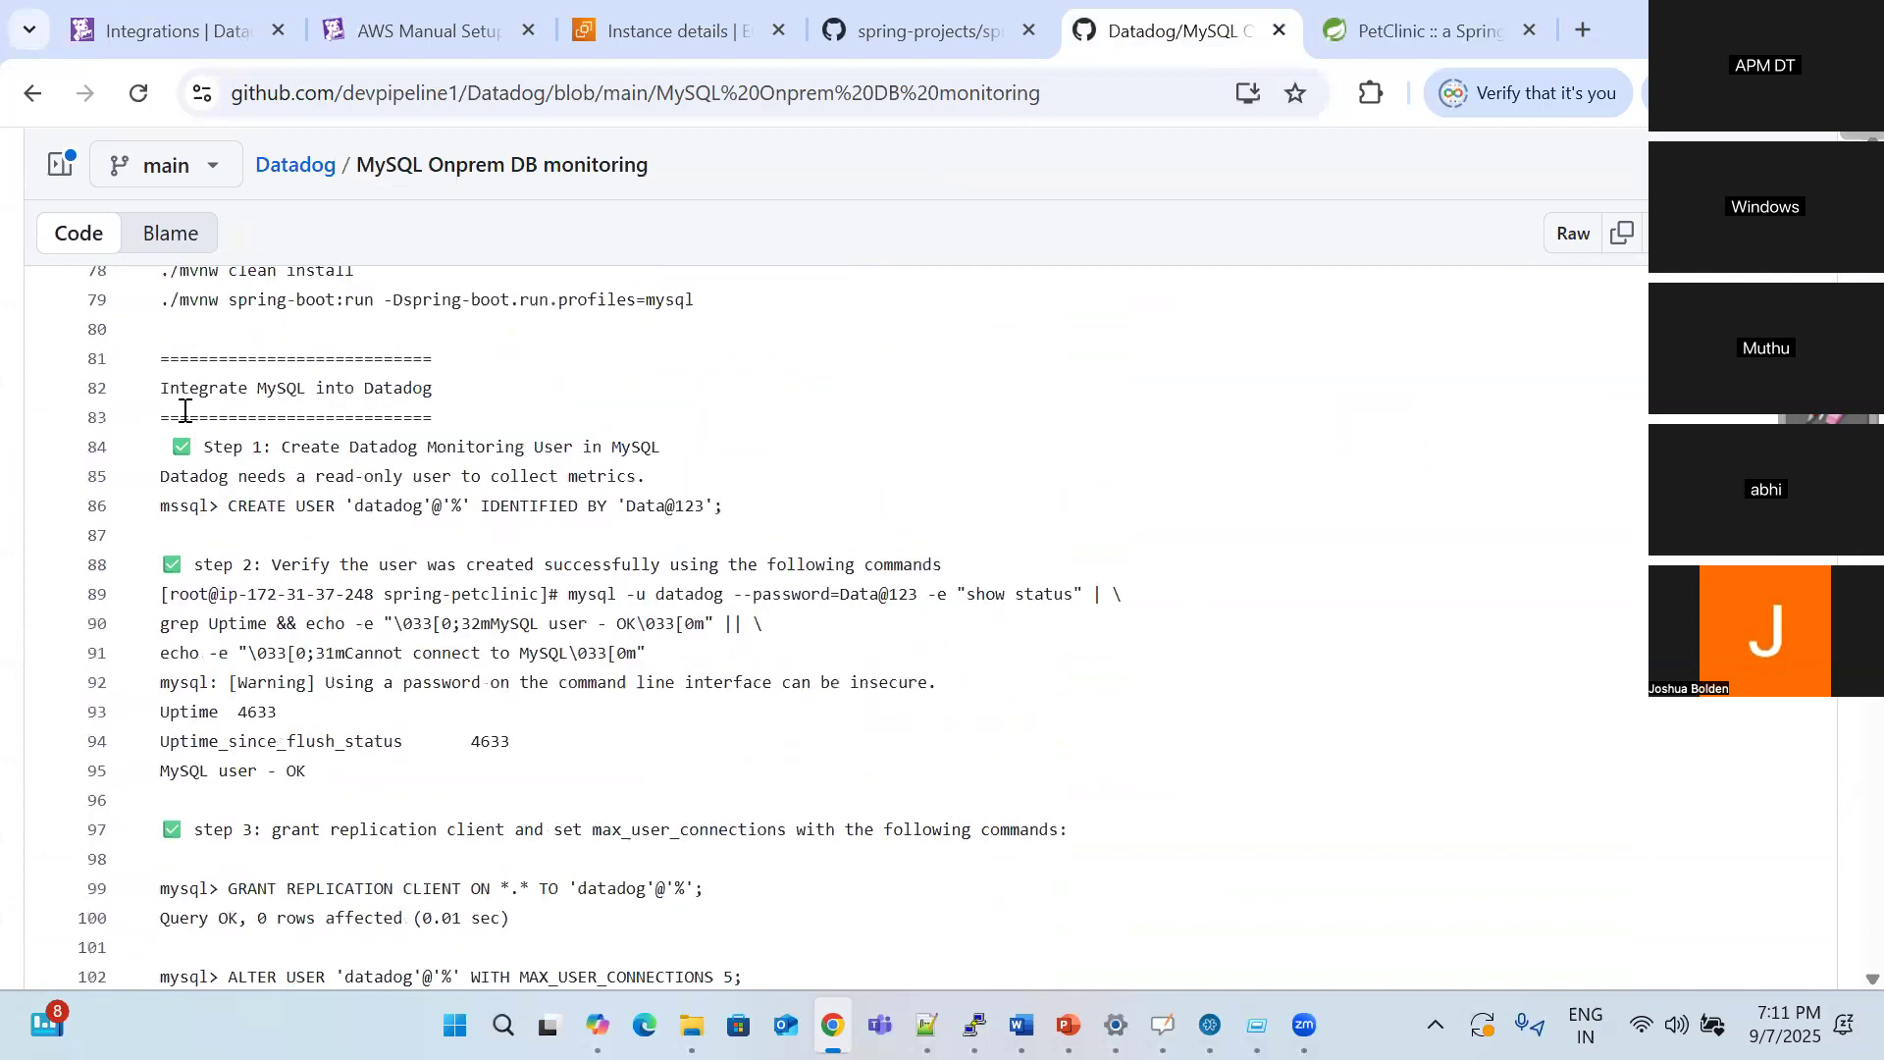
drag(162, 388, 438, 391)
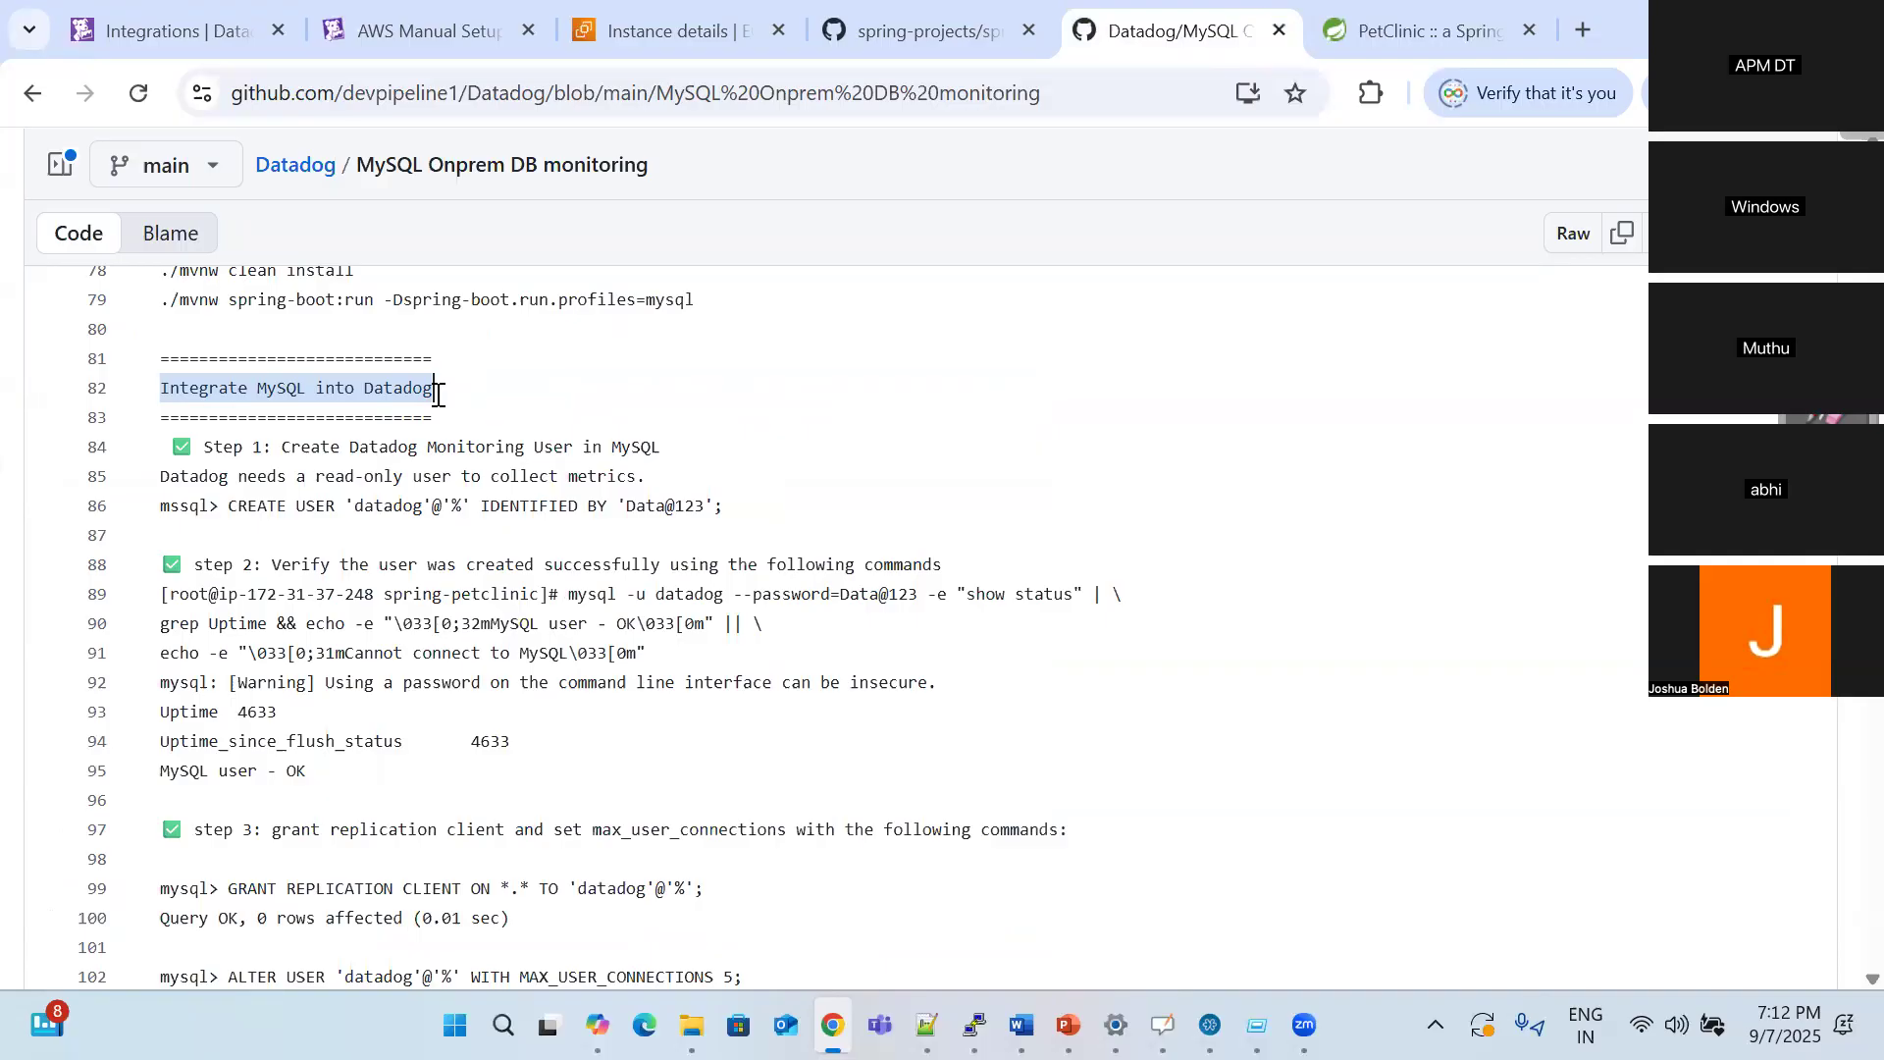
scroll(357, 428, down, 1)
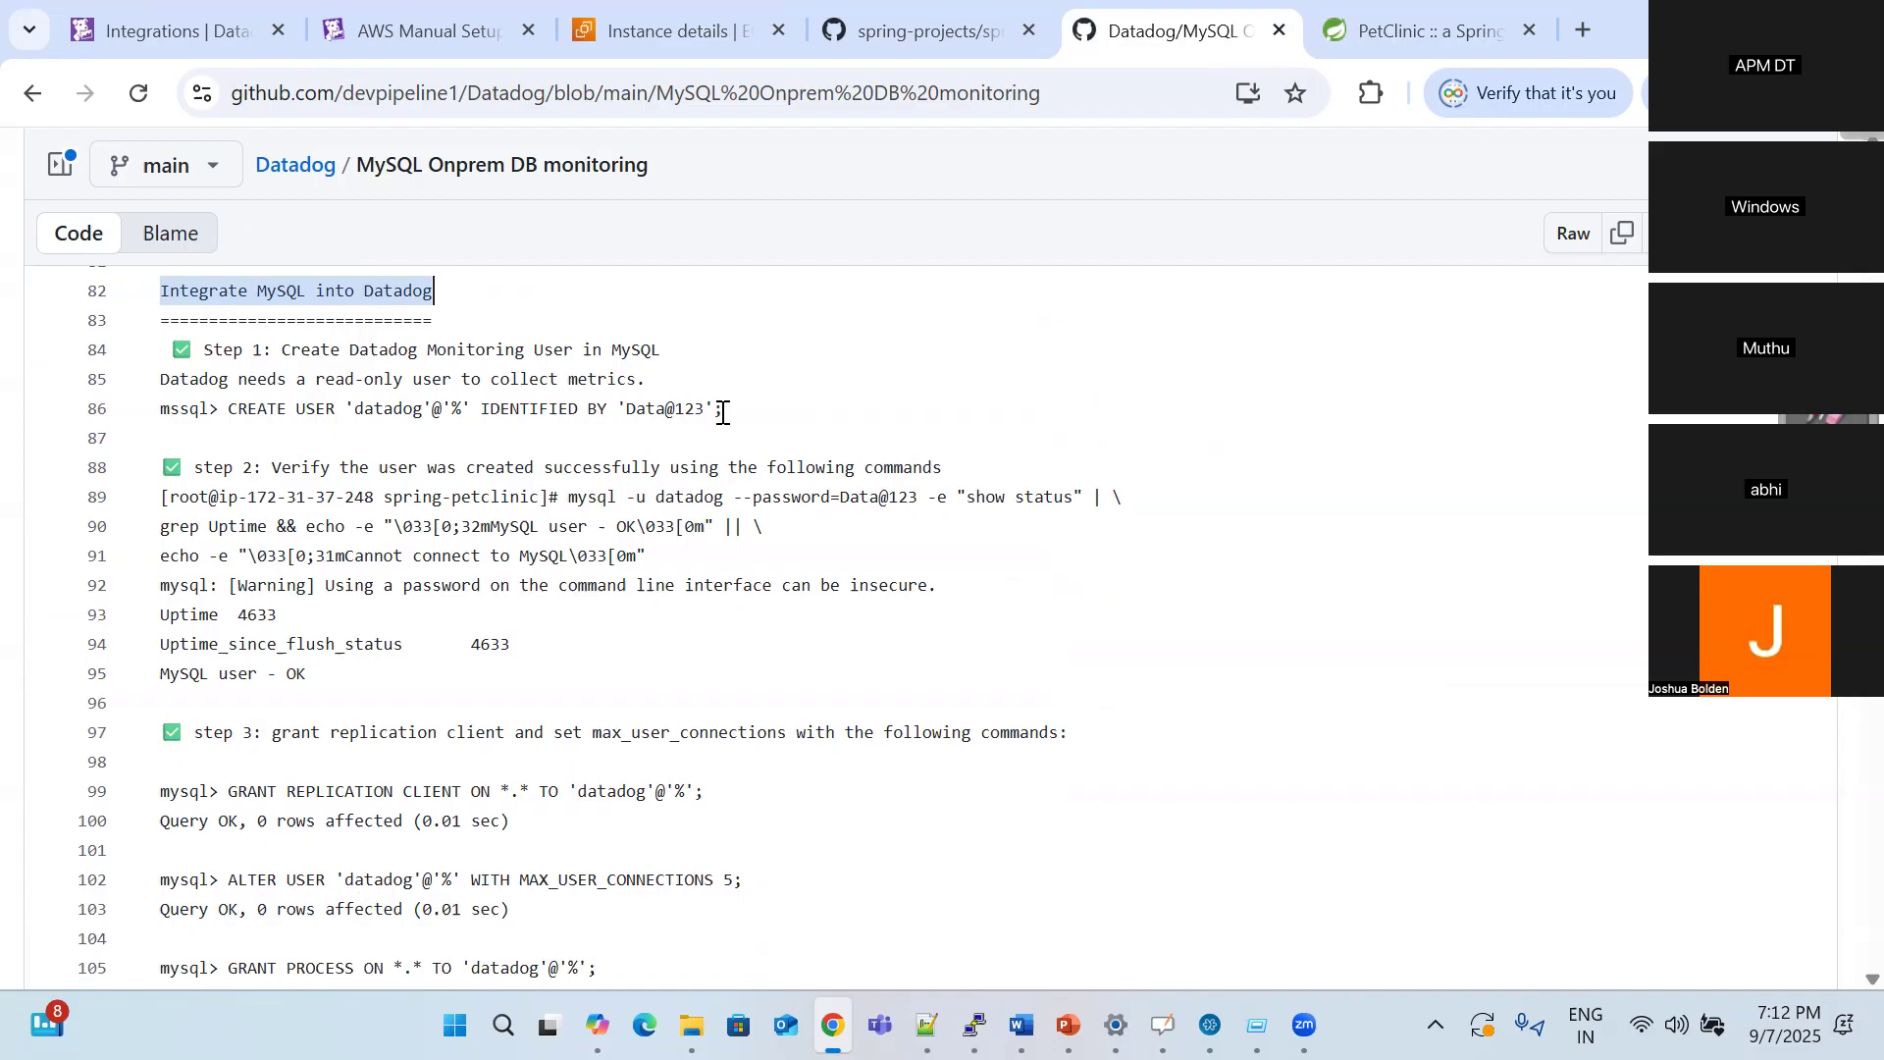
drag(160, 413, 219, 410)
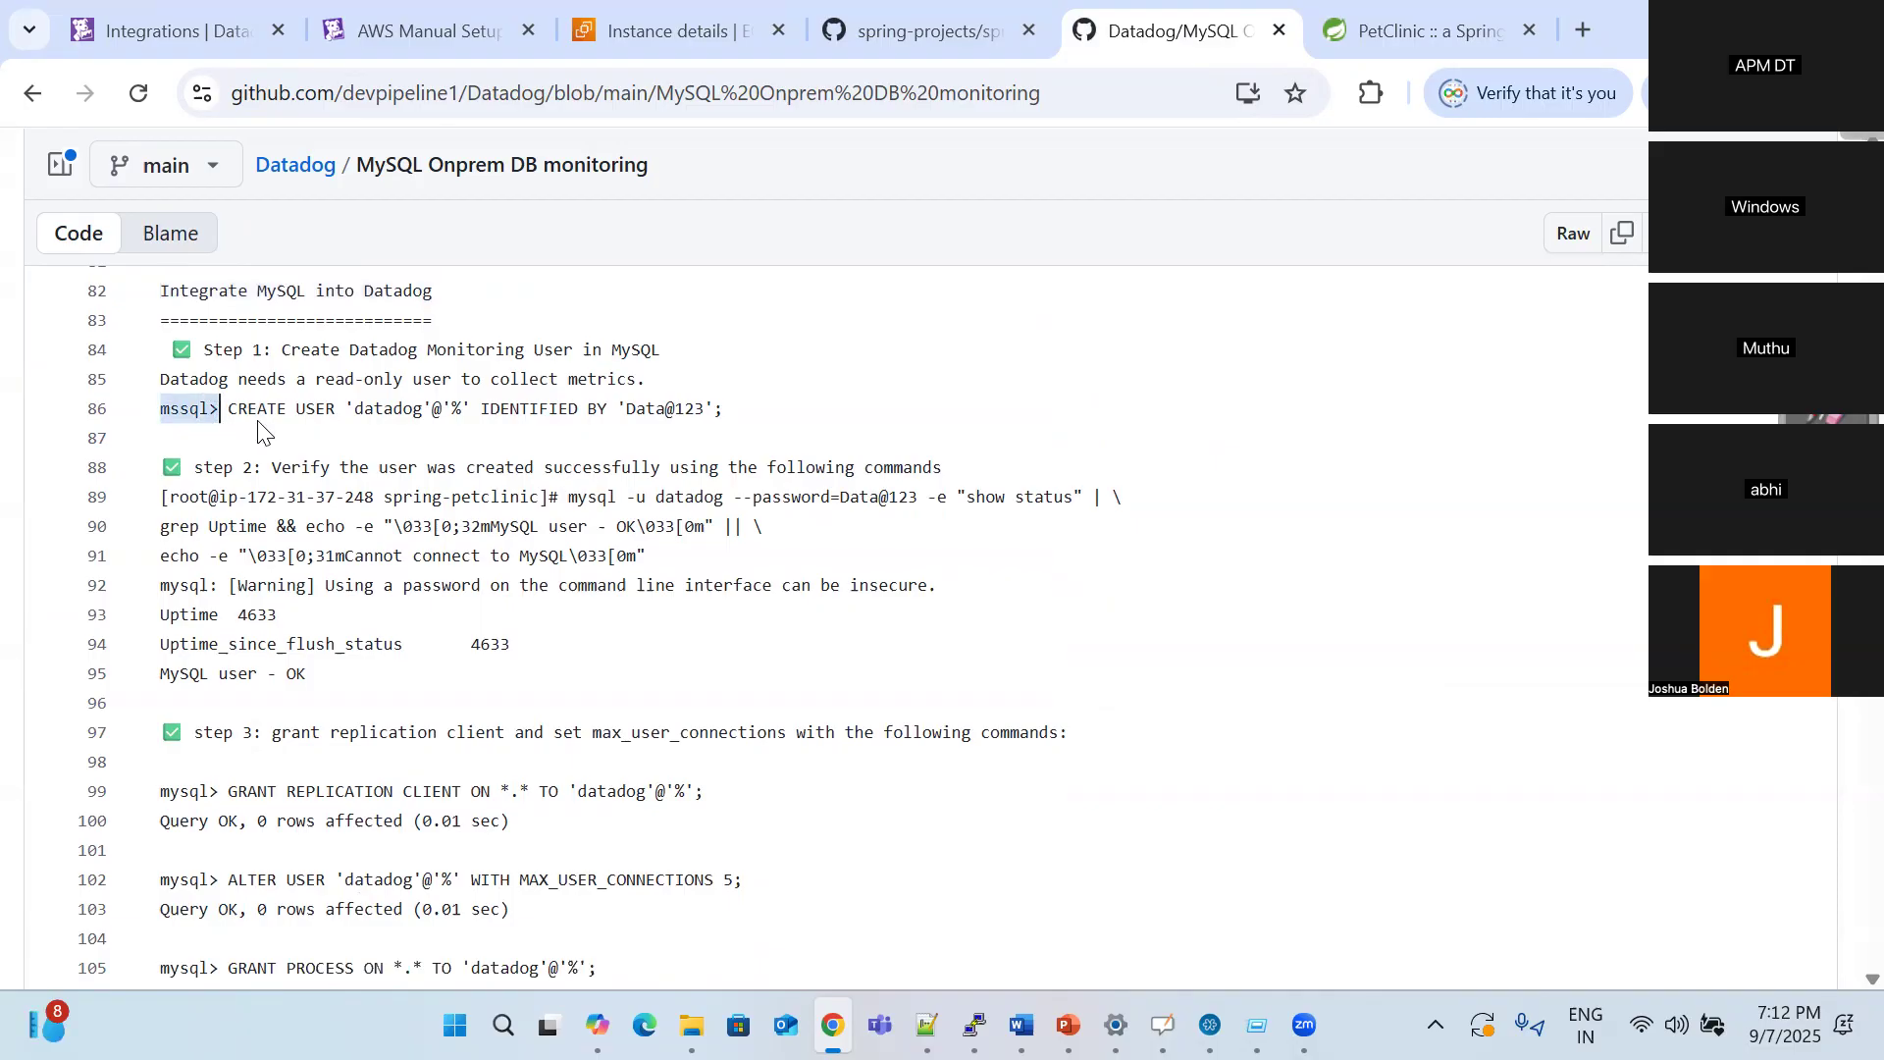
click(231, 409)
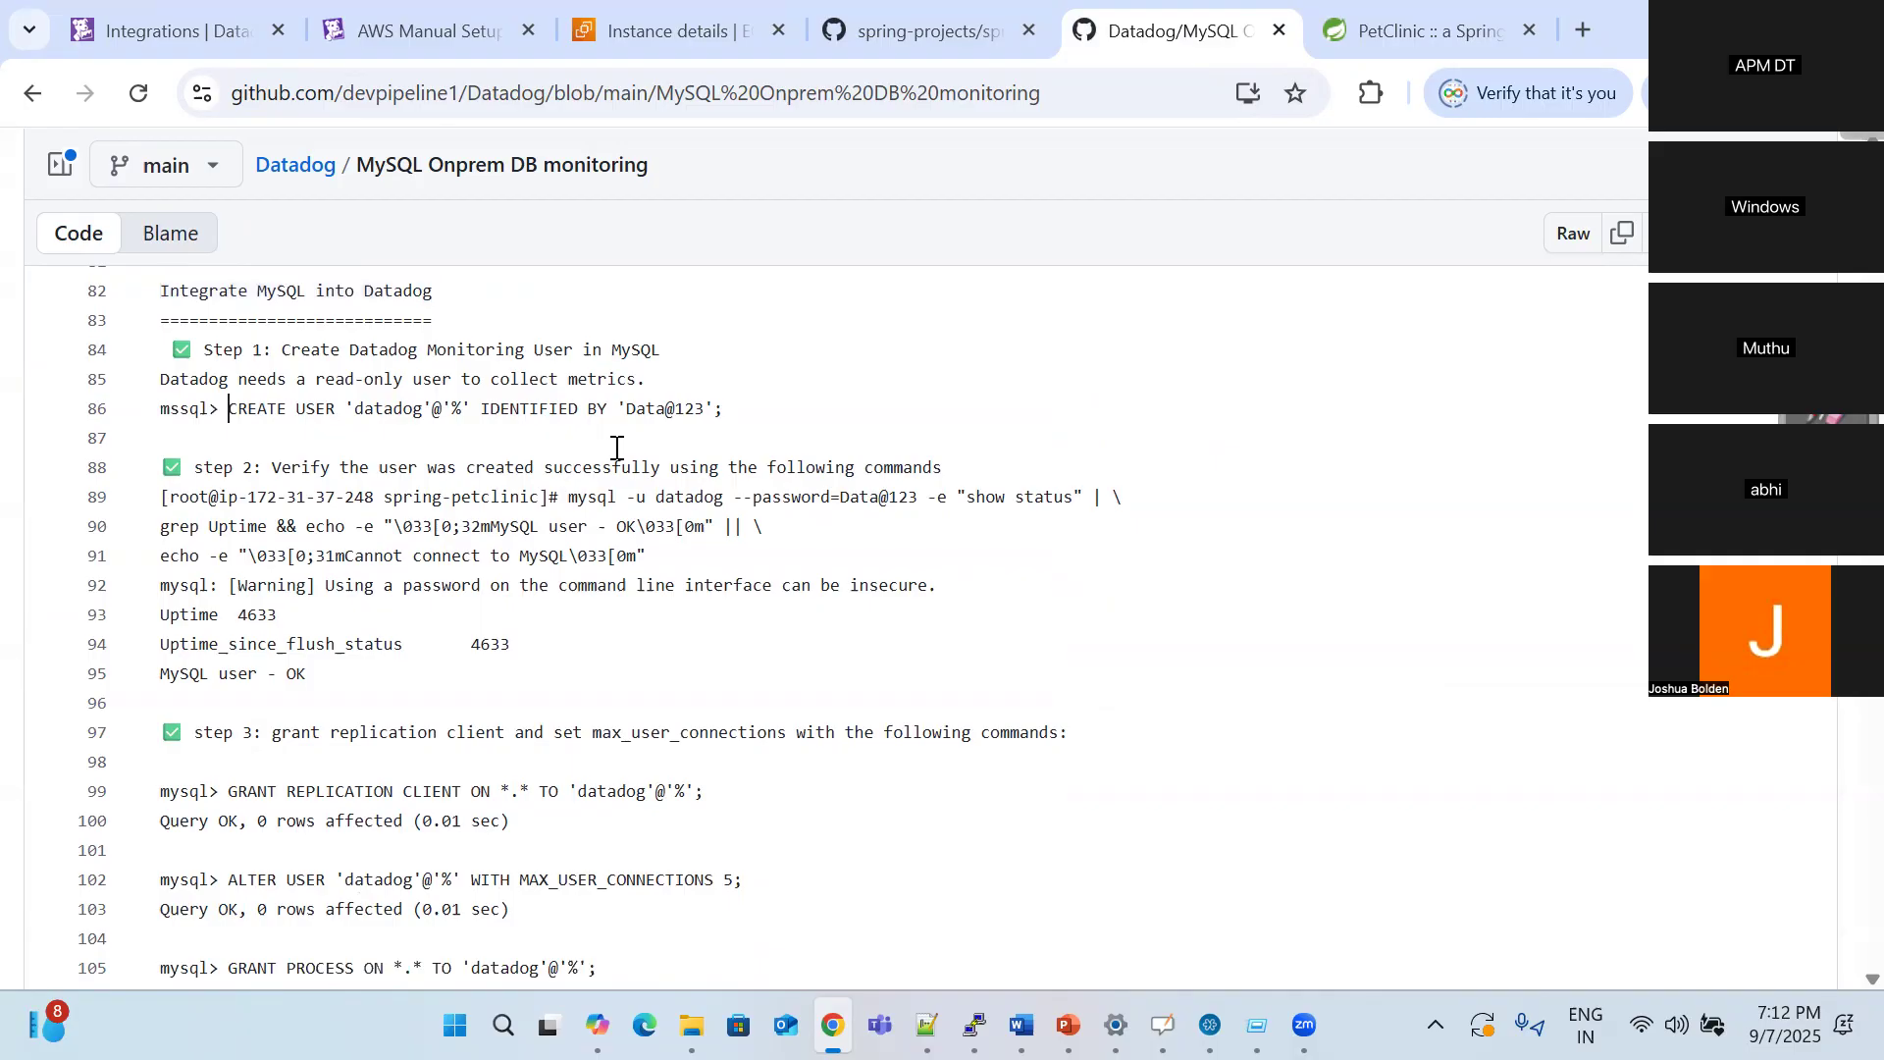
Log into MySQL as root in PuTTY with the recalled mysql -u root -p command.
mouse_move(974, 1025)
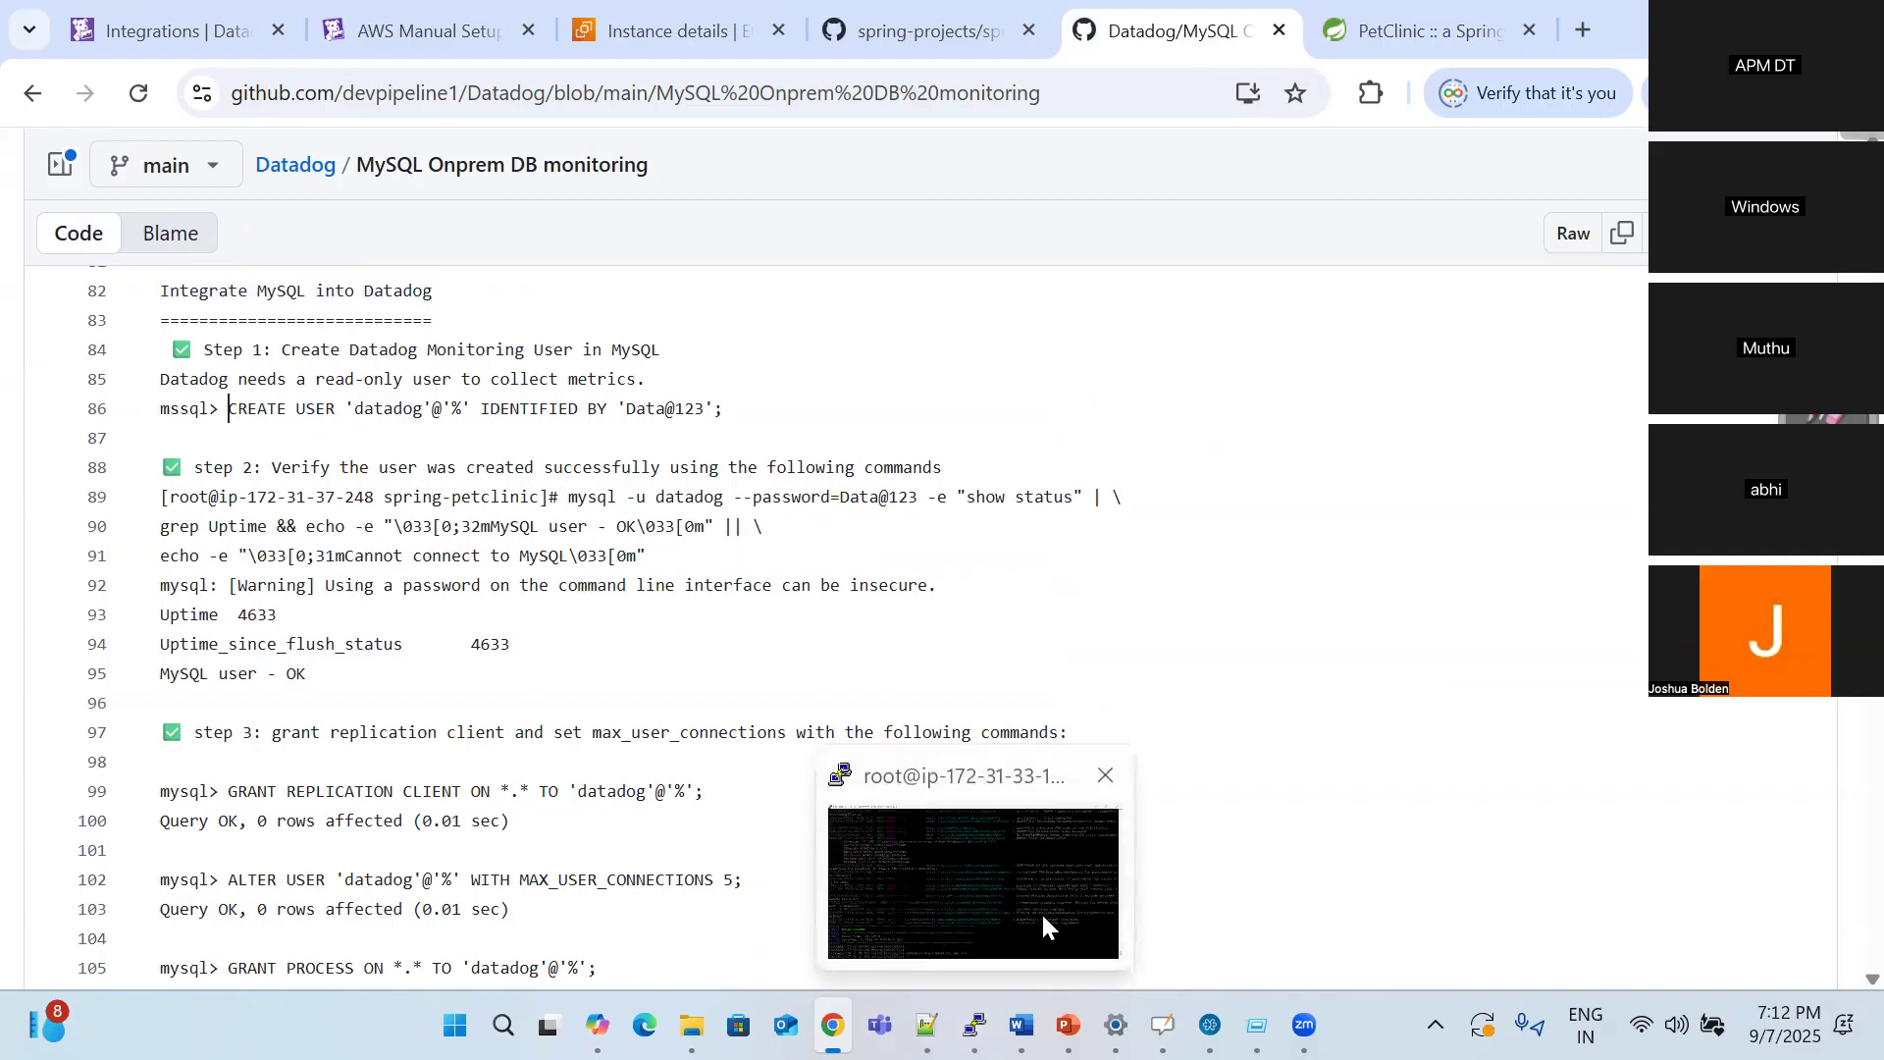
click(974, 883)
key(Up)
key(Up)
key(Up)
key(Up)
key(Up)
key(Up)
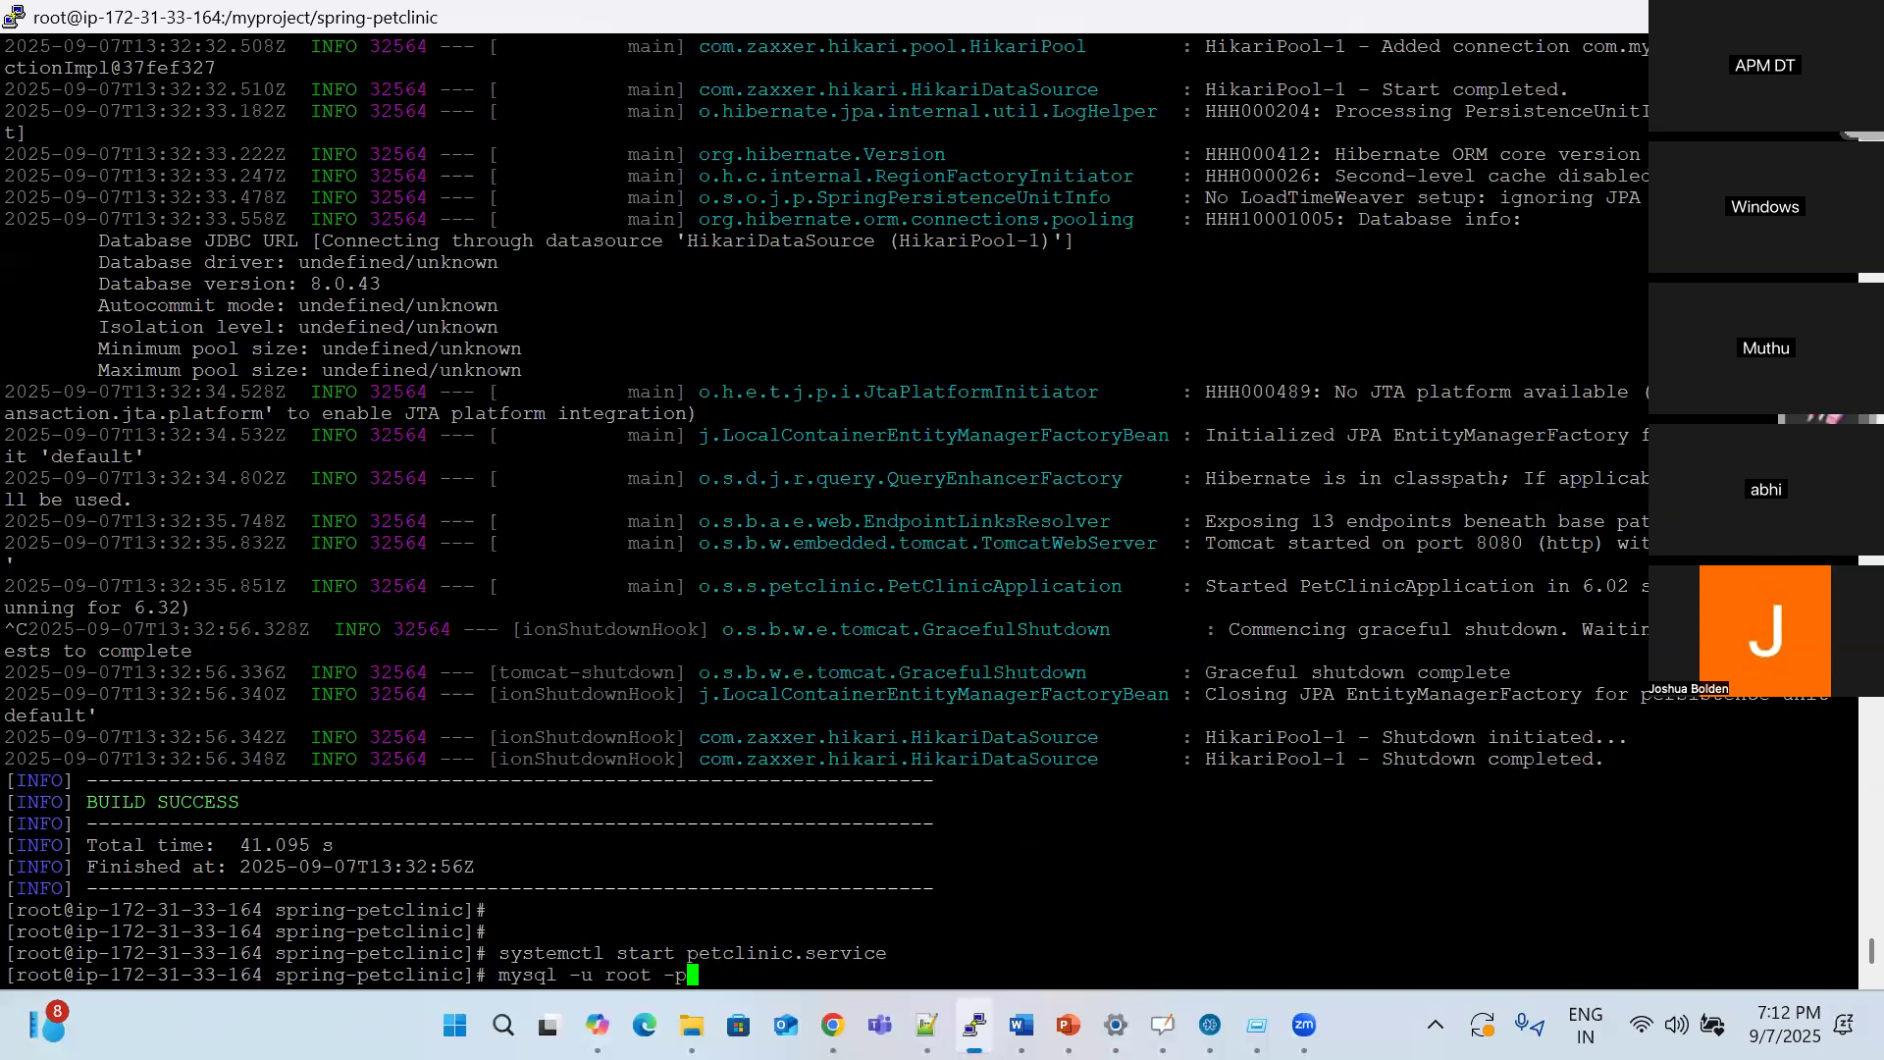
key(Return)
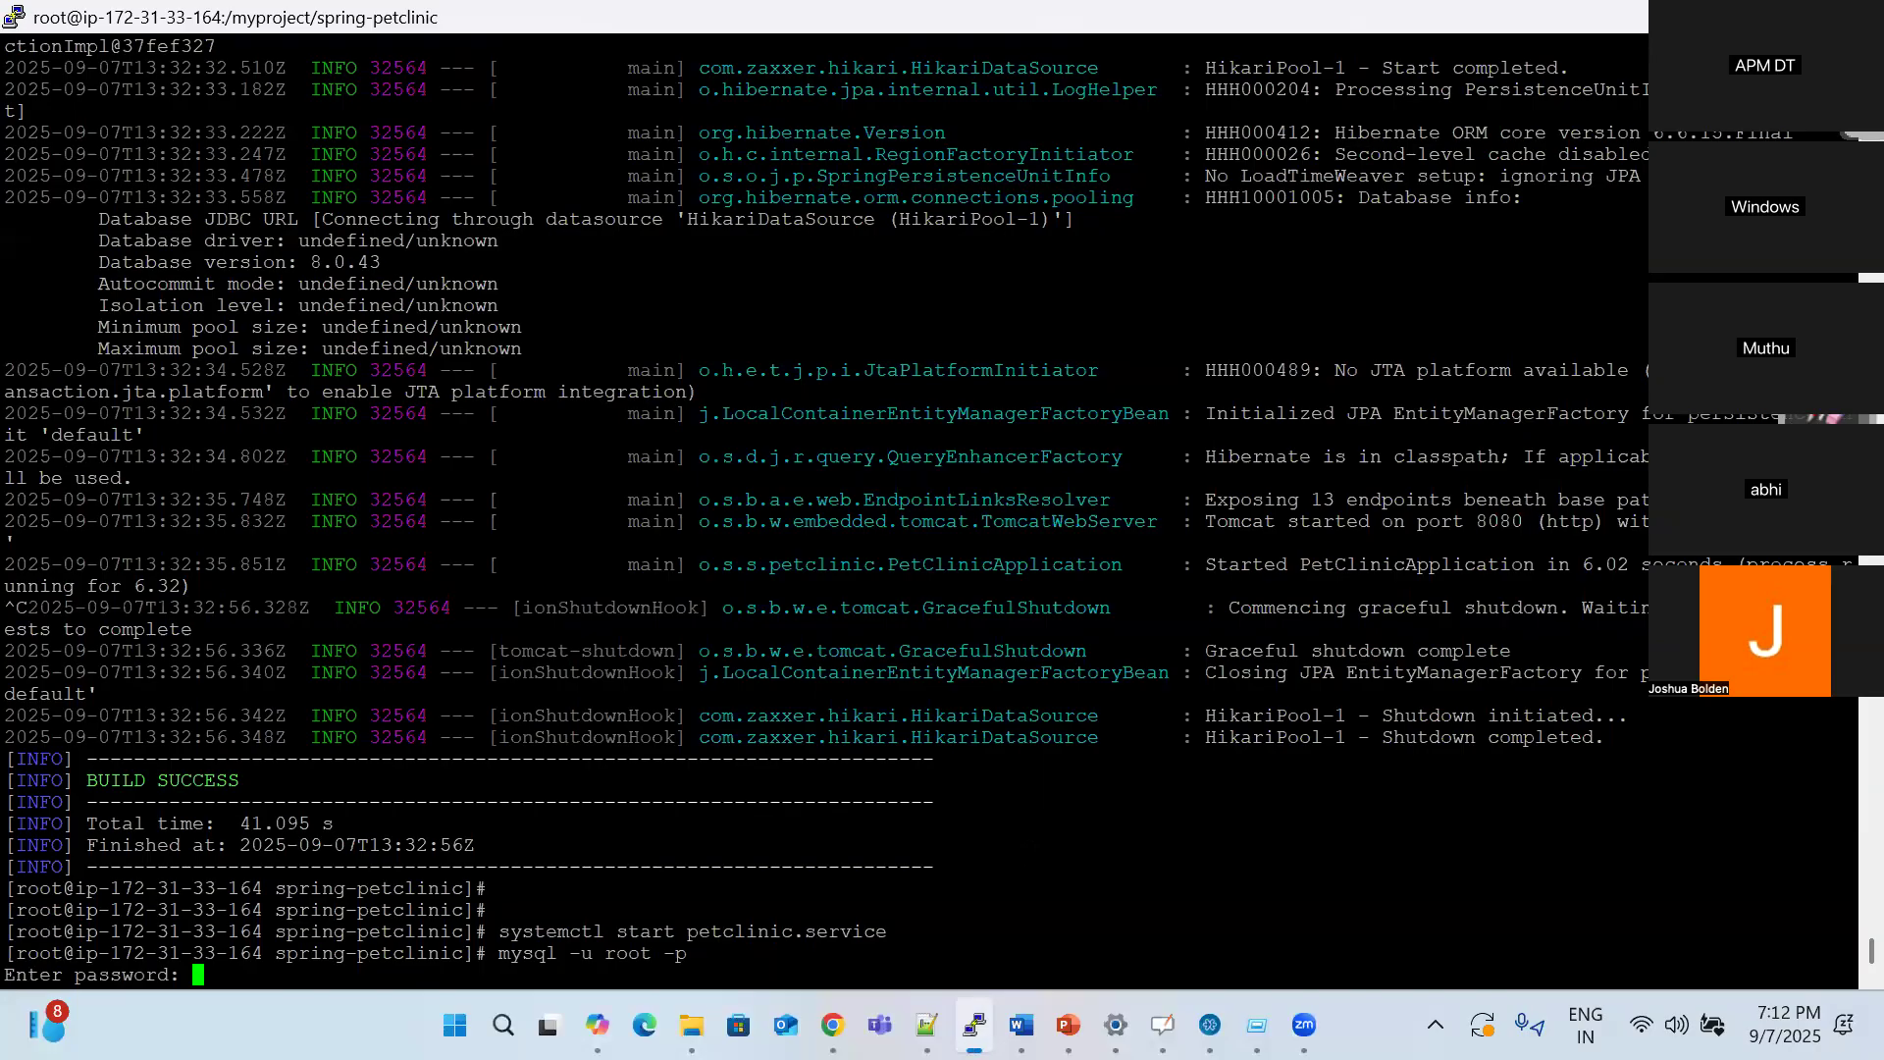
key(Return)
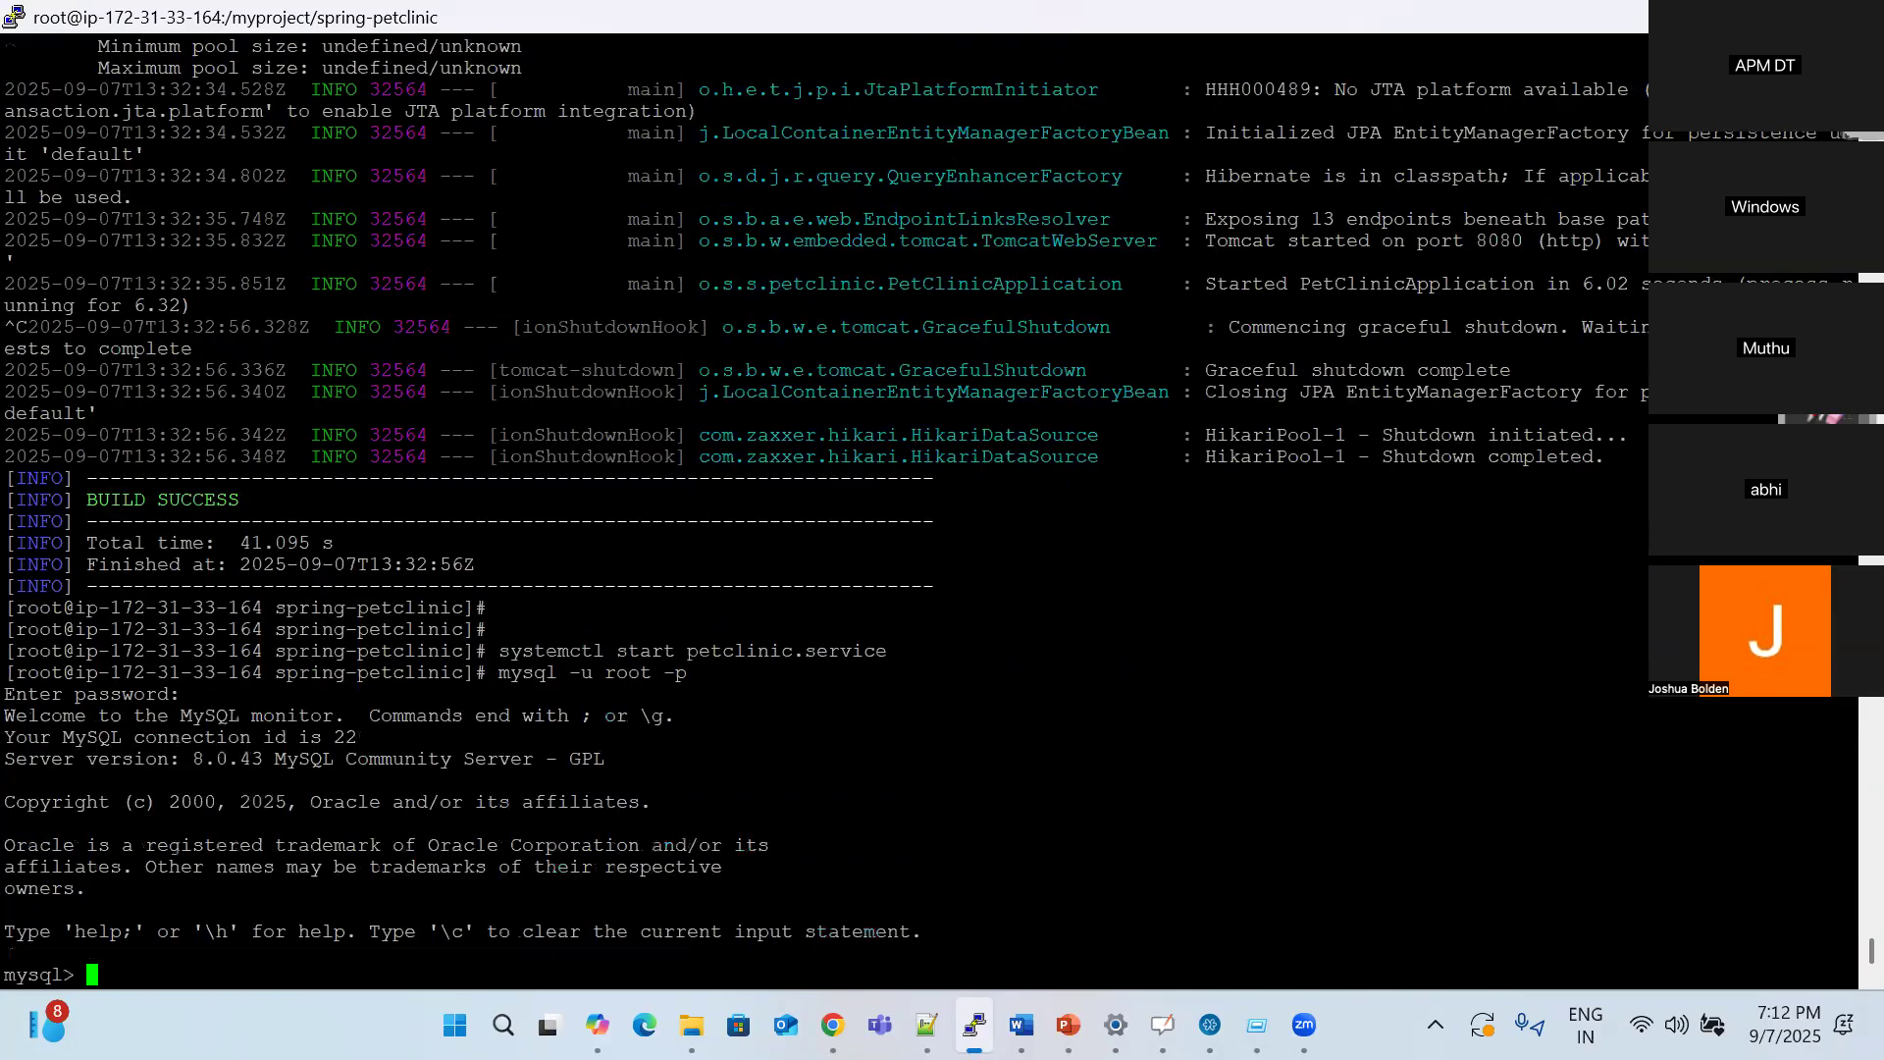
key(Return)
Copy the CREATE USER 'datadog'@'%' line from GitHub and paste it at the mysql> prompt.
key(alt+Tab)
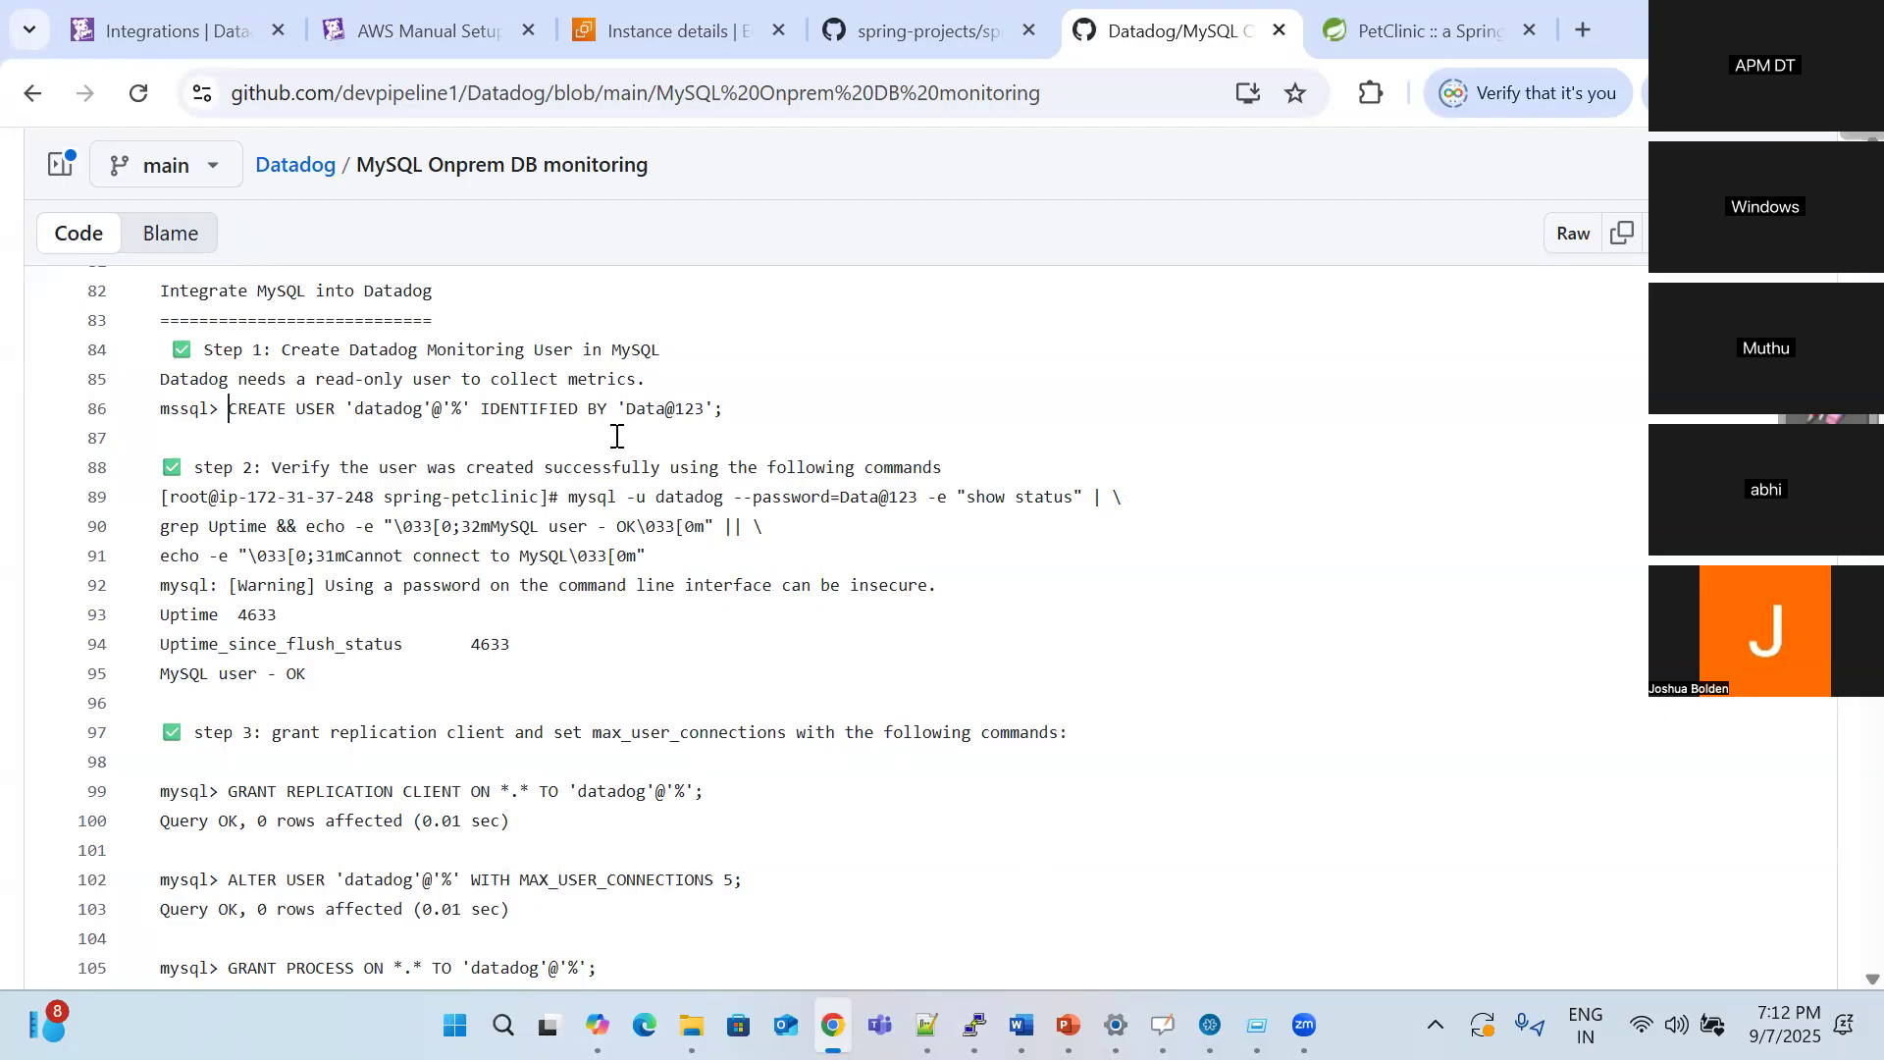
drag(721, 408, 233, 412)
key(ctrl+c)
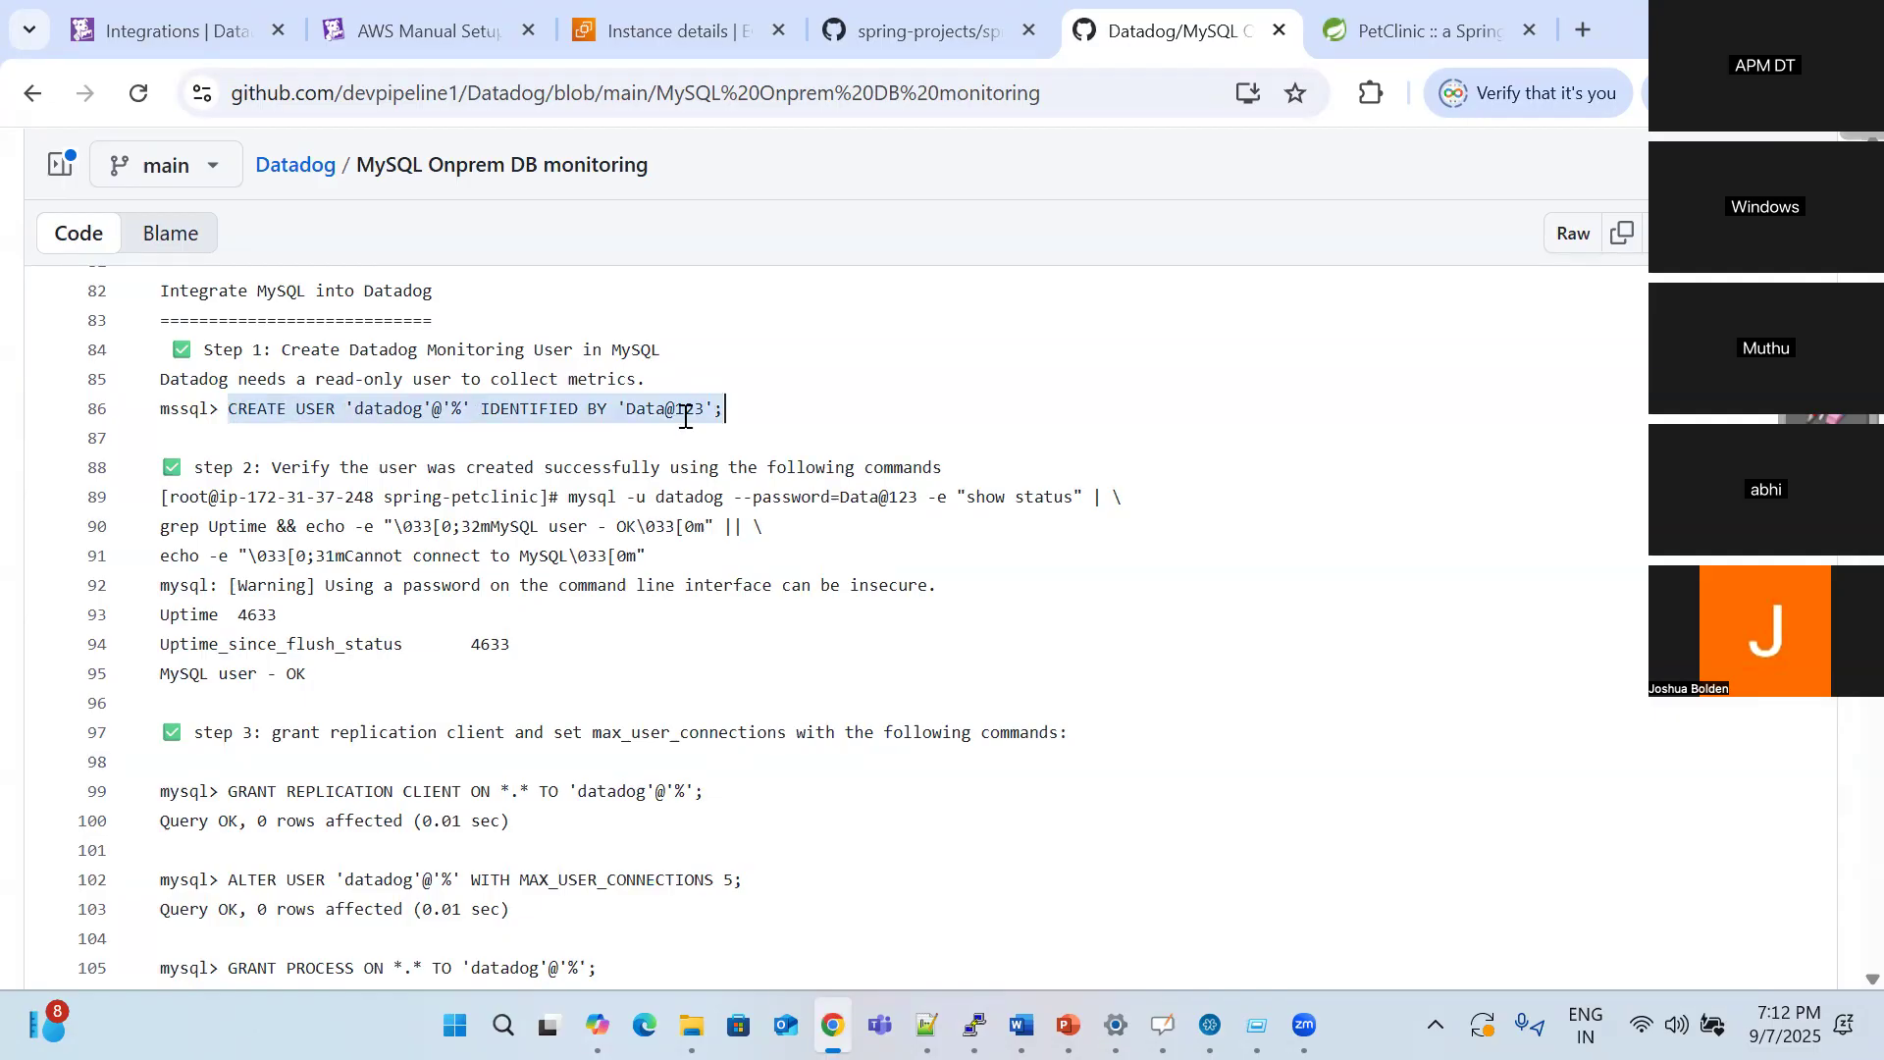
key(alt+Tab)
key(shift+Insert)
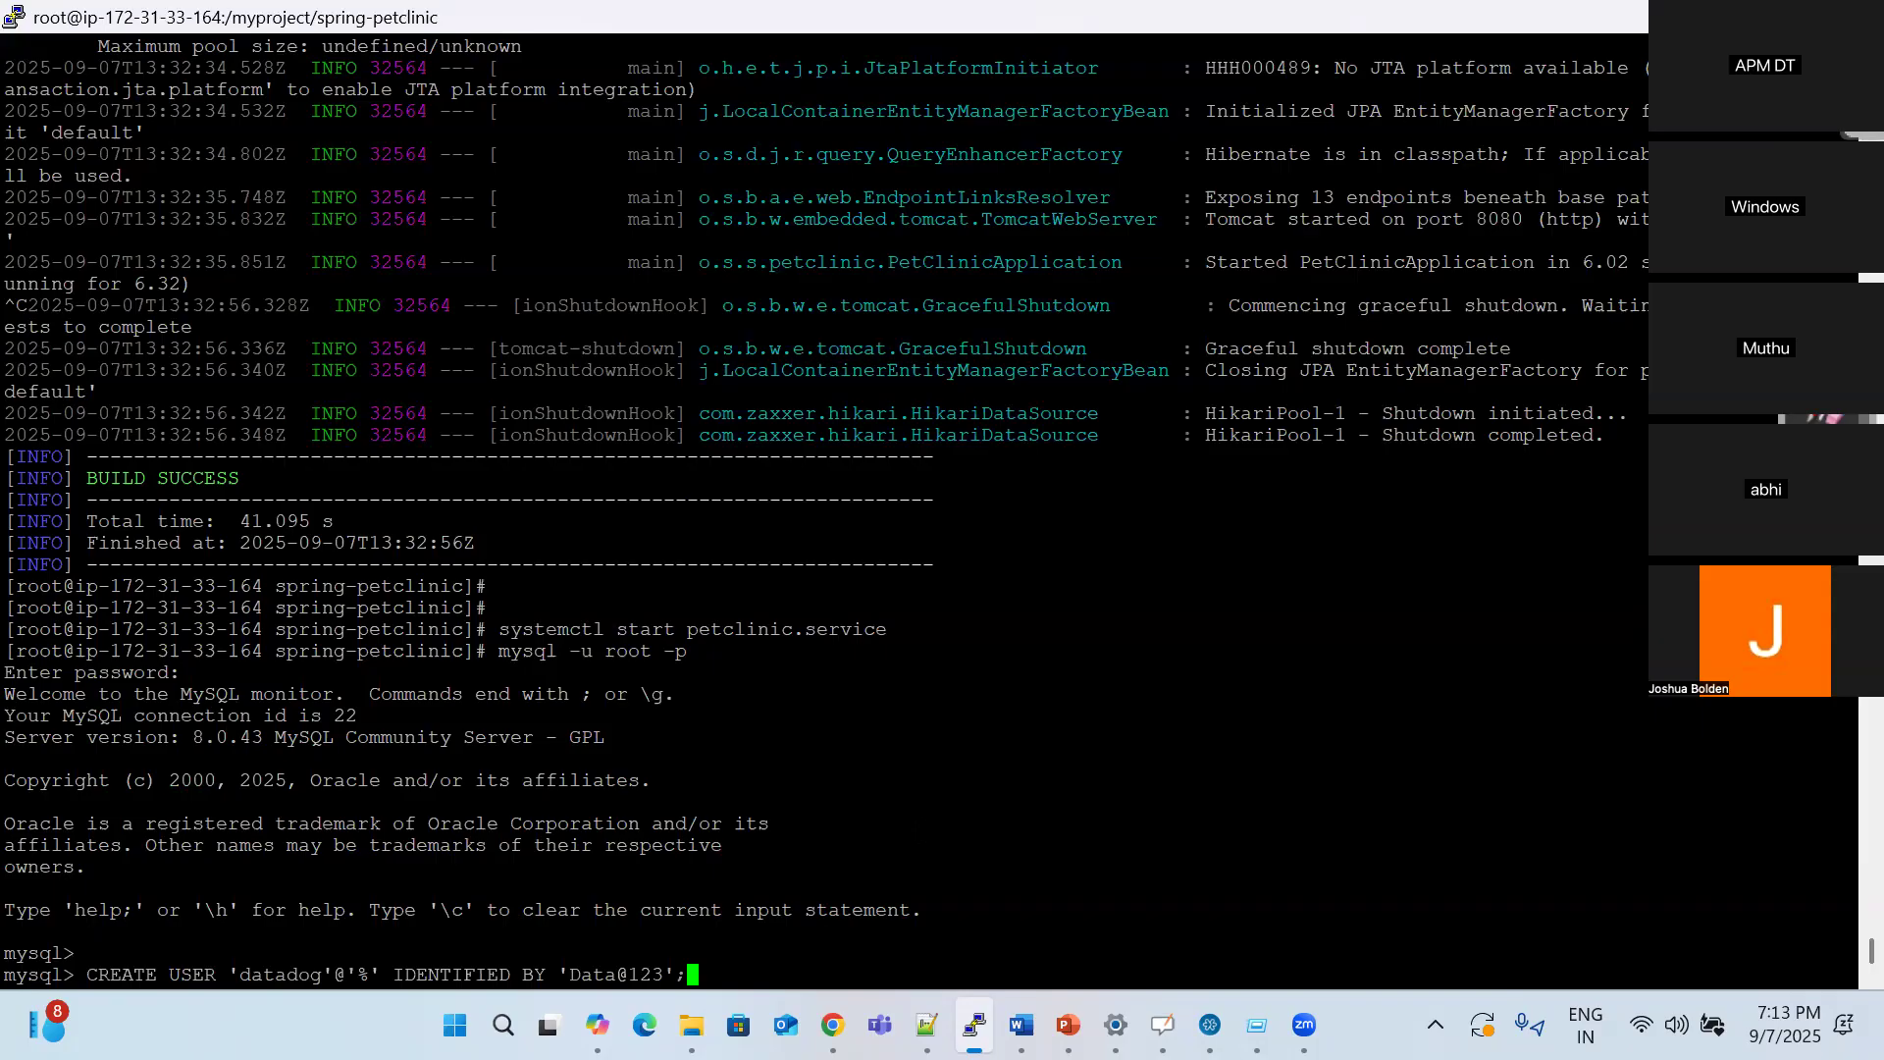
Review the user verification command in the GitHub MySQL setup notes.
key(alt+Tab)
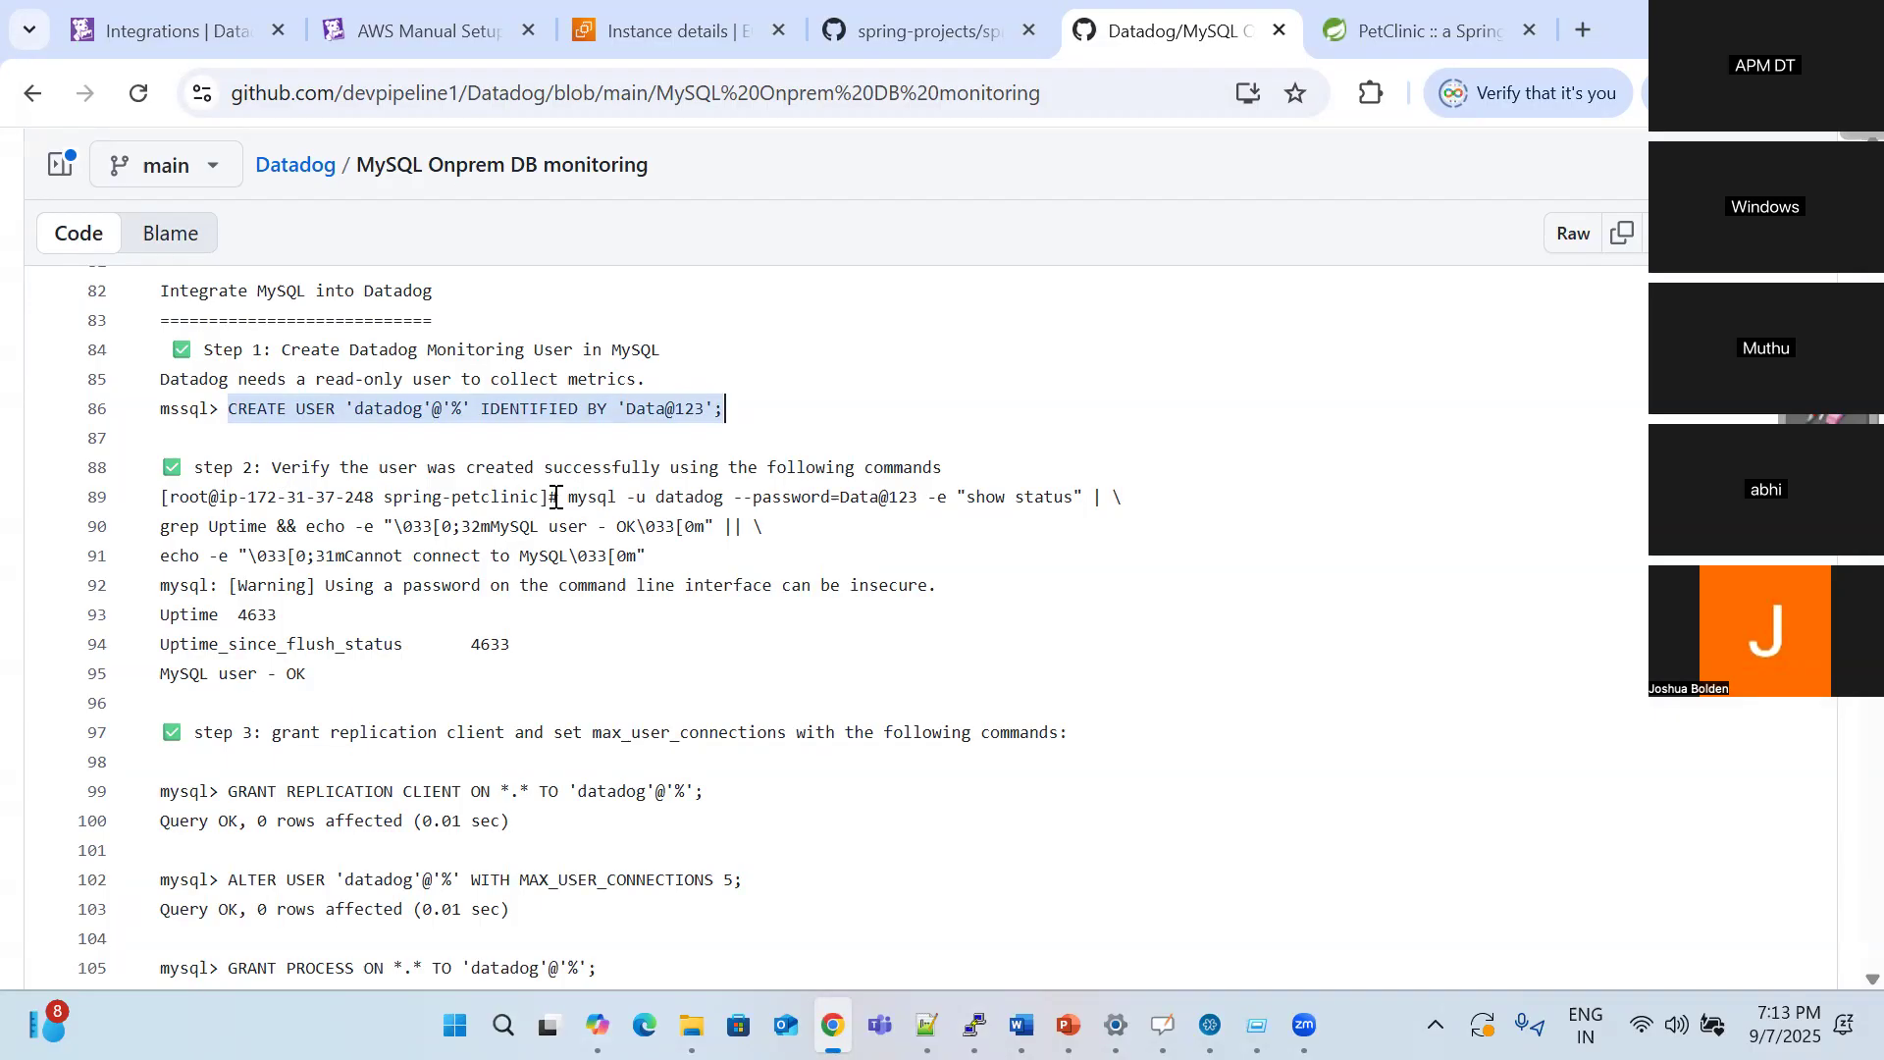
drag(568, 499, 873, 549)
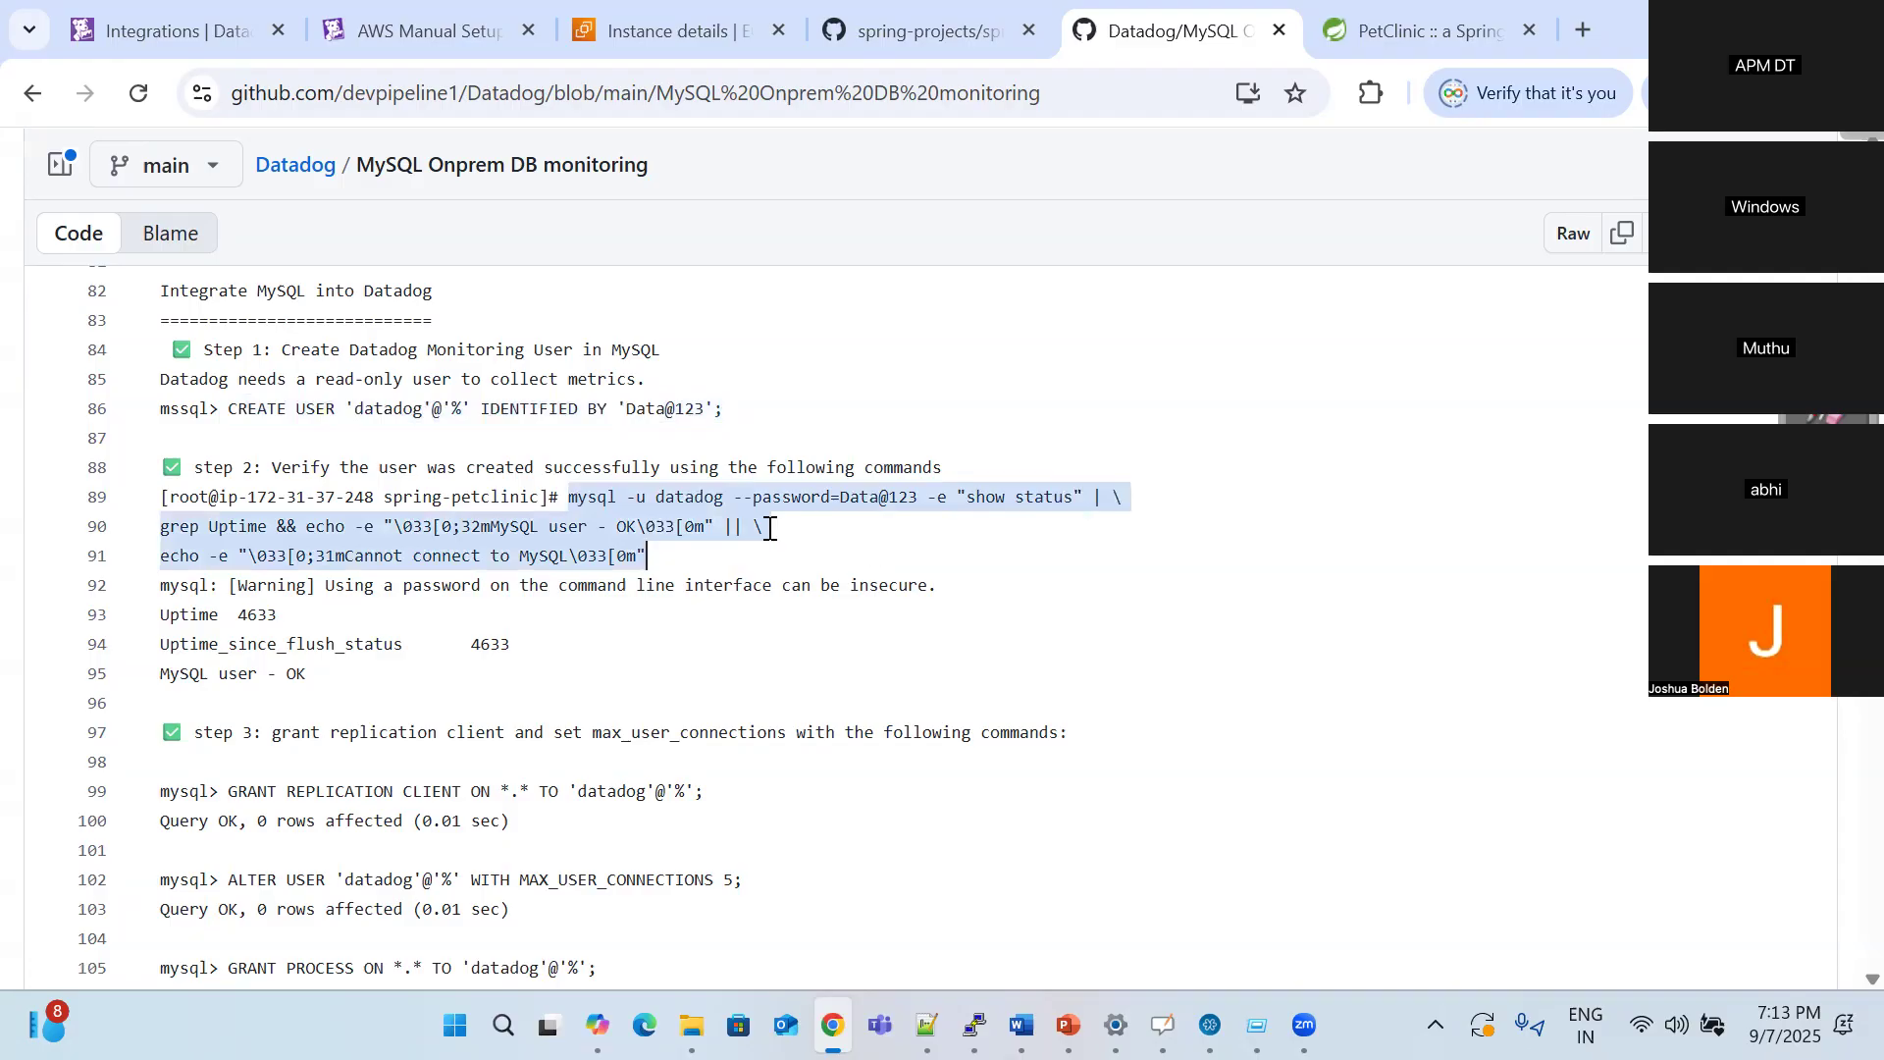
click(589, 498)
drag(568, 497, 631, 497)
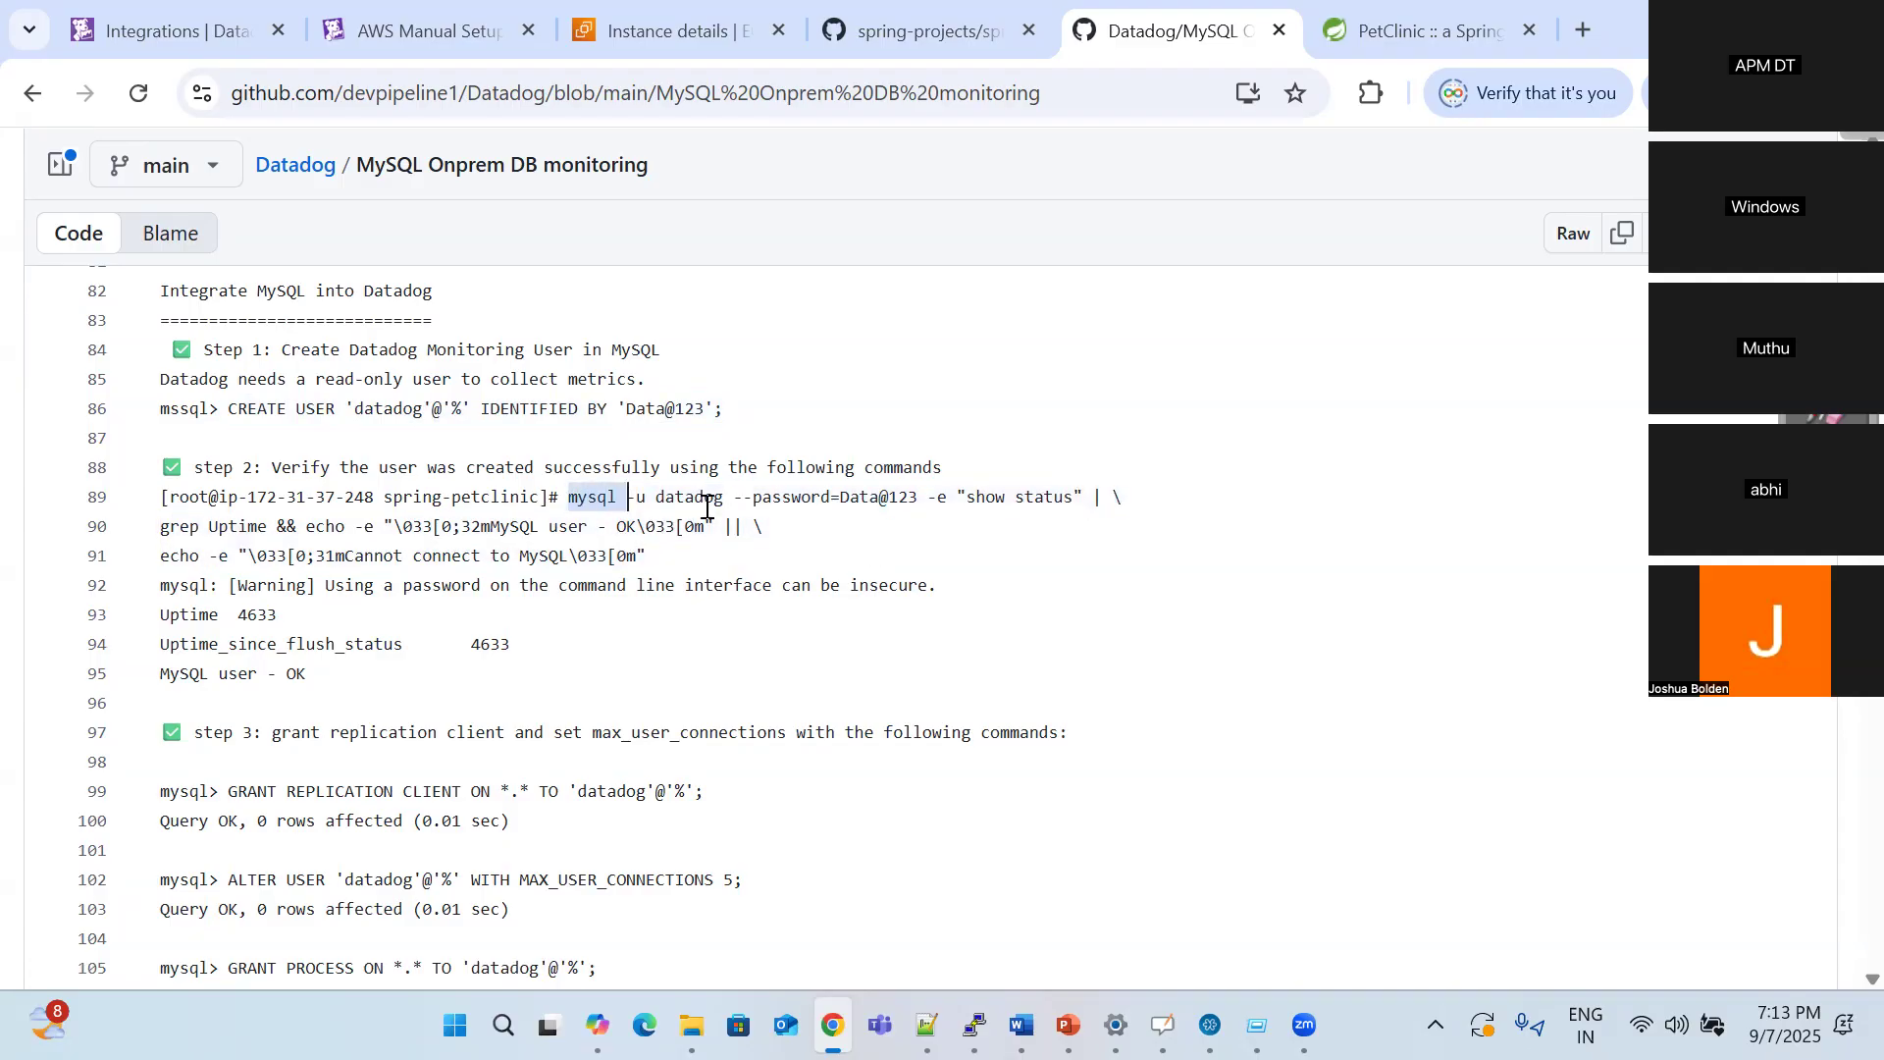
drag(743, 497, 920, 496)
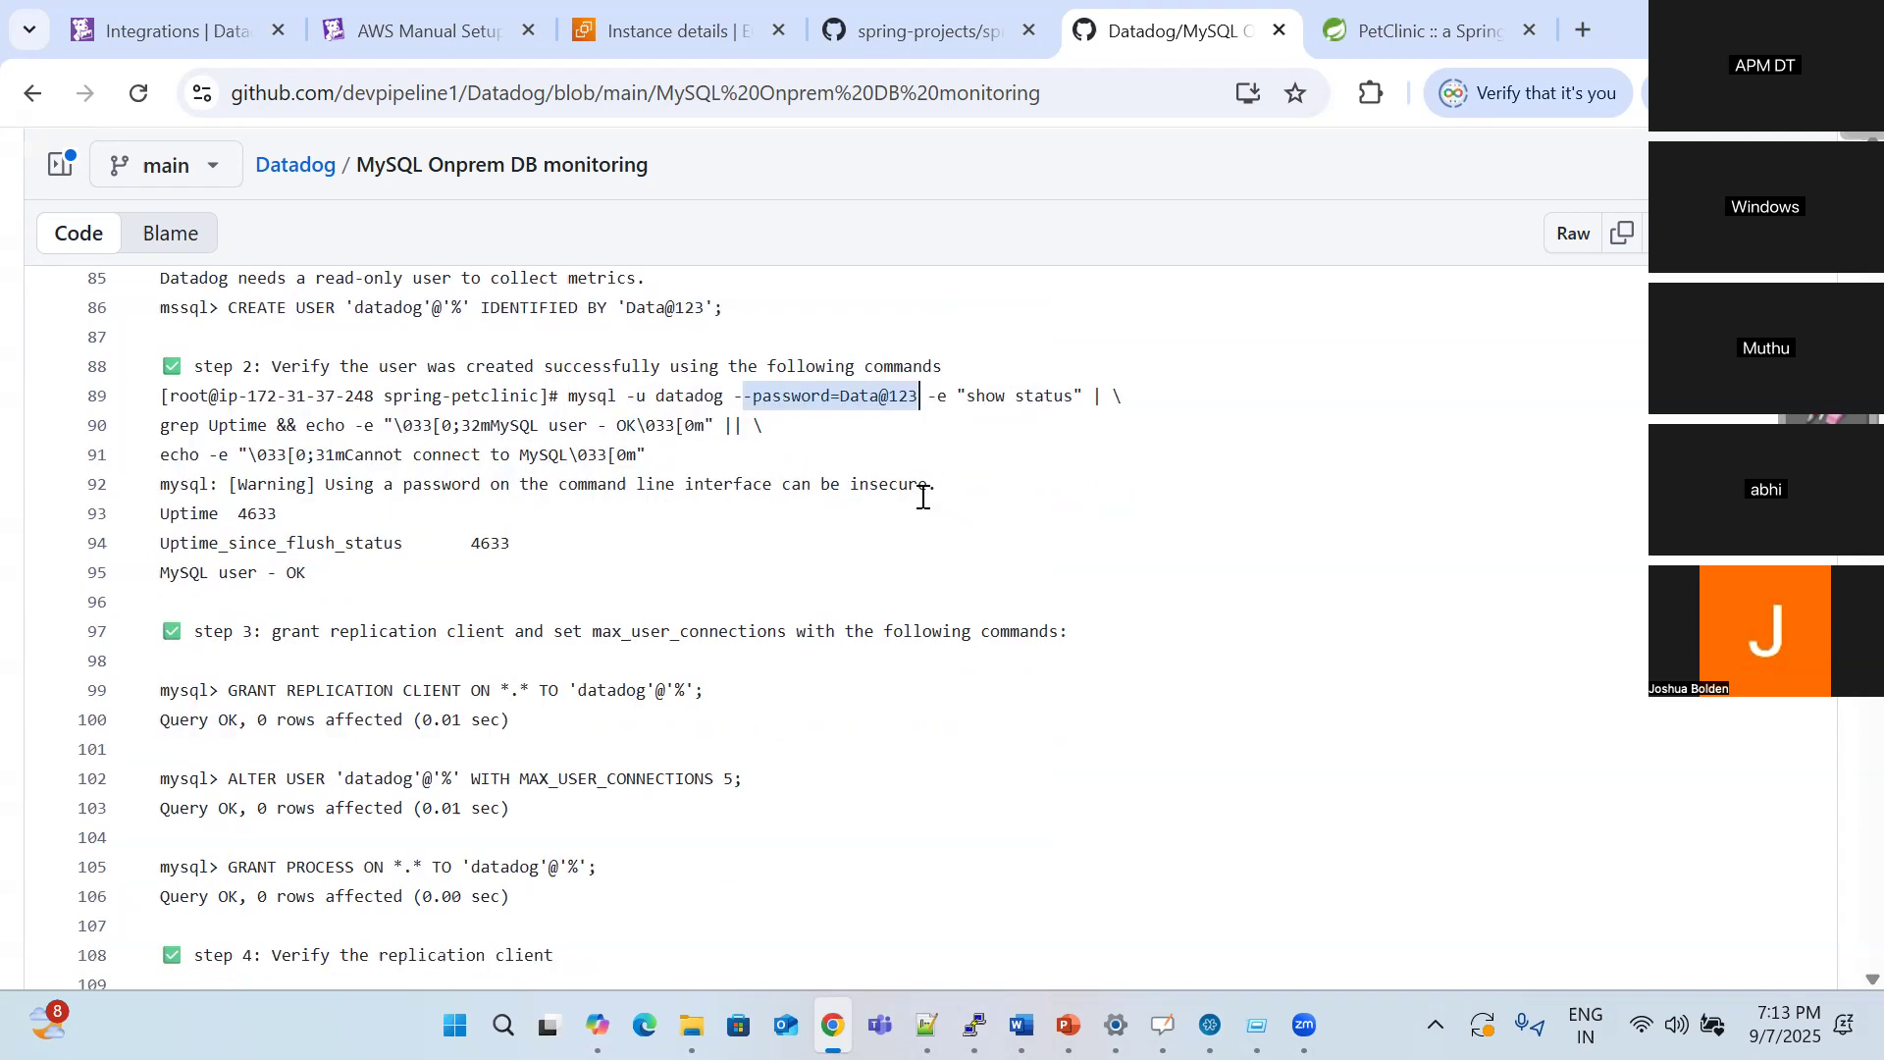
scroll(918, 492, down, 1)
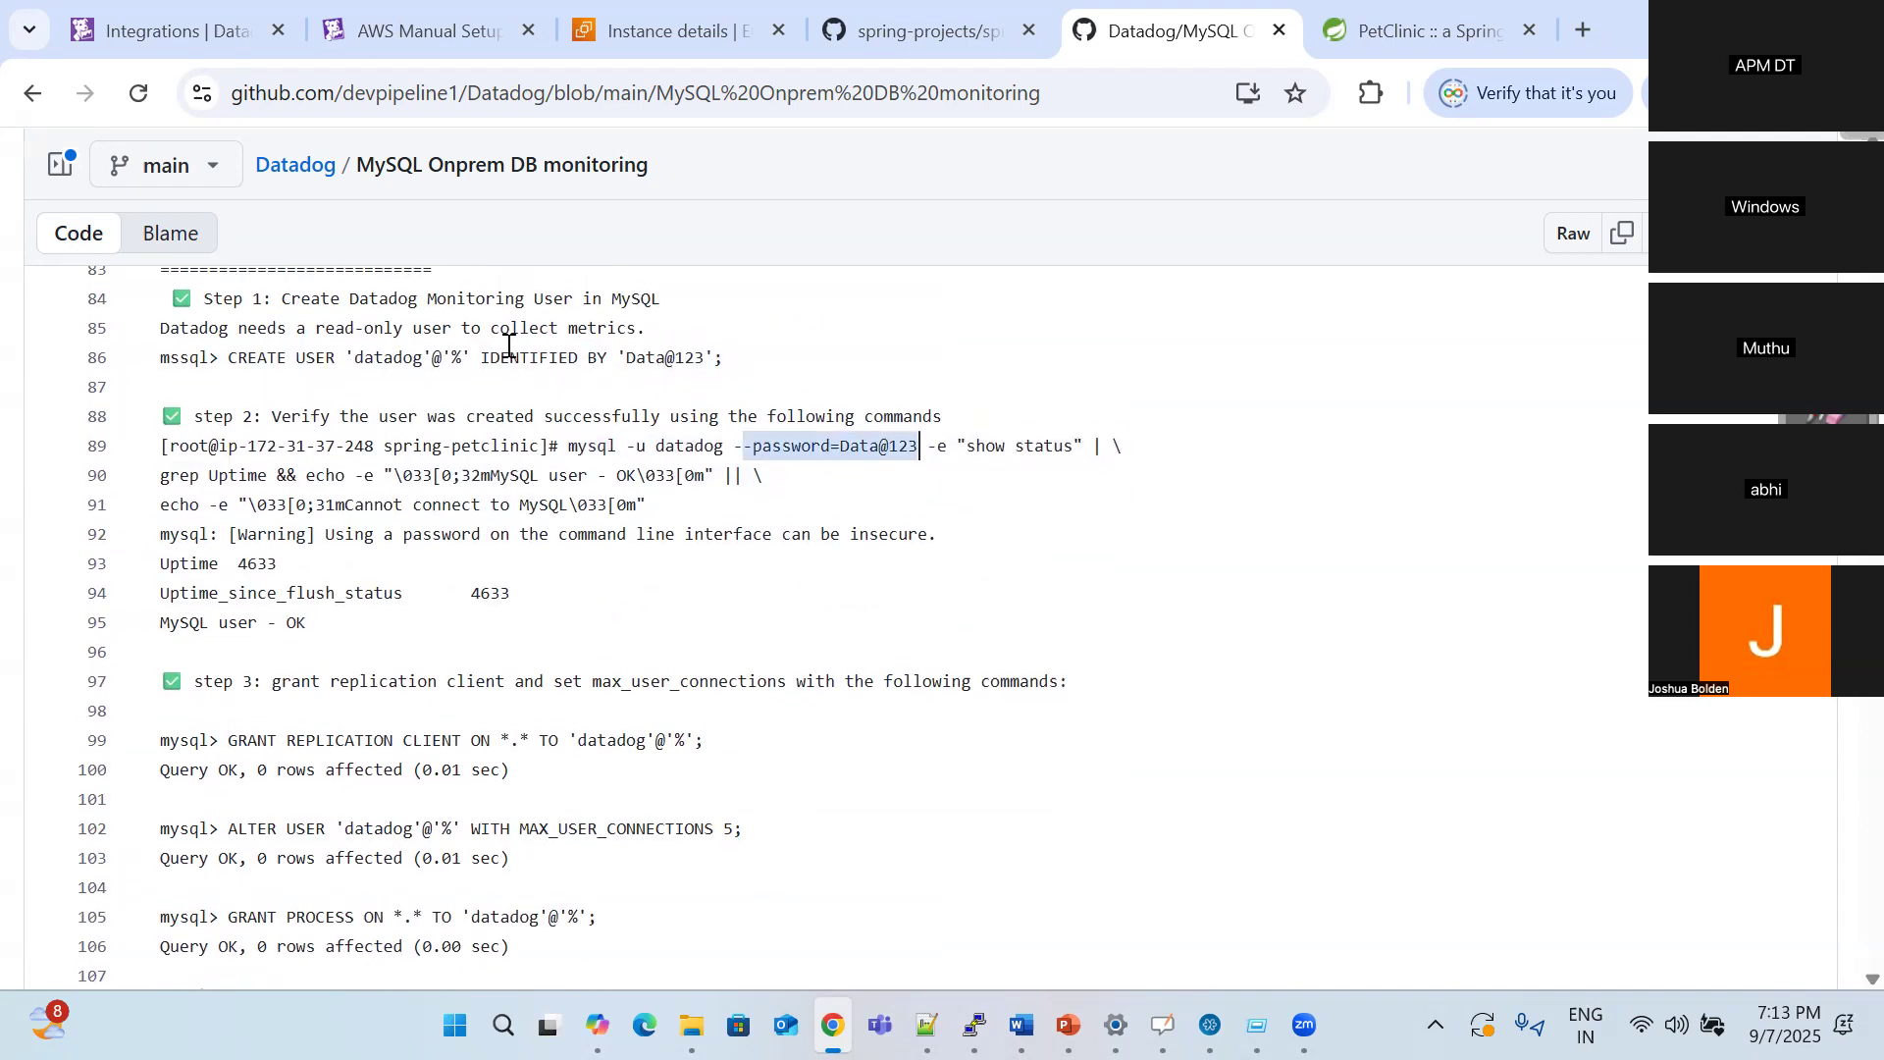
drag(568, 446, 769, 531)
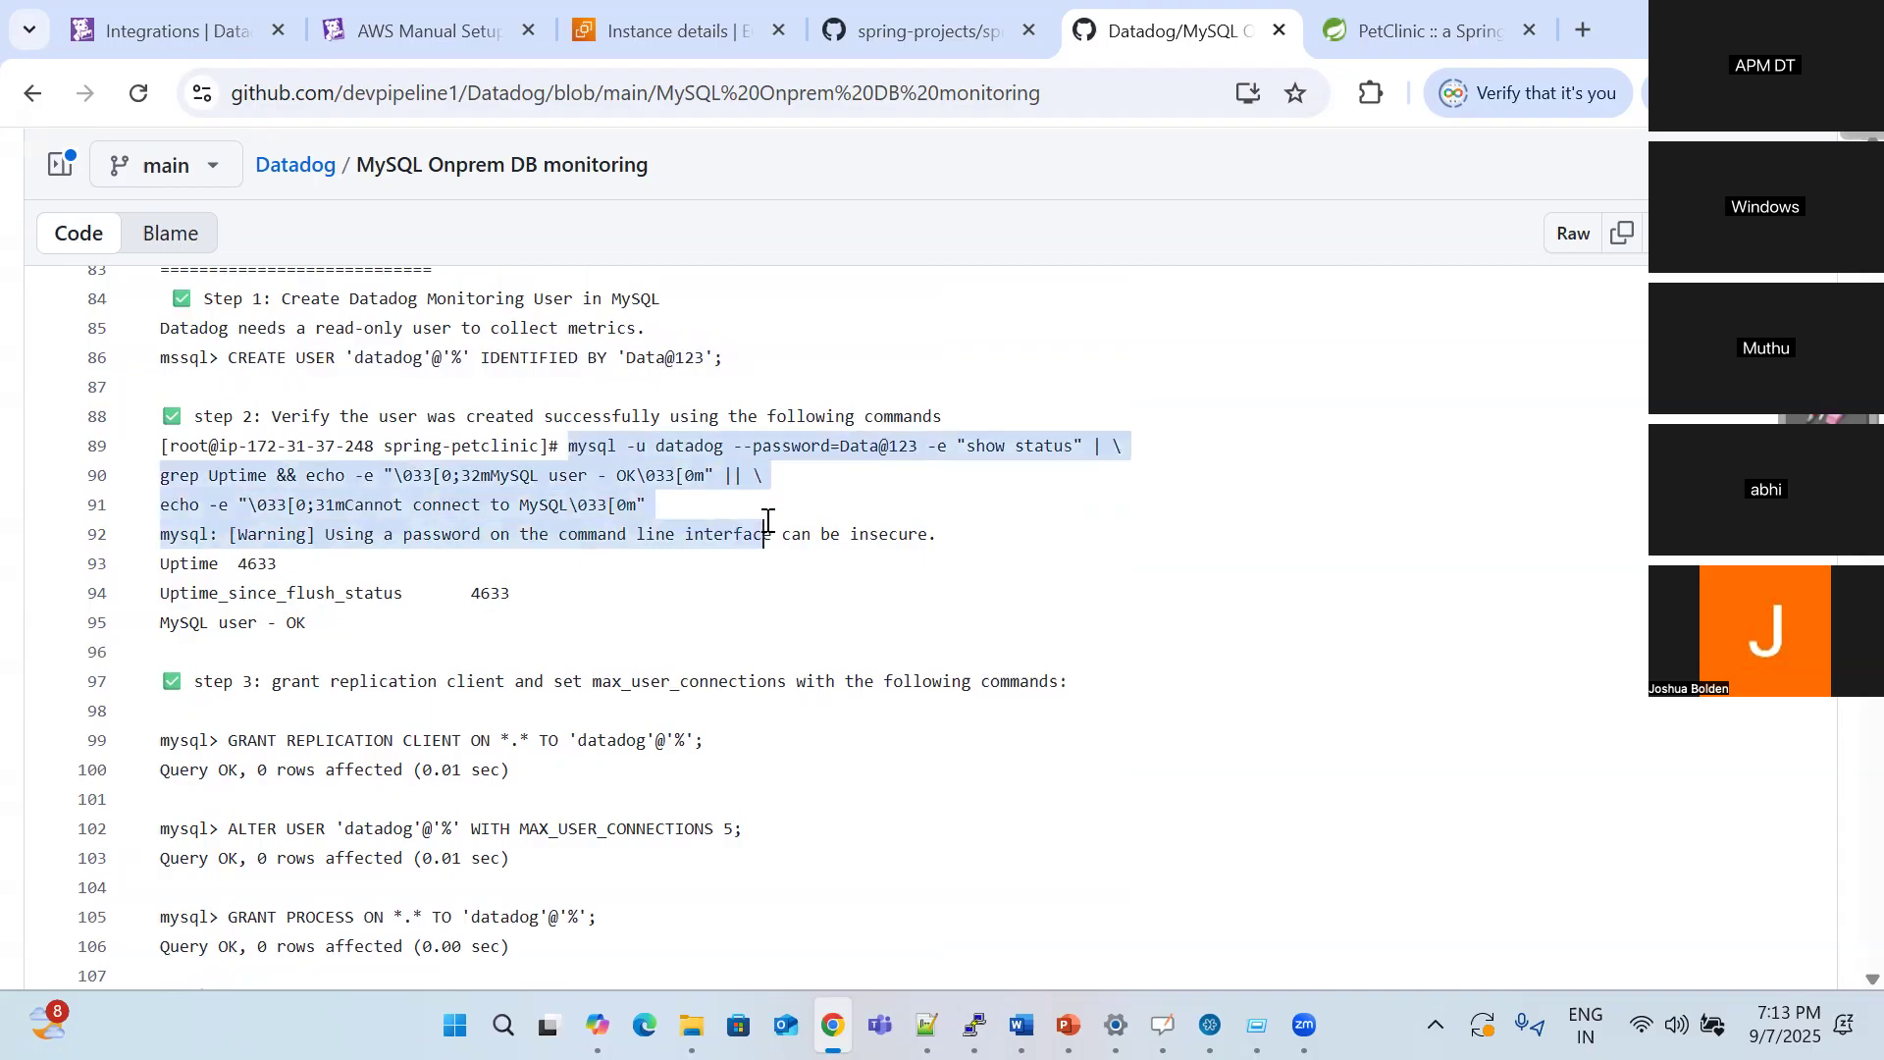
scroll(536, 599, down, 2)
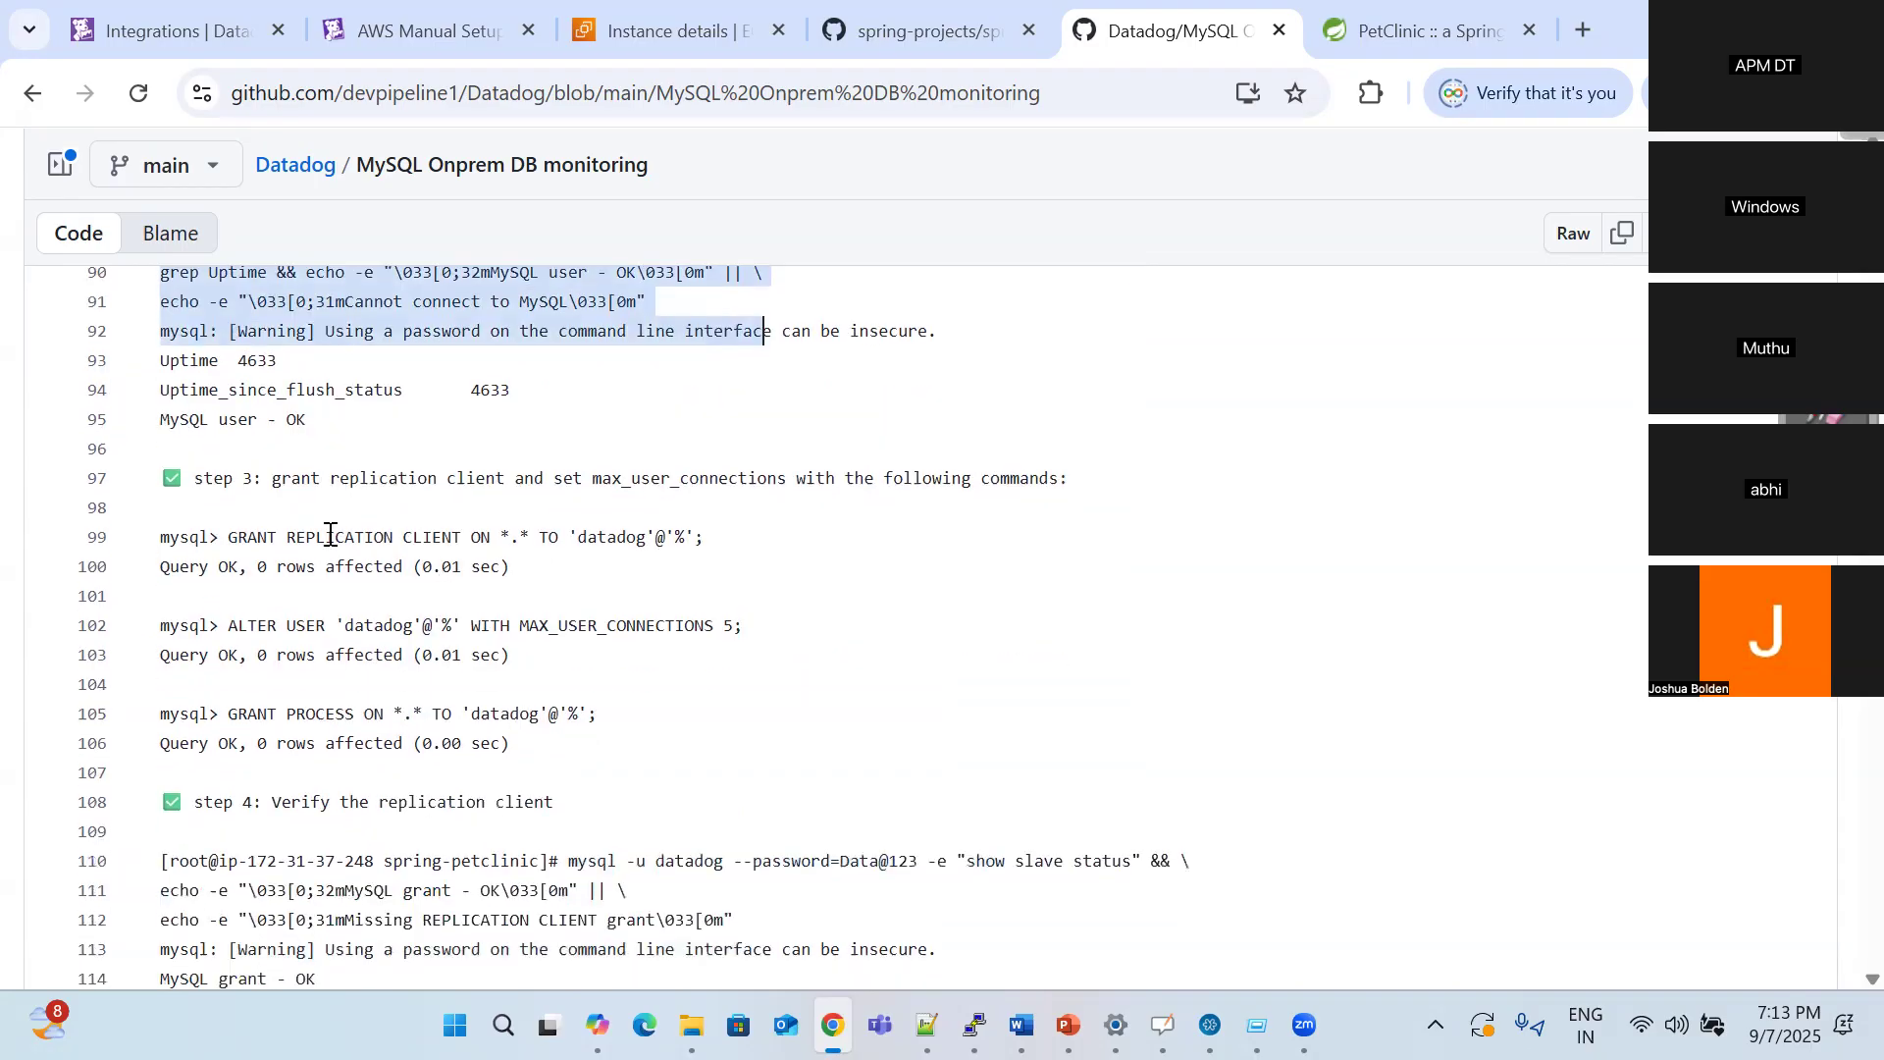
Grant REPLICATION CLIENT to the datadog user at the mysql> prompt.
double_click(236, 537)
drag(324, 545, 703, 546)
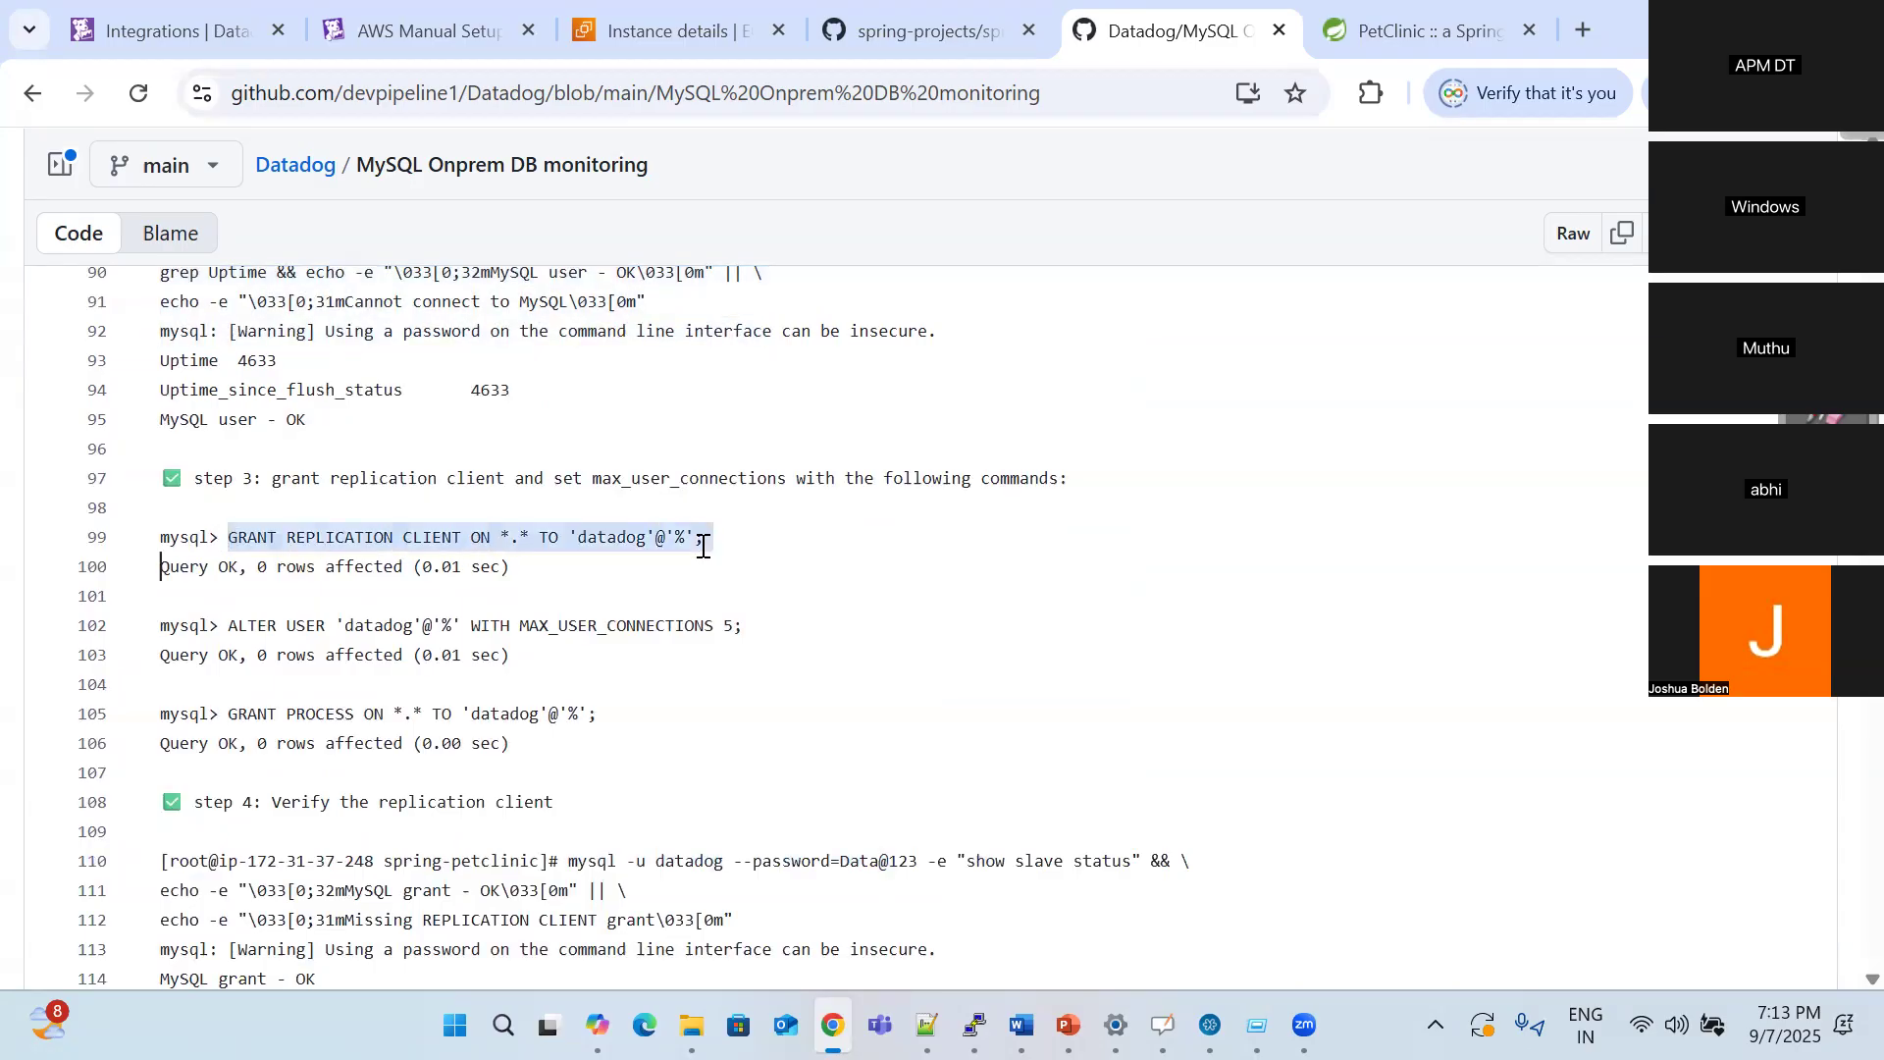
key(ctrl+c)
key(alt+Tab)
right_click(702, 546)
Set the datadog user's MAX_USER_CONNECTIONS to 10 instead of 5 with ALTER USER.
key(alt+Tab)
drag(228, 625, 742, 635)
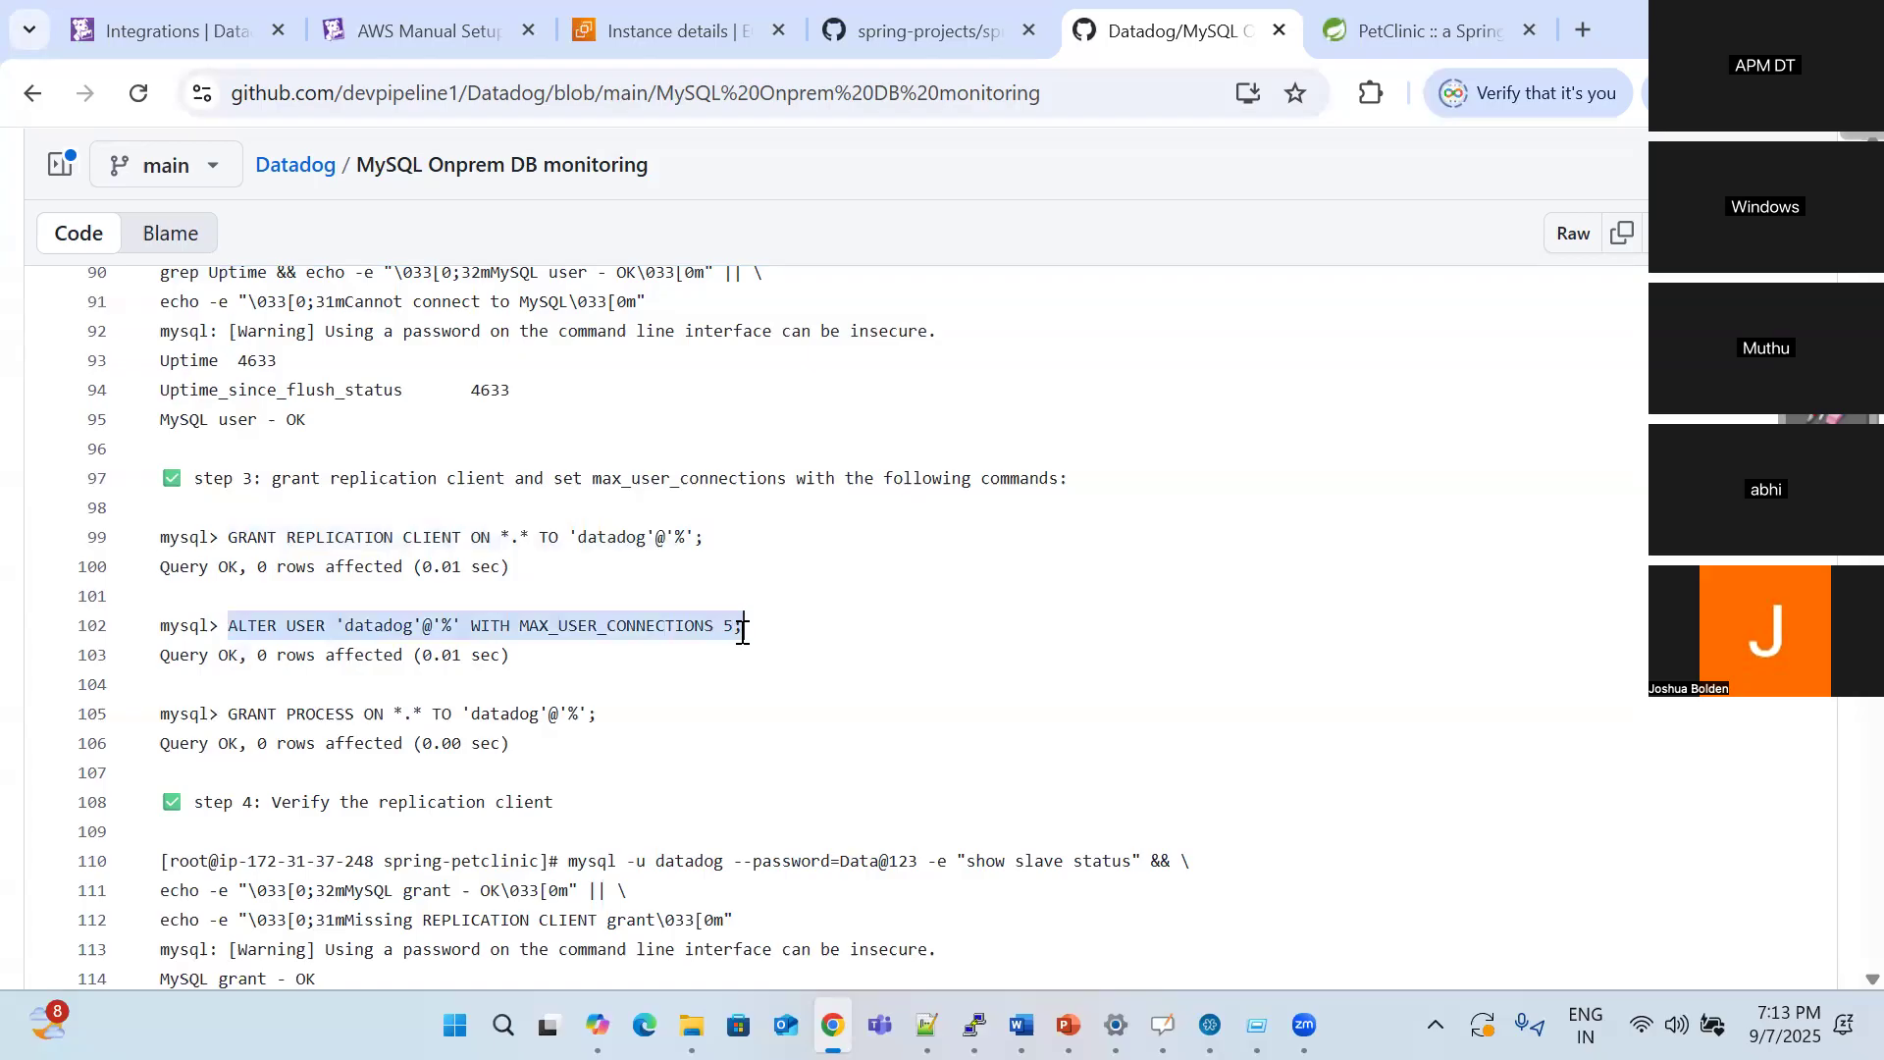
key(alt+Tab)
key(shift+Insert)
key(Left)
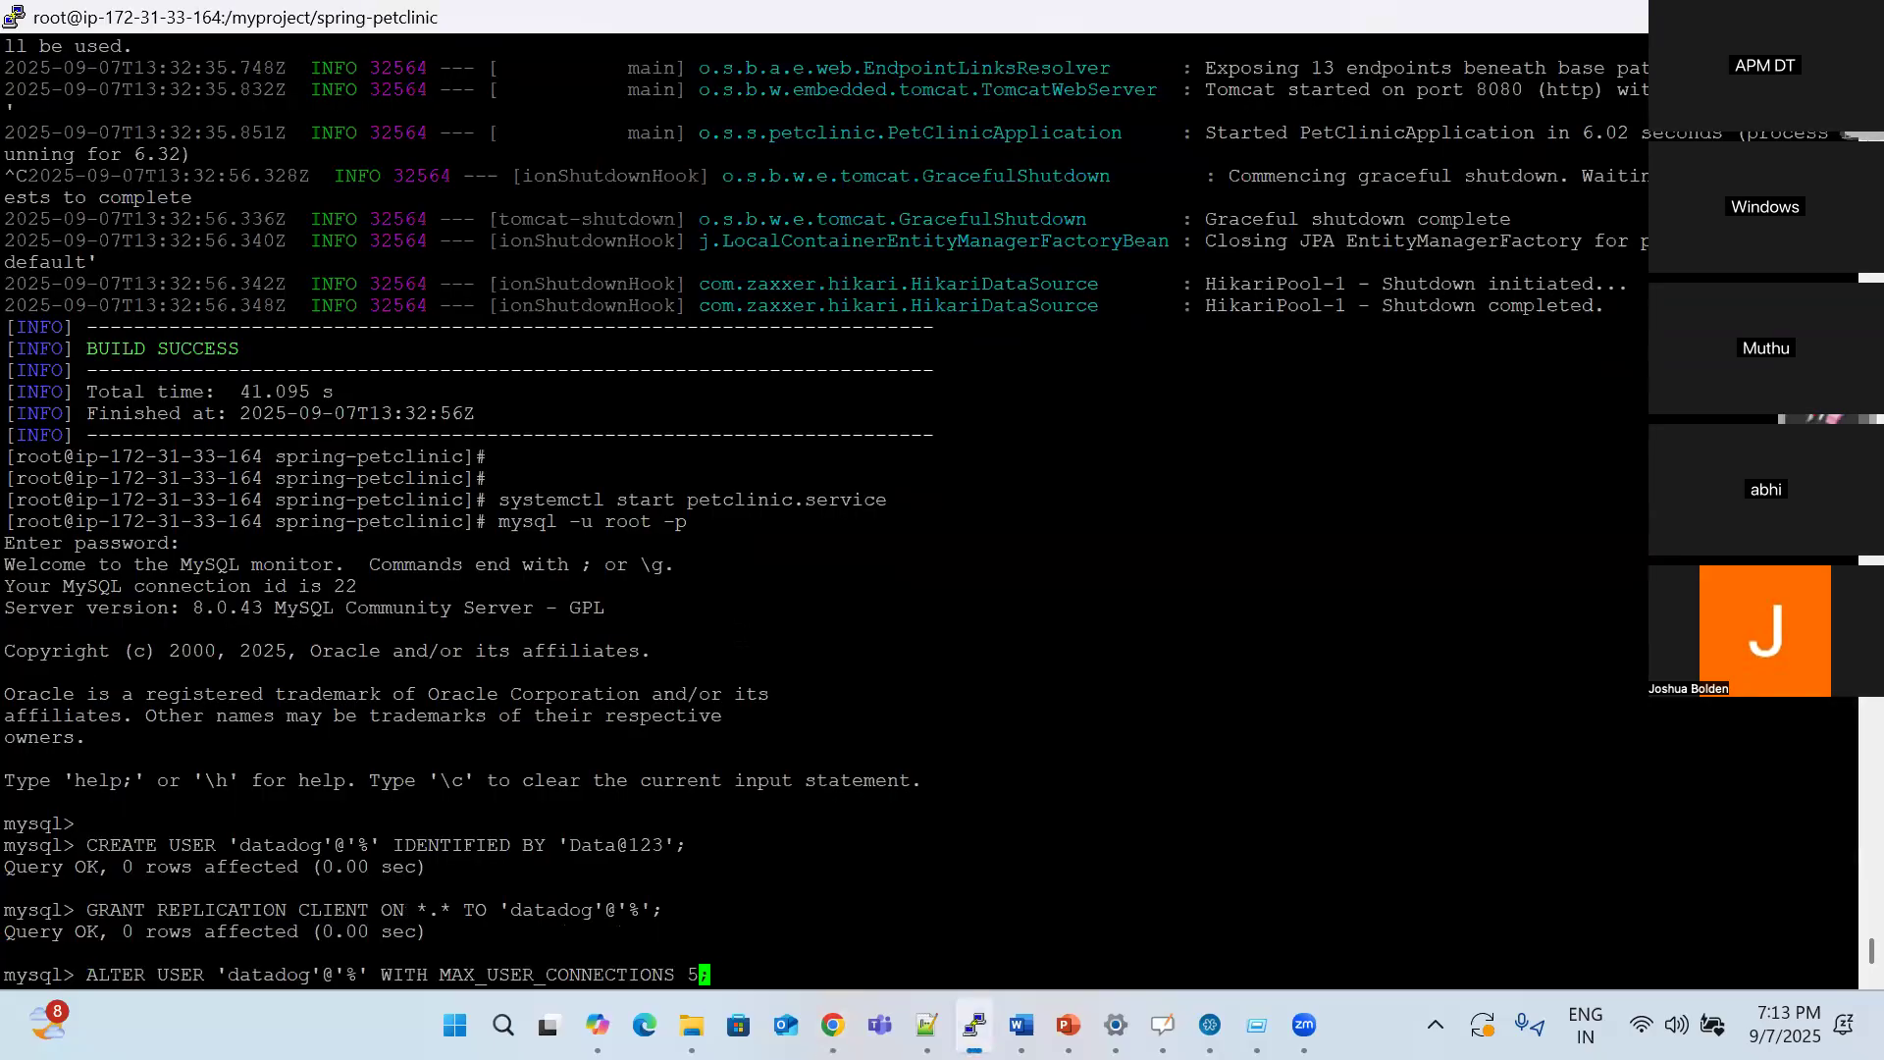
key(Right)
key(Return)
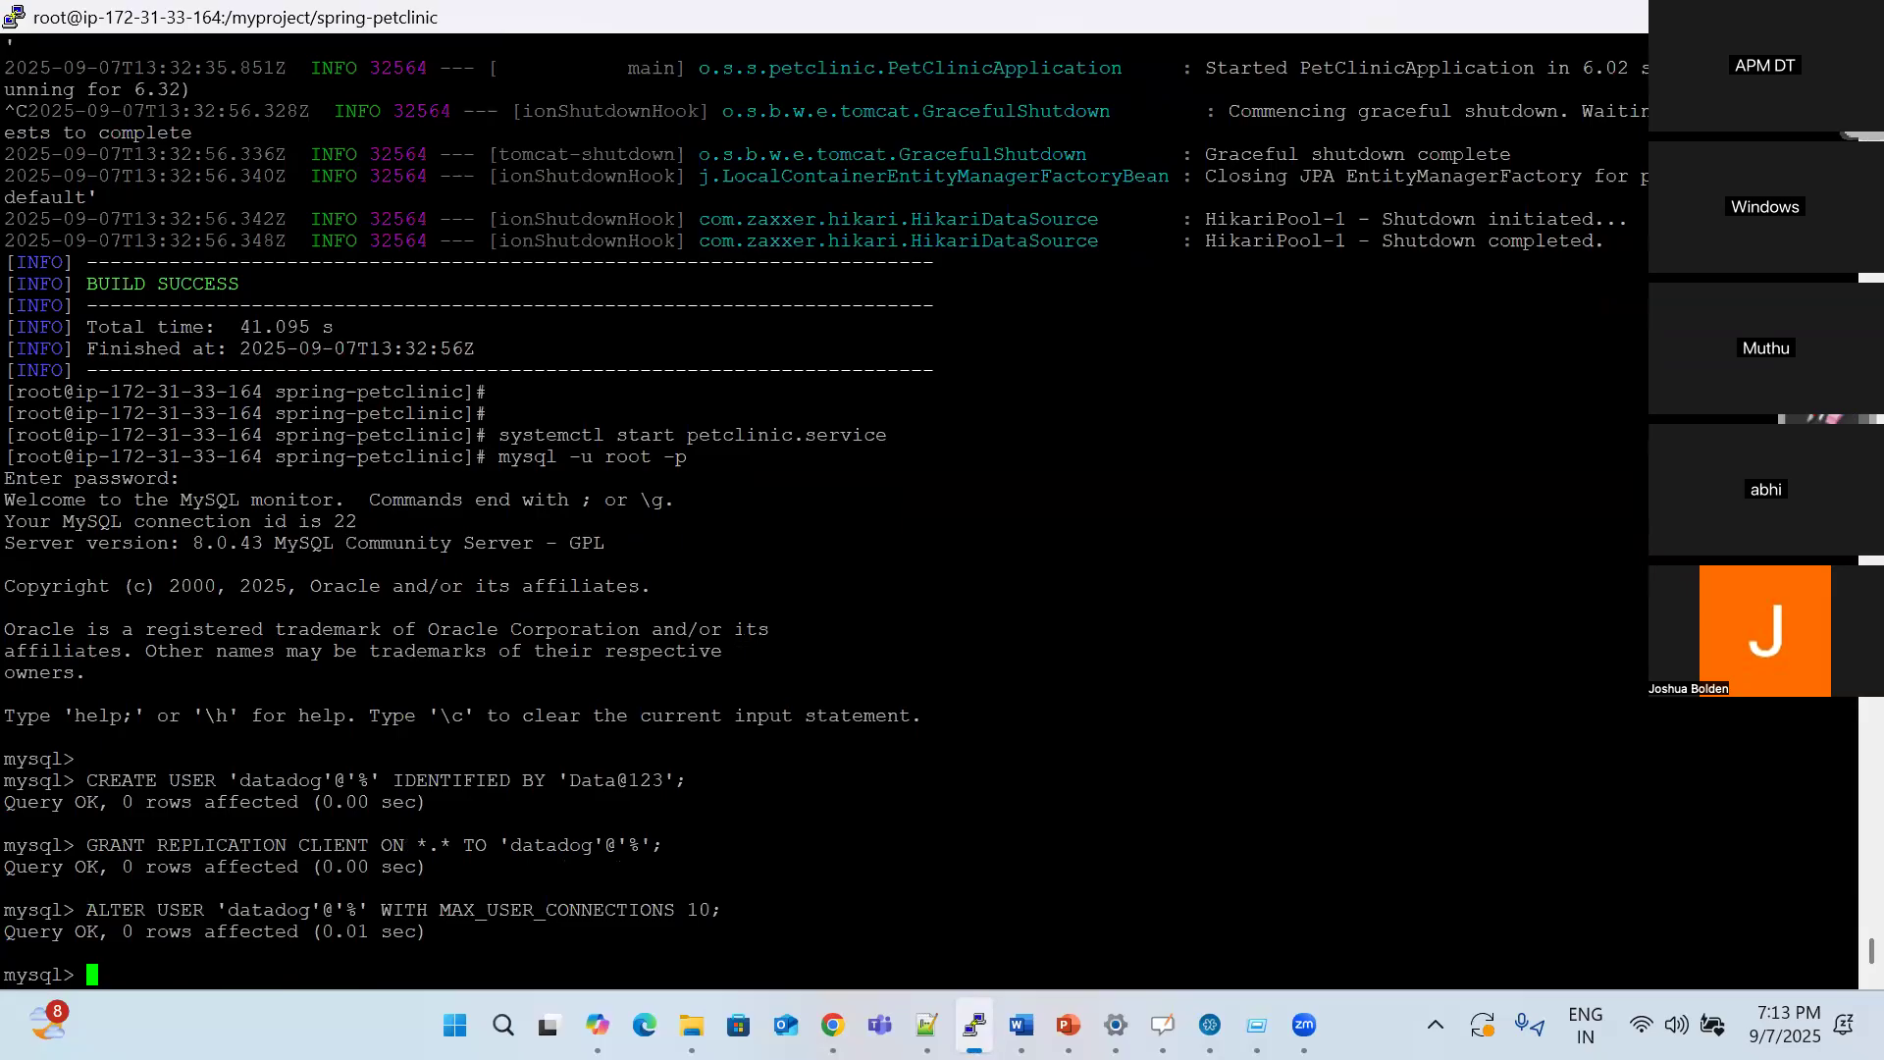
key(alt+Tab)
Grant PROCESS to the datadog user in MySQL.
scroll(372, 732, down, 1)
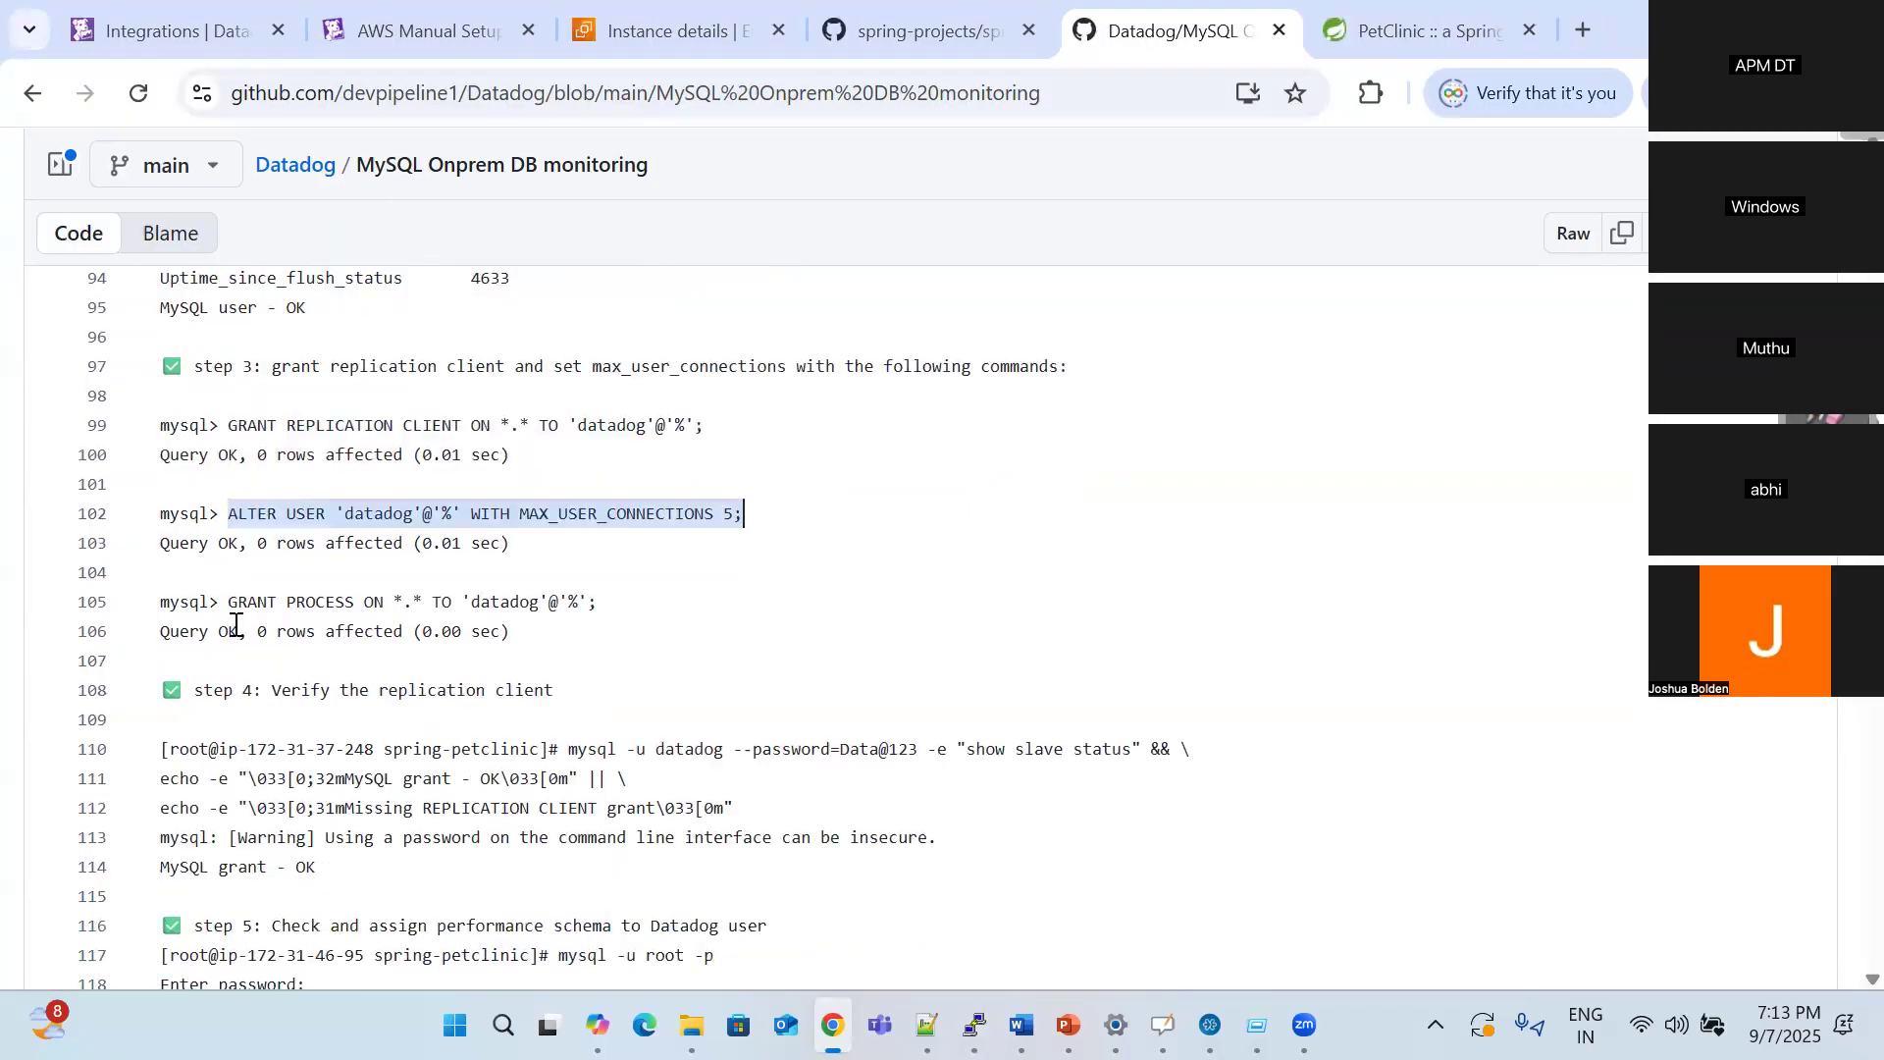
drag(229, 601, 608, 611)
key(ctrl+c)
key(alt+Tab)
key(shift+Insert)
key(Return)
key(alt+Tab)
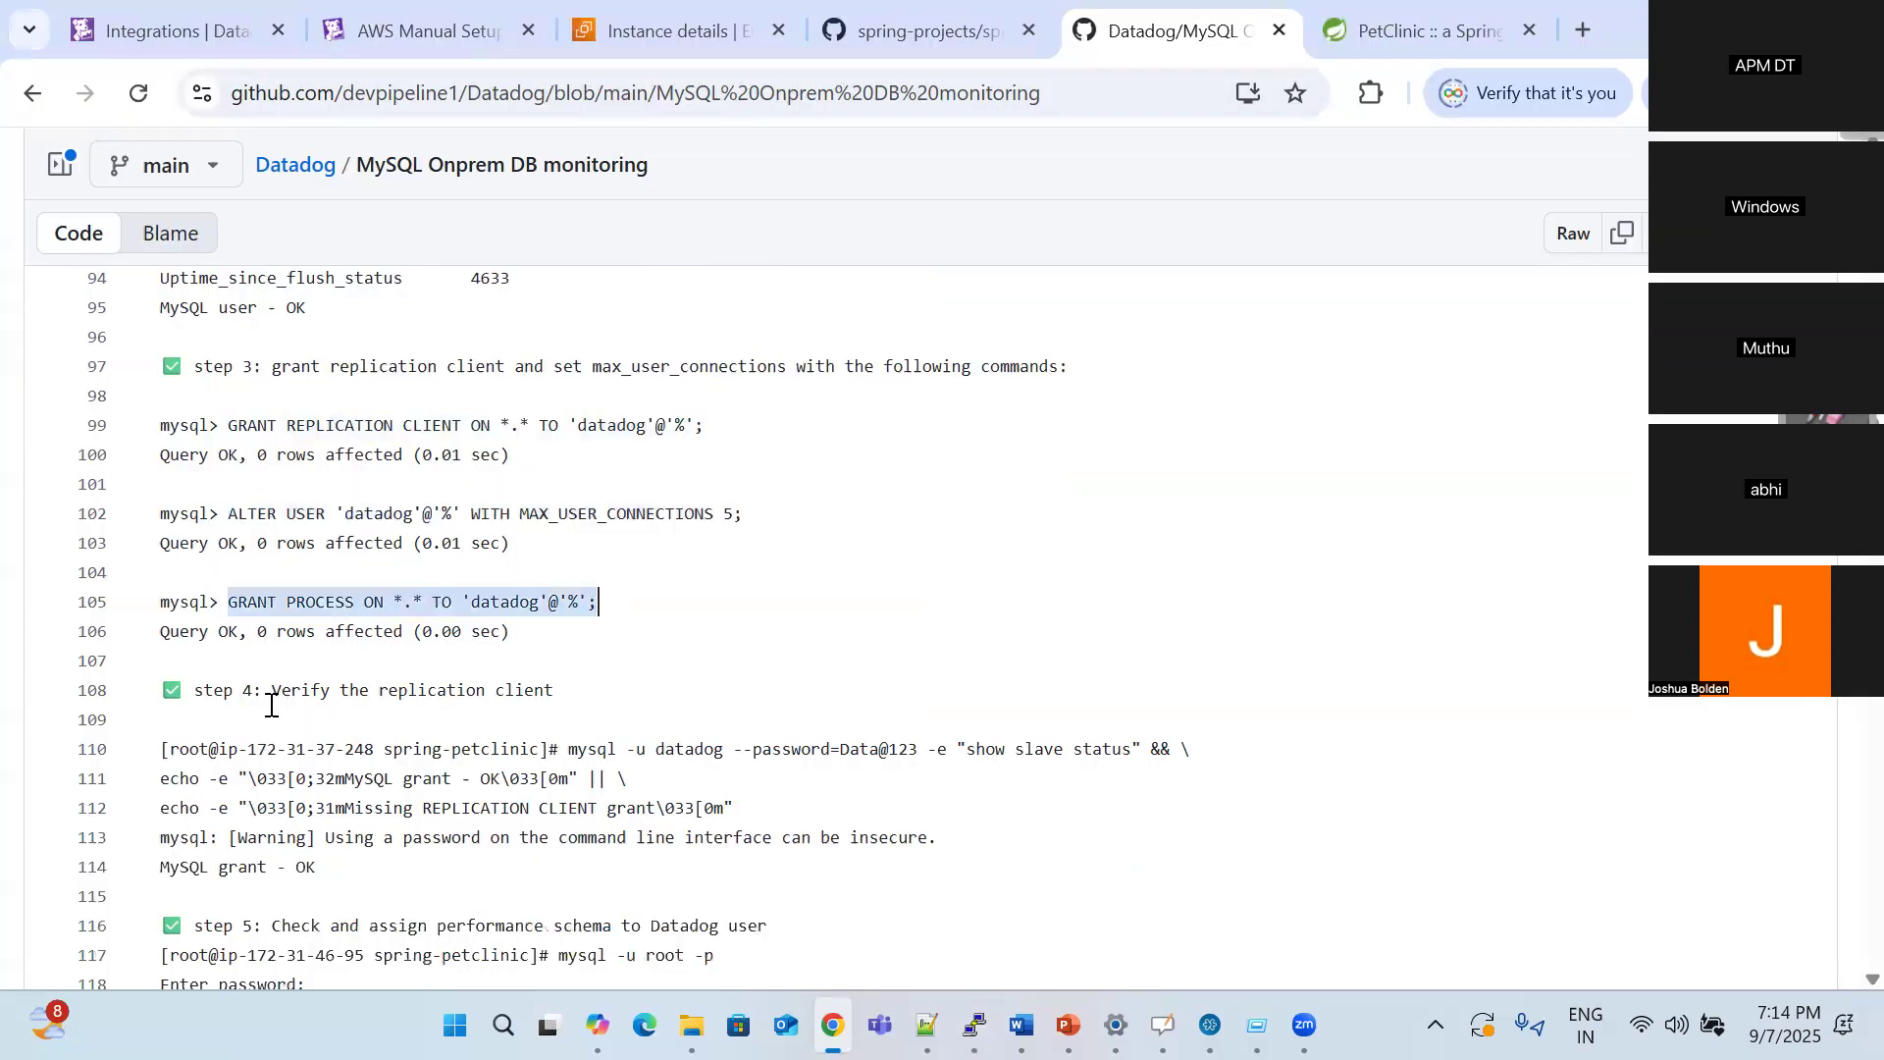
Exit the MySQL monitor back to the shell.
scroll(569, 708, down, 1)
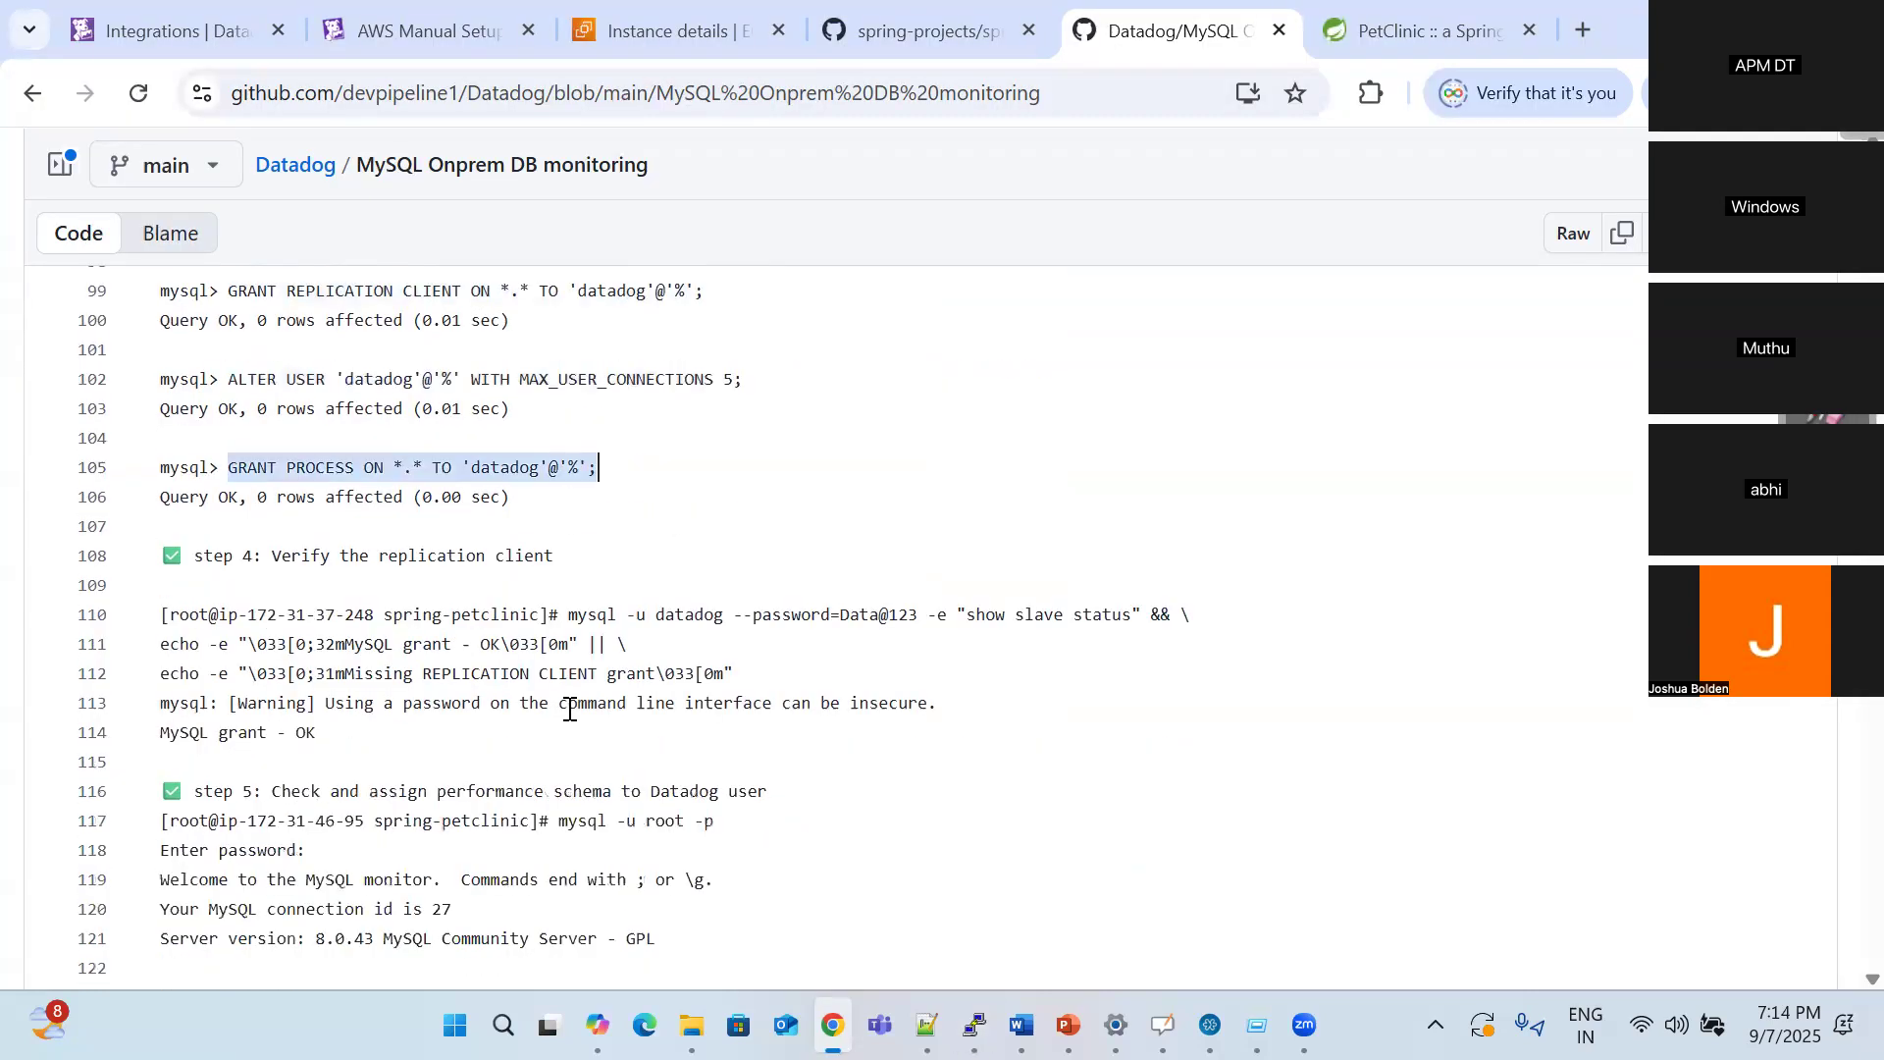
key(alt+Tab)
text(exit)
key(Return)
key(alt+Tab)
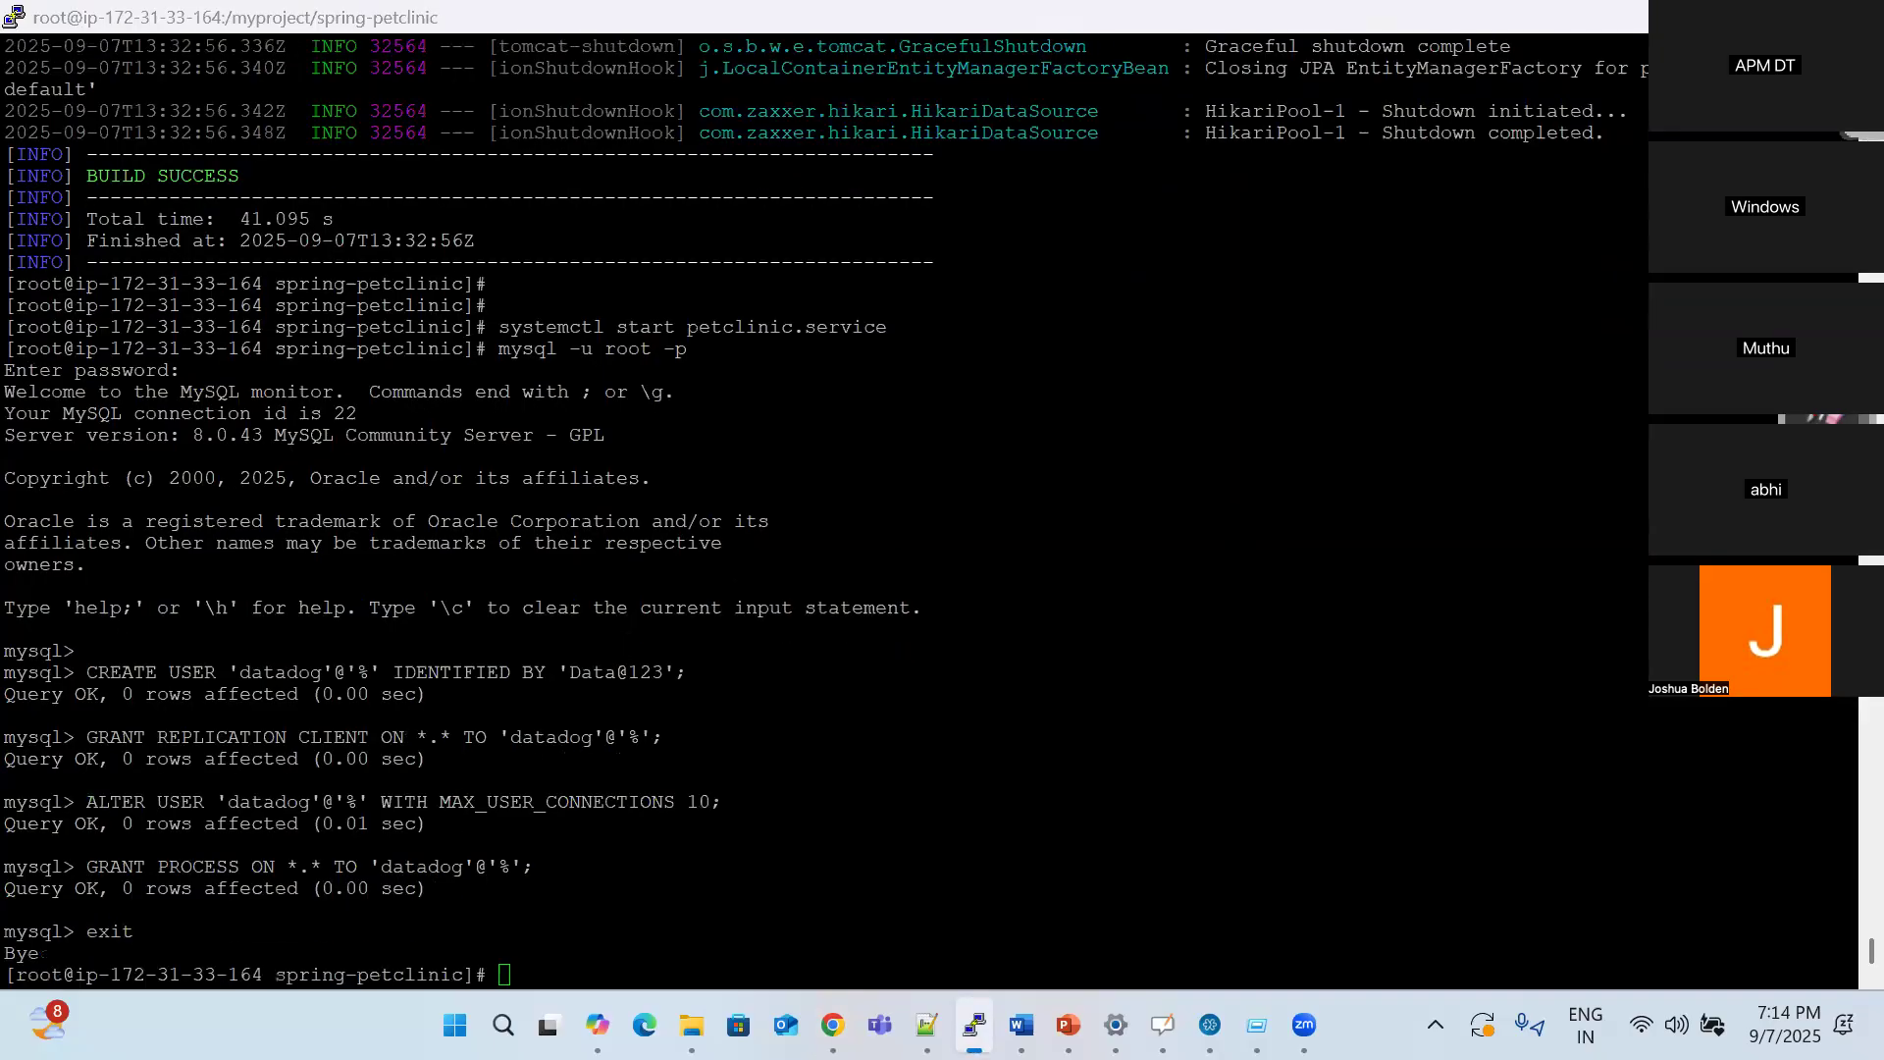
Run the three-line show status check, confirming 'MySQL user - OK'.
scroll(608, 443, up, 1)
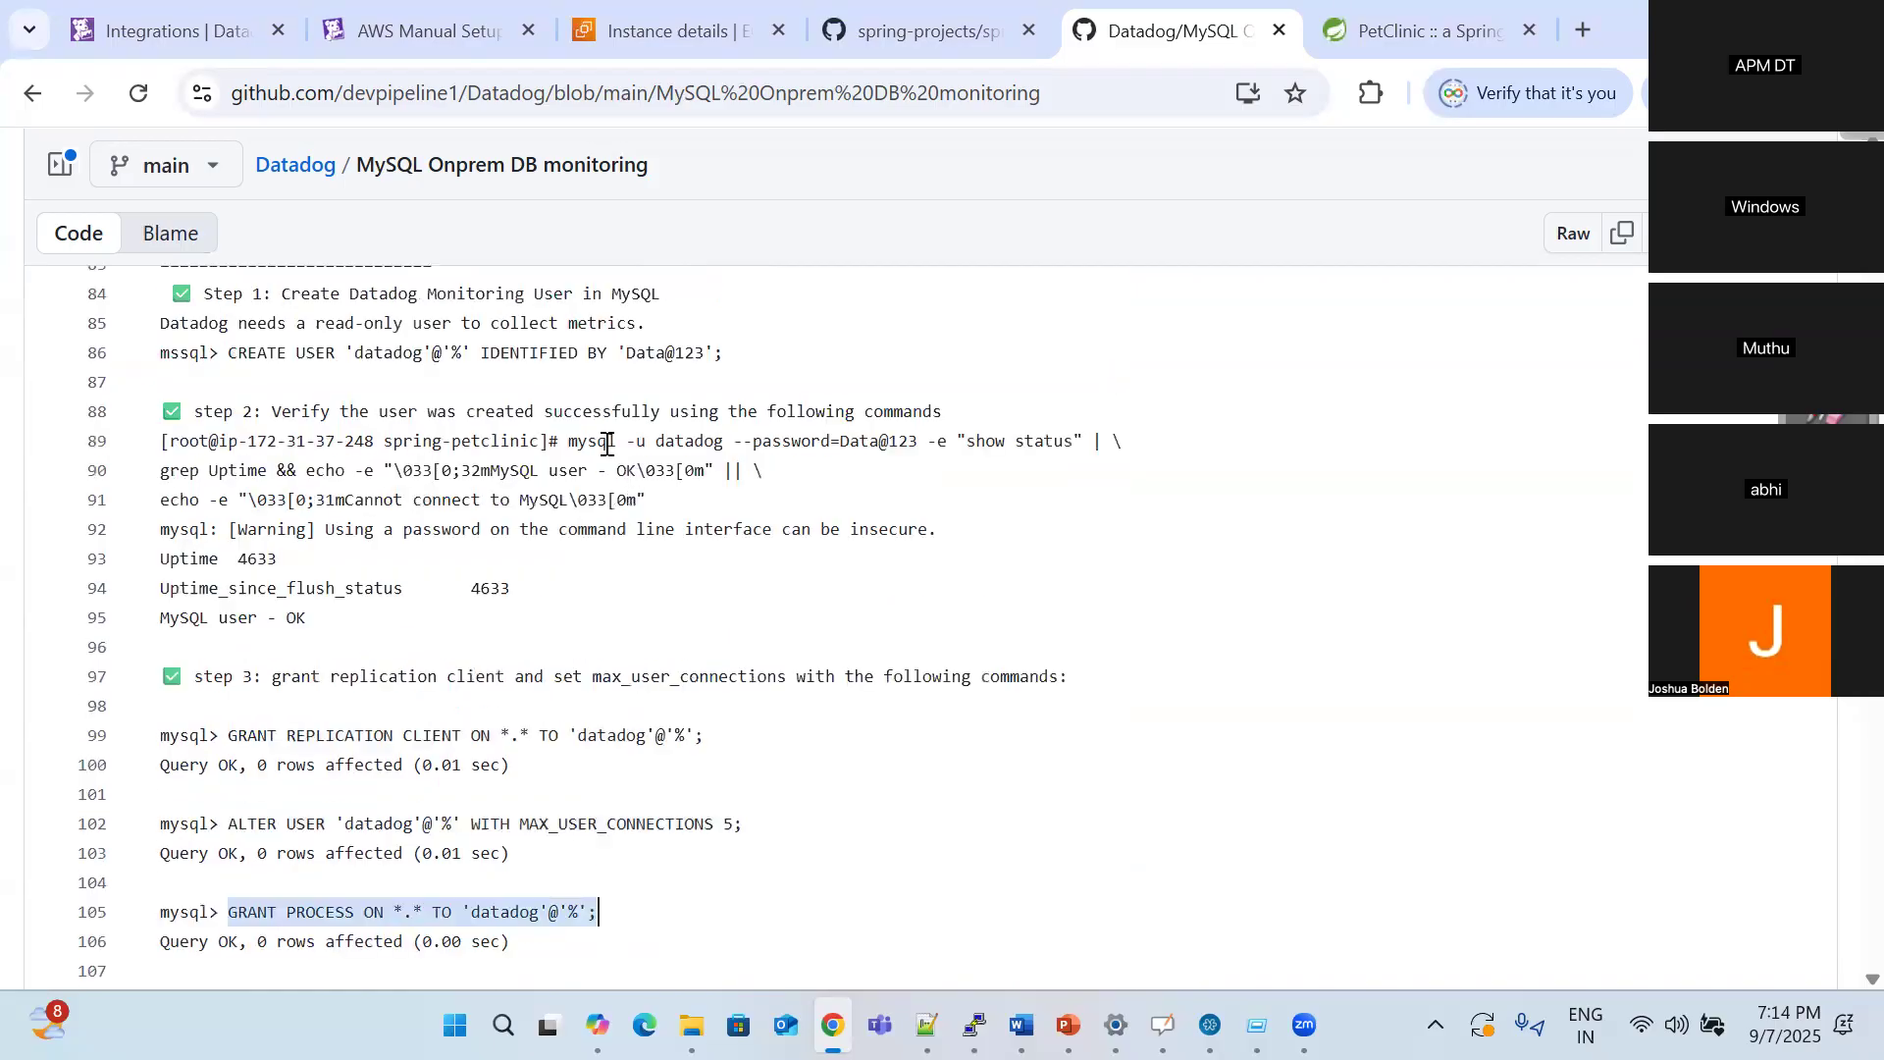
drag(567, 440, 664, 503)
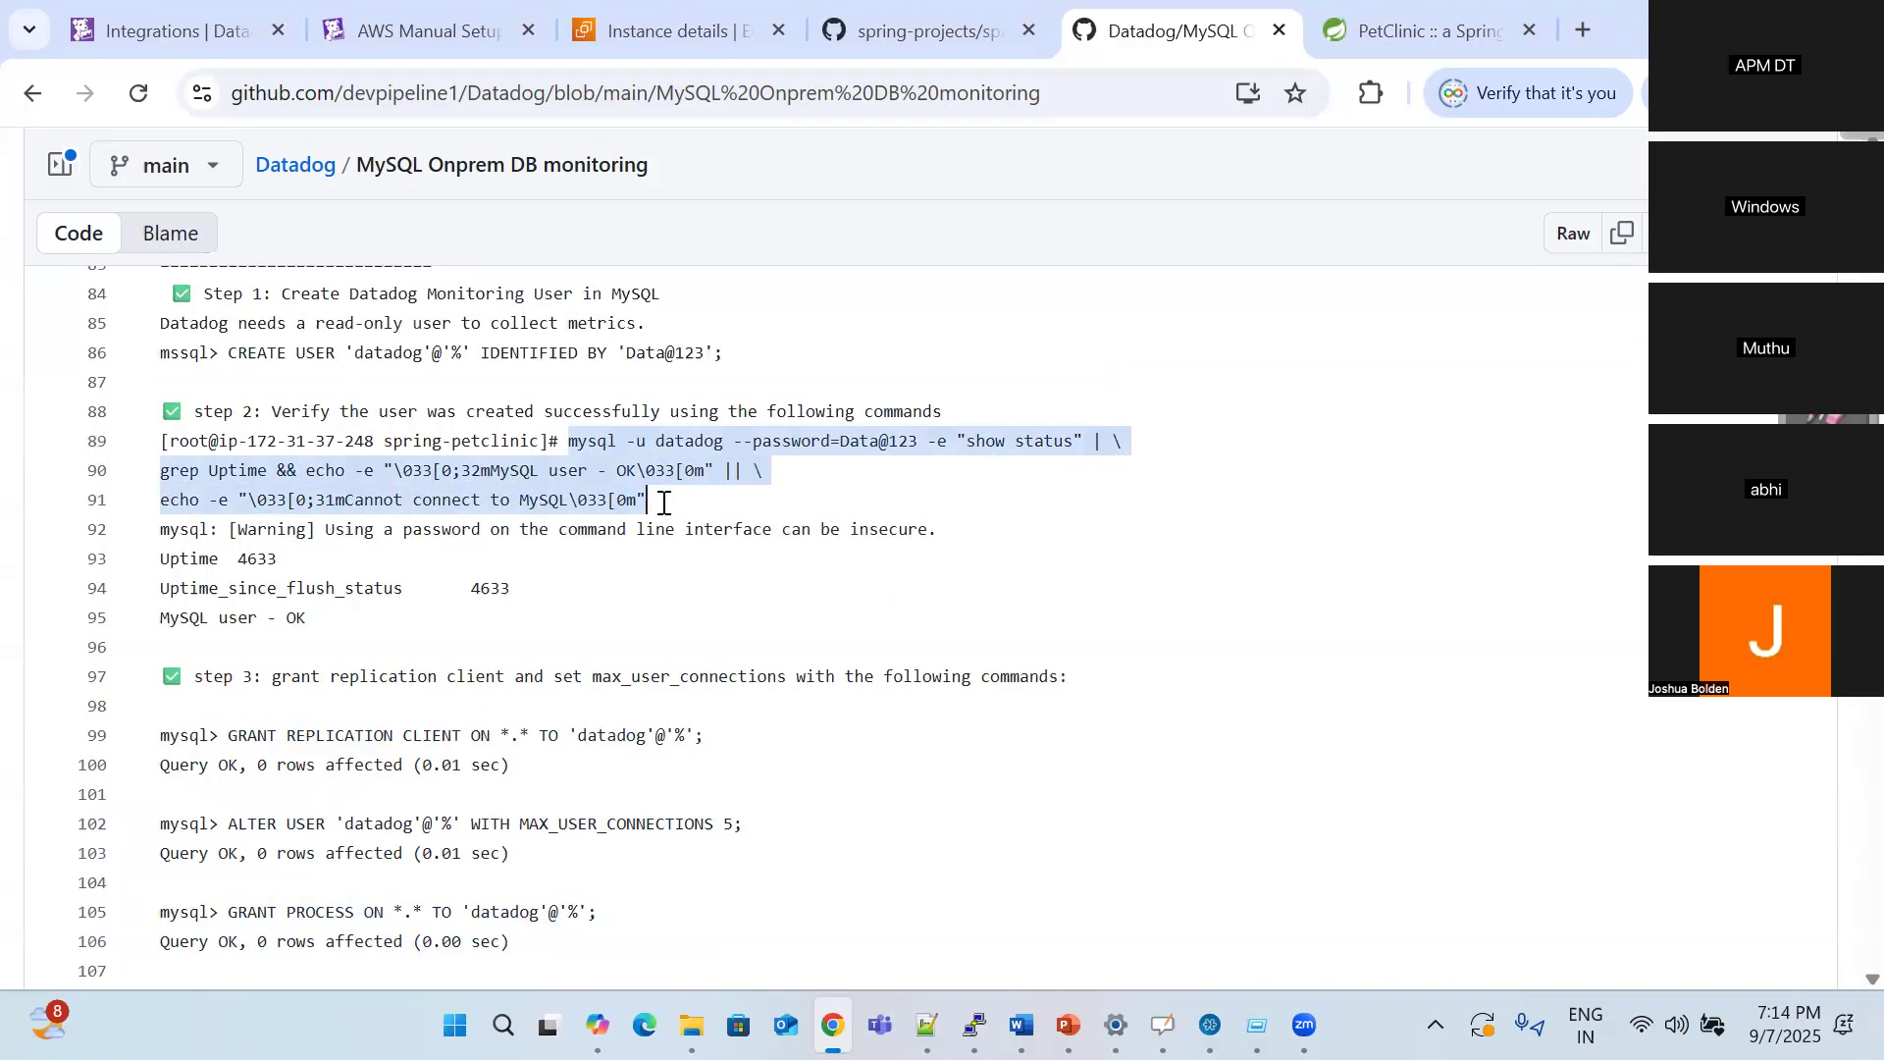
key(ctrl+c)
key(alt+Tab)
right_click(663, 502)
key(Return)
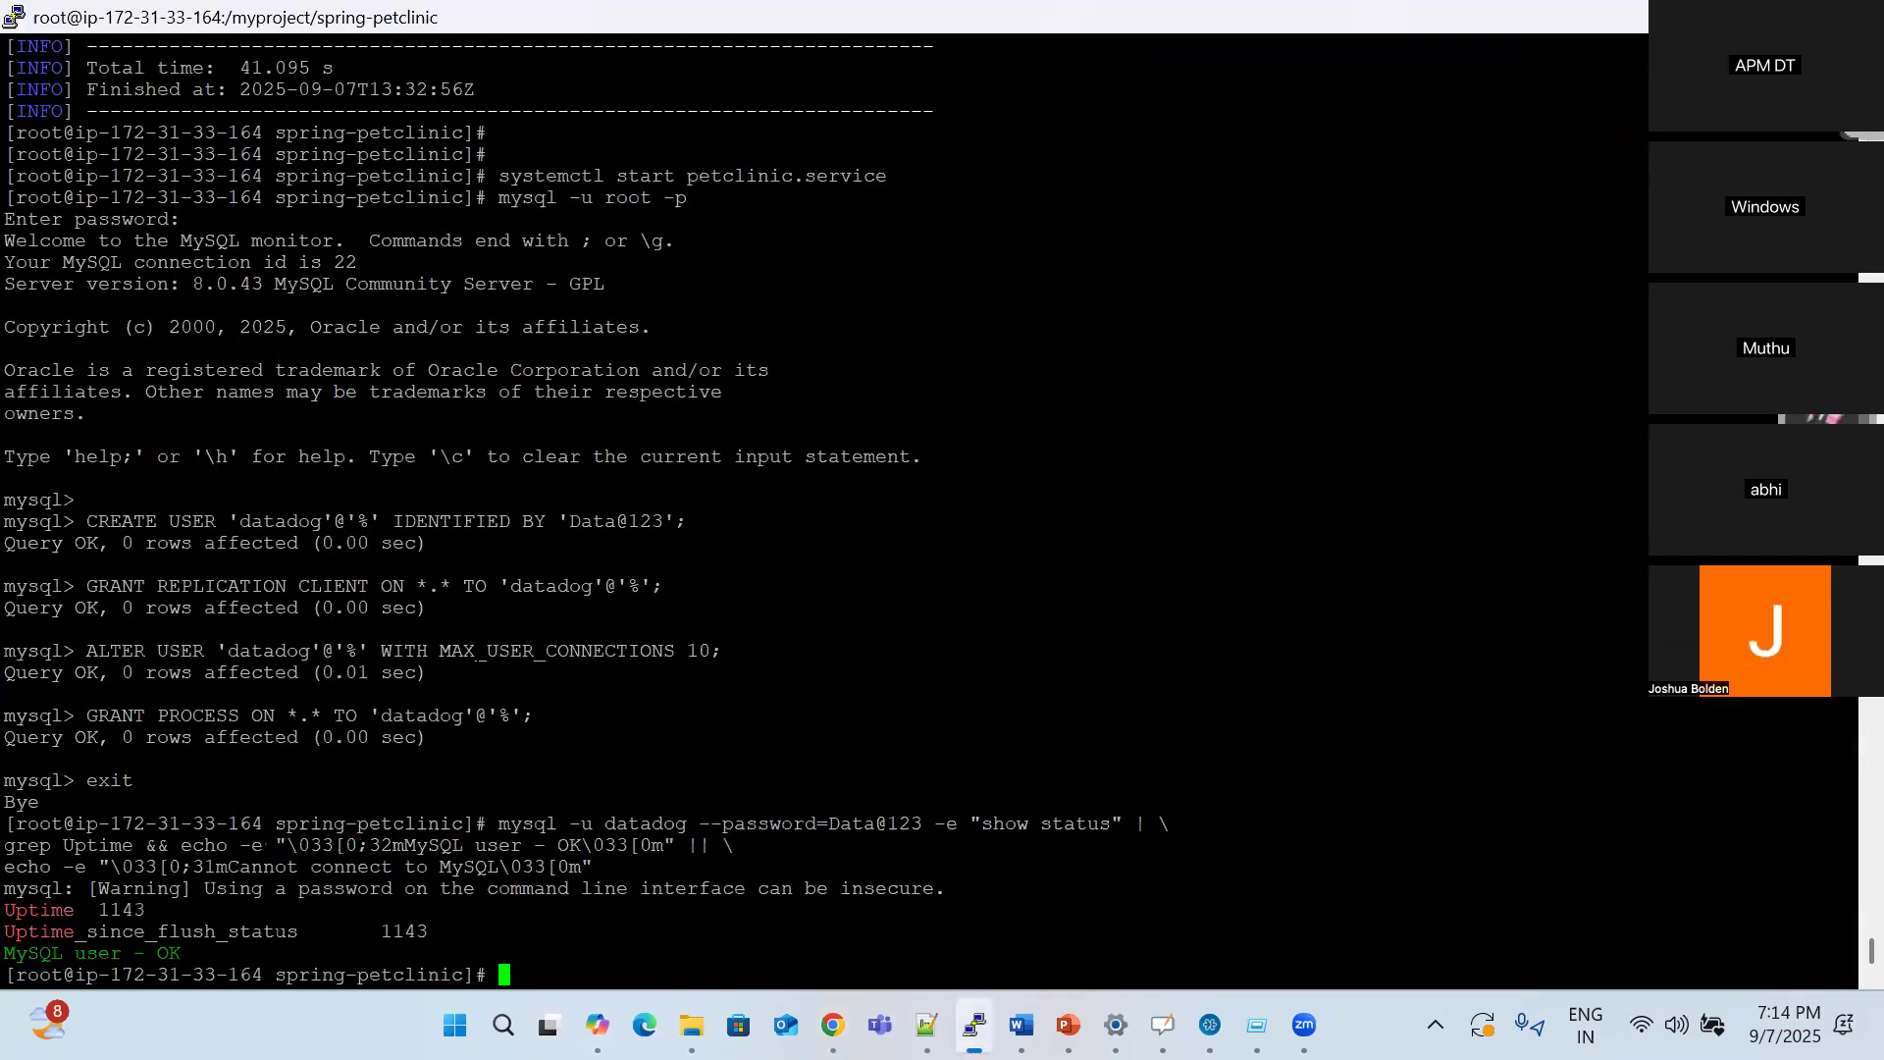
key(Return)
key(Return)
key(Return)
key(Return)
key(Return)
key(Return)
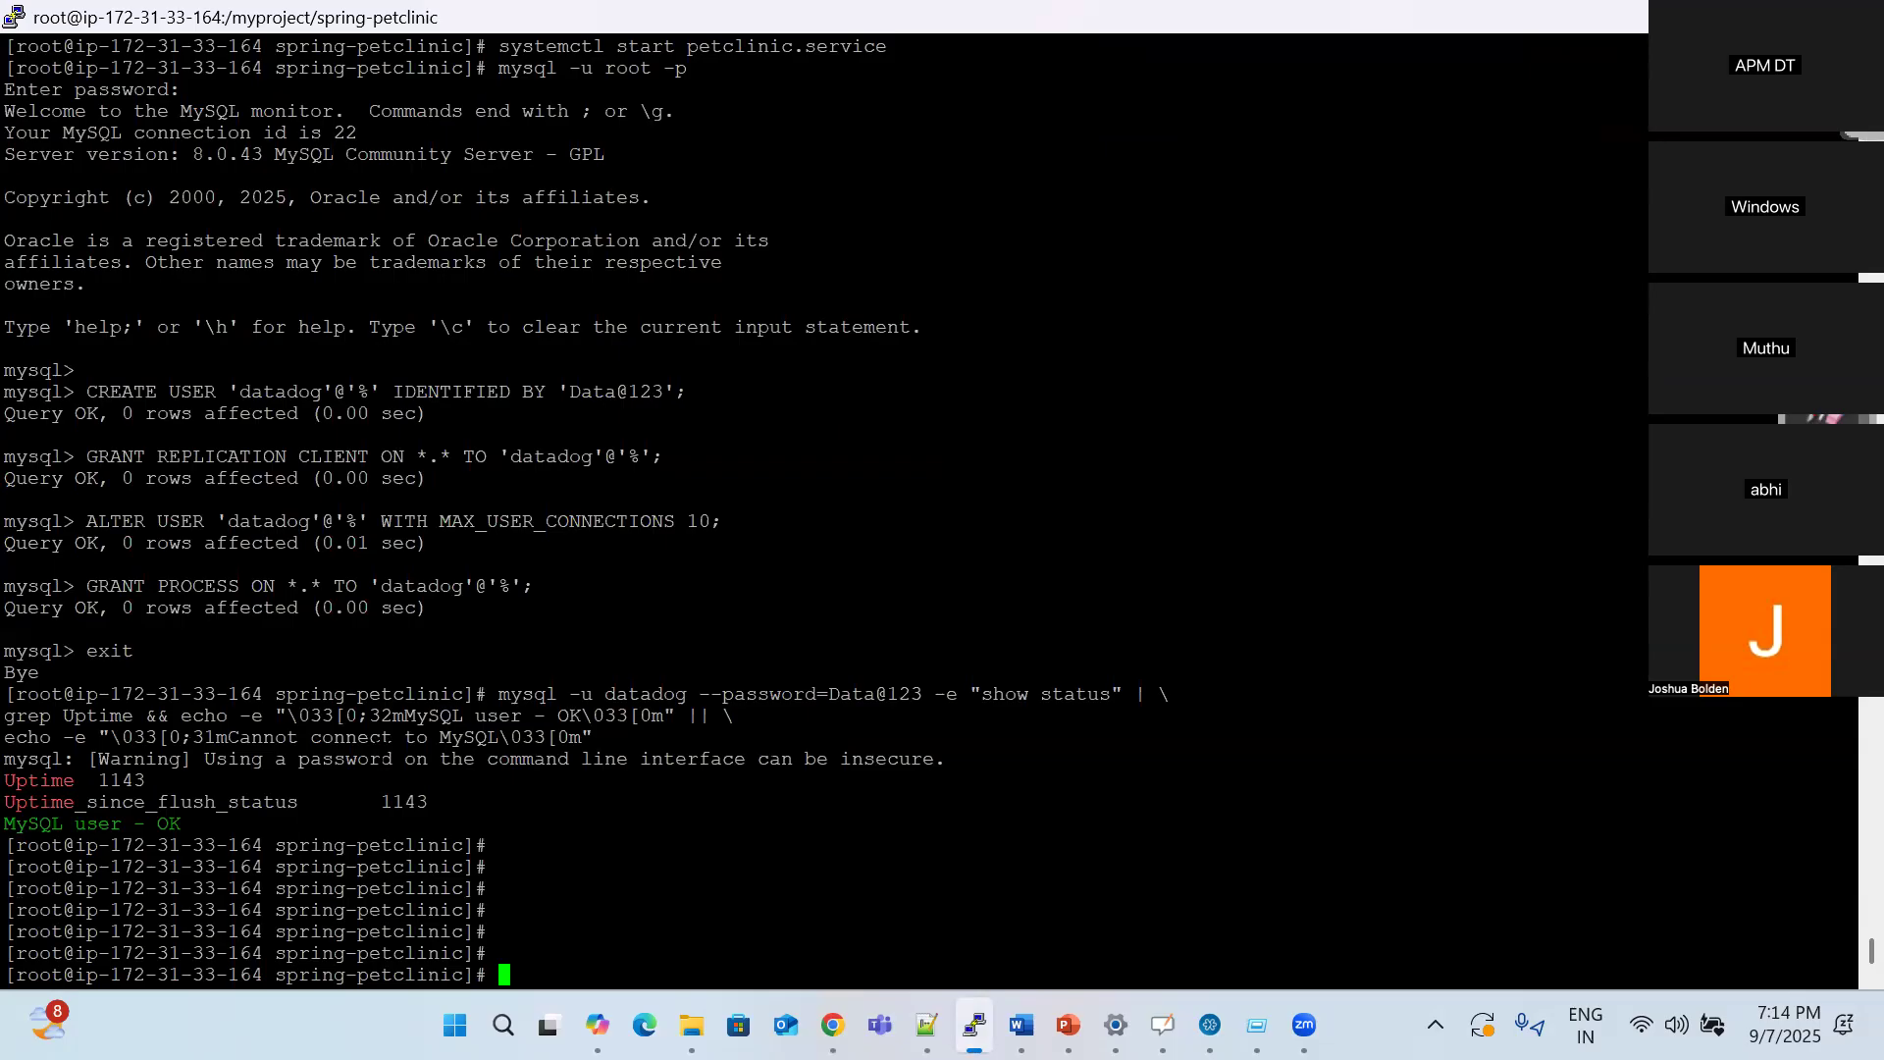
double_click(90, 715)
double_click(52, 800)
click(153, 788)
key(alt+Tab)
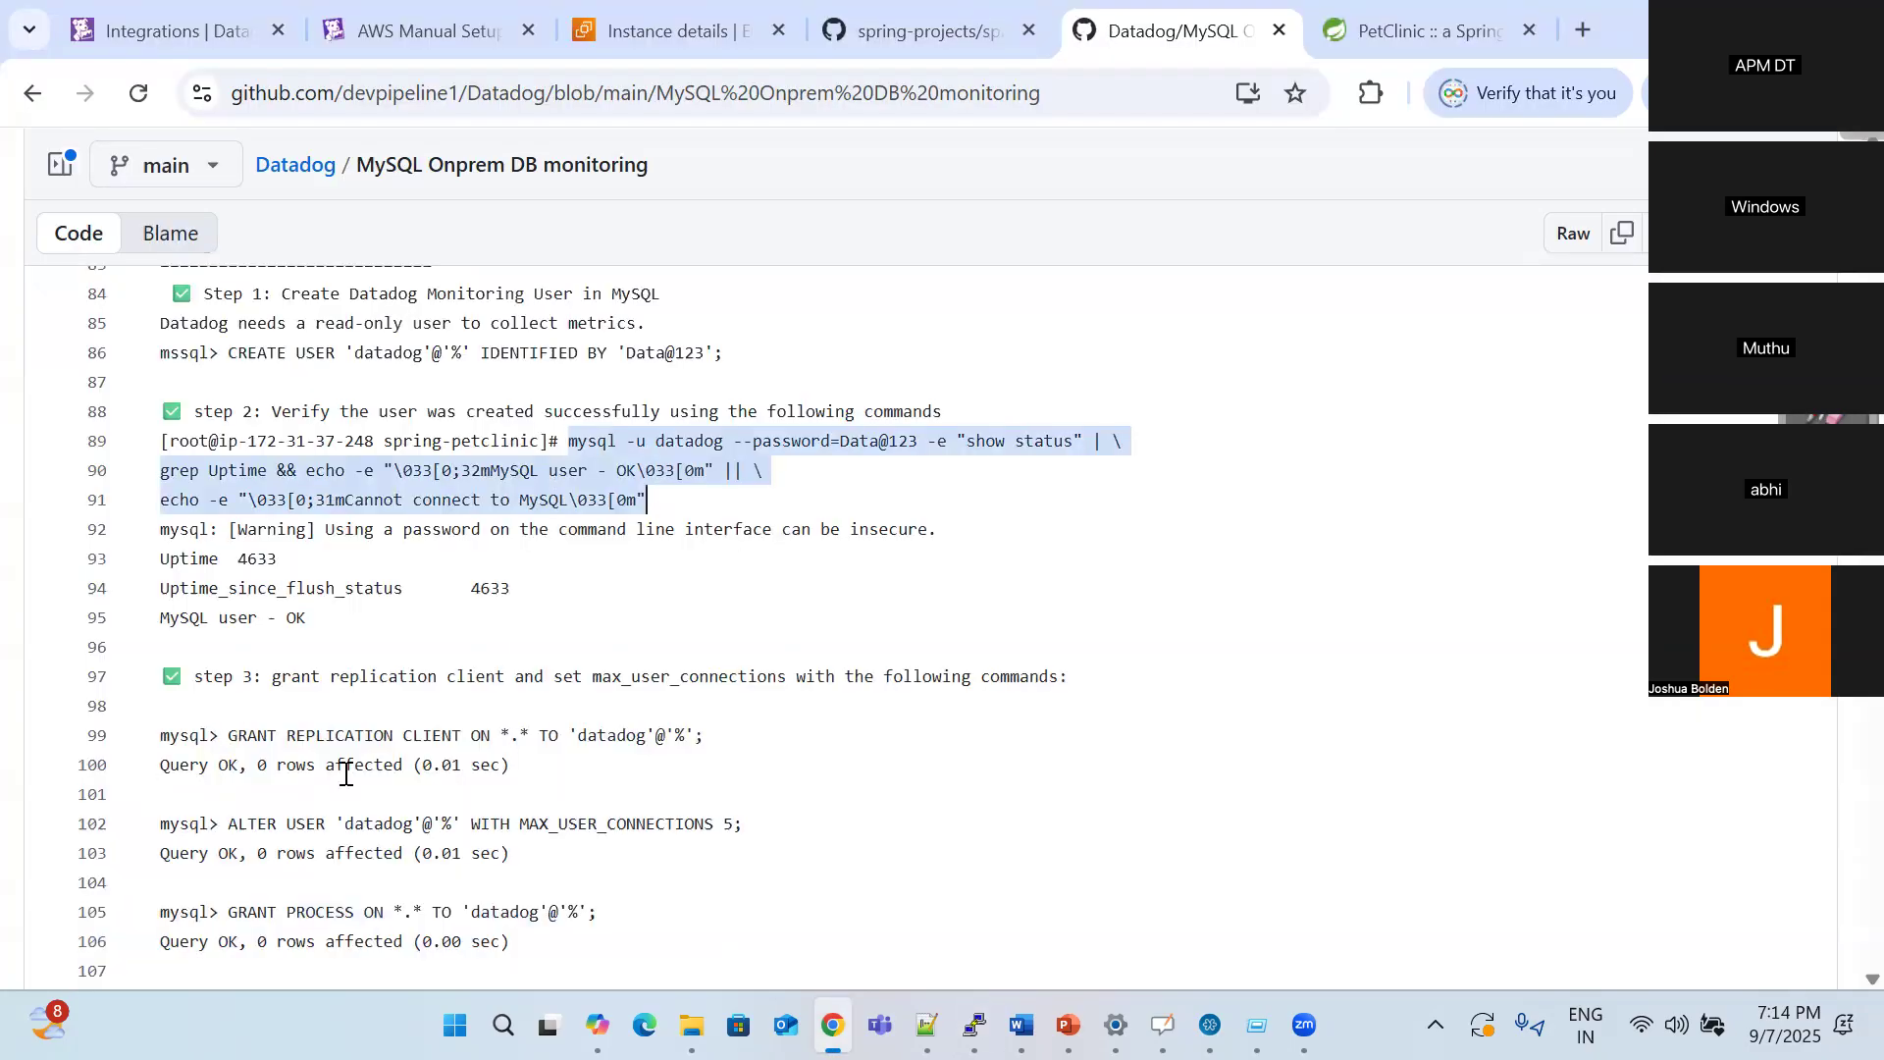
Run the show slave status check, confirming 'MySQL grant - OK'.
scroll(345, 773, down, 3)
scroll(345, 774, down, 1)
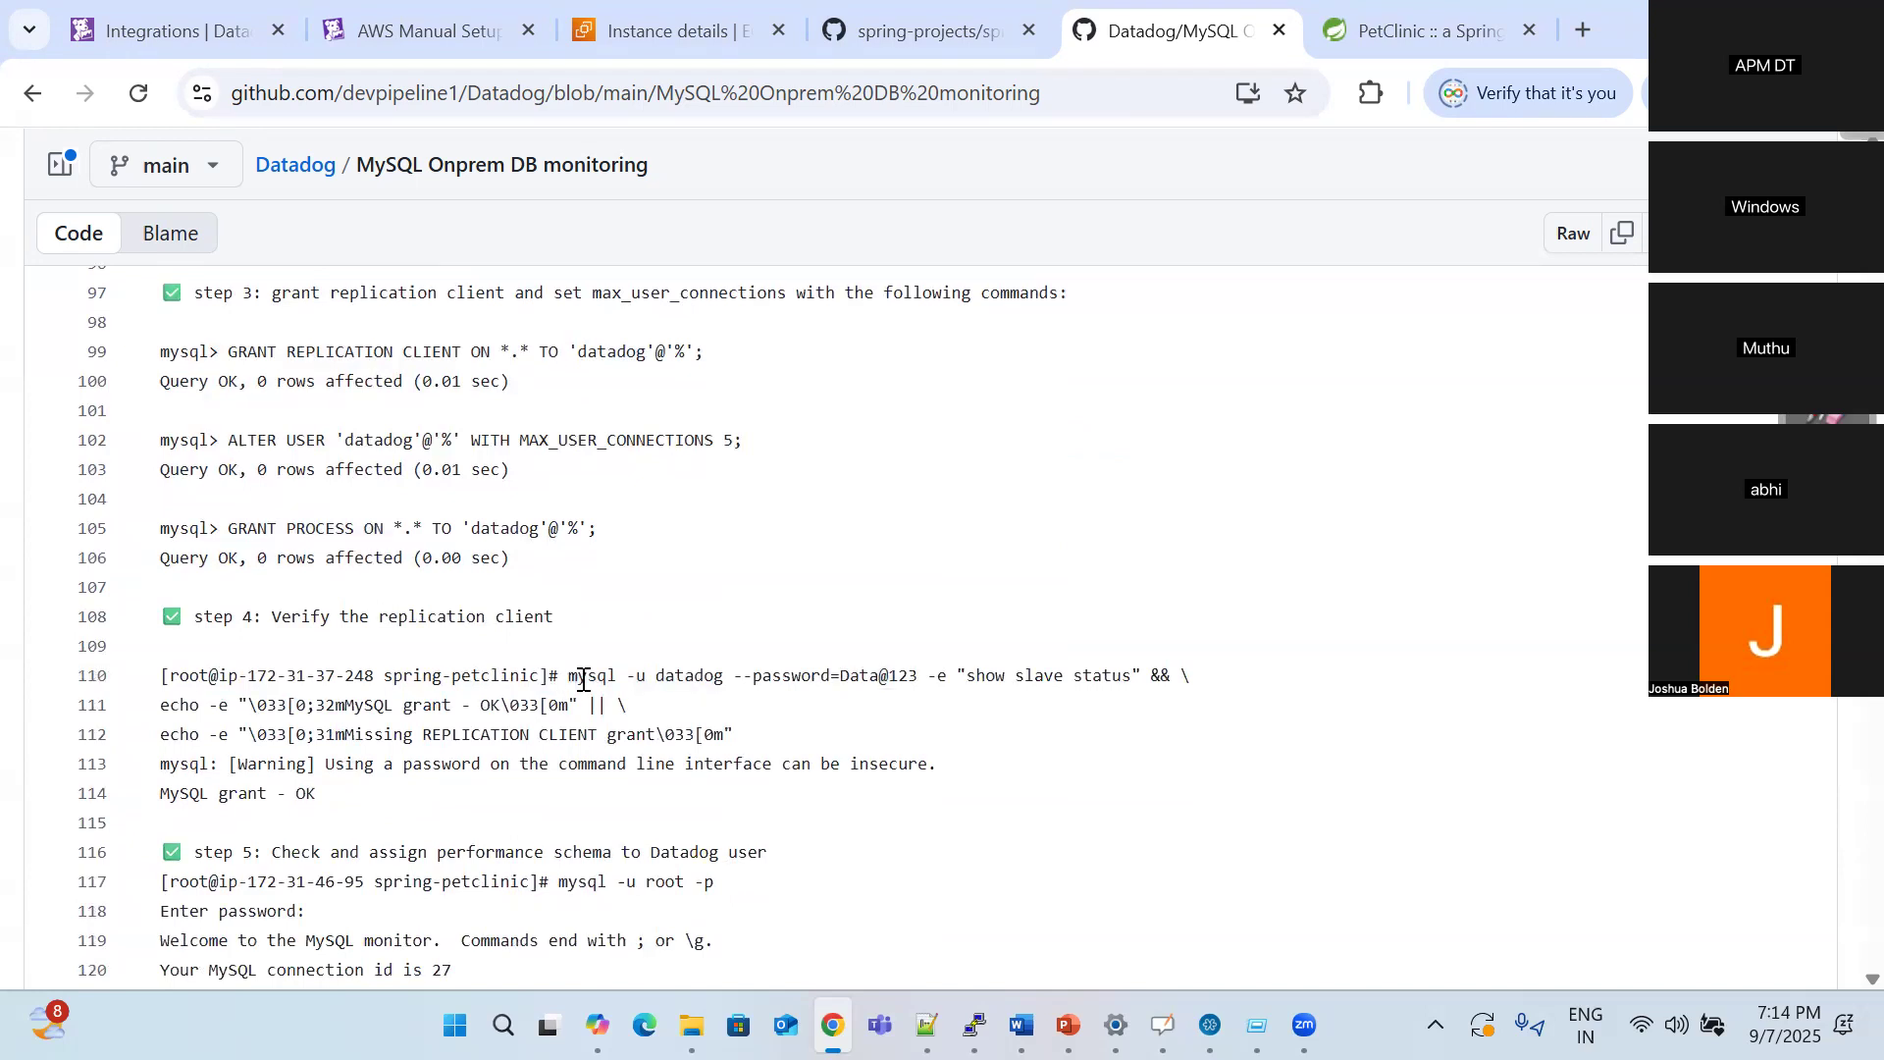
drag(571, 684, 742, 737)
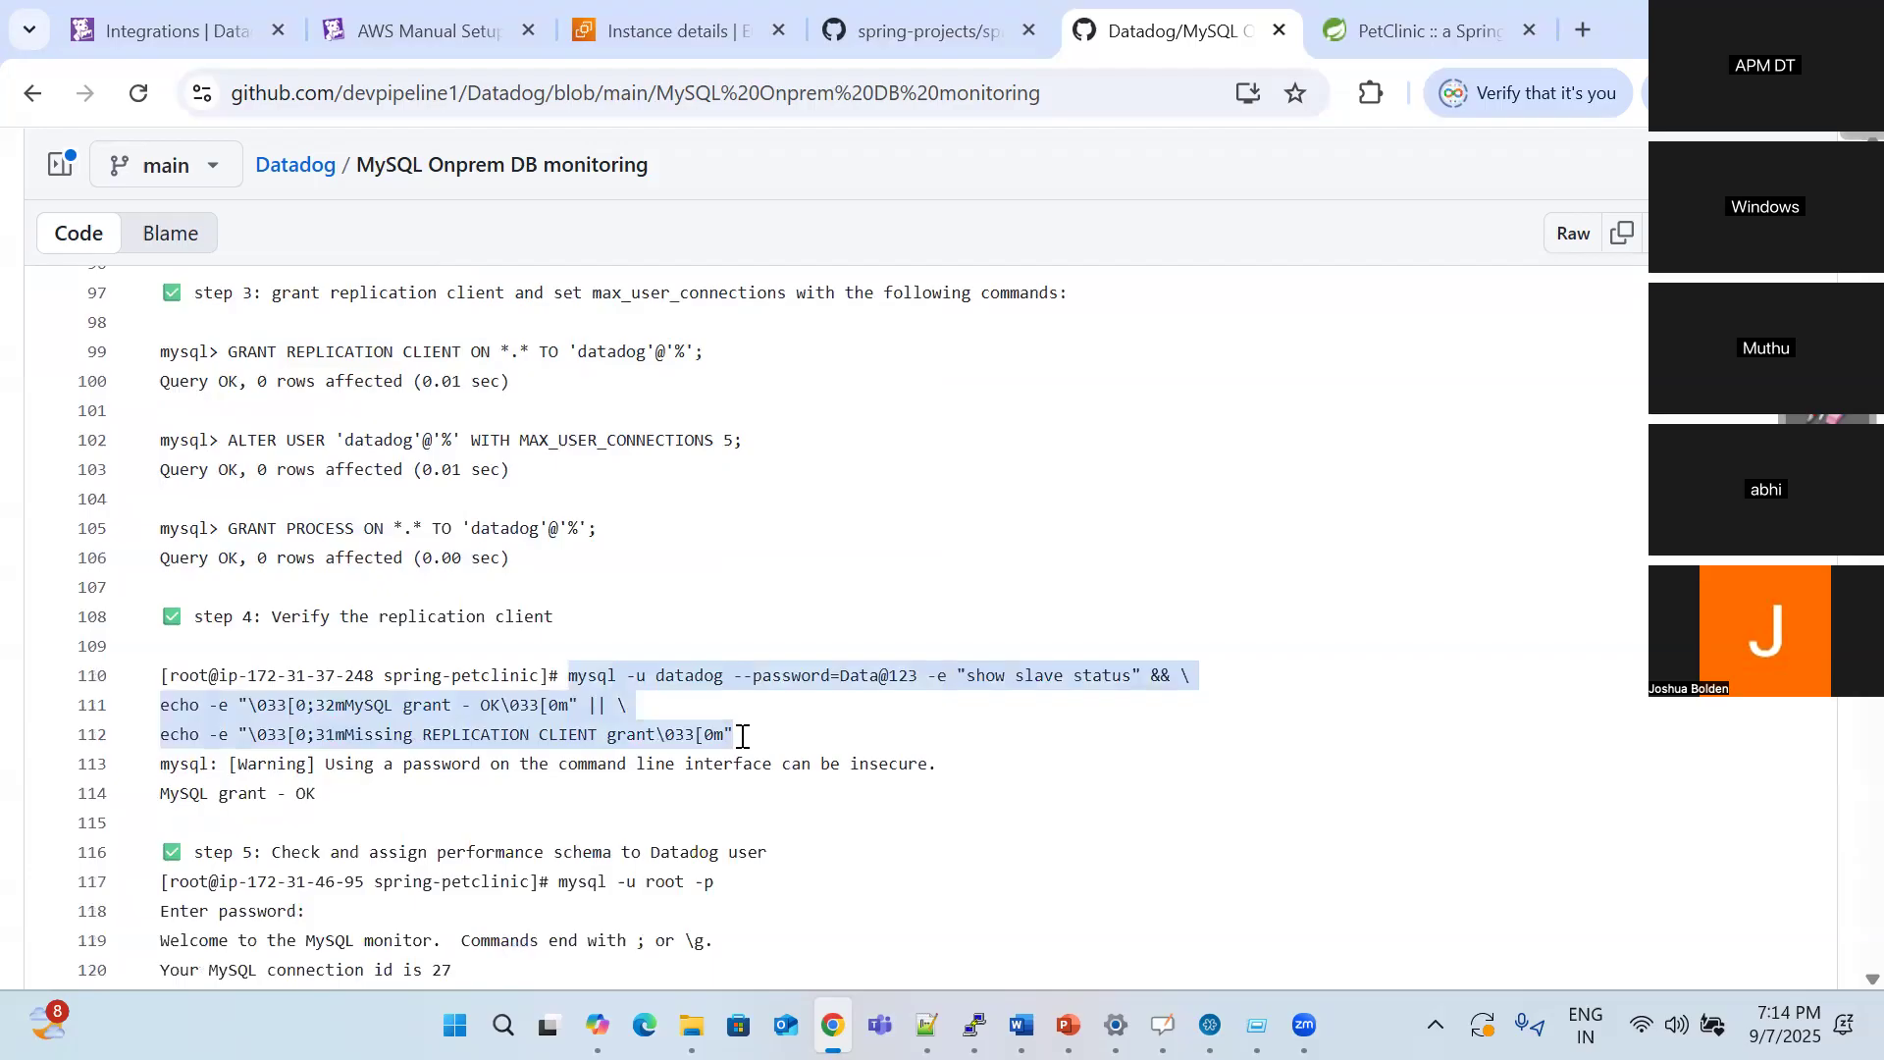
key(alt+Tab)
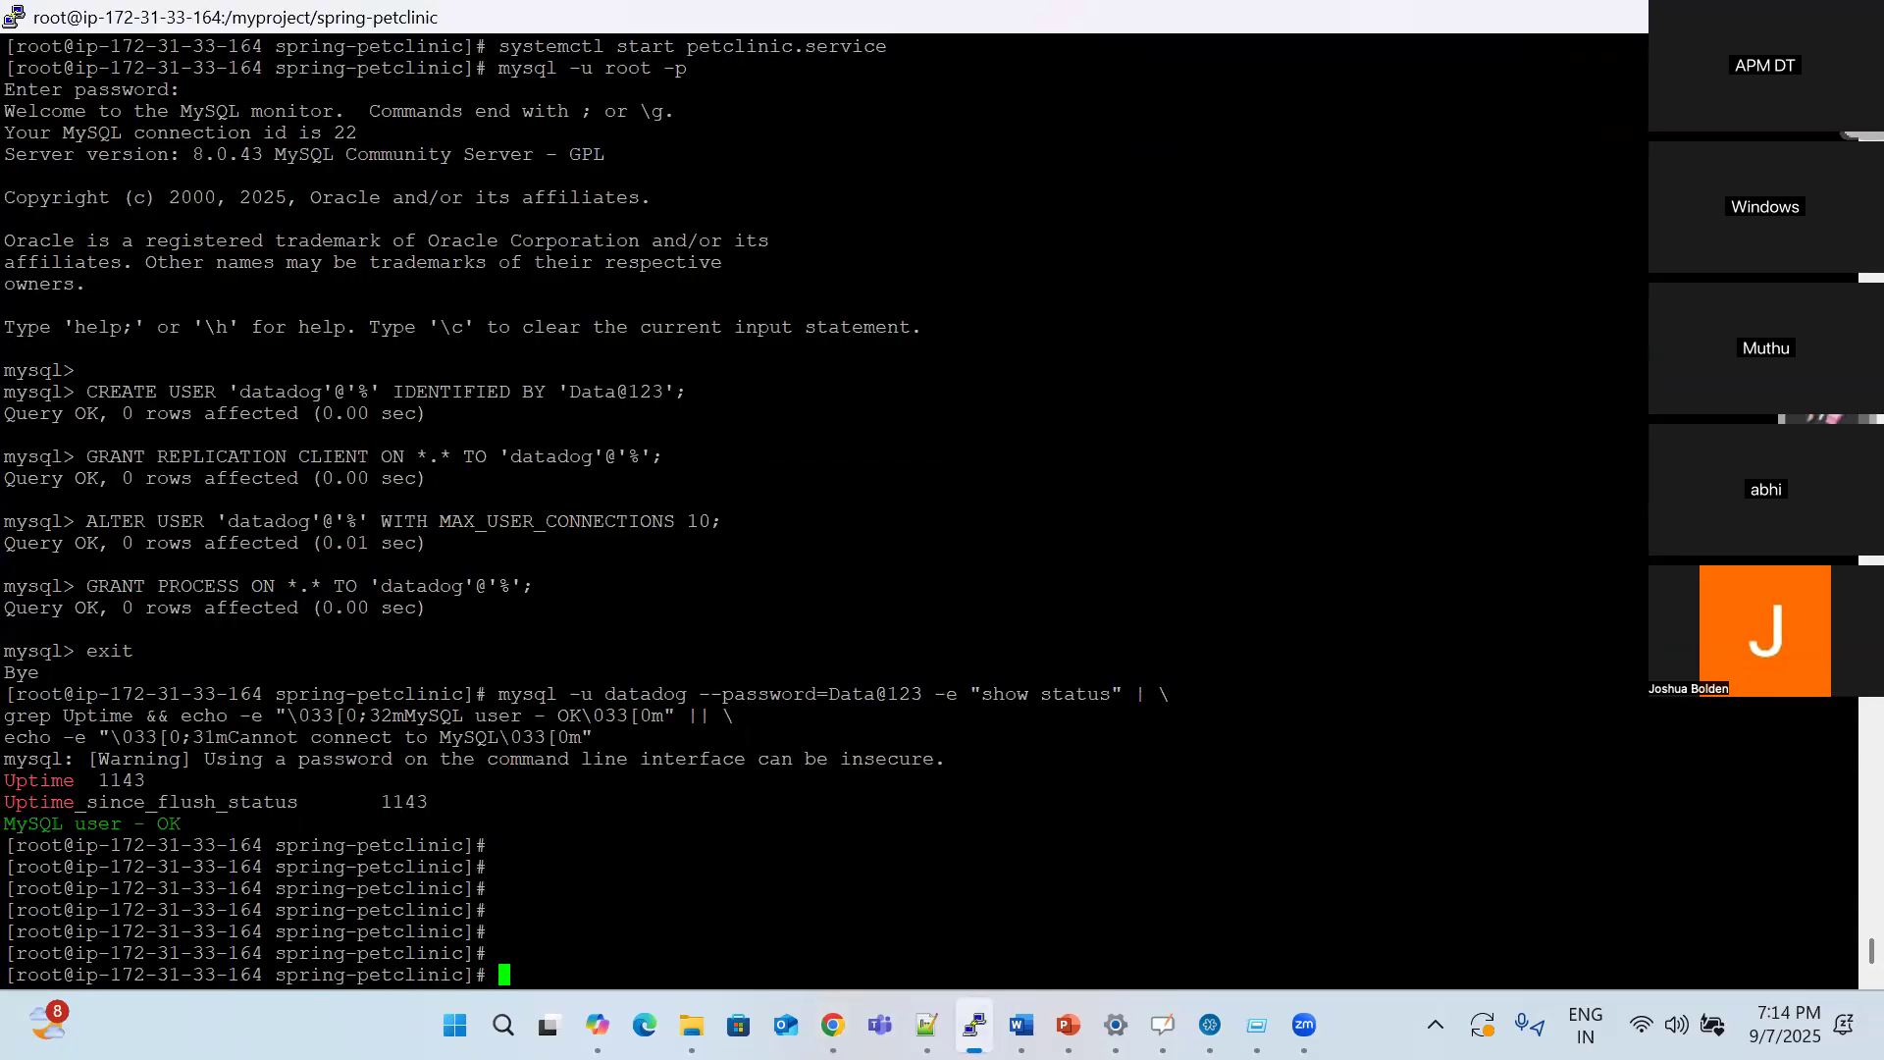
key(shift+Insert)
key(Return)
key(Return)
key(Return)
key(Return)
key(Return)
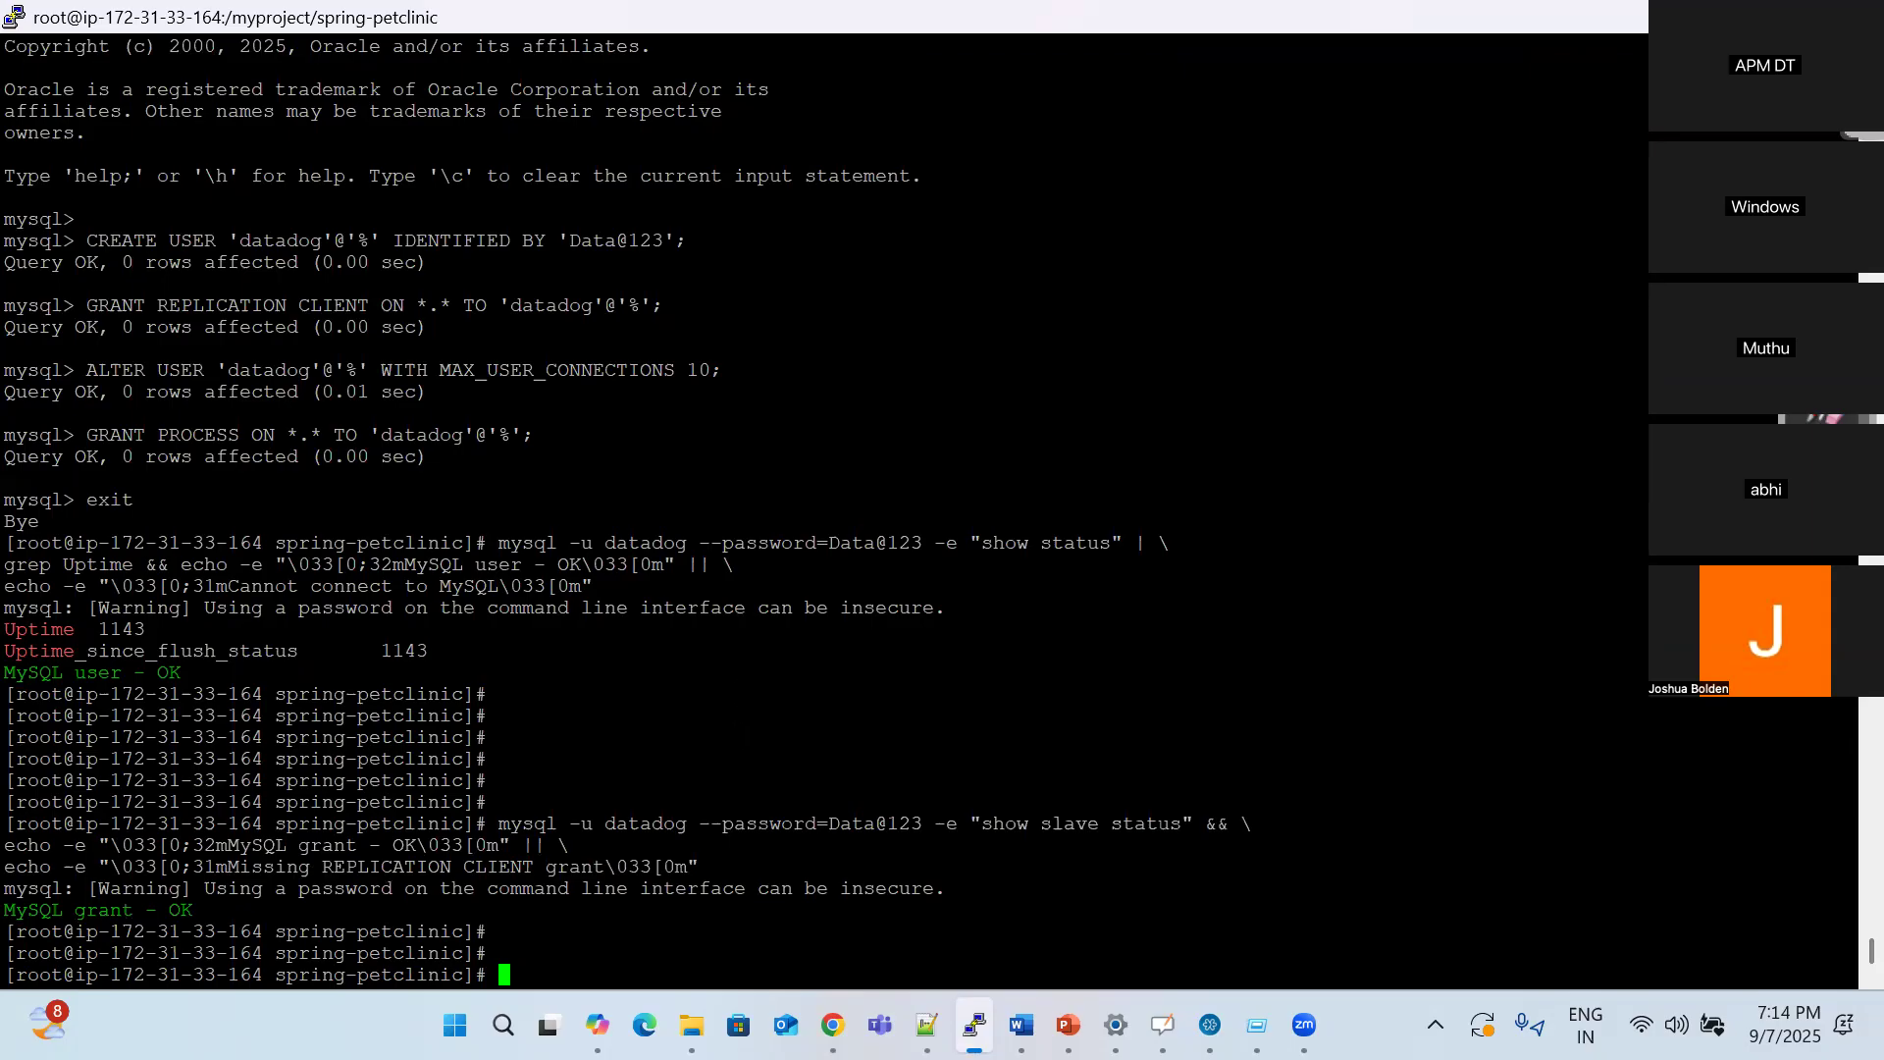
key(alt+Tab)
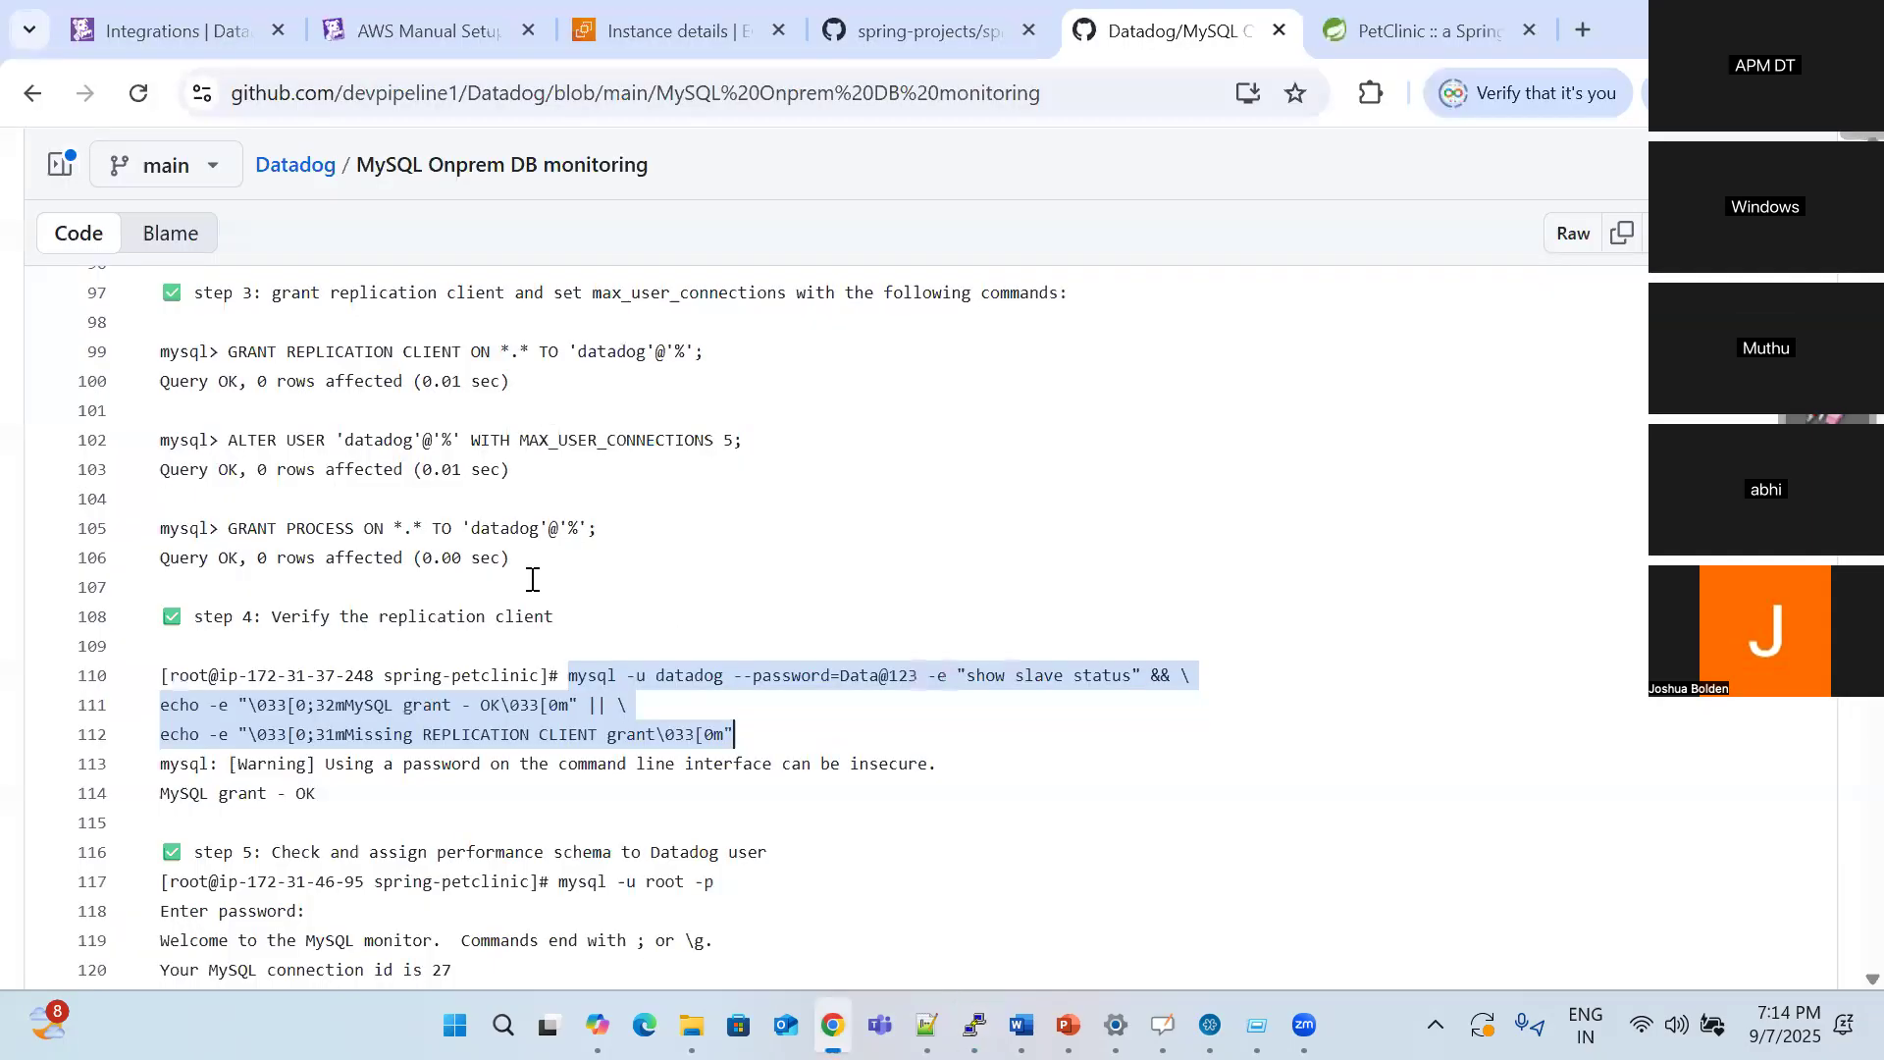
Log into MySQL as root again with the recalled mysql -u root -p command.
scroll(532, 579, down, 5)
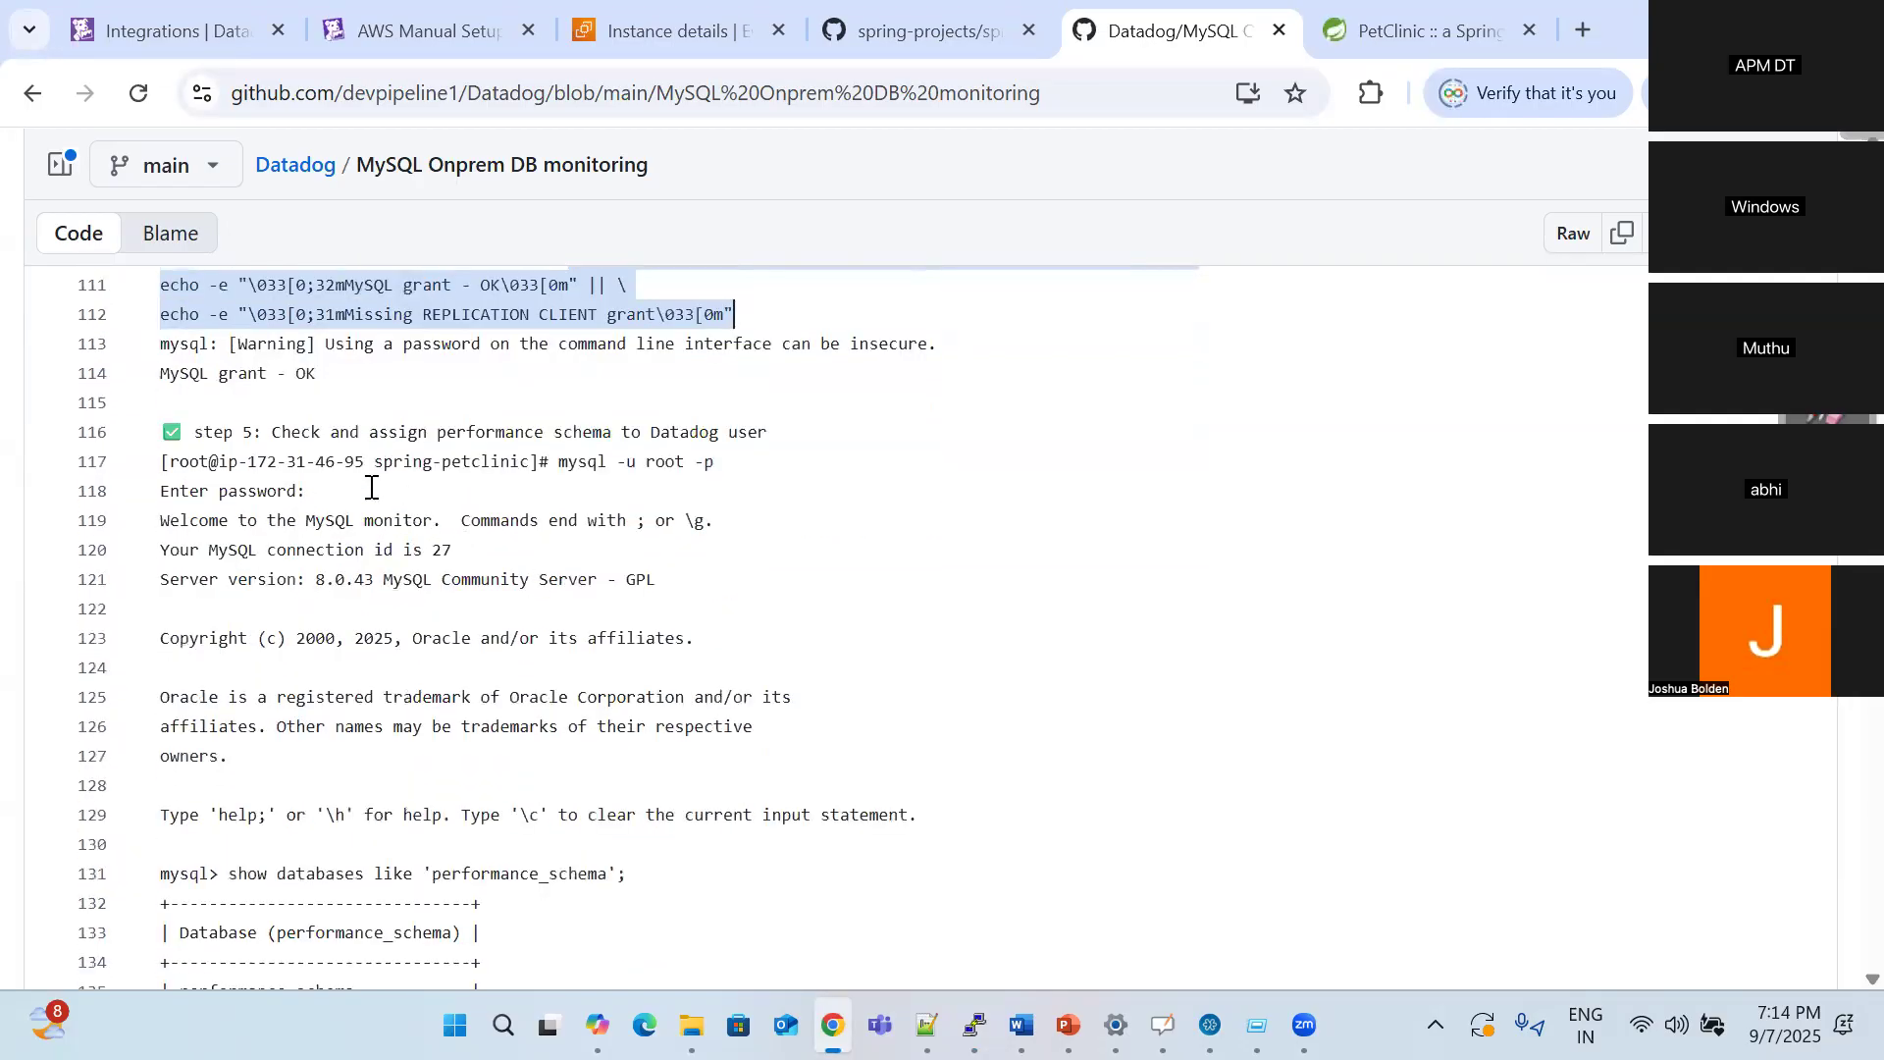
key(alt+Tab)
key(Up)
key(Up)
key(Up)
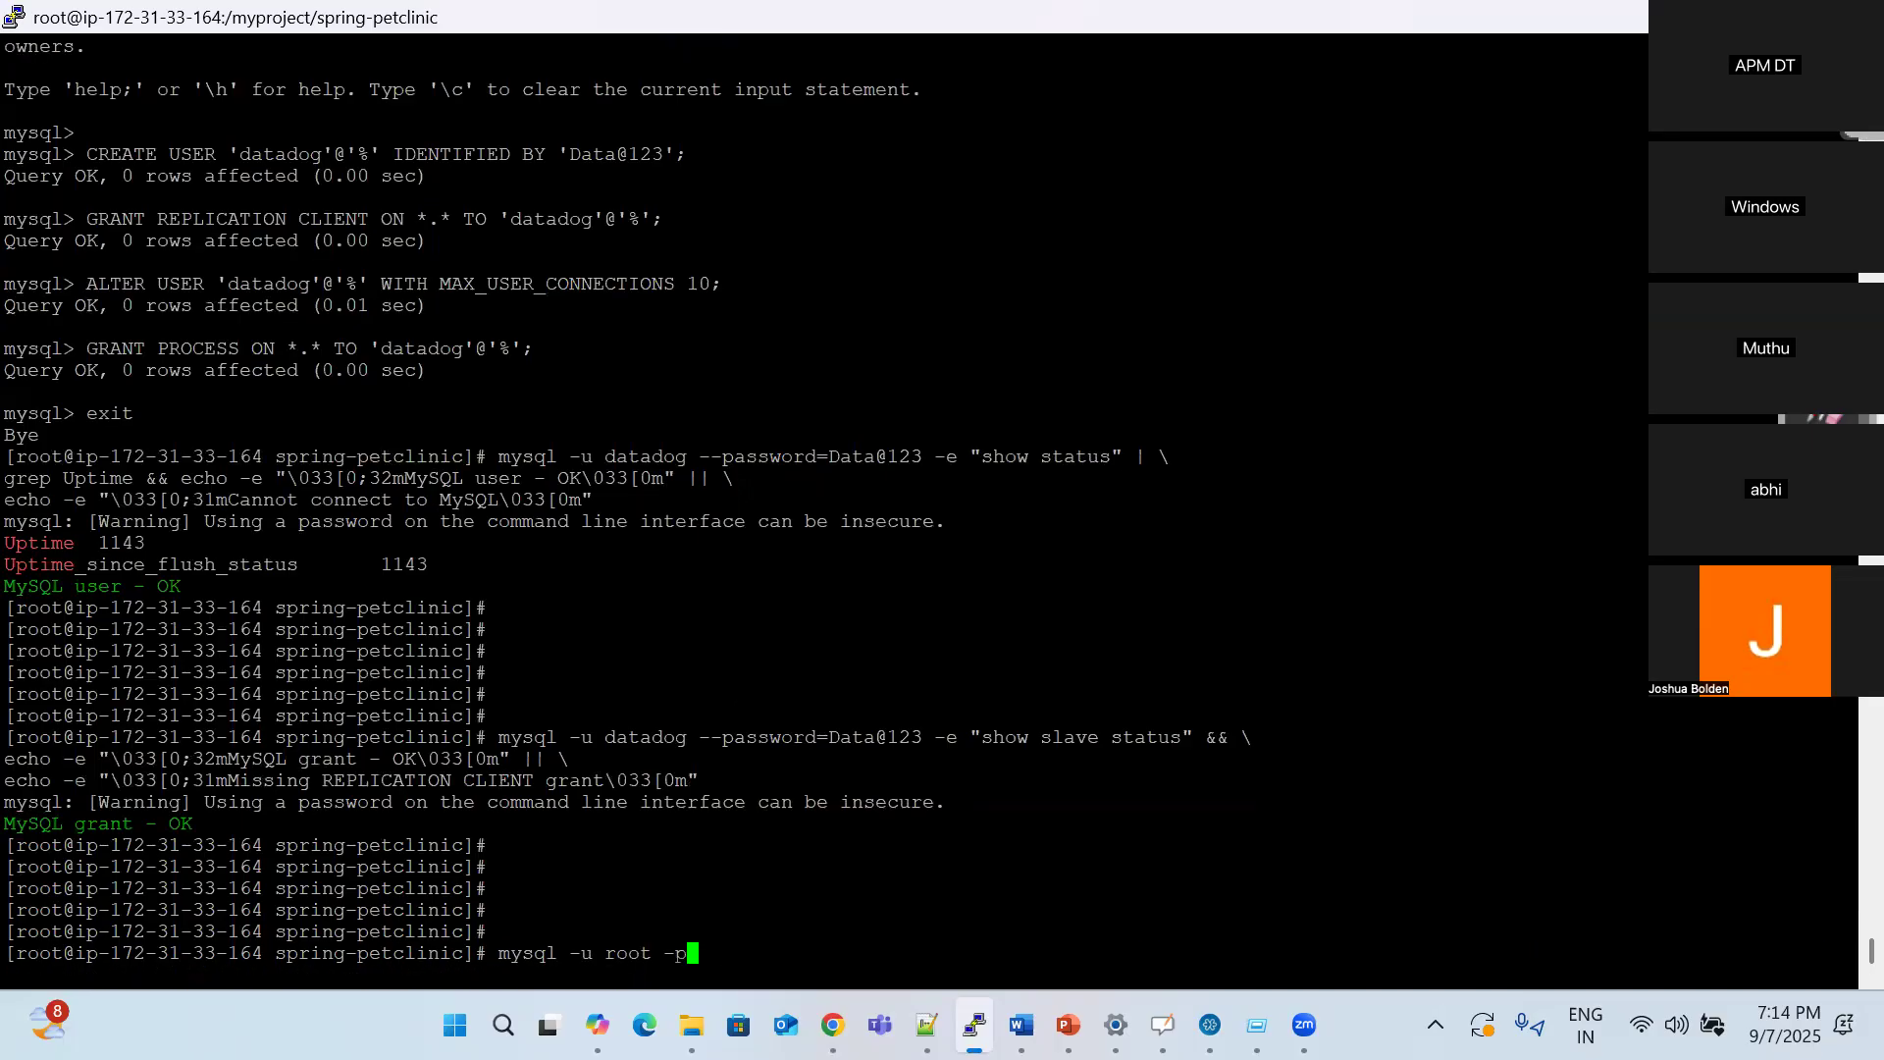
key(Return)
key(Return)
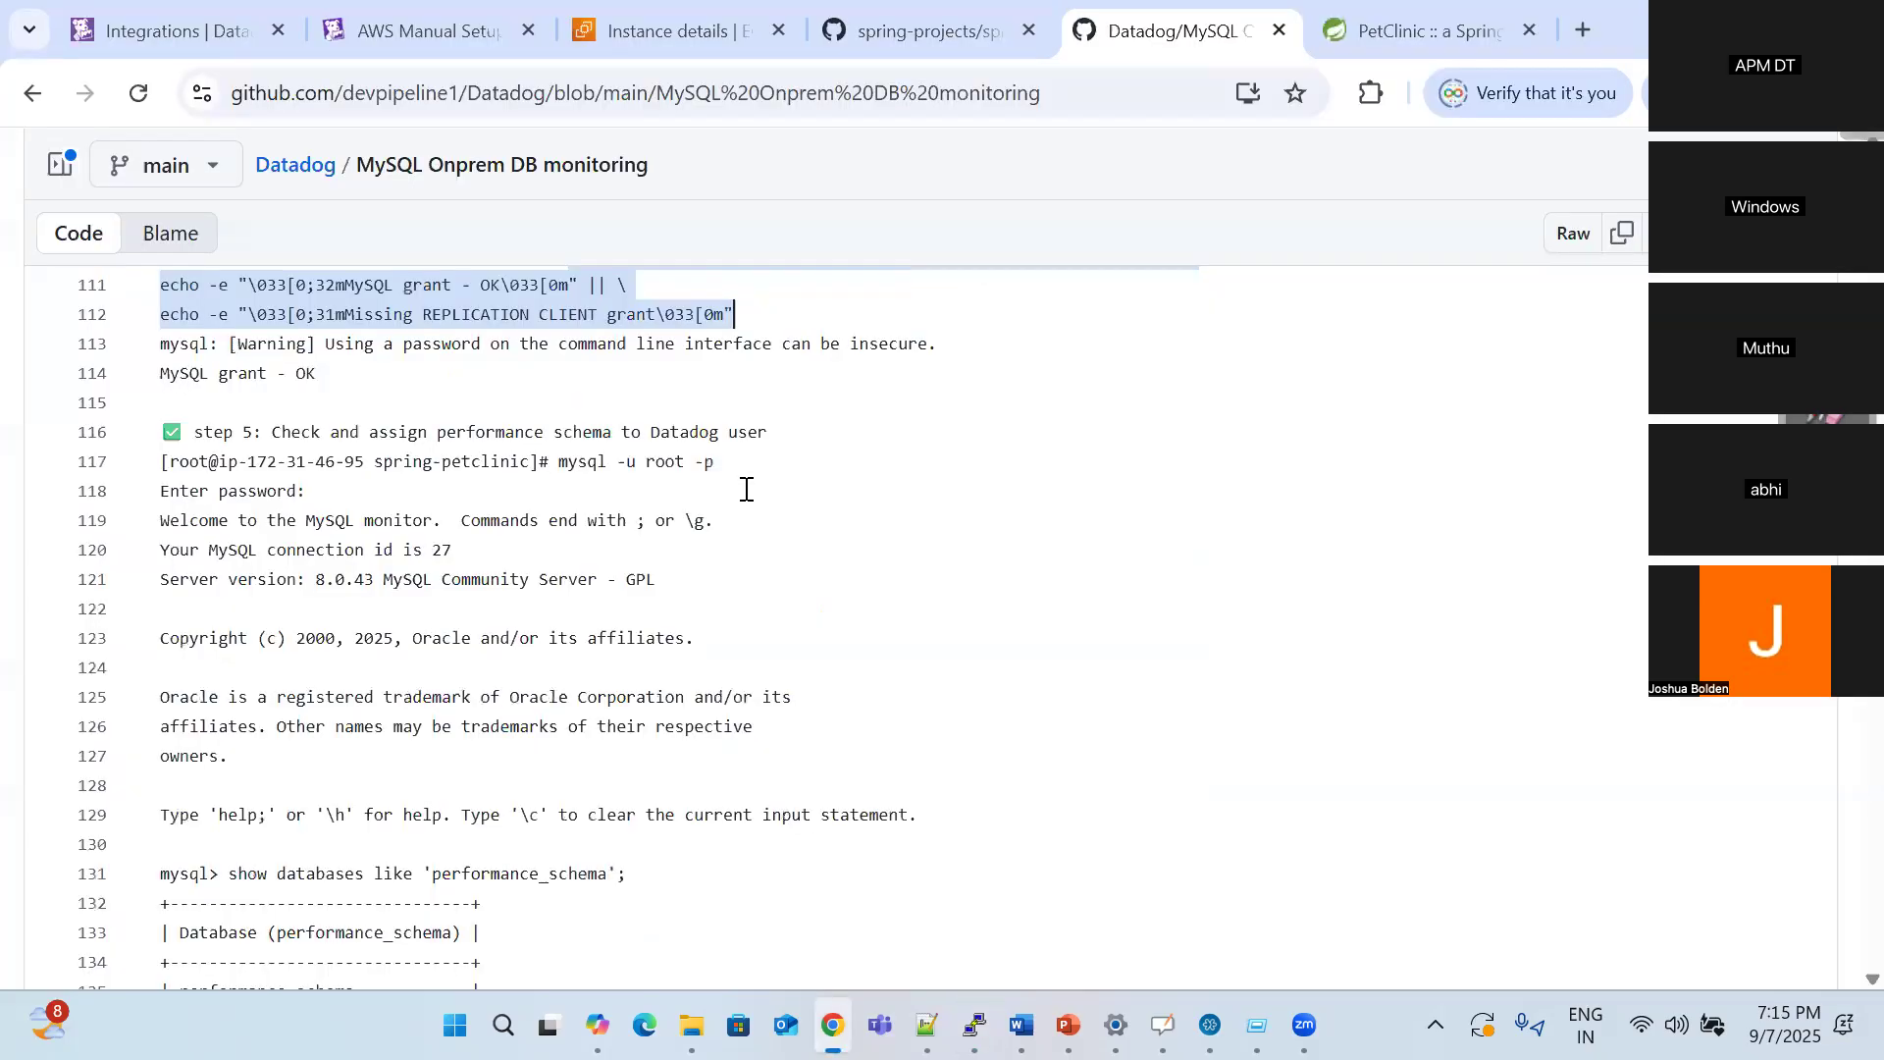
Run the show databases check to confirm performance_schema exists.
scroll(746, 489, down, 1)
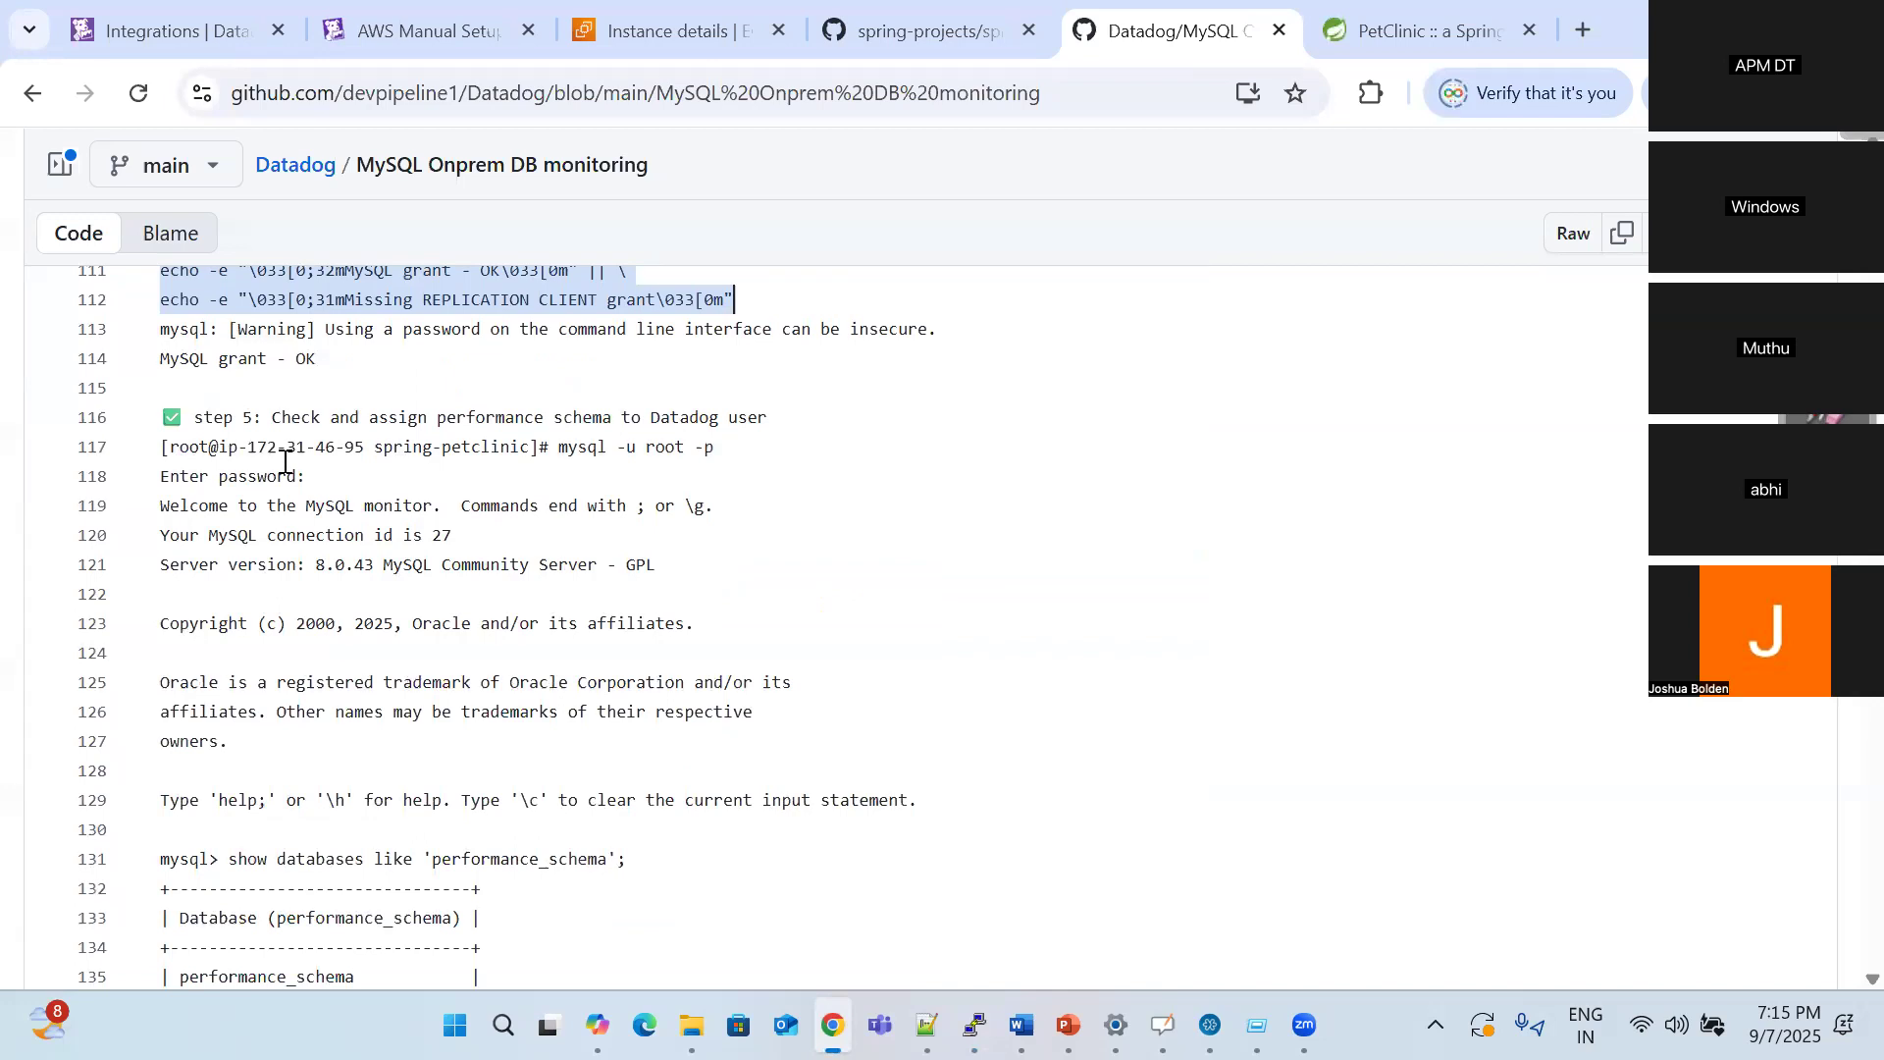
scroll(556, 451, down, 1)
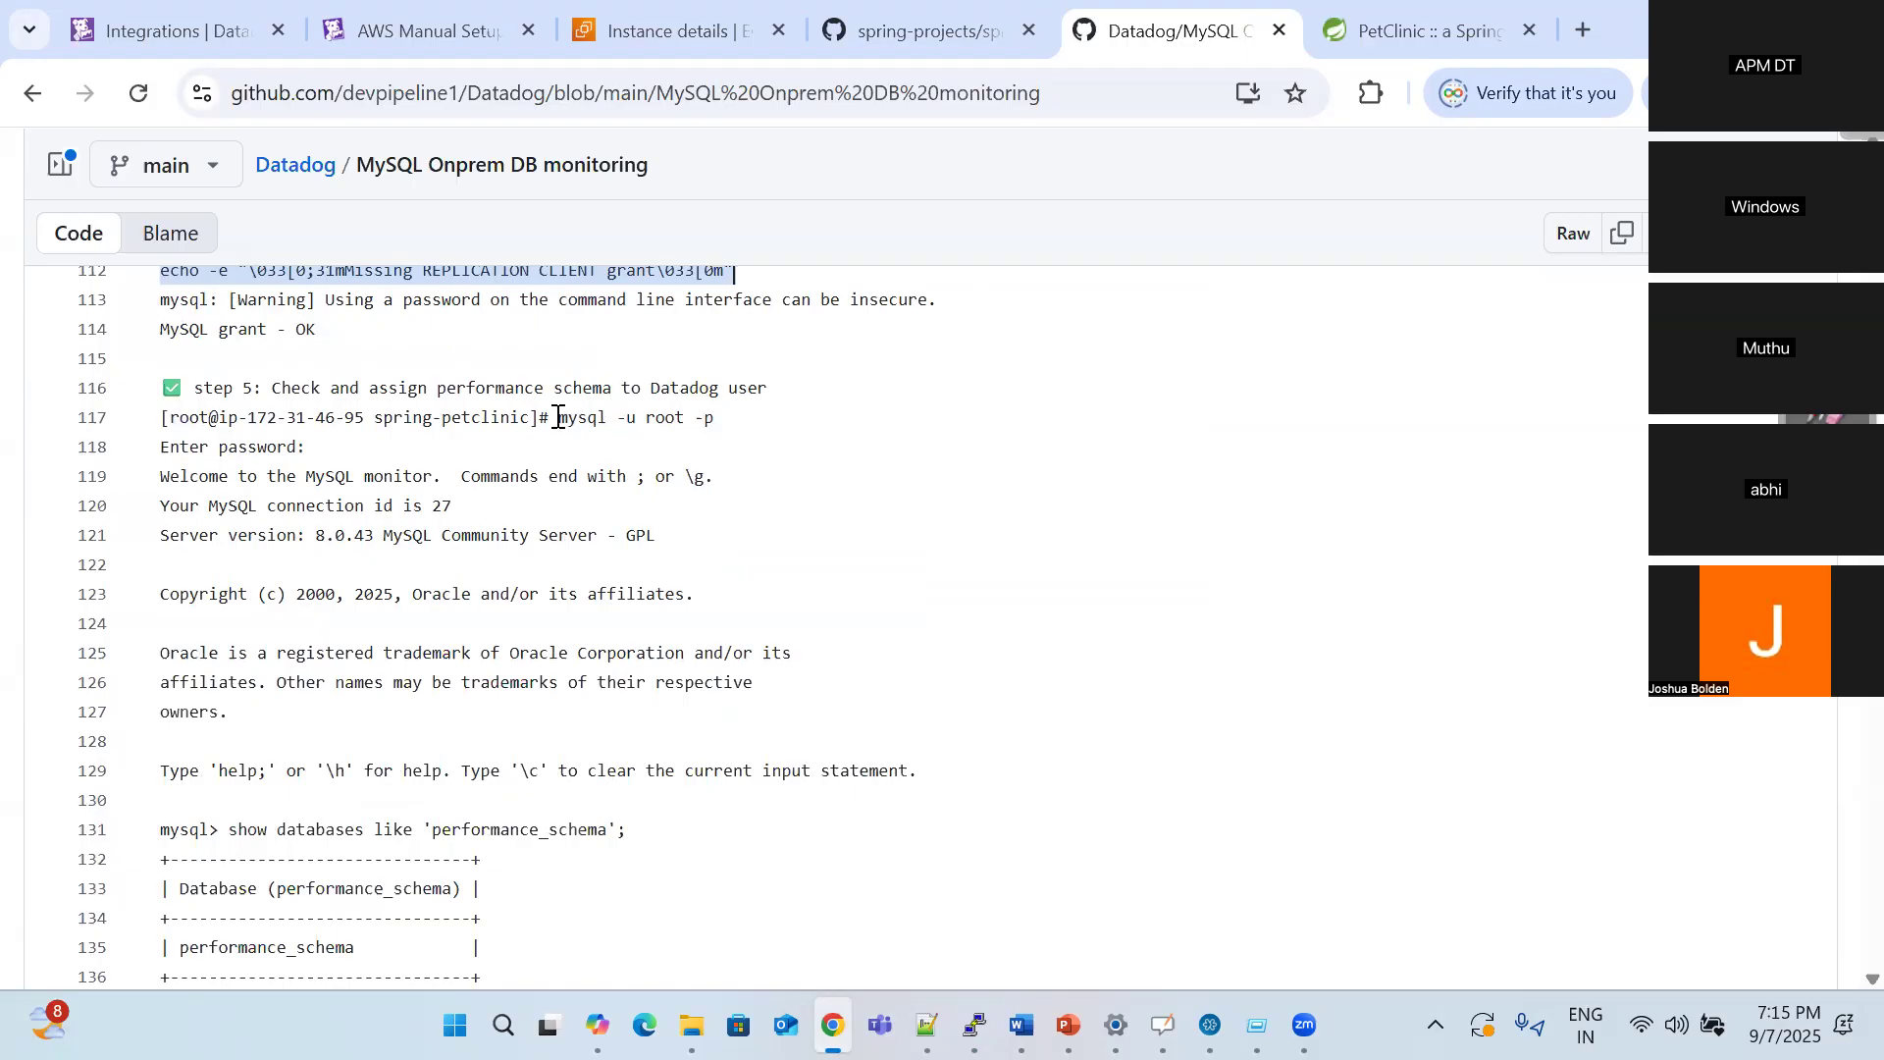
scroll(399, 484, down, 3)
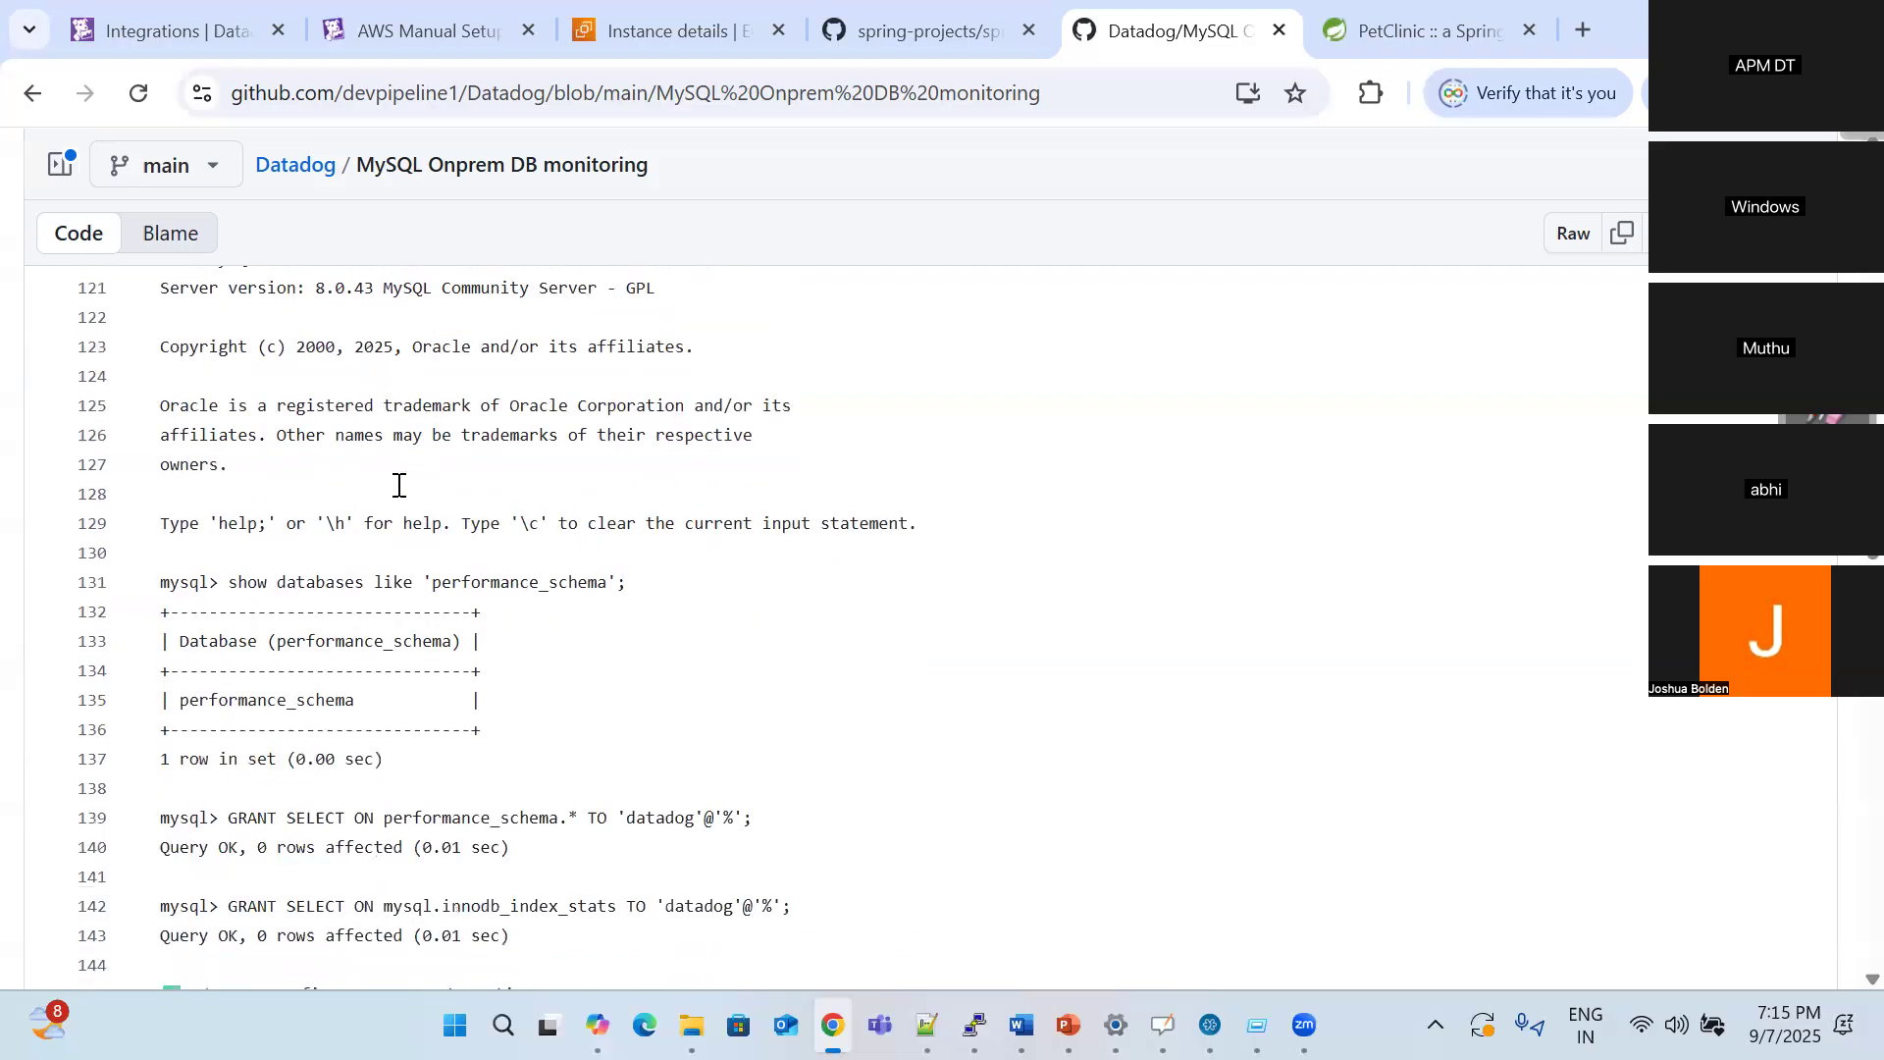
drag(228, 580, 649, 576)
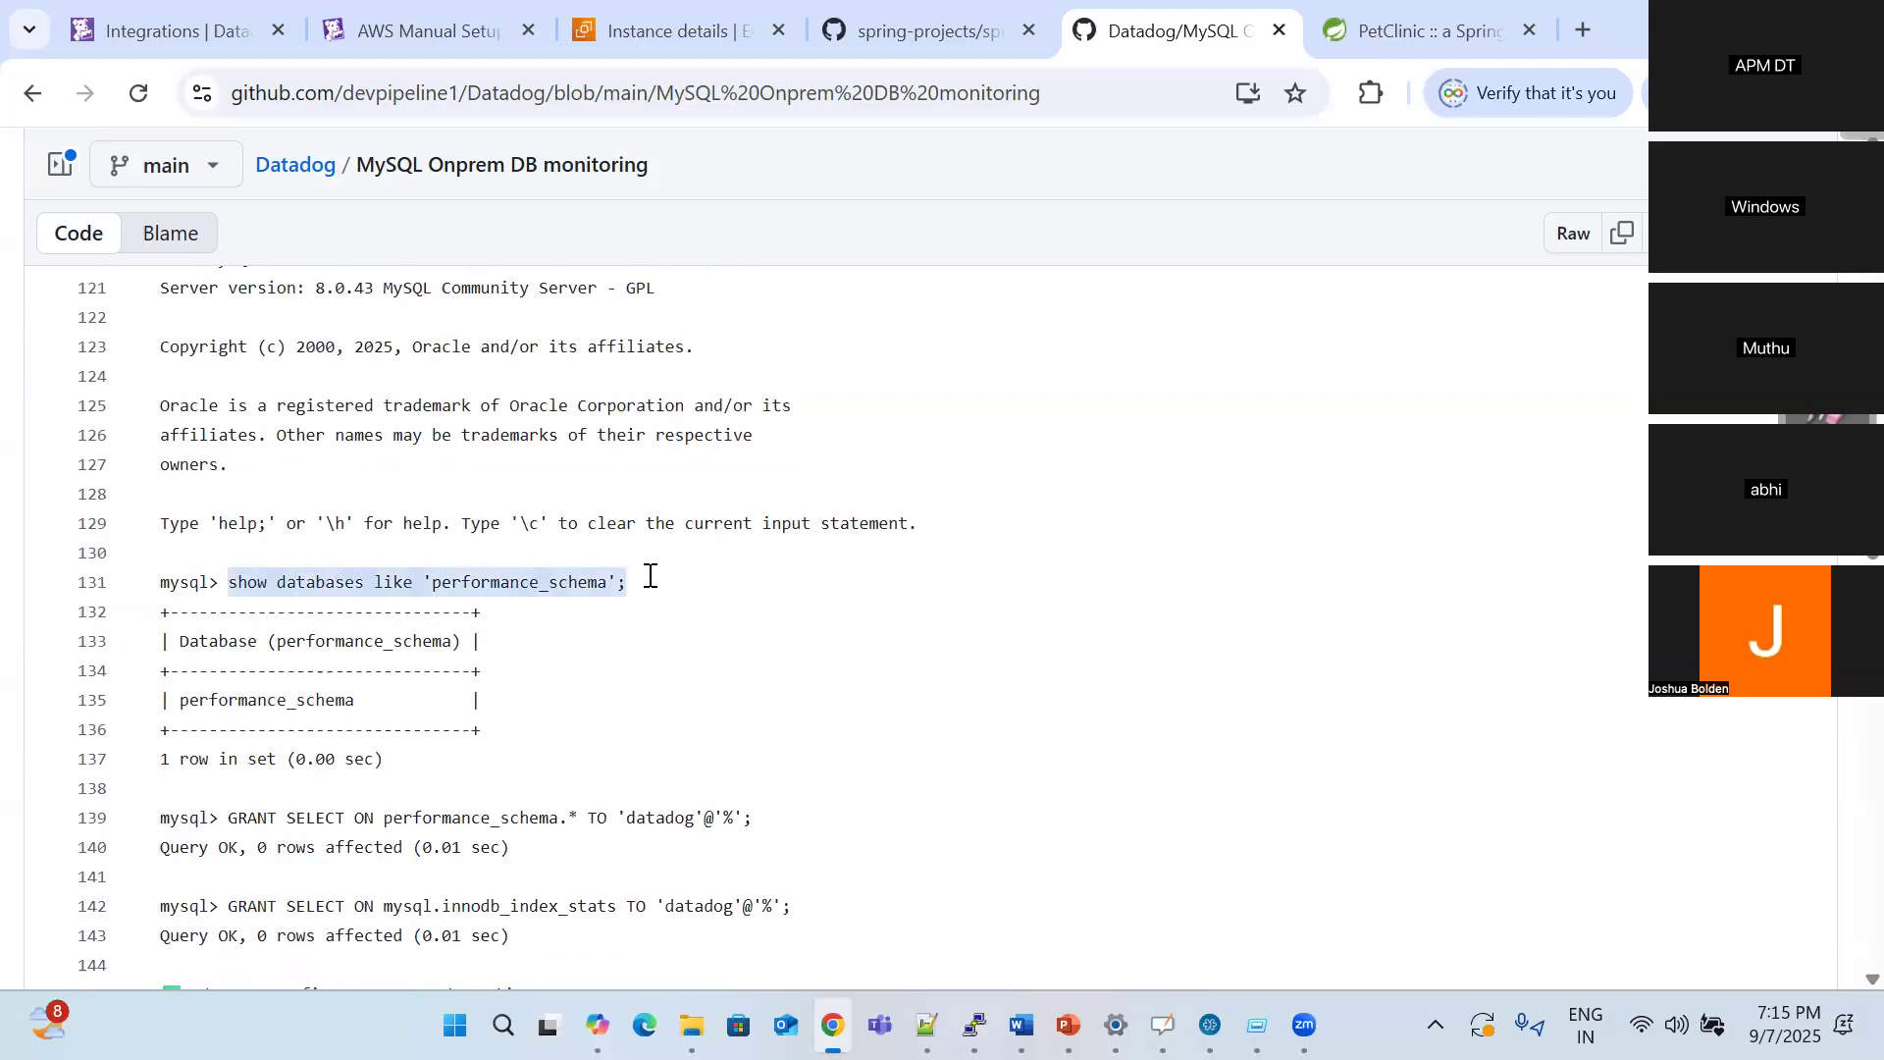
key(ctrl+c)
key(alt+Tab)
right_click(648, 578)
key(Return)
key(alt+Tab)
Grant the datadog user SELECT on performance_schema.*.
scroll(644, 576, down, 2)
drag(231, 601, 779, 599)
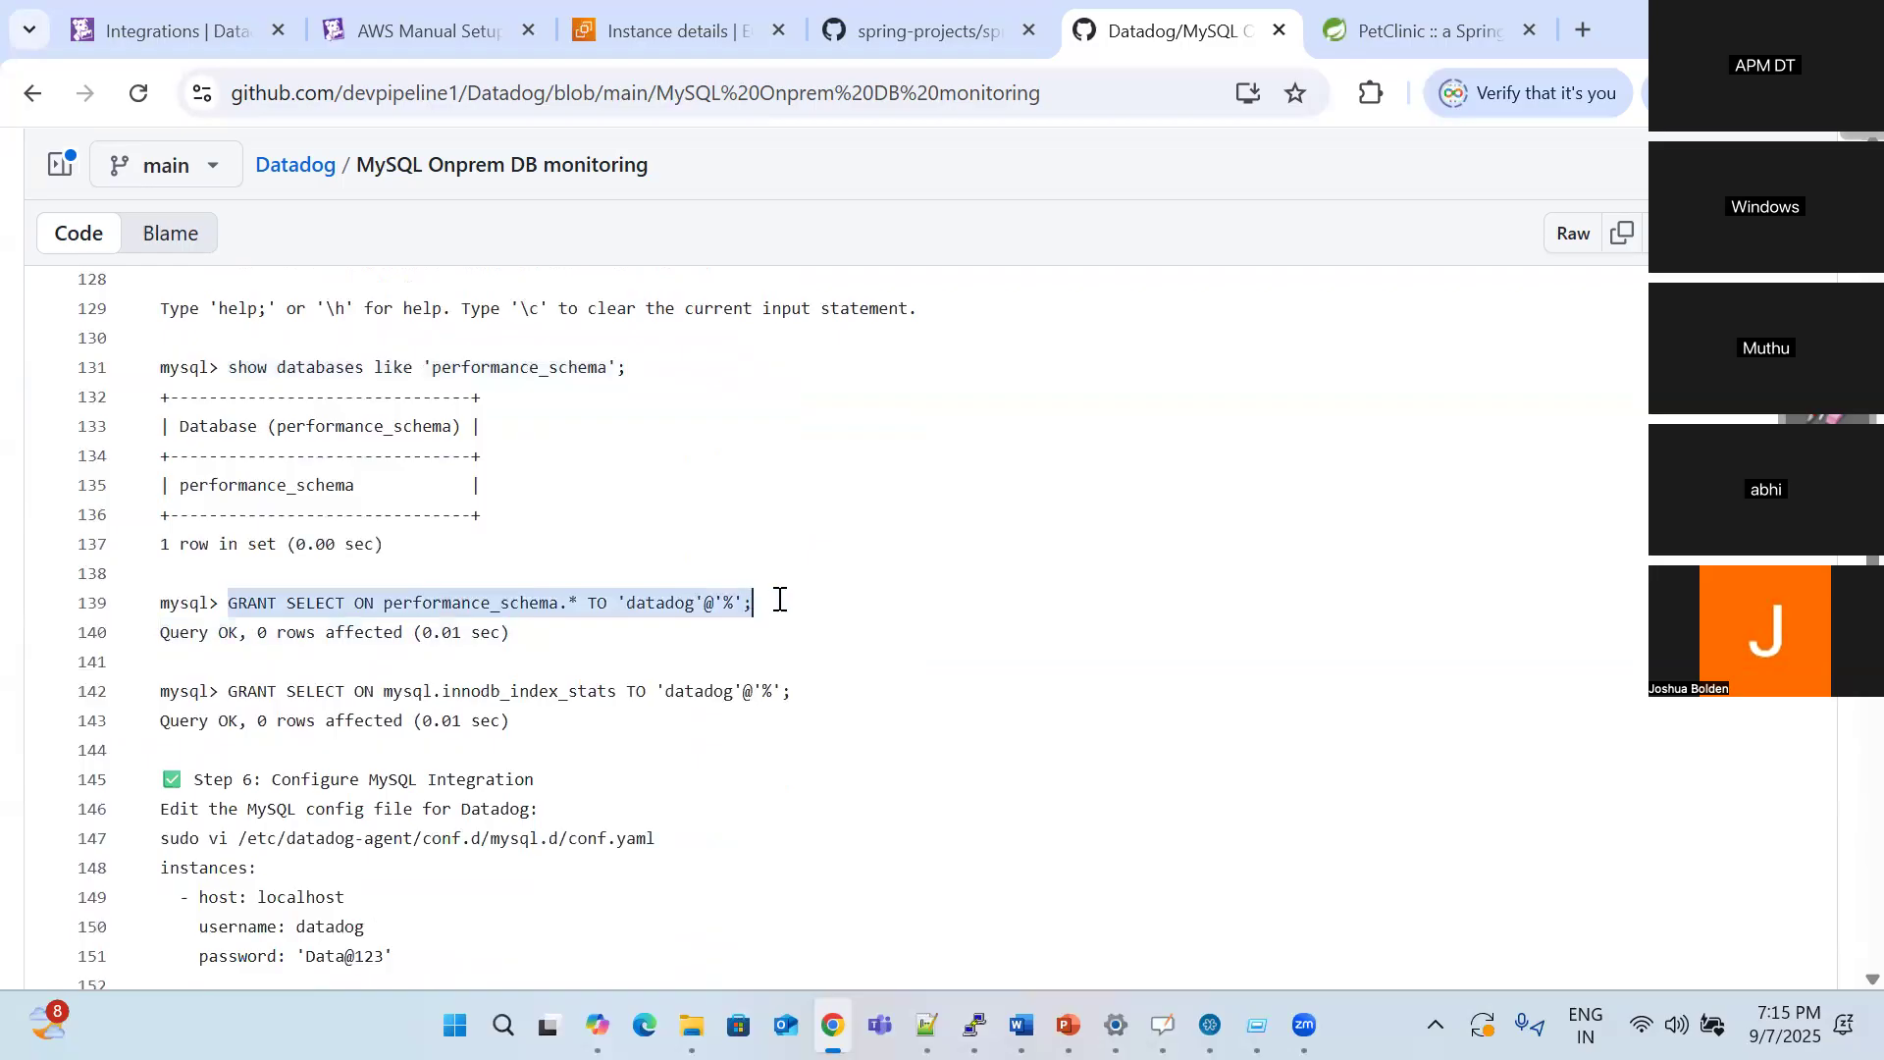
key(ctrl+c)
key(alt+Tab)
right_click(779, 600)
key(Return)
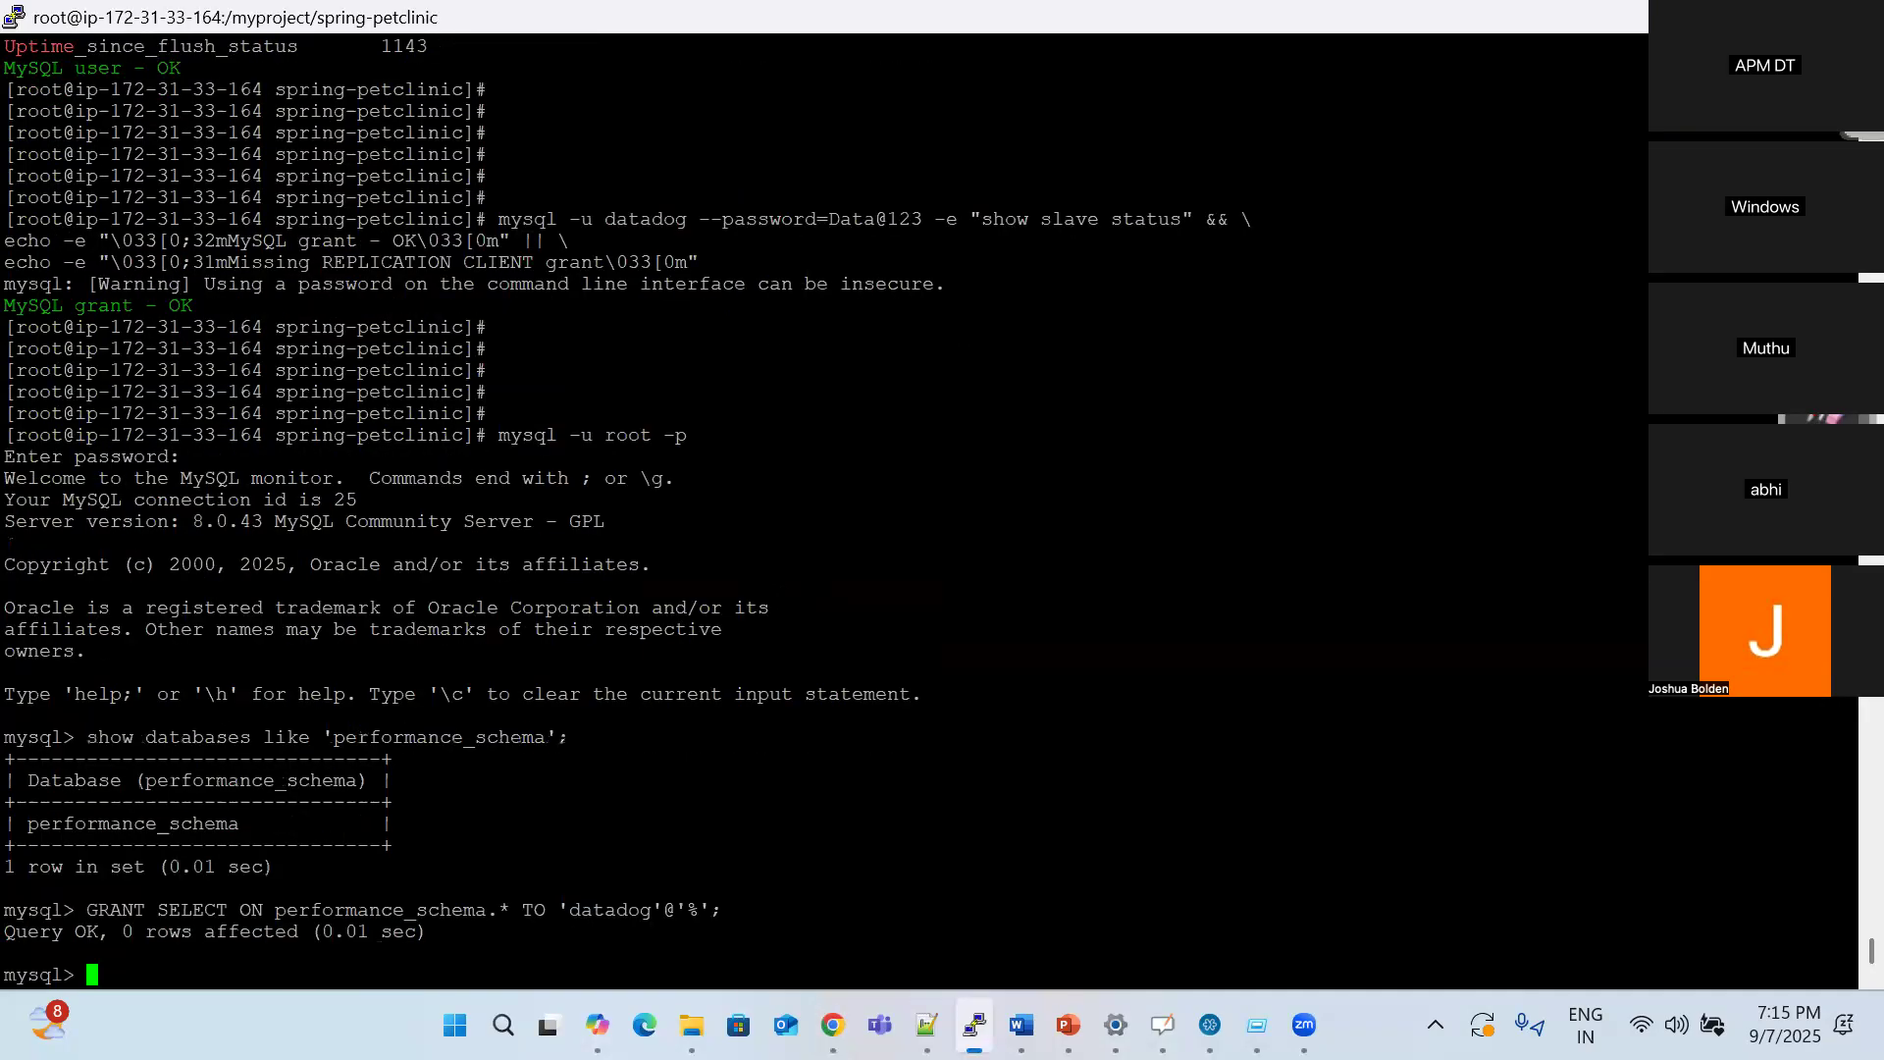
key(alt+Tab)
Grant the datadog user SELECT on mysql.innodb_index_stats.
scroll(779, 599, down, 1)
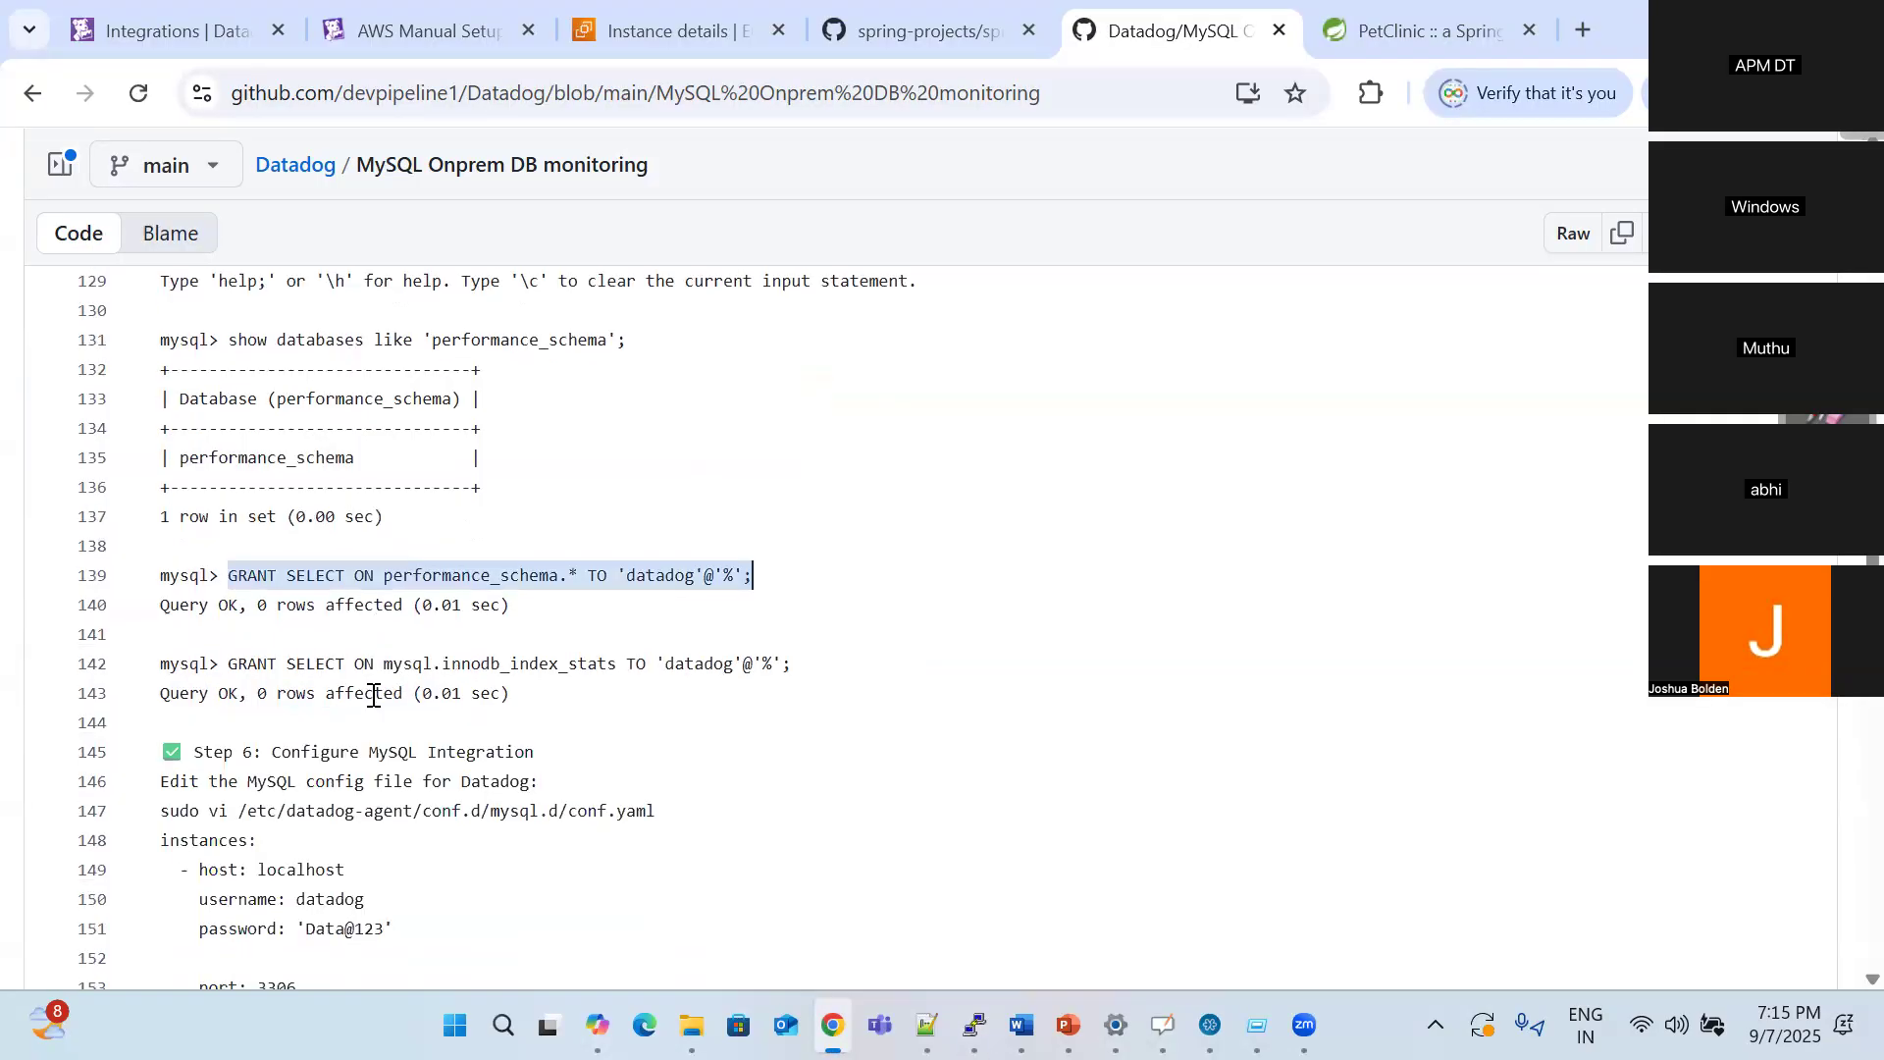
drag(221, 663, 841, 661)
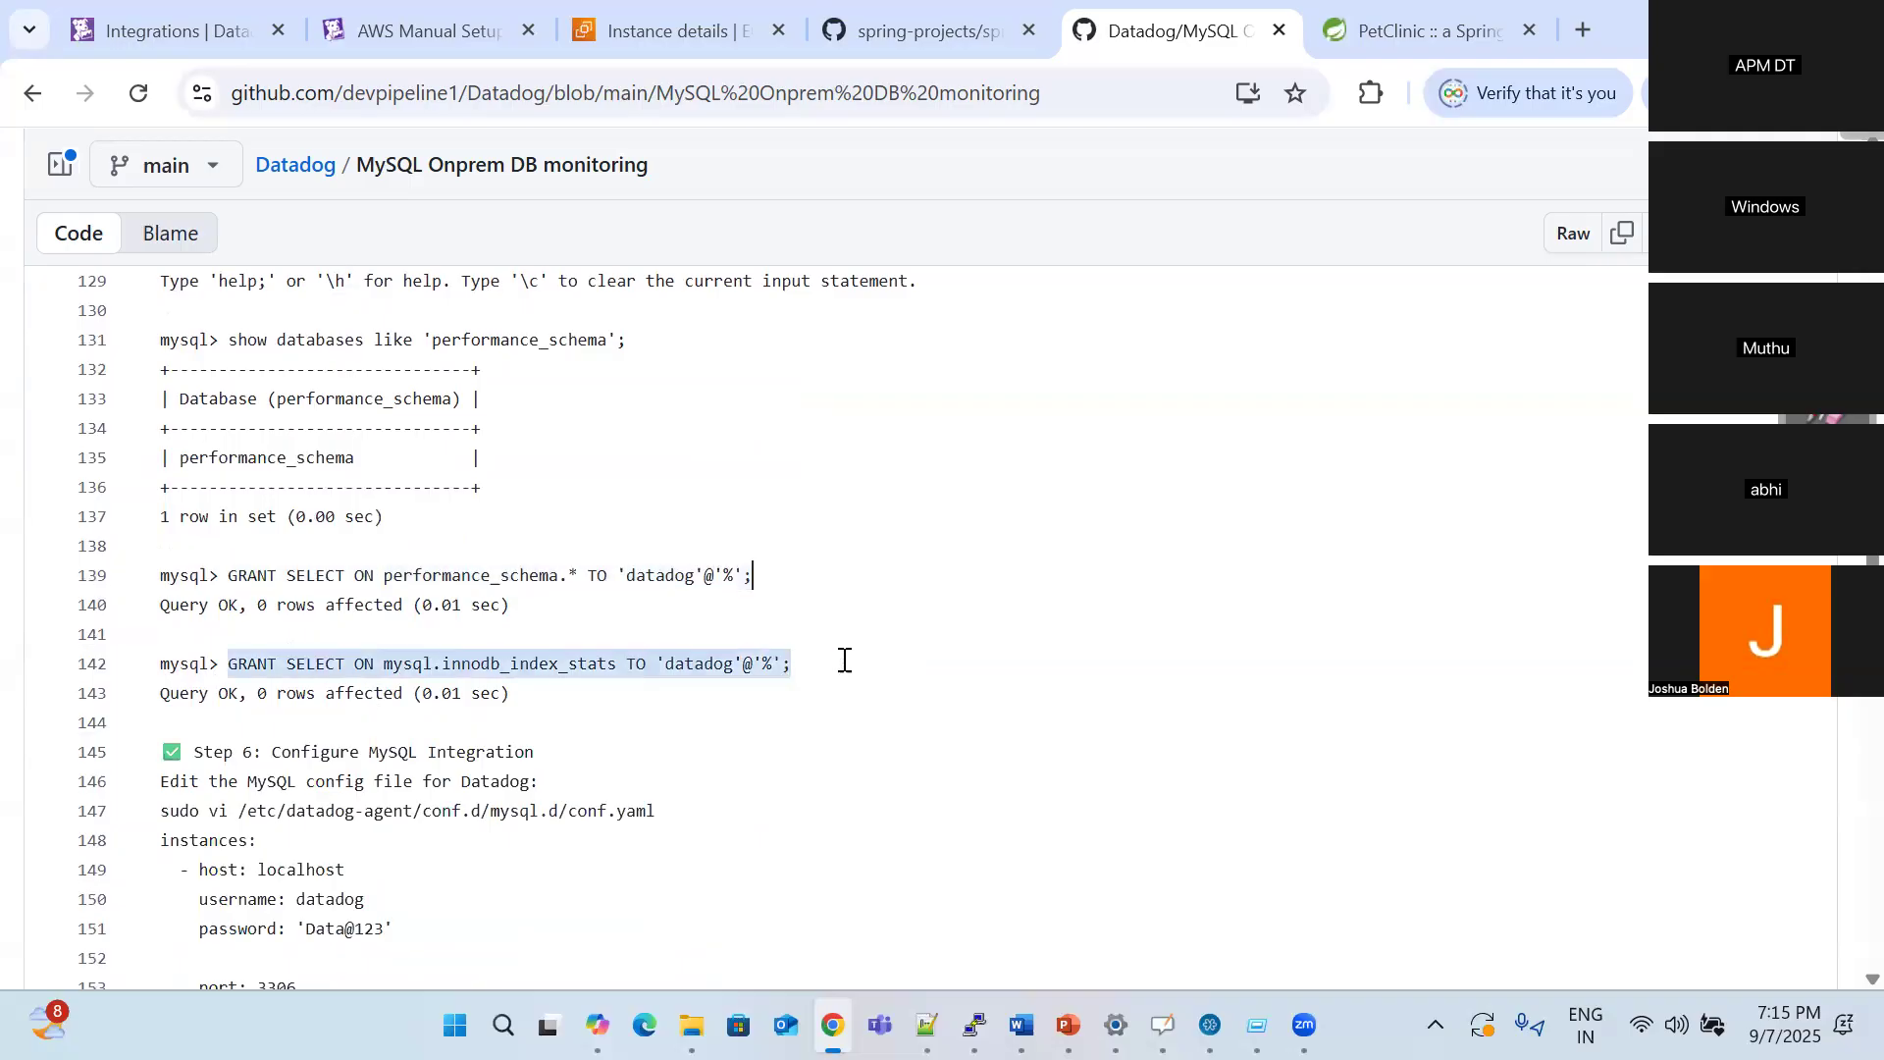
key(alt+Tab)
right_click(872, 659)
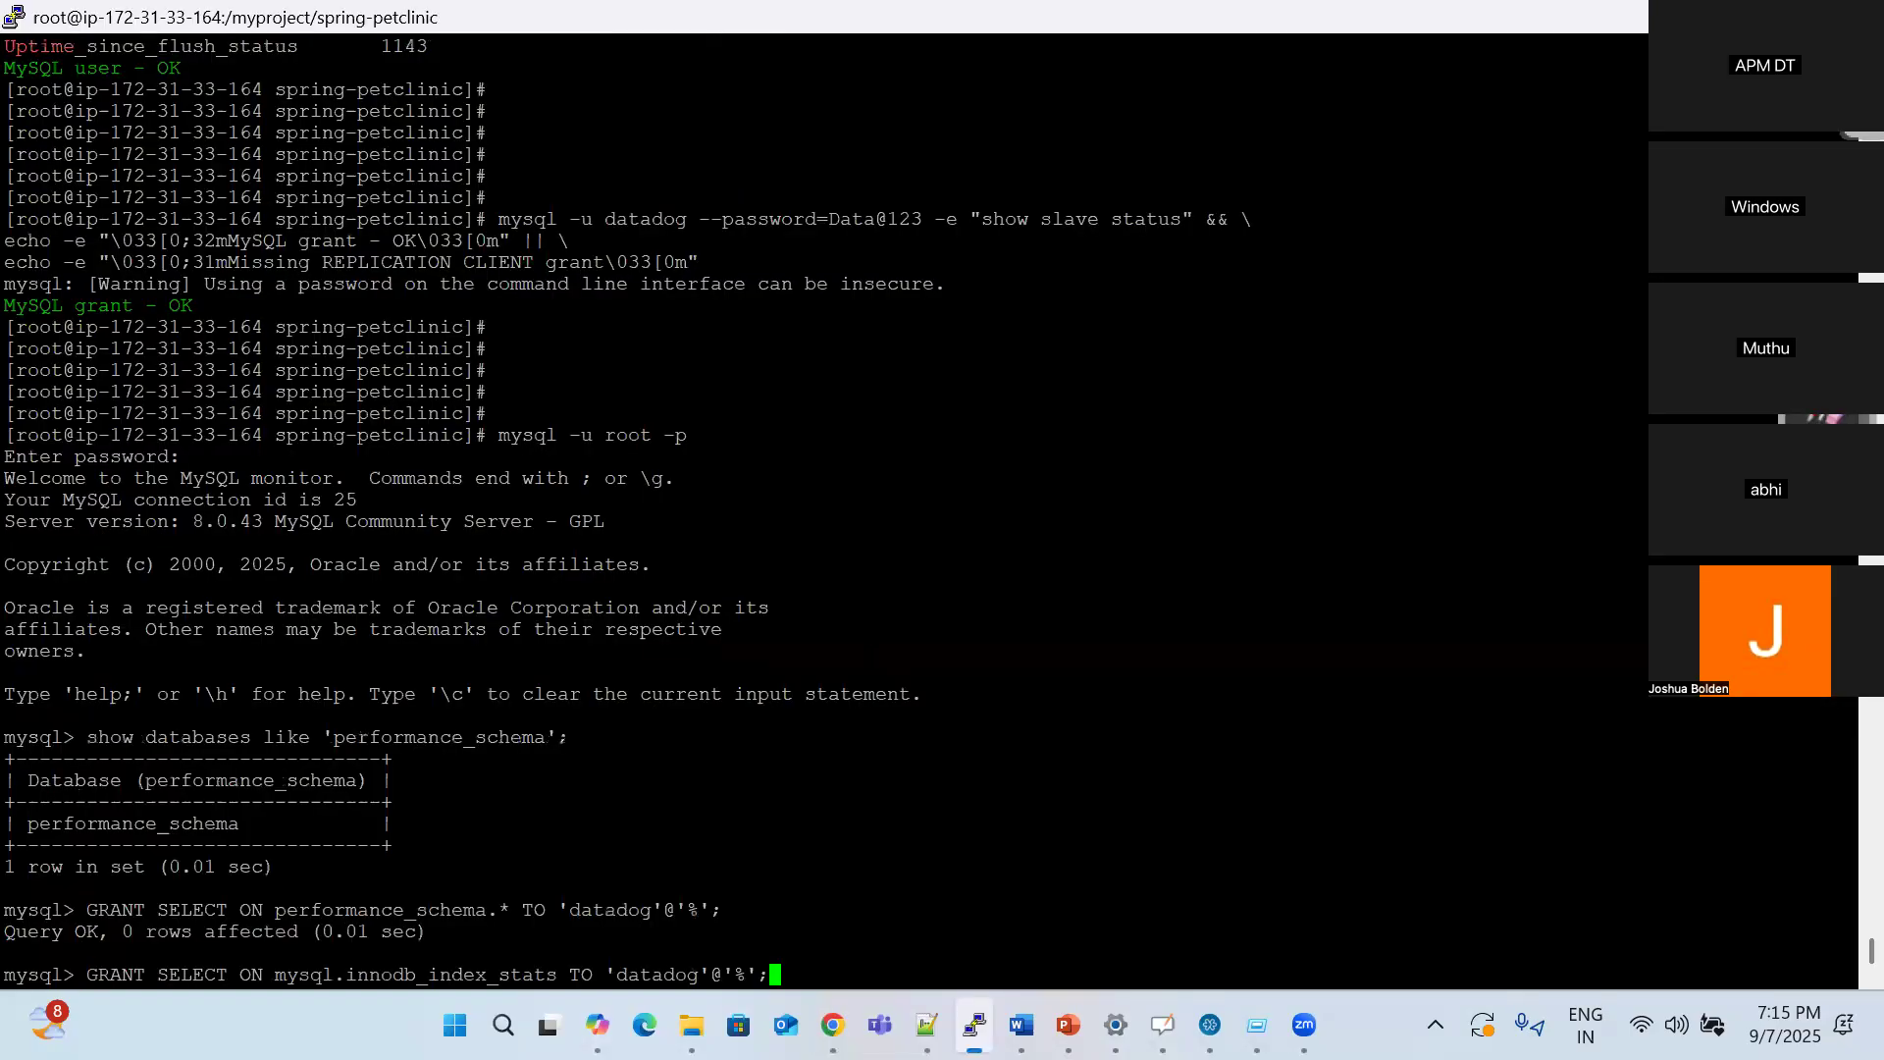
key(Return)
key(alt+Tab)
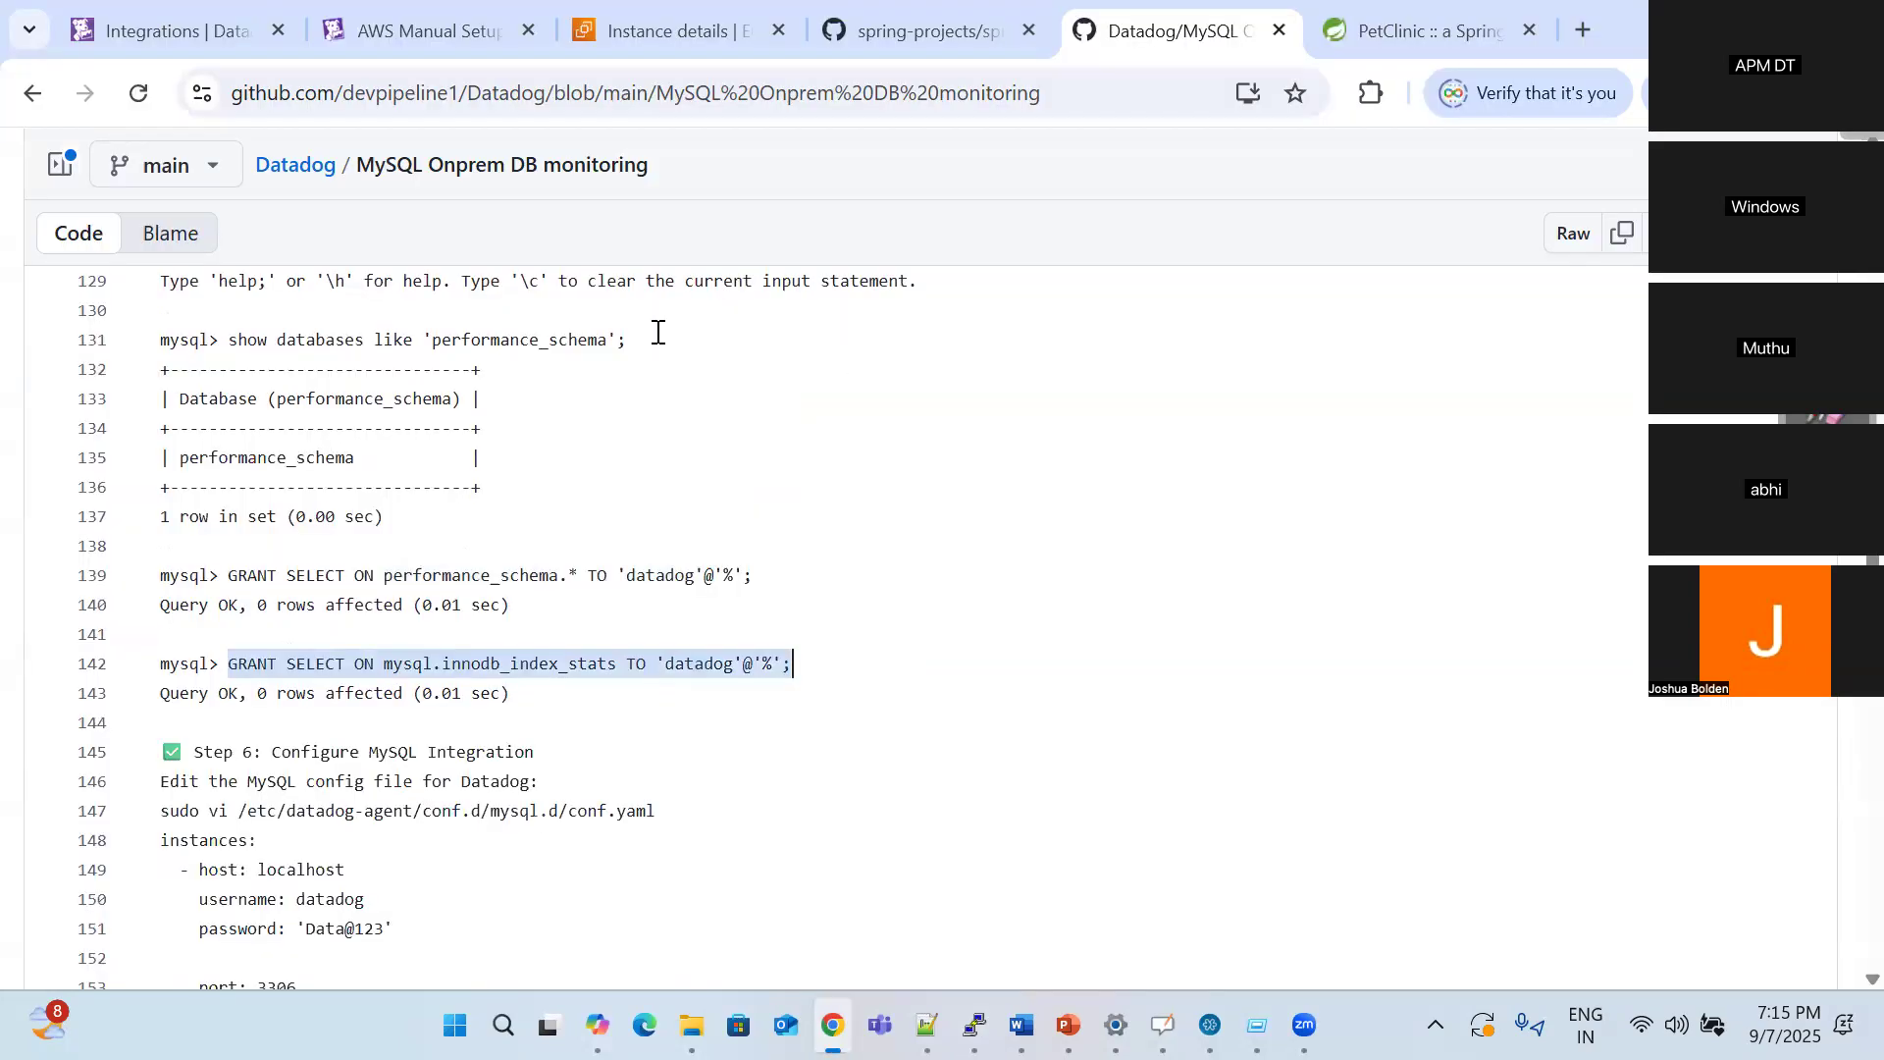
Read the Datadog MySQL integration docs down to the mysql.d/conf.yaml metric-collection block.
click(165, 23)
scroll(408, 667, down, 5)
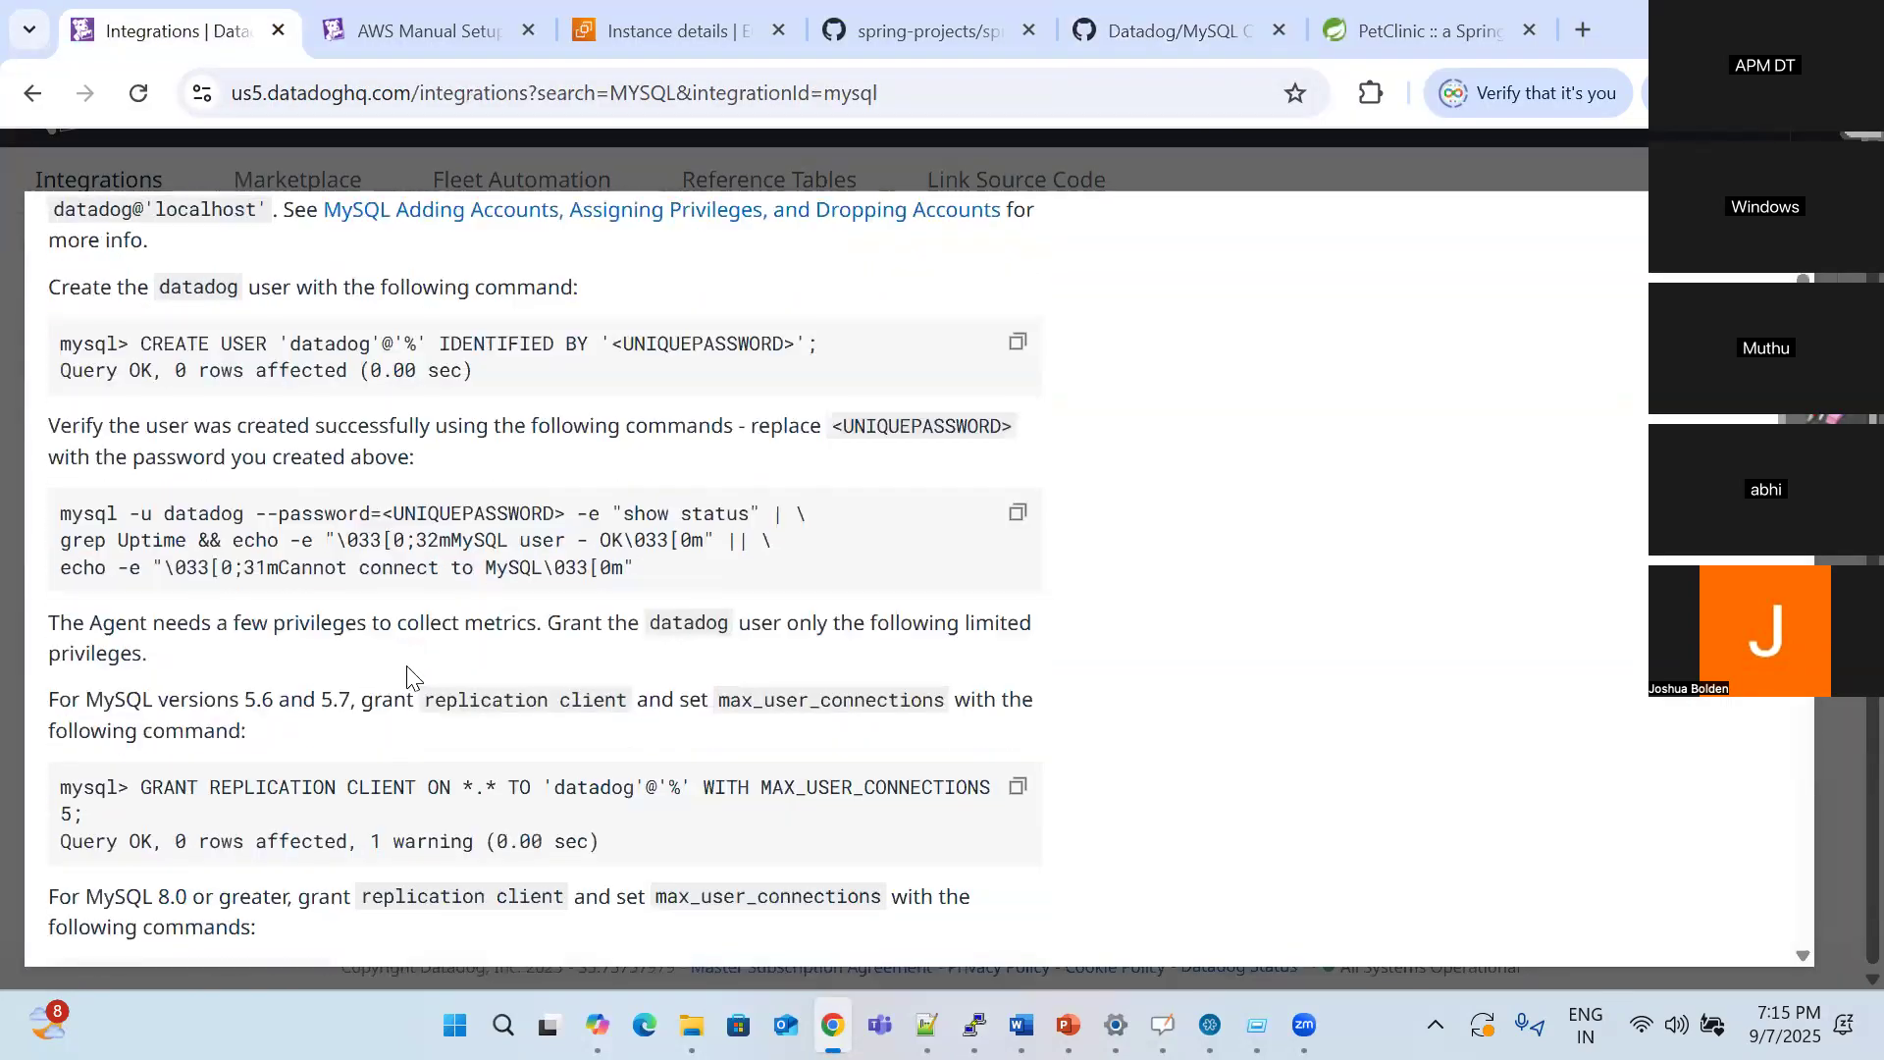
scroll(408, 667, down, 2)
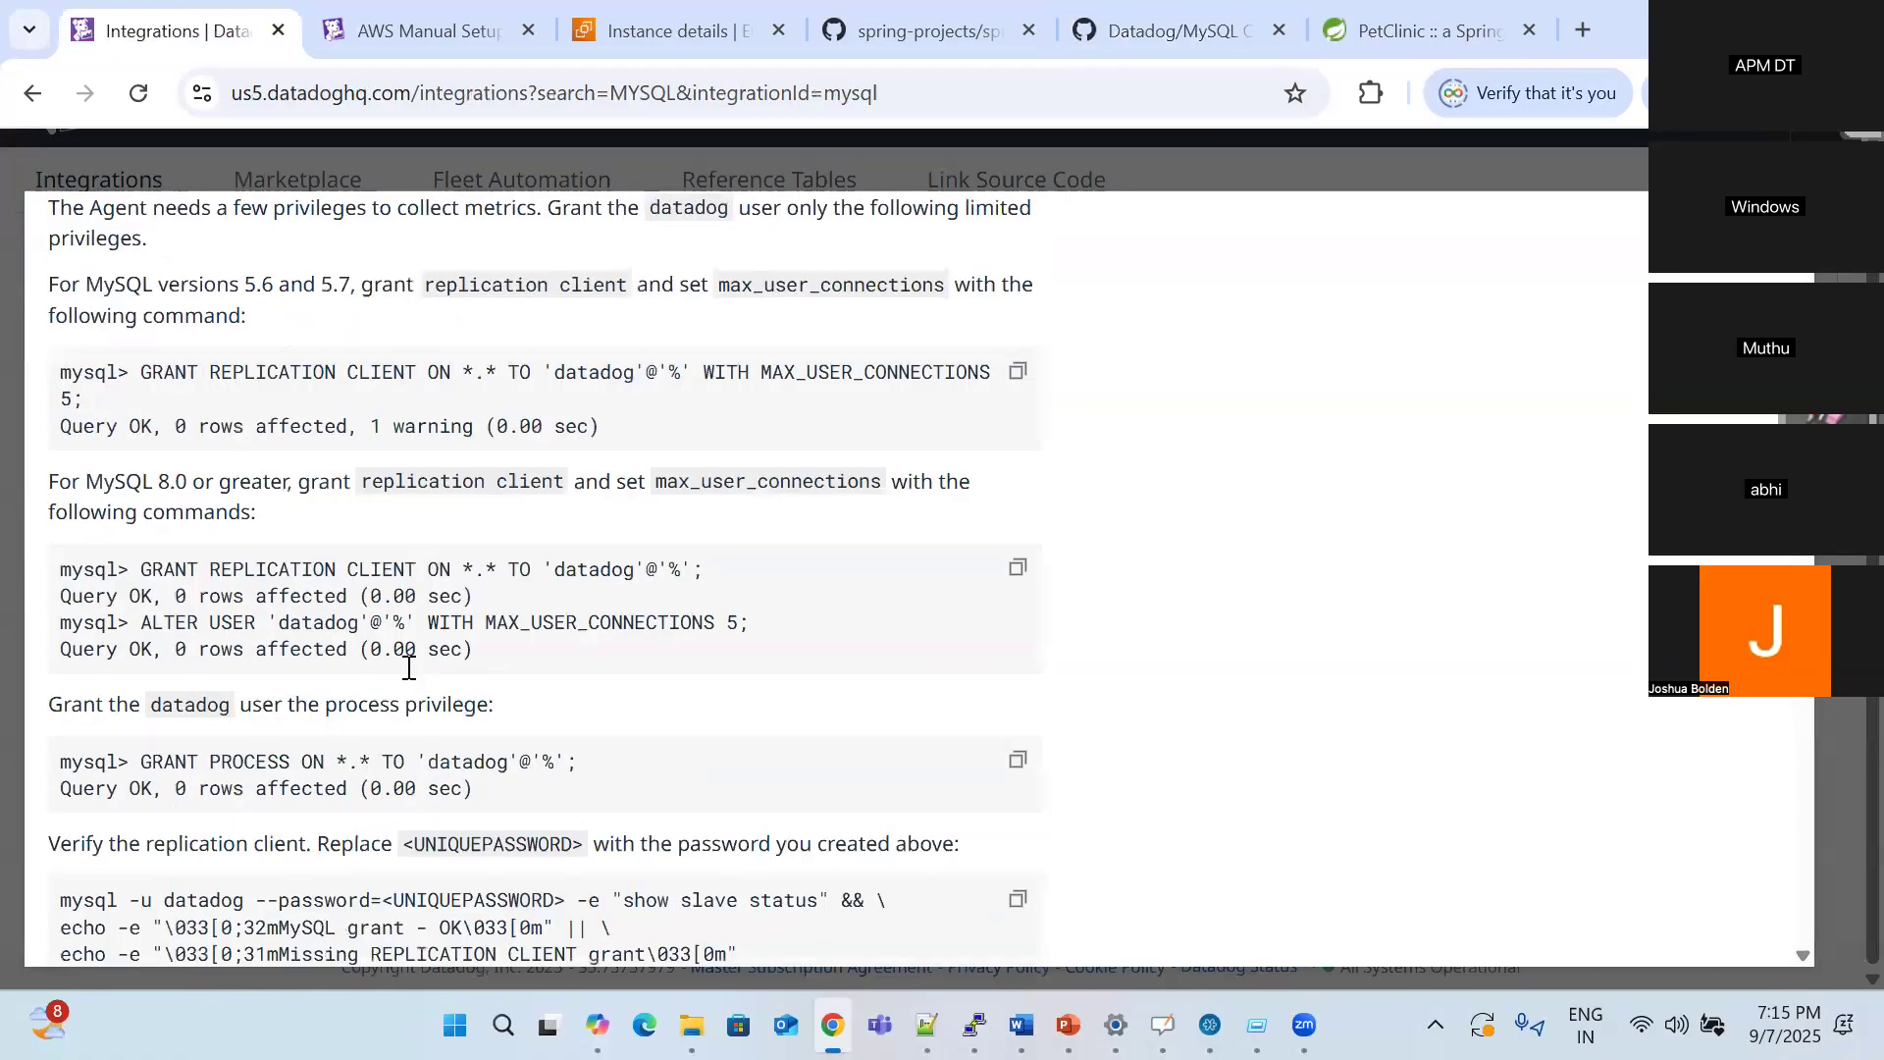
scroll(408, 667, down, 7)
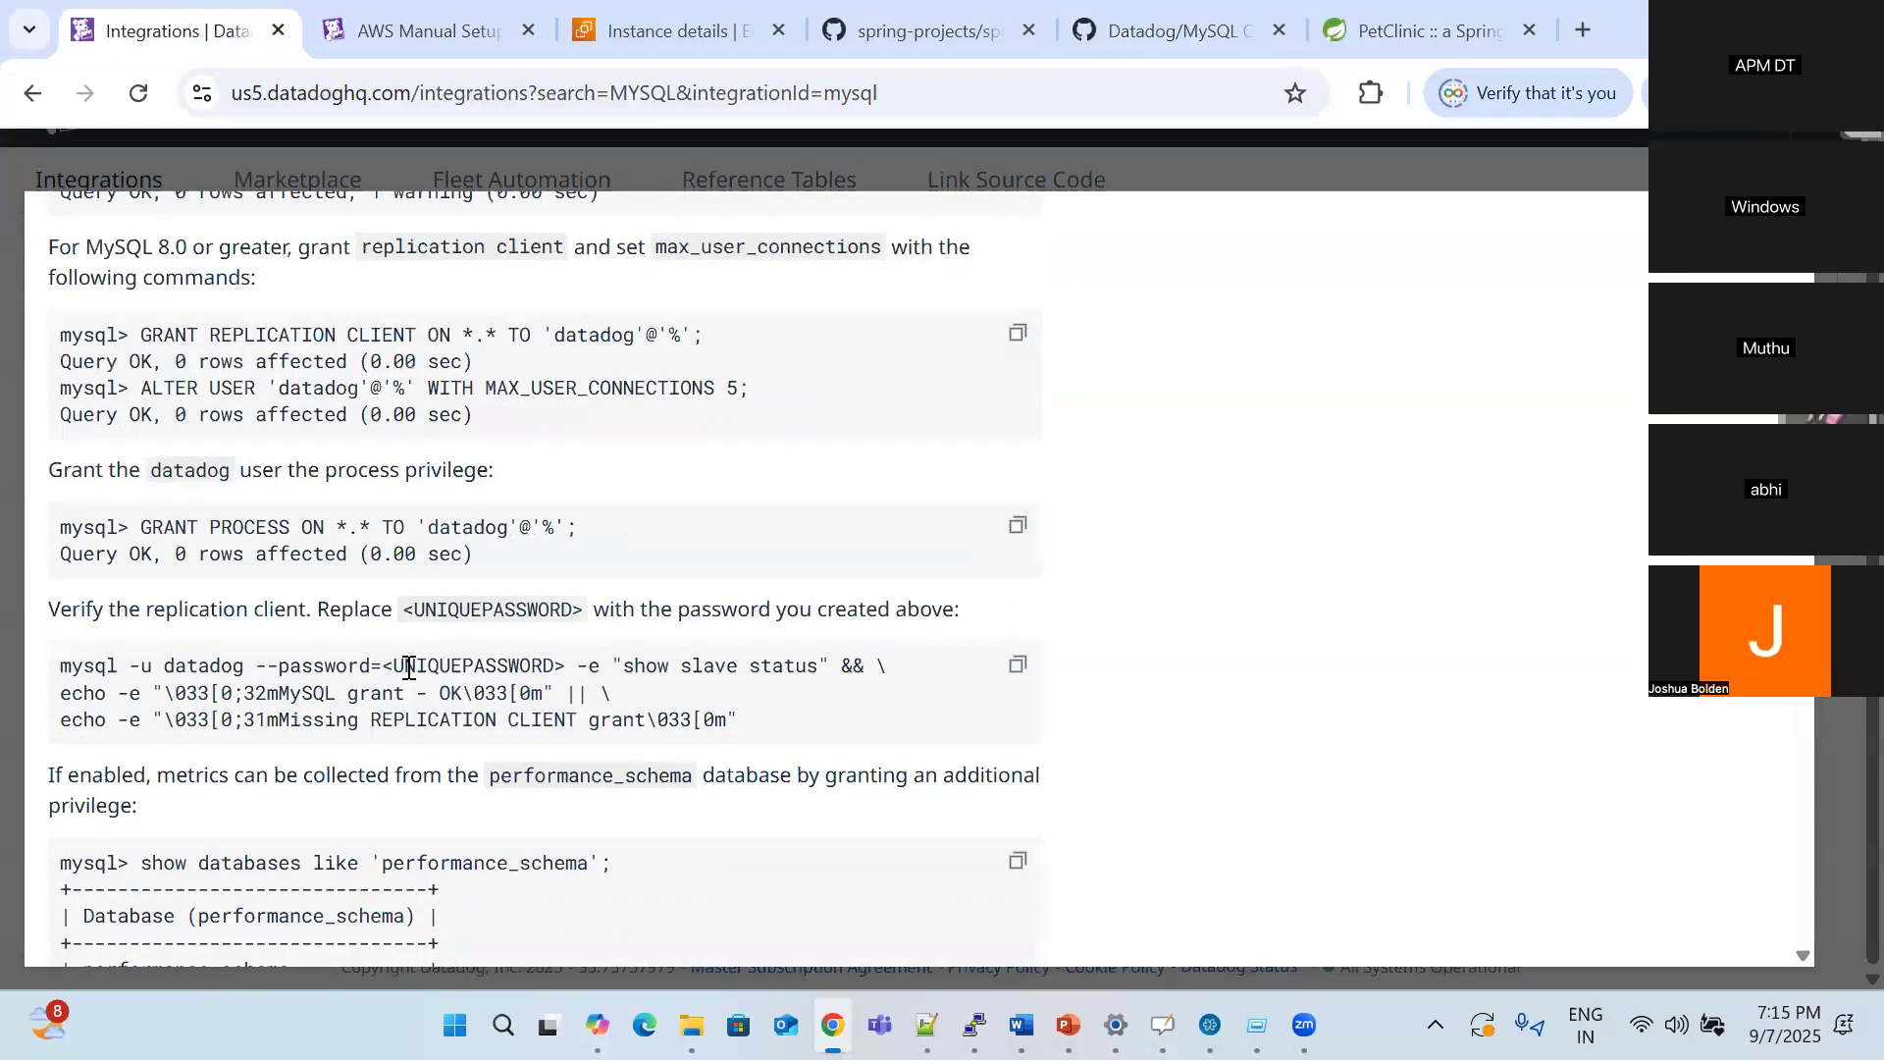
scroll(408, 667, down, 3)
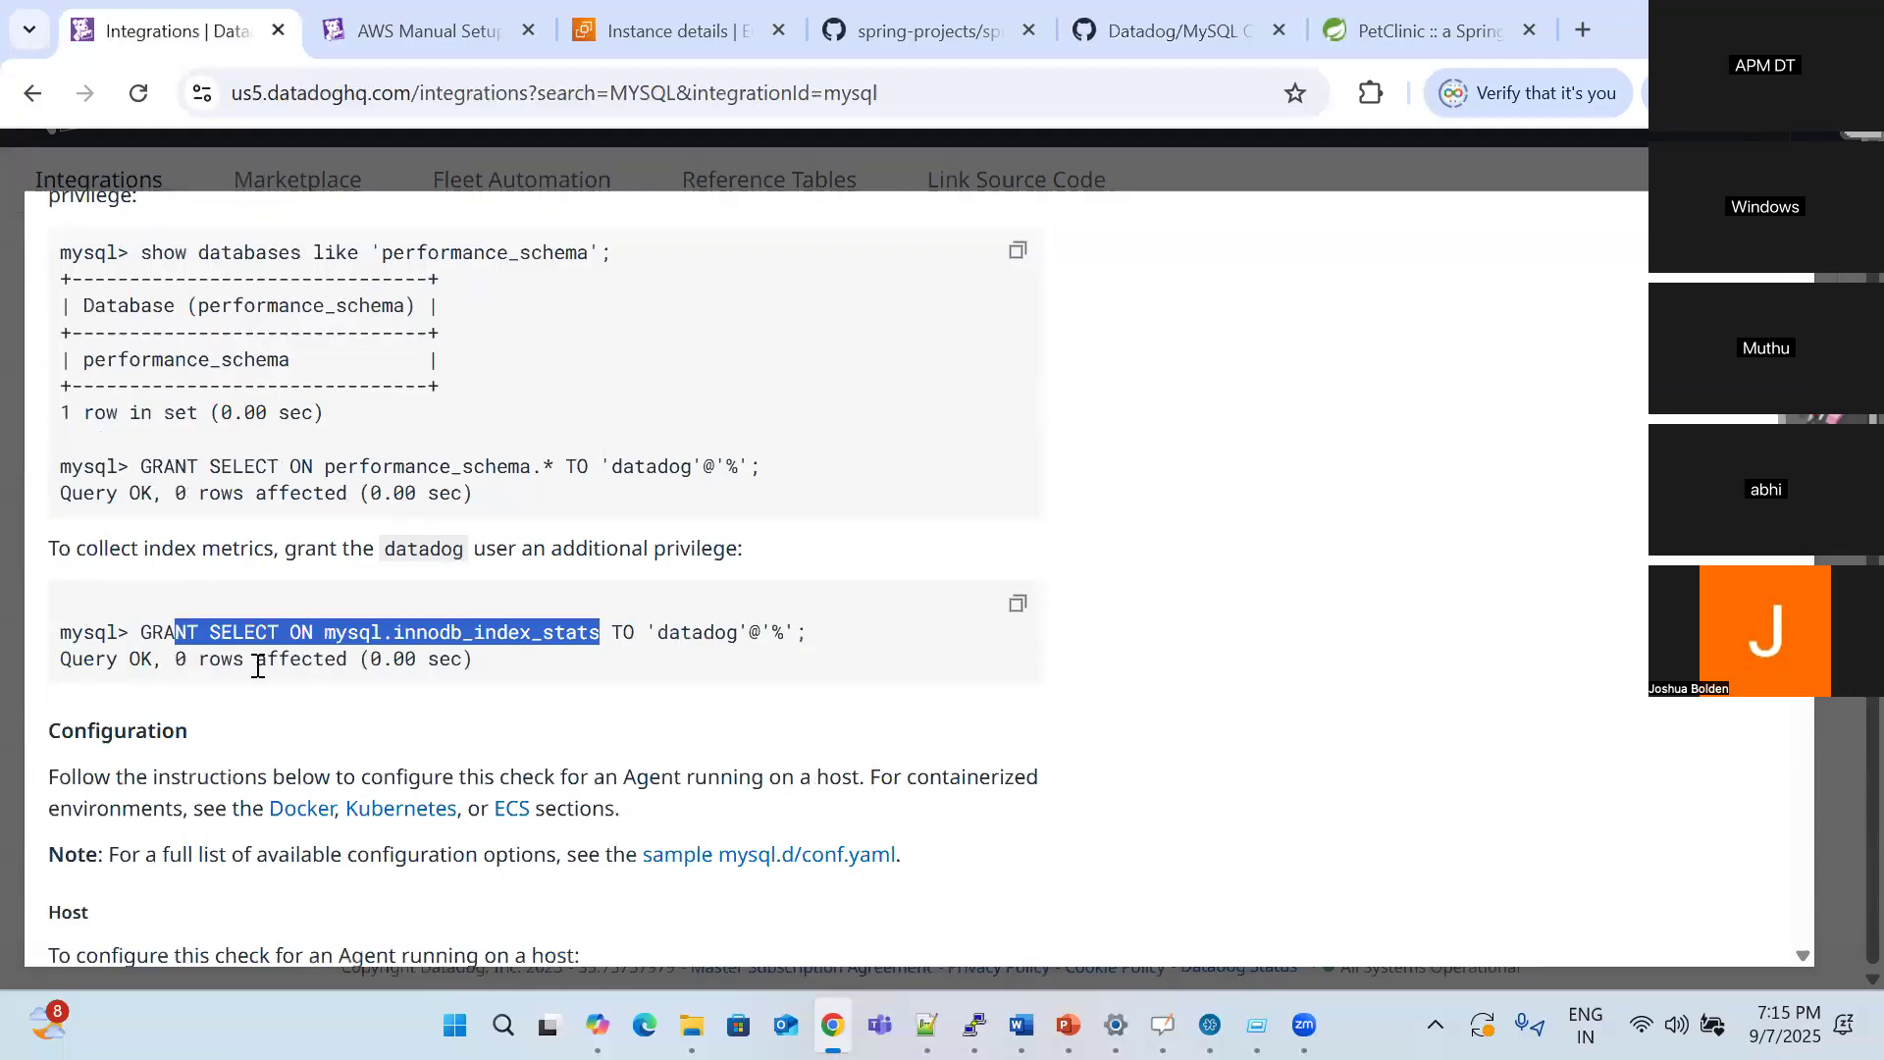
click(277, 502)
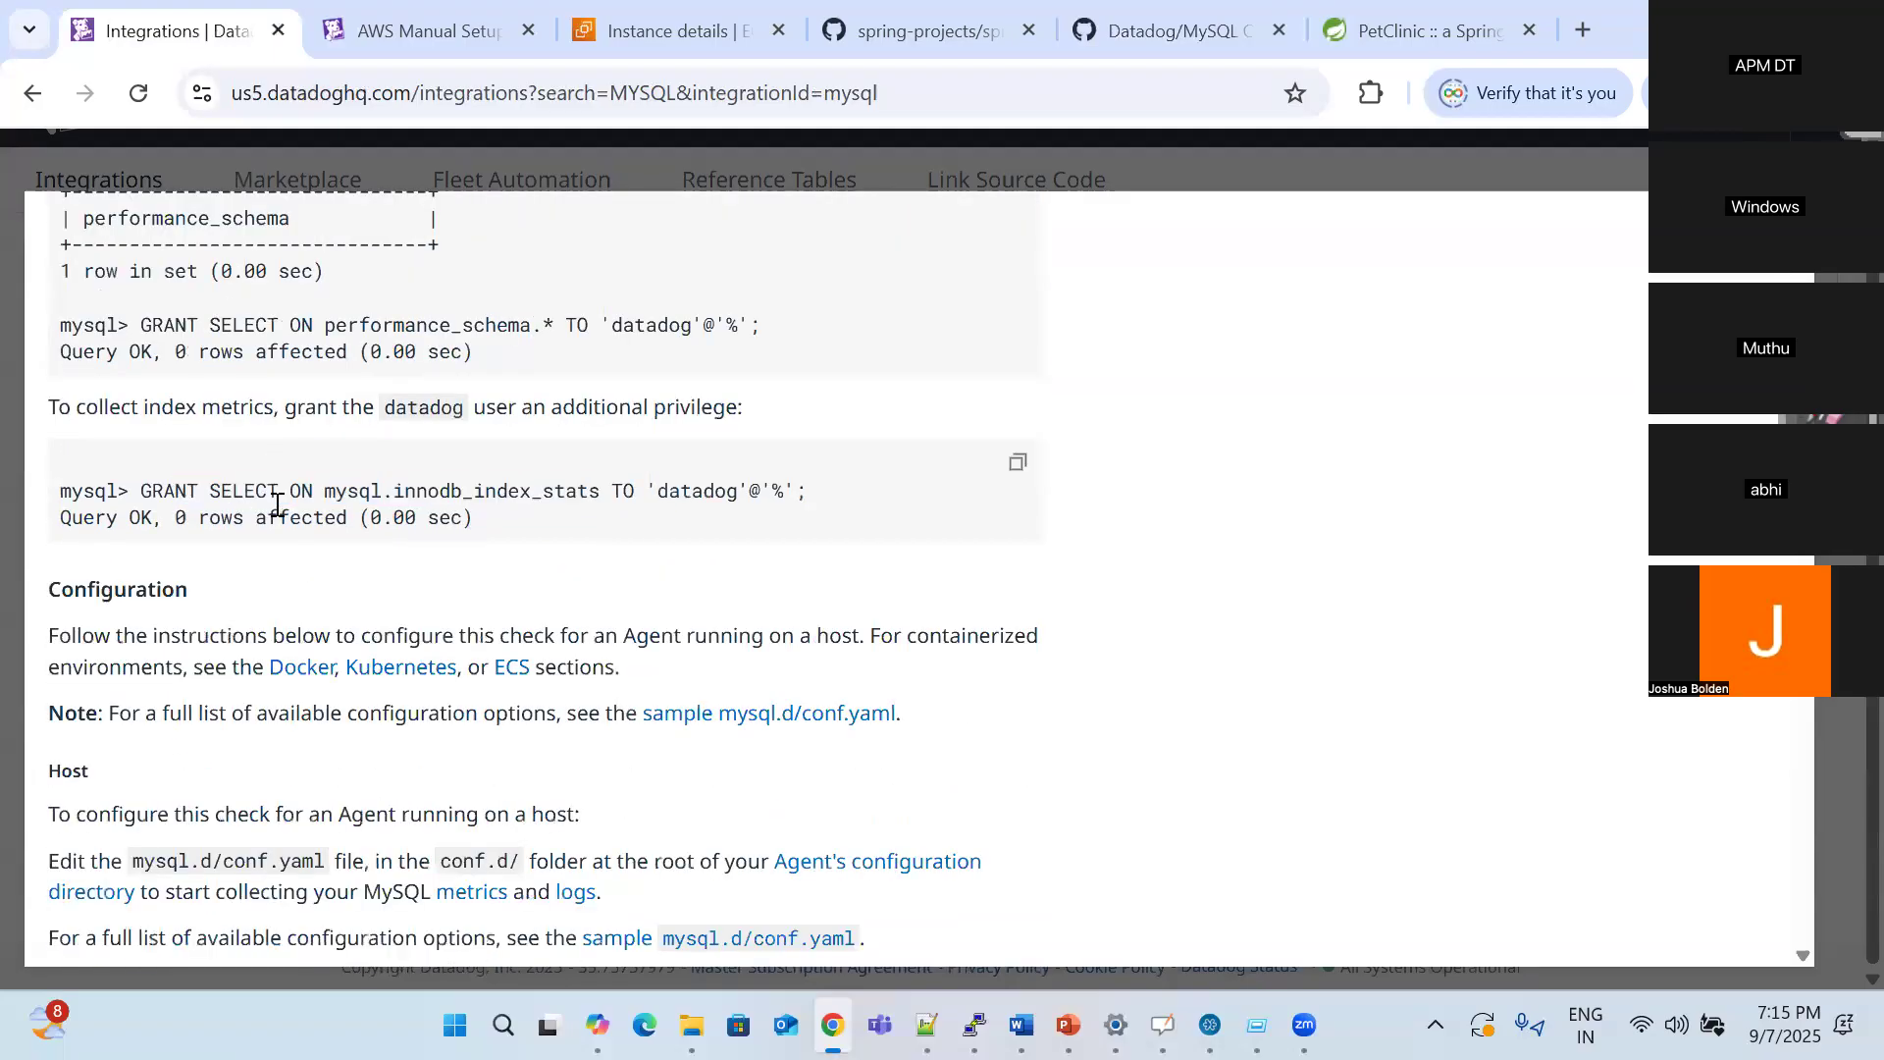
scroll(610, 640, down, 2)
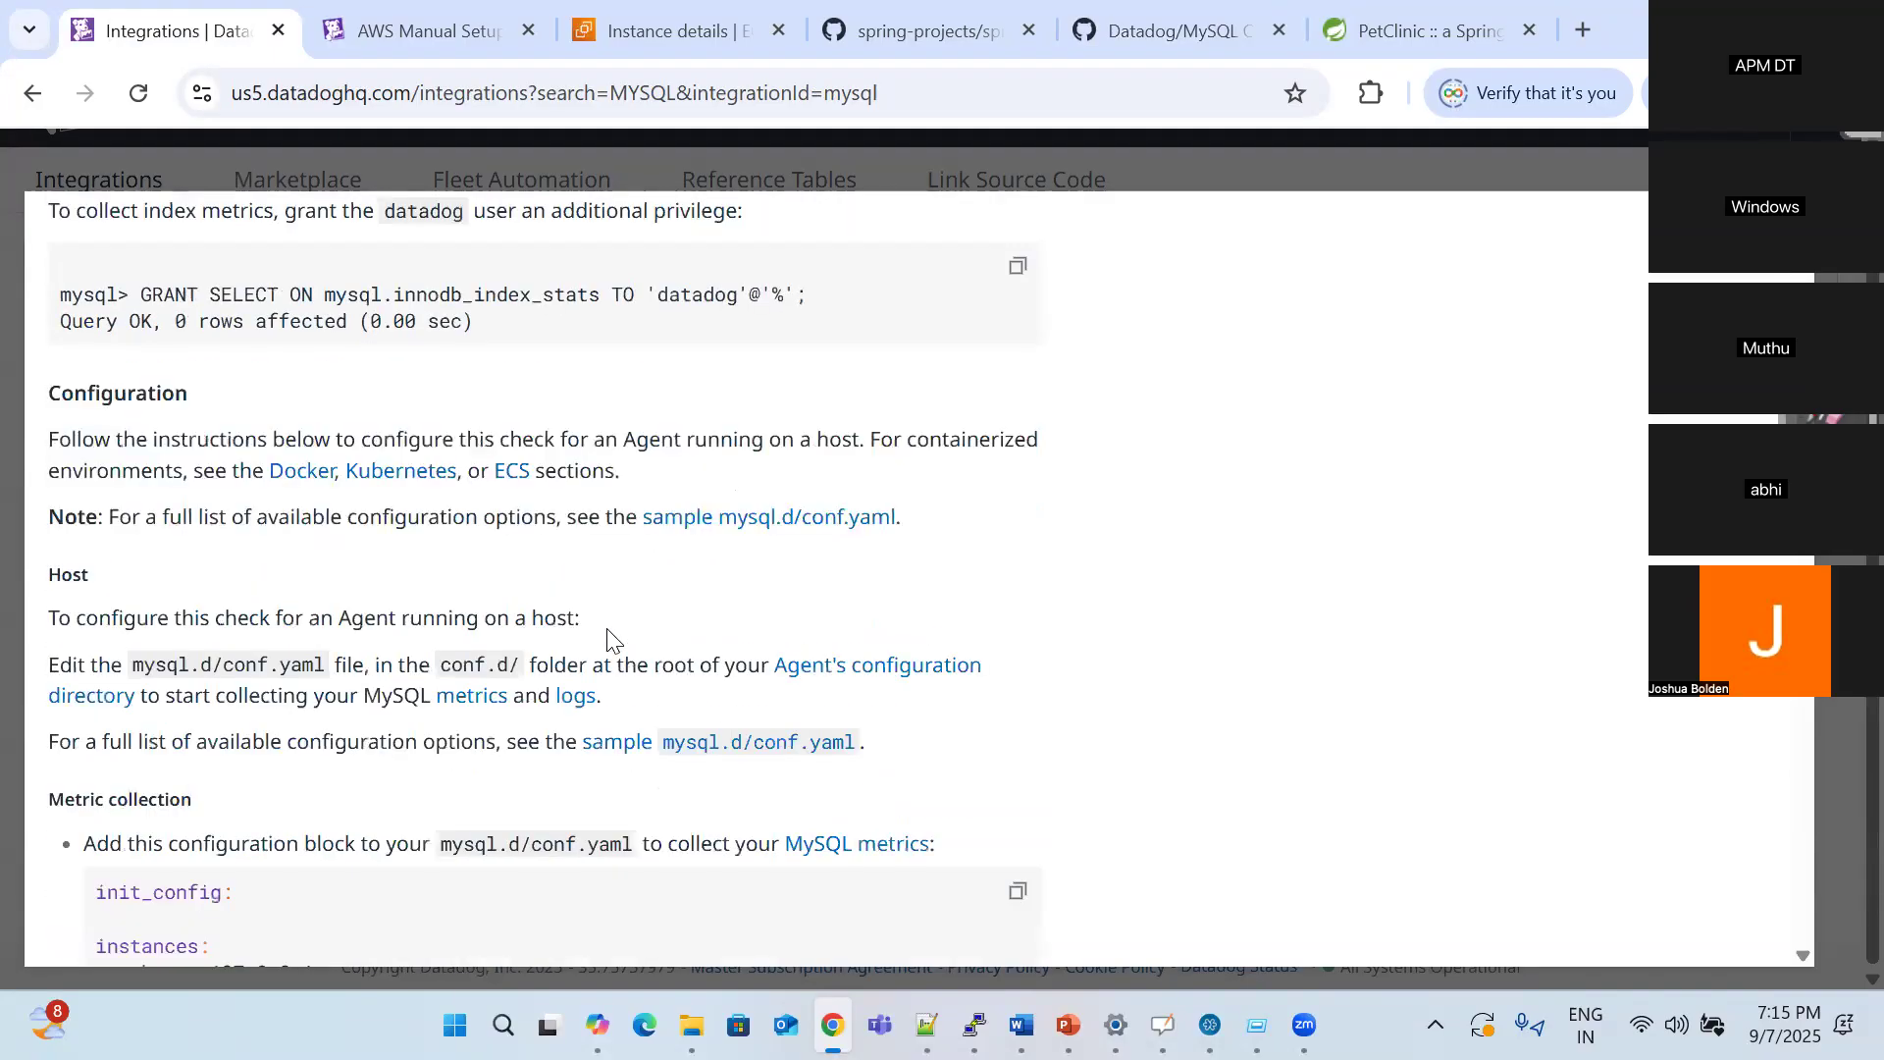
scroll(609, 640, down, 3)
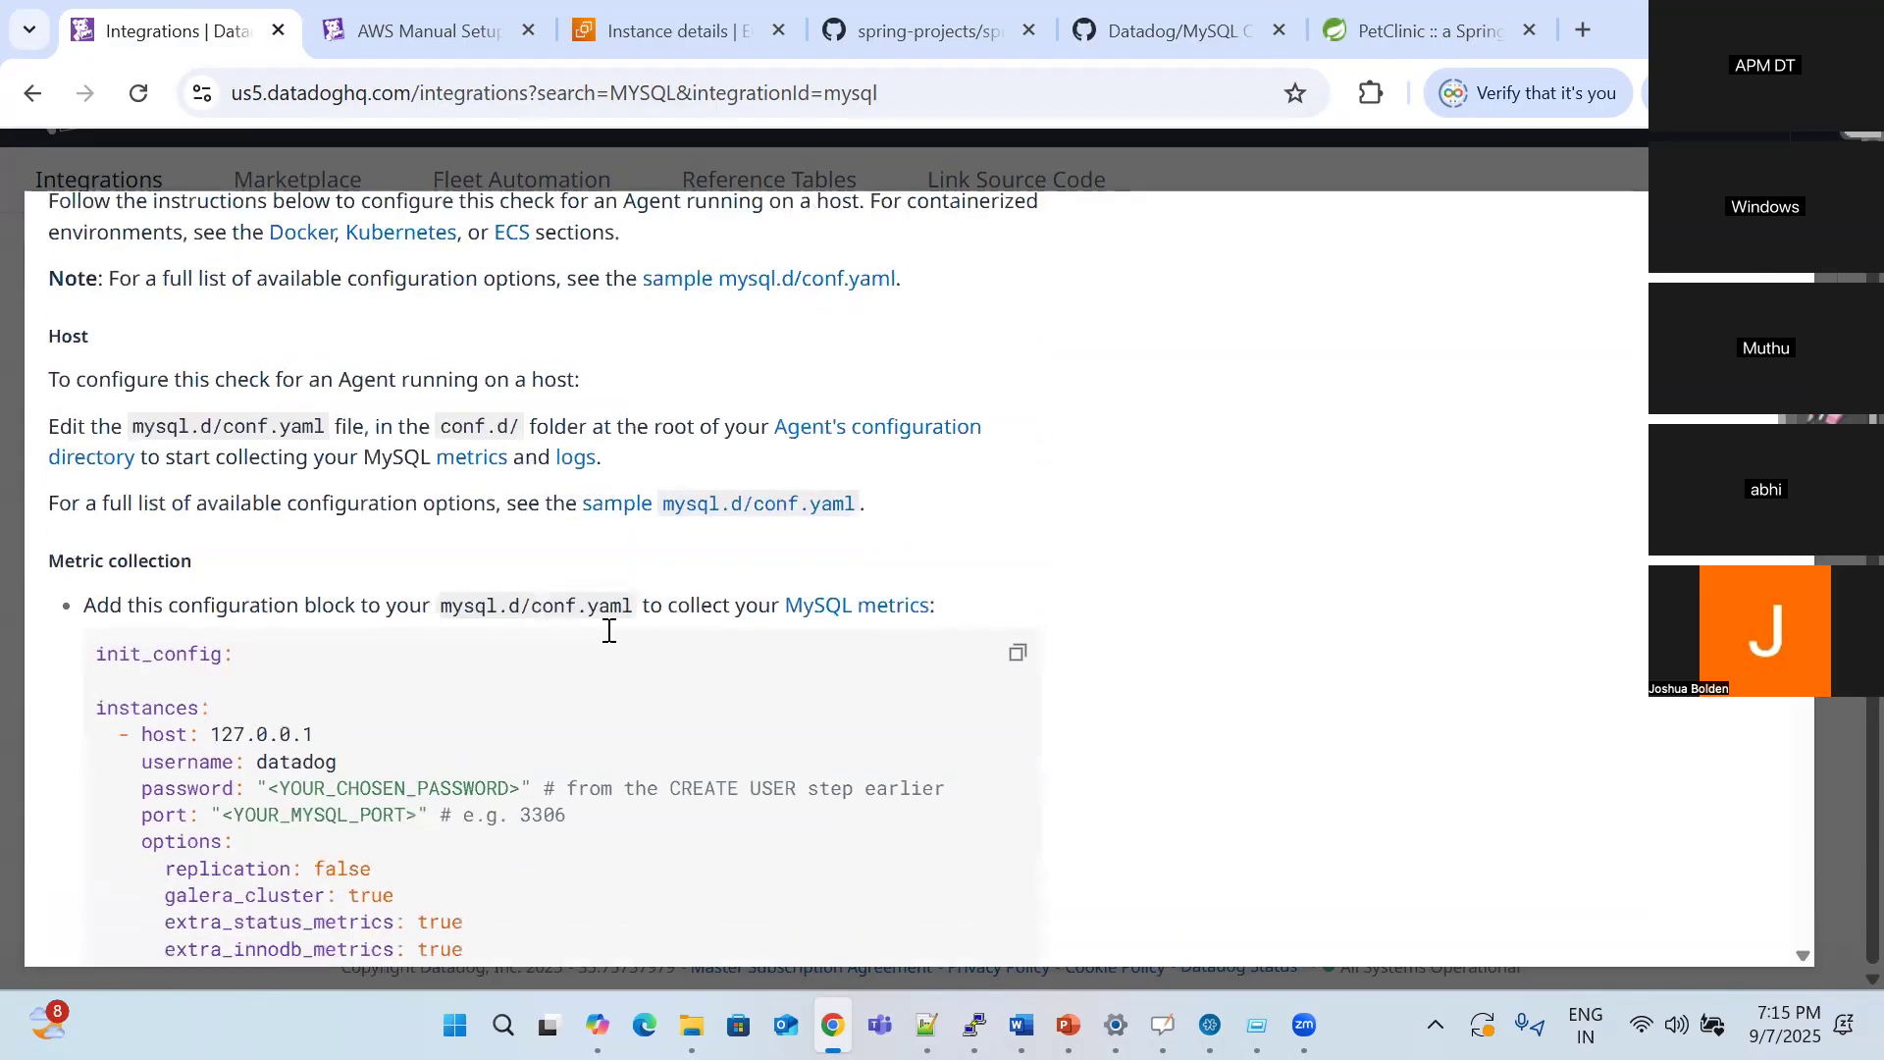
scroll(610, 630, down, 2)
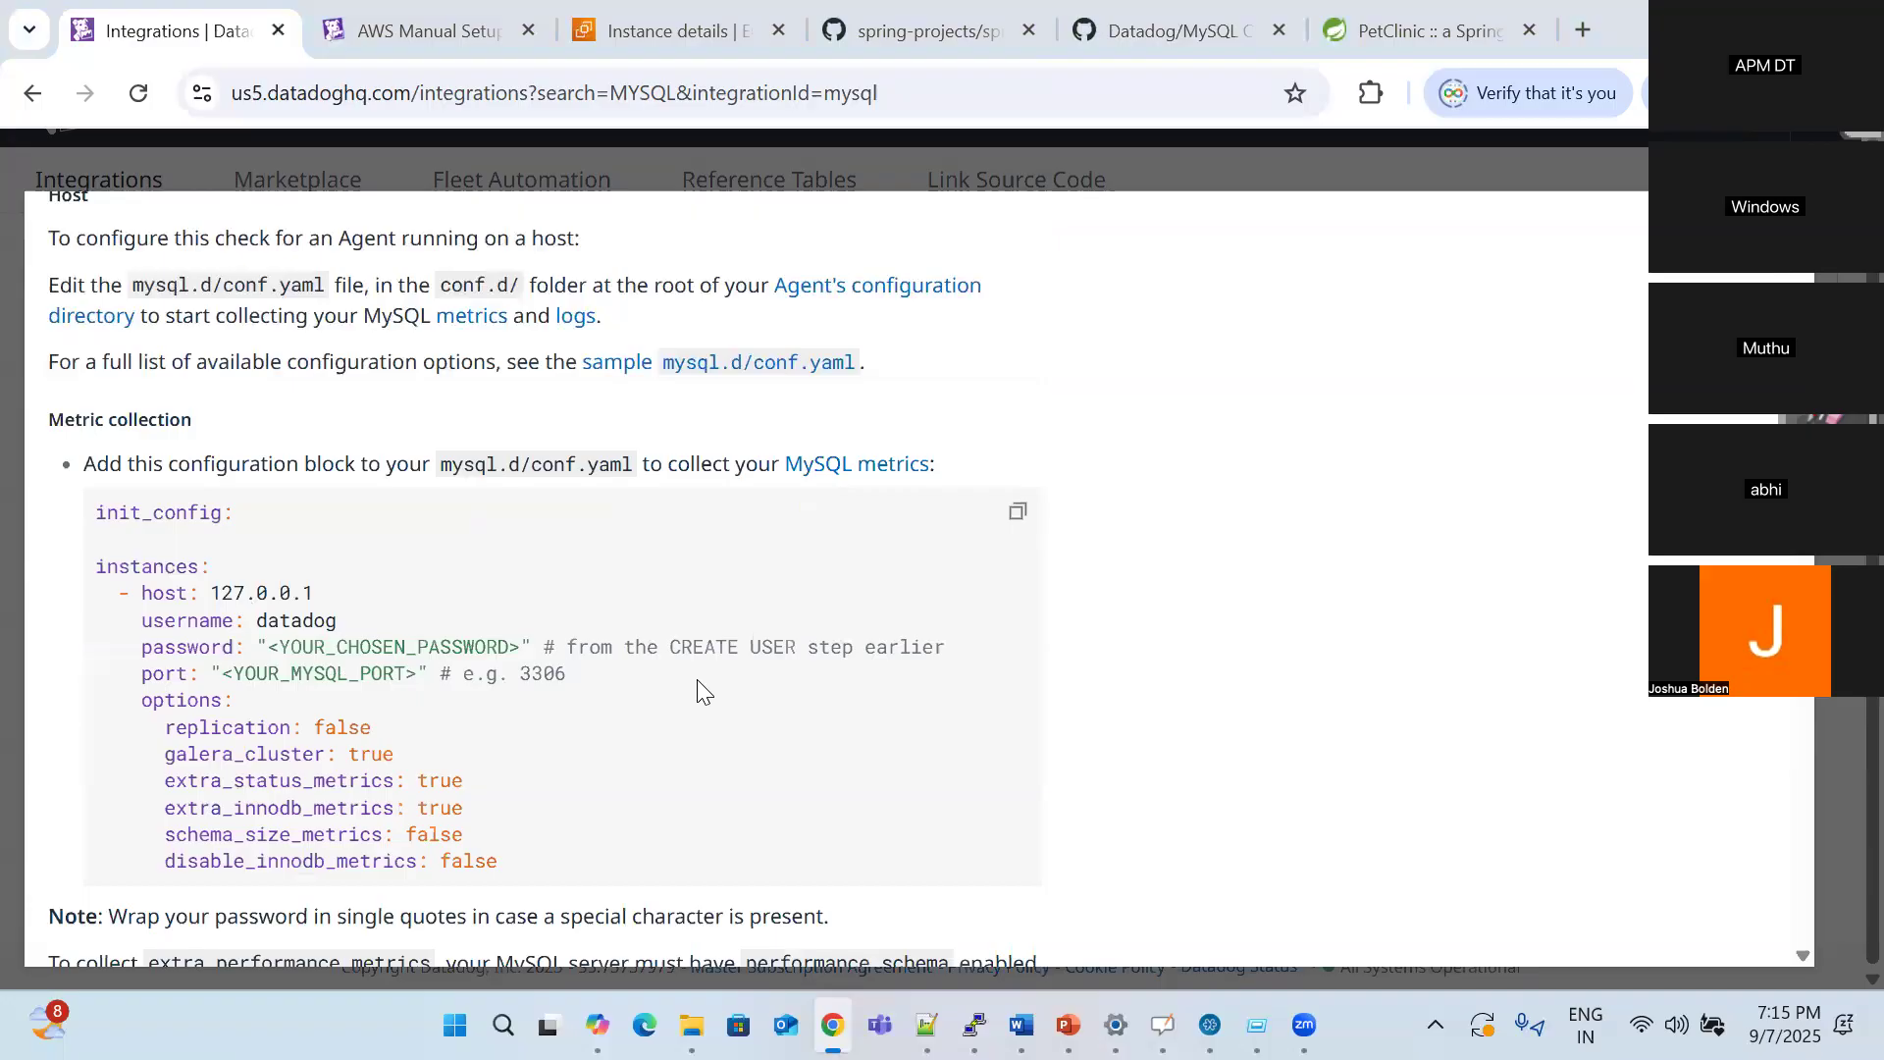
key(alt+Tab)
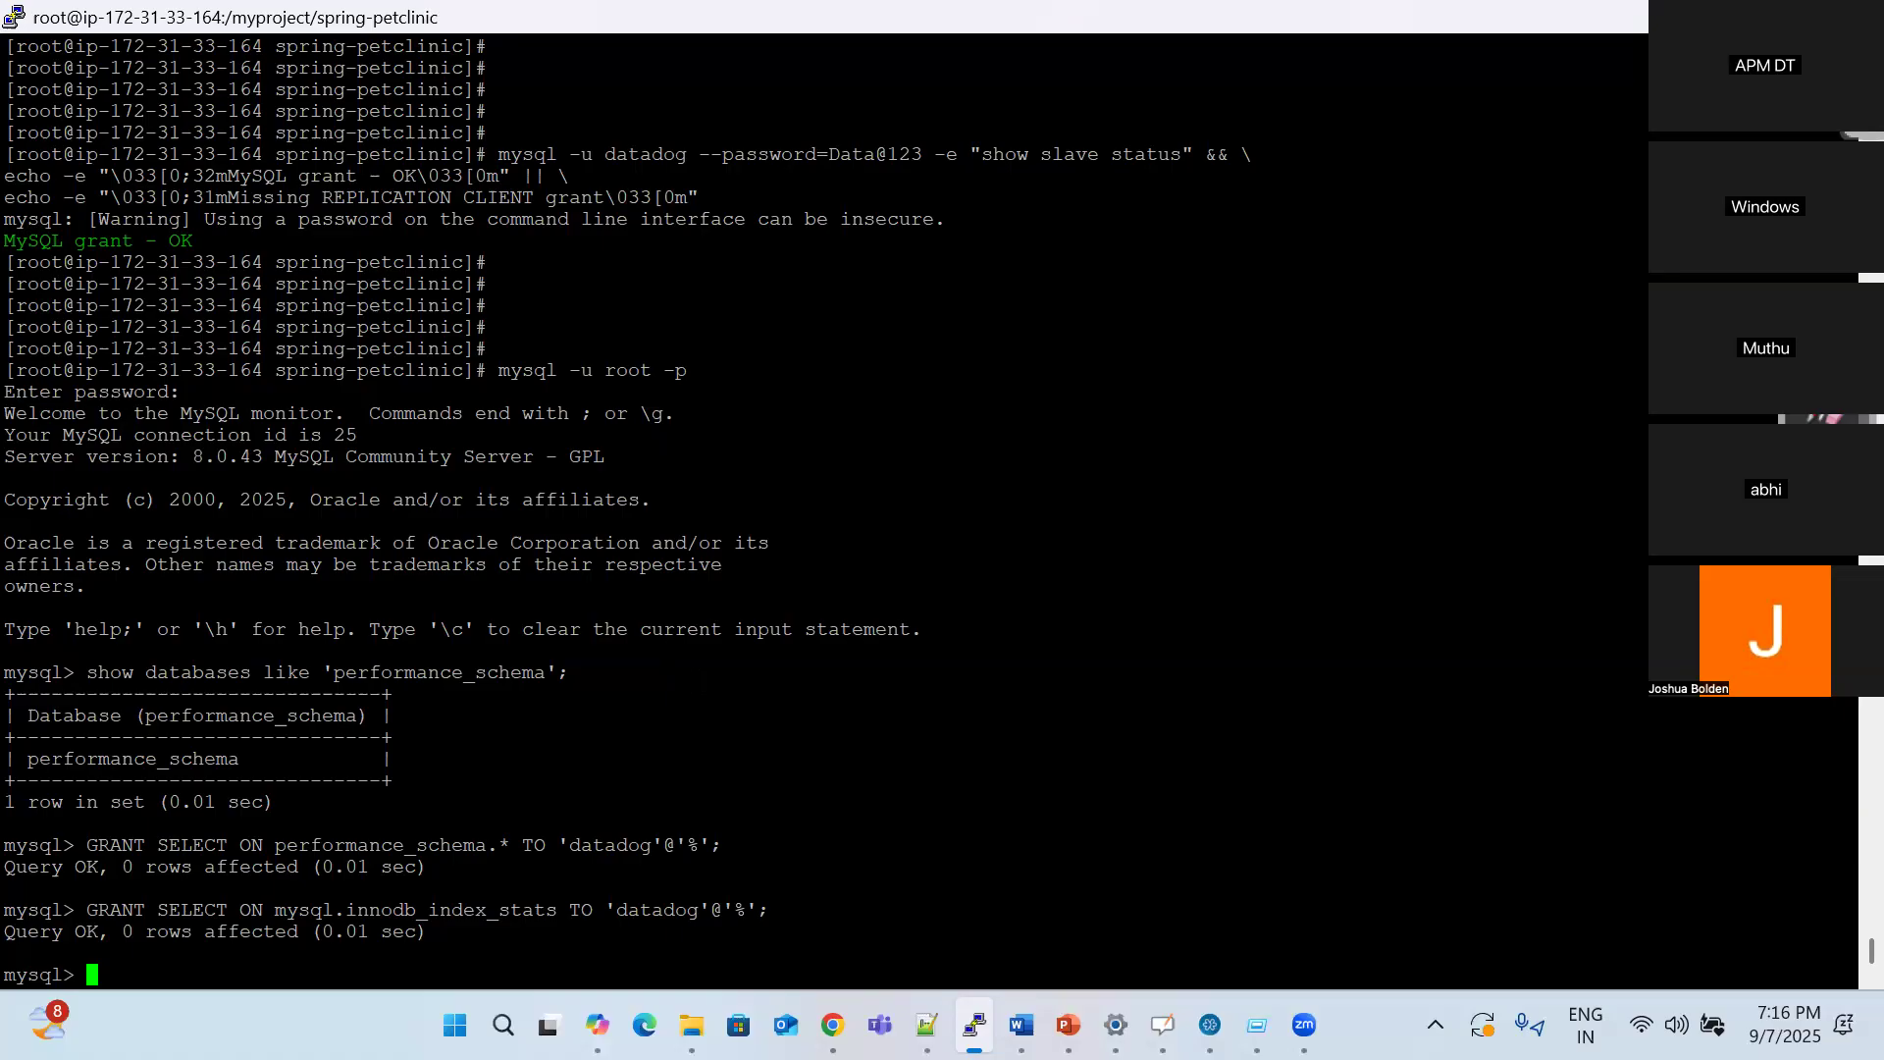
Exit MySQL, change into /etc/datadog-agent and list its contents.
text(exit)
key(Return)
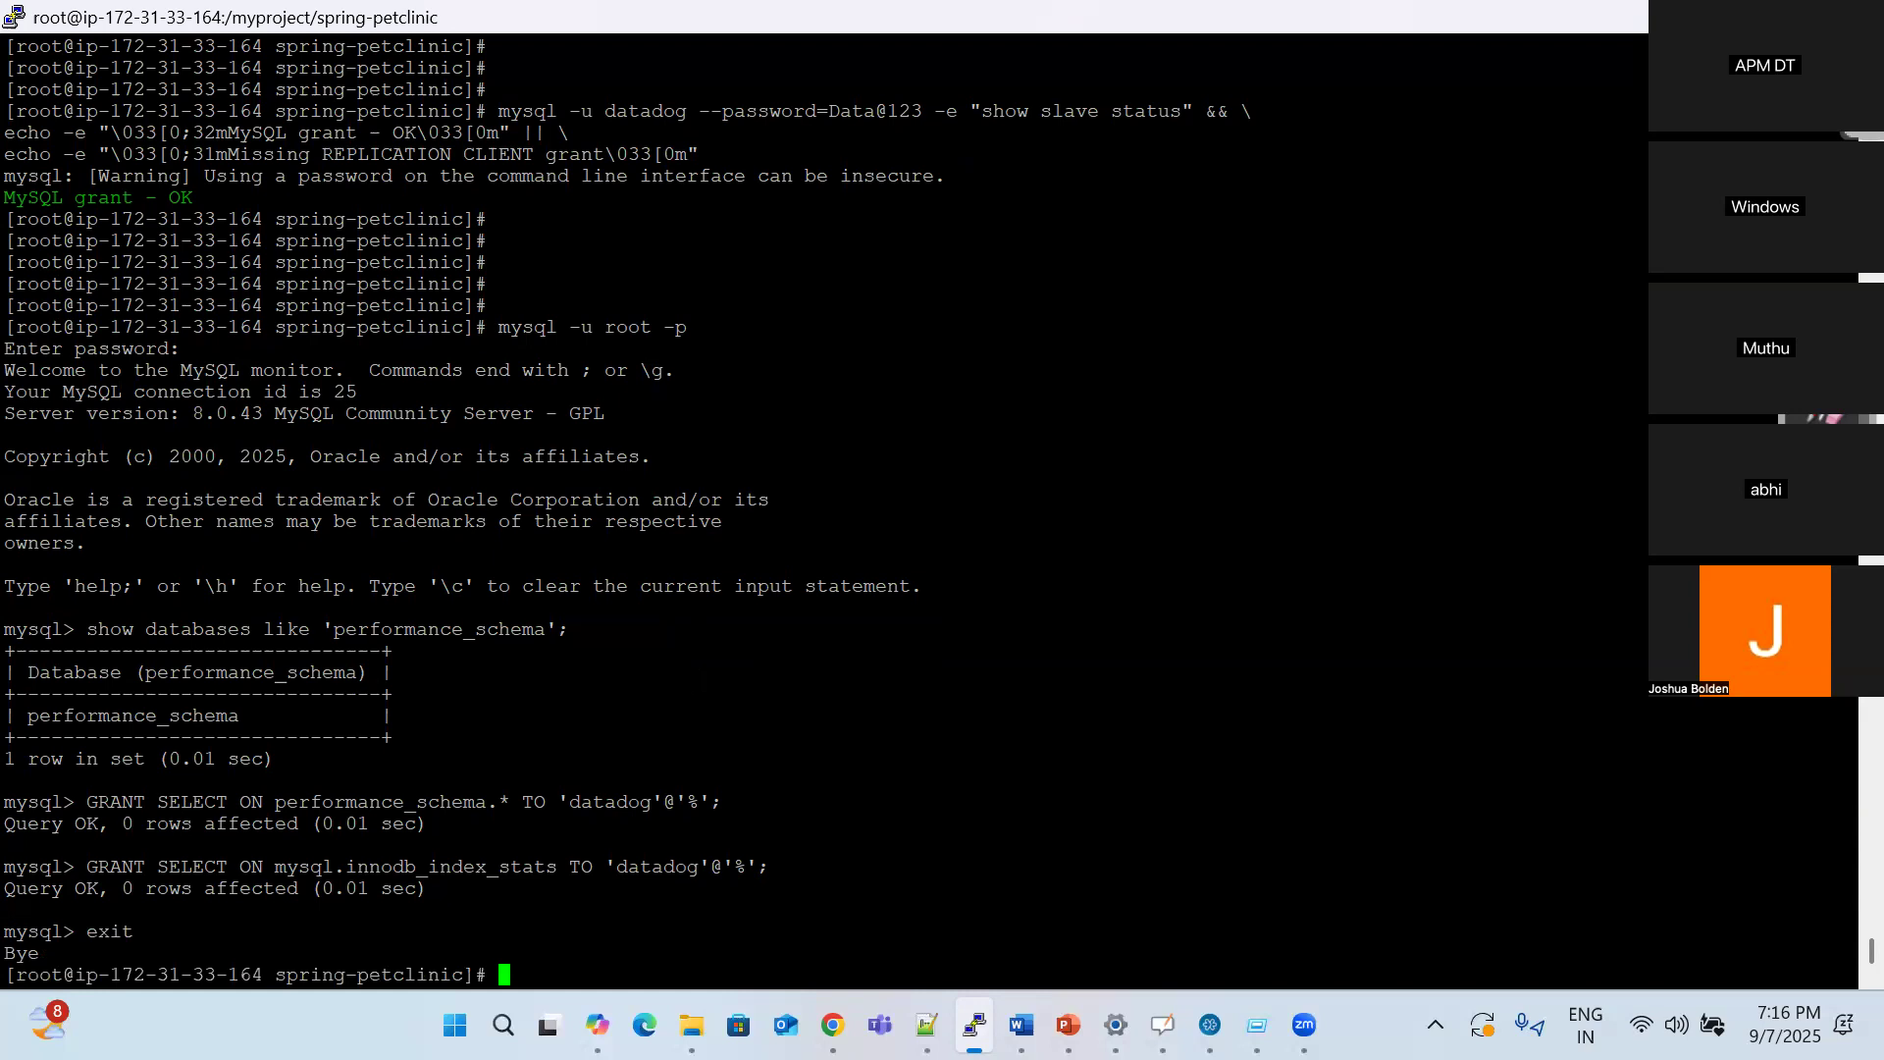
text(cd )
text(/etc/)
text(do)
key(Tab)
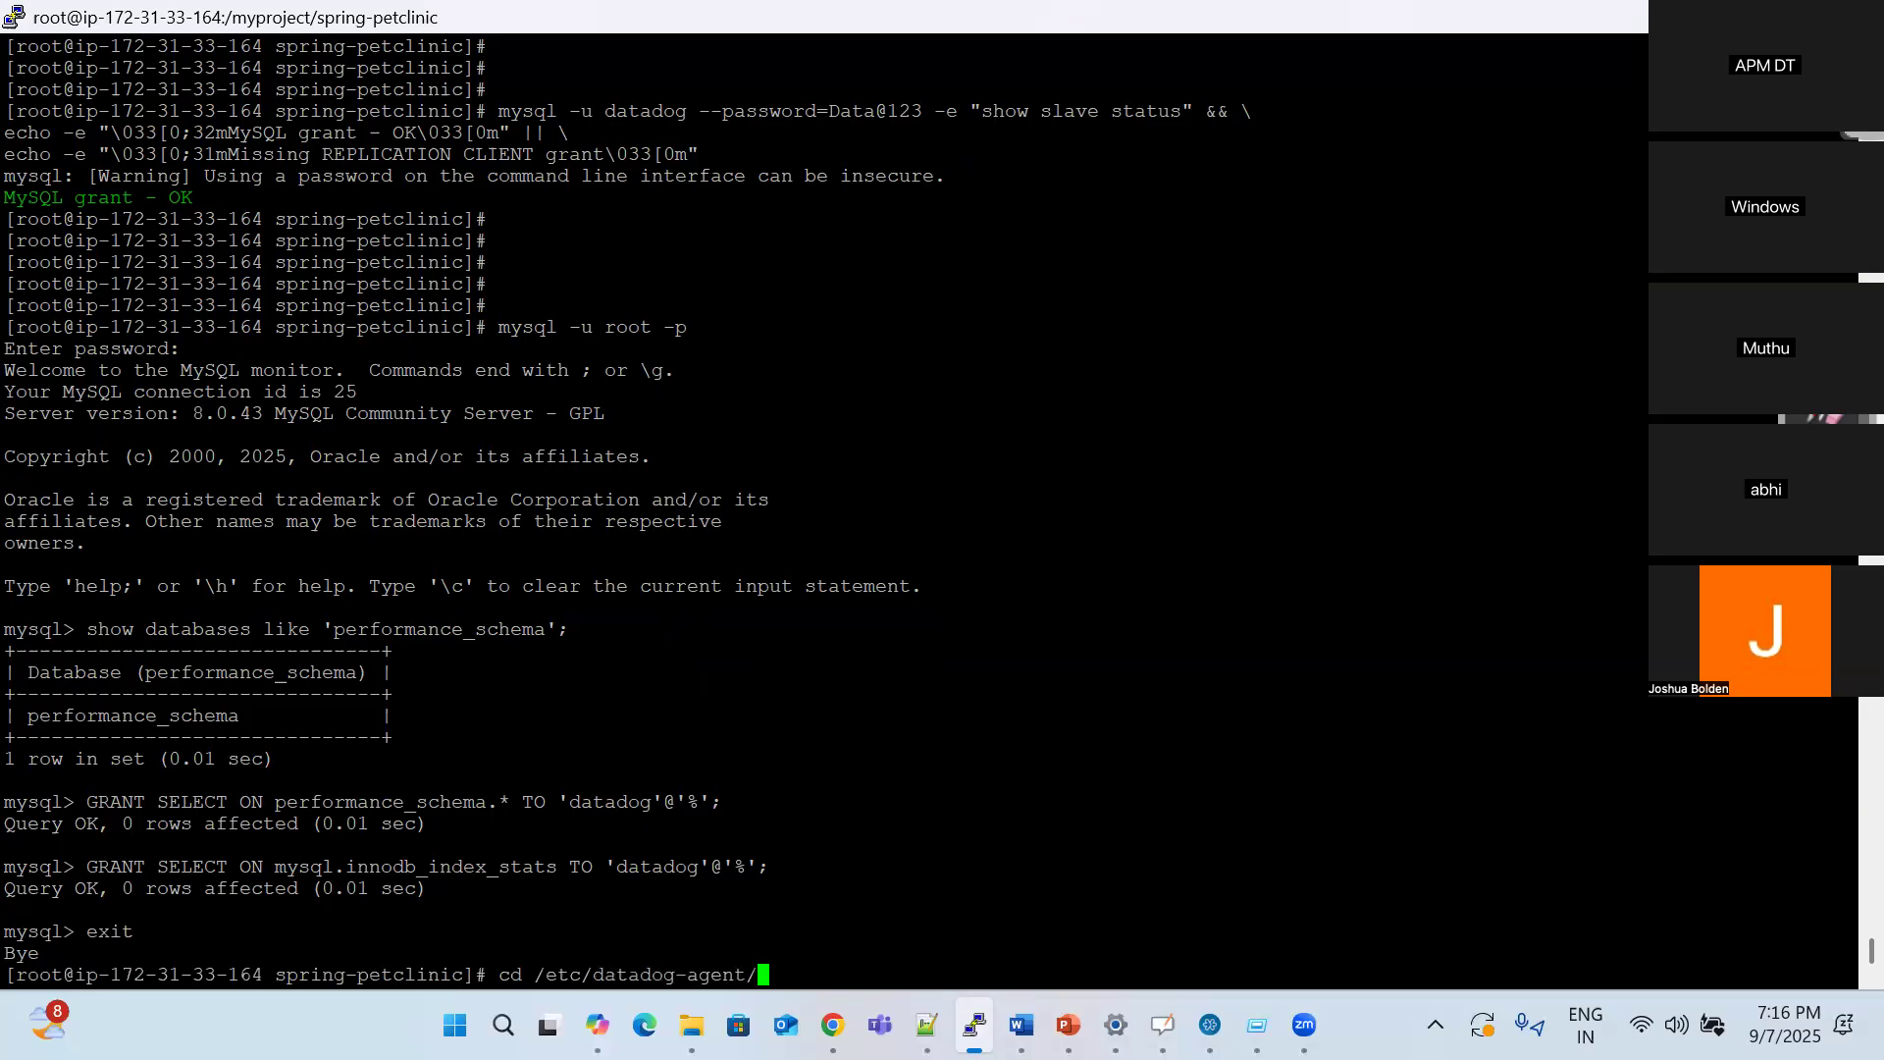
key(Return)
text(ls)
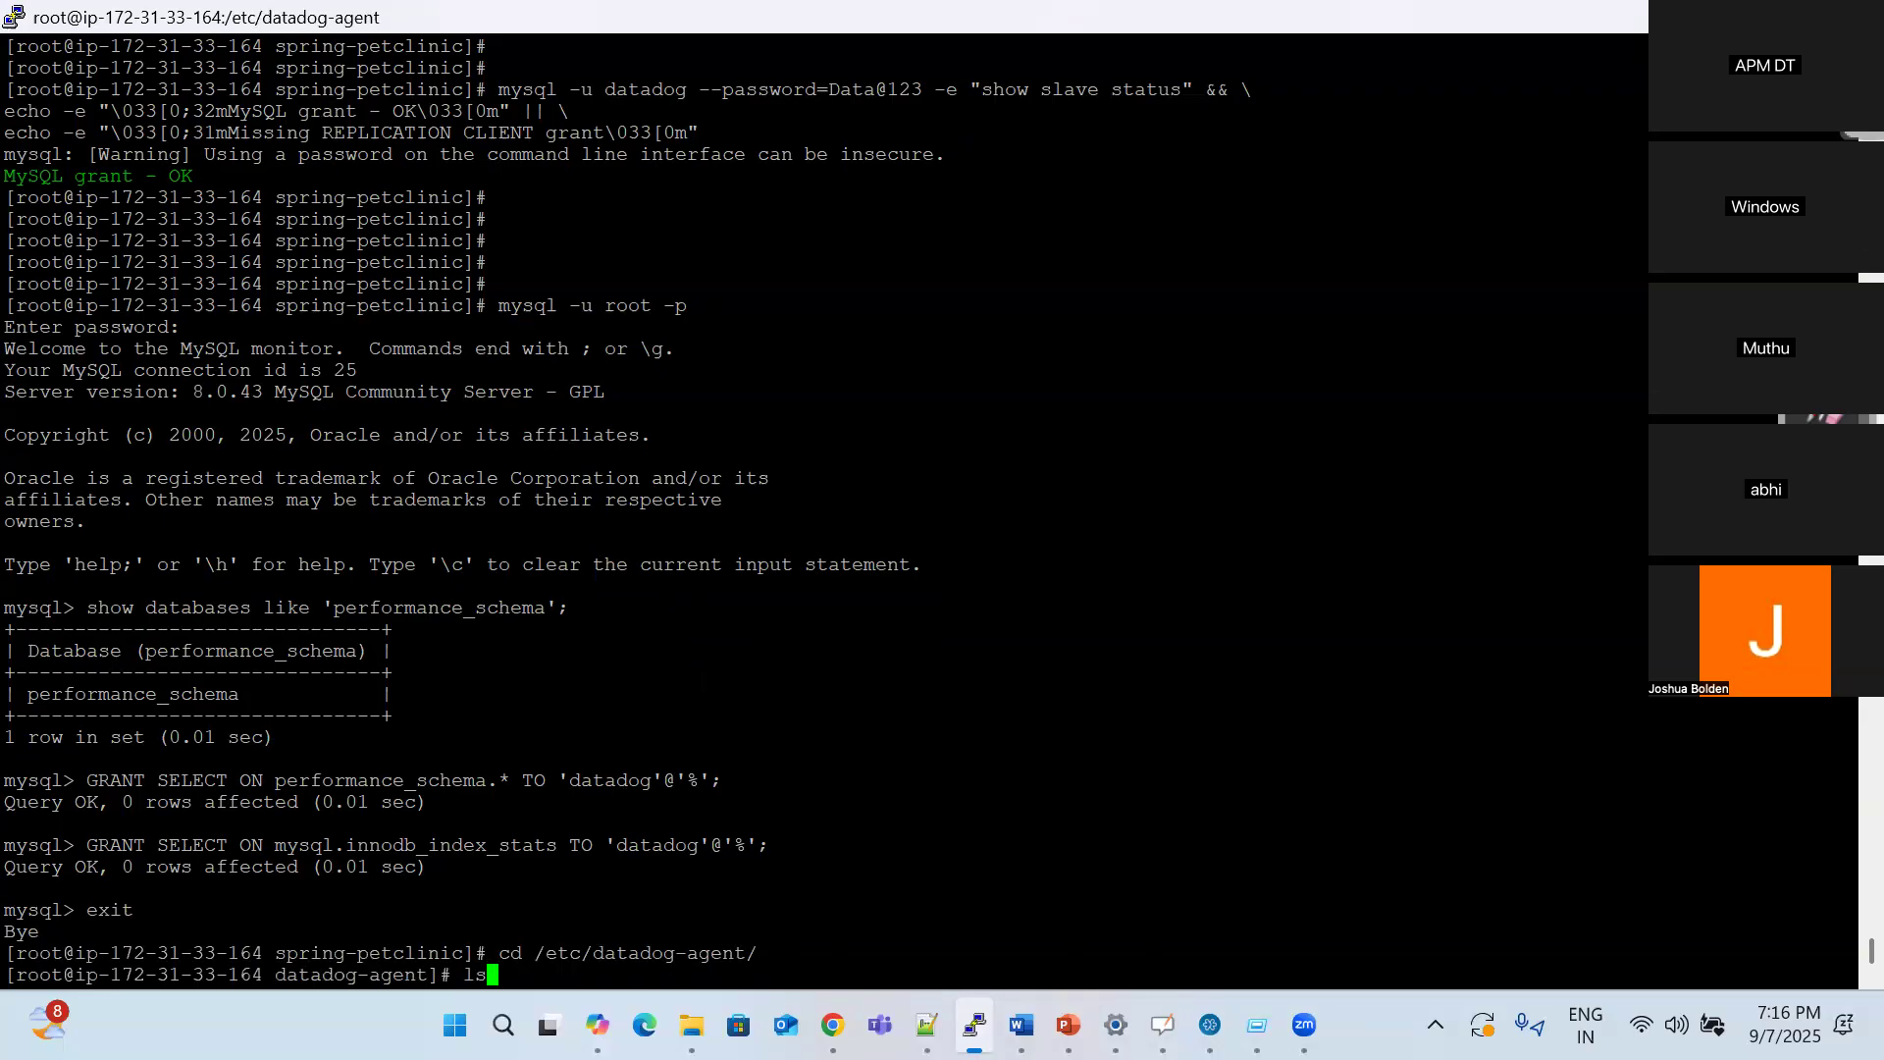
key(Return)
Change into conf.d and list the integration folders.
text(co)
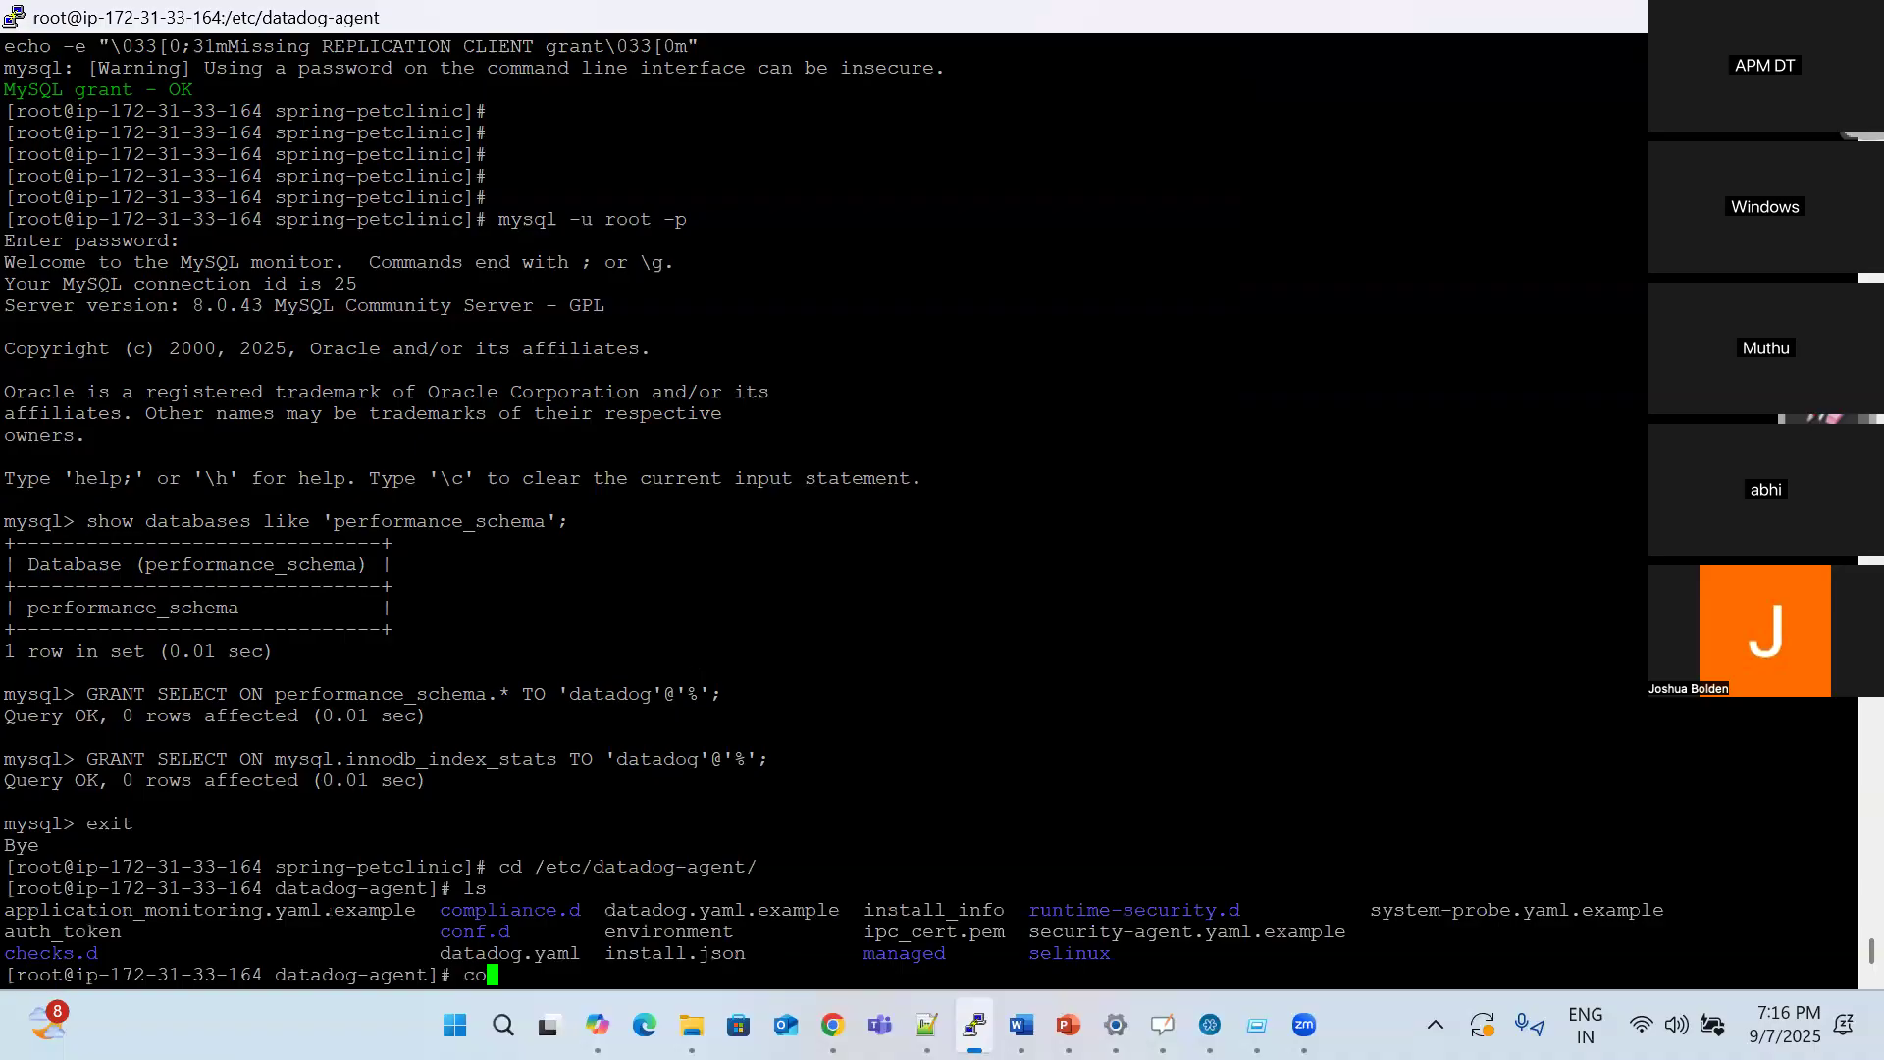
text(n)
key(BackSpace)
key(BackSpace)
key(BackSpace)
text(cd co)
key(Tab)
key(Return)
text(ls)
key(Return)
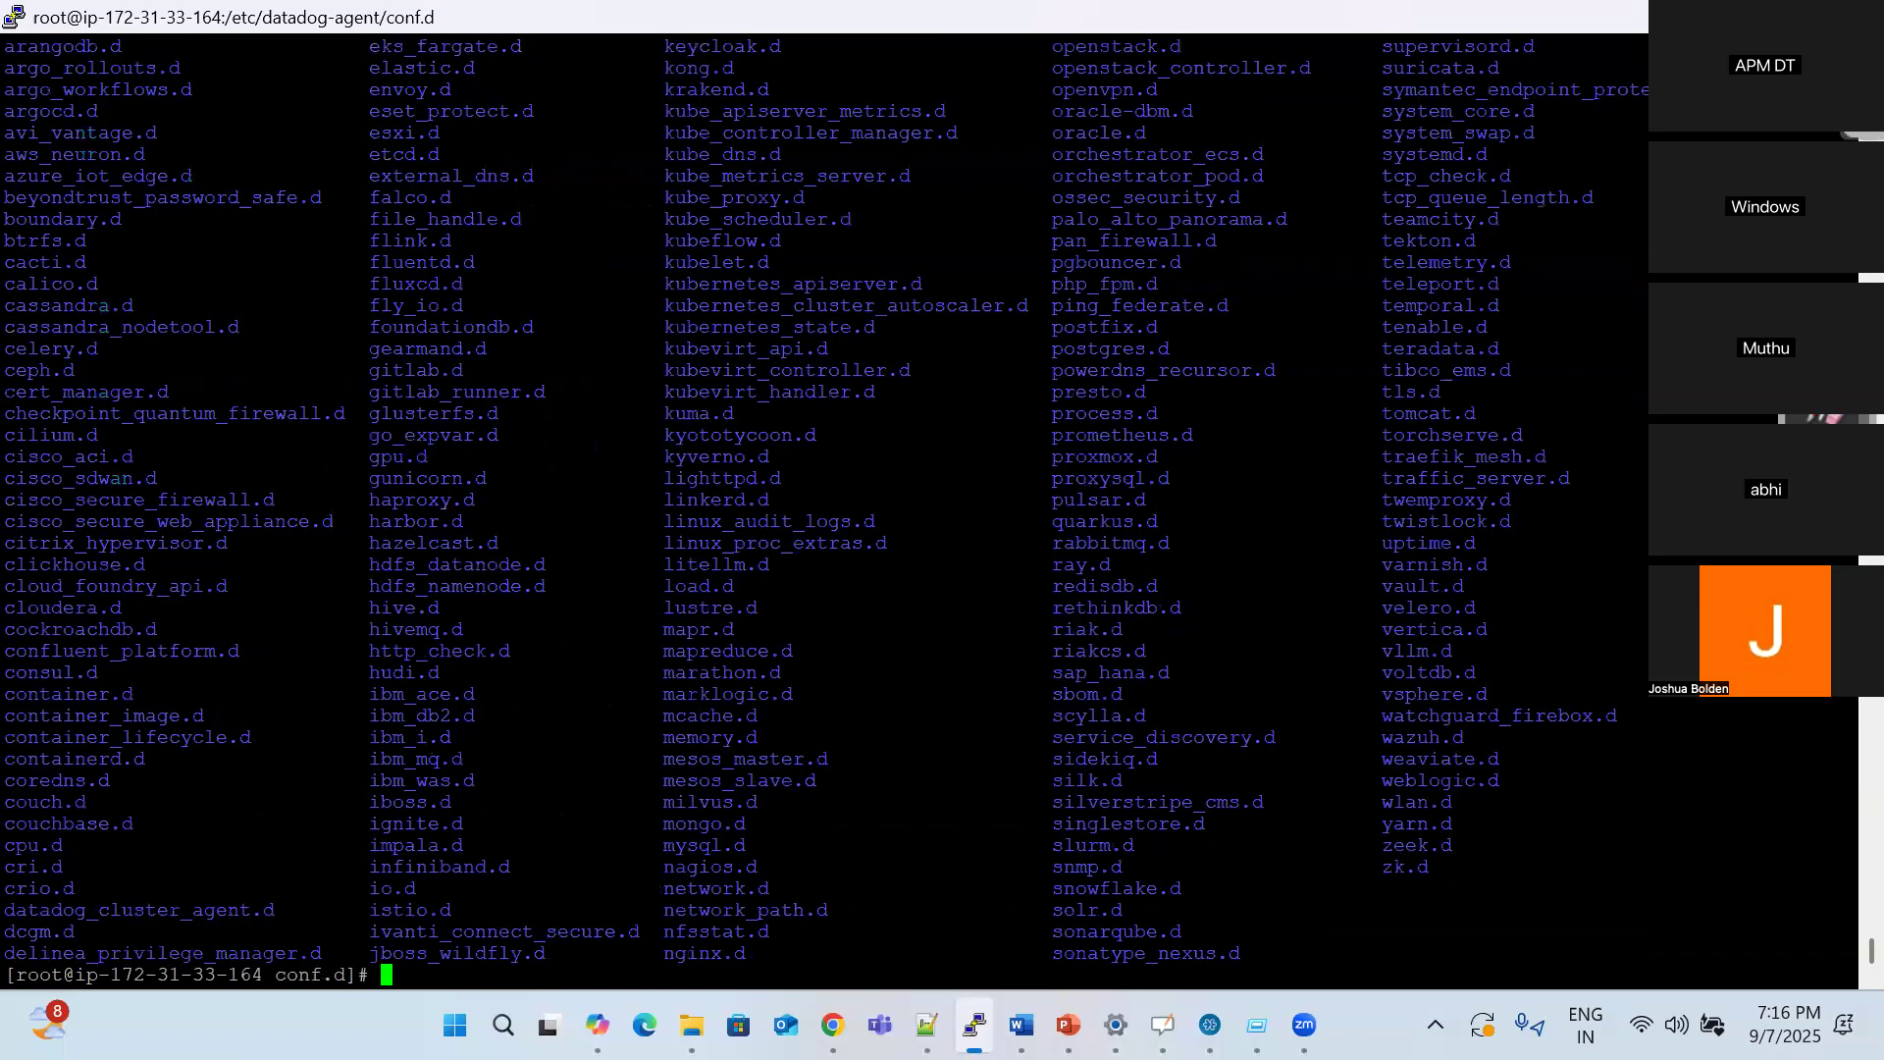
key(shift+Page_Up)
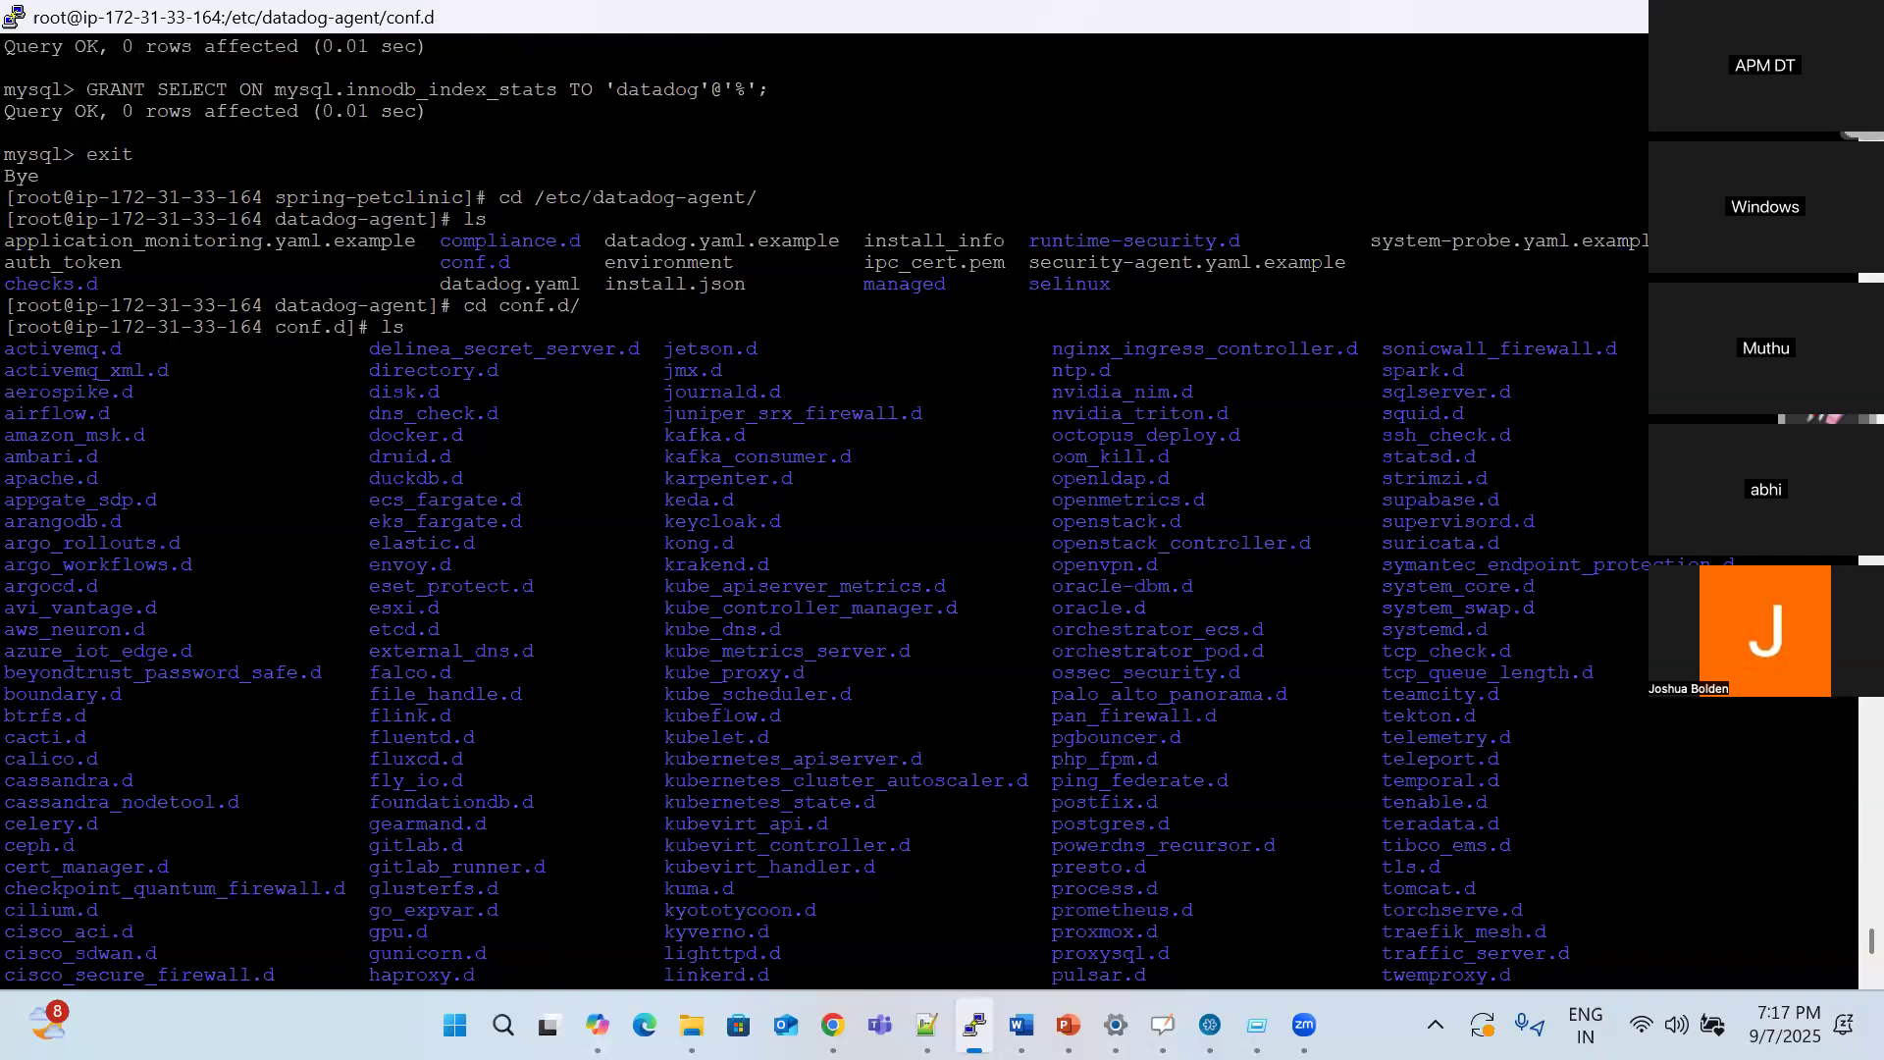
Change into mysql.d and open conf.yaml.example in vi.
text(cd my)
key(Tab)
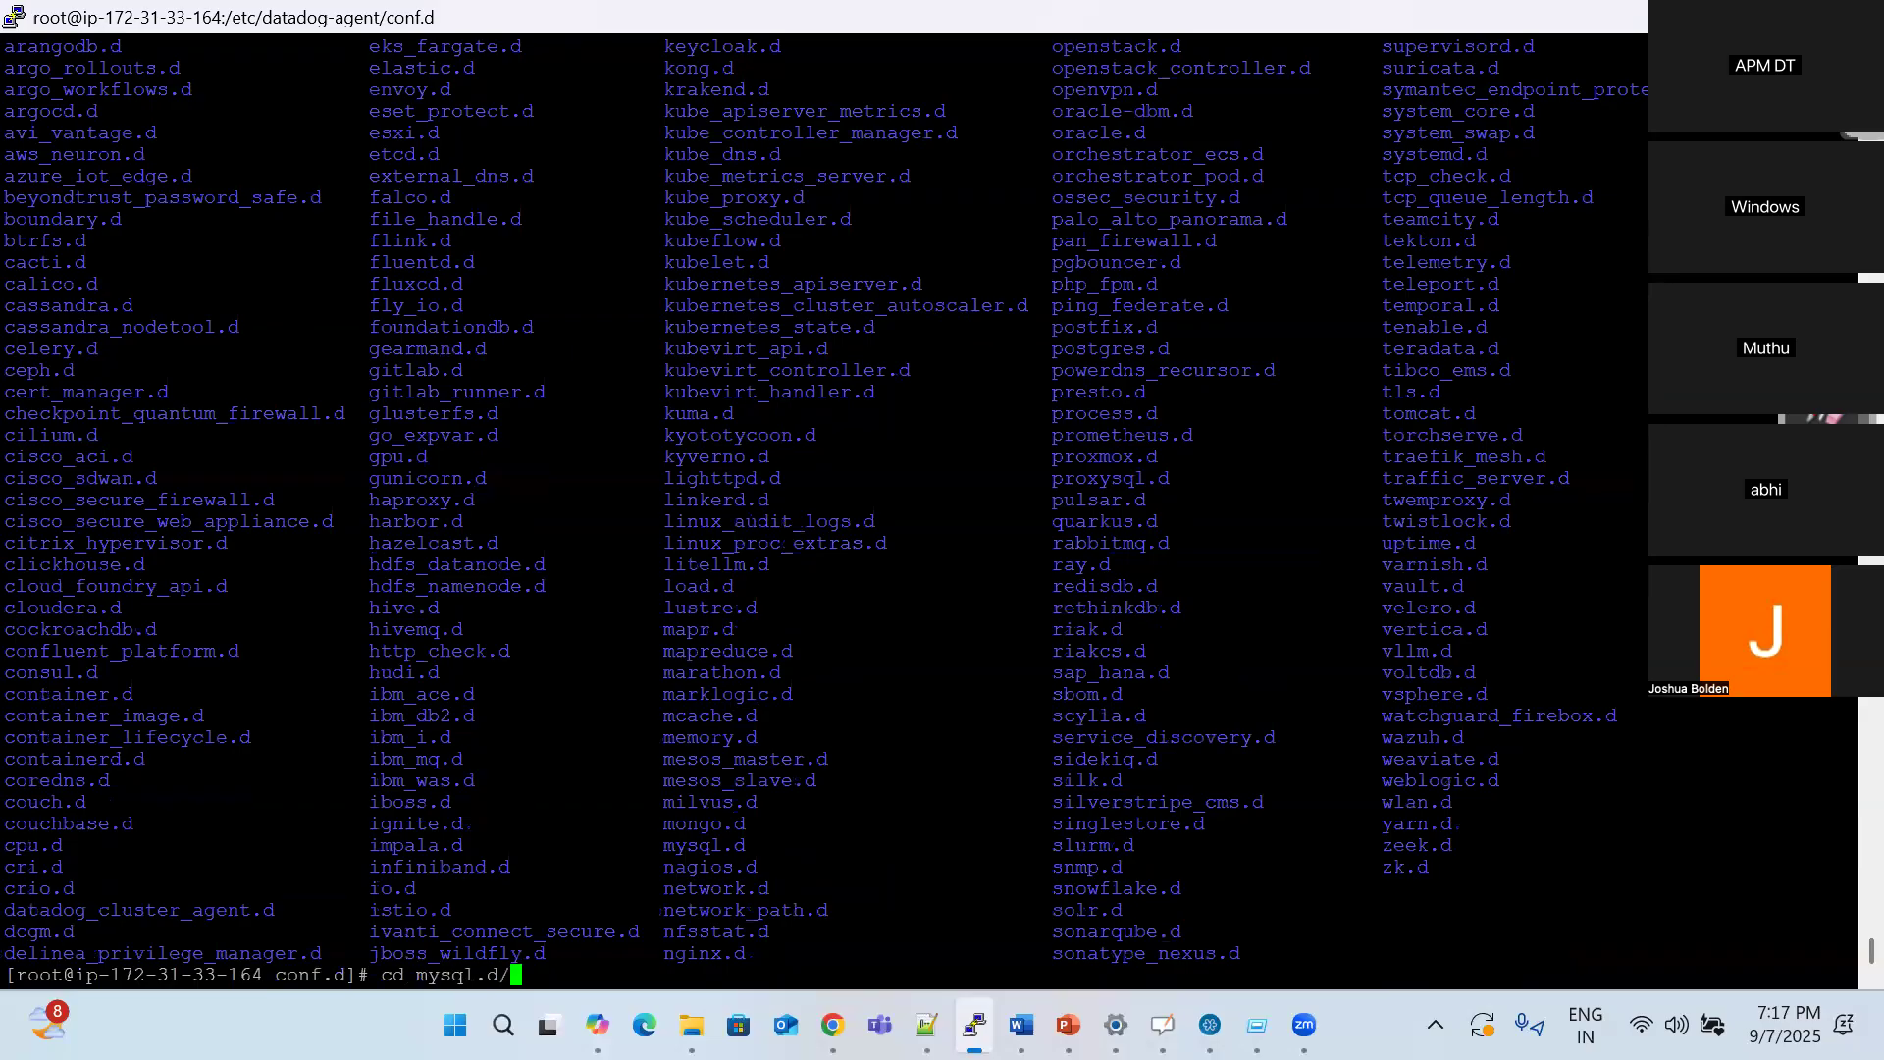
key(Return)
text(ls)
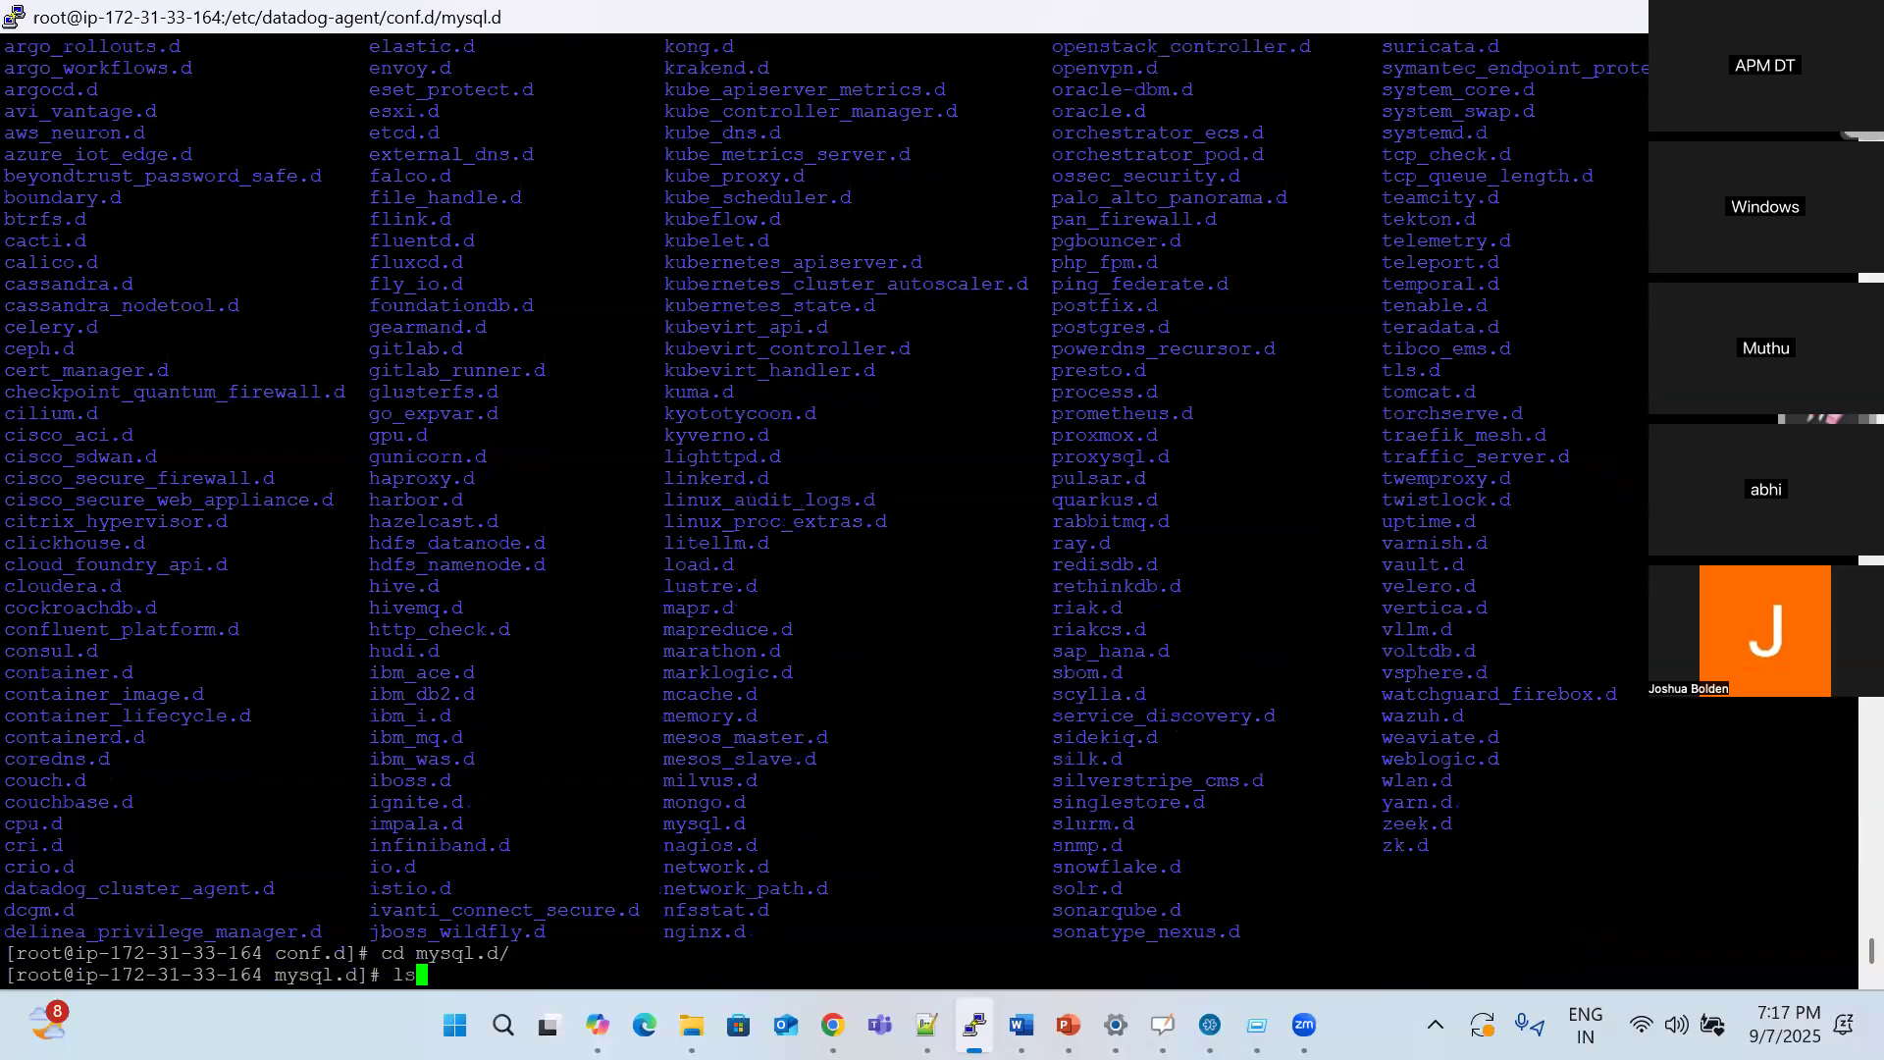
key(Return)
double_click(154, 953)
text(vi)
key(shift+Insert)
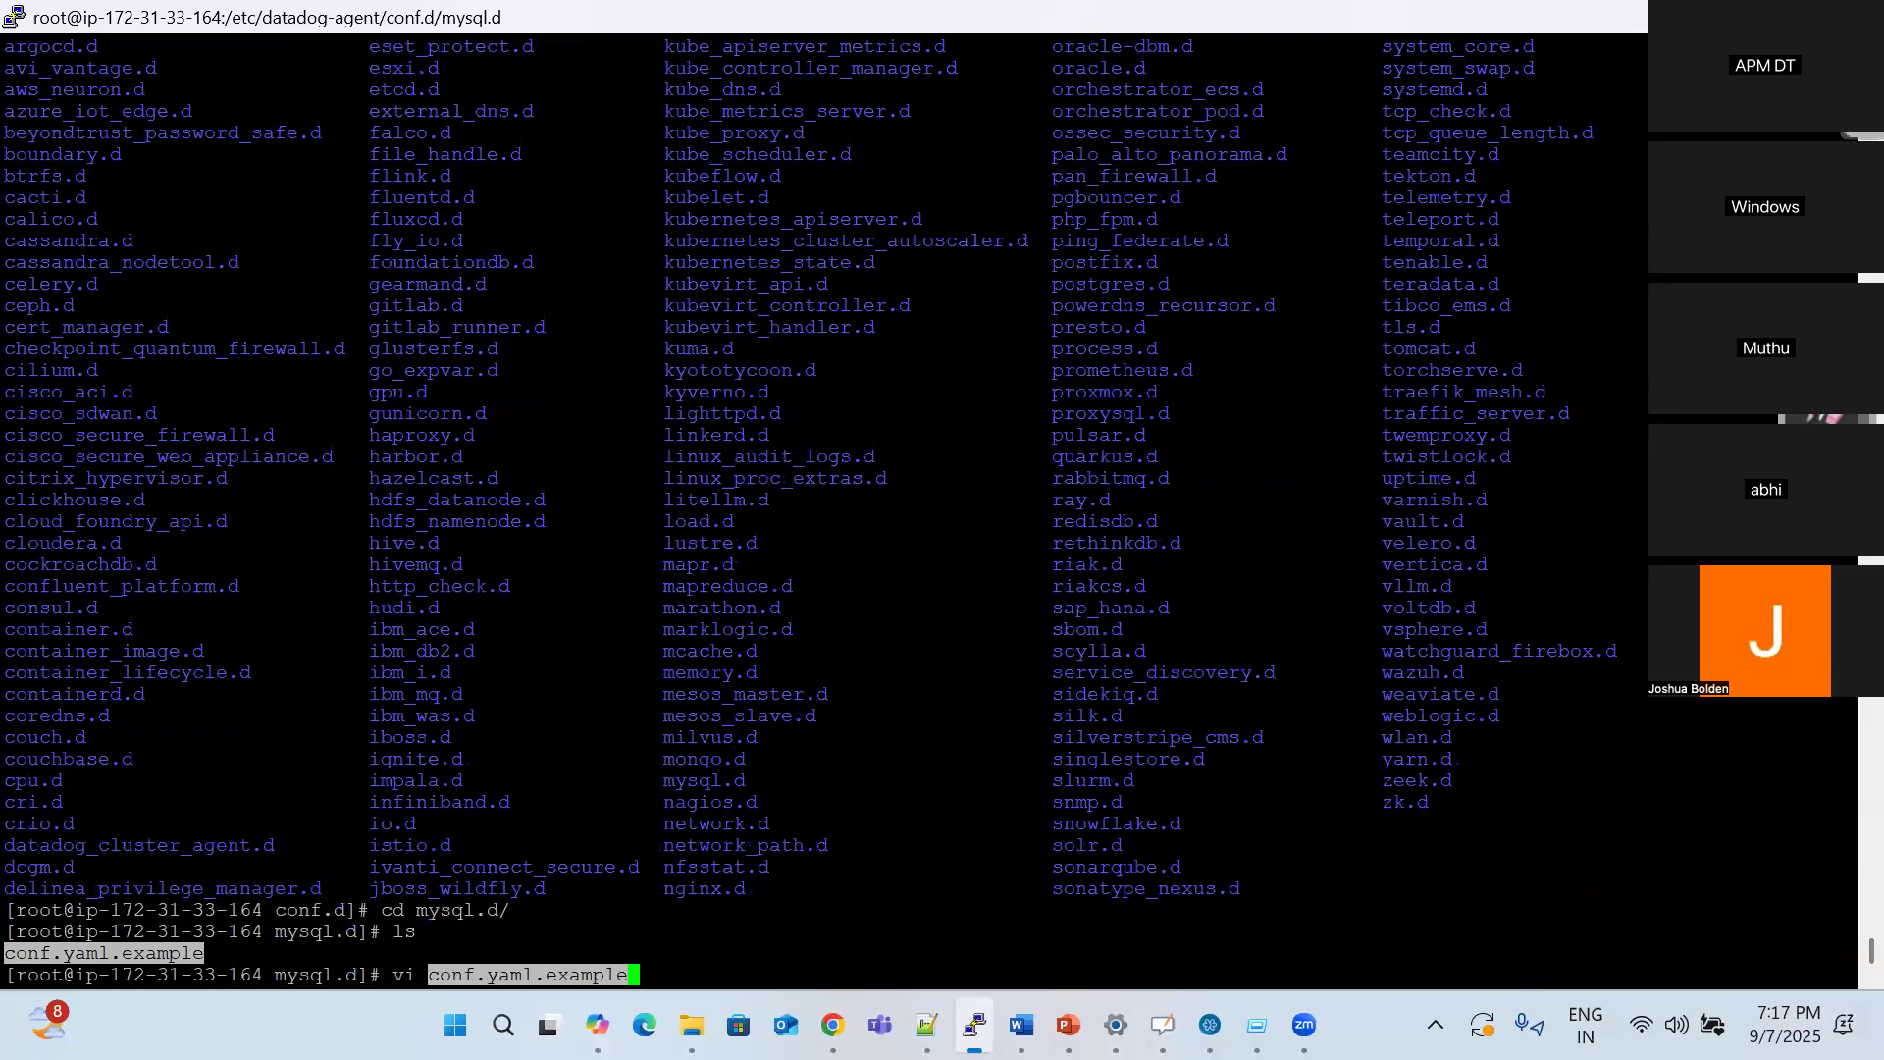
key(Return)
Read through conf.yaml.example down to the ssl section and quit vi without saving.
key(Down)
key(Down)
key(Down)
key(Down)
key(Down)
key(Down)
key(Down)
key(Down)
key(Down)
key(Down)
key(Down)
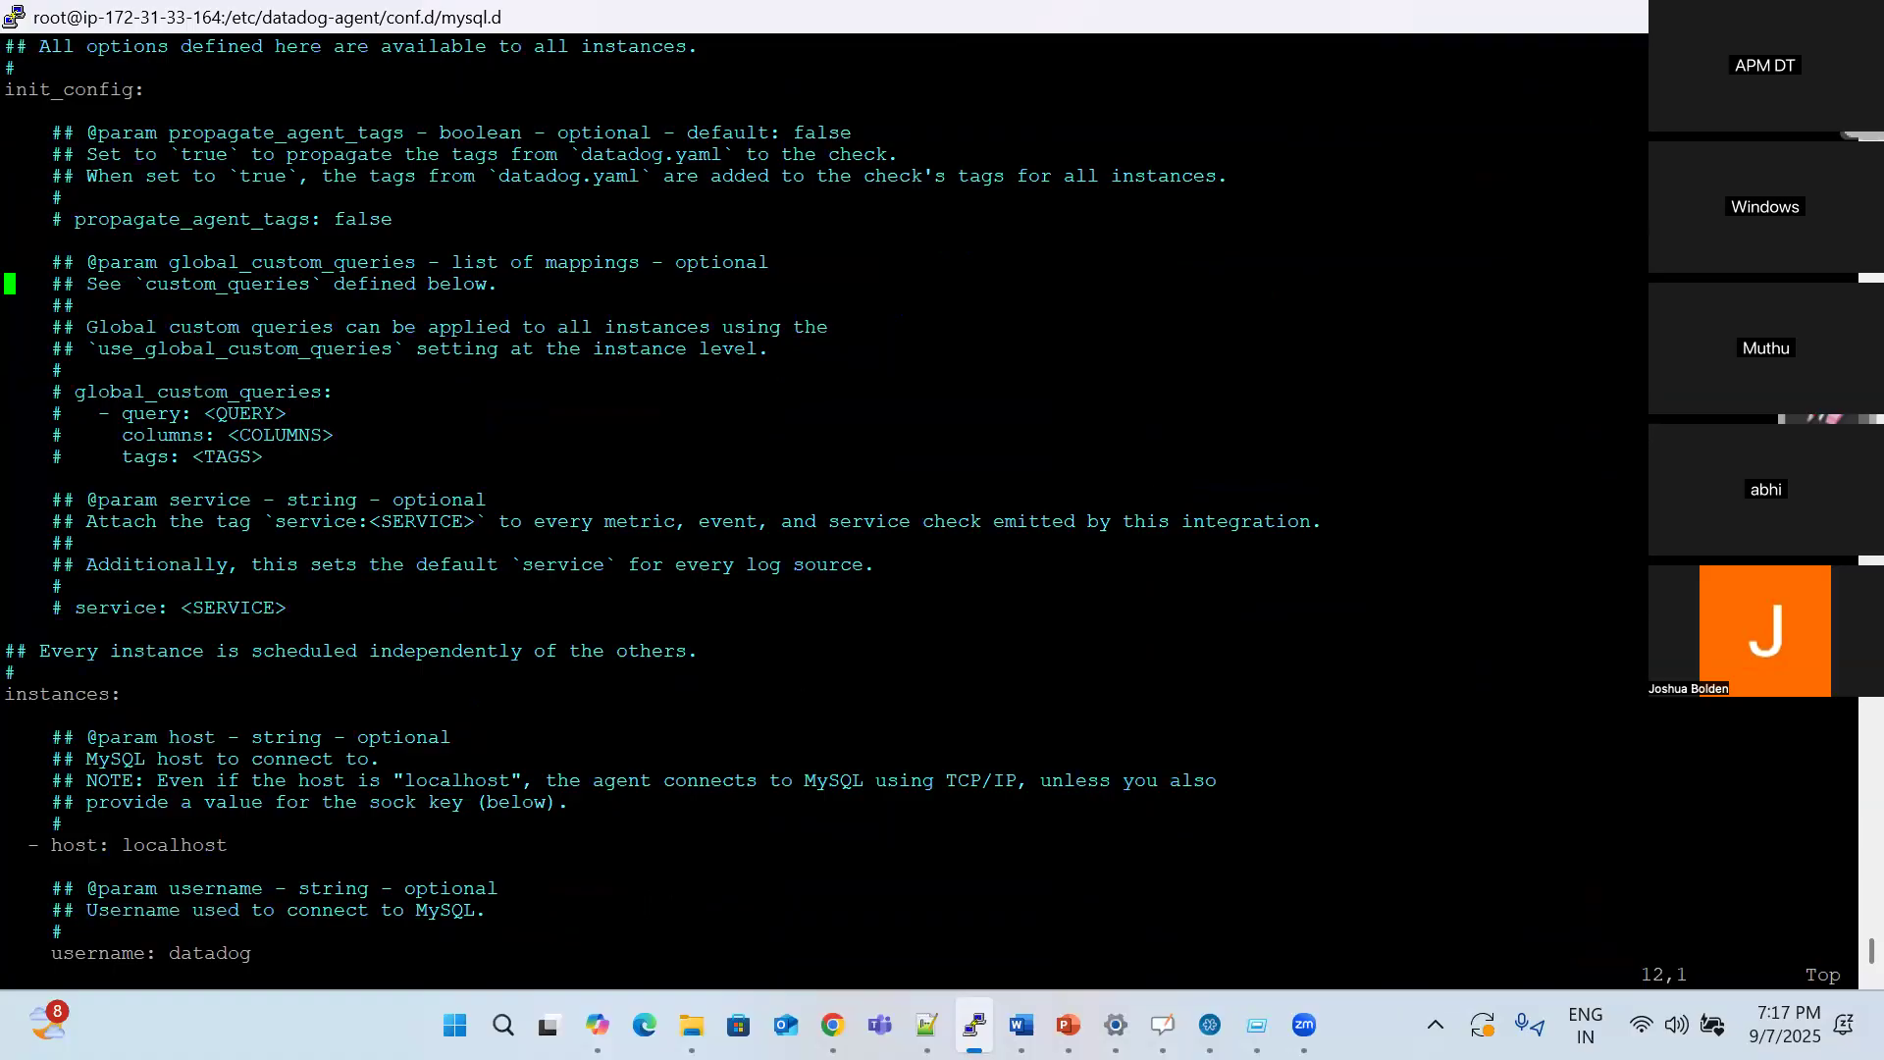
key(Down)
key(Down)
key(Down)
key(Down)
key(Down)
key(Down)
key(Down)
key(Down)
key(Down)
key(Down)
key(Down)
key(Down)
key(Down)
key(Down)
key(Down)
key(Down)
key(Down)
key(Down)
key(Down)
key(Down)
key(Down)
key(Down)
key(Down)
key(Down)
key(Down)
key(Down)
key(Down)
key(Down)
key(Down)
key(Down)
key(Down)
key(Down)
key(Down)
key(Down)
key(Down)
key(Down)
key(Down)
key(Down)
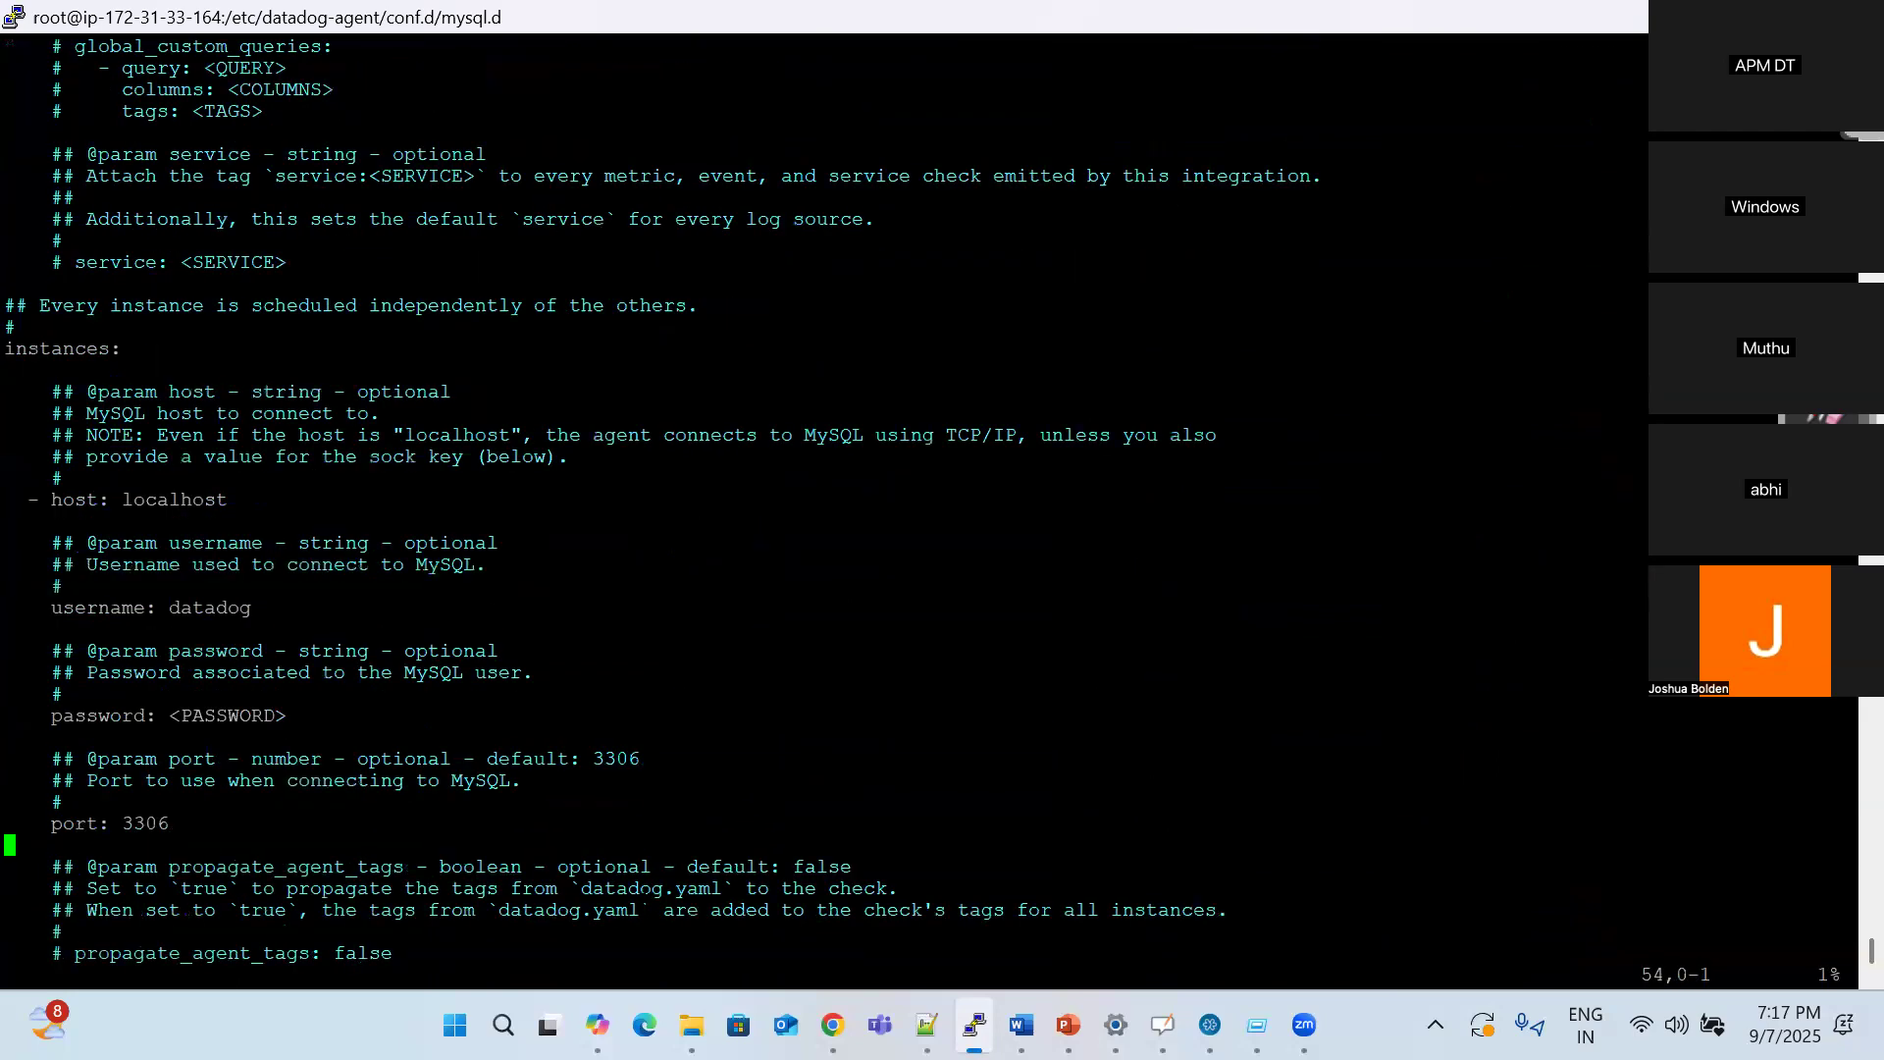
key(Down)
key(Down)
key(Down)
key(Down)
key(Down)
key(Down)
key(Down)
key(Down)
key(Down)
key(Down)
key(Down)
key(Down)
key(Down)
key(Down)
key(Down)
key(Down)
key(Down)
key(Down)
key(Down)
key(Down)
key(Down)
key(Down)
key(Down)
key(Down)
key(Down)
key(Down)
key(Down)
key(Down)
key(Down)
key(Down)
key(Down)
key(Down)
key(Down)
key(Down)
key(Down)
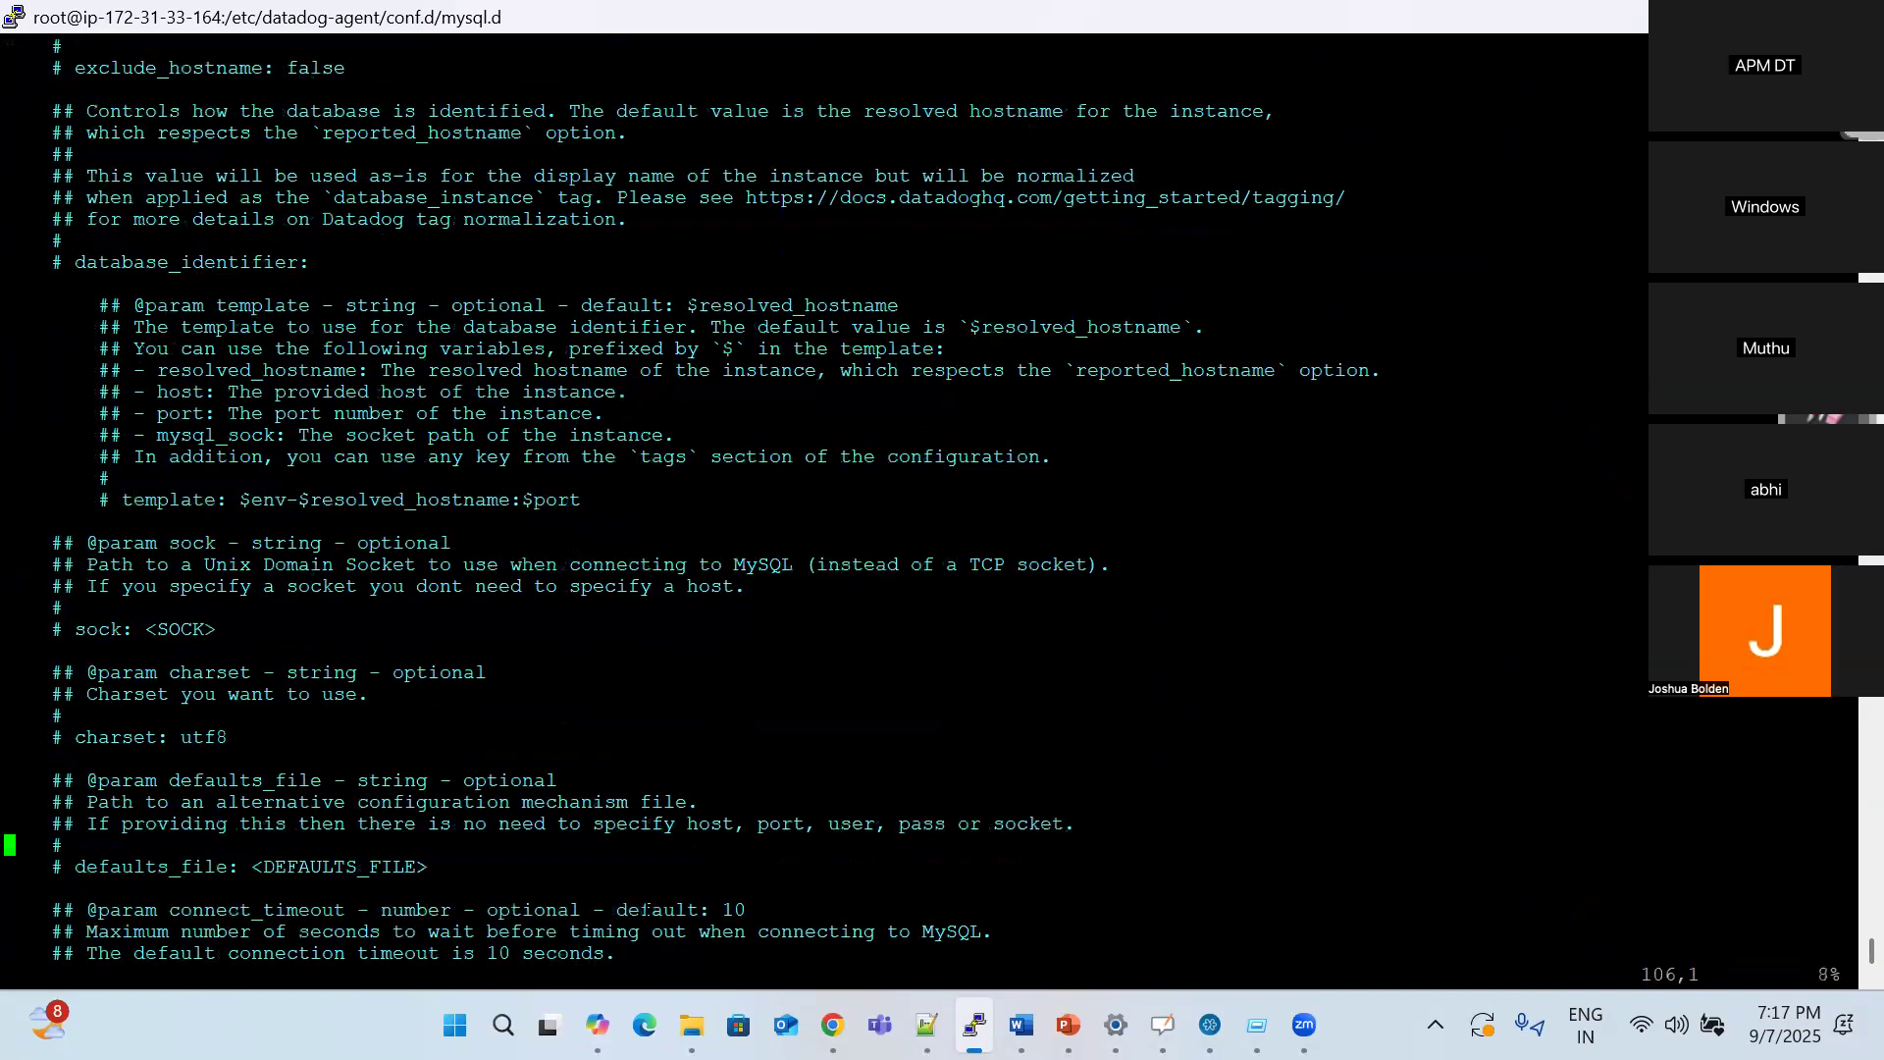
key(Down)
key(Down)
key(Down)
key(Down)
key(Down)
key(Down)
key(Down)
key(Down)
key(Down)
key(Down)
key(Down)
key(Down)
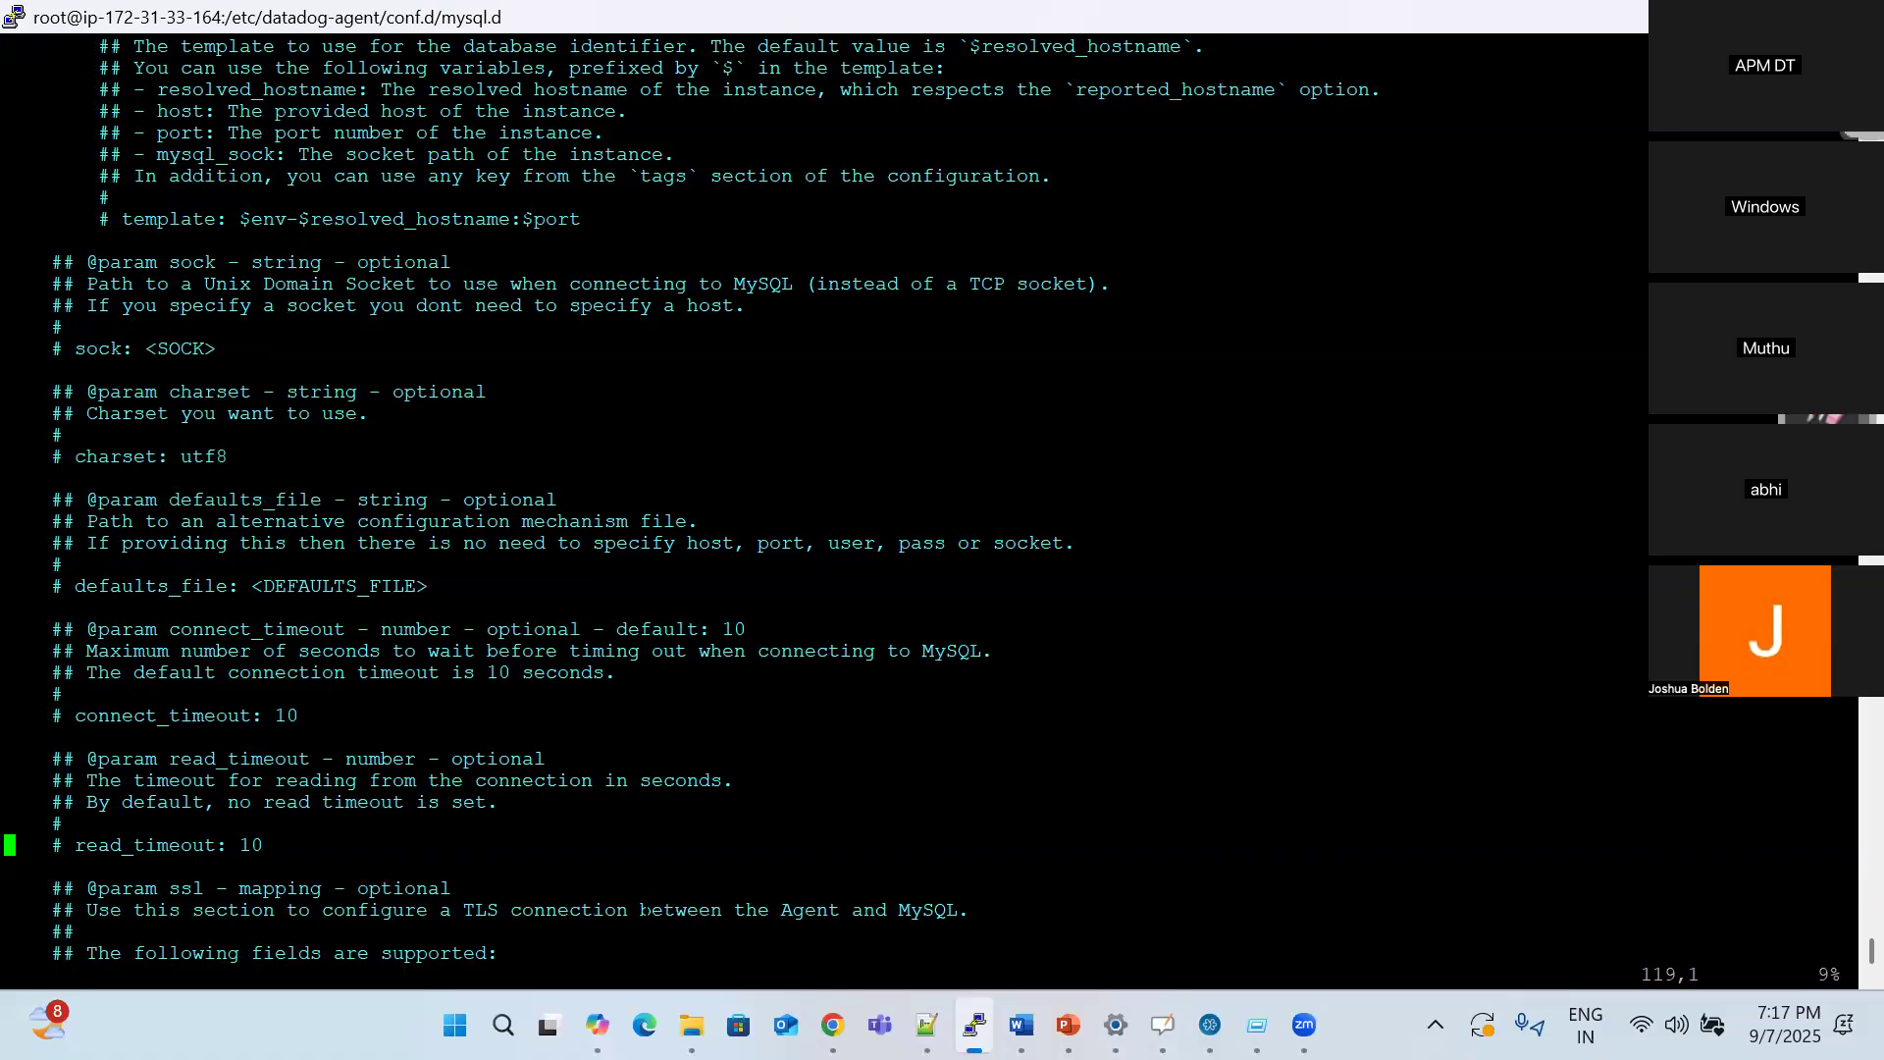
key(Down)
key(Down)
key(Down)
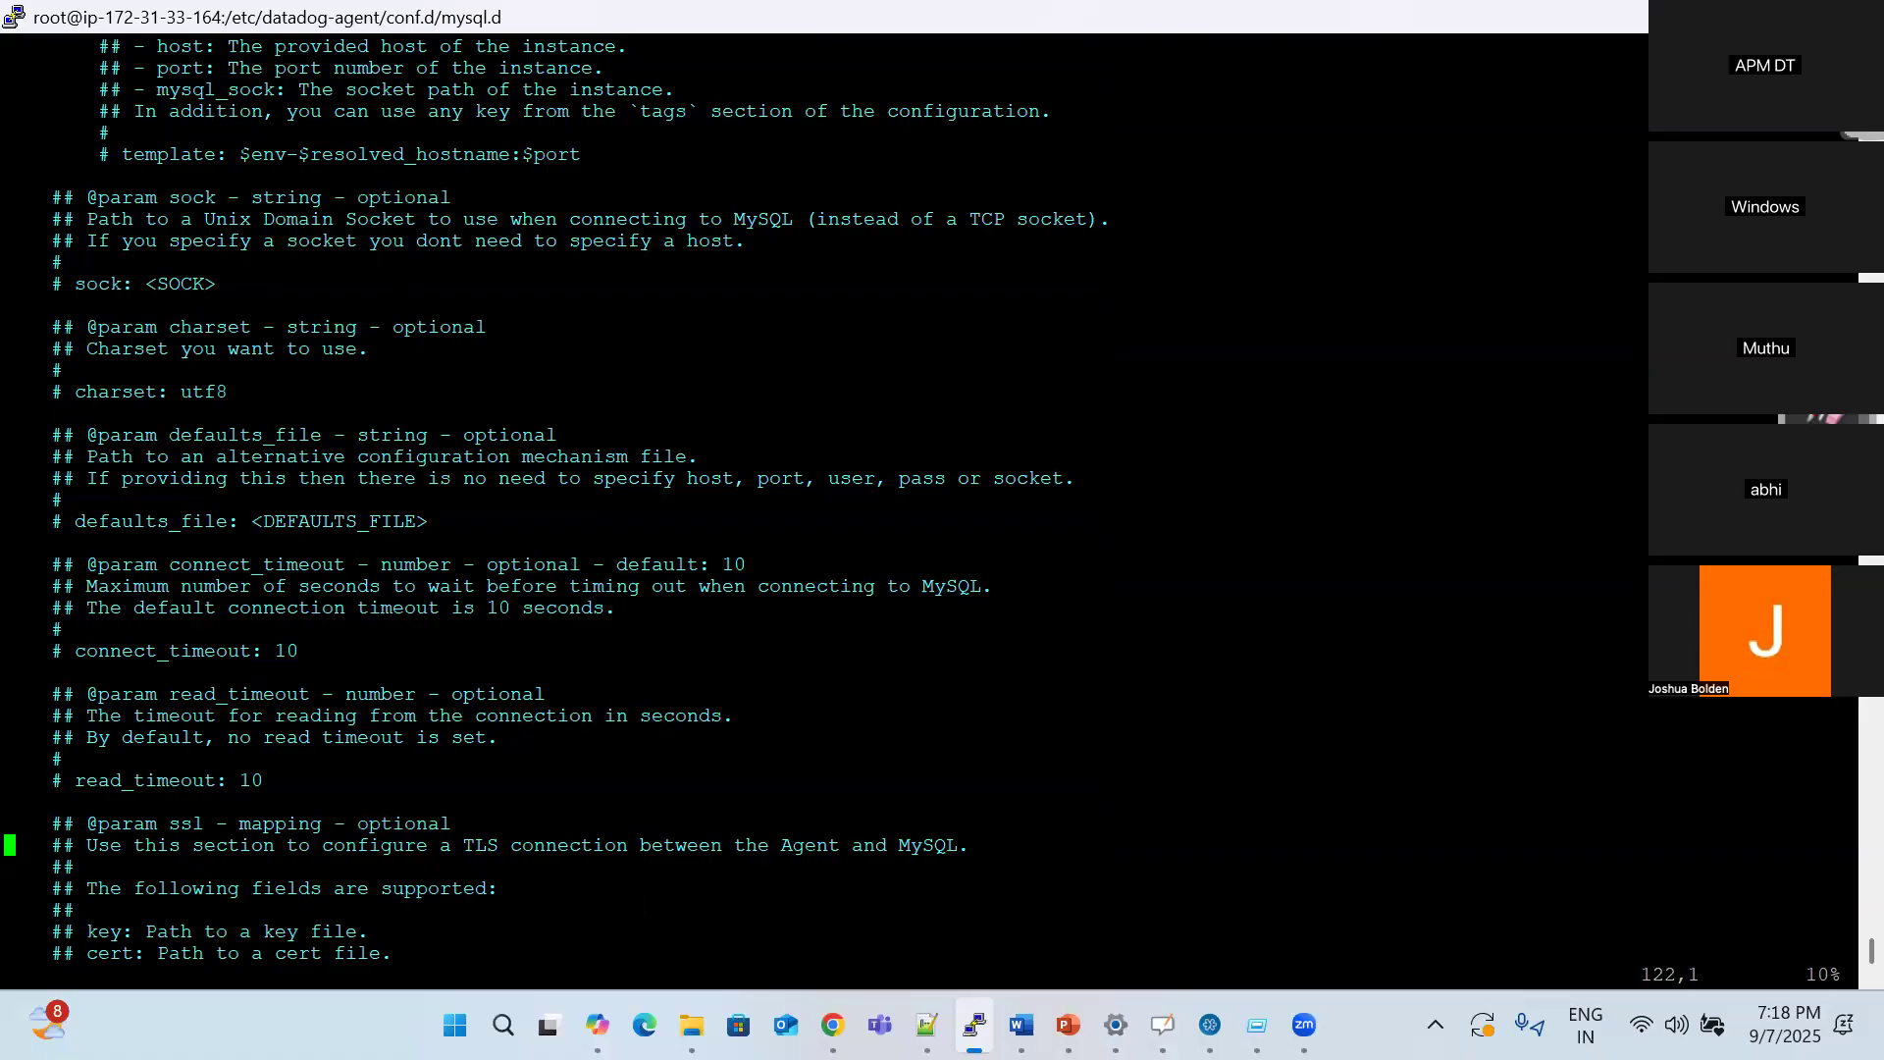
key(shift+colon)
text(q!)
key(Return)
Create a new conf.yaml in vi by trimming '.example' from the completed name.
text(vi )
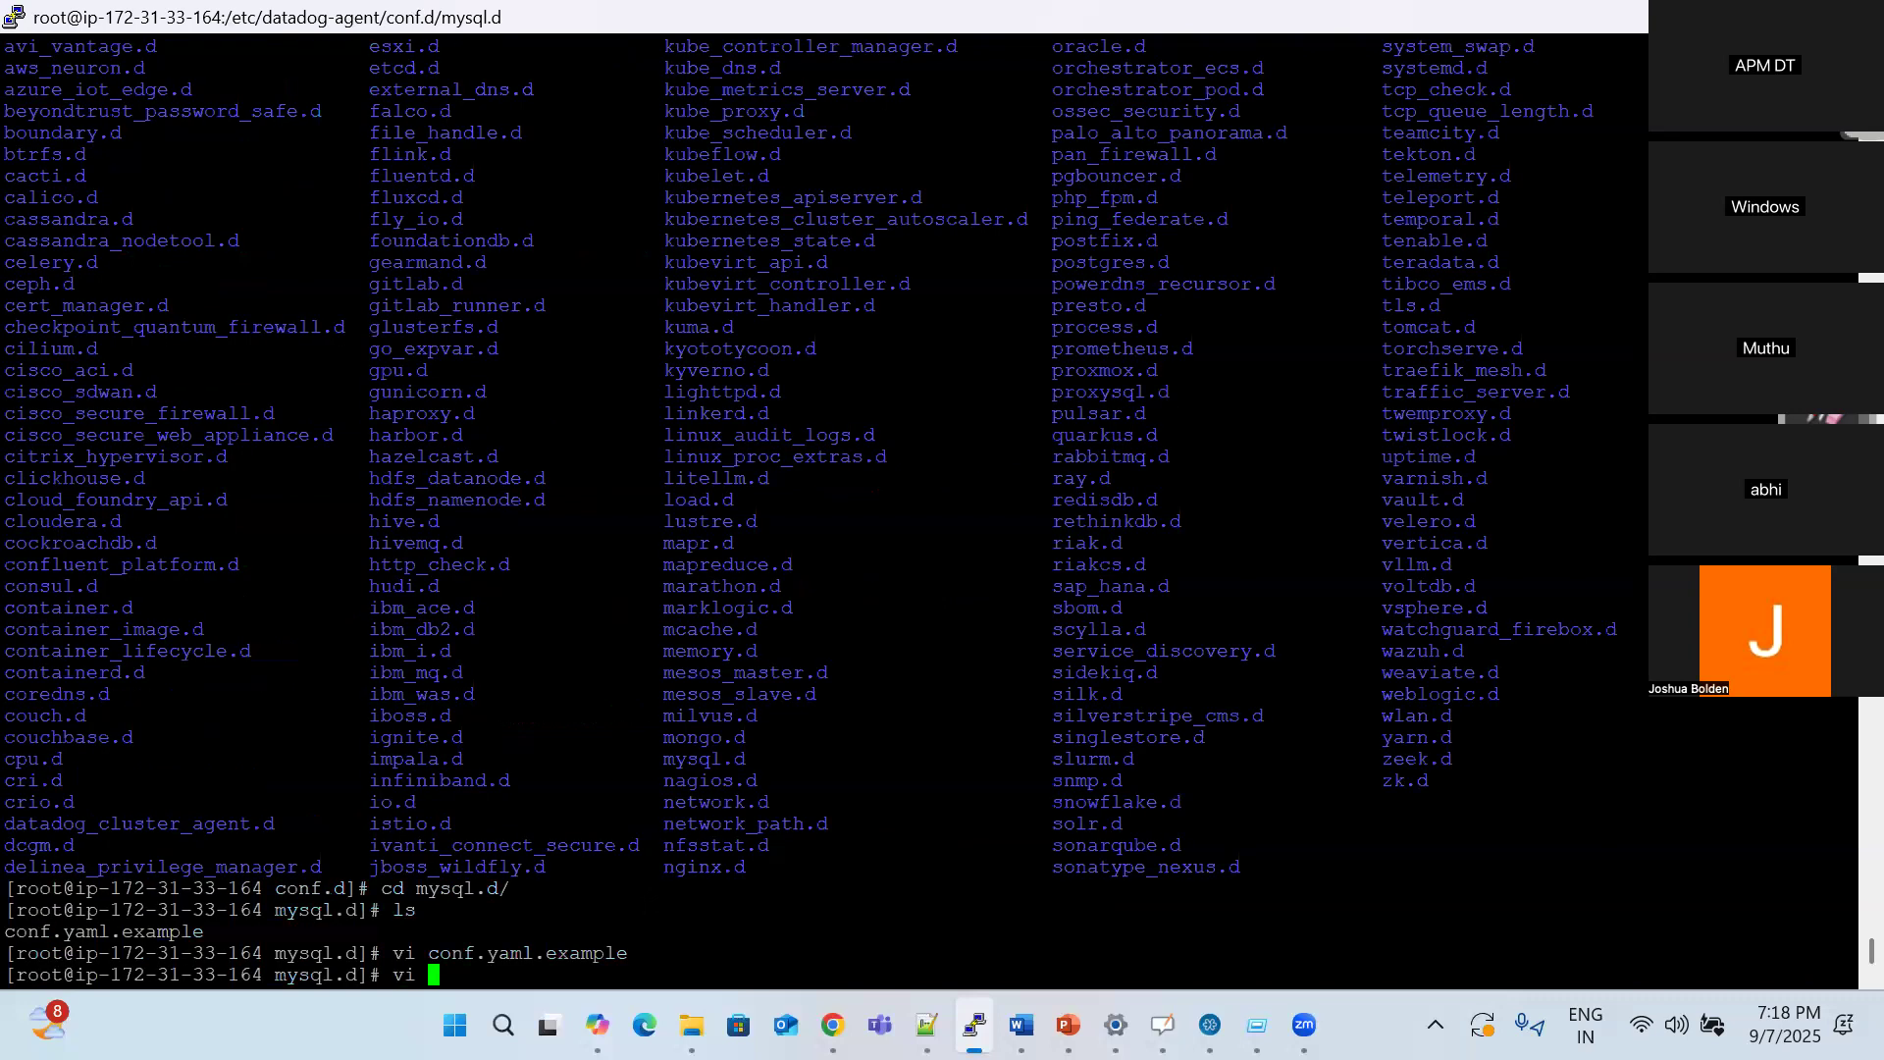
text(conf)
key(Tab)
key(BackSpace)
key(BackSpace)
key(BackSpace)
key(BackSpace)
key(BackSpace)
key(BackSpace)
key(BackSpace)
key(BackSpace)
key(BackSpace)
key(Return)
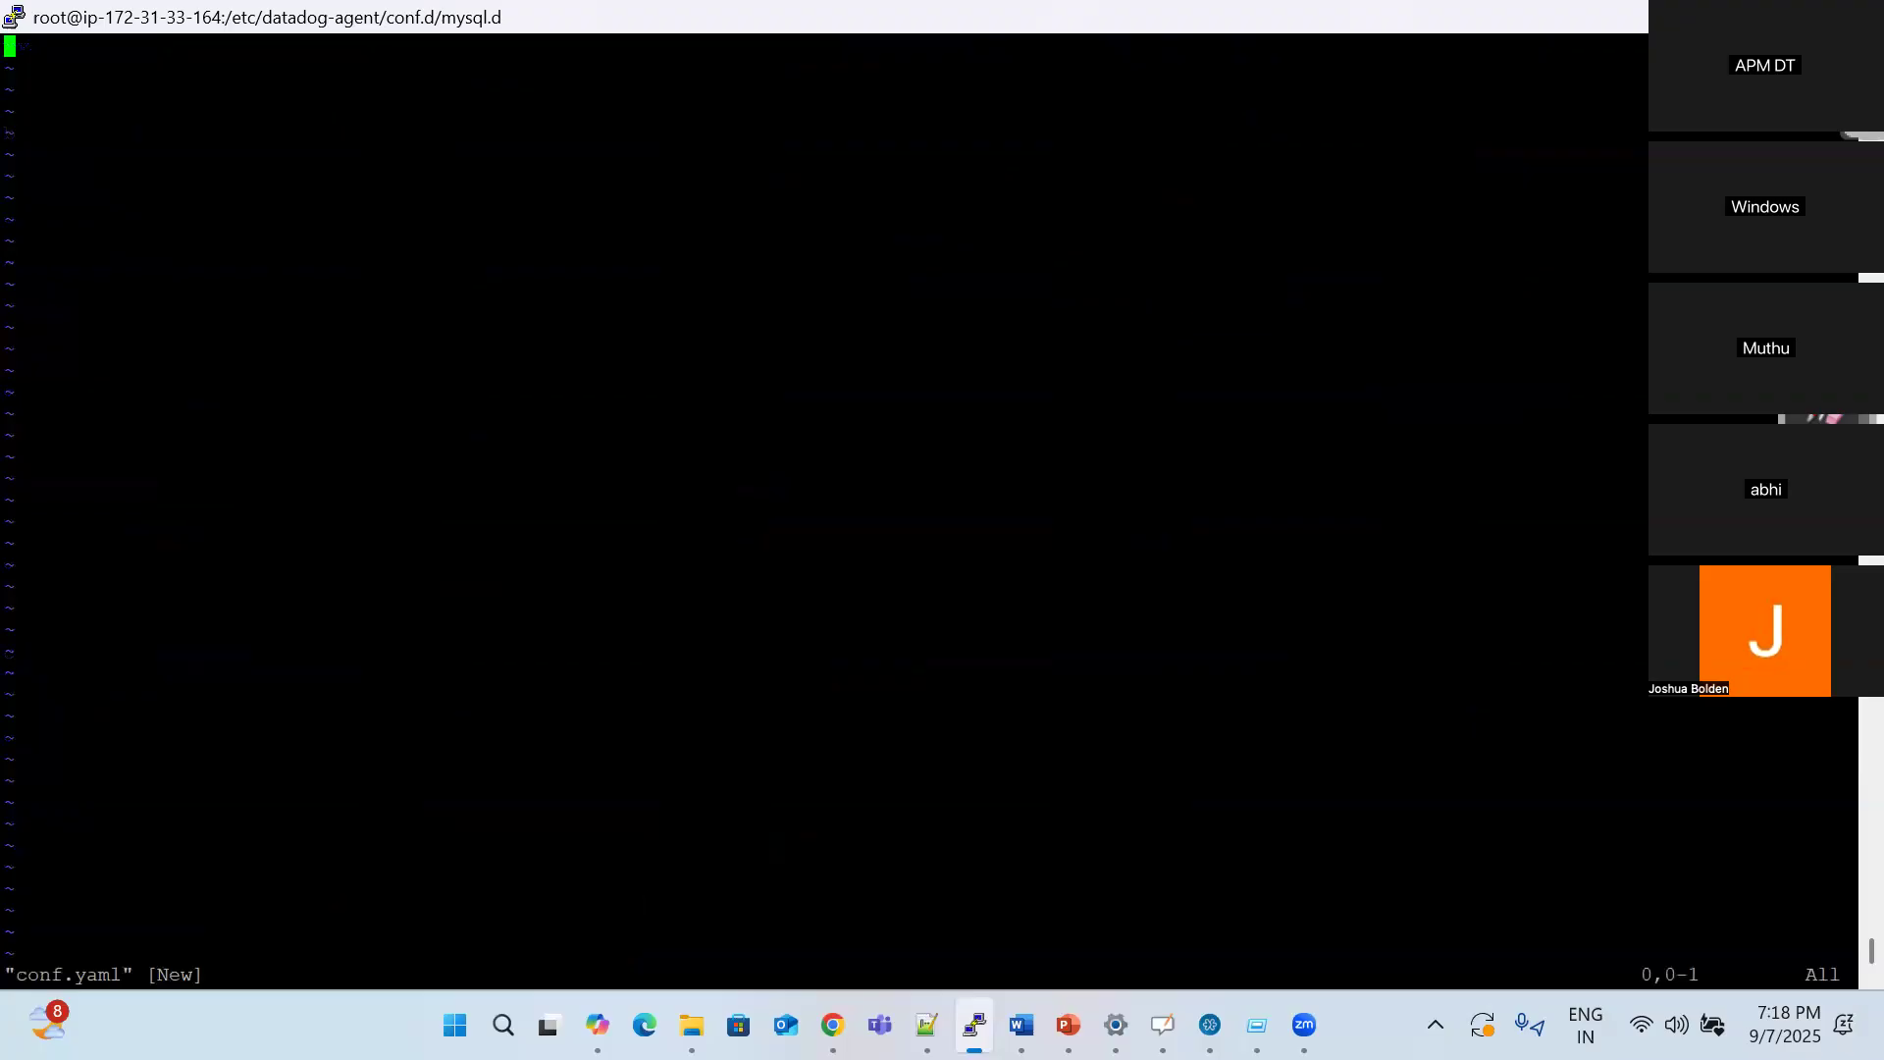
Copy the Step 6 instances block (localhost, port 3306) from the MySQL Onprem GitHub notes.
key(alt+Tab)
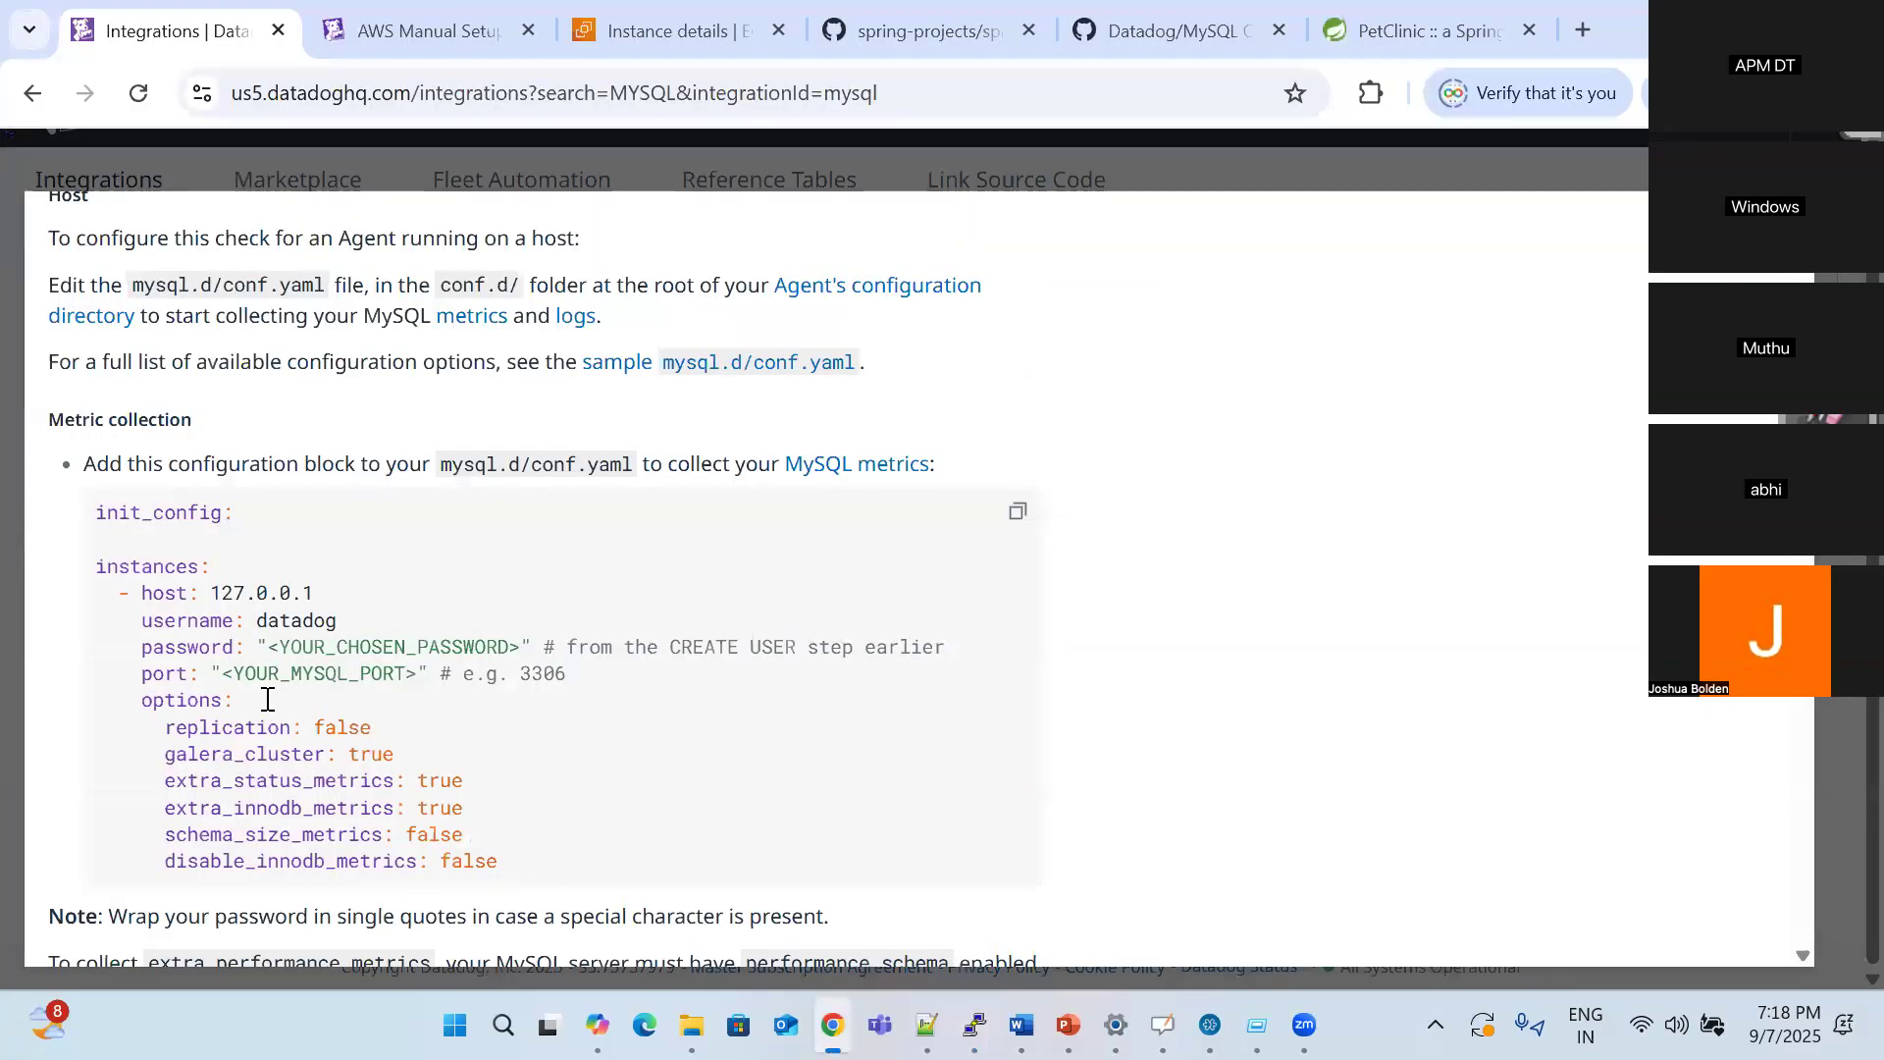
scroll(307, 614, down, 1)
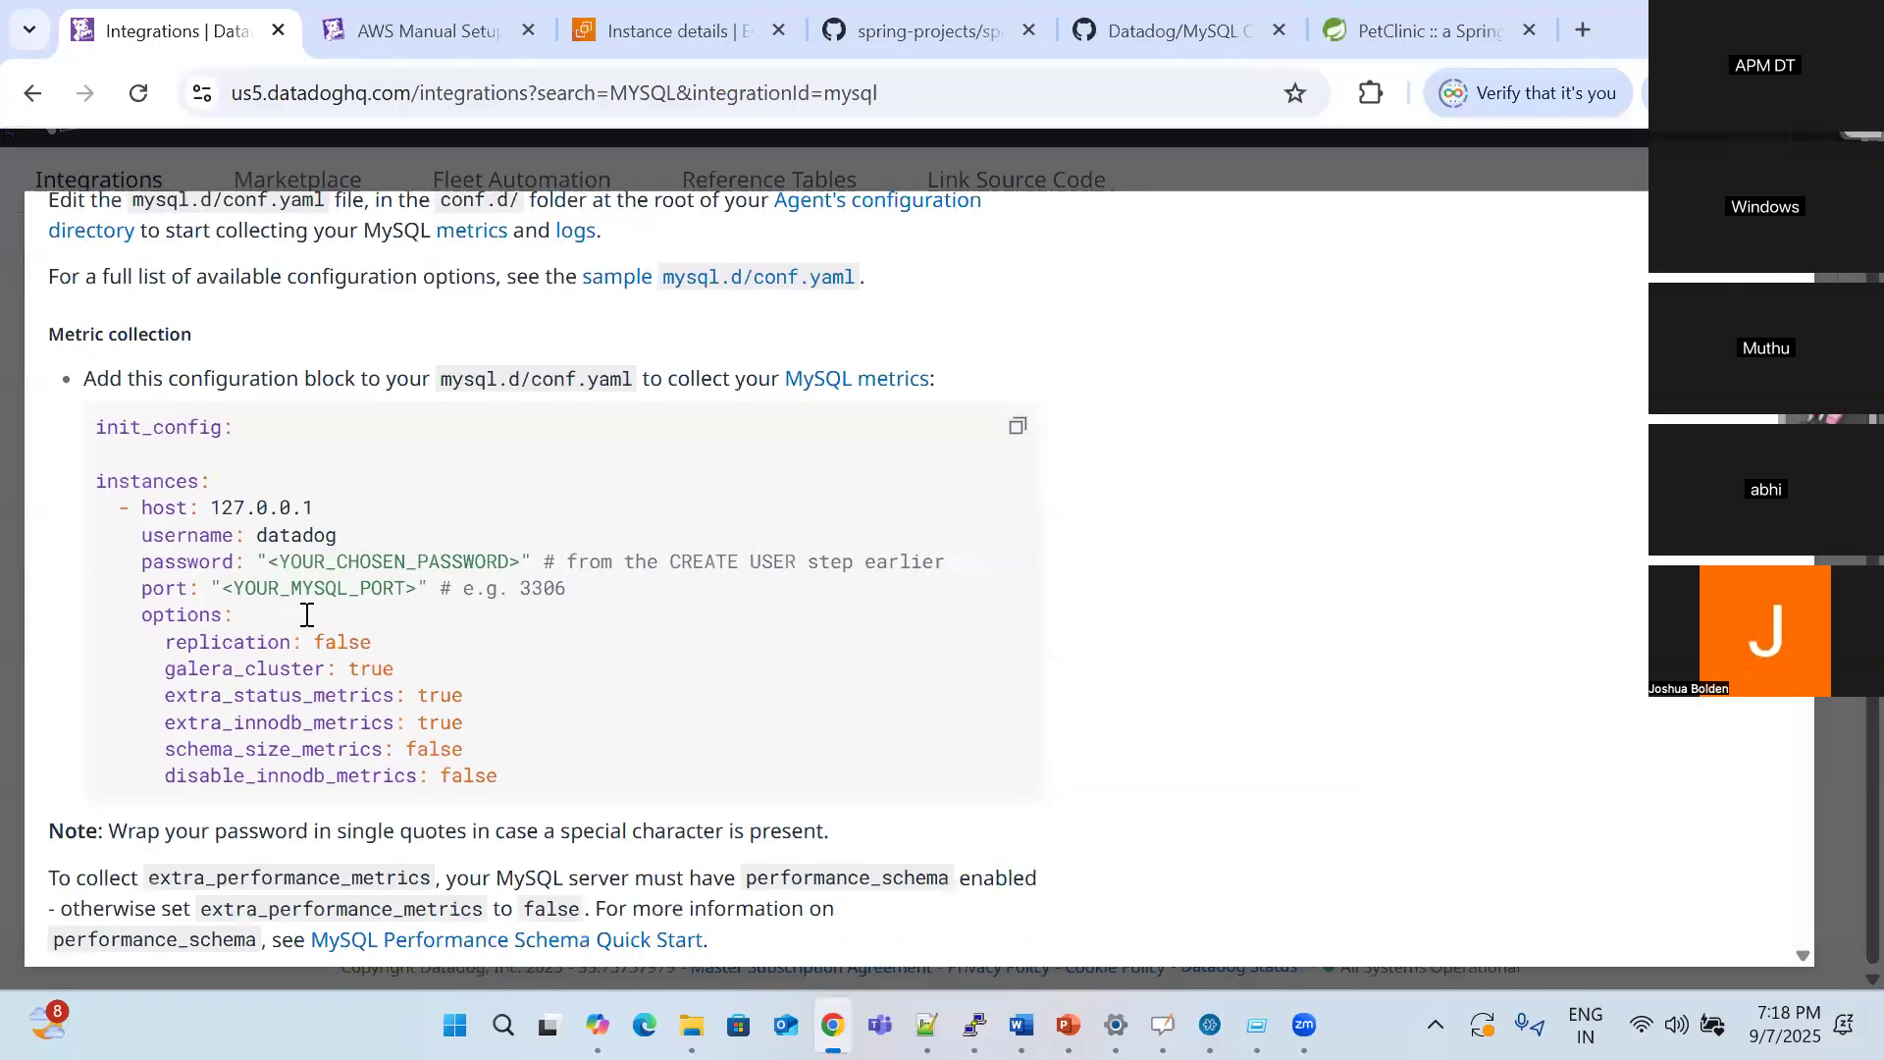
click(924, 45)
click(1146, 42)
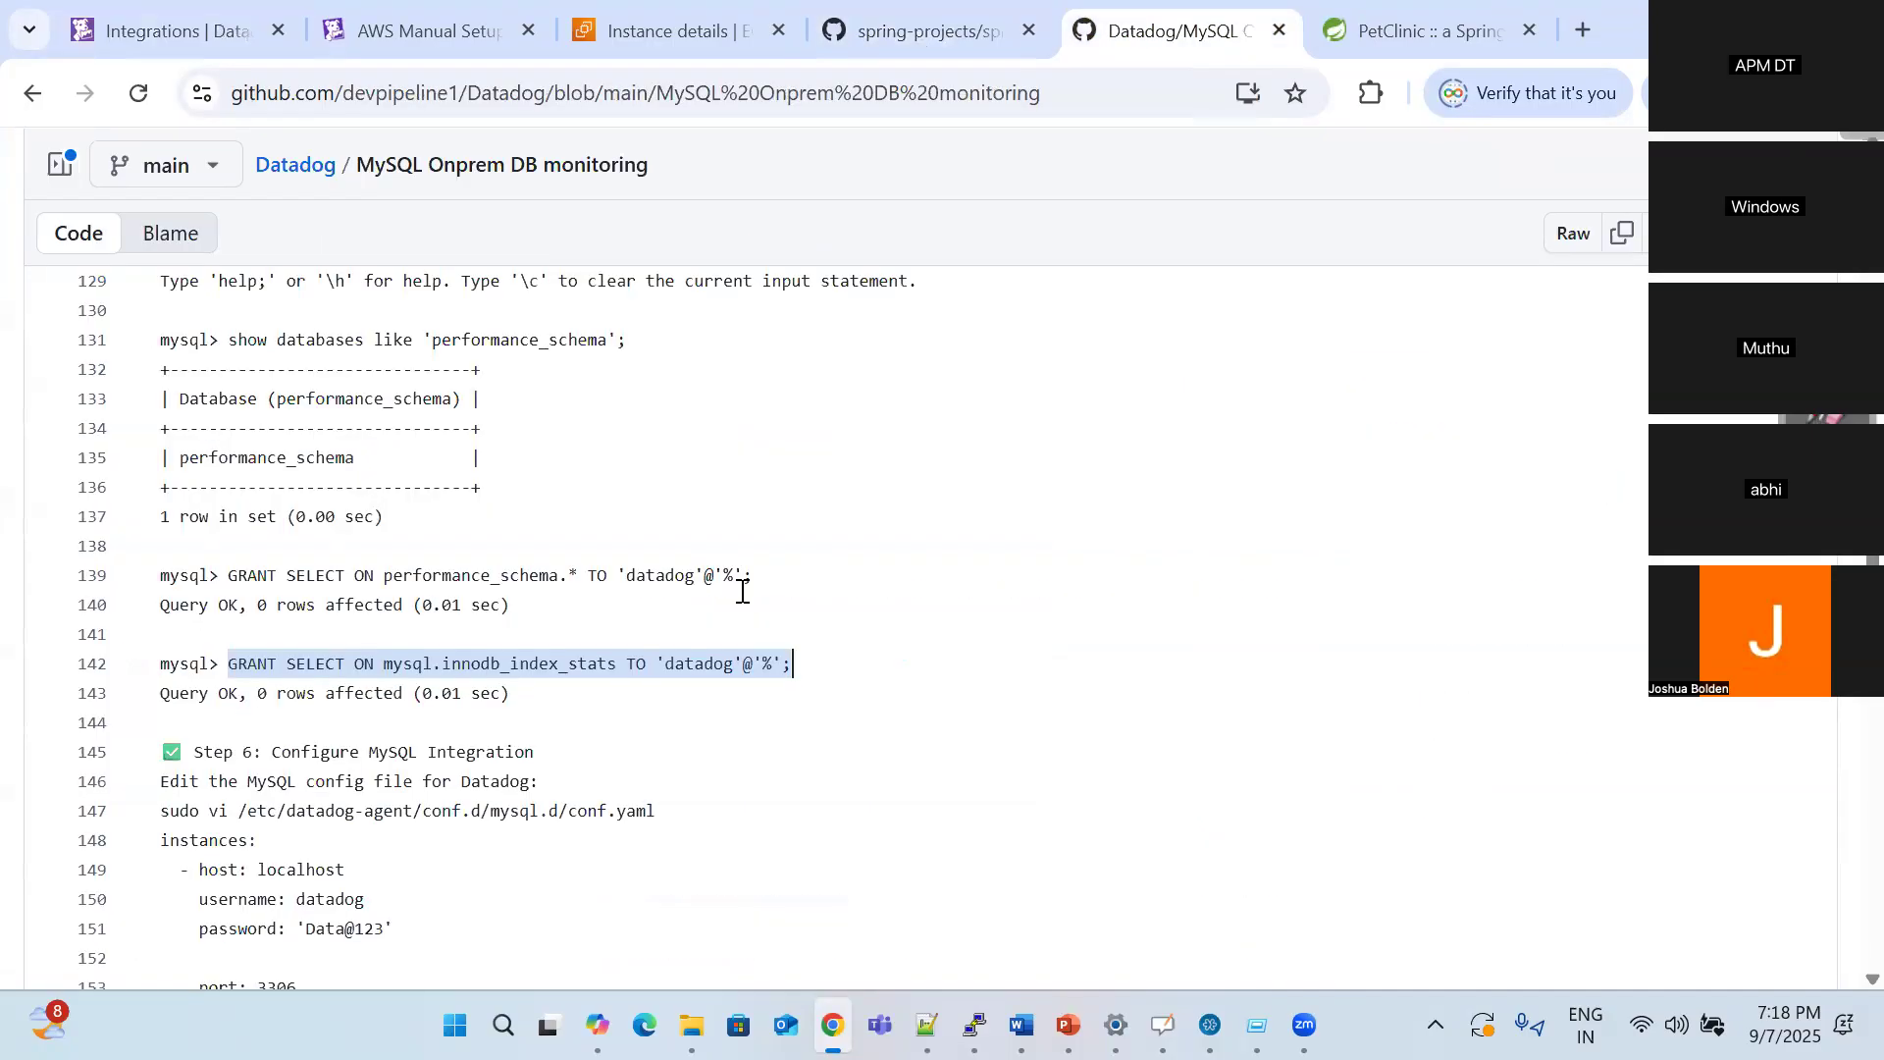
scroll(742, 592, down, 5)
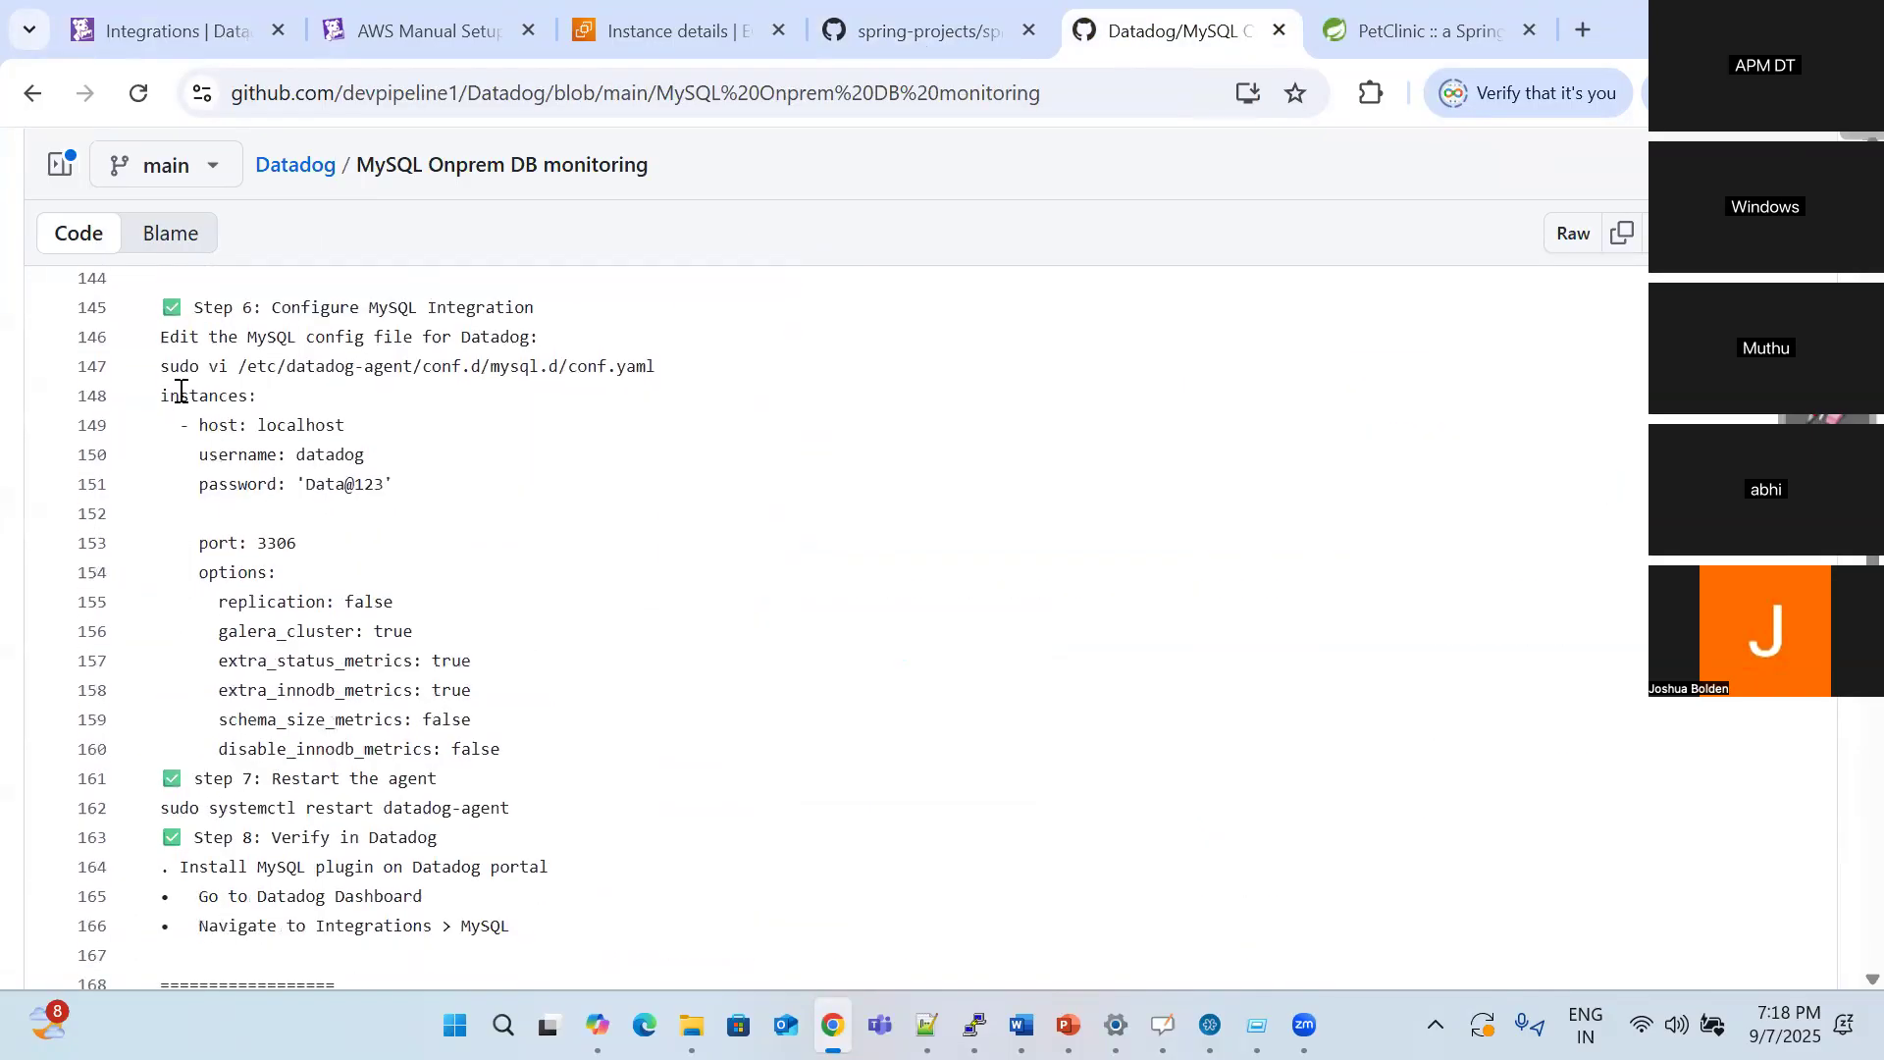
drag(155, 394, 530, 753)
key(ctrl+c)
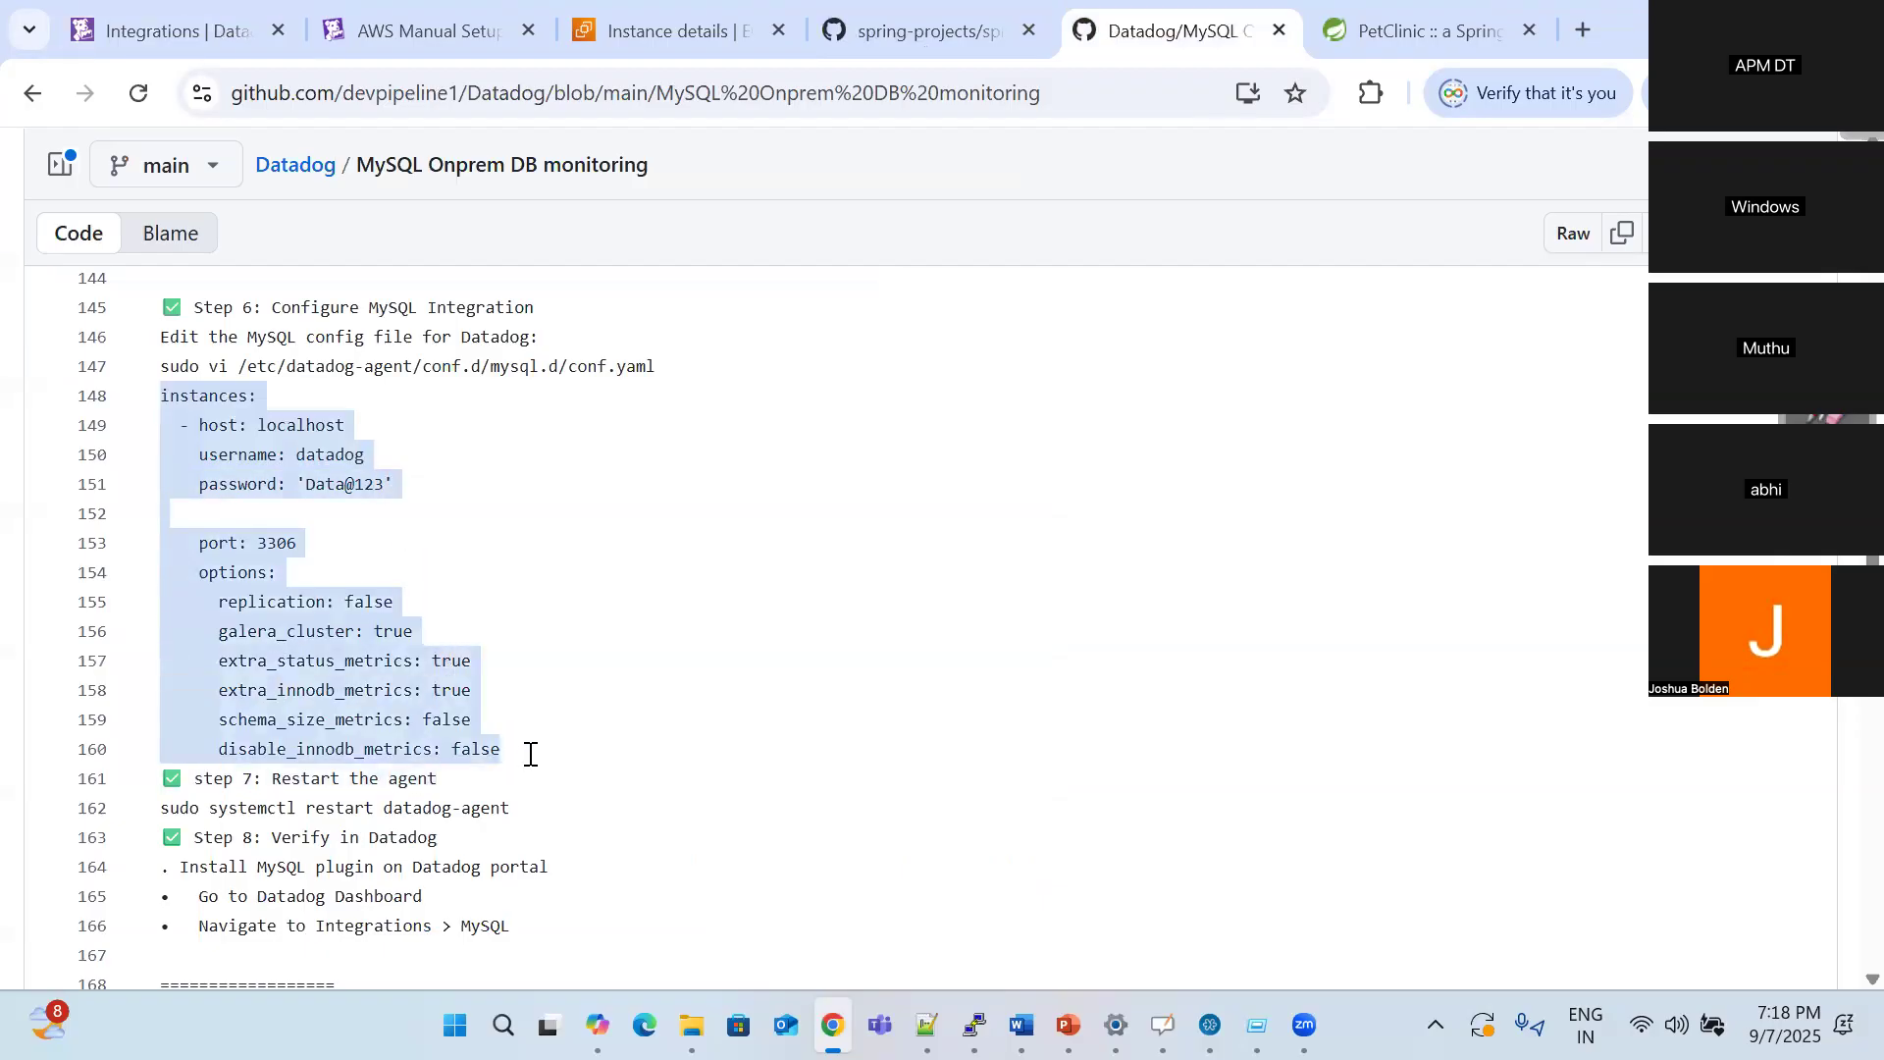
key(alt+Tab)
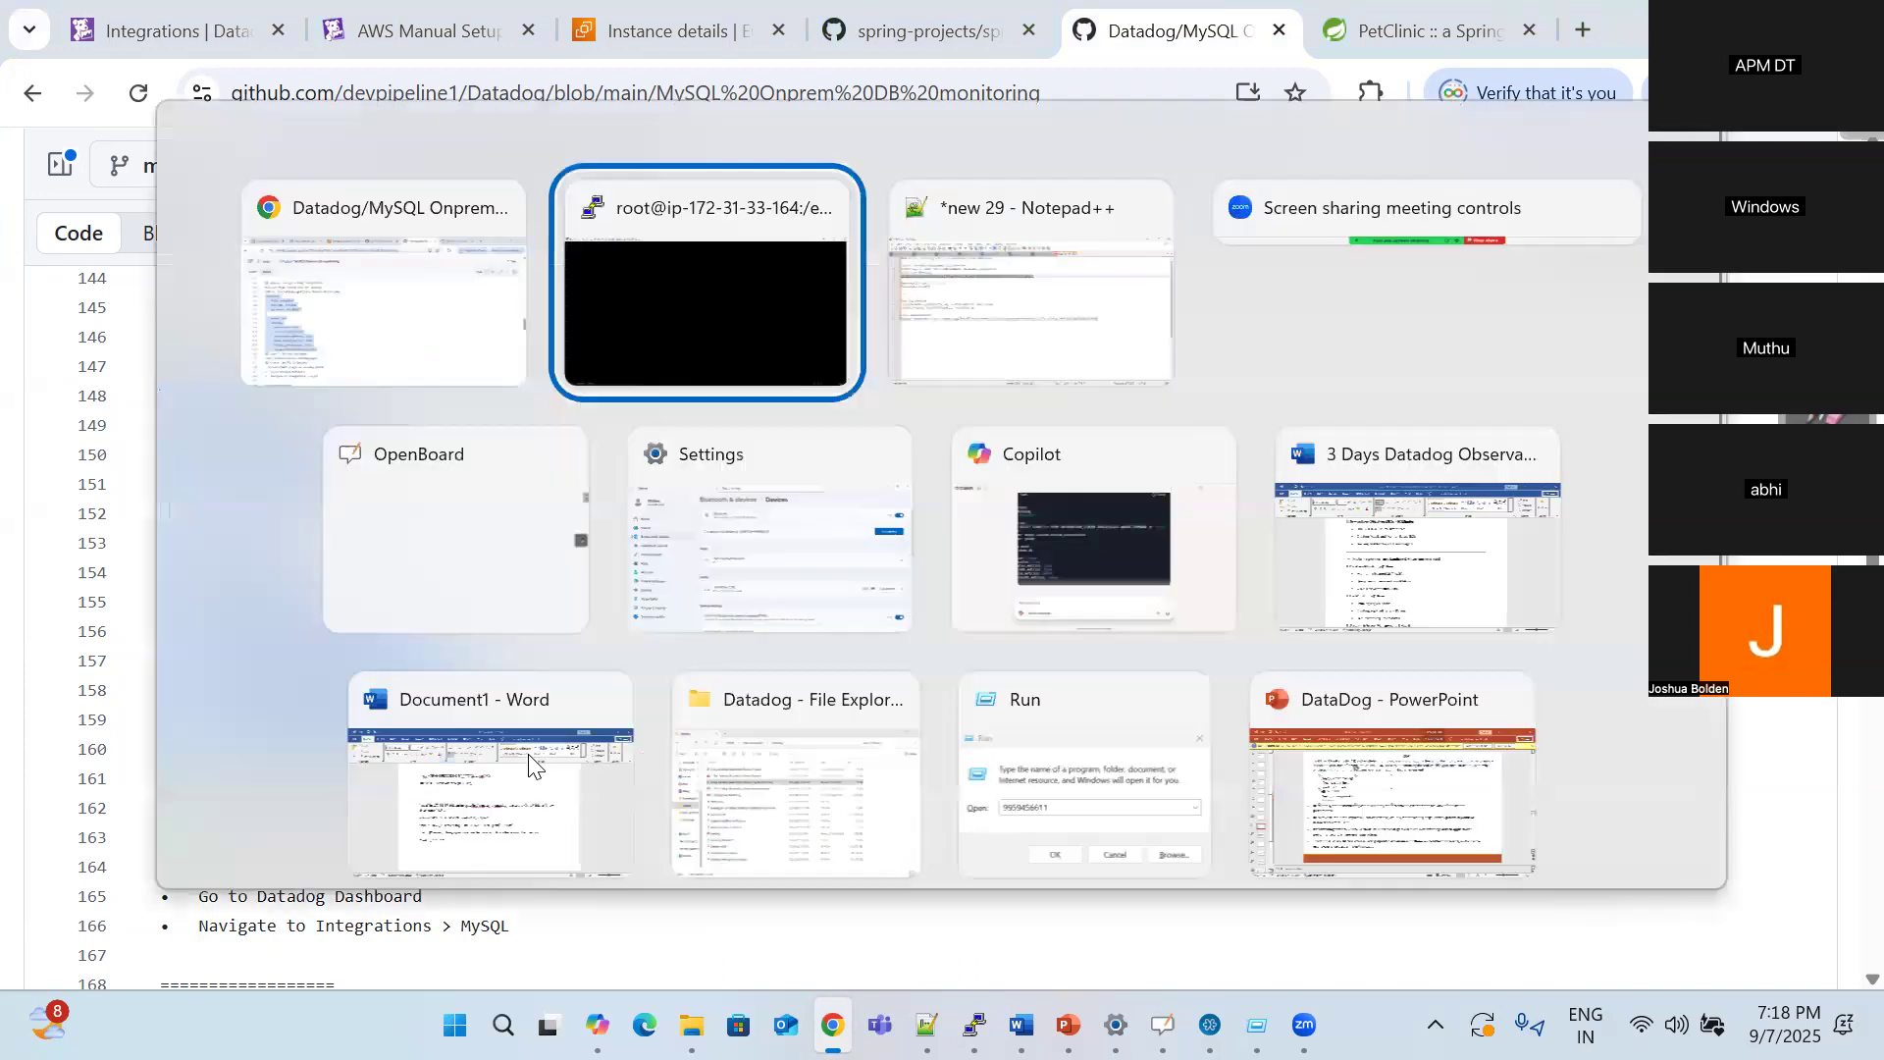
Paste the localhost:3306 instances block into conf.yaml and save it with :wq!
key(i)
key(shift+Insert)
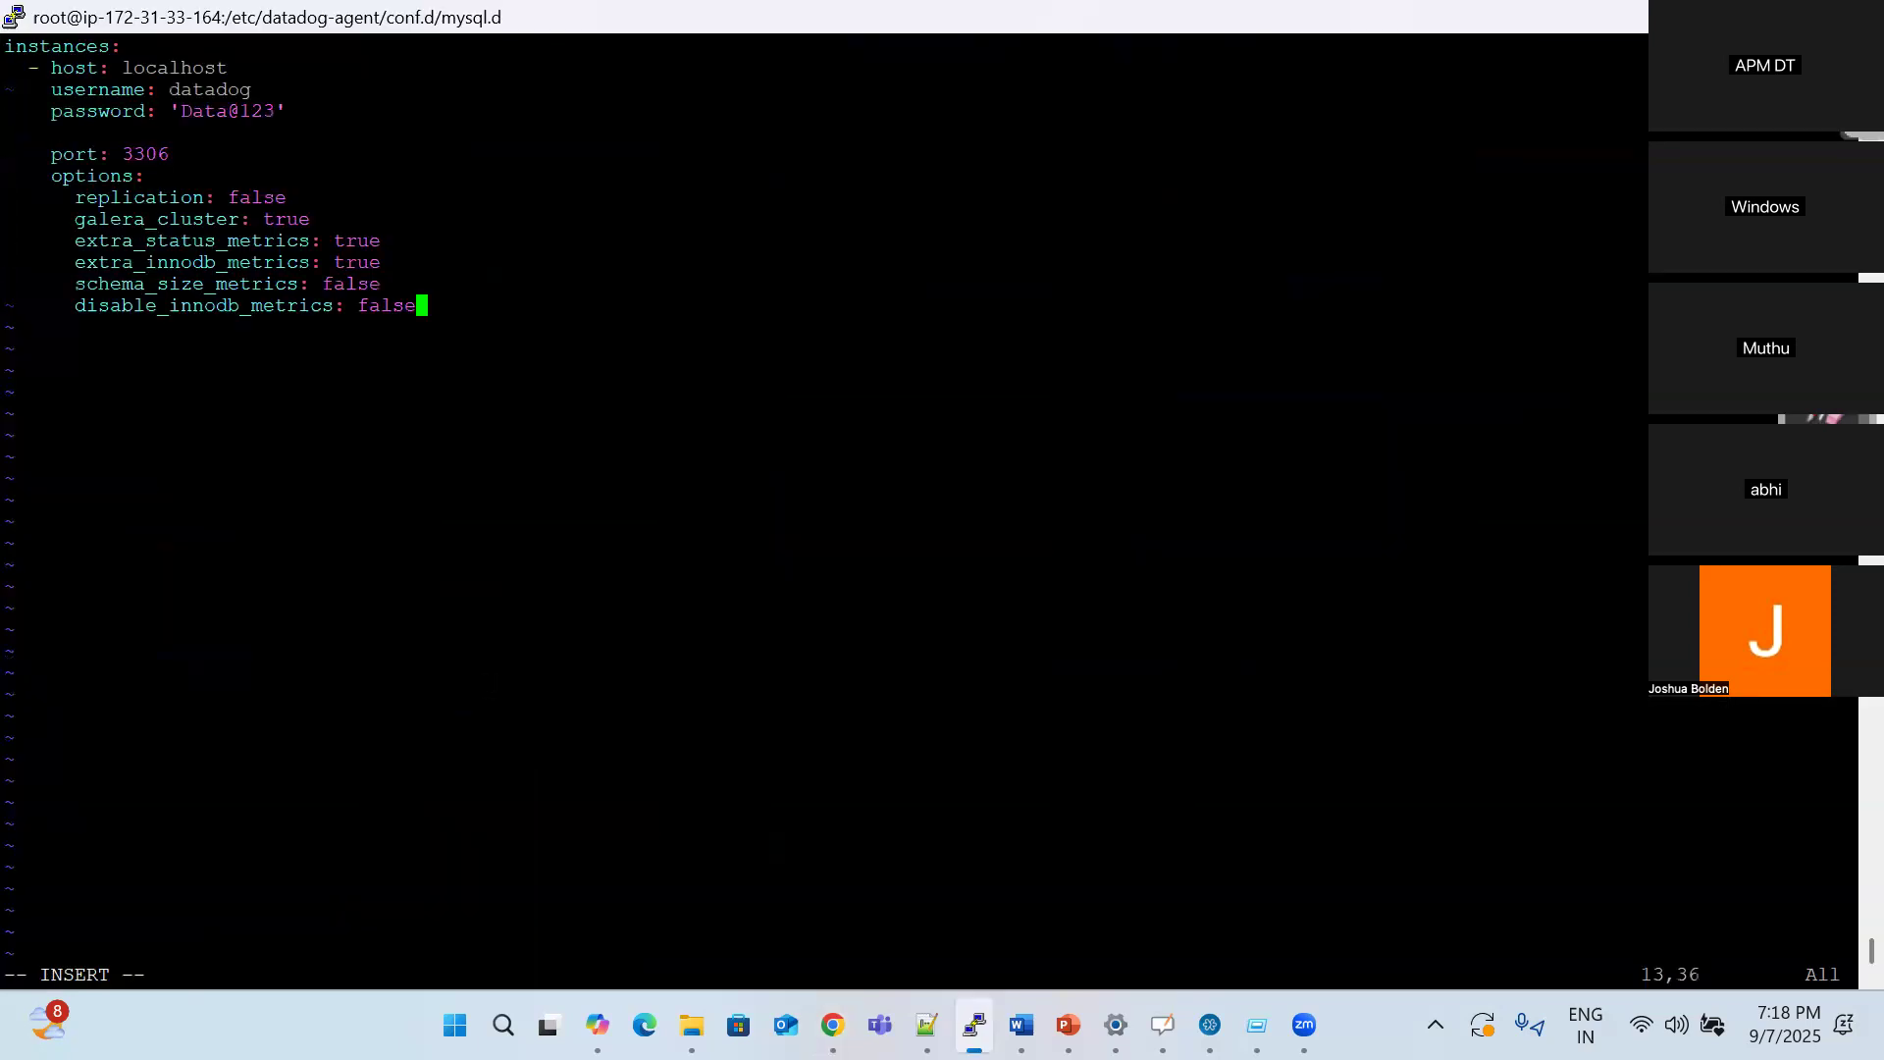
key(Up)
key(Up)
key(Up)
key(Up)
key(Up)
key(Up)
key(Up)
key(Up)
key(Up)
key(Up)
key(Up)
key(Down)
key(Down)
key(Down)
key(Down)
key(Escape)
text(:wq!)
key(Return)
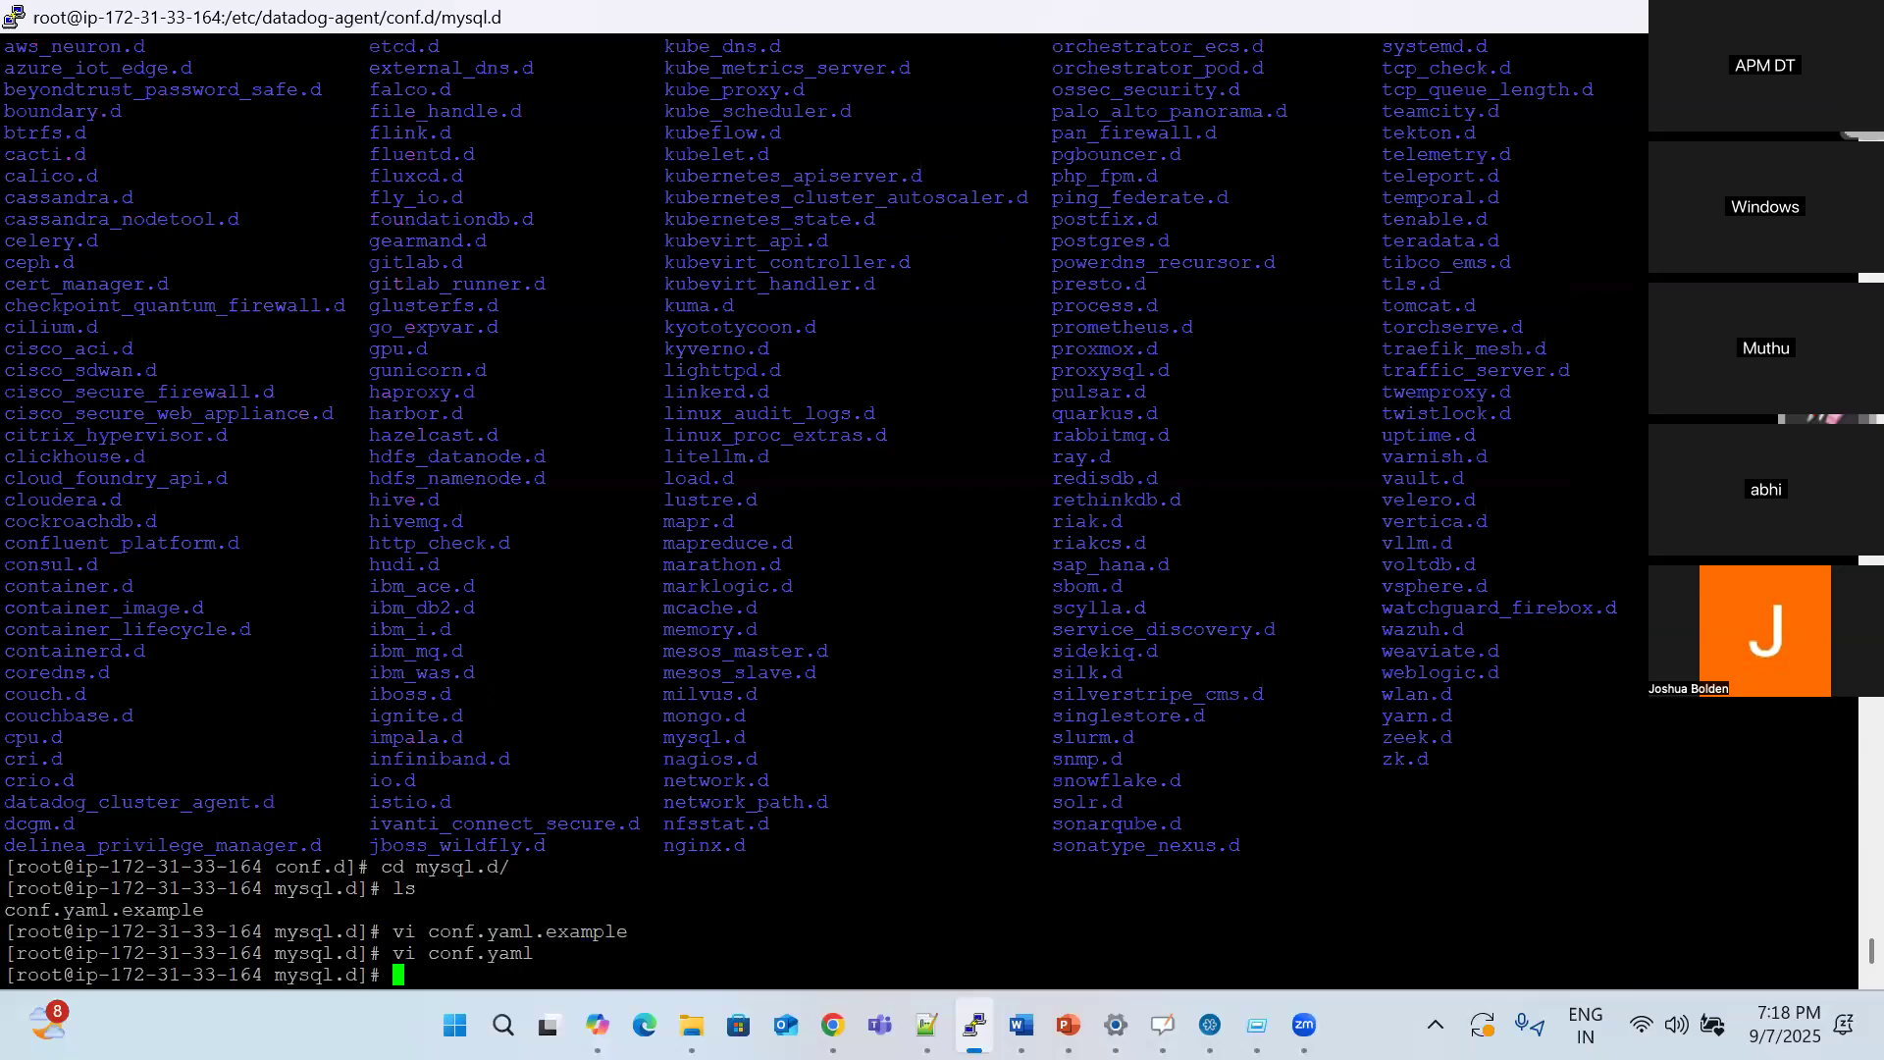
List the mysql.d files with ls -lh, noting the dd-agent owner and group on conf.yaml.example.
text(ls)
text(-lh)
key(Return)
key(Return)
key(Return)
key(Return)
key(Return)
key(Return)
double_click(235, 844)
double_click(331, 863)
double_click(332, 846)
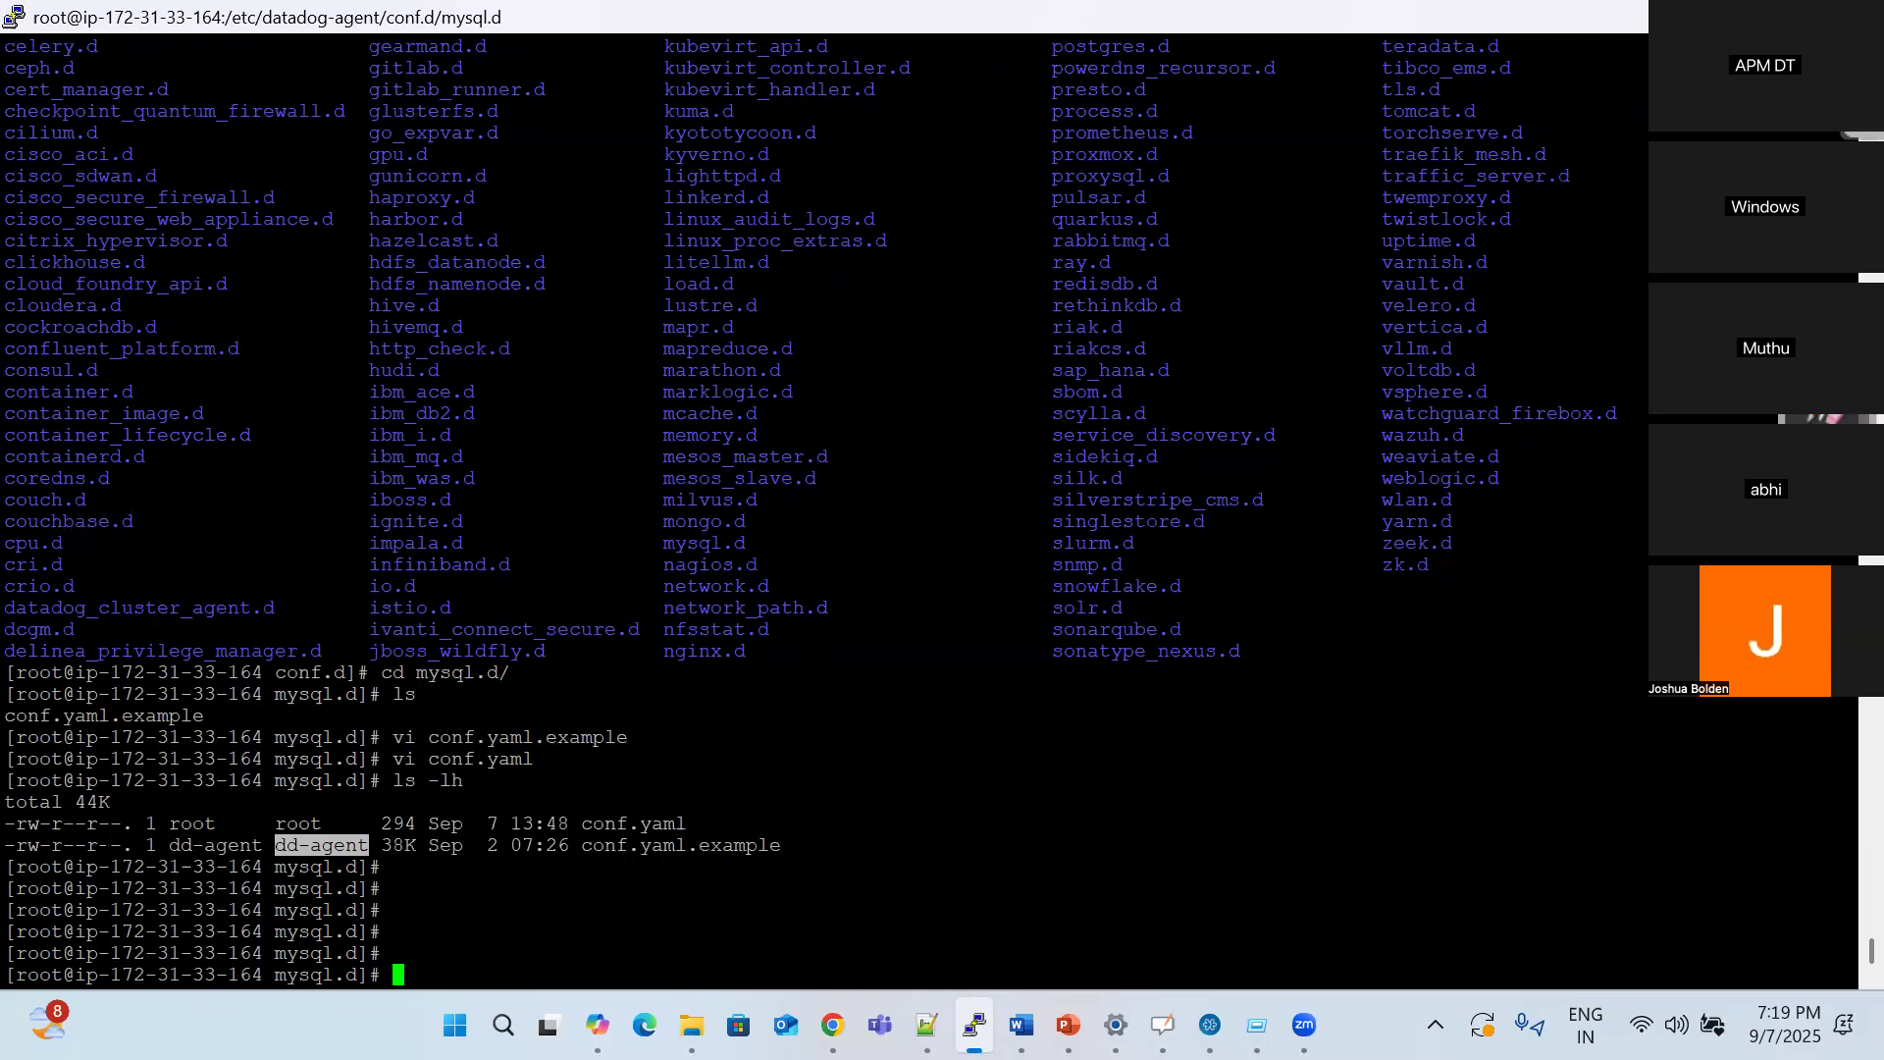
Change conf.yaml's ownership to dd-agent:dd-agent and confirm it with ls -lh.
double_click(611, 823)
key(ctrl+c)
text(ch)
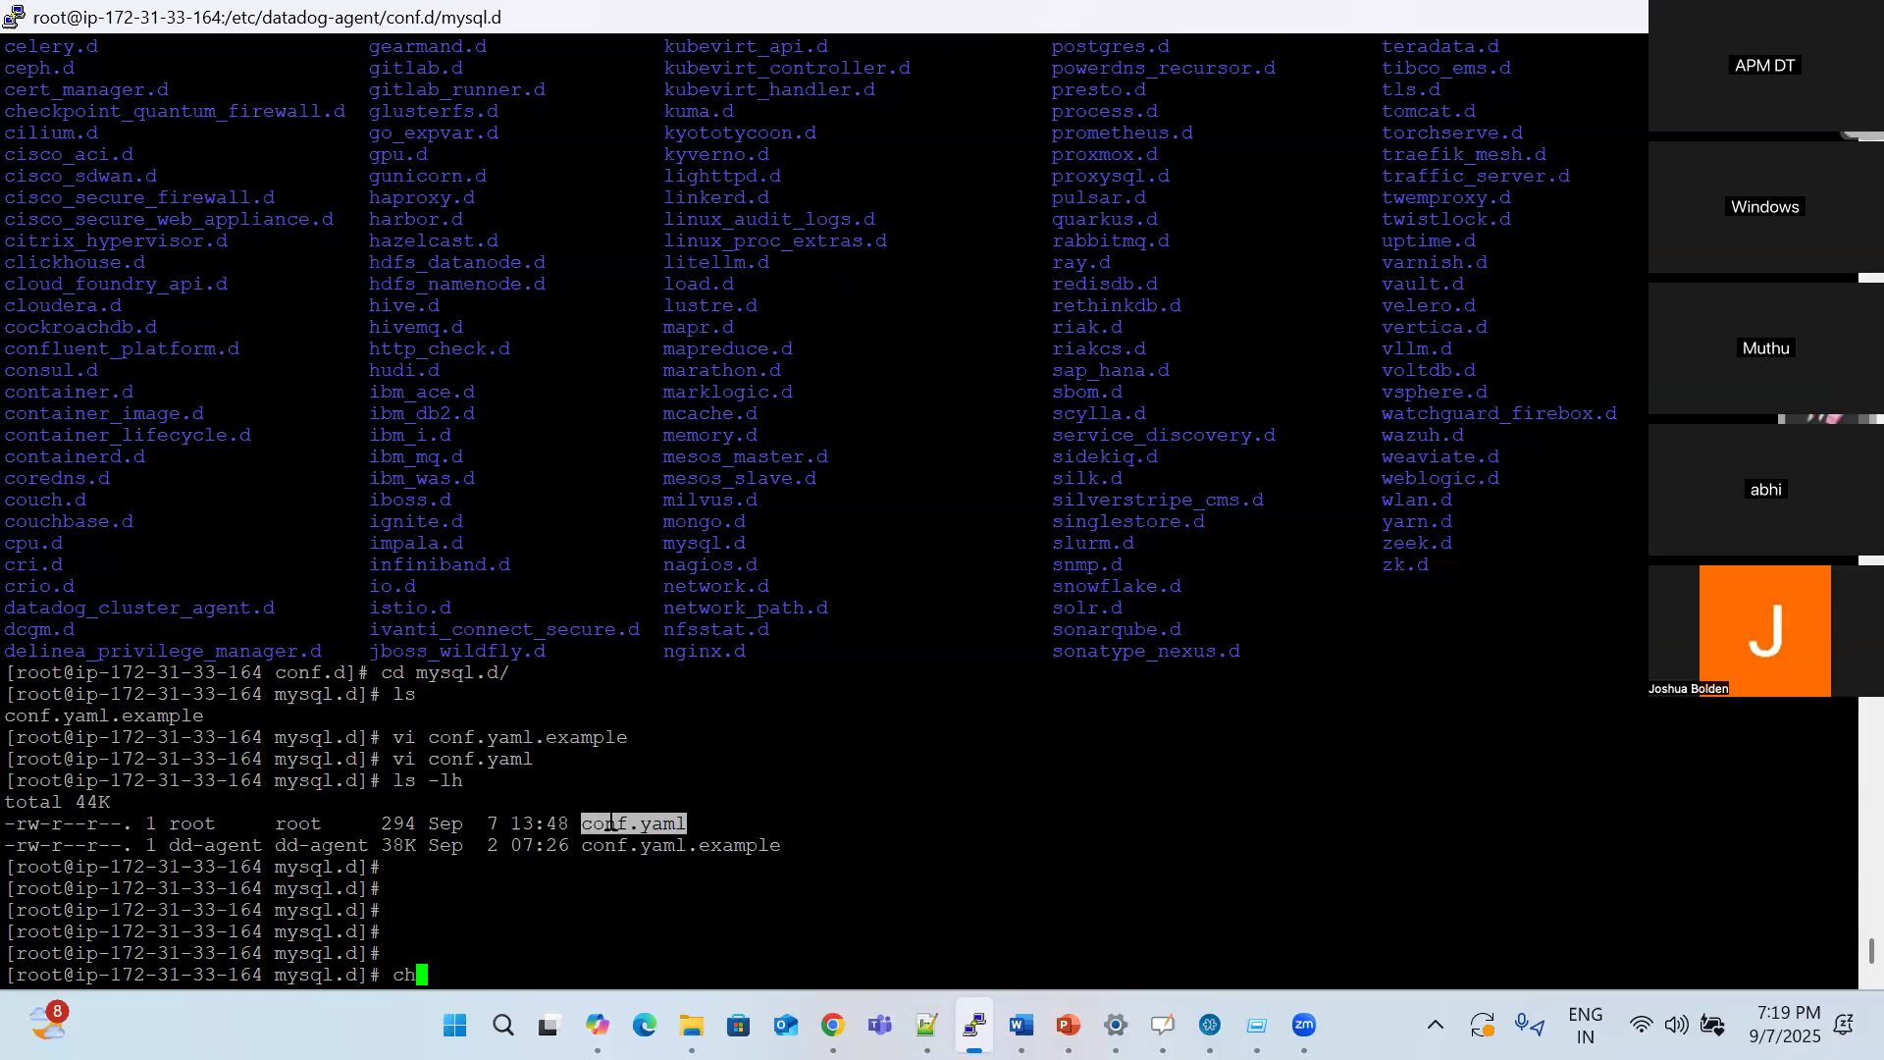
text(own dd-agent:dd-agent)
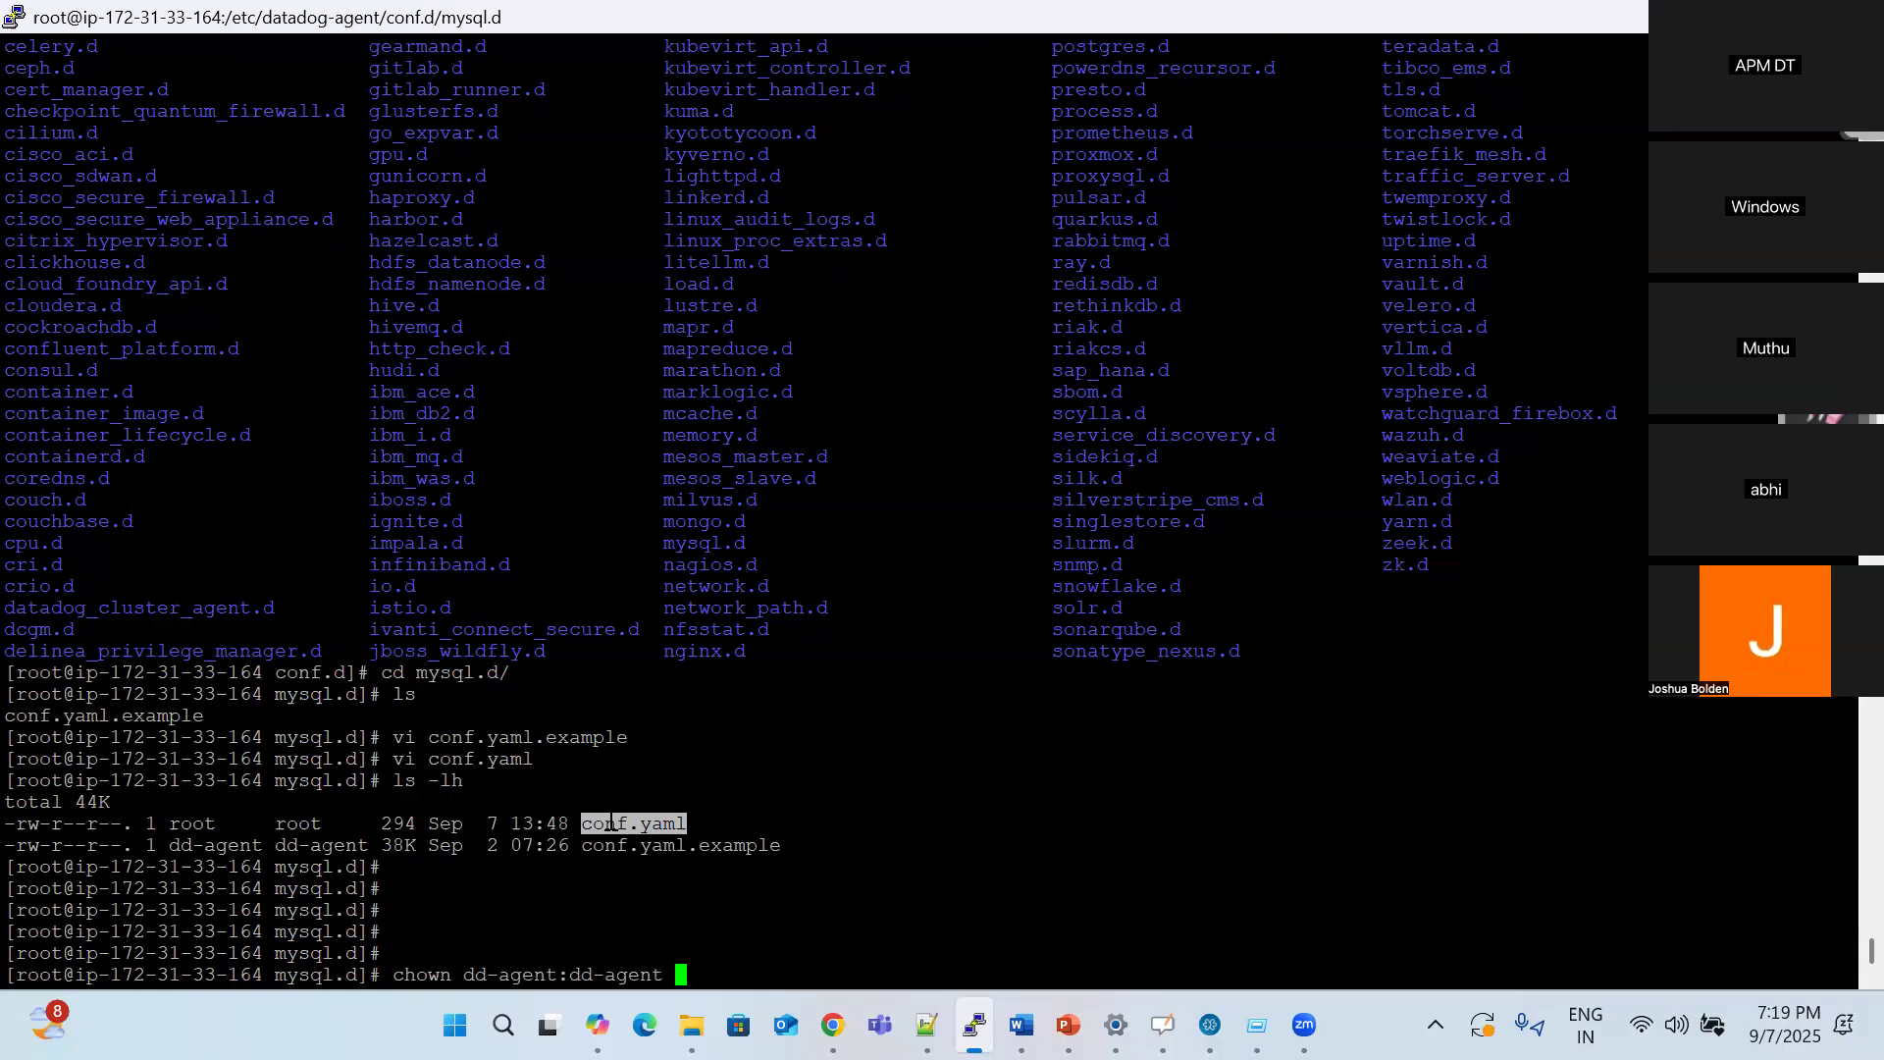
right_click(610, 822)
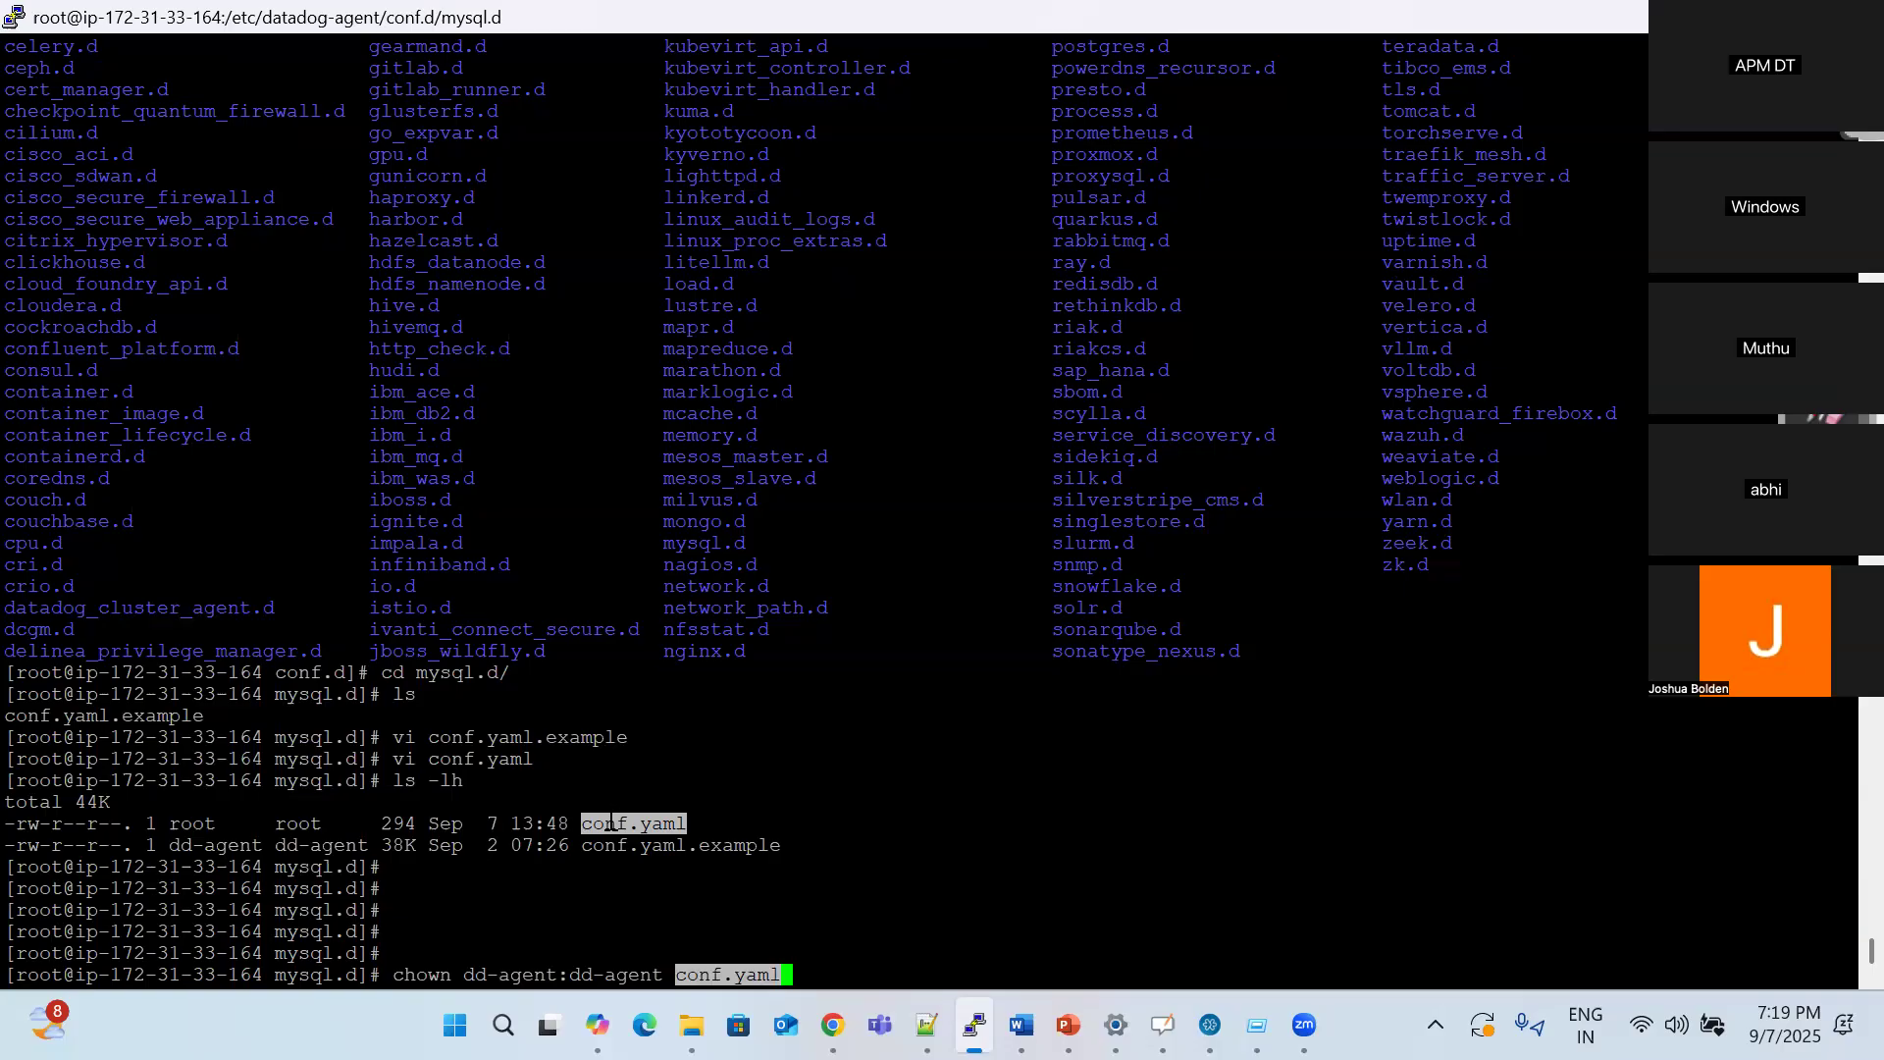
key(Return)
key(Up)
key(Up)
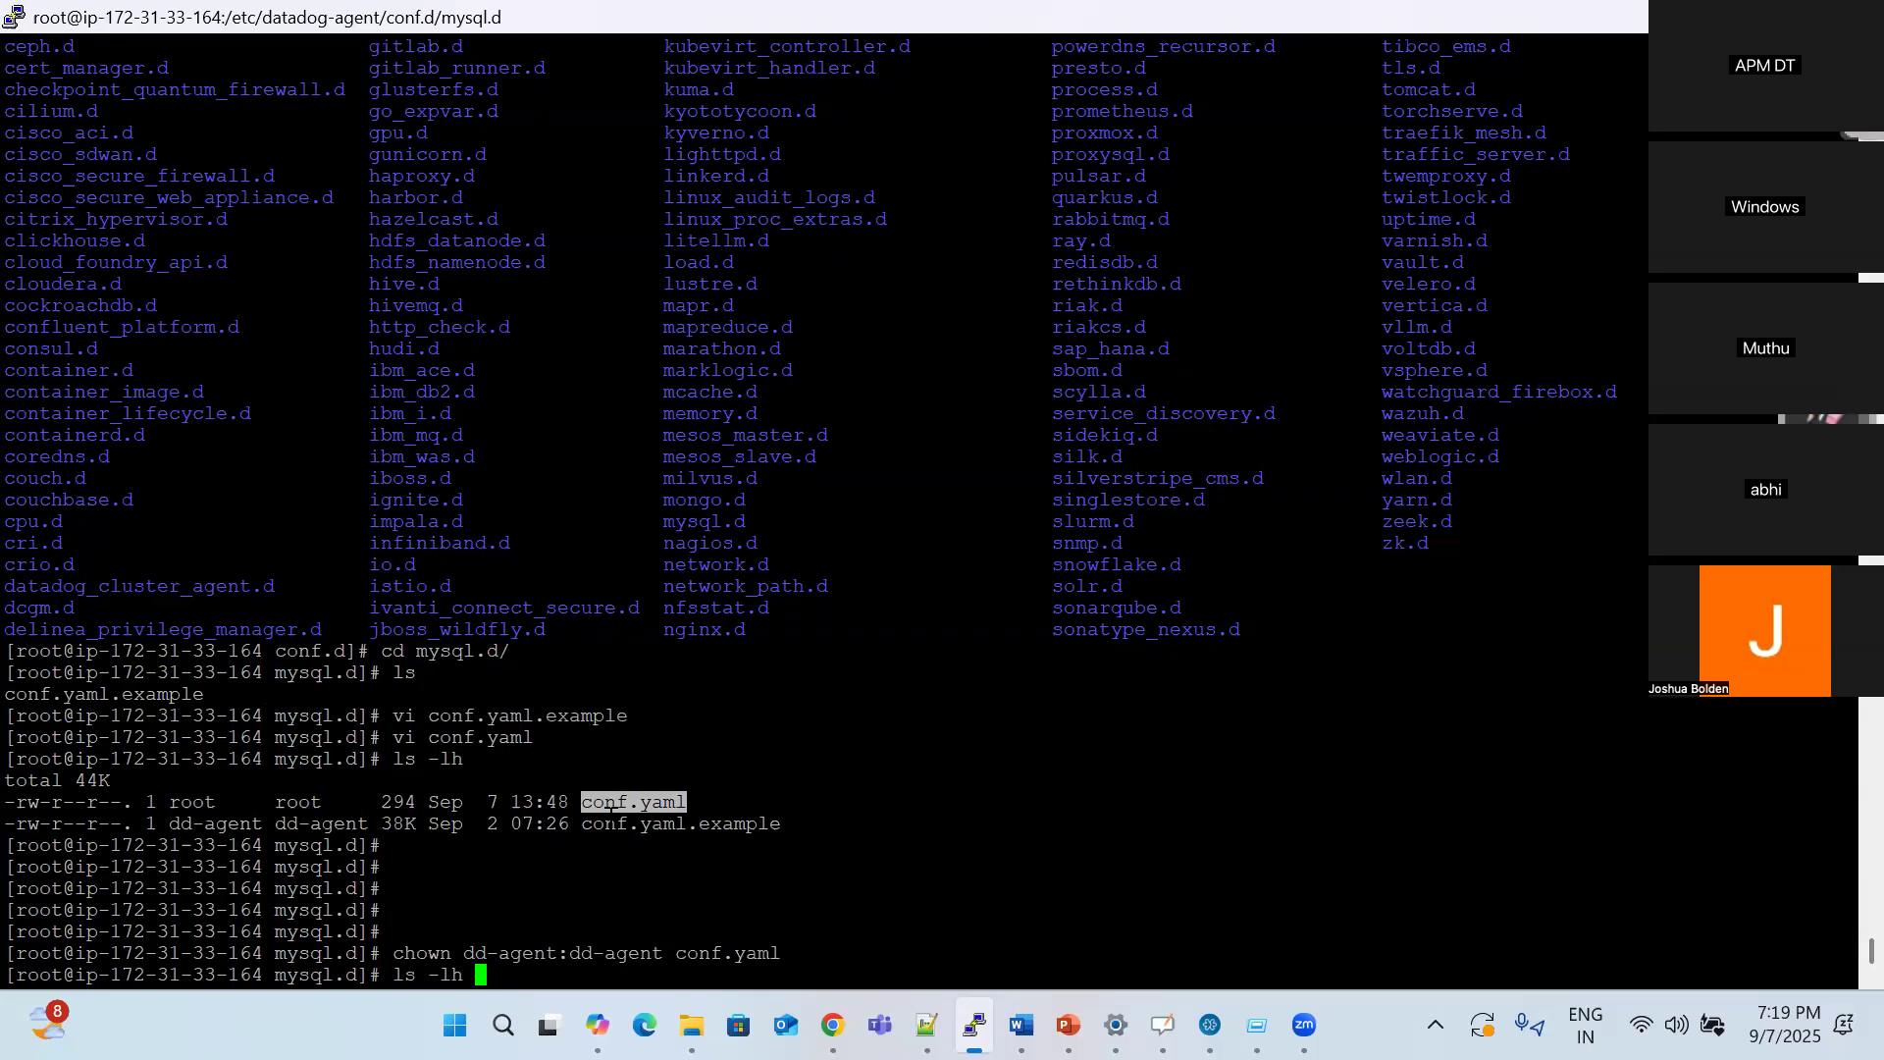
key(Return)
key(Return)
key(Return)
key(Return)
key(Return)
key(Return)
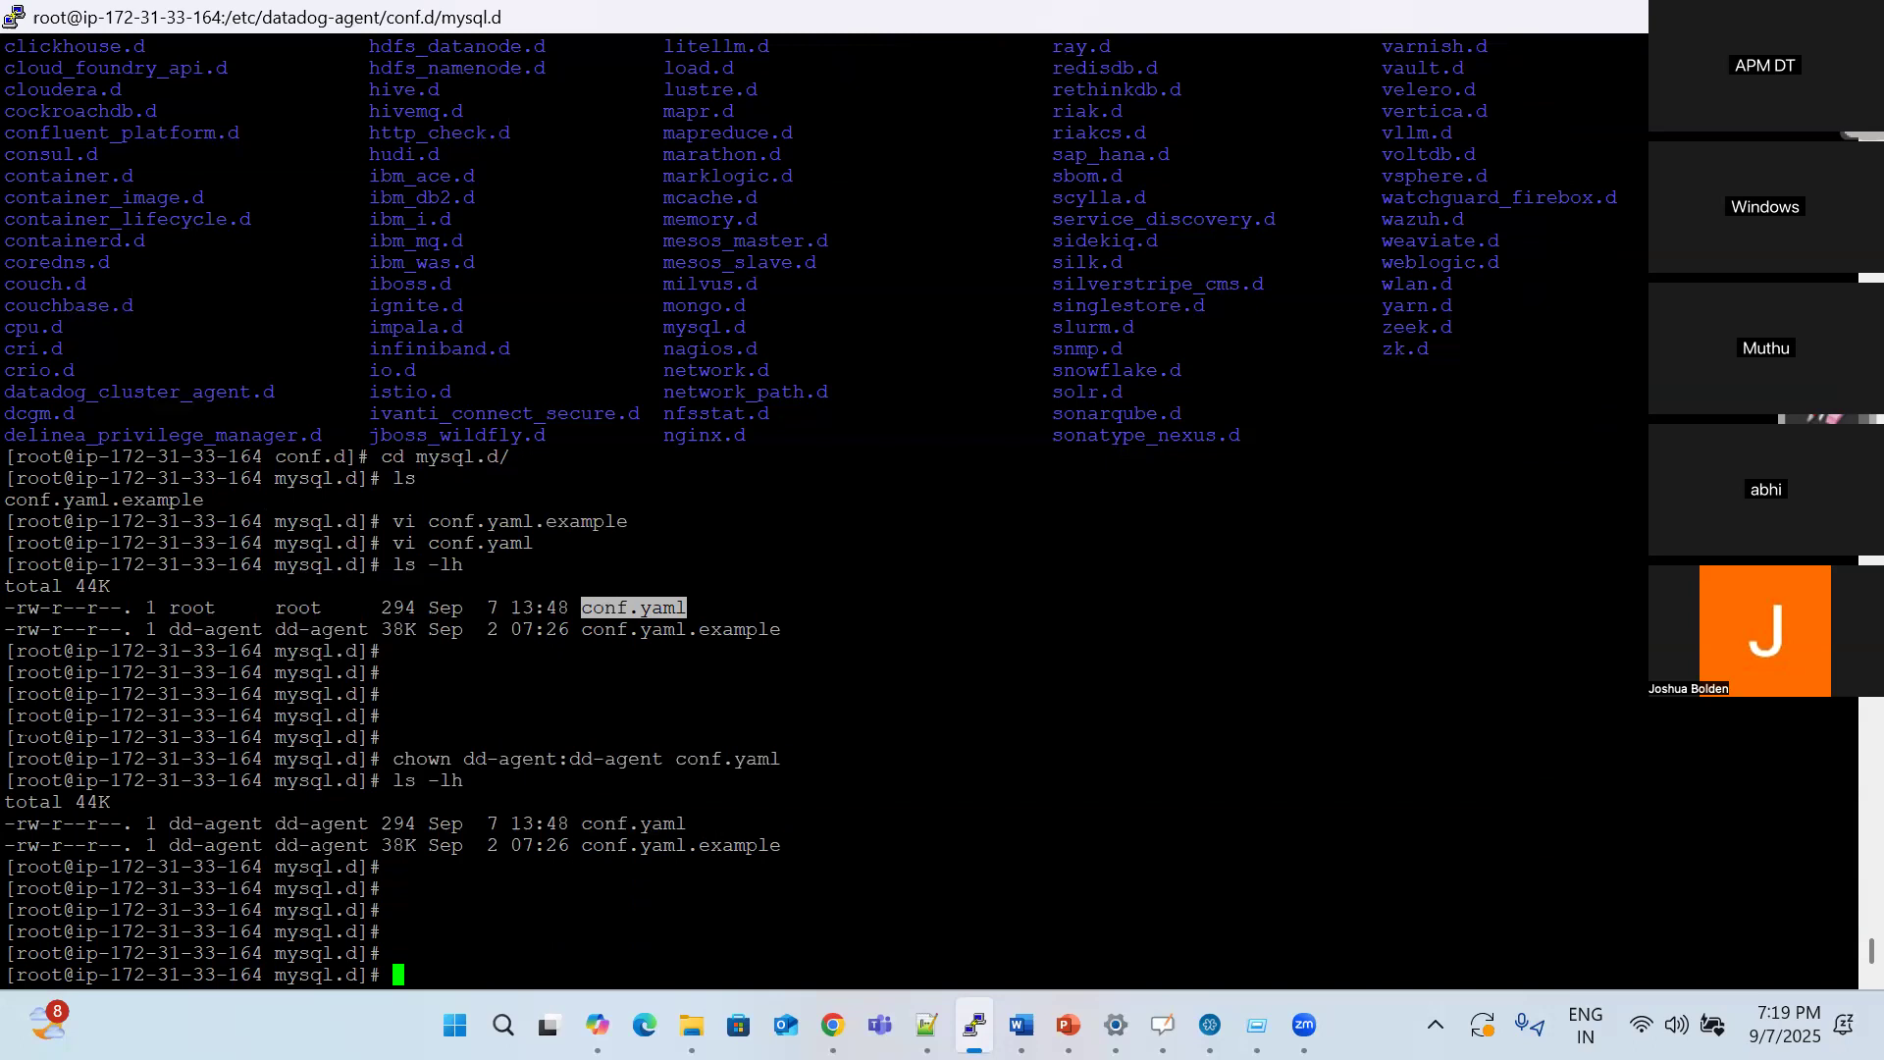
mouse_move(88, 825)
mouse_down()
mouse_move(120, 824)
mouse_move(96, 824)
mouse_up()
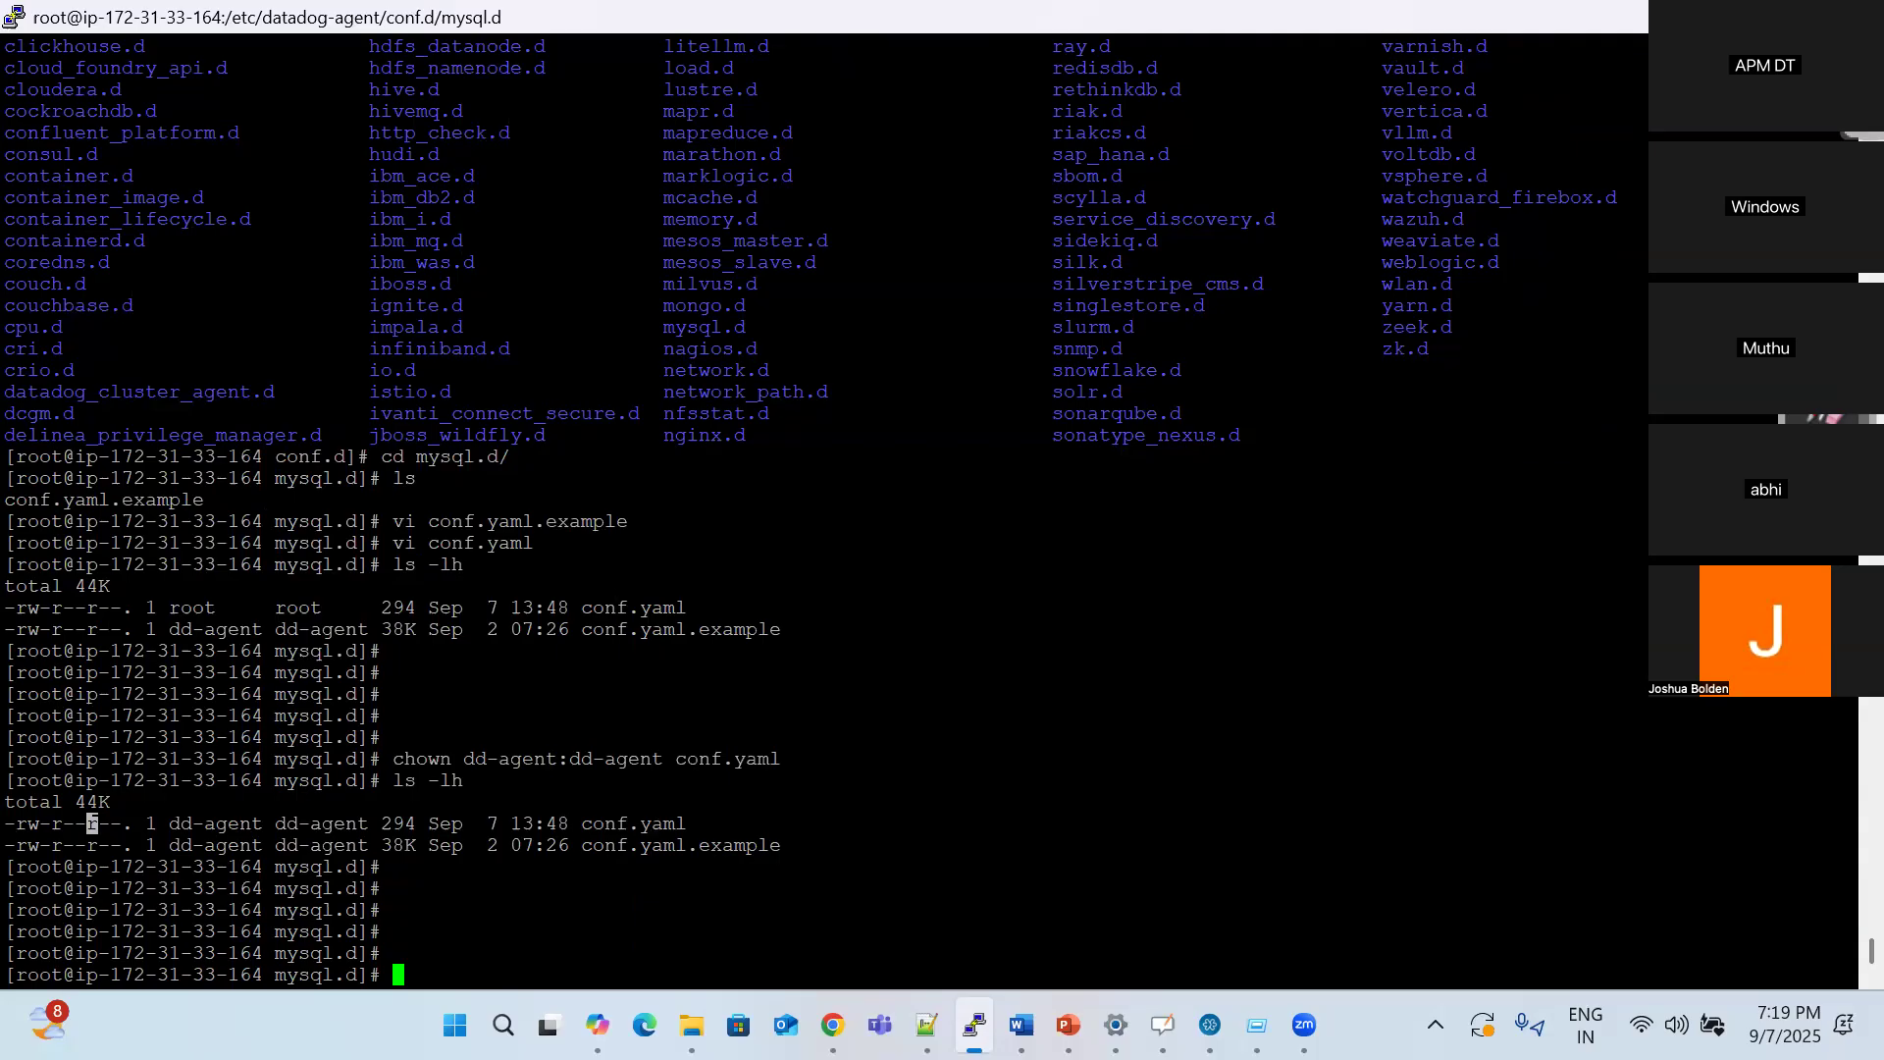
click(433, 823)
Consult the setup notes in the browser, then head back to the terminal.
key(alt+Tab)
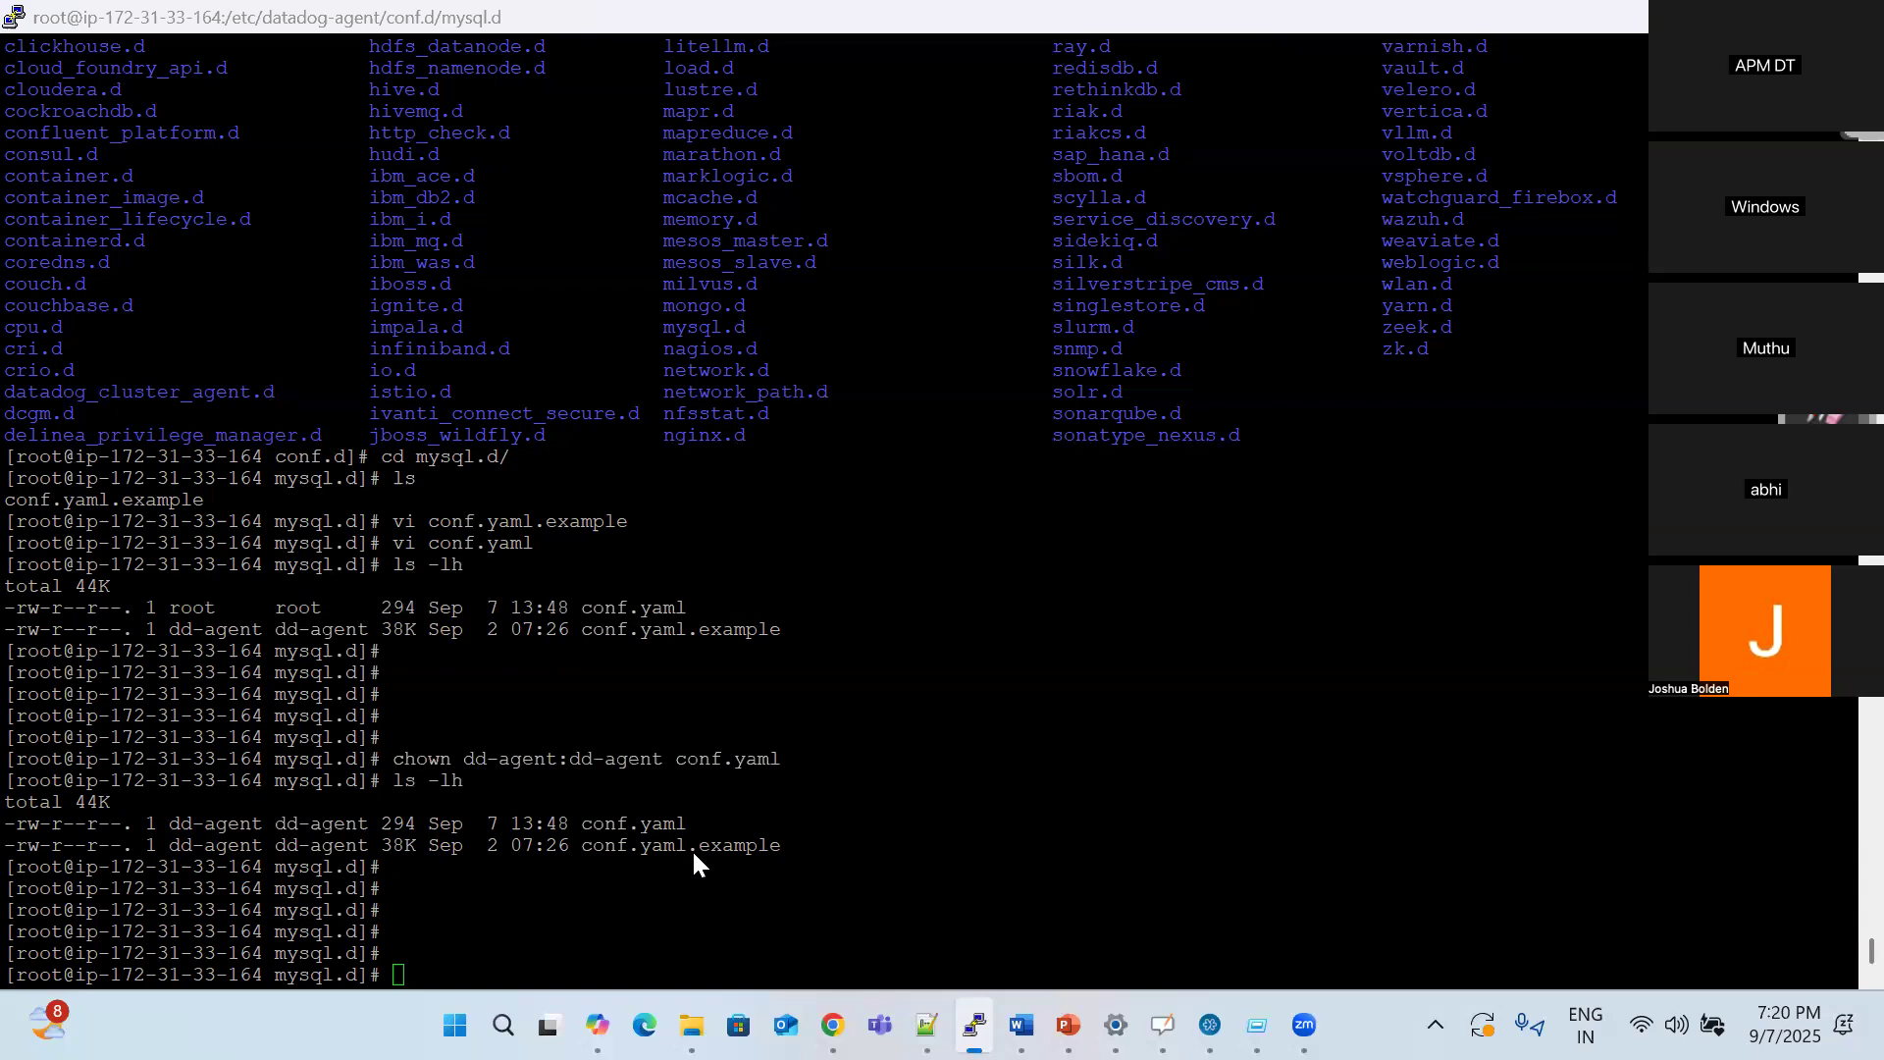
key(alt+Tab)
key(alt+shift+Tab)
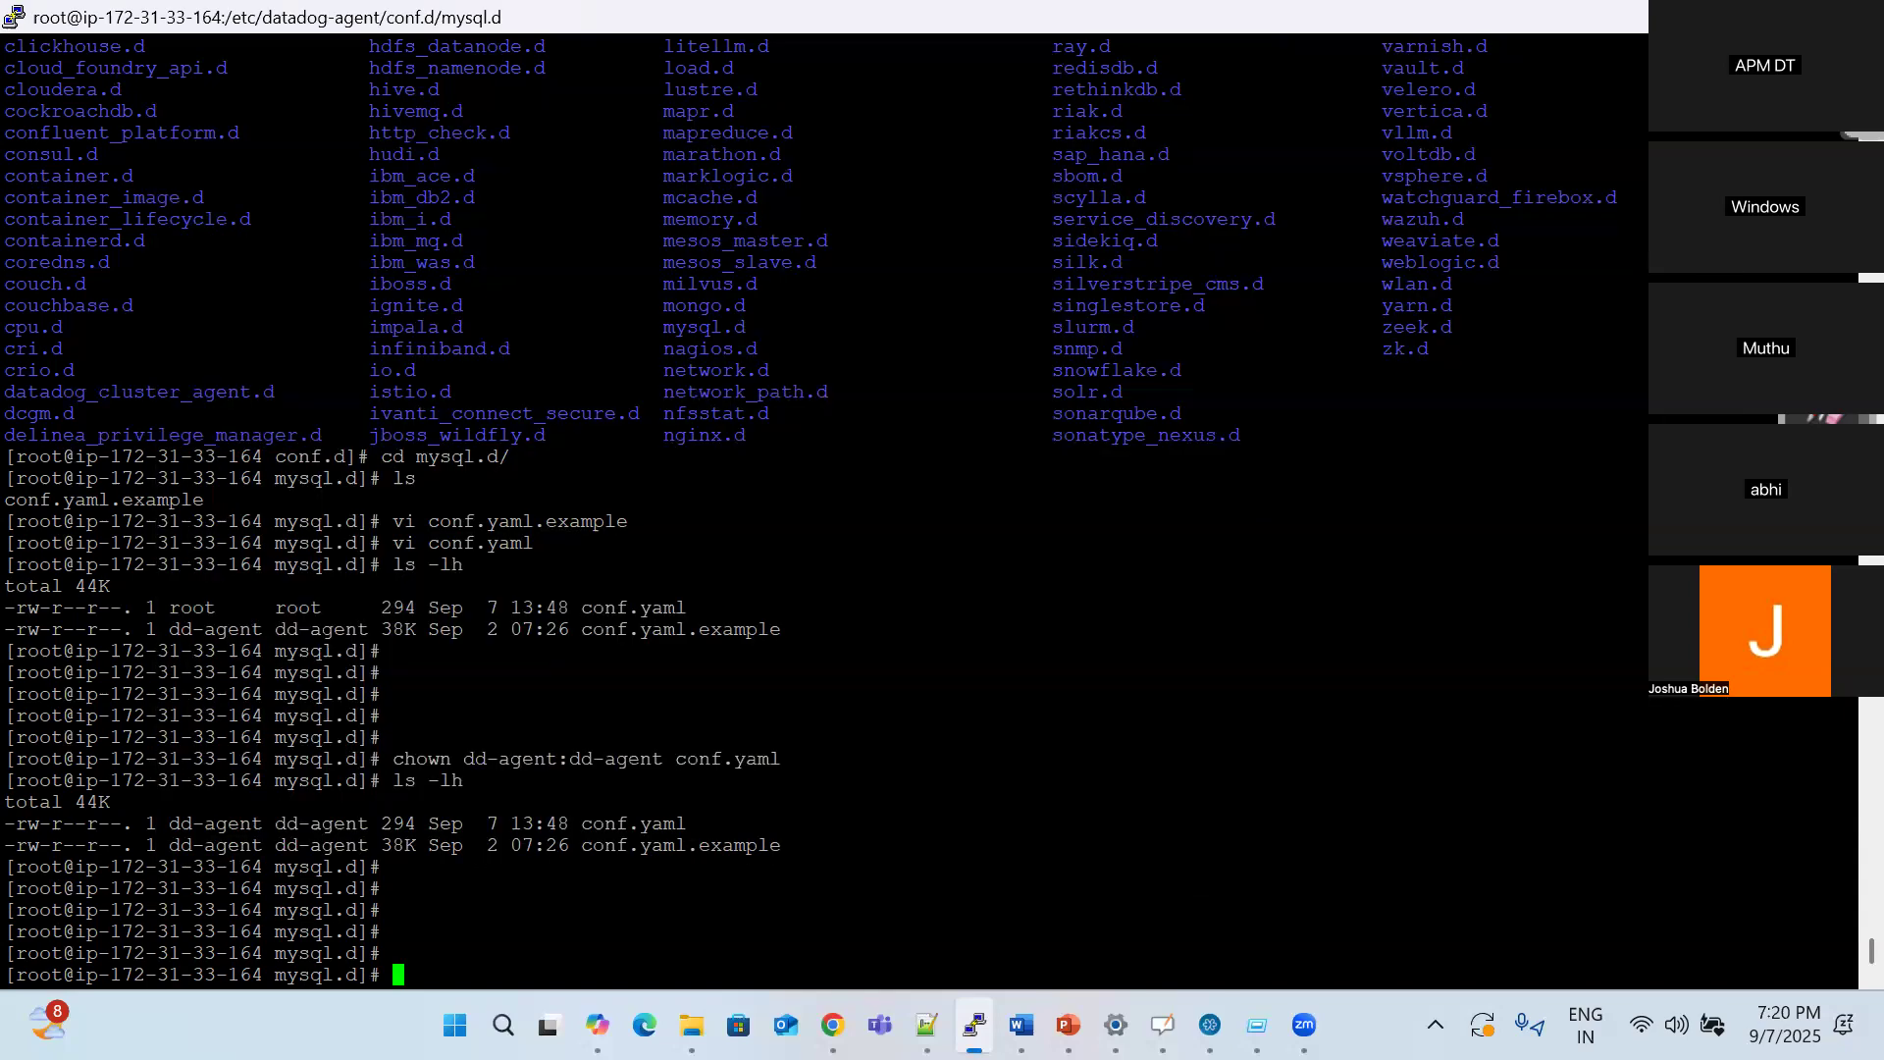
scroll(825, 510, up, 15)
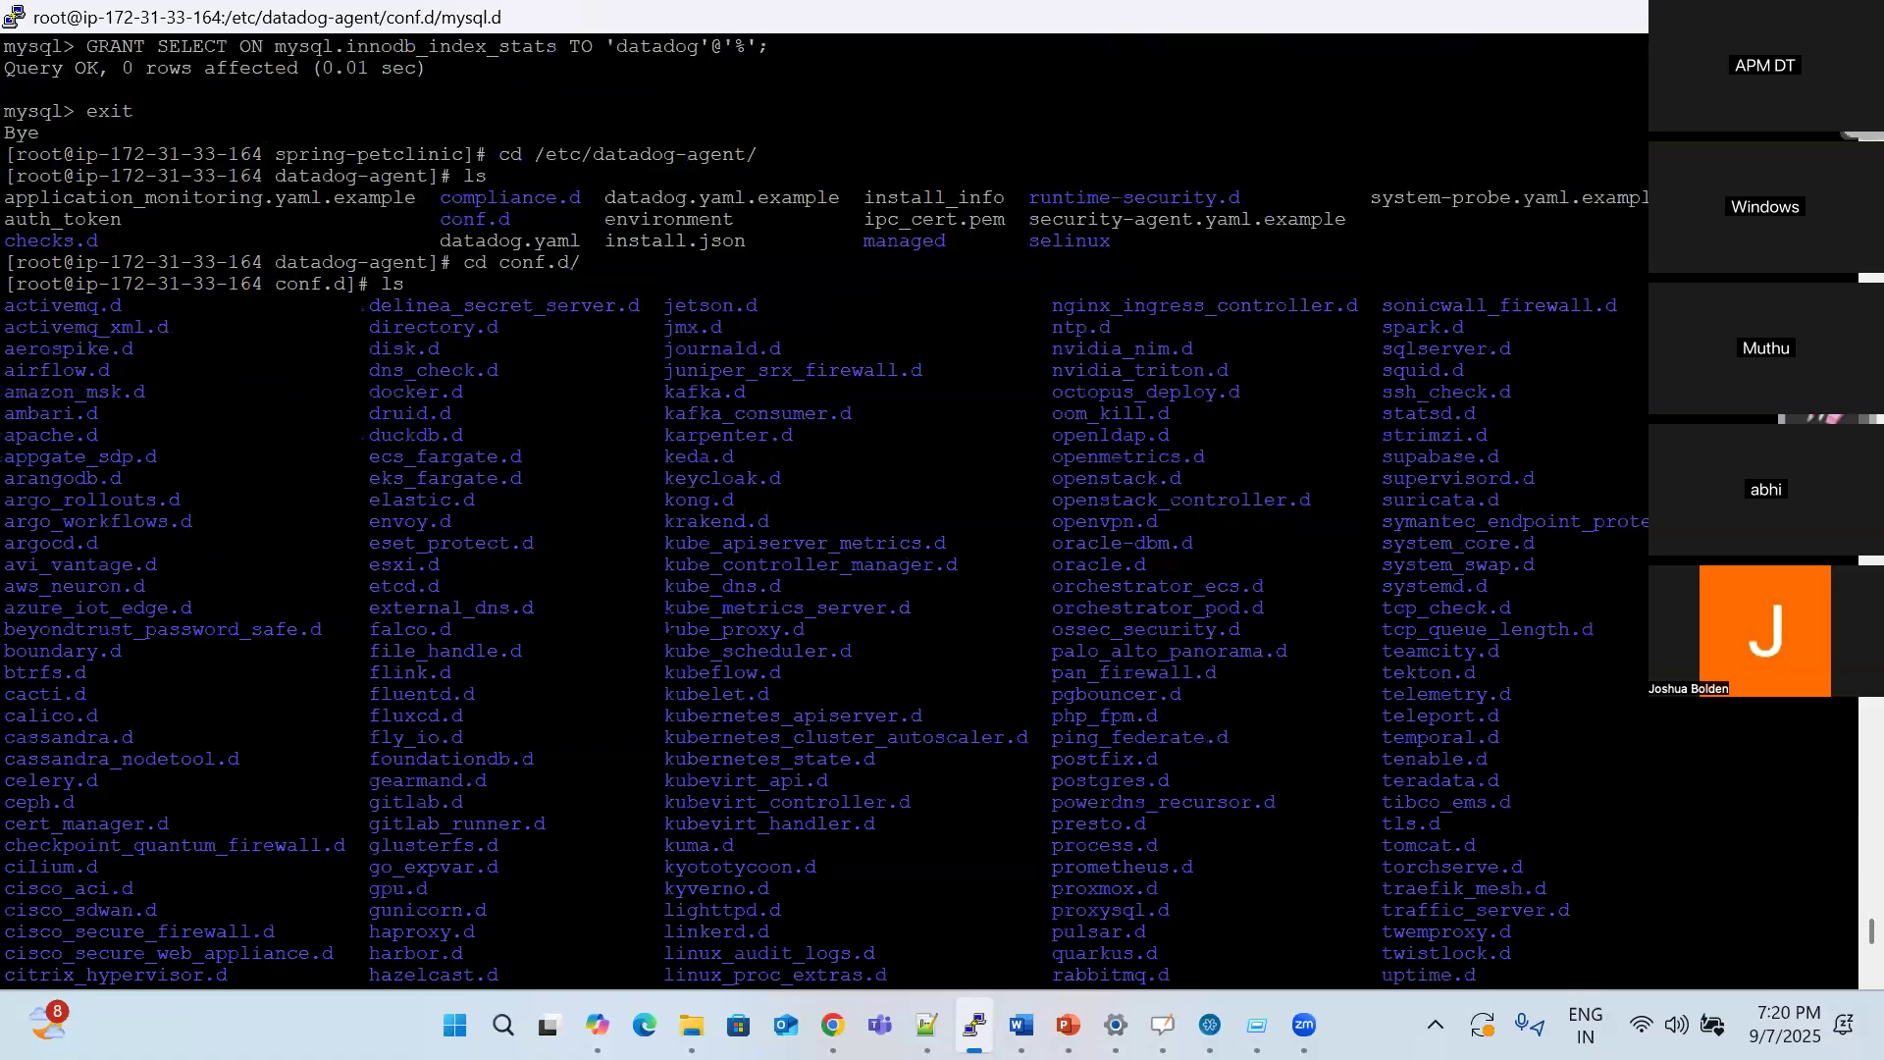
scroll(667, 626, down, 15)
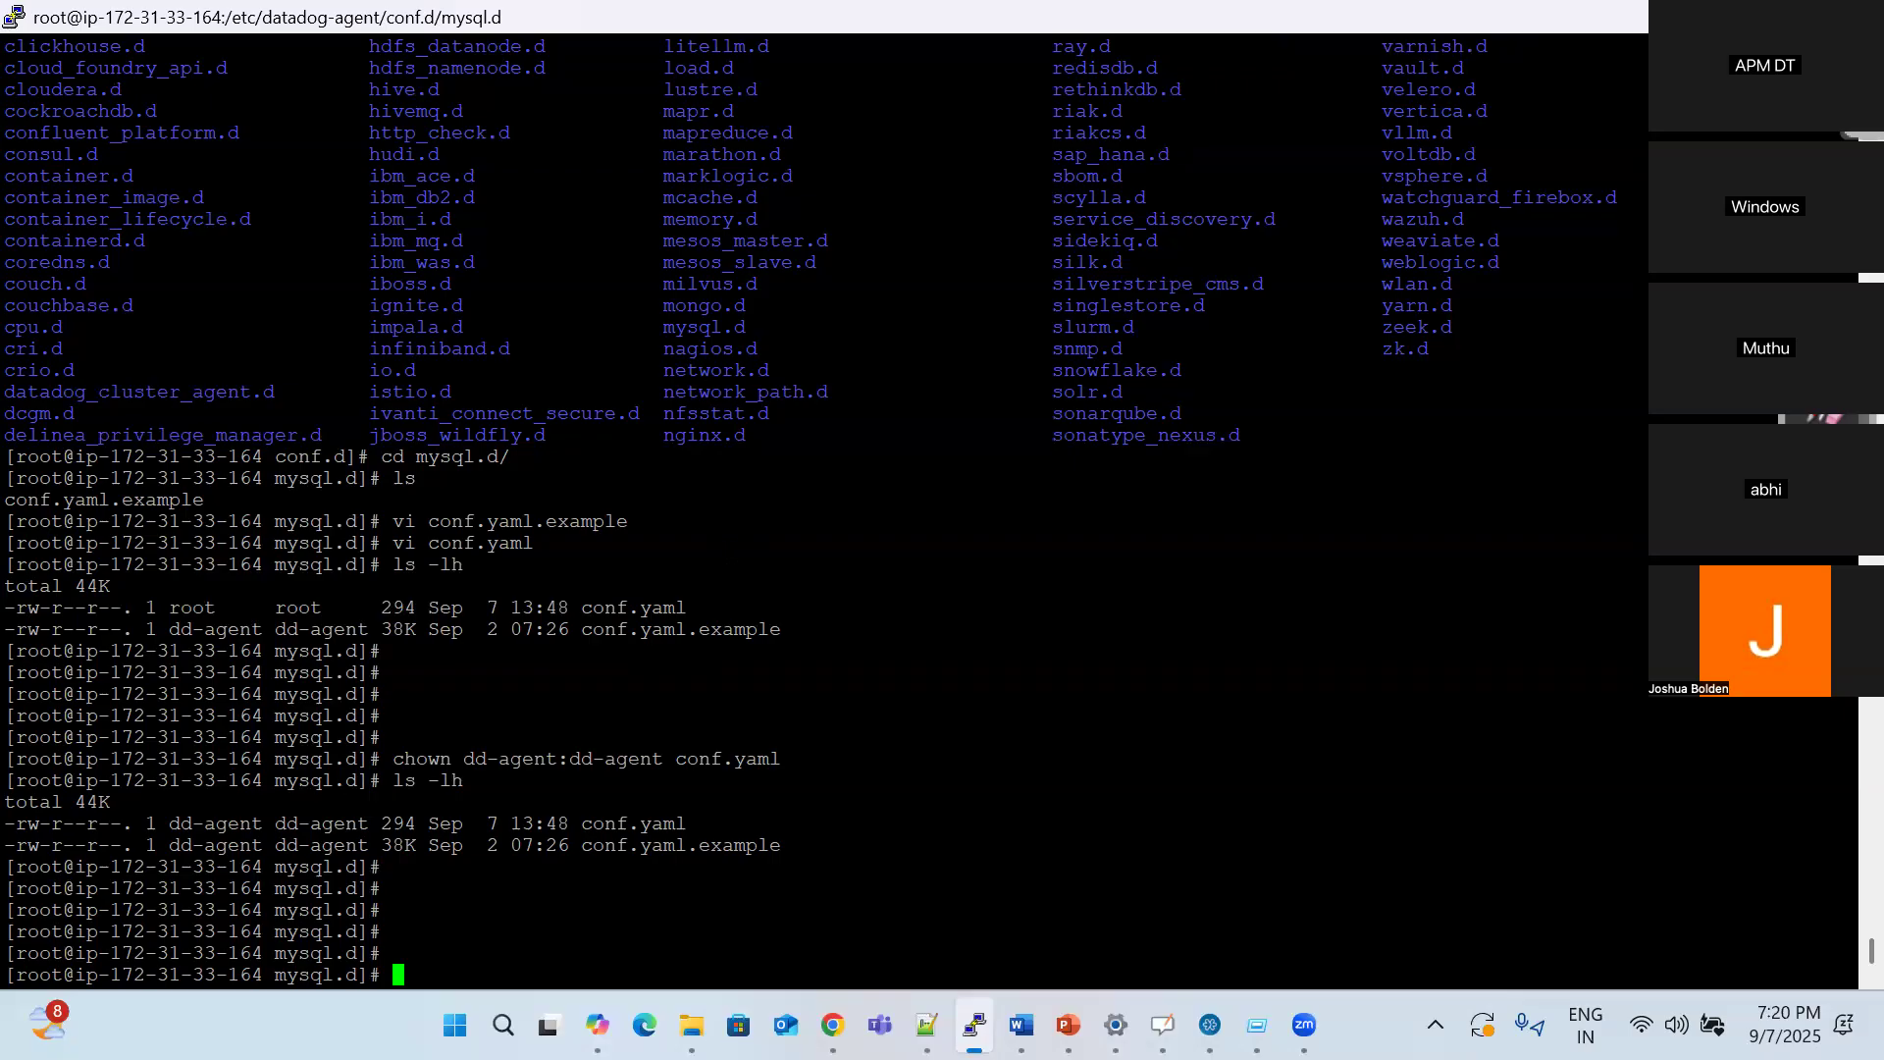
key(alt+Tab)
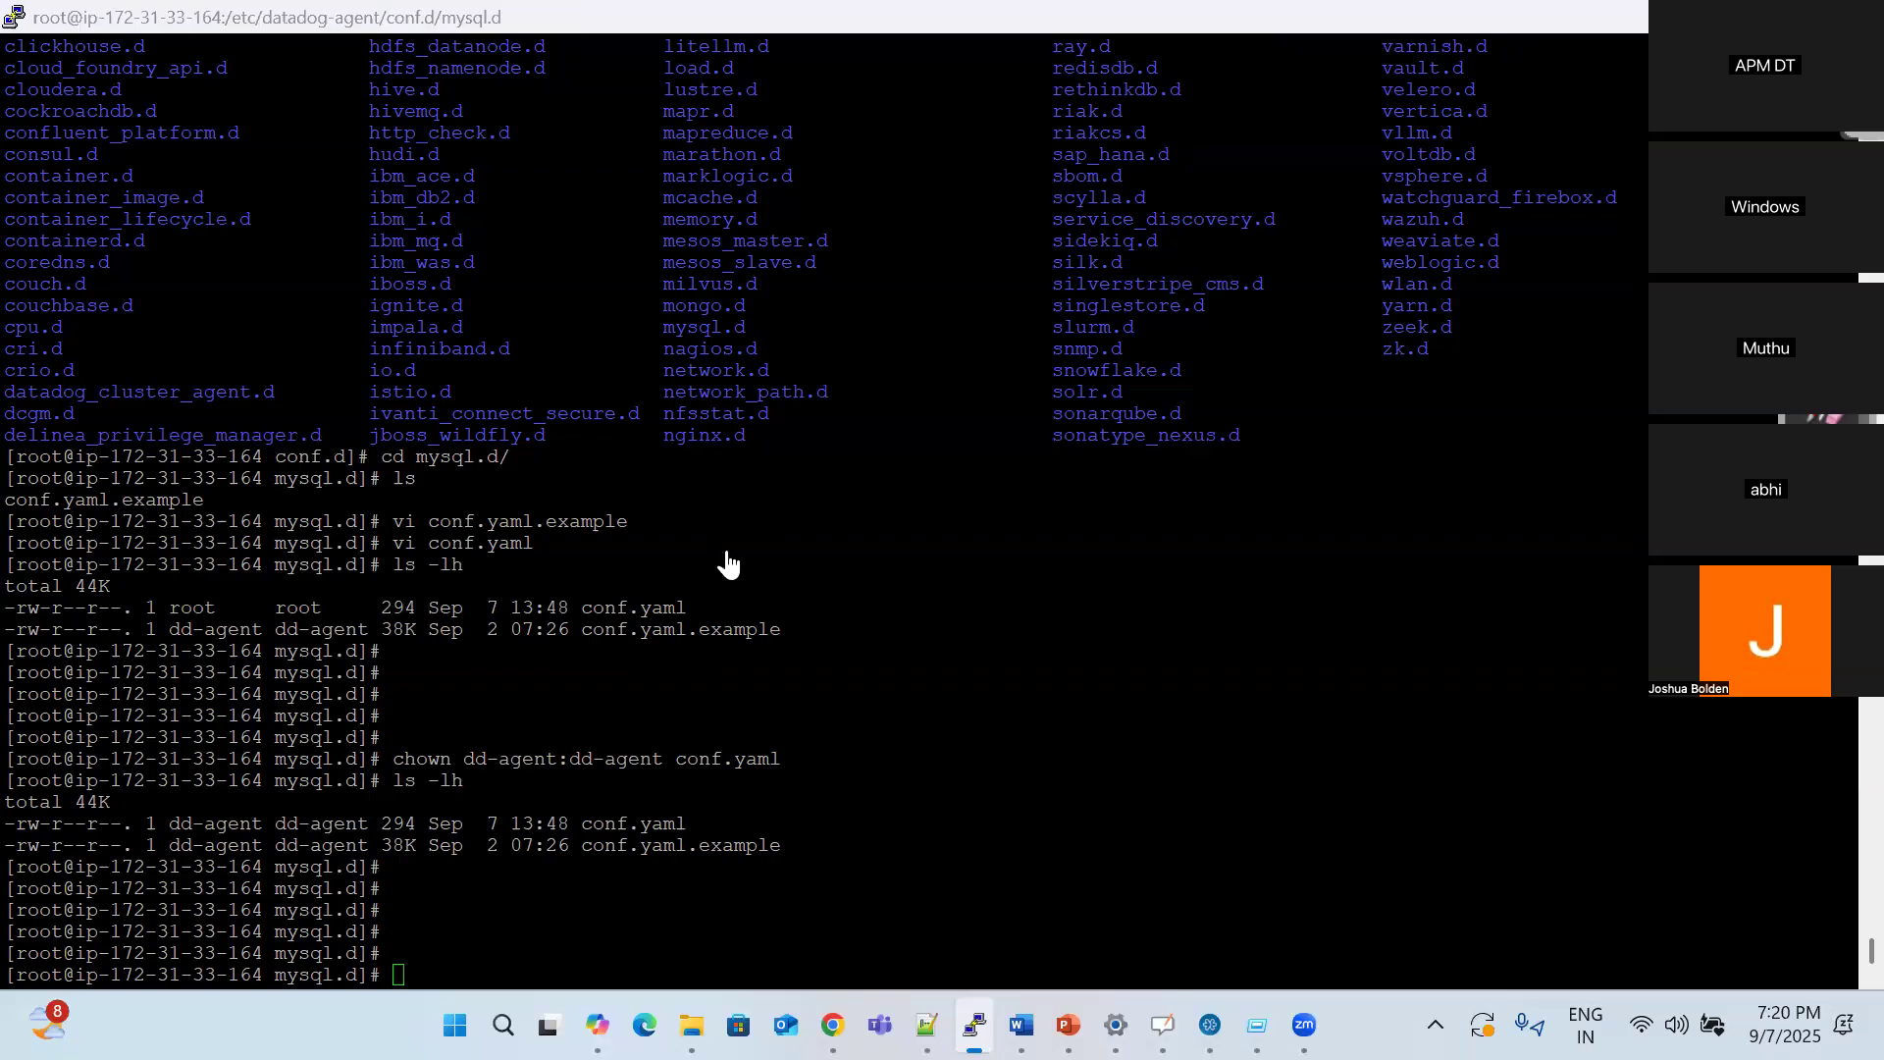
key(alt+Tab)
key(alt+Tab)
key(alt+Tab)
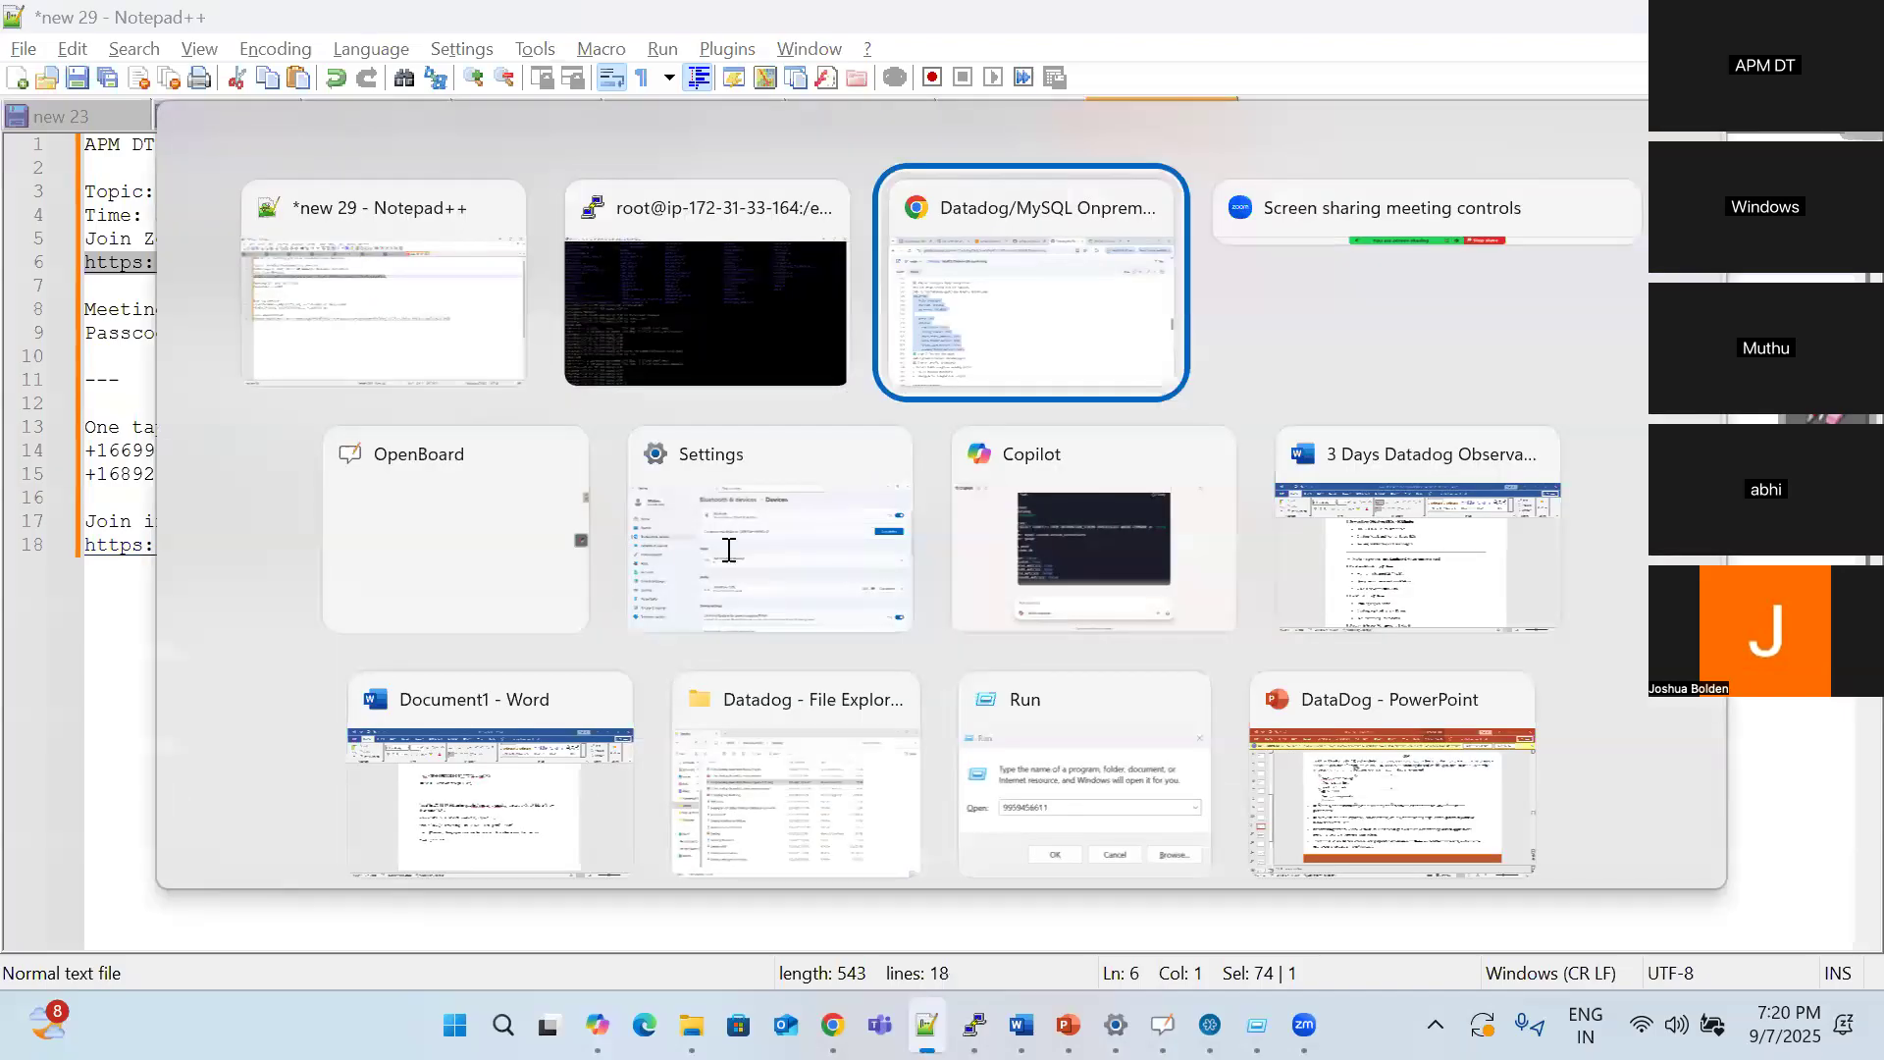
scroll(772, 583, down, 3)
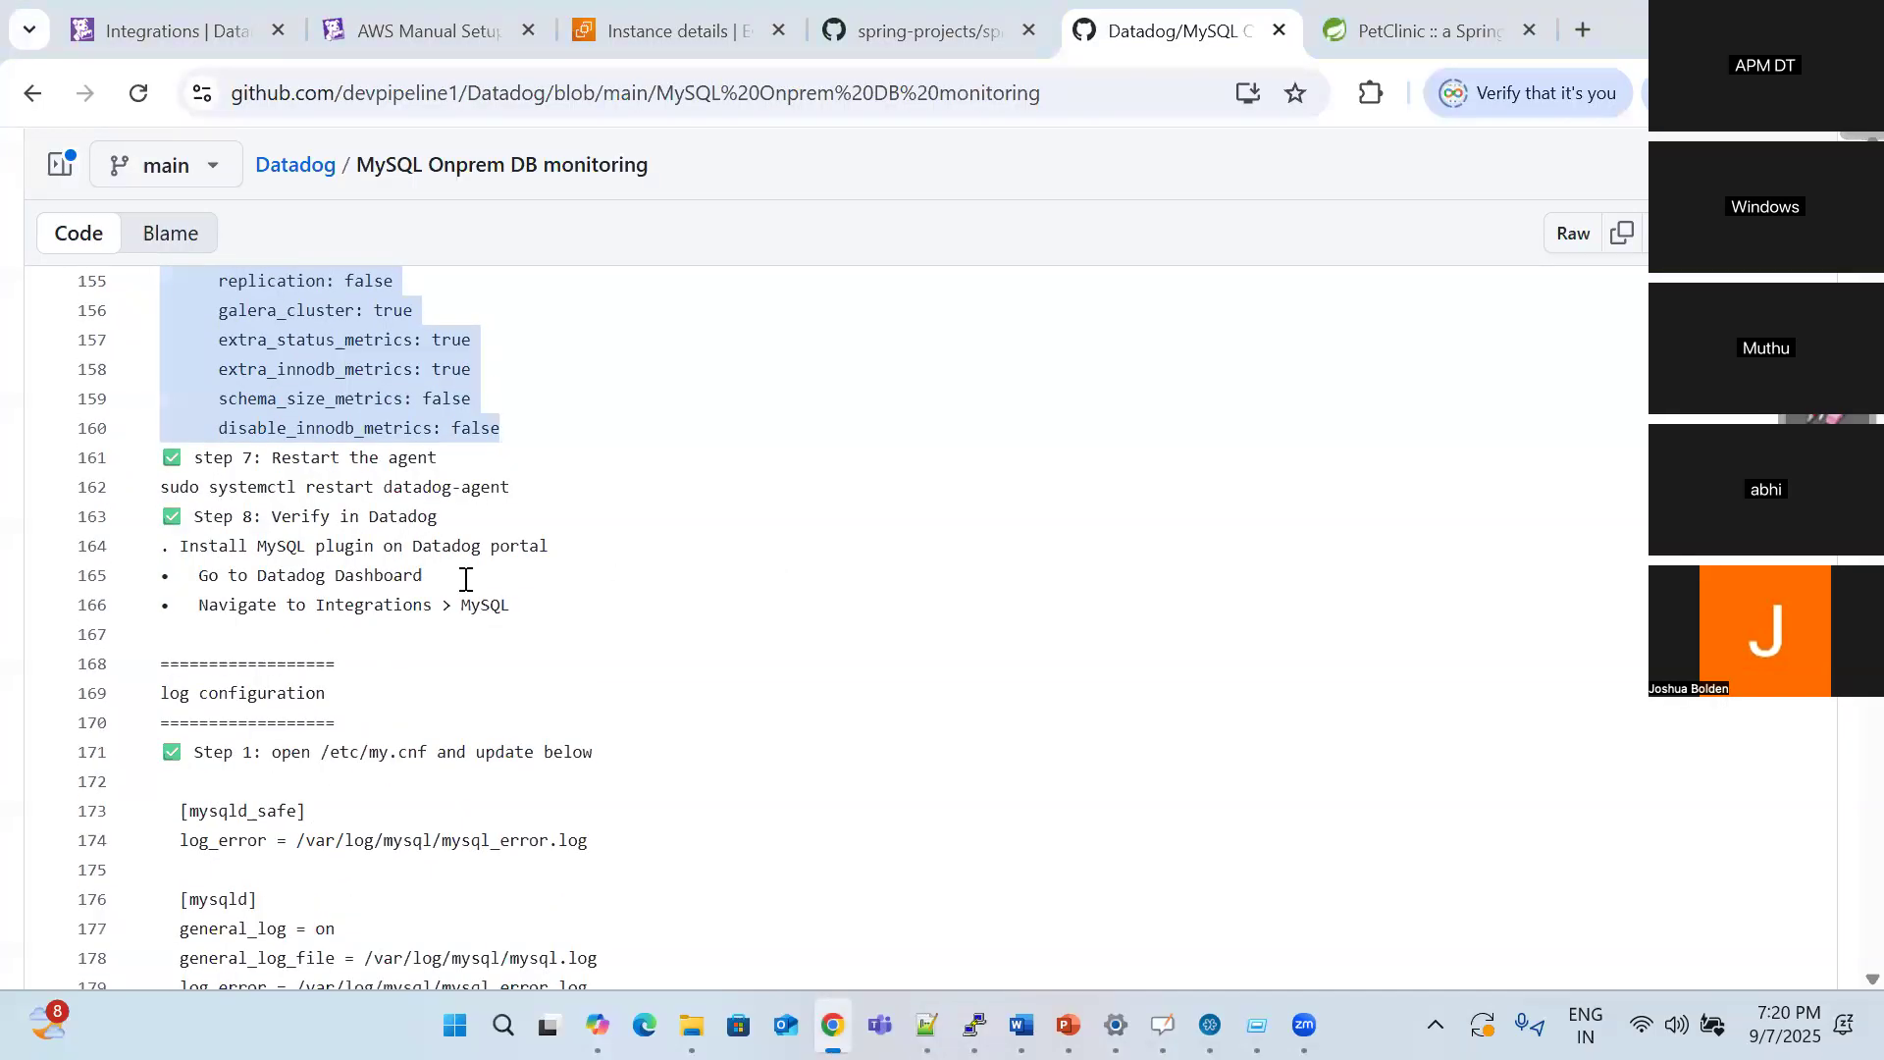
key(alt+Tab)
key(alt+Tab)
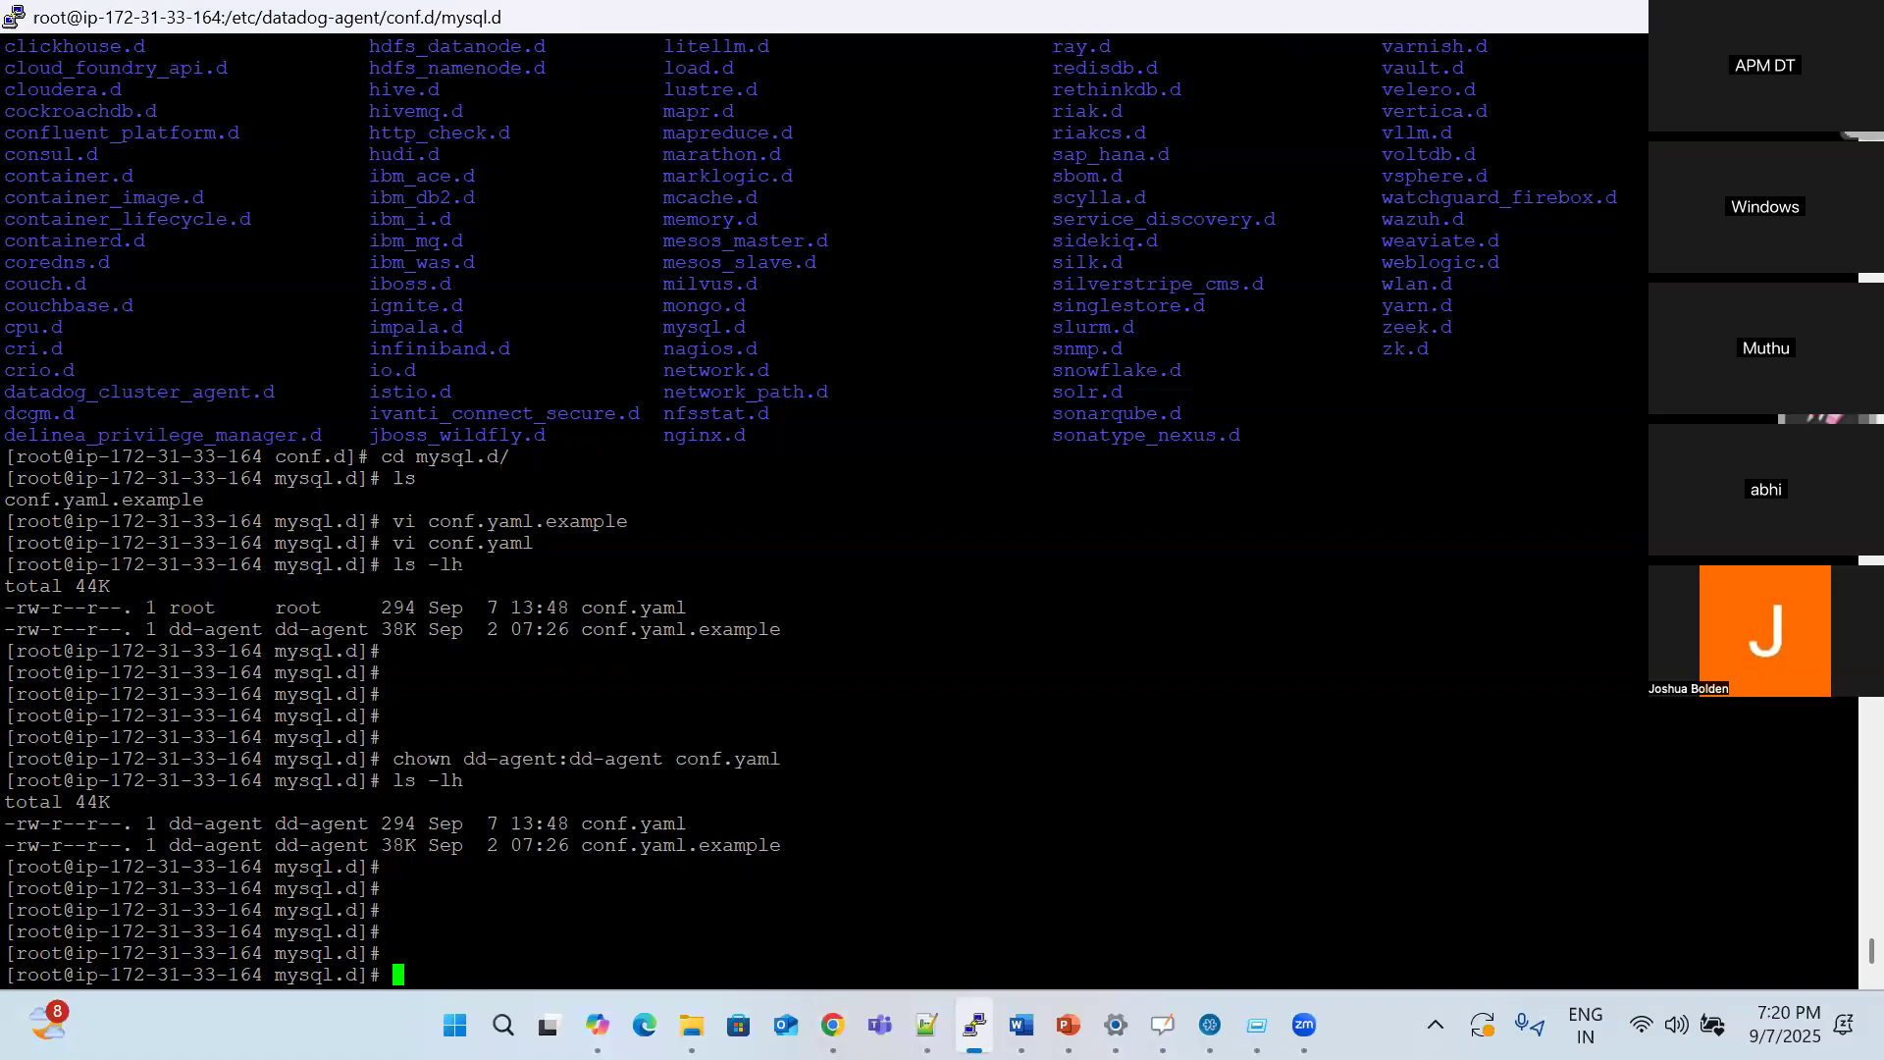
Run systemctl restart datadog-agent to restart the Datadog agent.
text(systemctl )
text(s)
text(estart )
text(pet)
key(Tab)
key(BackSpace)
key(BackSpace)
key(BackSpace)
key(BackSpace)
key(BackSpace)
key(BackSpace)
key(BackSpace)
key(BackSpace)
key(BackSpace)
key(BackSpace)
key(BackSpace)
key(BackSpace)
key(BackSpace)
key(BackSpace)
key(BackSpace)
key(BackSpace)
key(BackSpace)
text(datadog-agent)
key(Return)
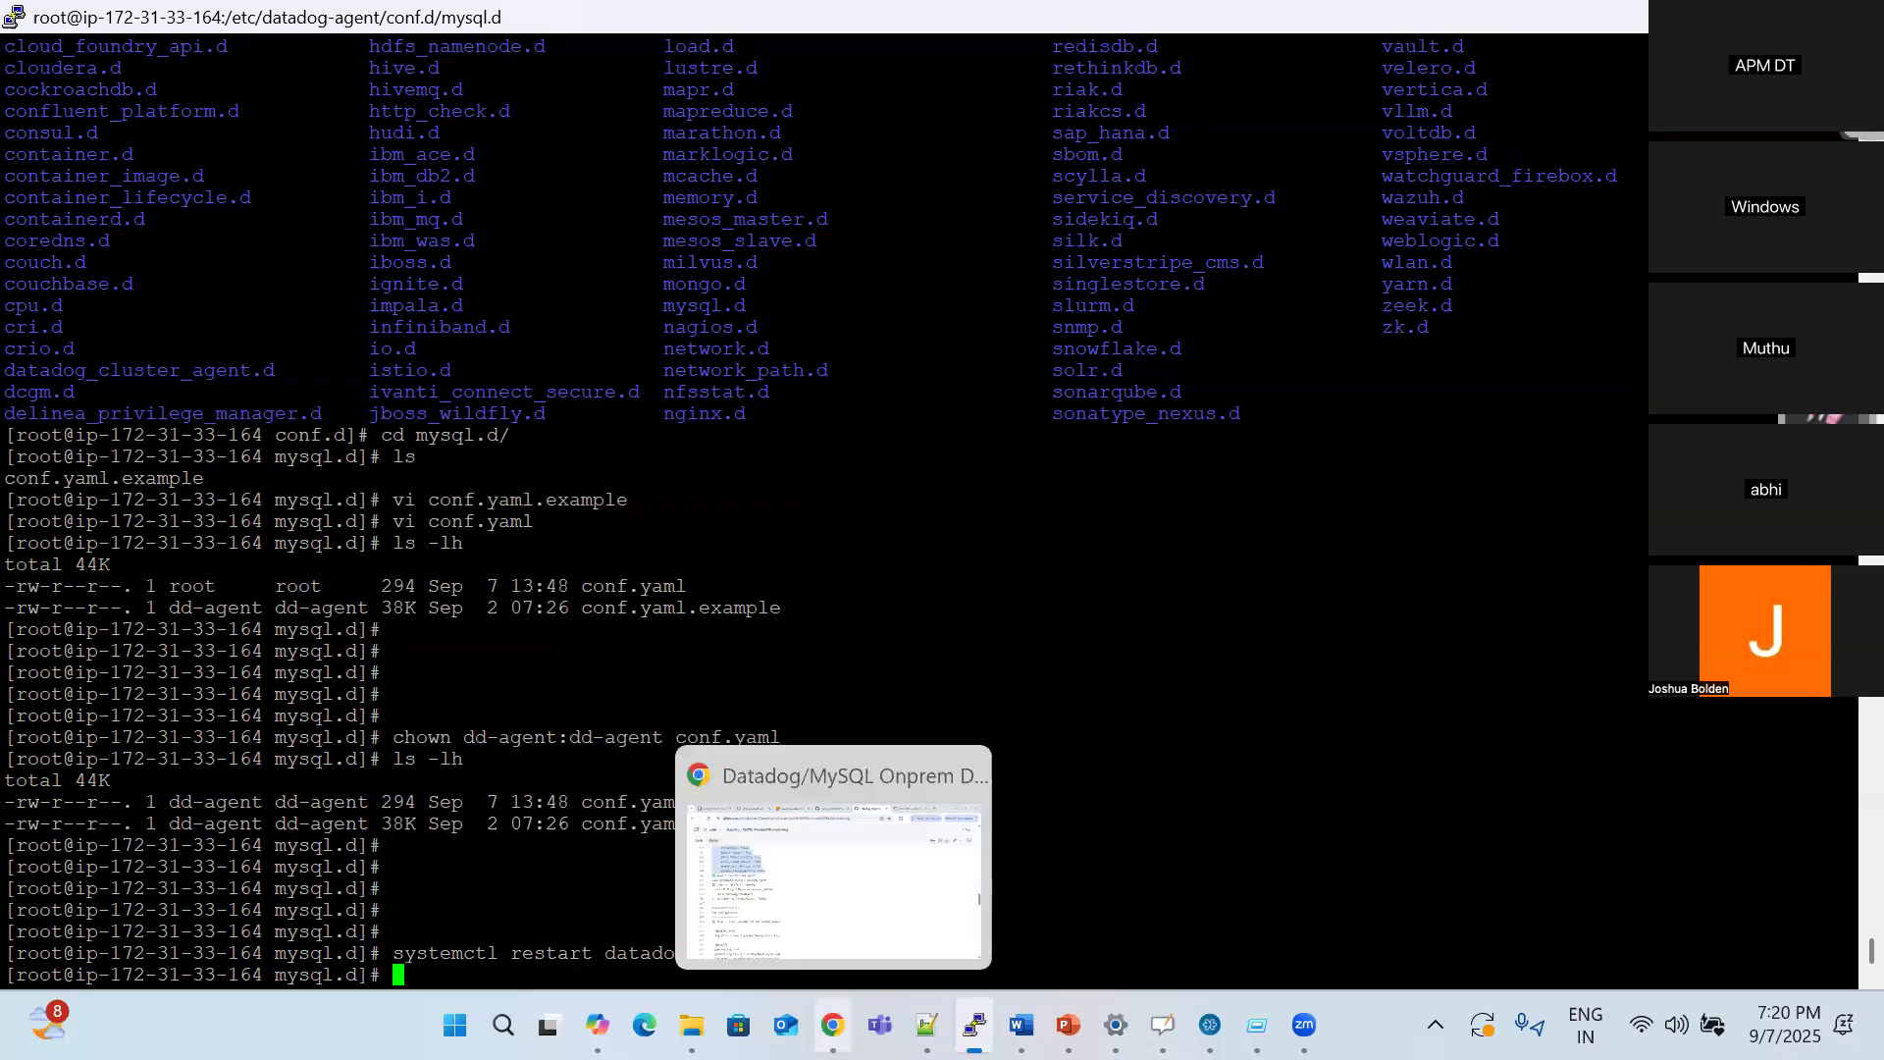
Open the Datadog MySQL integration page, install it, and review its overview and configuration.
click(832, 1025)
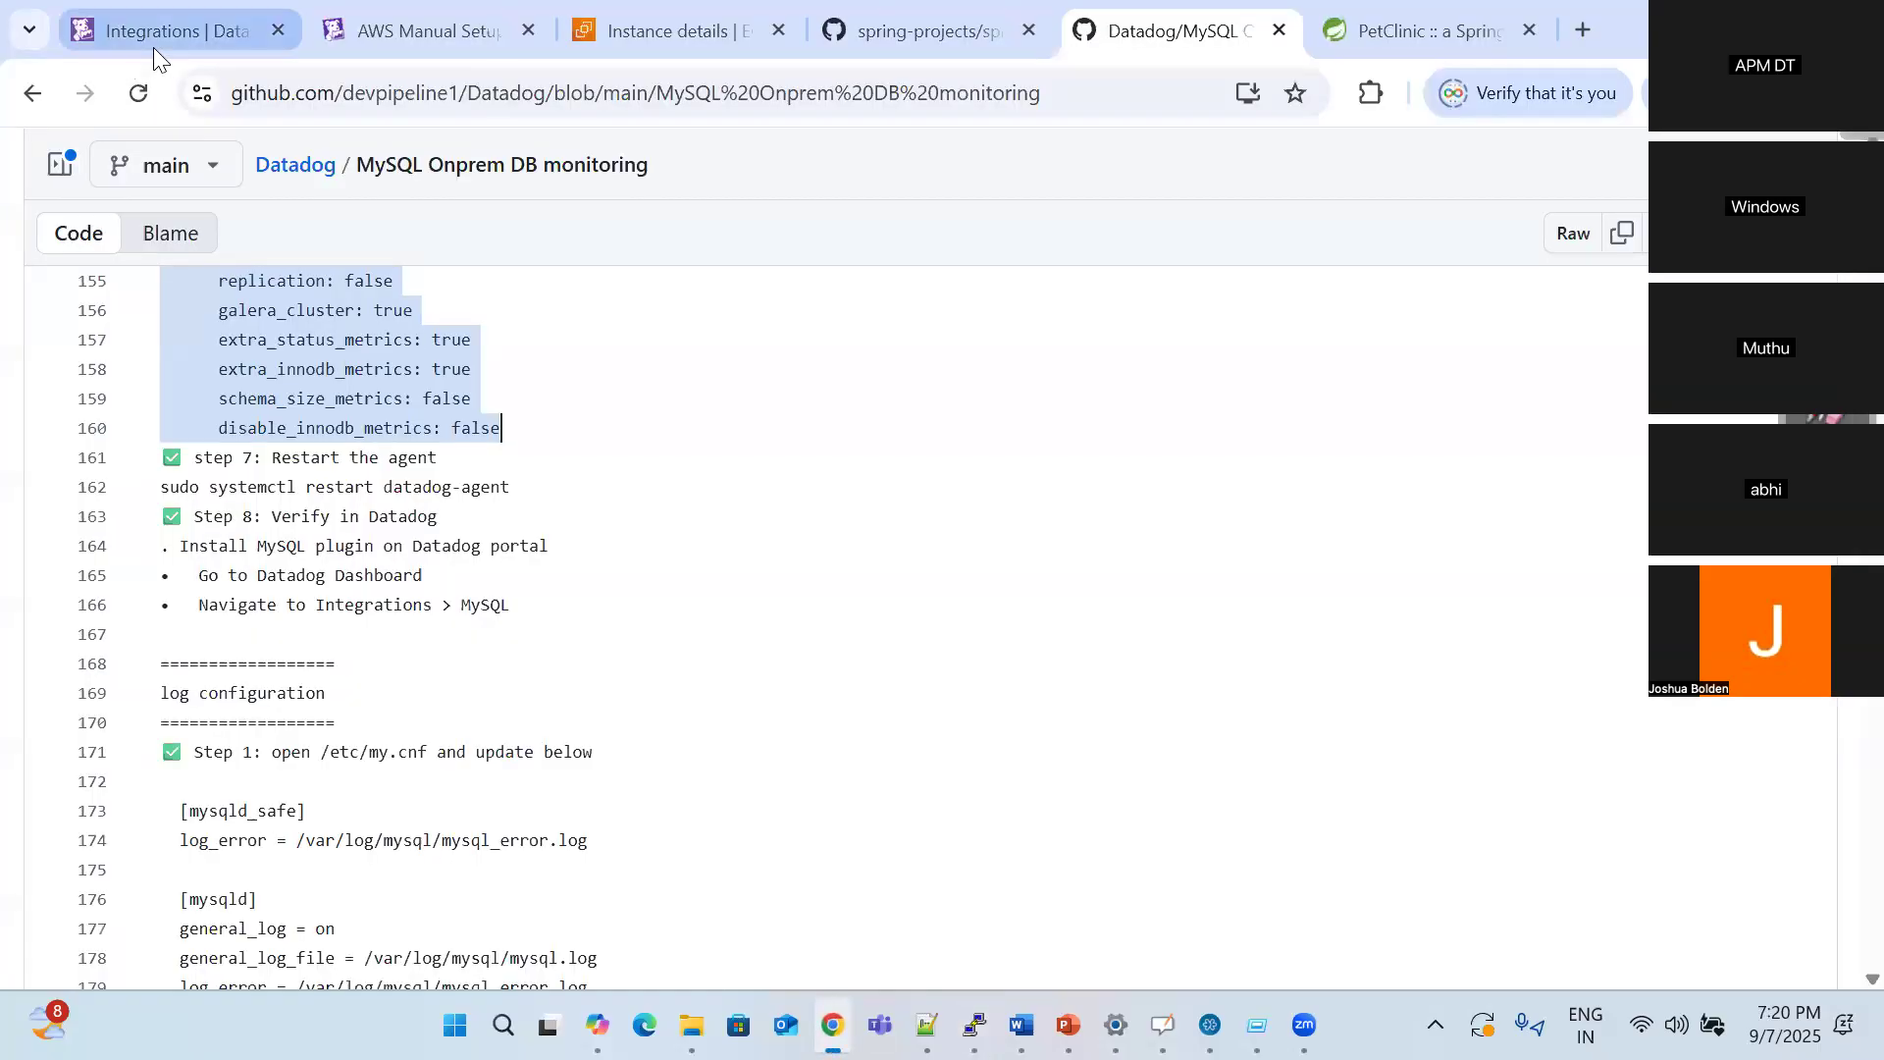
click(153, 47)
scroll(814, 559, up, 10)
scroll(814, 559, up, 15)
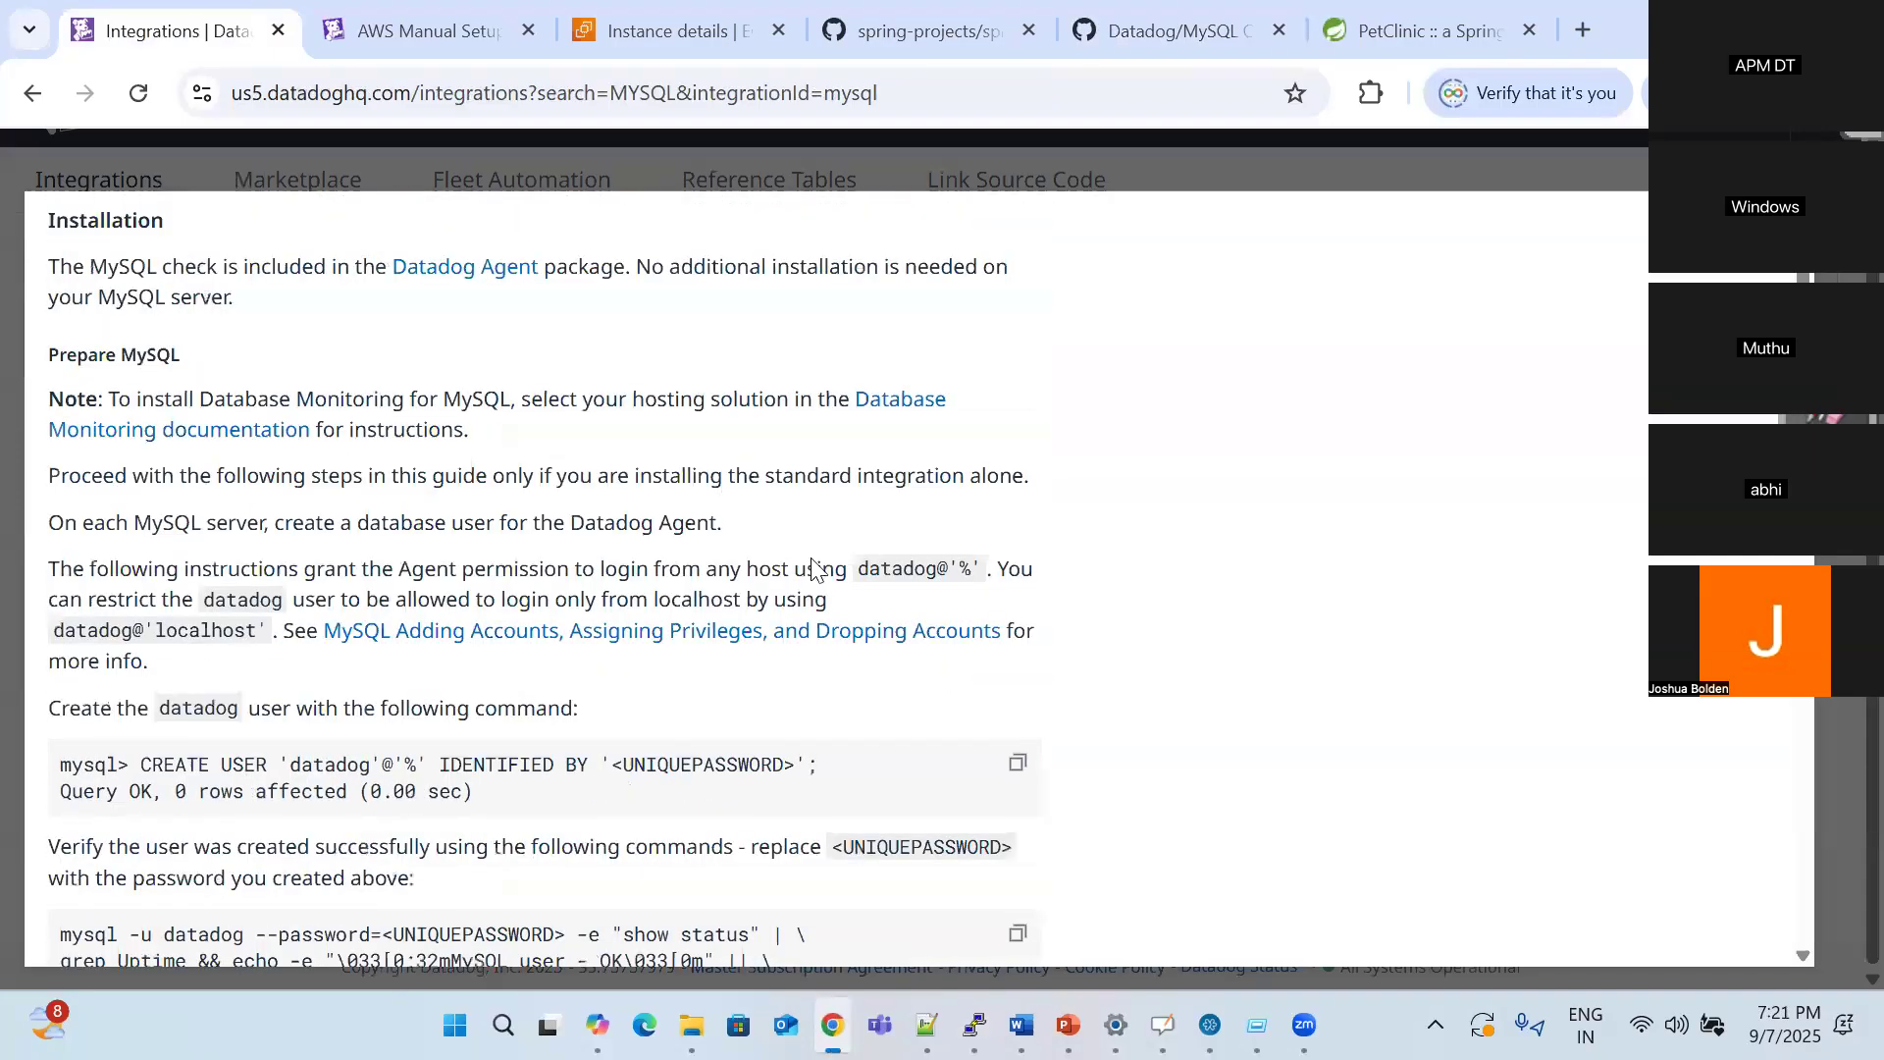
click(1574, 267)
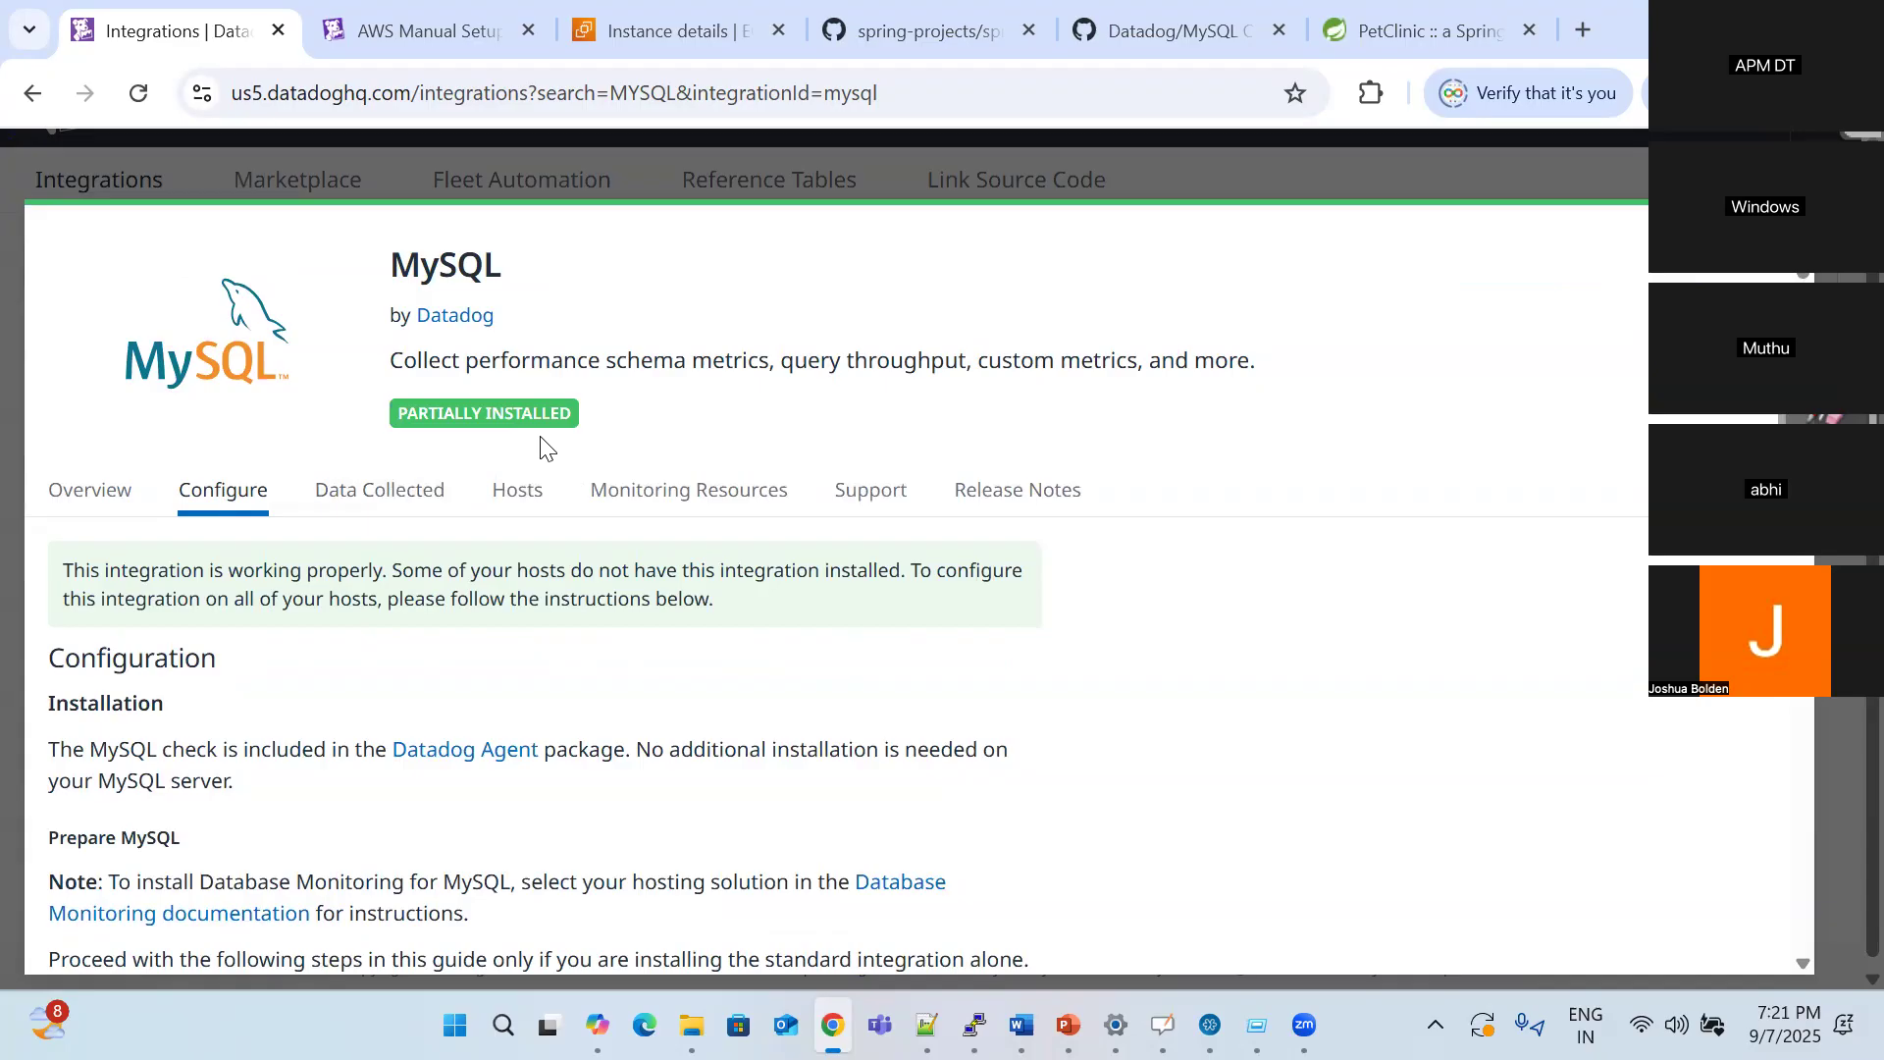
scroll(453, 667, down, 2)
scroll(454, 668, up, 1)
scroll(455, 653, down, 2)
scroll(454, 653, up, 3)
click(122, 494)
click(217, 496)
click(139, 95)
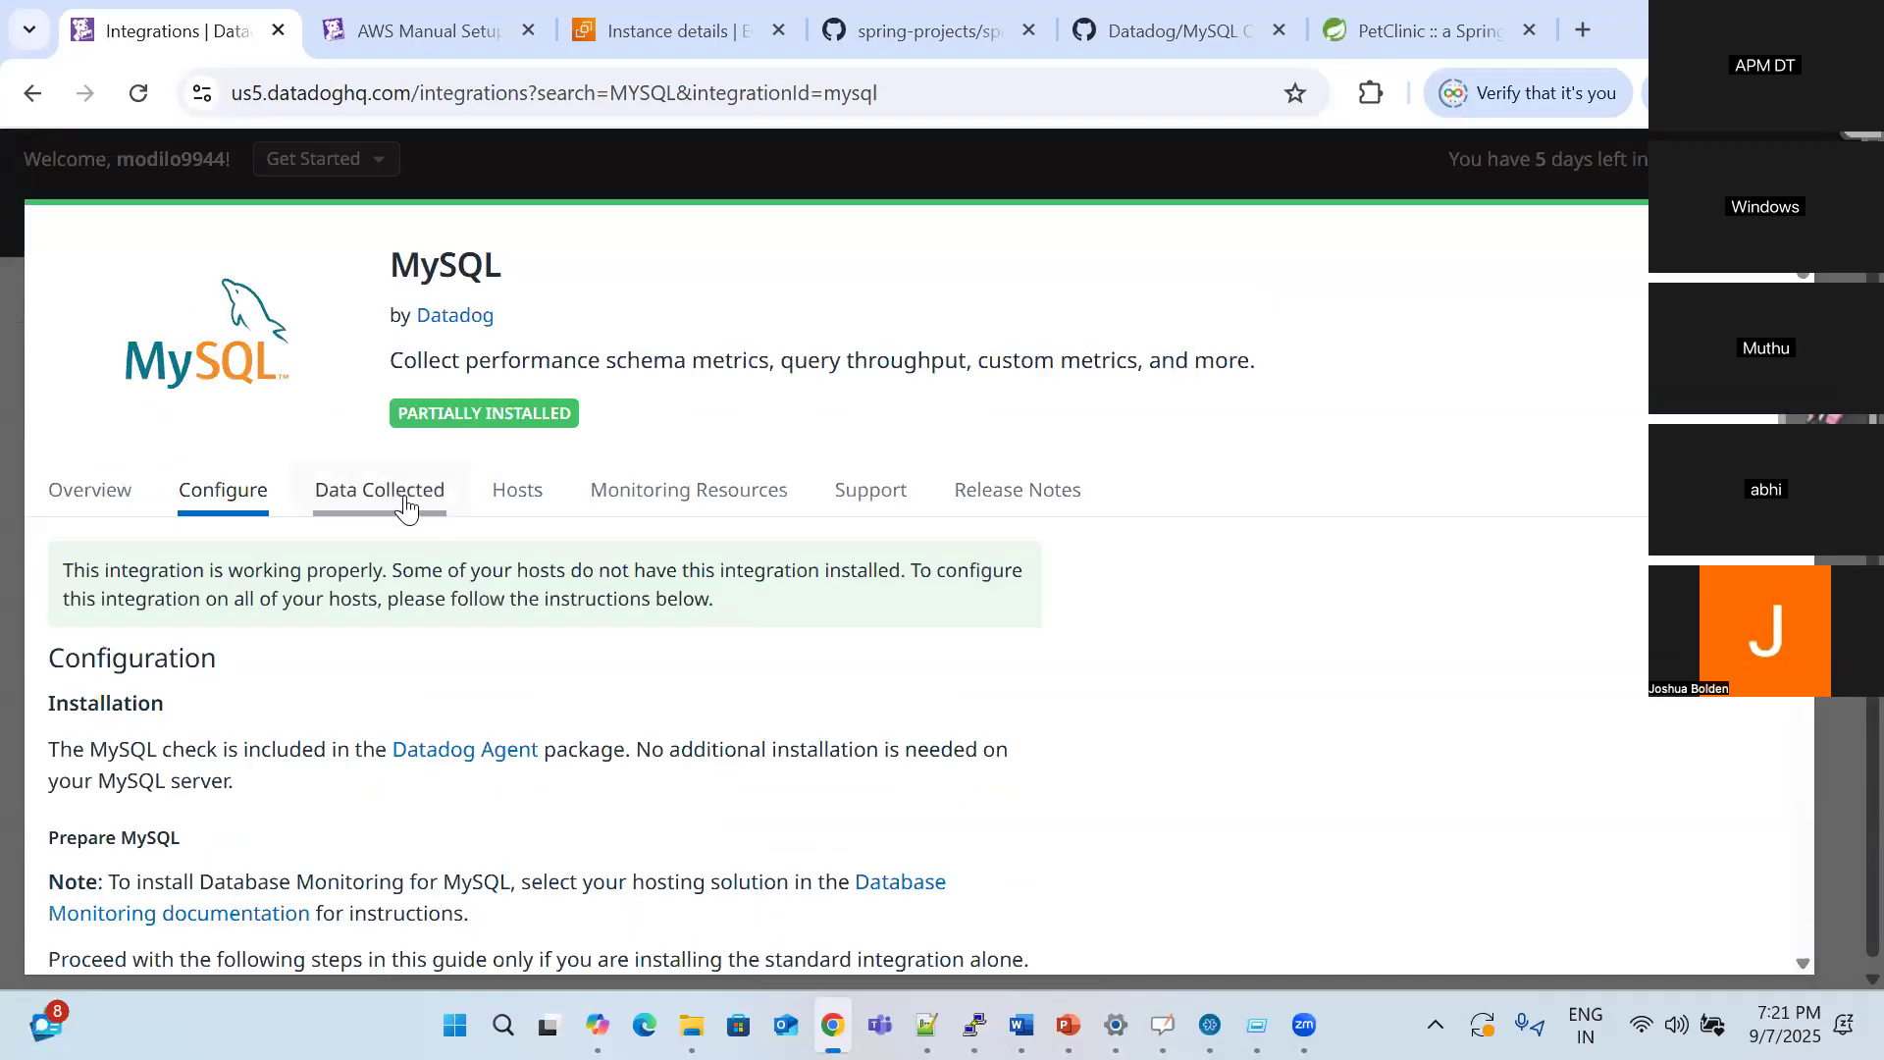
Check the Hosts tab, then open the MySQL - Overview and MySQL dashboards in new tabs.
click(392, 487)
click(531, 500)
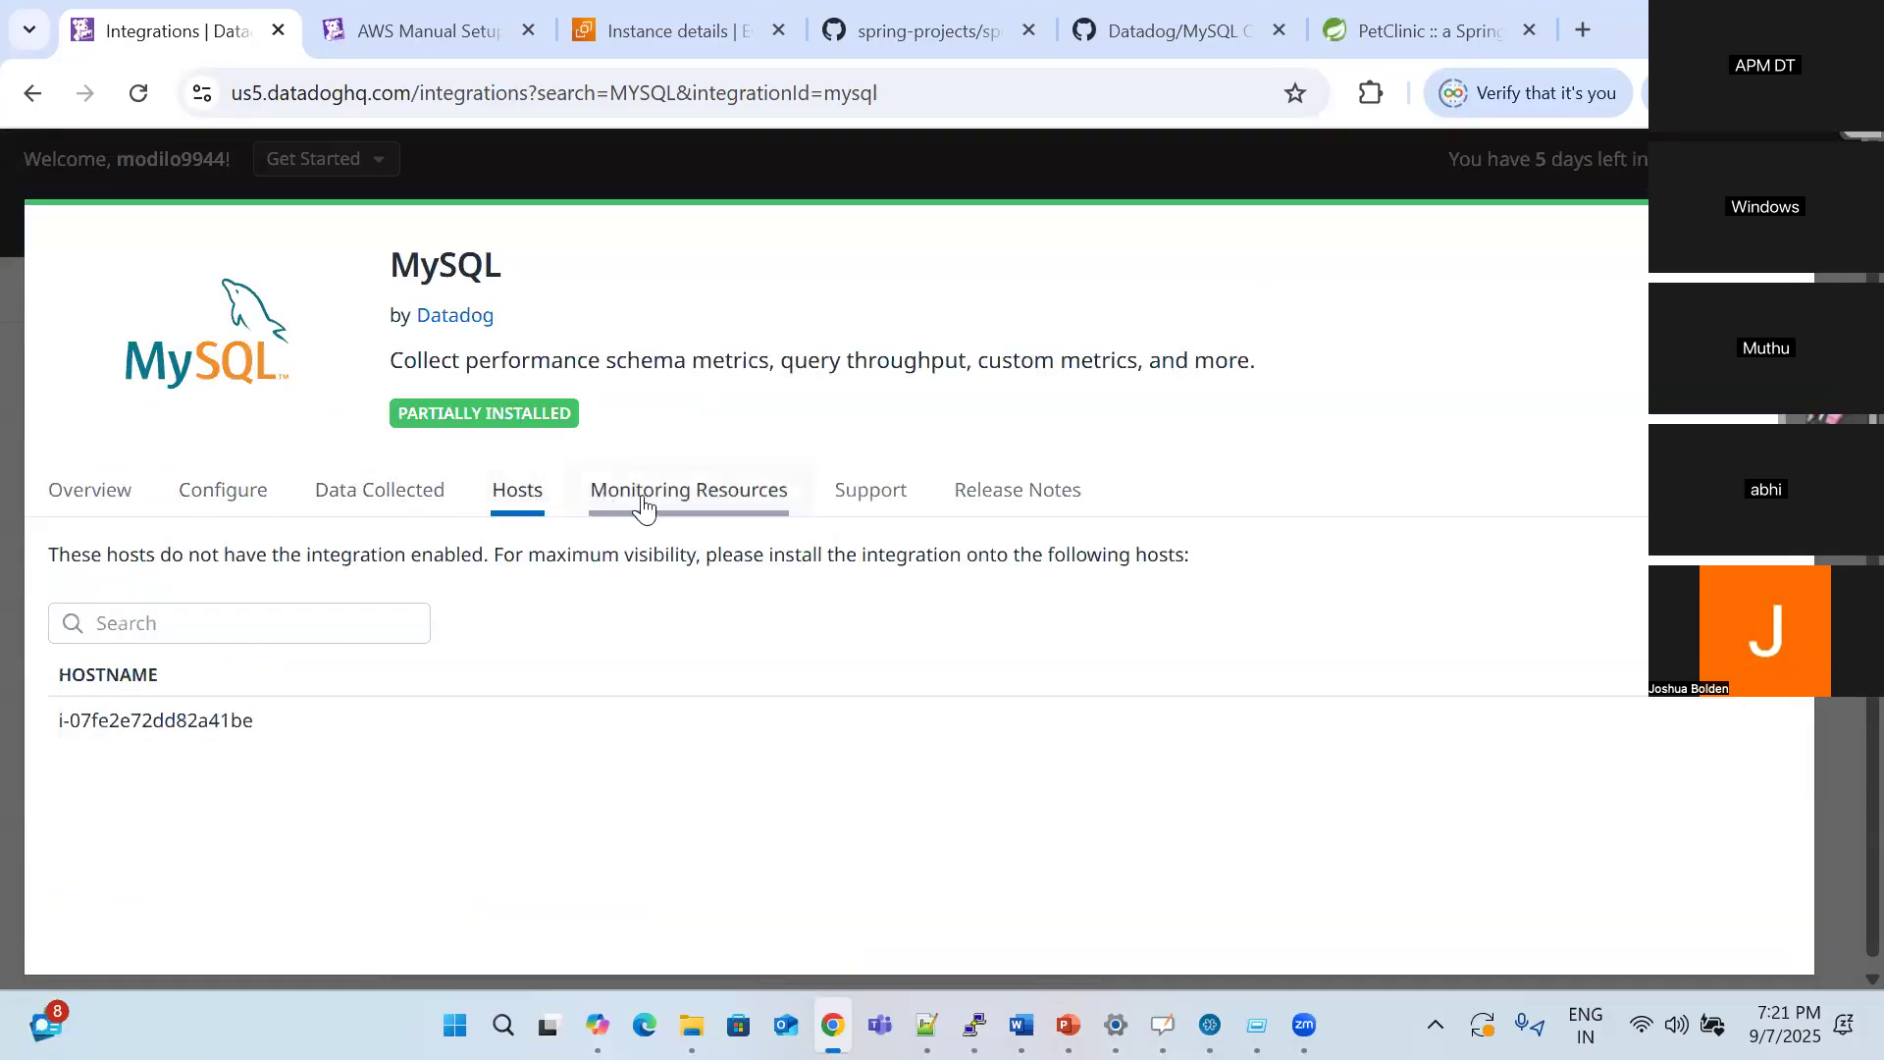
click(681, 502)
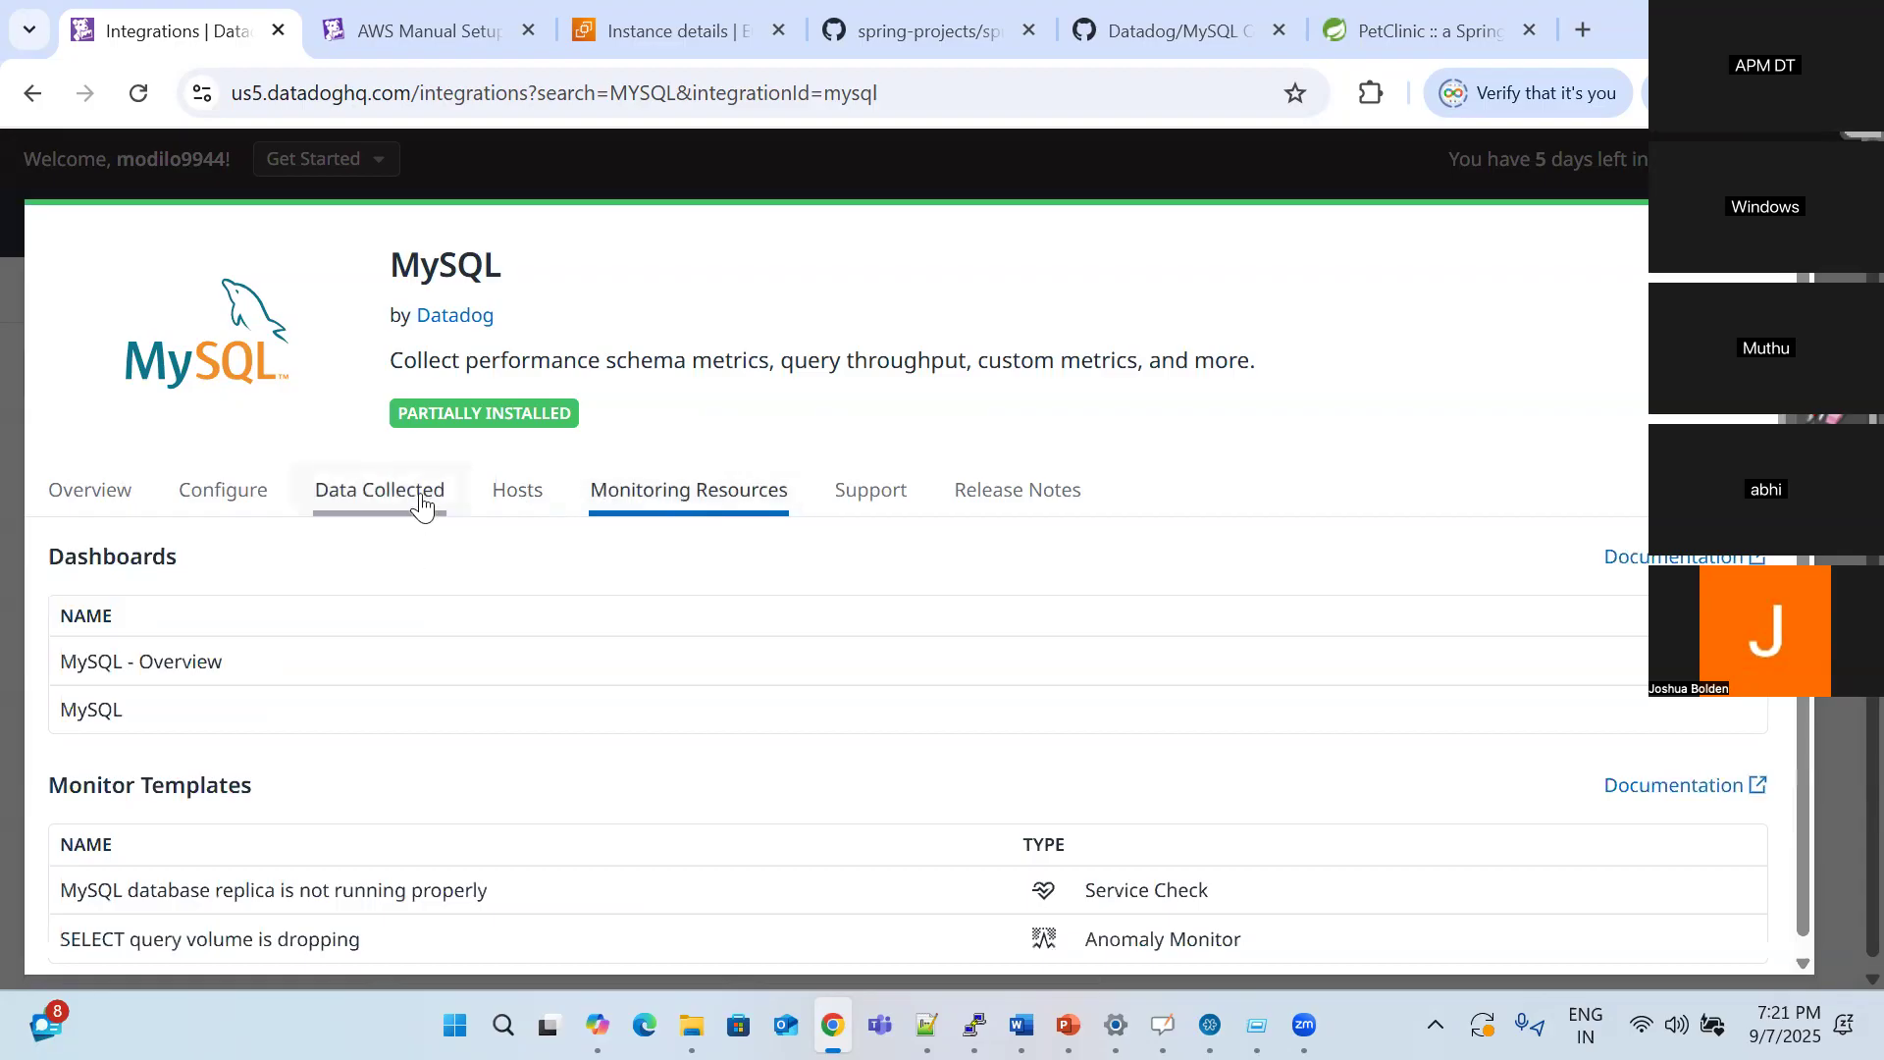
click(530, 498)
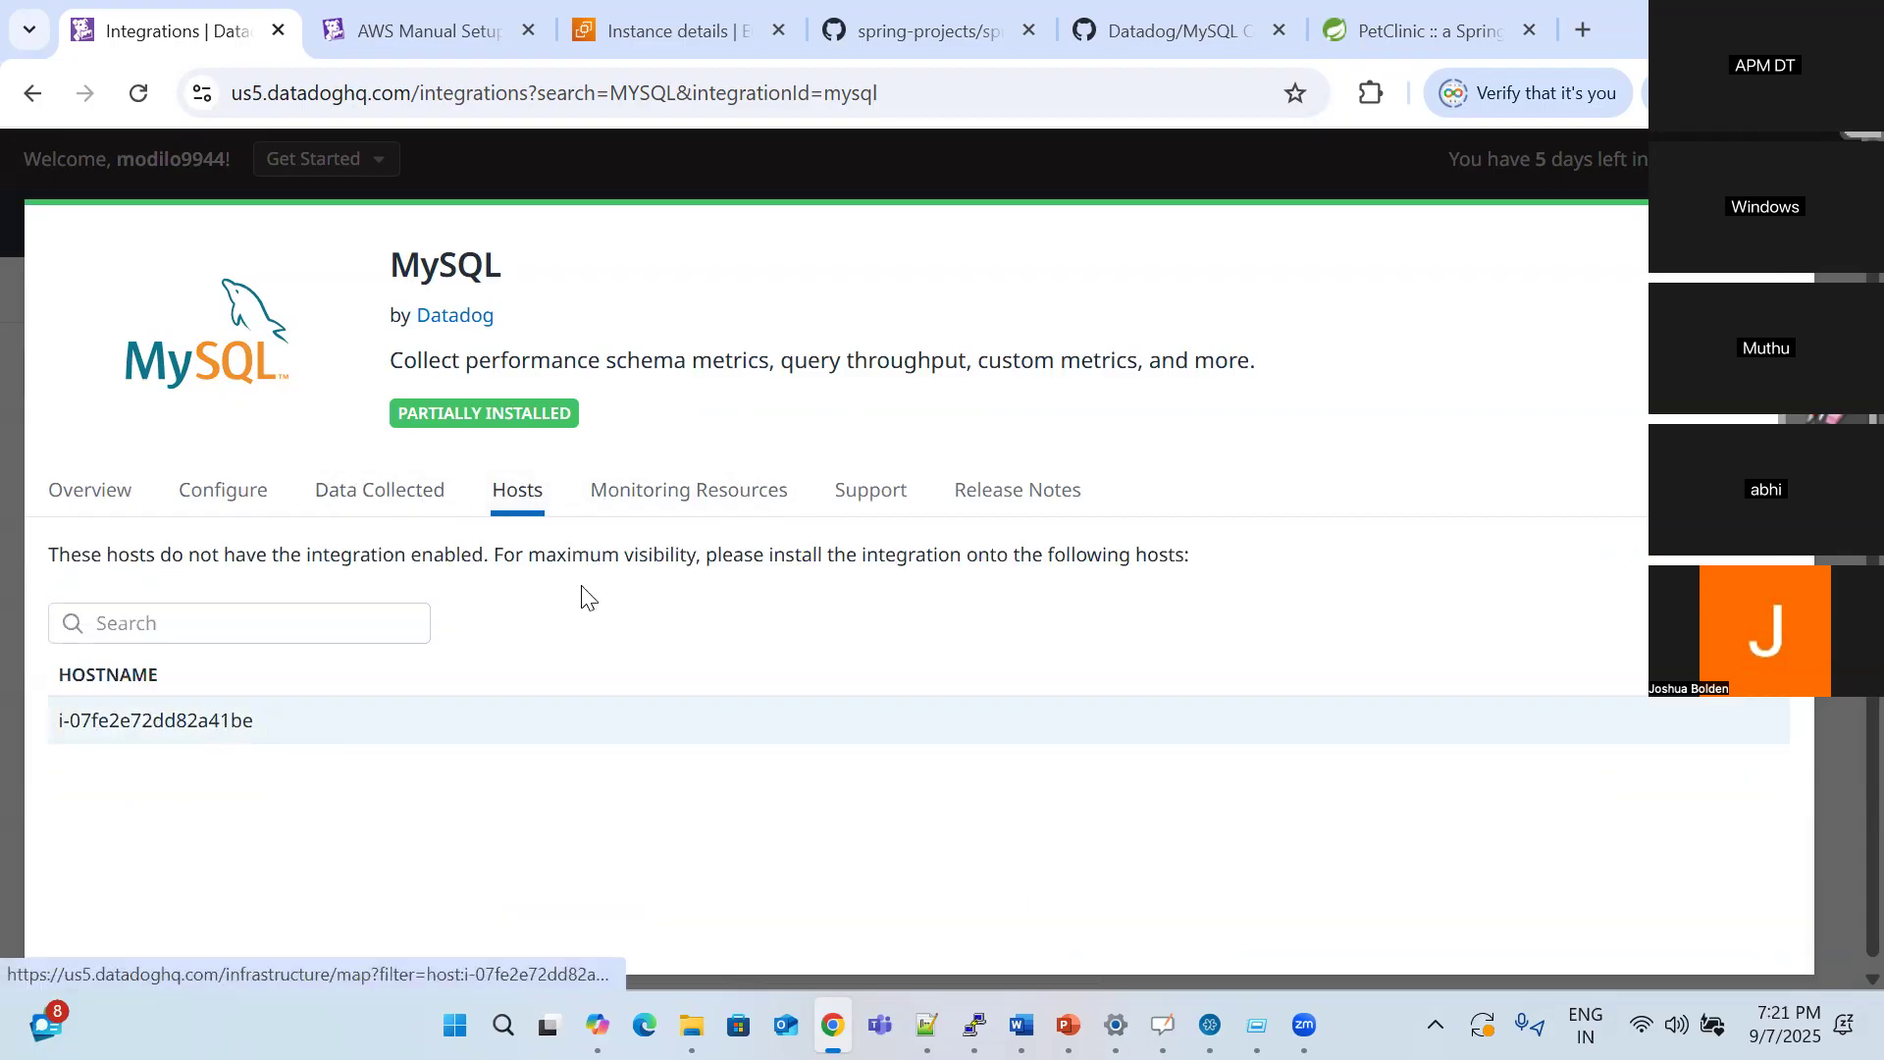
click(681, 498)
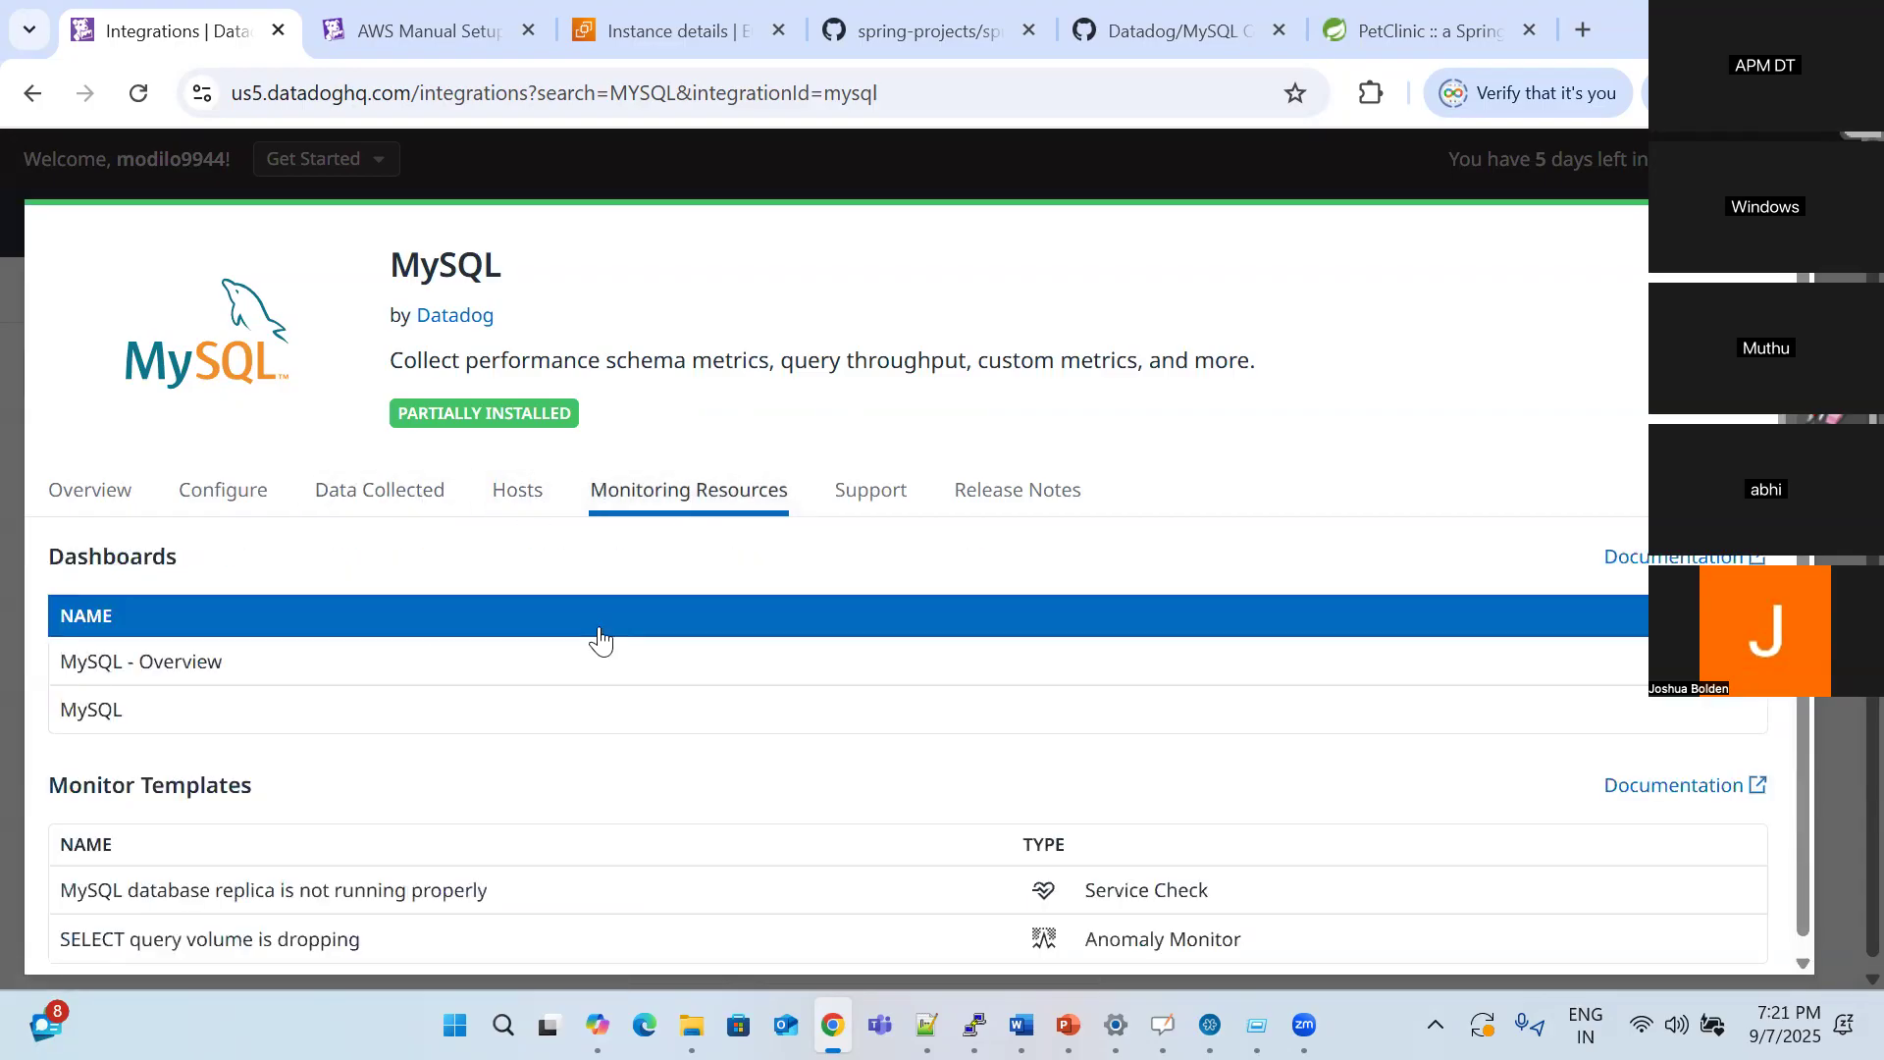
mouse_move(185, 673)
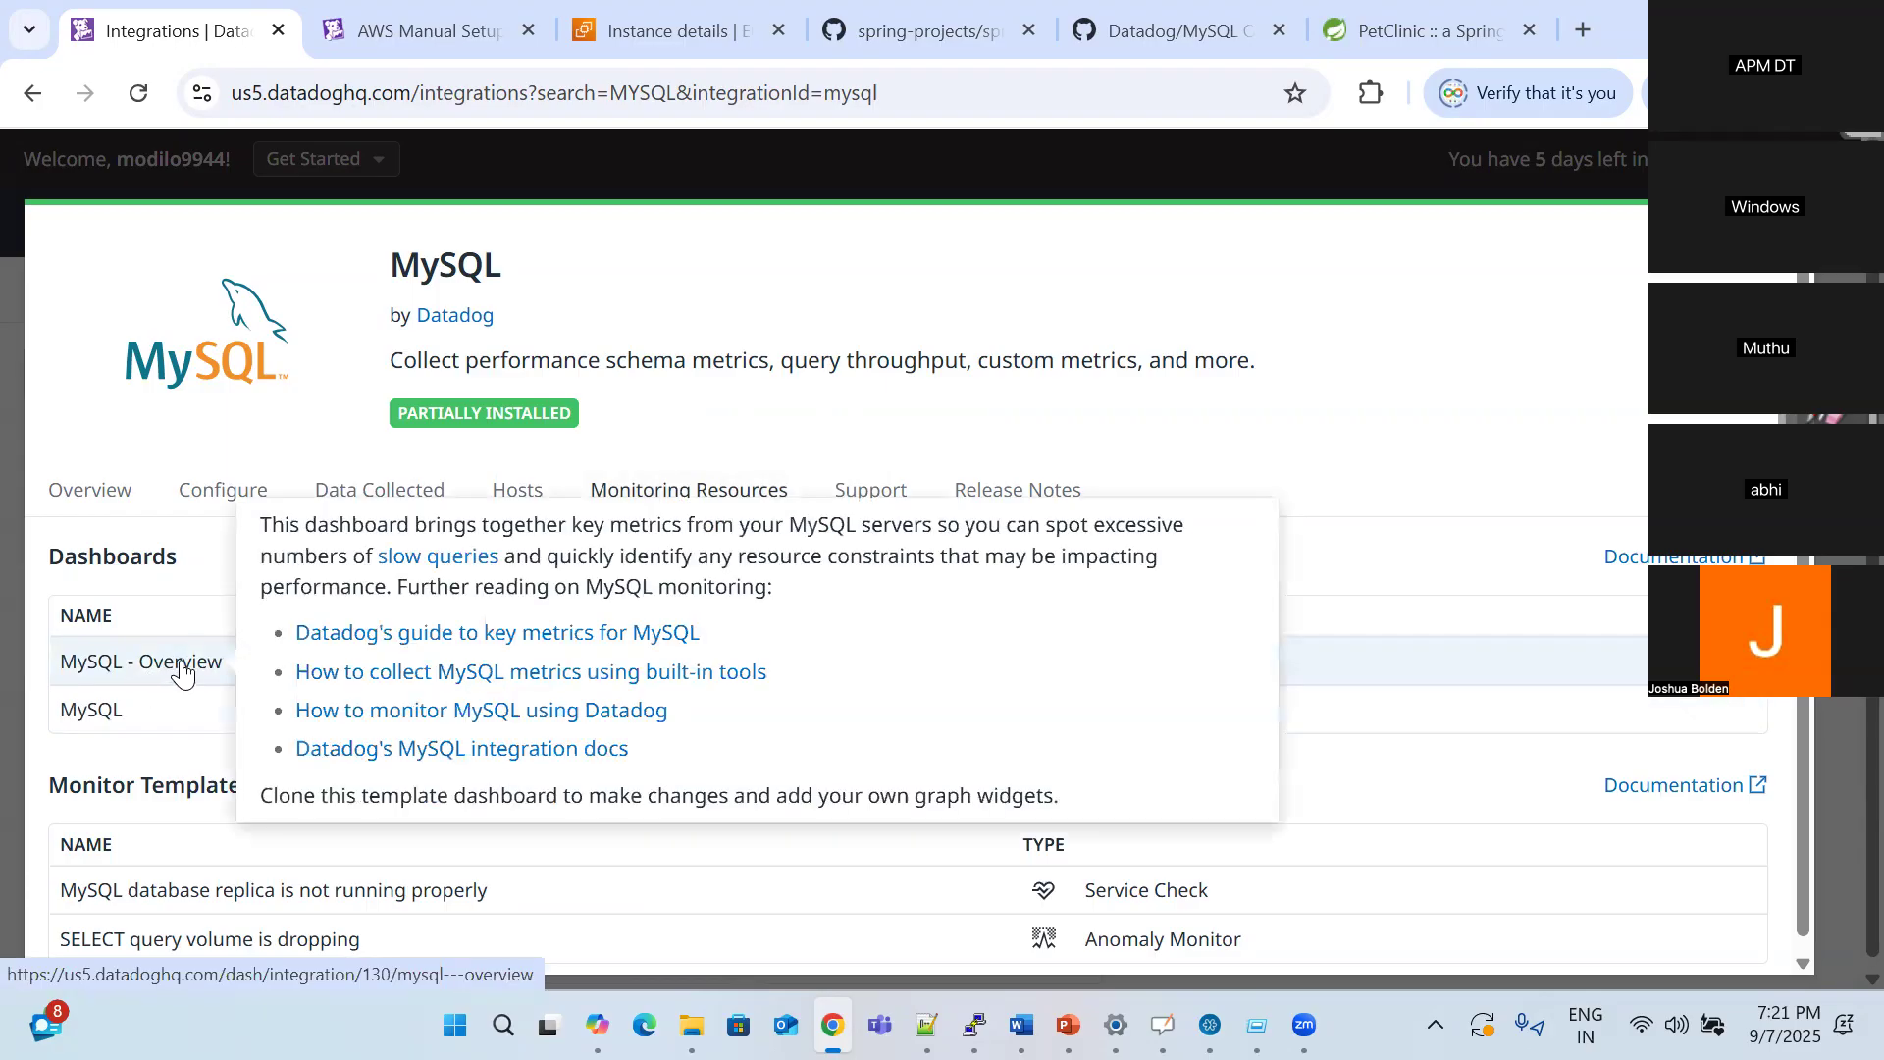
middle_click(182, 670)
middle_click(108, 723)
On MySQL - Overview, toggle the data reads/writes series and scroll through the charts.
click(346, 49)
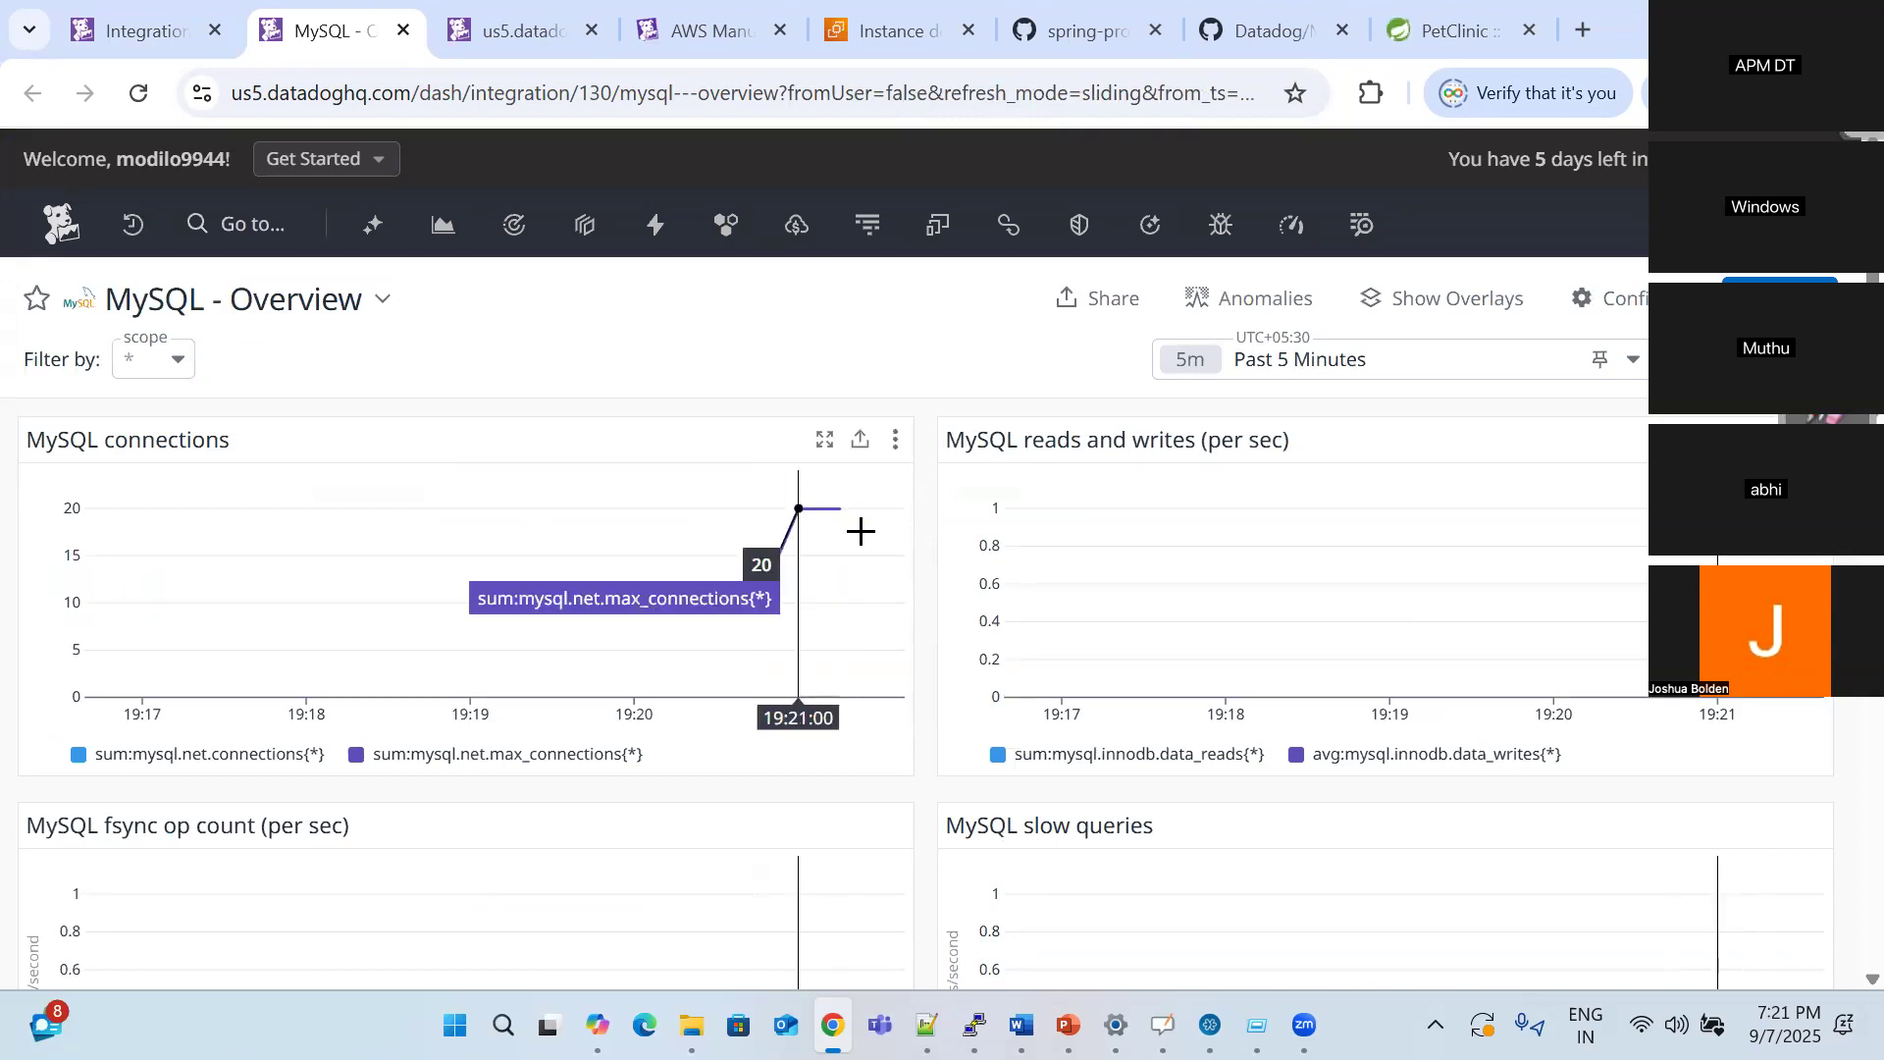
click(1153, 771)
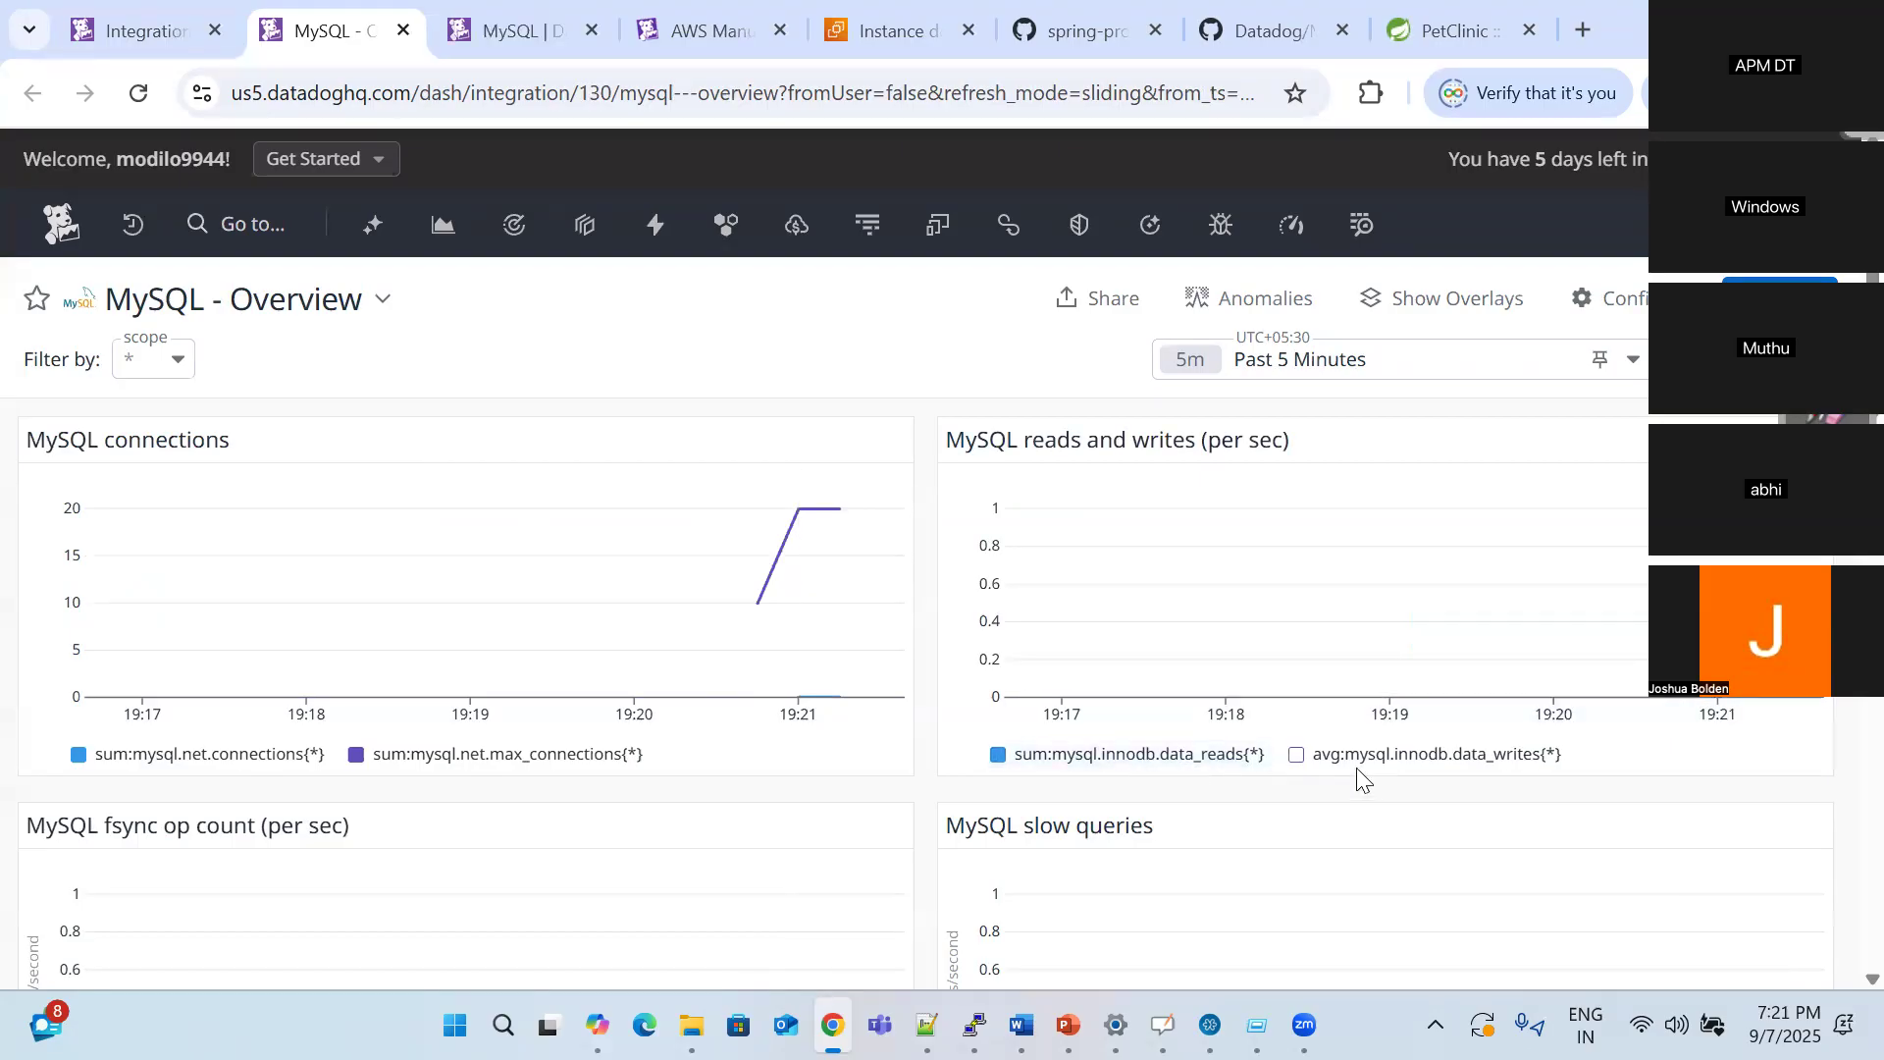
click(1394, 762)
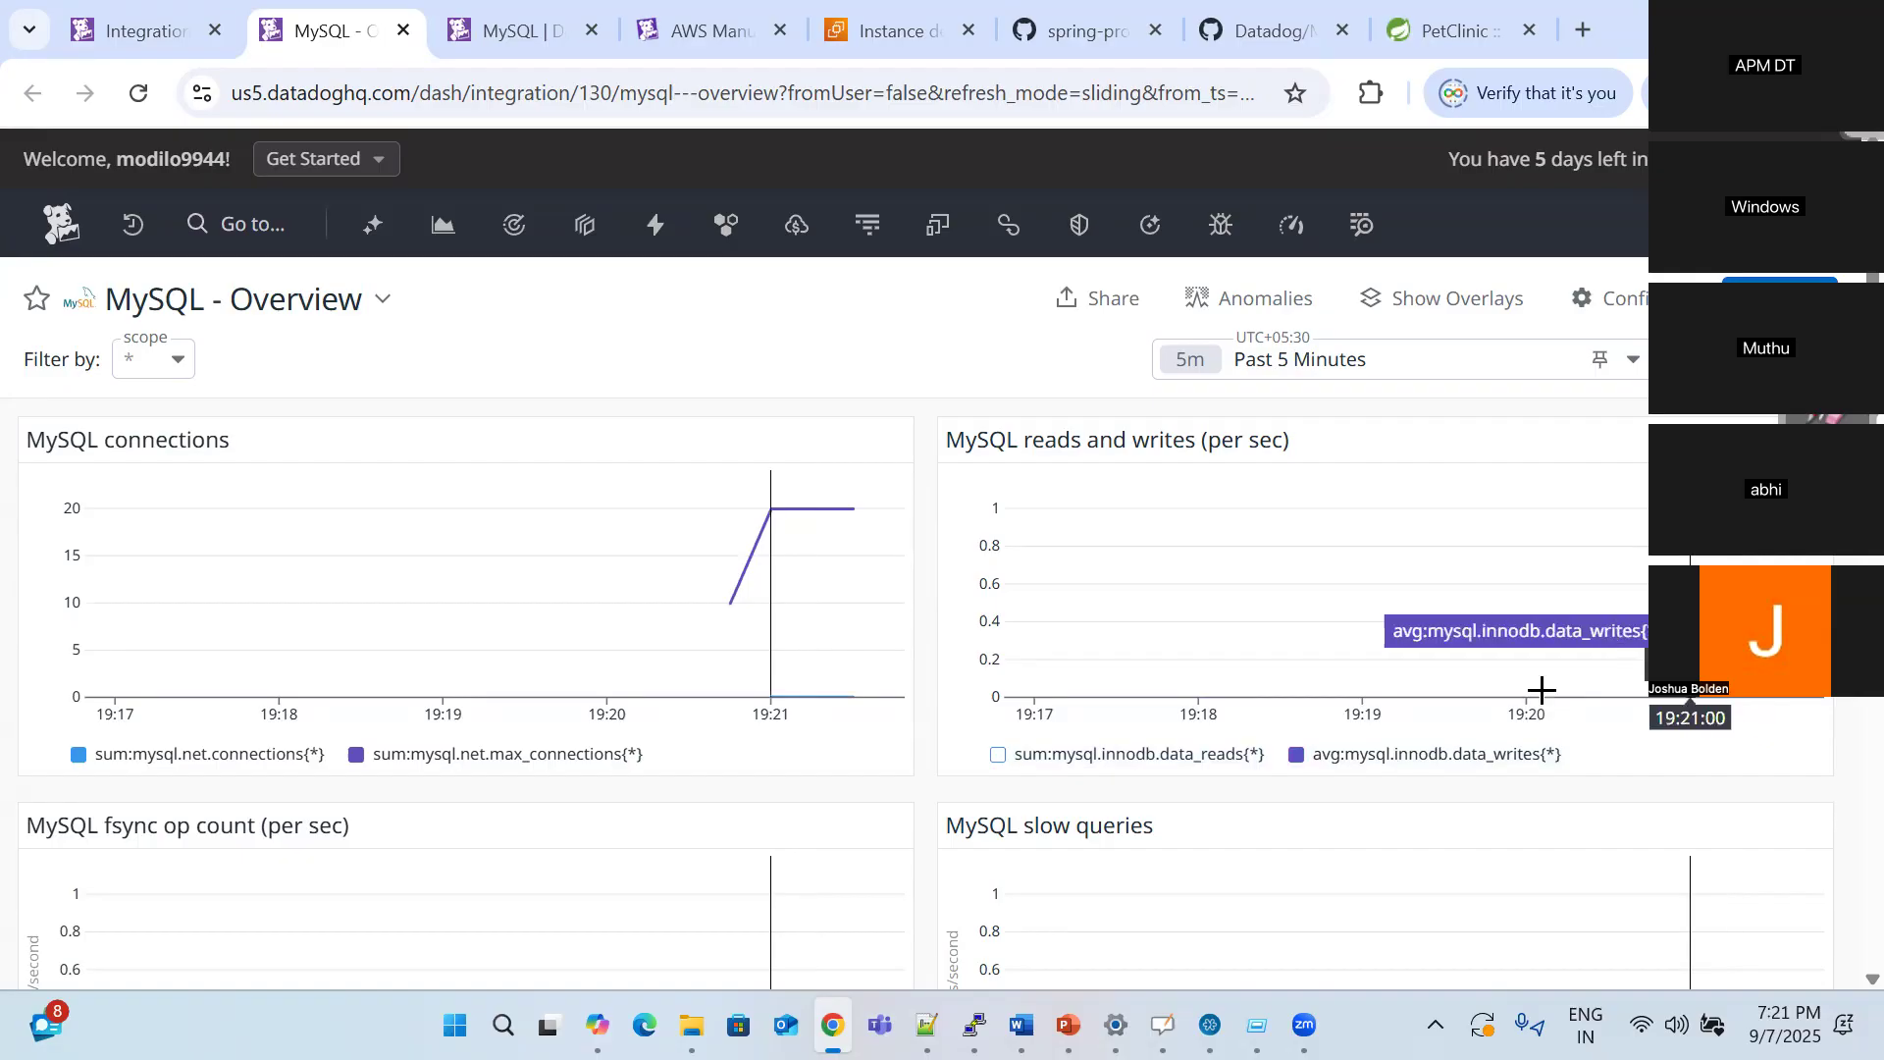
click(1178, 773)
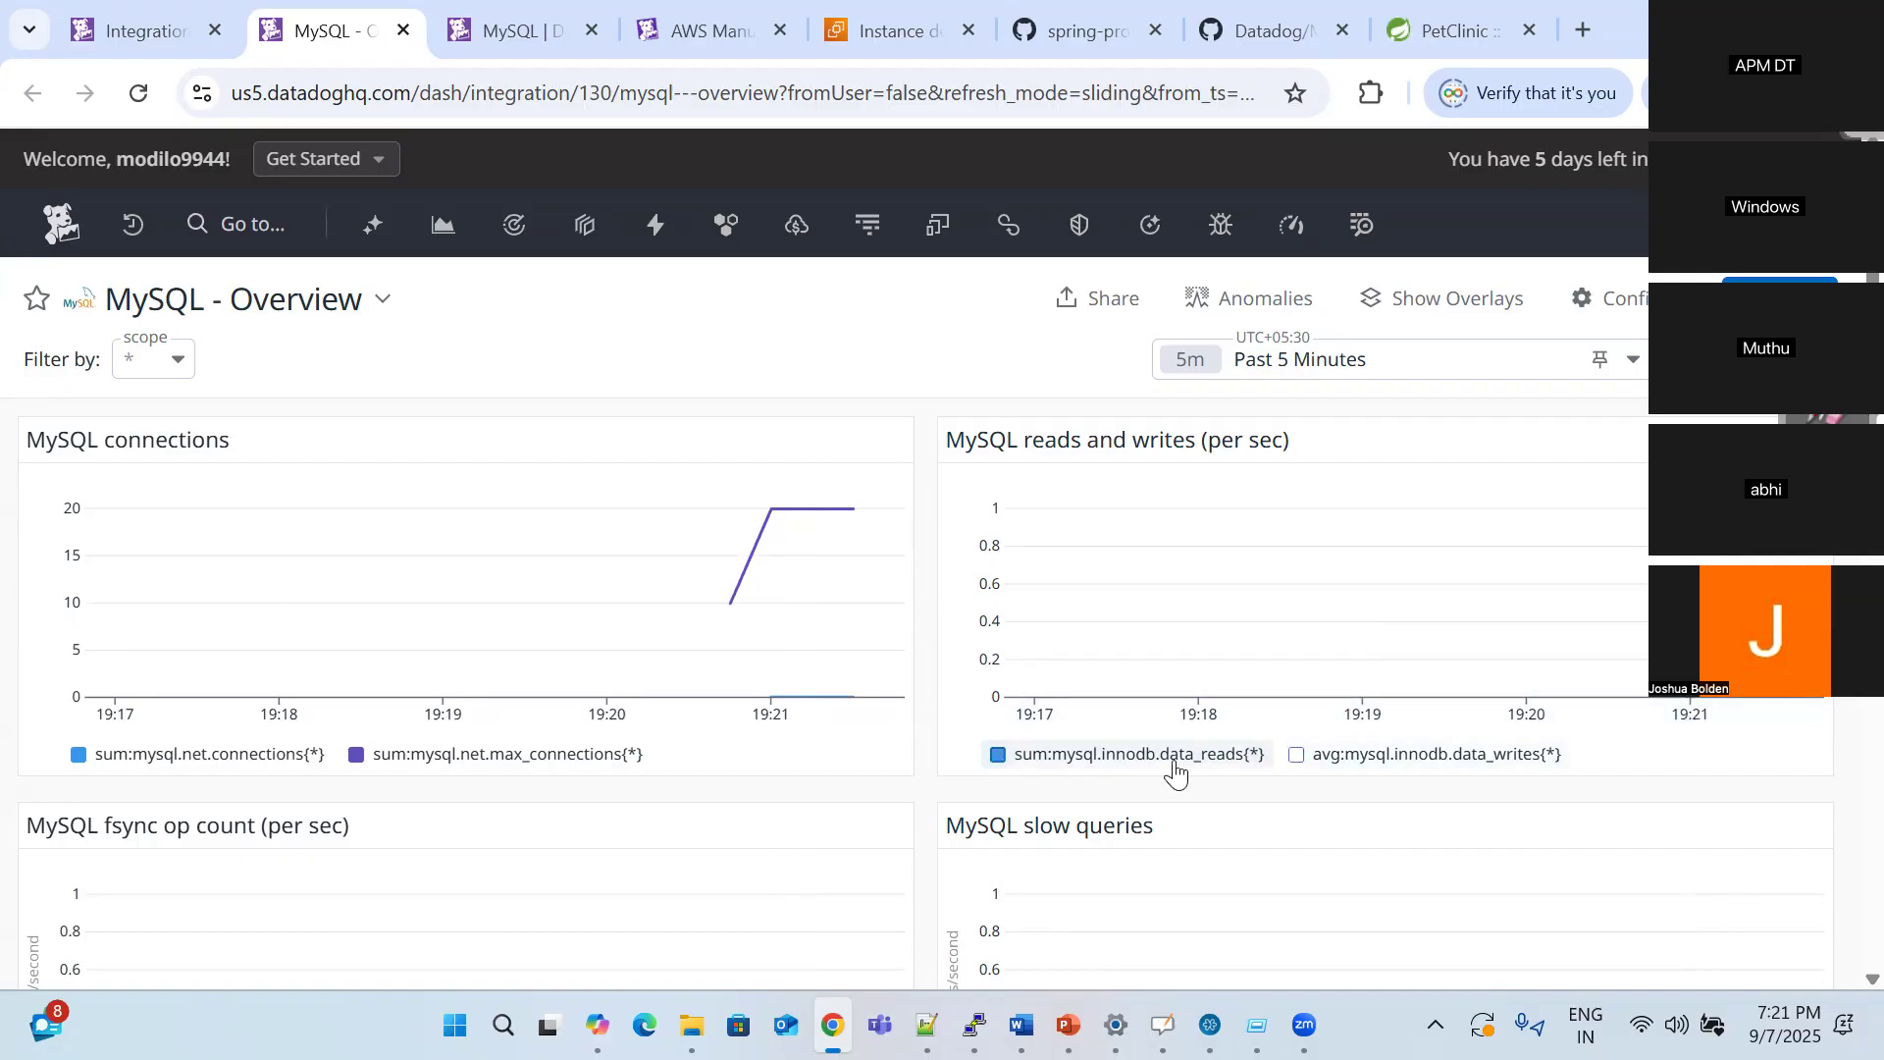
scroll(1204, 755, down, 6)
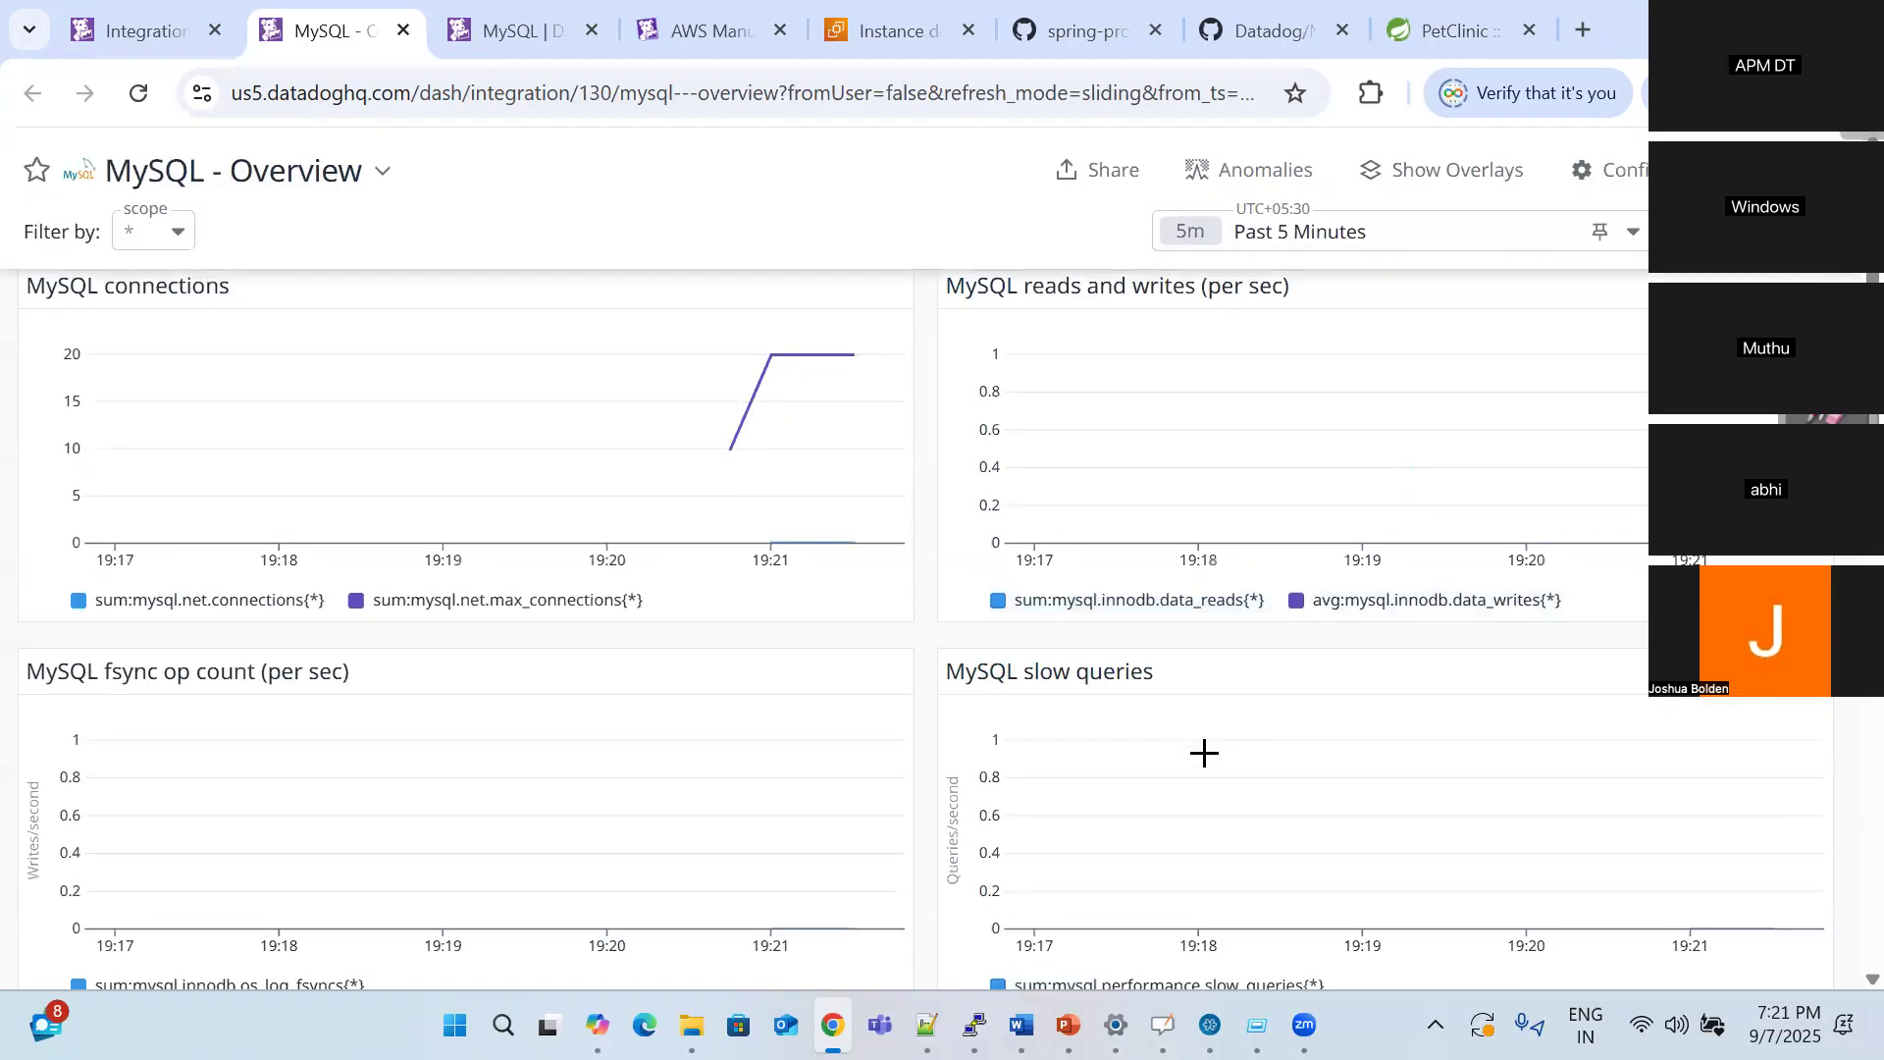
scroll(1205, 754, down, 4)
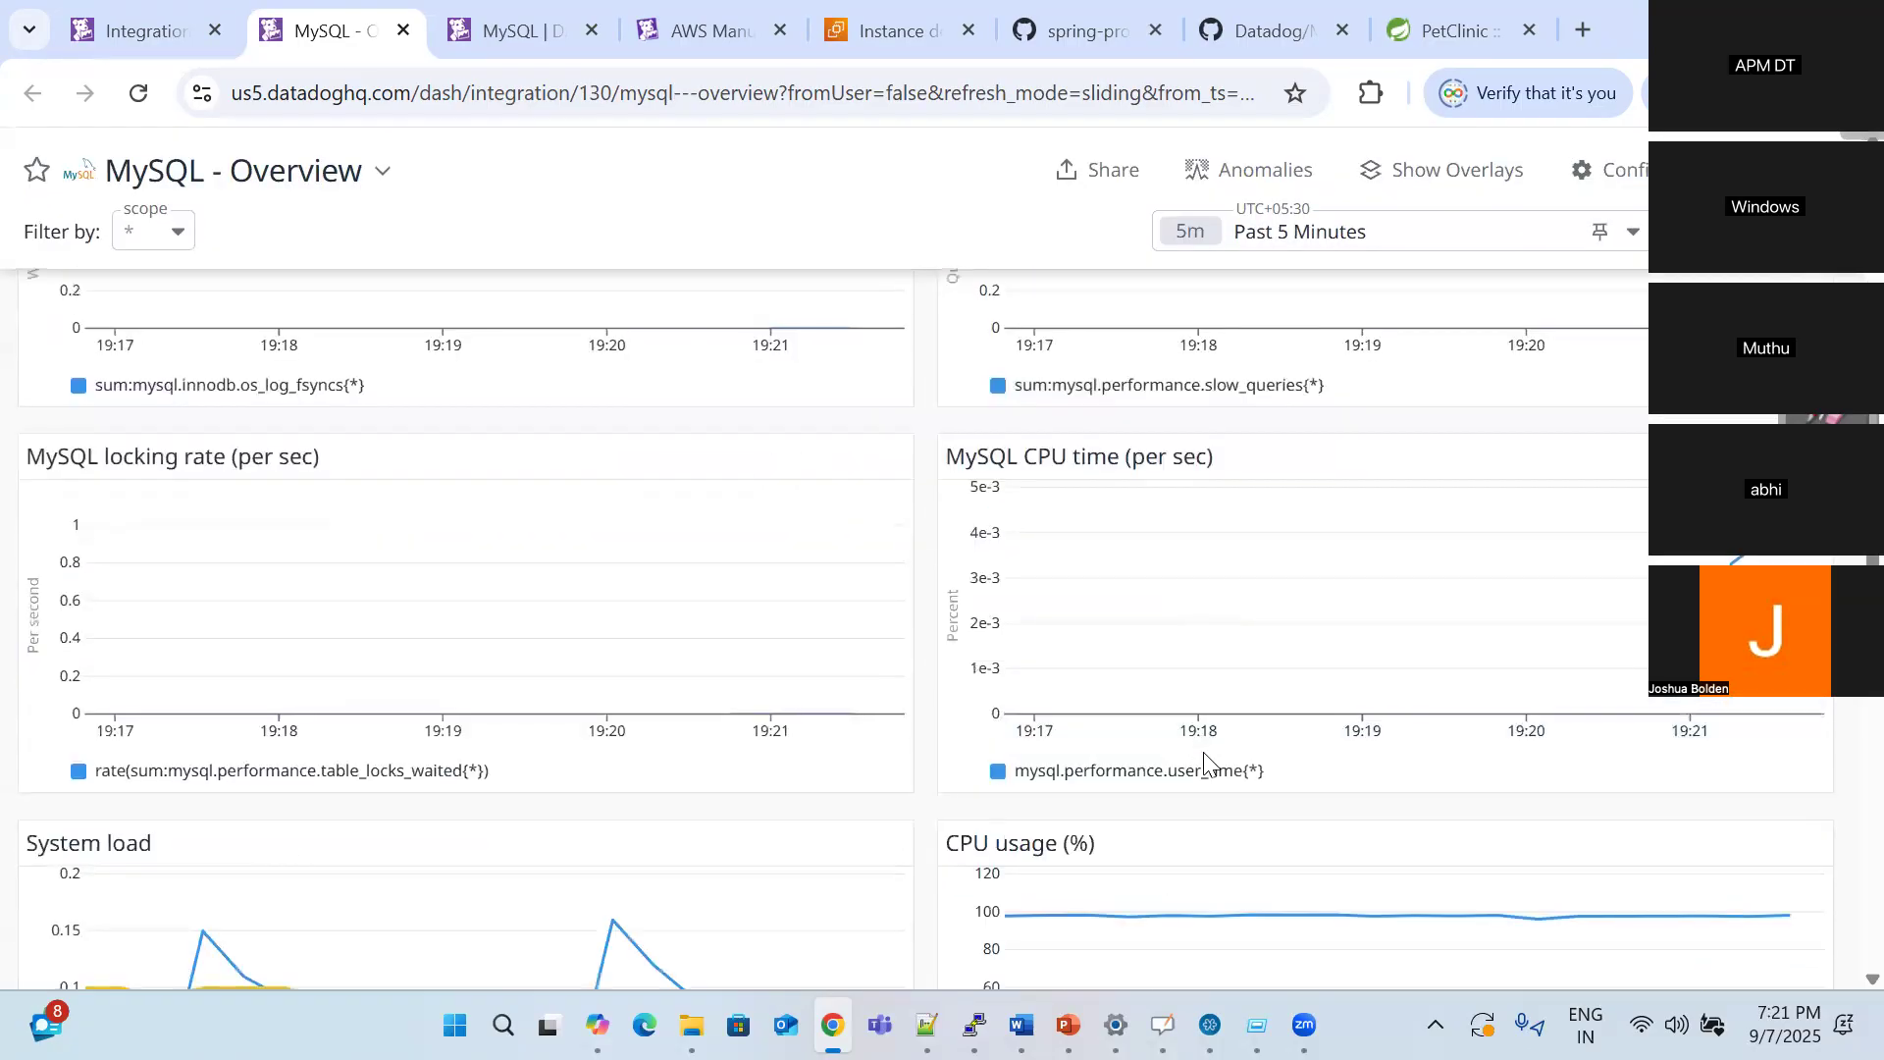
scroll(1206, 752, up, 1)
scroll(1205, 760, down, 4)
scroll(1205, 764, down, 5)
scroll(1205, 756, up, 2)
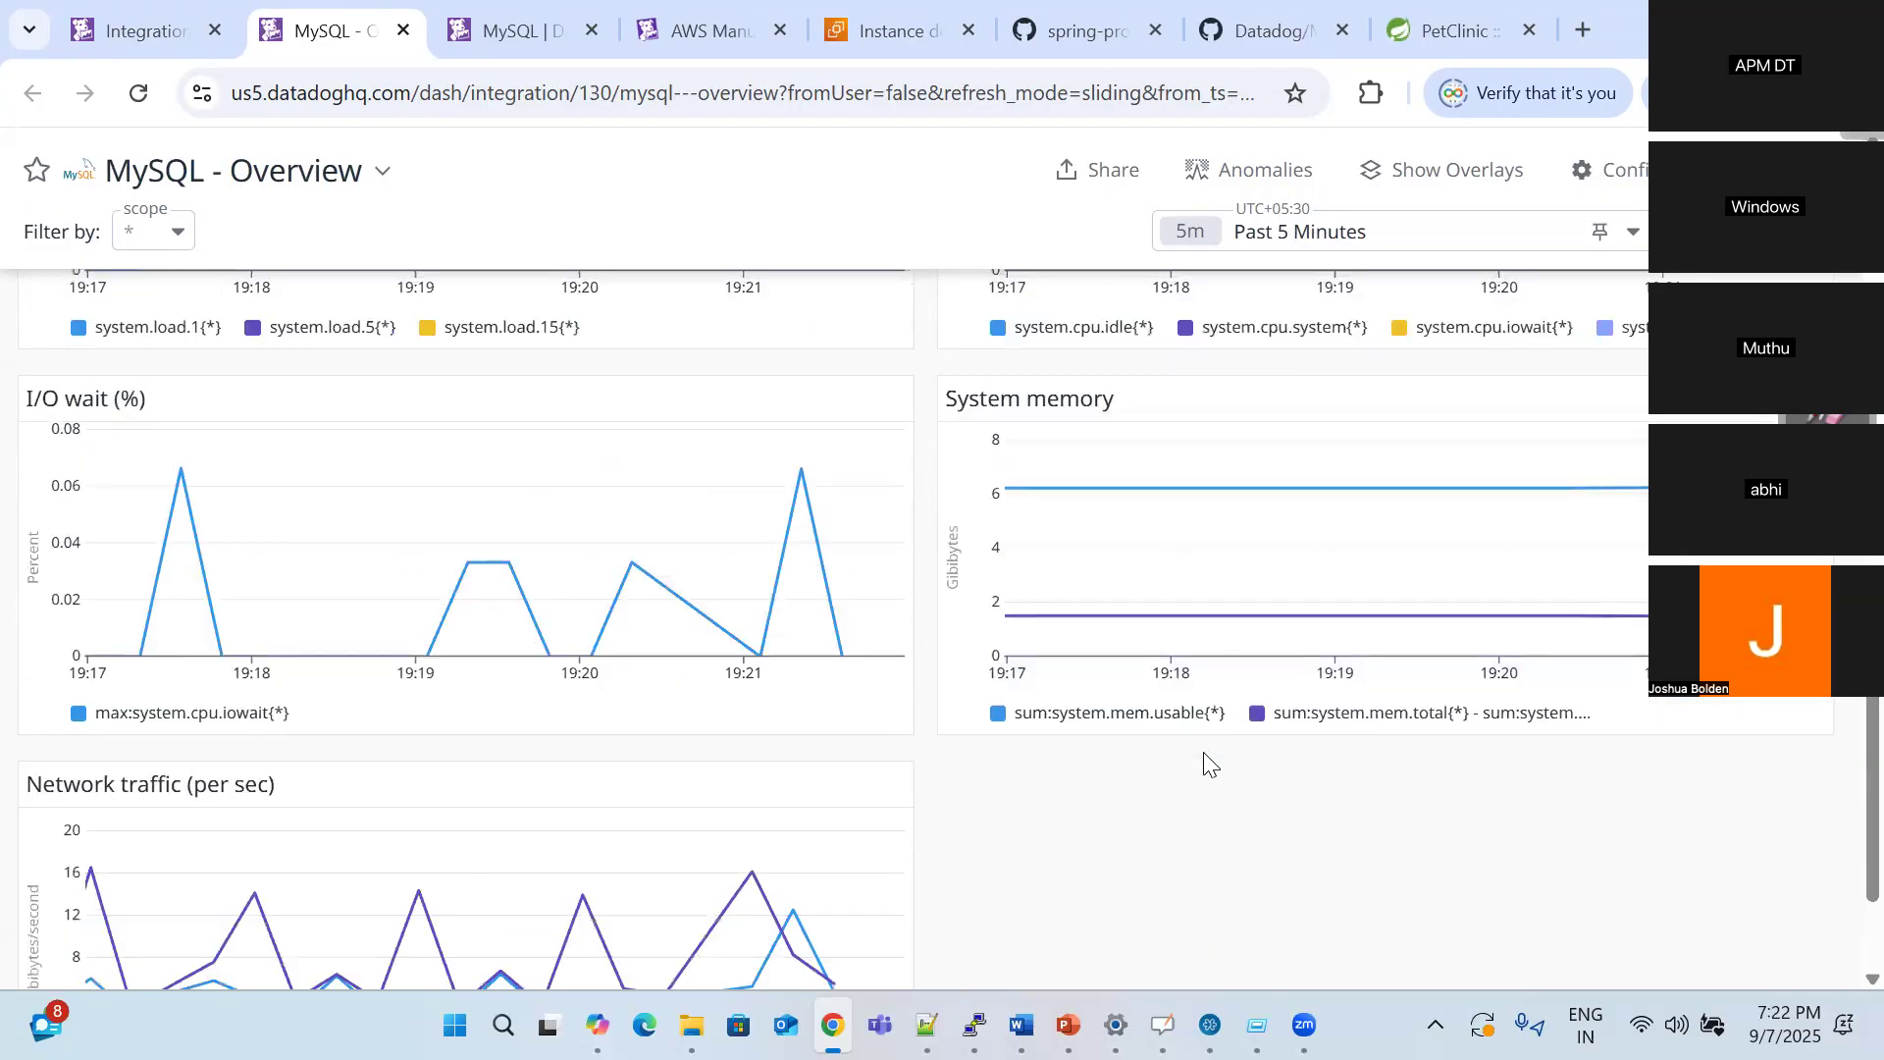
scroll(1030, 766, up, 1)
scroll(1038, 764, up, 12)
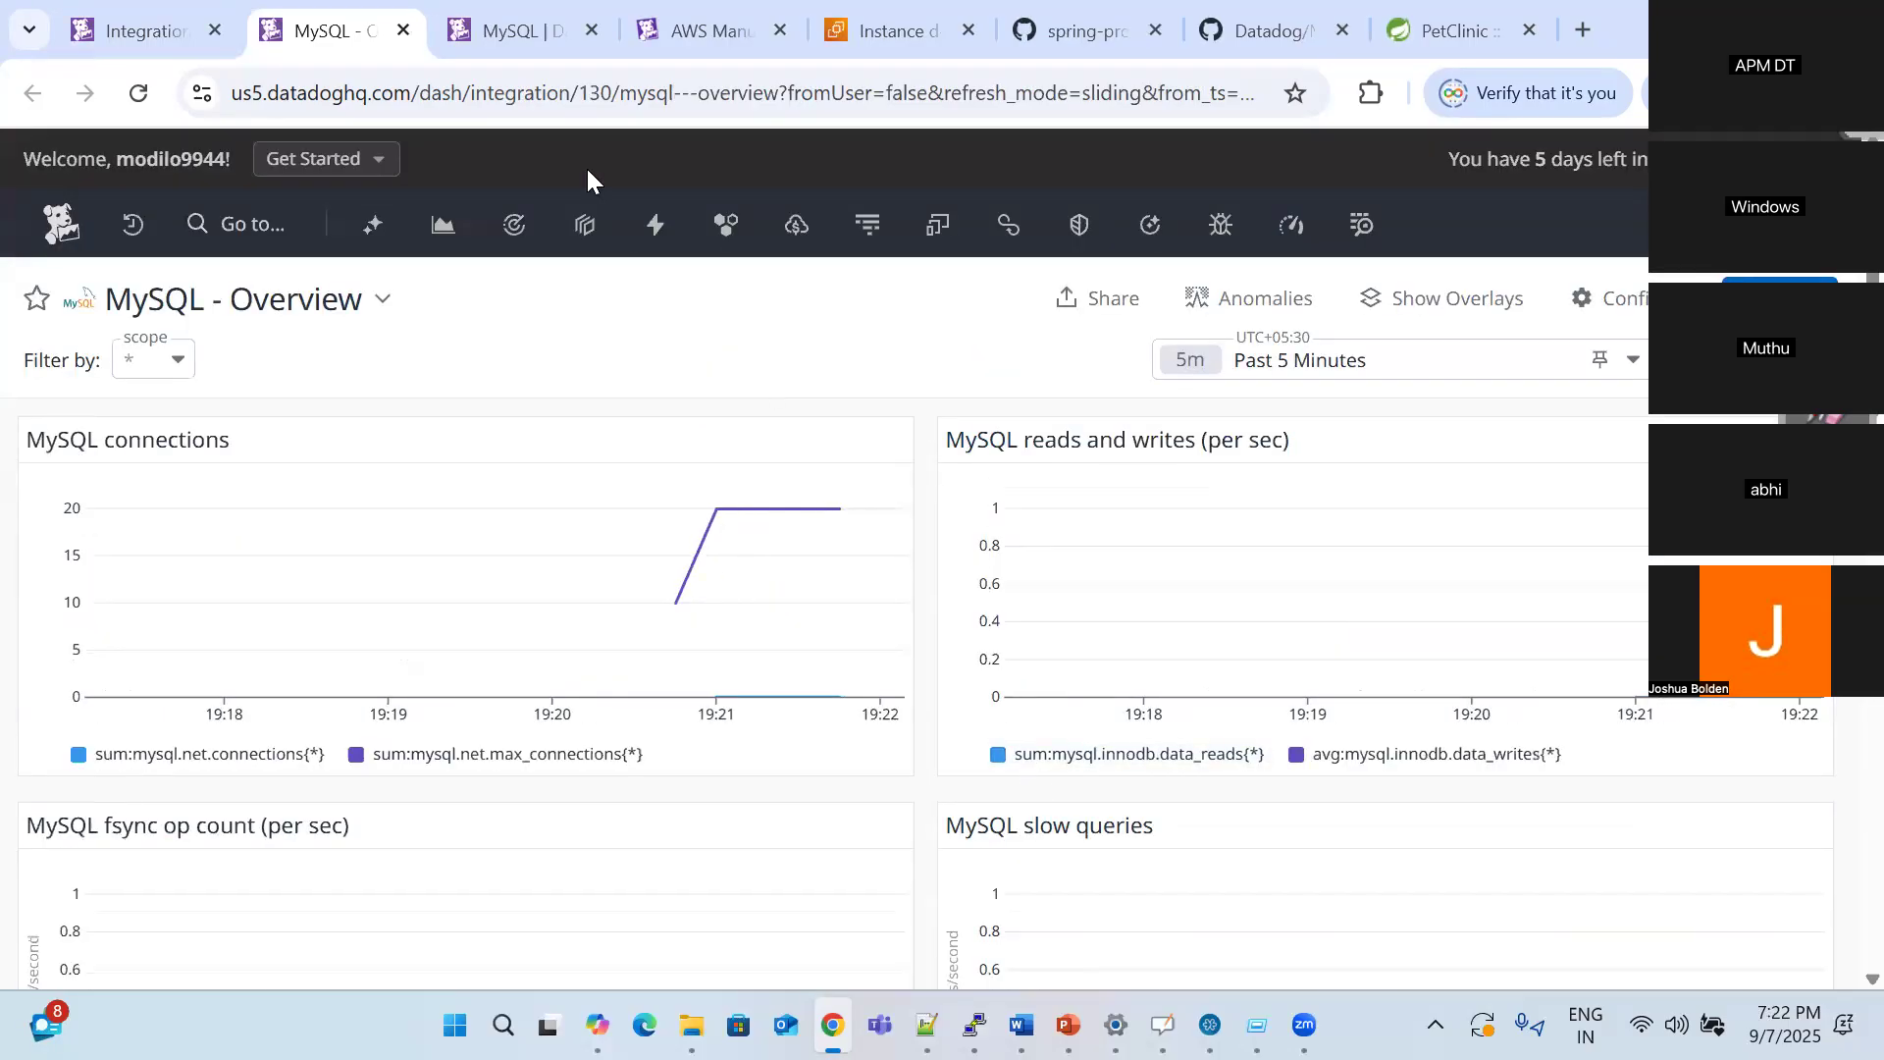
On the MySQL dashboard, set the time range to Past 15 Minutes, then Past 5 Minutes.
click(507, 49)
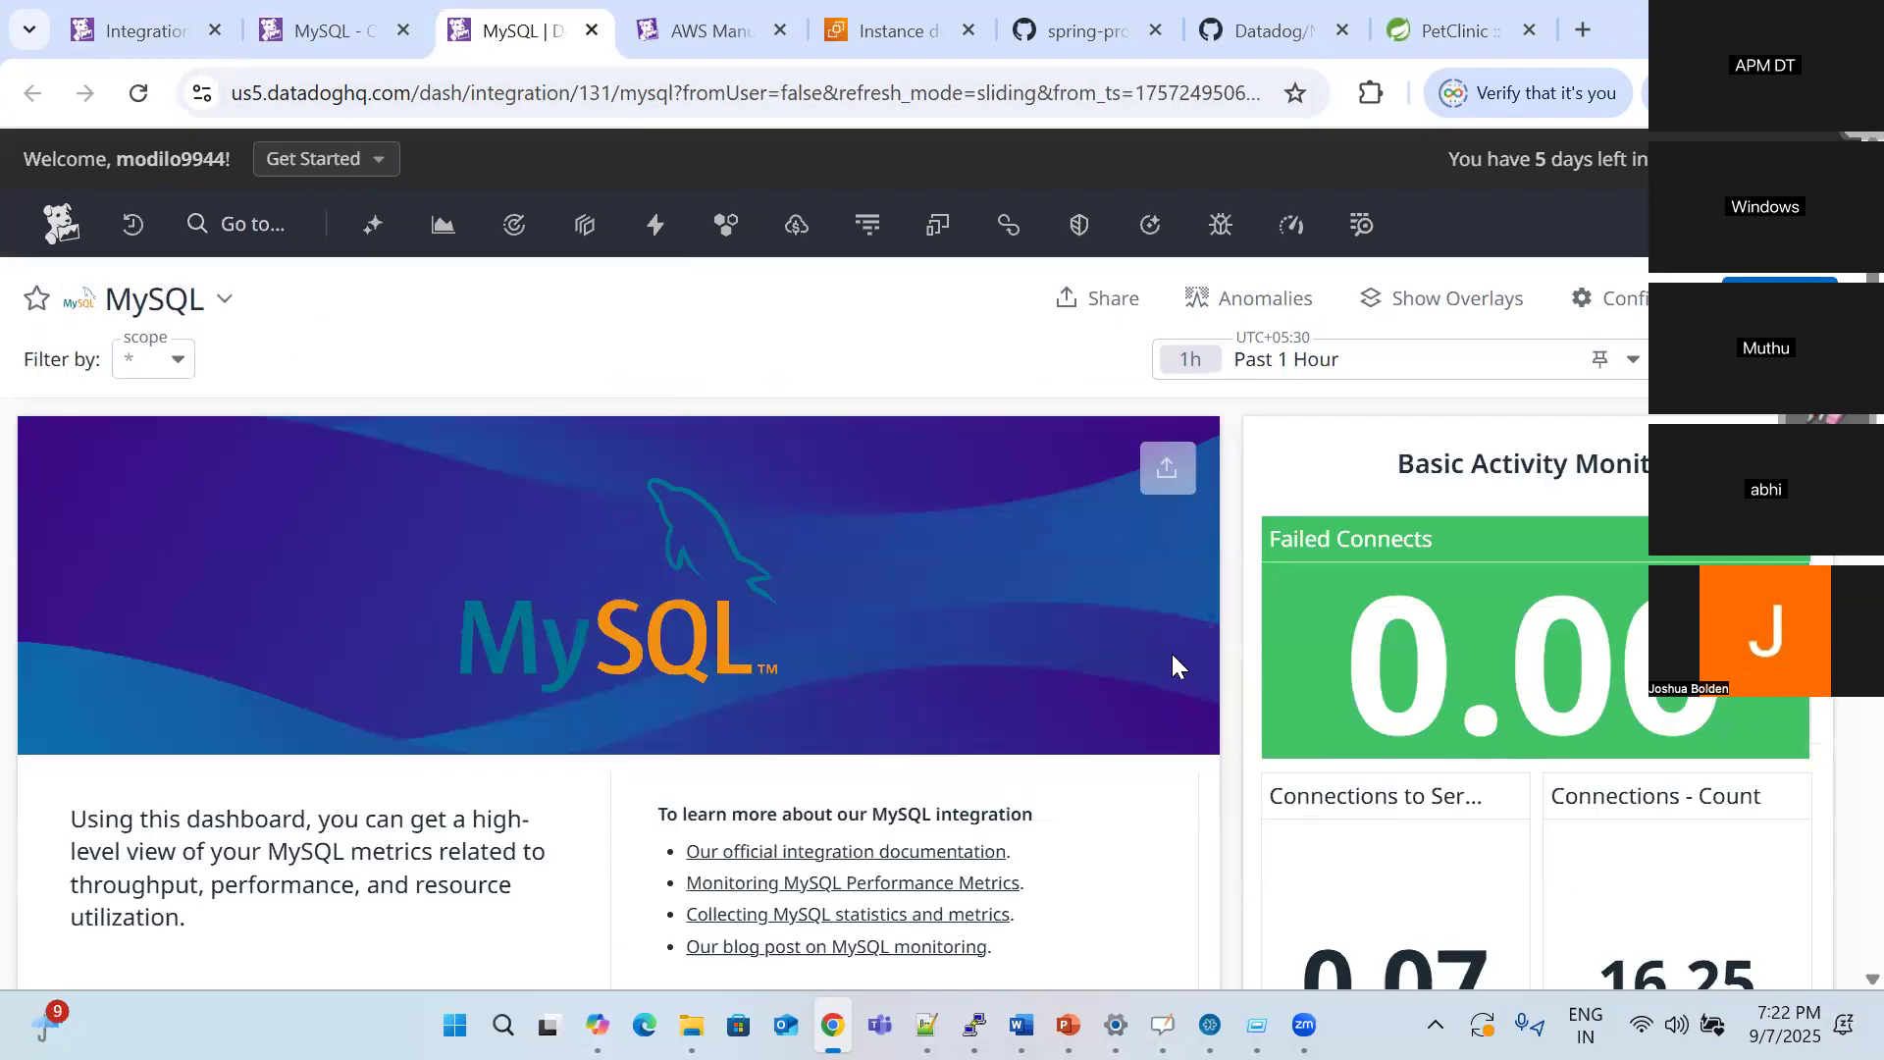
scroll(1152, 667, down, 2)
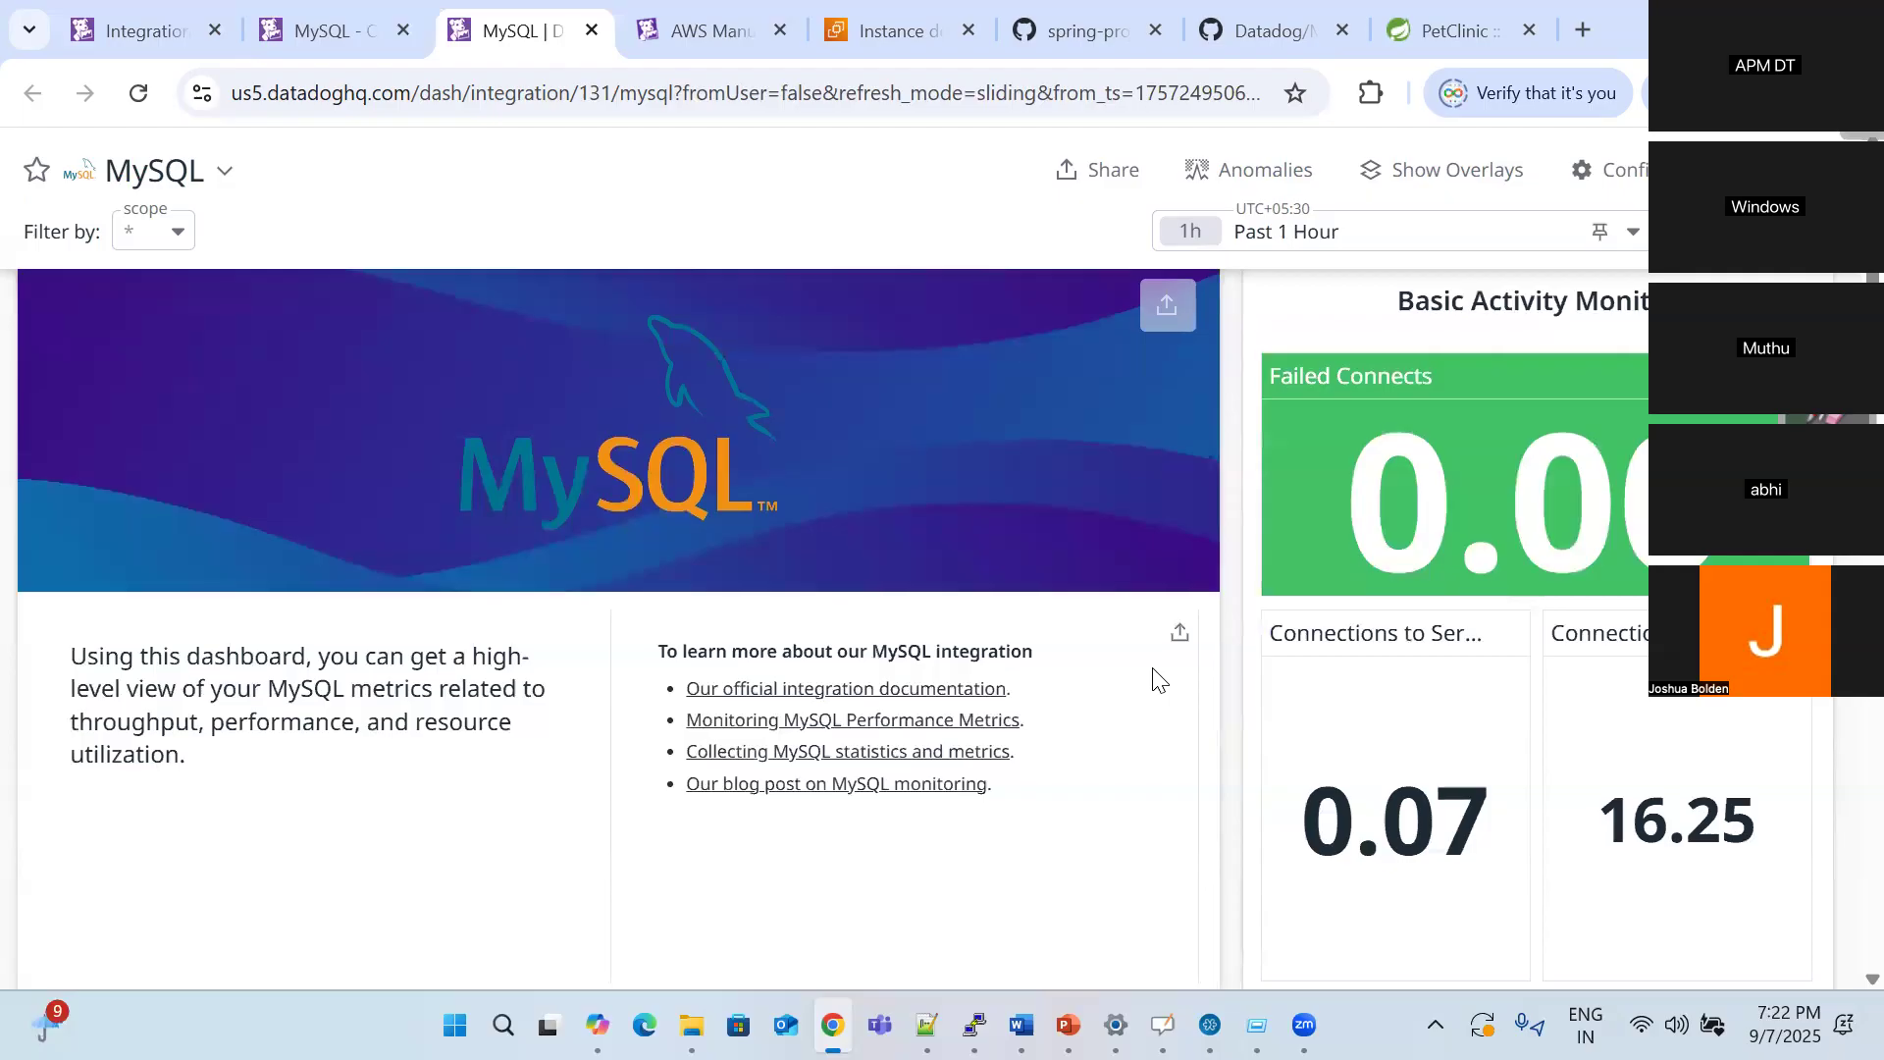
scroll(1158, 677, up, 2)
click(1521, 292)
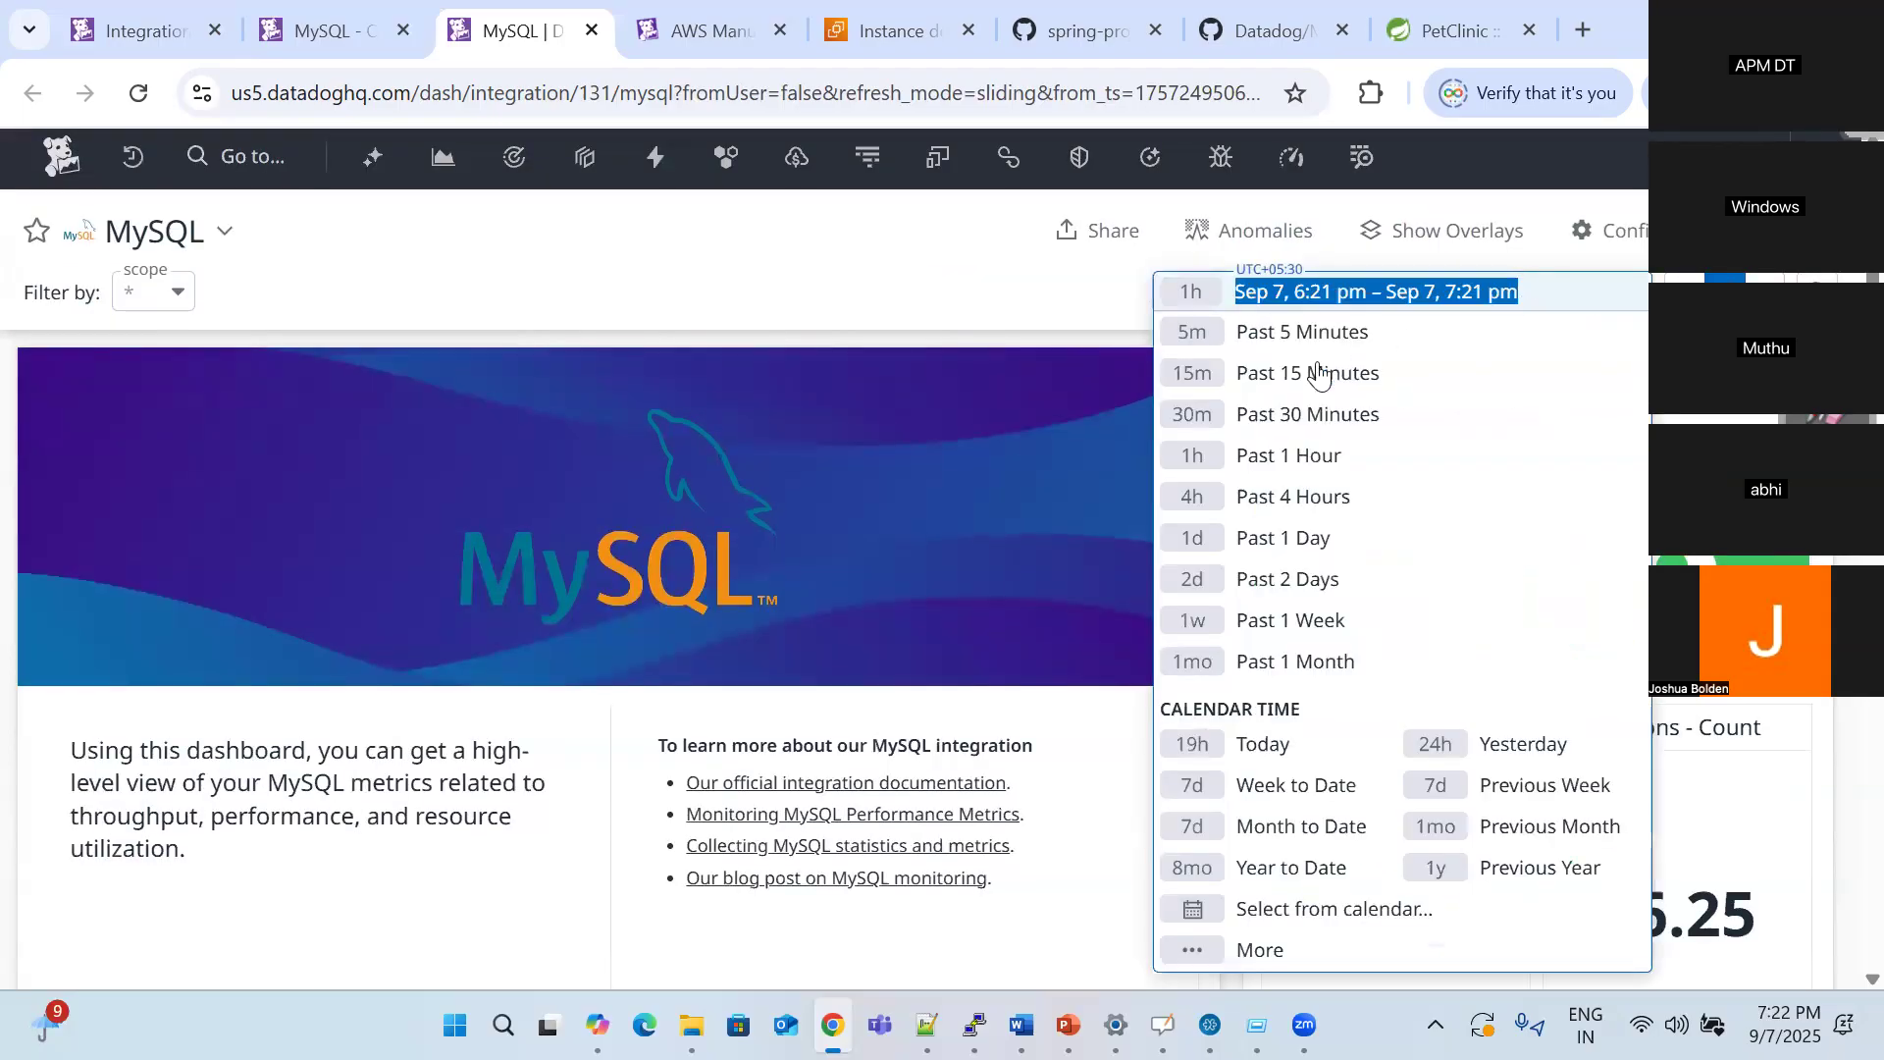
click(1316, 375)
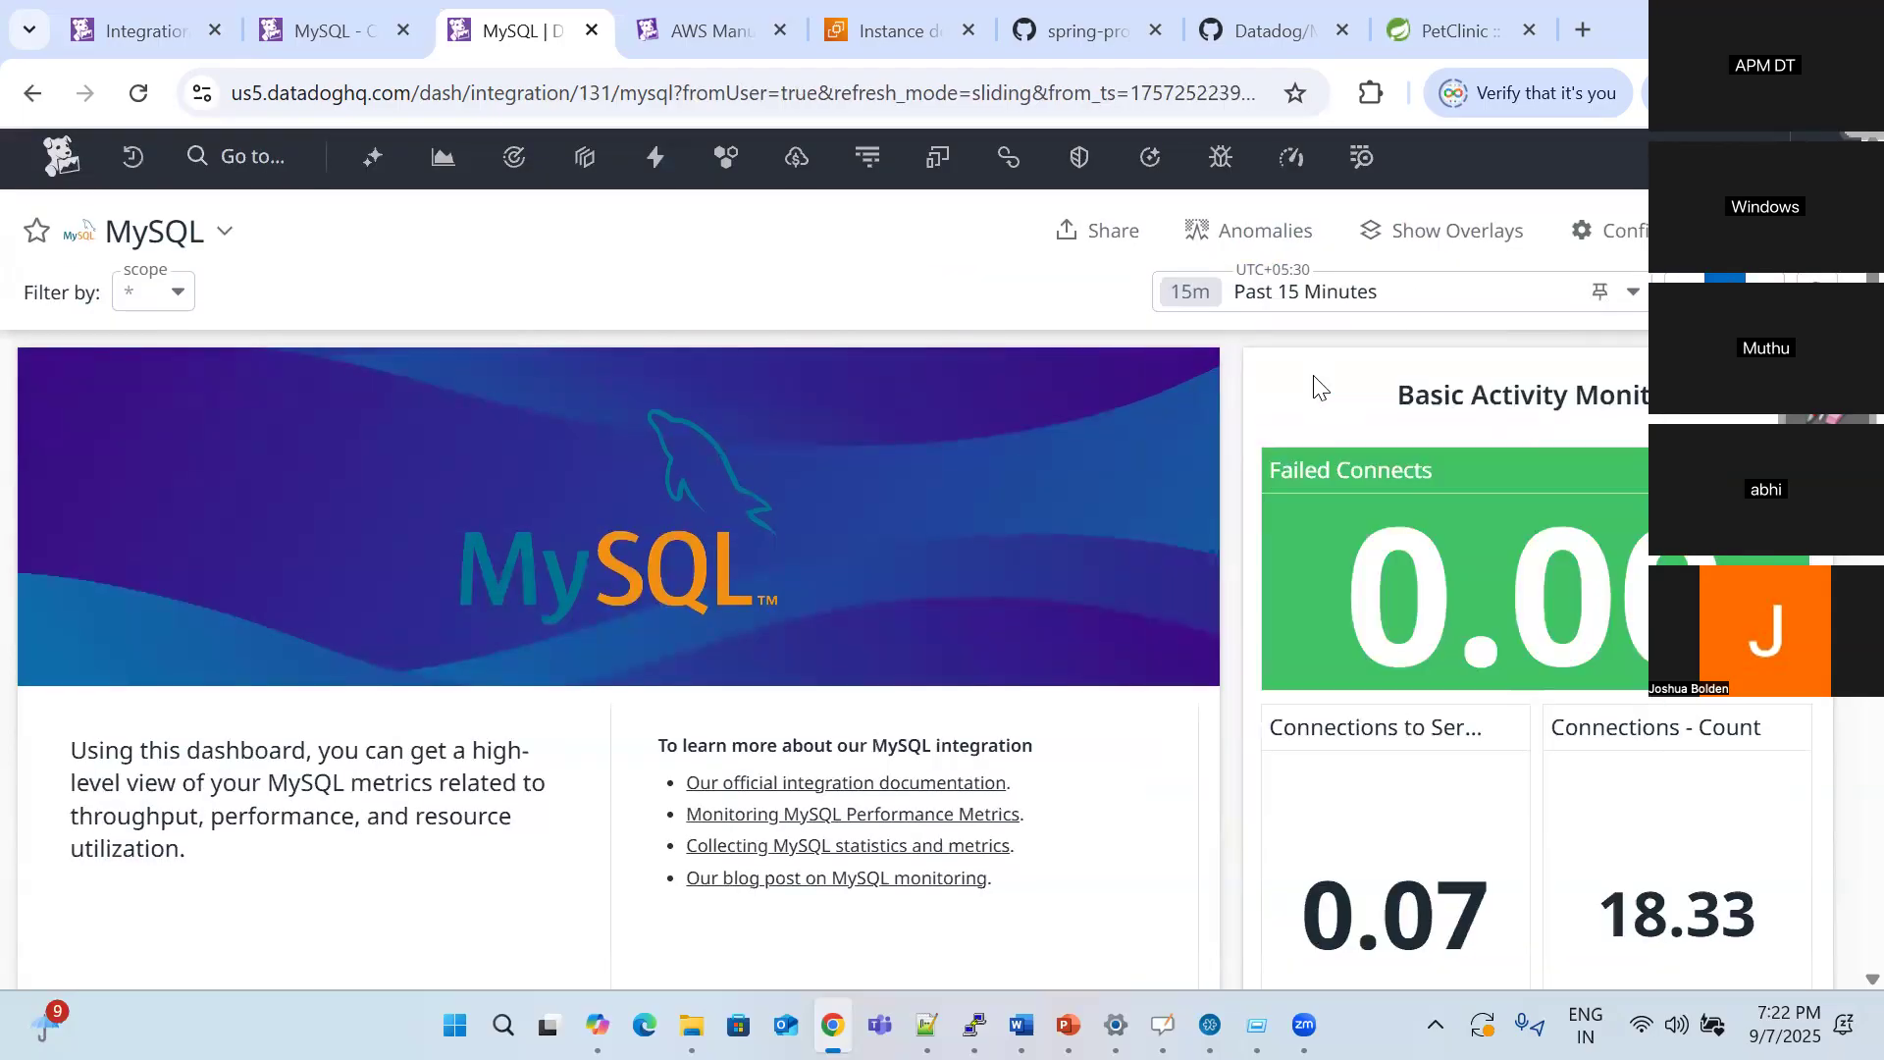
scroll(1330, 539, down, 1)
click(1320, 257)
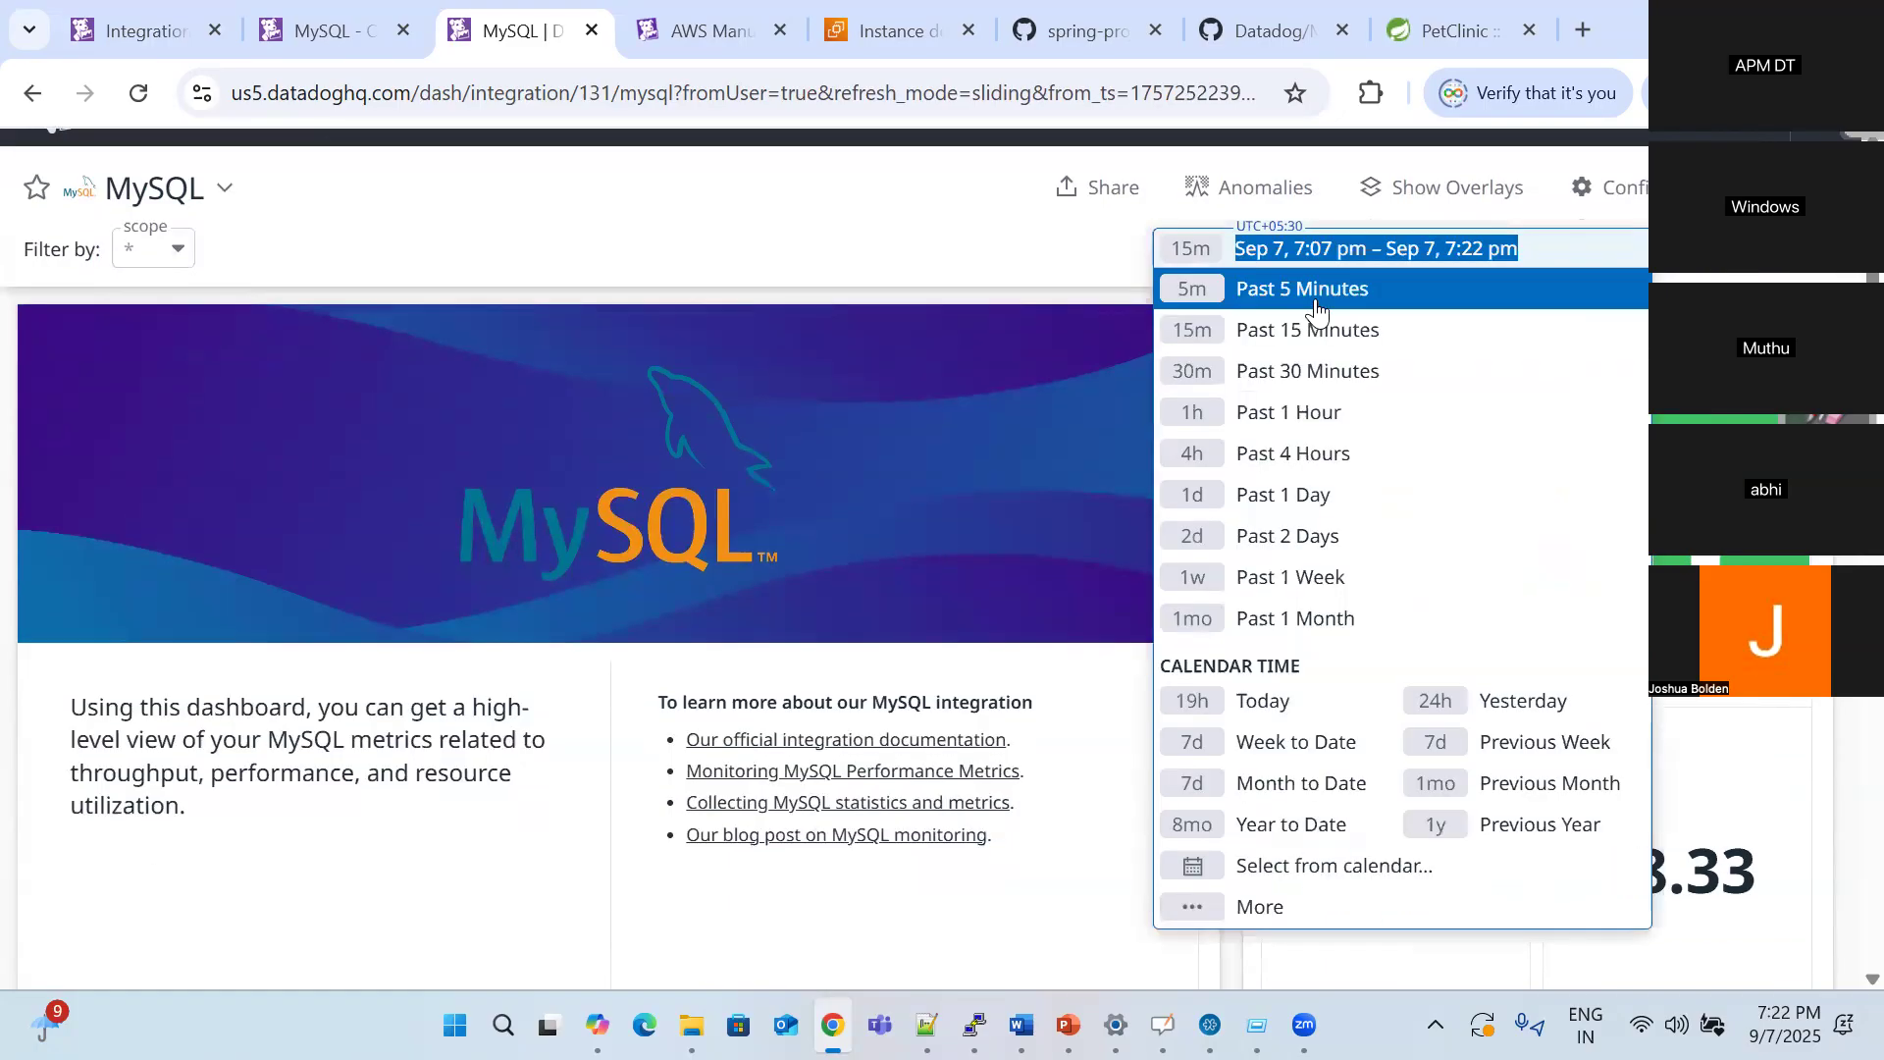
click(1316, 310)
Scroll through the MySQL dashboard widgets showing connections and failed connects.
scroll(1354, 591, down, 3)
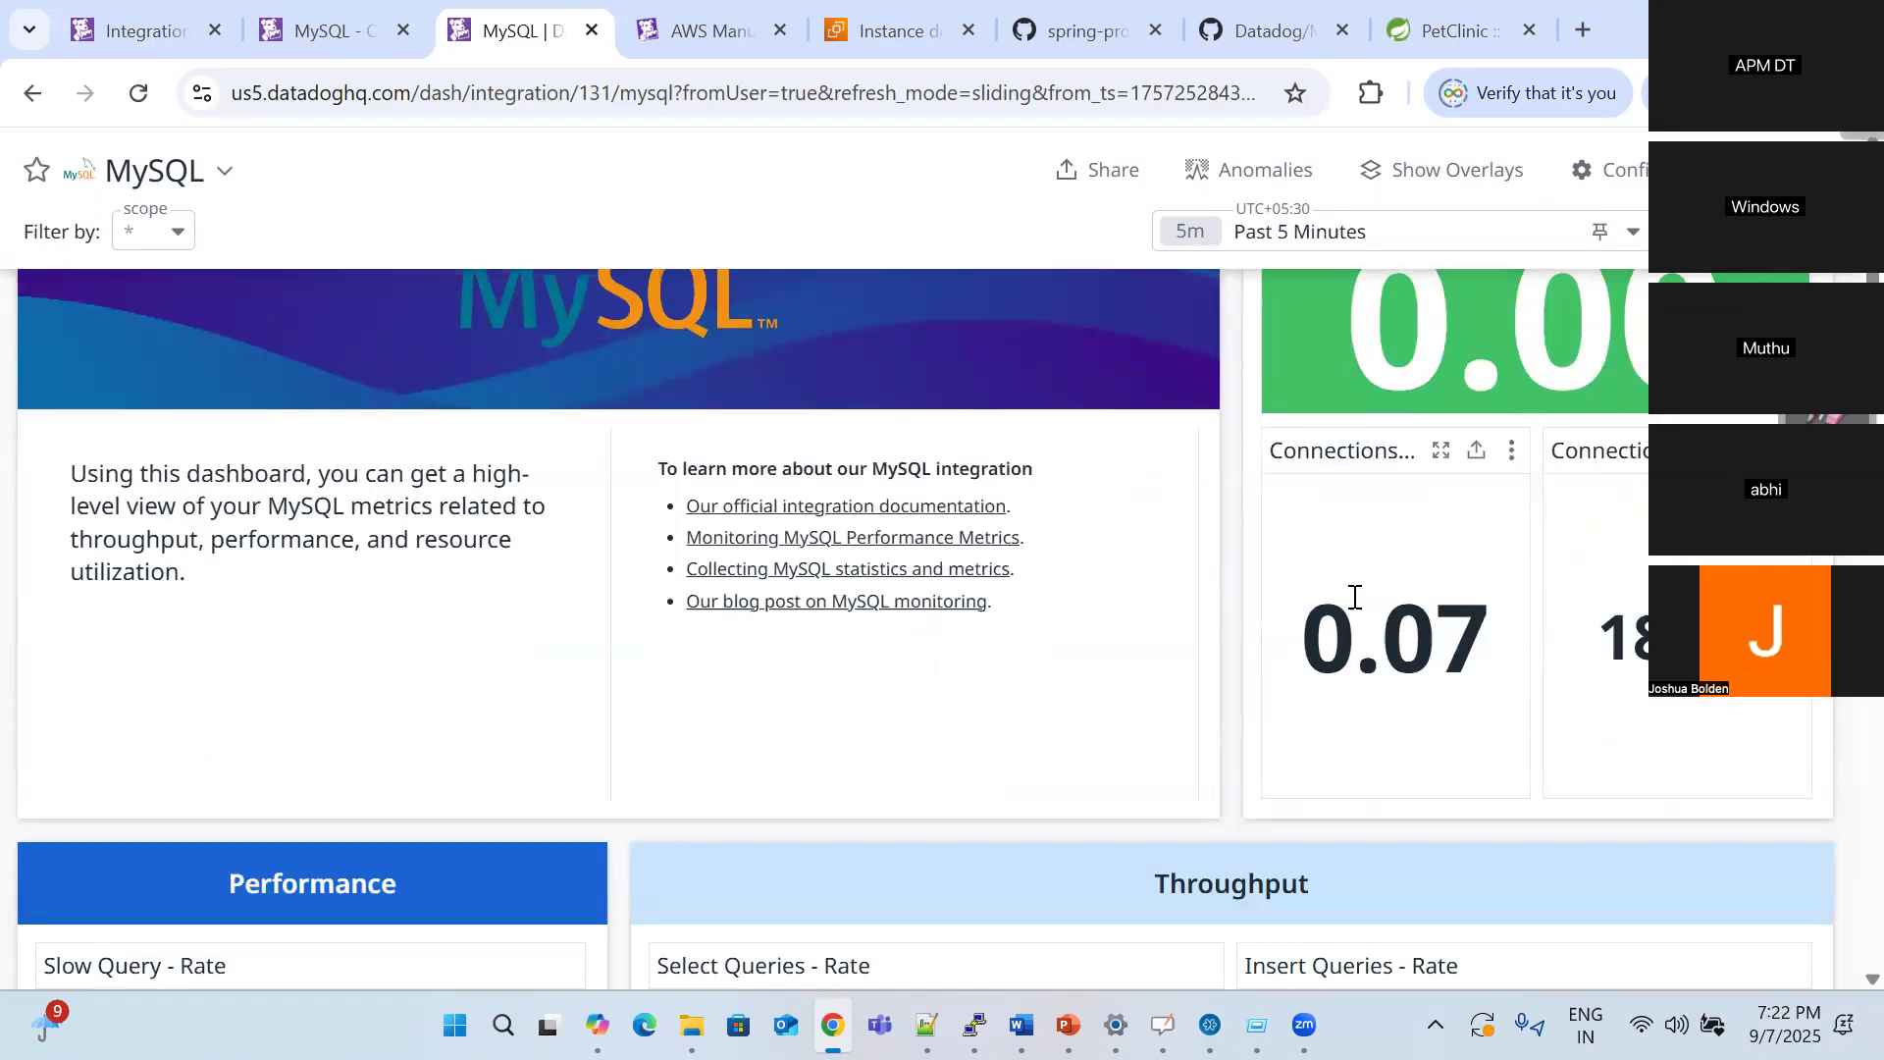
scroll(1354, 594, down, 1)
scroll(1354, 596, down, 3)
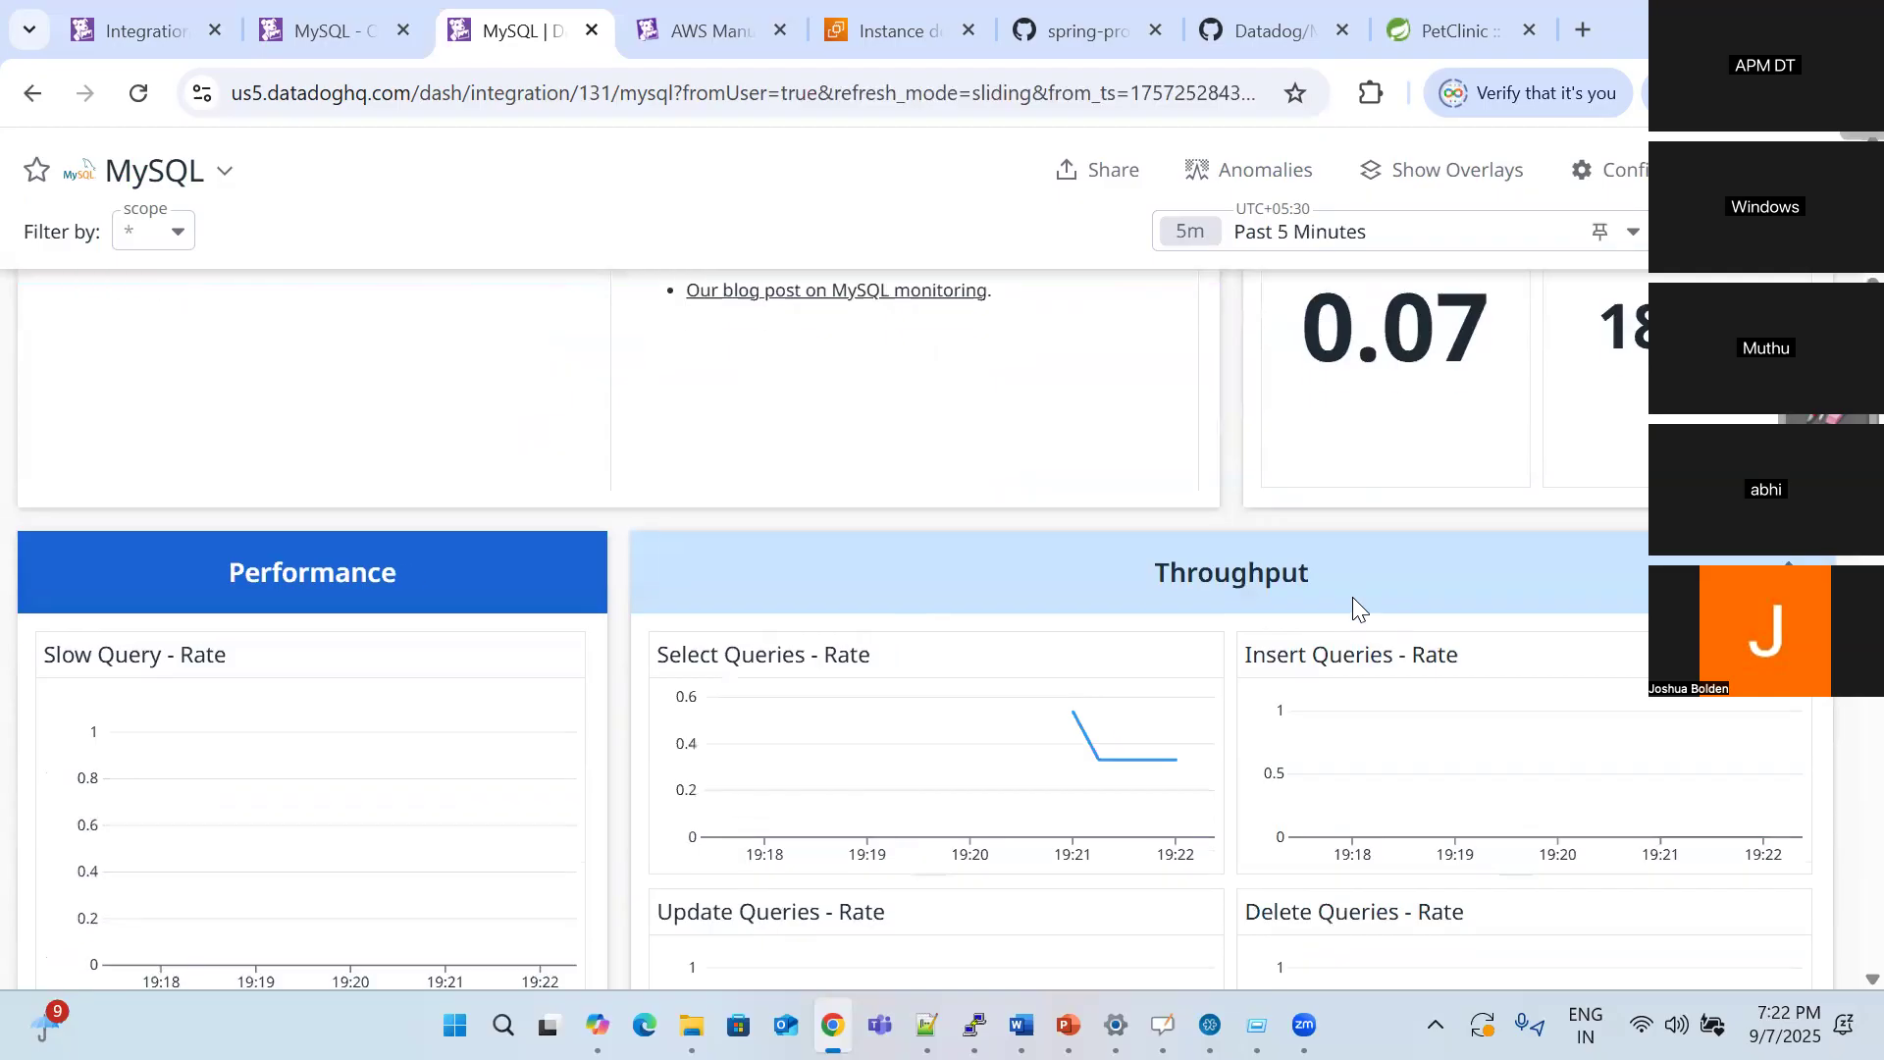
scroll(1352, 596, down, 6)
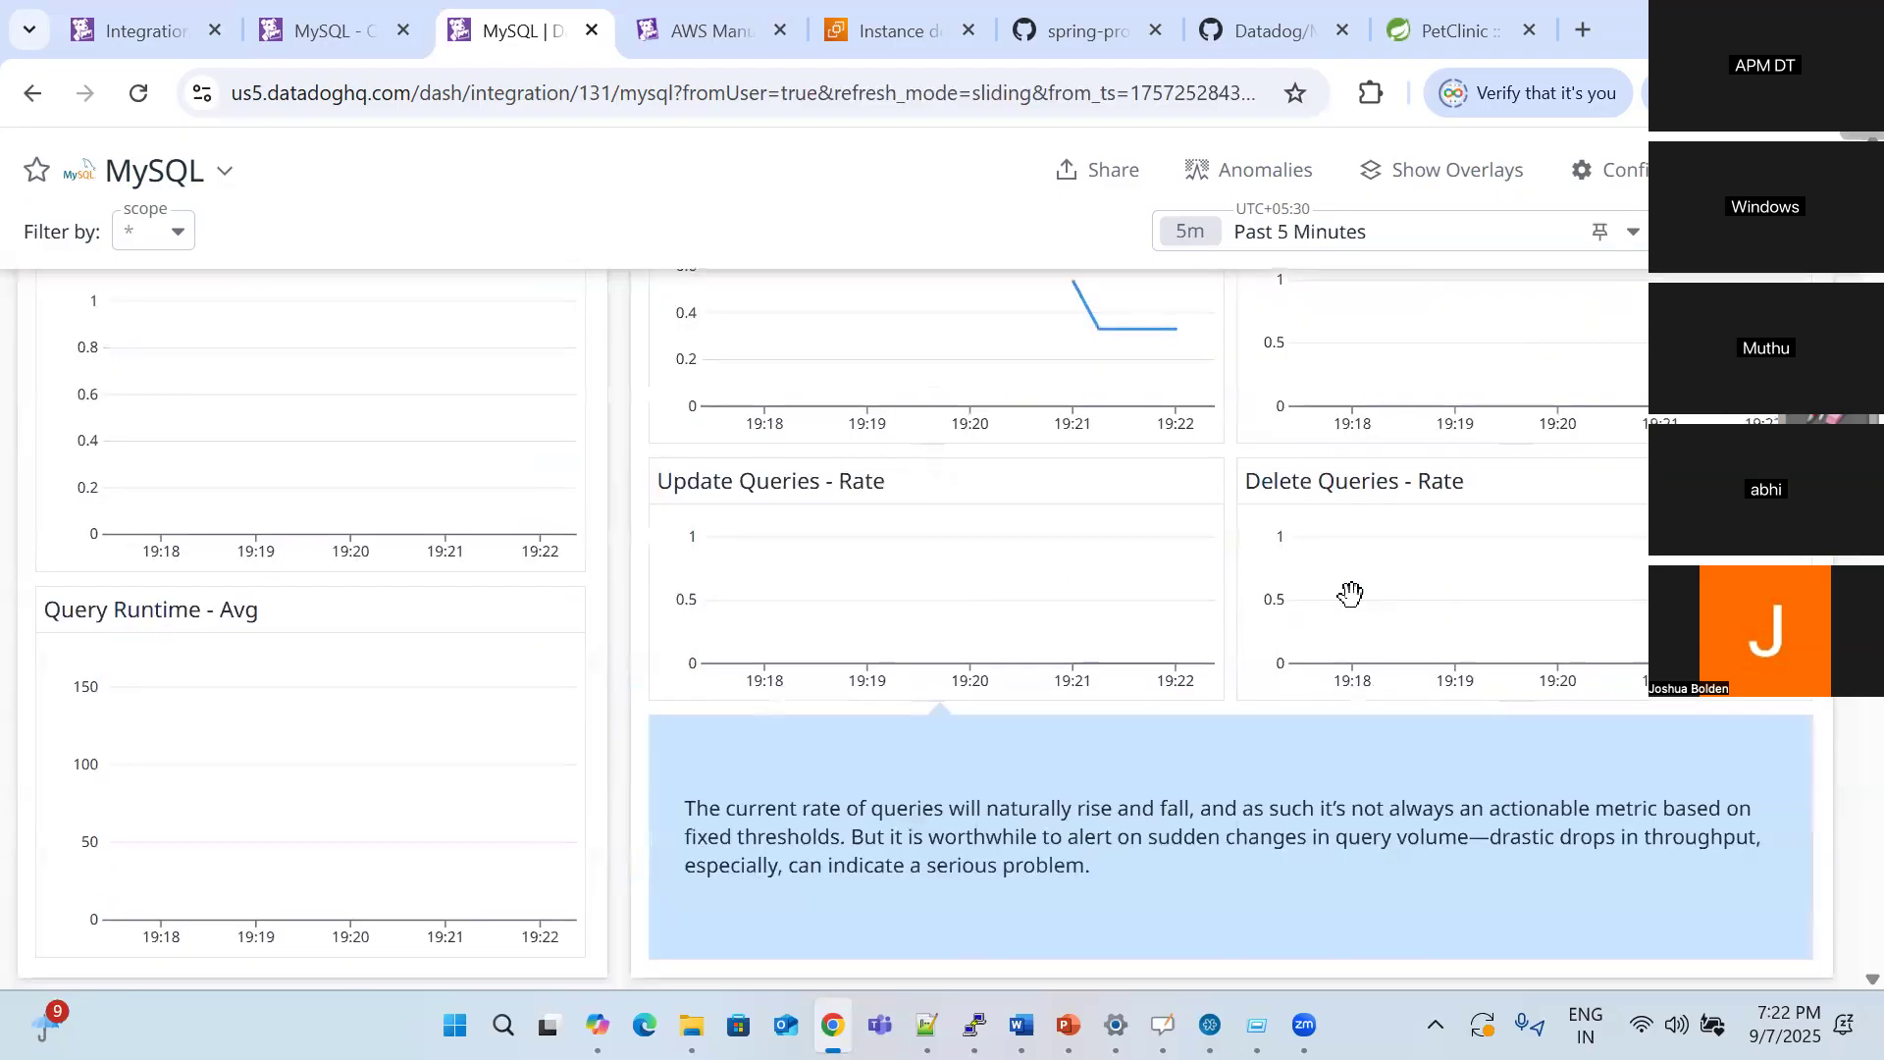
scroll(1352, 596, down, 8)
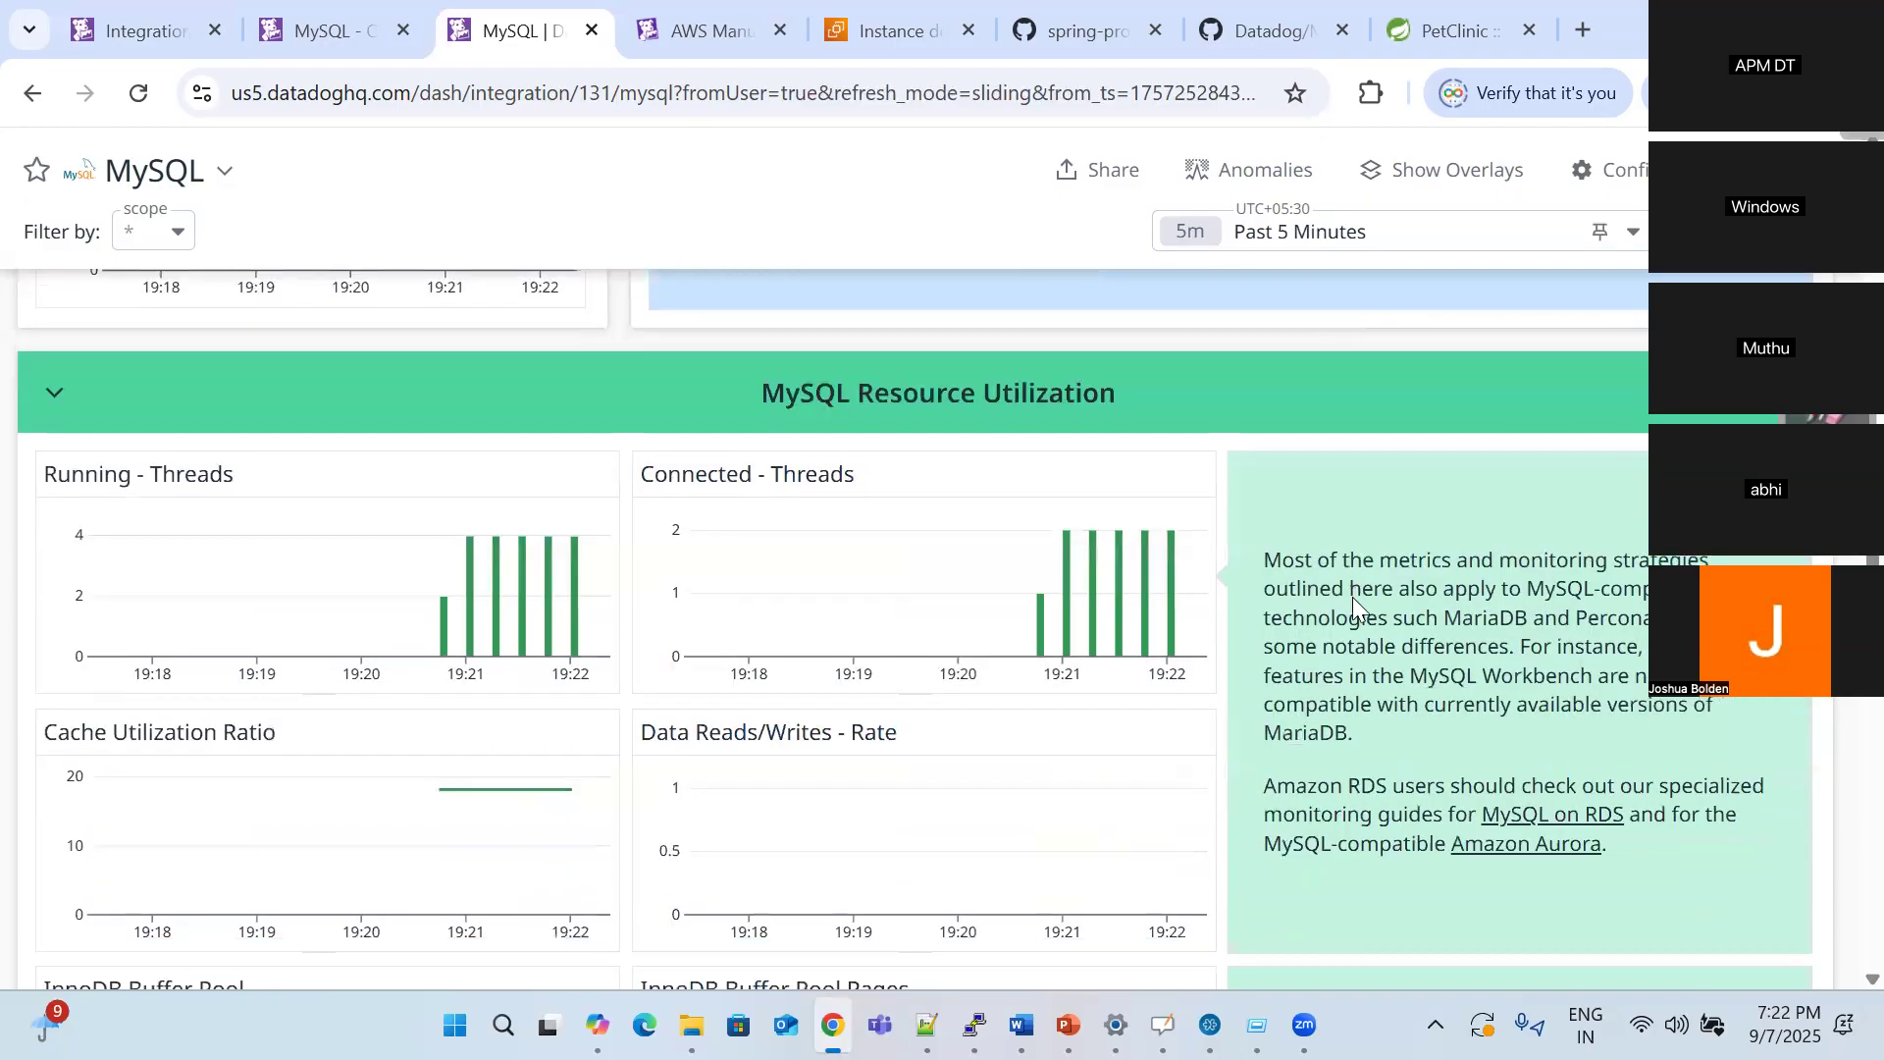
scroll(1352, 601, down, 4)
scroll(982, 628, up, 2)
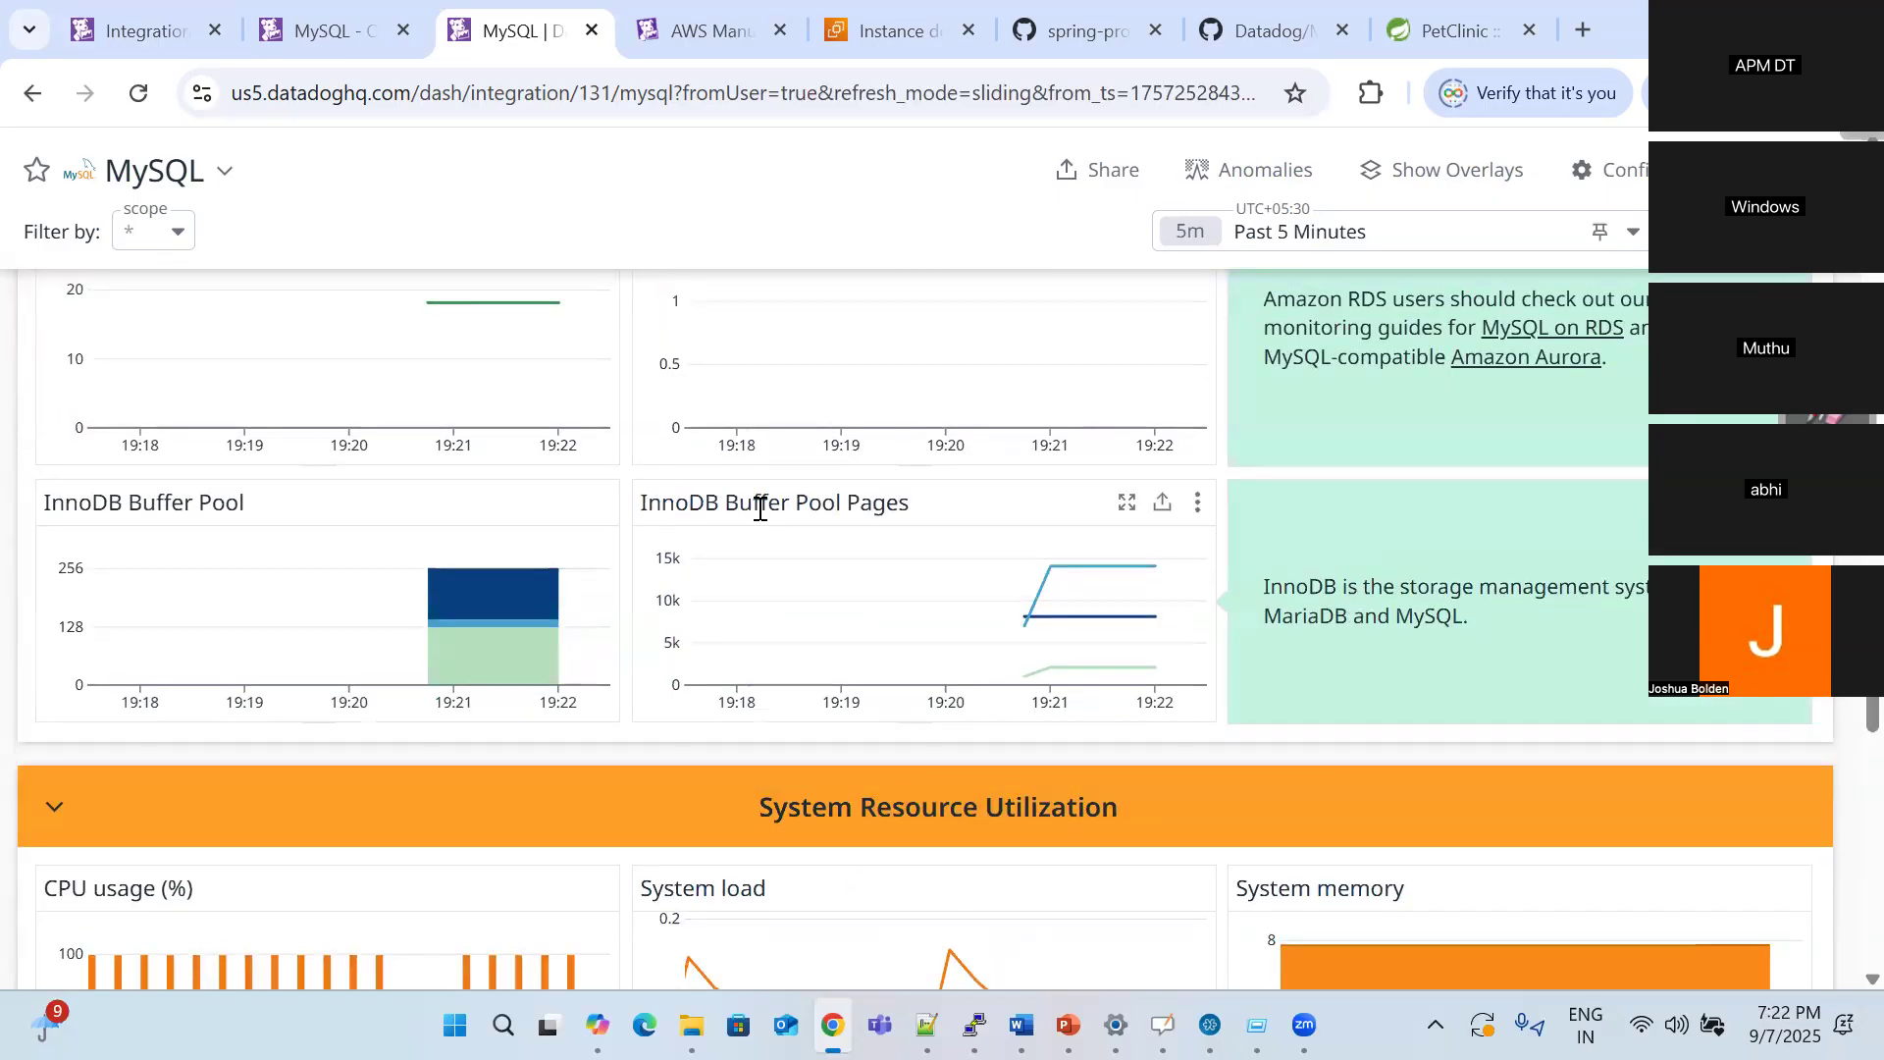
scroll(314, 601, up, 1)
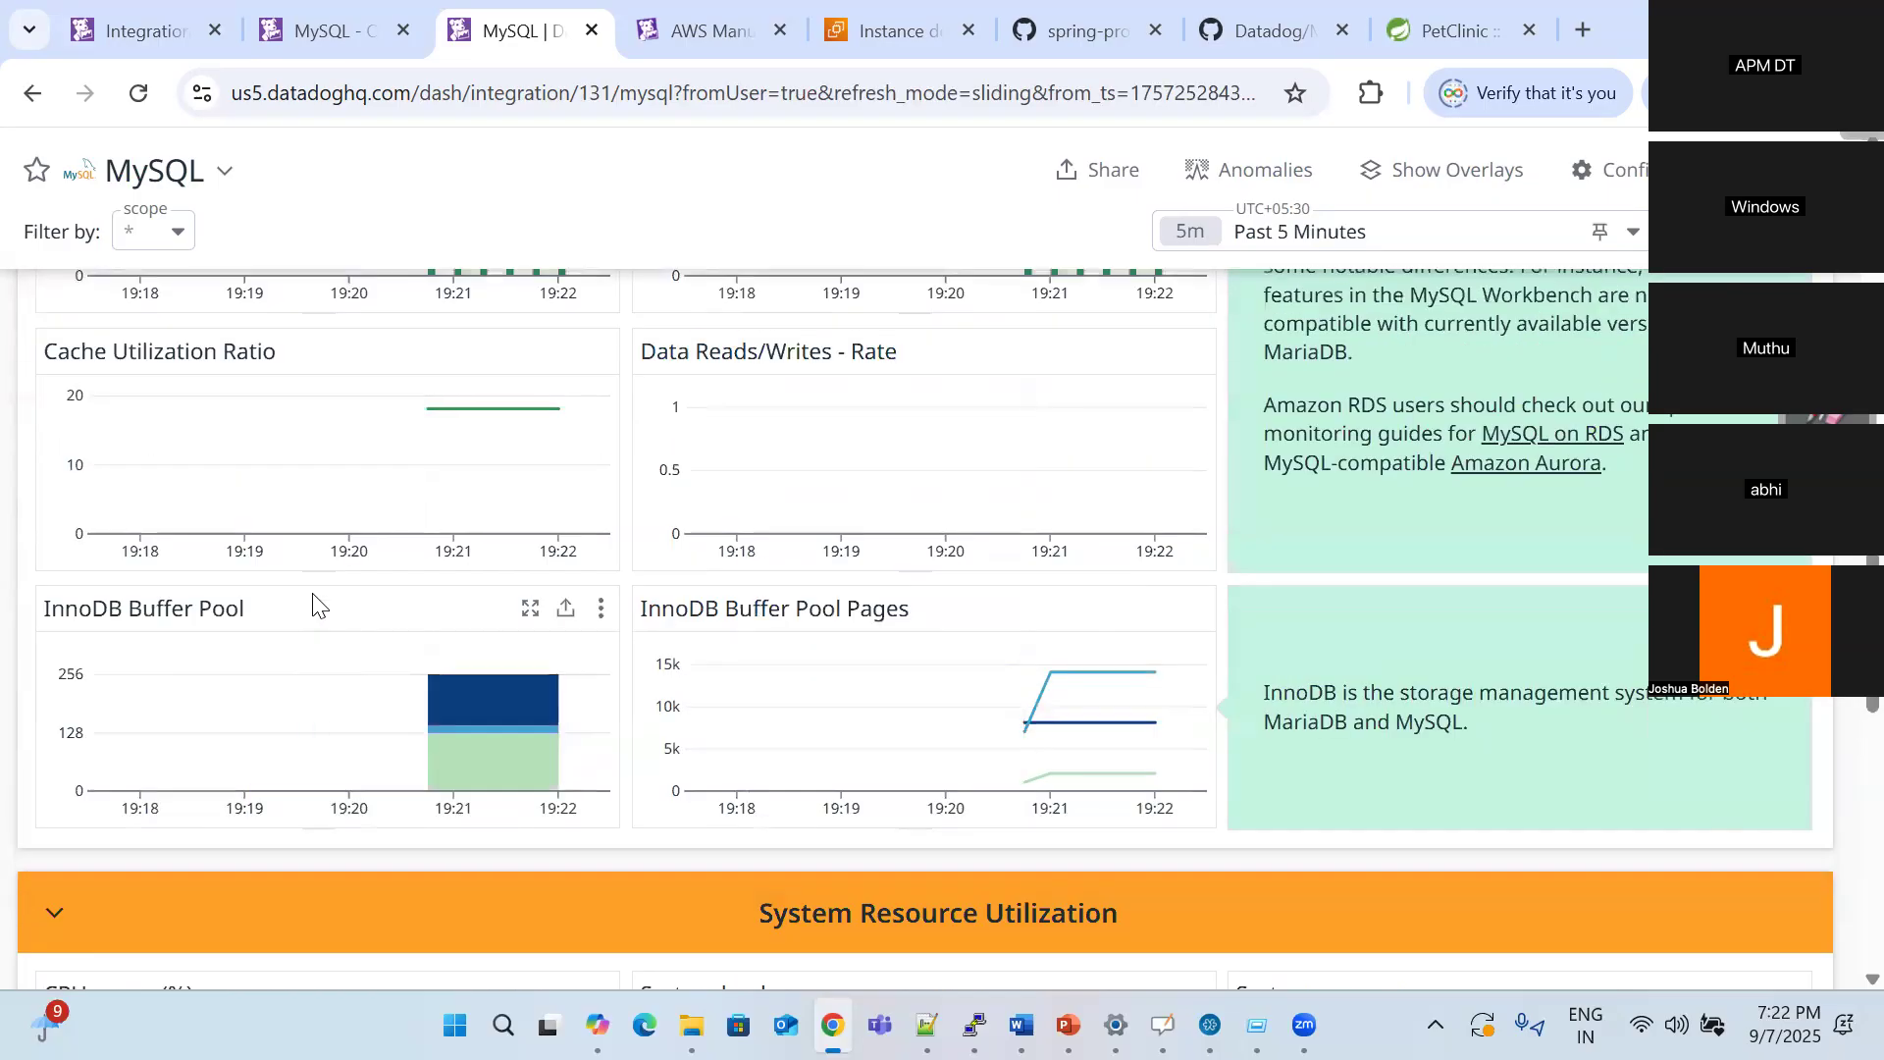
scroll(313, 603, up, 1)
scroll(313, 599, up, 3)
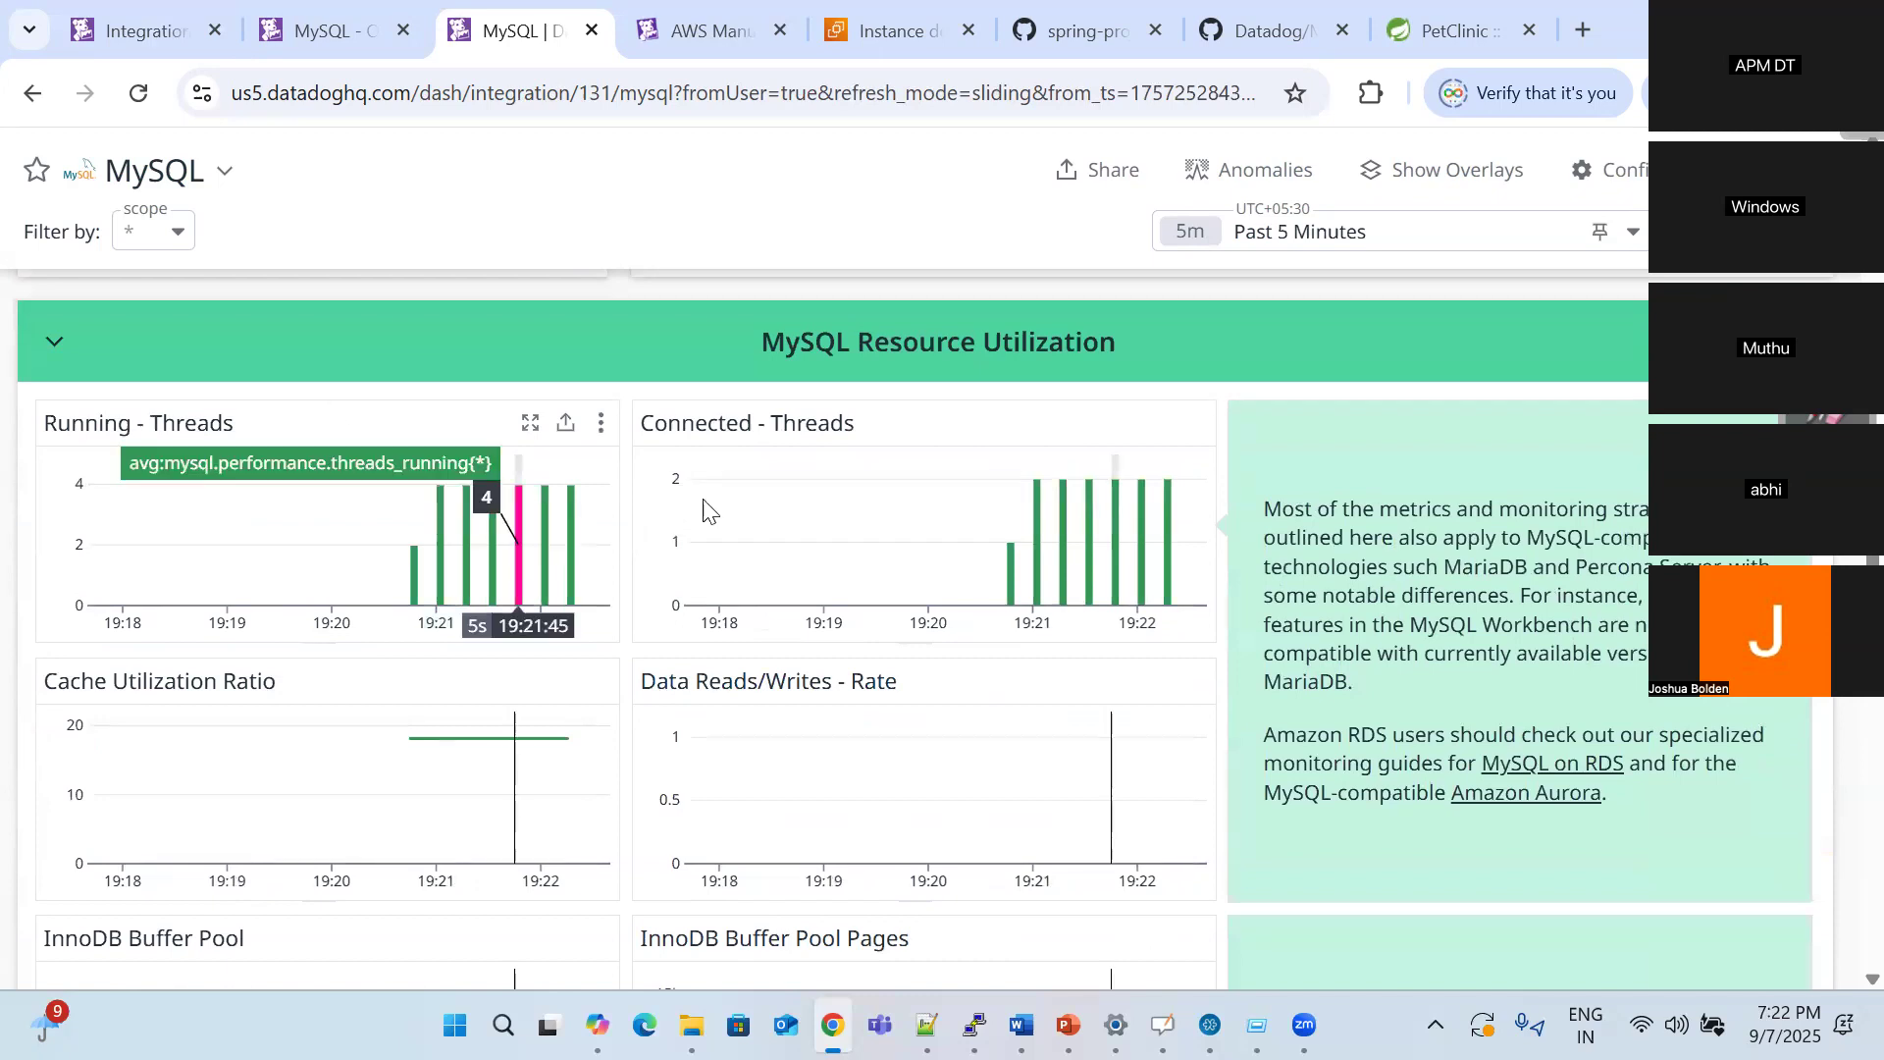
scroll(829, 572, down, 9)
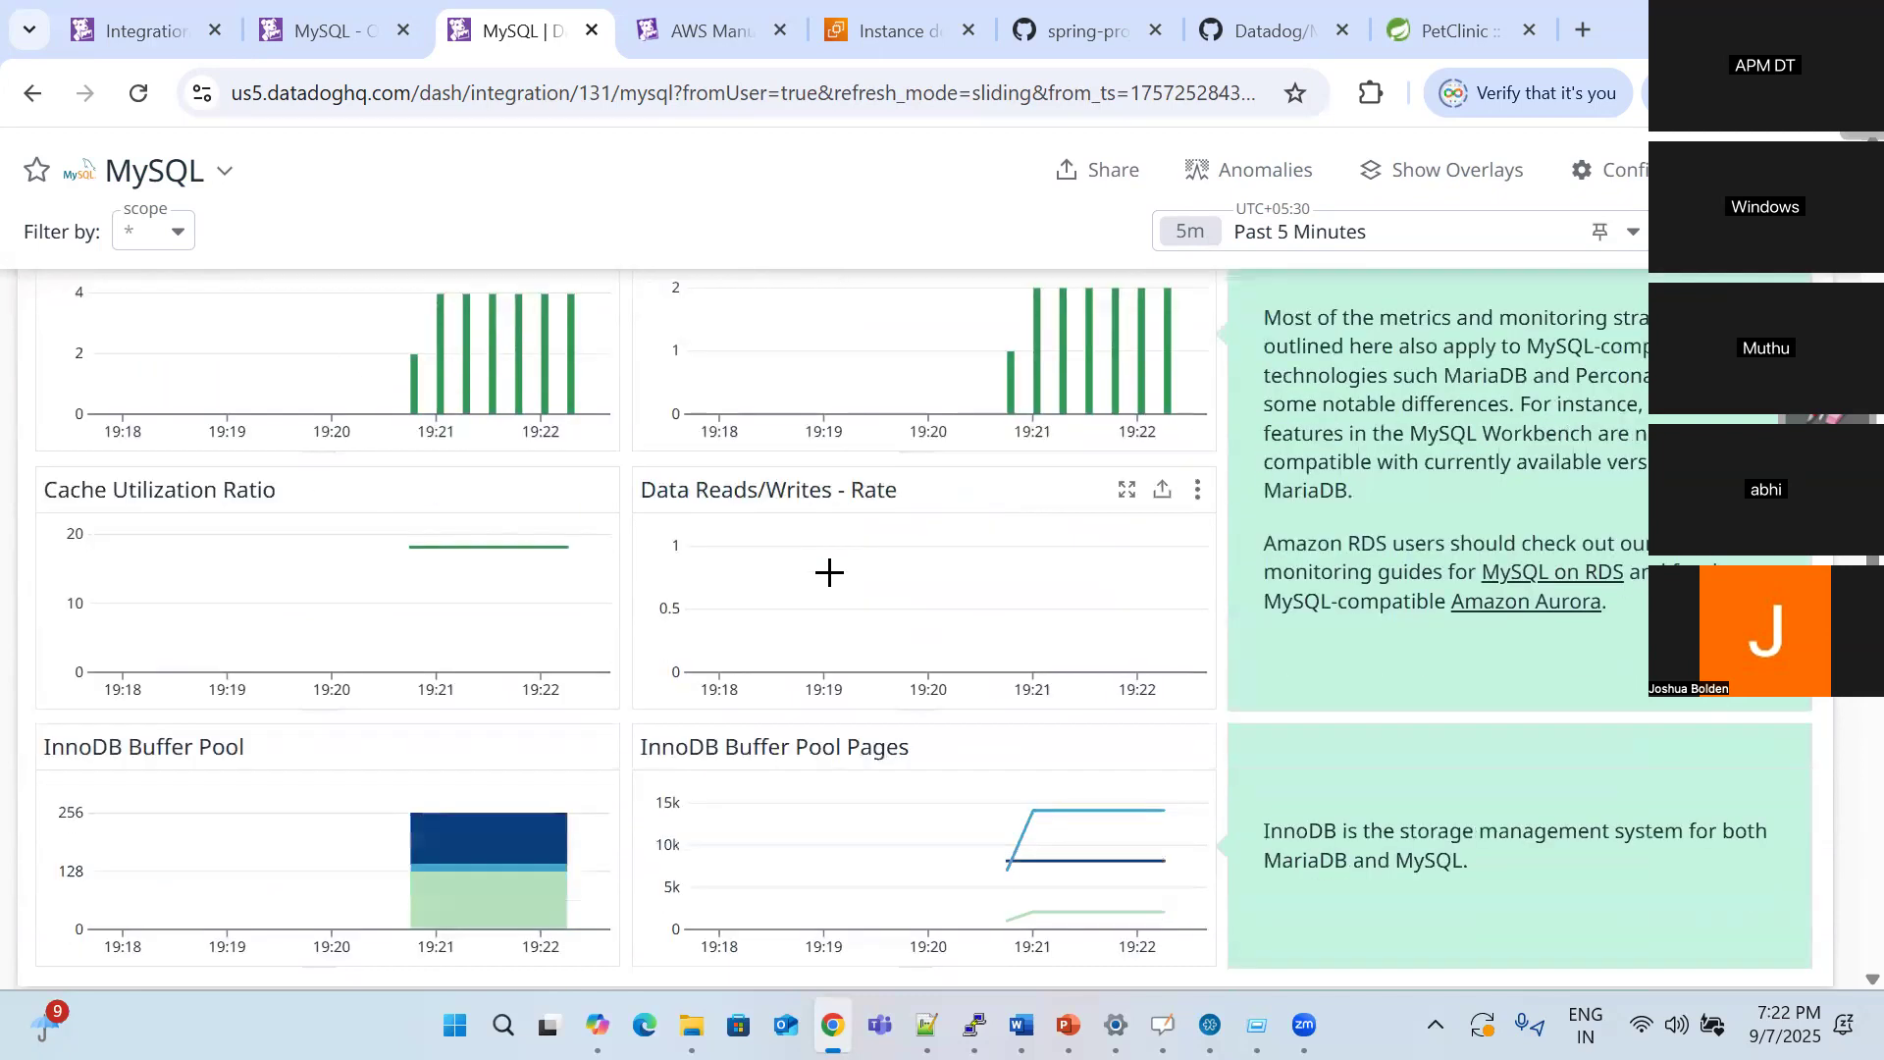
scroll(829, 572, down, 6)
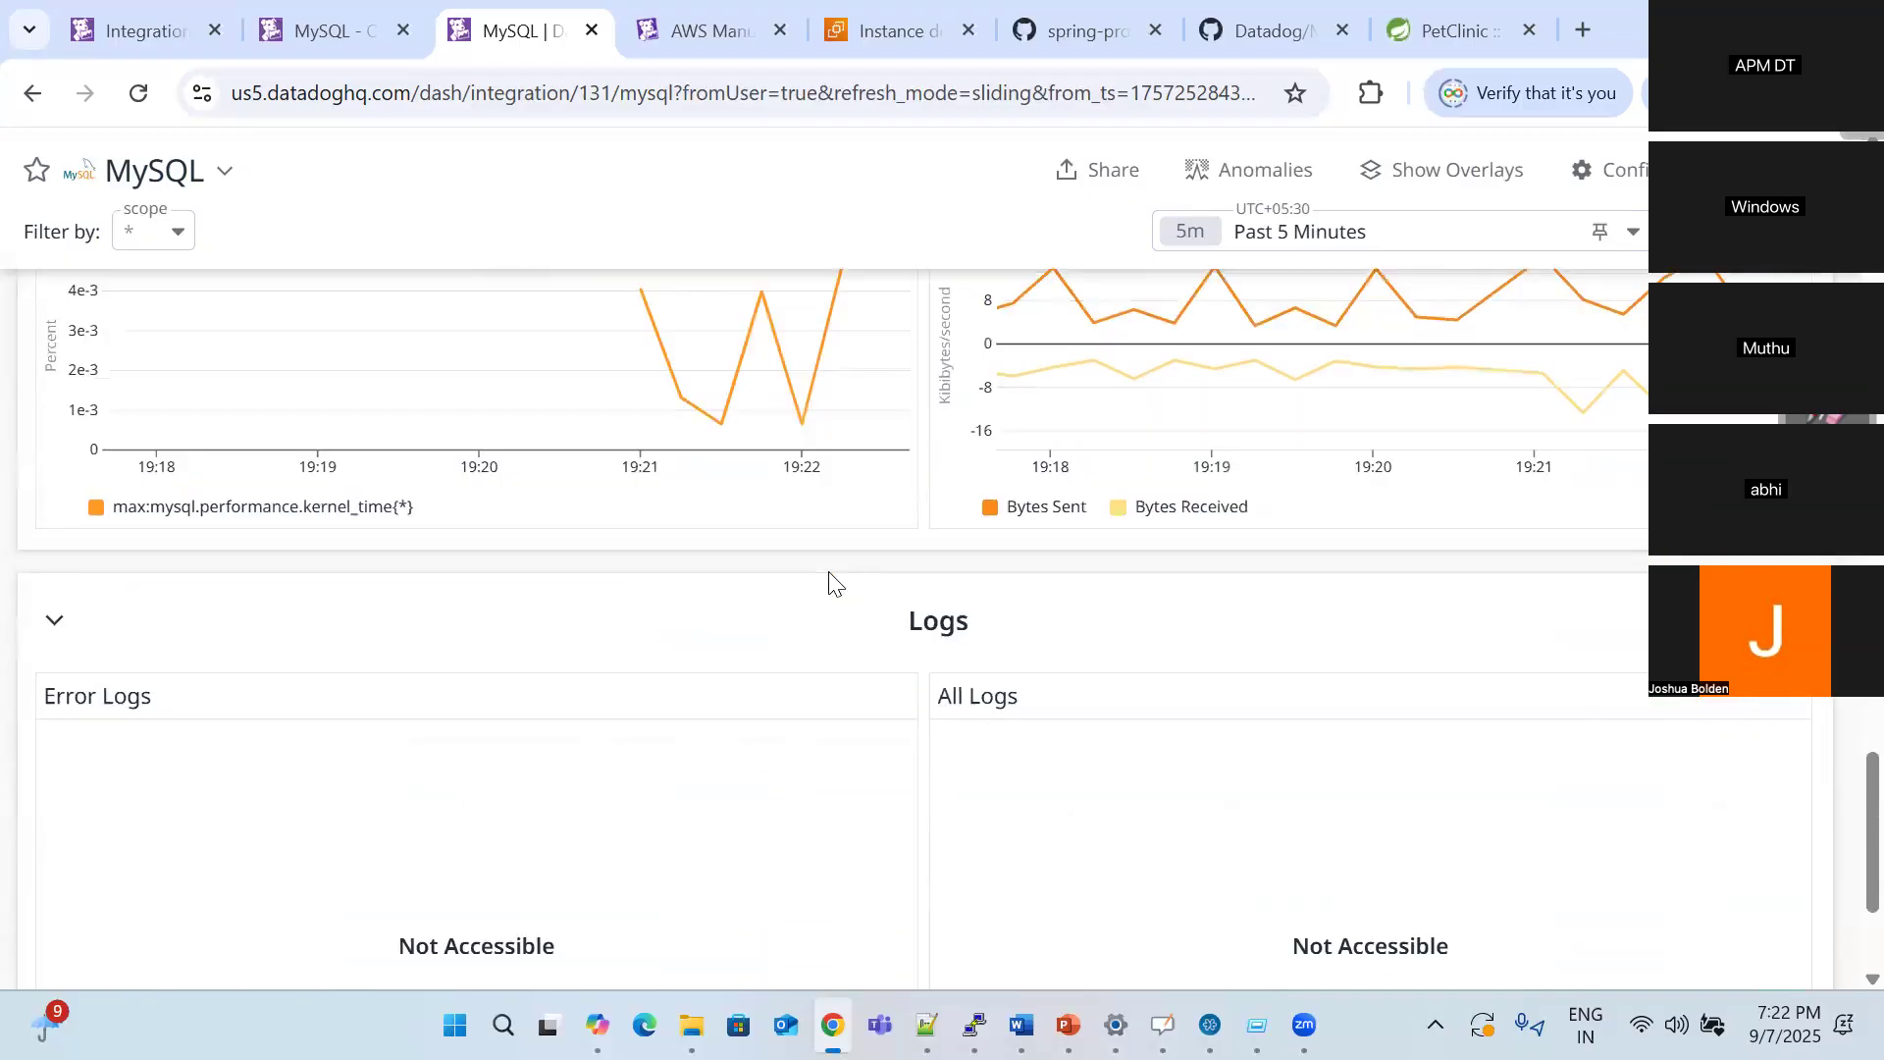
scroll(829, 579, up, 15)
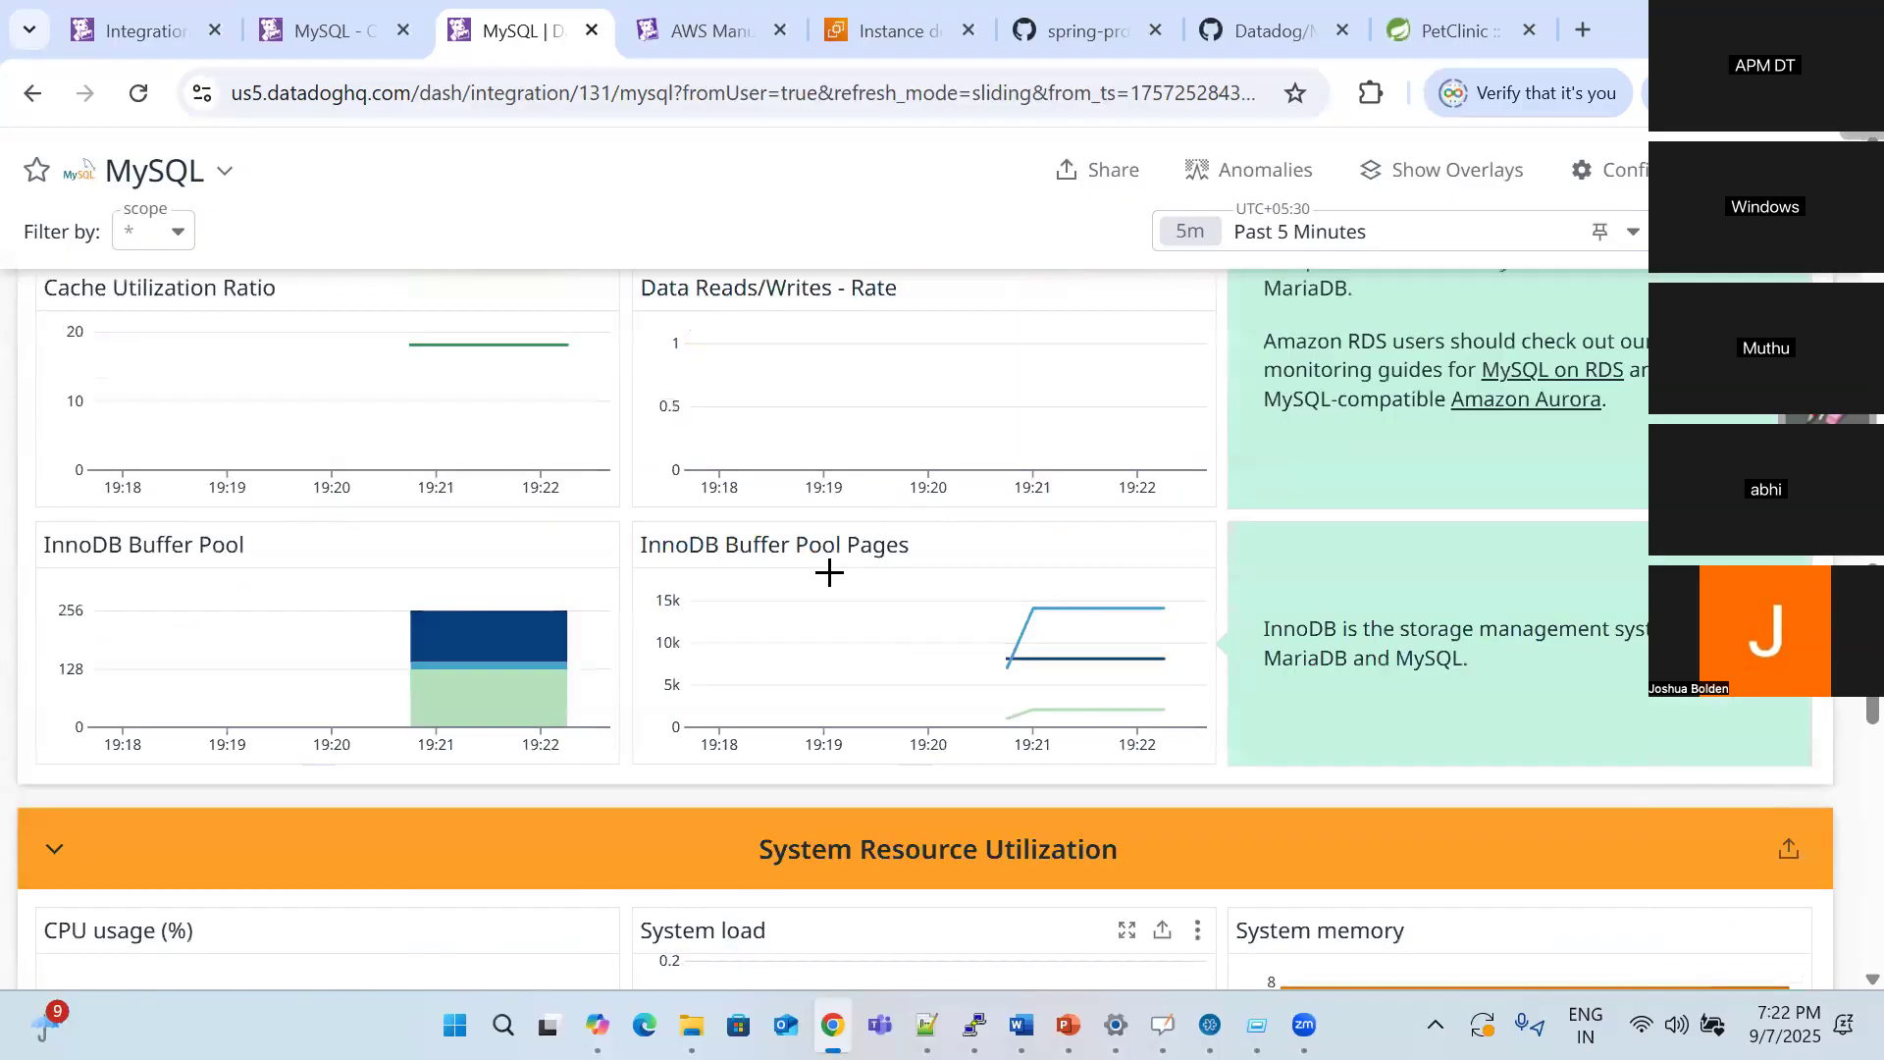
scroll(829, 572, up, 12)
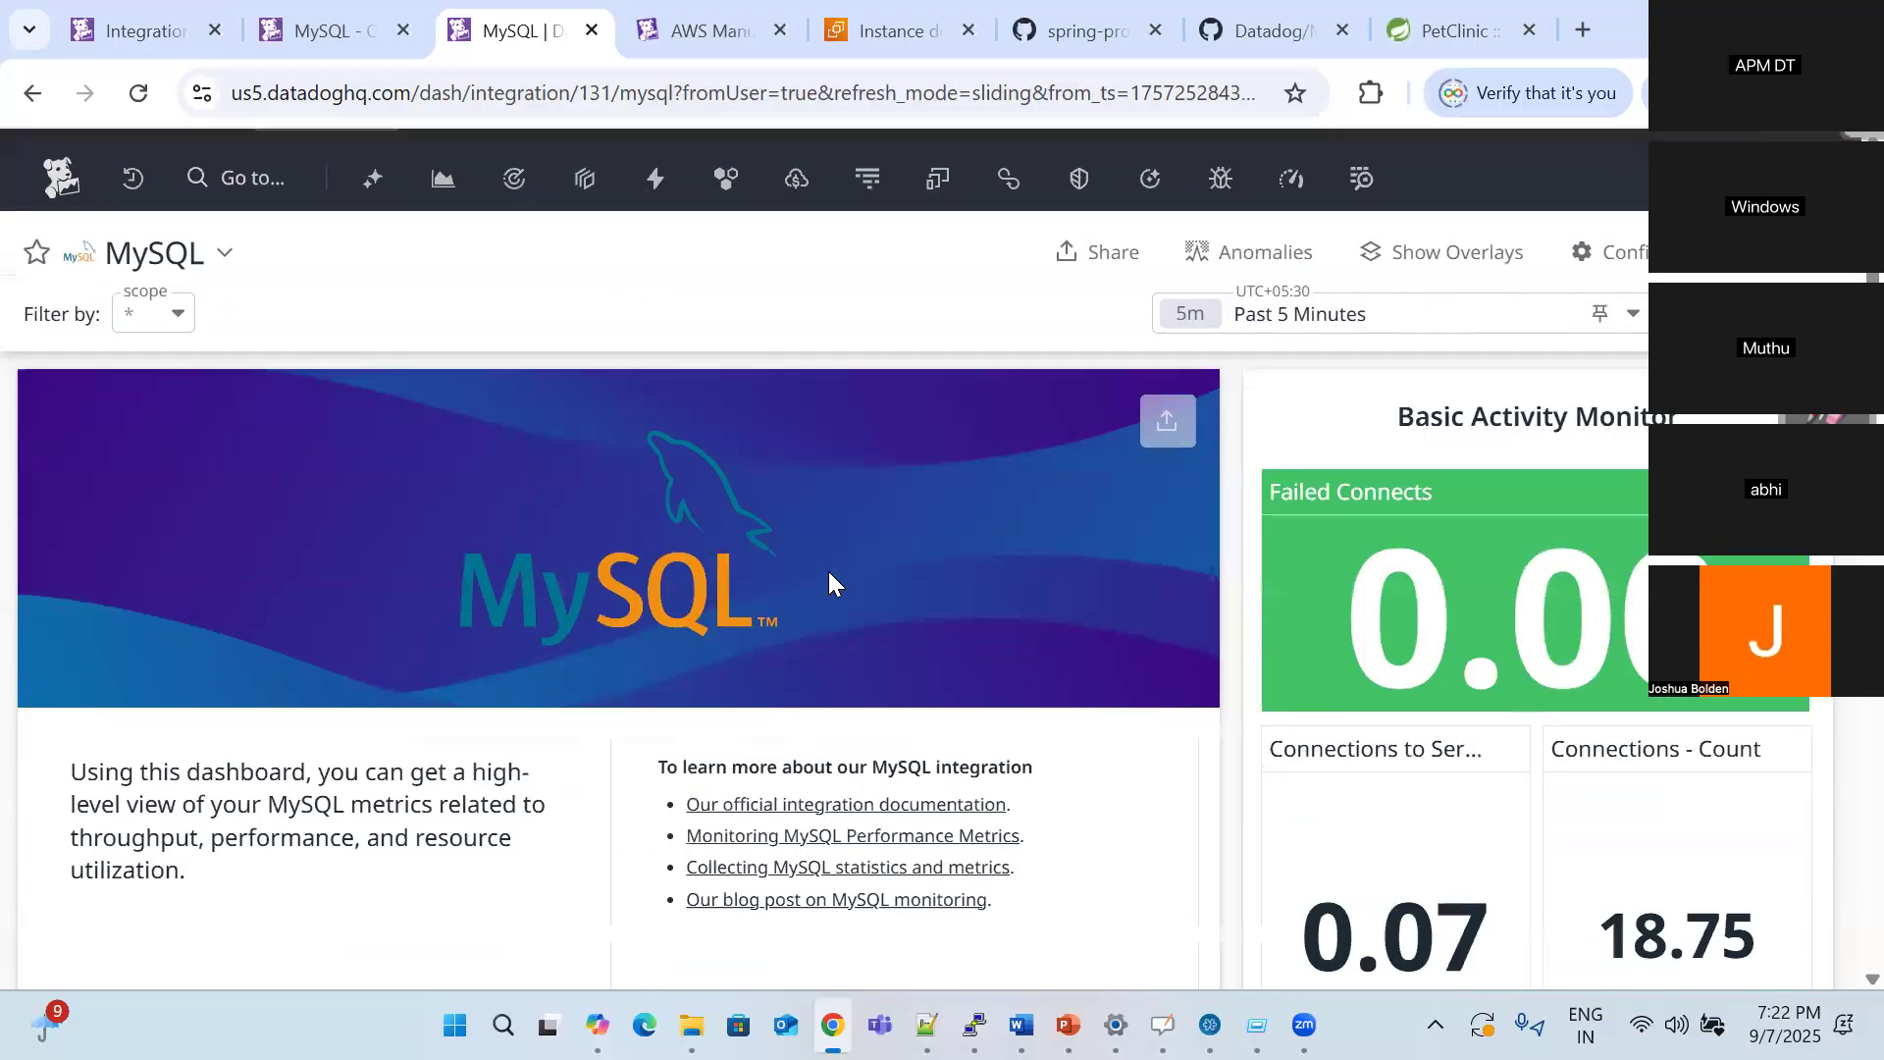
scroll(828, 571, down, 5)
scroll(829, 572, down, 1)
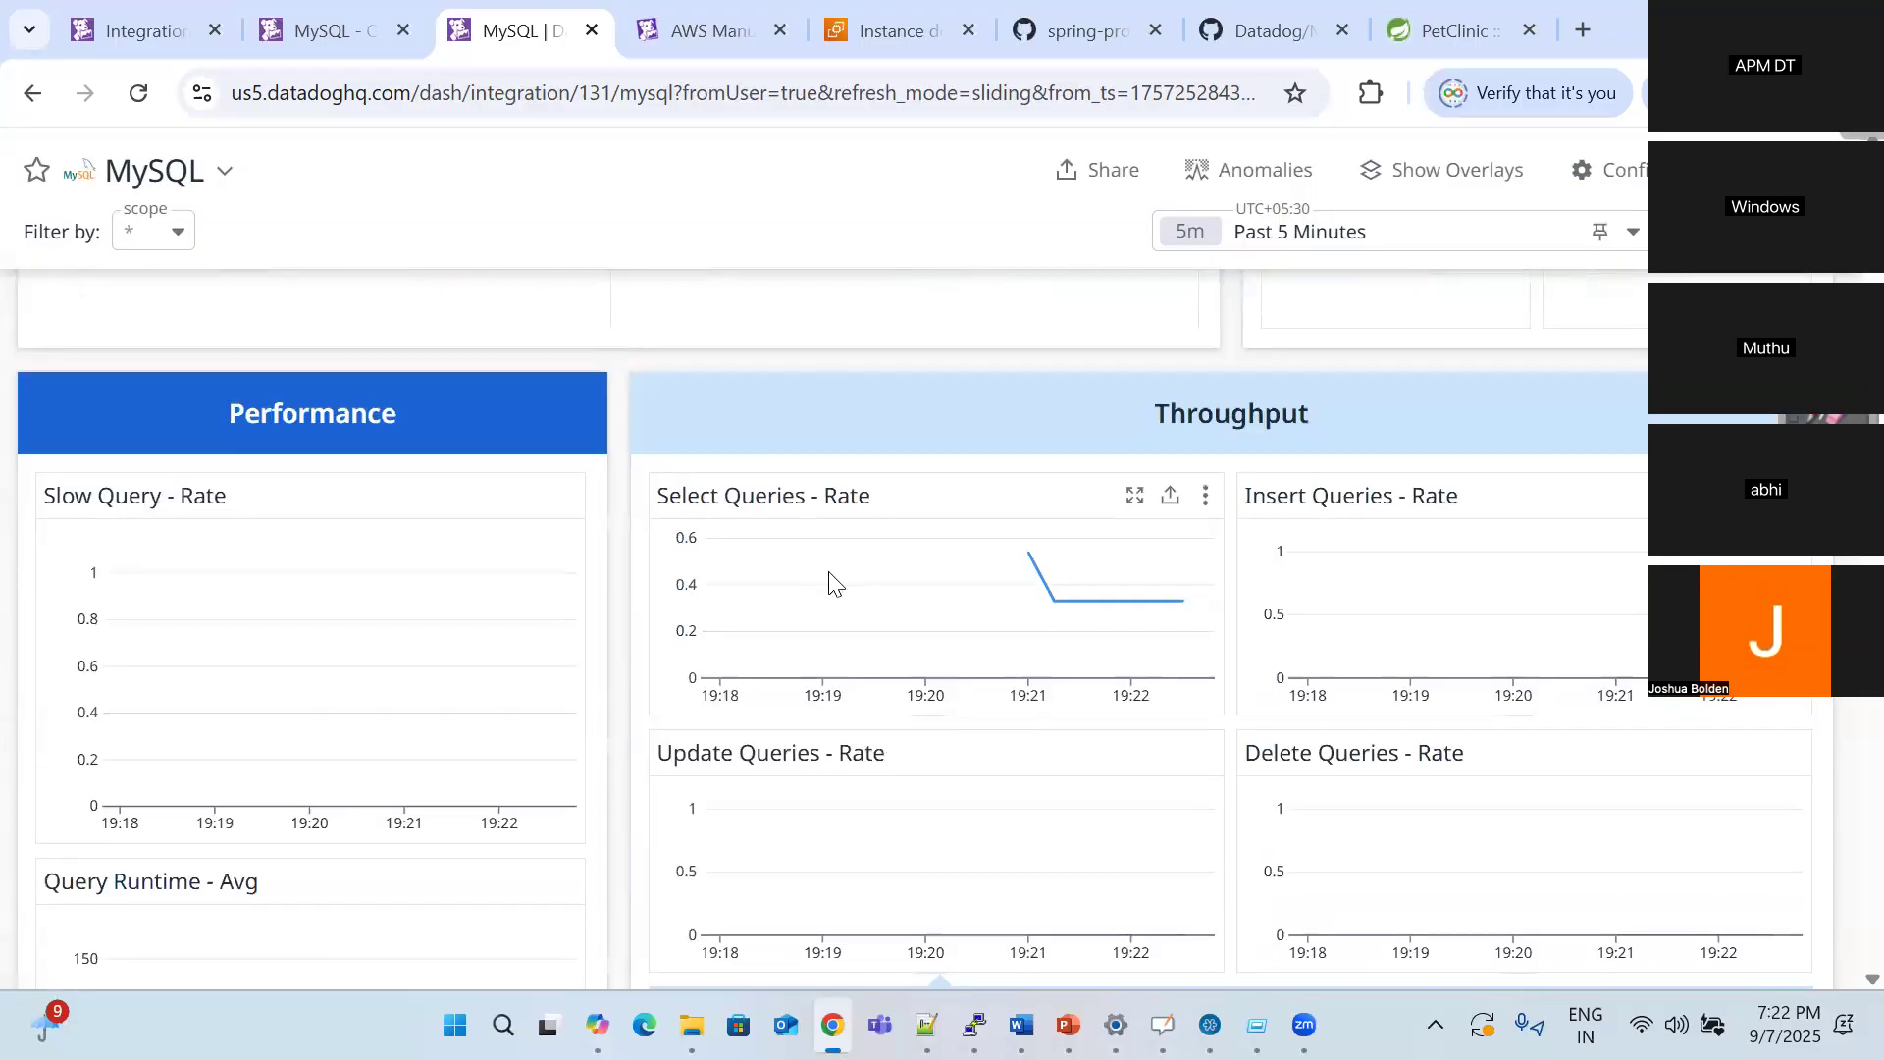
scroll(829, 574, up, 6)
scroll(828, 571, up, 2)
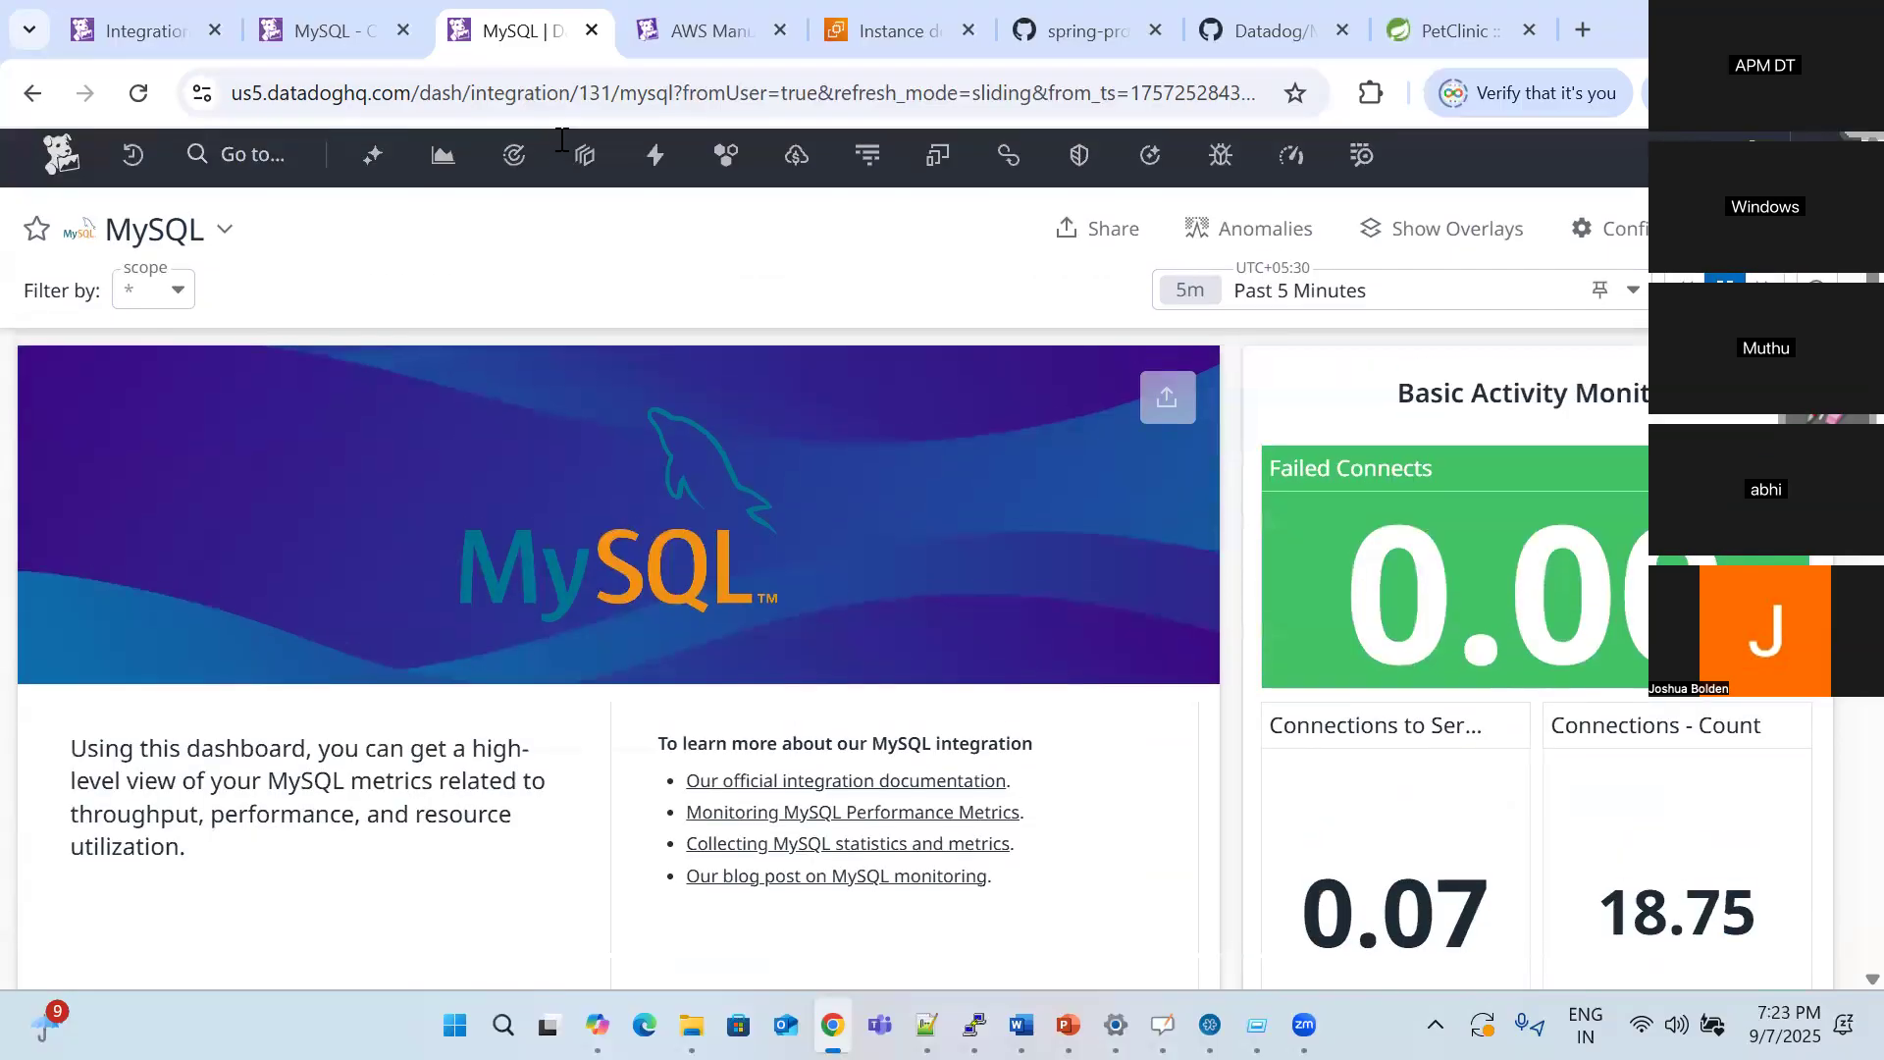
Review the logs and metrics listed under the MySQL integration's Data Collected.
click(310, 40)
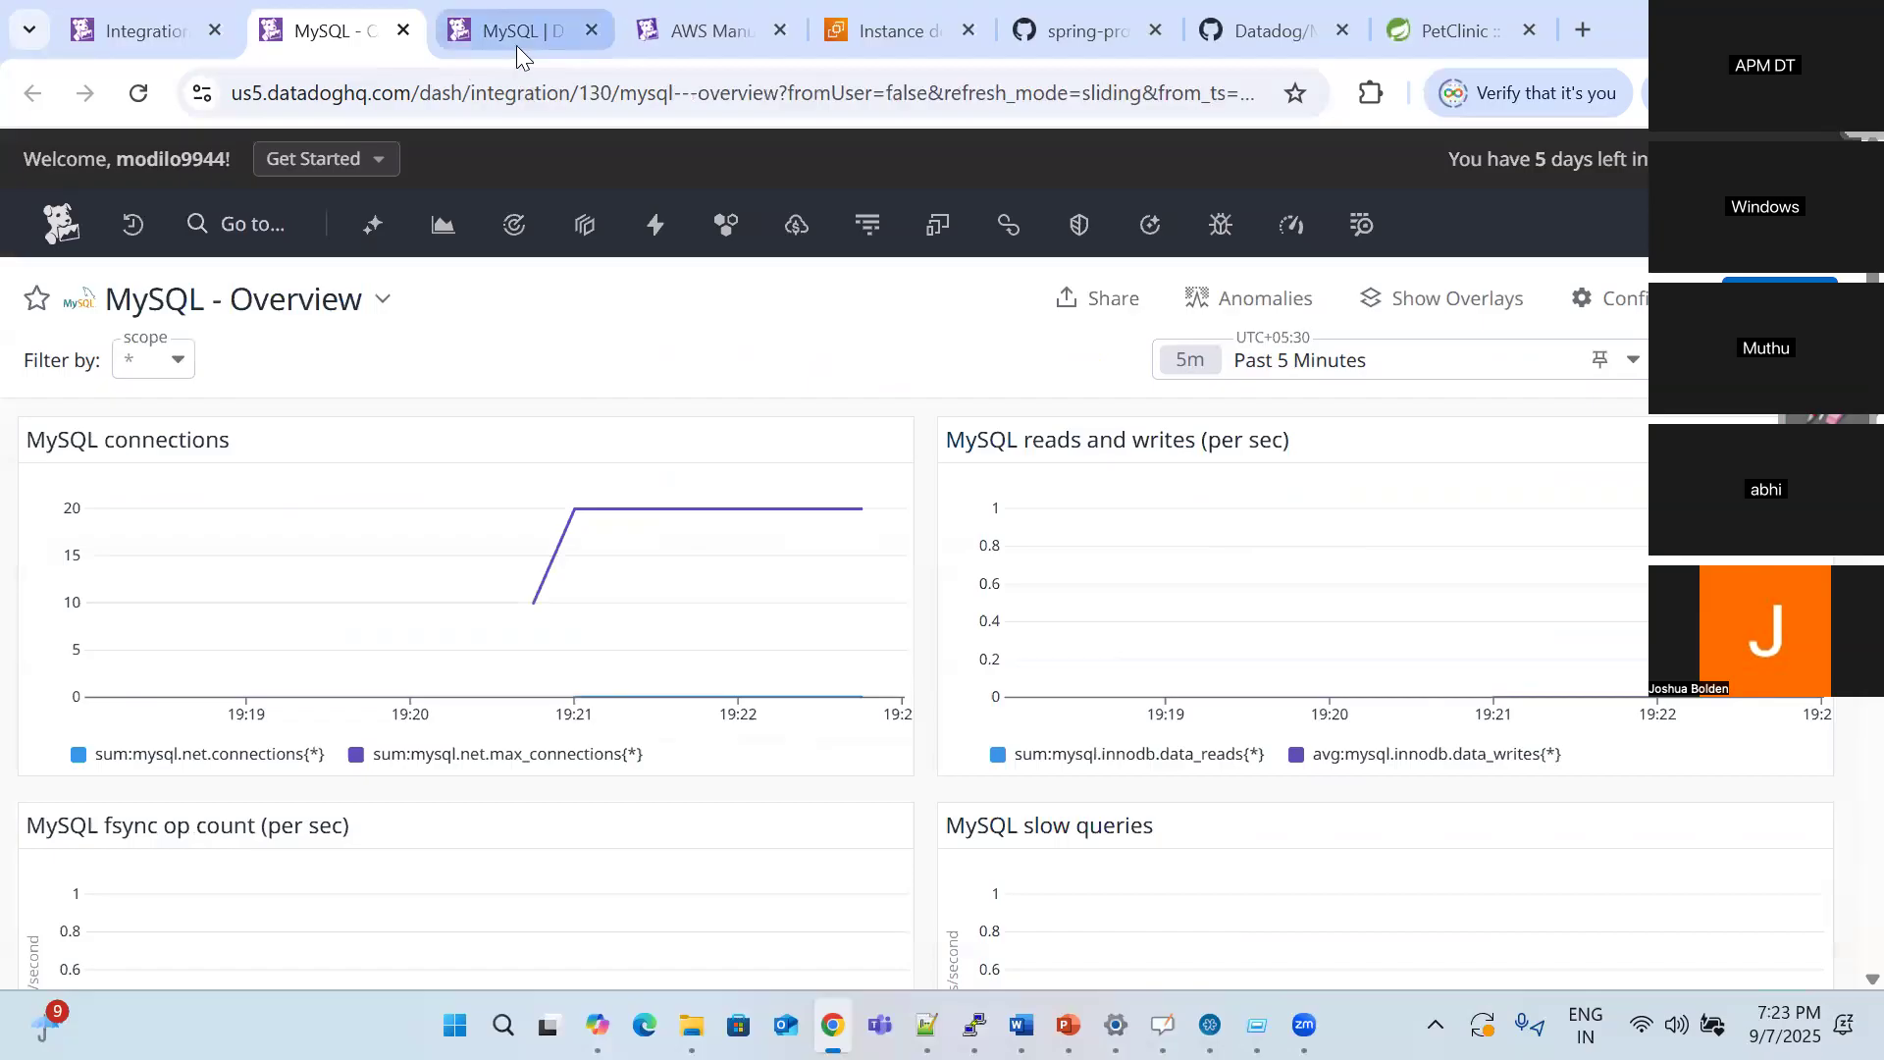
click(137, 31)
key(ctrl+Tab)
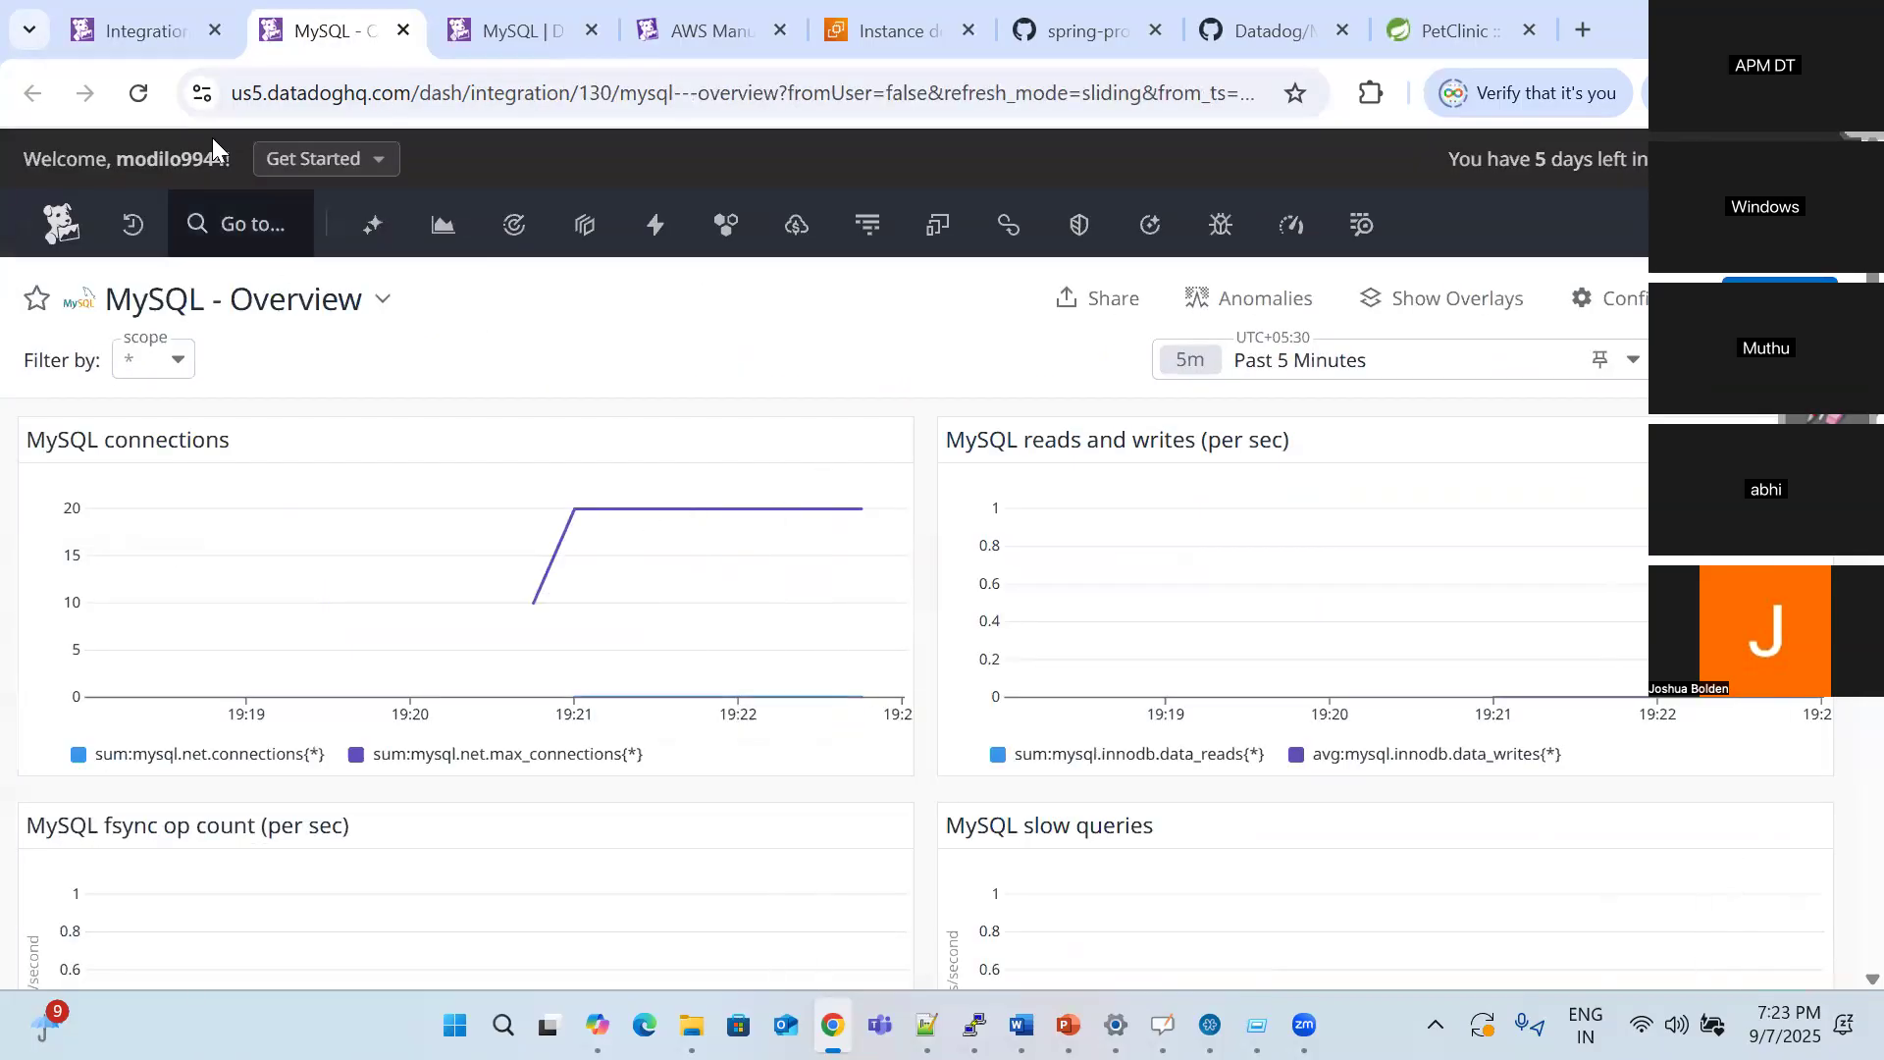
click(141, 35)
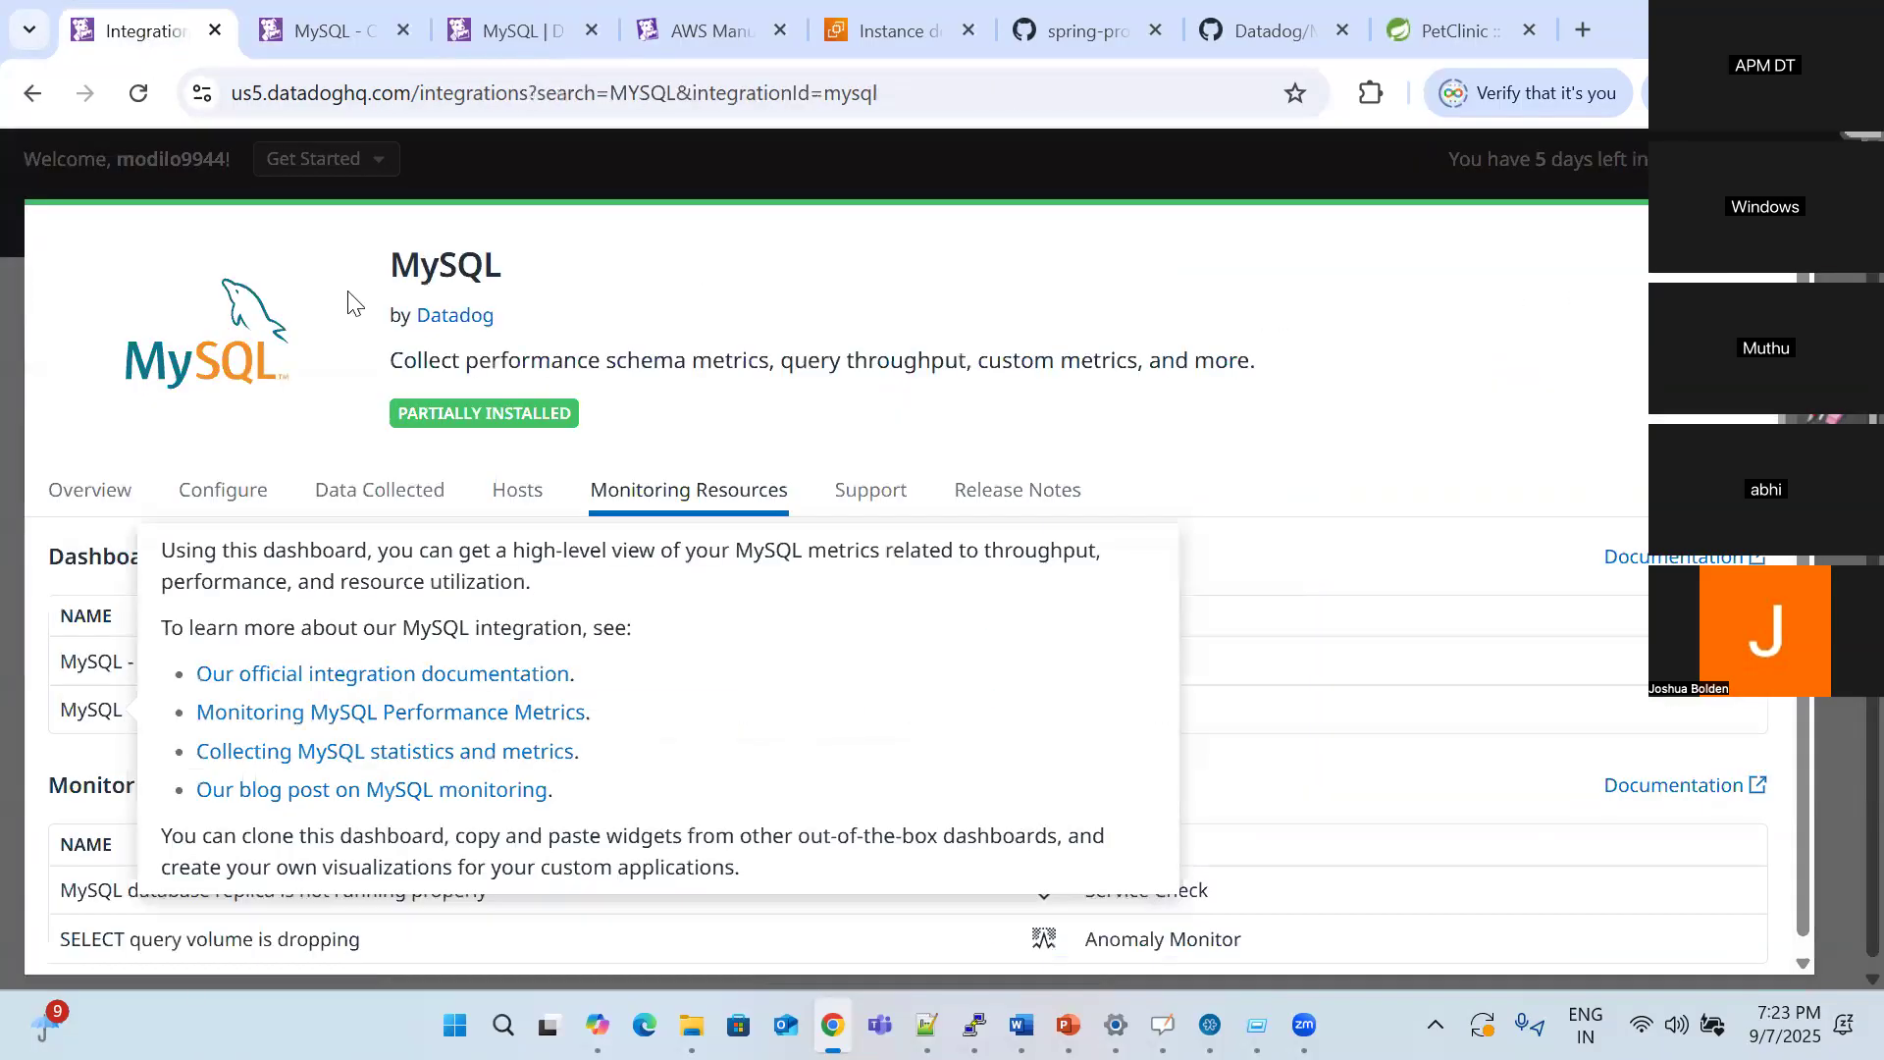
click(376, 504)
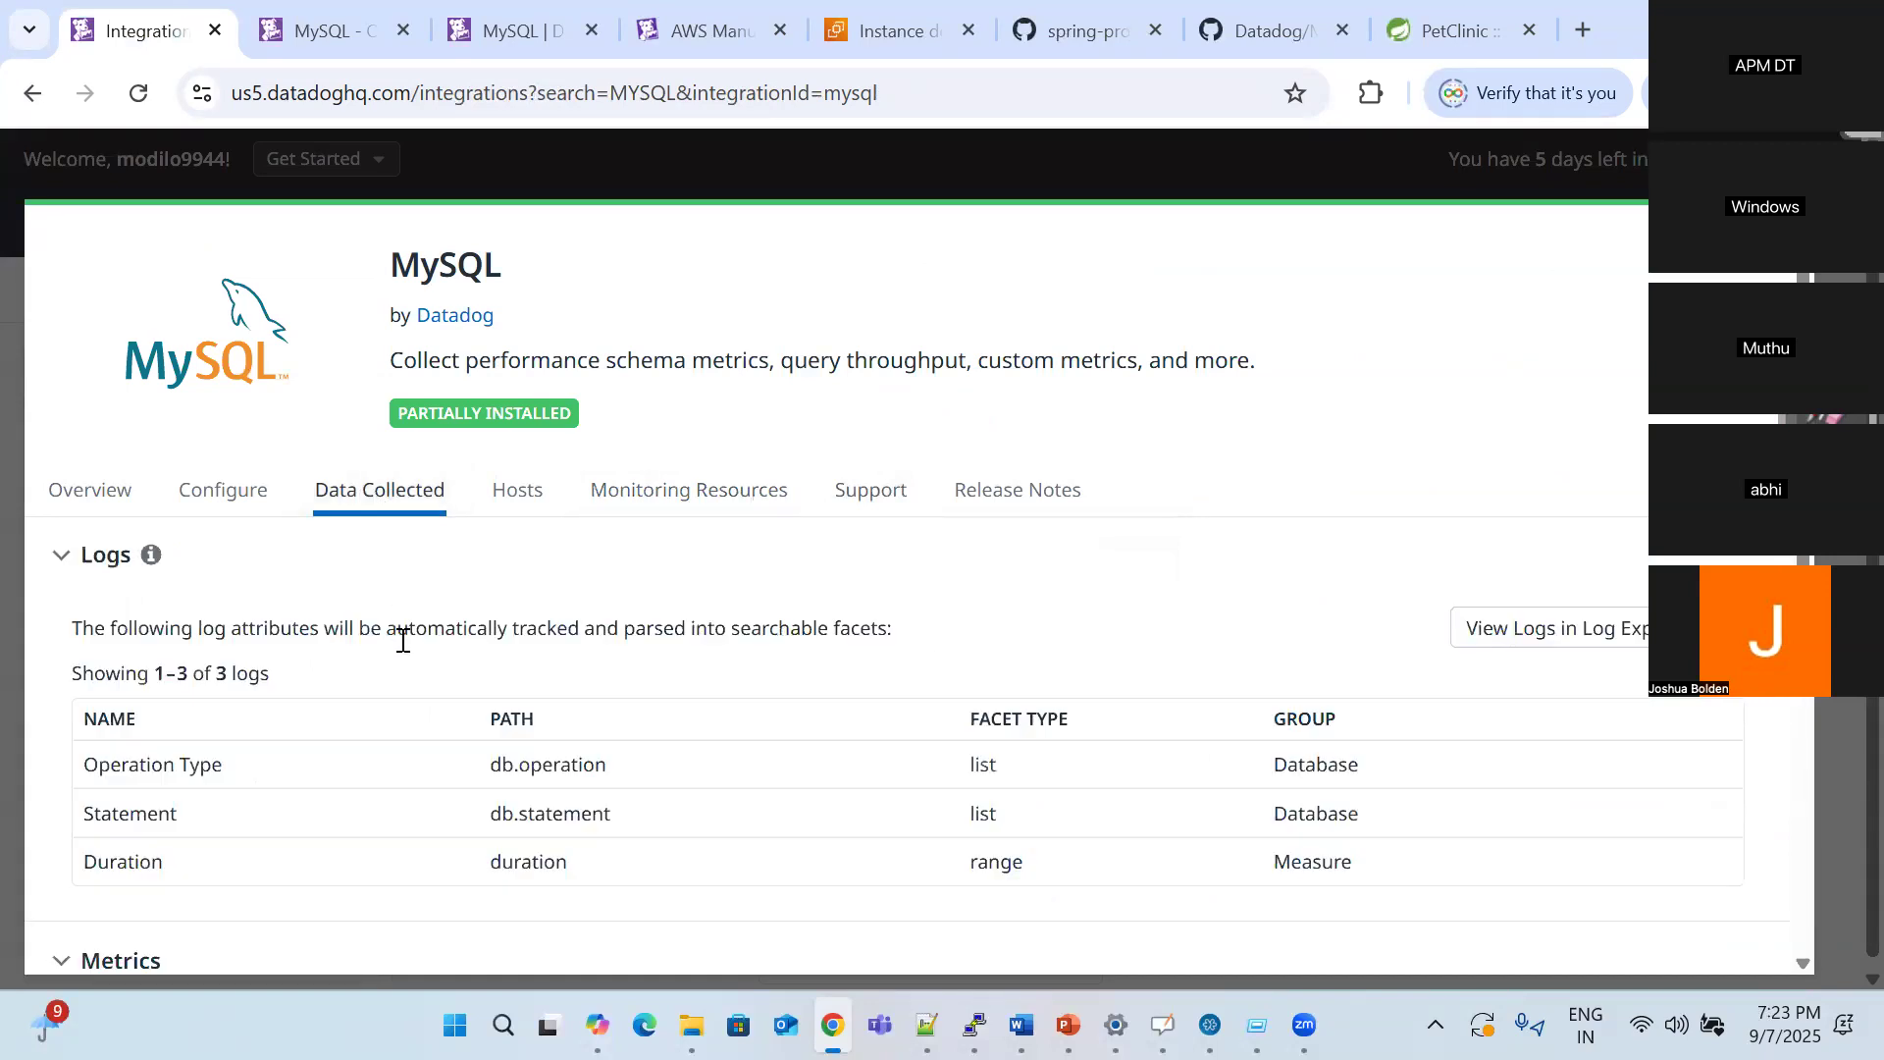
scroll(403, 639, down, 3)
scroll(402, 640, up, 2)
scroll(402, 640, down, 6)
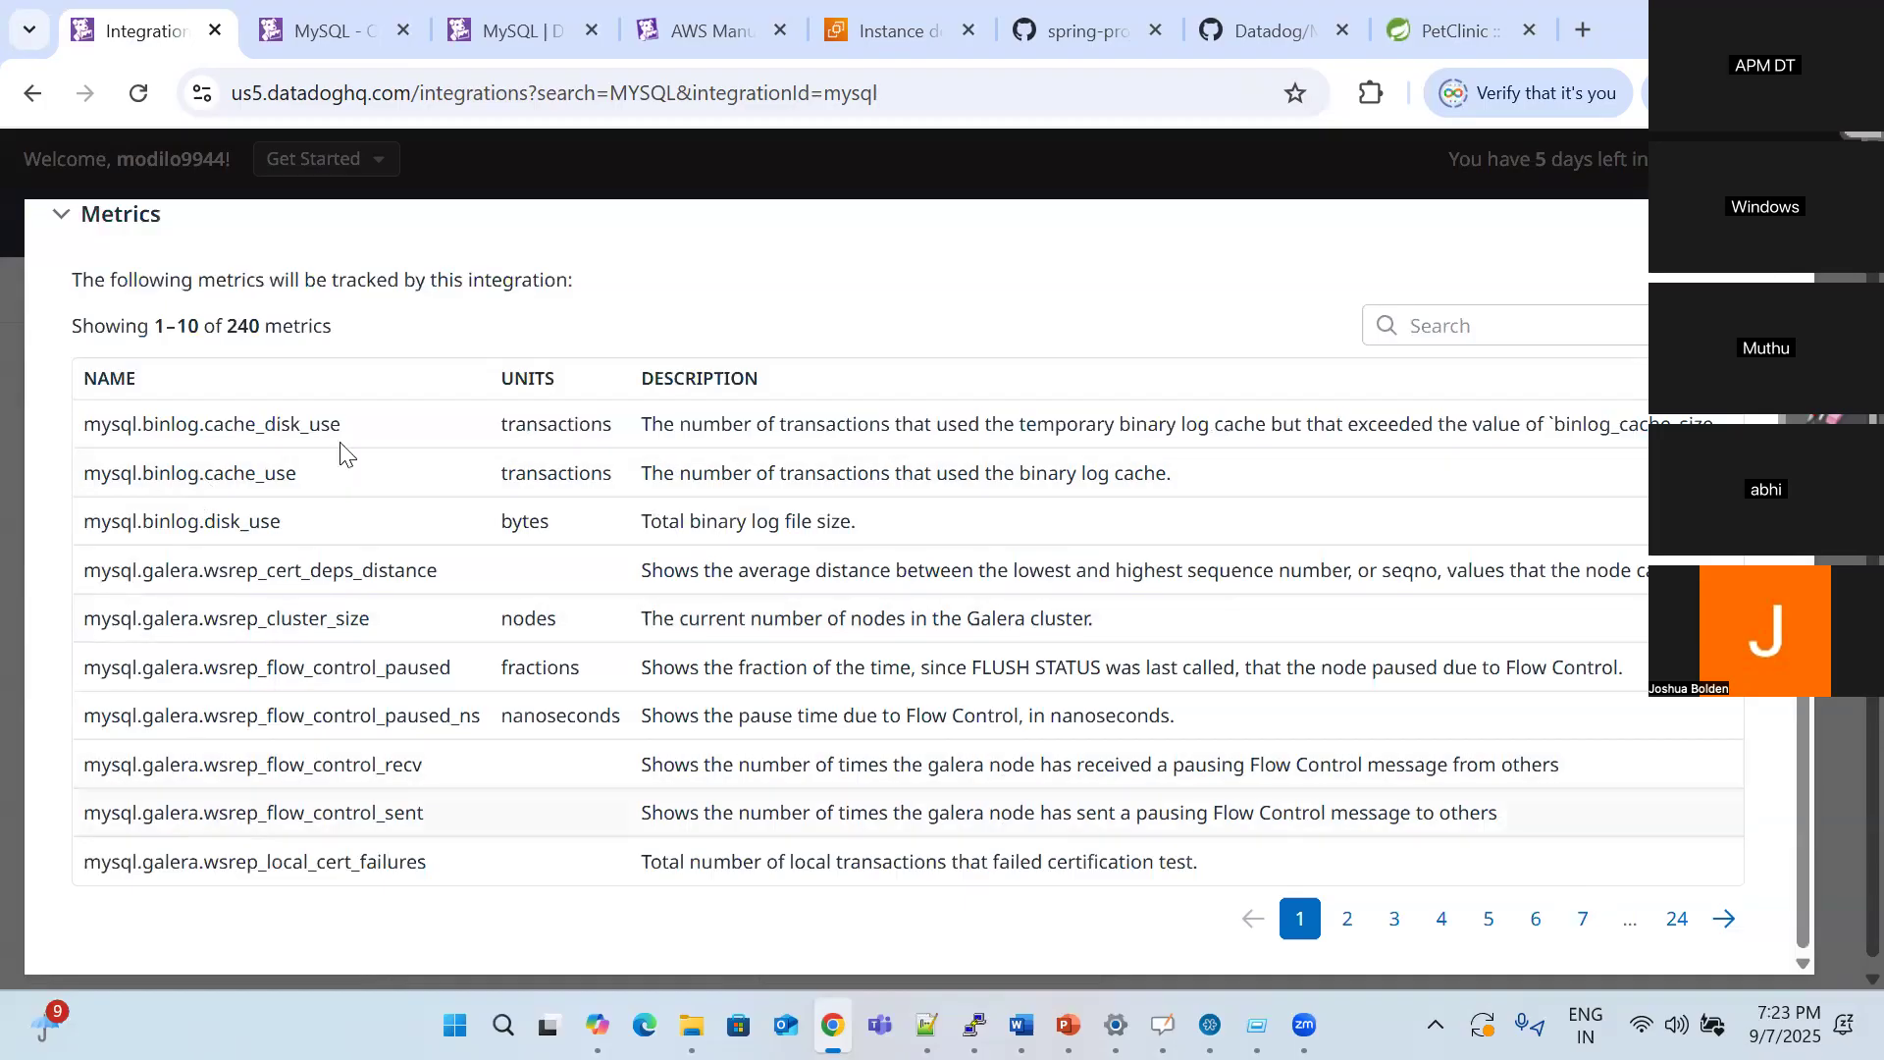
Return to the out-of-the-box MySQL dashboard and scroll through its widgets.
click(324, 41)
click(475, 39)
scroll(1094, 756, down, 3)
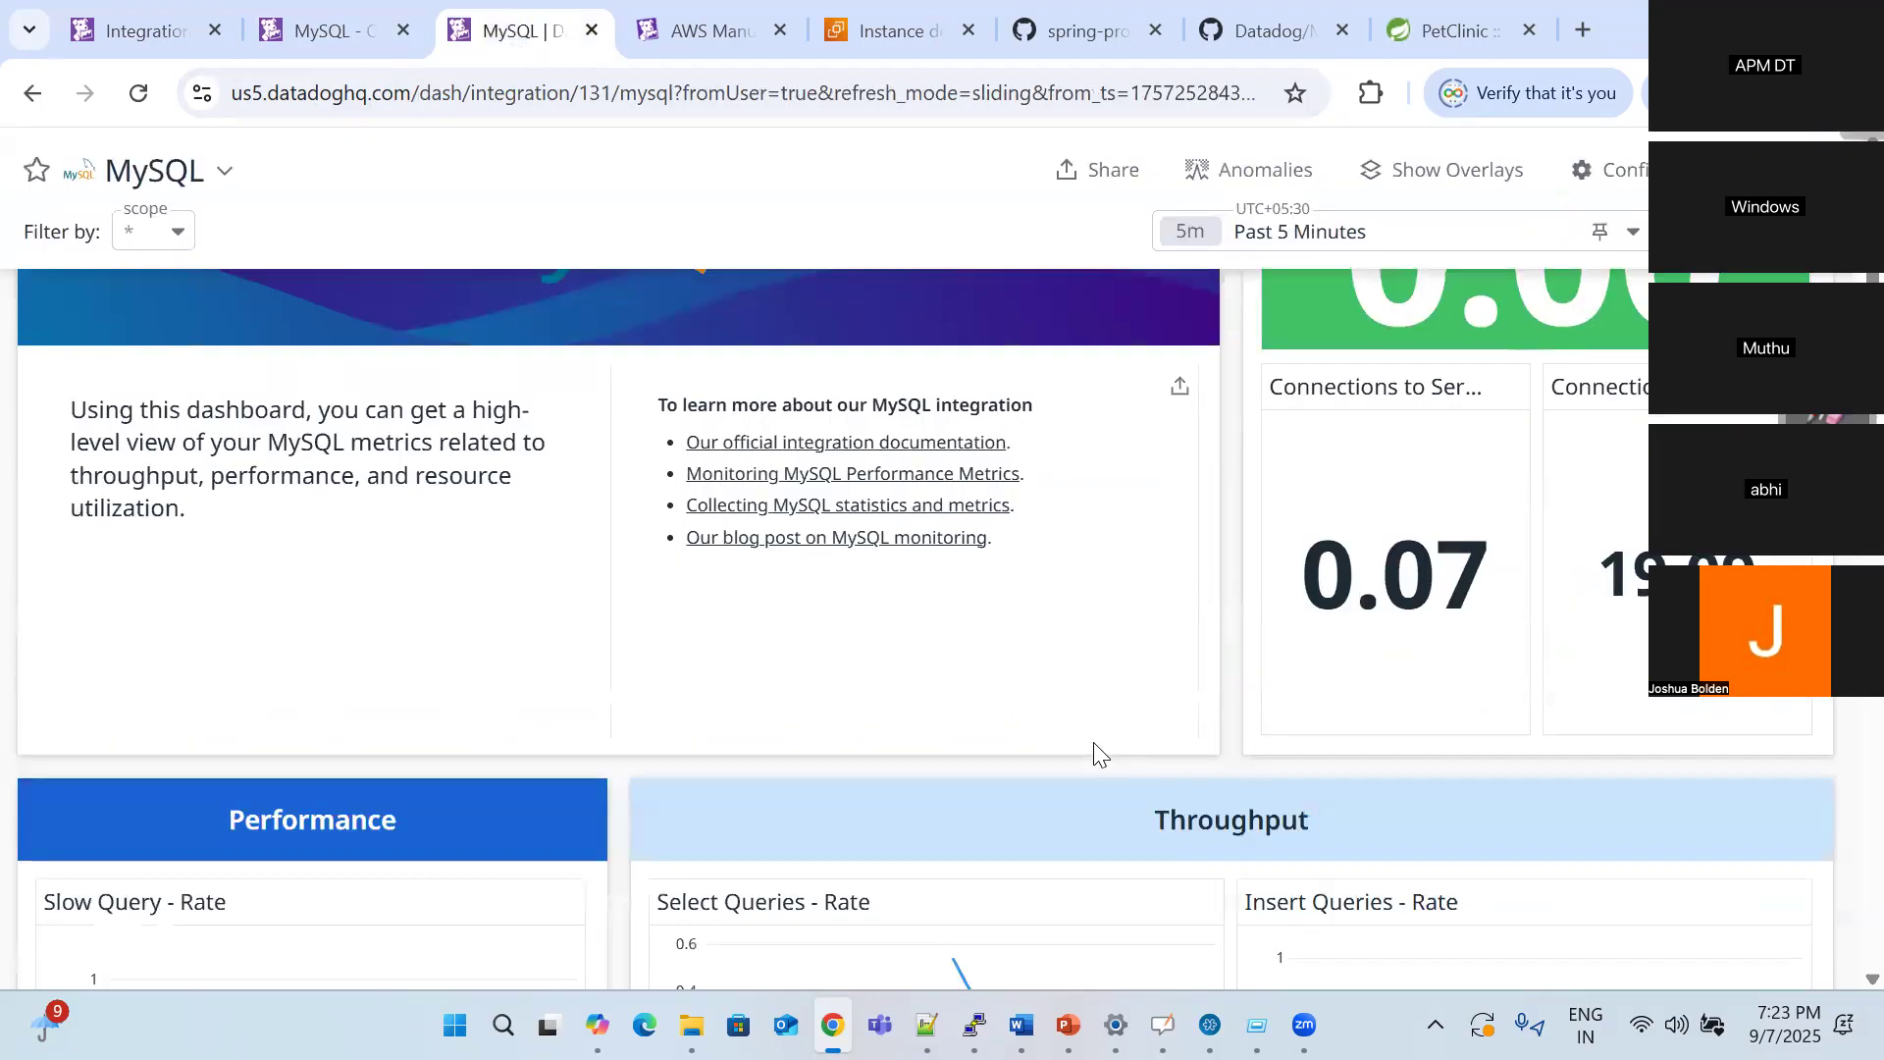
scroll(1094, 753, down, 1)
scroll(1094, 754, up, 3)
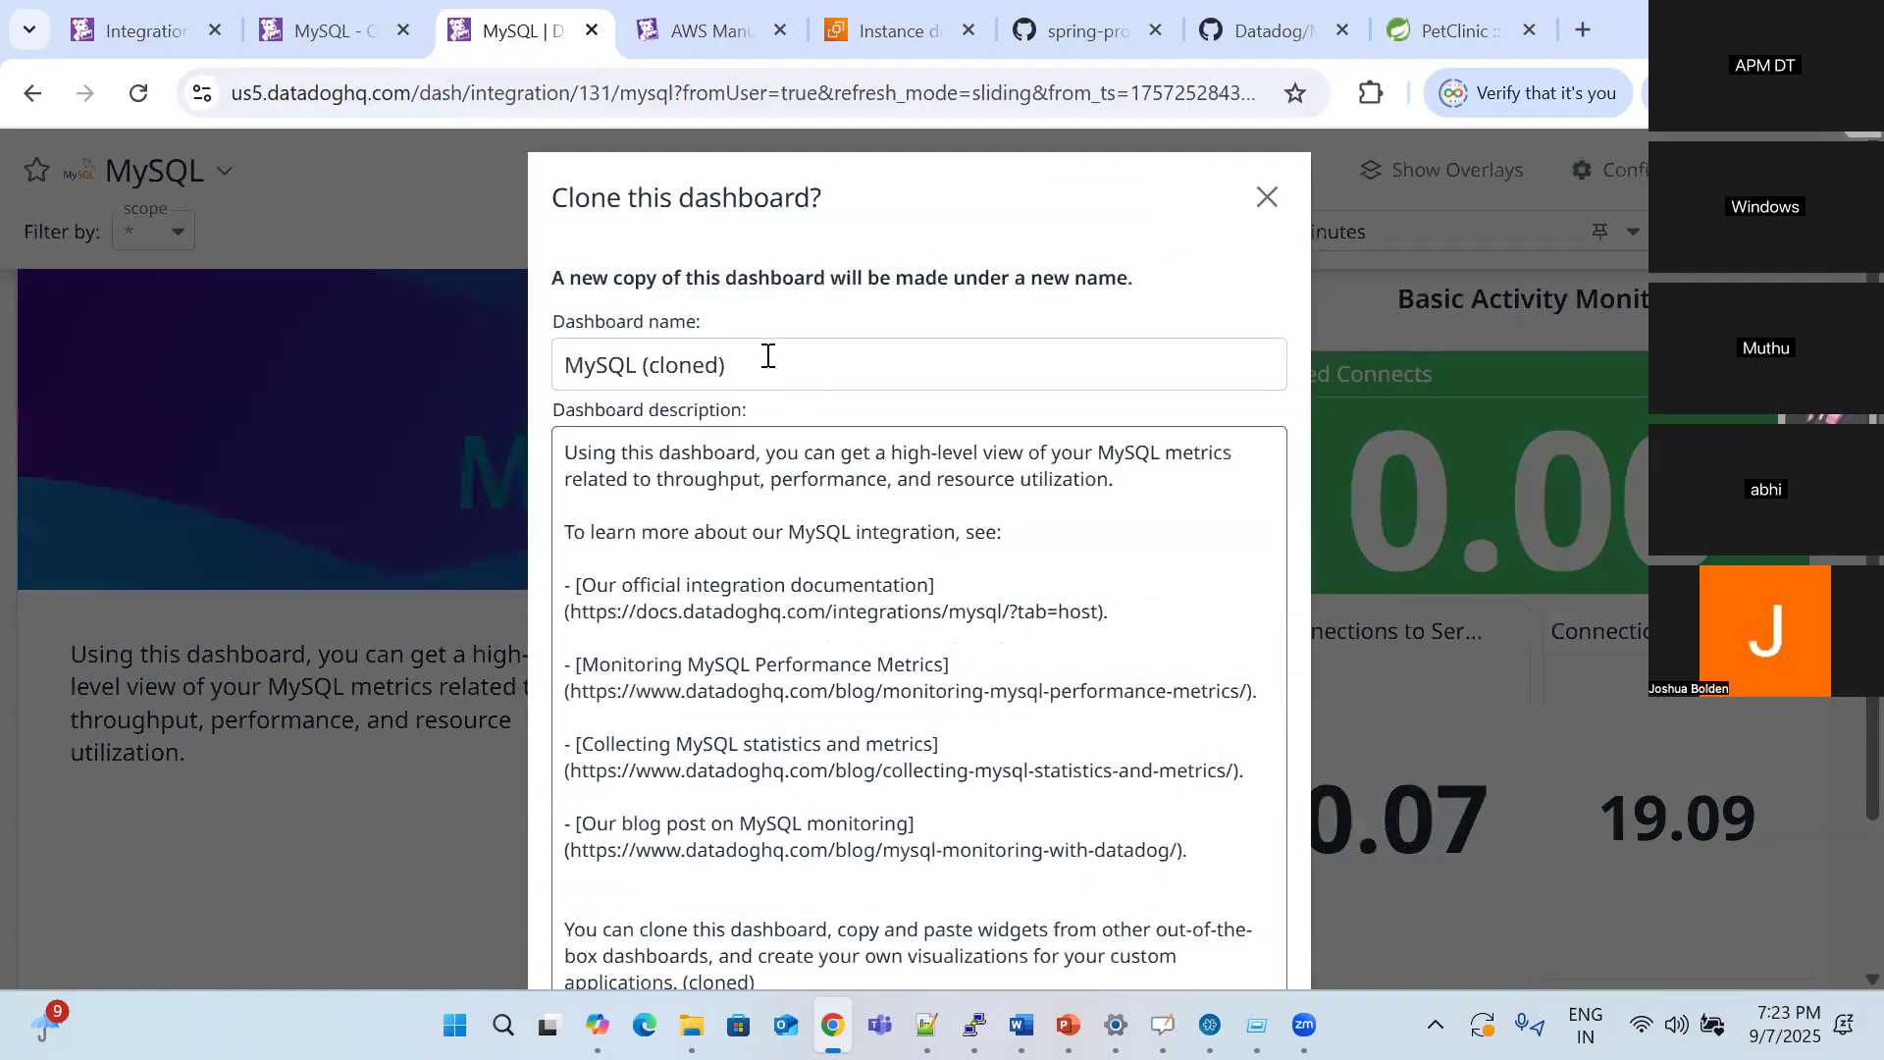
Clone the MySQL dashboard under the name 'MySQL Petclinic'.
drag(768, 354, 646, 366)
text(Petclinic)
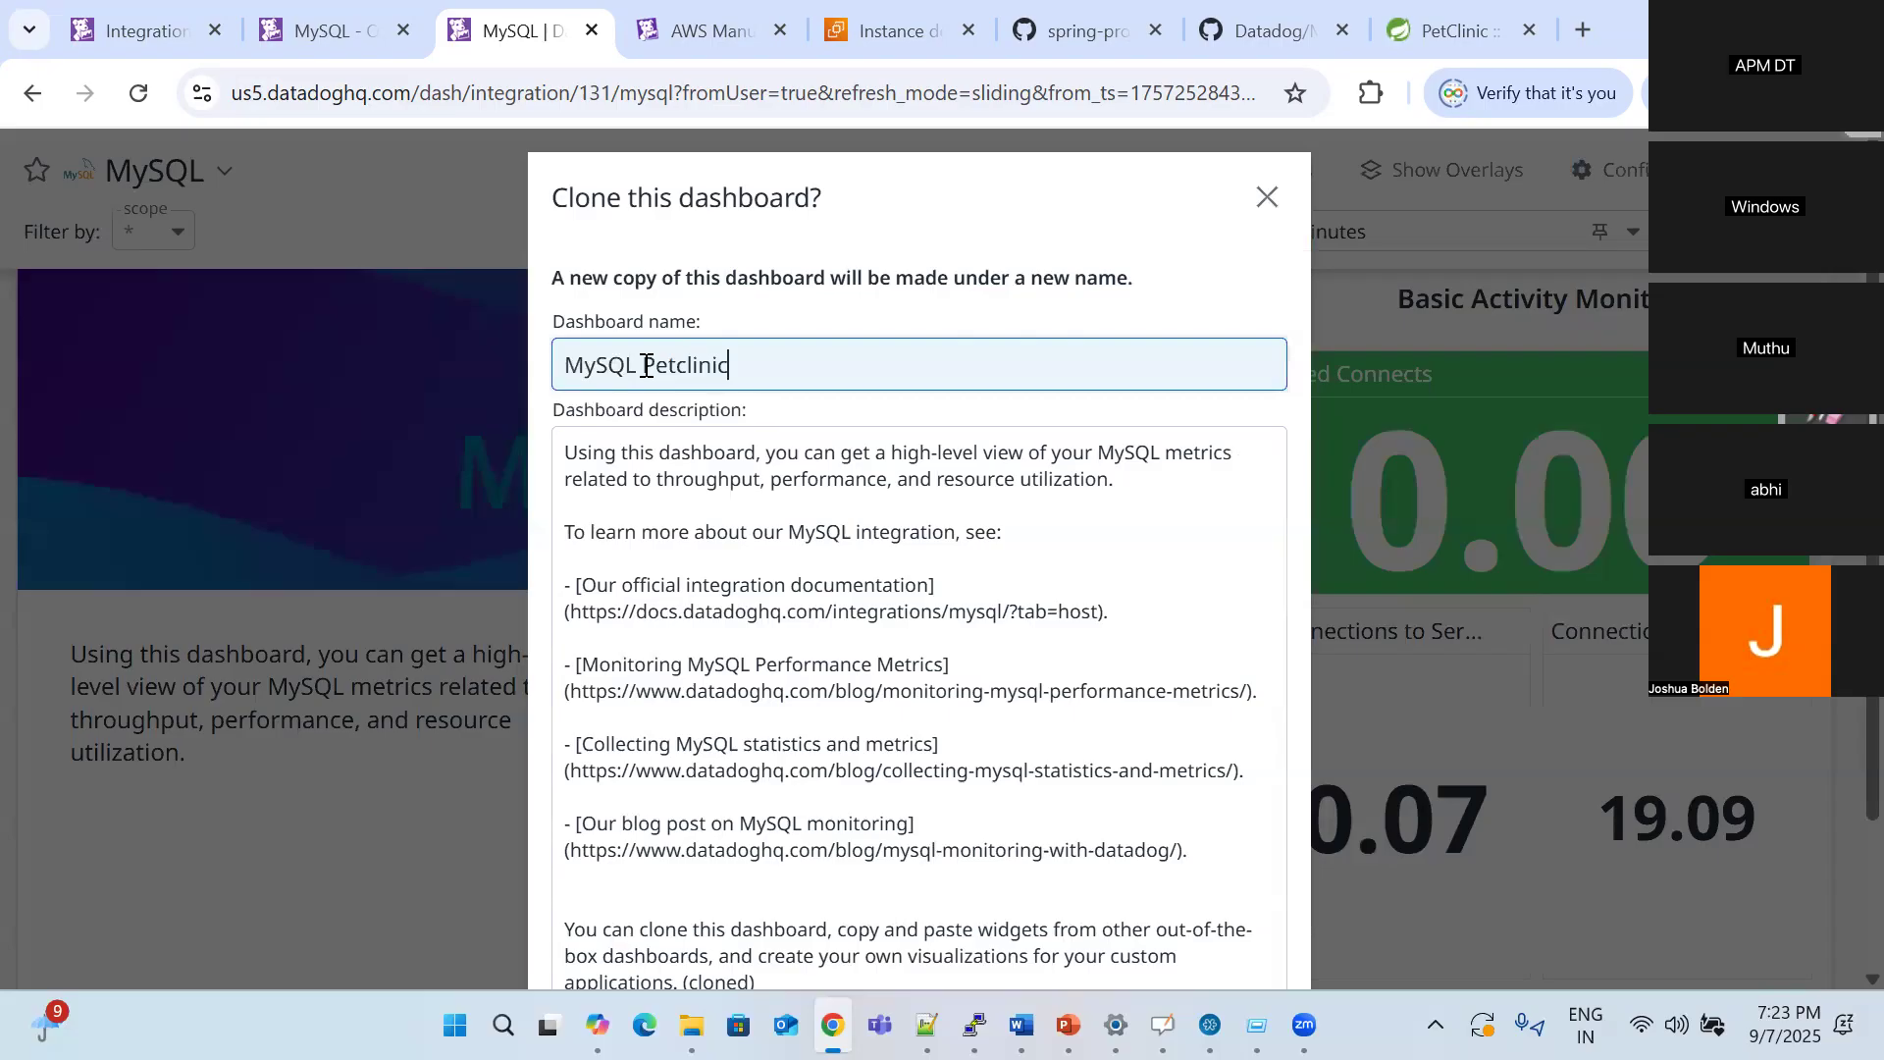
scroll(657, 404, down, 2)
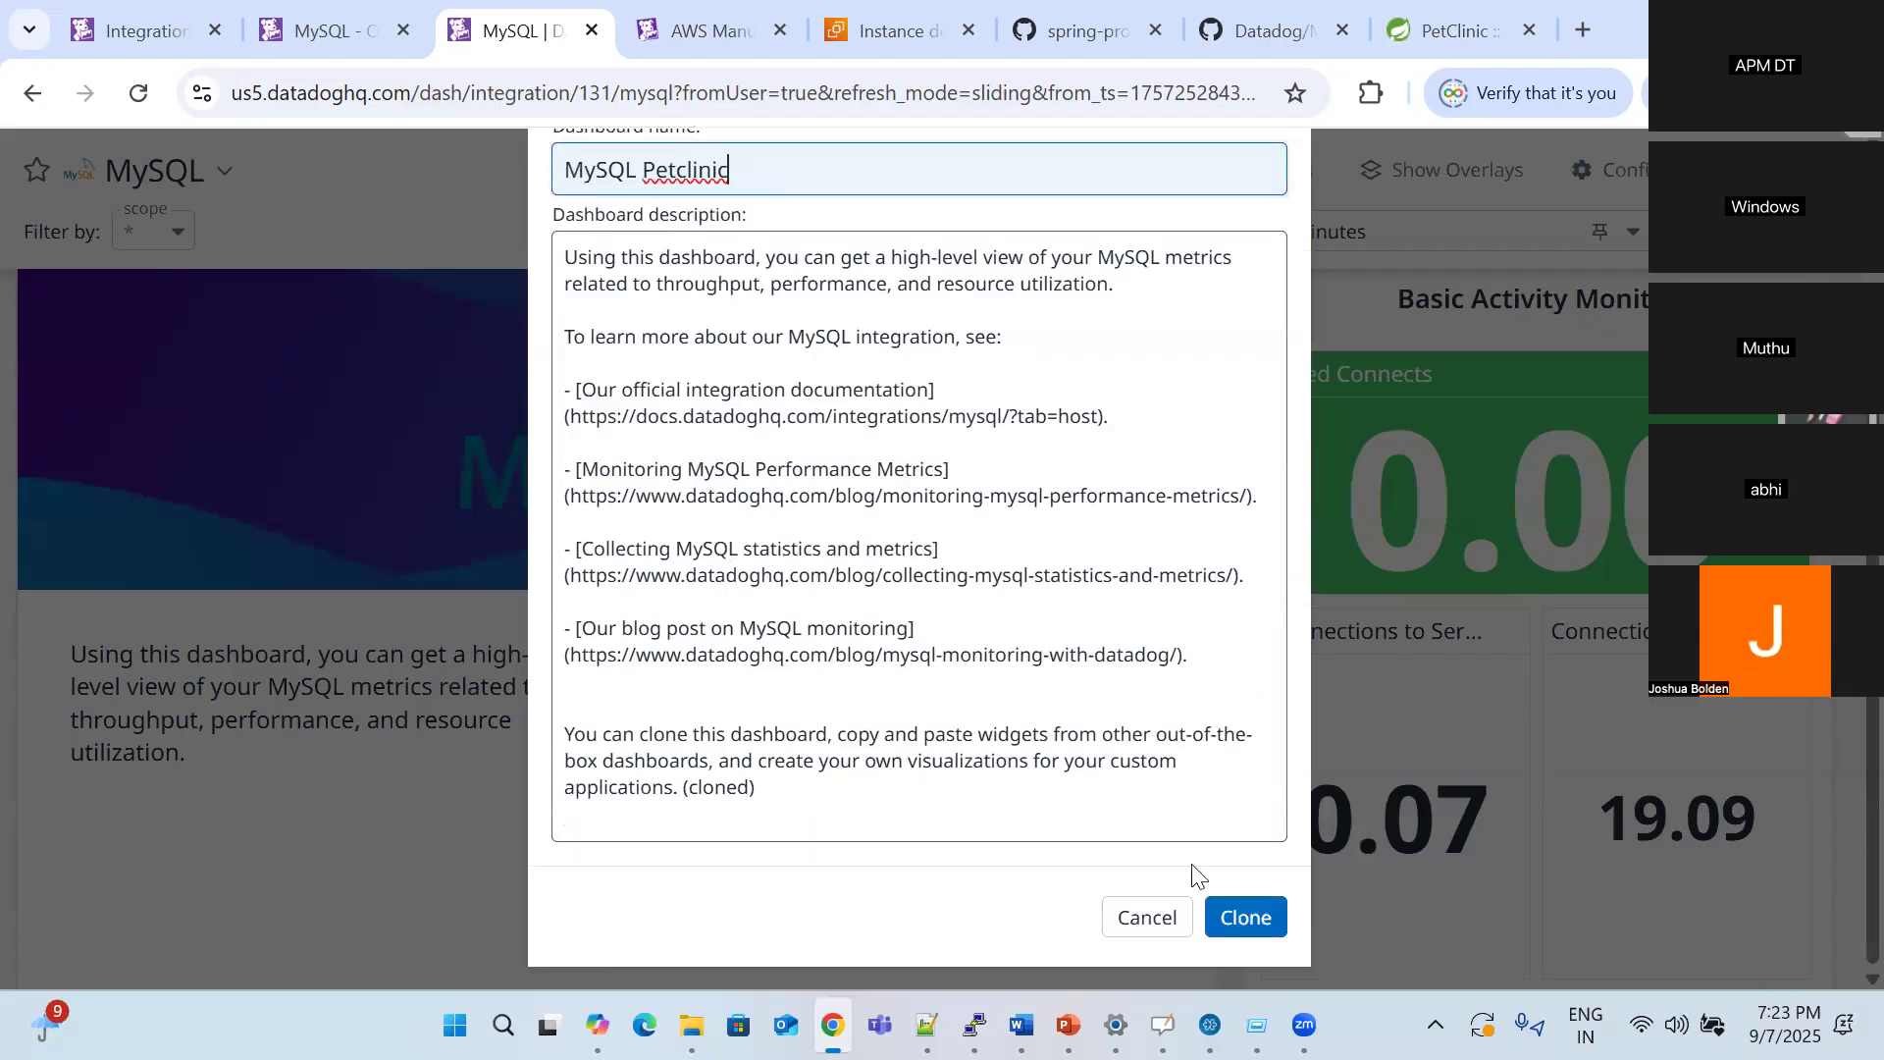
click(1239, 935)
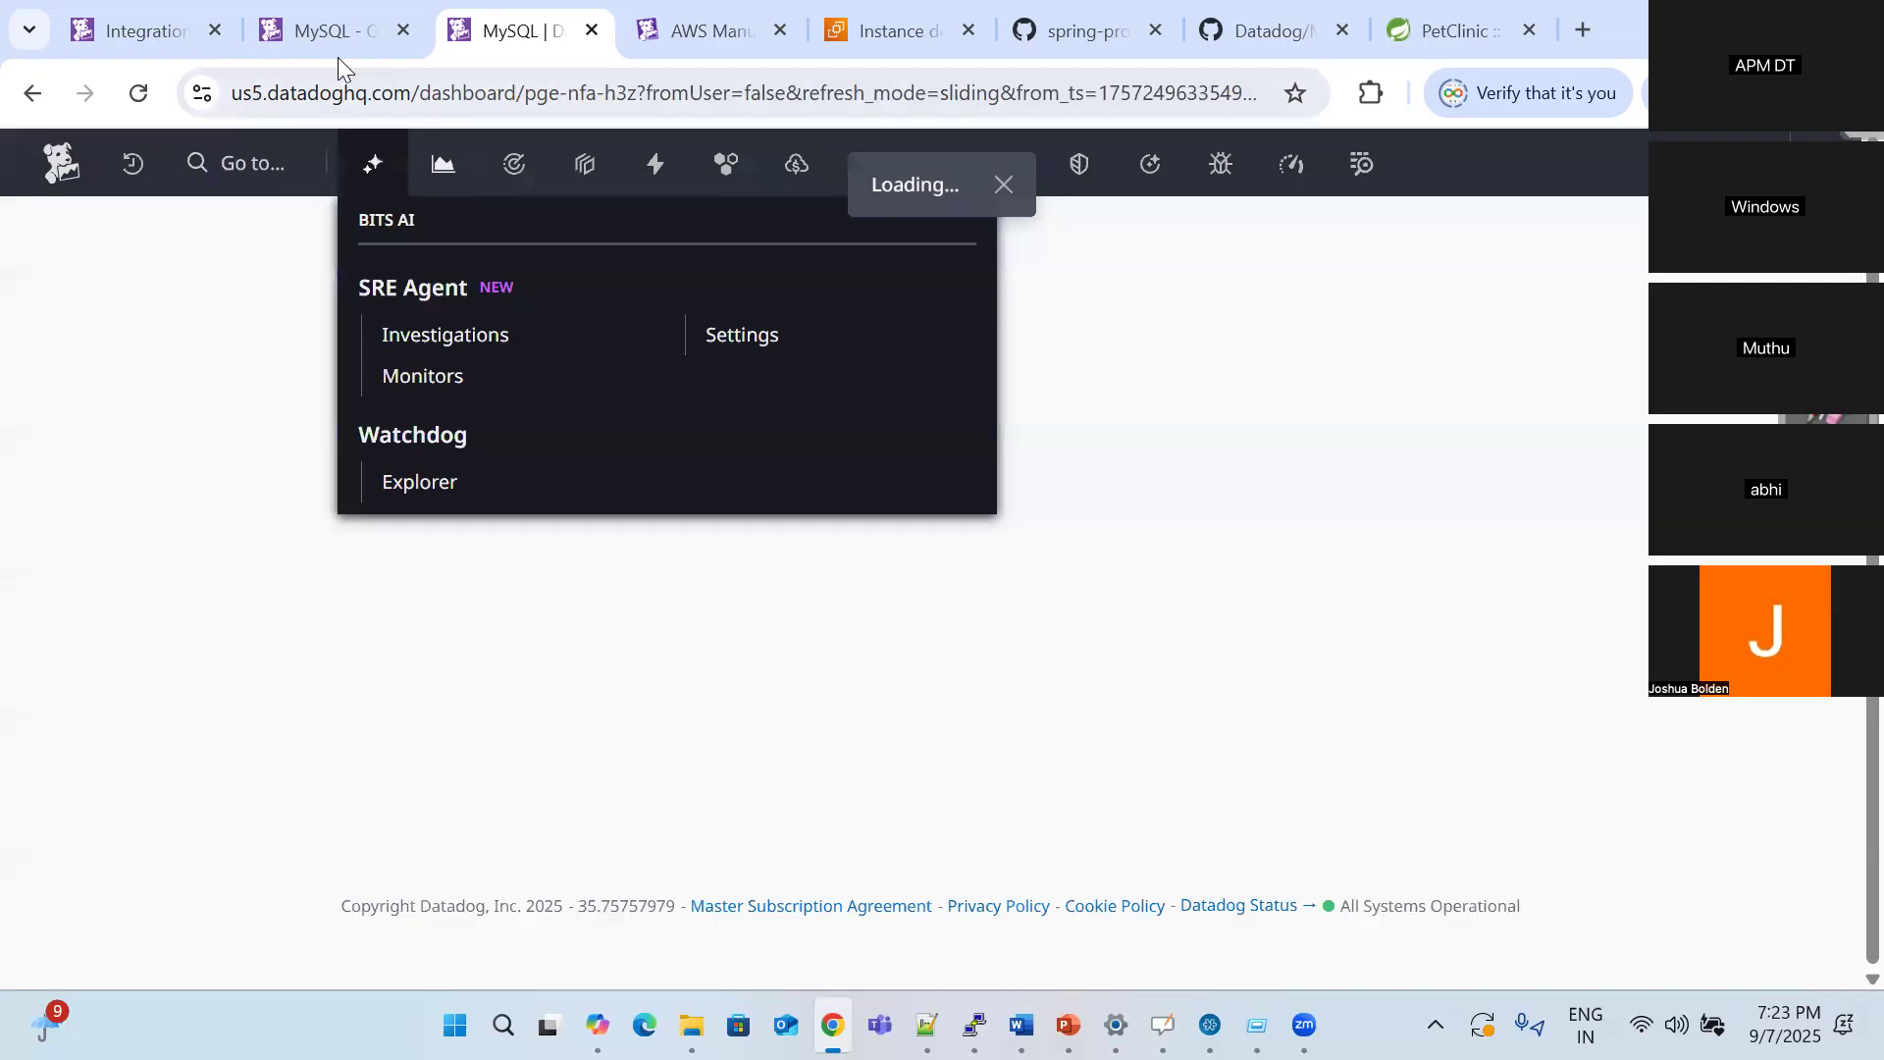
click(338, 56)
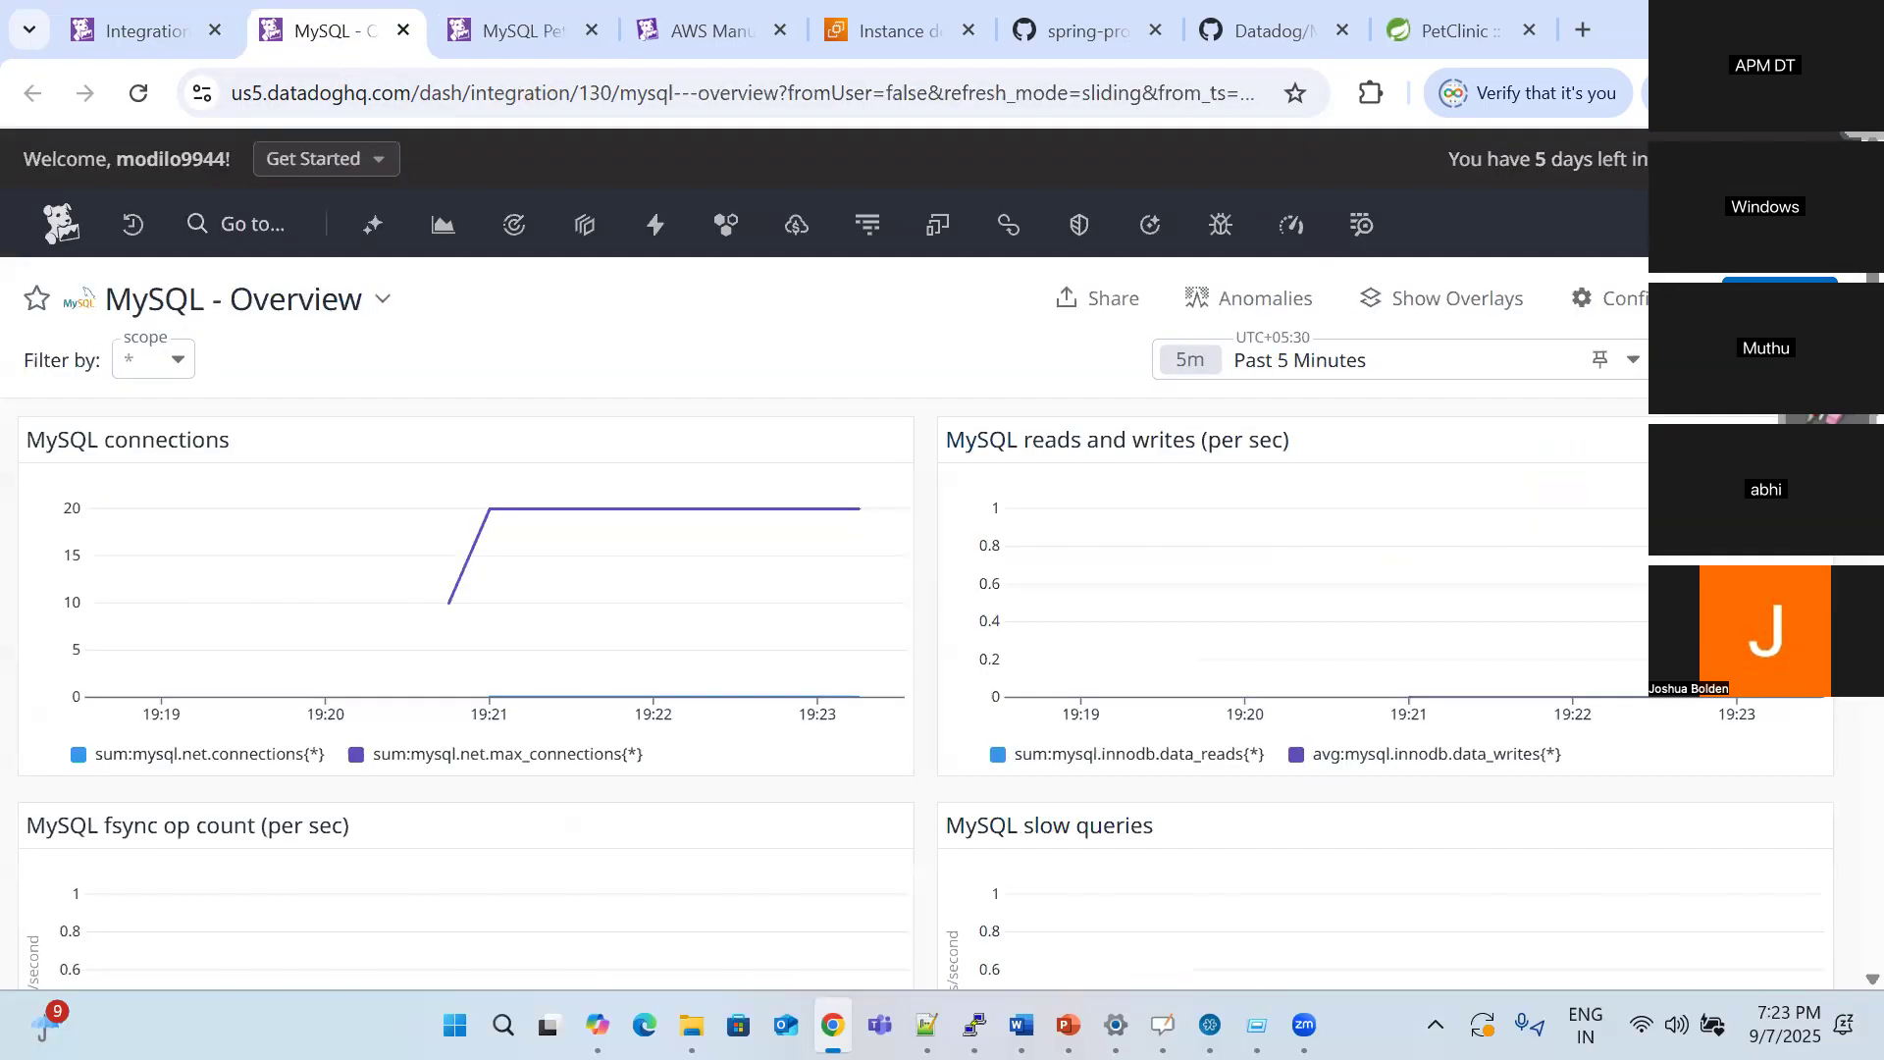
Clone MySQL - Overview, replacing '(cloned)' with 'Petclinic' in the copy's name.
click(1779, 298)
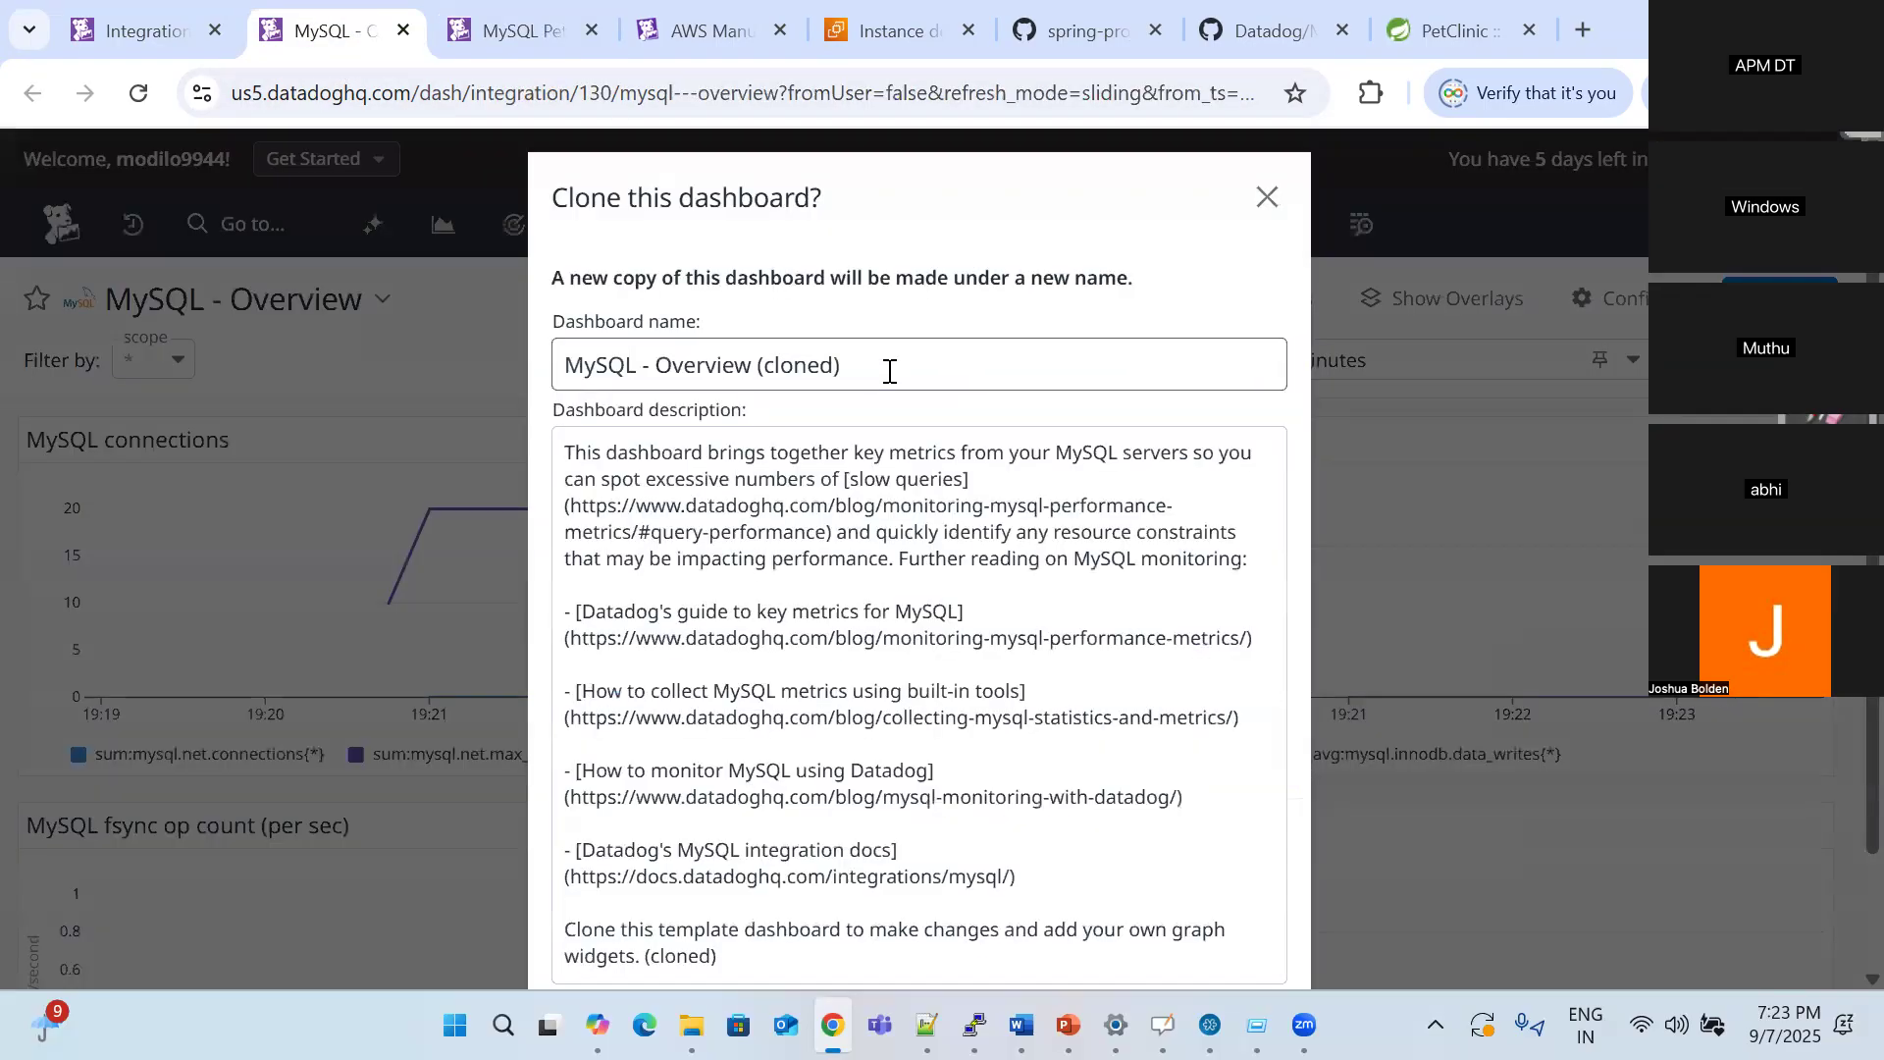
drag(841, 366, 760, 366)
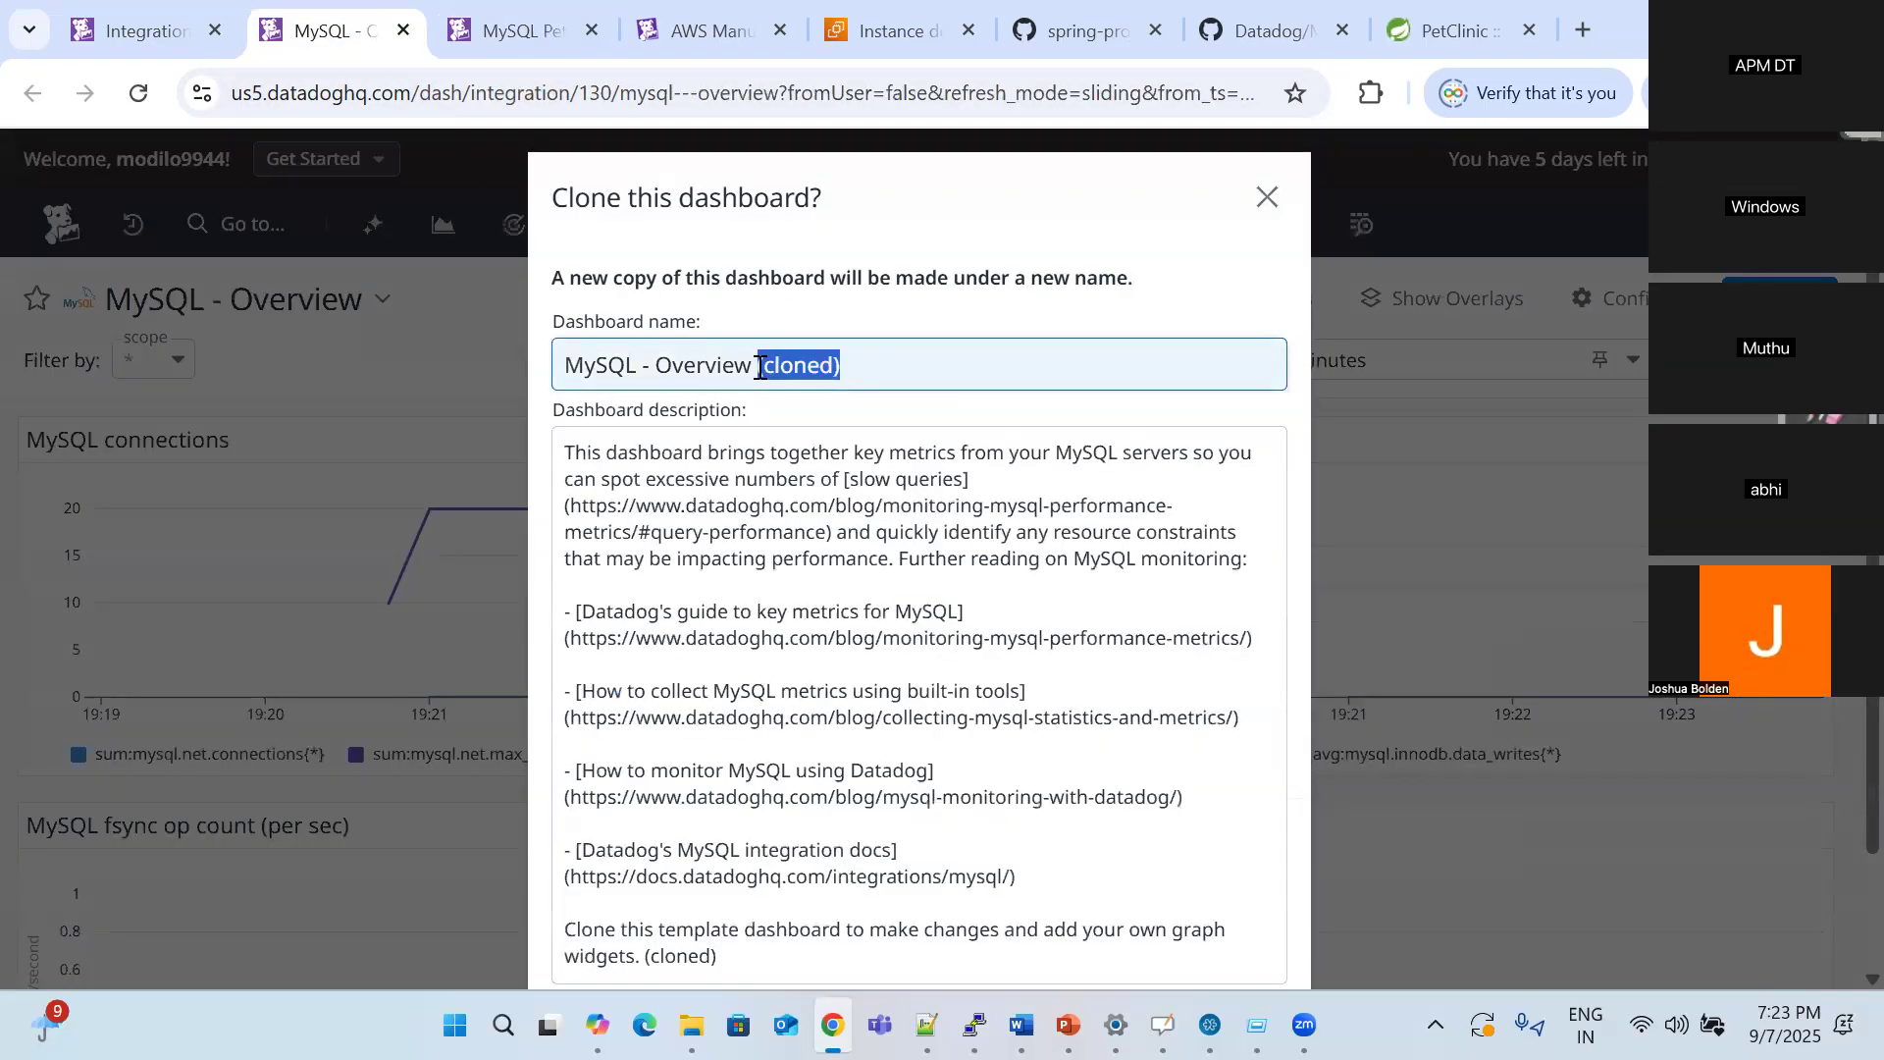
text(Pe)
scroll(853, 506, down, 2)
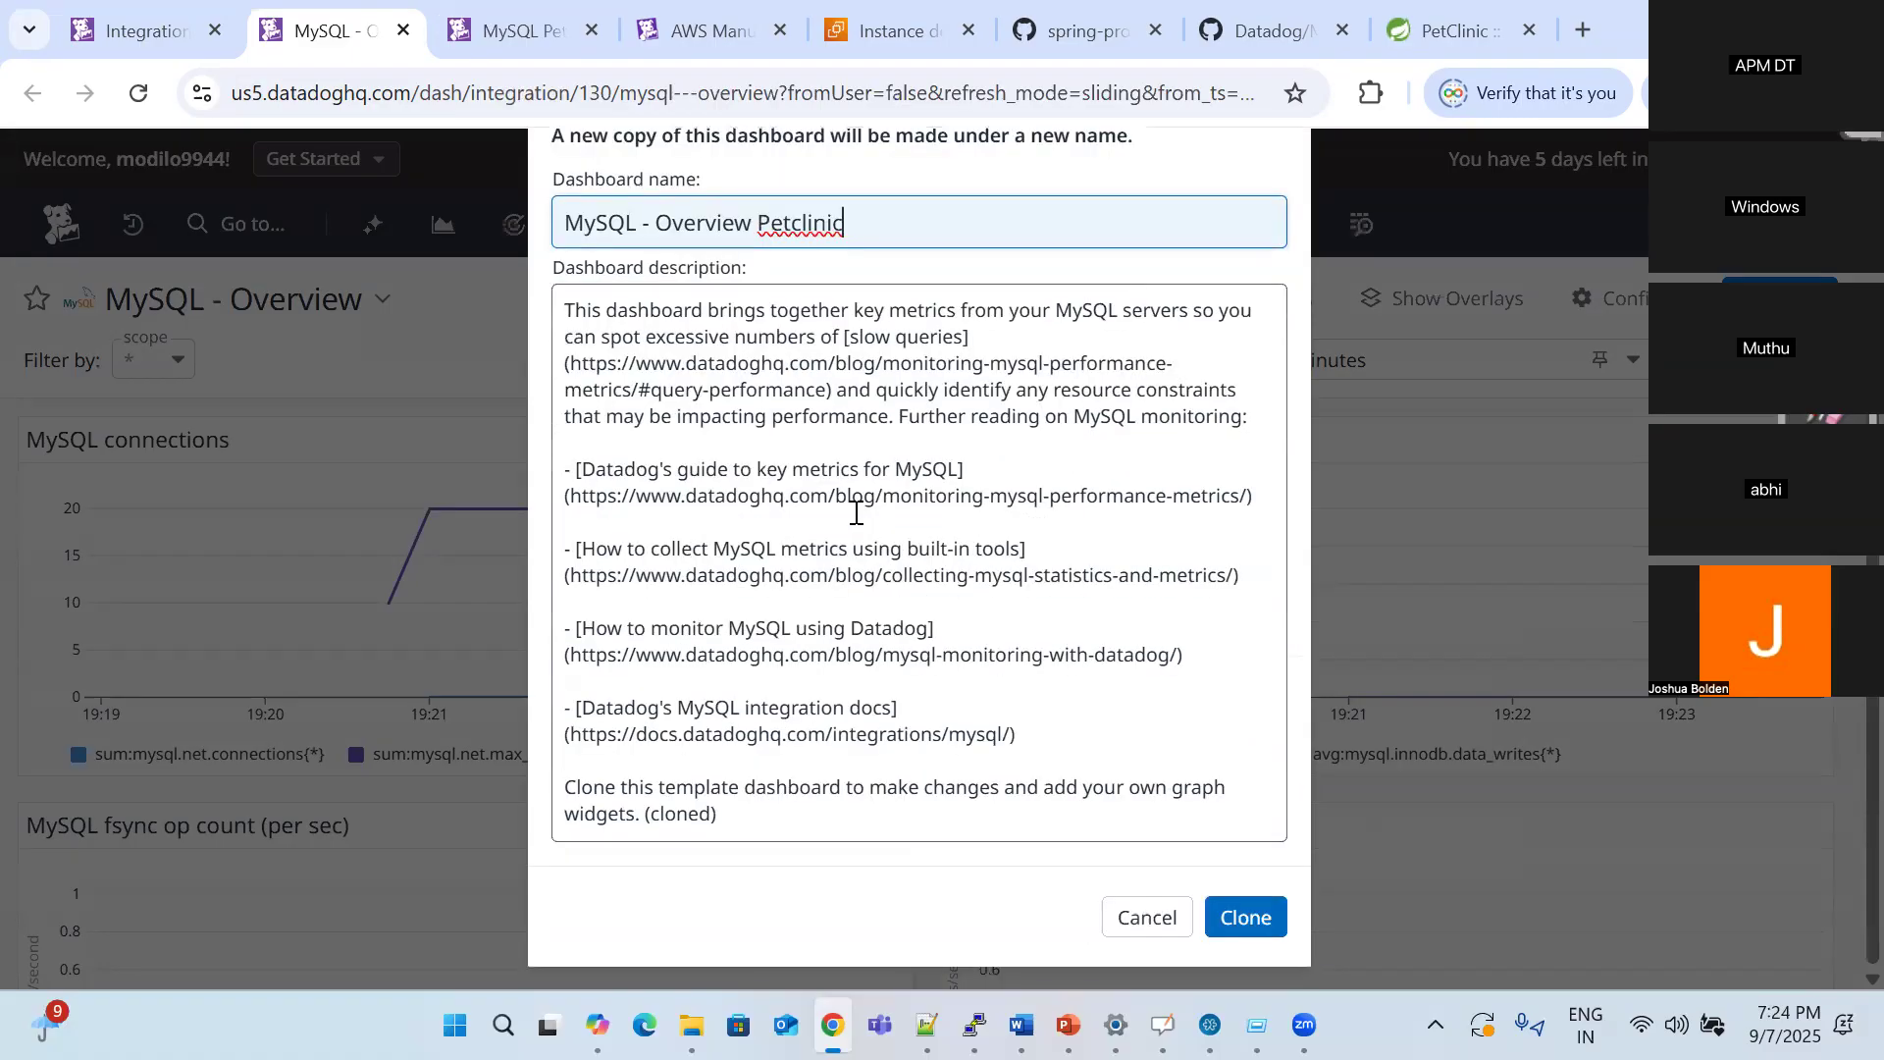
click(1233, 927)
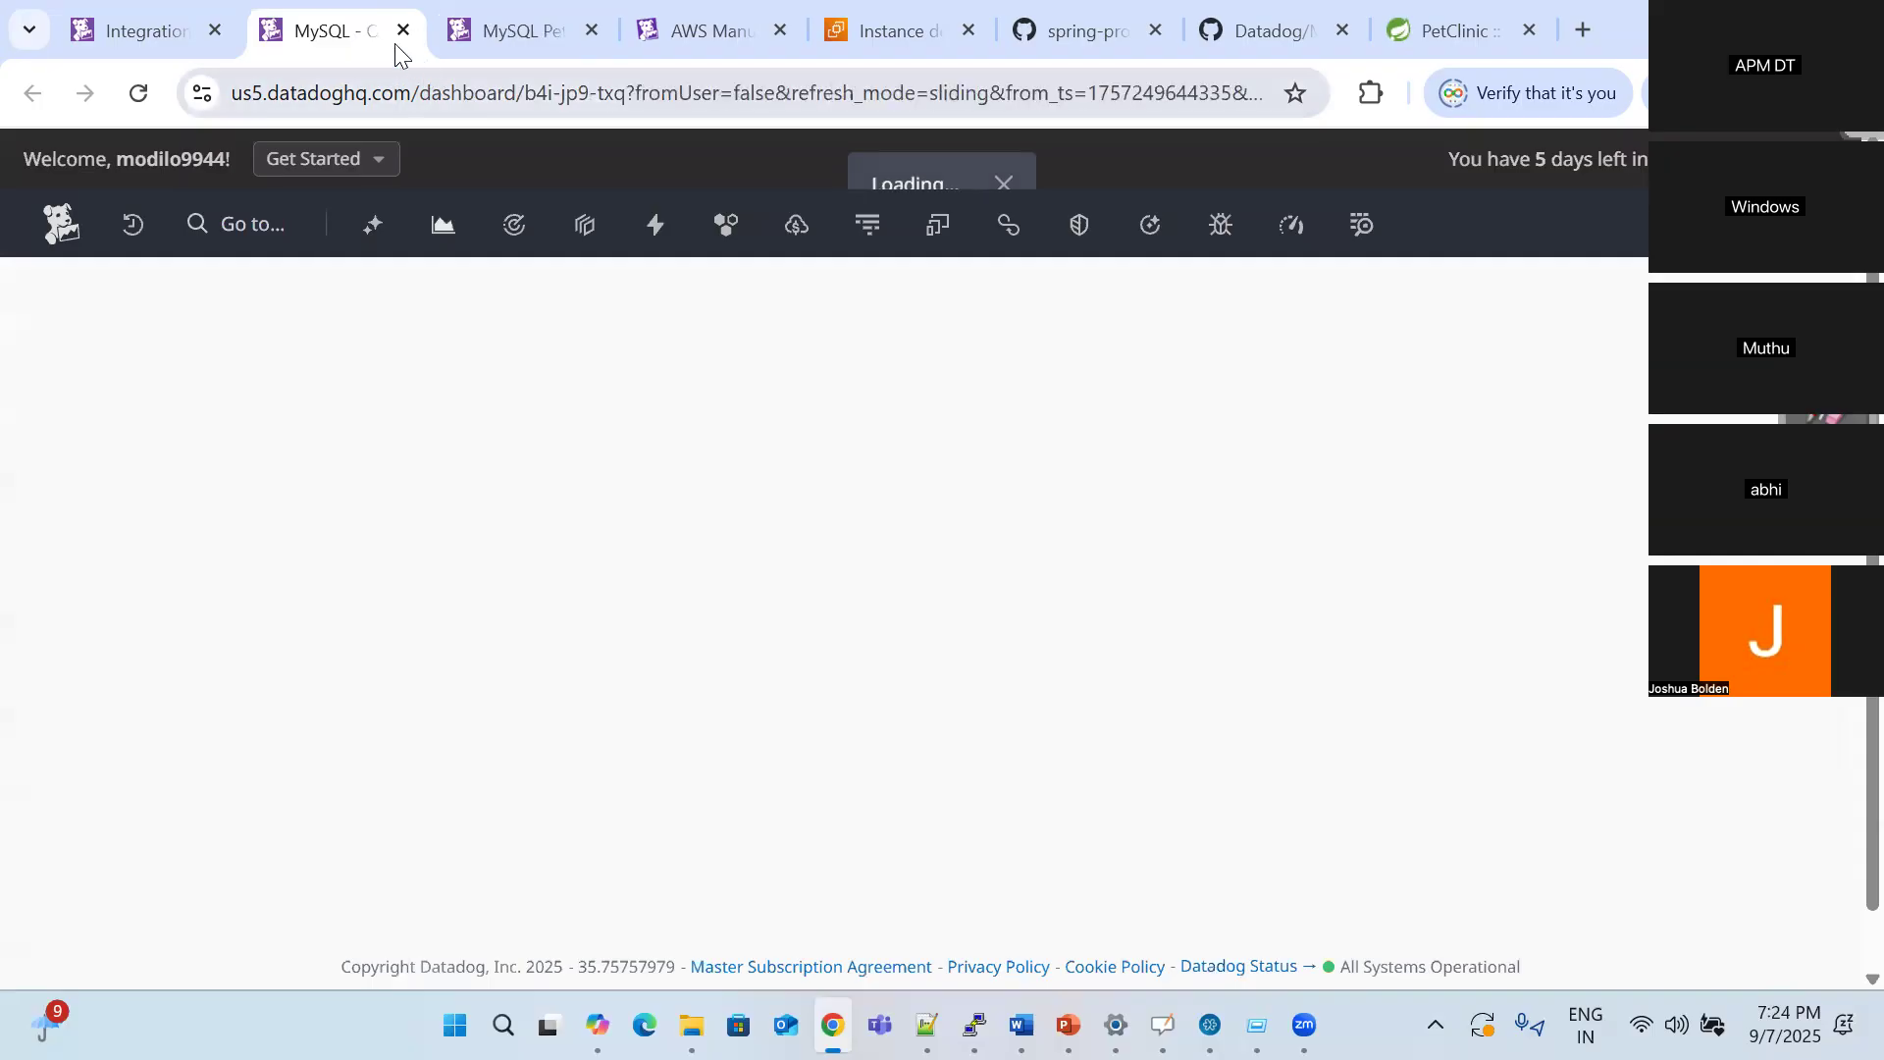
mouse_move(446, 227)
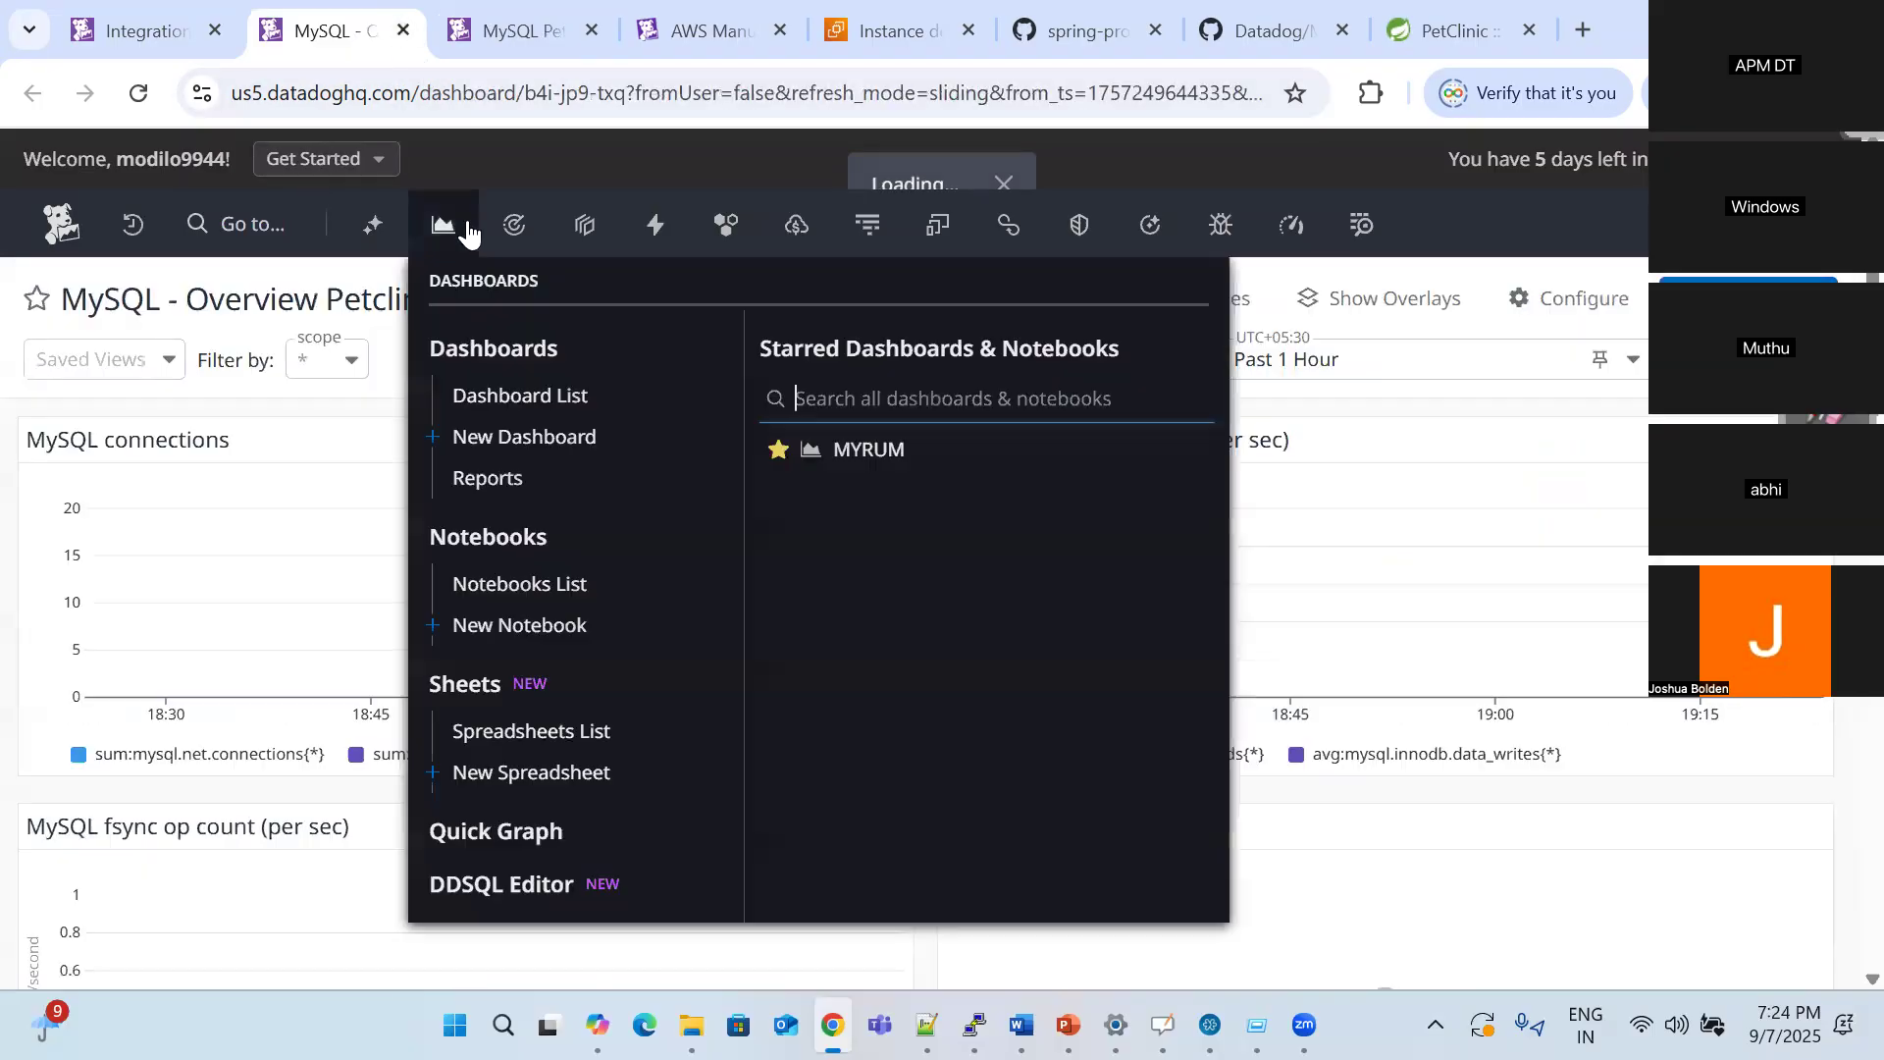
Find MySQL Petclinic in the Dashboard List and open it.
click(539, 419)
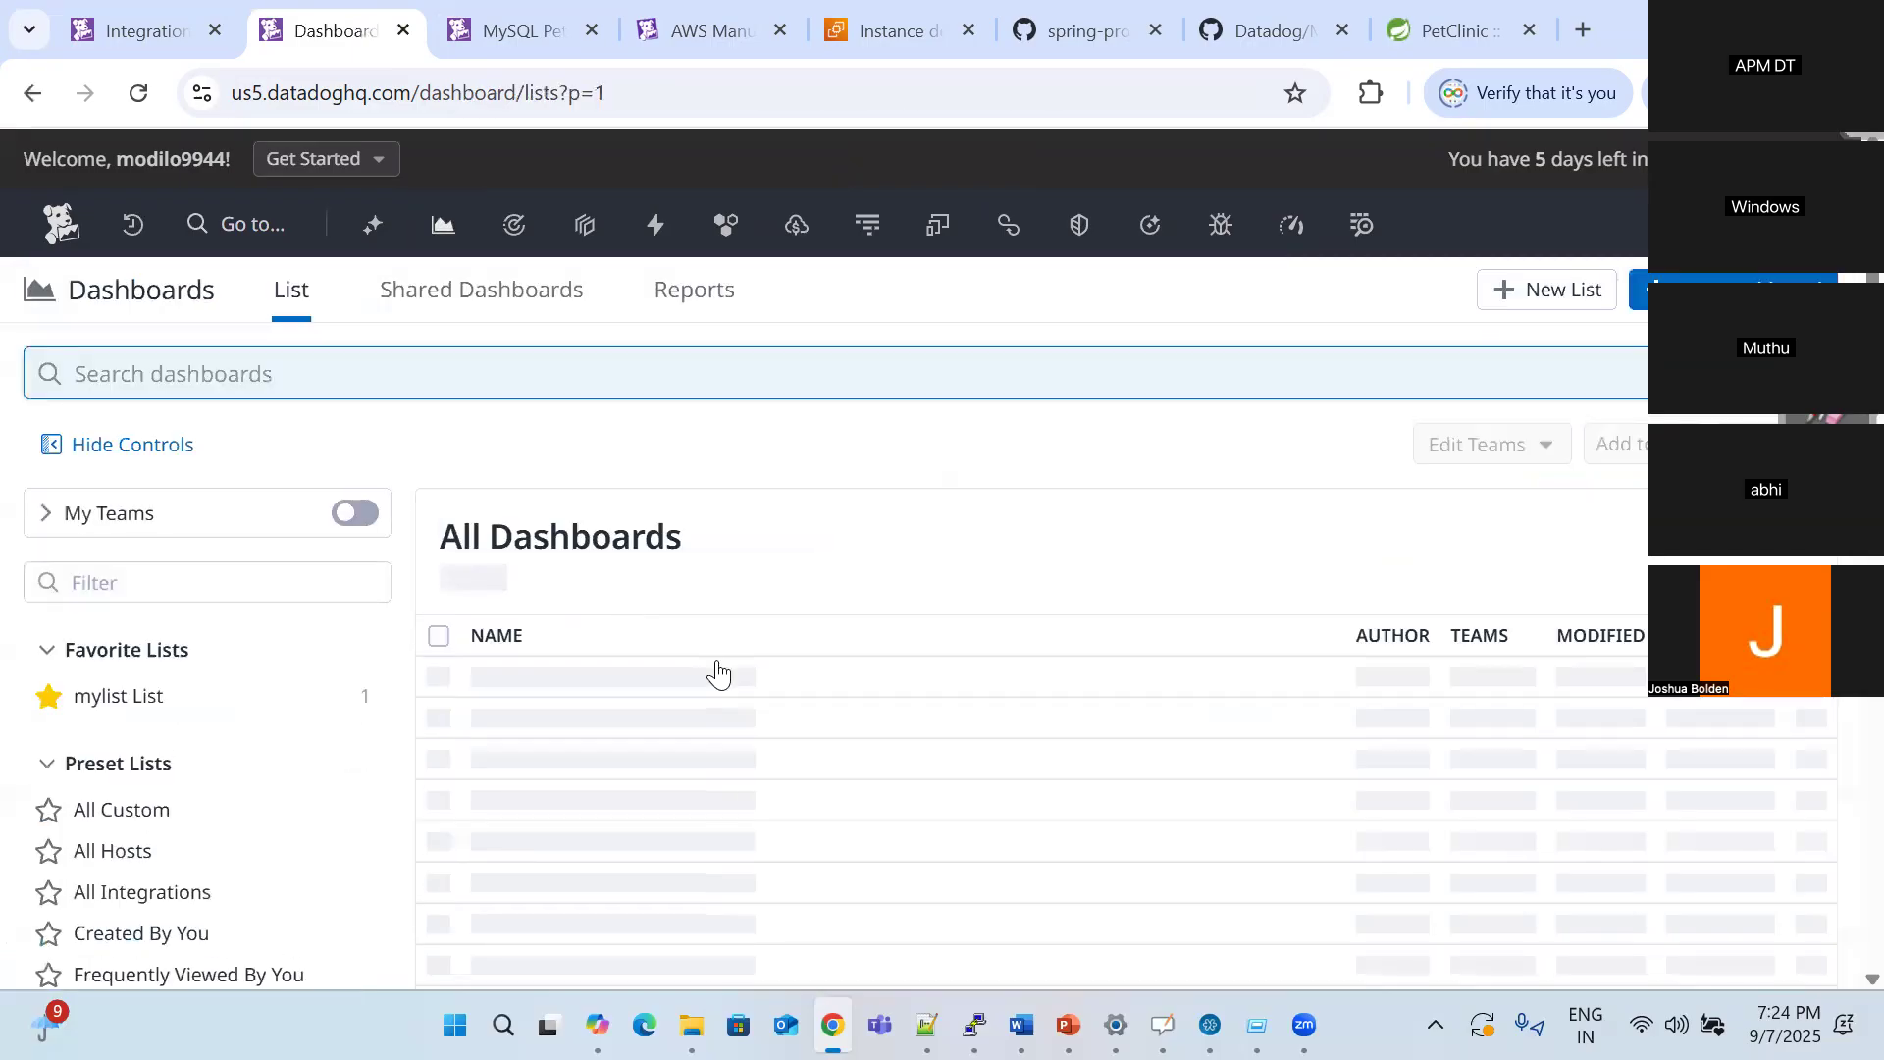
scroll(719, 780, down, 2)
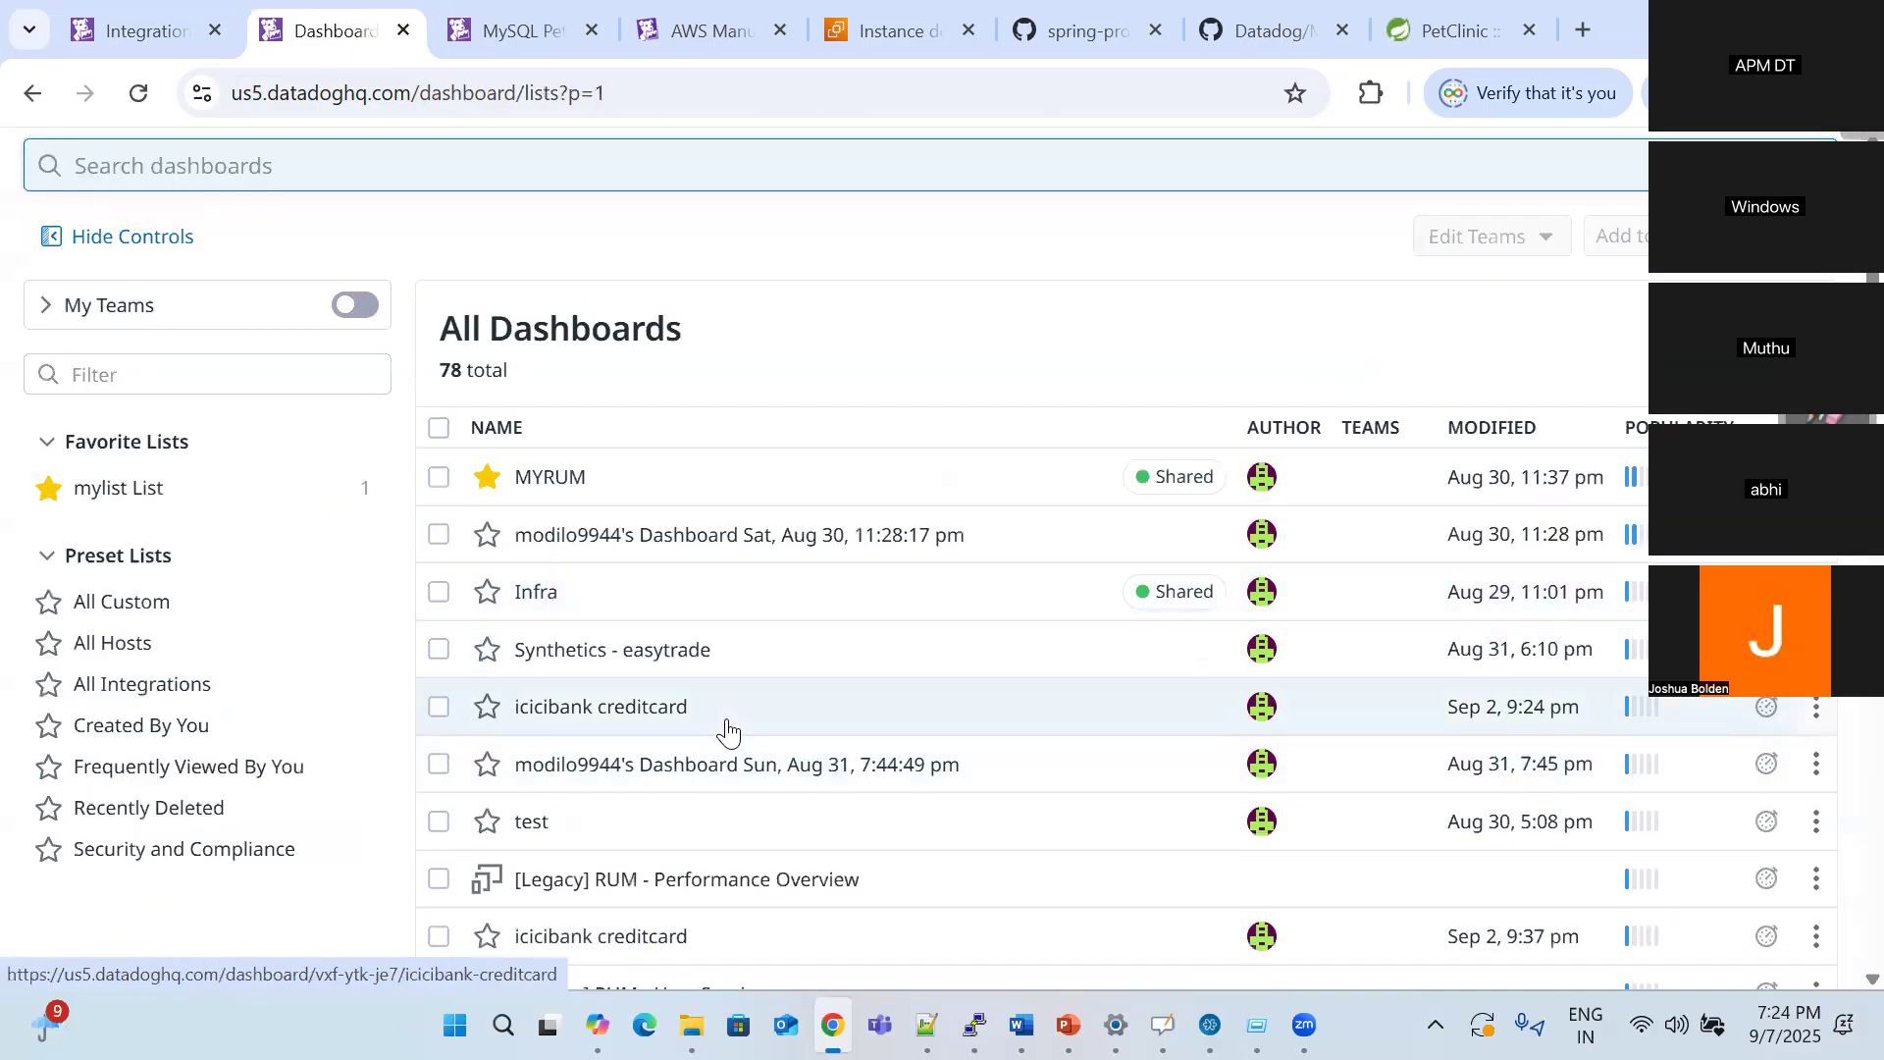
scroll(727, 727, down, 5)
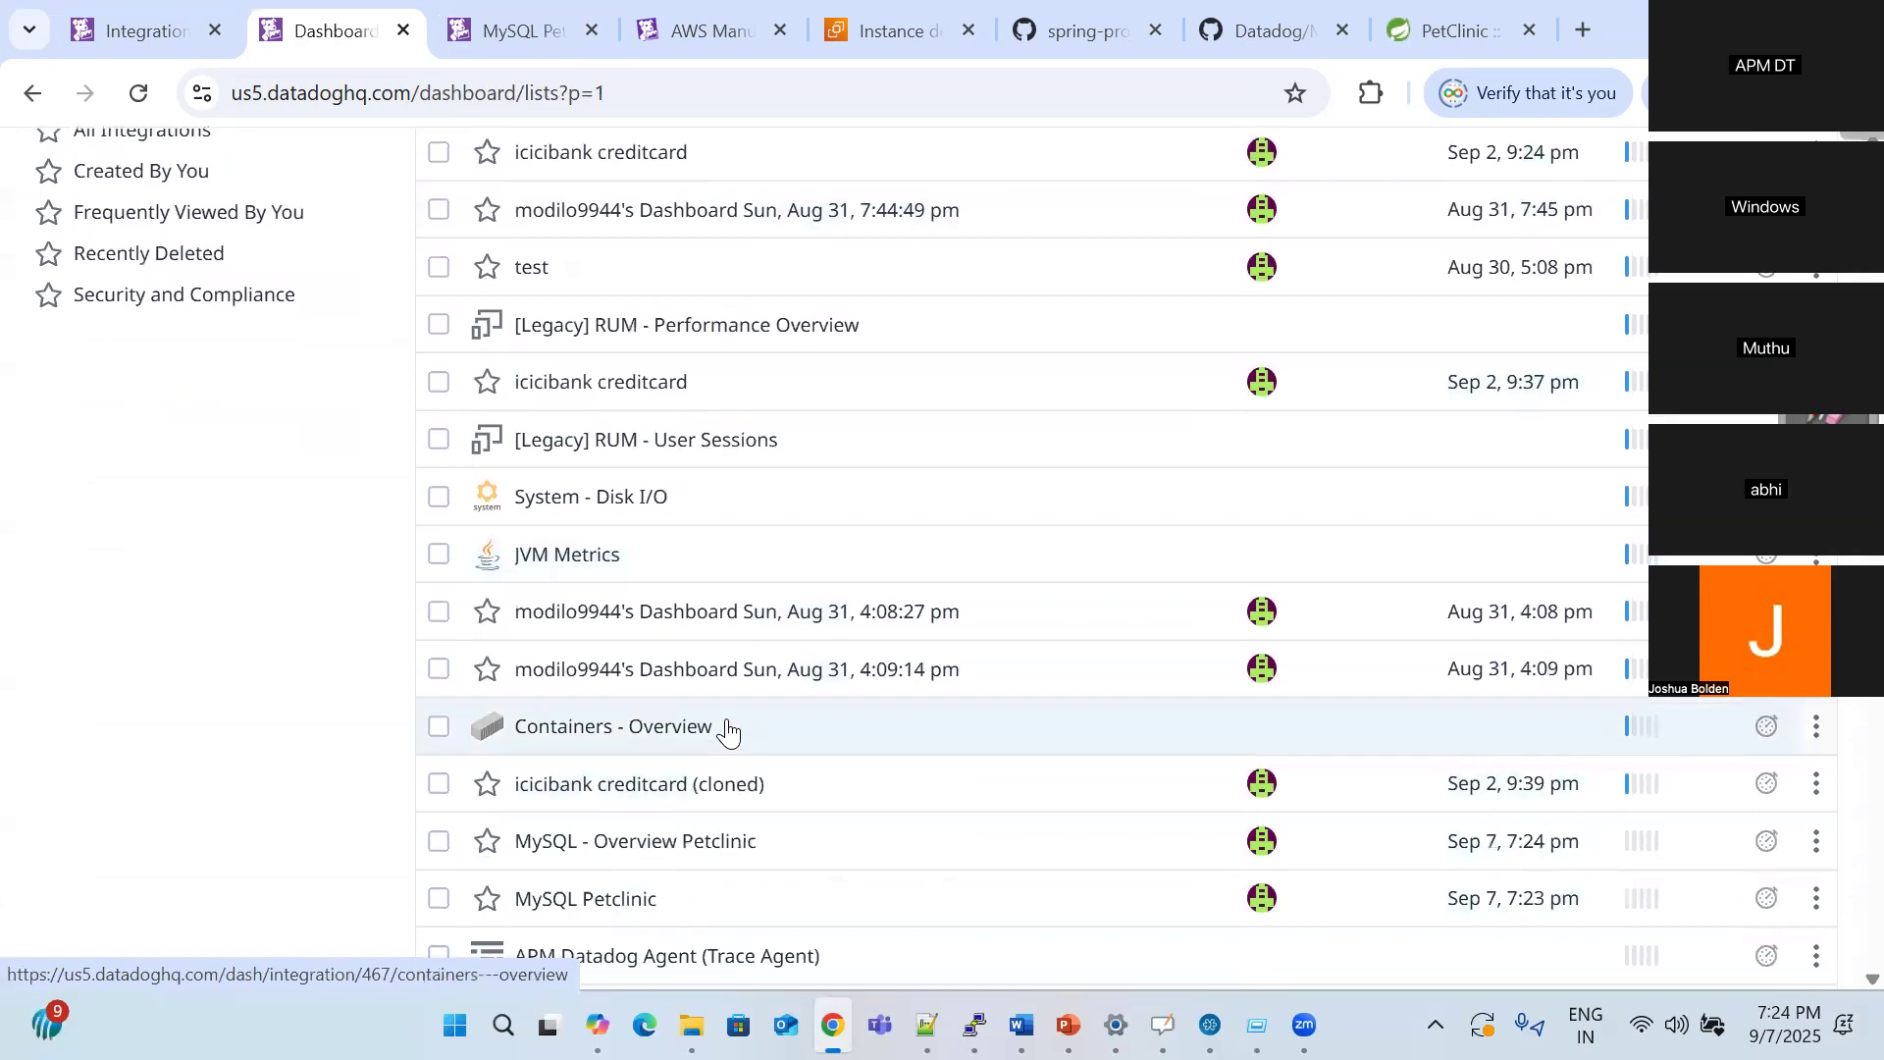
scroll(727, 727, down, 3)
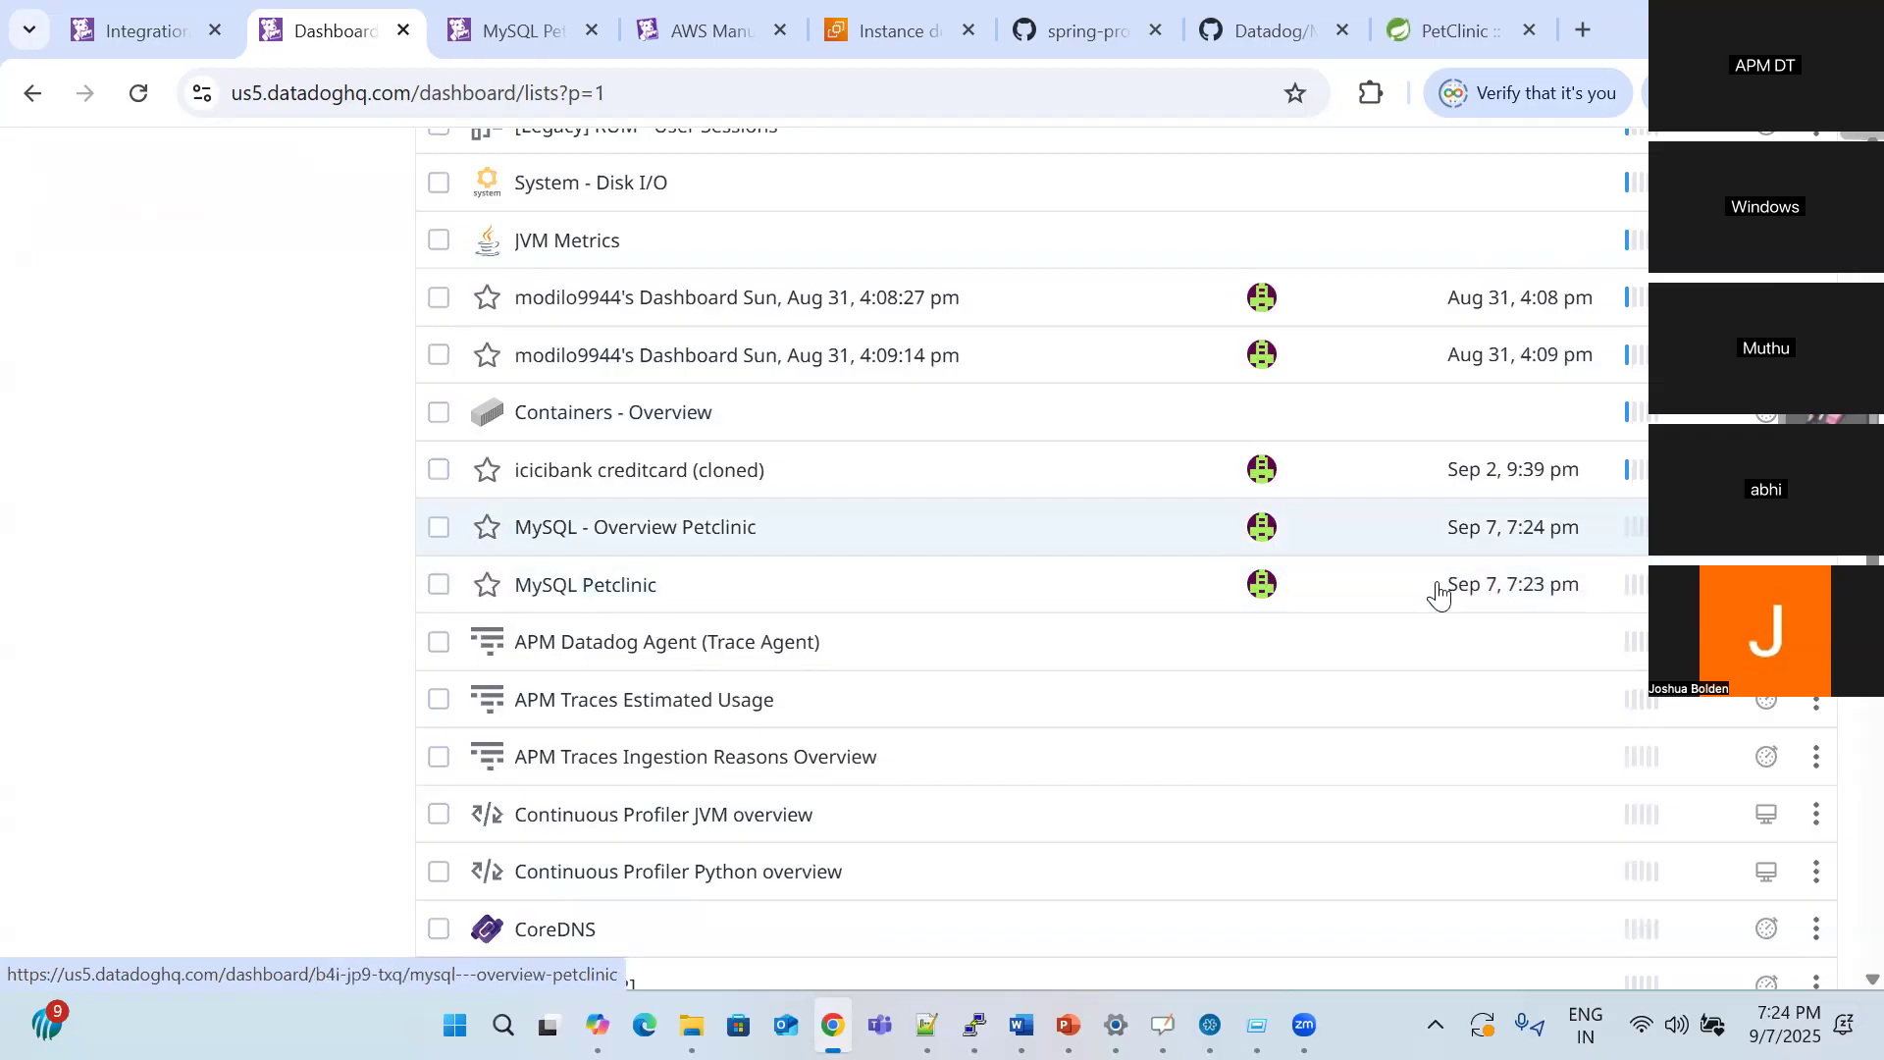
click(600, 587)
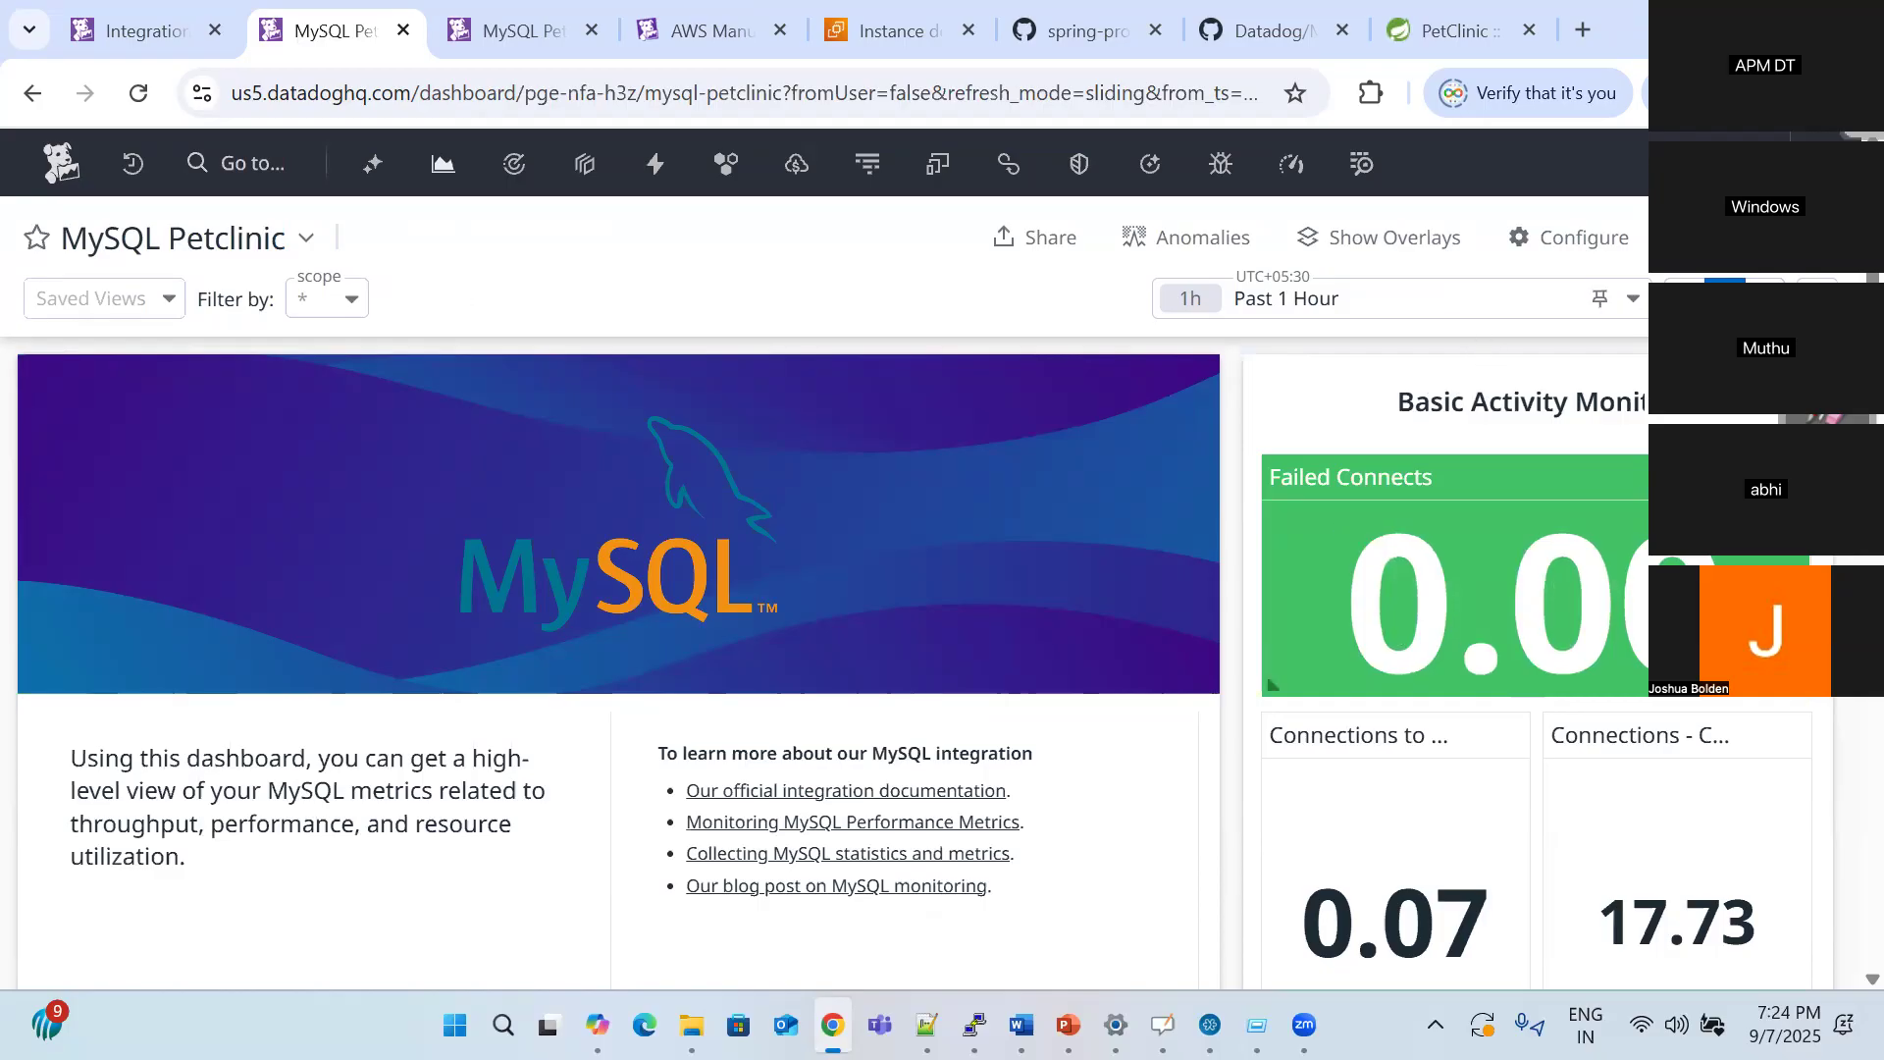
click(1746, 237)
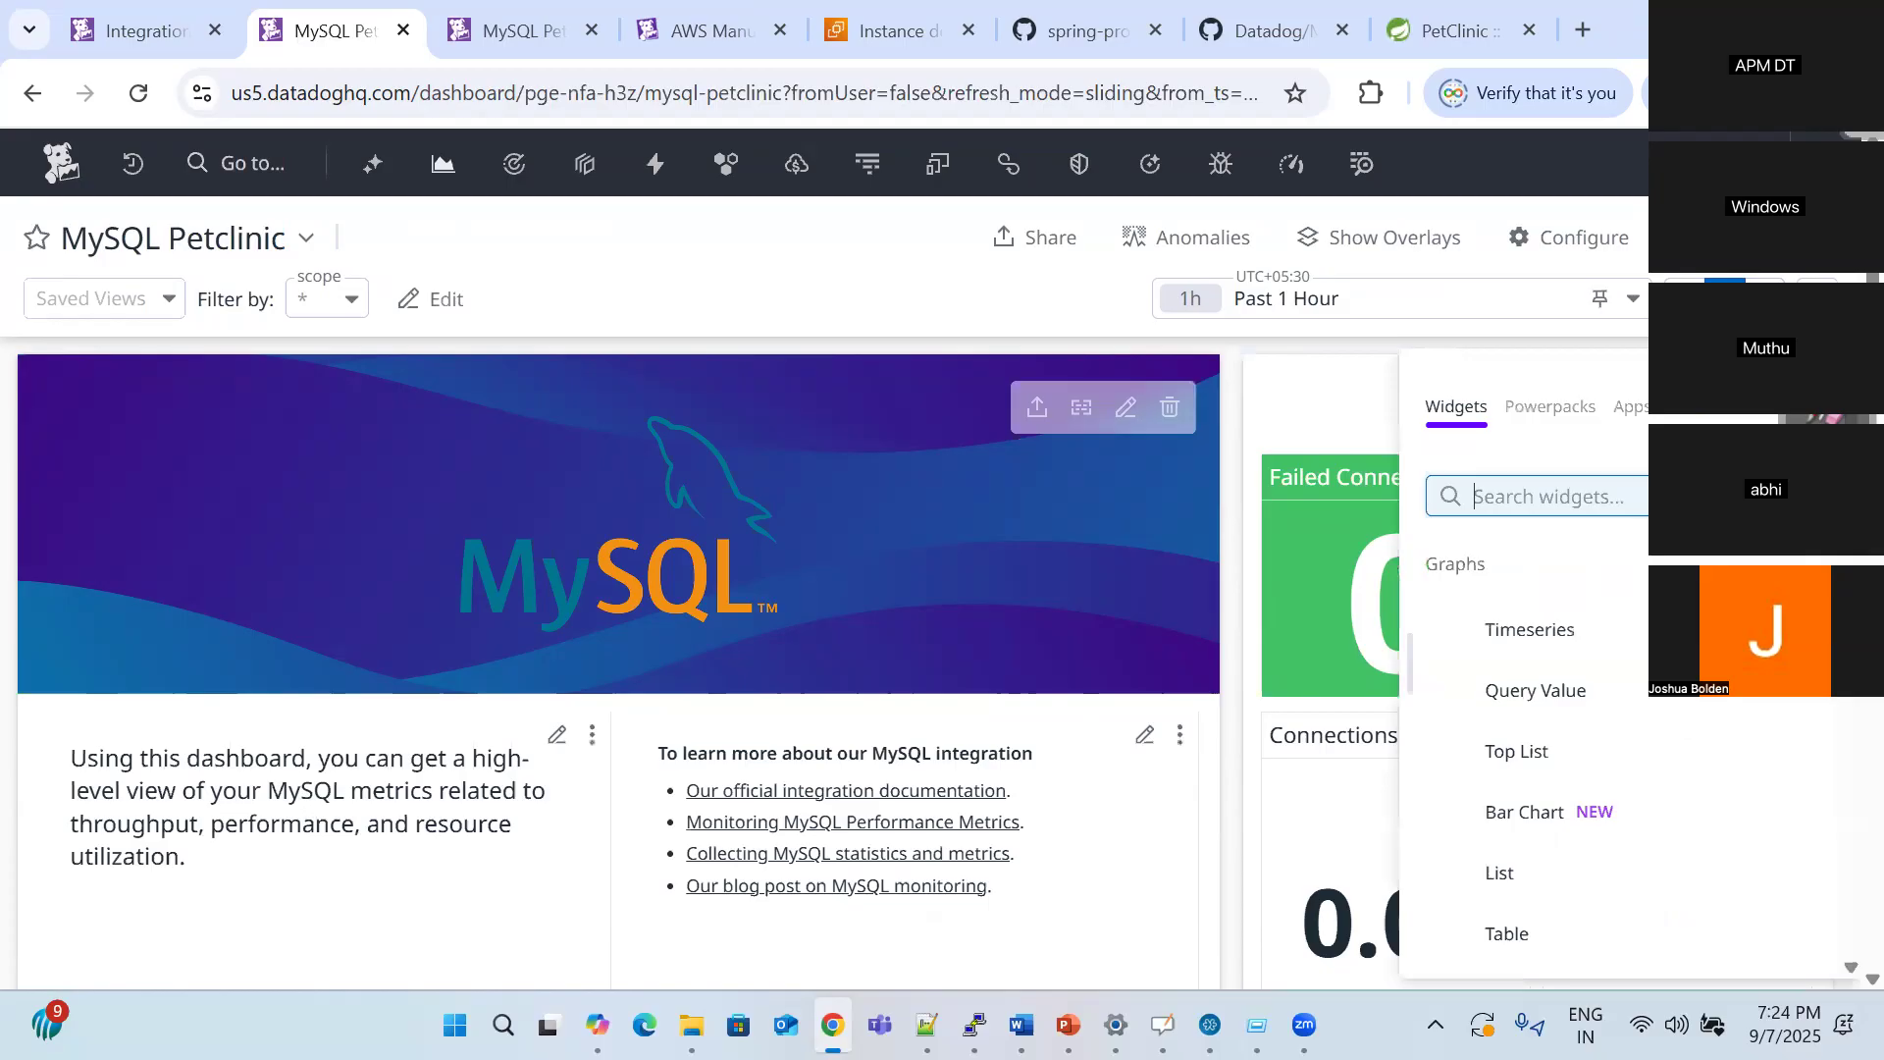
double_click(822, 284)
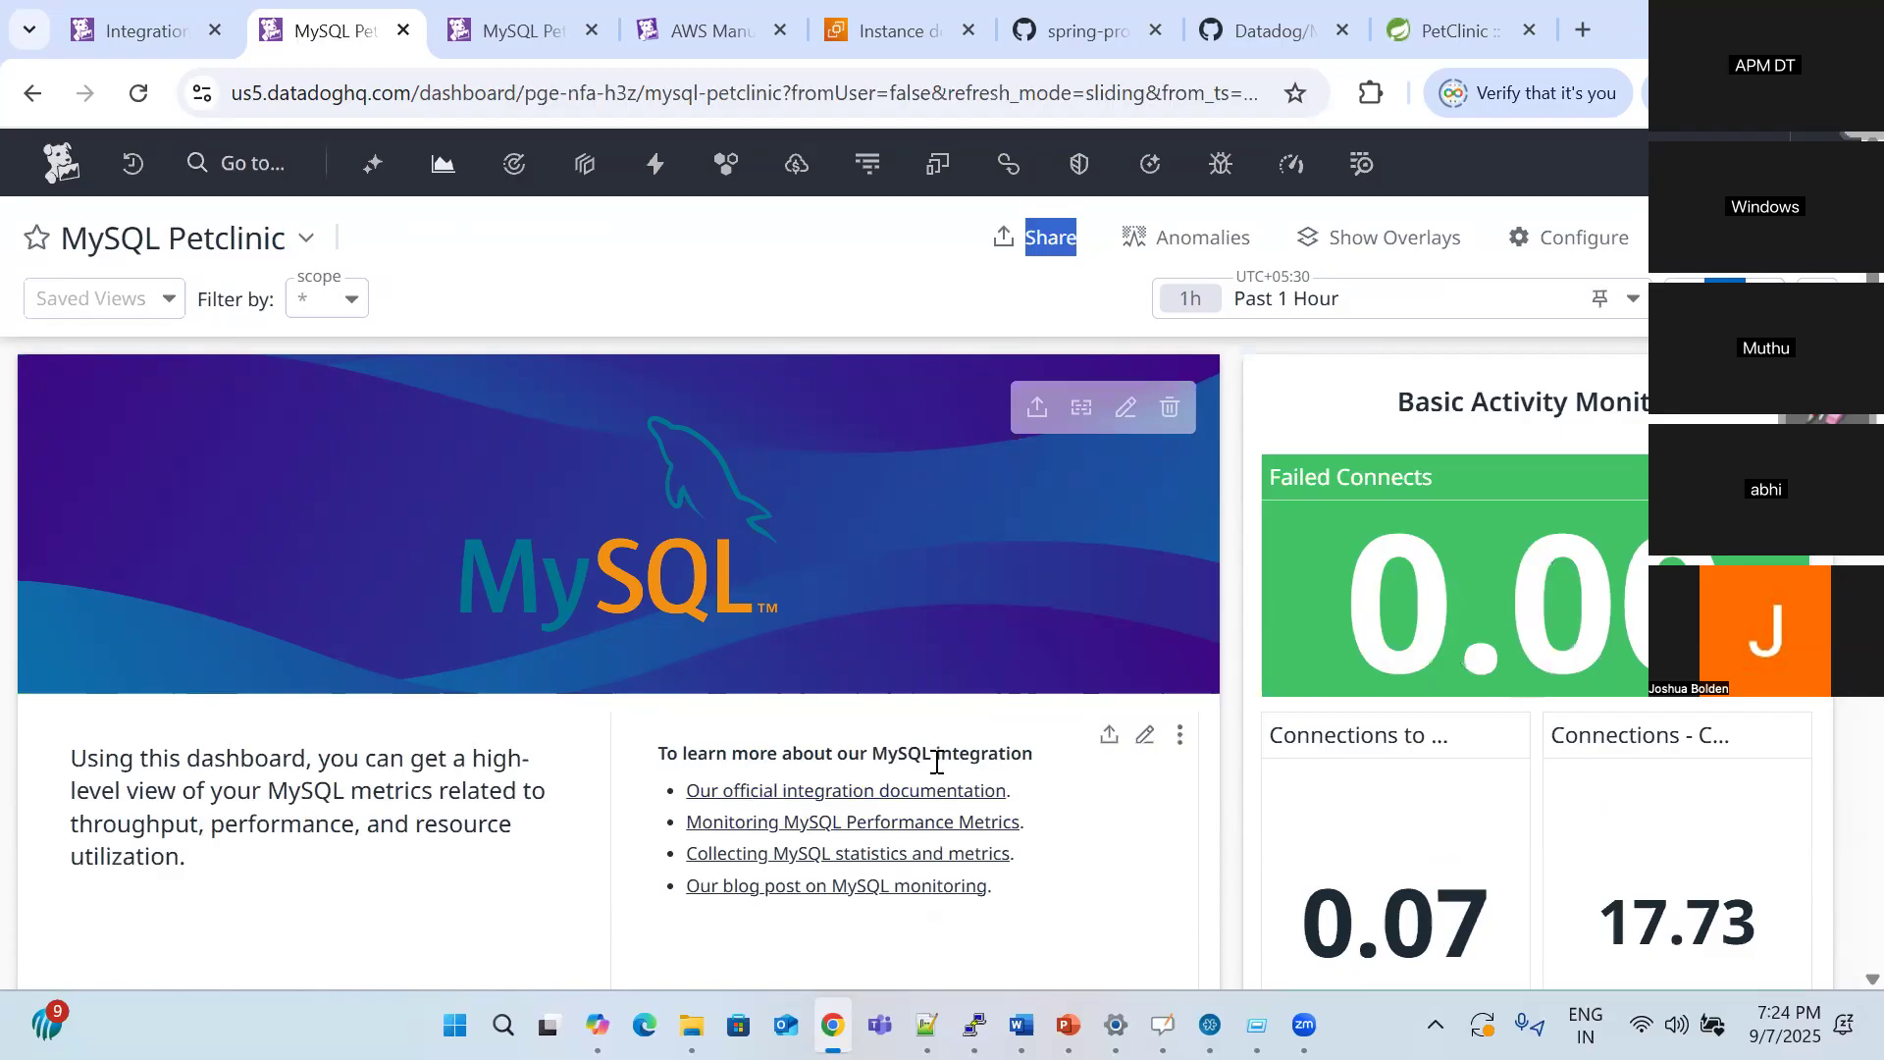
scroll(937, 764, down, 9)
scroll(934, 761, down, 3)
scroll(934, 761, up, 10)
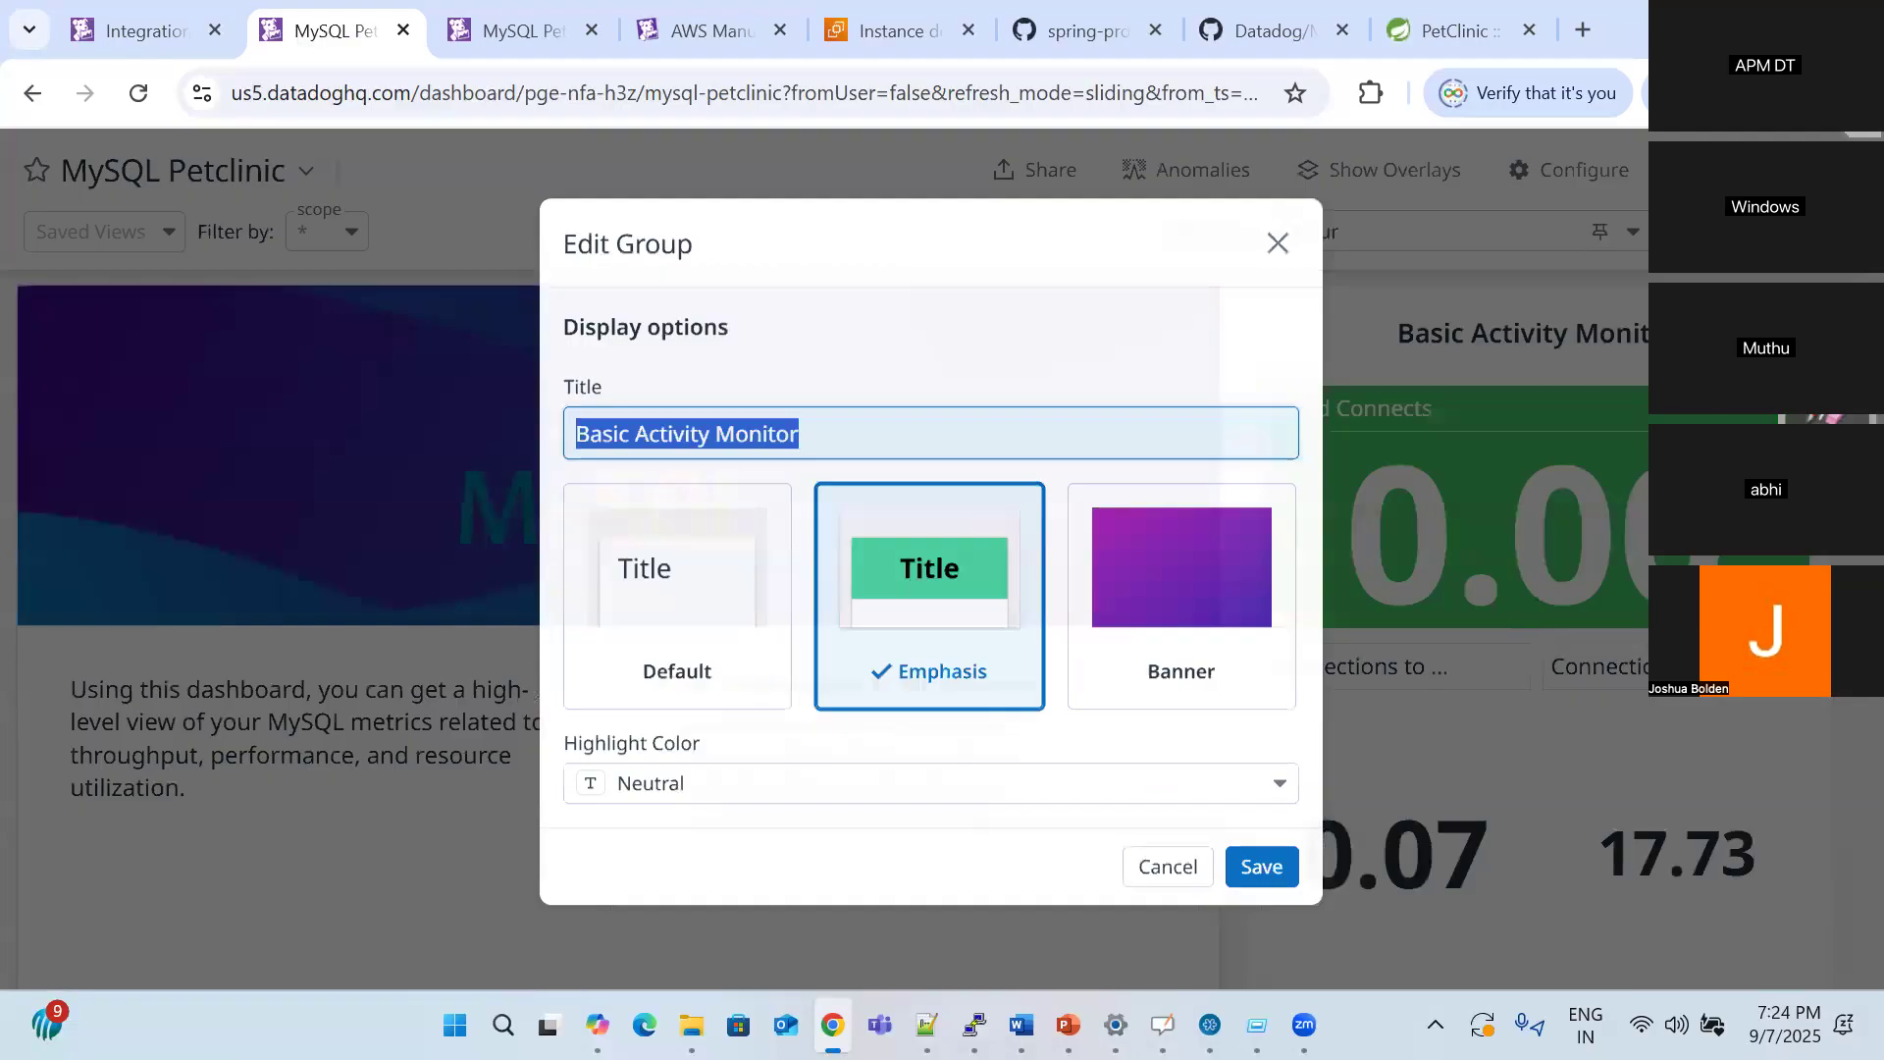
click(1271, 244)
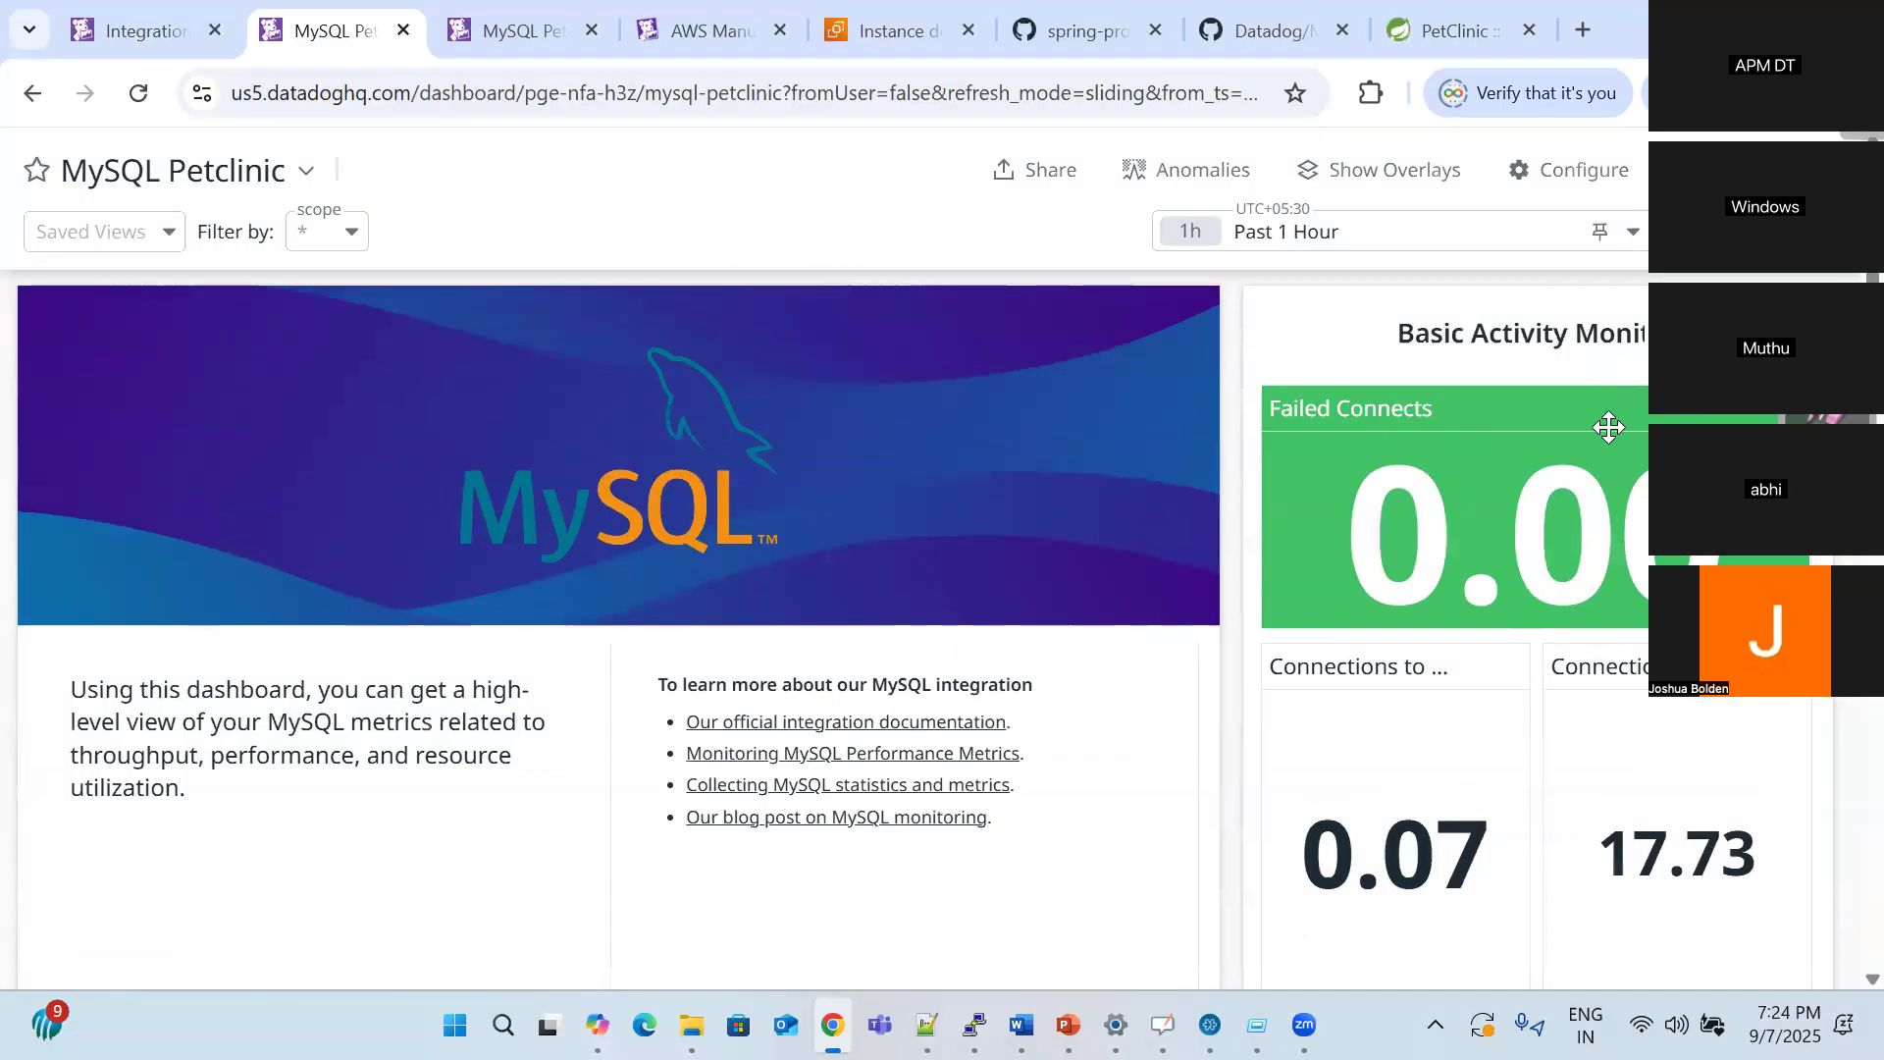
Give the Failed Connects widget a custom Past 15 Minutes time frame and save it.
click(1758, 410)
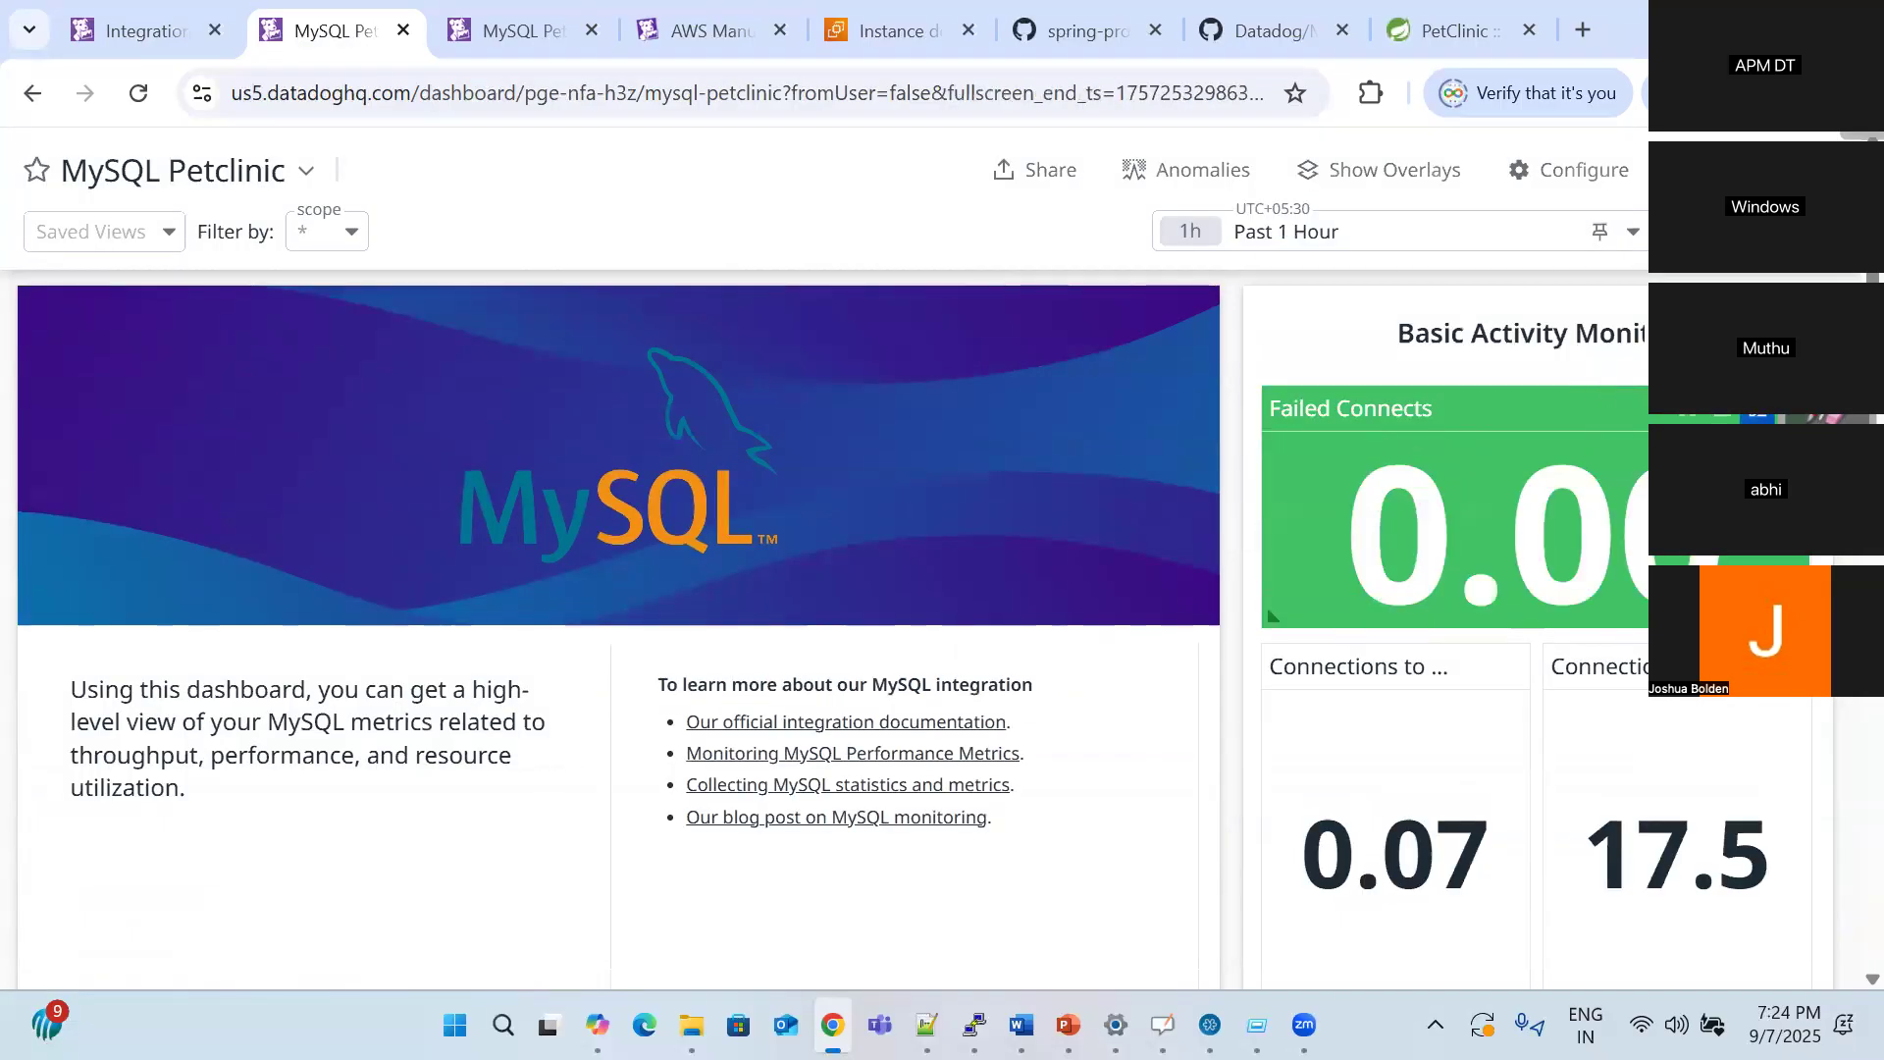
scroll(637, 719, down, 2)
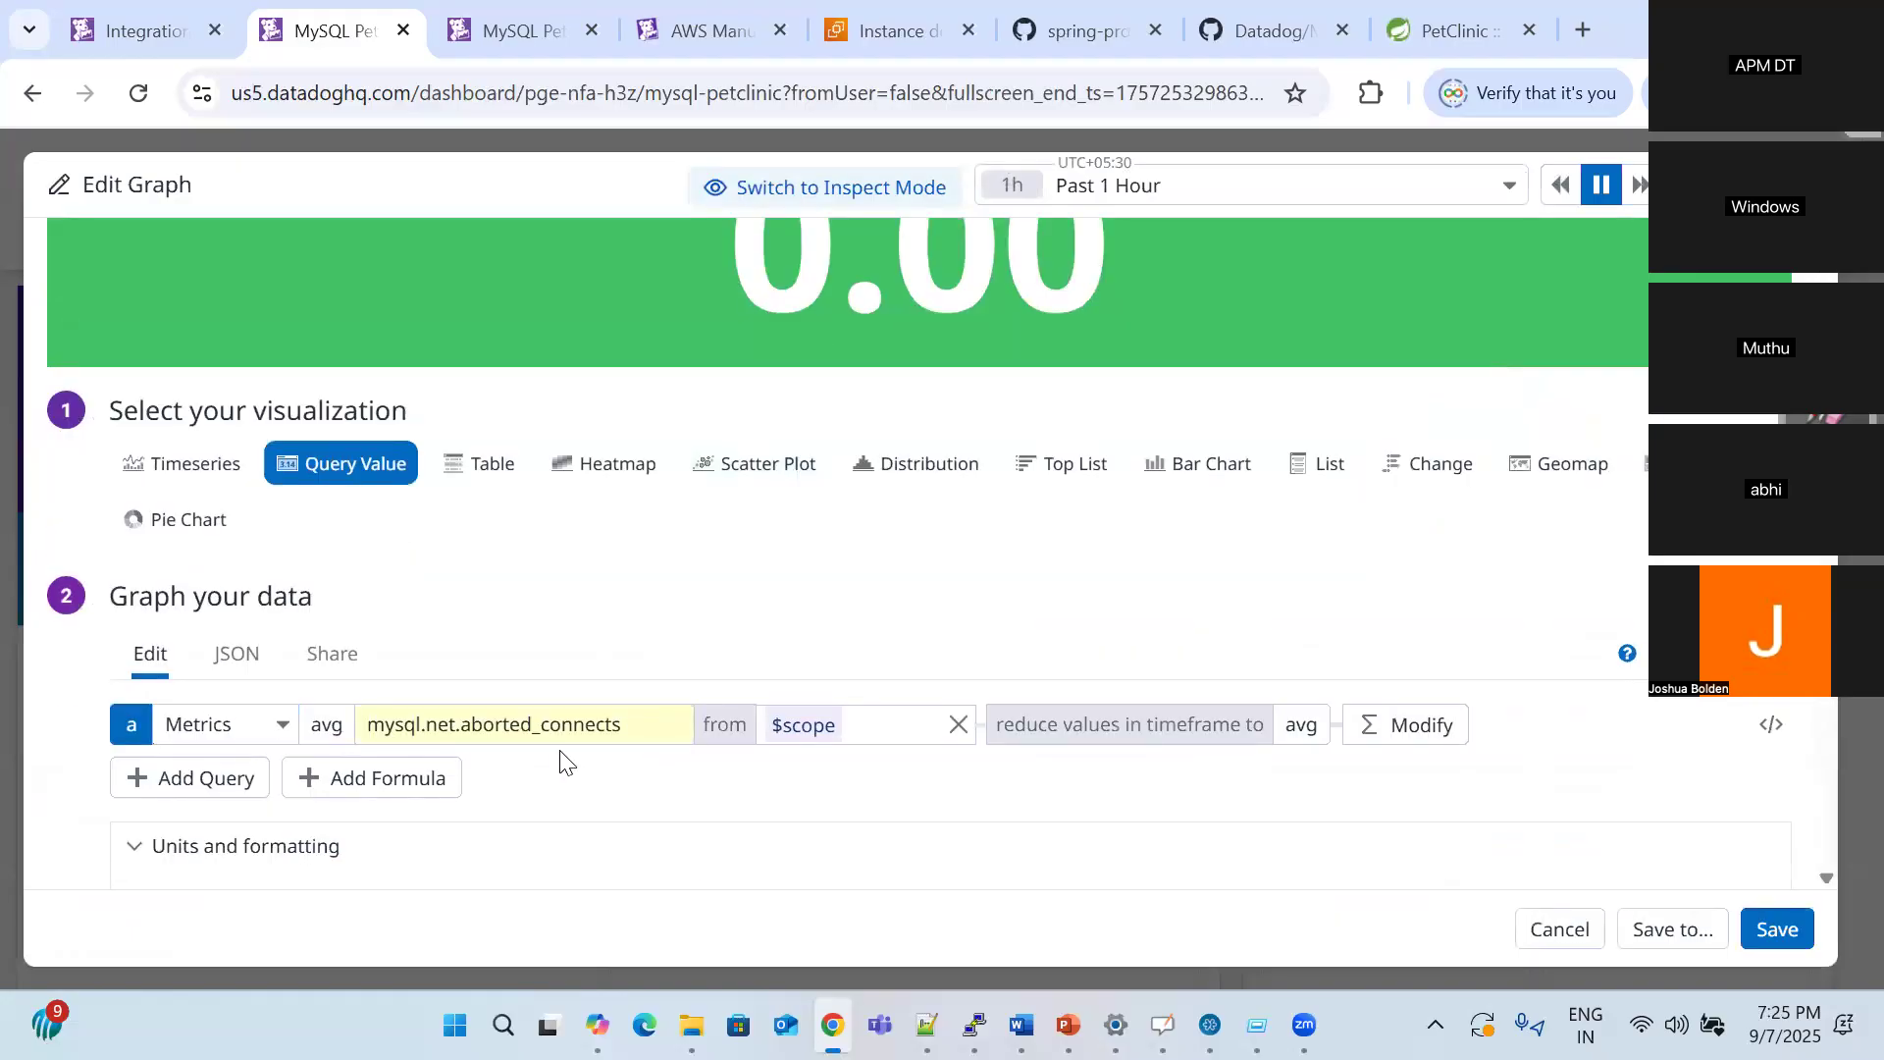
scroll(628, 766, up, 2)
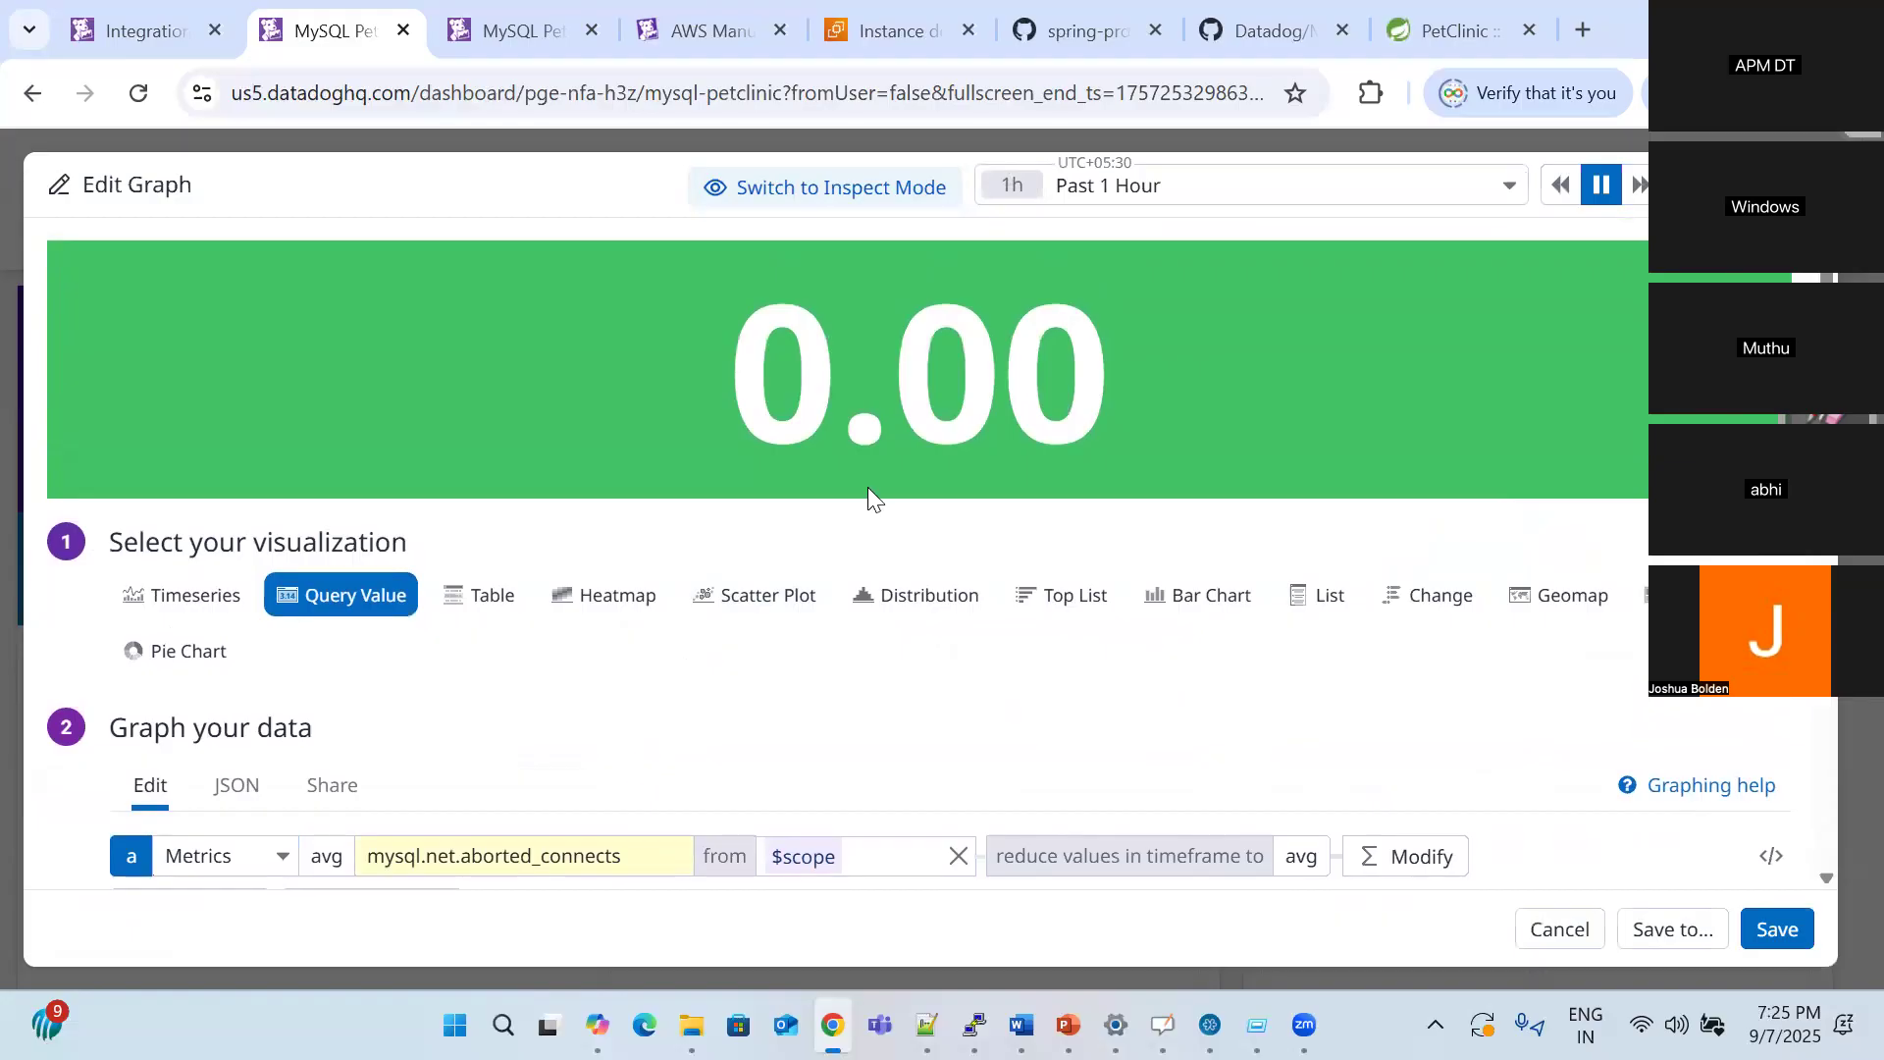
scroll(786, 773, down, 4)
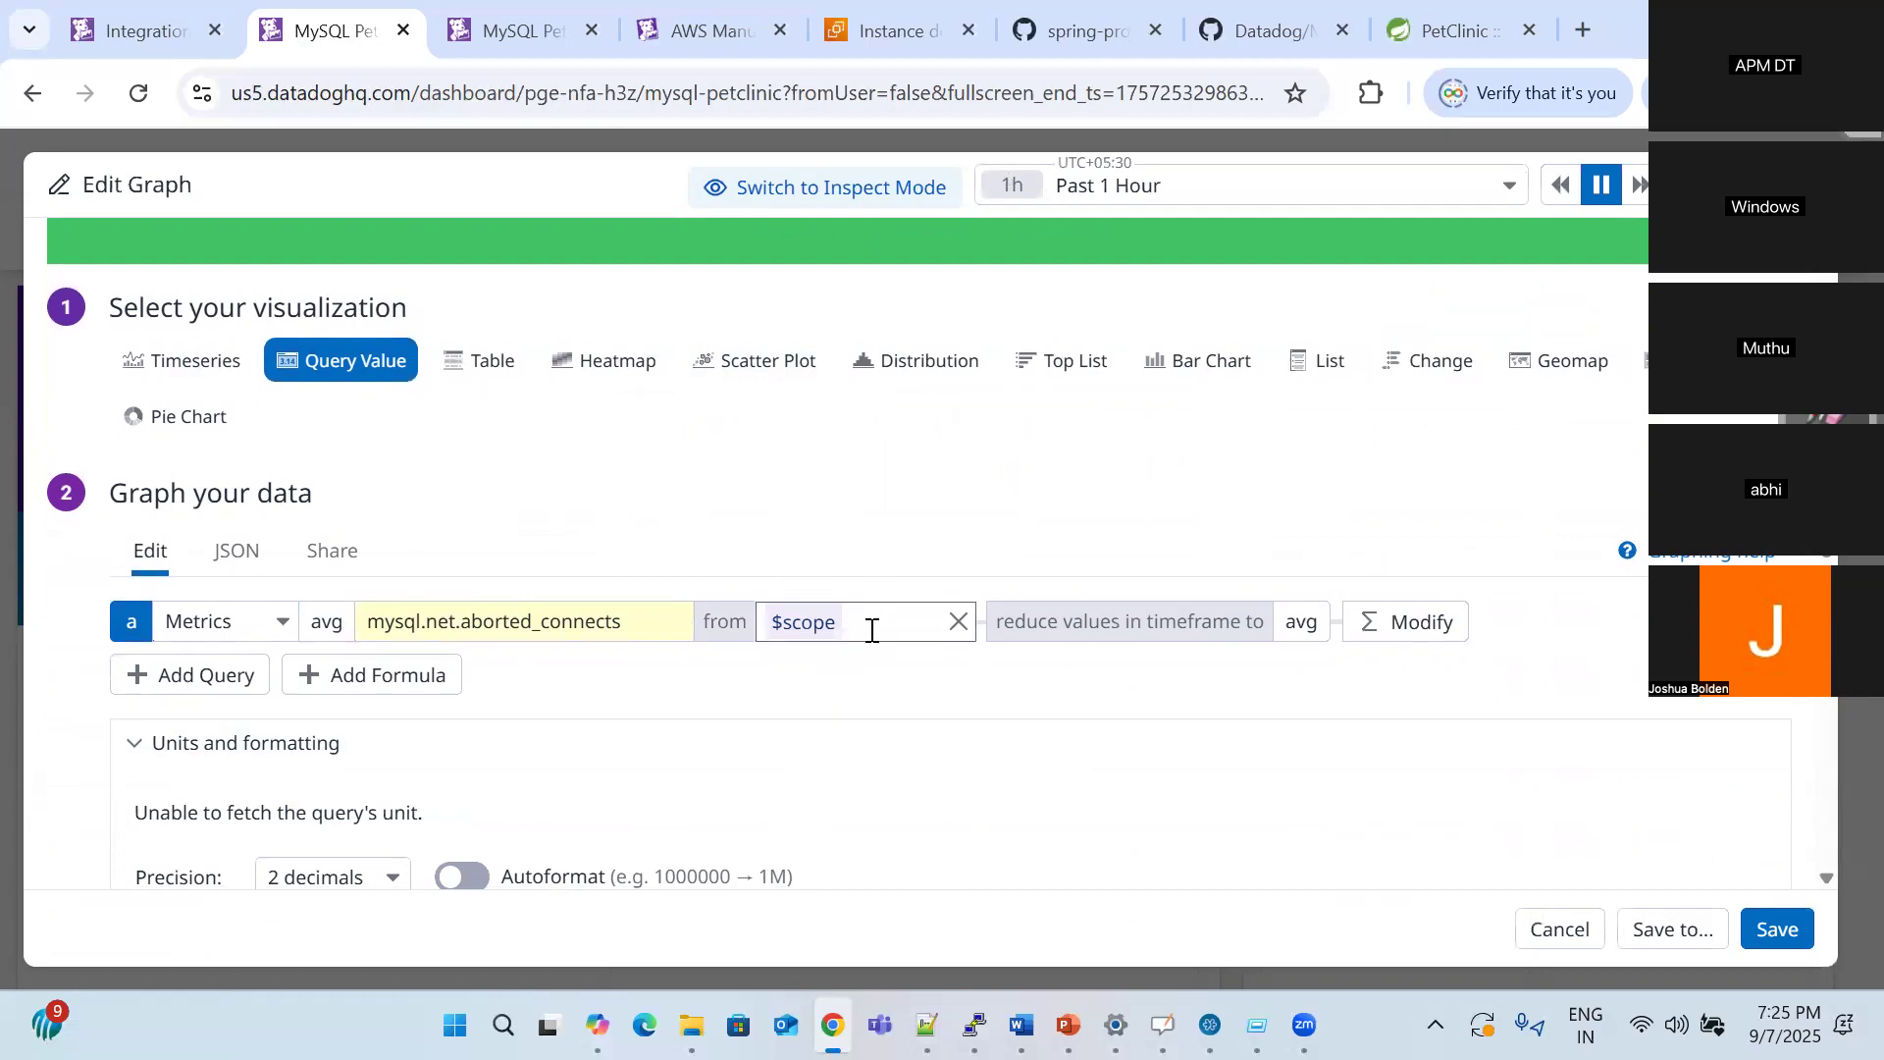
scroll(864, 726, down, 3)
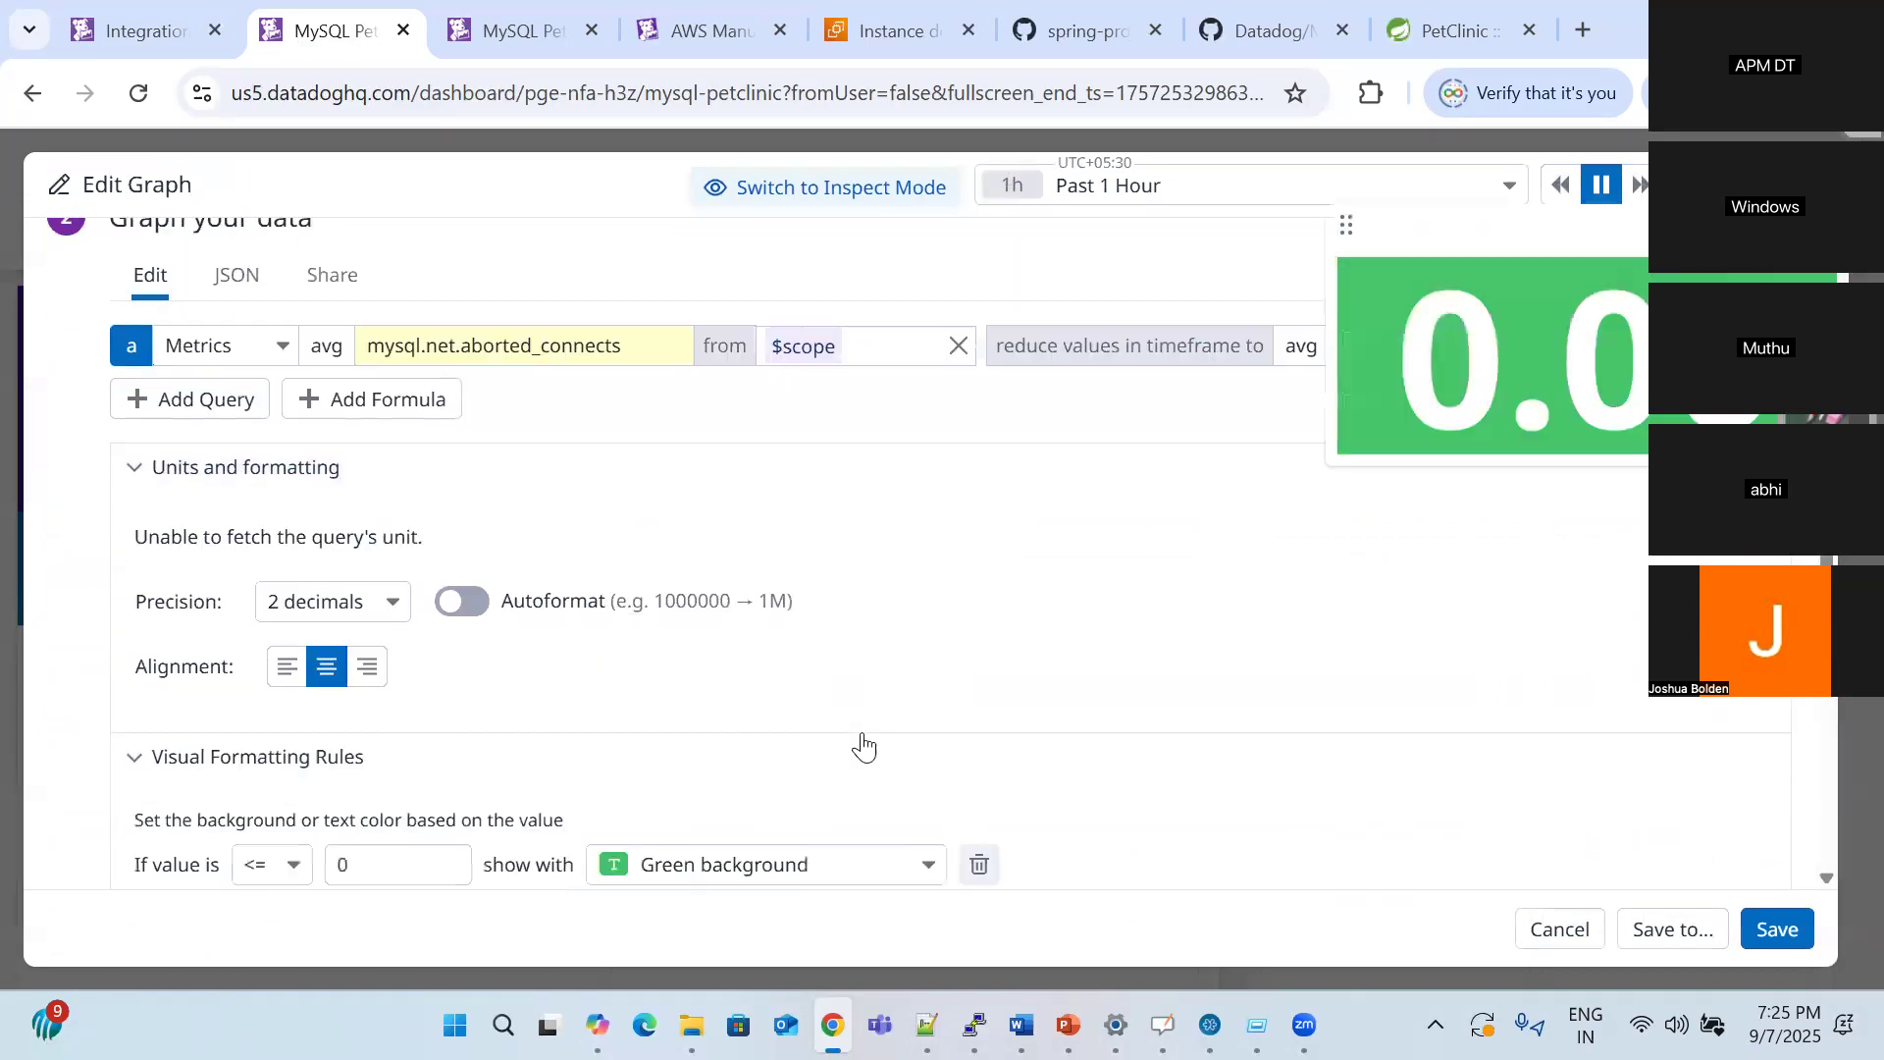
scroll(864, 736, down, 3)
scroll(864, 743, down, 1)
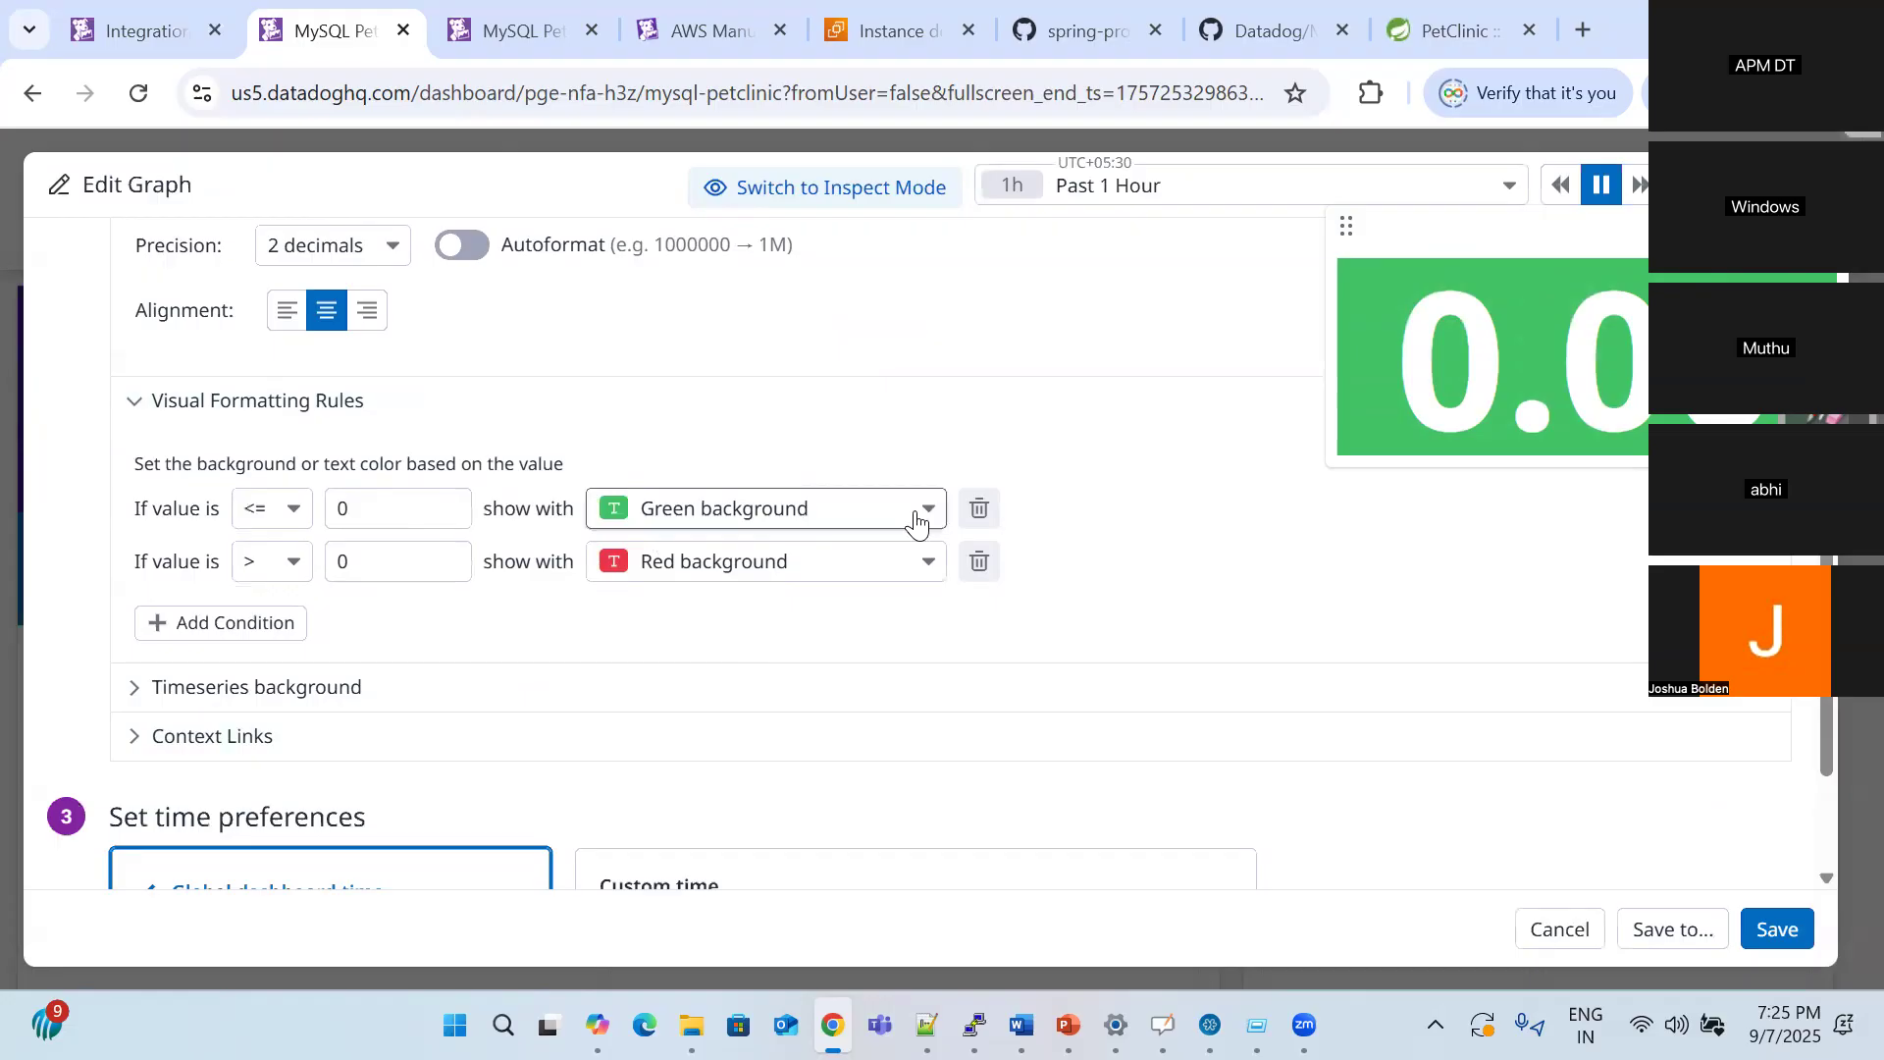
scroll(916, 515, down, 3)
click(723, 655)
click(746, 382)
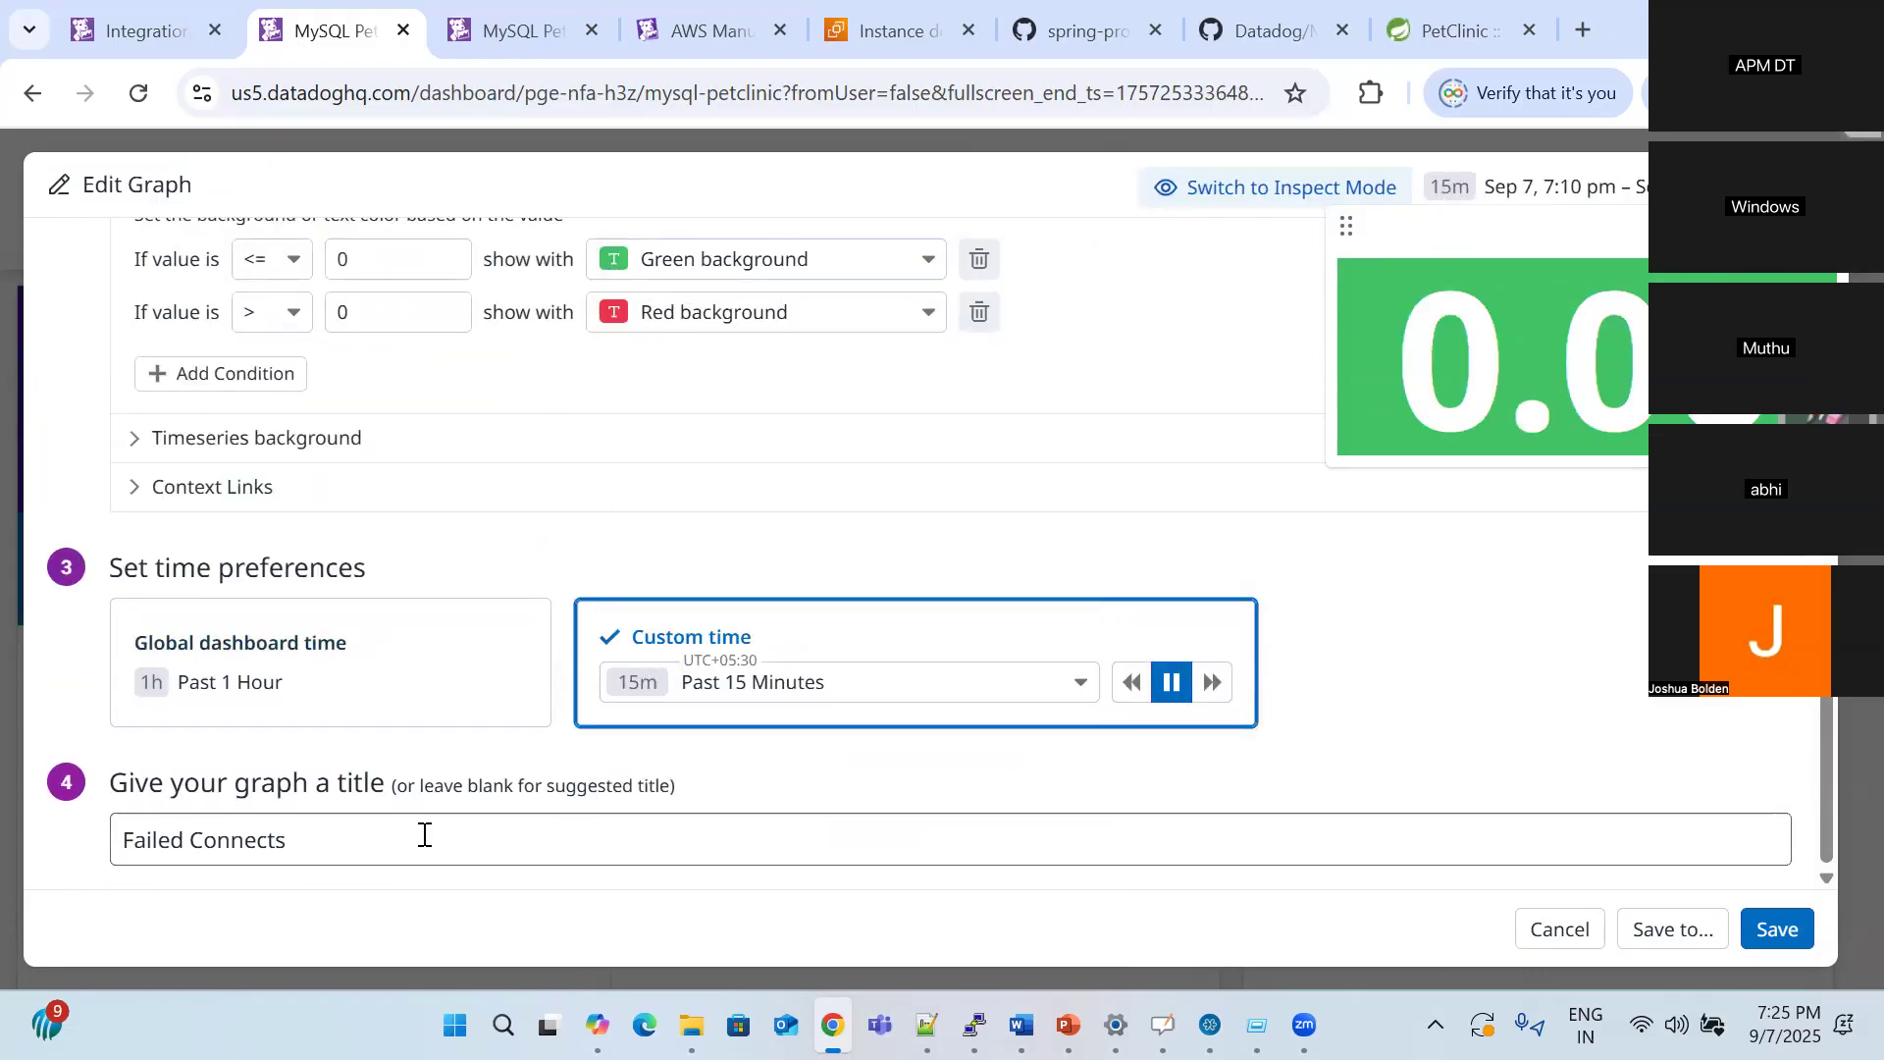
click(1793, 932)
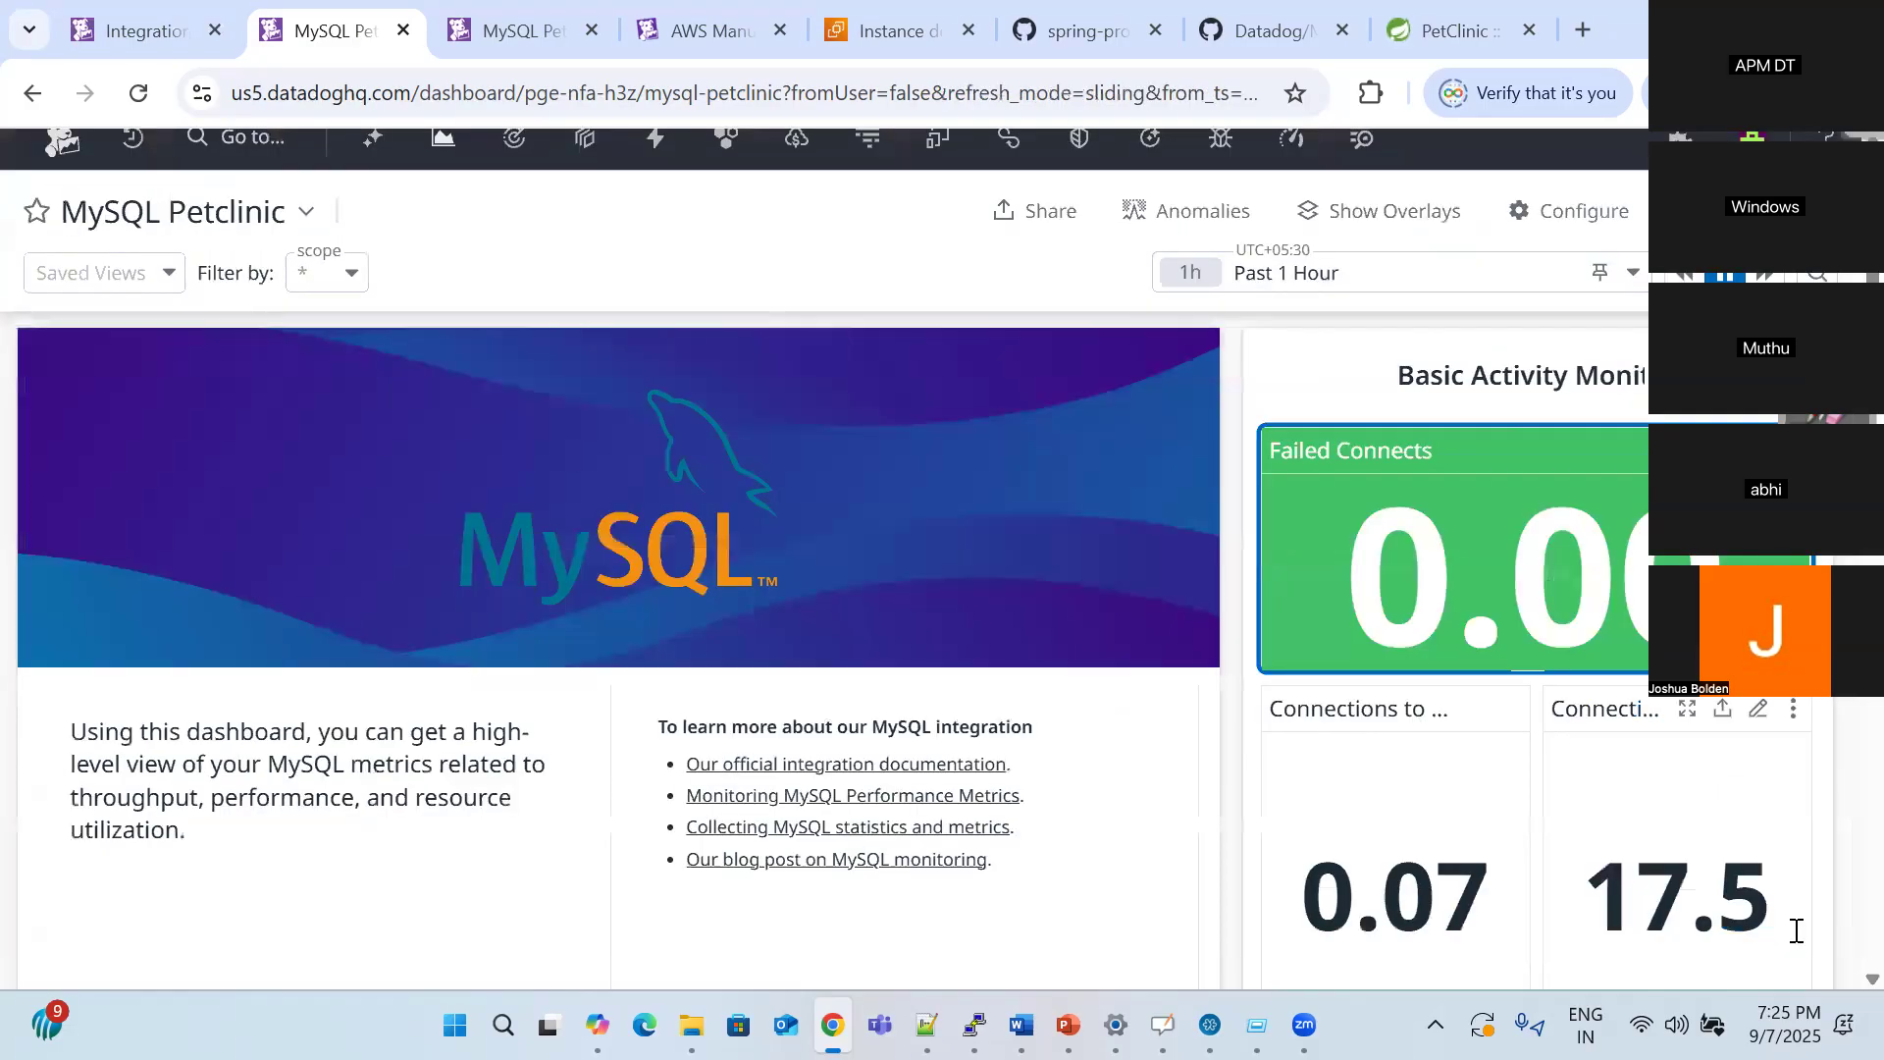
Share MySQL Petclinic publicly with Past 4 Hours default, expiry Oct 7, 2025, and copy its URL.
scroll(1104, 716, up, 2)
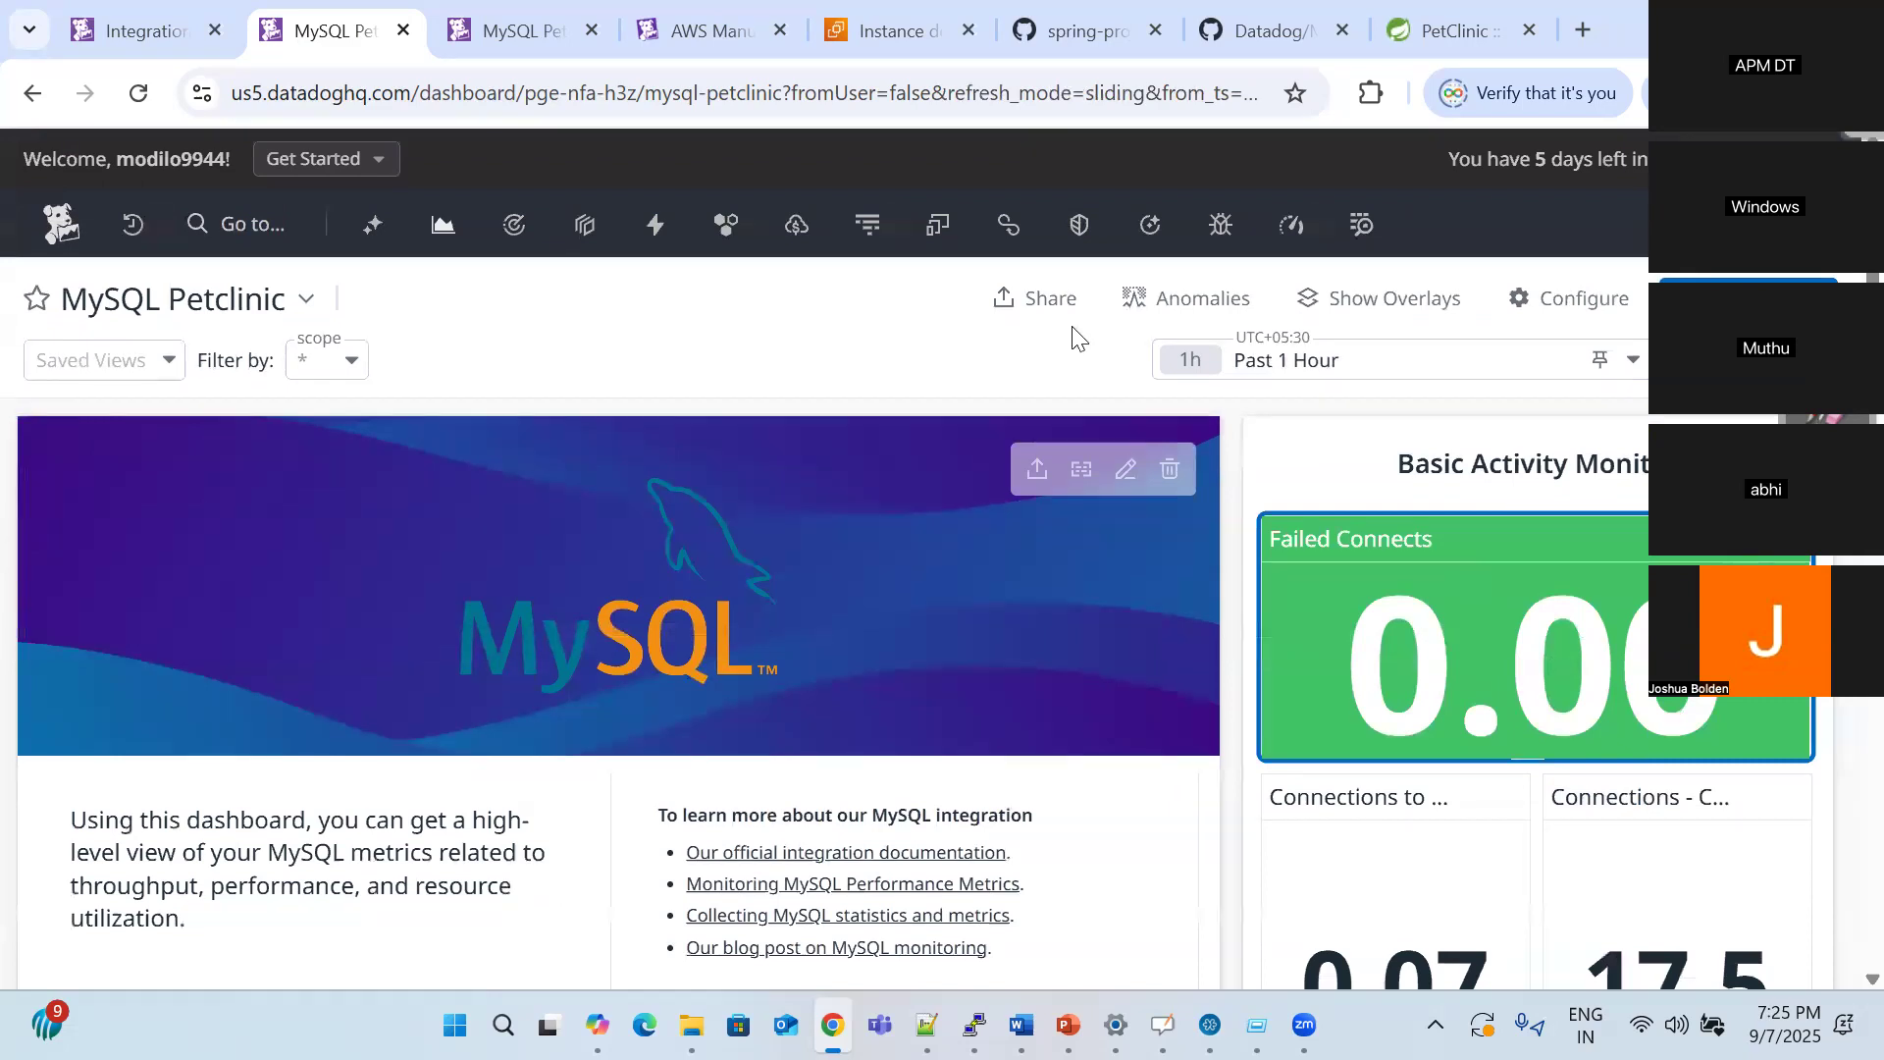
click(1051, 307)
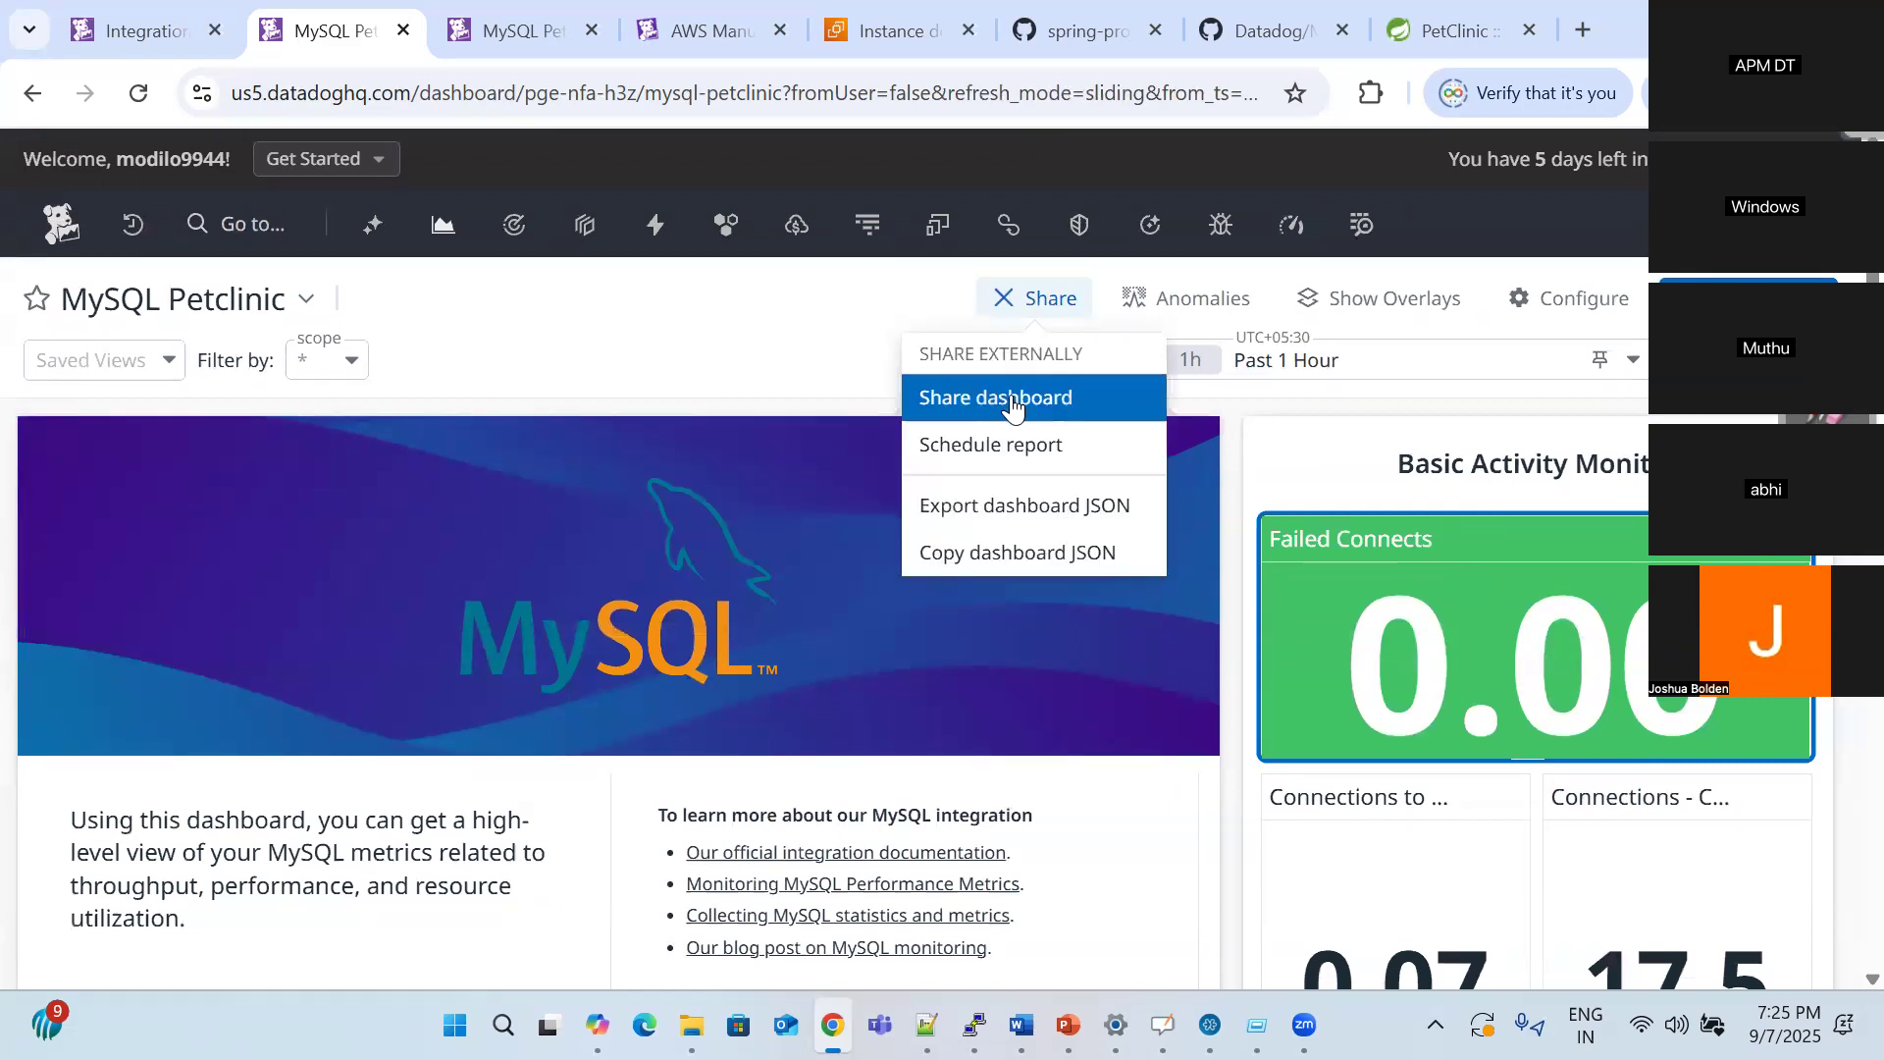
click(1013, 402)
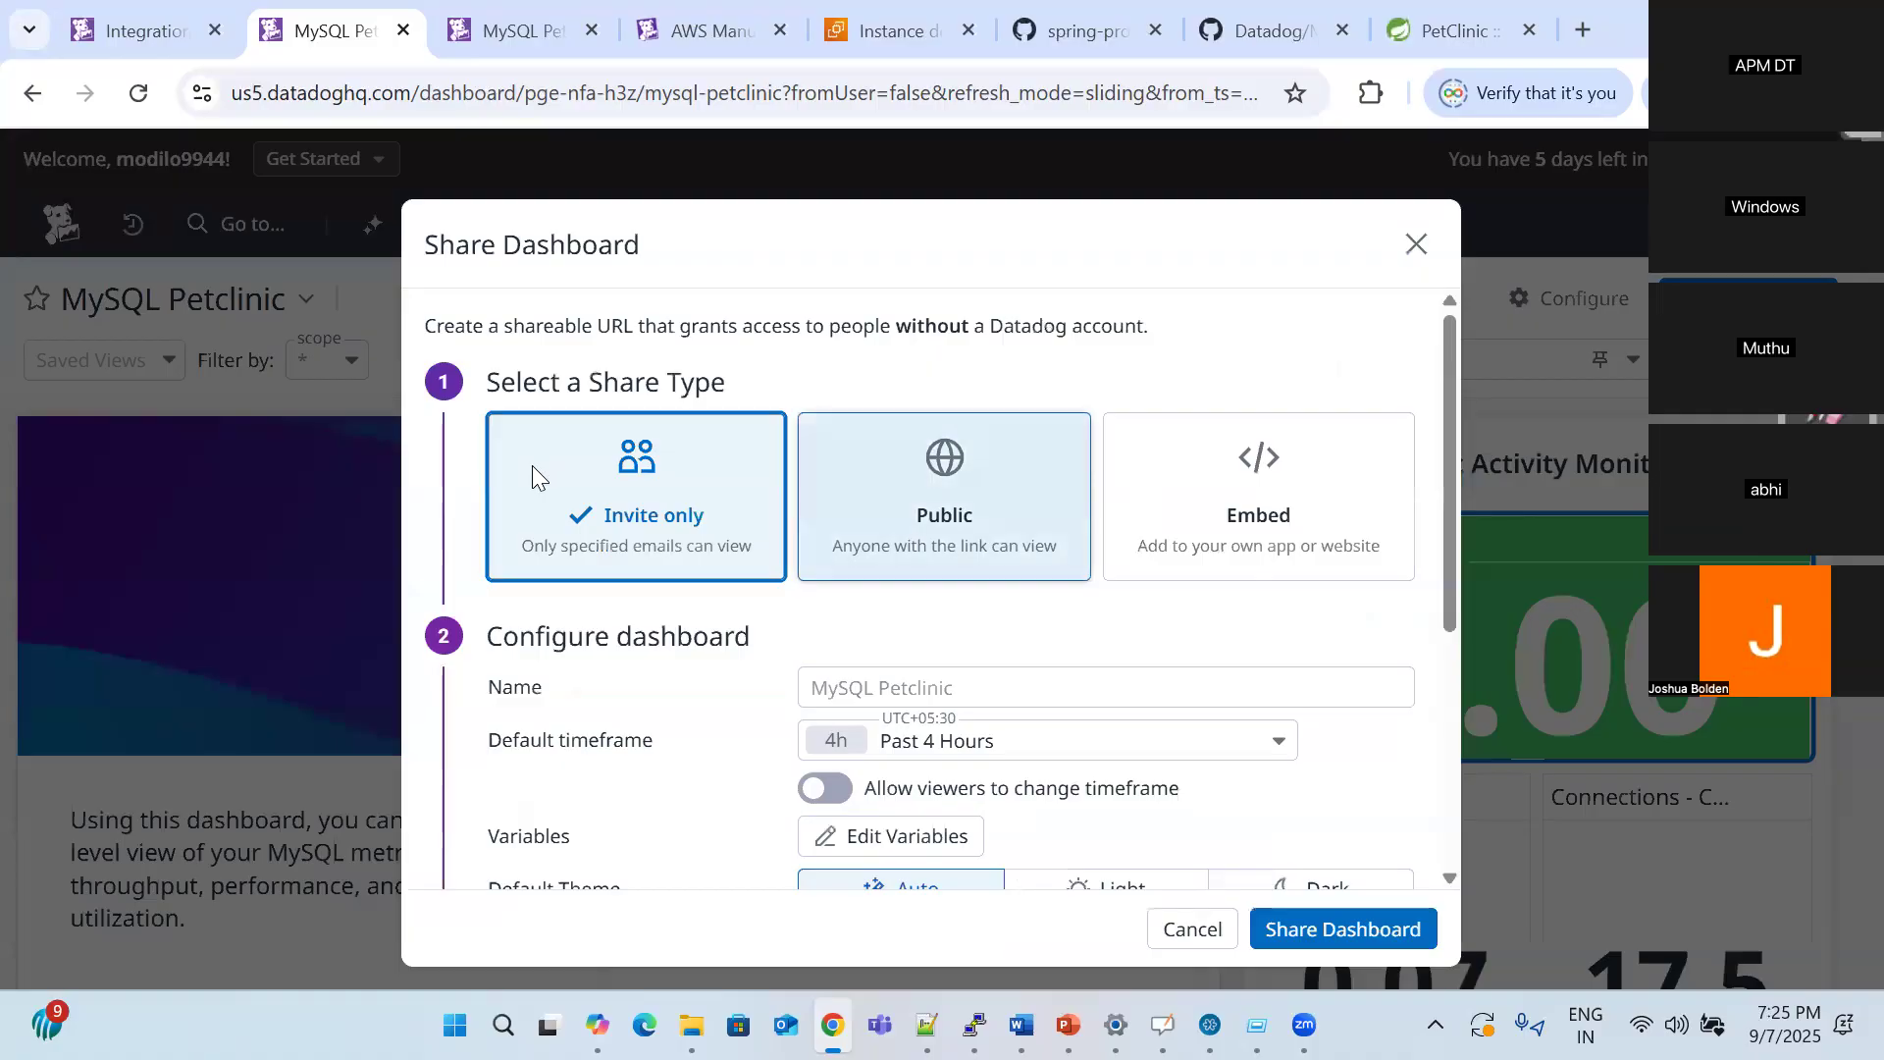
click(1021, 510)
scroll(1023, 586, down, 1)
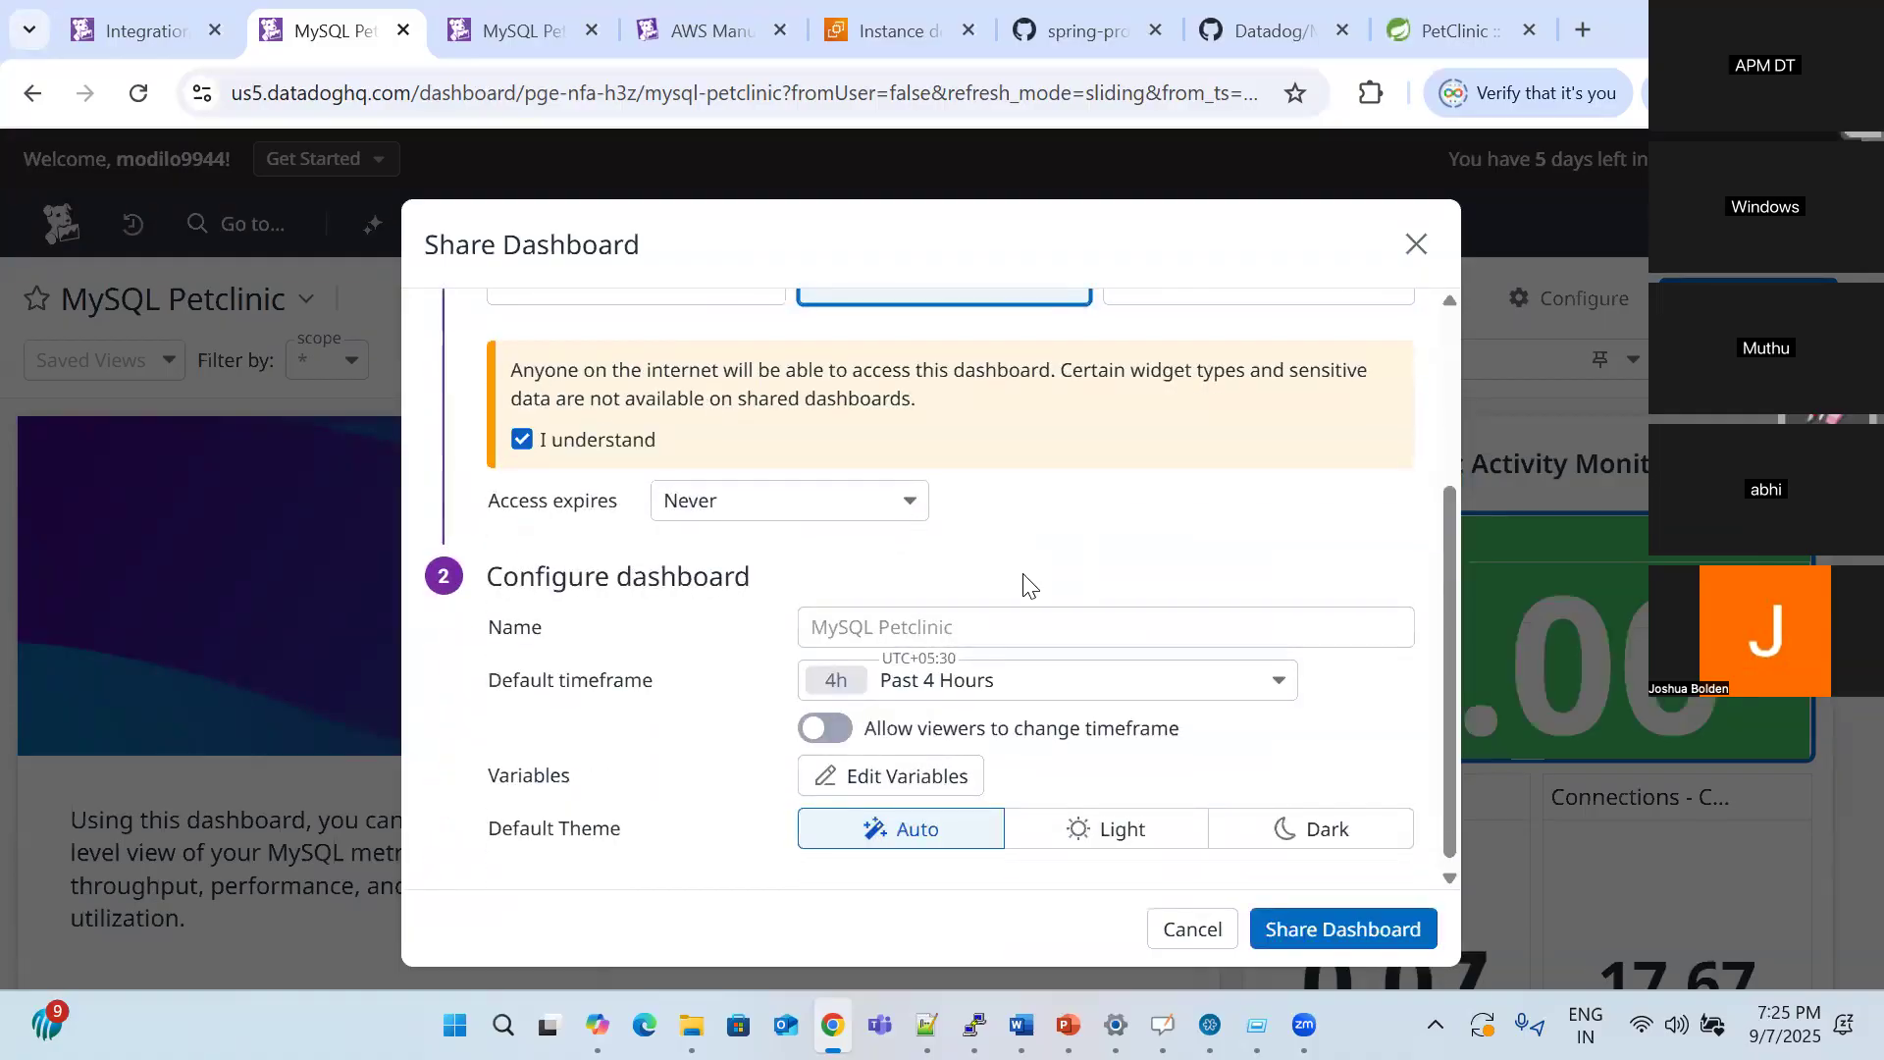
click(1114, 675)
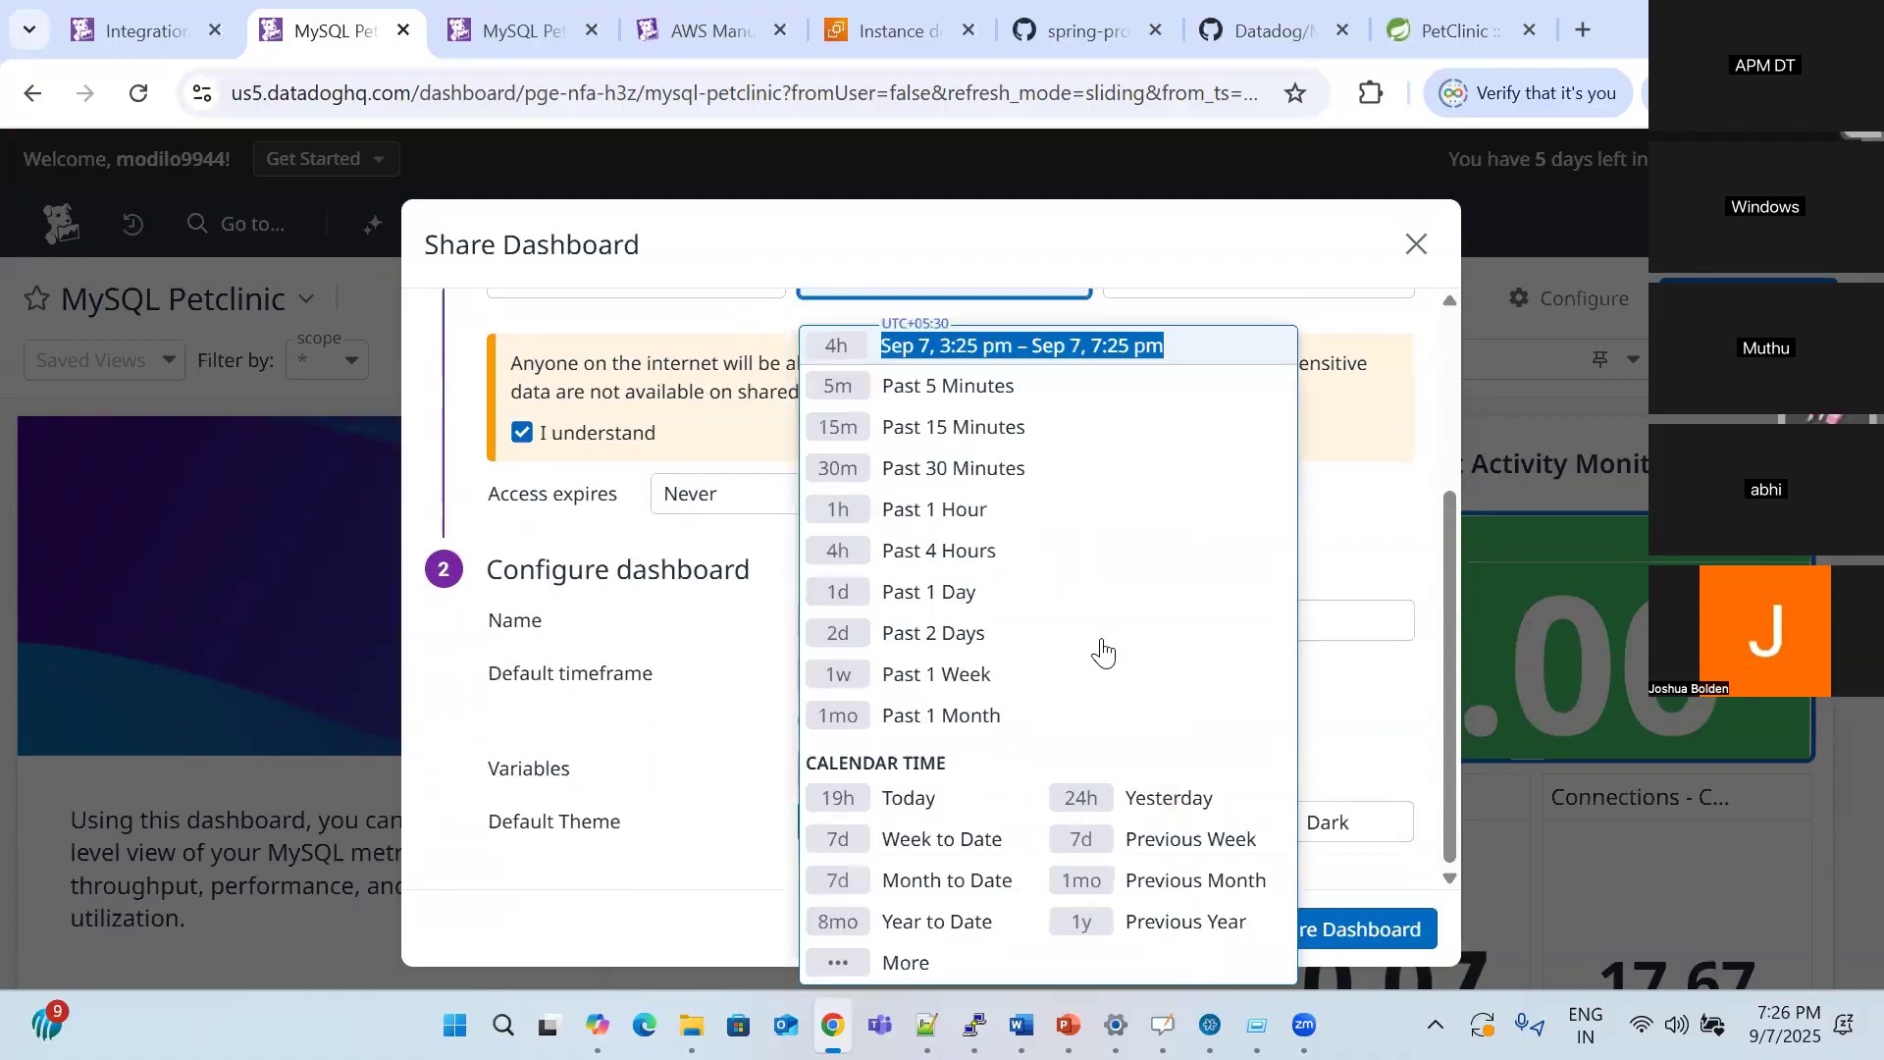
click(991, 556)
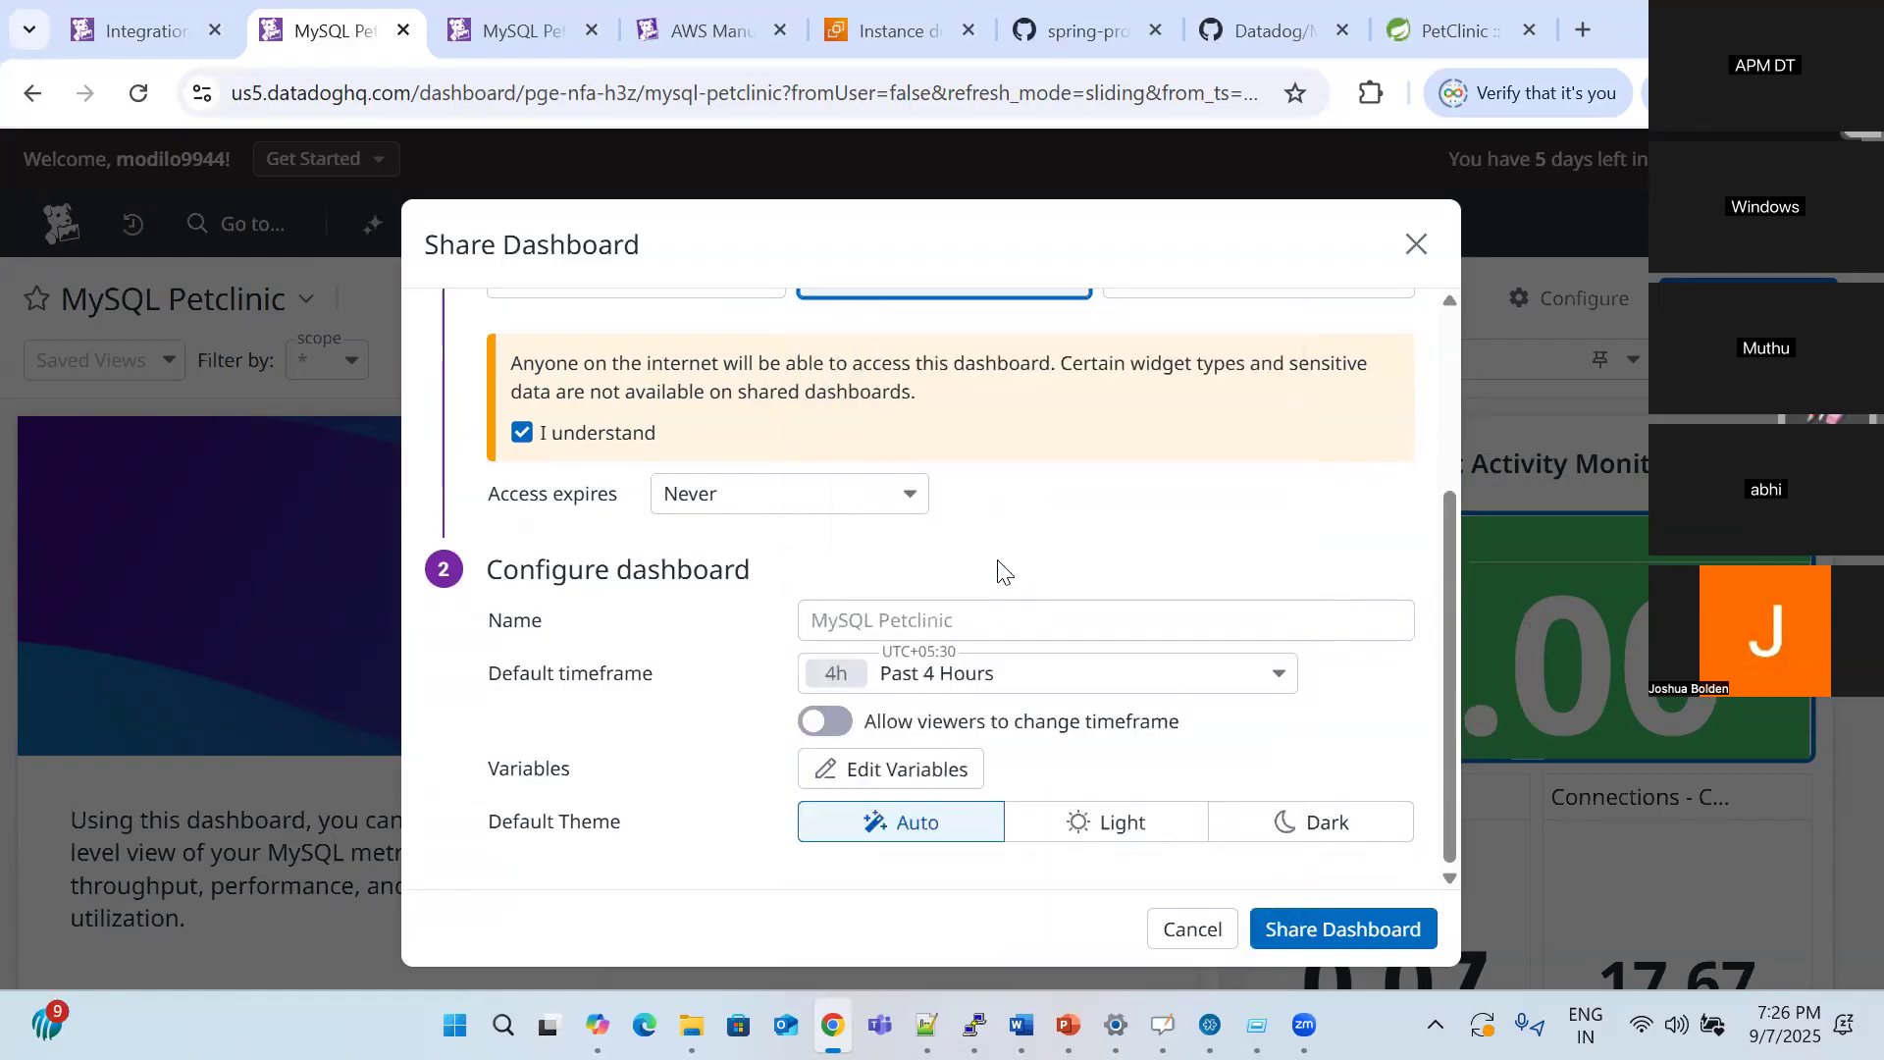
click(743, 510)
click(721, 539)
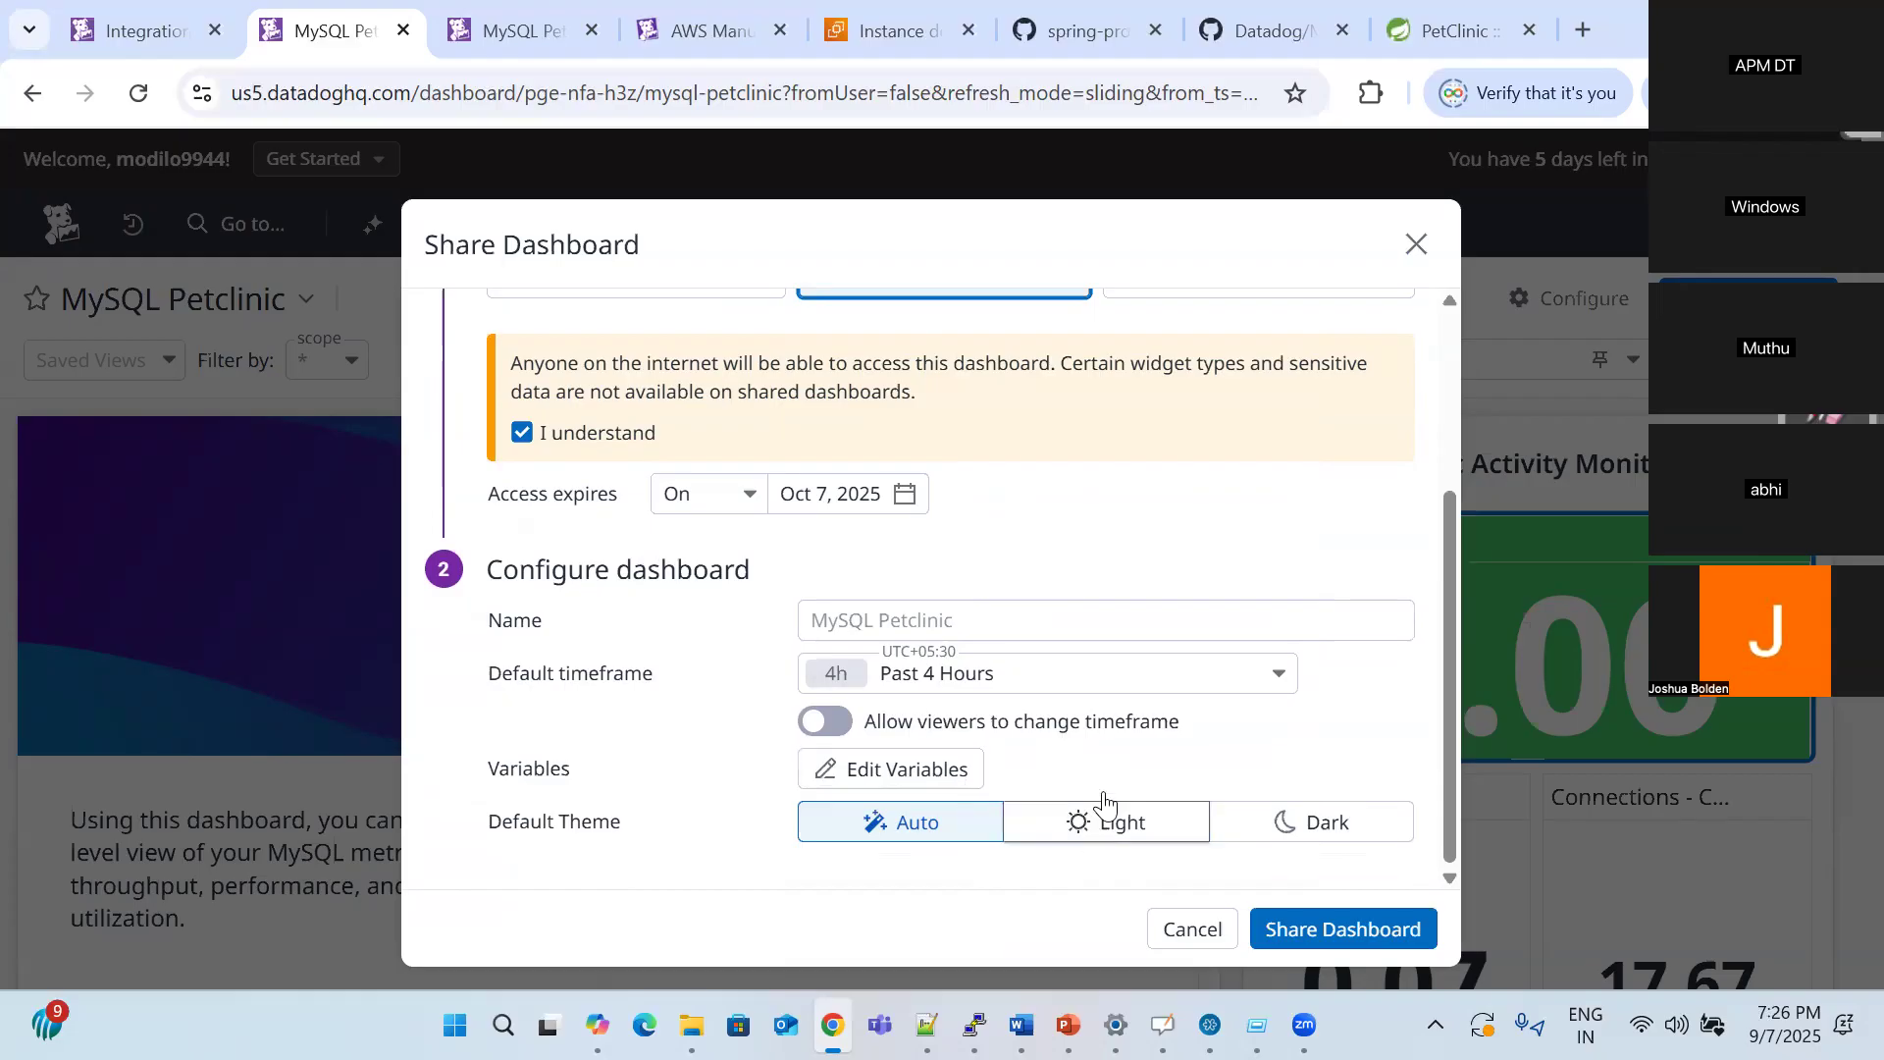
click(1333, 940)
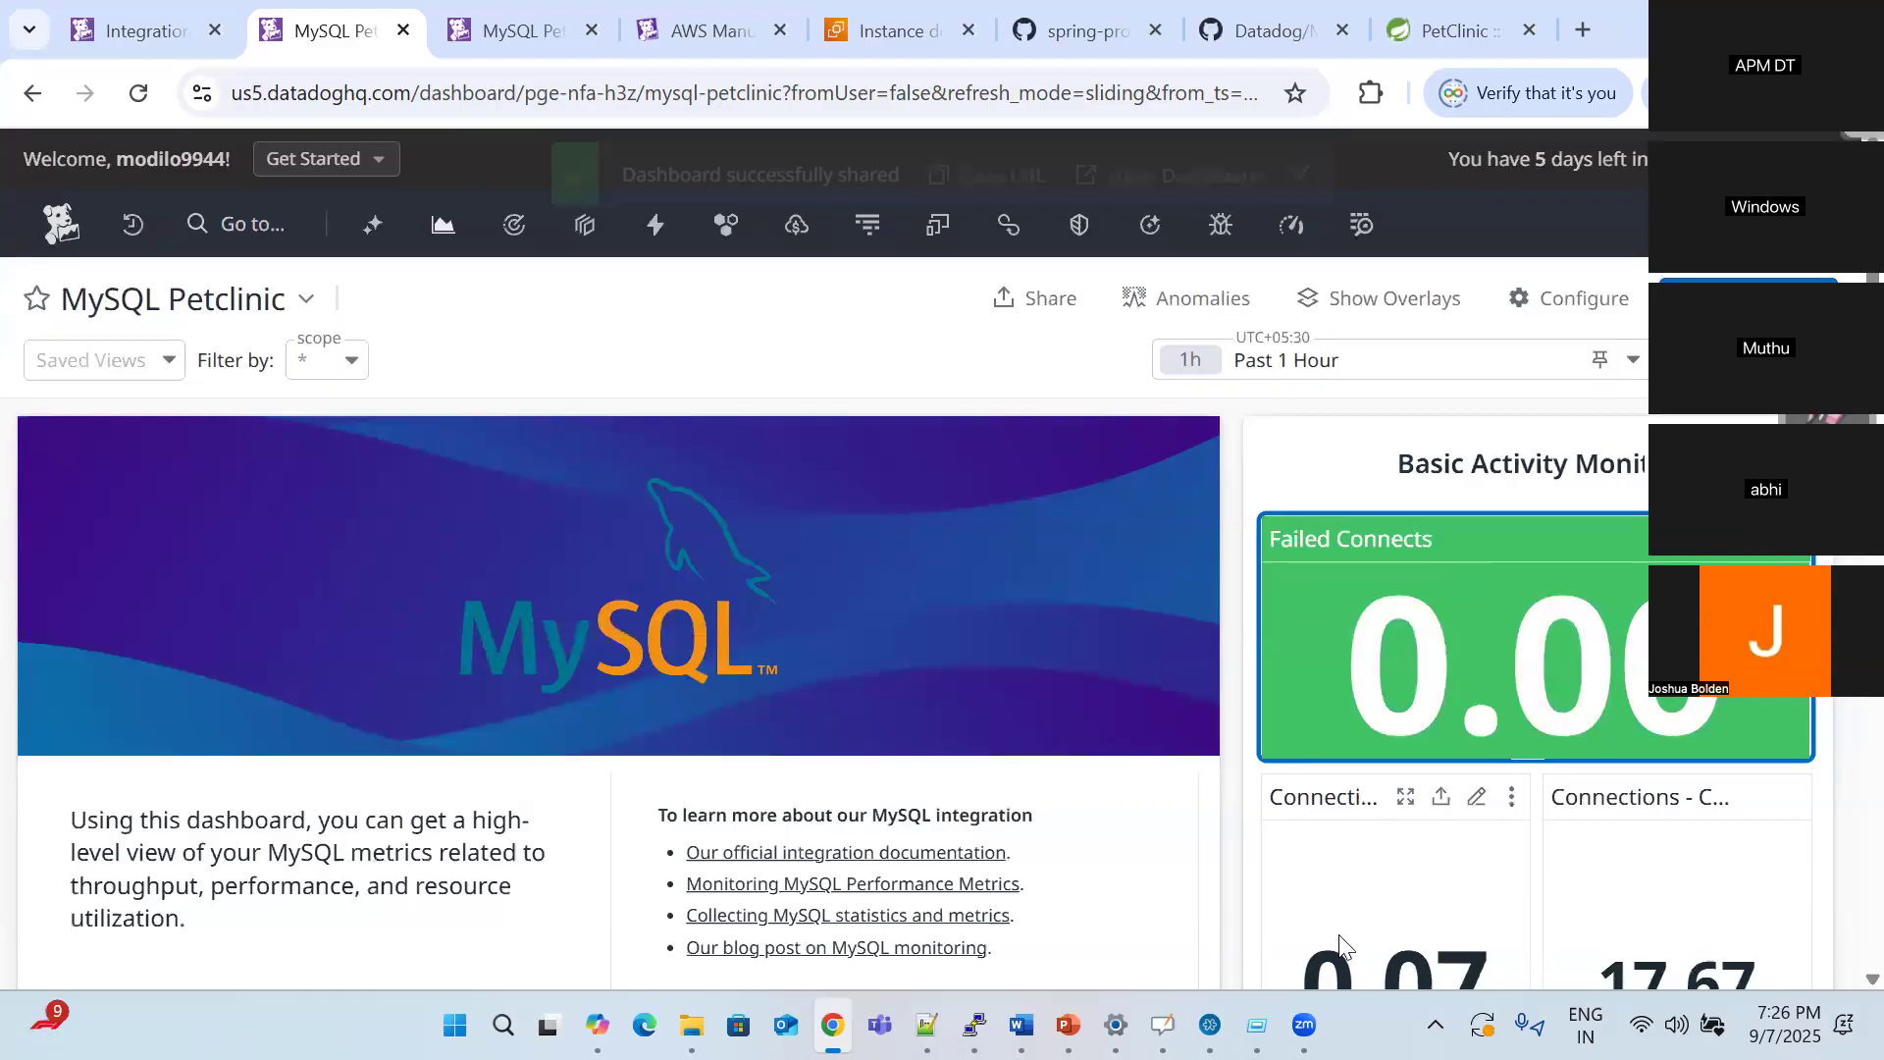
click(991, 188)
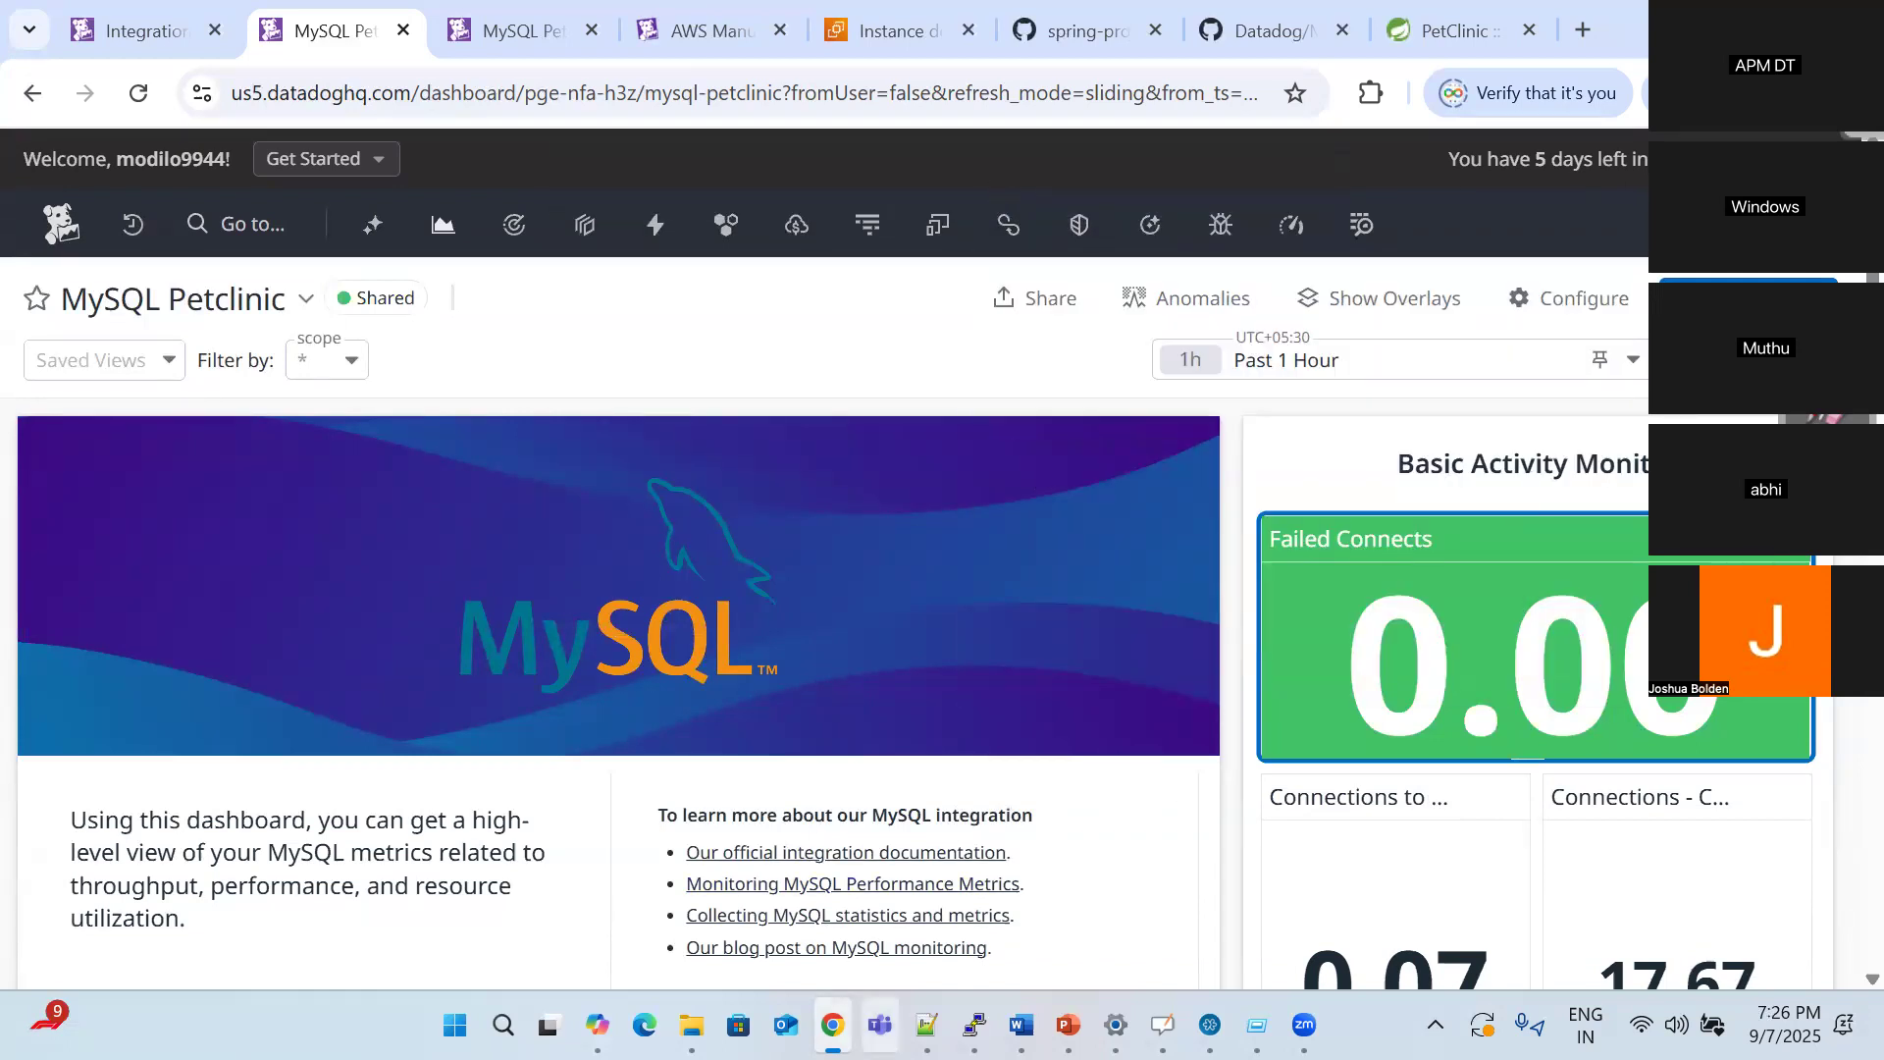
click(1304, 1024)
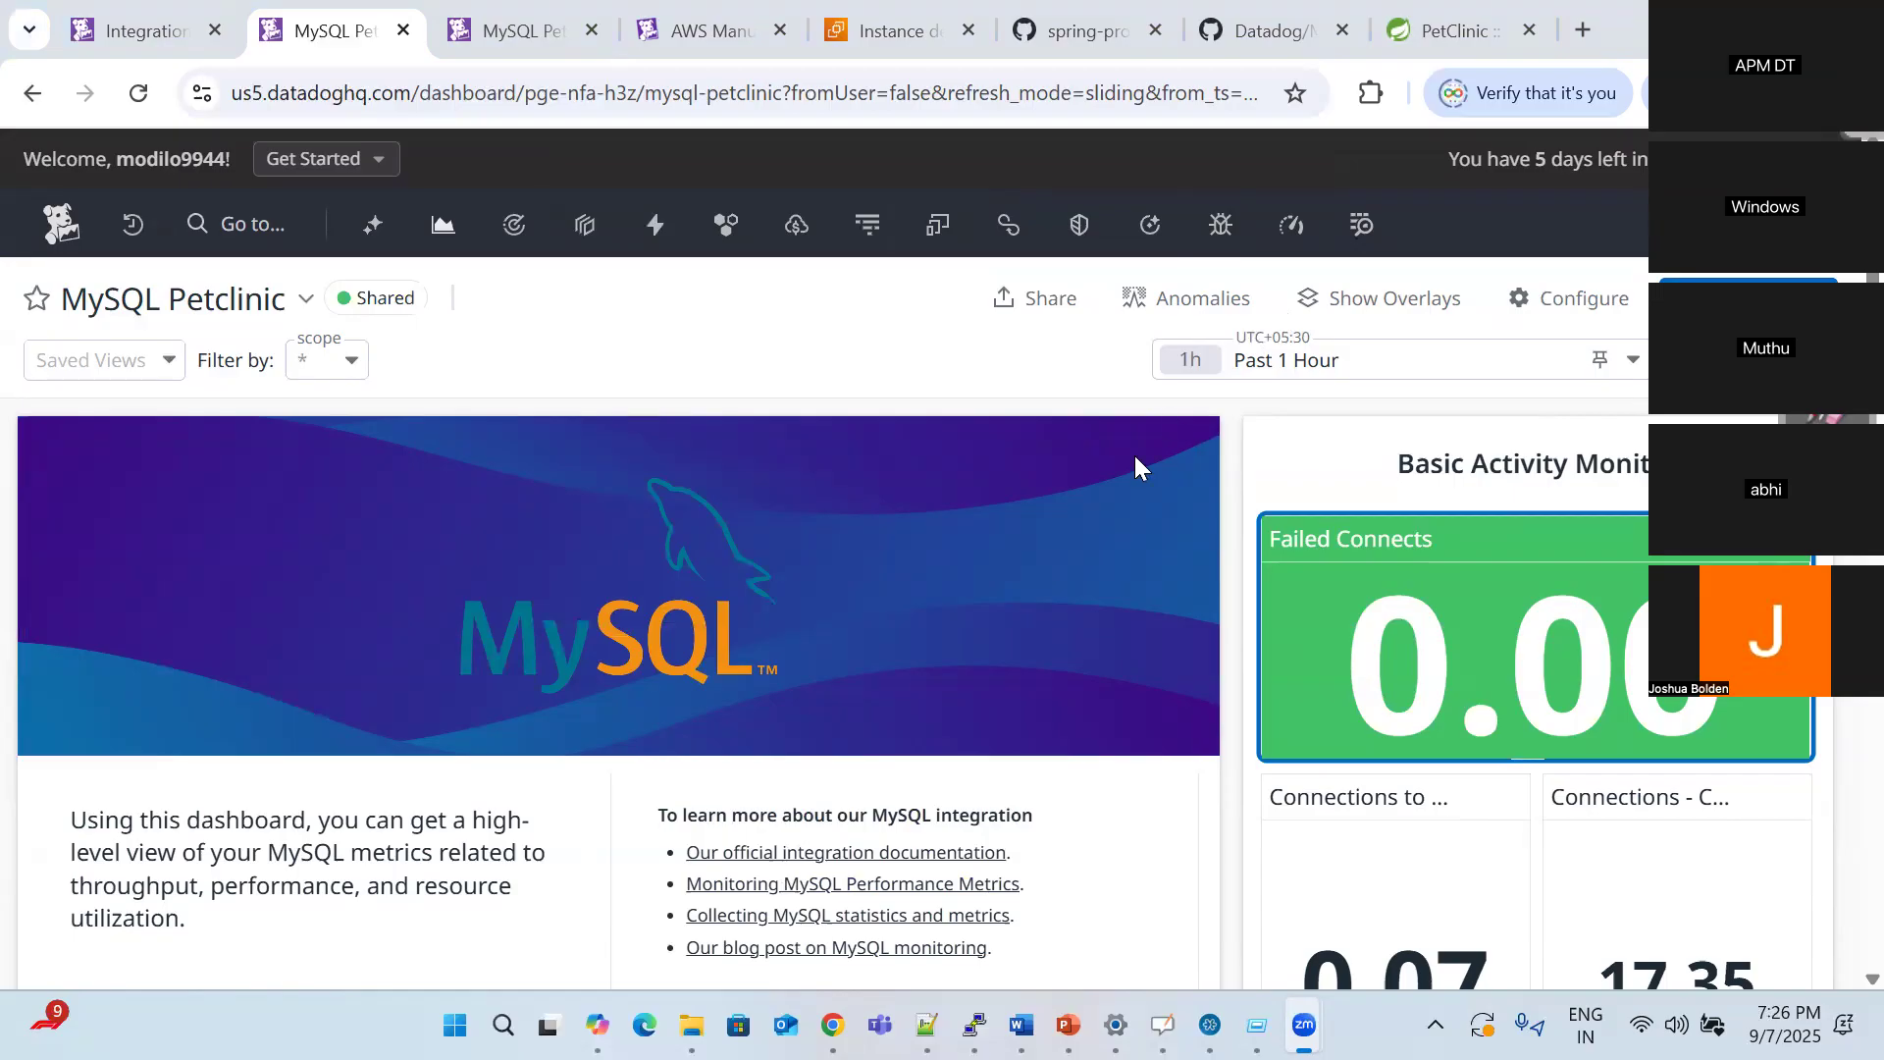
key(alt+Tab)
key(alt+Tab)
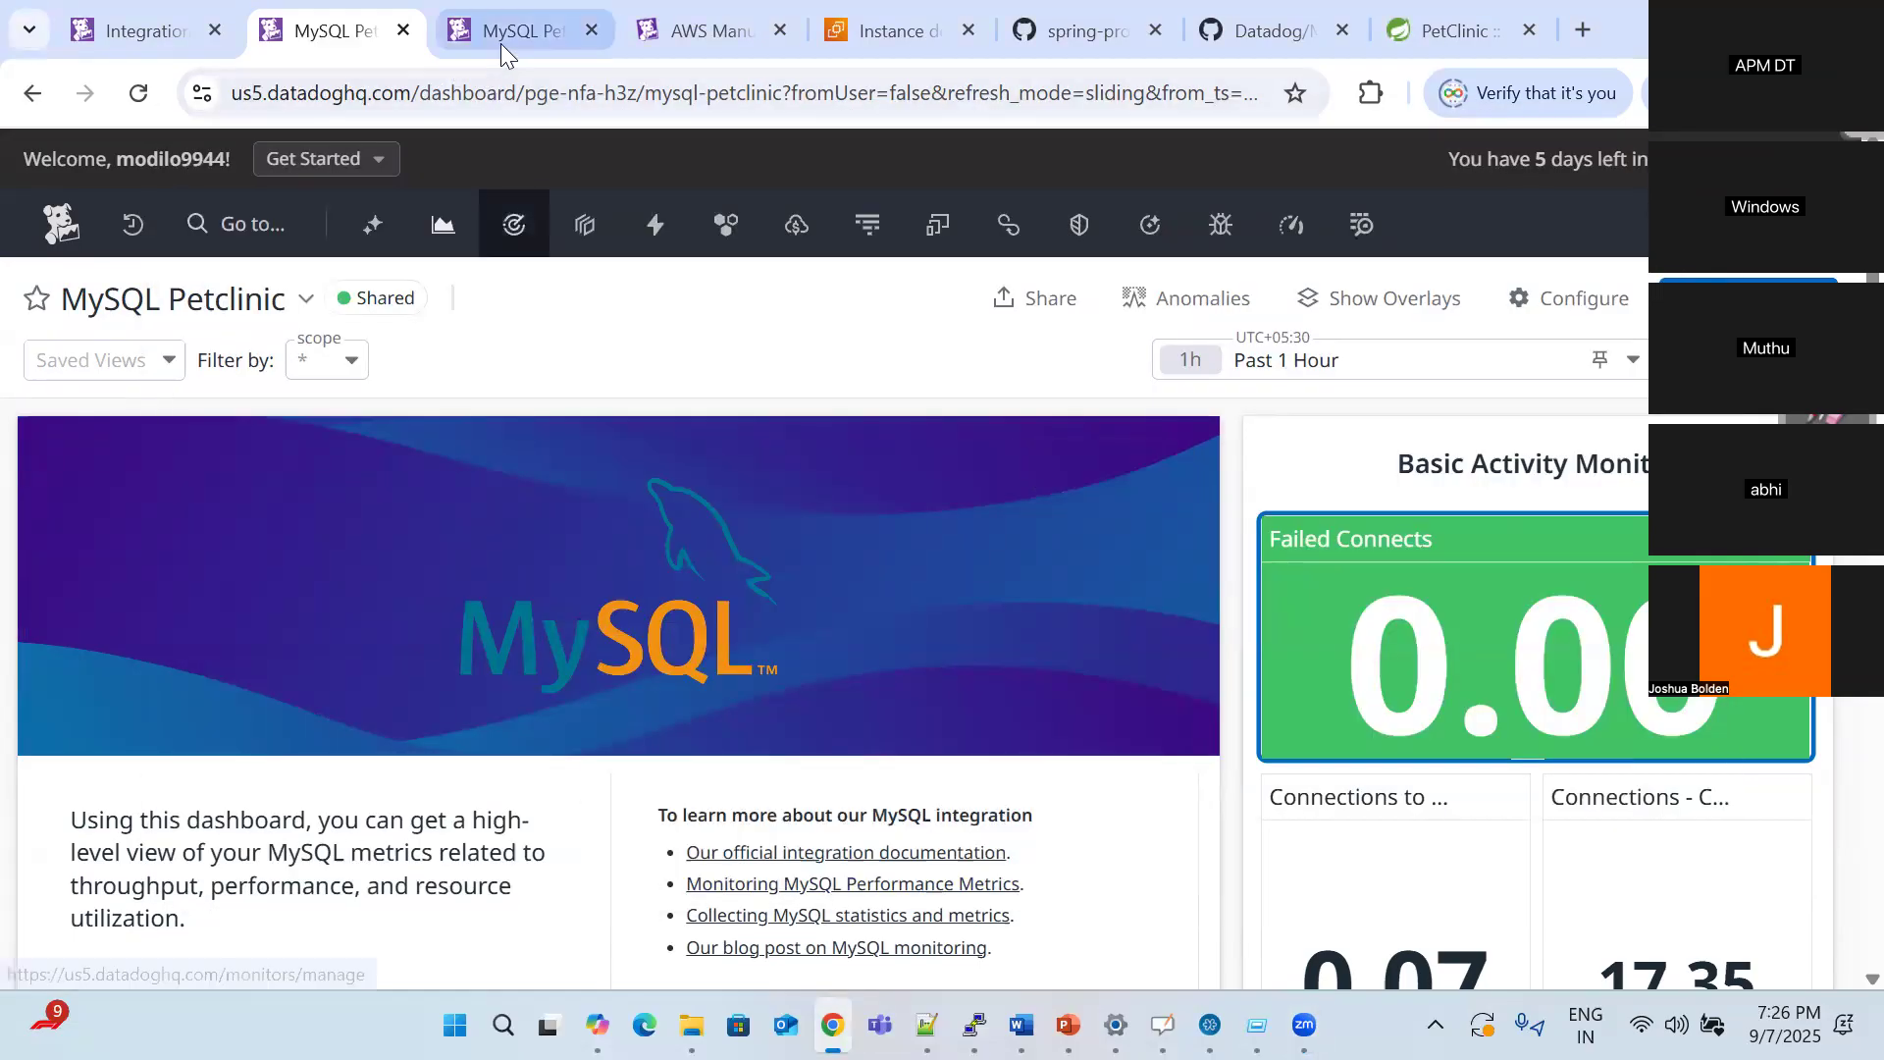
Open the MySQL - Overview Petclinic dashboard from the Dashboard List.
click(29, 95)
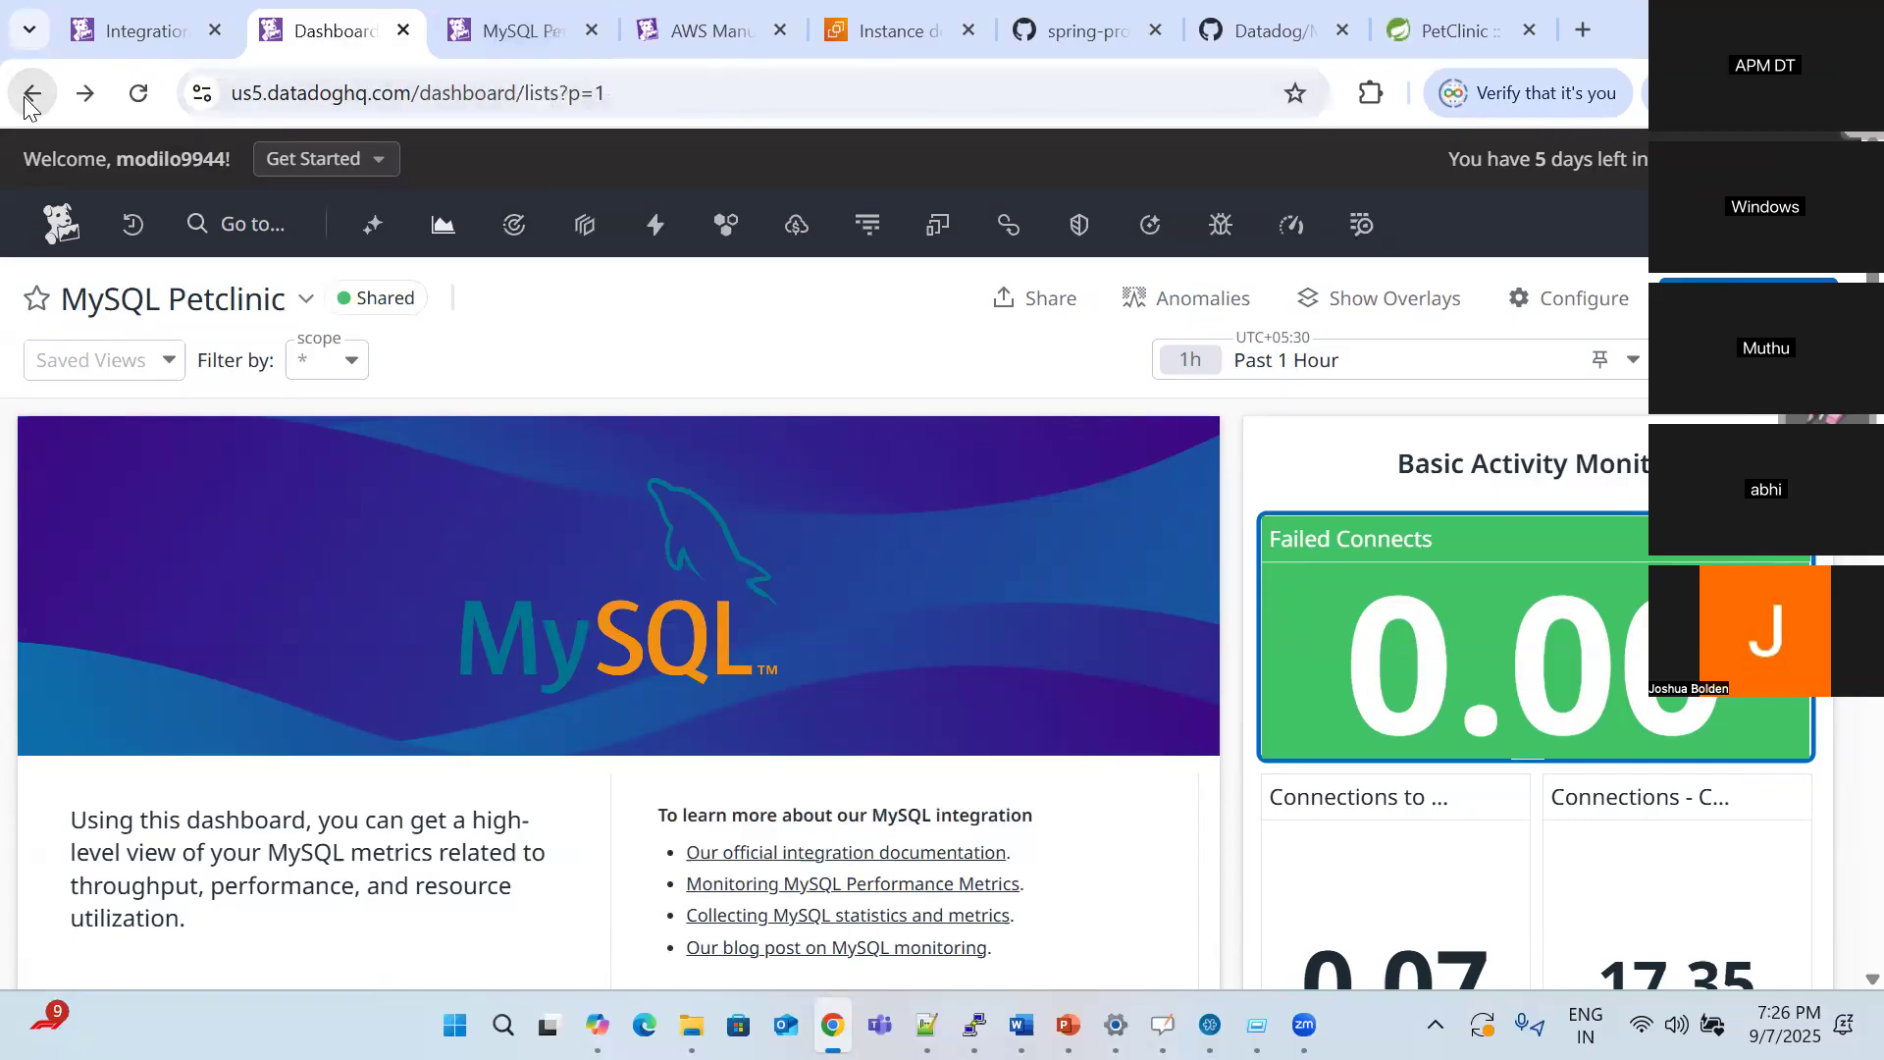
mouse_move(442, 223)
click(503, 396)
scroll(801, 785, down, 10)
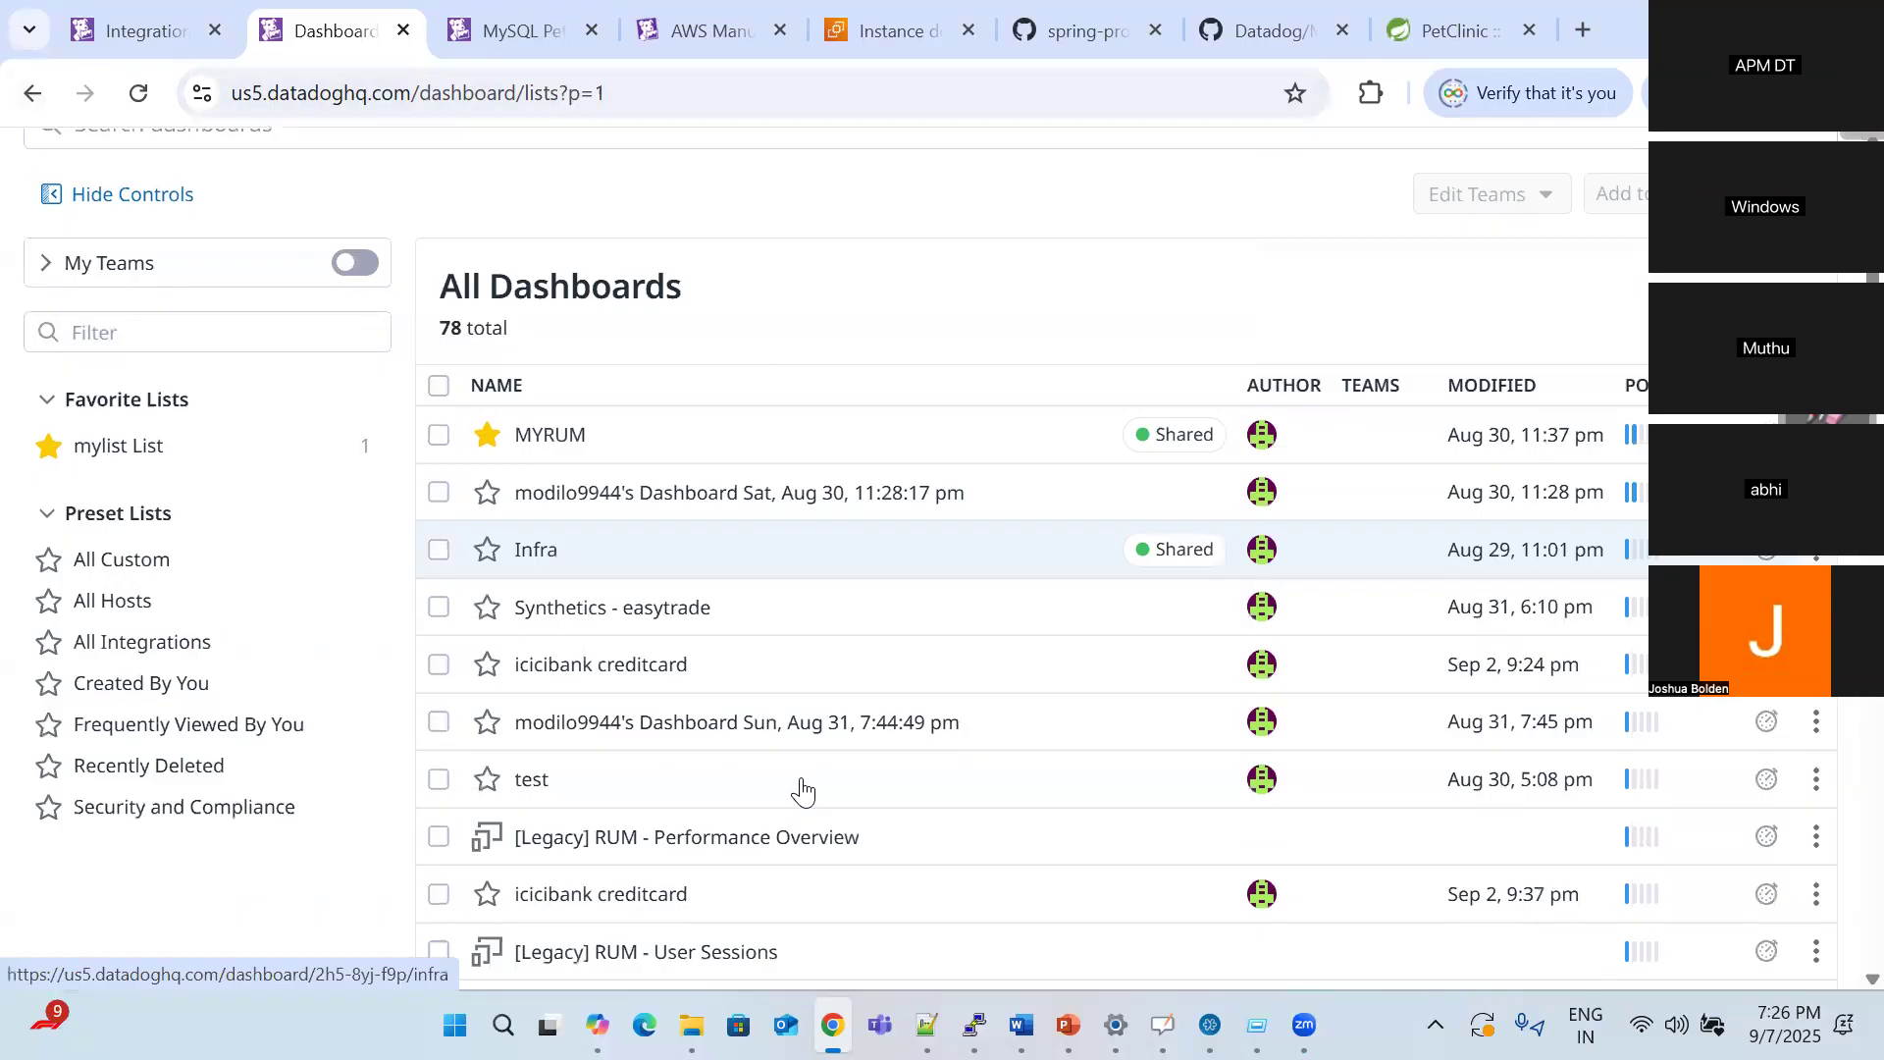
scroll(802, 785, down, 3)
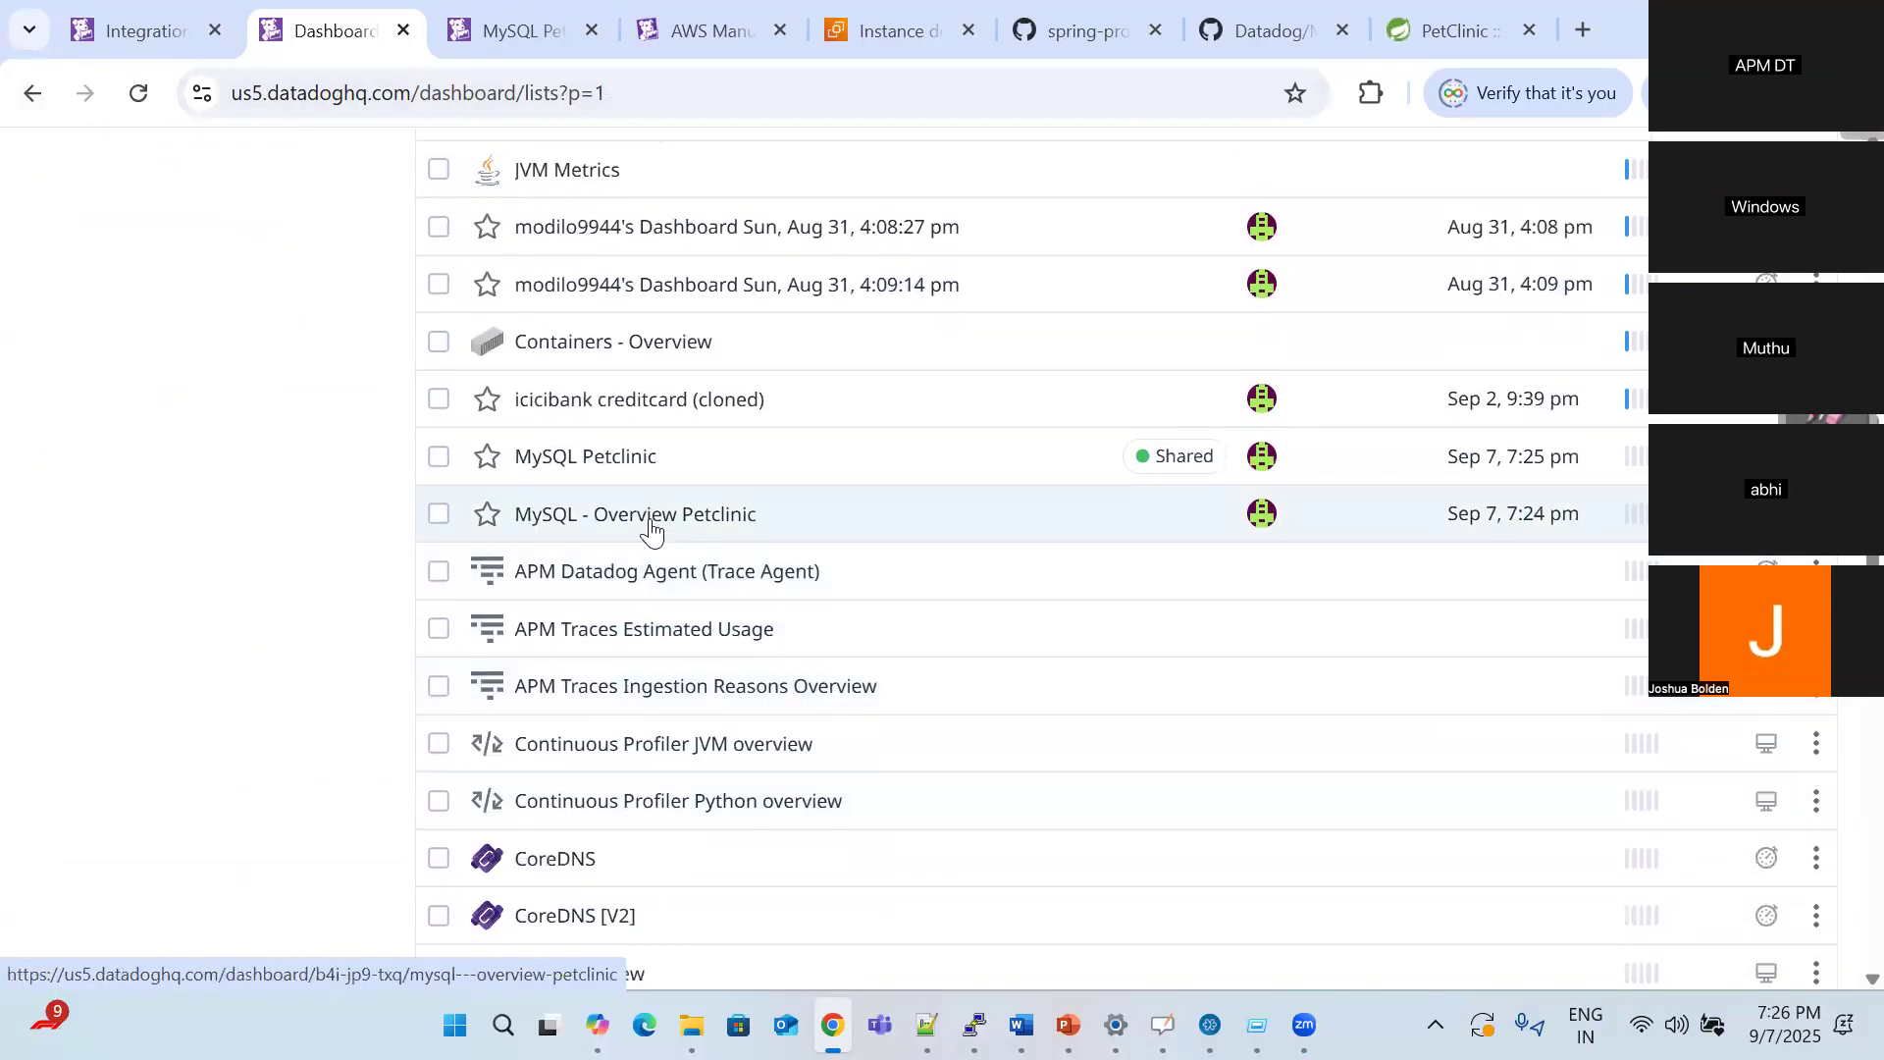
click(650, 533)
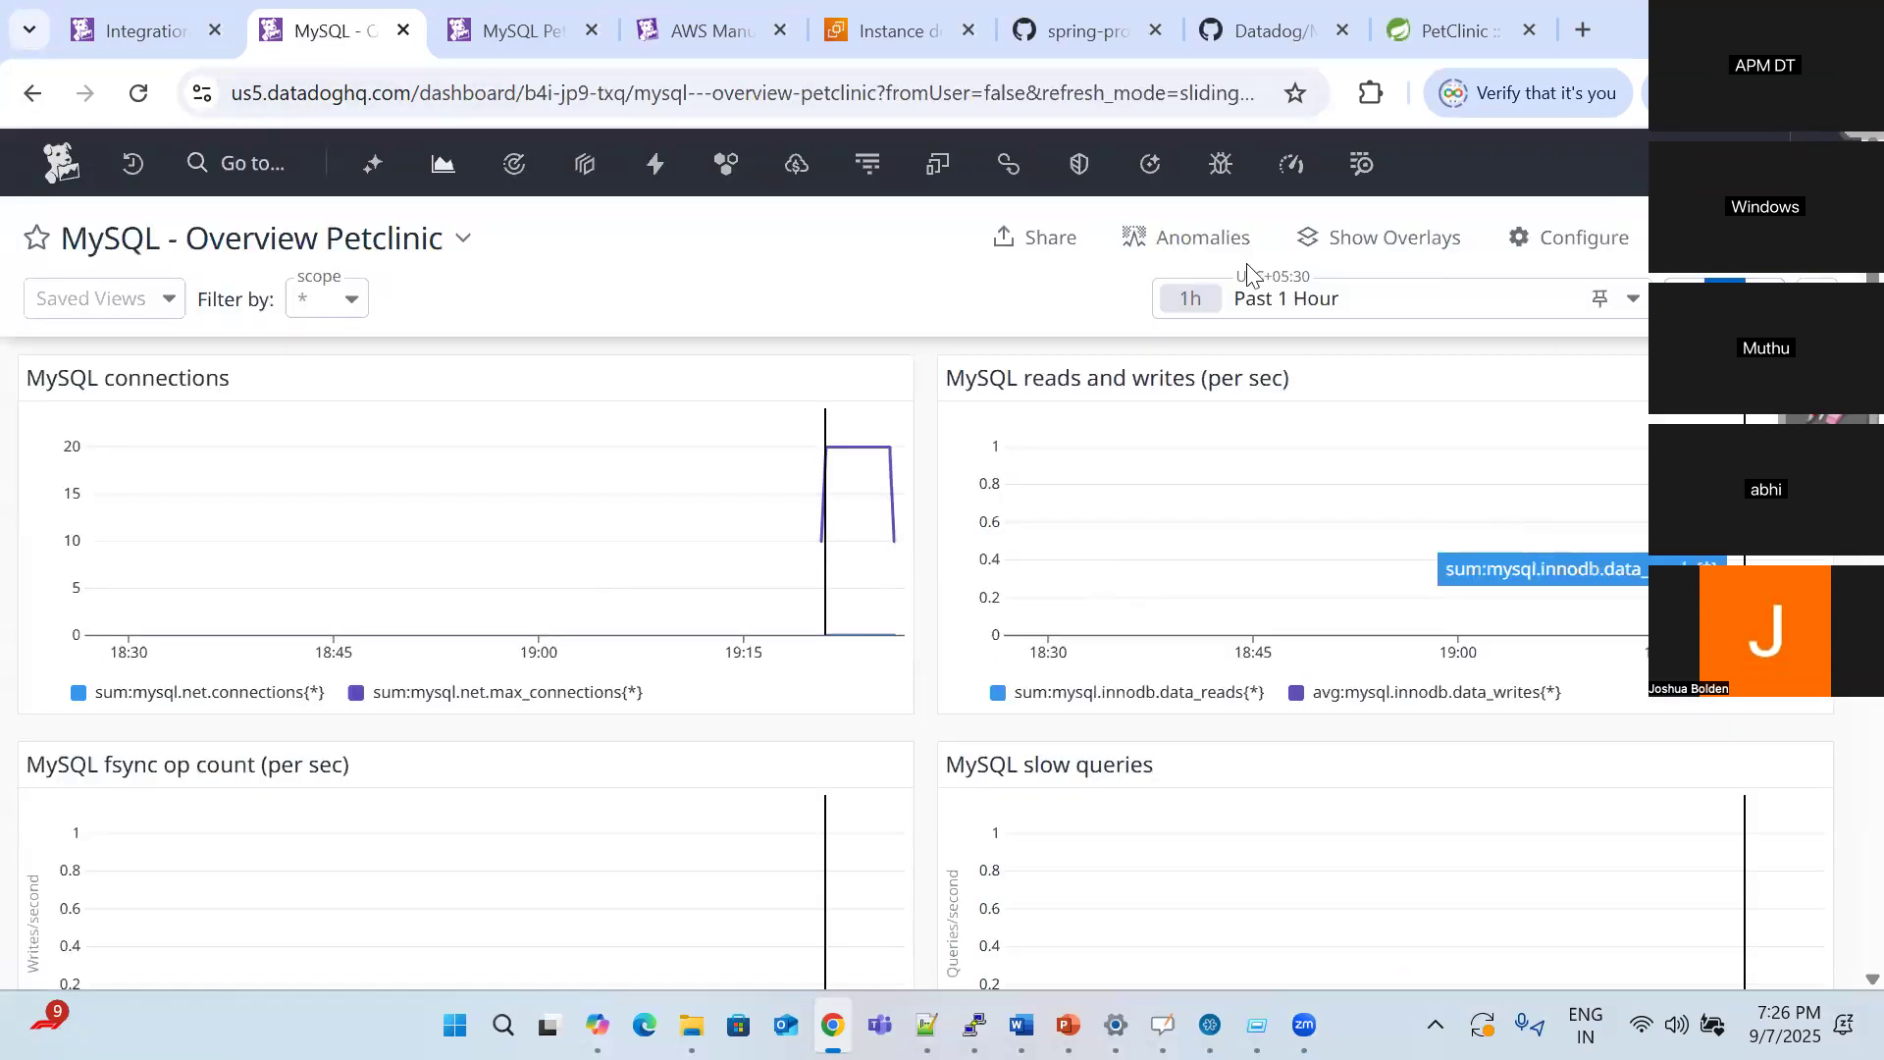
Set the dashboard's time range to Past 15 Minutes.
click(1036, 238)
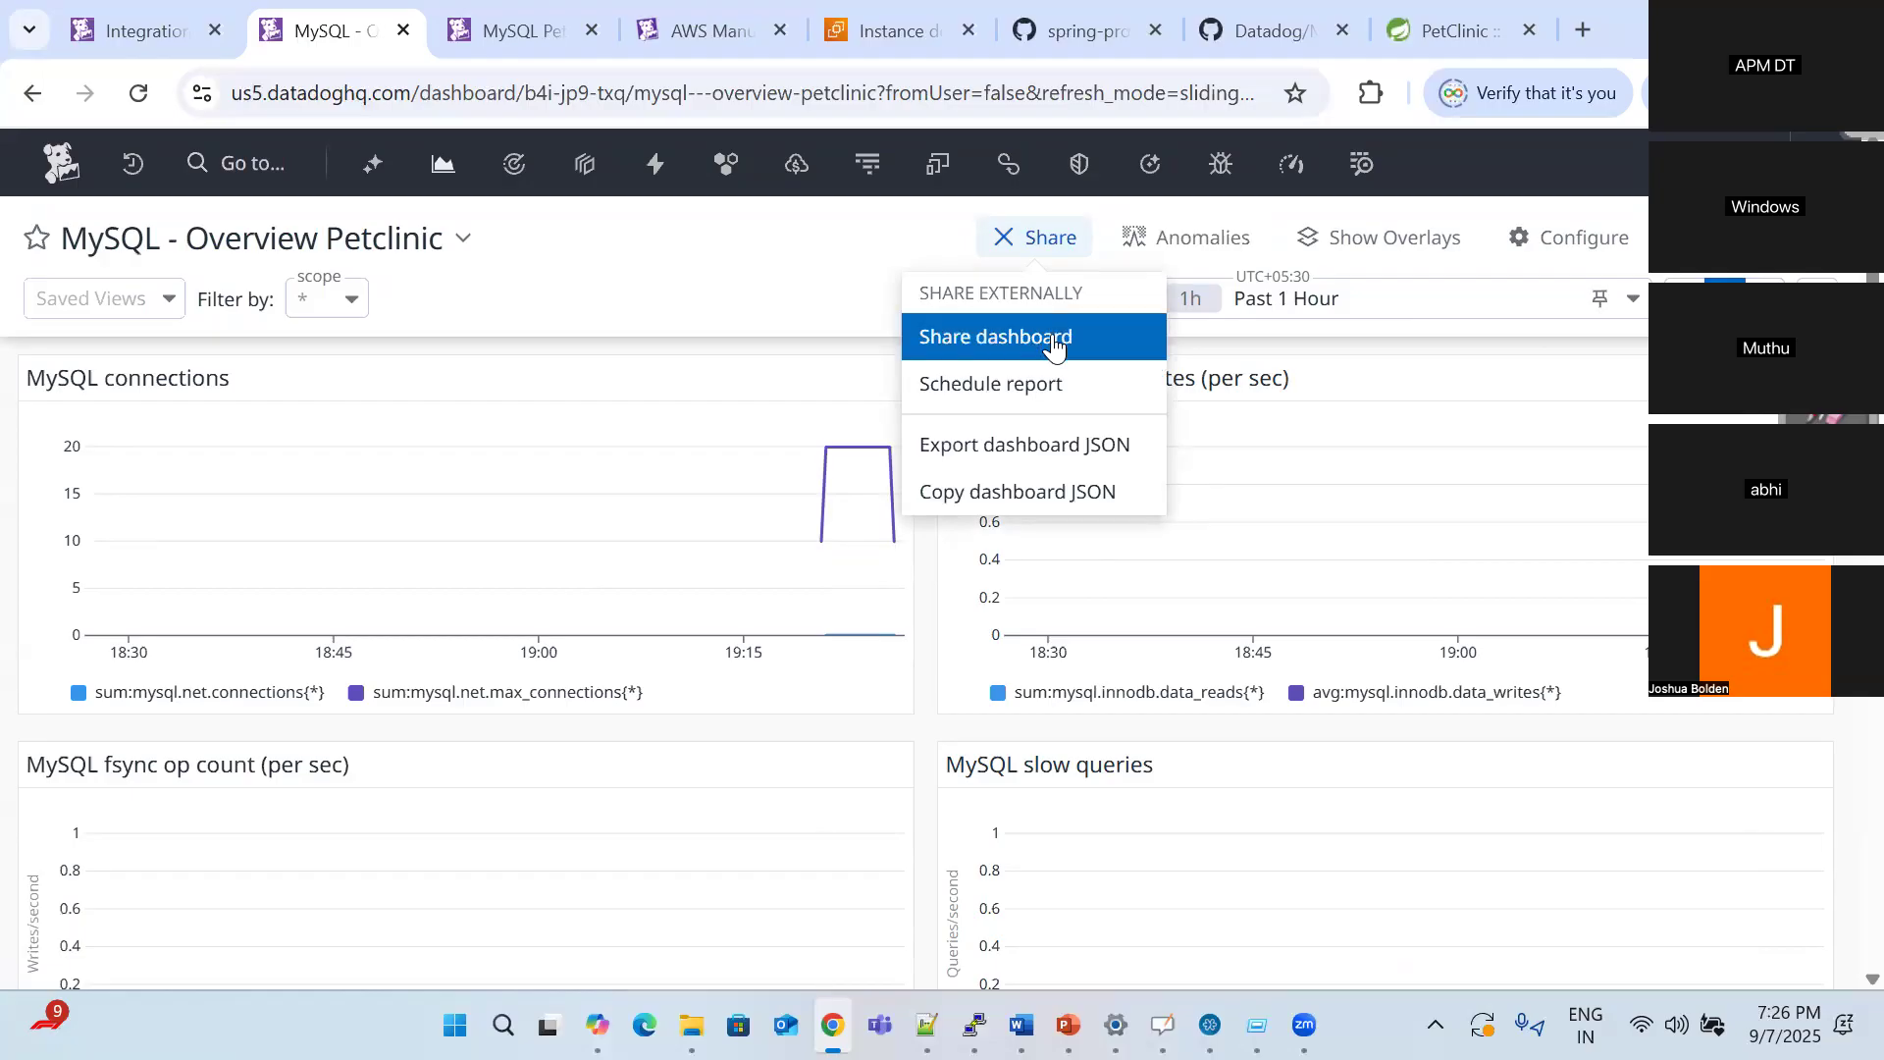
click(1365, 300)
click(1318, 392)
Share MySQL - Overview Petclinic publicly, acknowledging the warning, expiring Oct 7, 2025, Past 4 Hours default.
click(1020, 238)
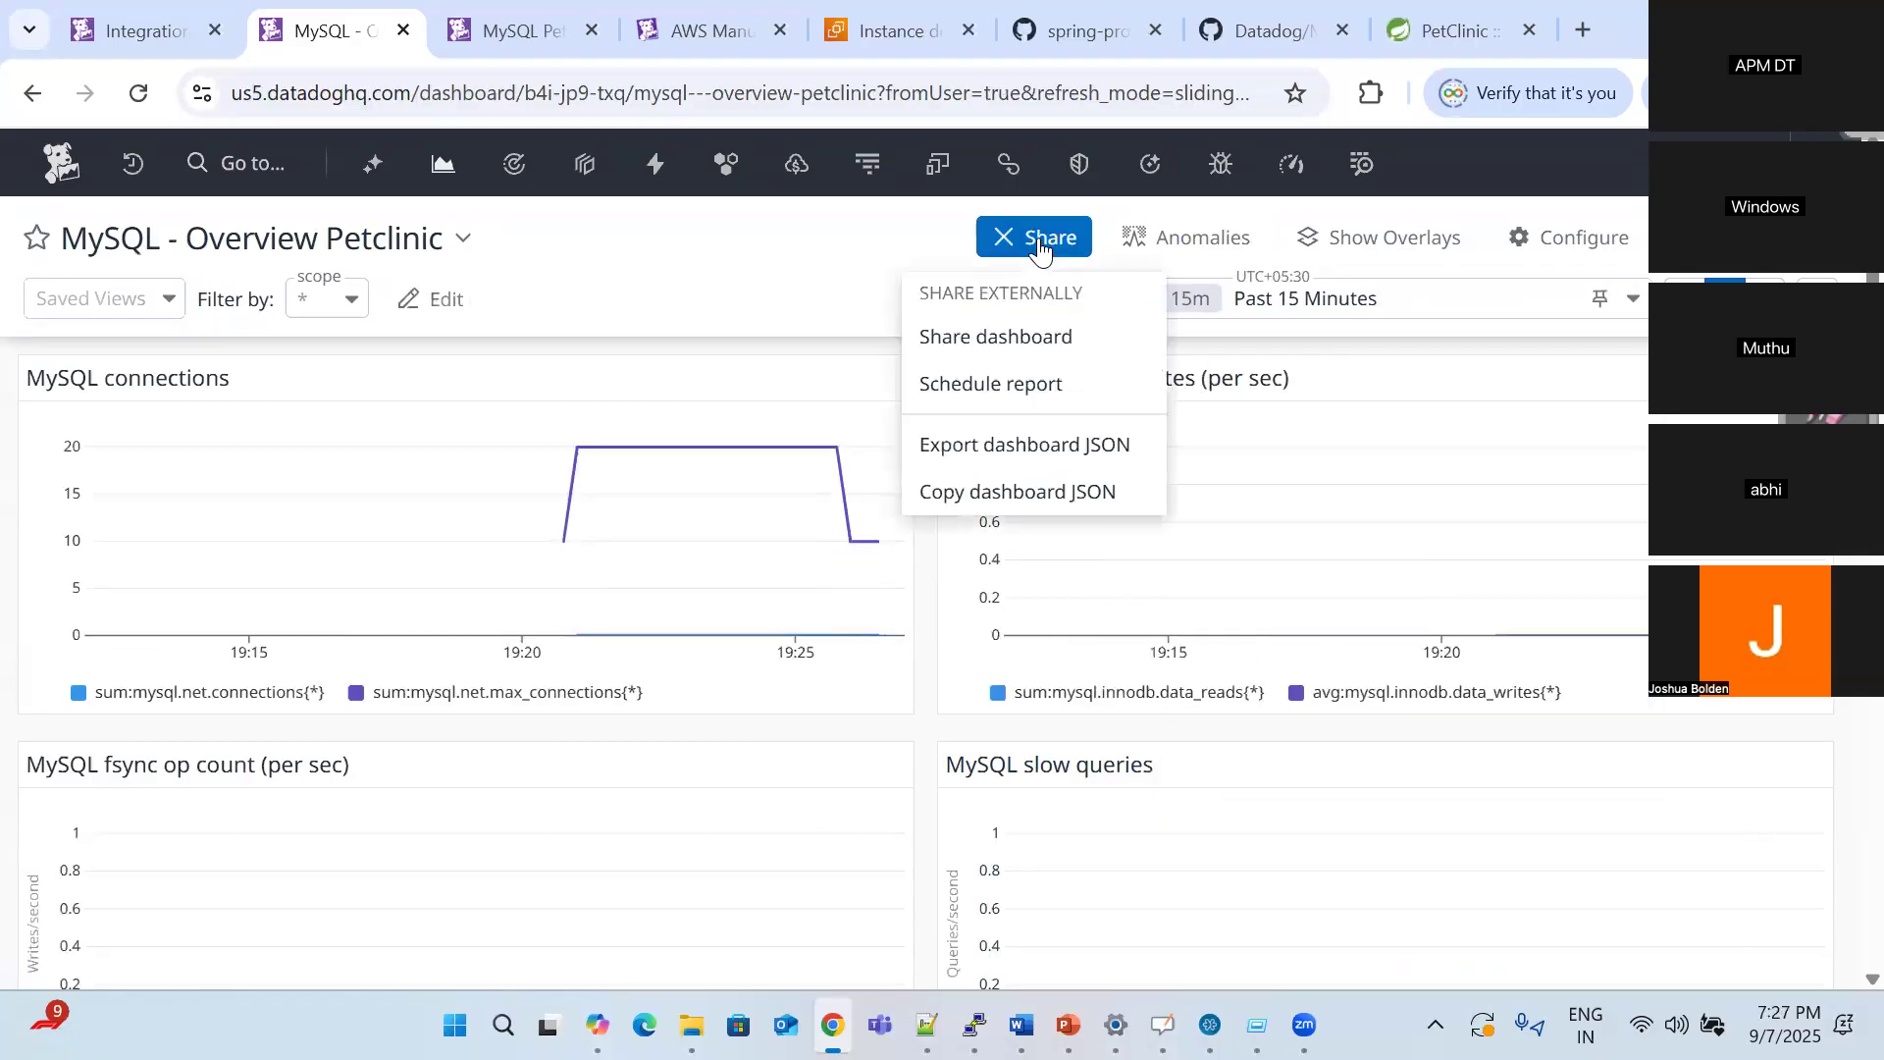
click(1009, 355)
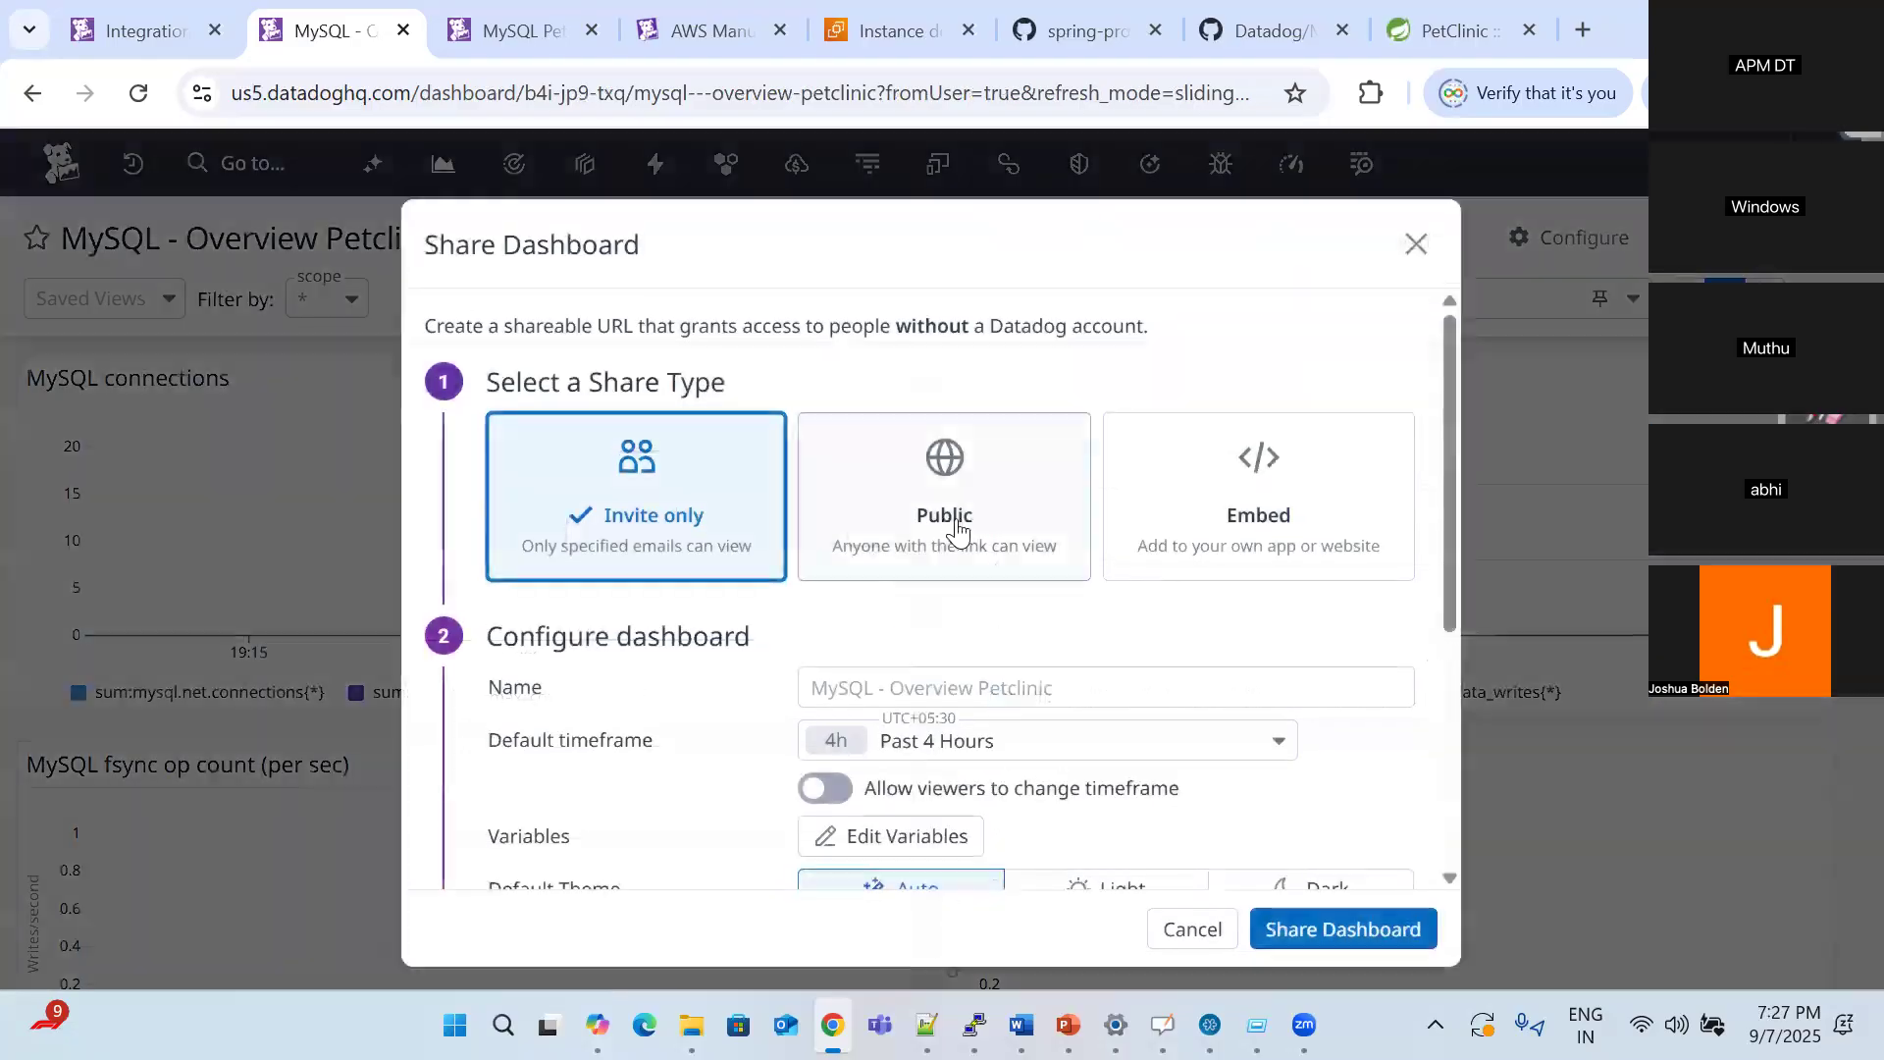
click(959, 530)
click(523, 540)
click(753, 621)
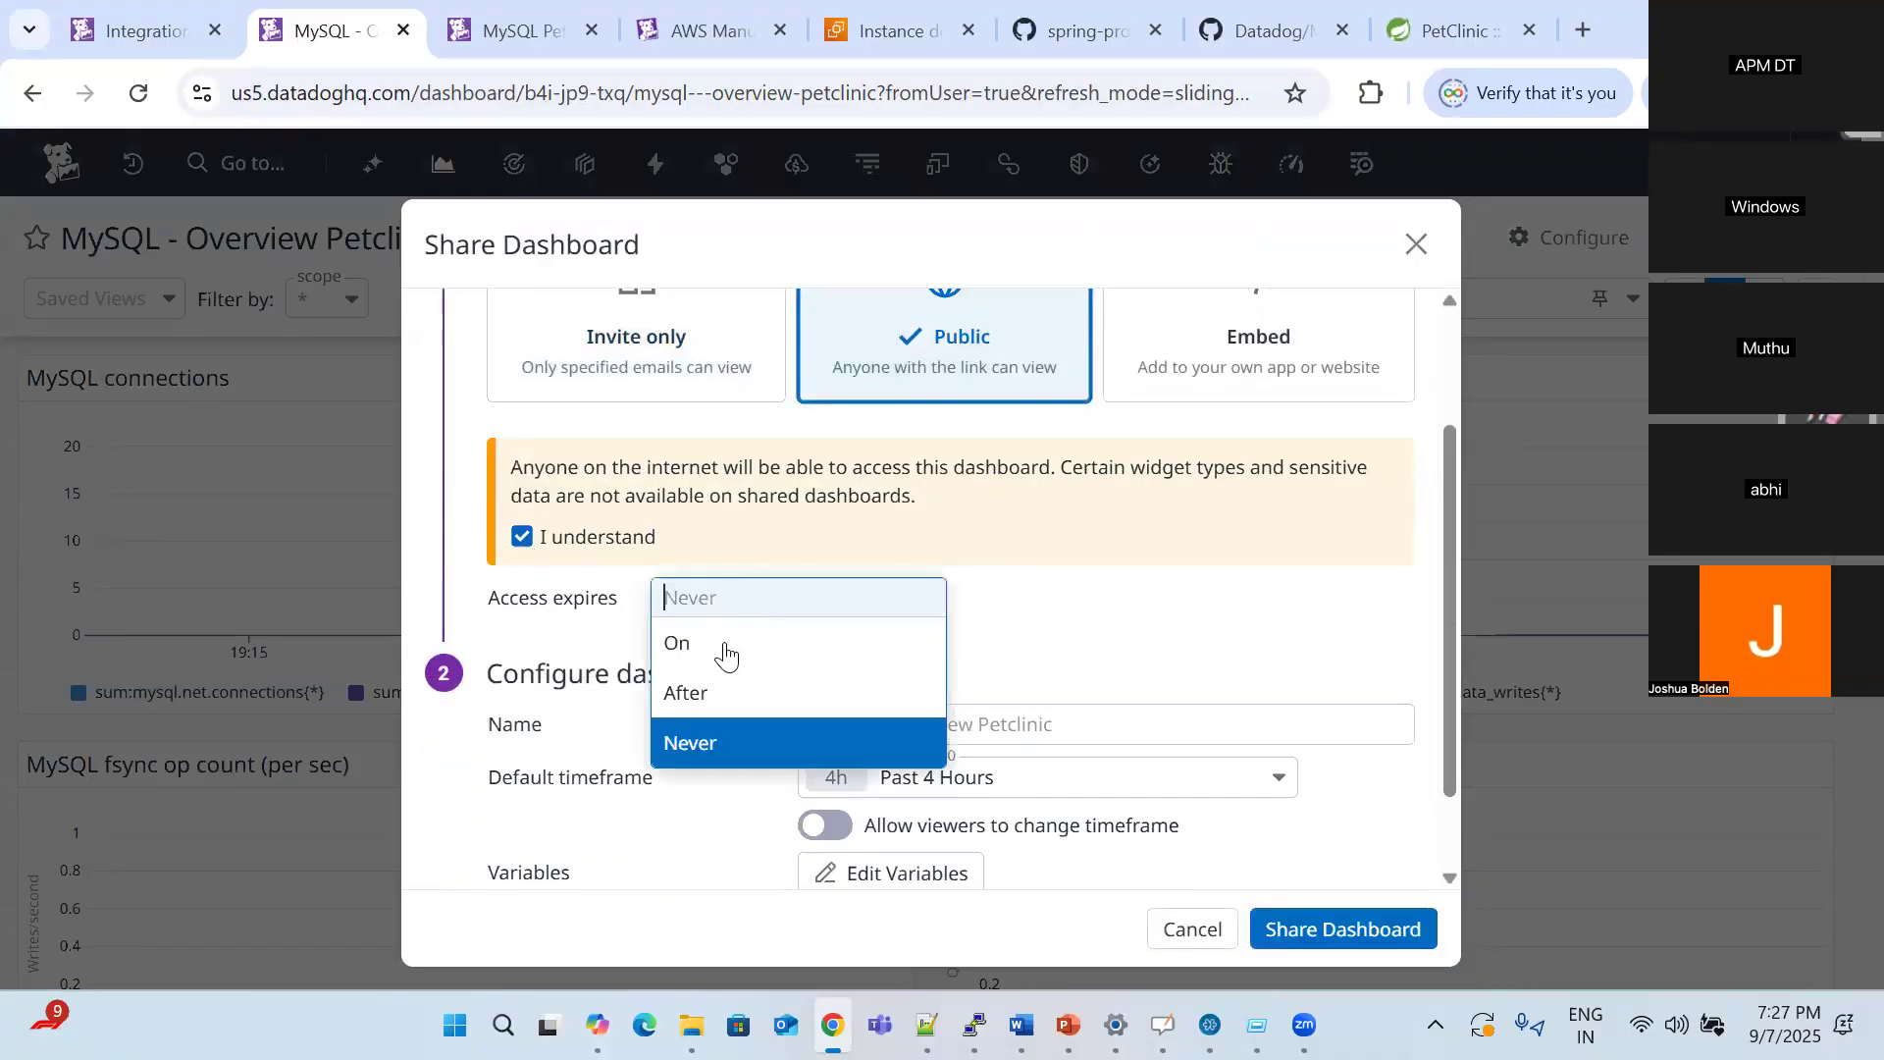
click(718, 643)
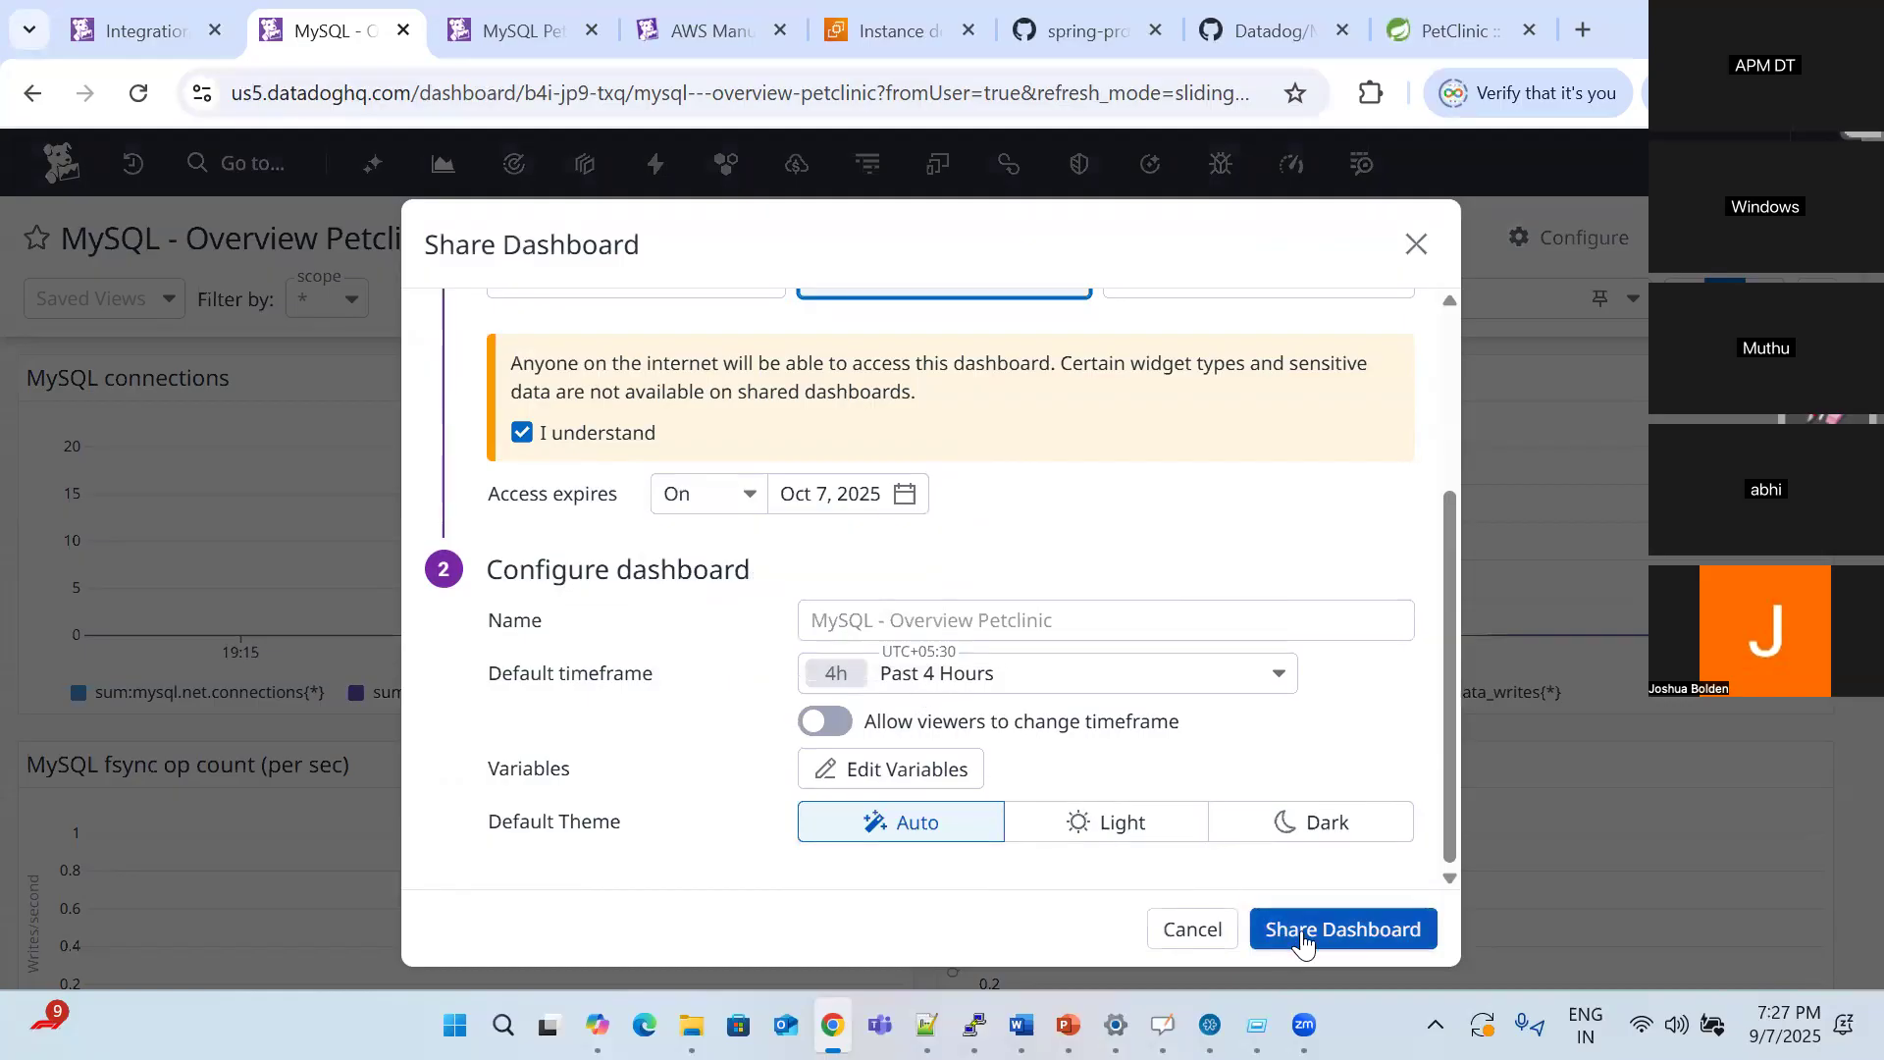
click(928, 675)
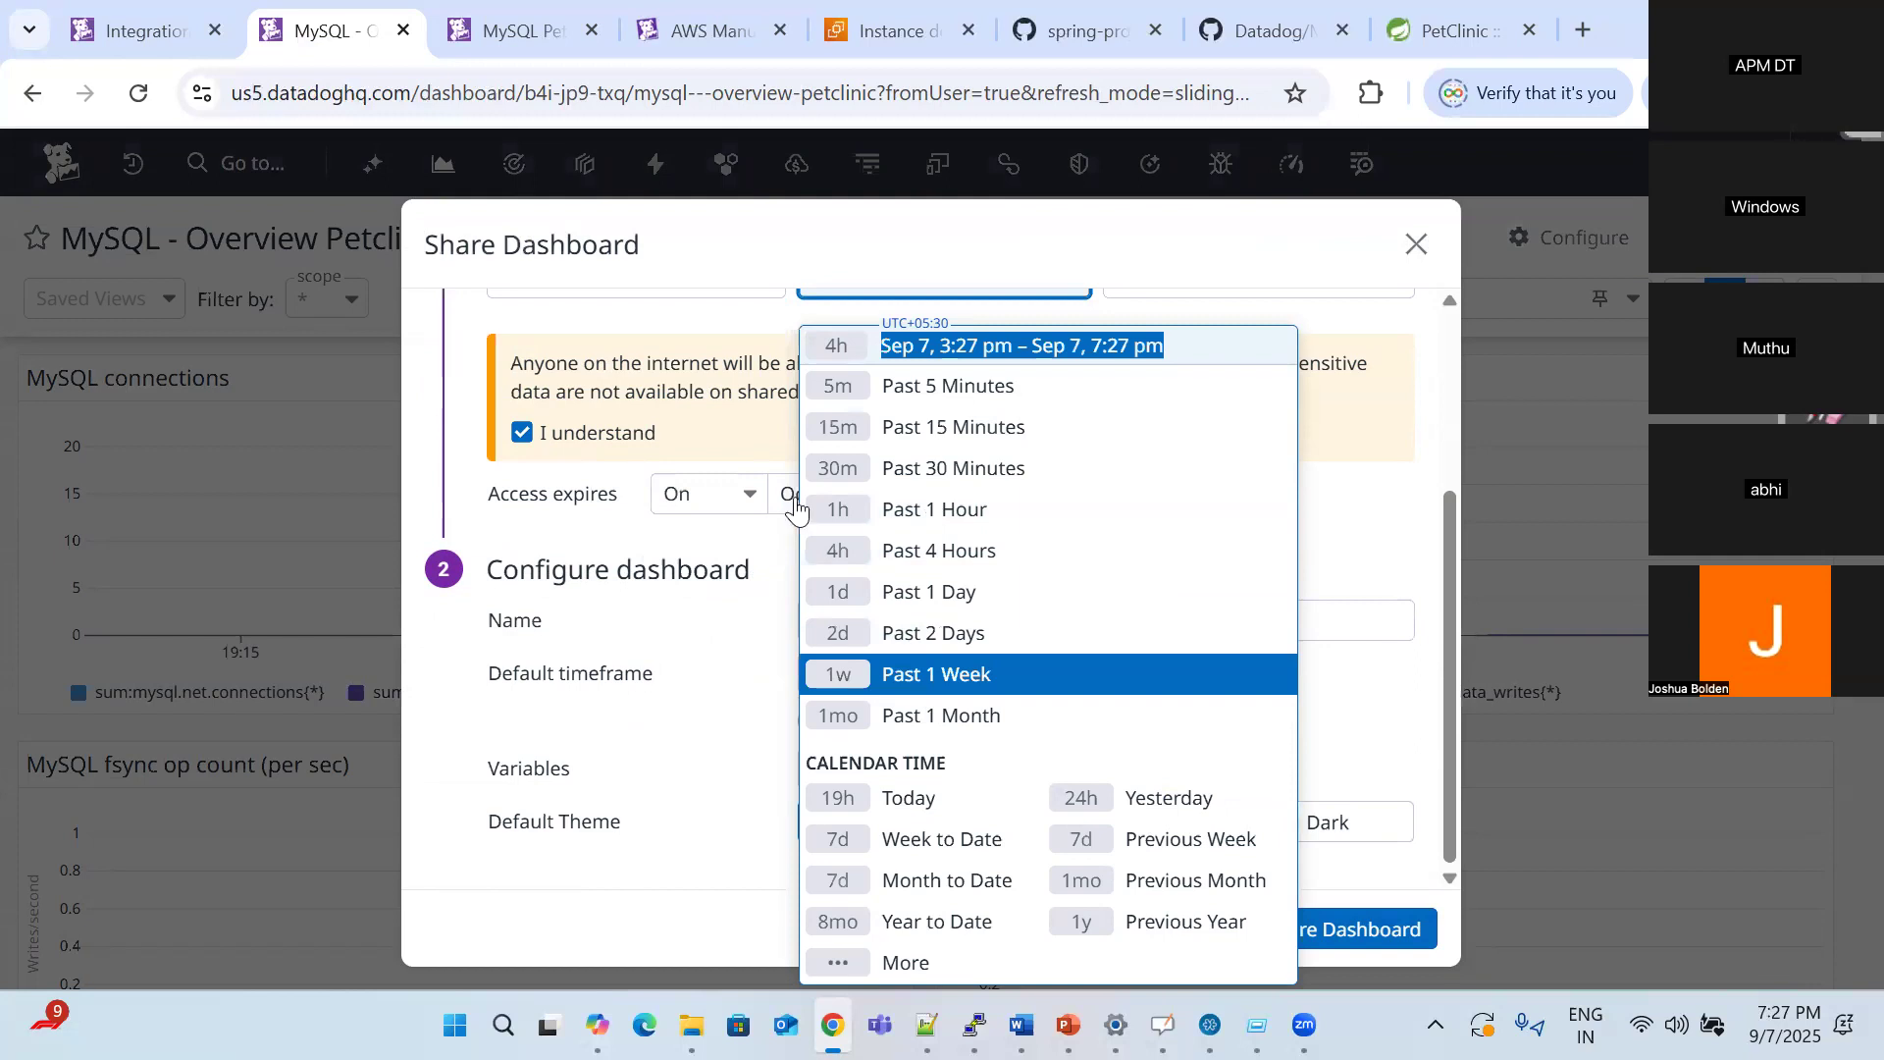
click(771, 511)
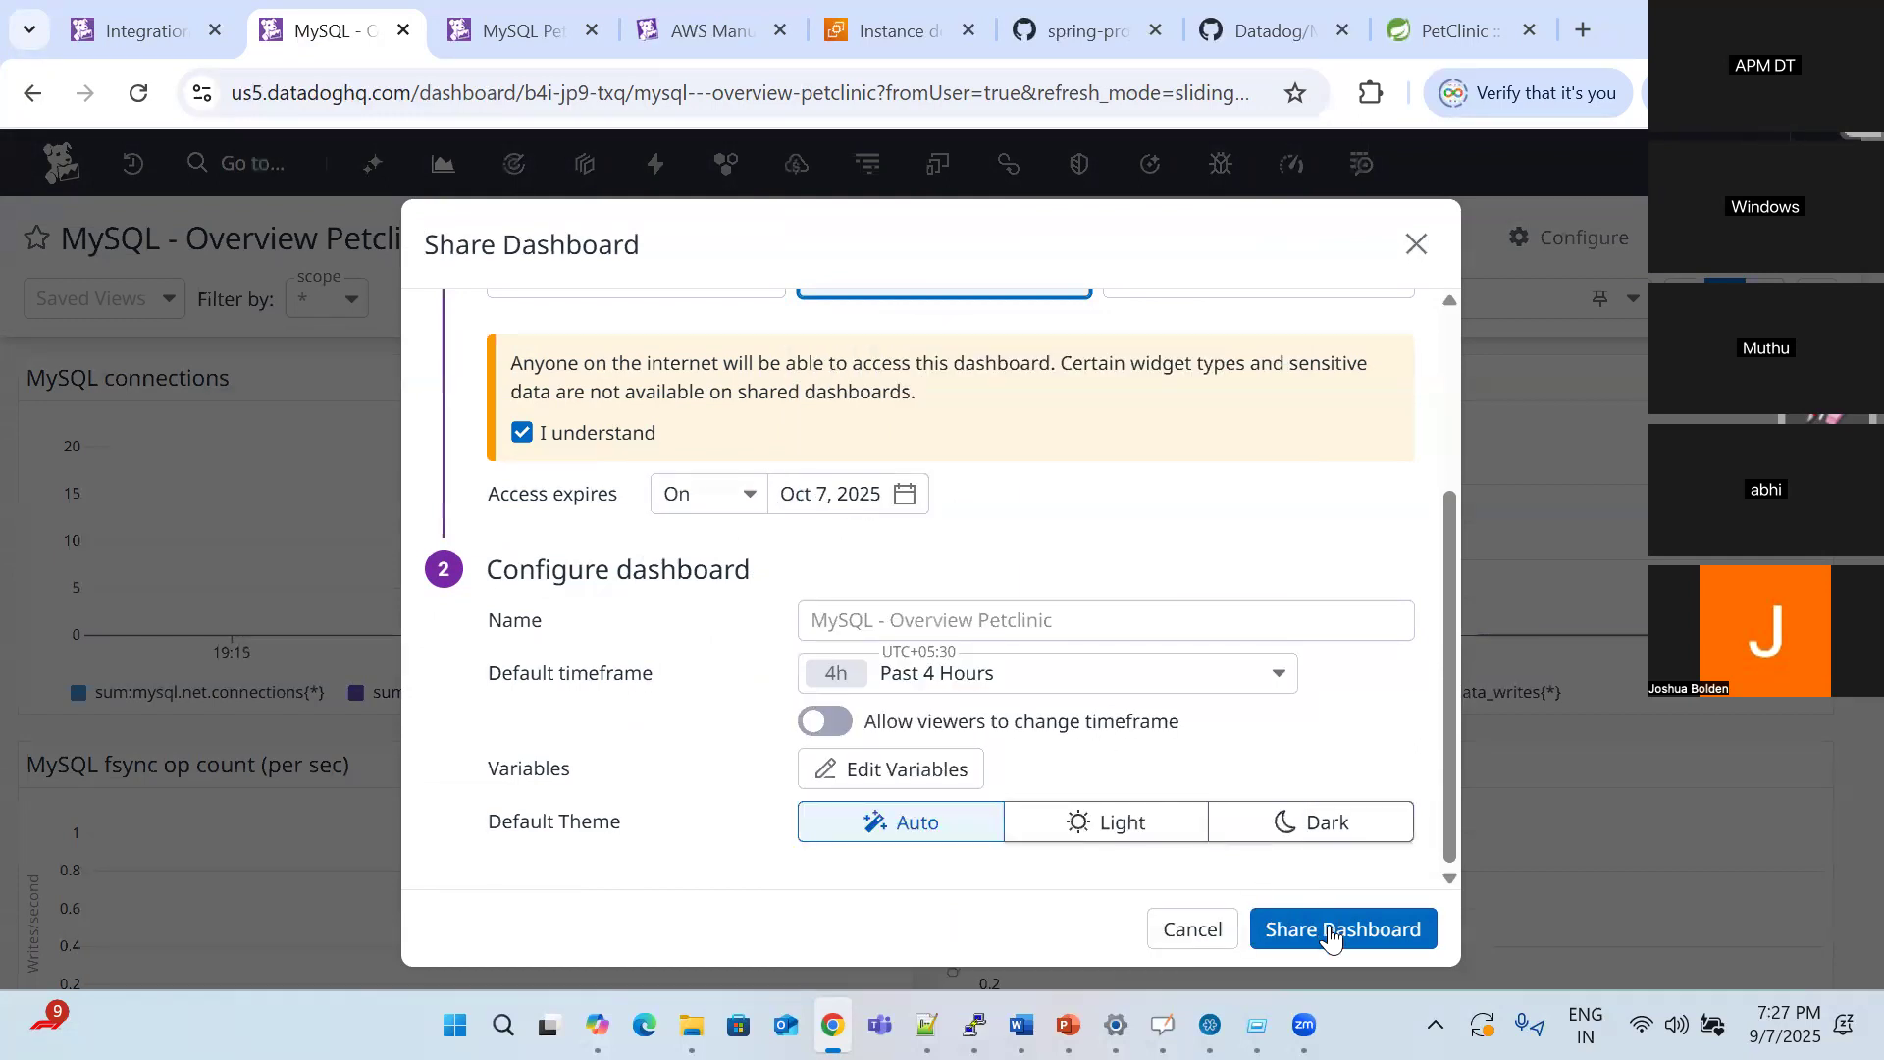
click(1329, 927)
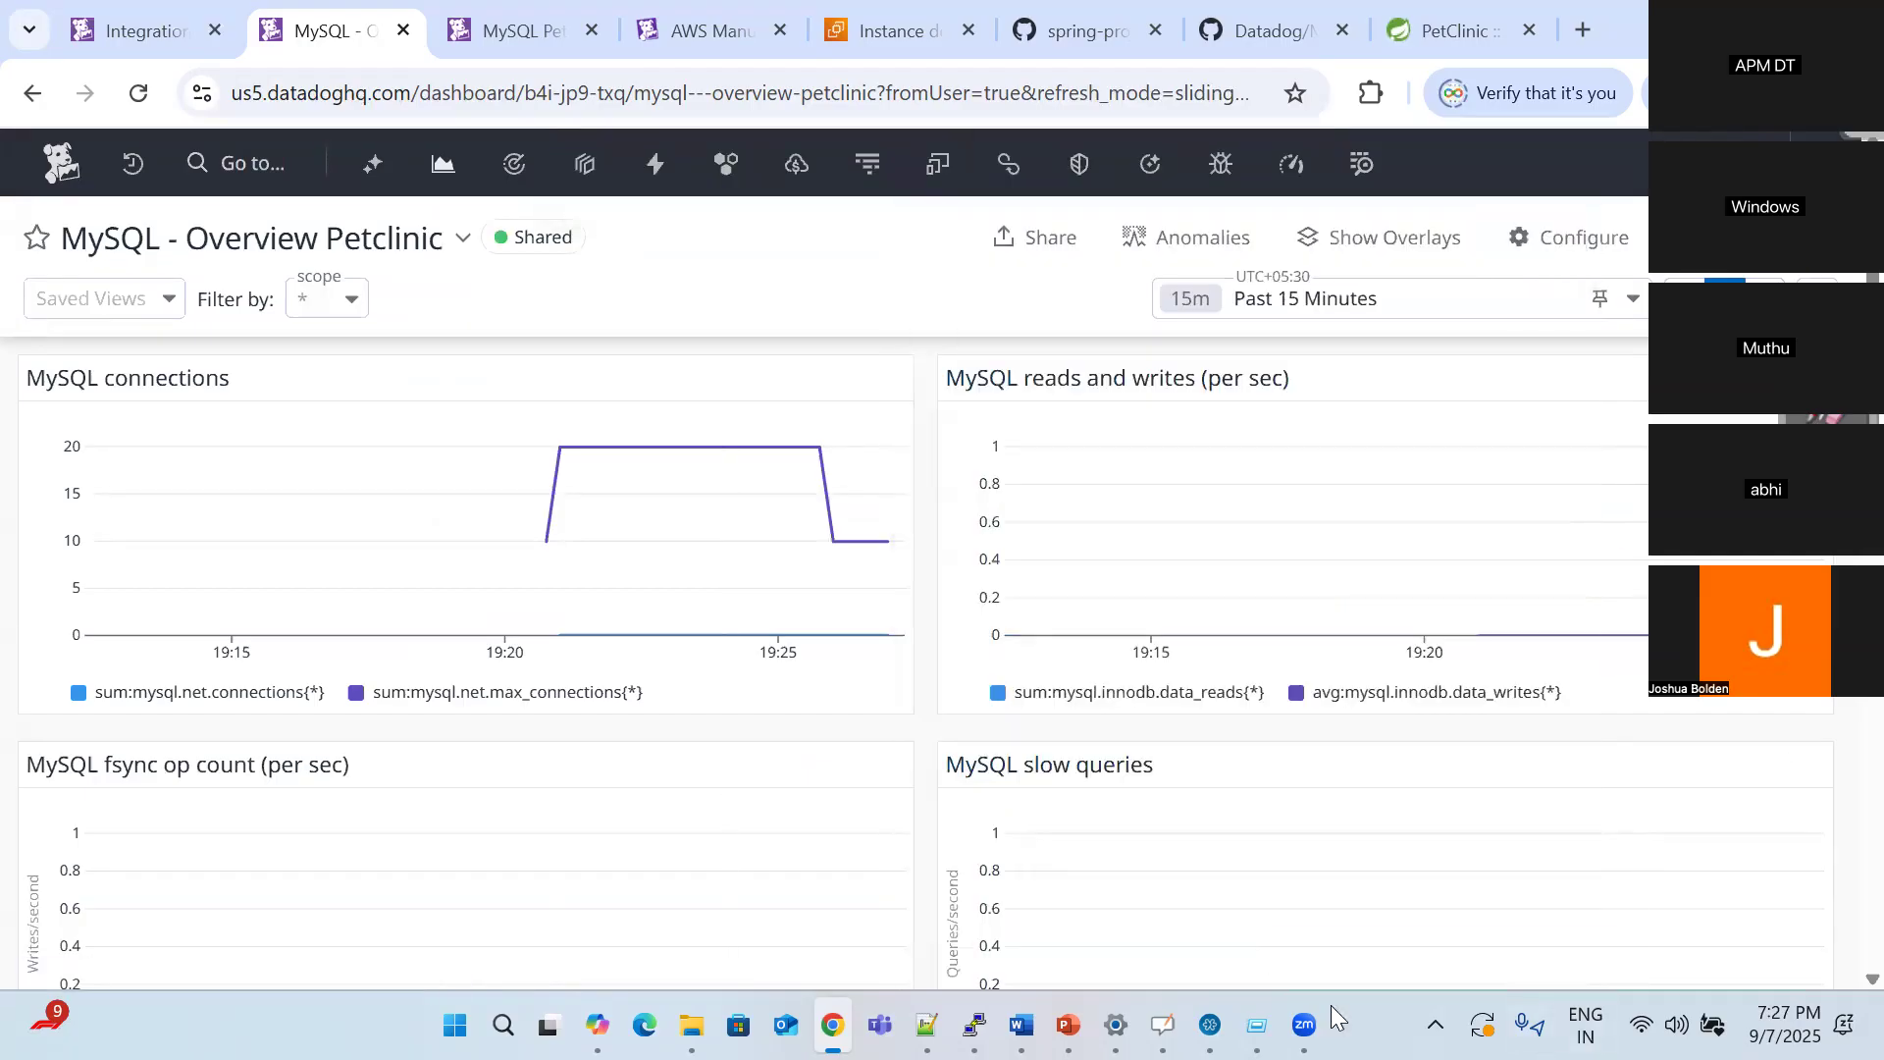
Switch briefly to the Zoom meeting window, then return to the browser.
mouse_move(1303, 1024)
click(1534, 894)
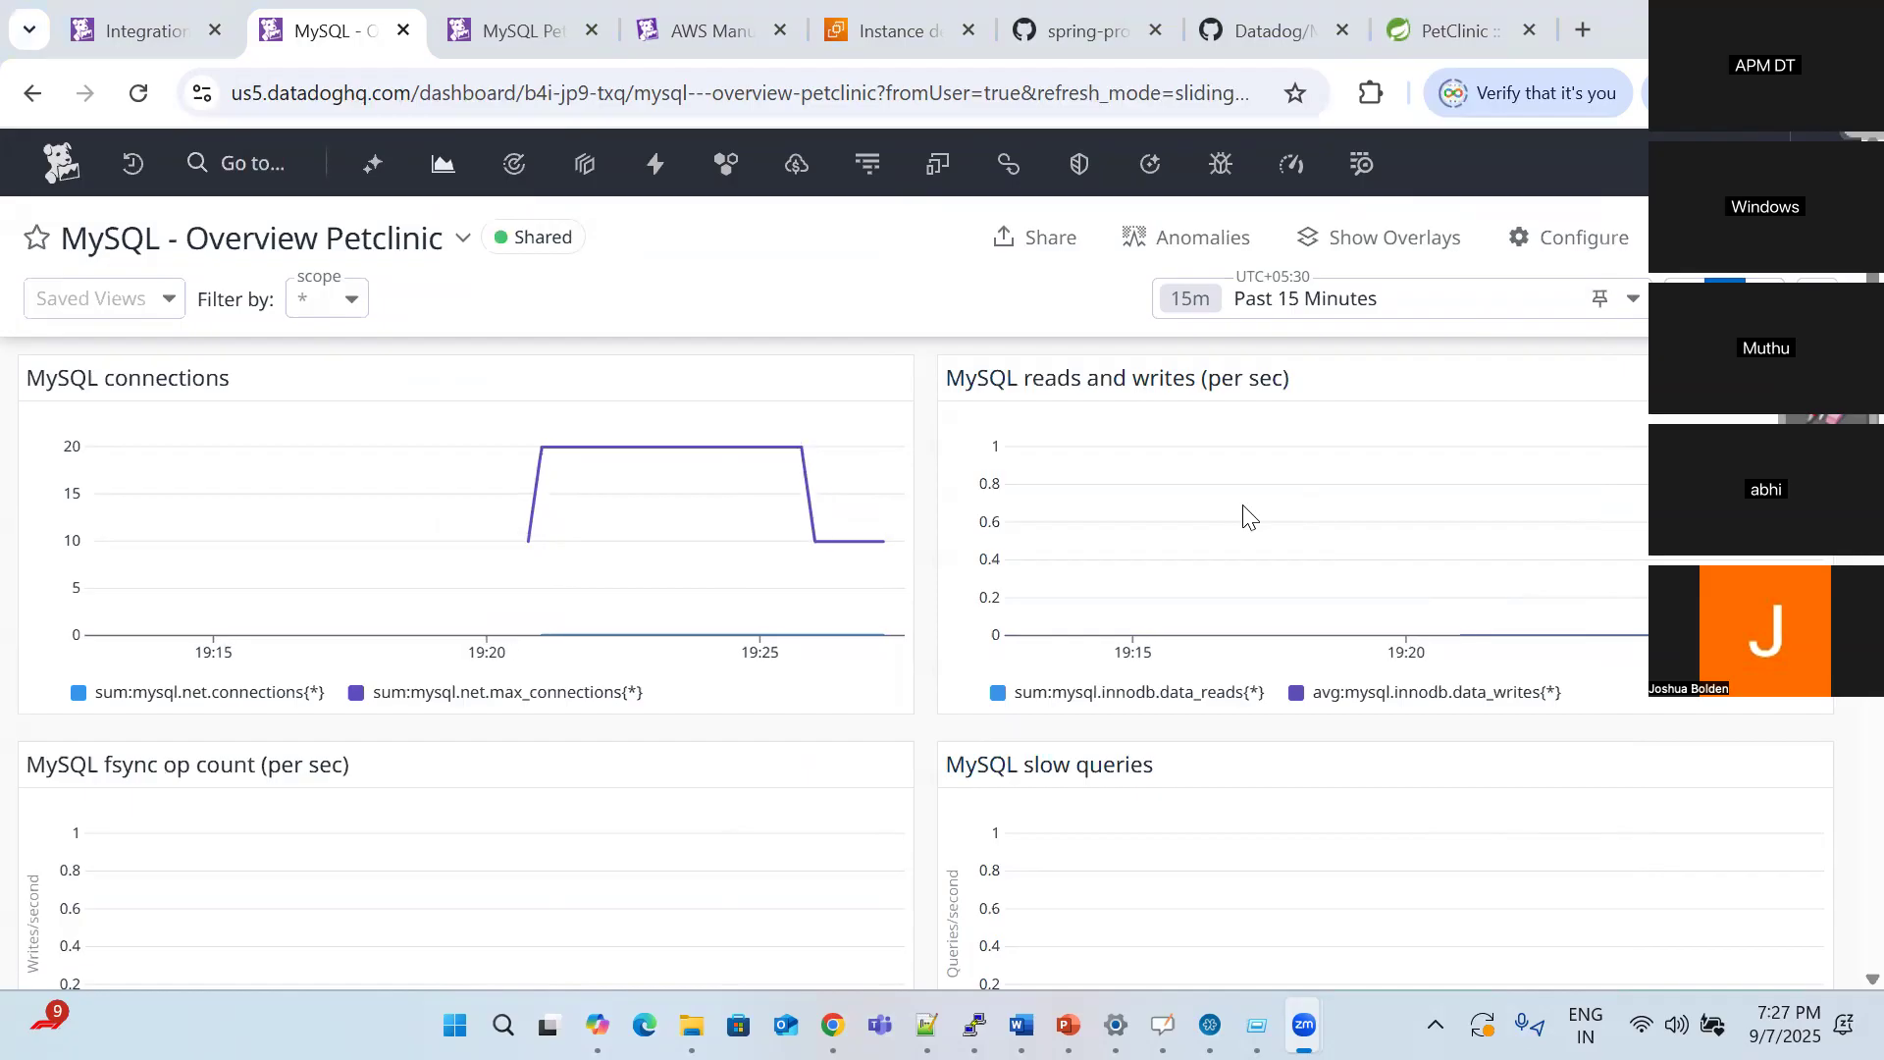
key(alt+Tab)
key(alt+Tab)
key(alt+Tab)
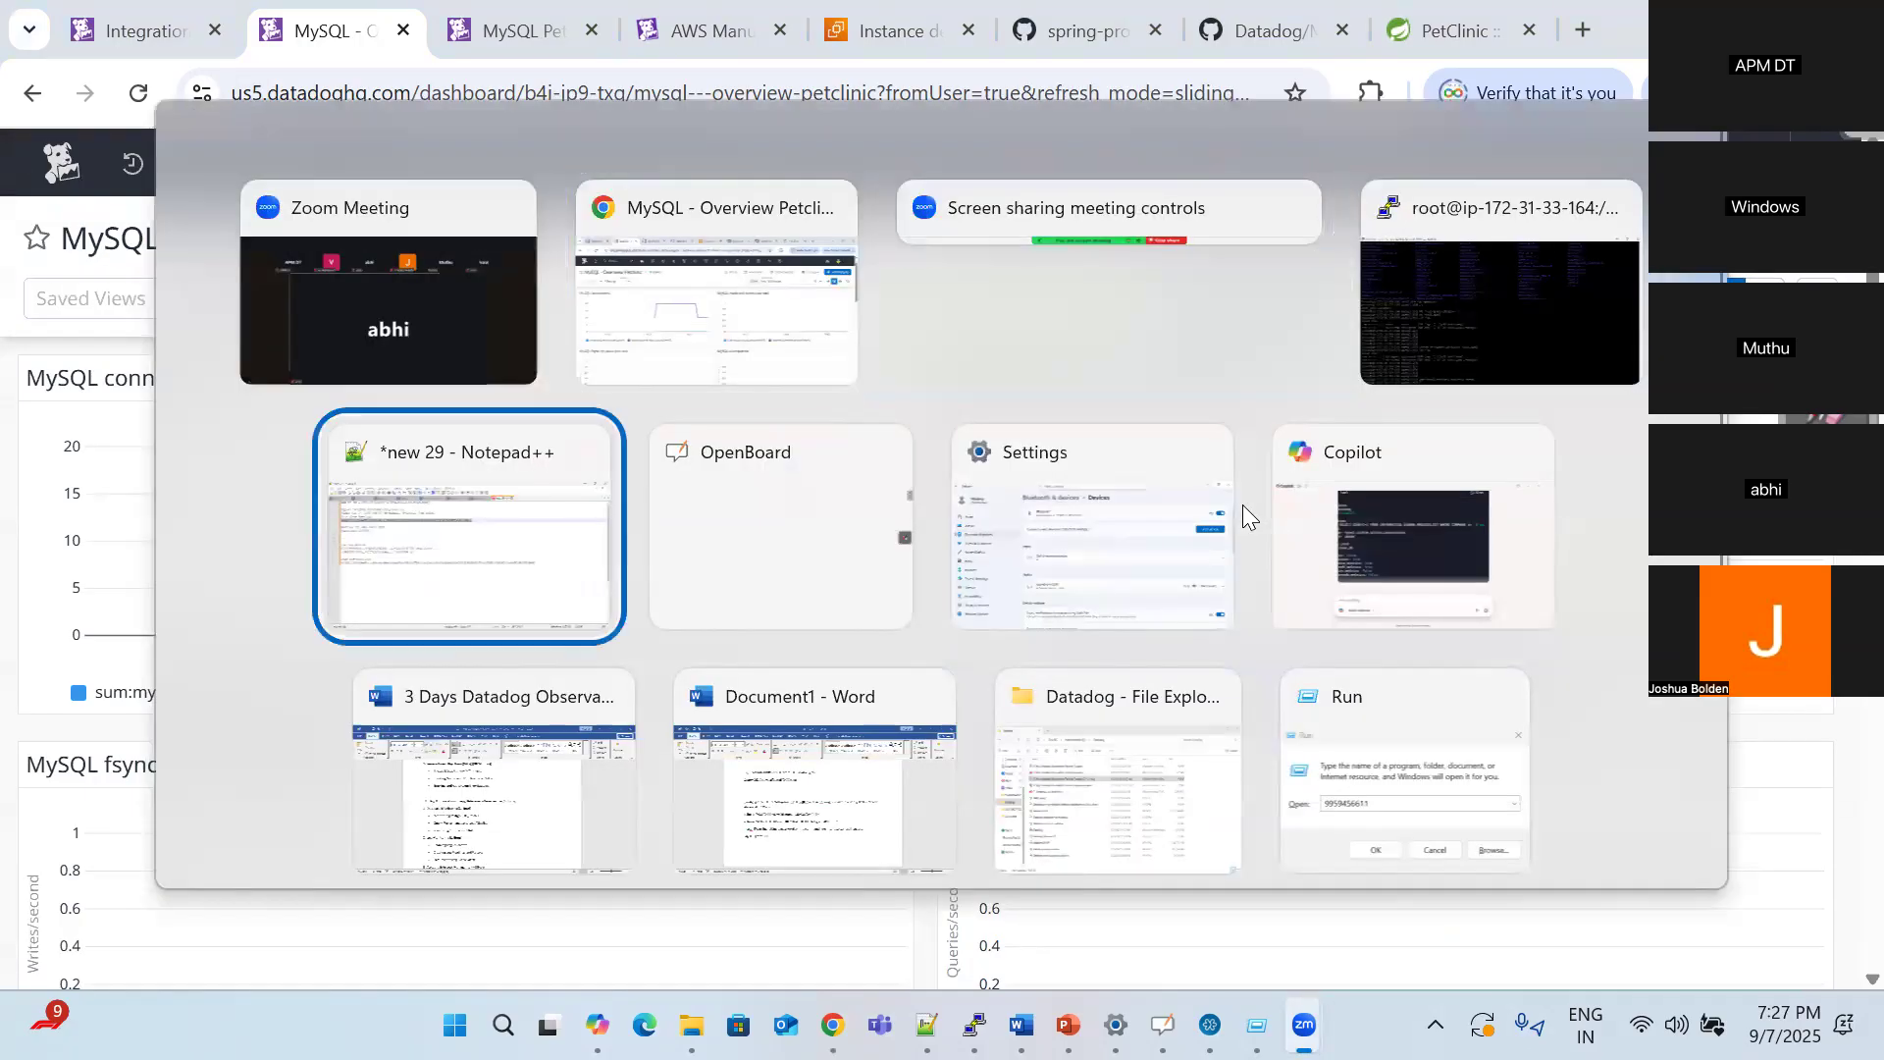
key(alt+shift+Tab)
key(alt+shift+Tab)
key(alt+shift+Tab)
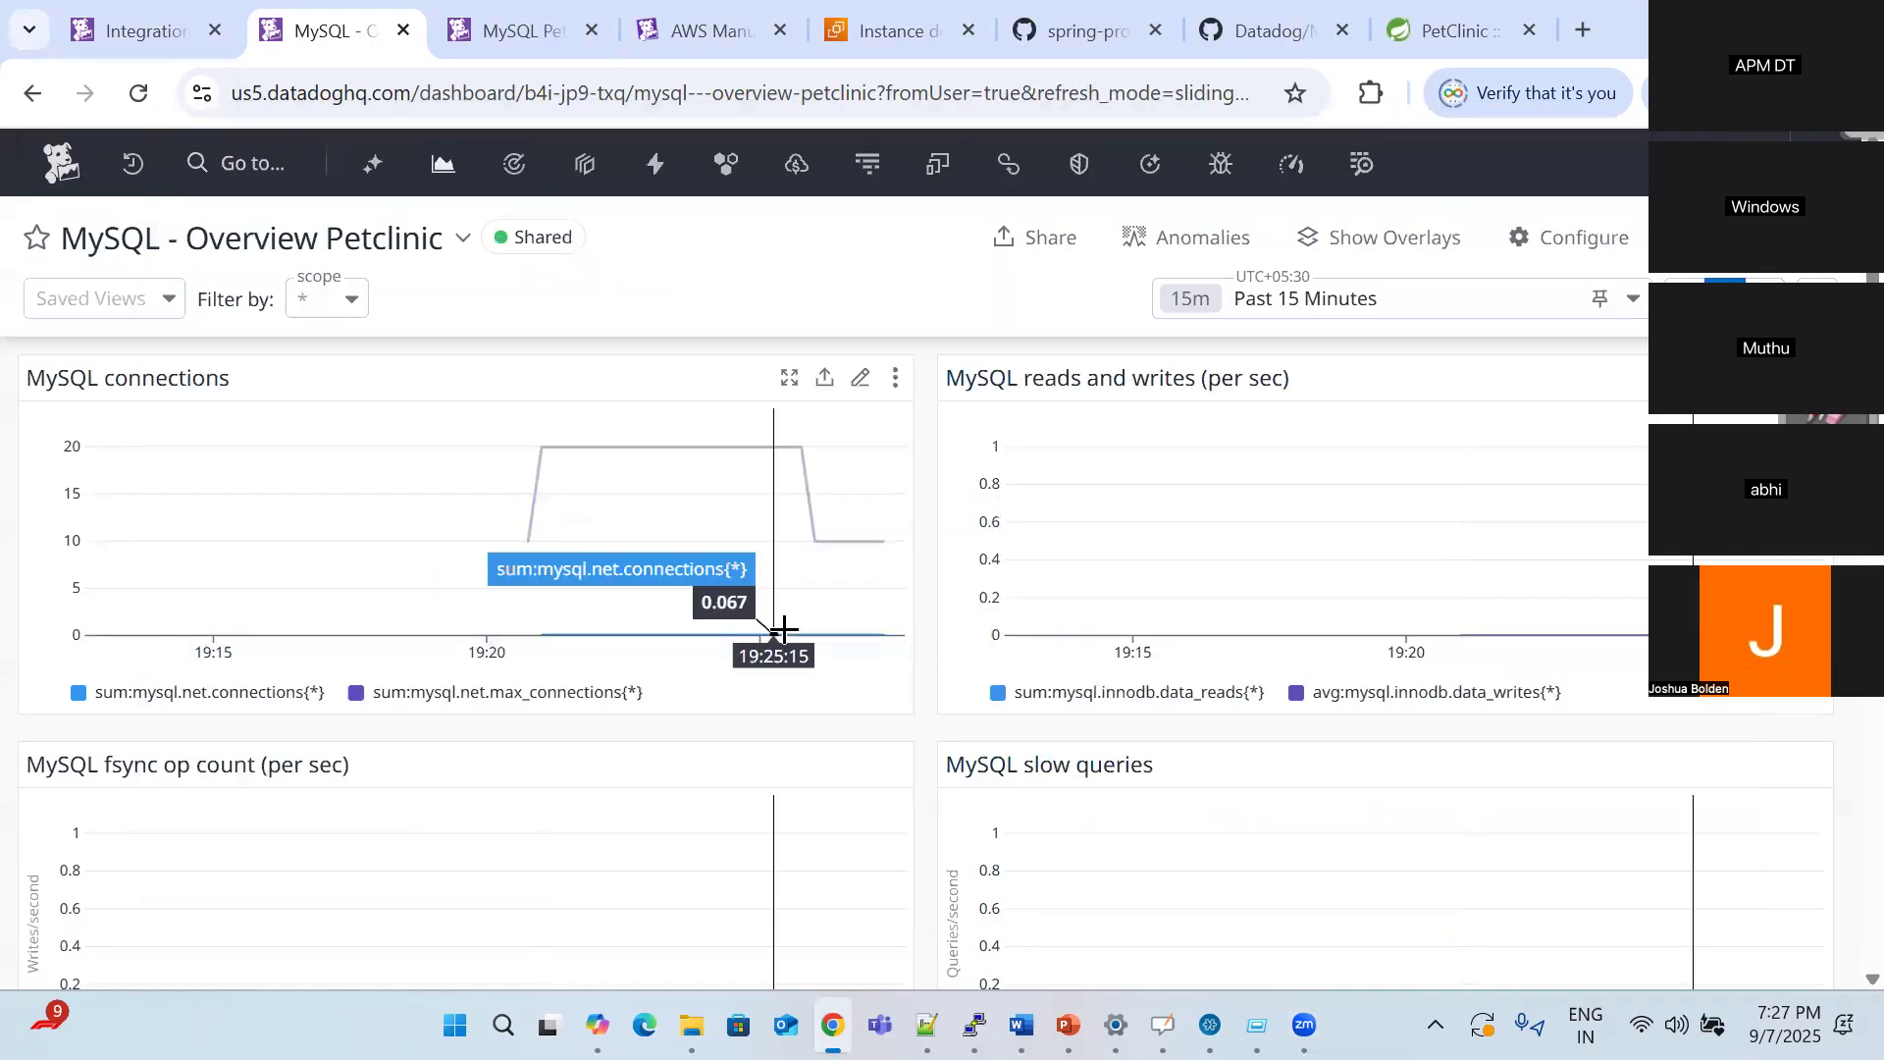
Bring up the MySQL Petclinic tab and scroll to its Logs group showing Not Accessible widgets.
scroll(782, 630, down, 10)
scroll(785, 640, up, 10)
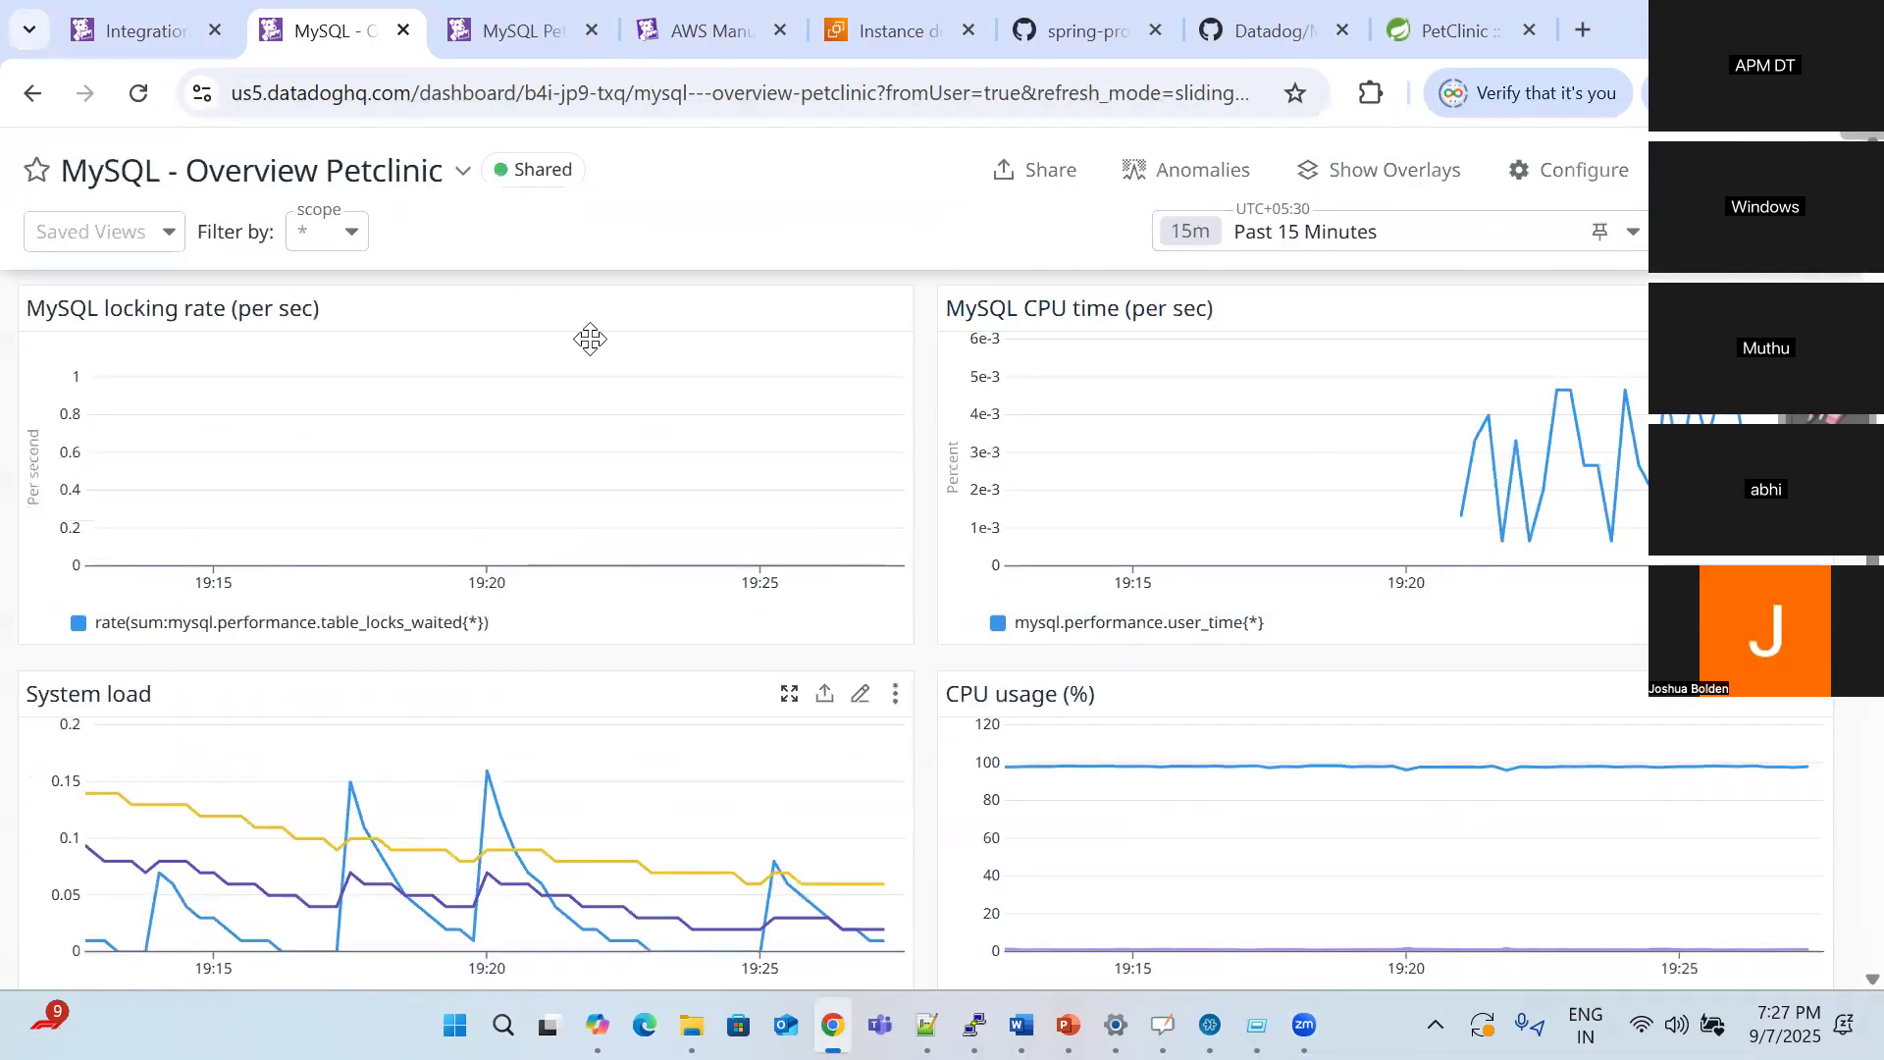
click(514, 43)
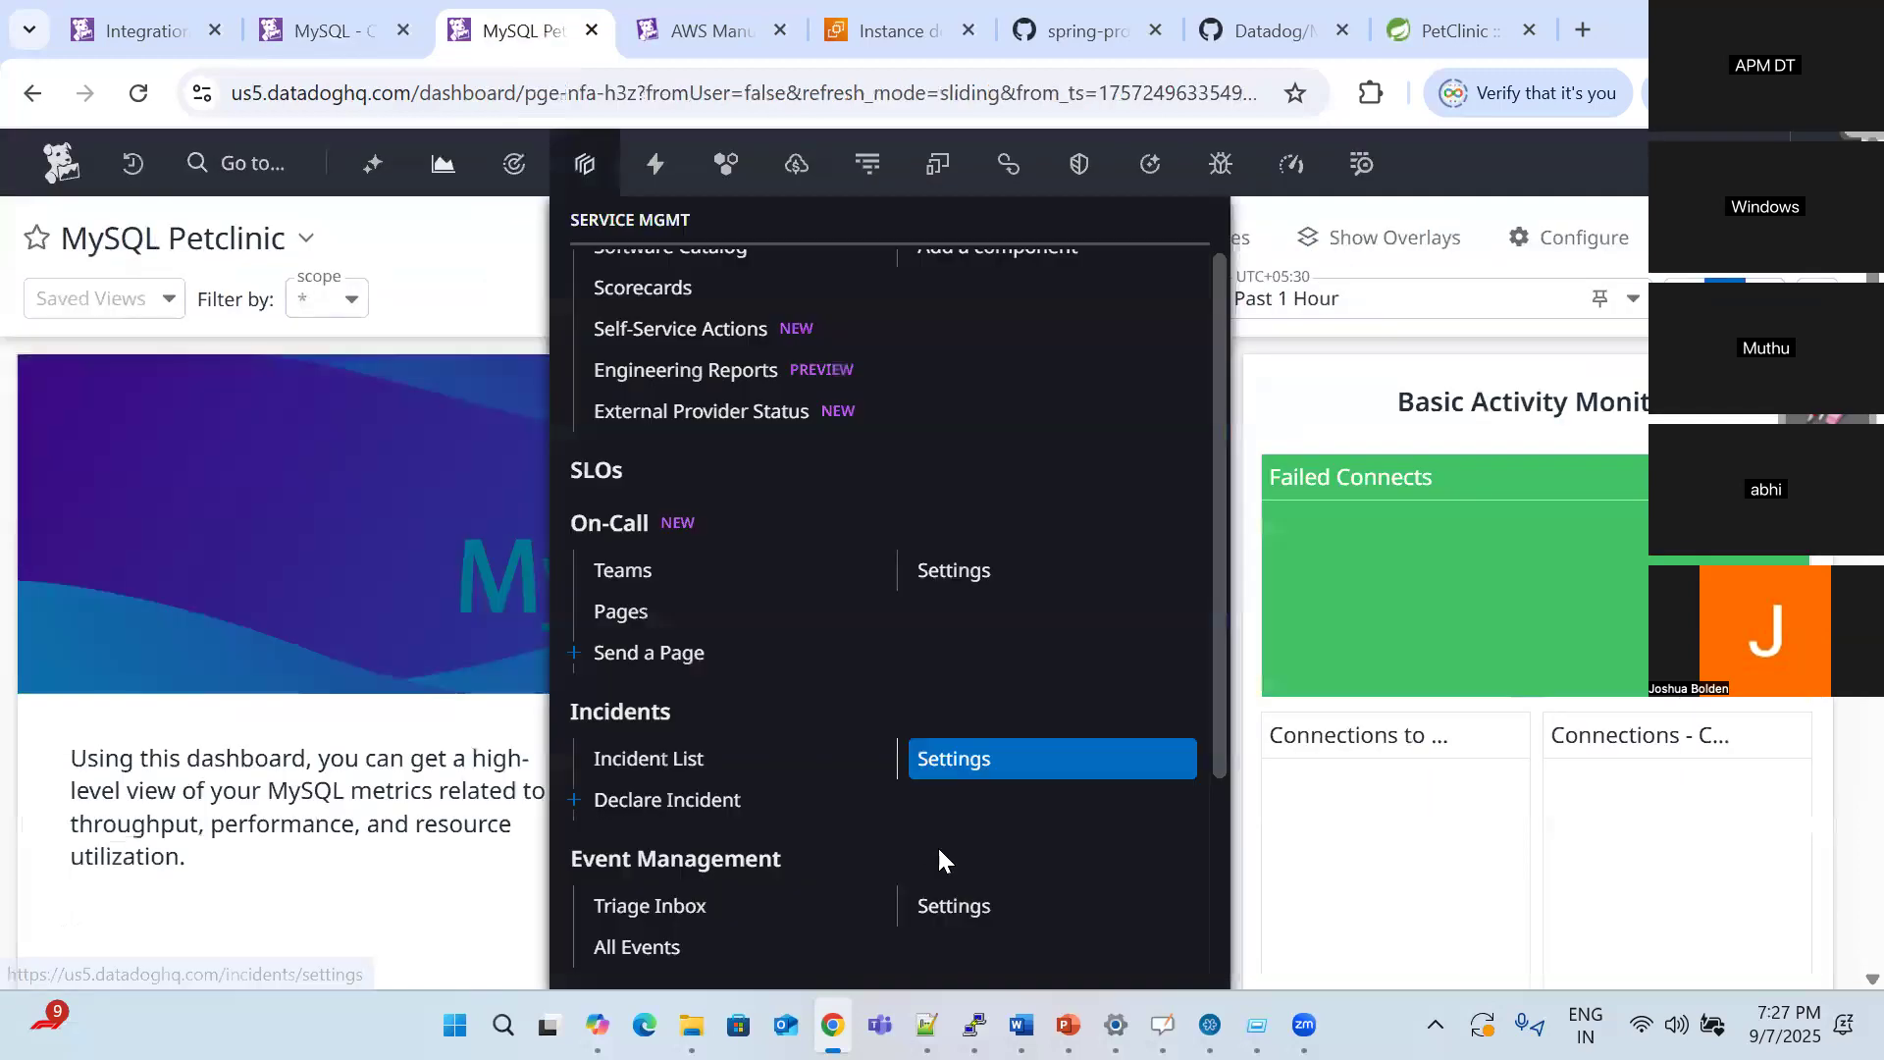
scroll(940, 815, down, 10)
scroll(942, 793, down, 15)
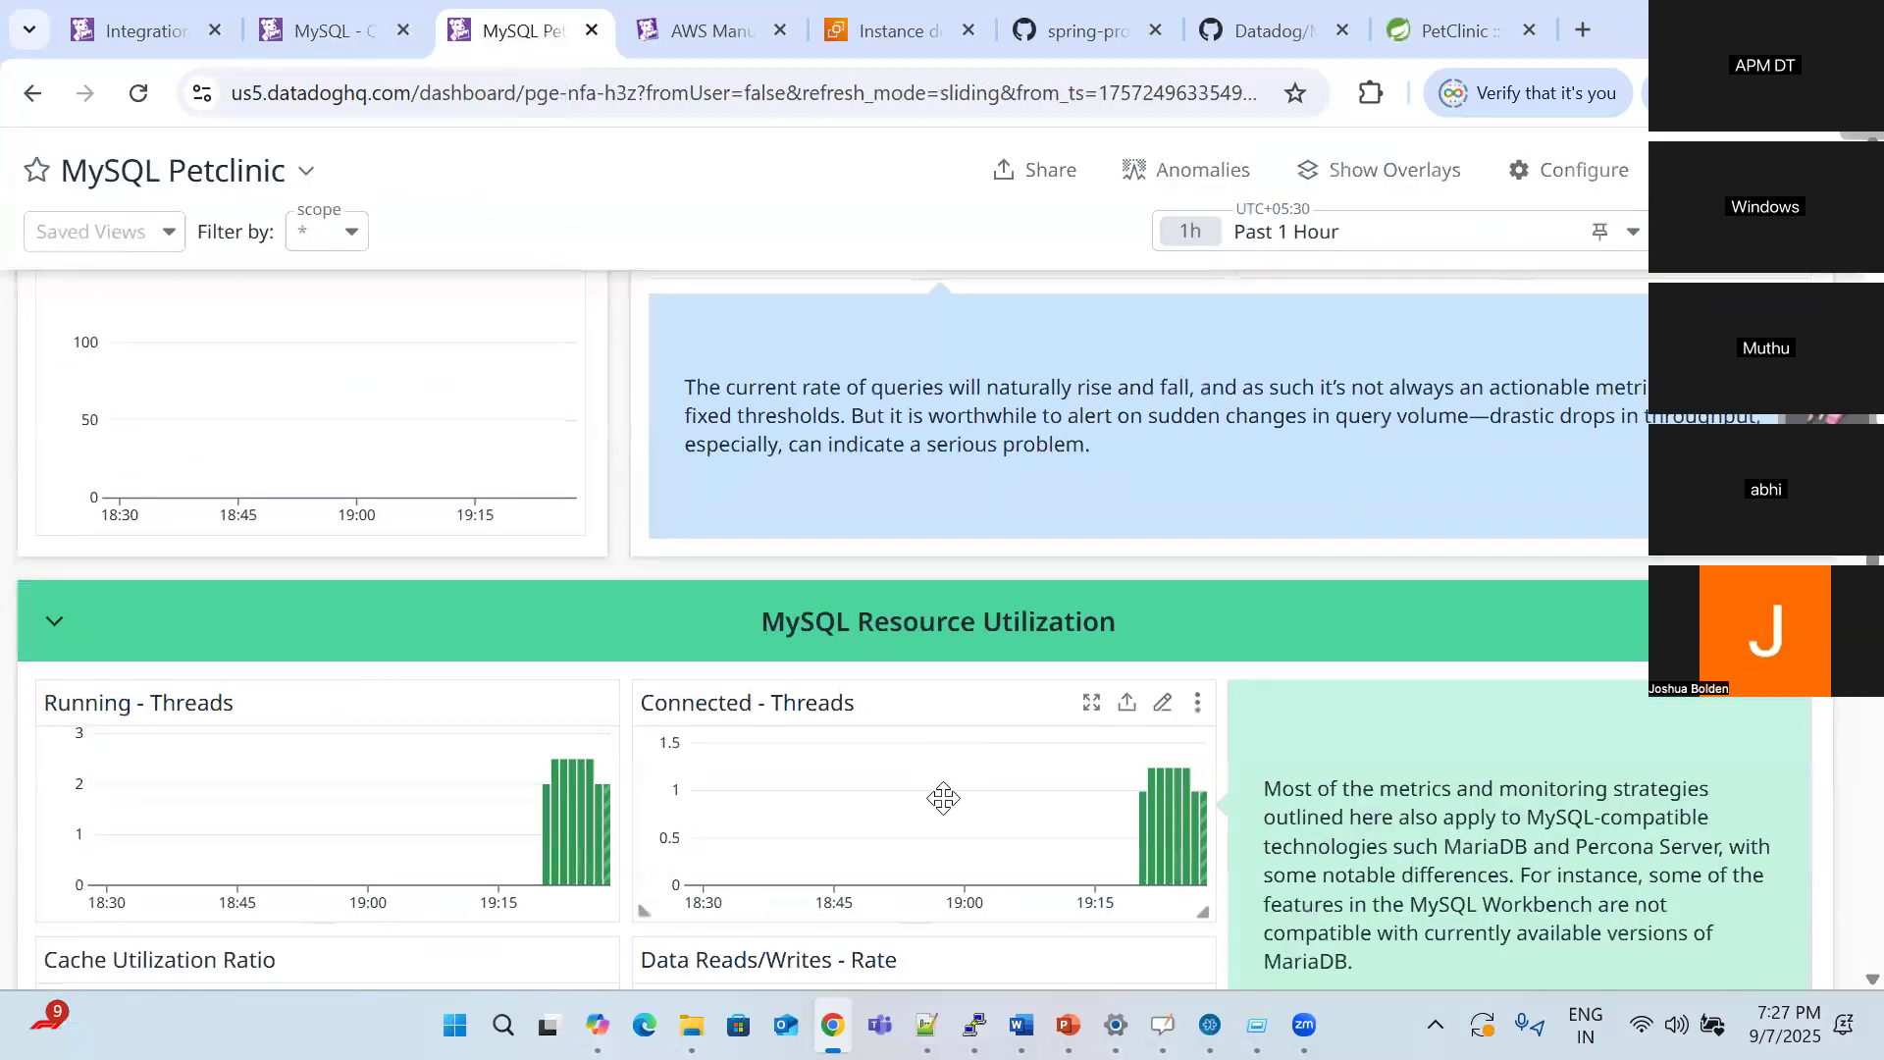
scroll(945, 807, up, 3)
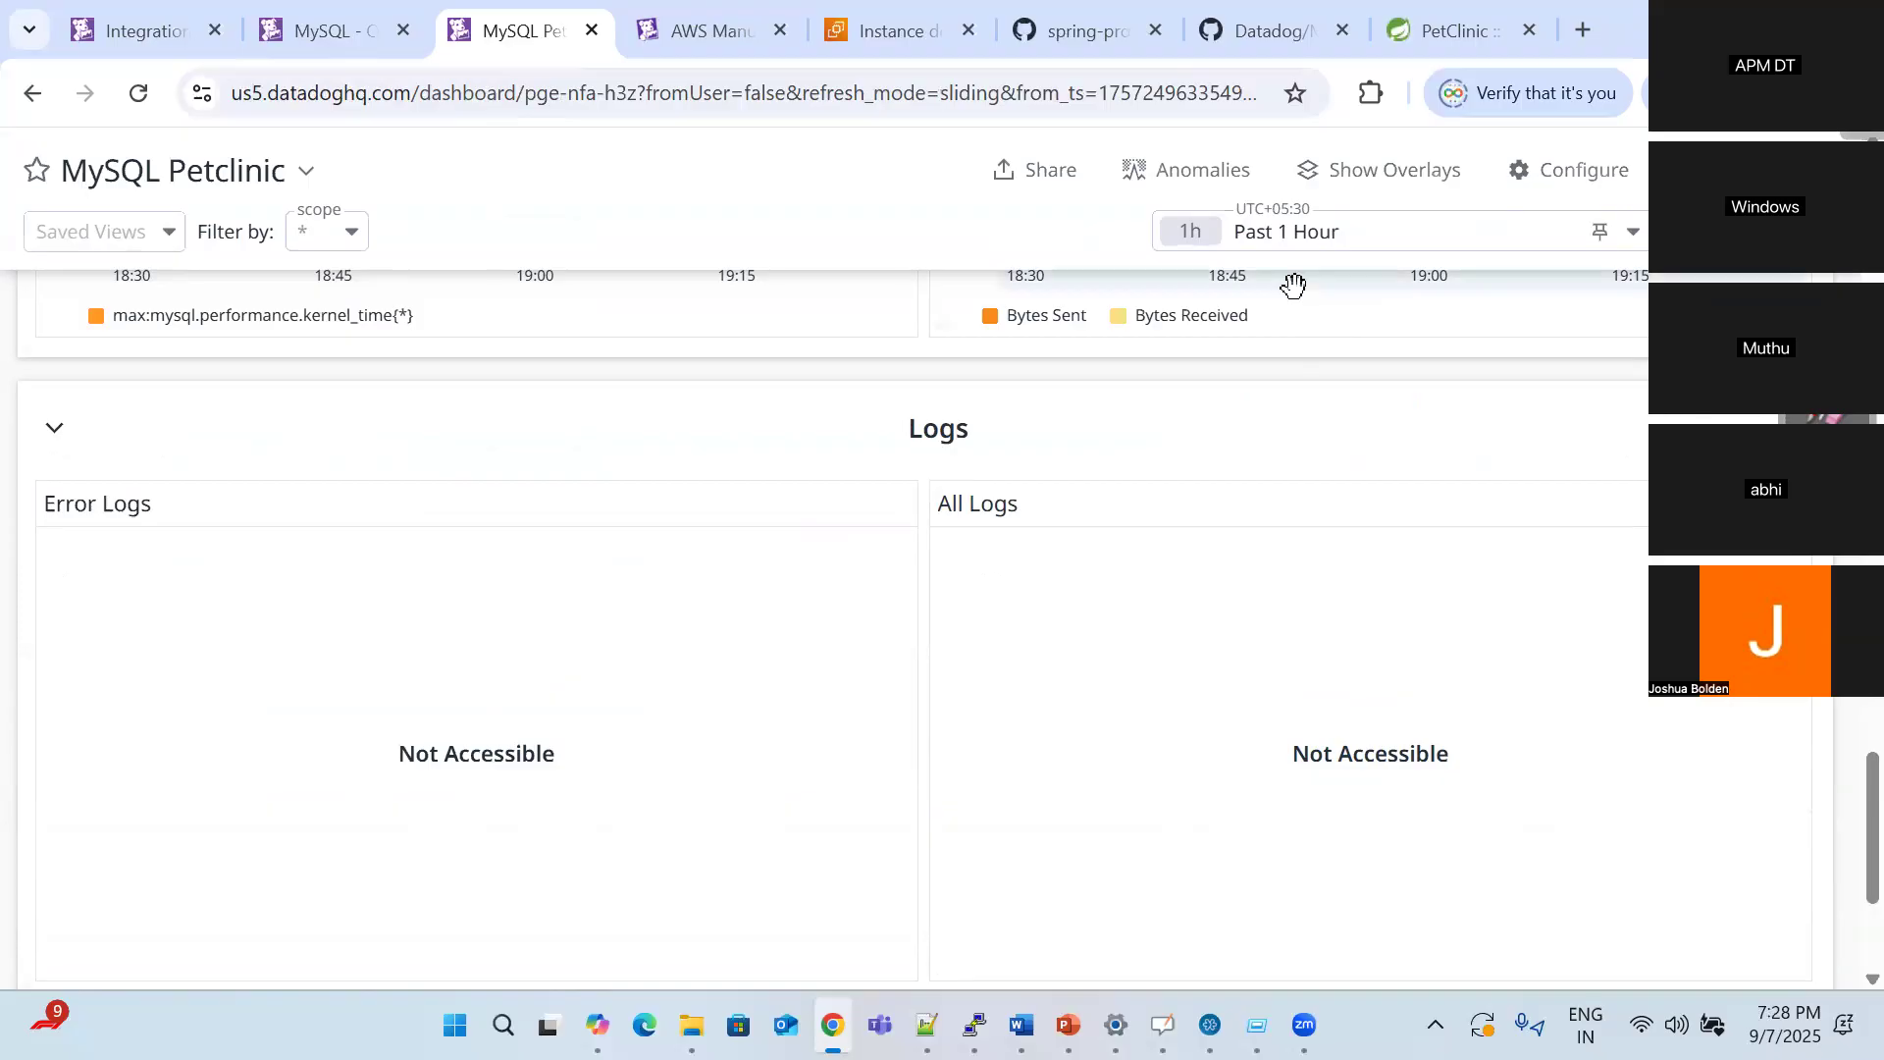
Open the MySQL integration's setup instructions and highlight the Log collection heading.
click(155, 39)
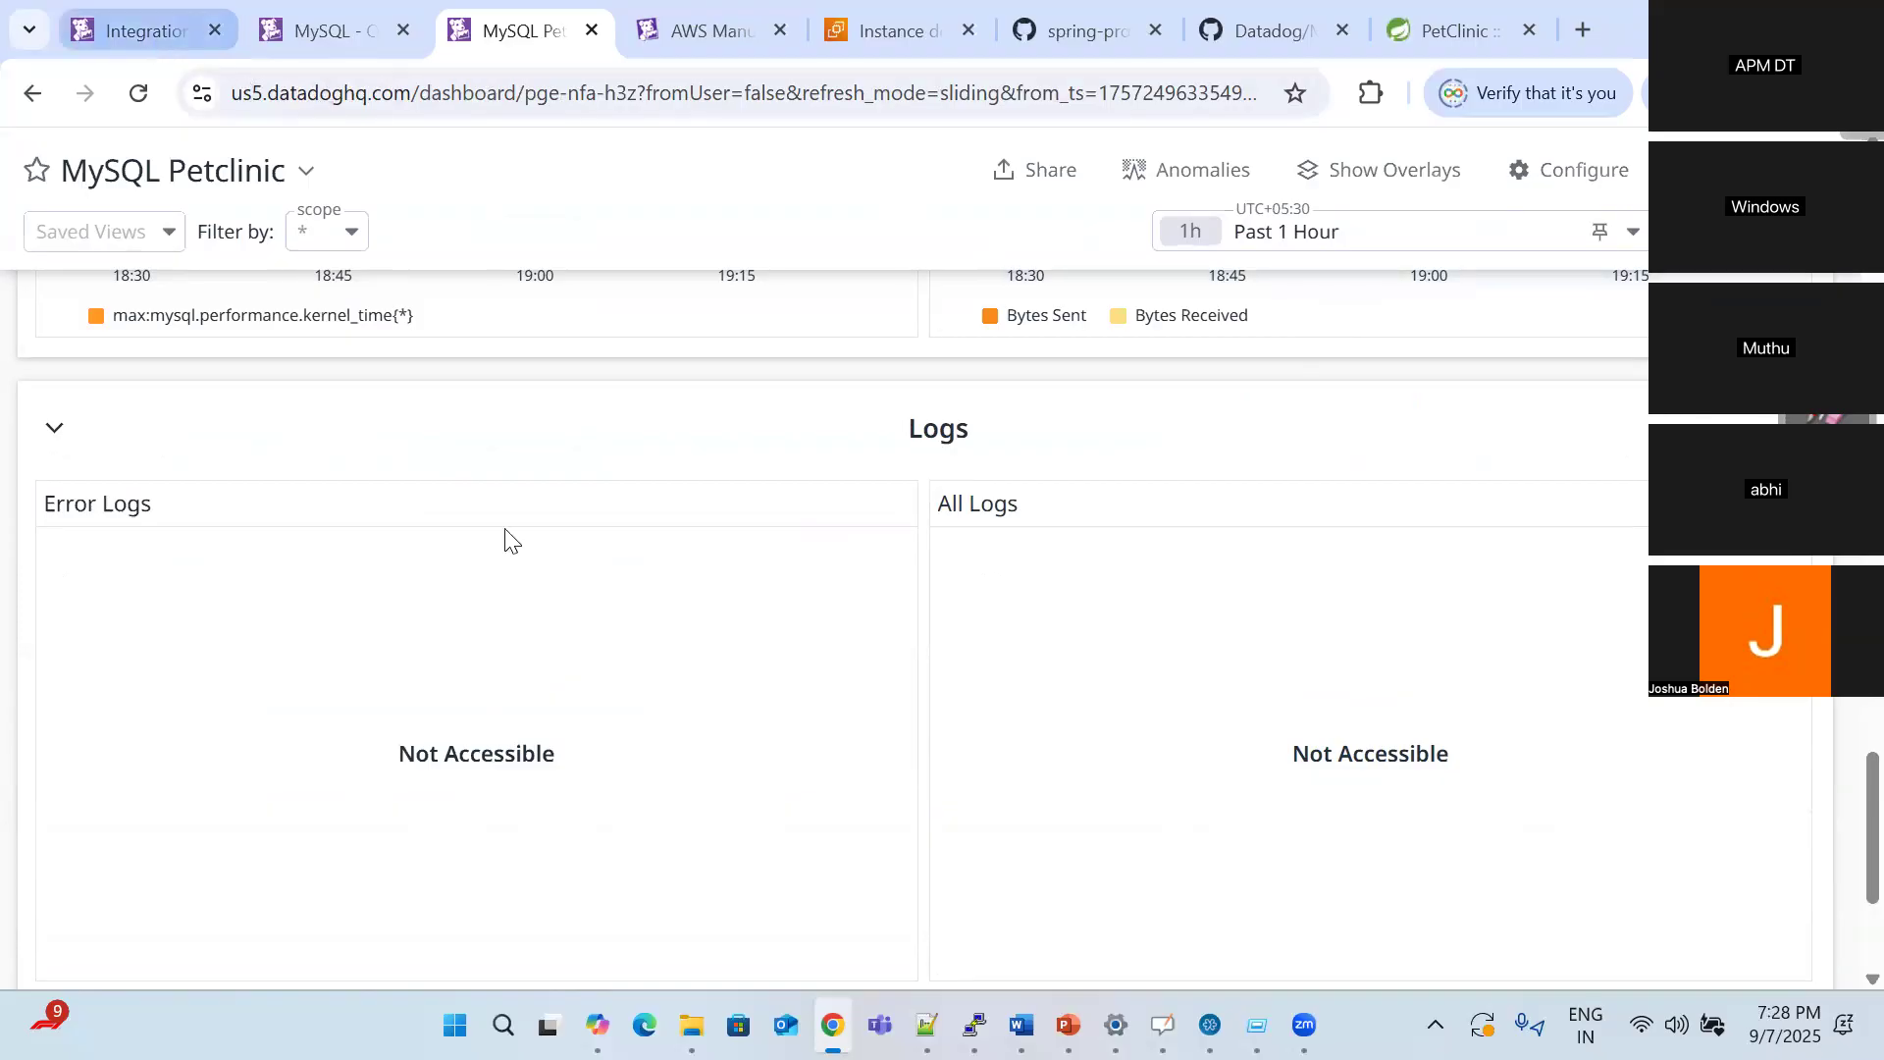
scroll(1617, 603, up, 8)
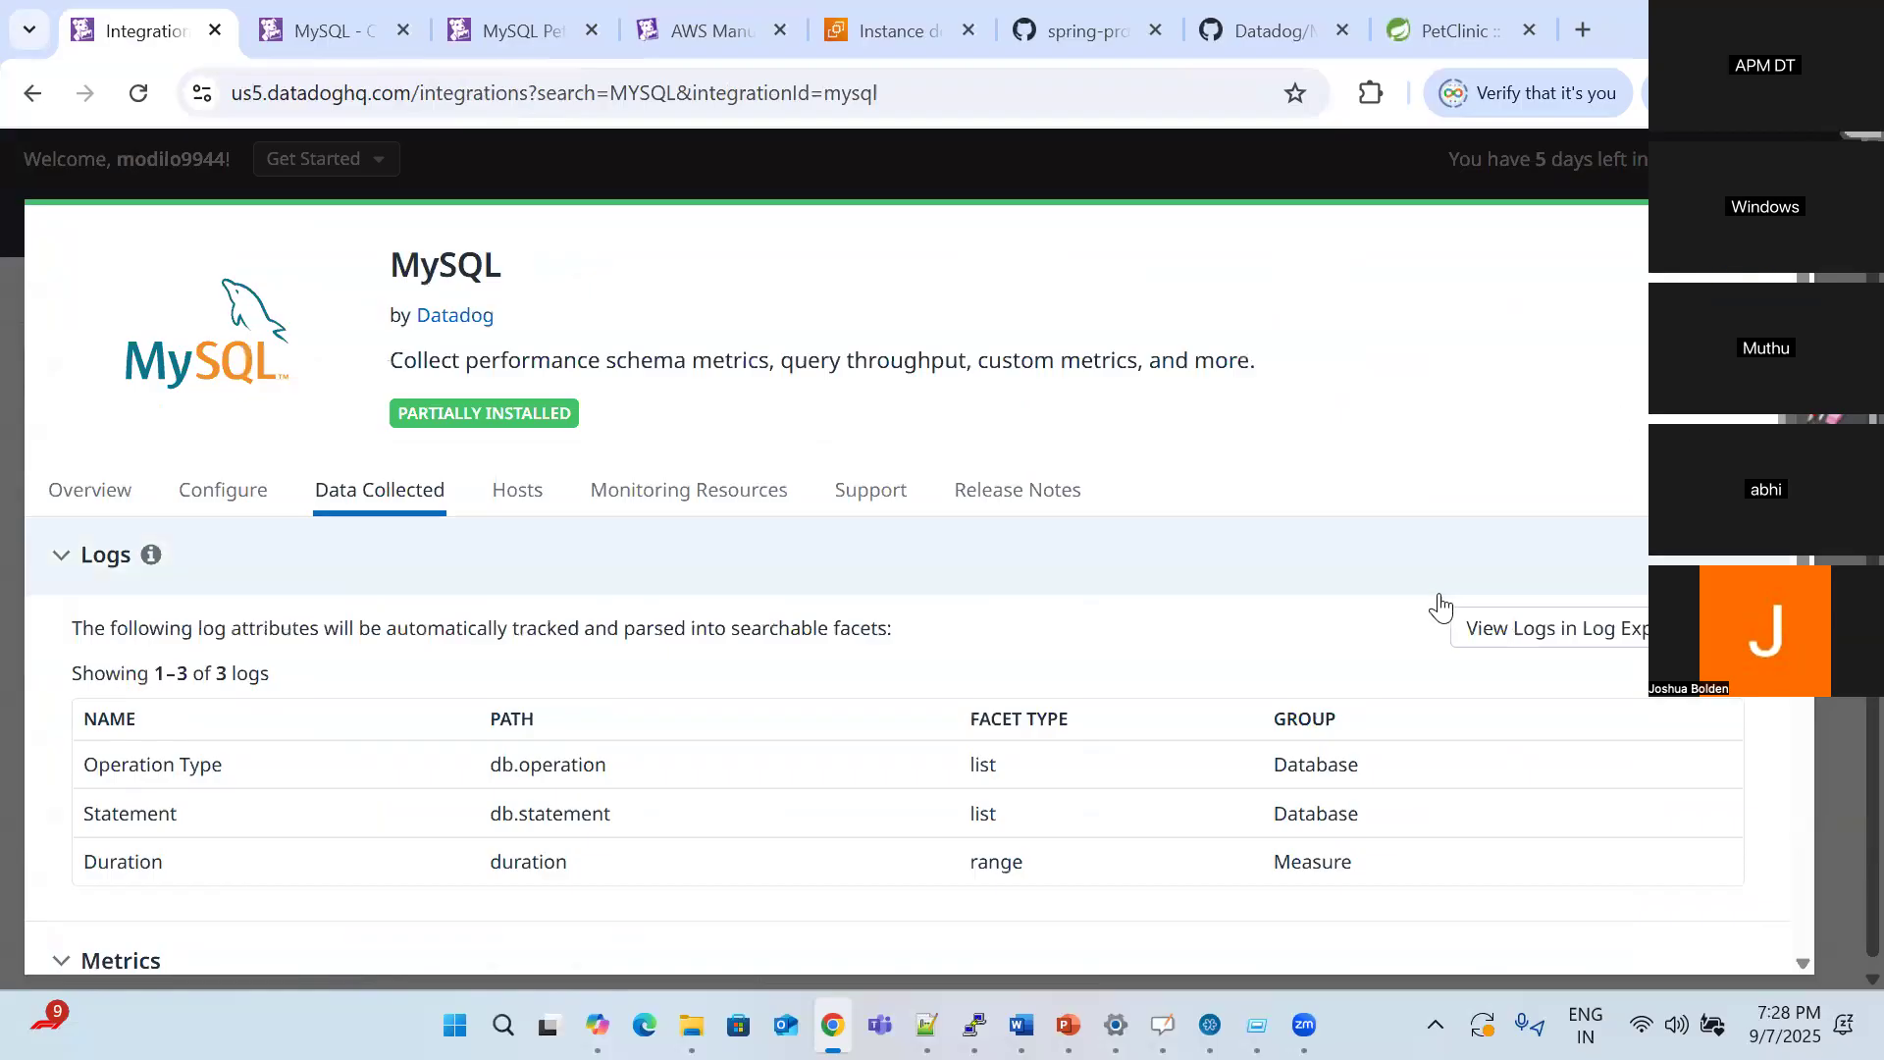
click(212, 490)
scroll(285, 692, down, 10)
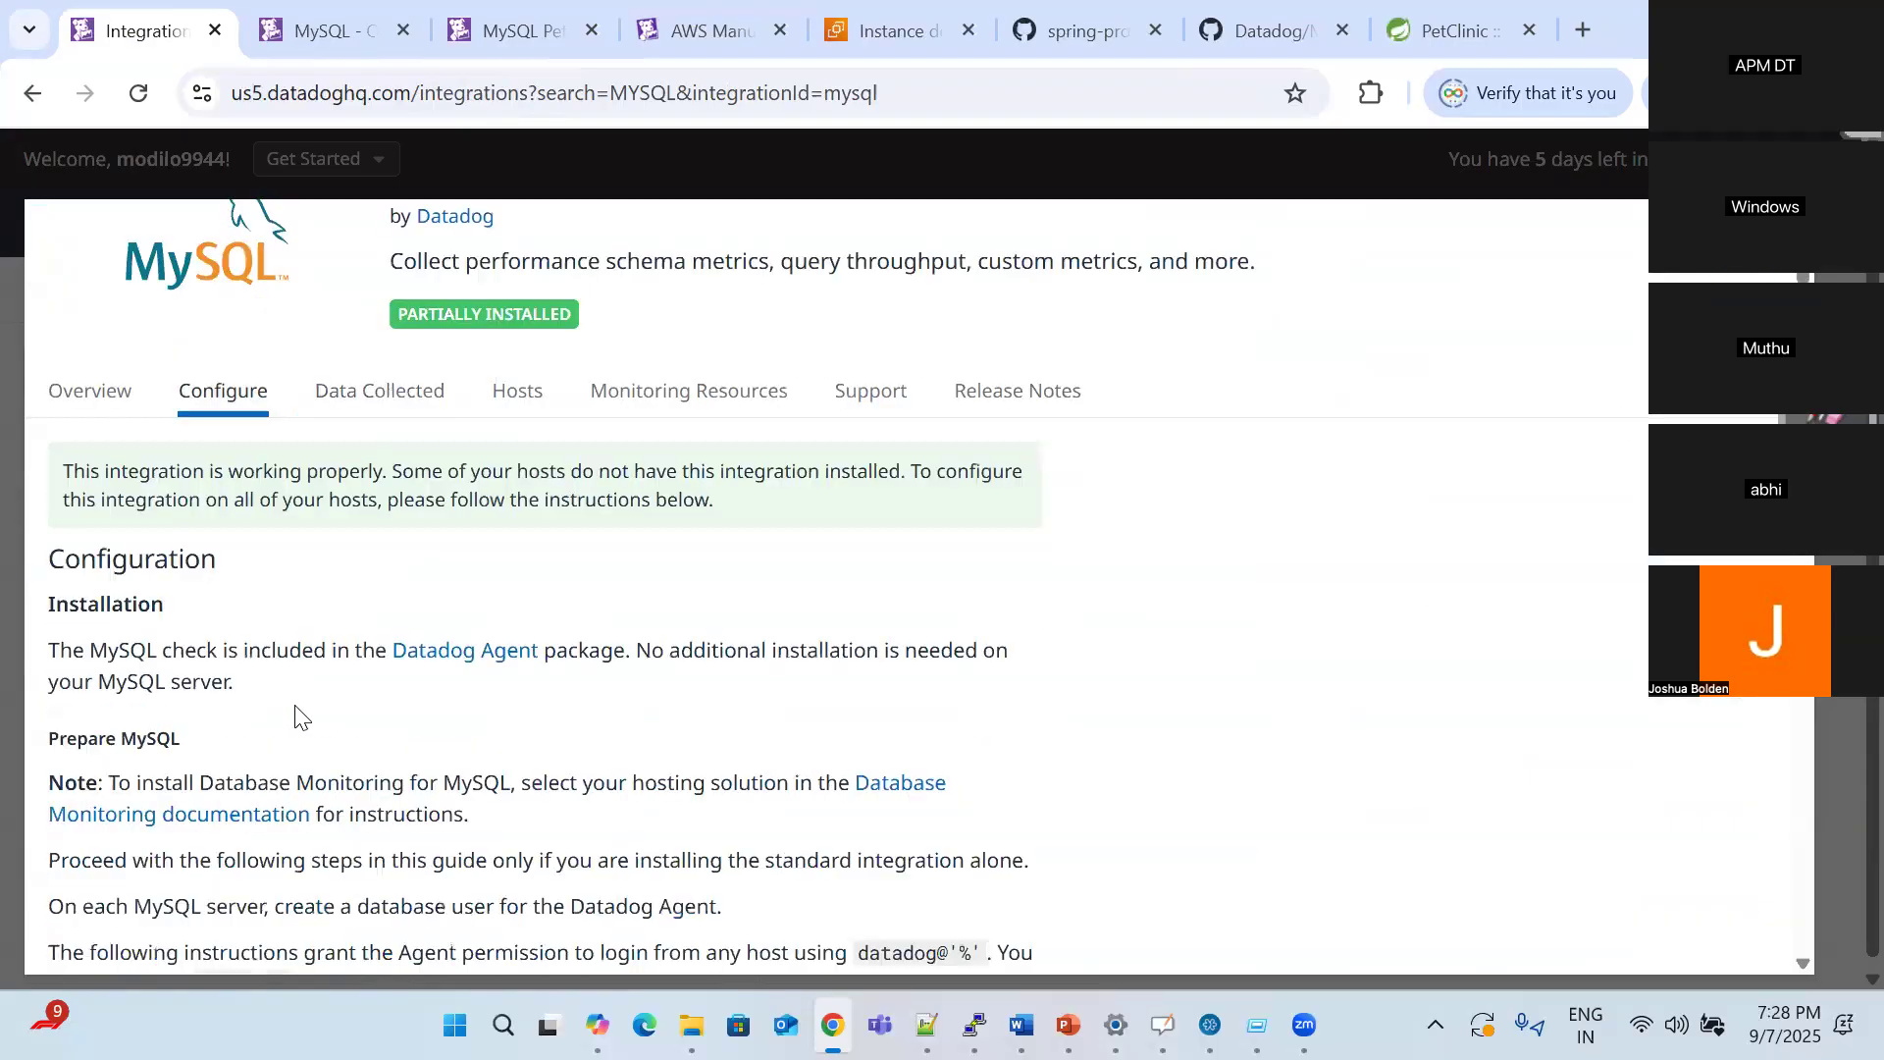
scroll(295, 705, down, 20)
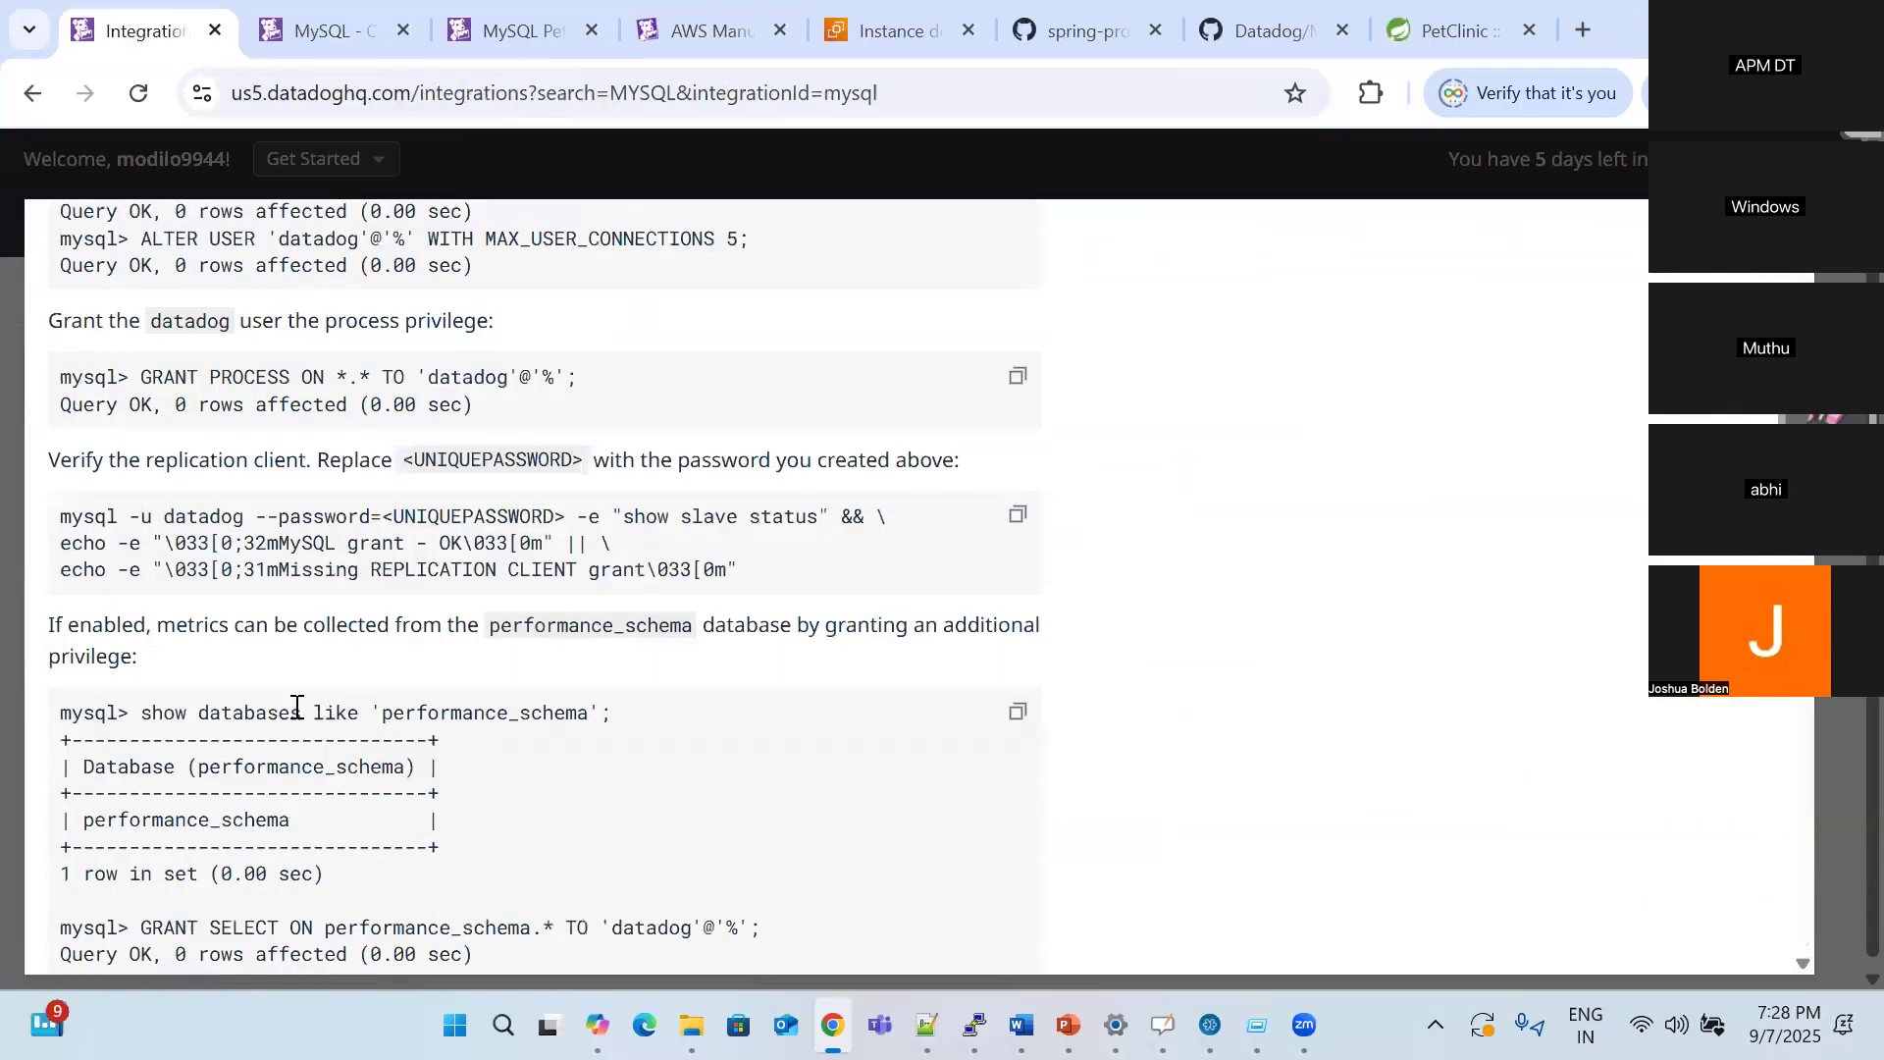
scroll(297, 705, down, 6)
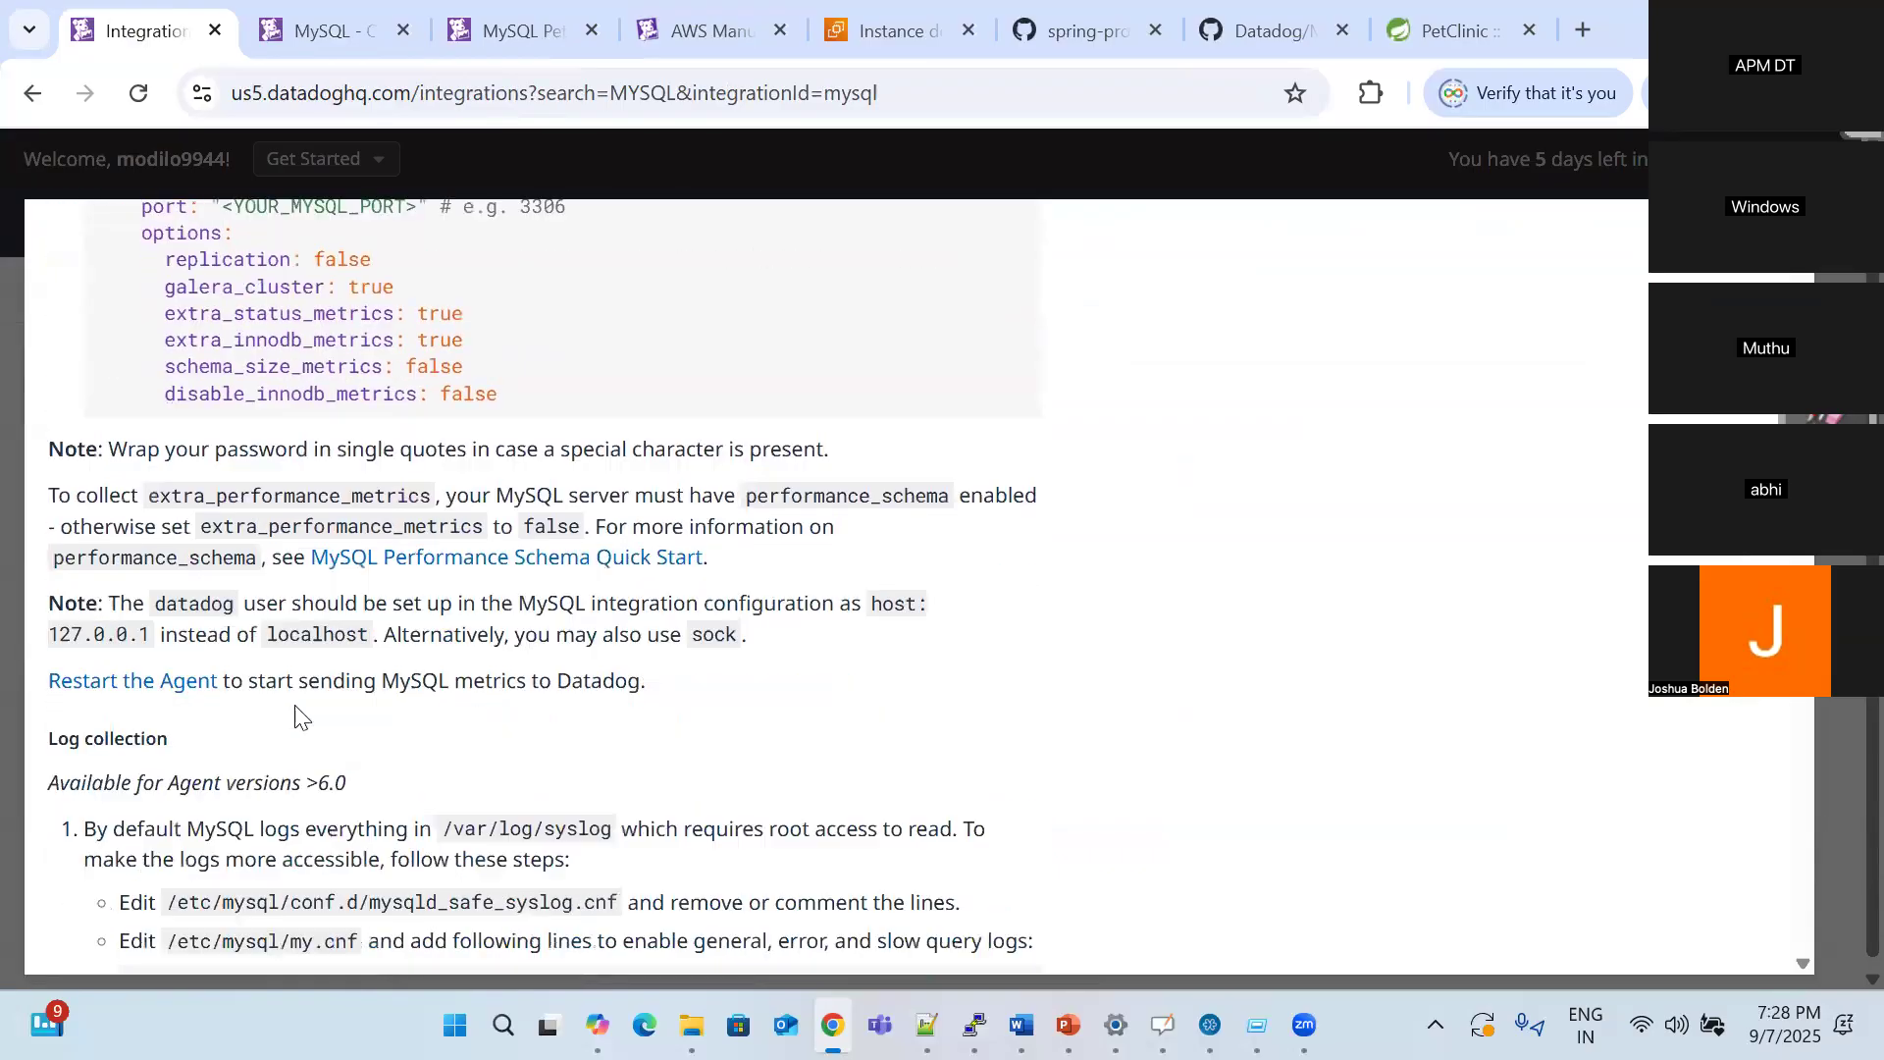
drag(39, 564, 184, 559)
scroll(351, 681, down, 4)
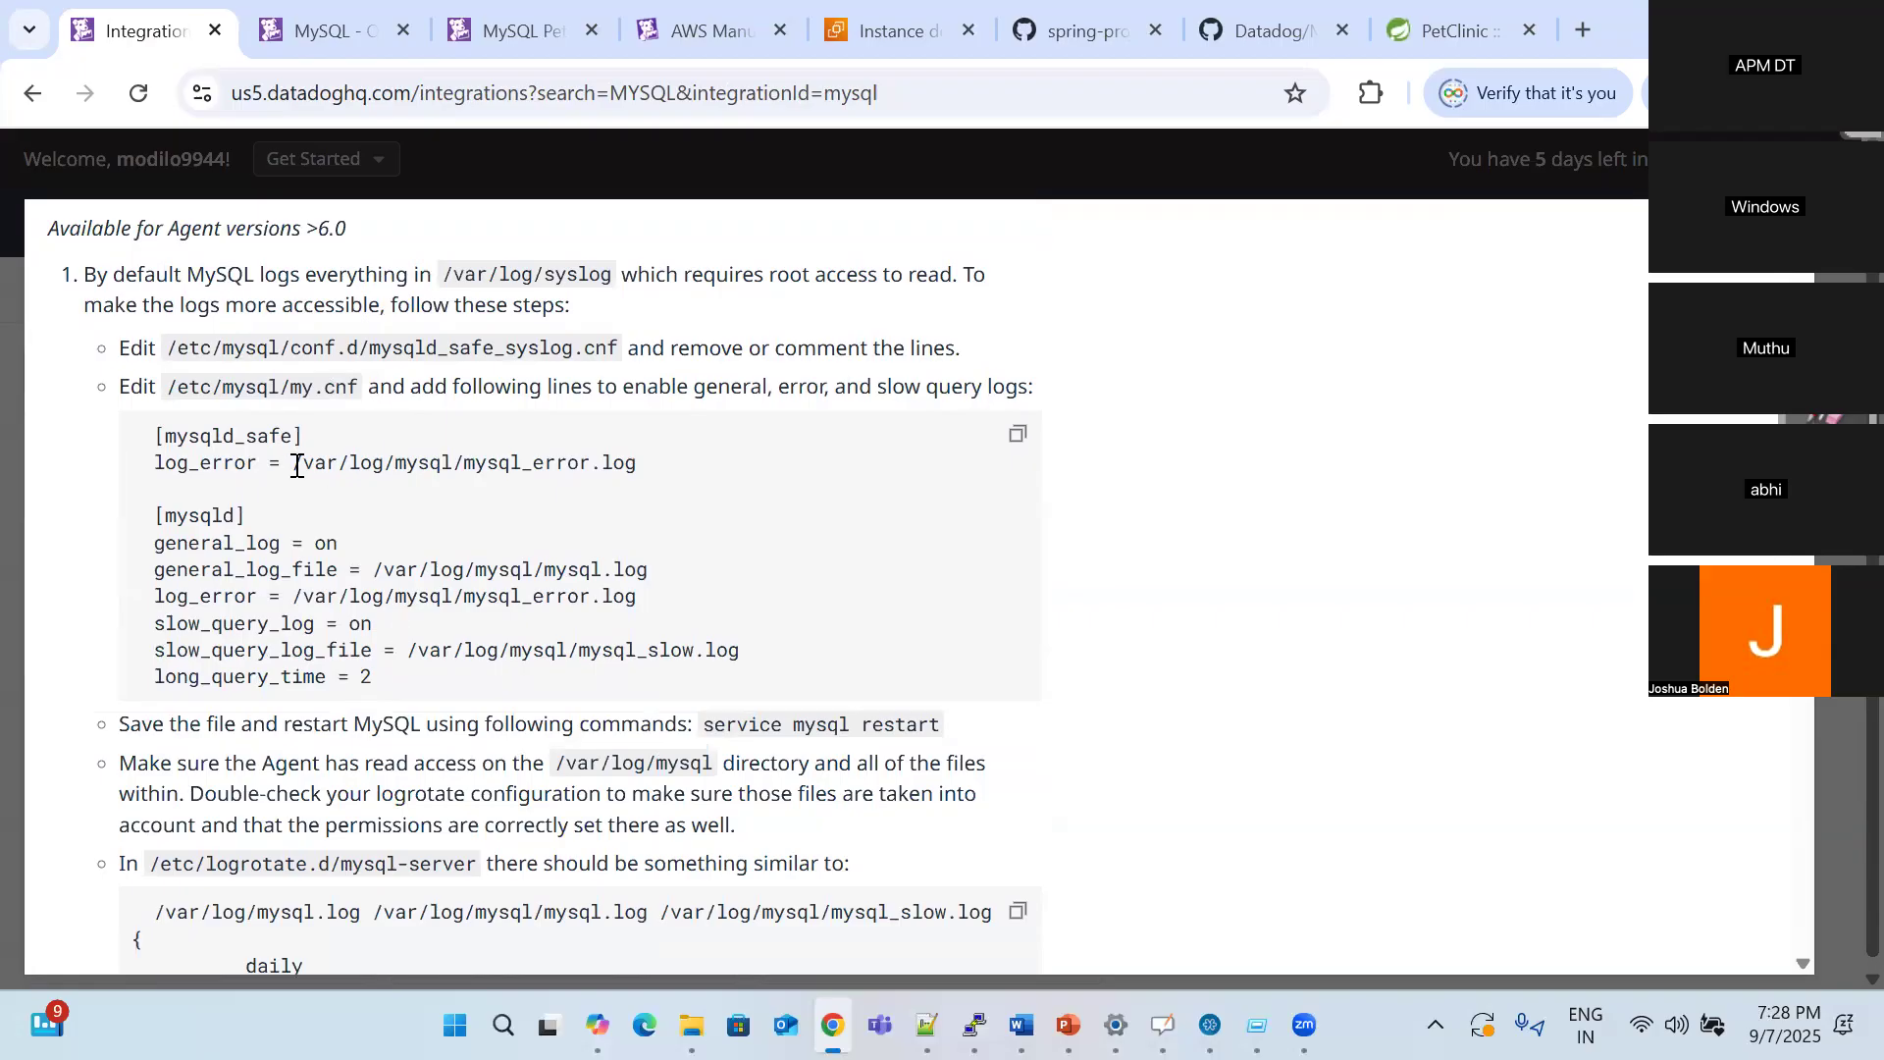
Highlight the my.cnf general, error and slow query log file paths.
double_click(460, 479)
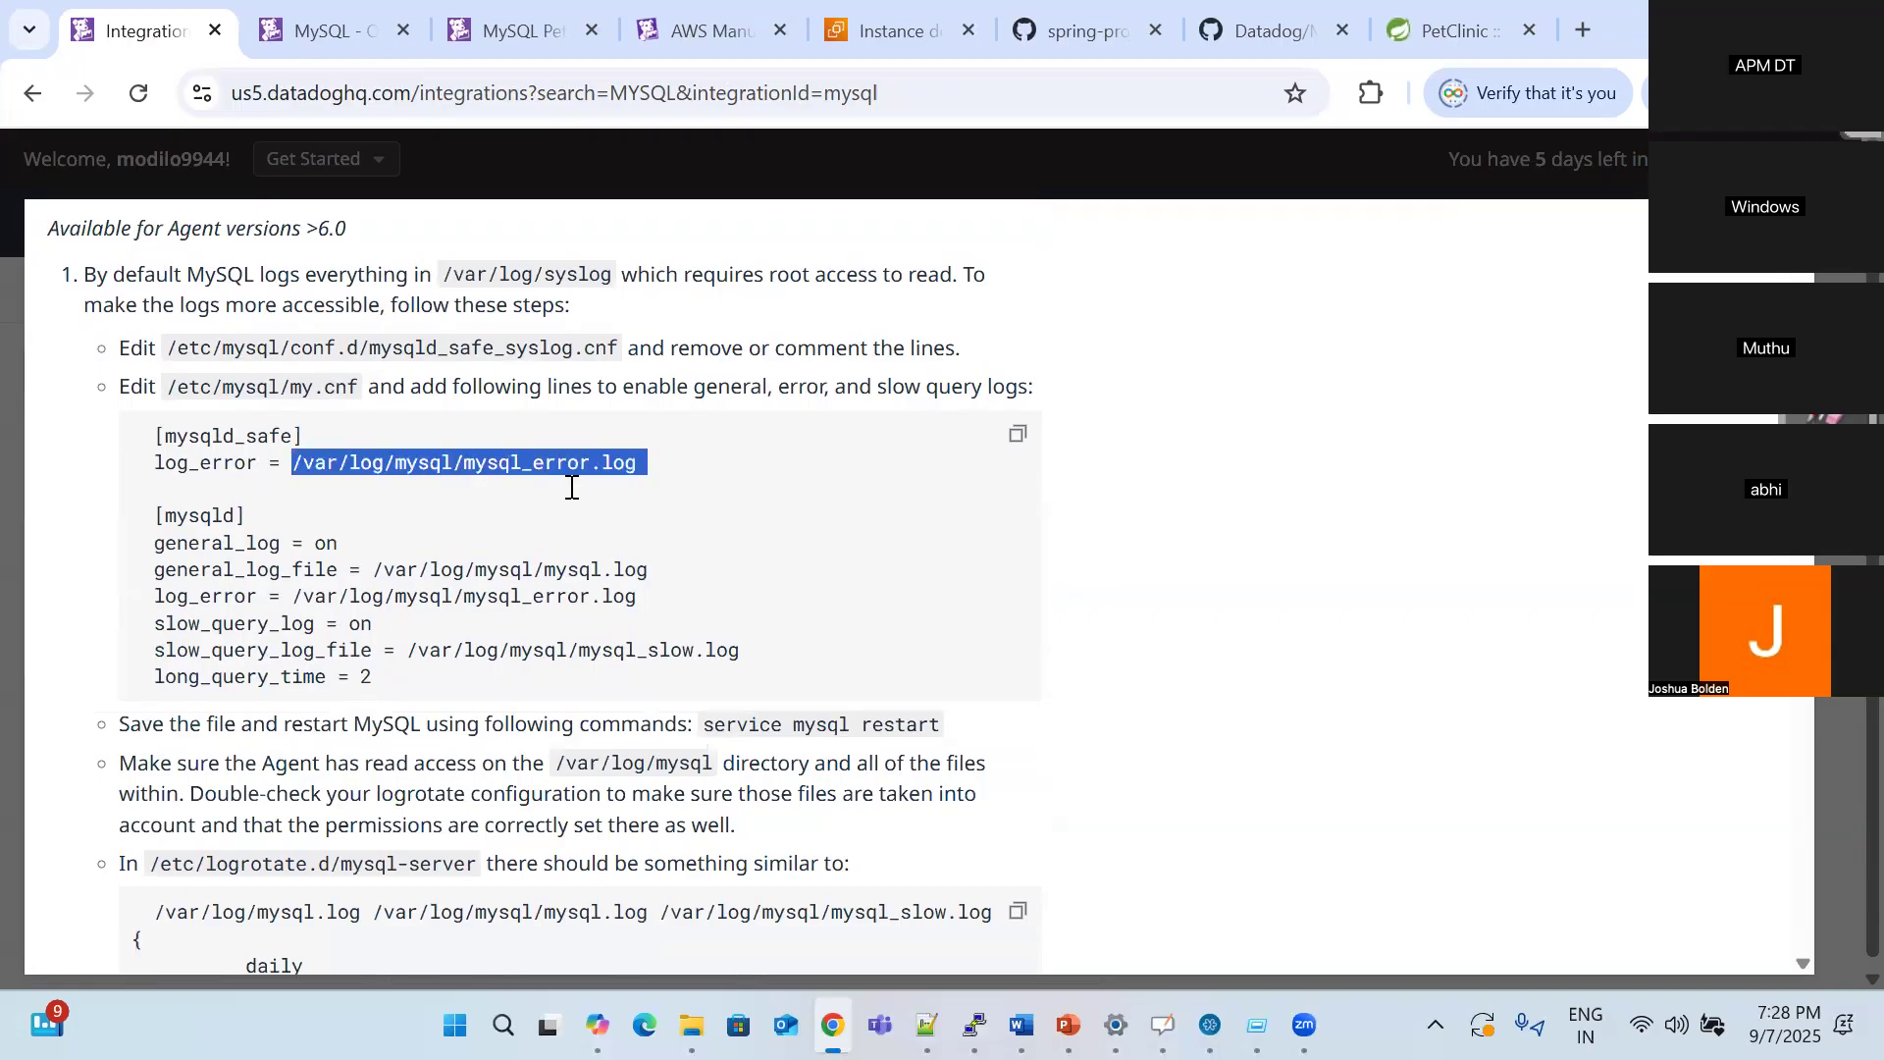
drag(396, 570, 579, 596)
drag(339, 597, 572, 608)
drag(464, 651, 664, 652)
click(663, 651)
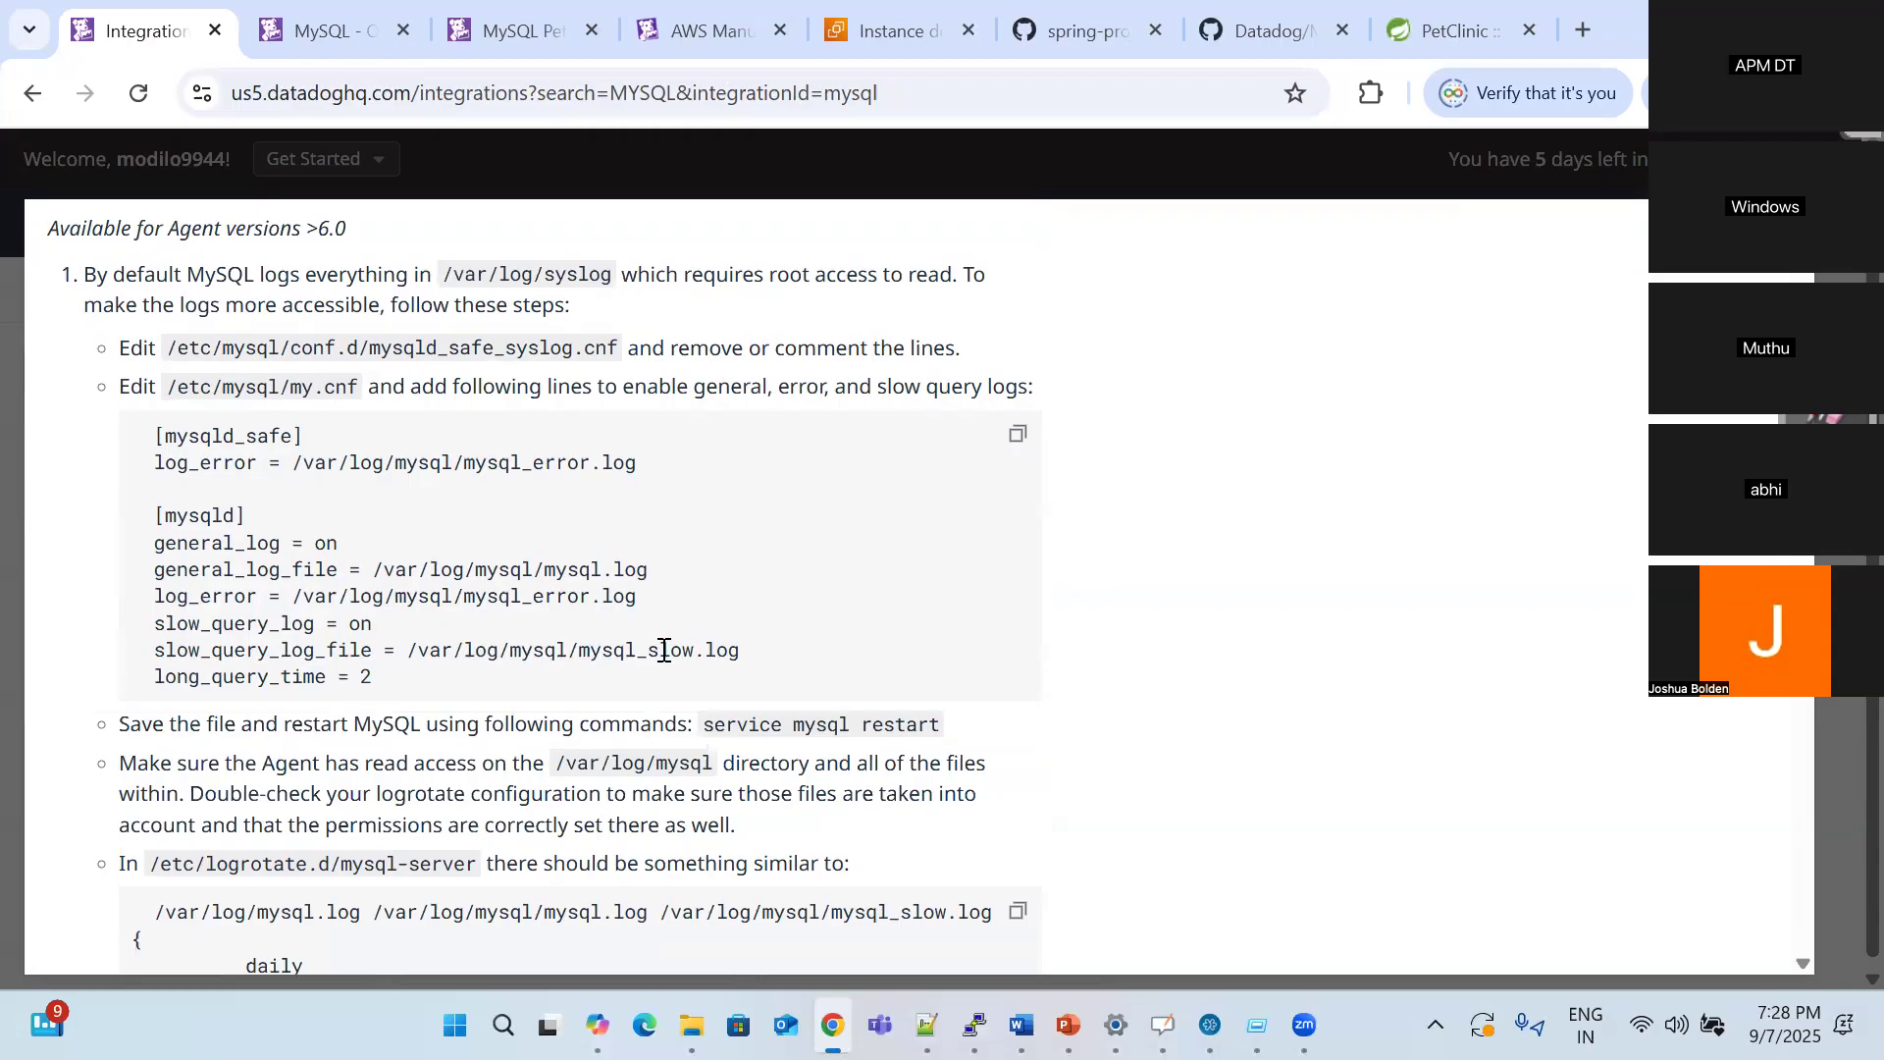
scroll(663, 651, down, 3)
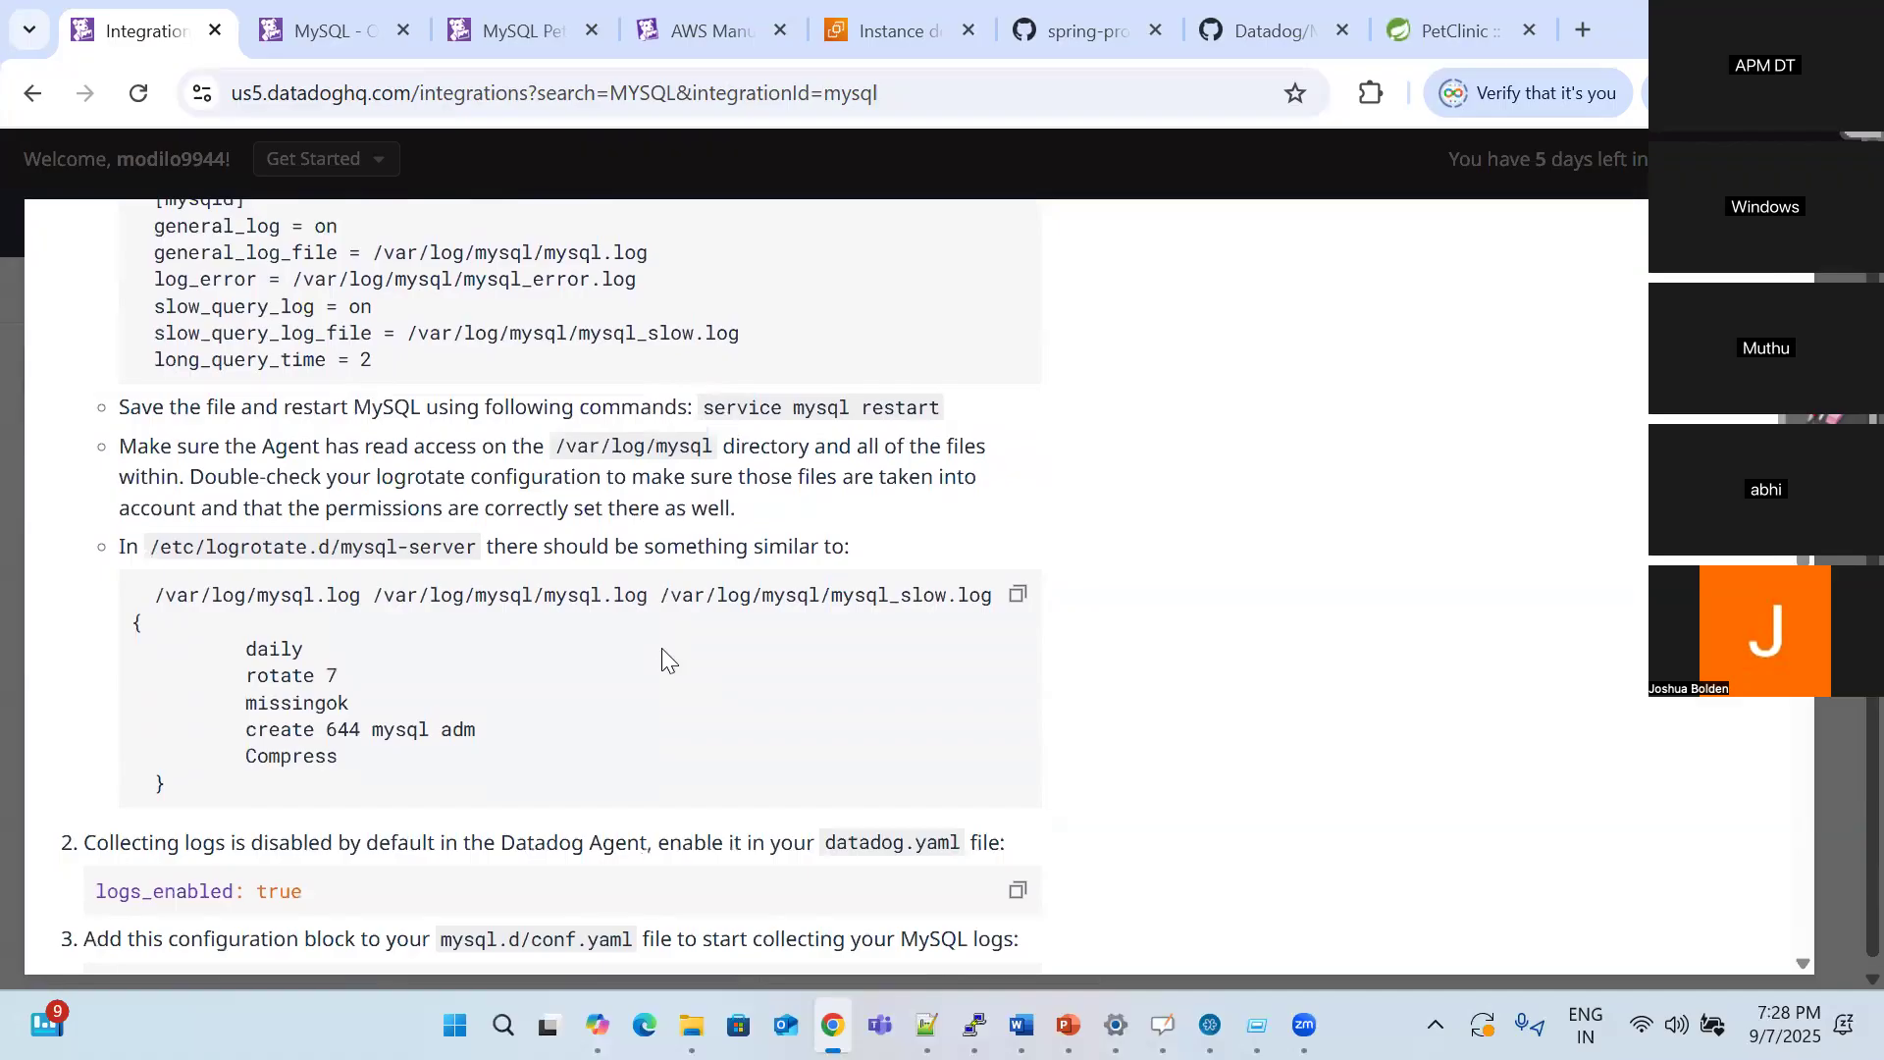
scroll(661, 648, down, 2)
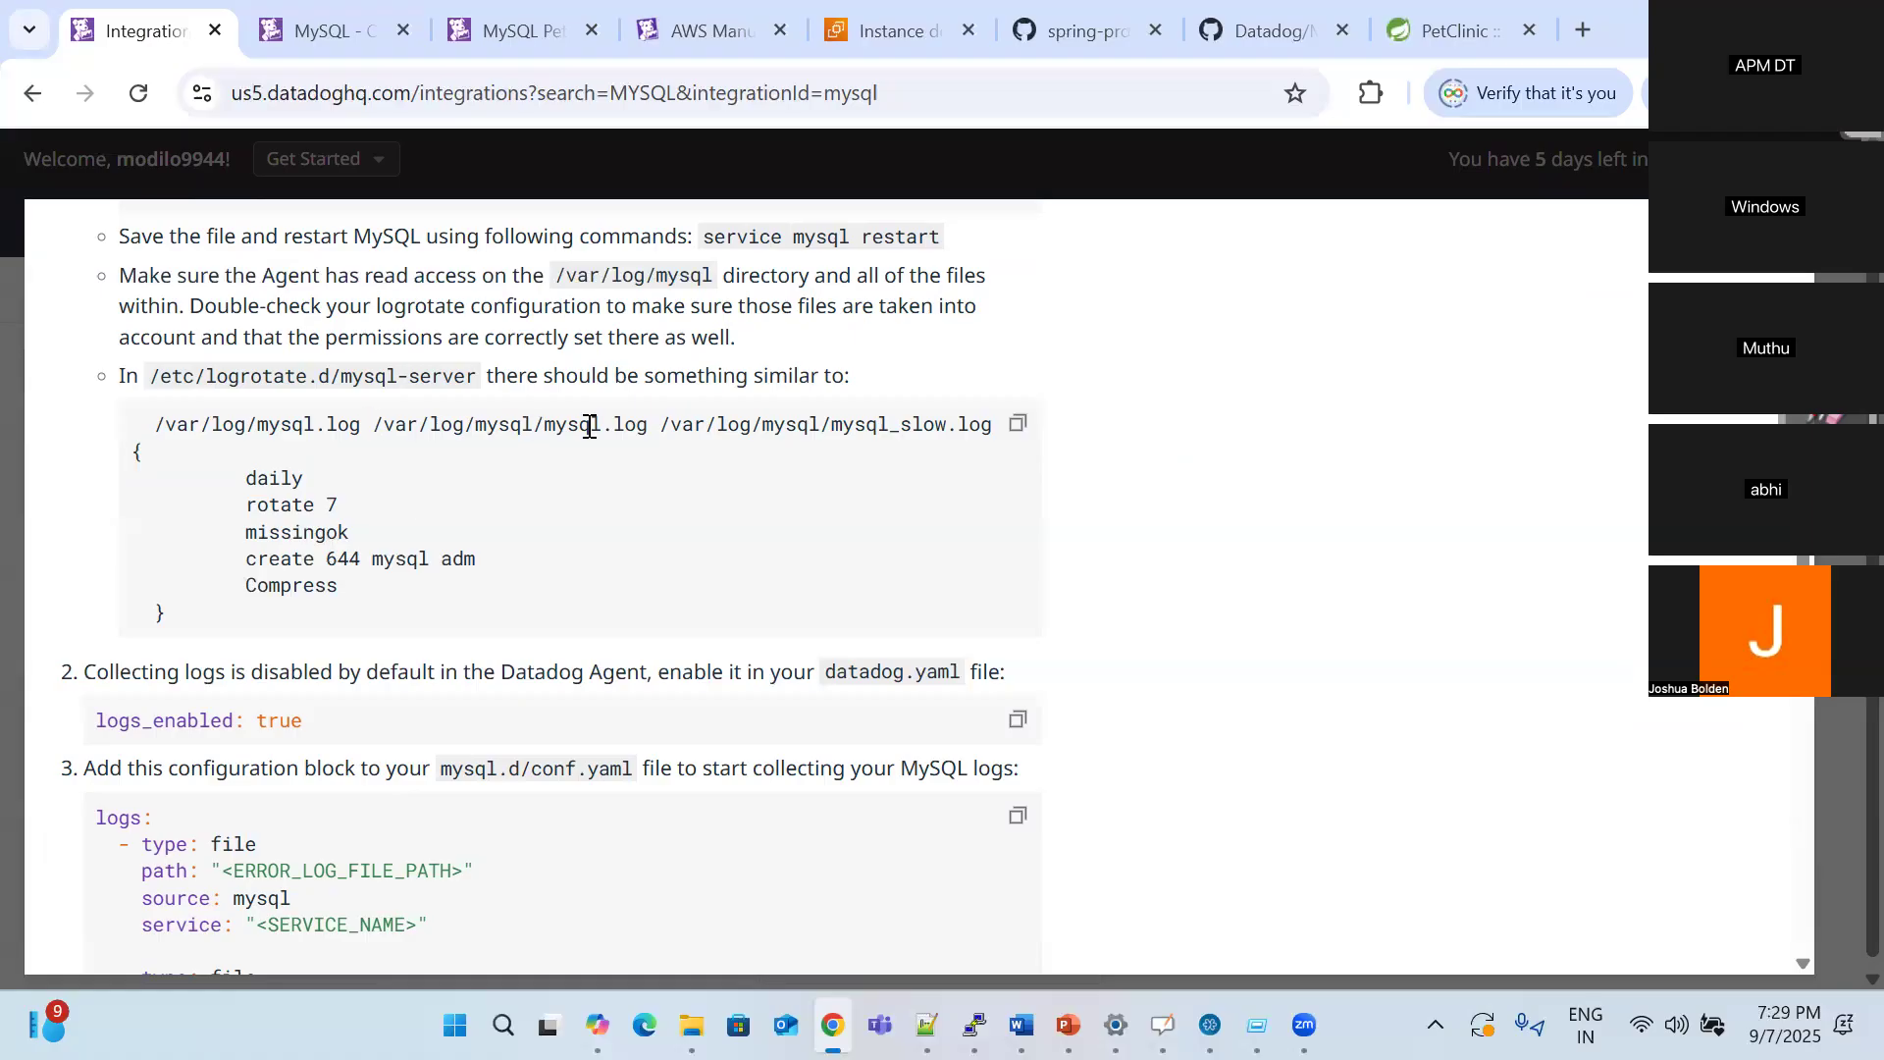
drag(372, 425, 652, 425)
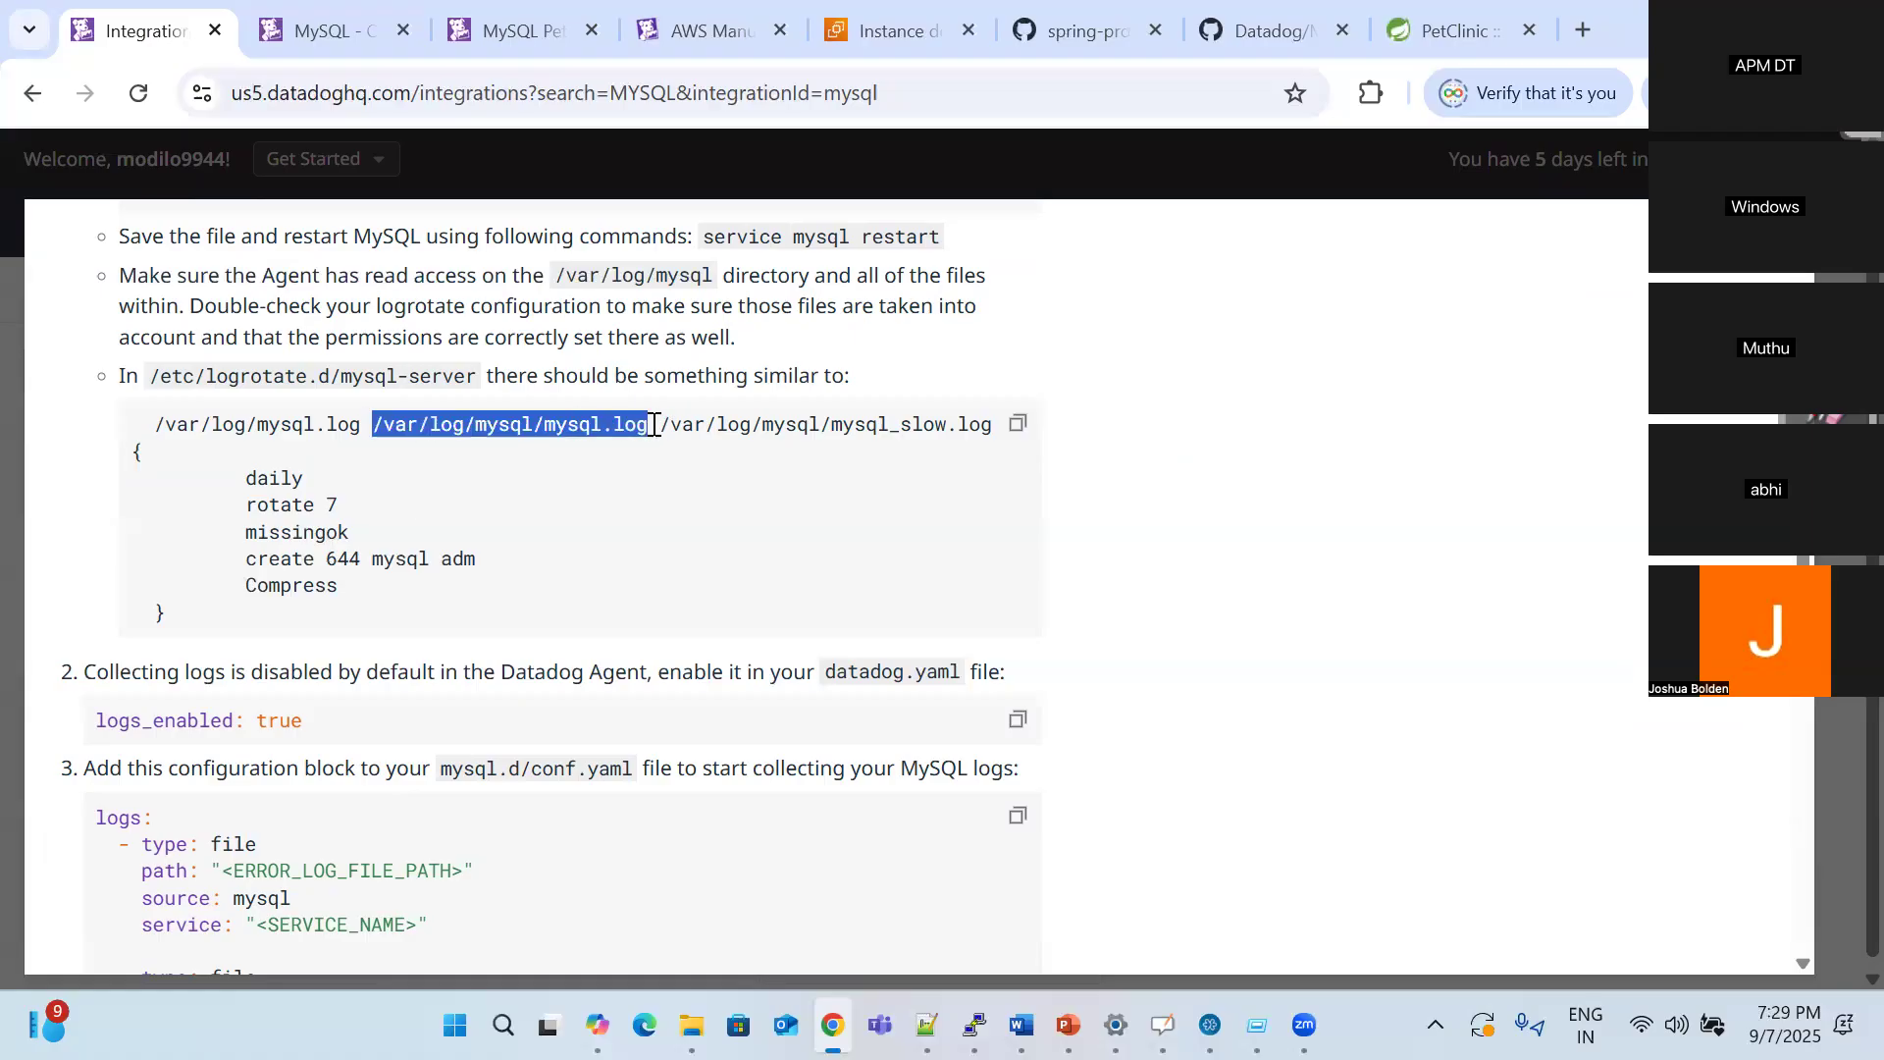
drag(247, 505, 345, 504)
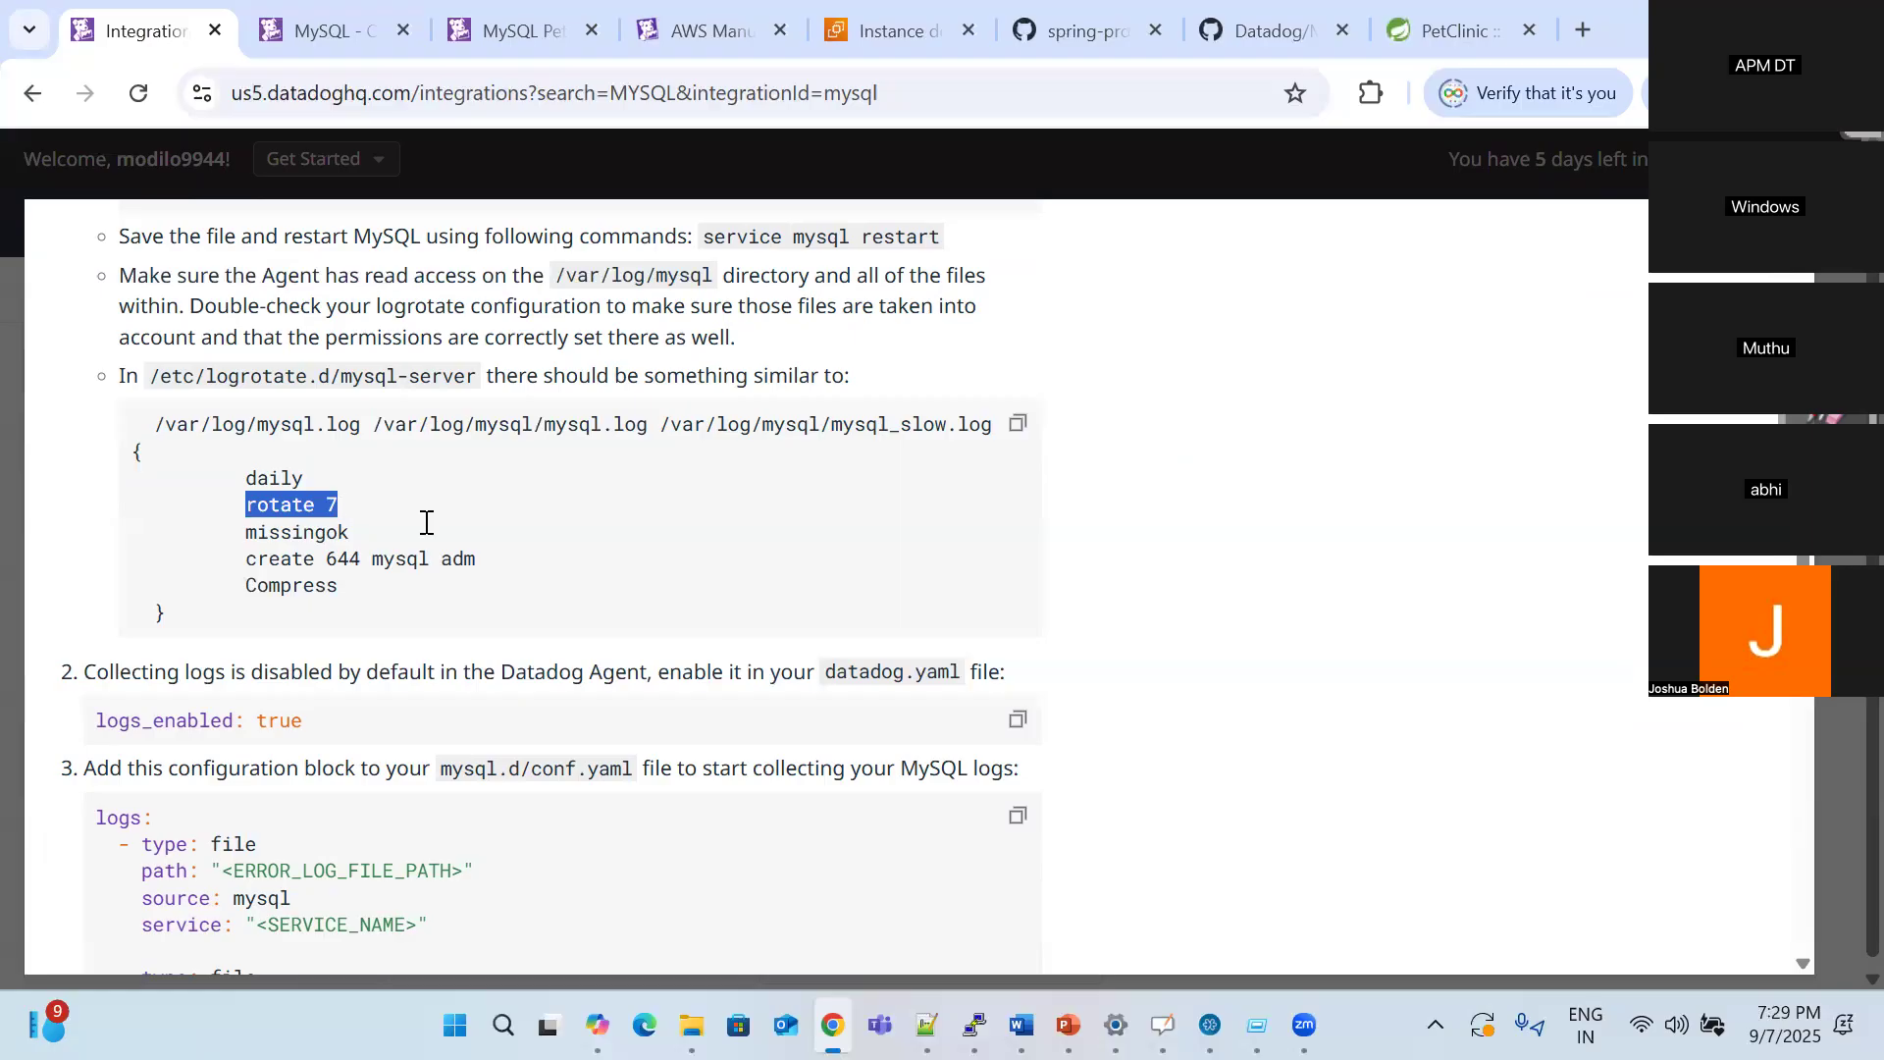
double_click(539, 425)
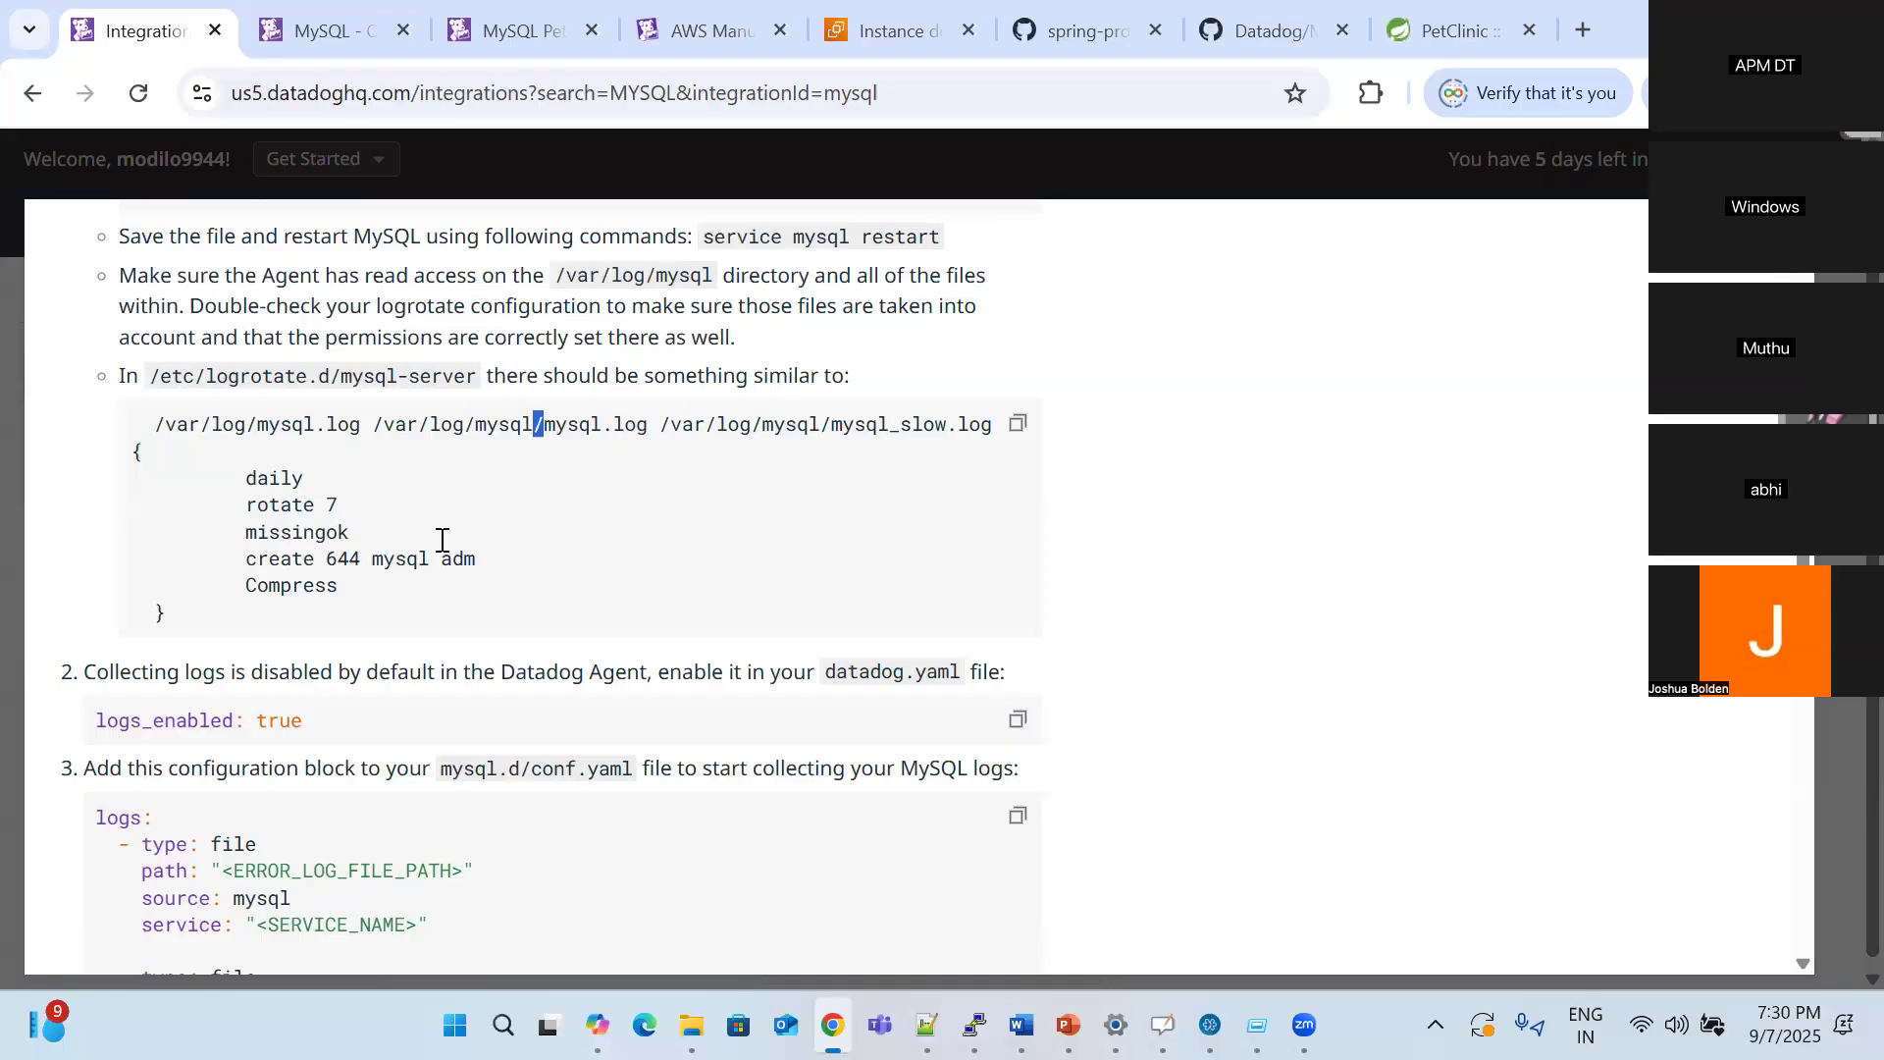
click(335, 512)
drag(336, 512, 331, 506)
scroll(359, 619, up, 6)
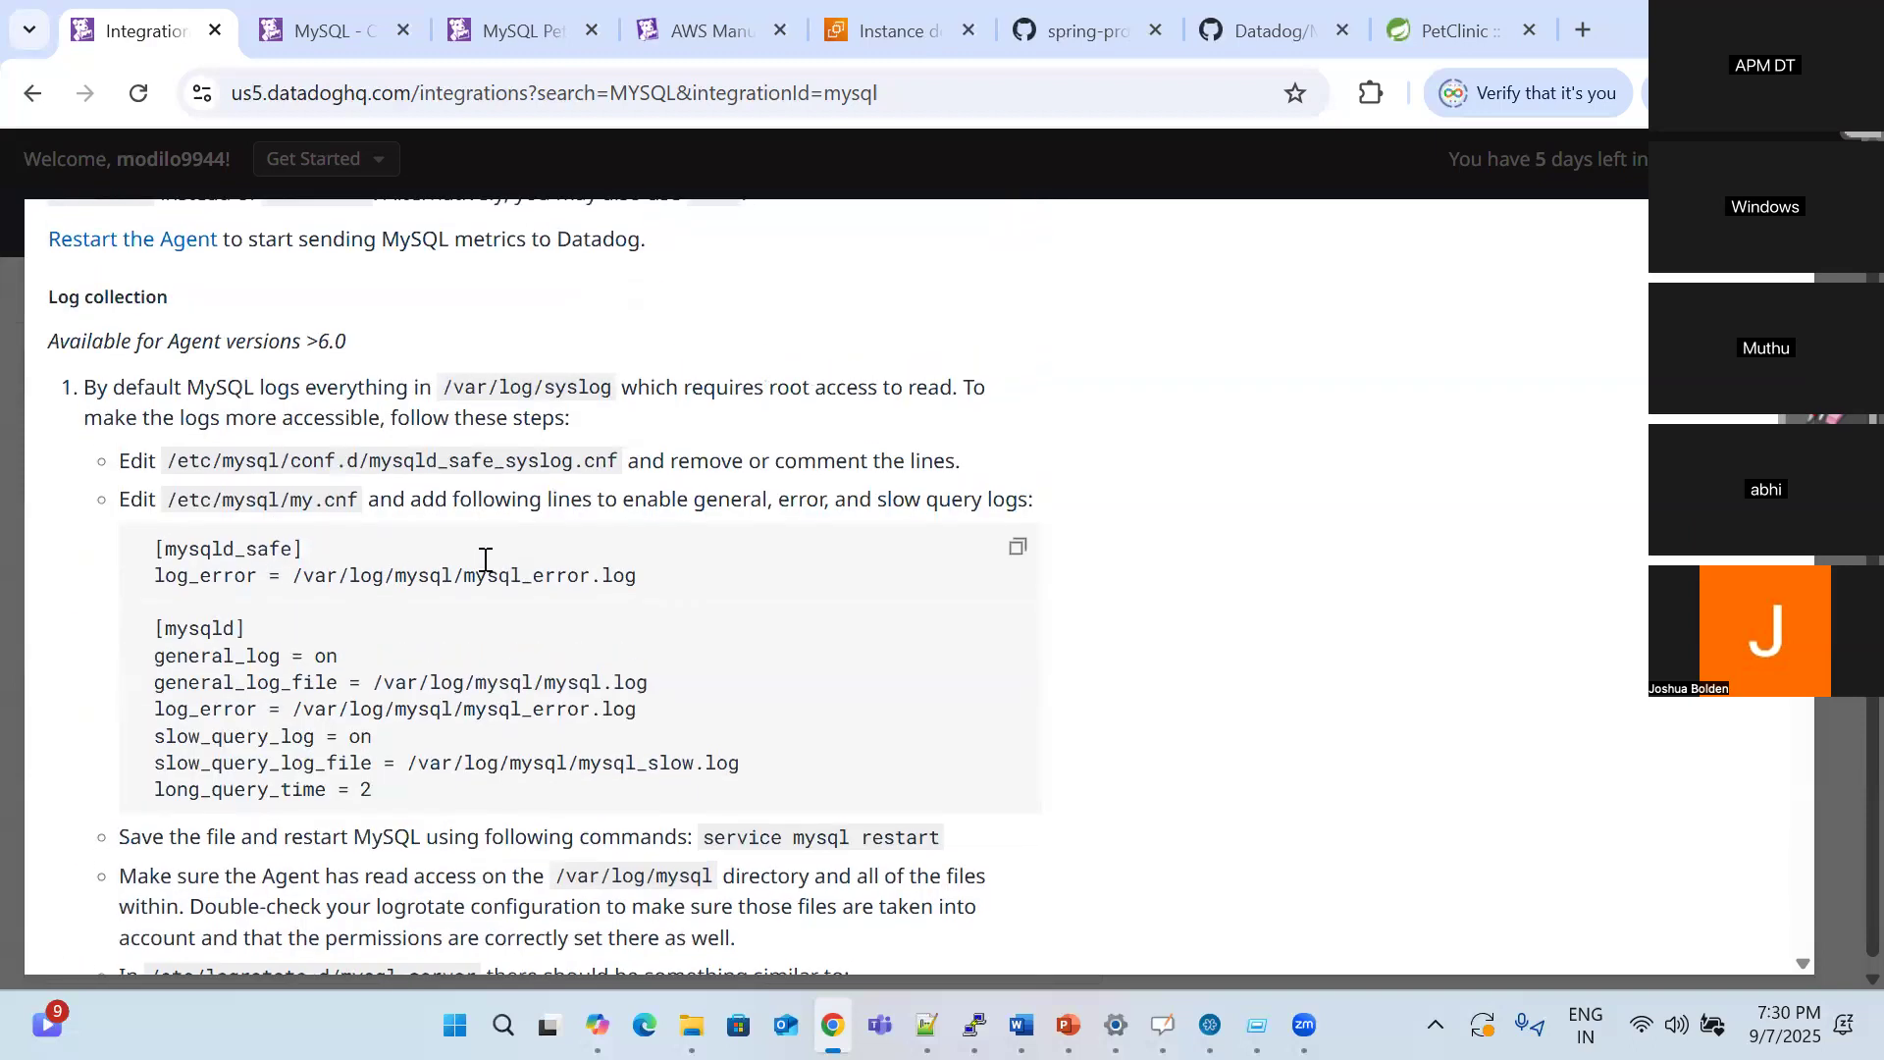
scroll(484, 560, up, 1)
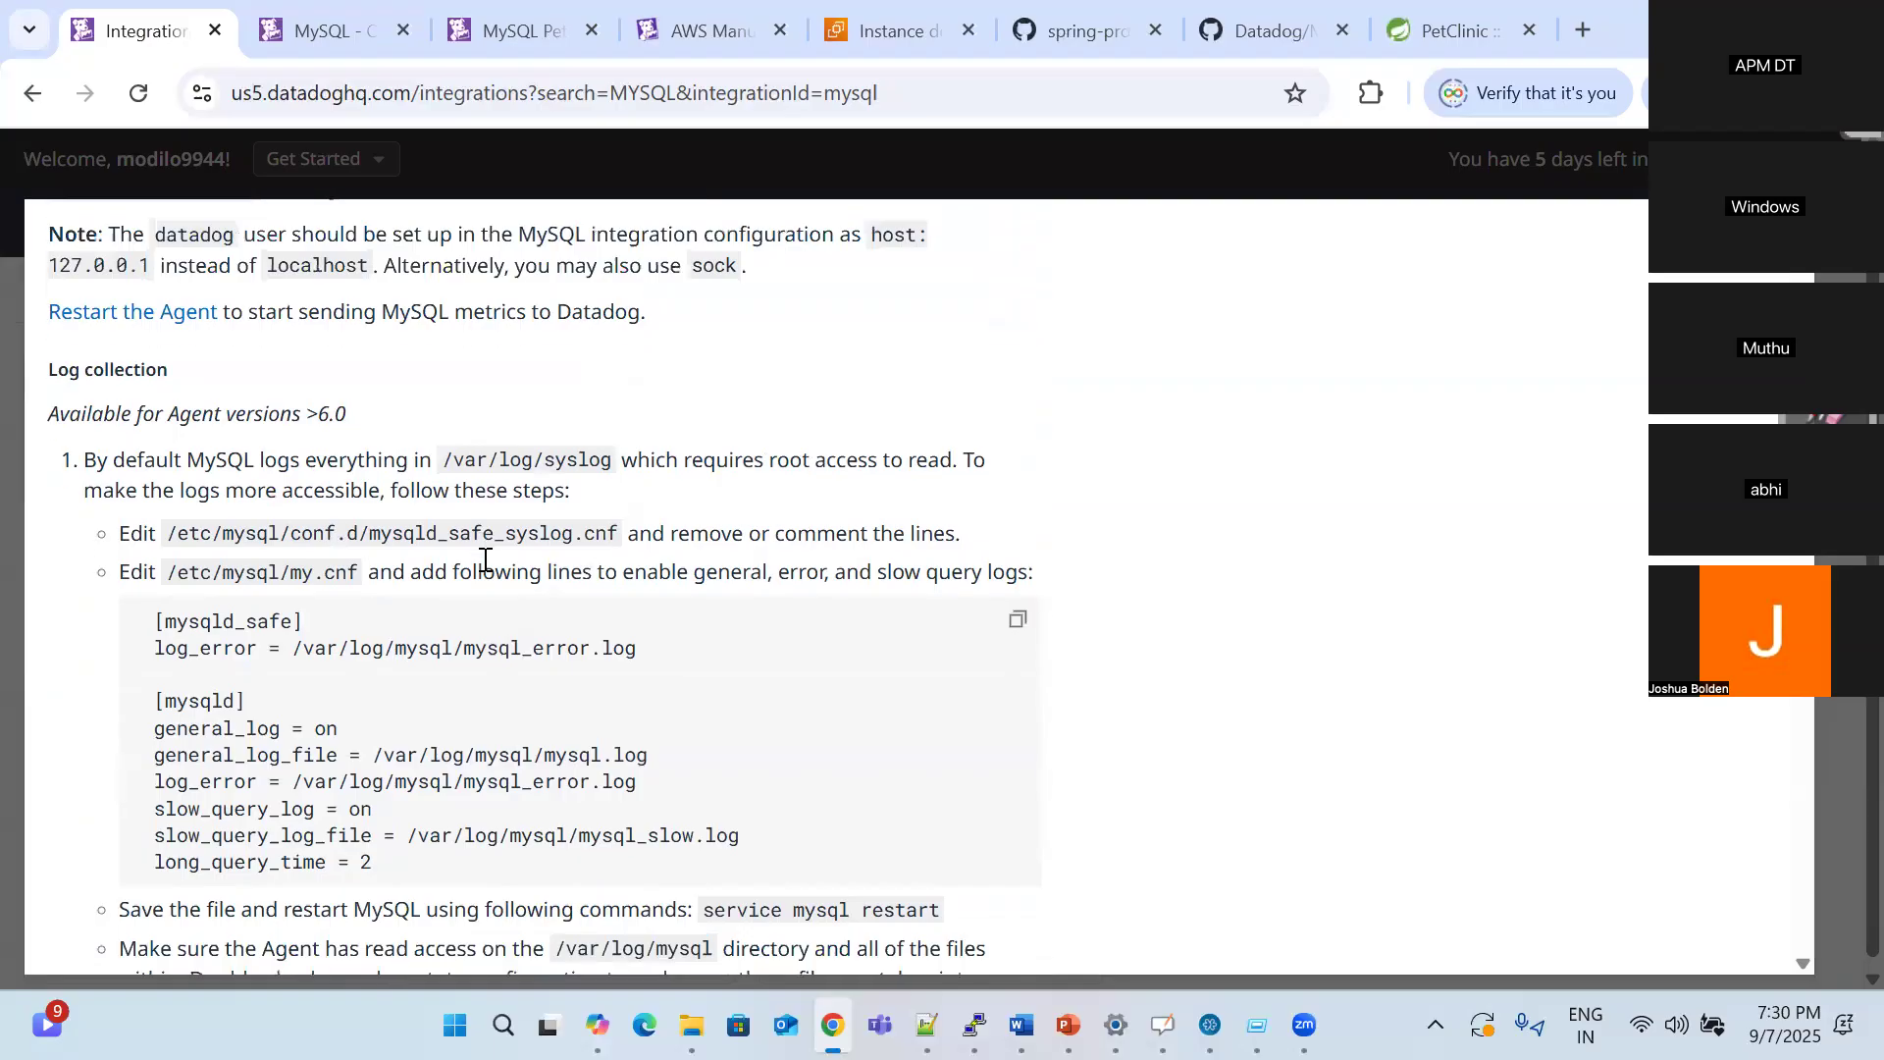
scroll(485, 560, down, 8)
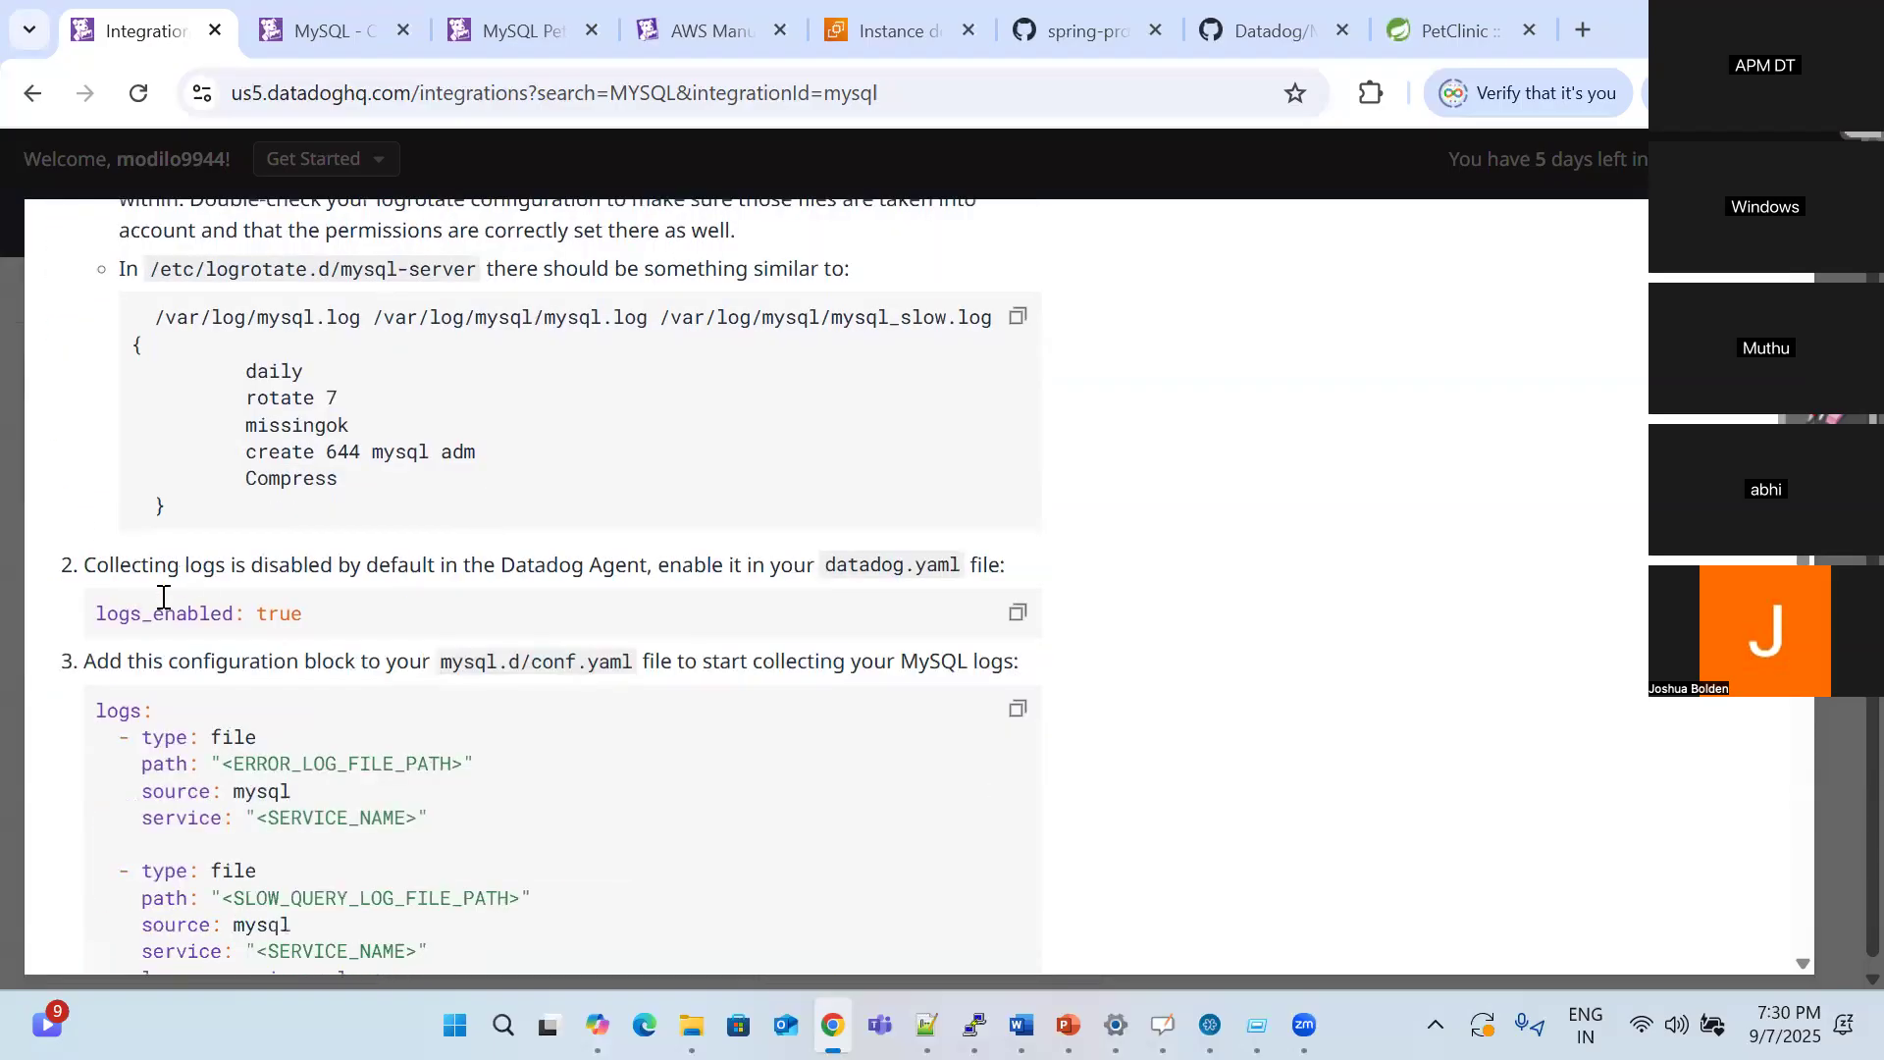
drag(97, 613, 306, 612)
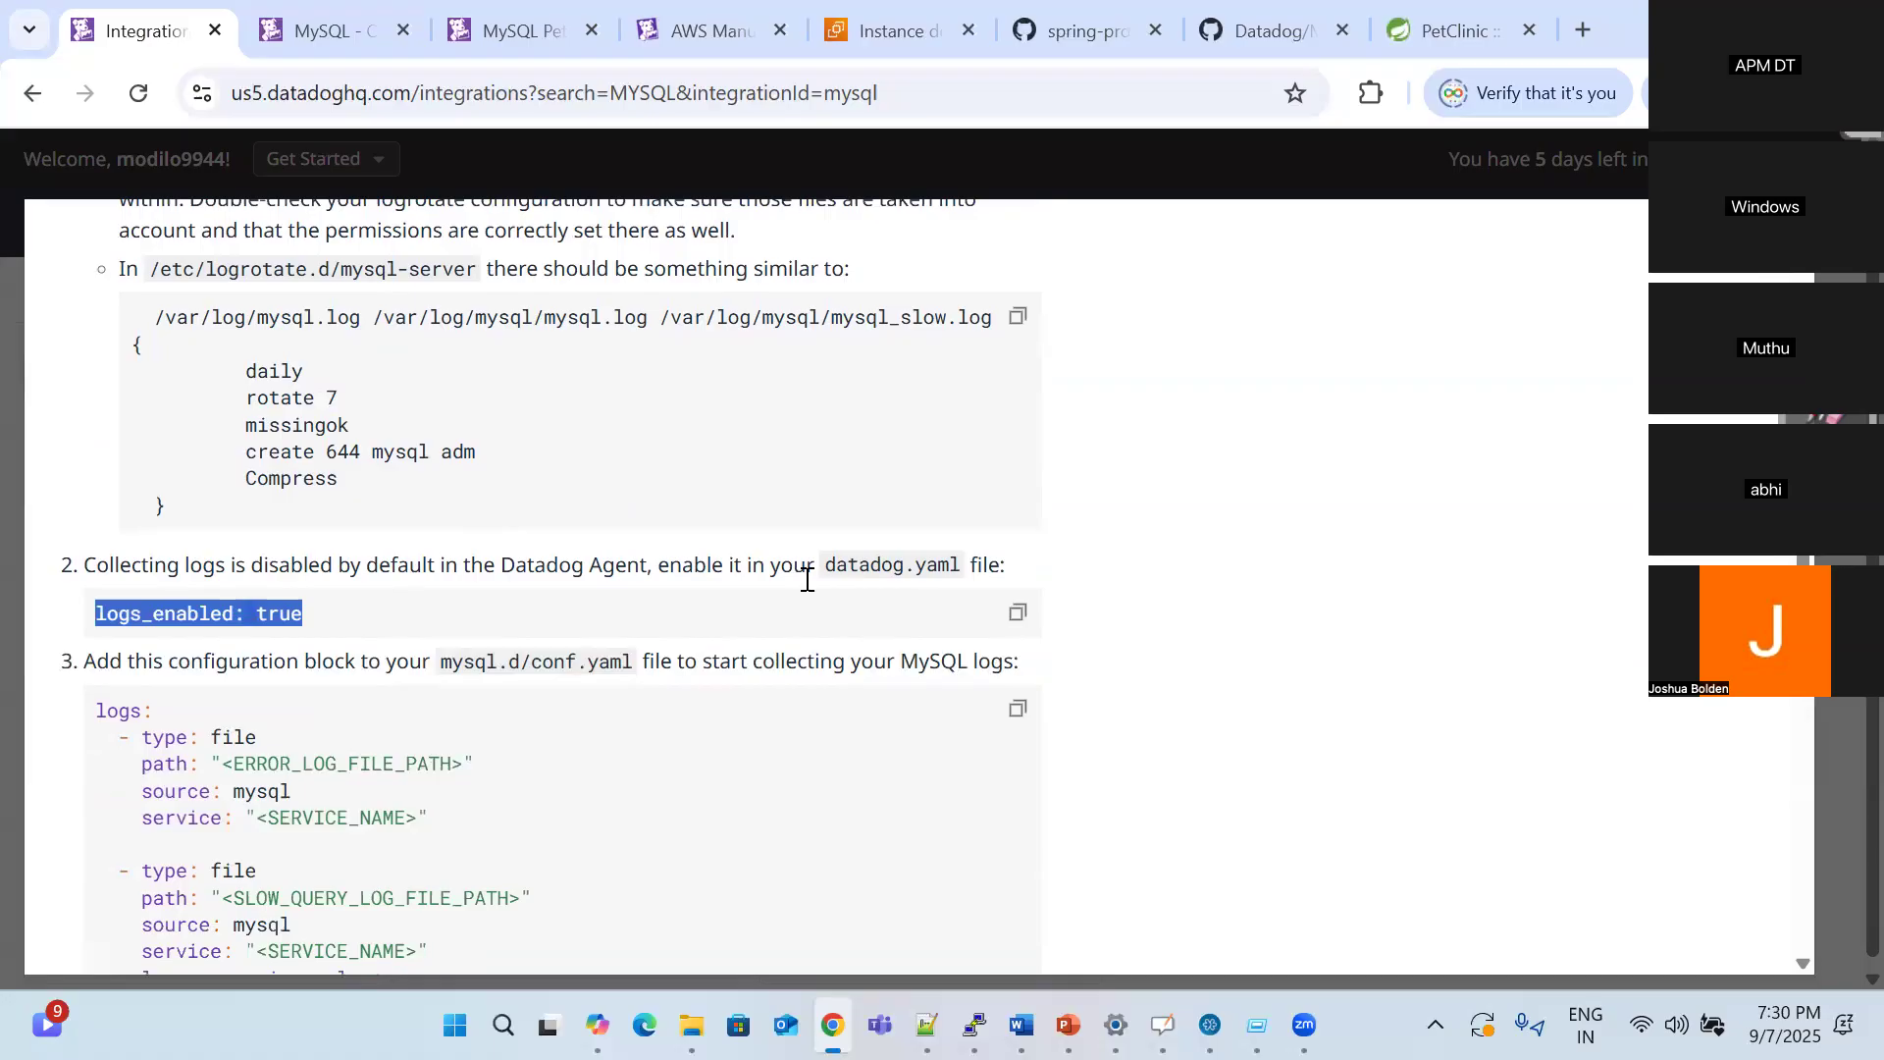
scroll(837, 561, up, 5)
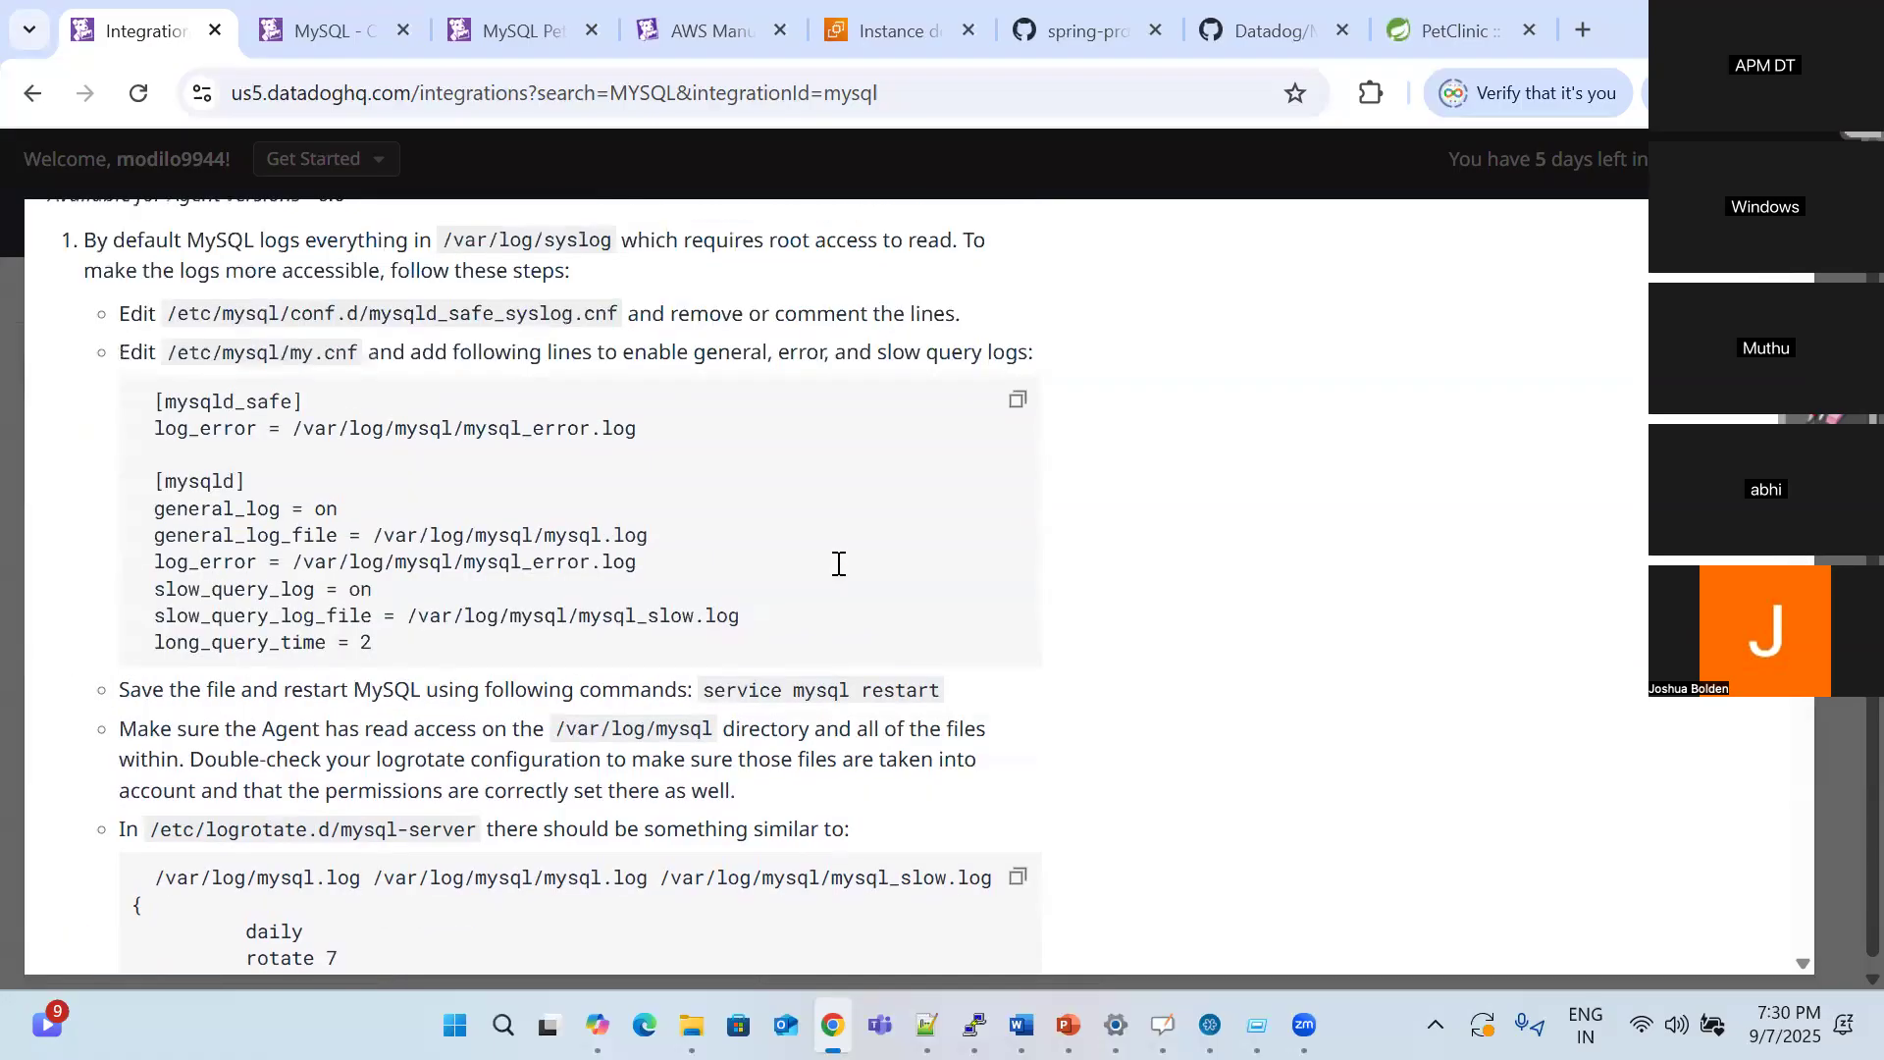
scroll(155, 432, up, 1)
drag(155, 432, 753, 649)
scroll(754, 650, down, 6)
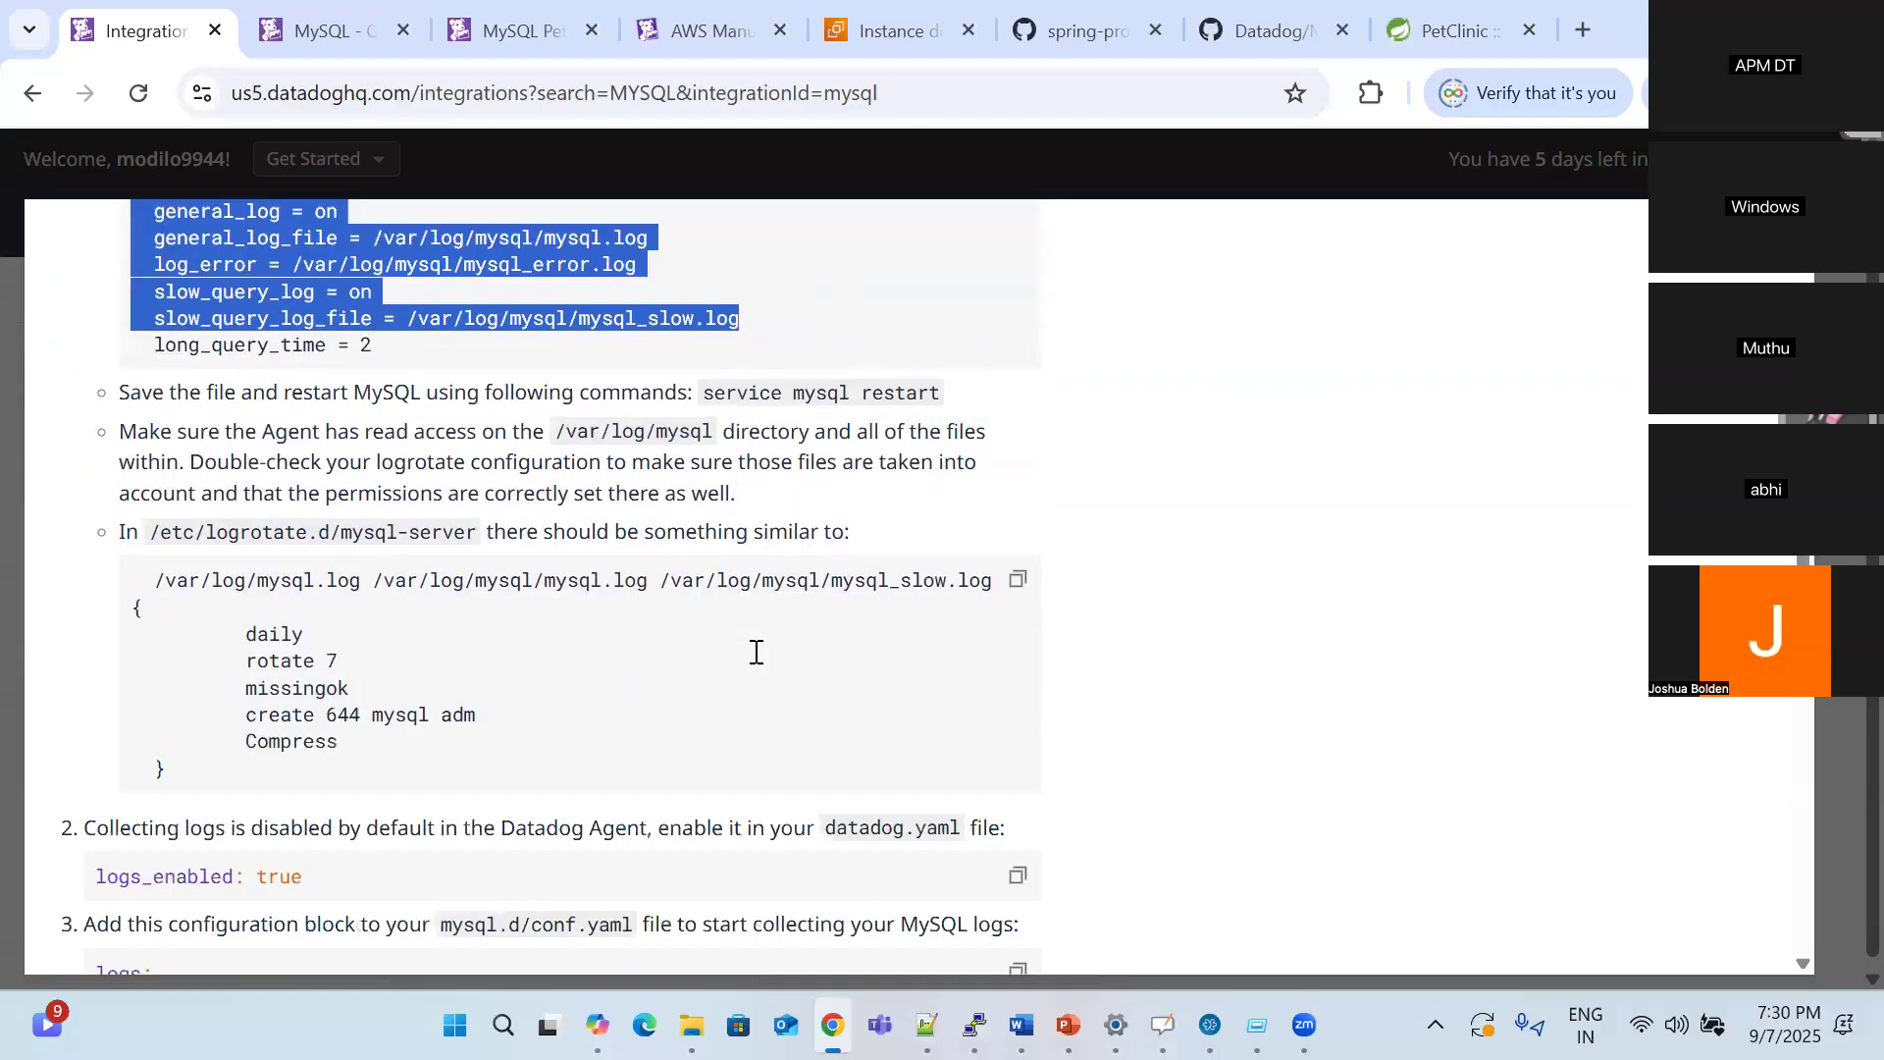
scroll(758, 659, down, 3)
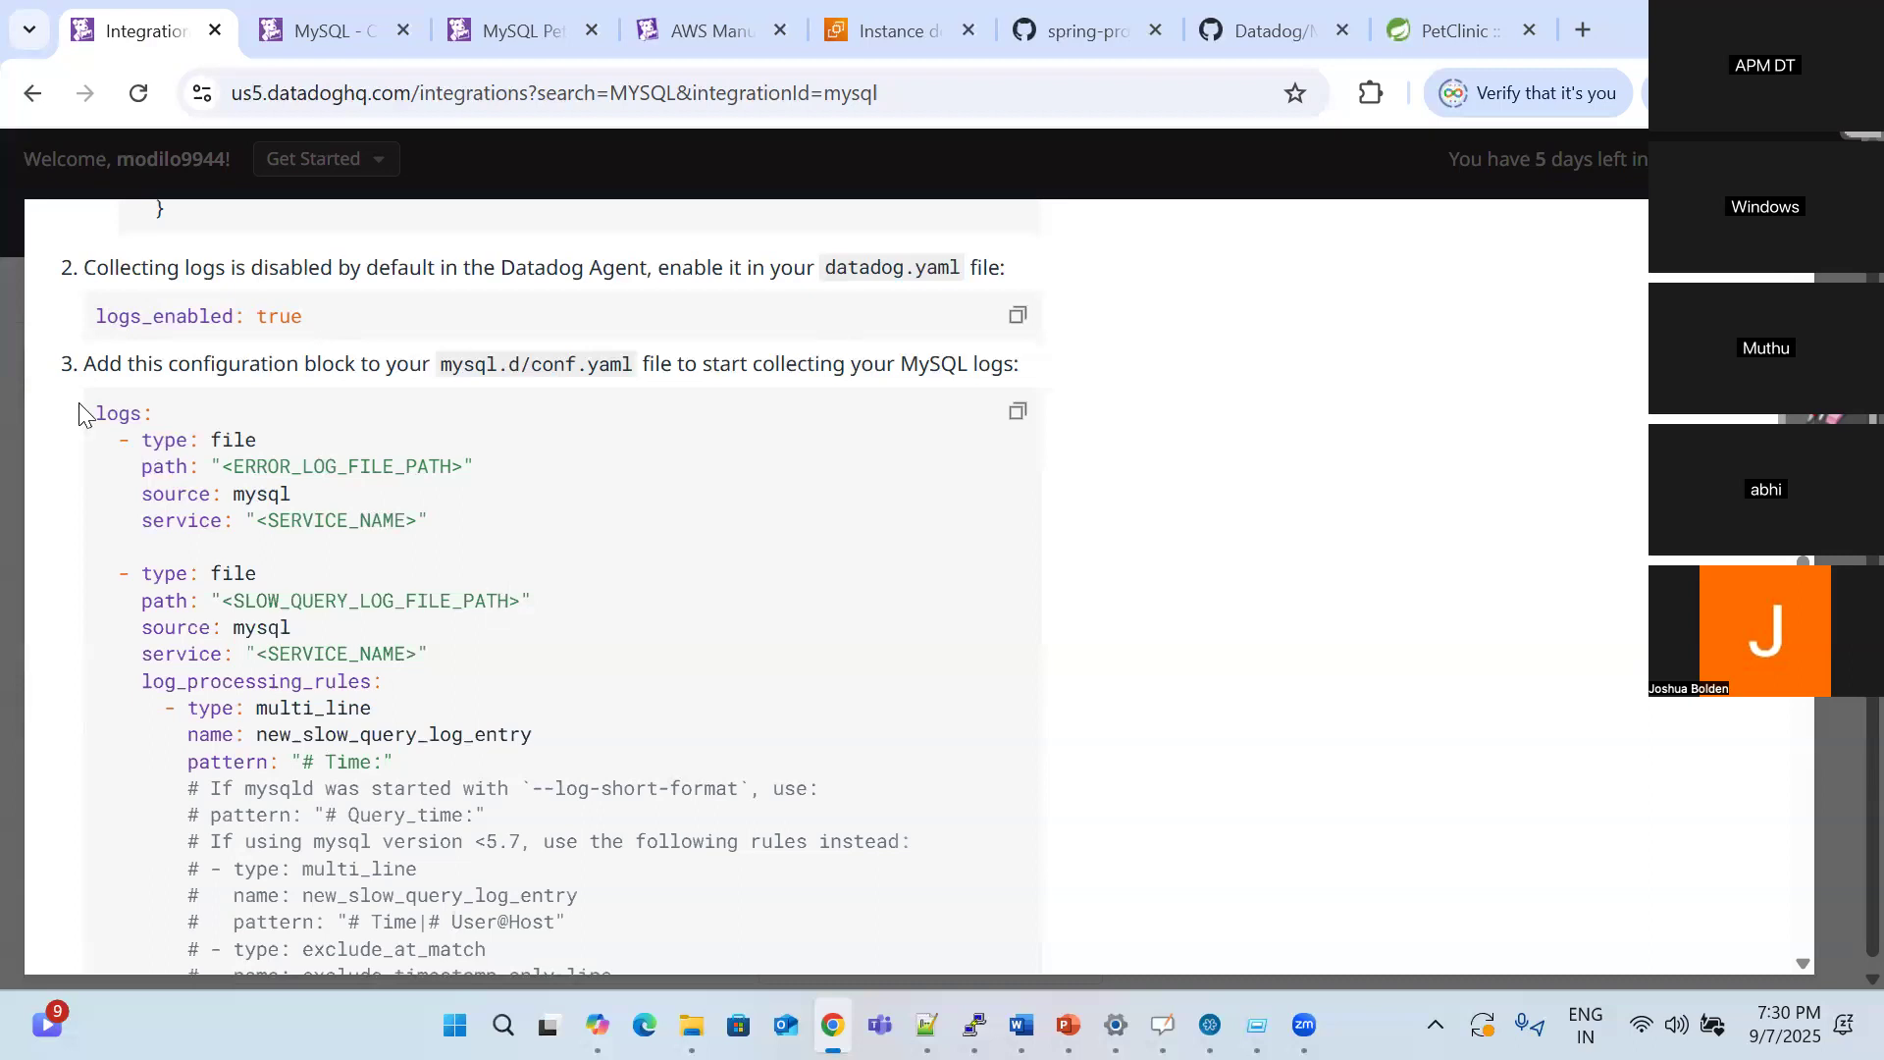
drag(86, 412, 550, 782)
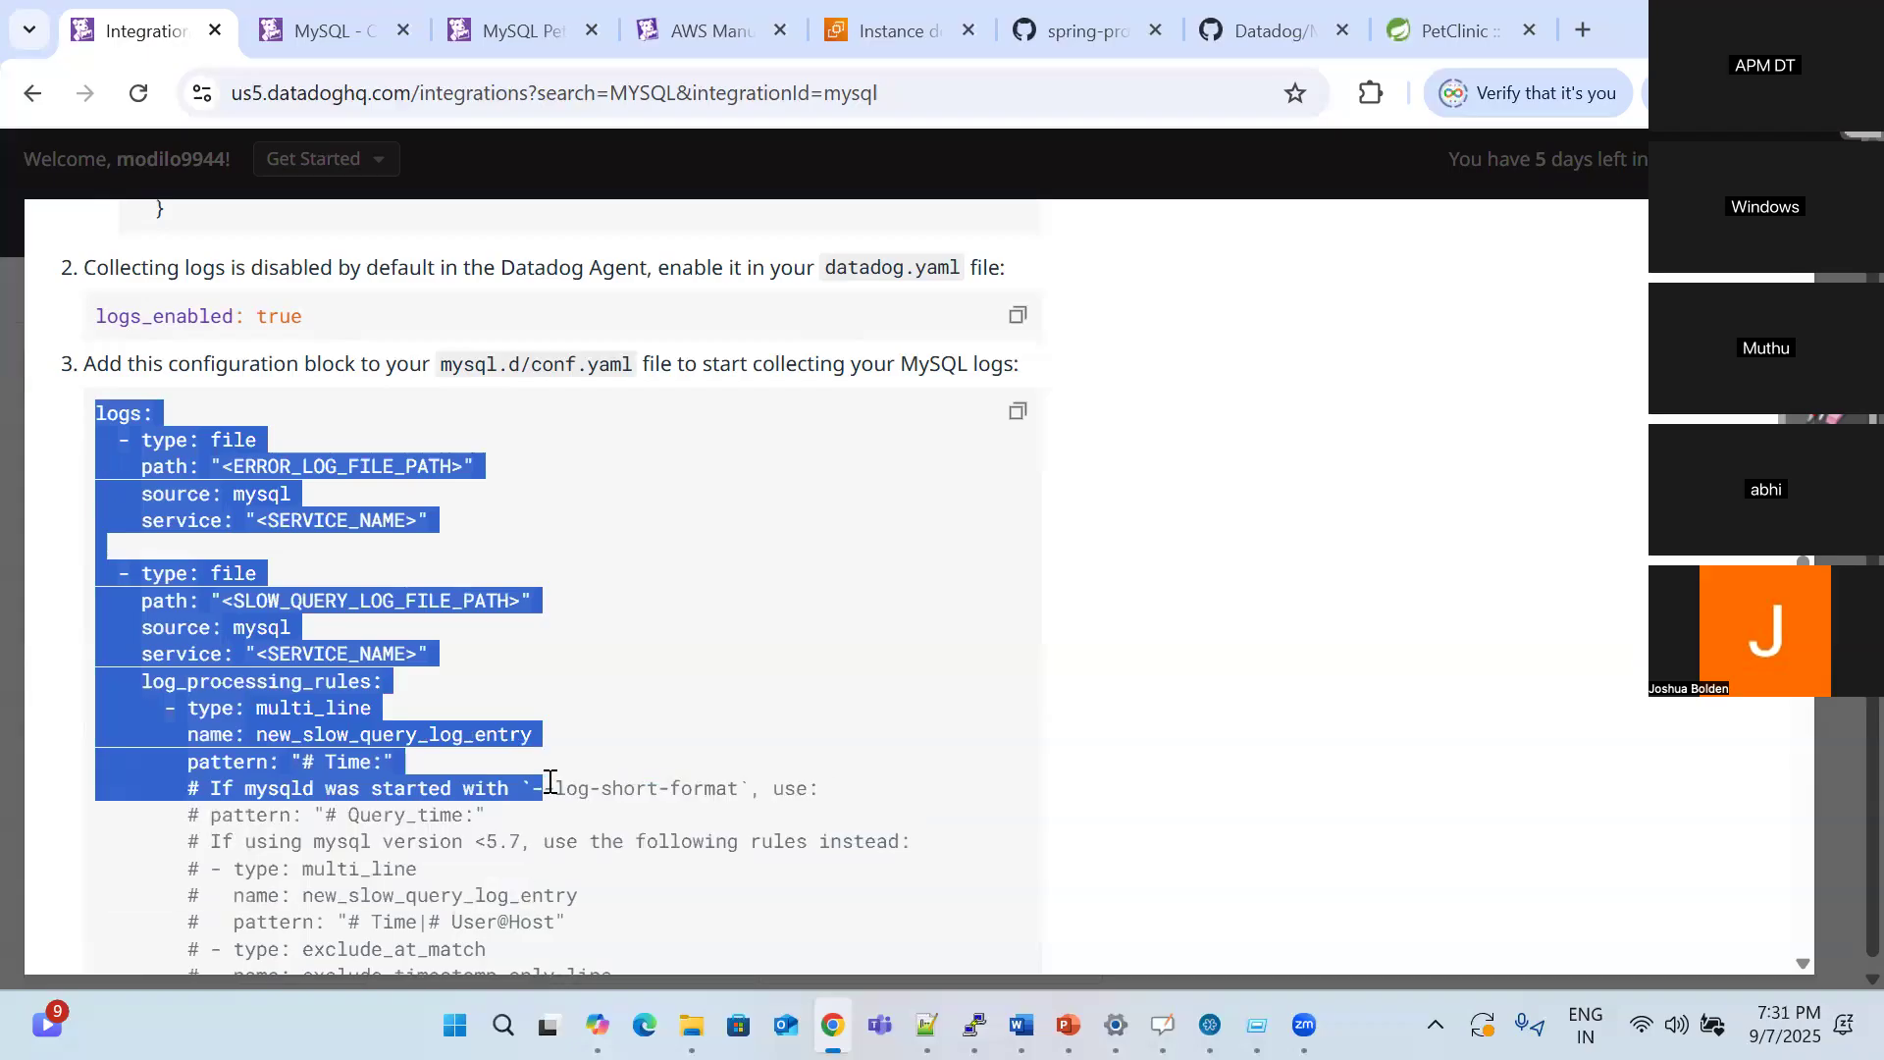
click(539, 365)
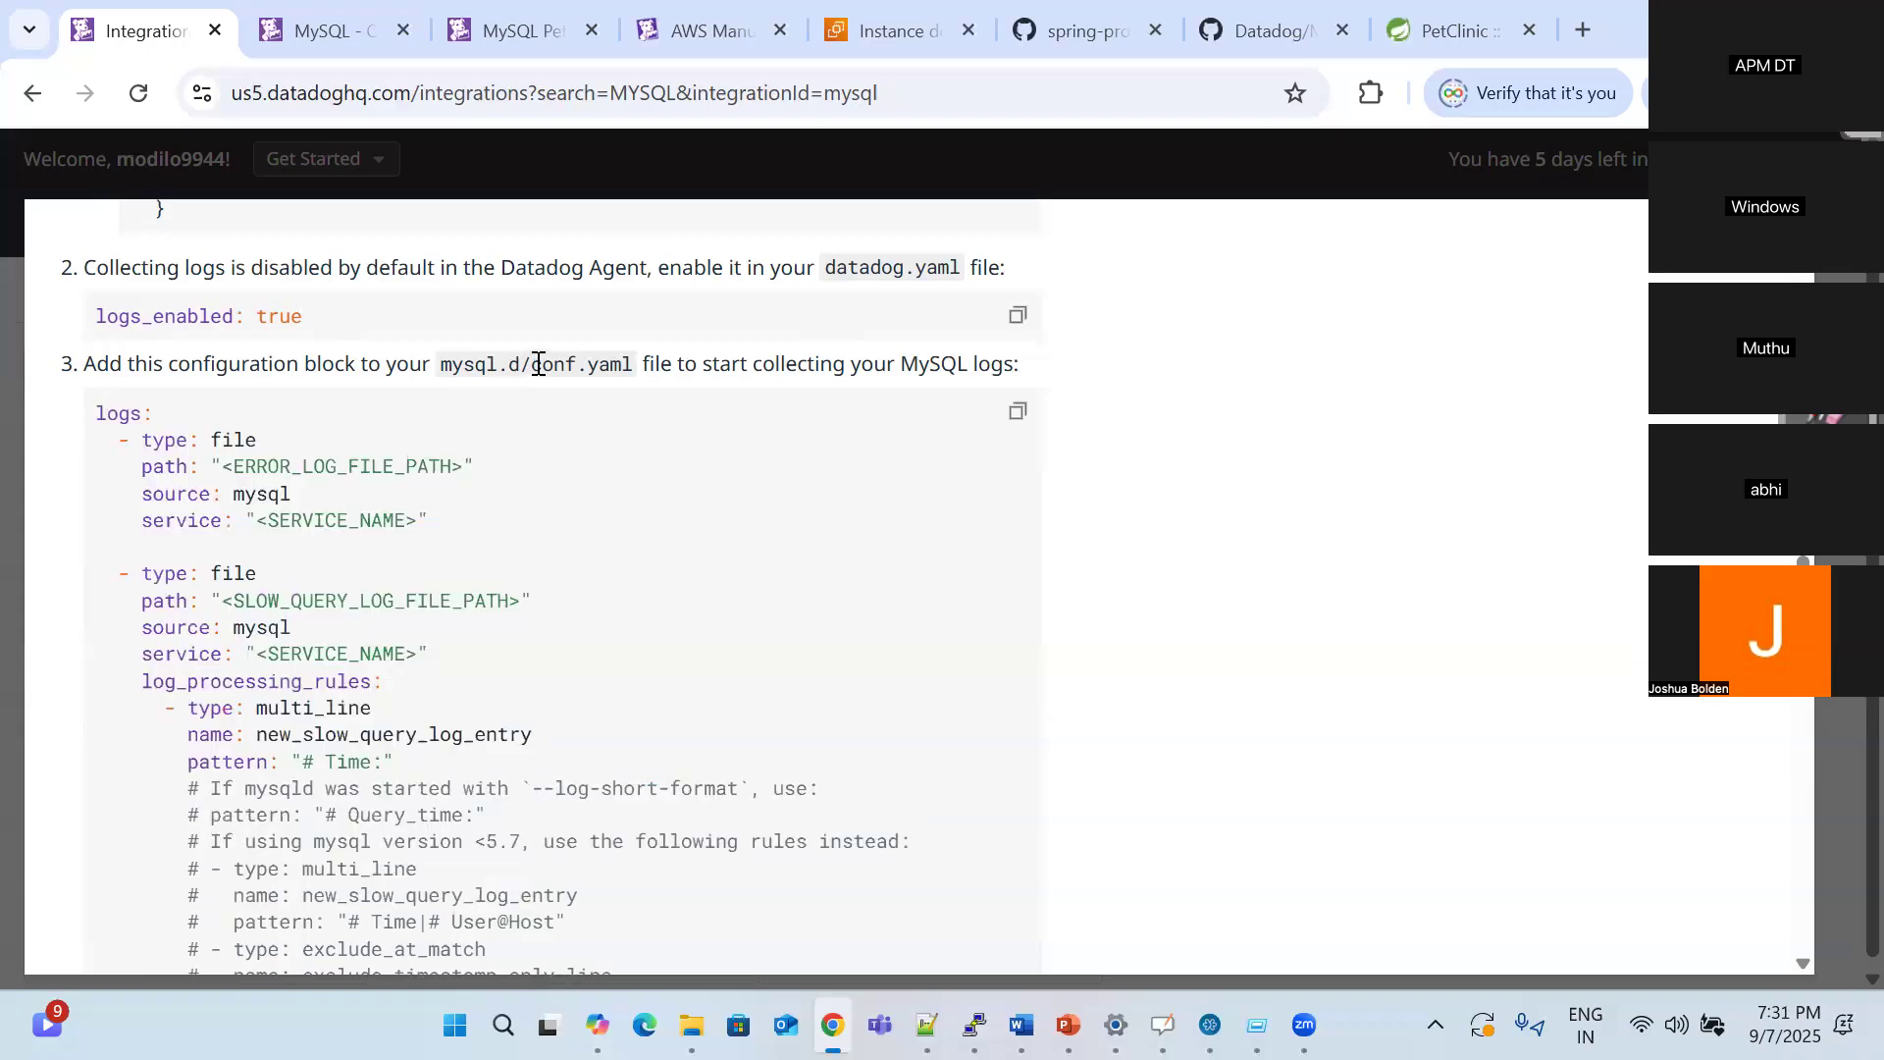
scroll(539, 365, up, 1)
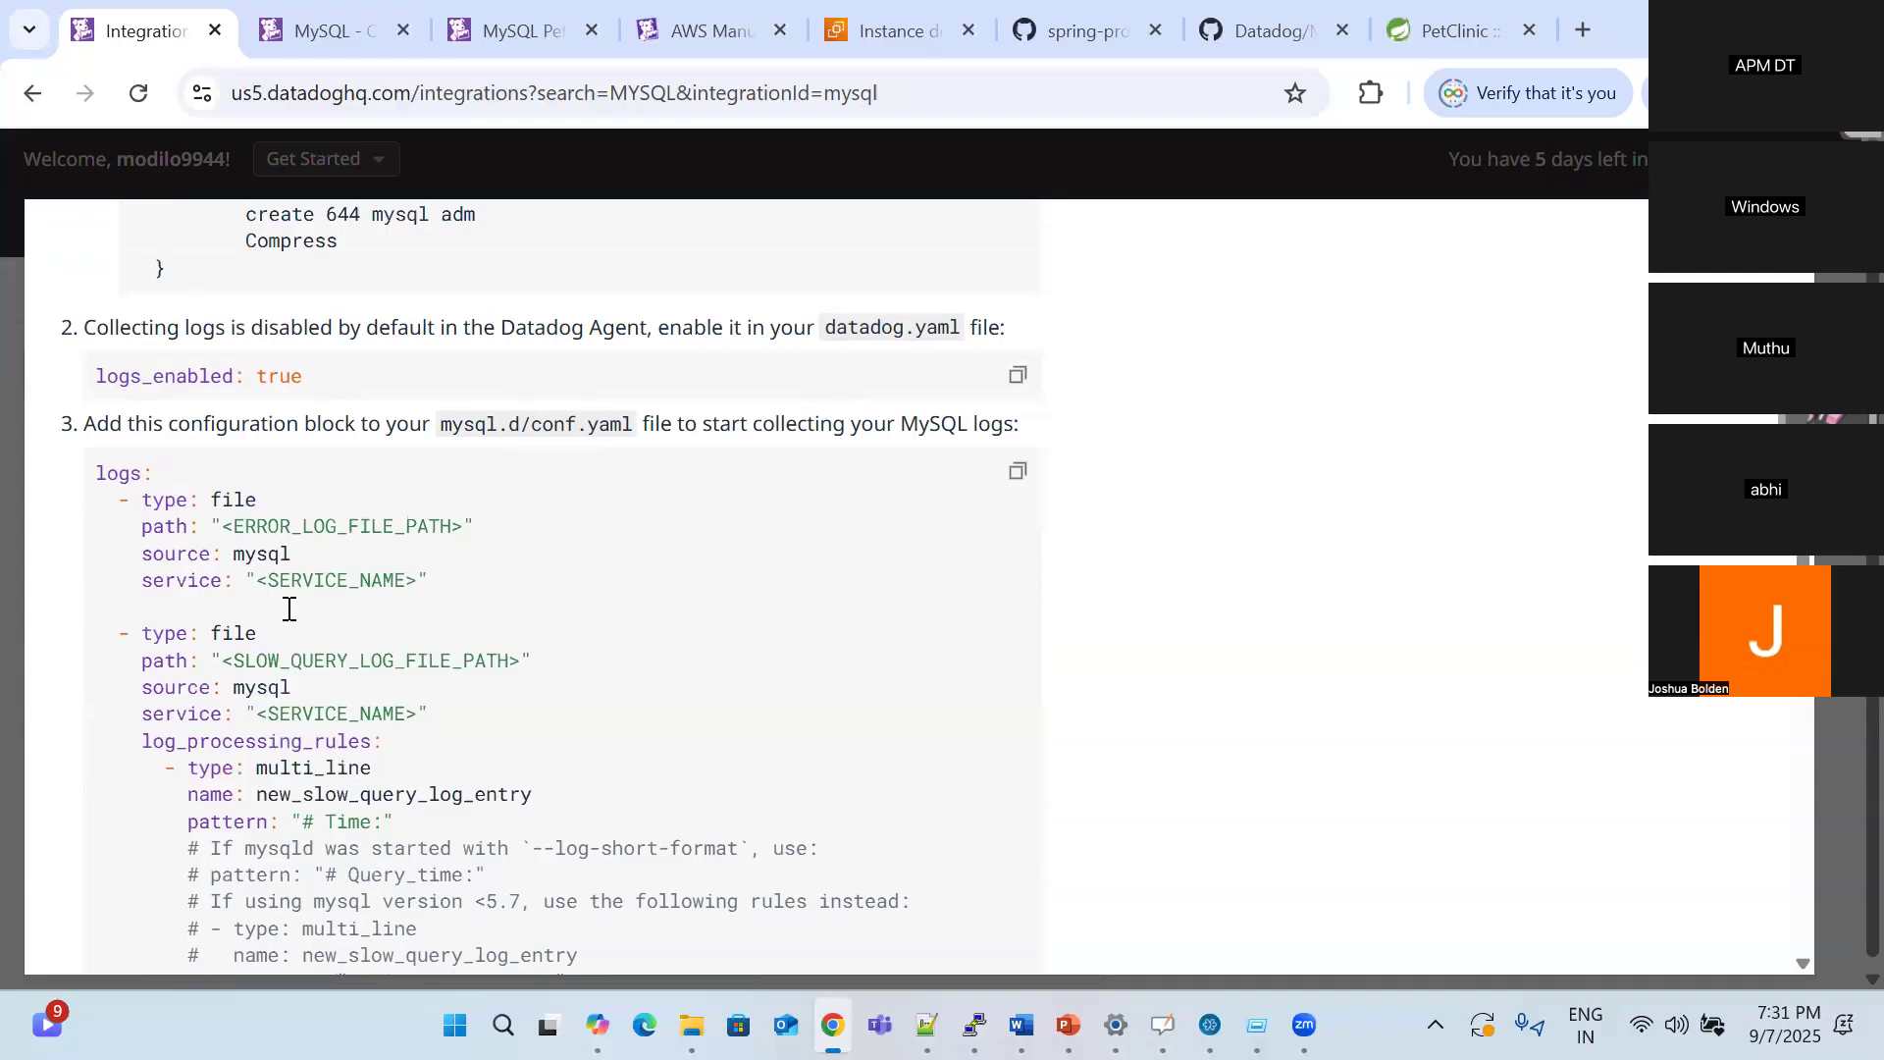
drag(95, 469, 593, 749)
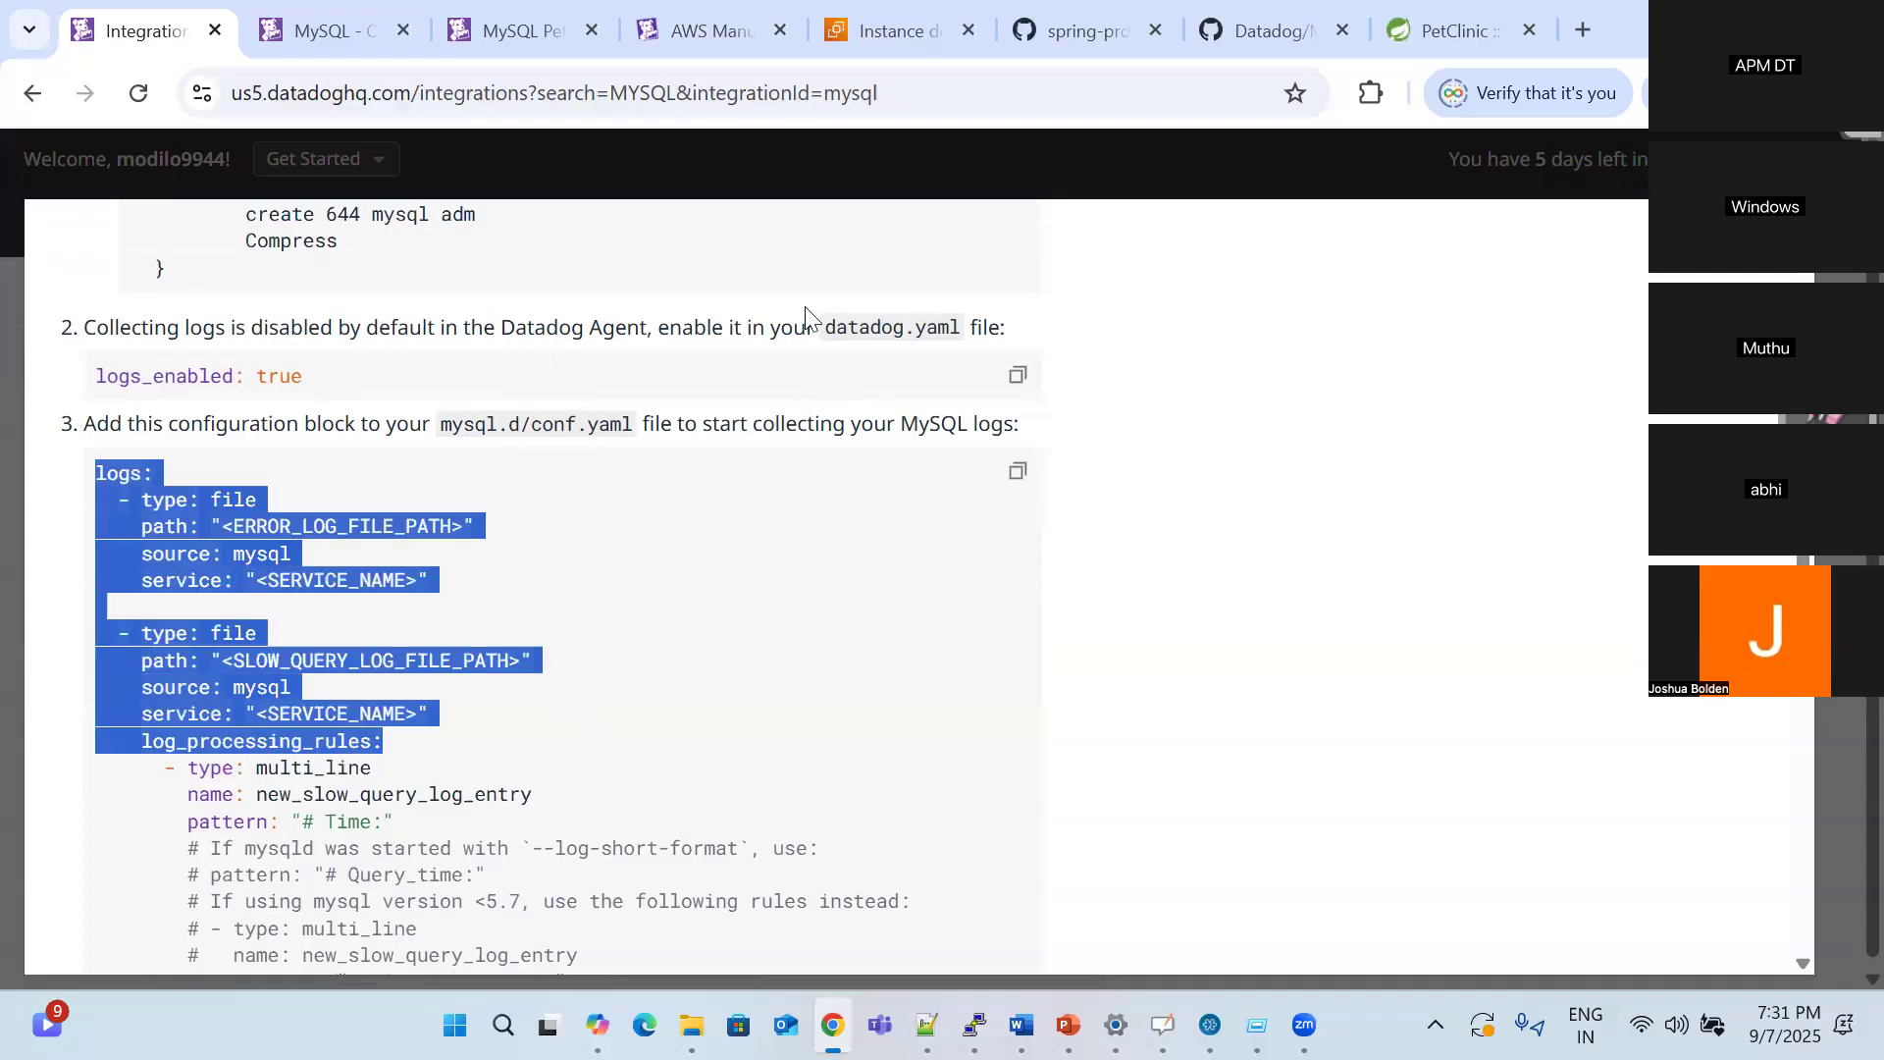
drag(827, 333, 962, 334)
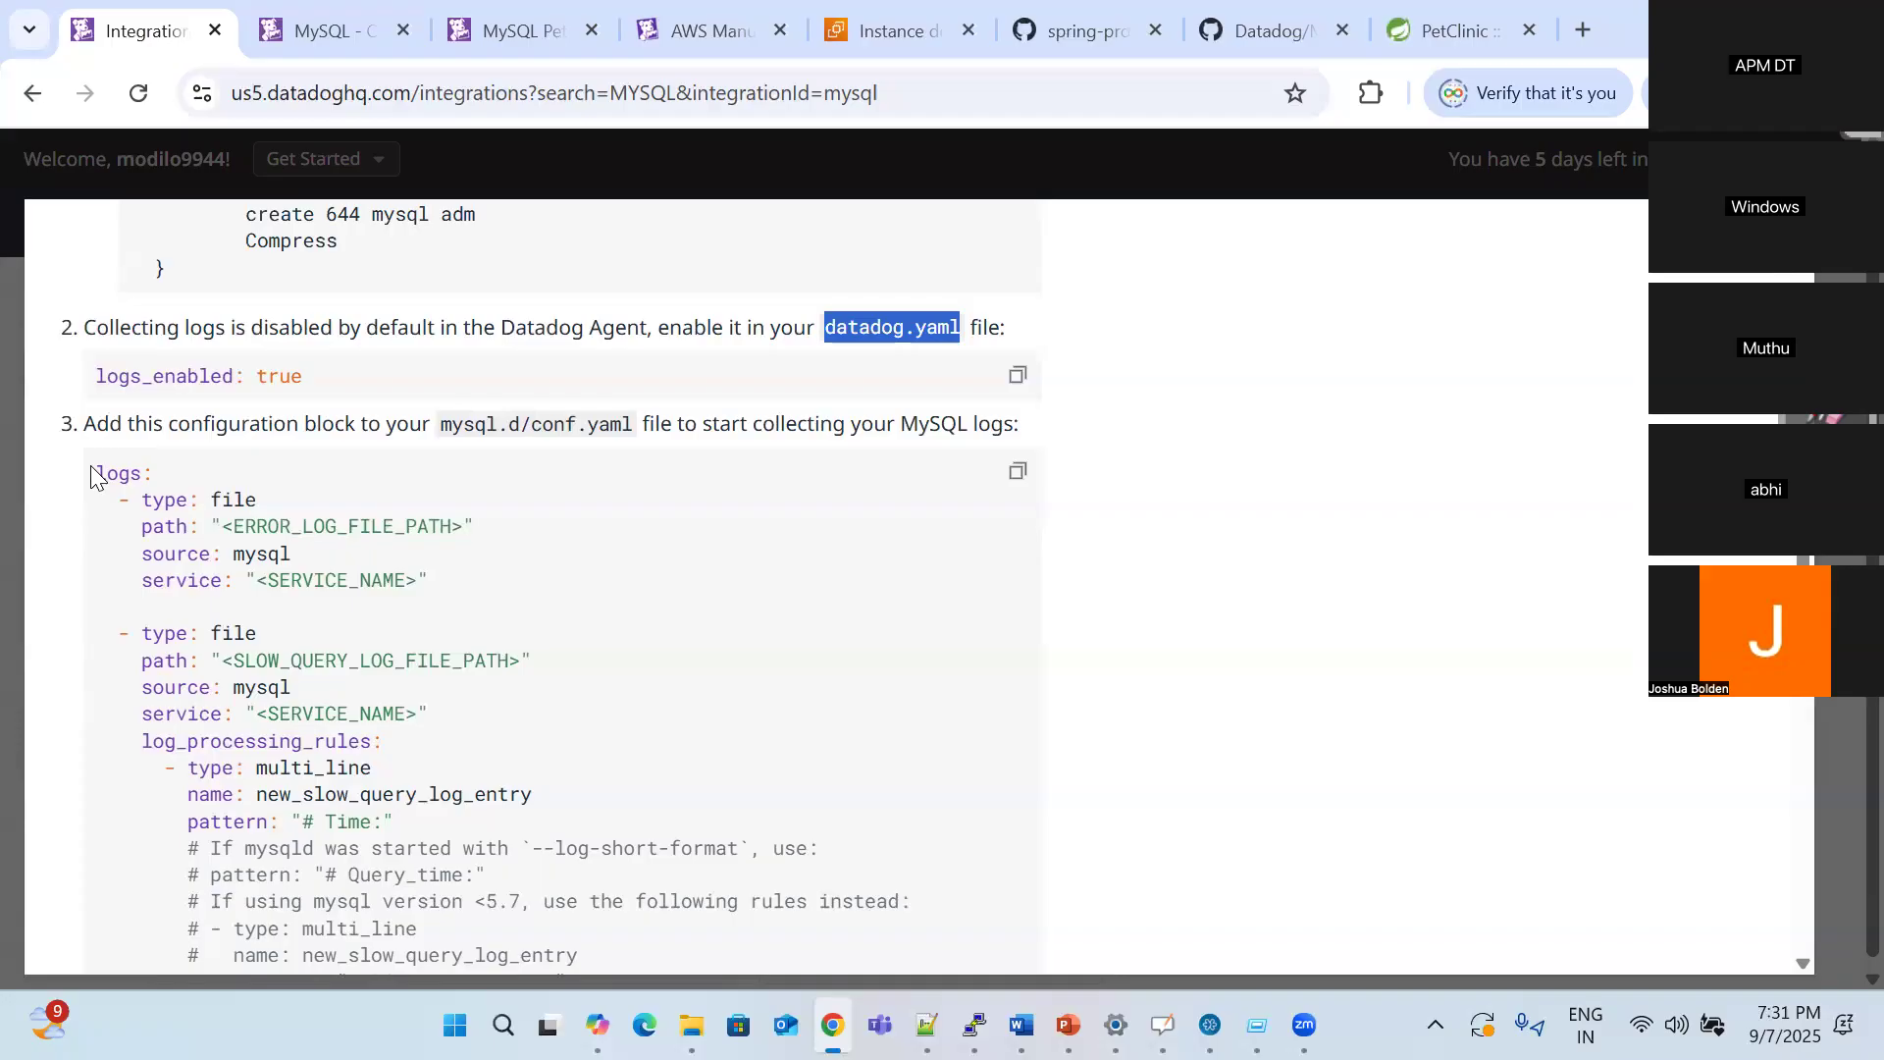
Scroll back up to the MySQL Log collection section, then bring the PuTTY session forward.
scroll(305, 564, up, 5)
scroll(305, 564, up, 3)
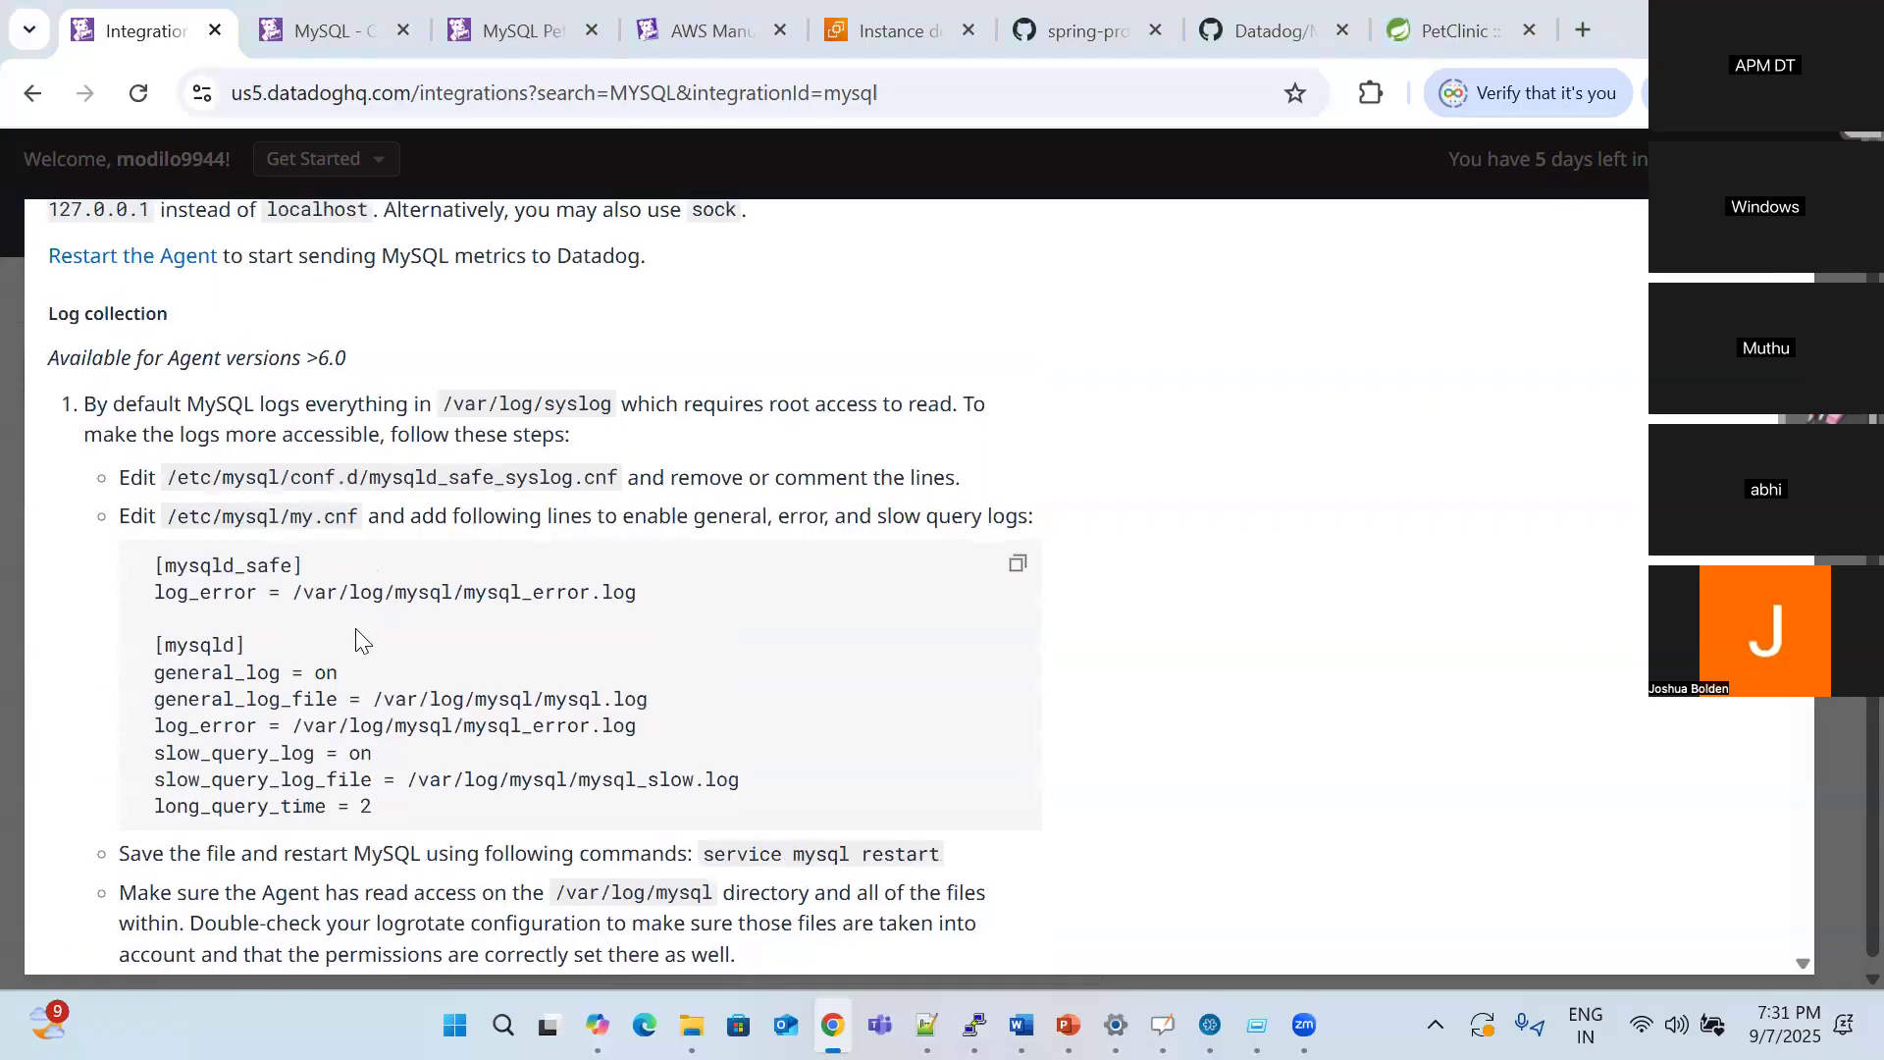
key(alt+Tab)
key(alt+shift+Tab)
key(alt+Tab)
key(alt+Tab)
key(alt+Tab)
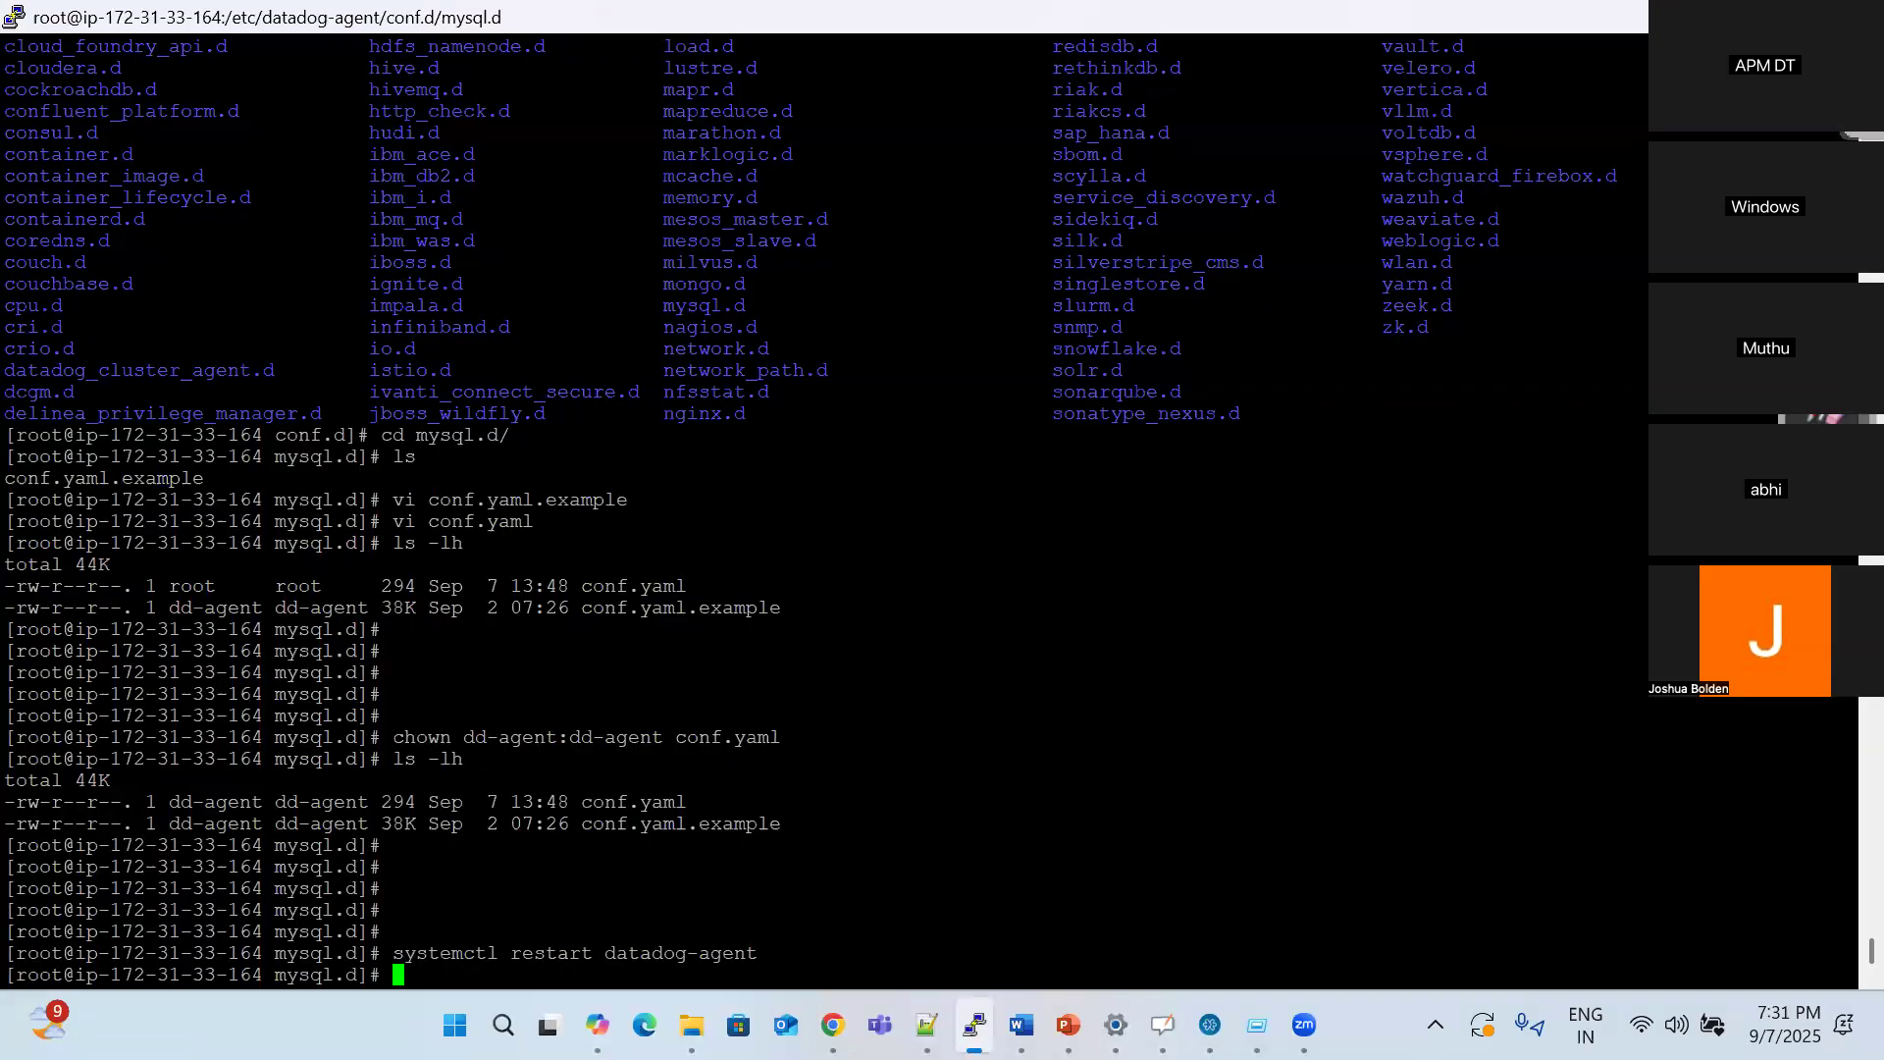
Print /etc/my.cnf with cat and highlight its mysql.sock socket and /var/lib/mysql datadir paths.
text(vi)
key(BackSpace)
key(BackSpace)
key(BackSpace)
text(cat /etc/my.cnf)
key(Return)
double_click(500, 284)
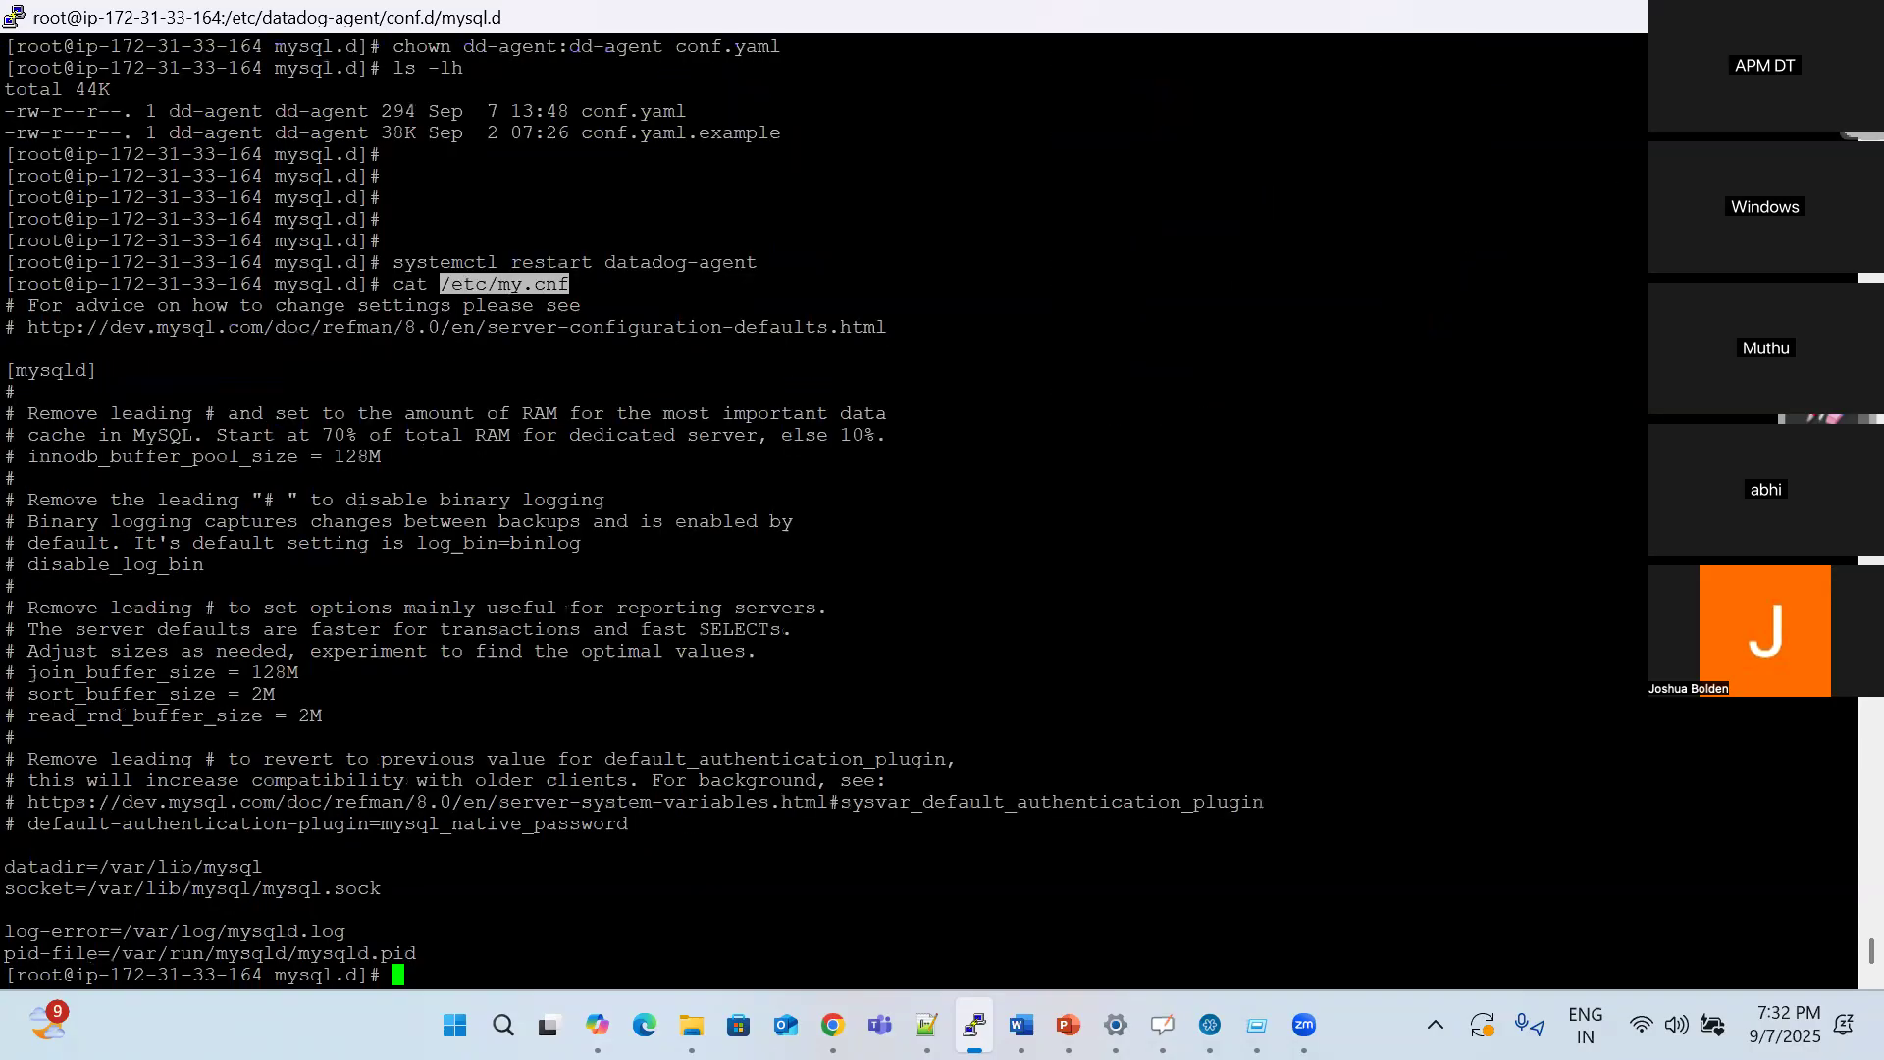
drag(8, 370, 287, 650)
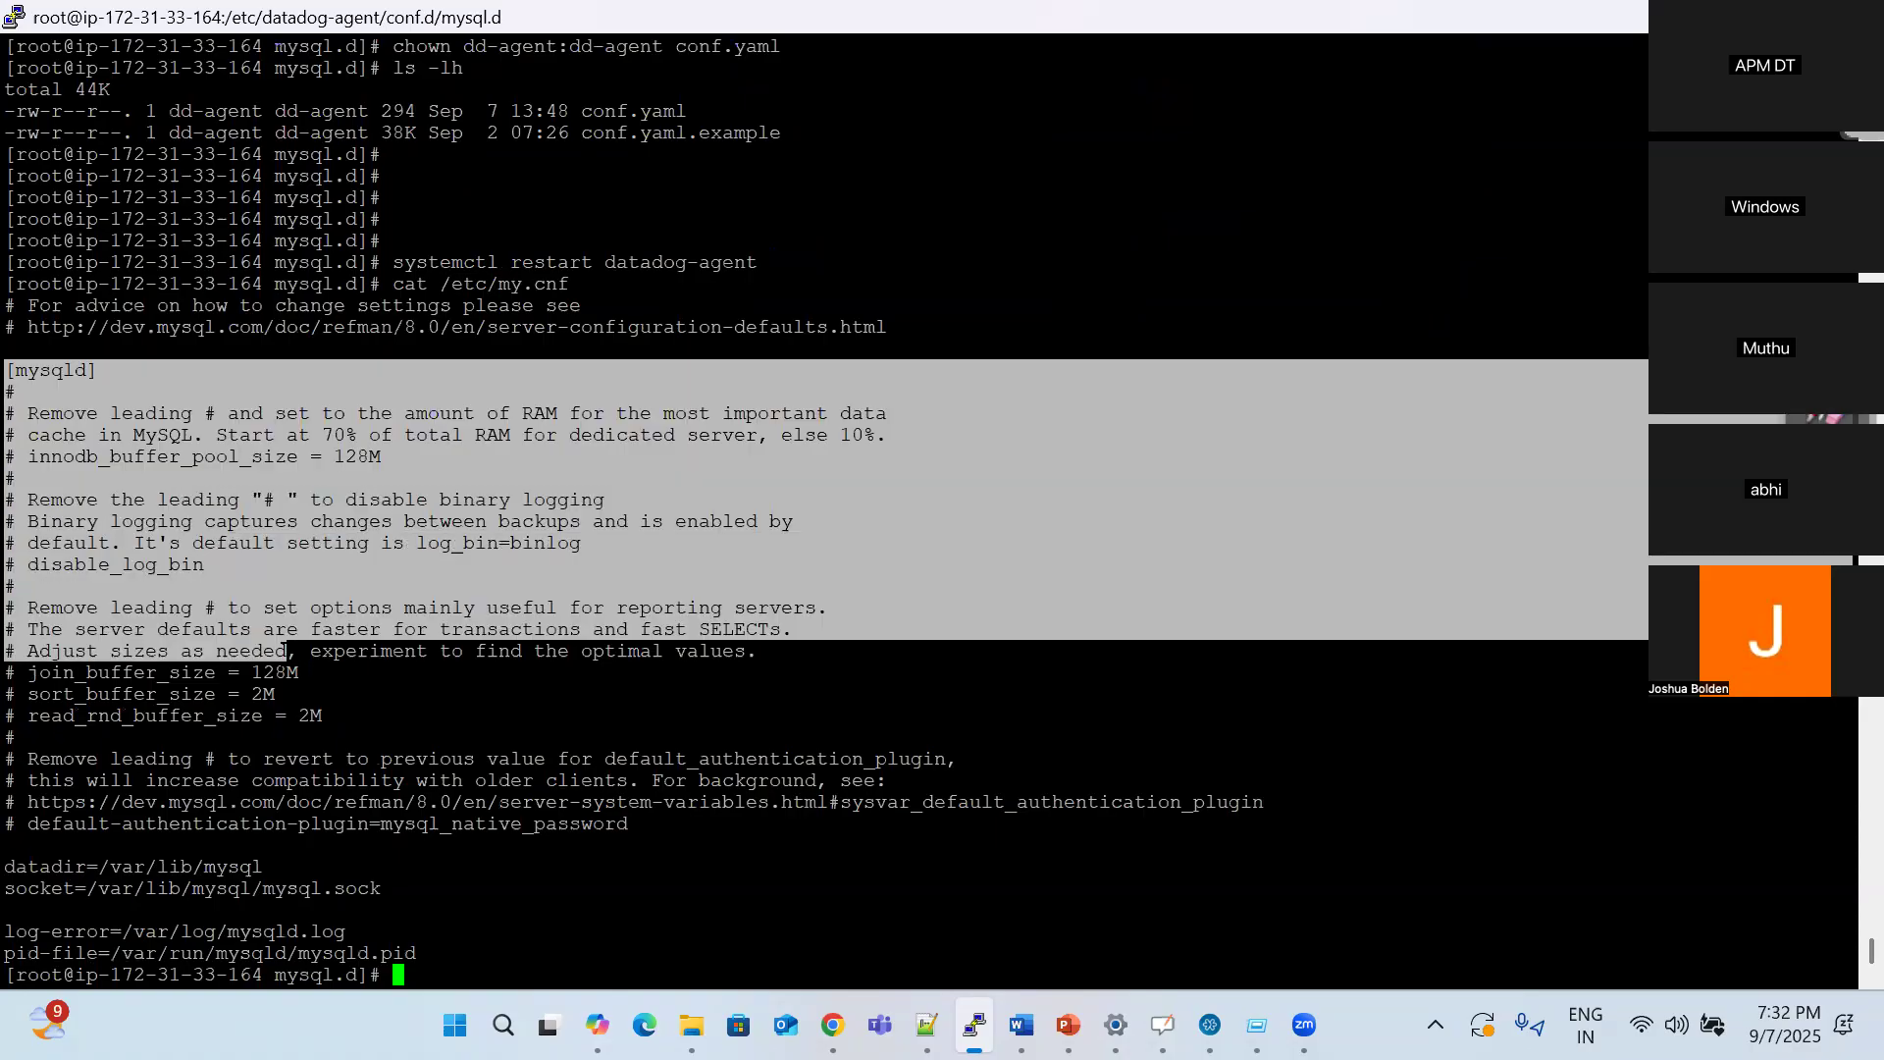
click(287, 650)
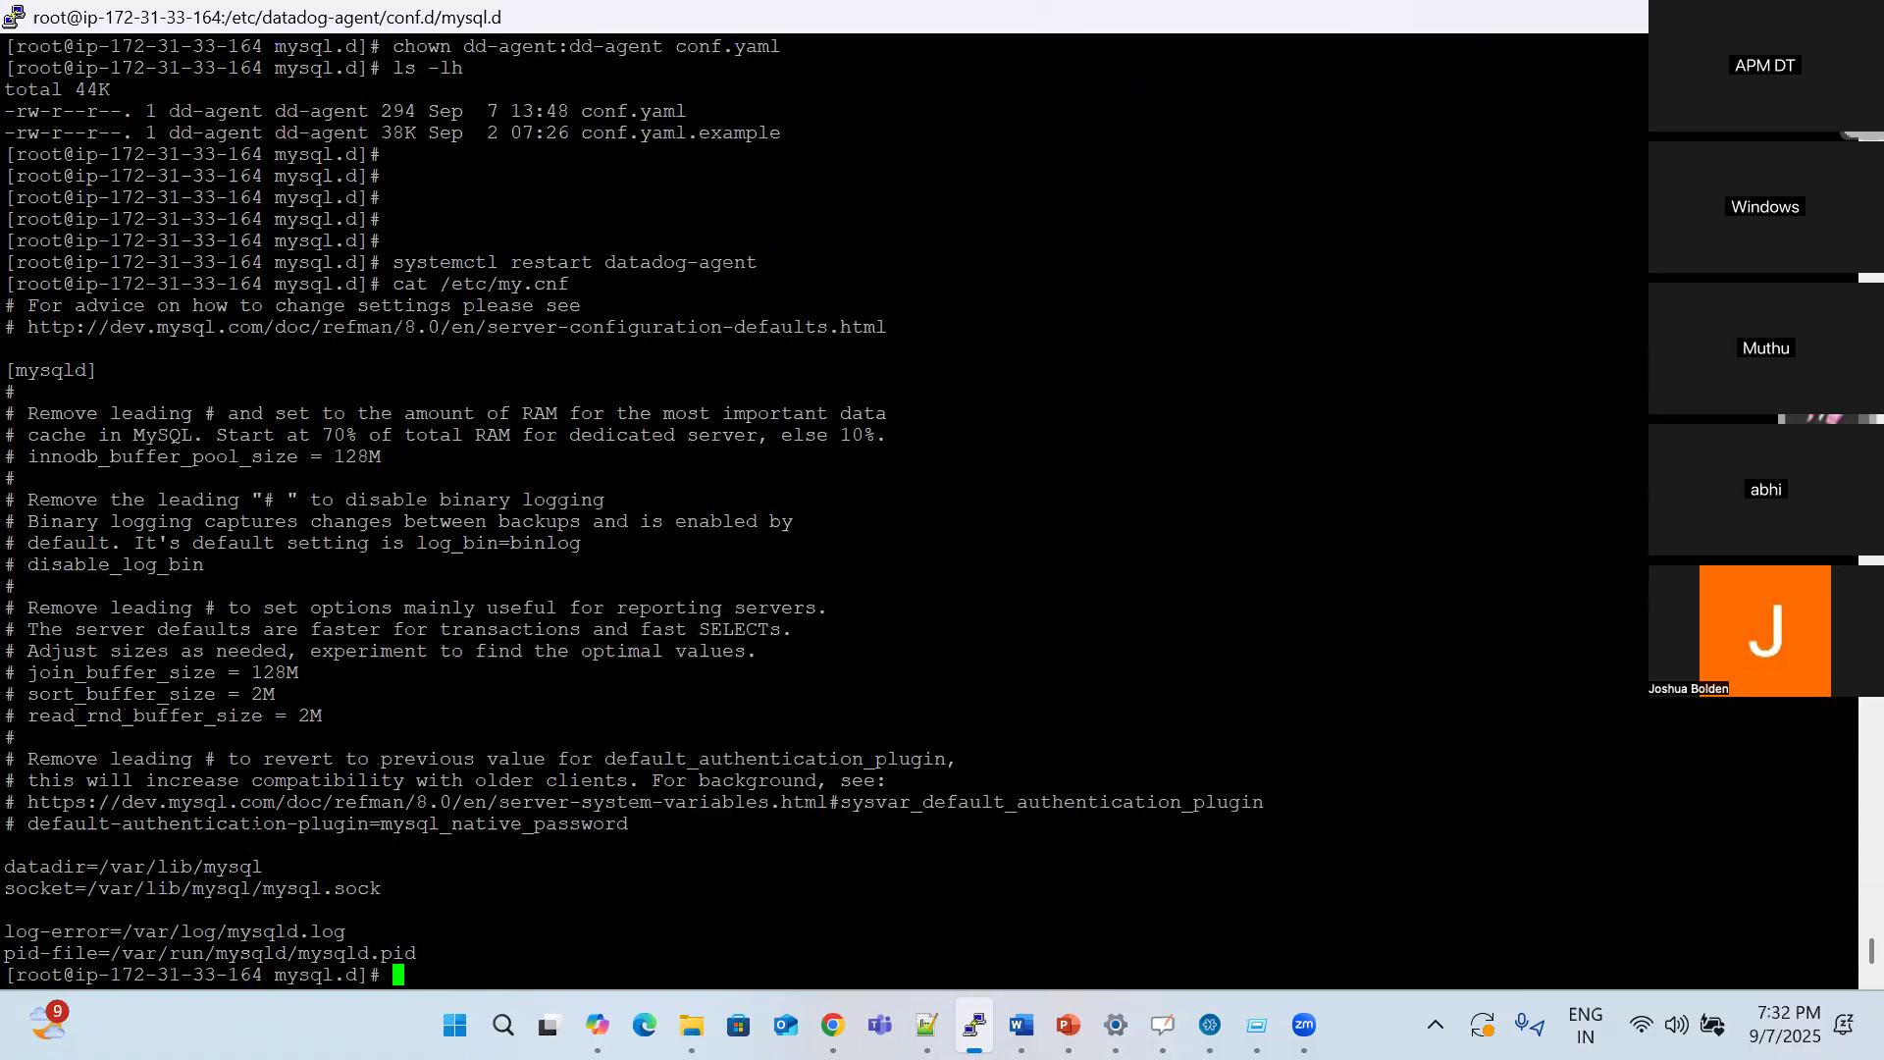
double_click(245, 888)
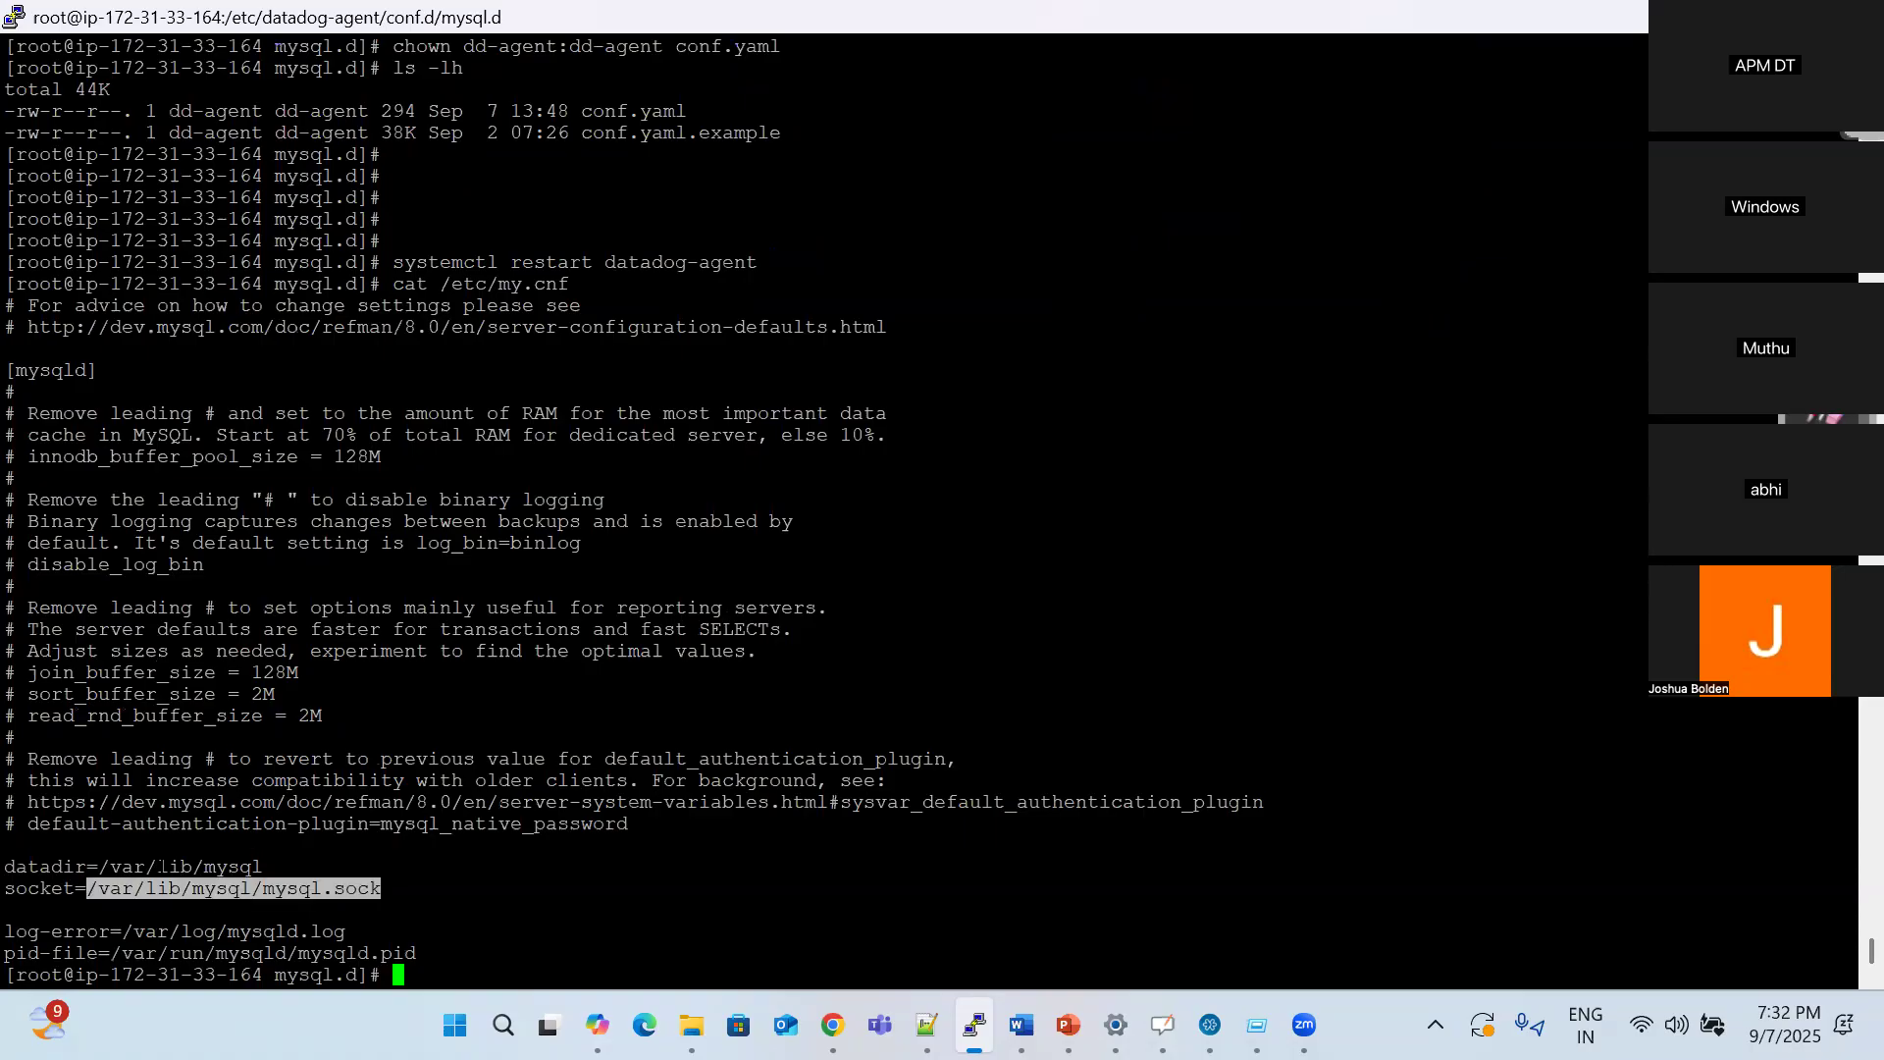
double_click(162, 866)
Open /etc/my.cnf in vi by editing the recalled cat command.
key(Return)
key(Return)
key(Return)
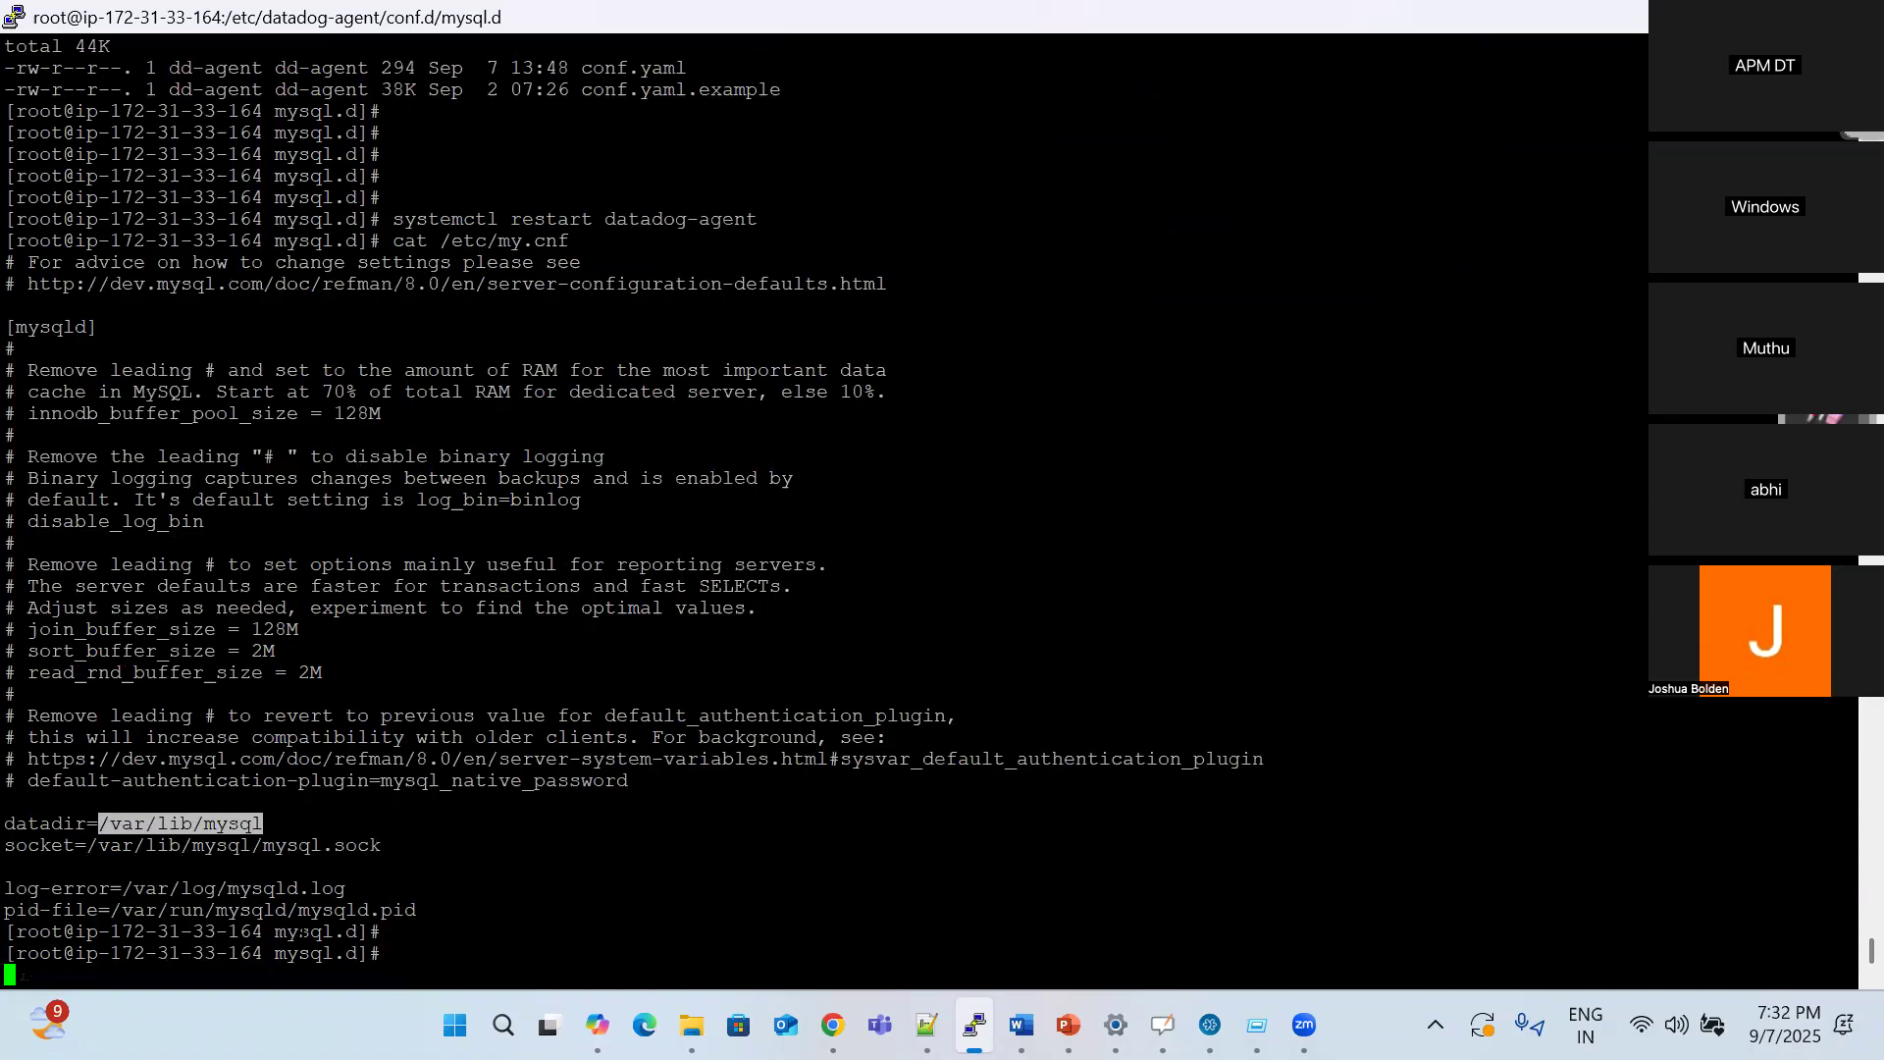
text(vi)
key(Up)
key(Left)
key(Left)
key(Left)
key(Left)
key(Left)
key(Left)
key(Left)
key(Left)
key(Left)
key(Left)
key(Left)
key(Left)
key(Left)
key(BackSpace)
key(BackSpace)
text(vi)
key(Return)
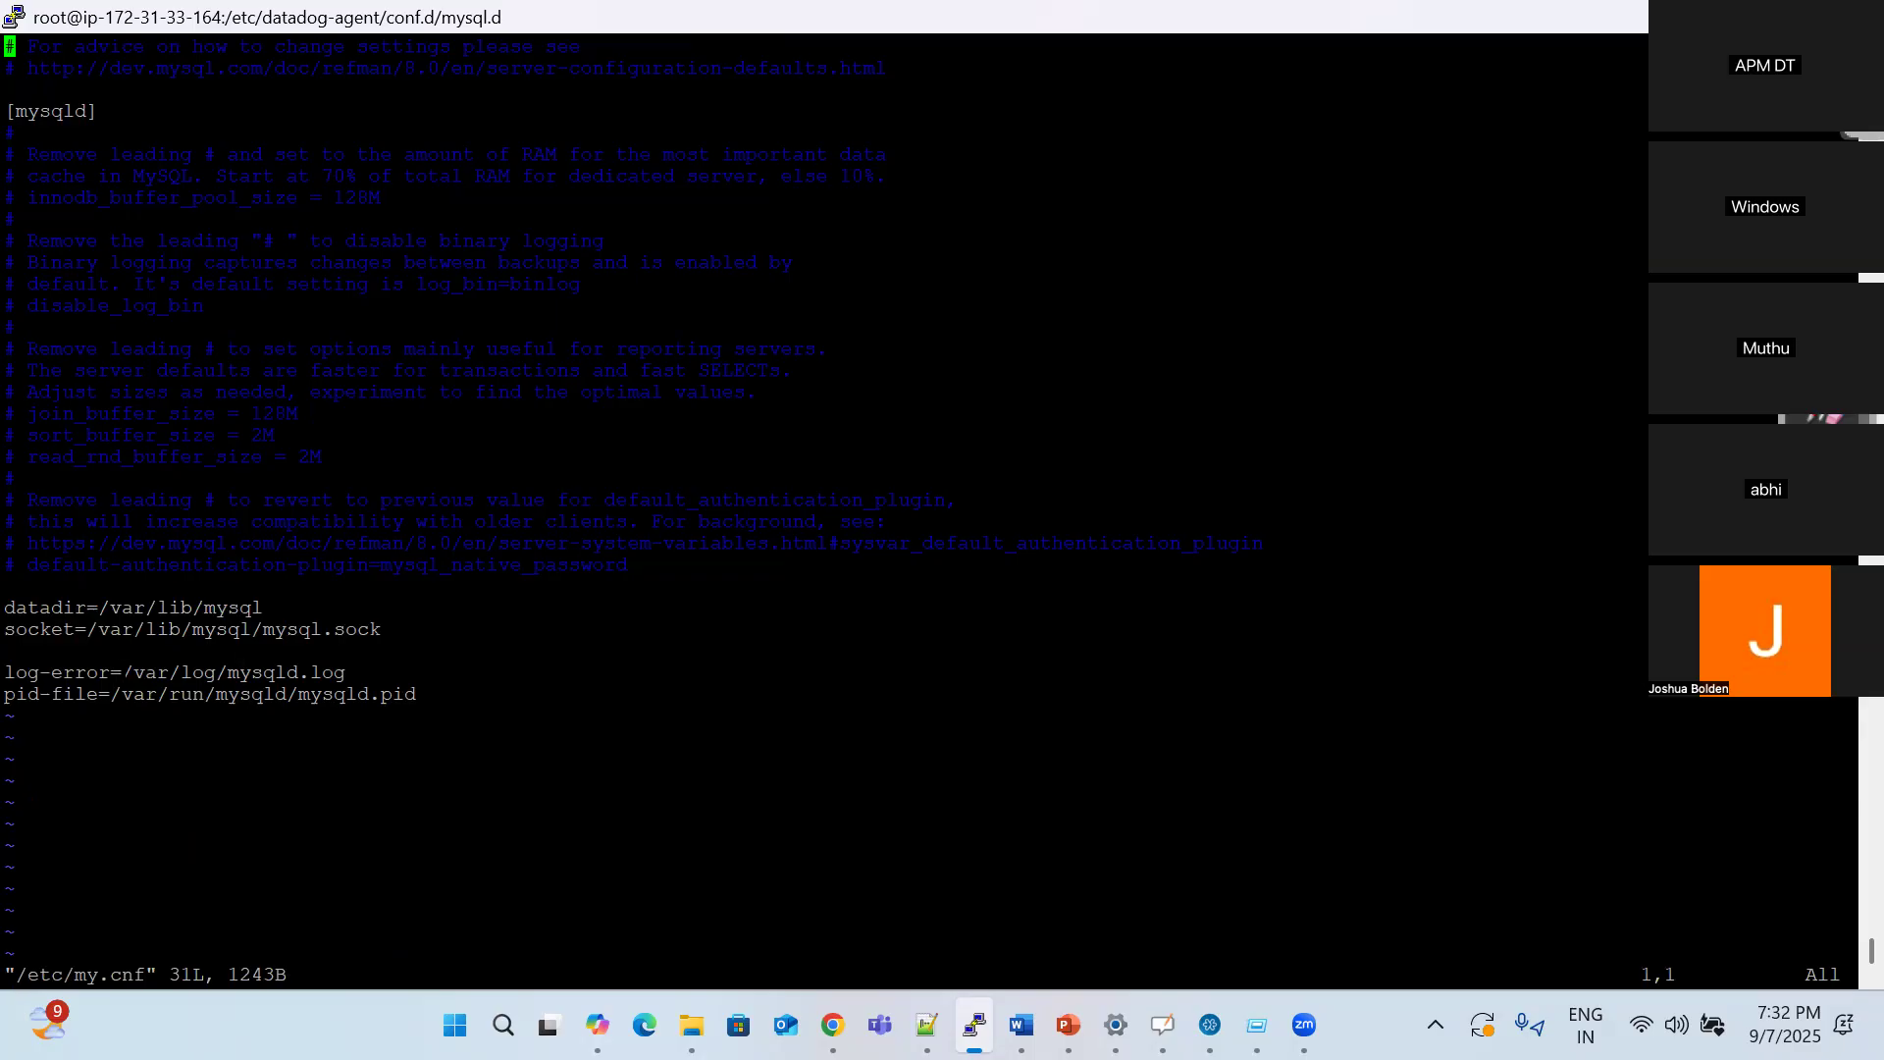
Point out the /var/log/mysqld.log error-log path, then save and quit vi with :wq!
drag(121, 672, 334, 672)
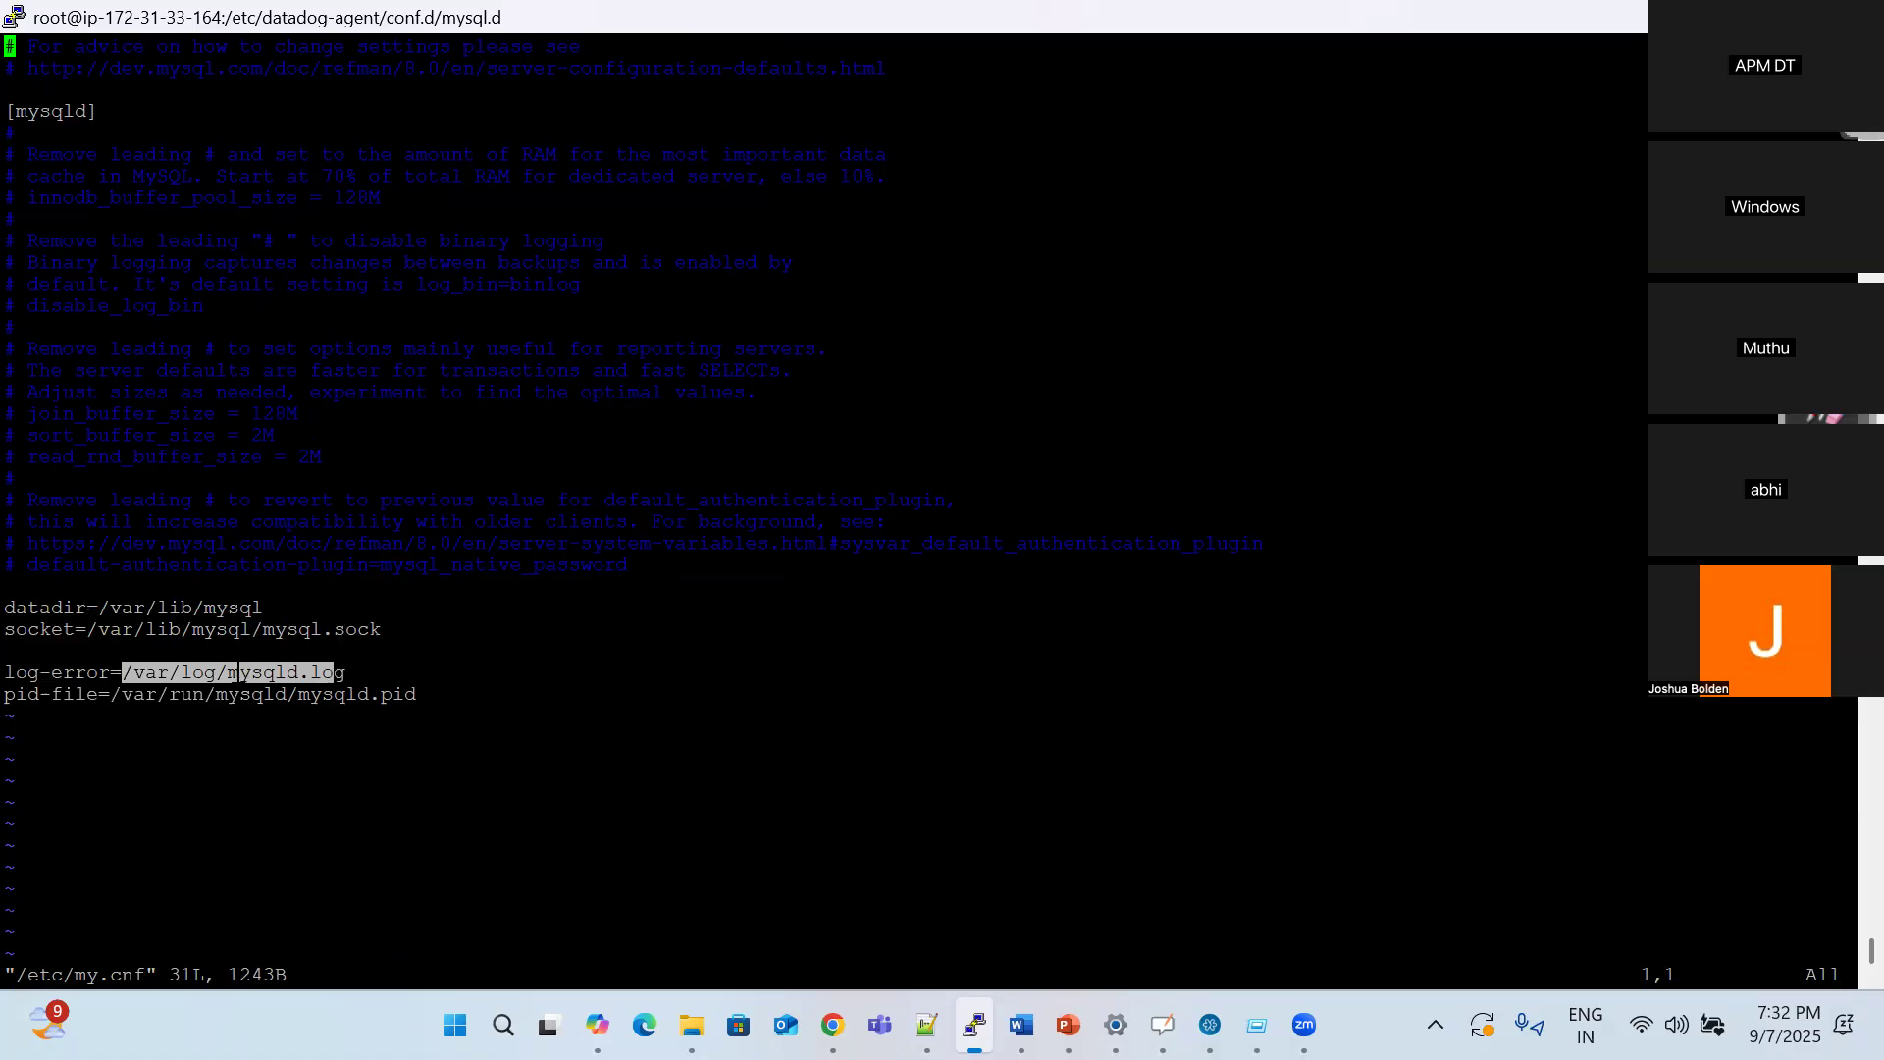
click(350, 694)
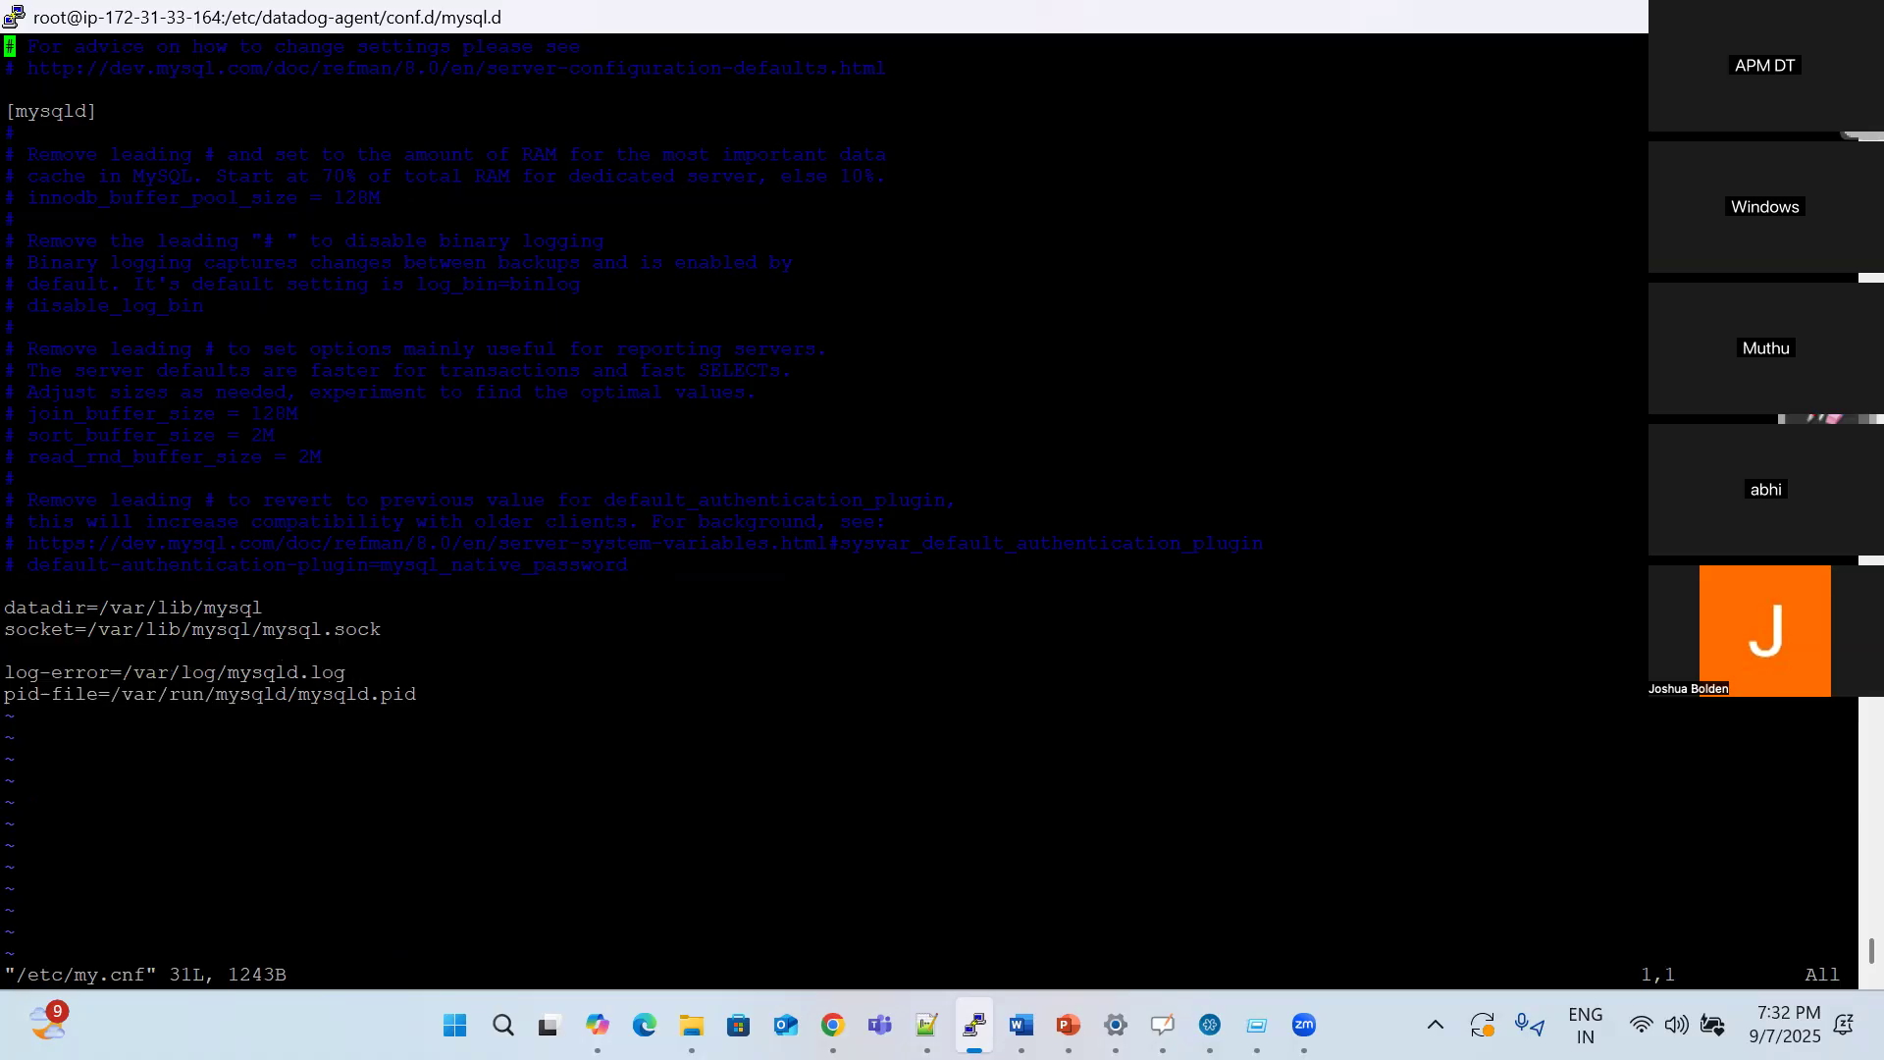
double_click(297, 672)
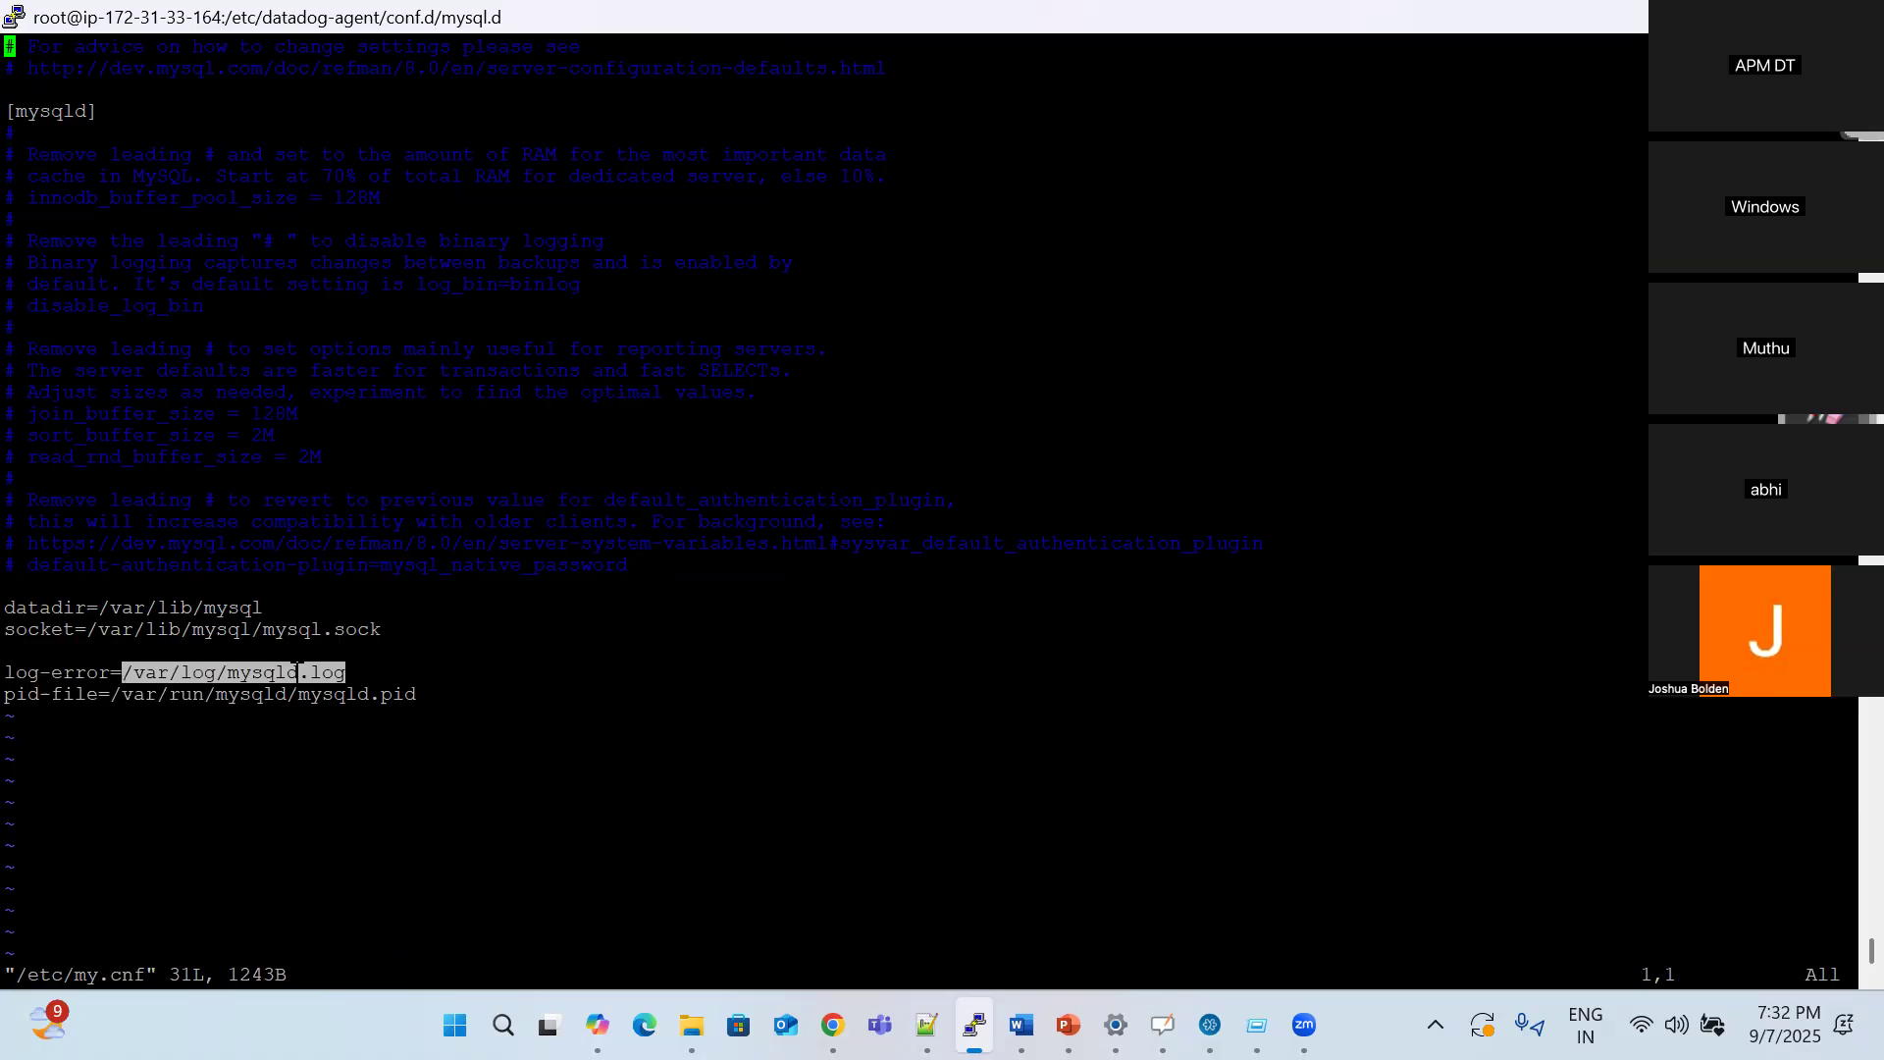
click(216, 675)
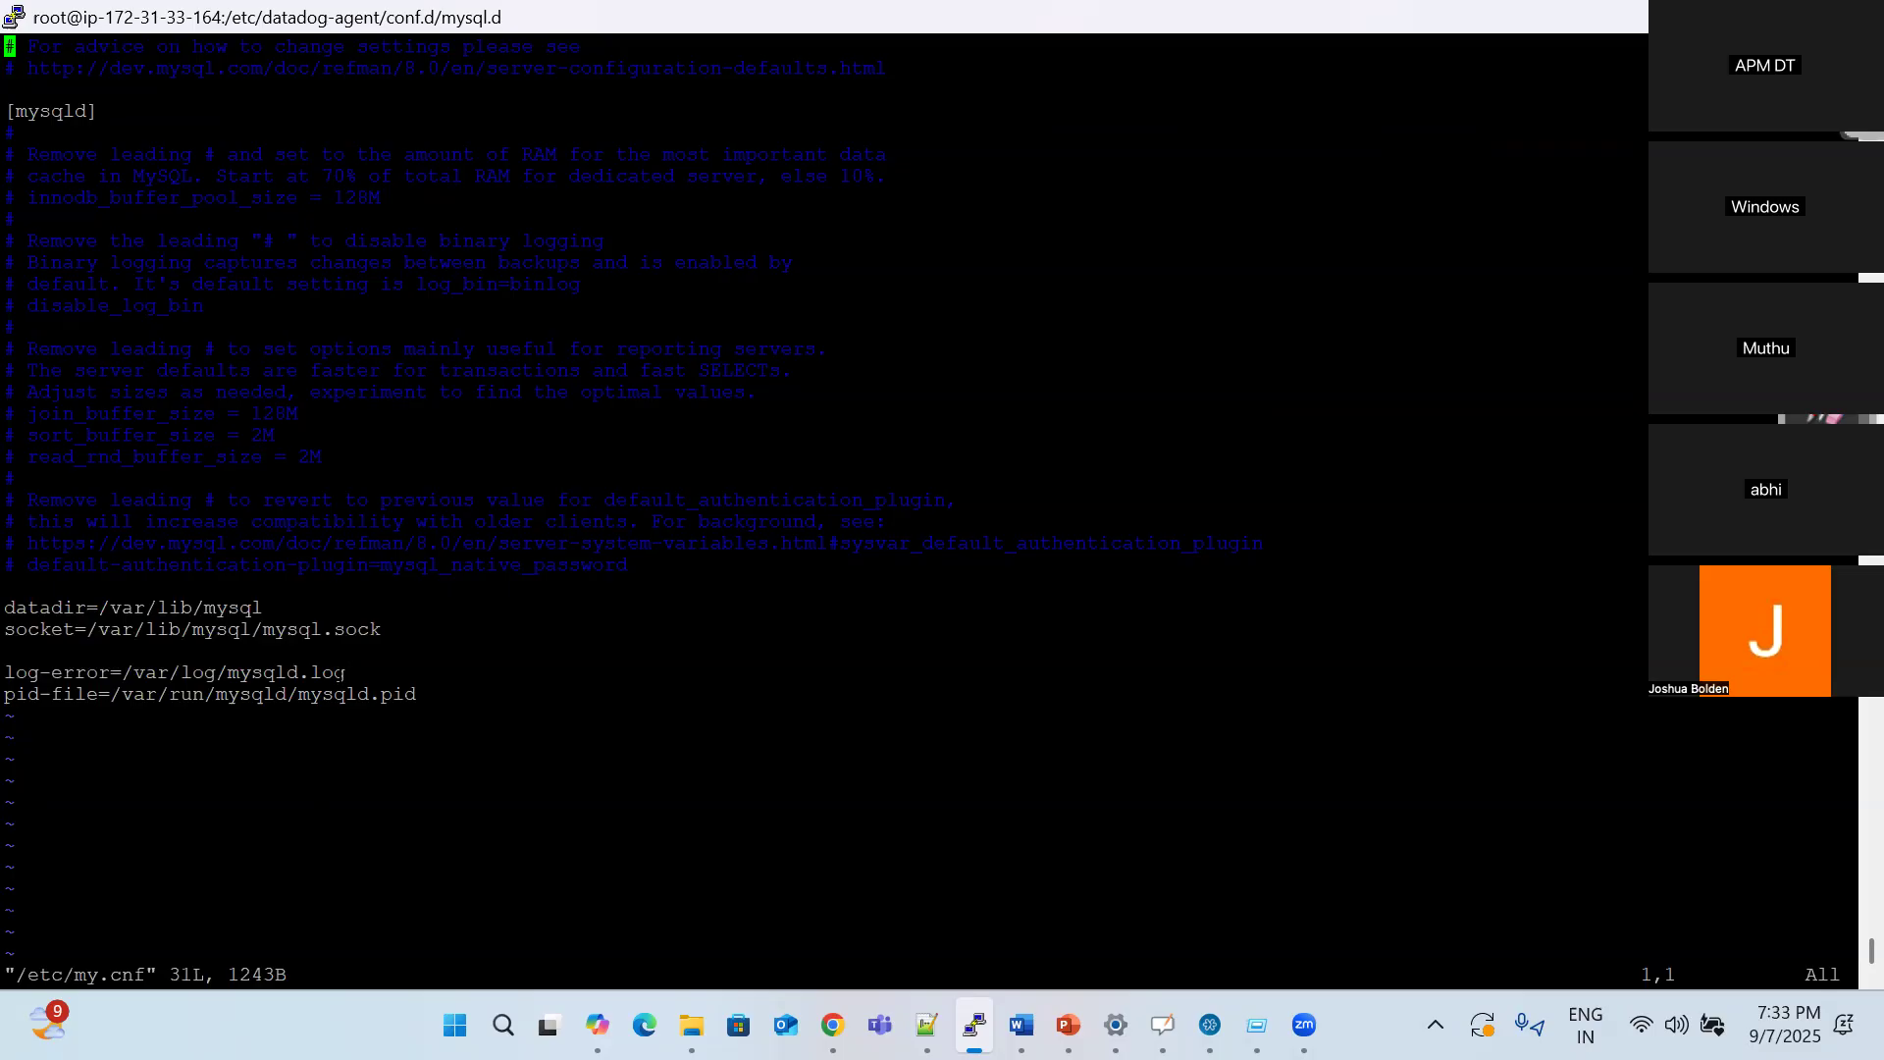
drag(229, 672, 261, 673)
text(:wq!)
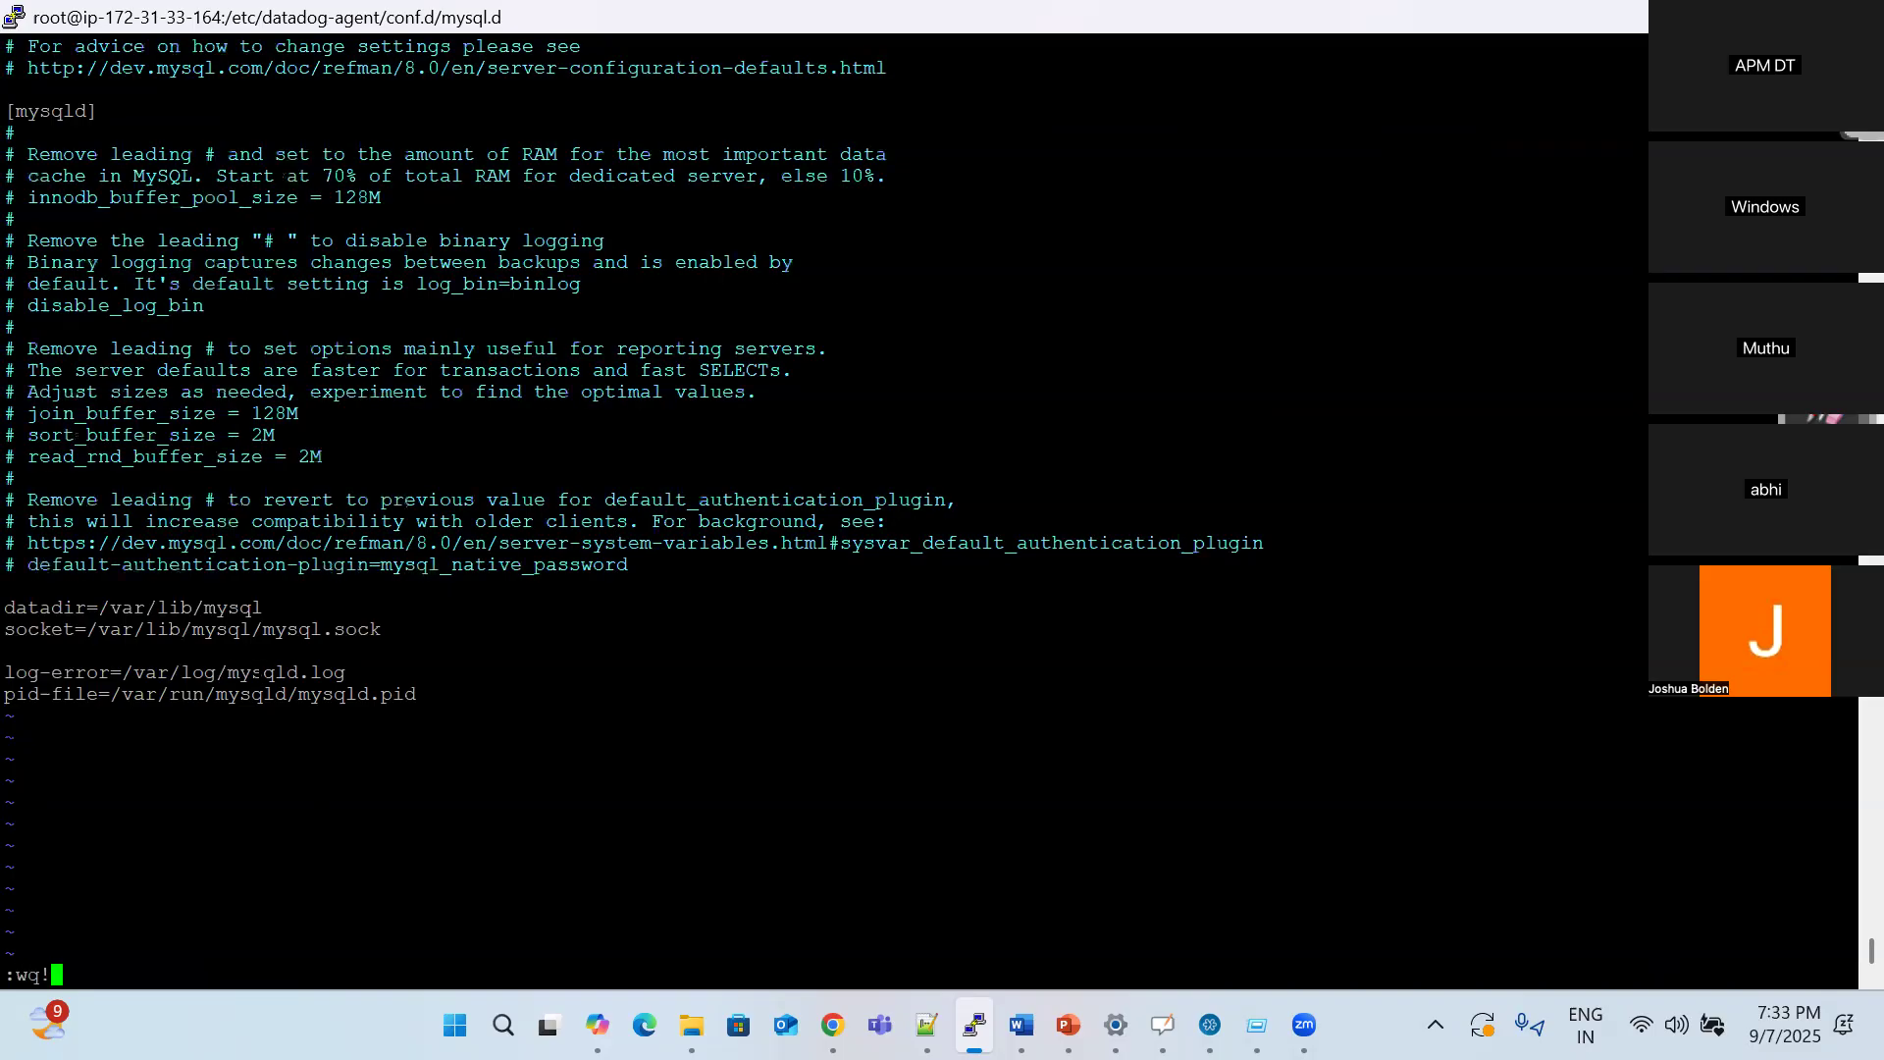
key(Return)
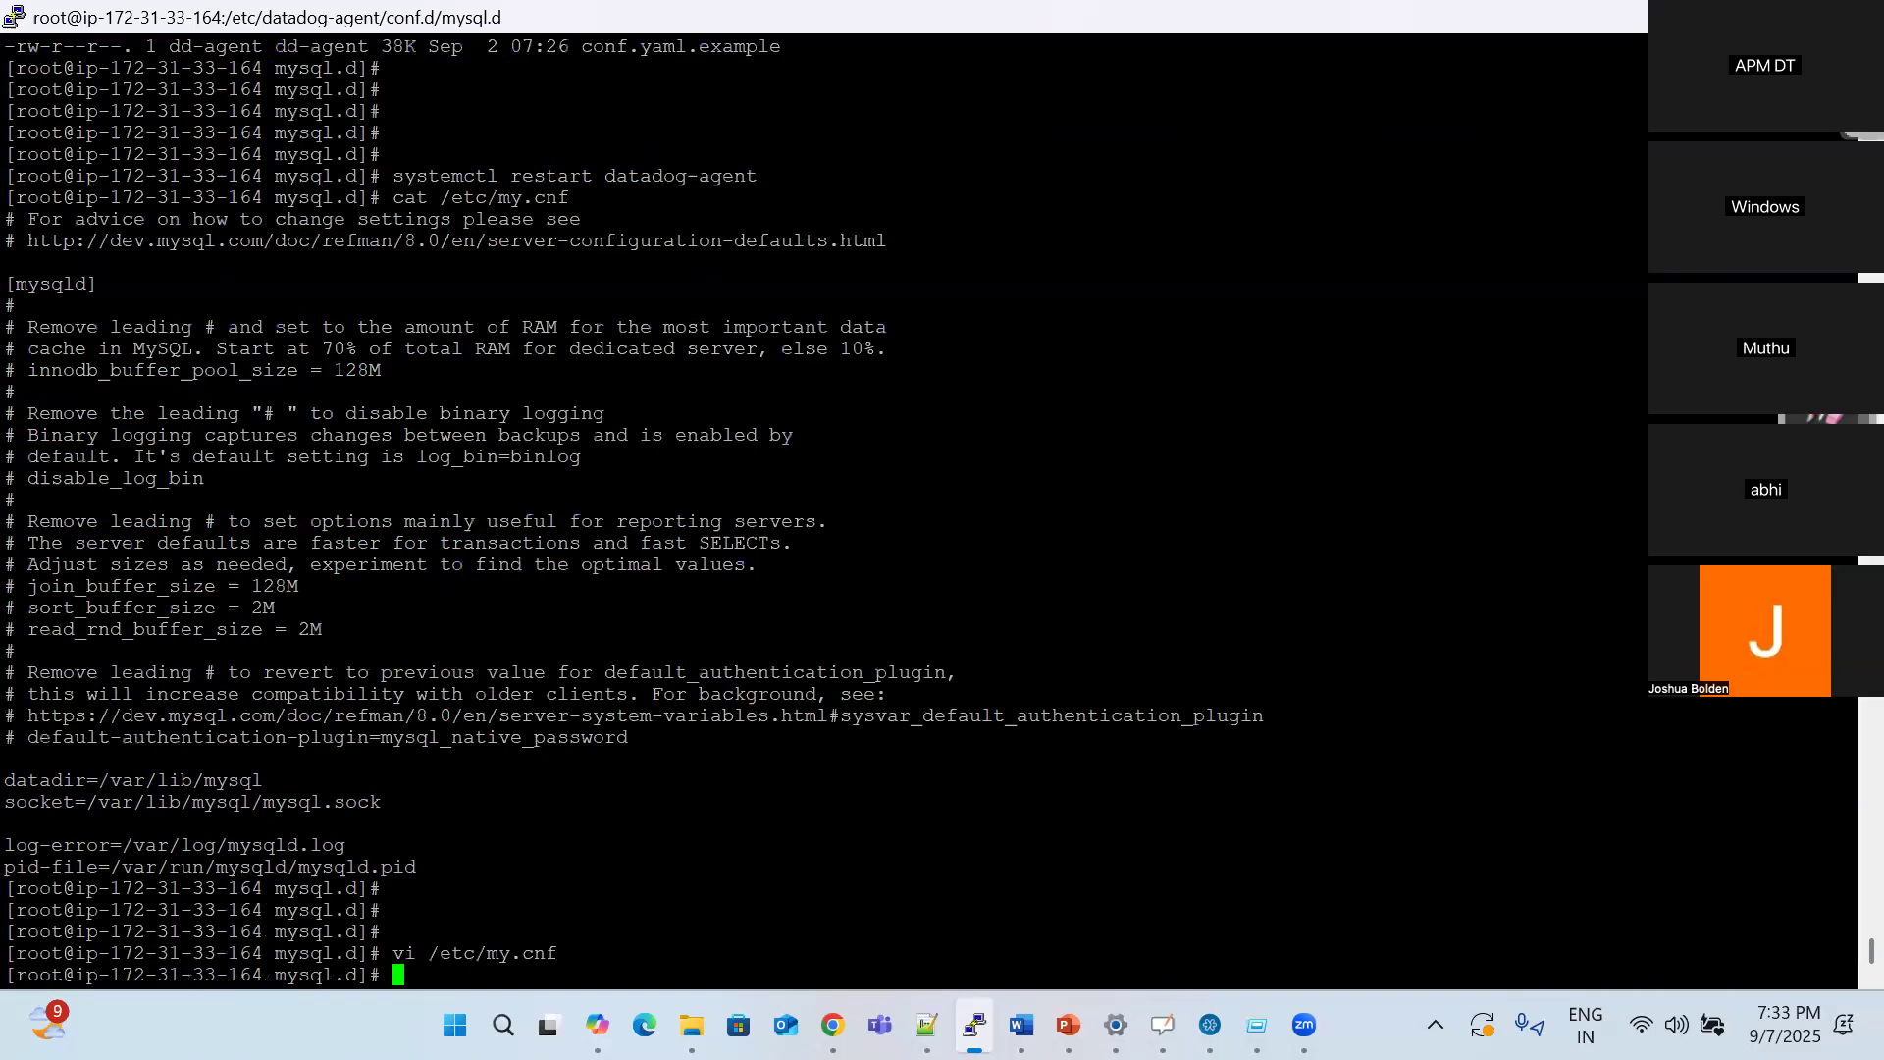
Change to /var/log and list it, noting the datadog, sssd, chrony and mysqld.log entries.
text(cd)
key(Return)
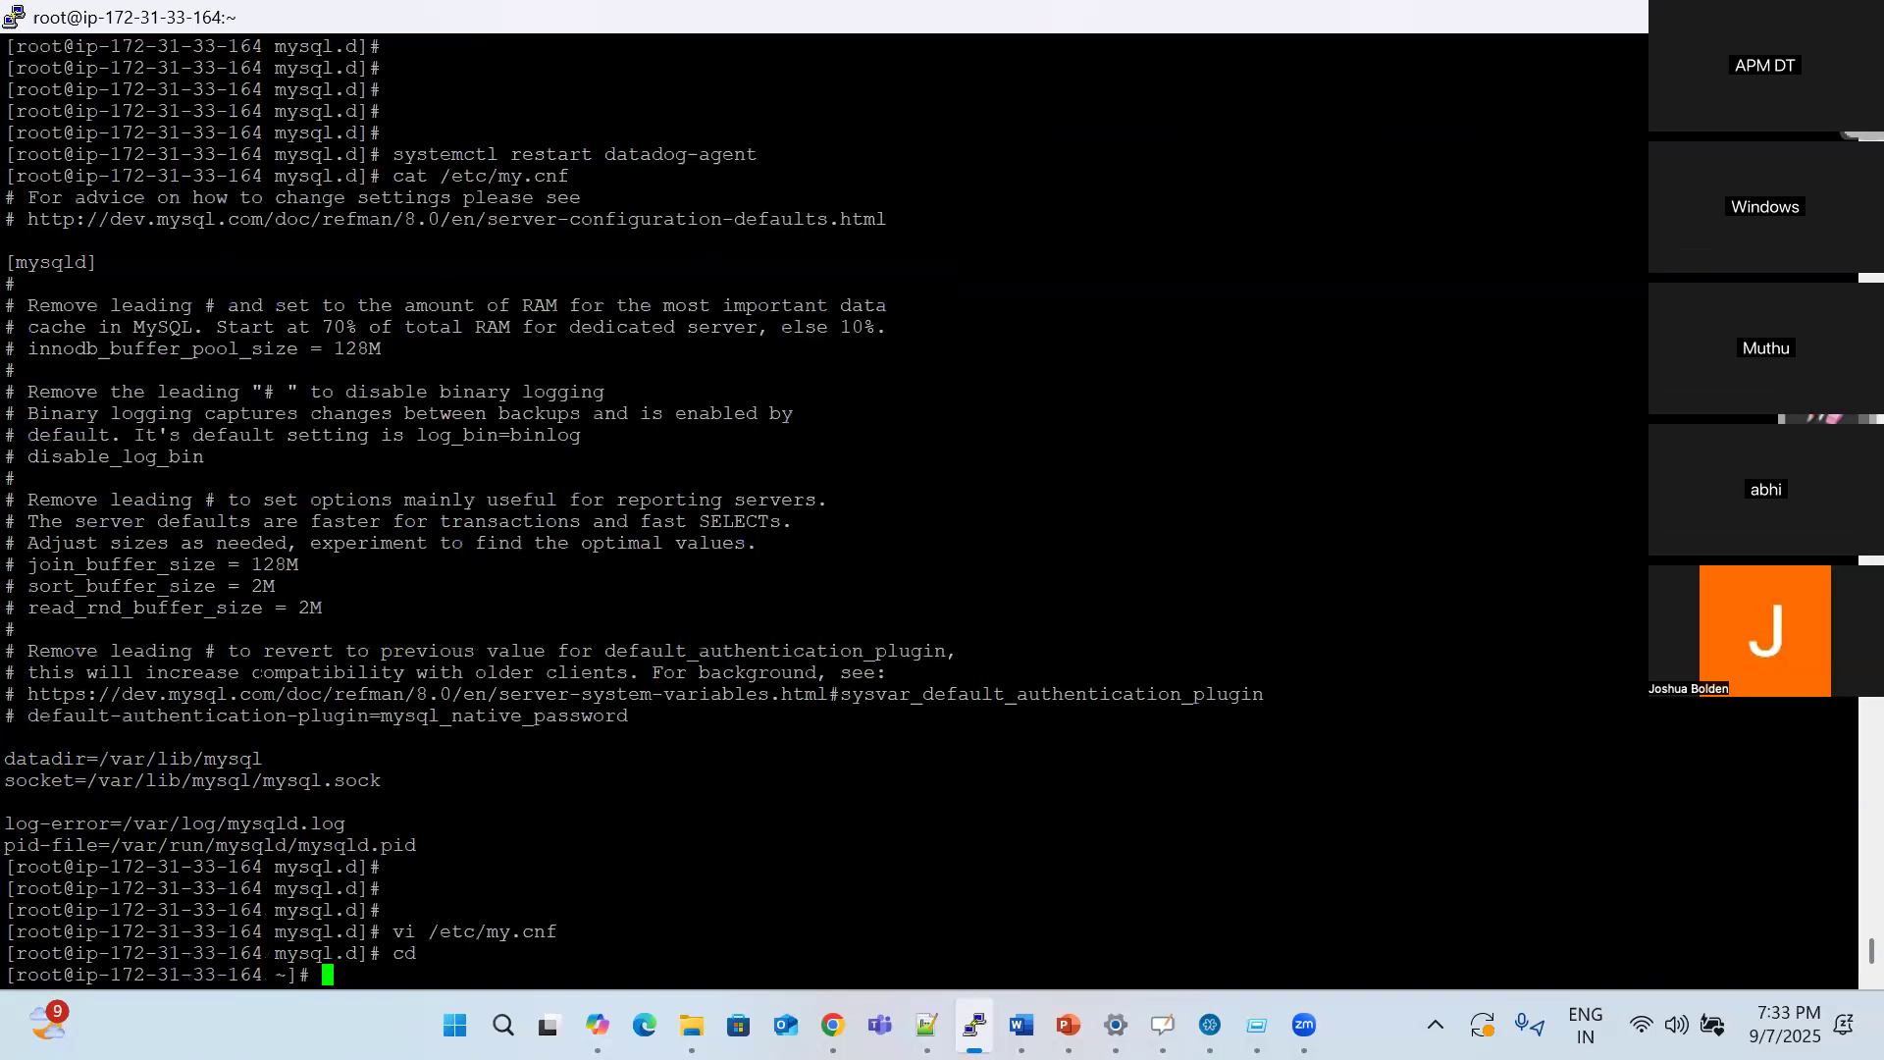
text(mkdir)
key(BackSpace)
key(BackSpace)
key(BackSpace)
key(BackSpace)
key(BackSpace)
key(BackSpace)
text(cd /var/log/)
key(Return)
text(ls)
key(Return)
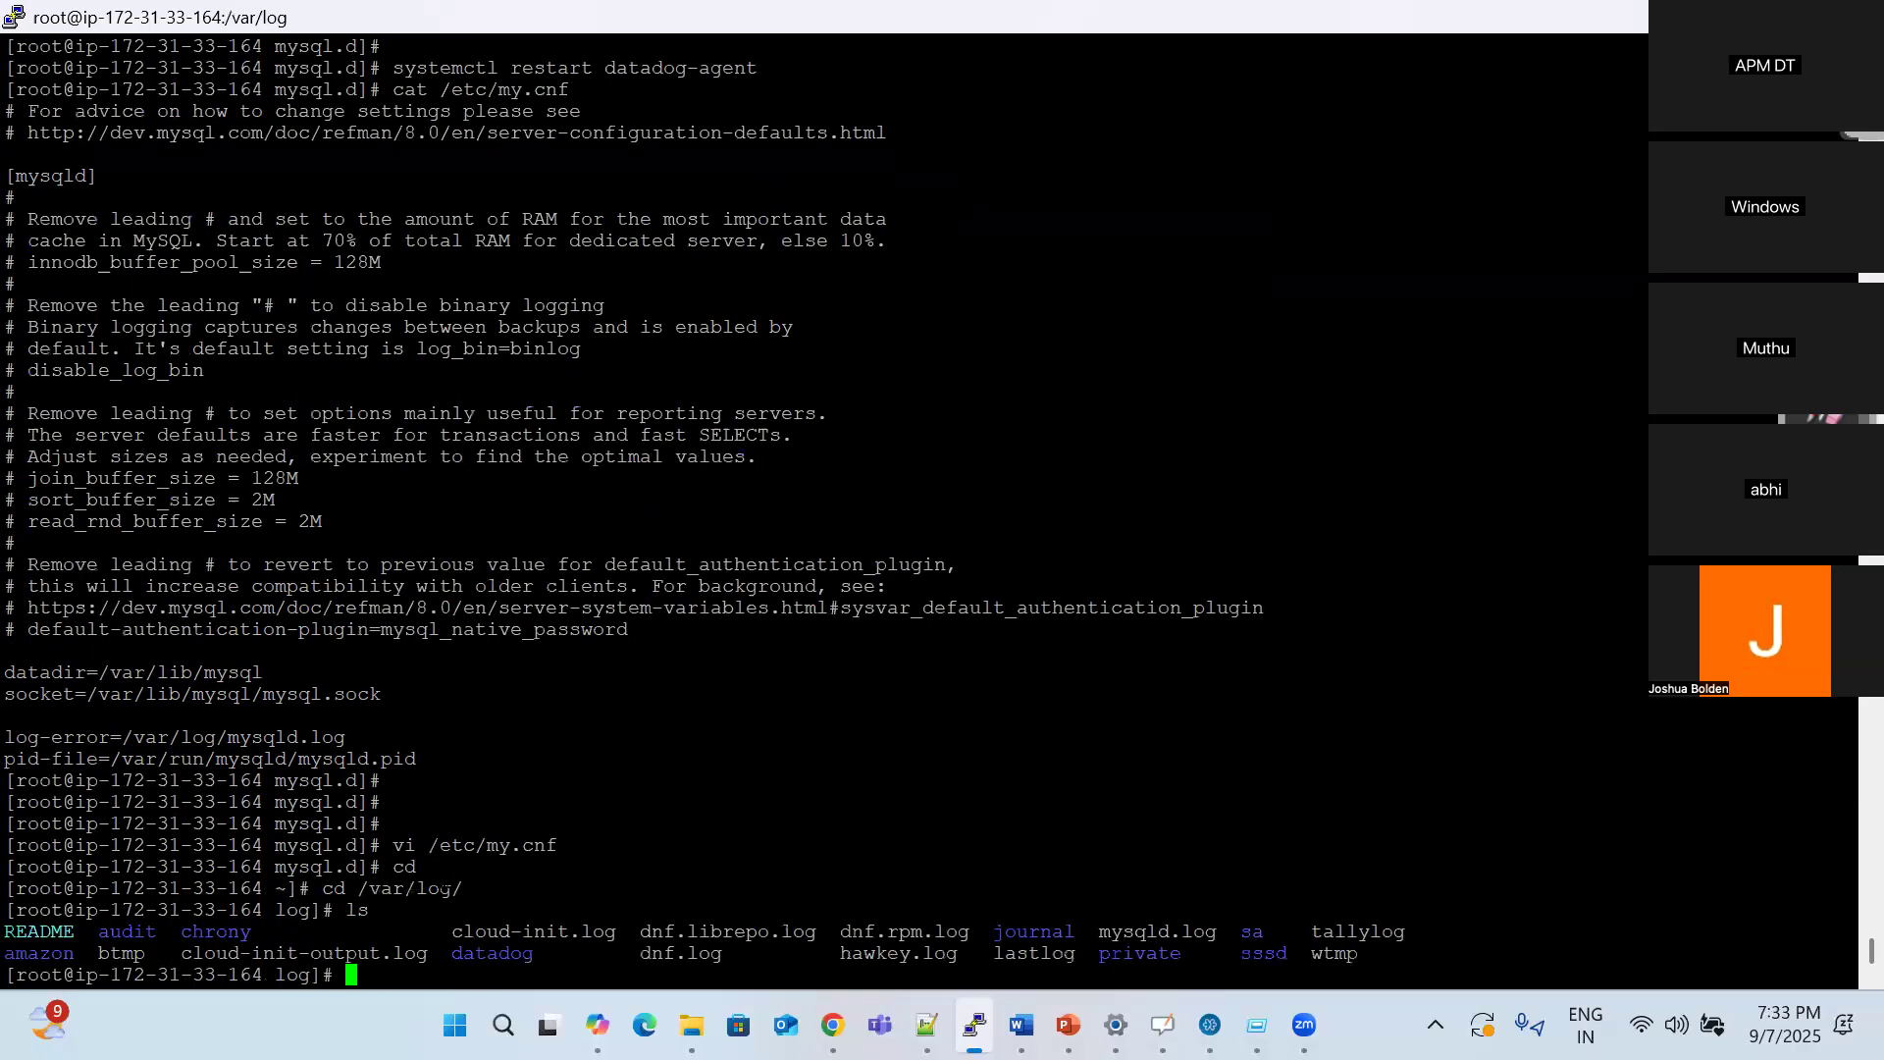
double_click(493, 953)
double_click(1278, 954)
click(530, 846)
double_click(214, 933)
click(938, 943)
double_click(1140, 932)
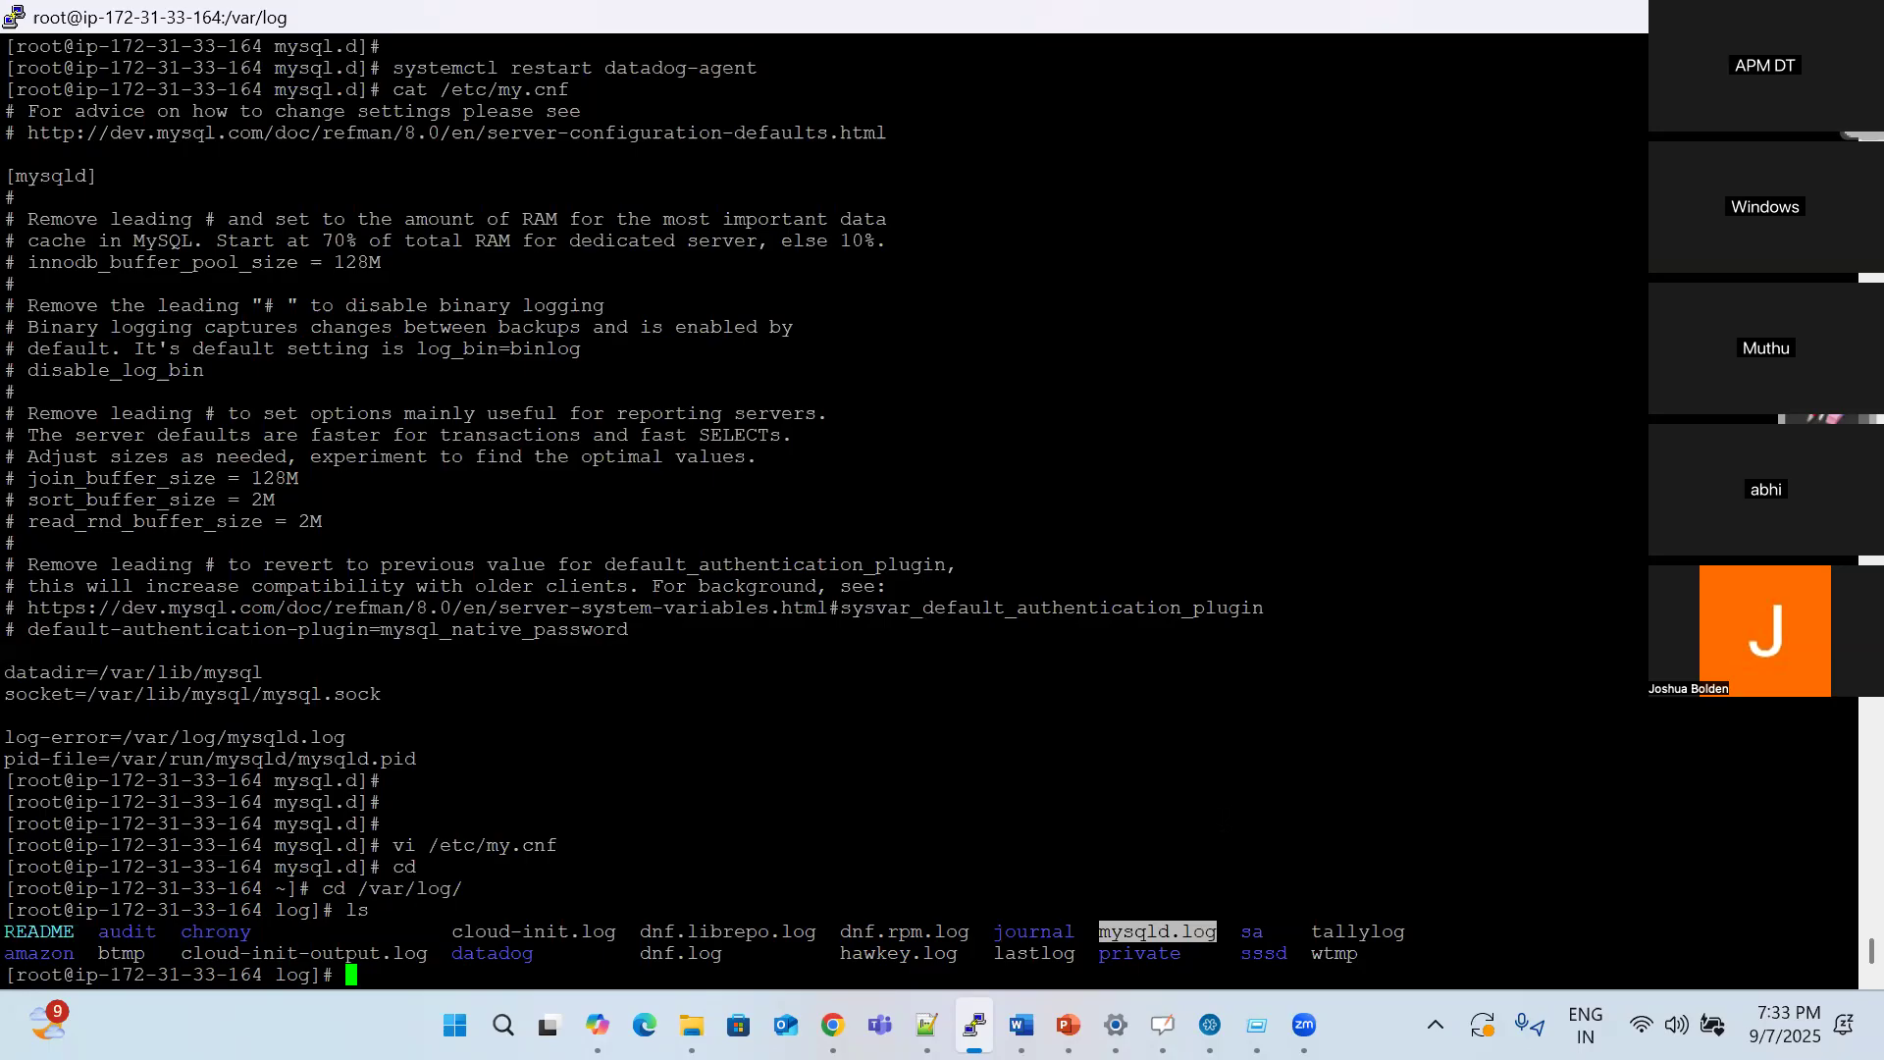
Create the mysql directory with mkdir -p mysql and confirm it in a new listing.
text(mkdir -p mysql)
key(Return)
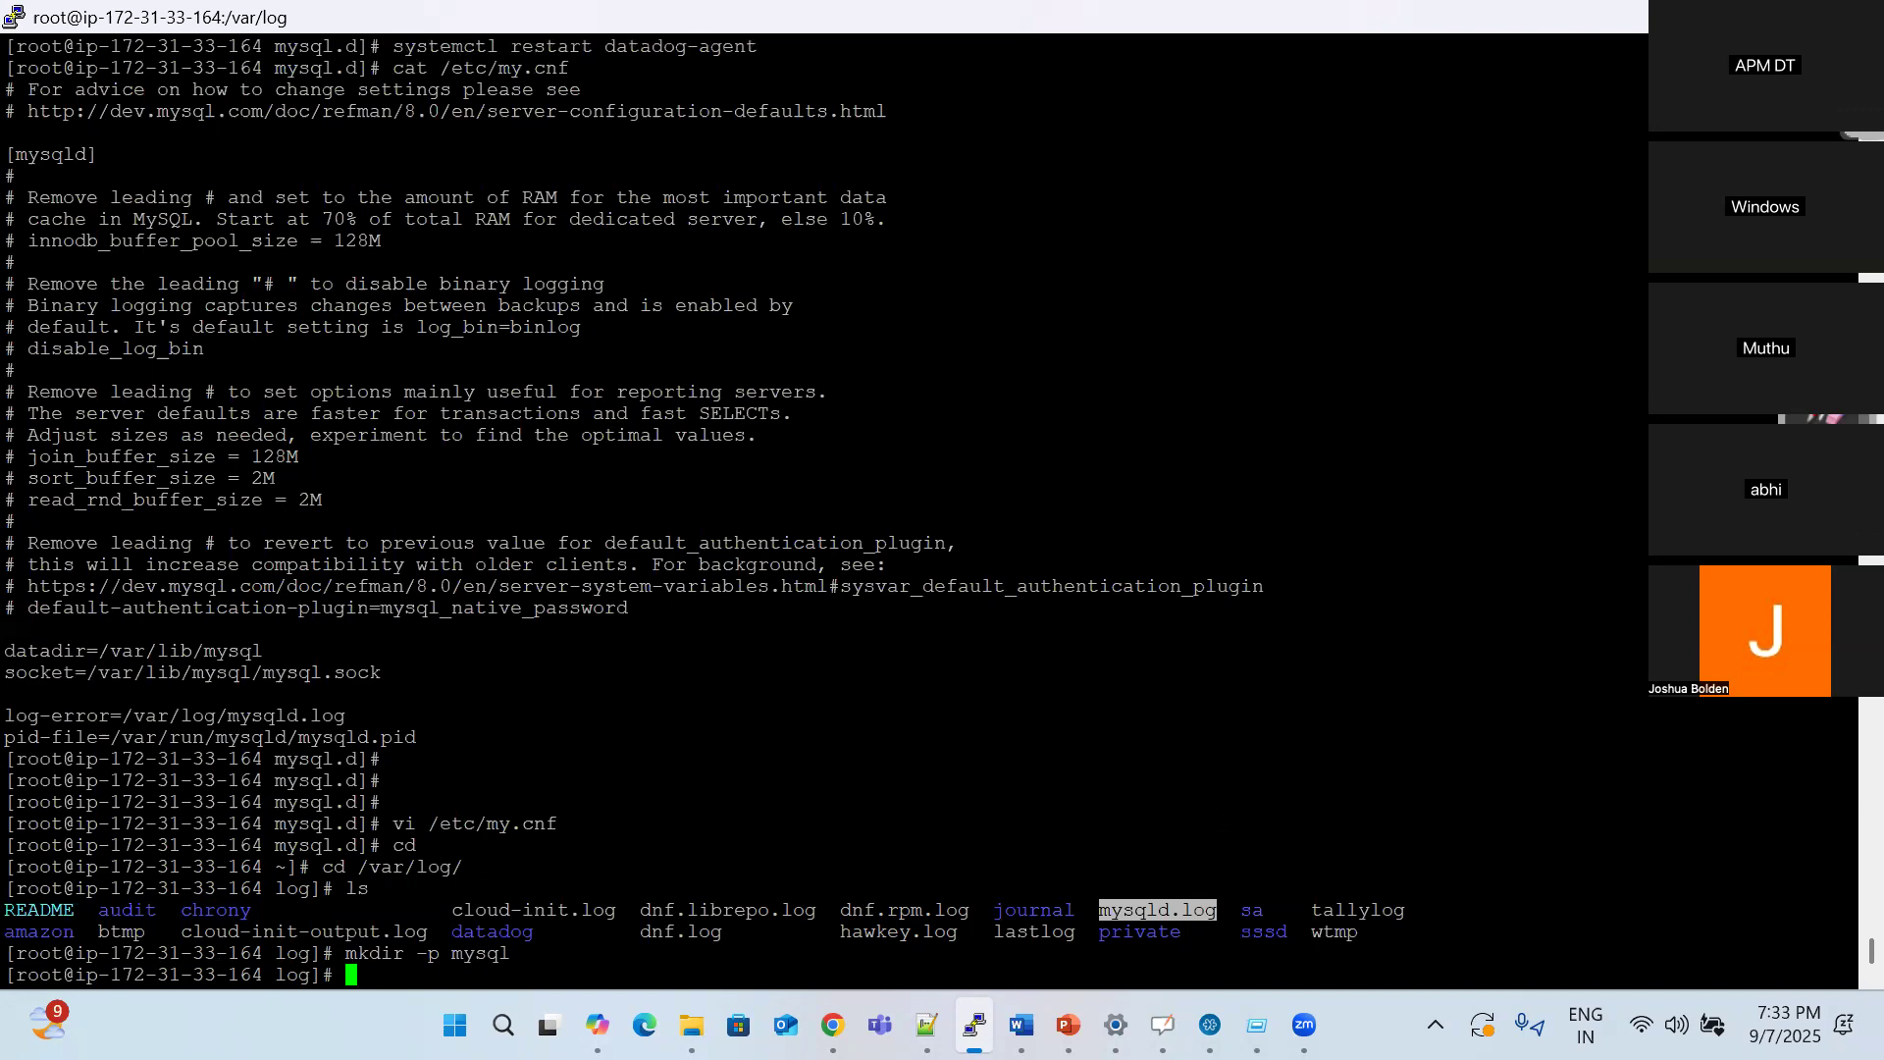
text(ls)
key(Return)
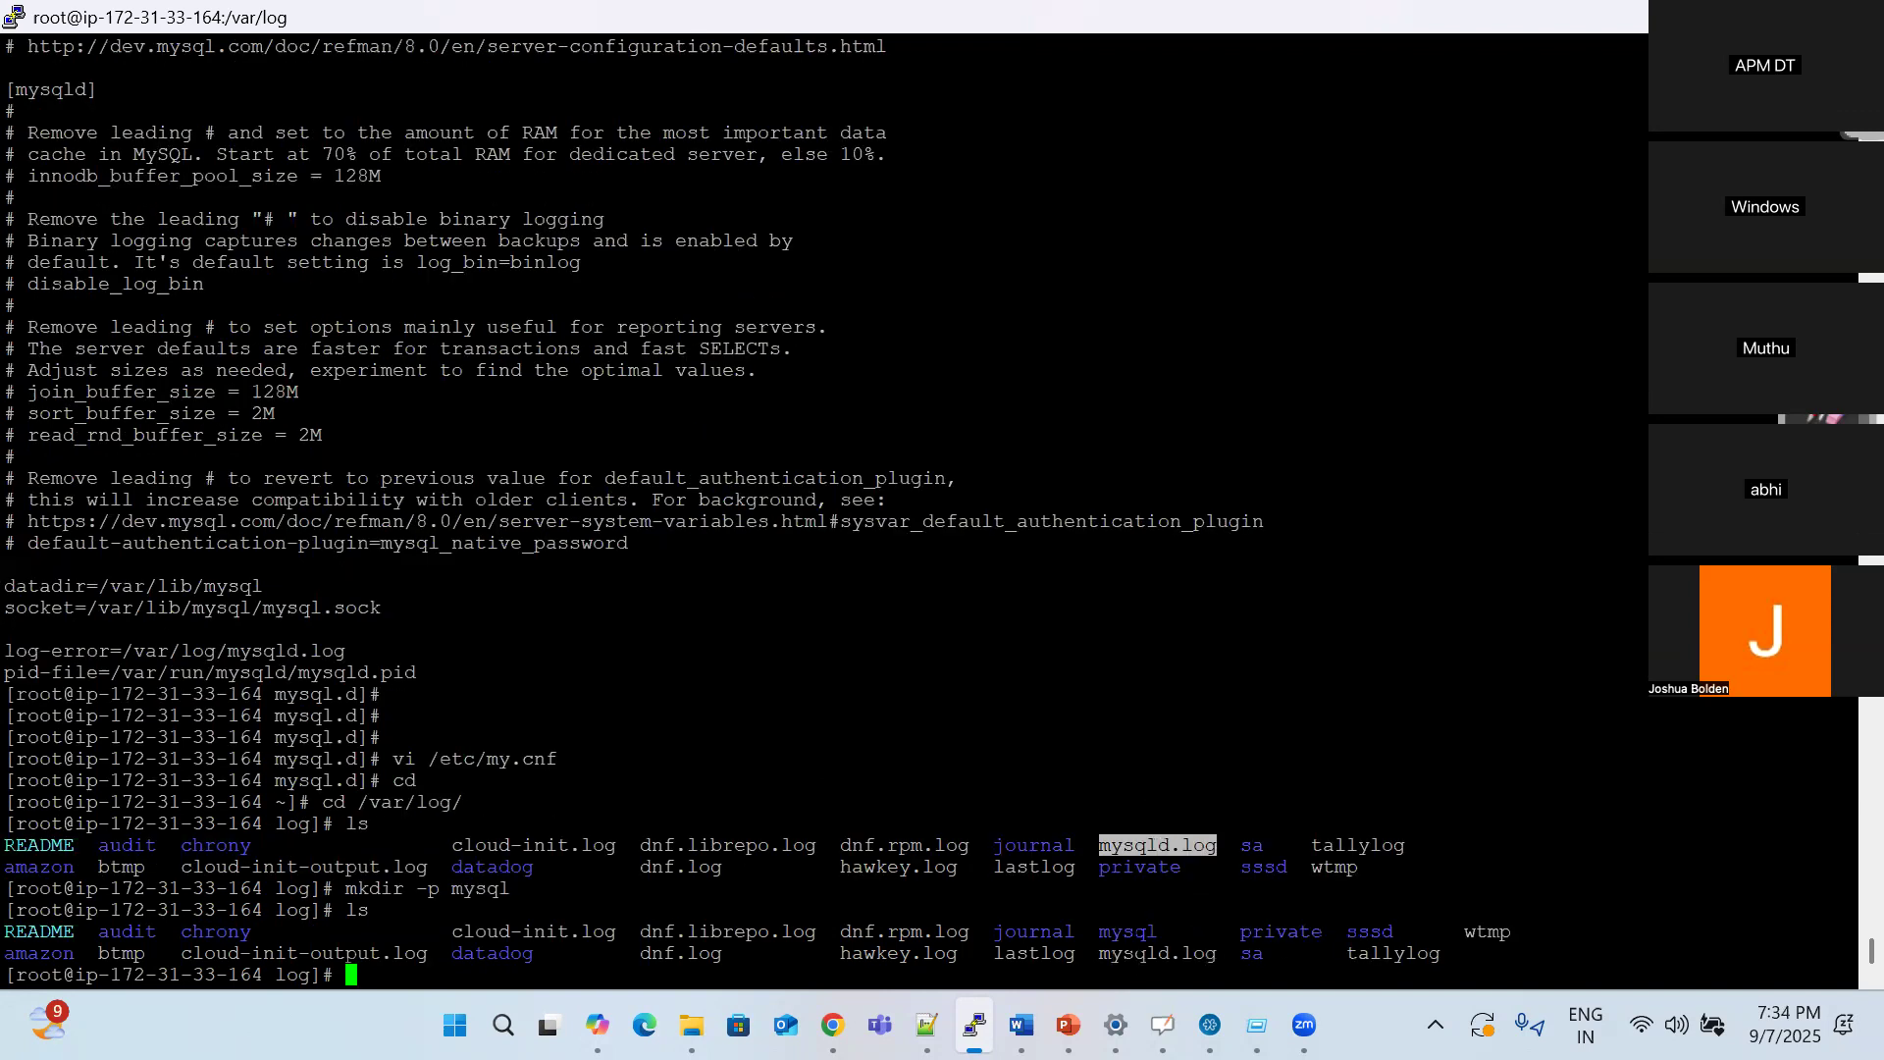
double_click(1127, 932)
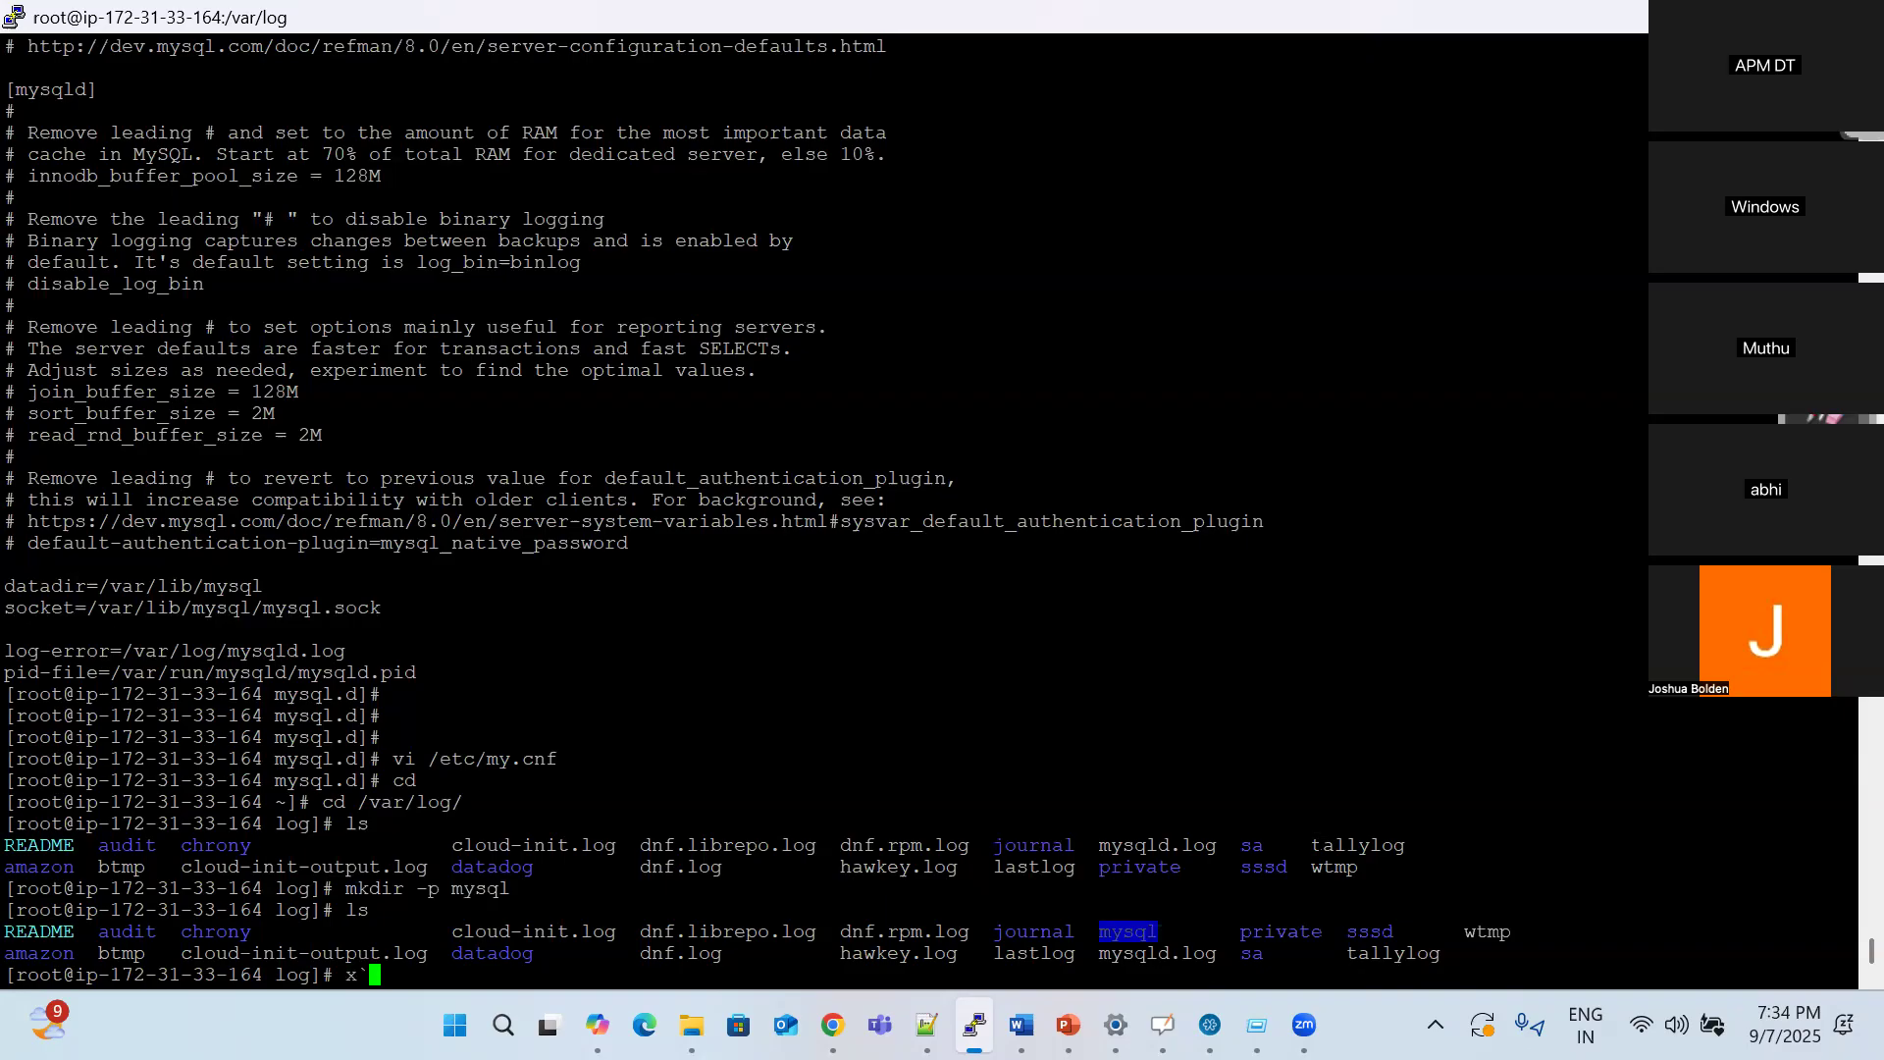
key(alt+Tab)
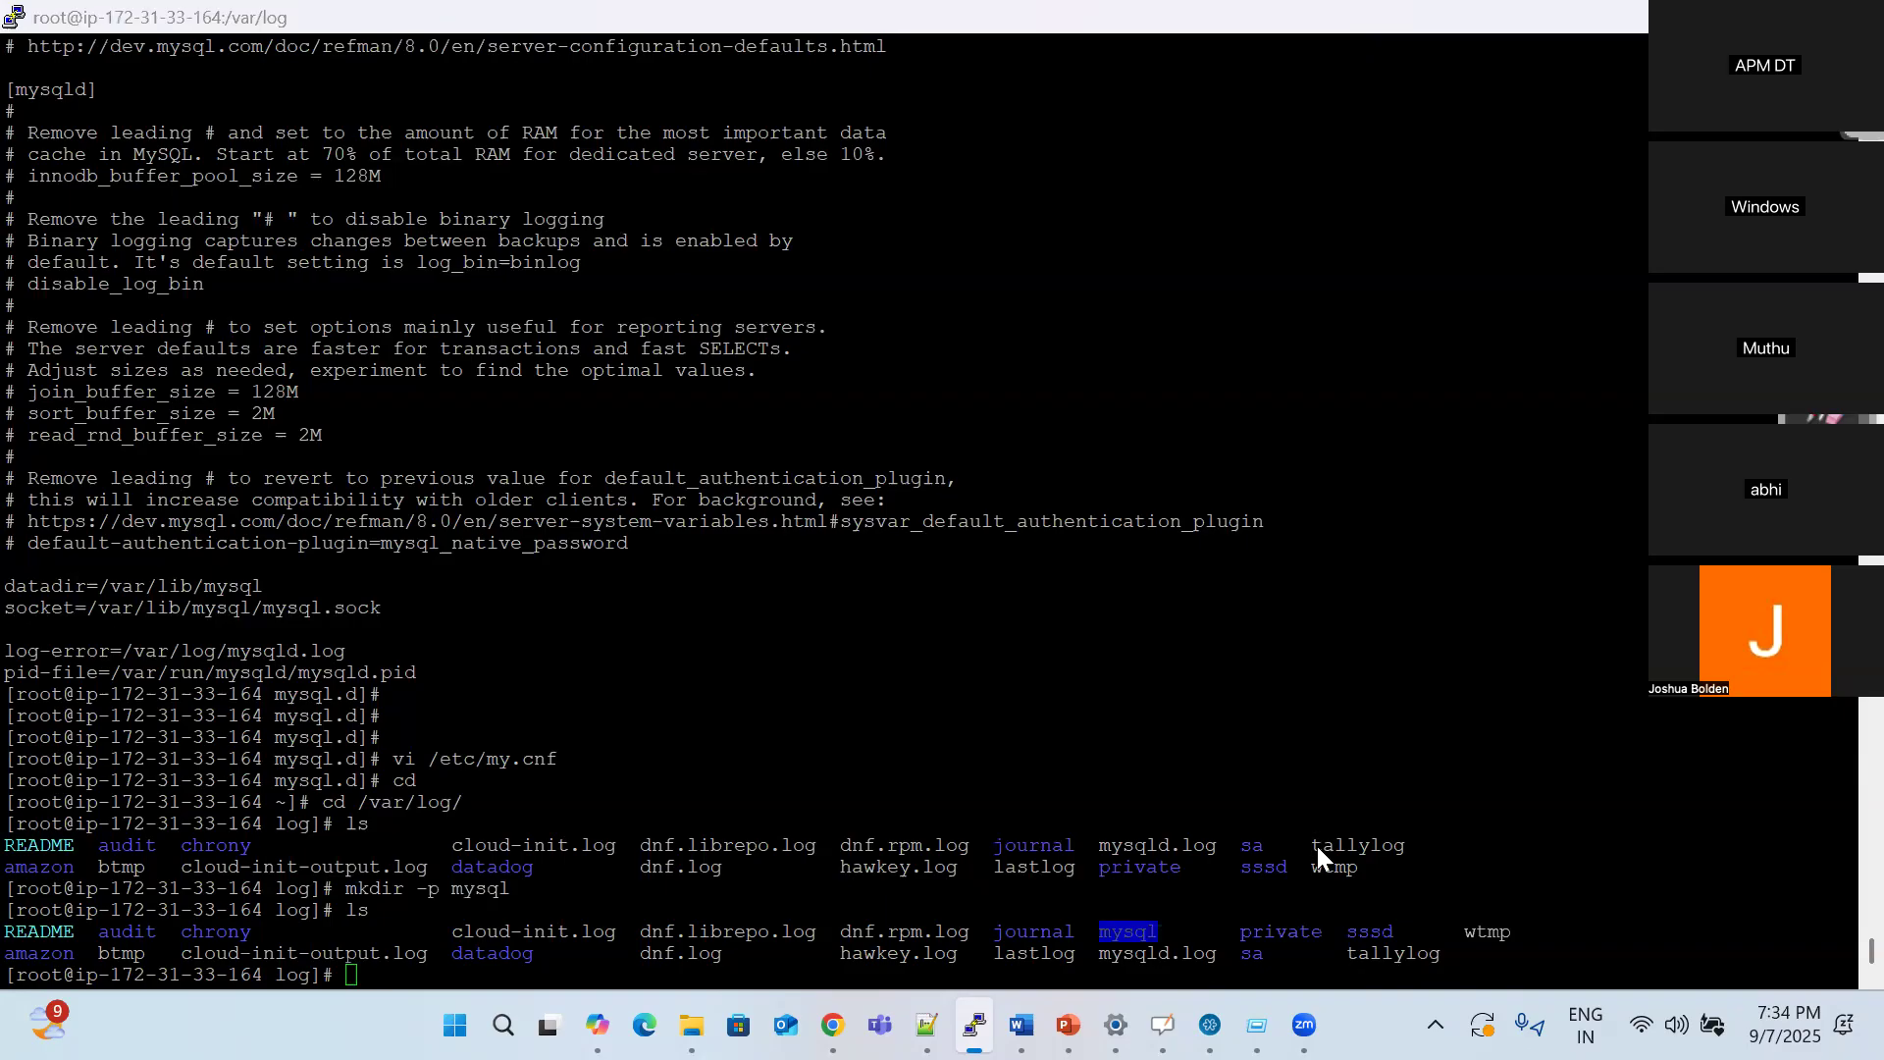
key(alt+Tab)
drag(294, 596, 646, 606)
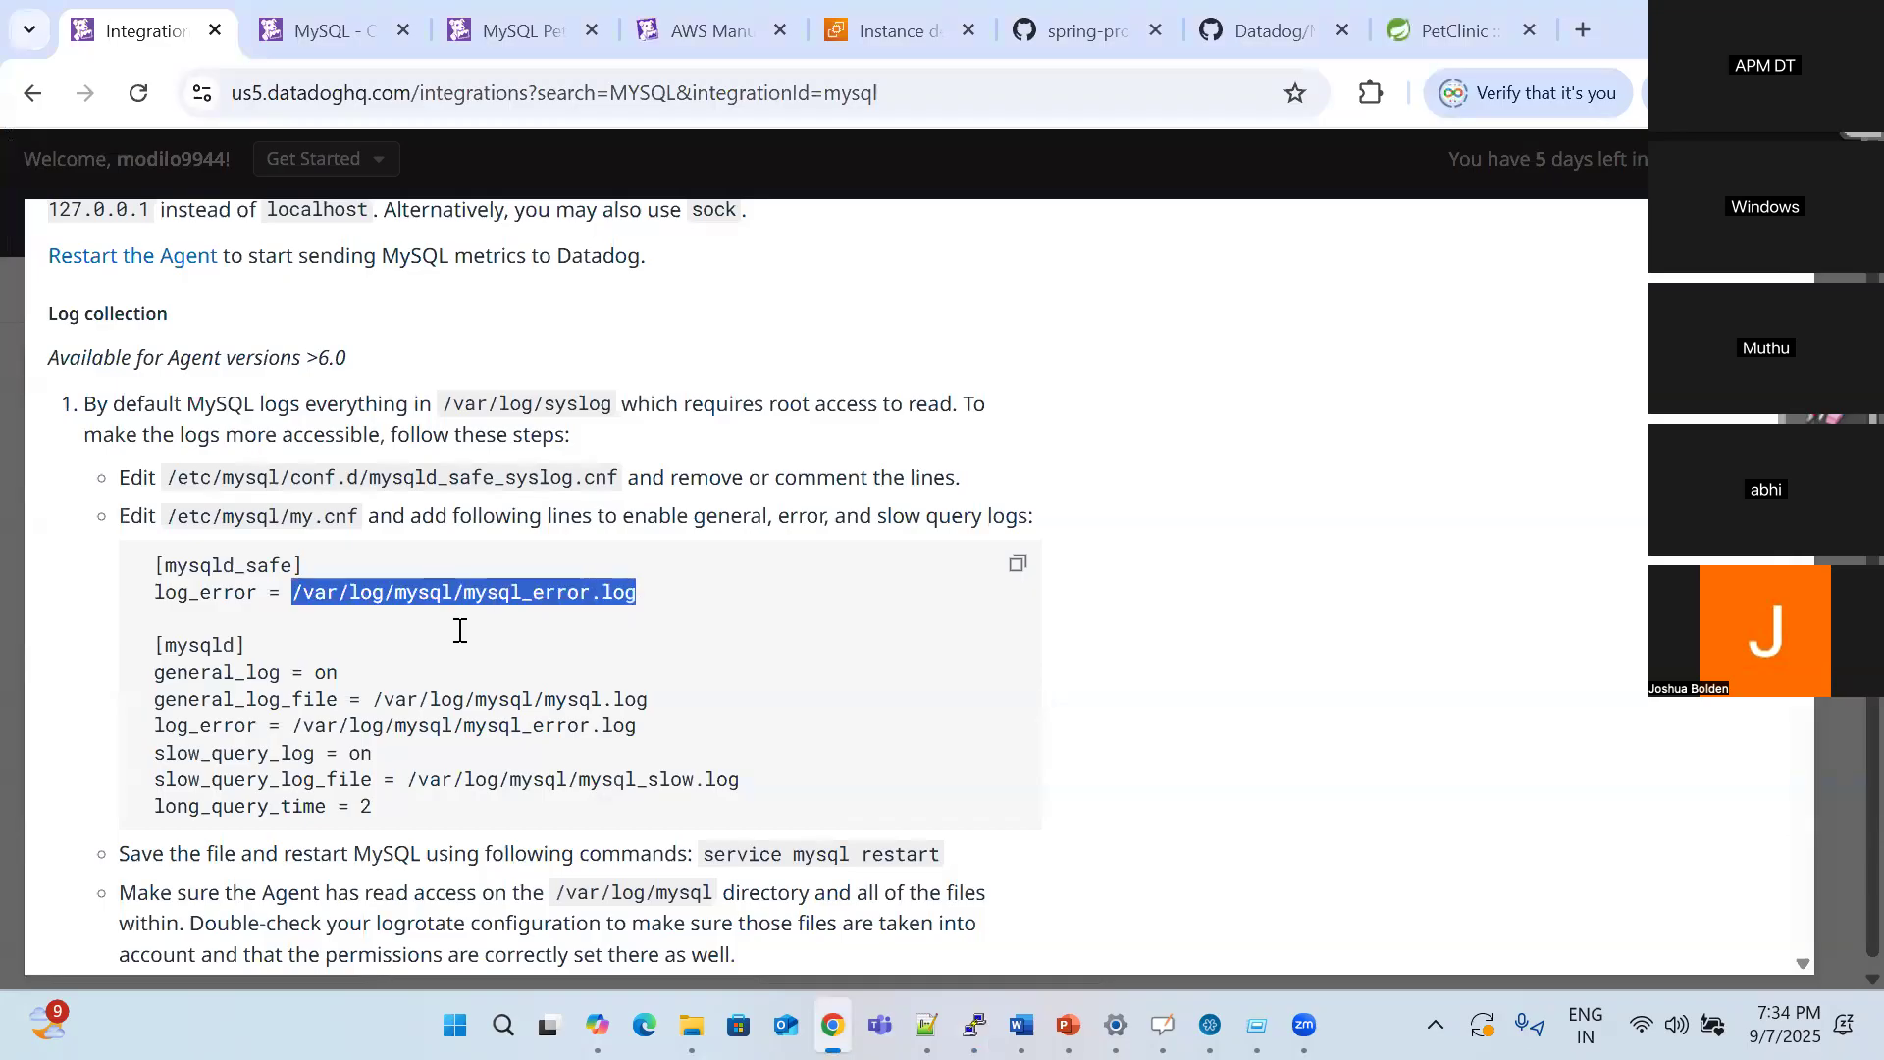
double_click(319, 519)
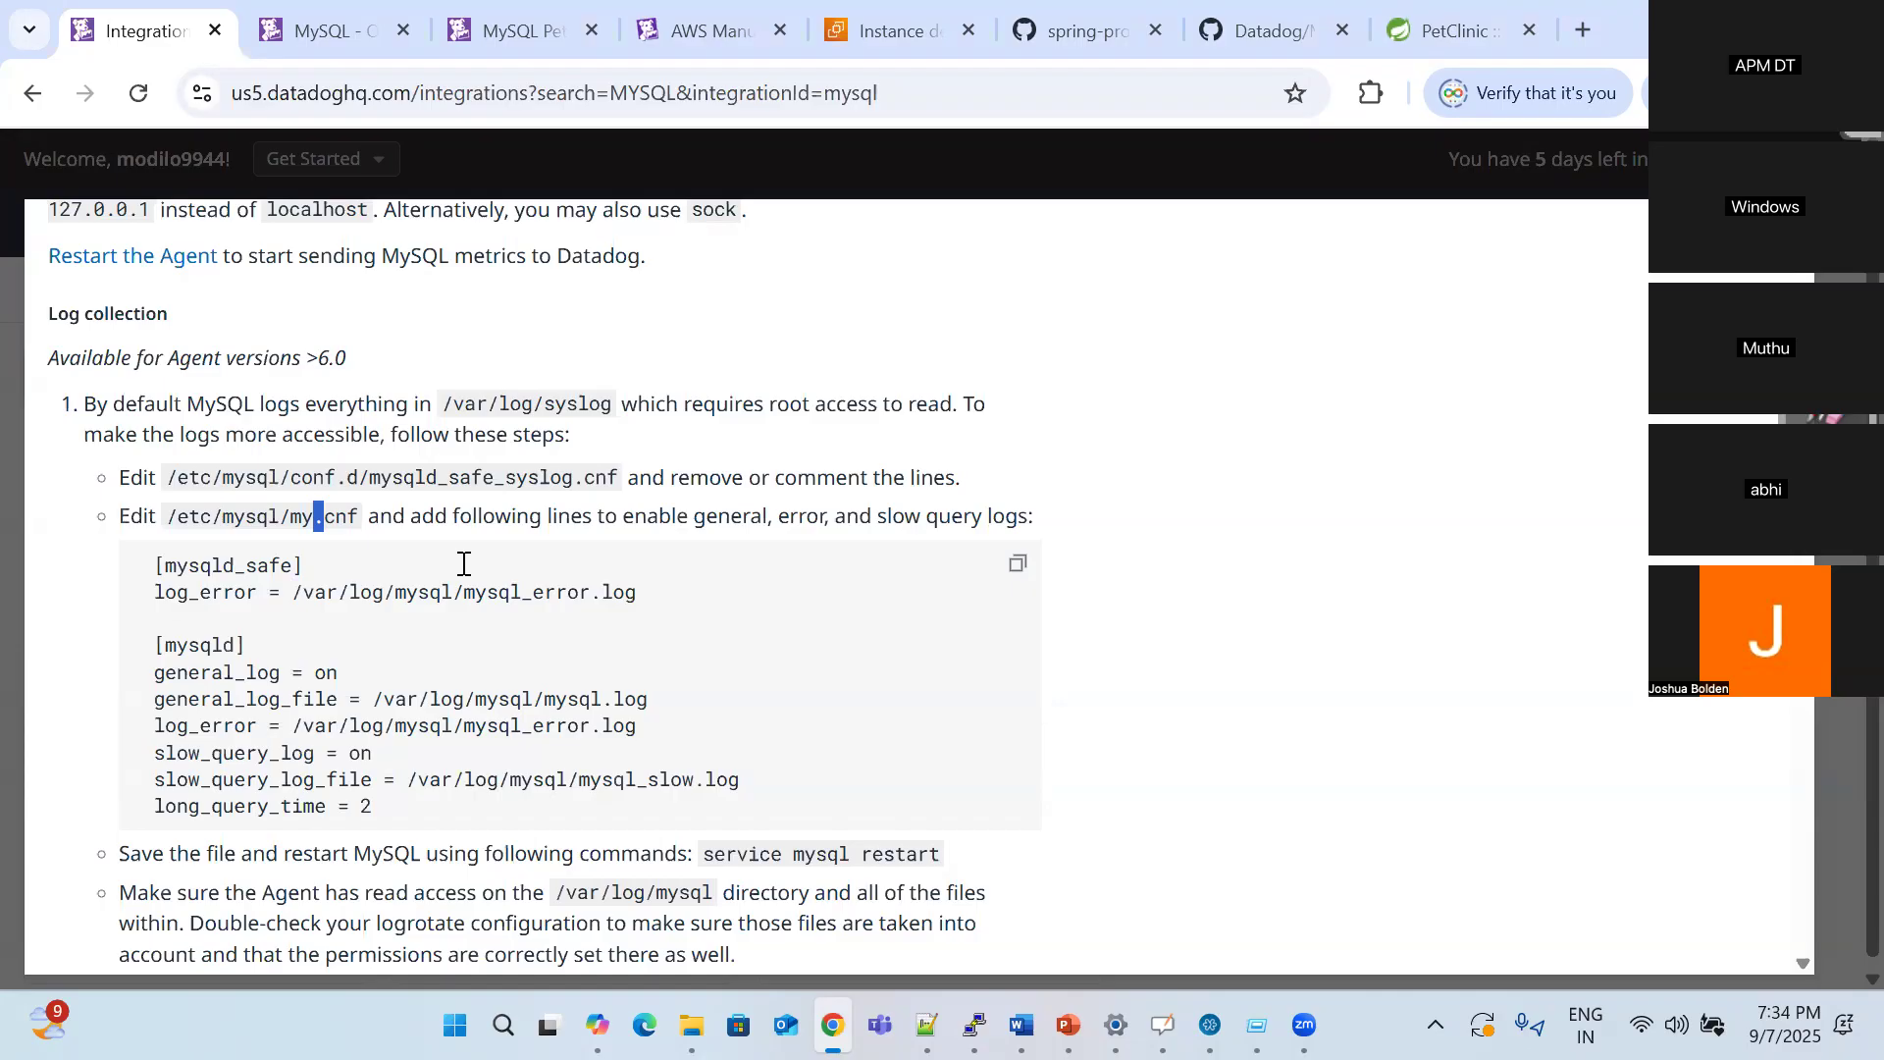
key(alt+Tab)
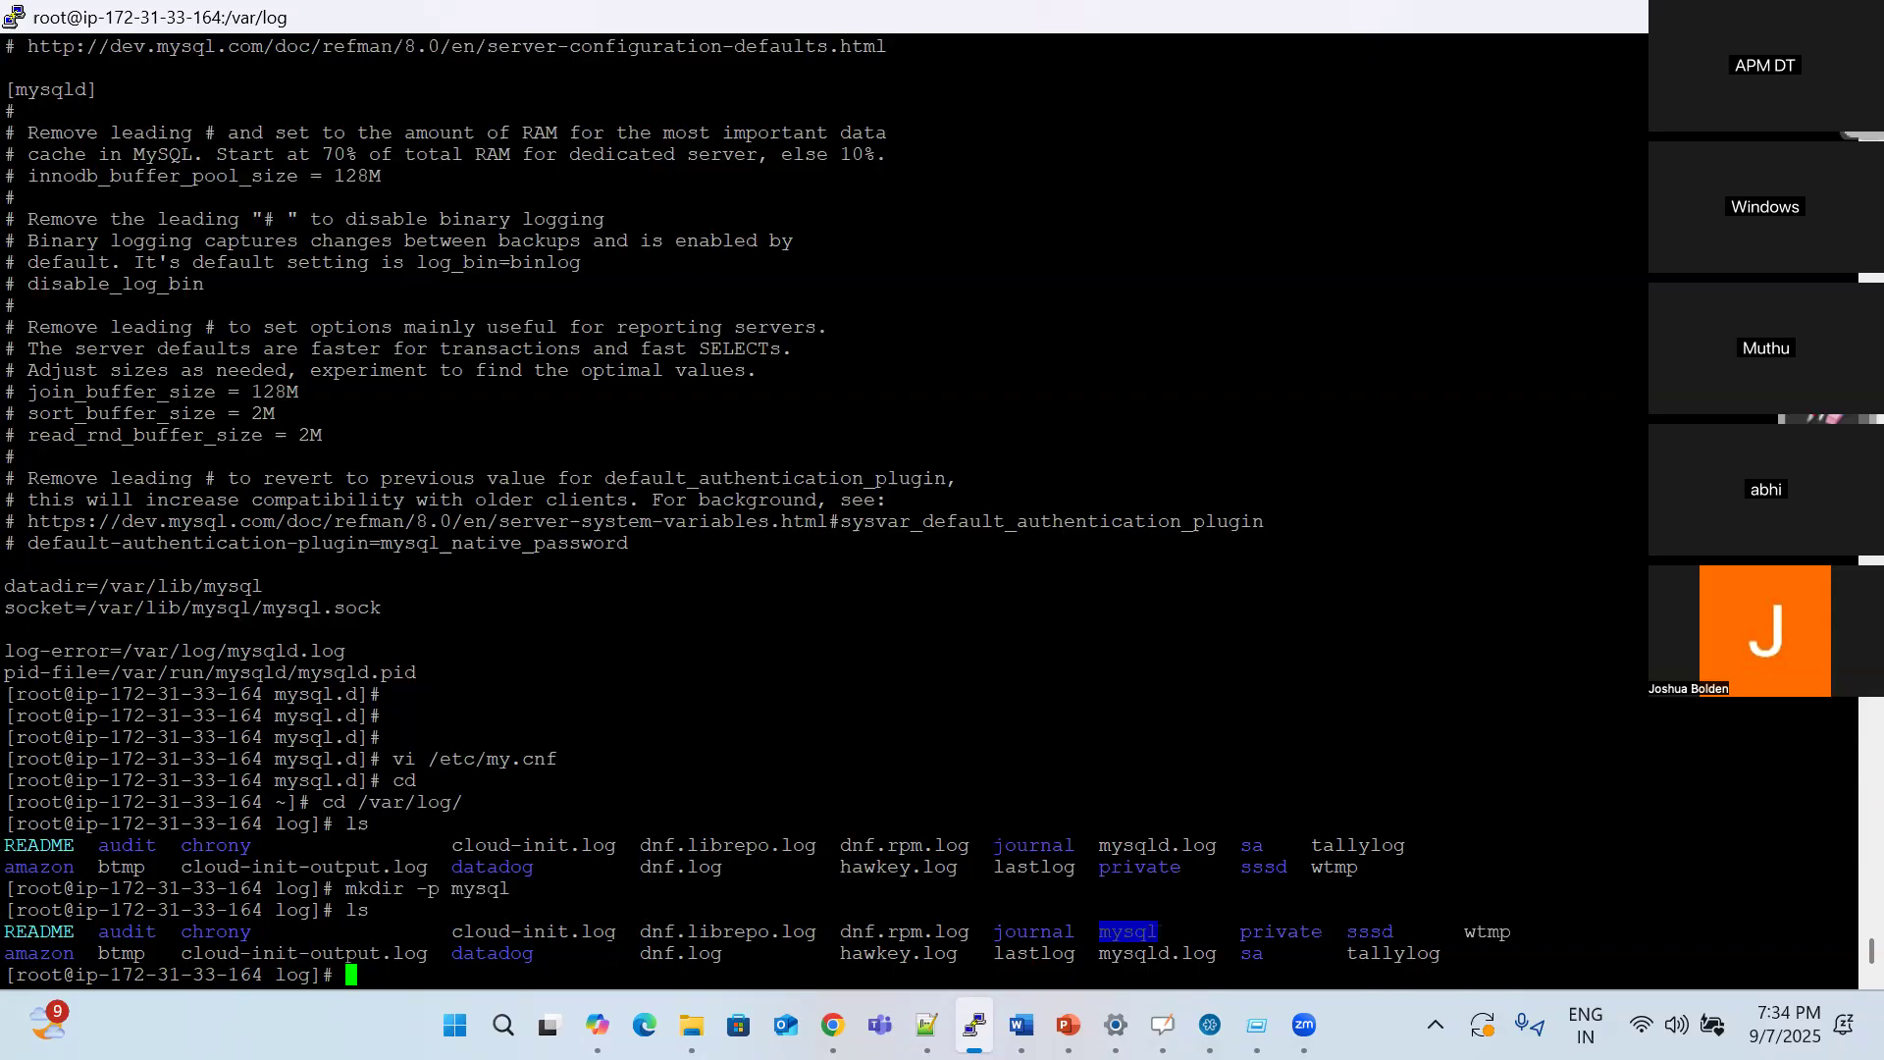
key(alt+Tab)
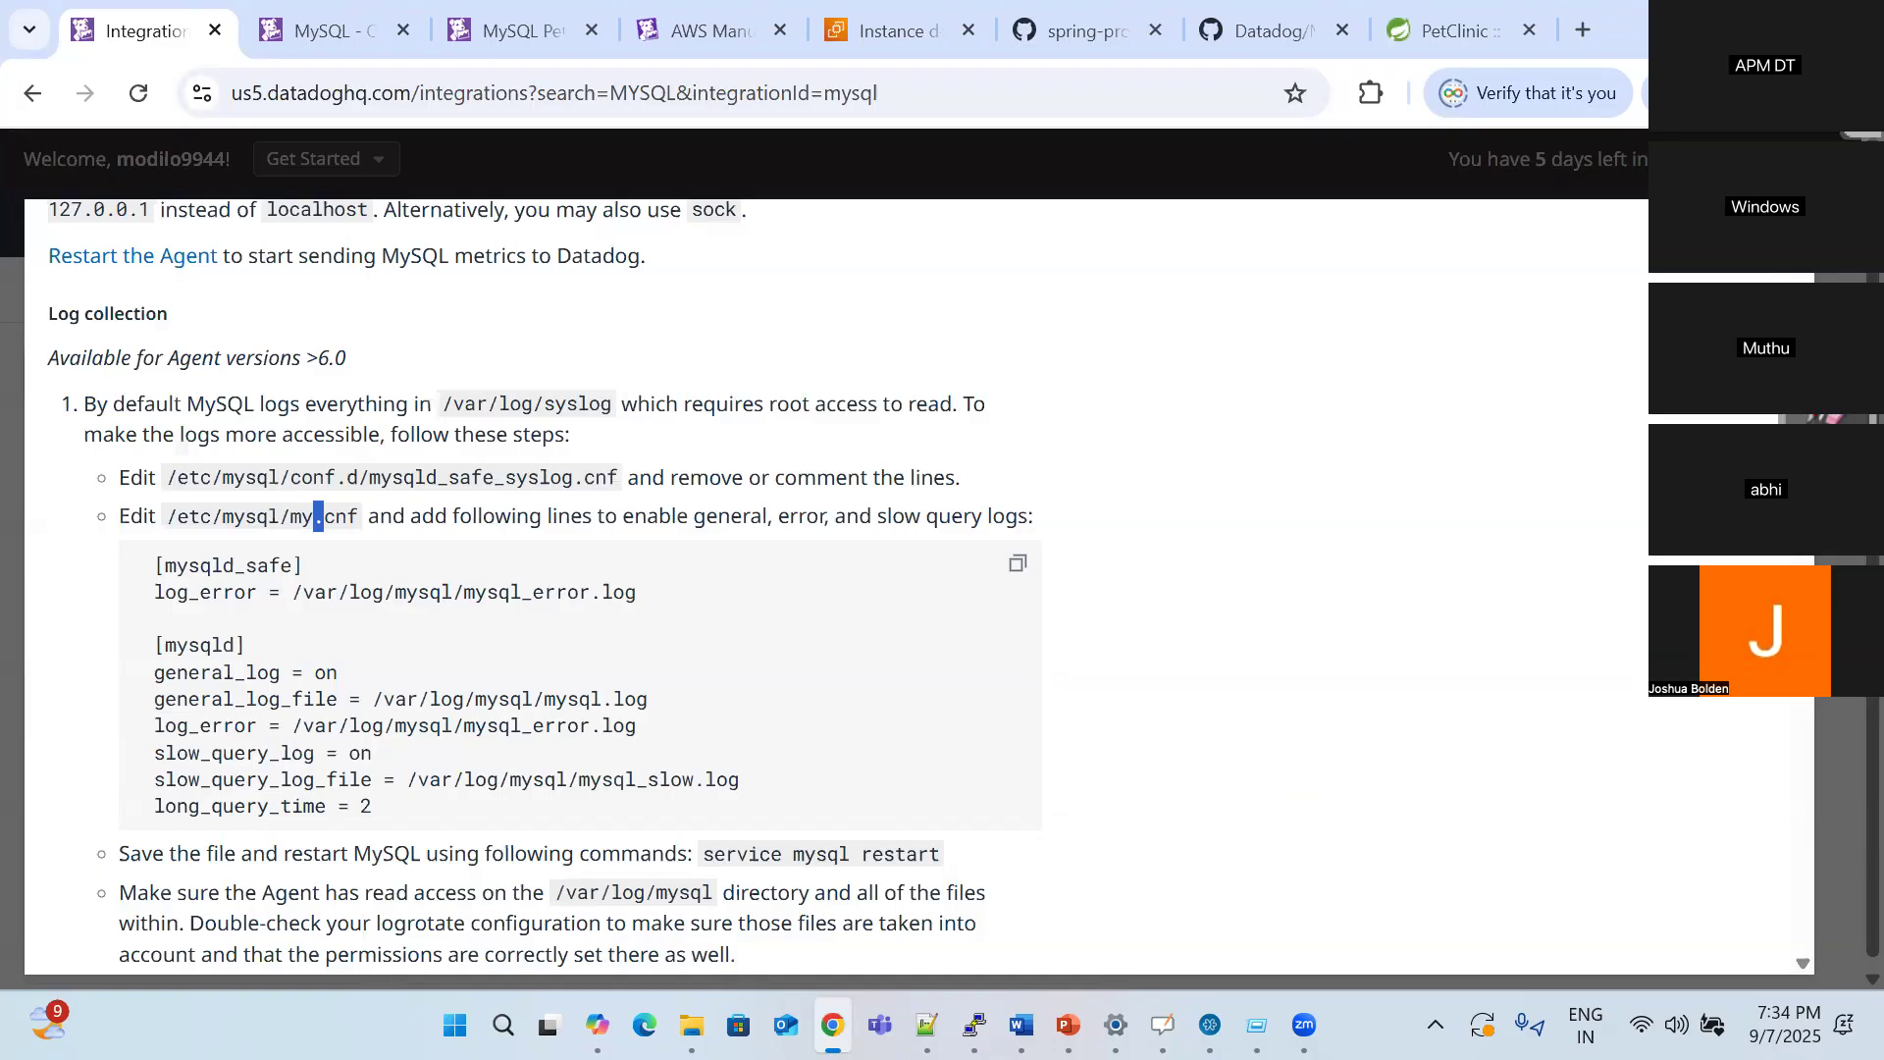
key(alt+Tab)
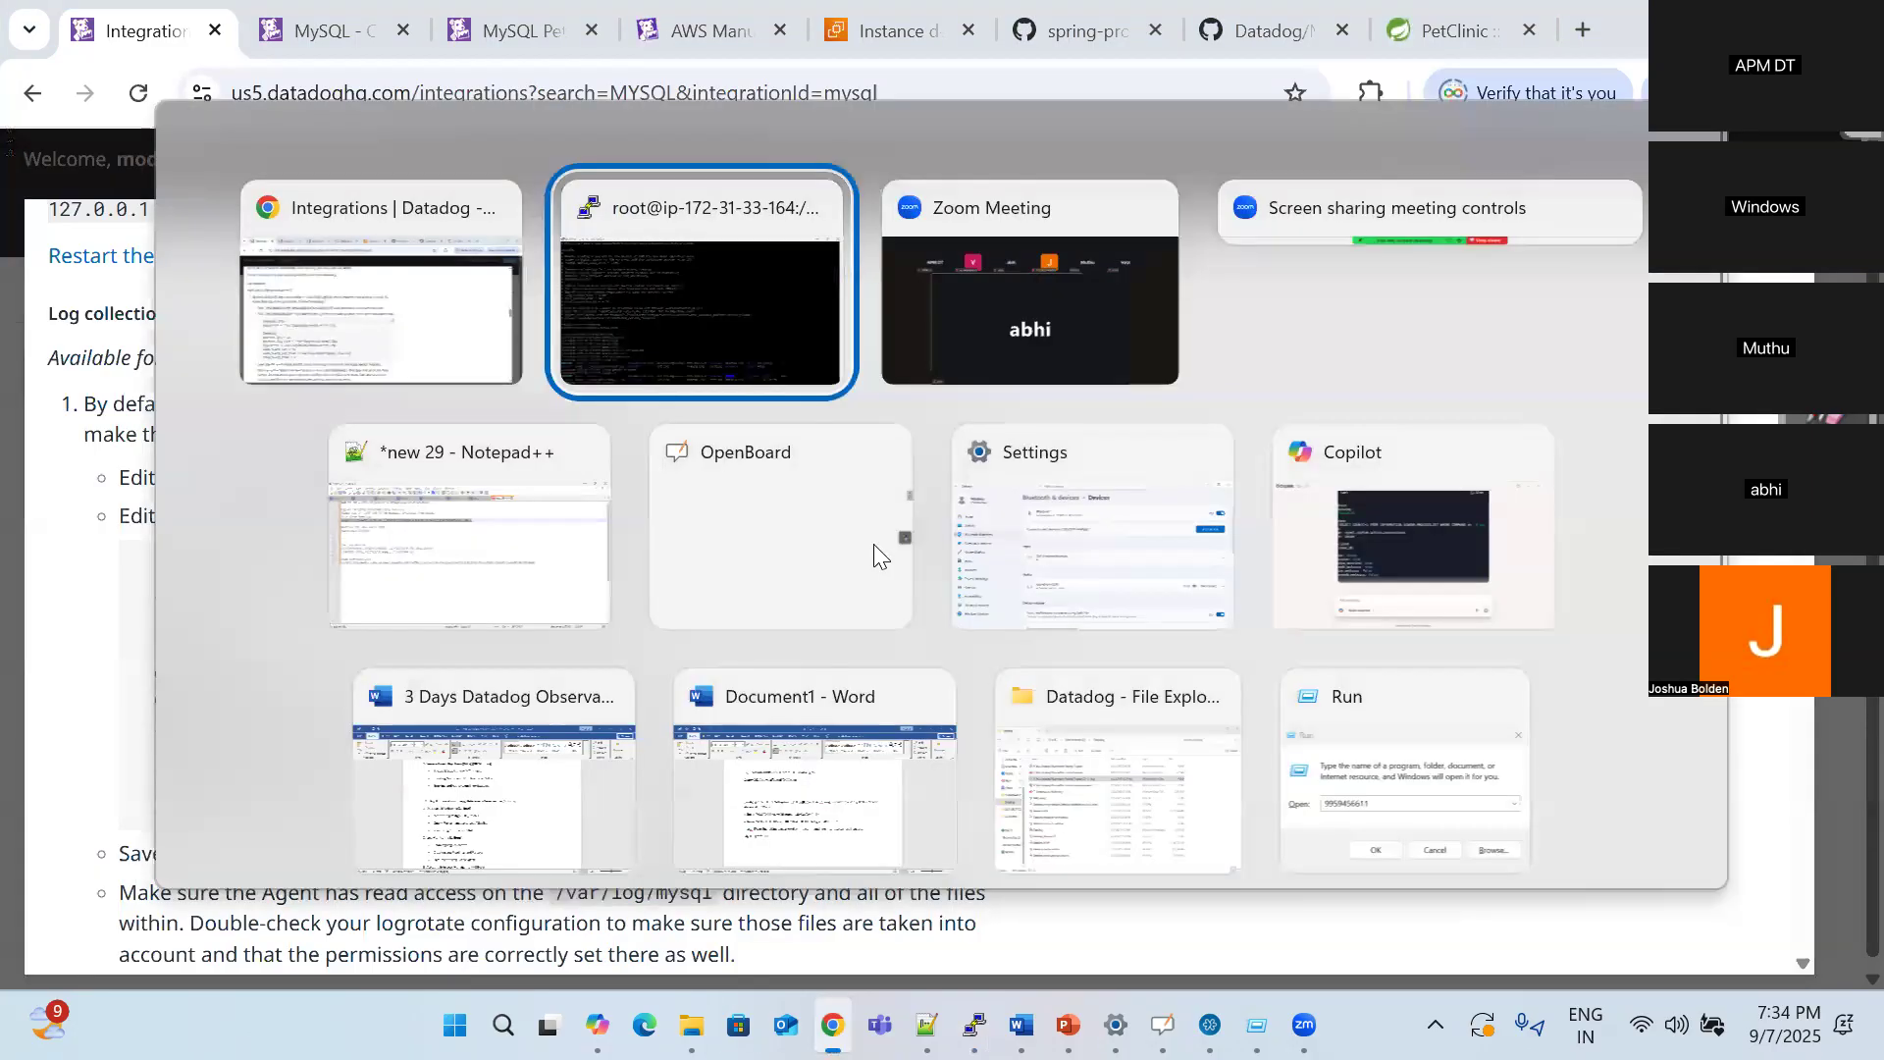
key(alt+shift+Tab)
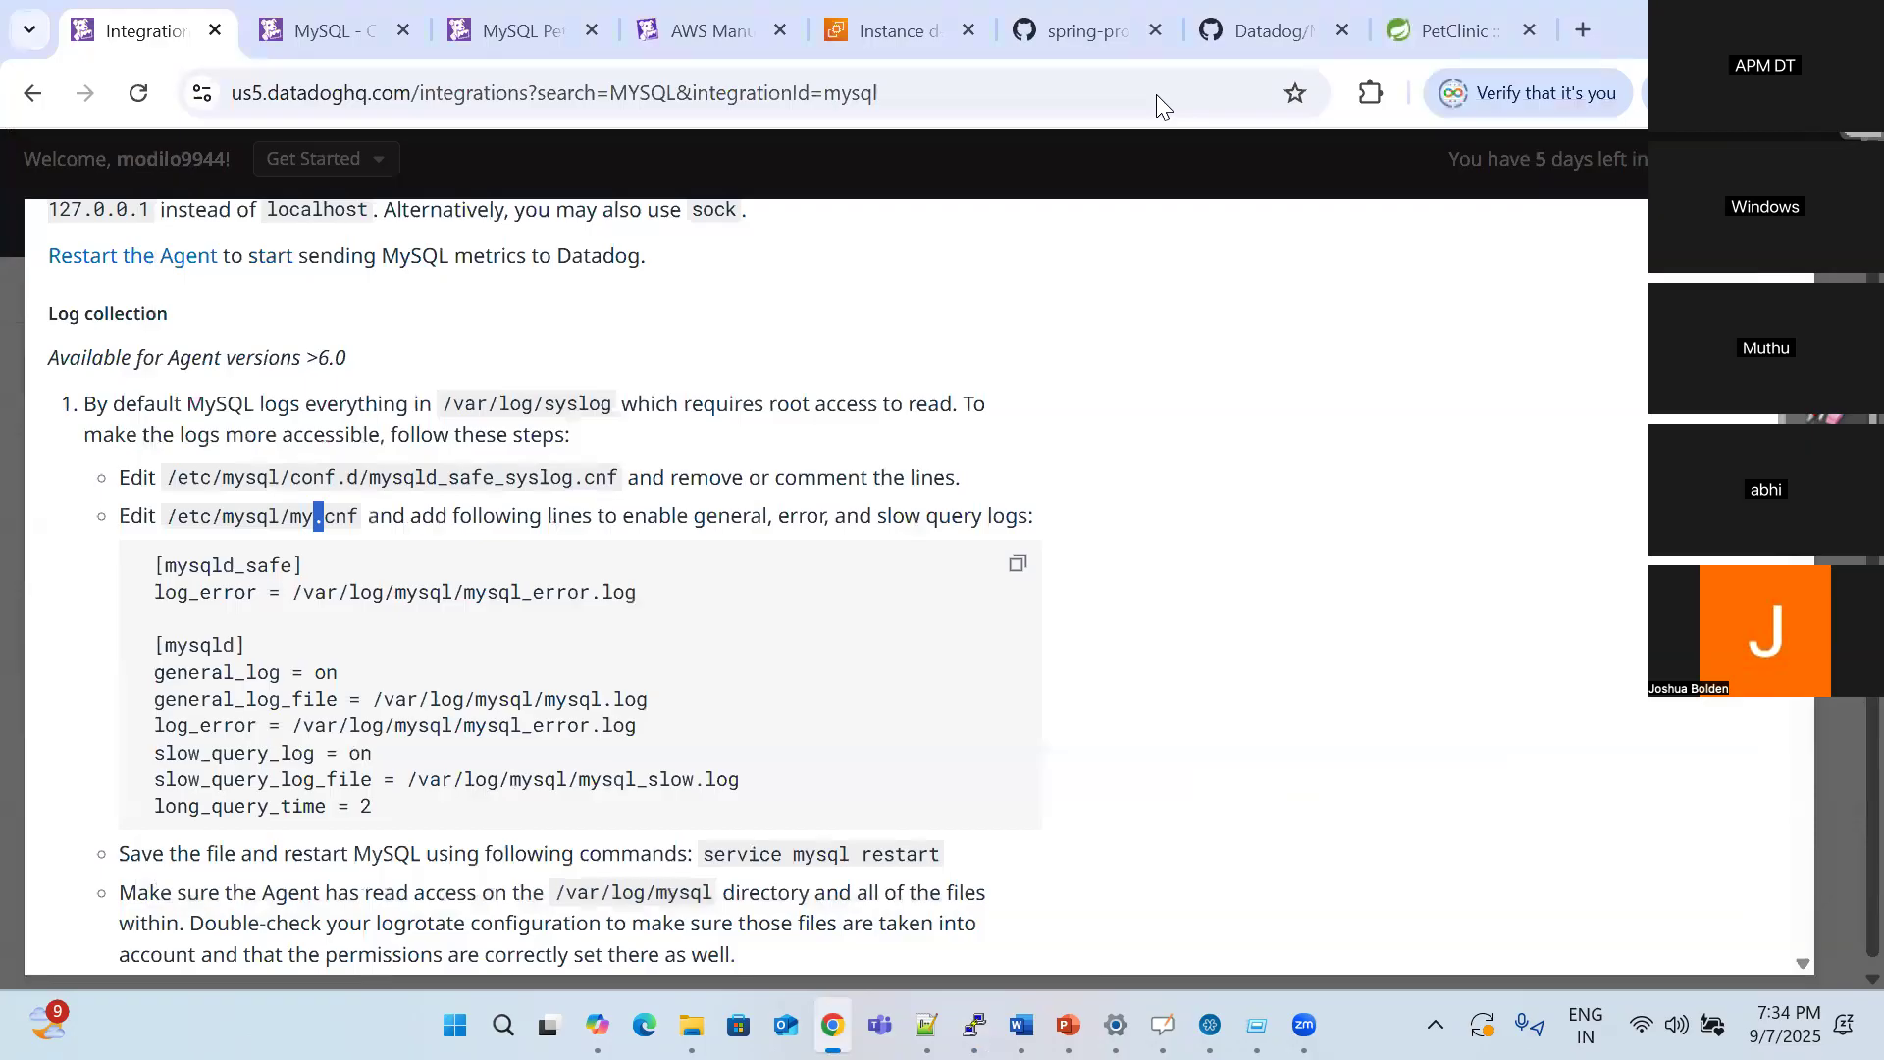
Bring up the GitHub MySQL monitoring guide's Step 2 and highlight the mkdir -p /var/log/mysql line.
click(1264, 35)
scroll(520, 505, up, 1)
scroll(520, 505, down, 7)
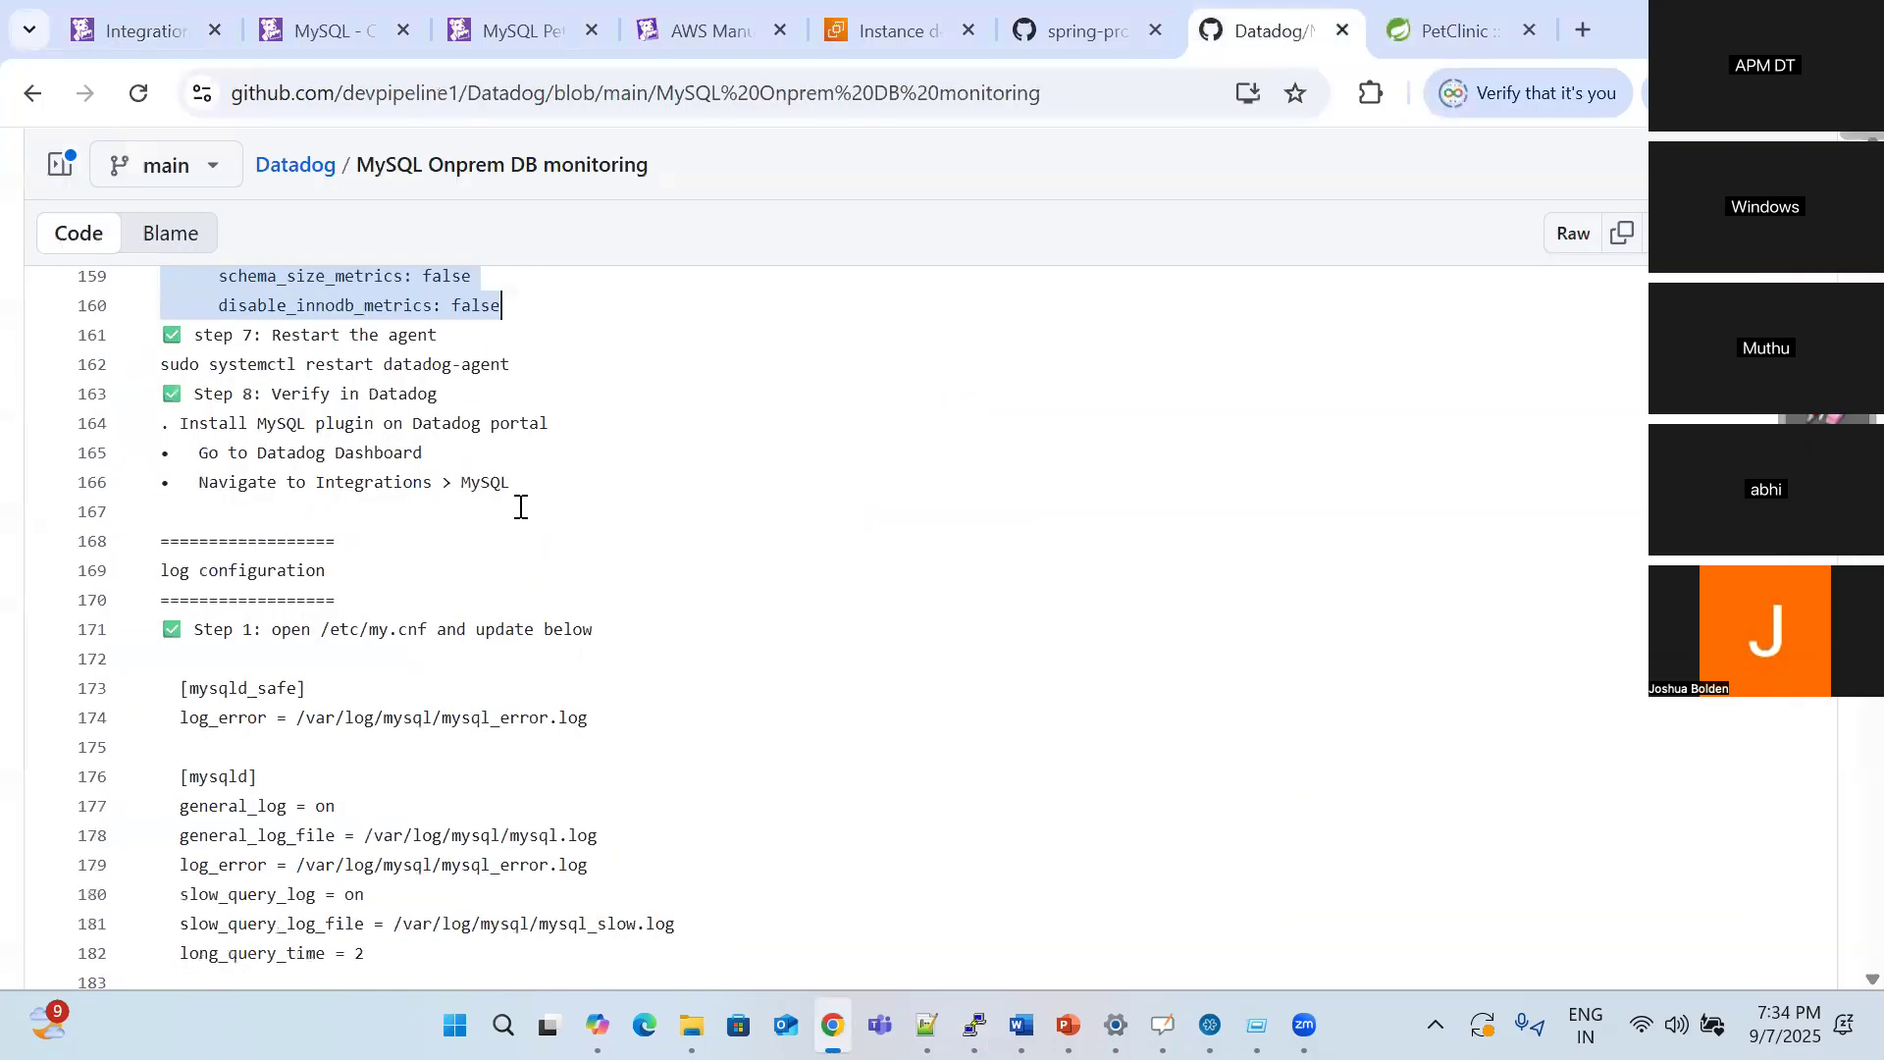
scroll(520, 505, down, 1)
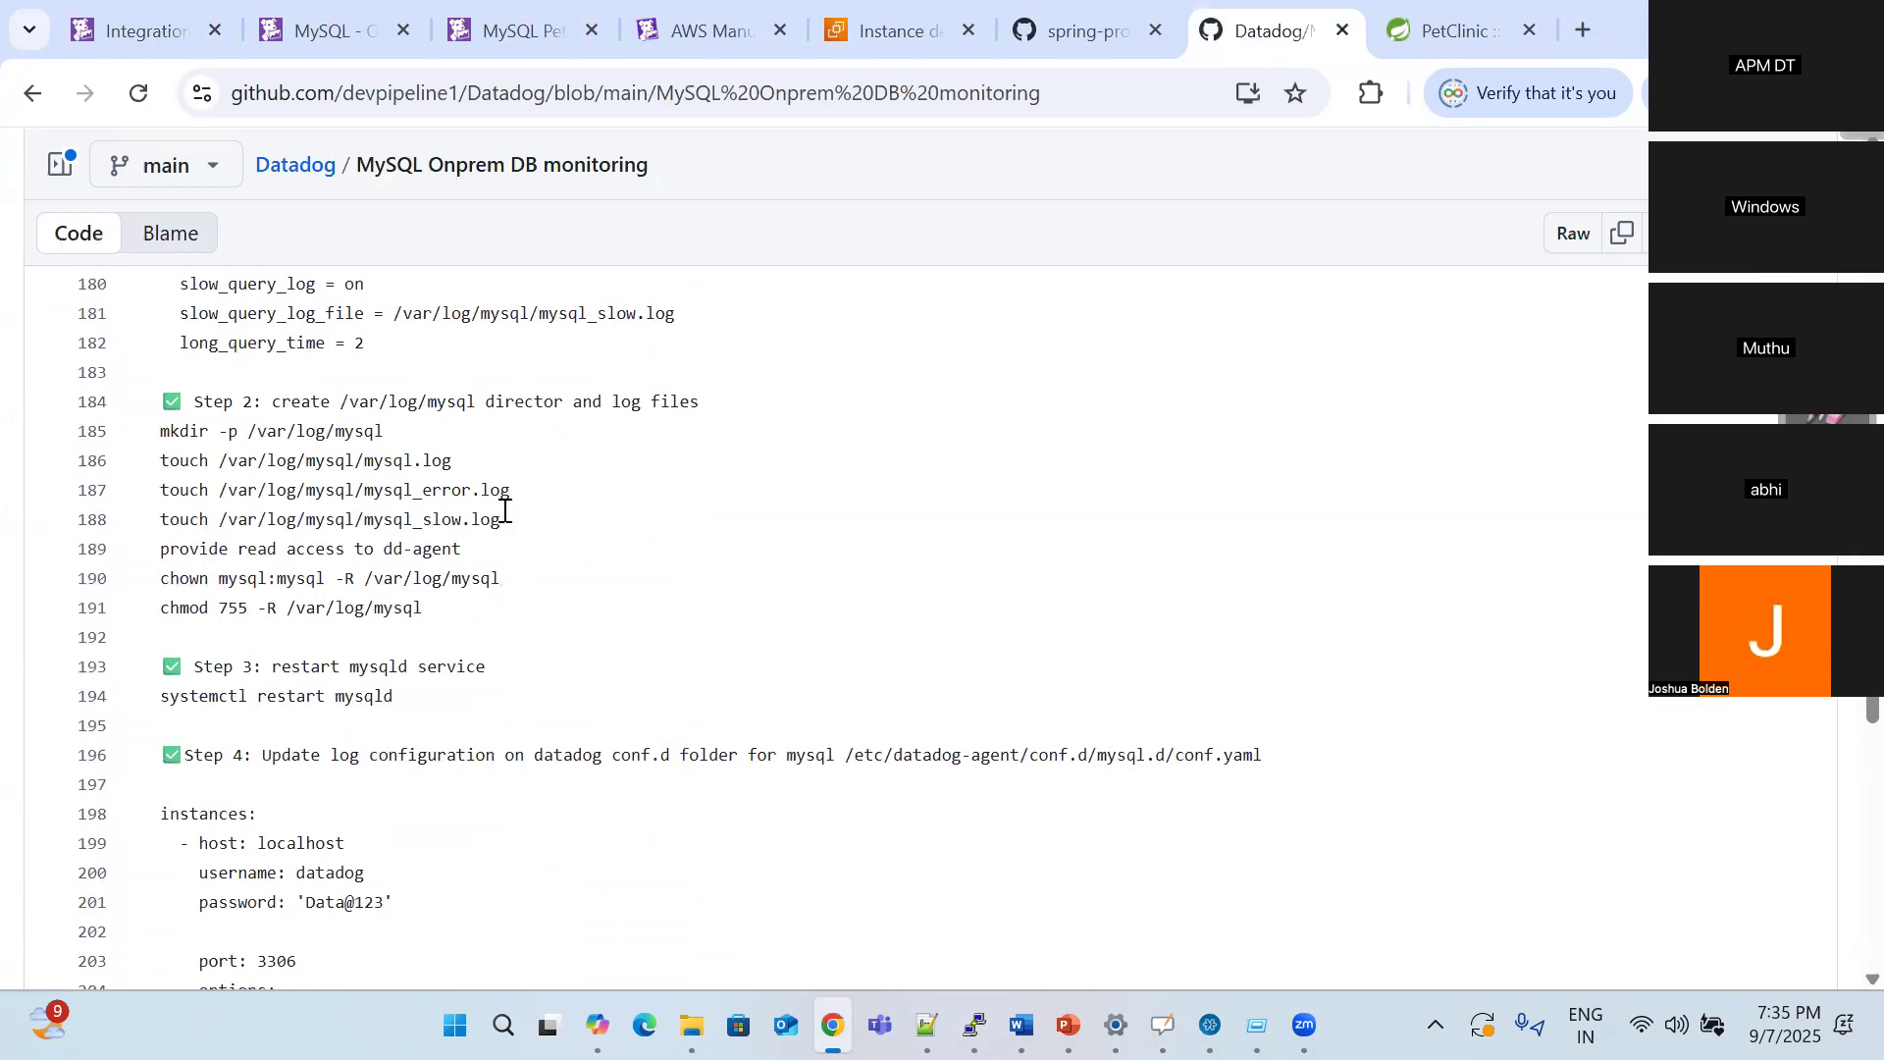
scroll(505, 511, up, 3)
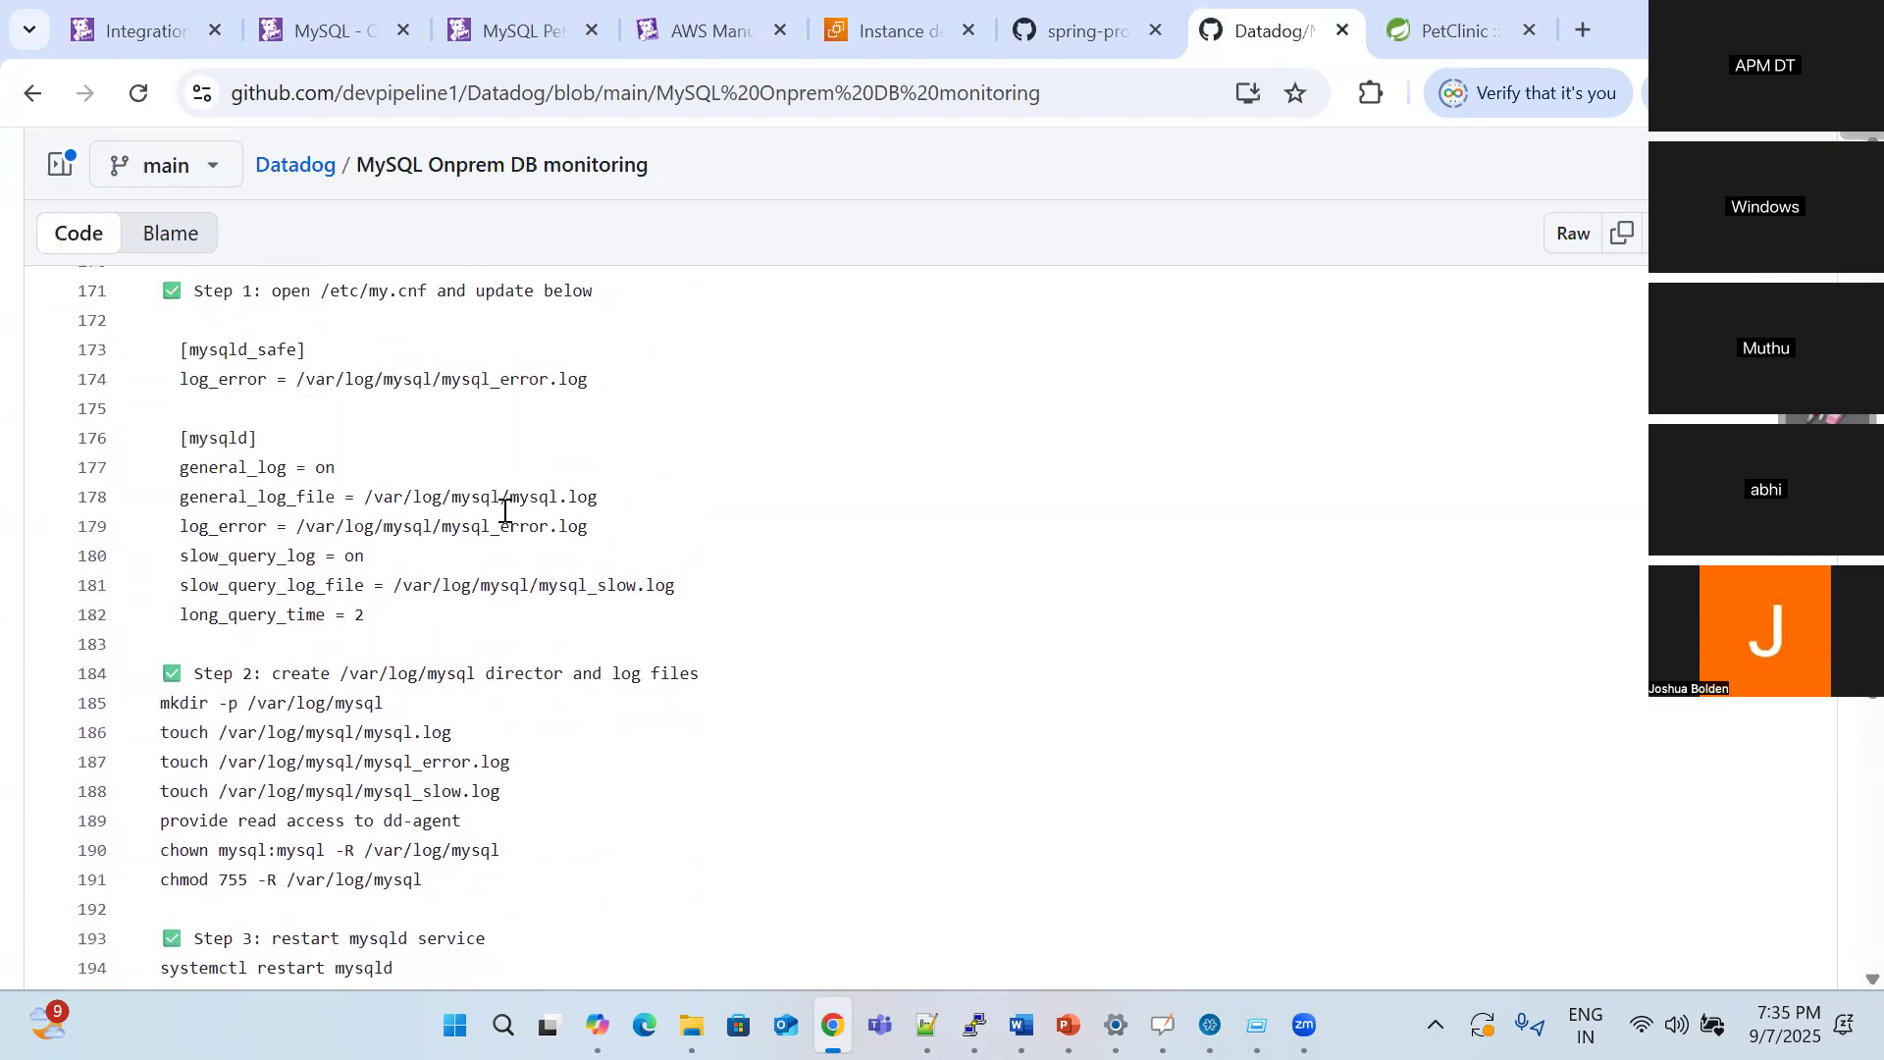
scroll(504, 509, down, 2)
drag(161, 521, 393, 530)
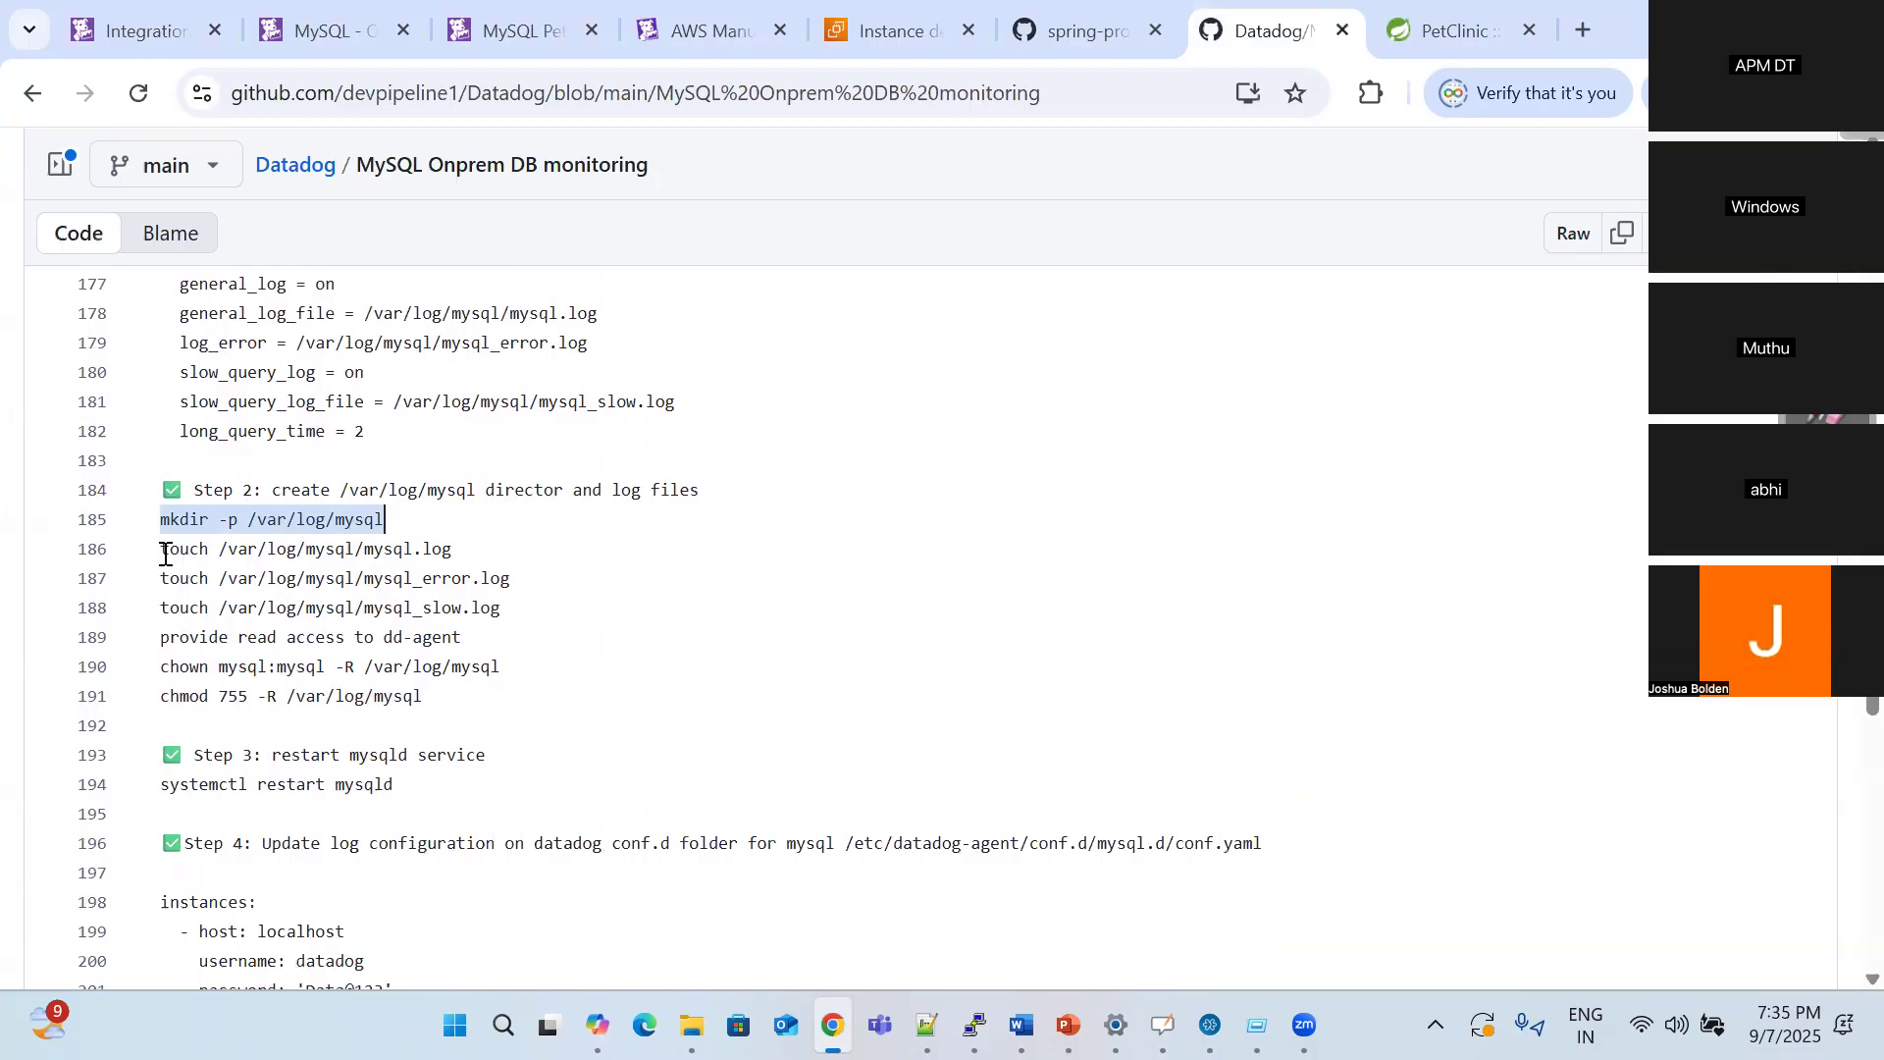
Create mysql.log and mysql_error.log by pasting the guide's touch commands into PuTTY.
drag(162, 550, 463, 552)
key(ctrl+c)
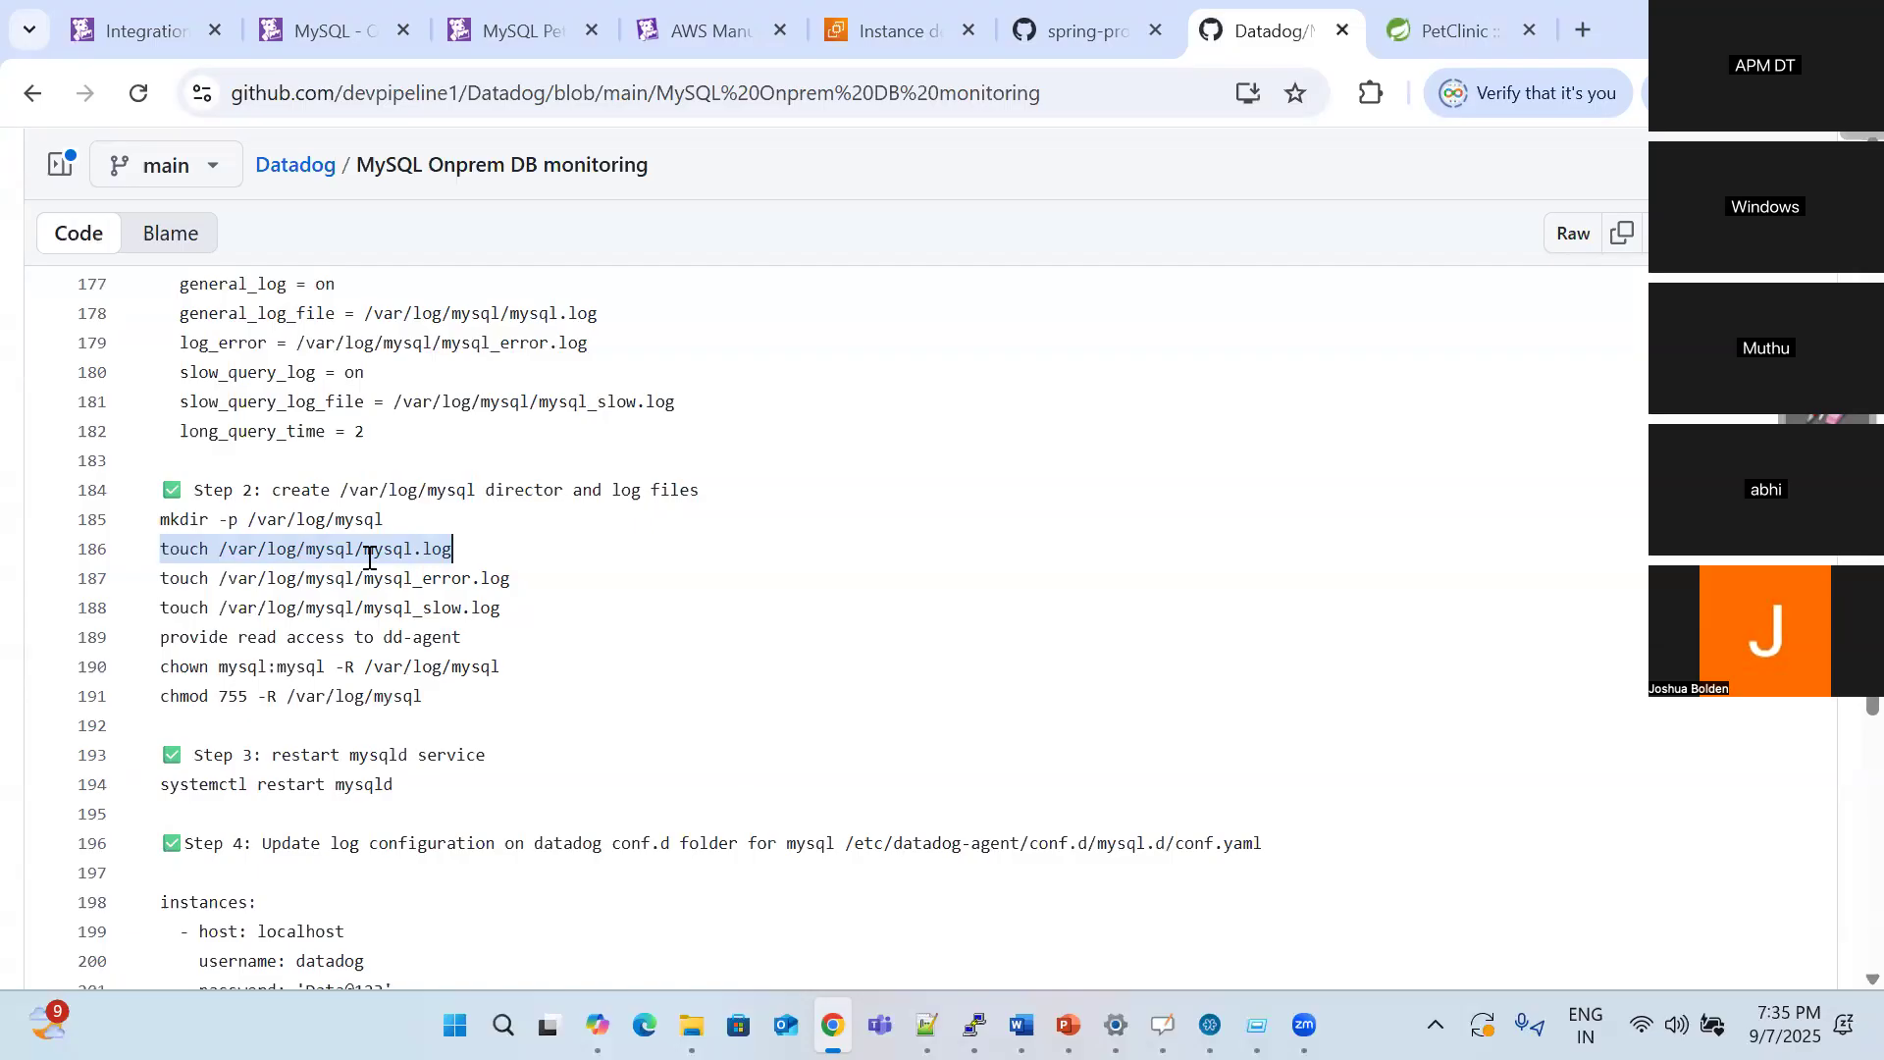
key(alt+Tab)
right_click(736, 660)
key(Return)
key(alt+Tab)
drag(159, 579, 515, 583)
key(ctrl+c)
key(alt+Tab)
right_click(516, 584)
key(Return)
key(alt+Tab)
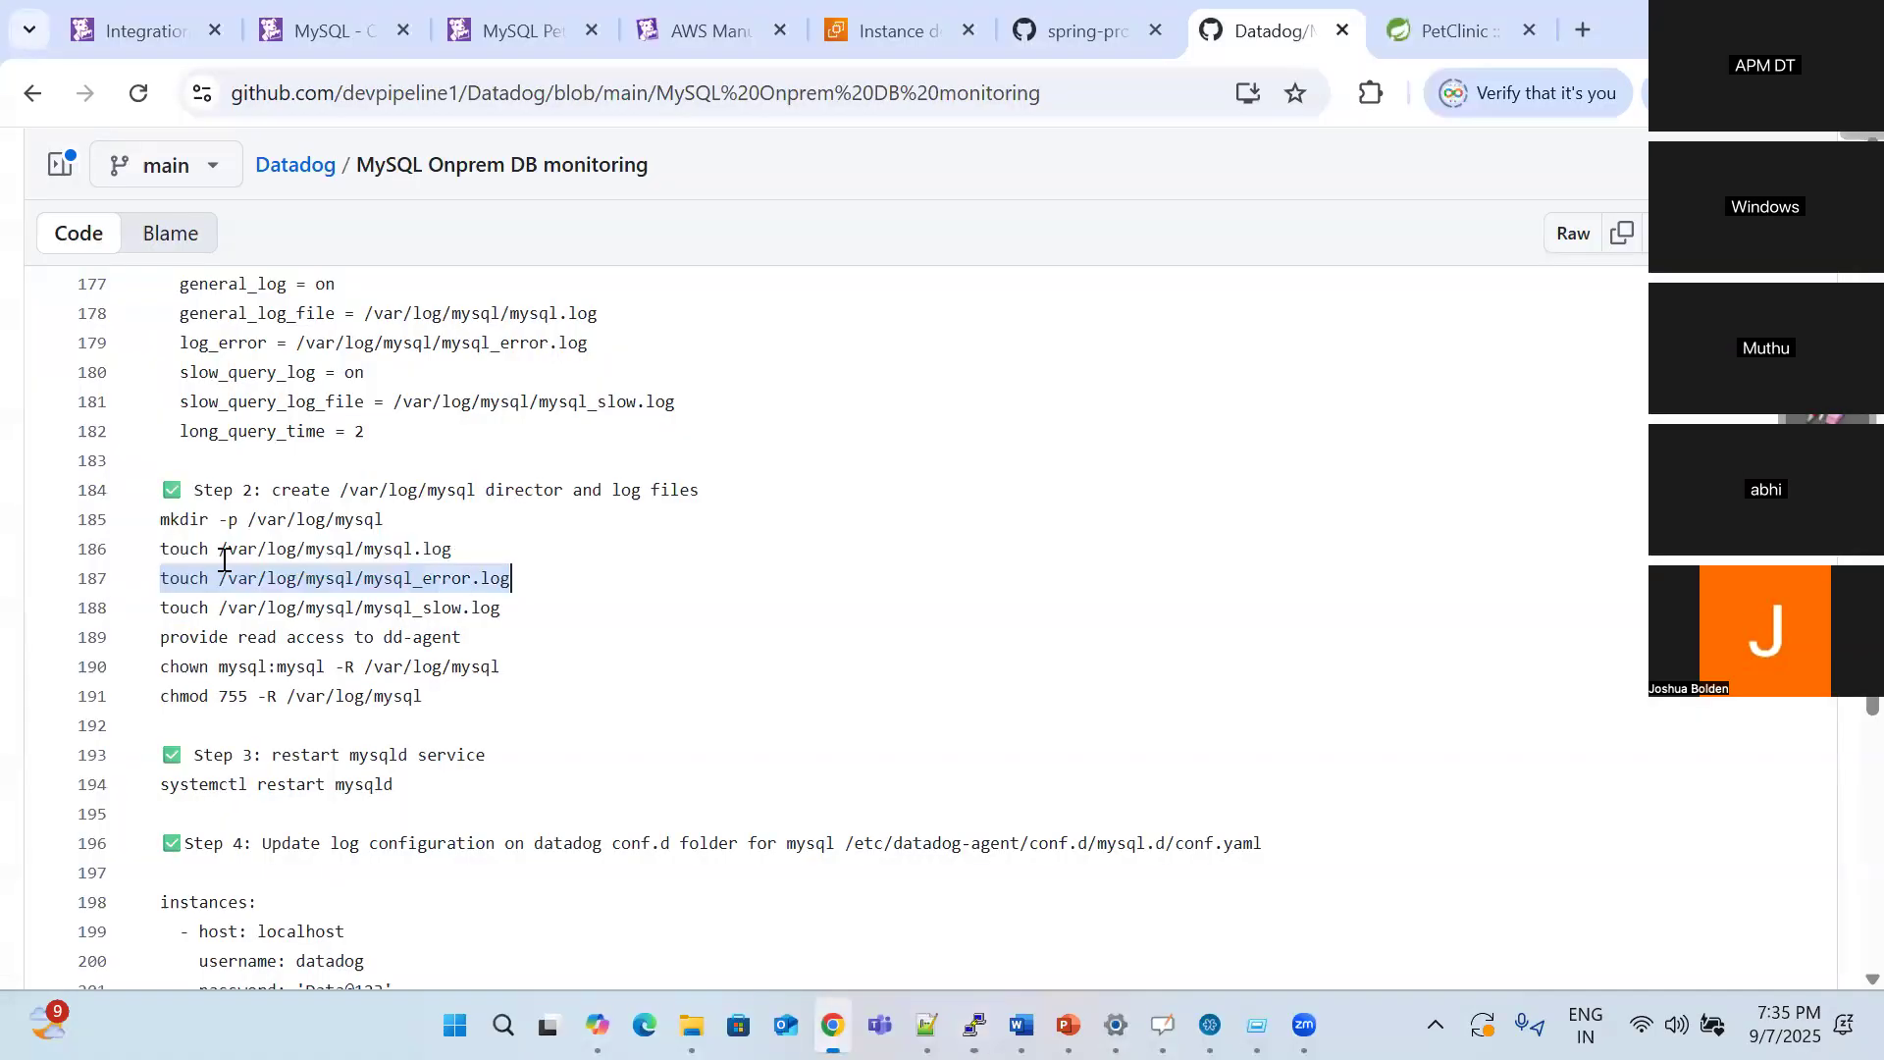
Create mysql_slow.log with the guide's touch command and select the chown command.
drag(160, 607, 499, 616)
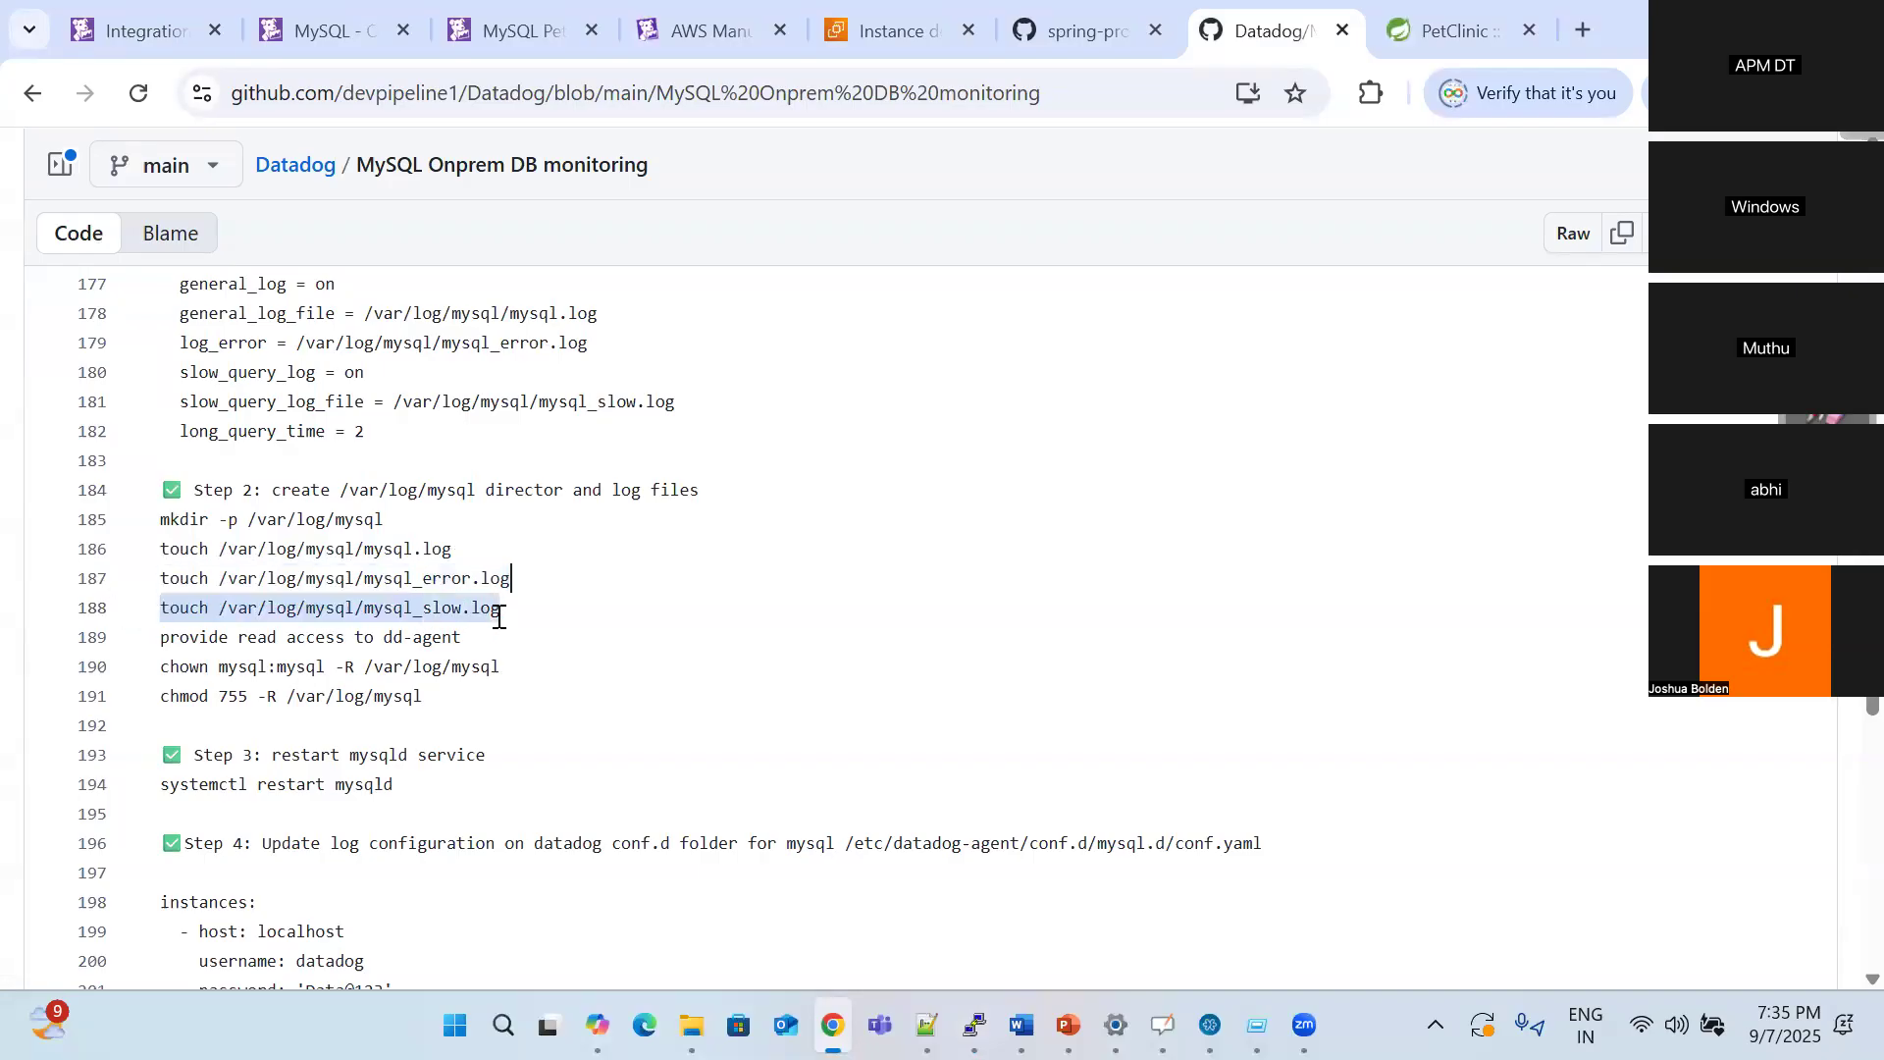
key(ctrl+c)
key(alt+Tab)
right_click(497, 616)
key(Return)
key(alt+Tab)
drag(160, 666, 504, 669)
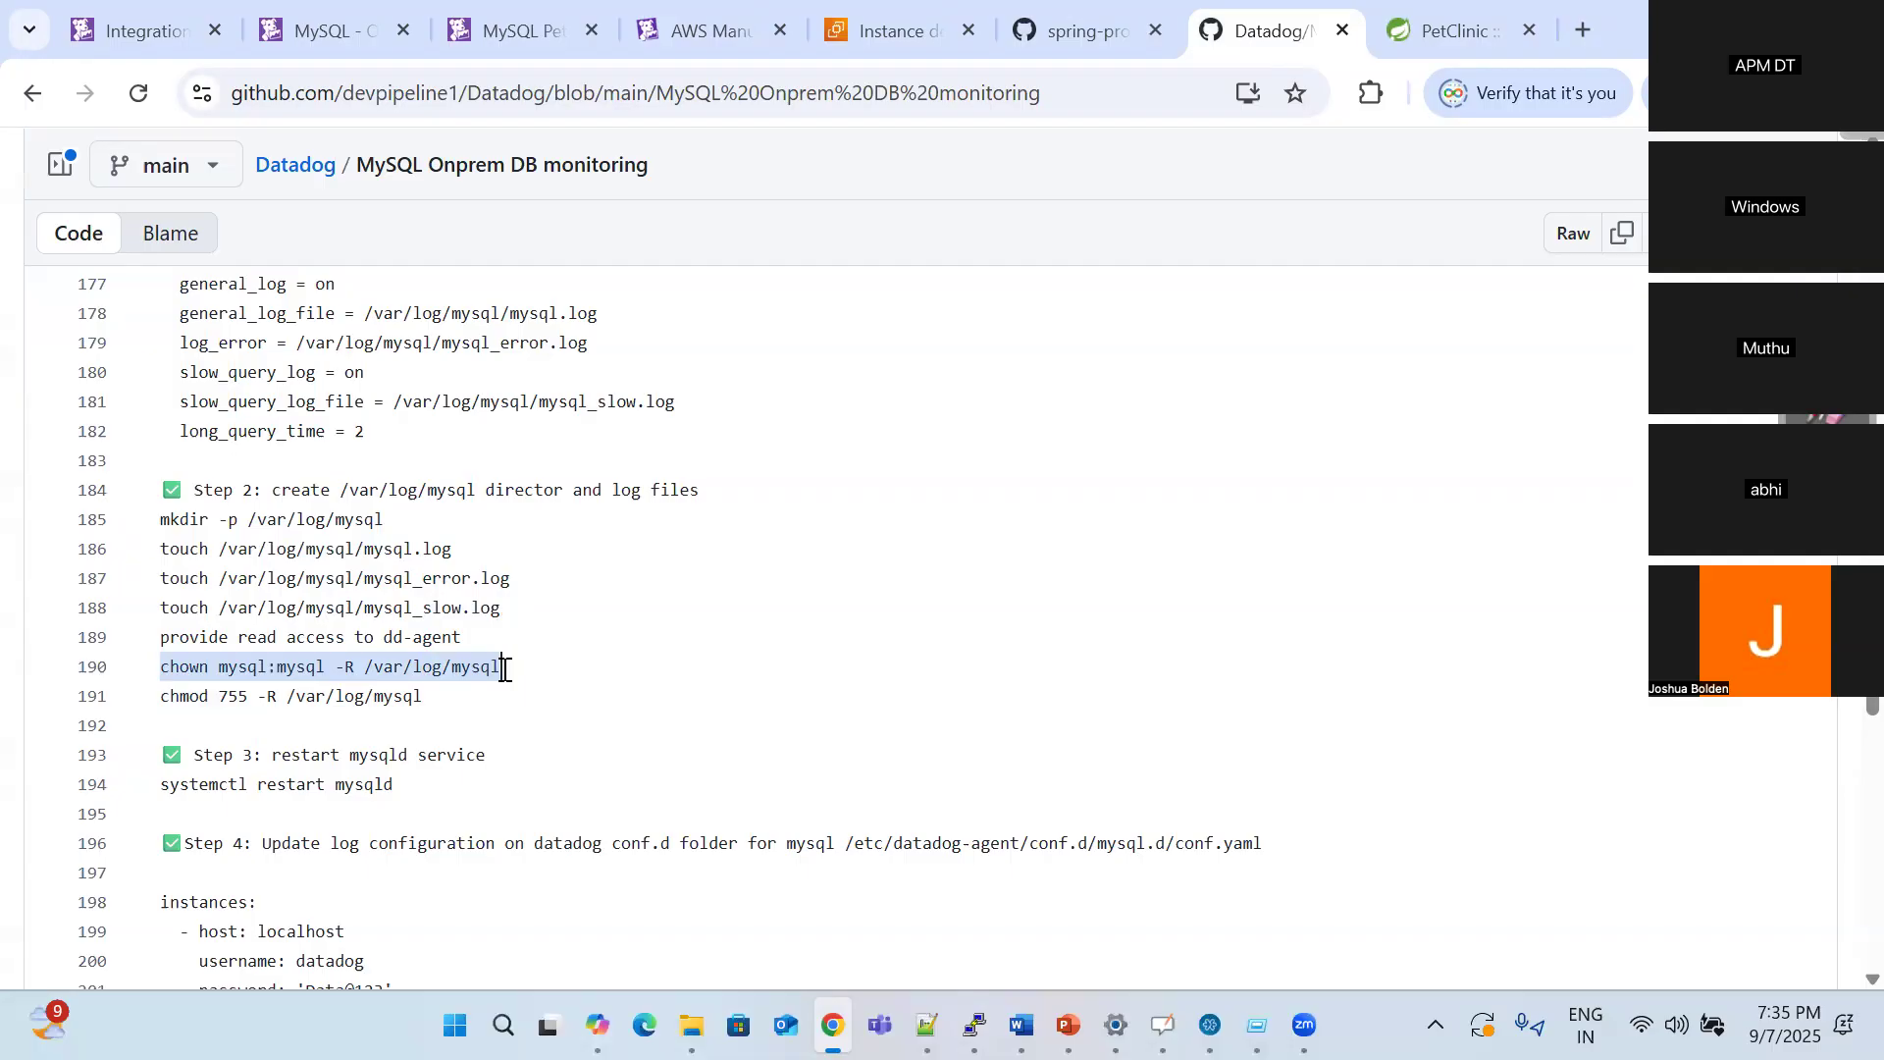
key(alt+Tab)
Confirm the mysqld process is running with ps -ef | grep mysqld.
text(ps )
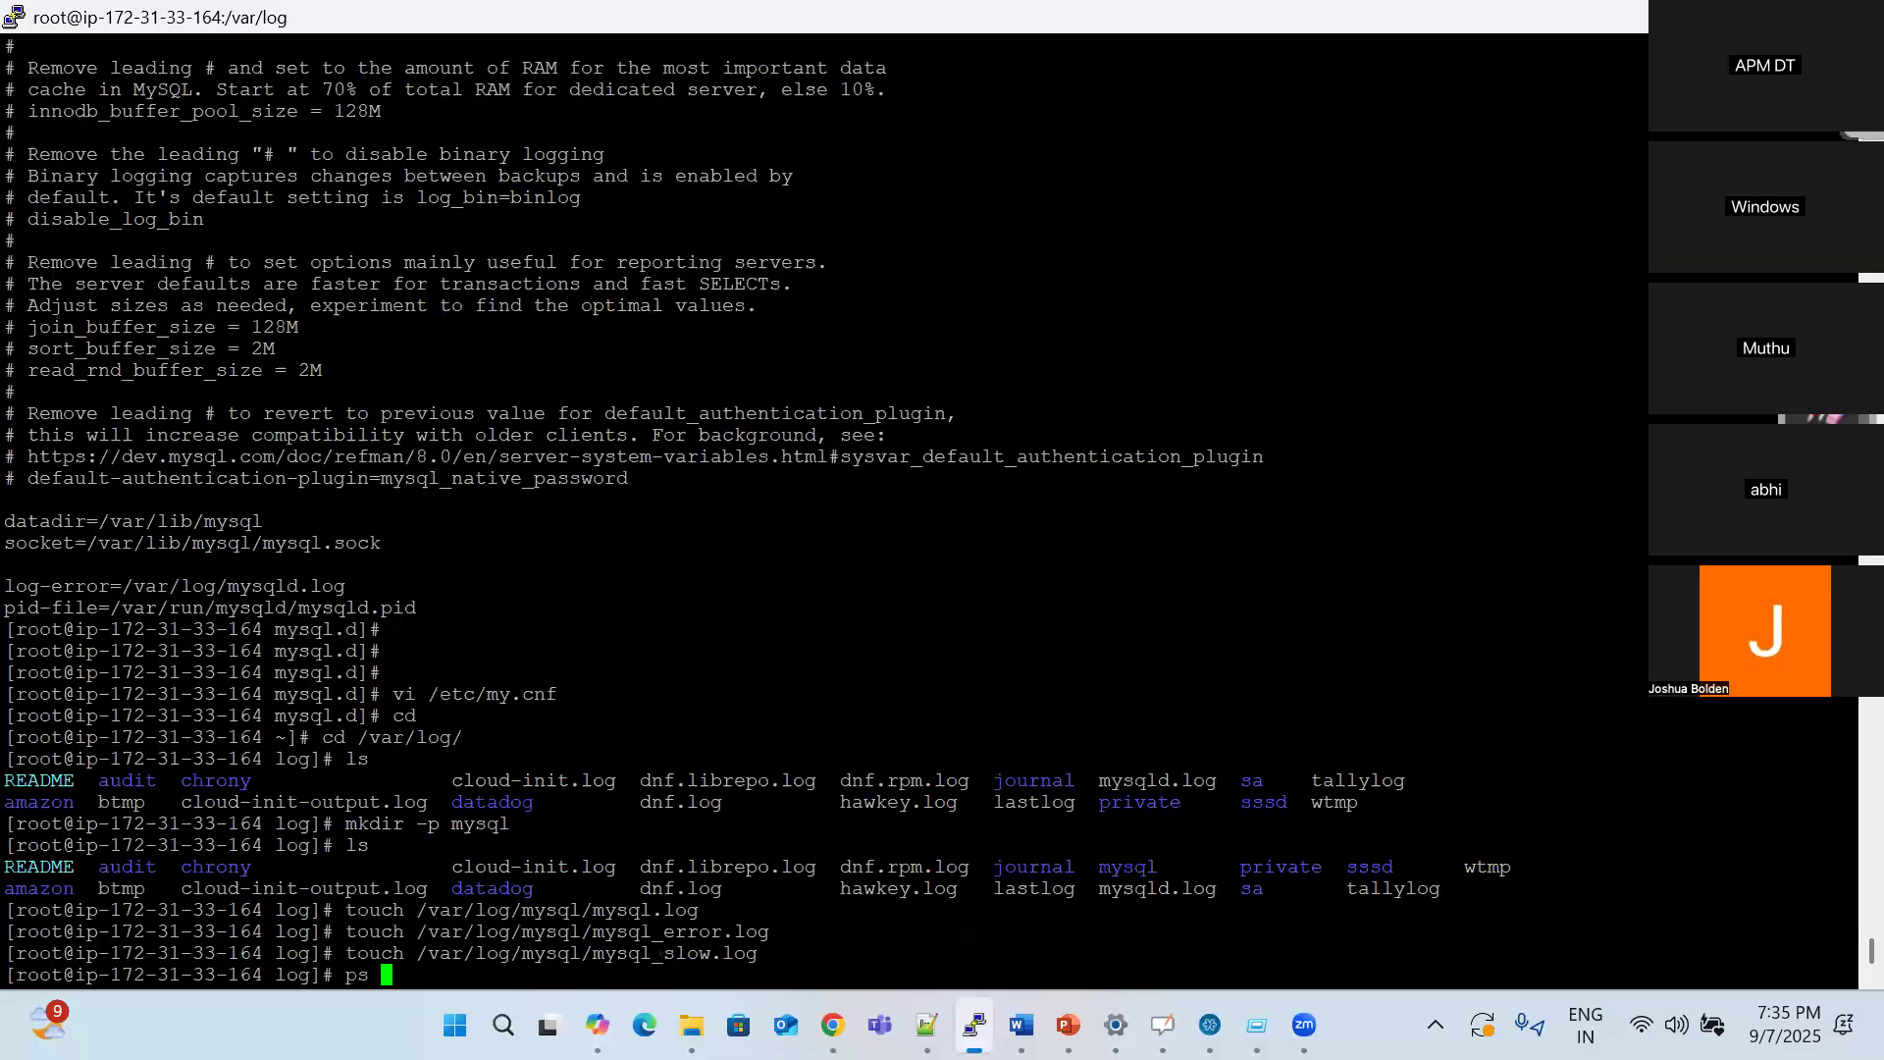
text(-ef | grep mysqld)
key(Return)
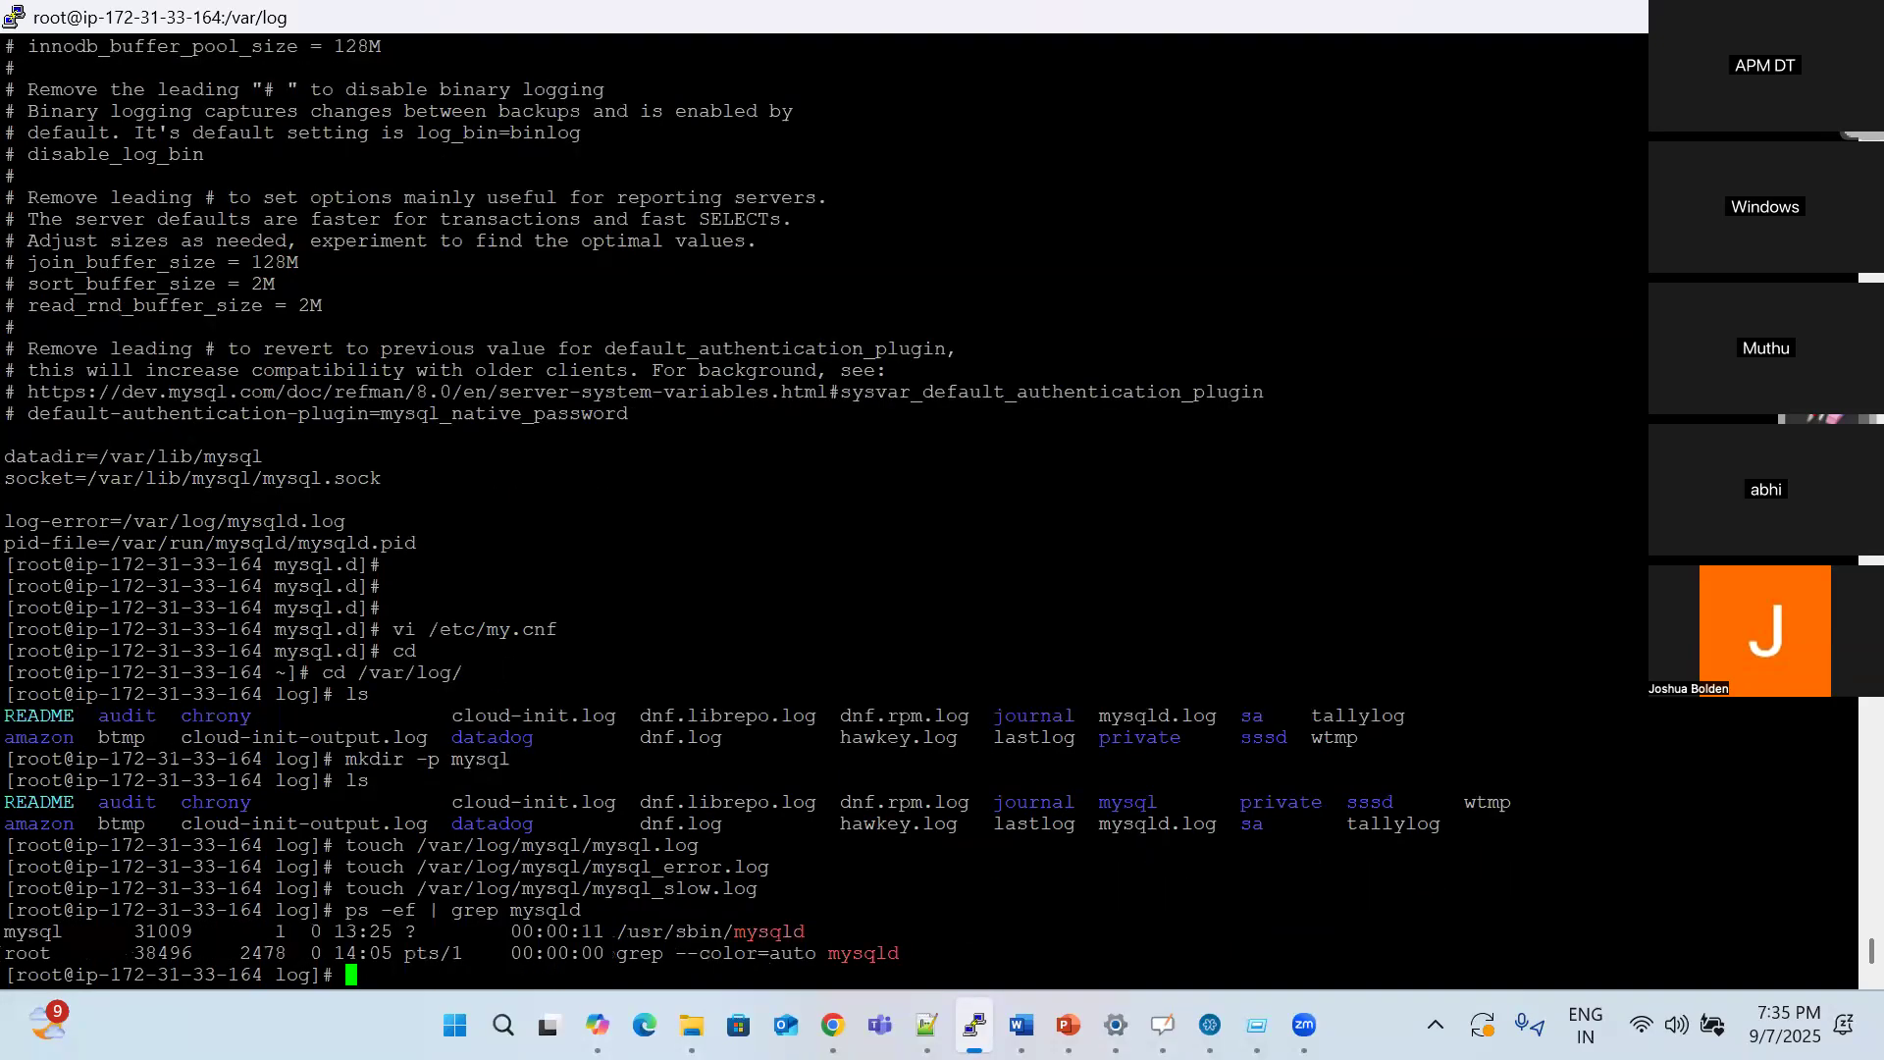
key(Return)
key(Return)
key(Return)
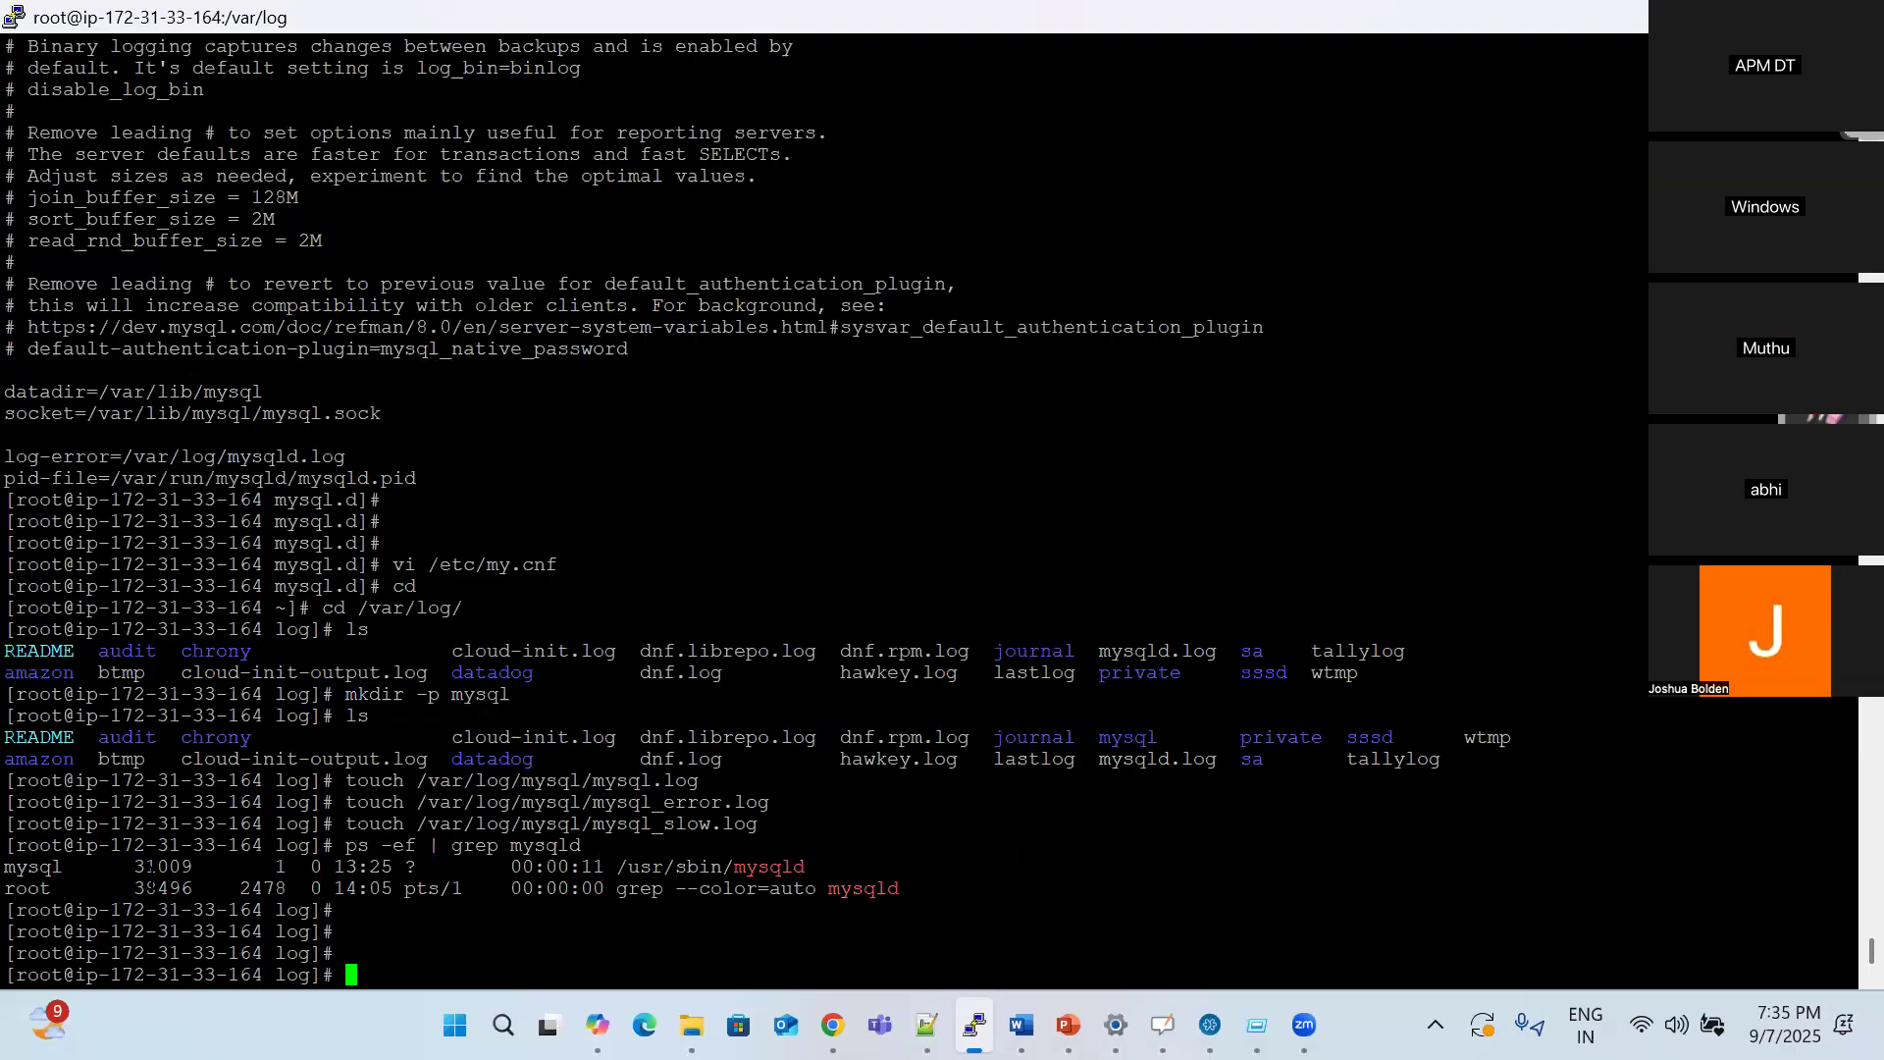
key(alt+Tab)
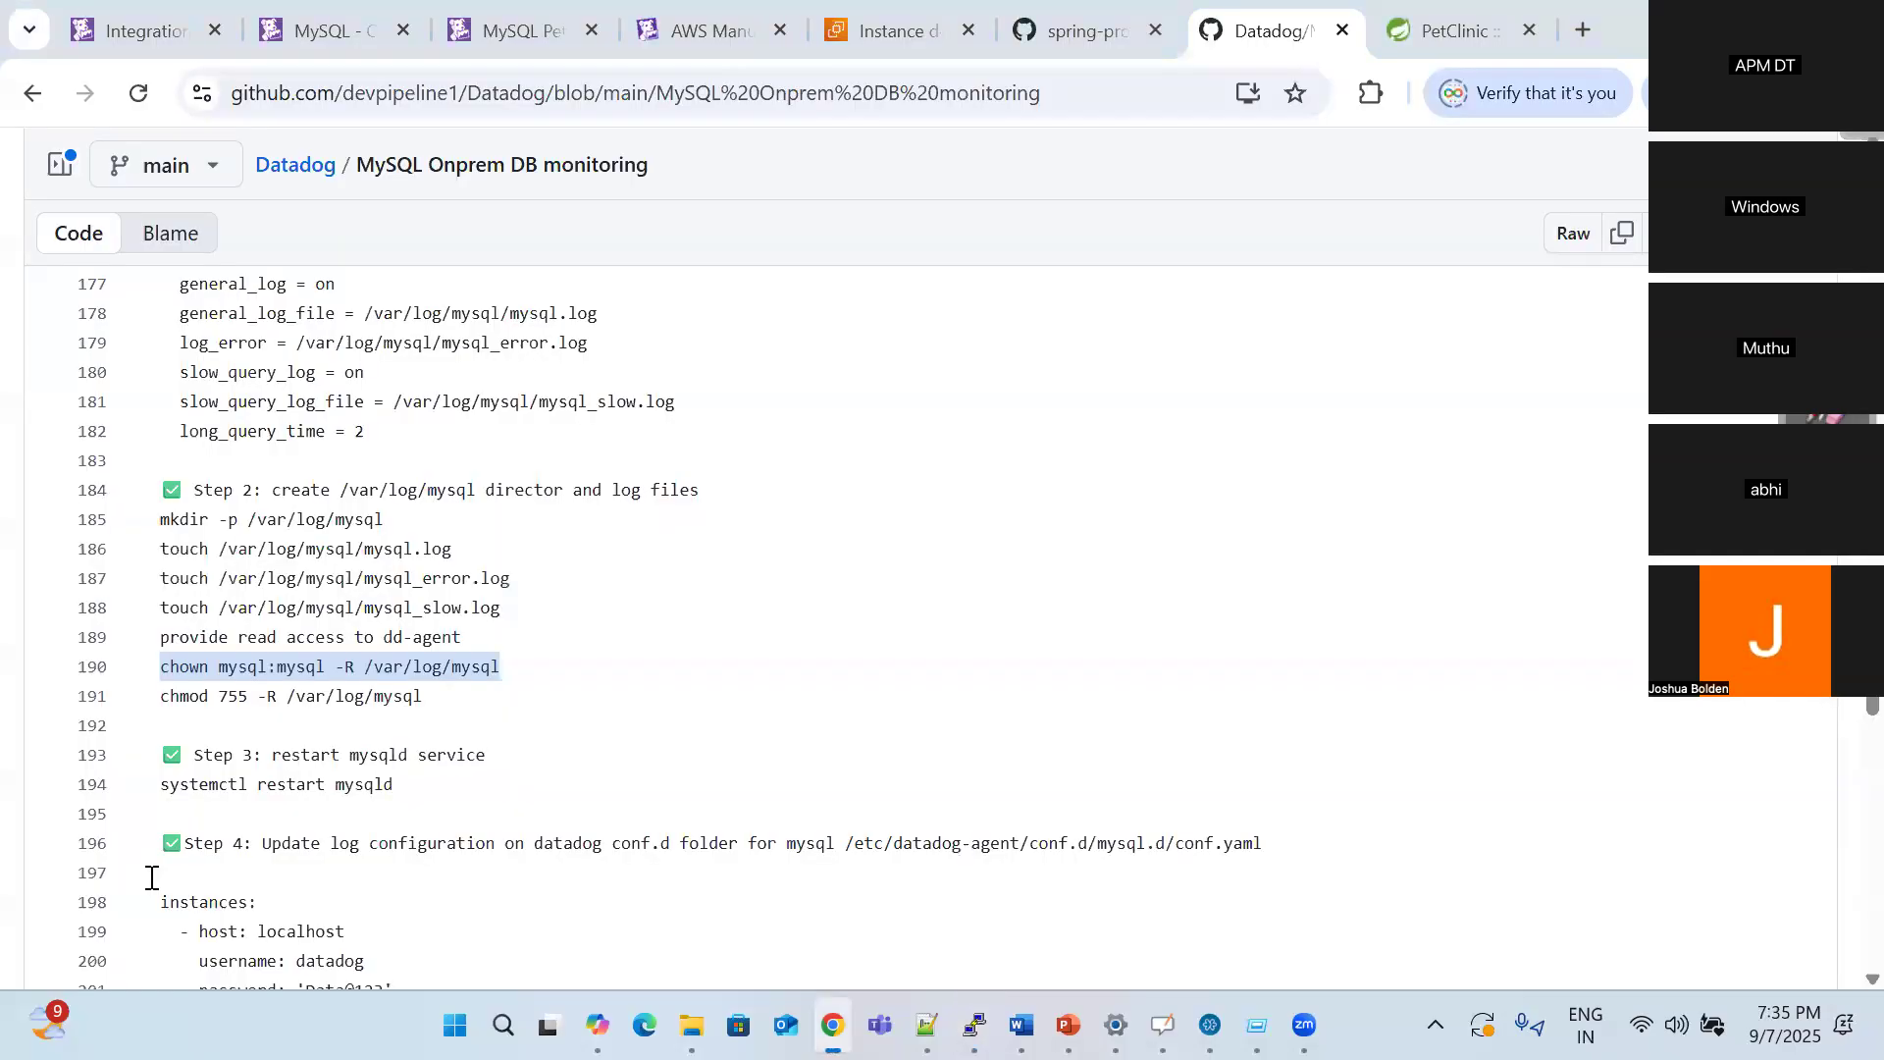
key(alt+Tab)
key(alt+Tab)
key(alt+Tab)
Give mysql:mysql ownership of /var/log/mysql recursively with the pasted chown command.
right_click(149, 876)
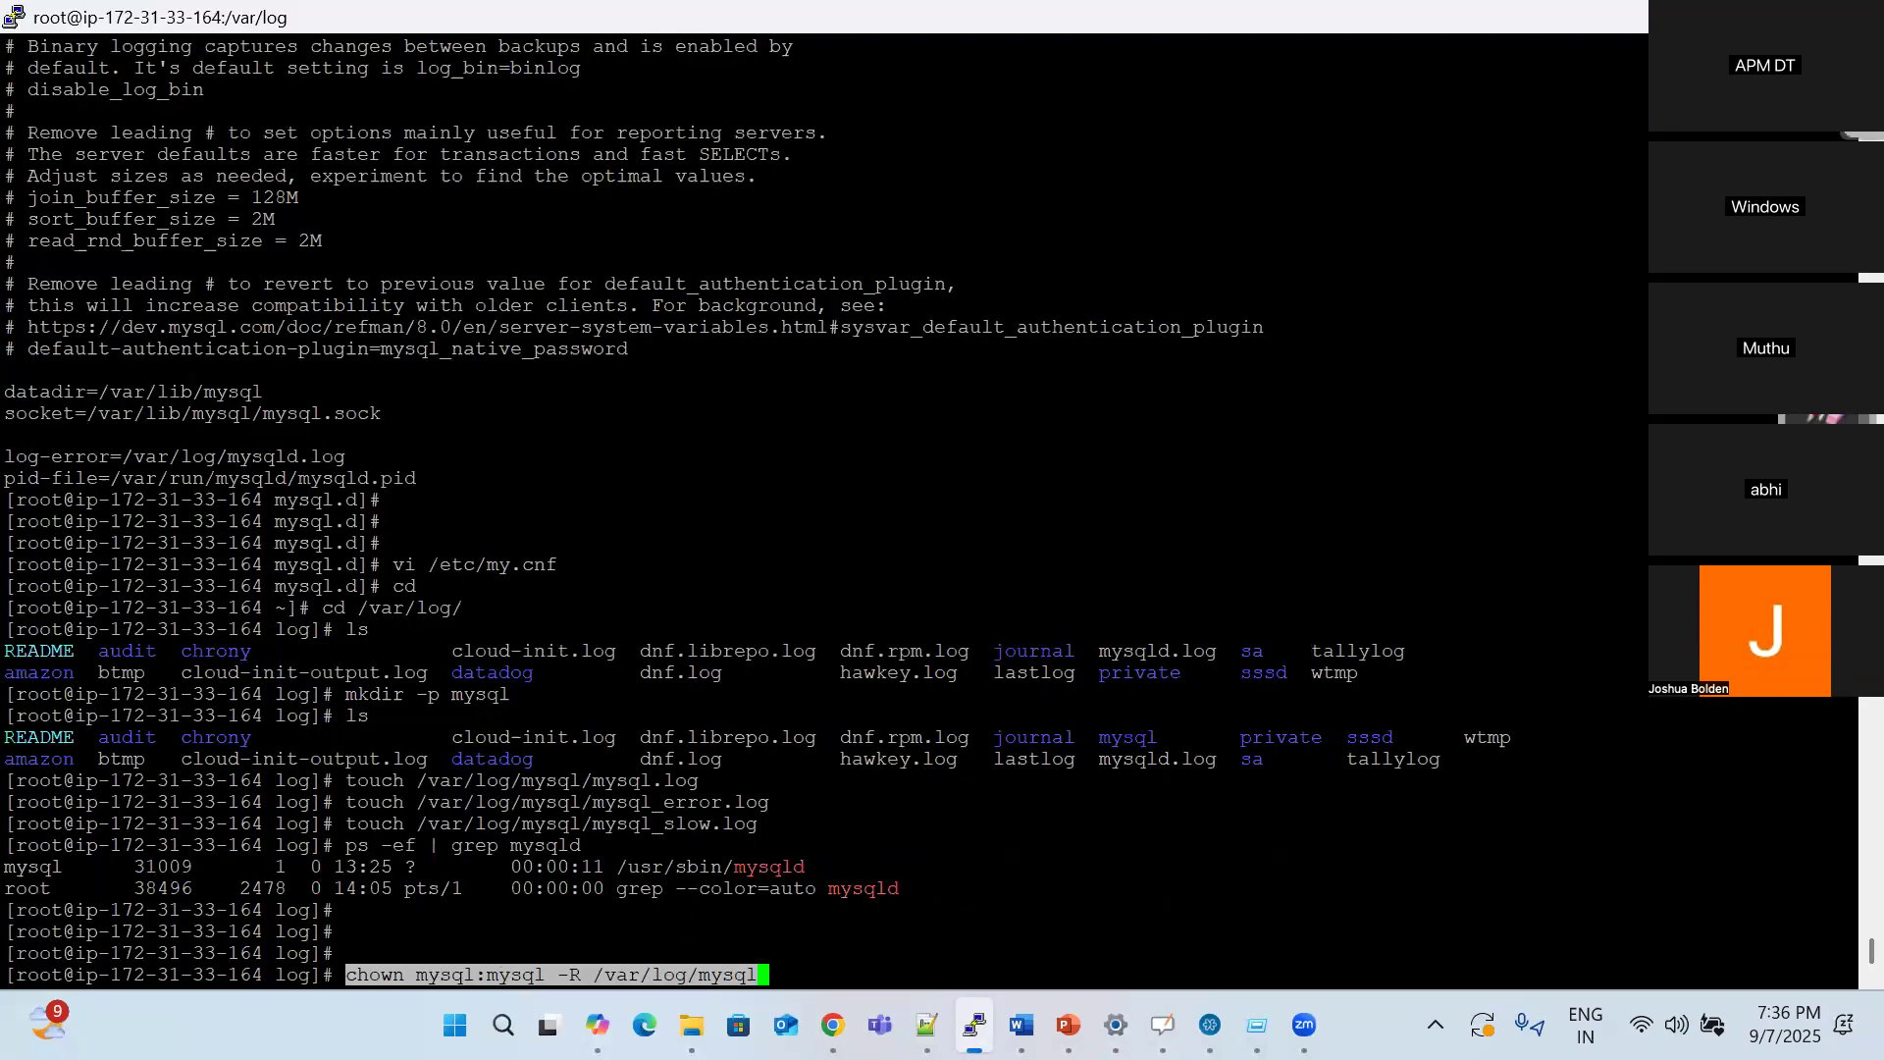
key(Left)
key(Left)
key(Left)
key(Left)
key(Left)
key(Left)
key(Left)
key(Left)
key(Left)
key(Left)
key(Left)
key(Left)
key(Left)
key(Left)
key(Left)
key(Right)
key(Right)
key(Right)
key(Right)
key(Right)
key(Right)
key(Right)
key(Right)
key(Right)
key(Right)
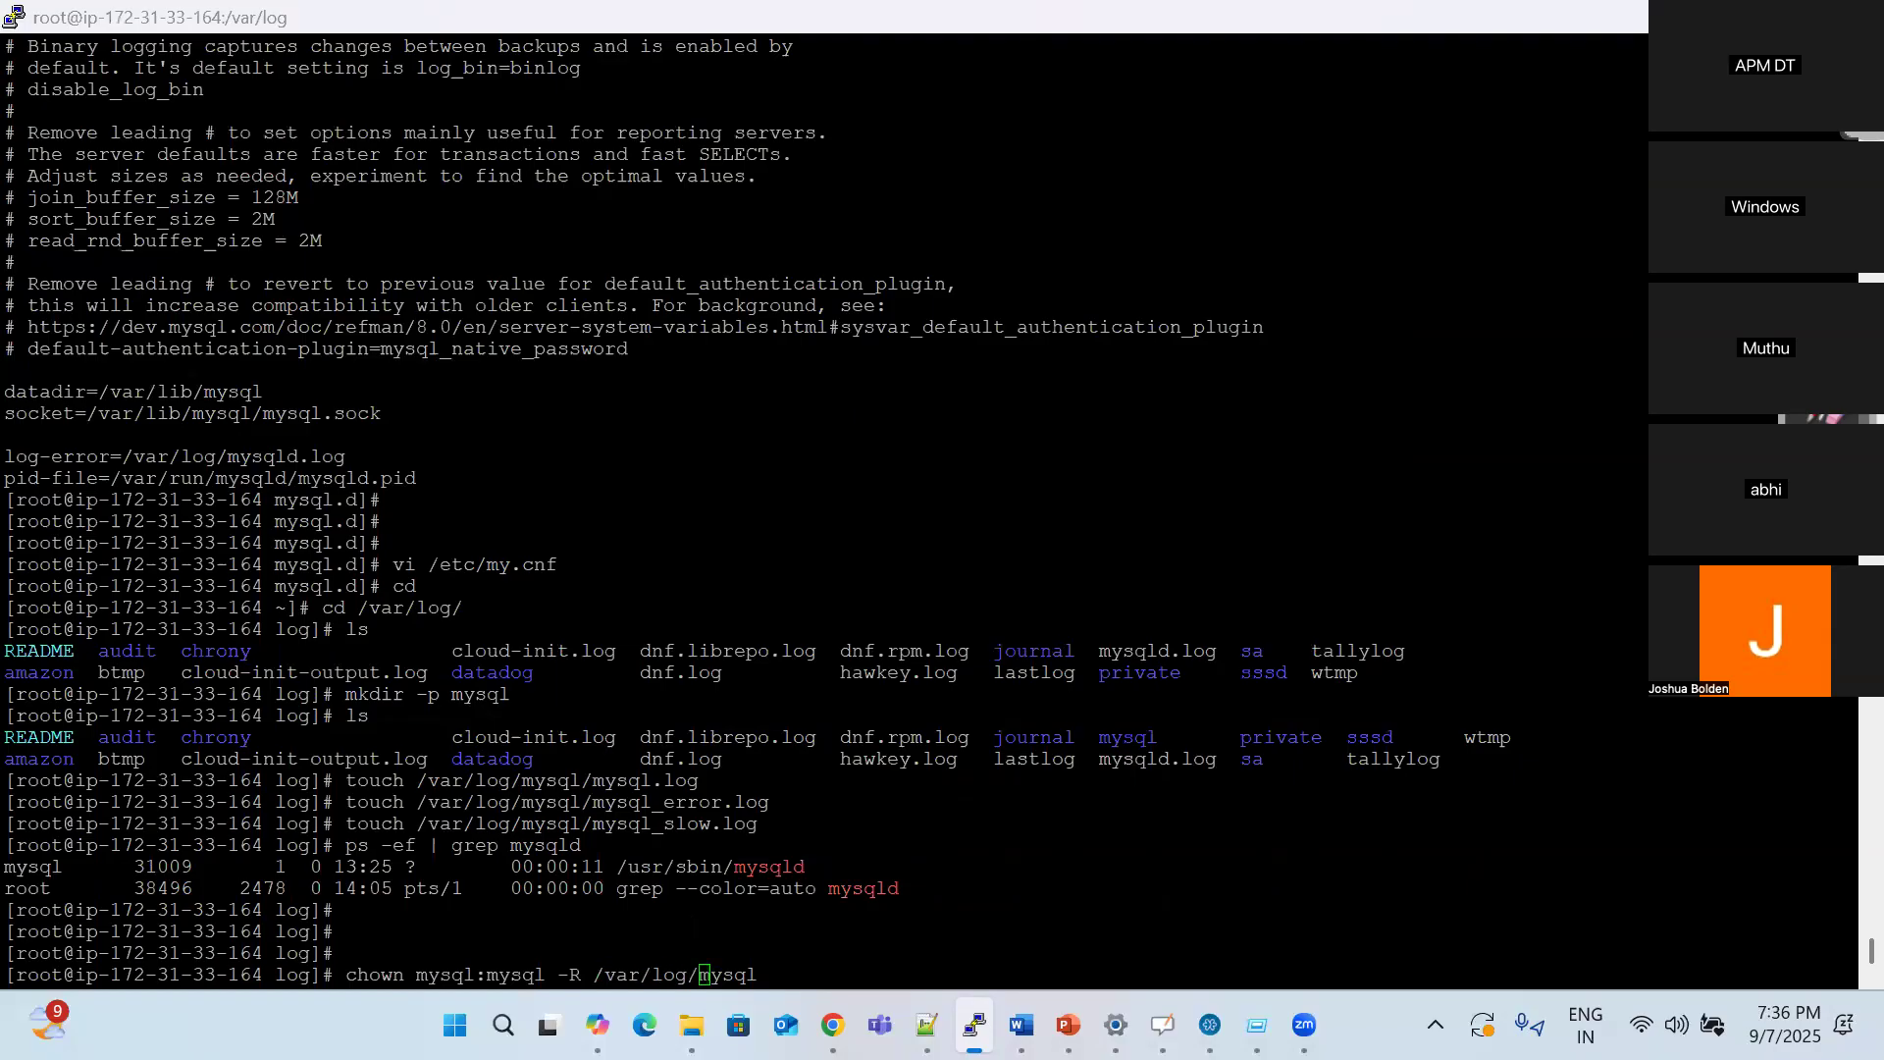
key(alt+Tab)
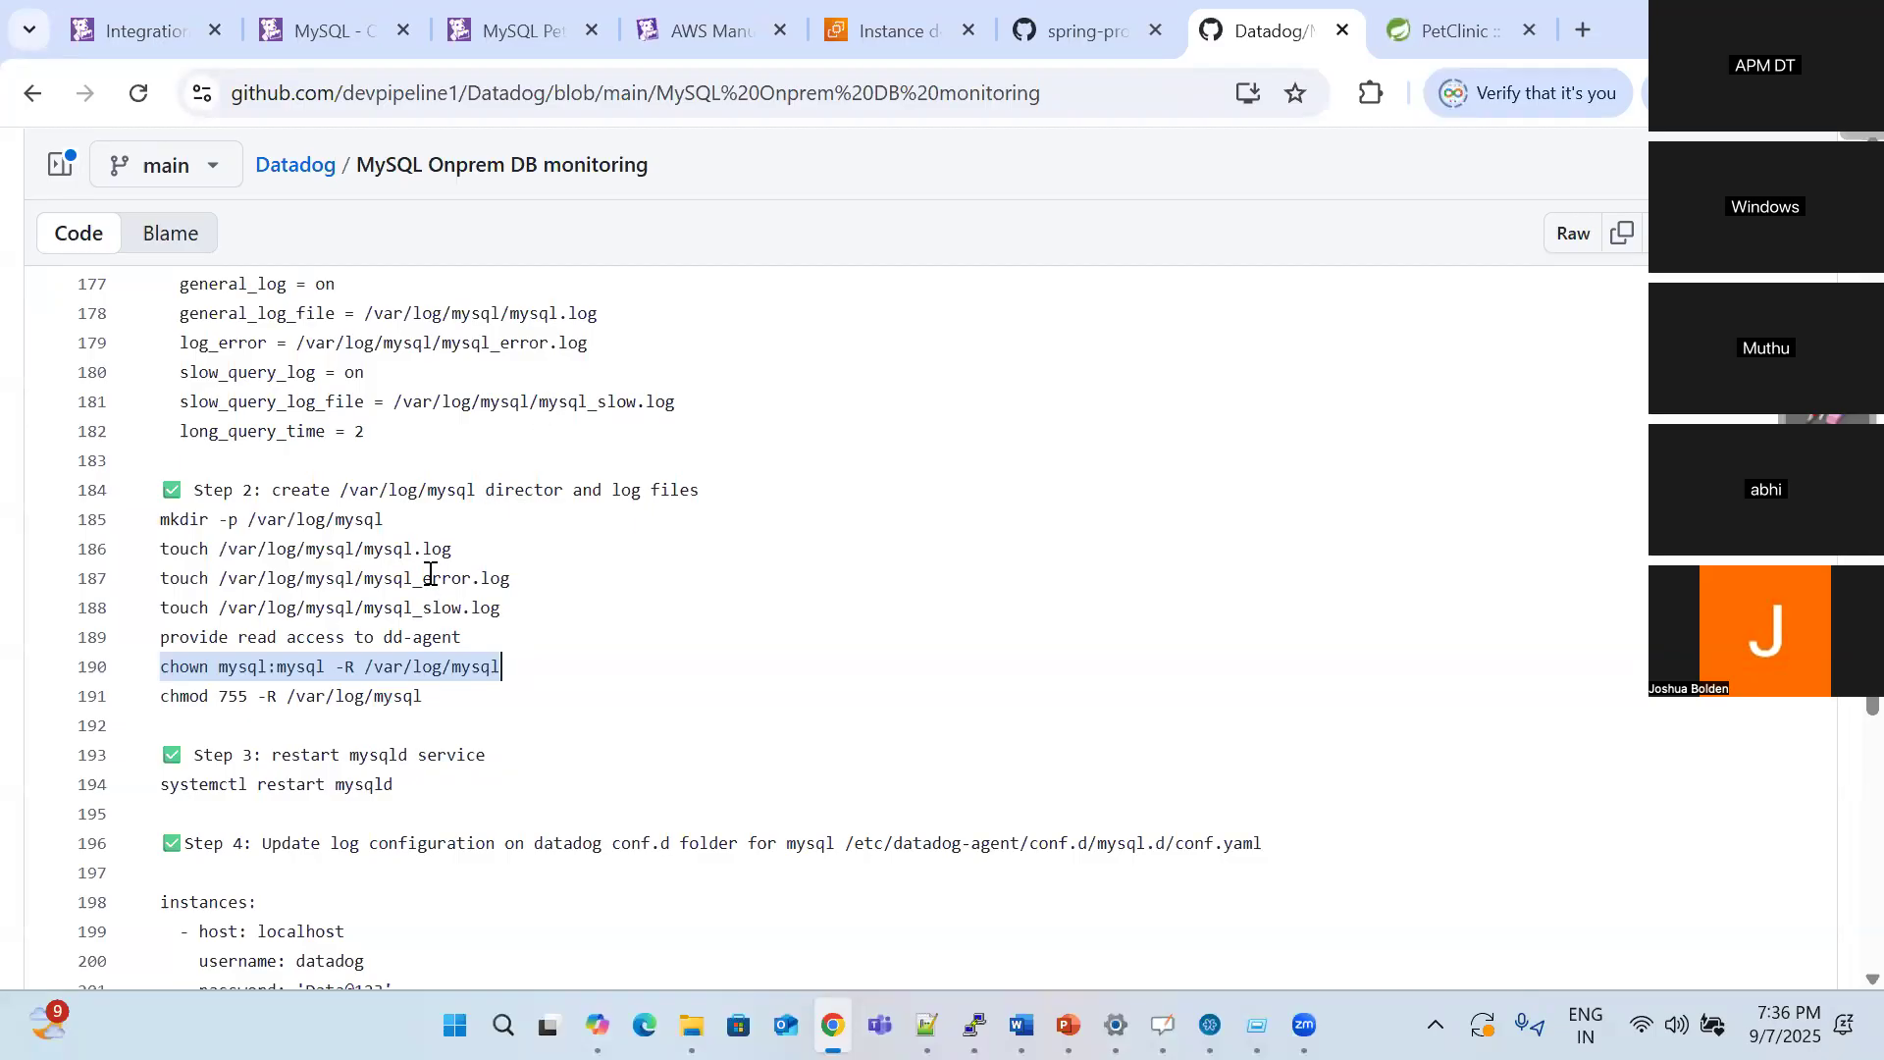
key(alt+Tab)
key(Return)
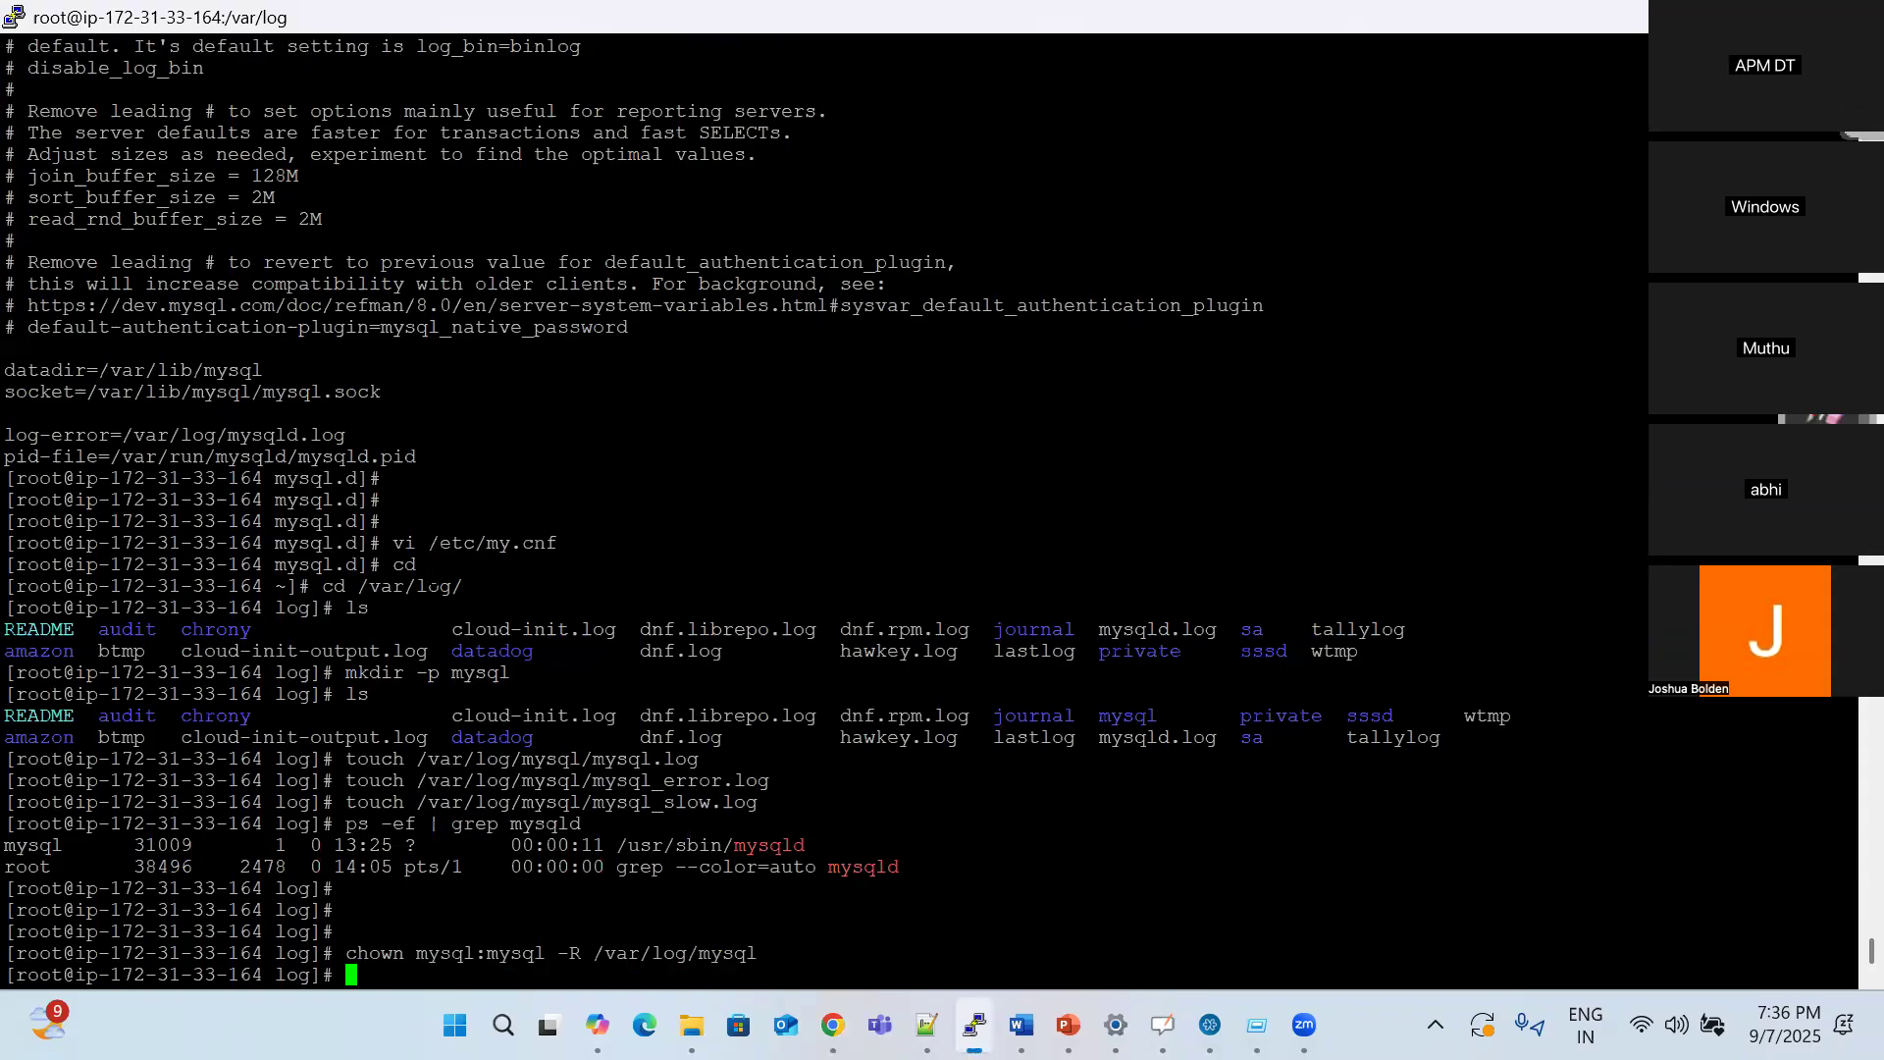
Set 755 permissions on /var/log/mysql recursively with the guide's chmod command.
text(cd)
key(alt+Tab)
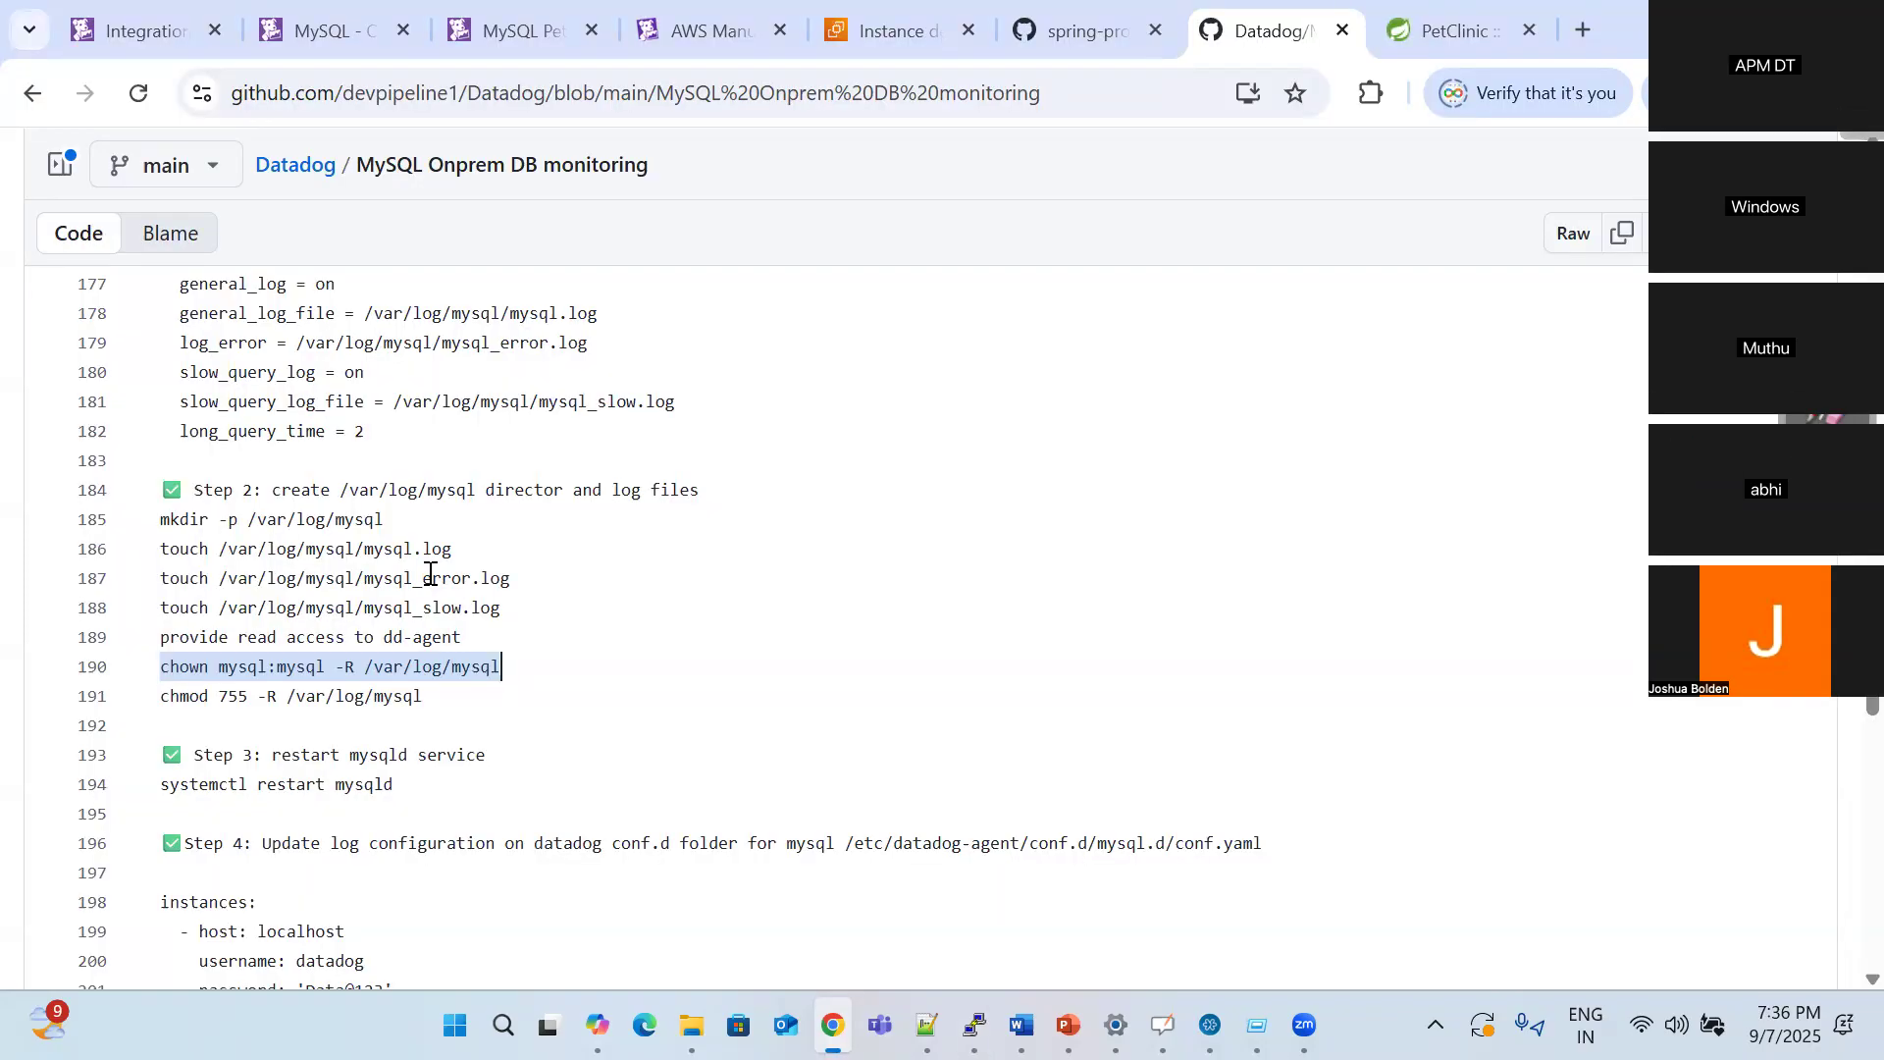
key(alt+Tab)
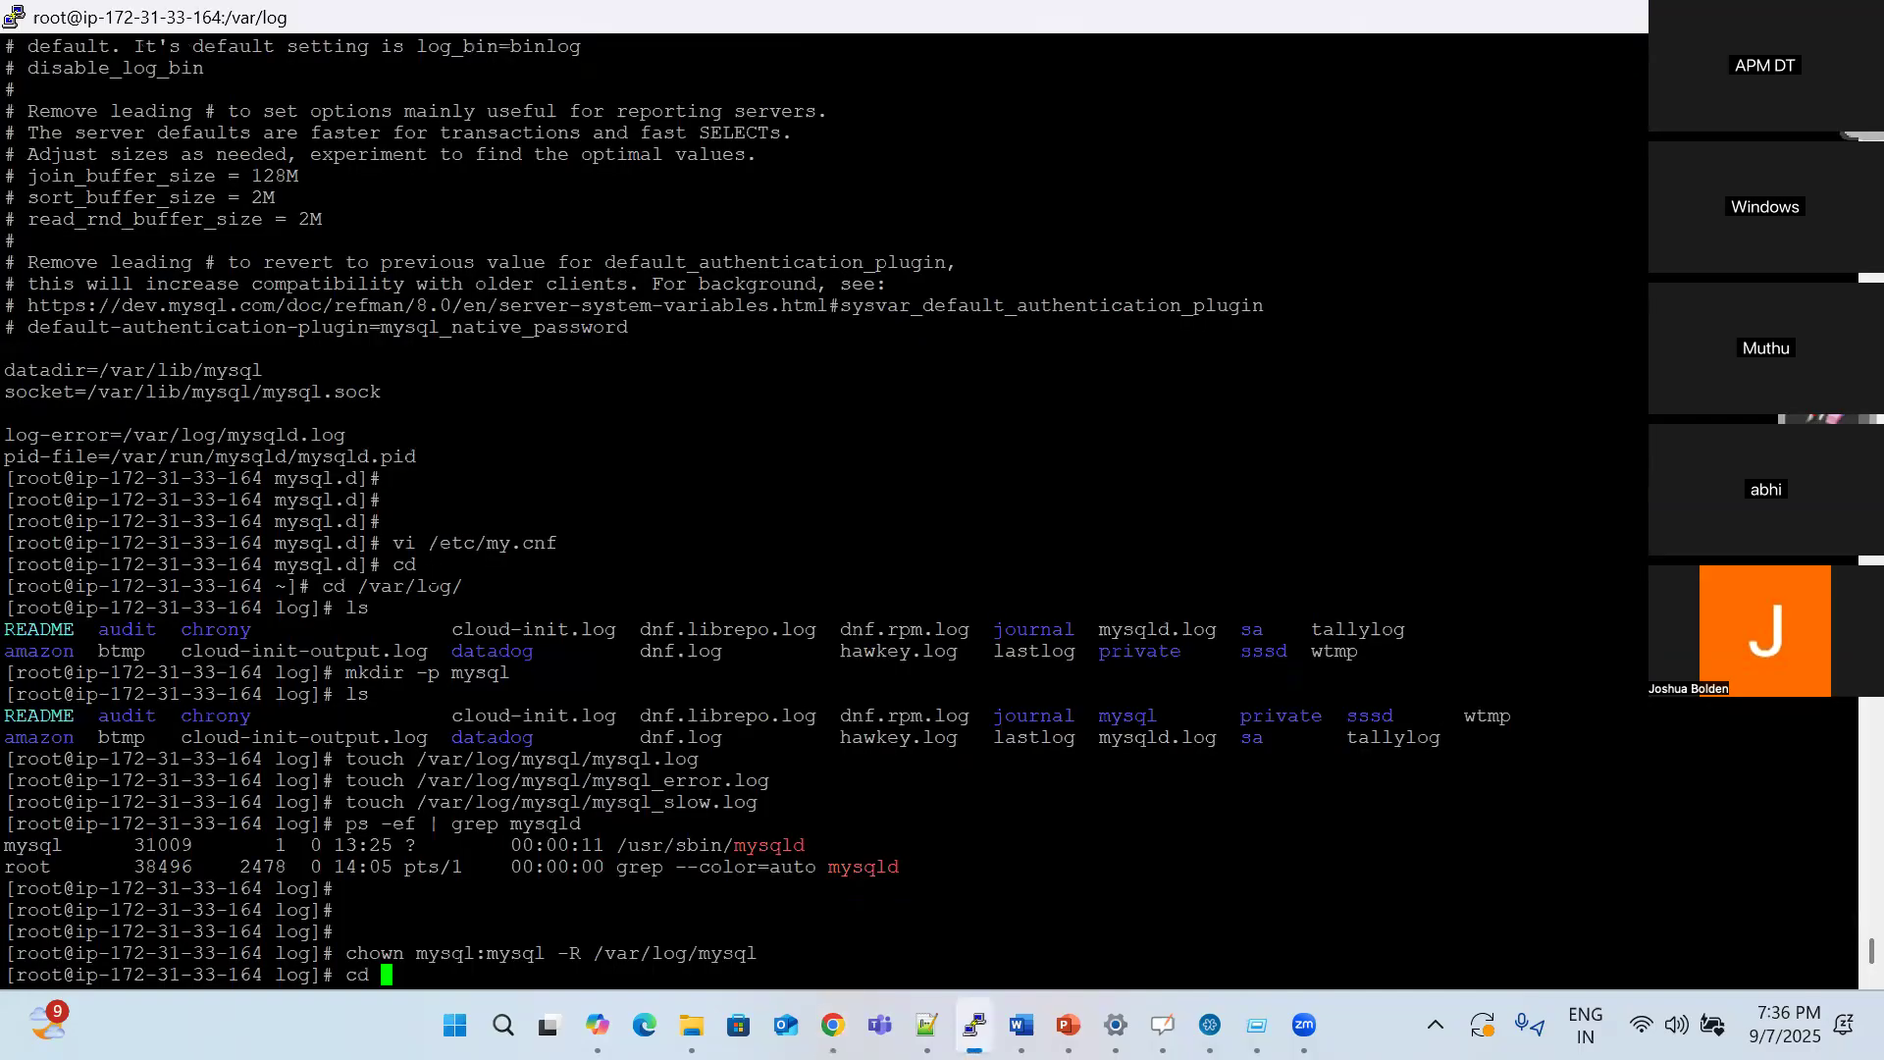
key(alt+Tab)
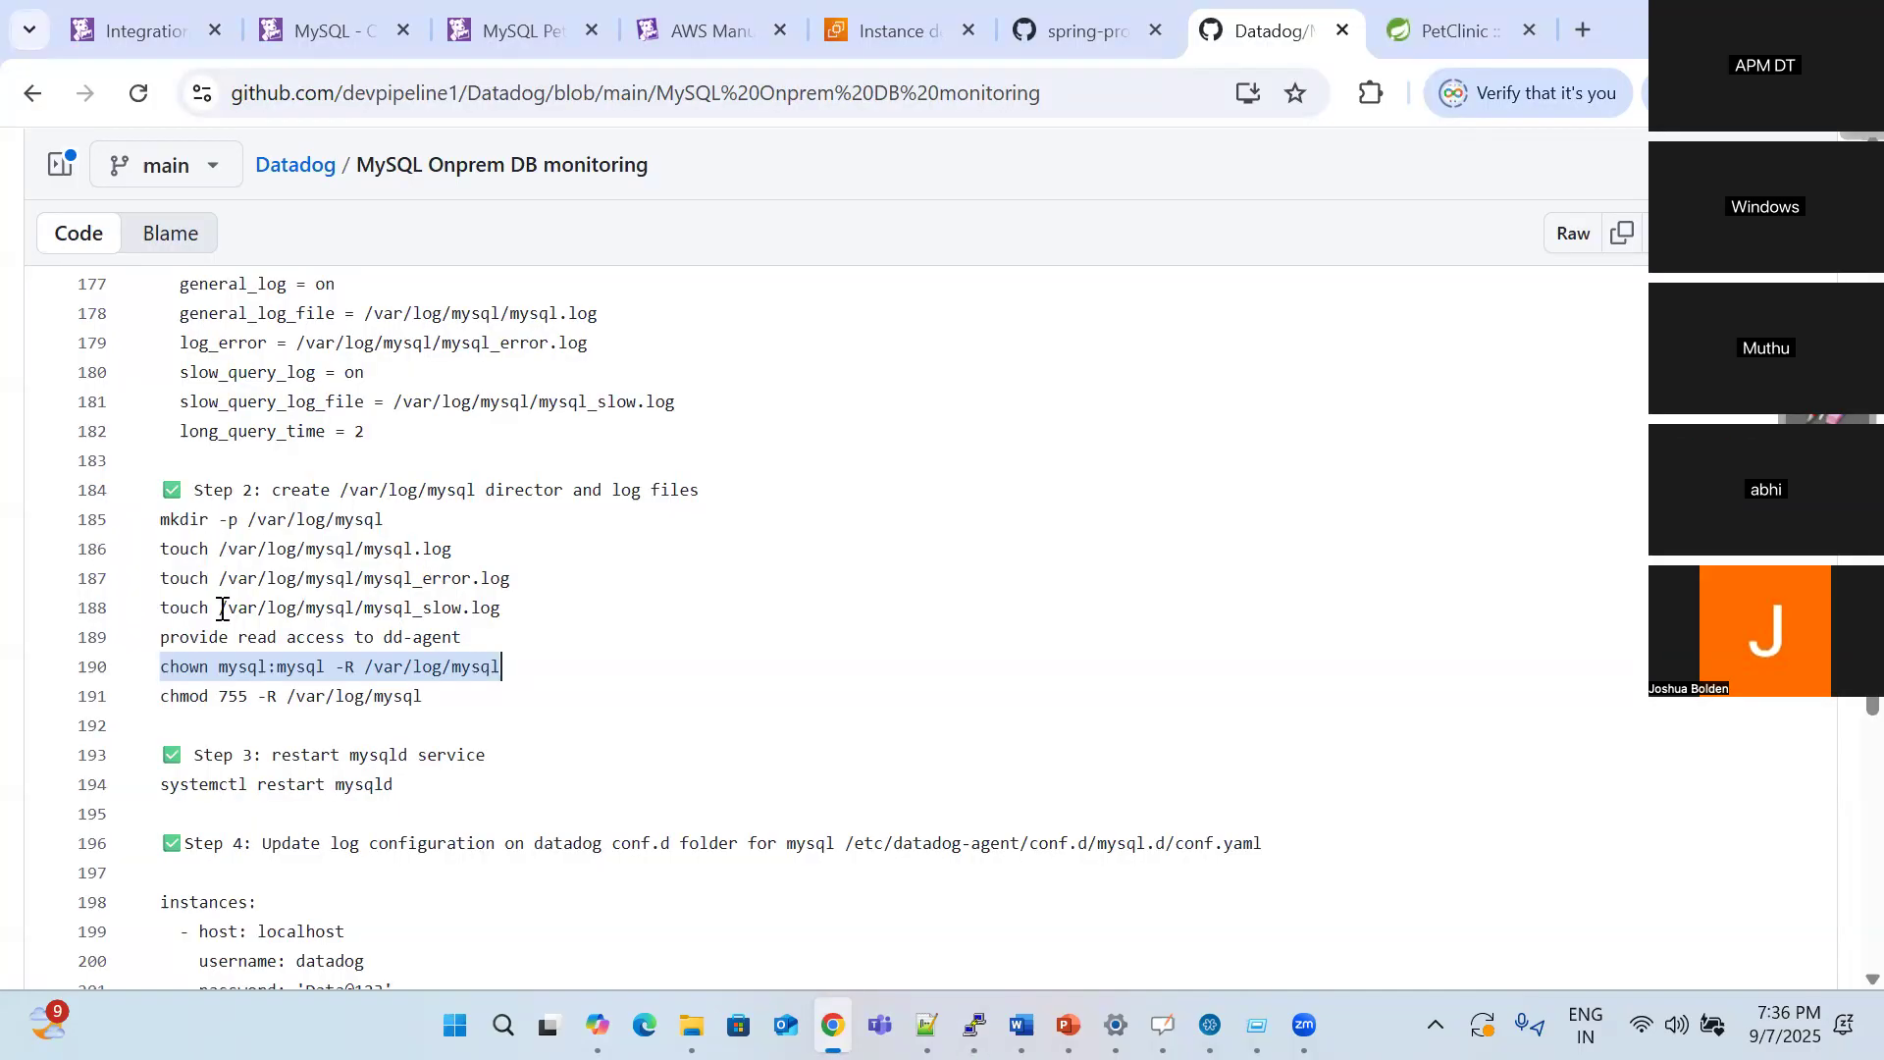
drag(161, 703, 451, 696)
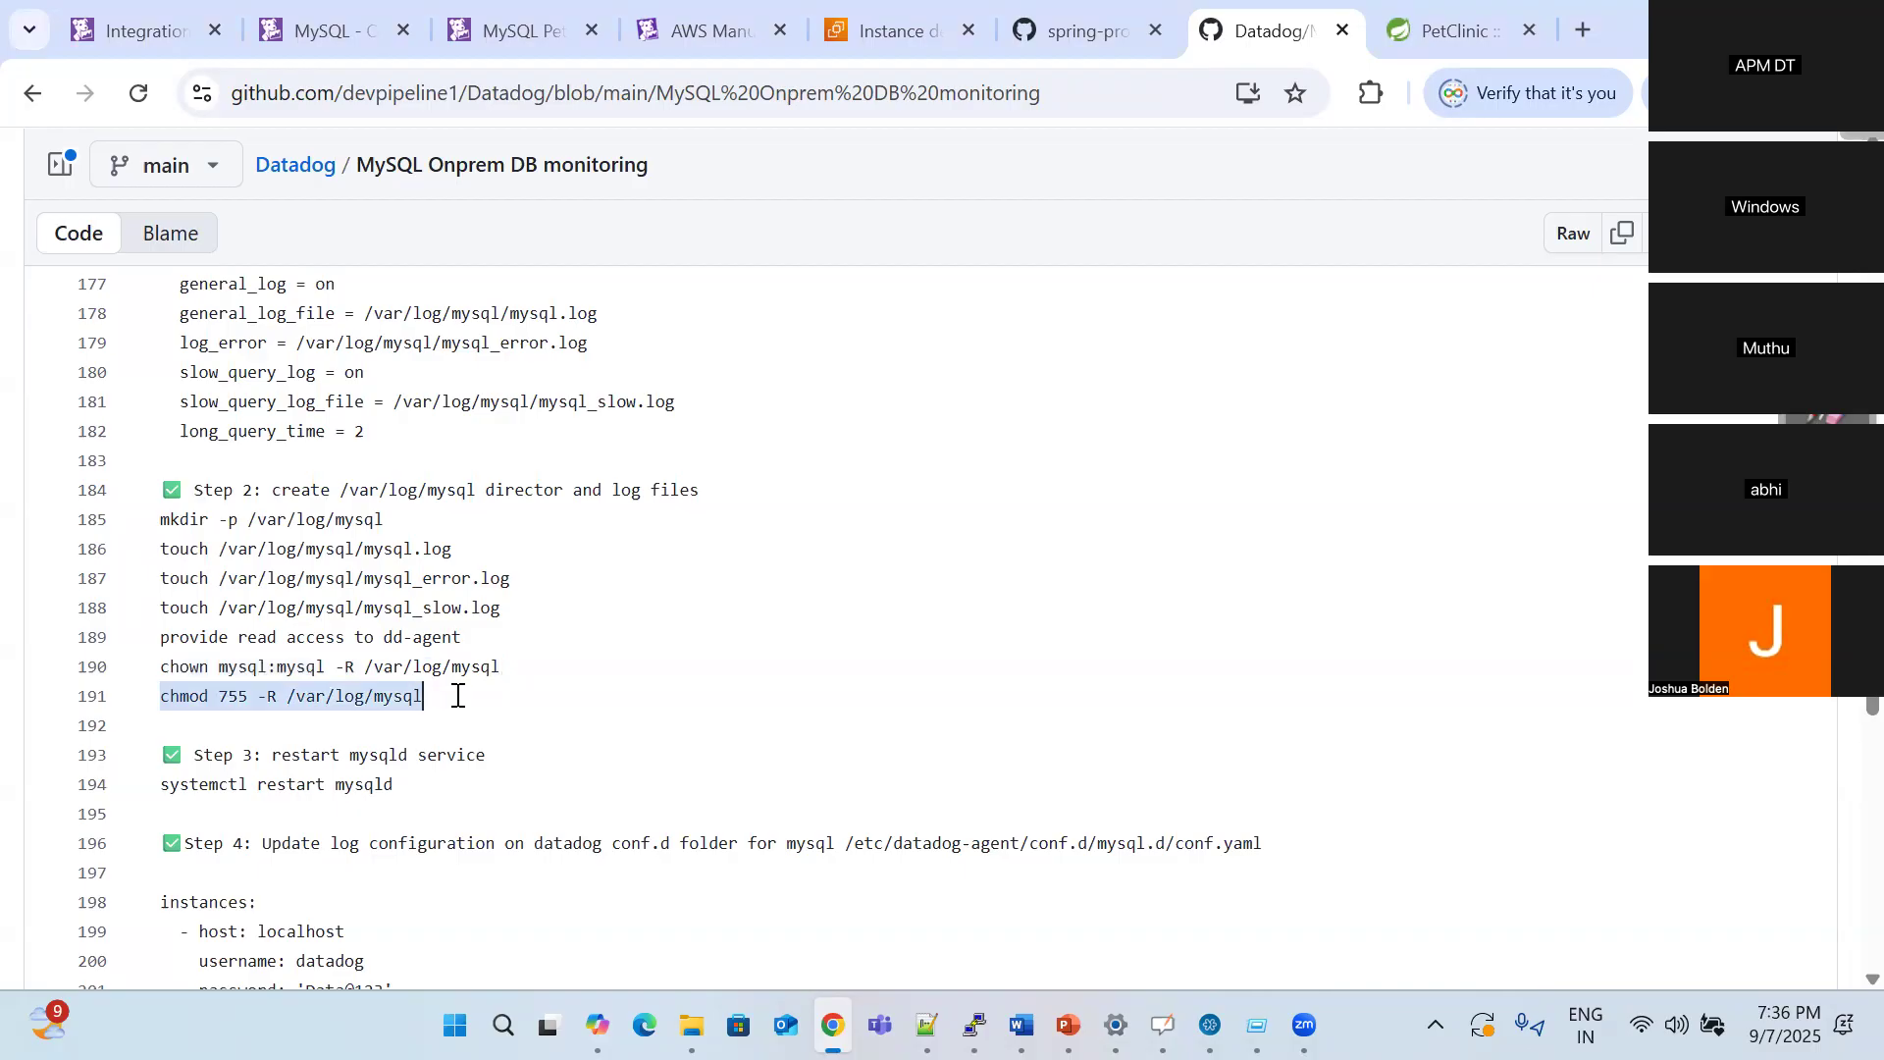
key(alt+Tab)
key(BackSpace)
key(BackSpace)
key(BackSpace)
key(shift+Insert)
key(Return)
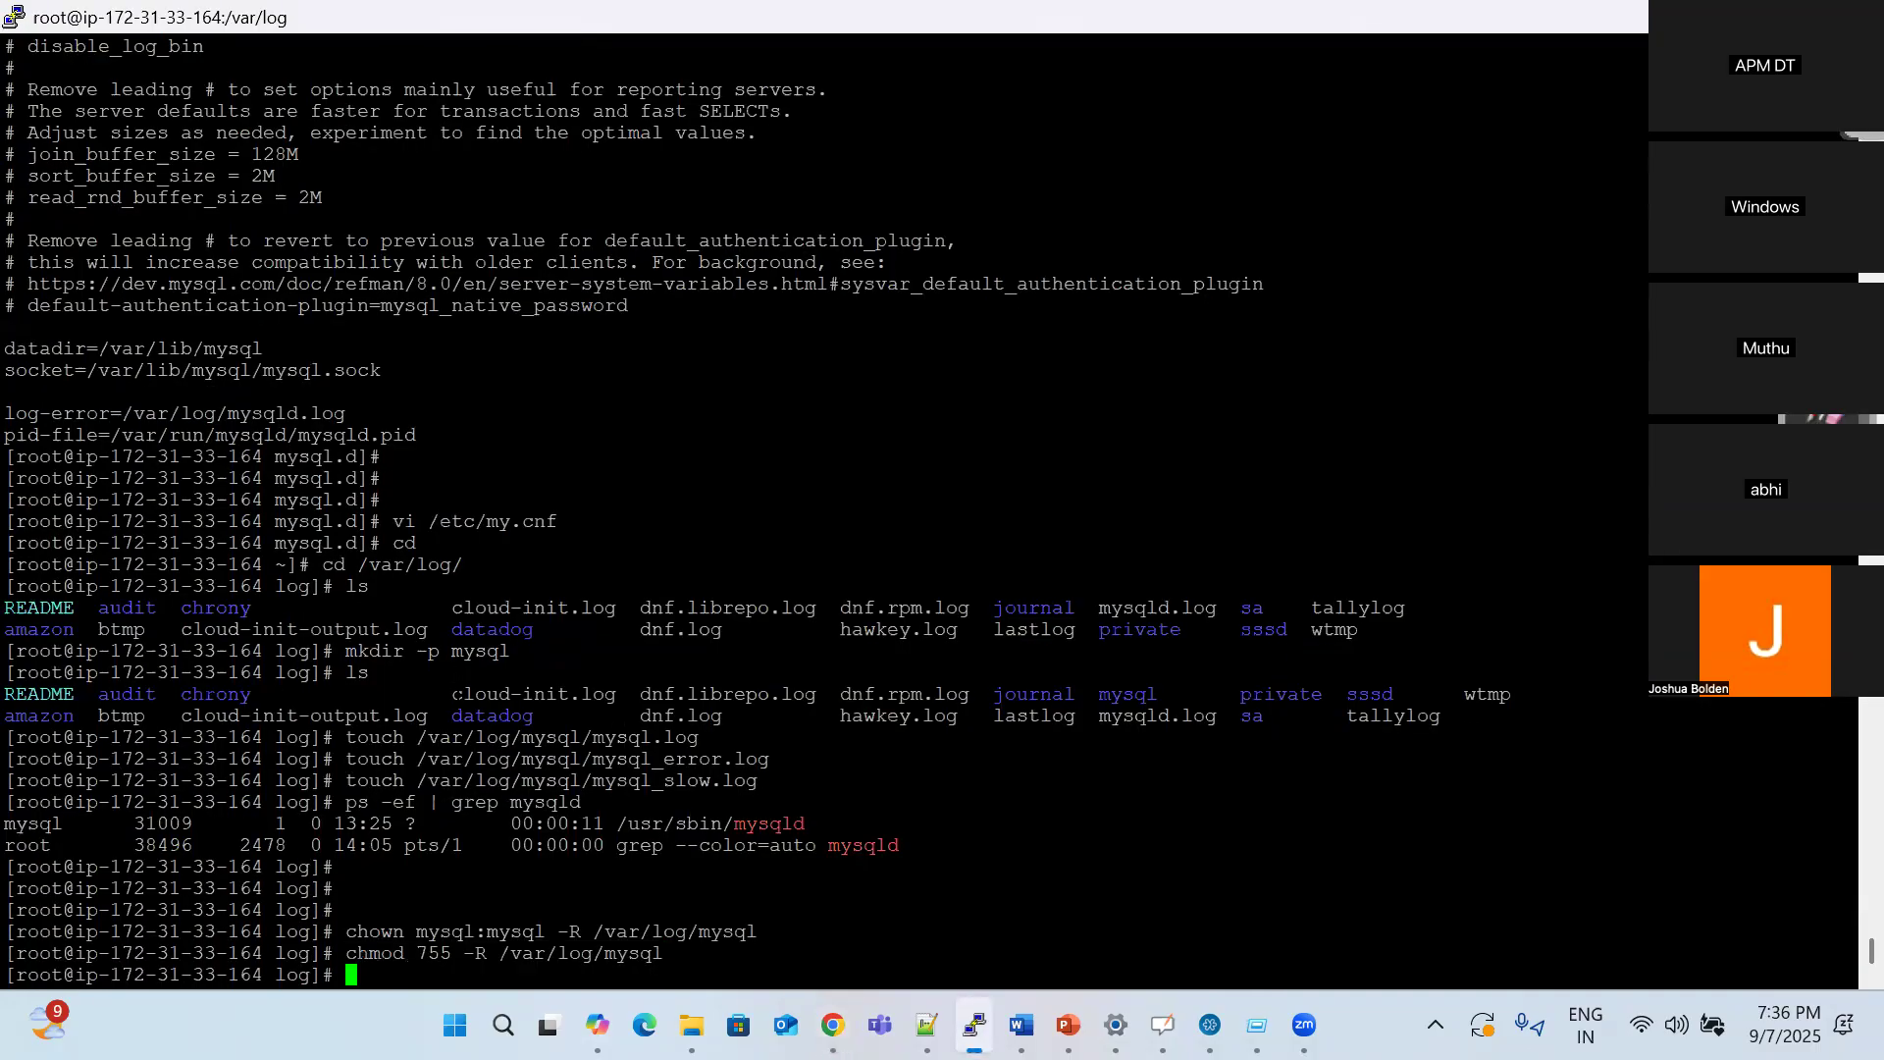
key(Return)
Check the /var/log/mysql directory's owner and permissions with ls -ld.
text(ls ld)
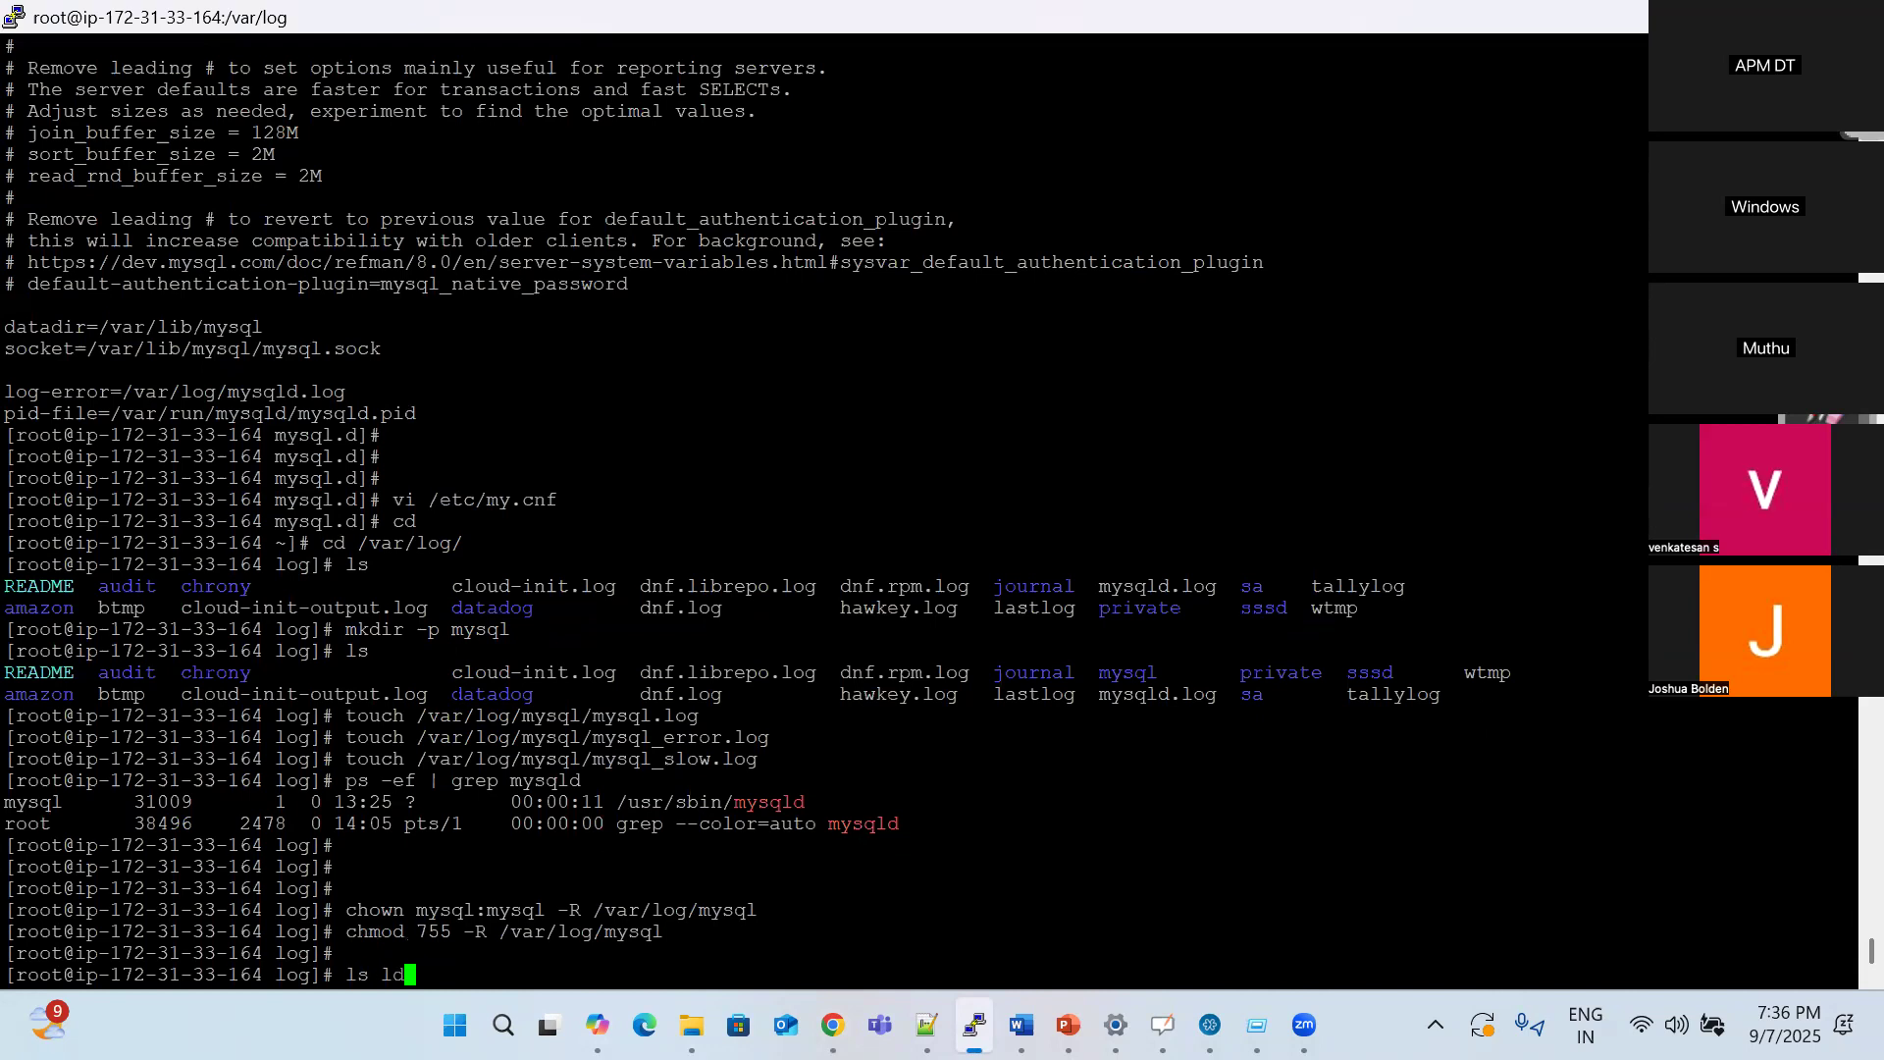
key(BackSpace)
key(BackSpace)
key(BackSpace)
text(-ld)
double_click(583, 931)
right_click(583, 932)
key(Return)
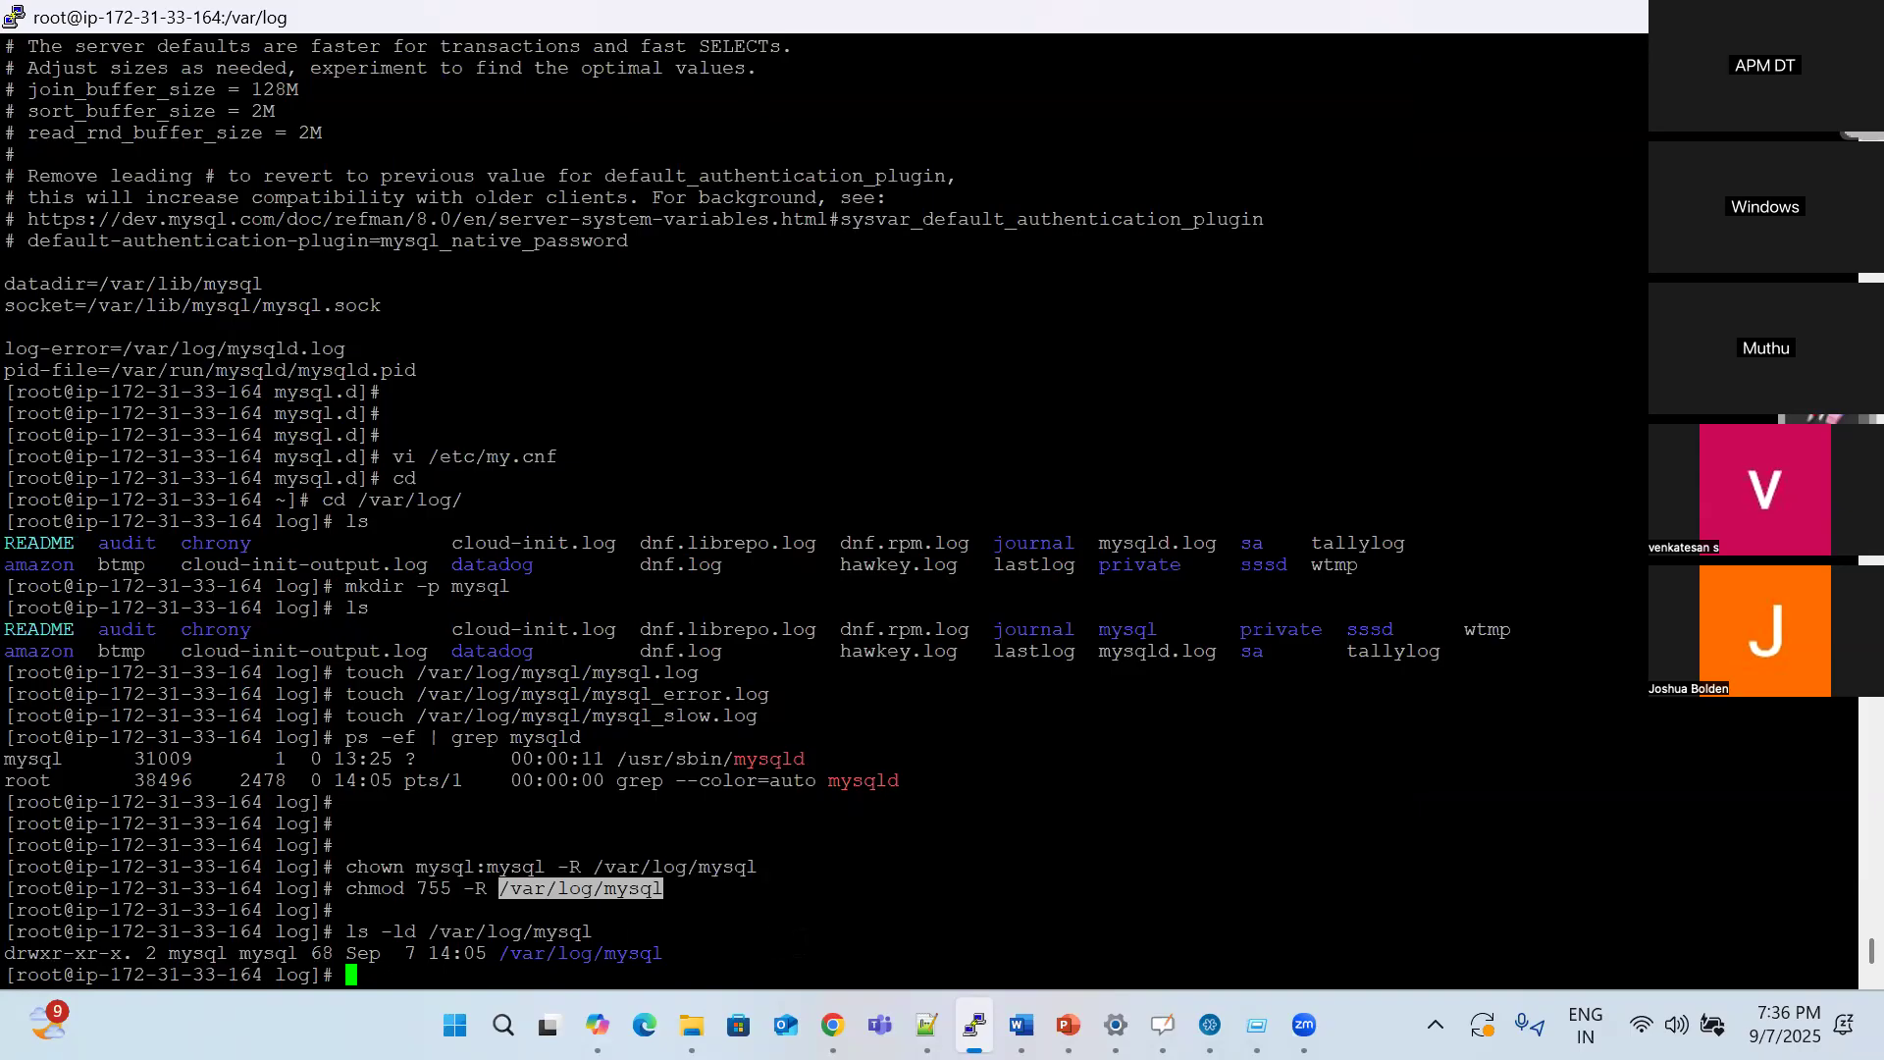
Change into /var/log/mysql and list its files with ls -lh and pwd.
text(cd)
key(shift+Insert)
key(Return)
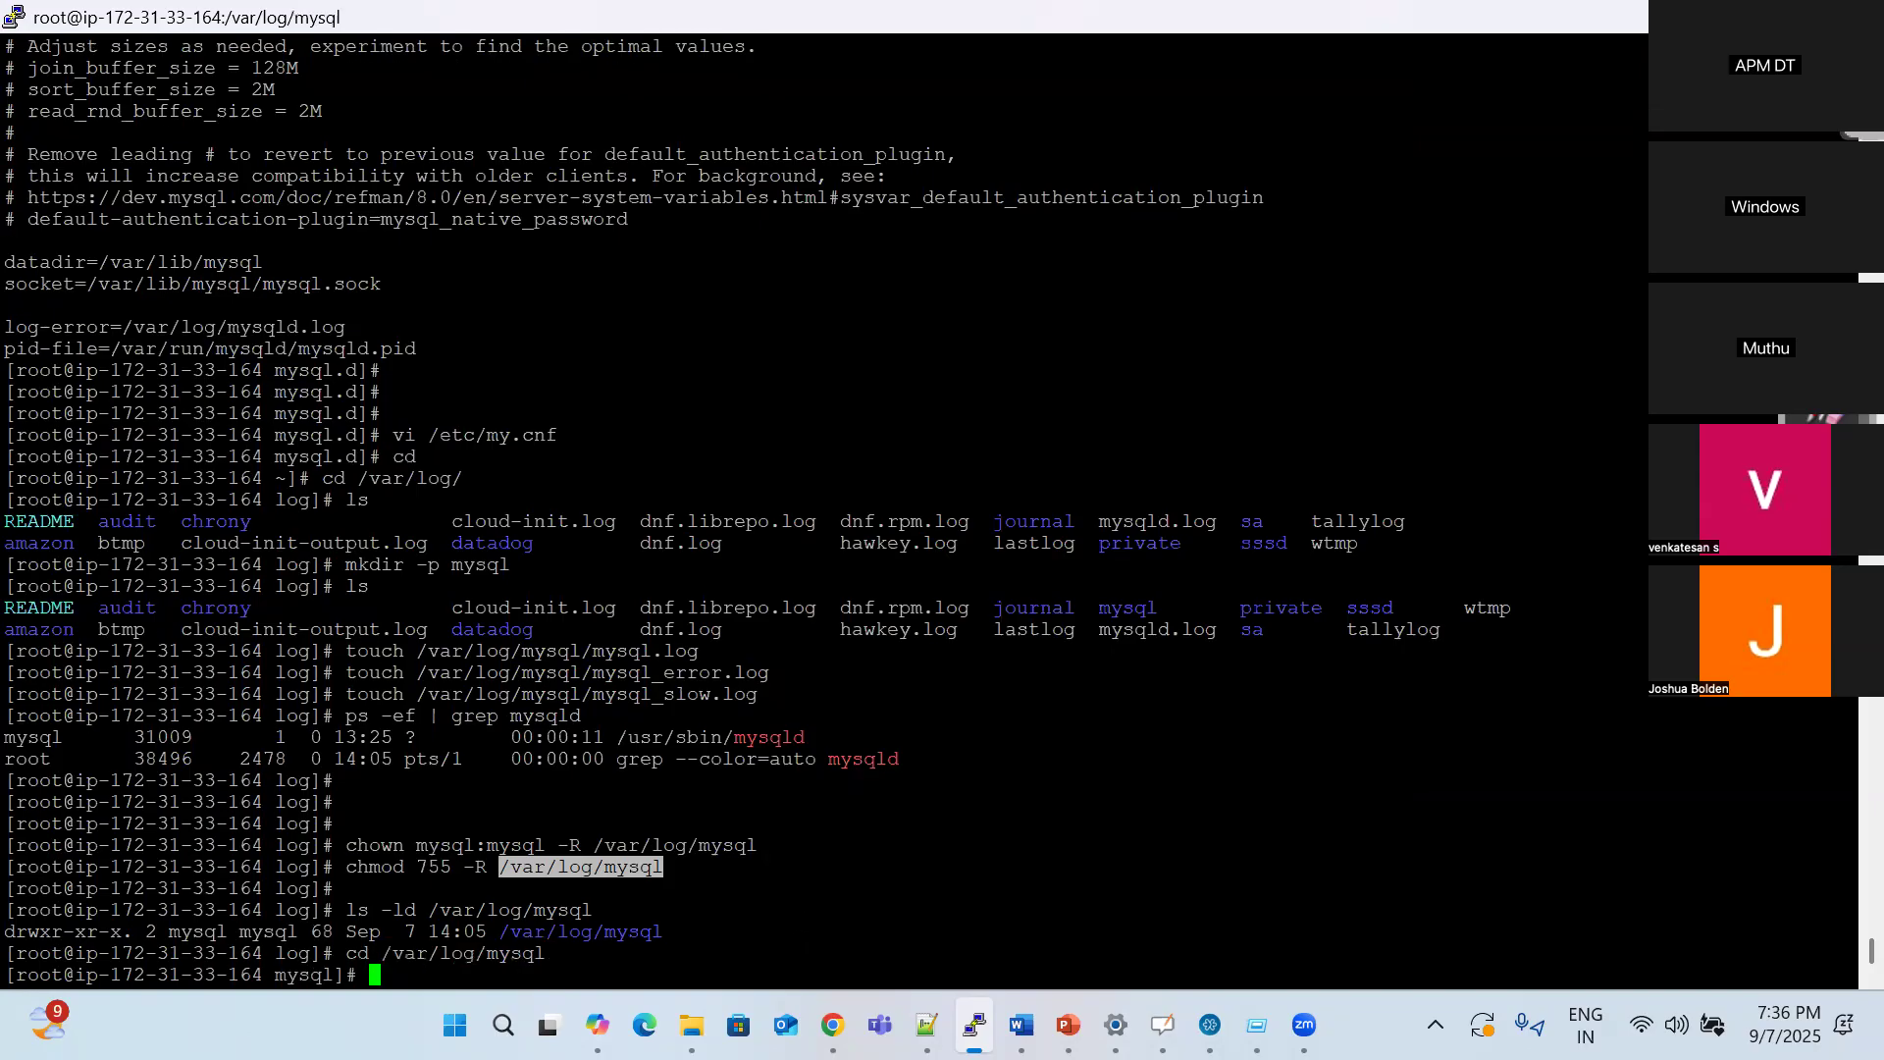
text(ls -lh)
key(Return)
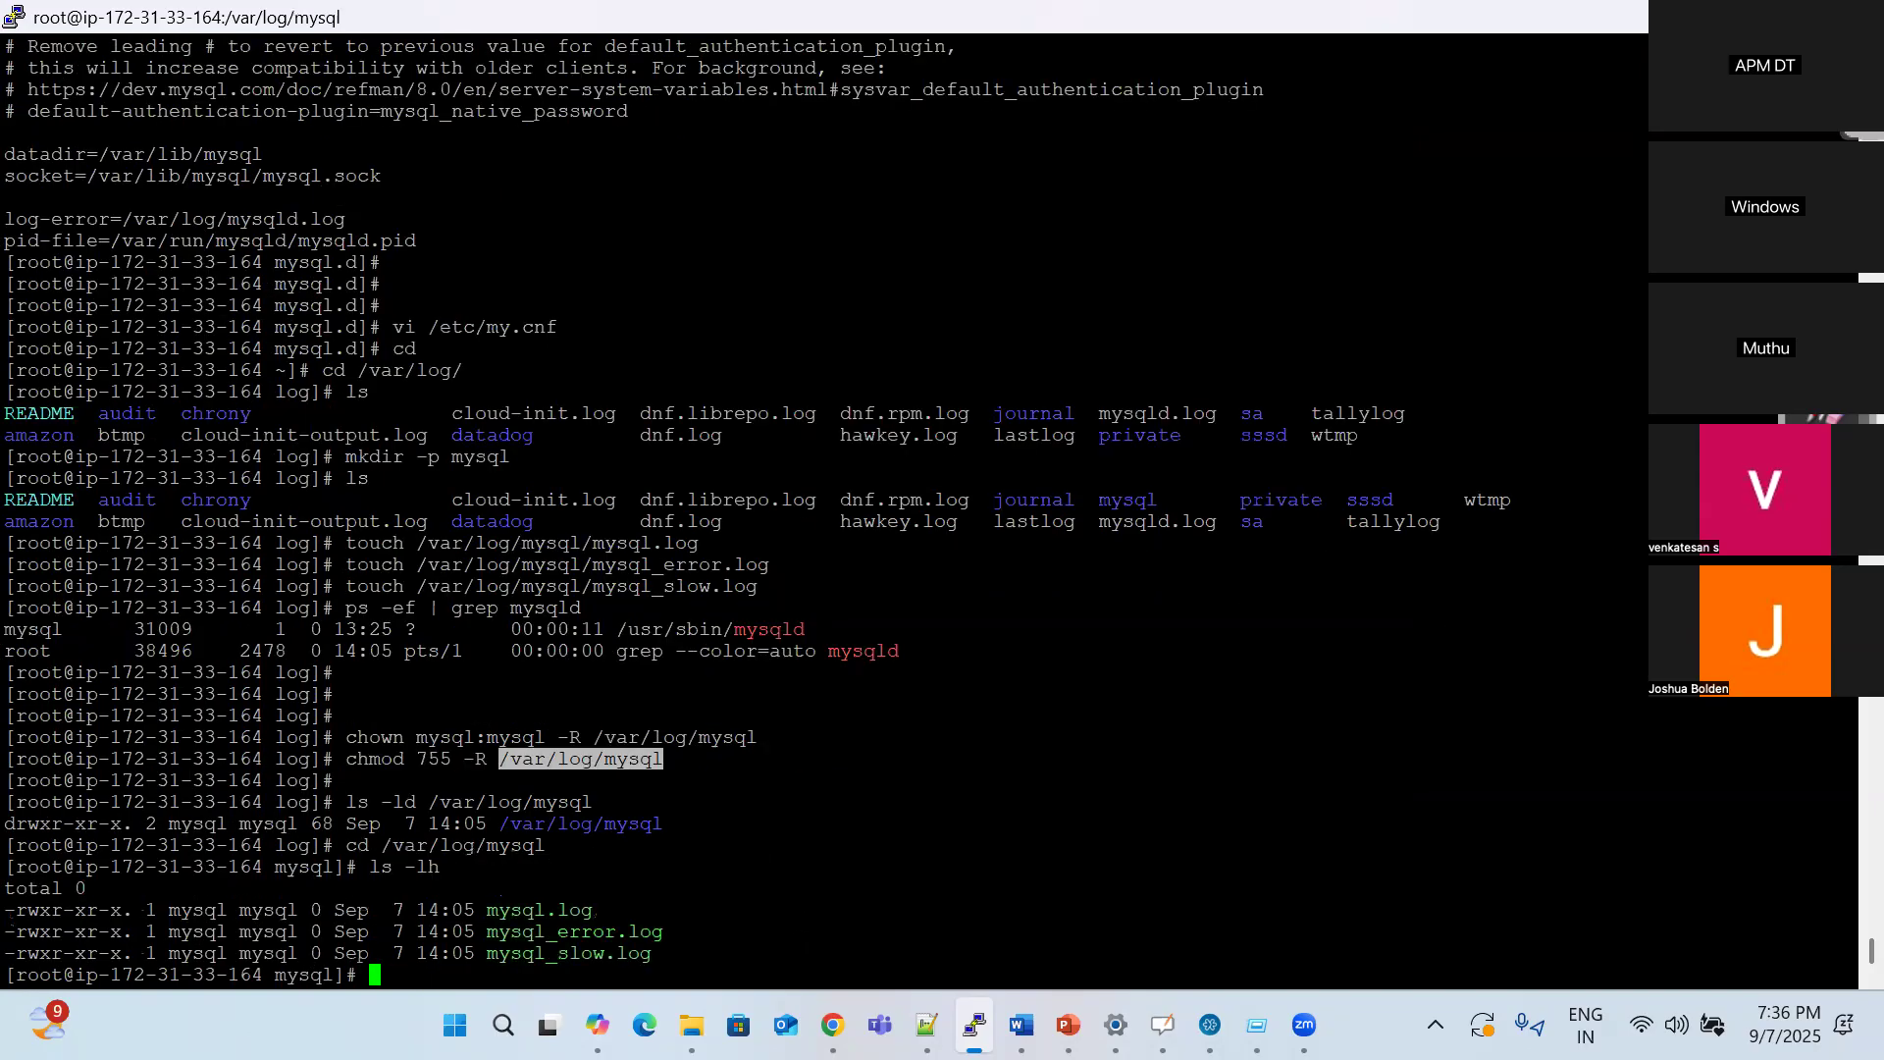
text(pwd)
key(Return)
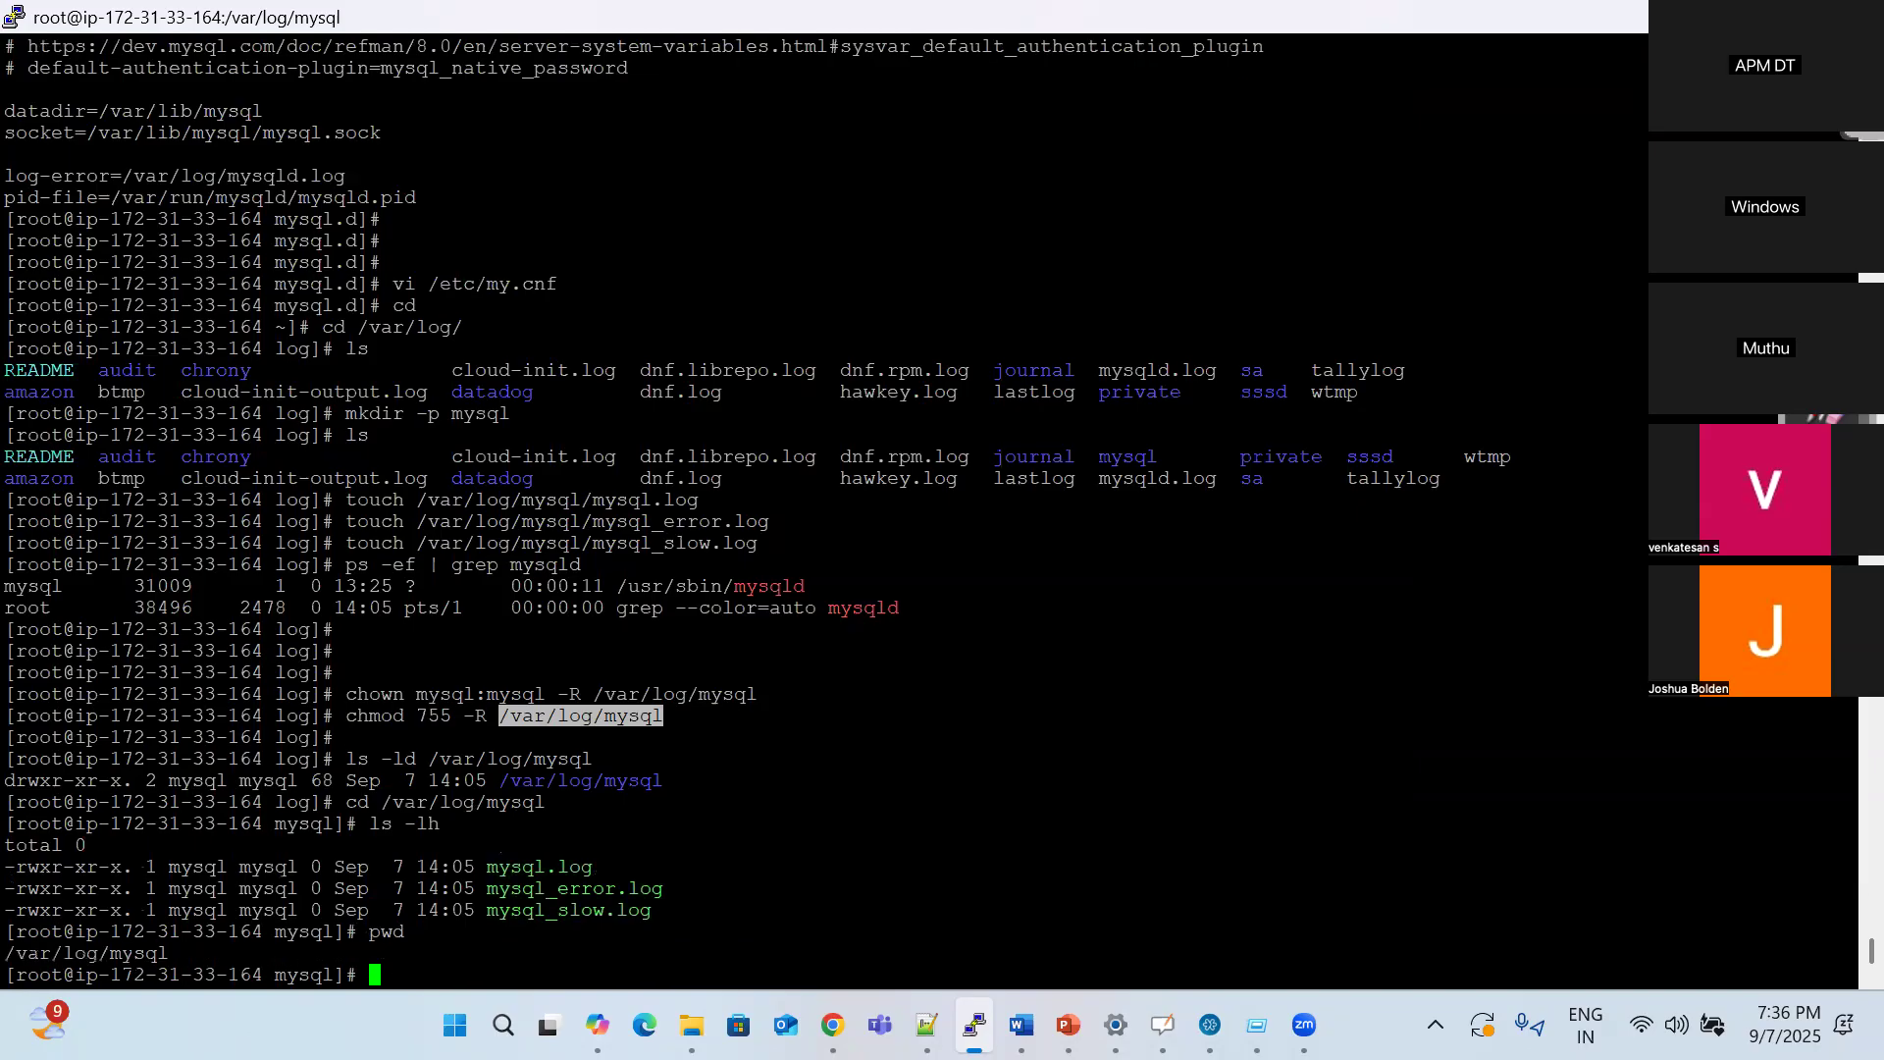
Highlight mysql.log, mysql_error.log, mysql_slow.log, their mysql owner and the -R option.
double_click(132, 953)
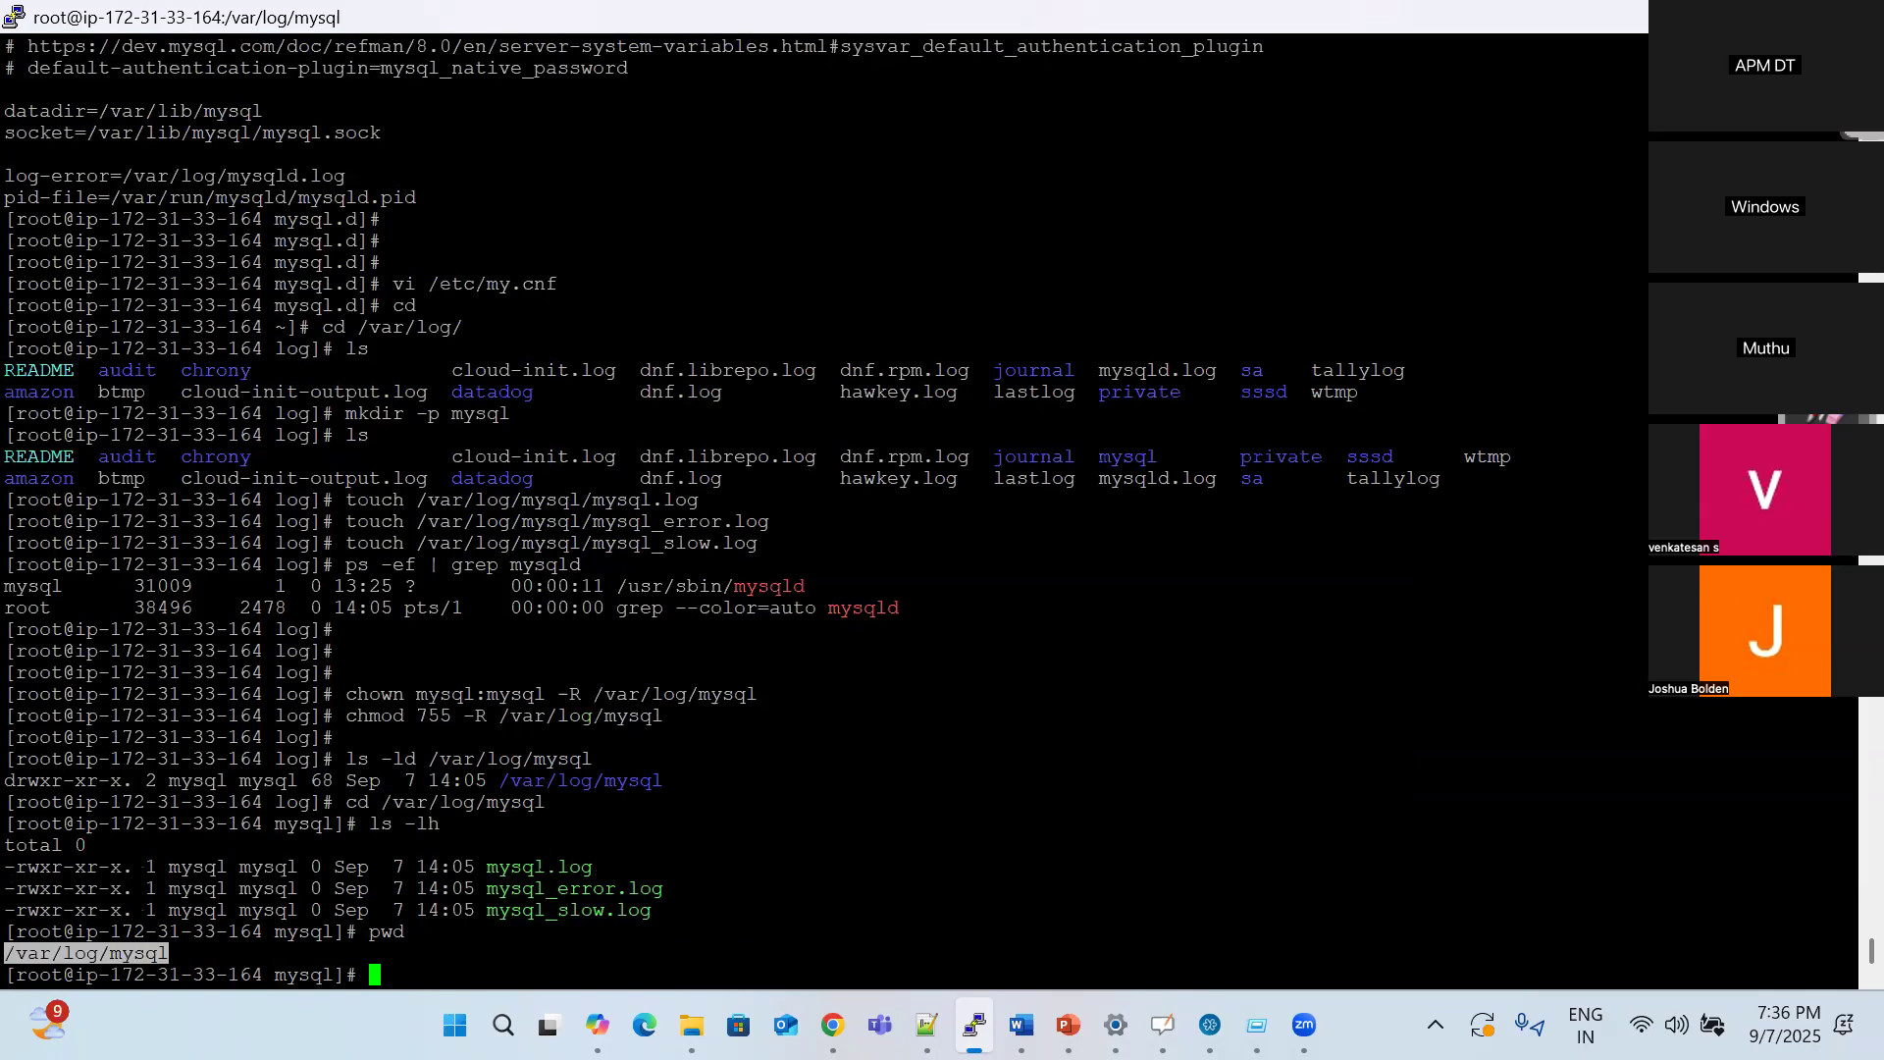
double_click(540, 866)
double_click(567, 889)
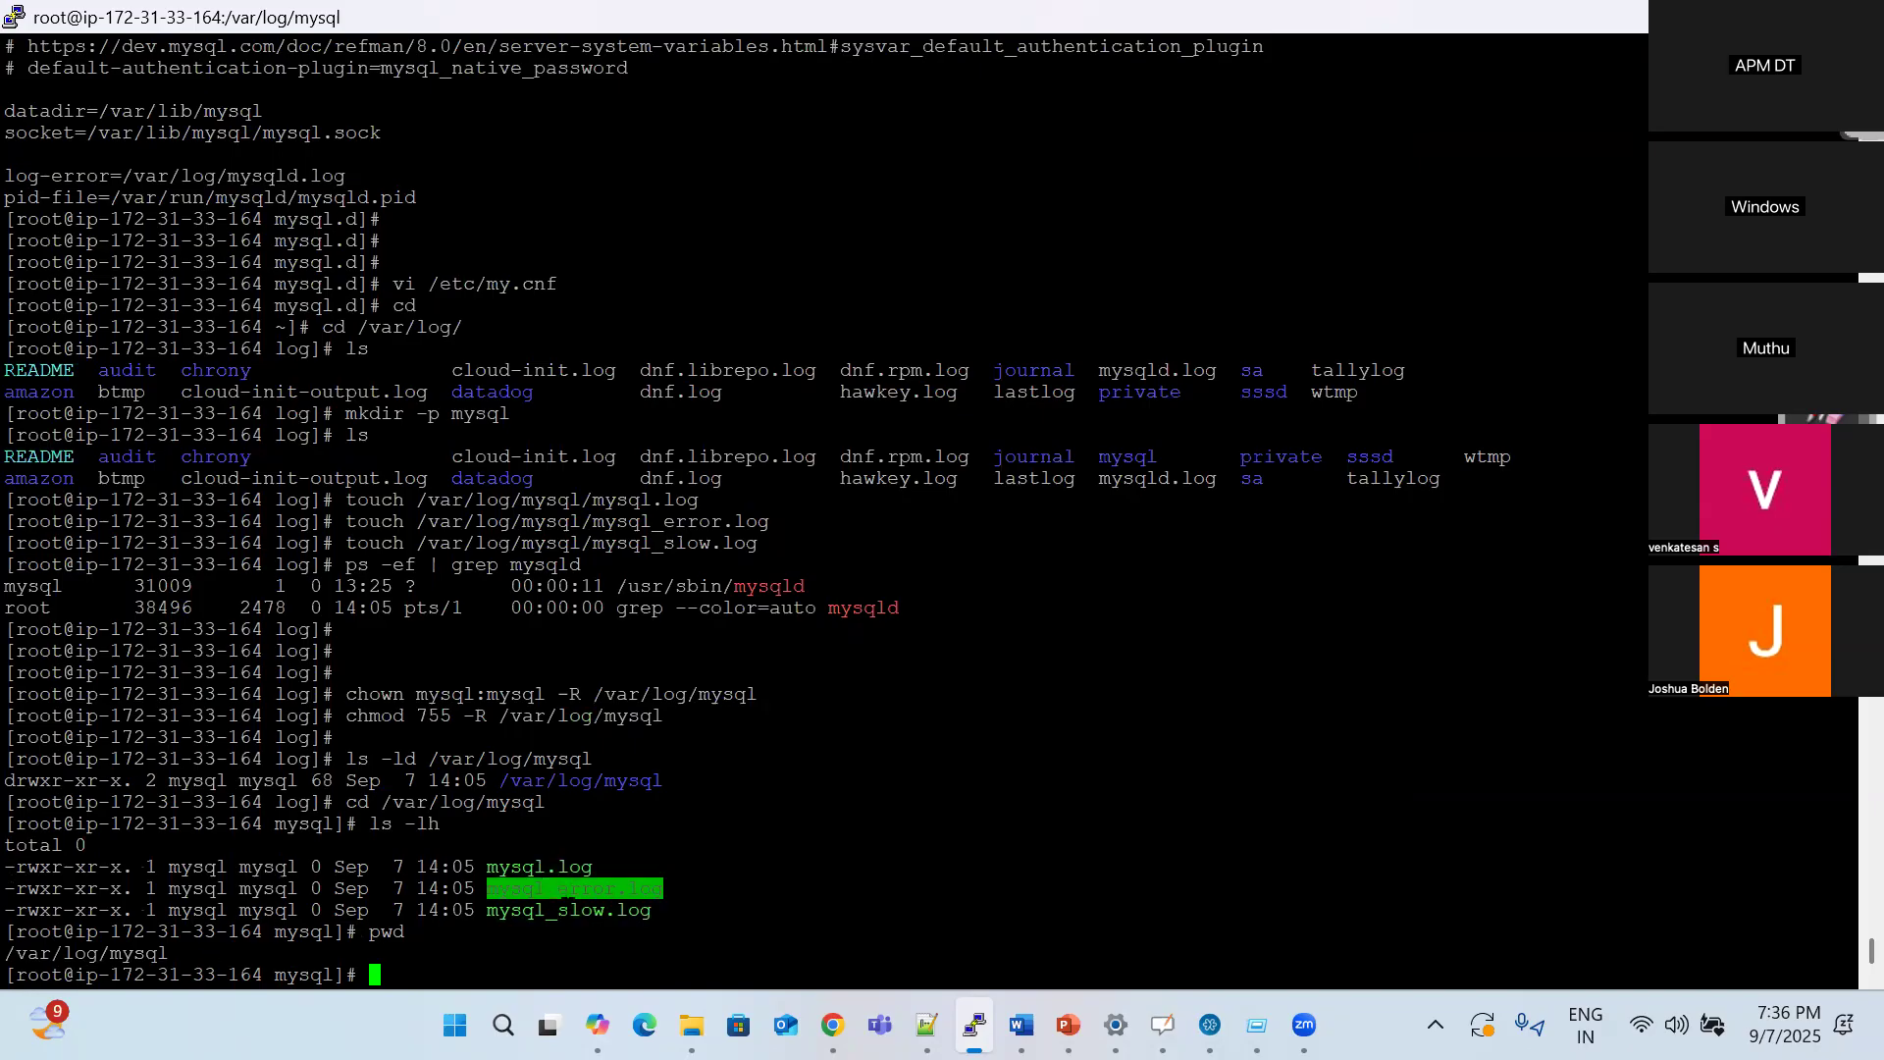
double_click(567, 911)
double_click(201, 888)
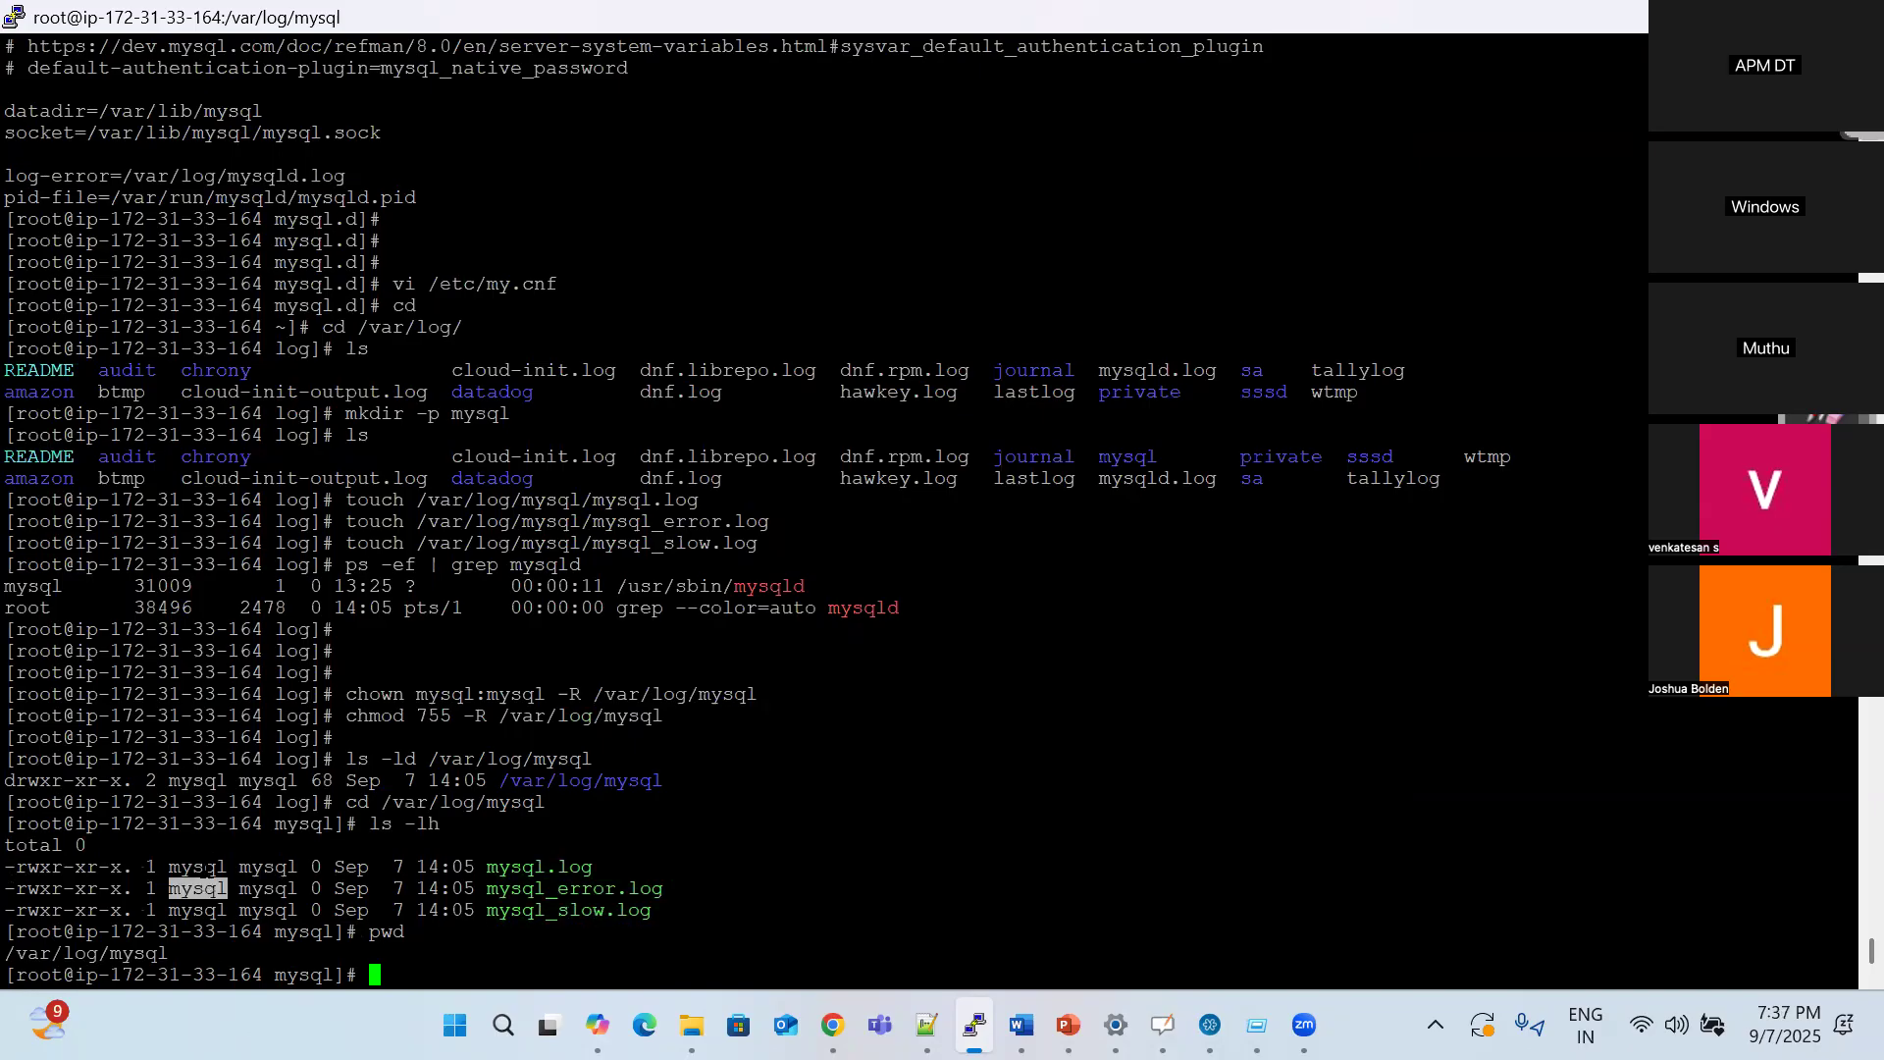
click(202, 888)
drag(465, 716, 574, 695)
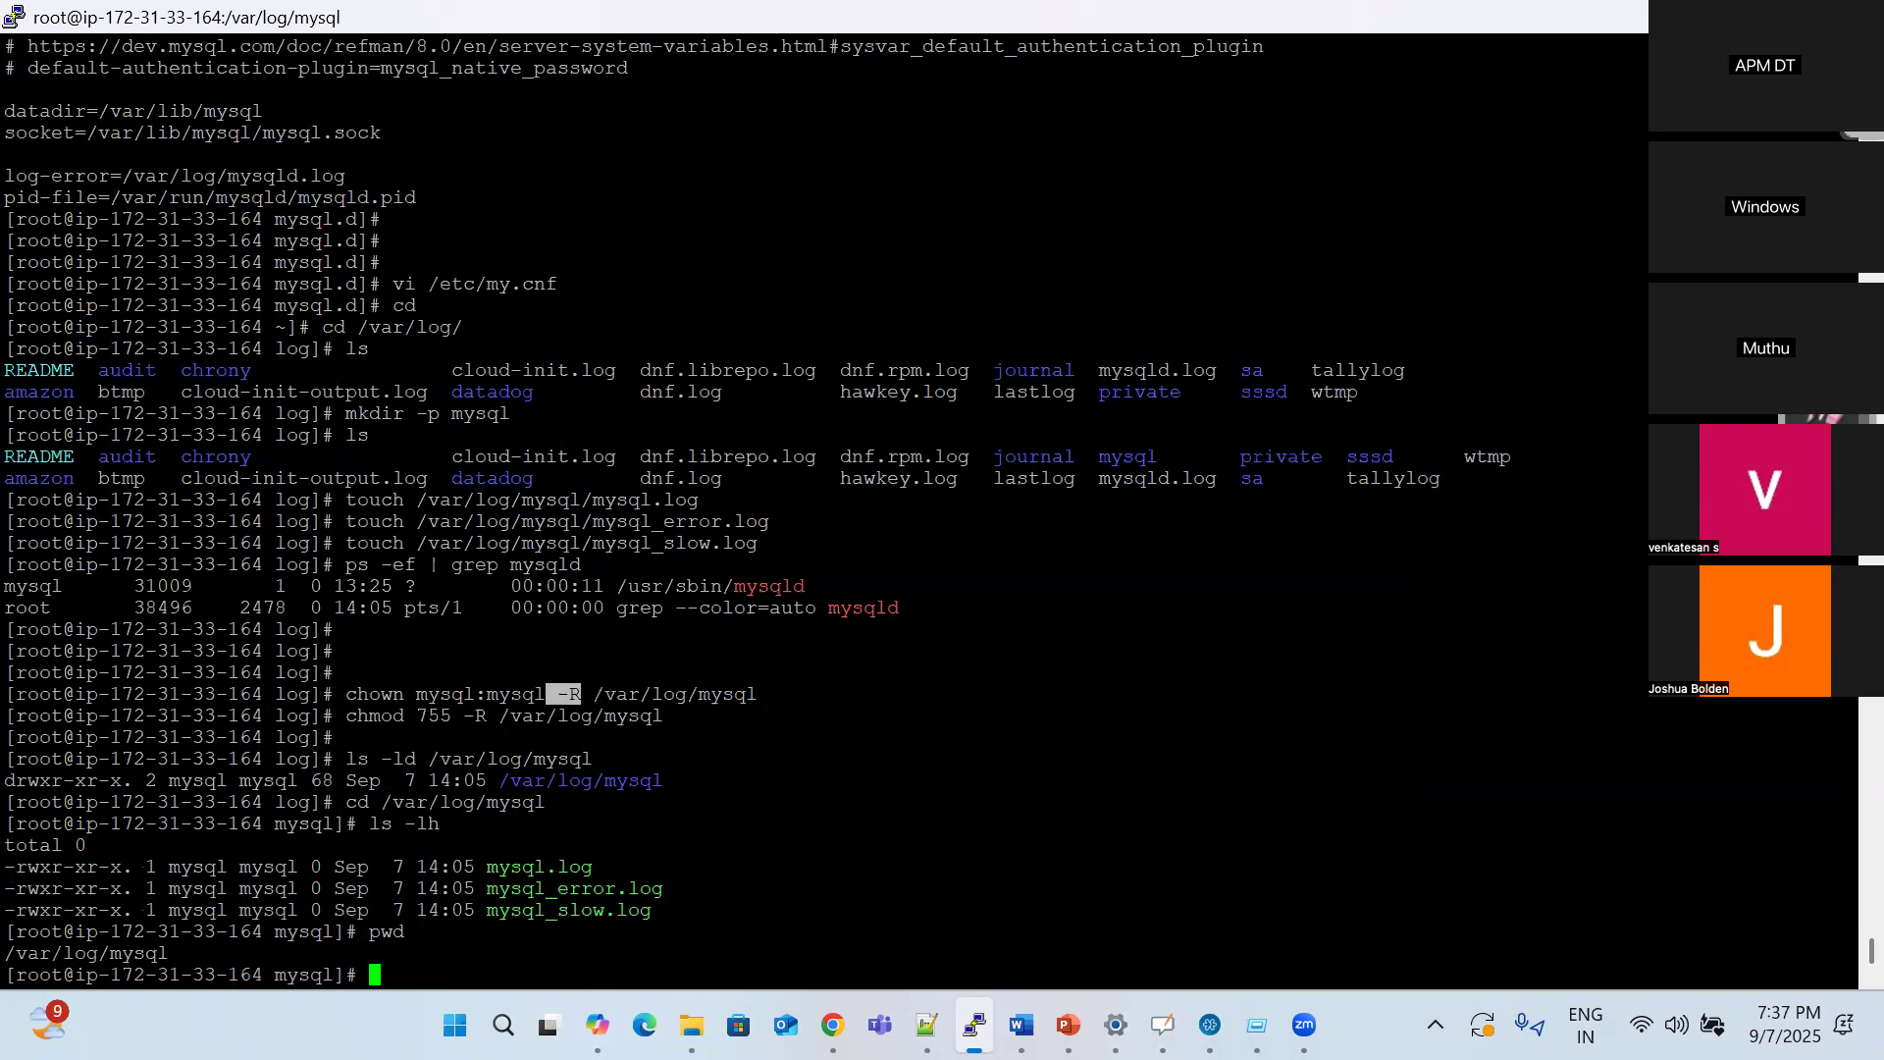
key(Return)
key(Return)
key(alt+Tab)
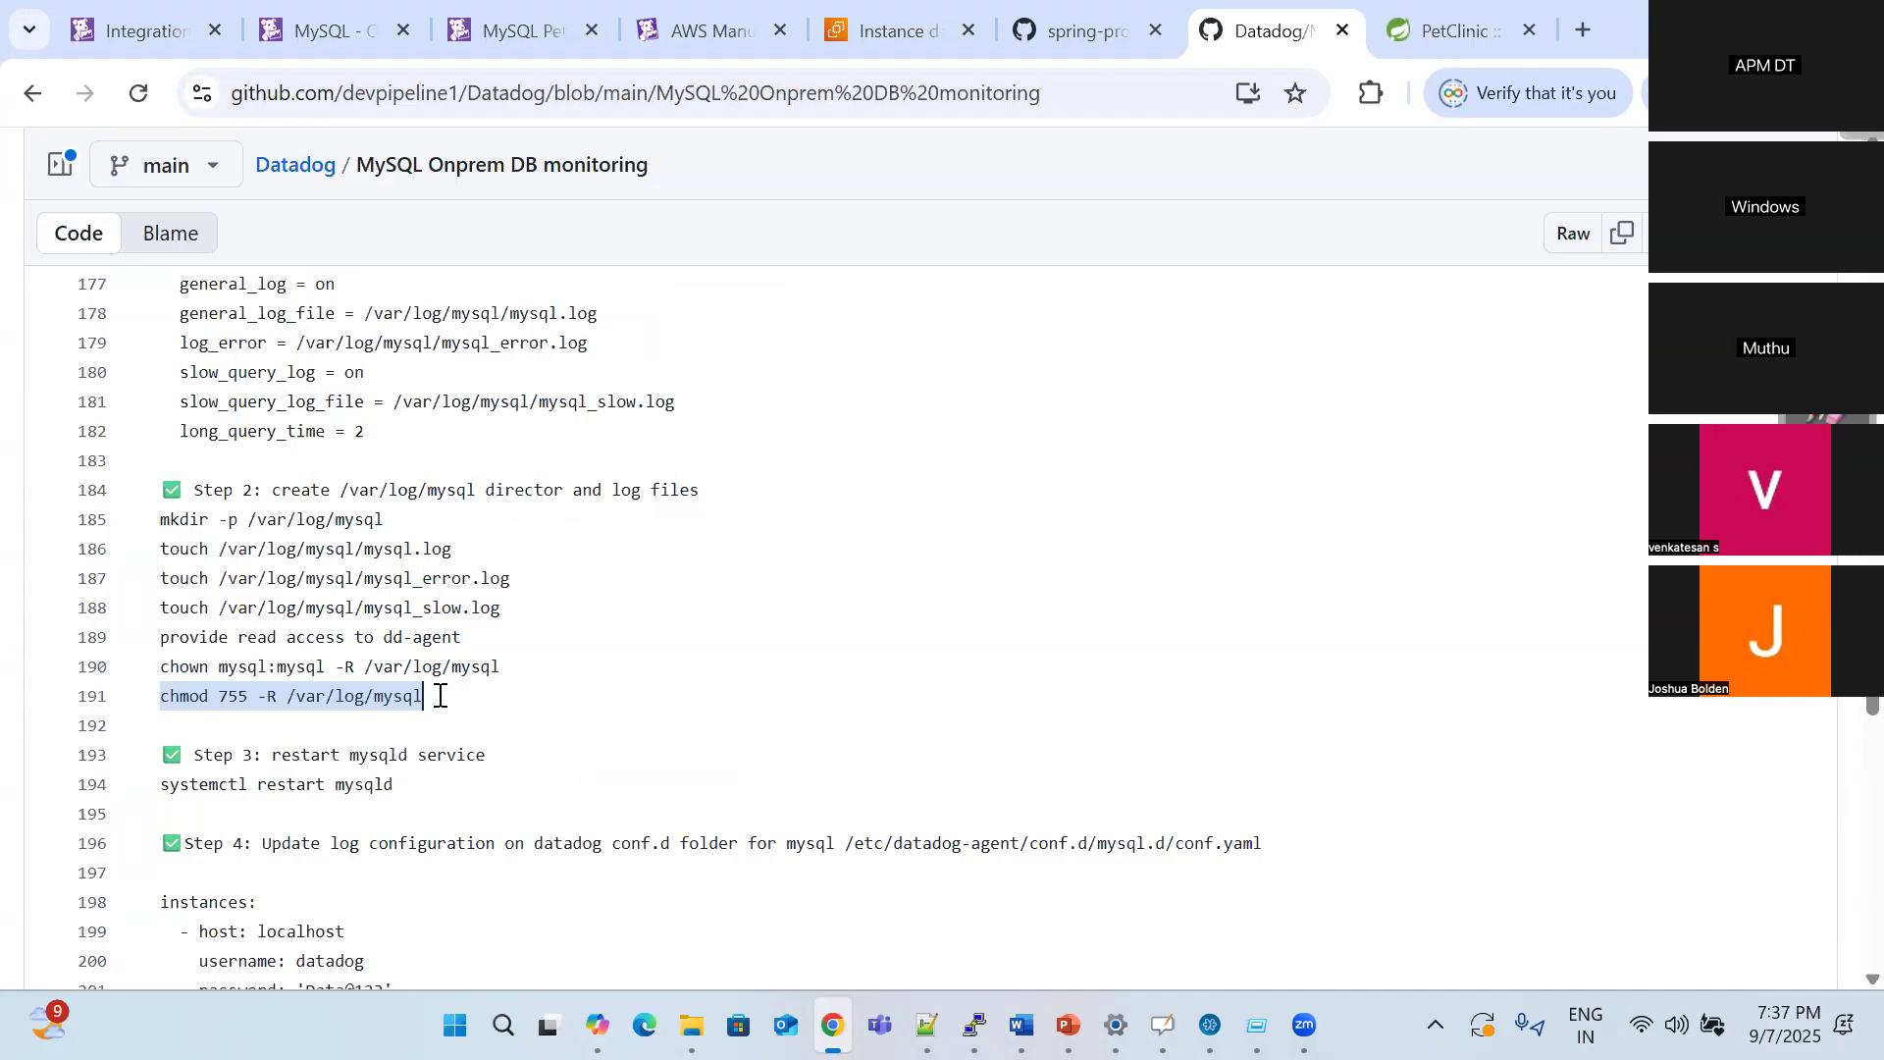
Open /etc/my.cnf in vi and add blank lines above the datadir setting.
click(439, 696)
scroll(439, 696, up, 2)
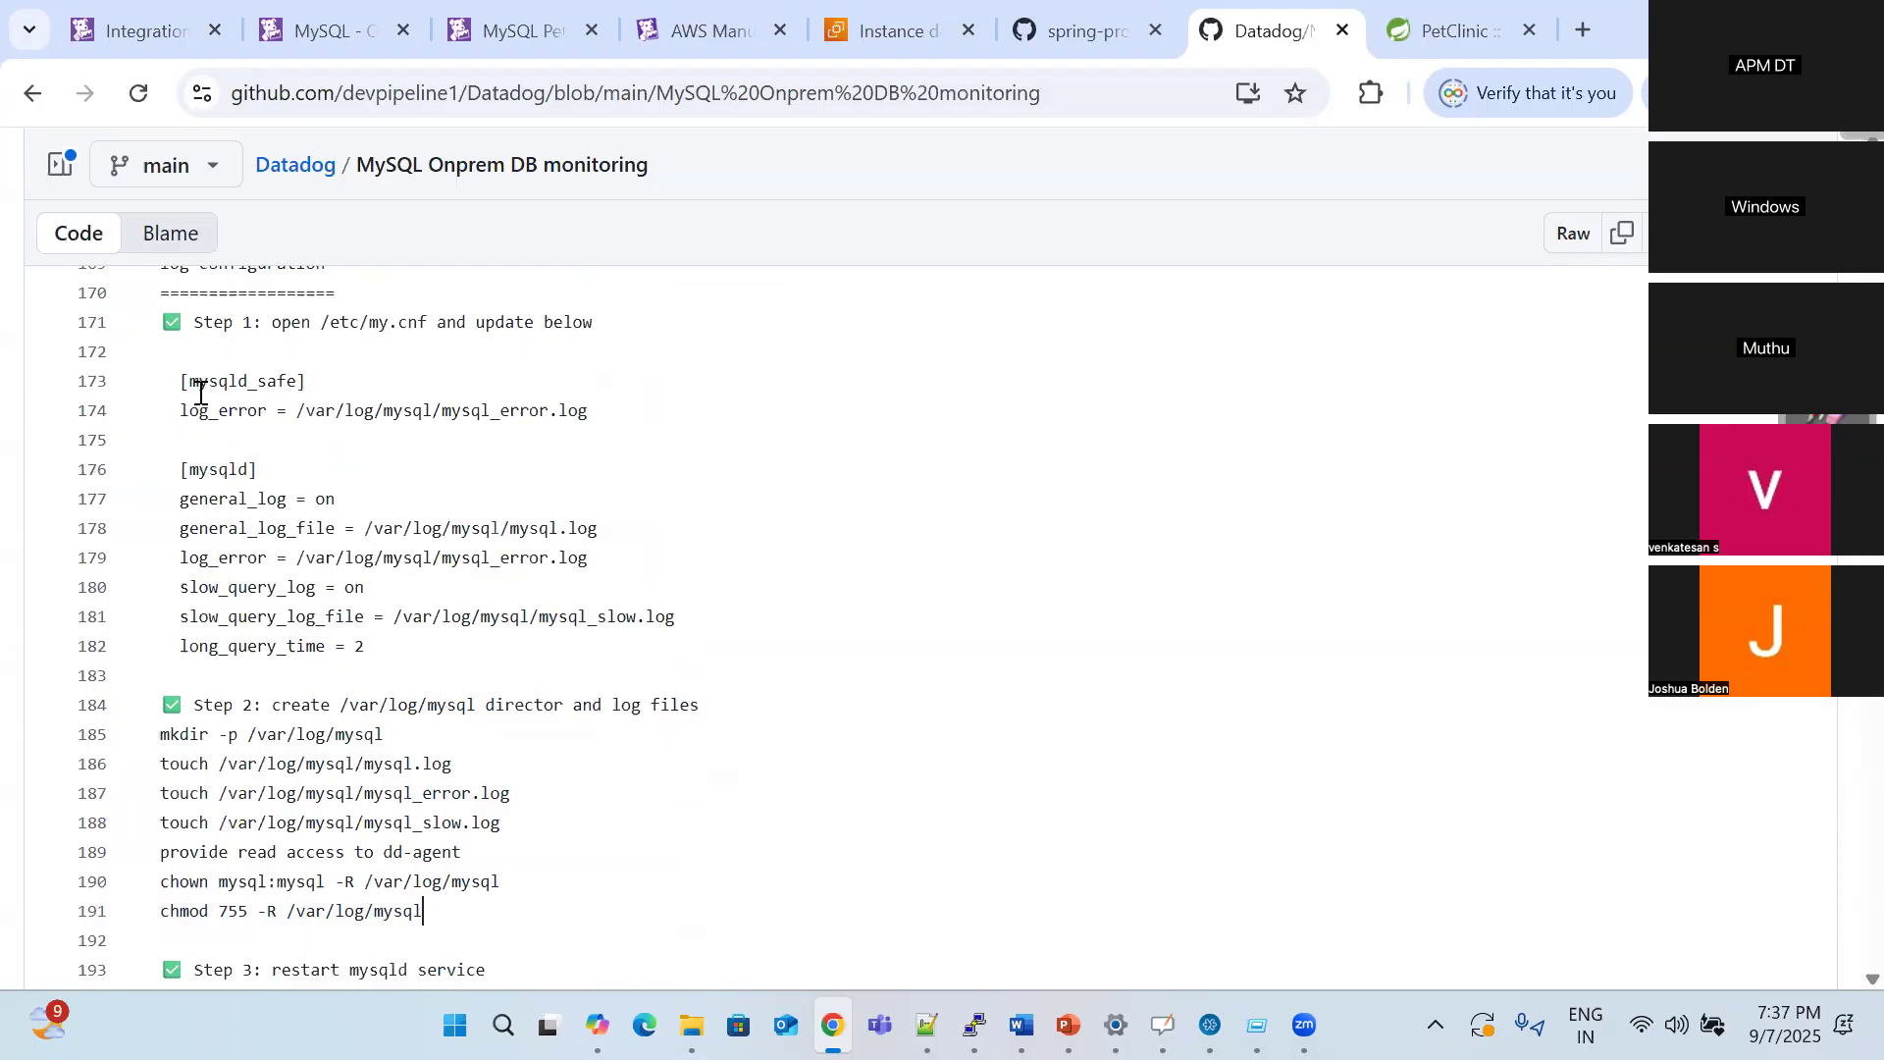
key(alt+Tab)
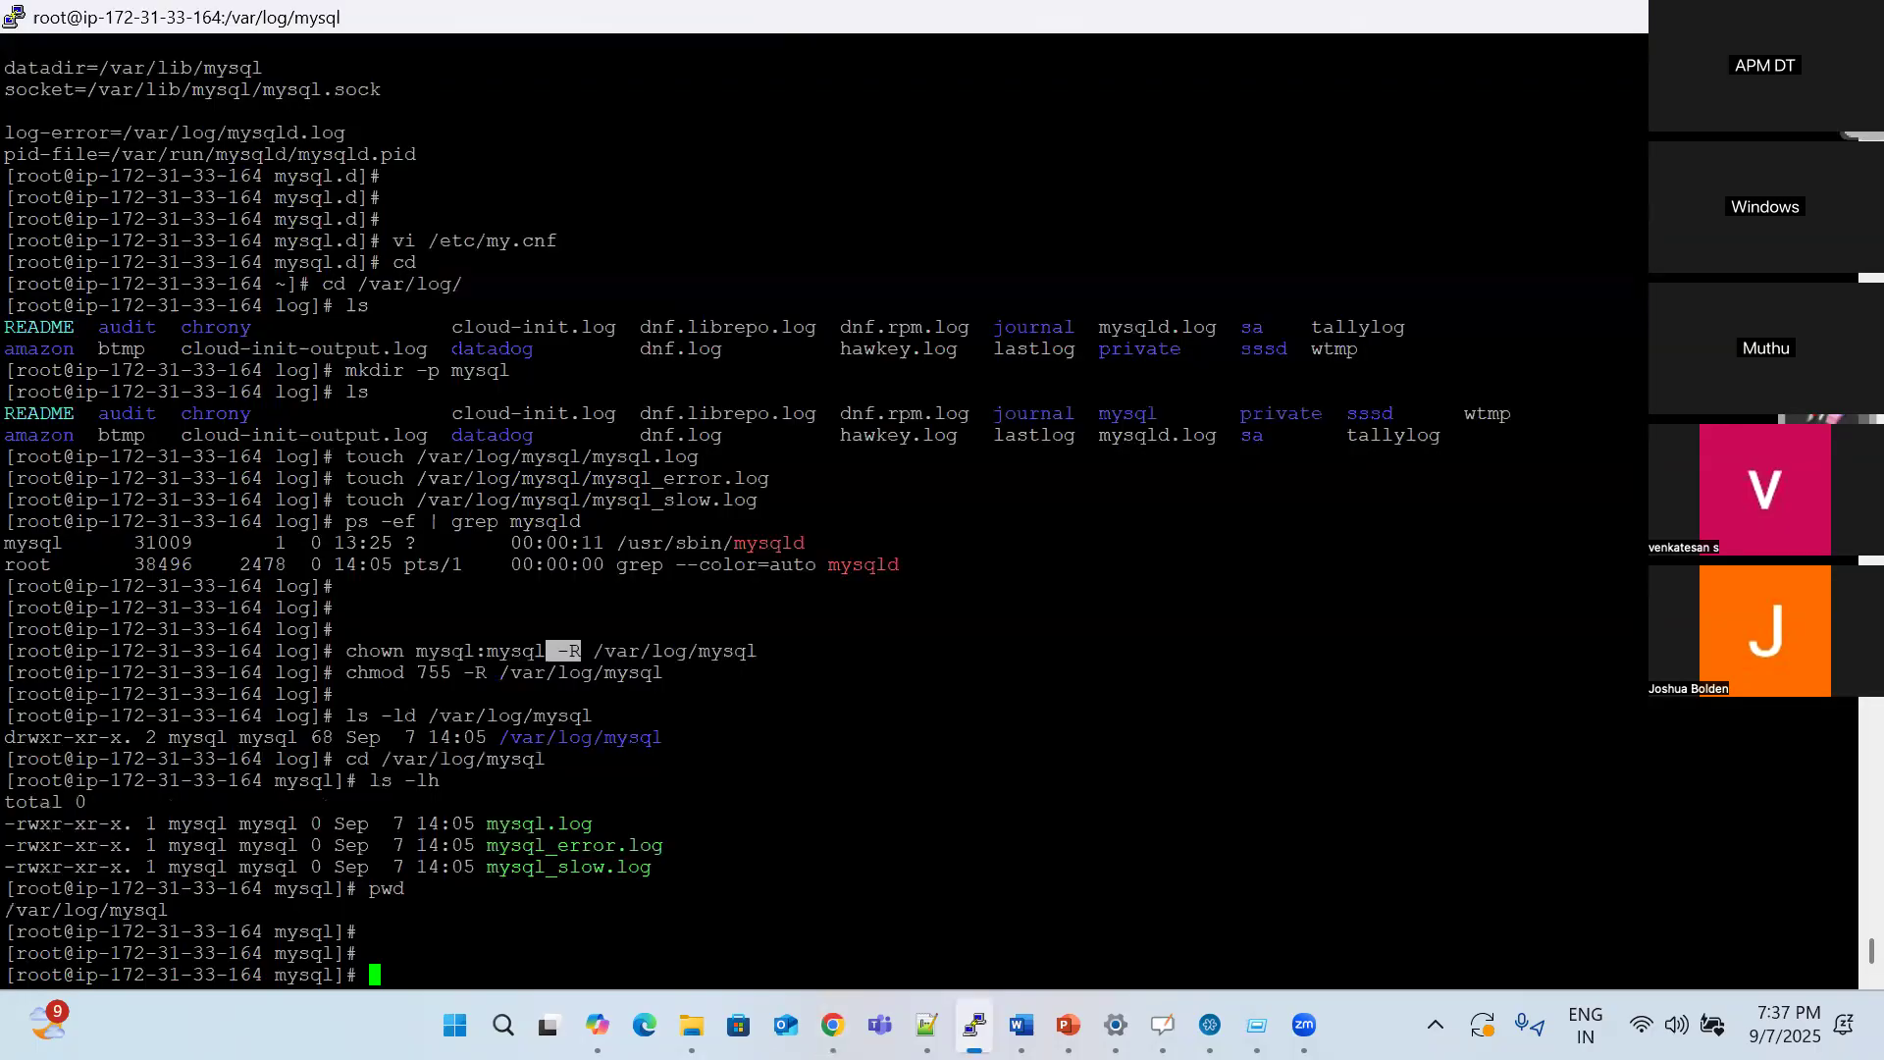
text(vi /etc/my.cnf)
key(Return)
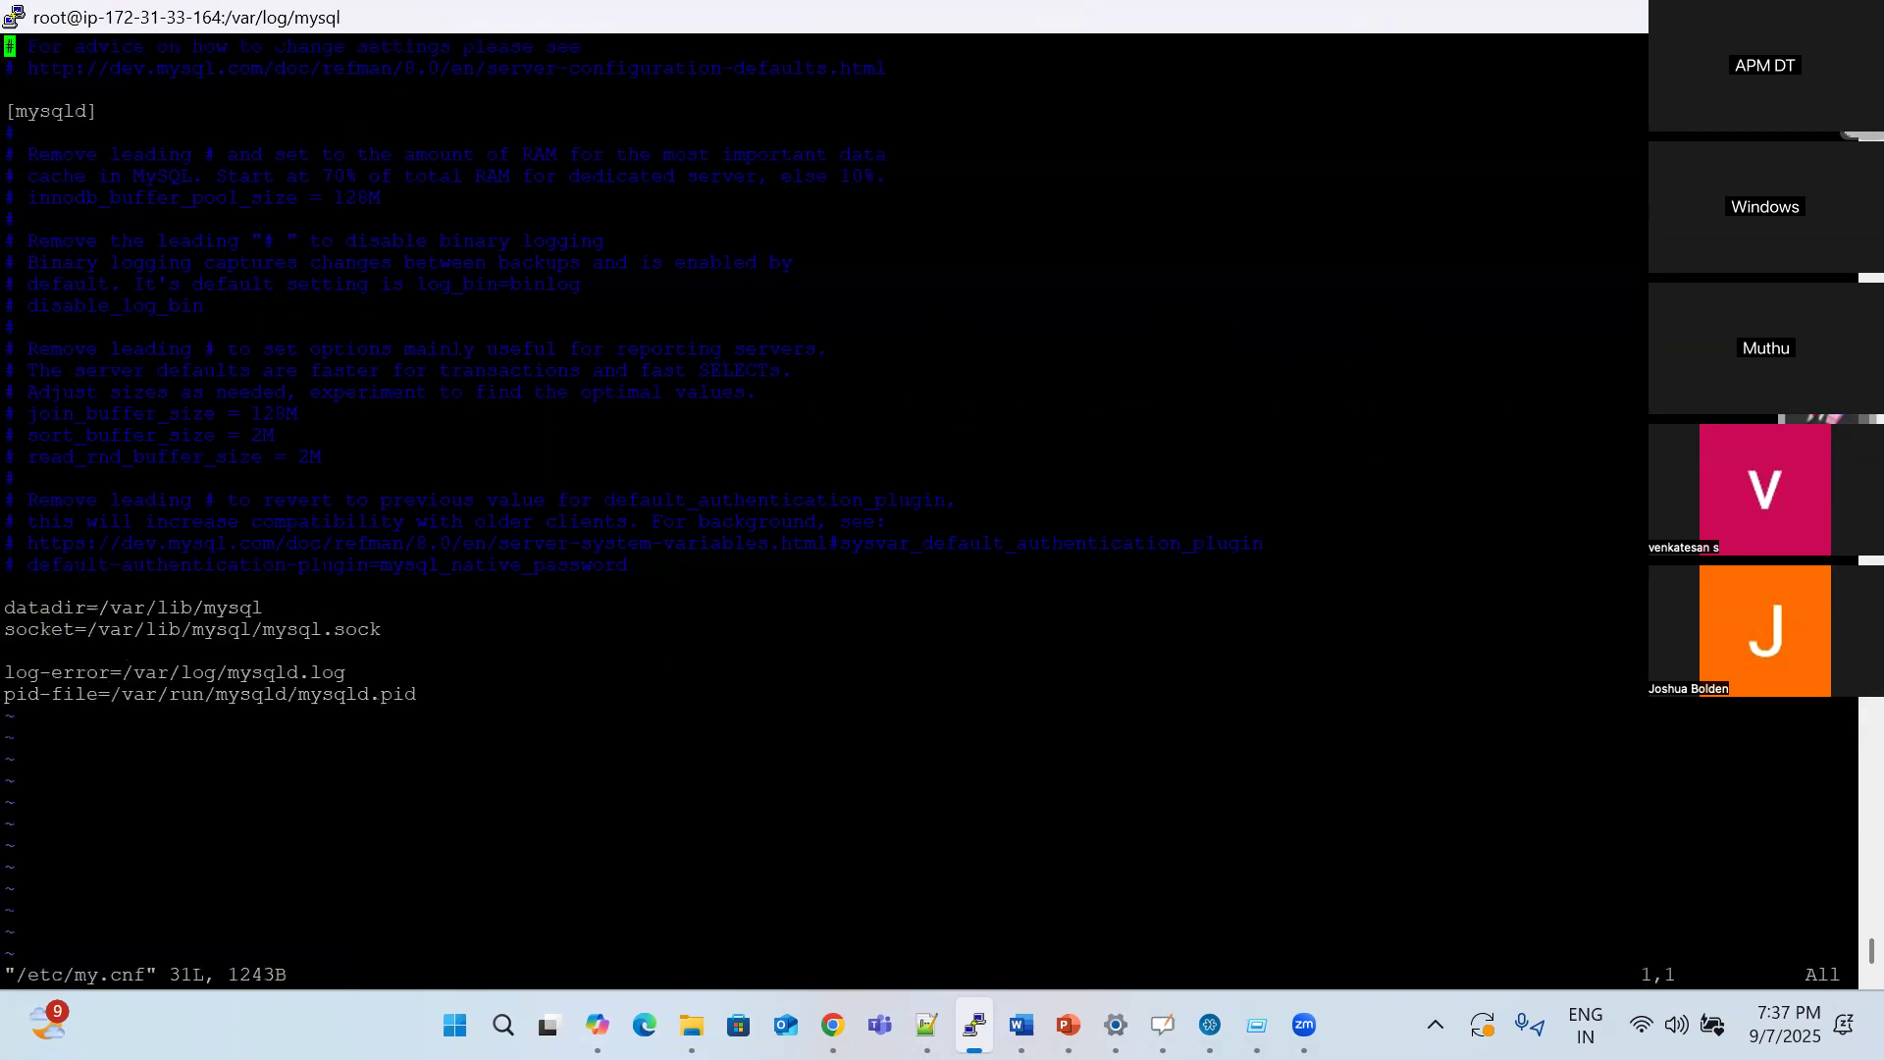
key(Down)
key(Down)
key(Down)
key(Down)
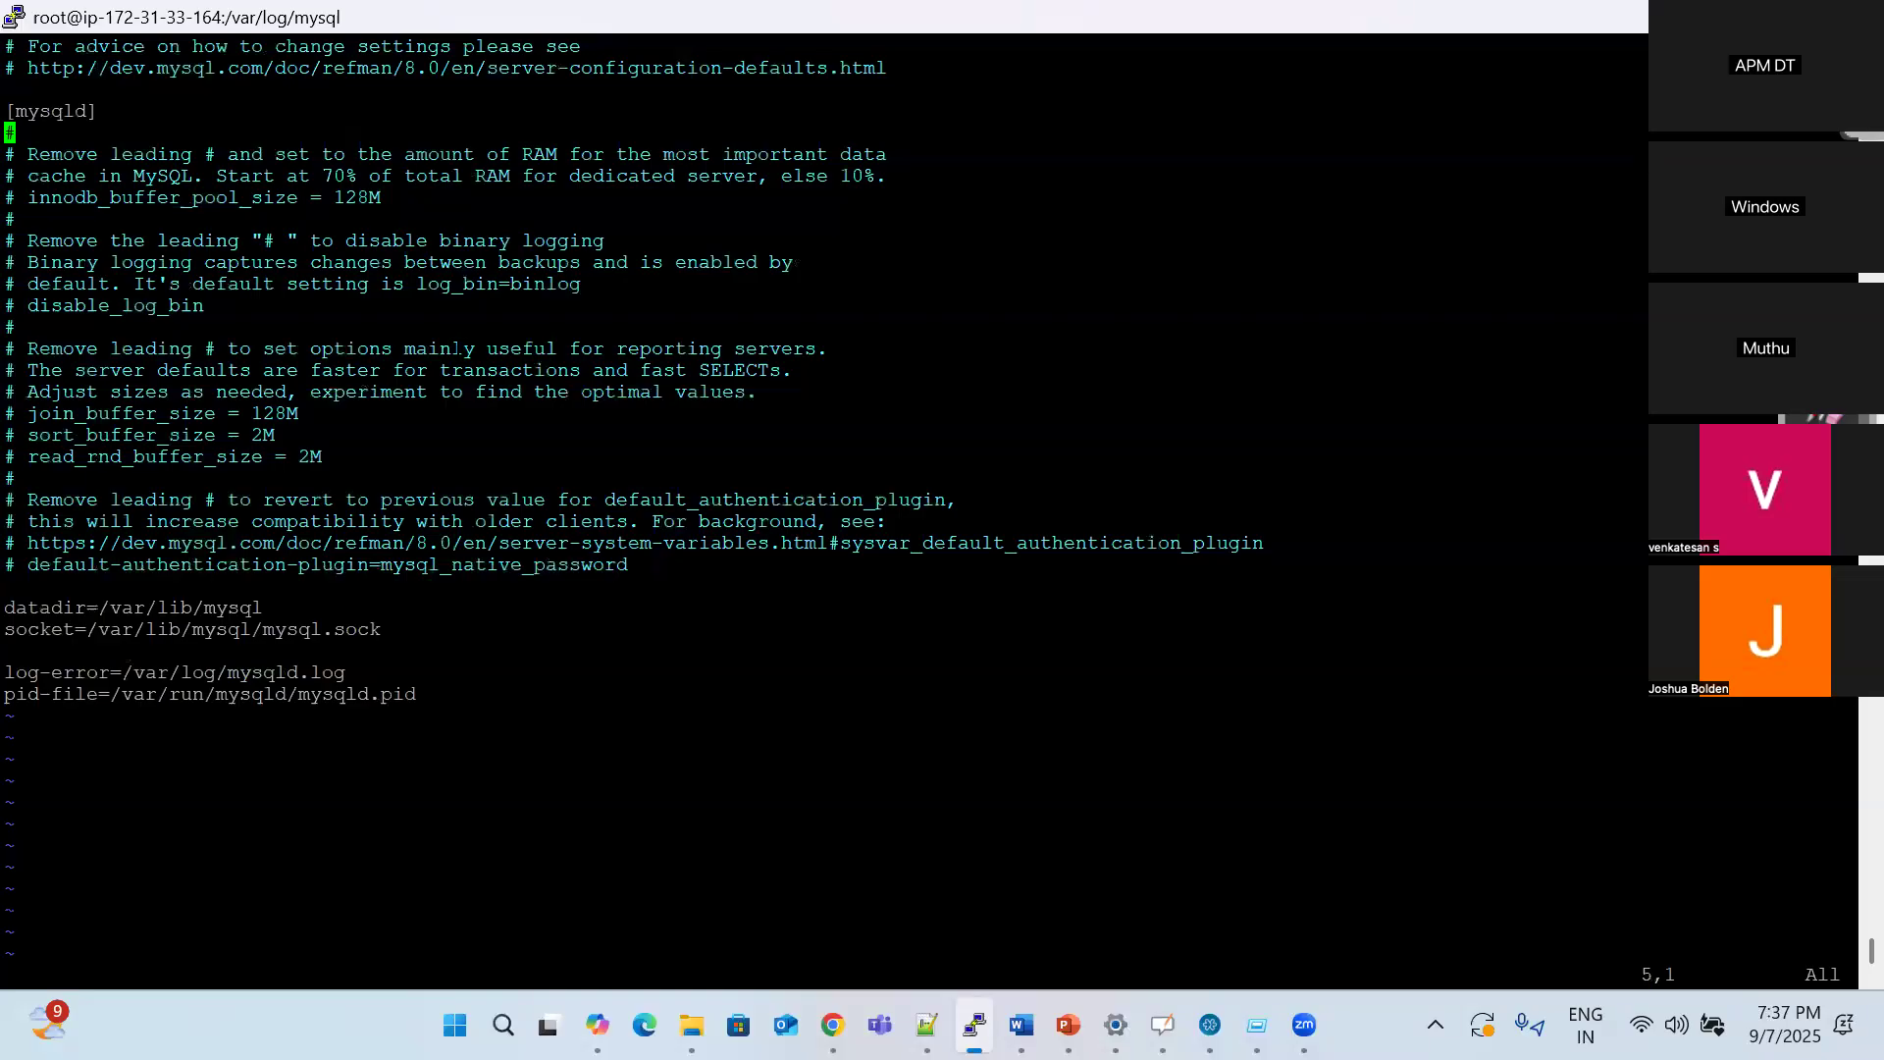
key(Down)
key(Down)
key(Down)
key(Down)
key(Down)
key(Down)
key(Down)
key(Down)
key(Down)
key(Down)
key(Down)
key(Down)
key(Down)
key(Down)
key(Down)
key(Down)
key(Down)
key(Down)
key(Down)
key(Down)
key(Down)
key(Down)
key(Down)
key(Up)
key(Up)
key(o)
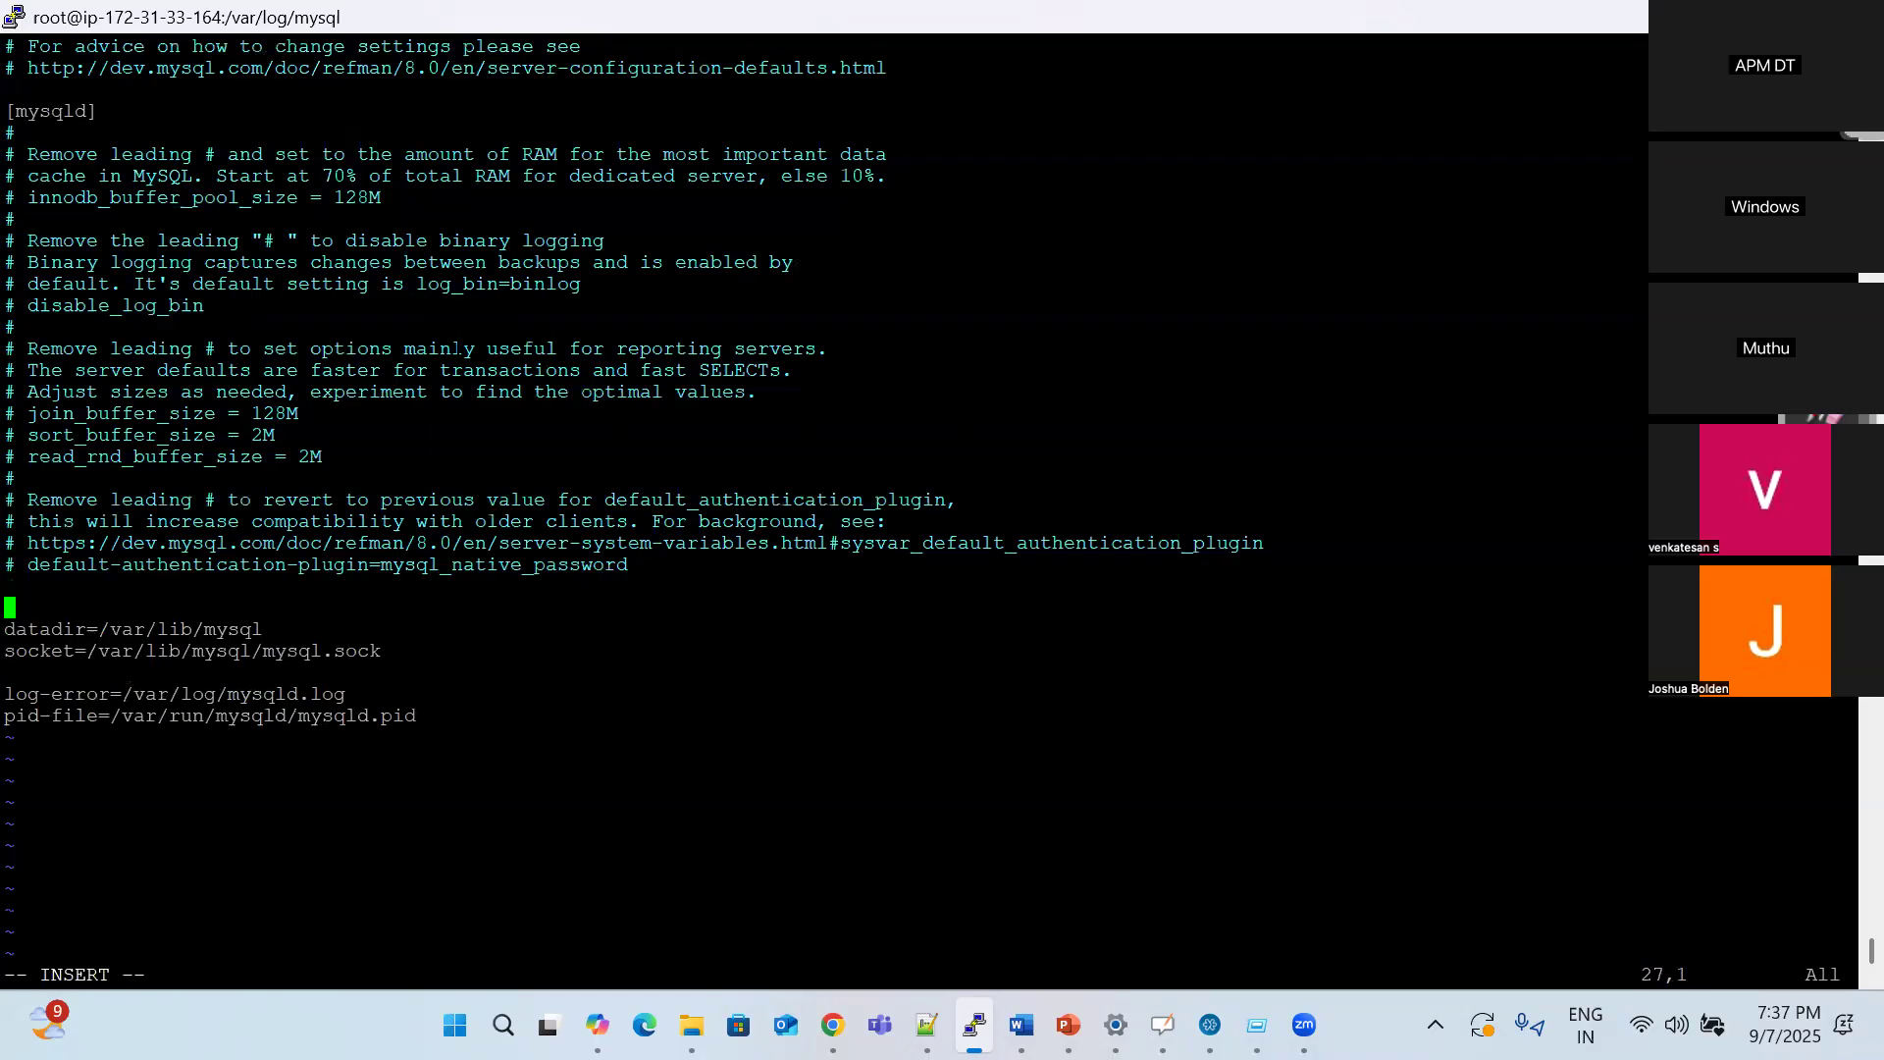
key(Return)
key(Up)
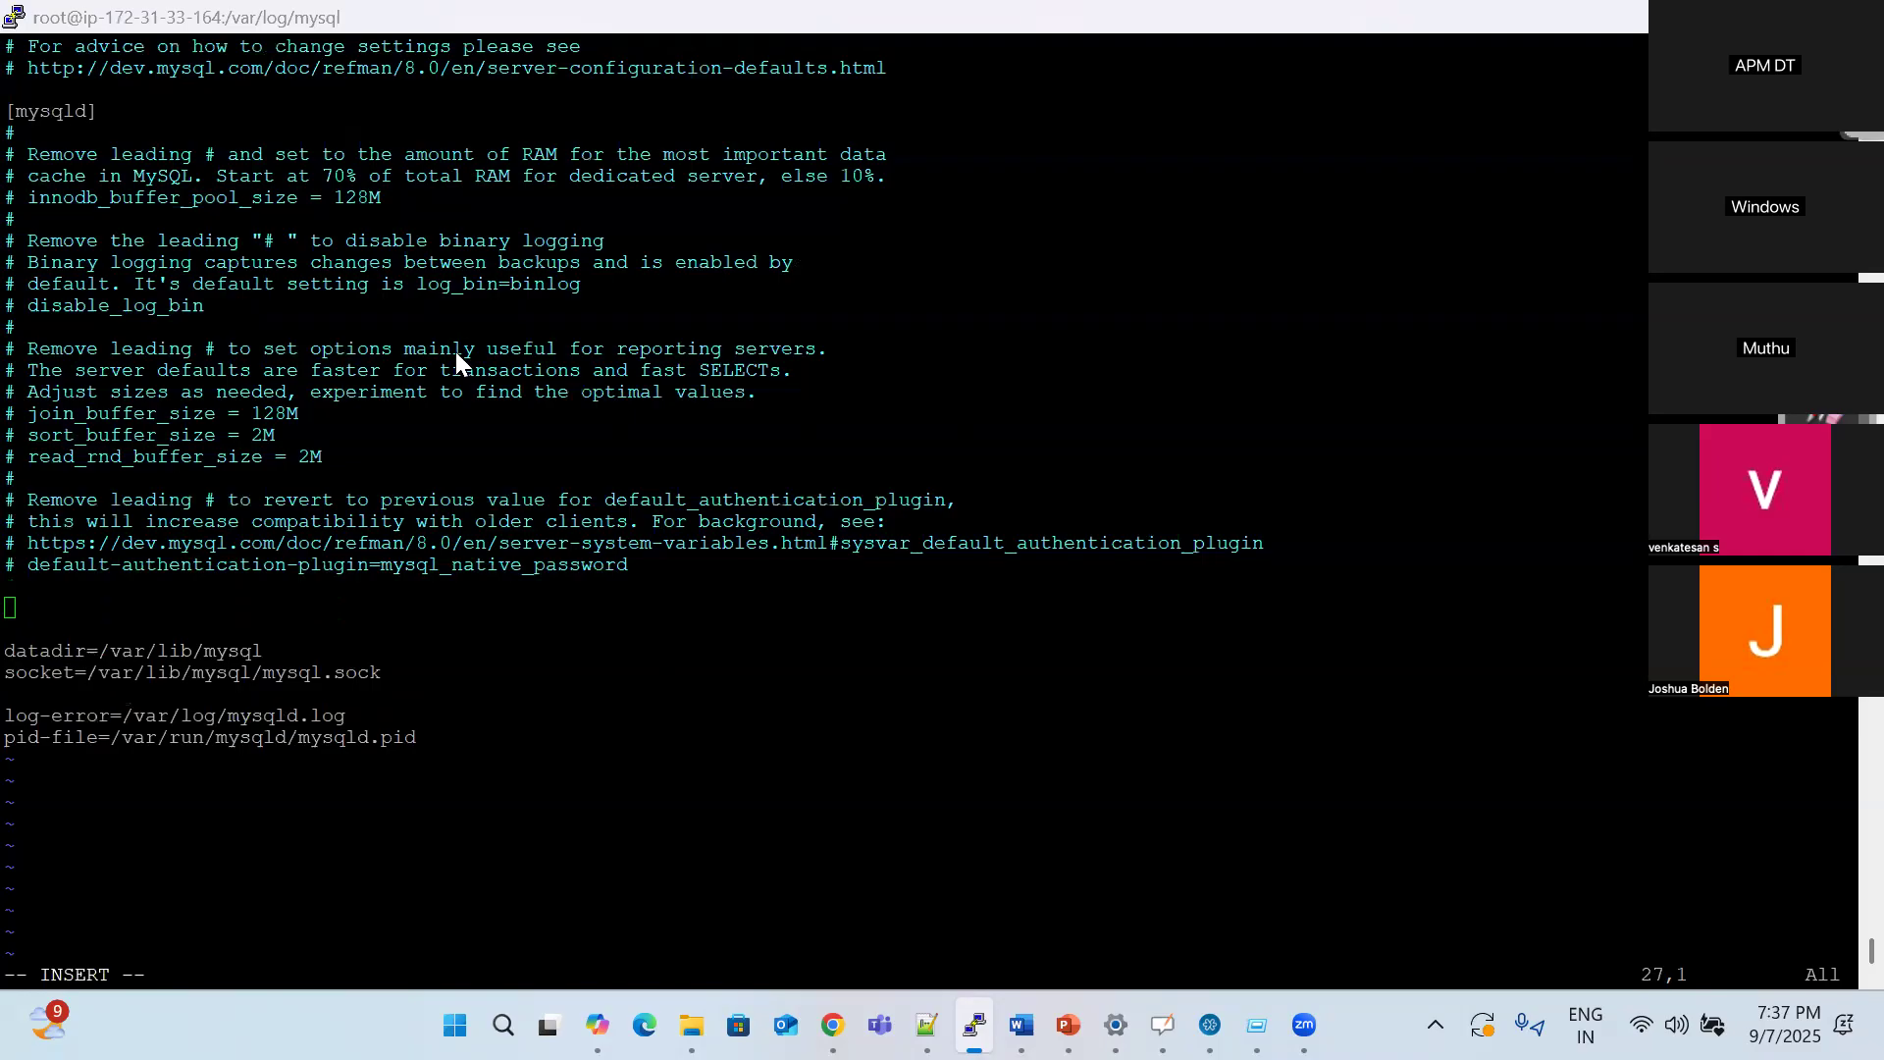
Copy the guide's [mysqld_safe] and [mysqld] log settings and paste them into my.cnf.
key(alt+Tab)
drag(388, 650, 159, 388)
key(ctrl+c)
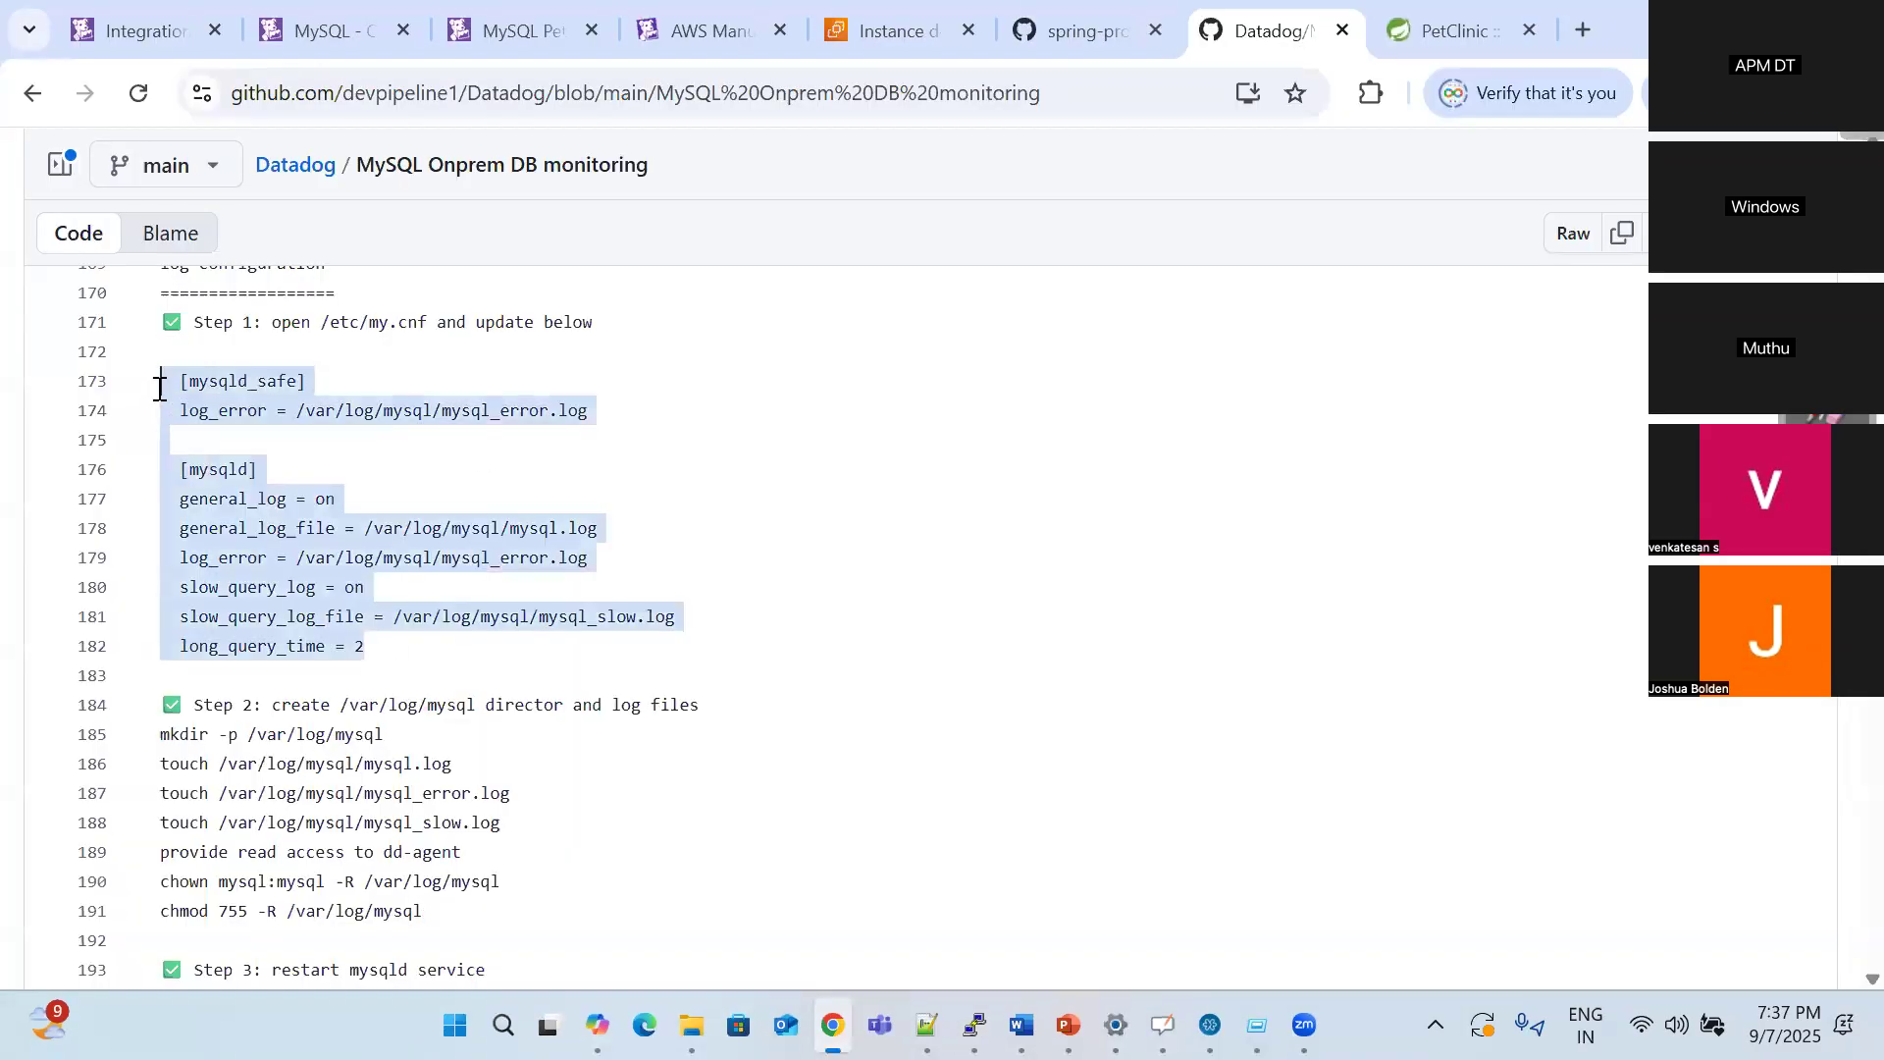
click(147, 26)
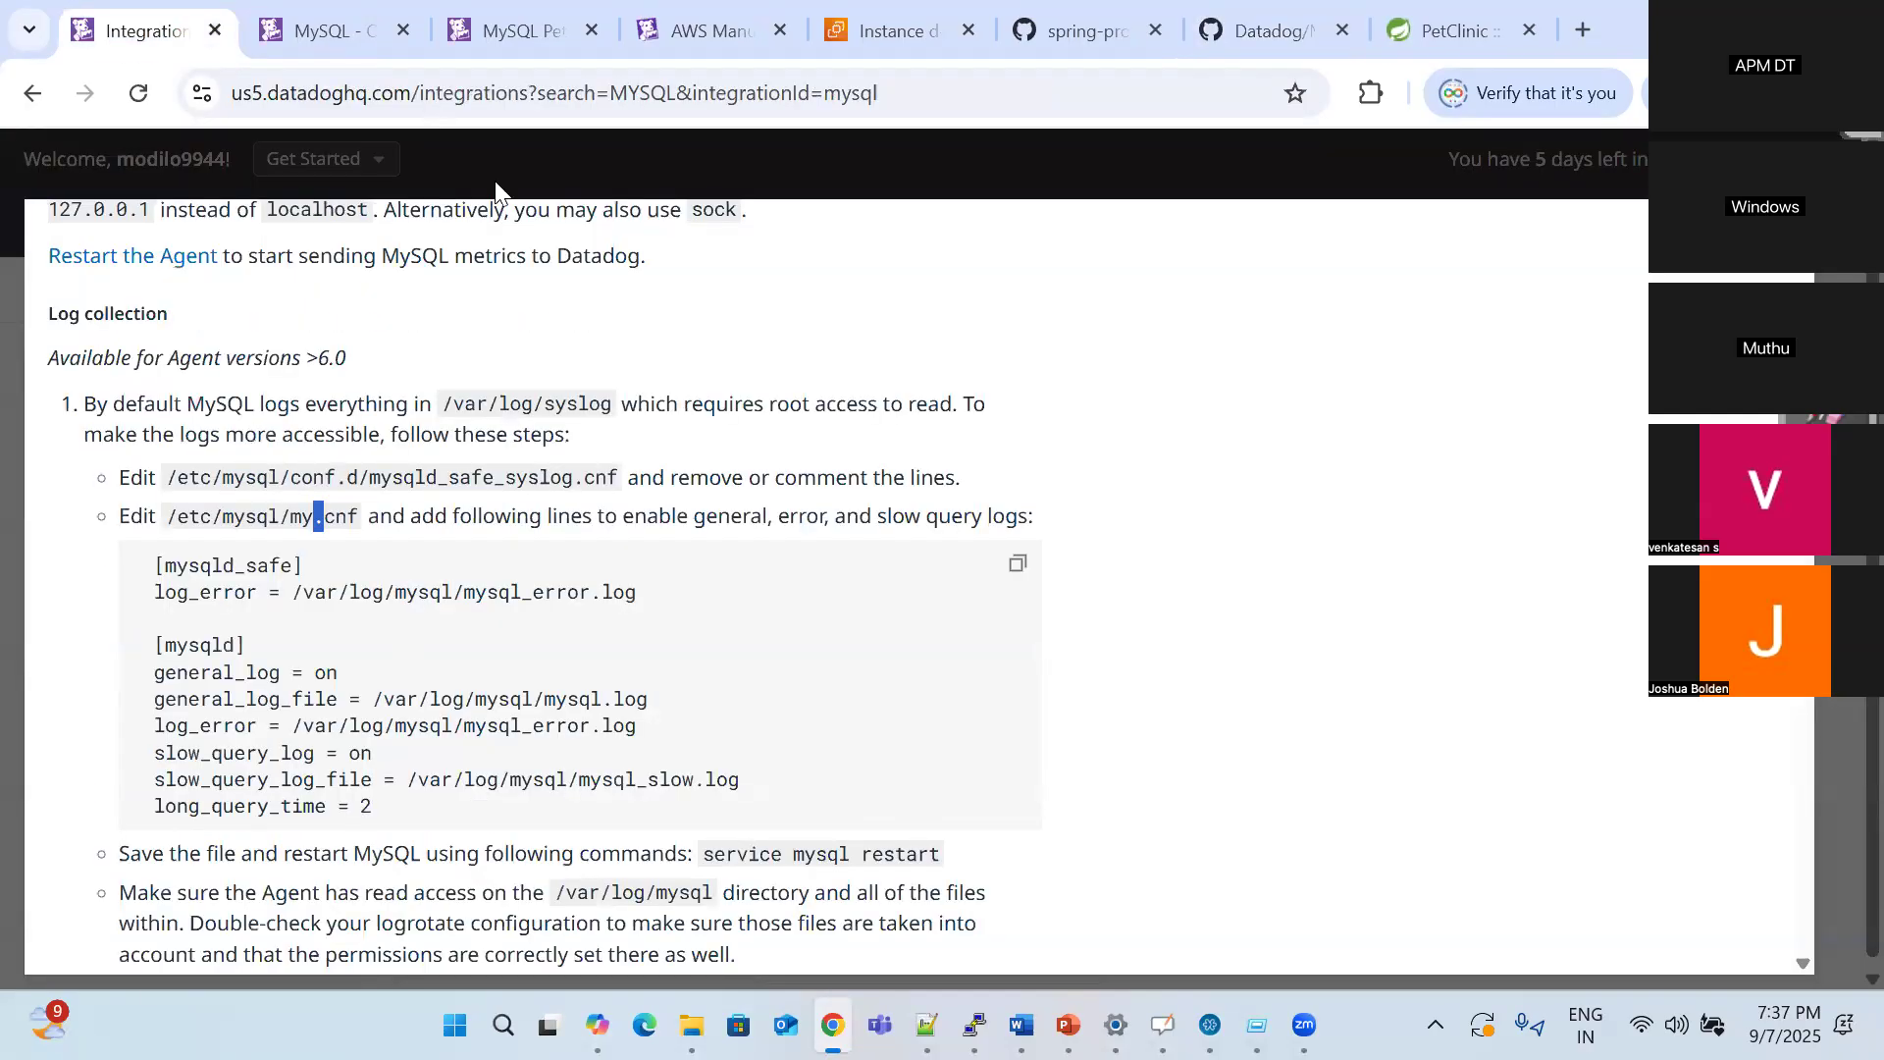
click(1274, 47)
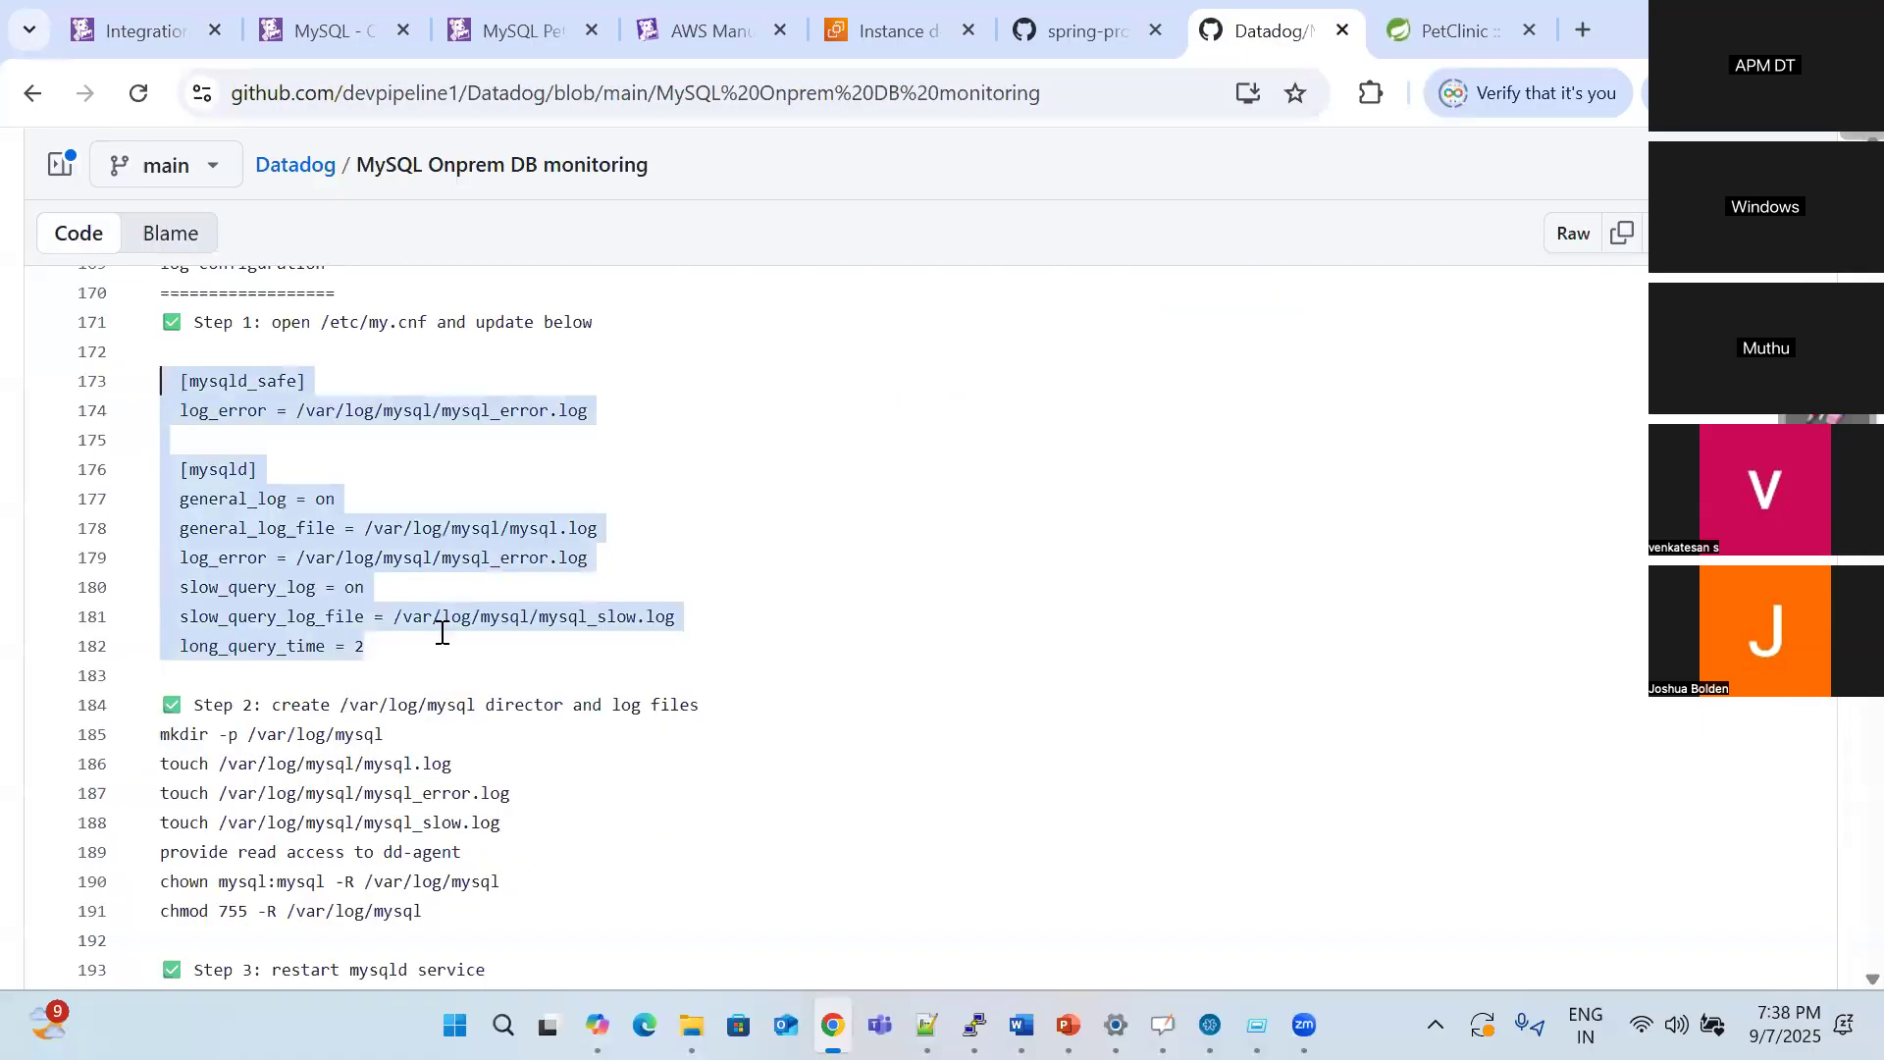
key(alt+Tab)
text(i)
key(BackSpace)
key(shift+Insert)
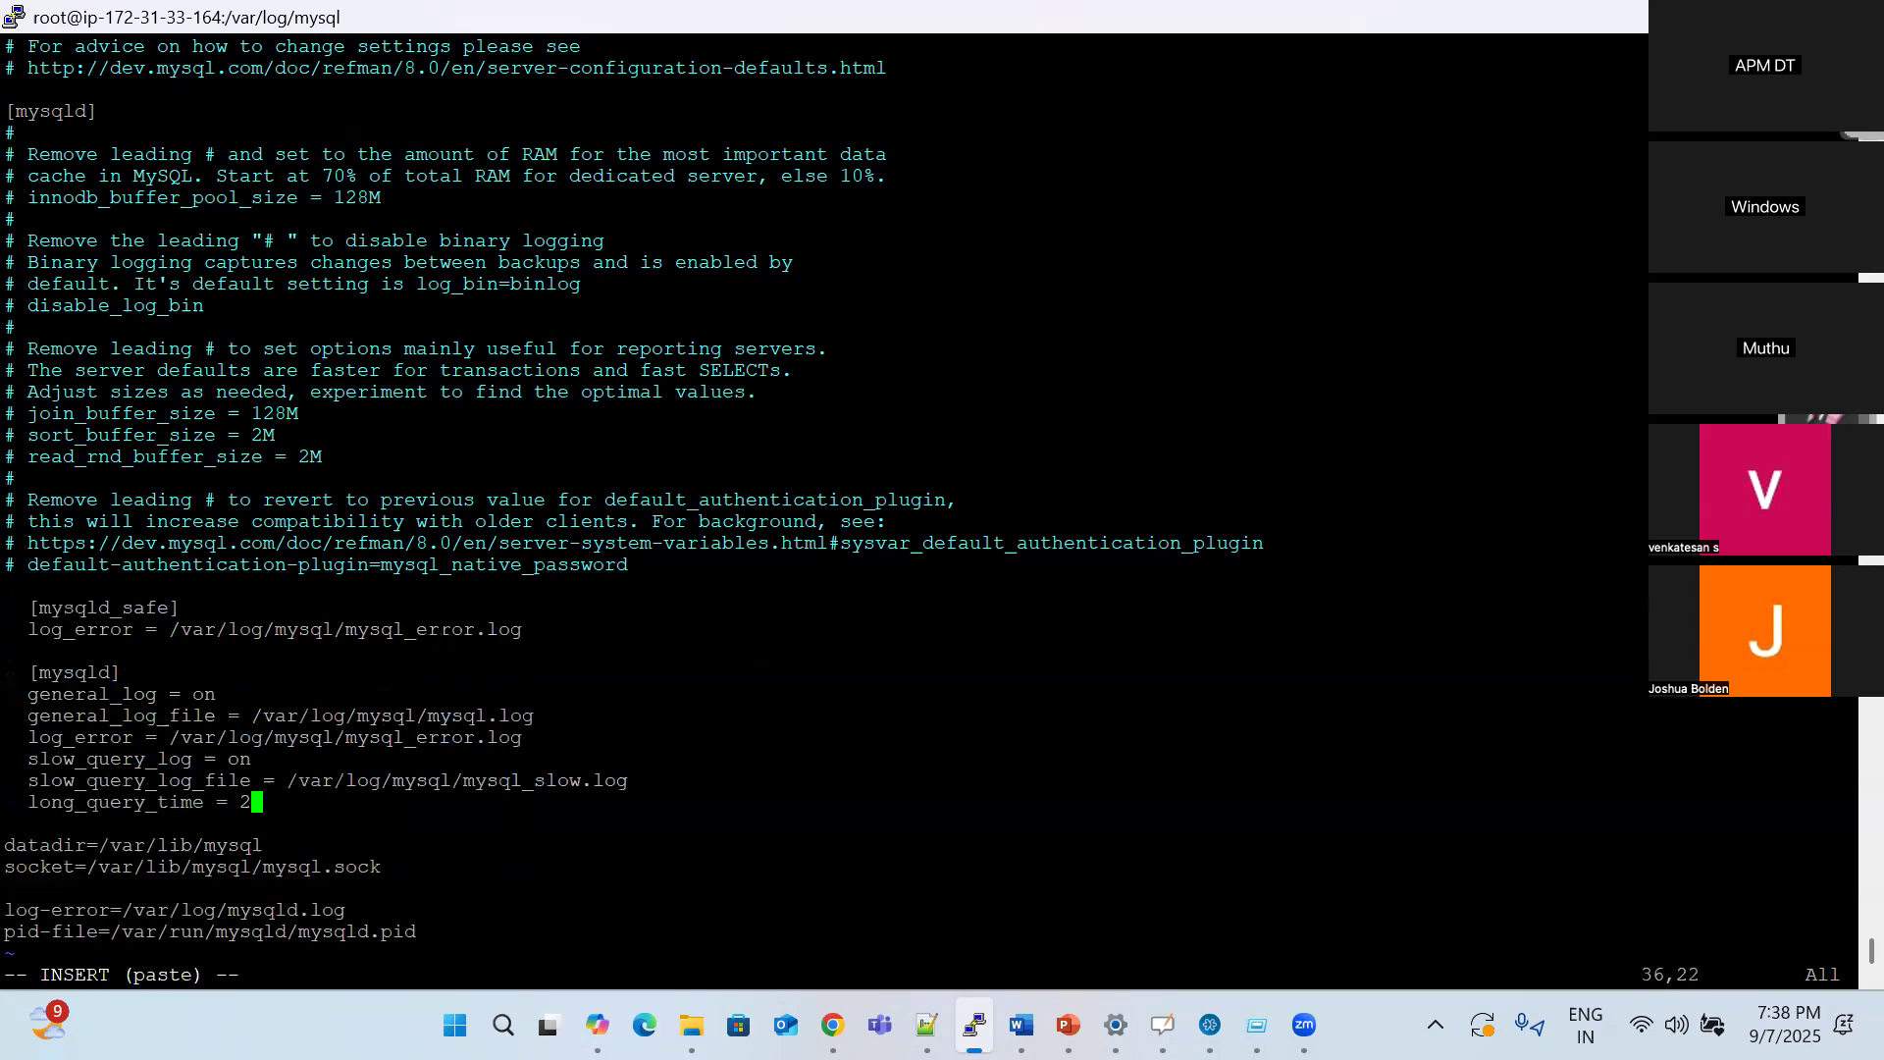
key(Up)
key(alt+Tab)
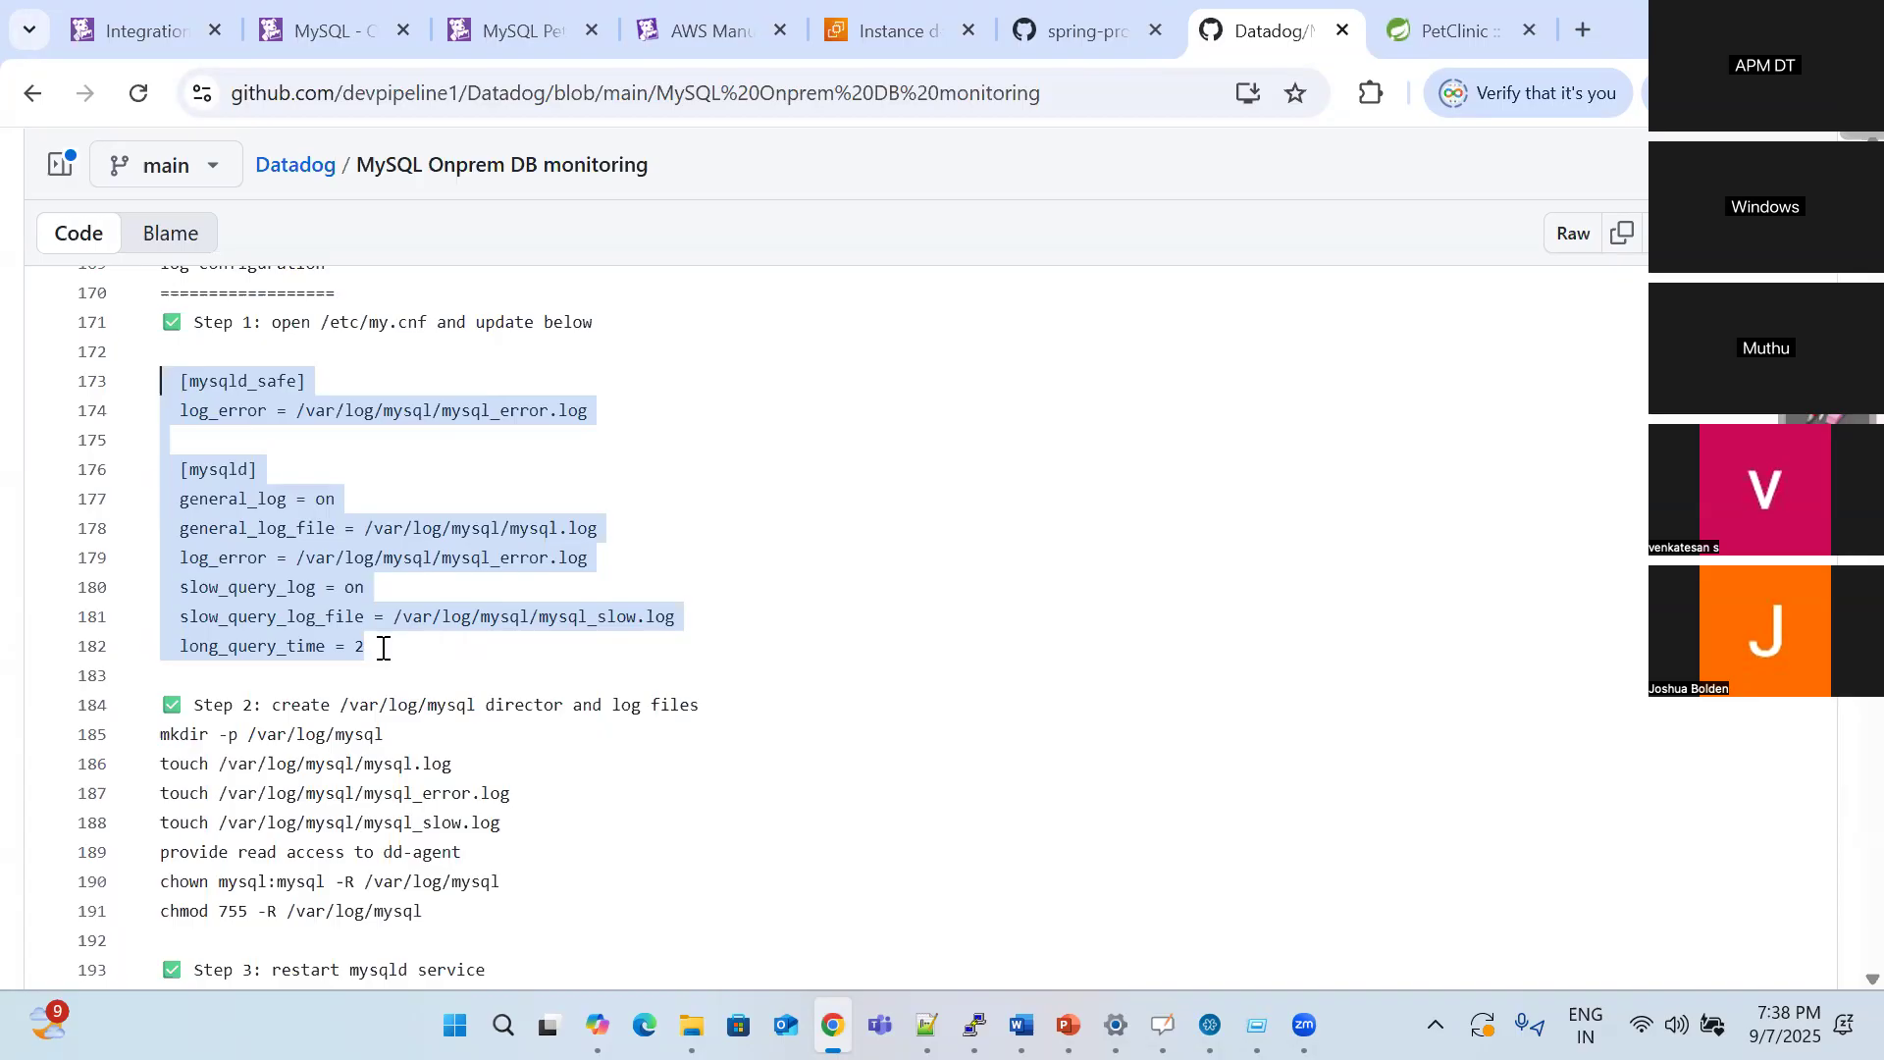
Paste the MySQL log settings block on a new line at the end of the Notepad++ note.
key(alt+Tab)
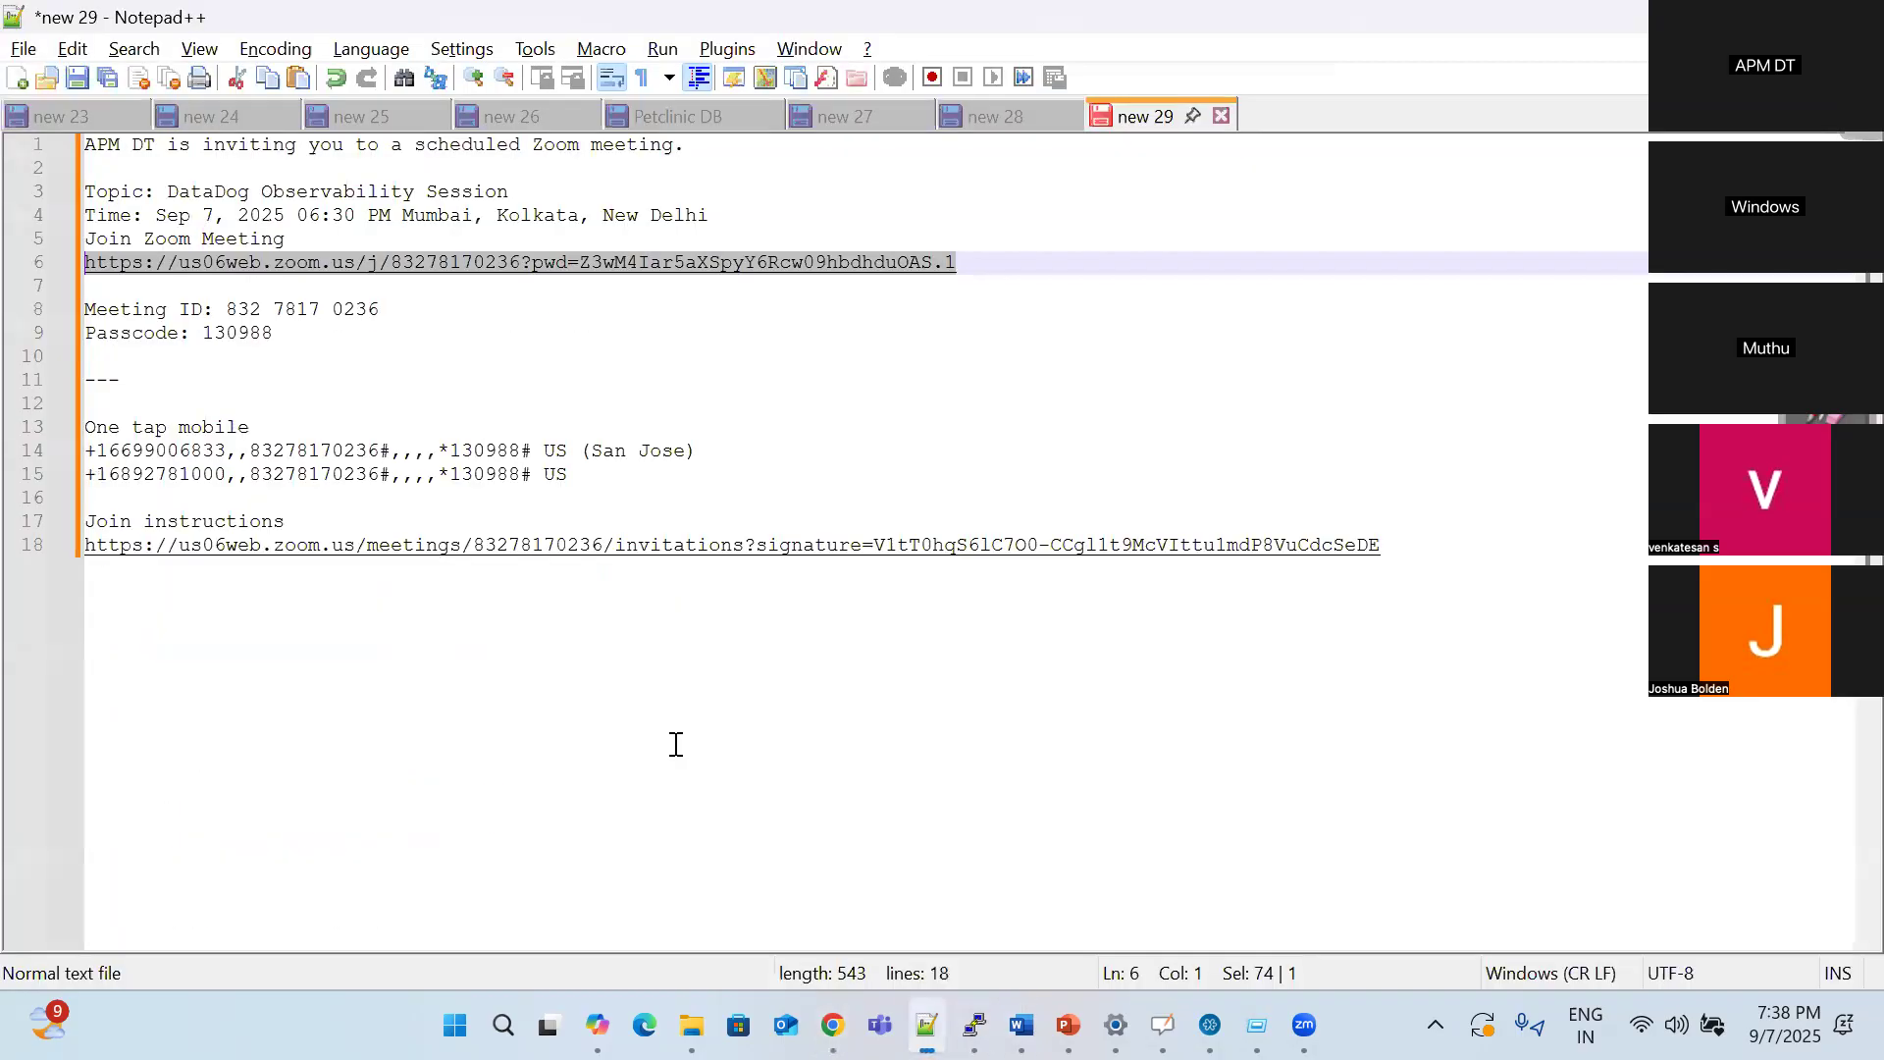
click(1459, 550)
key(Return)
key(Return)
key(Return)
key(Return)
key(ctrl+v)
Strip the leading spaces from all ten pasted lines using a column selection.
key(Up)
key(Up)
key(Up)
key(Up)
key(Up)
key(Up)
key(Up)
key(Up)
key(Up)
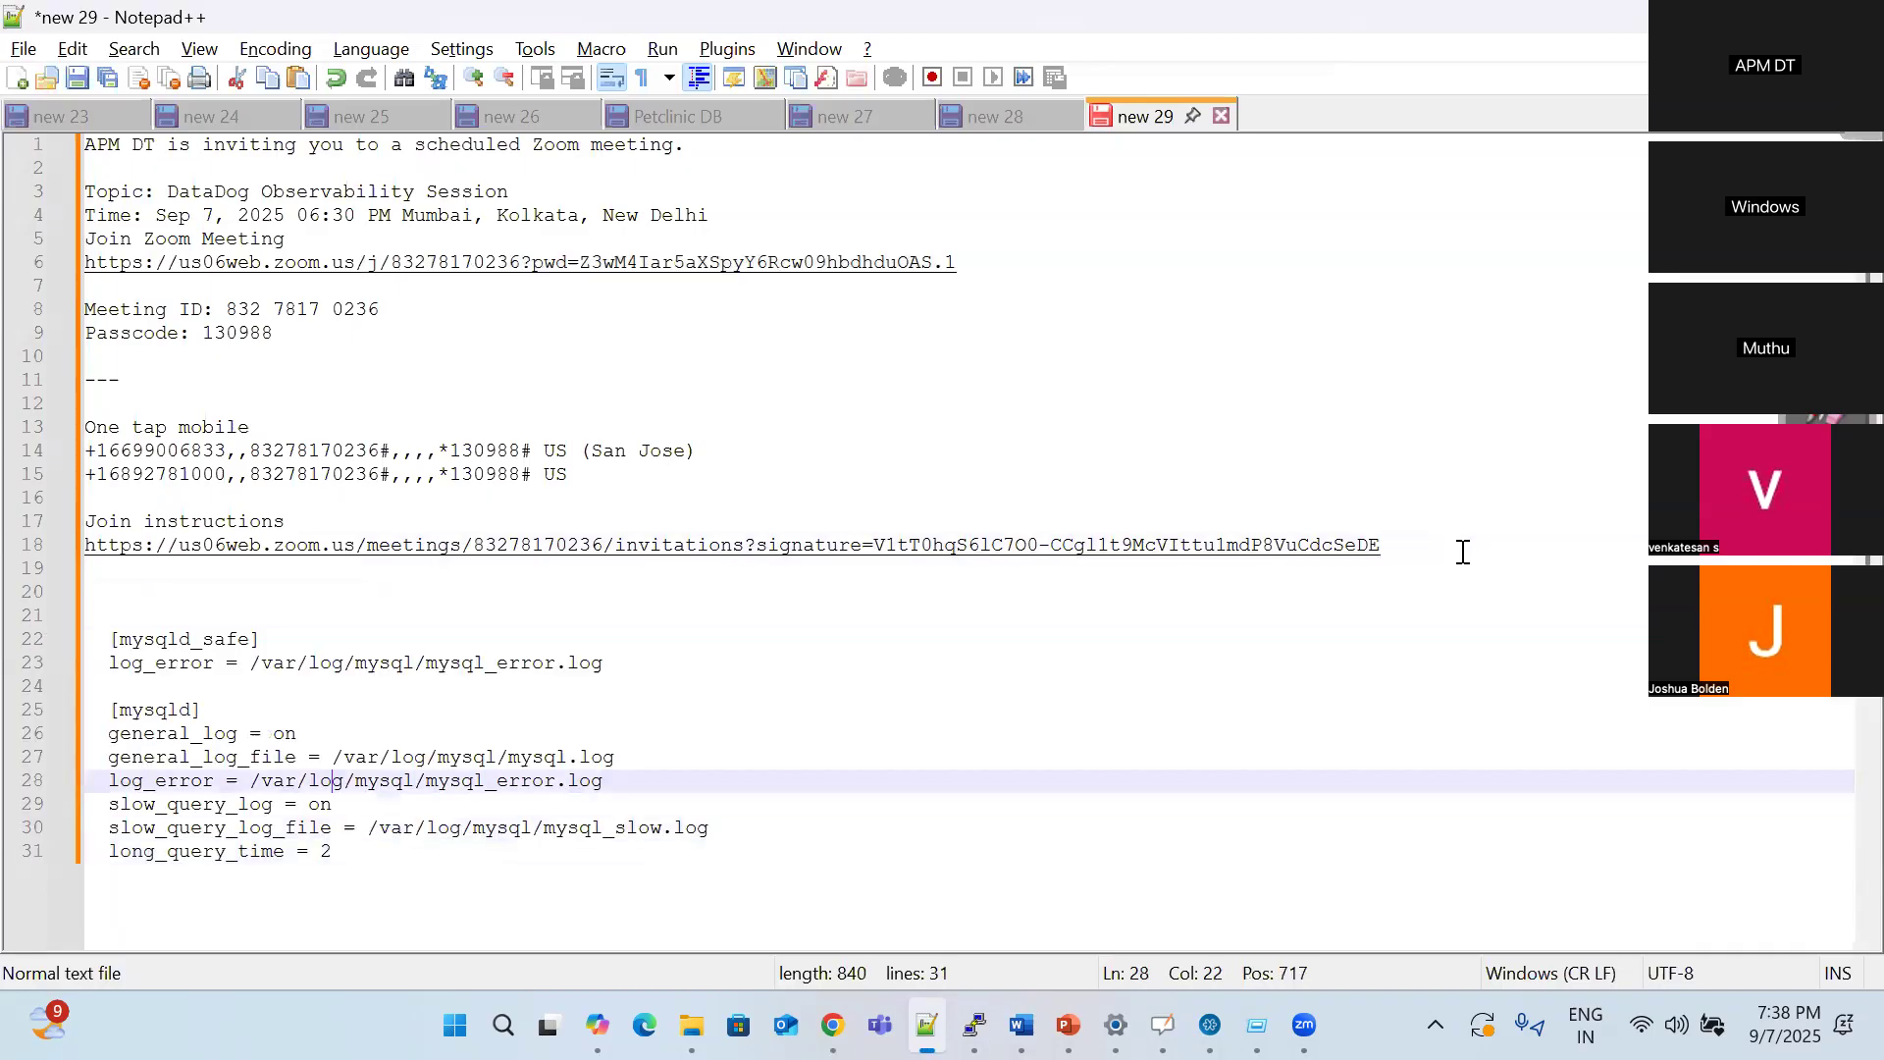
key(Down)
key(Home)
key(Home)
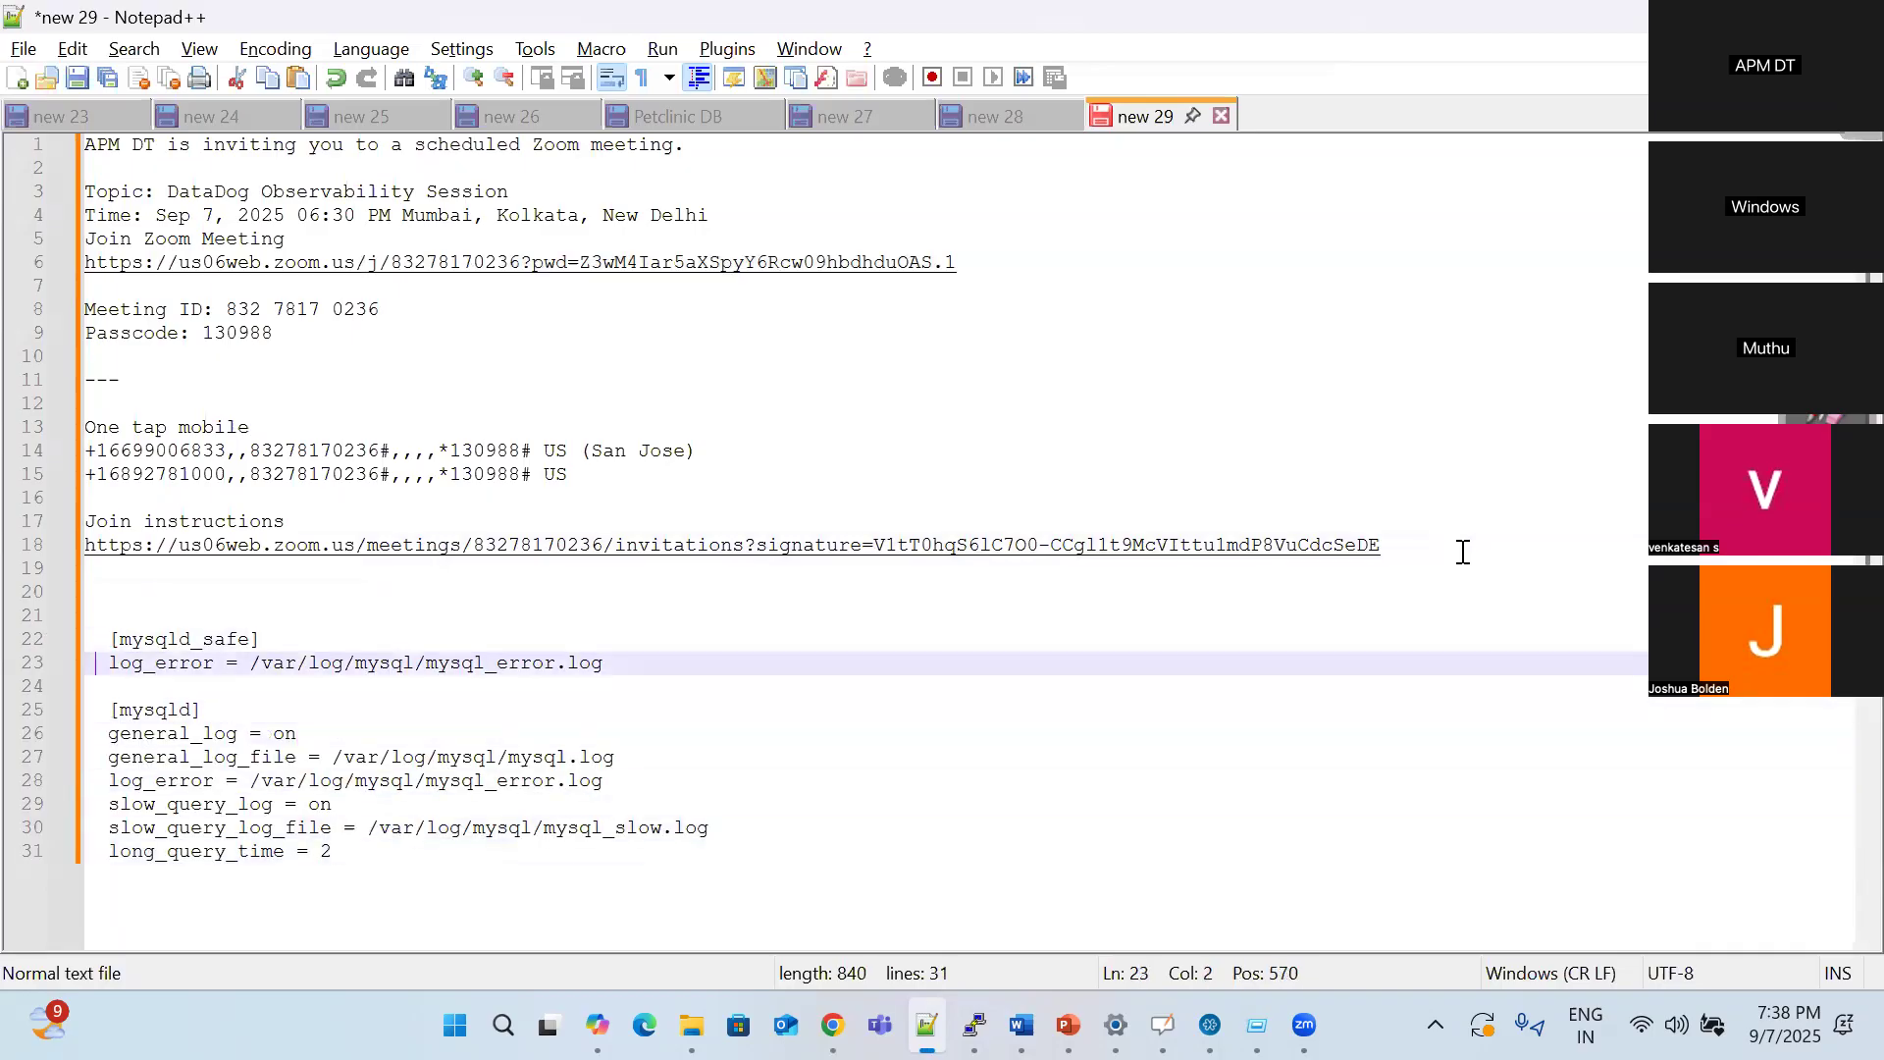
key(Up)
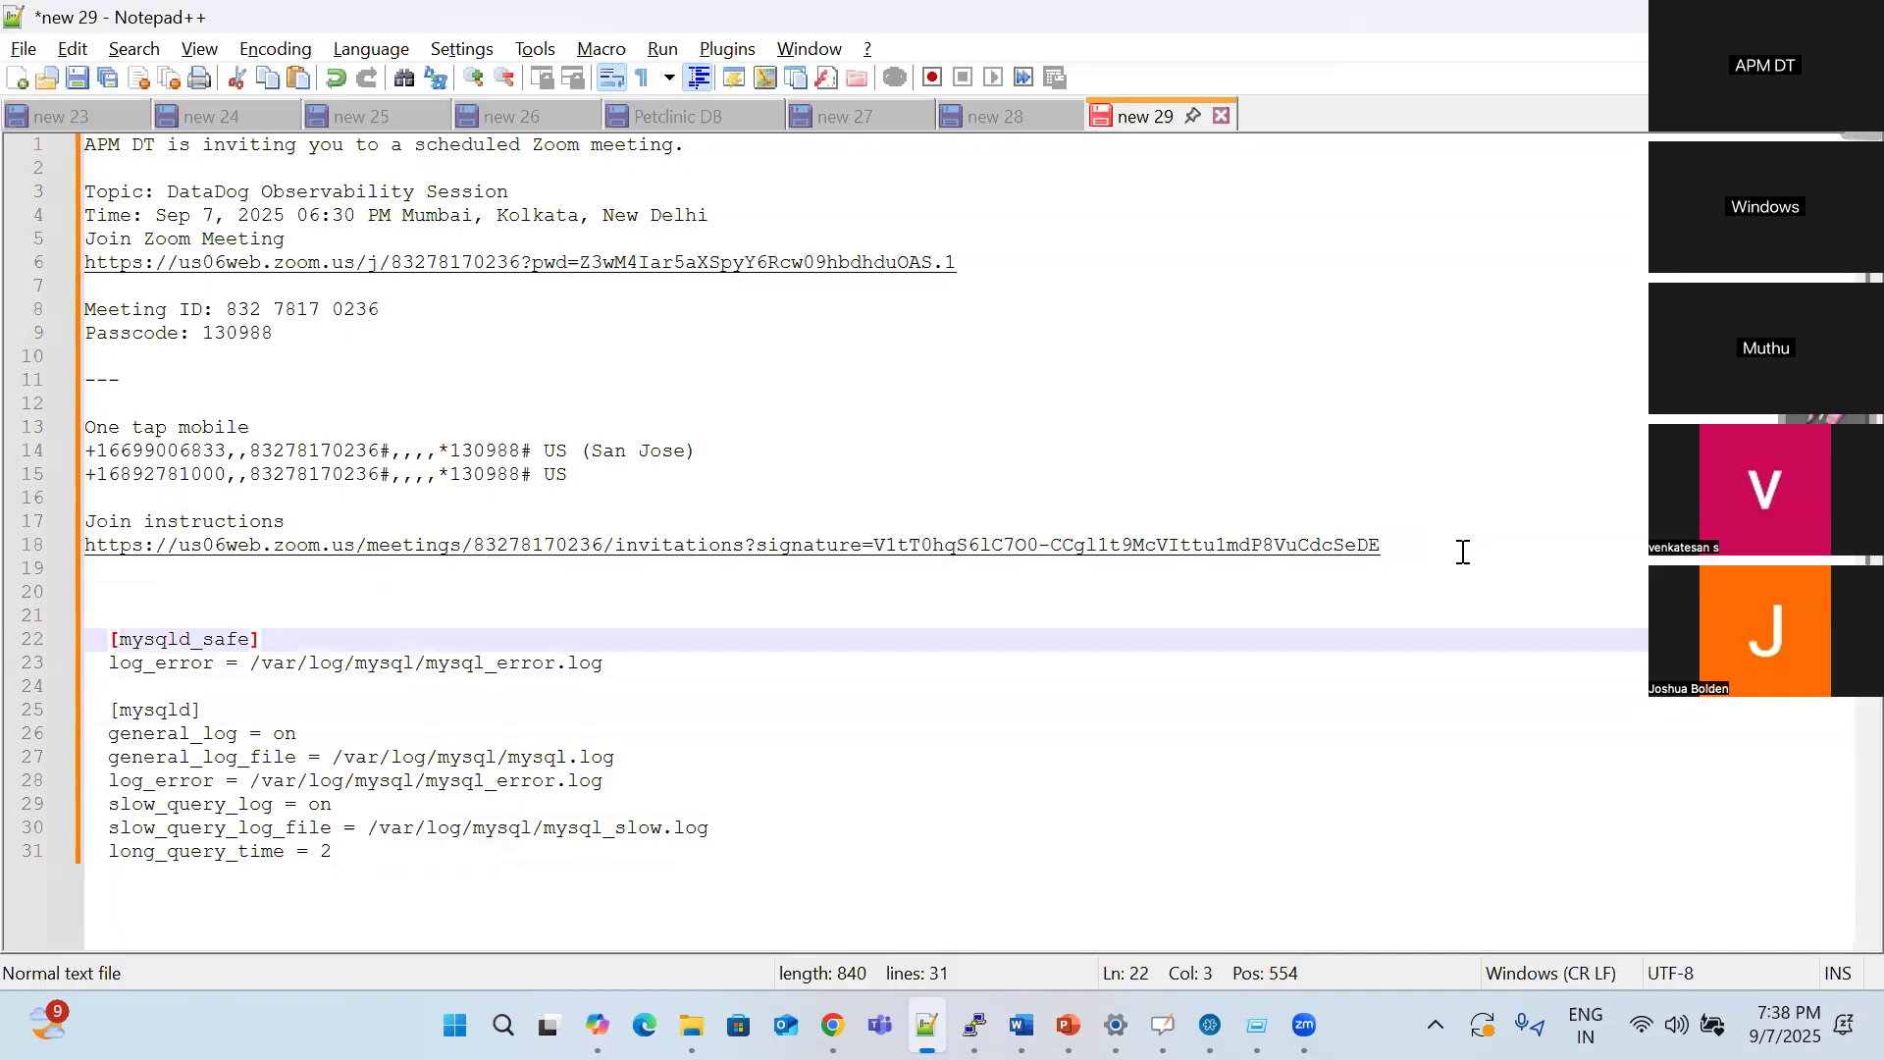
key(alt+shift+Down)
key(alt+shift+Down)
key(alt+shift+Down)
key(alt+shift+Down)
key(alt+shift+Down)
key(alt+shift+Down)
key(alt+shift+Down)
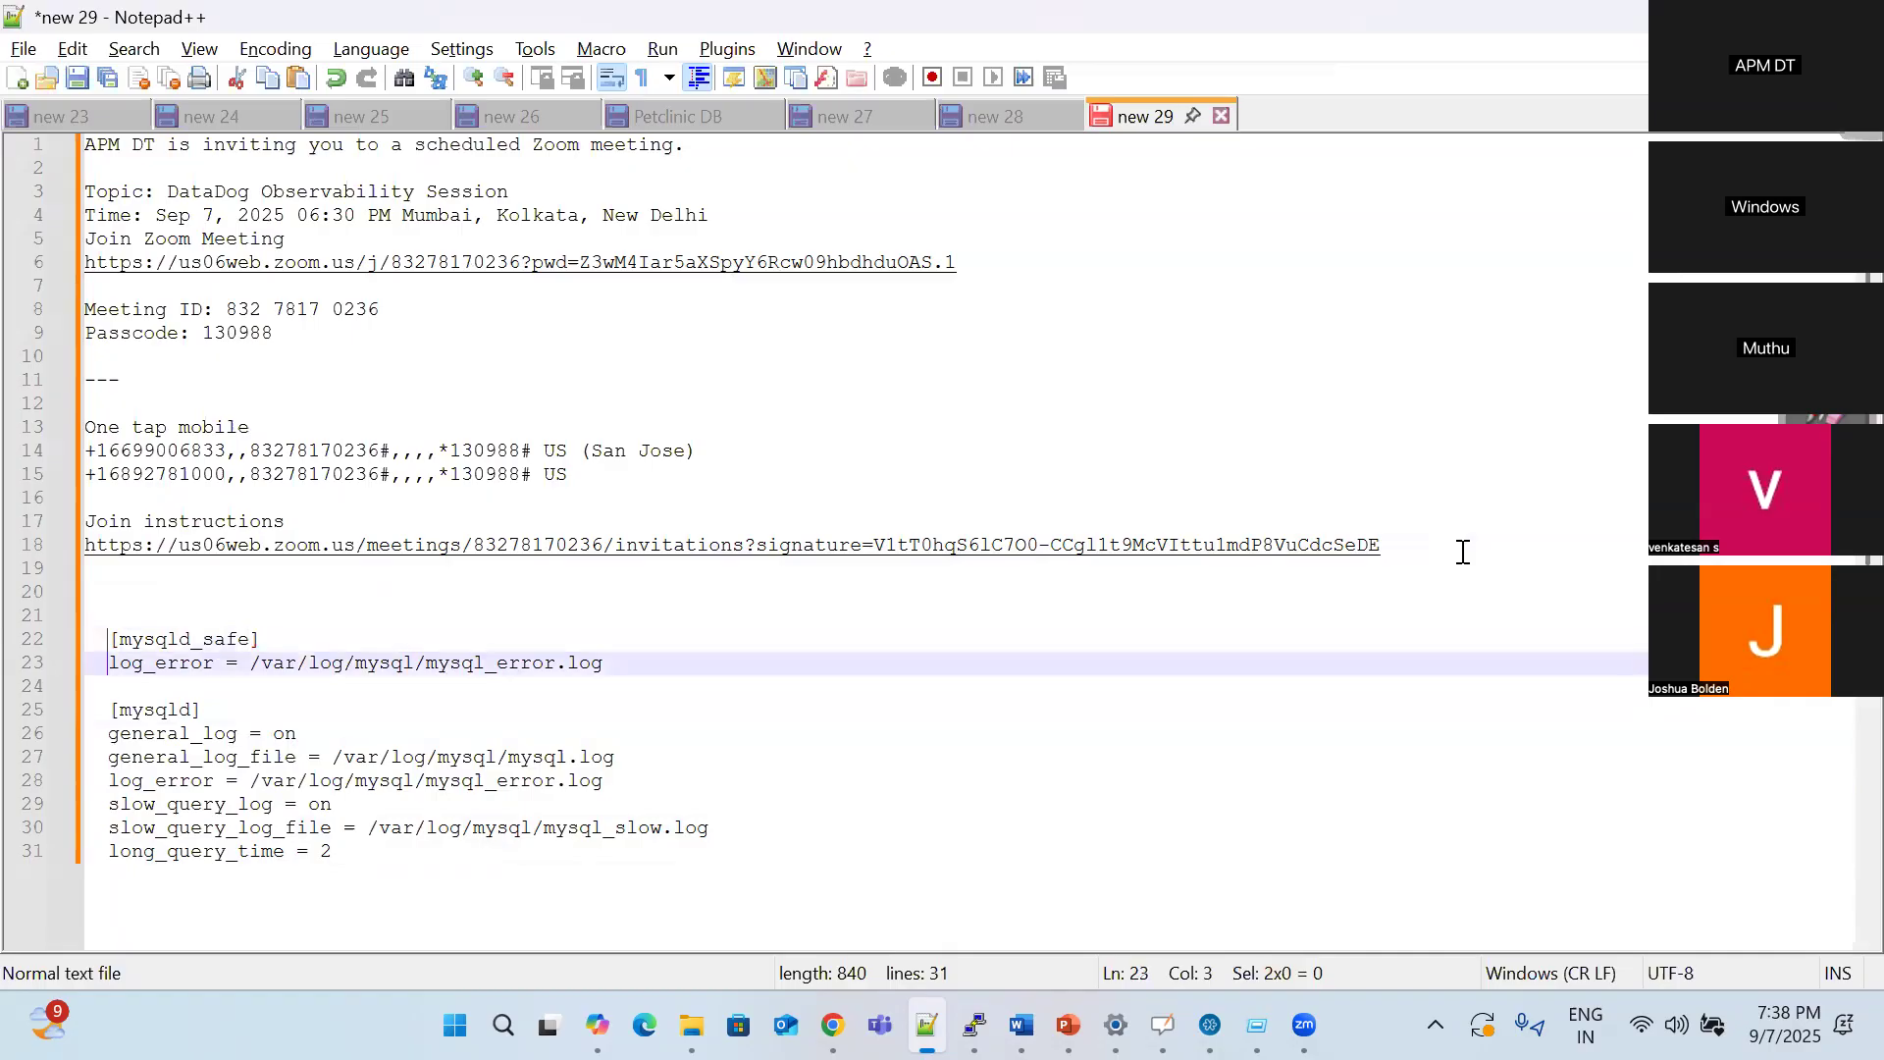
key(alt+shift+Down)
key(alt+shift+Down)
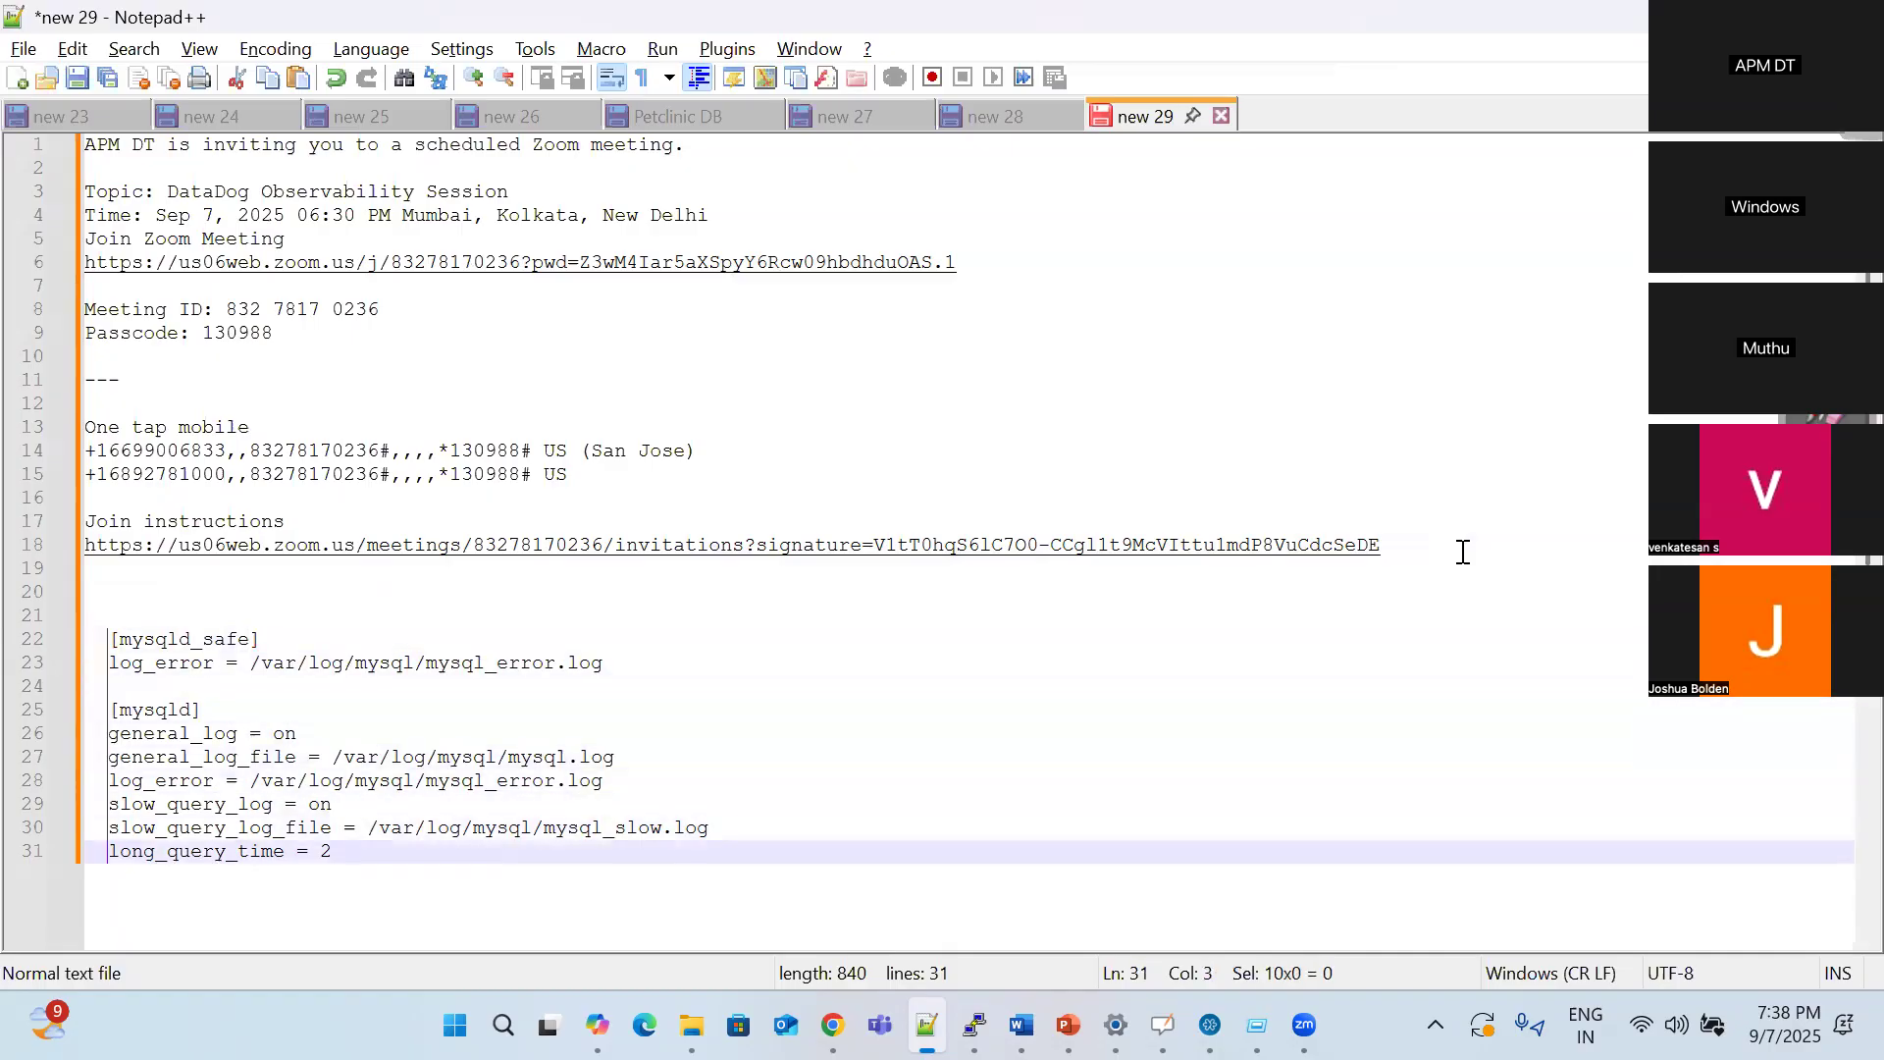
key(alt+shift+Right)
key(alt+shift+Right)
key(alt+shift+Right)
key(alt+shift+Right)
key(alt+shift+Right)
key(alt+shift+Right)
key(alt+shift+Right)
key(alt+shift+Right)
key(alt+shift+Right)
key(alt+shift+Right)
key(alt+shift+Right)
key(alt+shift+Right)
key(alt+shift+Right)
key(alt+shift+Right)
key(alt+shift+Right)
key(alt+shift+Right)
key(alt+shift+Right)
key(alt+shift+Right)
key(alt+shift+Right)
key(alt+shift+Left)
key(alt+shift+Left)
key(alt+shift+Left)
key(alt+shift+Left)
key(alt+shift+Left)
key(alt+shift+Left)
key(alt+shift+Left)
key(alt+shift+Left)
key(alt+shift+Left)
key(alt+shift+Left)
key(alt+shift+Left)
key(alt+shift+Left)
key(alt+shift+Left)
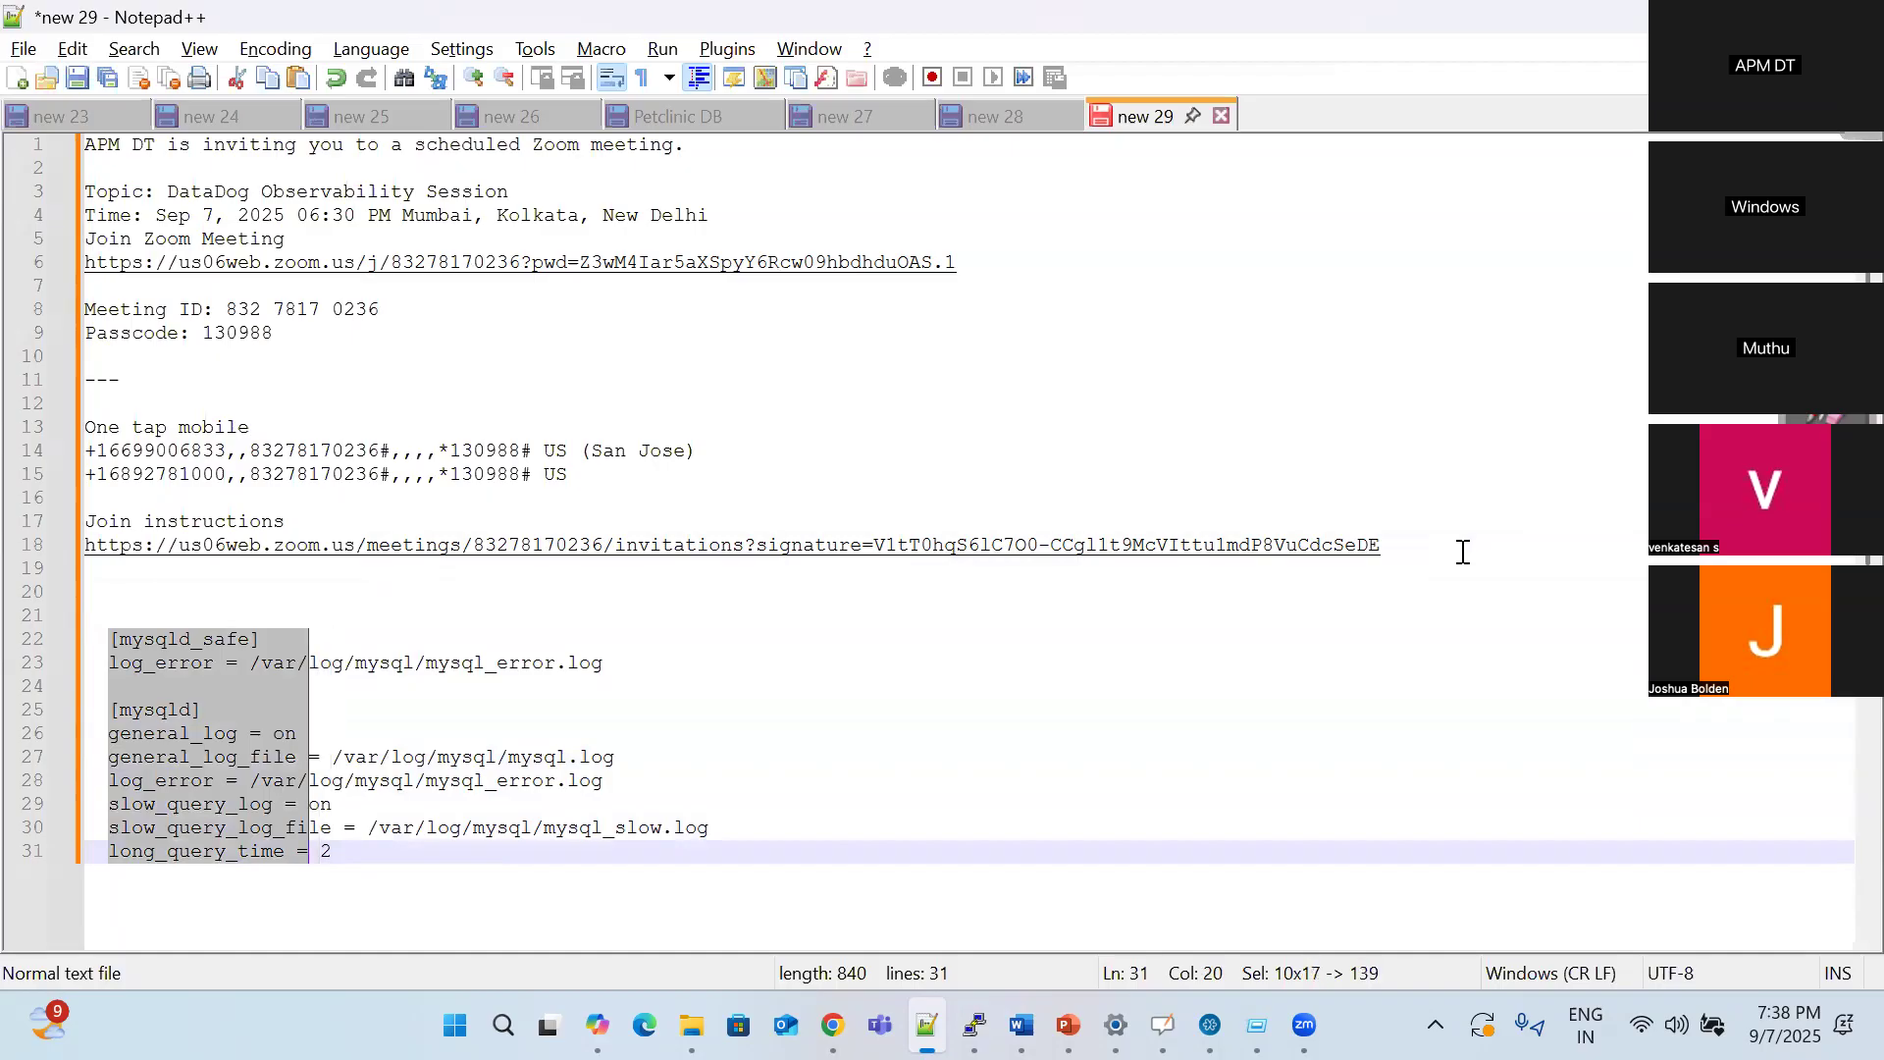
key(alt+shift+Left)
key(alt+shift+Left)
key(alt+shift+Left)
key(alt+shift+Left)
key(alt+shift+Left)
key(alt+shift+Left)
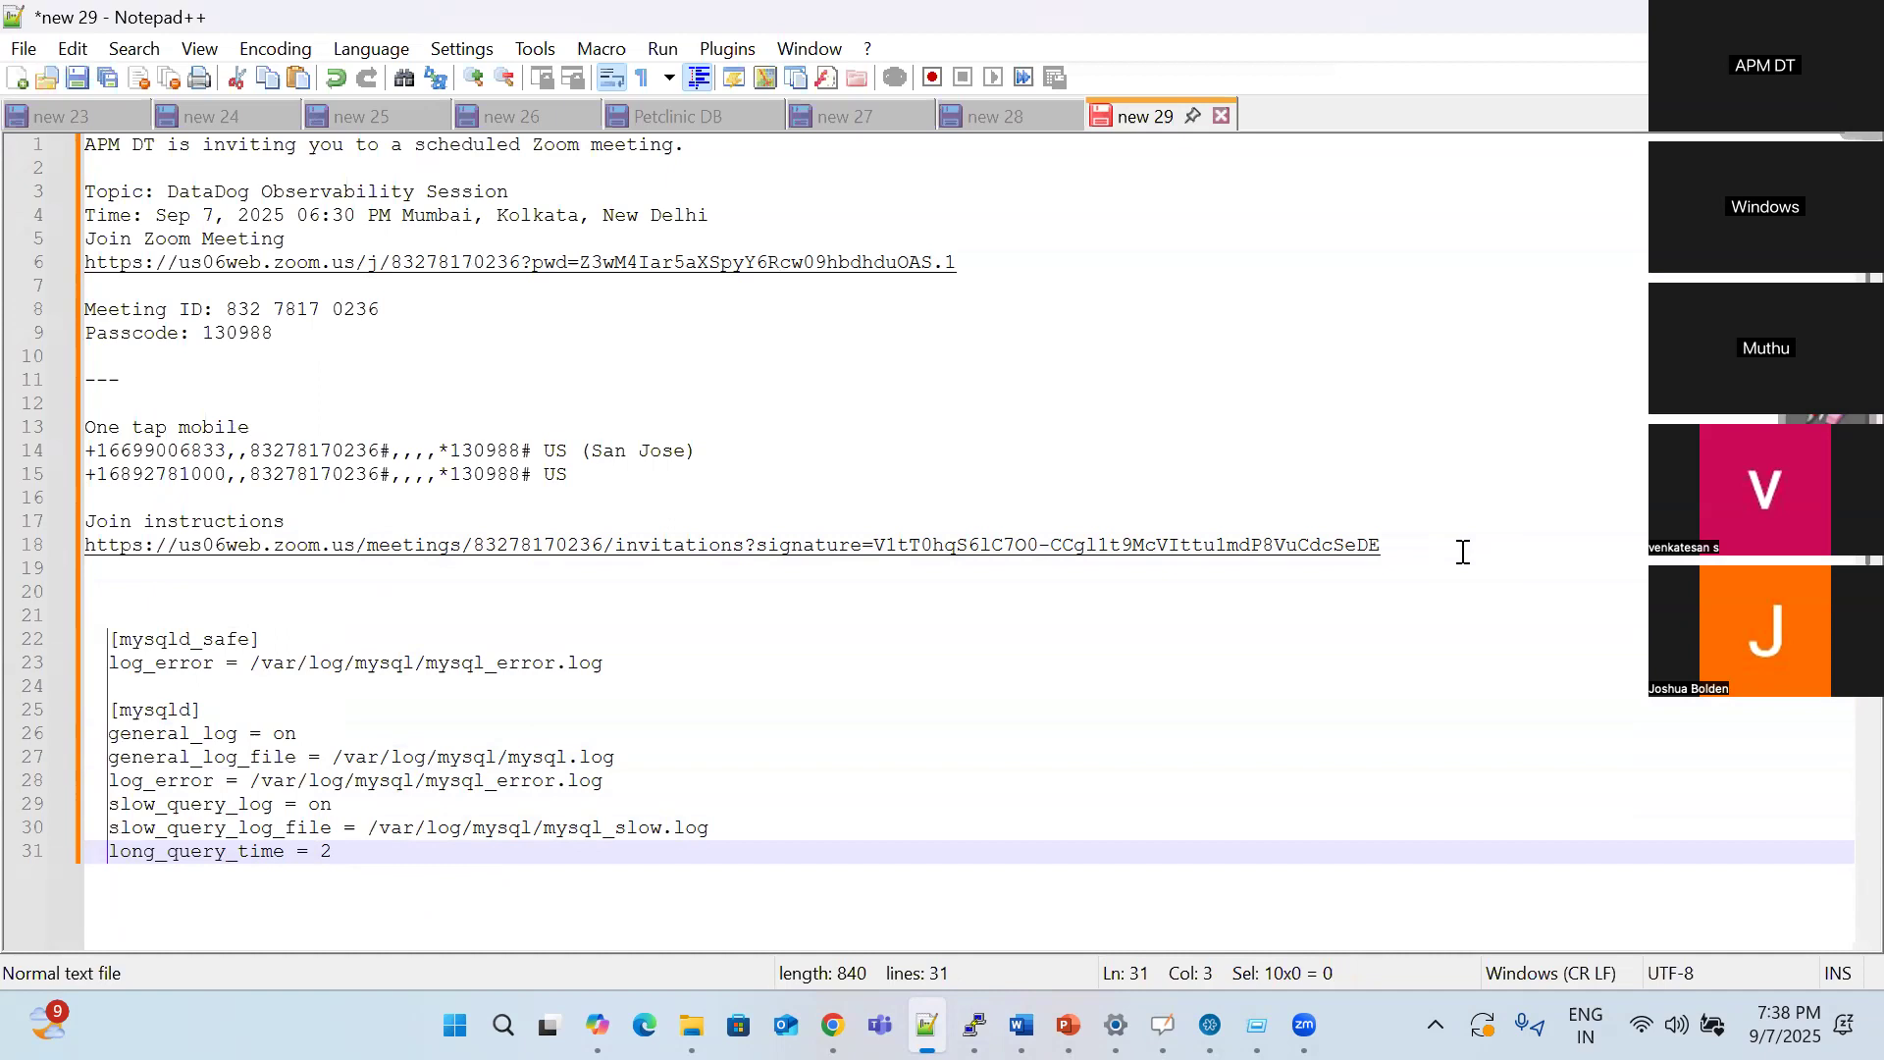
key(BackSpace)
key(BackSpace)
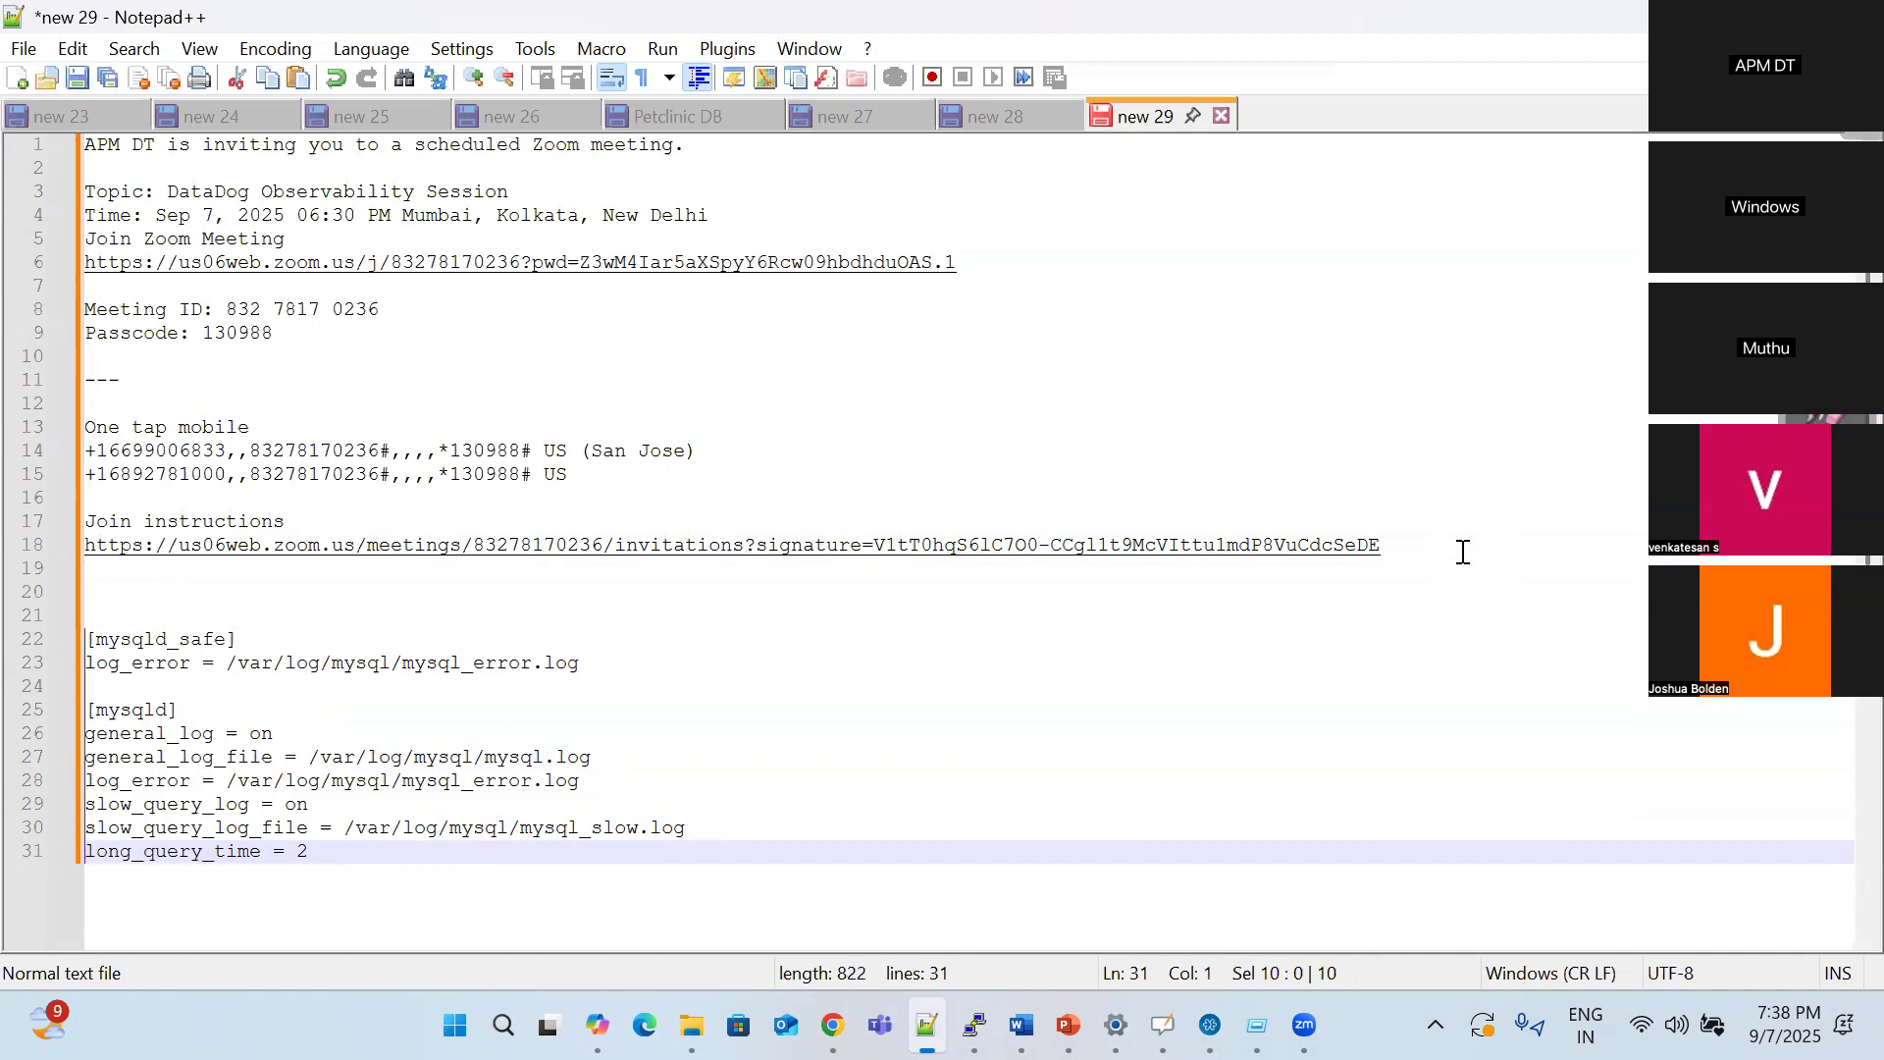
Select the cleaned block and return to vim at the [mysqld_safe] line.
drag(337, 854, 56, 655)
key(ctrl+c)
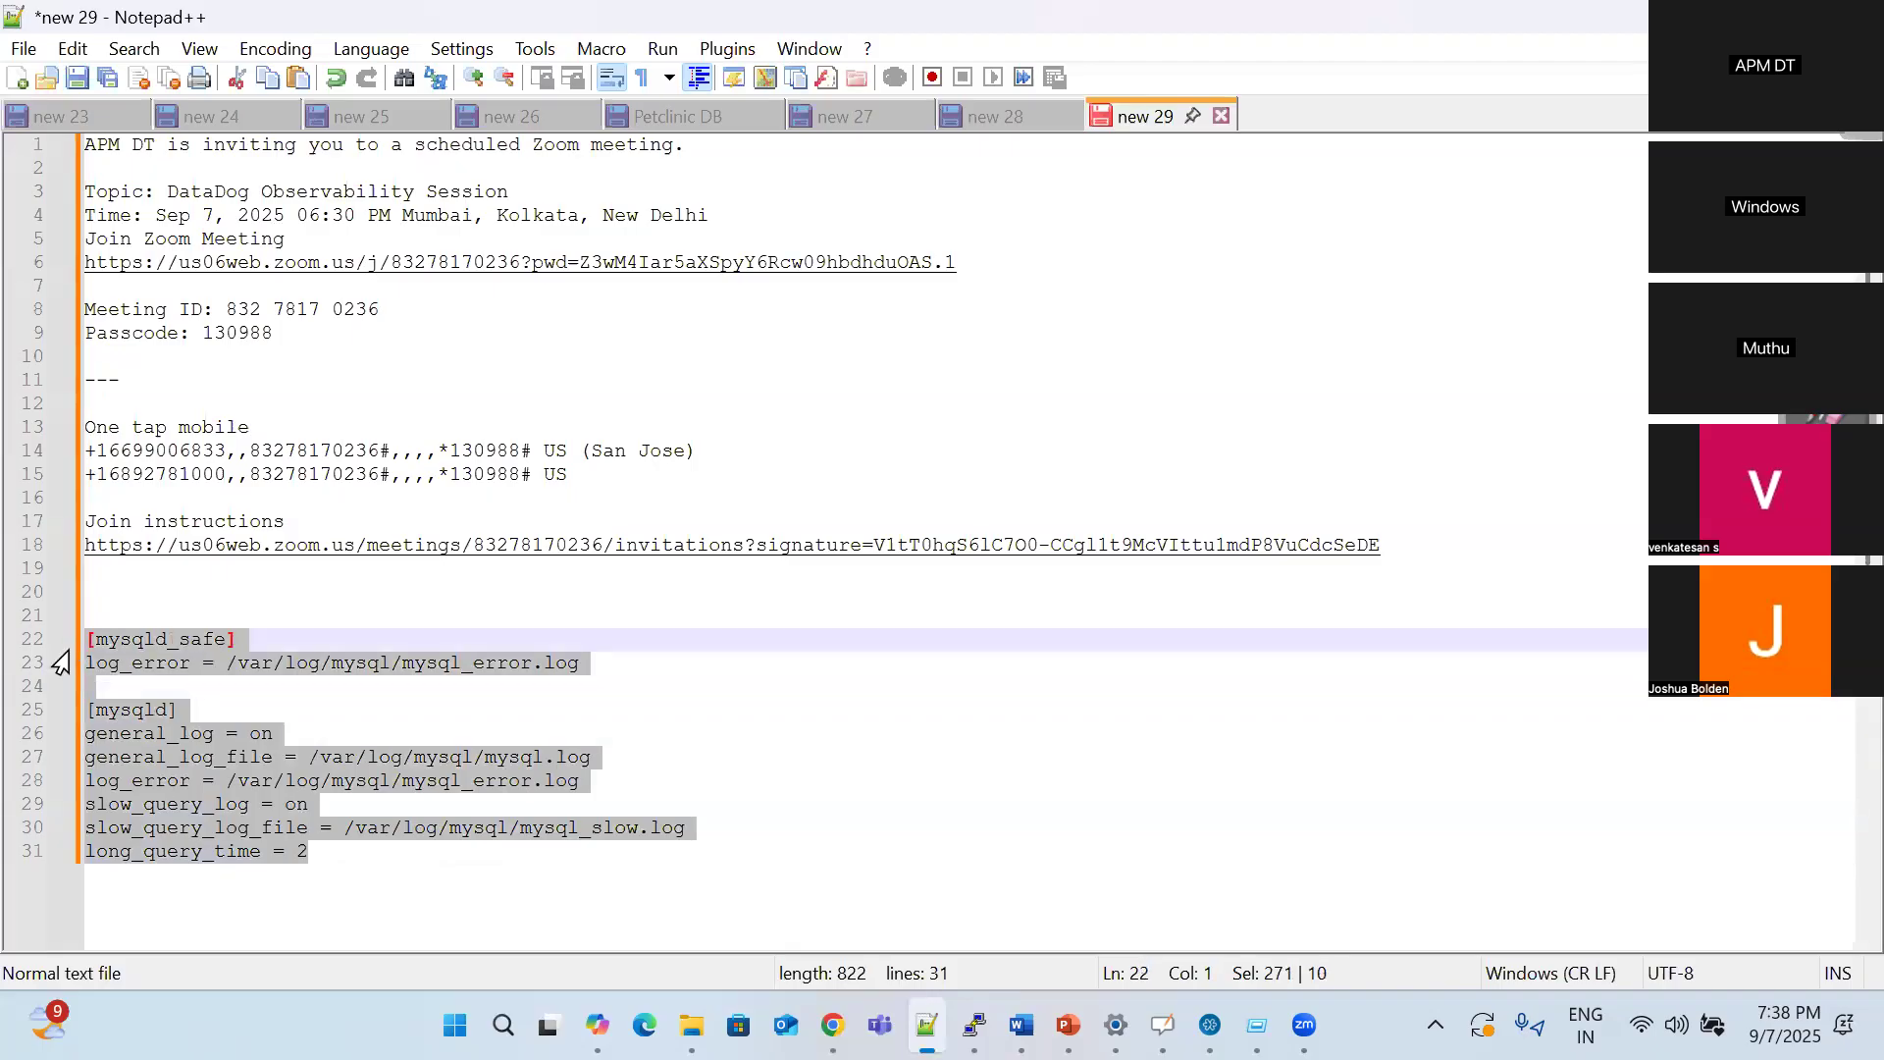
key(alt+Tab)
key(alt+Tab)
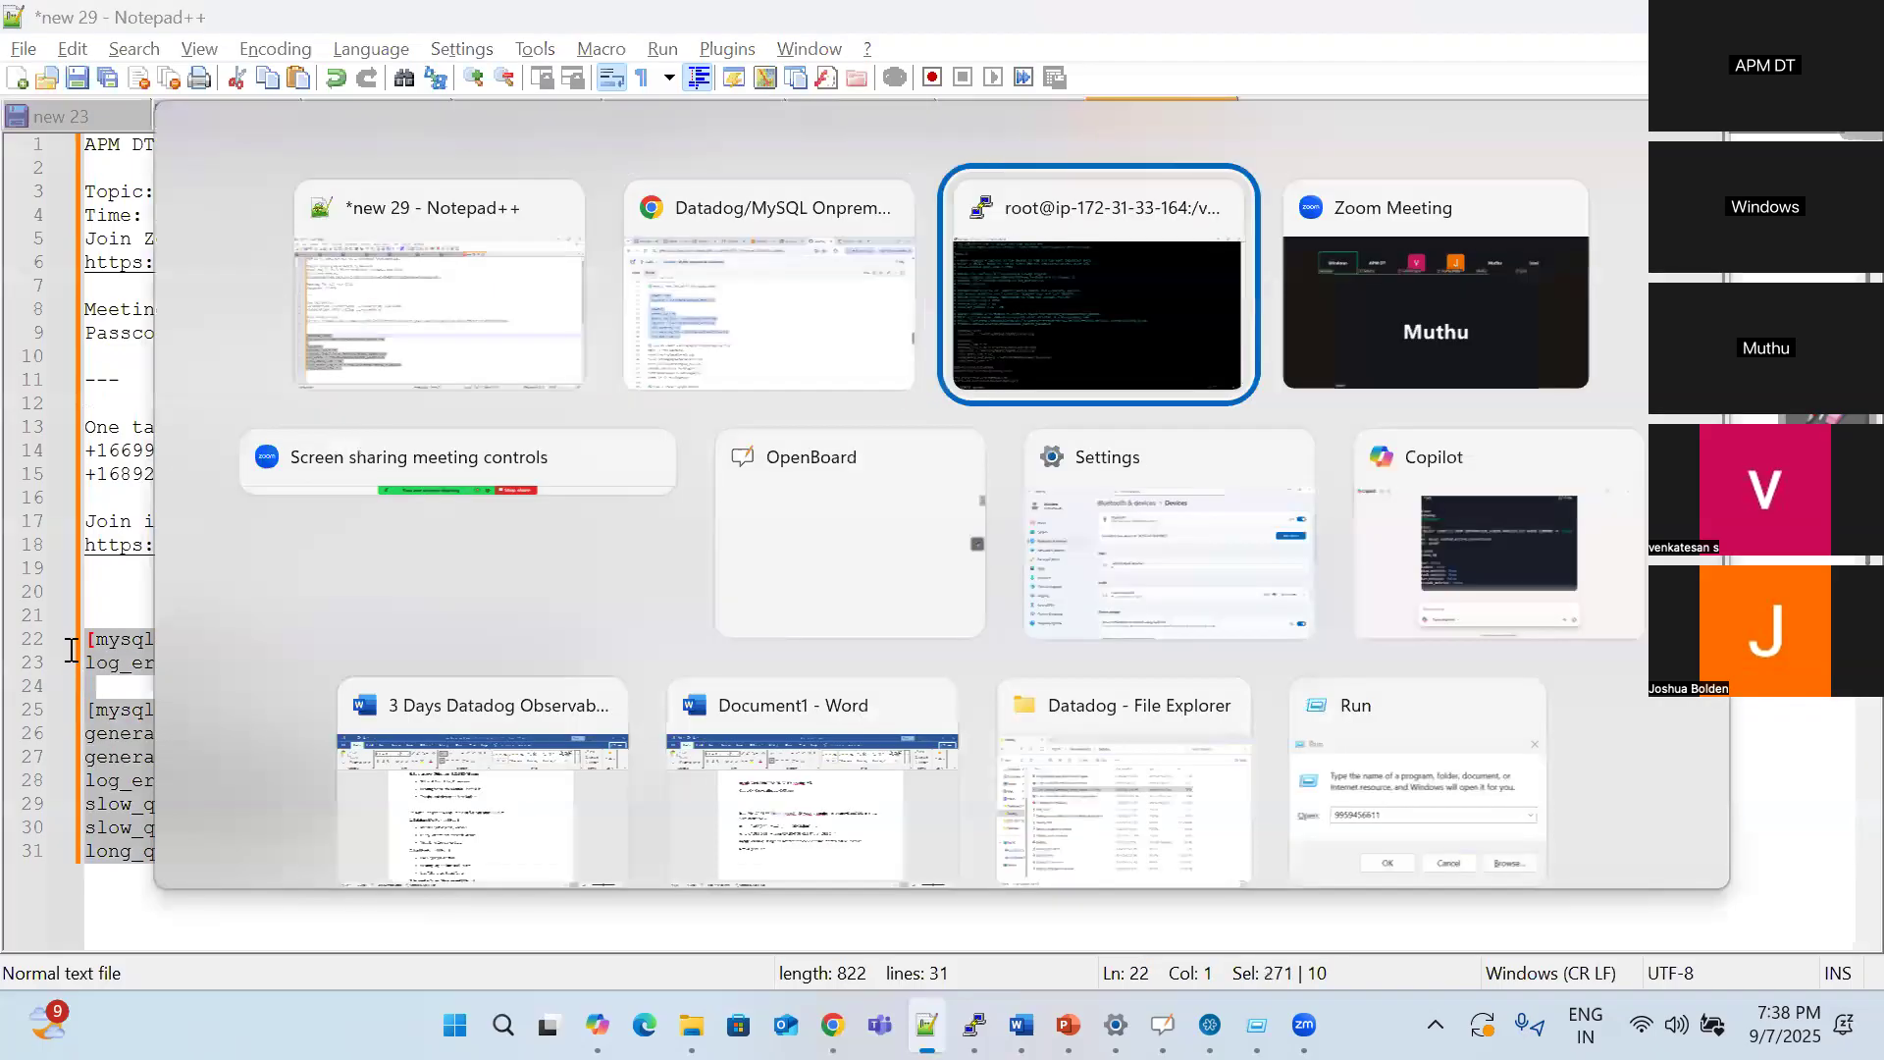
key(Up)
key(Up)
key(Up)
key(Up)
key(Up)
key(Up)
key(Up)
key(Up)
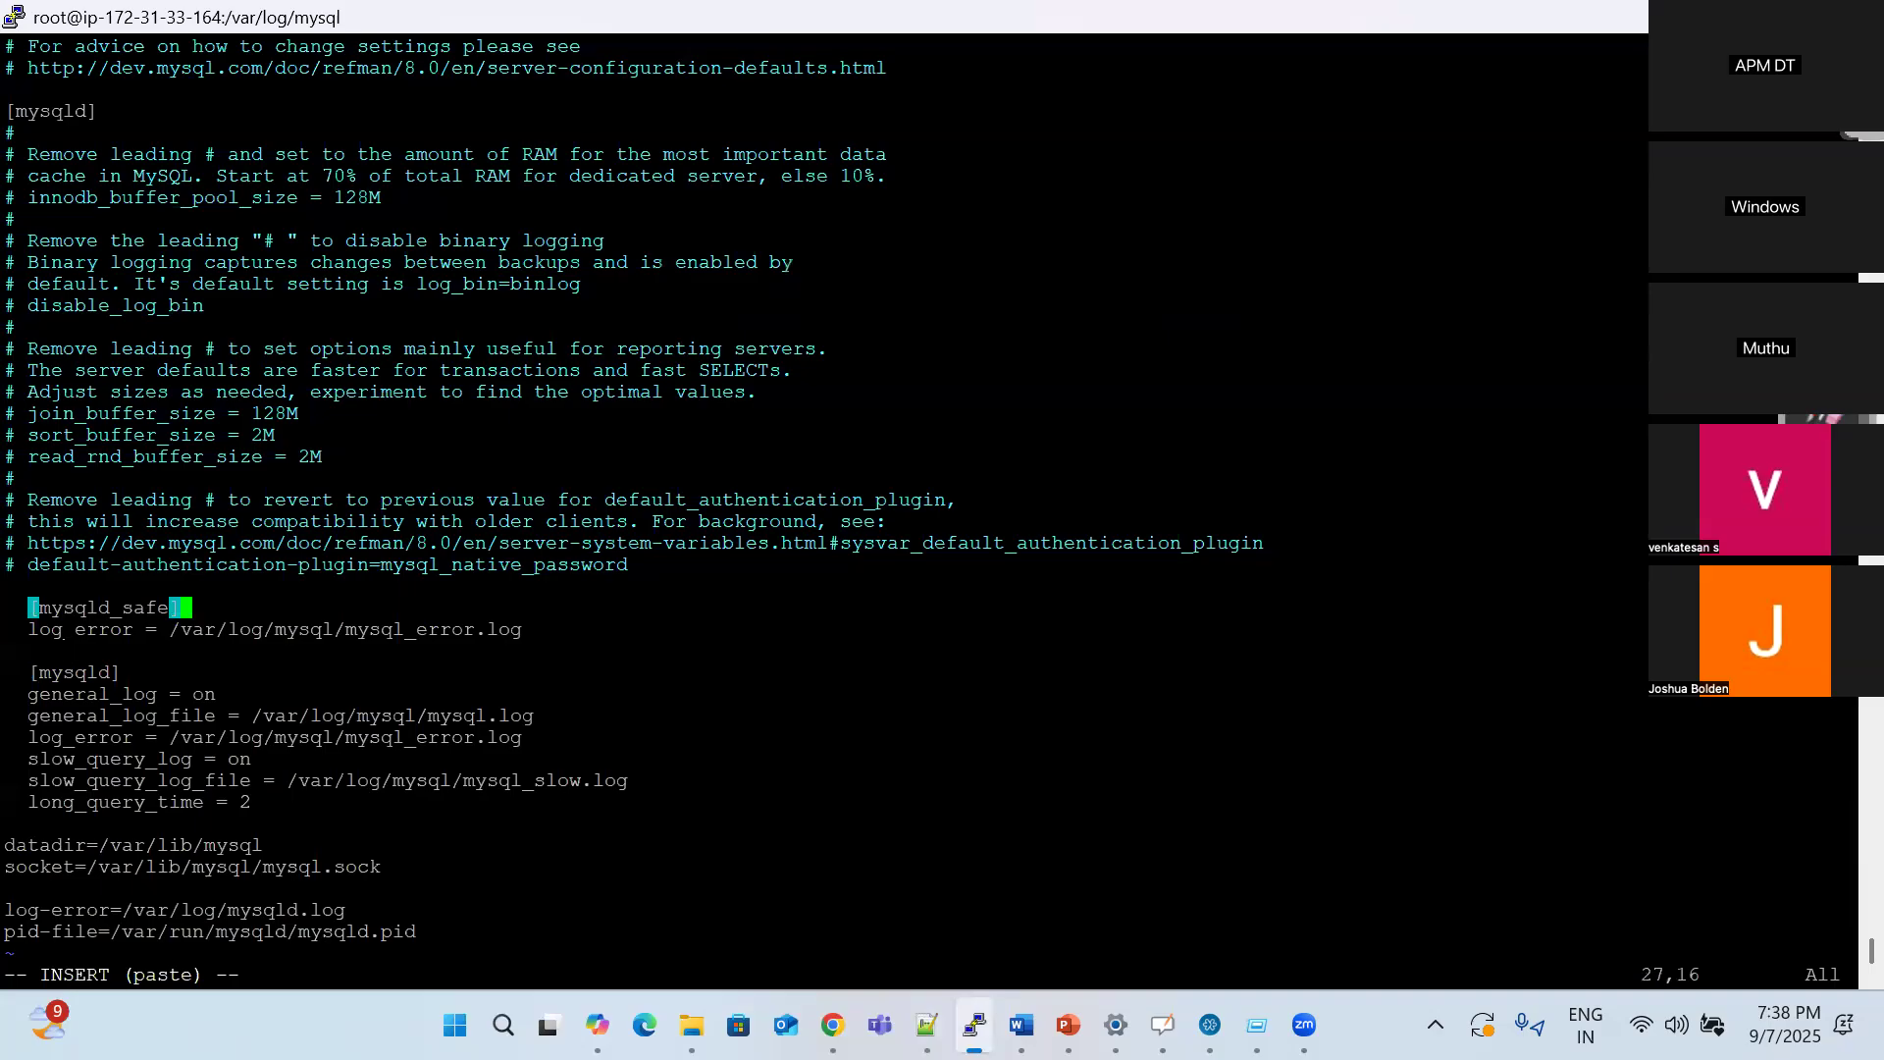
Replace the indented lines in my.cnf with the pasted unindented log settings block.
key(Escape)
key(d)
key(d)
key(d)
key(d)
key(d)
key(d)
key(d)
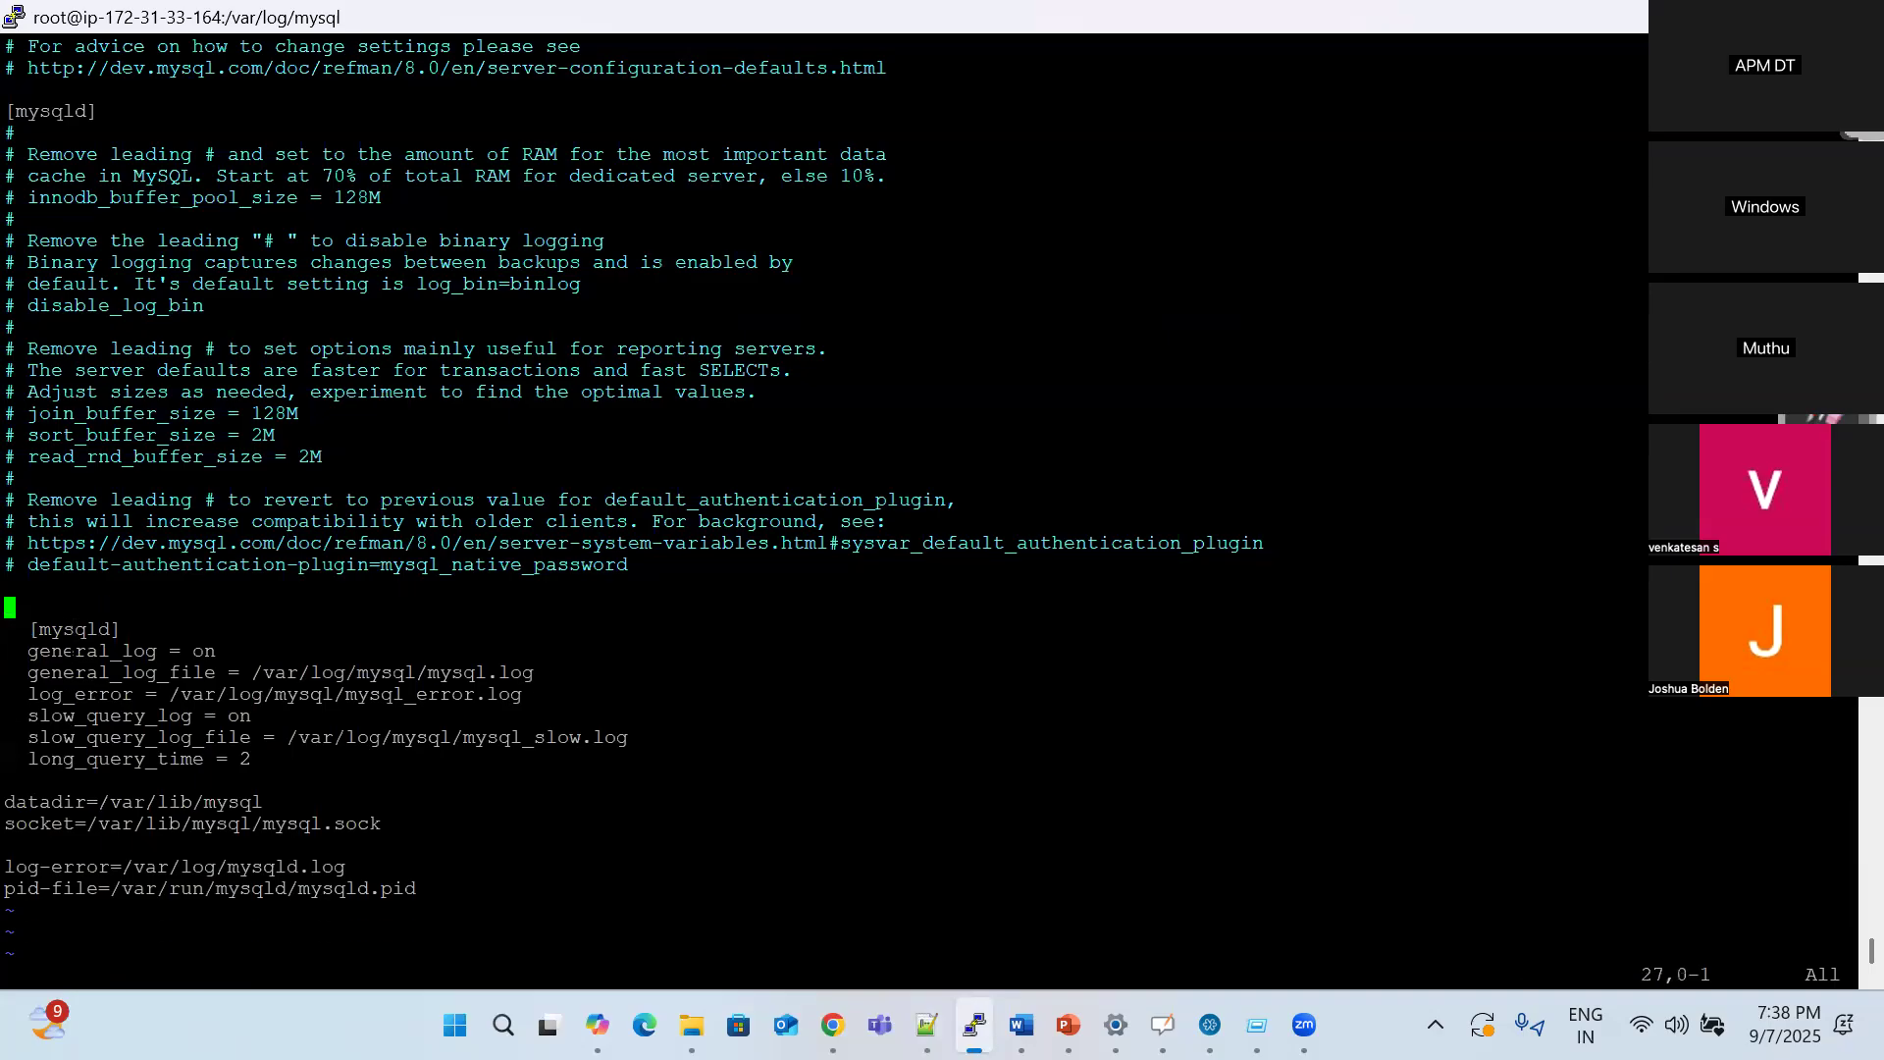
key(d)
key(d)
key(d)
key(d)
key(d)
key(d)
key(d)
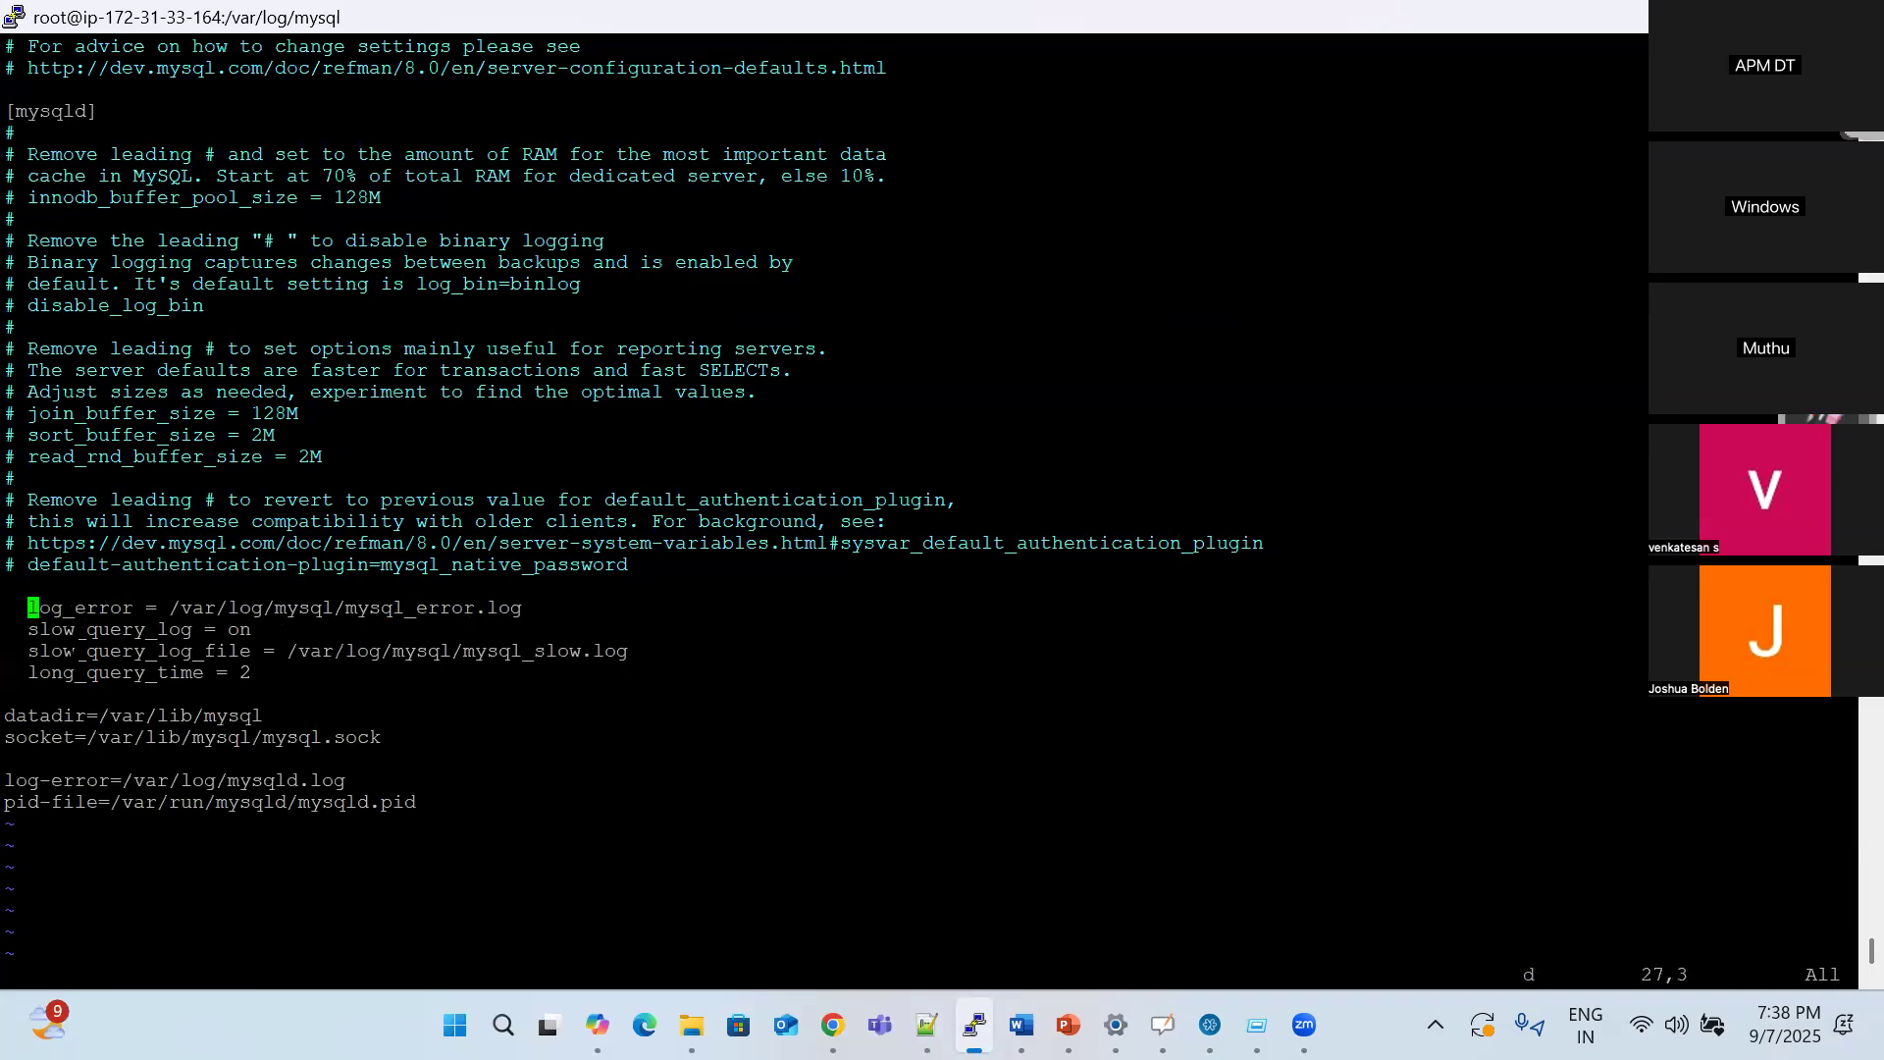
key(d)
key(d)
key(d)
key(d)
key(d)
key(d)
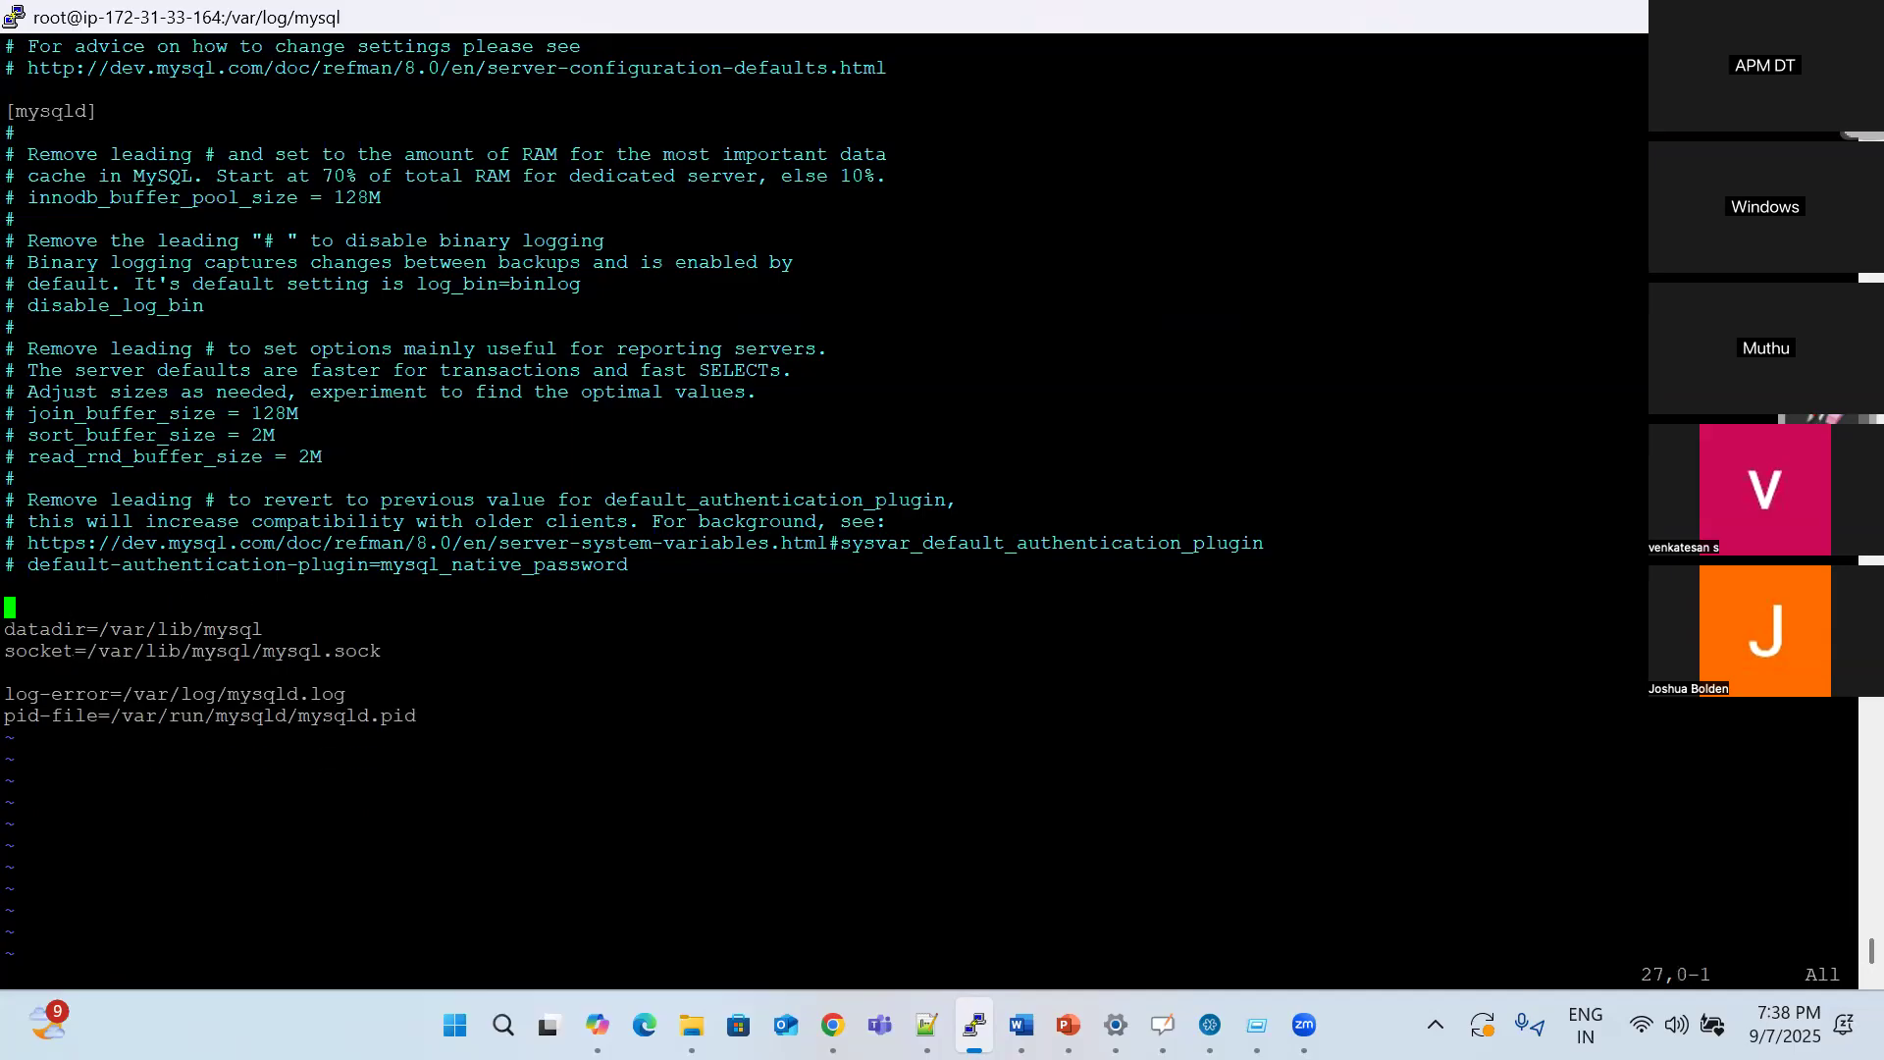
key(Up)
key(o)
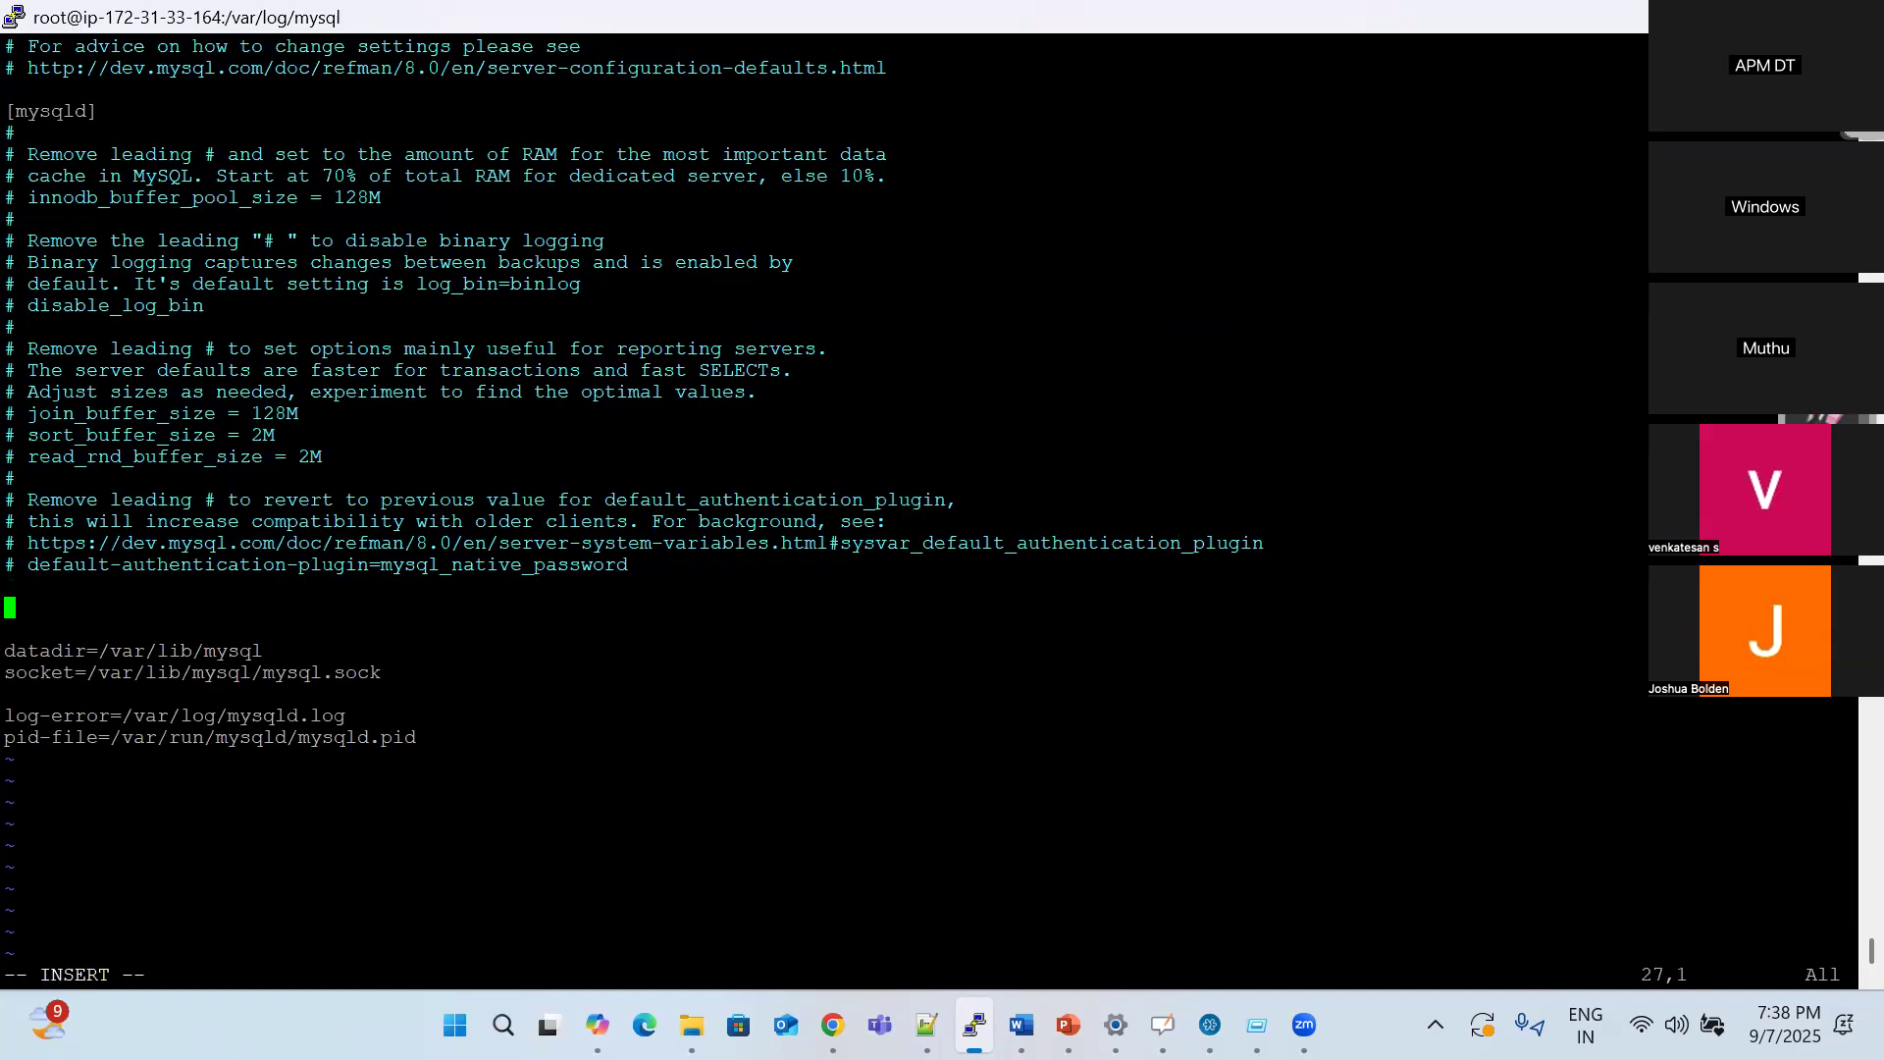
key(shift+Insert)
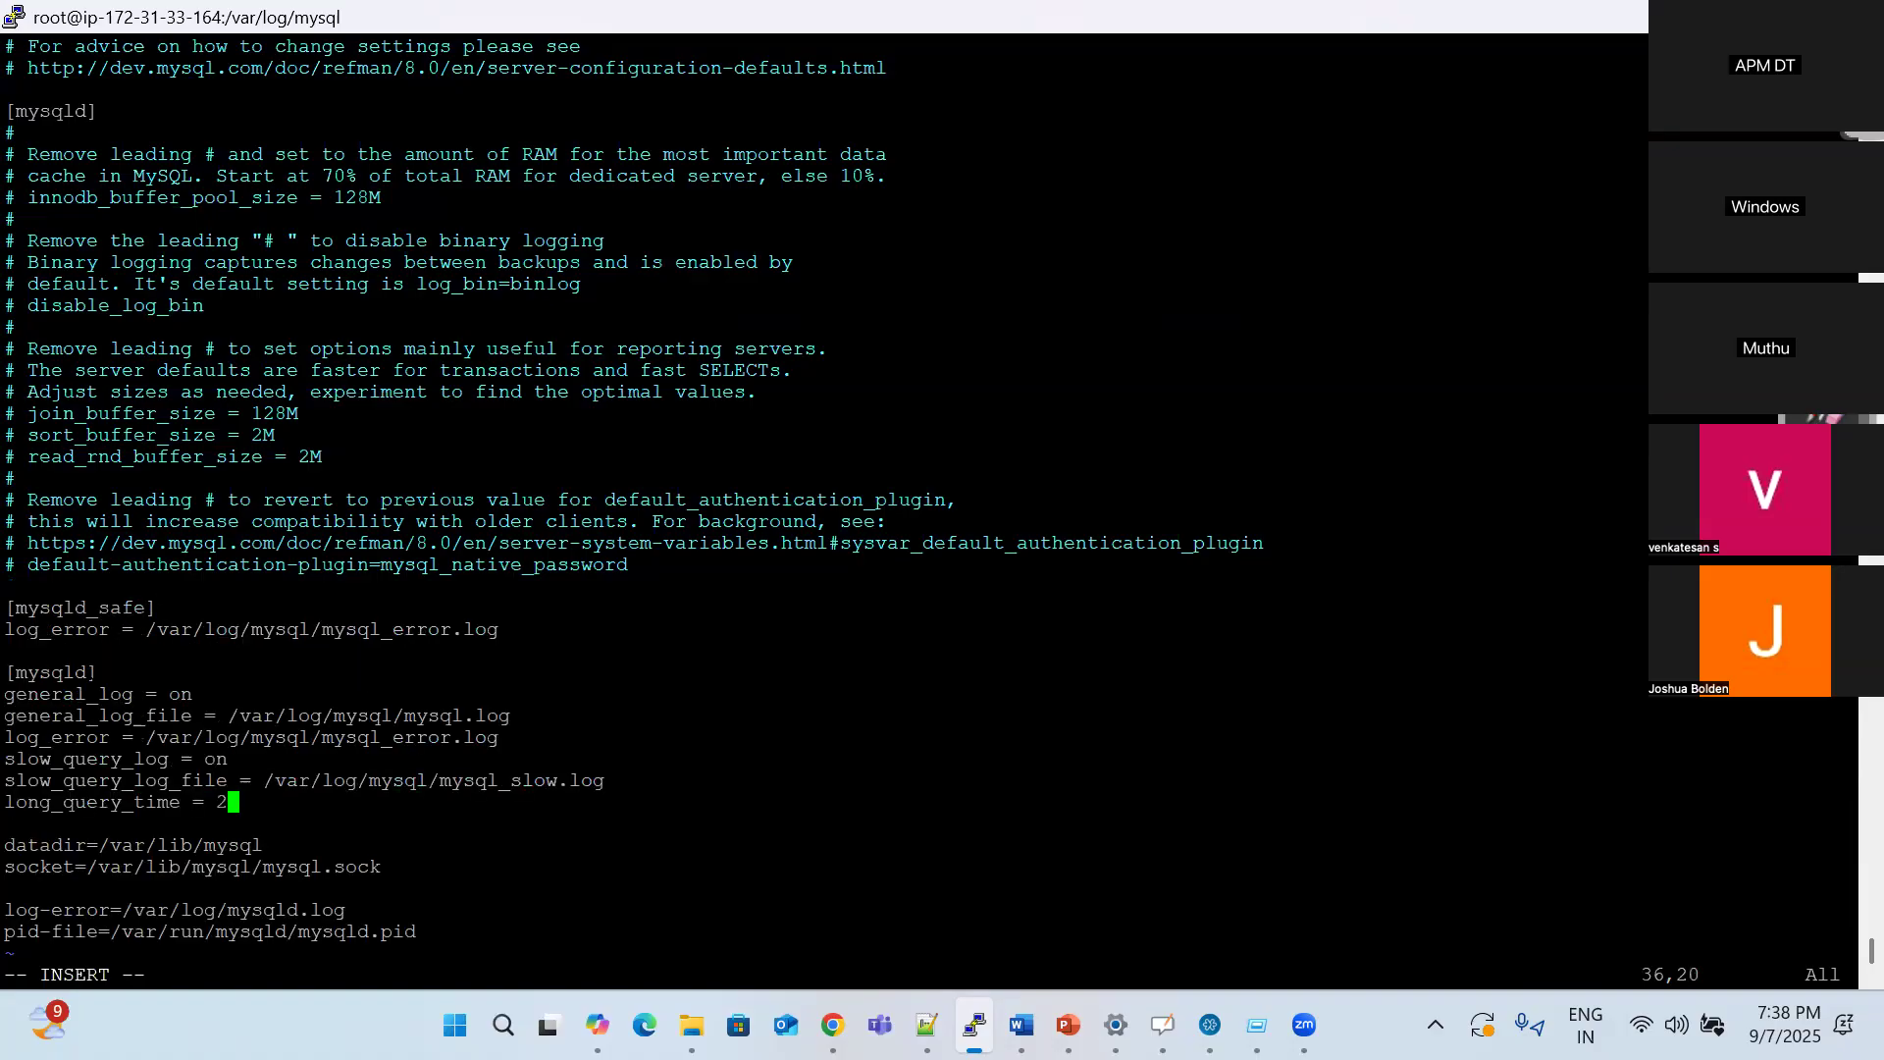
Delete the original [mysqld] header line and comment out the old log-error line with #.
key(Up)
key(Up)
key(Up)
key(Up)
key(Up)
key(Up)
key(Up)
key(Up)
key(Up)
key(Up)
key(Up)
key(Up)
key(Up)
key(Up)
key(Up)
key(Up)
key(Up)
key(Up)
key(Up)
key(Up)
key(Up)
key(Up)
key(Escape)
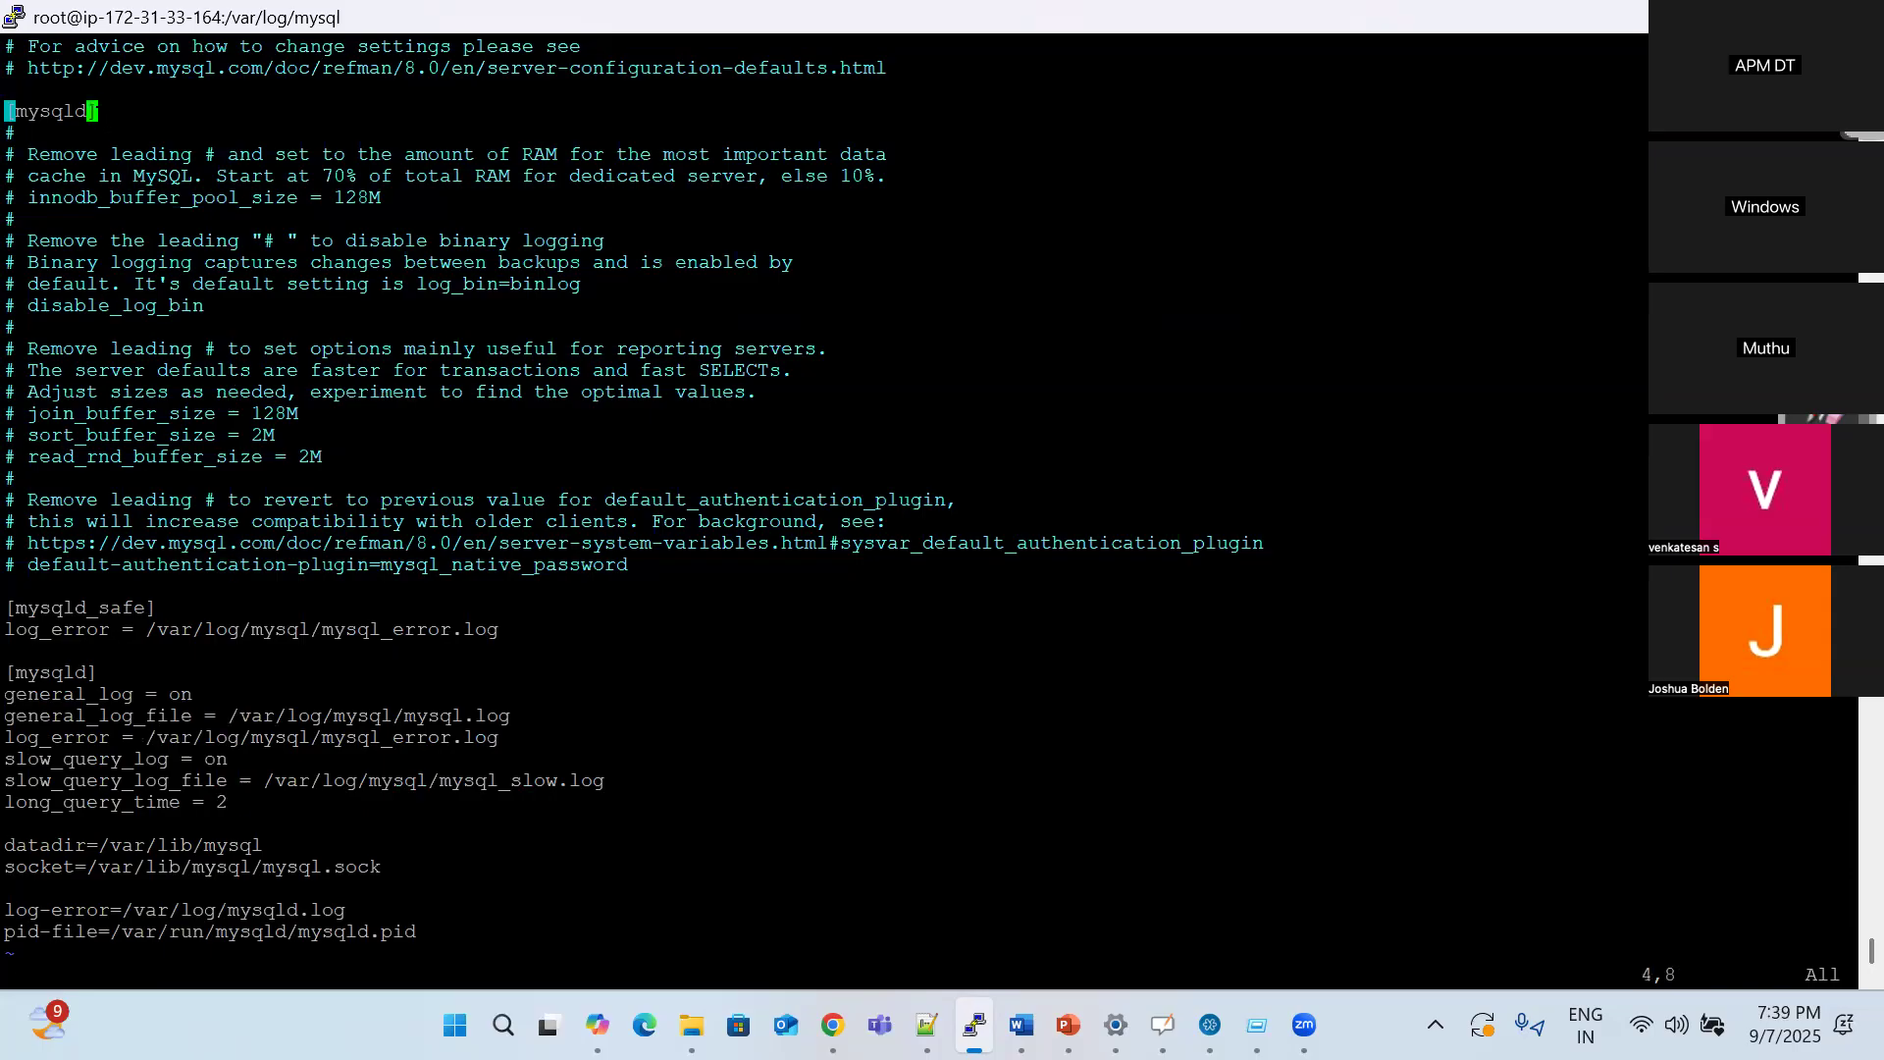
key(d)
key(d)
key(Down)
key(Down)
key(Down)
key(Down)
key(Down)
key(Down)
key(Down)
key(Down)
key(Down)
key(Down)
key(Down)
key(Down)
key(Down)
key(Down)
key(Down)
key(Down)
key(Down)
key(Down)
key(Down)
key(Down)
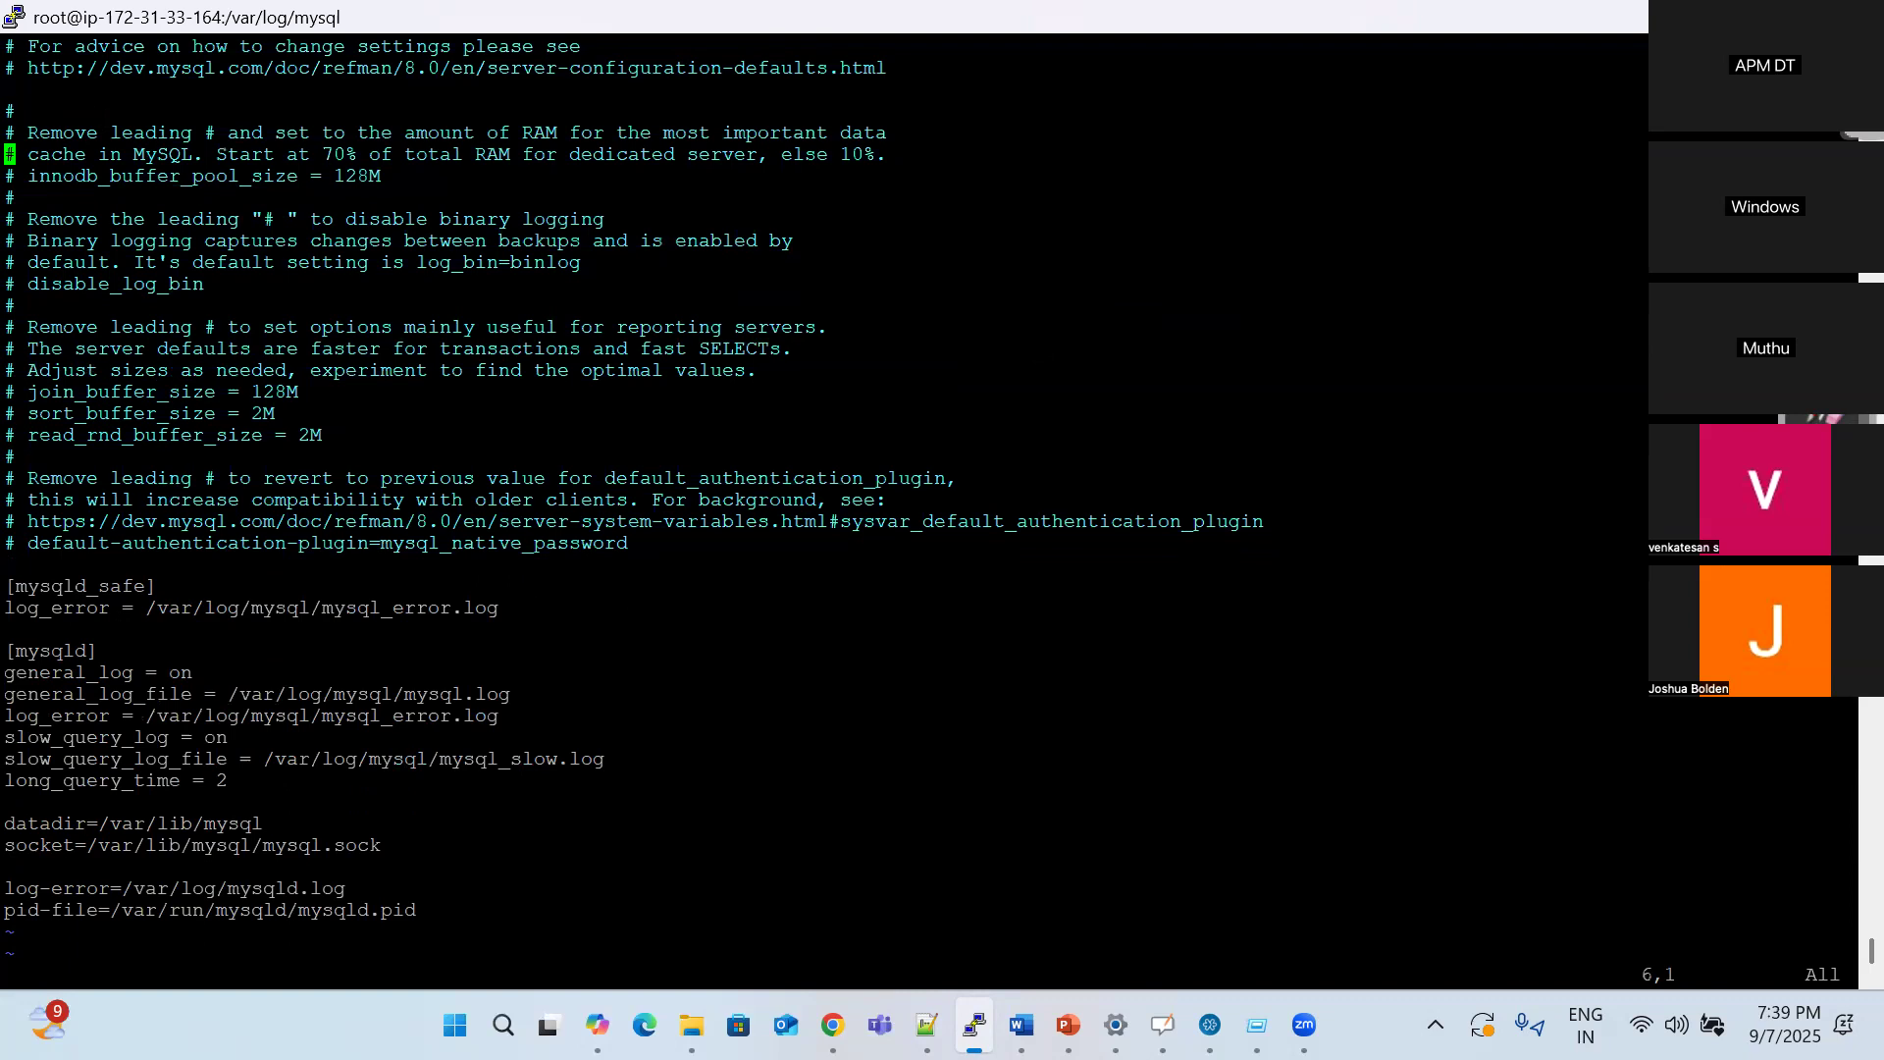
key(Down)
key(Down)
key(Down)
key(Down)
key(Down)
key(Down)
key(Down)
key(Down)
key(Down)
key(Down)
key(Down)
key(Down)
key(Down)
key(Down)
key(Down)
key(Down)
key(Up)
key(i)
text(#)
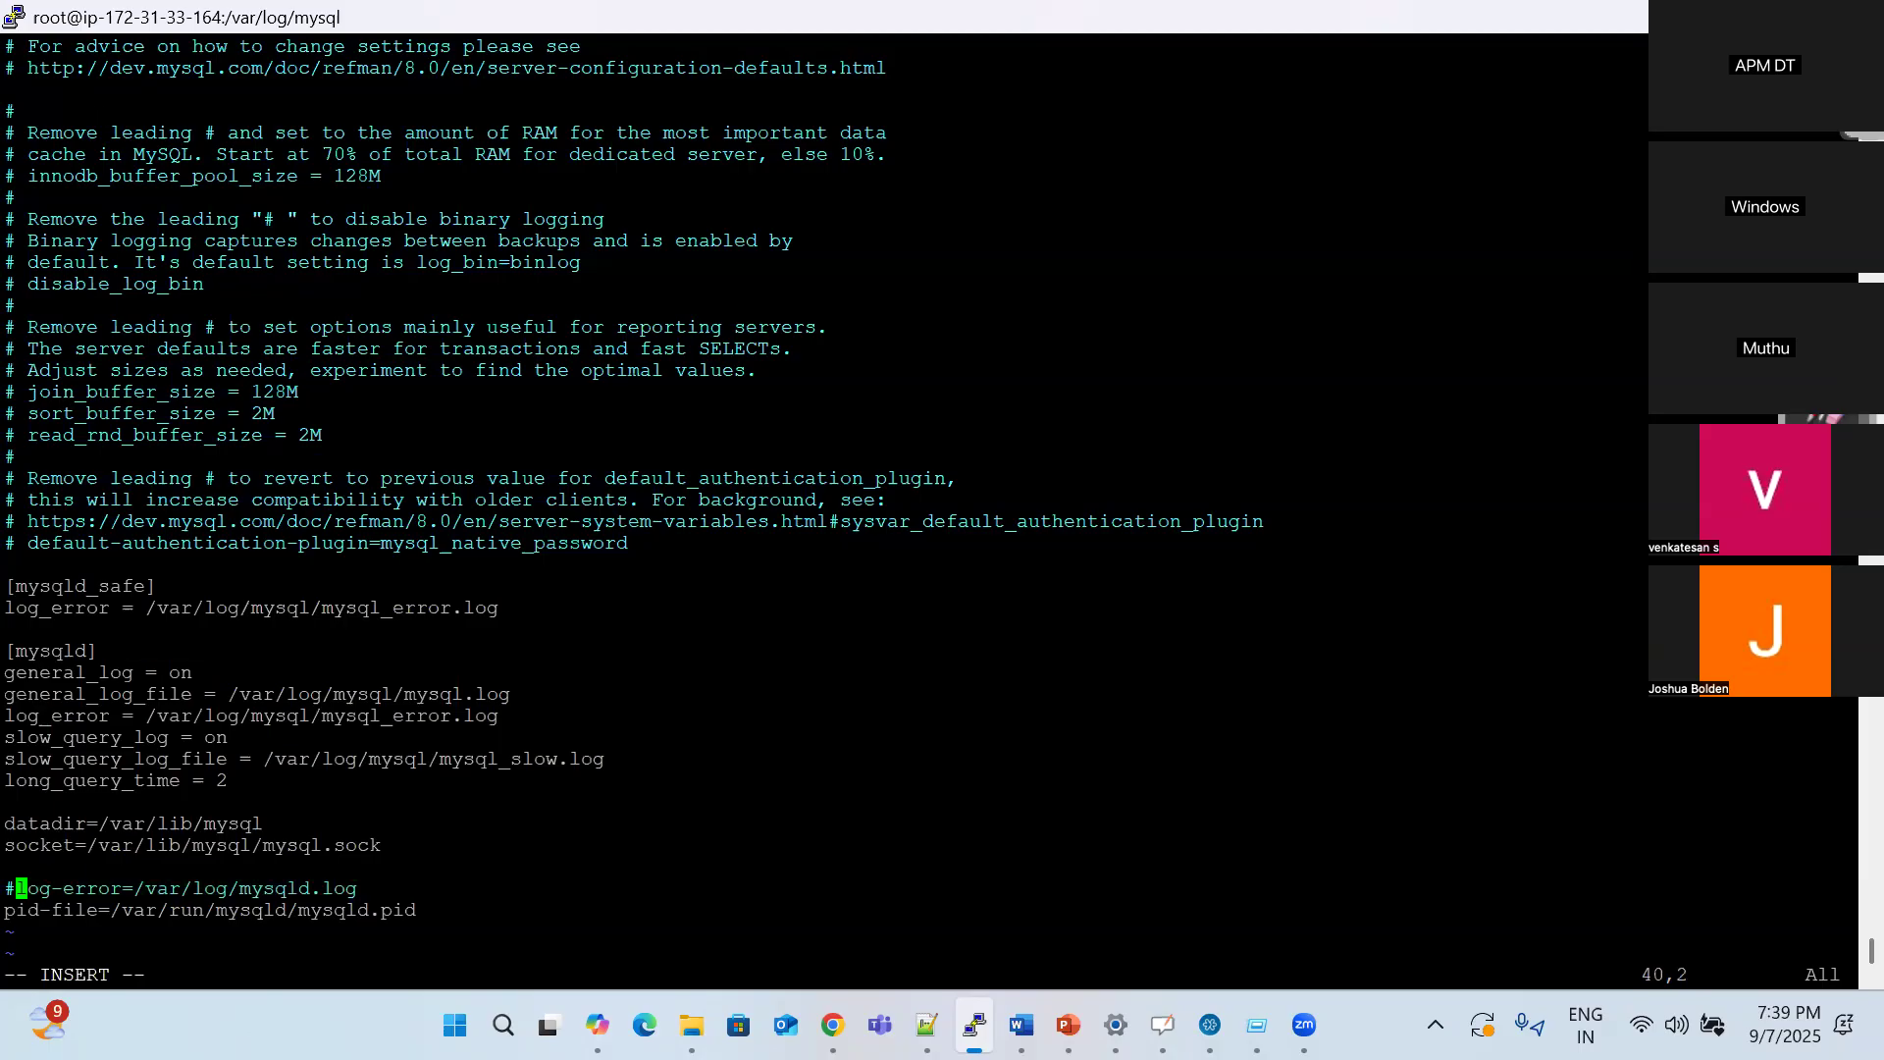
Save /etc/my.cnf and exit vim with :wq!
key(Up)
key(Up)
key(Up)
key(Up)
key(Up)
key(Up)
key(Up)
key(Up)
key(Up)
key(Up)
key(Escape)
text(:wq!)
key(Return)
List /var/log/mysql with ls -lrt and cat mysql.log, which turns out empty.
text(ls -lrt)
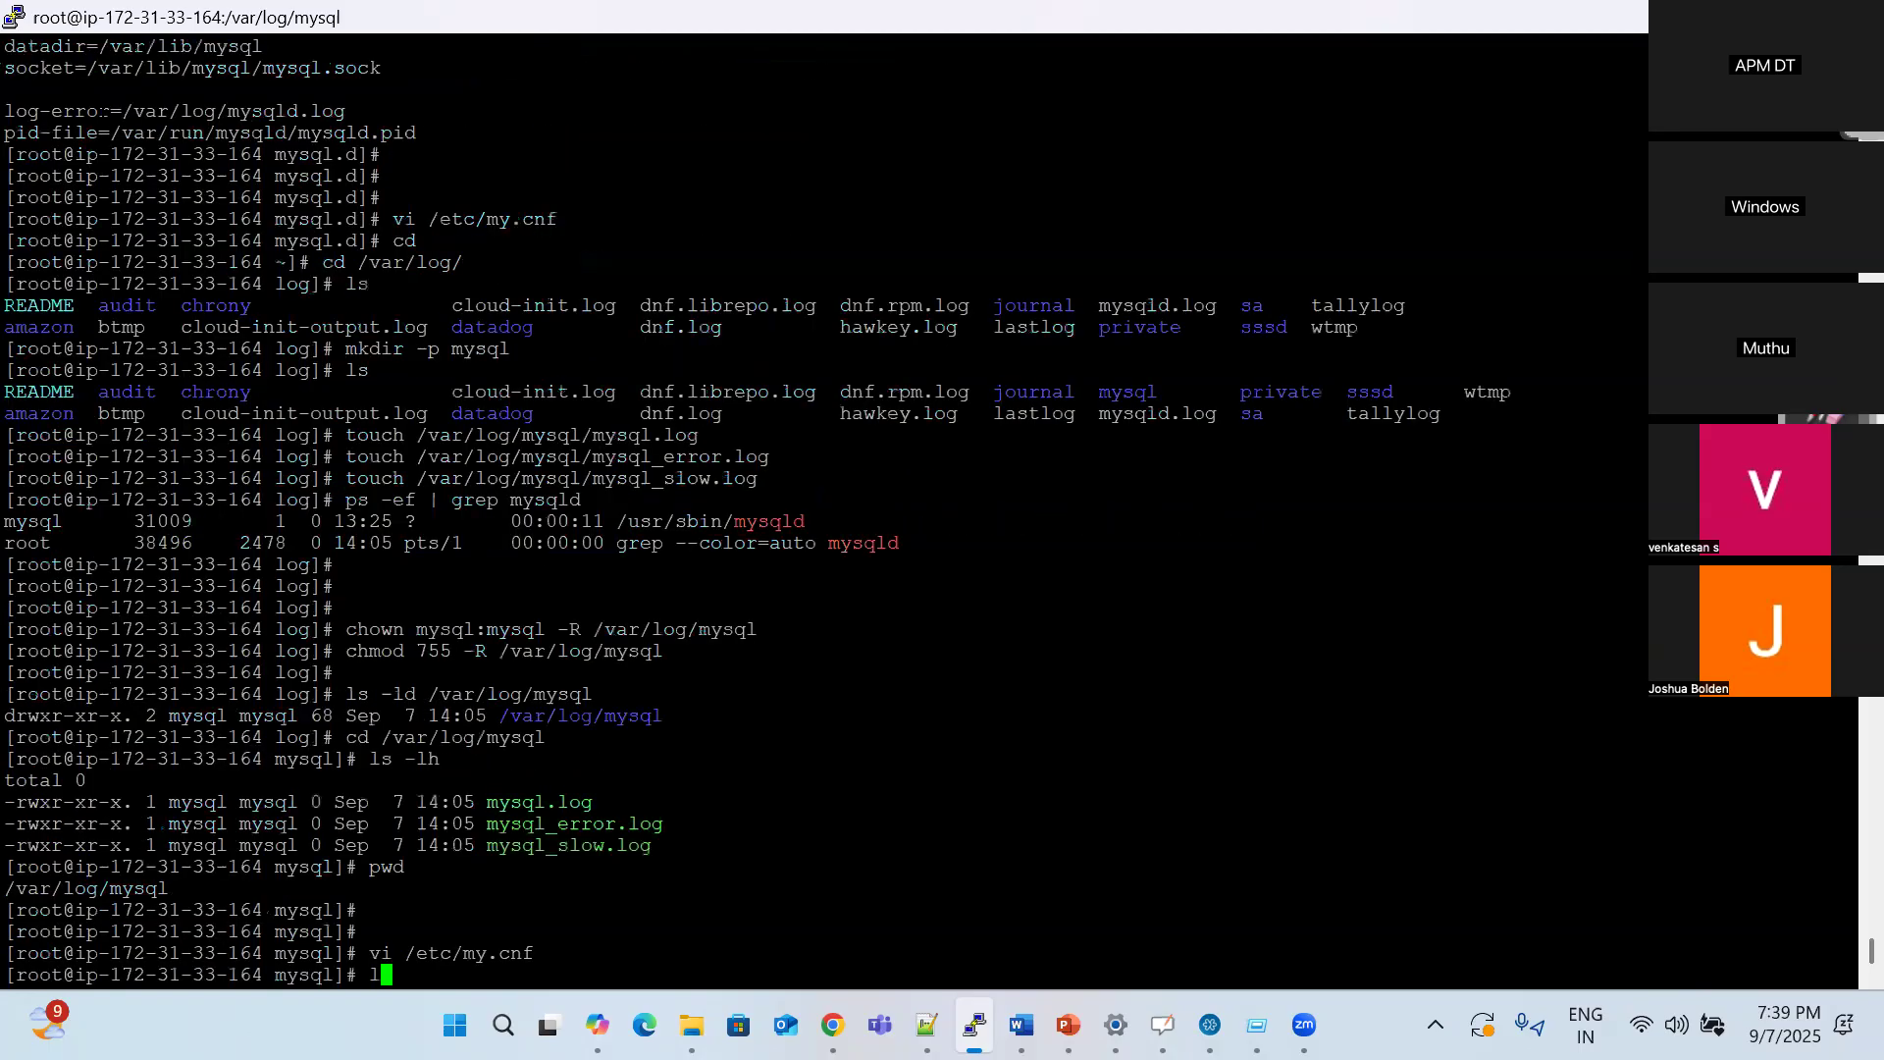
key(Return)
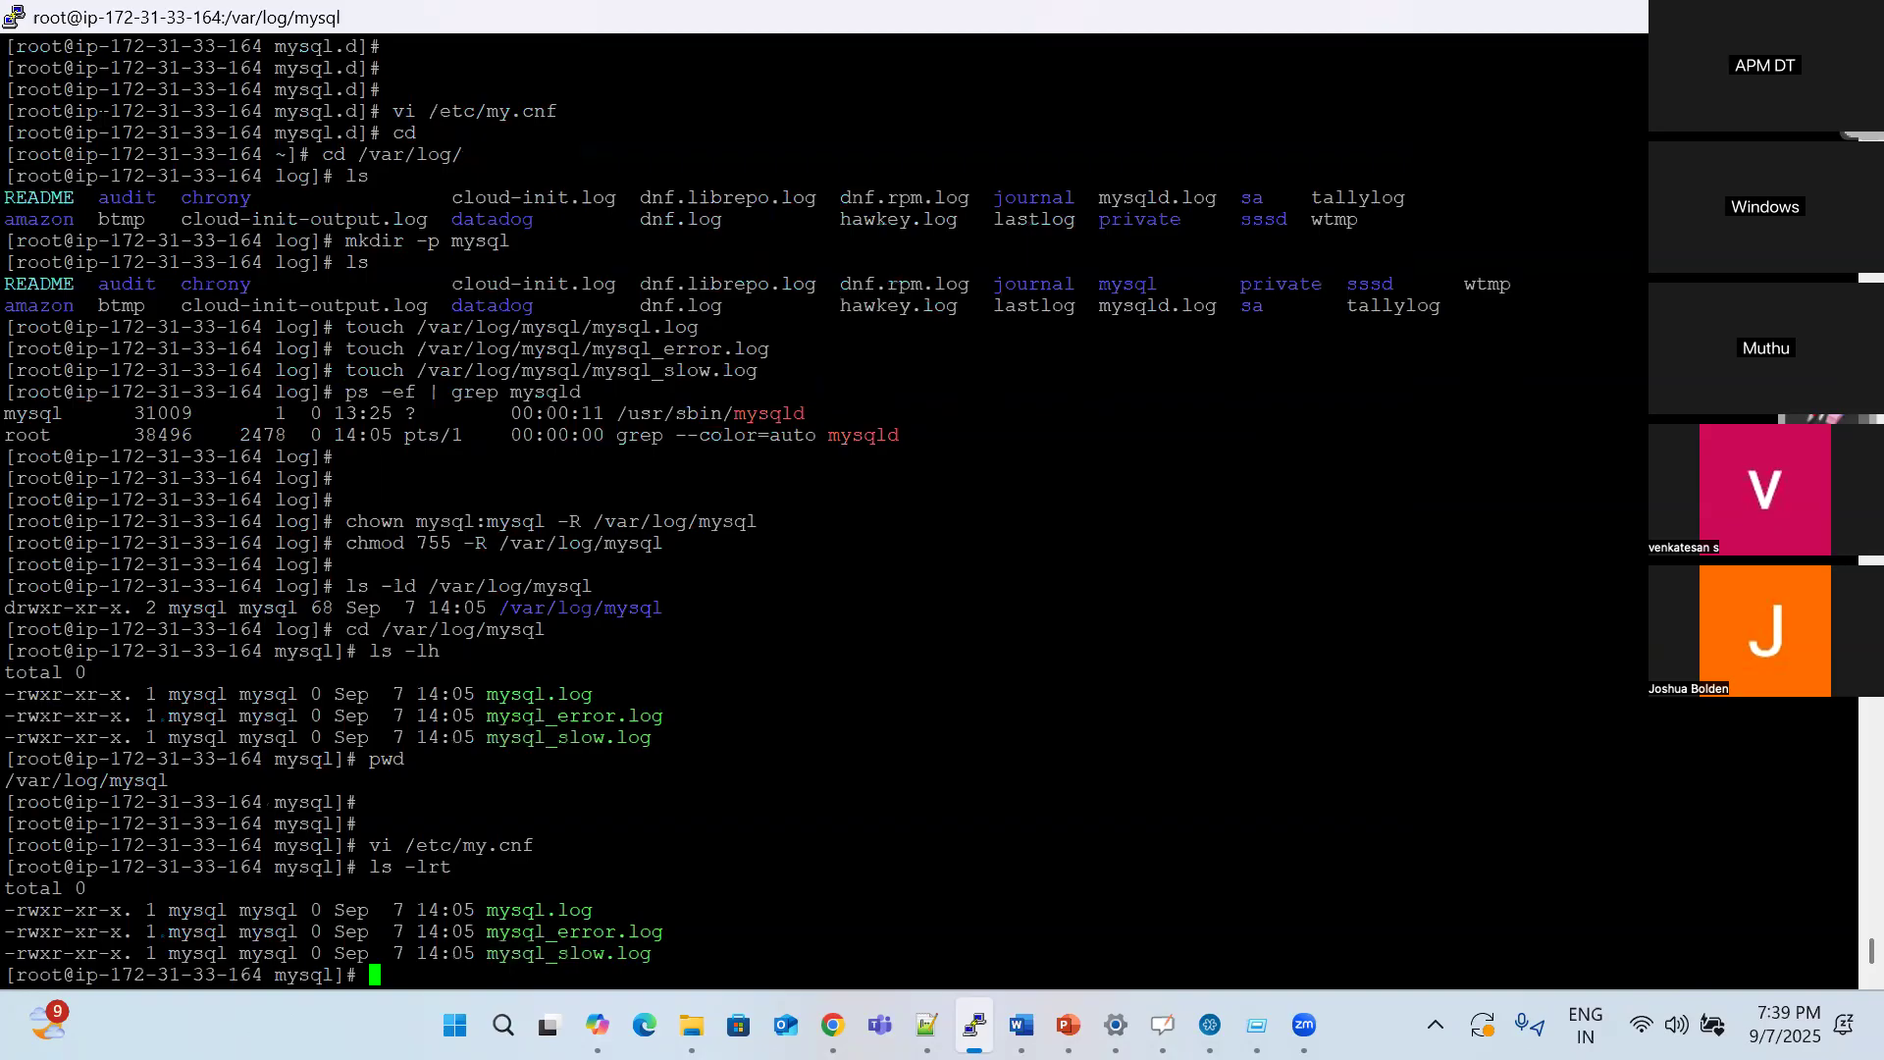
double_click(538, 693)
text(cat)
text(mysql.log)
key(Return)
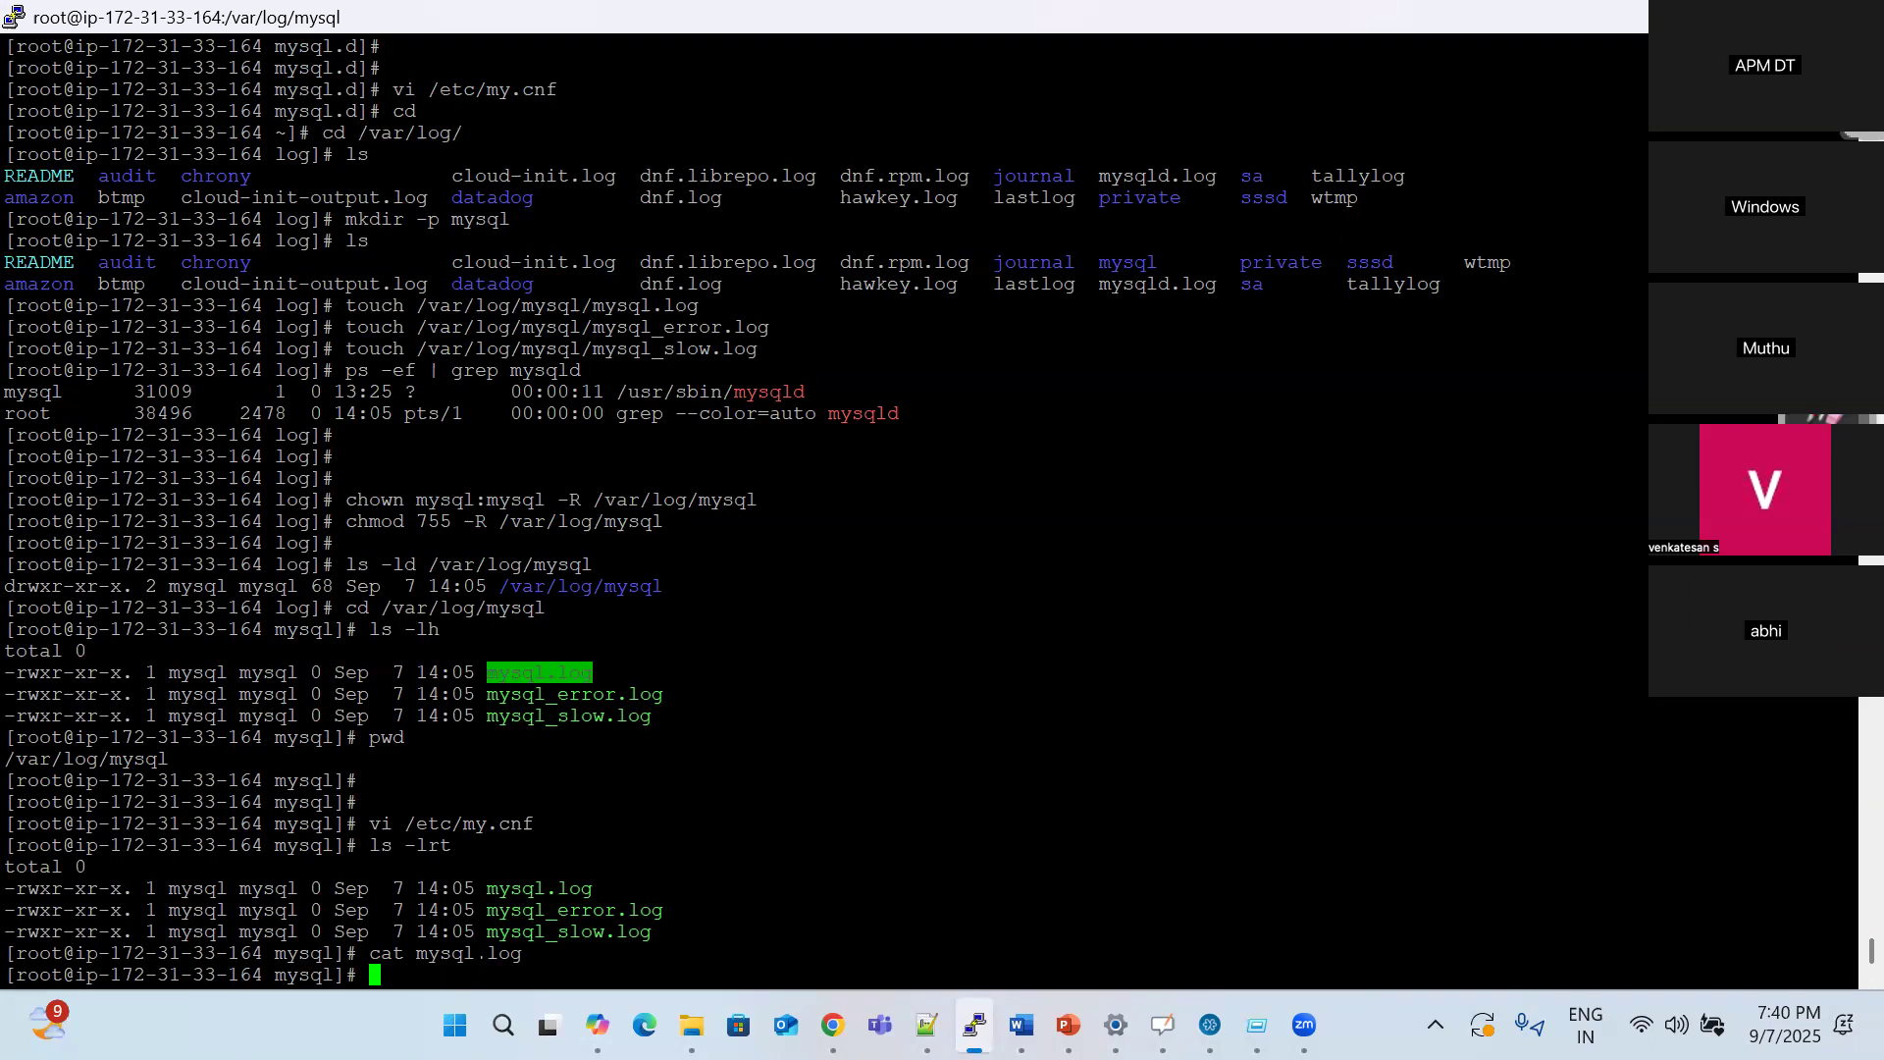
Restart mysqld.service, then list the MySQL log files again with ls -lrt.
text(systemctl restart mys)
key(Tab)
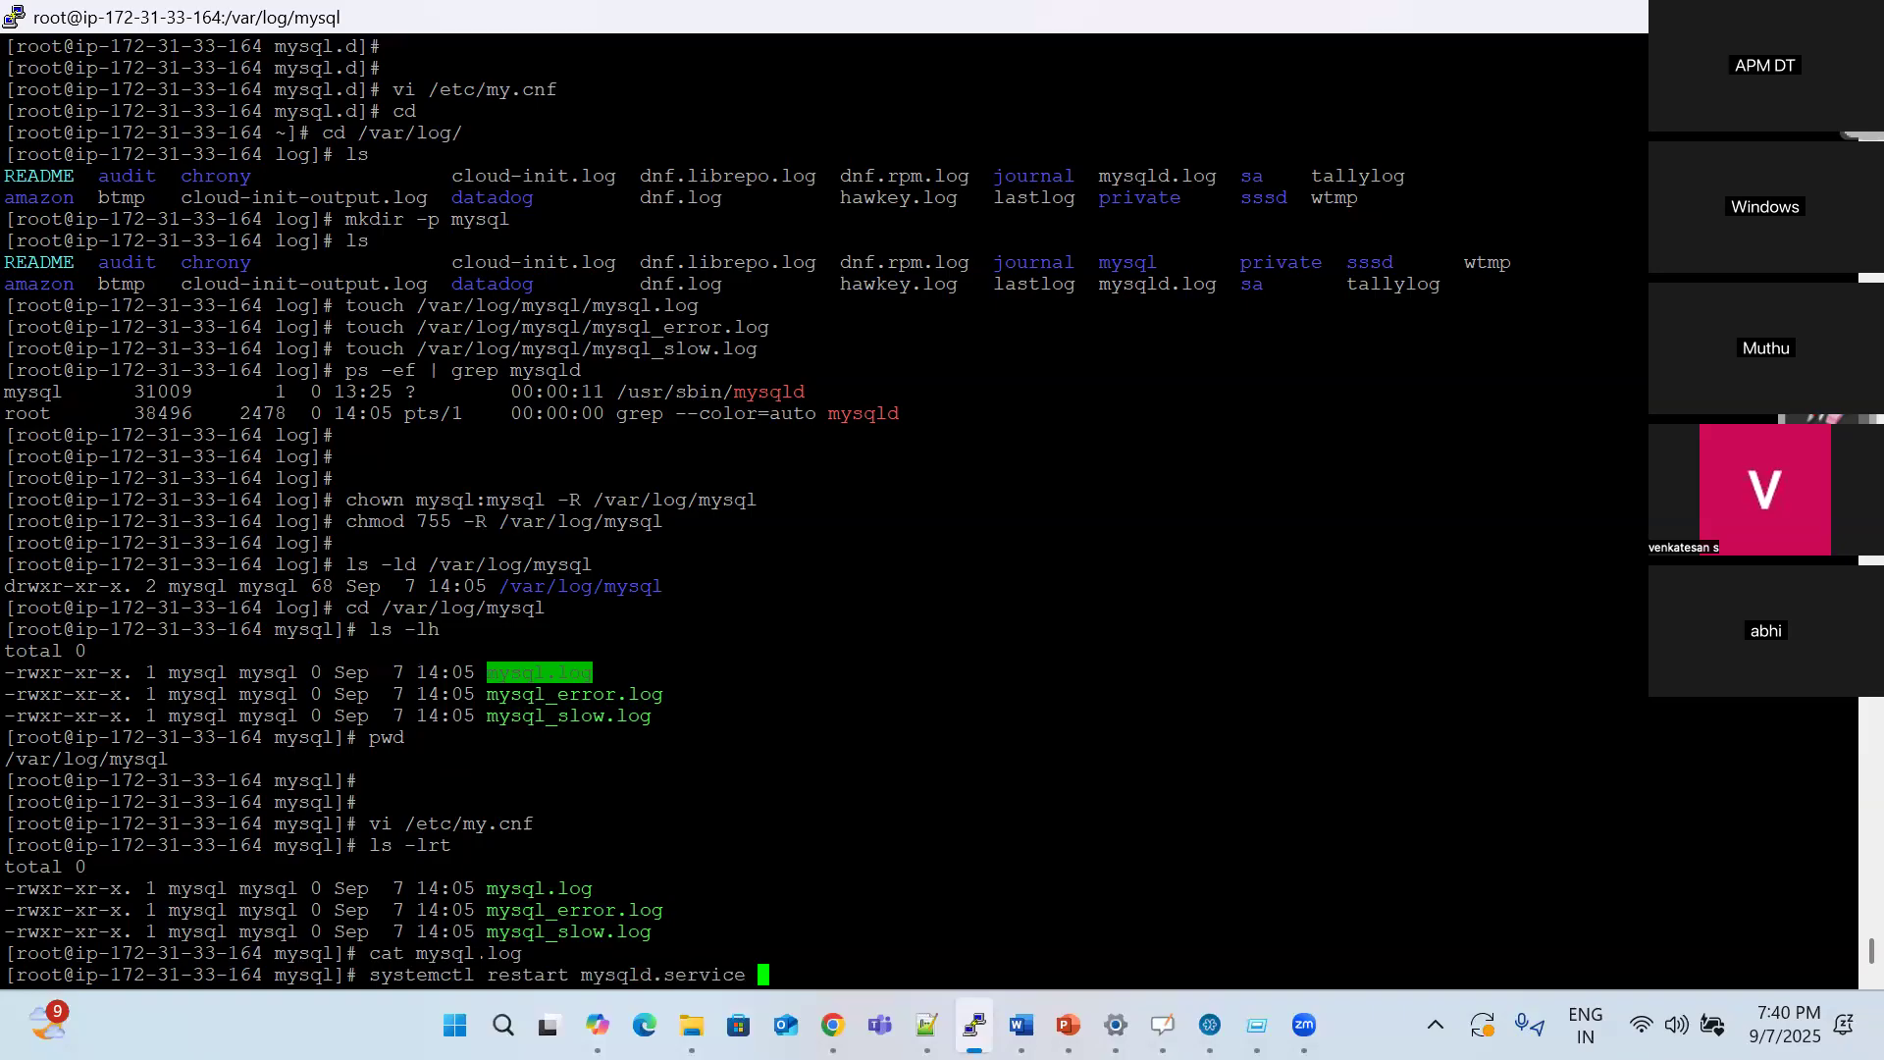
key(Return)
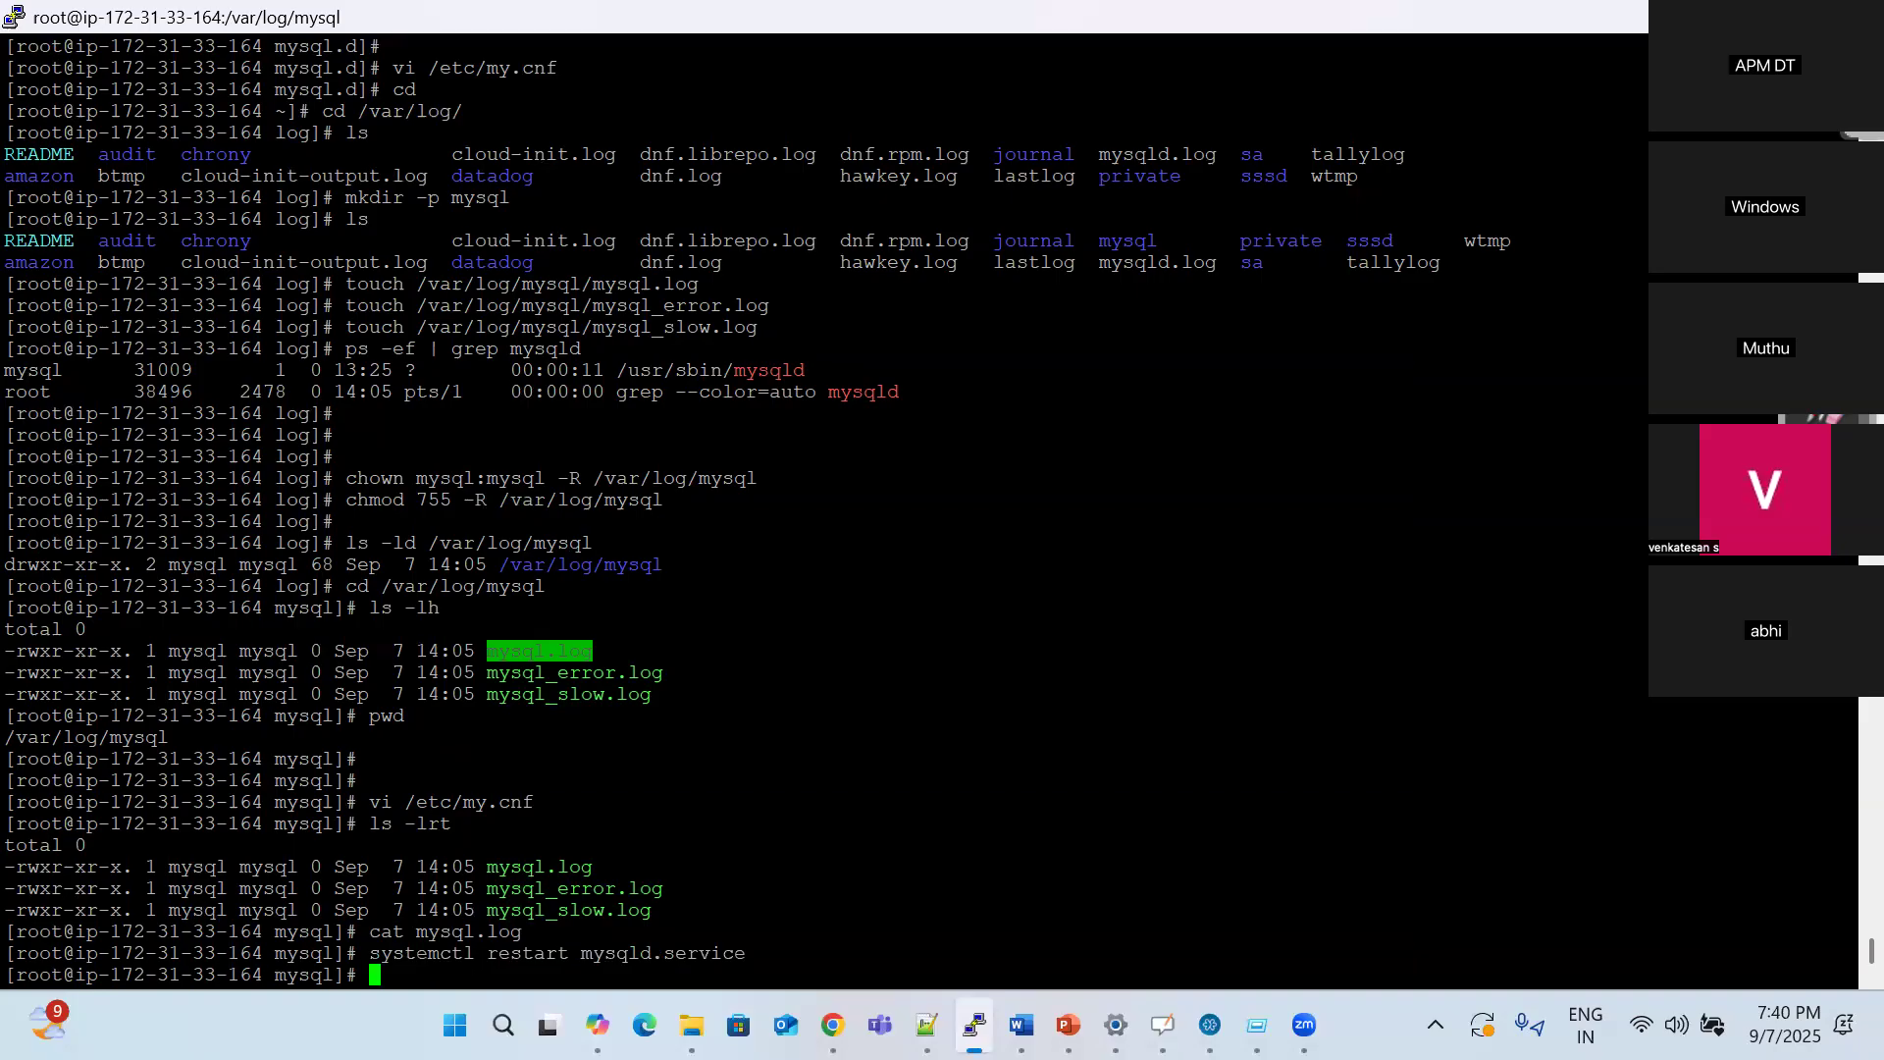
text(ls -lrt)
key(Return)
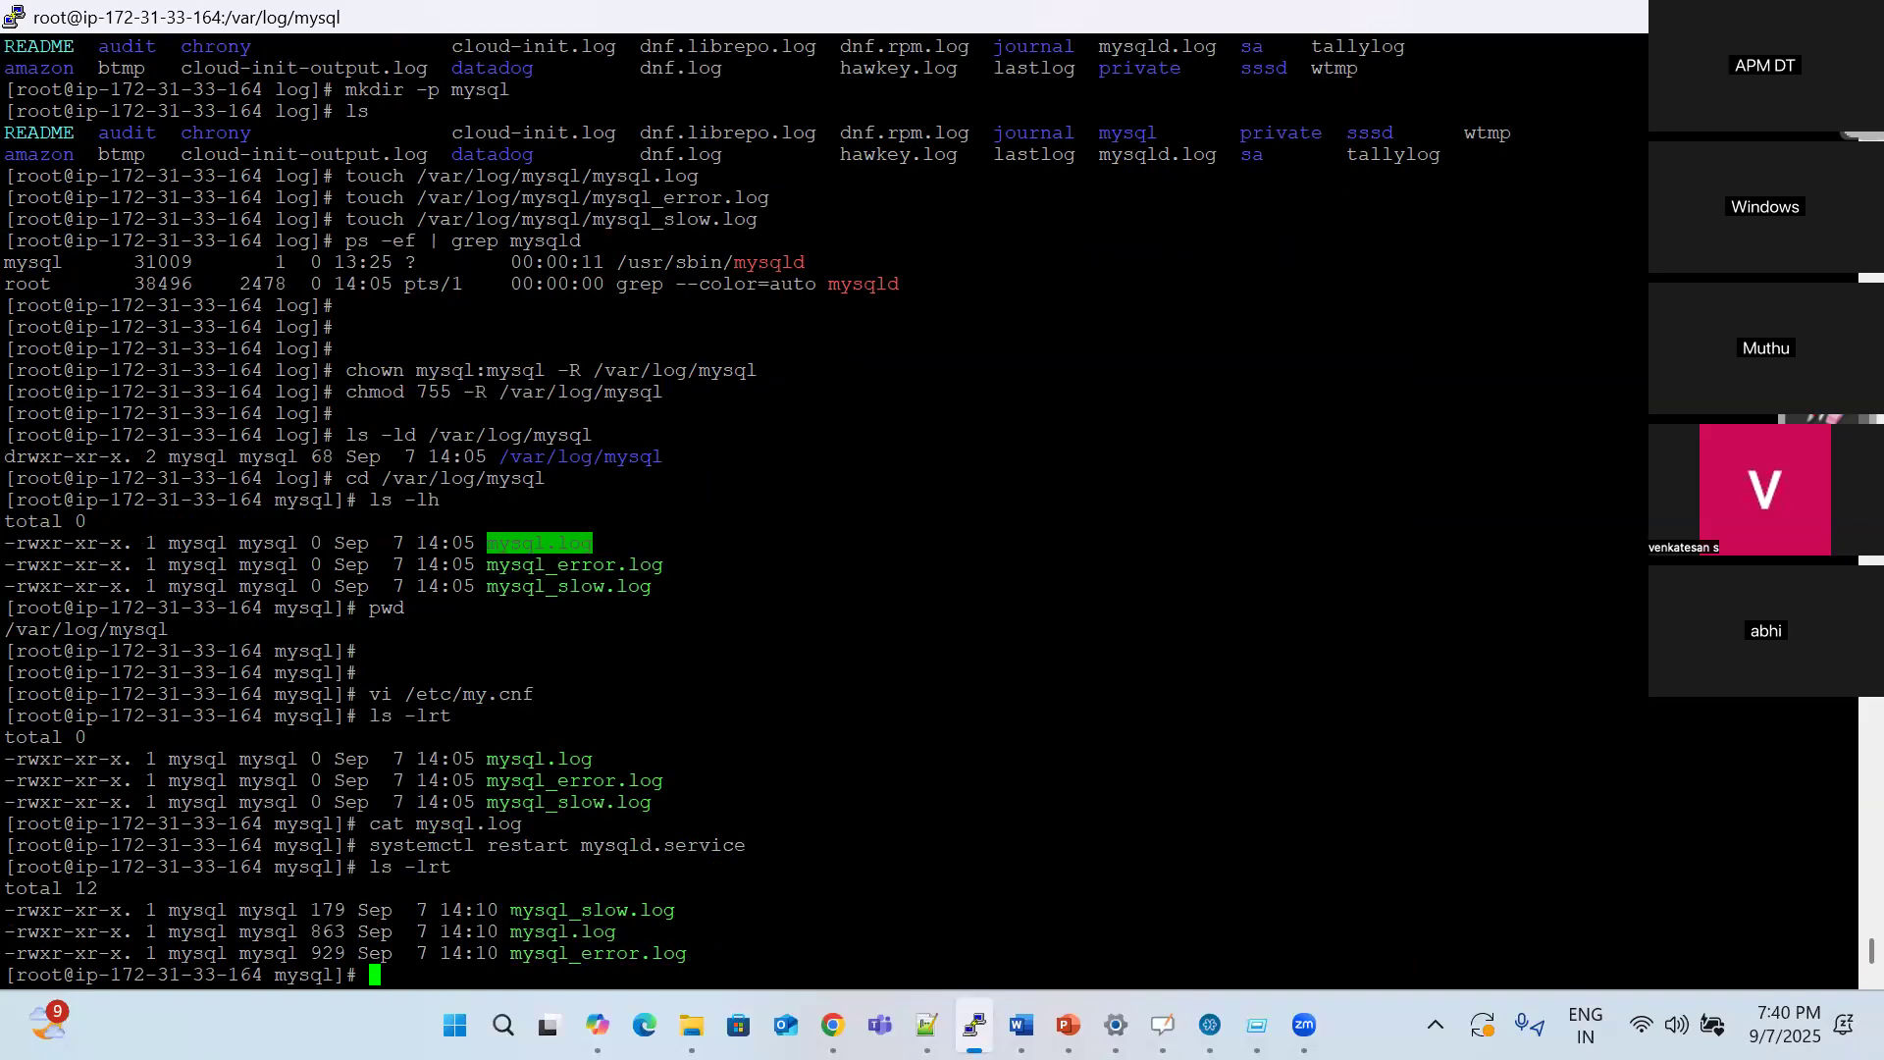
Compare the log sizes, noting mysql_slow.log has grown from 0 to 179 bytes.
double_click(328, 909)
double_click(315, 758)
double_click(328, 910)
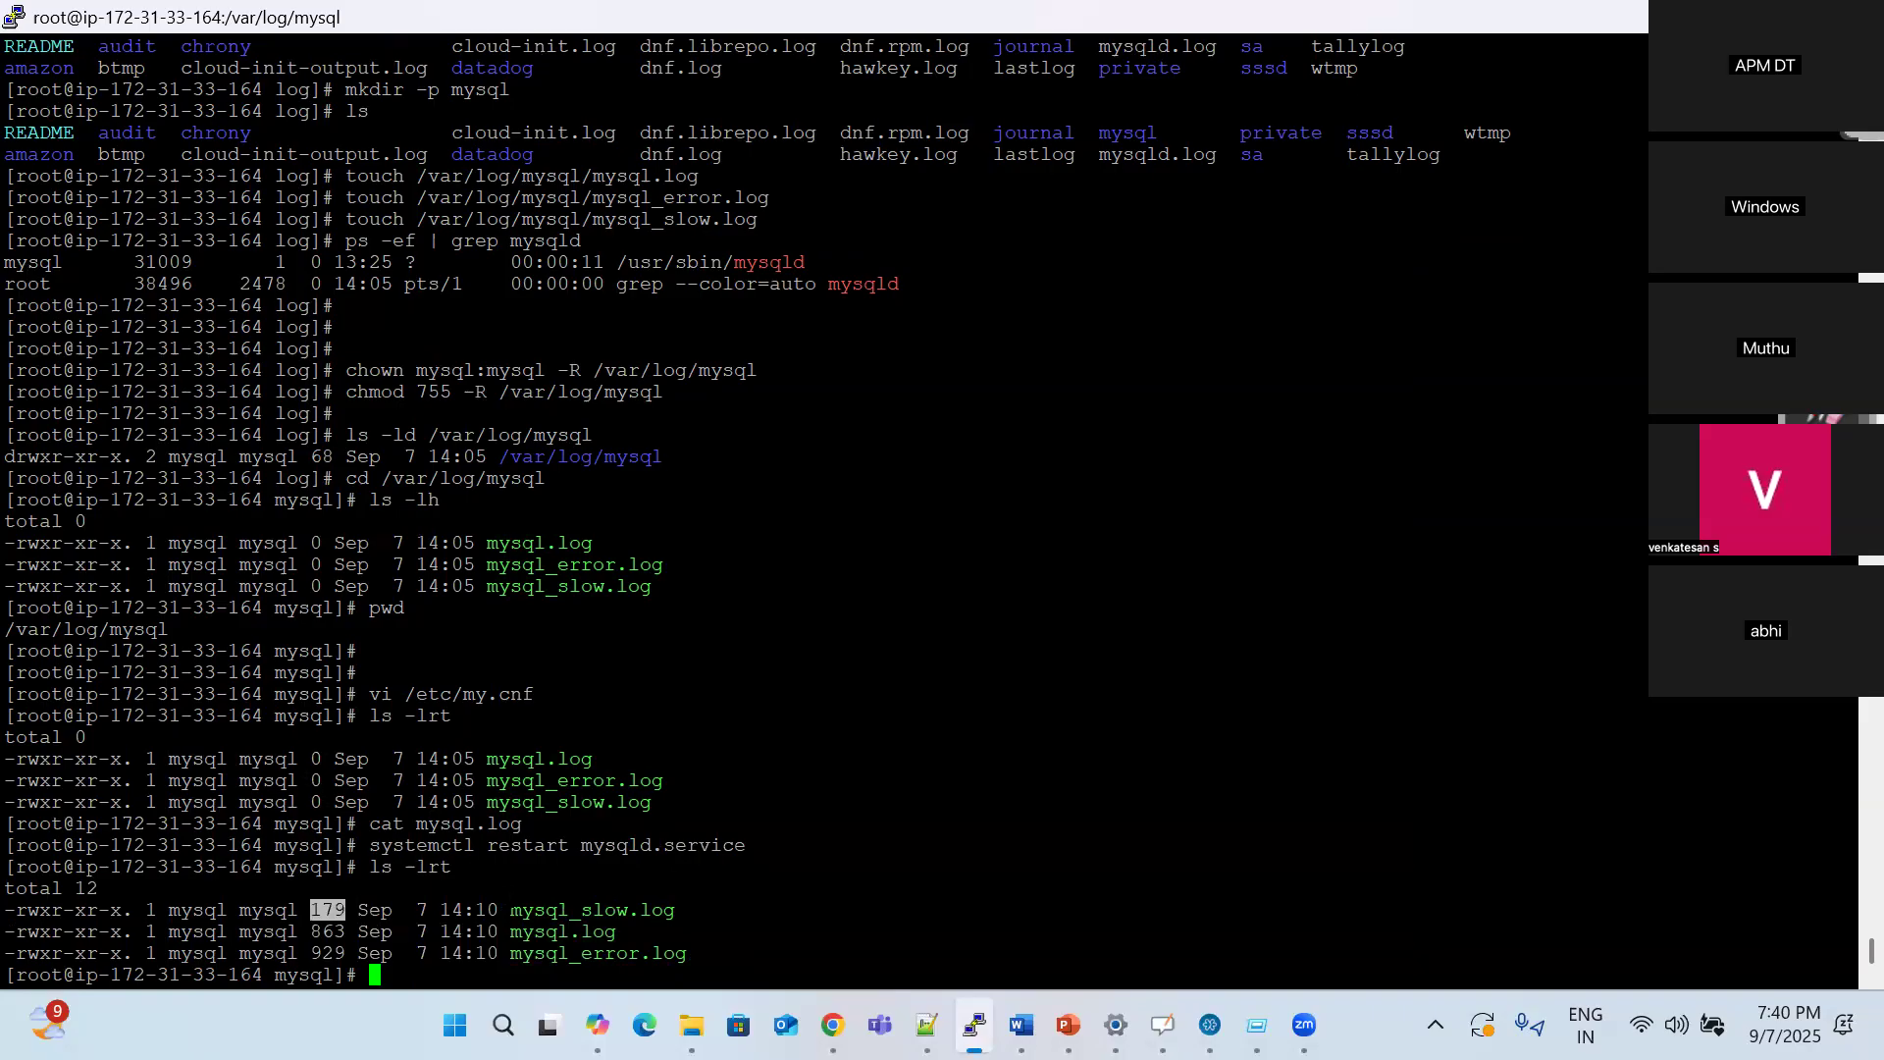
Follow mysql_slow.log with tail -f to see its startup header, then stop with Ctrl+C.
double_click(597, 910)
text(cat)
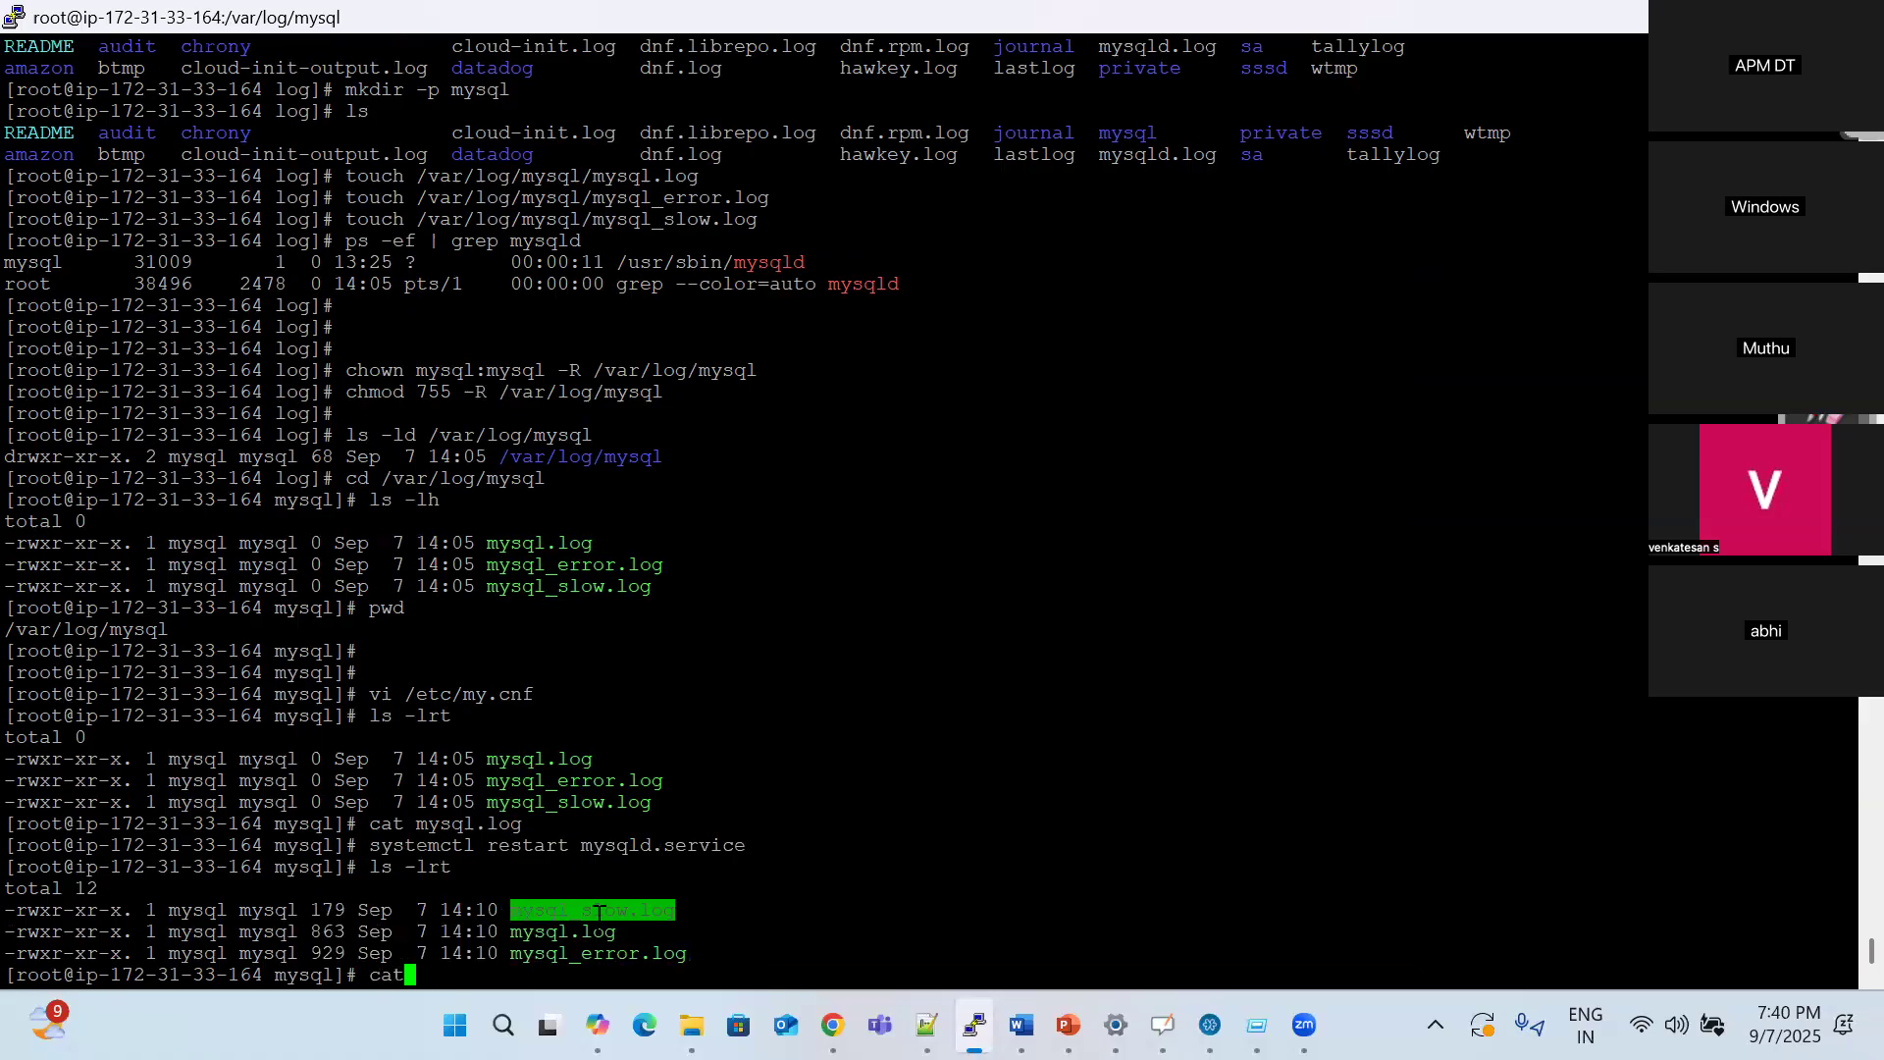
right_click(598, 913)
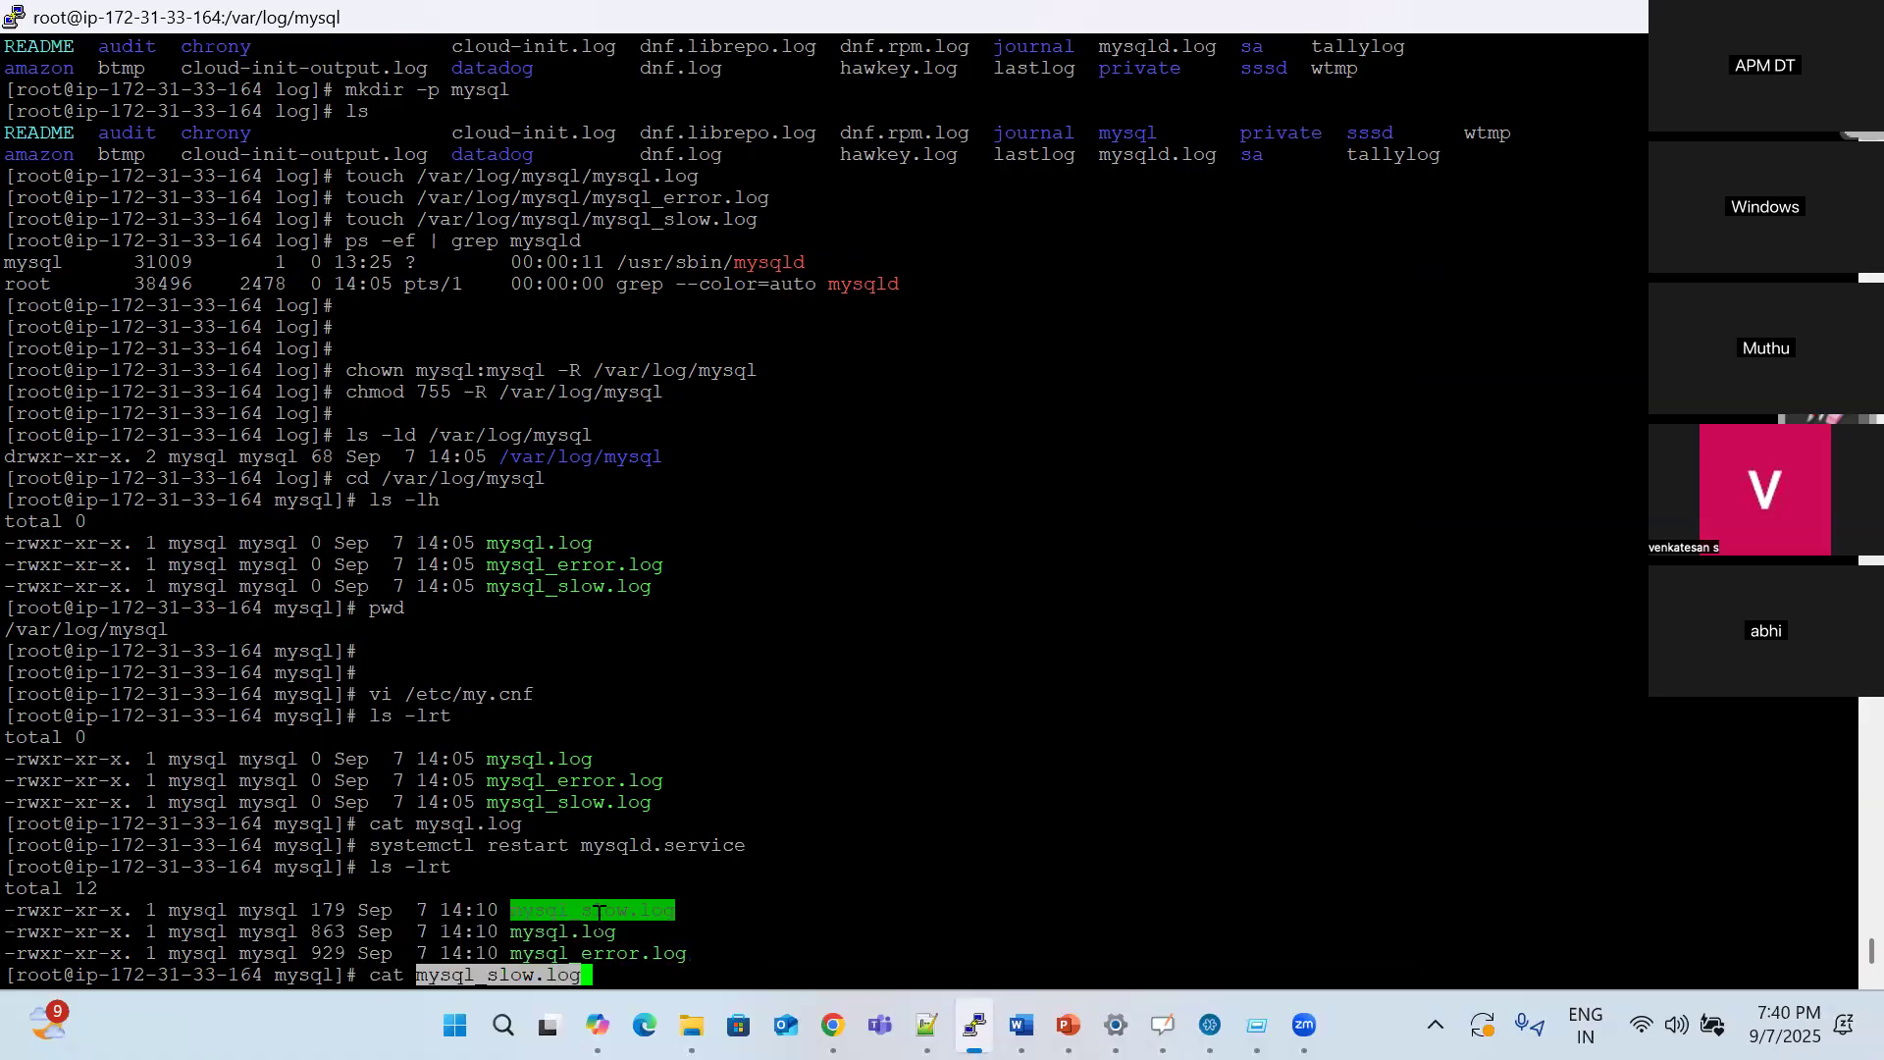
key(BackSpace)
key(BackSpace)
key(BackSpace)
key(BackSpace)
key(BackSpace)
key(BackSpace)
key(BackSpace)
key(BackSpace)
key(BackSpace)
key(BackSpace)
key(BackSpace)
key(BackSpace)
key(BackSpace)
key(BackSpace)
key(BackSpace)
key(BackSpace)
key(BackSpace)
key(BackSpace)
text(tail -f)
right_click(599, 912)
key(Return)
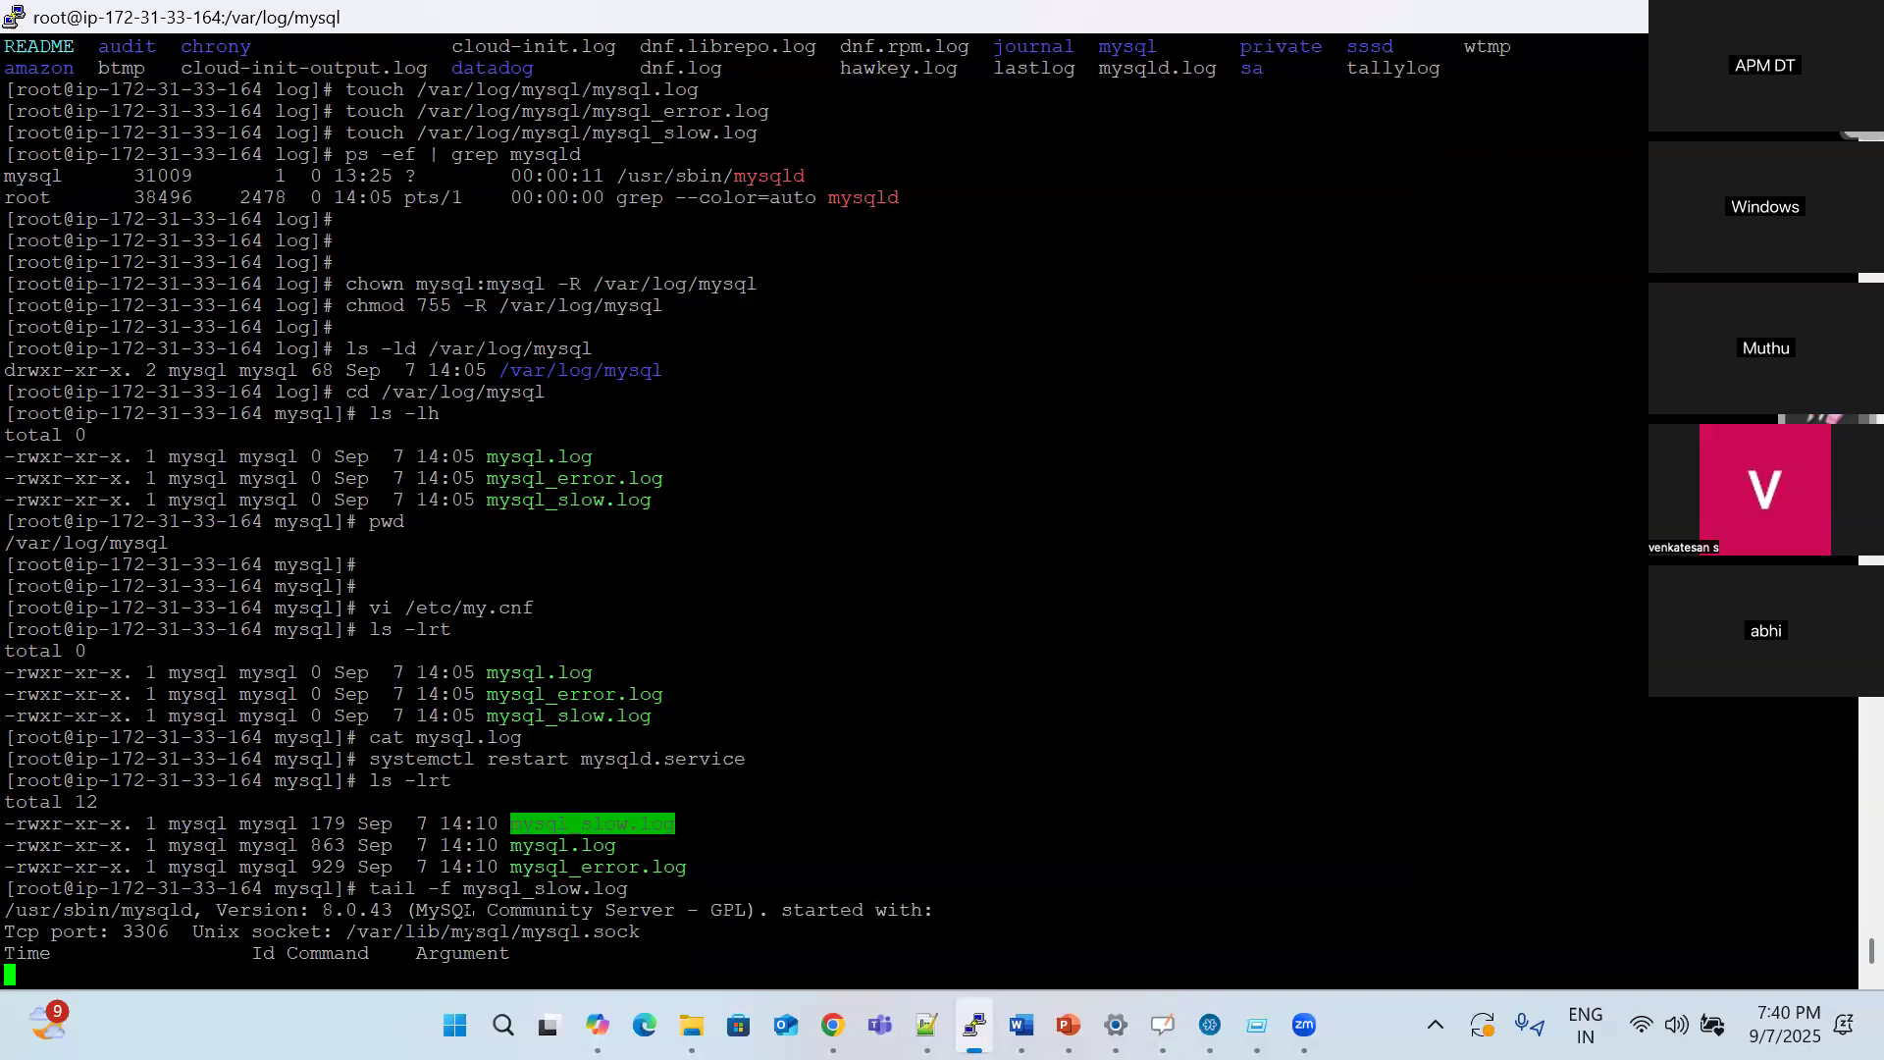
key(ctrl+c)
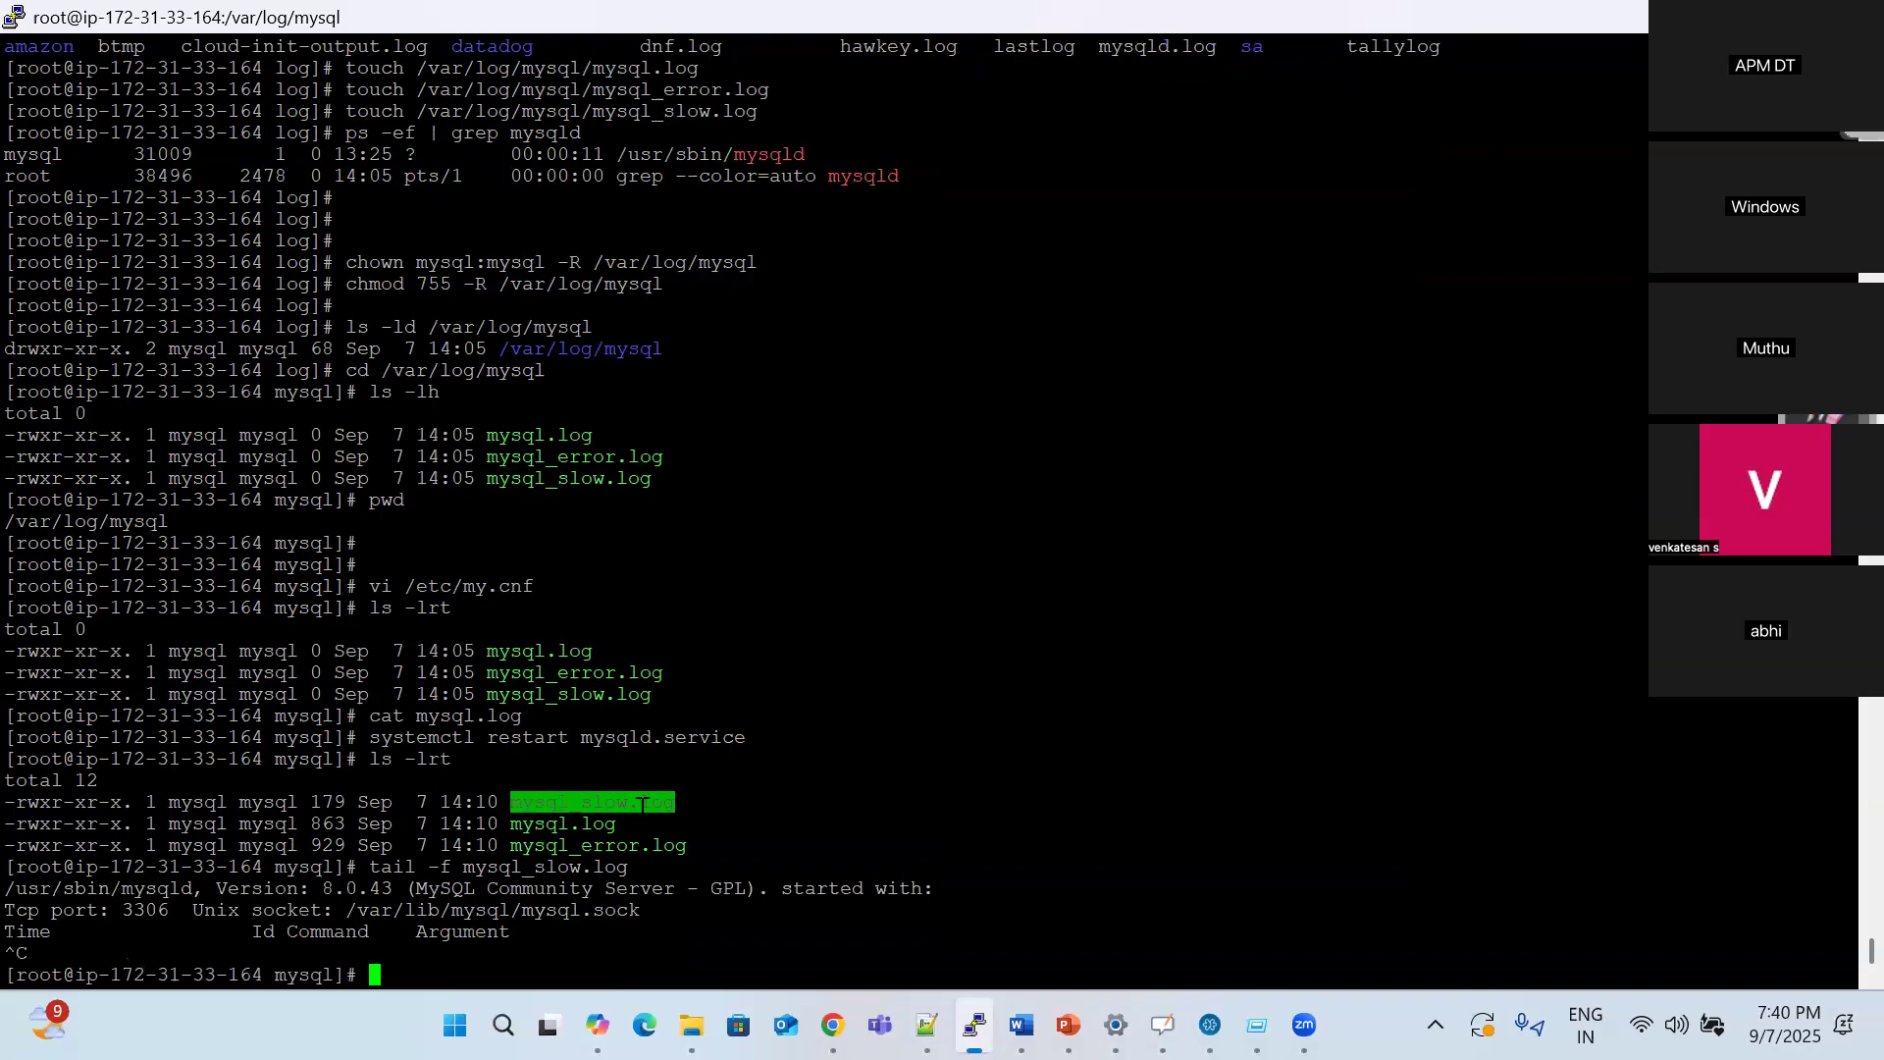
key(alt+Tab)
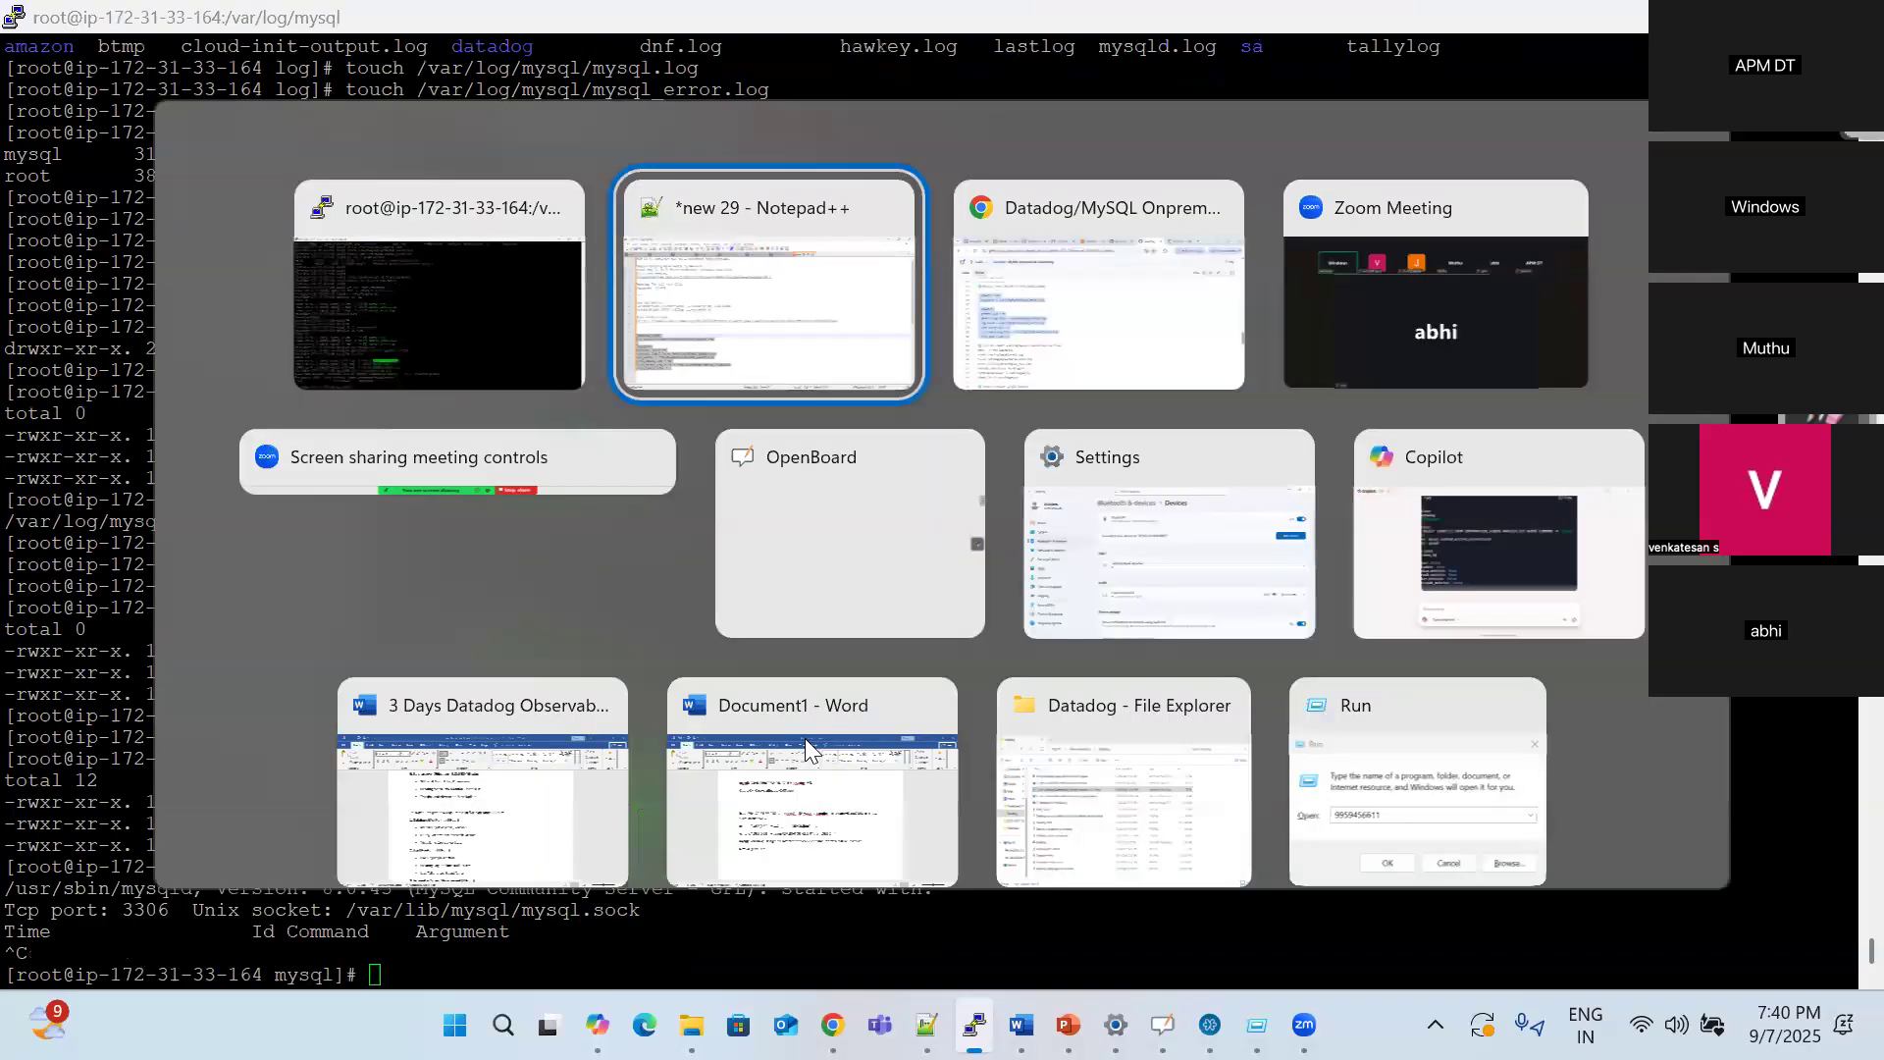
Select the my.cnf log block on GitHub and scroll through the Datadog logs_enabled instructions.
key(alt+Tab)
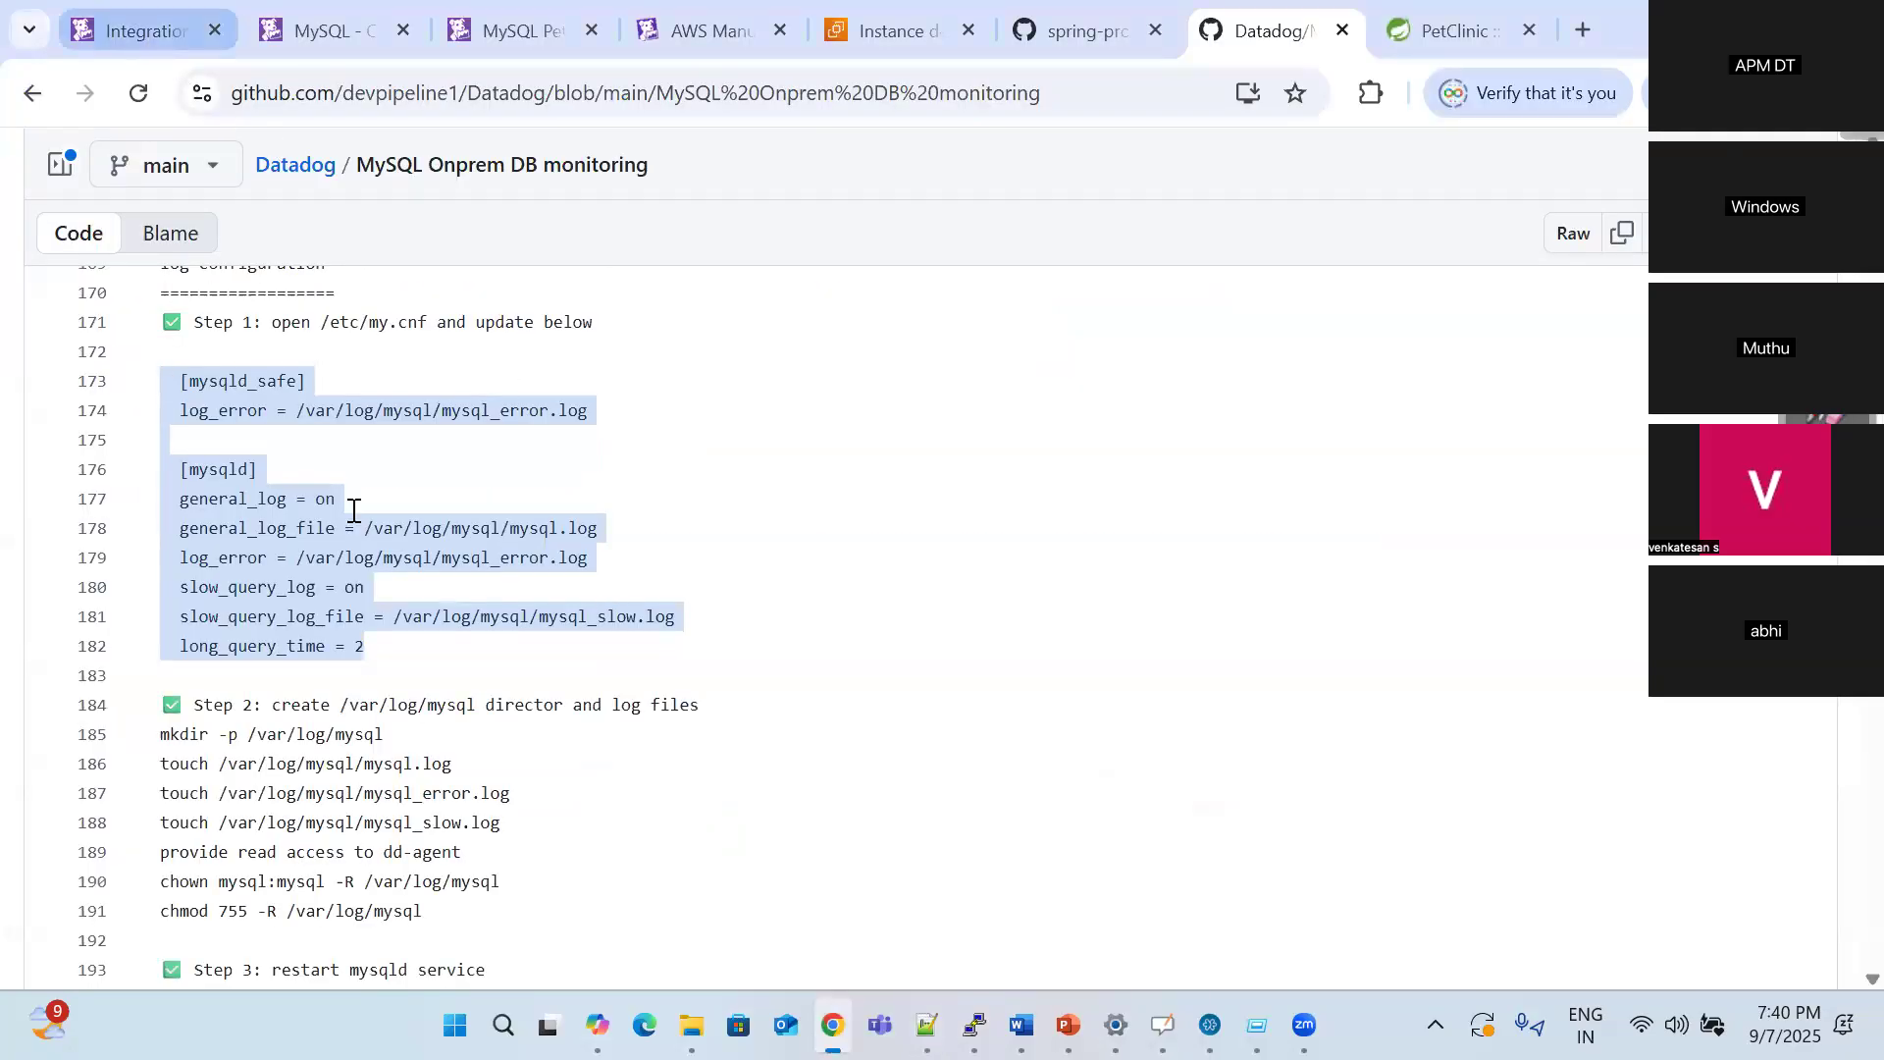
key(ctrl+1)
scroll(361, 633, down, 2)
drag(155, 366, 492, 631)
scroll(492, 631, down, 4)
scroll(492, 629, down, 4)
scroll(492, 629, down, 1)
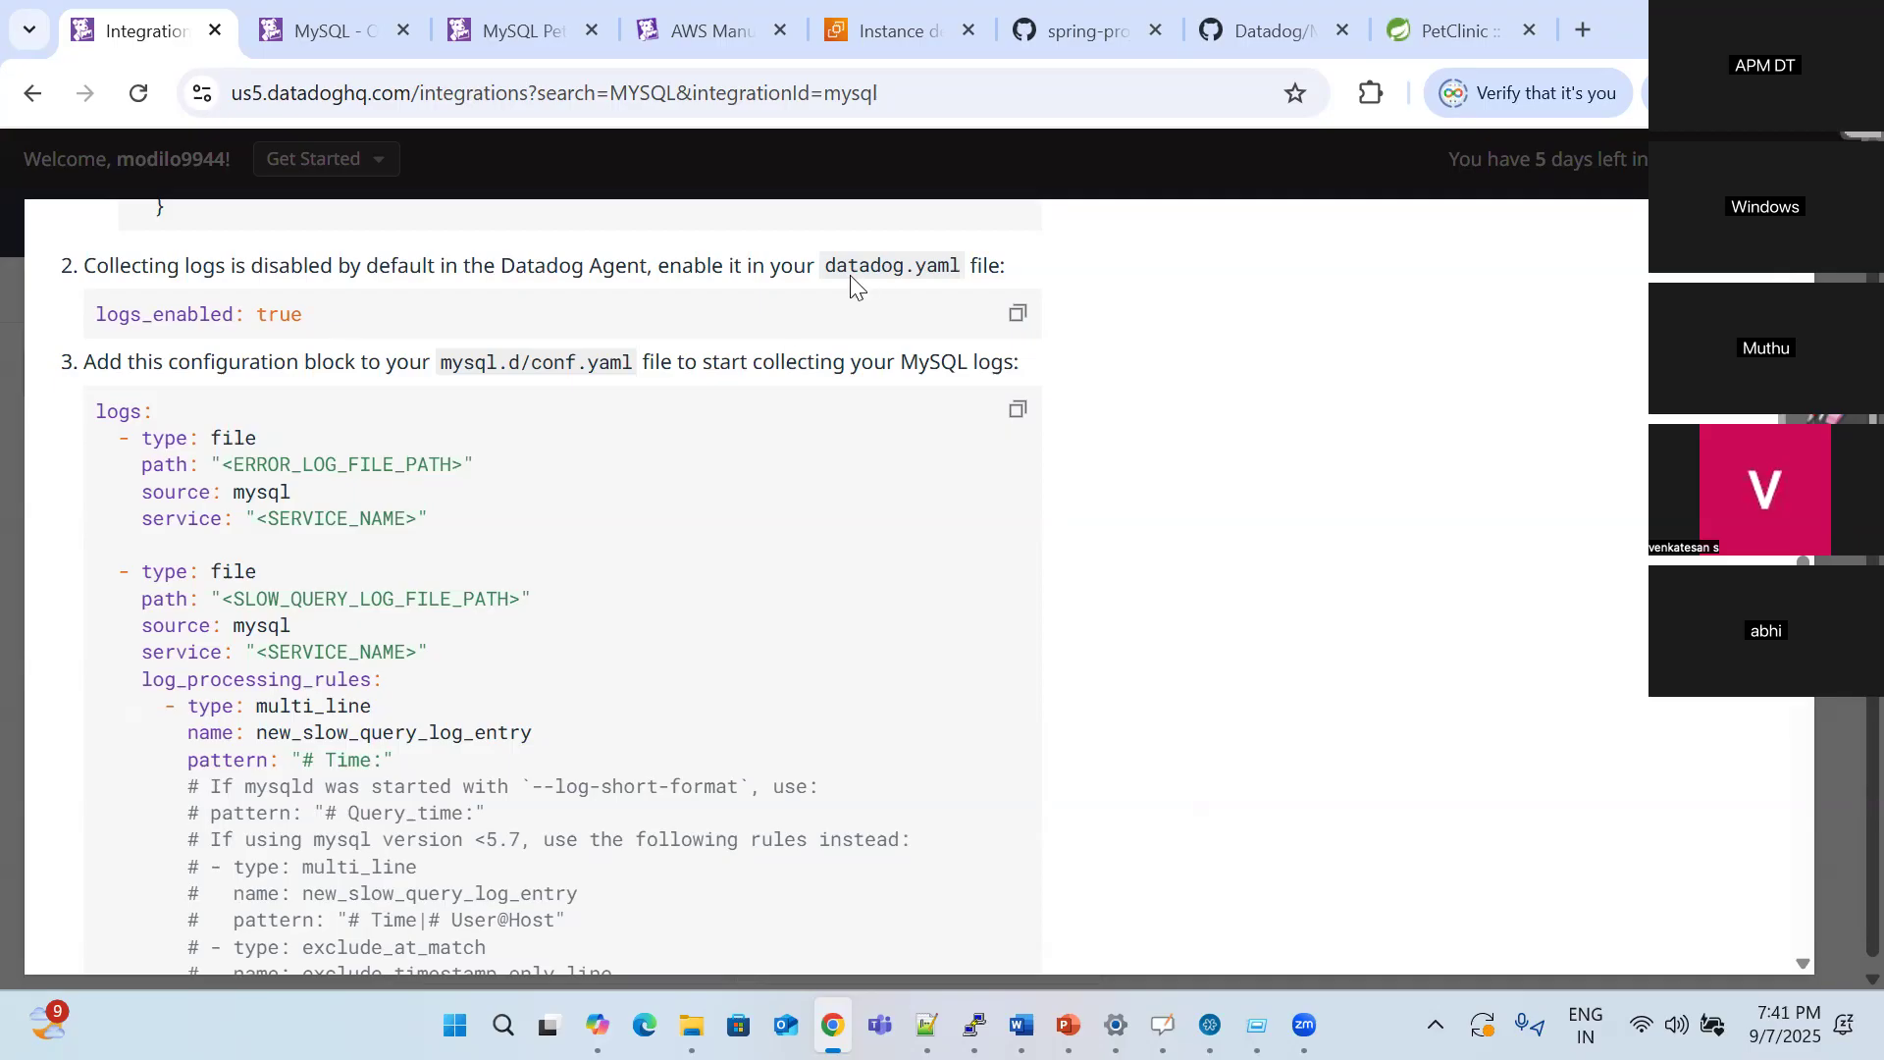
key(alt+Tab)
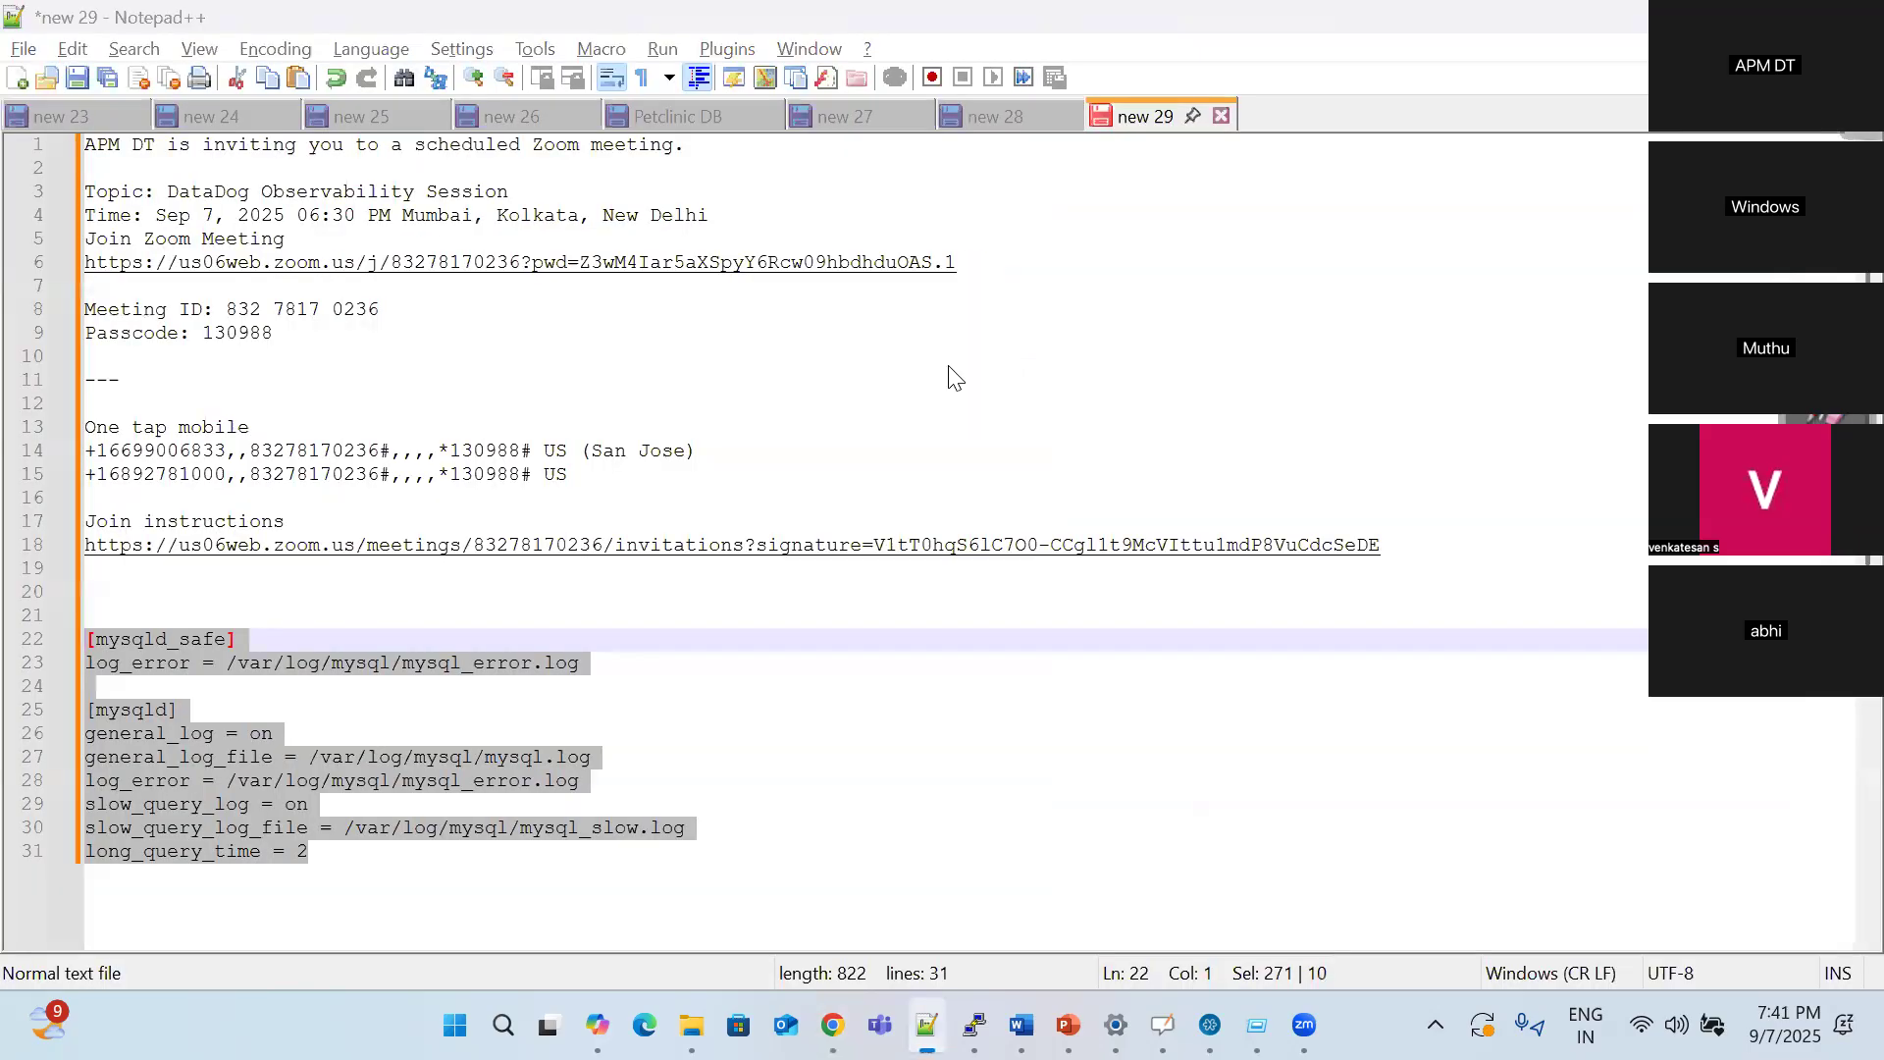
Open /etc/datadog-agent/datadog.yaml in vi on the server.
key(alt+Tab)
text(vi )
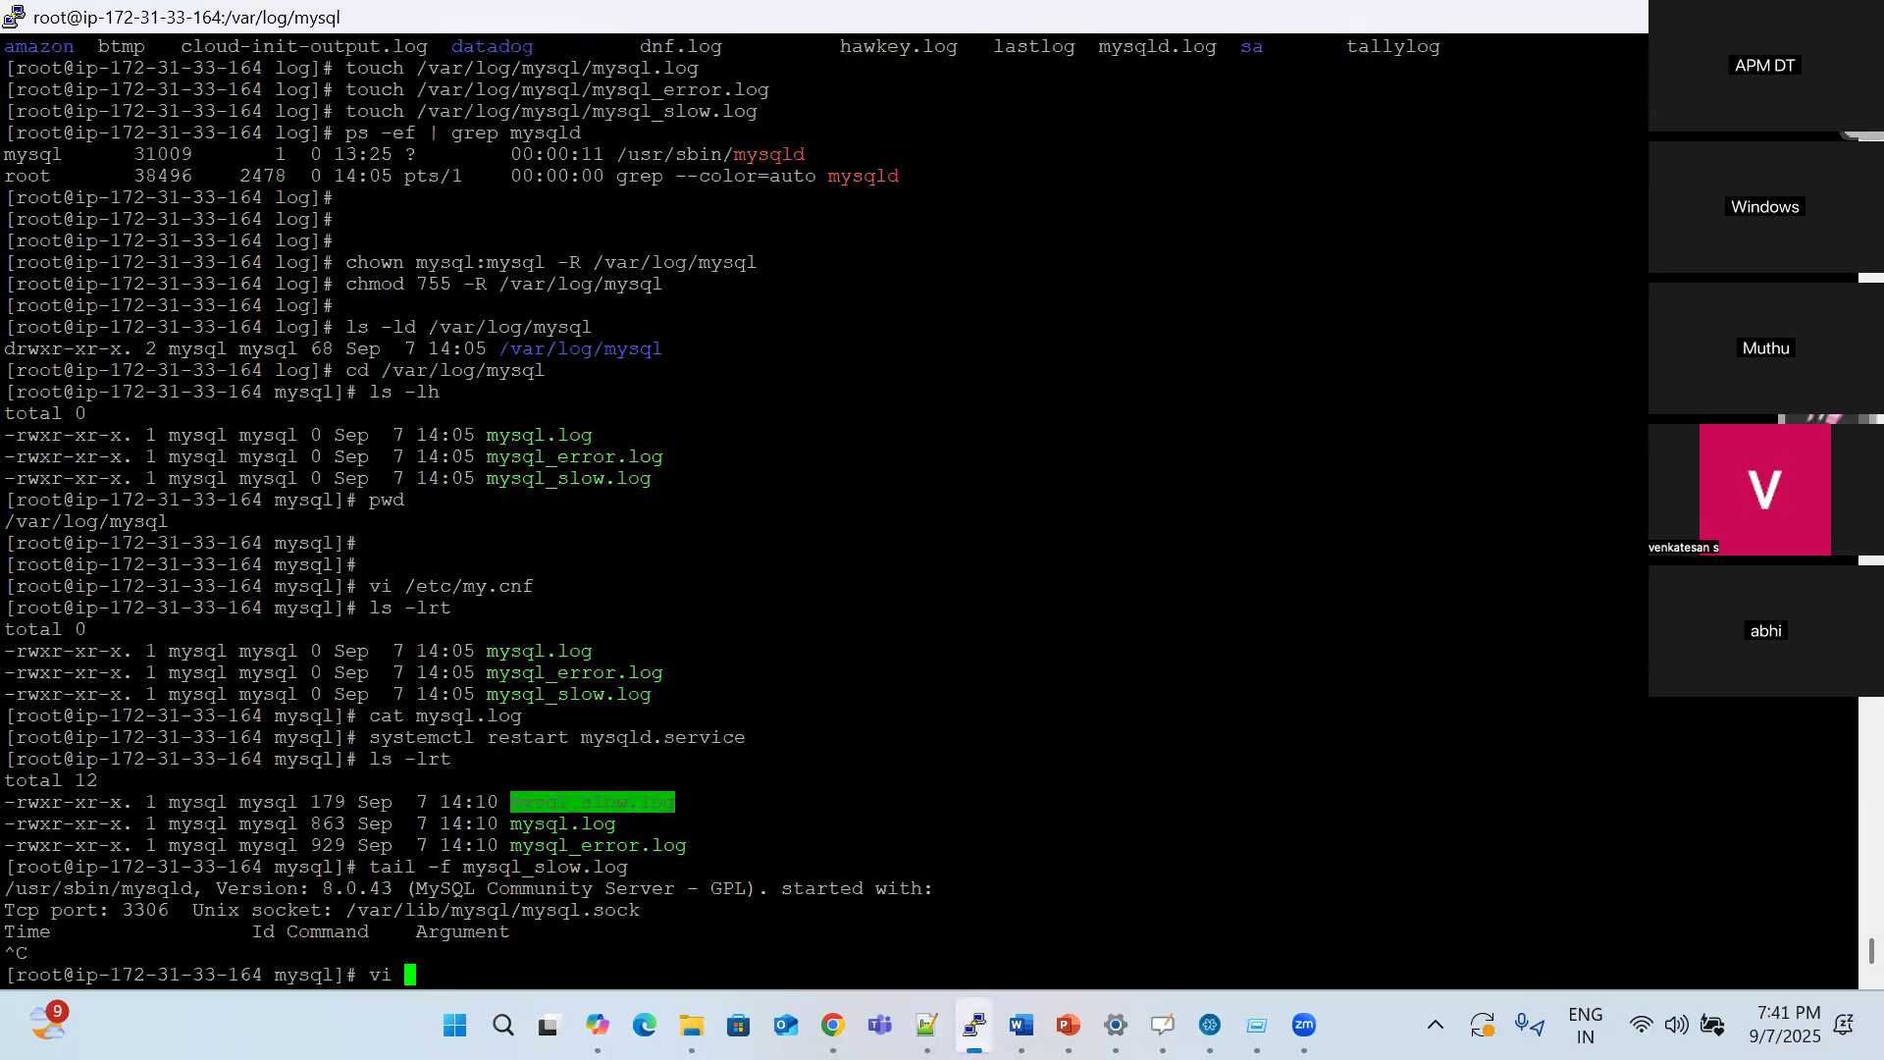
text(/etc/dat)
key(Tab)
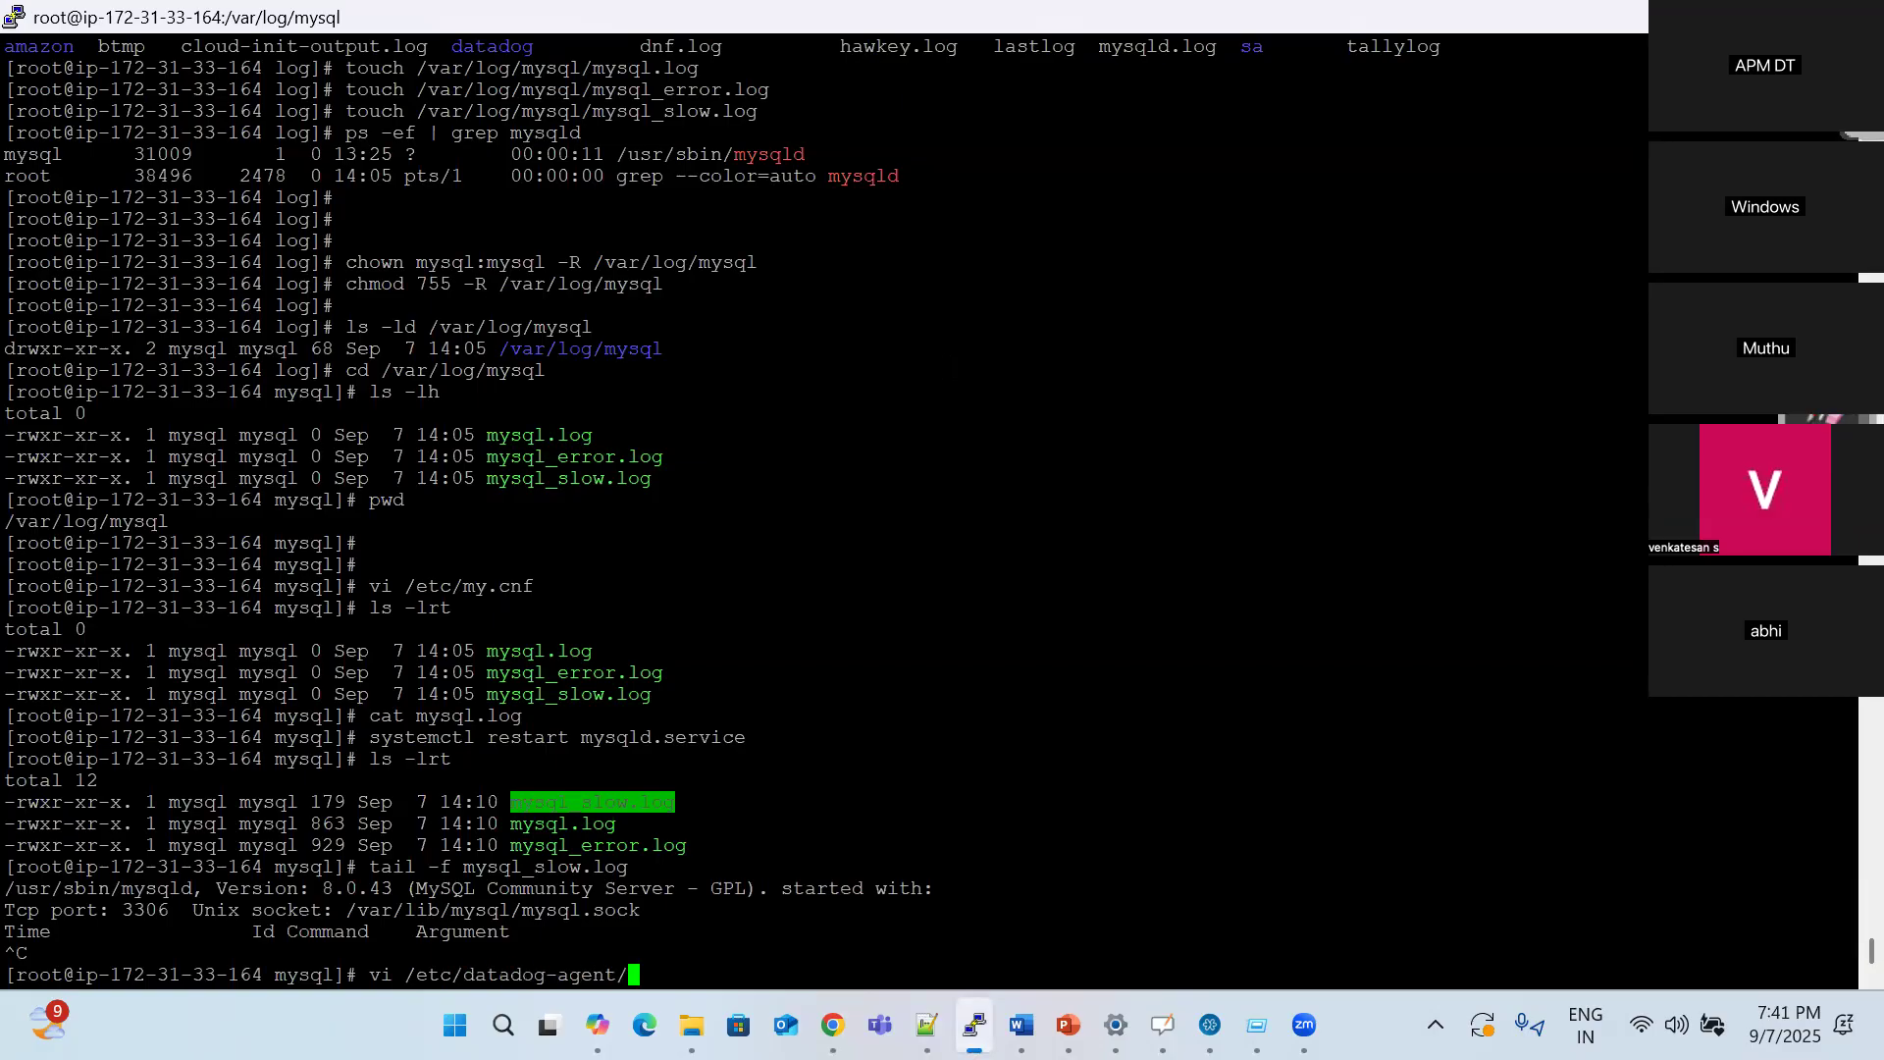
text(dat)
key(Tab)
key(Return)
Add an uncommented 'logs_enabled: true' line near the end of datadog.yaml.
key(Down)
key(Down)
key(Down)
key(Down)
key(Down)
key(Down)
key(Down)
key(Down)
key(Down)
key(Down)
key(Down)
key(Down)
key(Down)
key(Down)
key(Down)
key(Down)
key(Down)
key(Down)
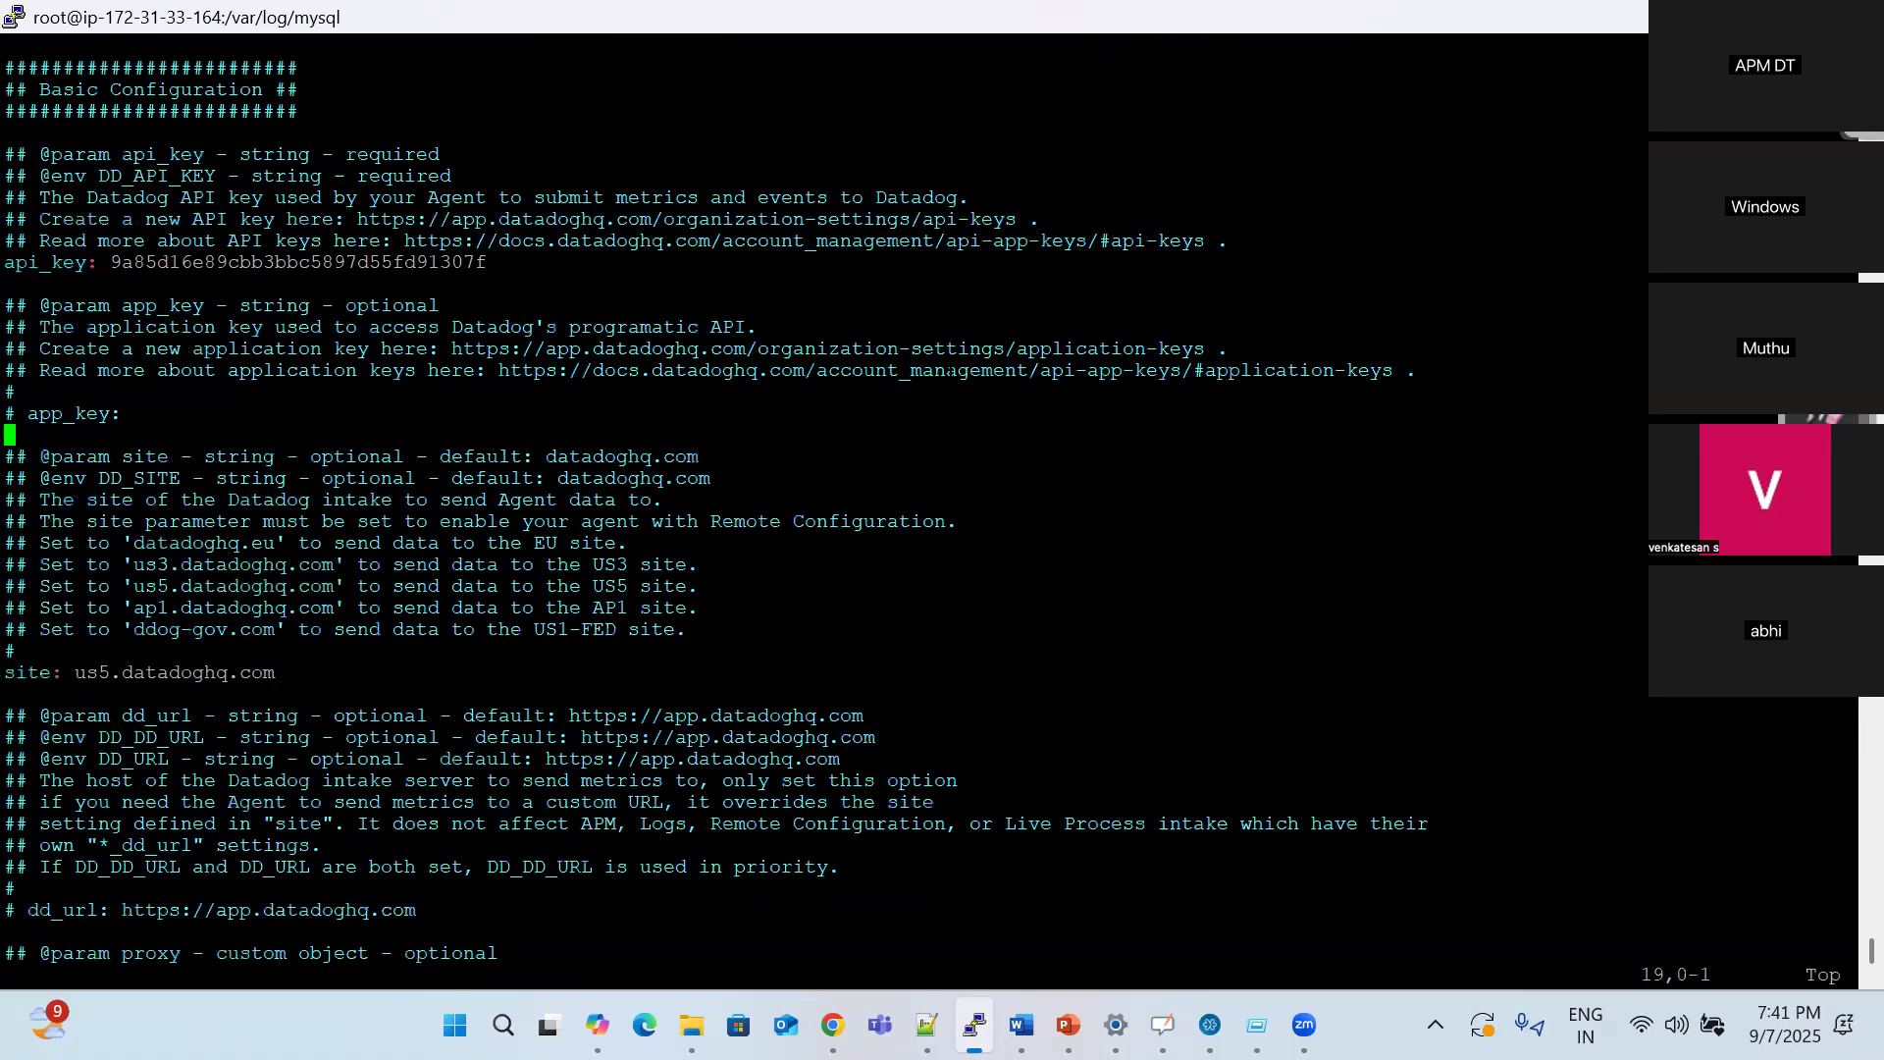
key(Down)
key(Down)
key(Down)
key(shift+g)
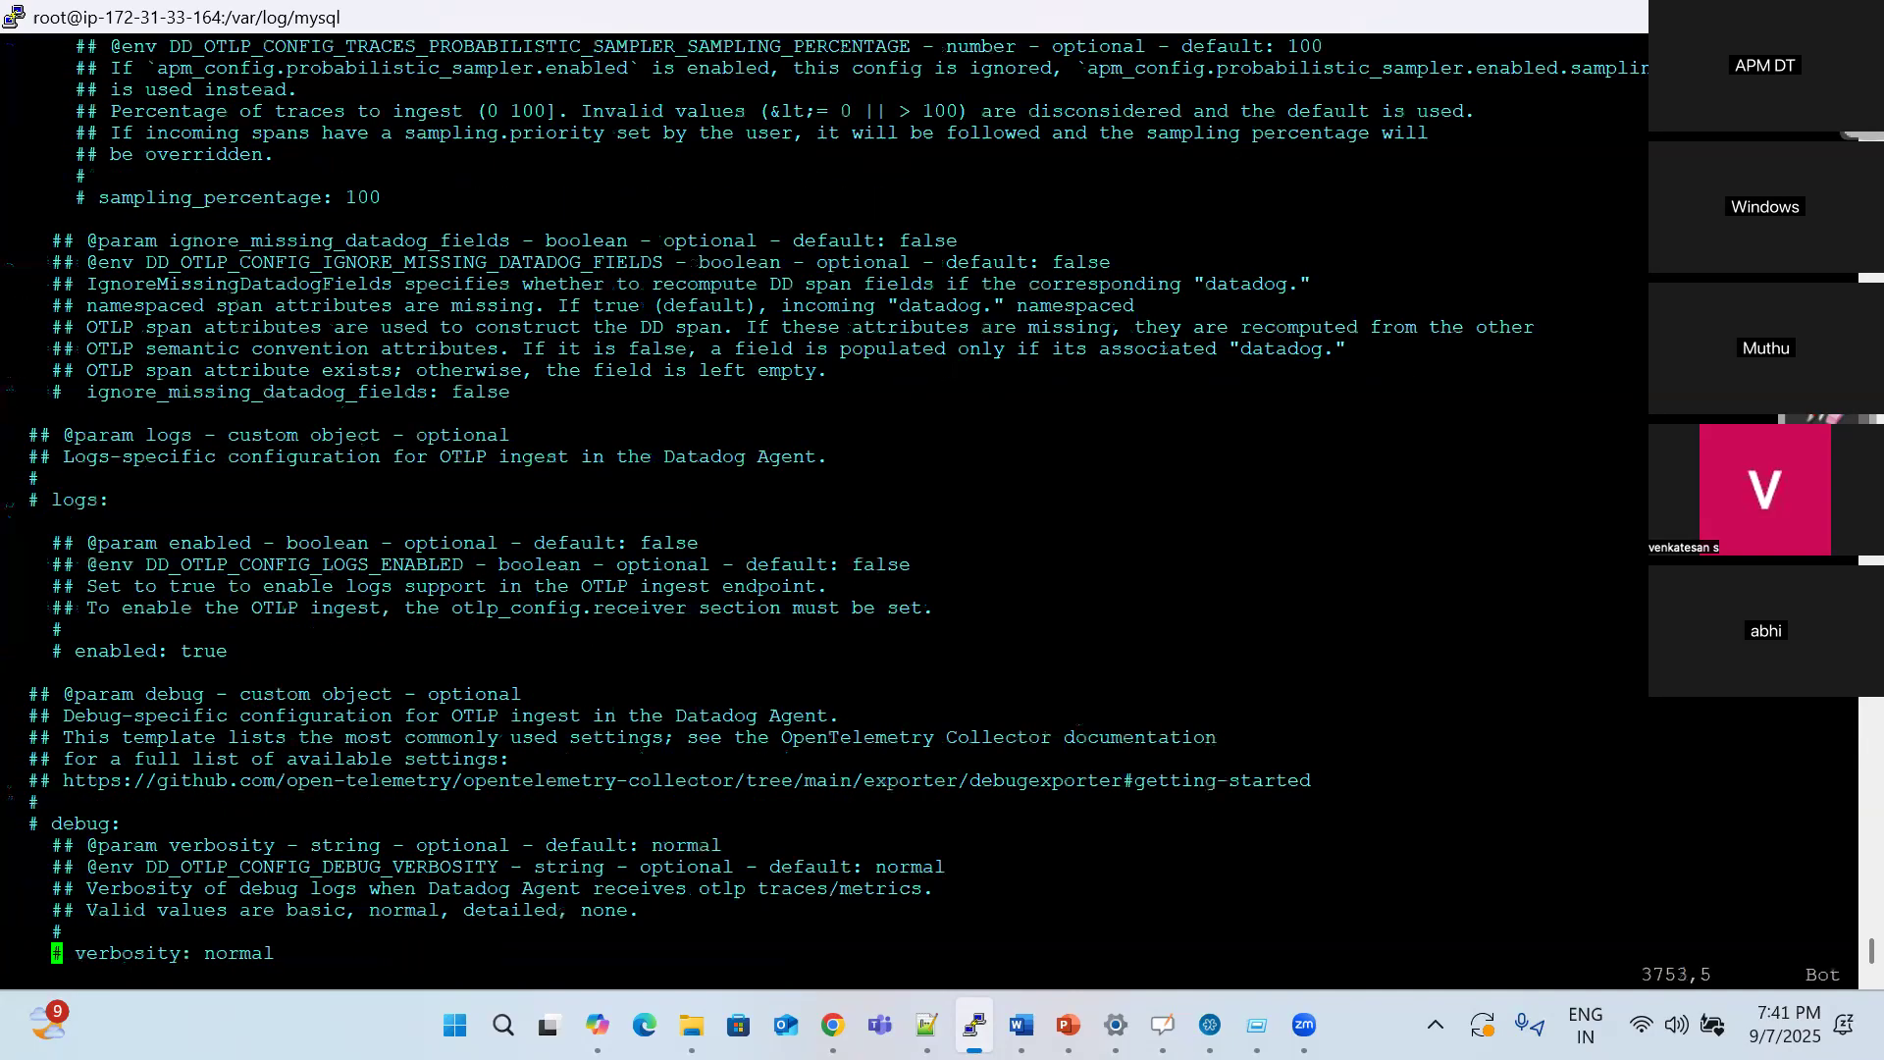
key(Up)
key(Up)
key(Up)
key(Up)
key(Up)
key(Up)
key(Up)
key(Up)
key(Up)
key(Up)
key(Up)
key(Up)
key(Up)
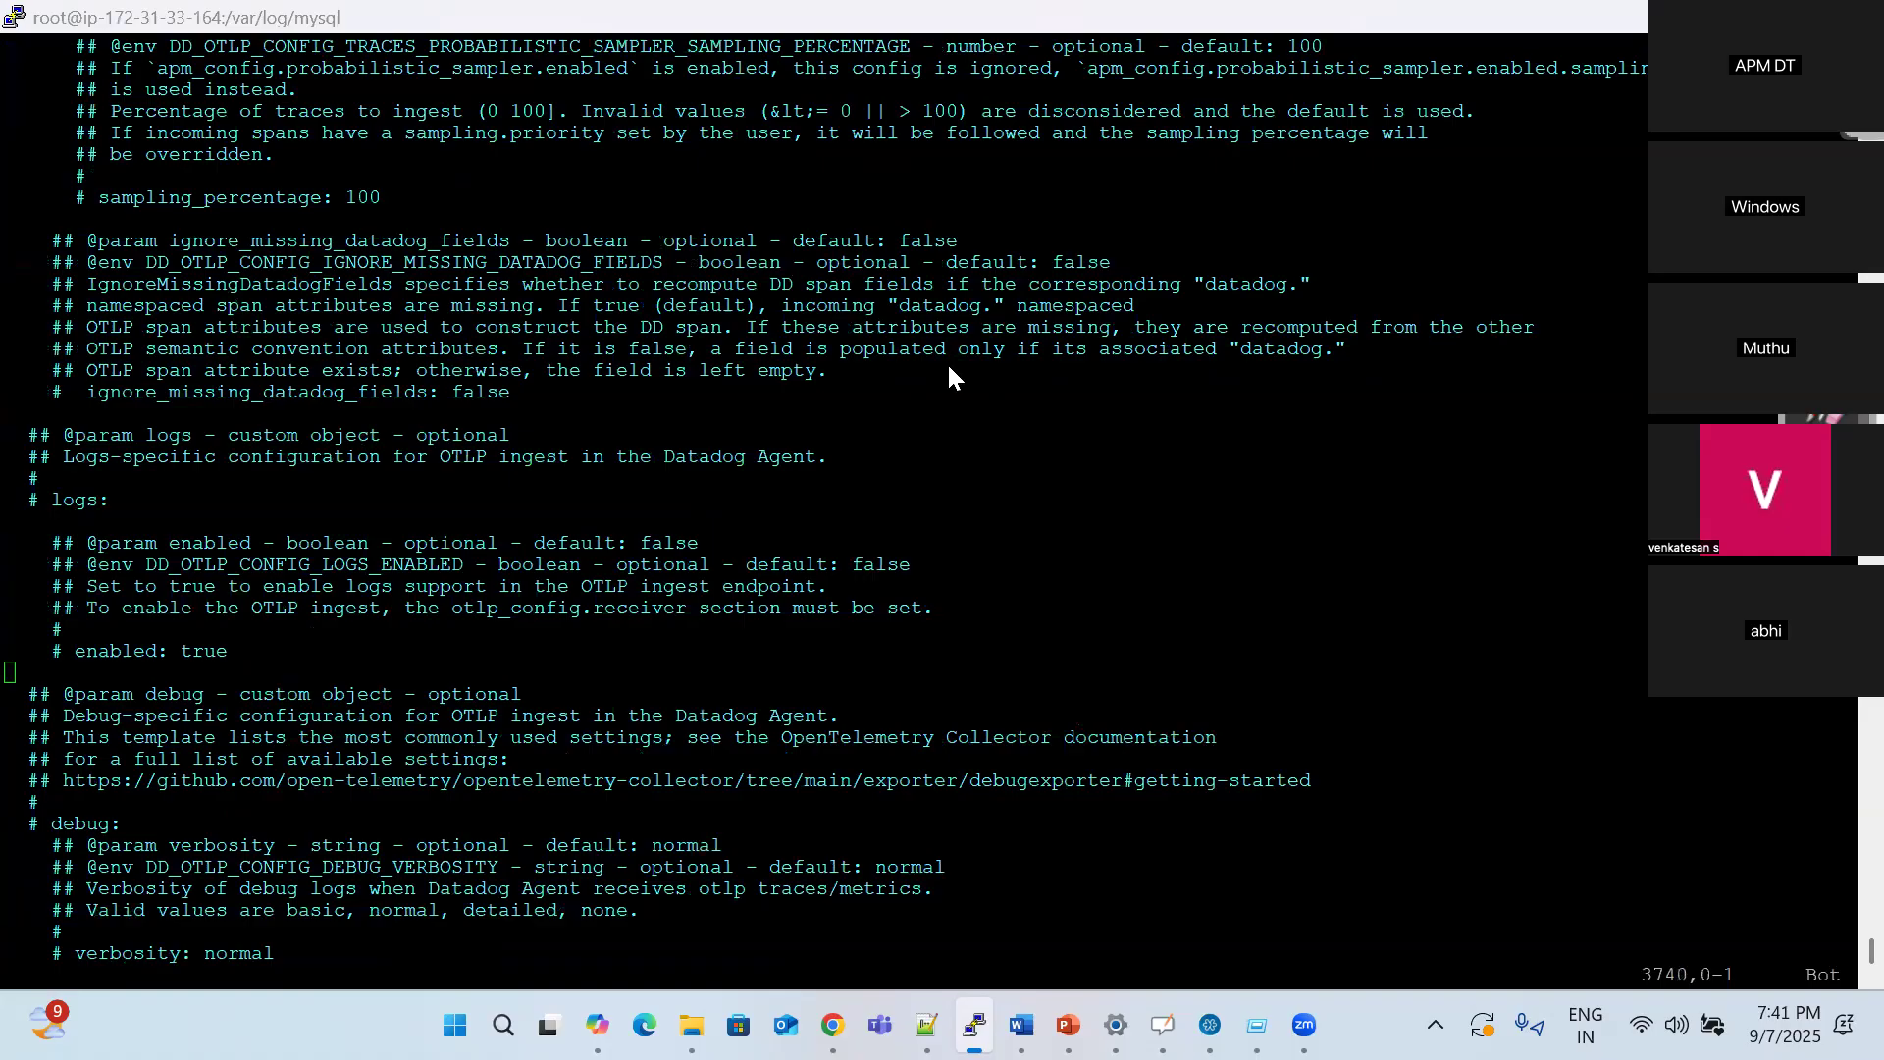
key(alt+Tab)
key(alt+Tab)
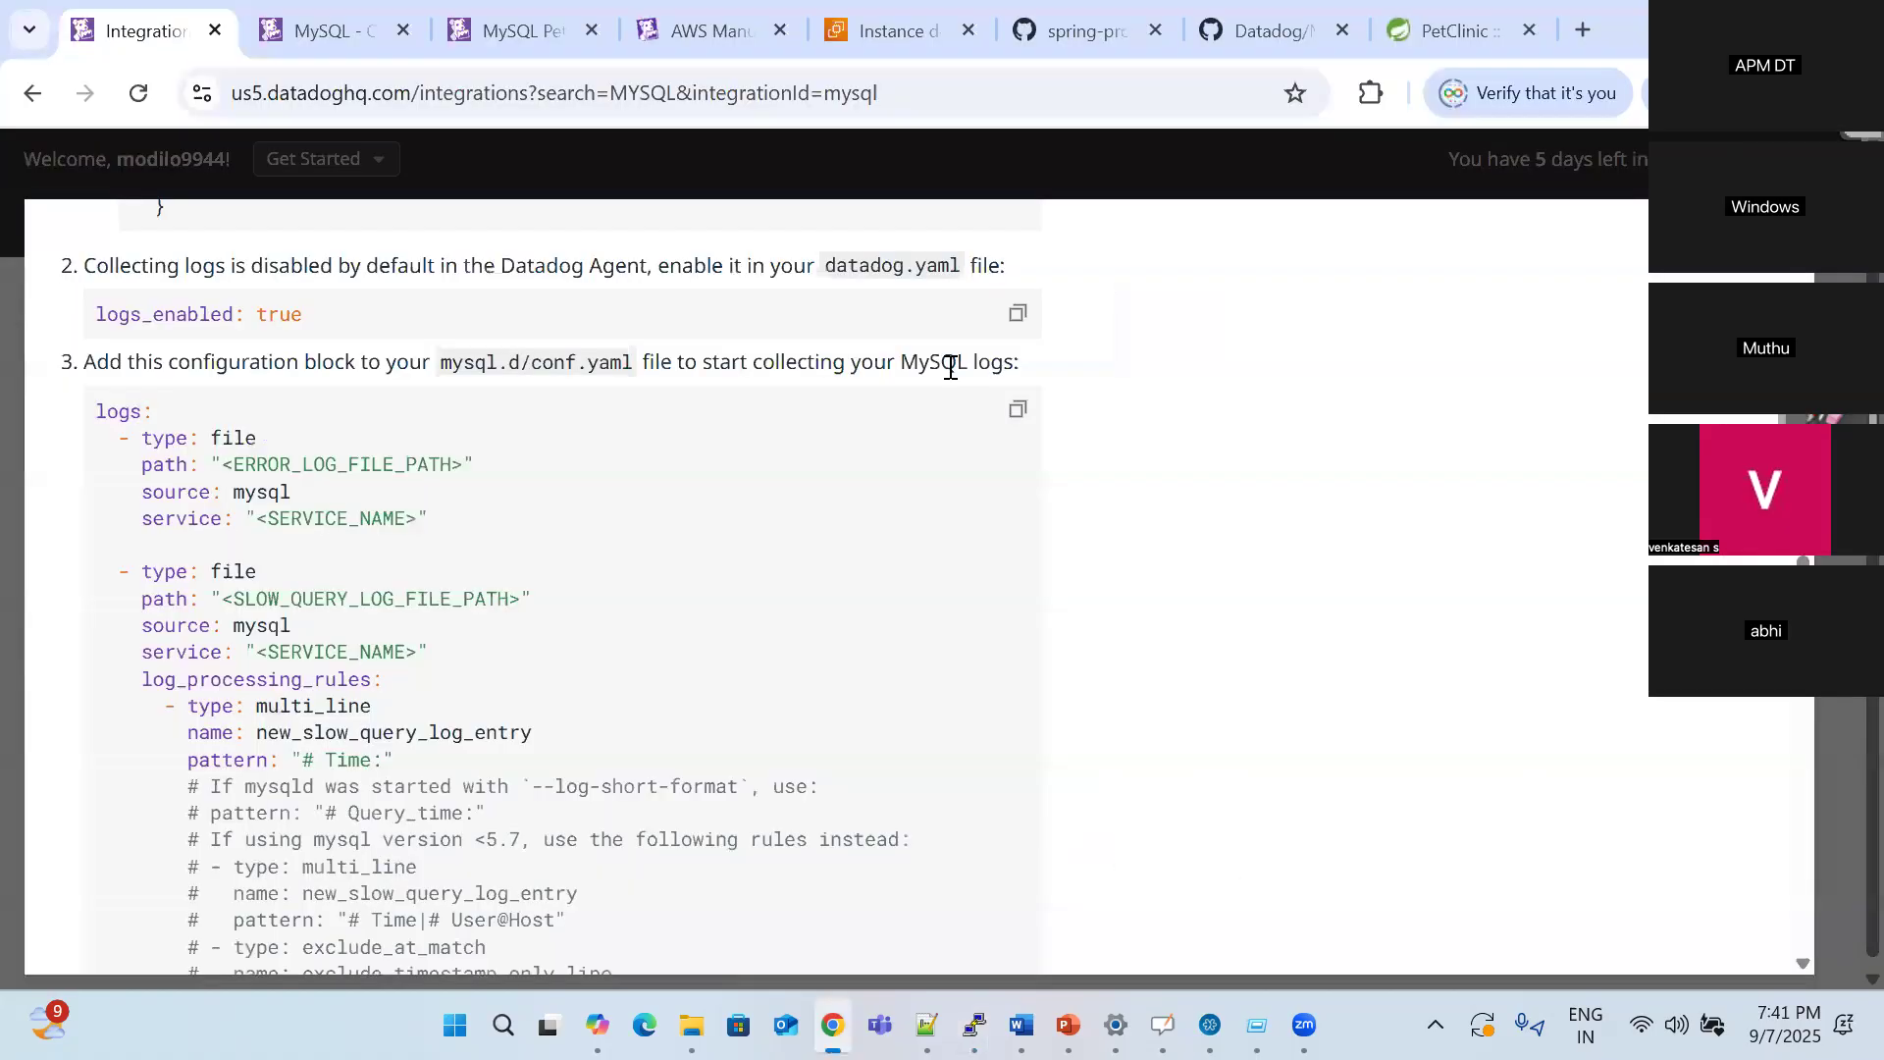
key(alt+Tab)
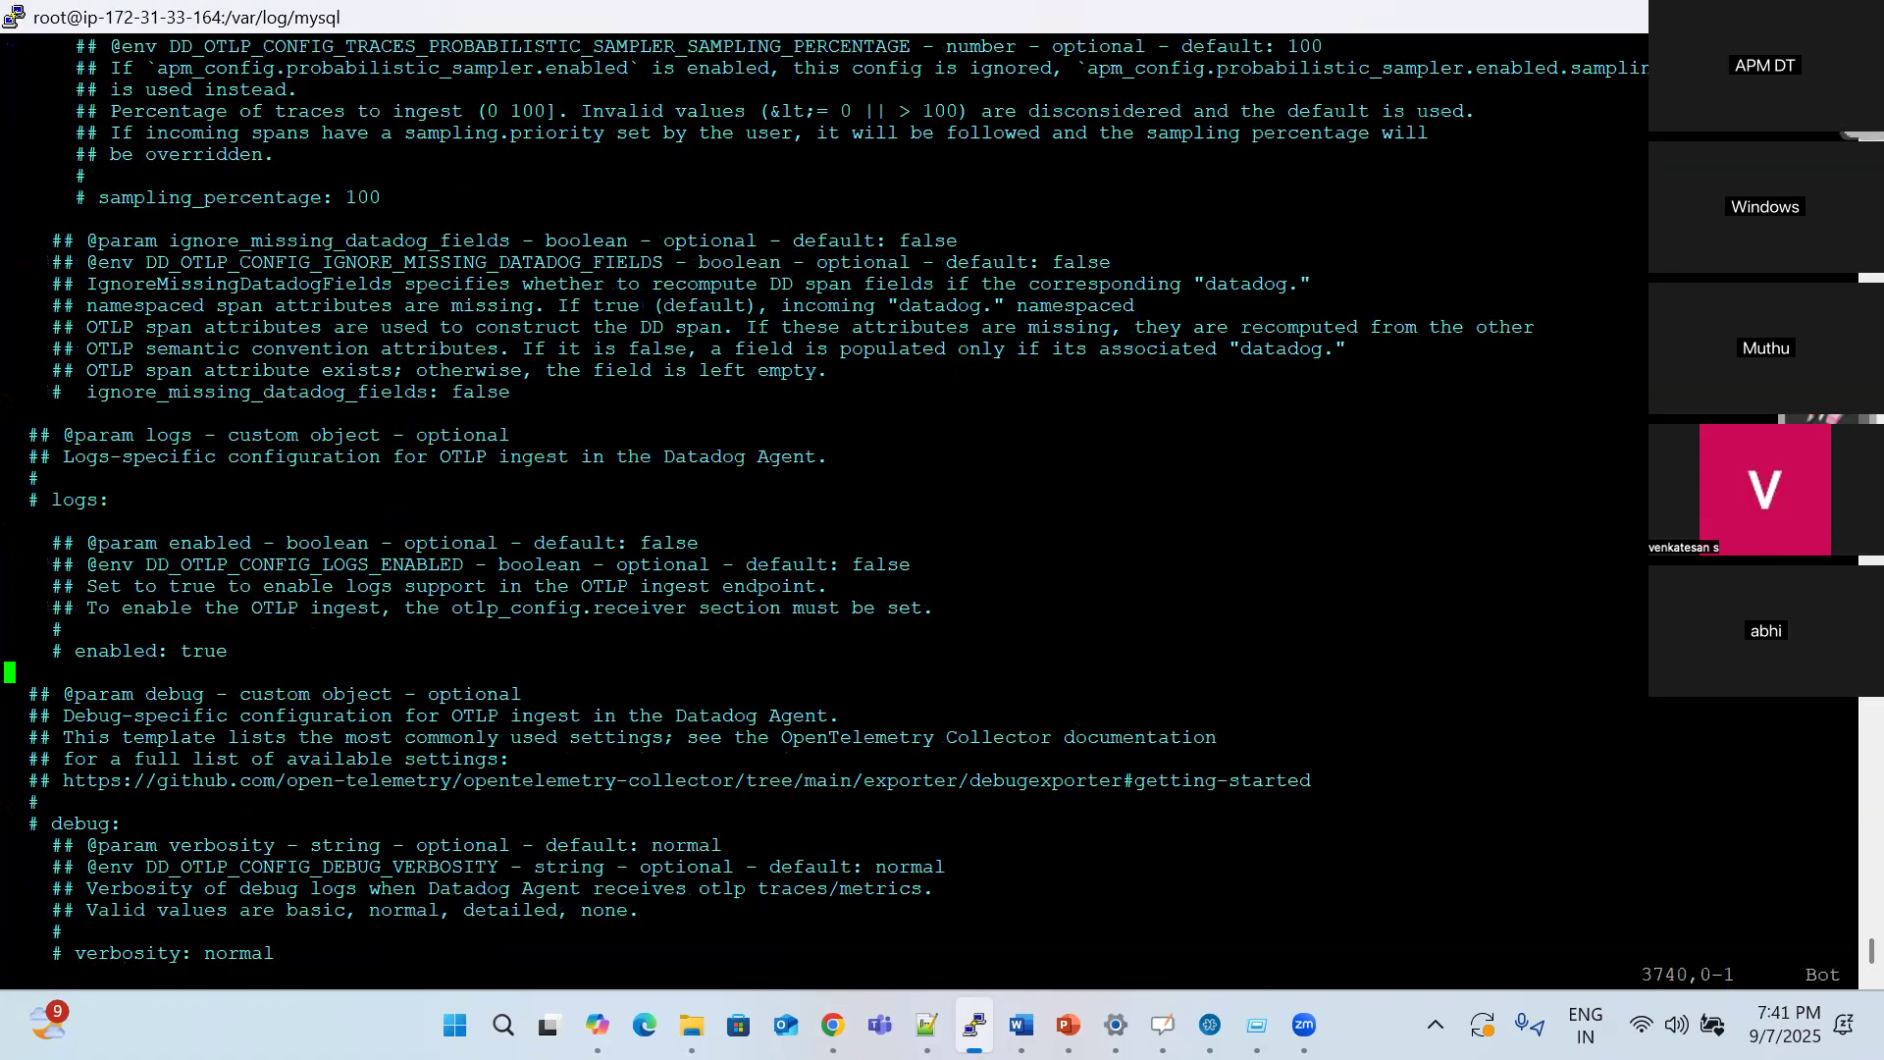
text(ilogs_enabled)
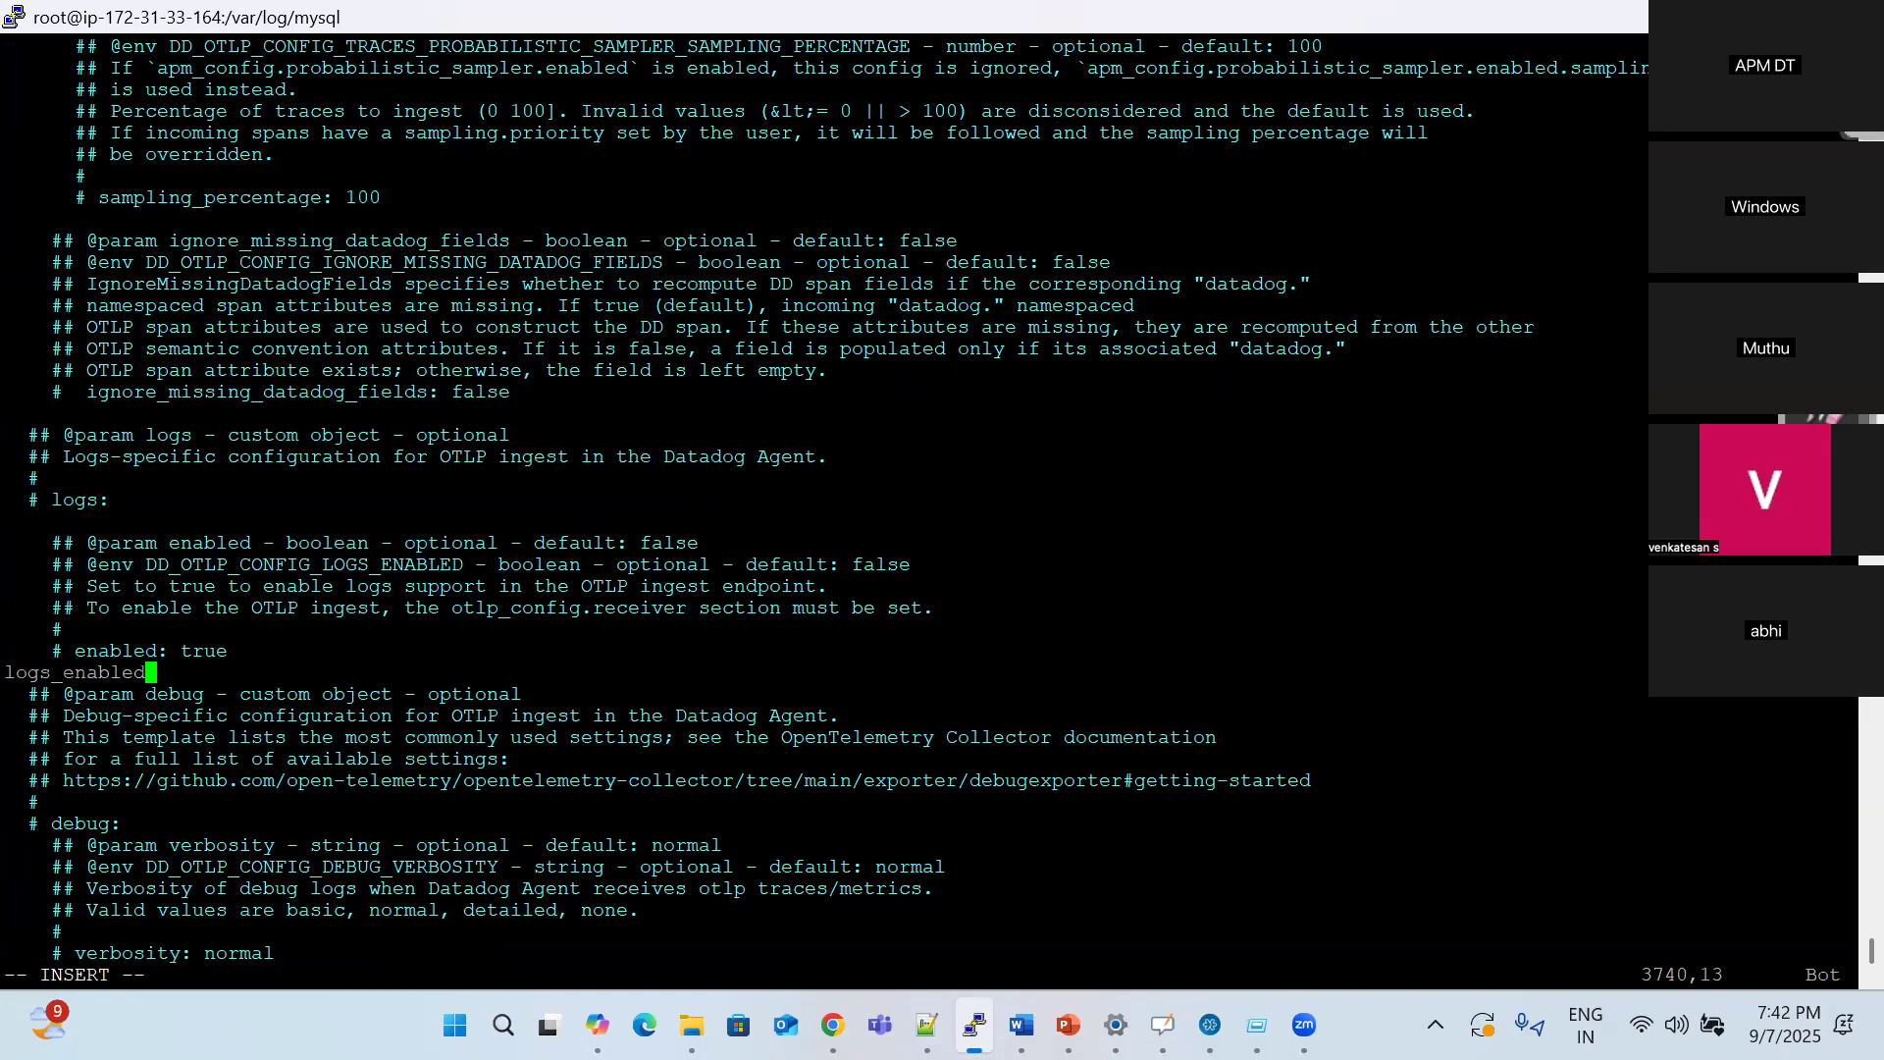
text(: true)
key(Escape)
Save datadog.yaml with :wq! and review the log entries on the Datadog integration page.
text(:wq!)
key(Return)
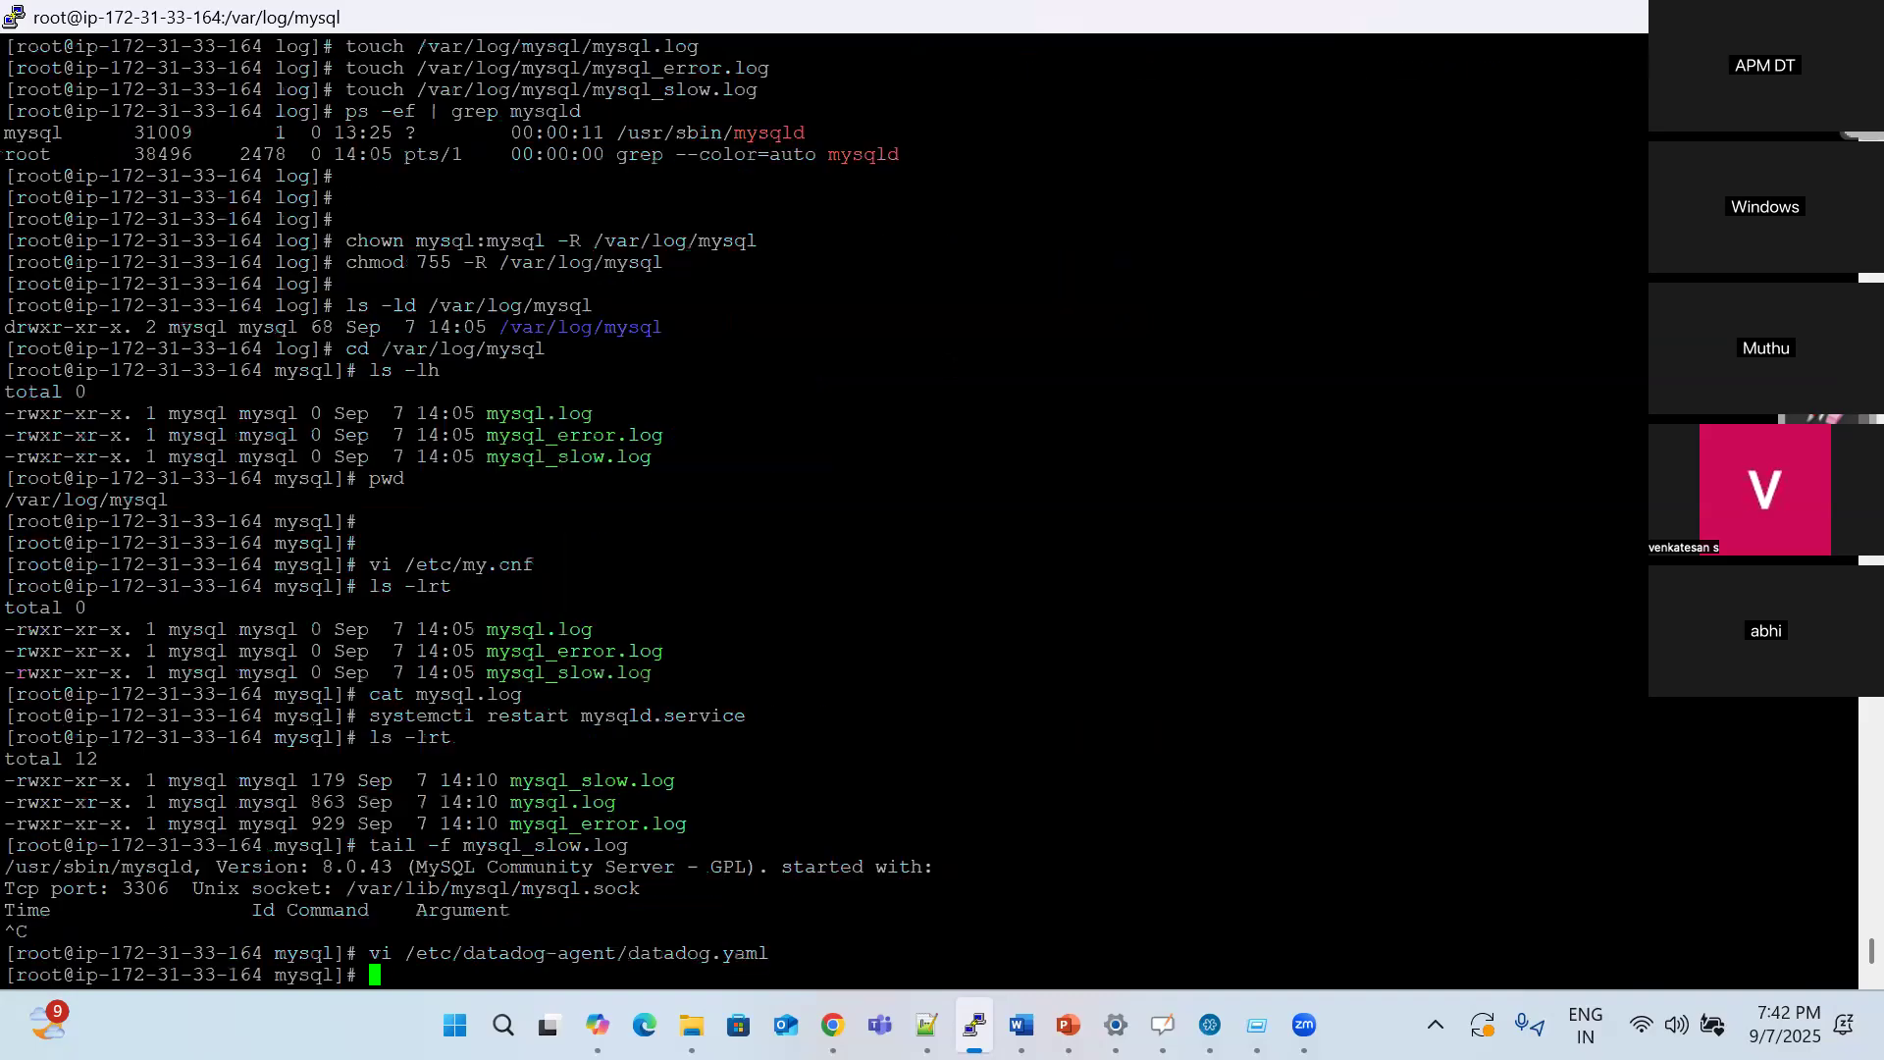
key(alt+Tab)
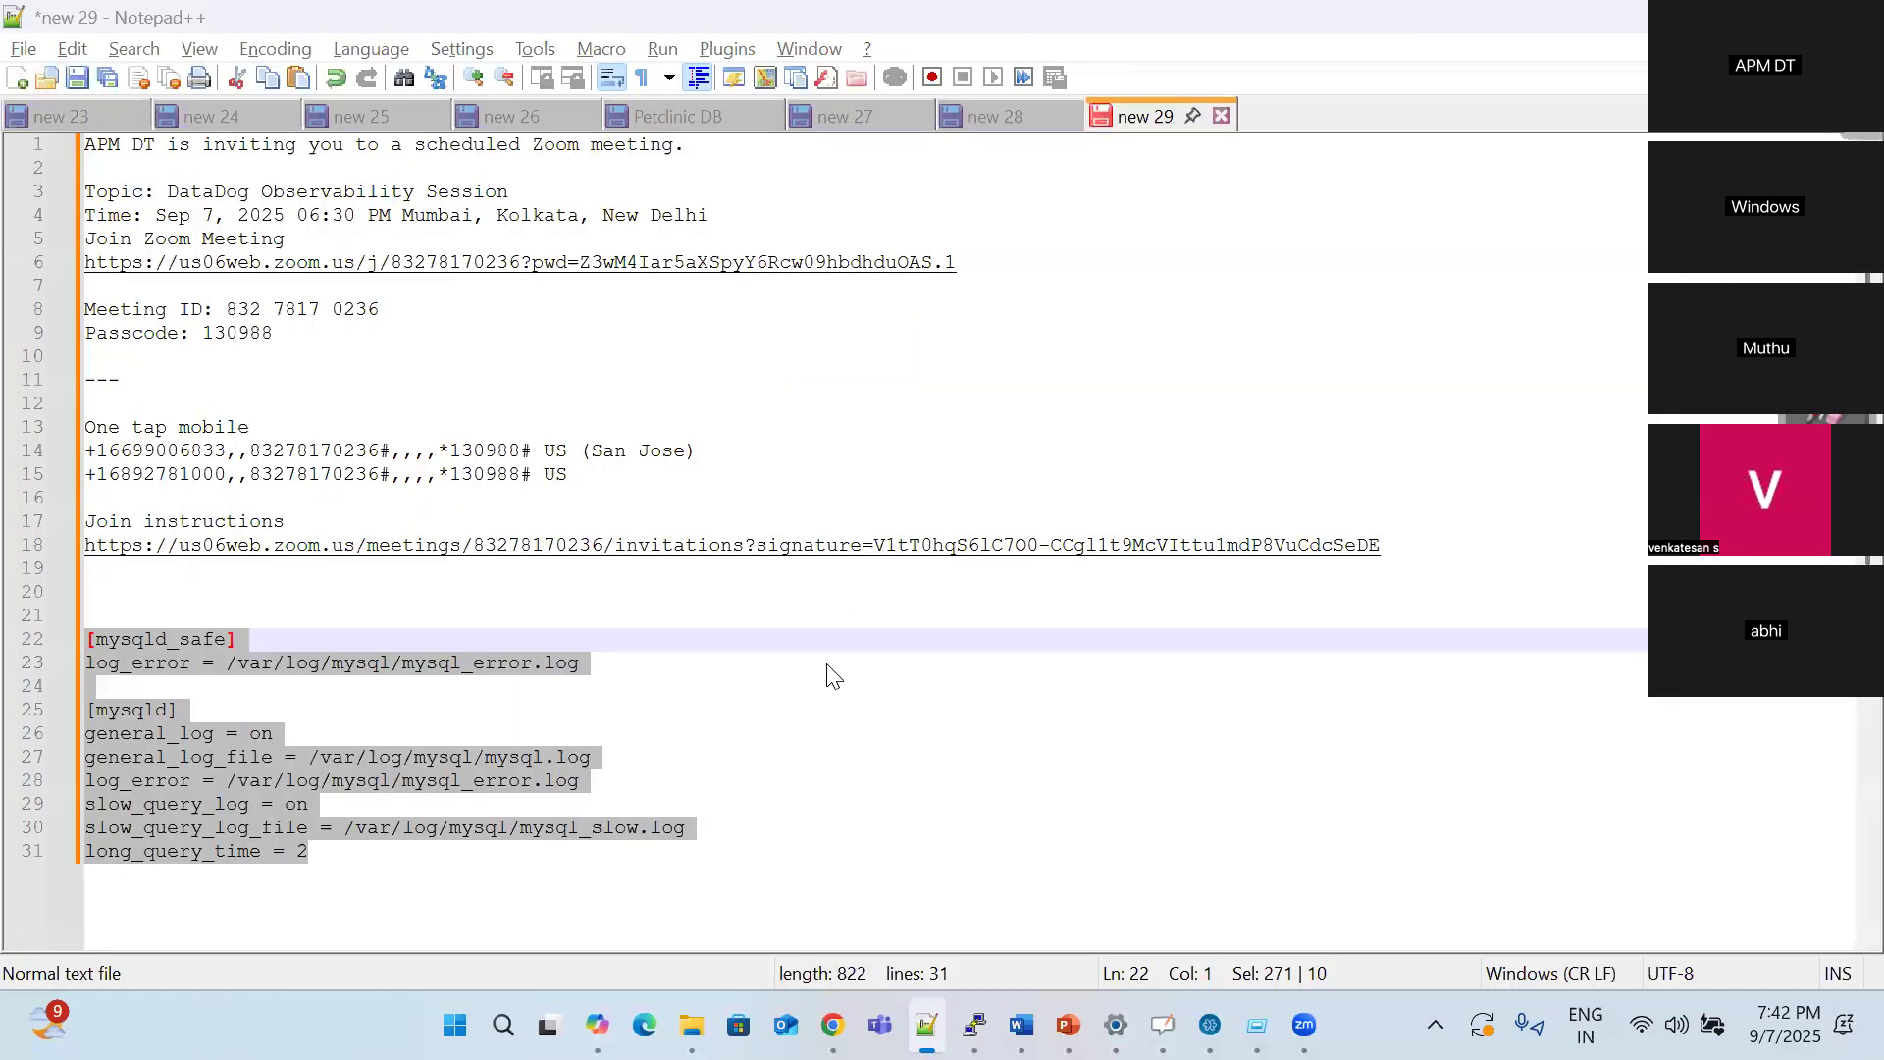
key(alt+Tab)
scroll(564, 685, down, 2)
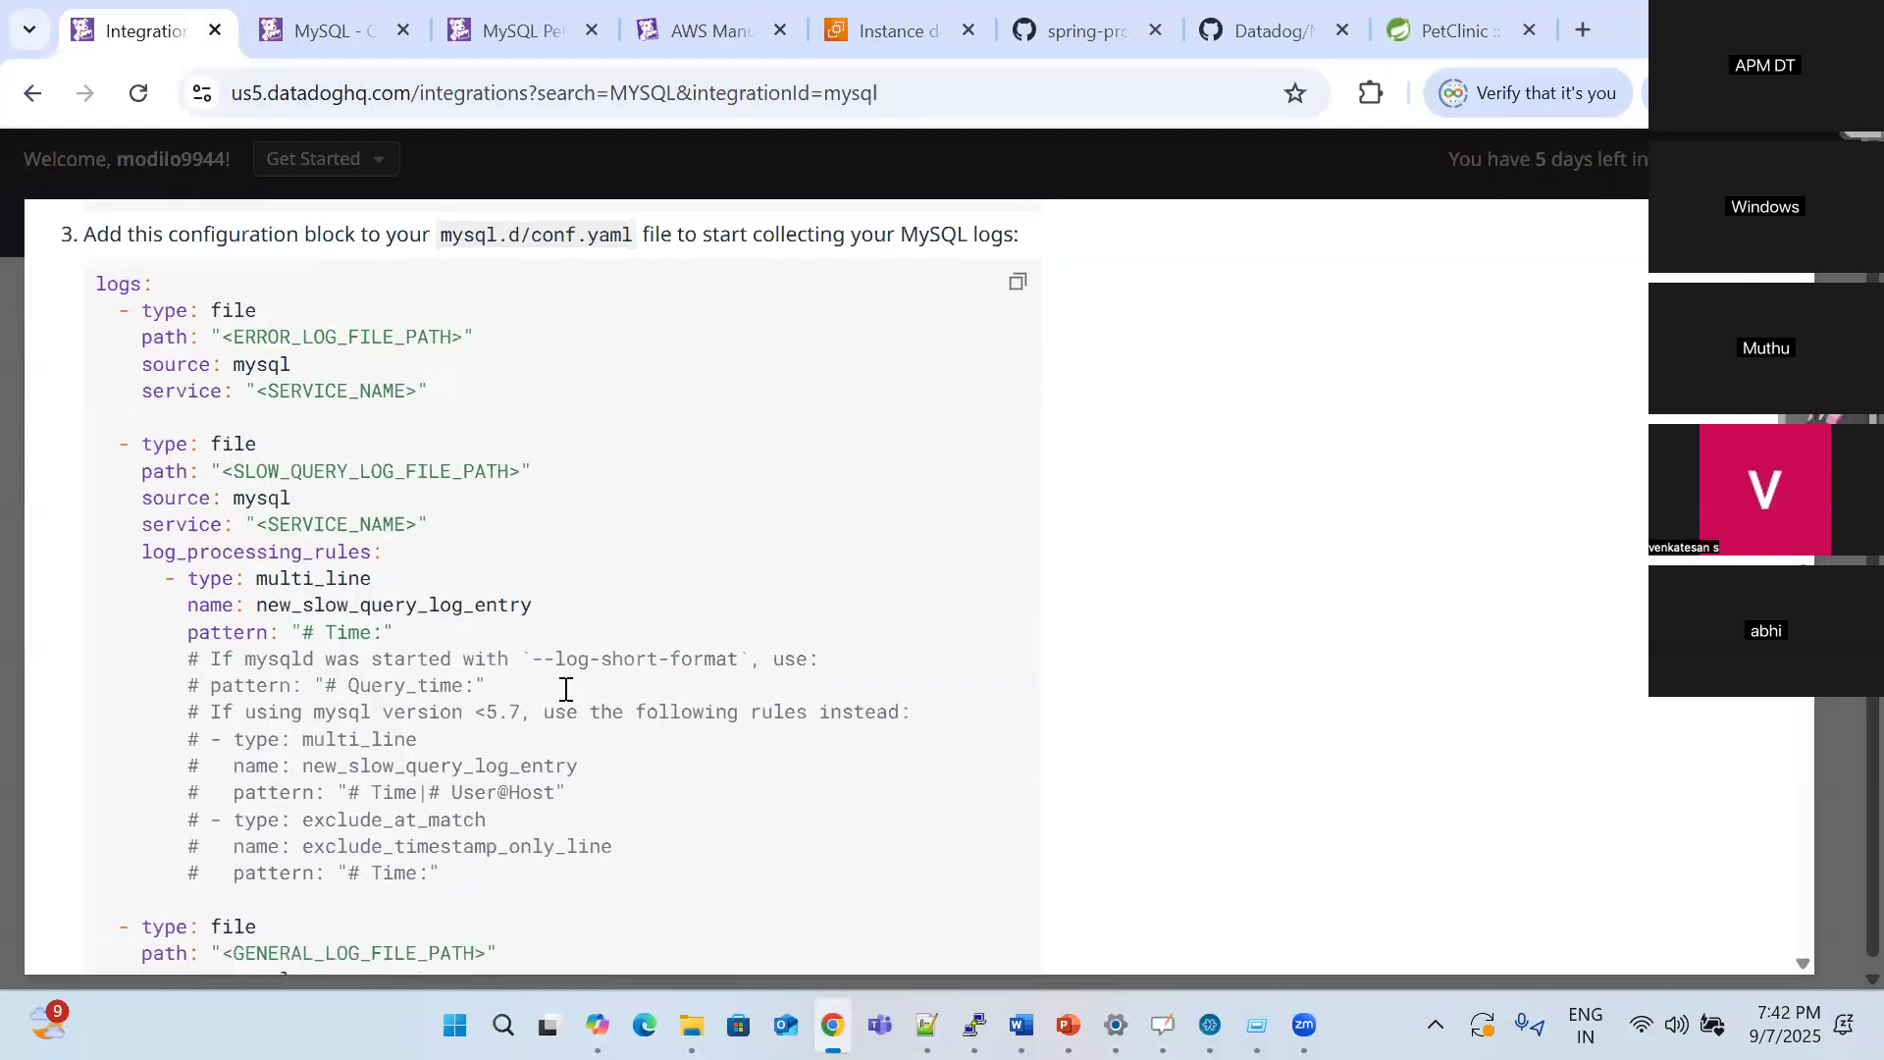
drag(152, 310, 383, 339)
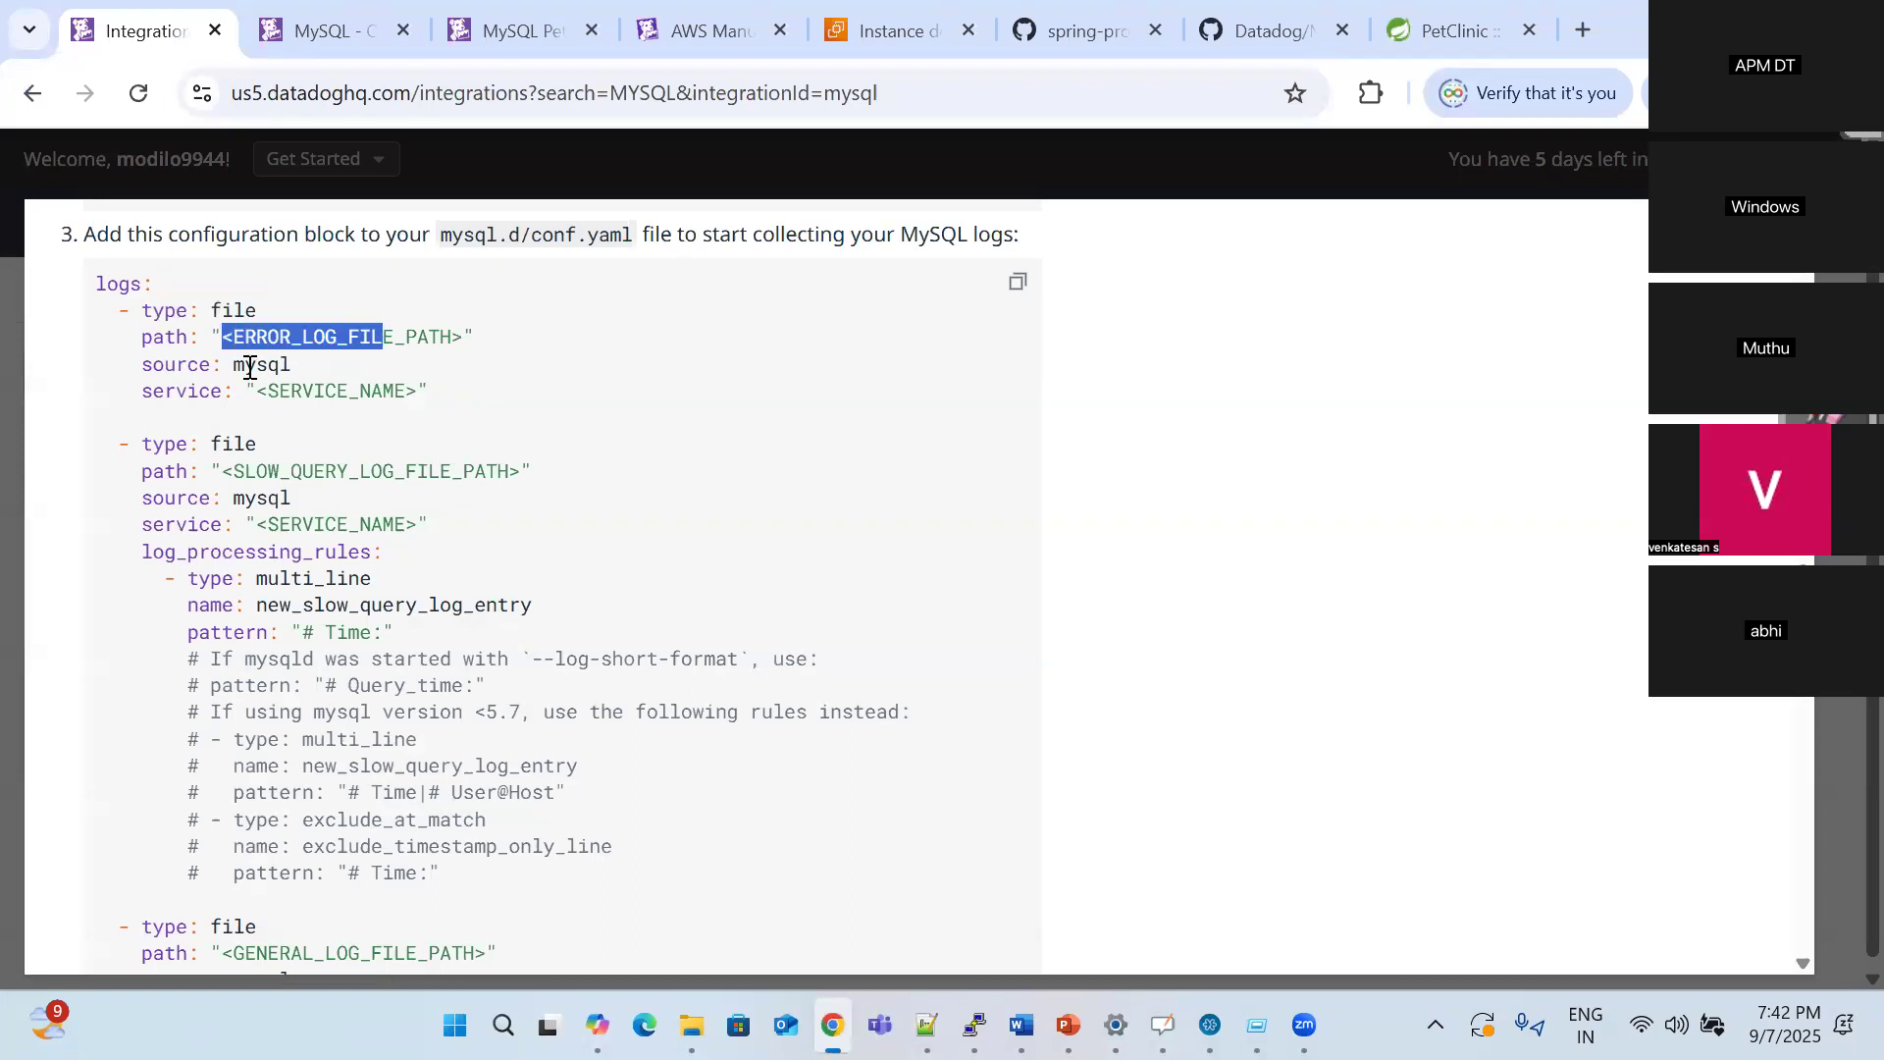
click(358, 342)
double_click(302, 392)
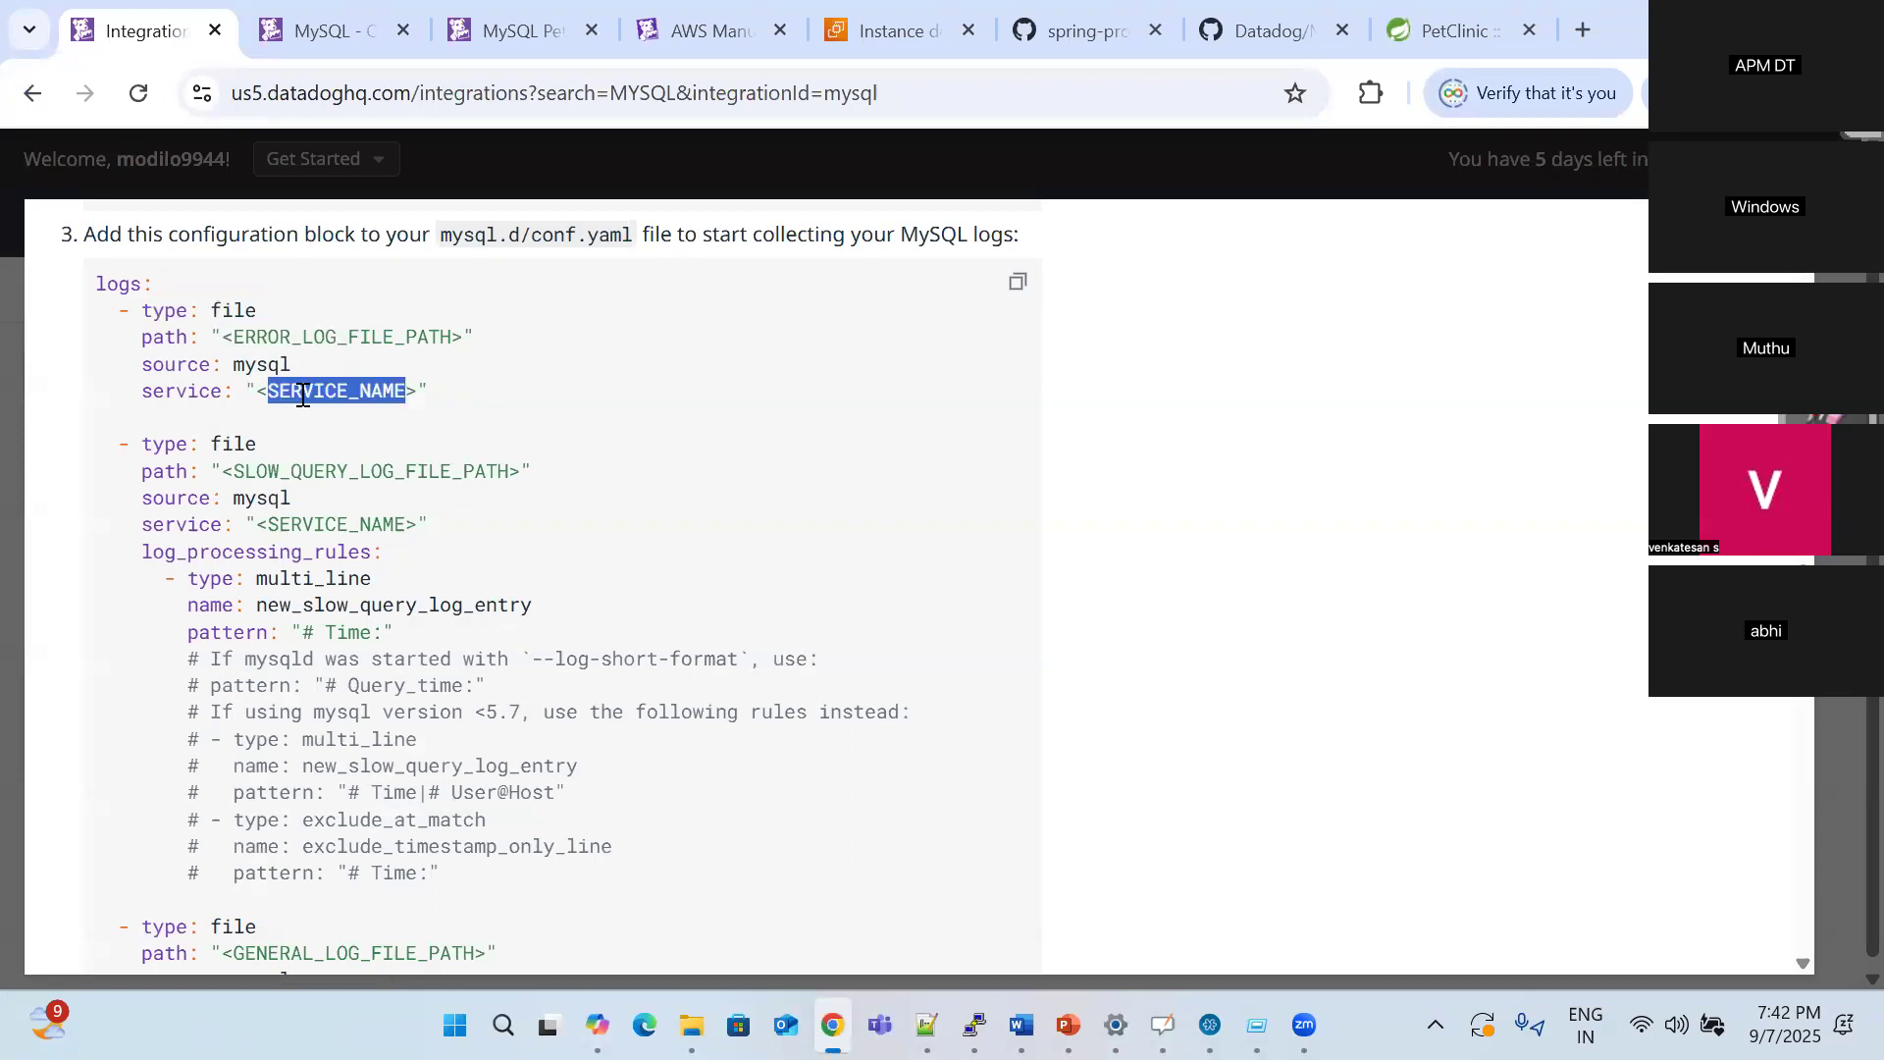
double_click(316, 525)
scroll(316, 526, down, 1)
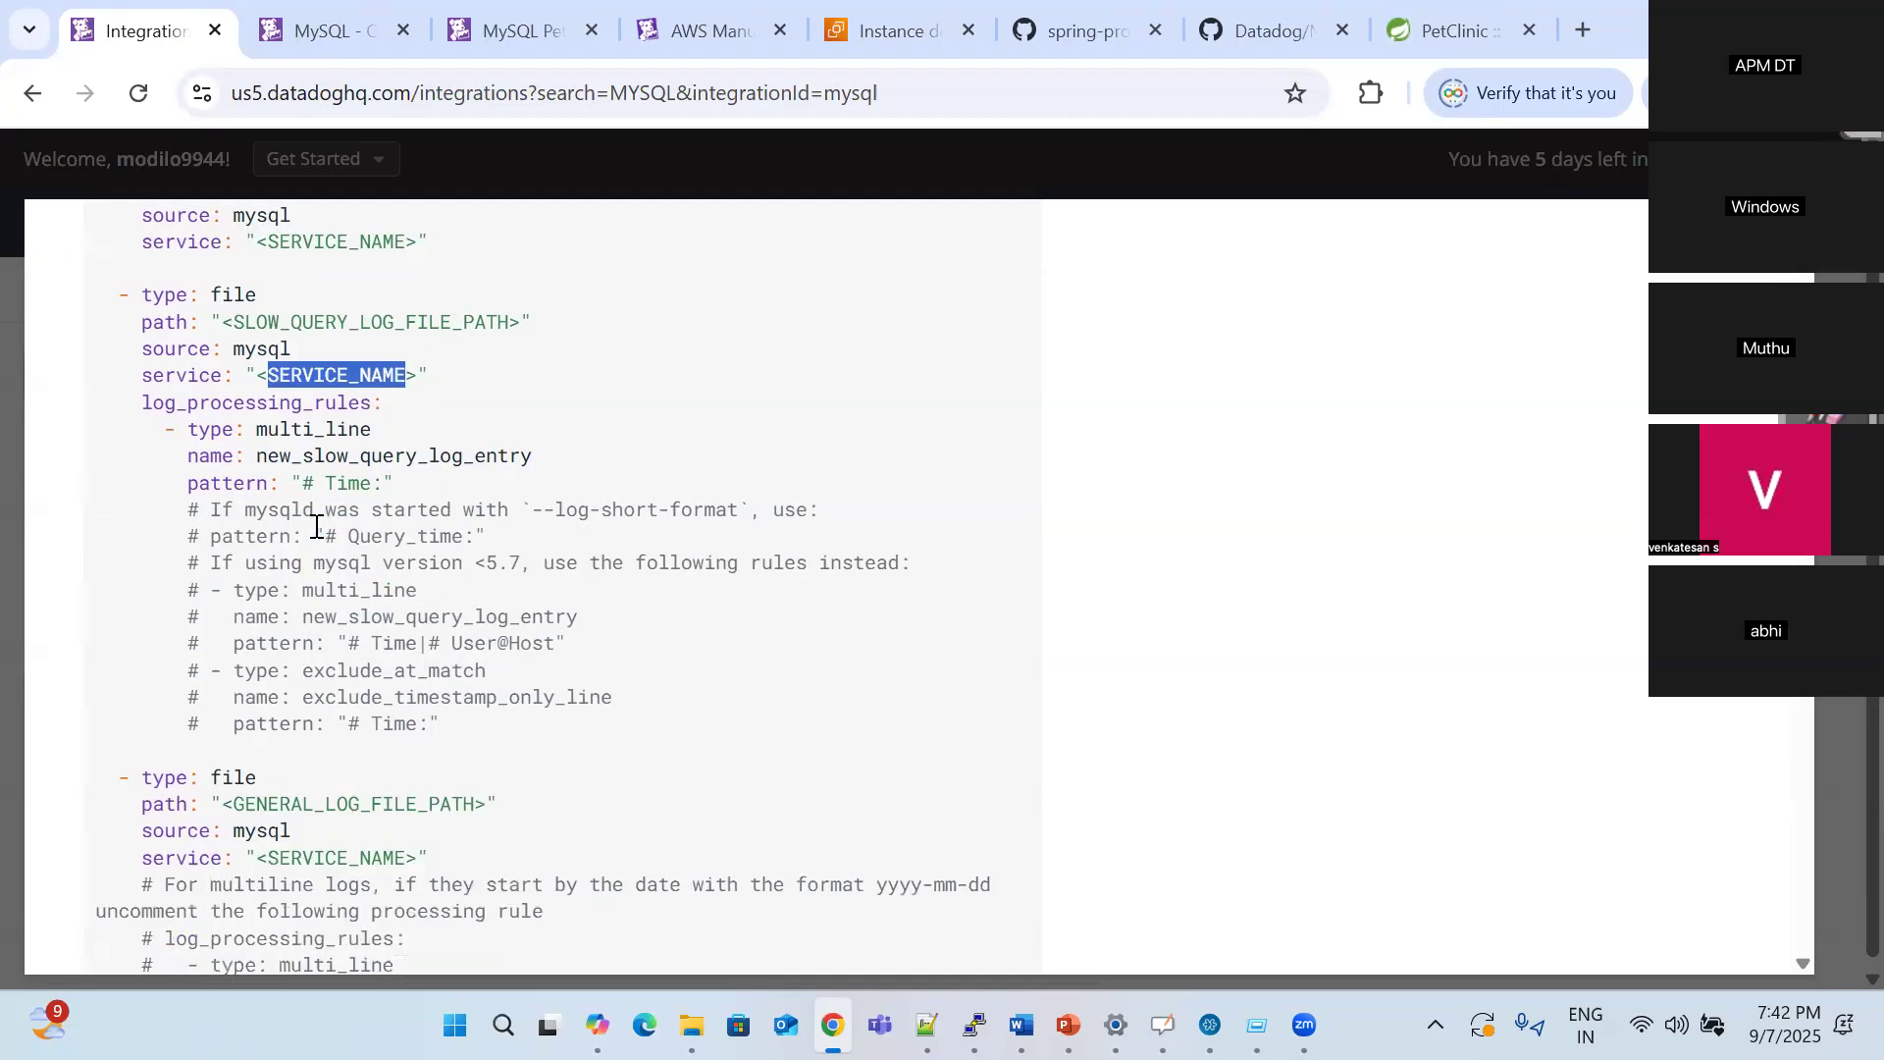
Select the logs: block from line 212 through mysql_general in the GitHub MySQL guide.
click(1256, 40)
scroll(473, 747, down, 6)
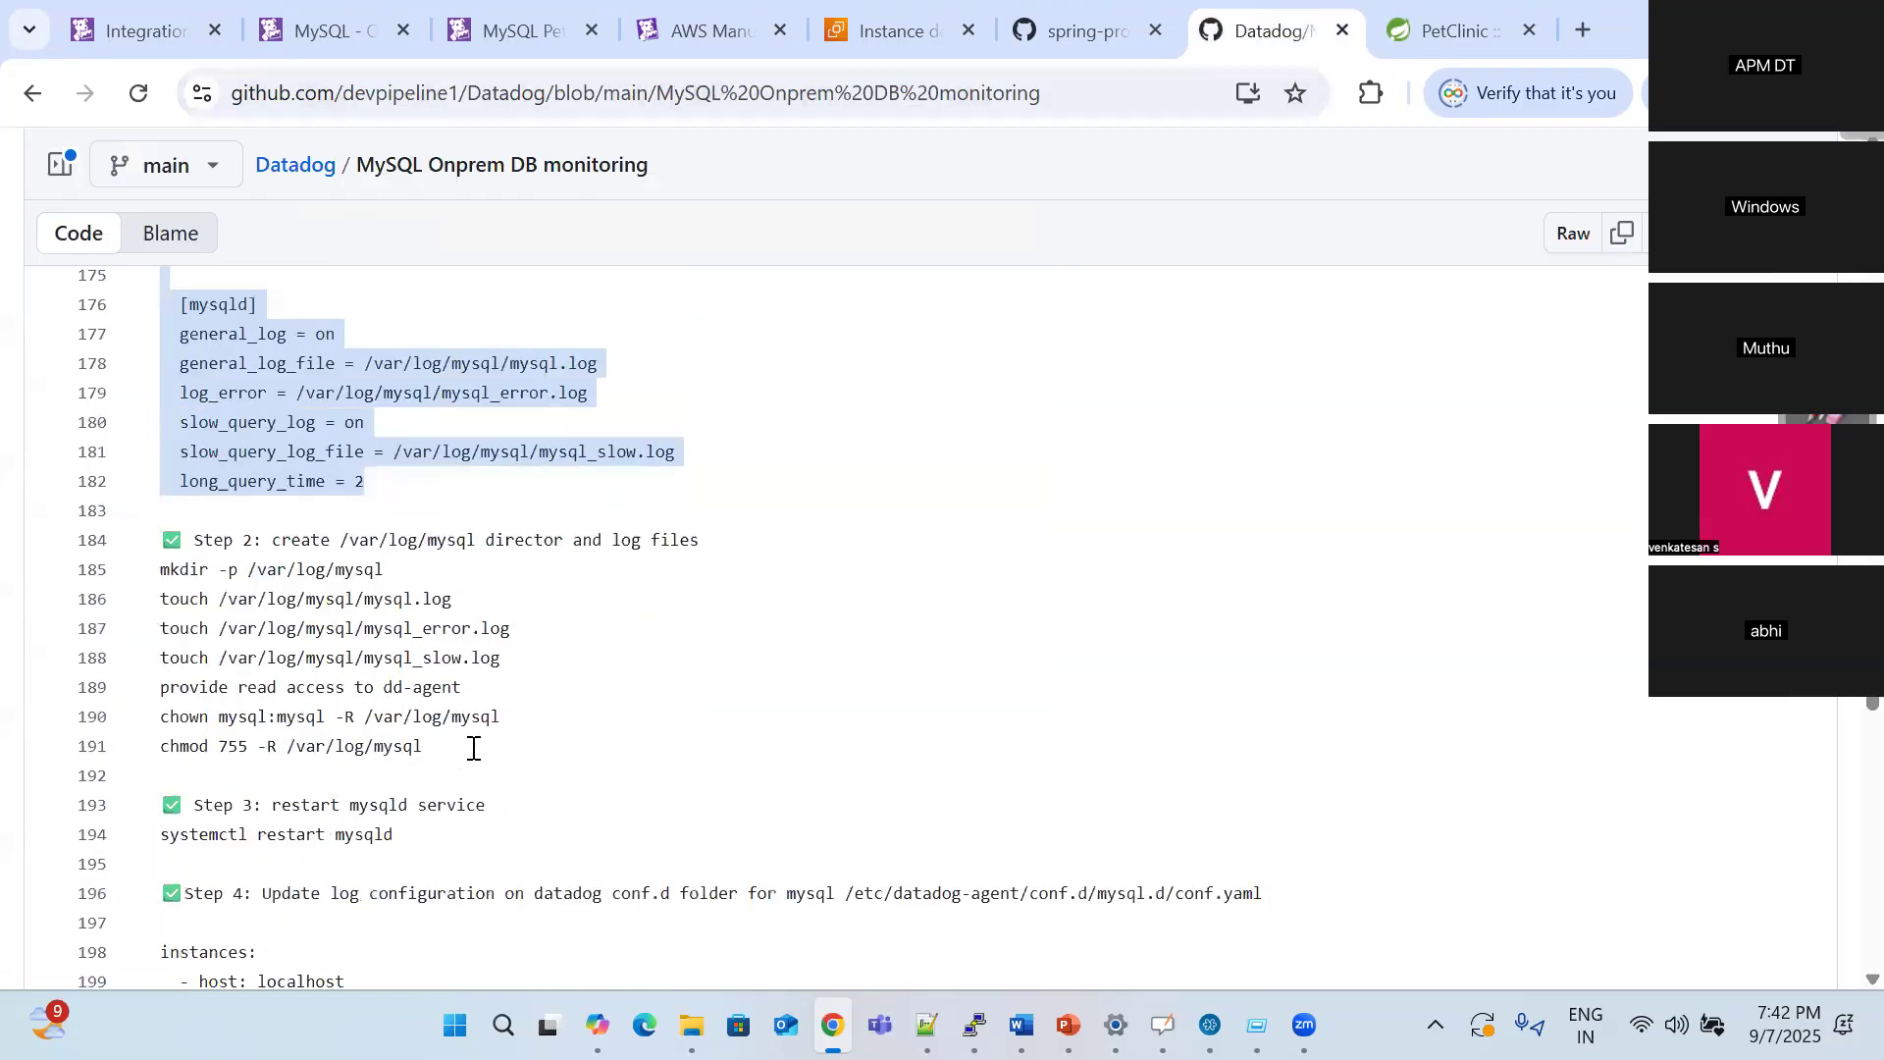
scroll(473, 747, down, 1)
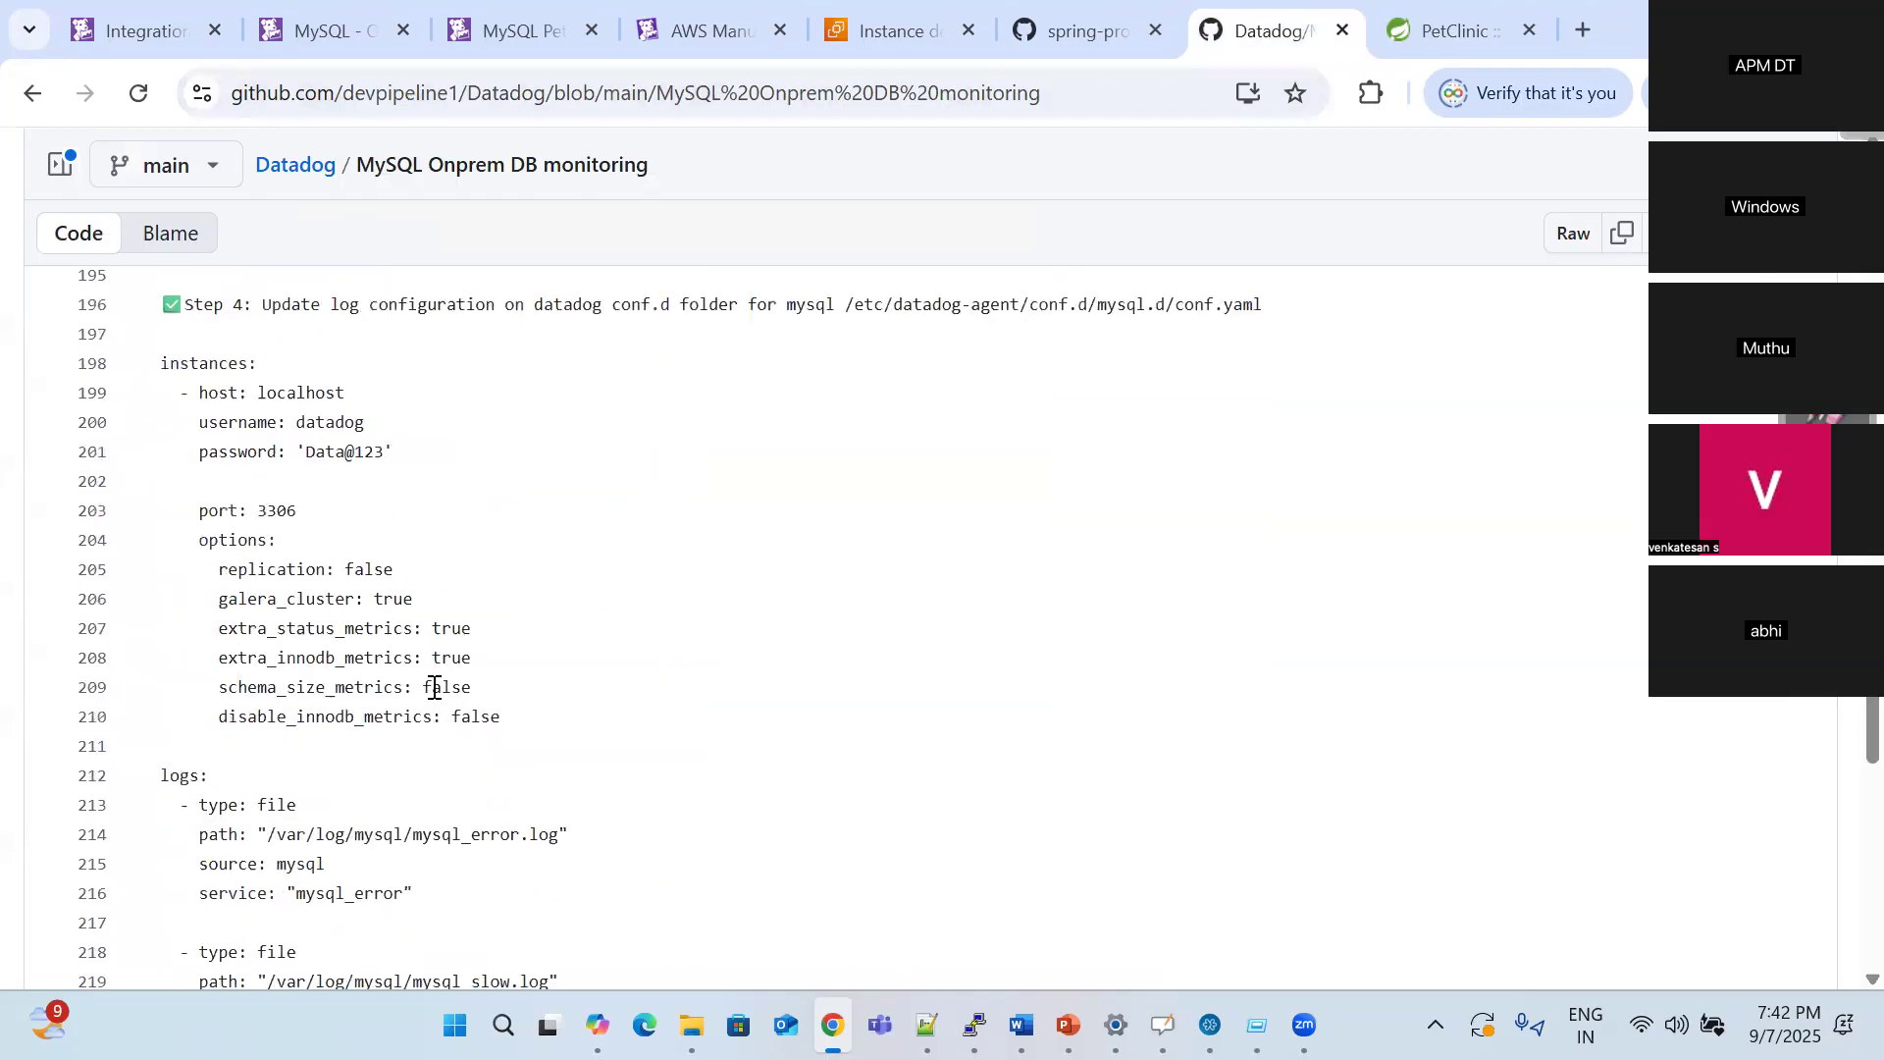
double_click(301, 393)
scroll(299, 610, down, 1)
scroll(540, 592, up, 2)
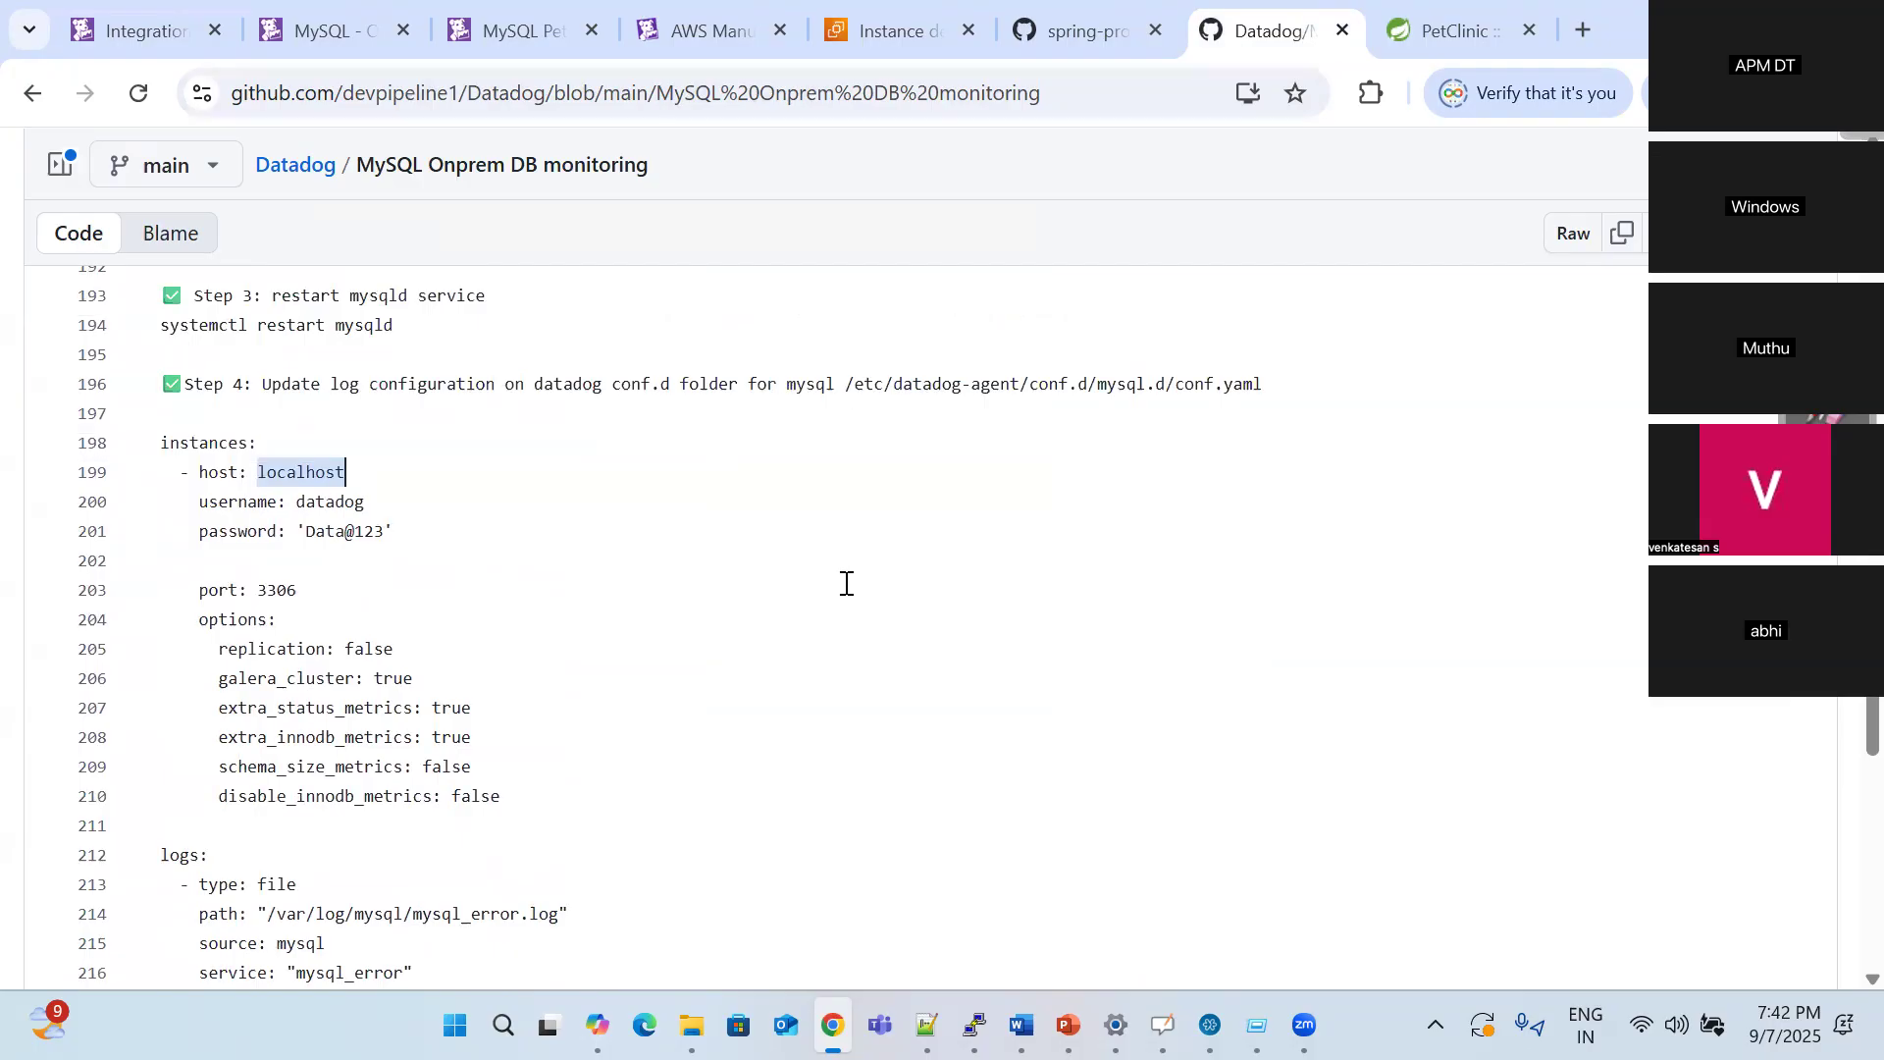
scroll(846, 583, down, 5)
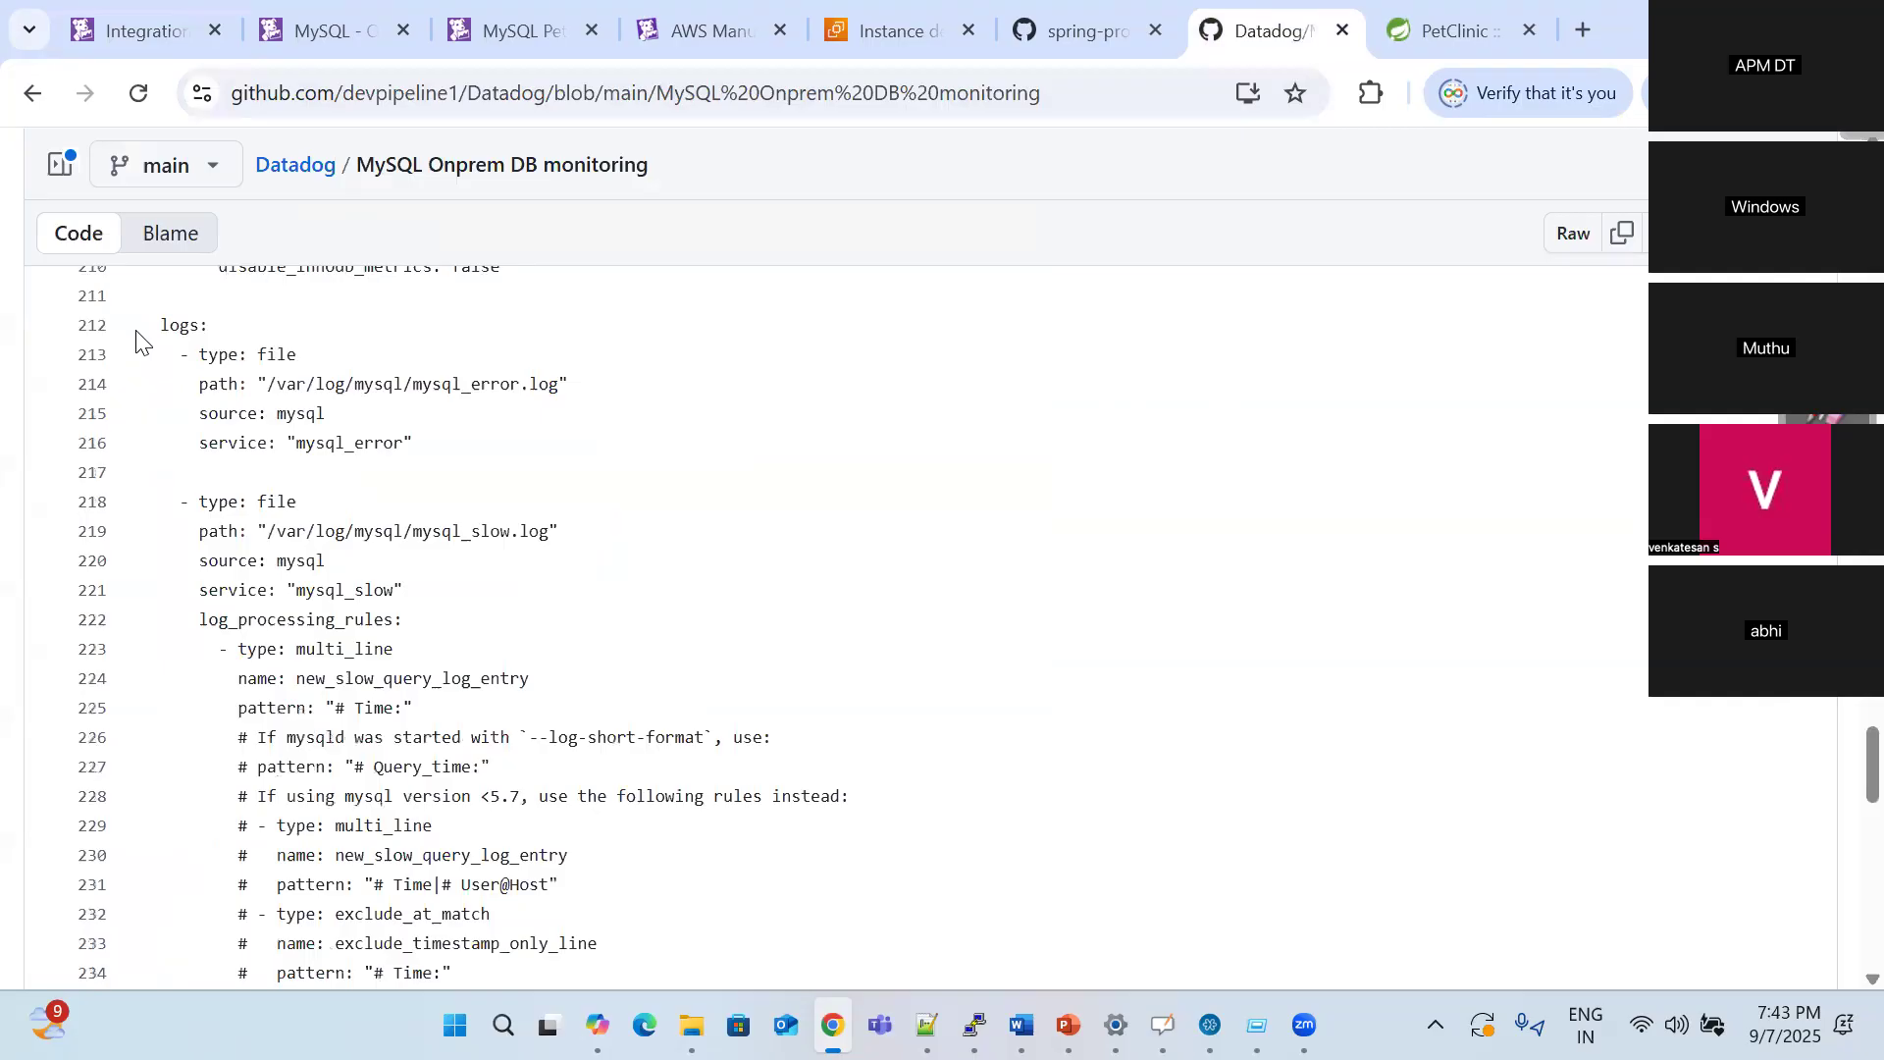
drag(163, 326, 569, 912)
key(ctrl+c)
scroll(569, 910, up, 6)
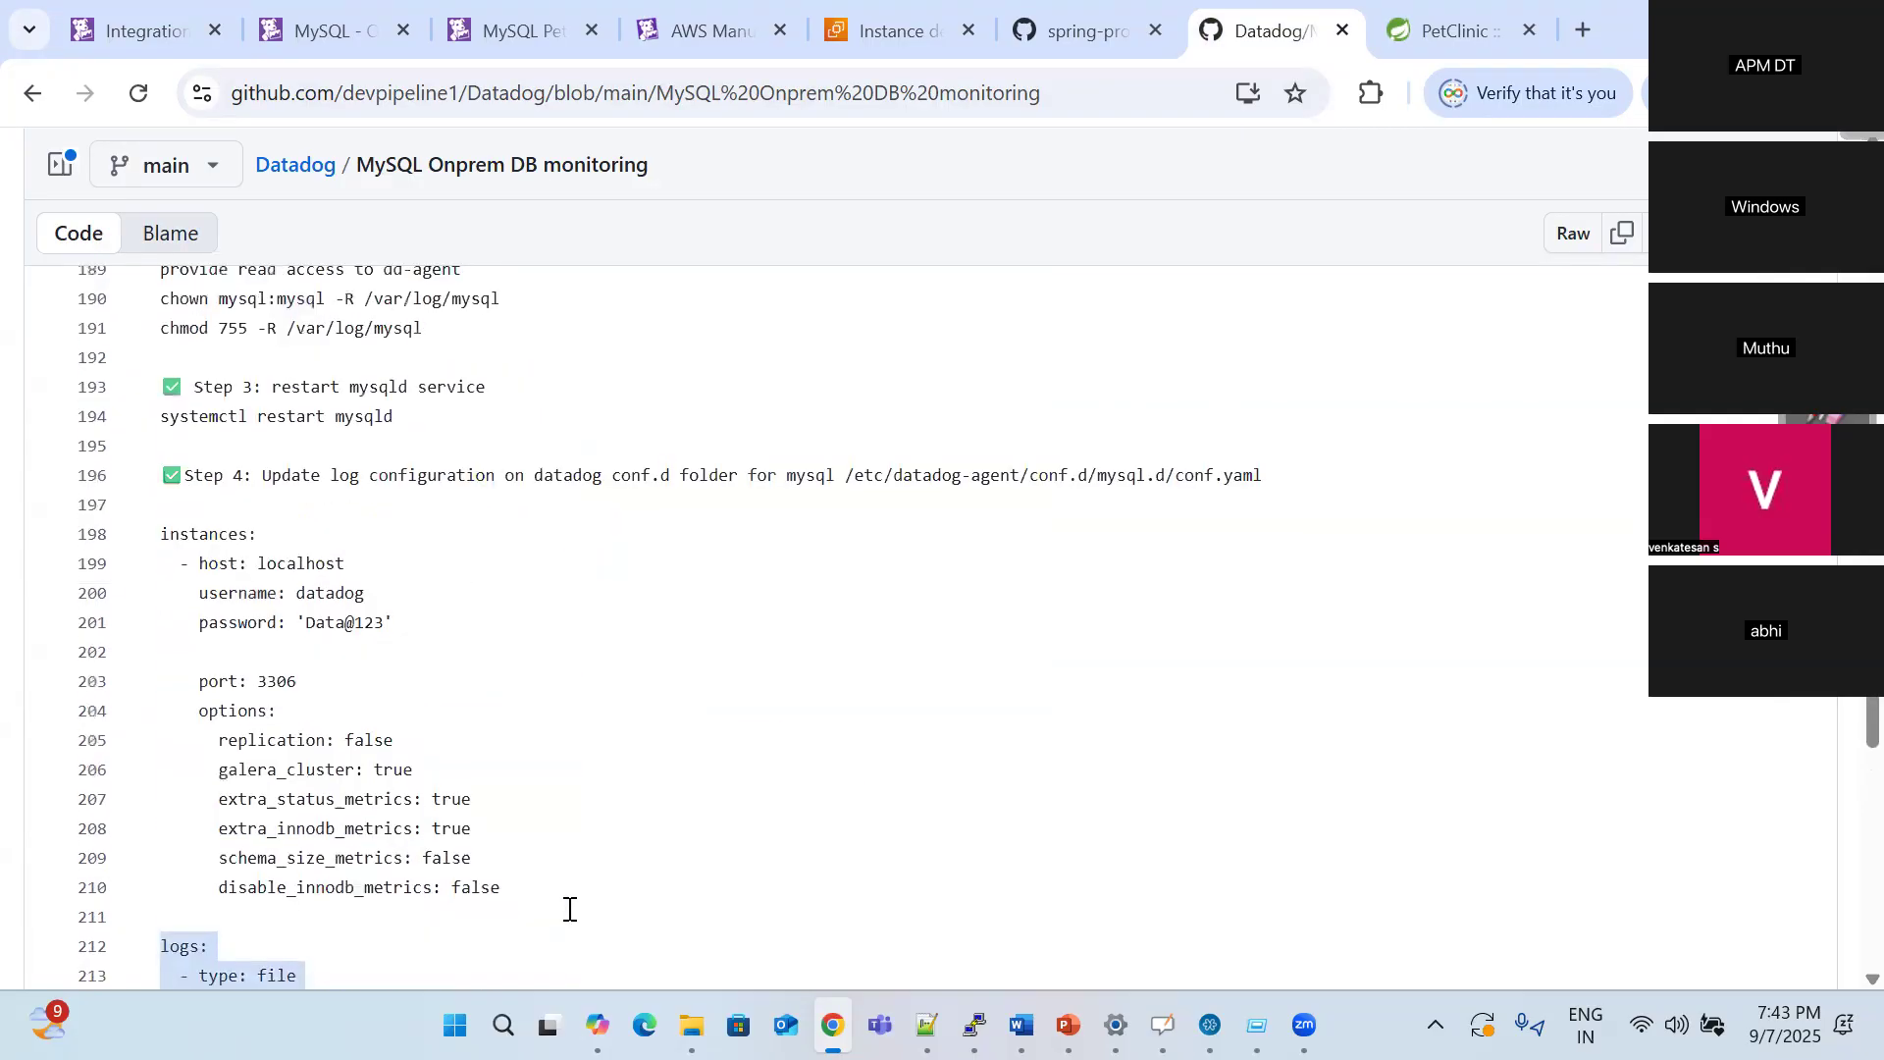
scroll(569, 910, down, 3)
scroll(570, 903, down, 2)
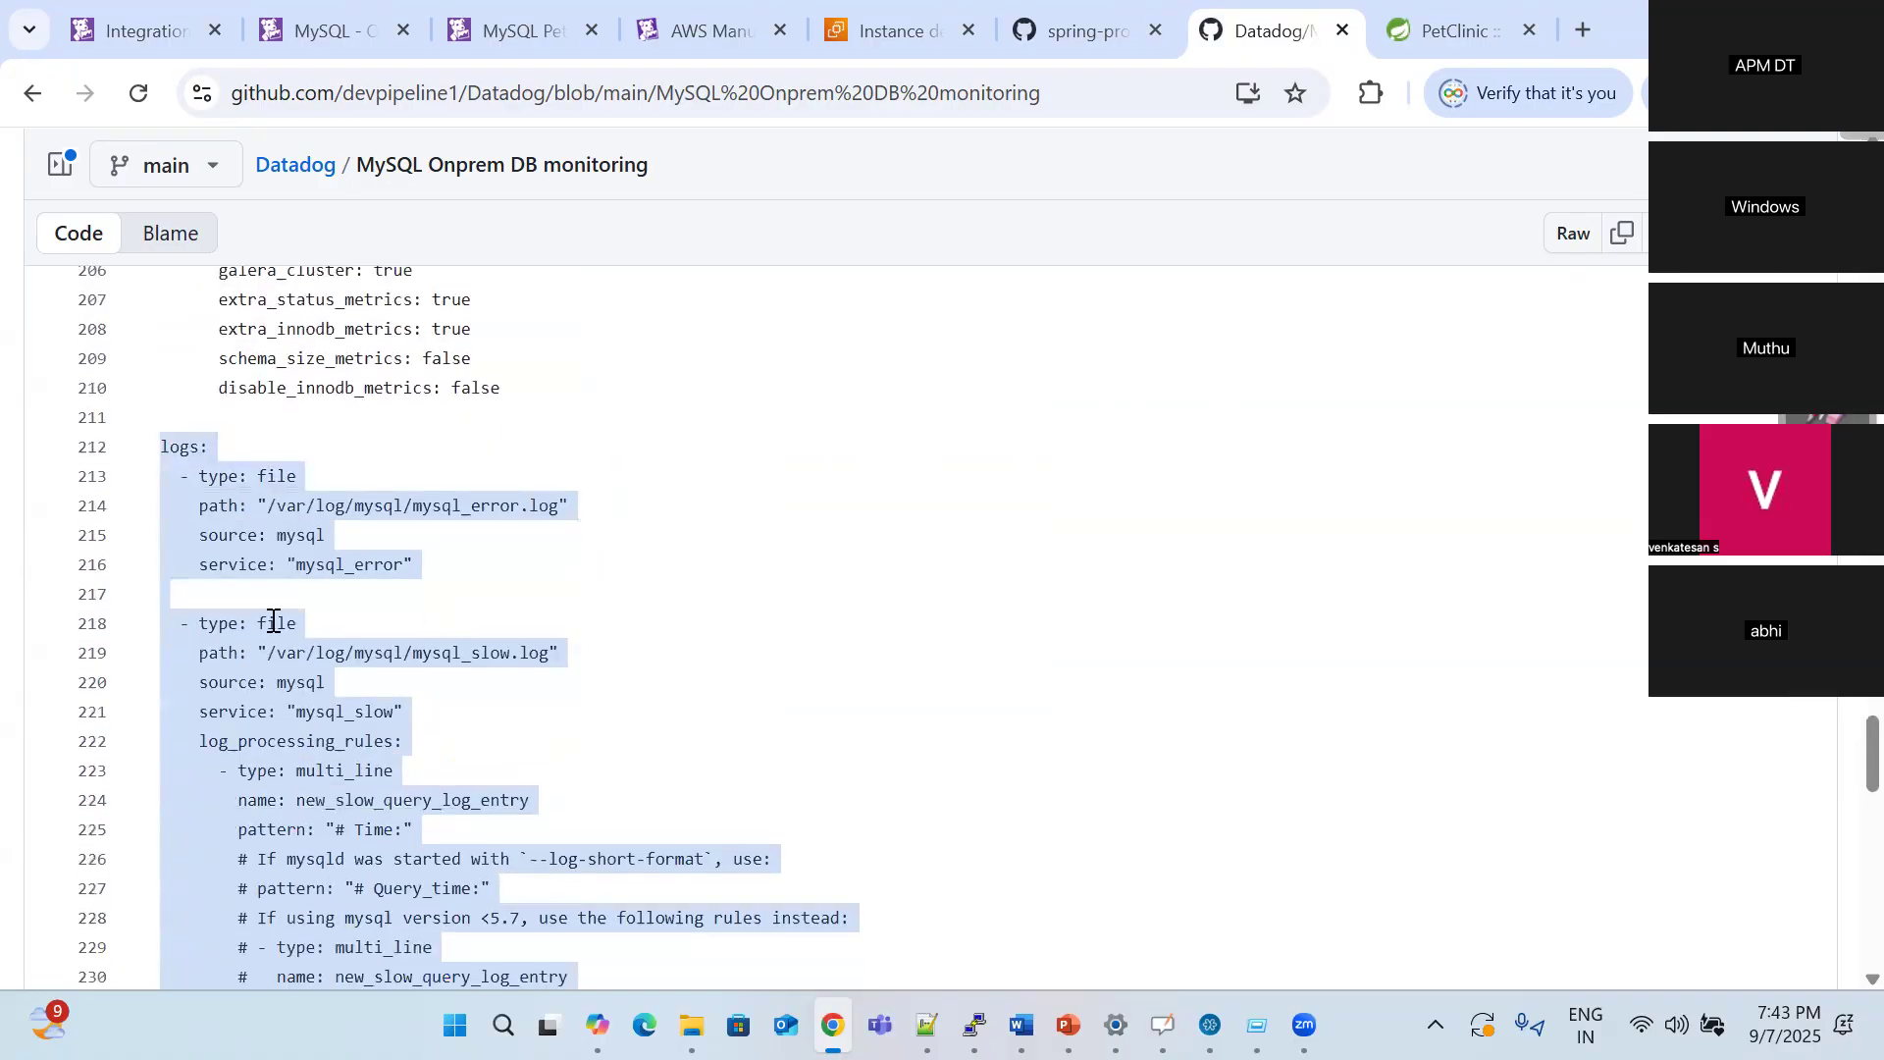
click(211, 537)
drag(162, 447, 556, 365)
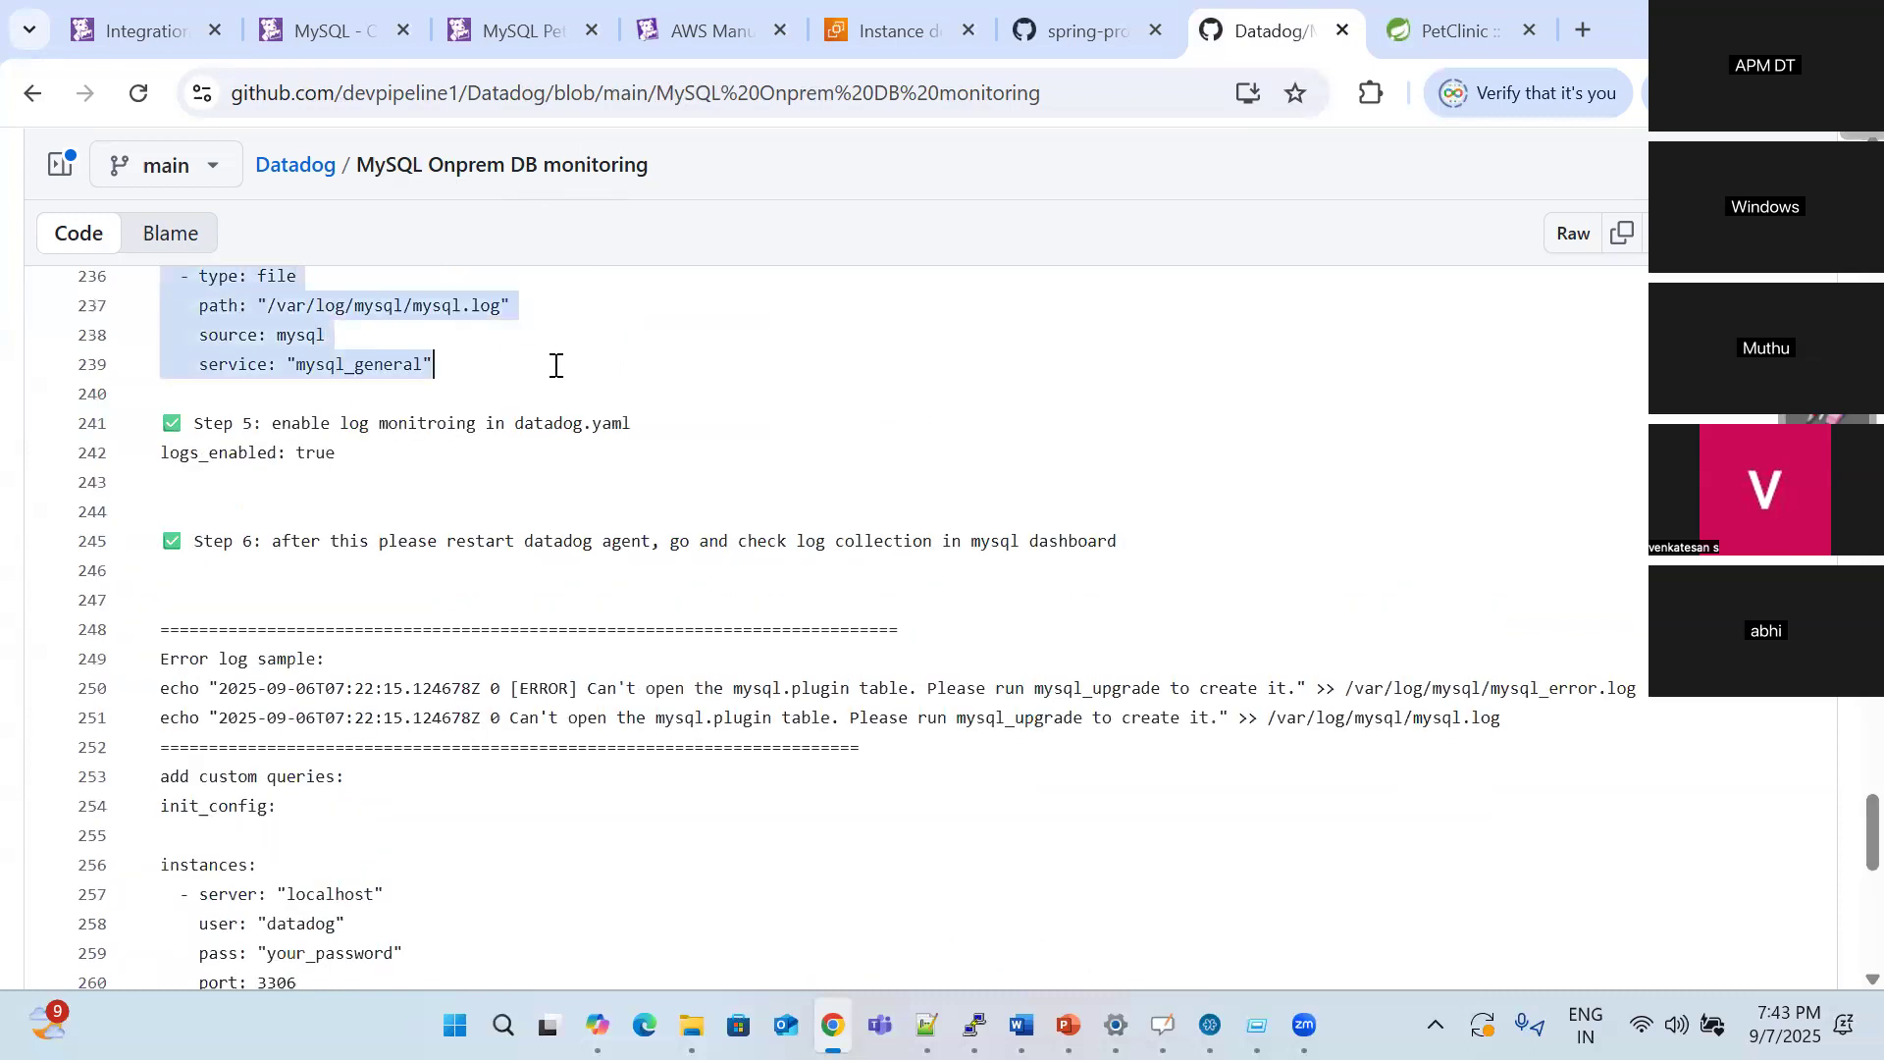
scroll(552, 366, up, 10)
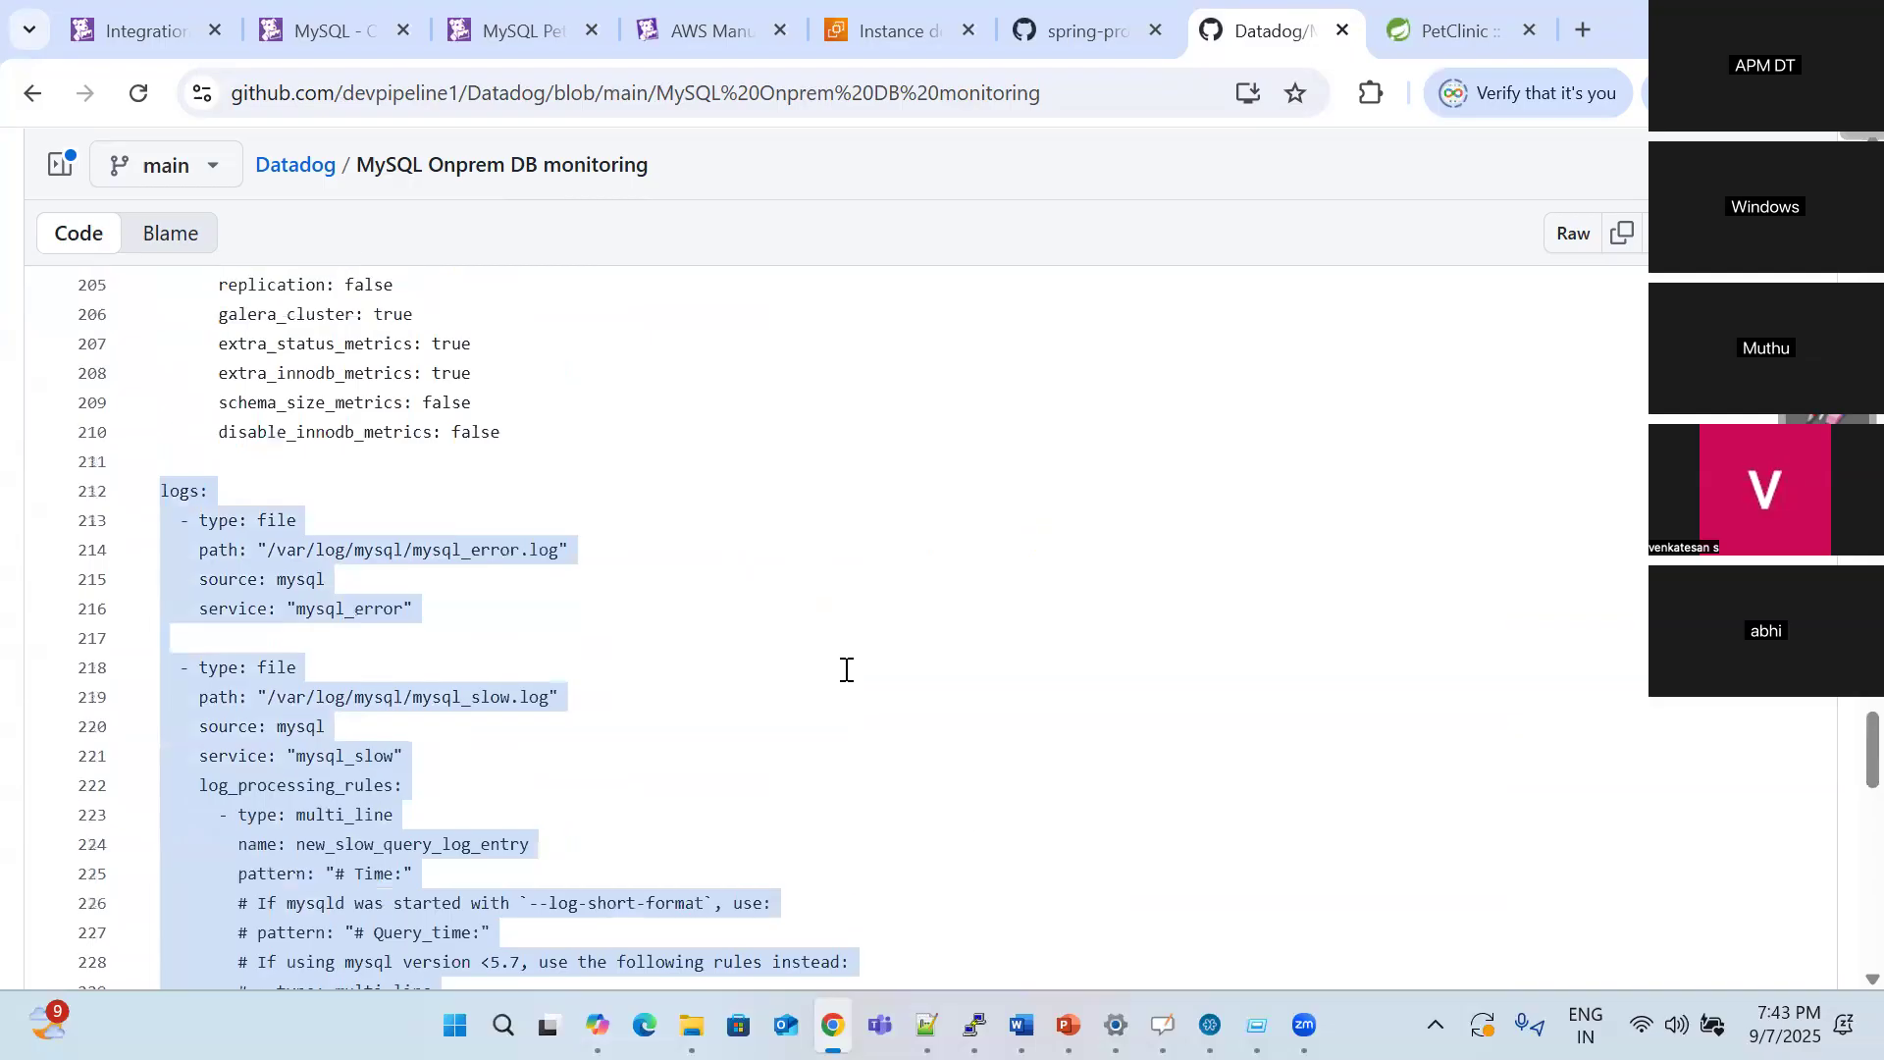
Paste the 28-line logs YAML block into new 29 below the my.cnf settings.
click(926, 1024)
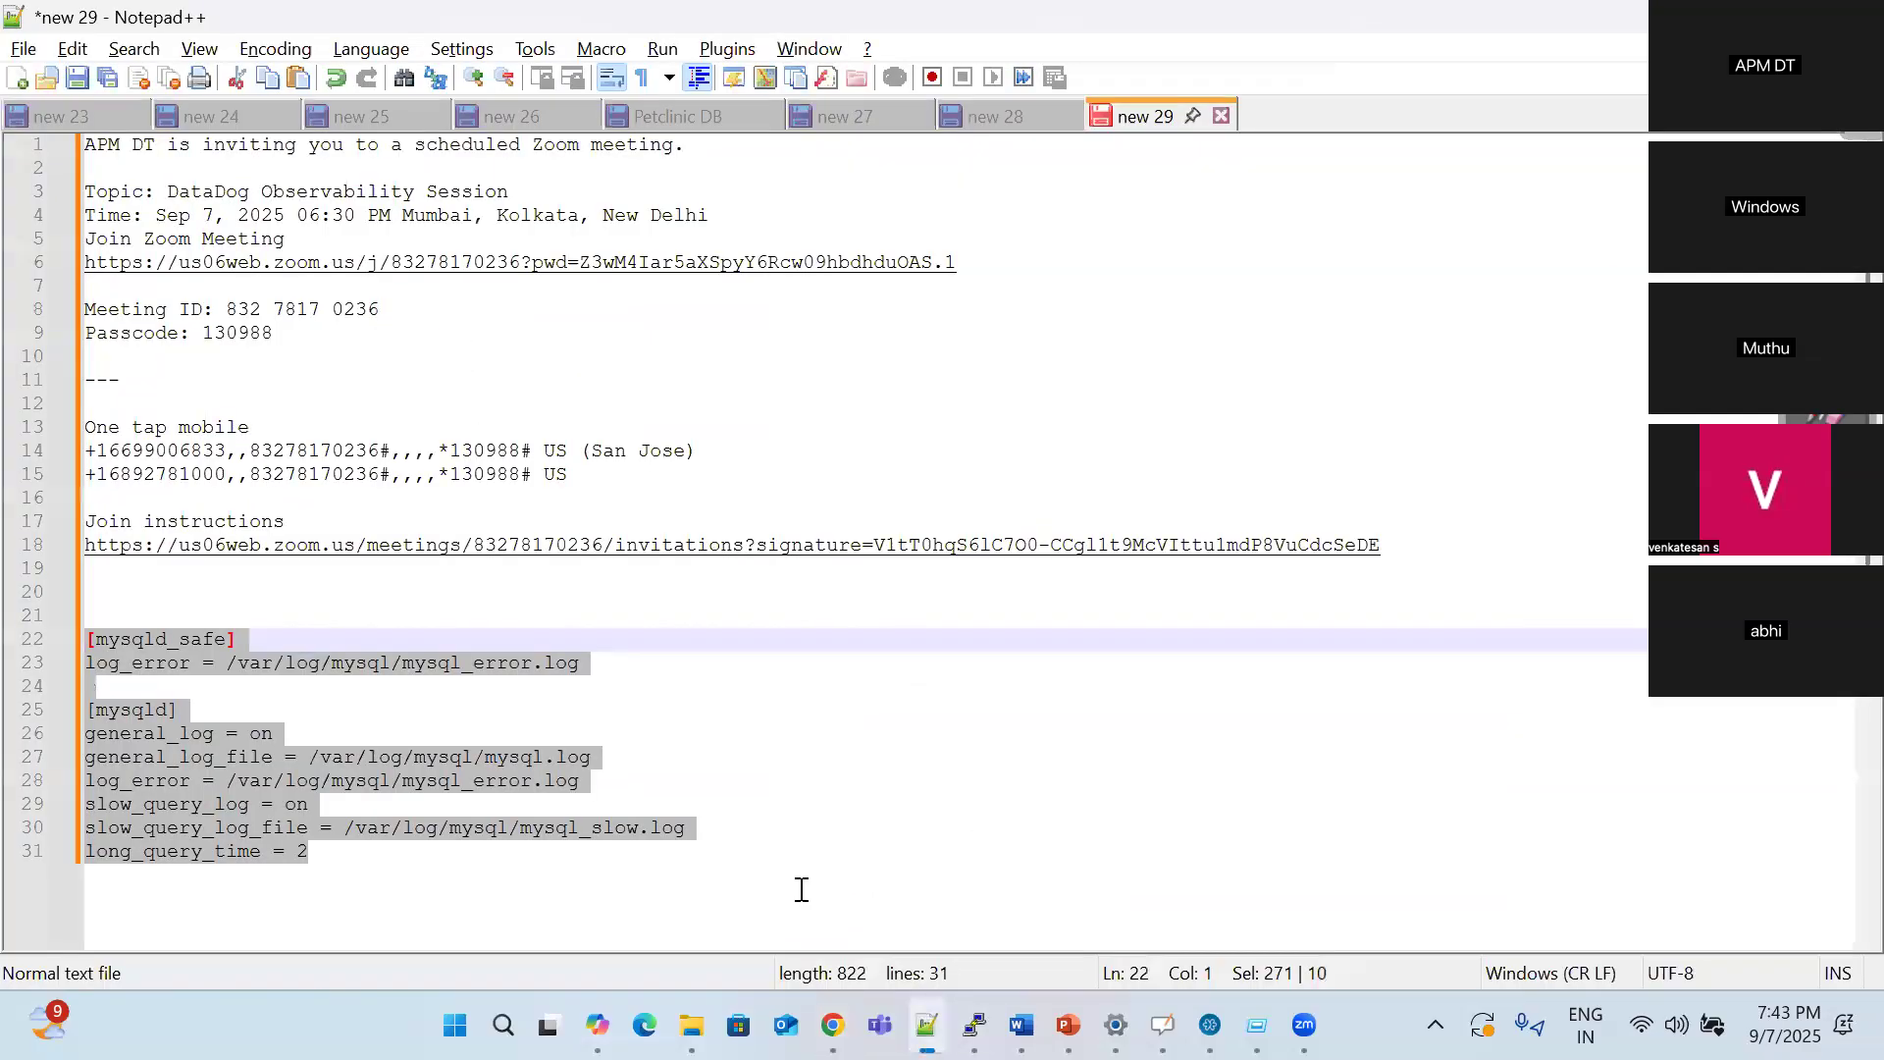
click(723, 900)
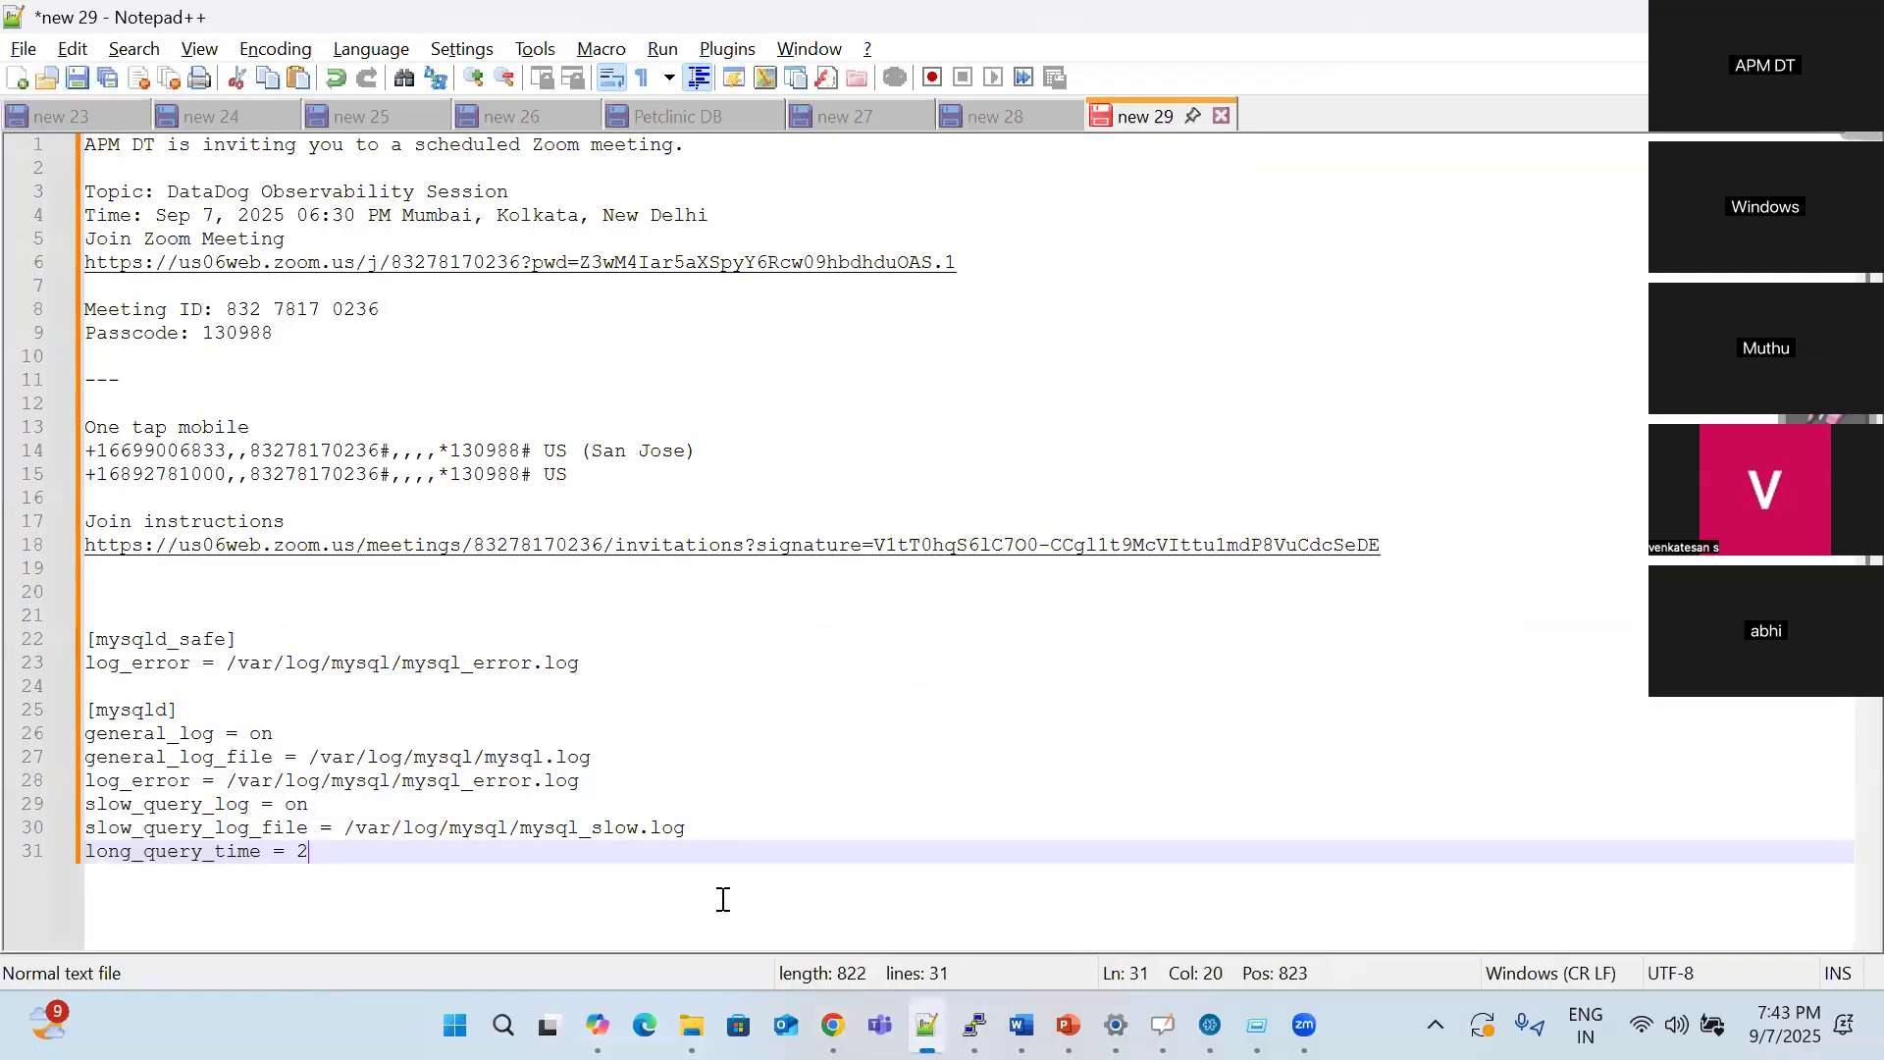
key(Return)
key(Return)
key(Return)
key(Return)
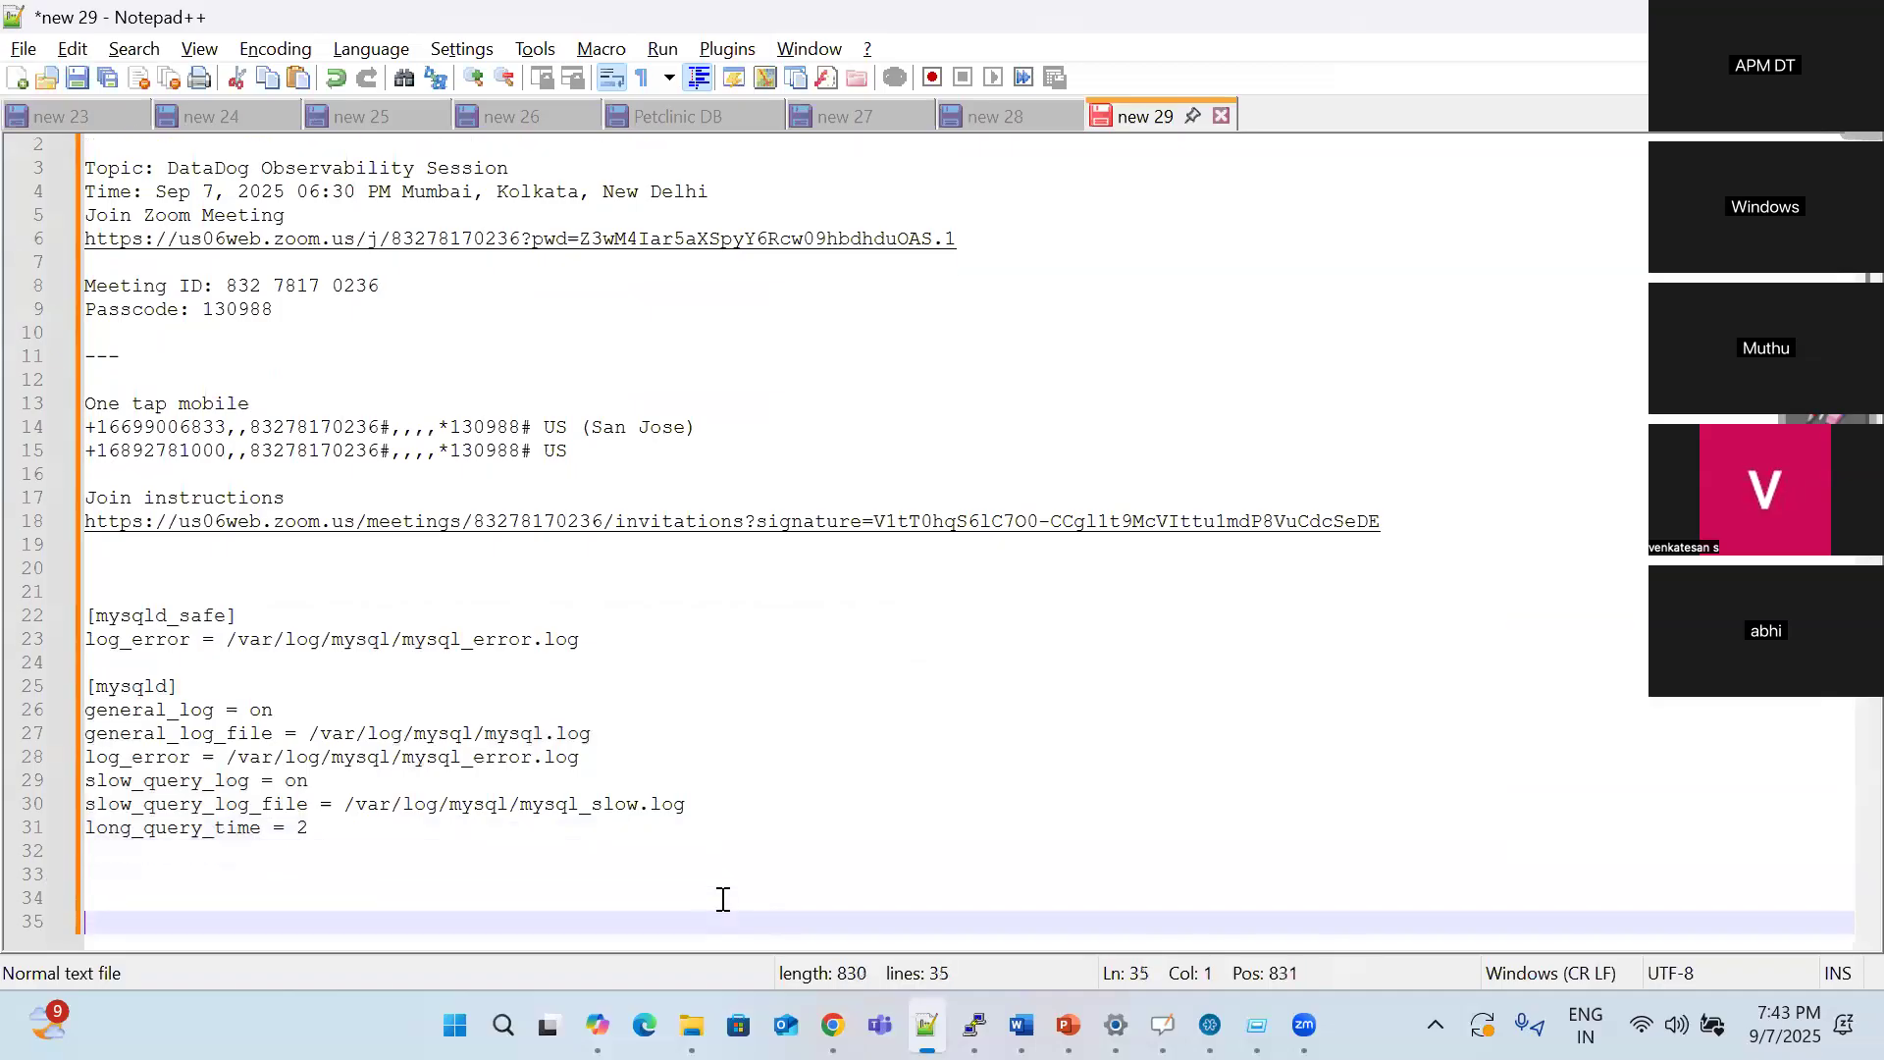
key(ctrl+v)
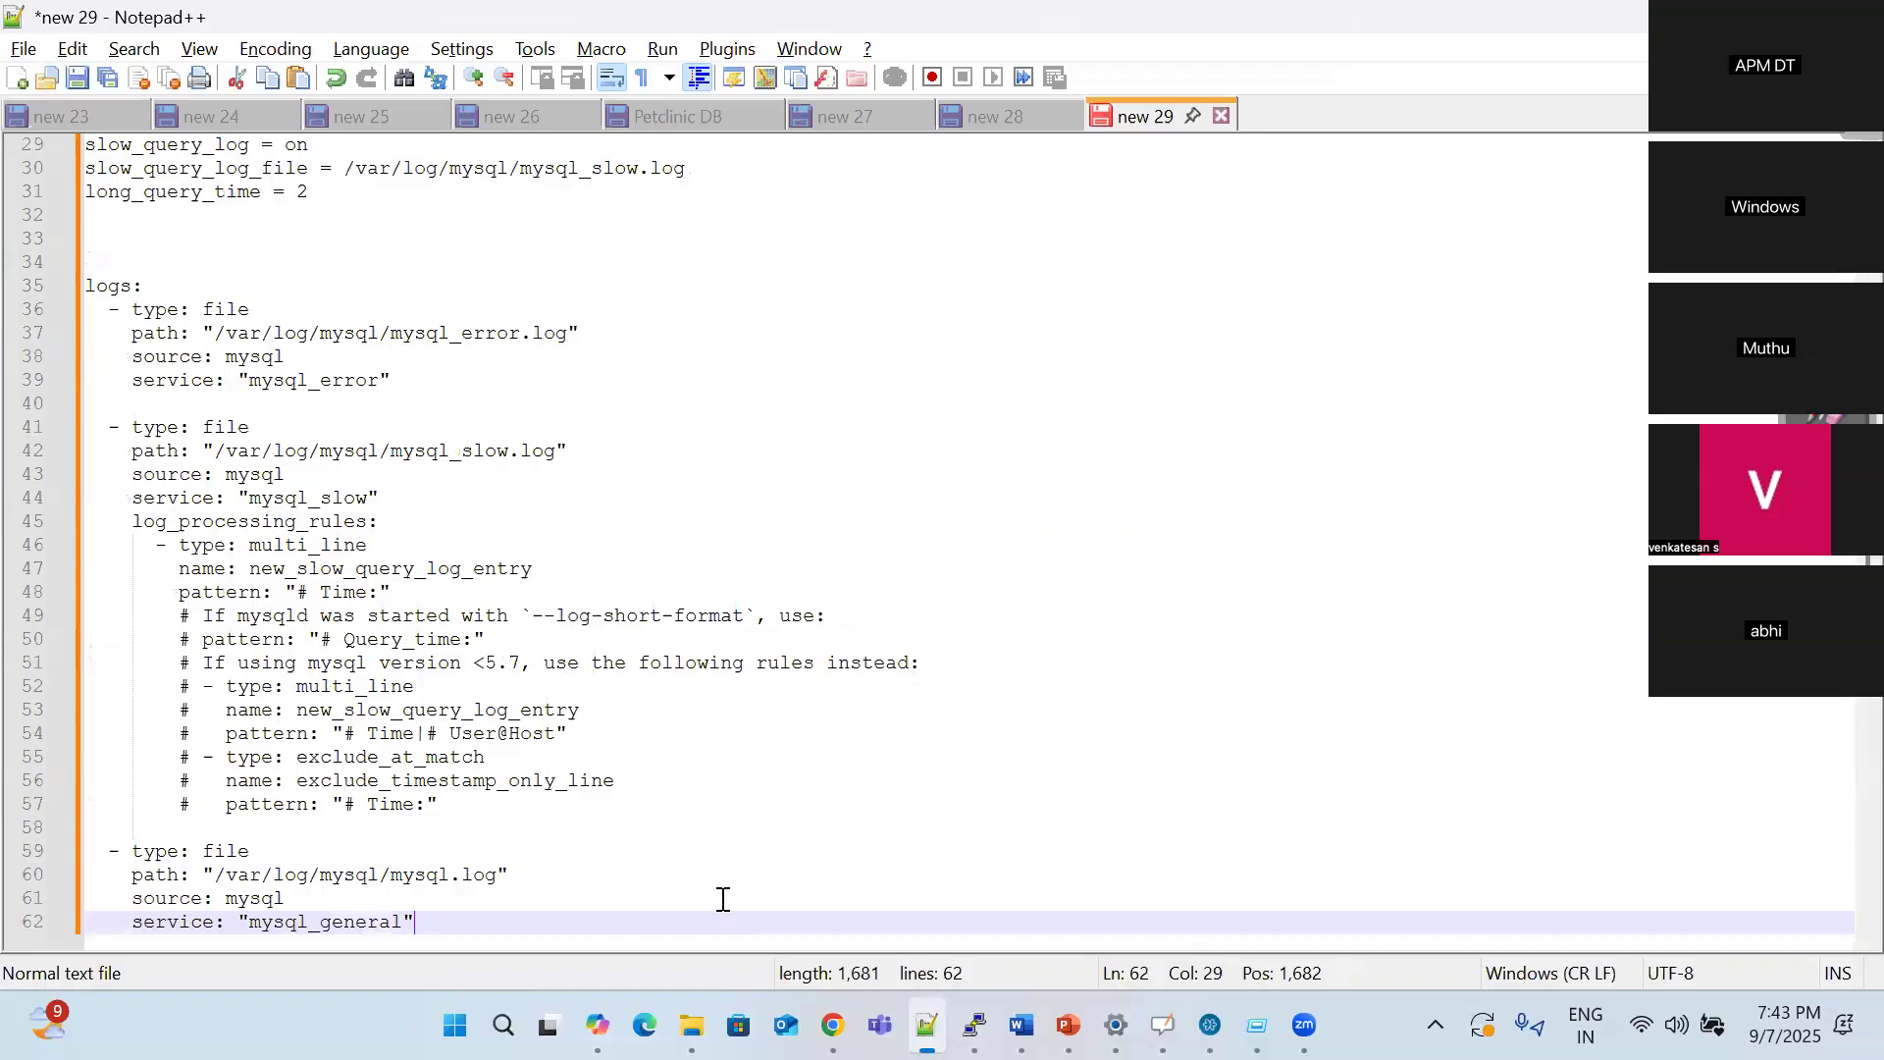
click(723, 900)
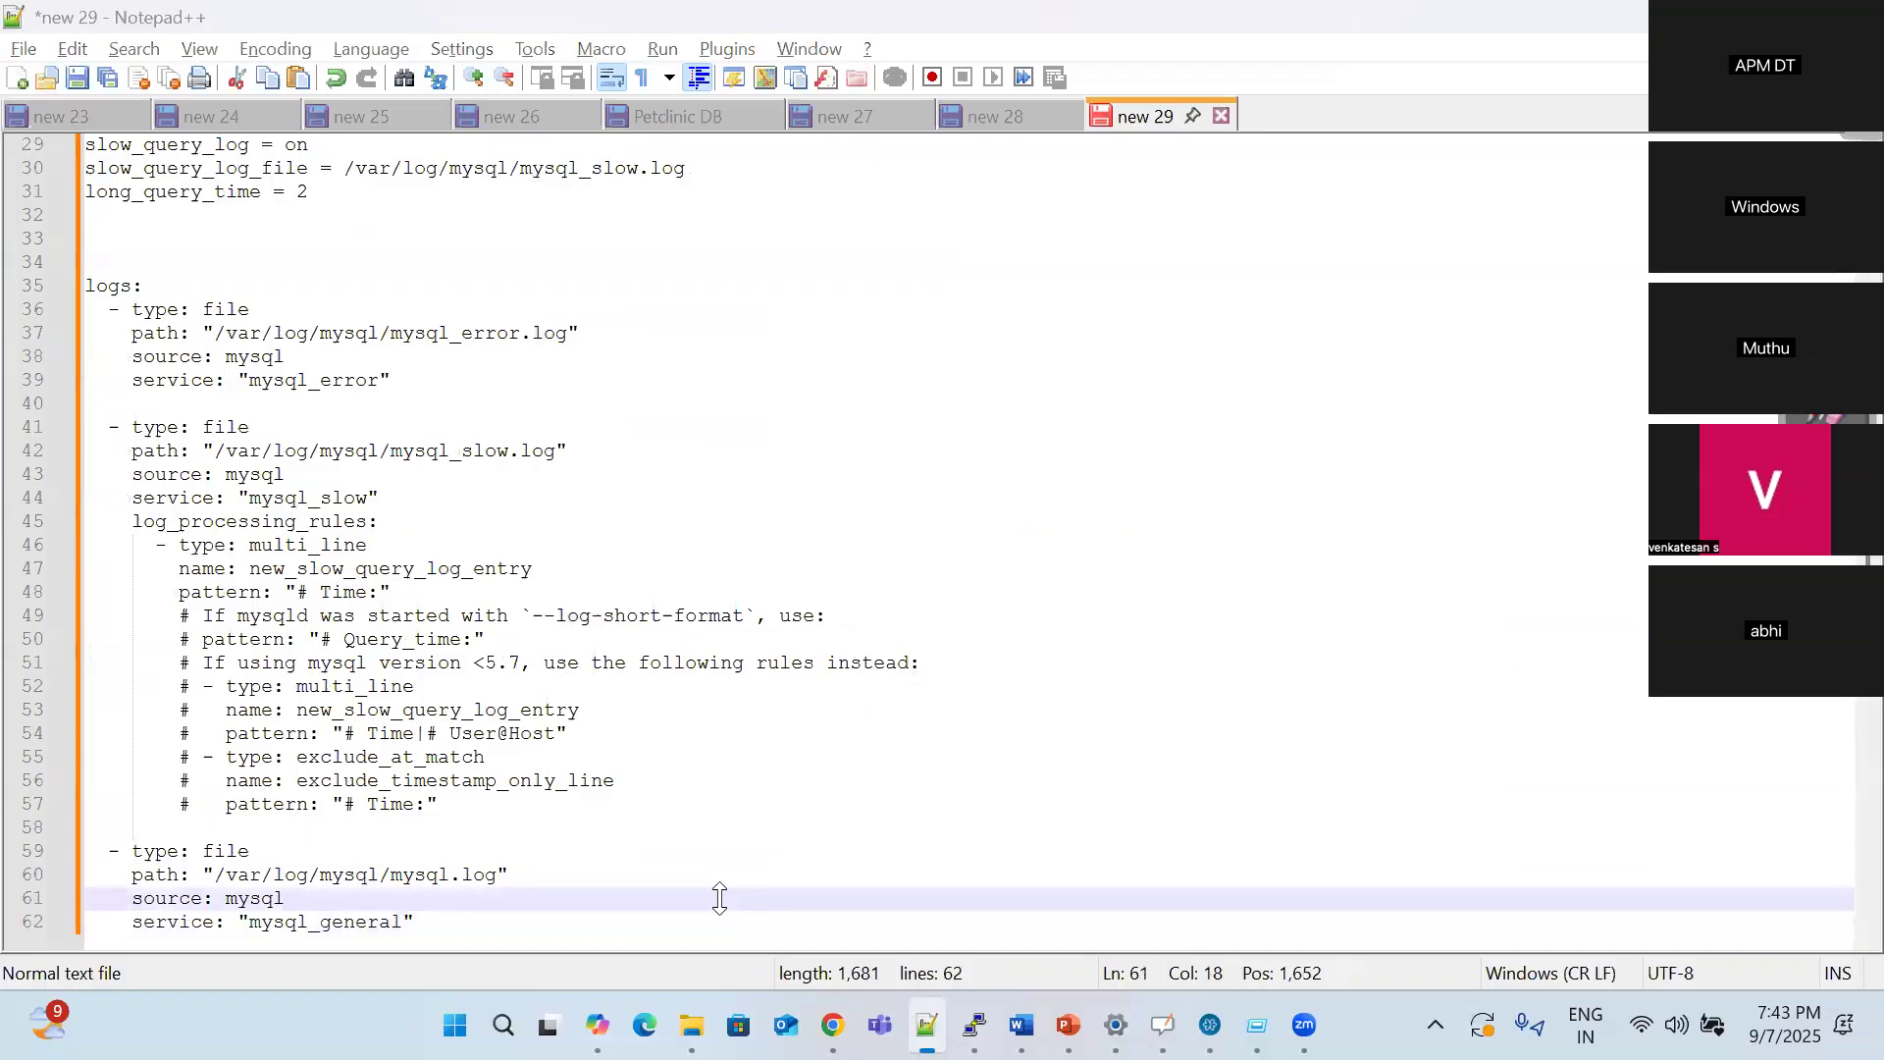
key(alt+Tab)
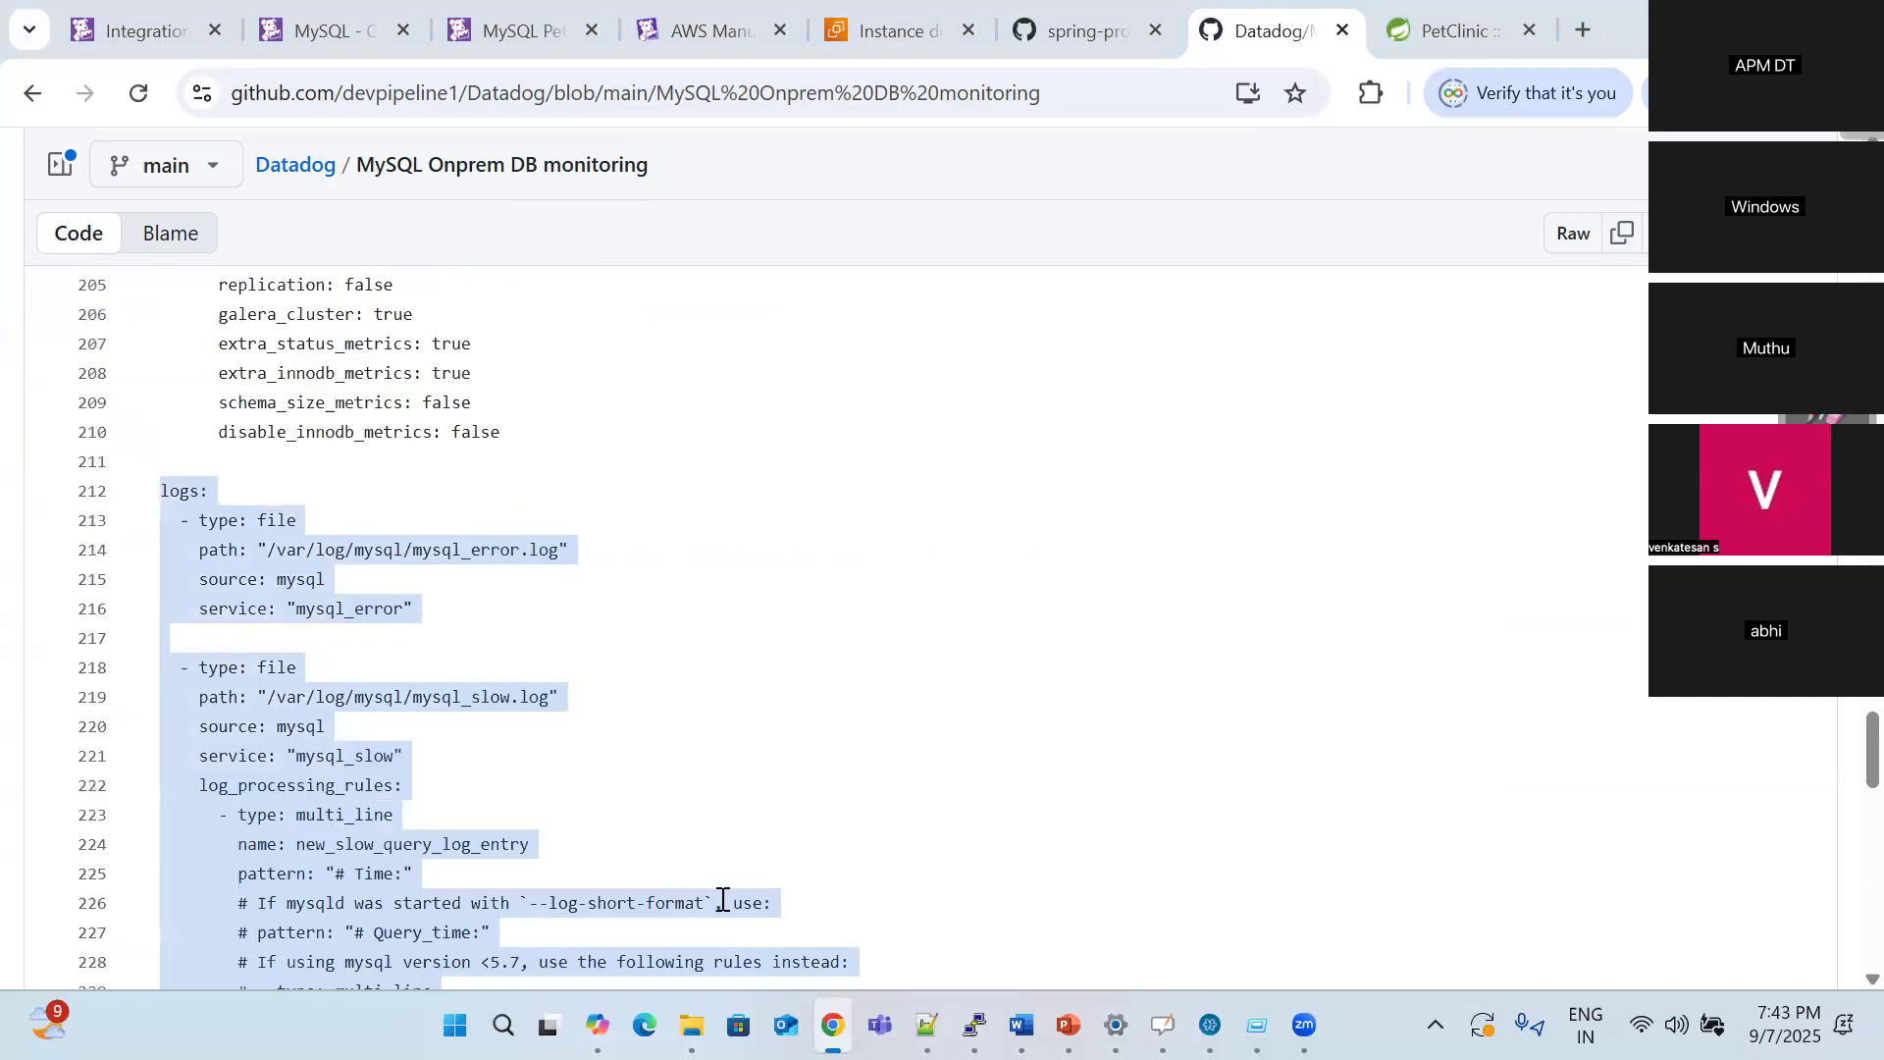
key(alt+Tab)
key(alt+Tab)
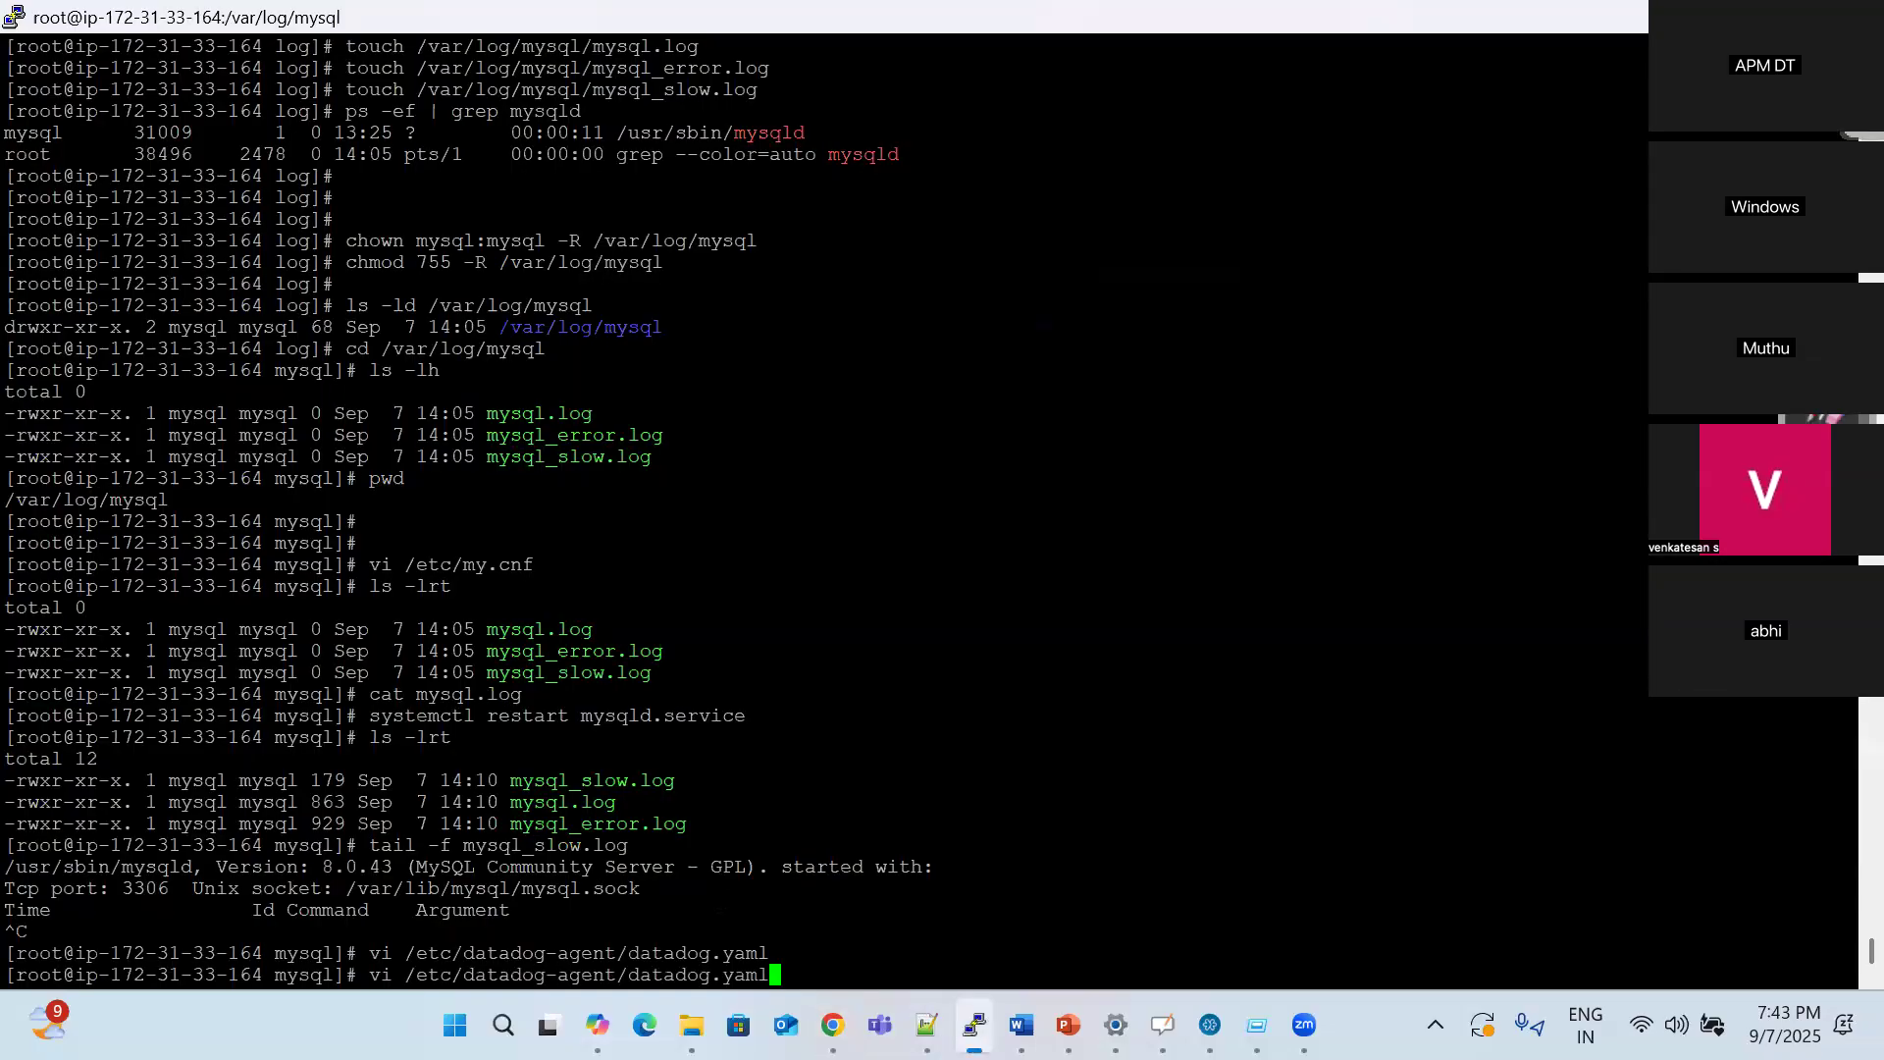
Open /etc/datadog-agent/conf.d/mysql.d/conf.yaml in vi.
key(BackSpace)
key(BackSpace)
key(BackSpace)
key(BackSpace)
key(BackSpace)
key(BackSpace)
key(BackSpace)
key(BackSpace)
key(BackSpace)
key(BackSpace)
key(BackSpace)
key(BackSpace)
key(BackSpace)
key(BackSpace)
key(BackSpace)
key(BackSpace)
key(BackSpace)
key(BackSpace)
key(BackSpace)
key(BackSpace)
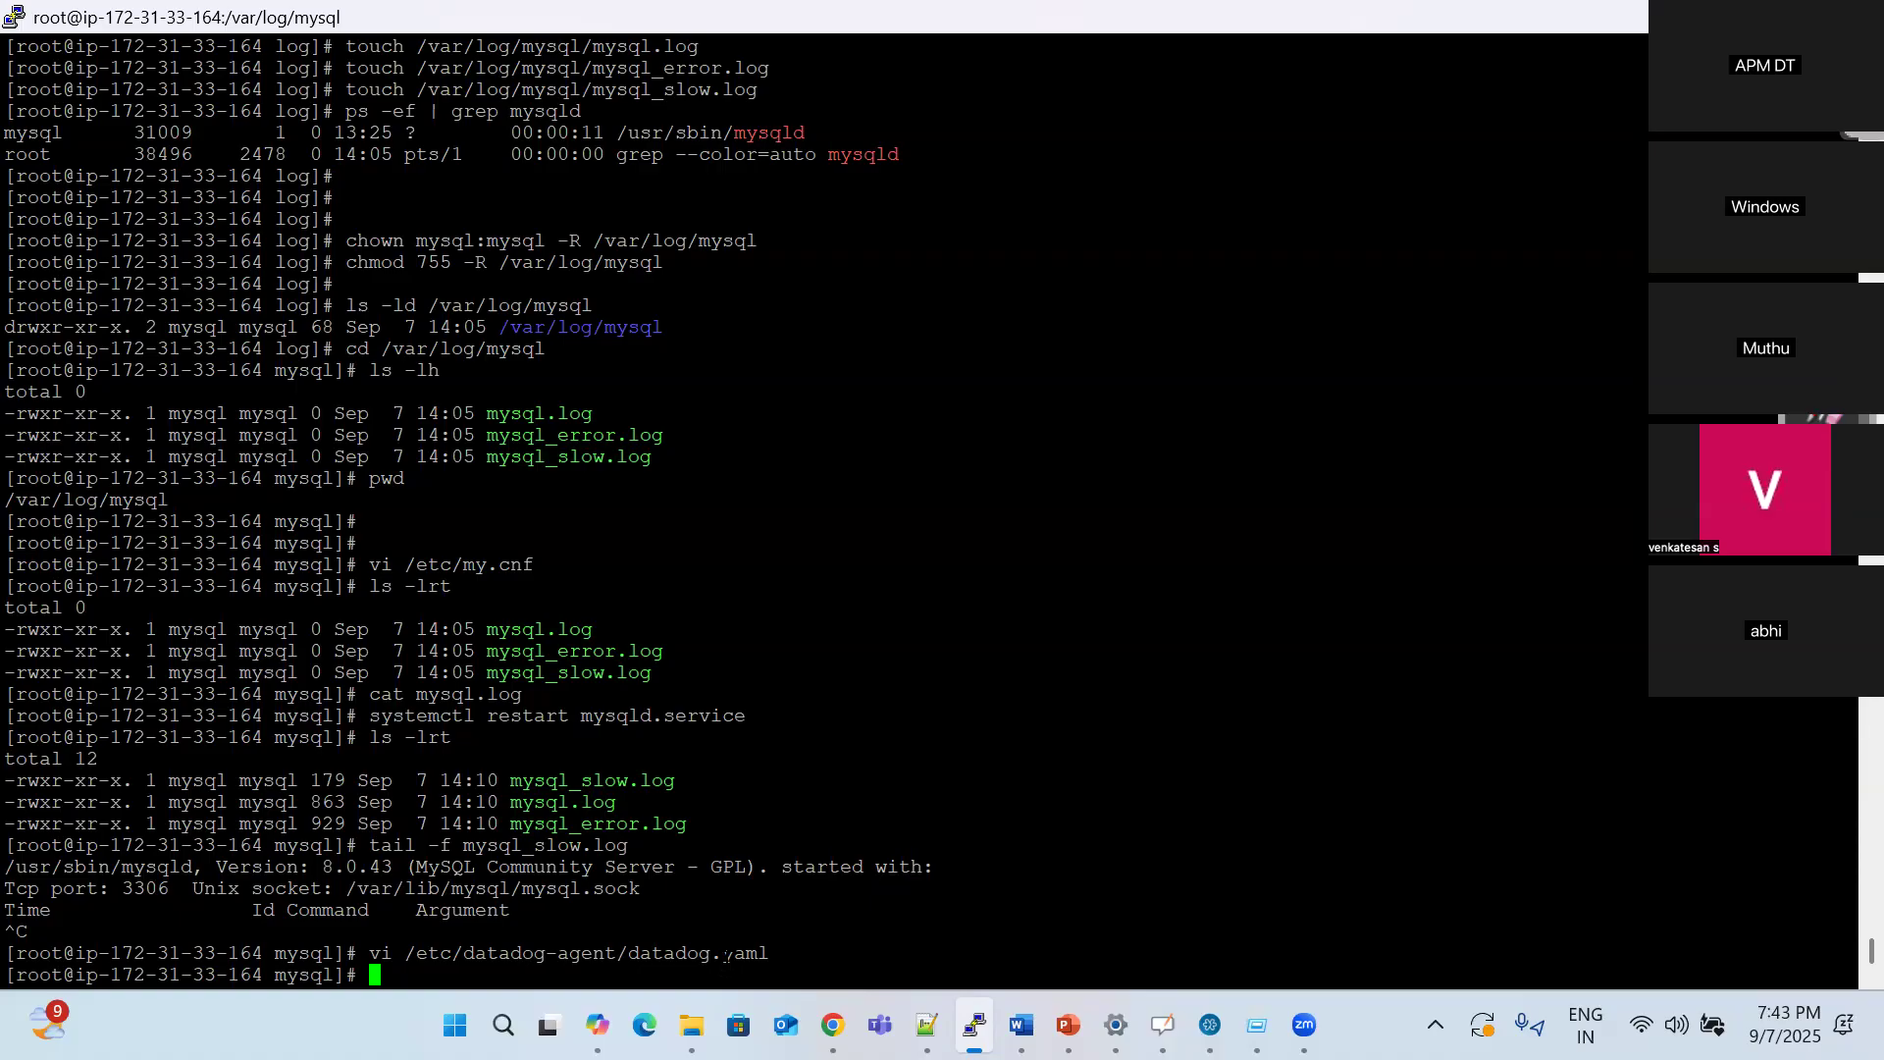
text(vi /etc/datadog-agent/co)
key(Tab)
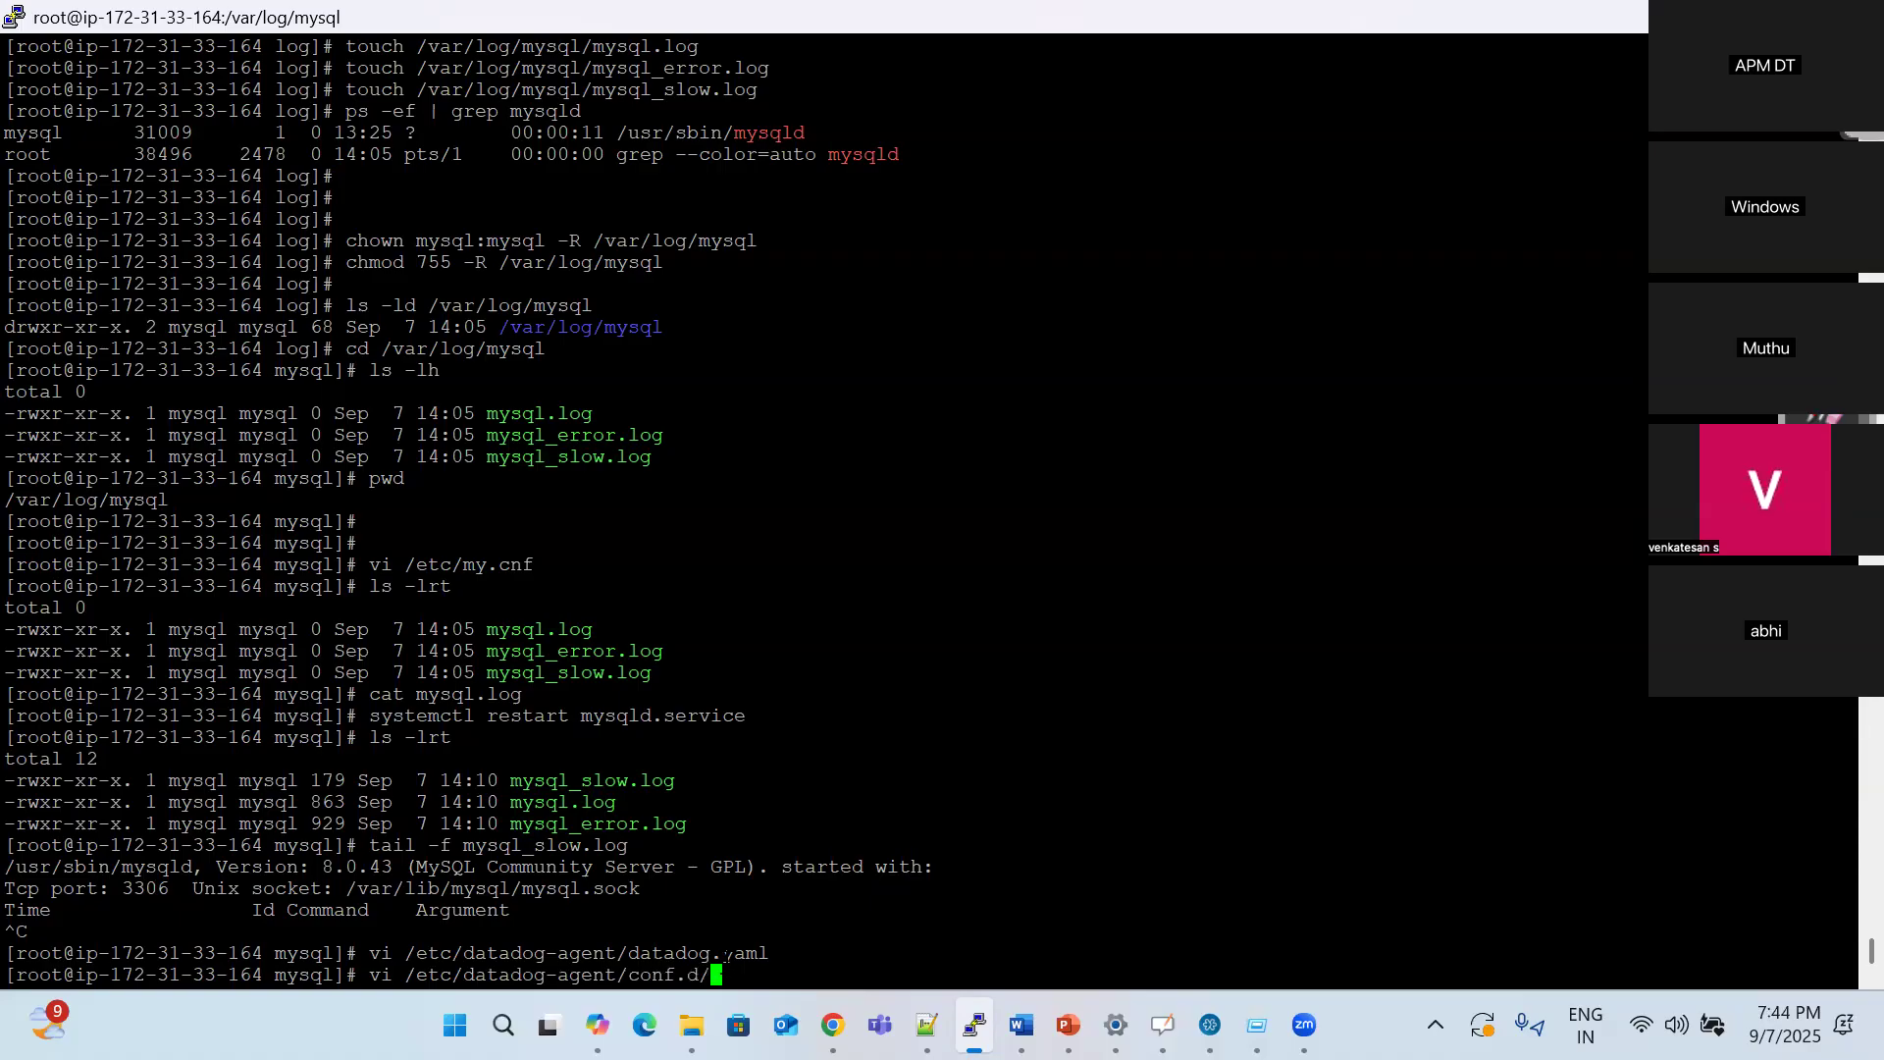
text(my)
key(Tab)
text(co)
key(Tab)
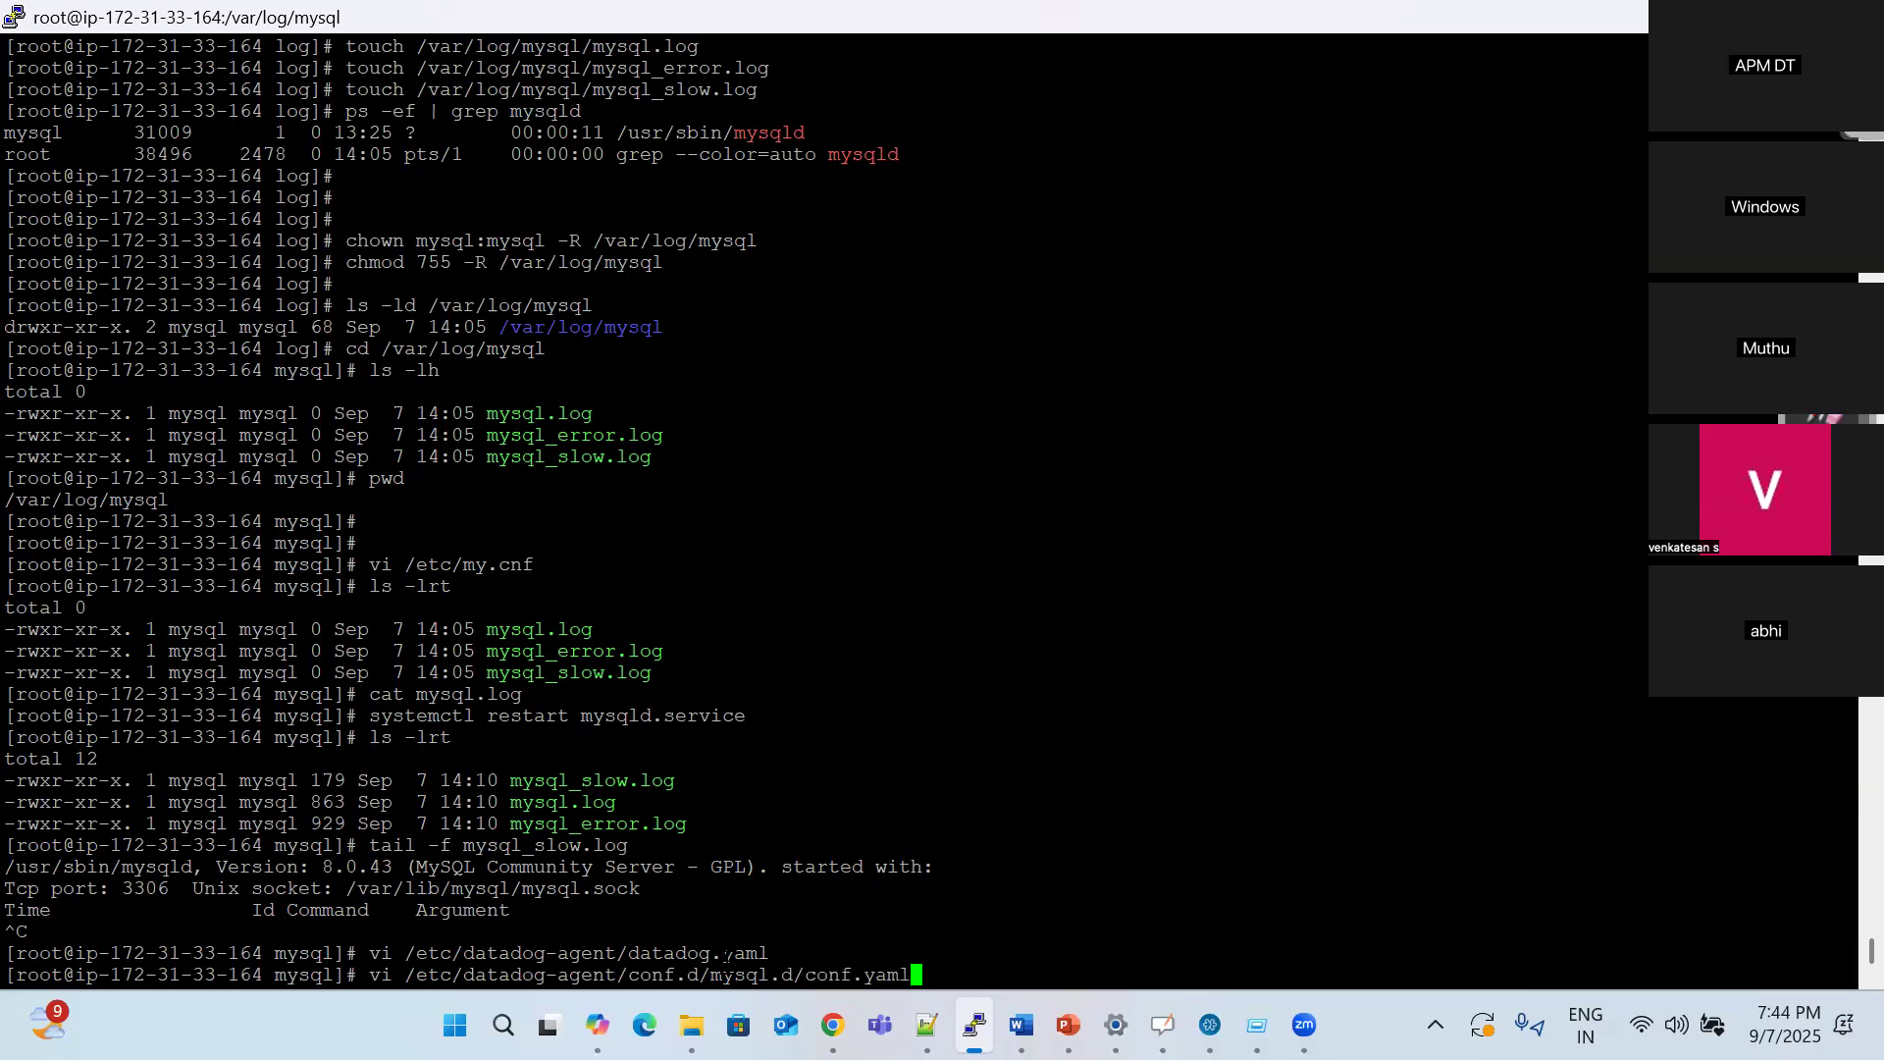
key(Return)
Paste the error, slow and general logs block below the instances options in conf.yaml.
key(Down)
key(Down)
key(Down)
text(oo)
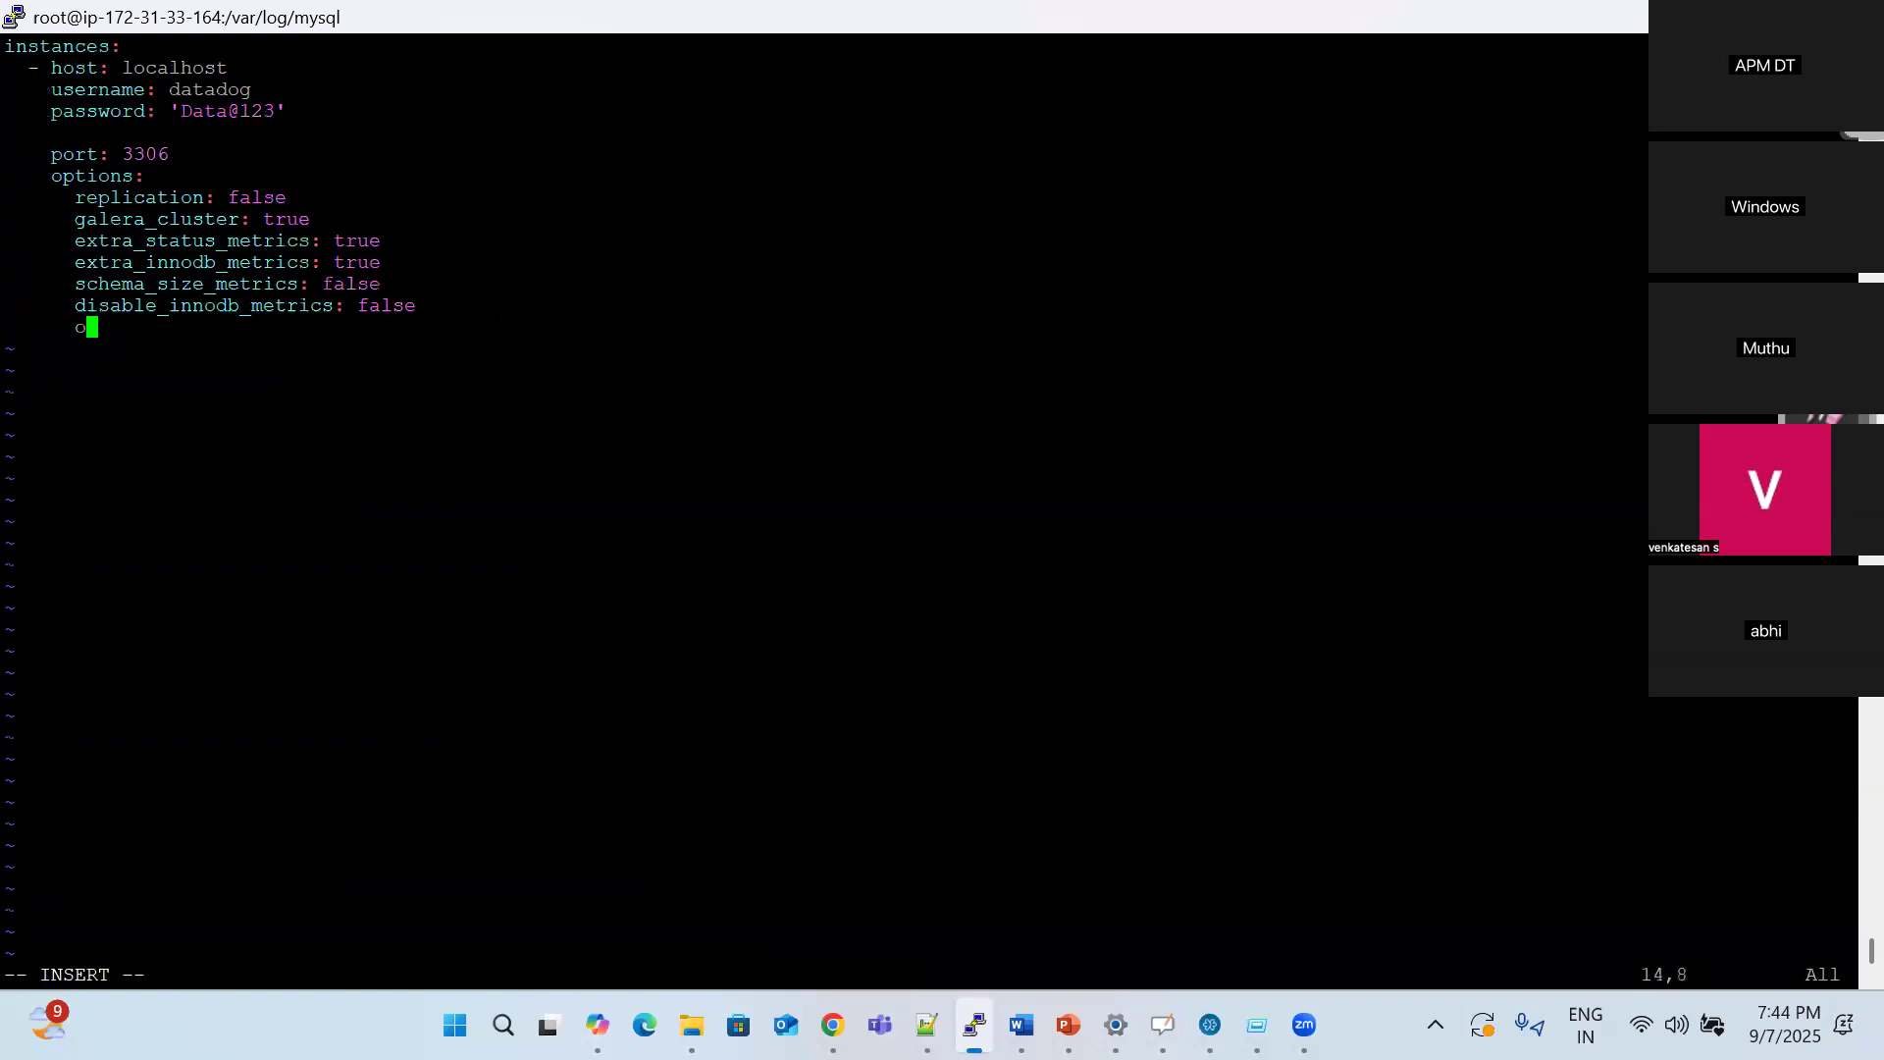
key(BackSpace)
key(Return)
key(BackSpace)
key(BackSpace)
key(BackSpace)
key(BackSpace)
key(BackSpace)
key(BackSpace)
right_click(575, 694)
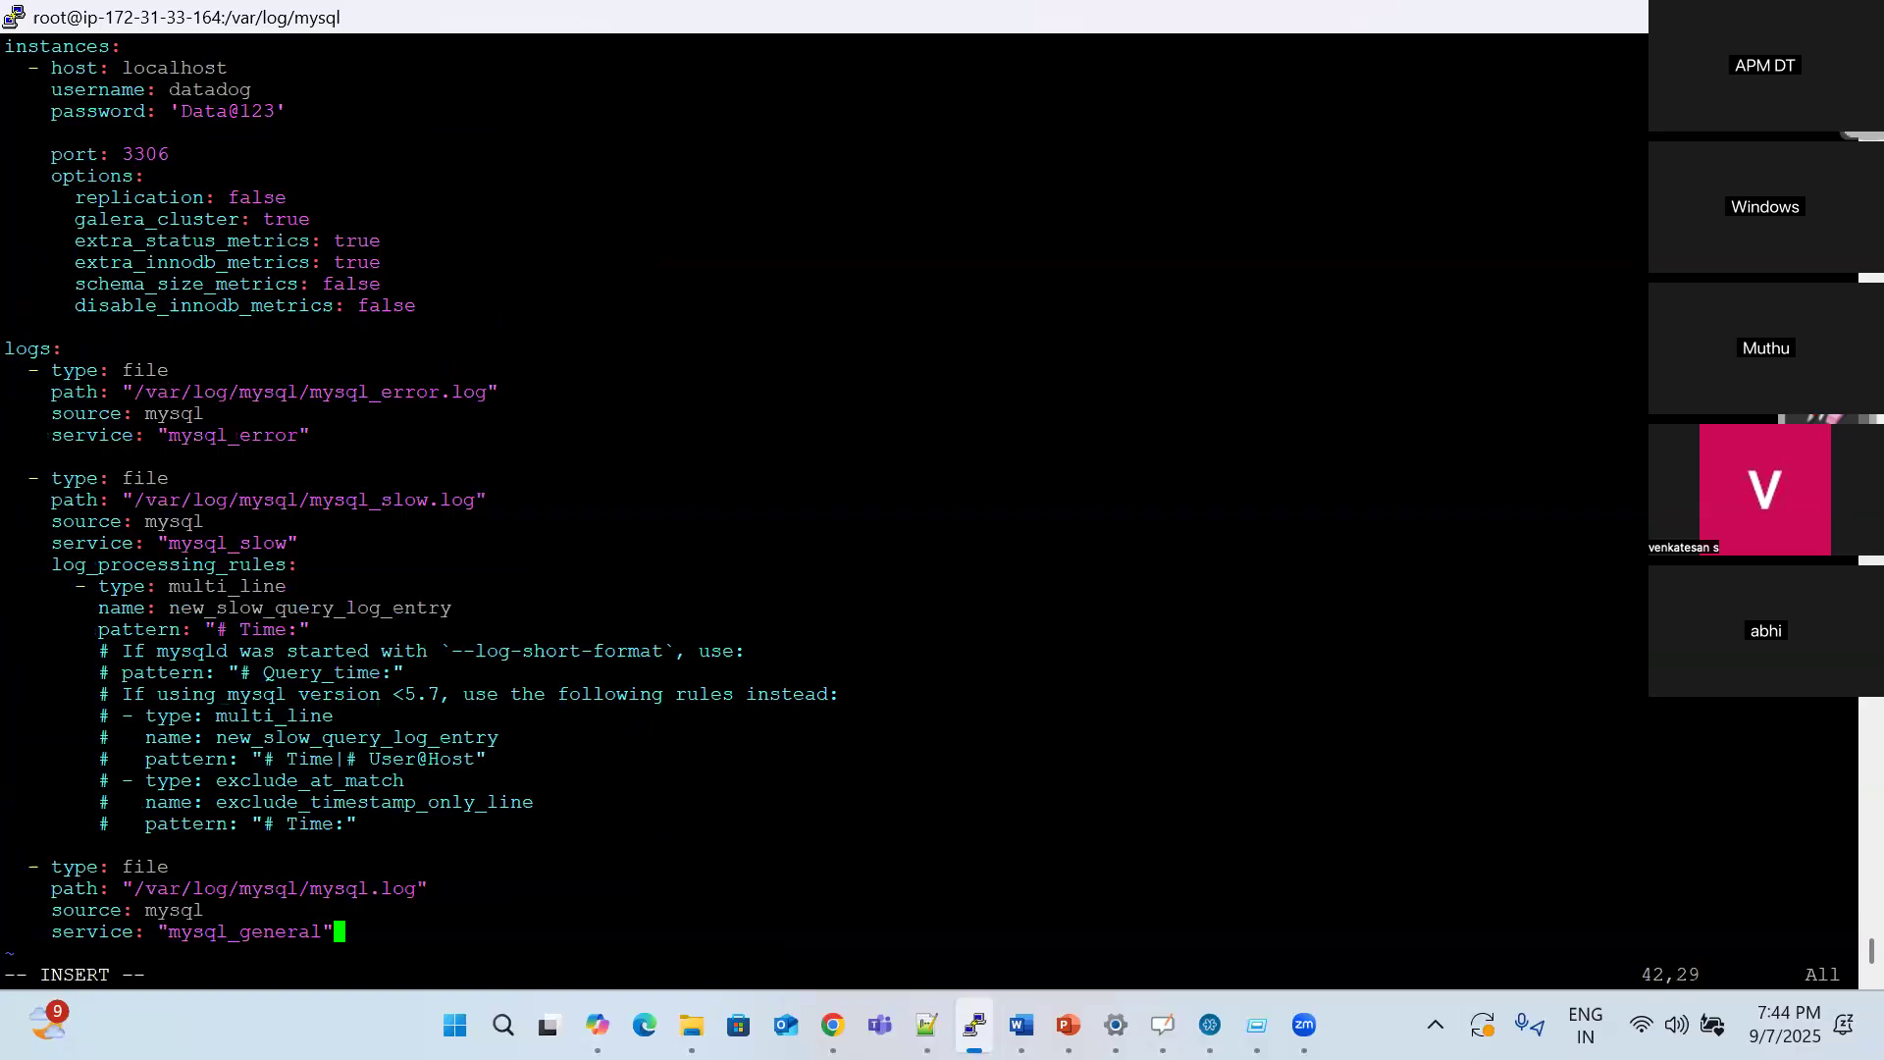
double_click(381, 393)
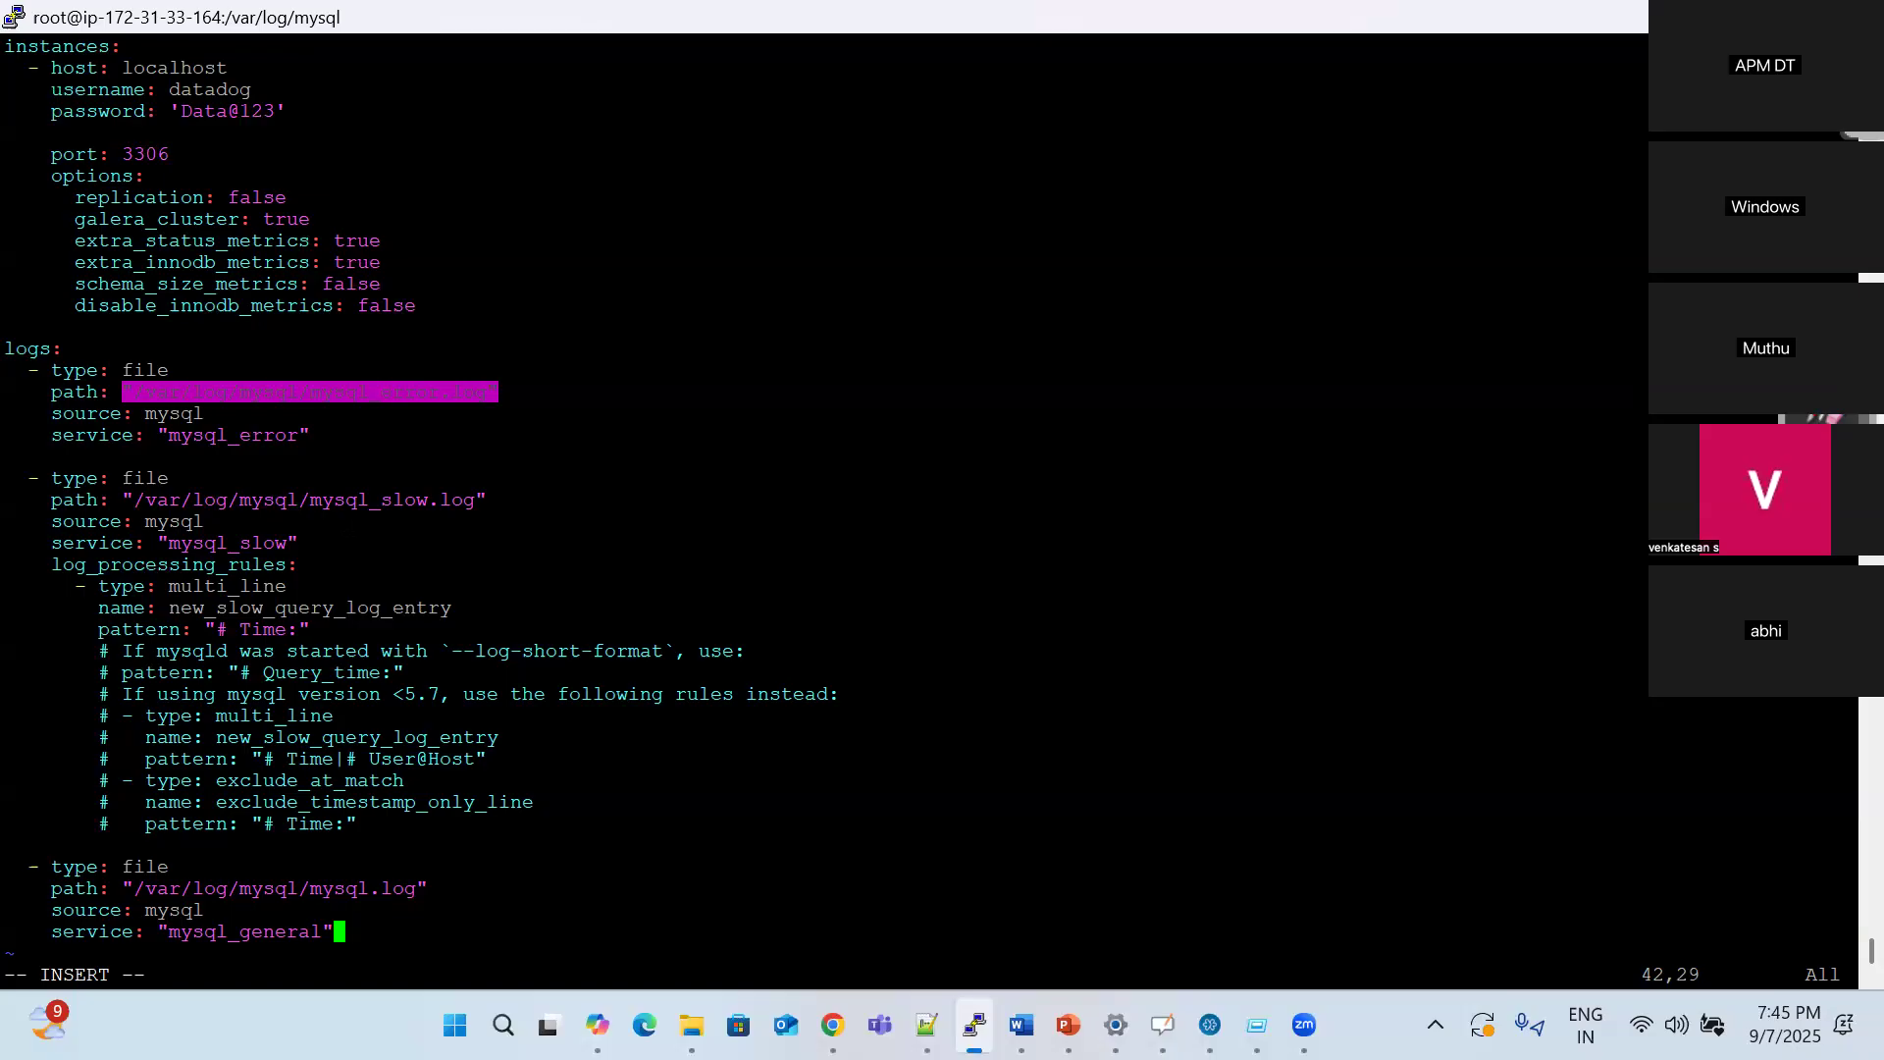
click(221, 393)
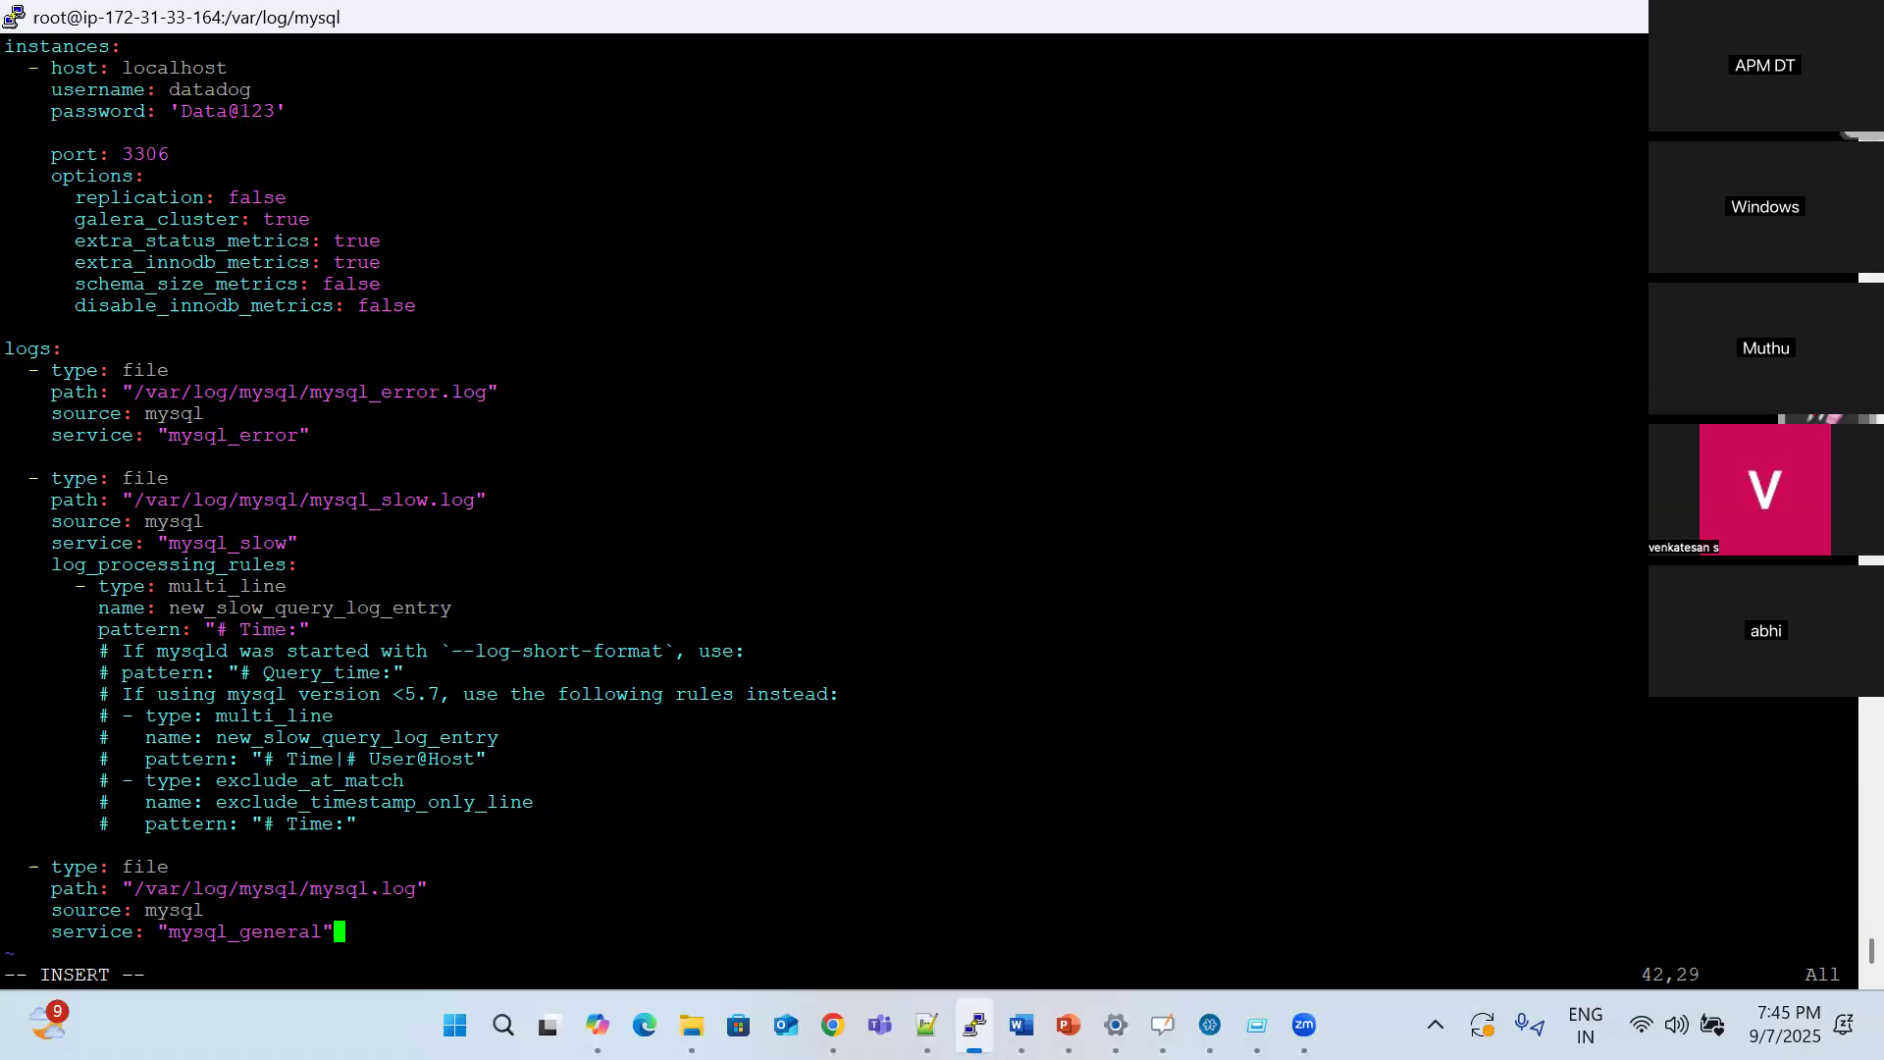
key(alt+Tab)
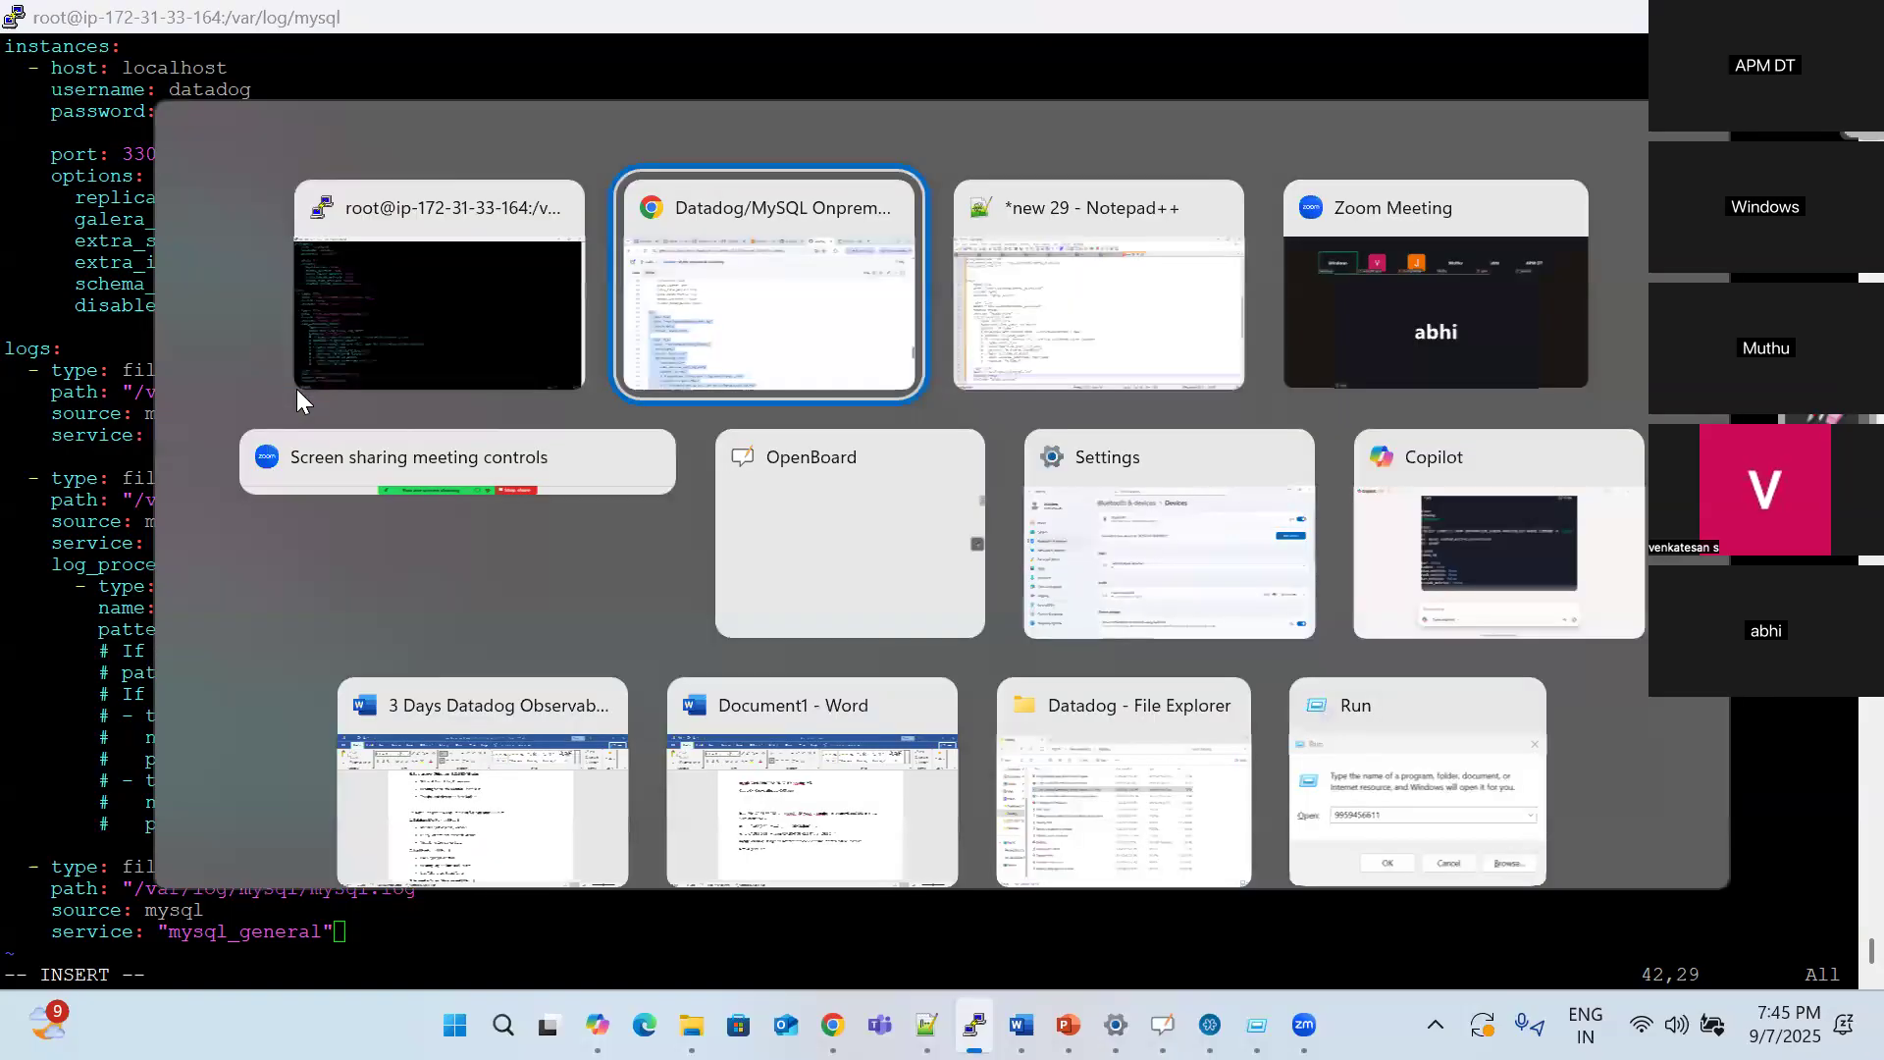
key(alt+Tab)
key(alt+shift+Tab)
scroll(462, 384, up, 3)
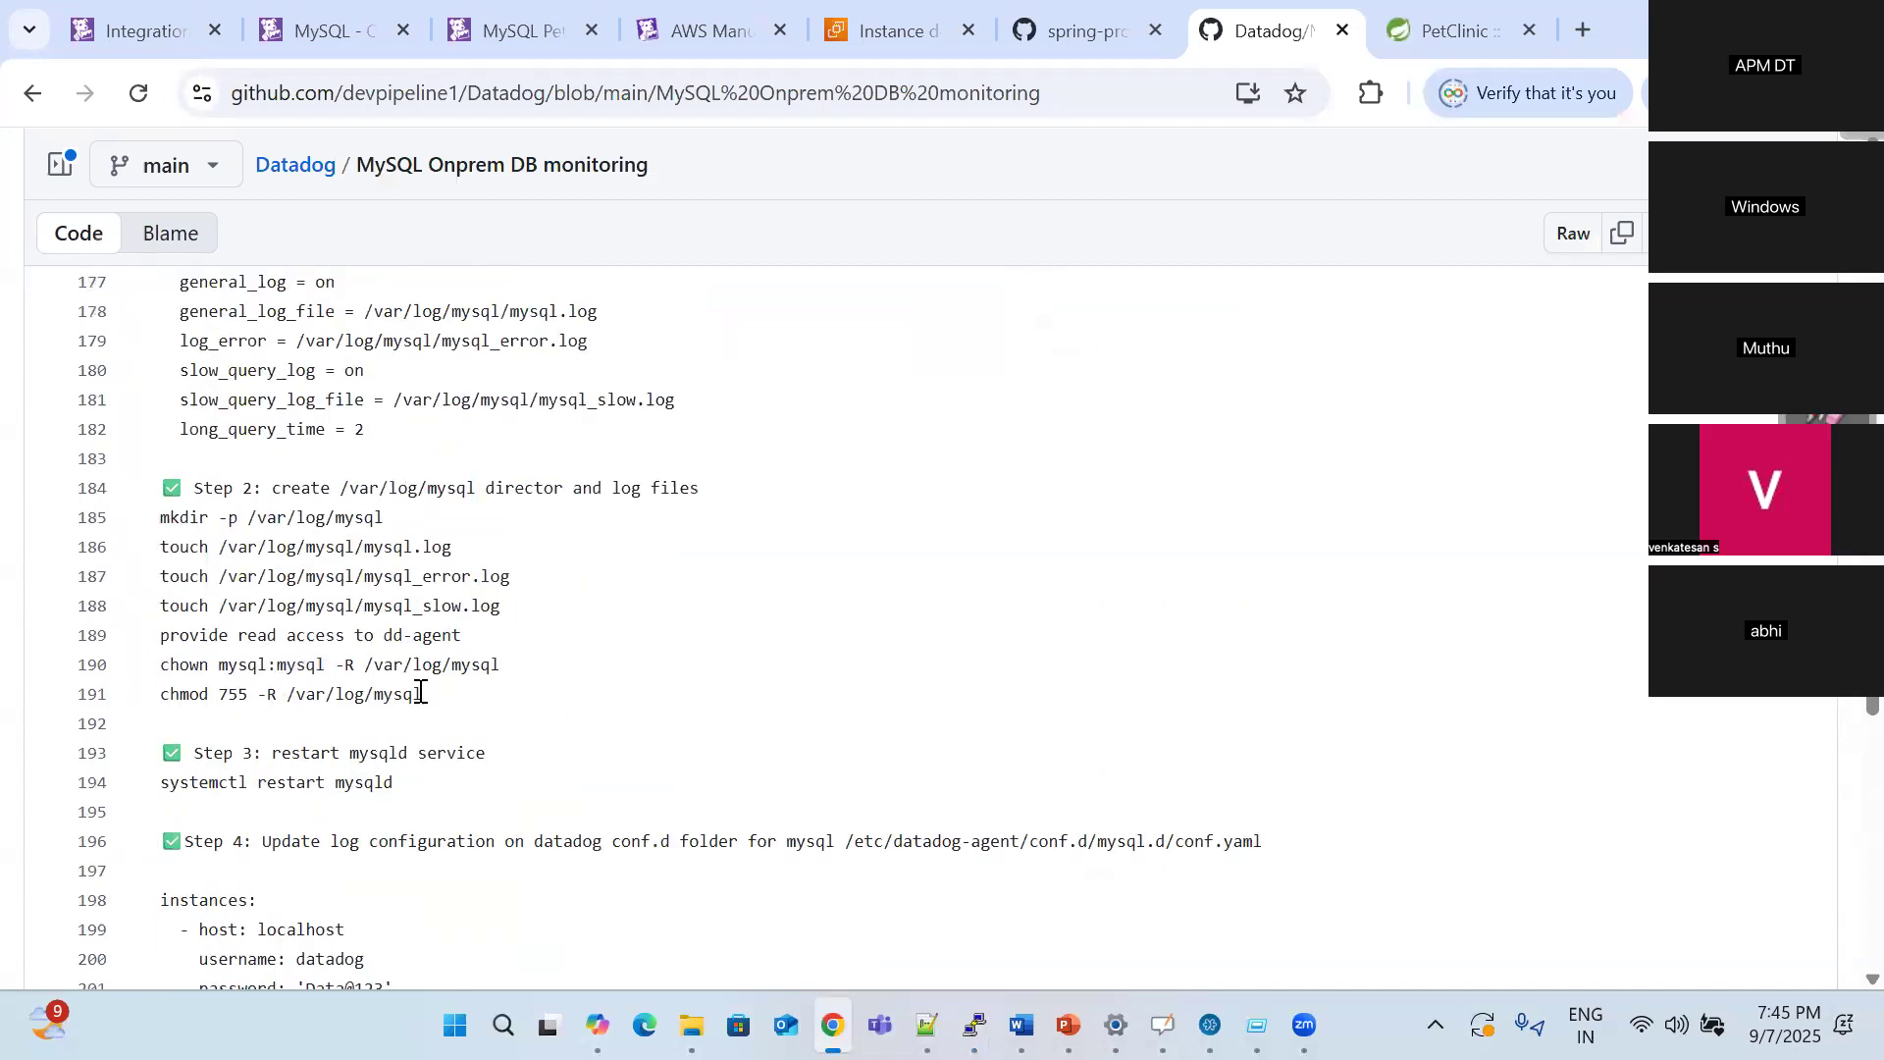
key(alt+Tab)
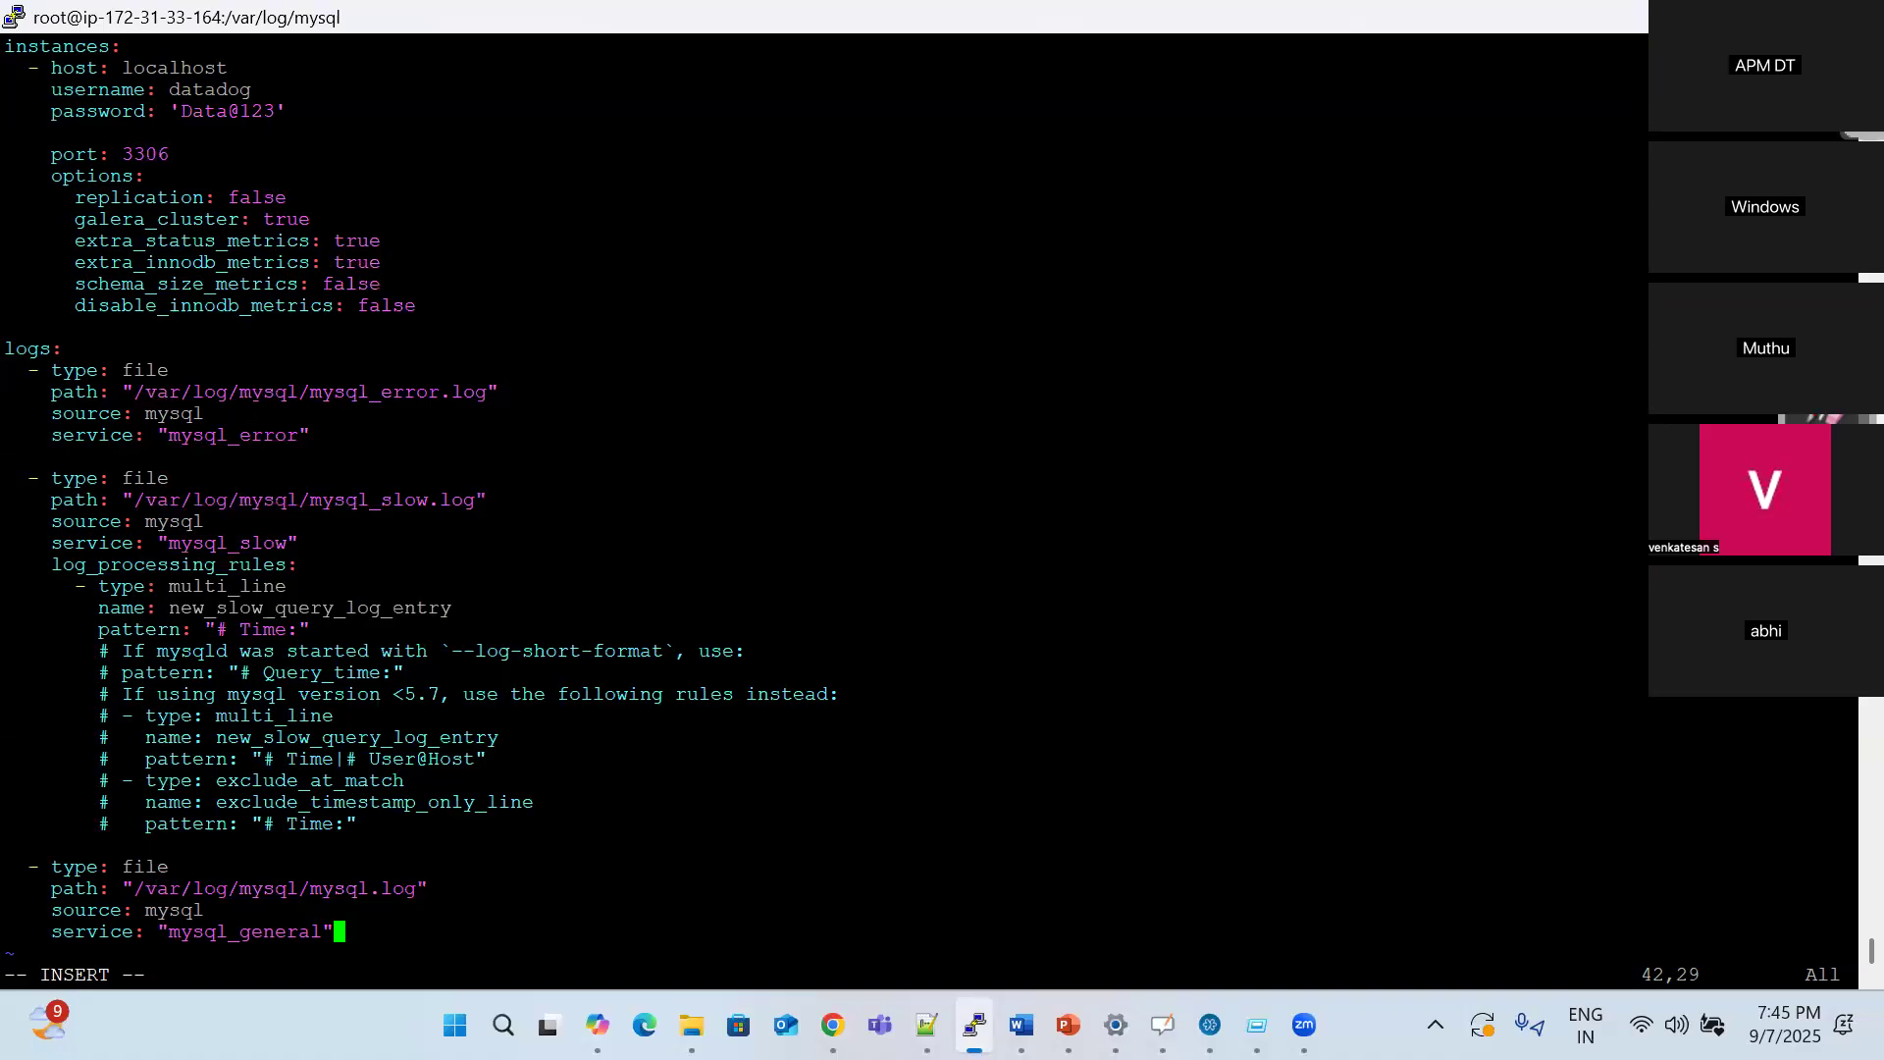
key(alt+Tab)
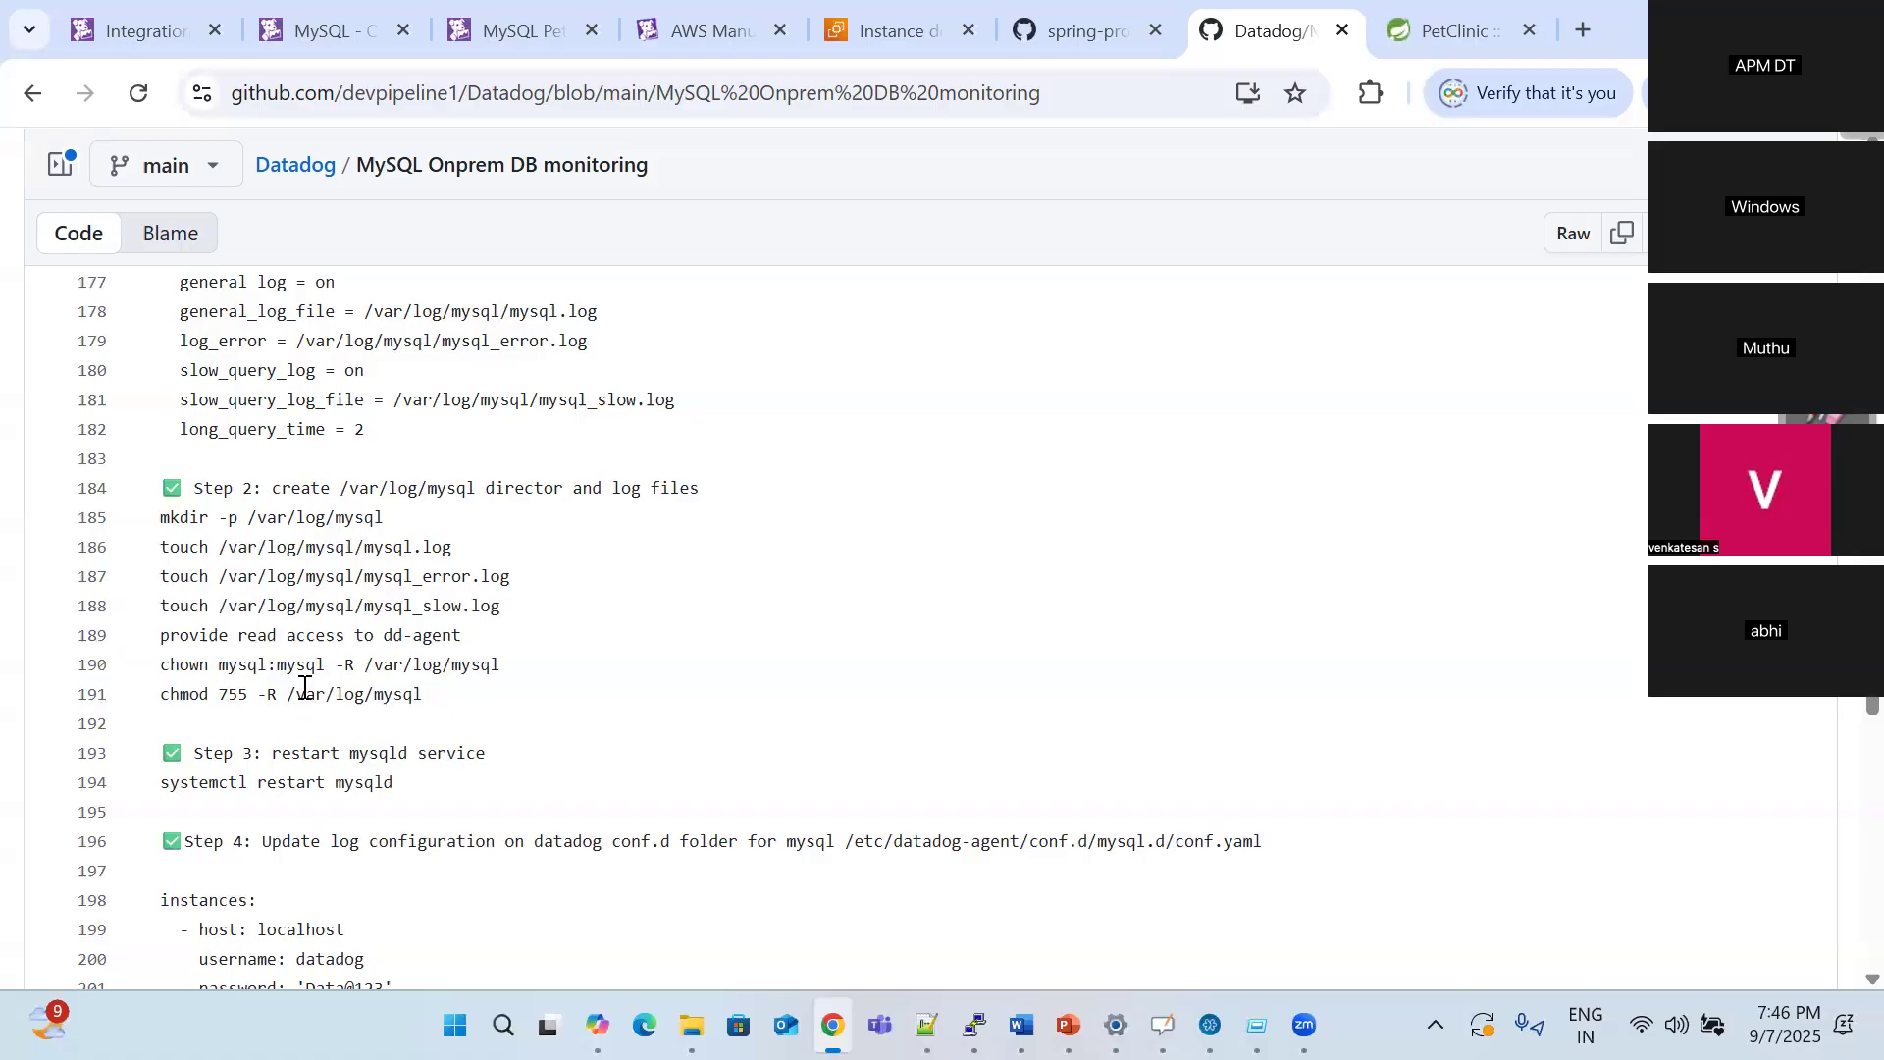
drag(238, 700, 247, 703)
key(alt+Tab)
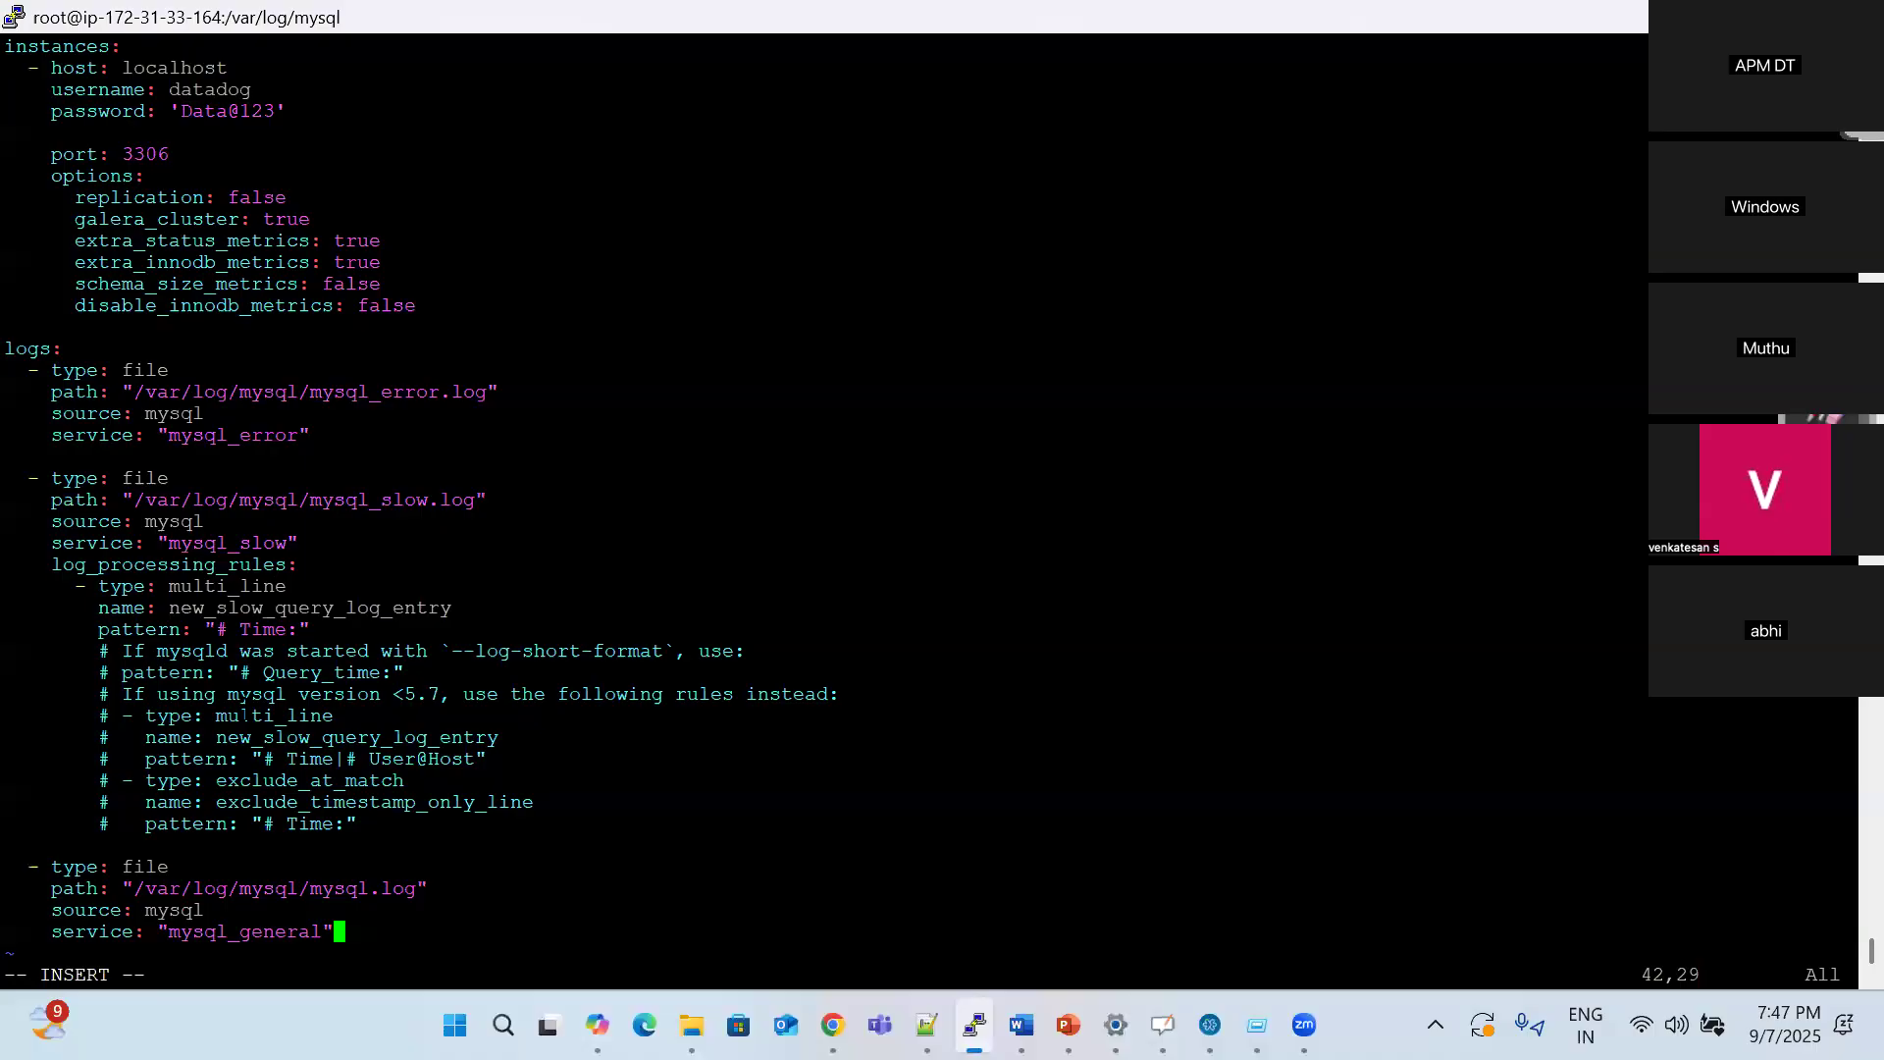
key(Escape)
Save conf.yaml with its mysql_error, mysql_slow and mysql_general log services and quit vim with :wq!
text(:wq!)
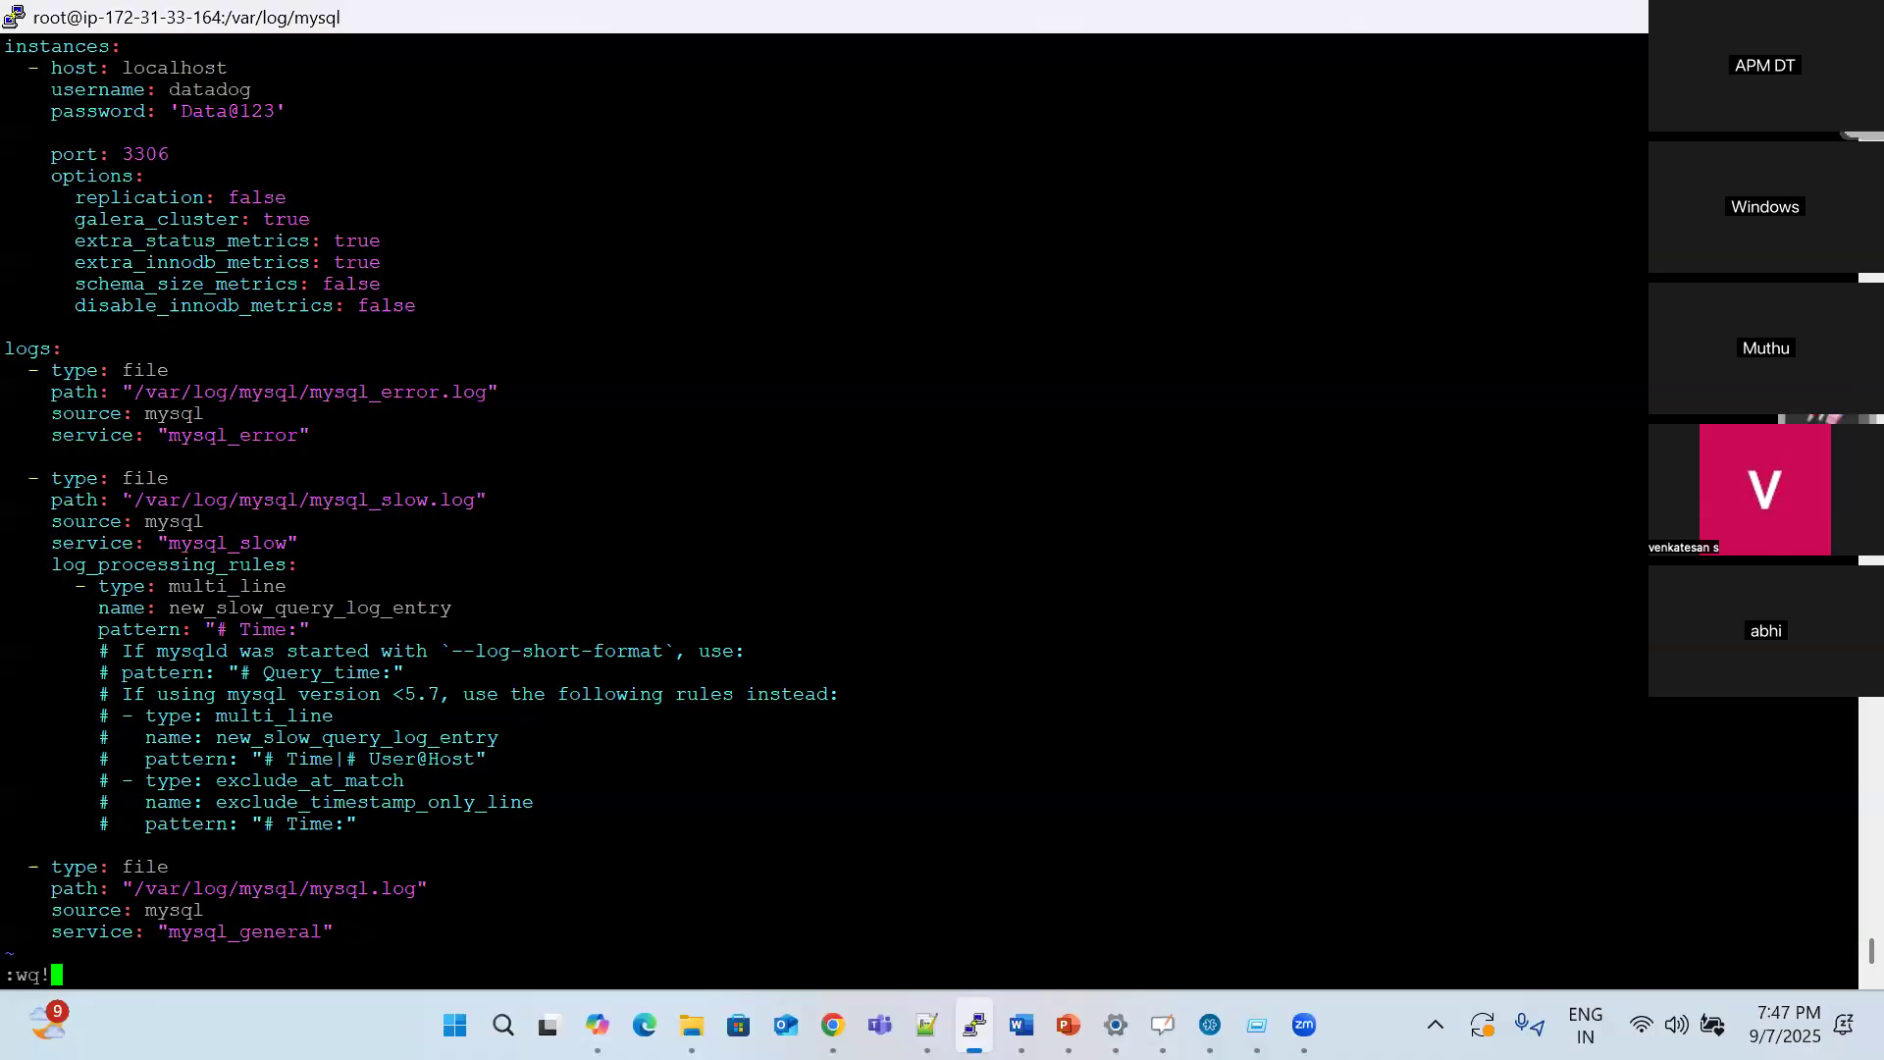
double_click(234, 434)
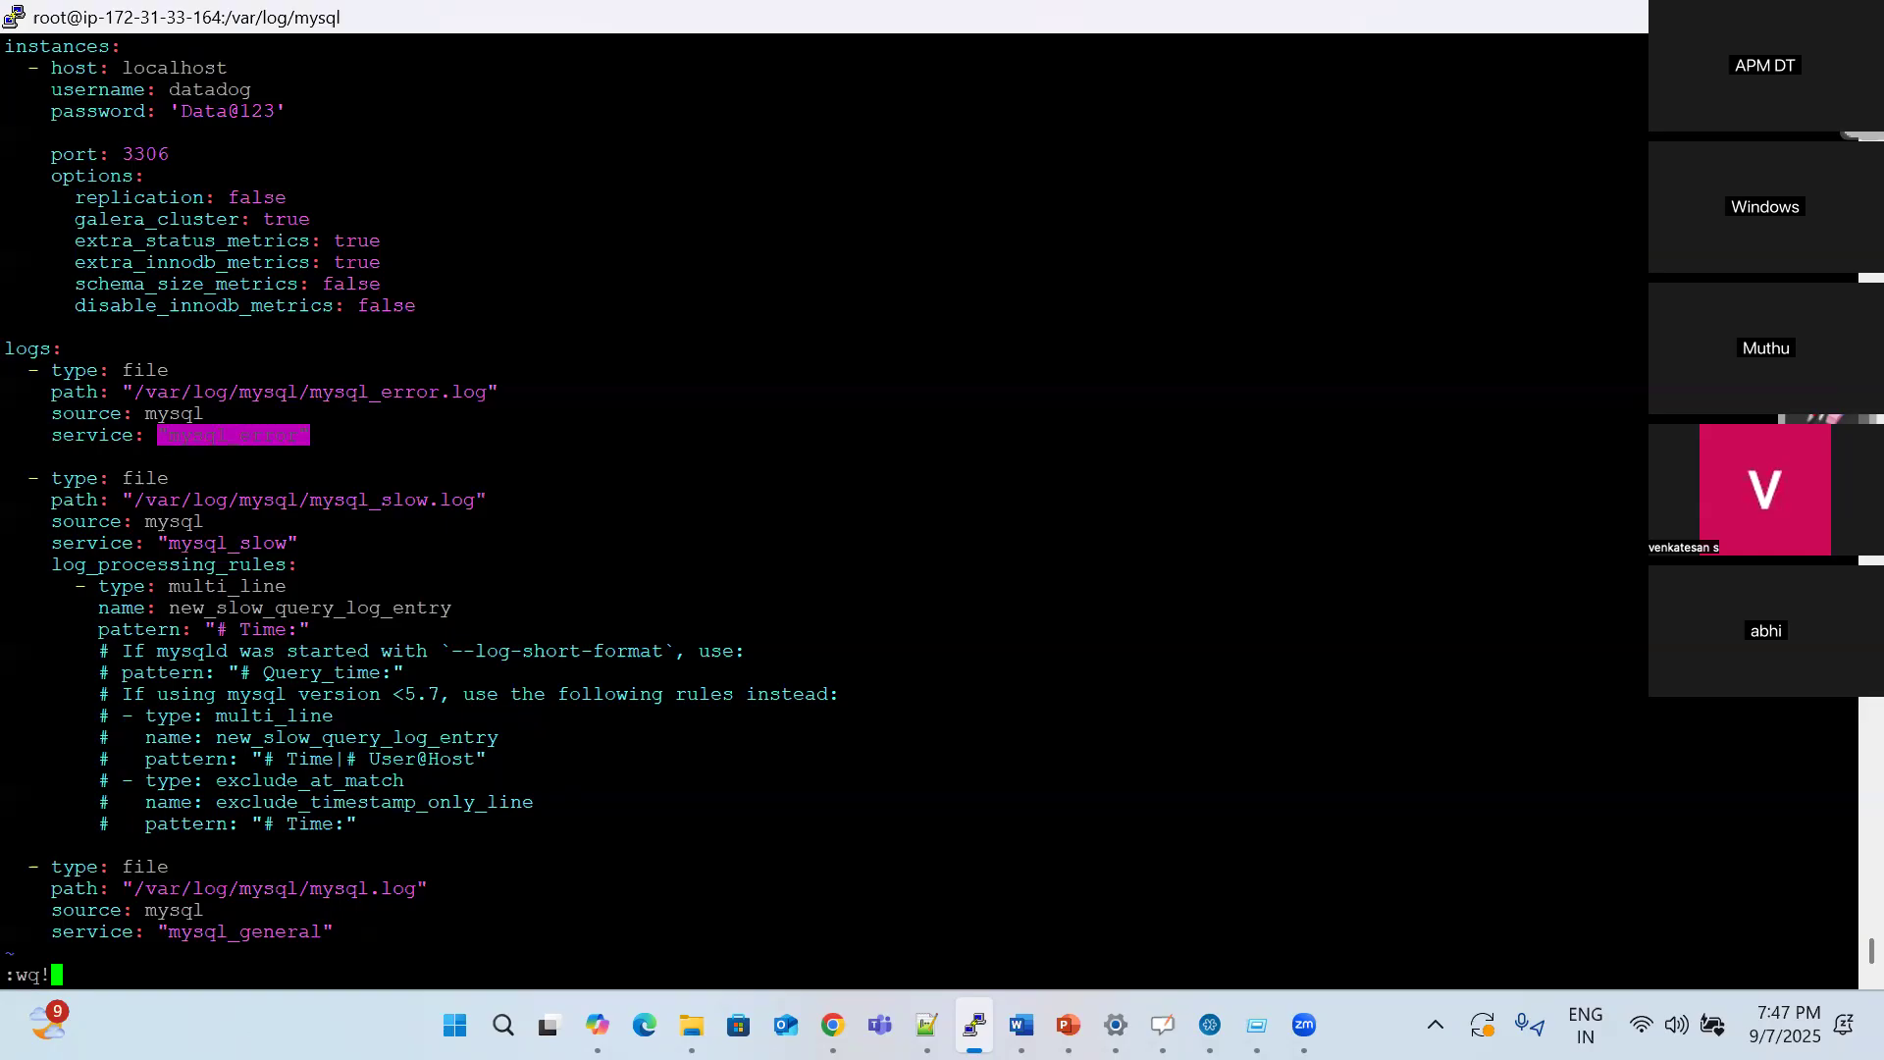
double_click(235, 543)
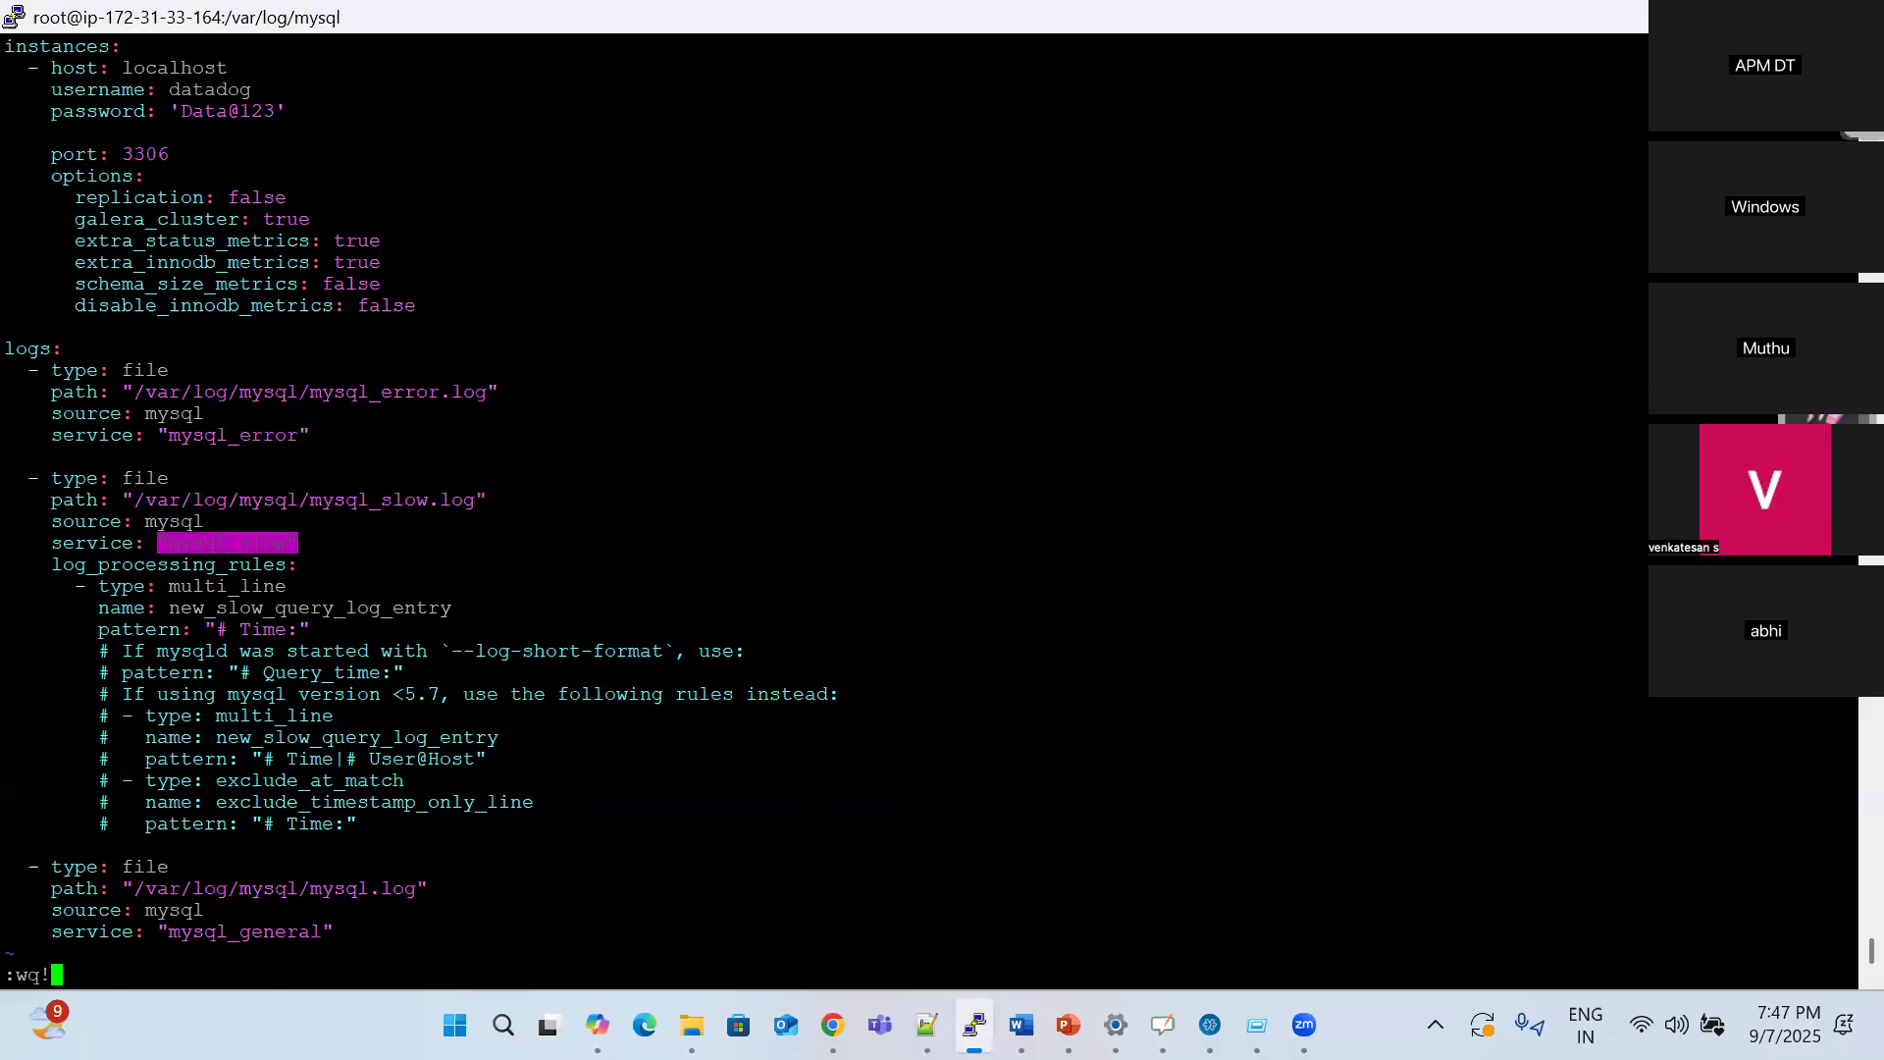
double_click(265, 931)
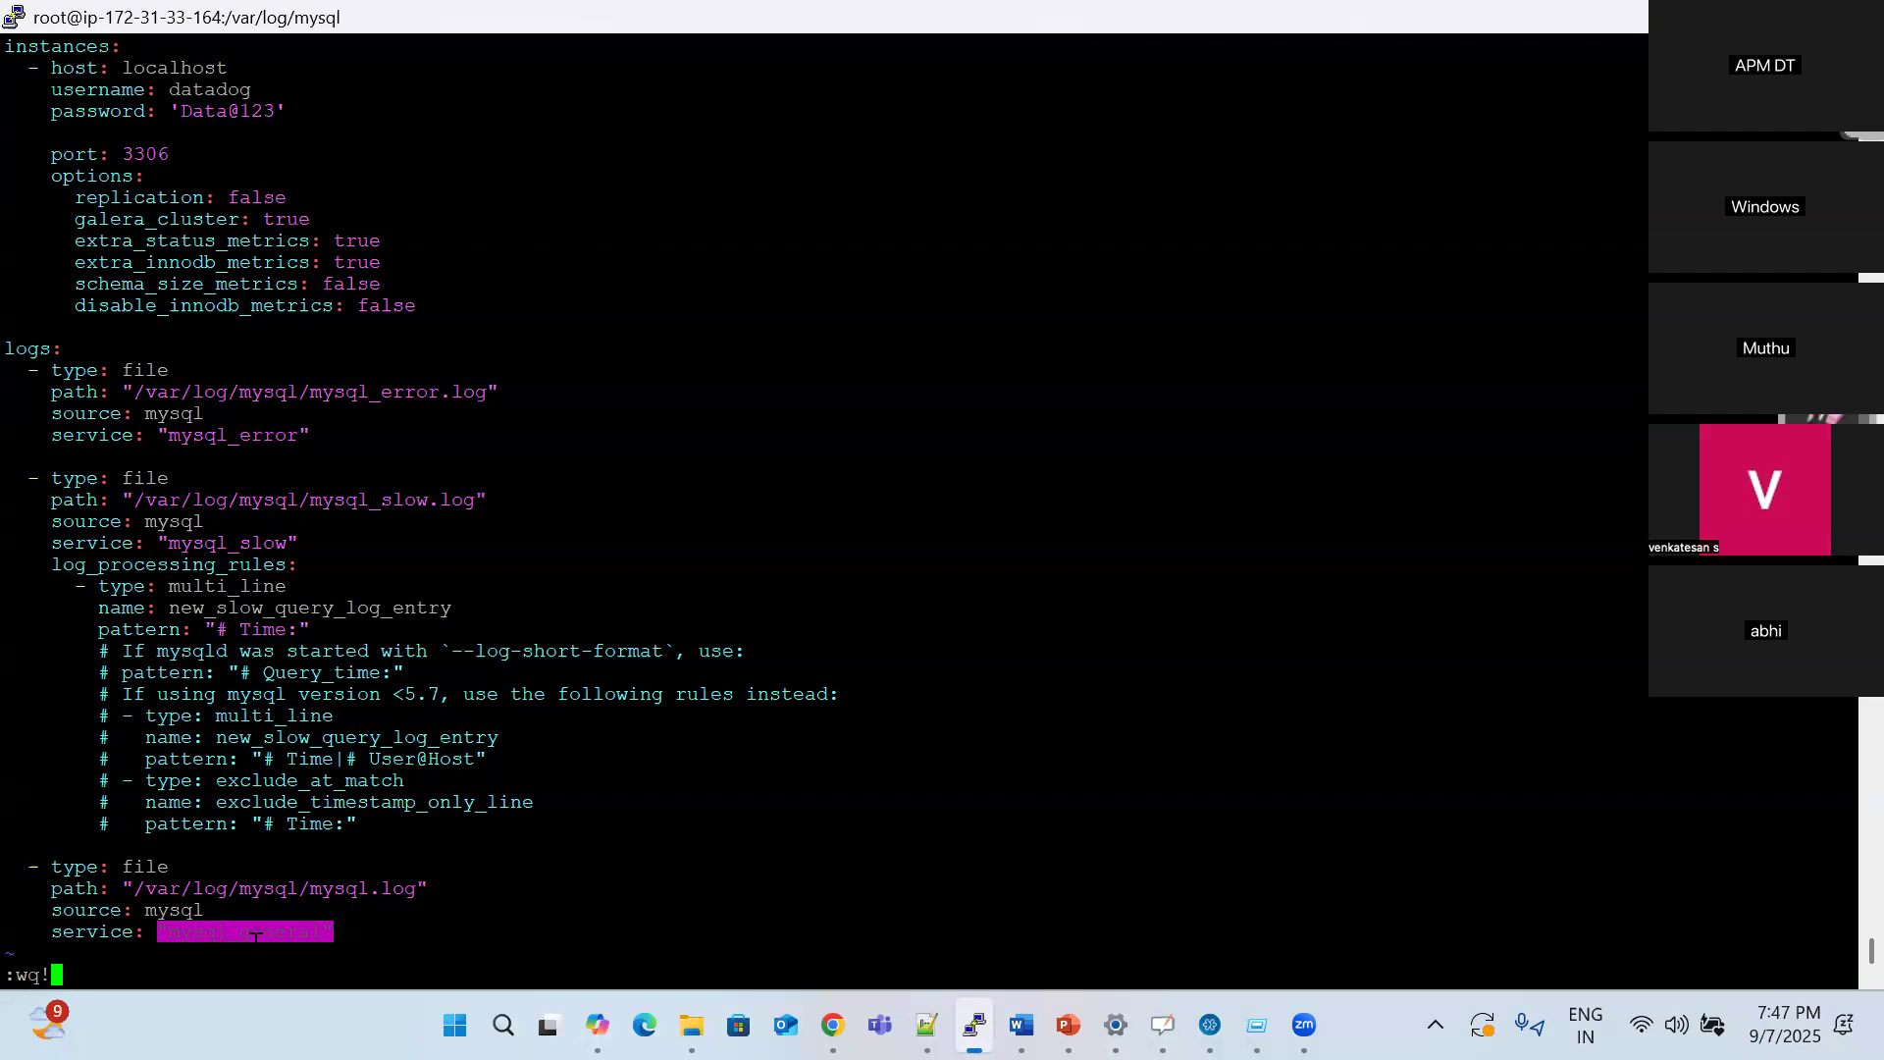
click(310, 933)
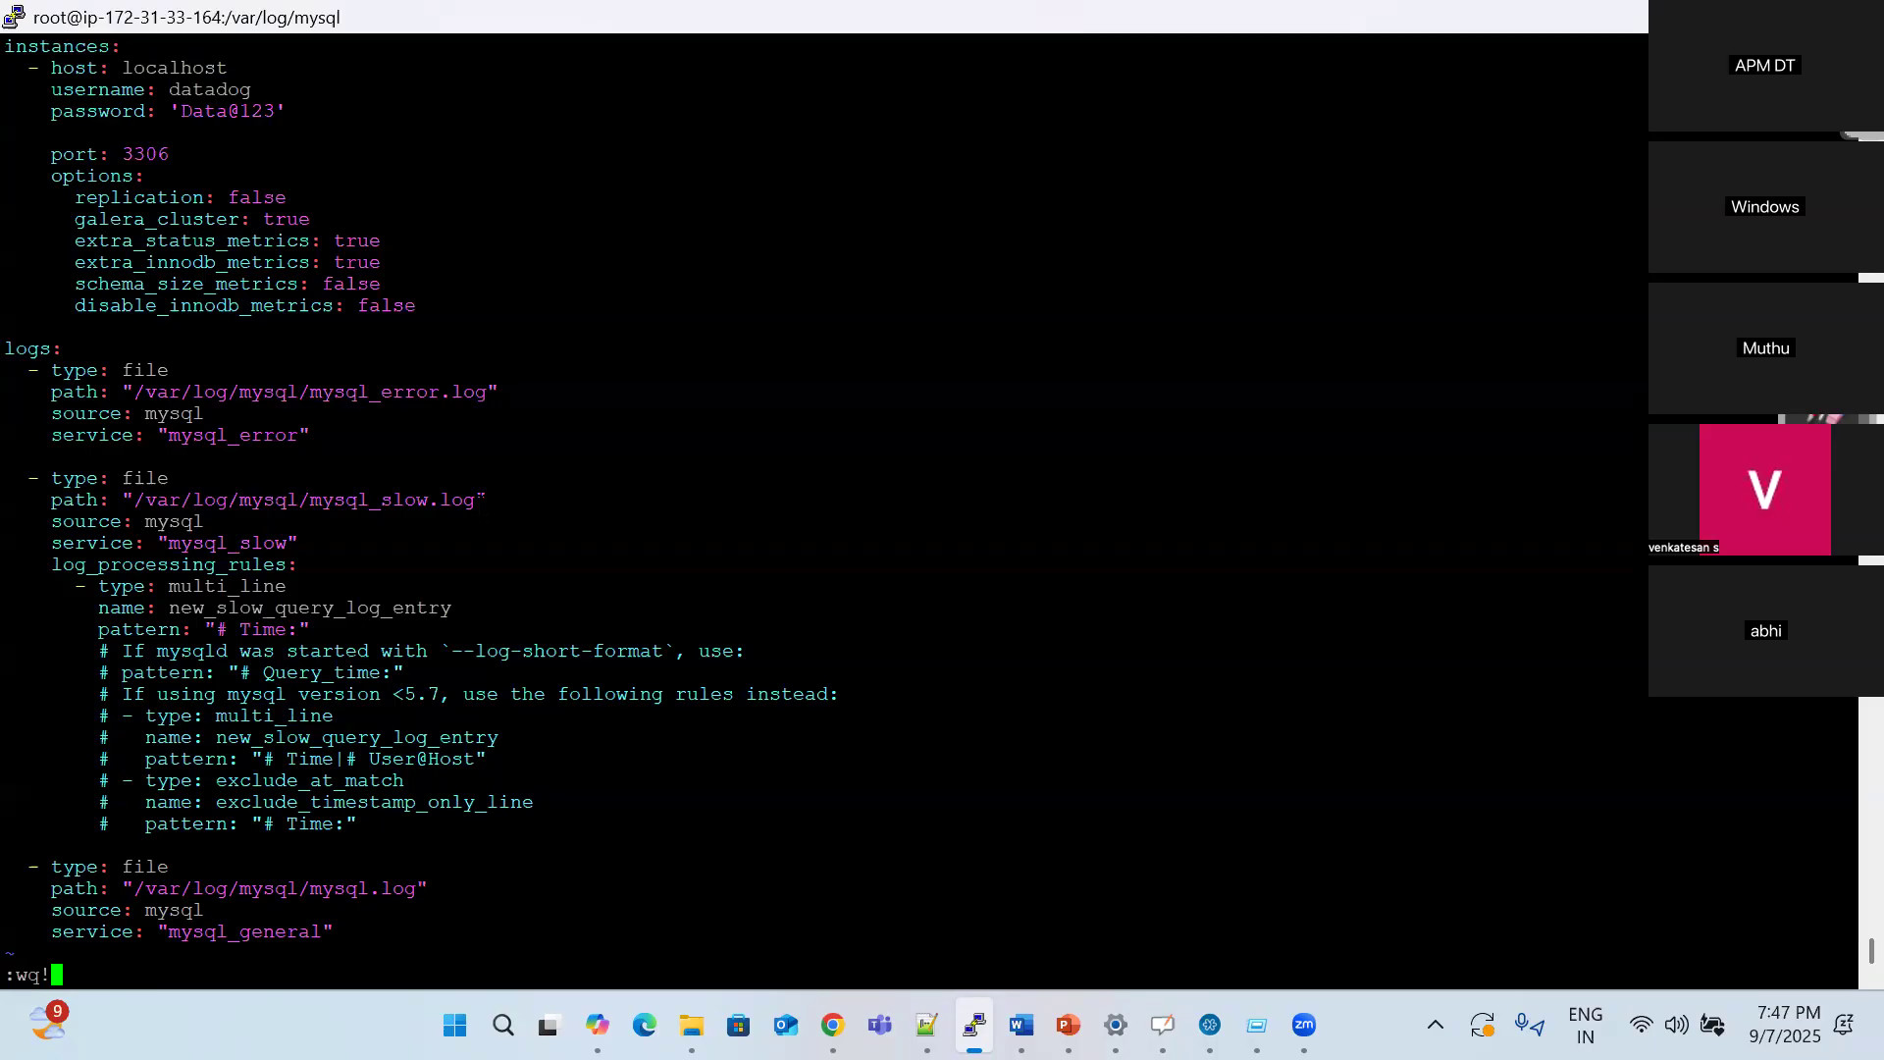
key(Return)
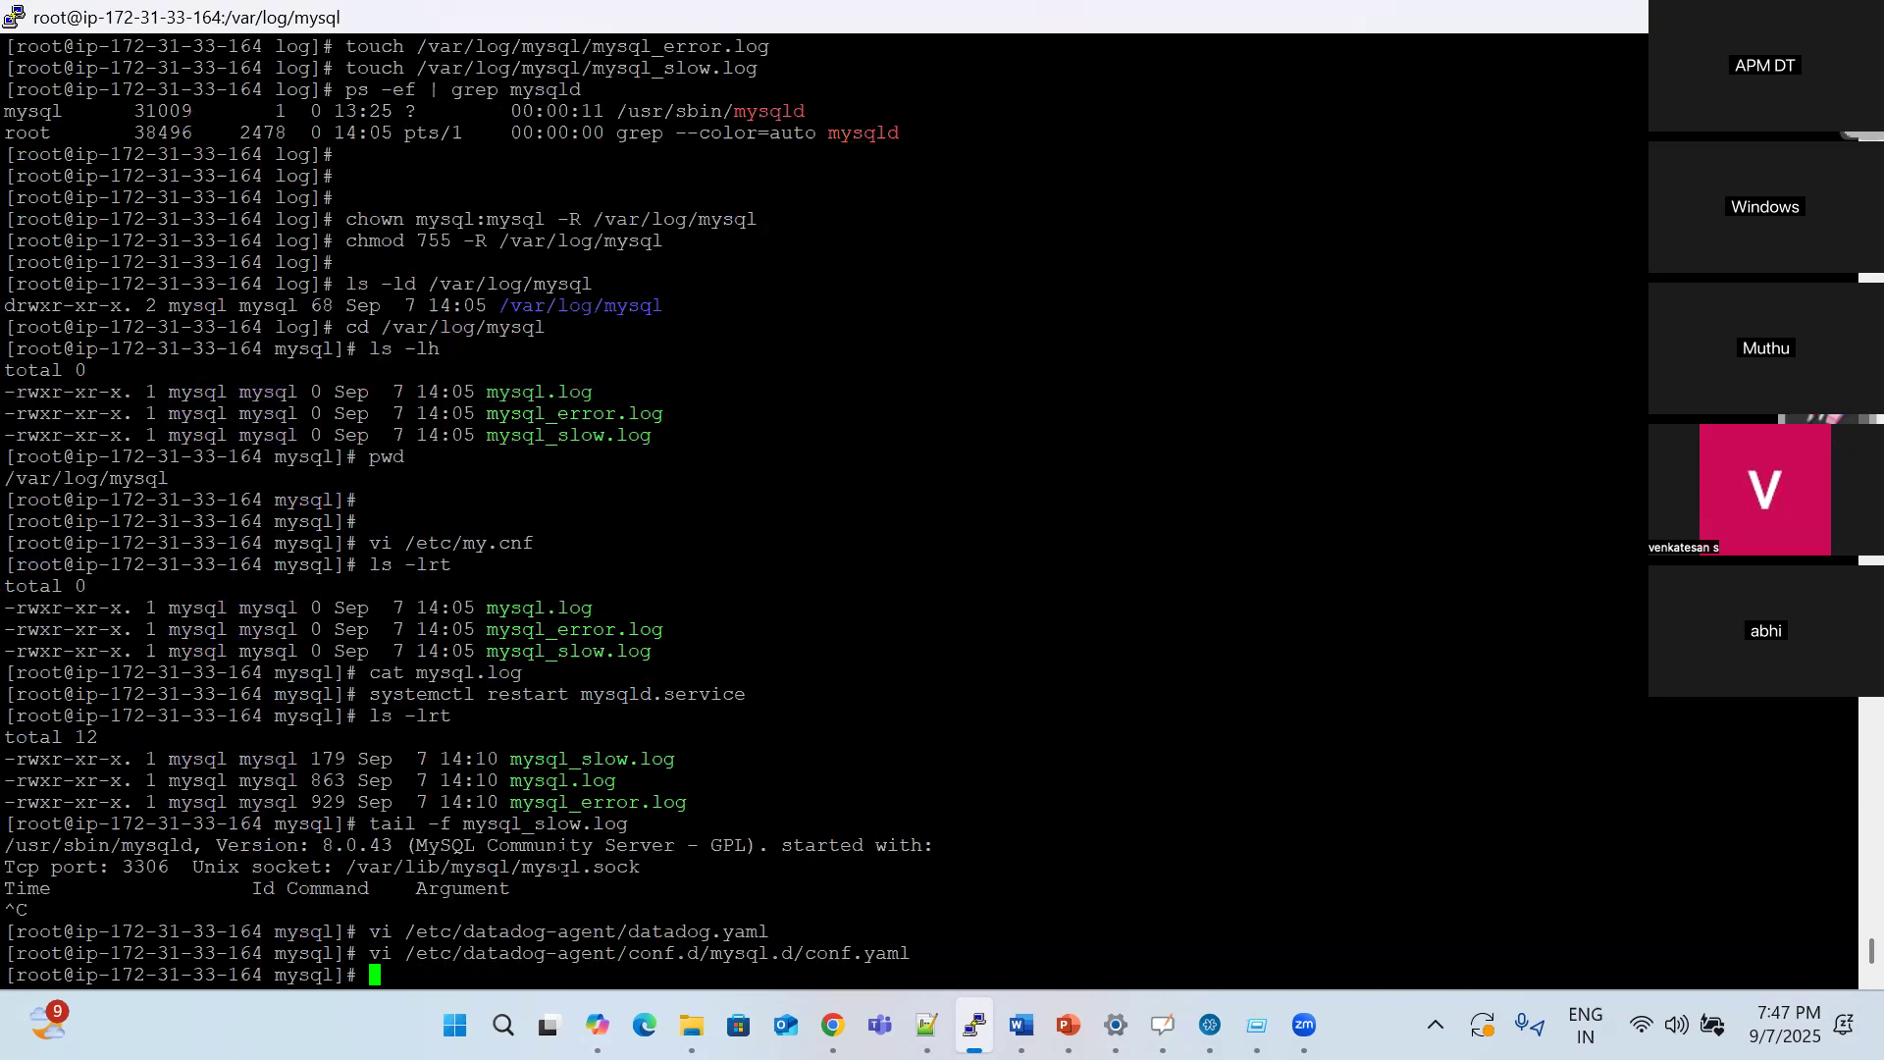
Restart the Datadog agent with systemctl restart datadog-agent.
key(Return)
text(systemctl restart dat)
key(Tab)
key(Return)
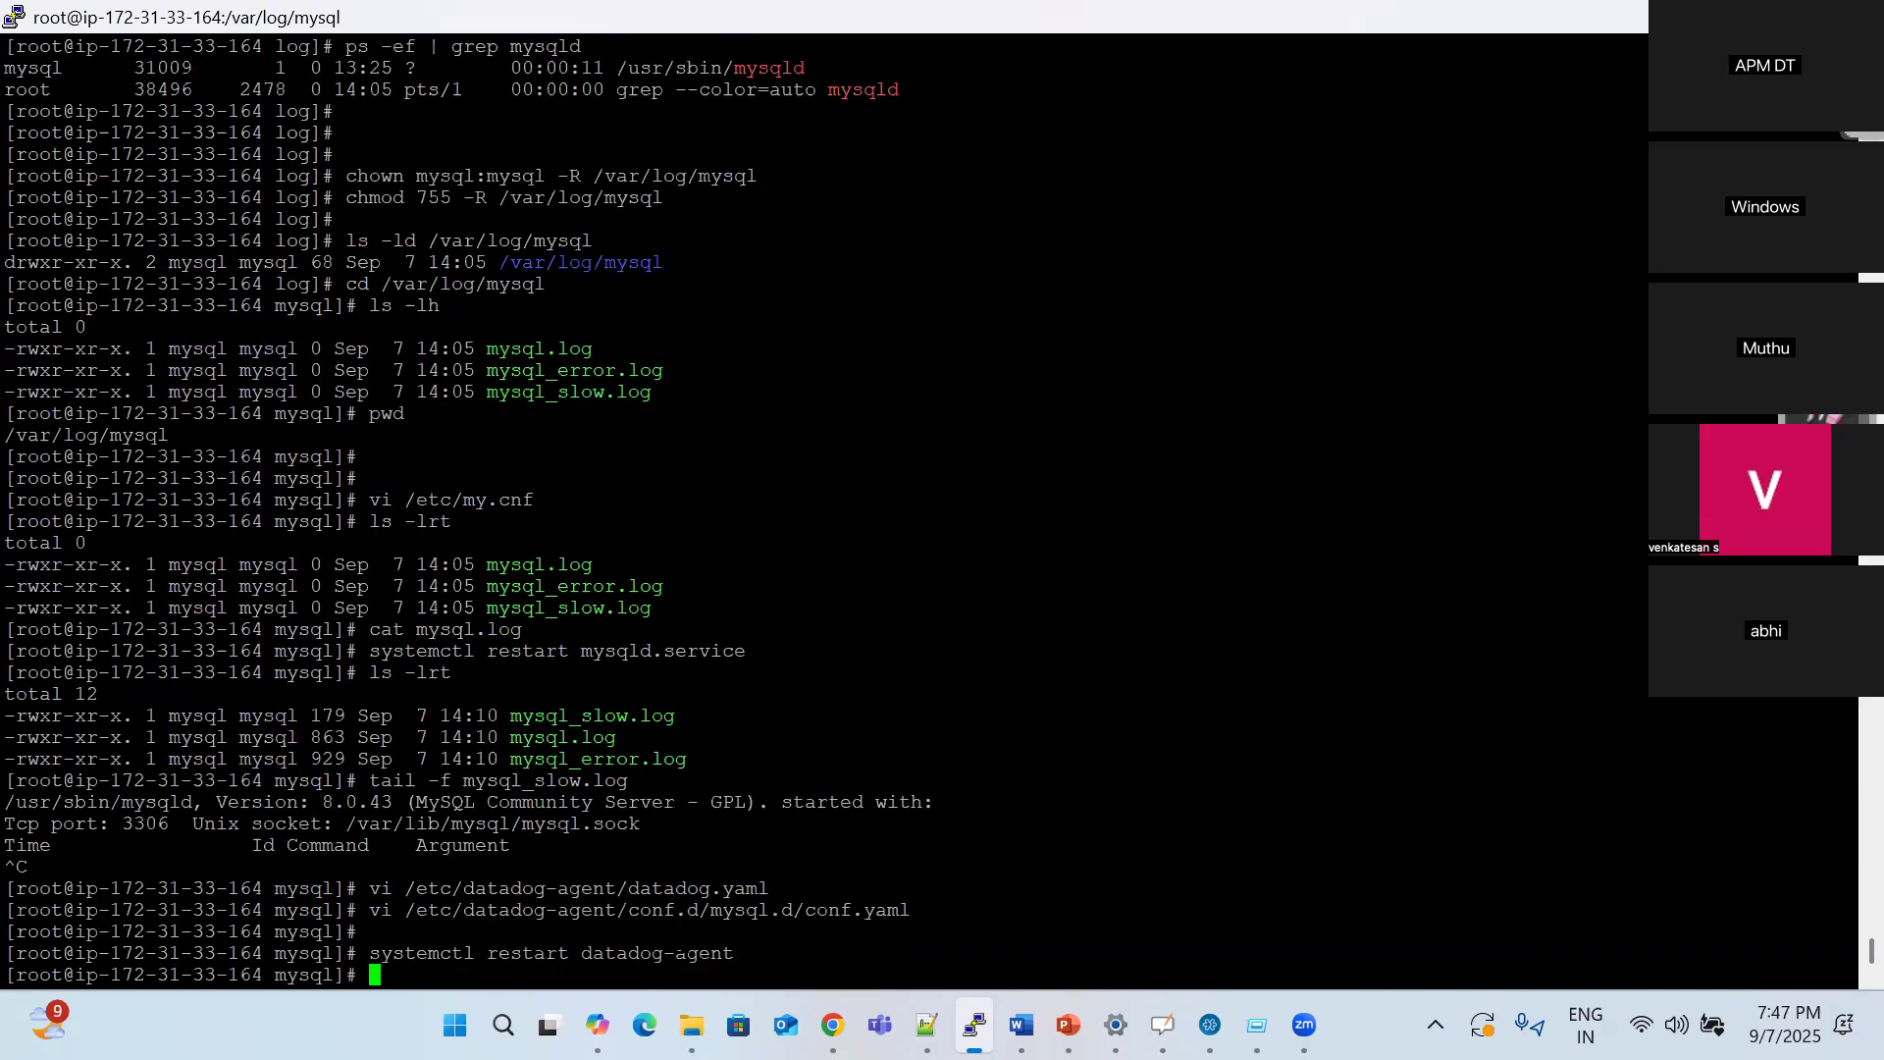
Confirm with systemctl status that datadog-agent is active (running), then return to the browser.
key(Up)
key(Left)
key(Left)
key(Left)
key(Left)
key(Left)
key(Left)
key(Left)
key(Left)
key(Left)
key(Left)
key(Left)
key(Left)
key(Left)
key(Left)
key(BackSpace)
key(BackSpace)
key(BackSpace)
key(BackSpace)
key(BackSpace)
key(BackSpace)
key(BackSpace)
text(status)
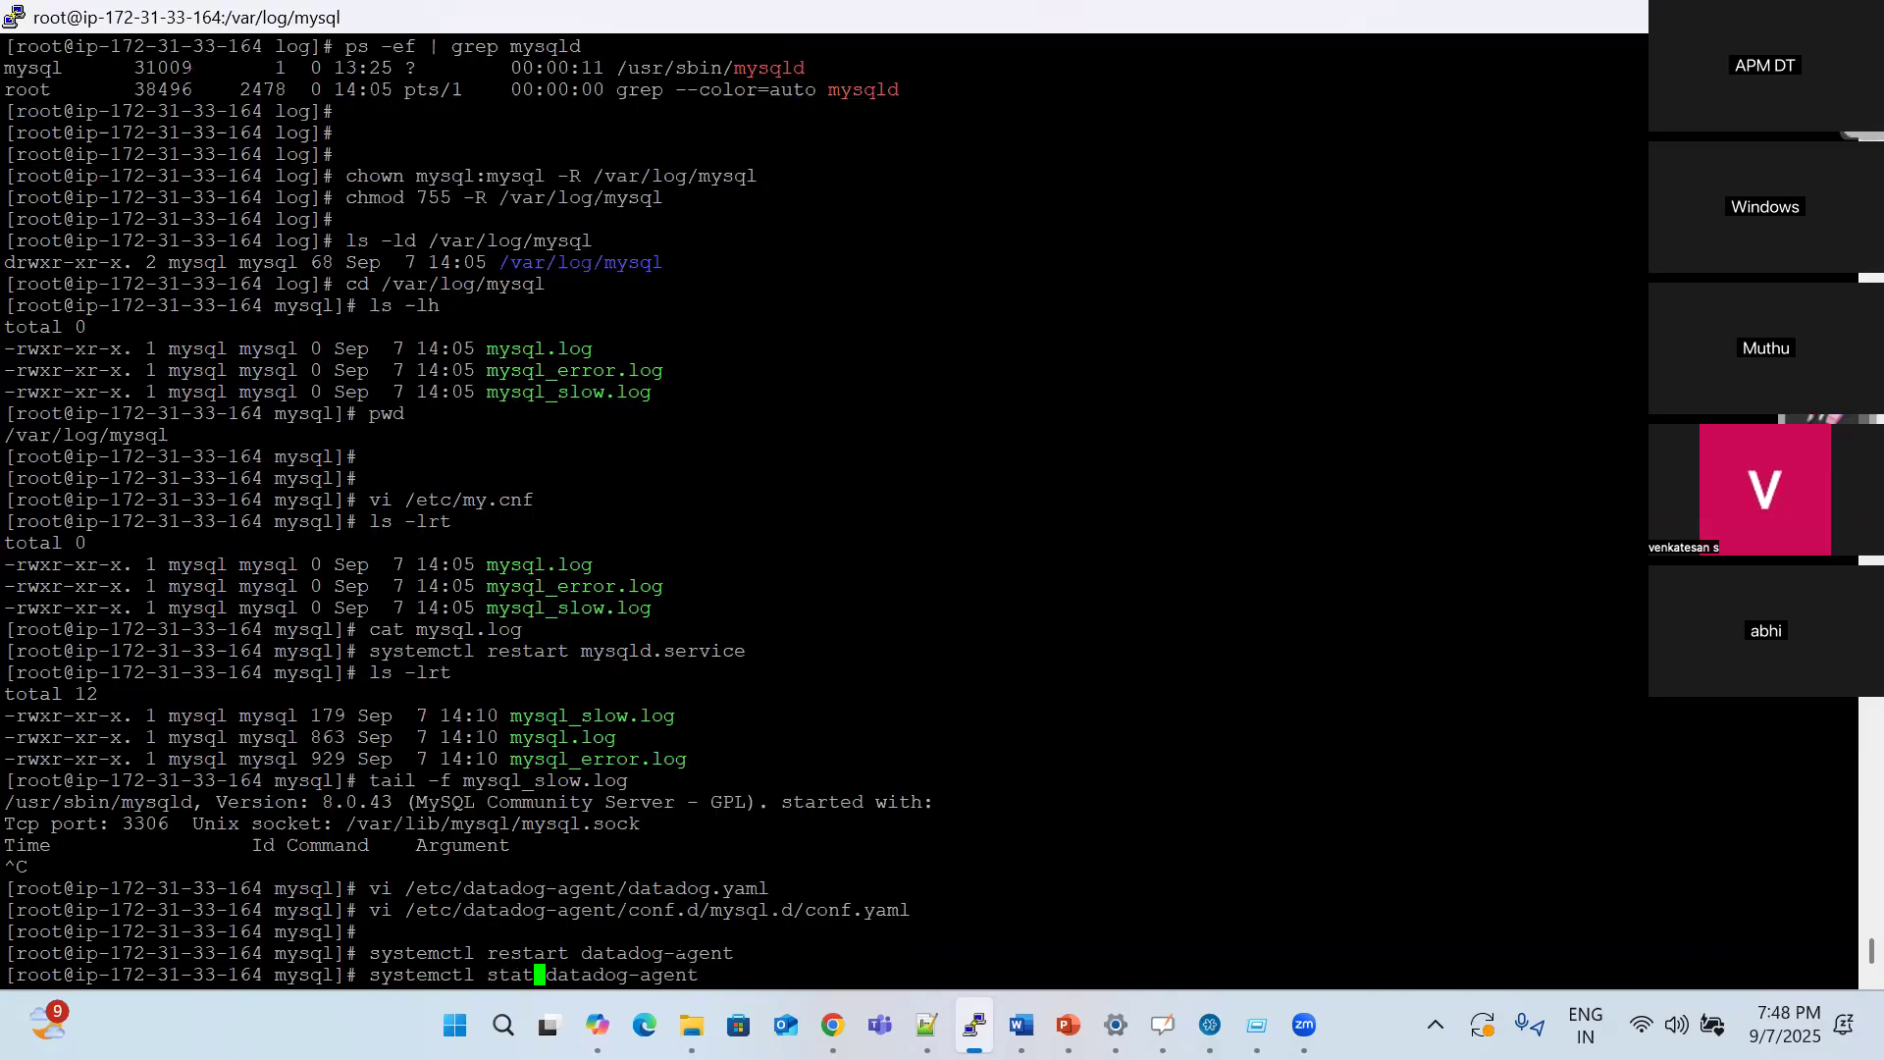
key(Return)
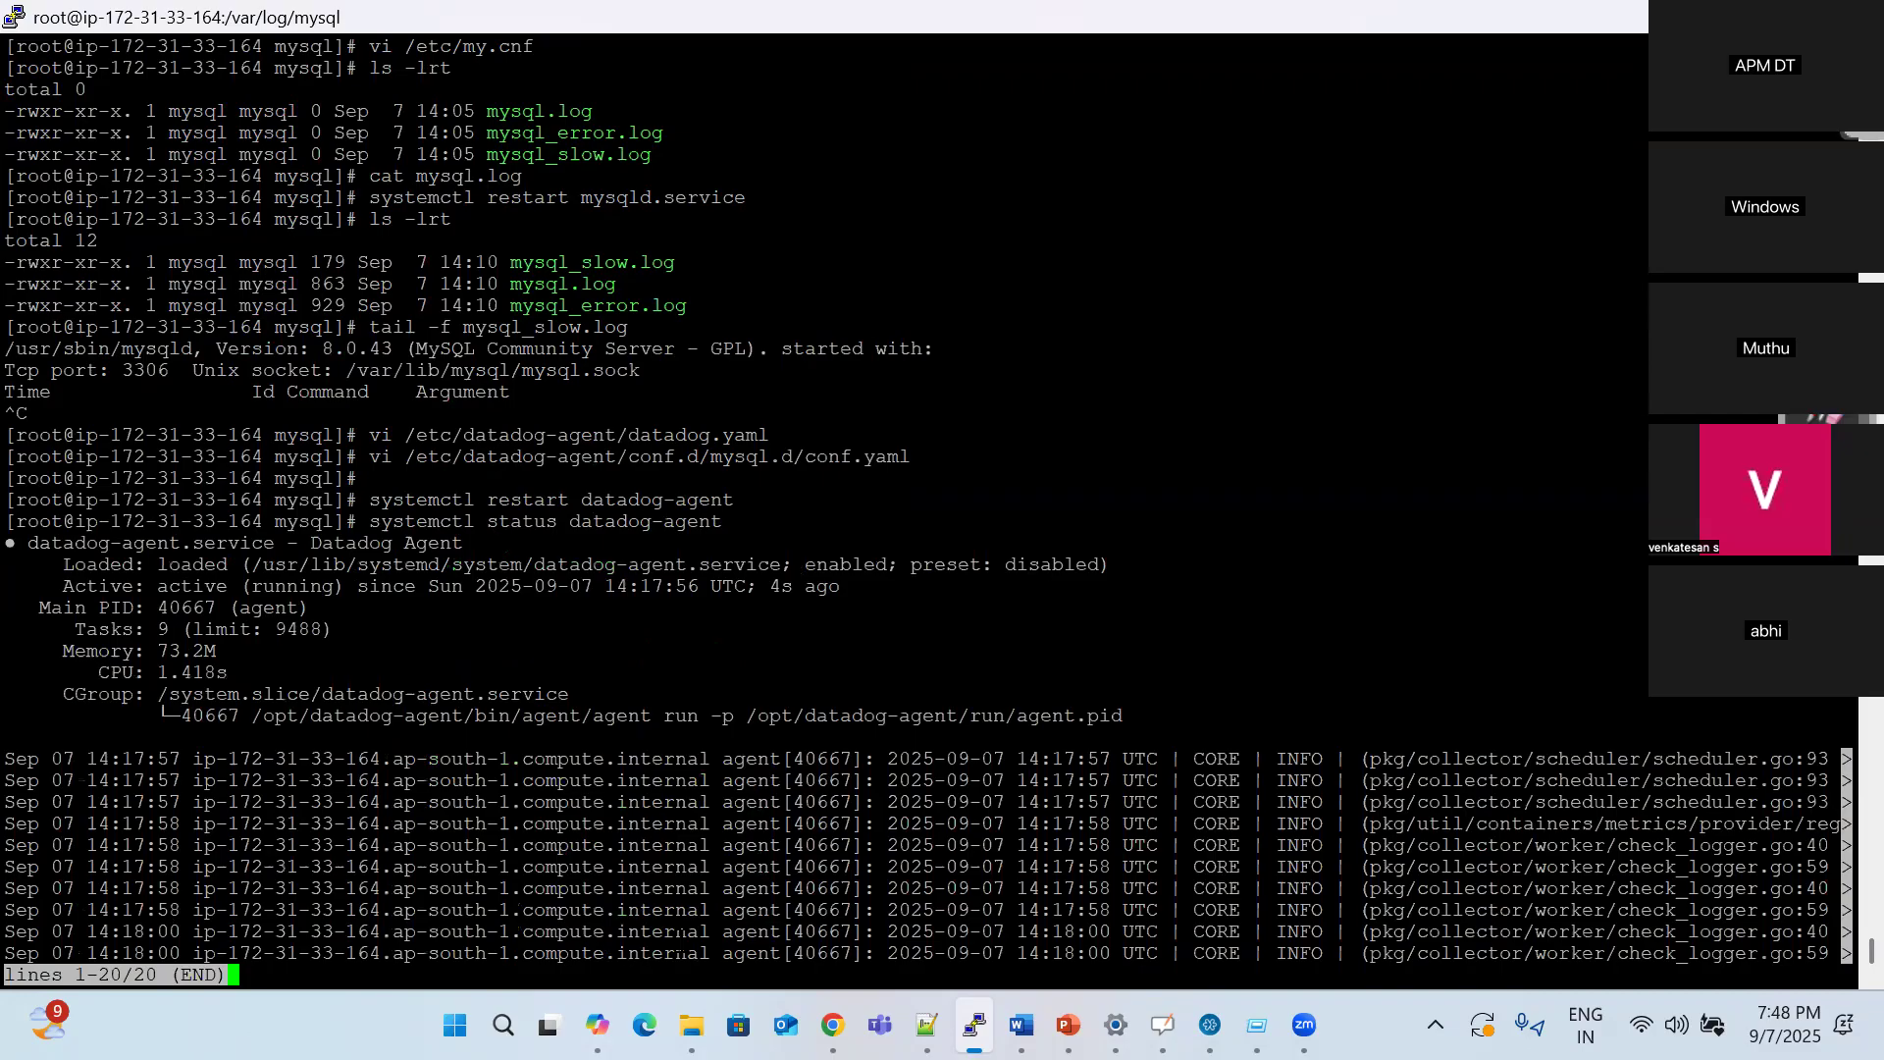
key(q)
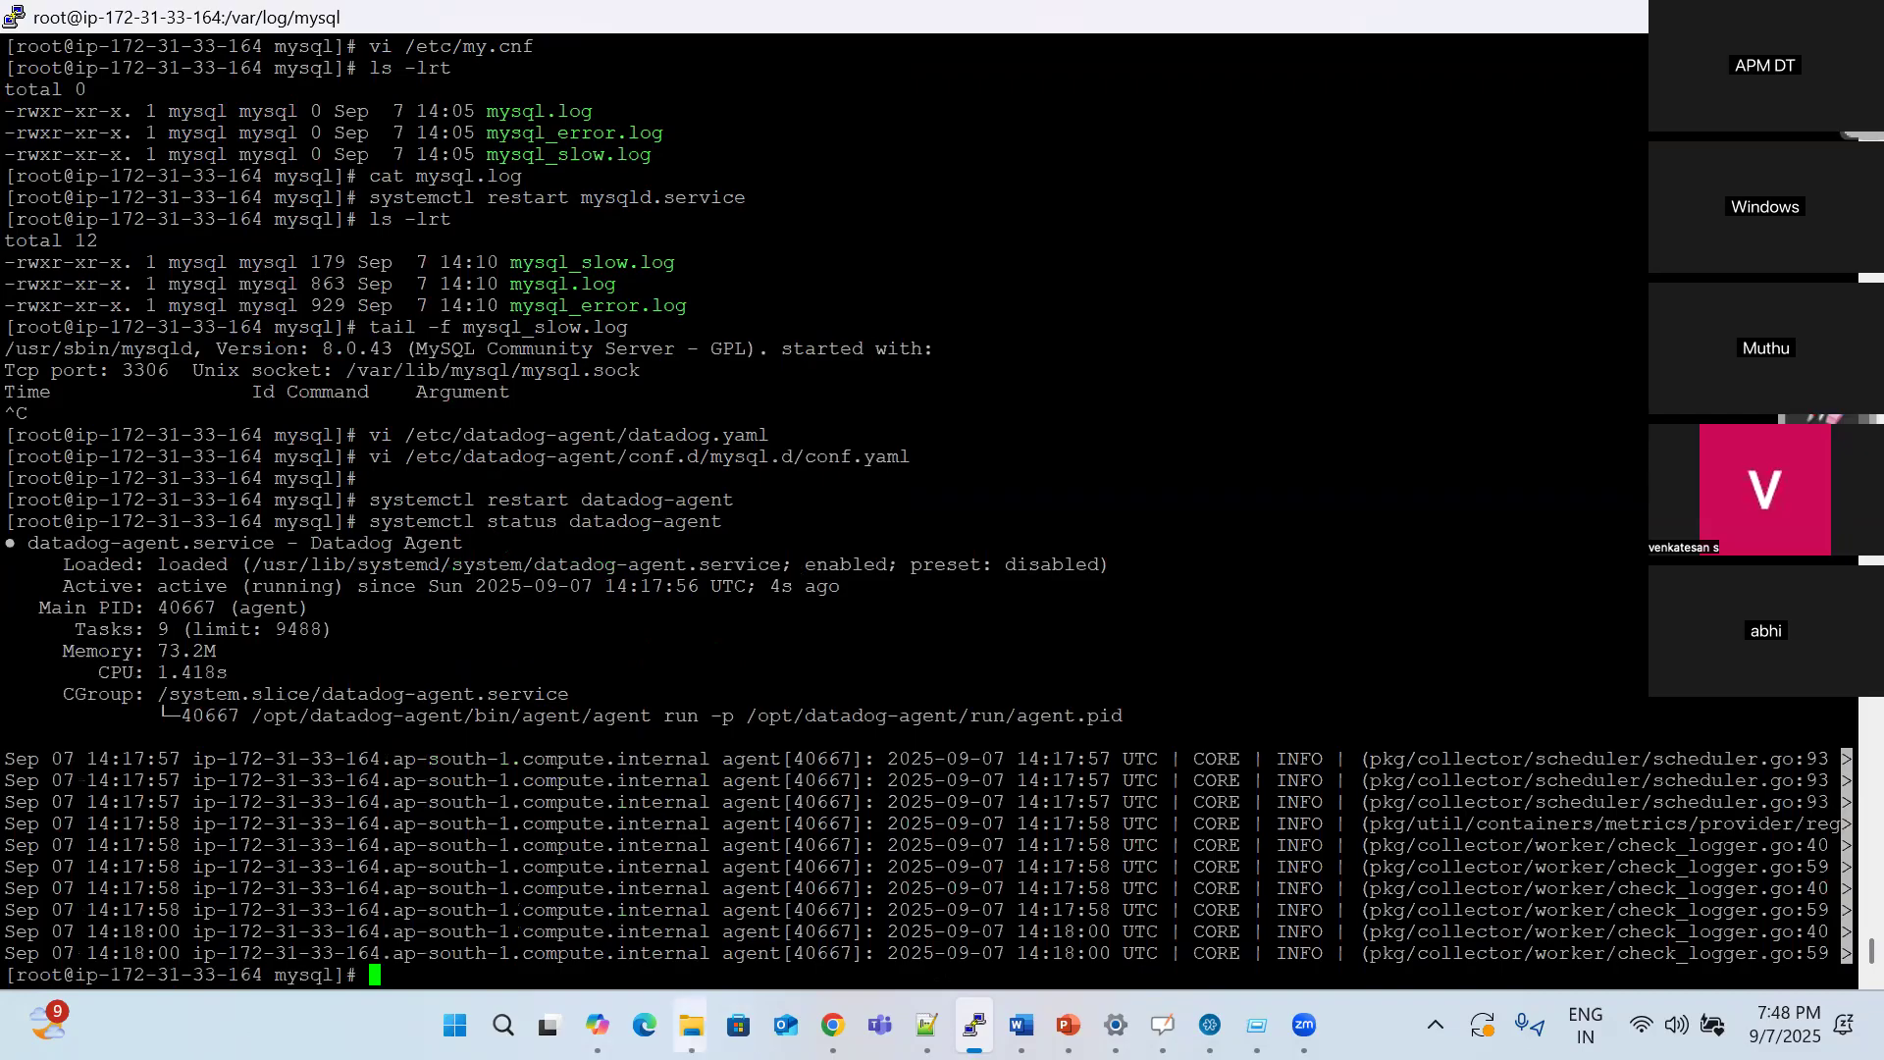
click(834, 1024)
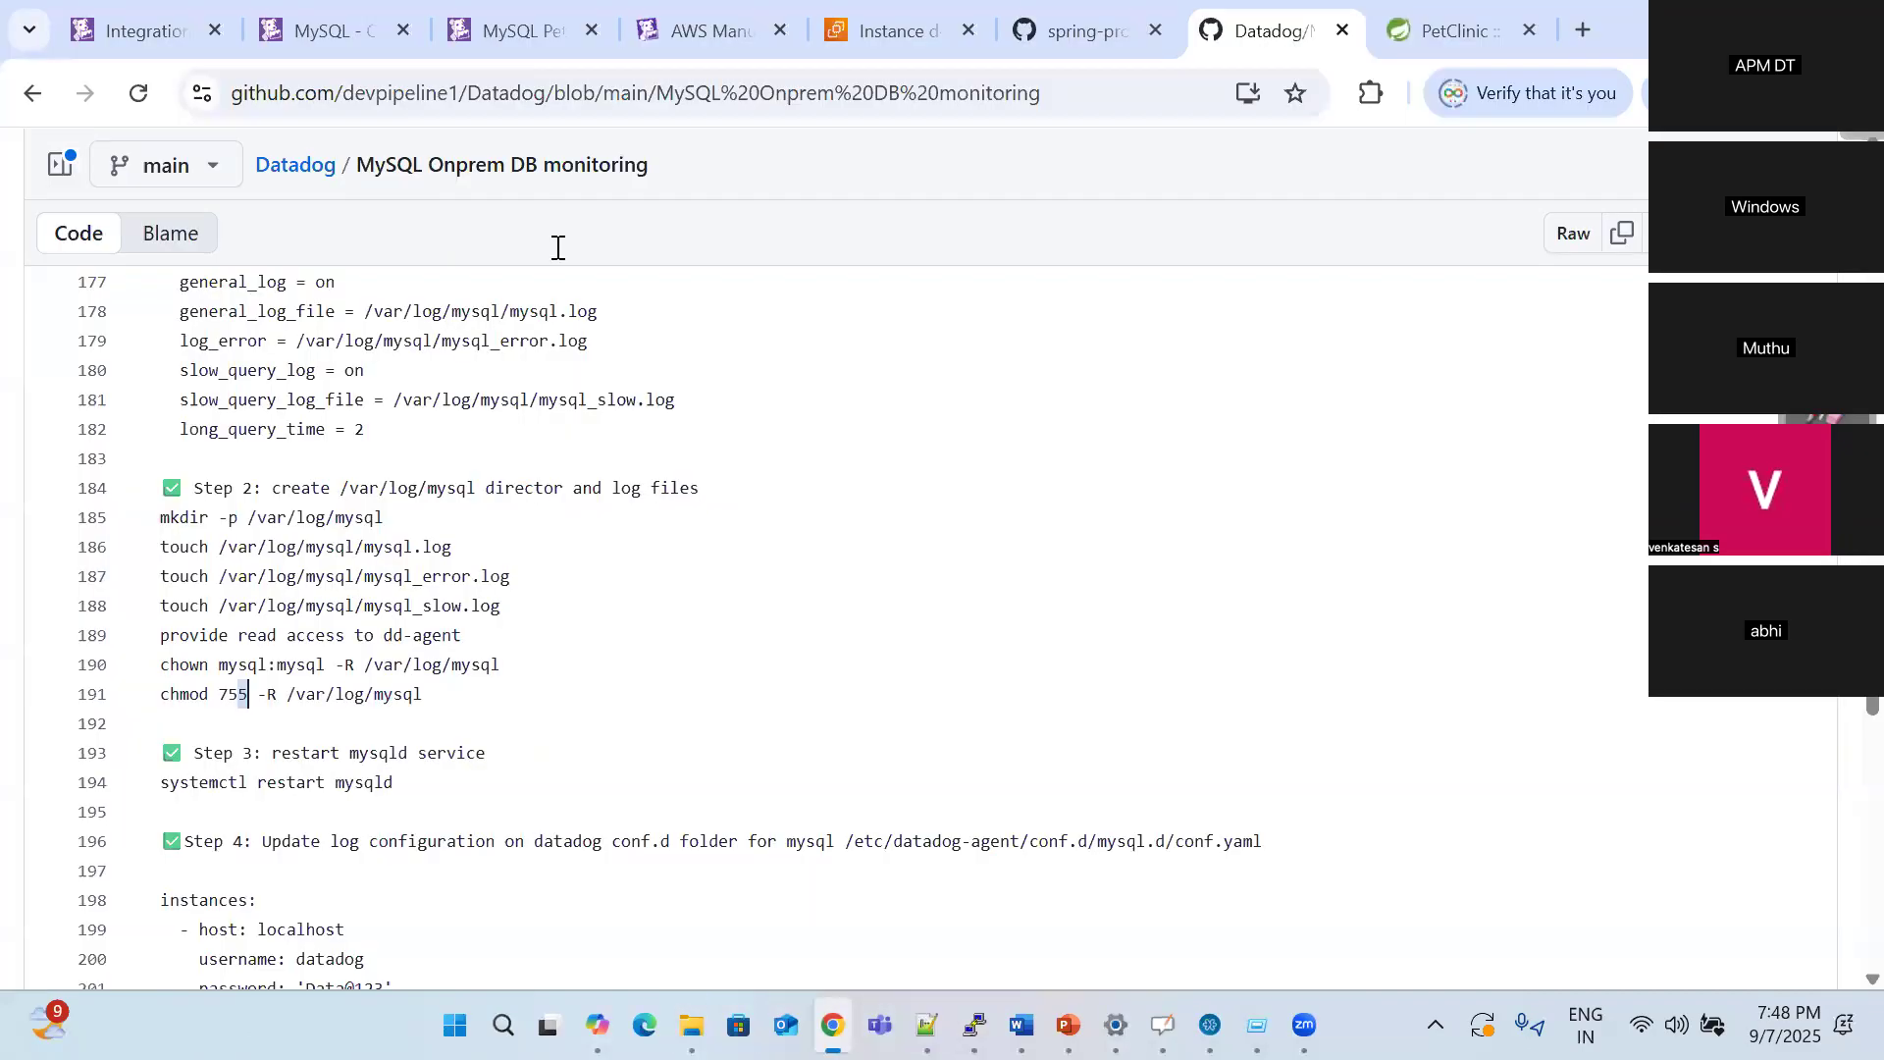
Reload the MySQL Petclinic dashboard and scroll down to its Error Logs and All Logs widgets.
click(551, 59)
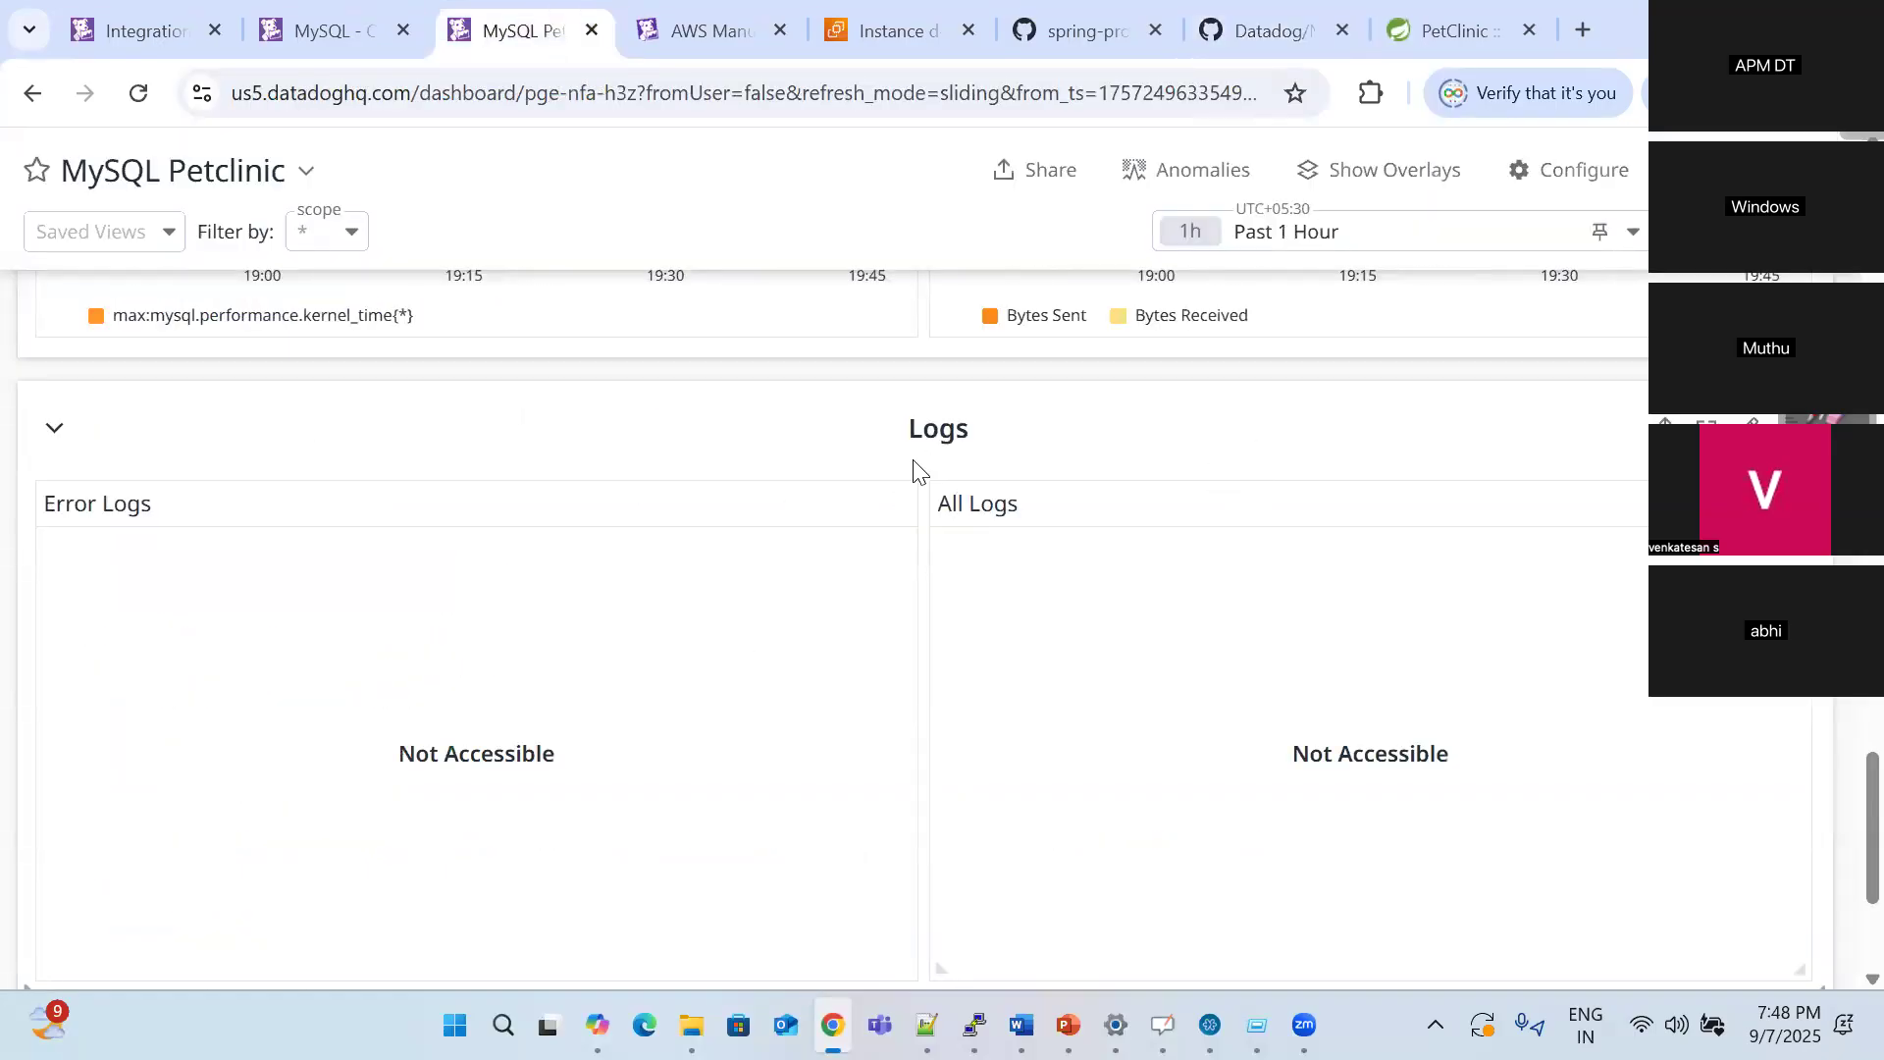
click(139, 94)
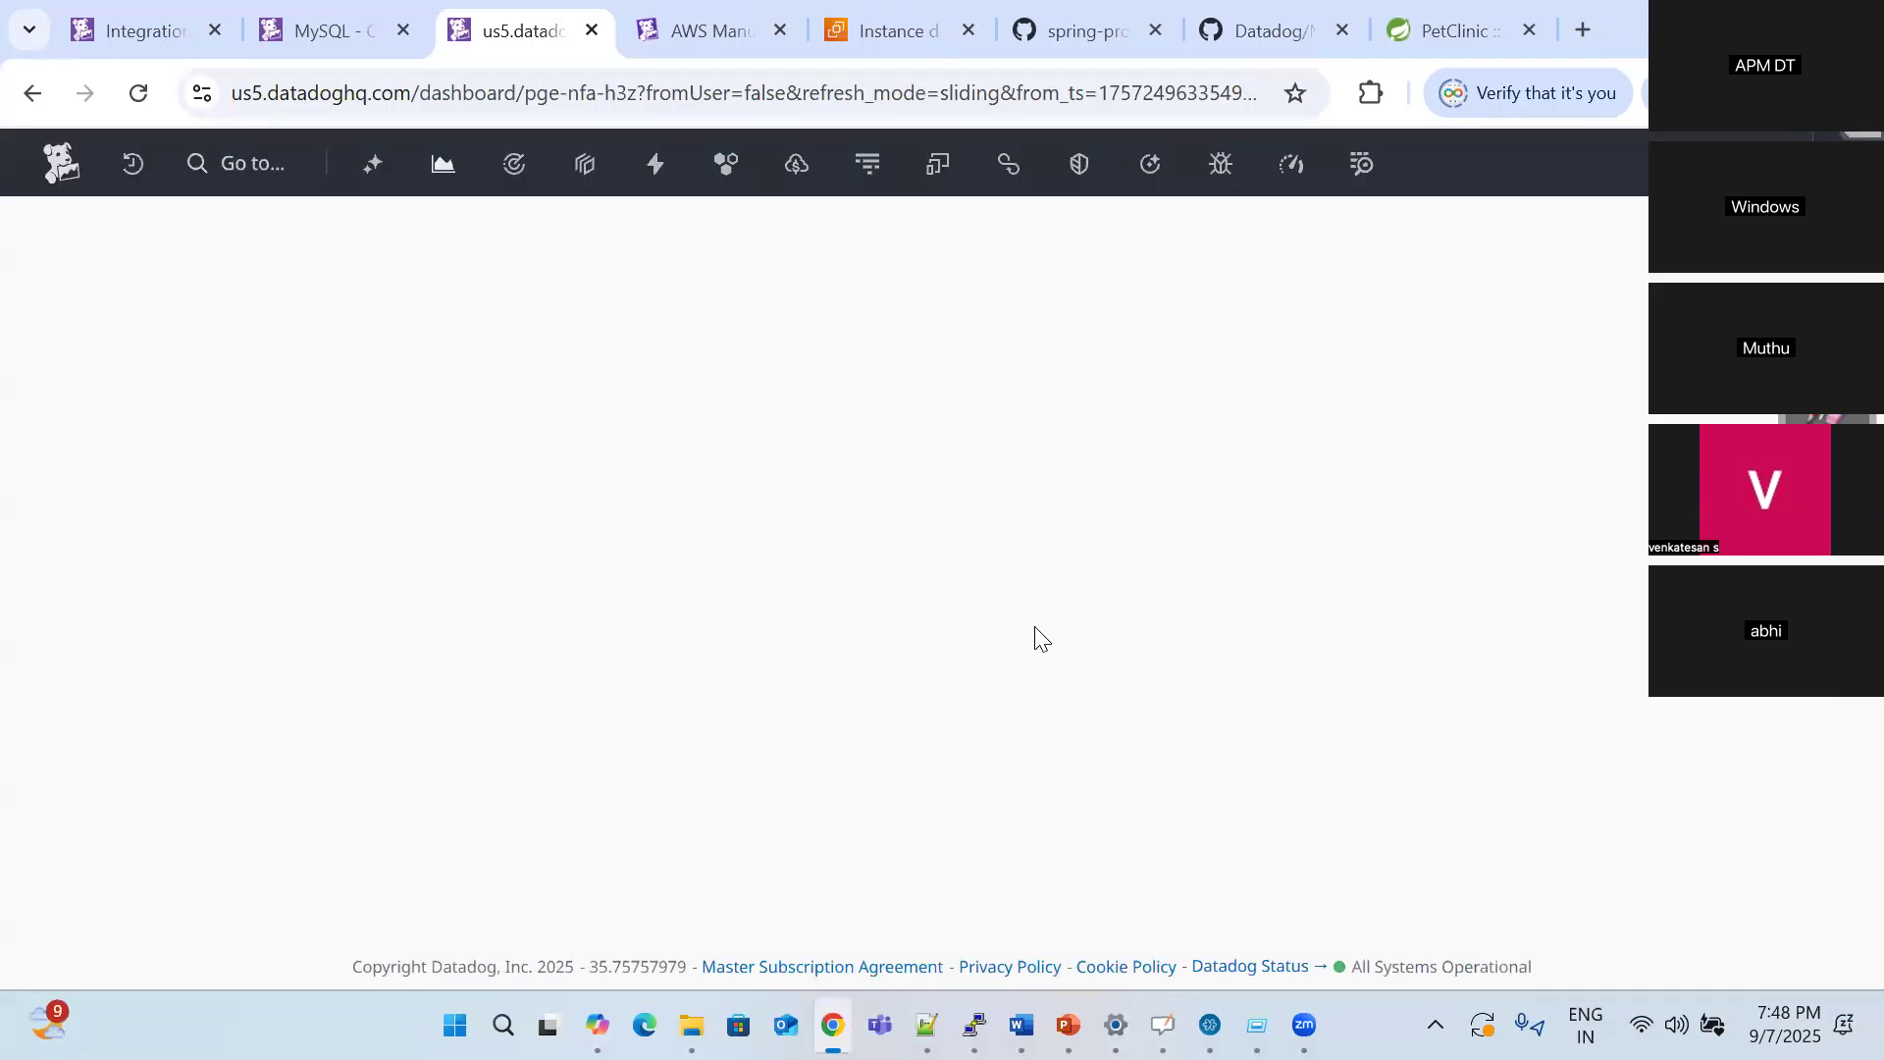
scroll(1034, 627, down, 12)
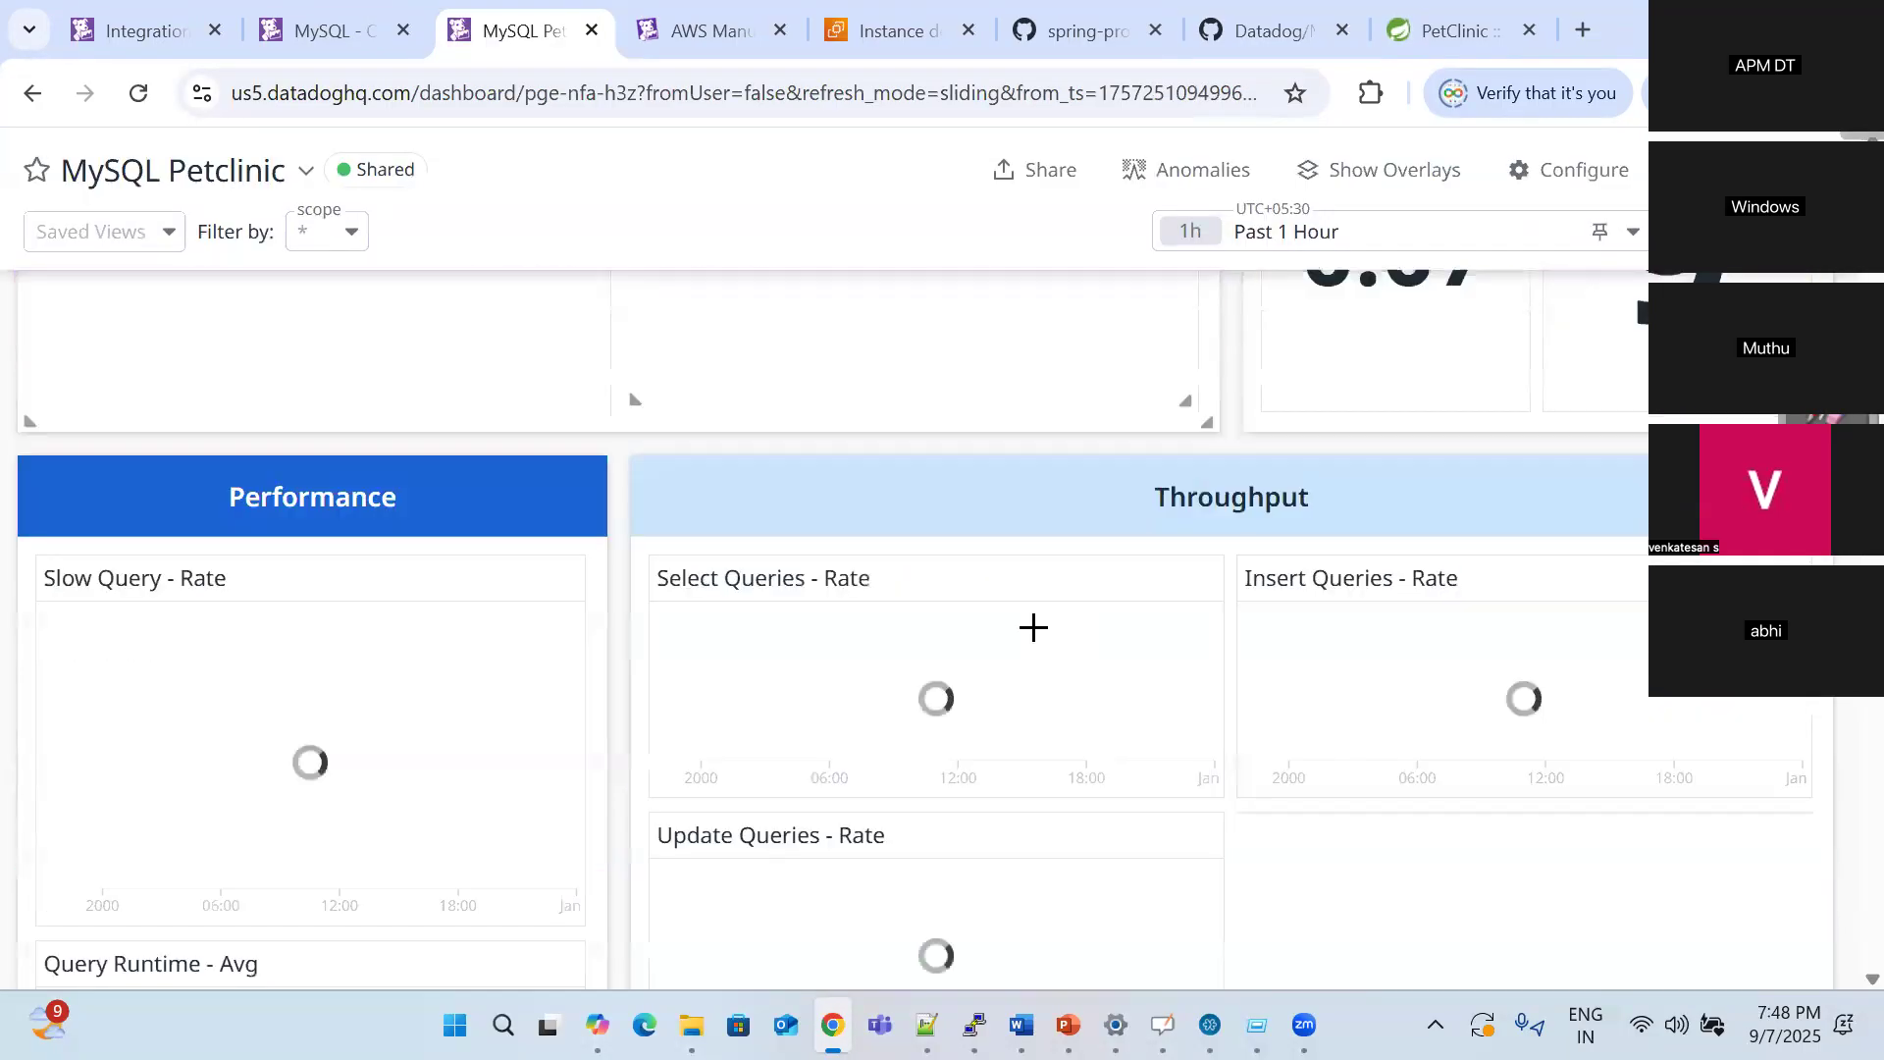
scroll(1034, 626, down, 15)
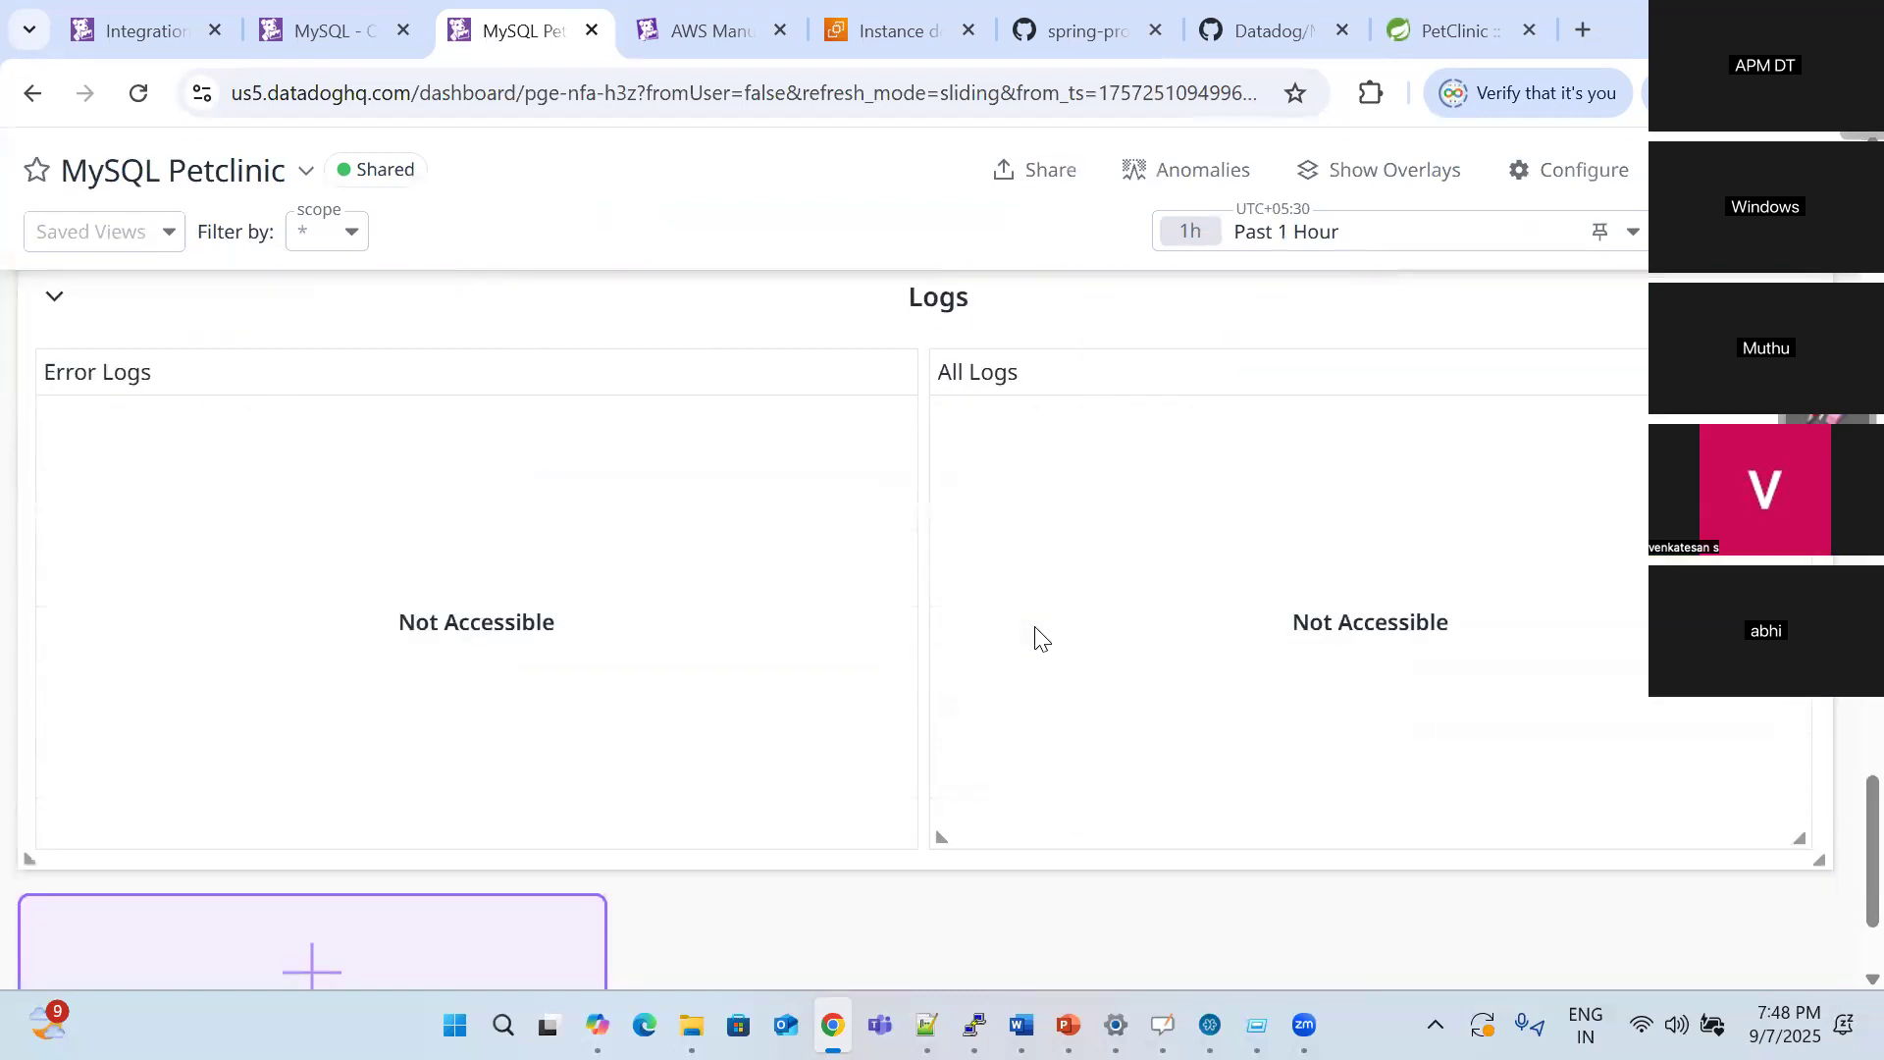
scroll(1042, 639, down, 1)
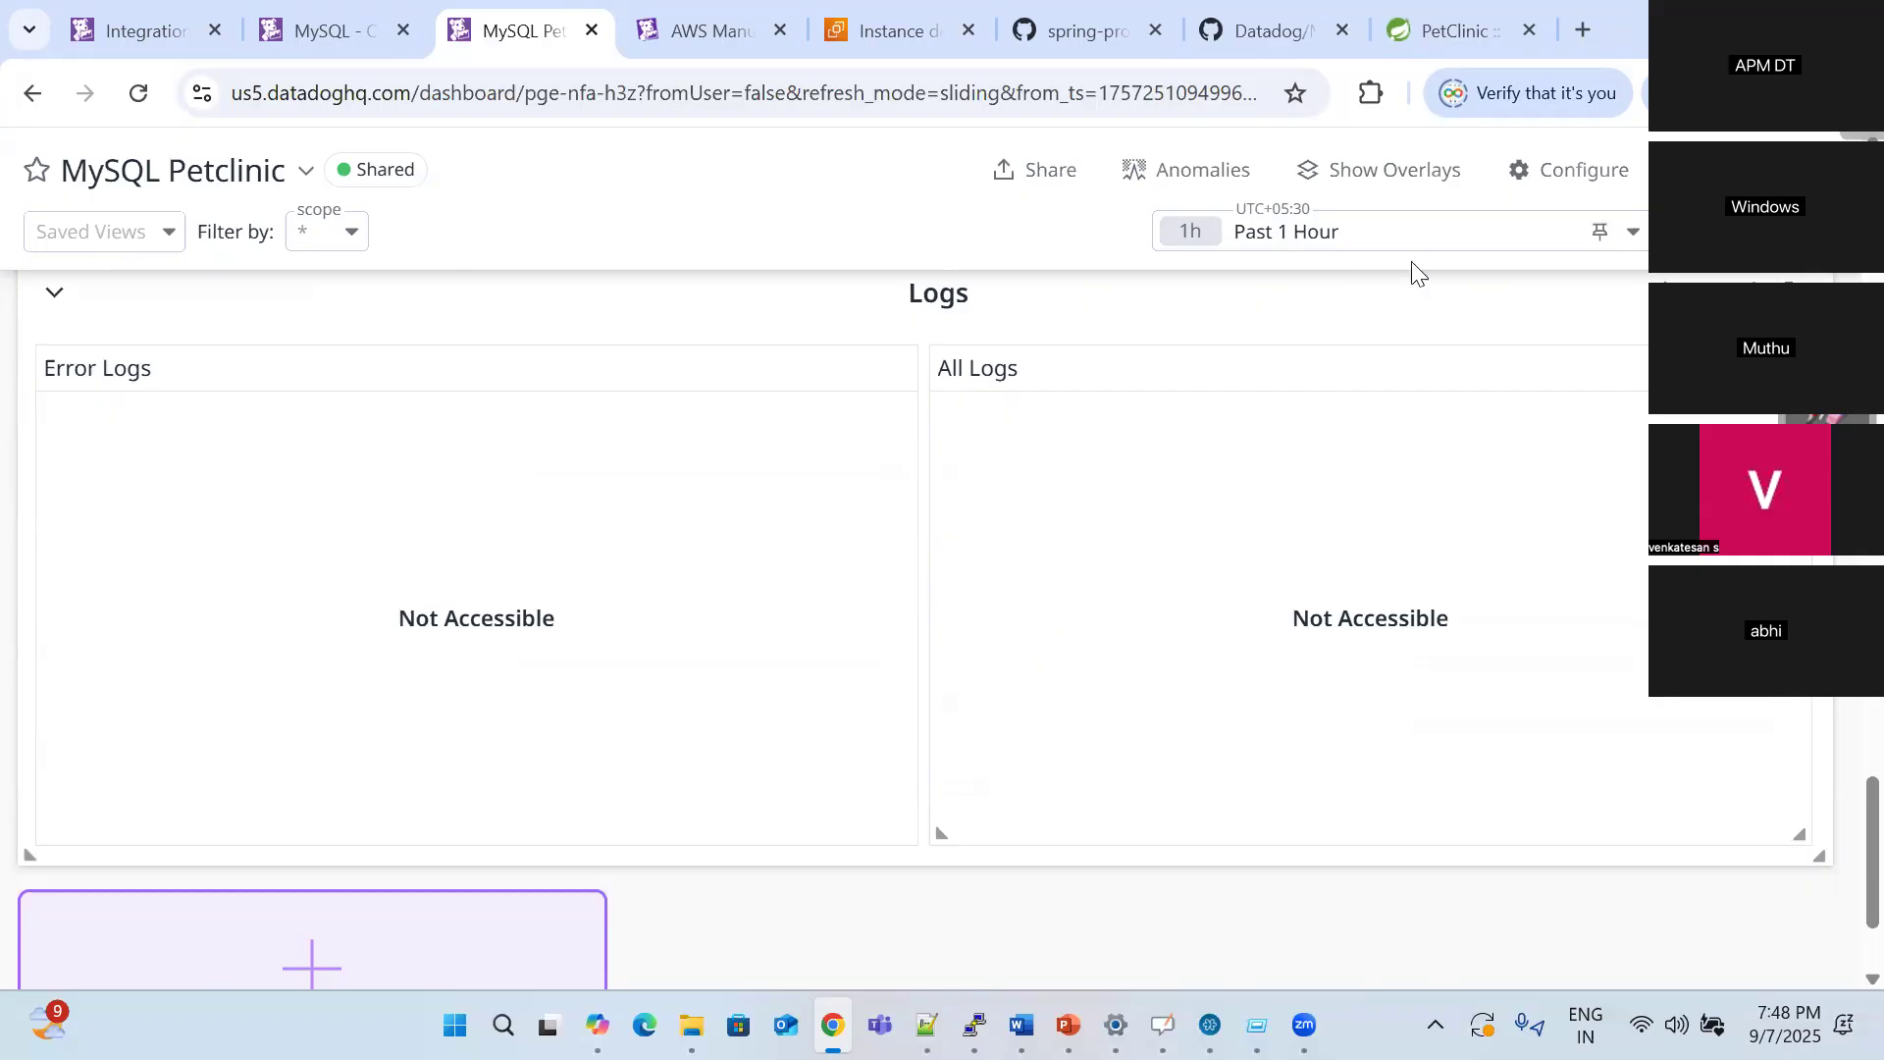
Switch the dashboard range to Past 15 Minutes and back to Past 1 Hour, then return to PuTTY.
click(1446, 235)
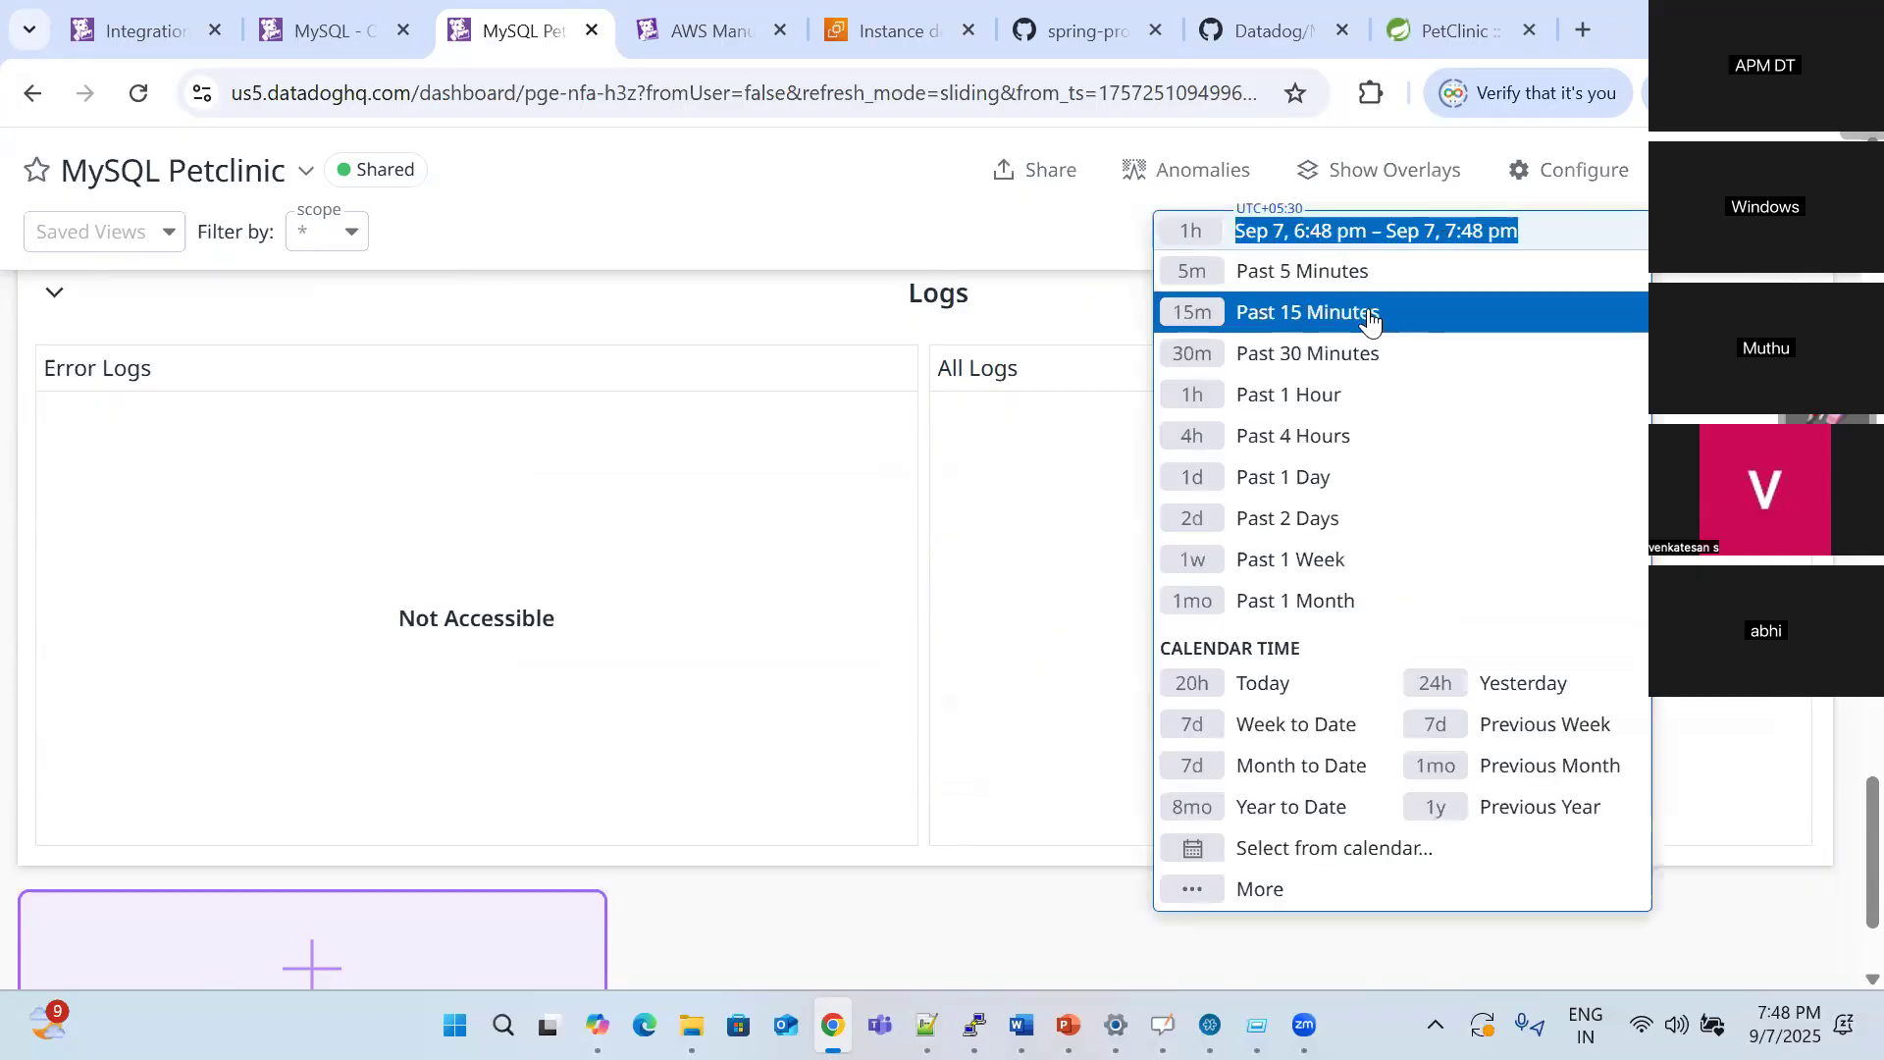
click(1371, 314)
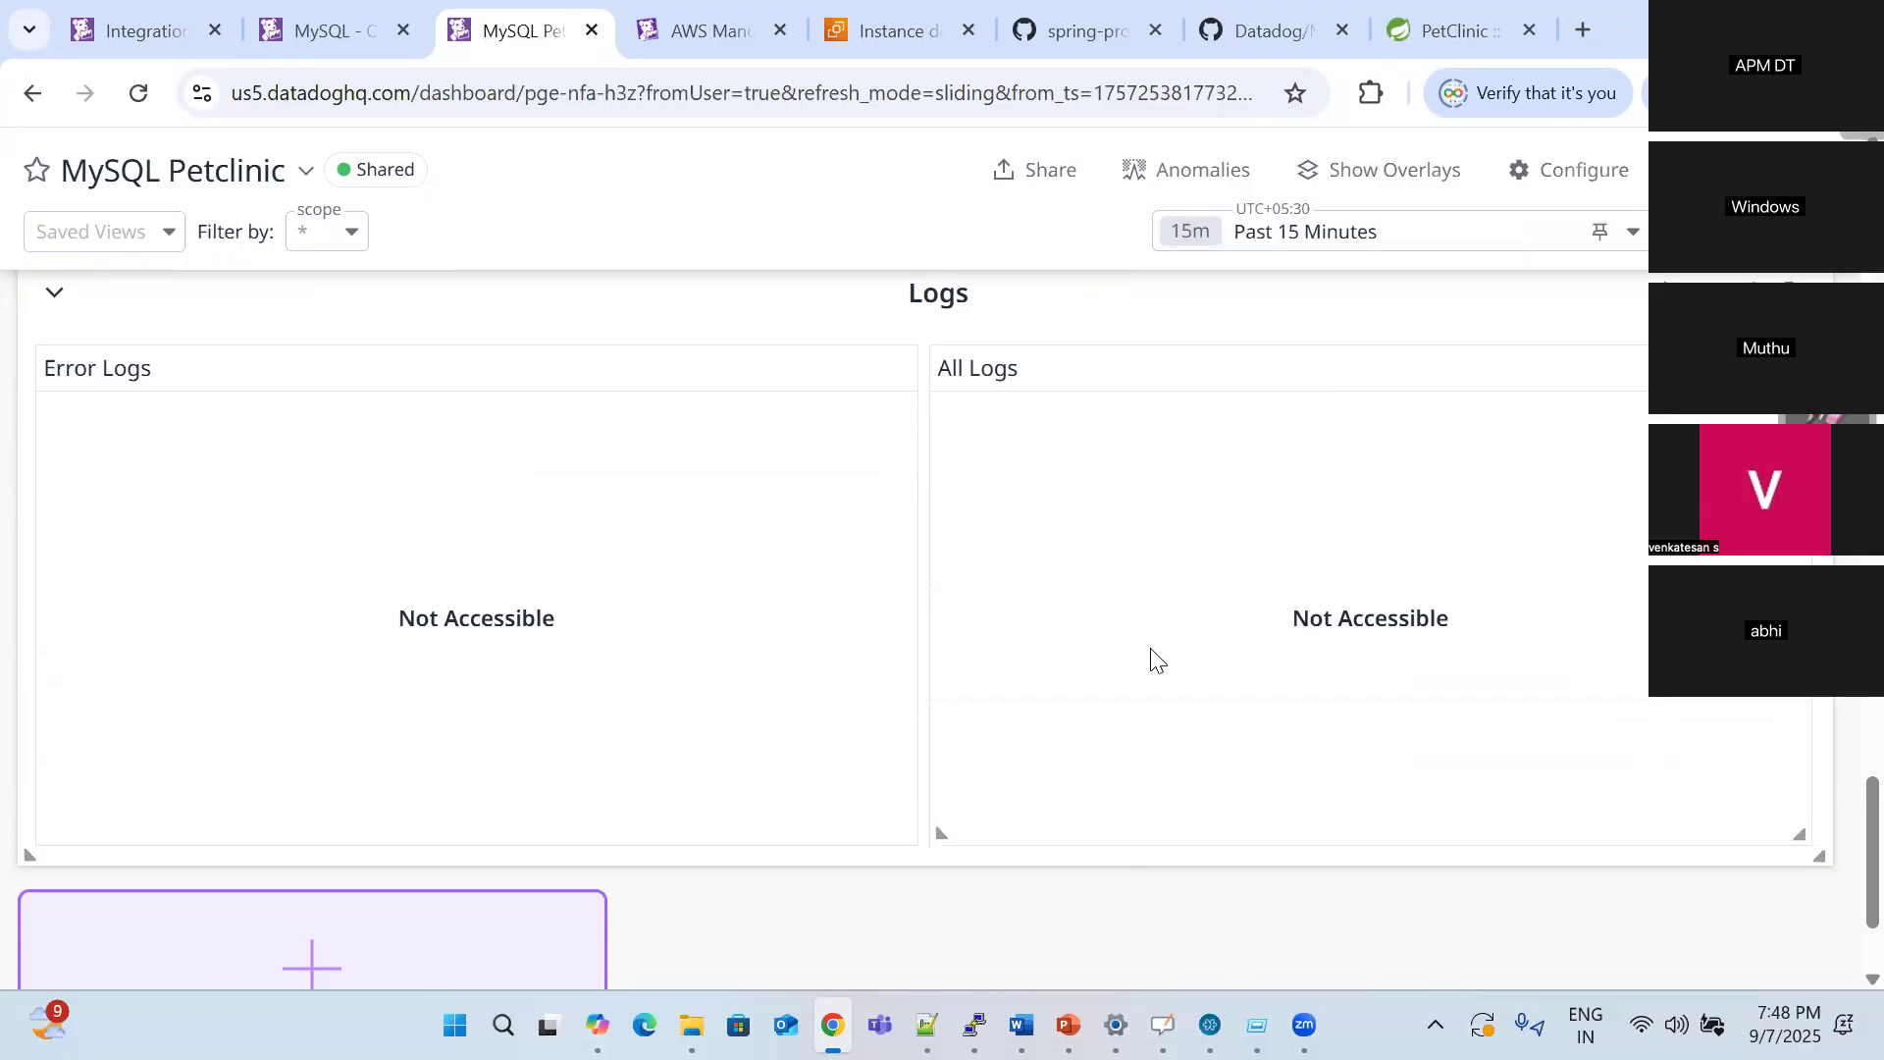
click(1377, 239)
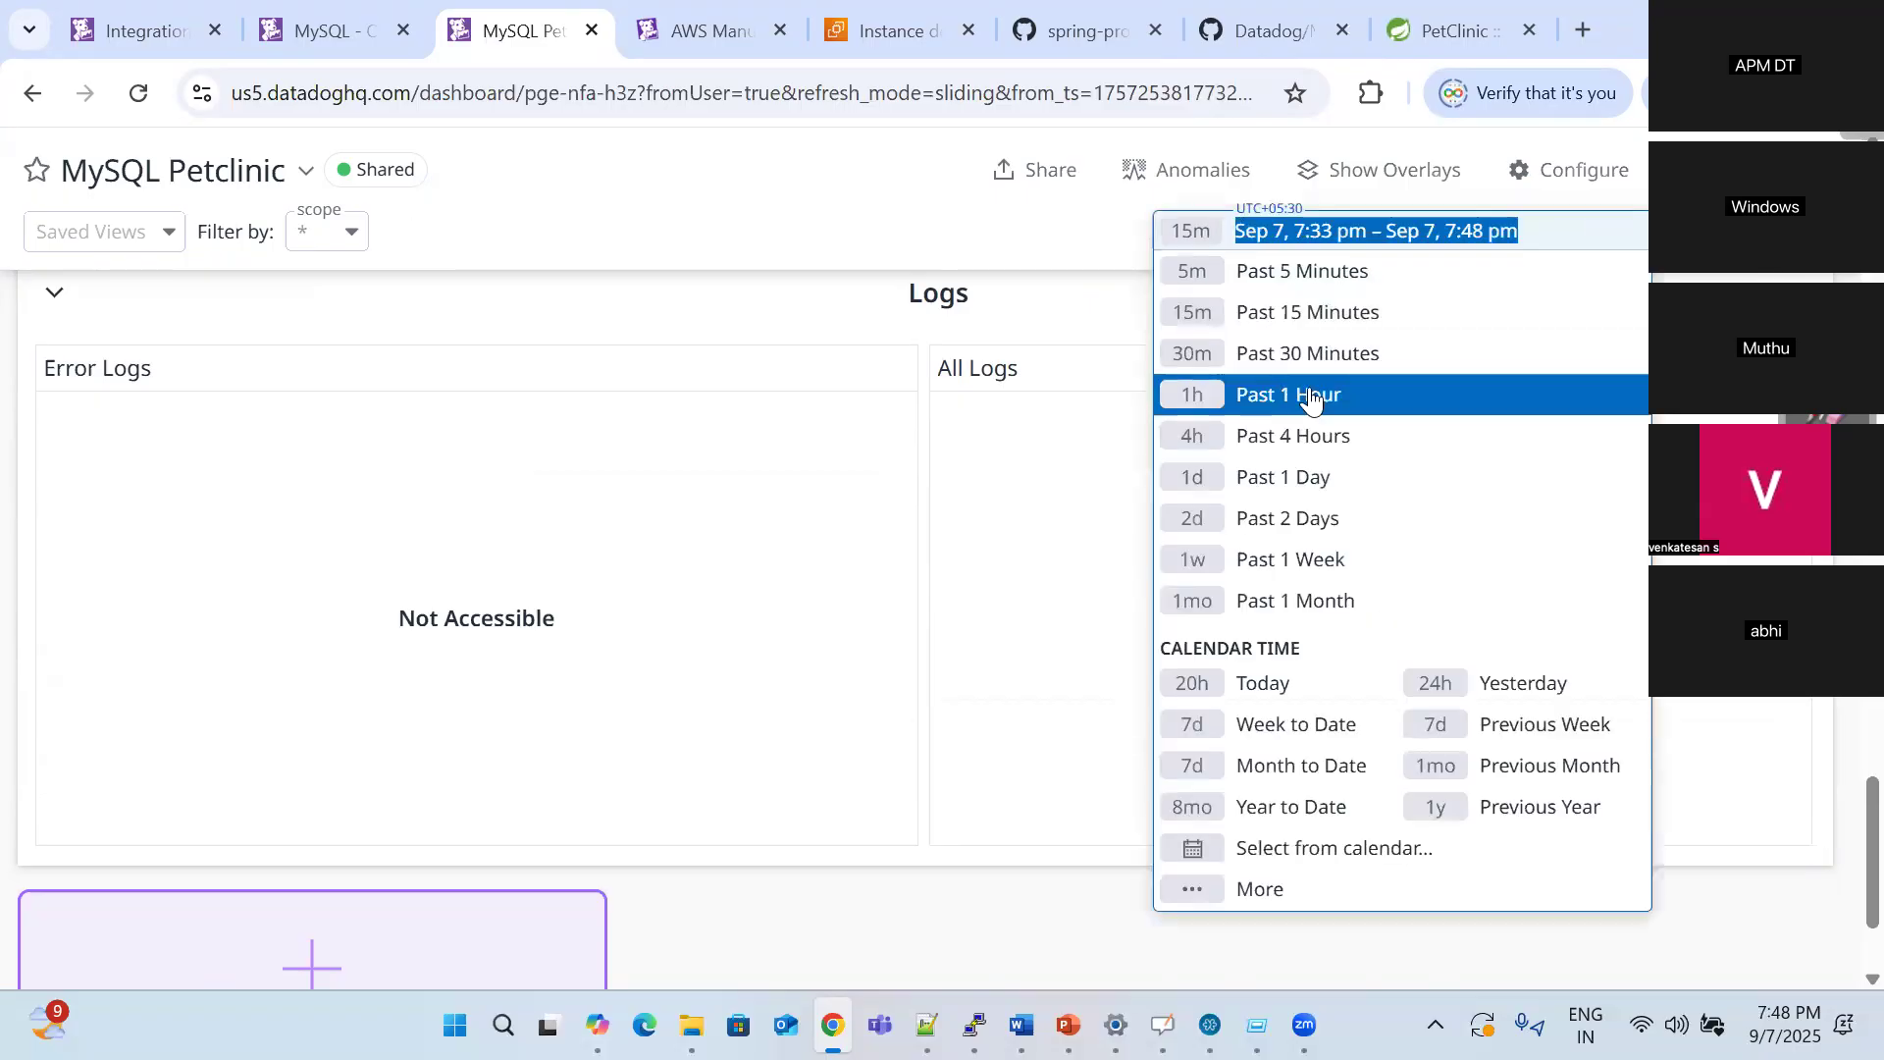
click(1308, 394)
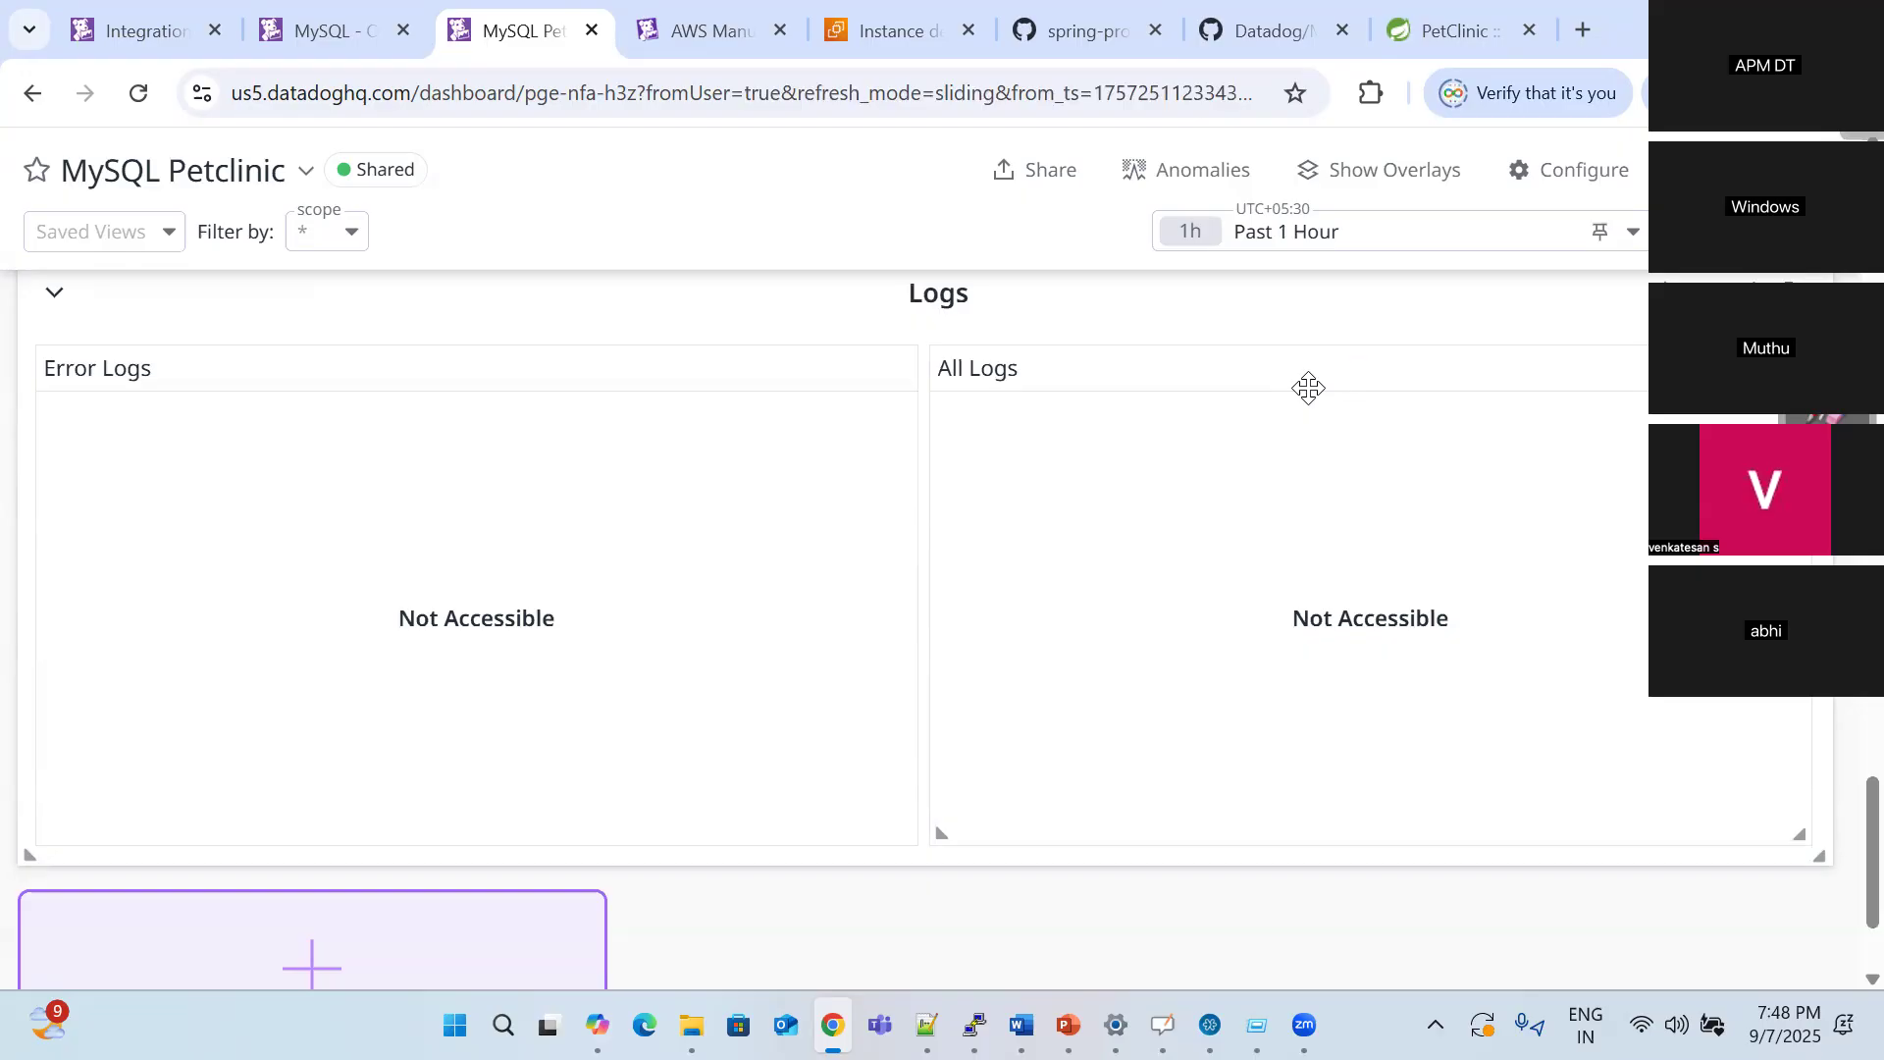
key(alt+Tab)
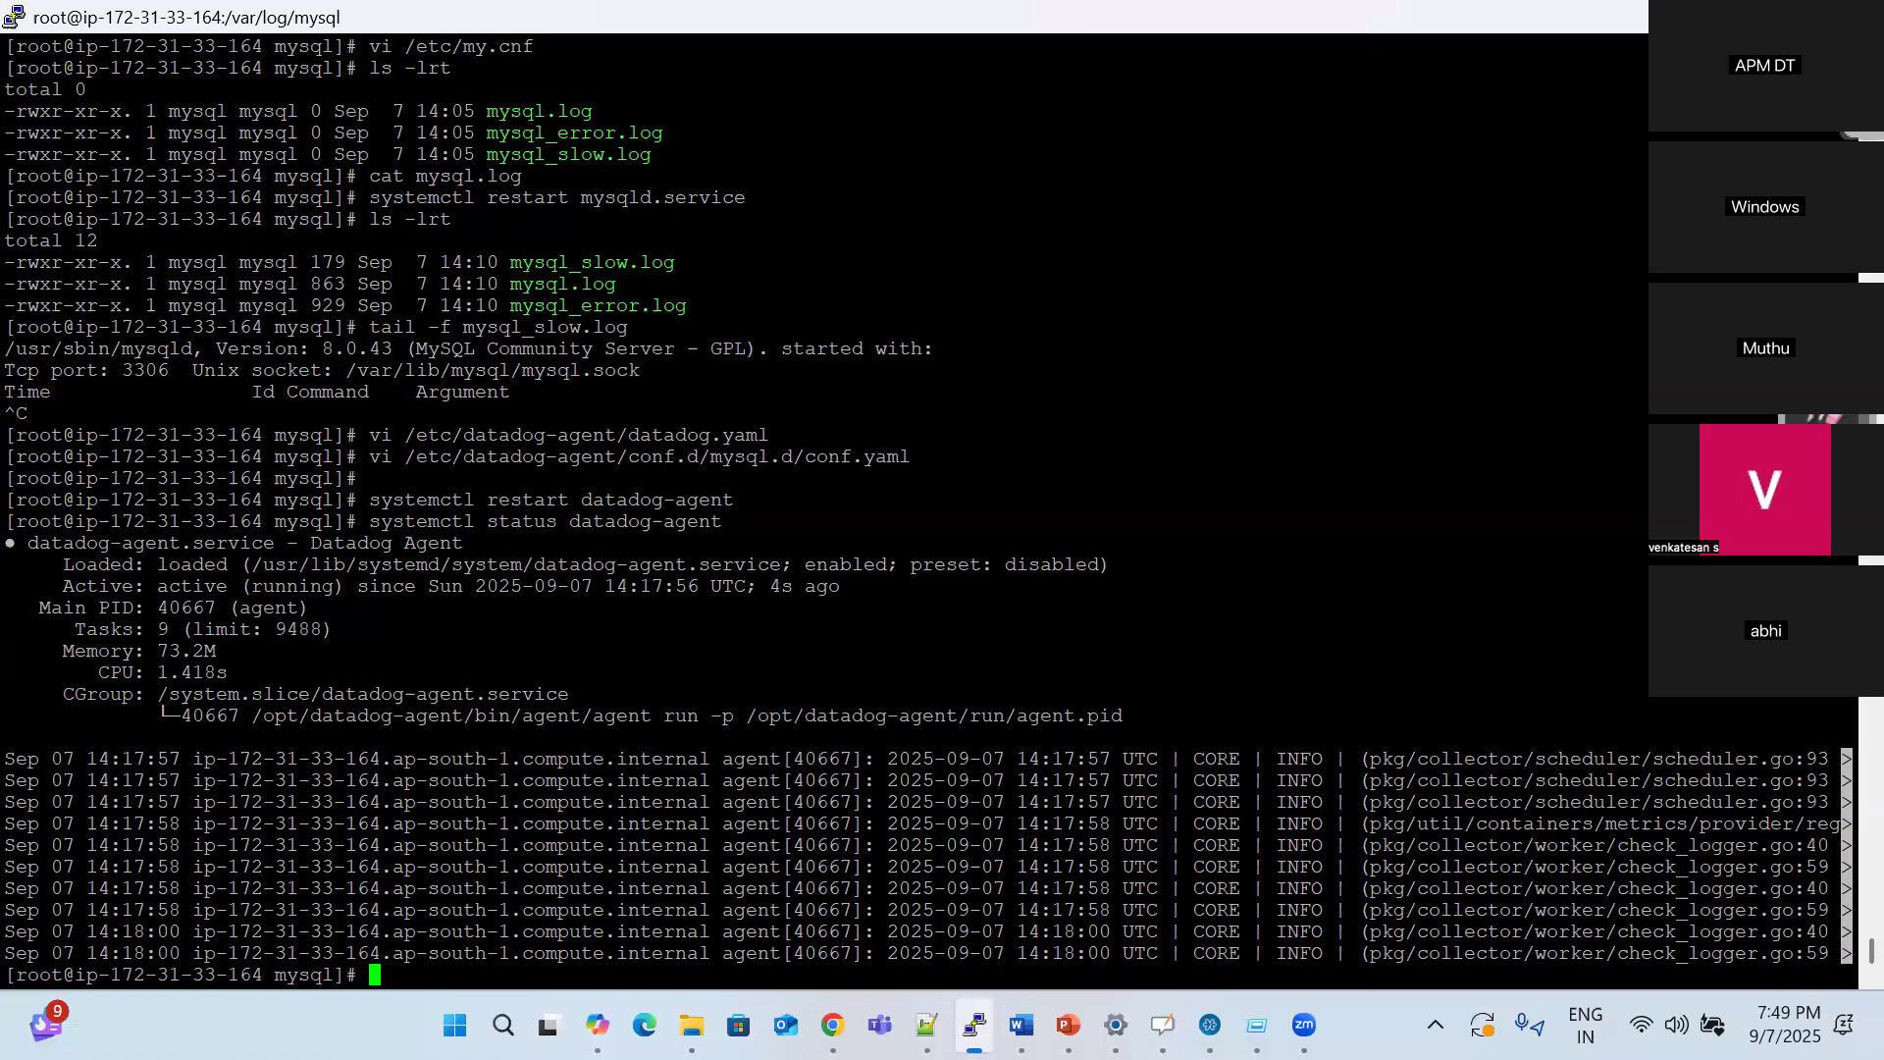
List /var/log/mysql with ls -lh and pick out mysql.log at 78K.
text(ls -lh)
key(Return)
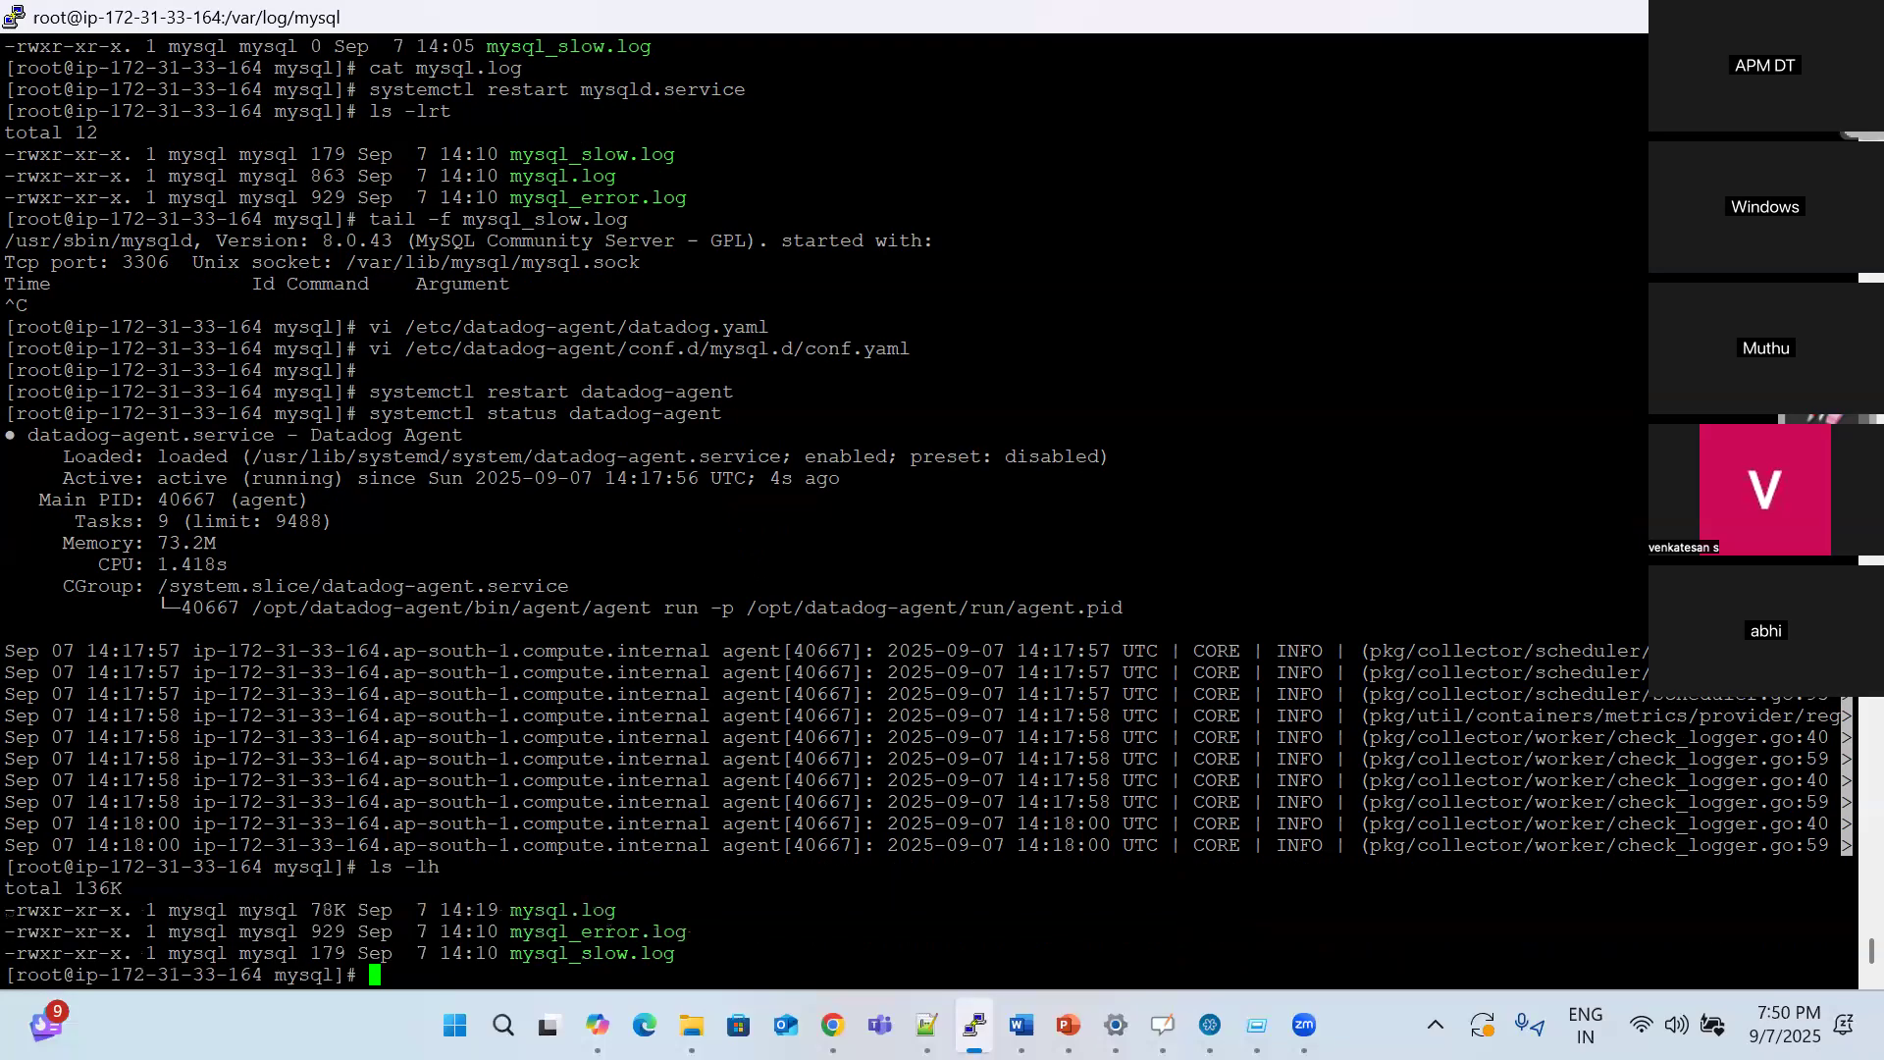
double_click(329, 909)
text(>)
double_click(569, 909)
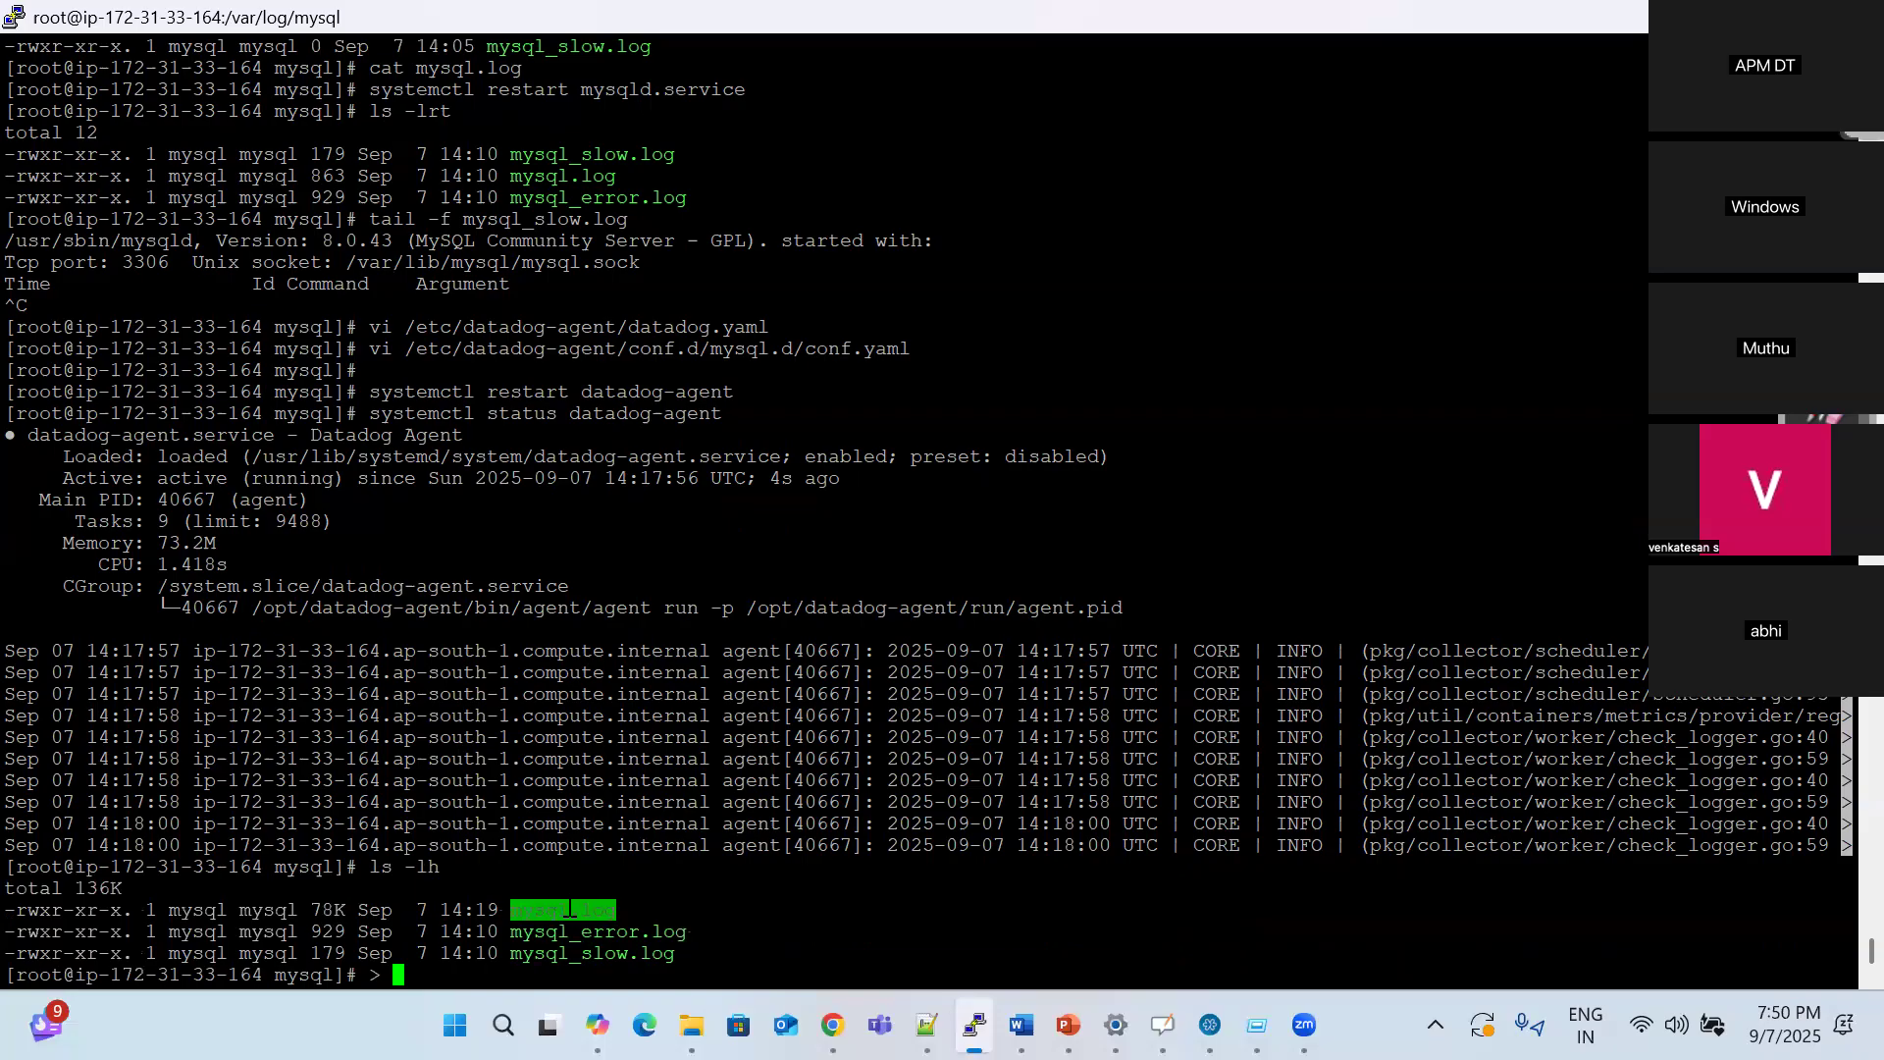
key(BackSpace)
key(BackSpace)
text(>)
double_click(547, 911)
double_click(592, 913)
click(638, 930)
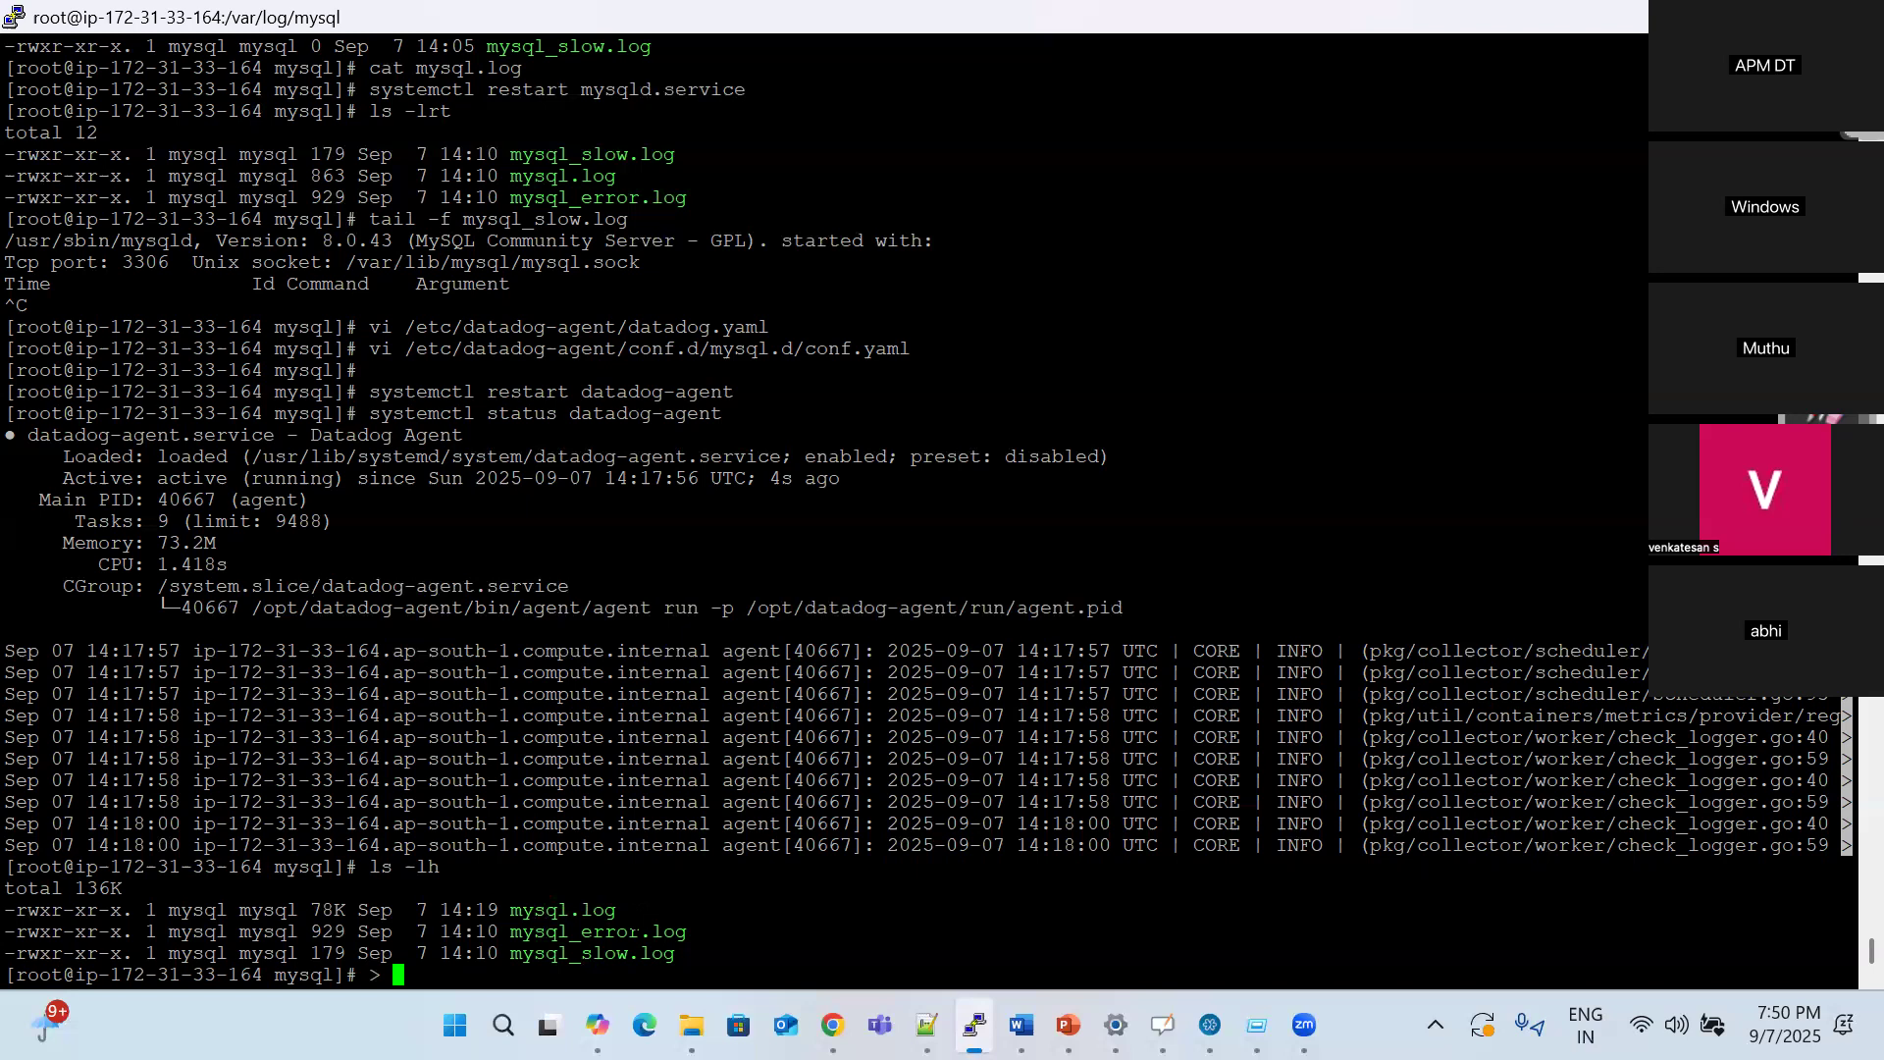
Change into /etc/datadog-agent and list its configuration files.
key(BackSpace)
key(BackSpace)
text(cd /etc/datadog-agent/)
key(Tab)
key(Return)
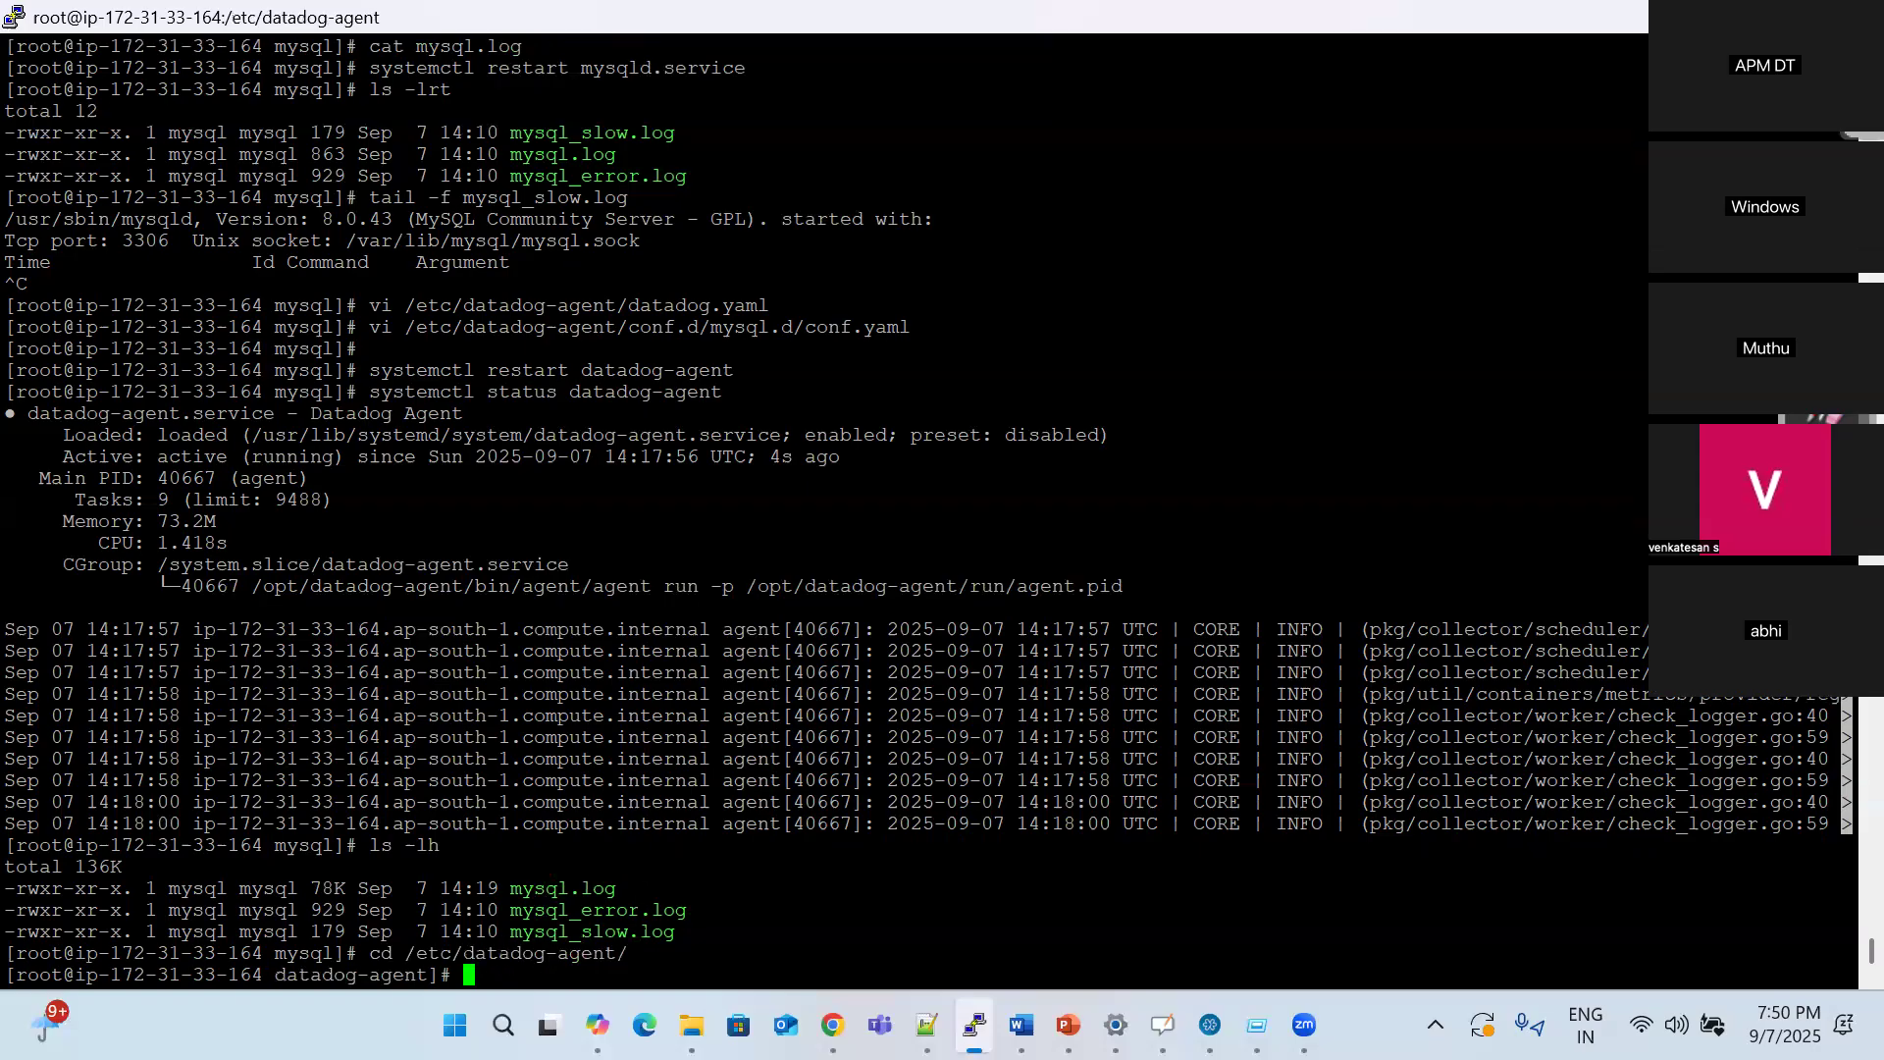
text(ls)
key(Return)
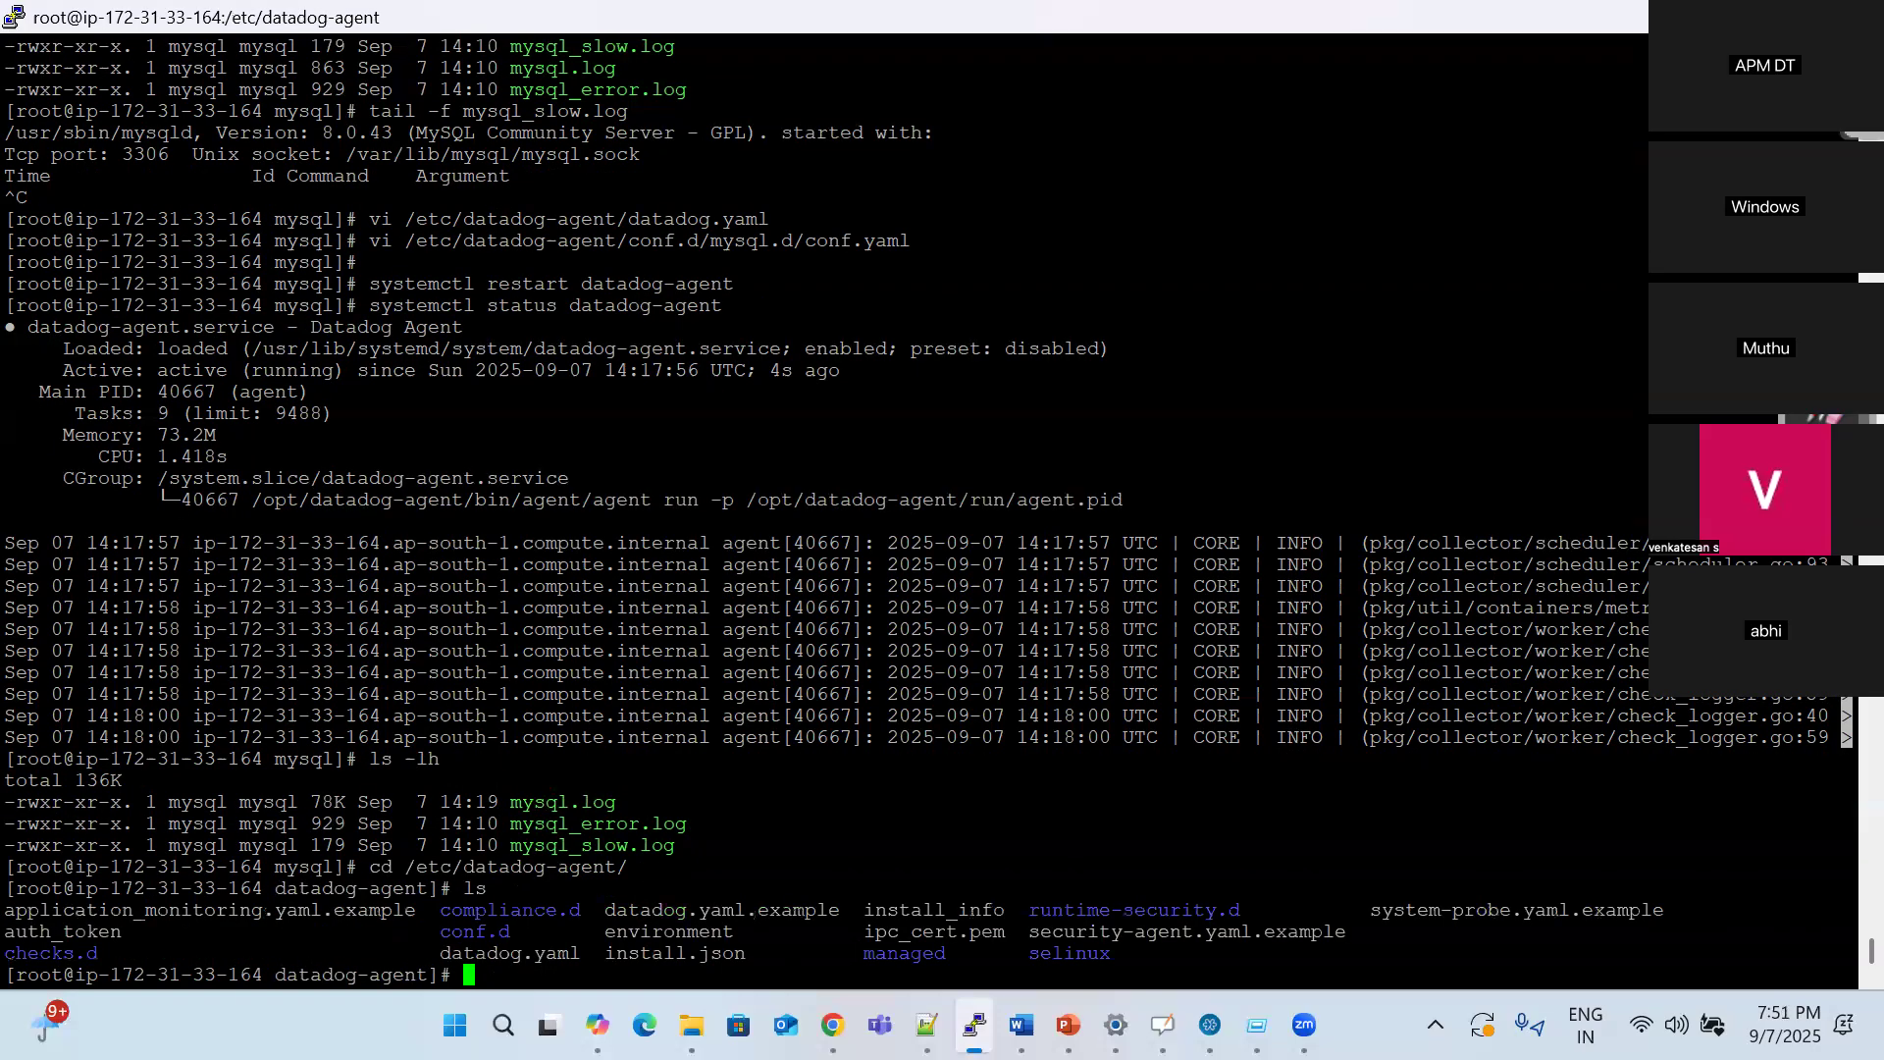
key(Return)
key(Return)
key(Return)
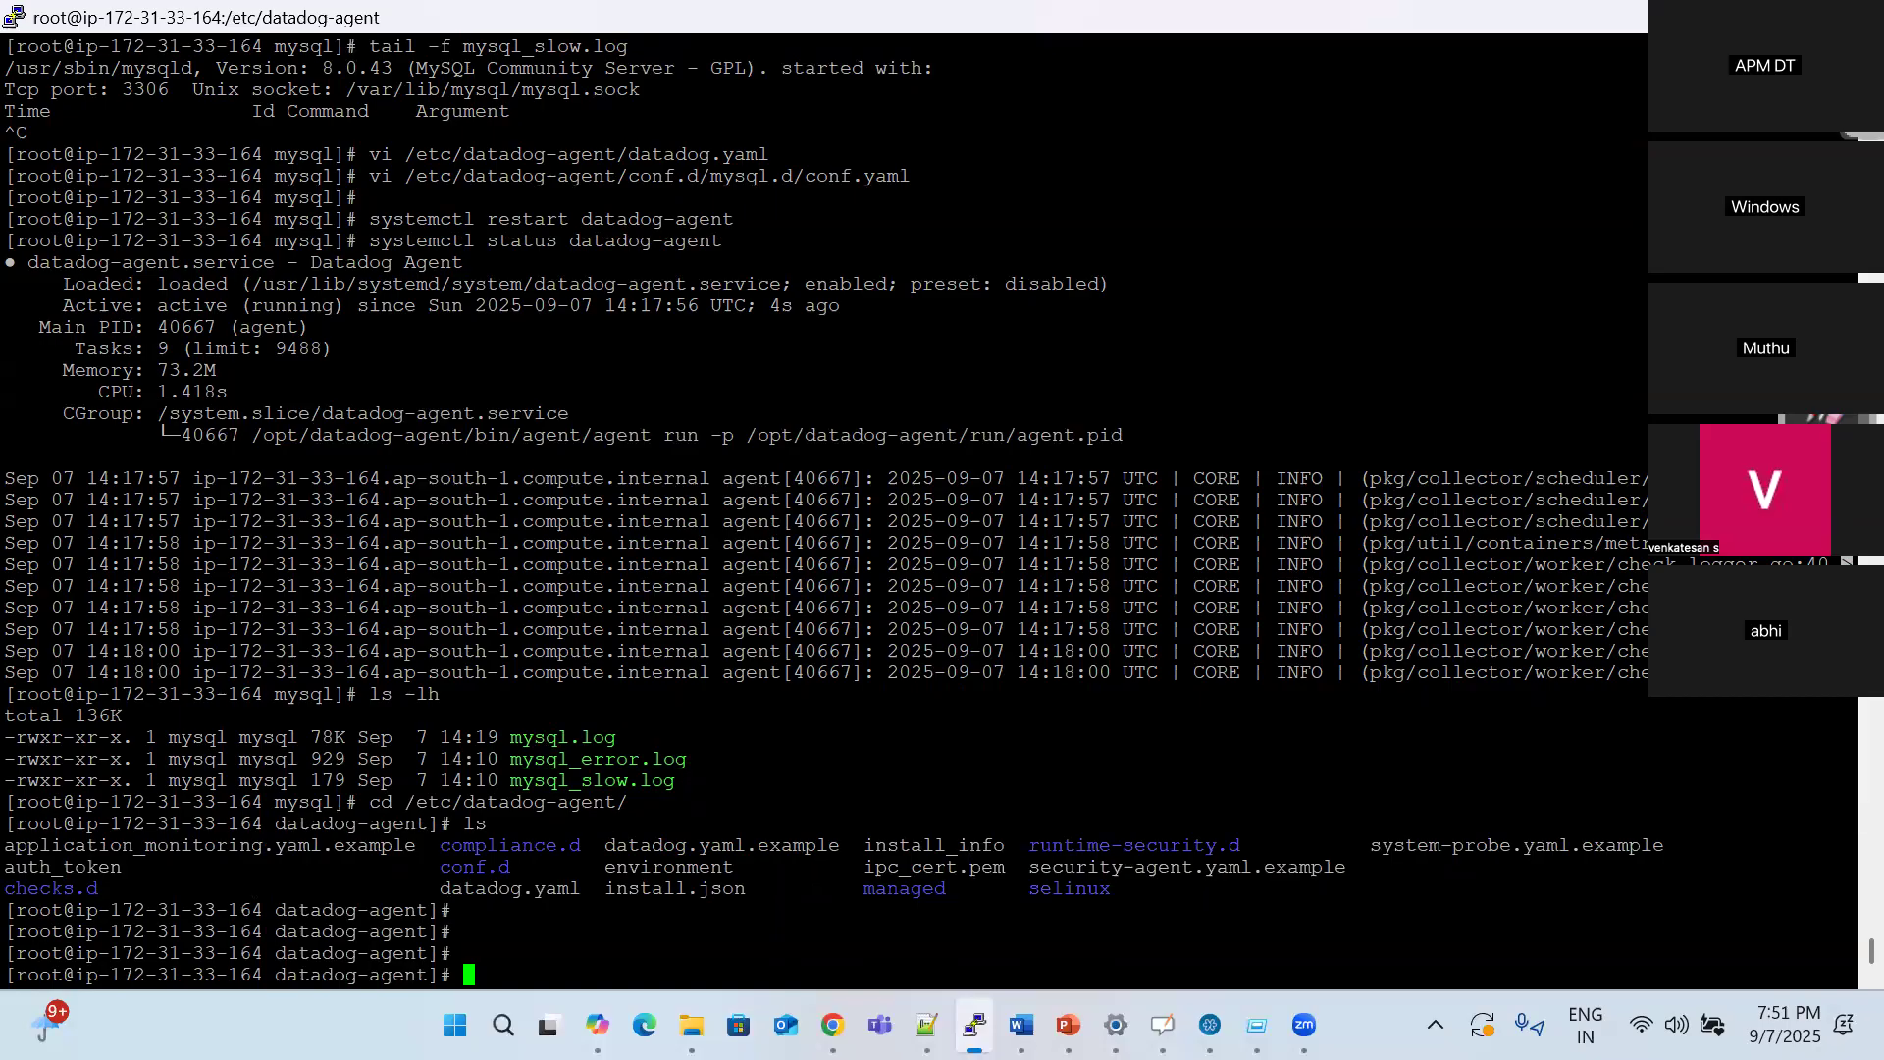
Browse the datadog directories under /opt with Tab completion.
text(cd /opt/da)
key(Tab)
key(Tab)
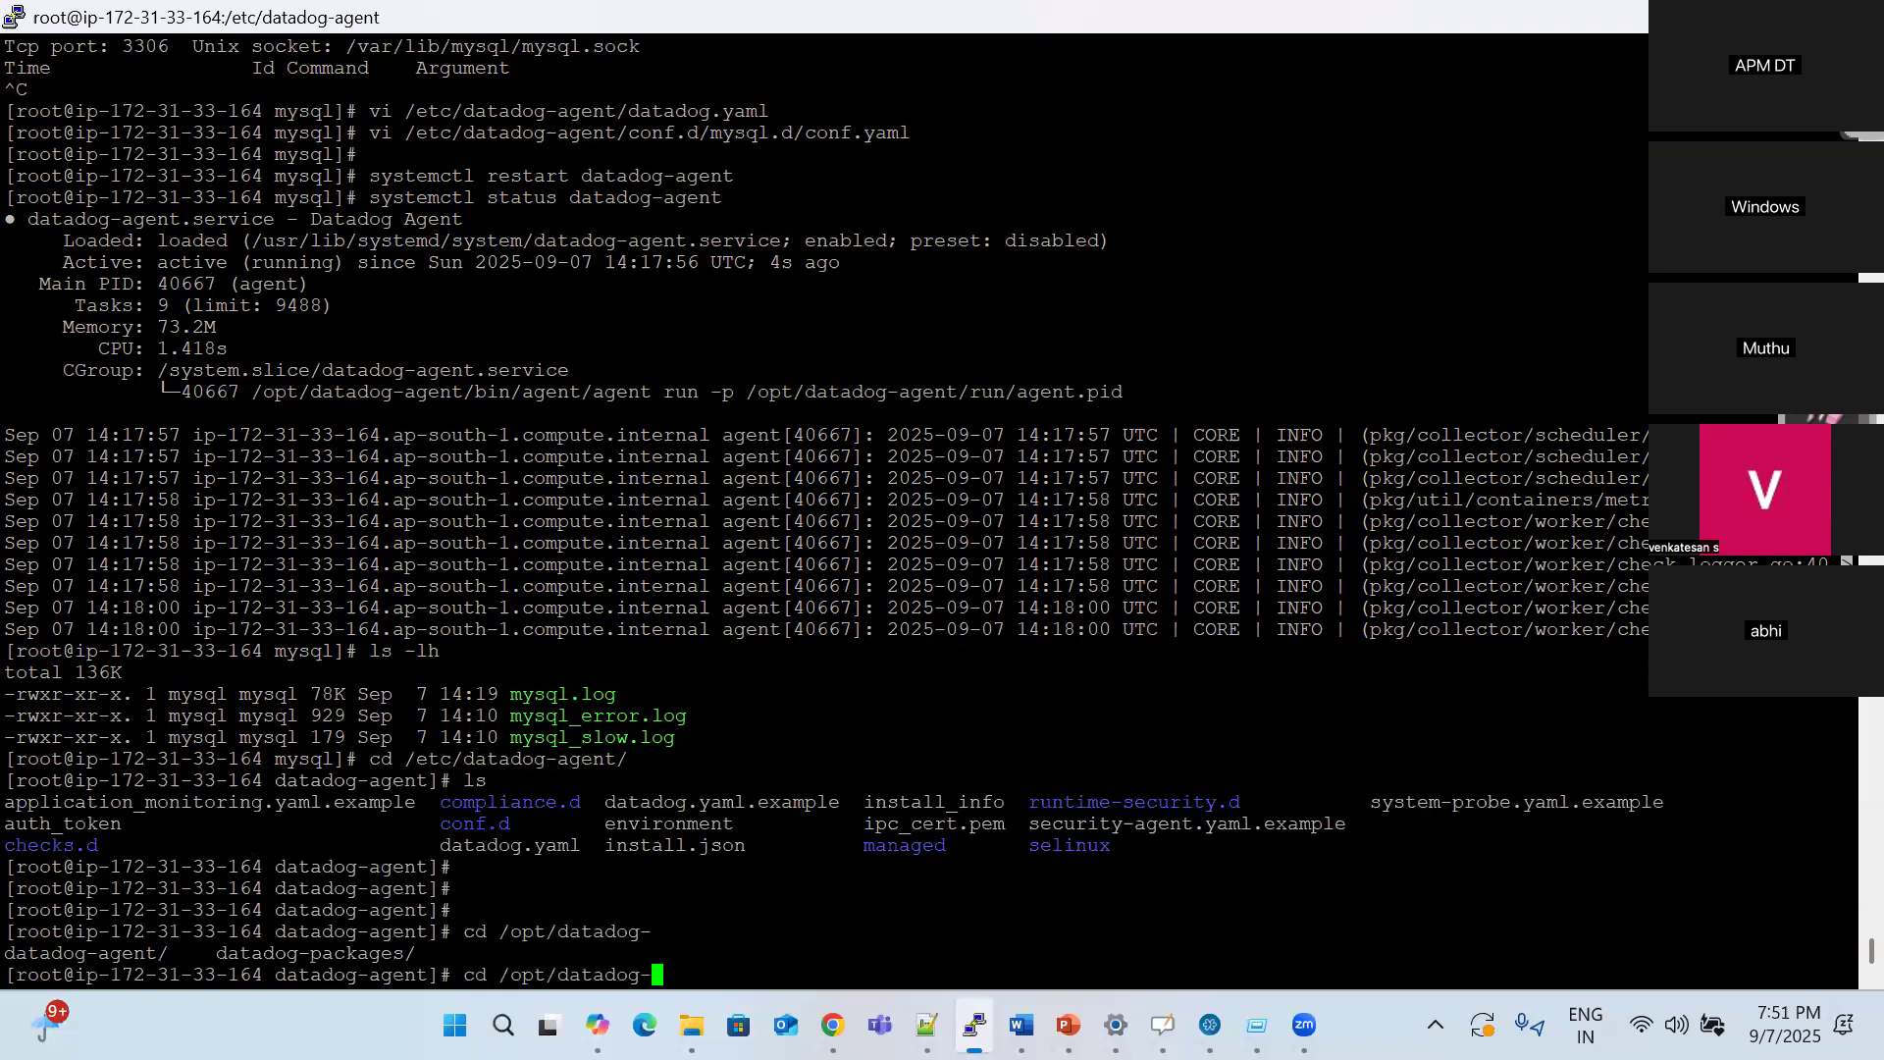
text(a)
key(Tab)
key(Tab)
key(Tab)
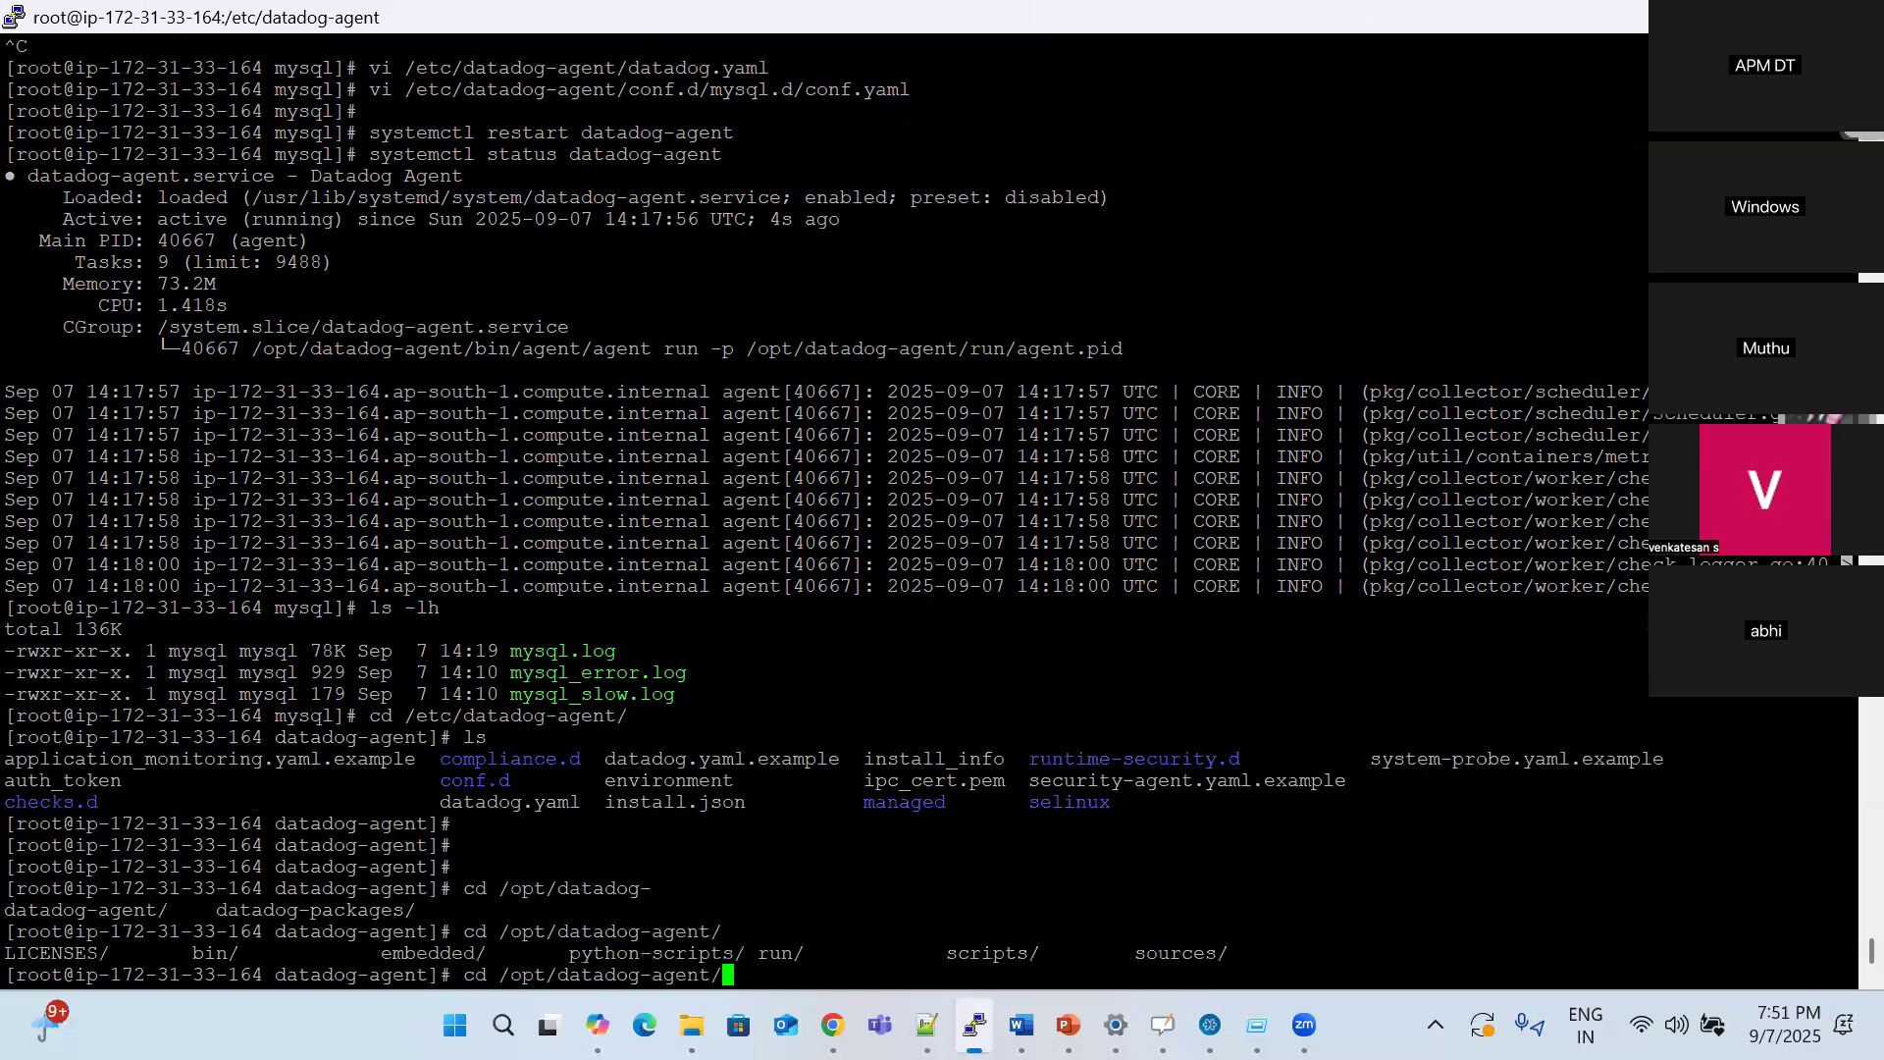
key(BackSpace)
key(BackSpace)
key(BackSpace)
key(BackSpace)
key(BackSpace)
key(BackSpace)
key(BackSpace)
key(BackSpace)
key(BackSpace)
key(BackSpace)
key(BackSpace)
key(BackSpace)
key(BackSpace)
key(BackSpace)
key(BackSpace)
key(BackSpace)
key(BackSpace)
key(BackSpace)
key(BackSpace)
Change into the /var/log/datadog agent log directory.
text(/ar)
key(BackSpace)
key(BackSpace)
text(var/log/da)
key(Tab)
key(Return)
text(ls)
key(BackSpace)
List the agent logs with ls -lrt and print agent.log with cat.
text(rt)
key(Return)
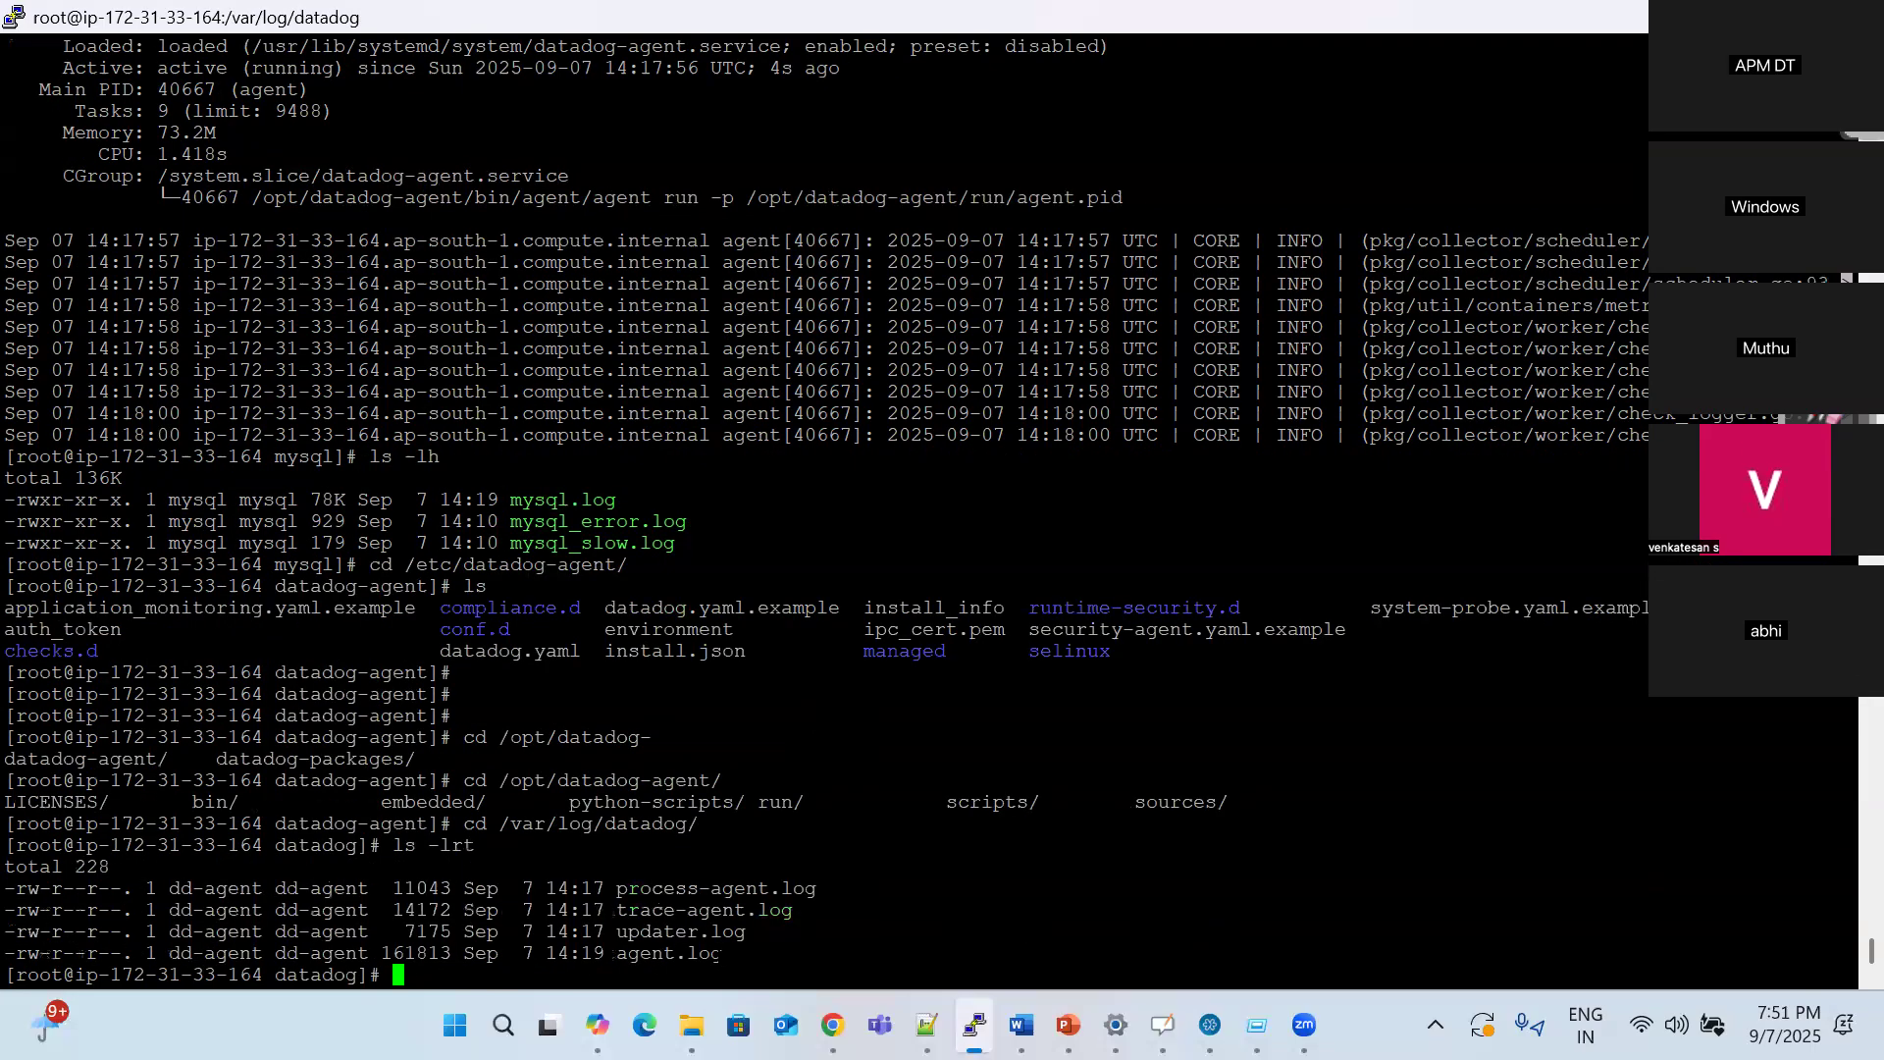
drag(616, 952, 722, 953)
double_click(742, 889)
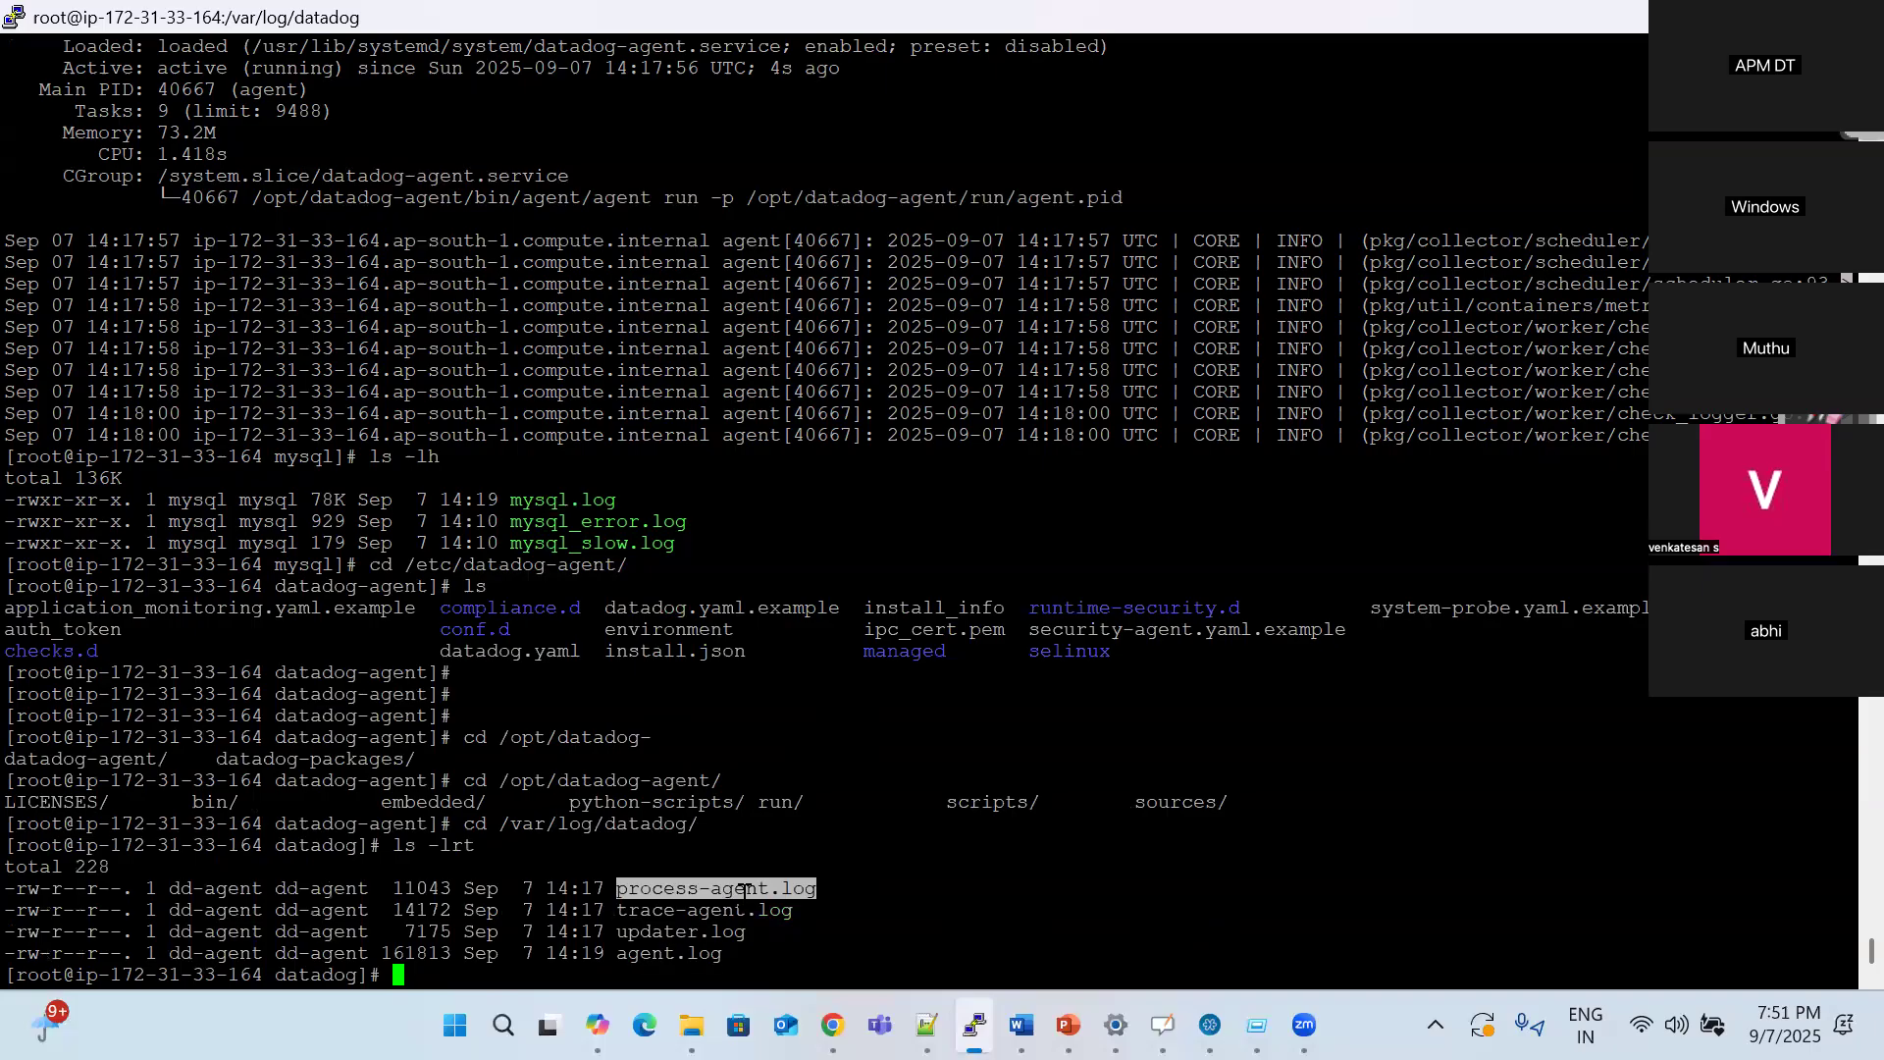
double_click(707, 909)
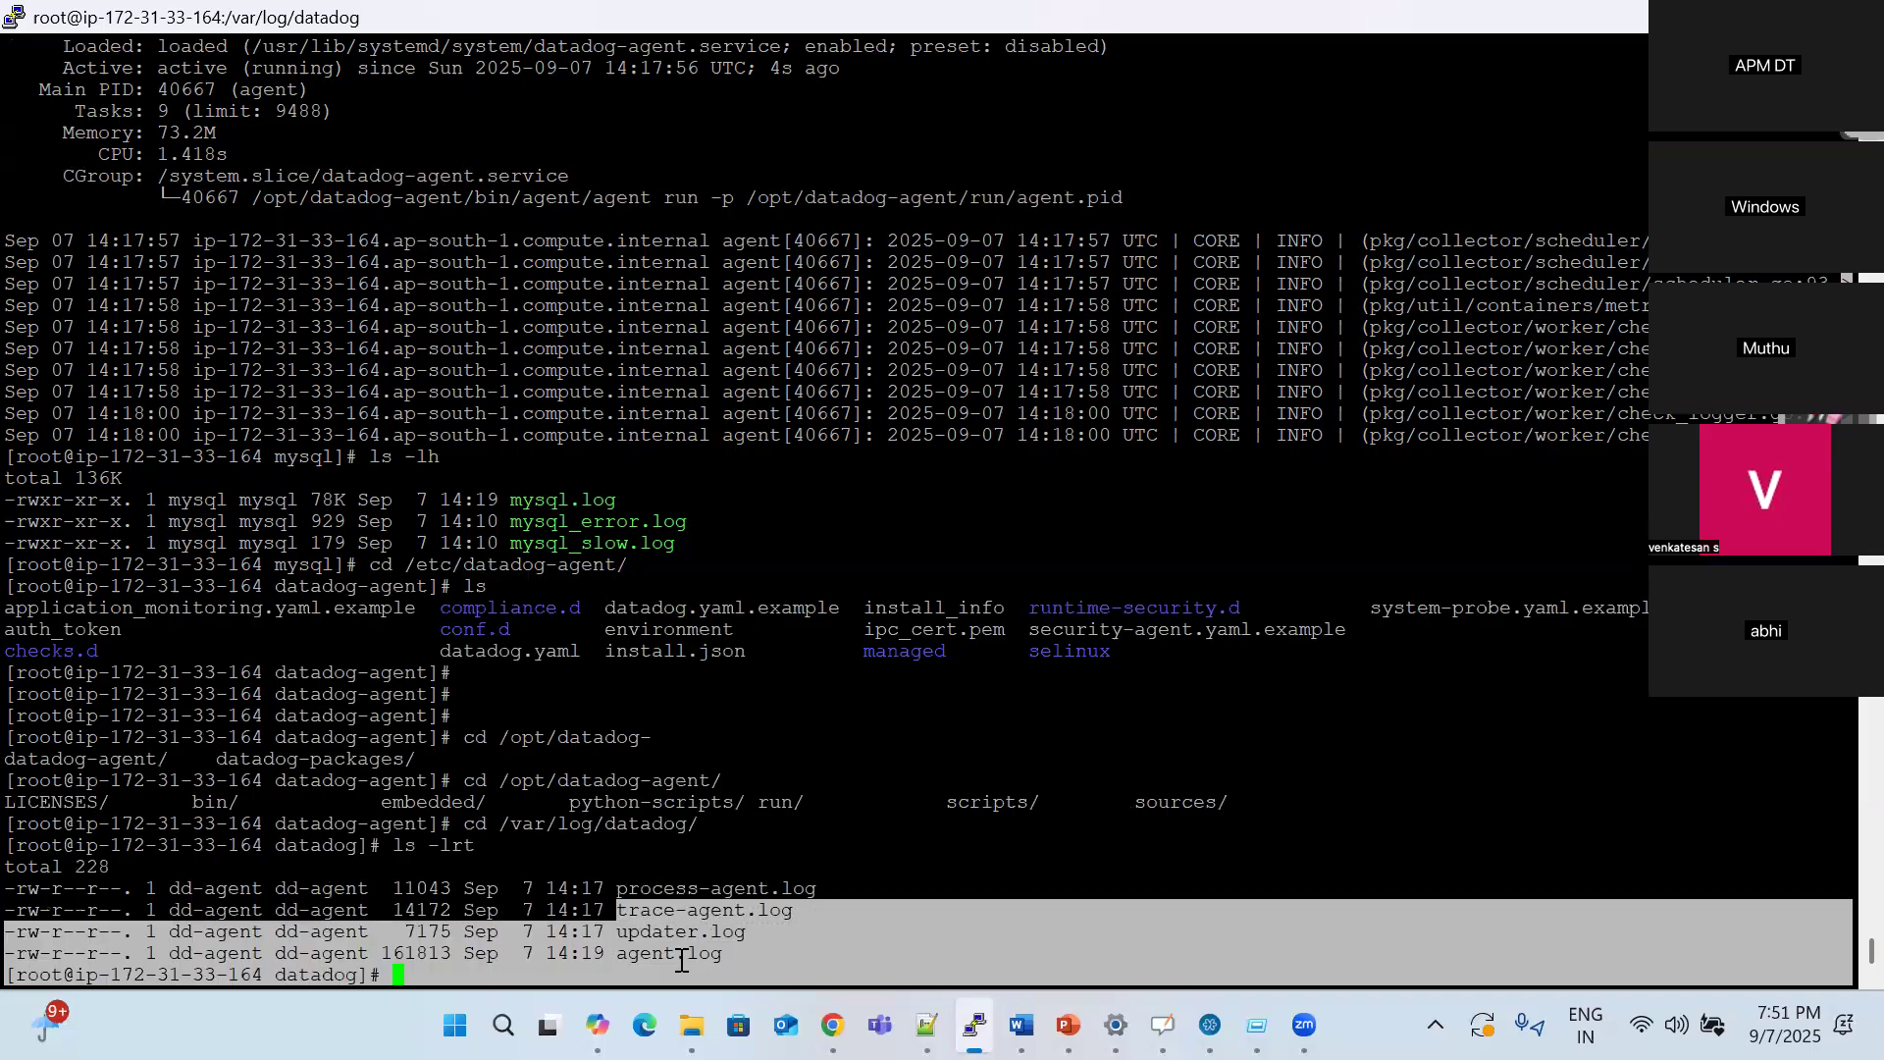
double_click(682, 953)
key(ctrl+c)
text(cat)
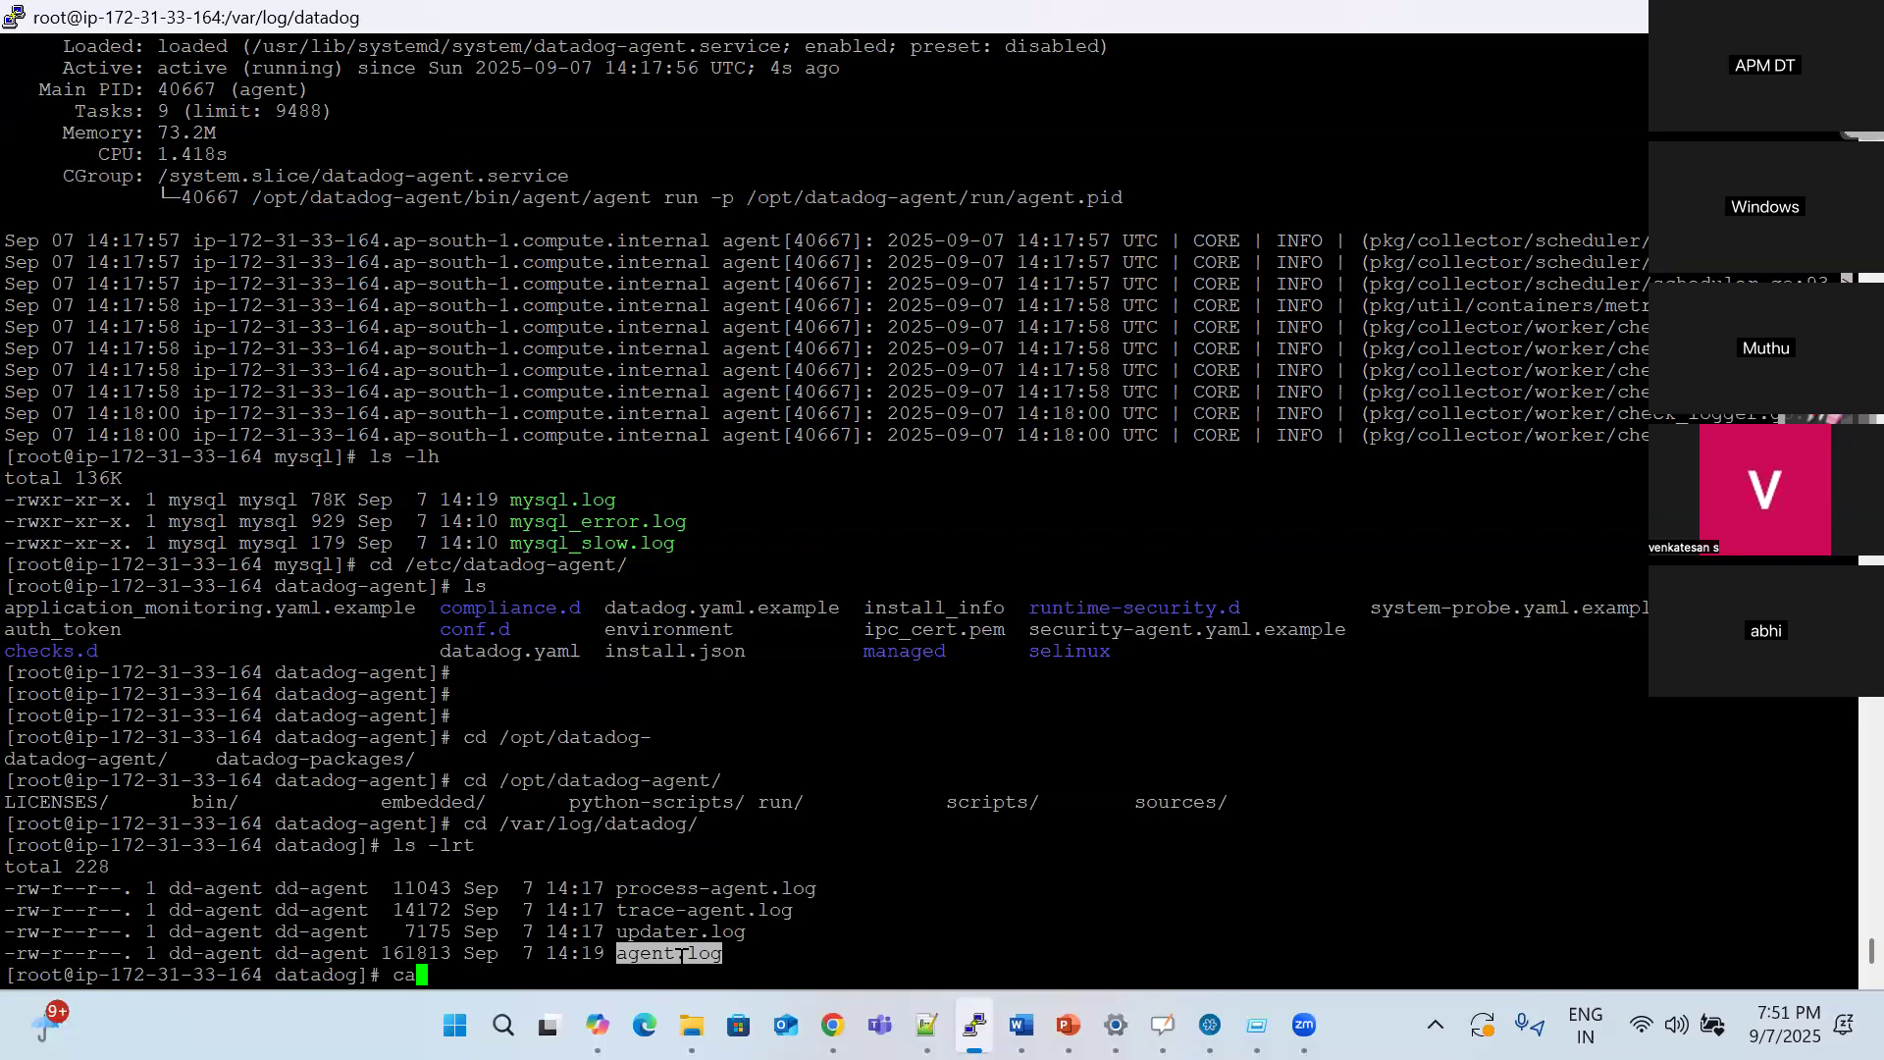
right_click(682, 957)
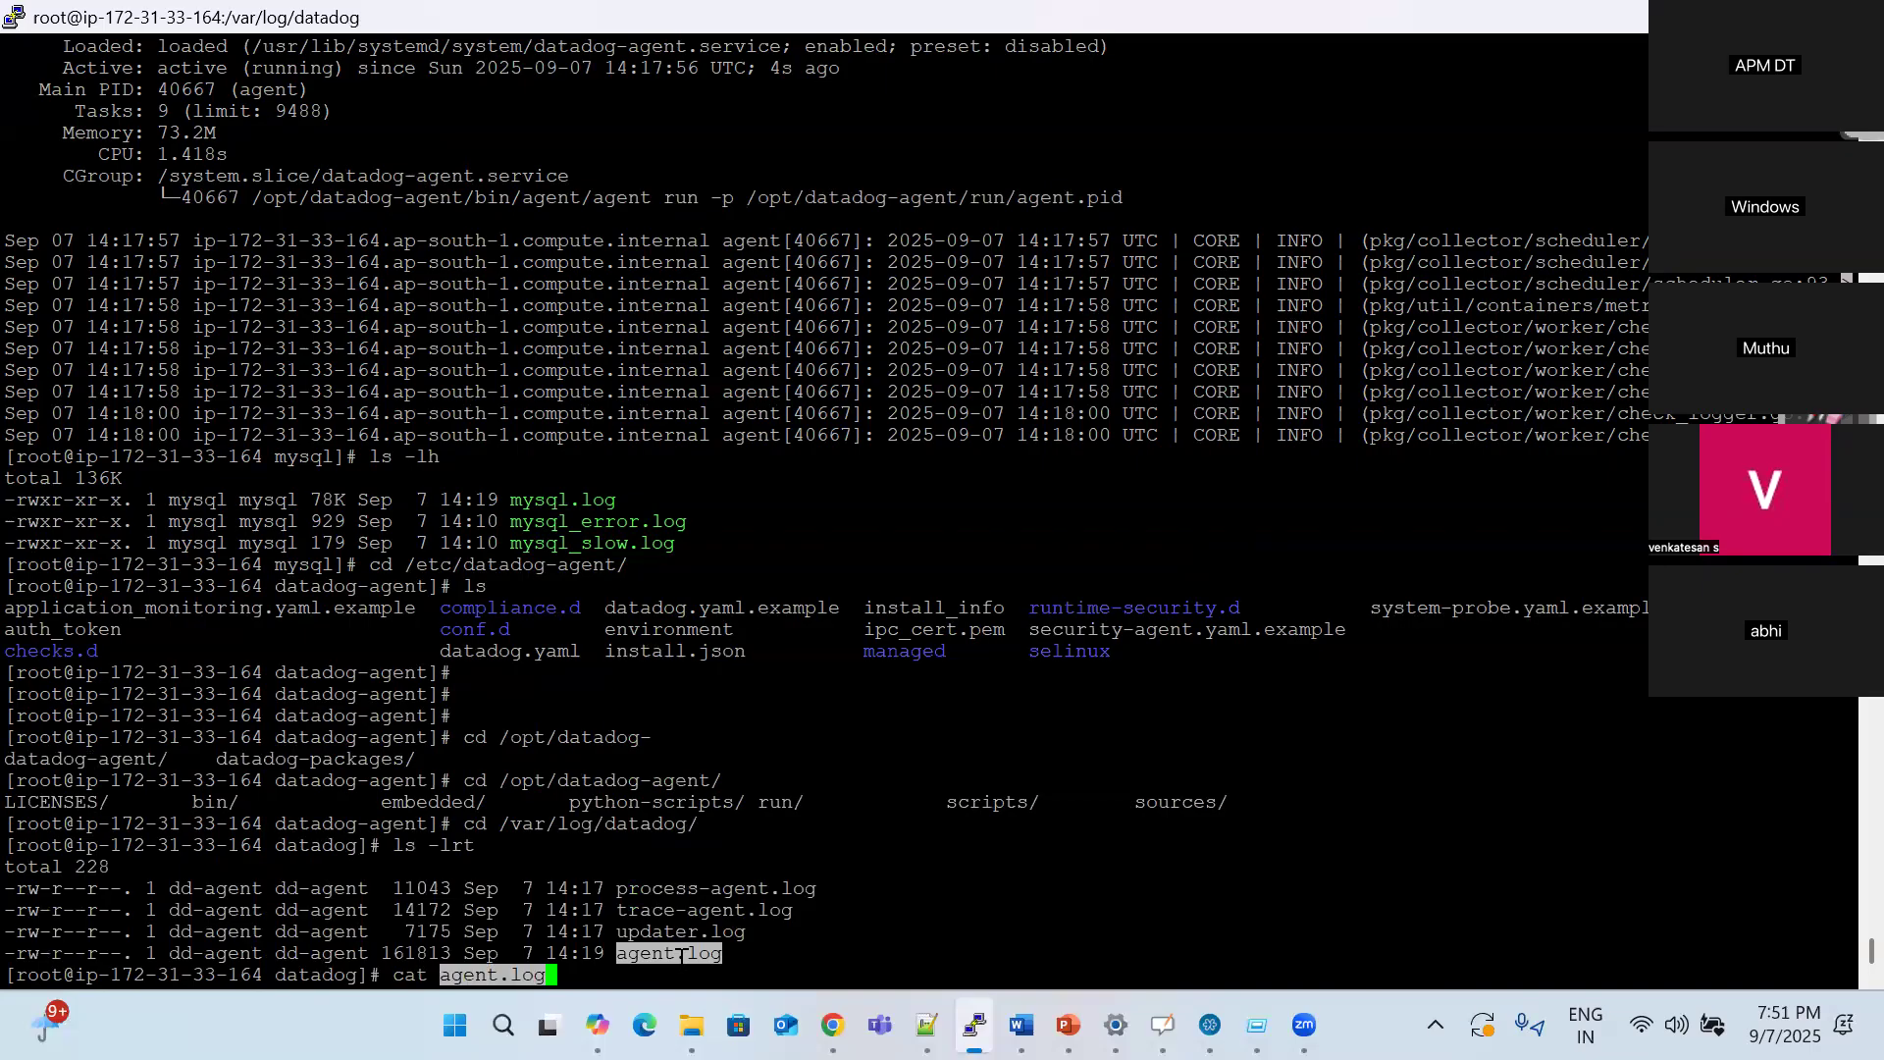
key(Return)
Highlight the io, disk and container_lifecycle checks' Done running check messages.
drag(1324, 802, 1654, 801)
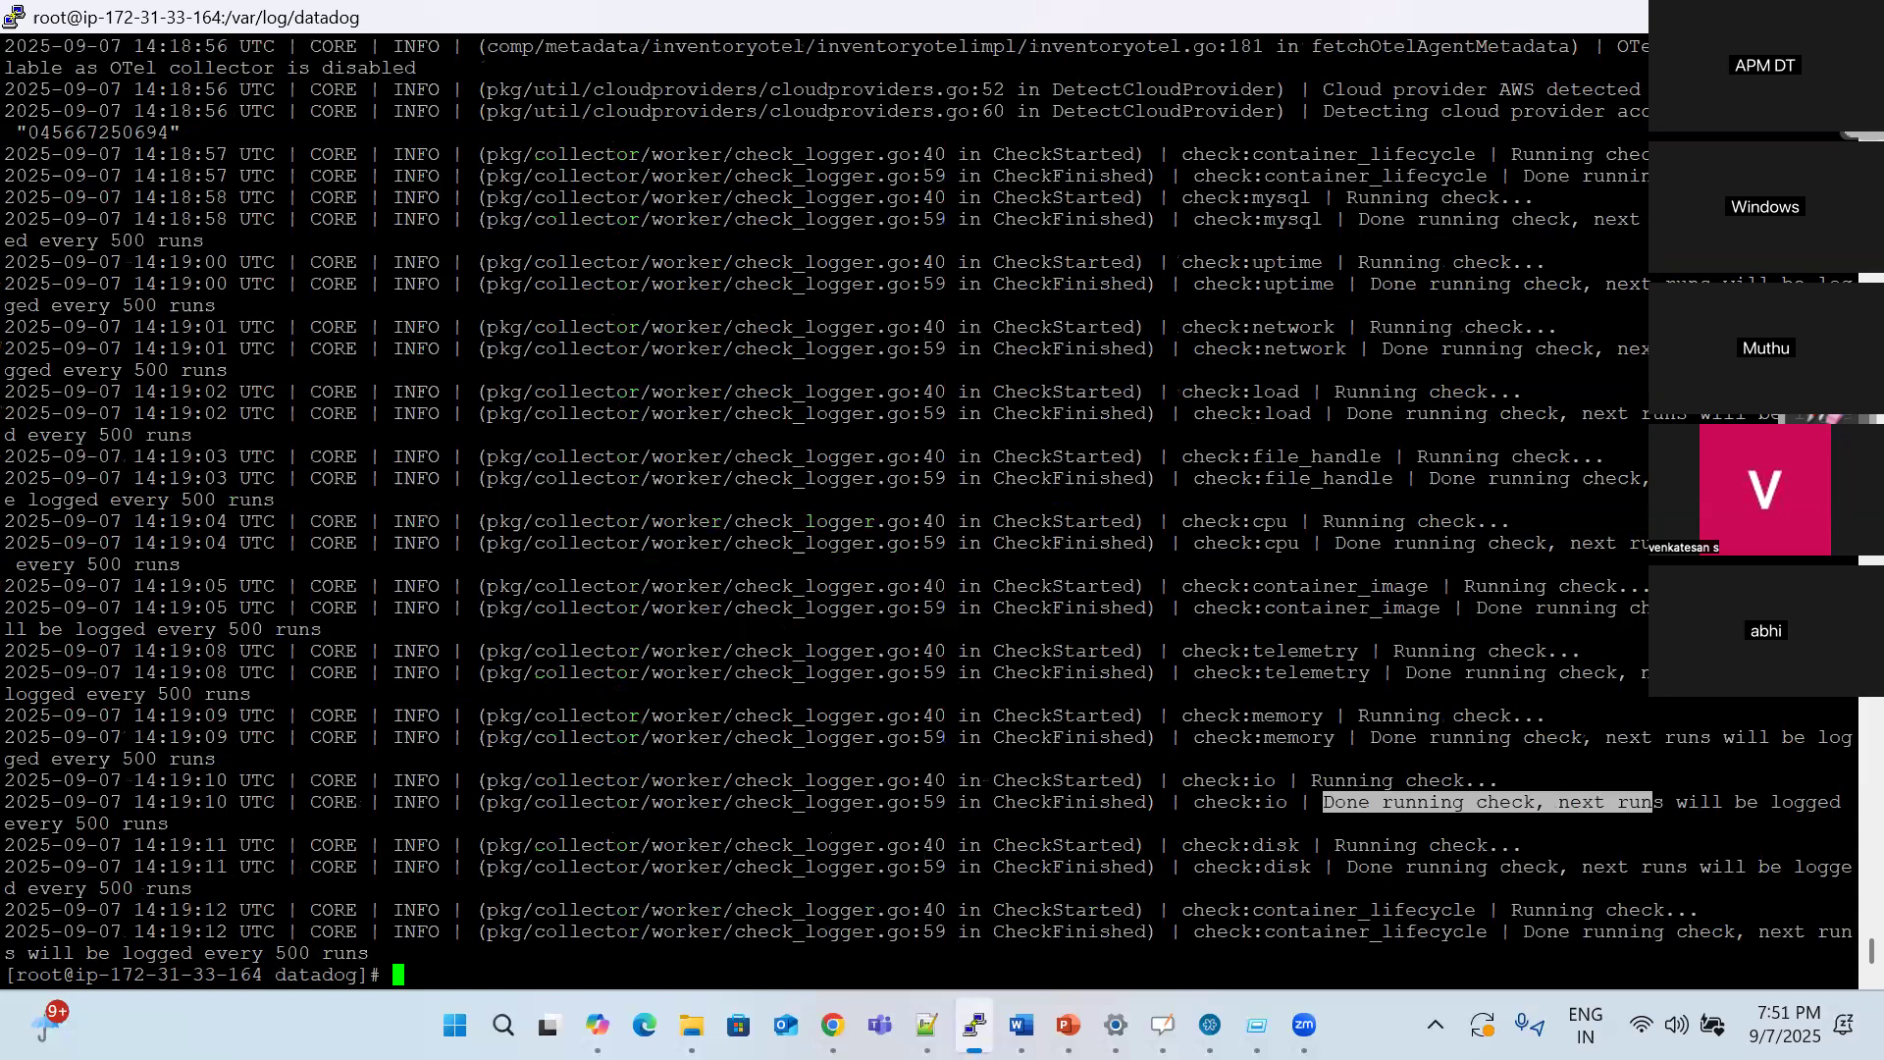
drag(1148, 866, 1609, 868)
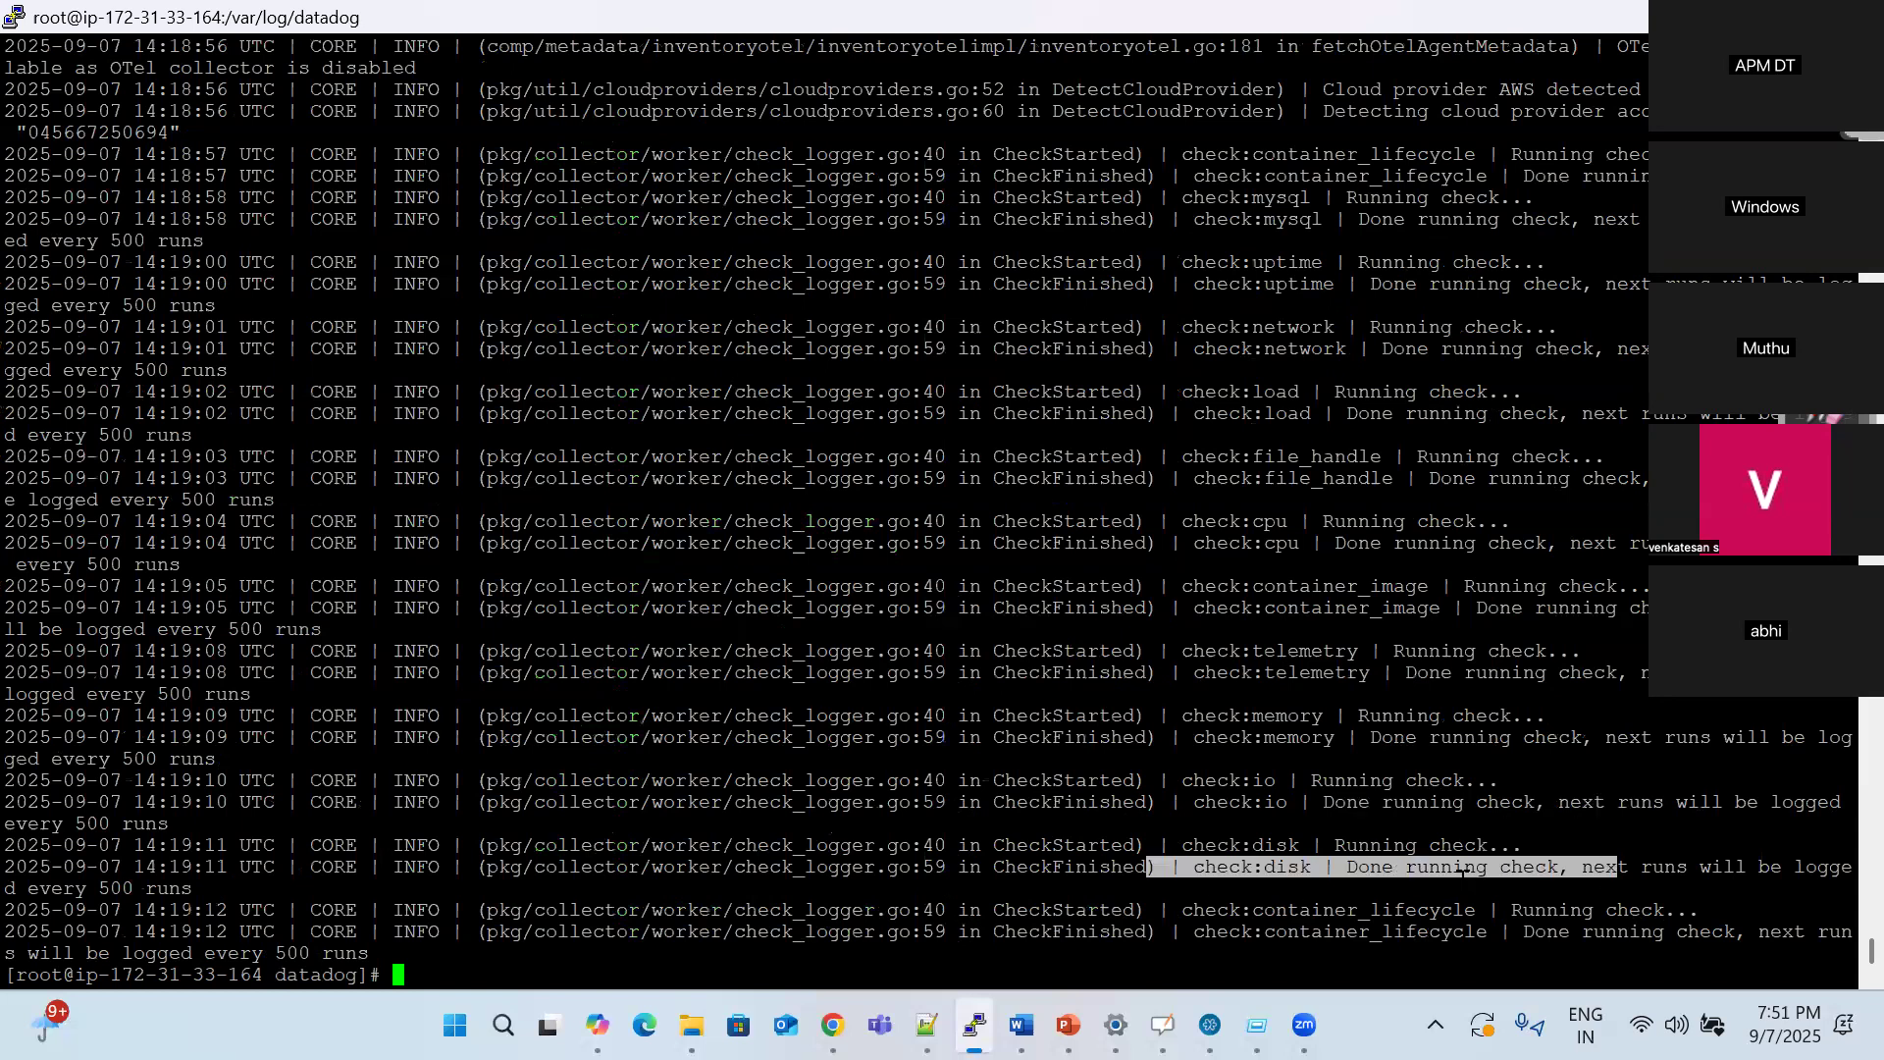
drag(1148, 931, 1600, 932)
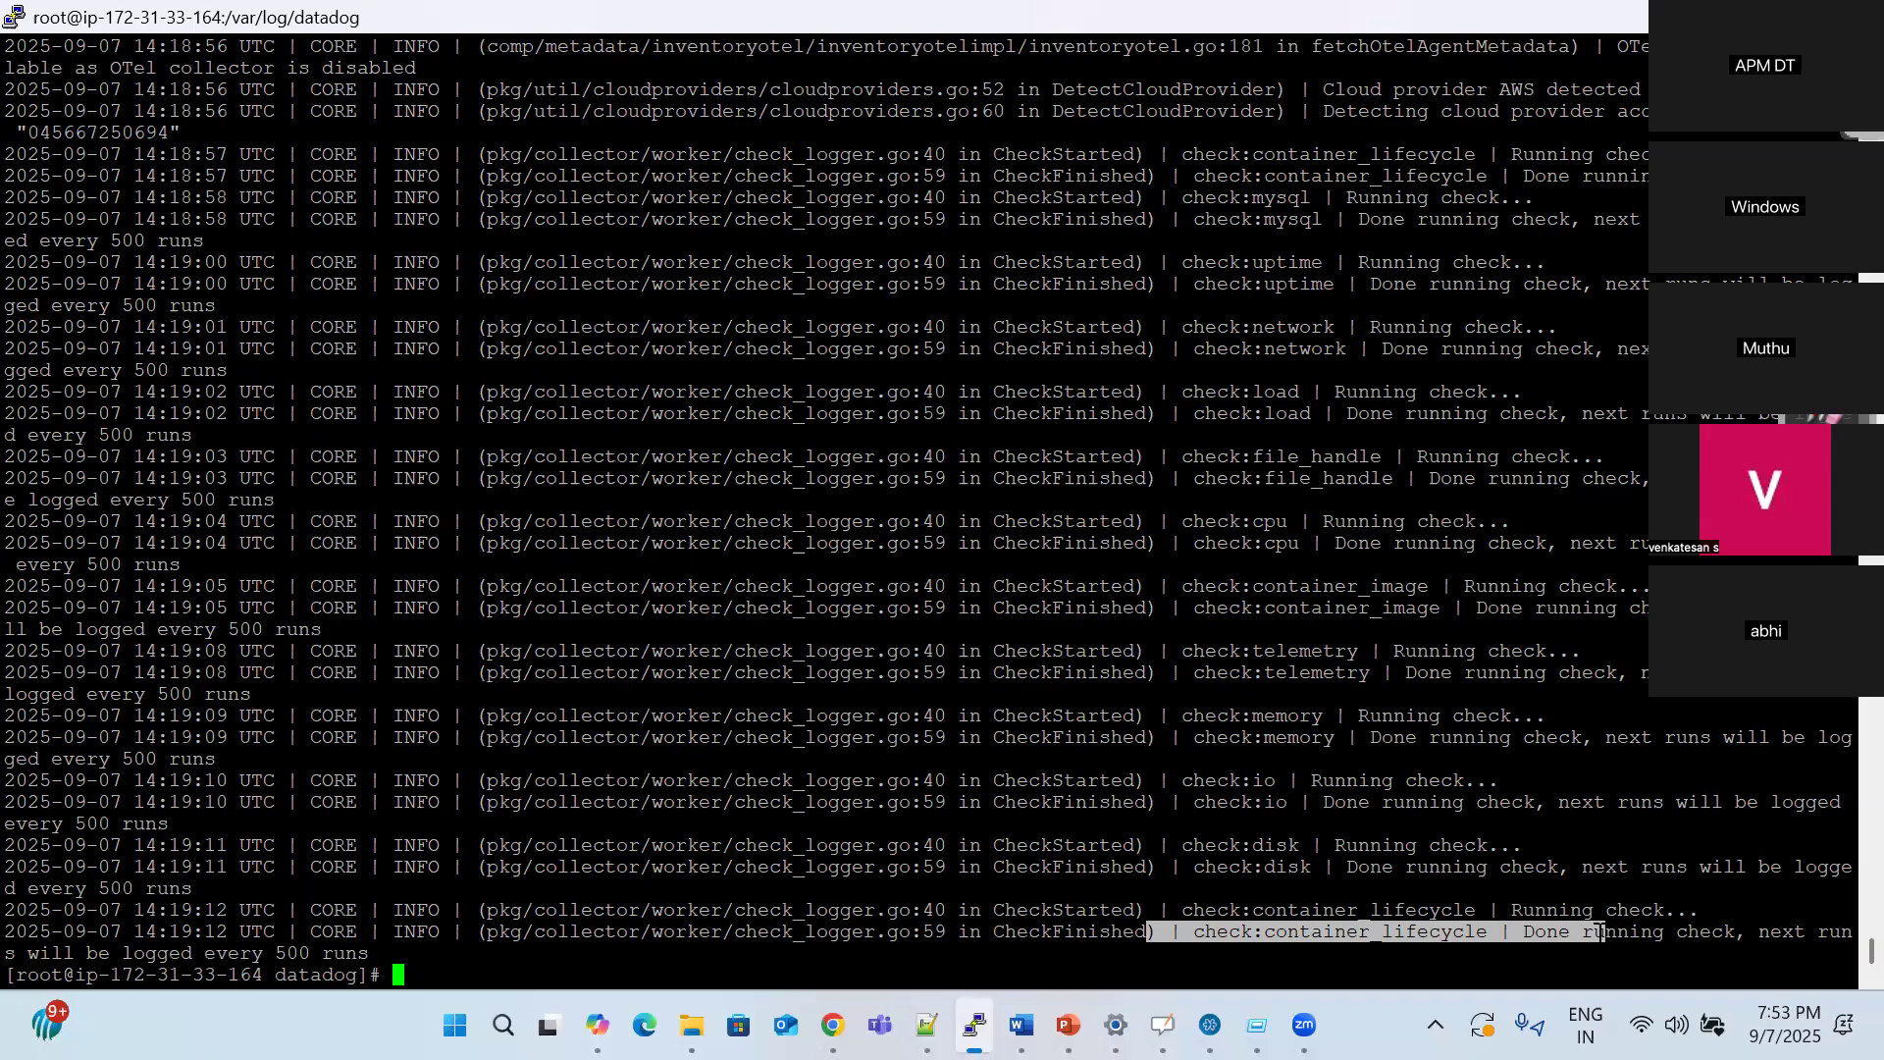
Add blank prompt lines under the agent log and bring the MySQL Petclinic dashboard forward.
key(Return)
key(Return)
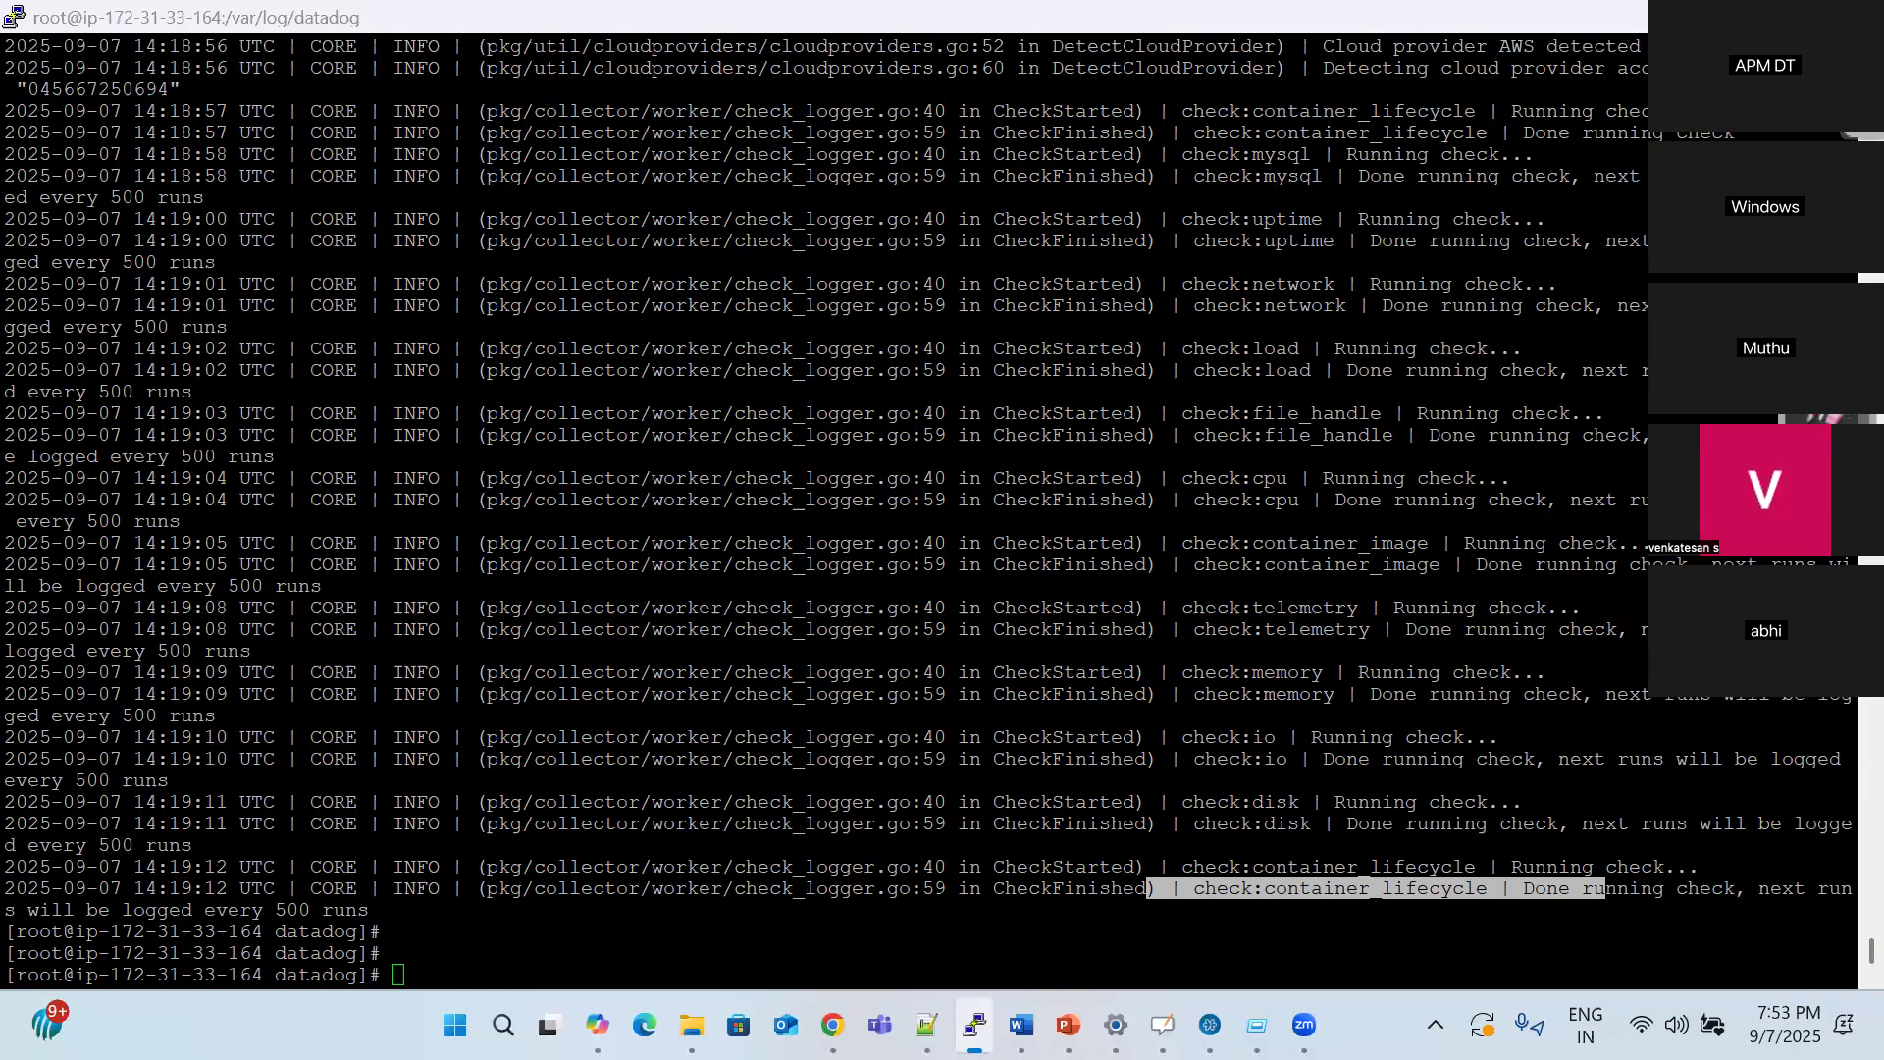
key(alt+Tab)
key(alt+shift+Tab)
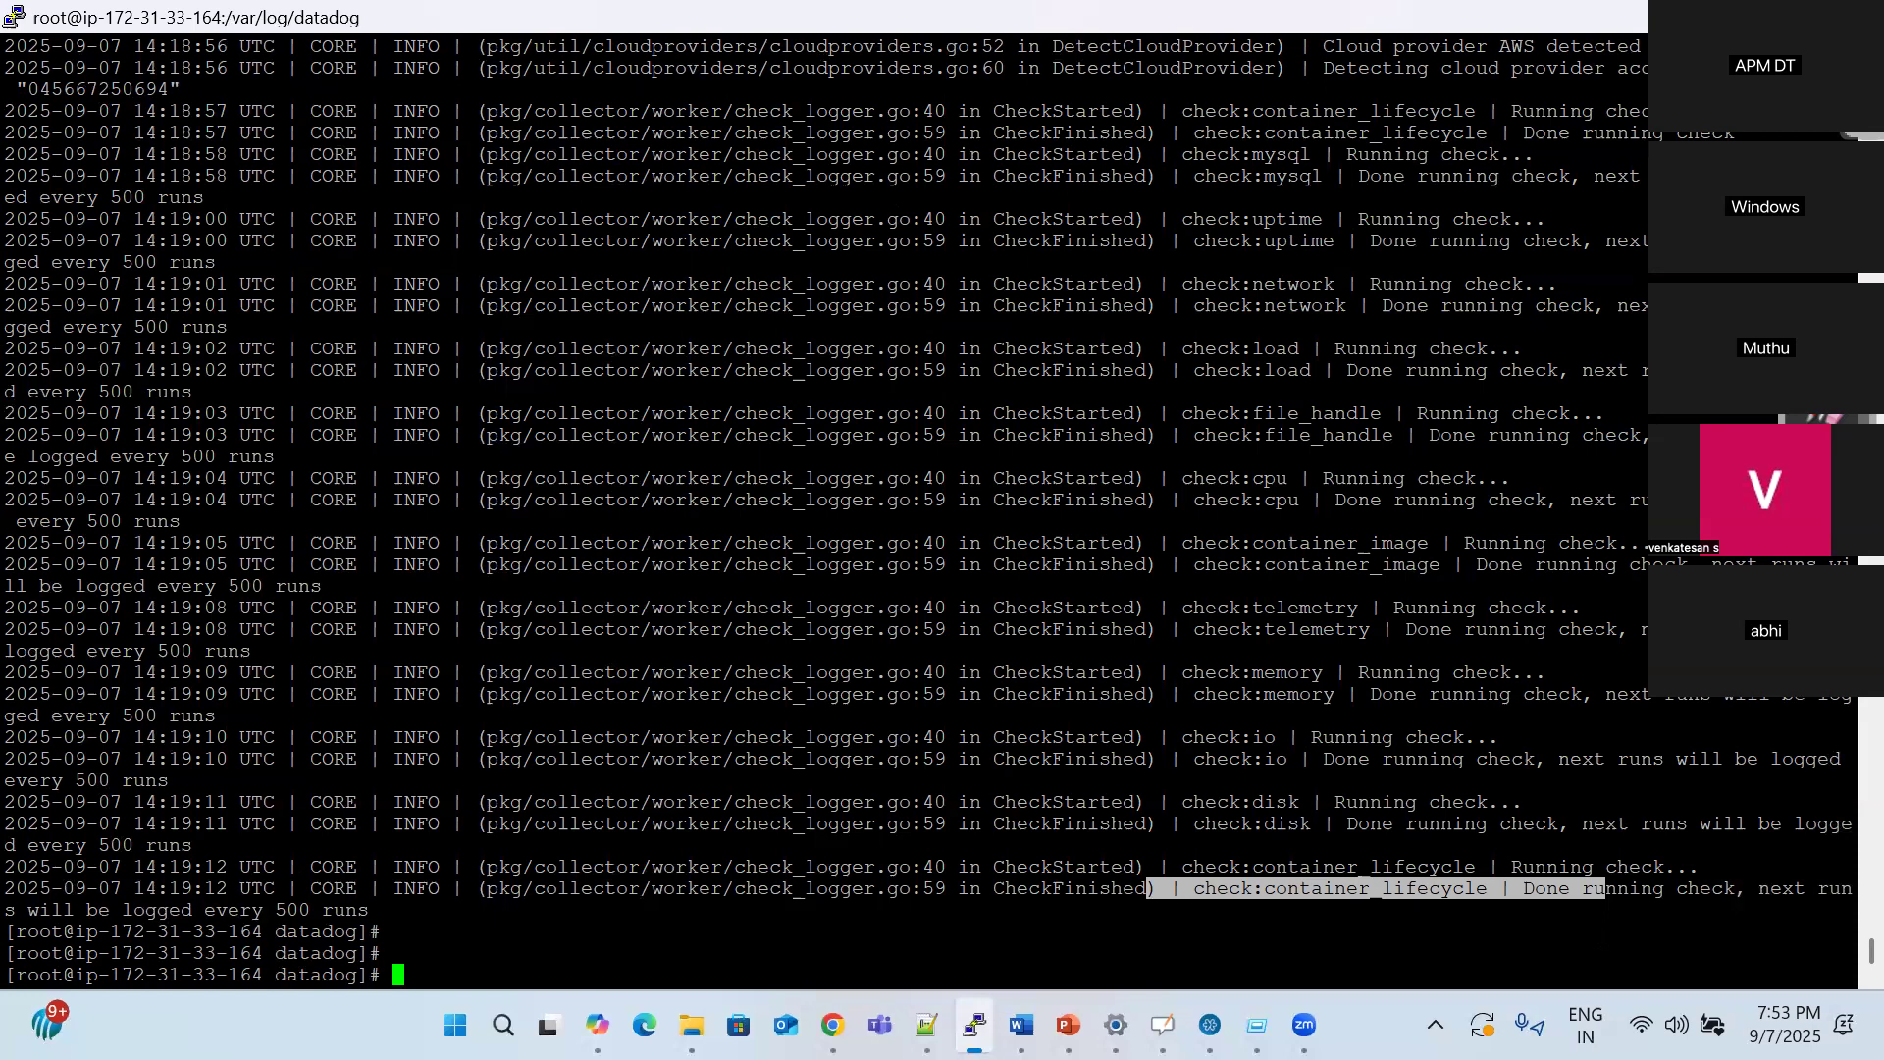
click(1606, 889)
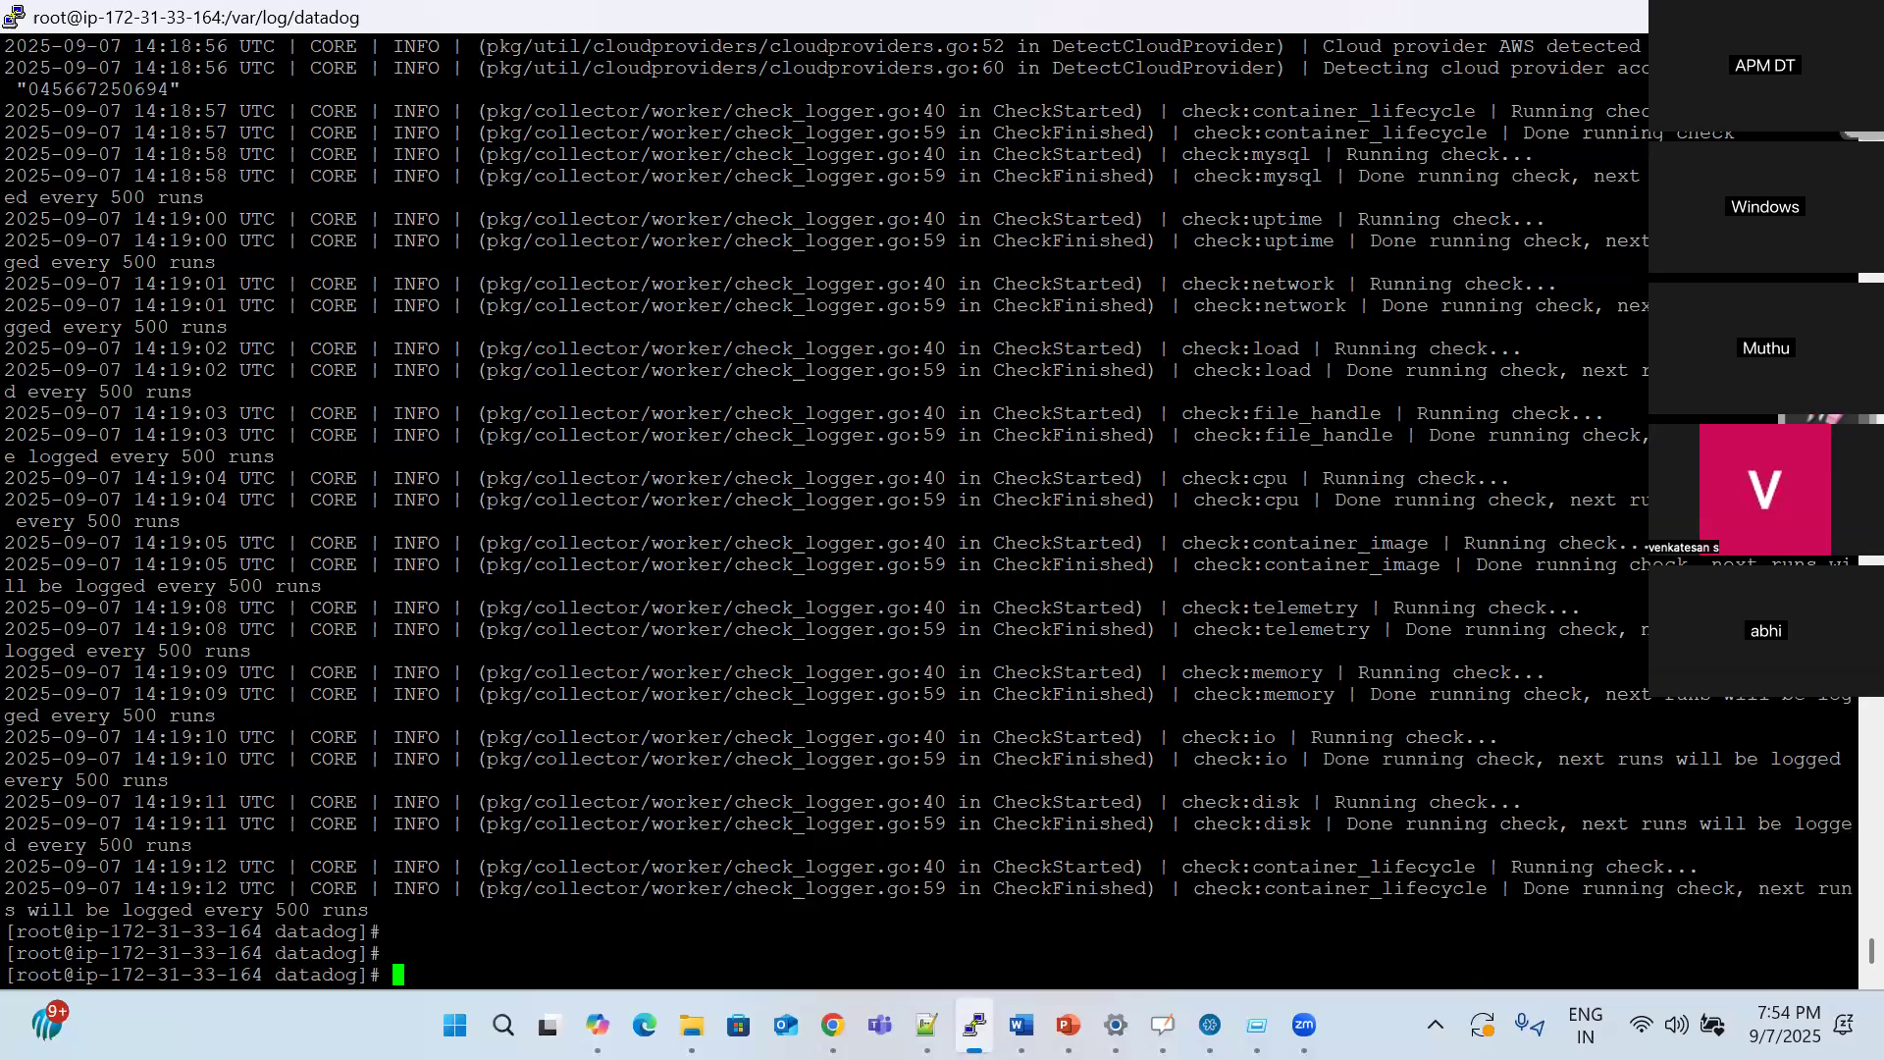
key(alt+Tab)
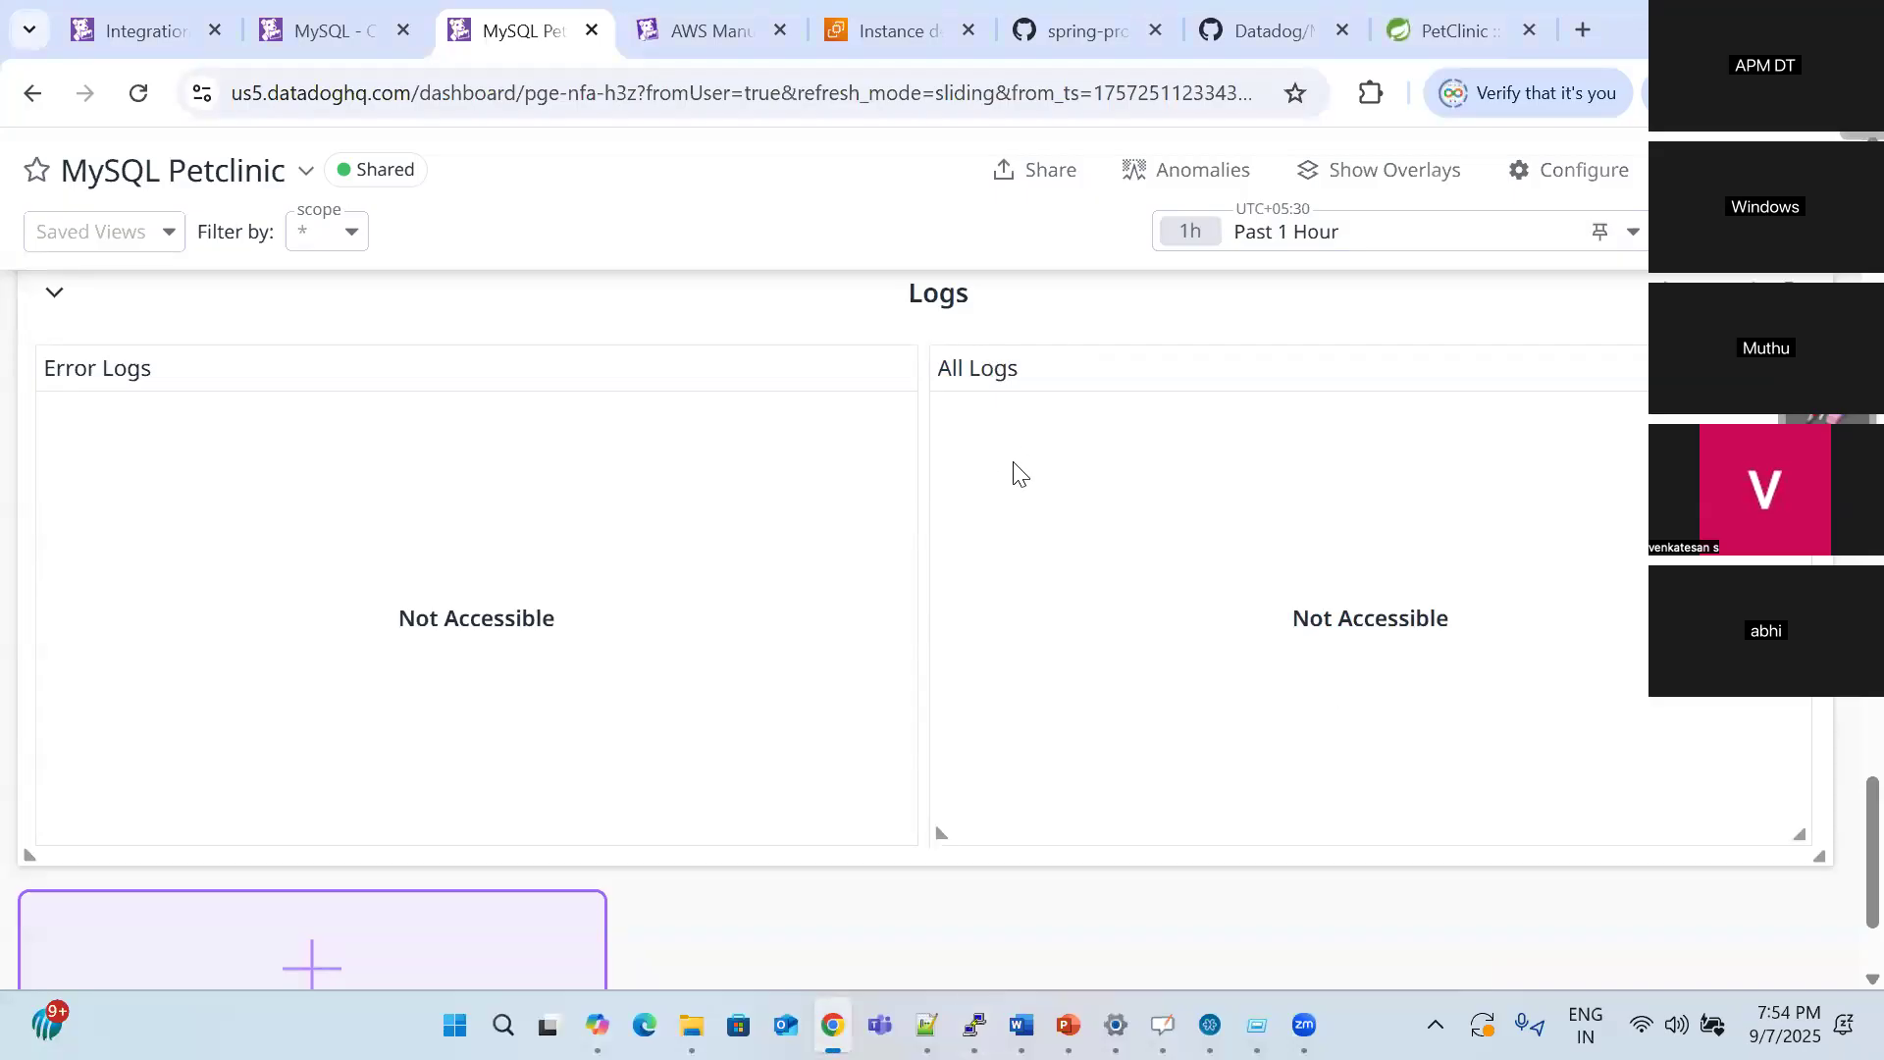
Check the MySQL Petclinic dashboard's details, then go back to the MySQL integration page.
scroll(1013, 471, up, 3)
click(306, 174)
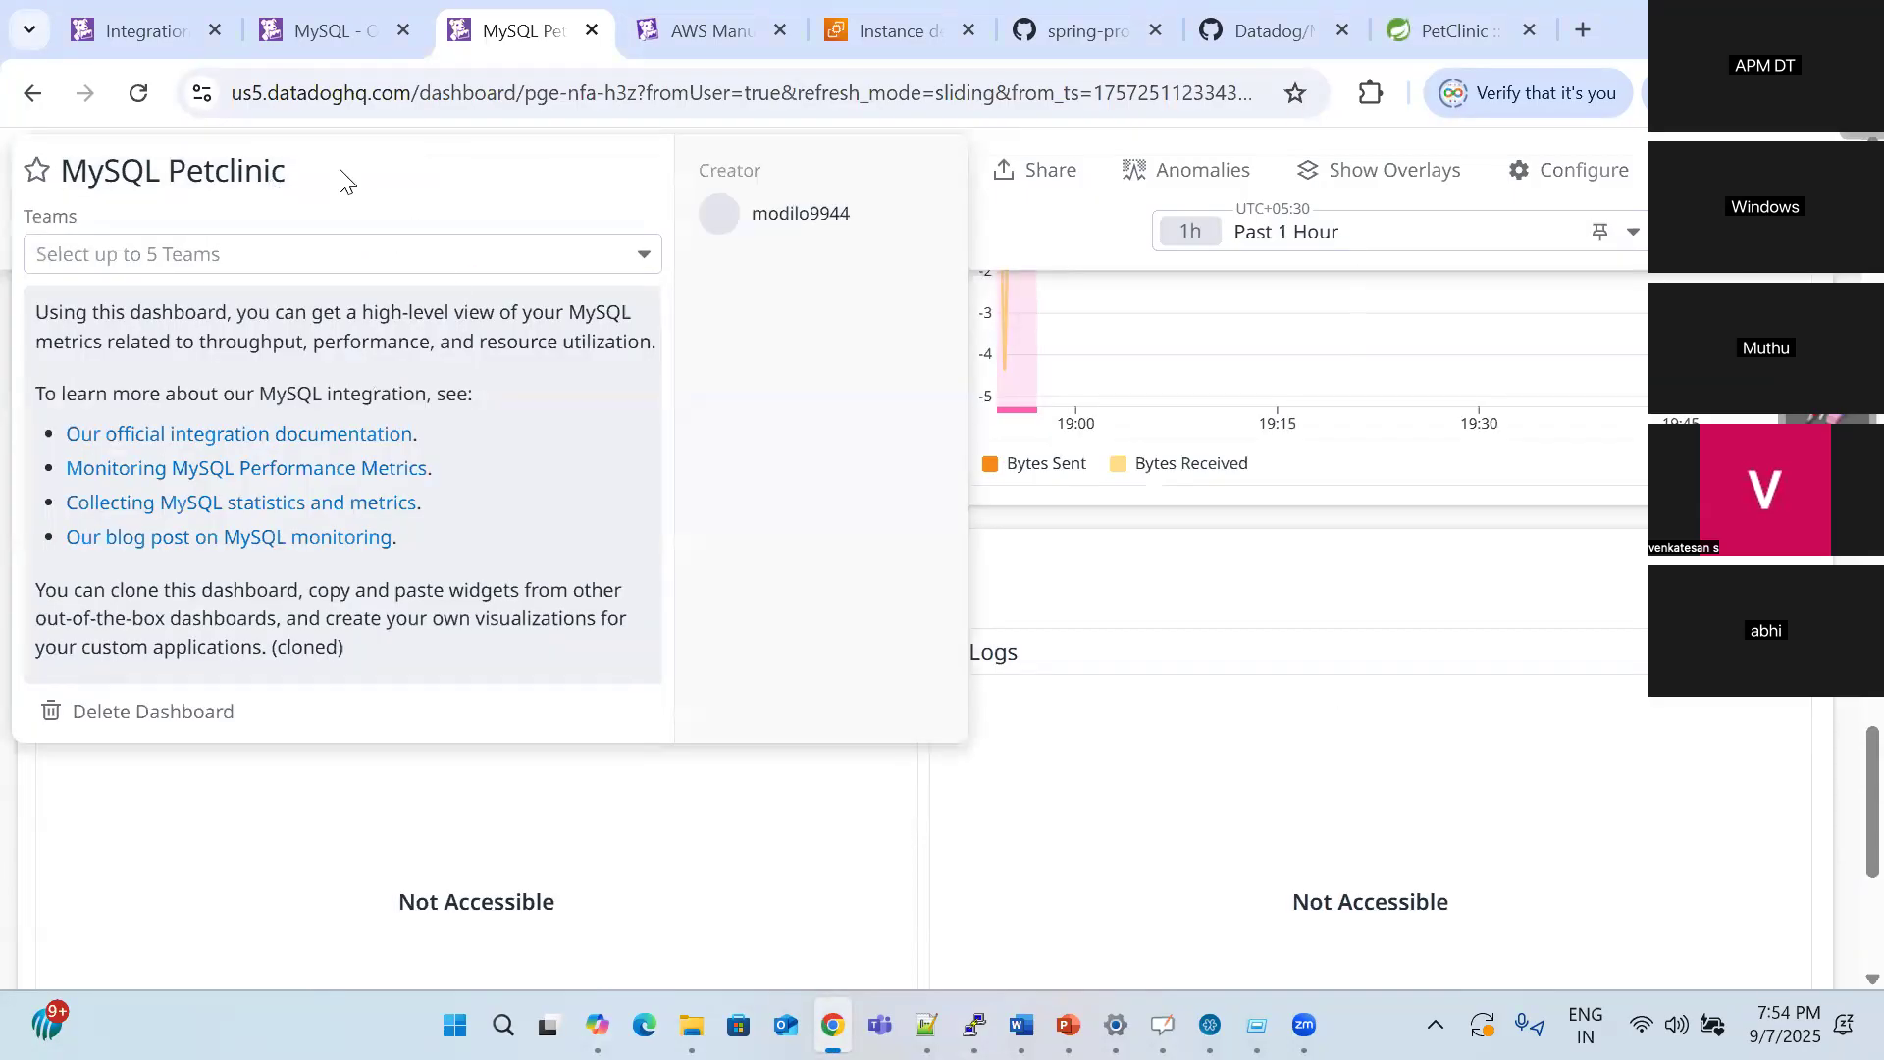
click(155, 32)
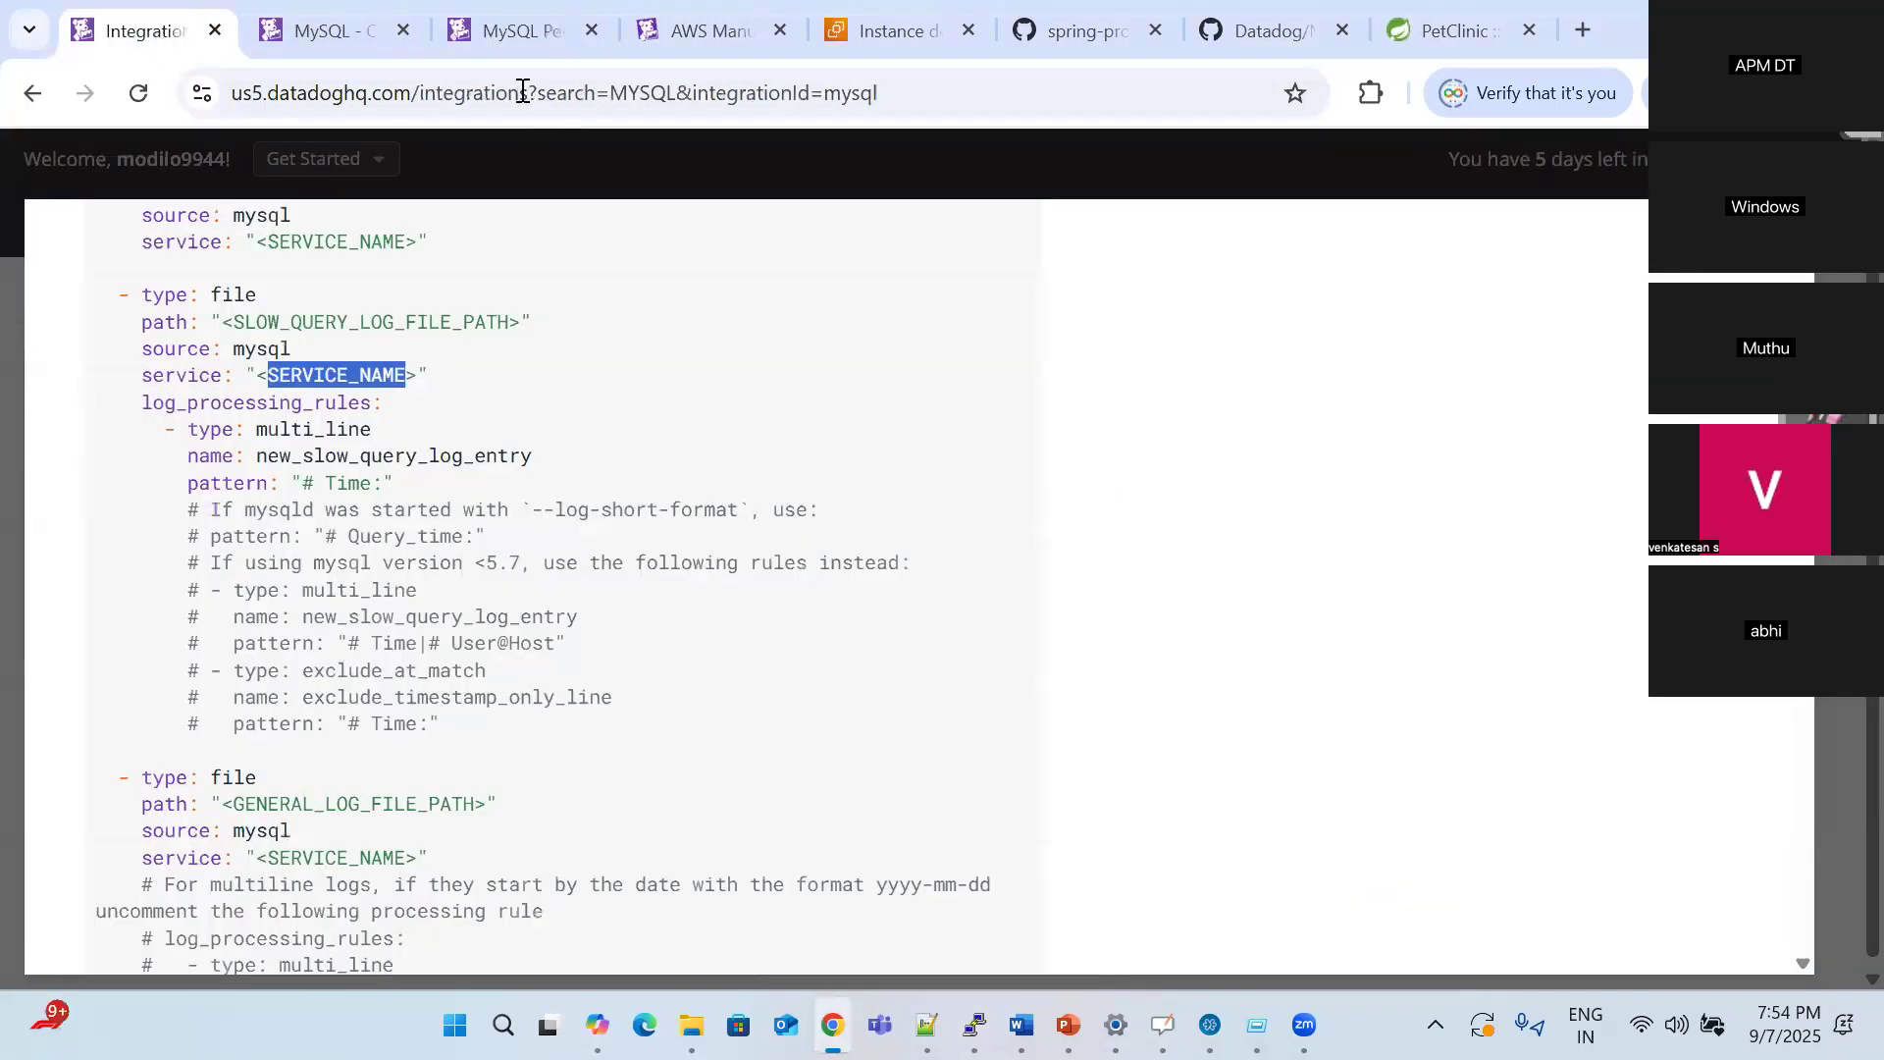
click(510, 47)
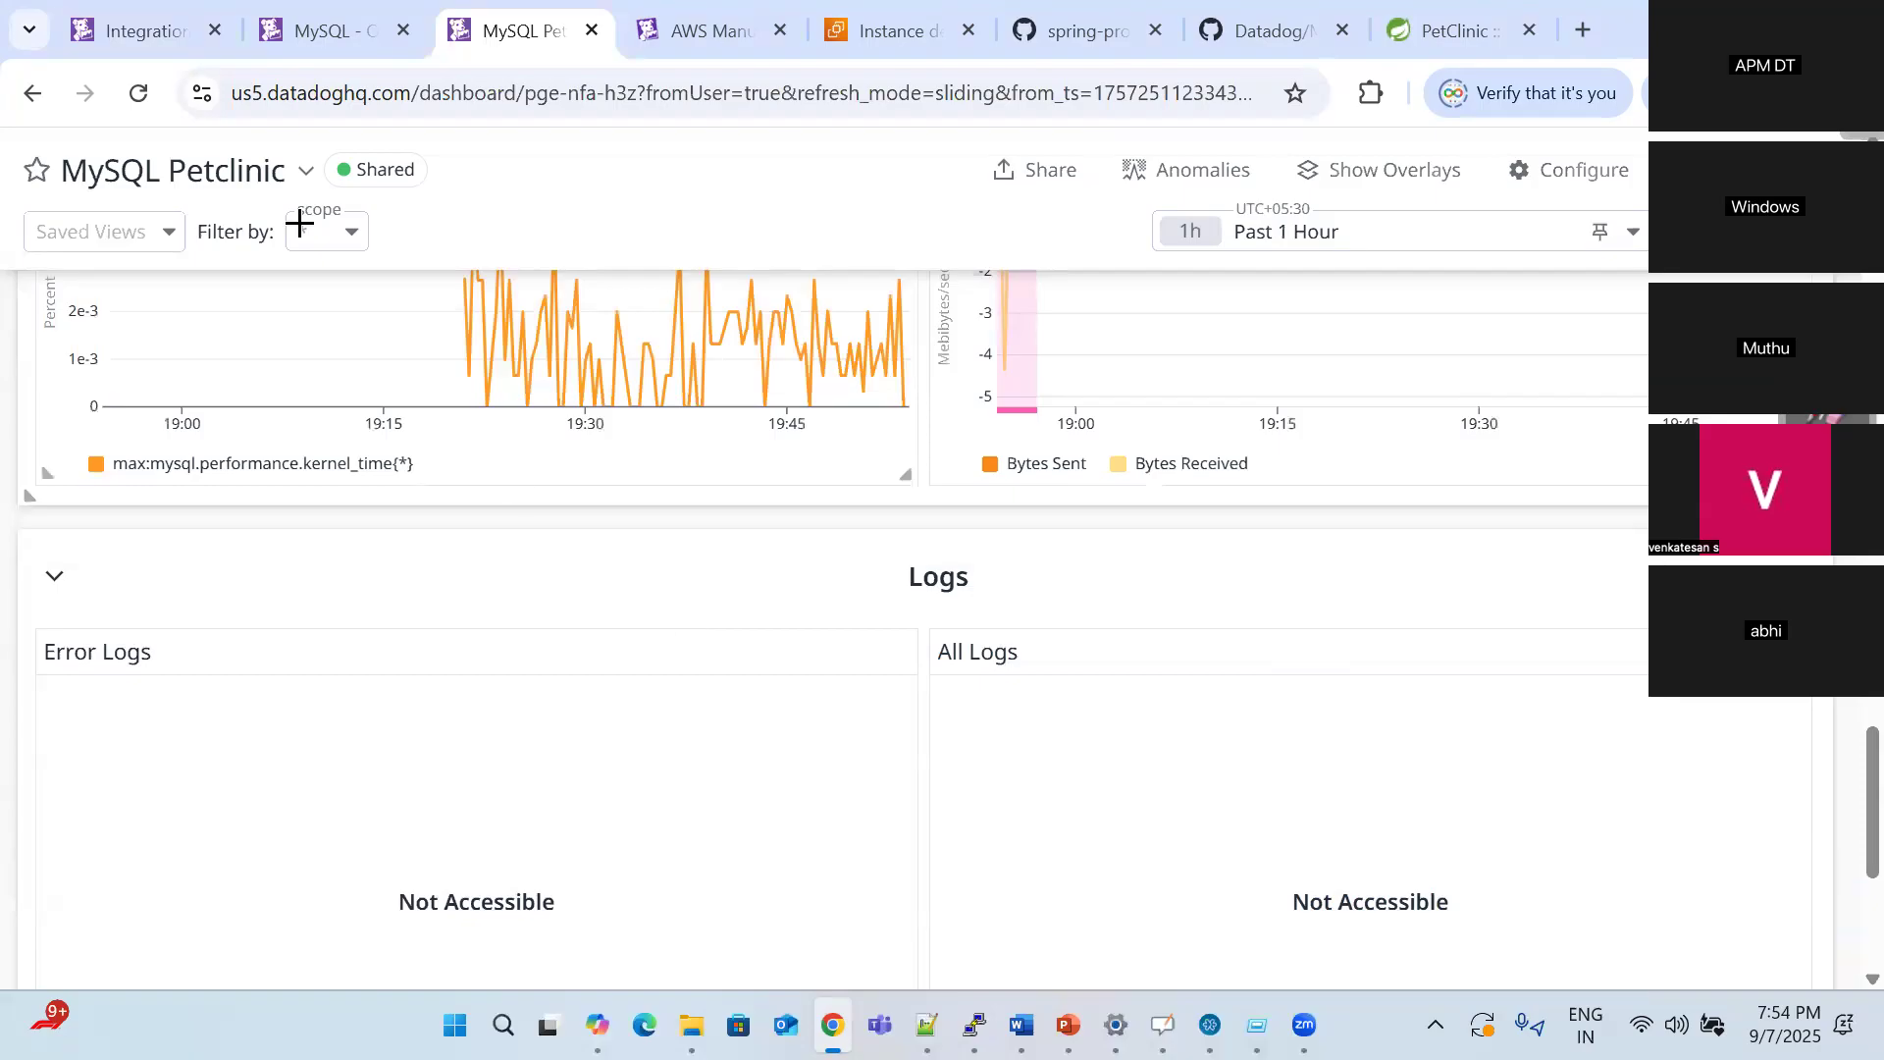
click(128, 34)
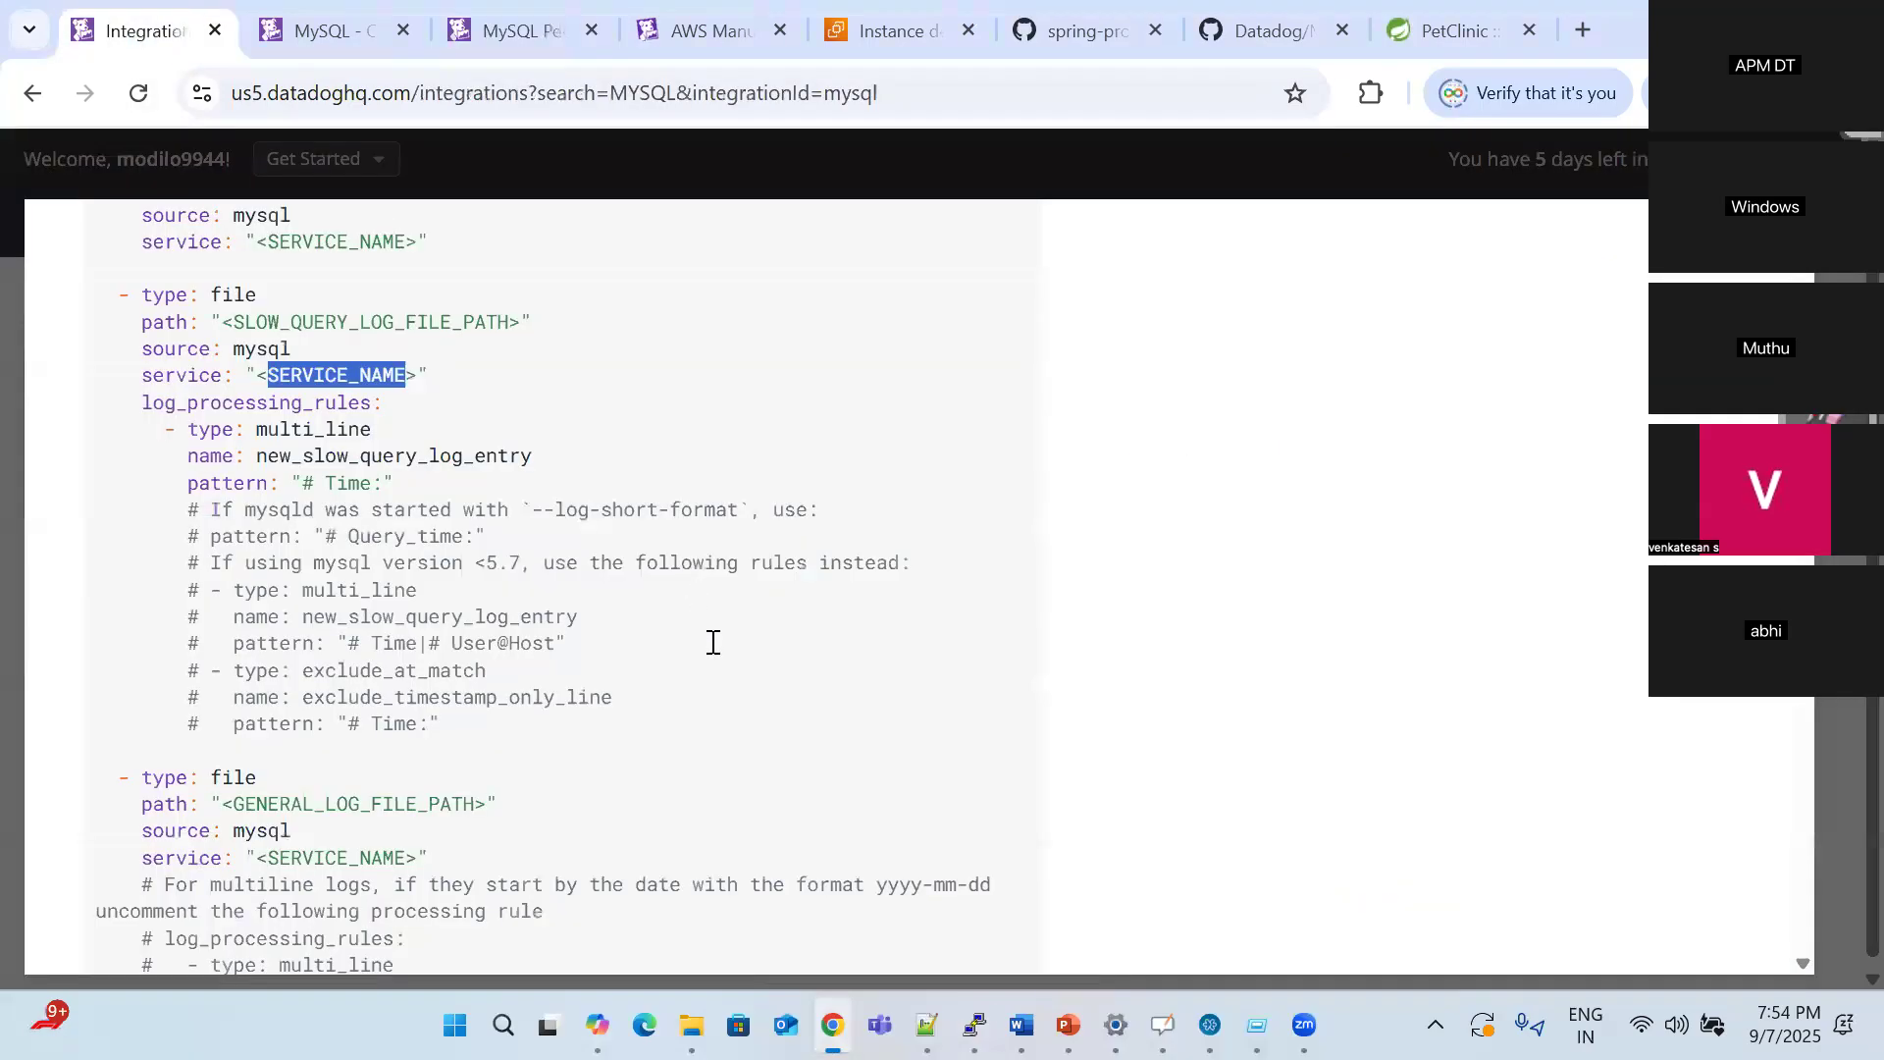
Open the MySQL and MySQL - Overview dashboards from the integration's Monitoring Resources.
scroll(714, 642, up, 15)
scroll(714, 642, up, 15)
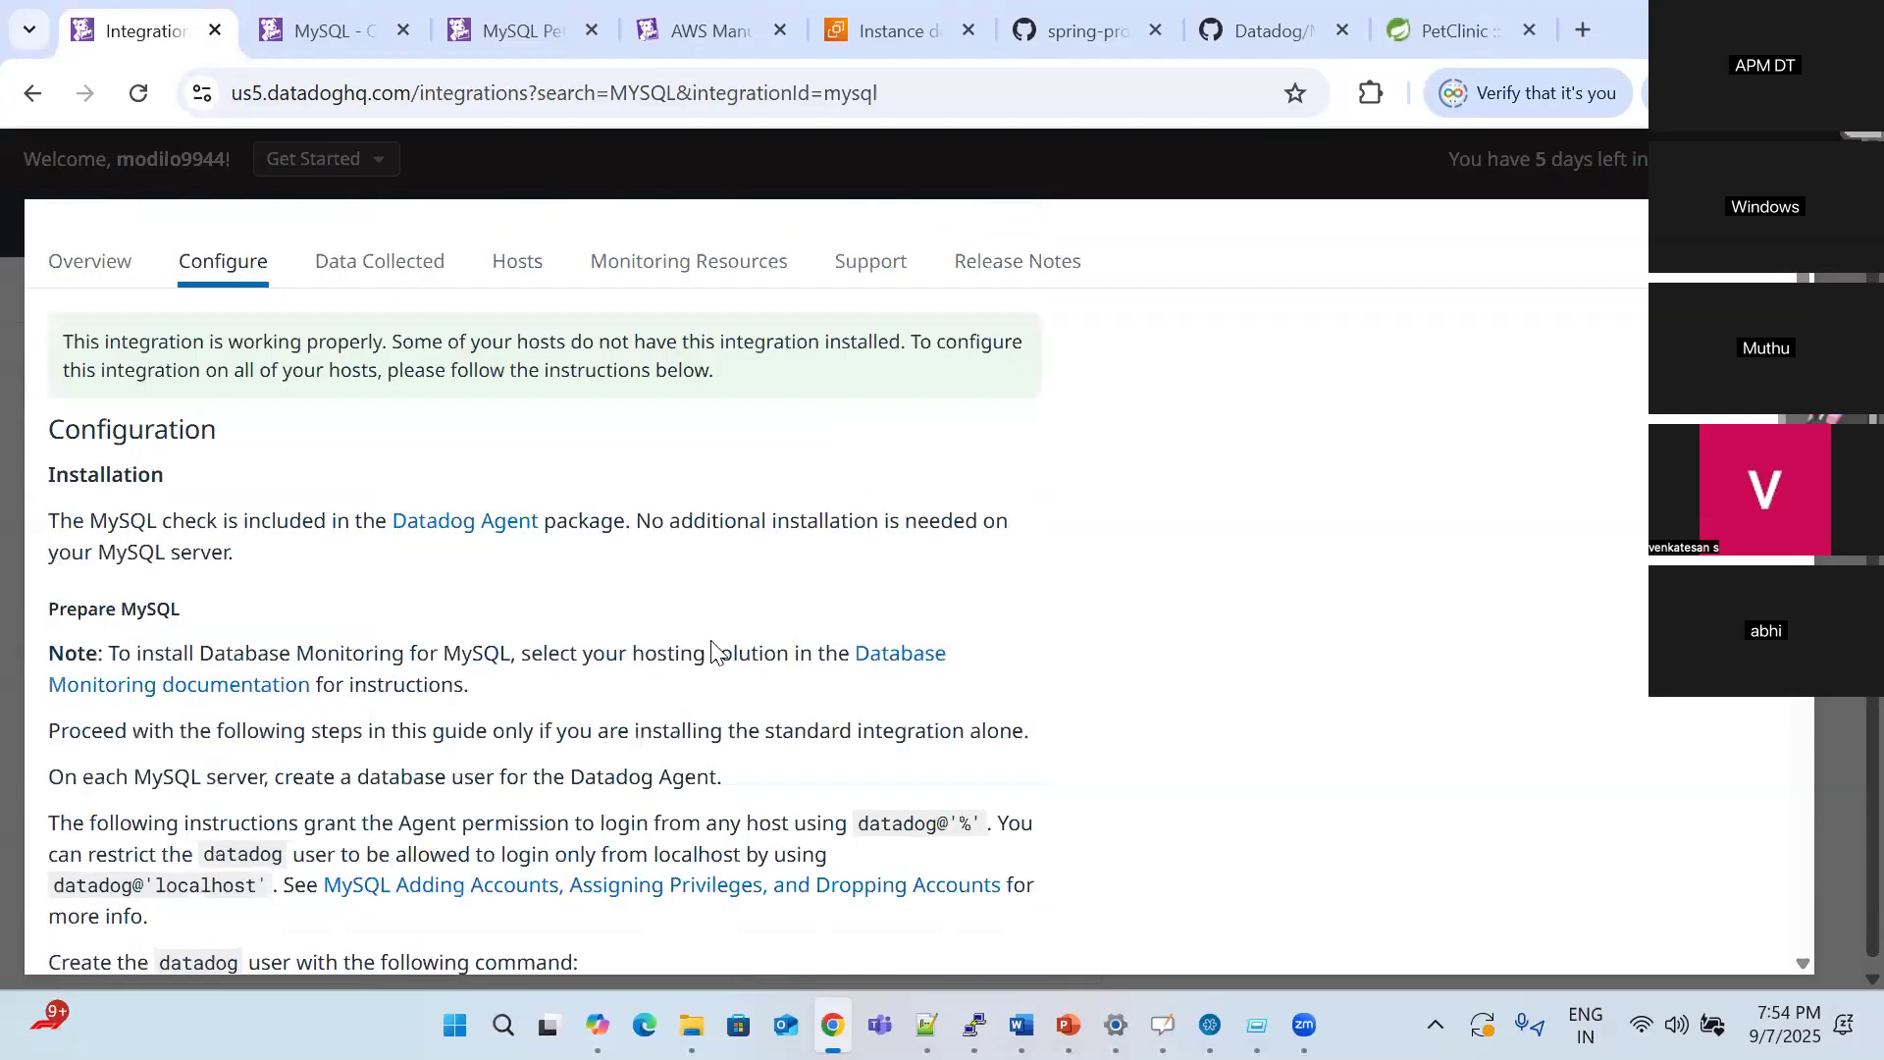
scroll(714, 642, up, 3)
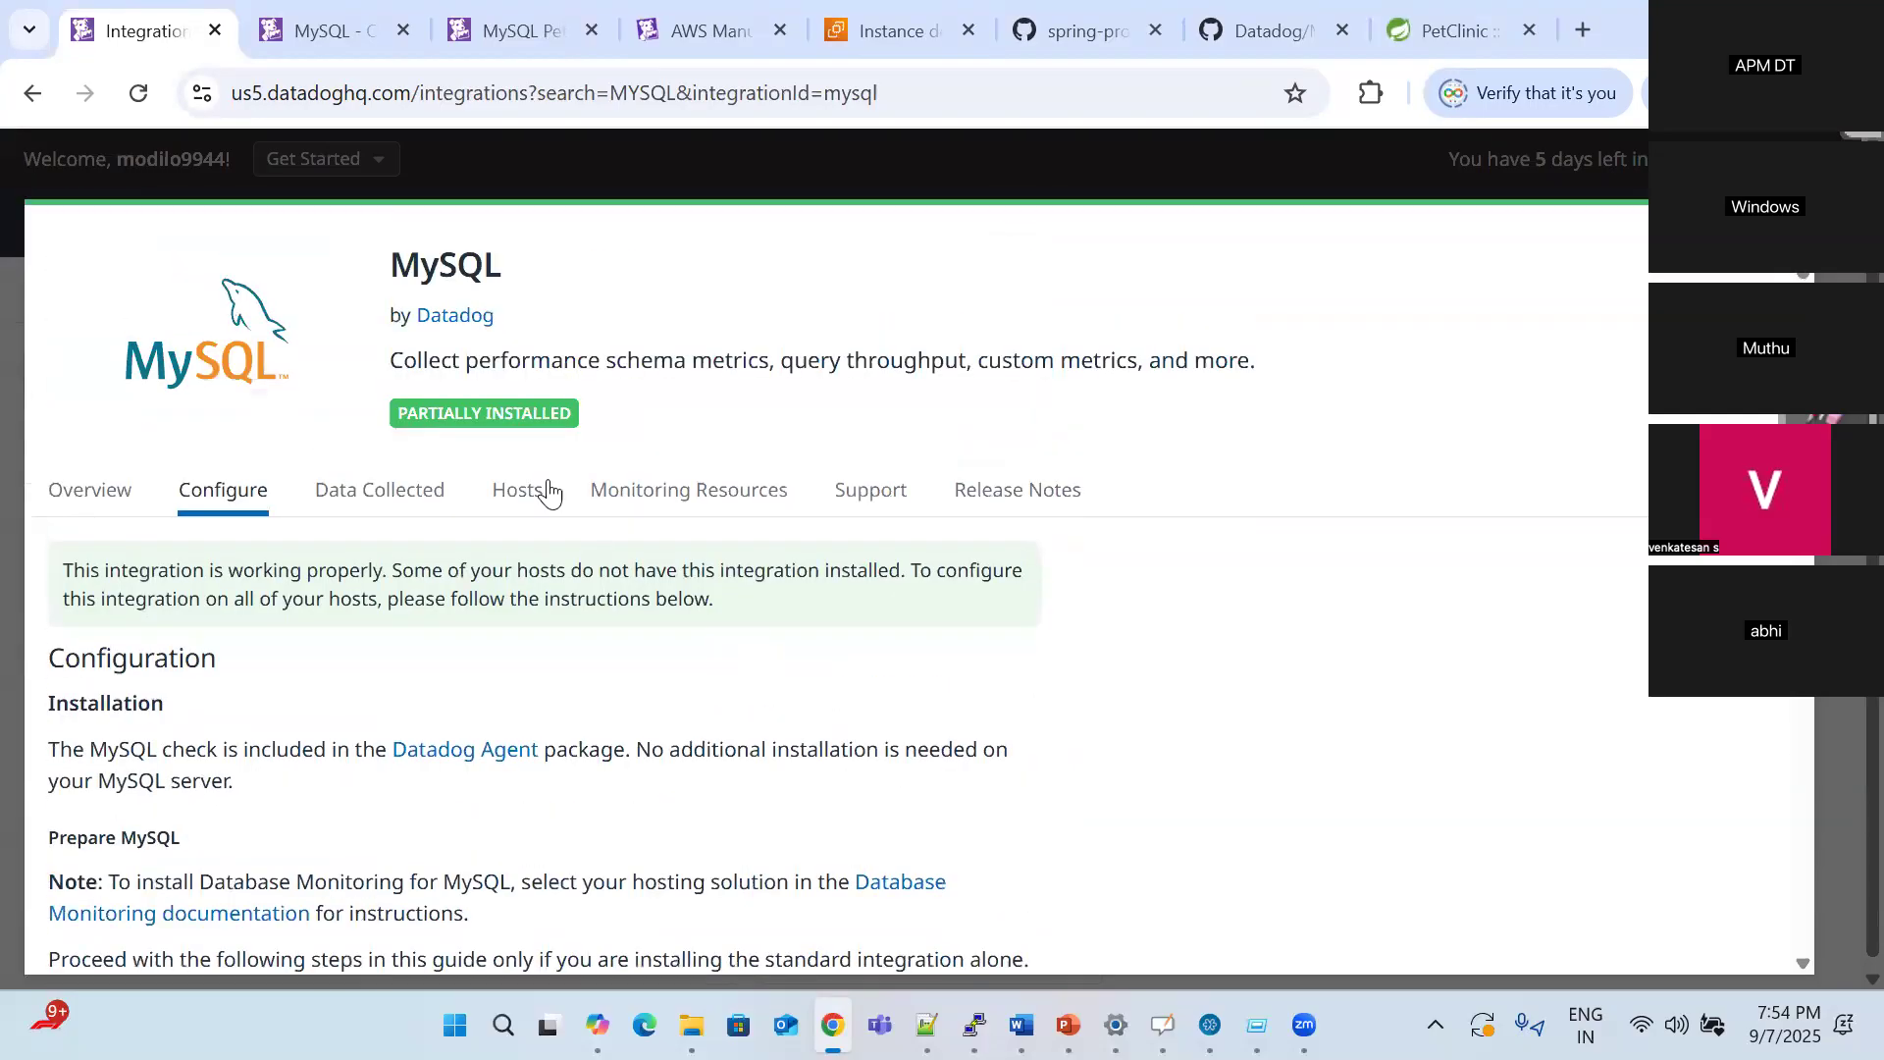
click(629, 504)
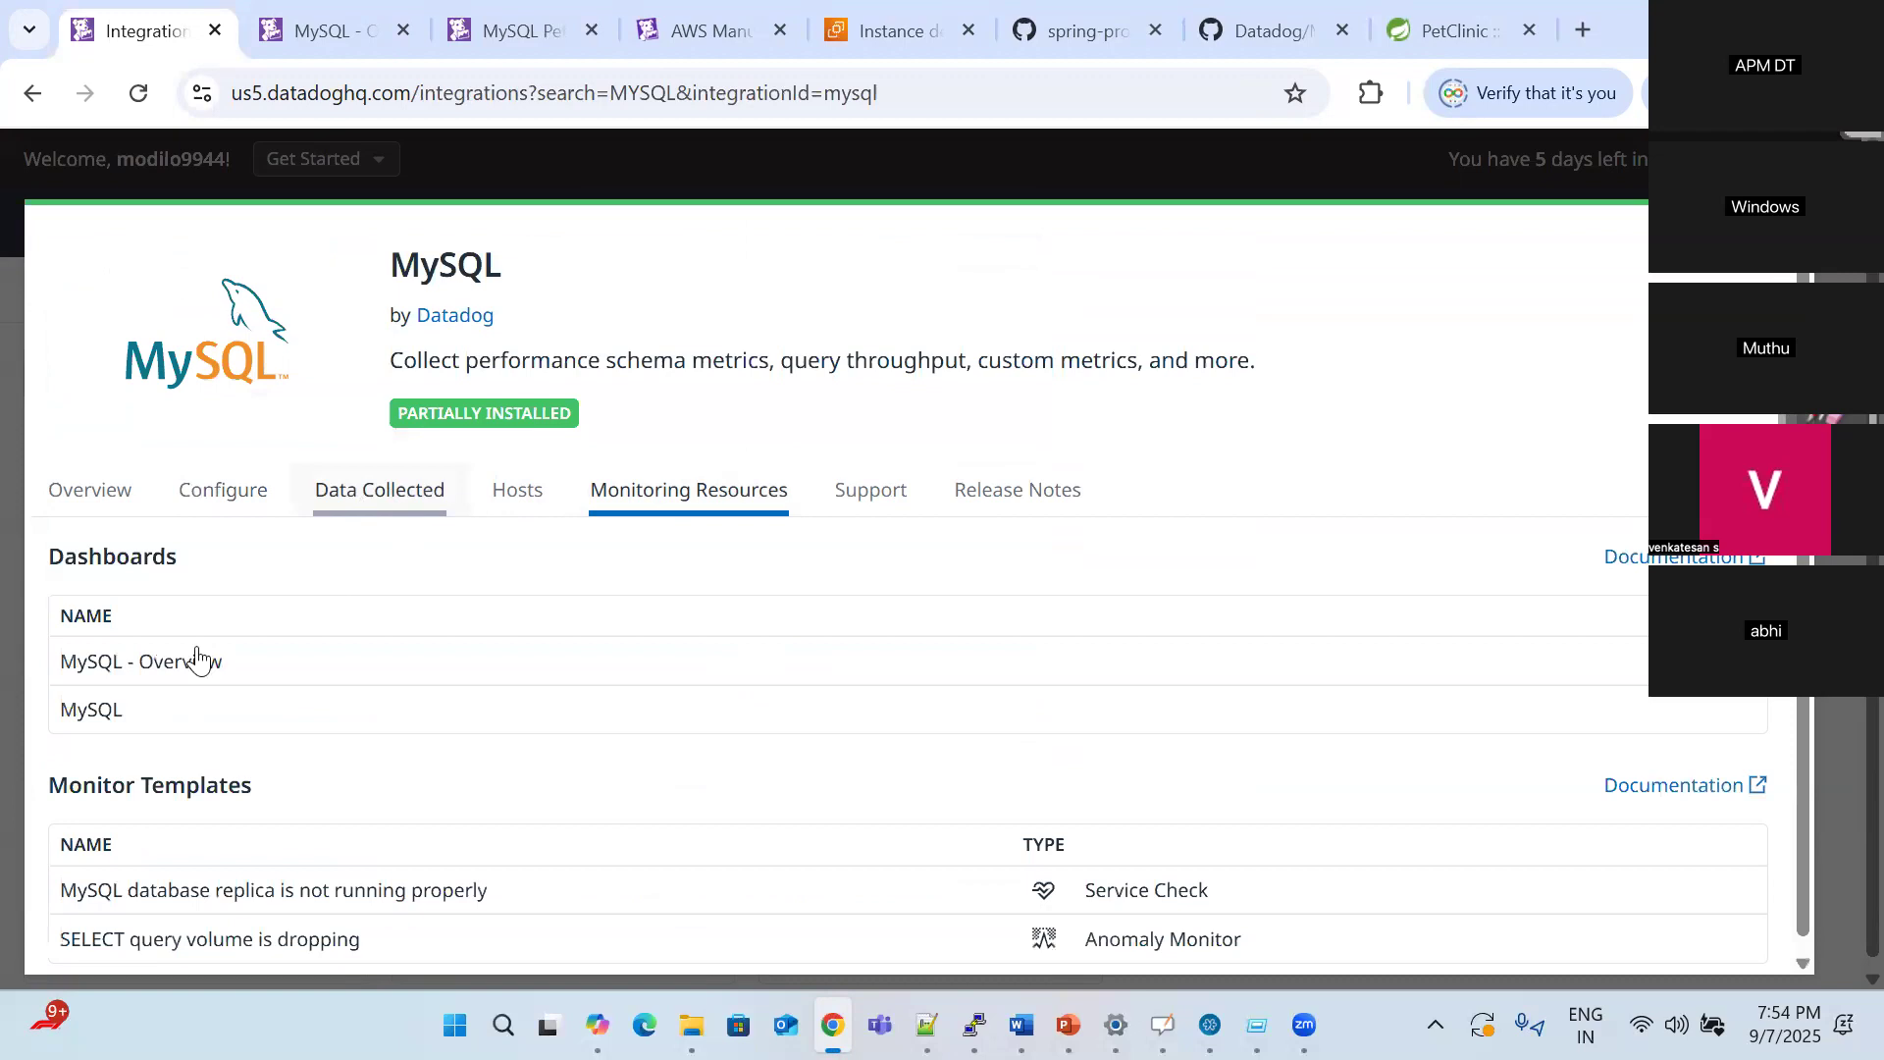
ctrl+click(97, 714)
ctrl+click(104, 661)
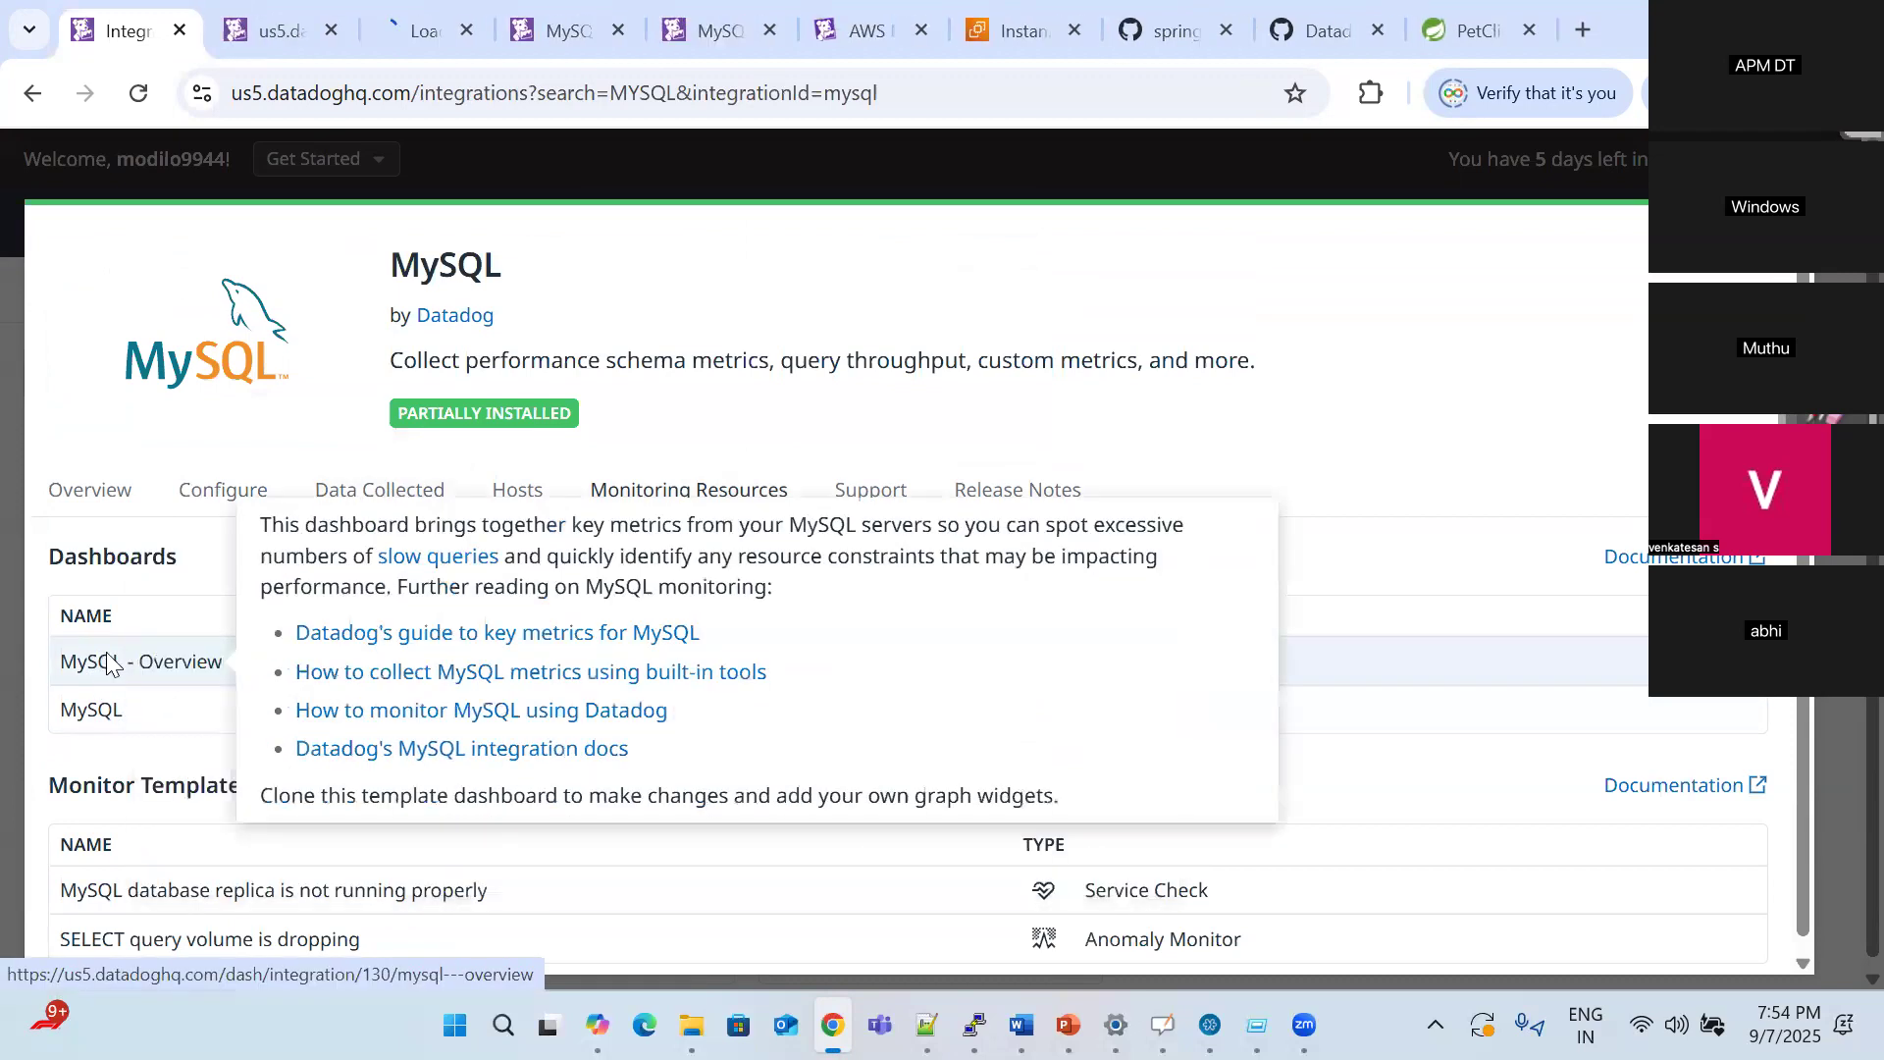
click(263, 65)
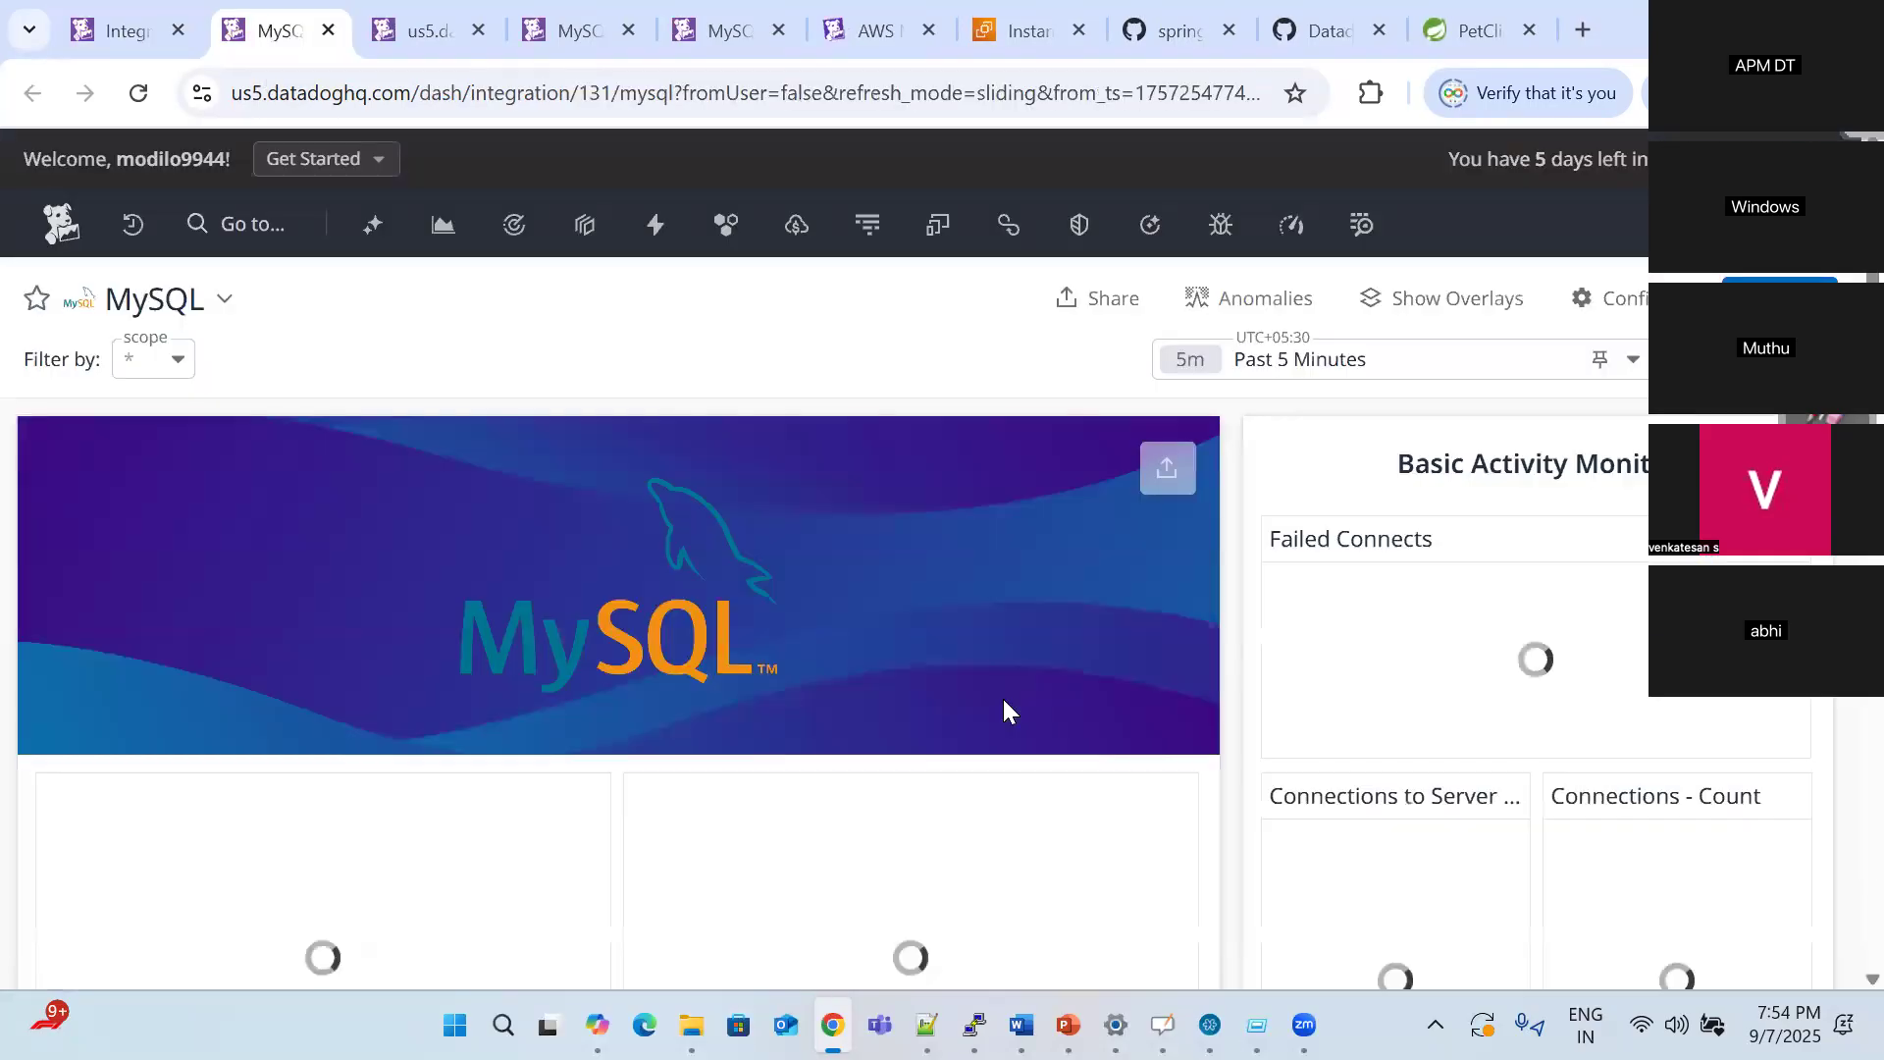
Set the MySQL dashboard's time range to Past 30 Minutes.
scroll(1003, 702, down, 4)
scroll(1003, 699, down, 15)
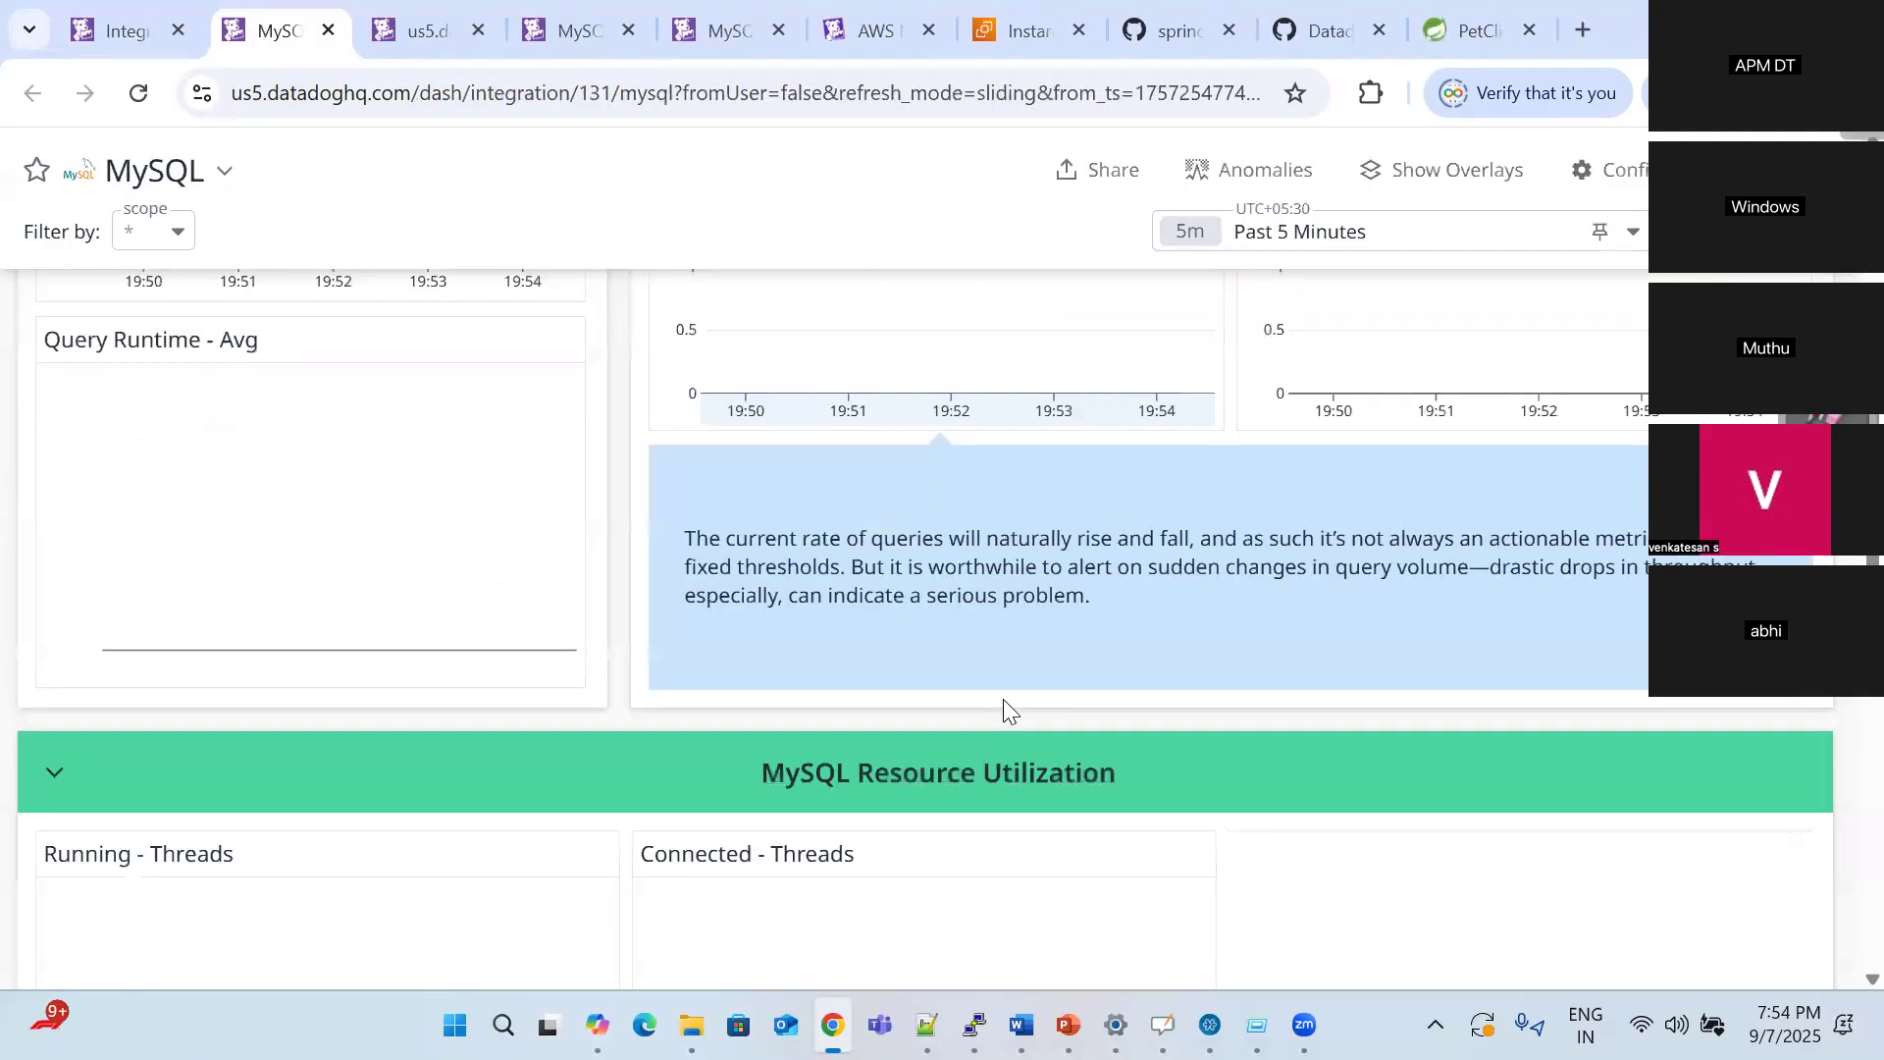
scroll(1003, 701, down, 6)
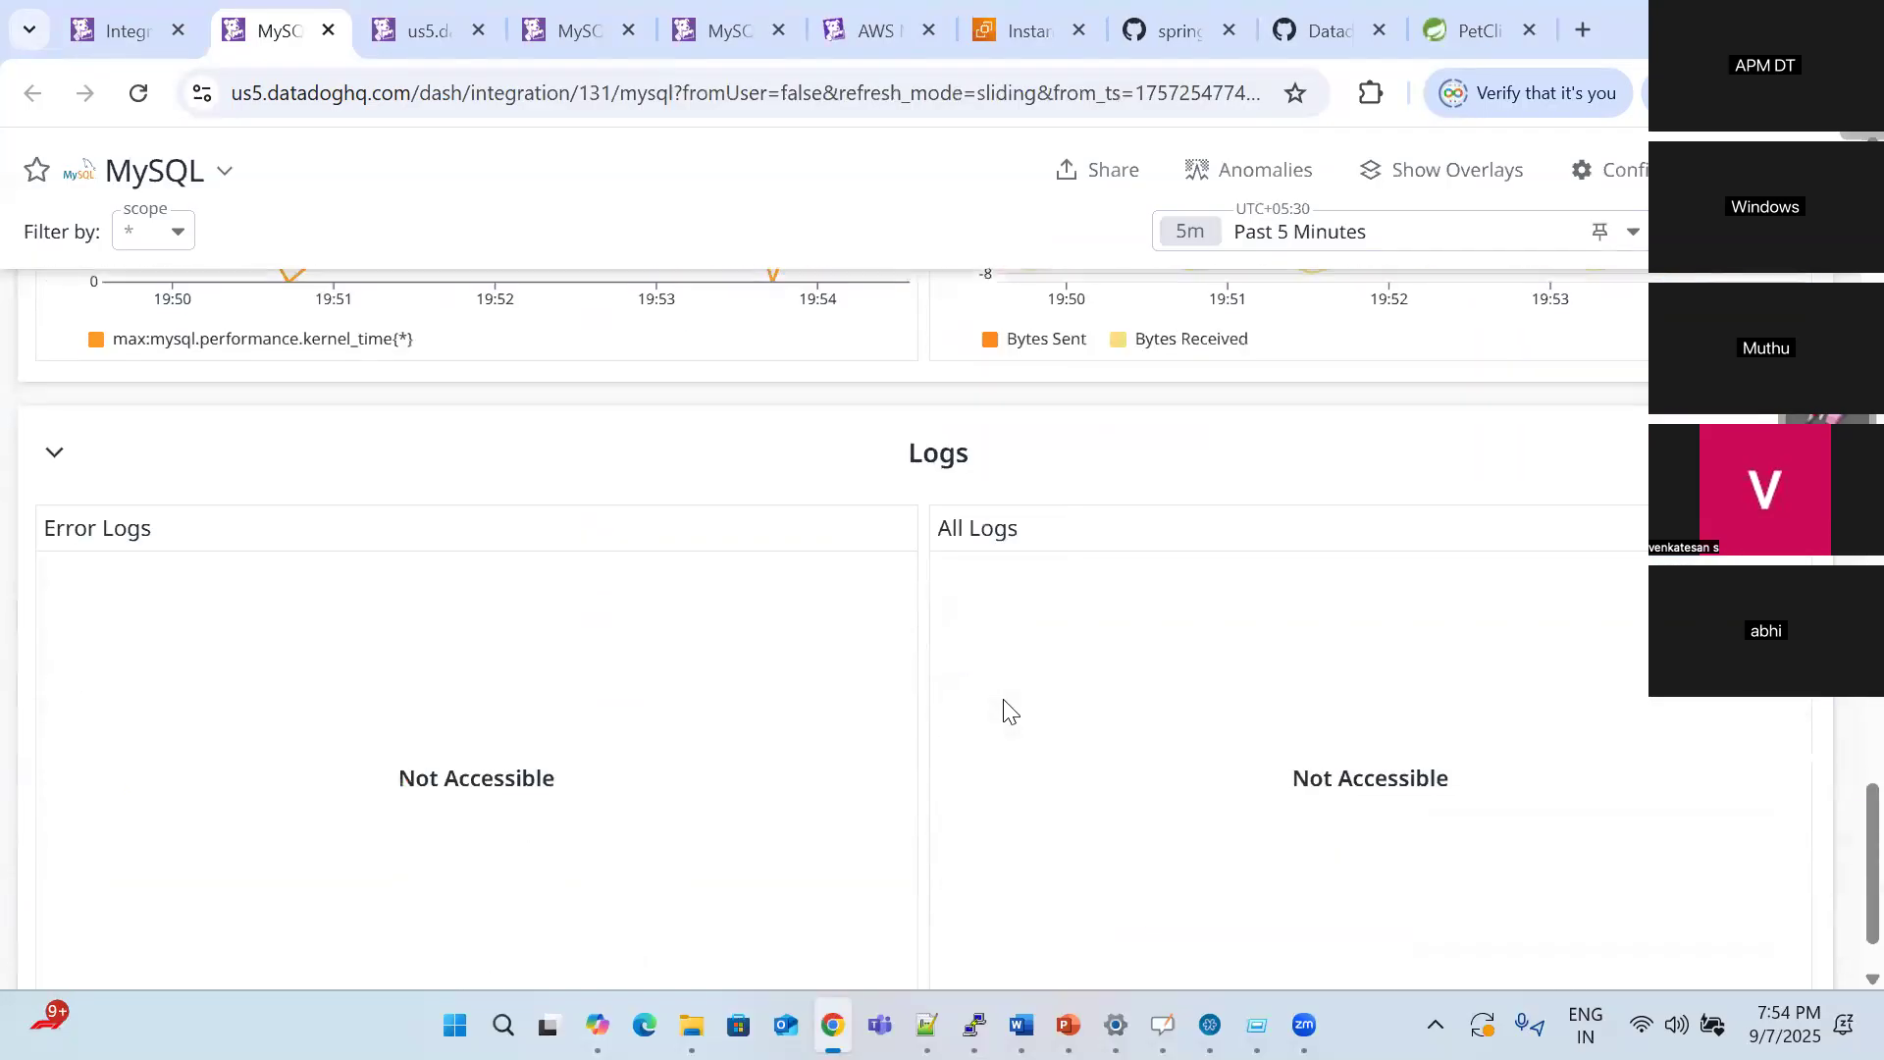
click(1405, 235)
click(1357, 352)
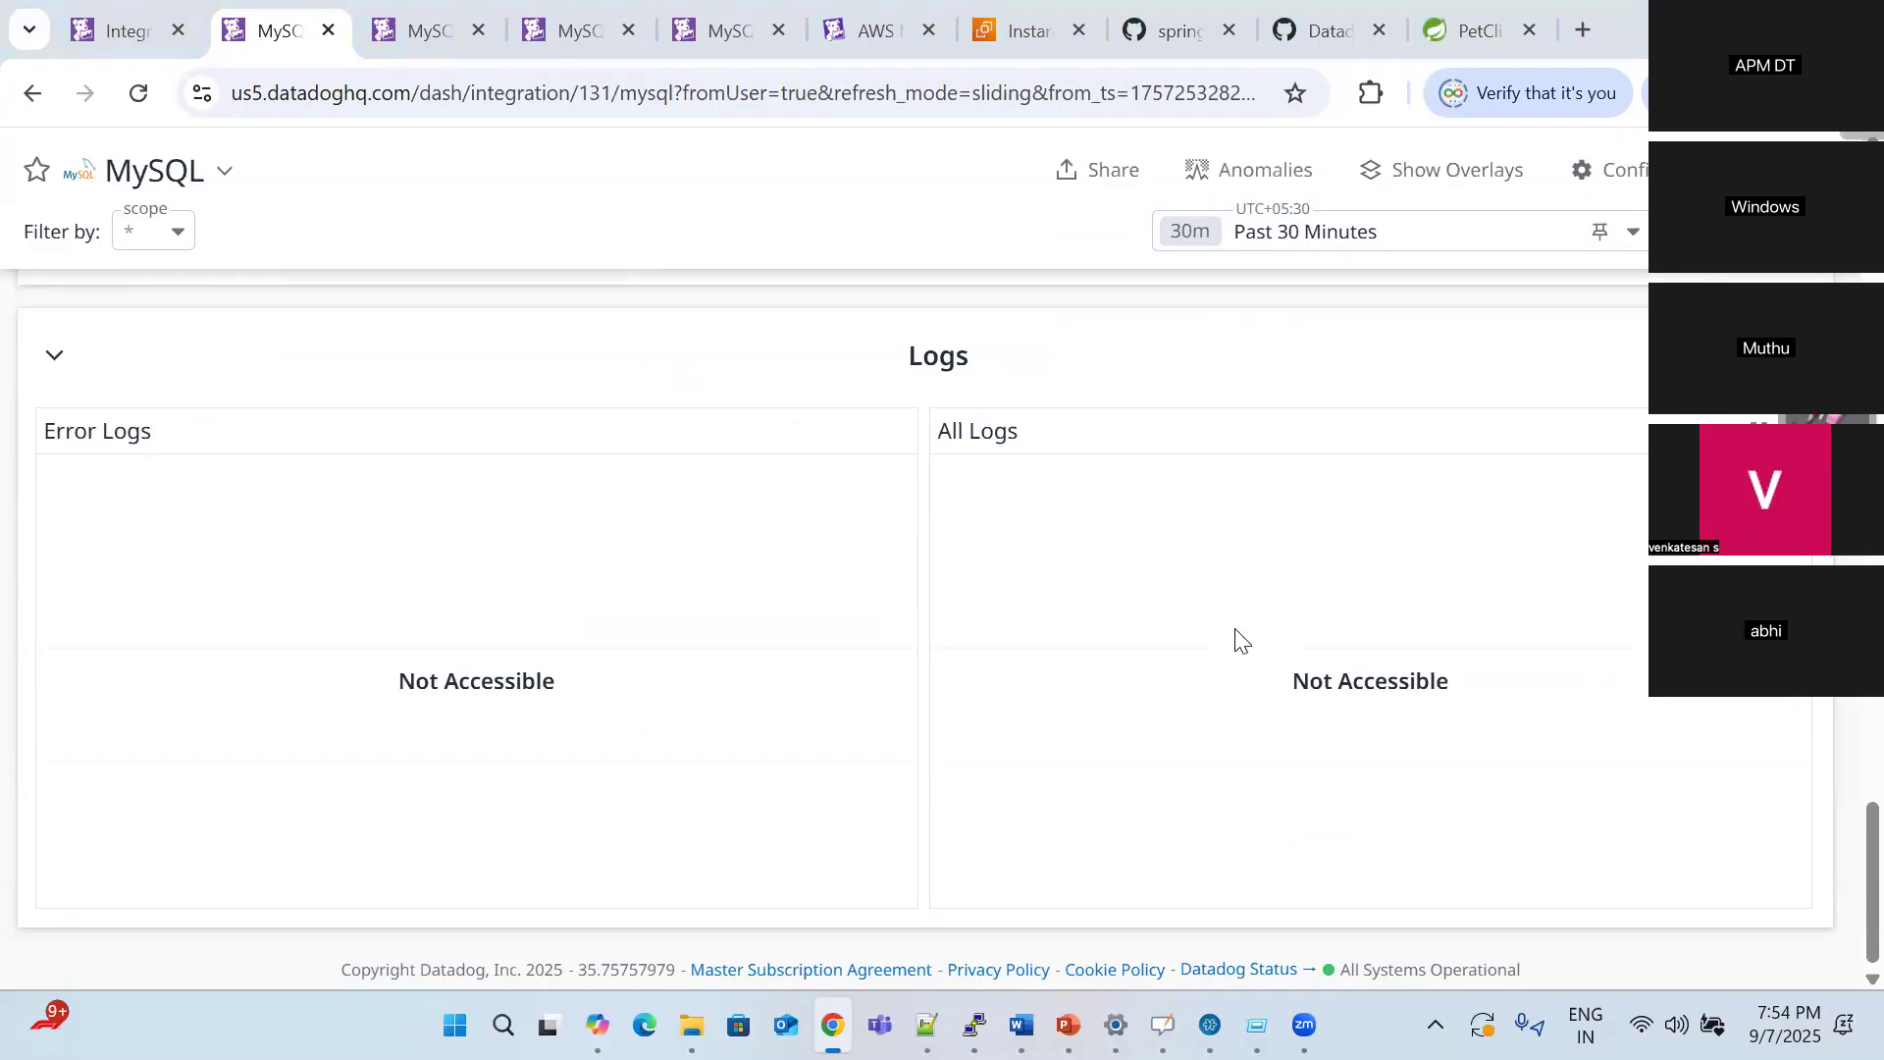
key(alt+Tab)
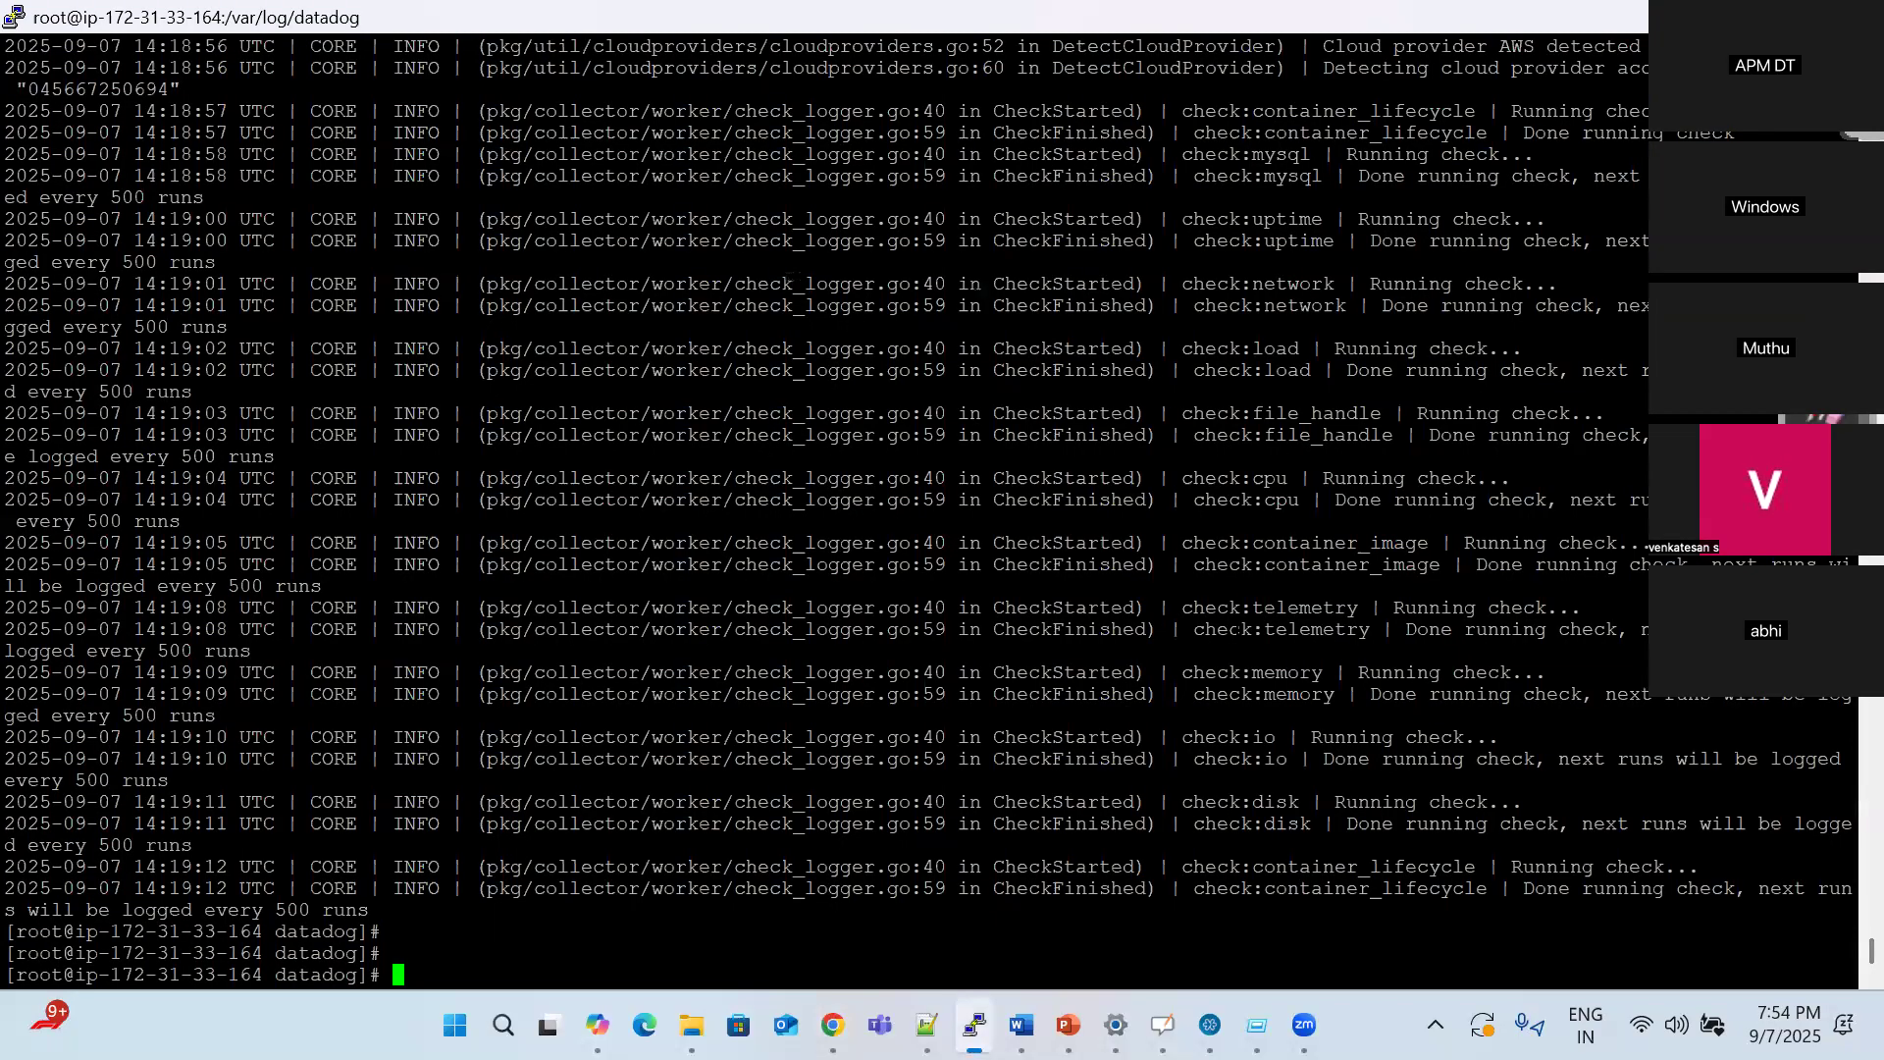
List the MySQL log files in /var/log/mysql/ with ls -lrt, including mysql.log.
text(cd /var/log/mysql/)
key(Return)
text(ls -lrt)
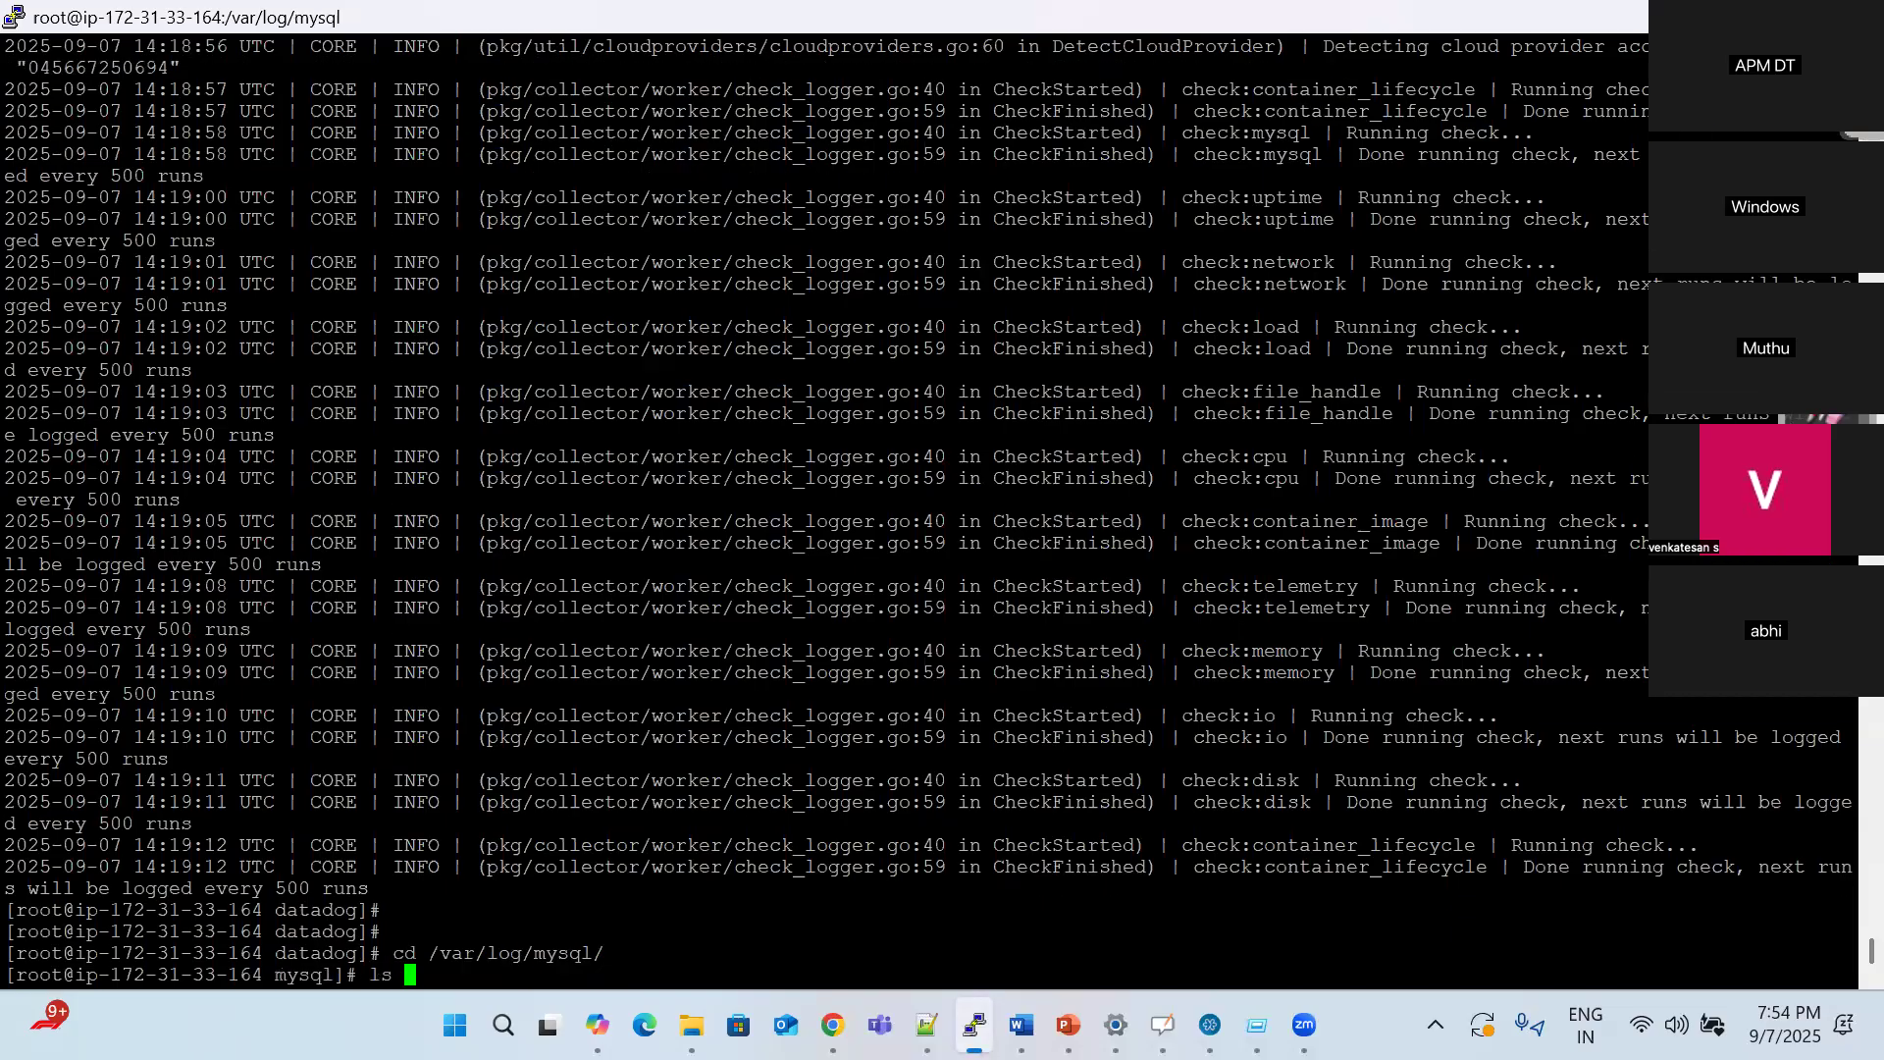
key(Return)
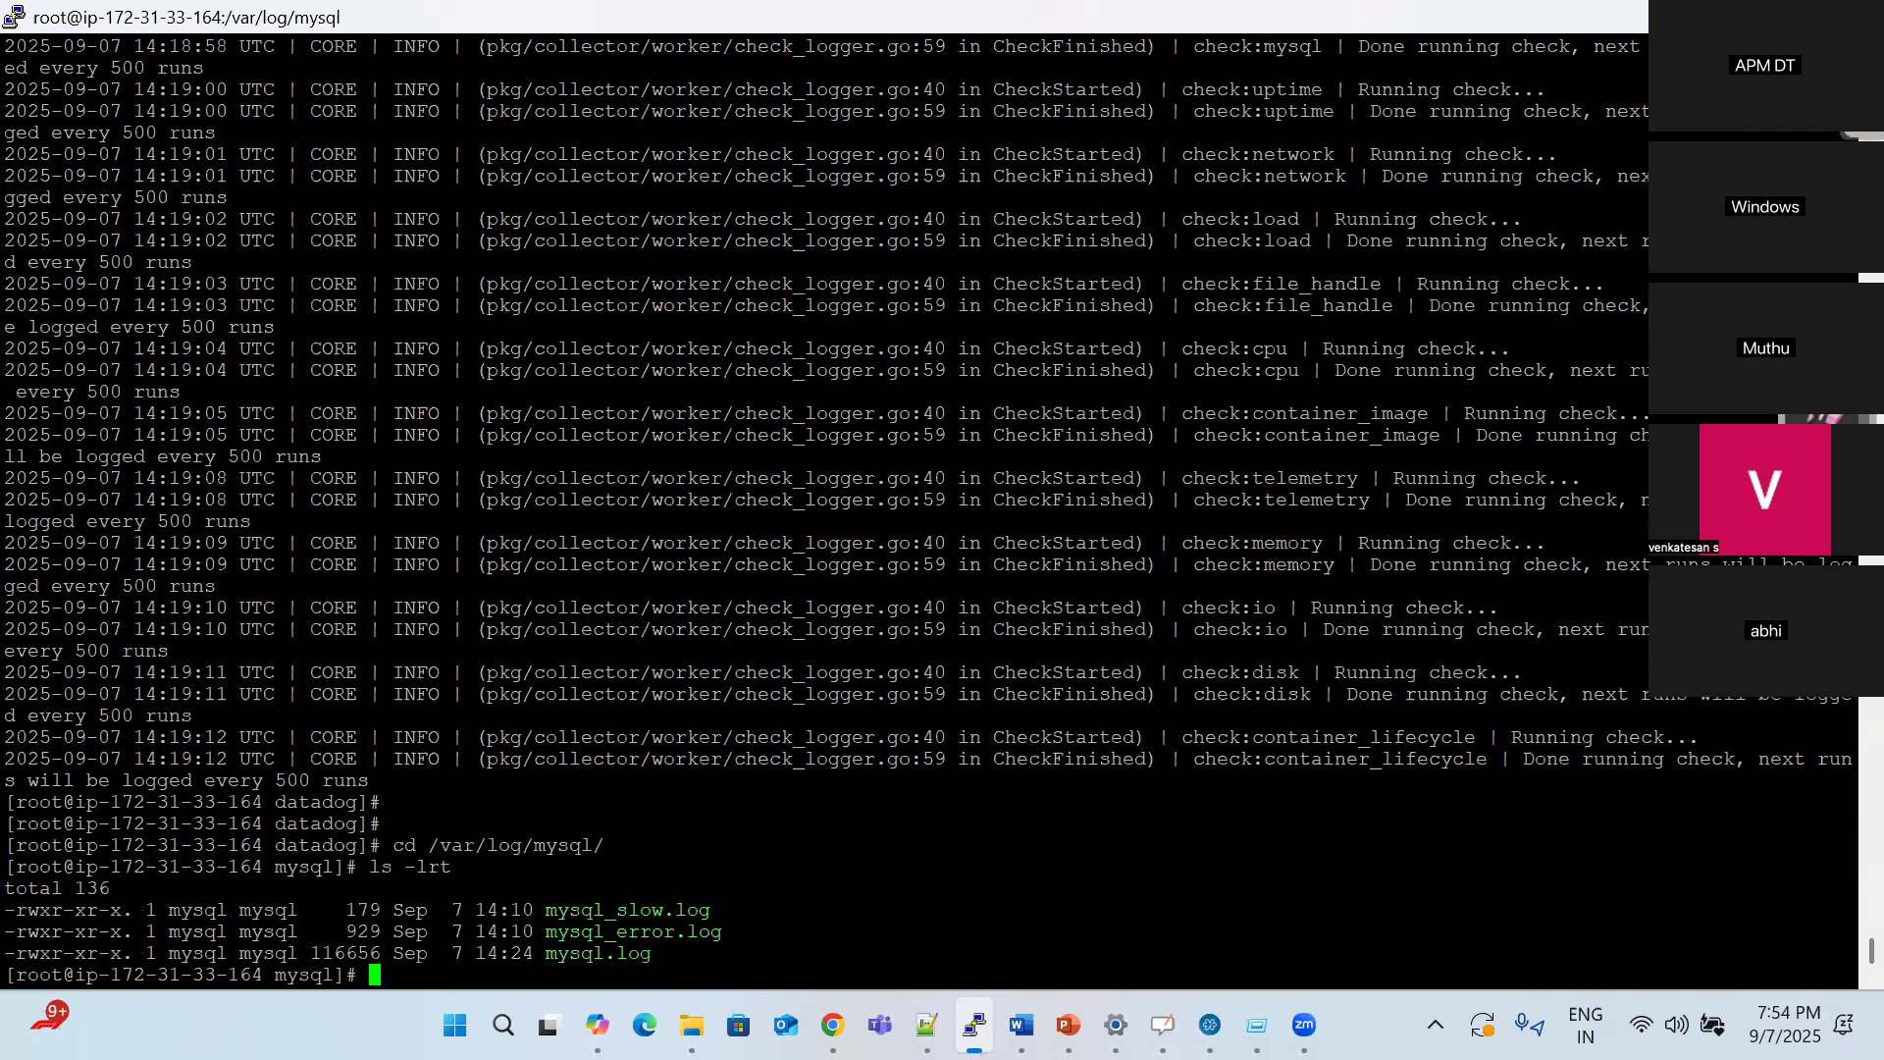
double_click(617, 953)
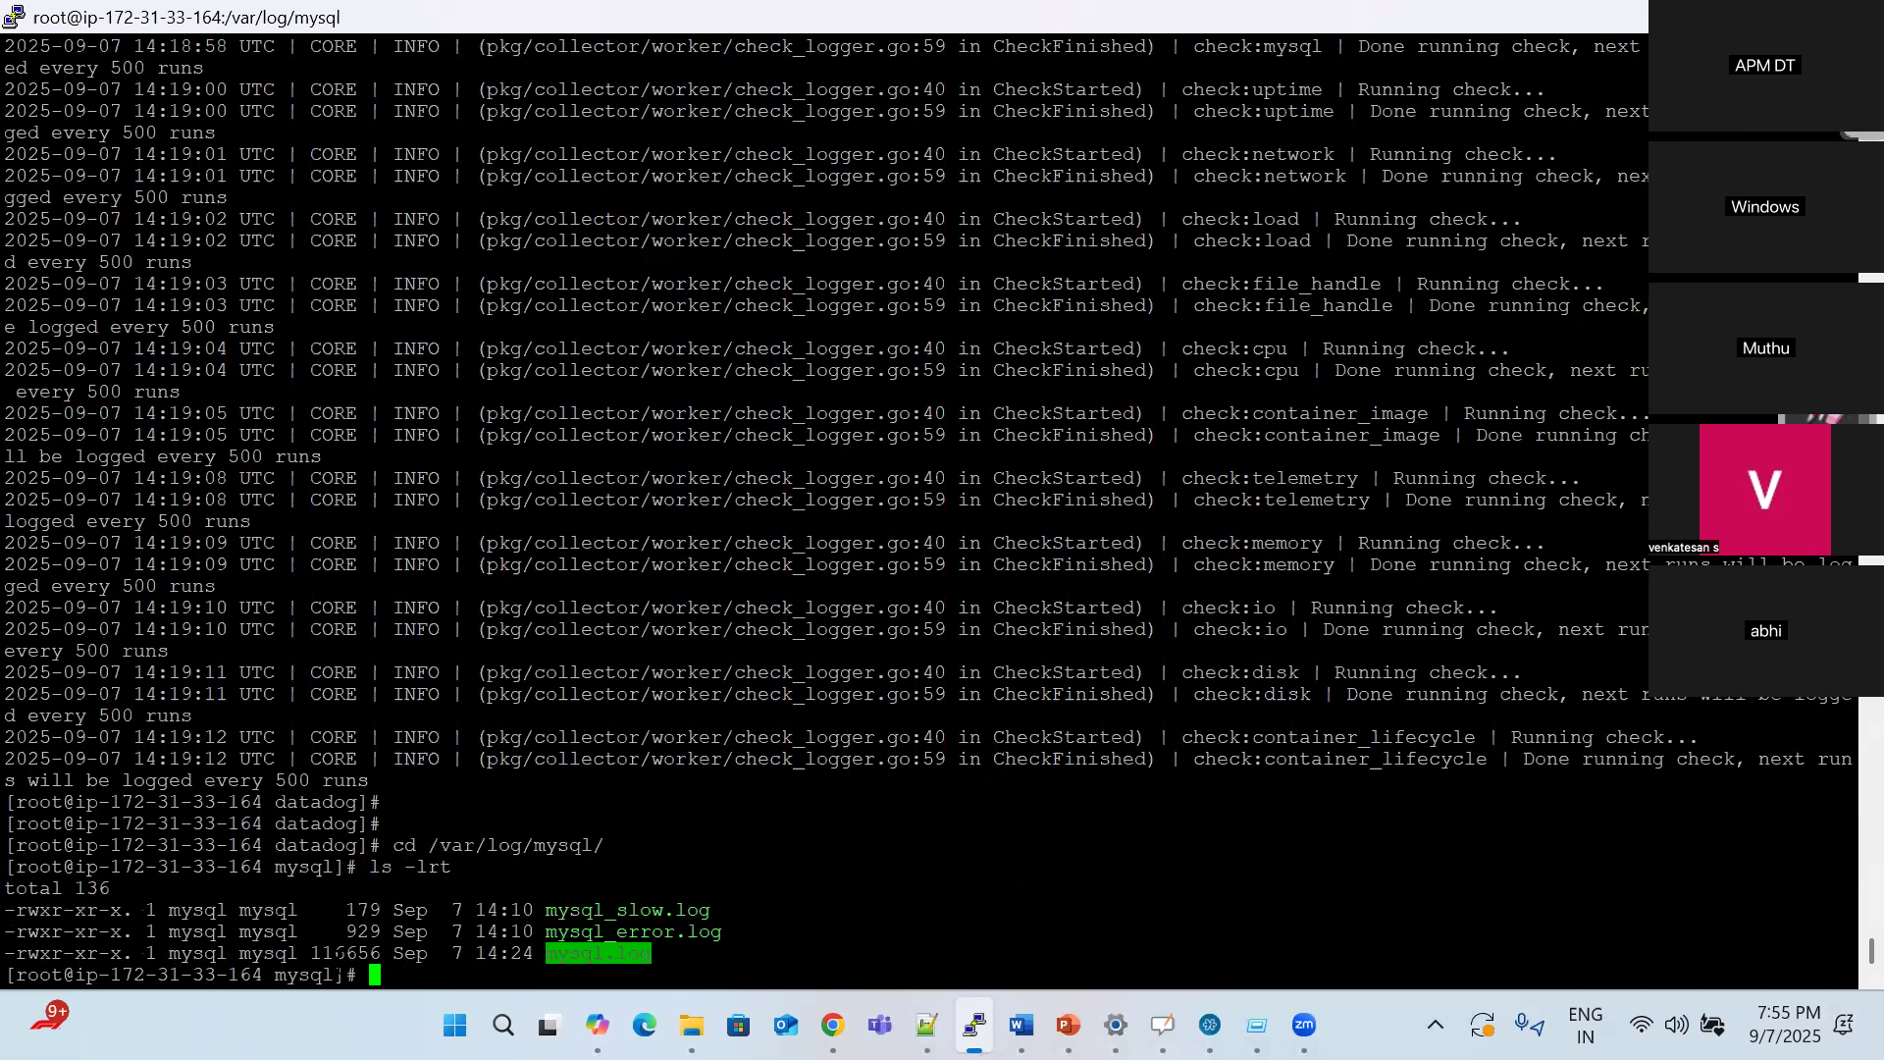
double_click(339, 959)
drag(339, 959, 908, 883)
click(909, 880)
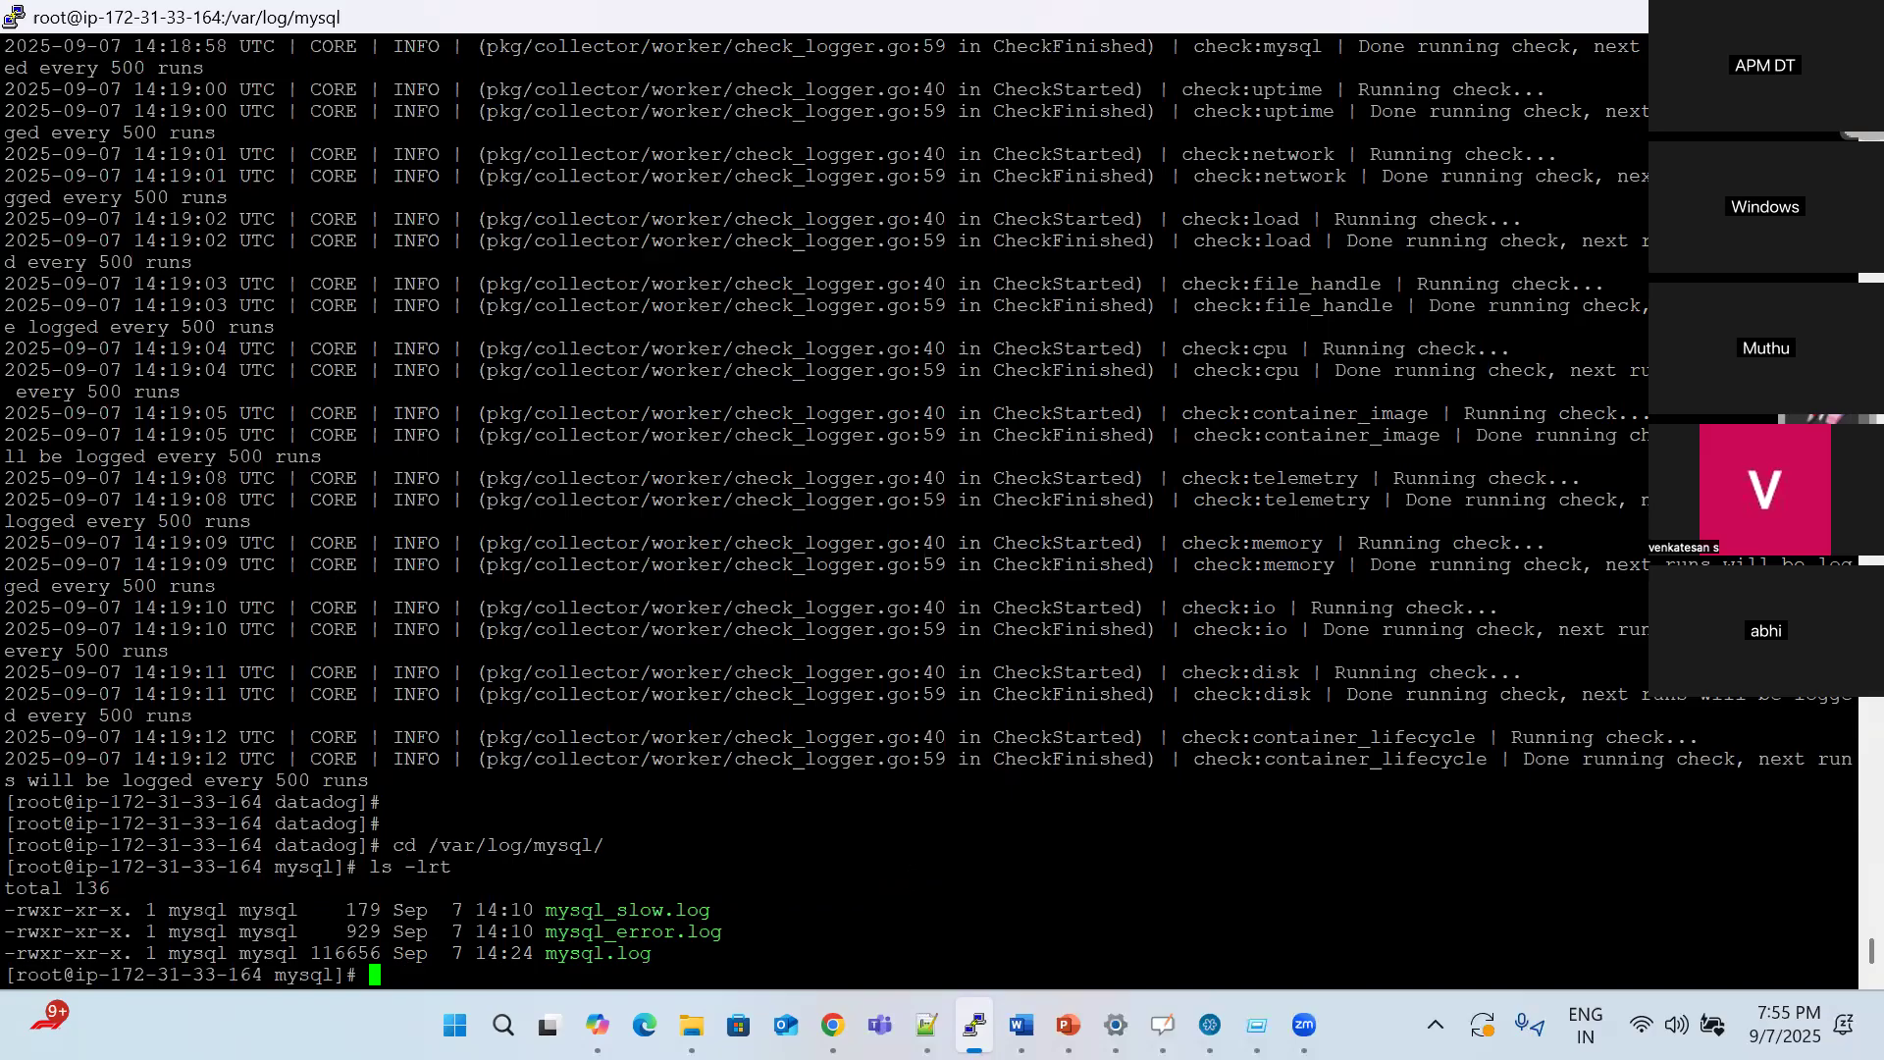
key(Return)
key(Return)
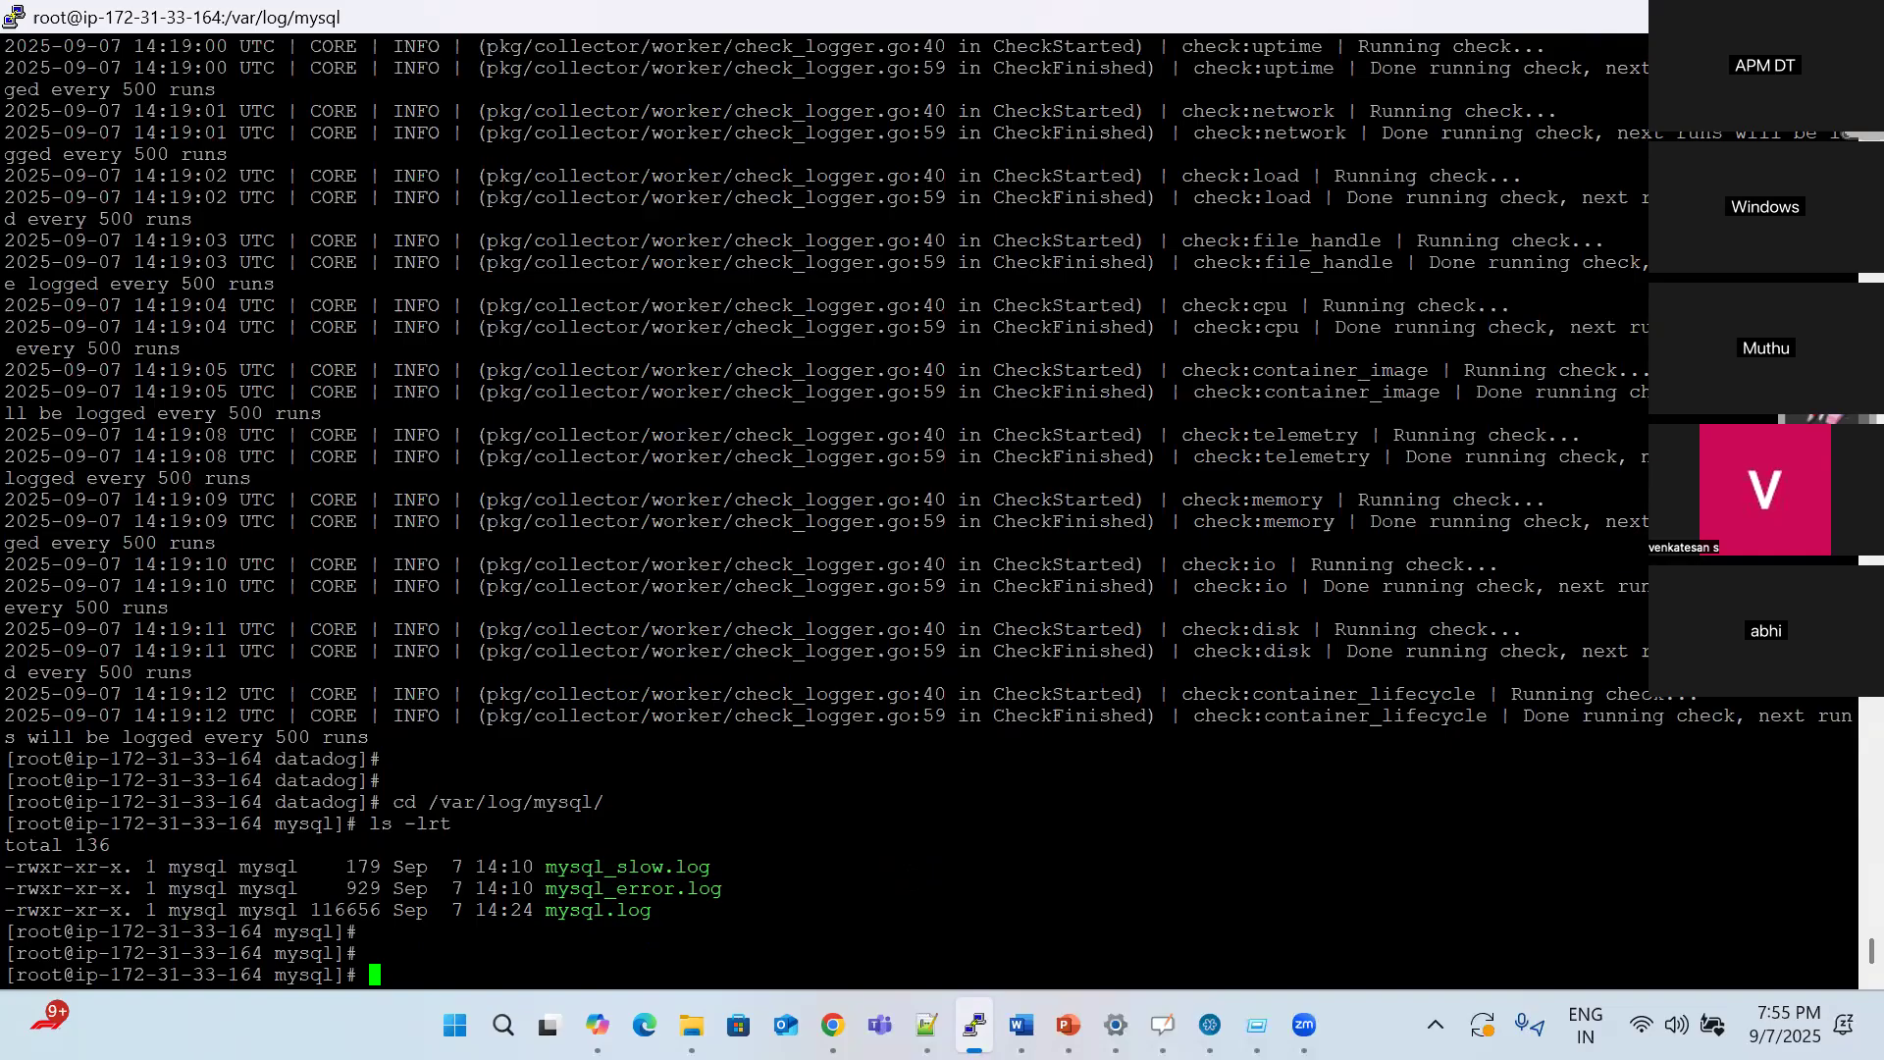
Show ls -ld details for /etc/datadog-agent/conf.d/mysql.d/ and its conf.yaml.
text(ls -ld /var)
key(BackSpace)
key(BackSpace)
key(BackSpace)
text(etc/)
scroll(932, 510, up, 7)
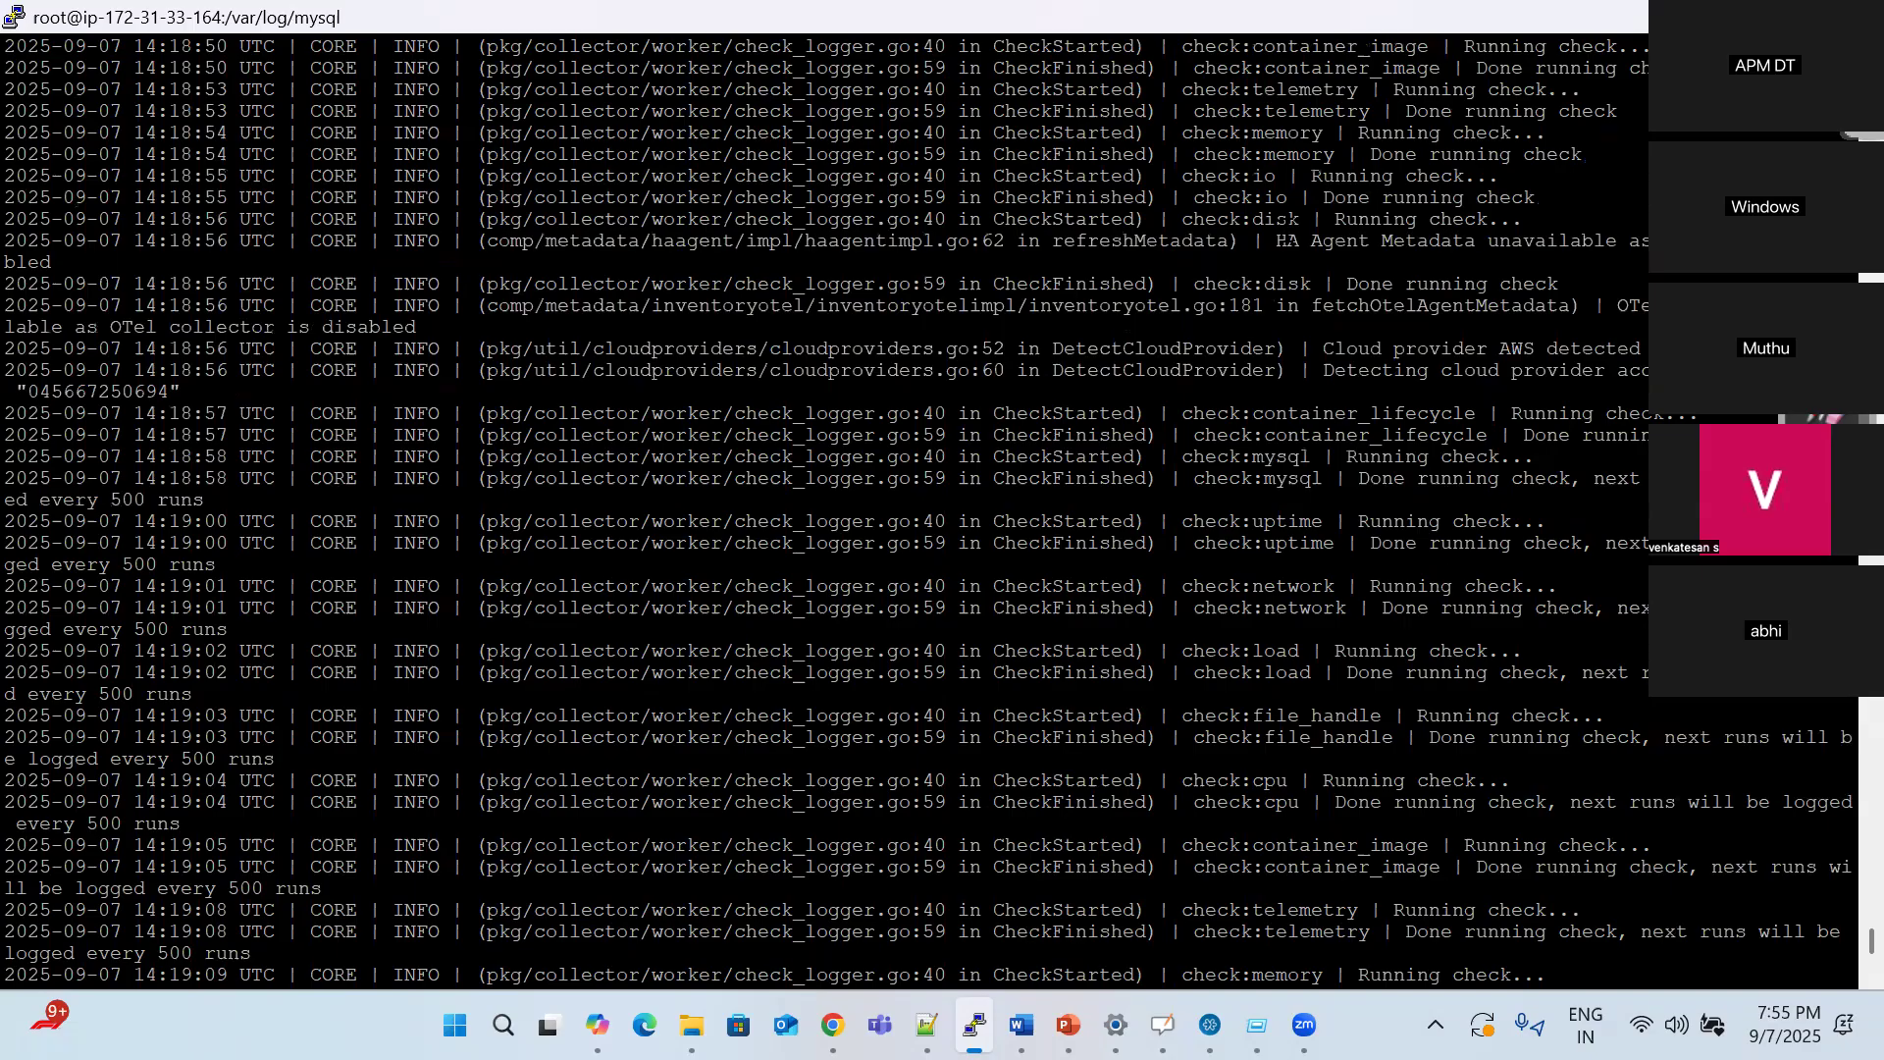
scroll(933, 510, down, 7)
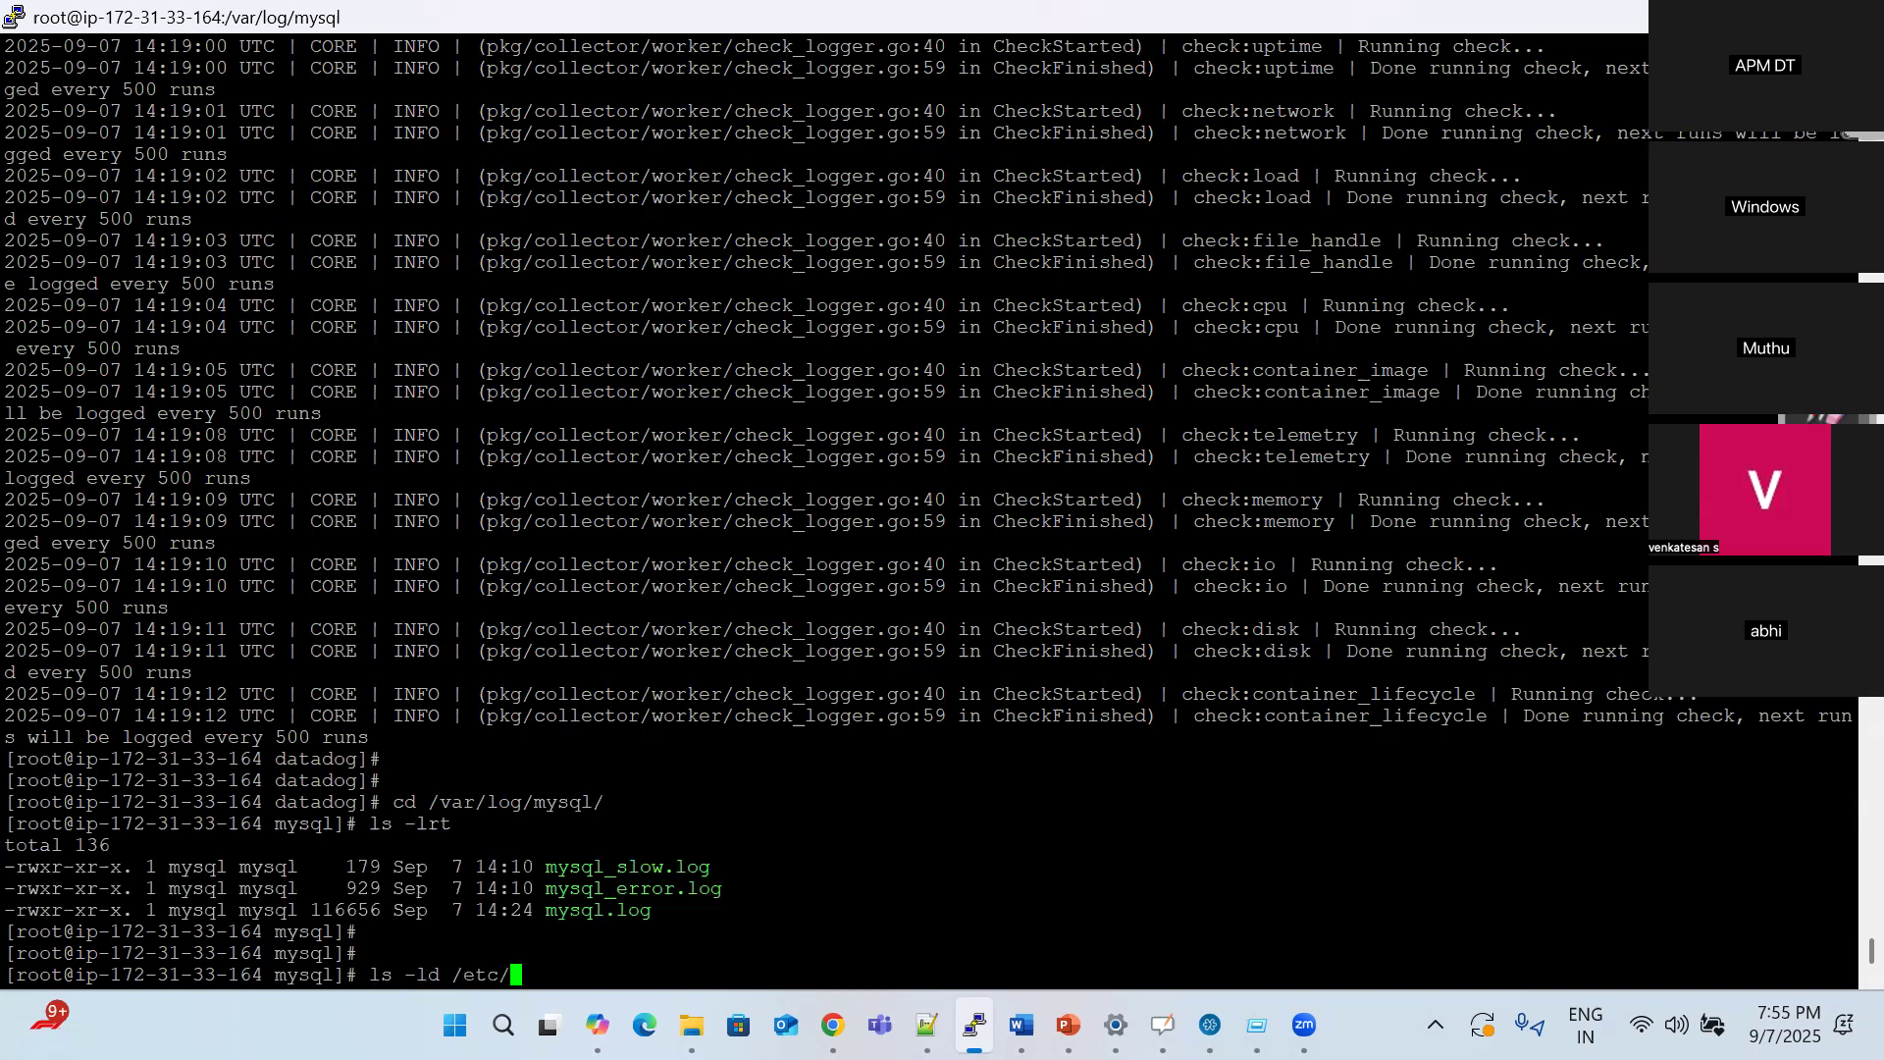
text(datadog-agent/conf.d/mysql.d/)
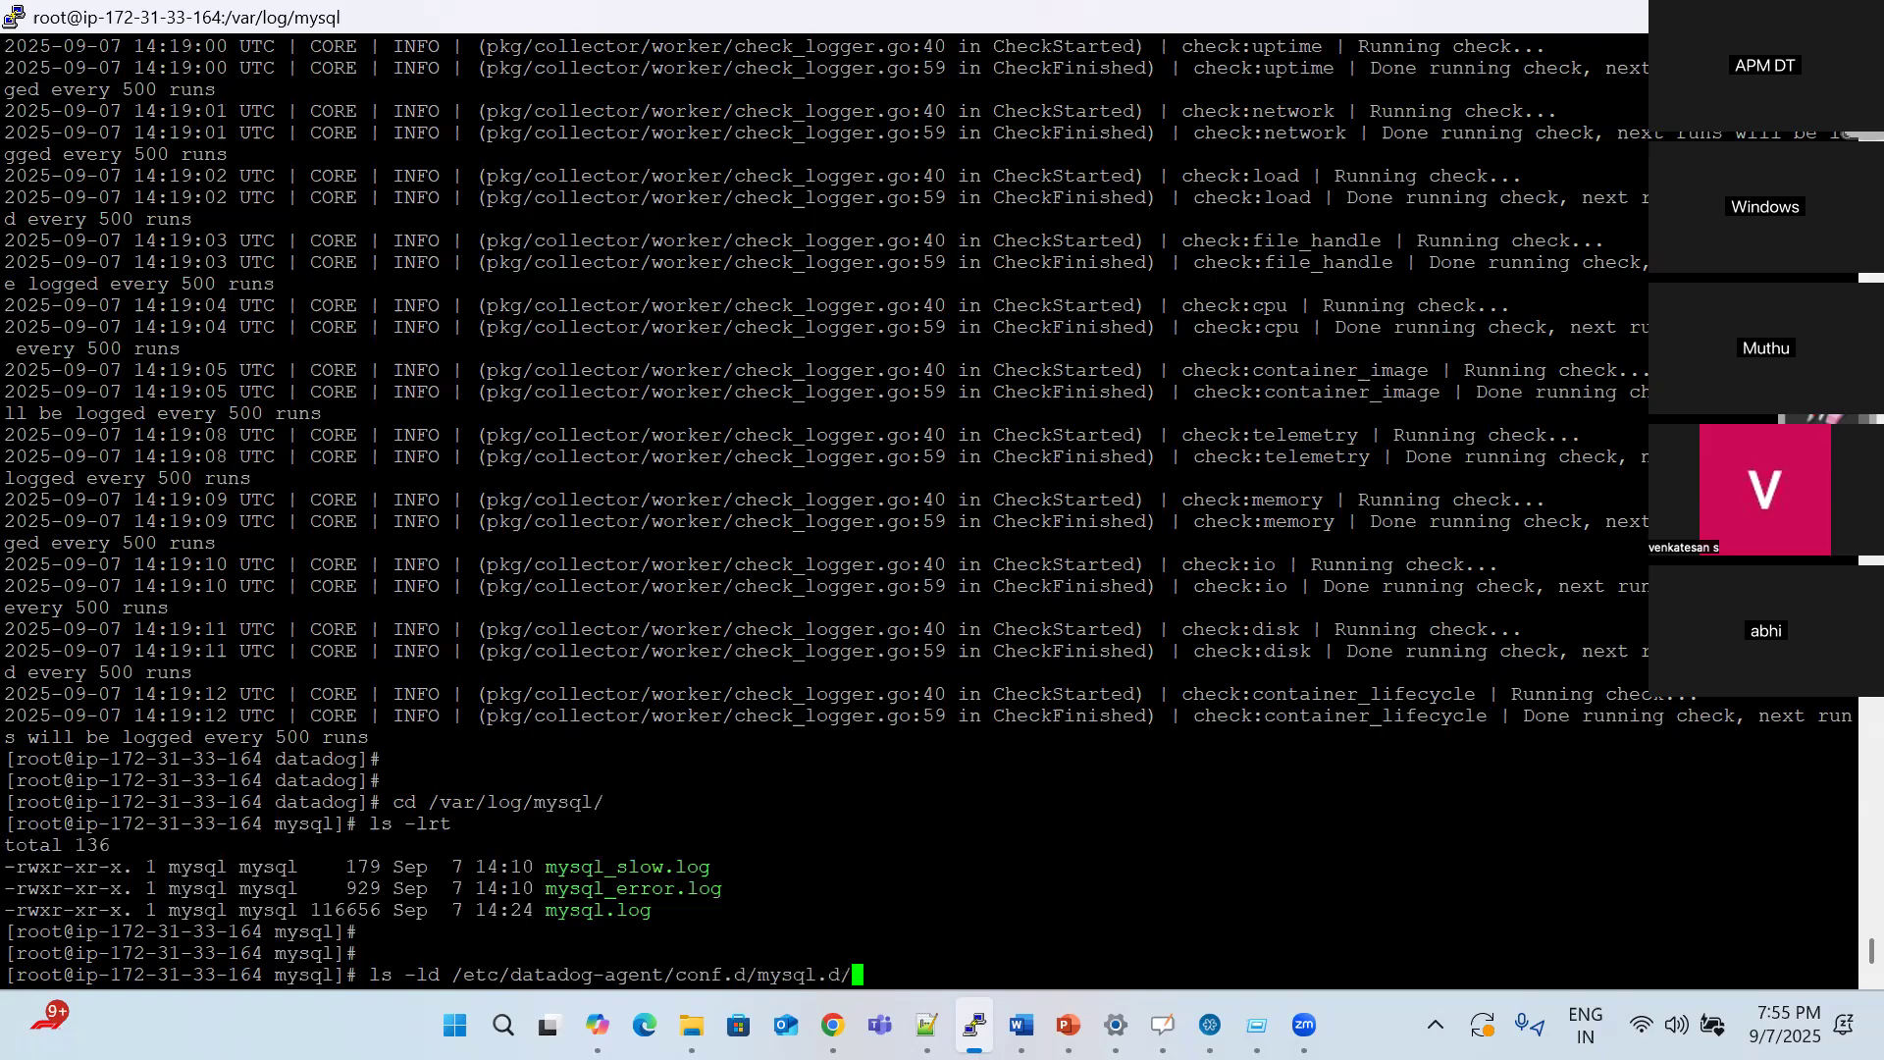
key(Return)
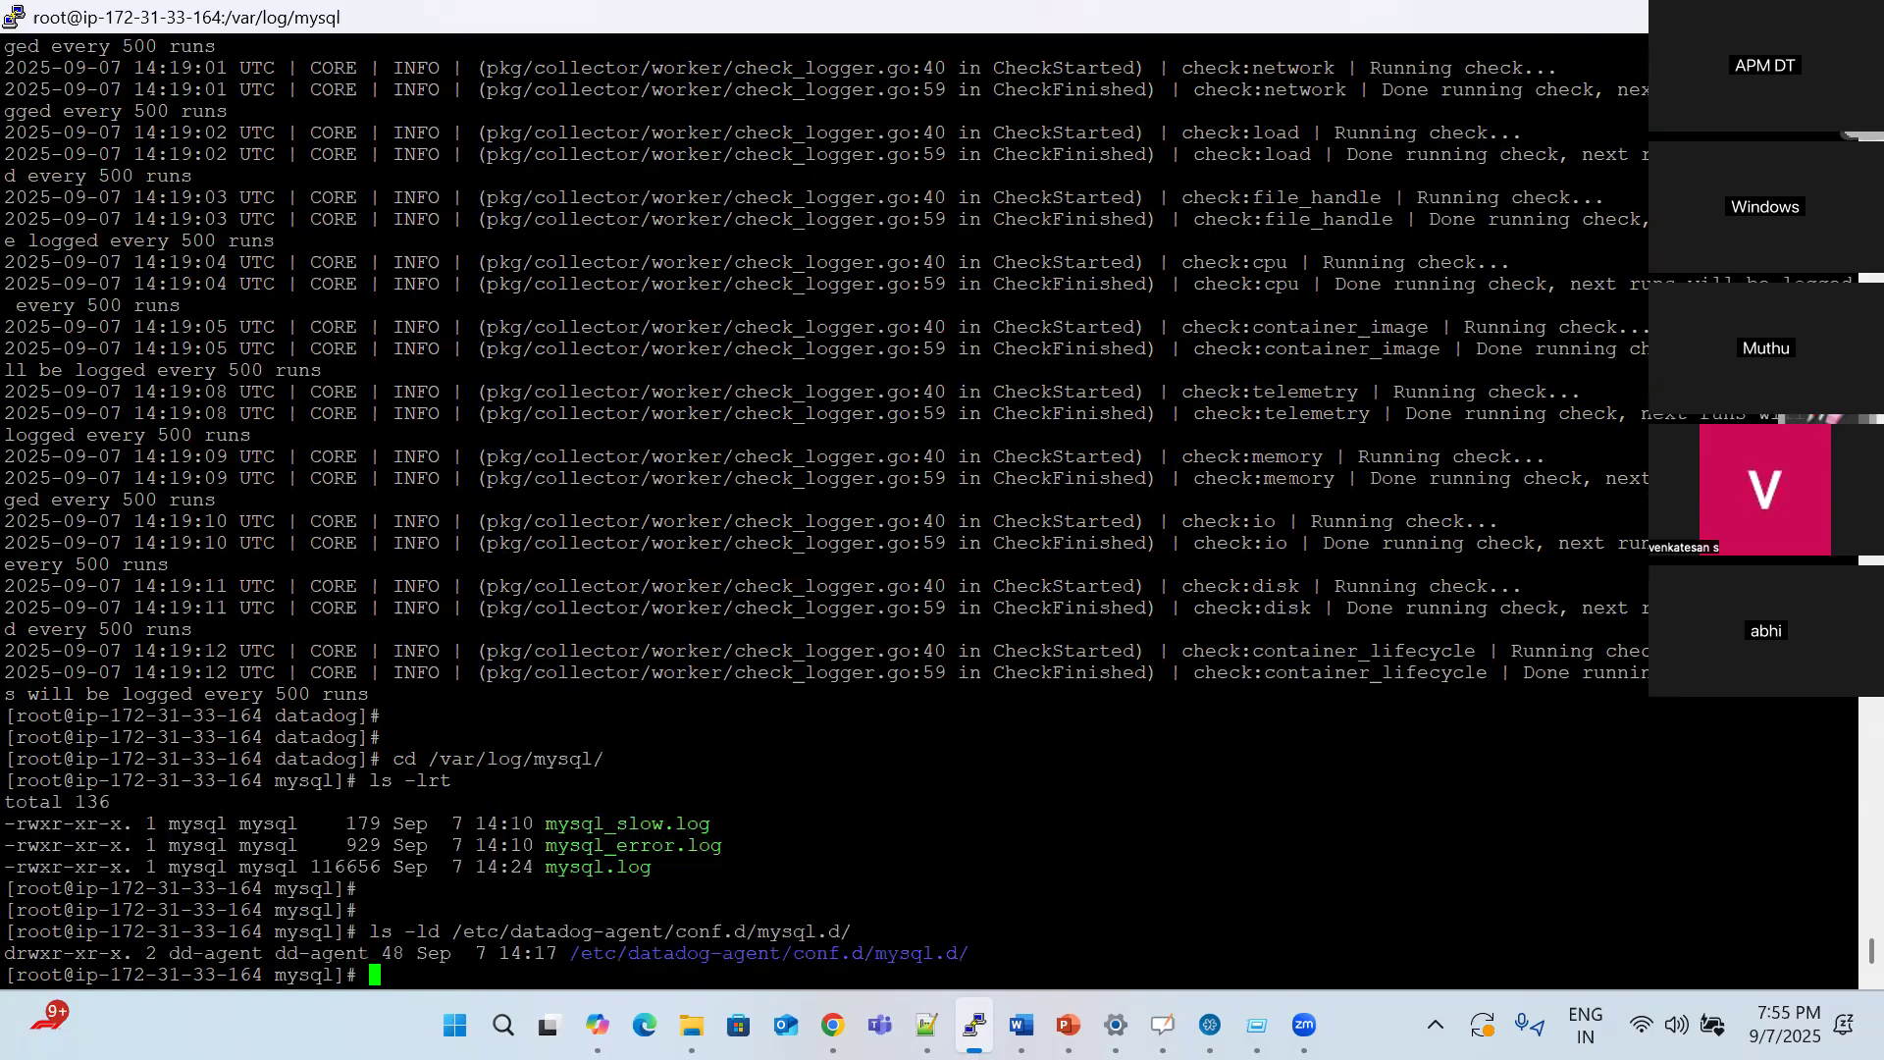
key(Up)
text(conf.yaml)
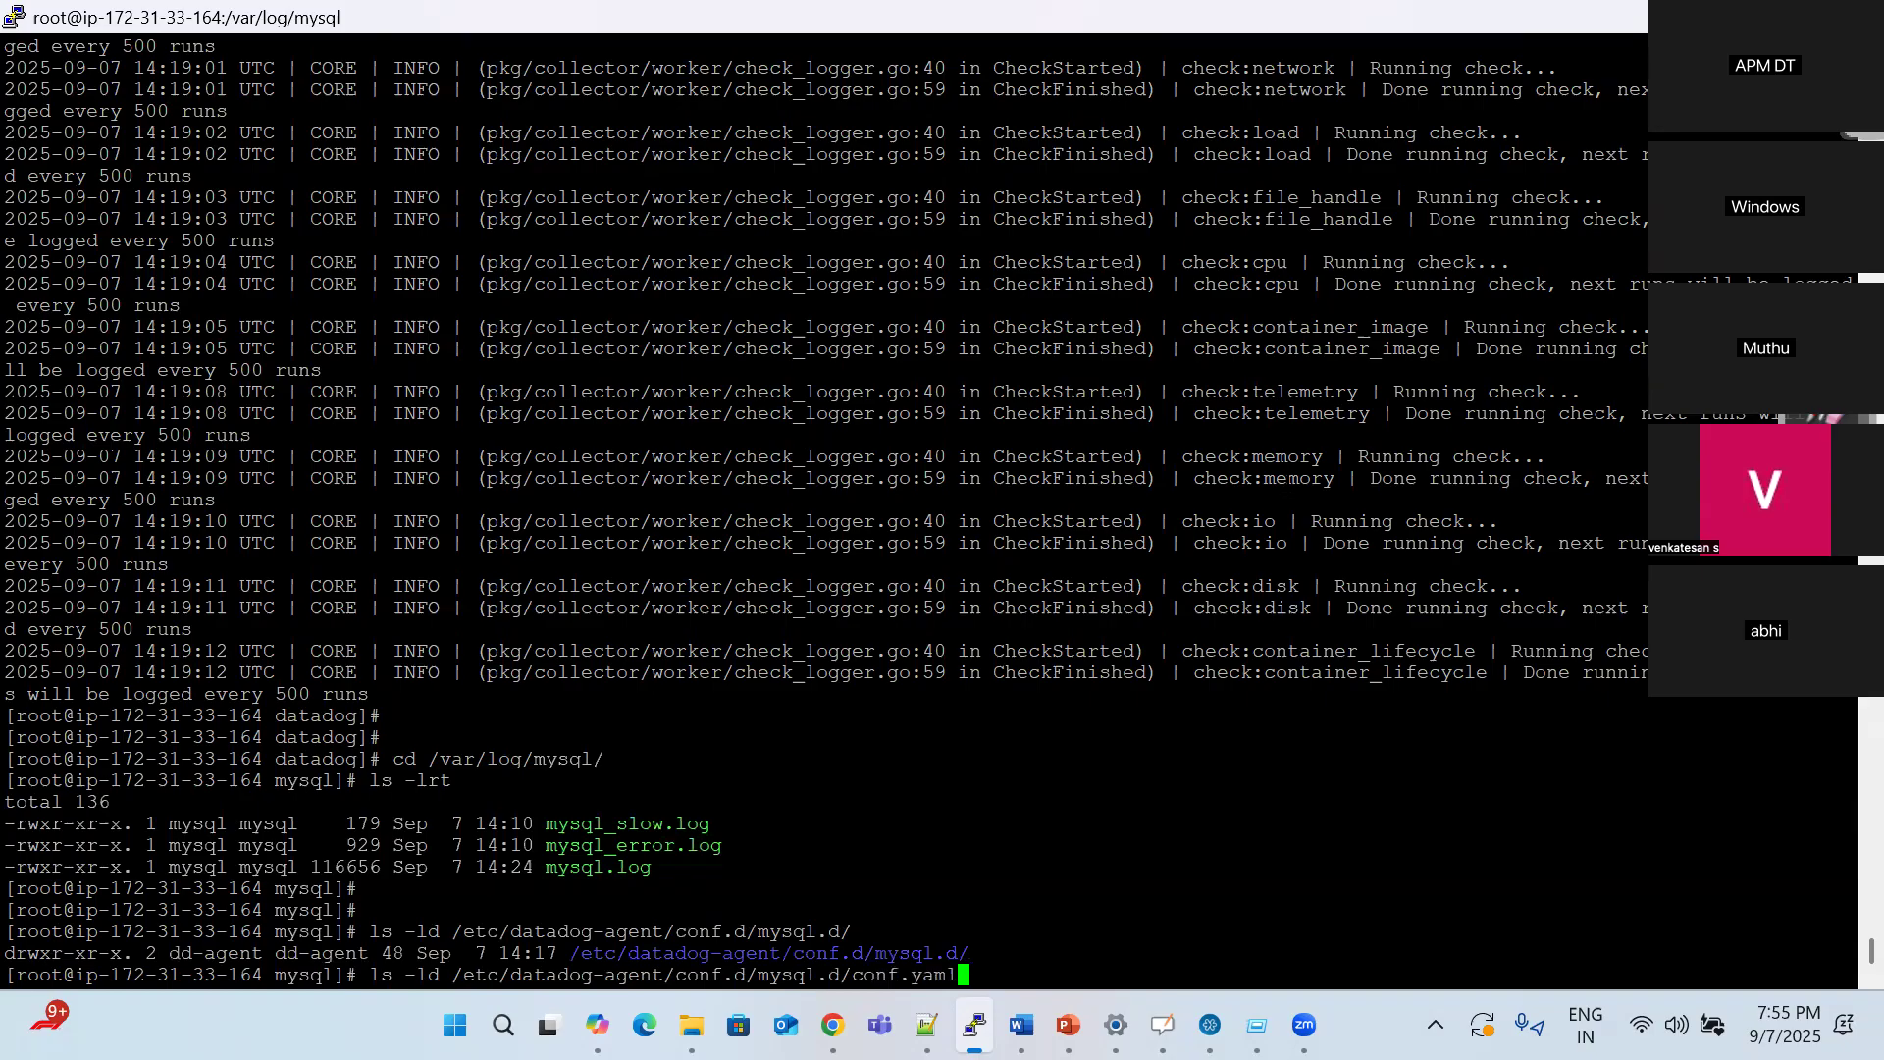
key(Return)
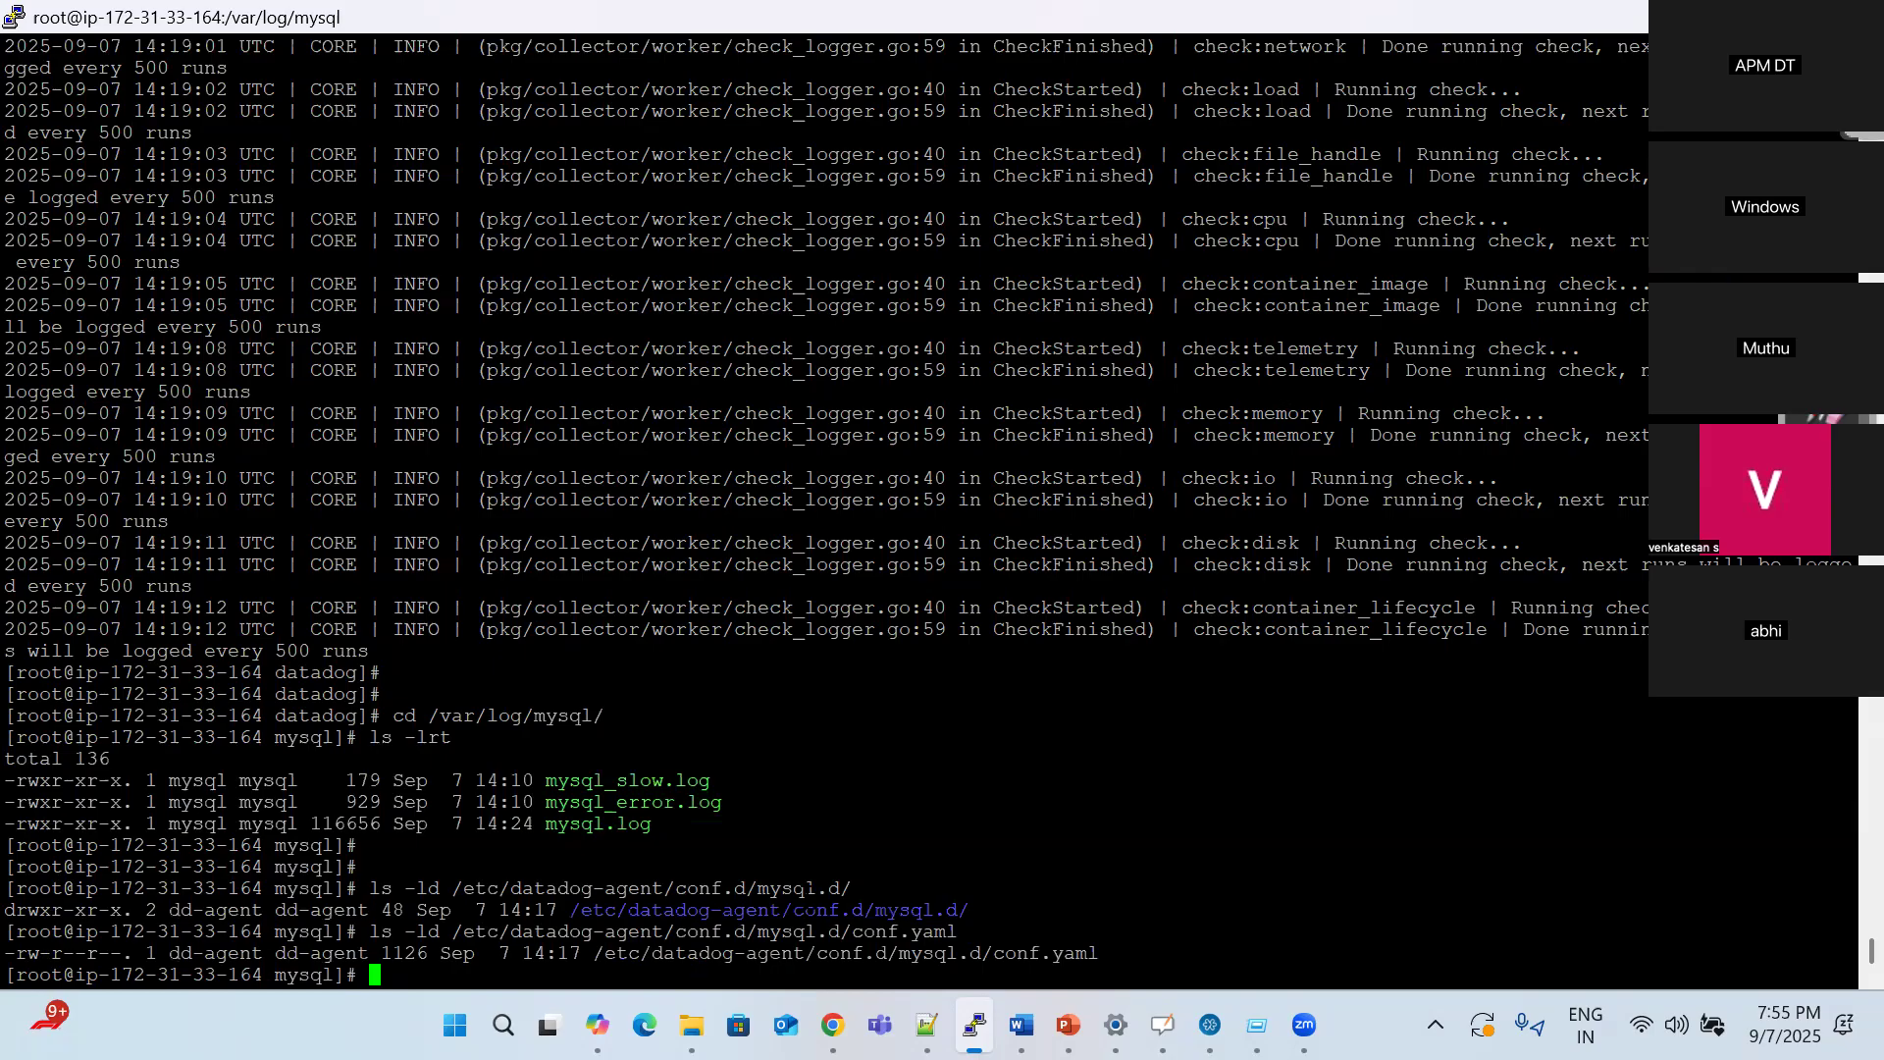
View /etc/datadog-agent/datadog.yaml in vi at its logs_enabled: true setting.
key(Return)
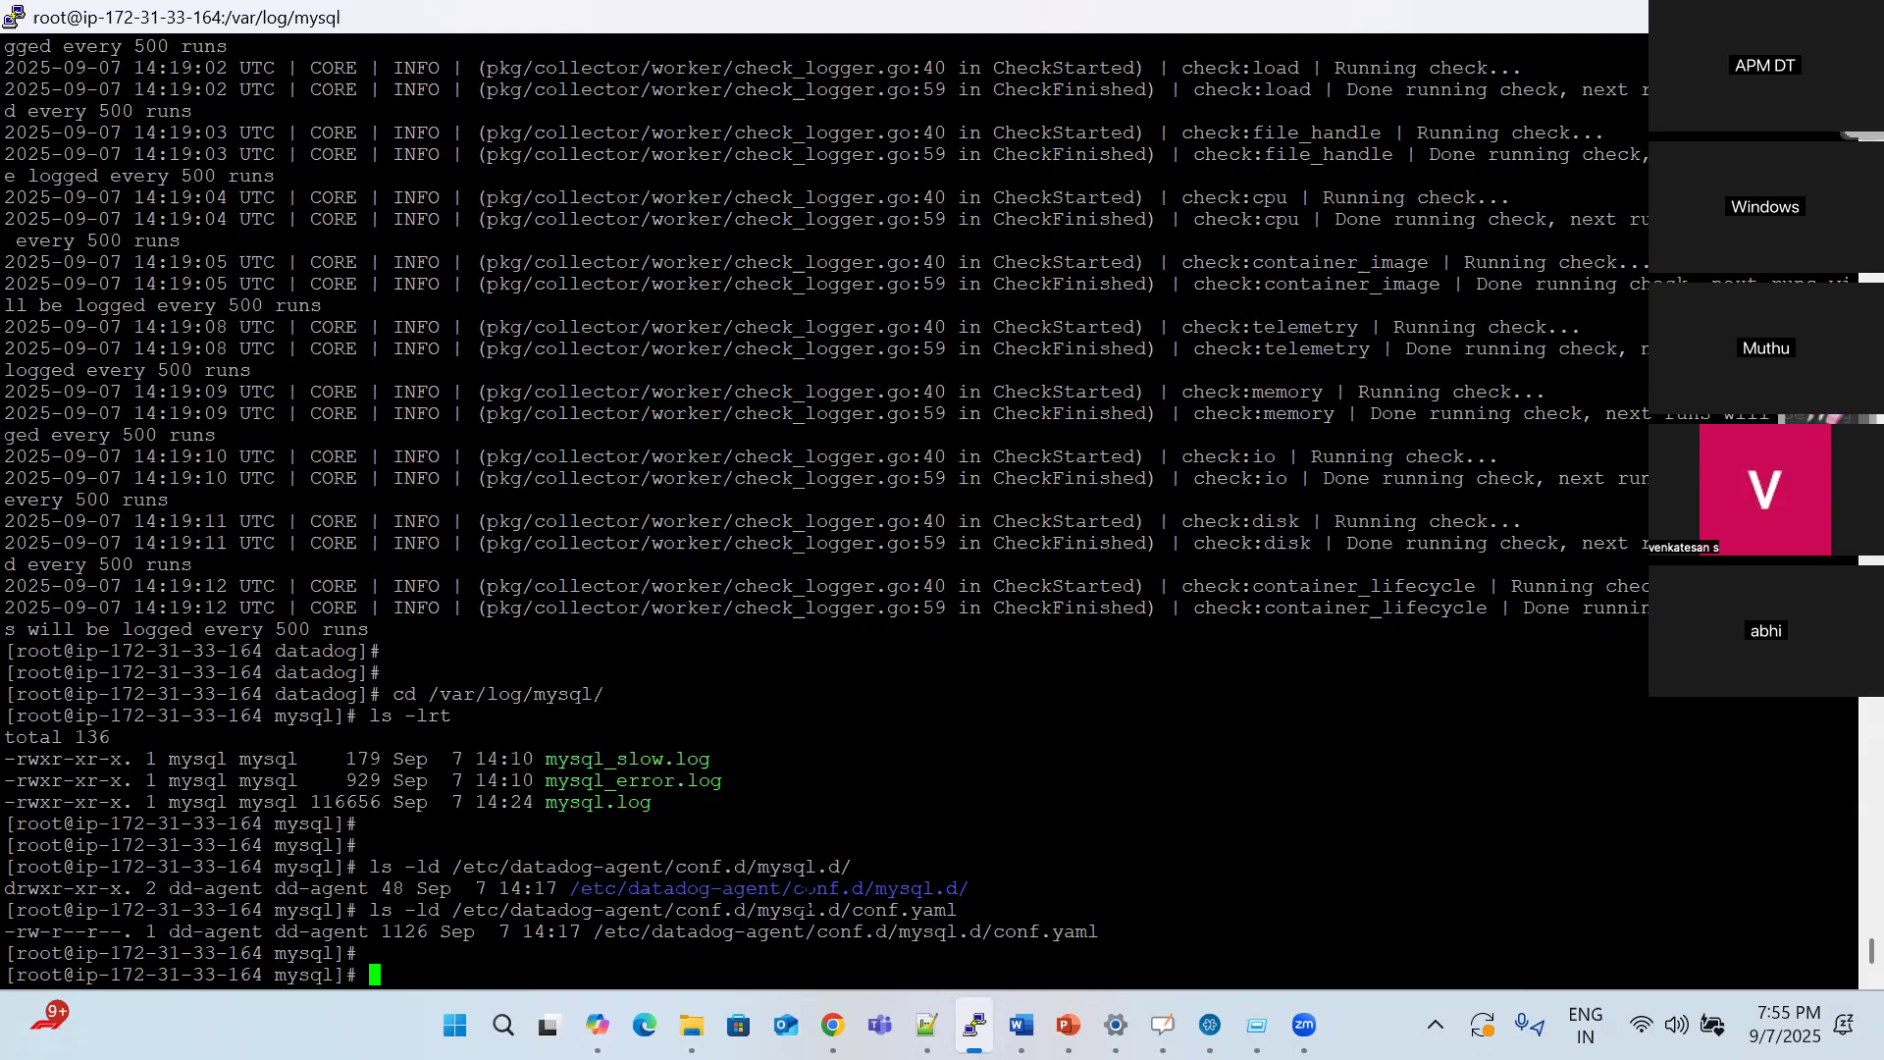
text(vi /etc/datadog-agent/)
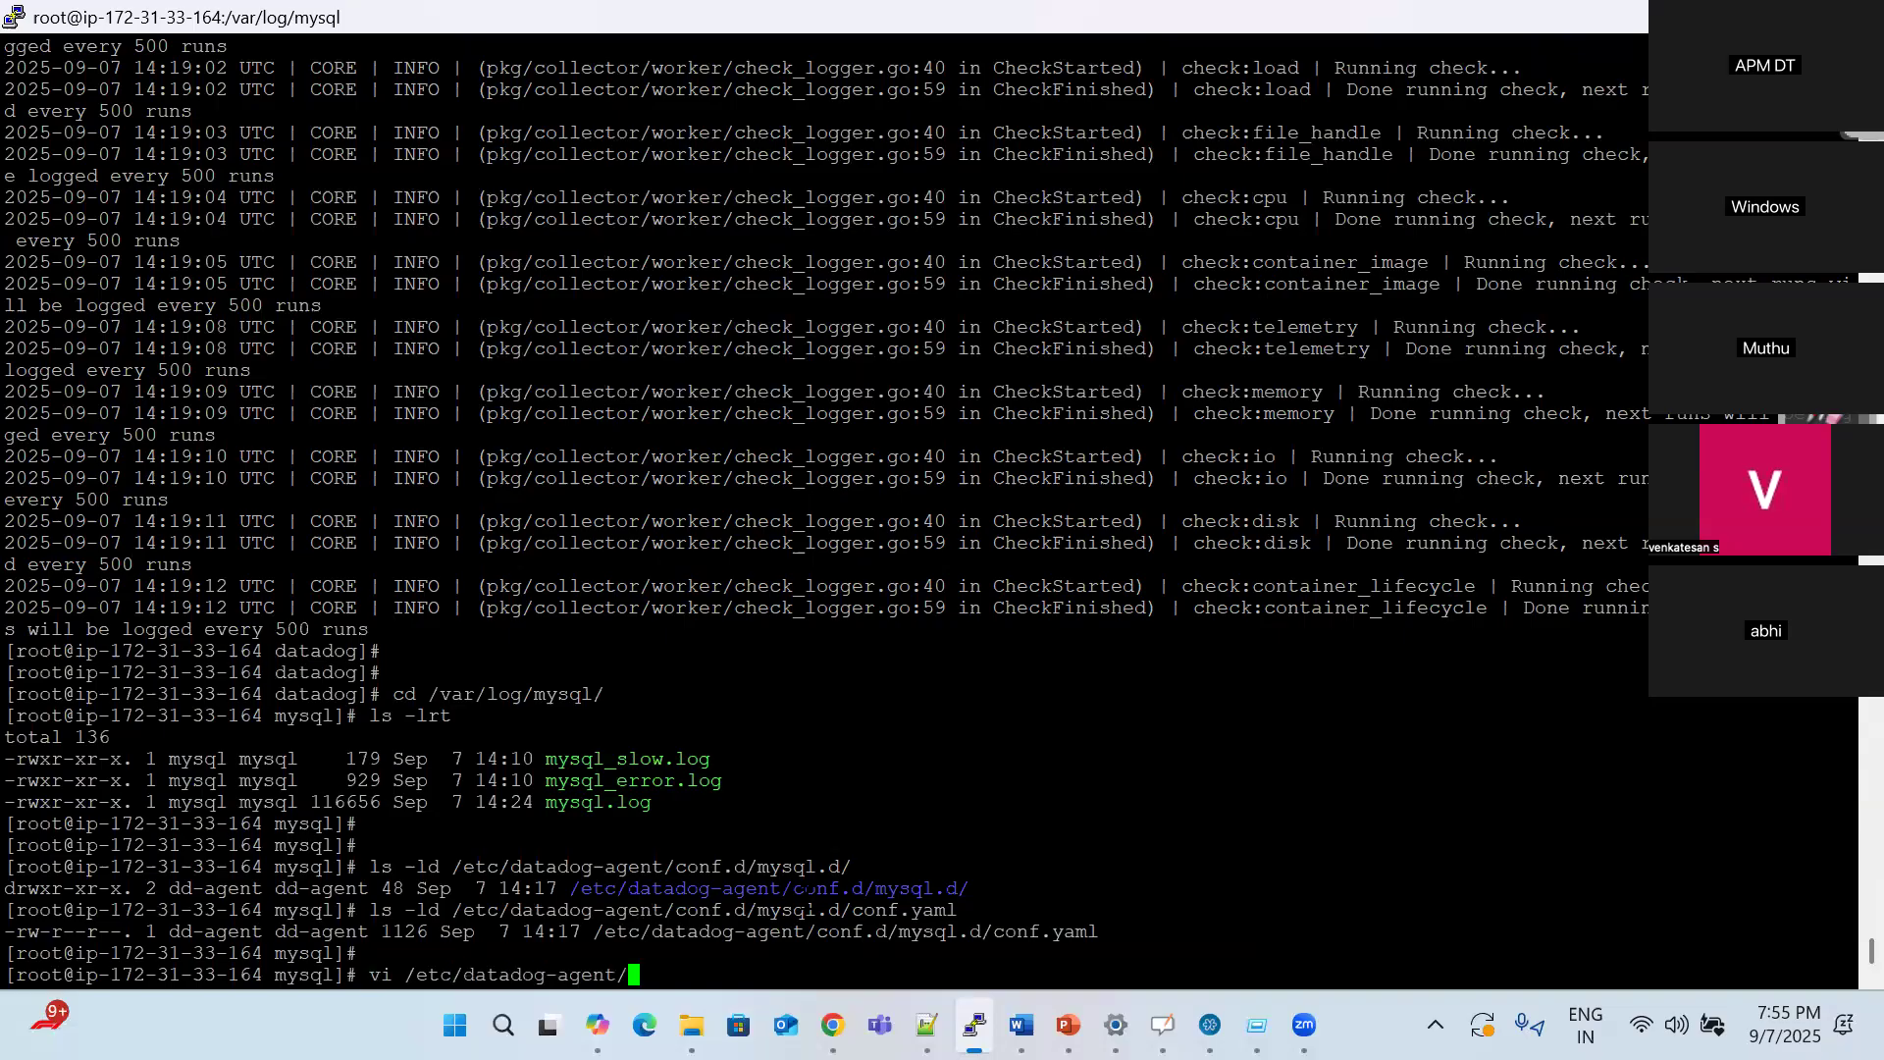
text(datadog.yaml)
key(Return)
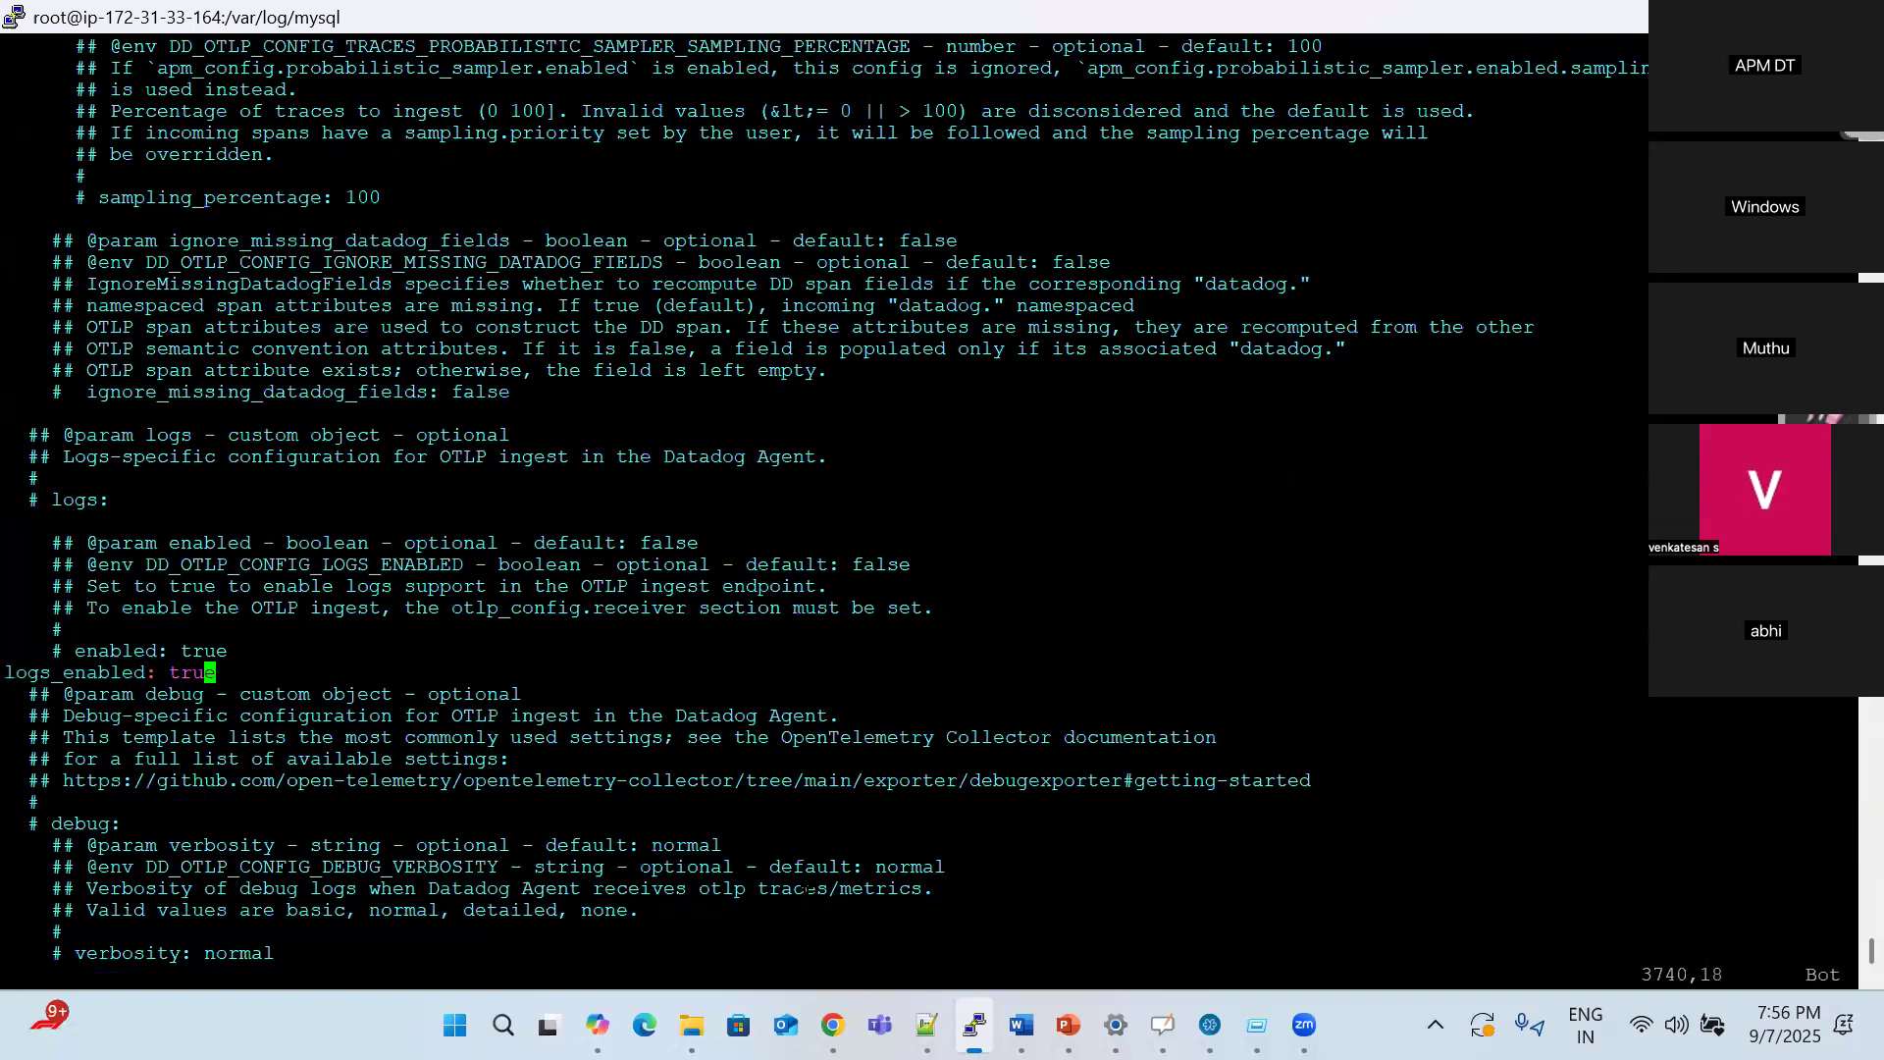
key(alt+Tab)
key(alt+Tab)
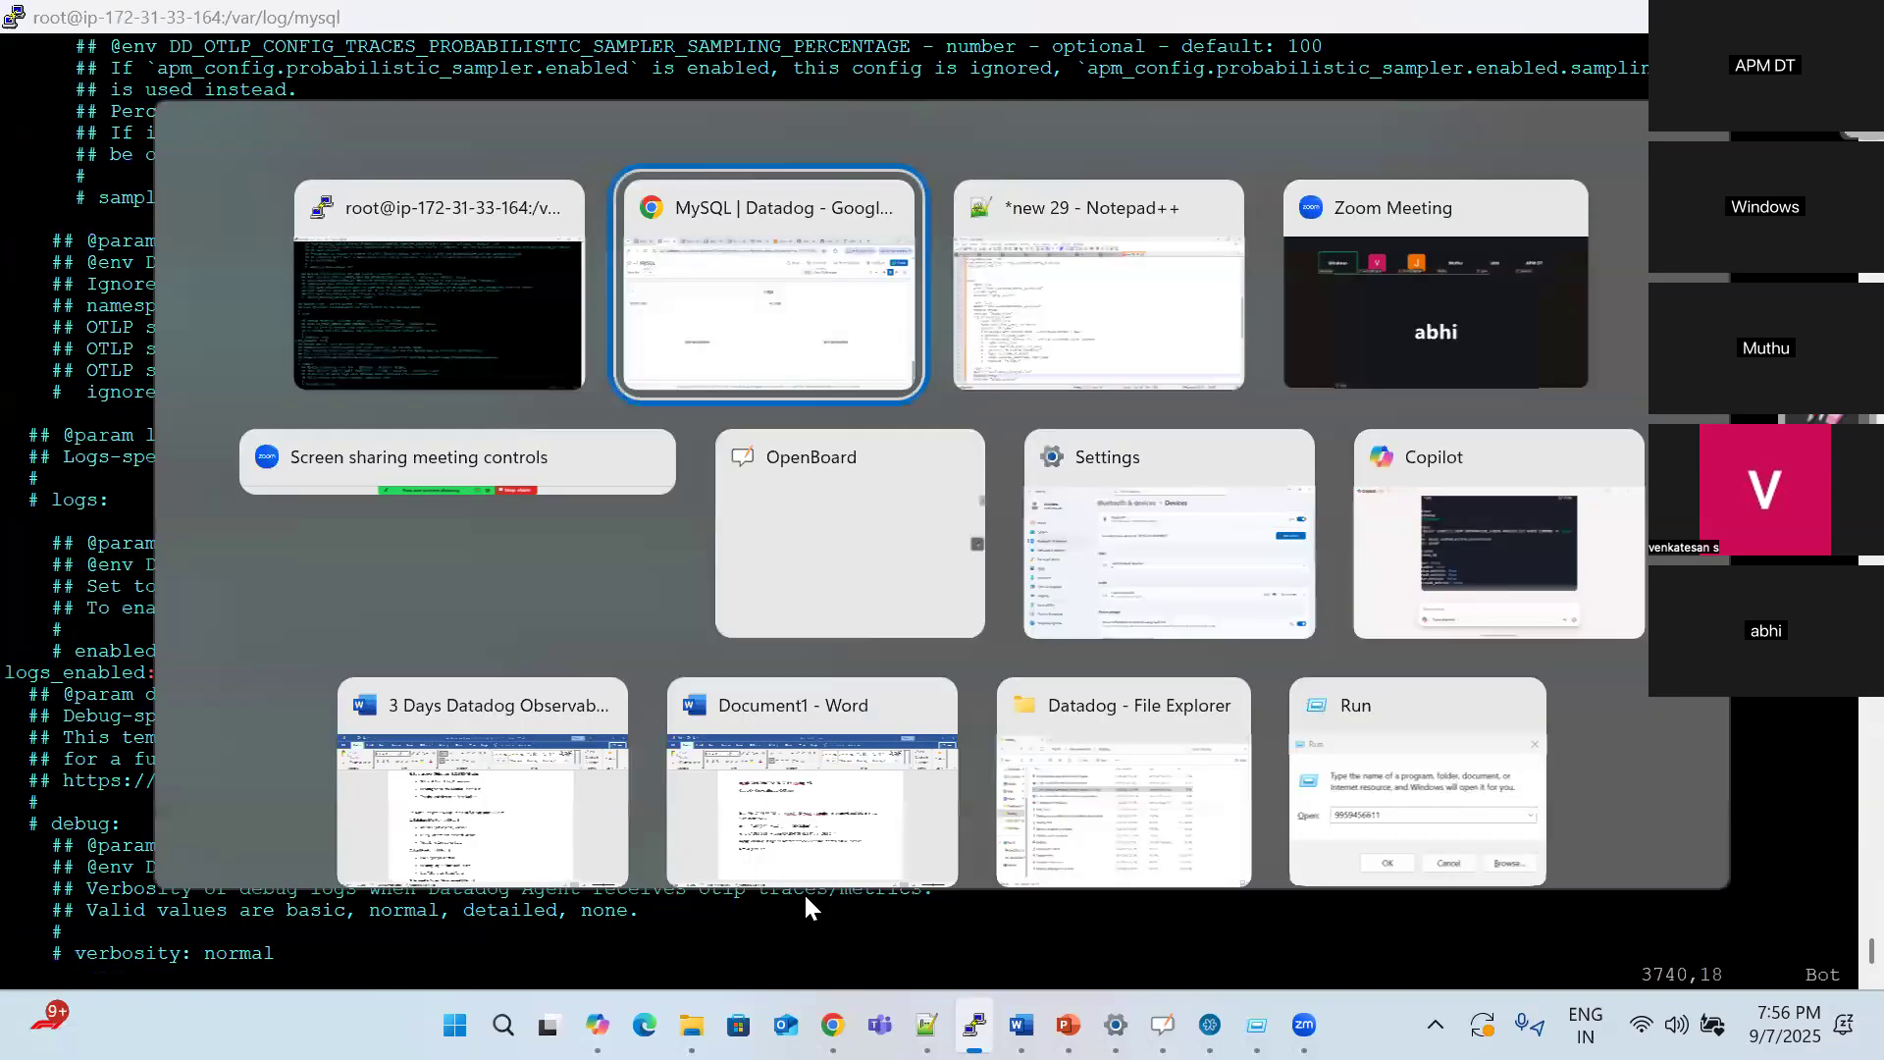
Look over the [mysqld] general, error and slow log settings in the new 29 note.
scroll(674, 736, down, 2)
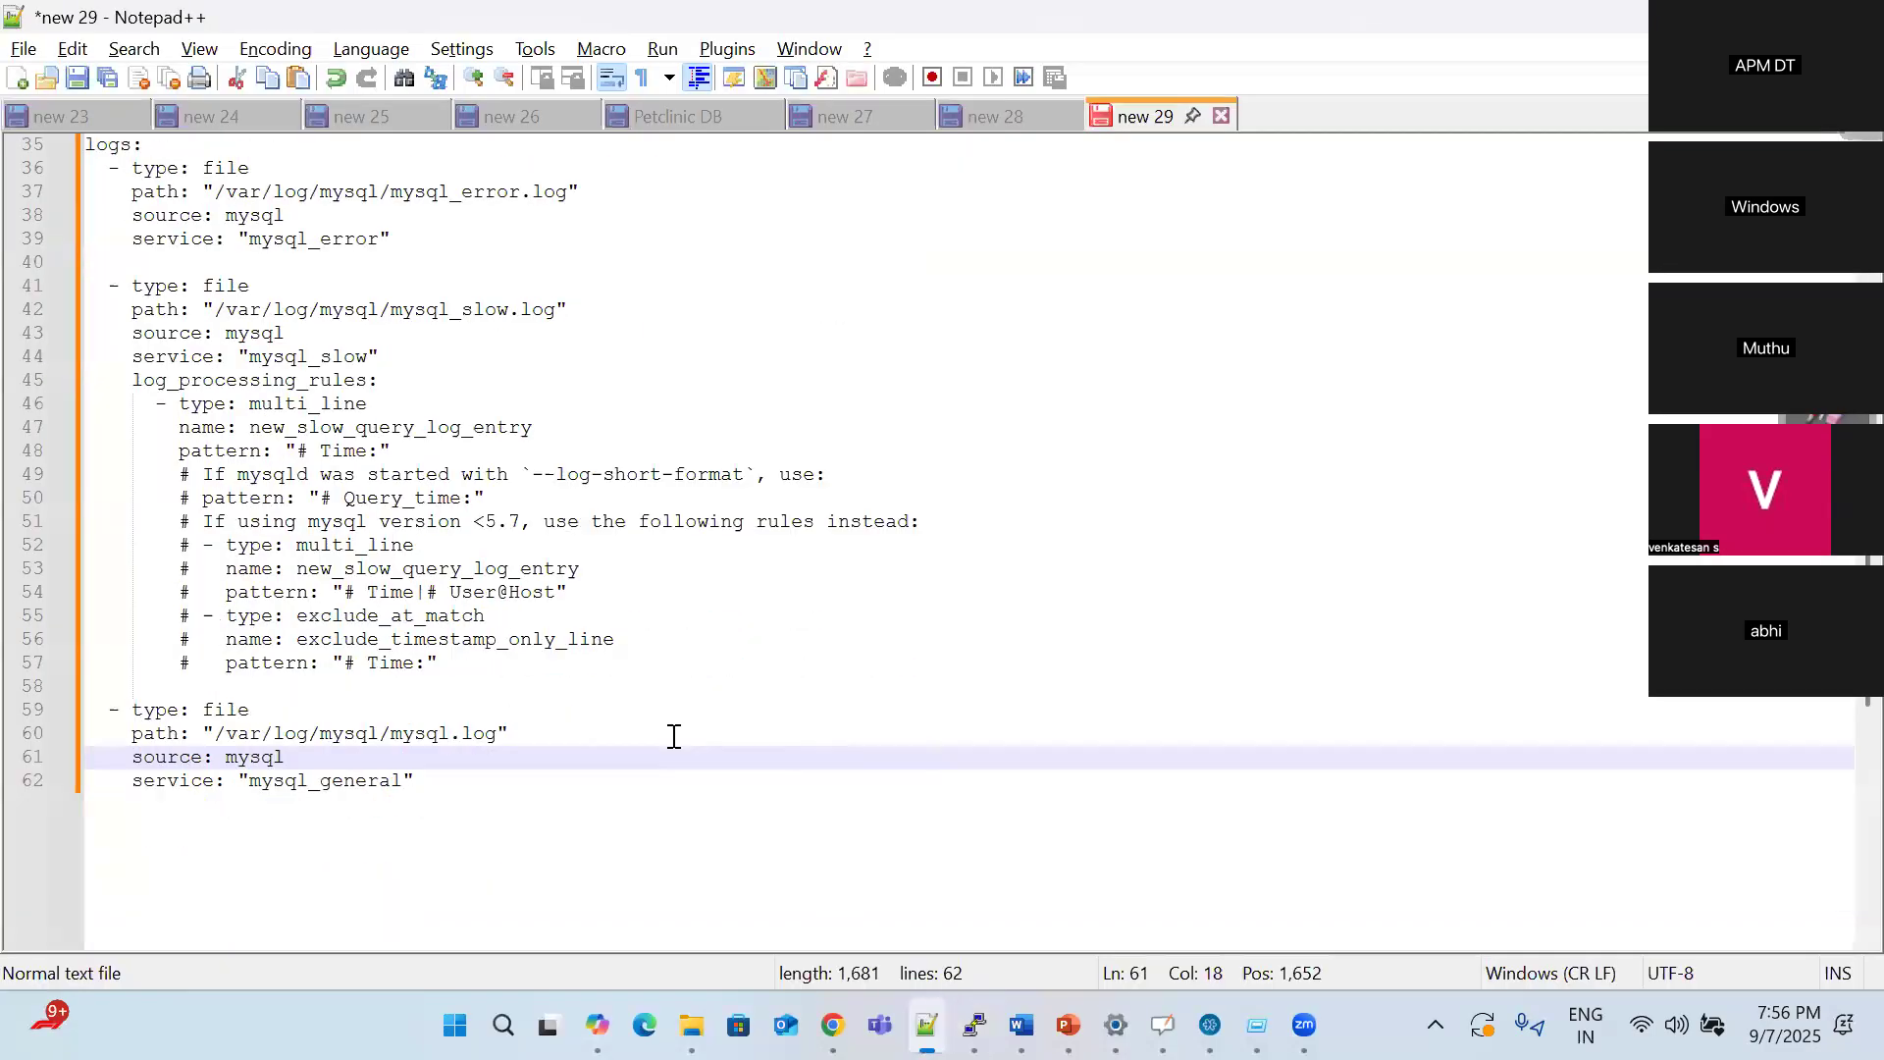
scroll(674, 736, up, 10)
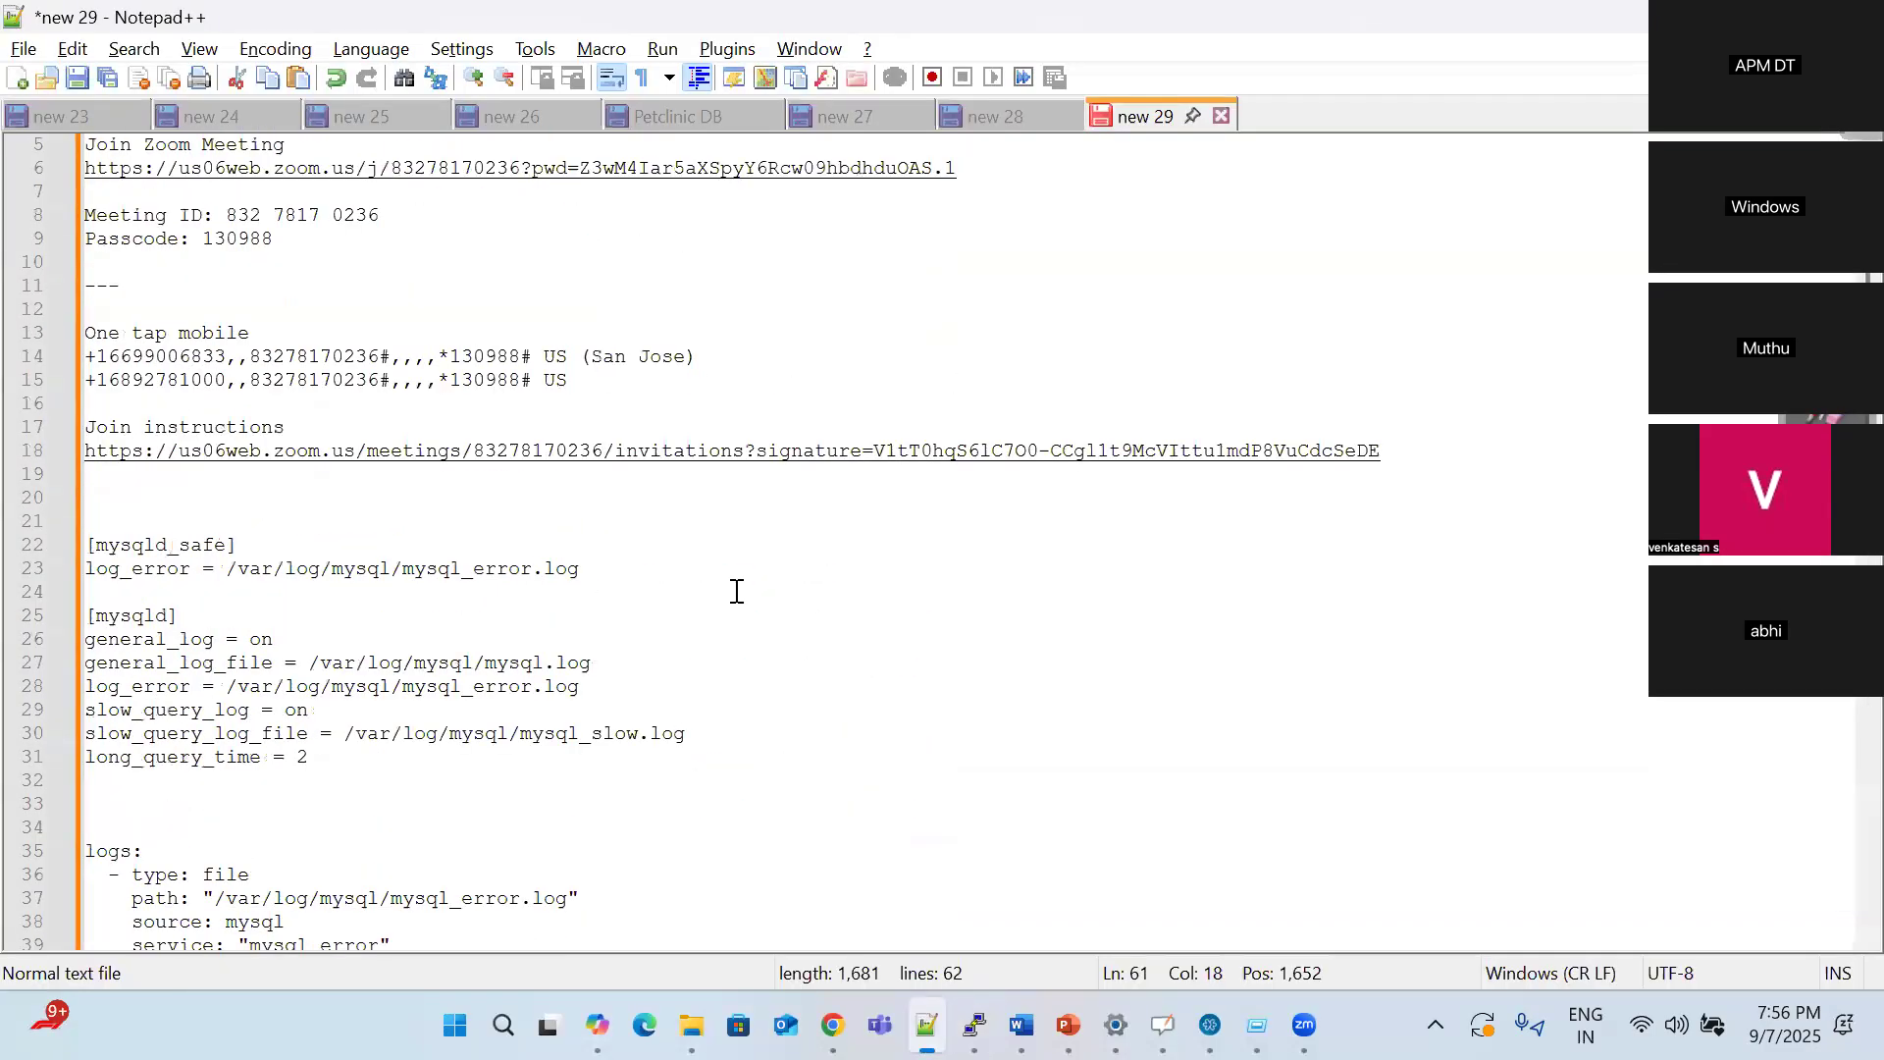
key(alt+Tab)
key(alt+Tab)
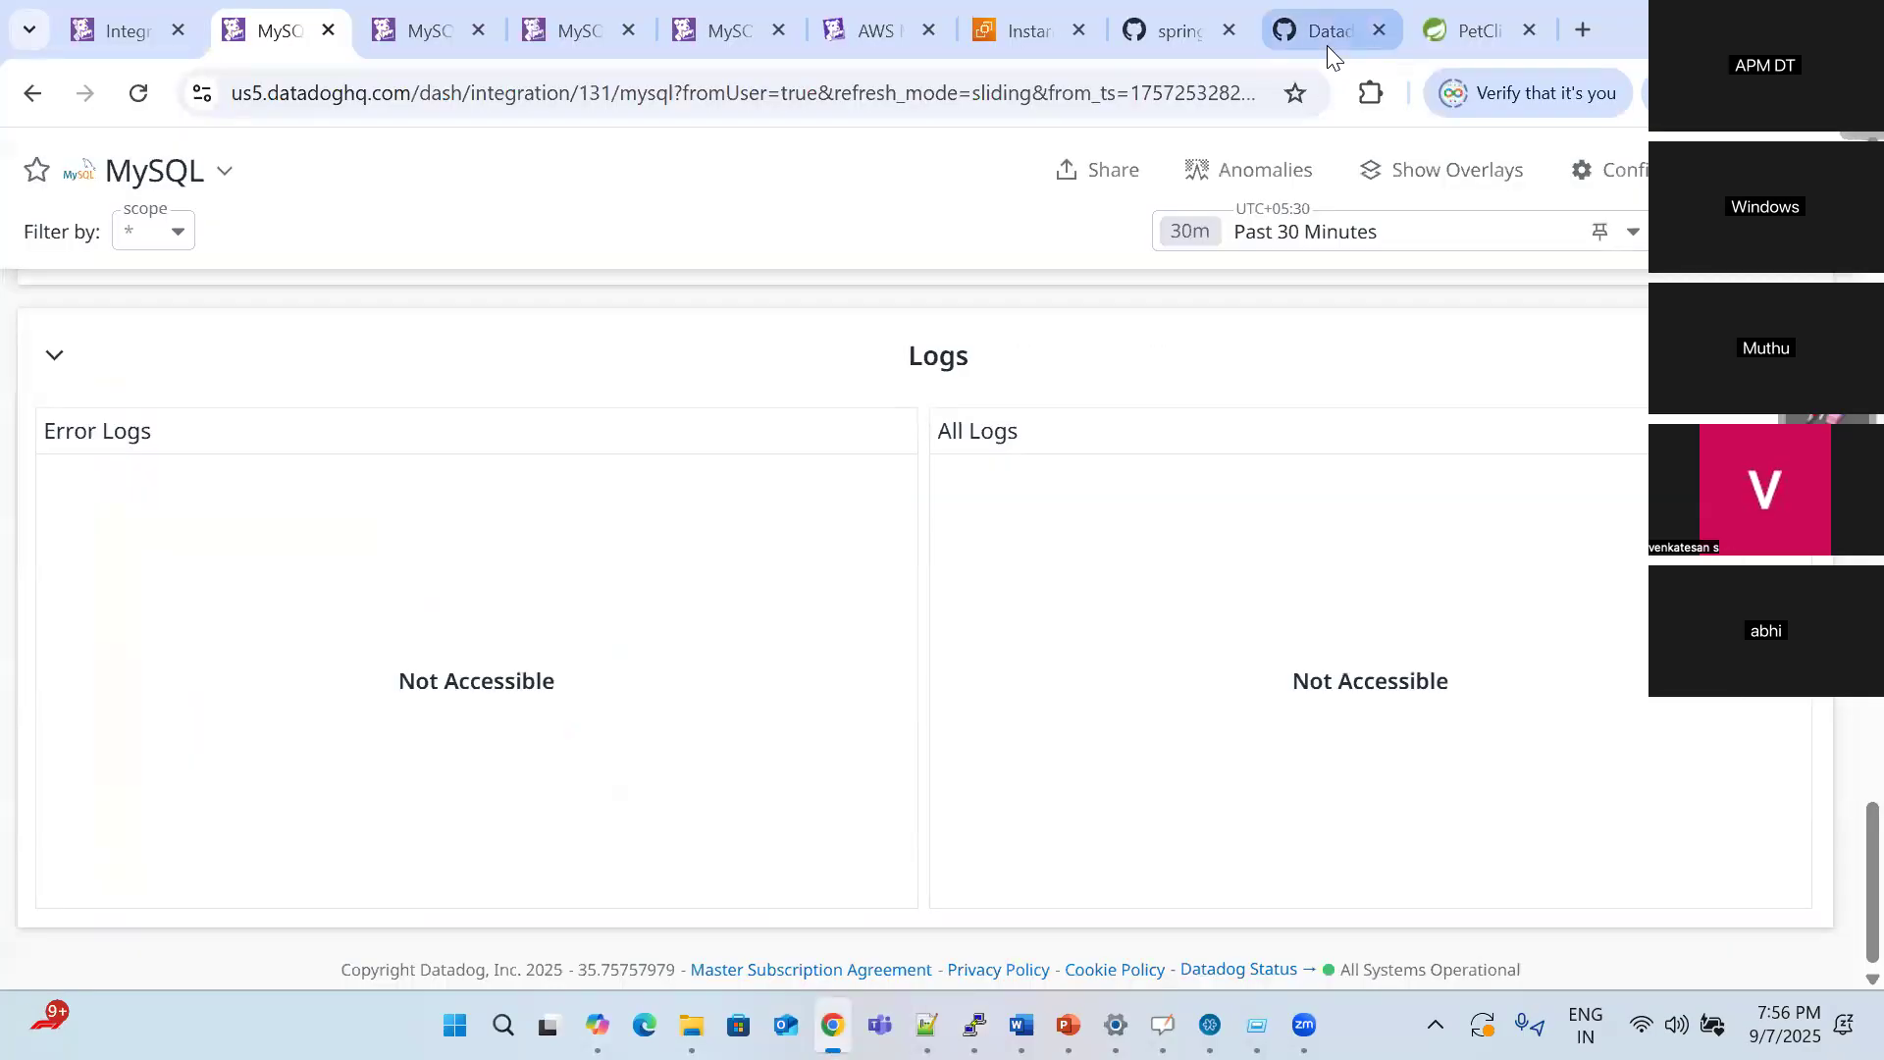
Read the GitHub guide's Step 5 logs_enabled: true and Step 6 instructions.
click(1327, 45)
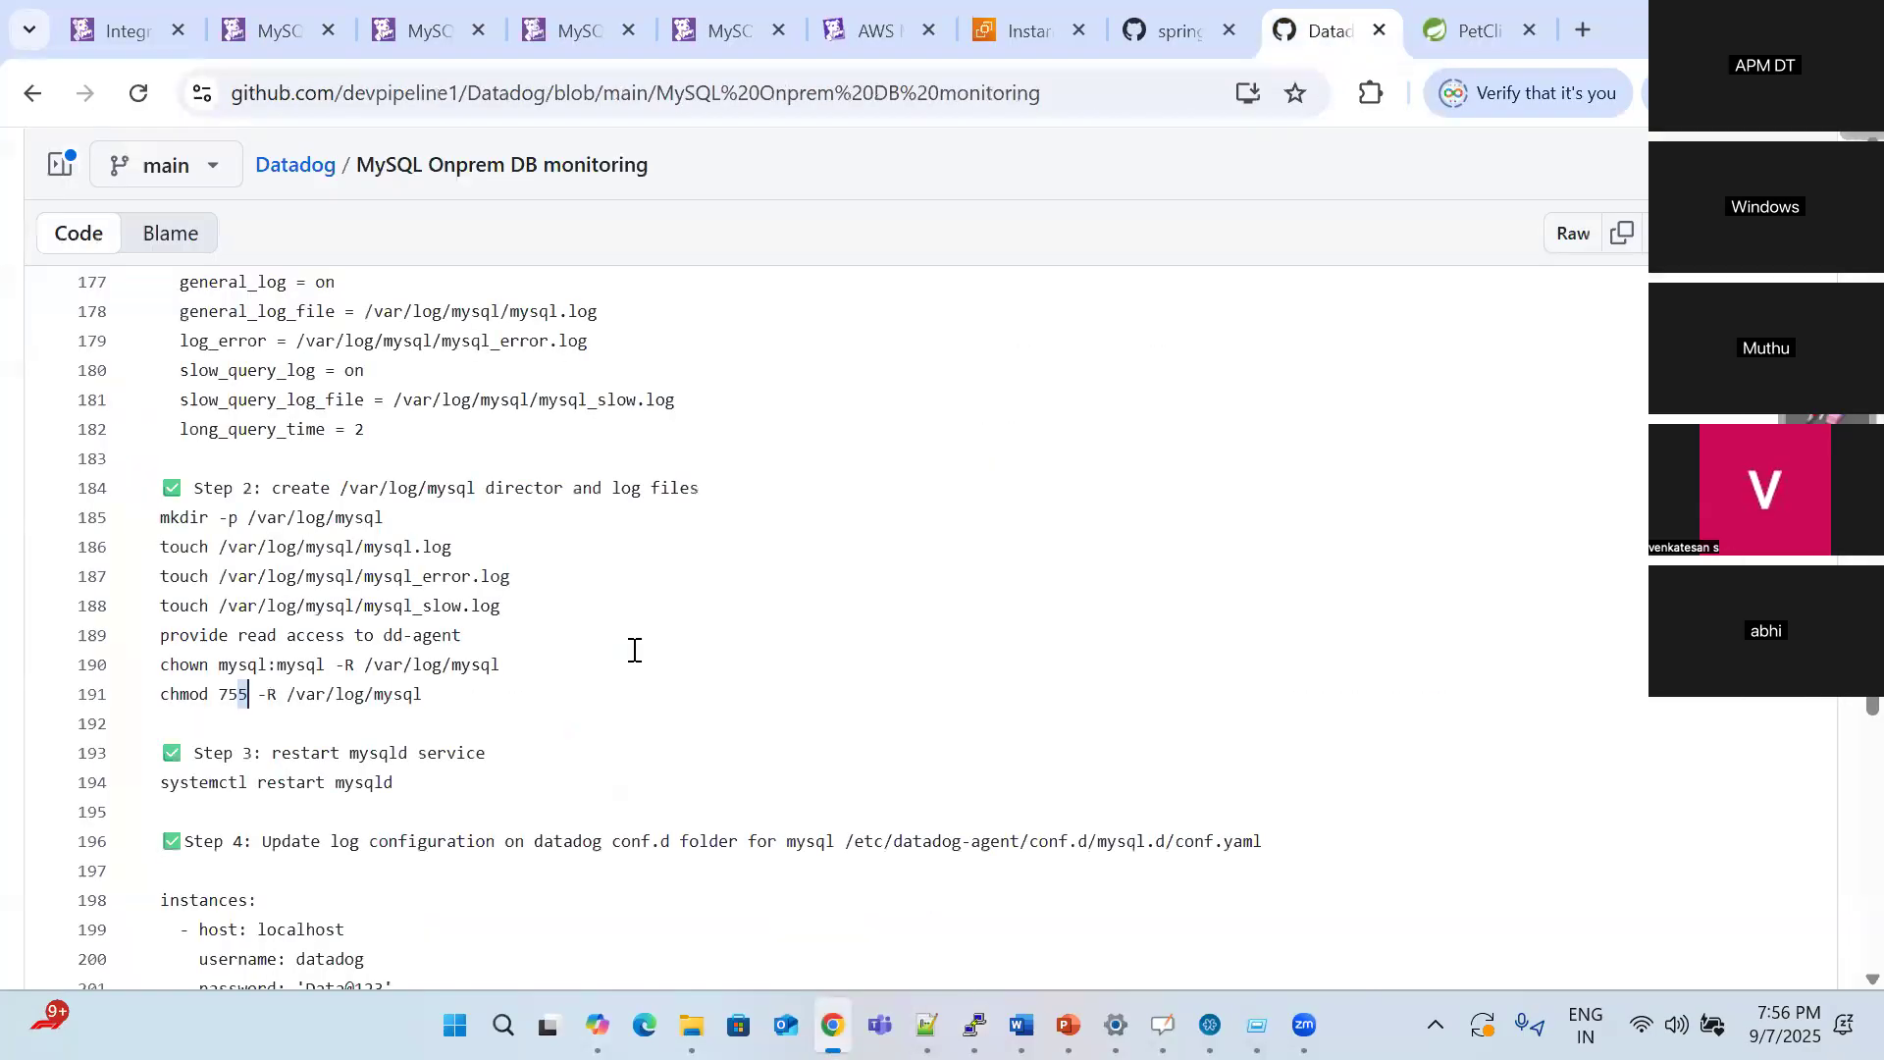
scroll(590, 693, up, 13)
scroll(589, 694, up, 12)
scroll(589, 693, down, 20)
scroll(589, 695, up, 1)
scroll(340, 525, down, 5)
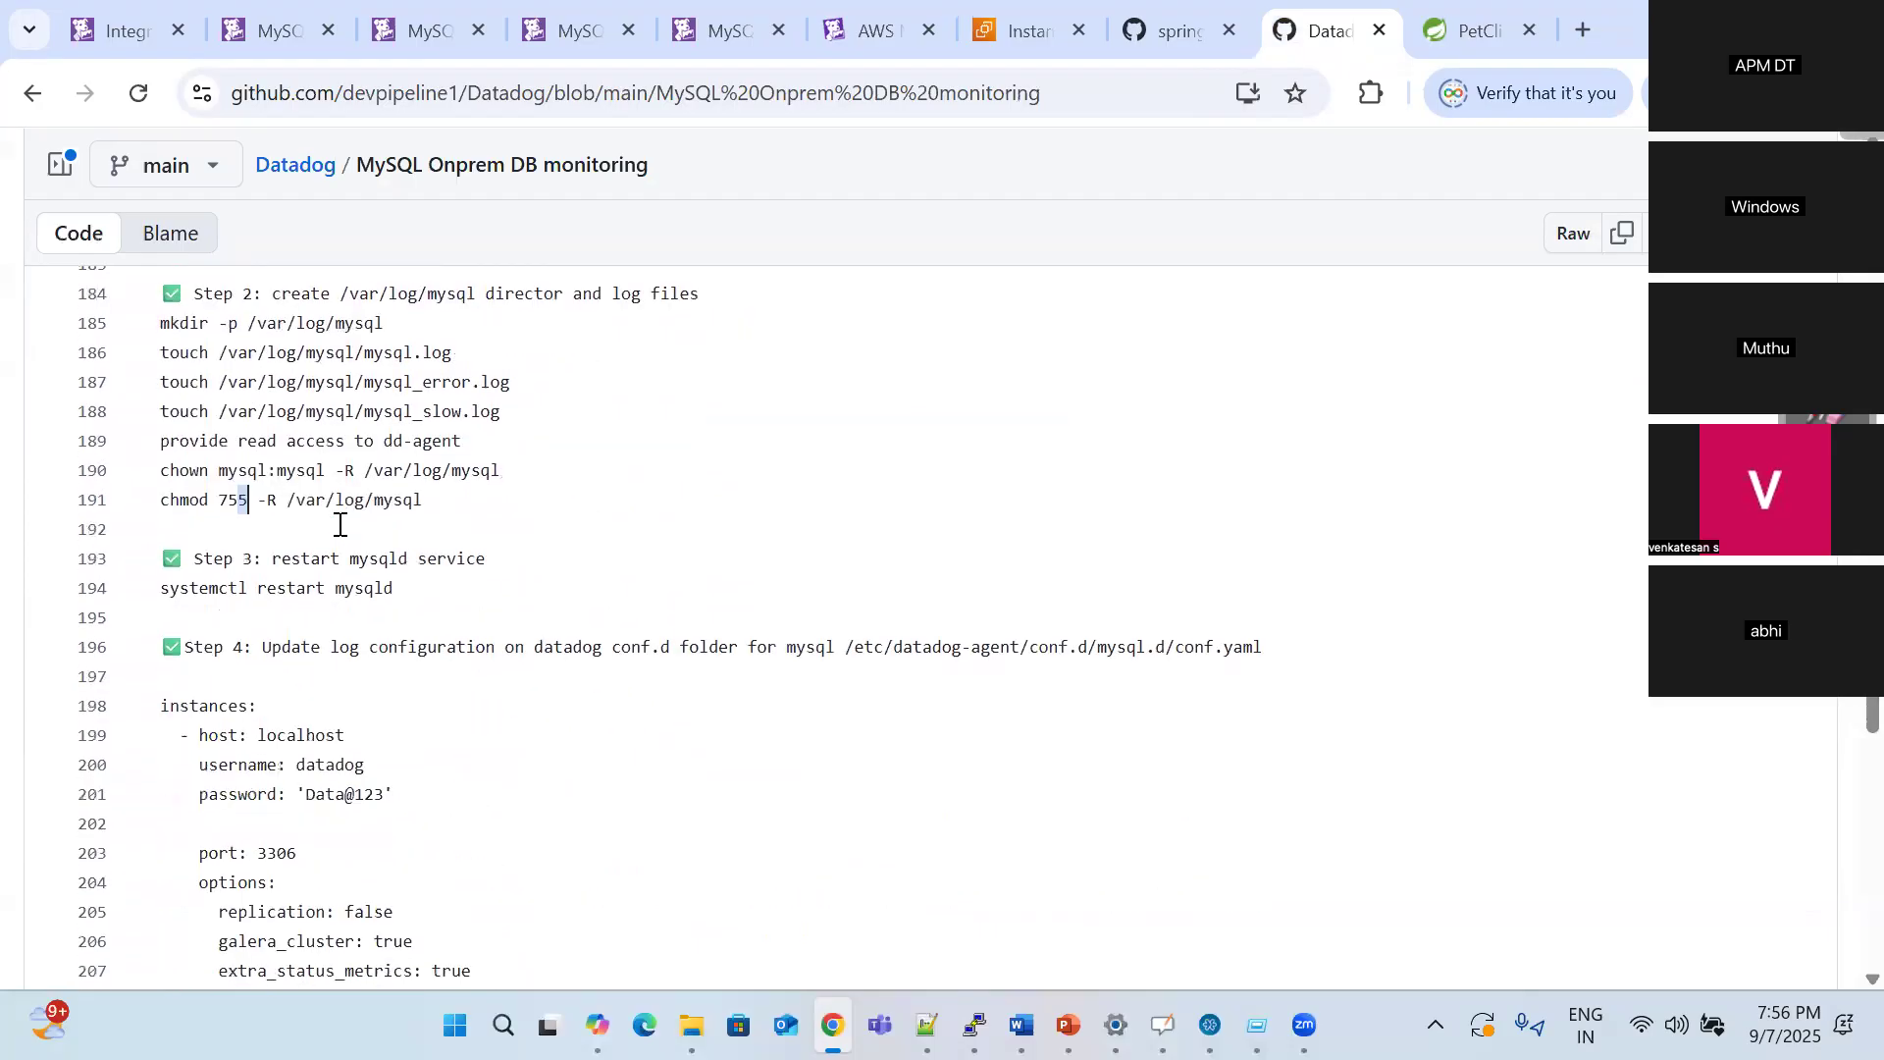
scroll(340, 524, down, 2)
scroll(340, 525, down, 5)
scroll(339, 525, up, 8)
scroll(339, 525, up, 1)
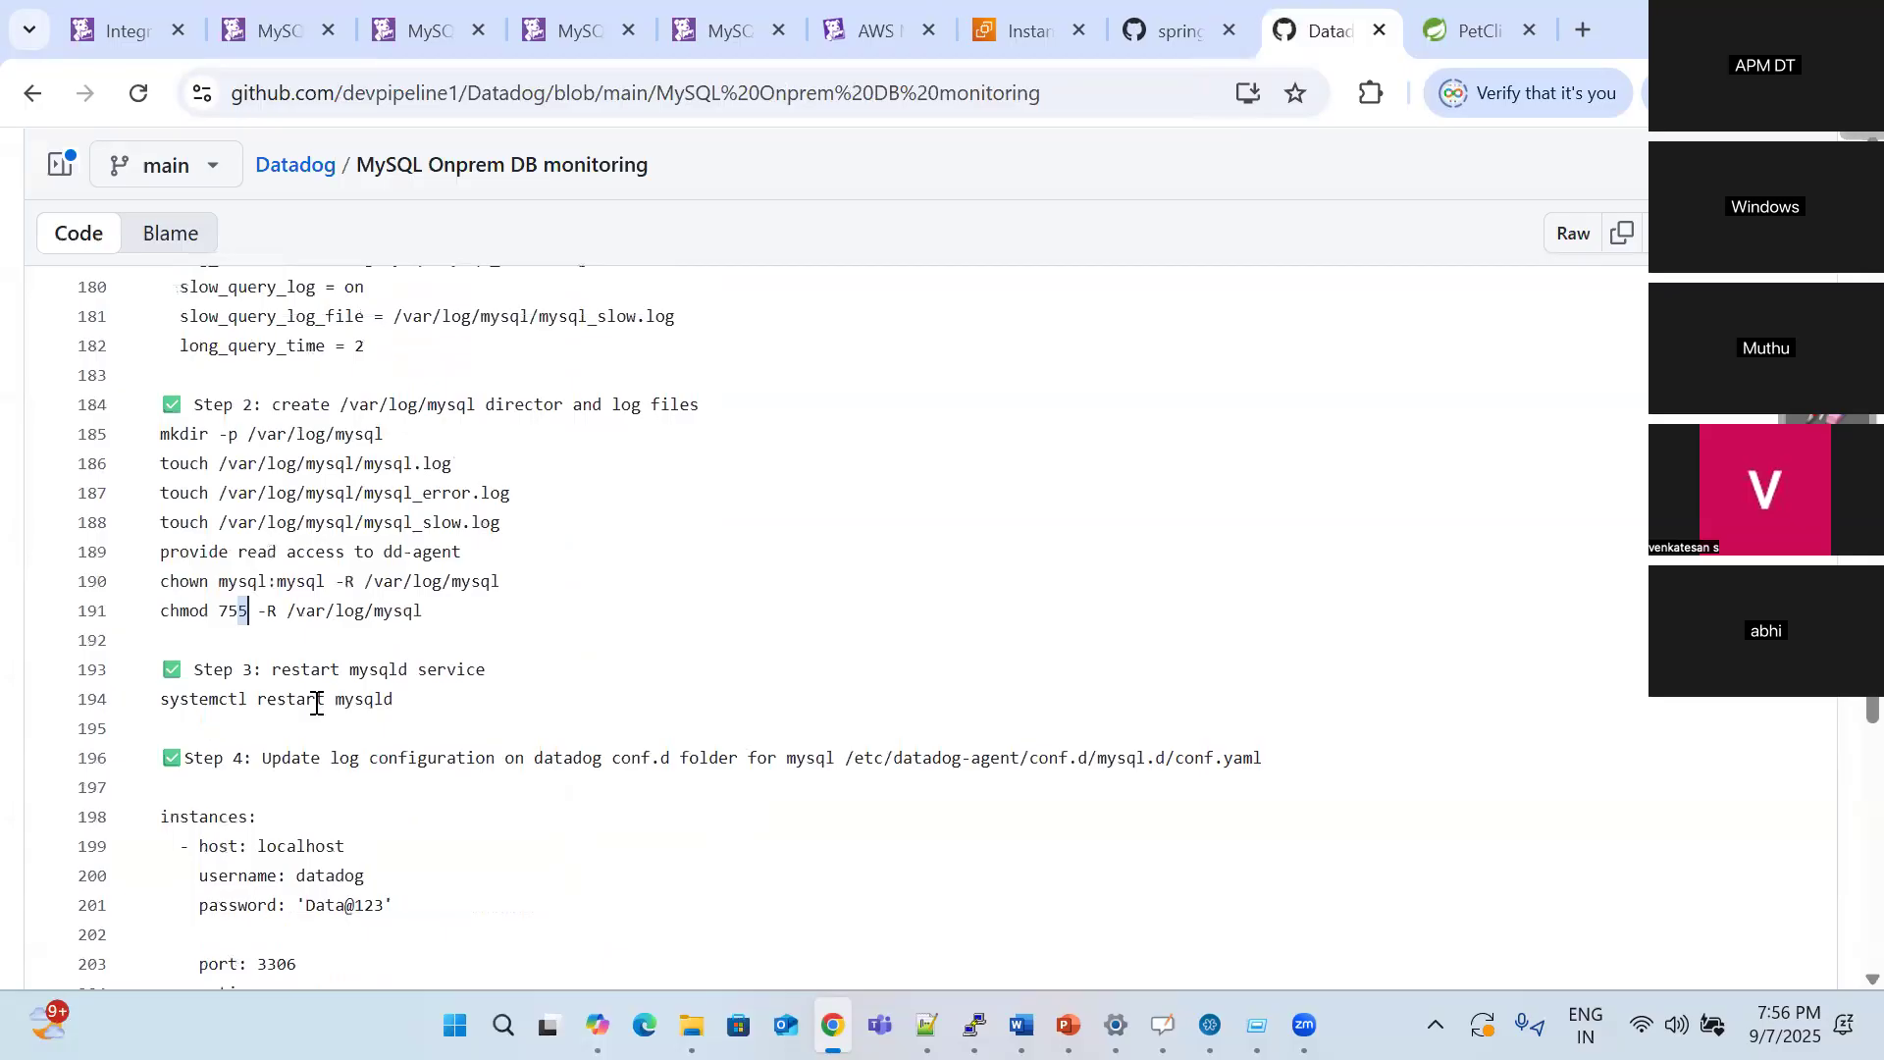
scroll(379, 706, down, 4)
scroll(382, 710, down, 12)
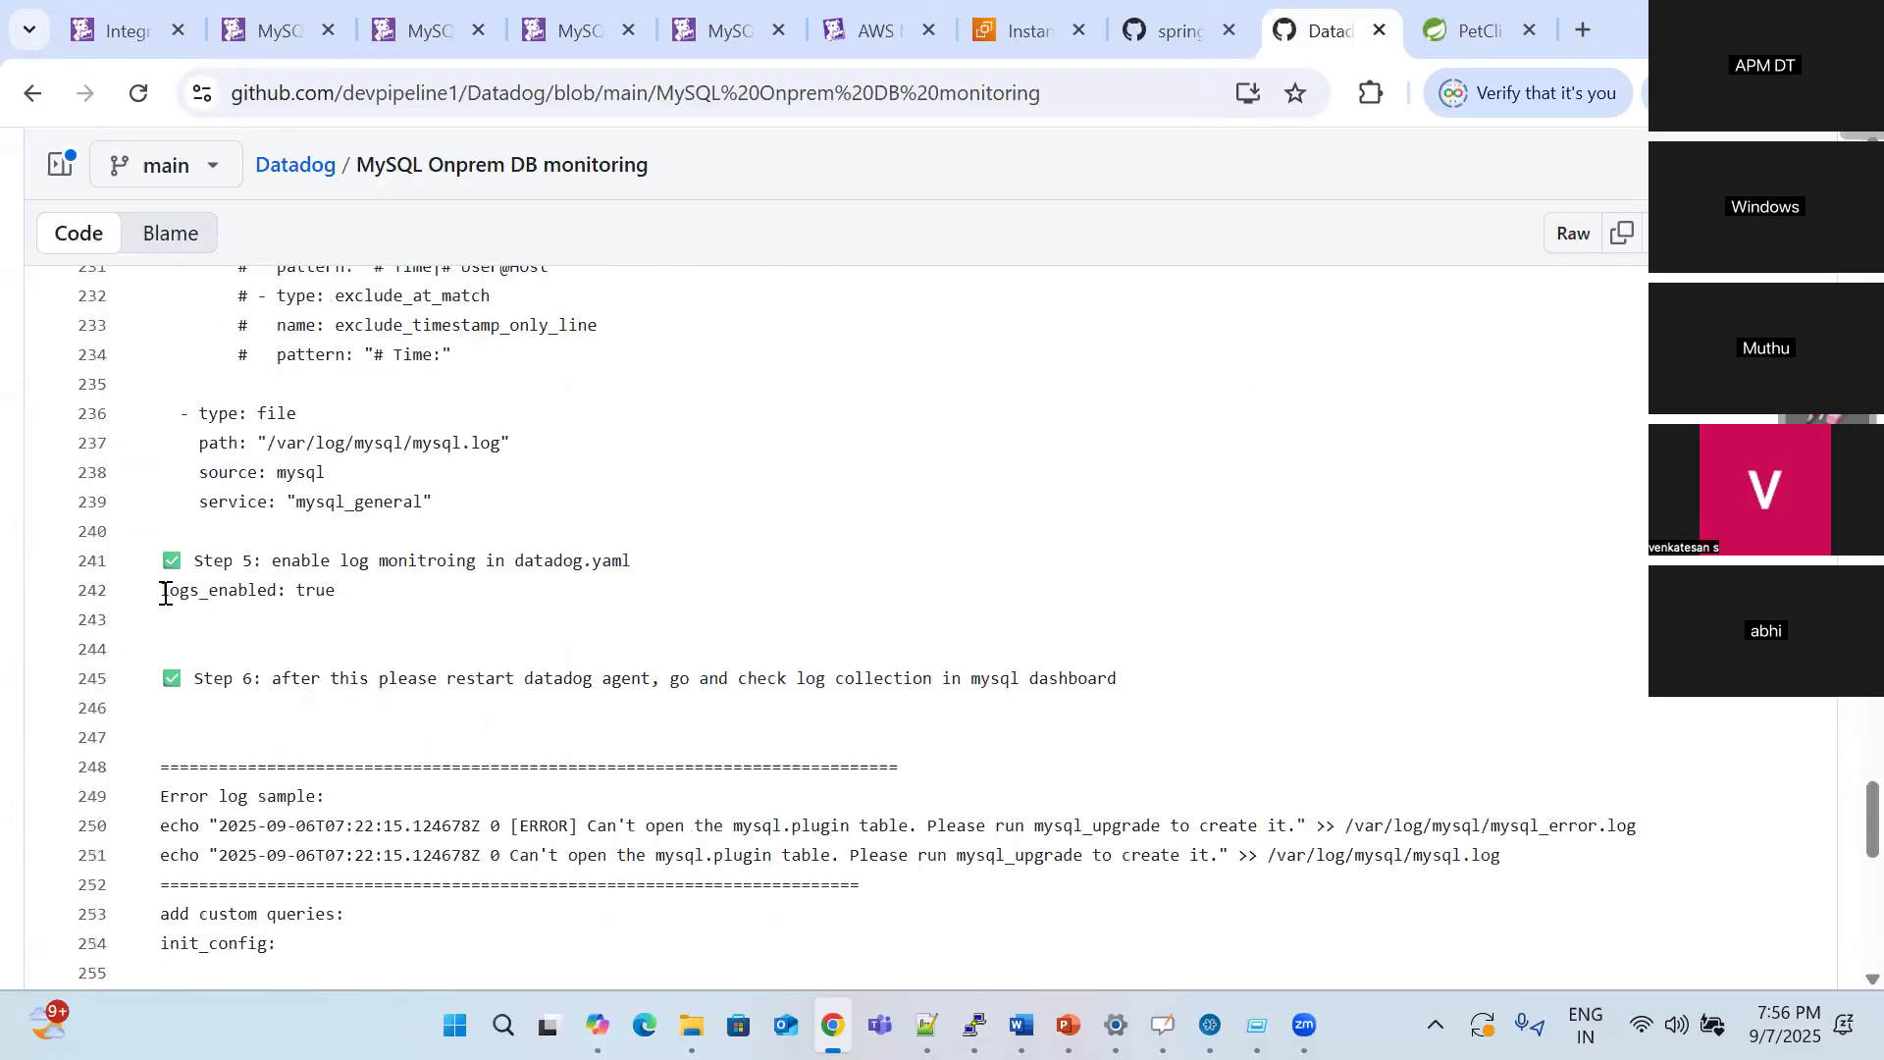
Glance at the Notepad++ notes and return to the terminal showing datadog.yaml.
key(alt+Tab)
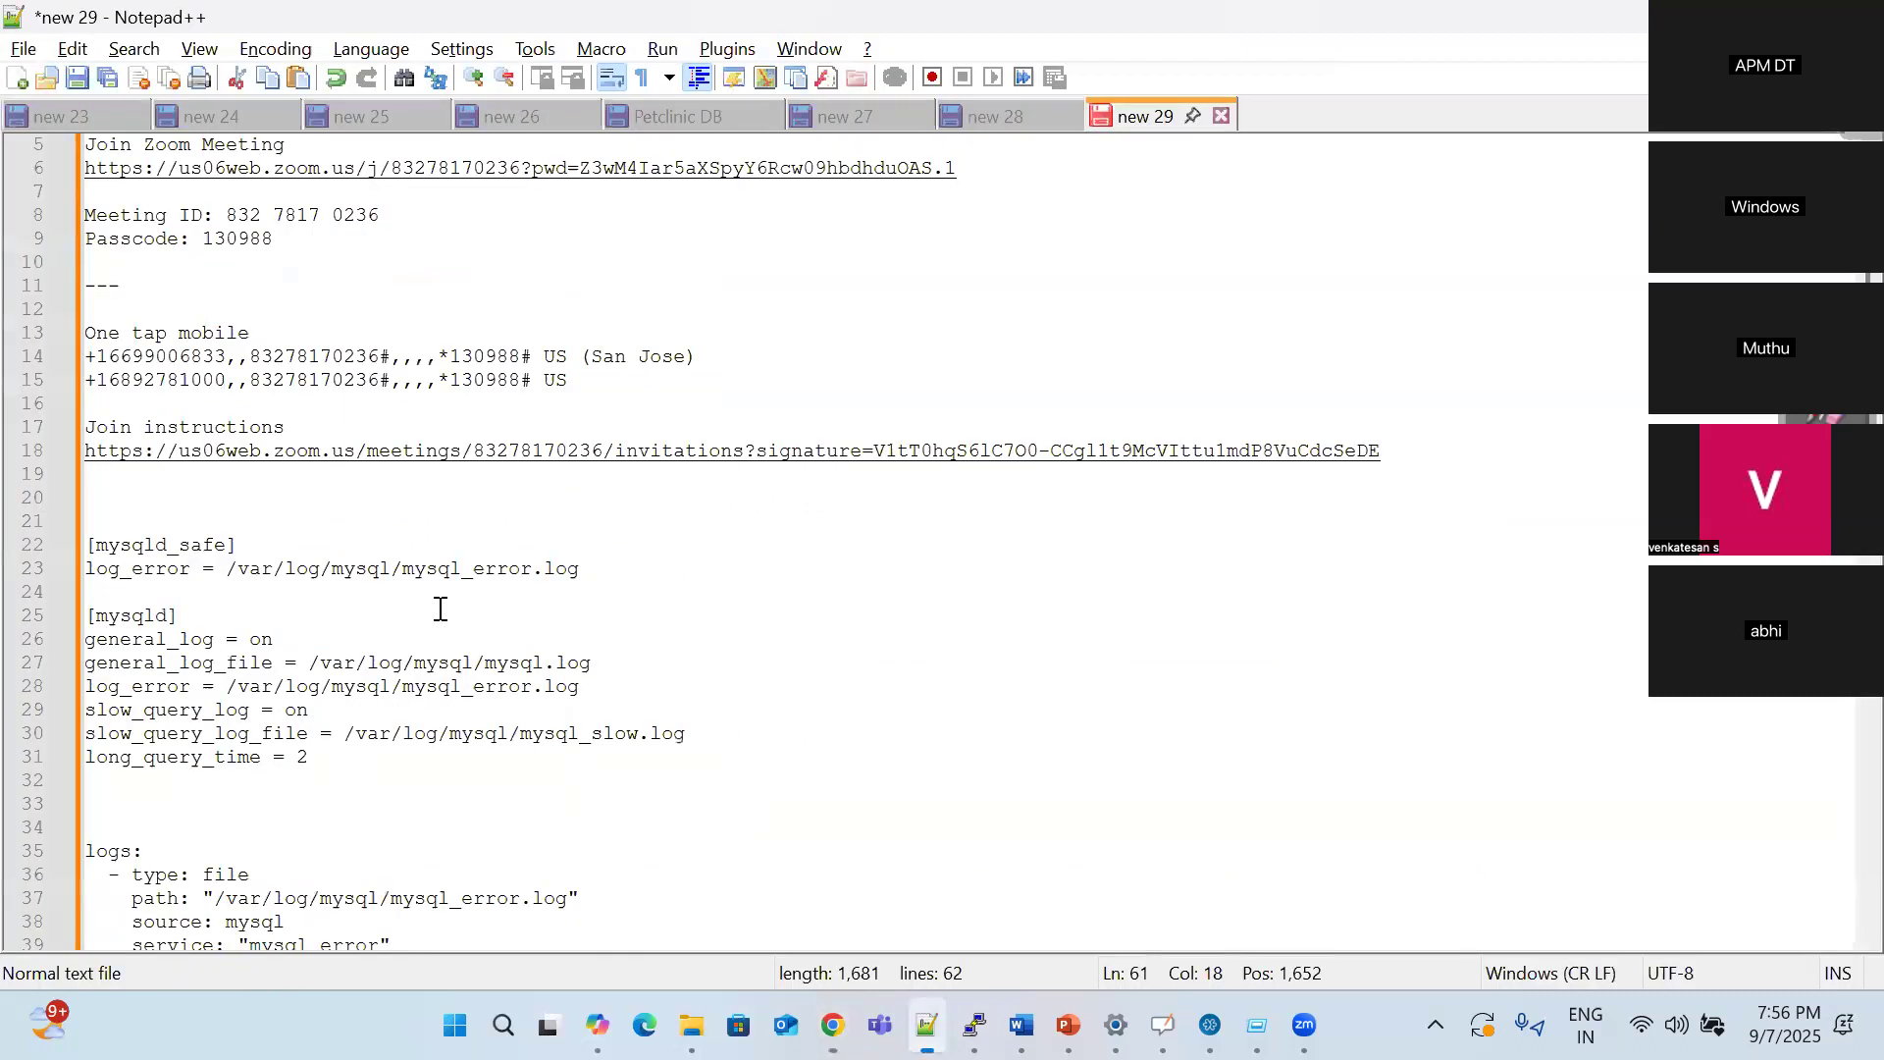
key(alt+Tab)
key(alt+Tab)
key(alt+shift+Tab)
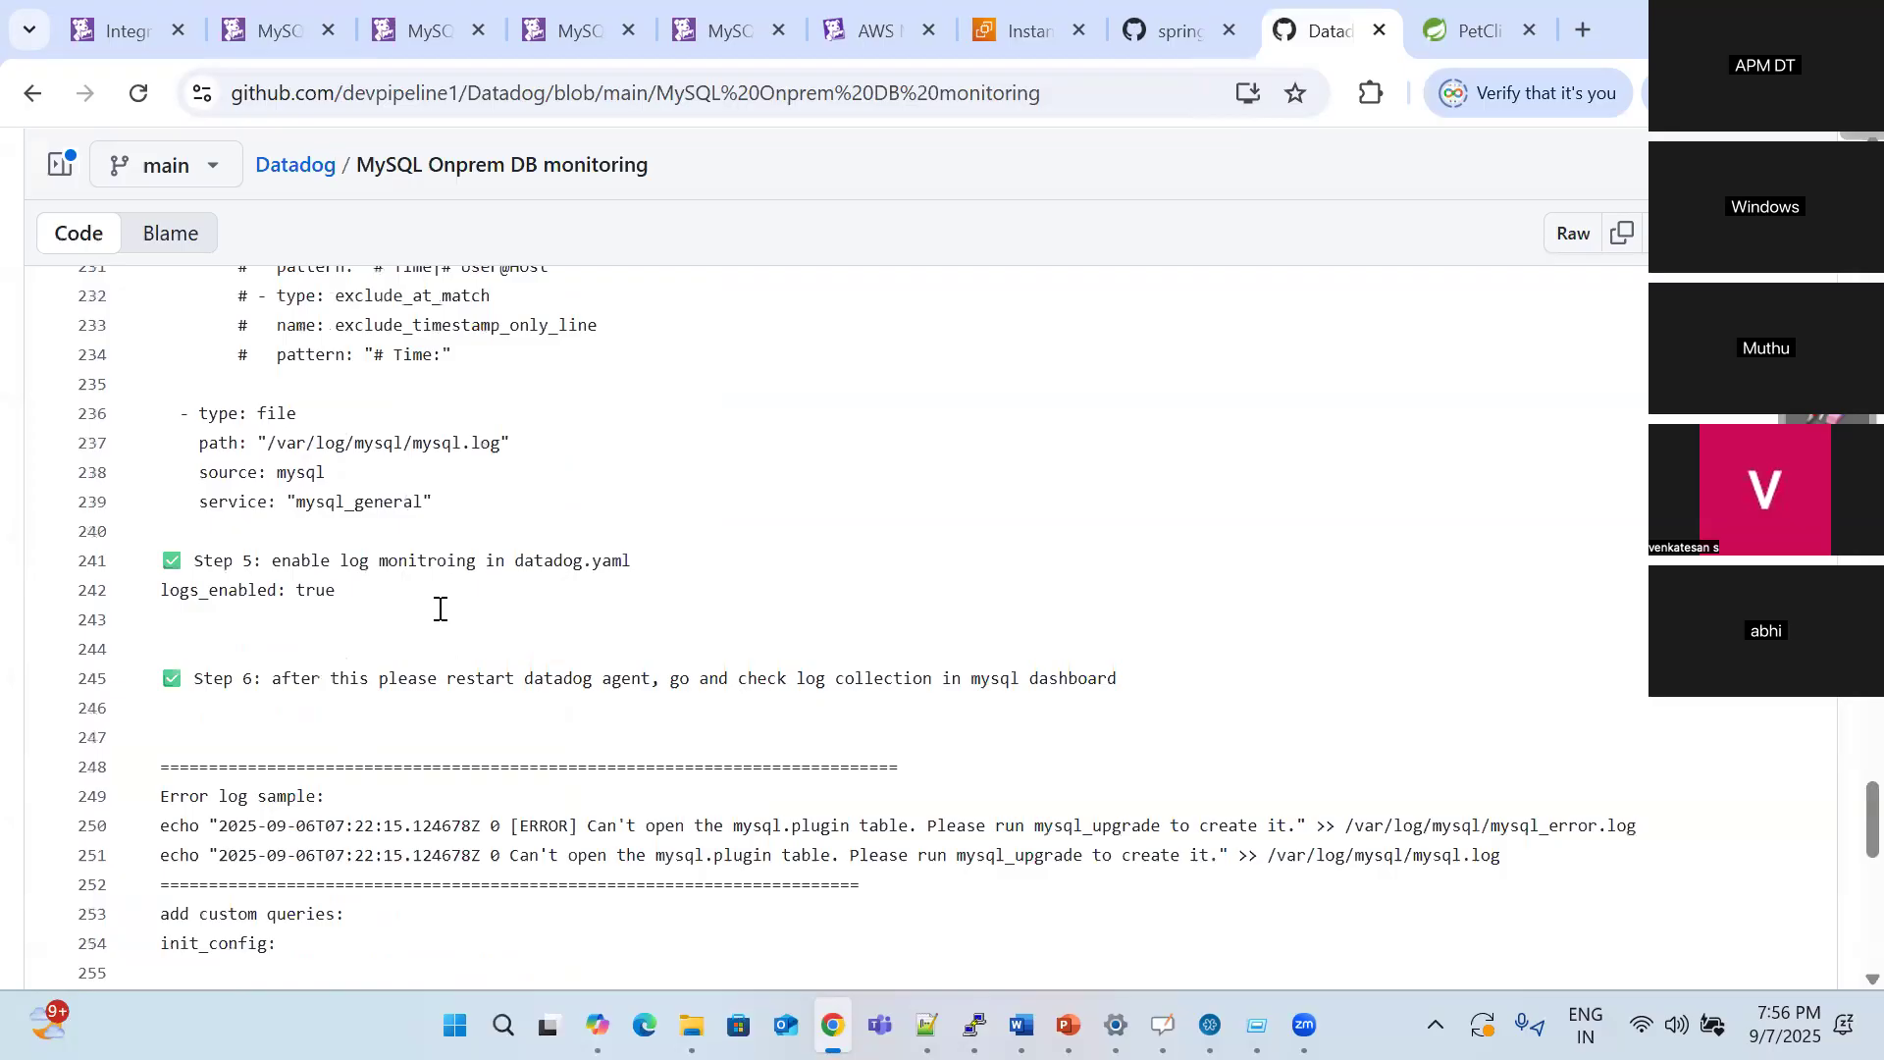
key(alt+Tab)
key(alt+Tab)
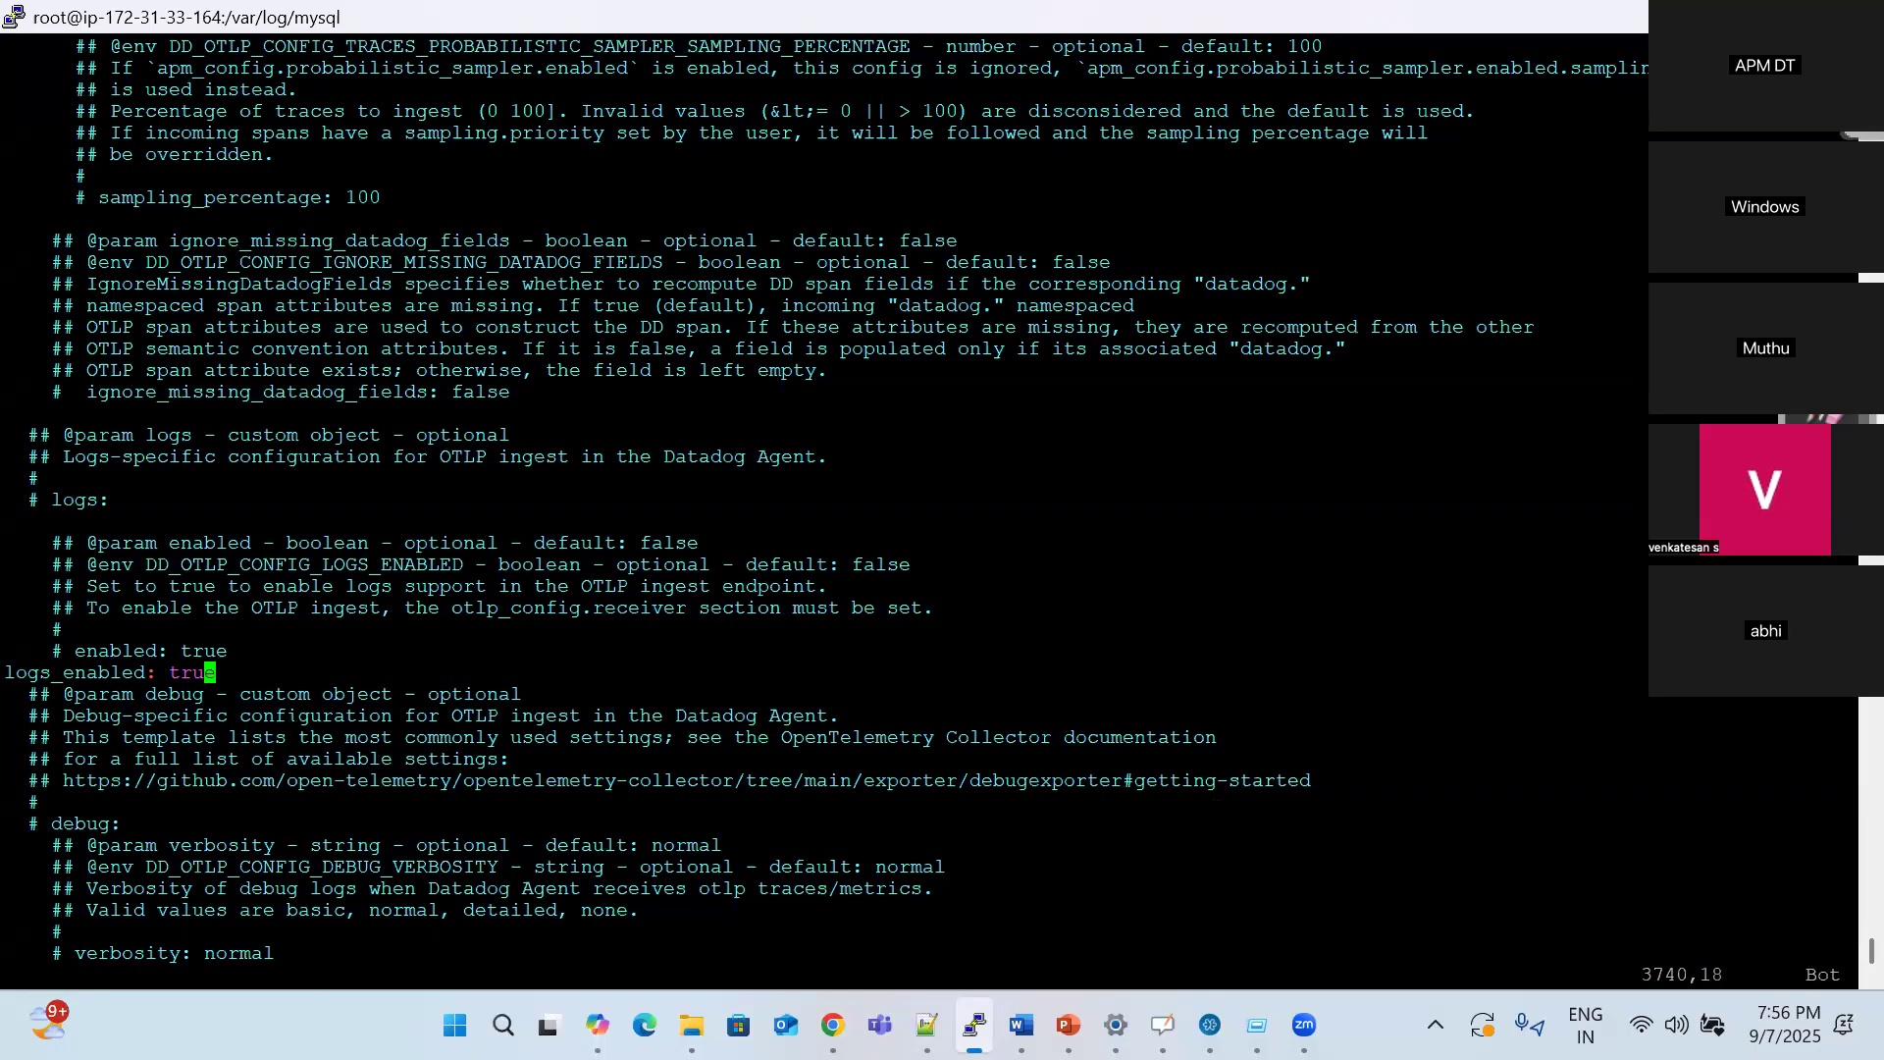
Quit datadog.yaml without saving and open the MySQL conf.yaml in vi.
text(:q!)
key(Return)
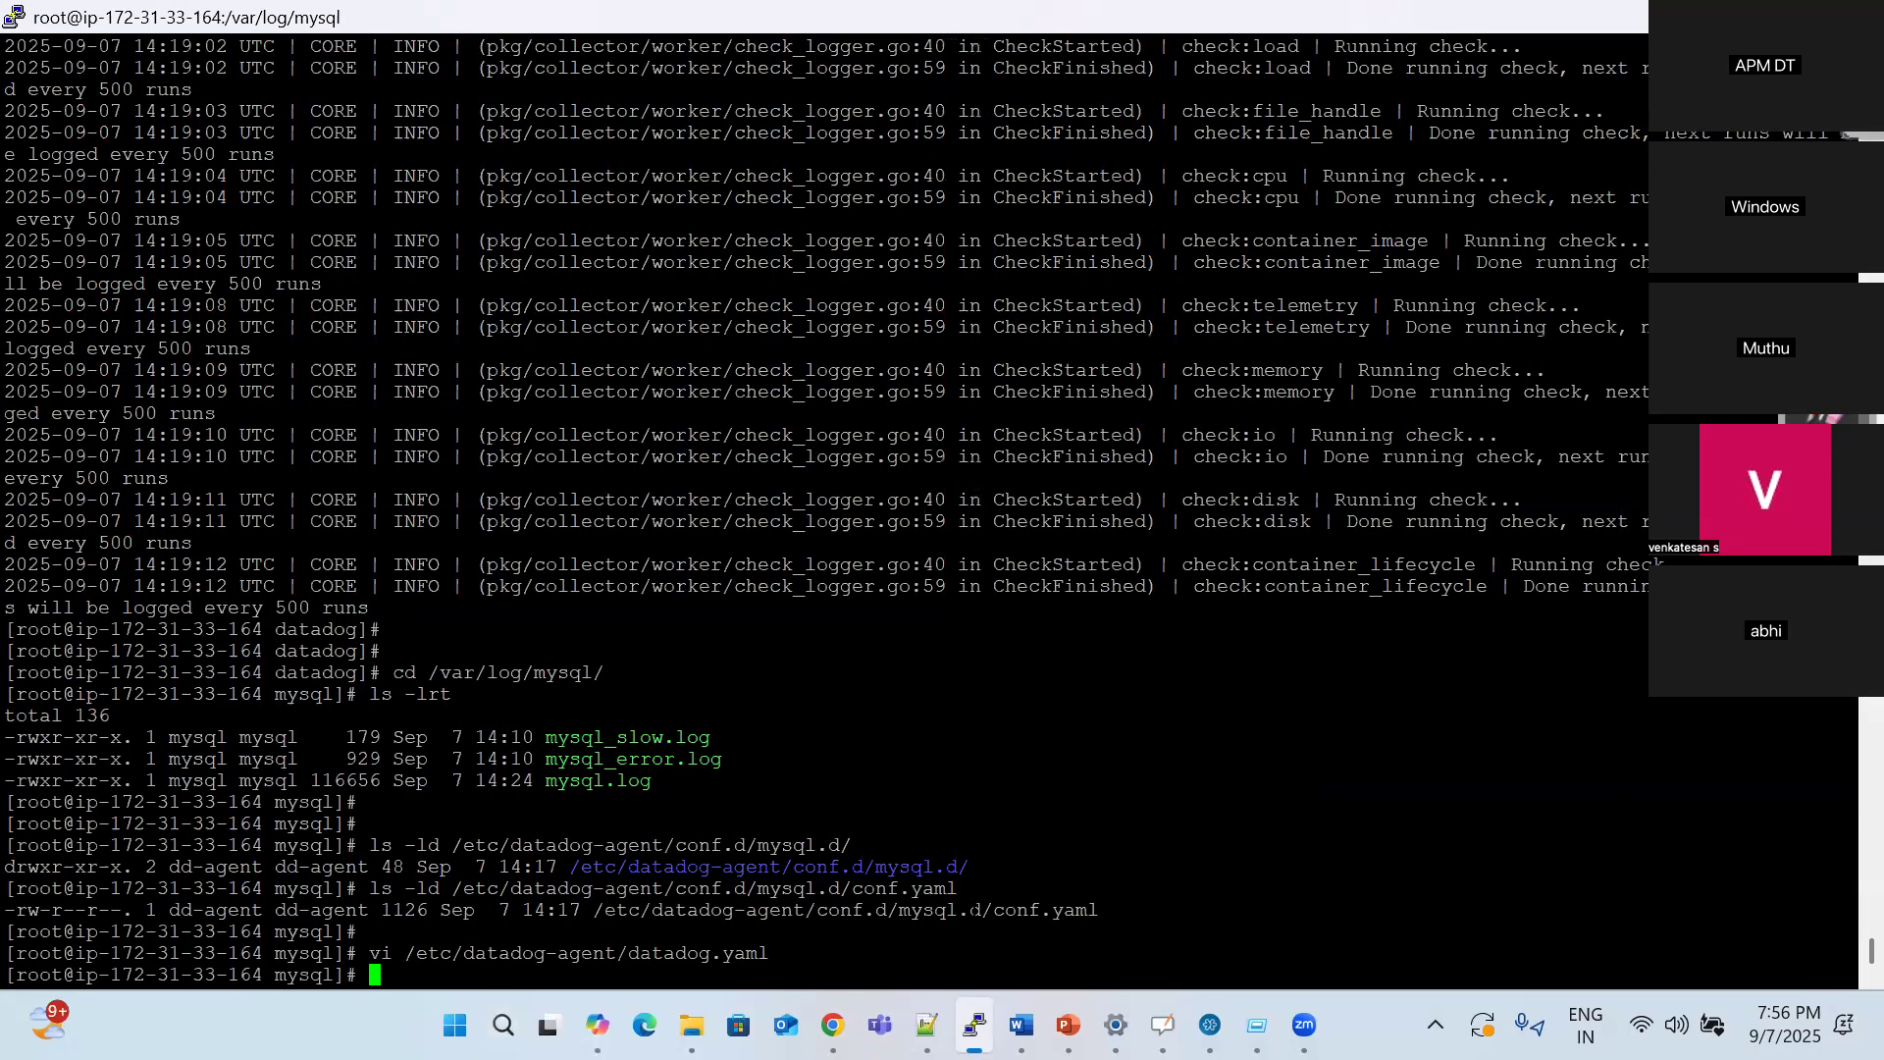
double_click(974, 910)
text(vi)
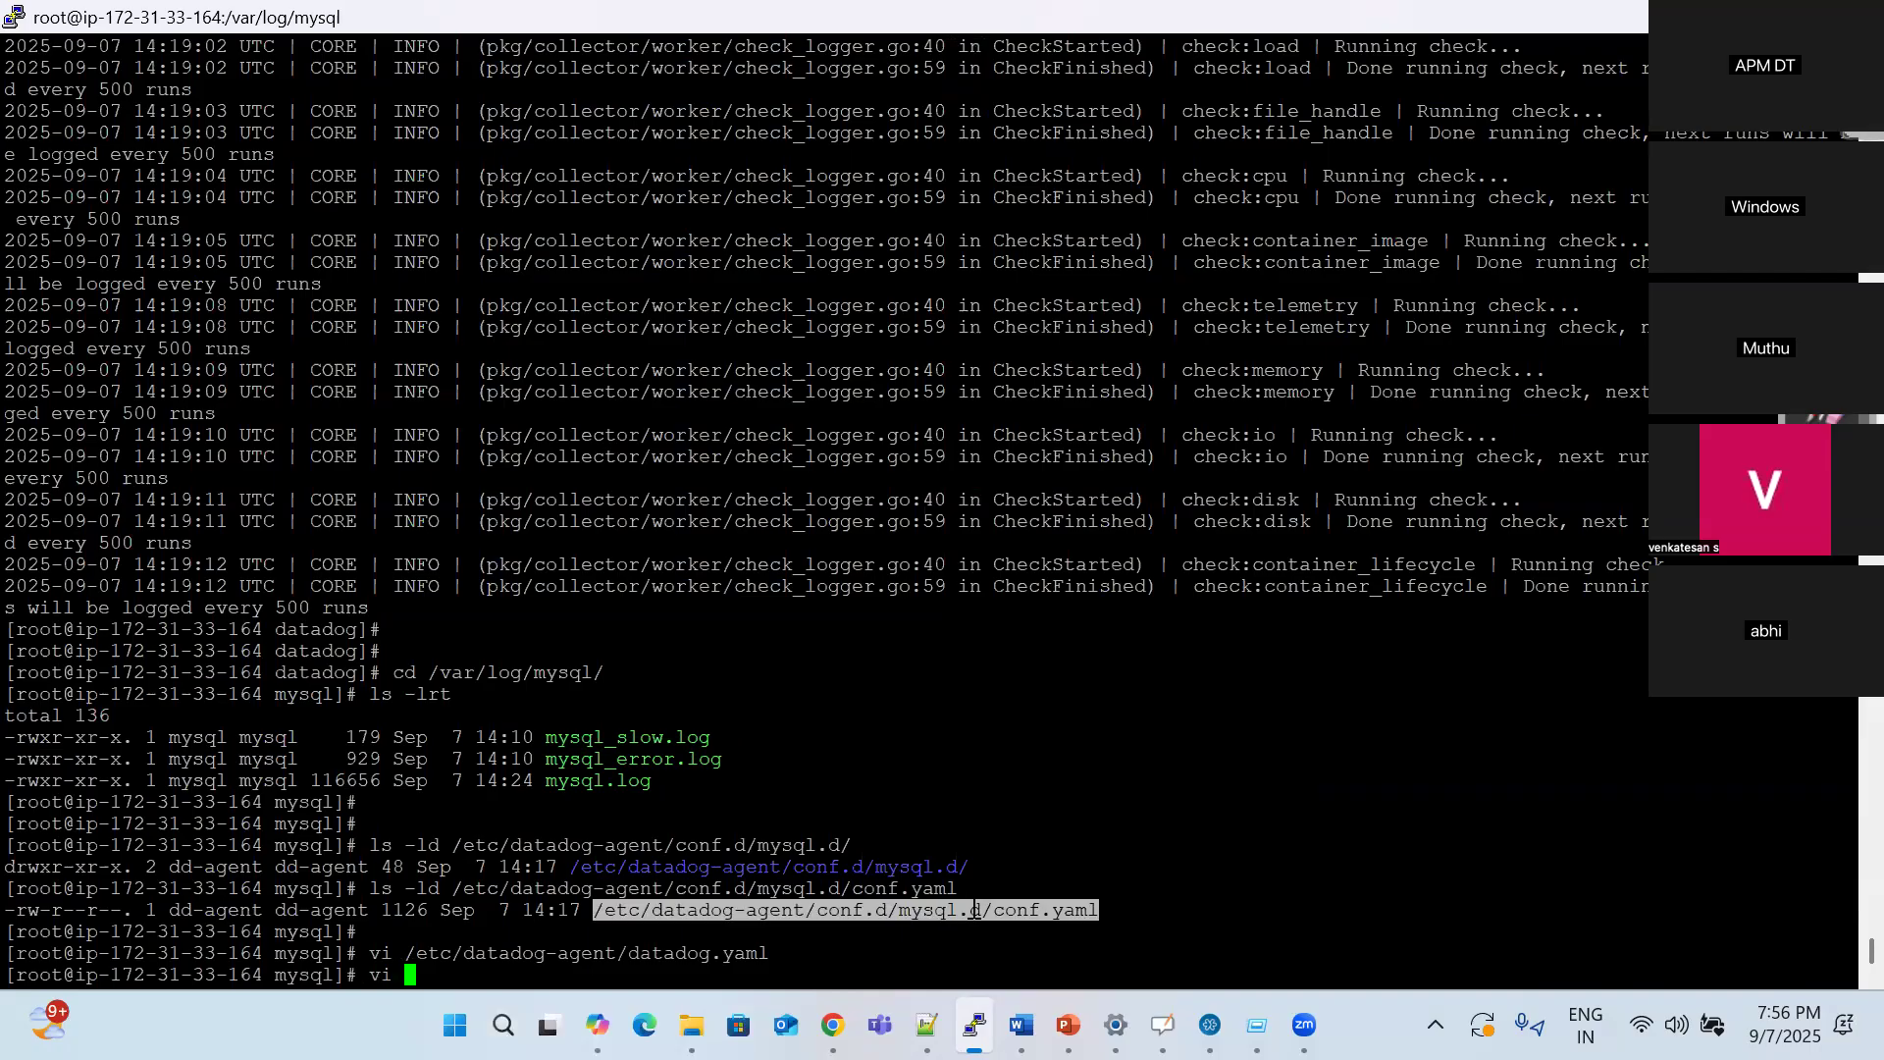
right_click(973, 910)
key(Return)
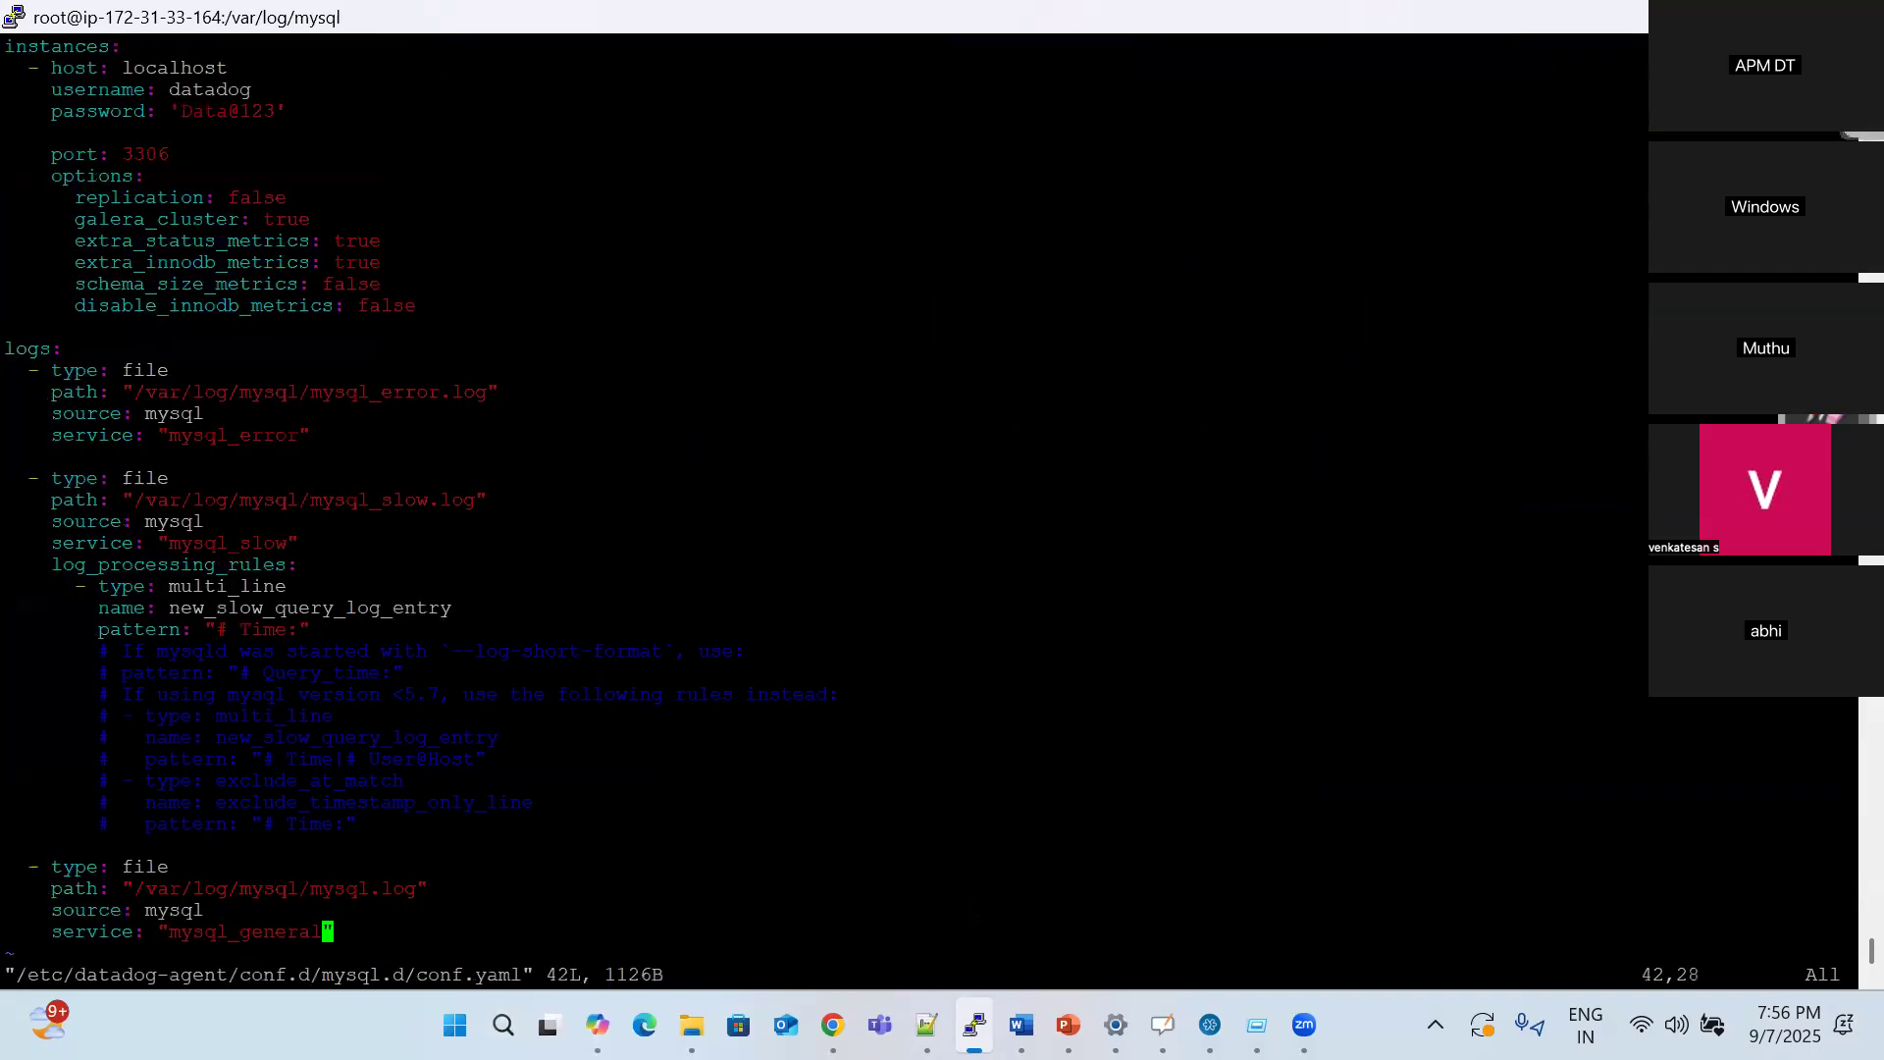
Review conf.yaml's log entries and slow-log rules, then quit without saving.
key(Up)
key(Up)
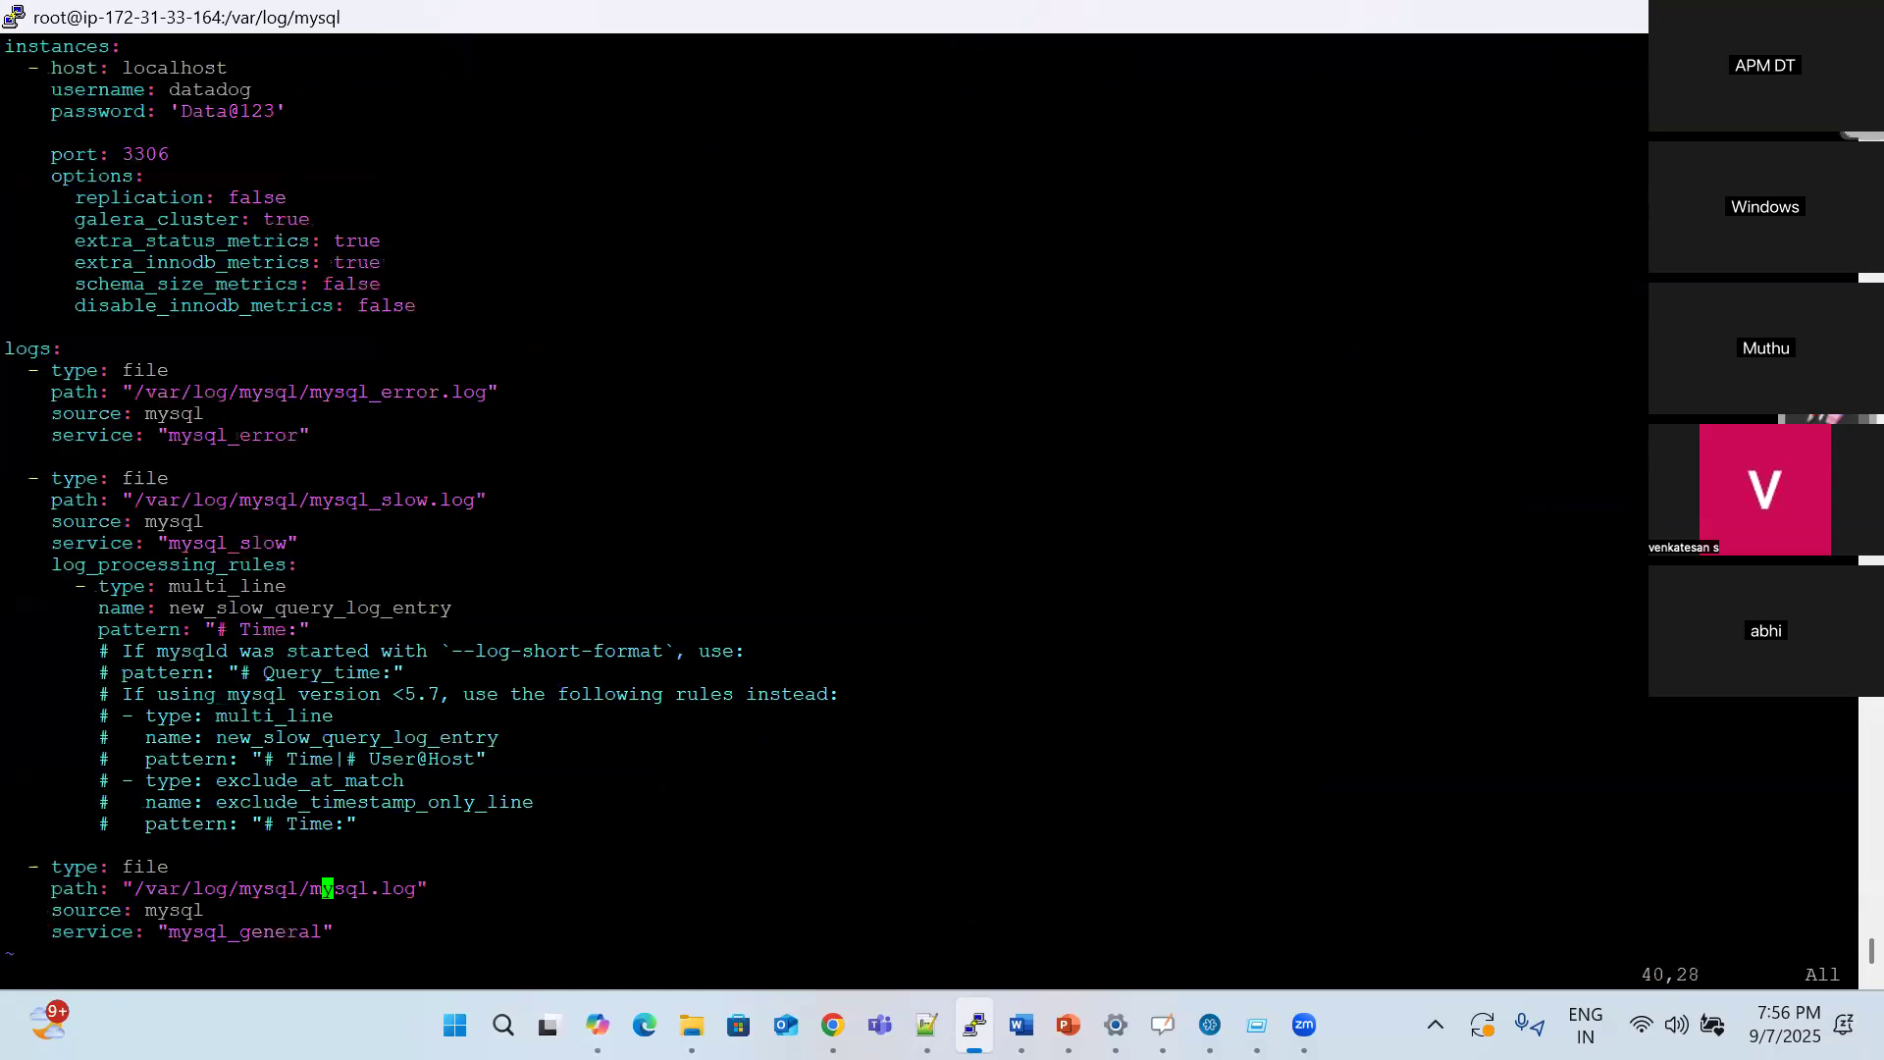
key(Up)
key(Up)
key(Up)
key(Up)
key(Up)
key(Up)
key(Up)
key(Up)
key(Up)
key(Up)
key(Up)
key(Up)
key(Up)
key(Up)
key(Up)
key(Up)
key(Up)
key(Up)
key(Up)
key(Up)
key(Up)
key(Up)
key(Up)
key(Up)
key(Left)
key(Left)
key(Left)
key(Left)
key(Left)
key(Left)
key(Left)
key(Left)
text(:q!)
key(Return)
key(Up)
key(BackSpace)
key(BackSpace)
key(BackSpace)
key(BackSpace)
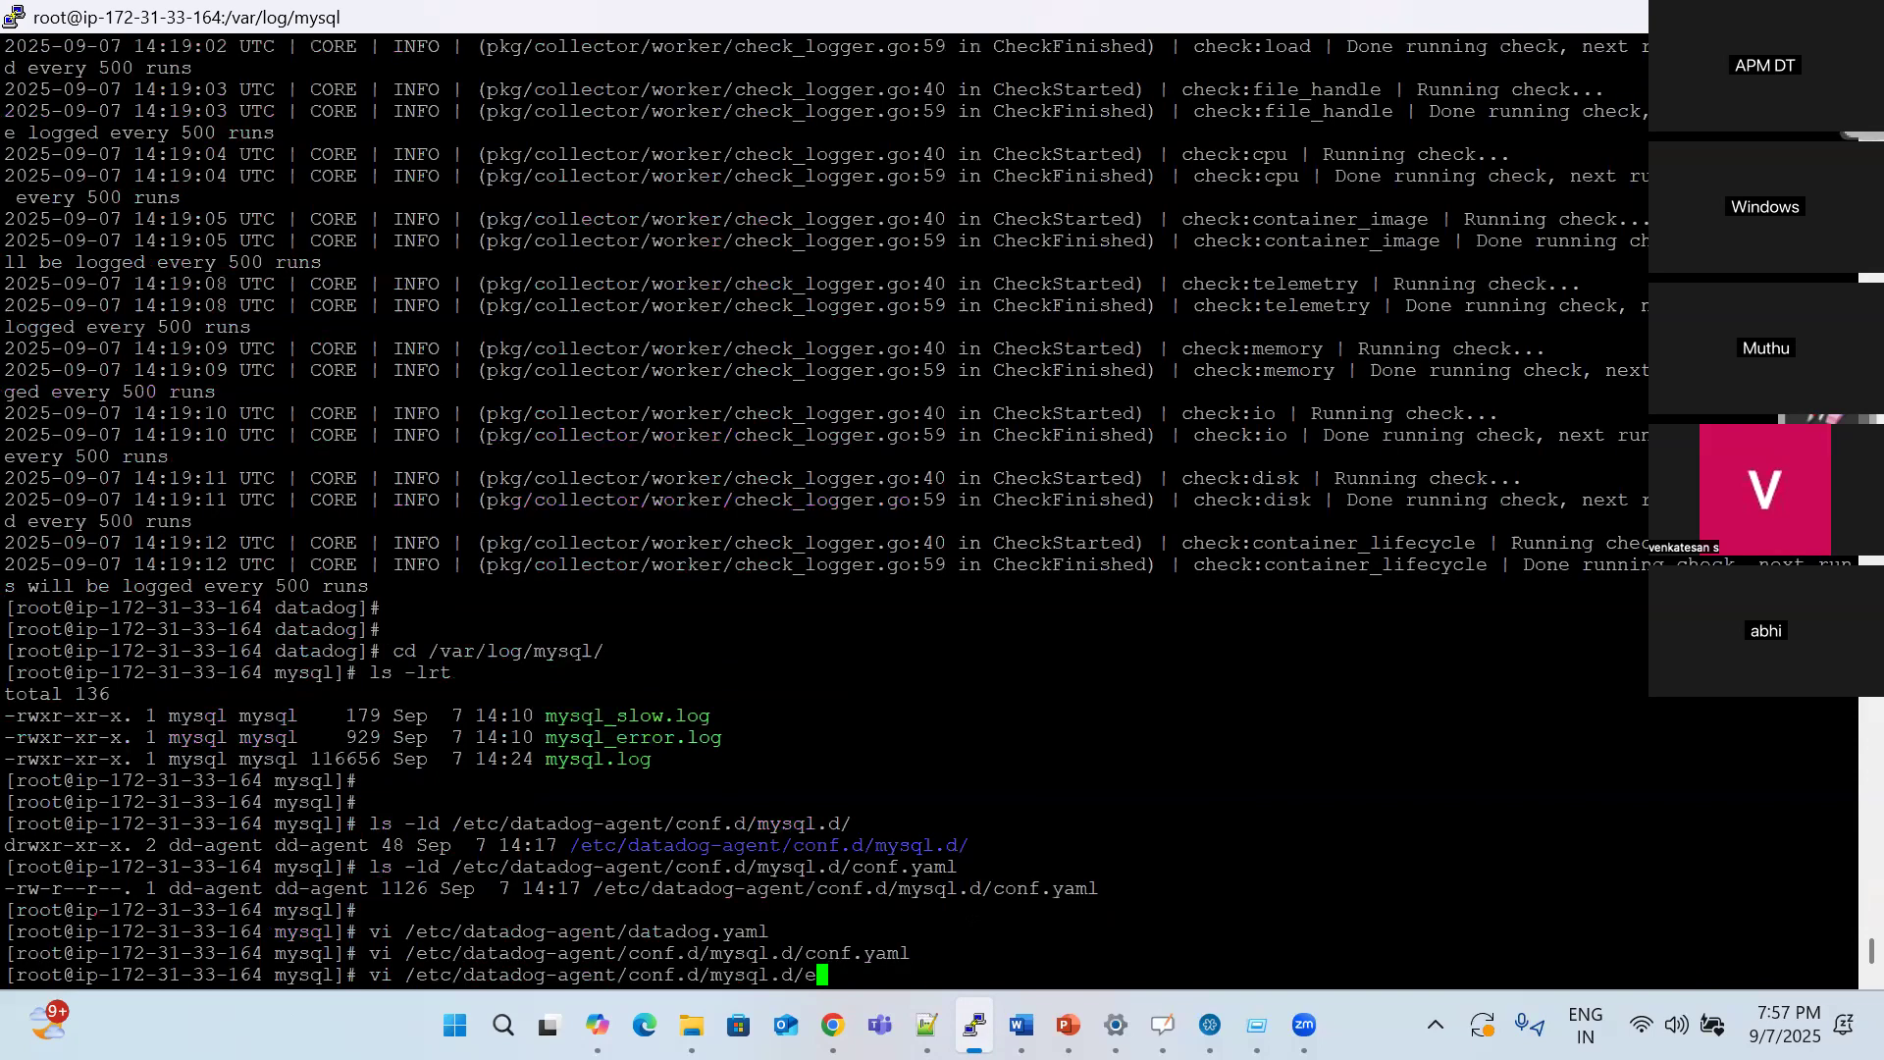
Open conf.yaml.example in vi and browse from custom_queries to the end of the file.
text(yaml.)
key(Tab)
key(Return)
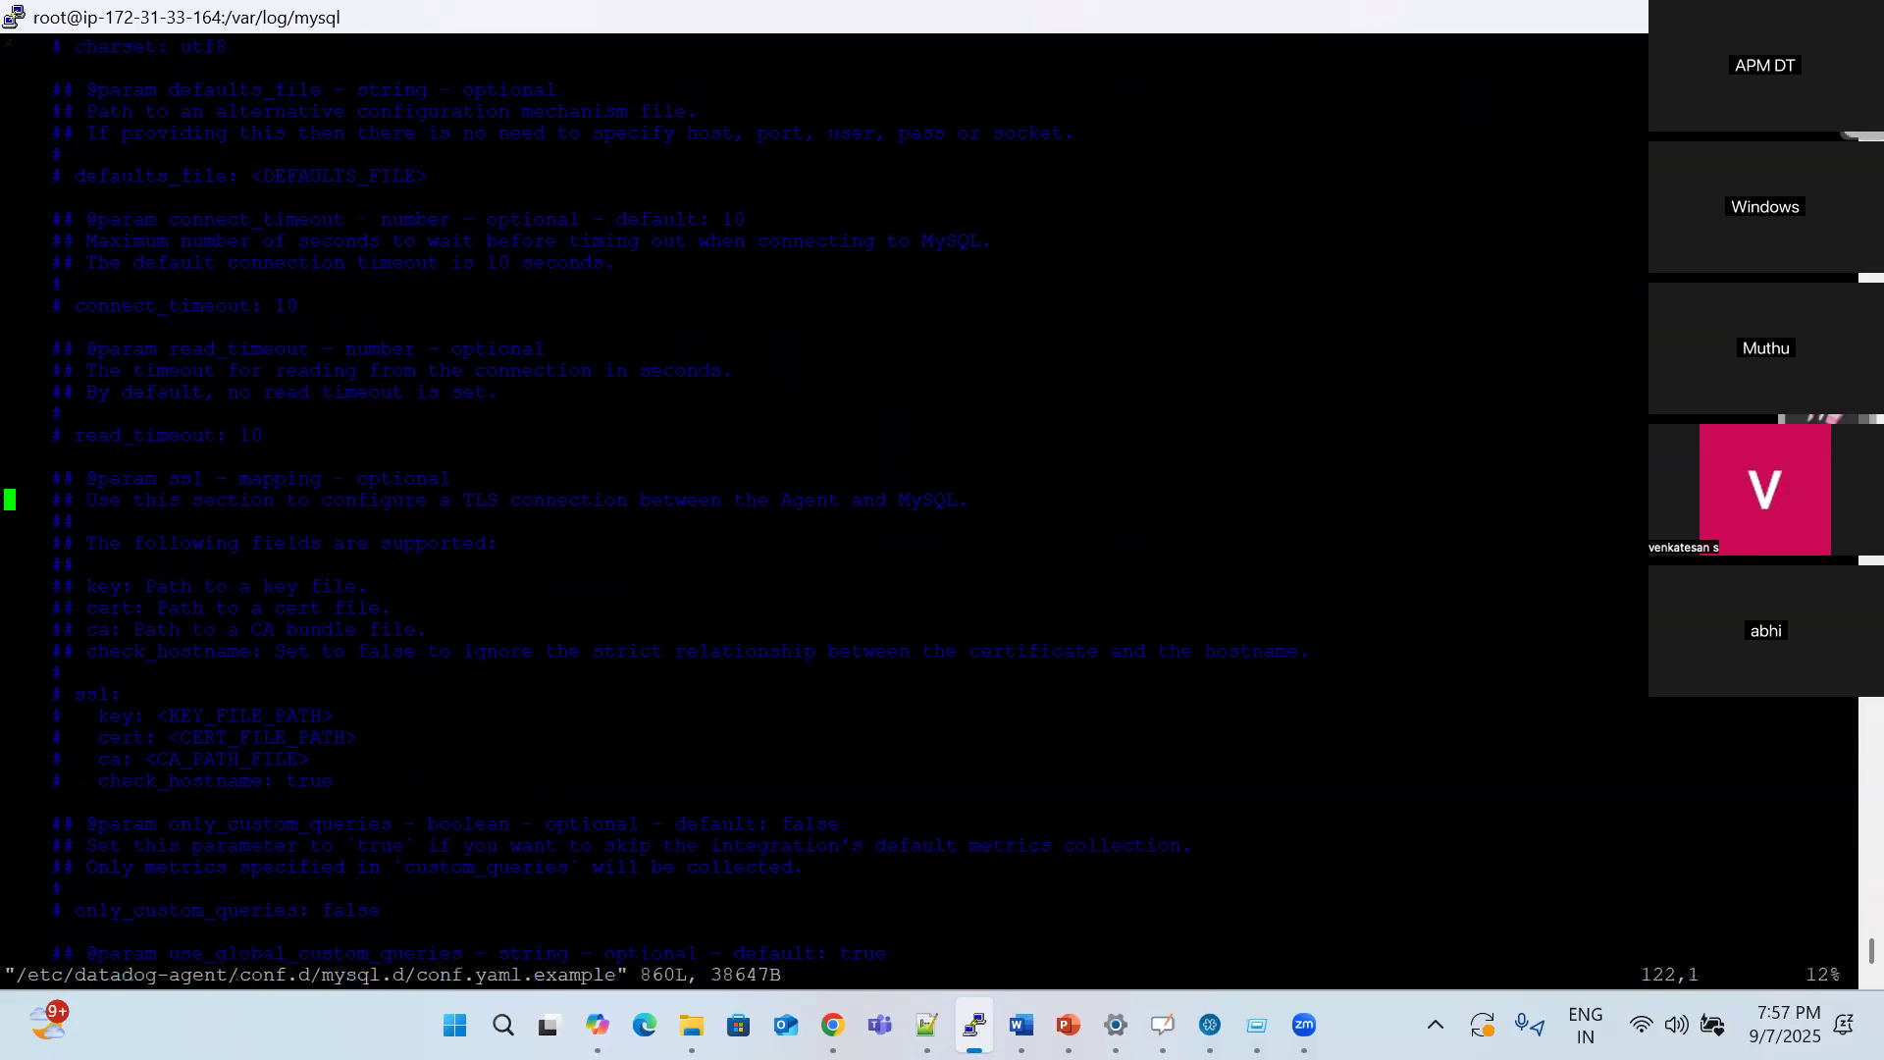
key(Down)
key(Down)
key(Down)
key(Down)
key(Down)
key(Down)
key(Down)
key(Down)
key(Down)
key(Down)
key(Down)
key(Down)
key(Down)
key(Down)
key(Down)
key(Down)
key(Down)
key(Down)
key(Down)
key(Down)
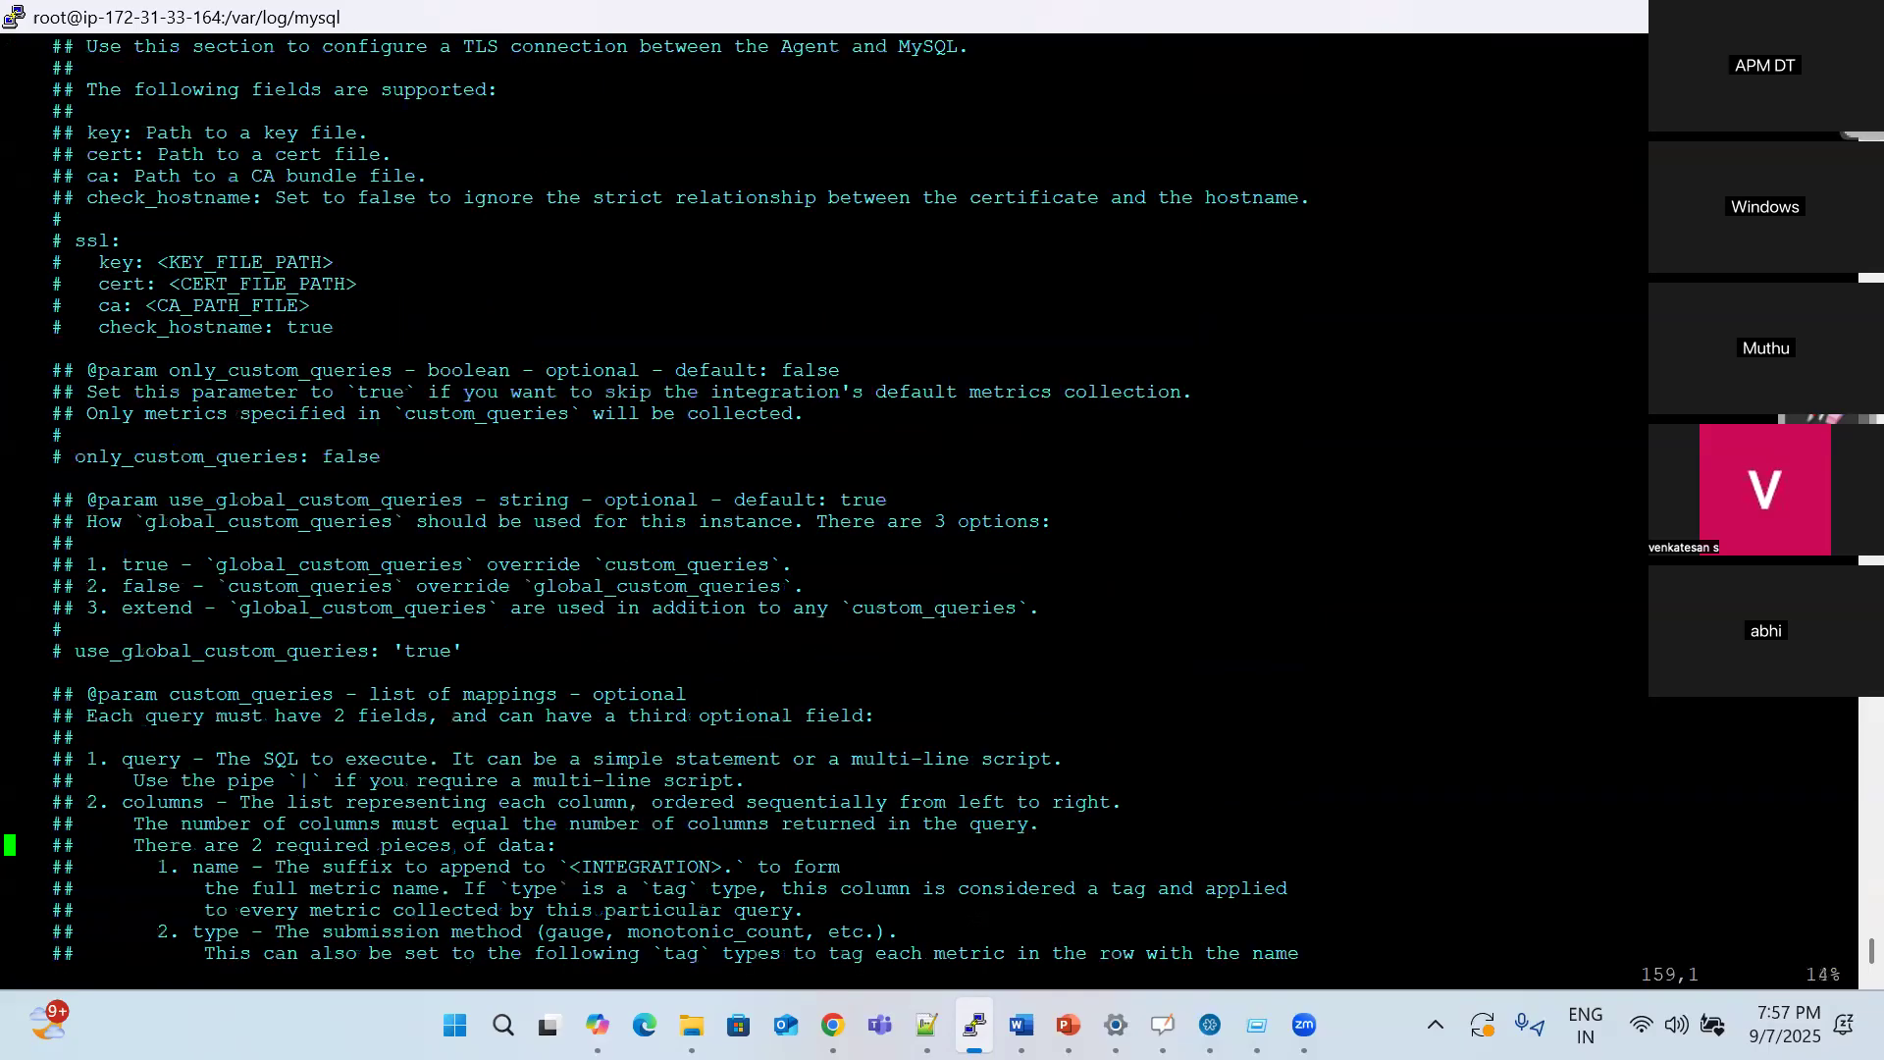
key(Down)
key(Down)
key(Down)
key(Down)
key(Down)
key(Down)
key(Down)
key(Down)
key(Down)
key(Down)
key(Down)
key(Down)
key(Down)
key(Down)
key(Down)
key(Down)
key(Down)
key(Down)
key(Down)
key(Down)
key(Up)
key(Up)
key(Up)
key(Up)
key(Up)
key(Up)
key(Up)
key(Up)
key(Up)
key(Up)
key(Up)
key(Up)
key(Up)
key(Up)
key(Up)
key(Up)
key(Up)
key(Up)
key(Up)
key(Up)
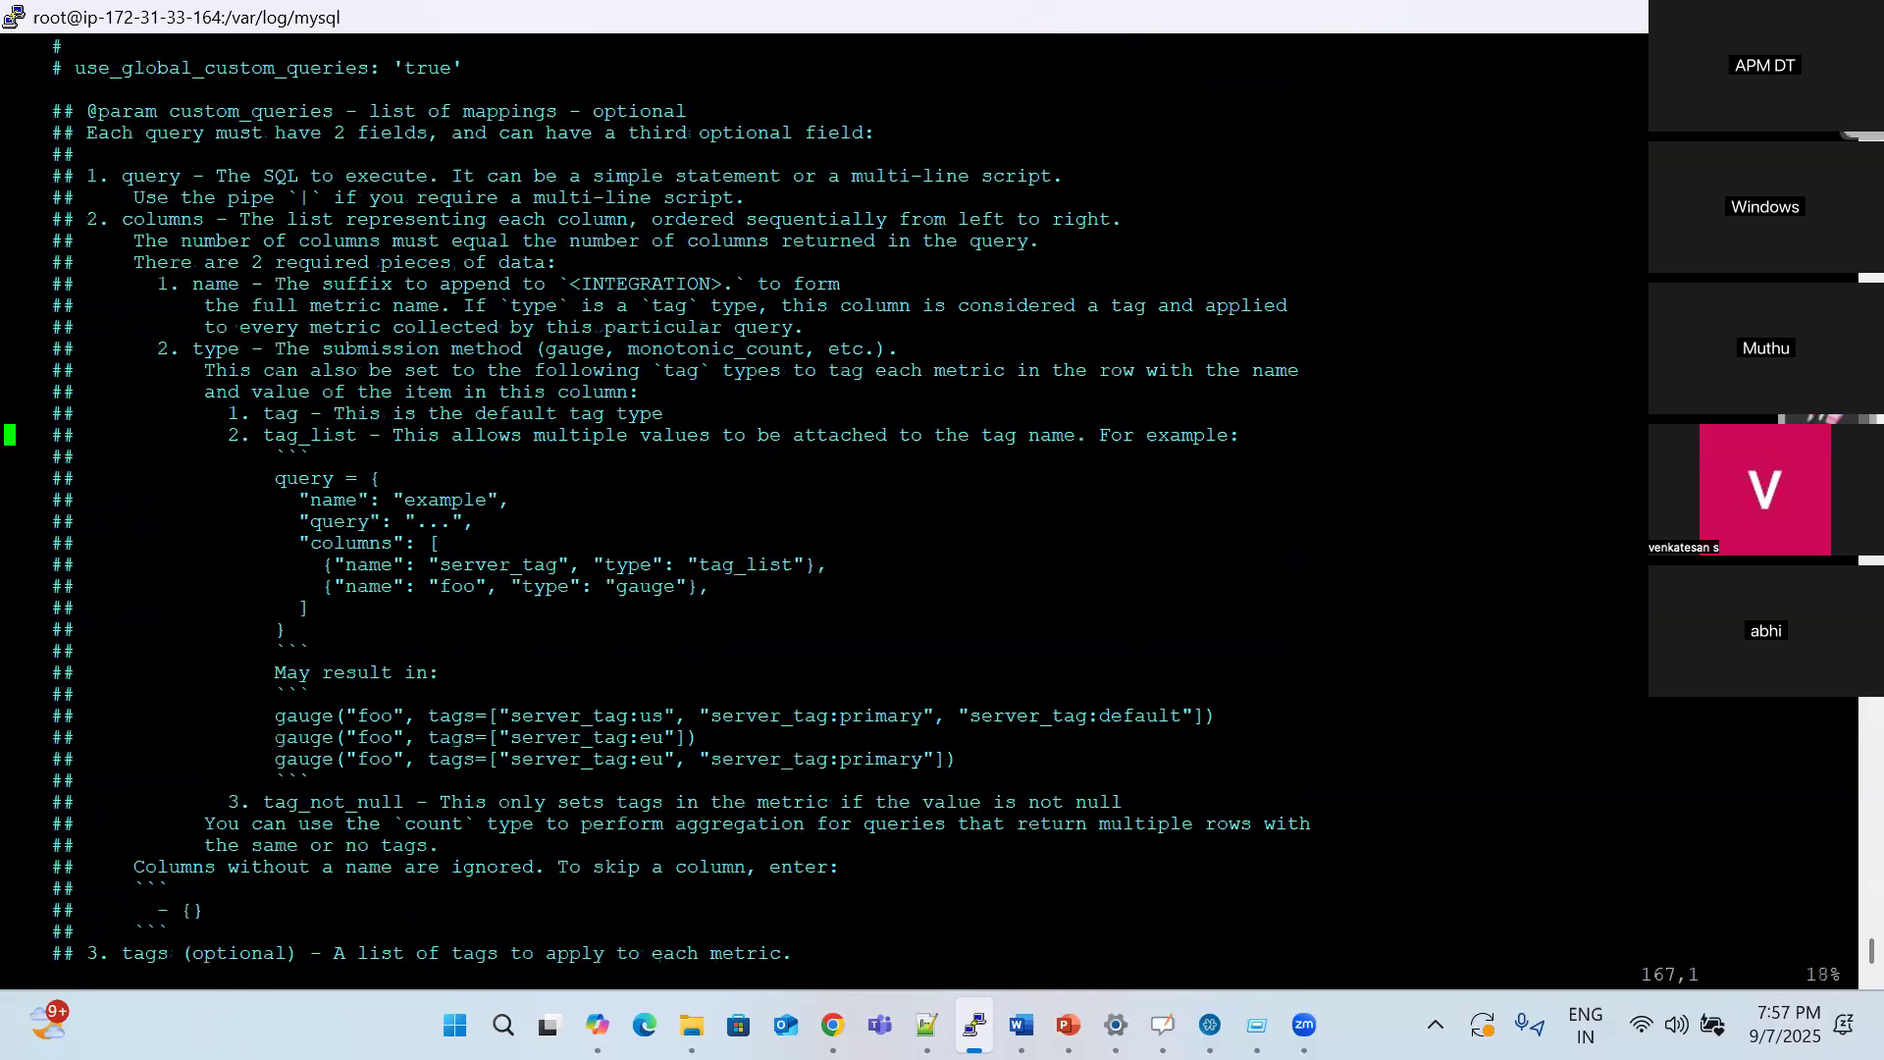
key(Up)
key(Up)
key(Up)
key(Up)
key(Up)
key(Up)
key(Up)
key(Up)
key(Up)
key(Up)
key(Up)
key(Up)
key(Up)
key(Up)
key(Up)
key(Up)
key(Up)
key(Up)
key(Up)
key(Up)
key(Up)
key(Up)
key(Up)
key(Up)
key(Up)
key(Up)
key(Up)
key(Up)
key(Up)
key(Up)
key(Up)
key(Up)
key(Up)
key(shift+g)
key(Up)
key(Up)
key(Up)
key(Up)
key(Up)
key(Up)
key(Up)
key(Up)
key(Up)
key(Up)
key(Up)
key(Up)
key(Up)
key(Up)
key(Up)
key(Up)
key(Up)
key(Up)
key(Up)
key(Up)
key(Up)
key(Up)
Uncomment the logs: line and the first - type: file line in the example.
key(Right)
key(Right)
key(i)
key(BackSpace)
key(BackSpace)
key(Down)
key(Right)
key(Right)
key(BackSpace)
key(BackSpace)
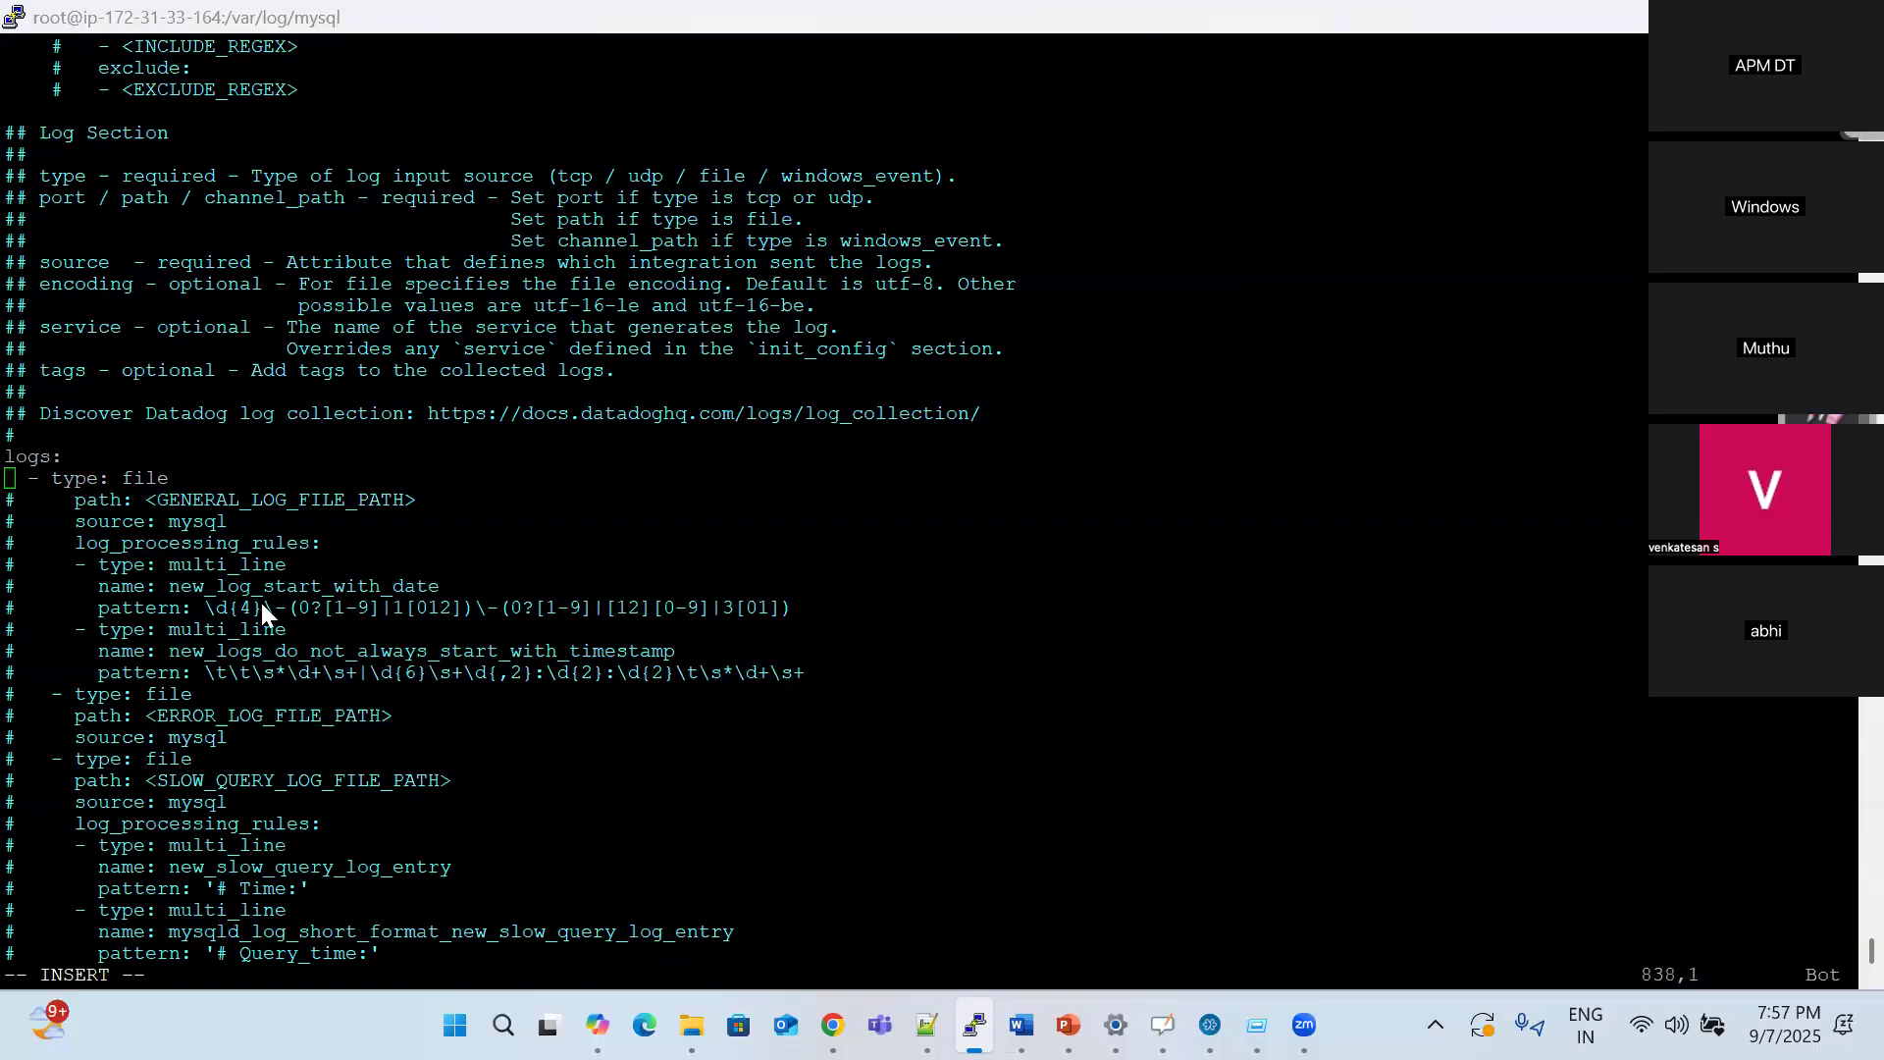
Compare the logs block with the GitHub guide, then quit the example file unsaved.
key(alt+Tab)
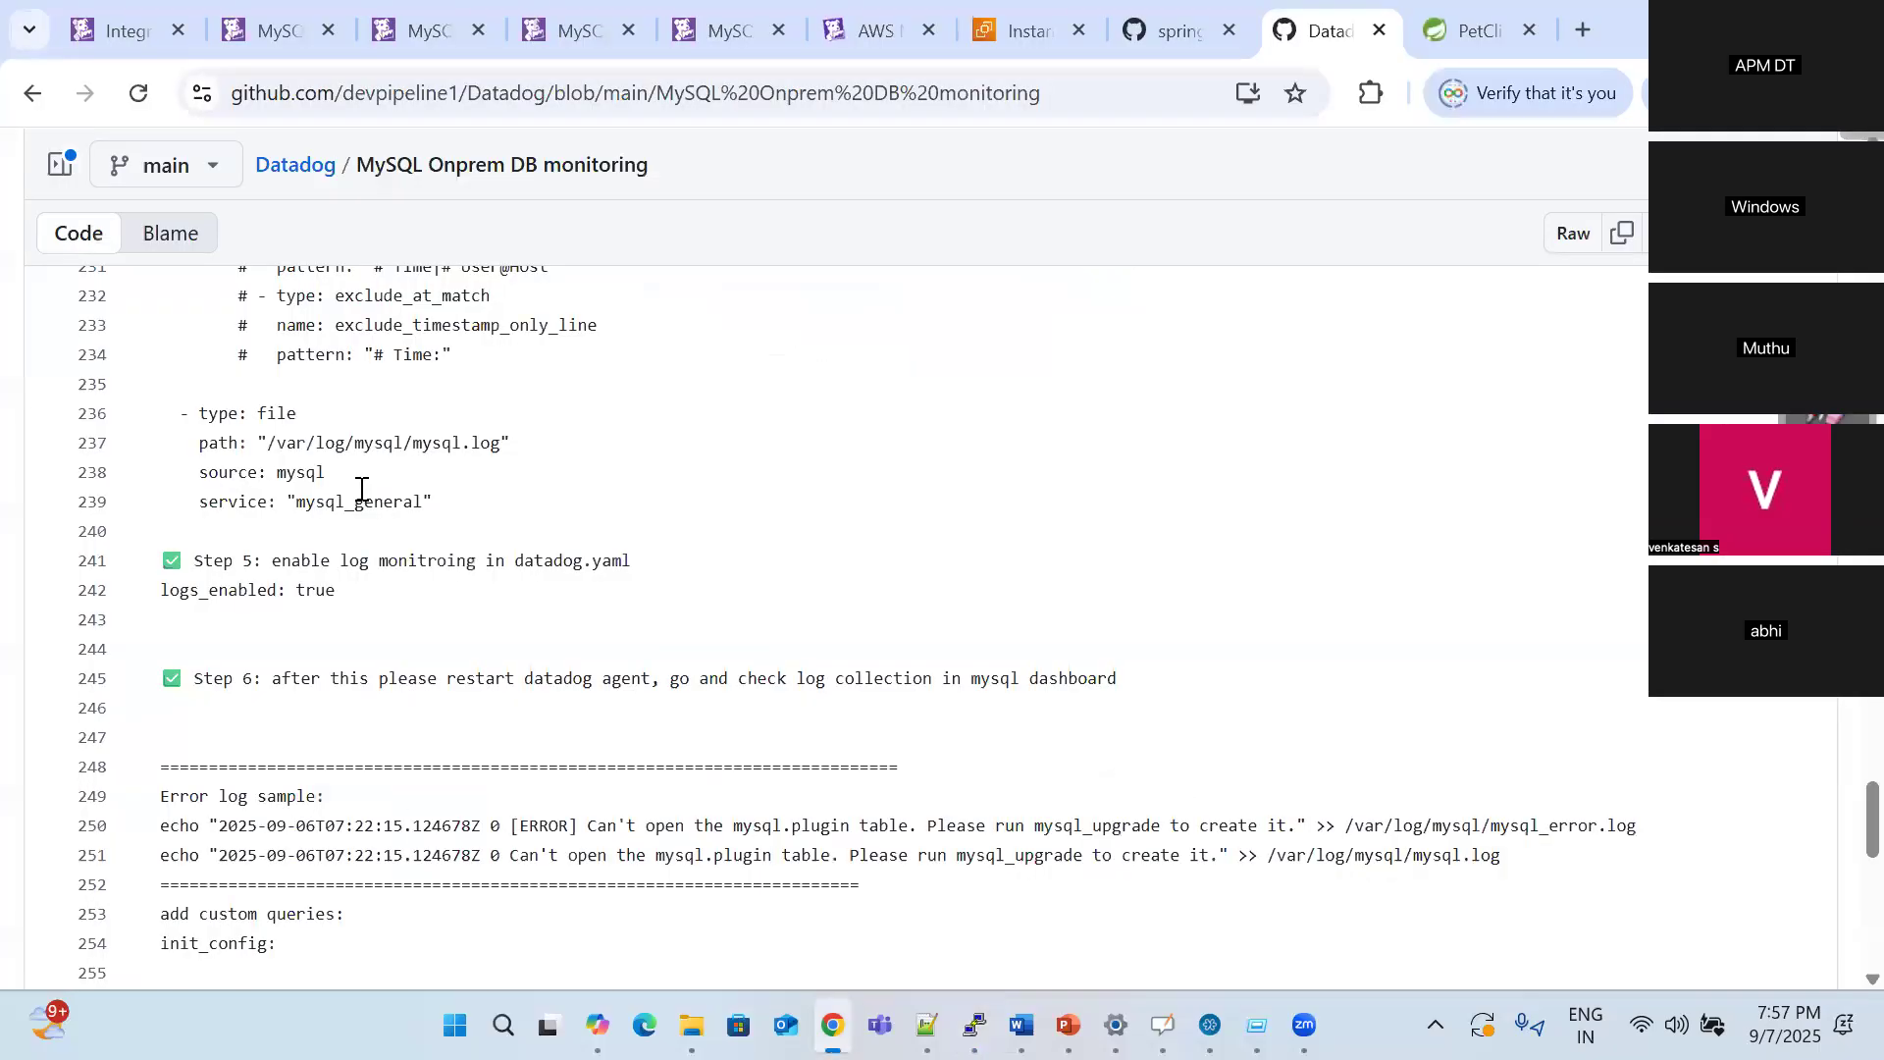
scroll(361, 488, up, 5)
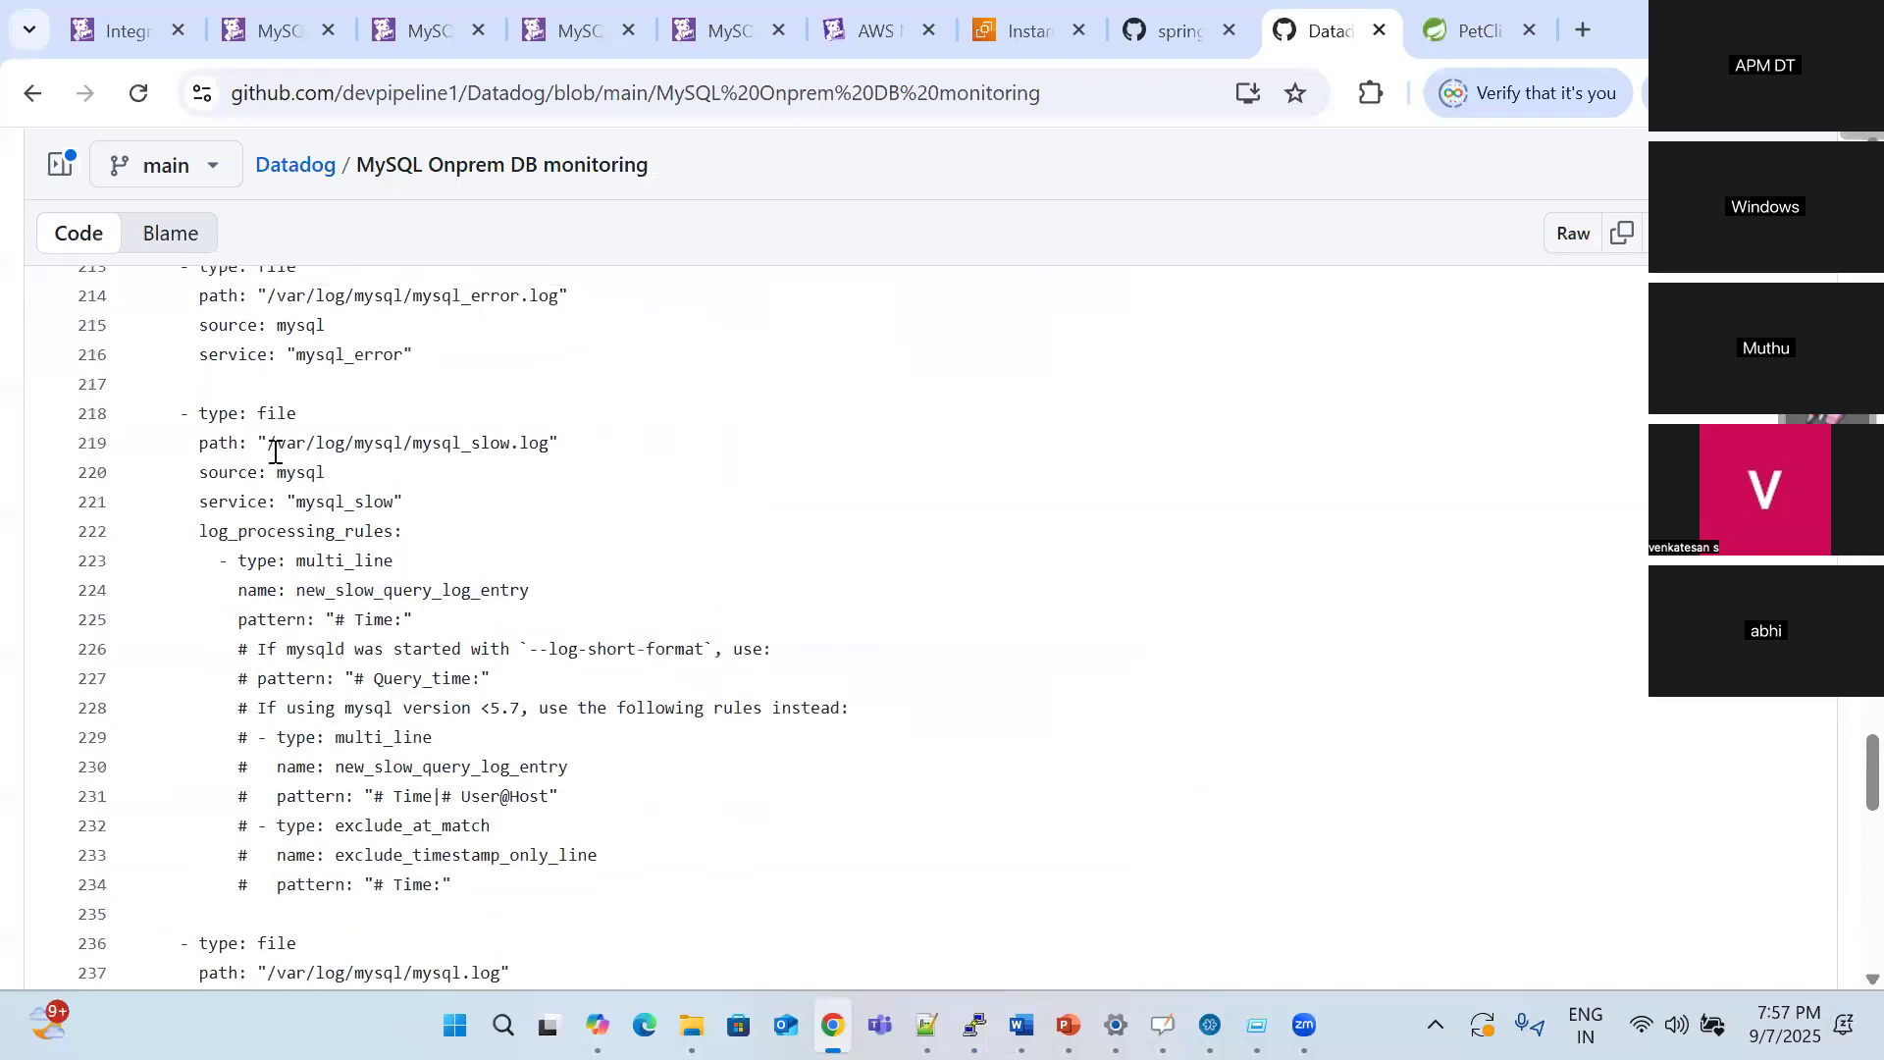
scroll(274, 451, up, 4)
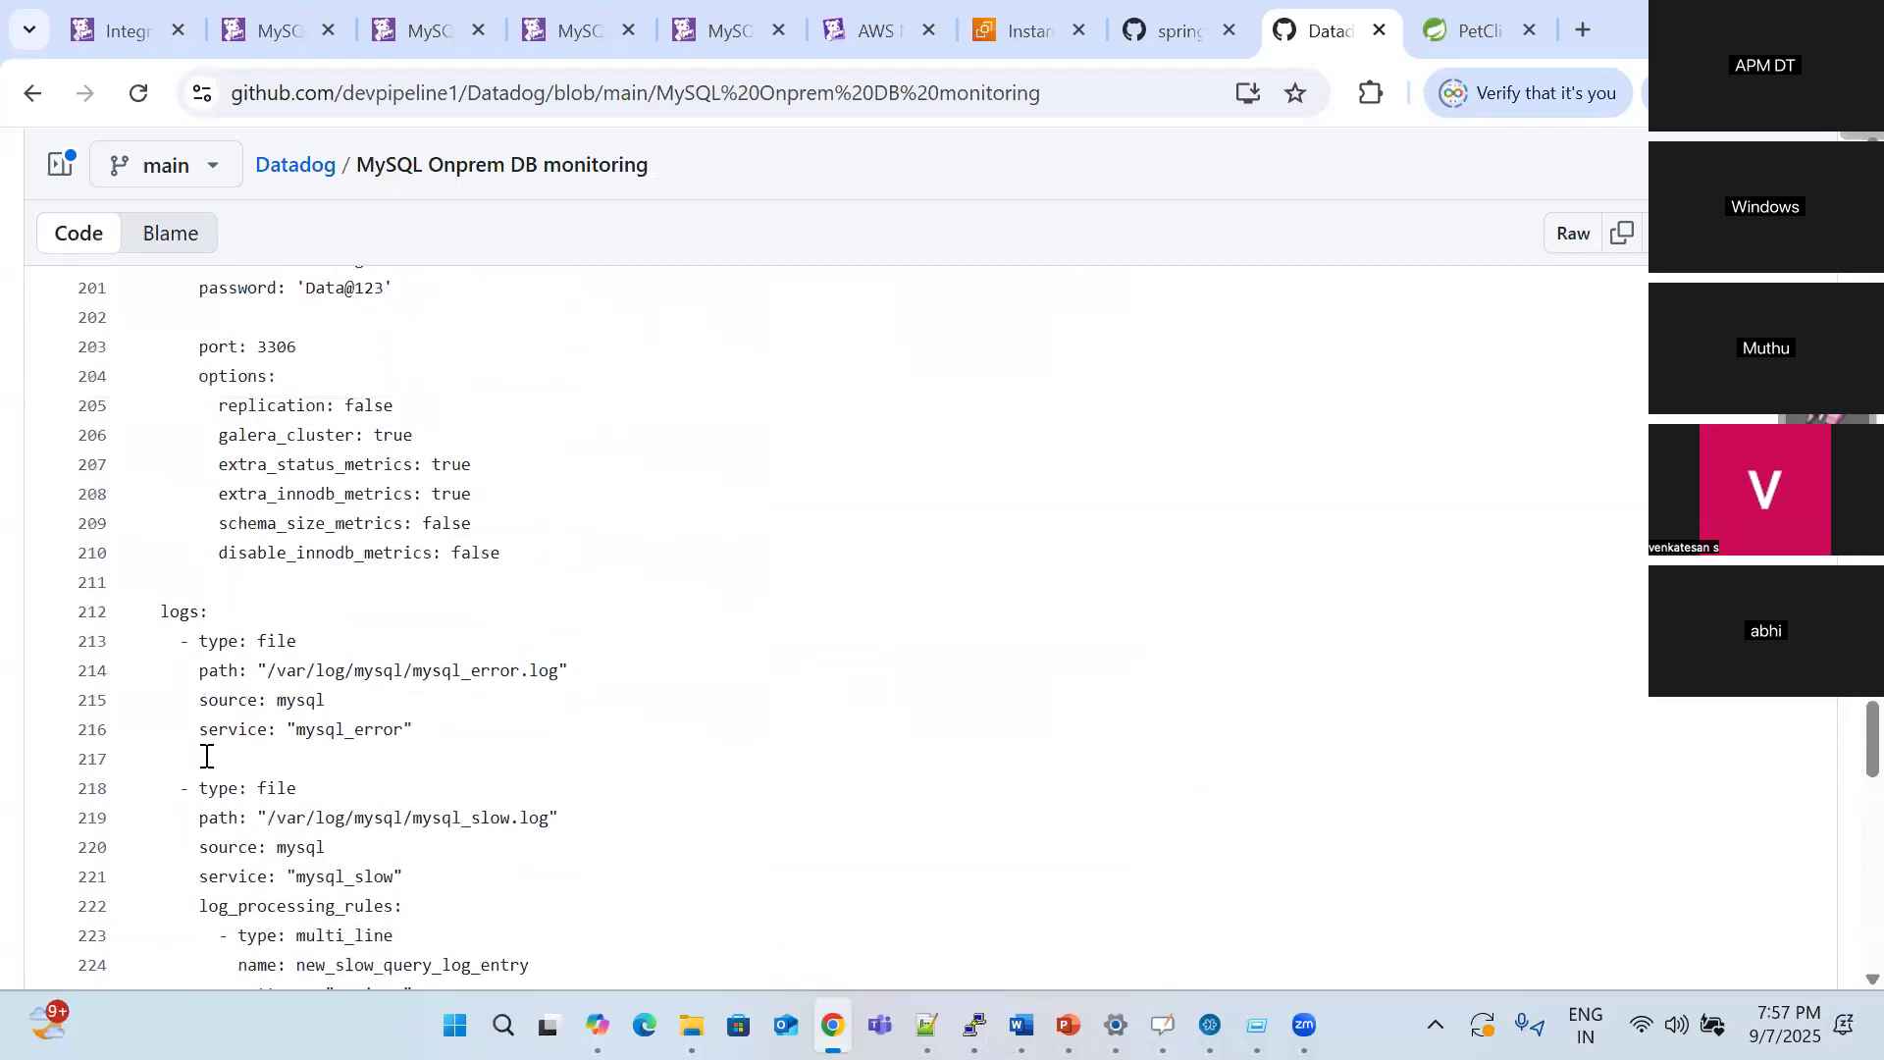
scroll(206, 743, down, 5)
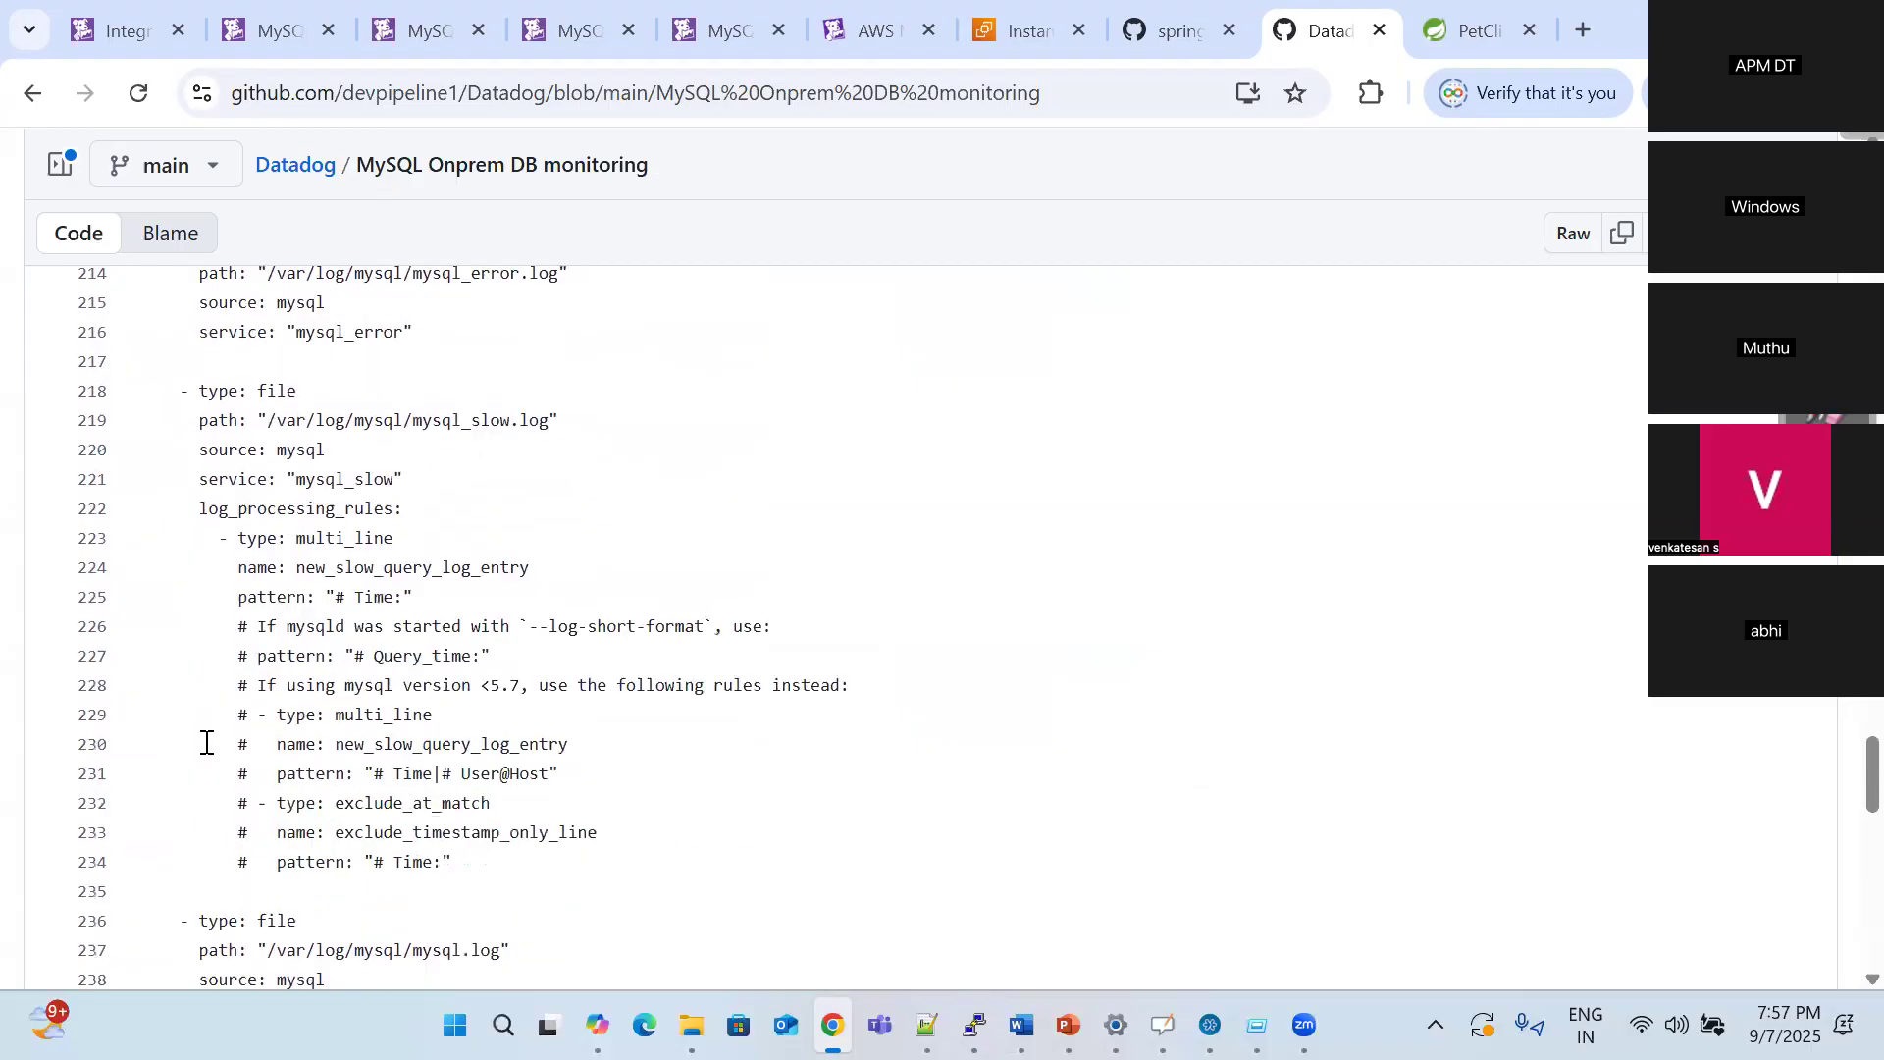
key(alt+Tab)
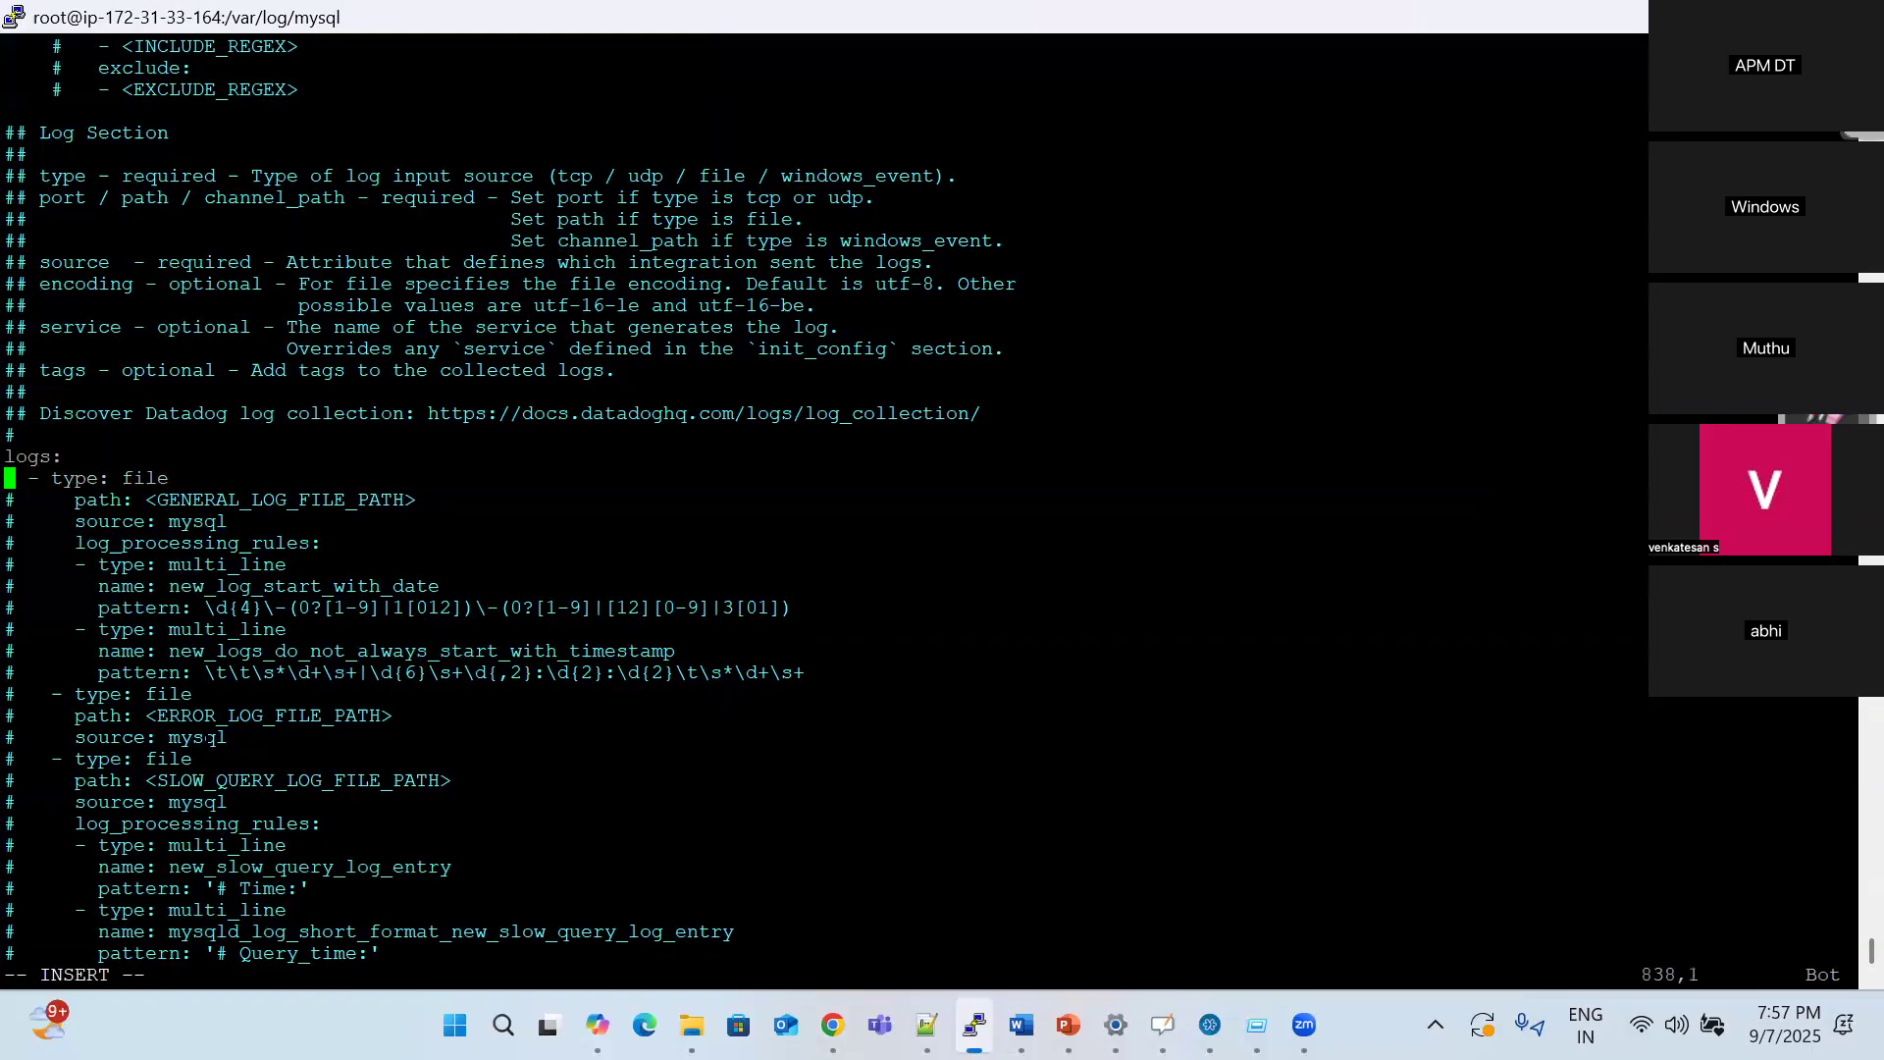
key(Escape)
text(:q!)
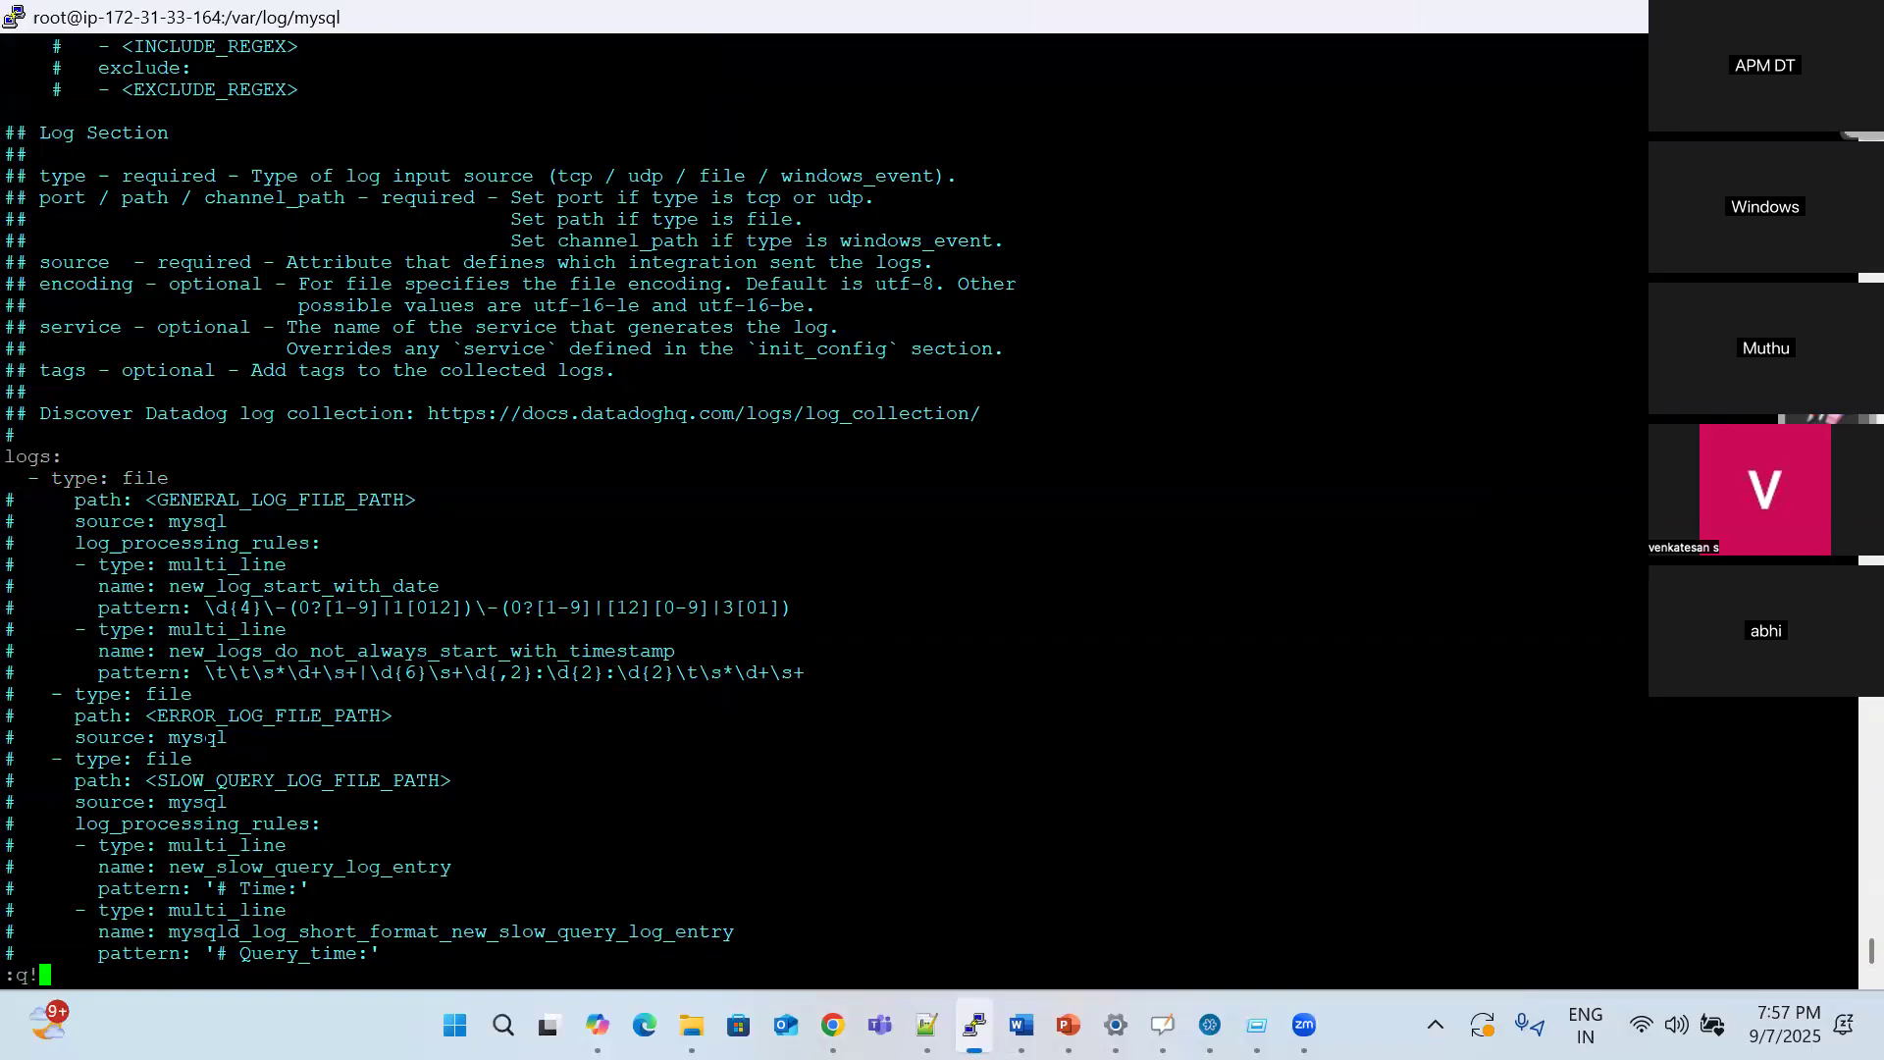
key(Return)
key(Up)
key(Up)
Delete the commented alternative slow-log rule lines from conf.yaml and save with :wq!
key(Return)
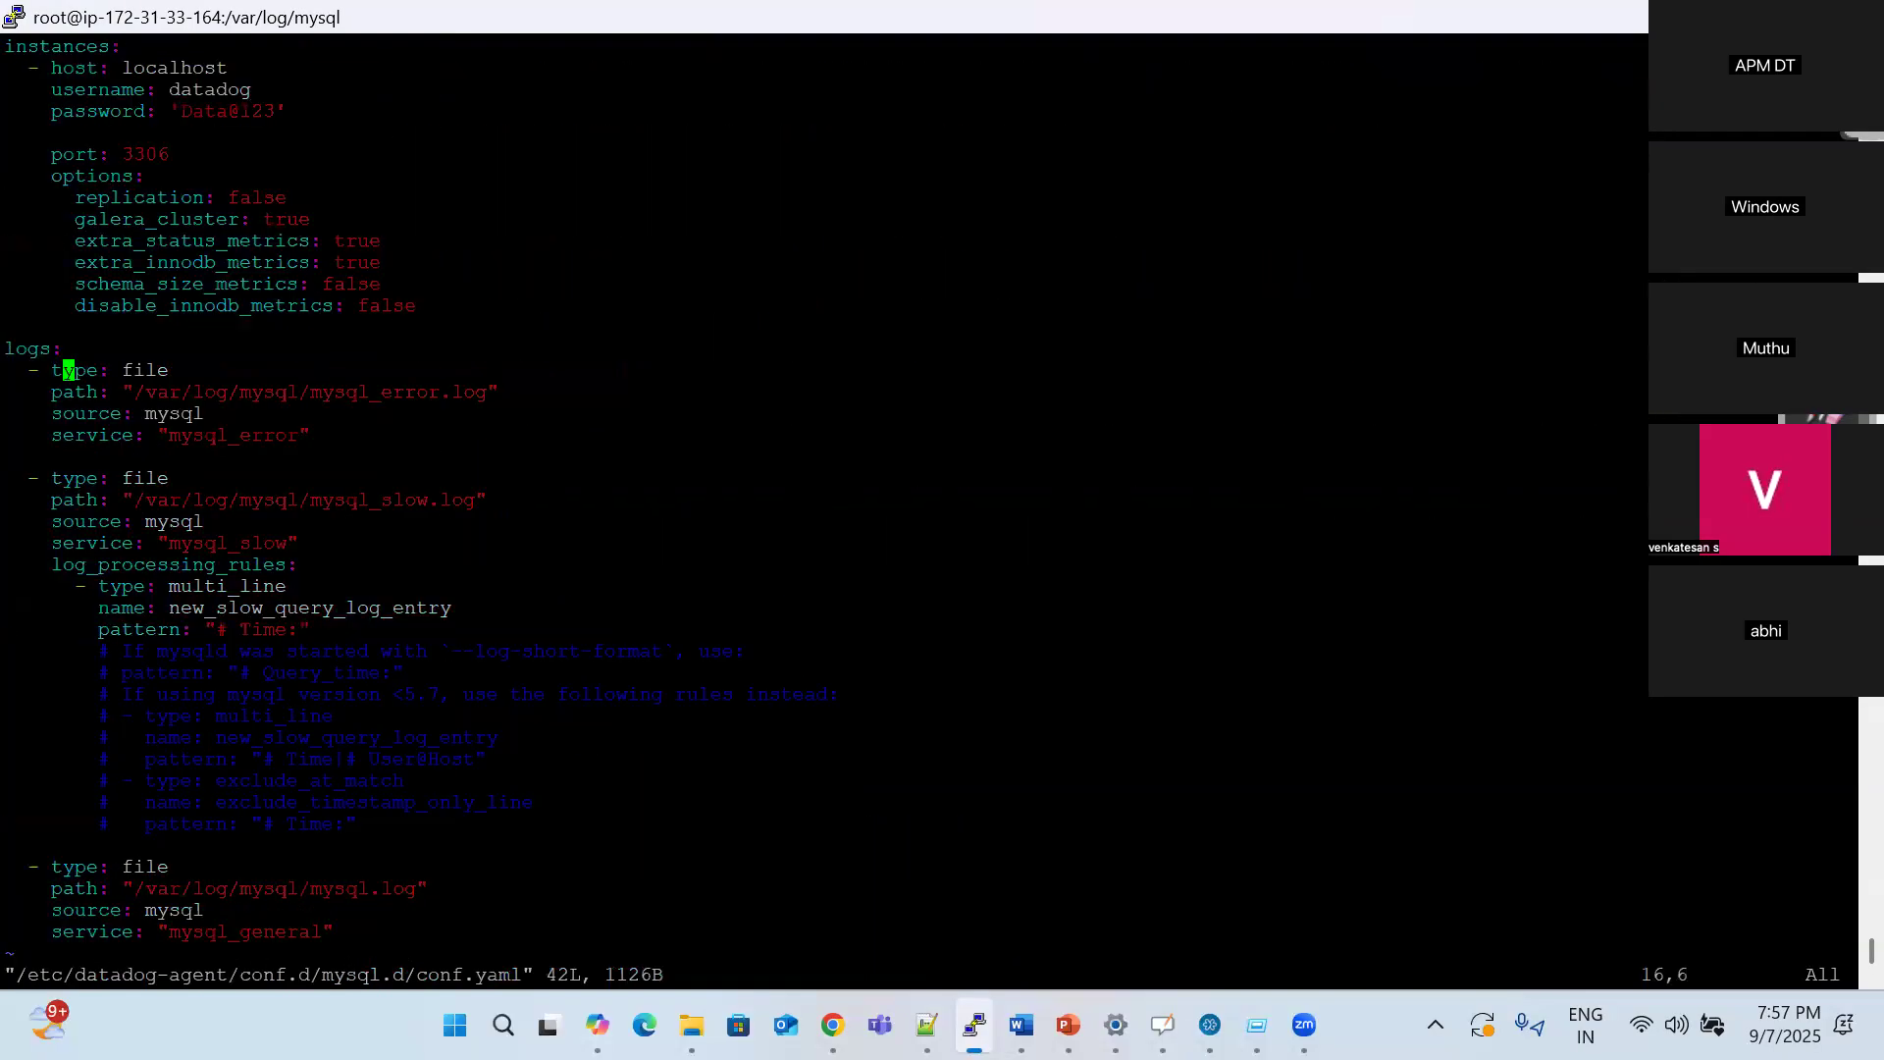
key(Down)
key(Down)
key(Down)
key(Down)
key(Down)
key(Down)
key(Down)
key(Down)
key(Down)
key(Down)
key(Down)
key(Down)
key(Down)
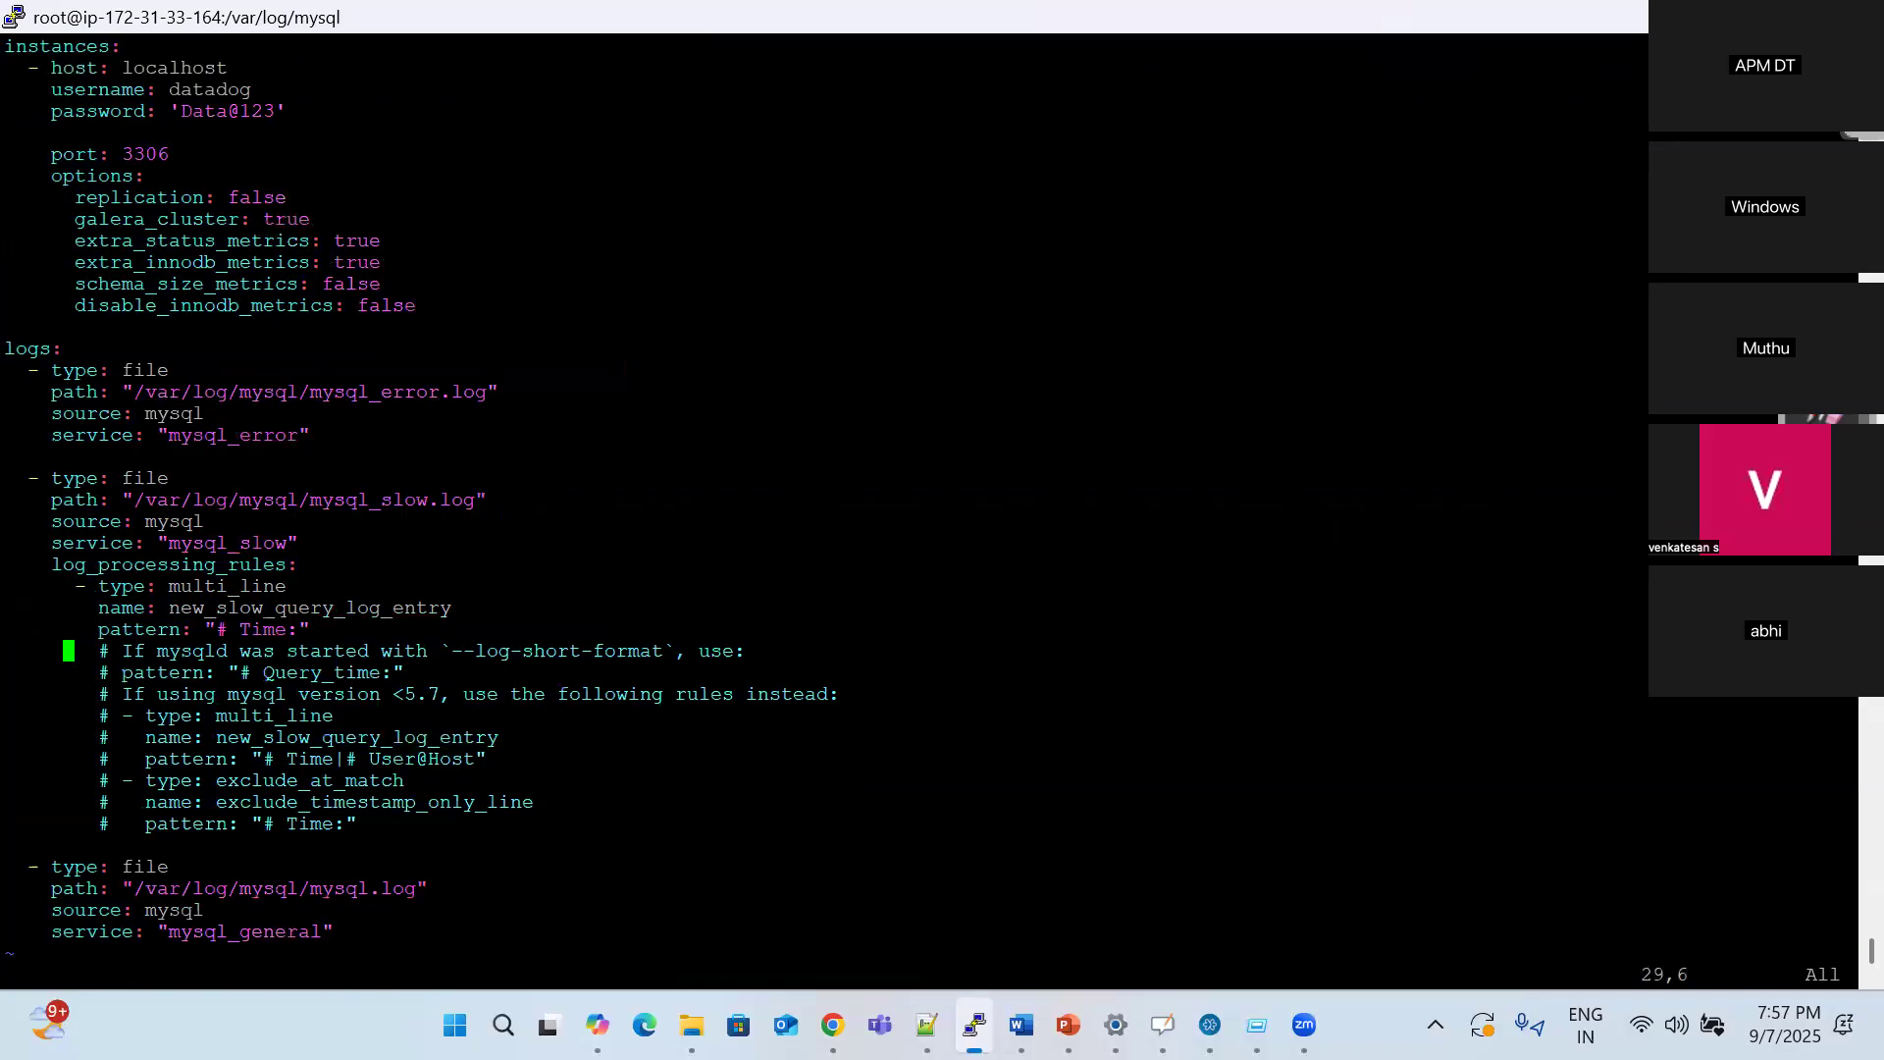
key(d)
key(d)
key(d)
key(d)
key(d)
key(d)
key(d)
key(d)
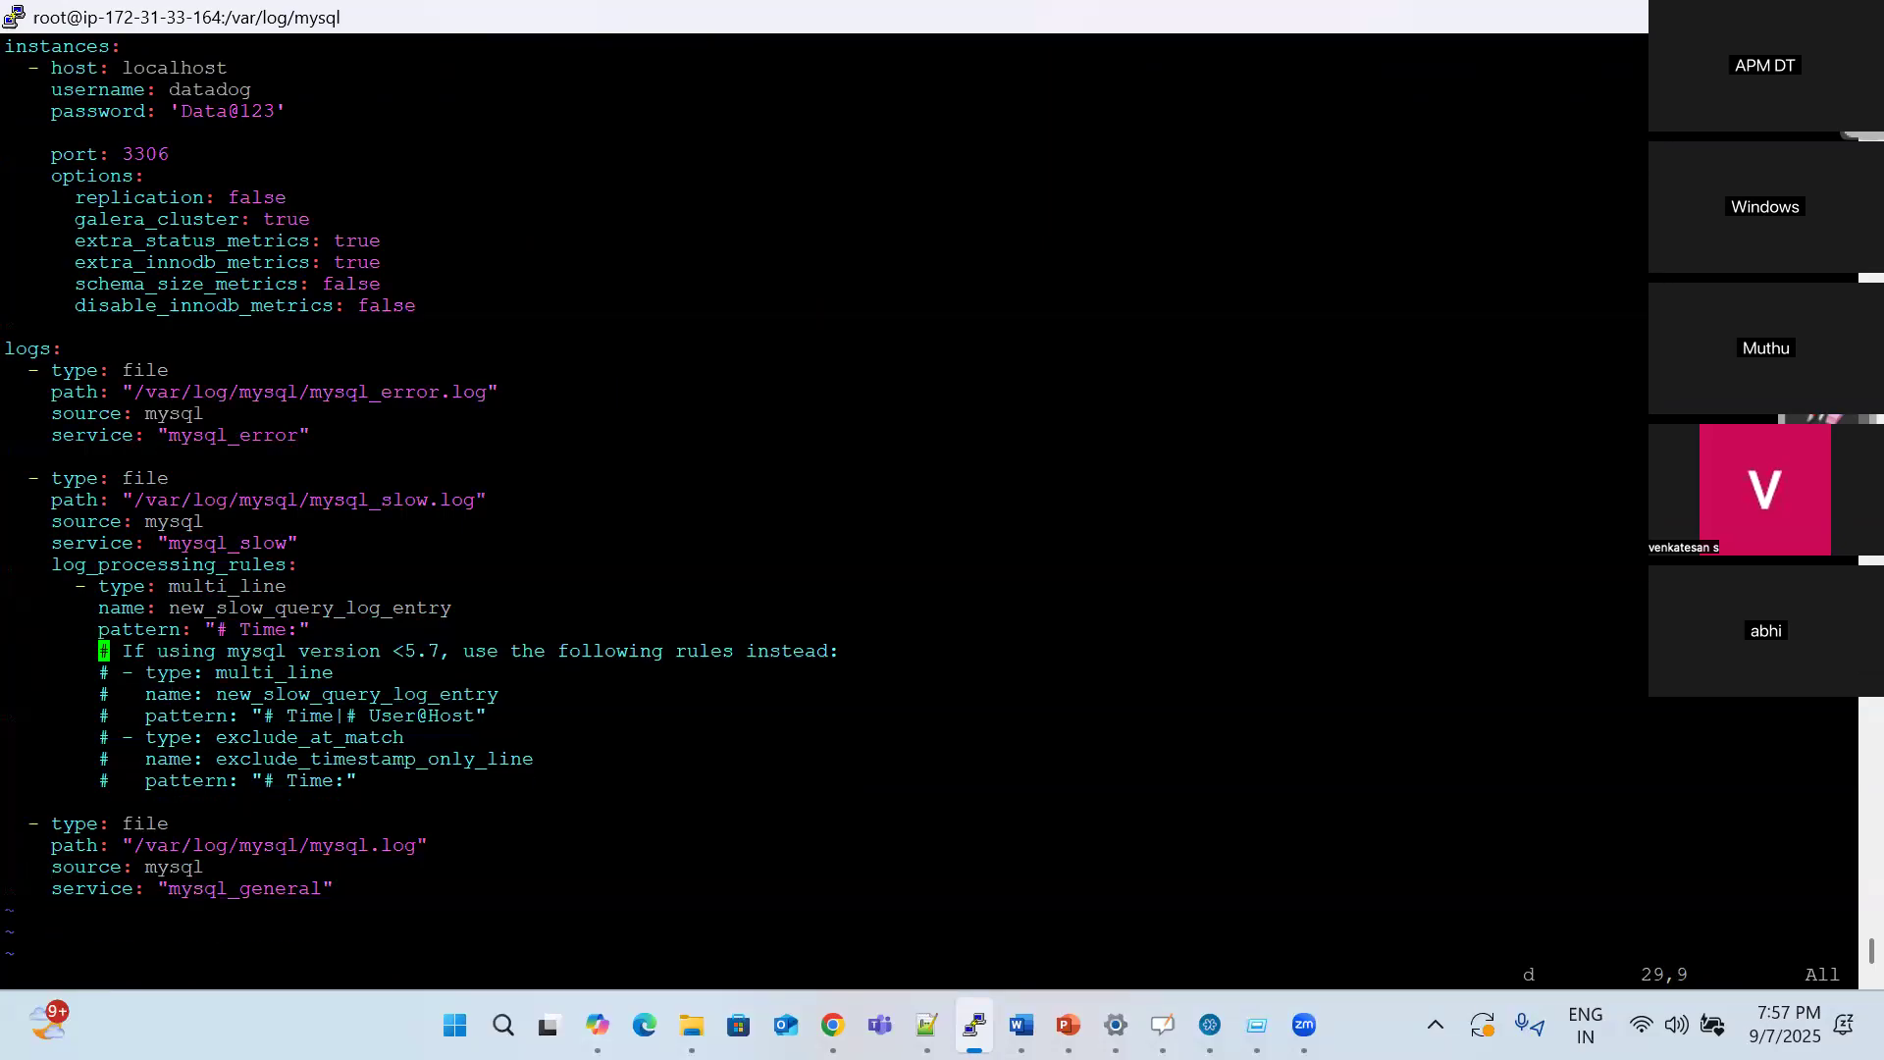
key(d)
key(d)
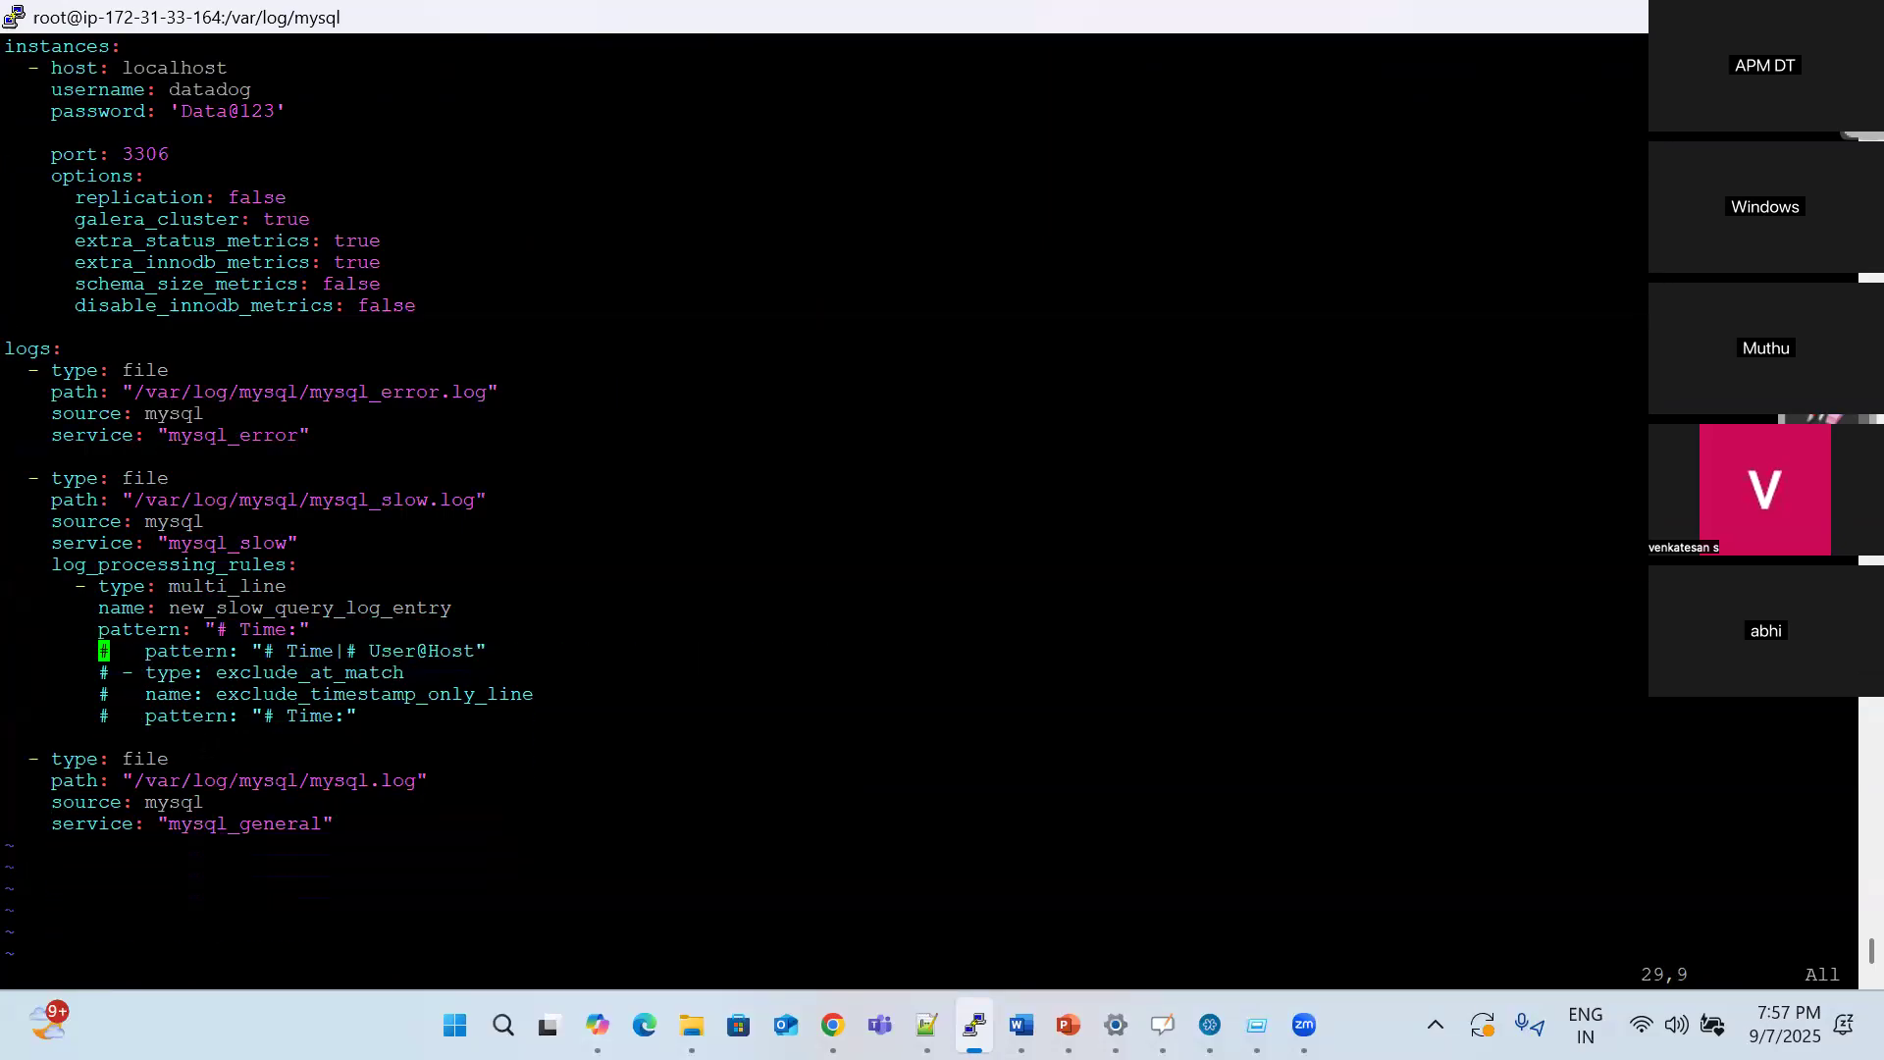
key(d)
key(d)
key(d)
key(d)
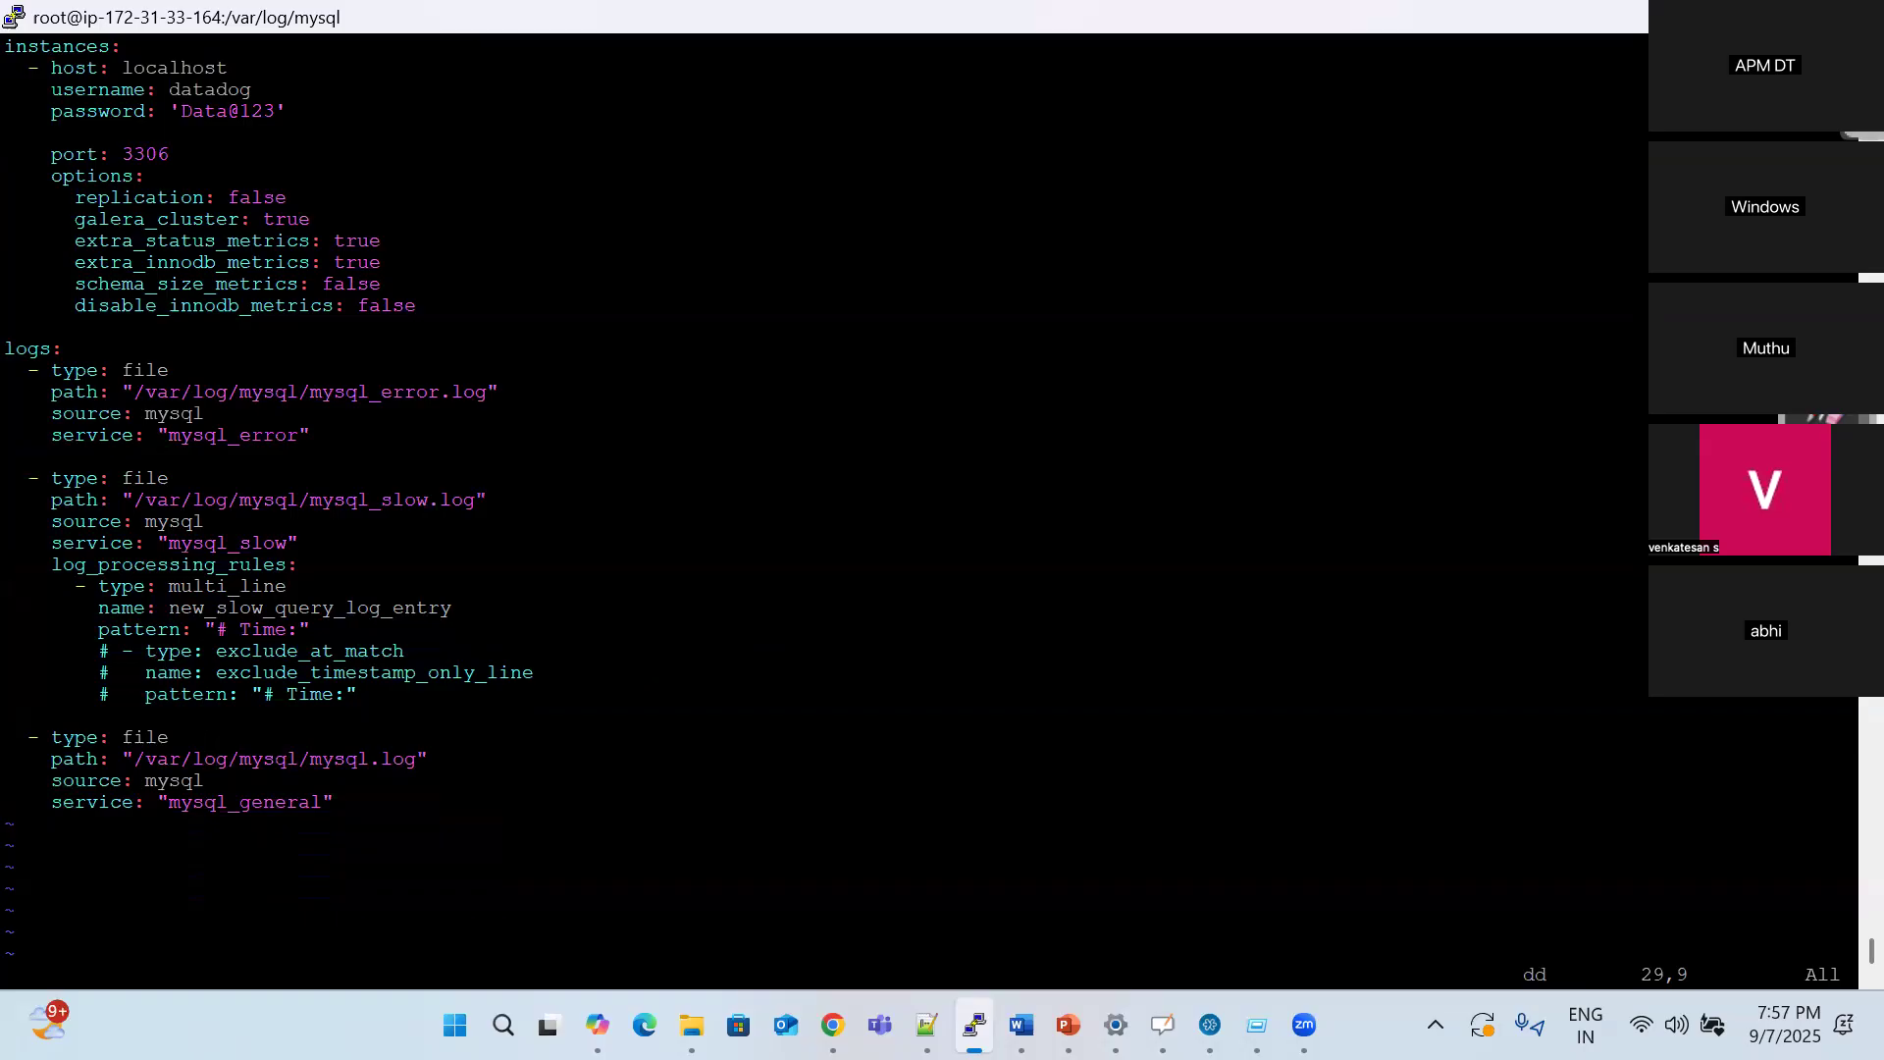
key(d)
key(d)
key(d)
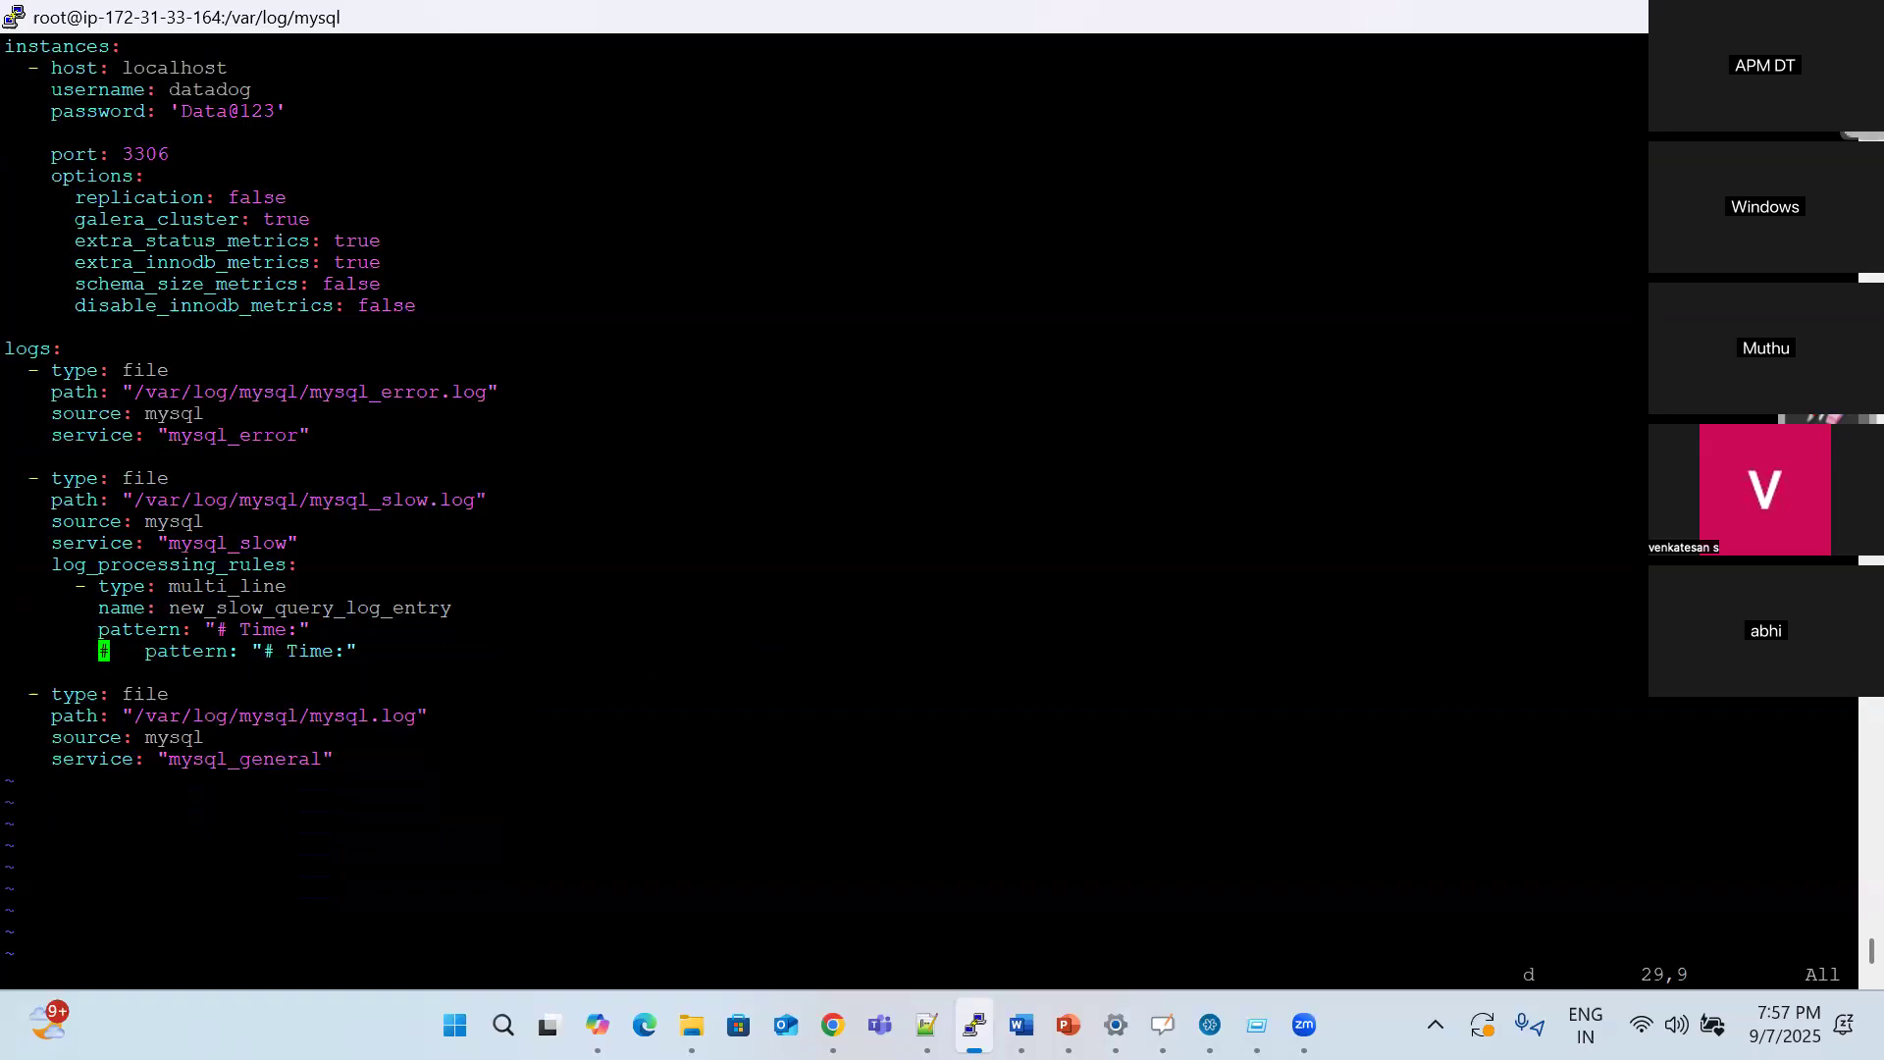
key(d)
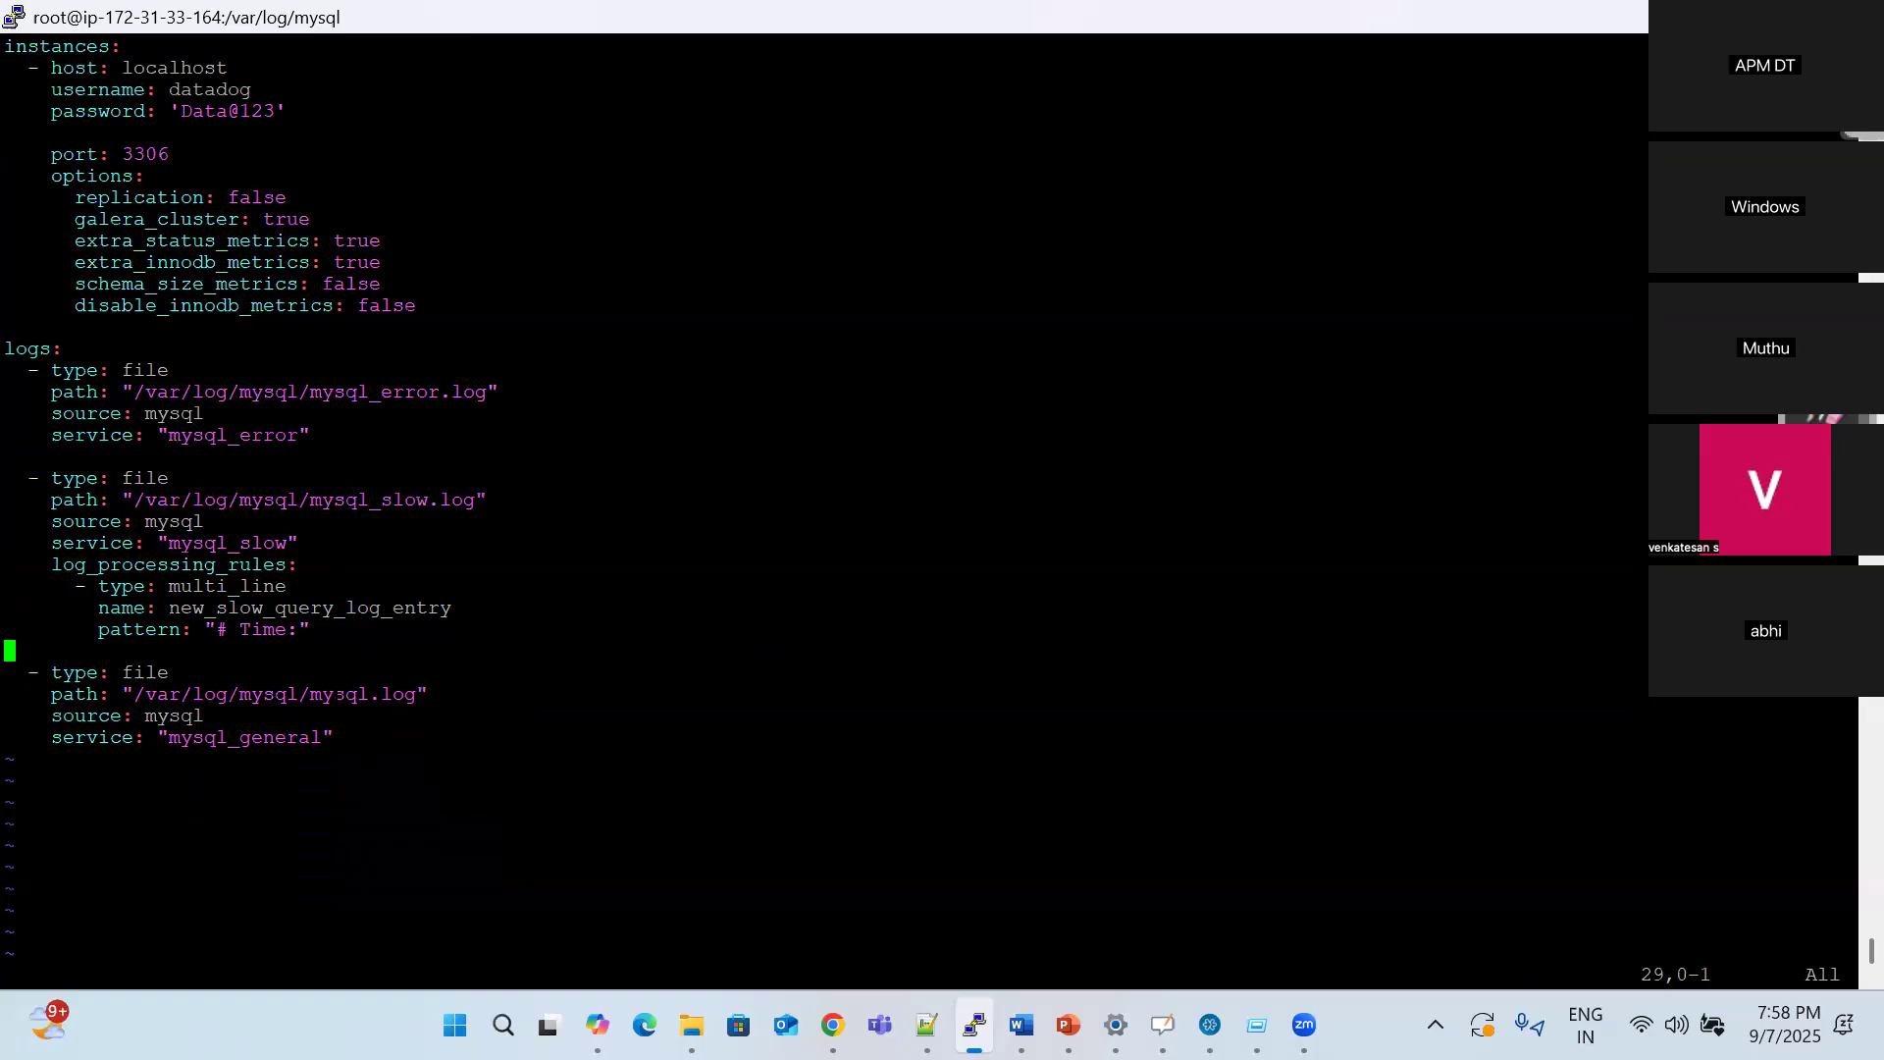
text(:wq!)
key(Return)
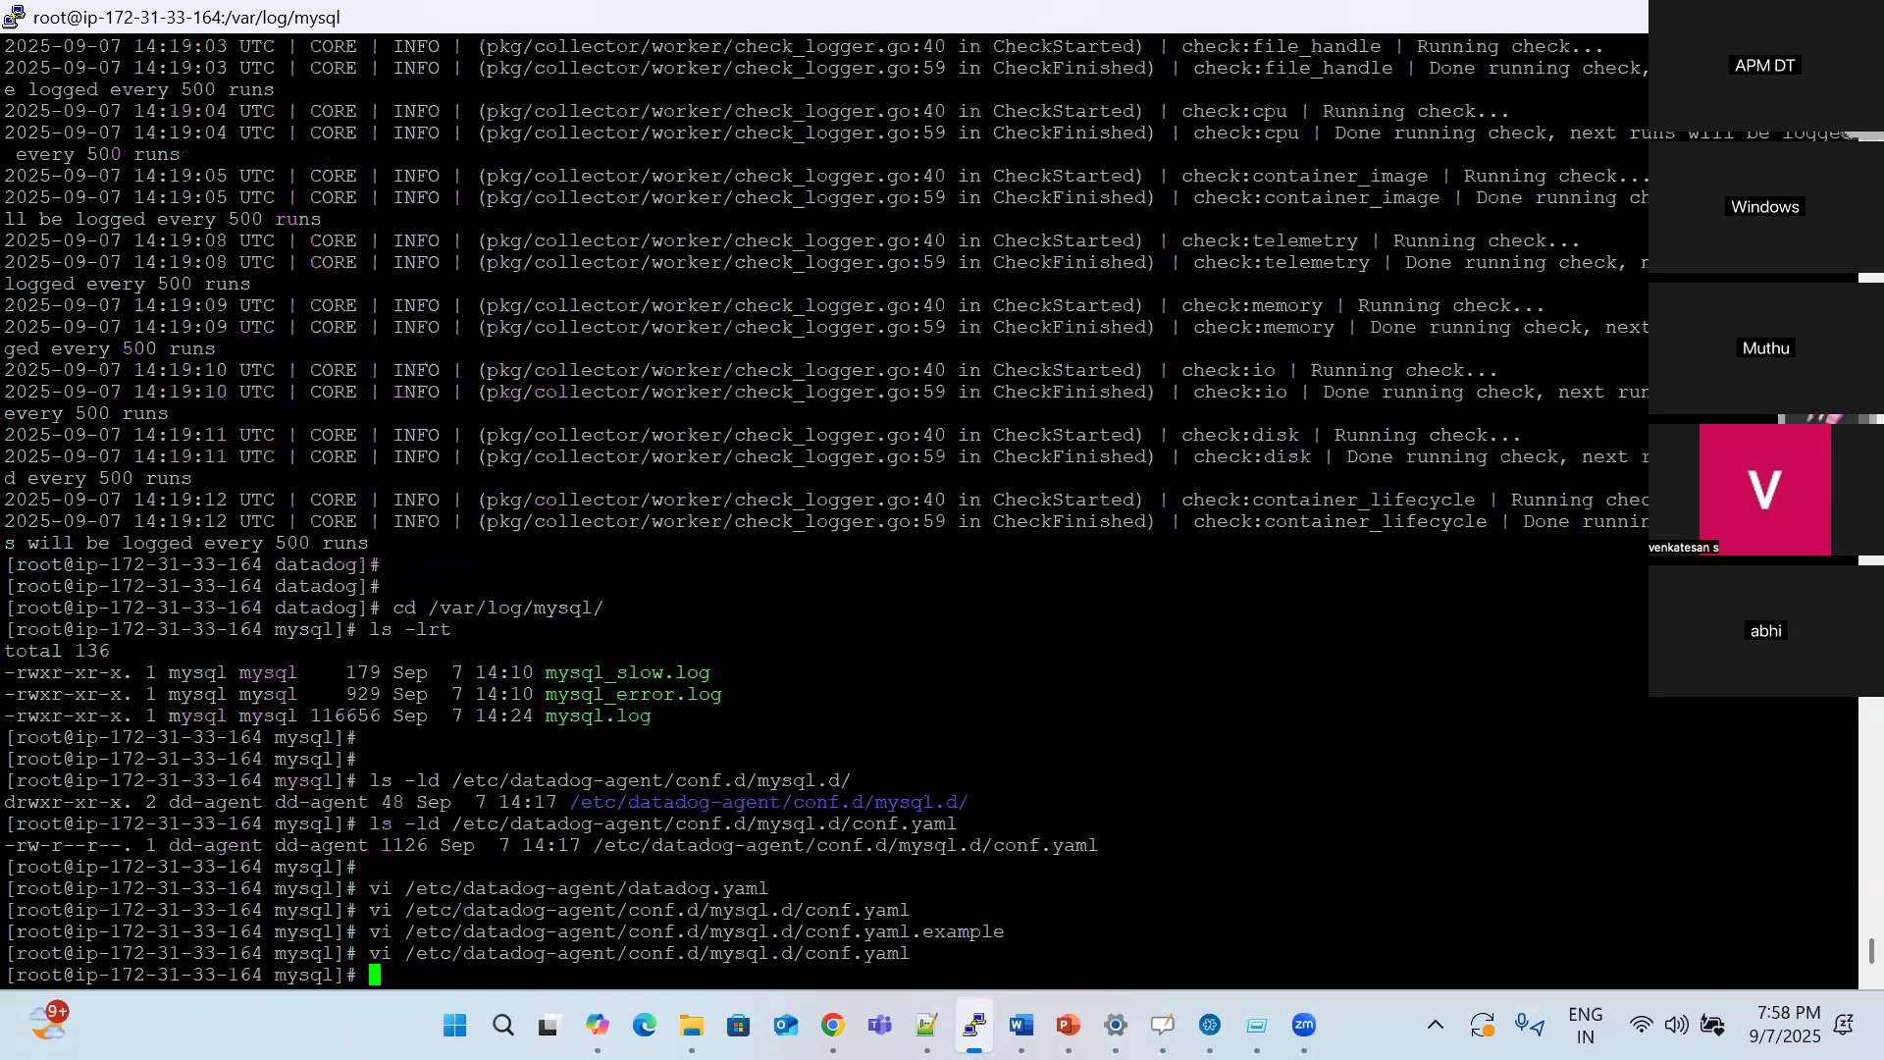
Reopen conf.yaml to verify the 33-line result, exit, and start typing a mysqld restart.
key(Up)
key(Return)
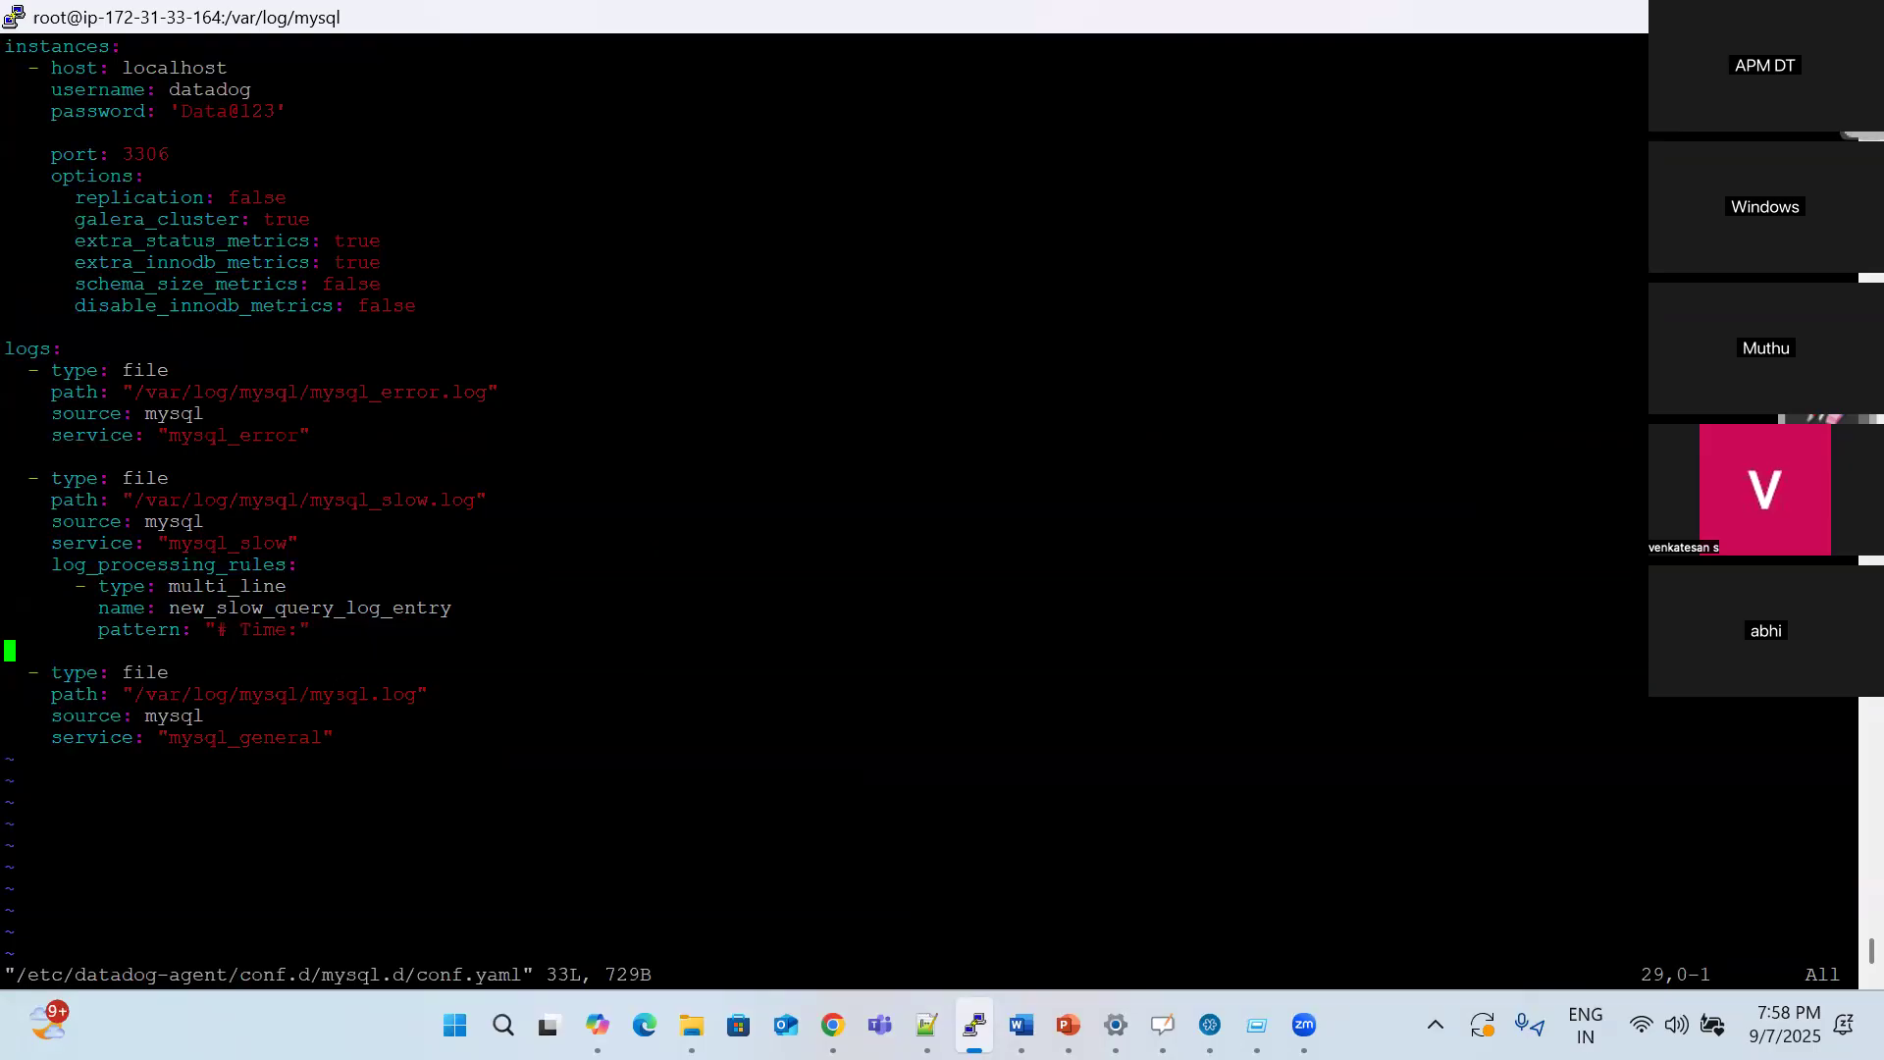
text(:wq!)
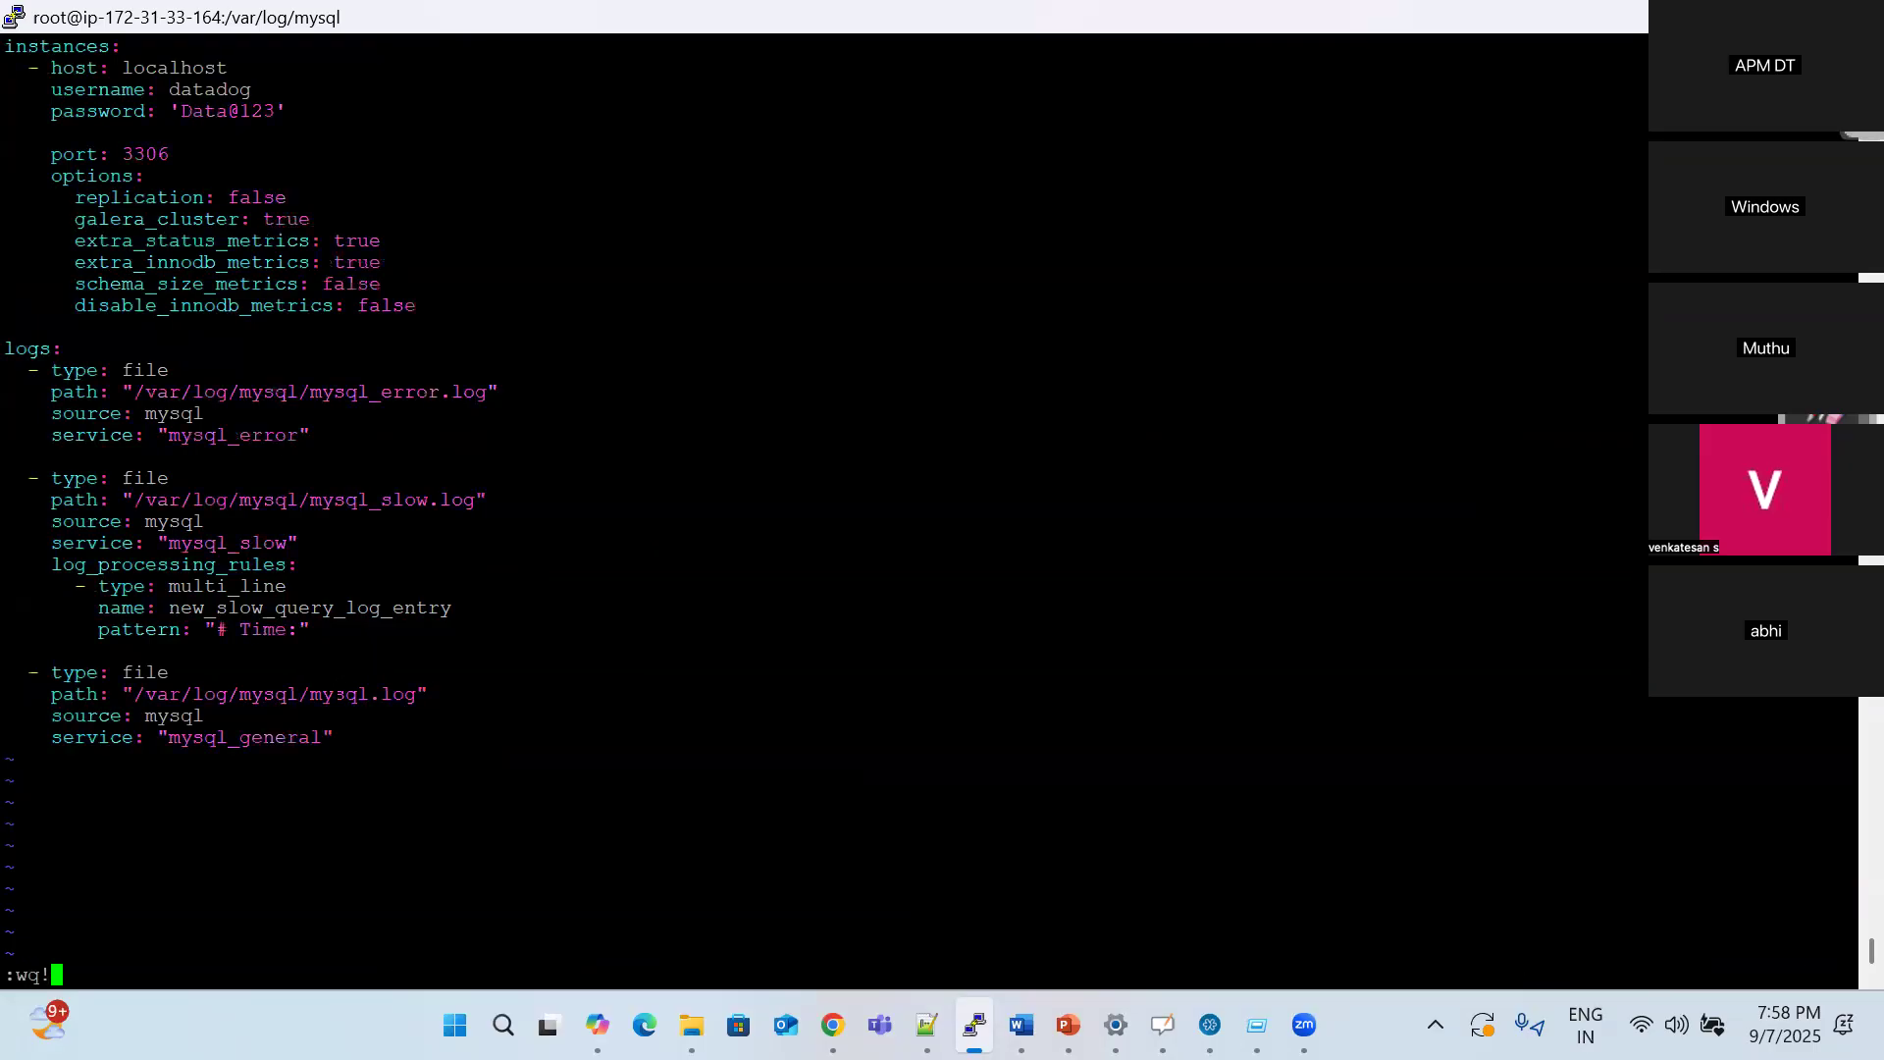
key(Return)
key(Up)
key(Up)
key(Up)
key(Up)
key(Up)
key(Up)
key(Up)
key(Up)
key(Up)
key(Up)
key(BackSpace)
key(BackSpace)
key(BackSpace)
key(BackSpace)
key(BackSpace)
key(BackSpace)
key(BackSpace)
key(BackSpace)
key(BackSpace)
key(BackSpace)
key(BackSpace)
key(BackSpace)
key(BackSpace)
key(BackSpace)
key(BackSpace)
key(BackSpace)
key(BackSpace)
text(systemctl reat)
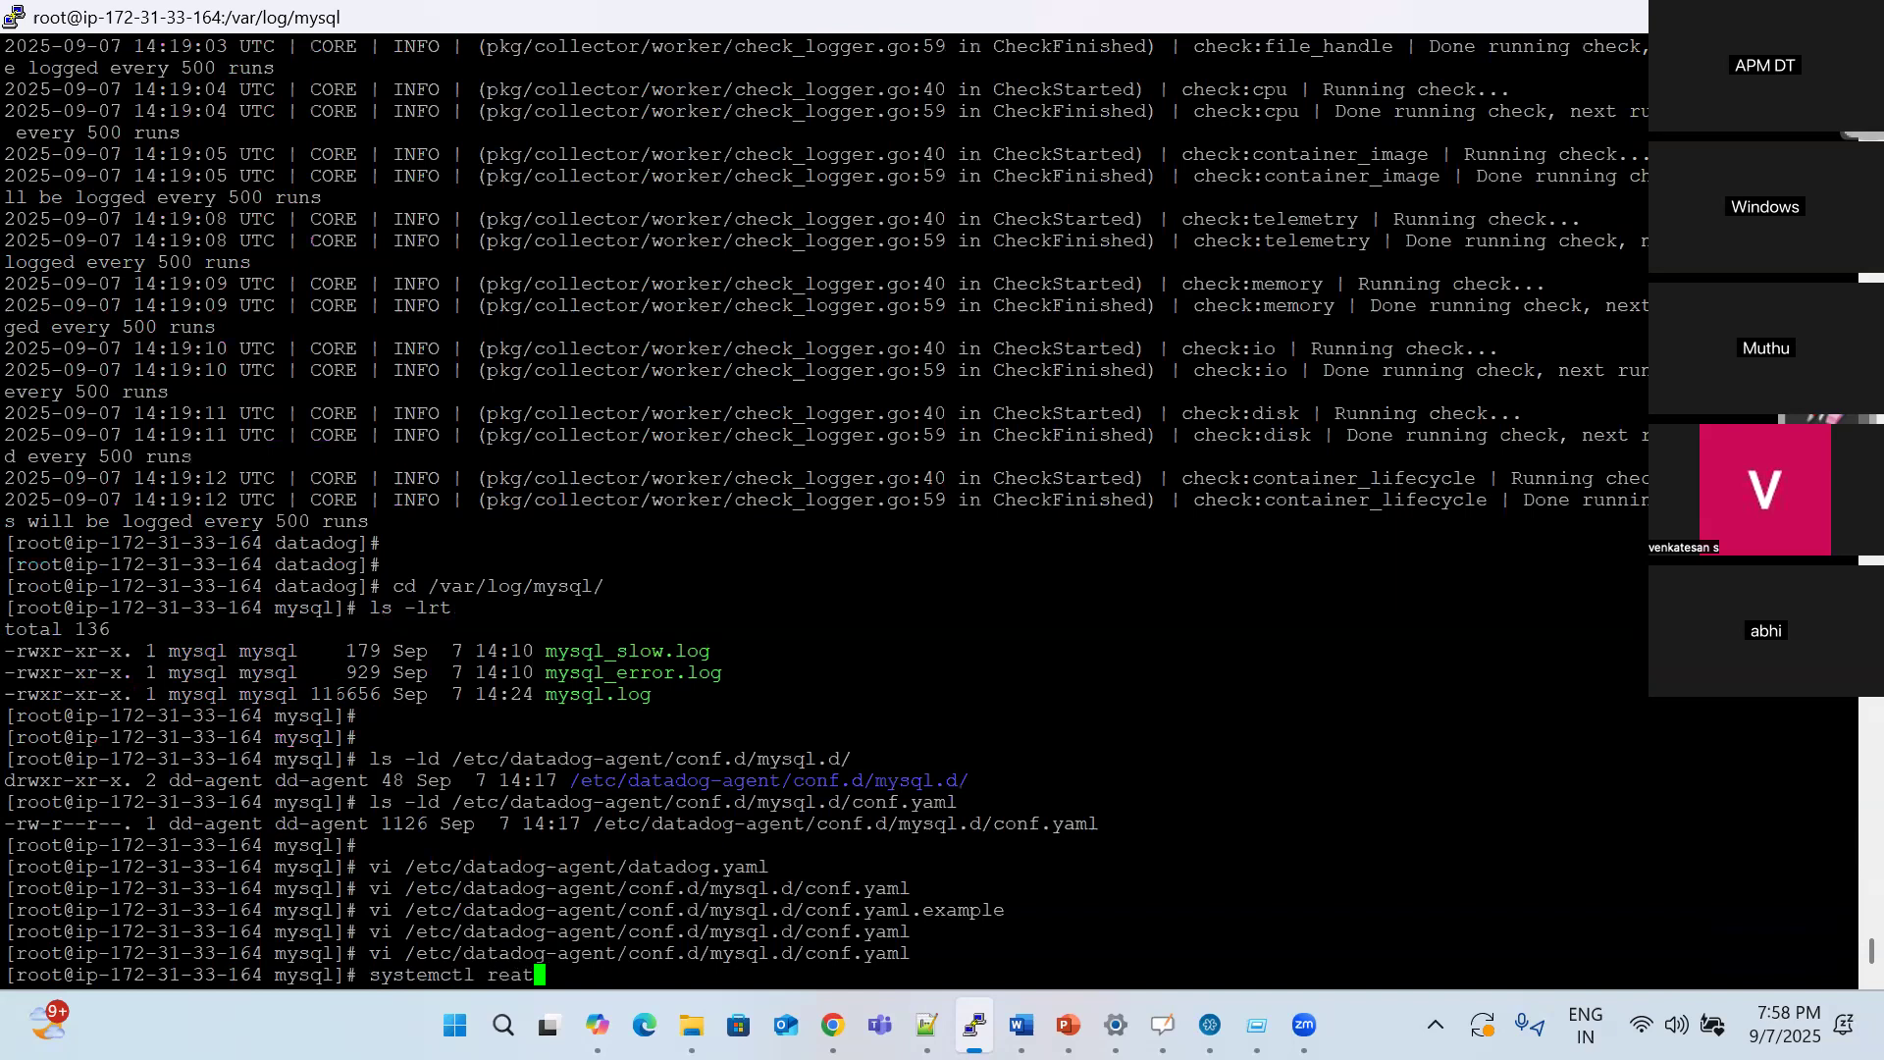
text(art mysqld)
Restart mysqld with systemctl, fixing the misspelled 'reatart' verb.
key(Return)
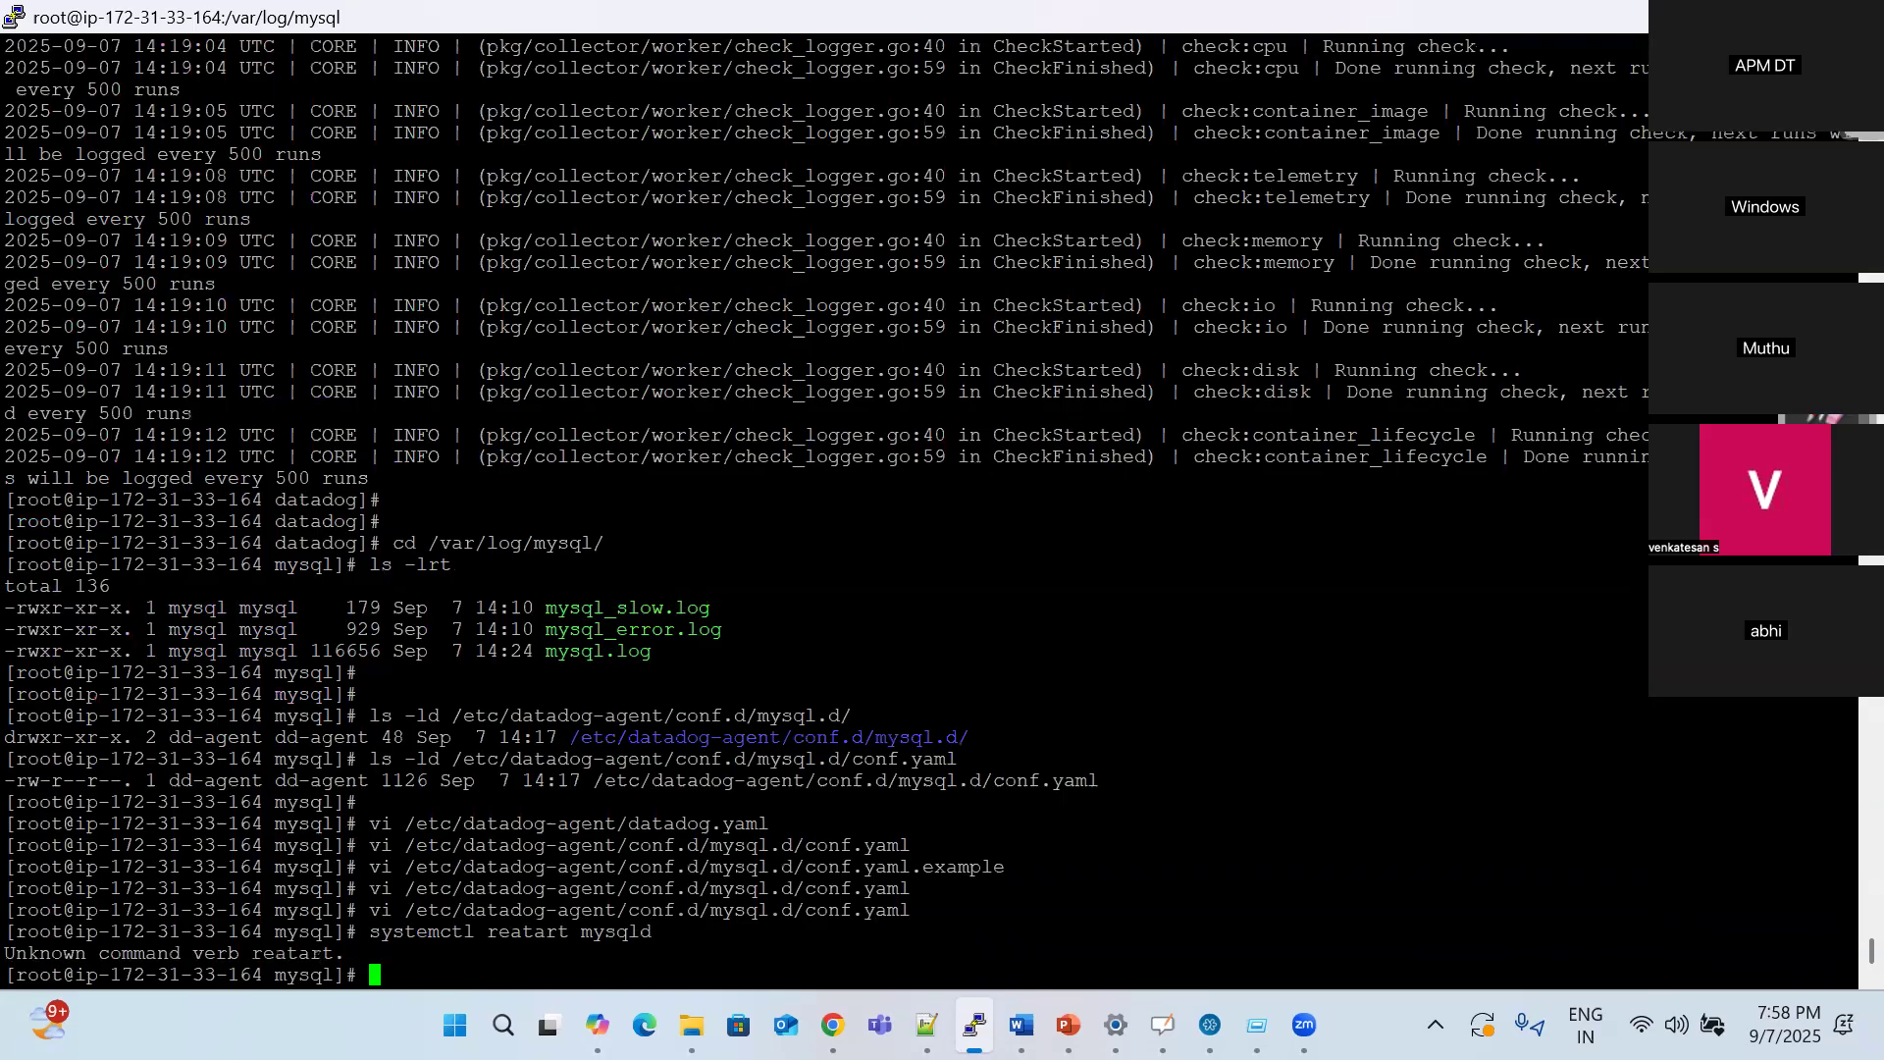
key(Up)
key(Left)
key(Left)
key(Left)
key(Left)
key(Left)
key(Left)
key(Left)
key(Left)
key(Left)
key(Left)
key(Left)
key(Left)
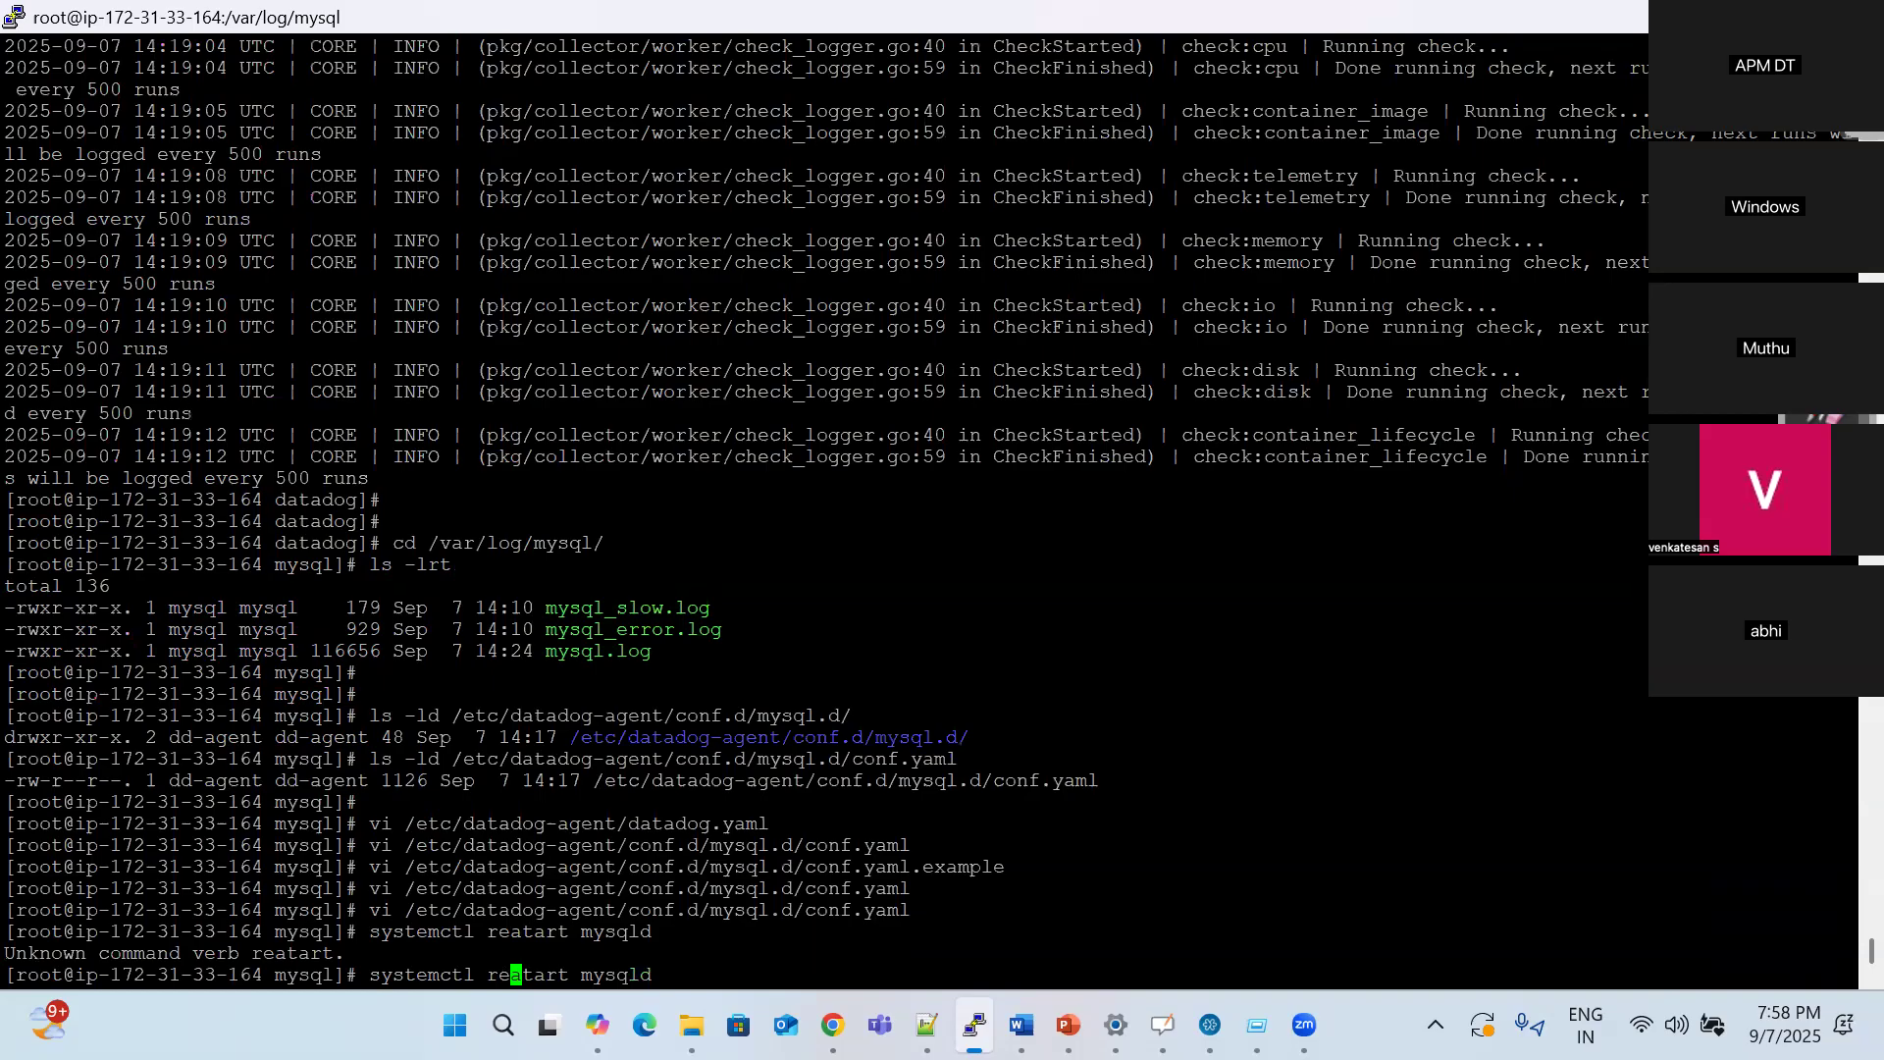
key(Right)
key(Delete)
key(Delete)
key(Delete)
key(Delete)
key(BackSpace)
text(start)
key(Return)
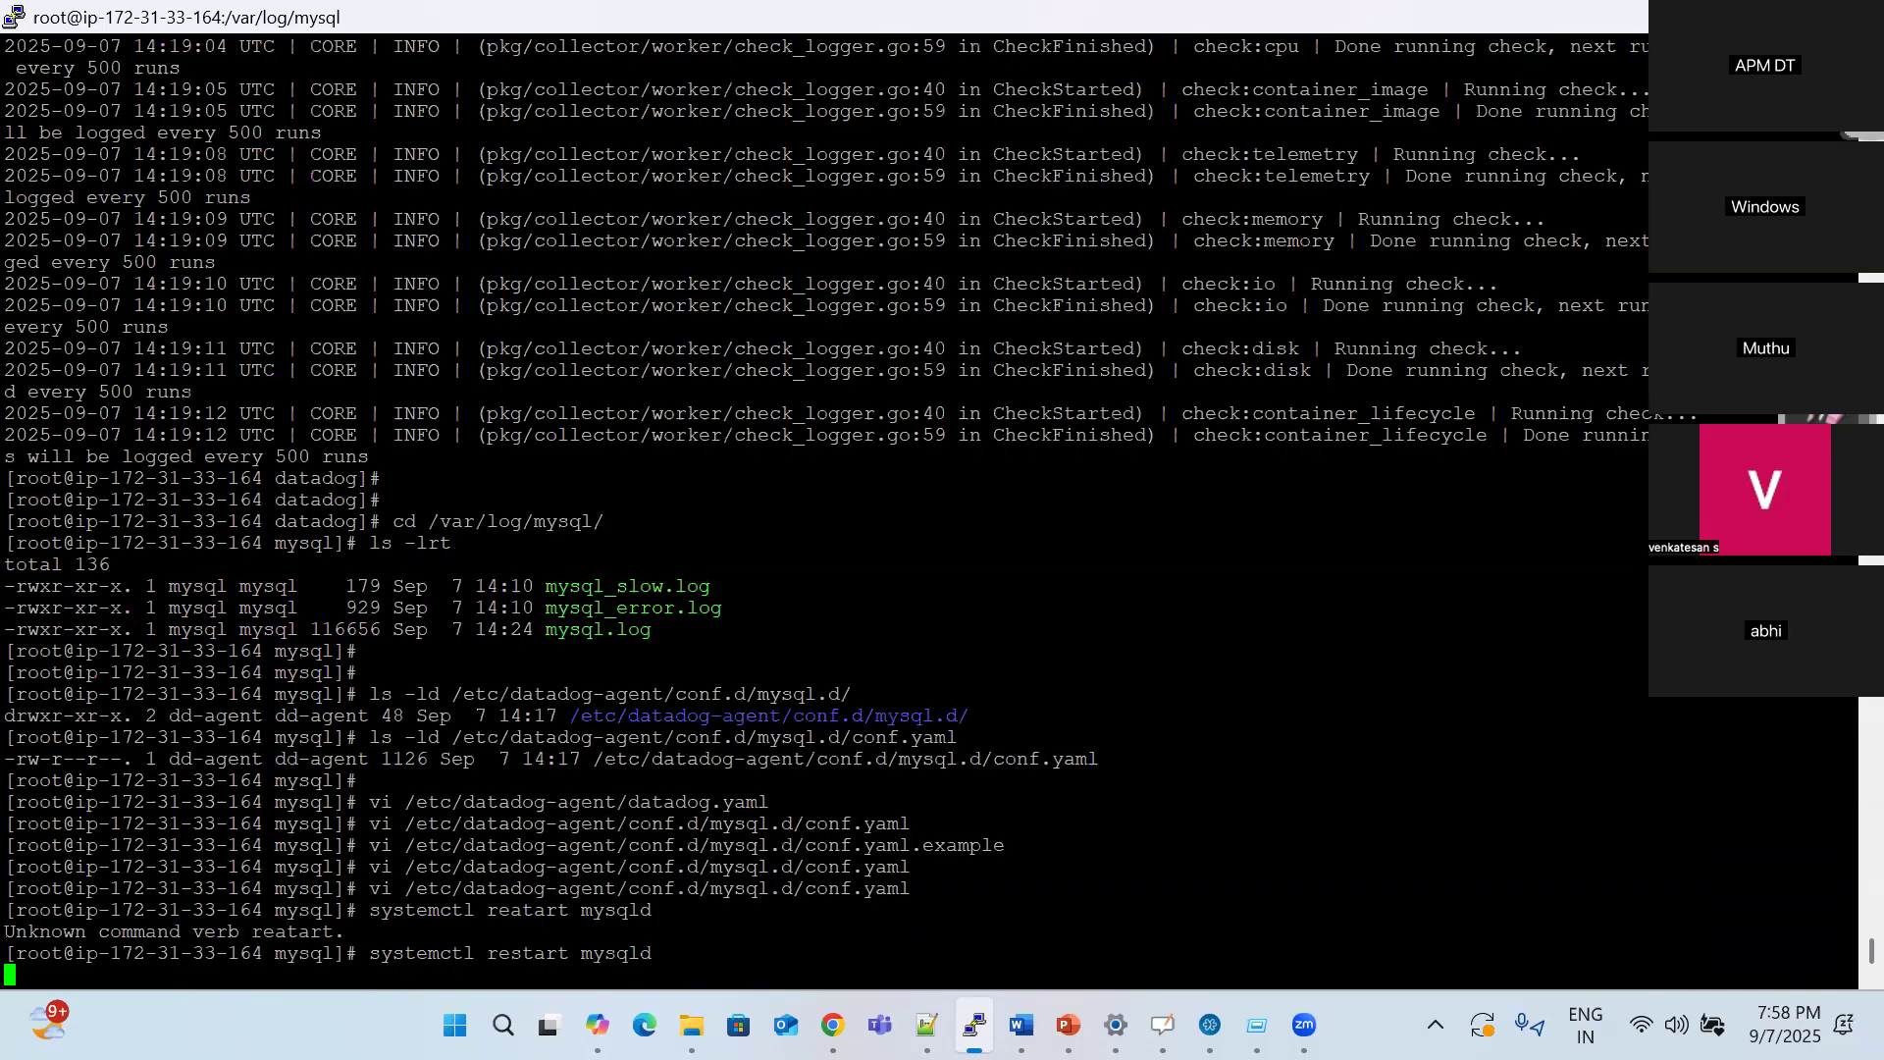
Restart datadog-agent with systemctl and return to the Datadog MySQL dashboard tab.
key(Up)
key(BackSpace)
key(BackSpace)
key(BackSpace)
key(BackSpace)
key(BackSpace)
key(BackSpace)
text(datadog-agent)
key(Return)
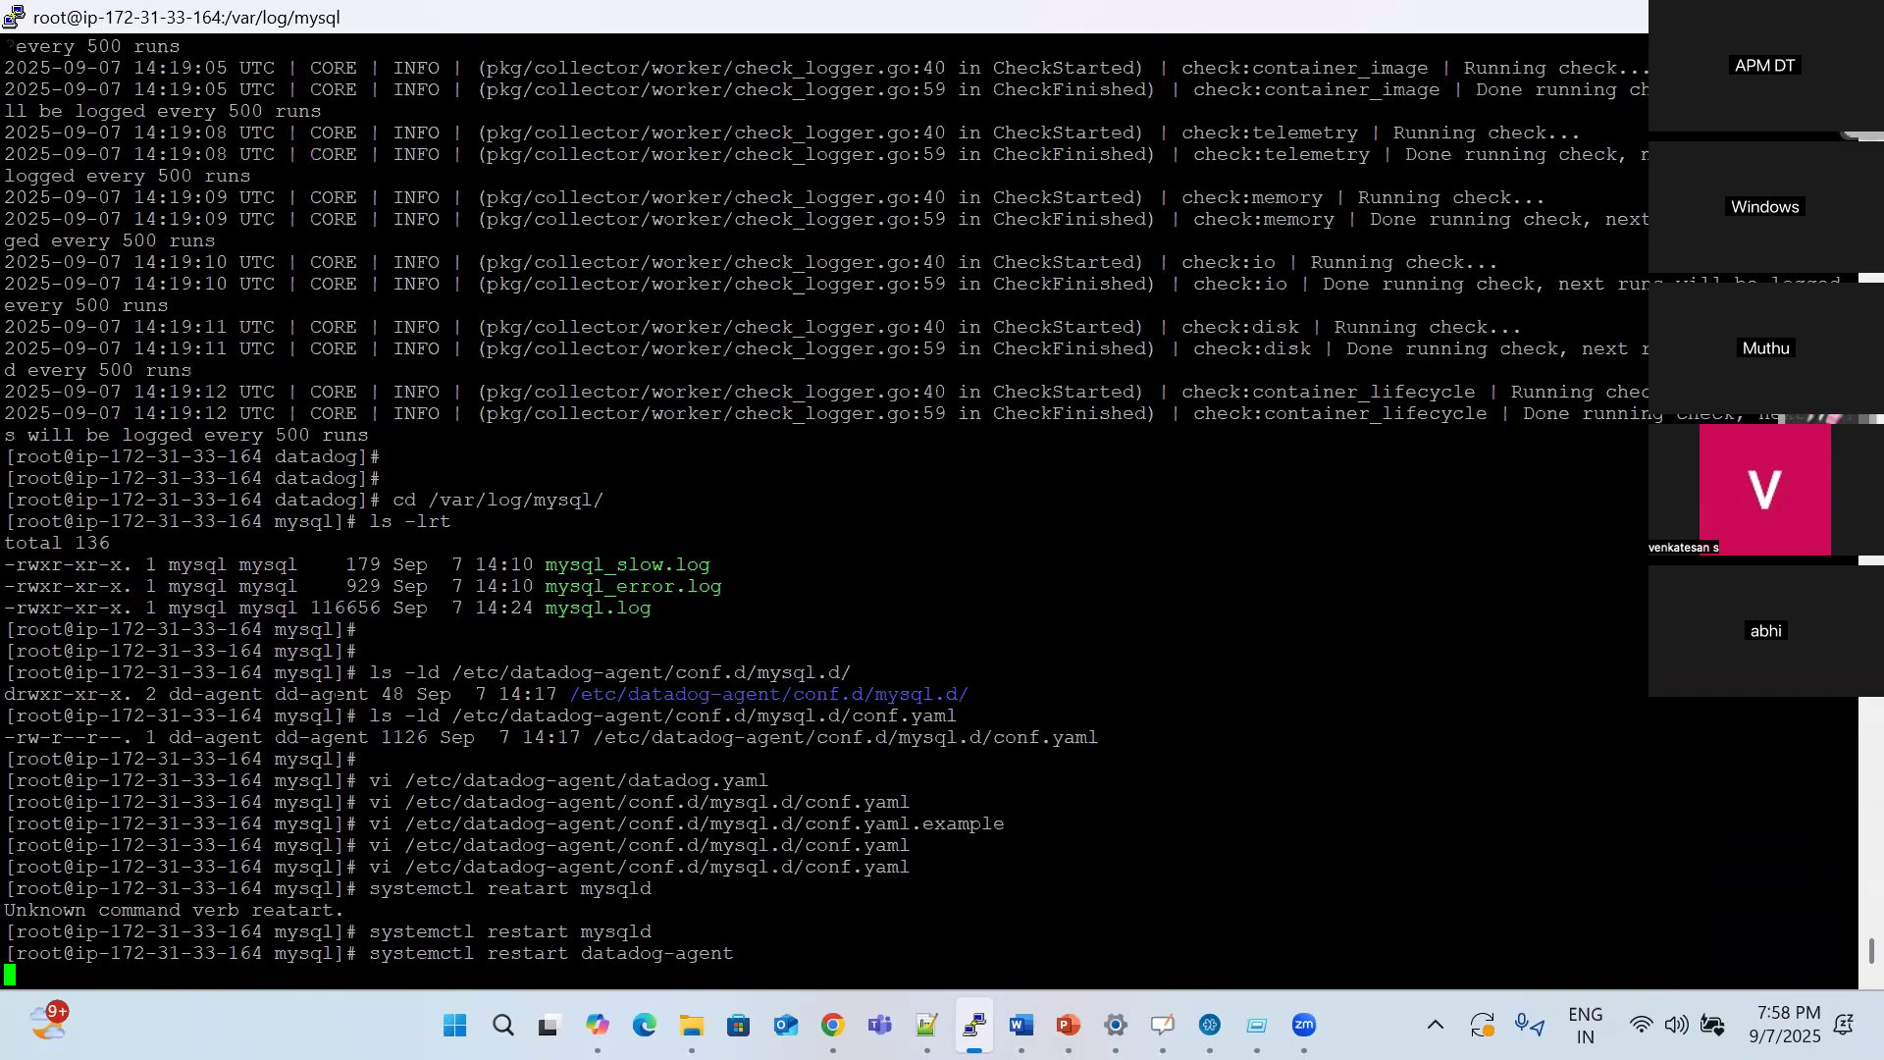
key(alt+Tab)
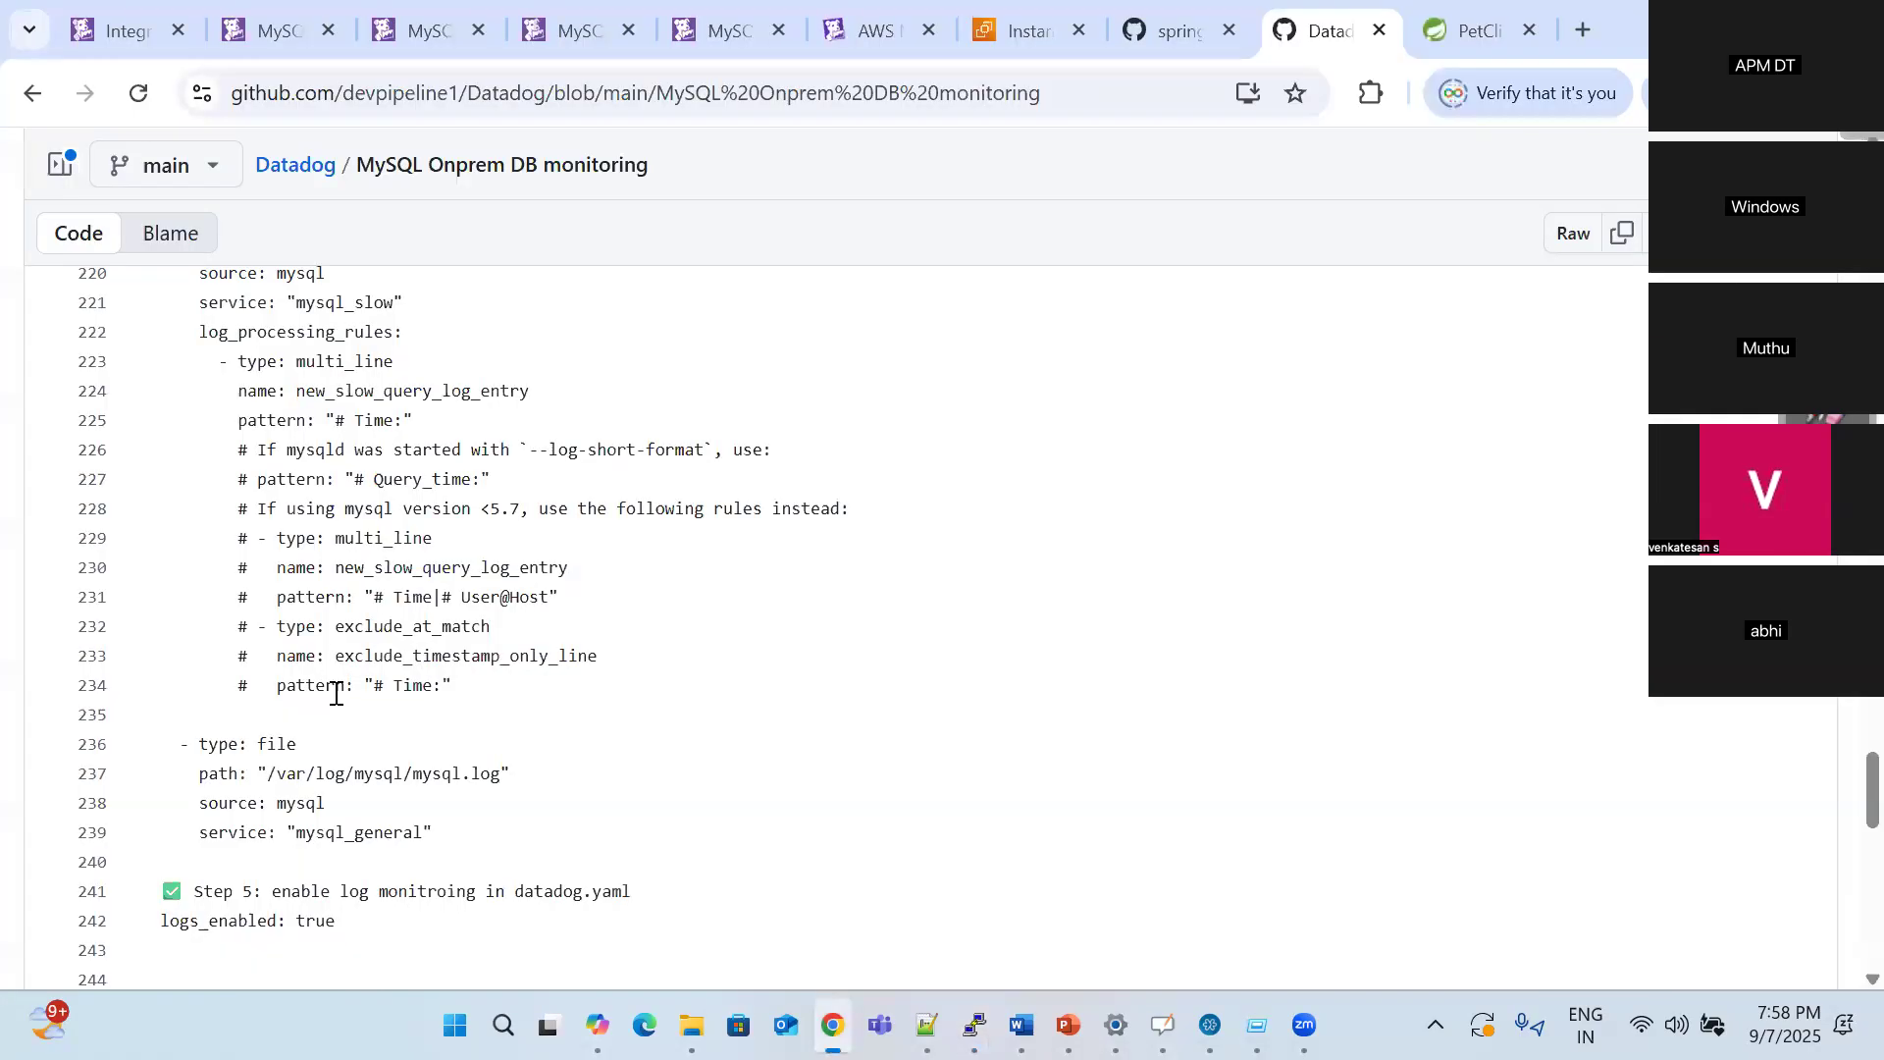
key(ctrl+2)
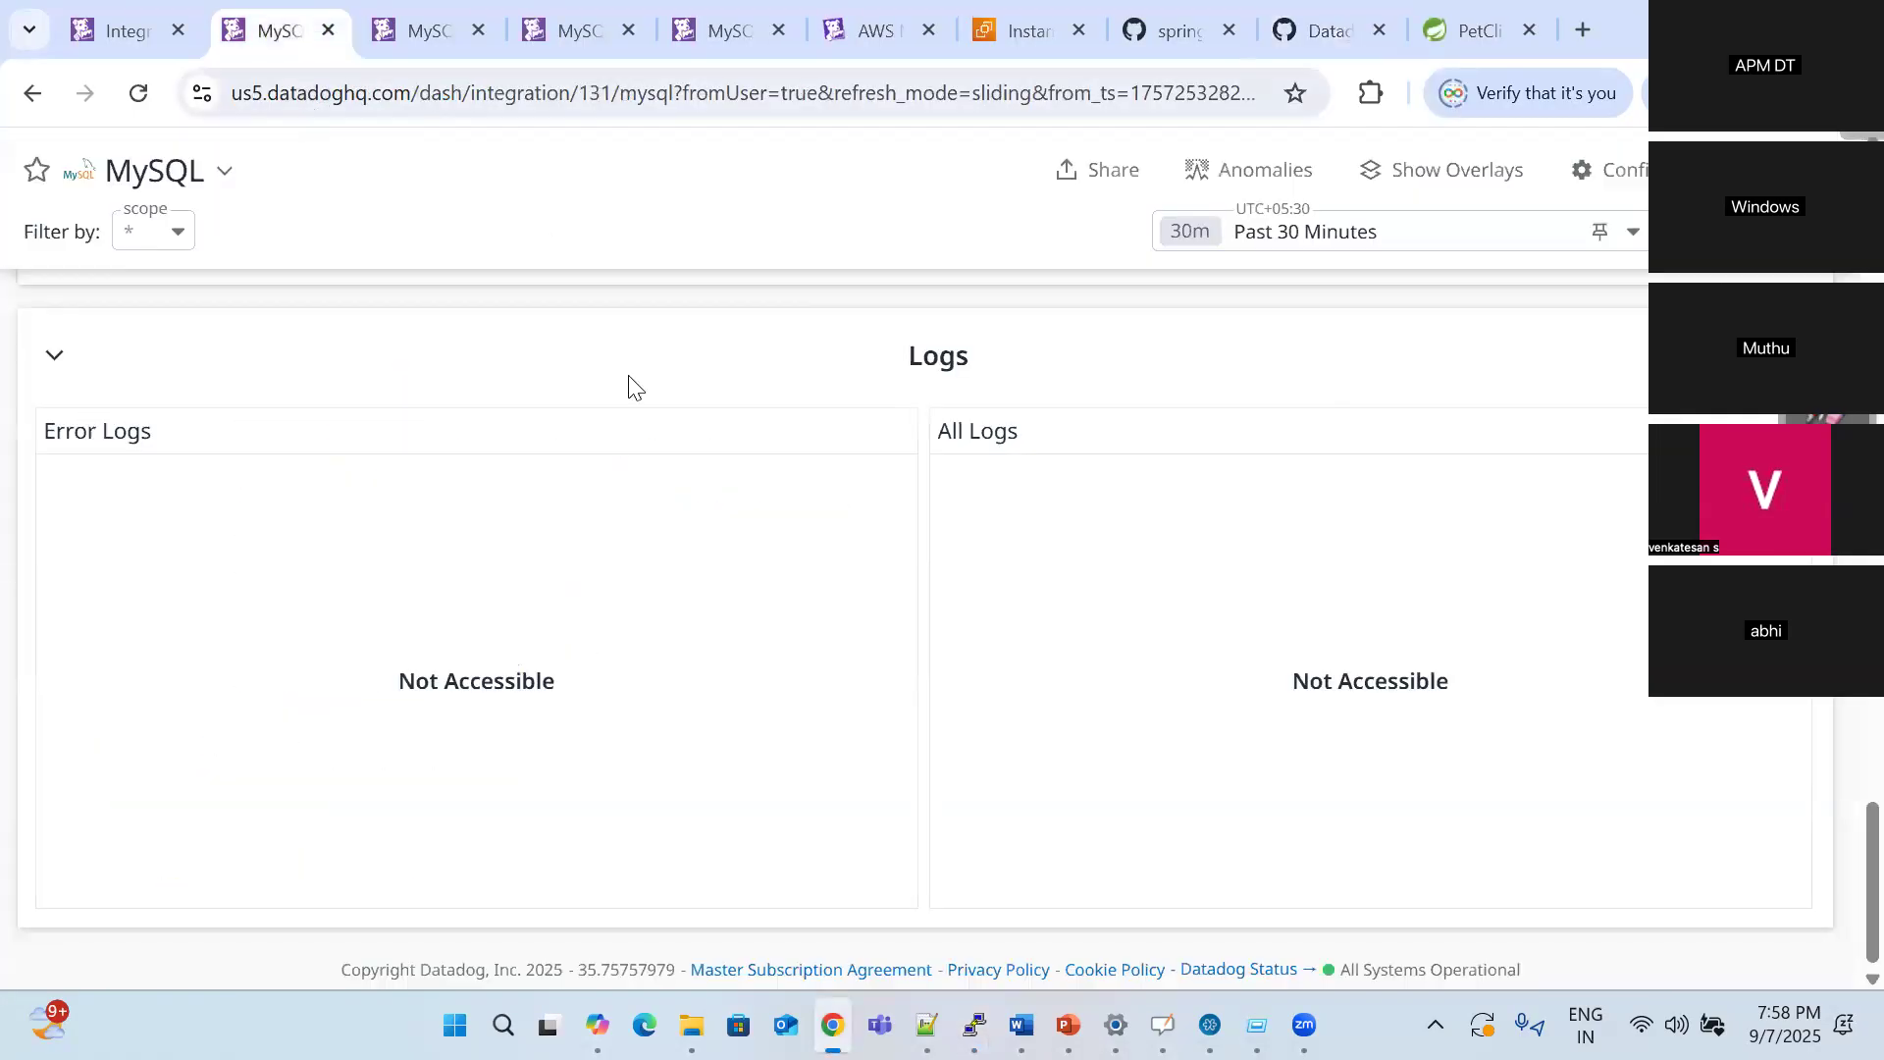
Reload the MySQL dashboard and try the All Logs widget query as just source:mysql.
click(147, 87)
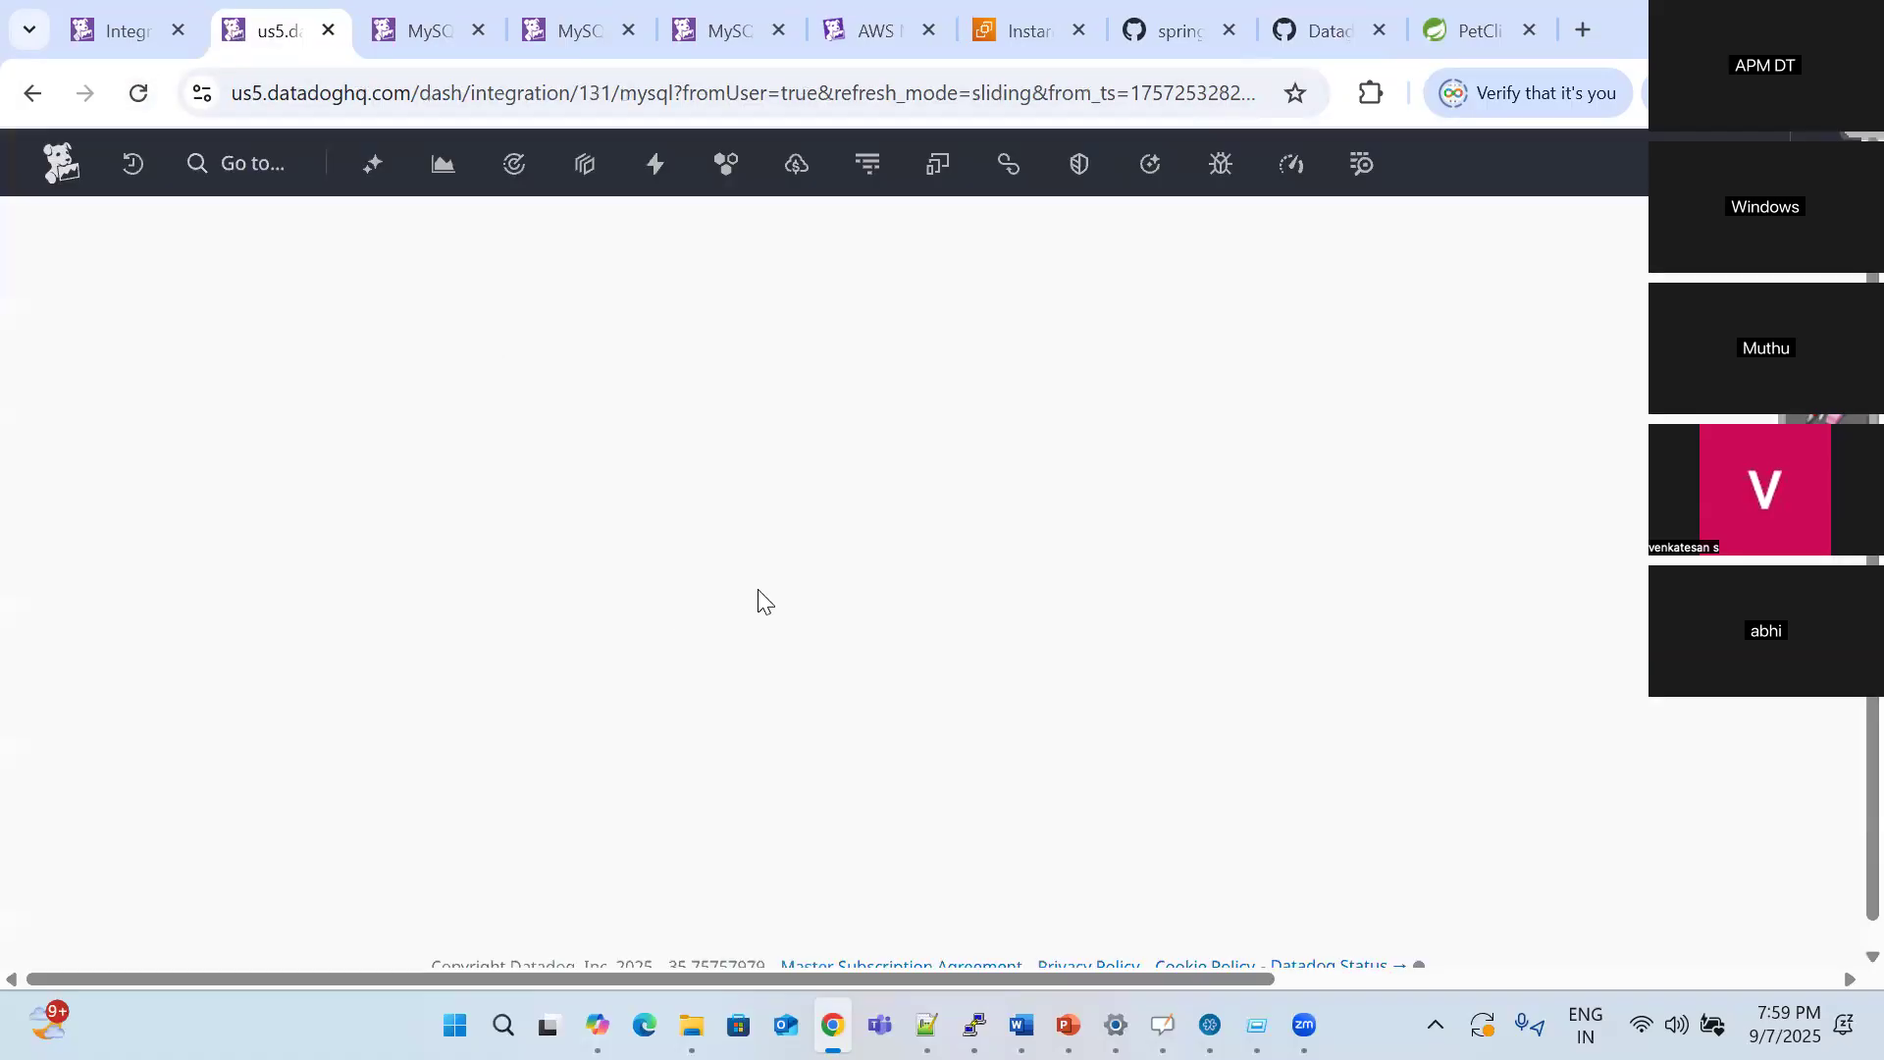
scroll(1063, 559, down, 15)
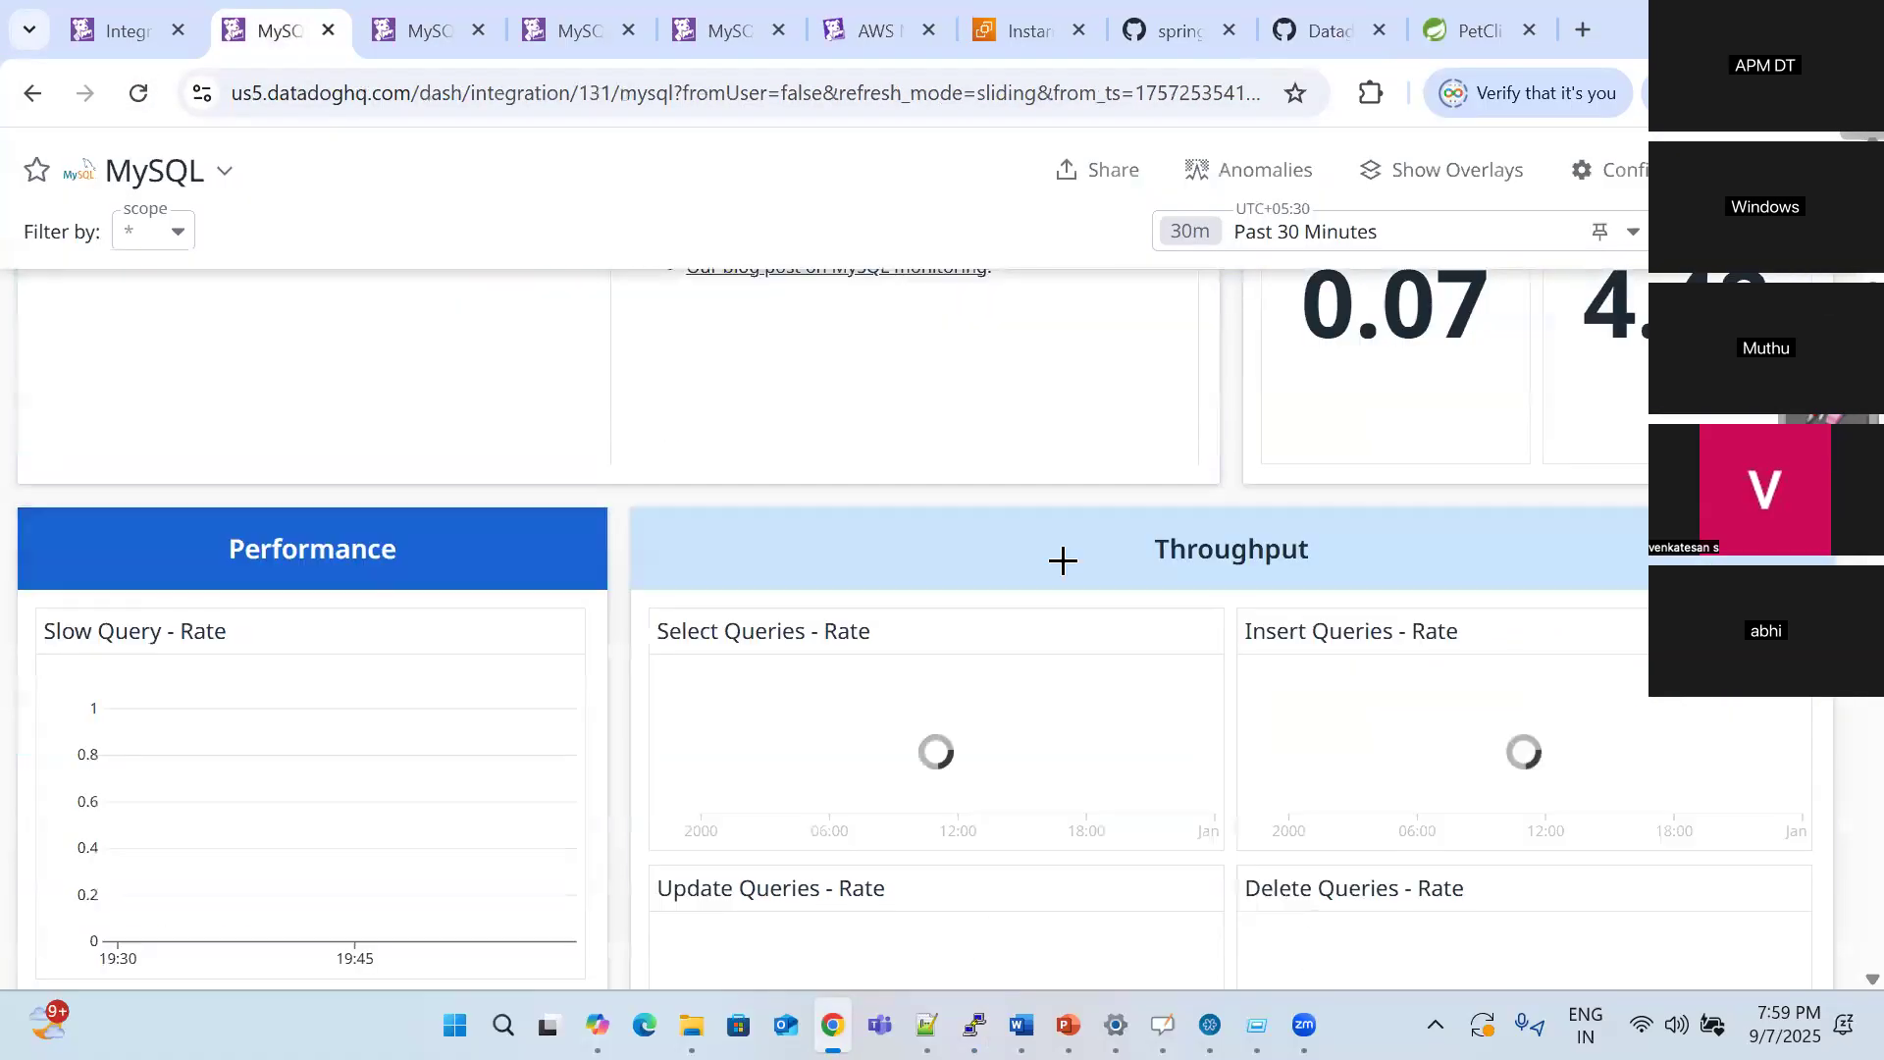
scroll(1067, 568, down, 12)
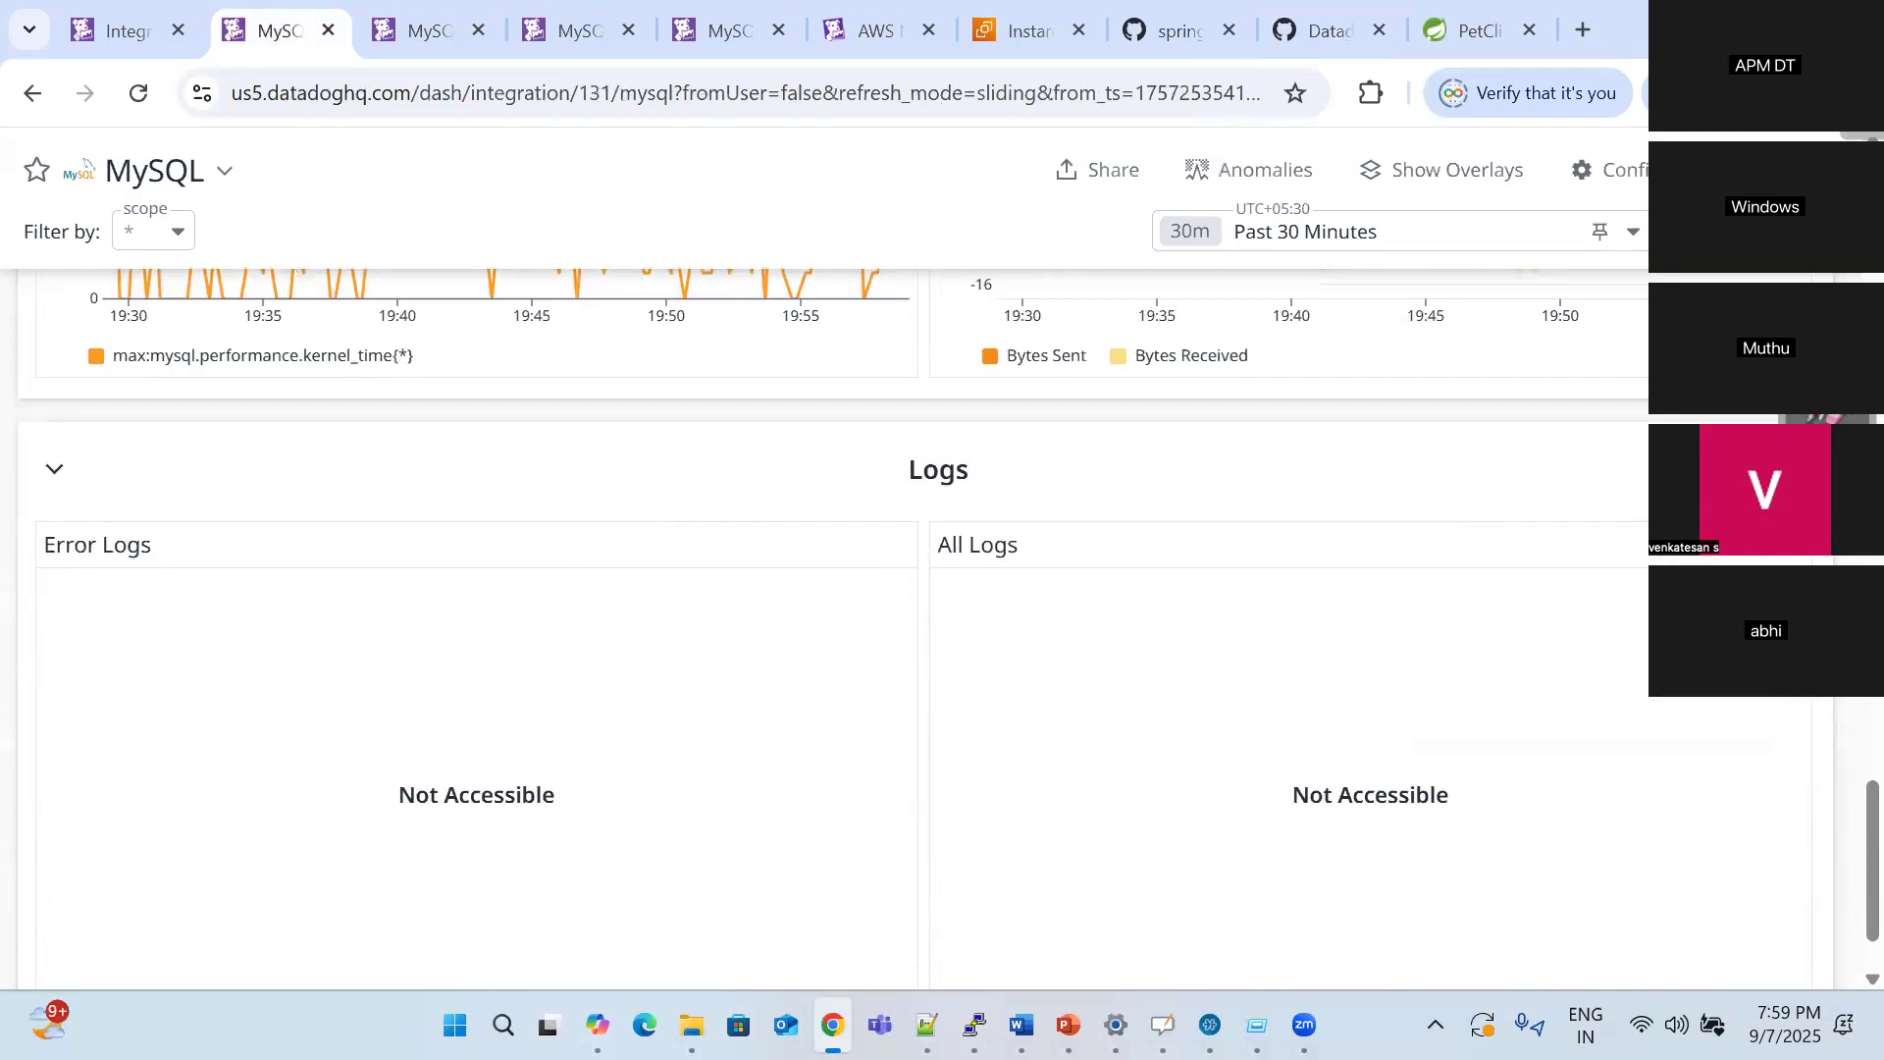
click(963, 612)
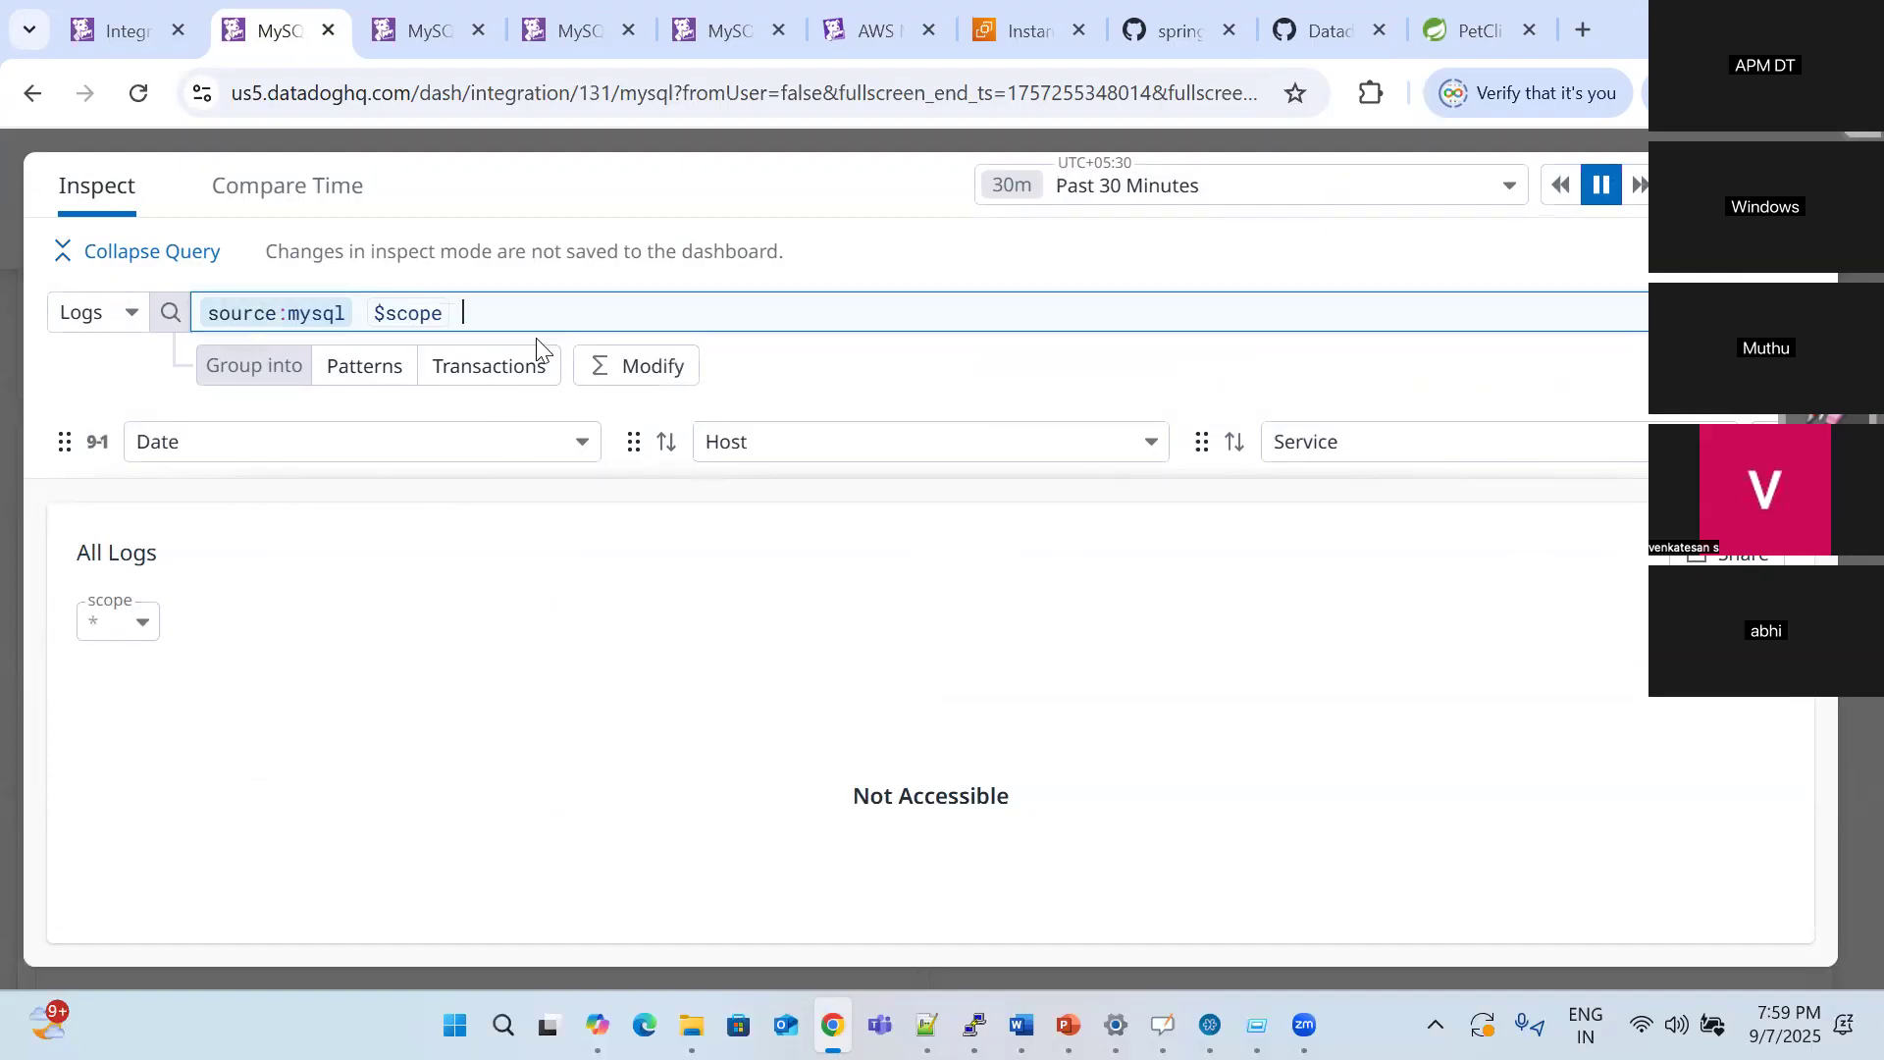
click(482, 312)
key(BackSpace)
key(BackSpace)
key(BackSpace)
key(BackSpace)
key(BackSpace)
key(BackSpace)
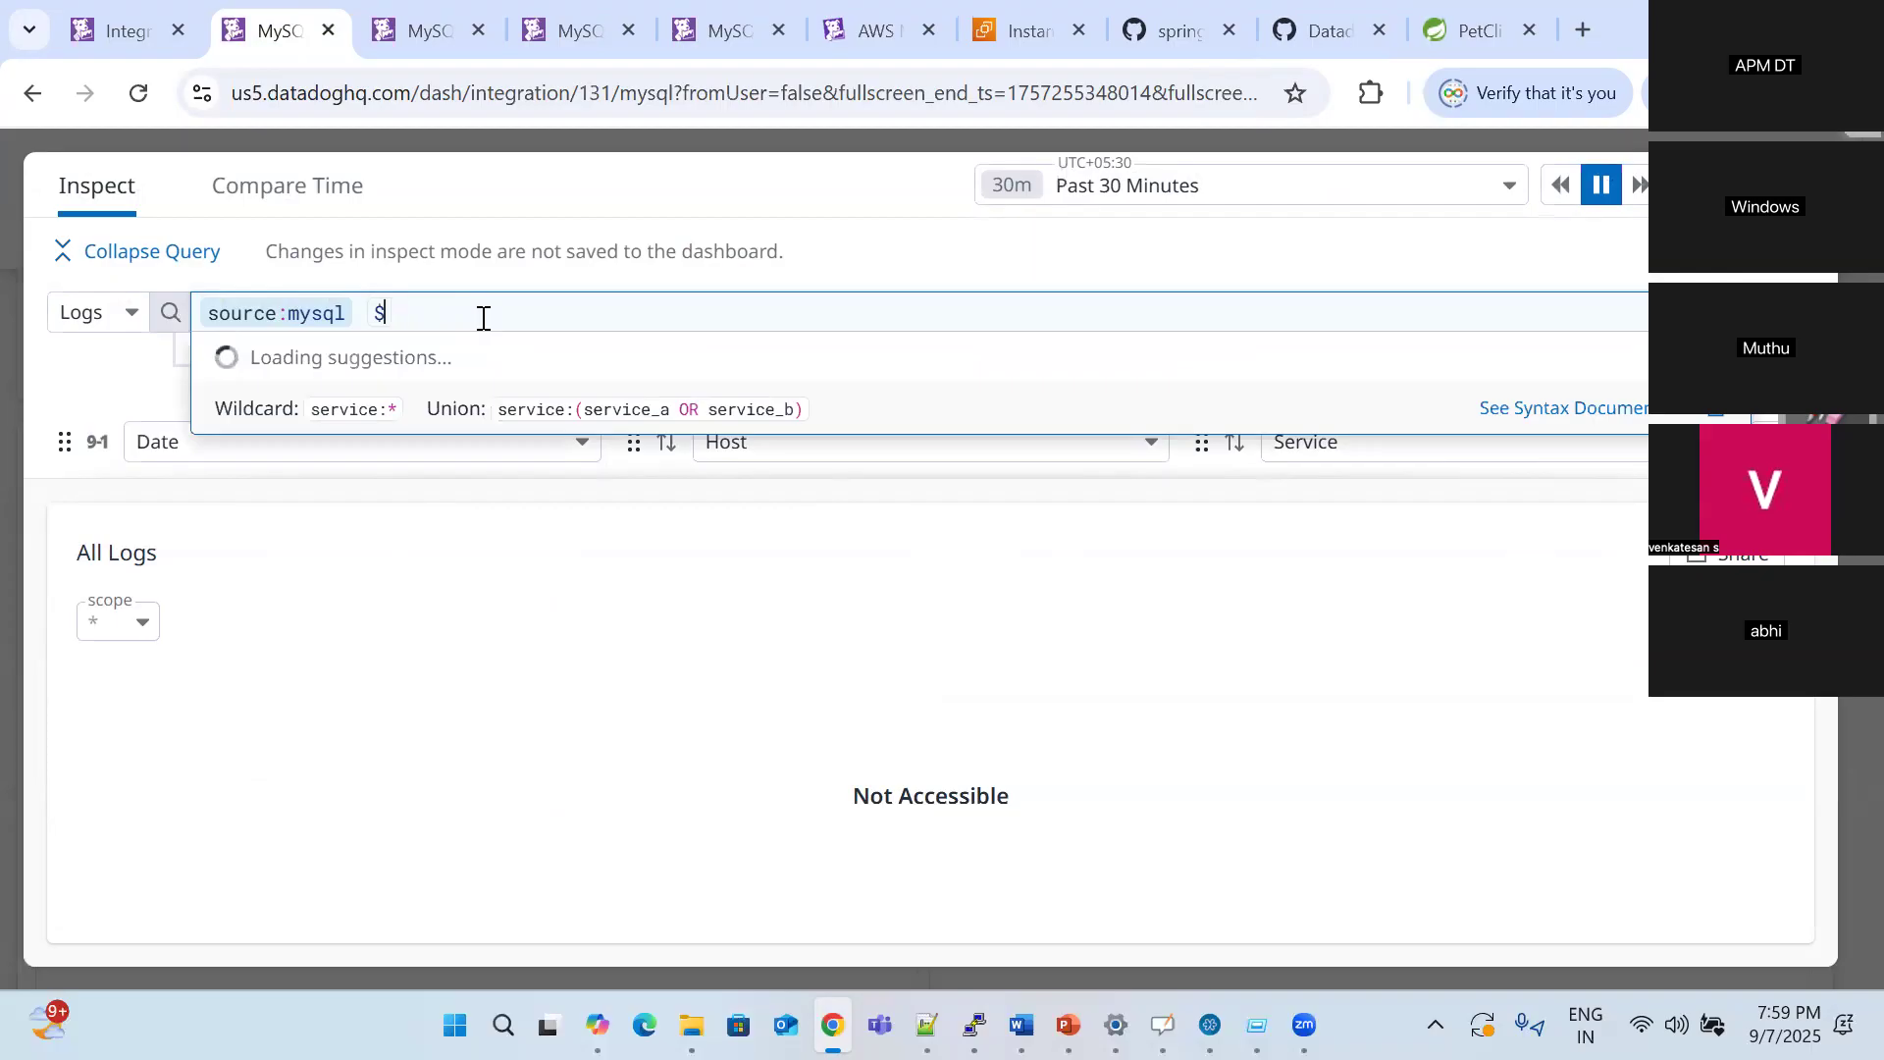
click(590, 183)
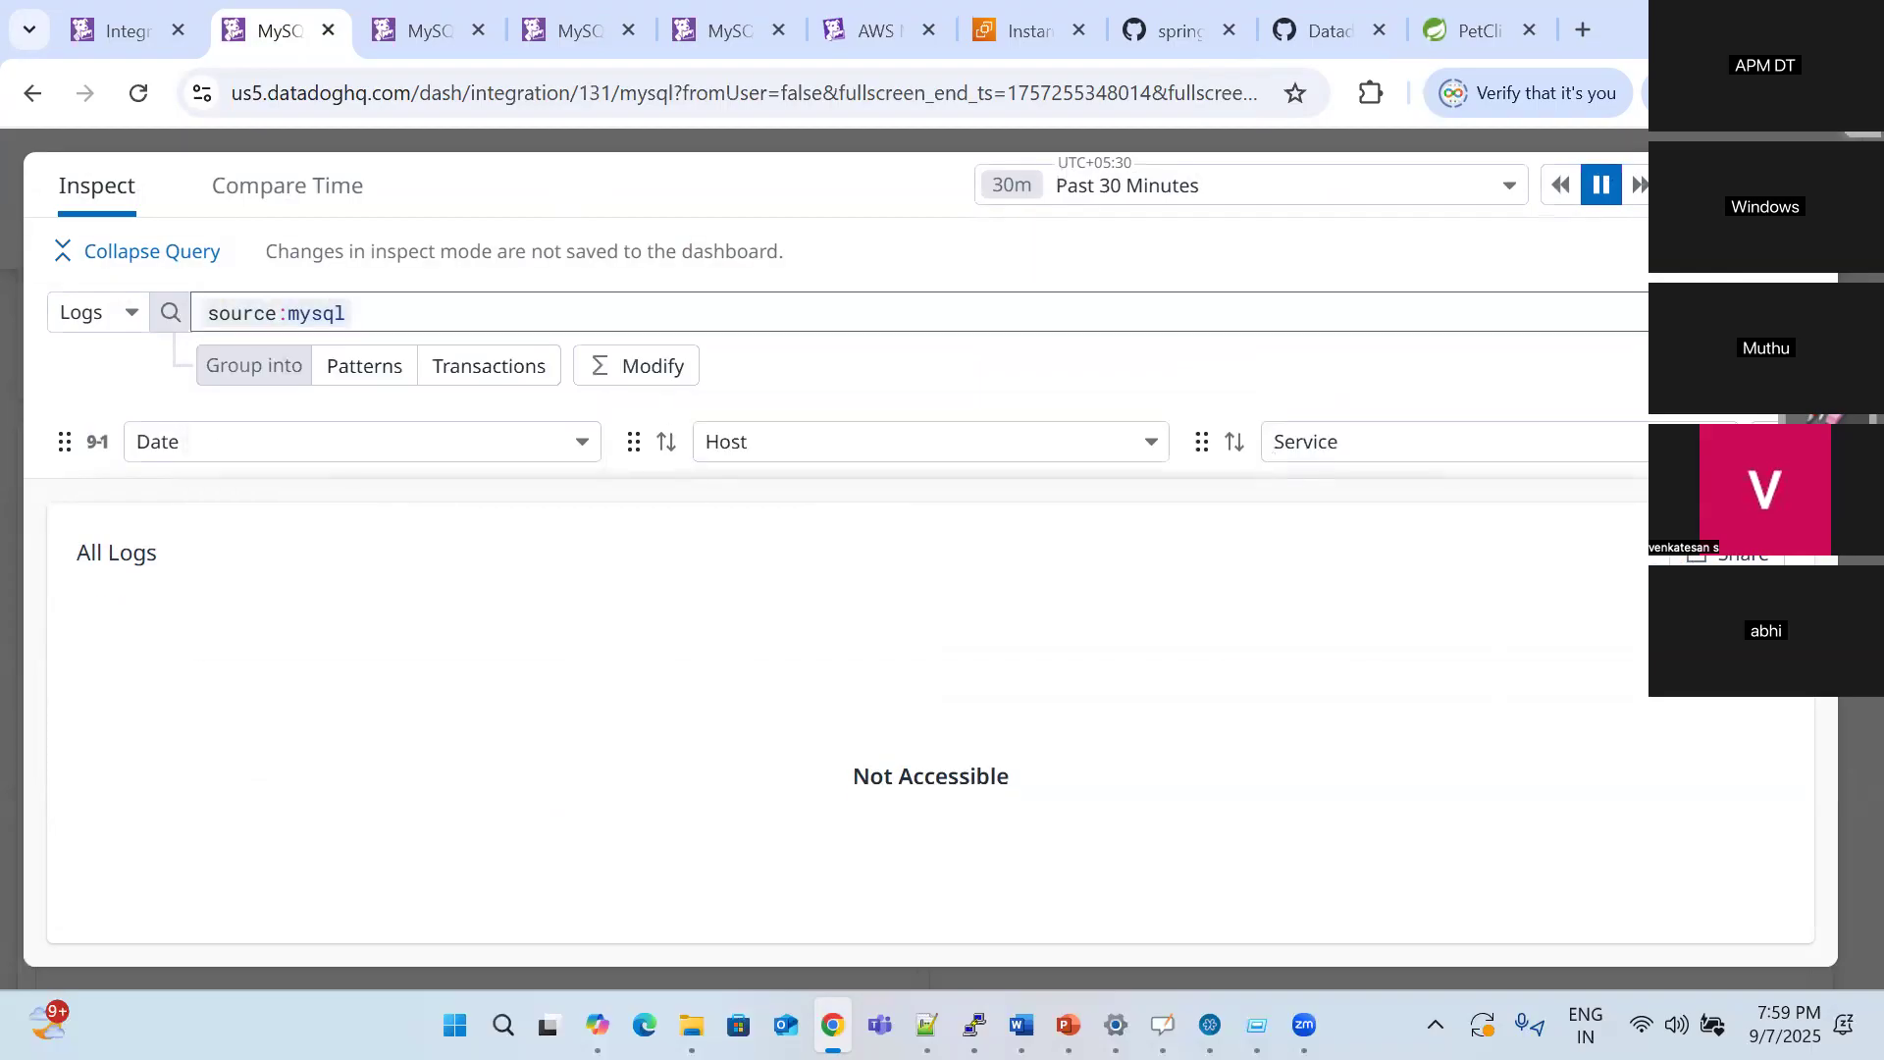
key(Escape)
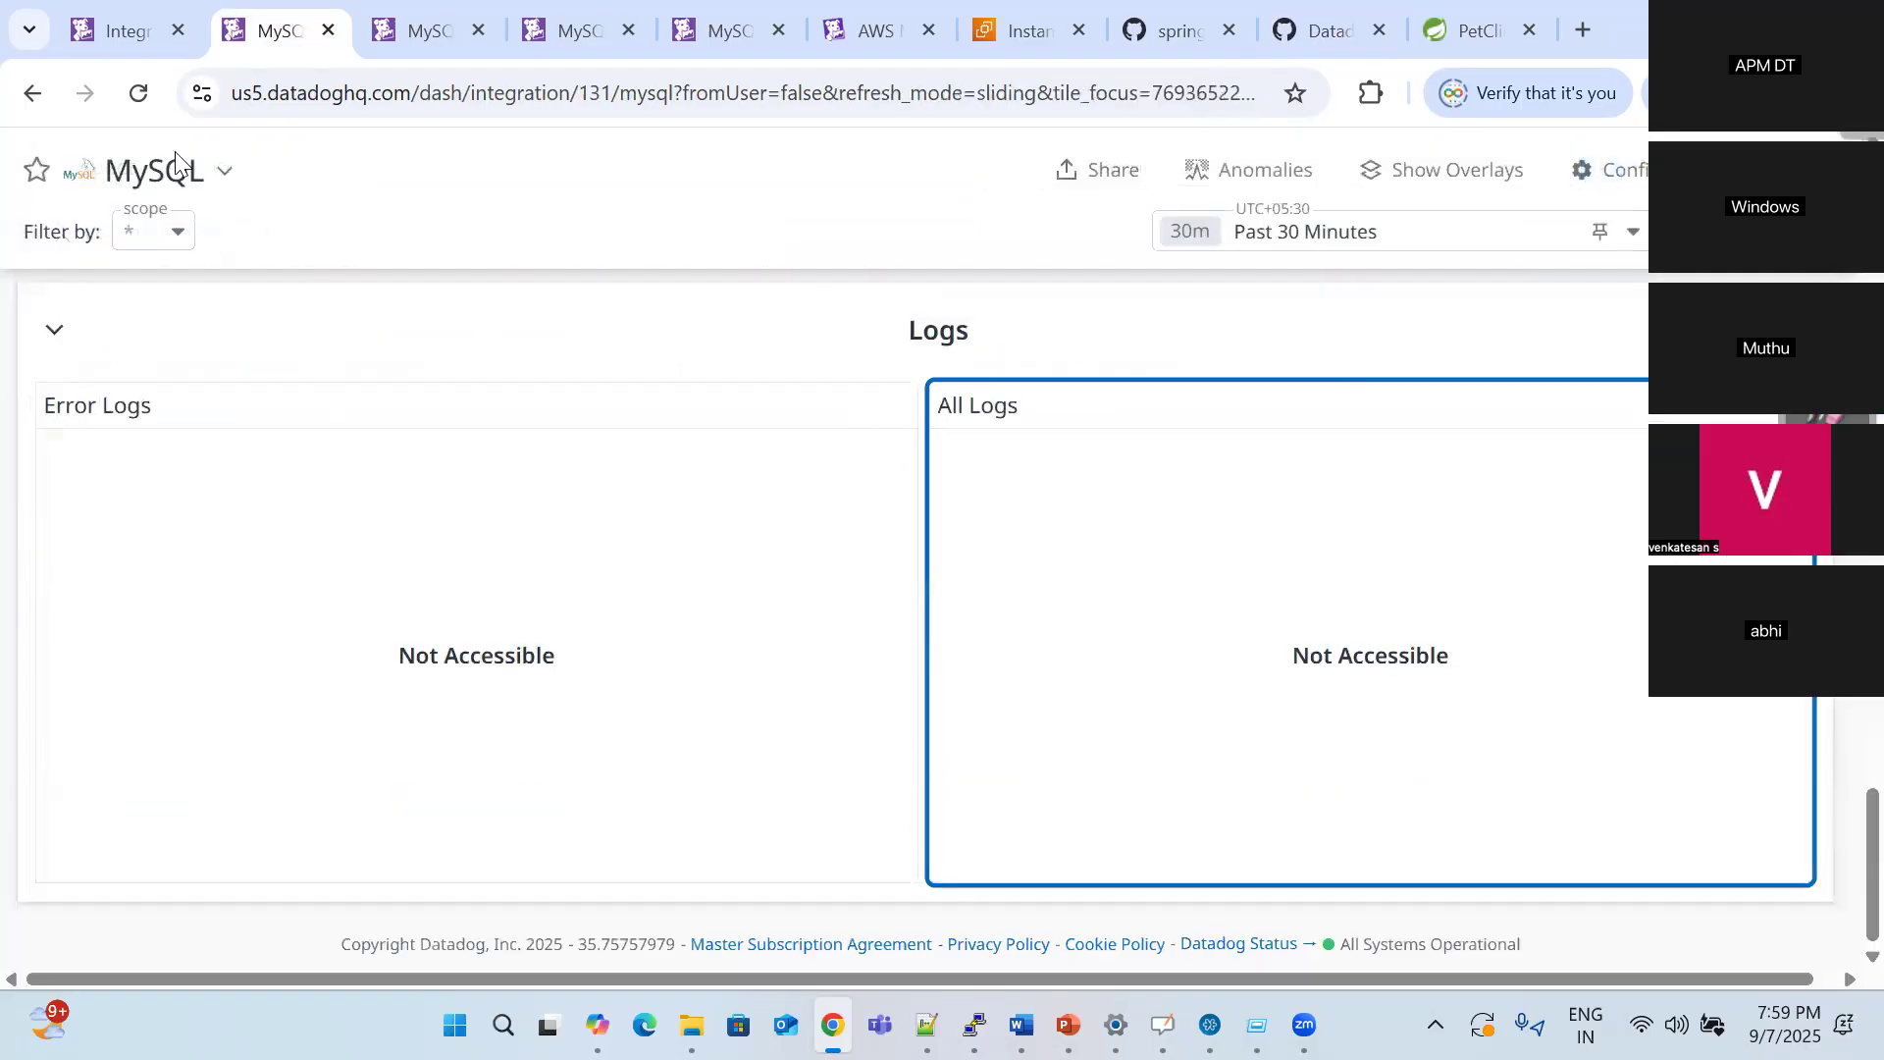
Review the MySQL integration's collected data and which hosts lack the integration.
click(113, 27)
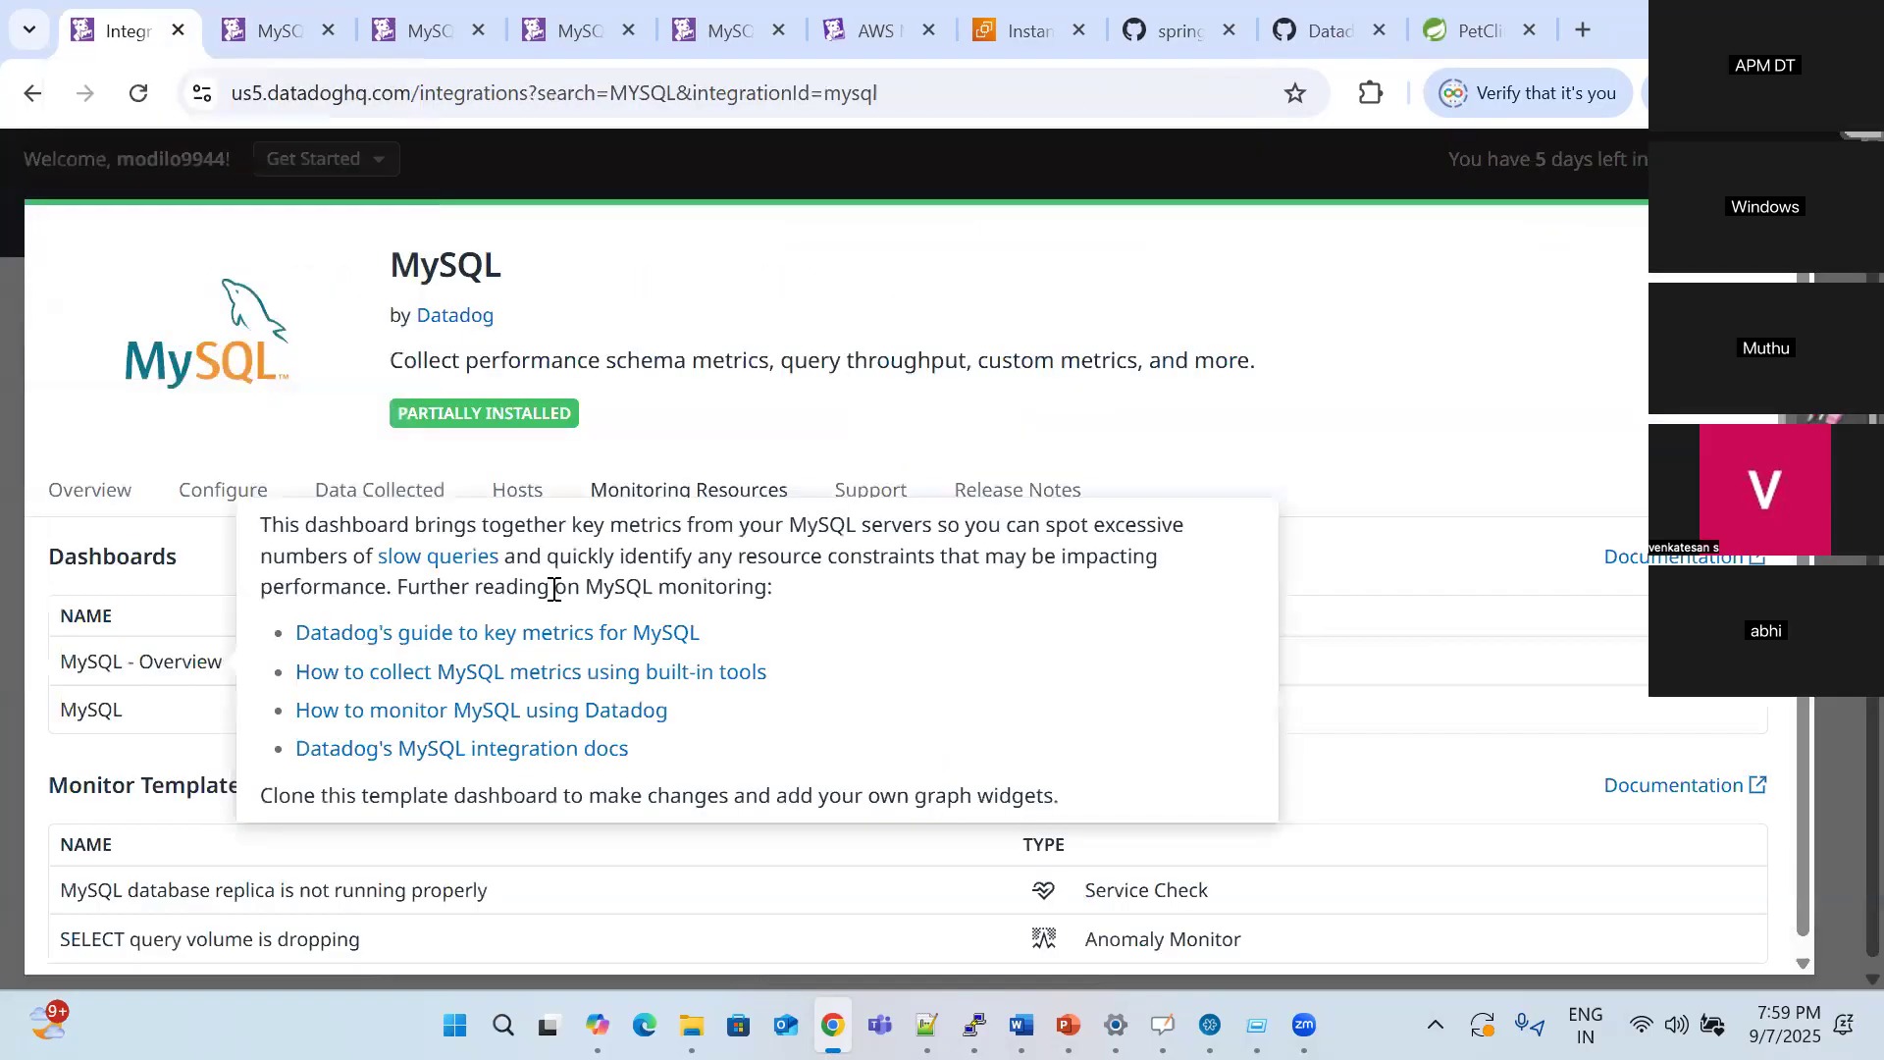
scroll(516, 702, down, 1)
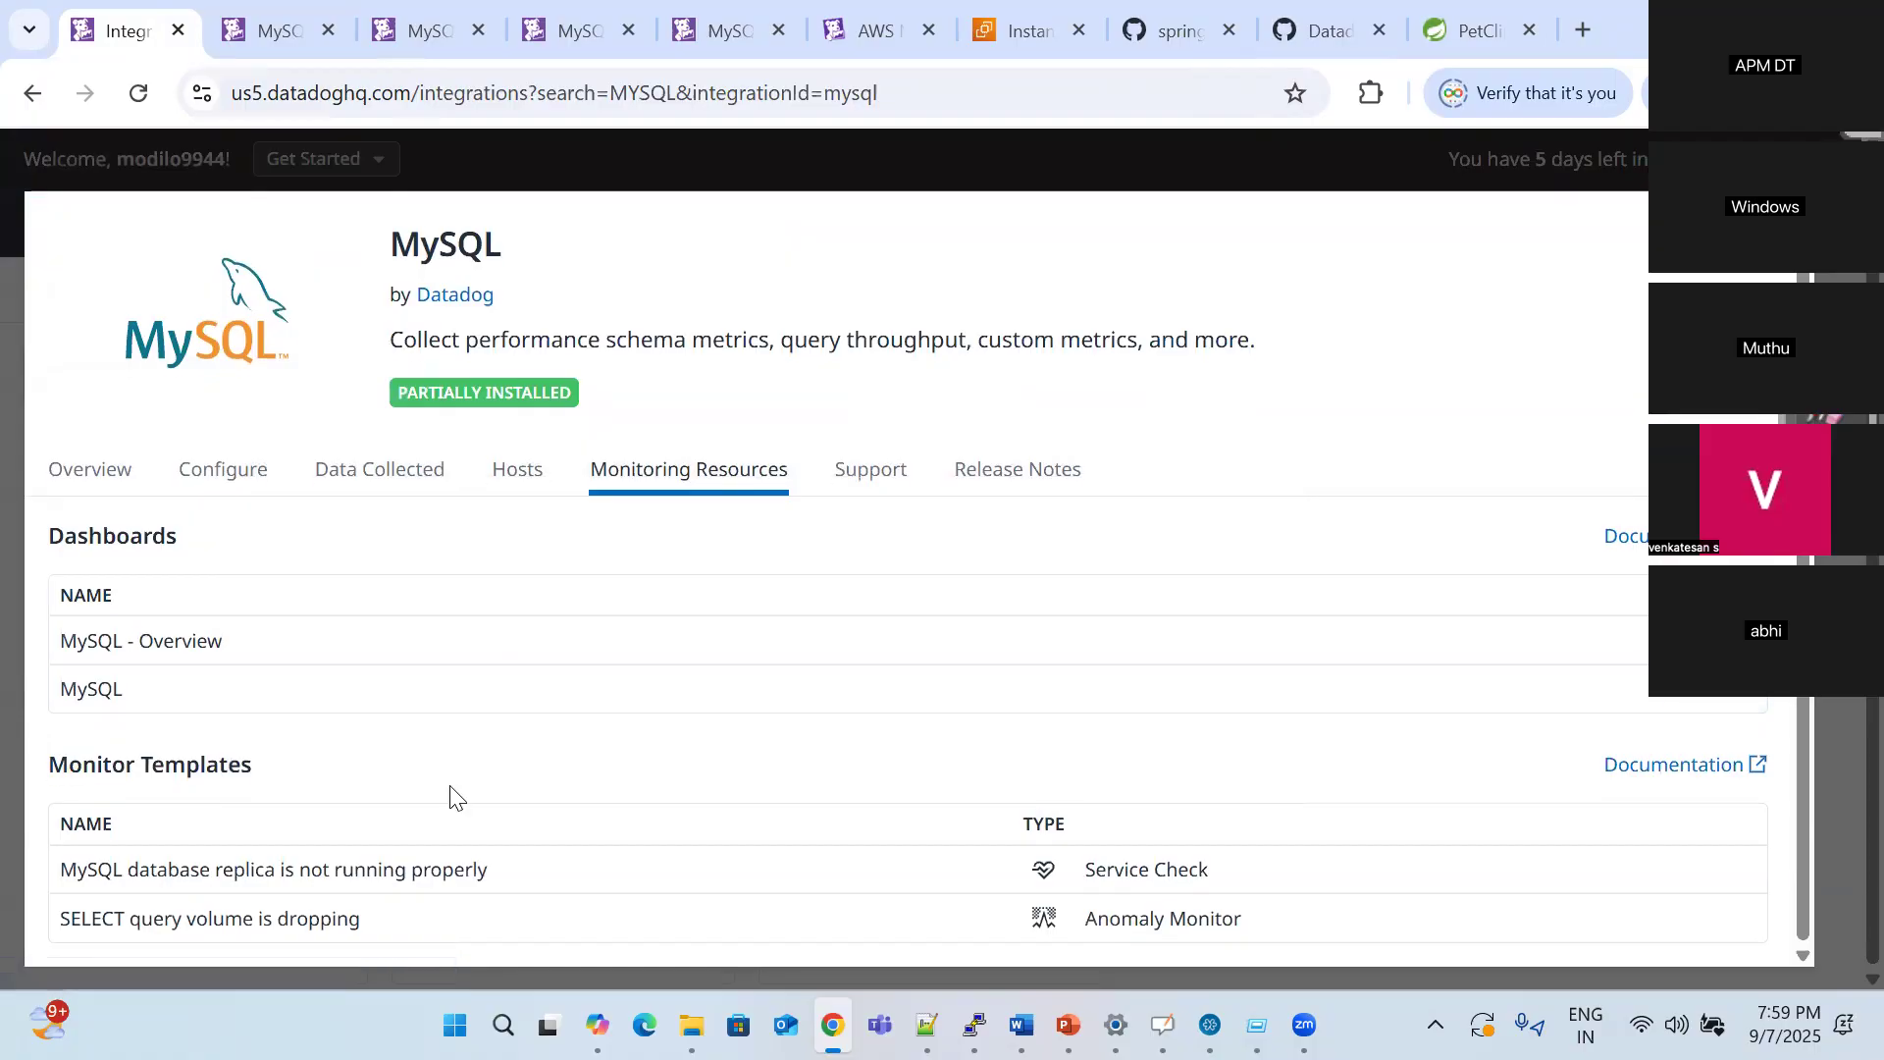
click(355, 491)
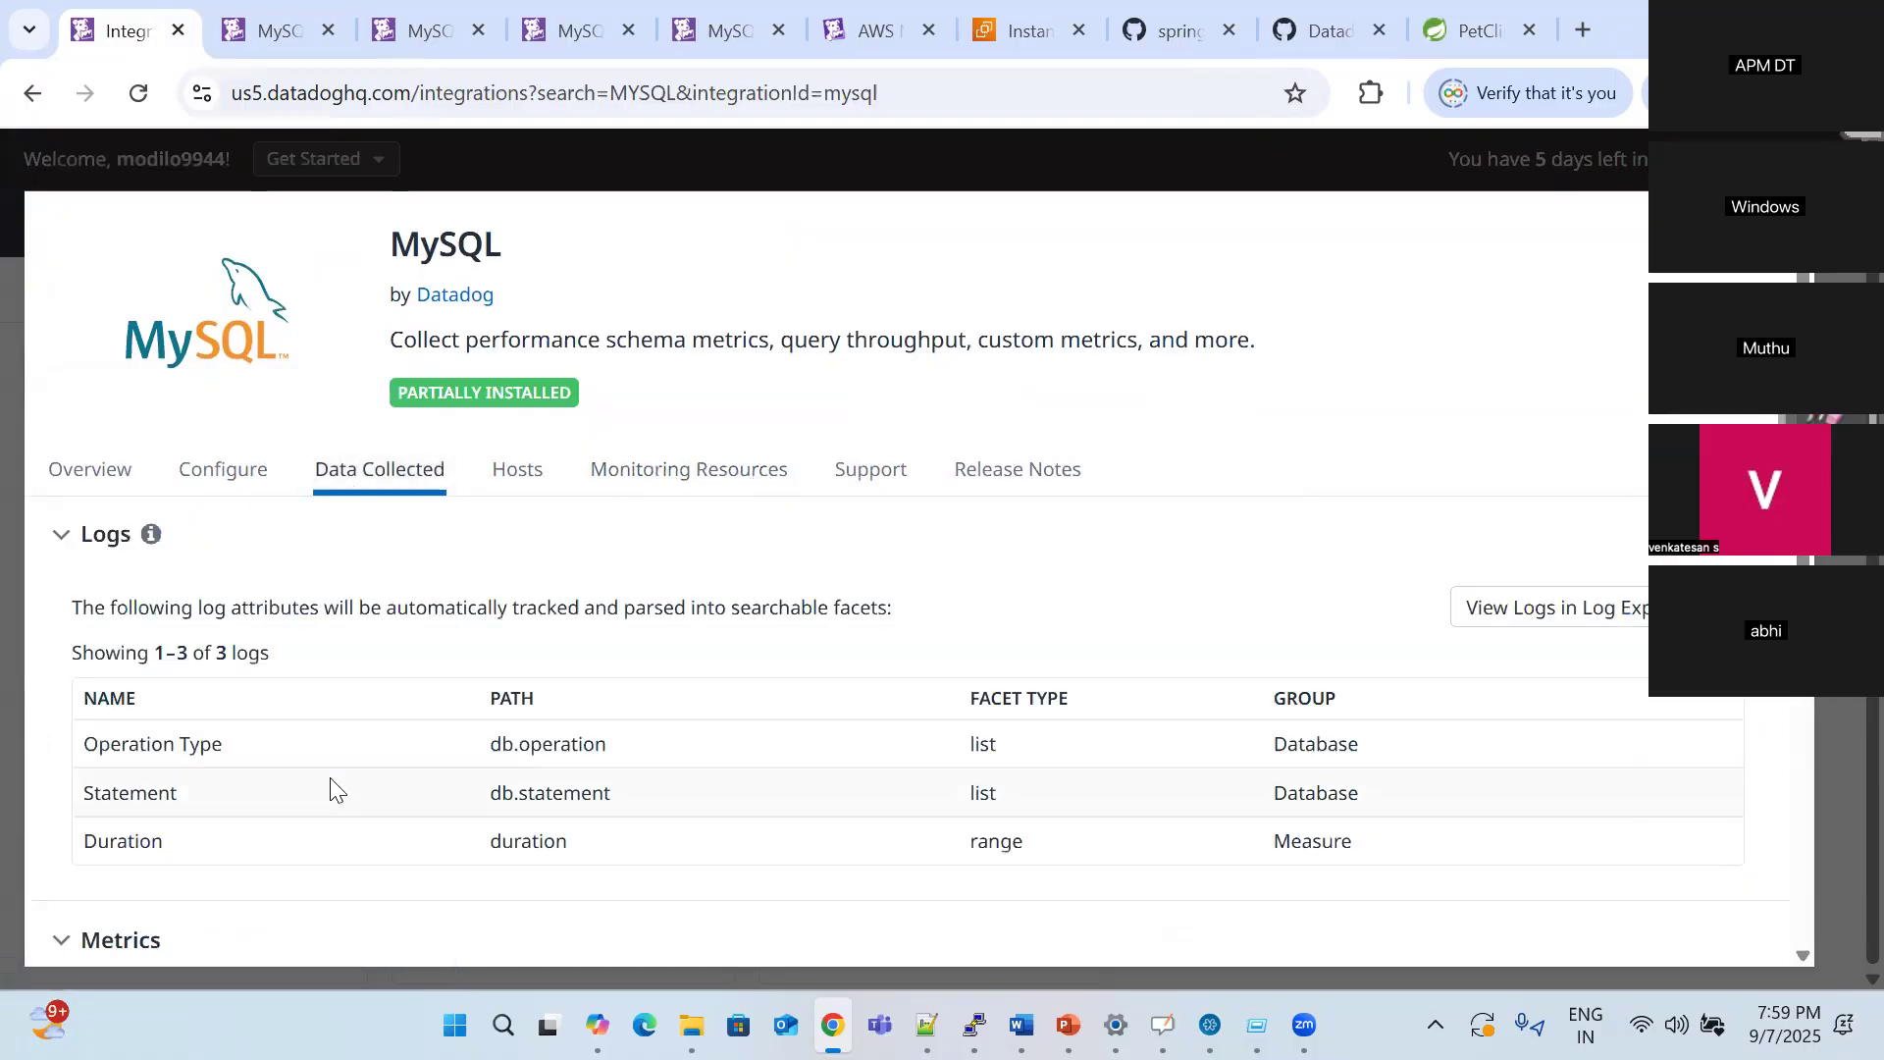
scroll(244, 497, down, 5)
scroll(248, 500, up, 5)
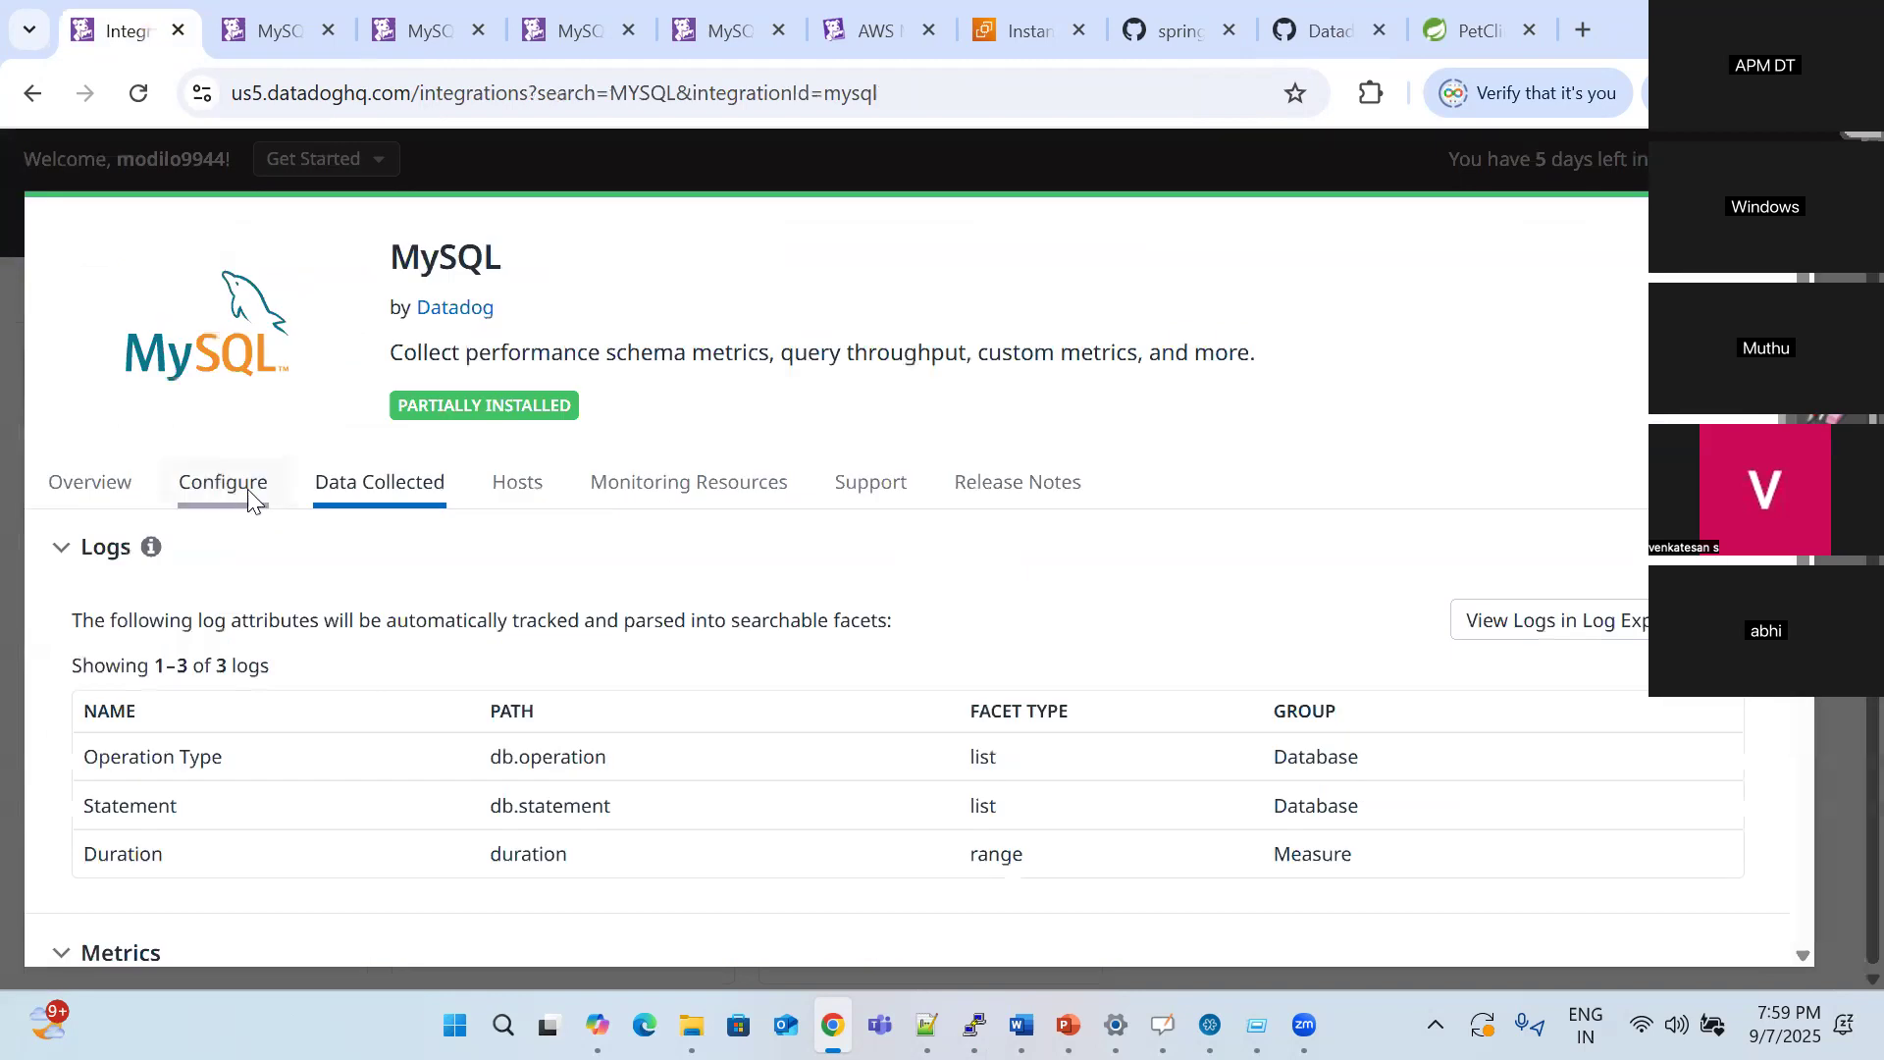
scroll(357, 775, down, 5)
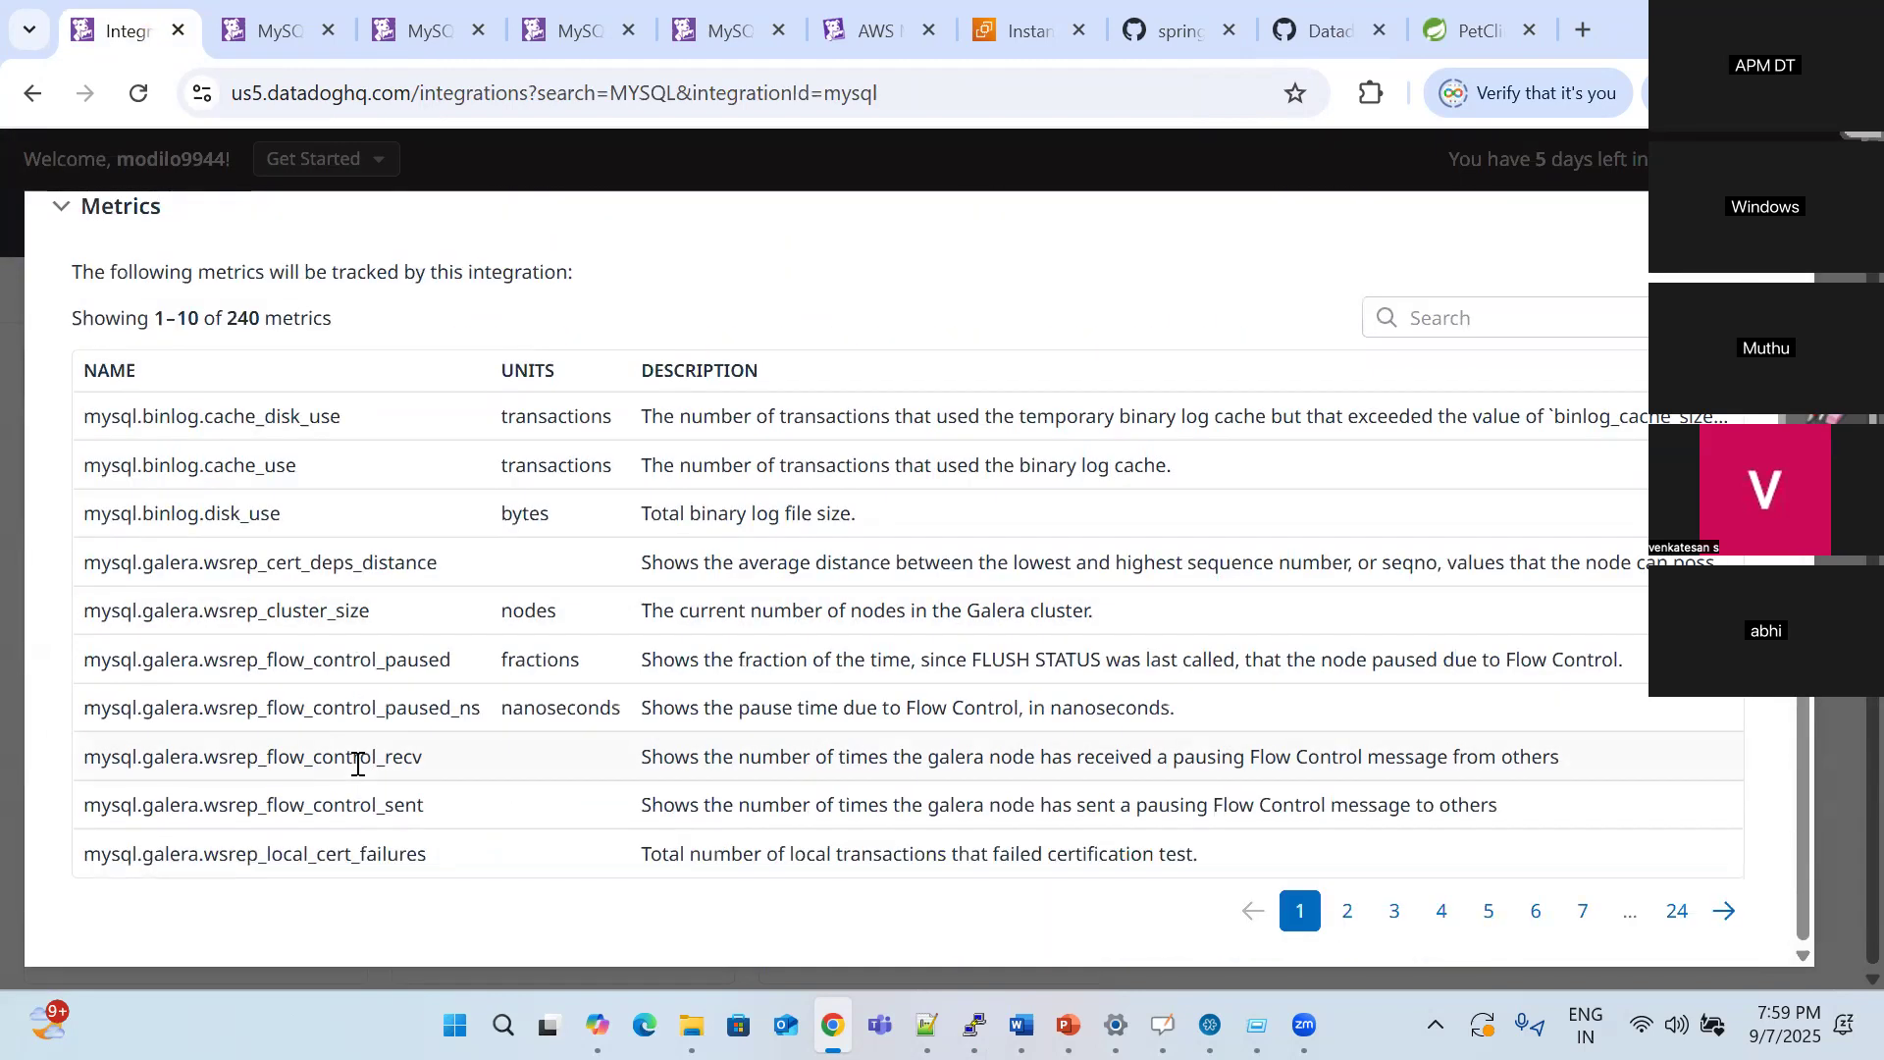
scroll(356, 765, up, 5)
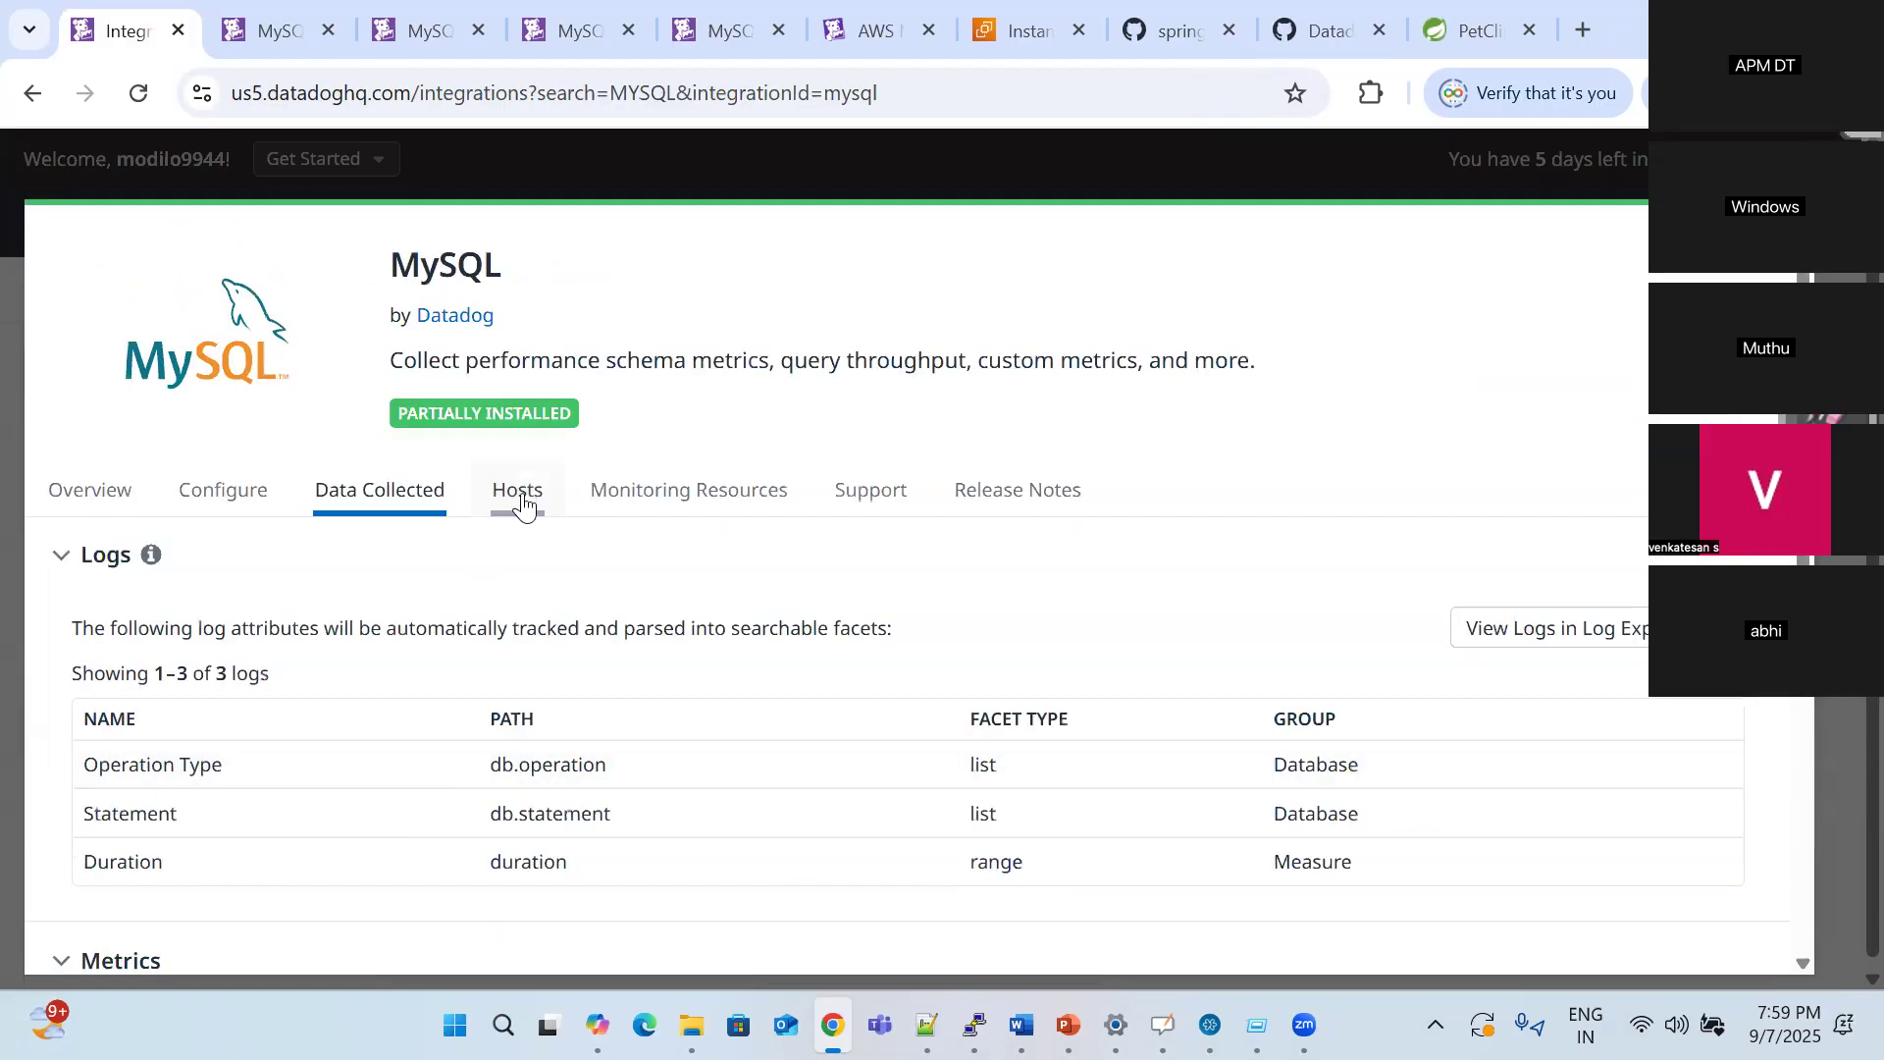
click(521, 500)
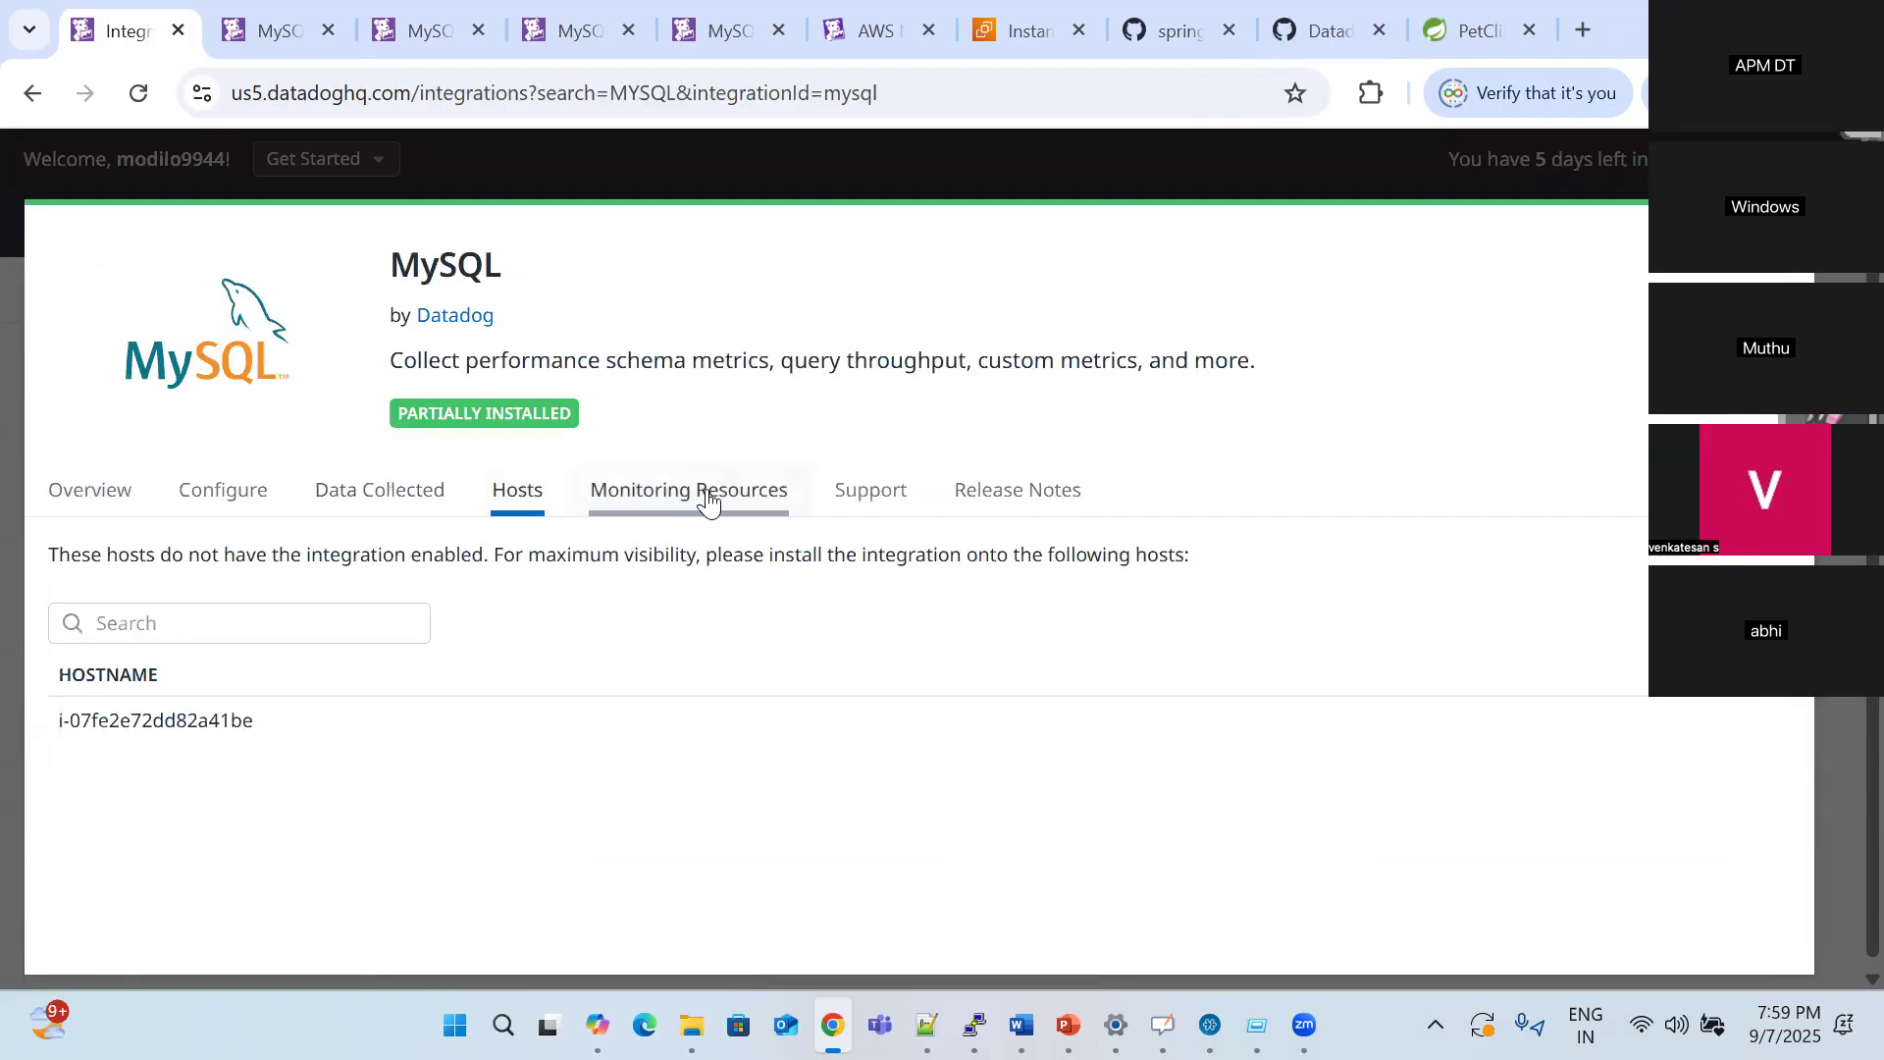
scroll(709, 504, down, 1)
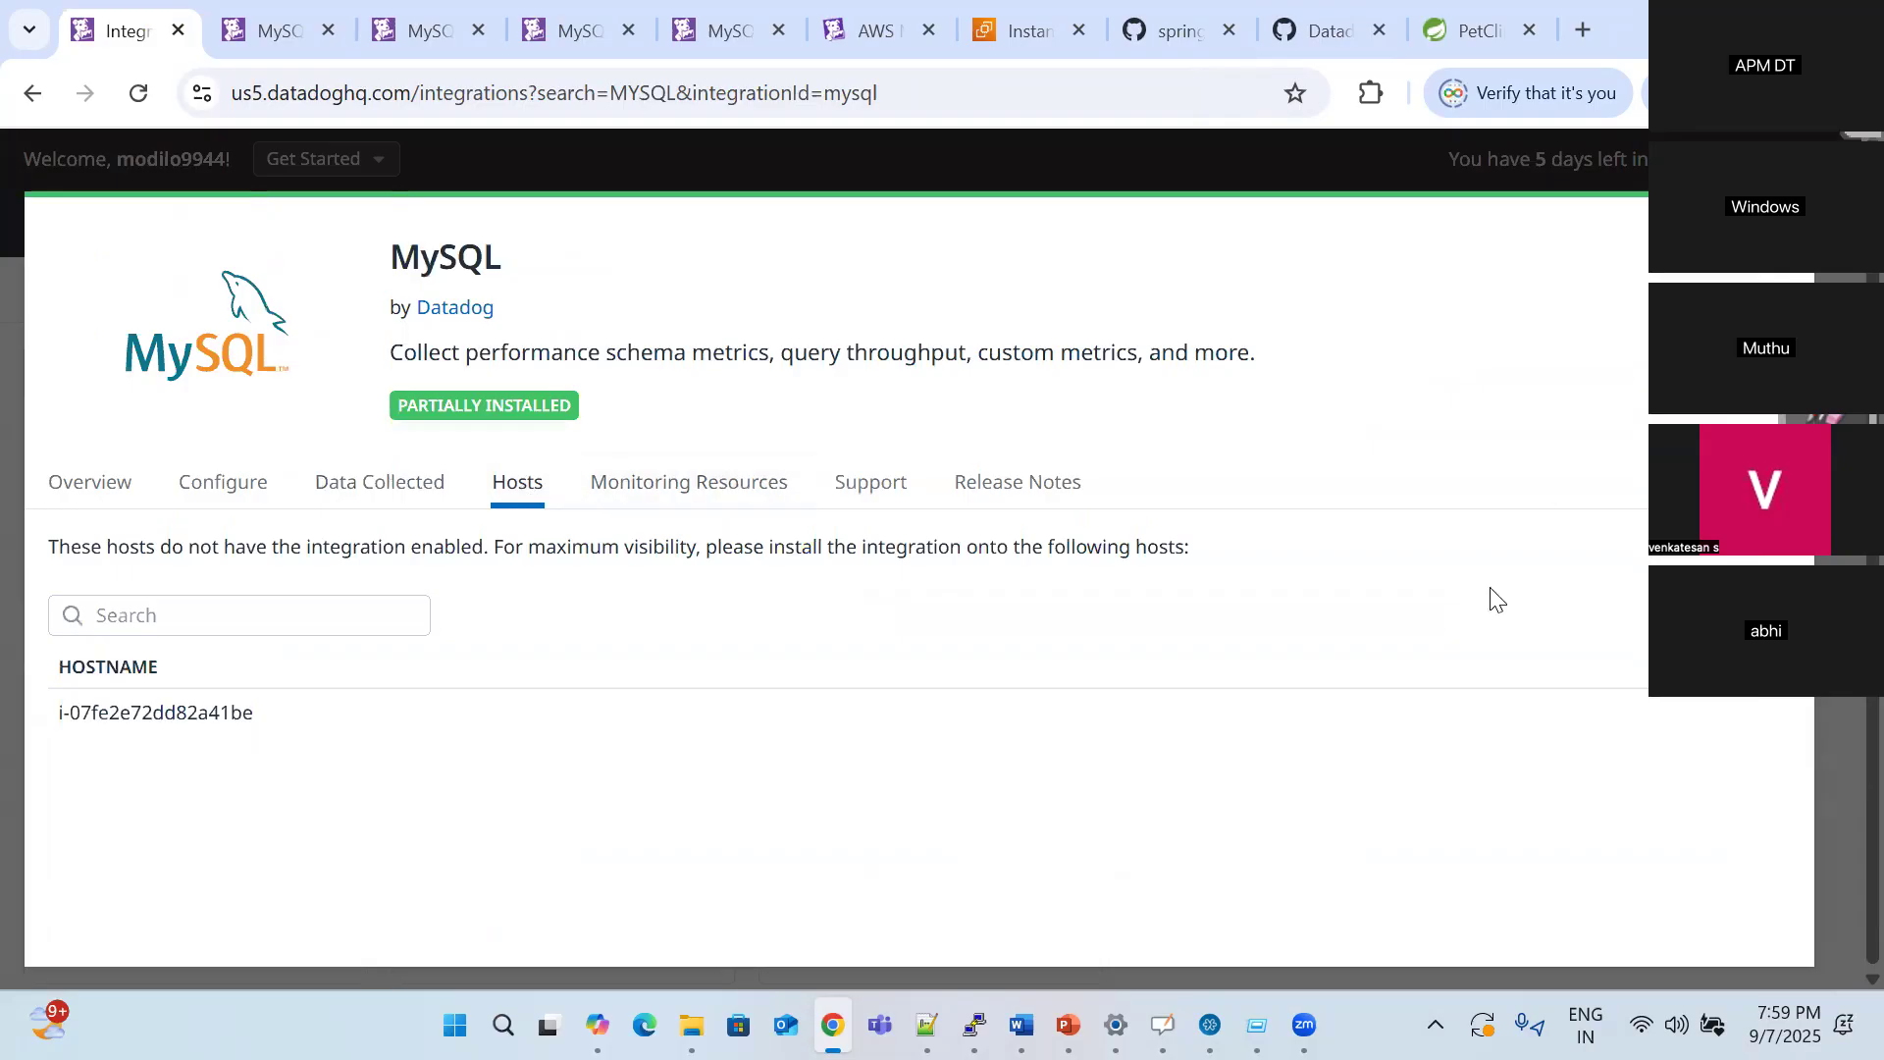
Read the MySQL Configure setup docs, highlighting the note on removing included dashboards.
click(241, 487)
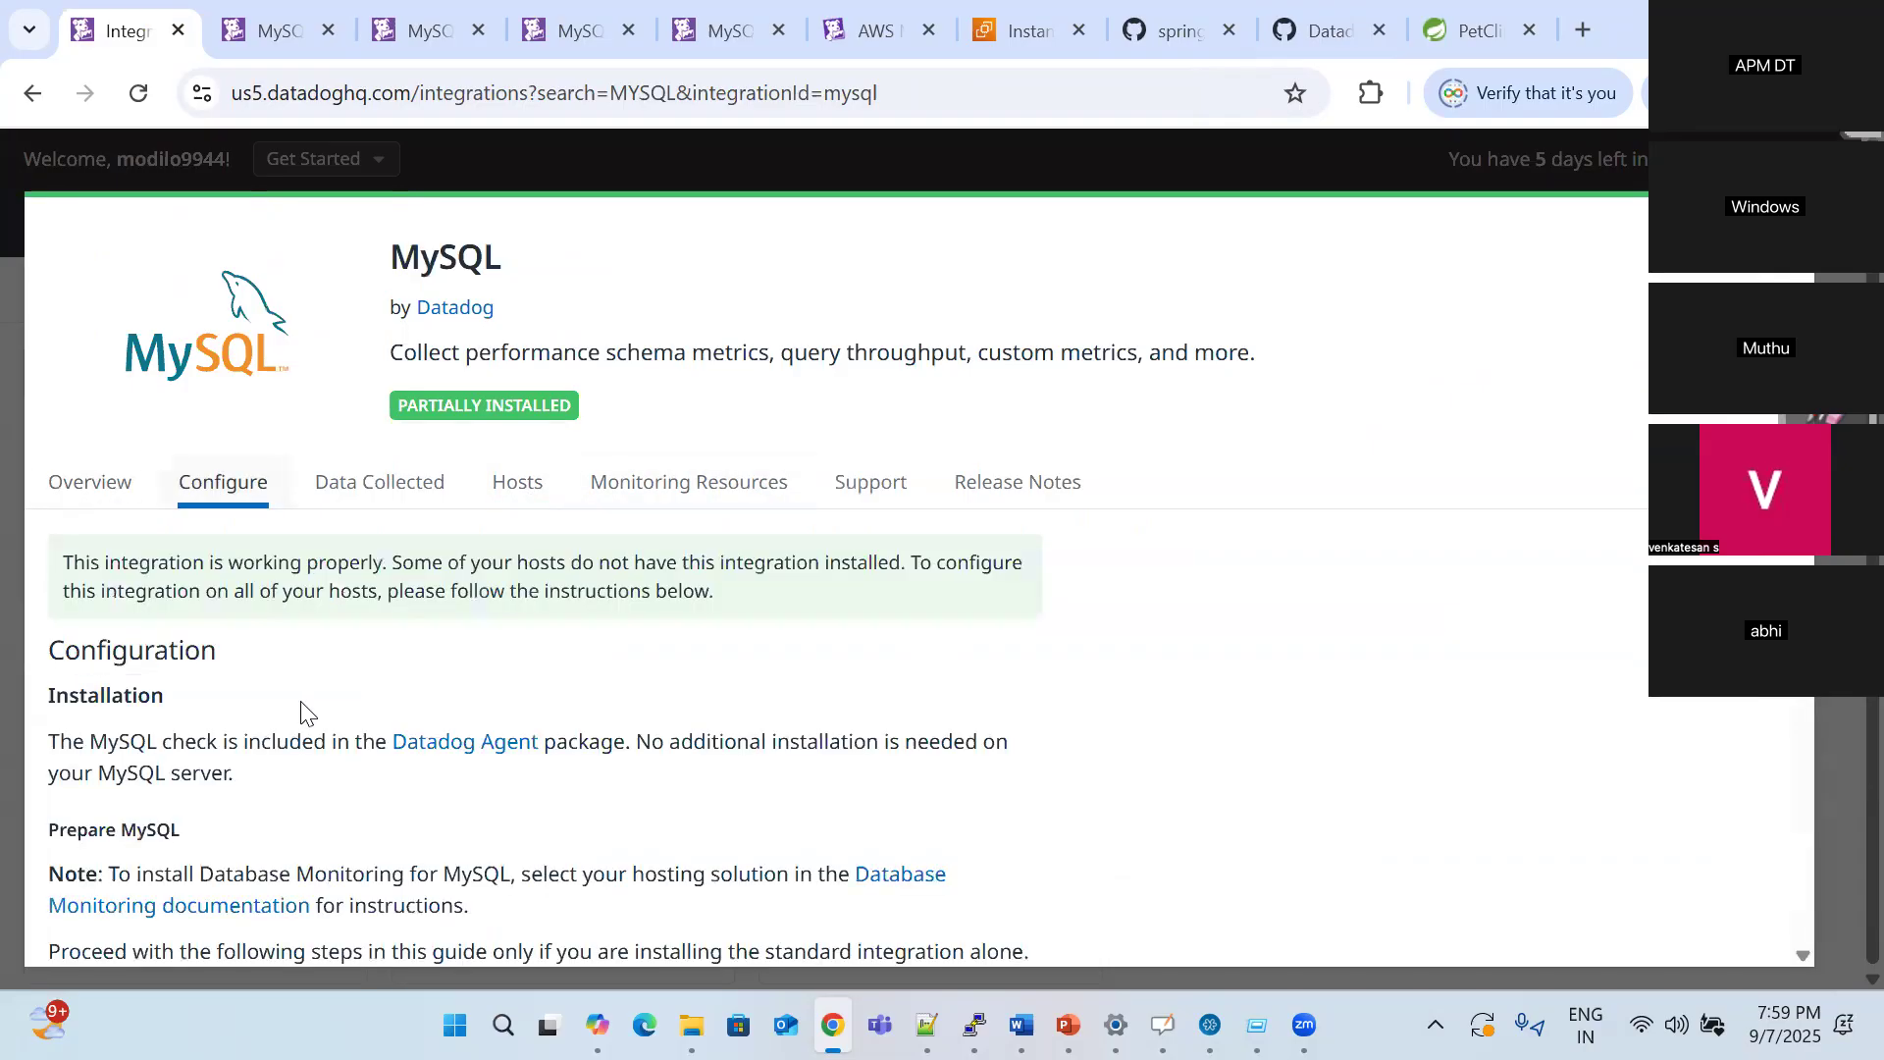
scroll(303, 711, down, 20)
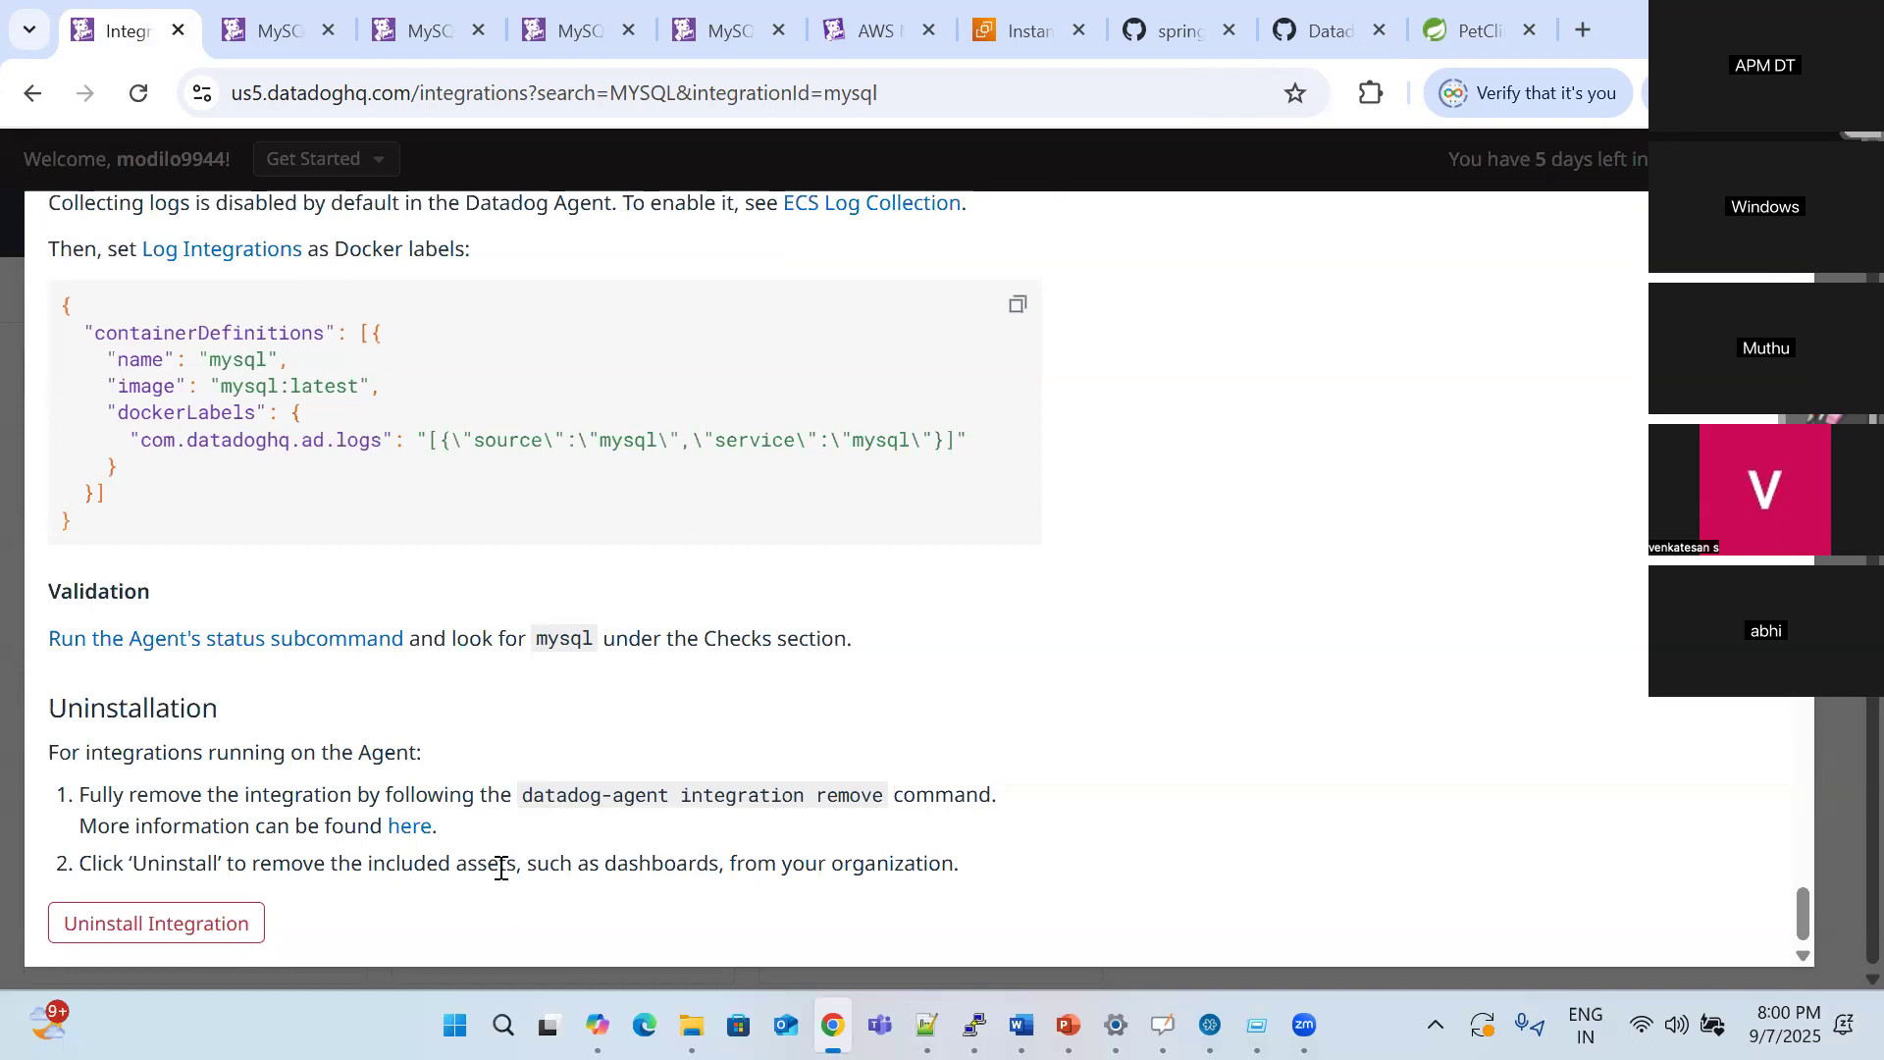
drag(527, 866, 889, 864)
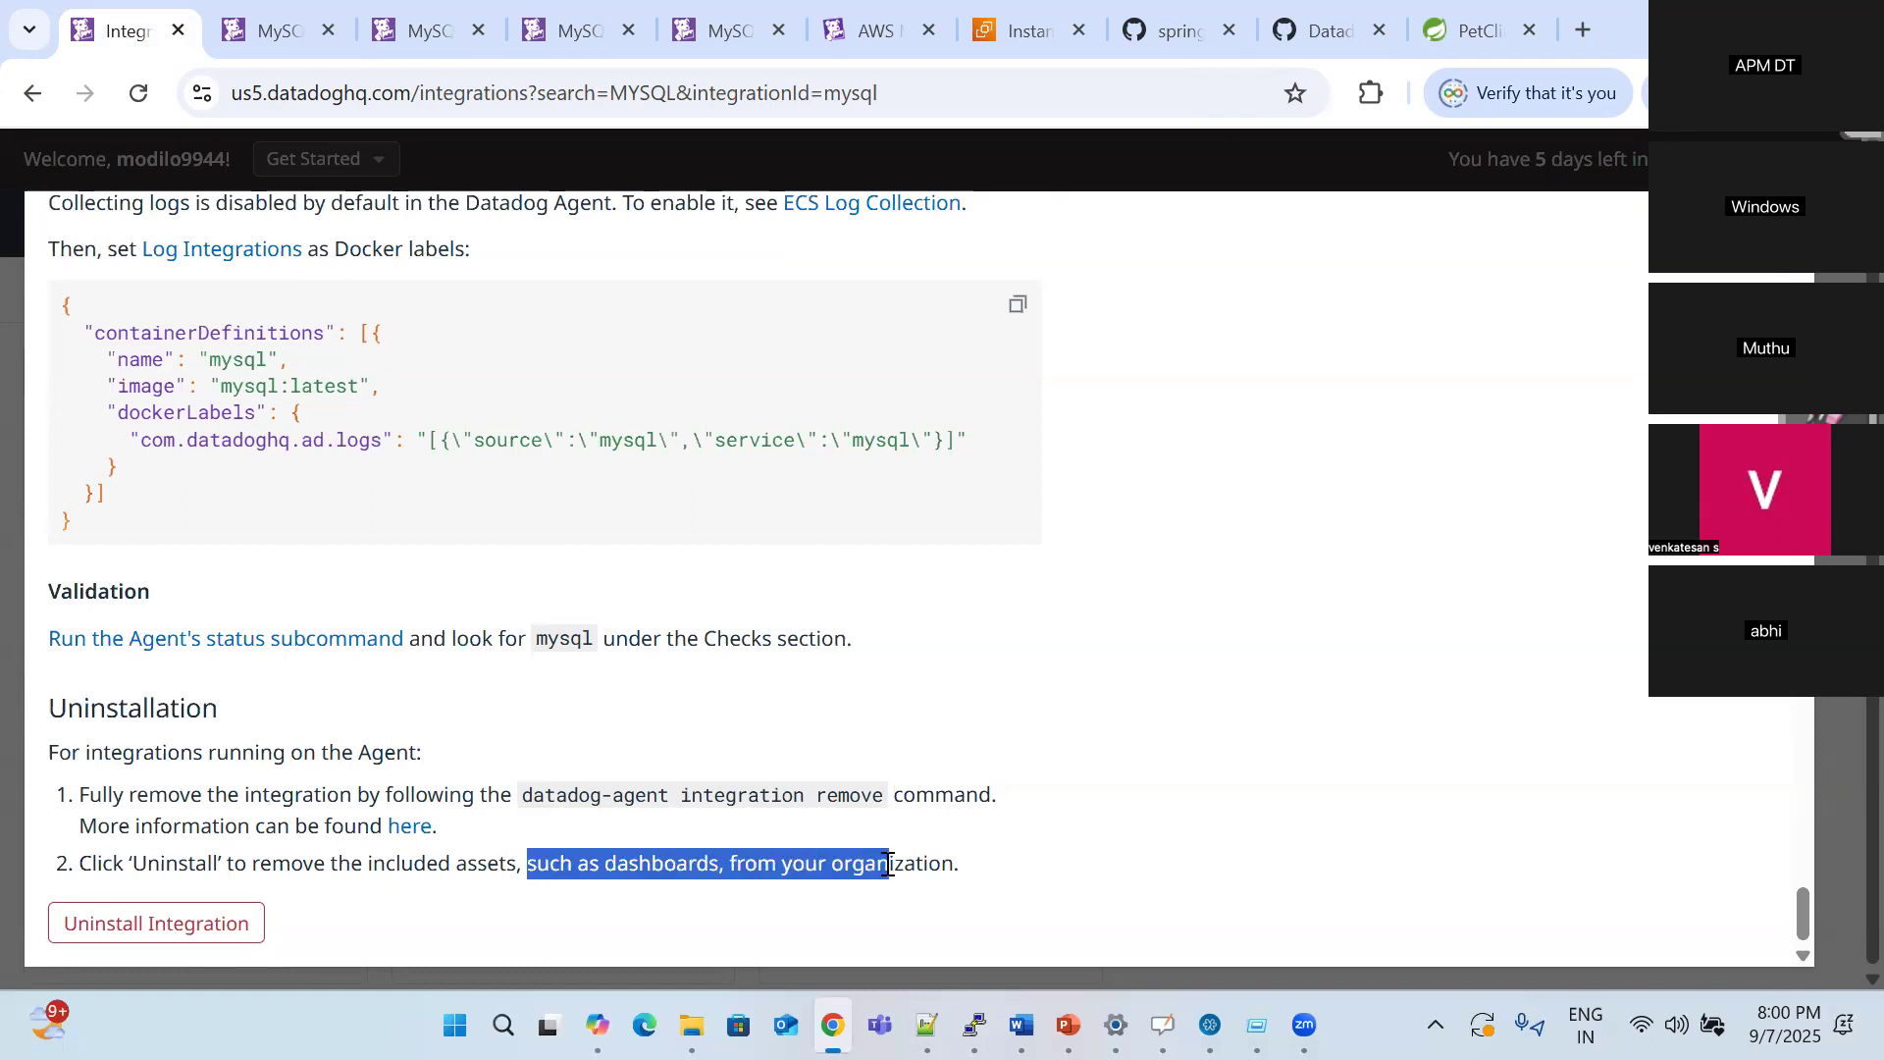
click(889, 865)
scroll(513, 698, up, 8)
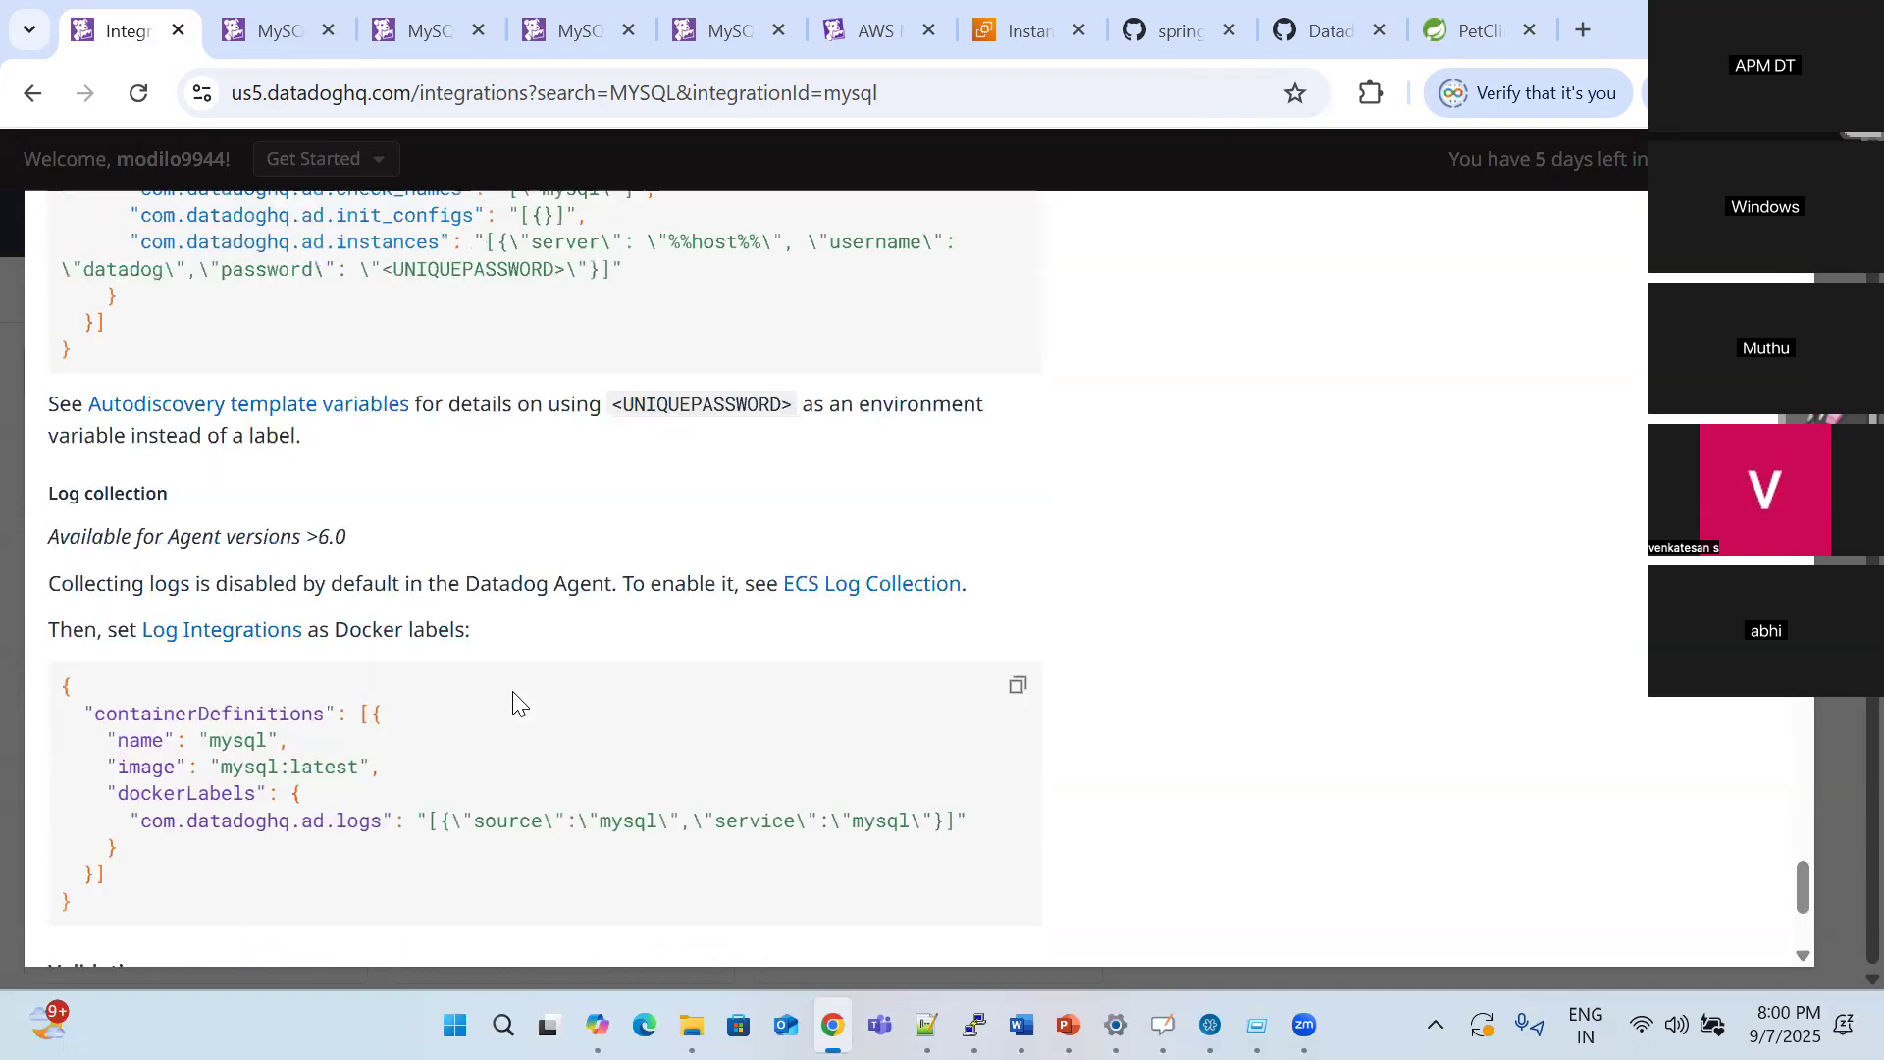
scroll(513, 691, up, 15)
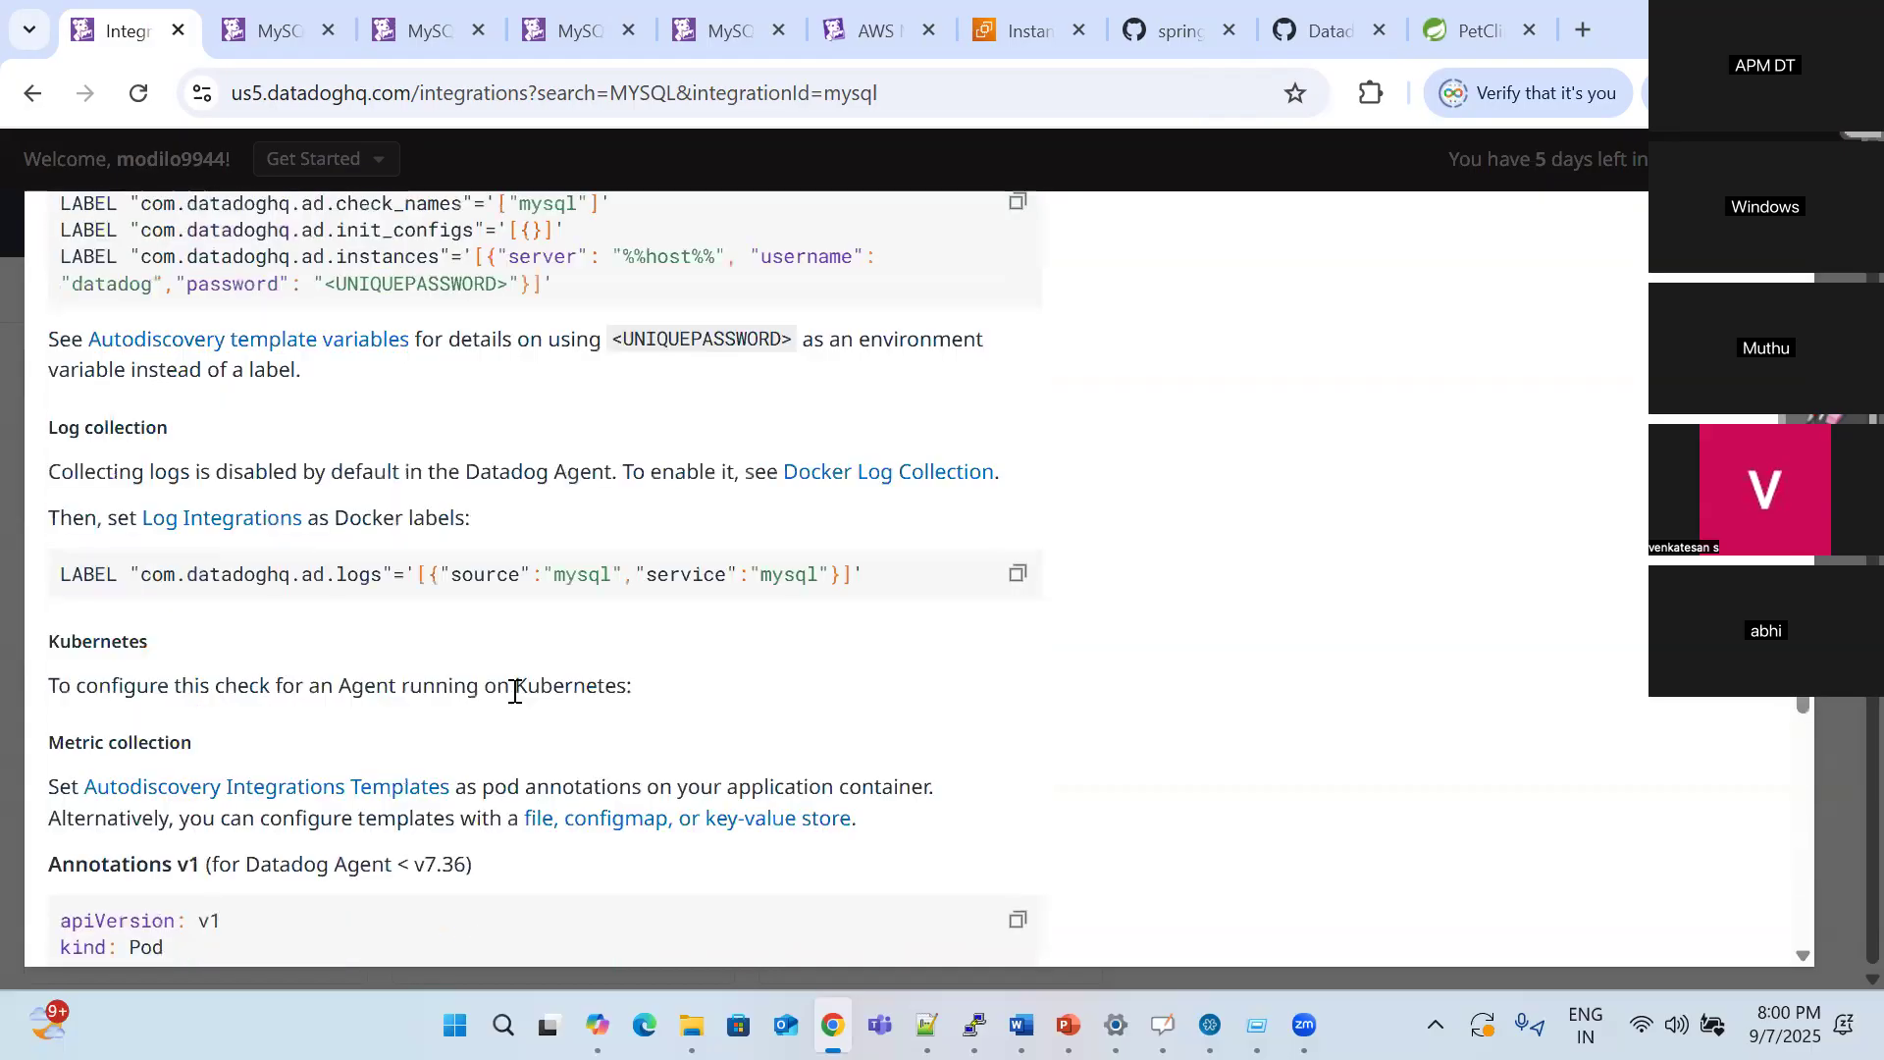
scroll(510, 689, up, 5)
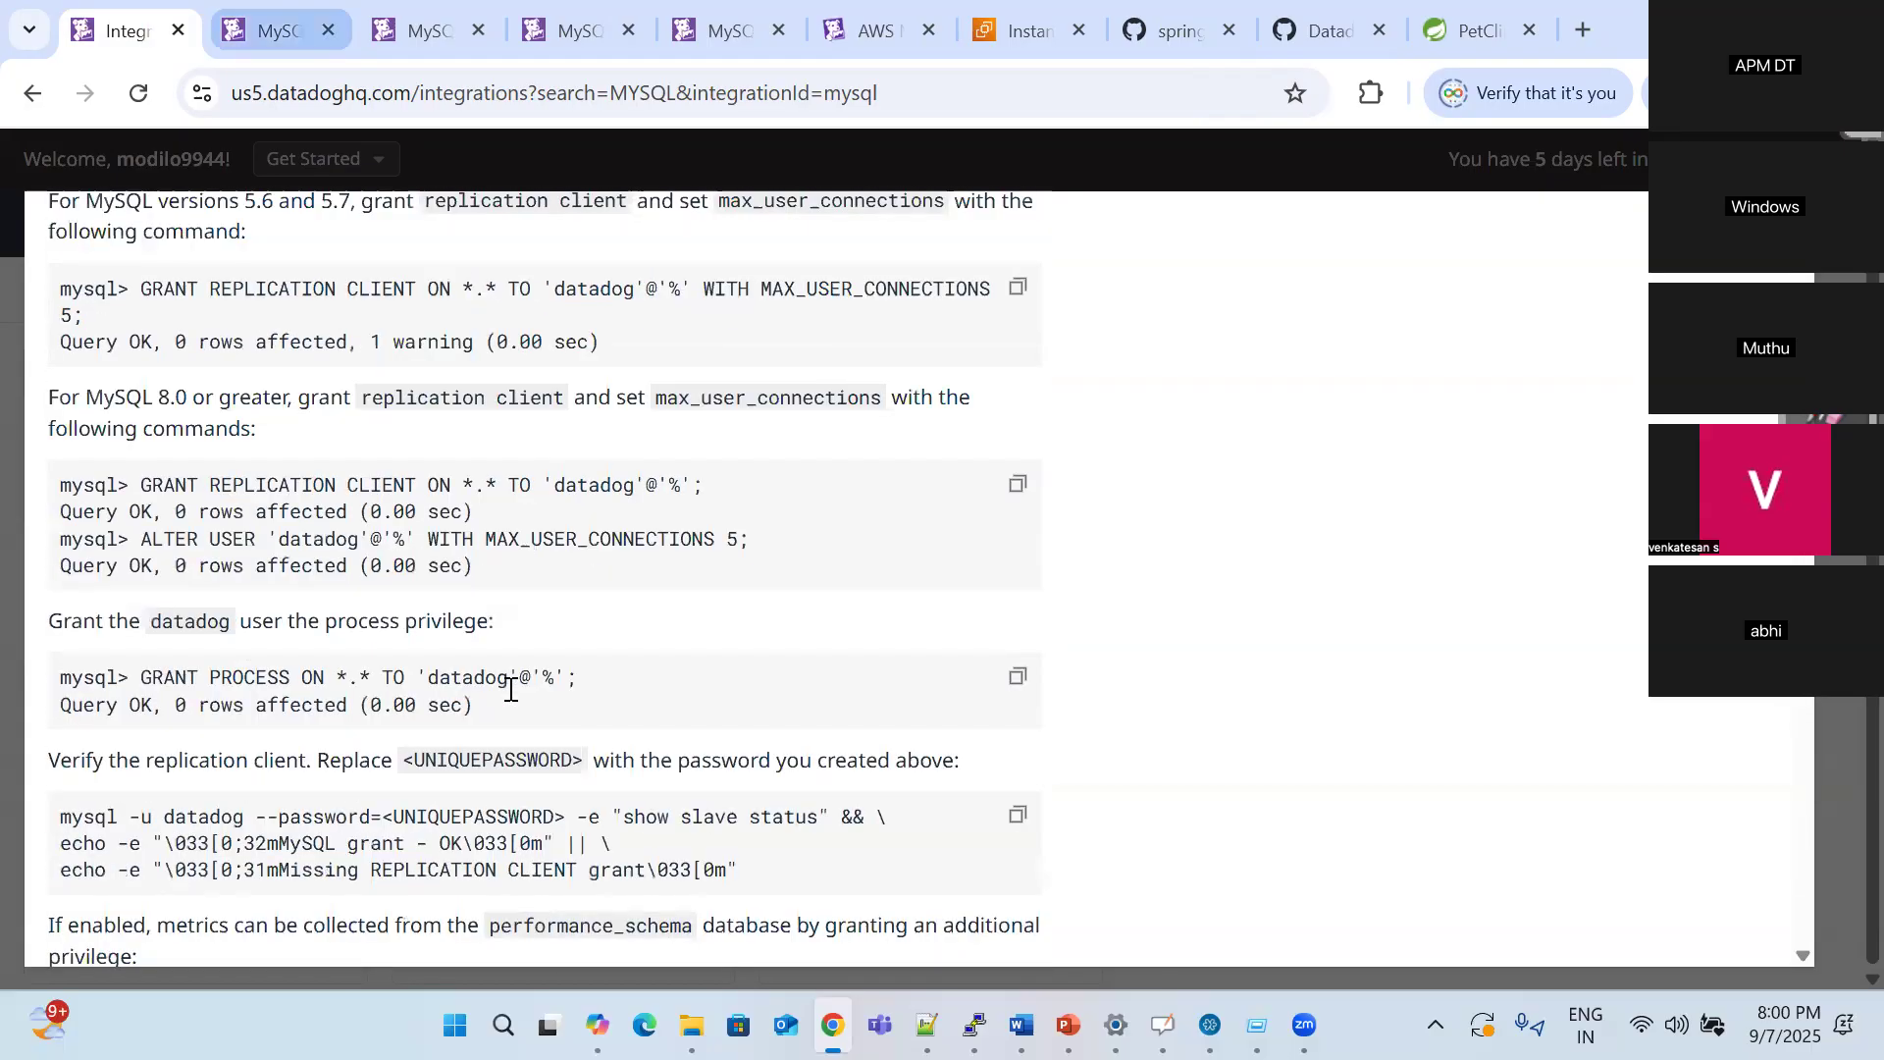
key(ctrl+Tab)
Set the dashboard range to Past 1 Day and check the scope tag list without filtering.
click(1485, 233)
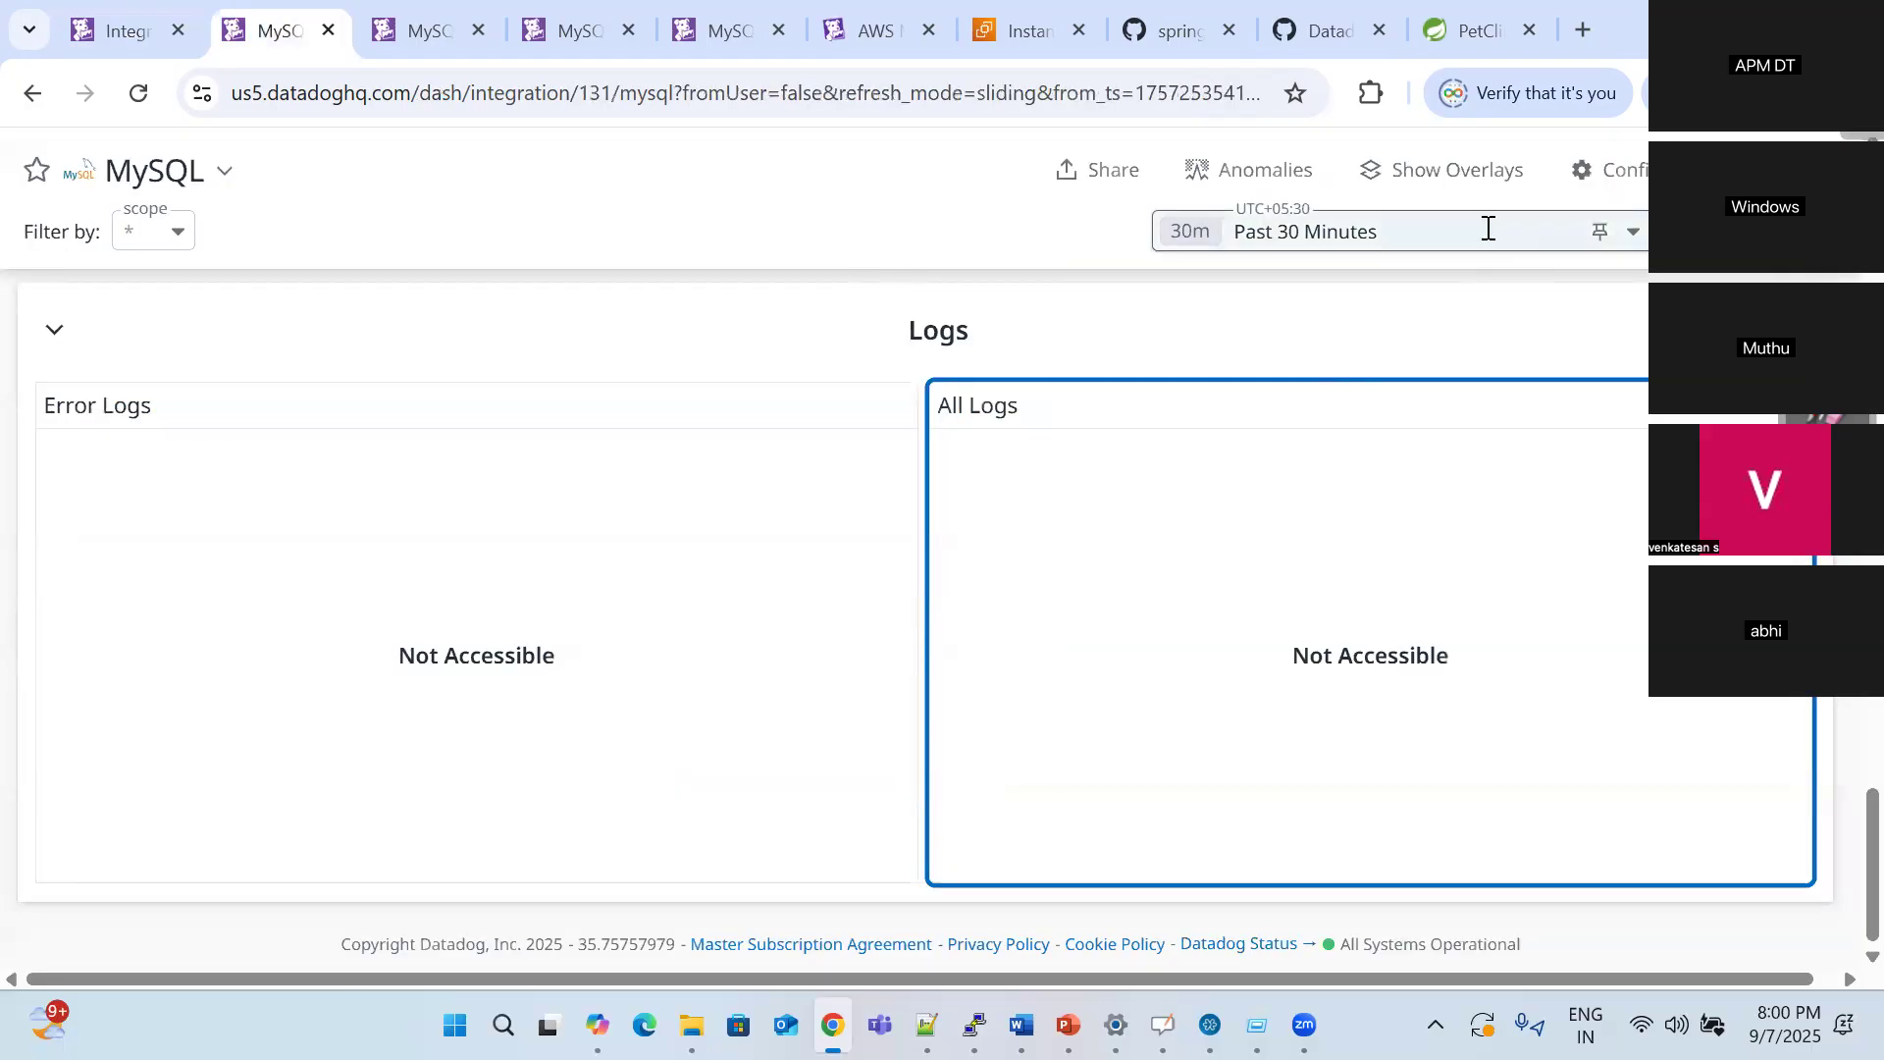
click(1338, 481)
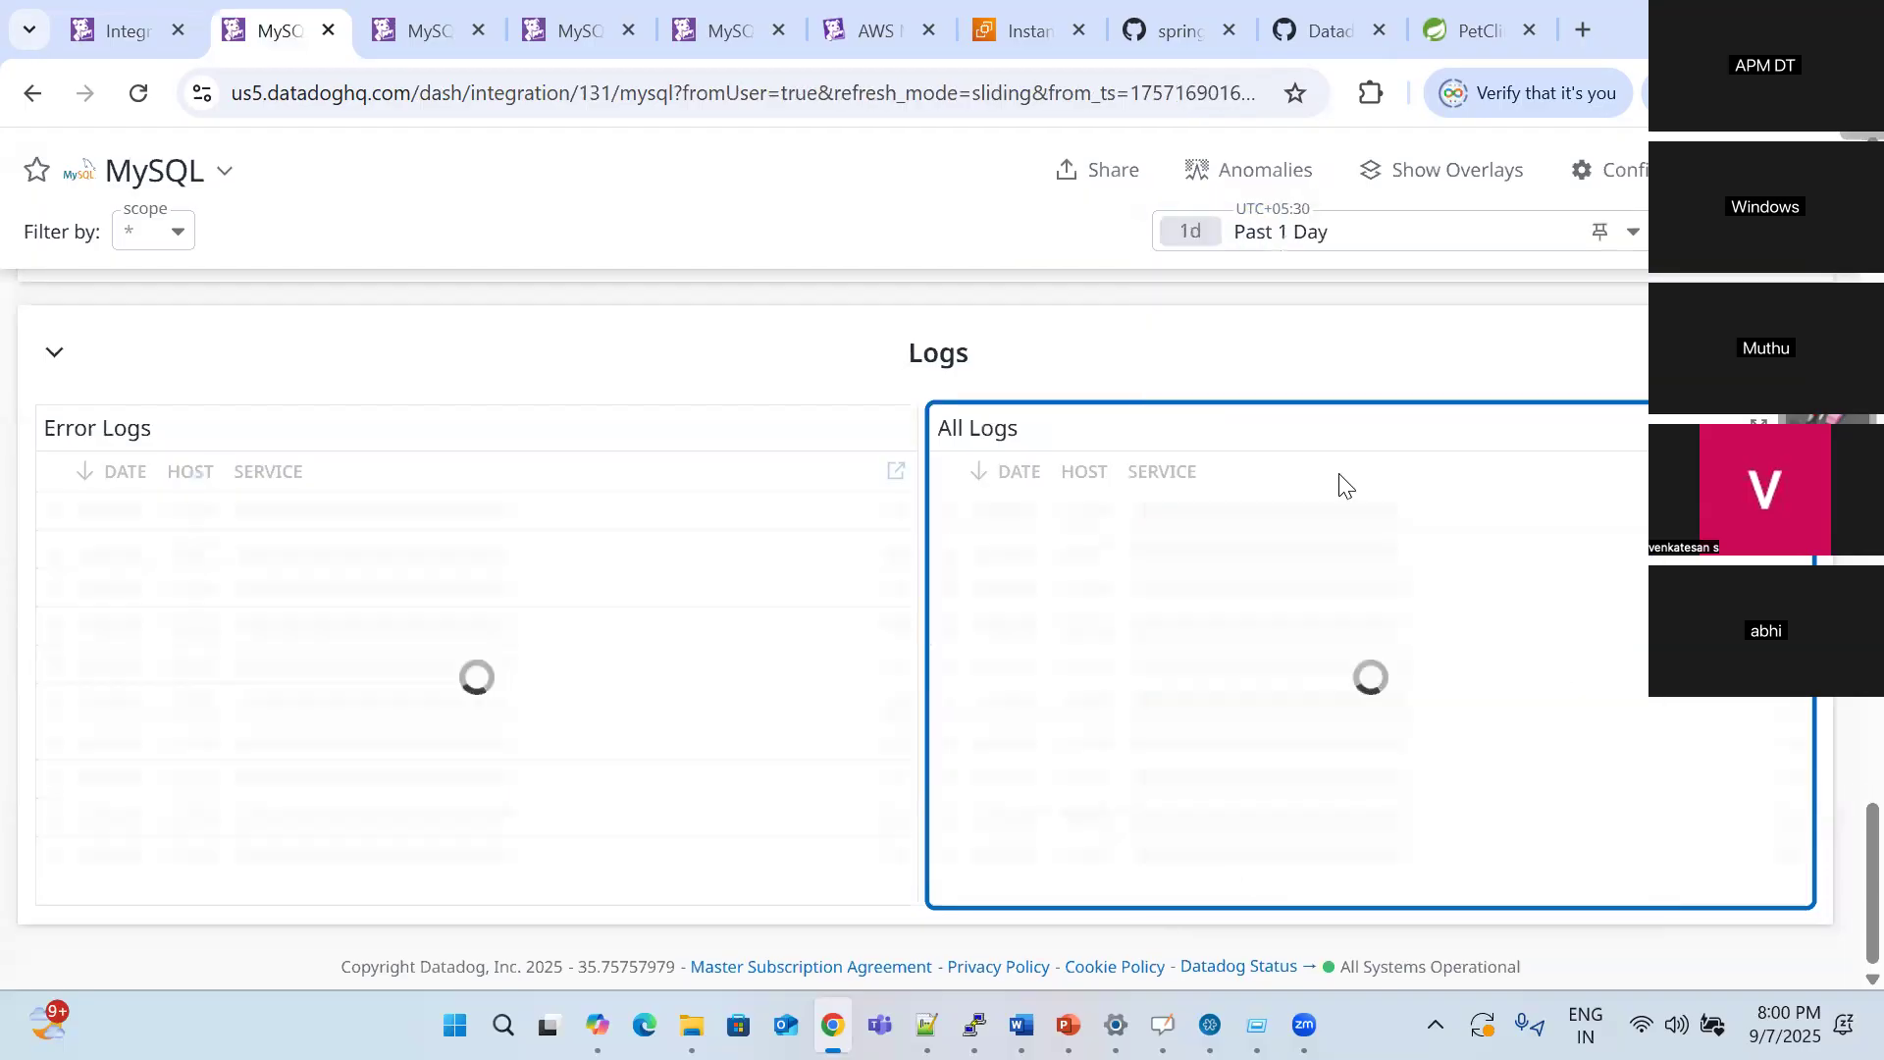
scroll(1305, 549, up, 20)
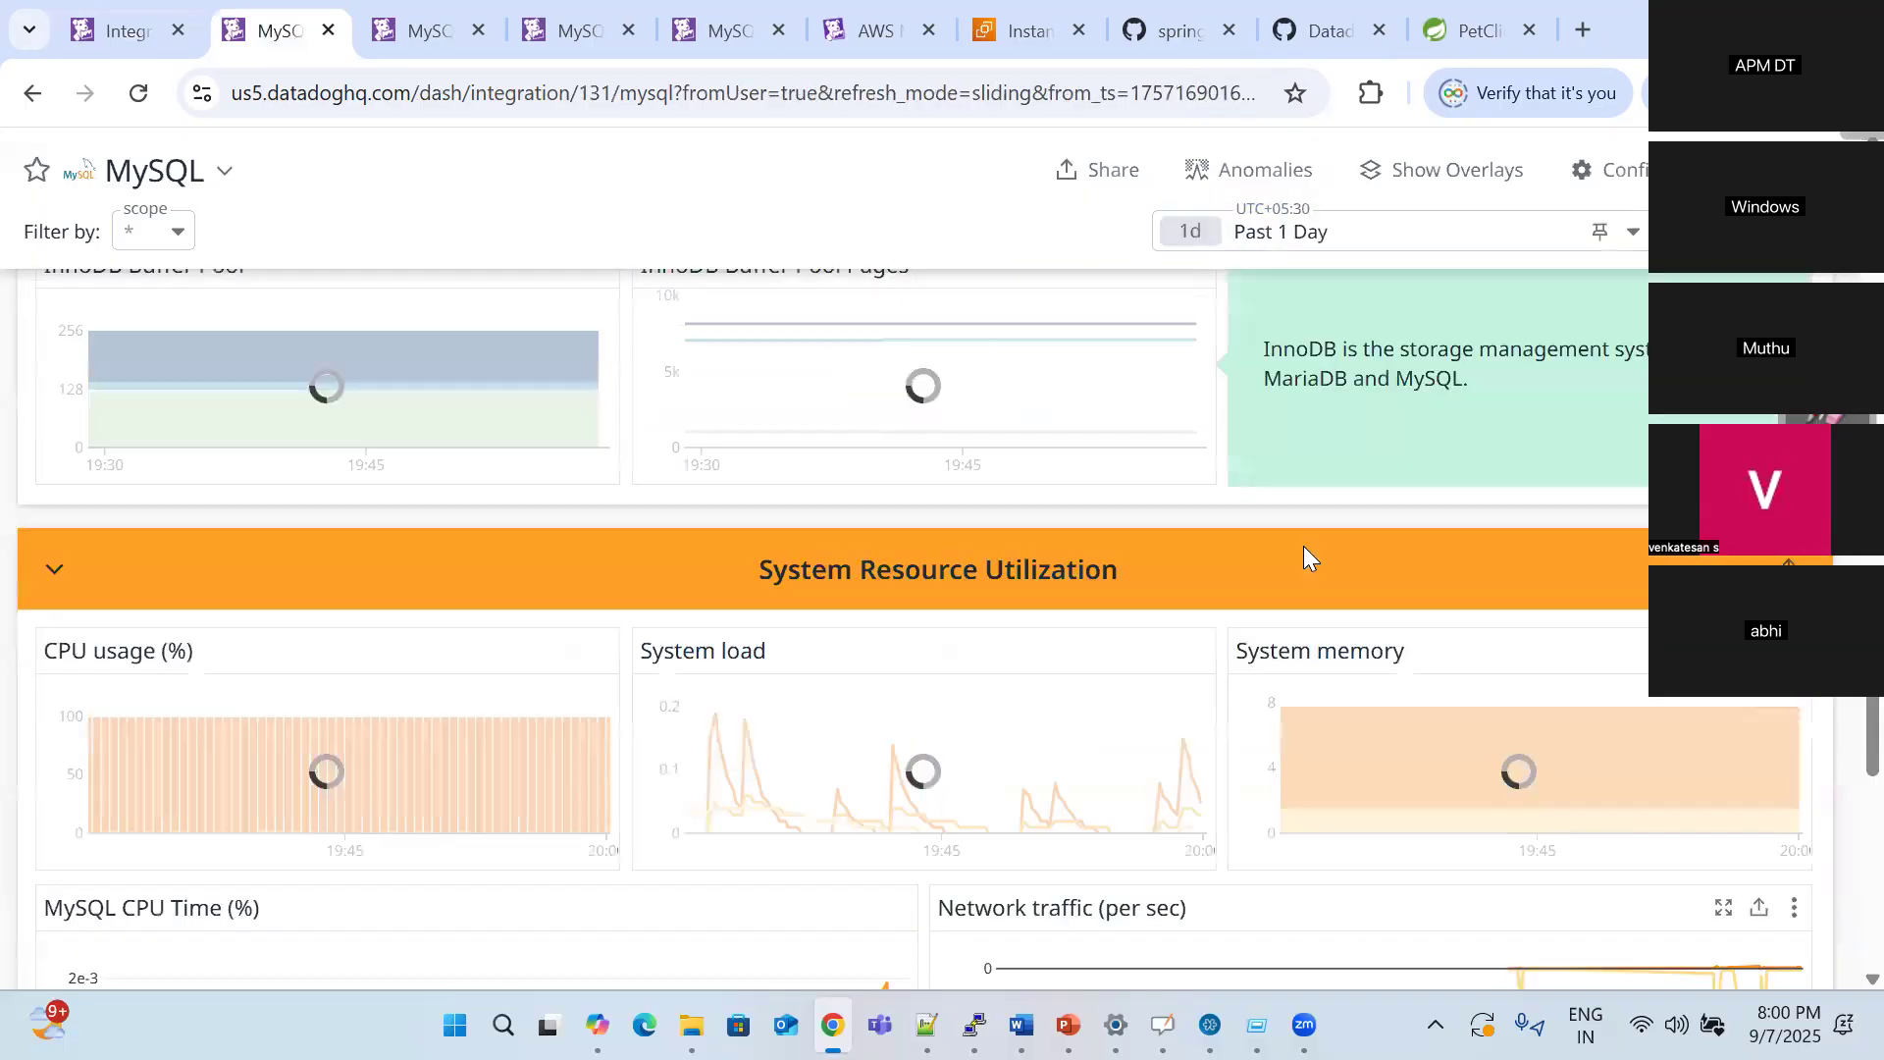
scroll(1305, 549, down, 1)
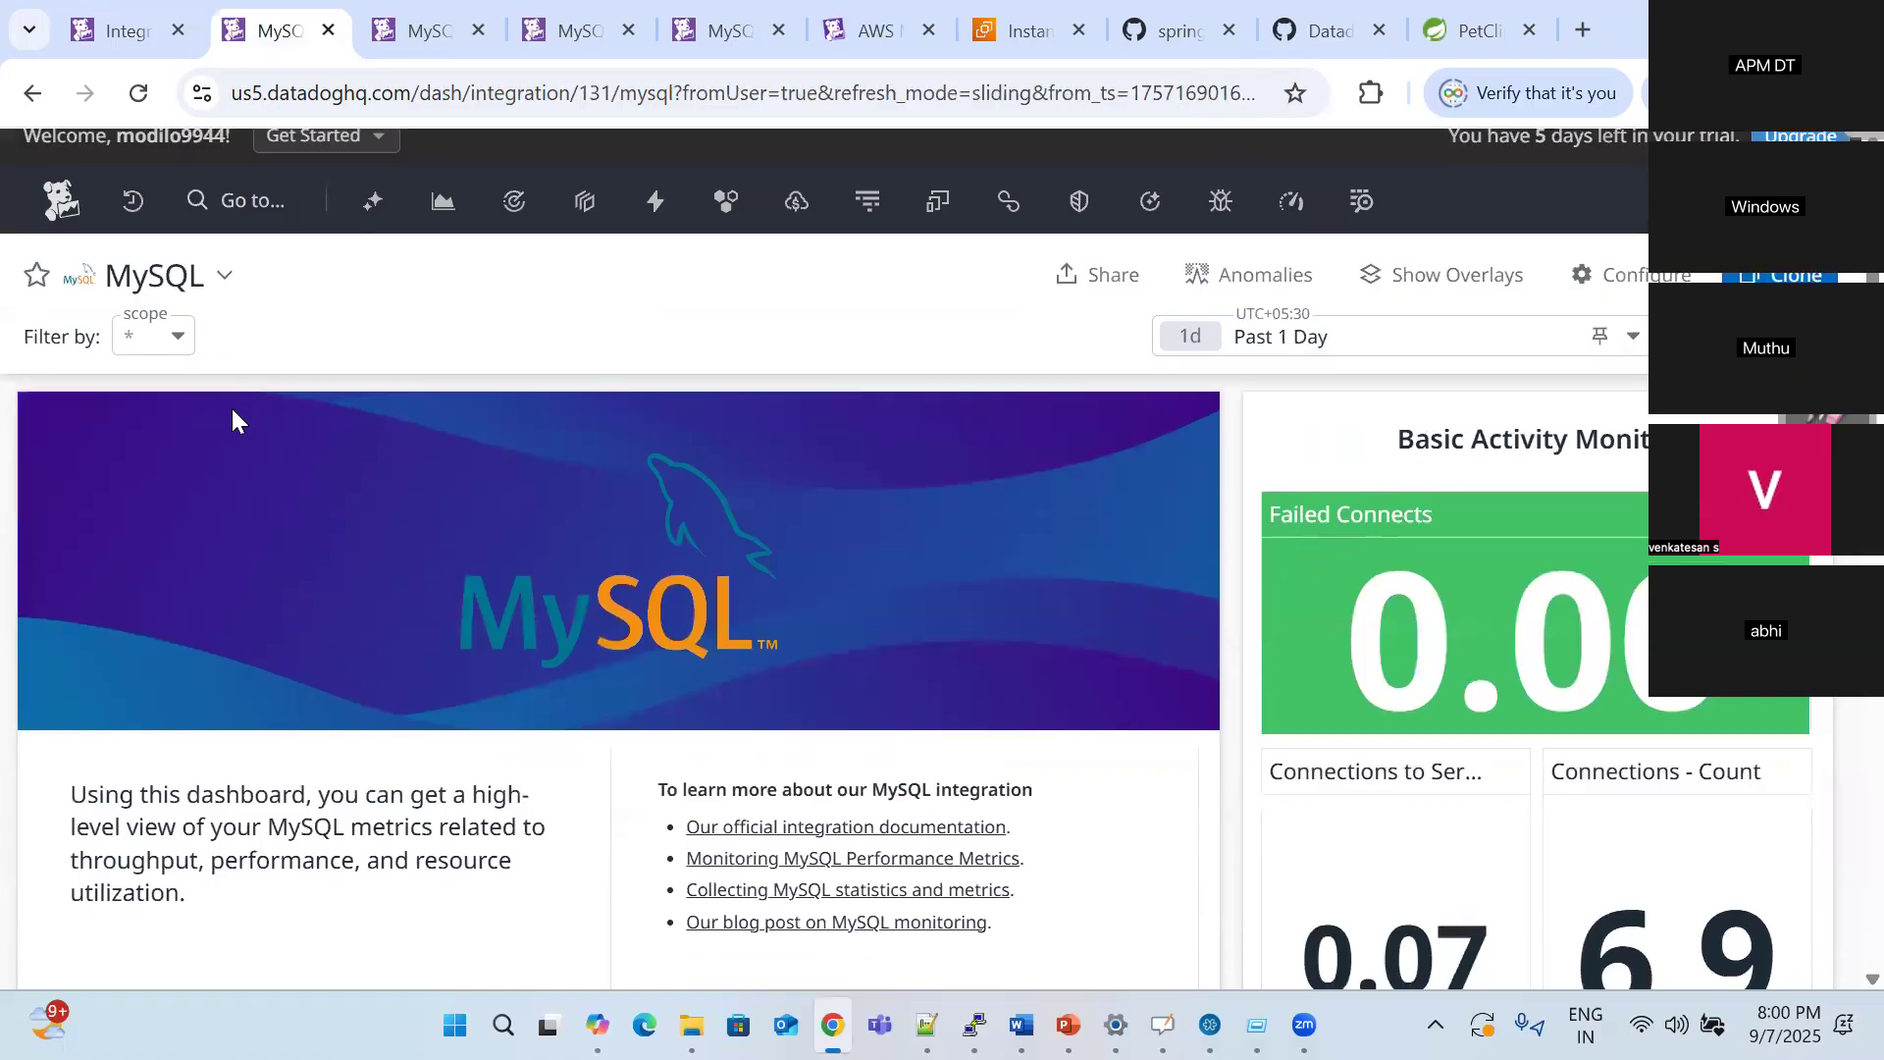
click(177, 338)
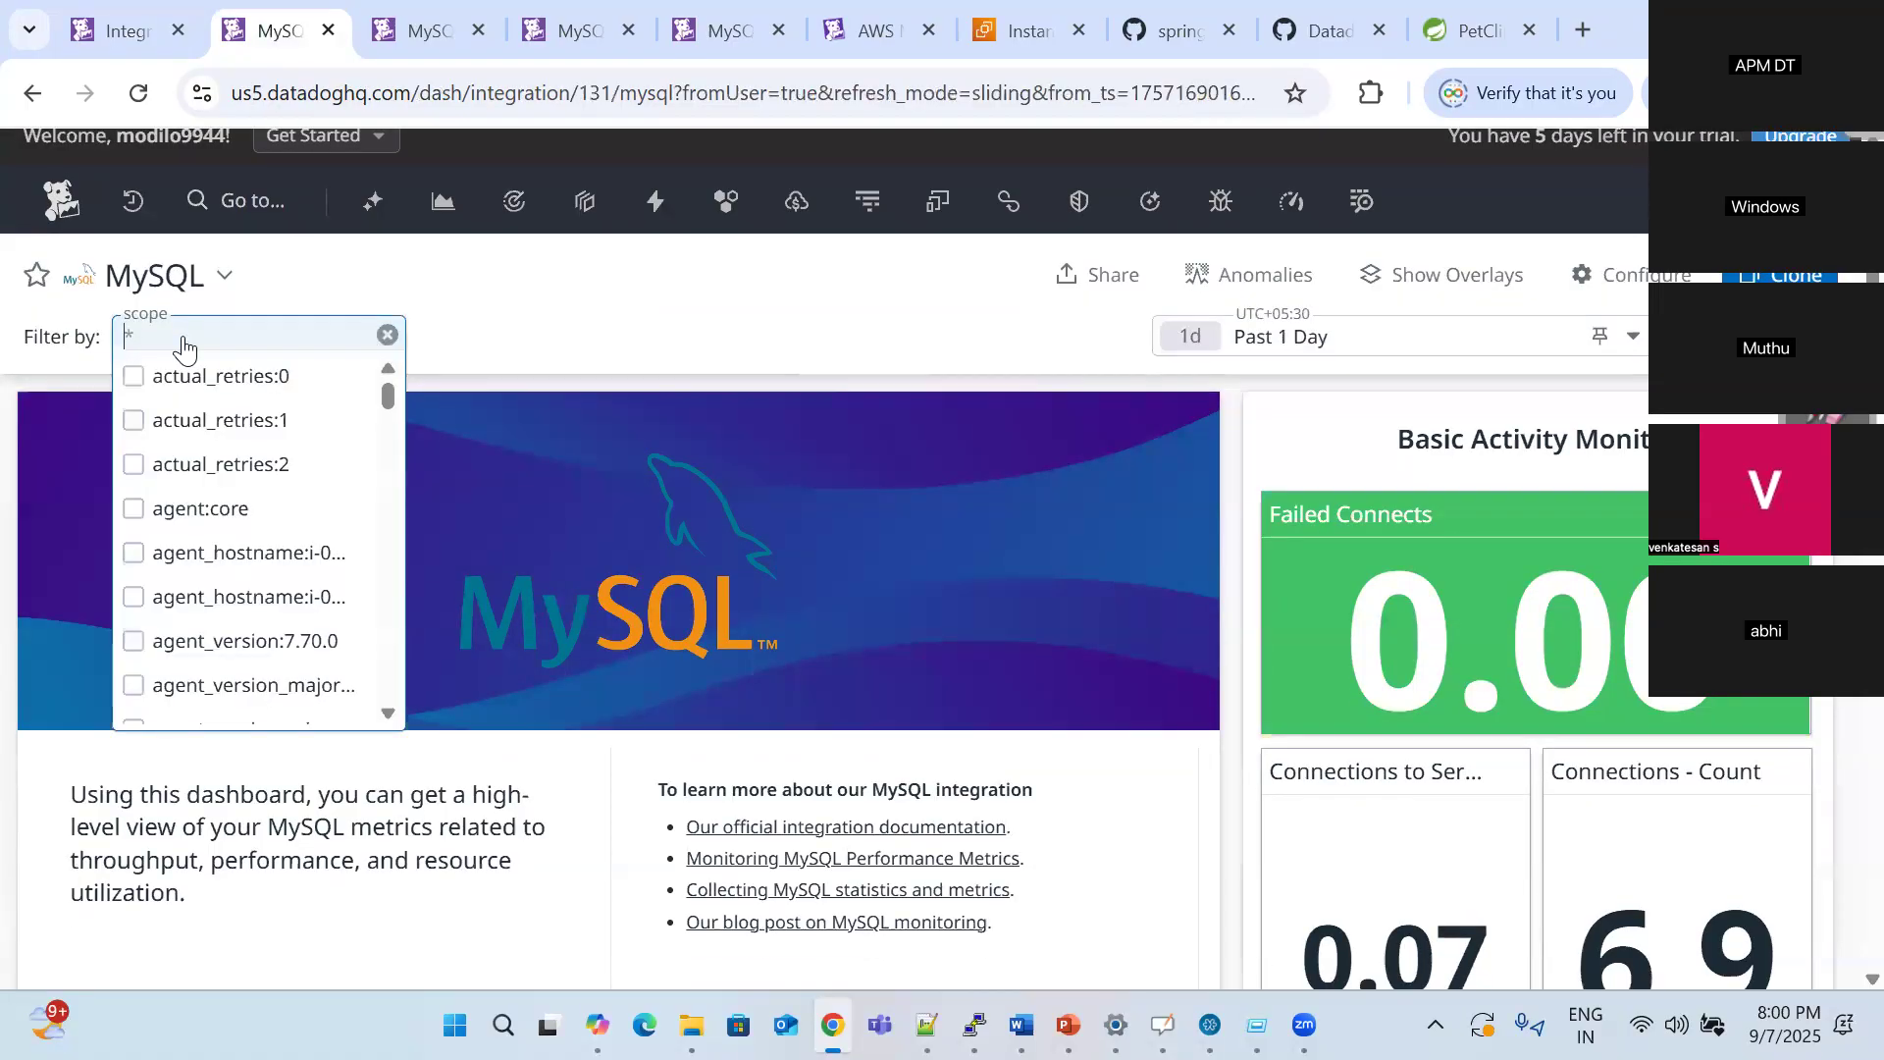
scroll(294, 589, down, 3)
scroll(299, 593, up, 3)
click(581, 316)
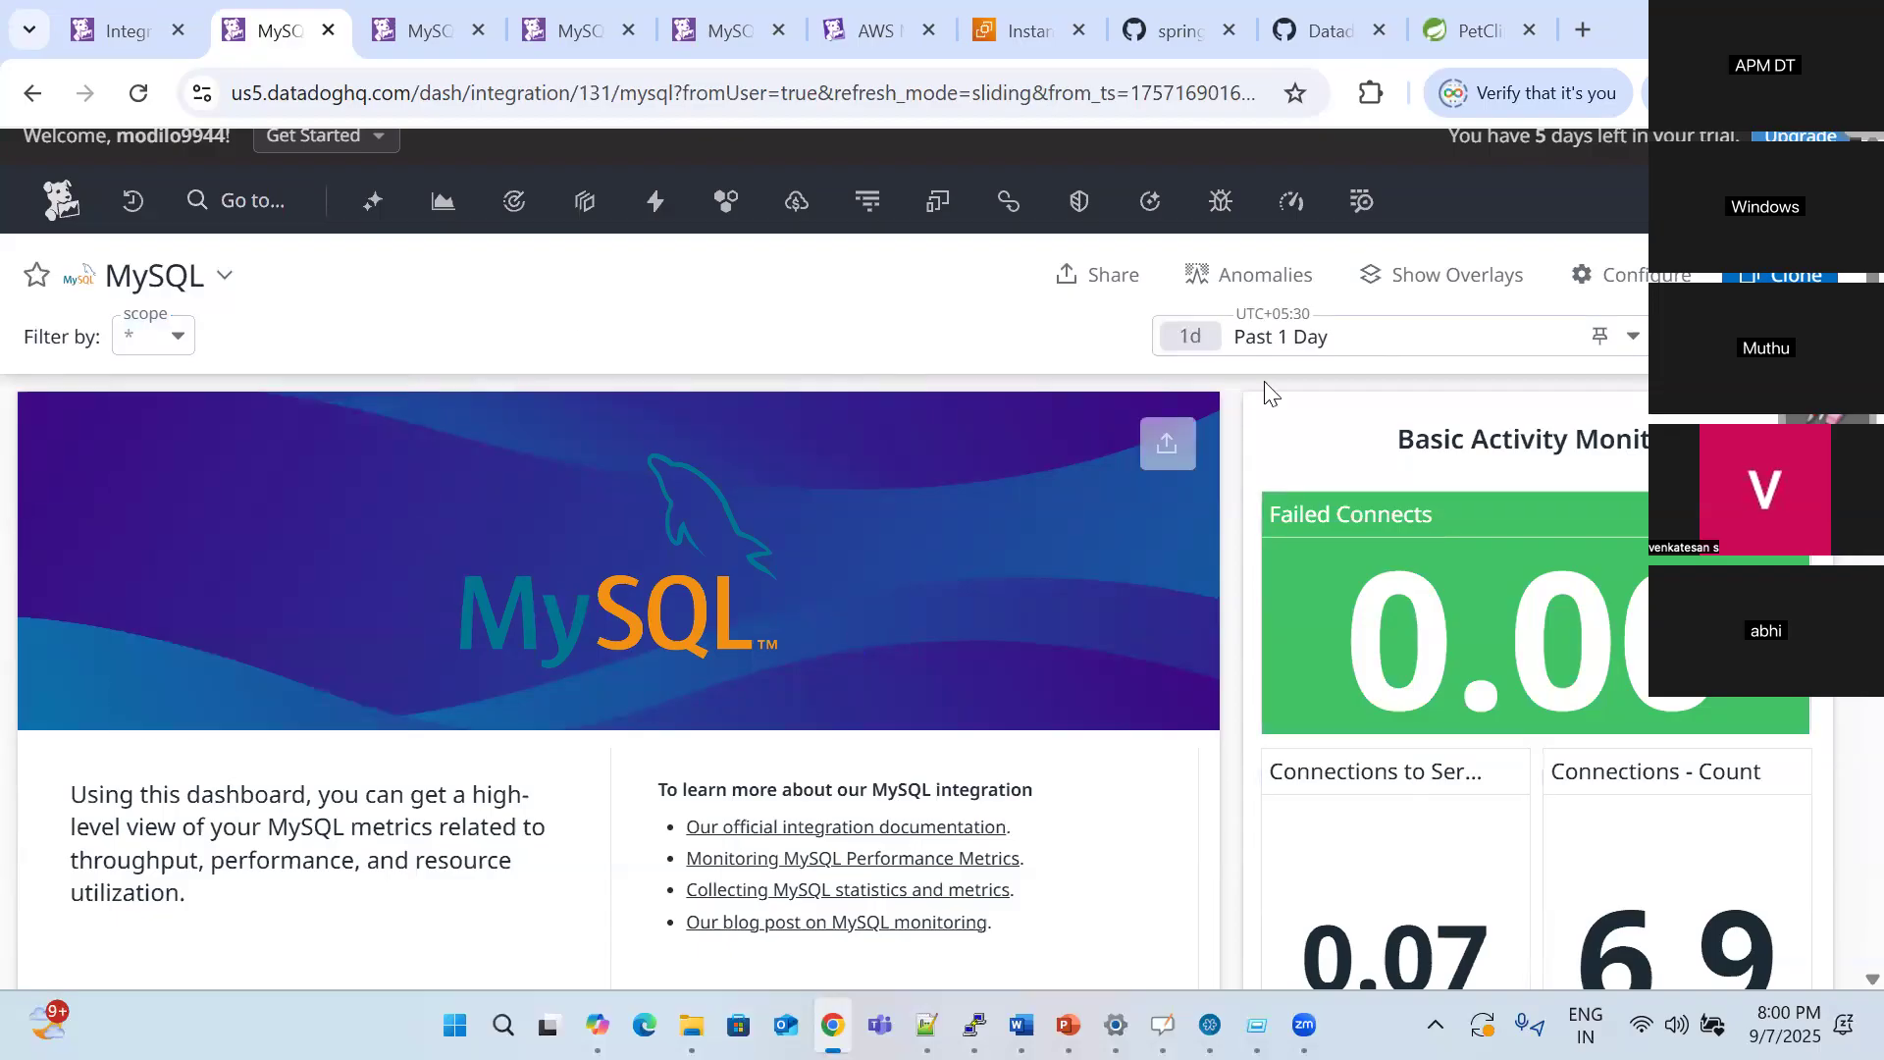
Widen the dashboard time range to Past 2 Days, then Past 1 Week.
click(1335, 355)
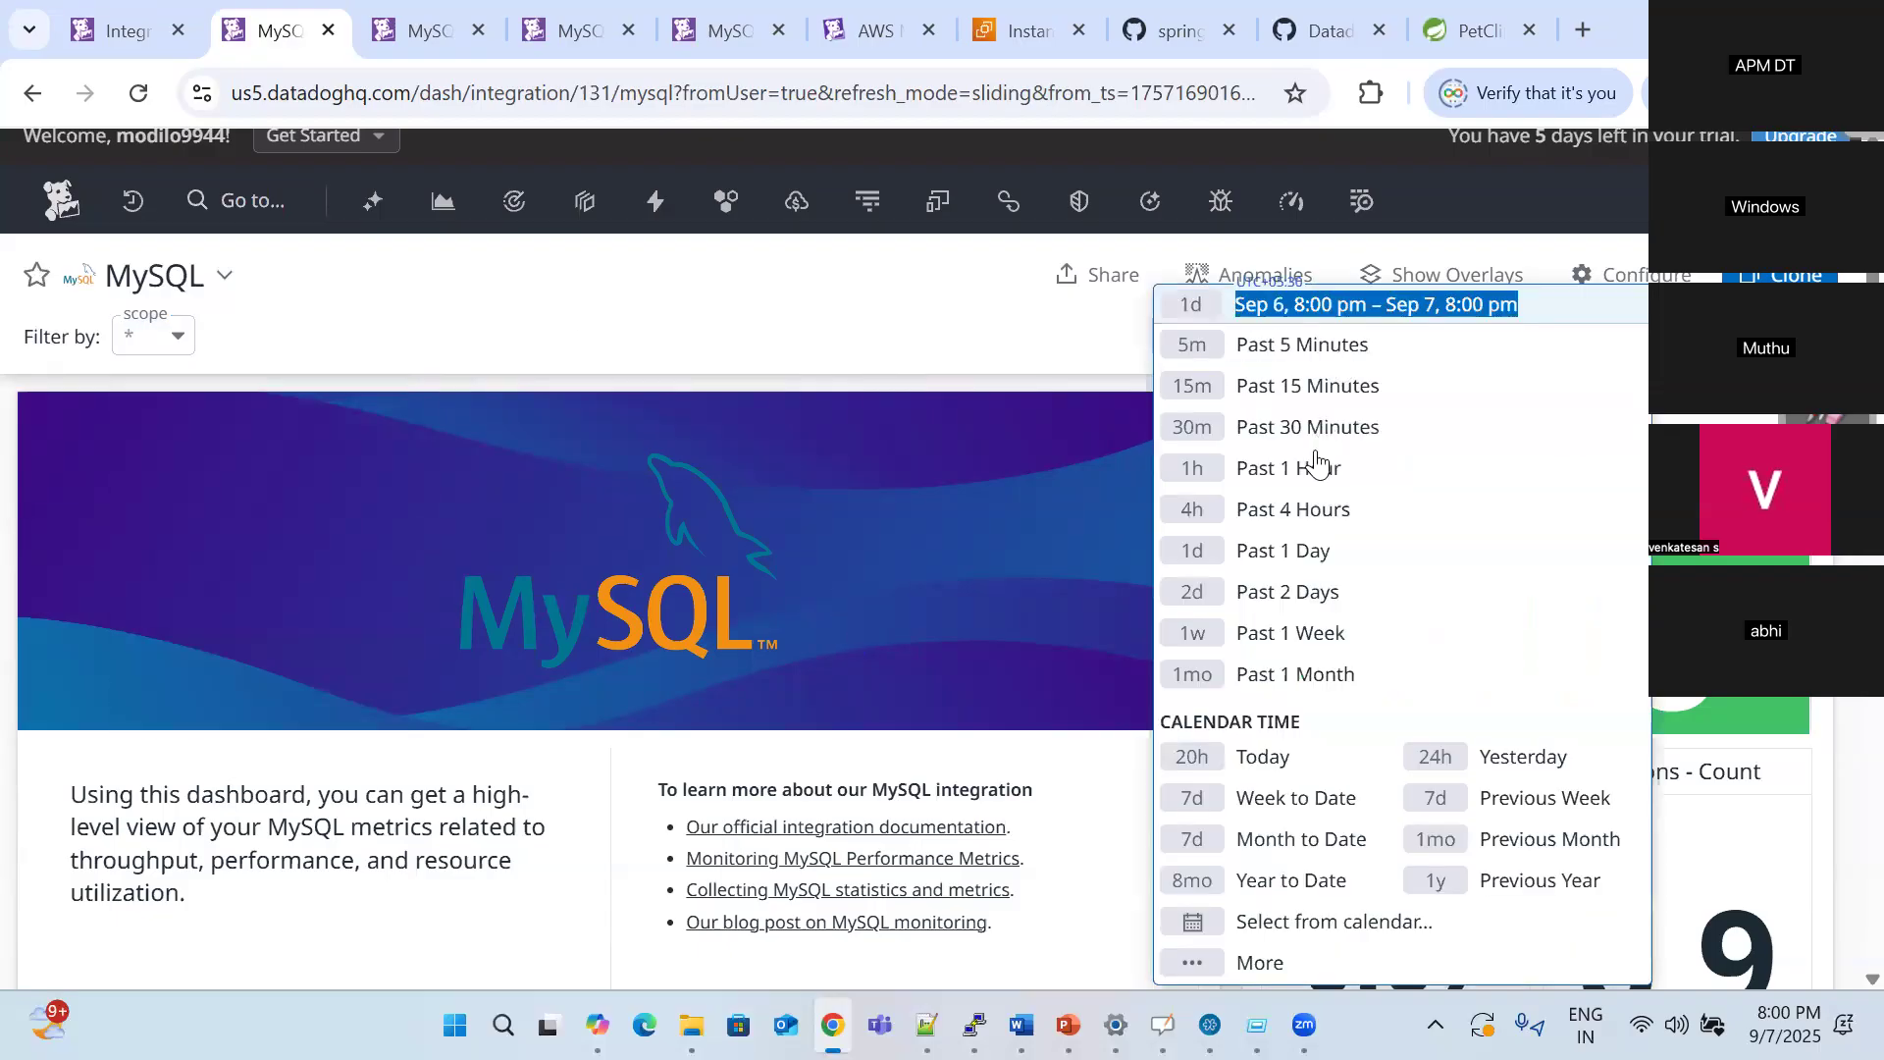
click(1326, 594)
scroll(1350, 698, down, 10)
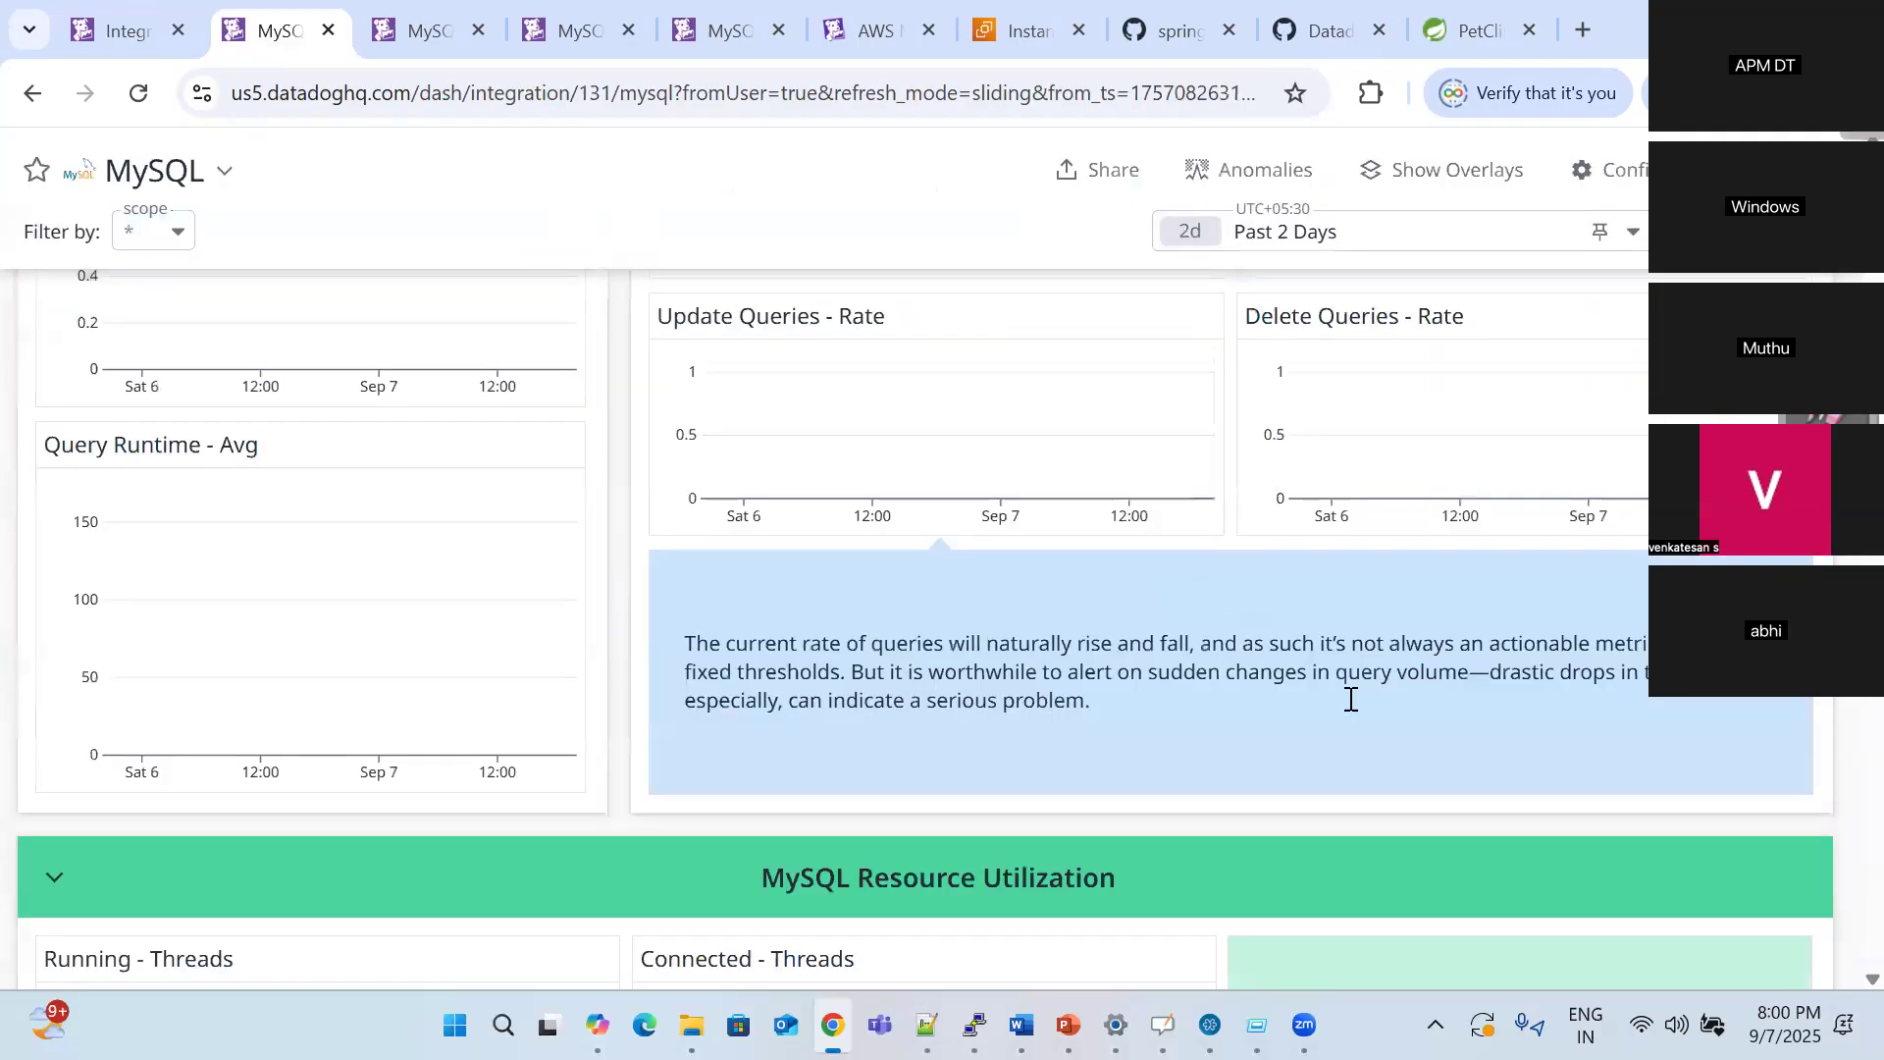
scroll(1350, 699, down, 10)
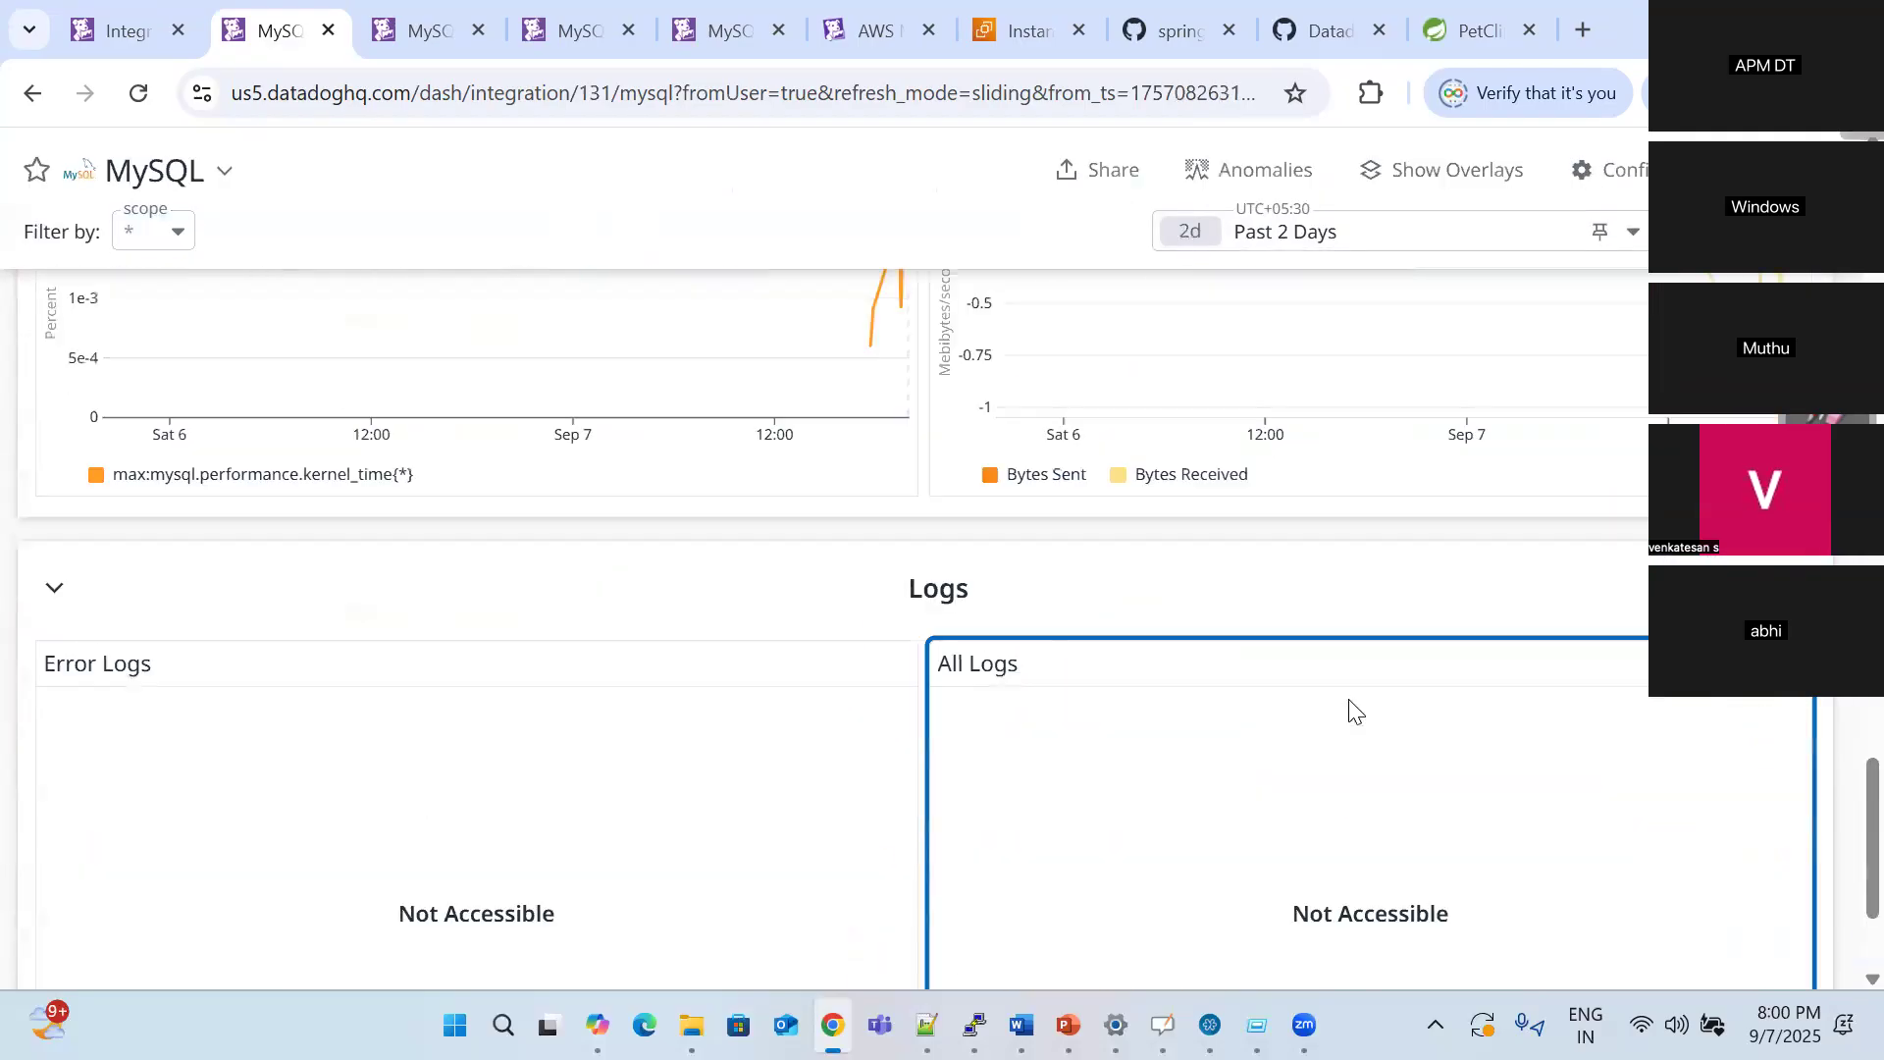
scroll(1351, 699, down, 3)
click(1366, 240)
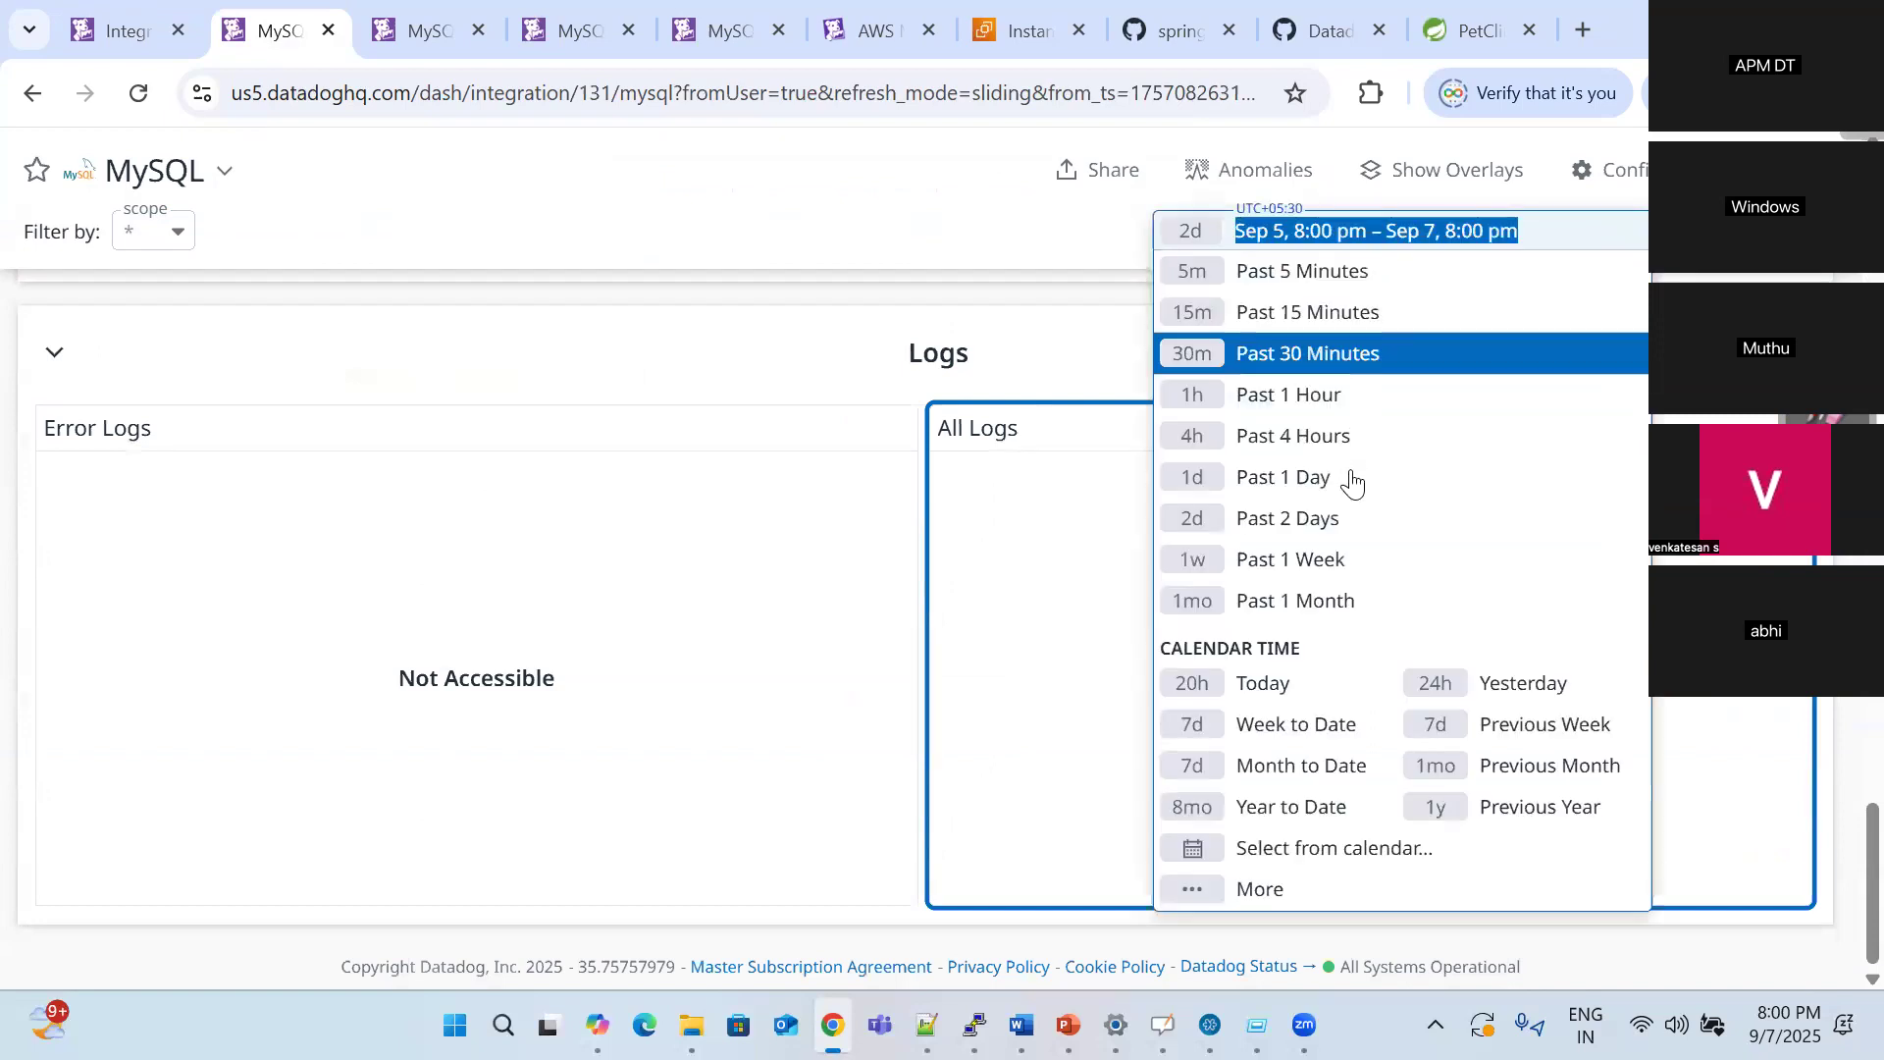
click(1347, 557)
scroll(1352, 570, up, 2)
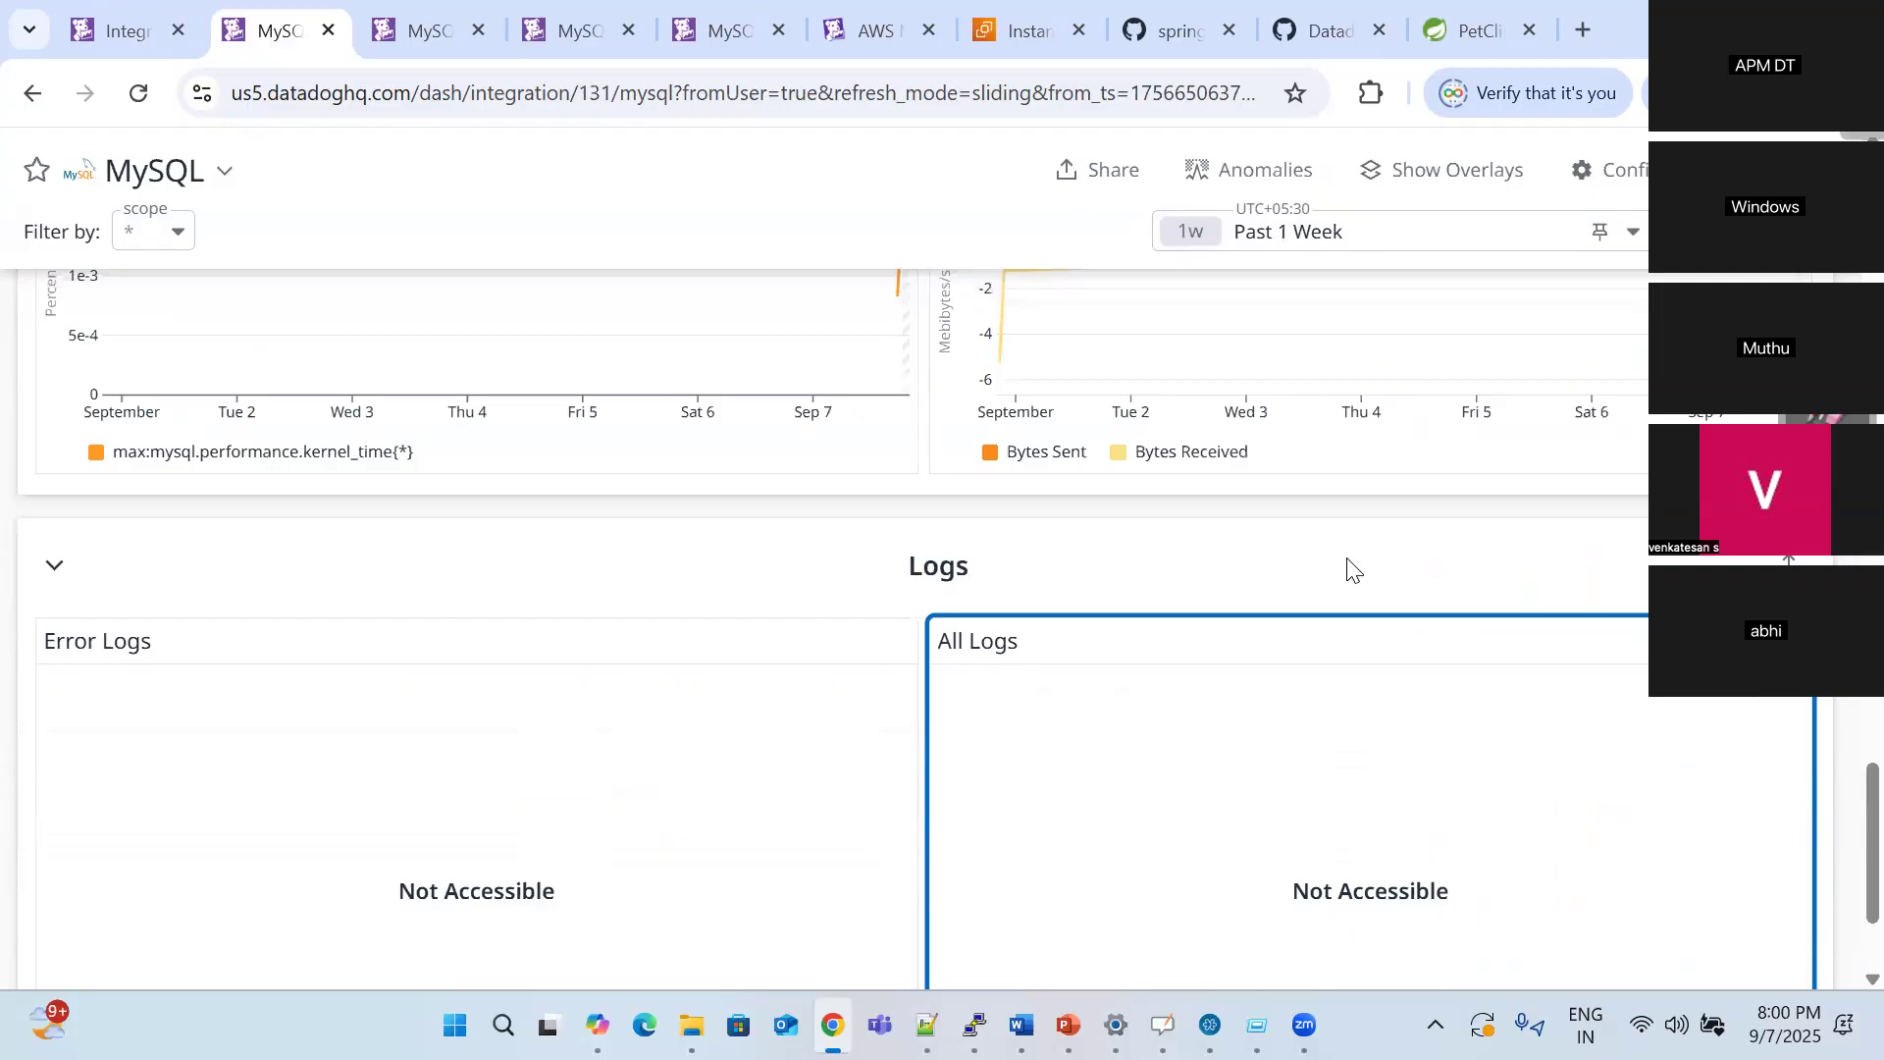
scroll(1348, 559, up, 5)
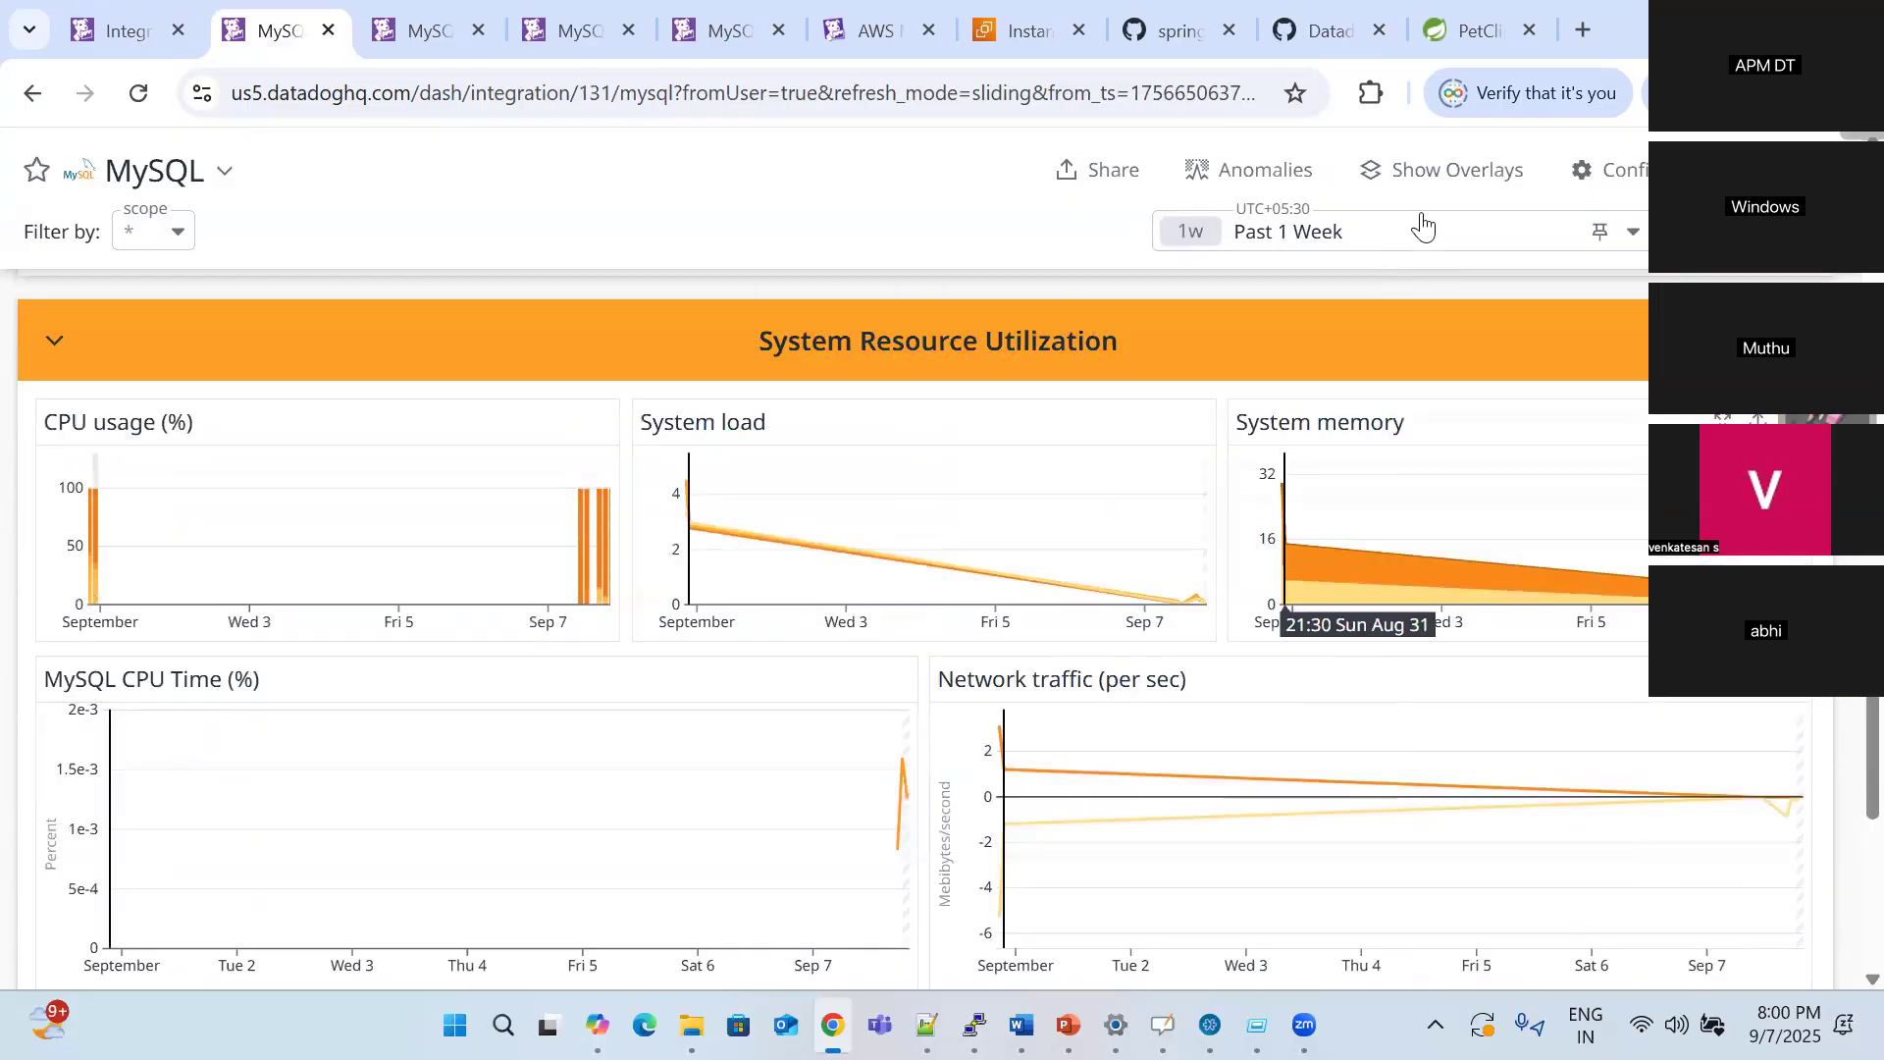
Narrow the MySQL dashboard time range to Past 15 Minutes.
click(1416, 247)
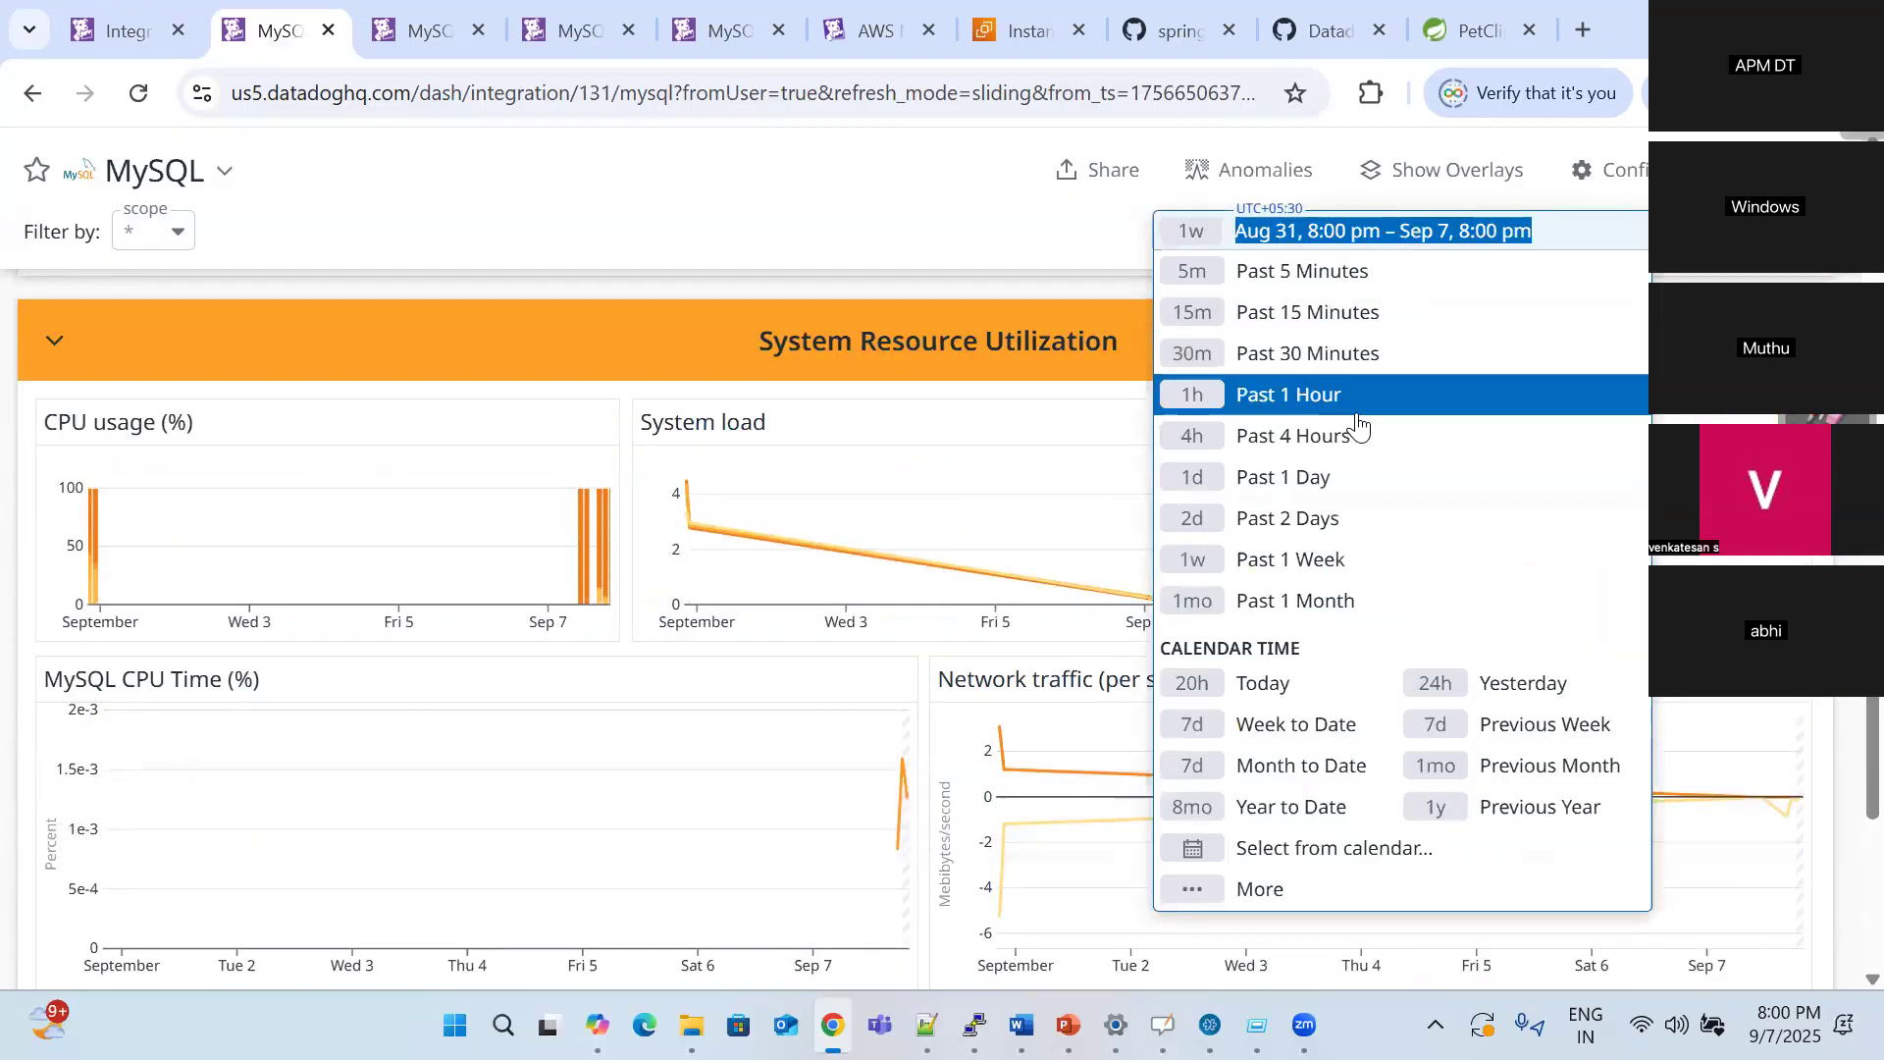
click(1370, 320)
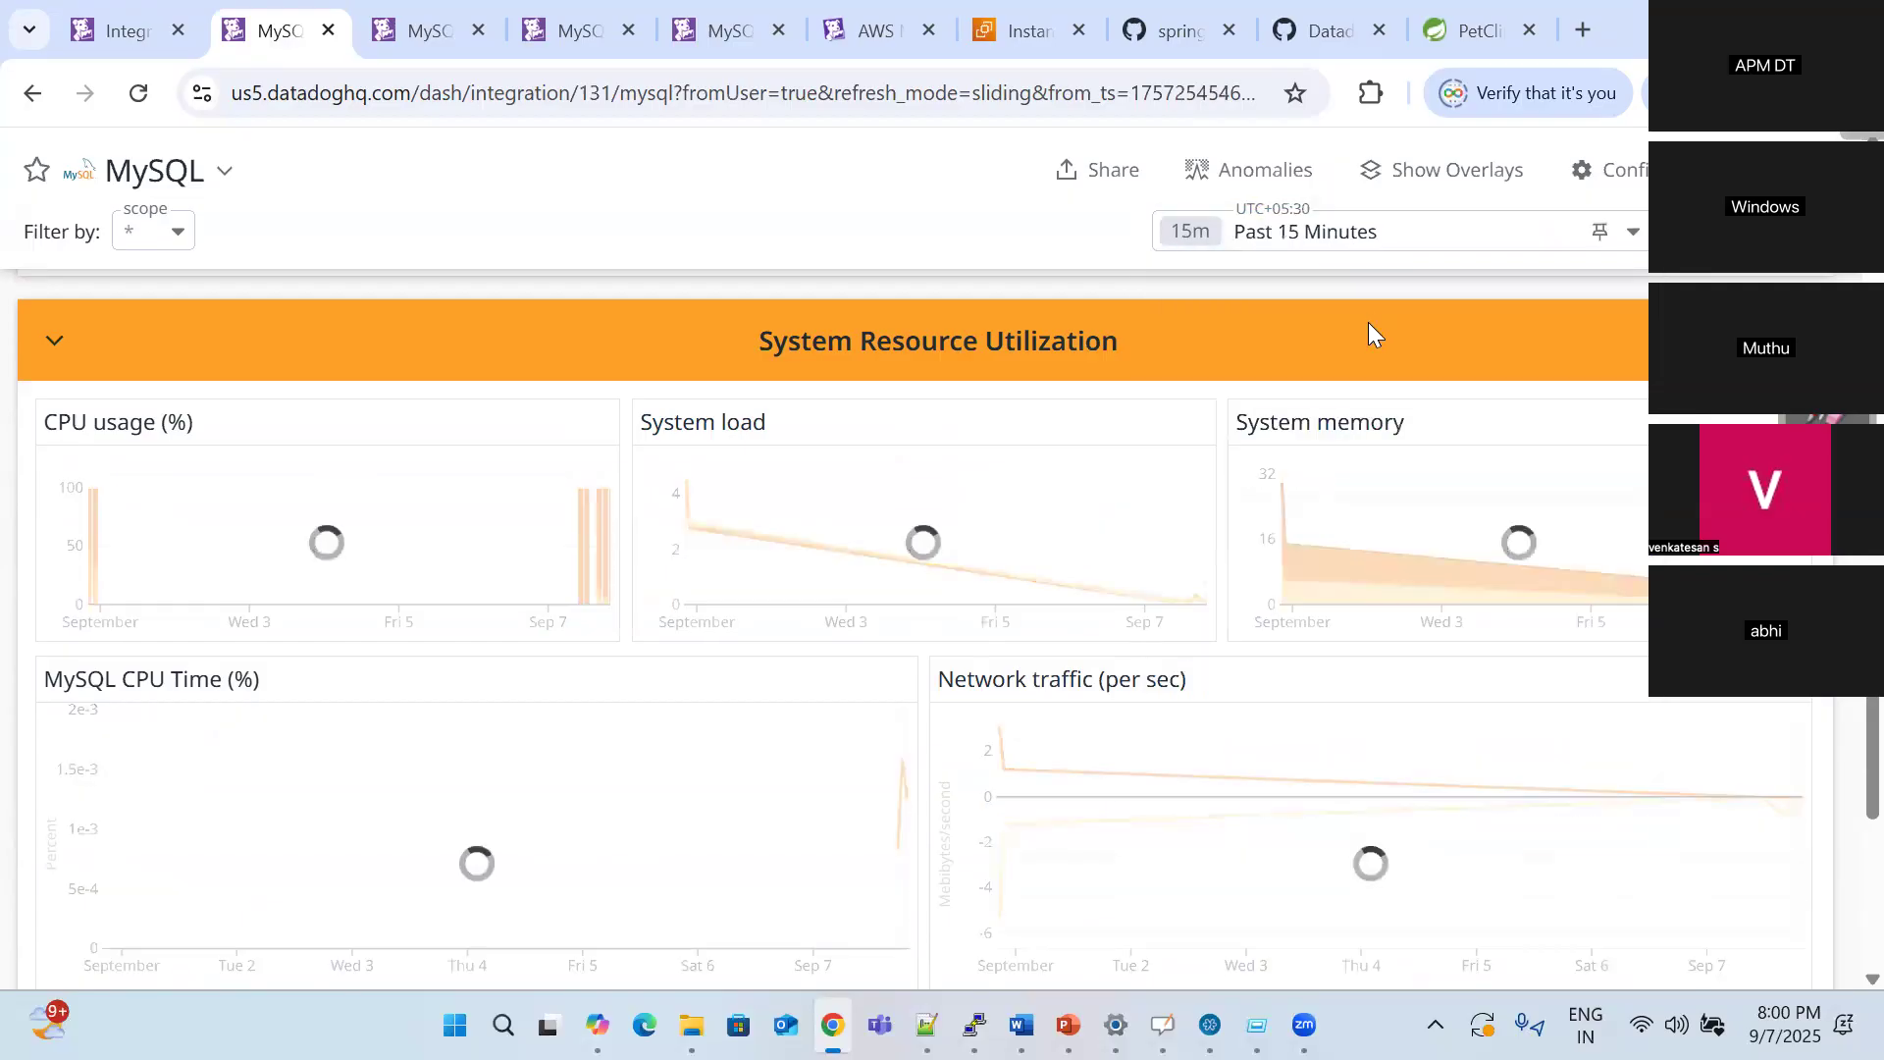
scroll(1264, 667, down, 5)
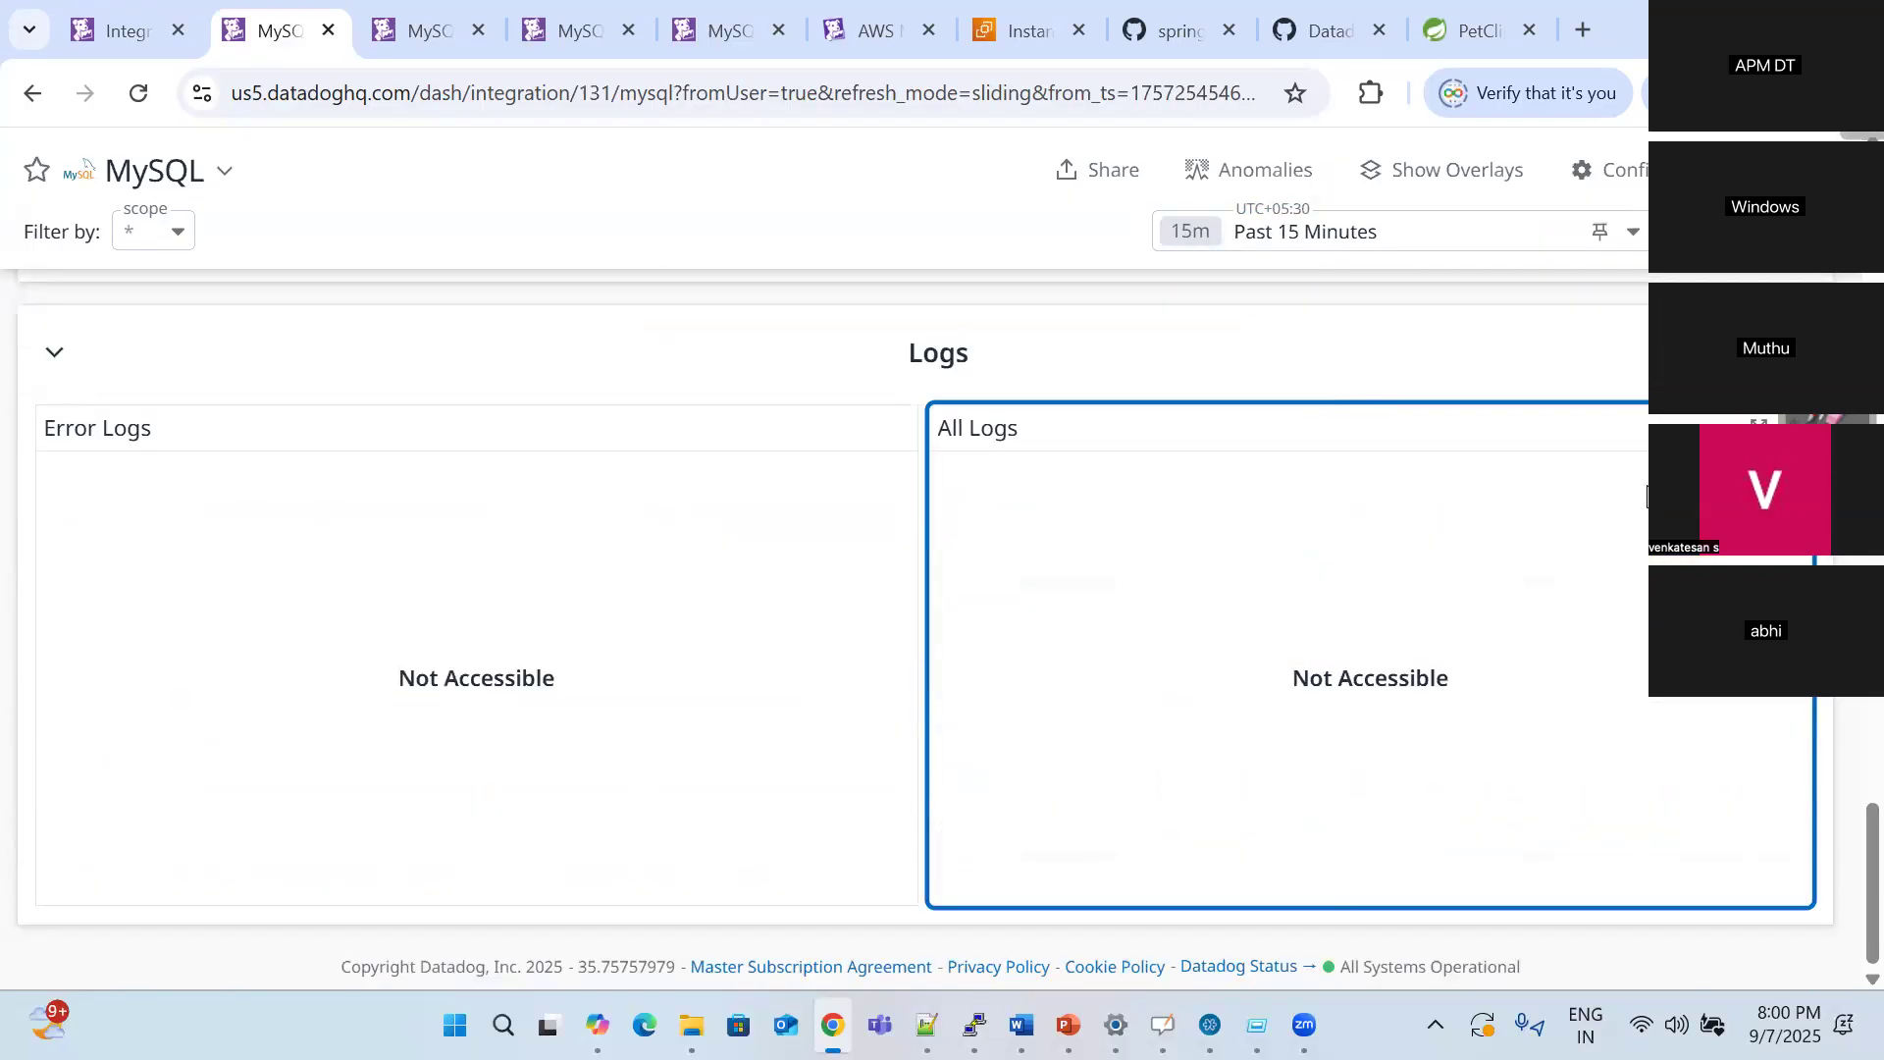
In the server terminal, list the log directory with ls and ls -lrt.
key(alt+Tab)
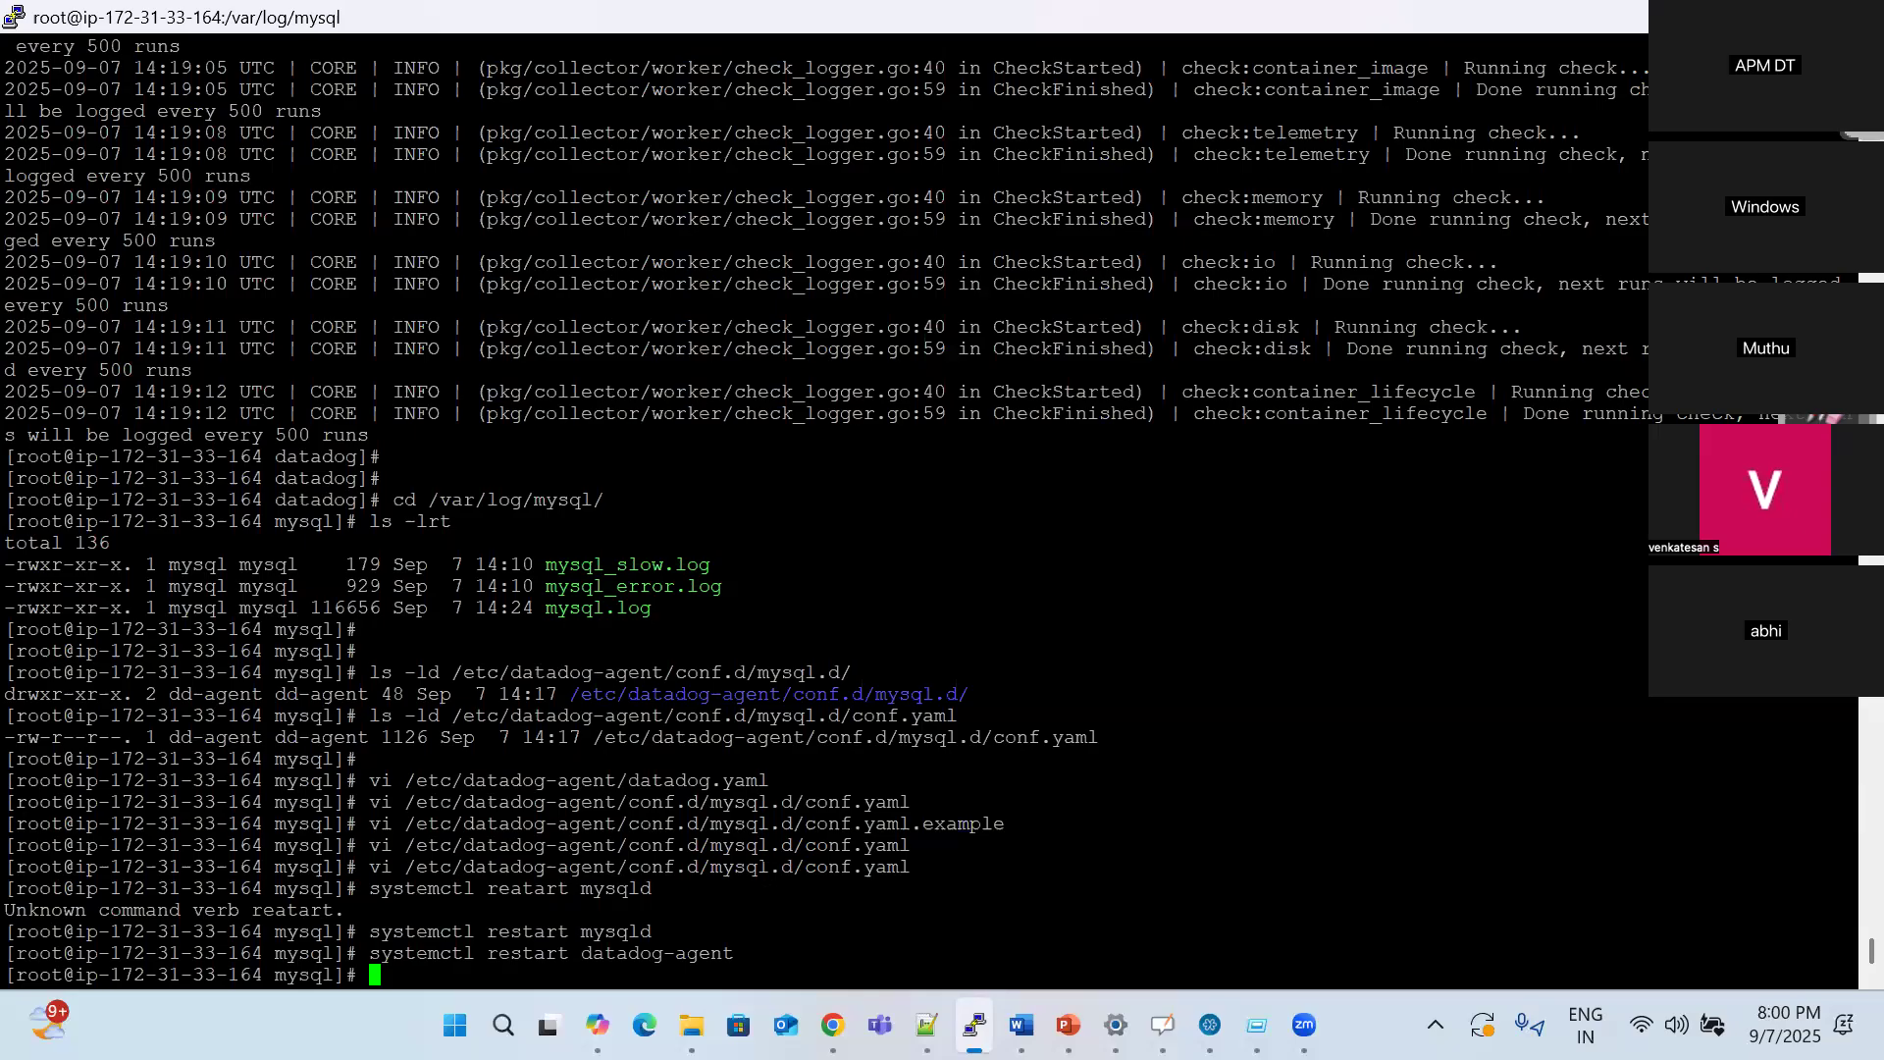
text(ls)
key(Return)
text(ls -lrt)
key(Return)
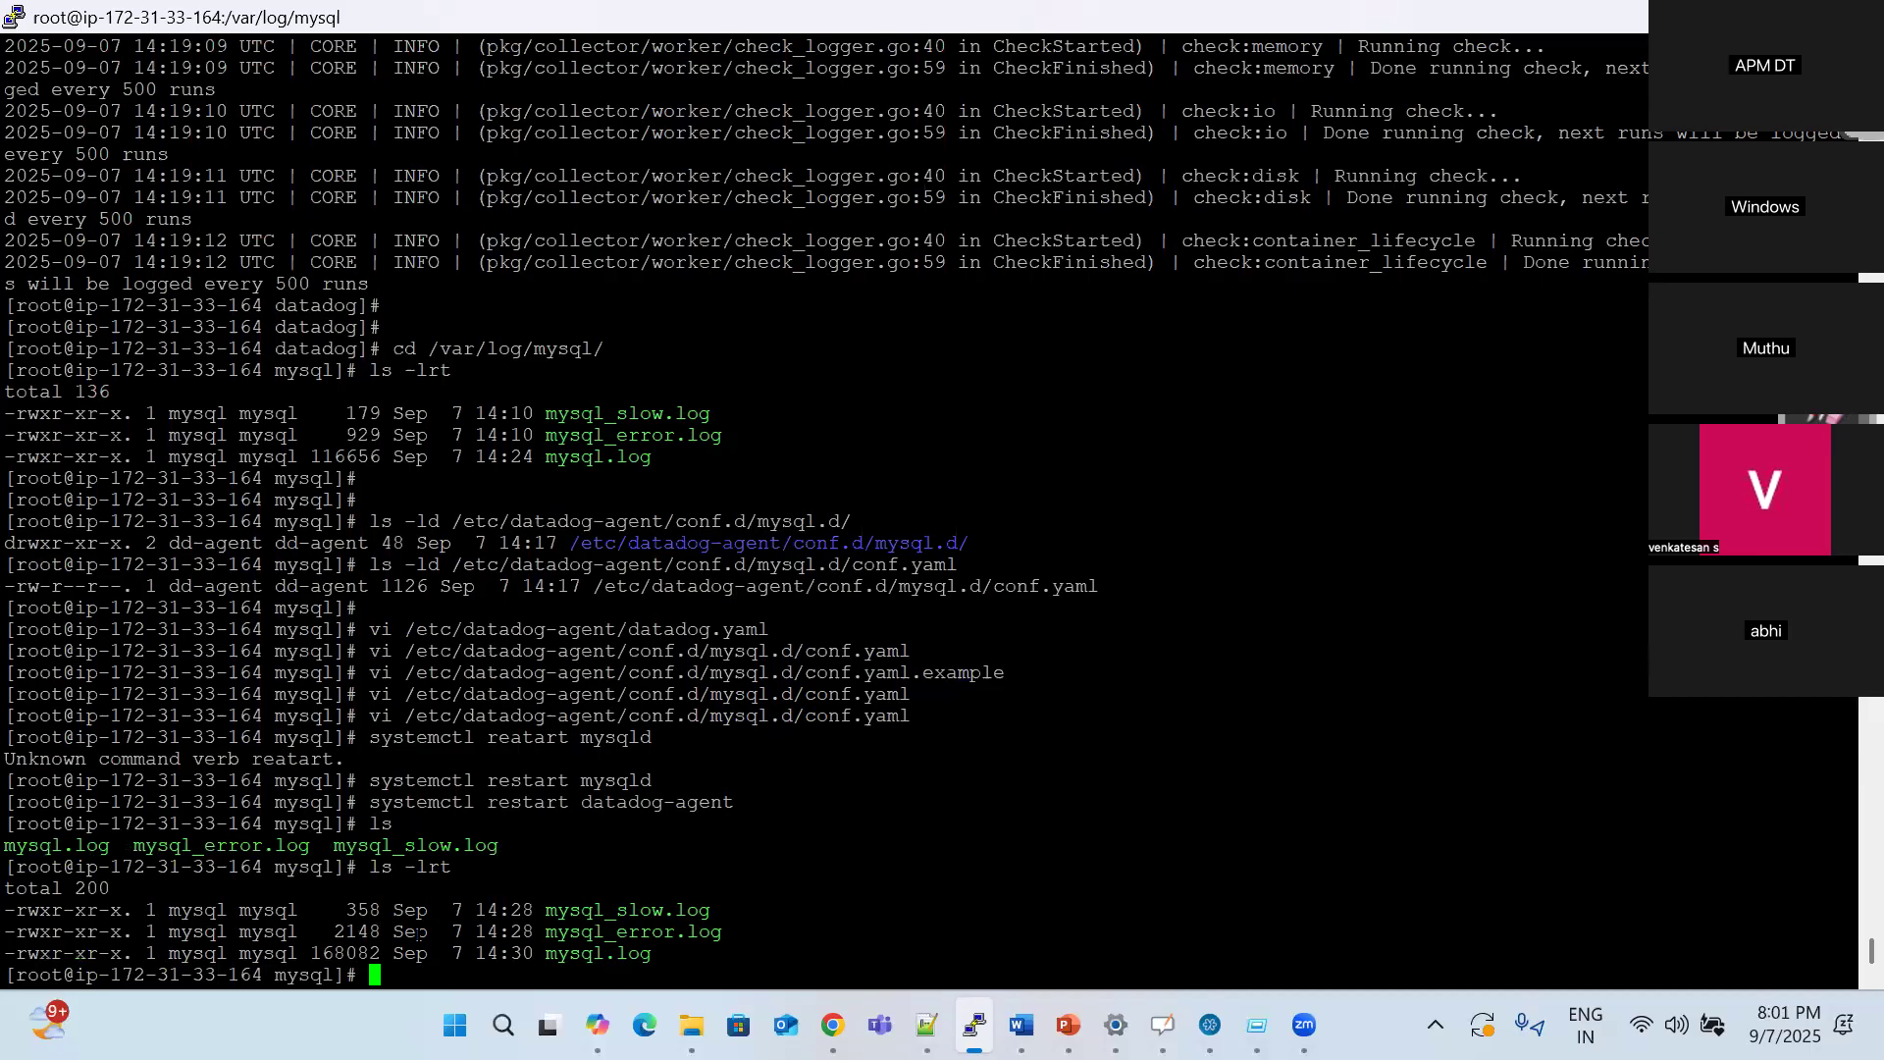
Print mysql.log with cat and page back through its earlier datadog-agent query entries.
double_click(656, 910)
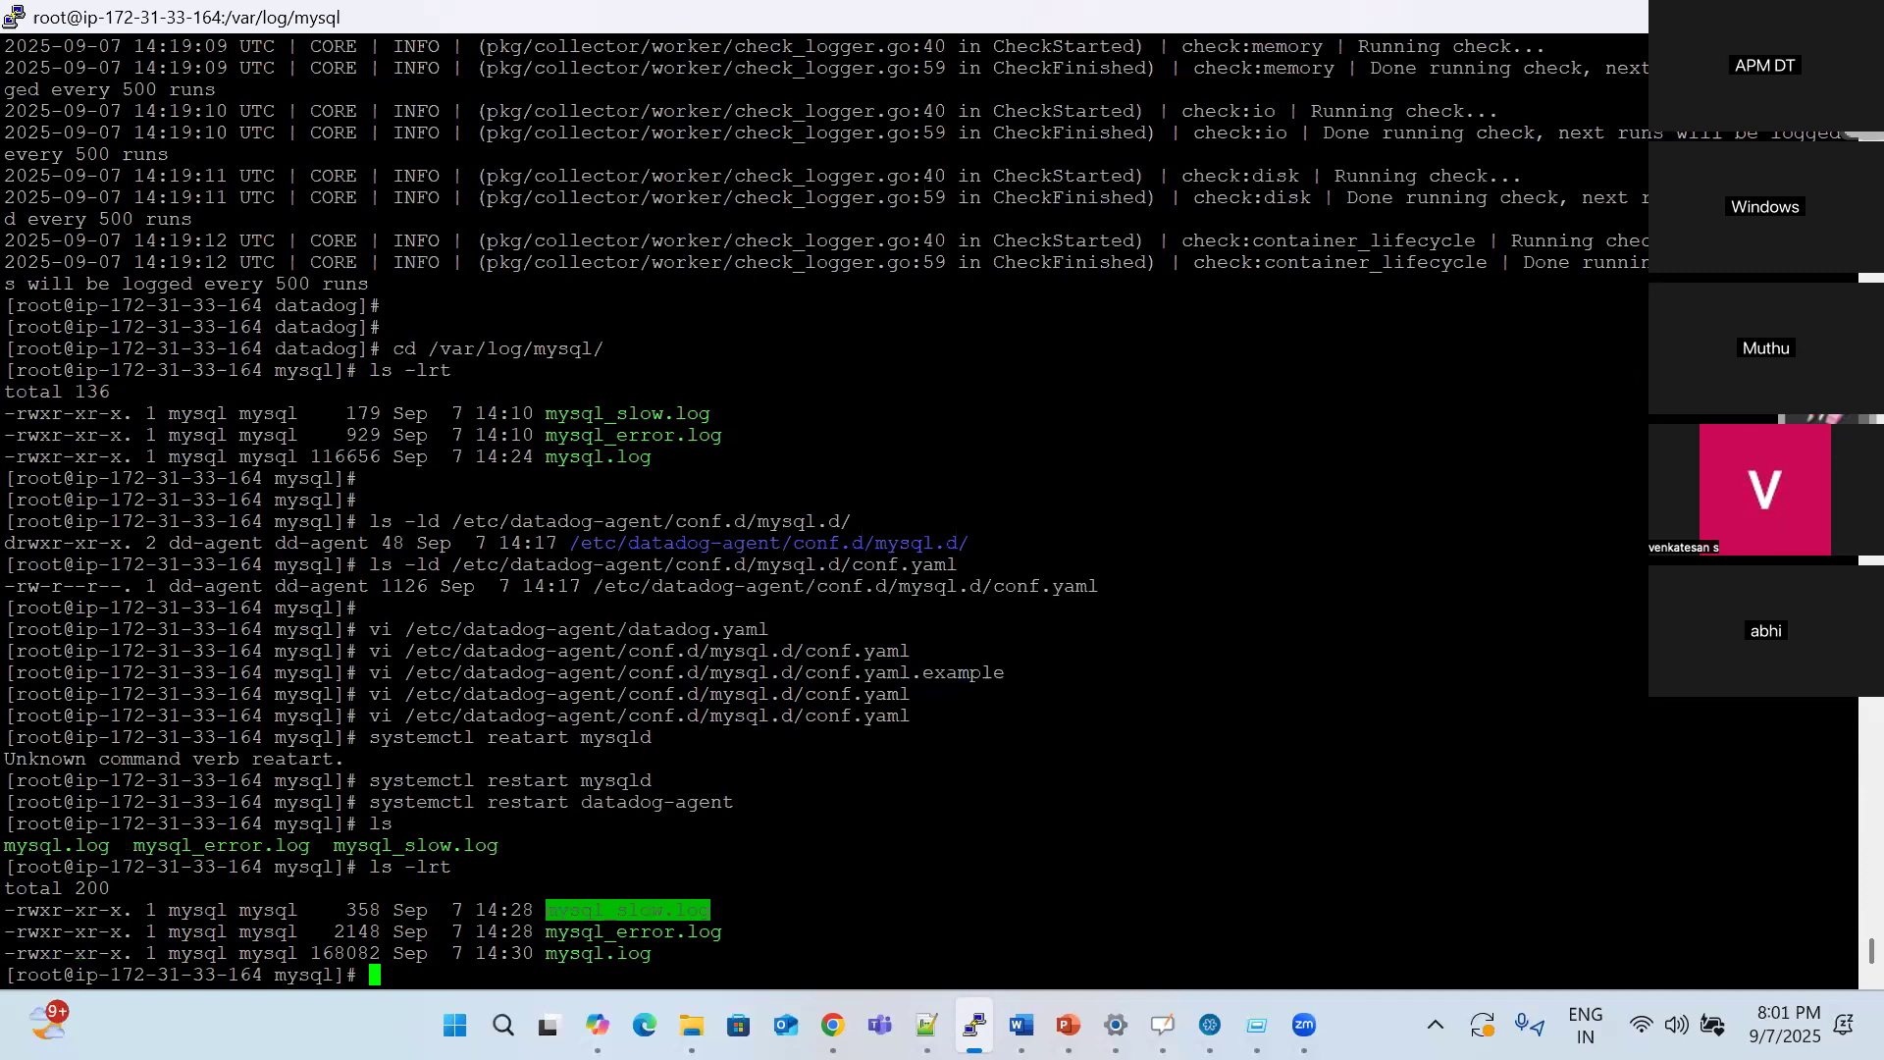
double_click(616, 954)
key(ctrl+c)
text(cat)
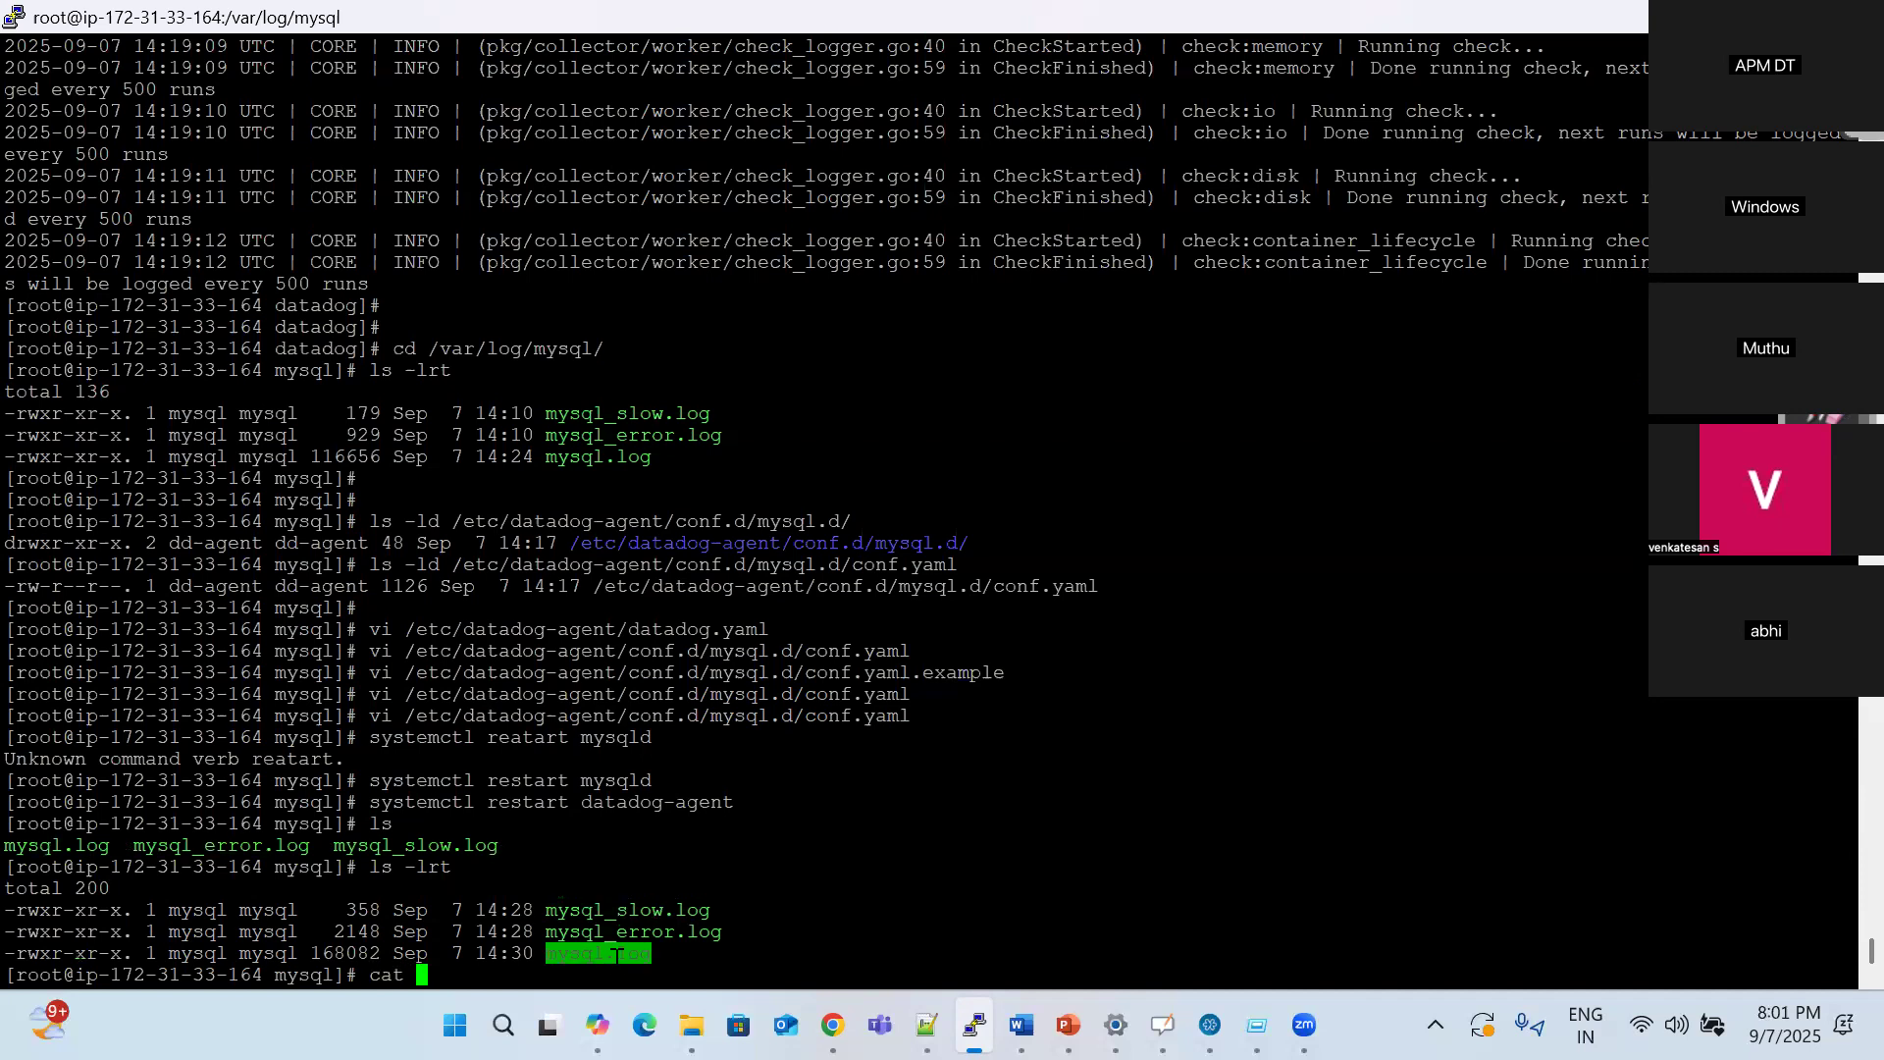
right_click(617, 954)
key(Return)
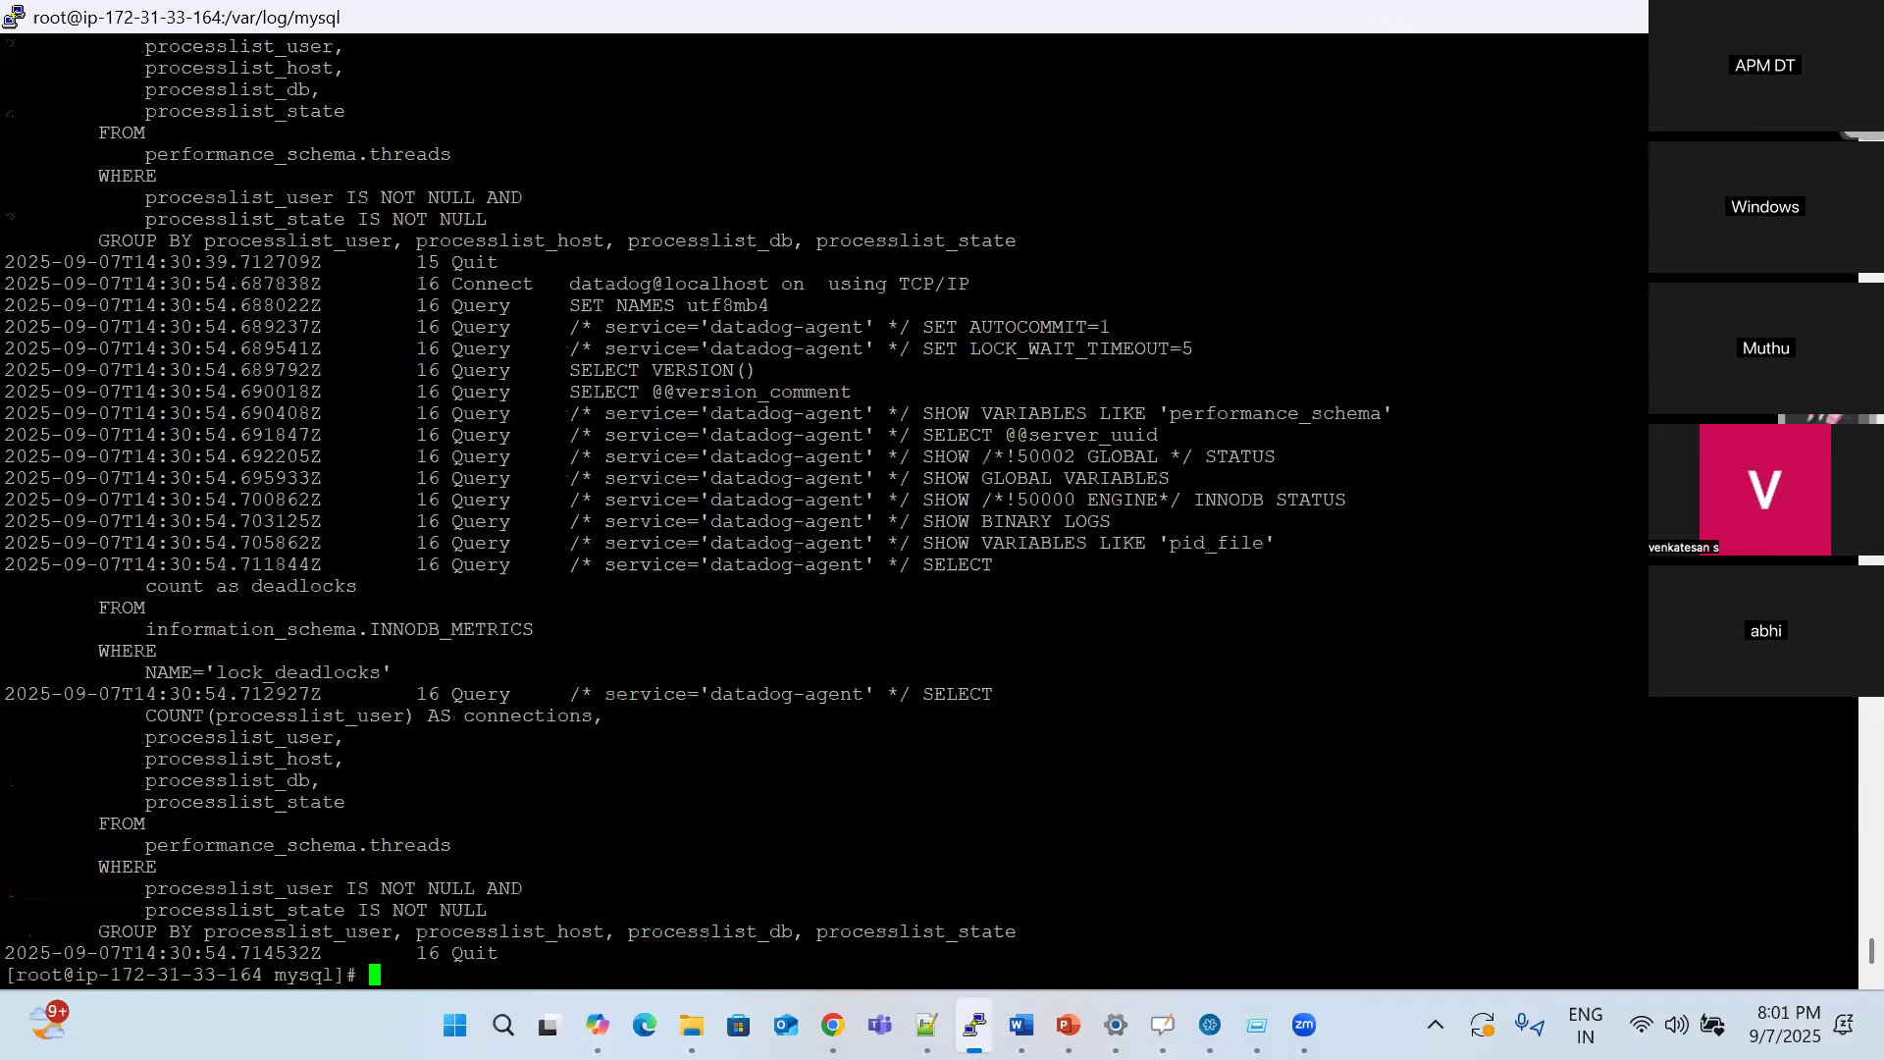
key(shift+Page_Up)
key(shift+Page_Up)
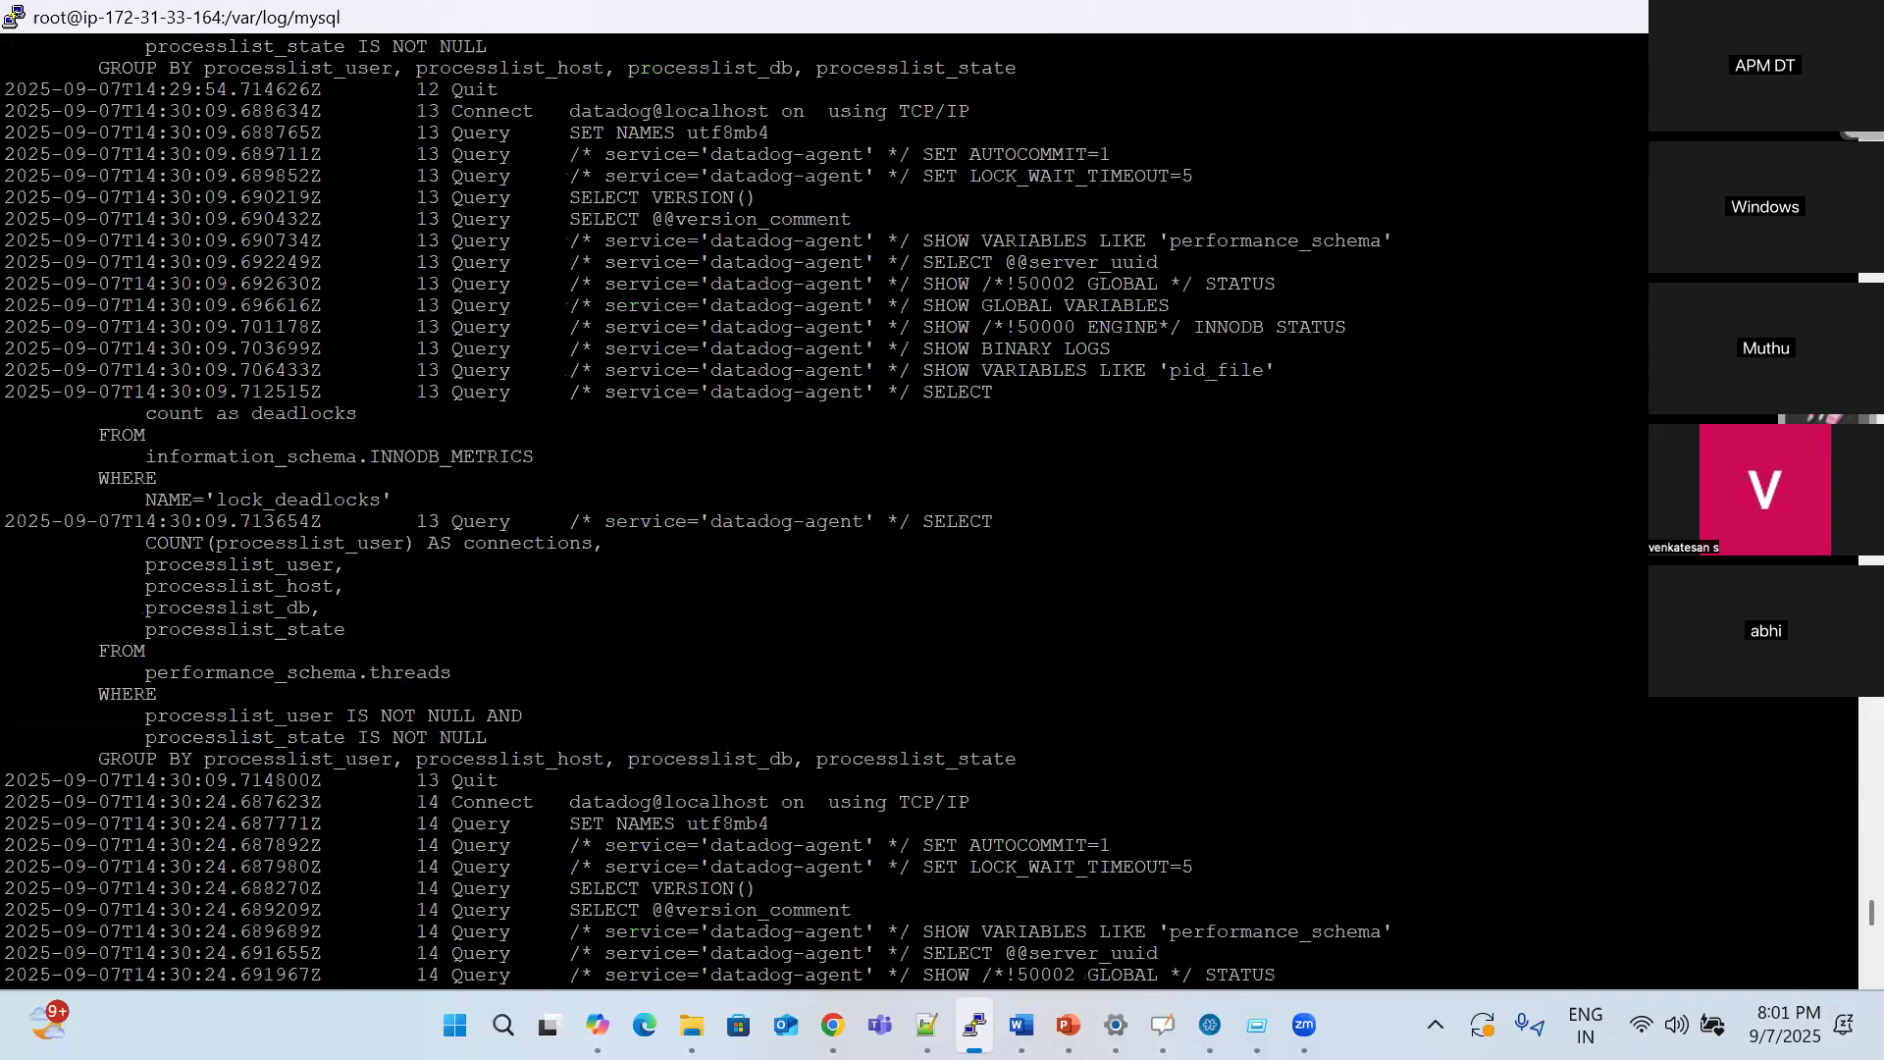
scroll(518, 705, up, 1)
key(alt+Tab)
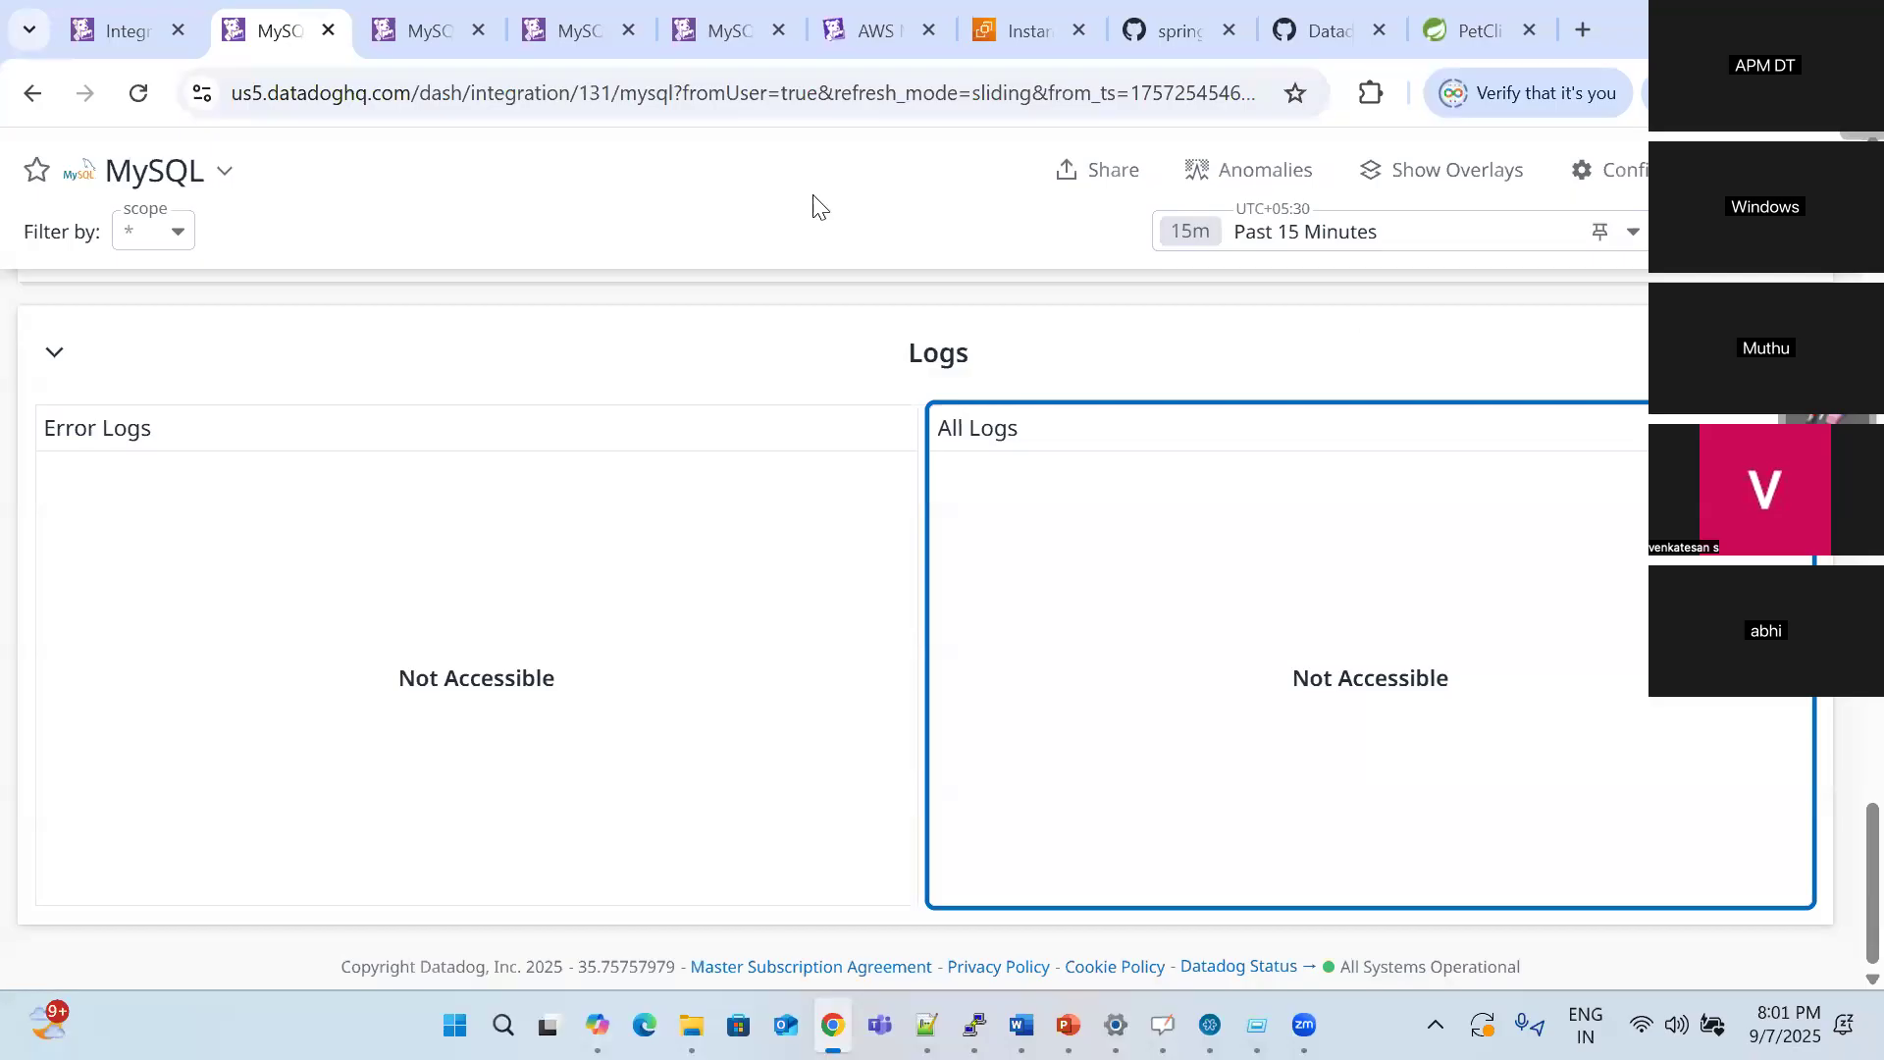
Reload the MySQL dashboard, check its Logs widgets, then compare with the MySQL log terminal.
click(139, 94)
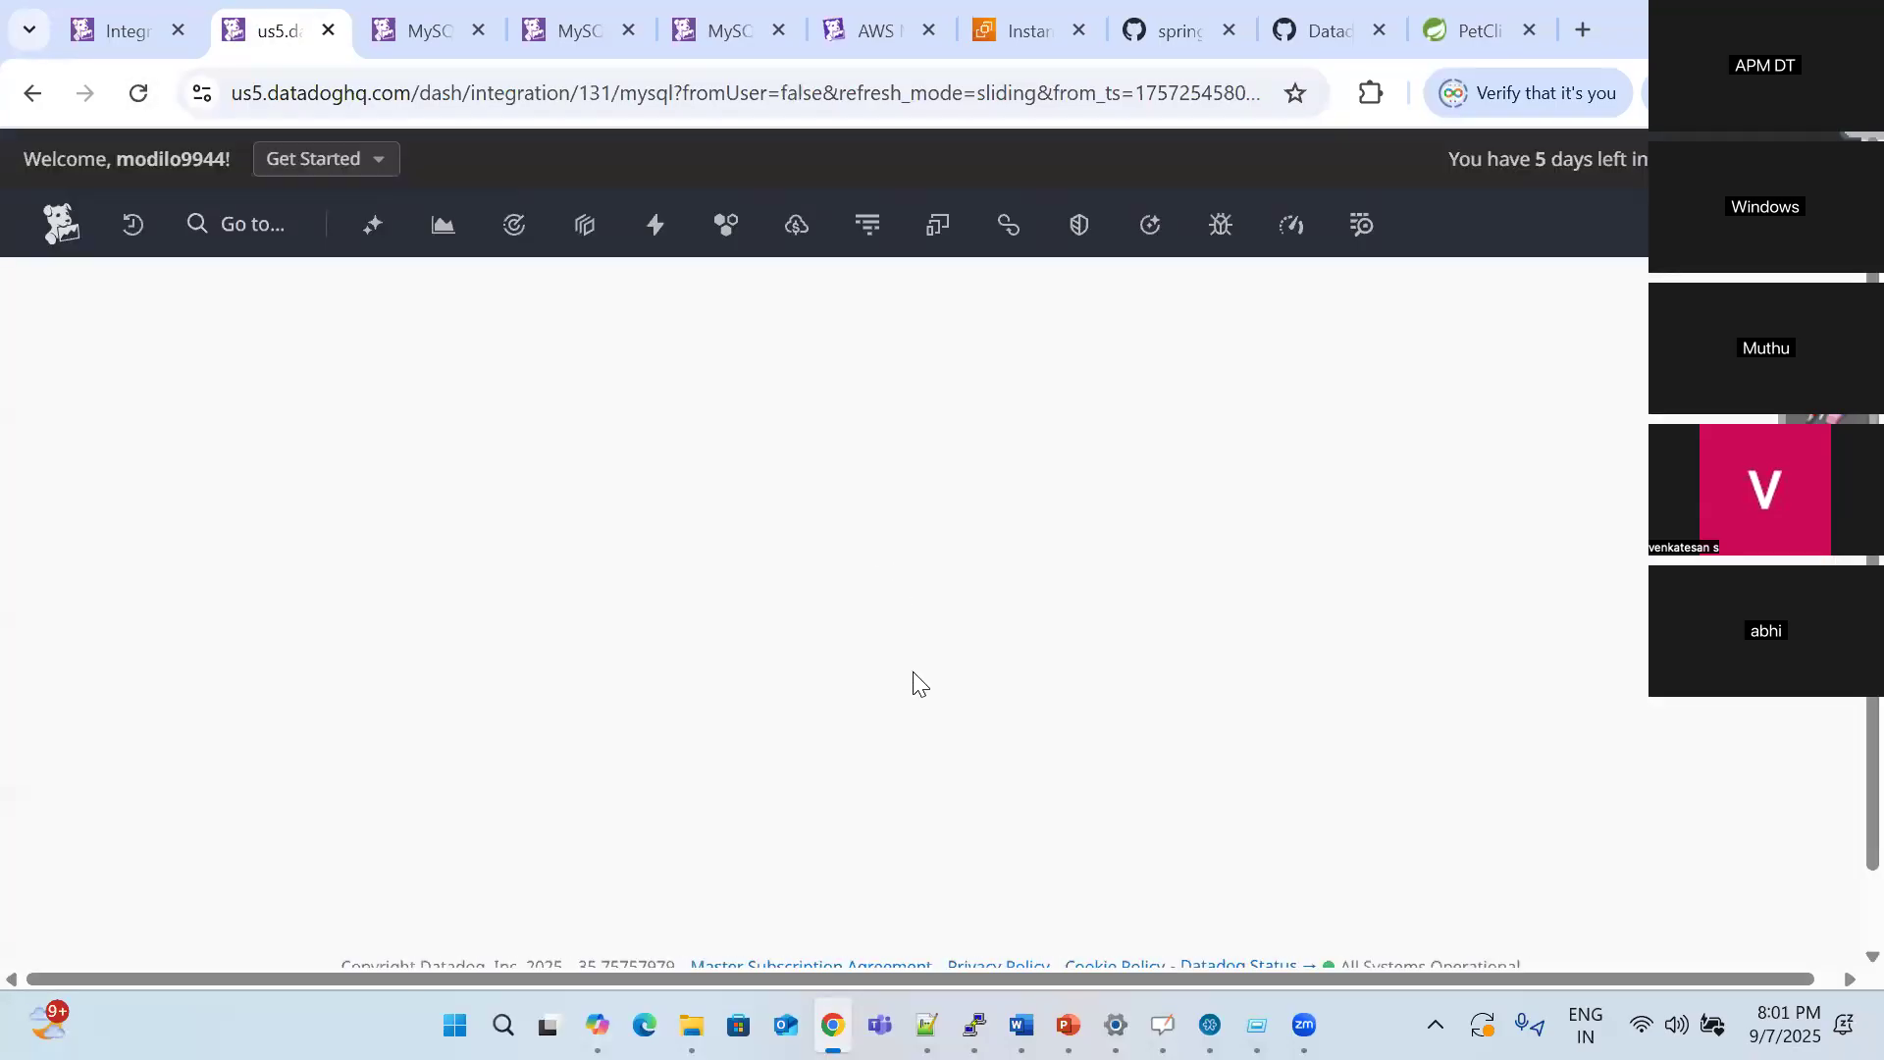
scroll(918, 684, down, 20)
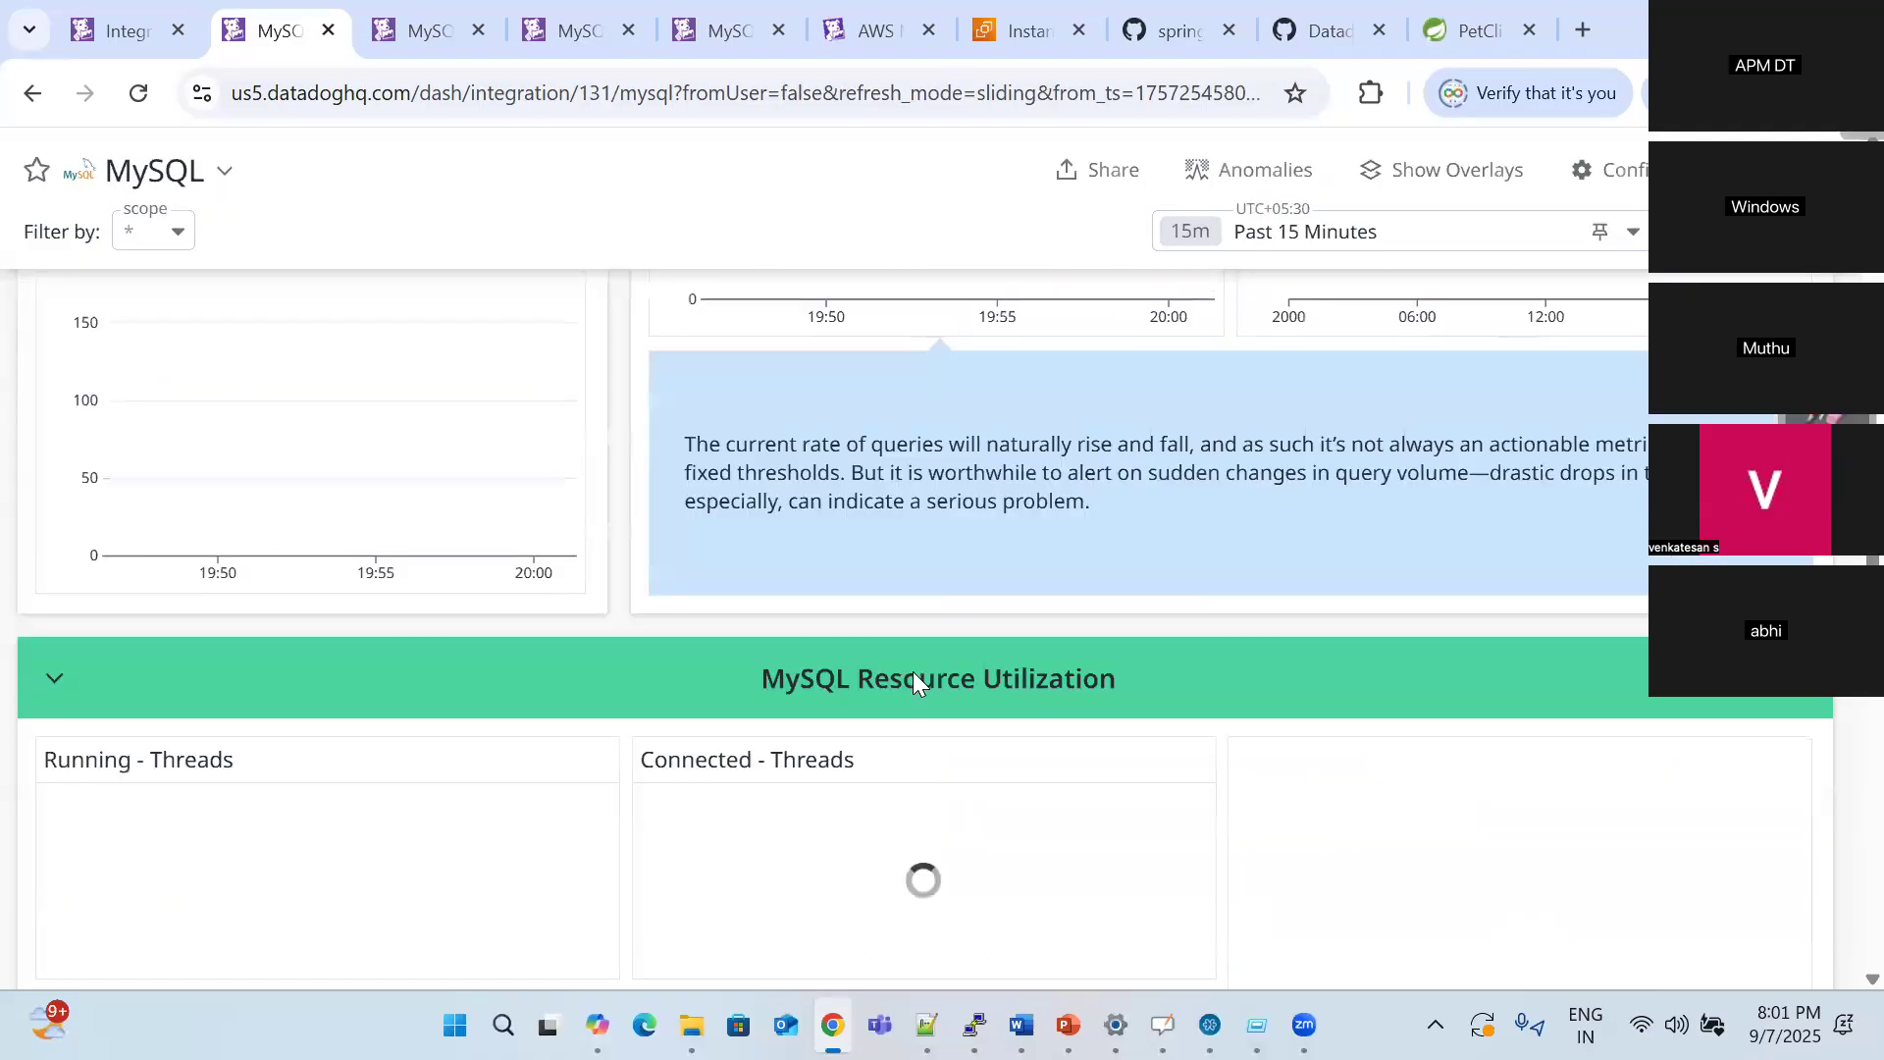
scroll(912, 684, down, 2)
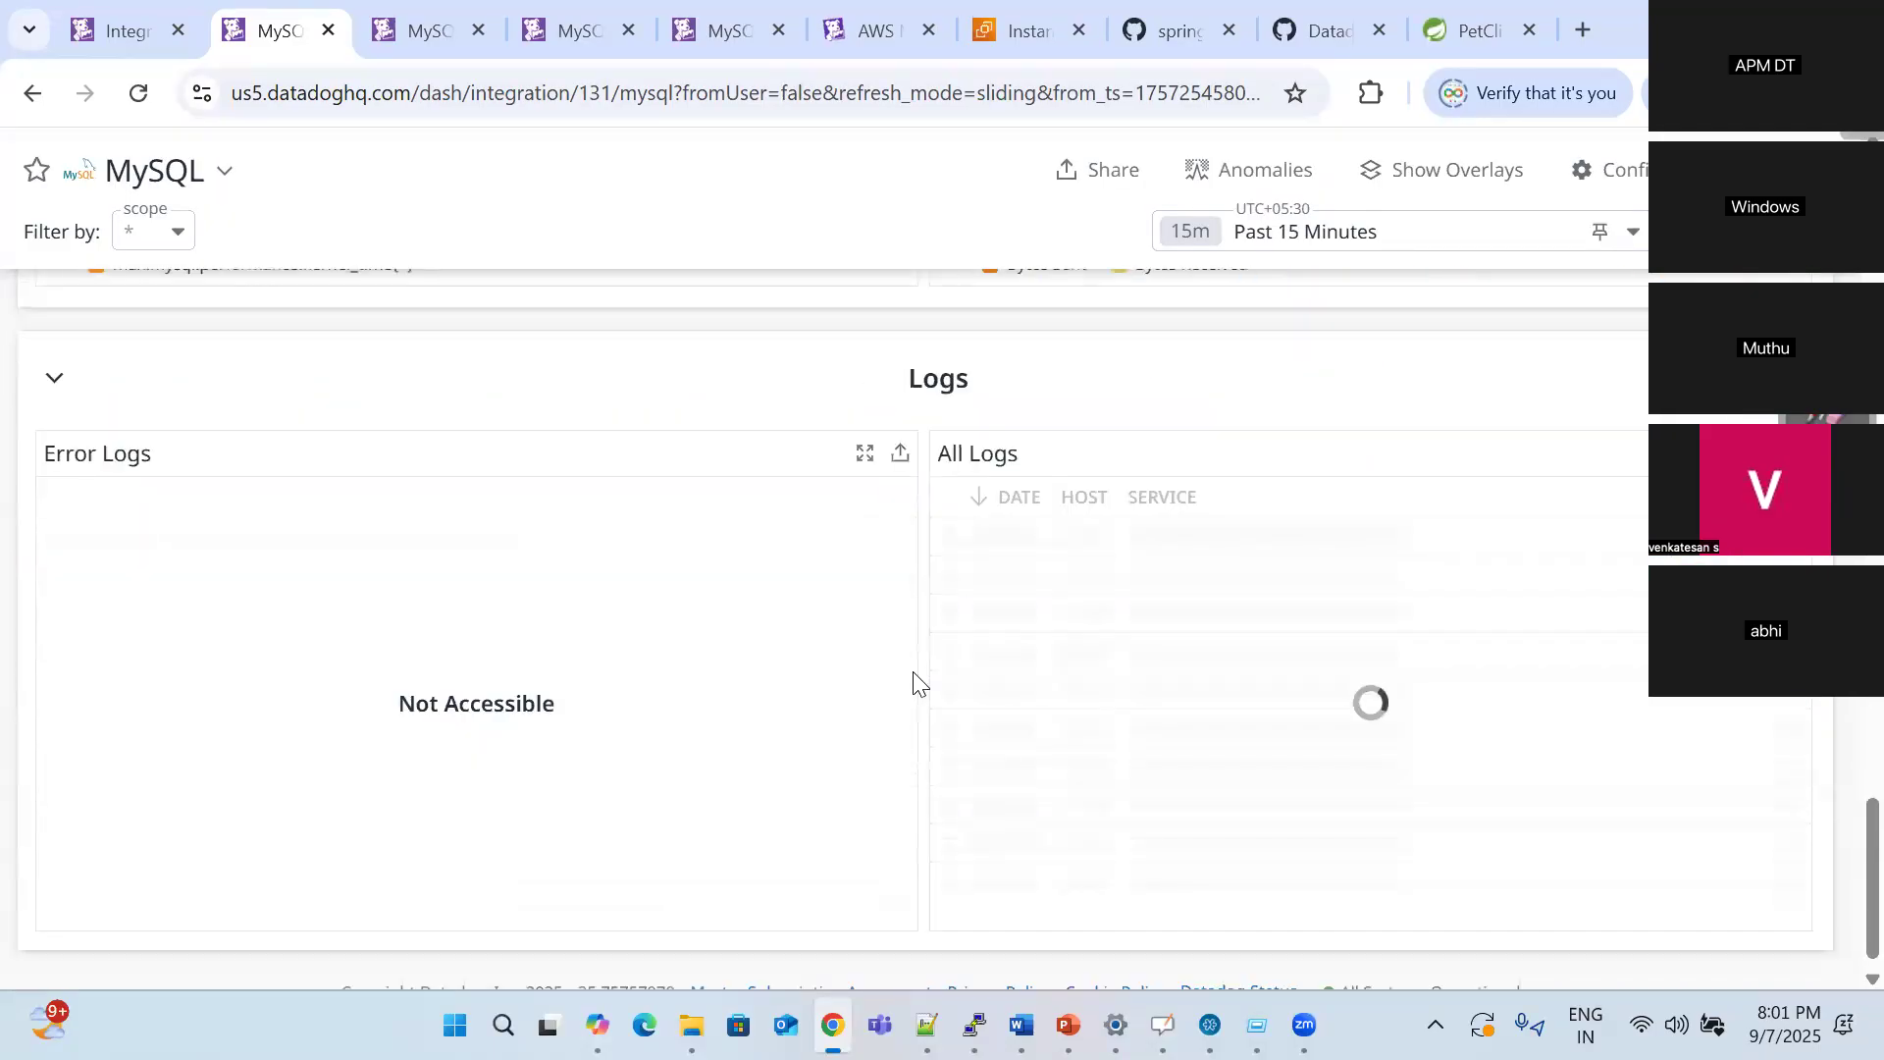
mouse_move(975, 1024)
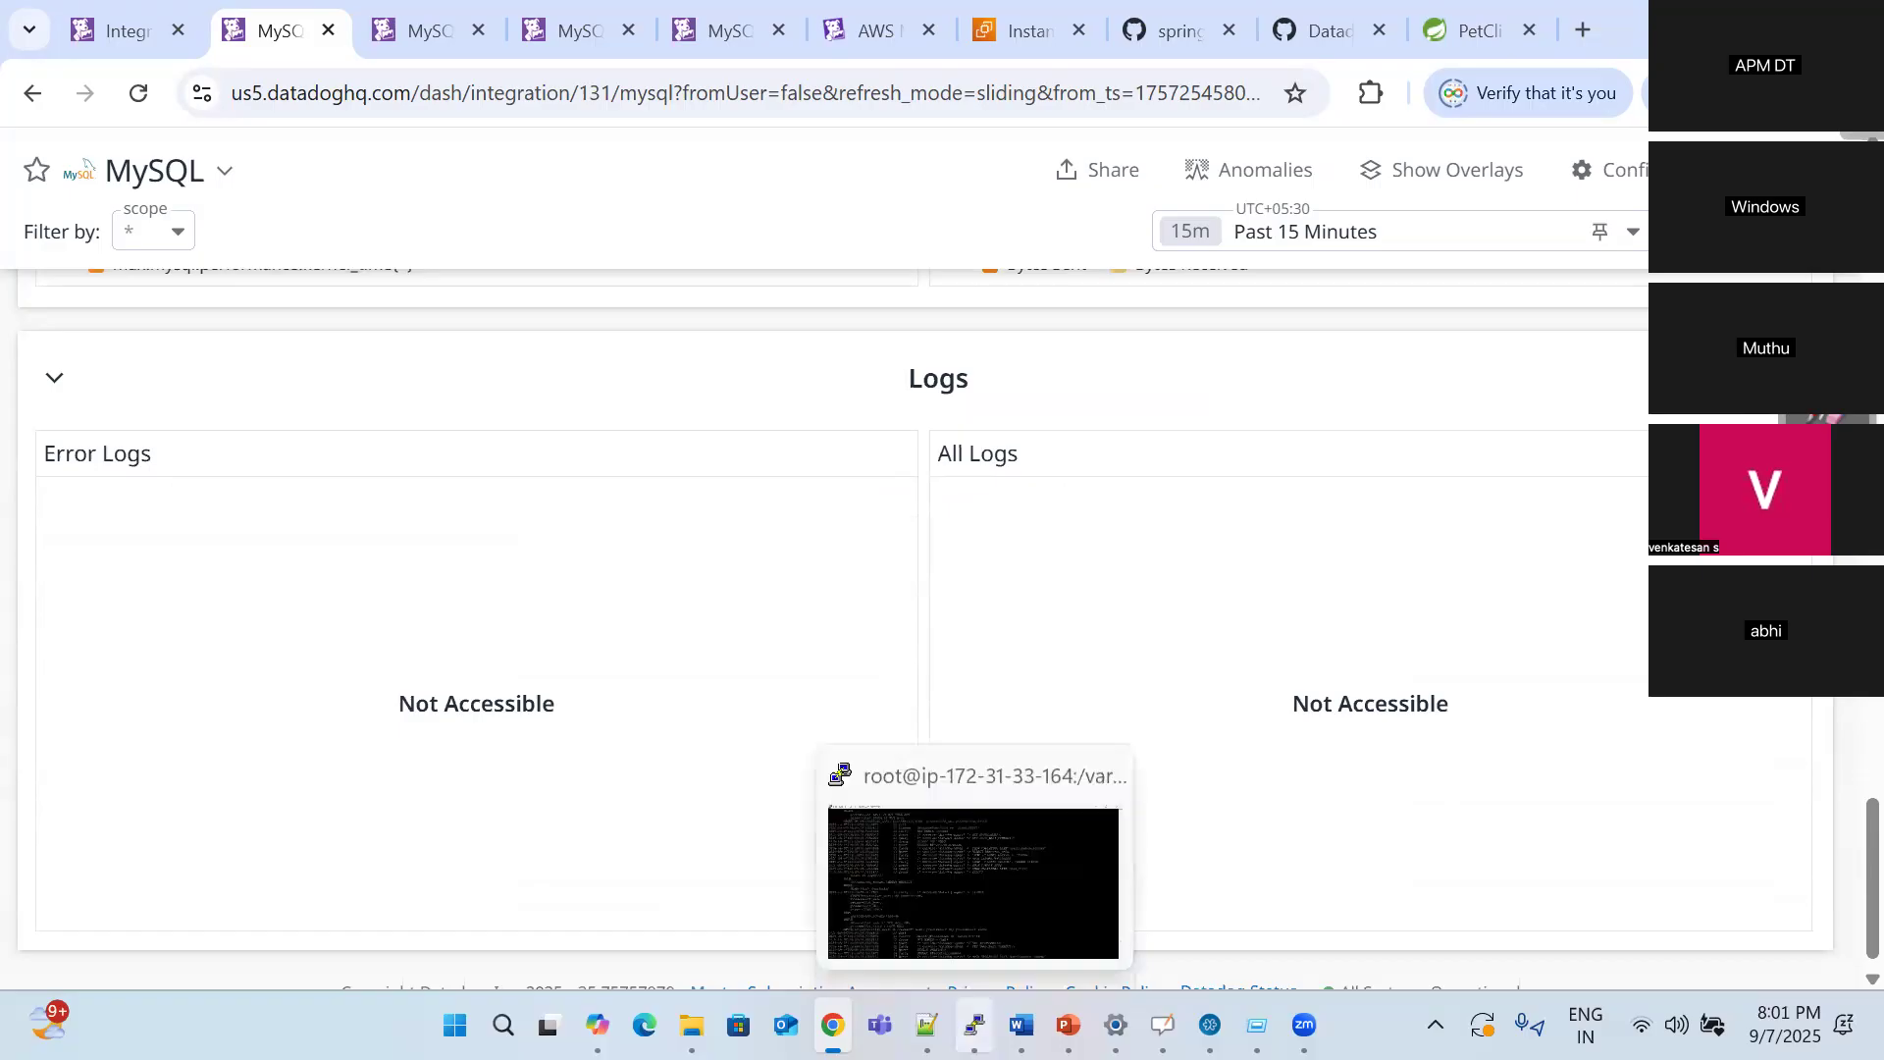
click(974, 883)
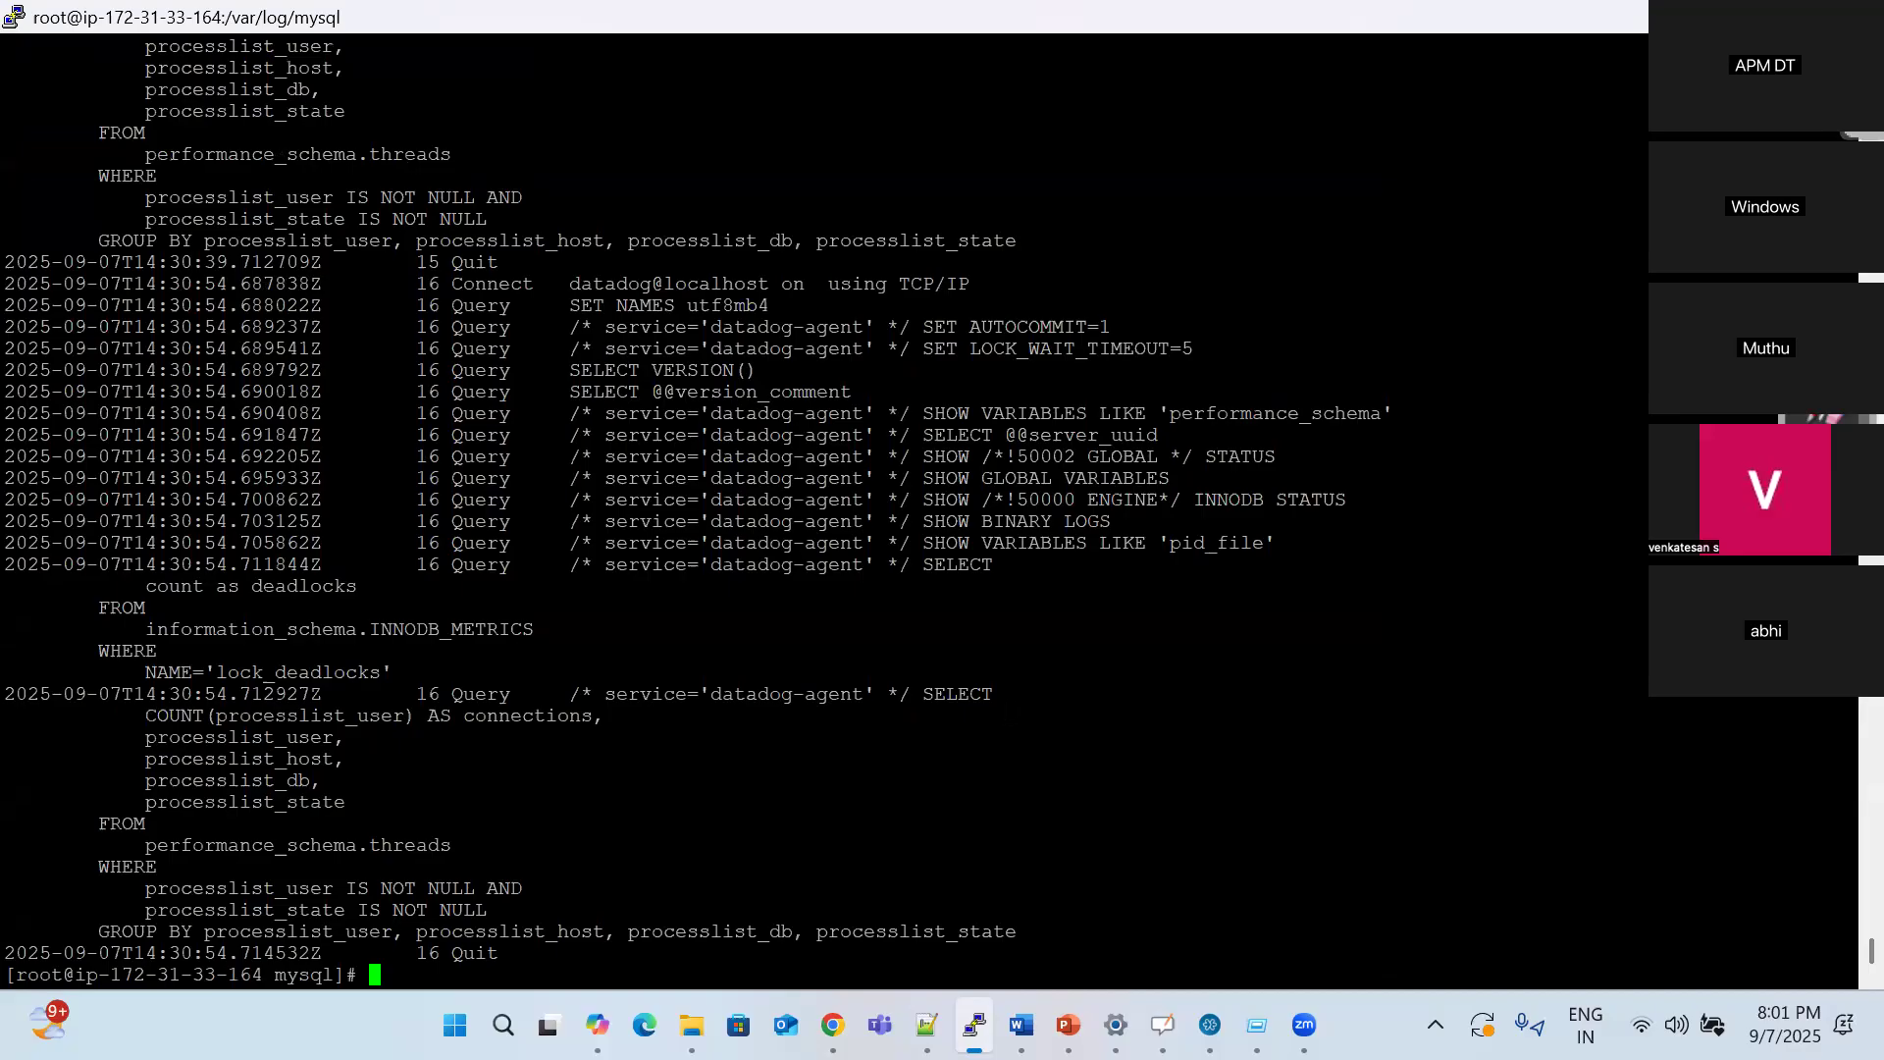
key(alt+Tab)
key(alt+Tab)
key(alt+shift+Tab)
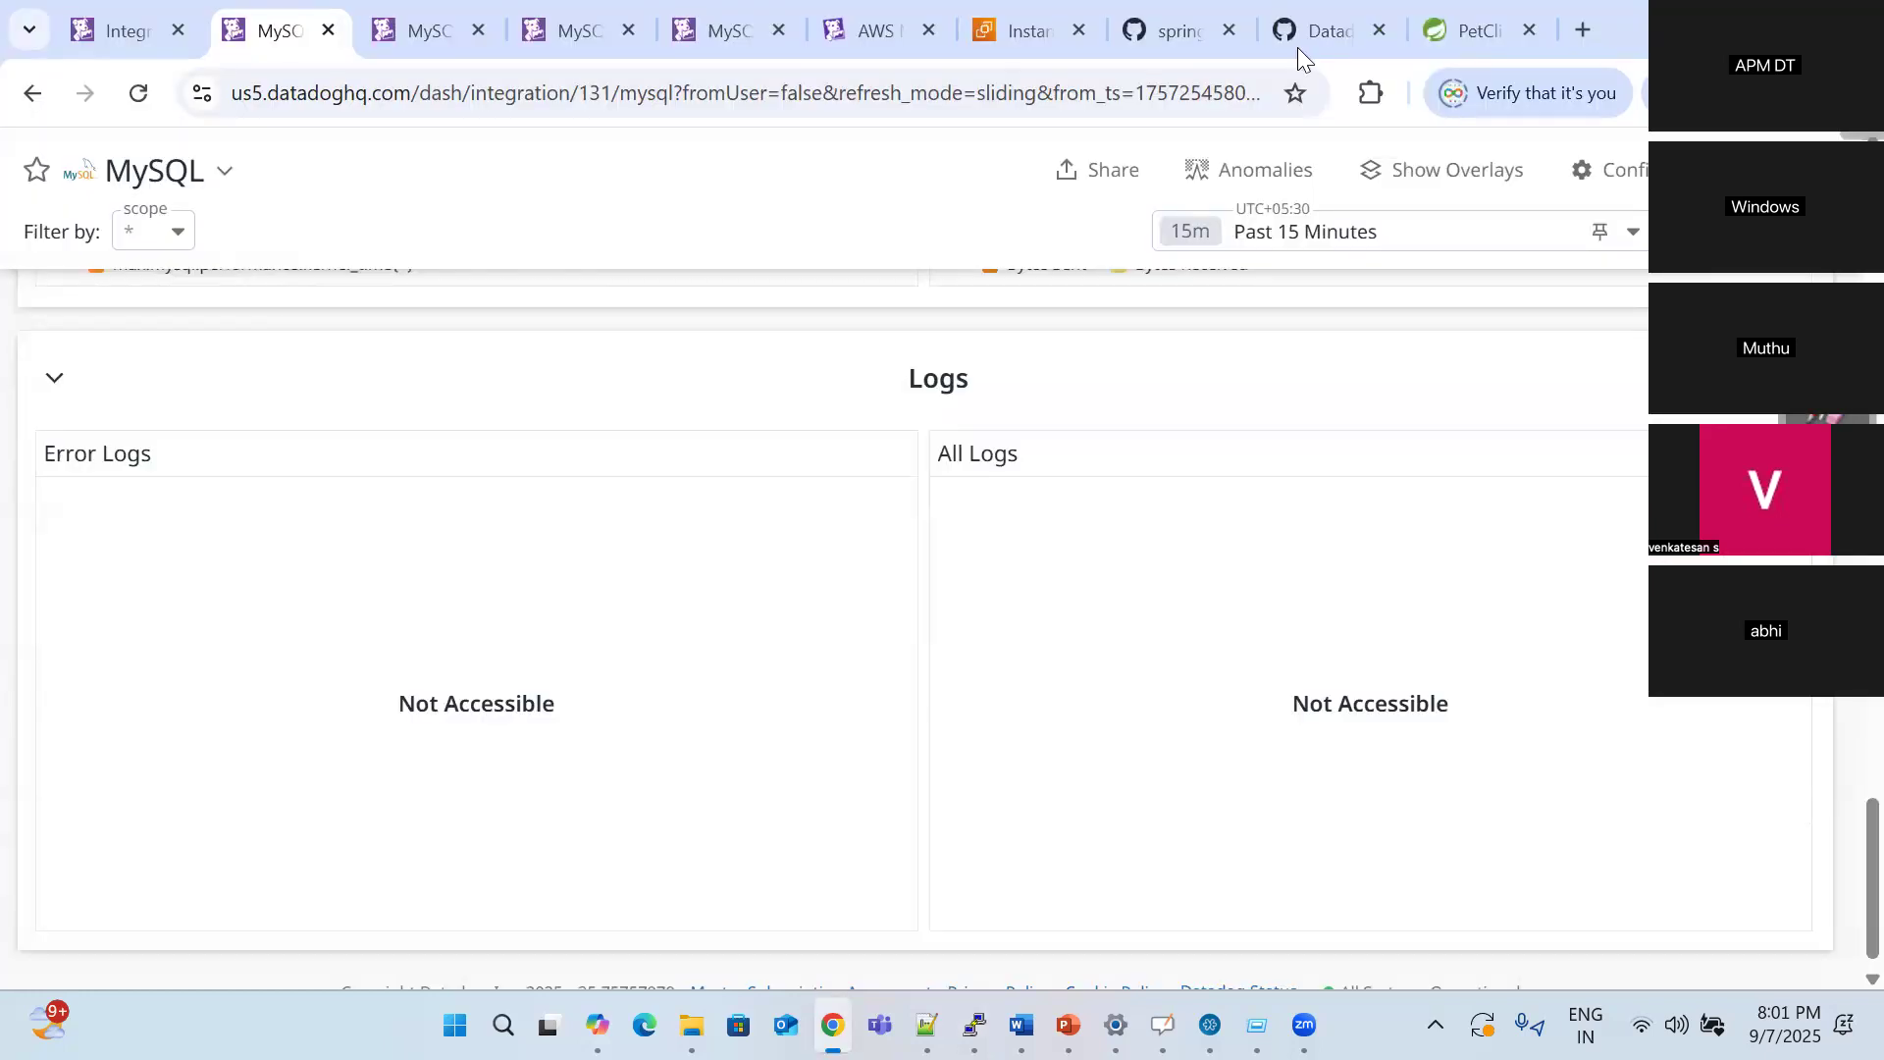
Read the GitHub MySQL Onprem guide's log configuration steps down to its custom queries section.
click(1297, 44)
scroll(815, 713, up, 20)
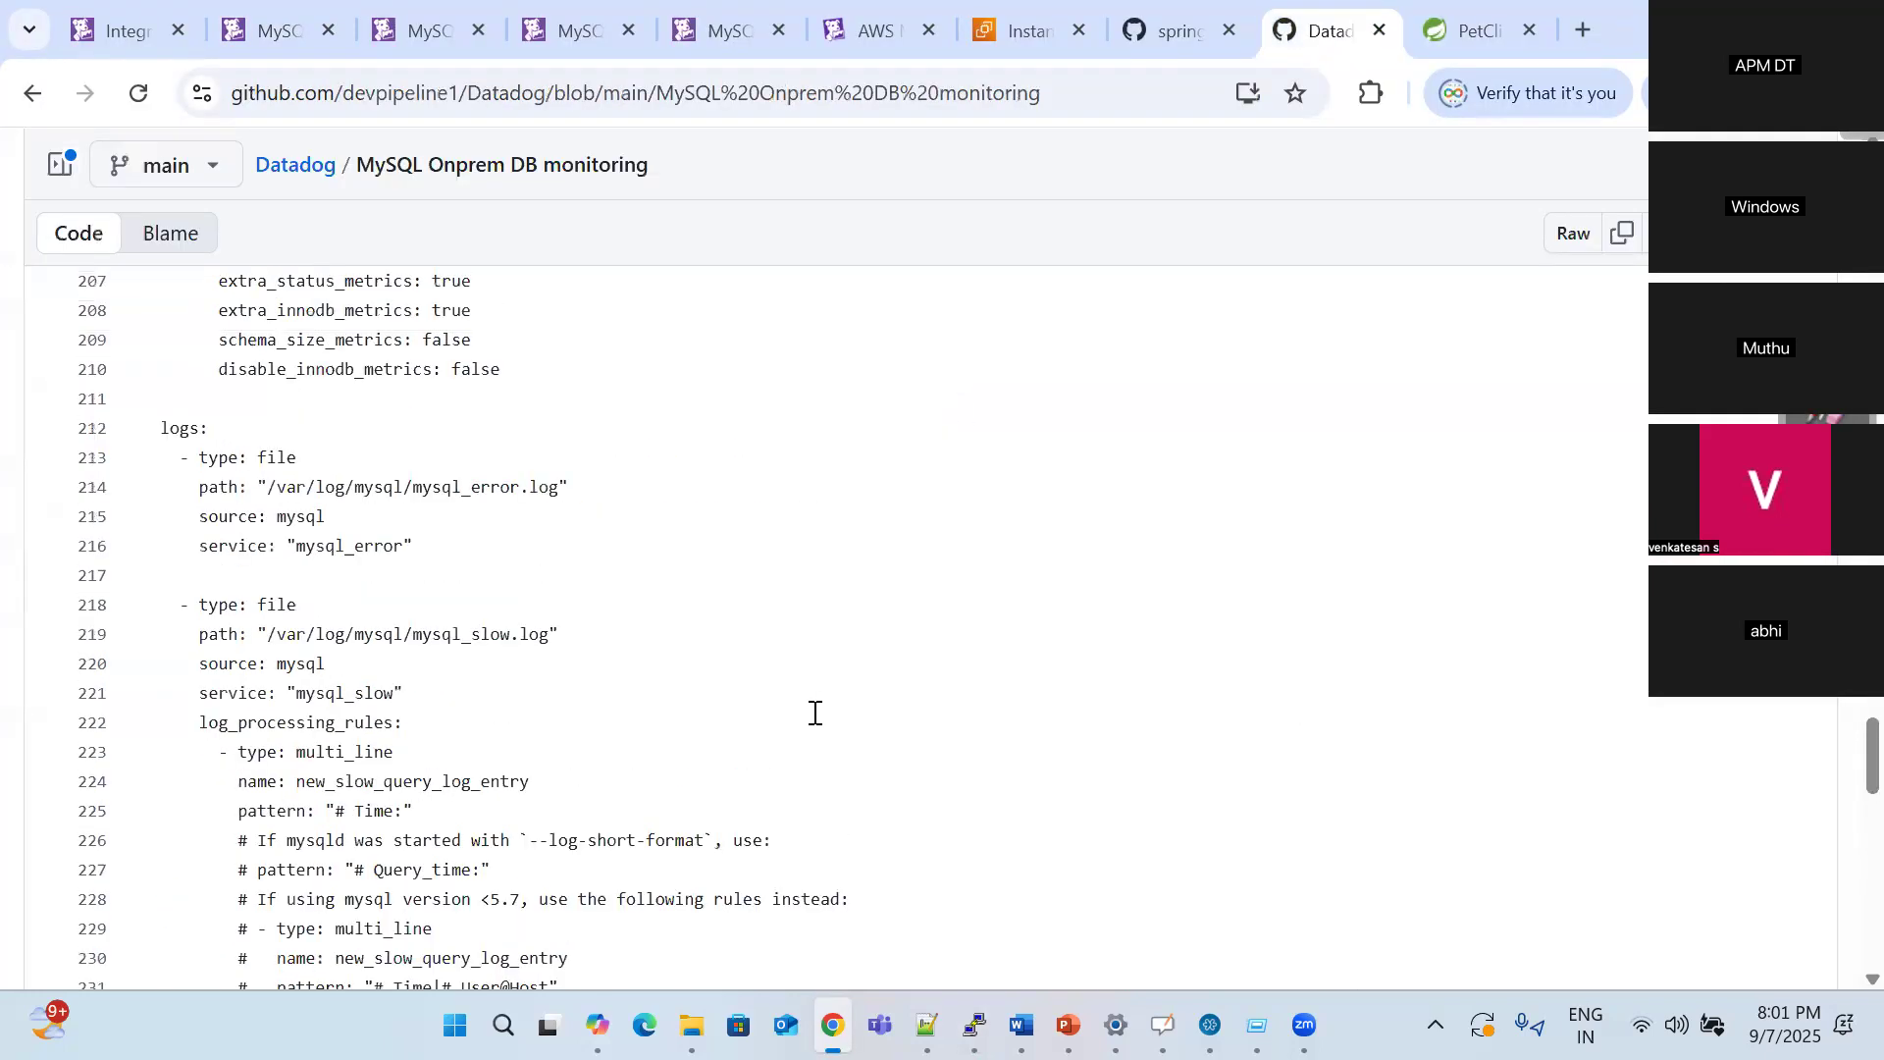
scroll(815, 713, up, 8)
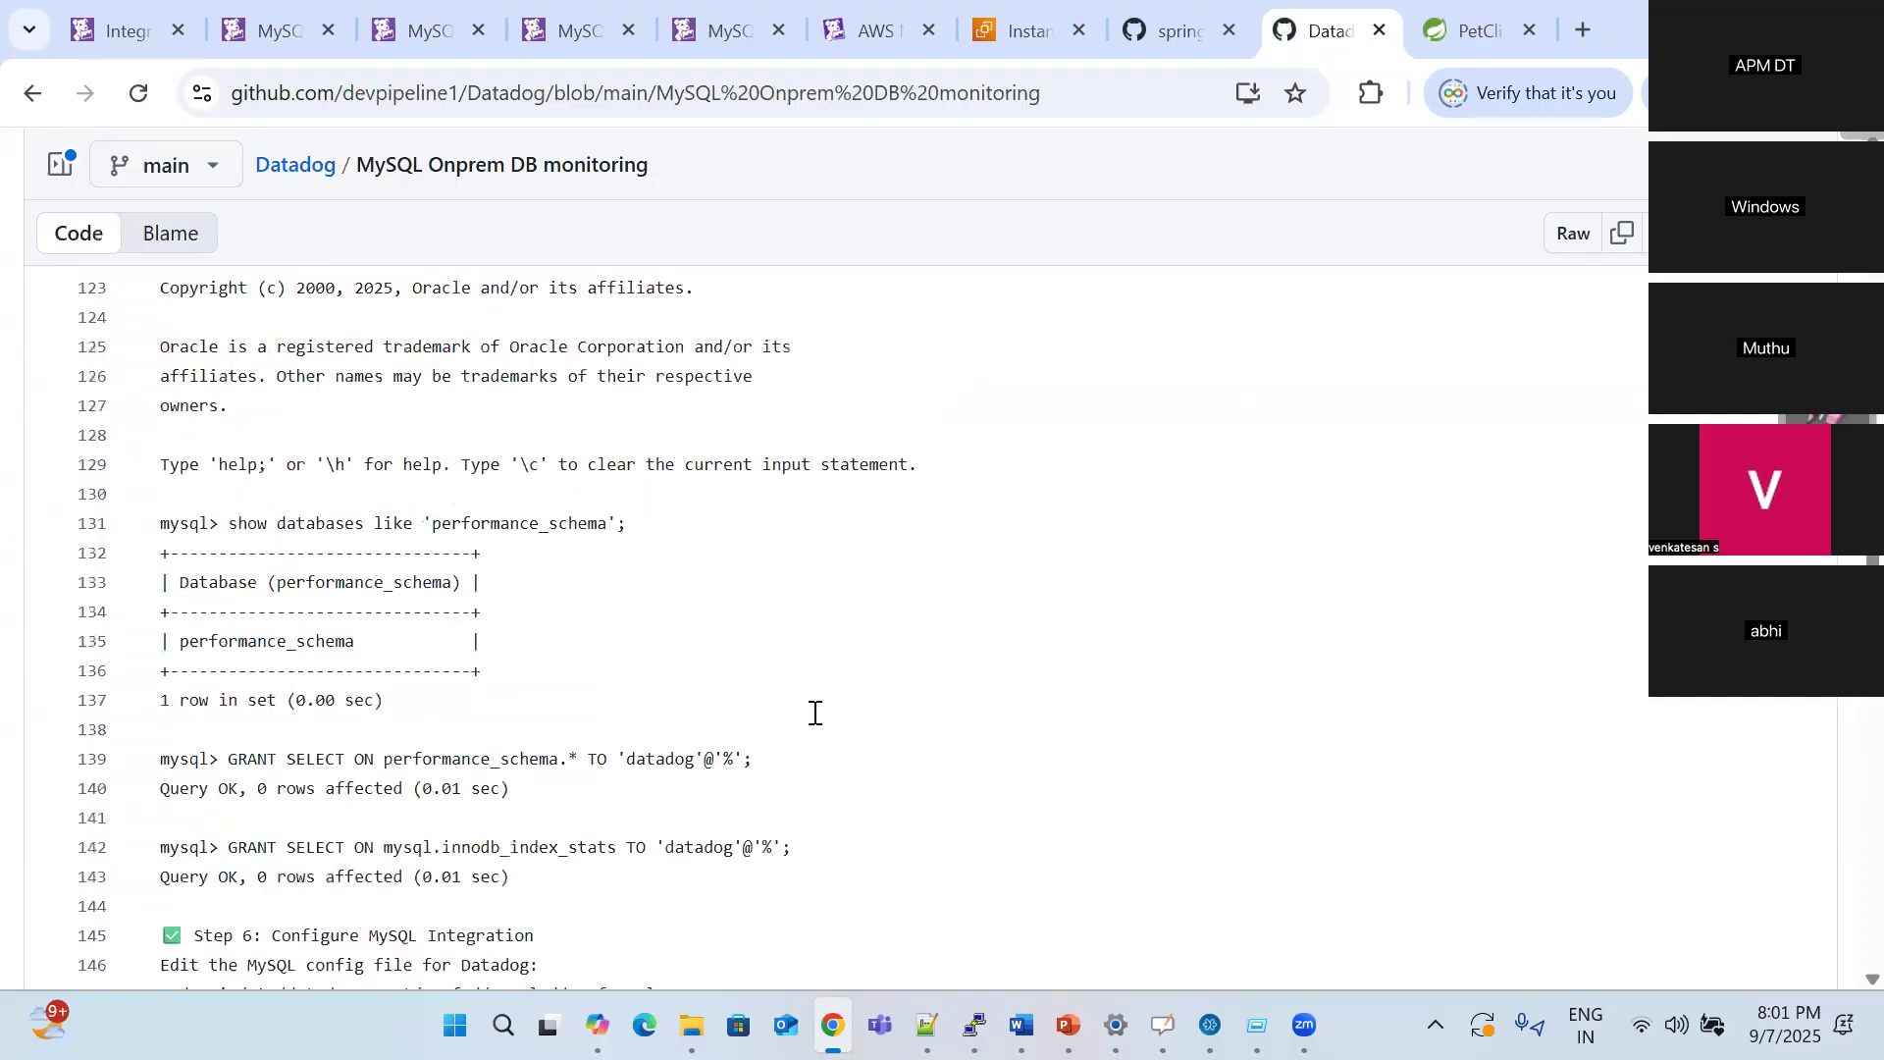
scroll(815, 714, down, 7)
scroll(814, 713, down, 7)
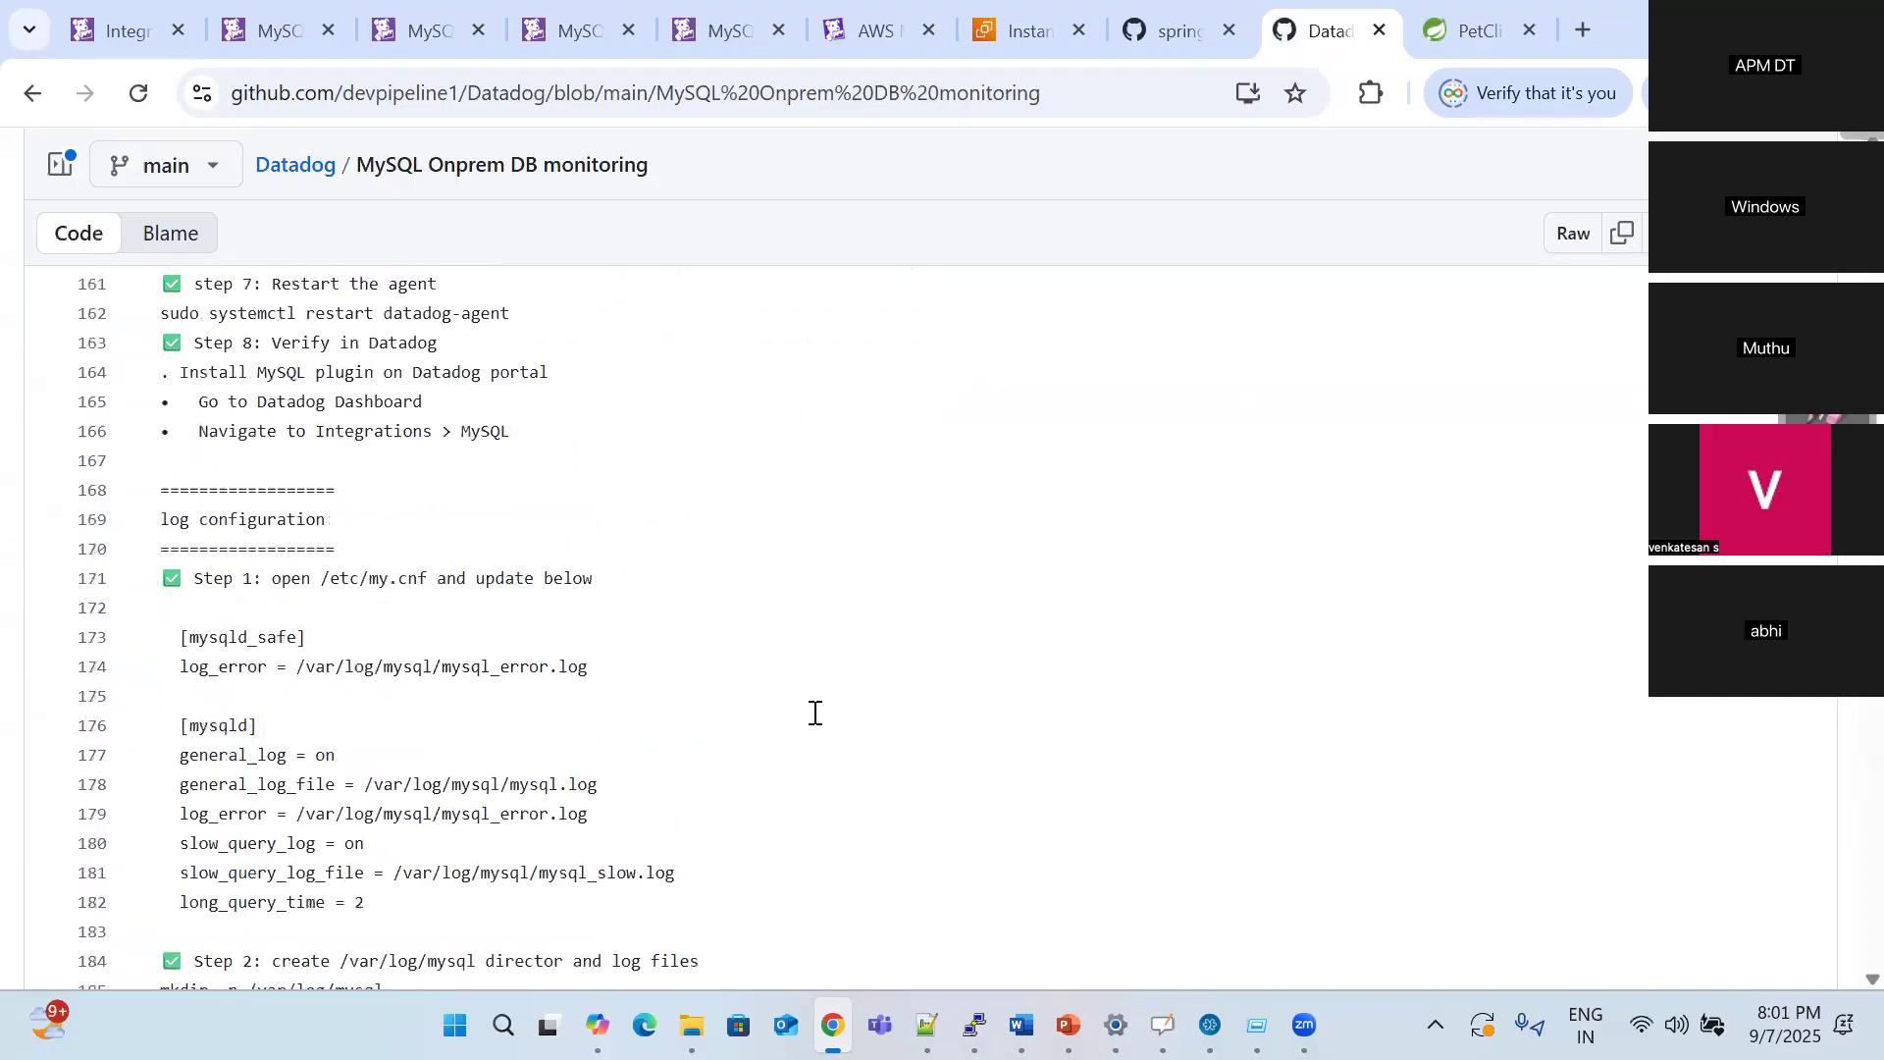
scroll(814, 702, down, 3)
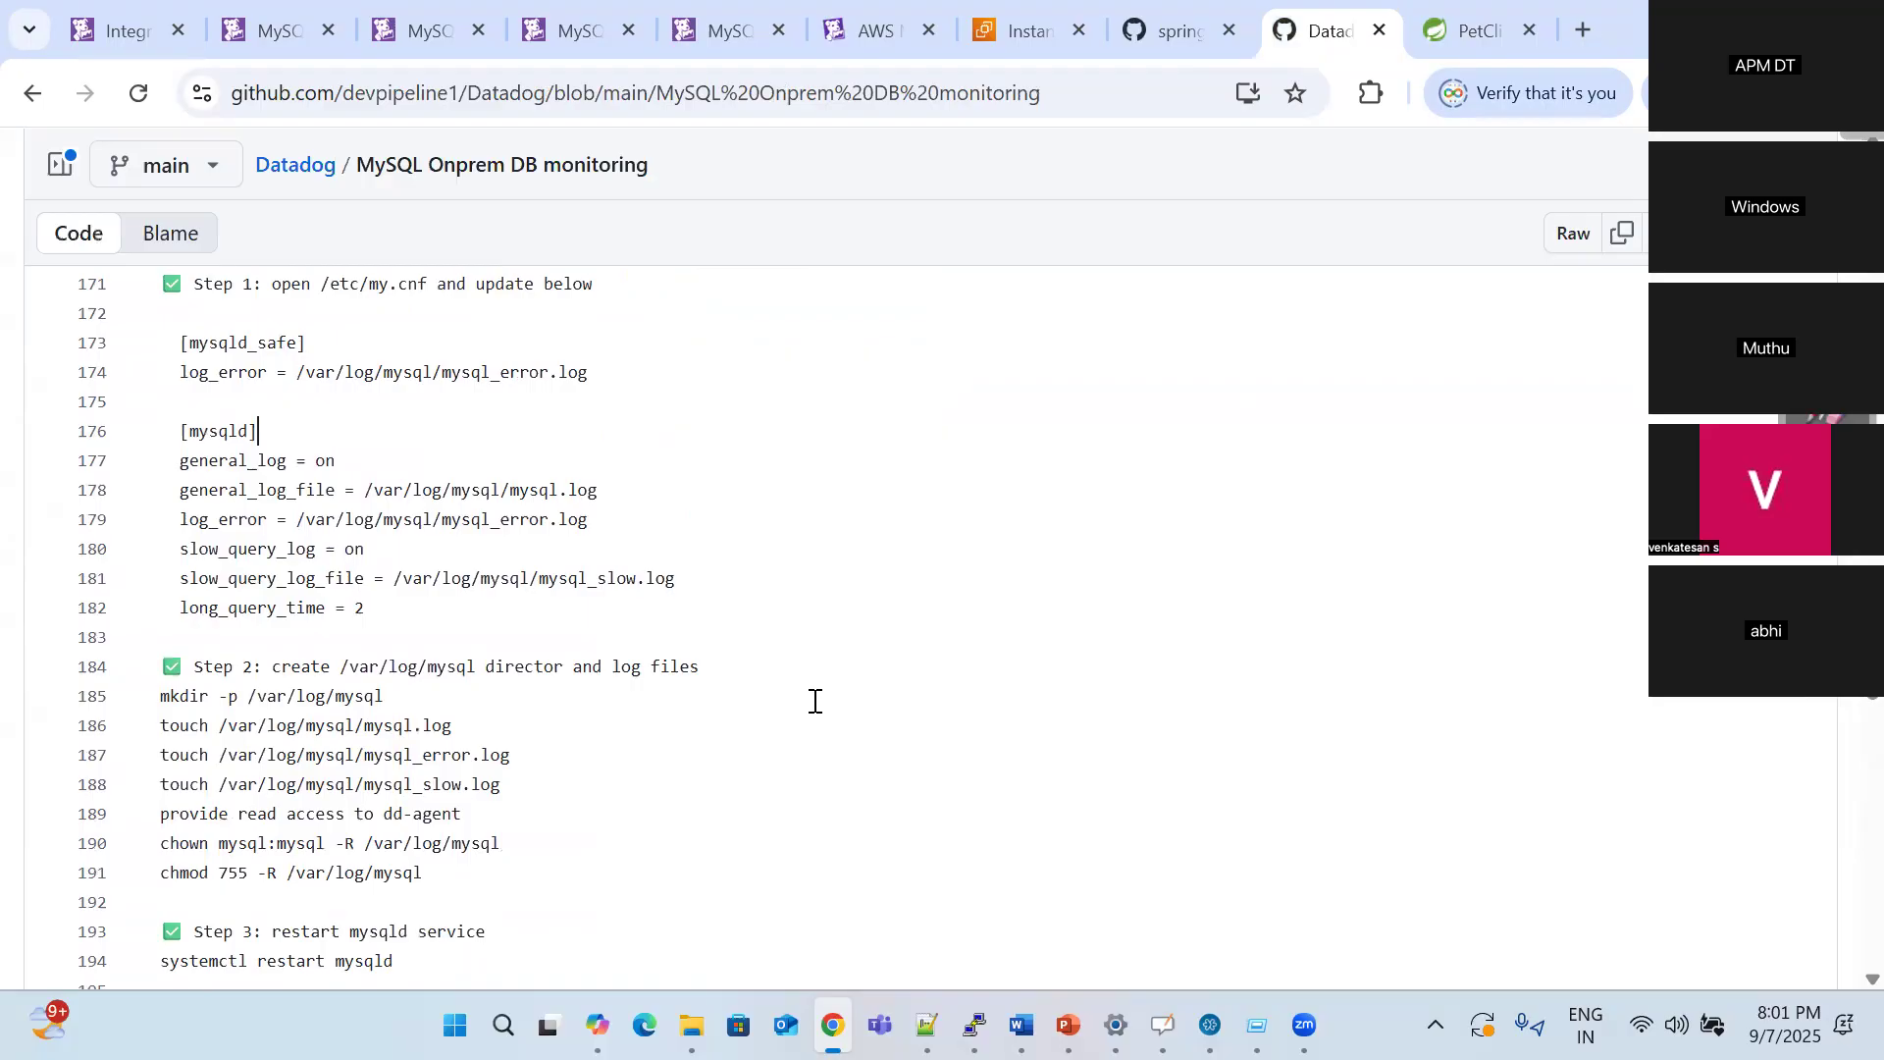
scroll(816, 701, down, 1)
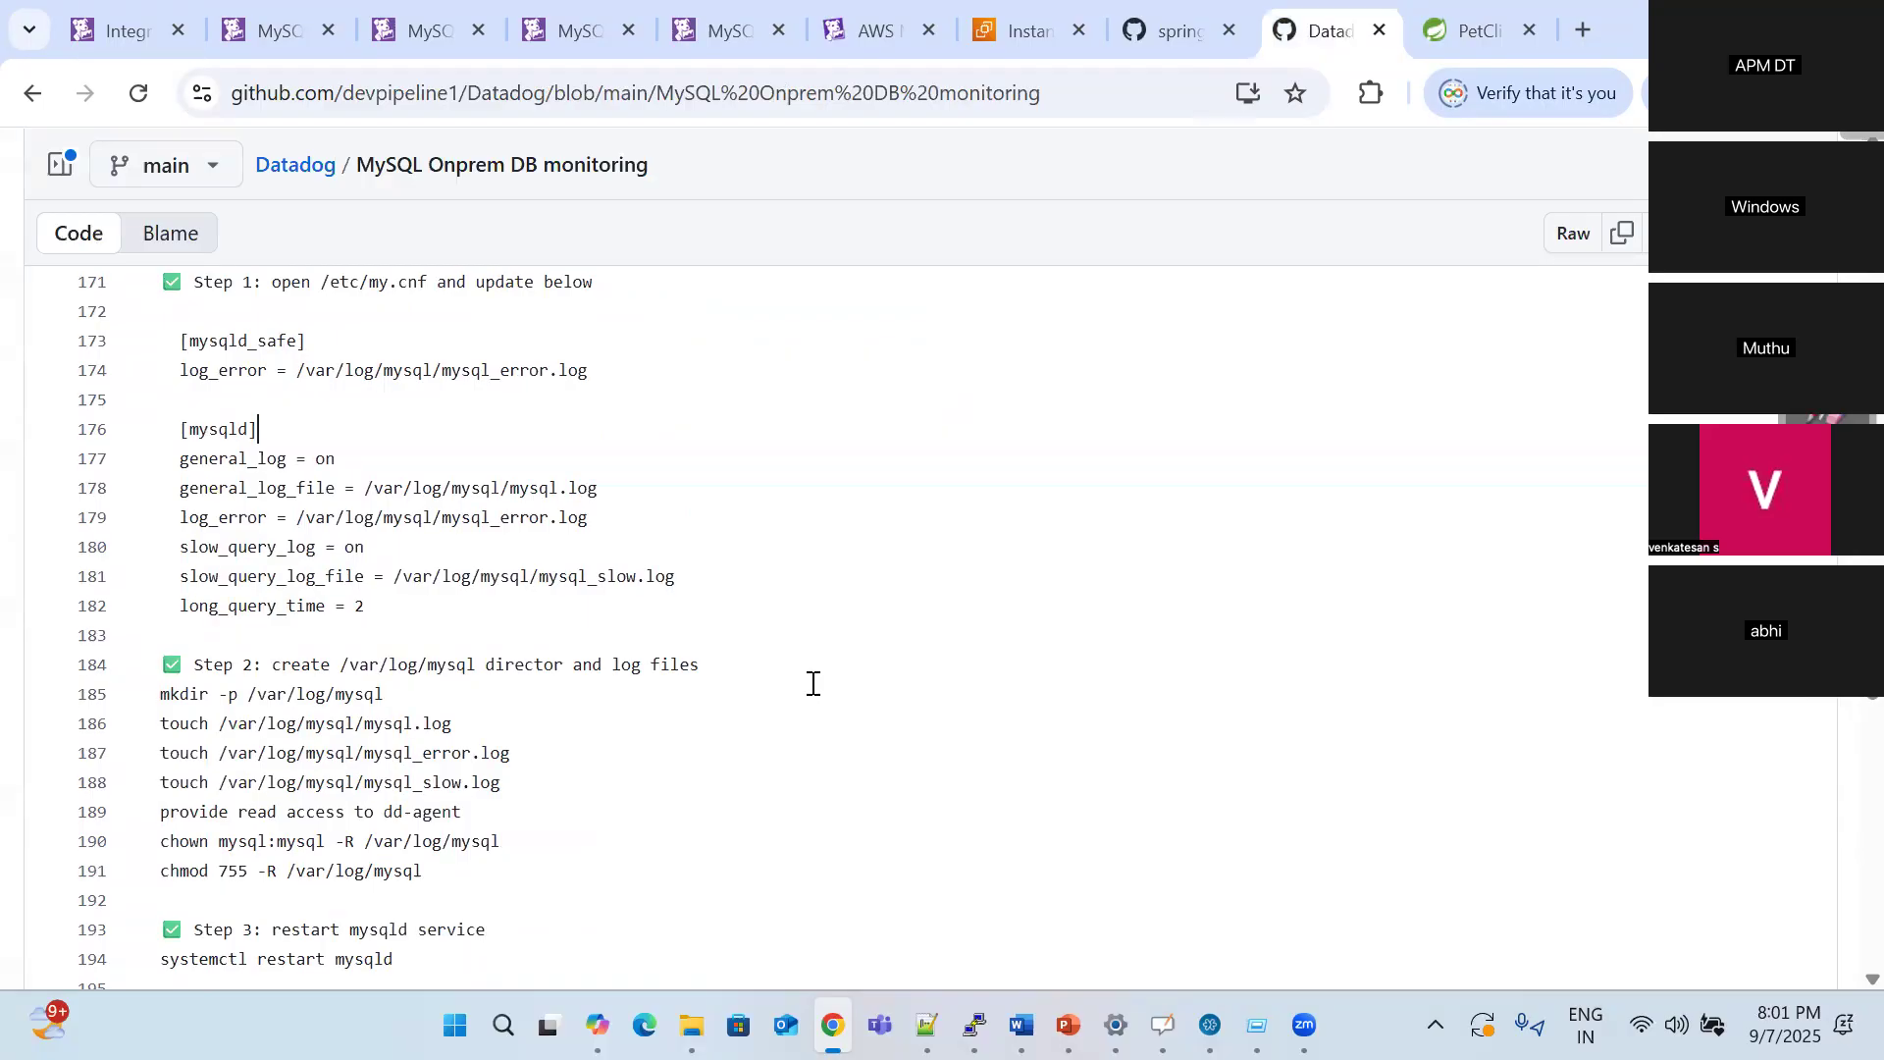
scroll(813, 684, down, 1)
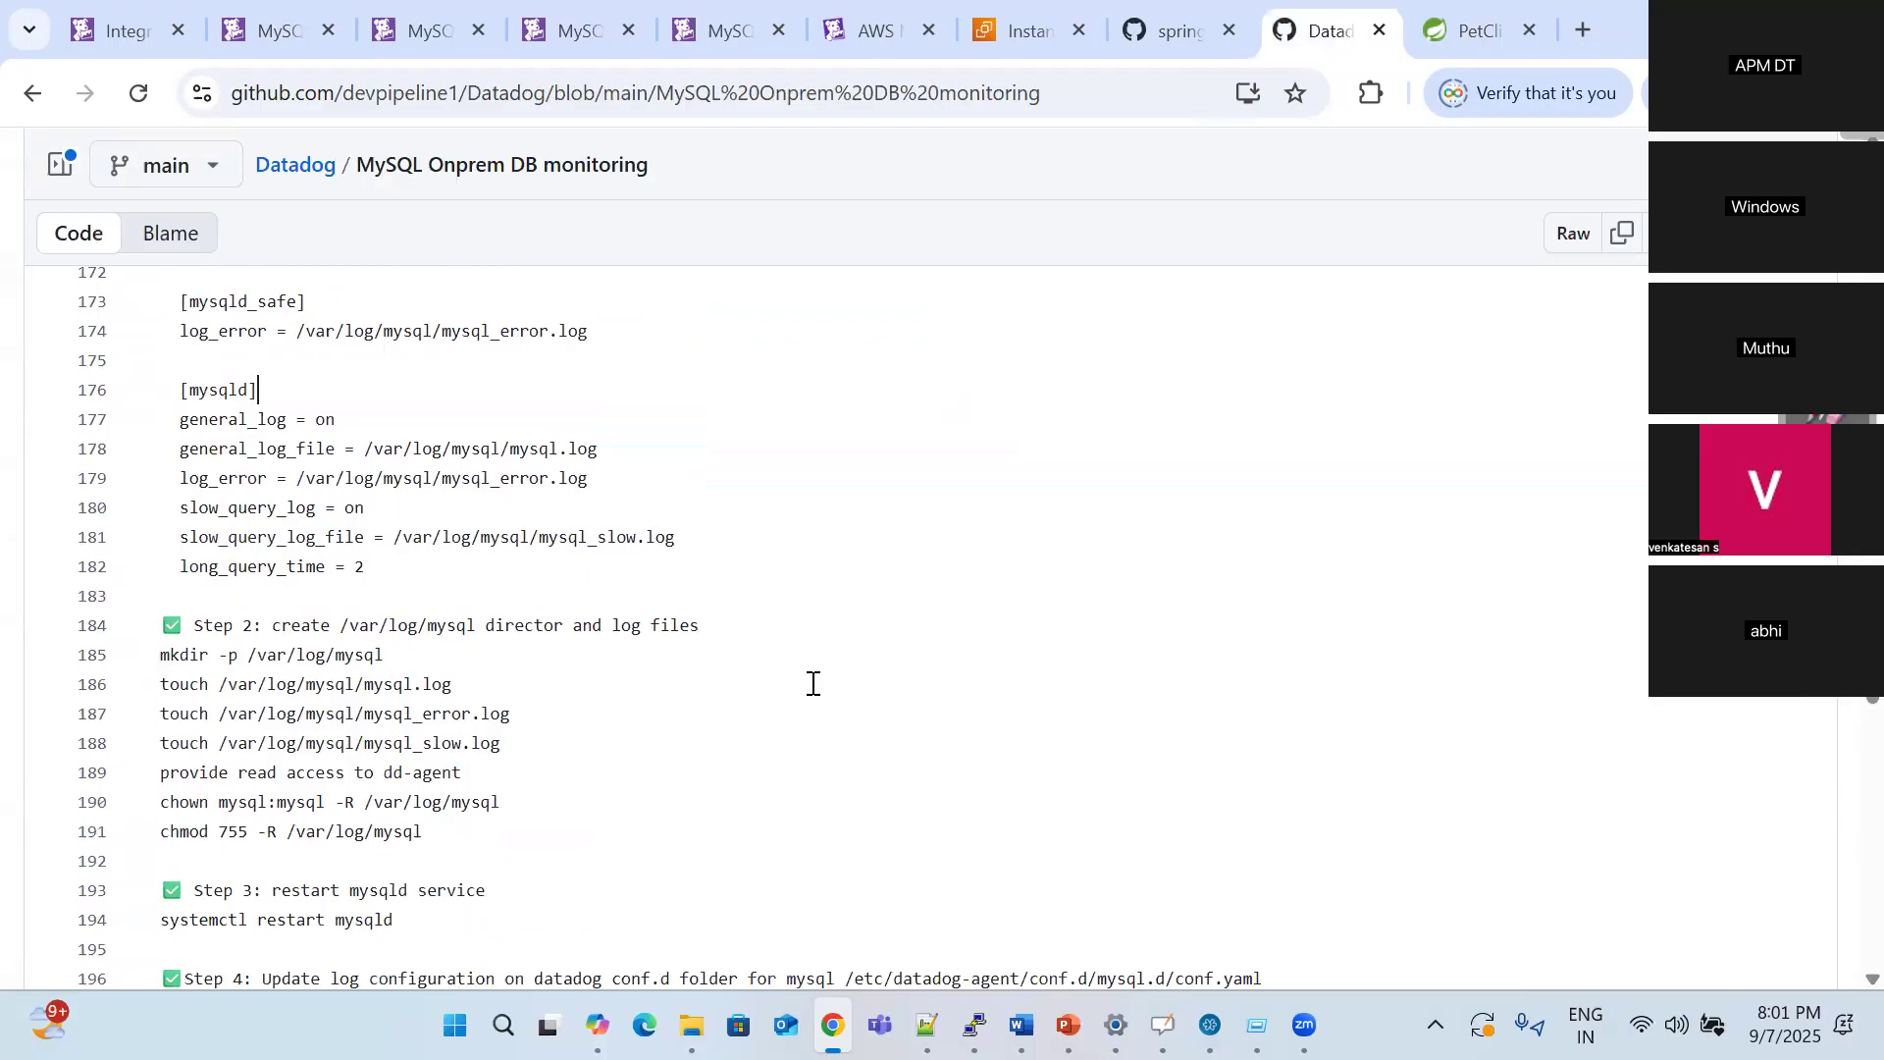
scroll(814, 683, up, 1)
scroll(814, 684, down, 3)
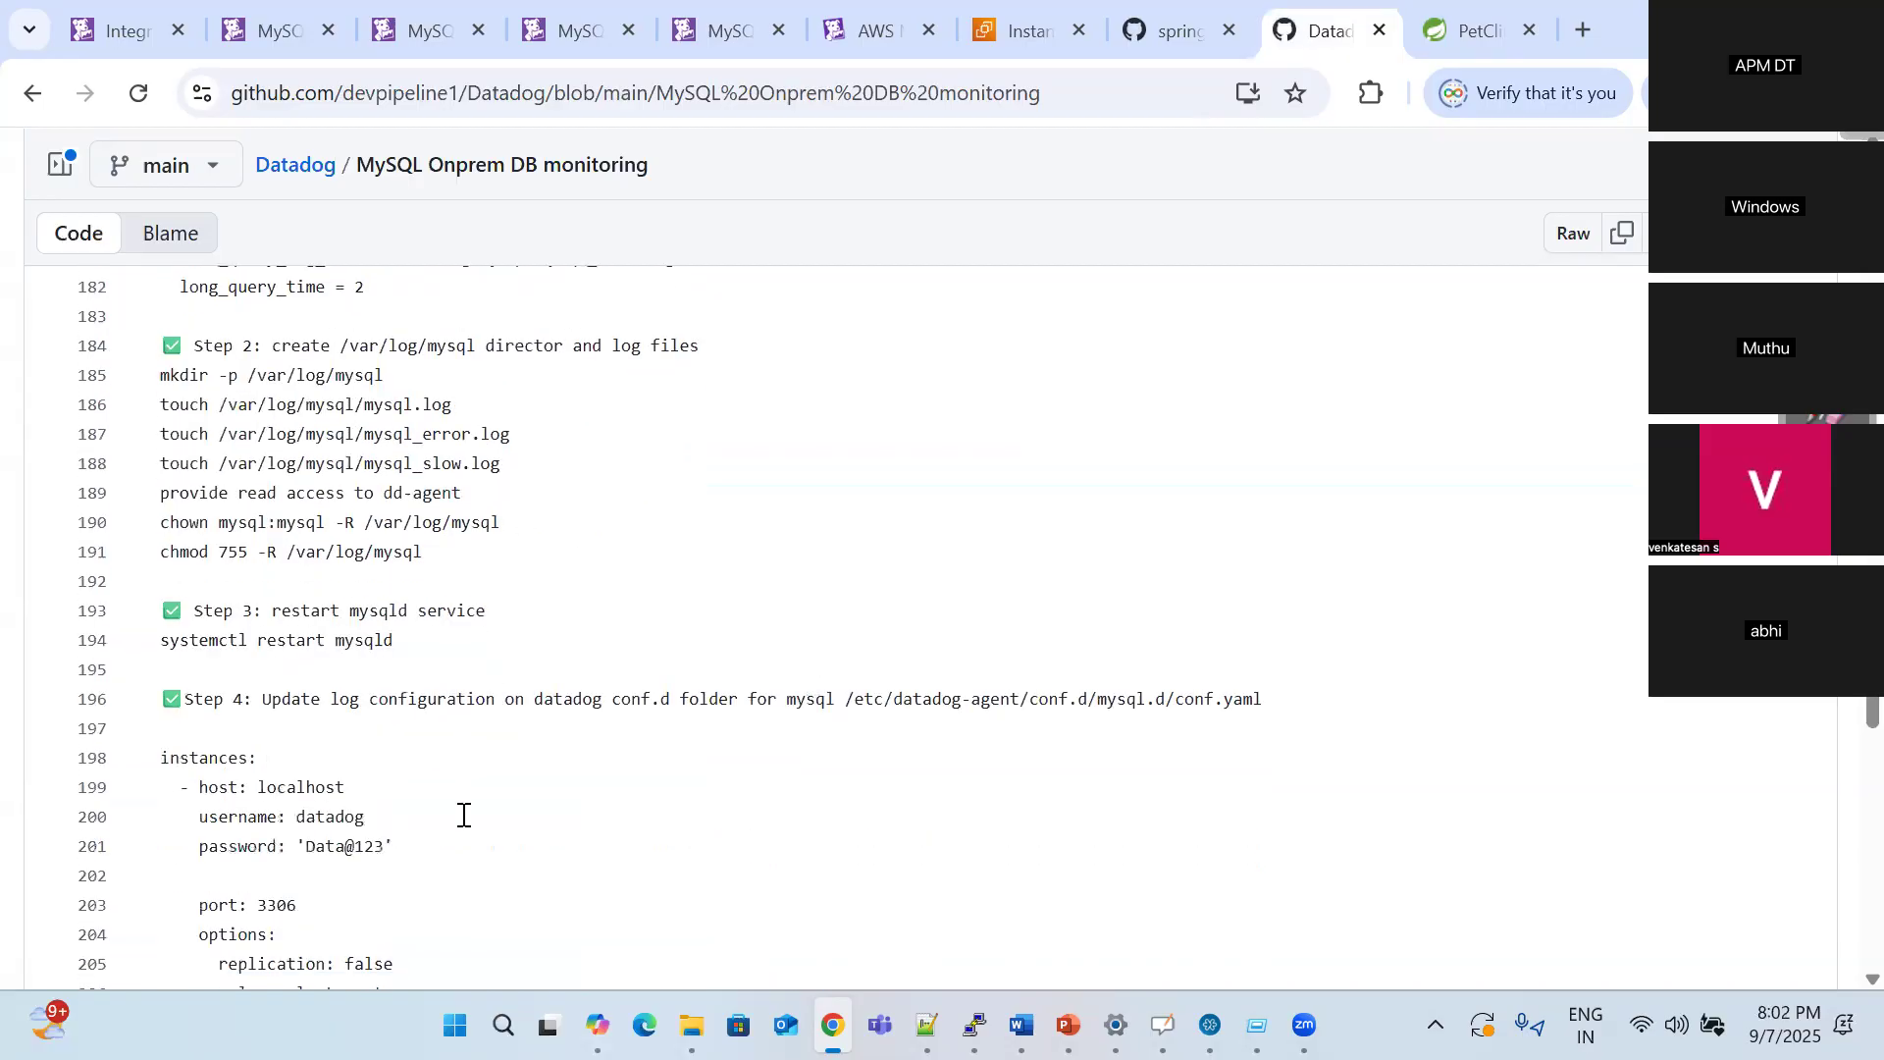
scroll(463, 816, down, 2)
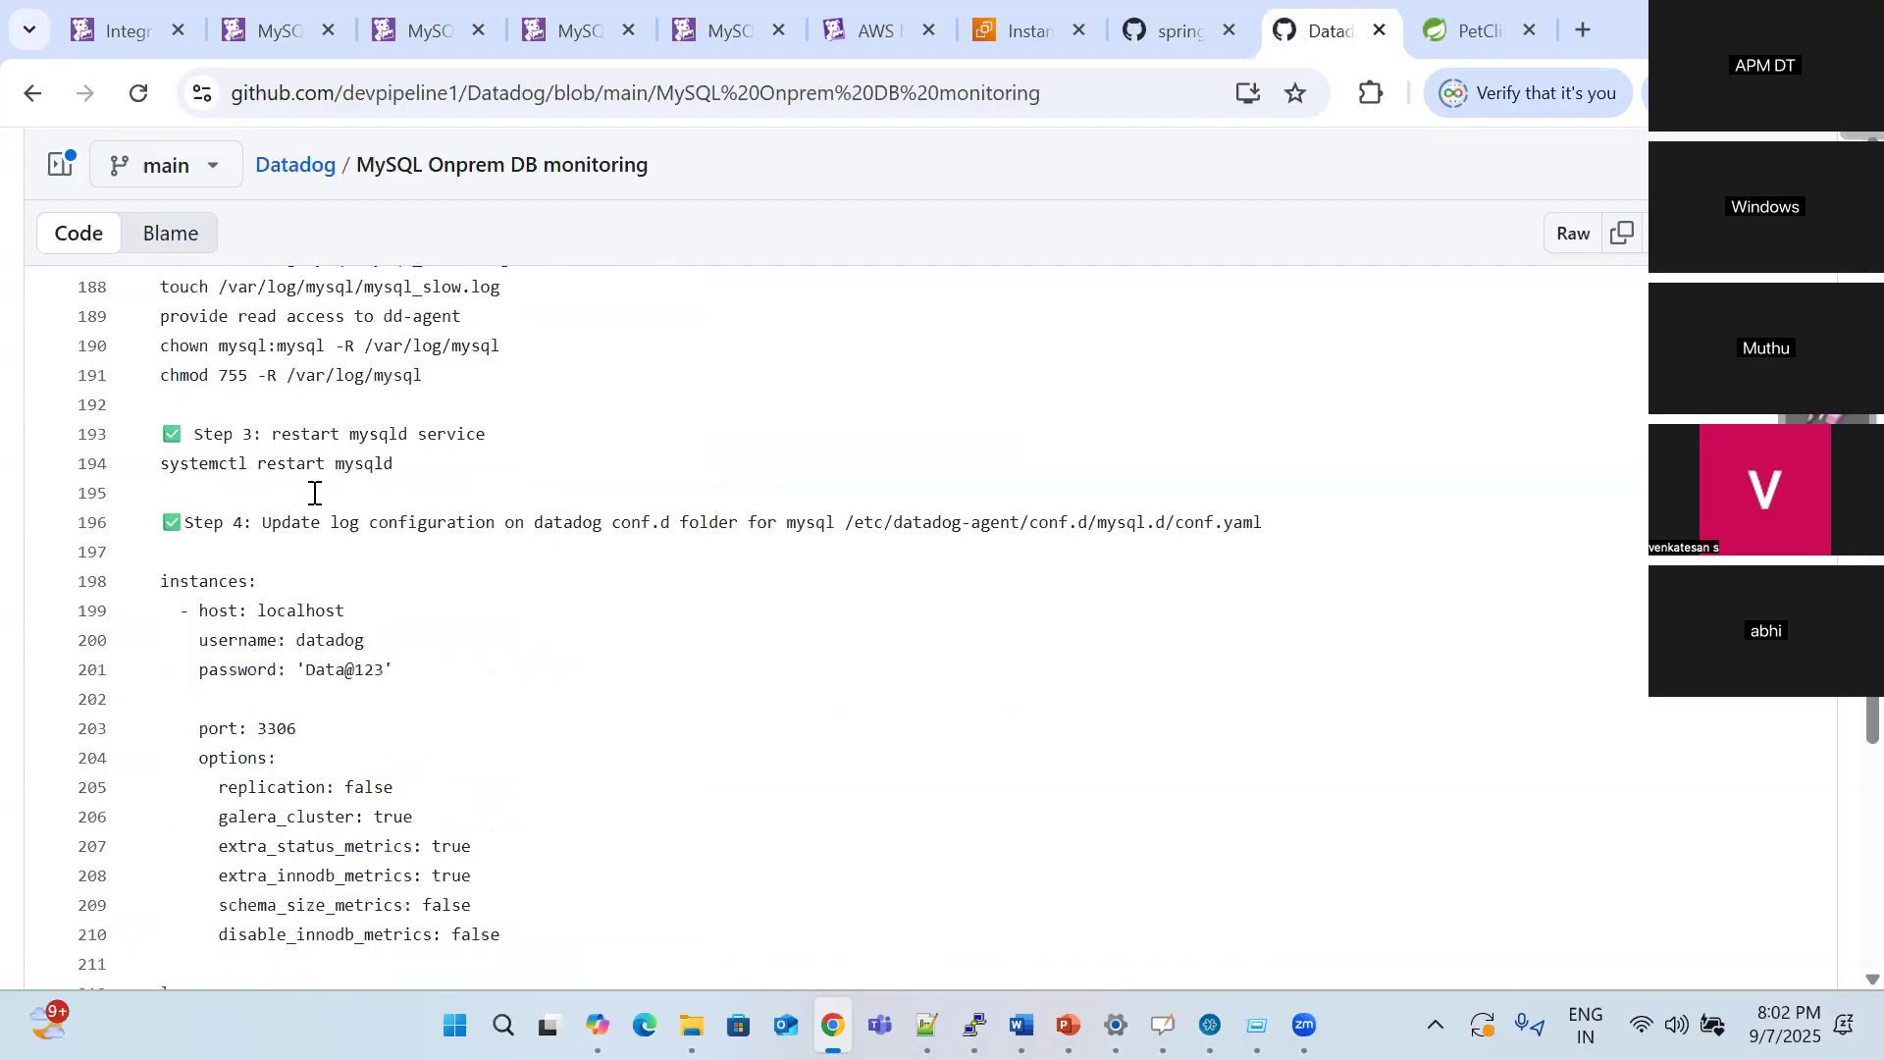
scroll(366, 732, down, 5)
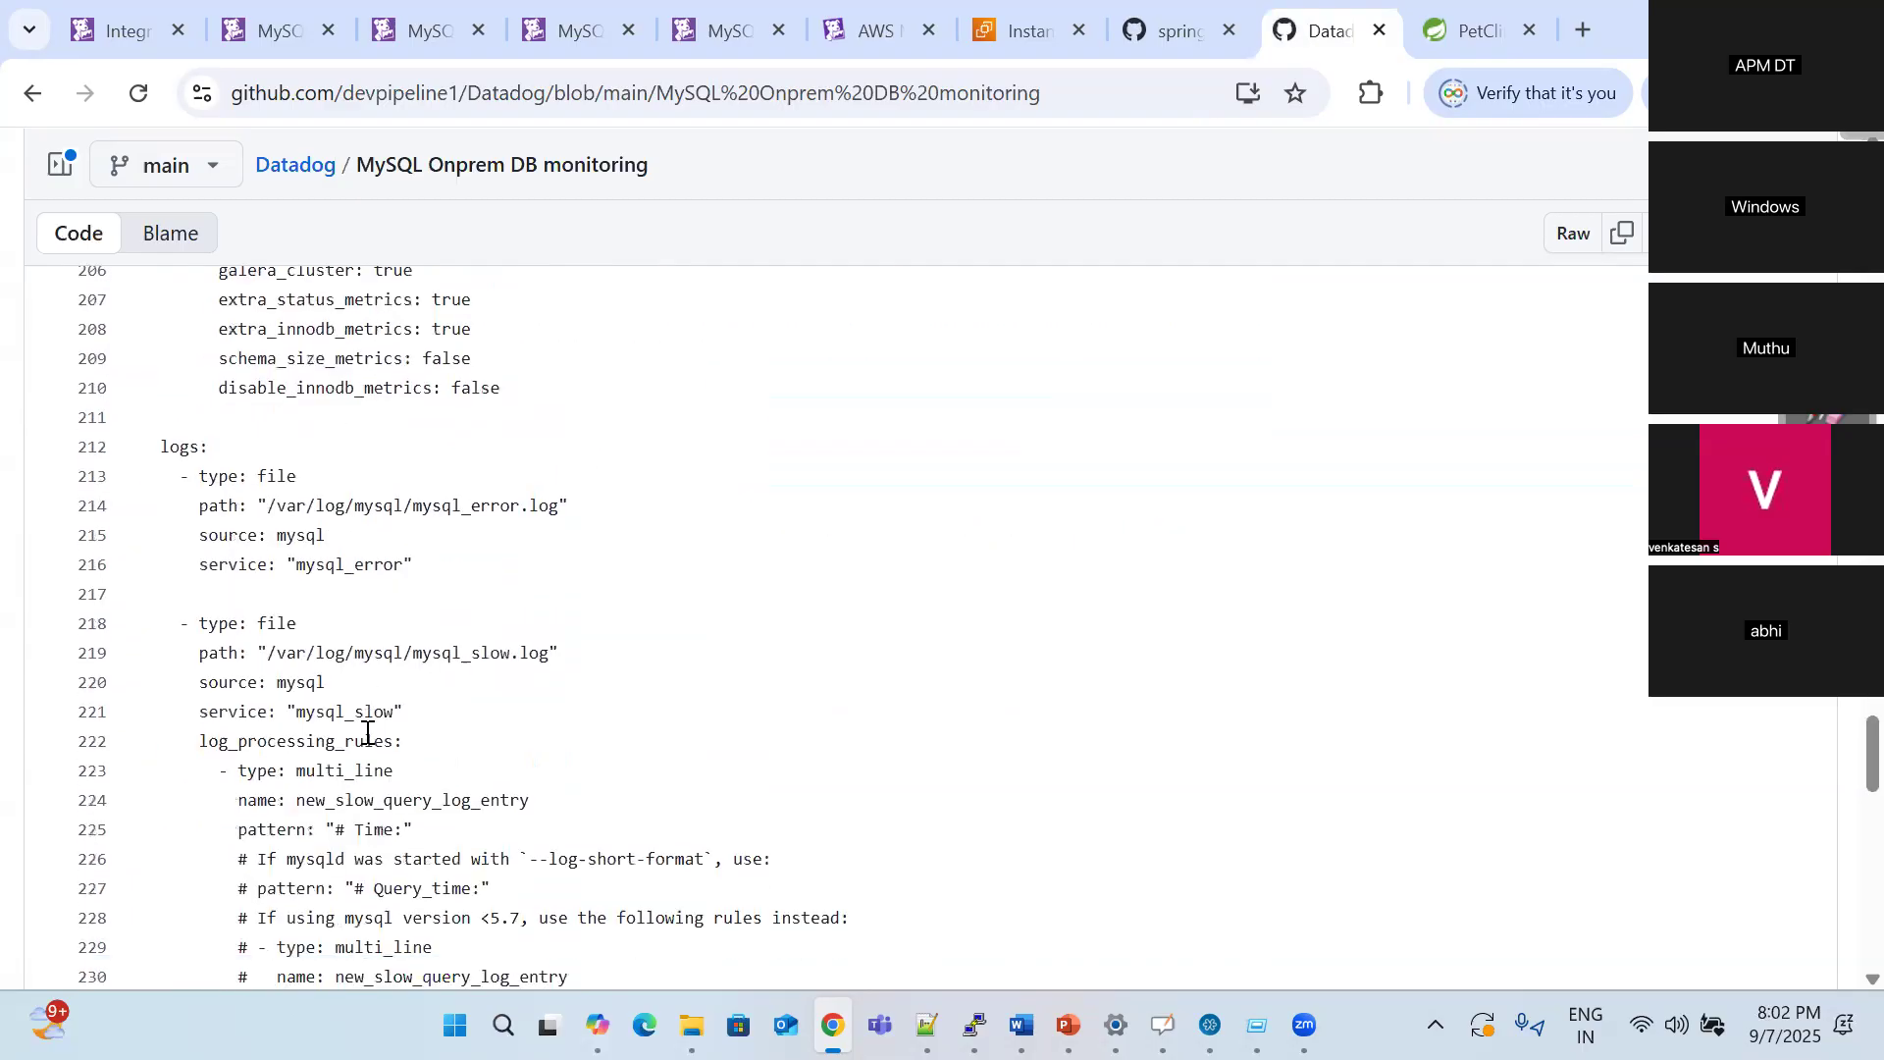
scroll(366, 732, down, 1)
scroll(366, 732, up, 3)
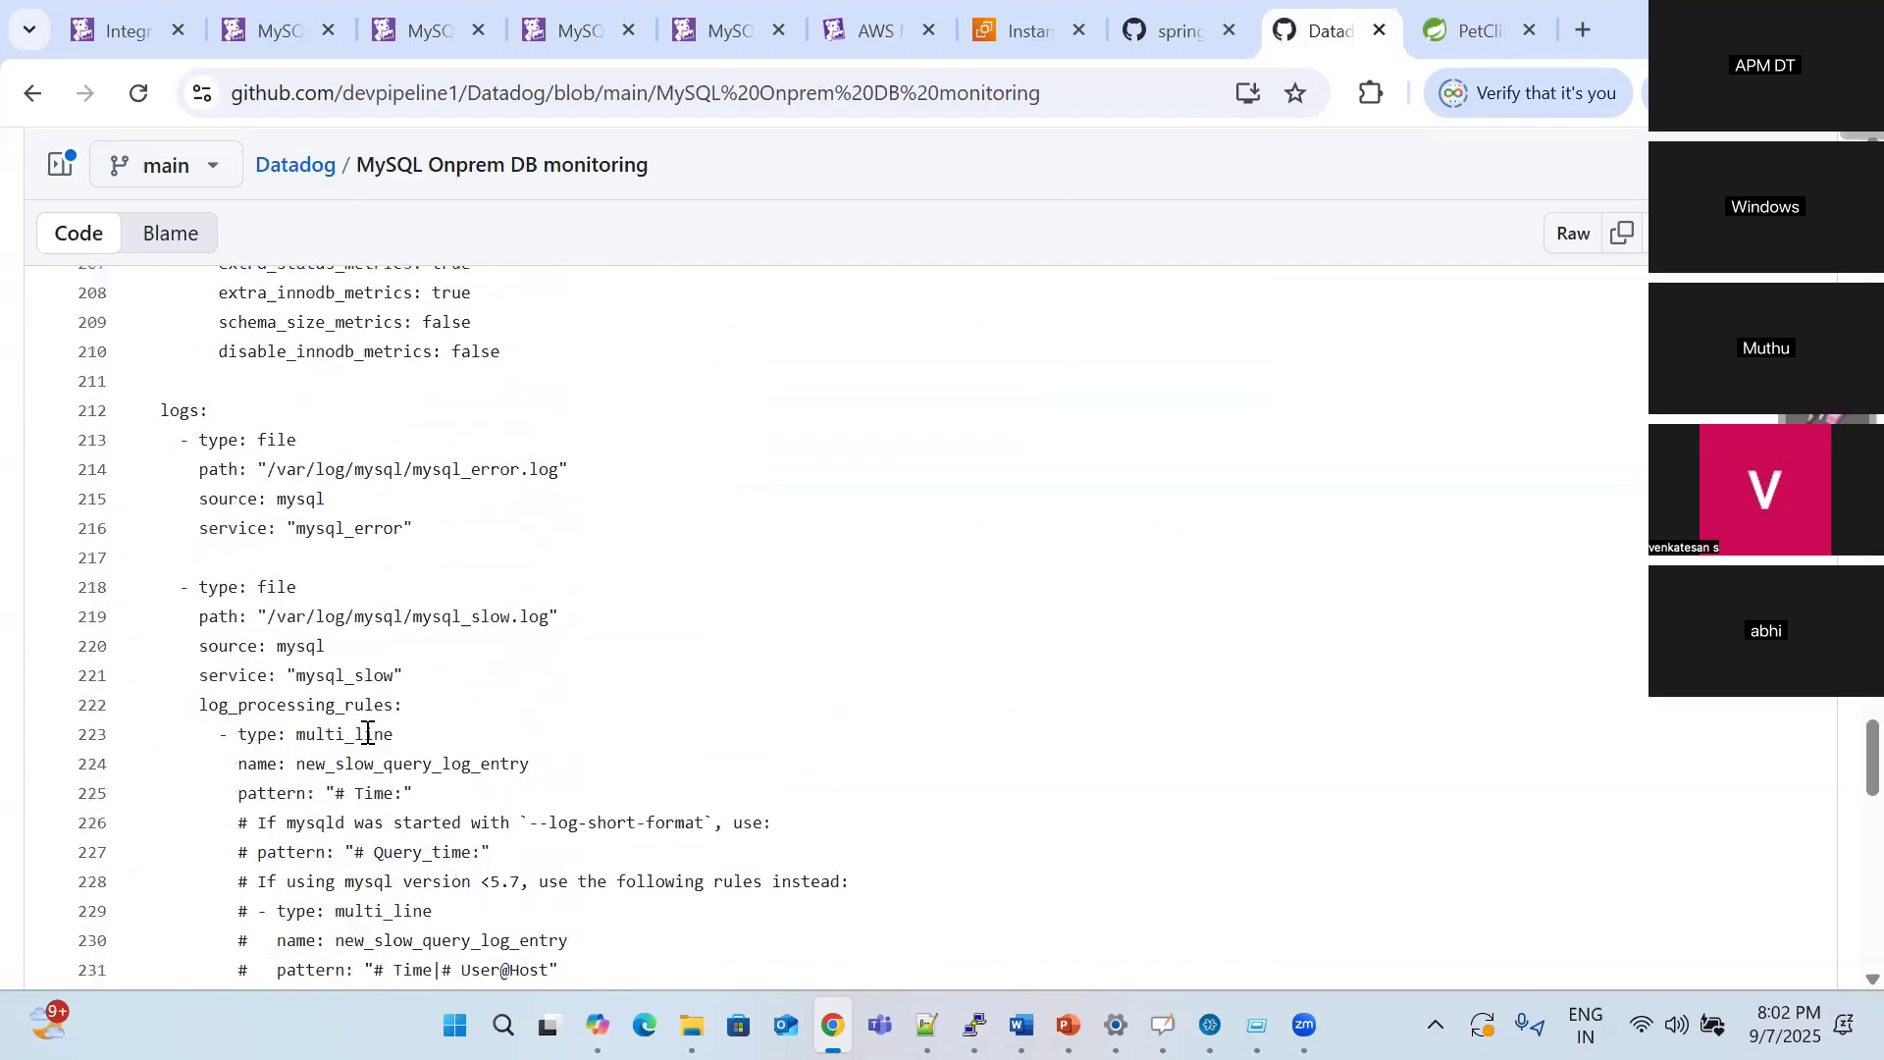
scroll(366, 732, down, 3)
scroll(366, 732, down, 3)
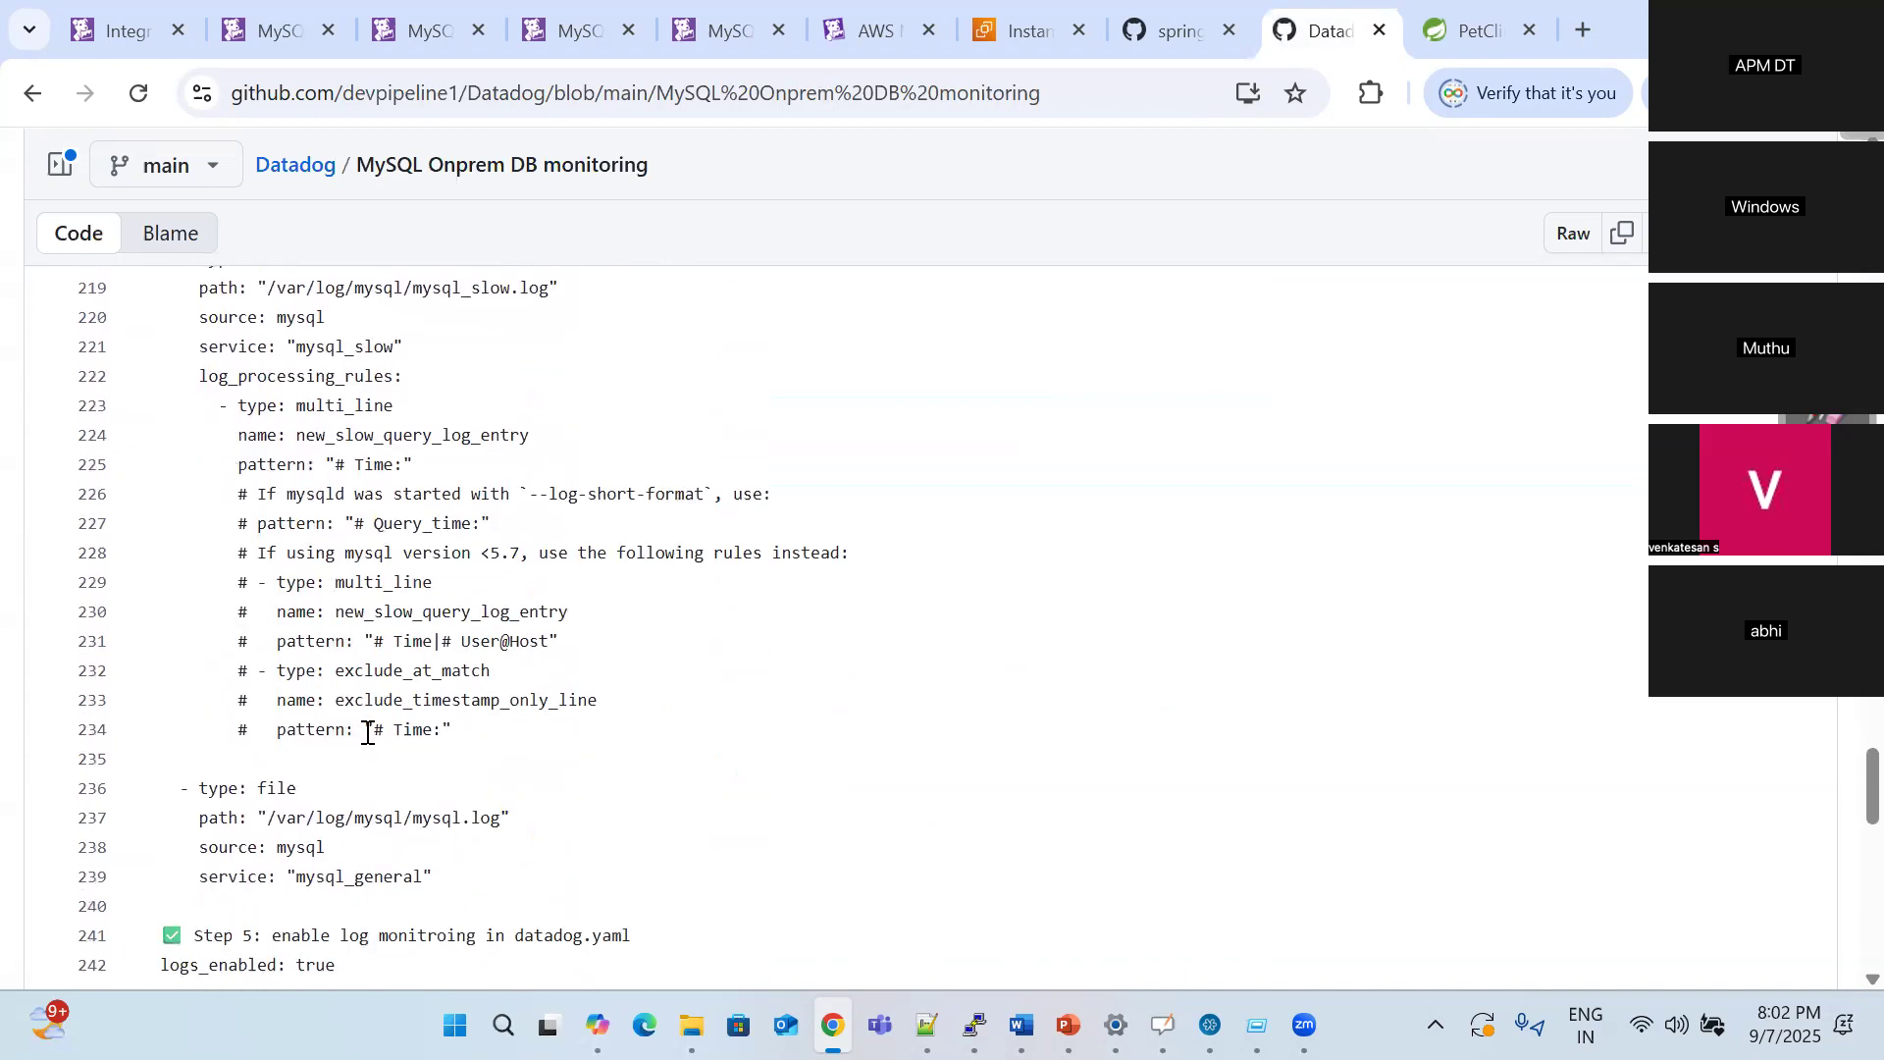
scroll(366, 732, down, 3)
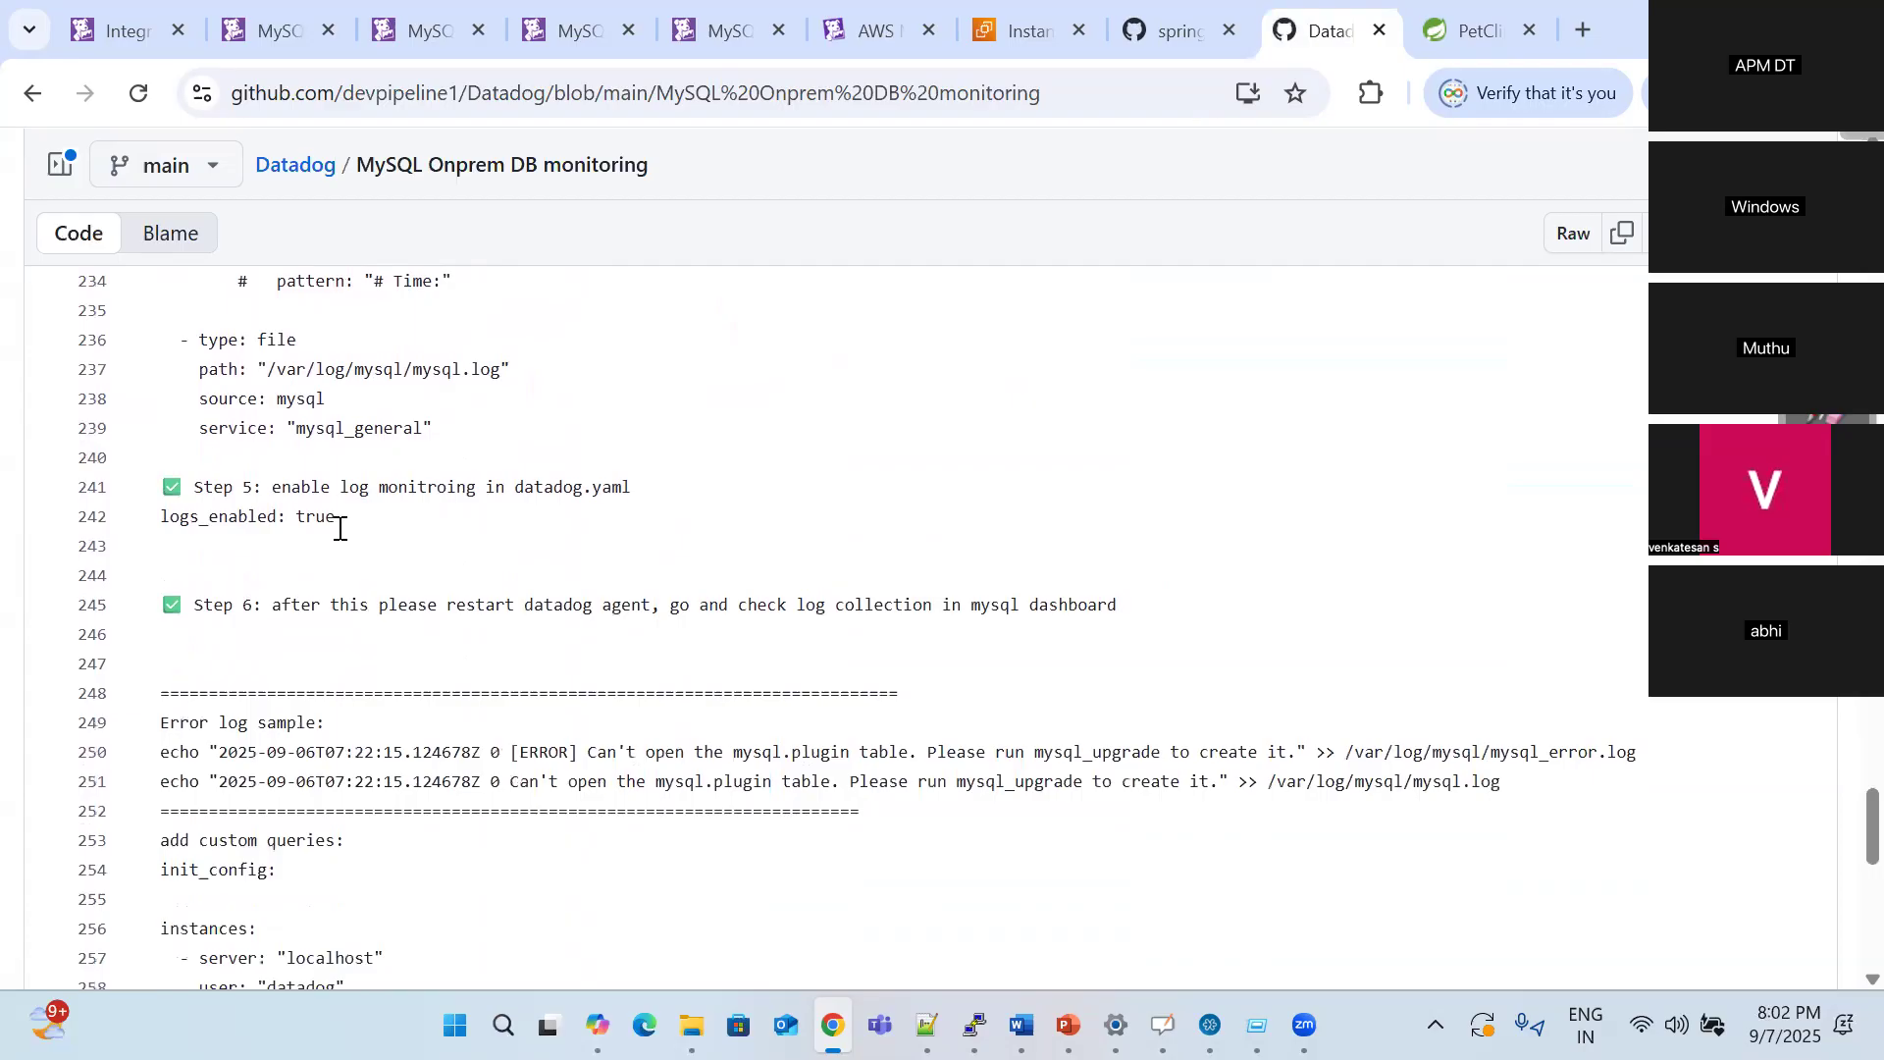
scroll(440, 620, down, 1)
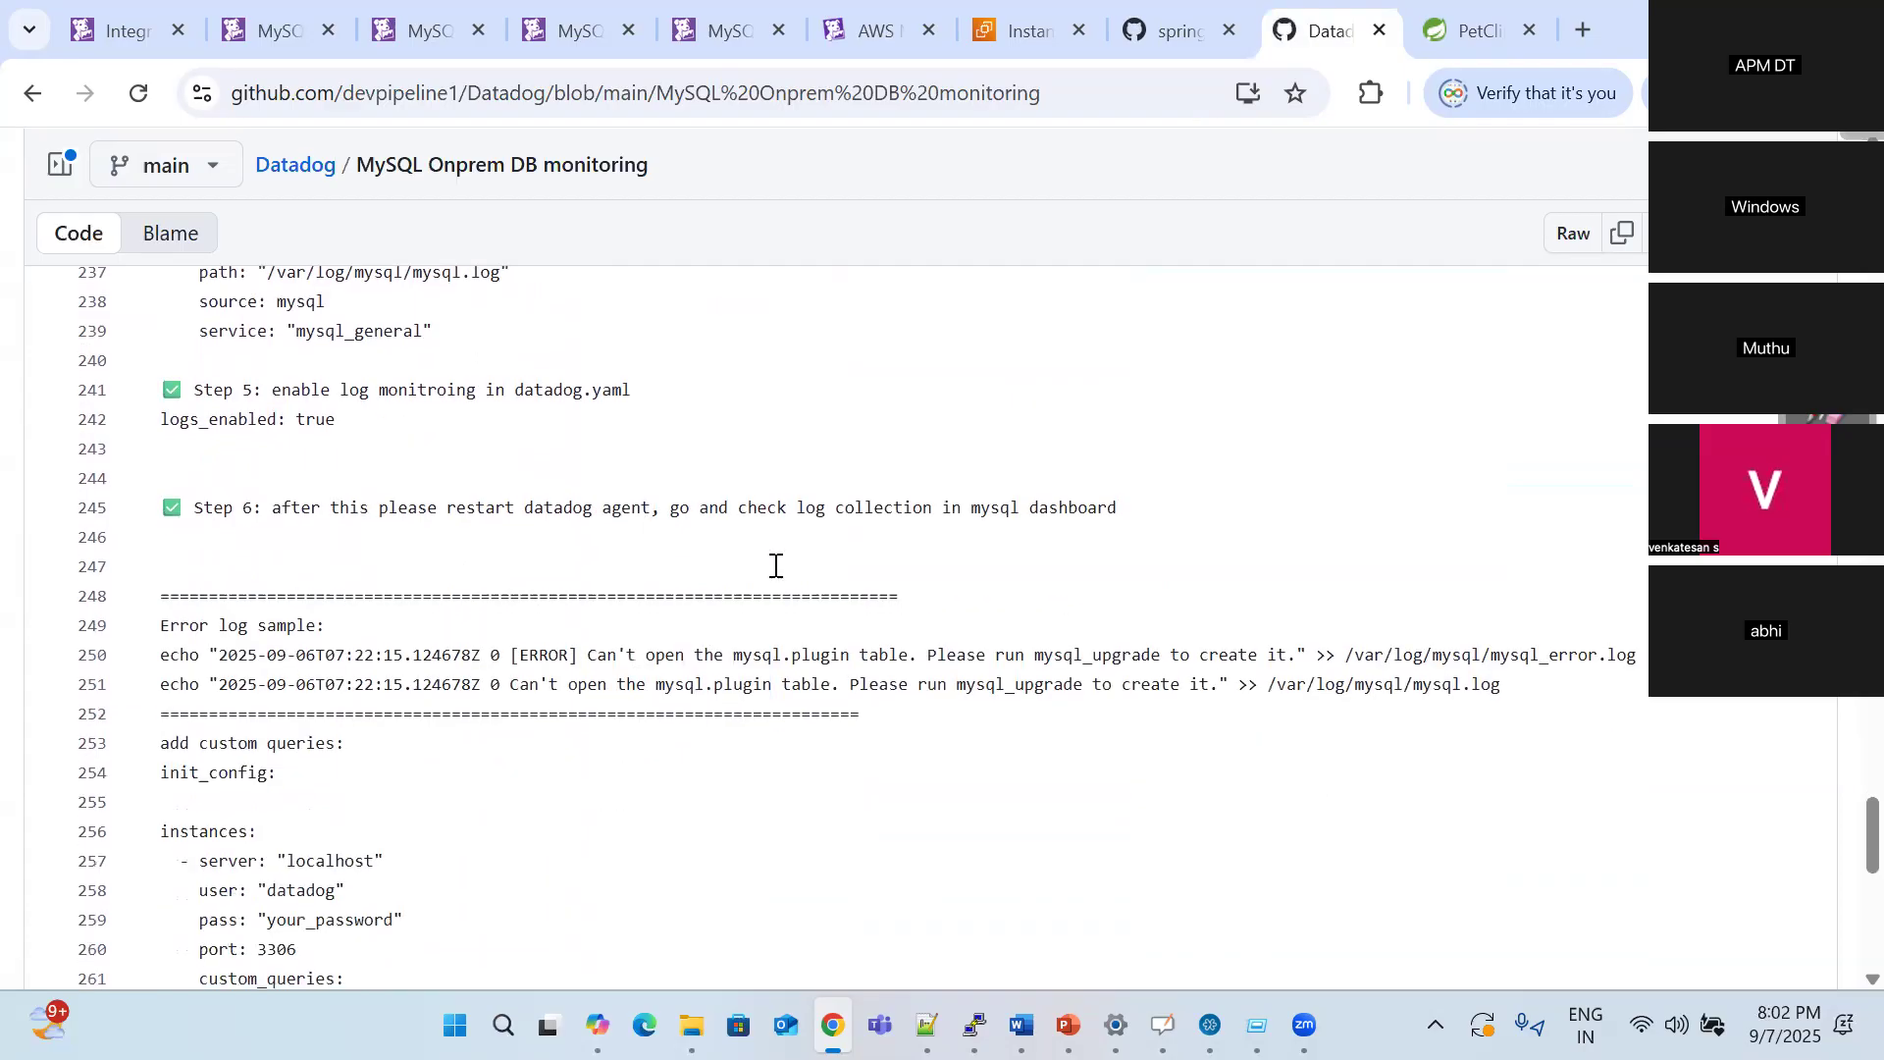
scroll(775, 567, down, 1)
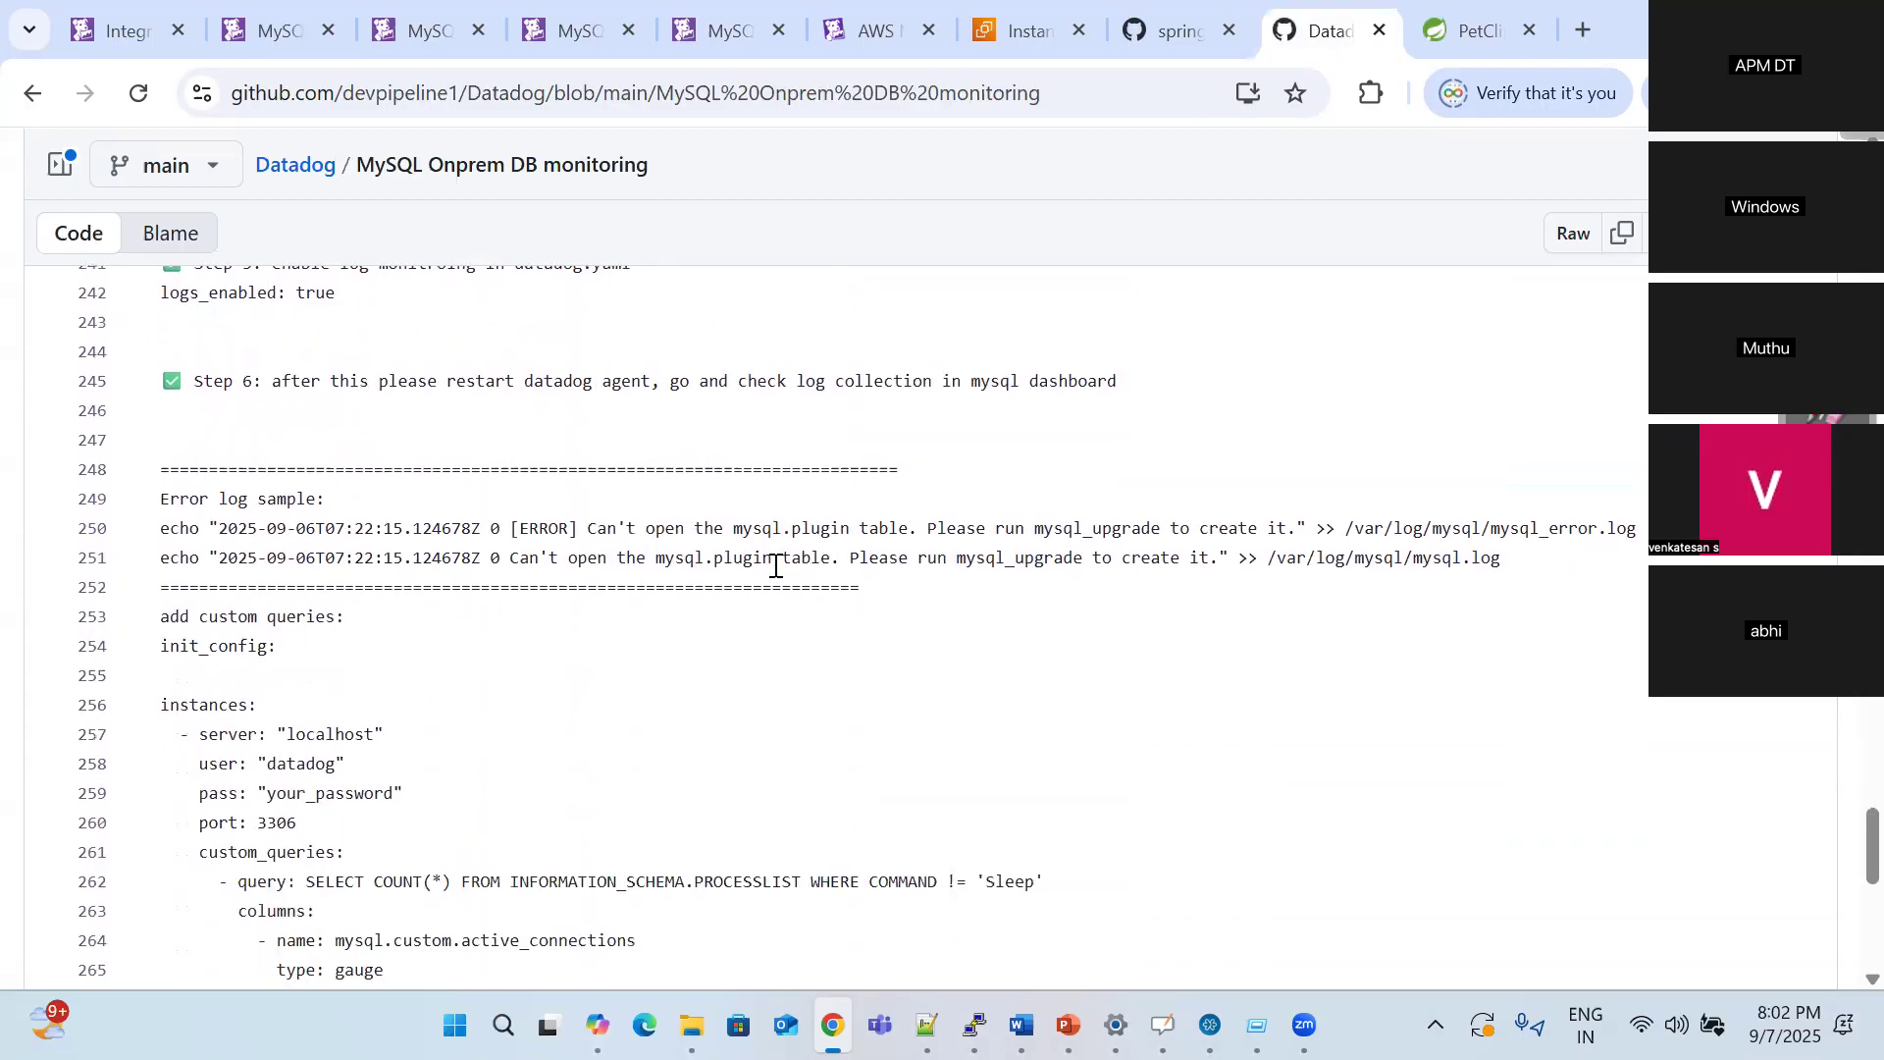
key(alt+Tab)
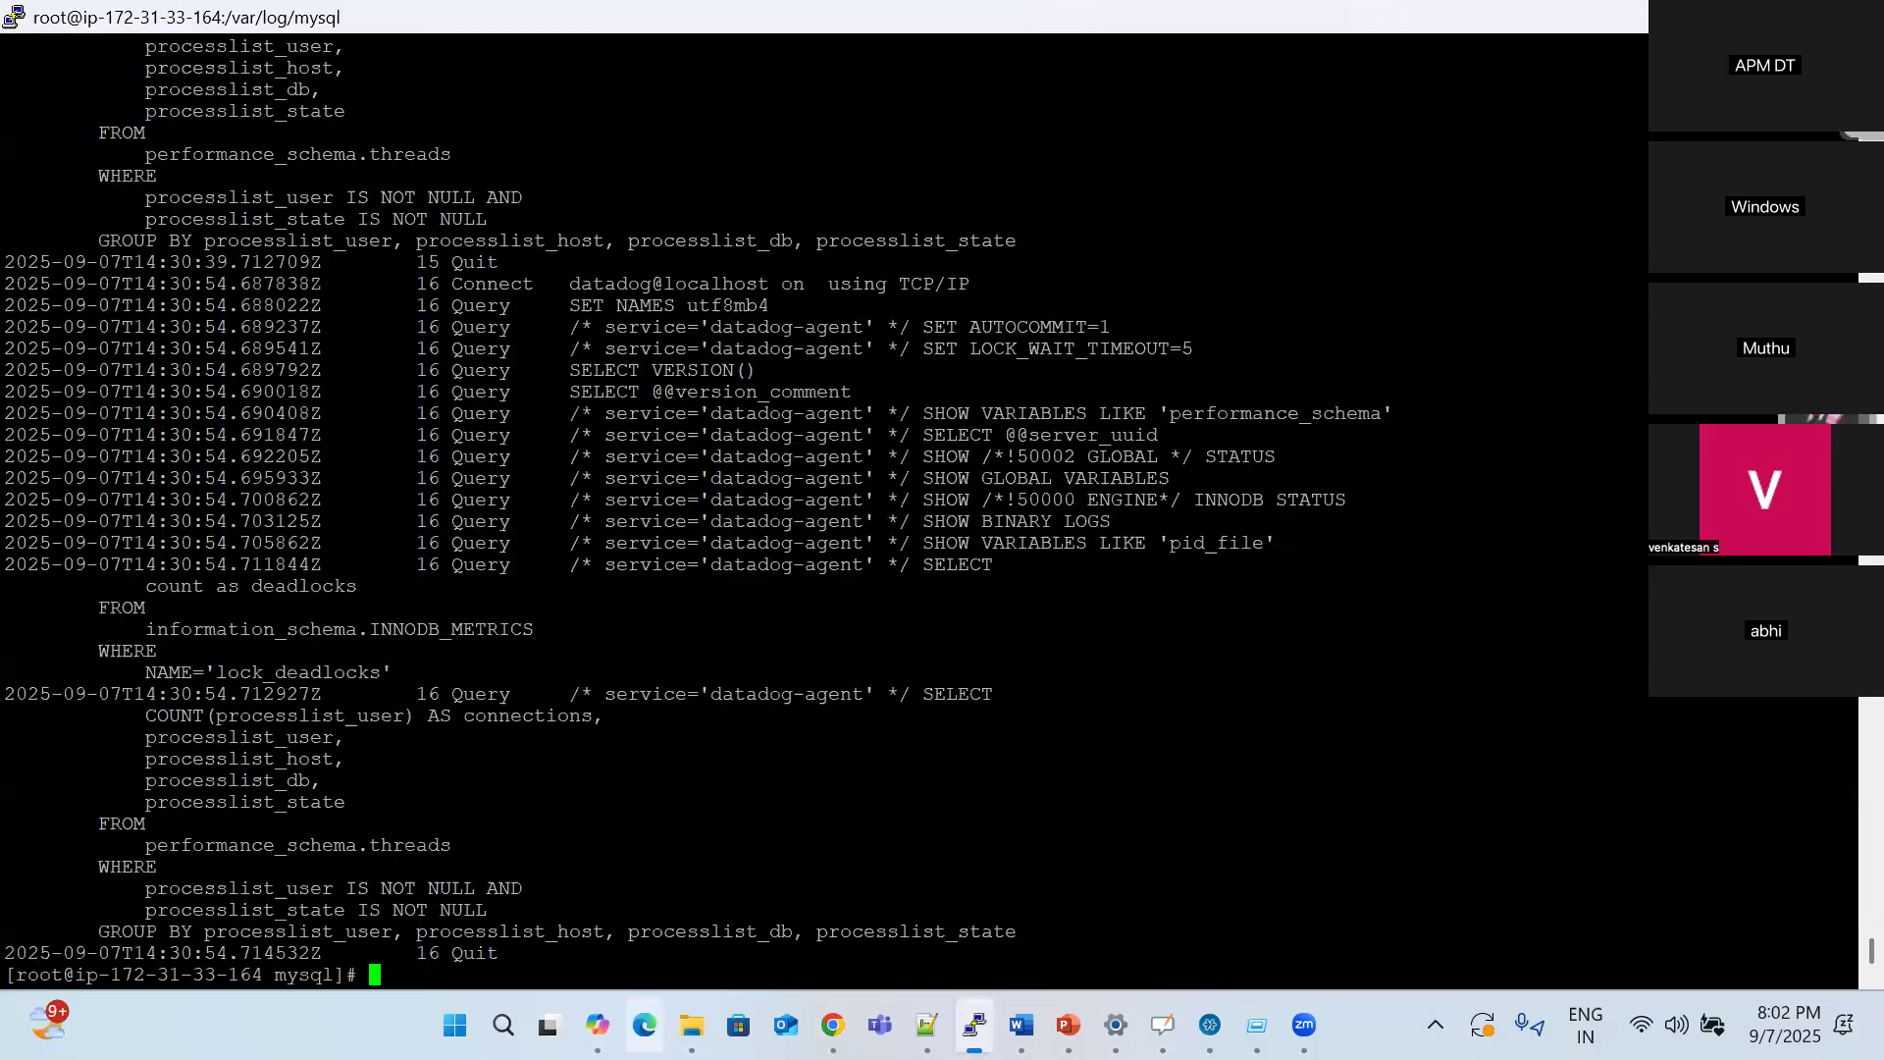
click(832, 1024)
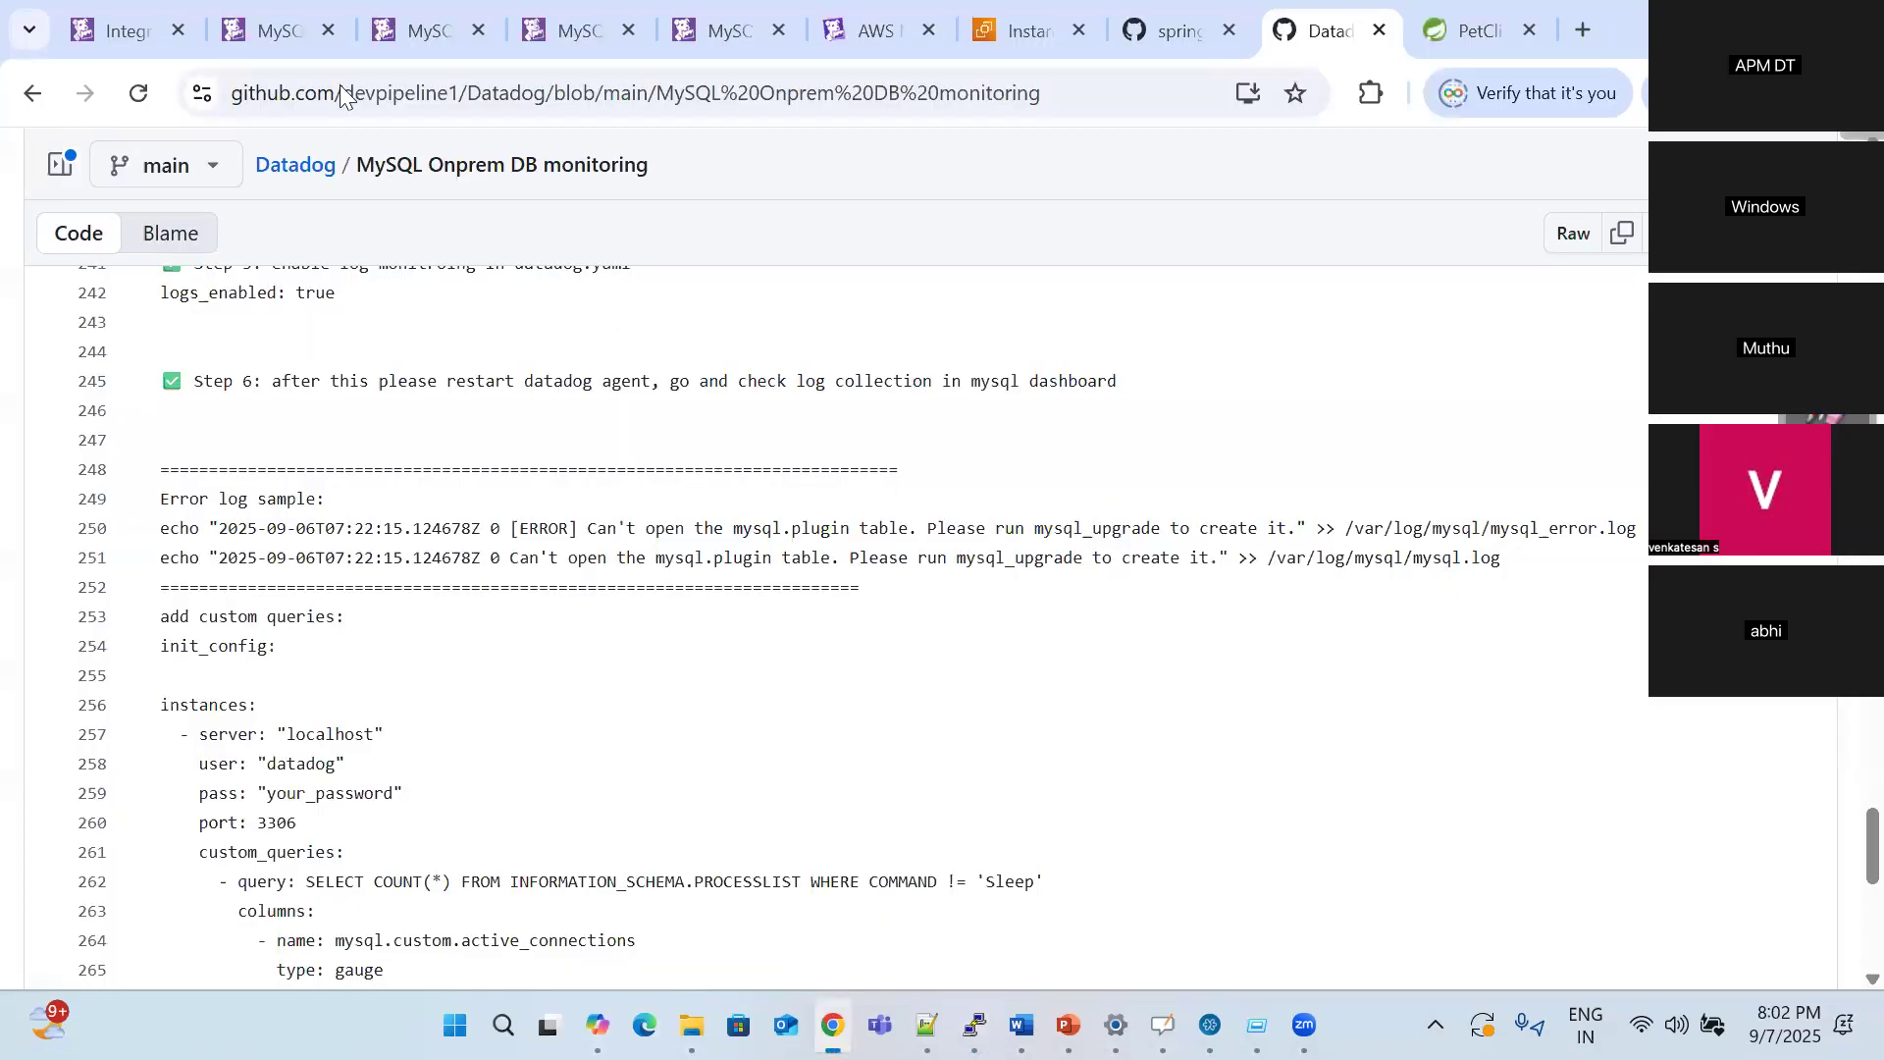
Scroll the MySQL integration page to Uninstallation and select the datadog-agent integration remove command.
click(136, 42)
scroll(499, 682, down, 12)
scroll(499, 690, down, 20)
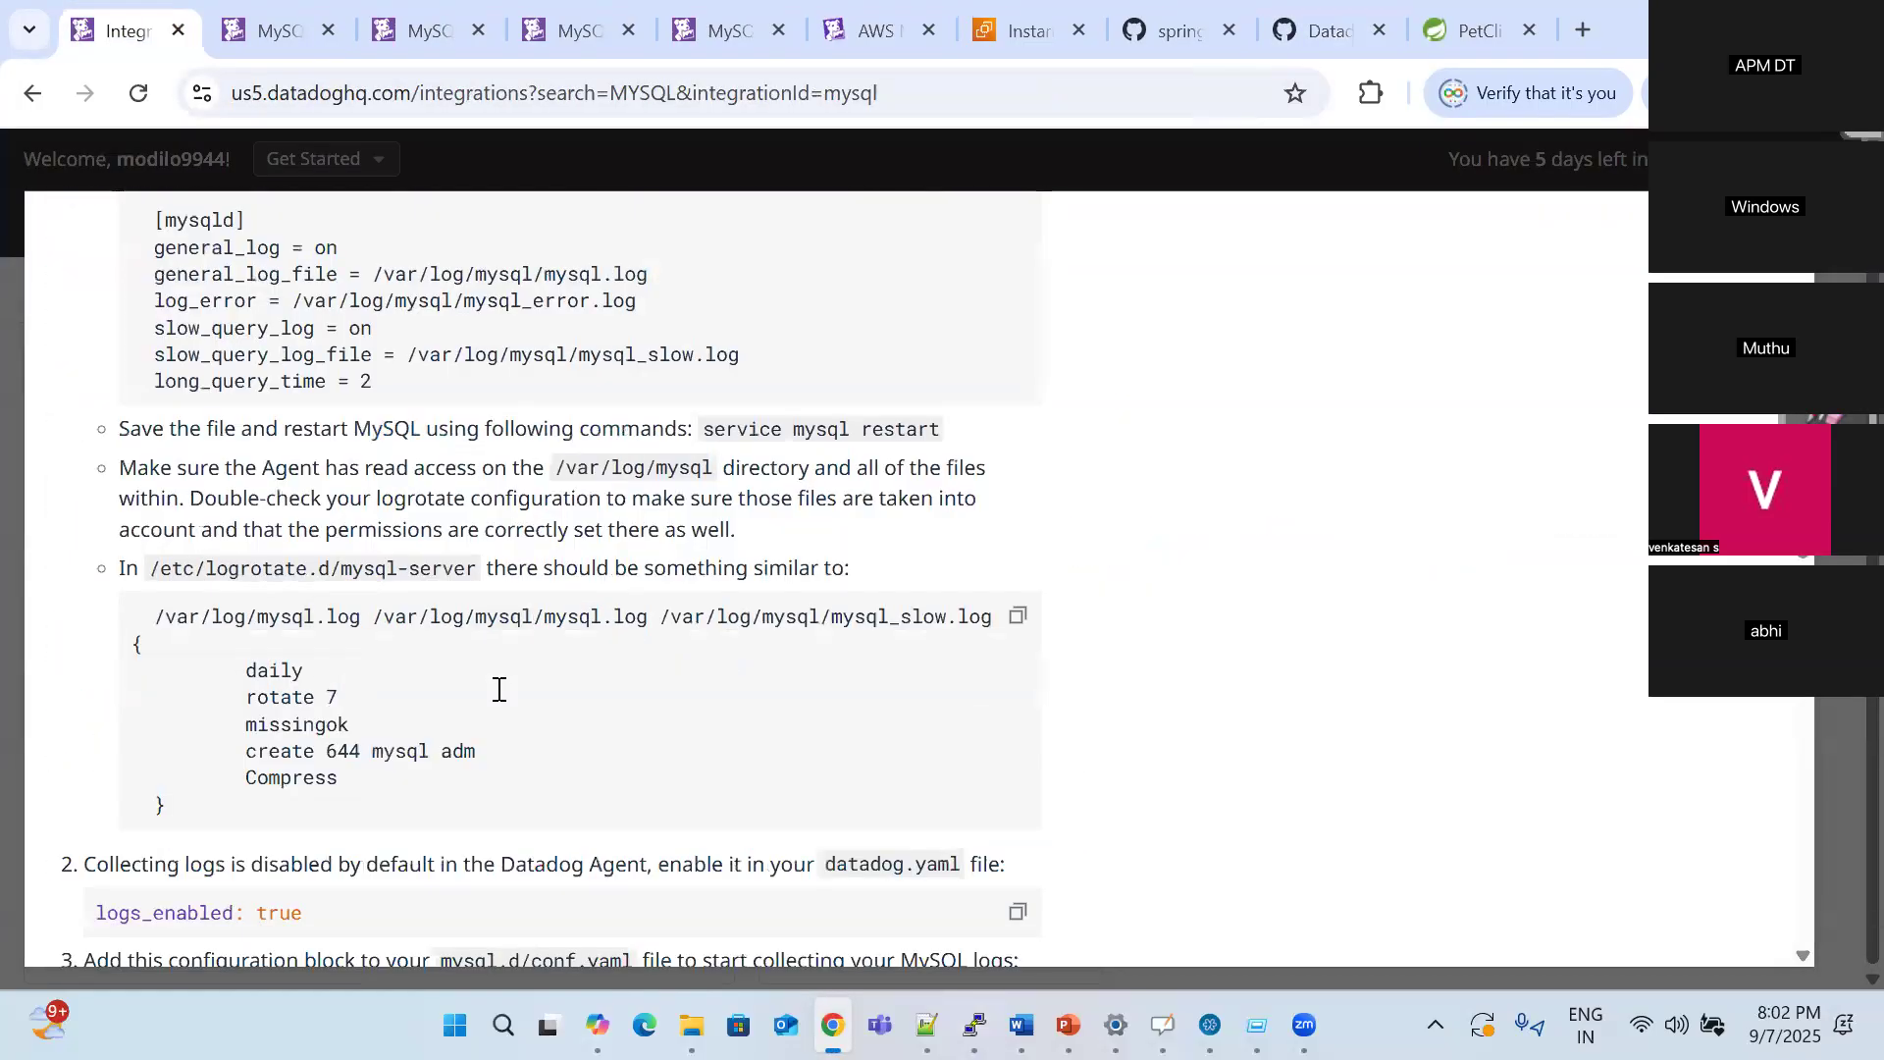
scroll(498, 690, down, 12)
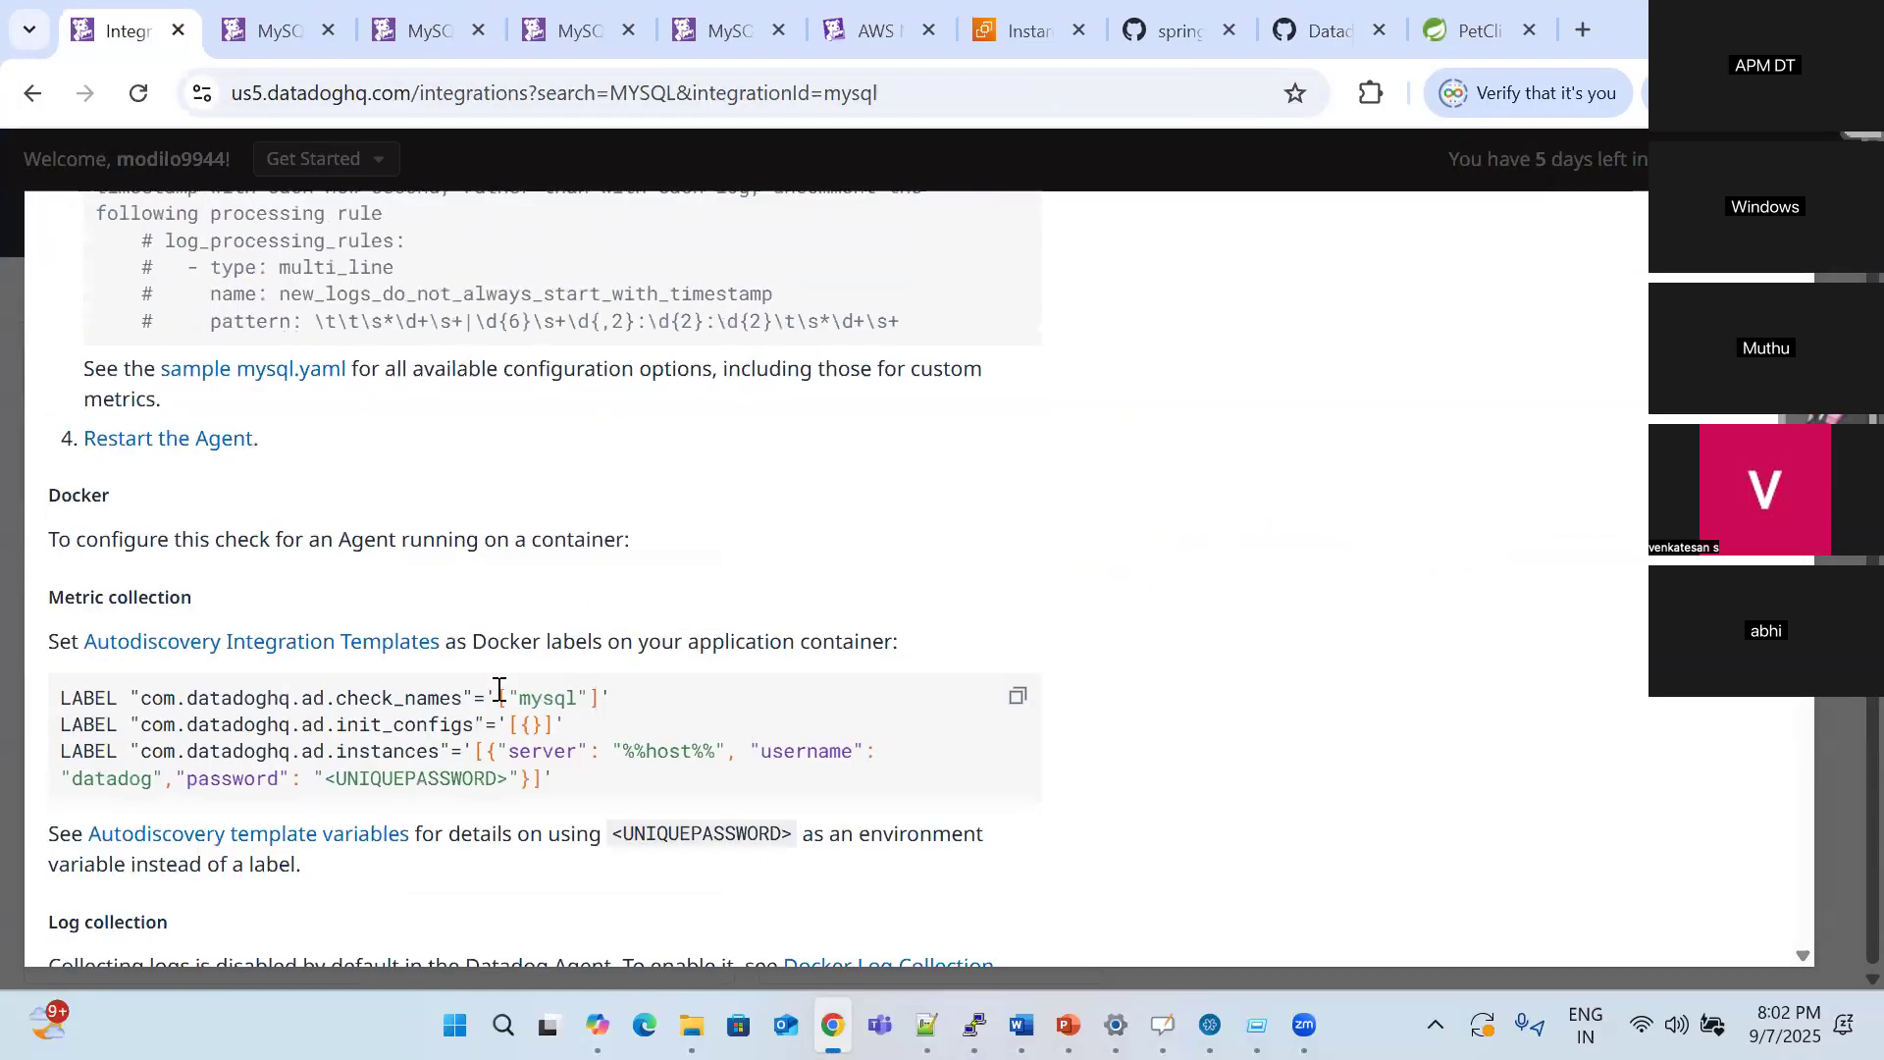
scroll(498, 699, down, 20)
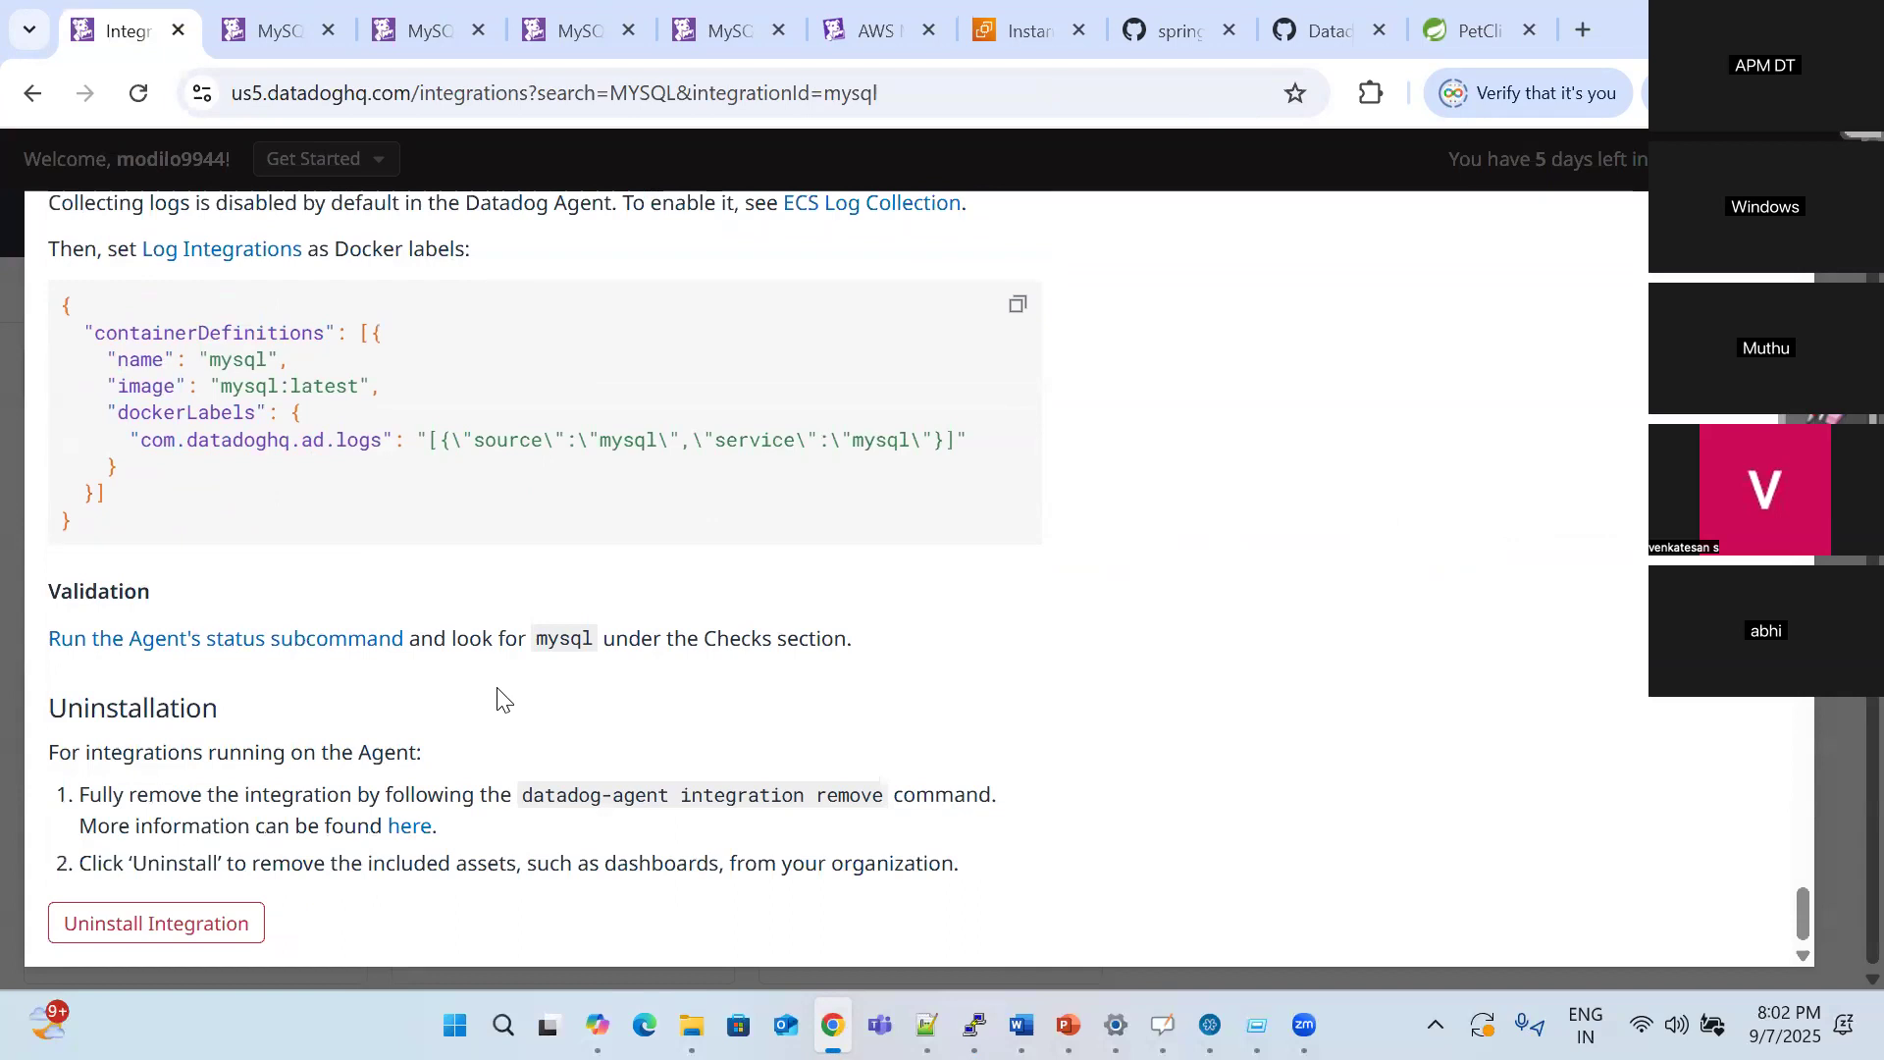
drag(522, 794, 884, 796)
key(ctrl+c)
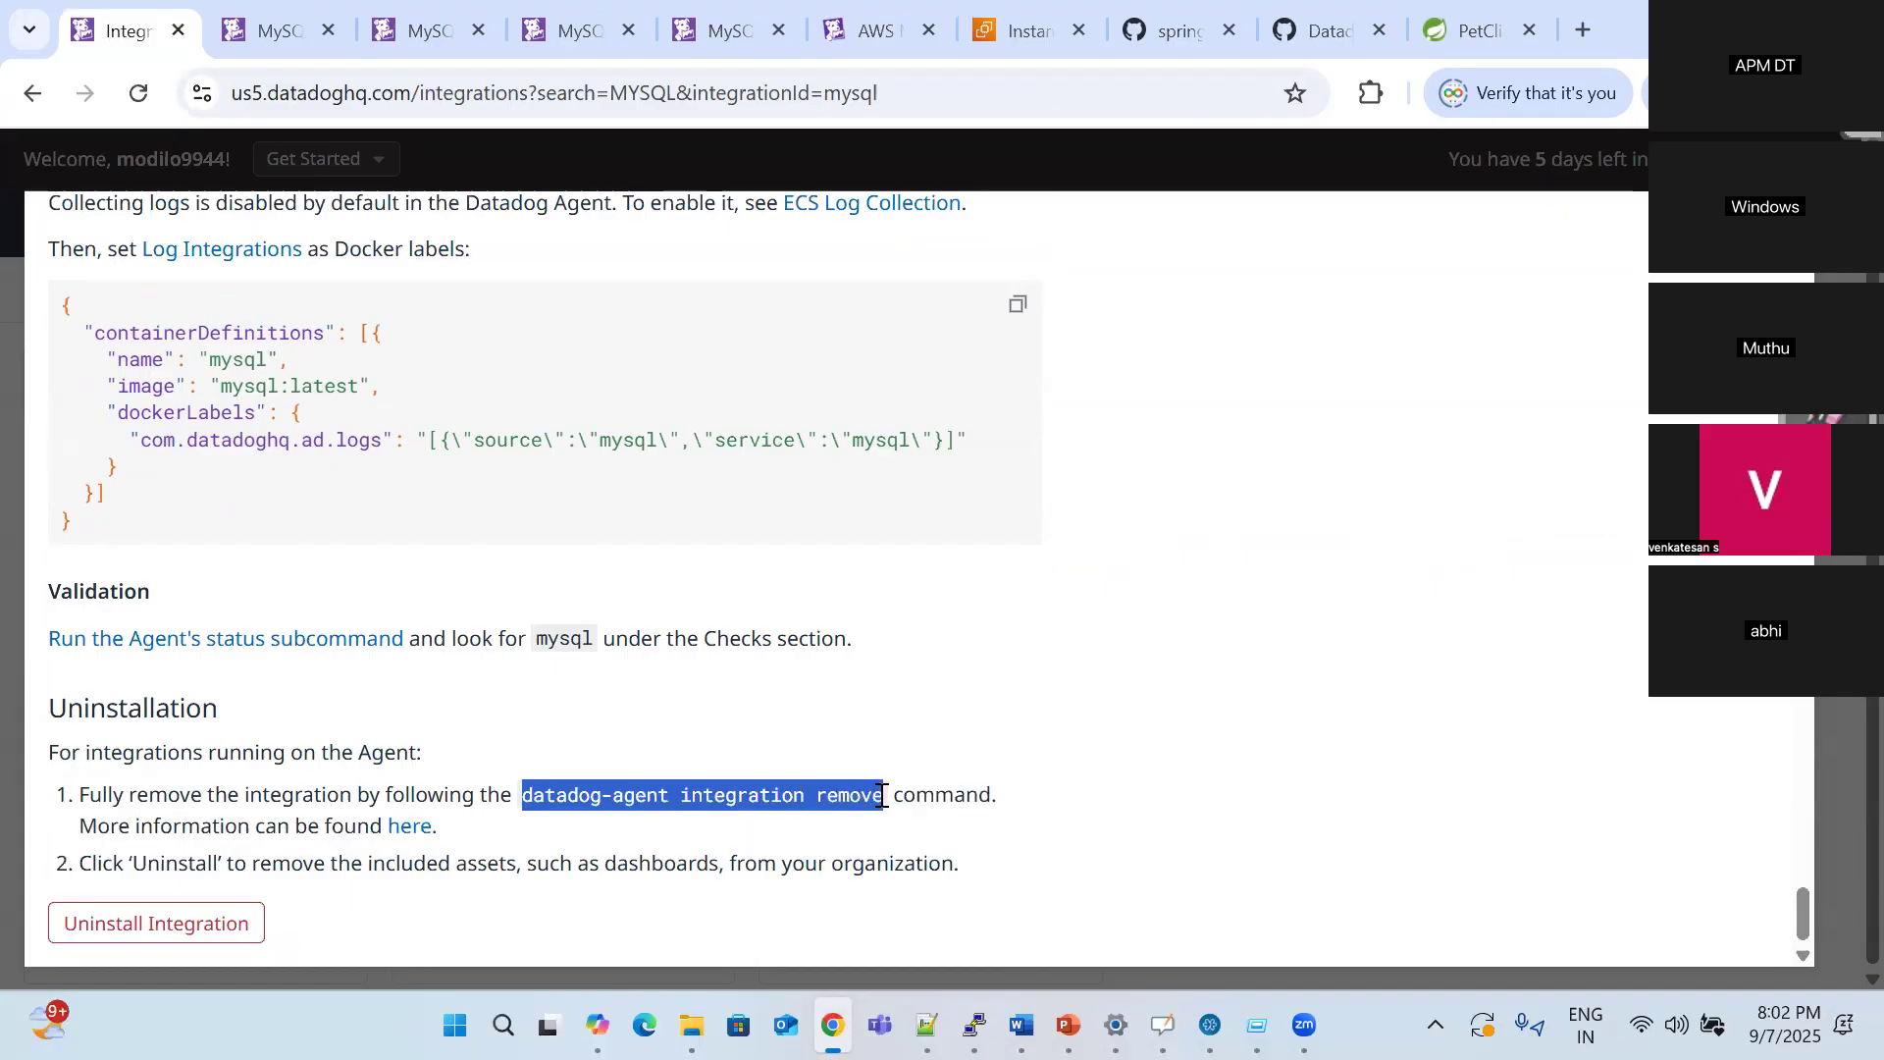
key(alt+Tab)
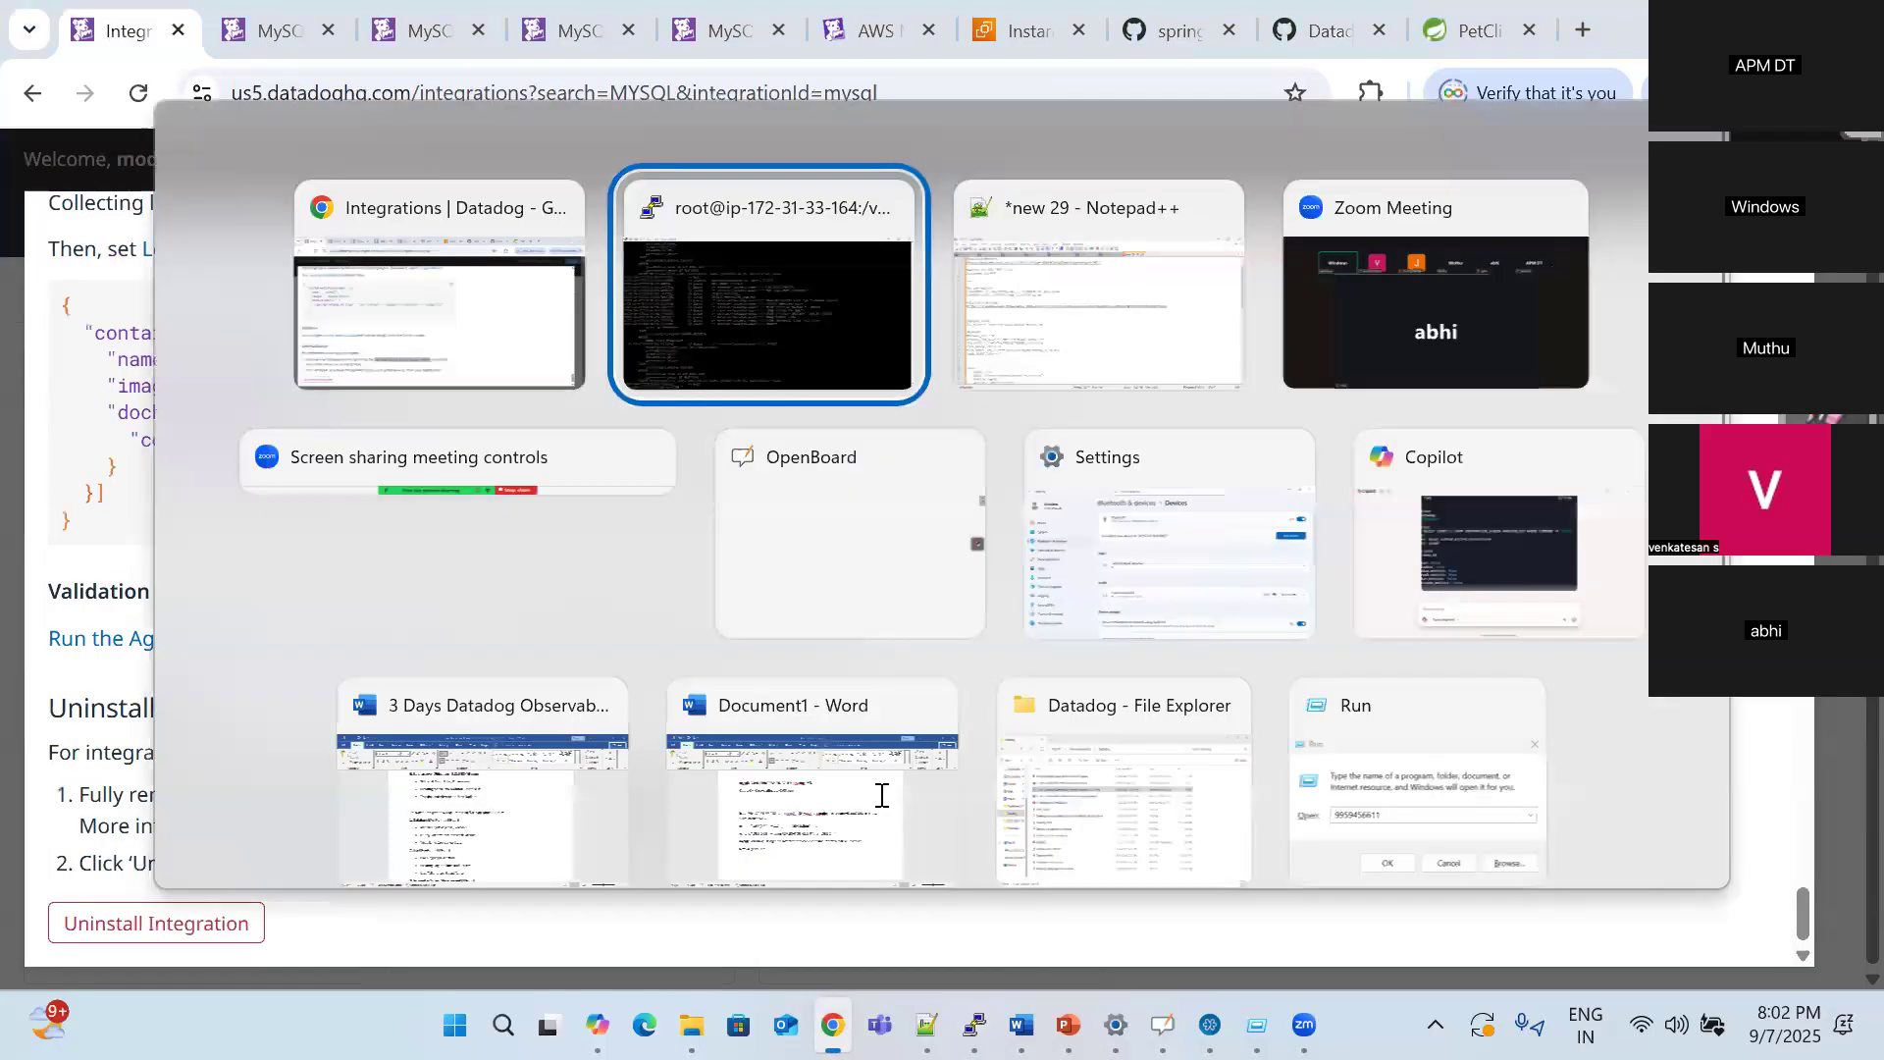
Run the pasted datadog-agent integration remove command, then stop the service with systemctl stop datadog-agent.
key(shift+Insert)
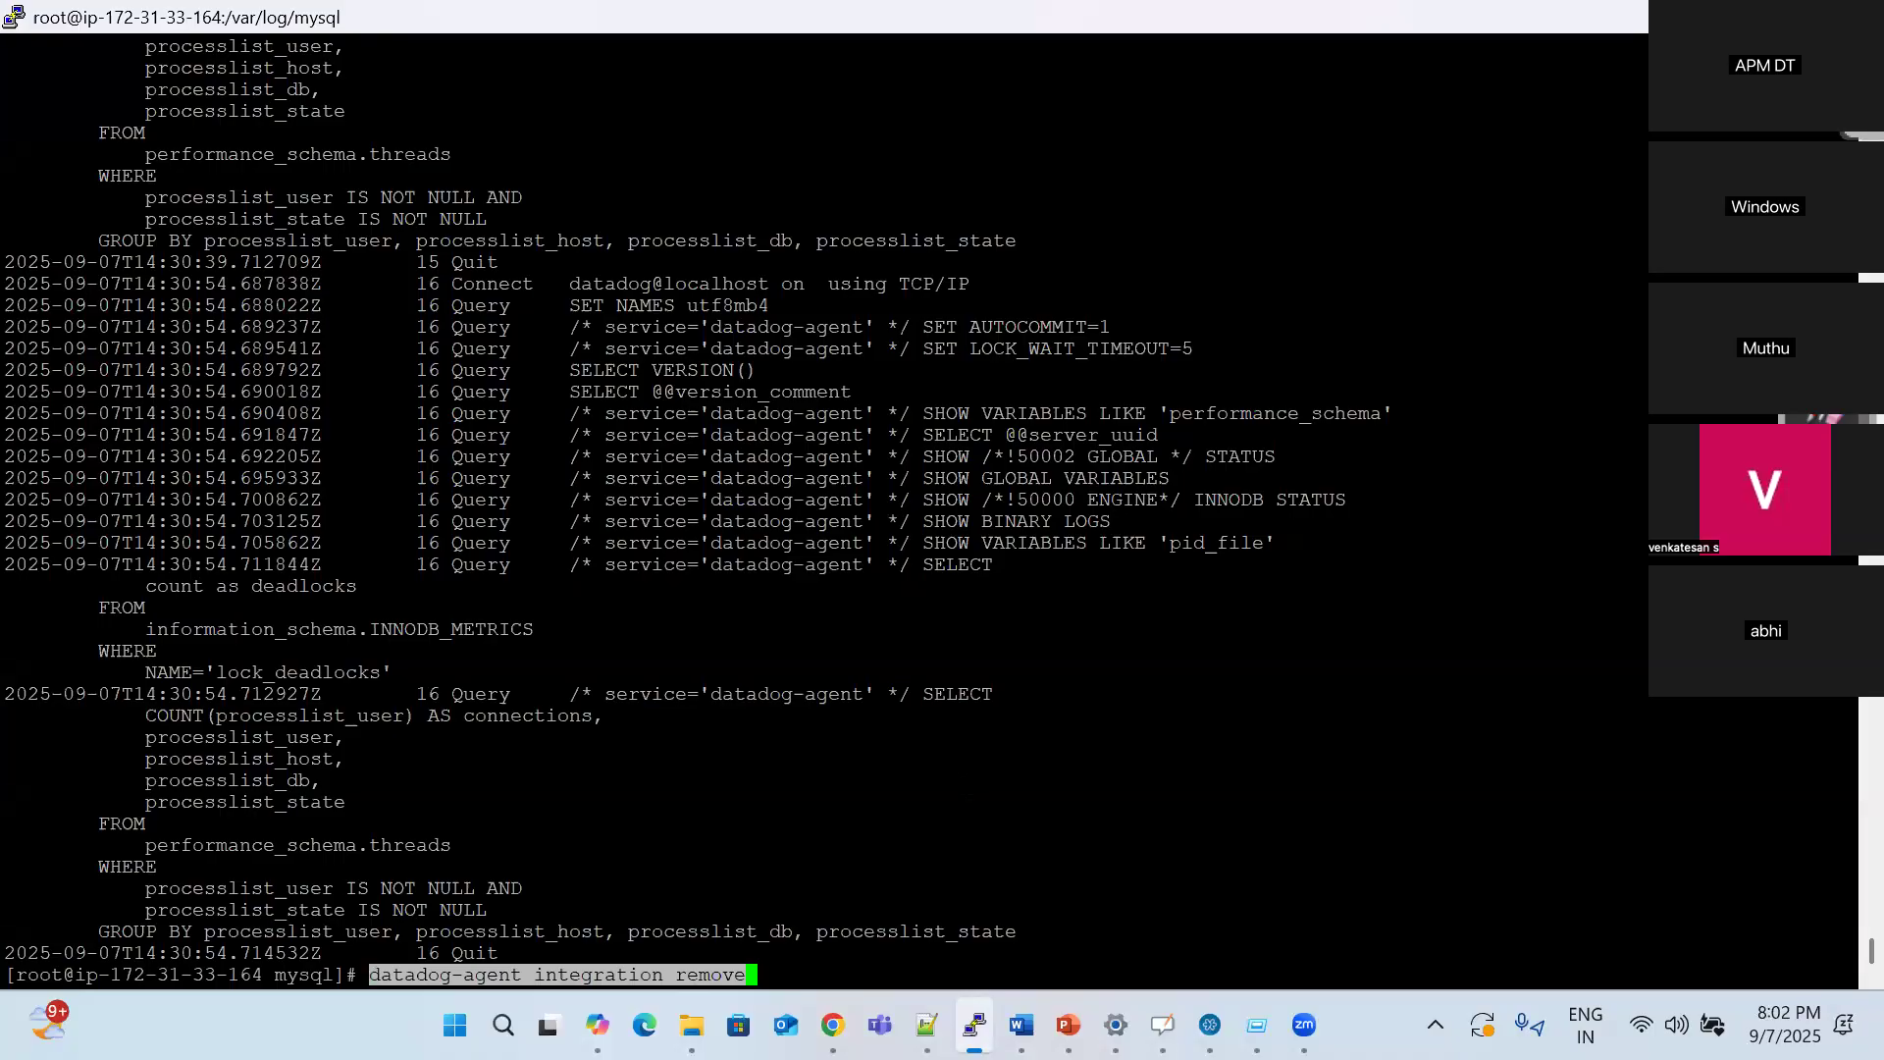
key(Return)
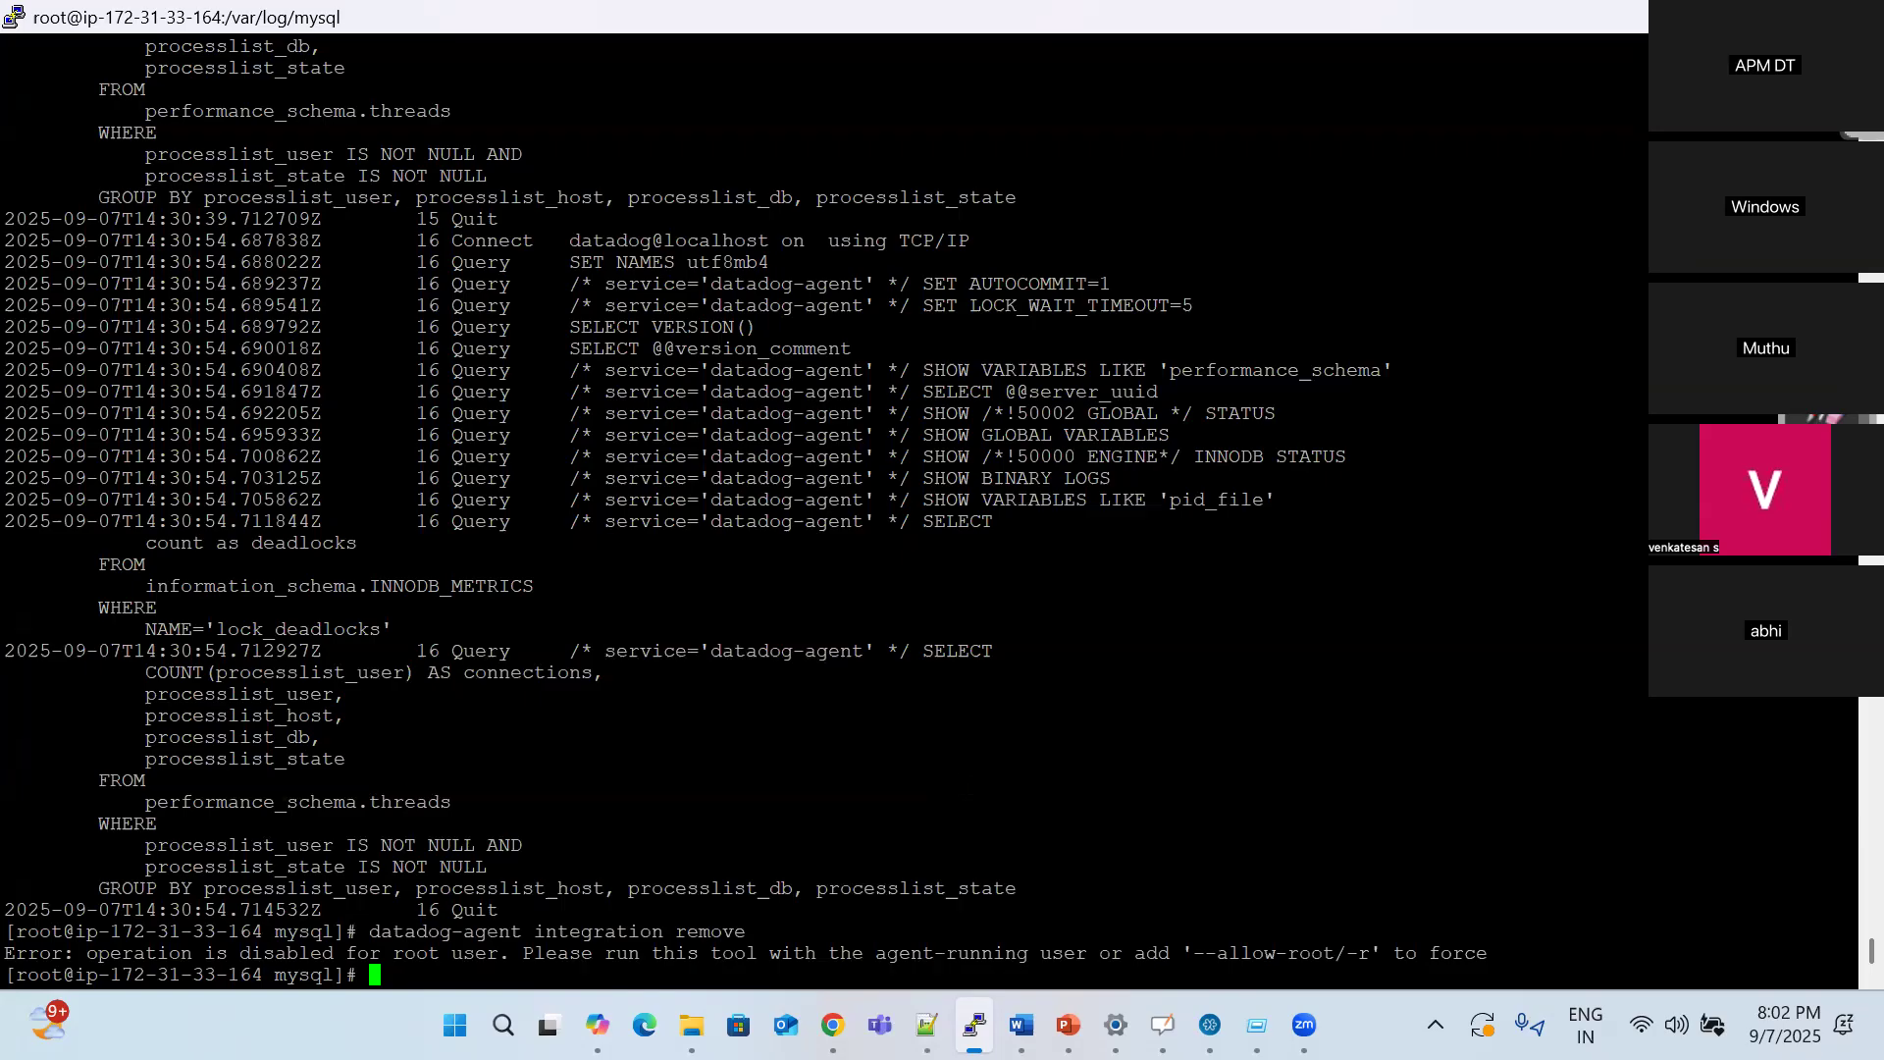
text(systemctl stop datadog-agent)
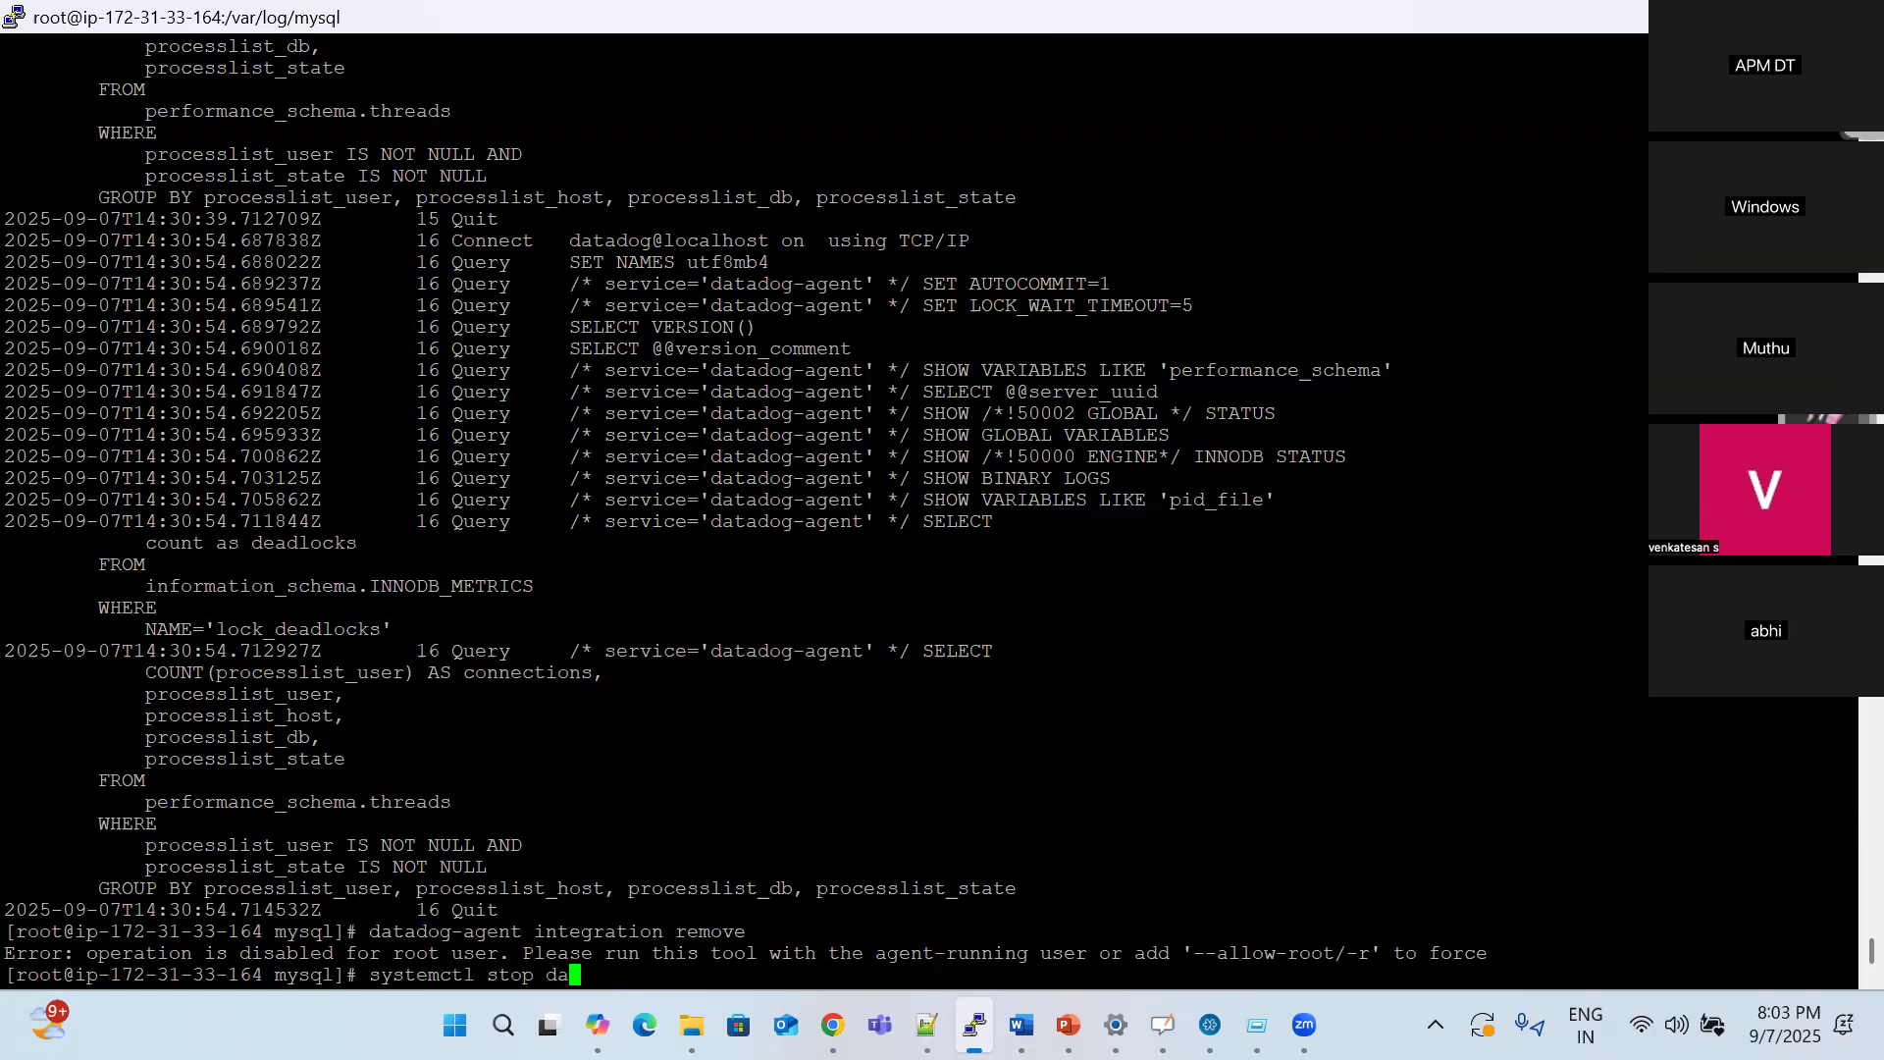
key(Return)
Retry the integration remove command, then again with --allow-root.
key(Up)
key(Up)
key(Return)
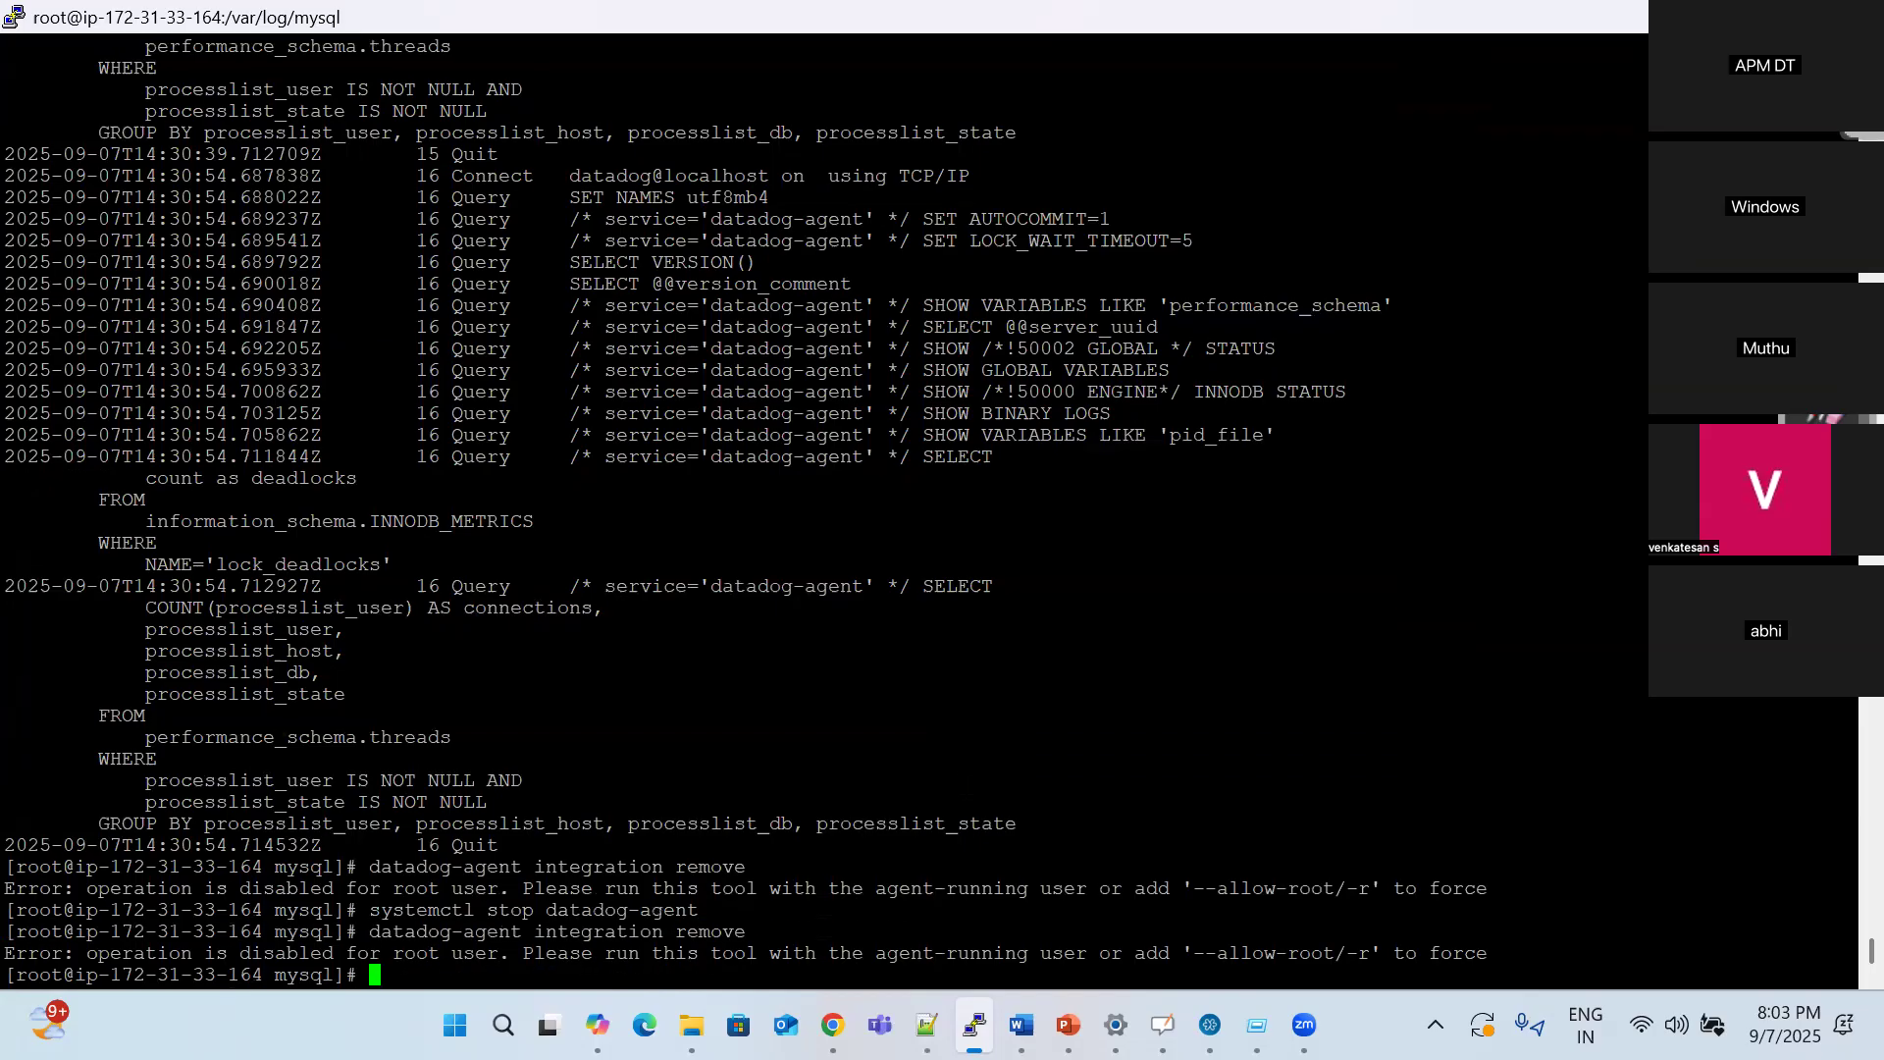
key(Up)
text(--a)
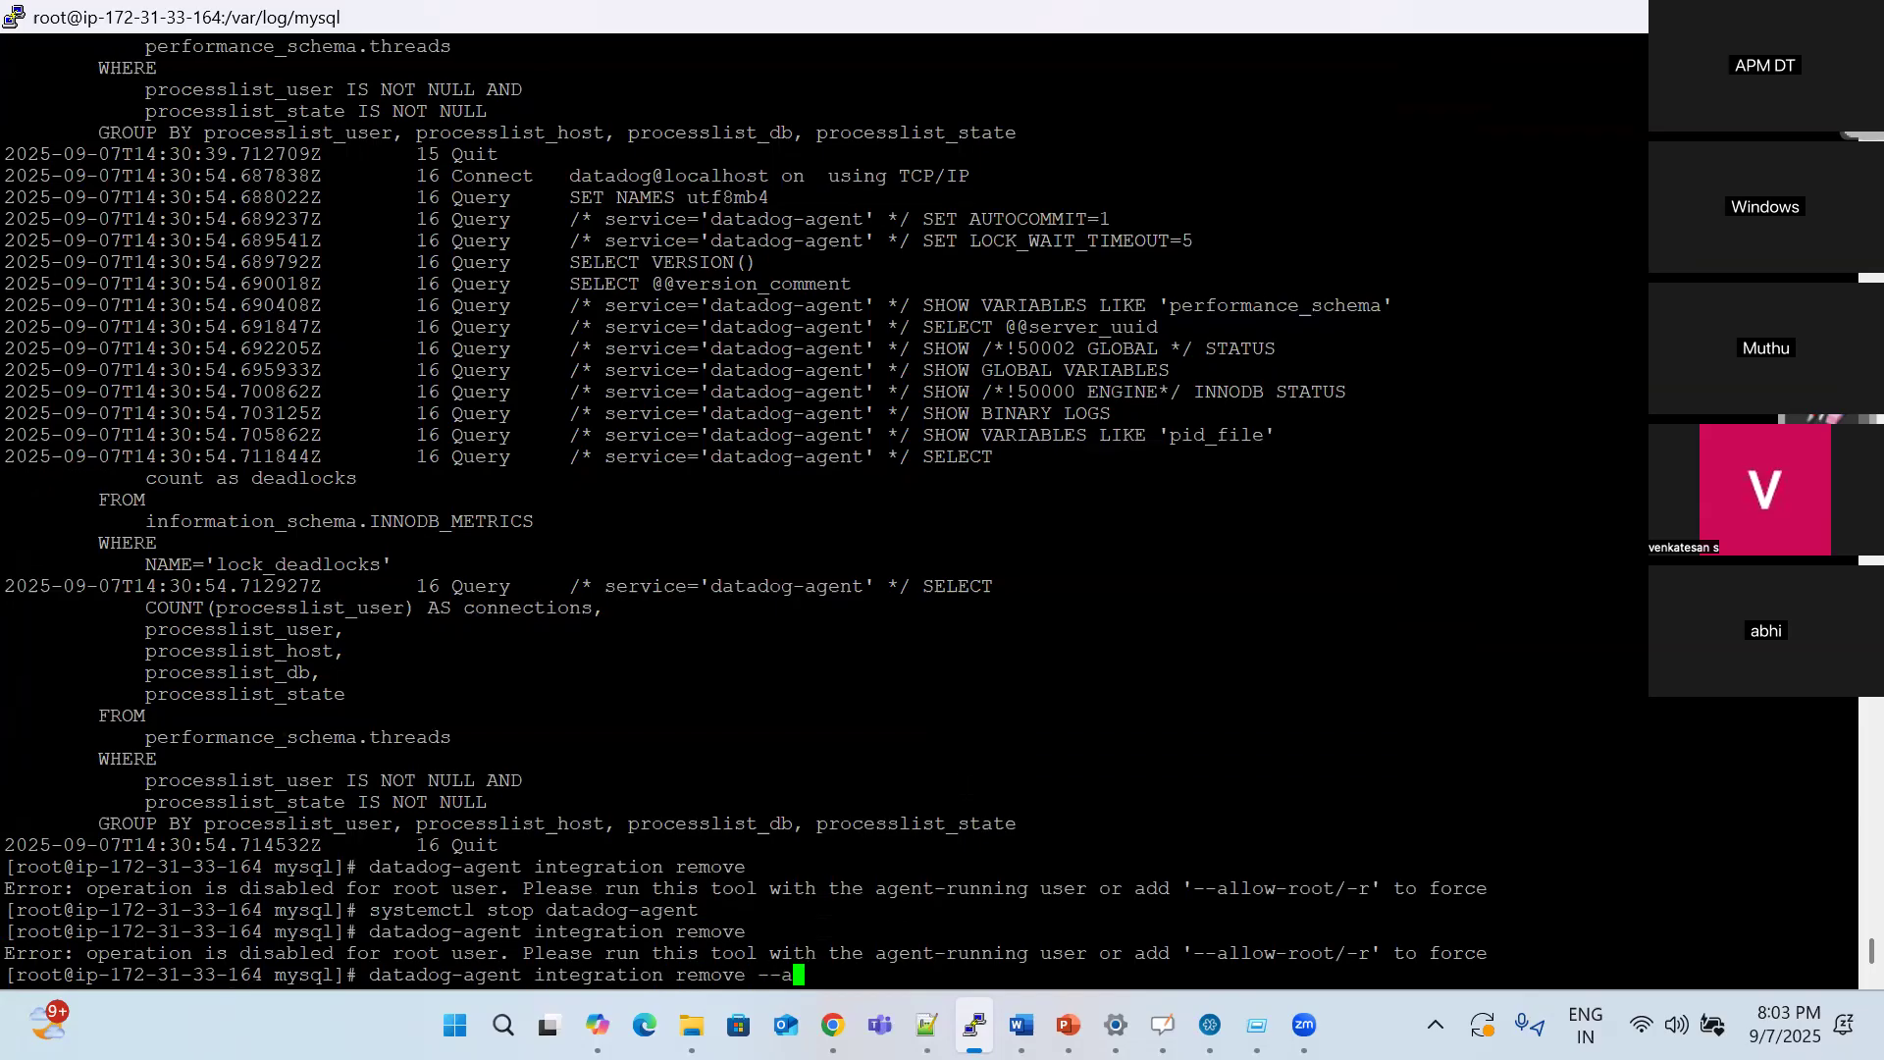
text(llow-root)
key(Return)
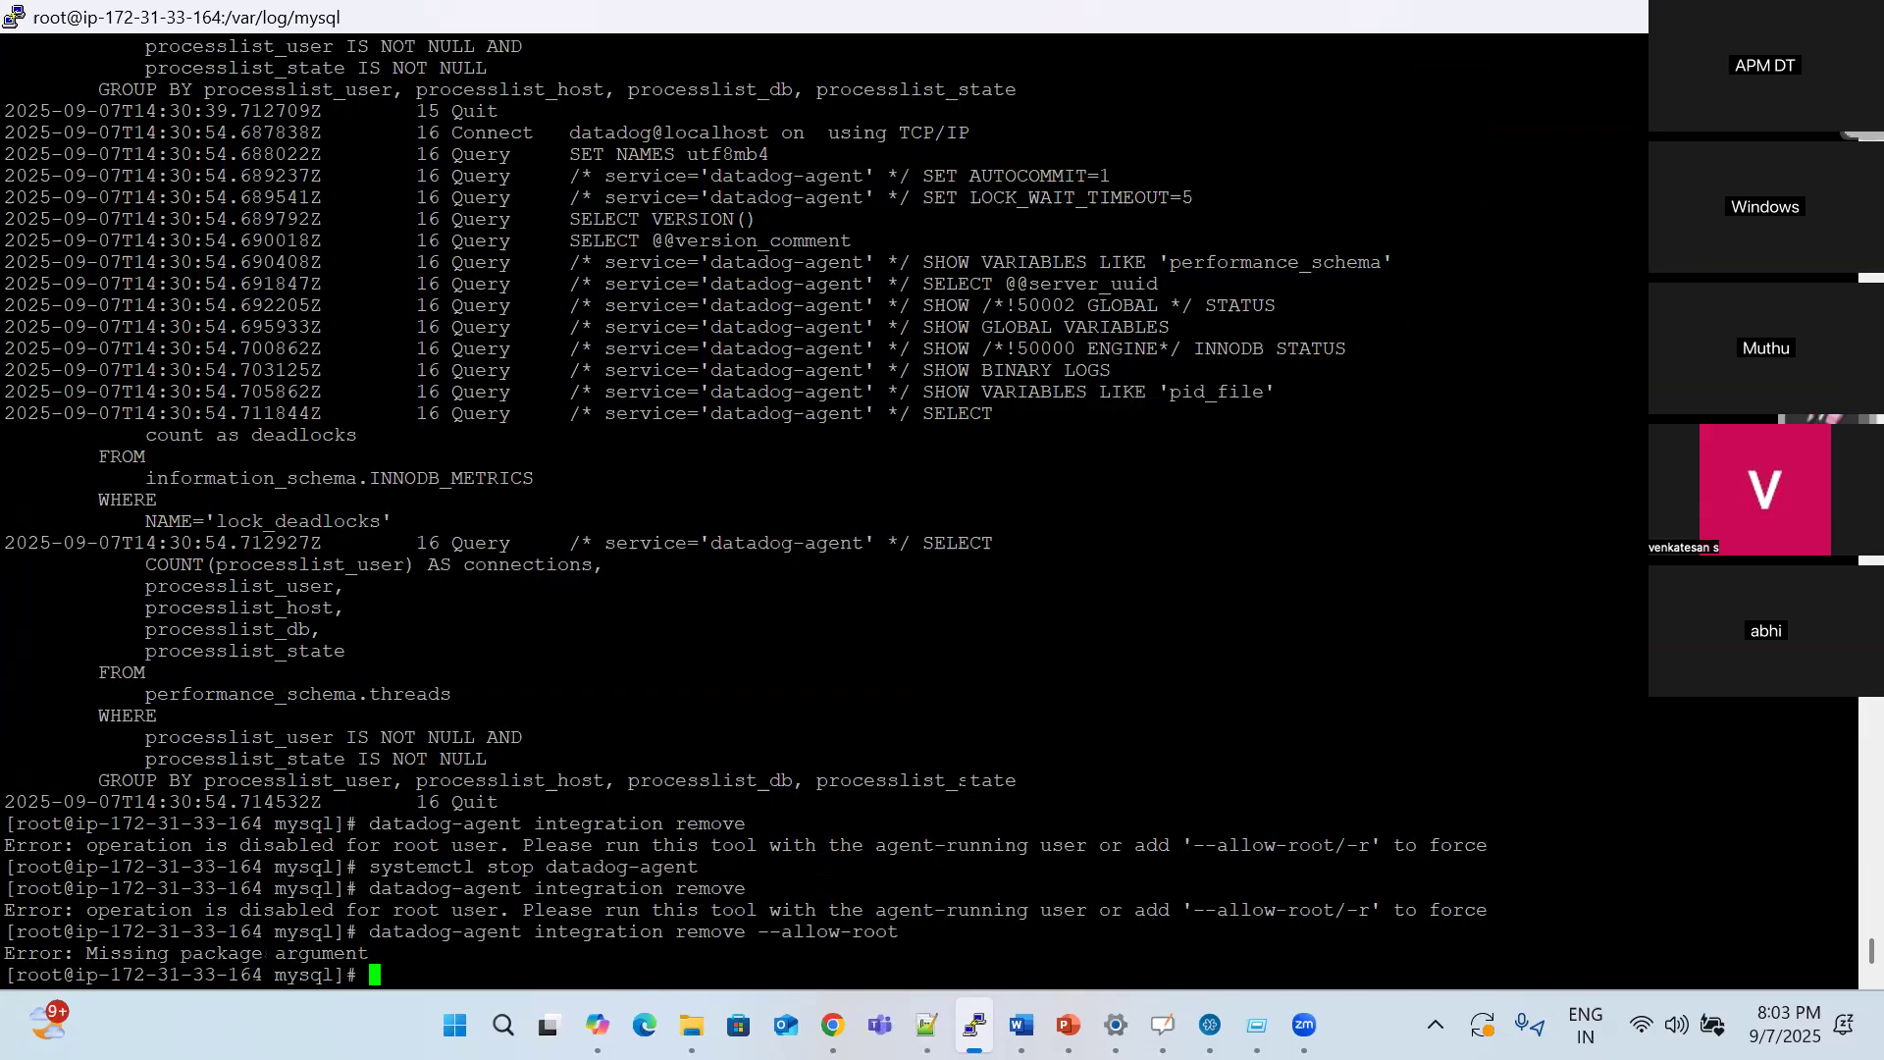
key(Return)
Retry the integration remove with -r instead of --allow-root, running it twice.
key(Up)
key(BackSpace)
key(BackSpace)
key(BackSpace)
key(BackSpace)
key(BackSpace)
key(BackSpace)
key(BackSpace)
key(BackSpace)
key(BackSpace)
key(BackSpace)
key(BackSpace)
key(BackSpace)
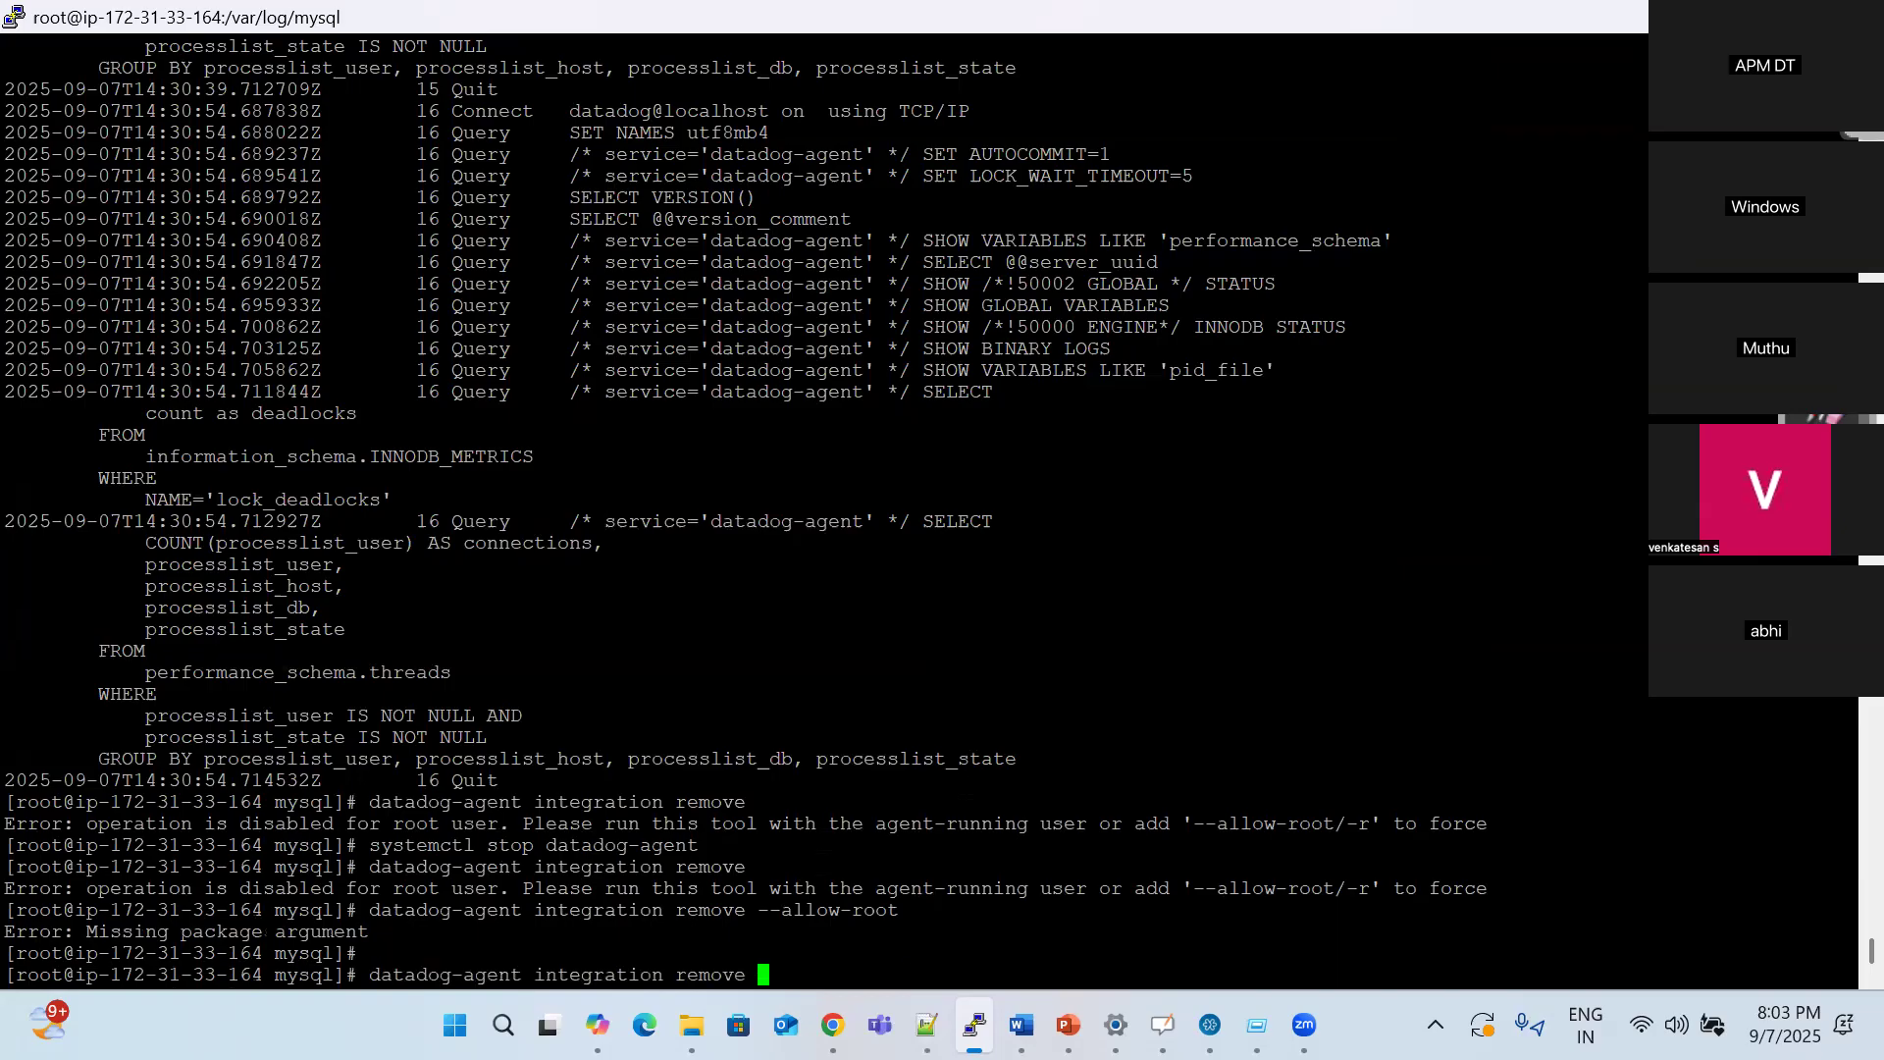
text(-r)
key(Return)
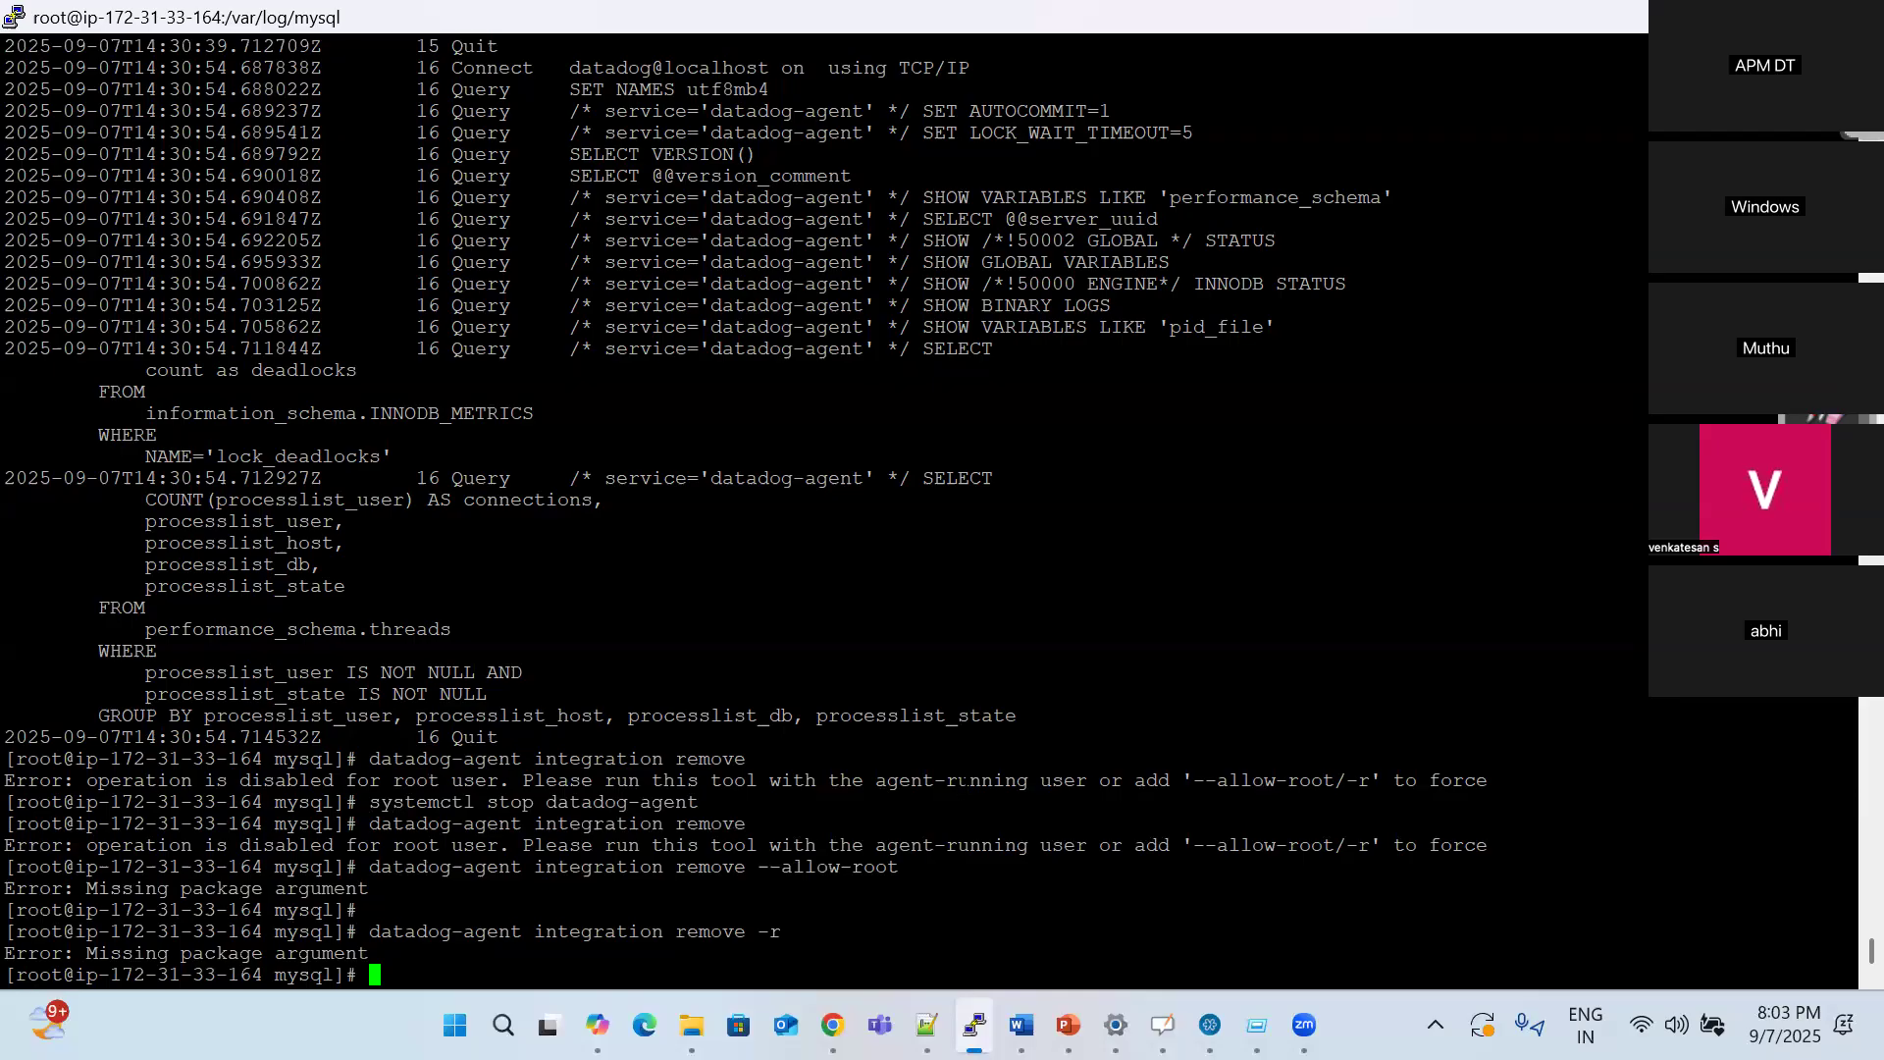
key(Up)
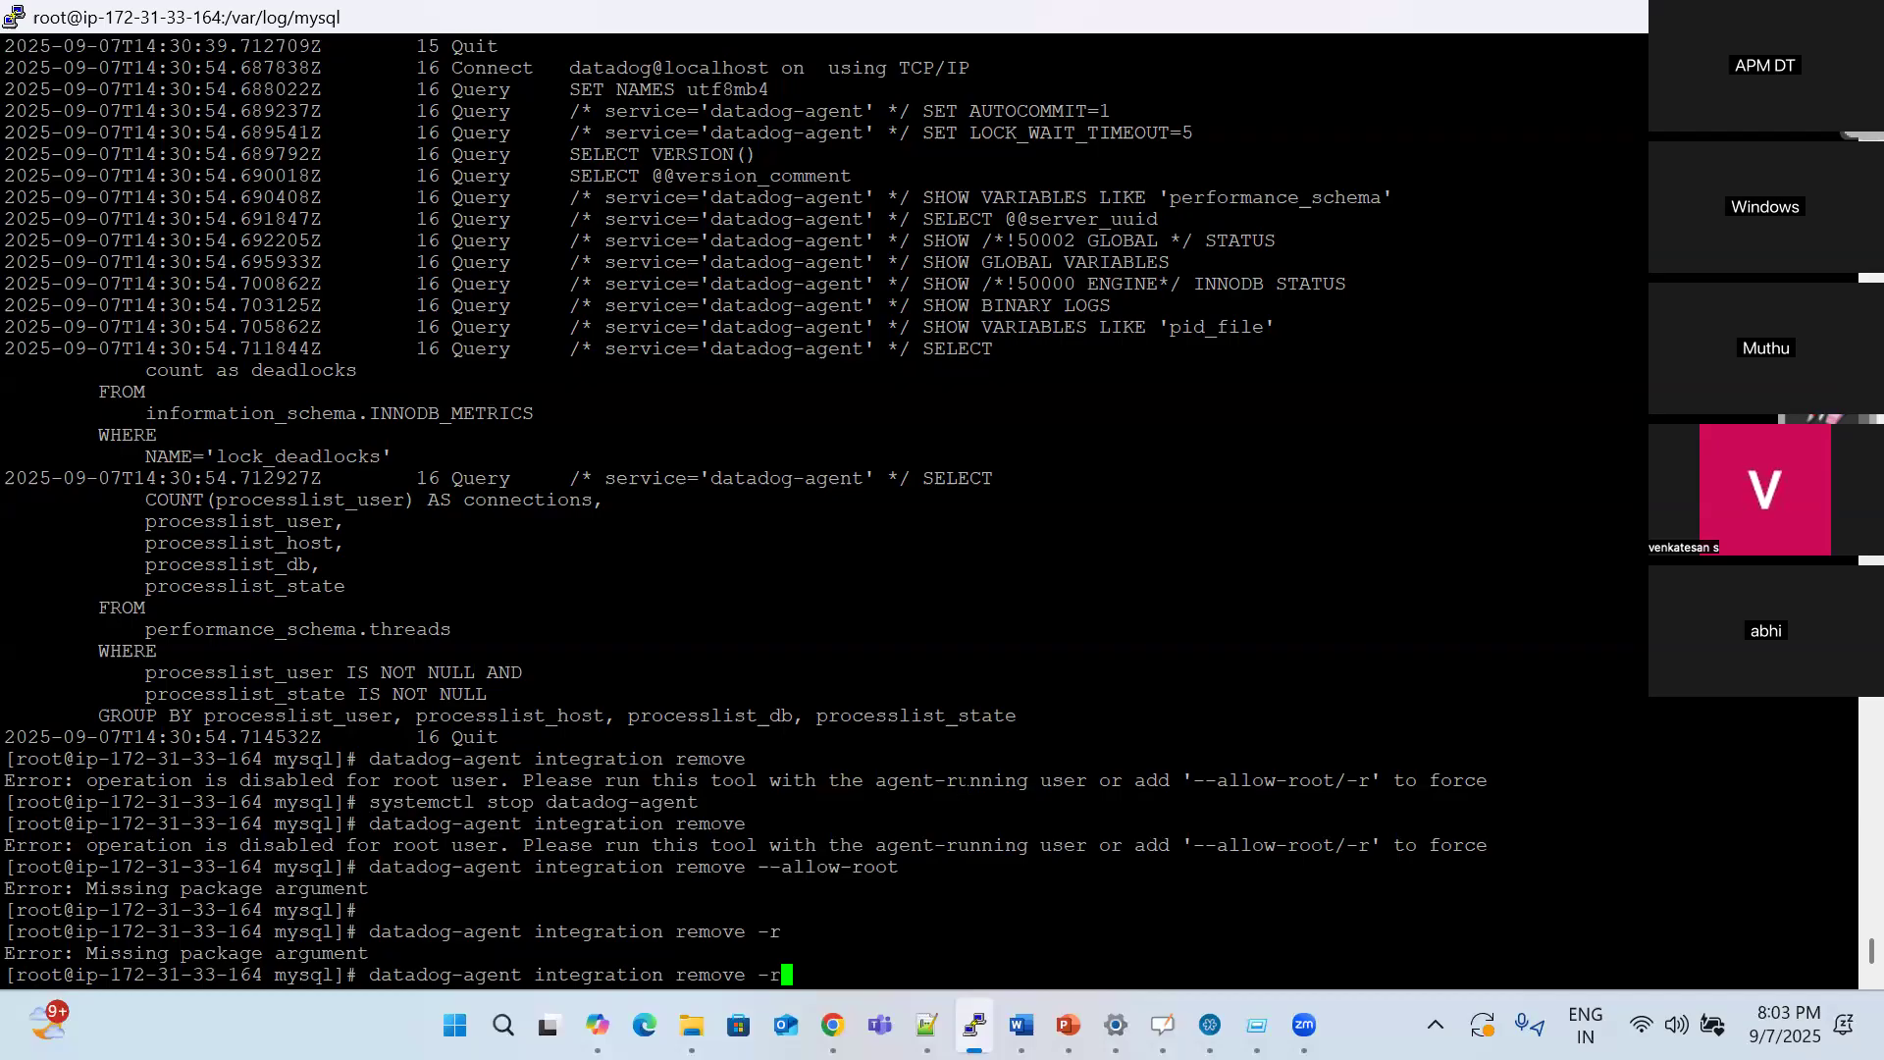
key(Return)
key(Return)
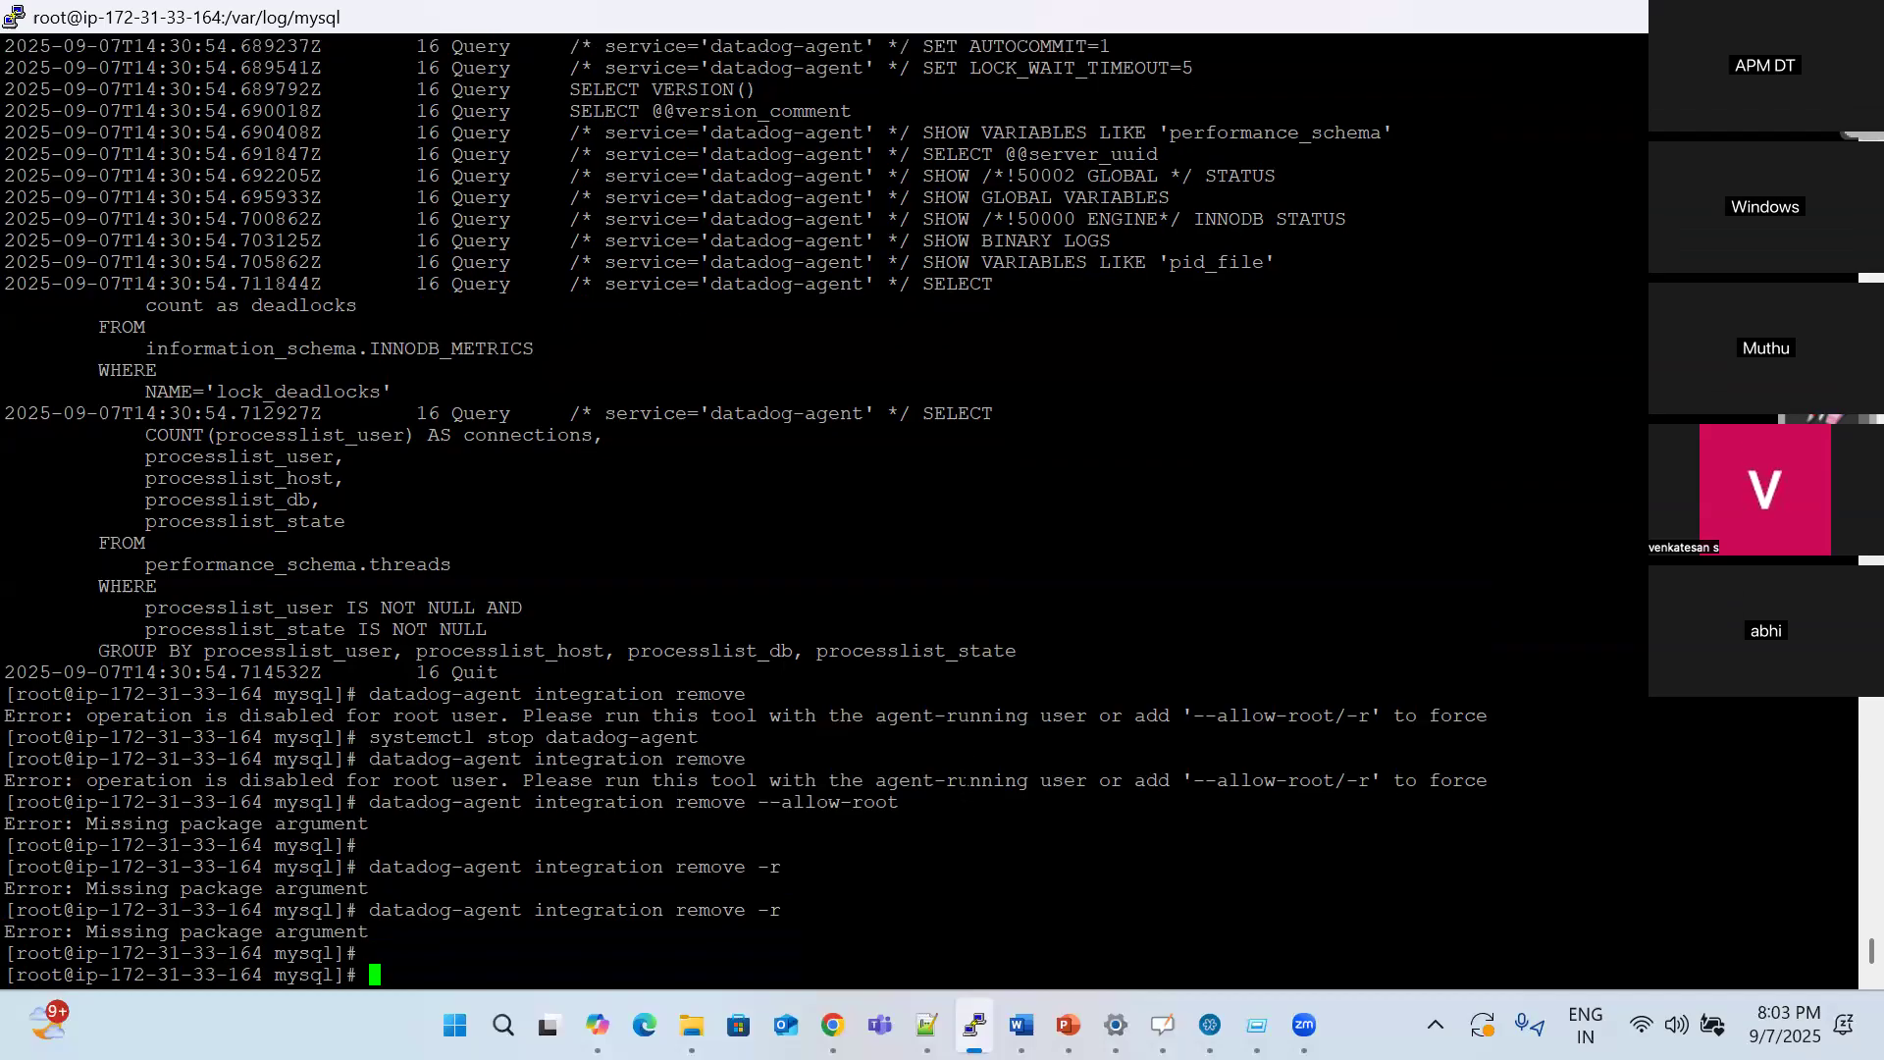
key(alt+Tab)
Uninstall the MySQL integration with confirmation, reload the page, and reinstall it.
click(208, 930)
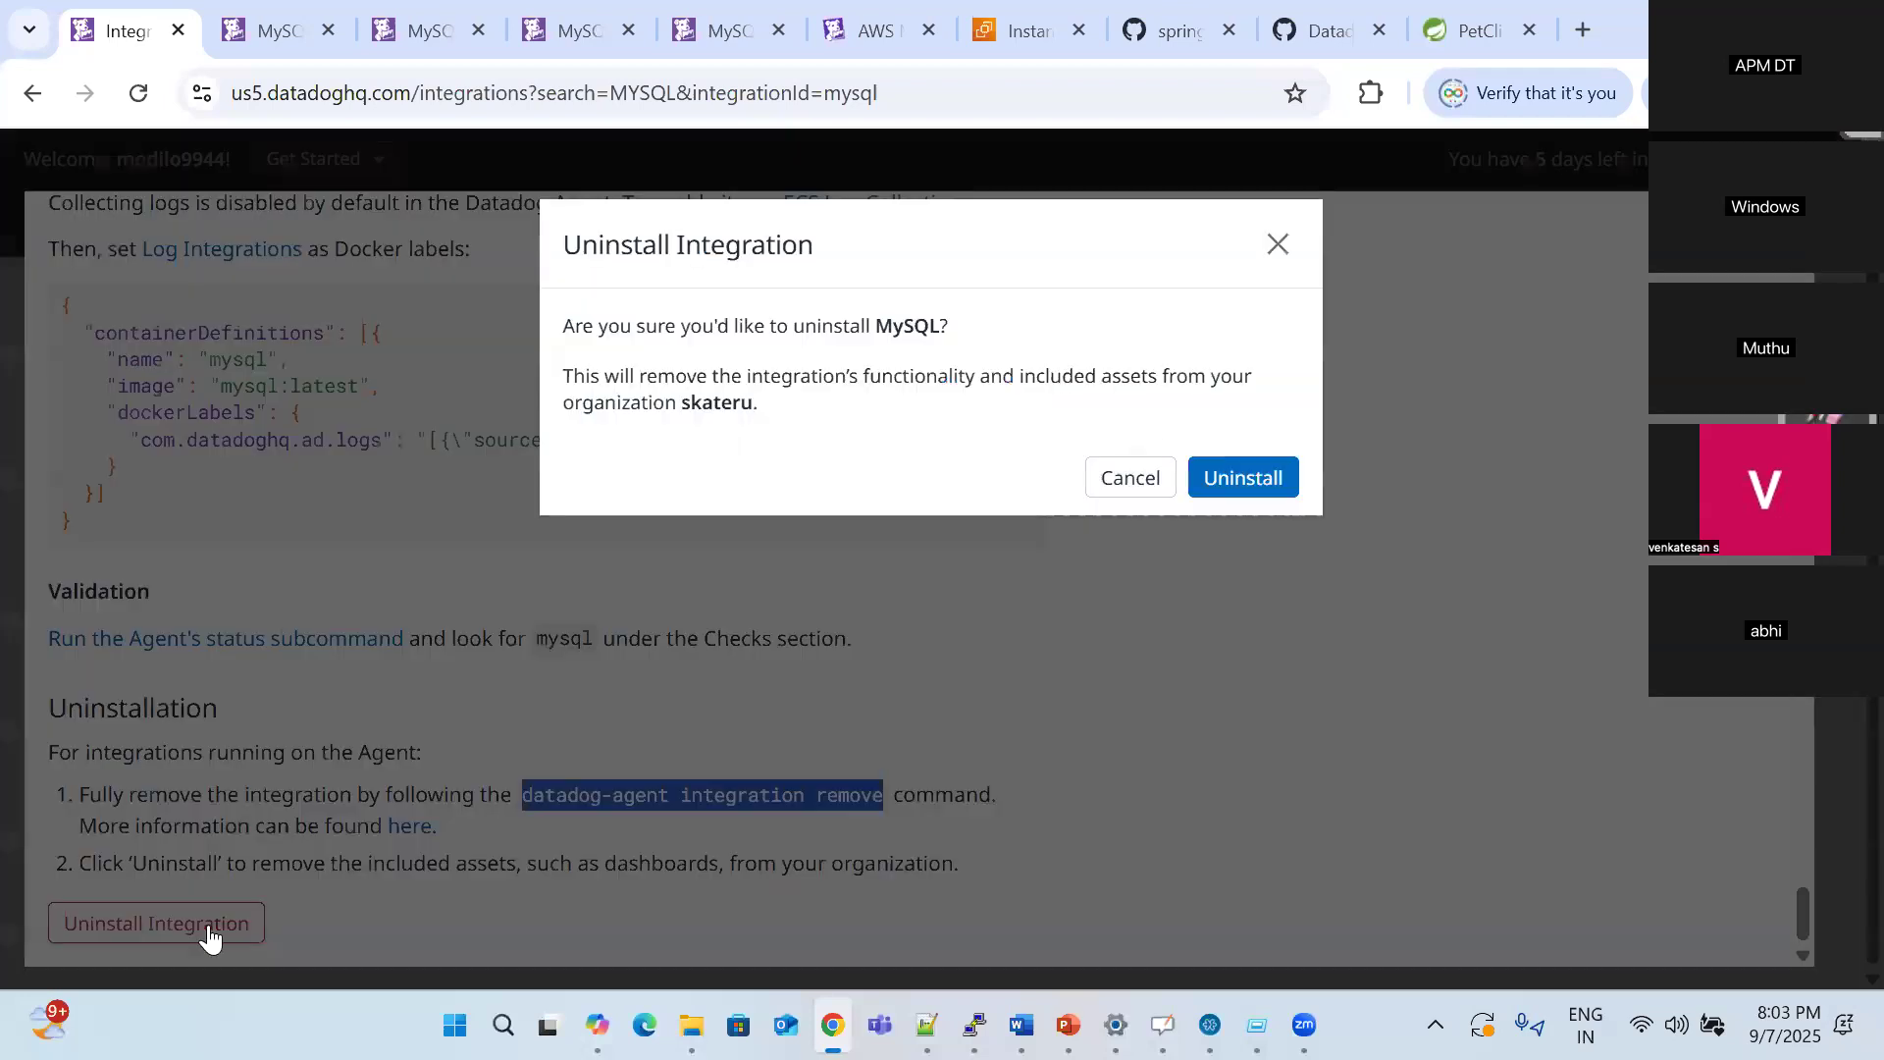
click(1244, 477)
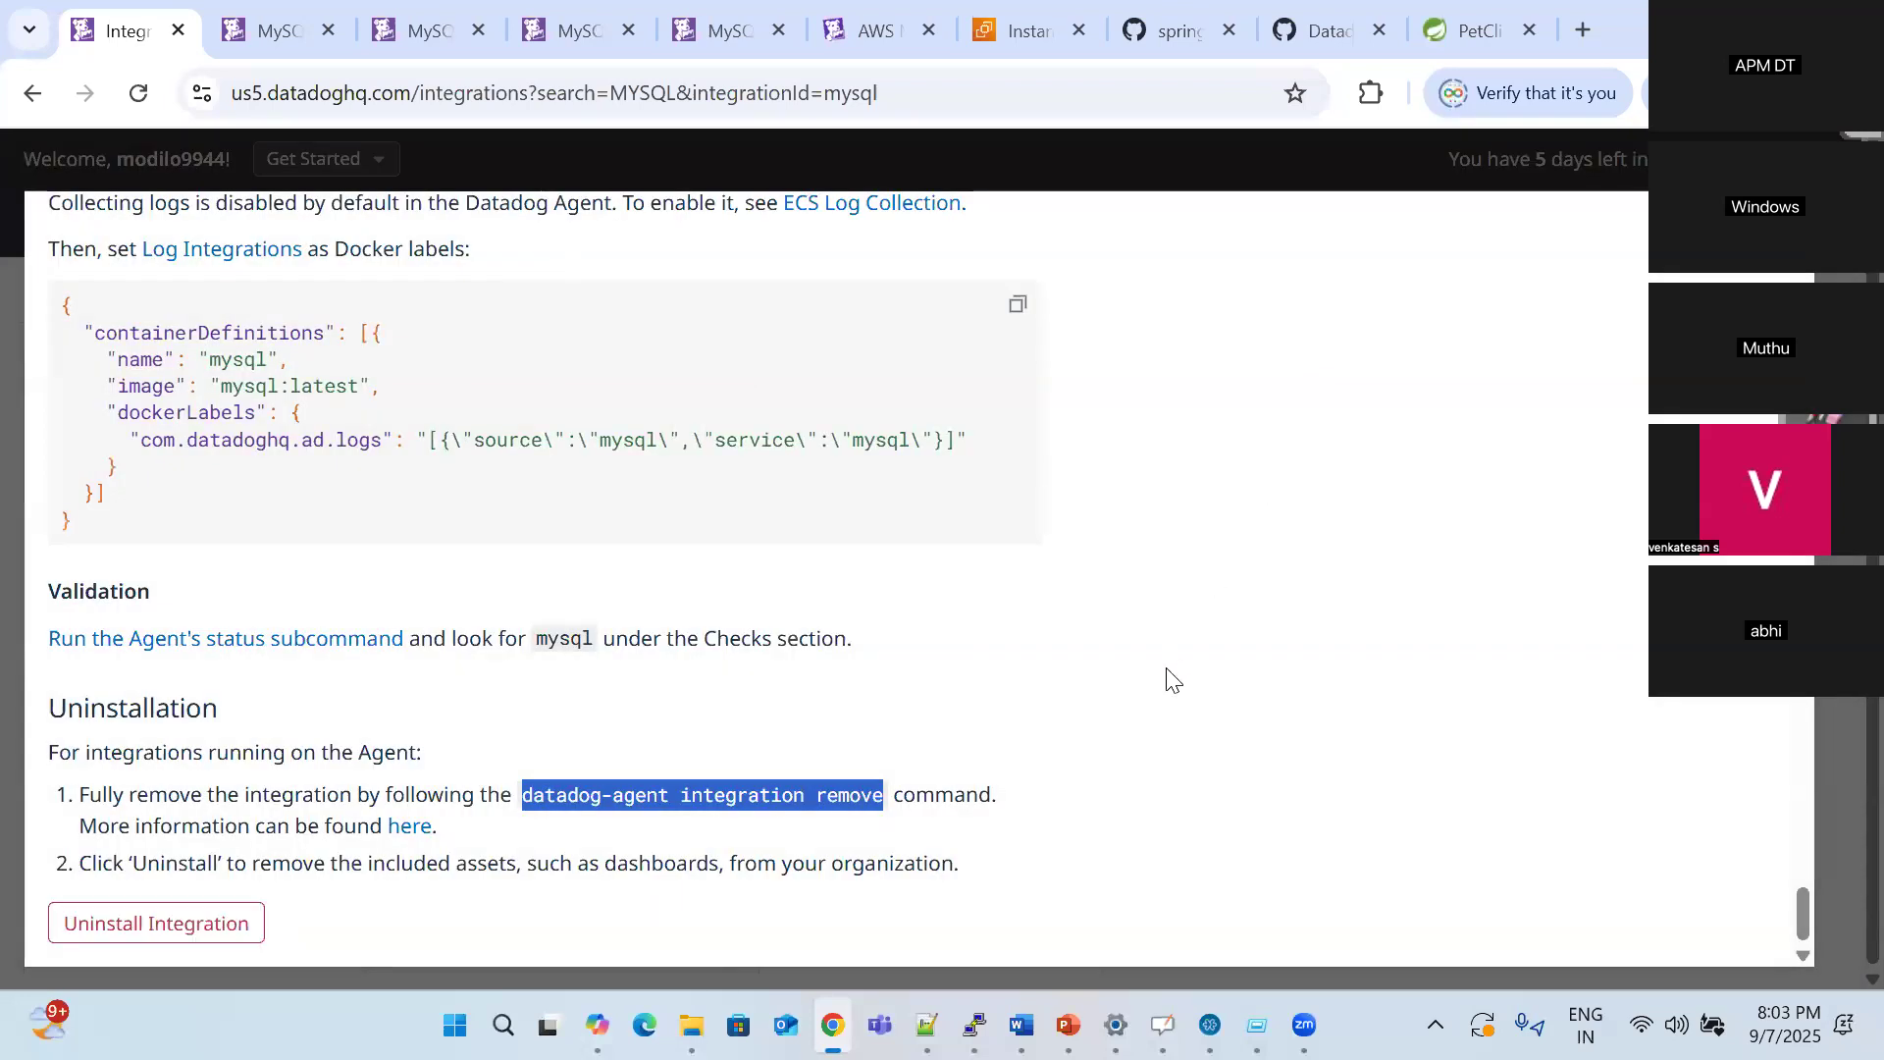
scroll(1172, 680, up, 20)
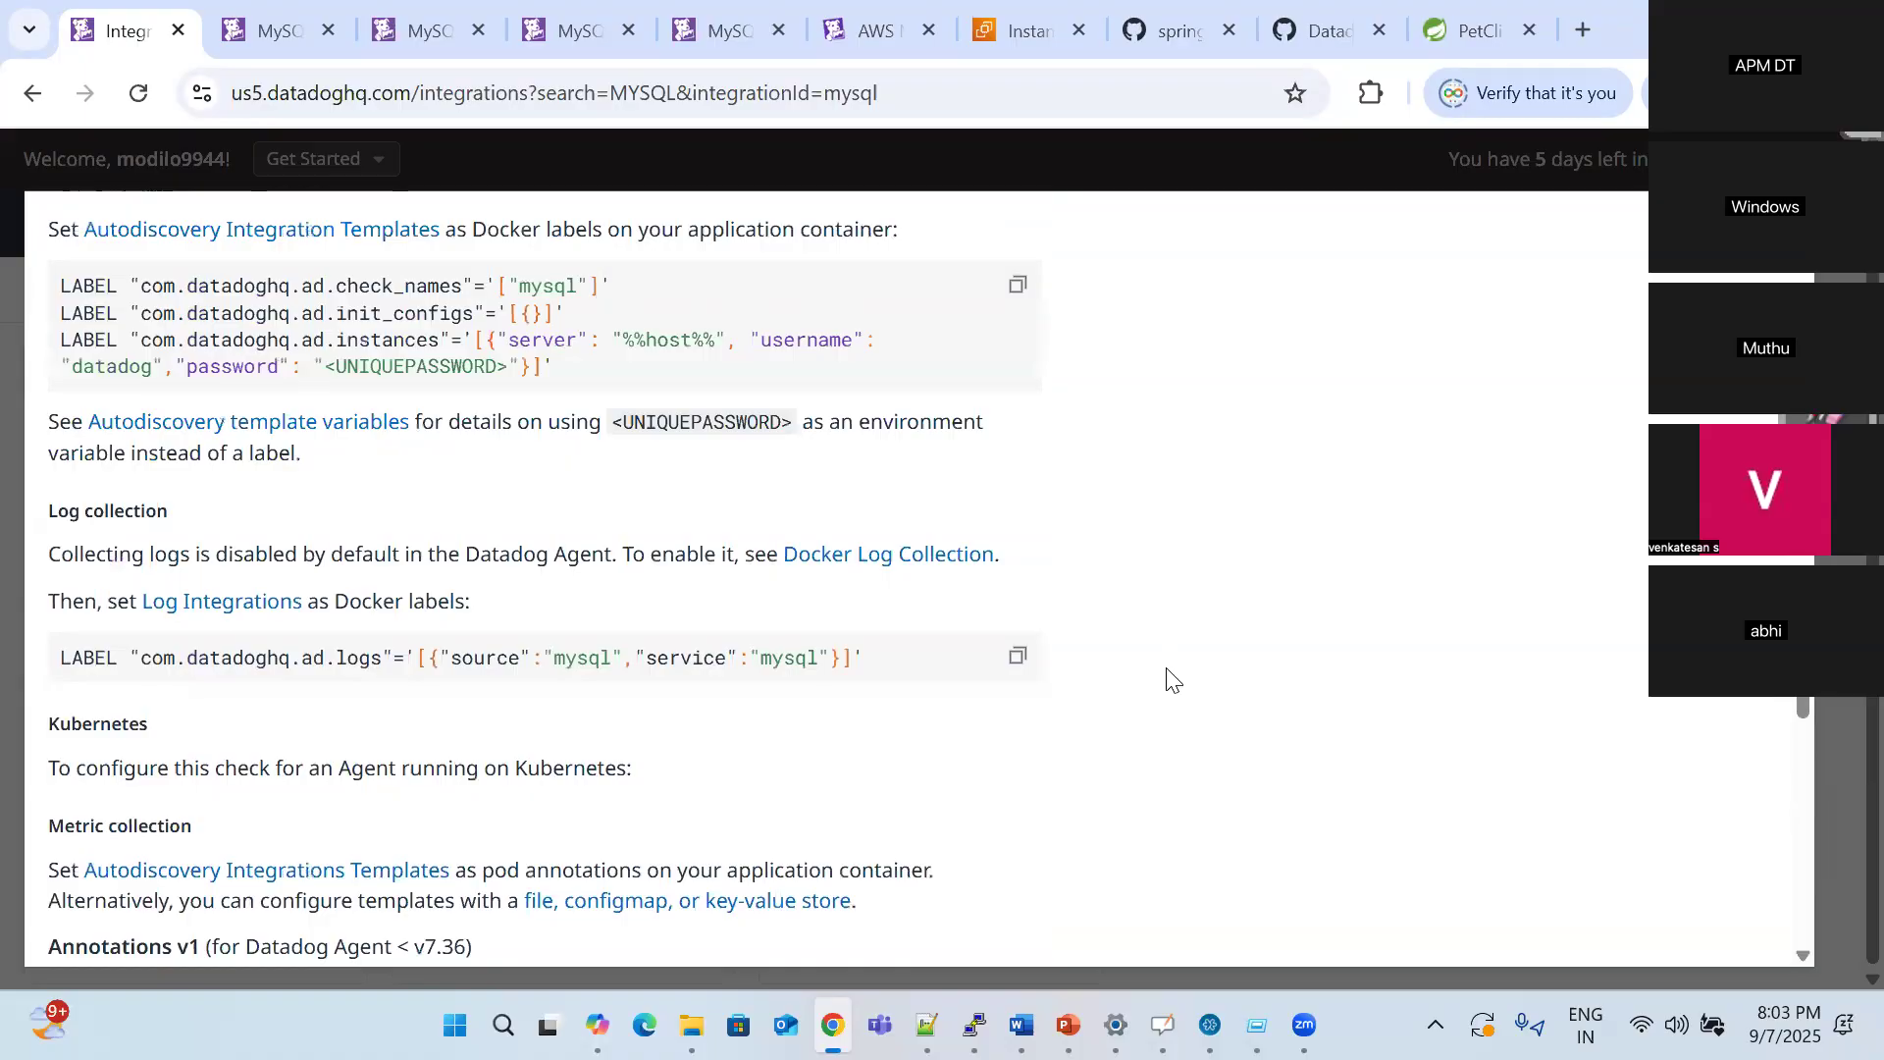
scroll(1172, 680, up, 10)
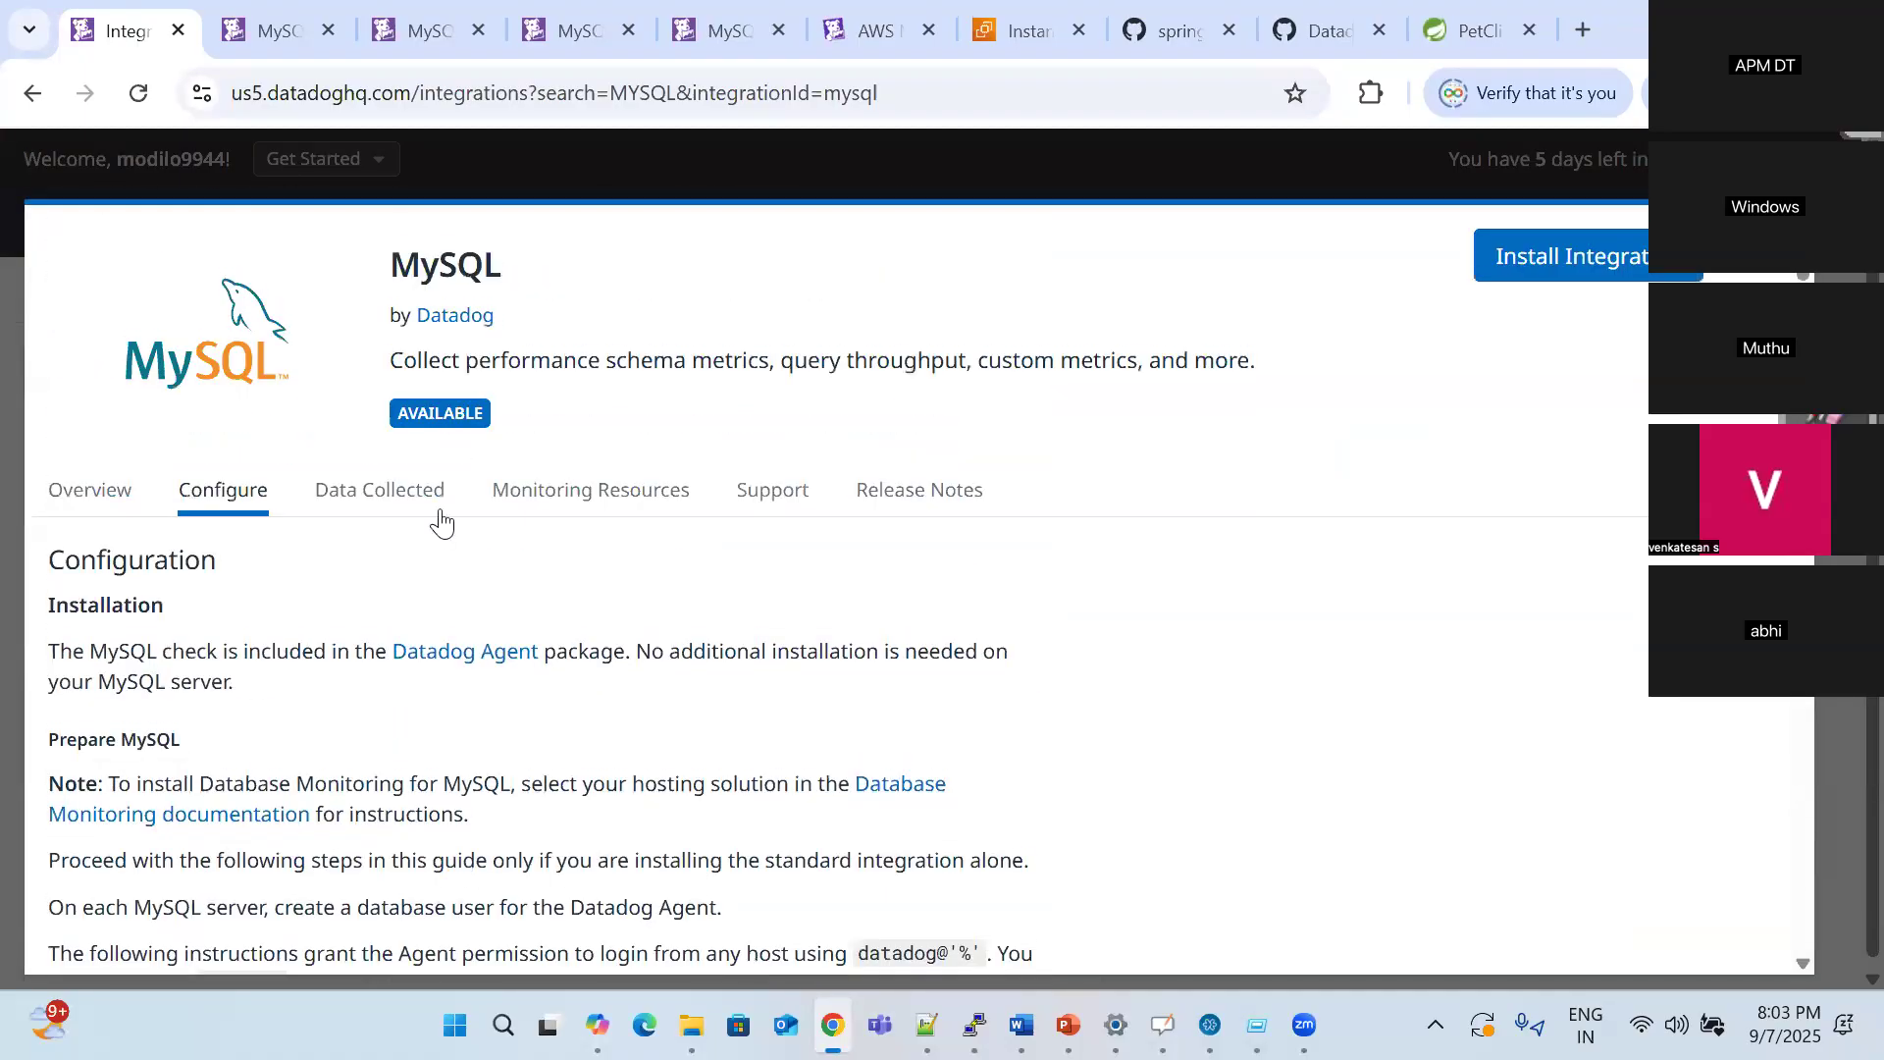
click(137, 95)
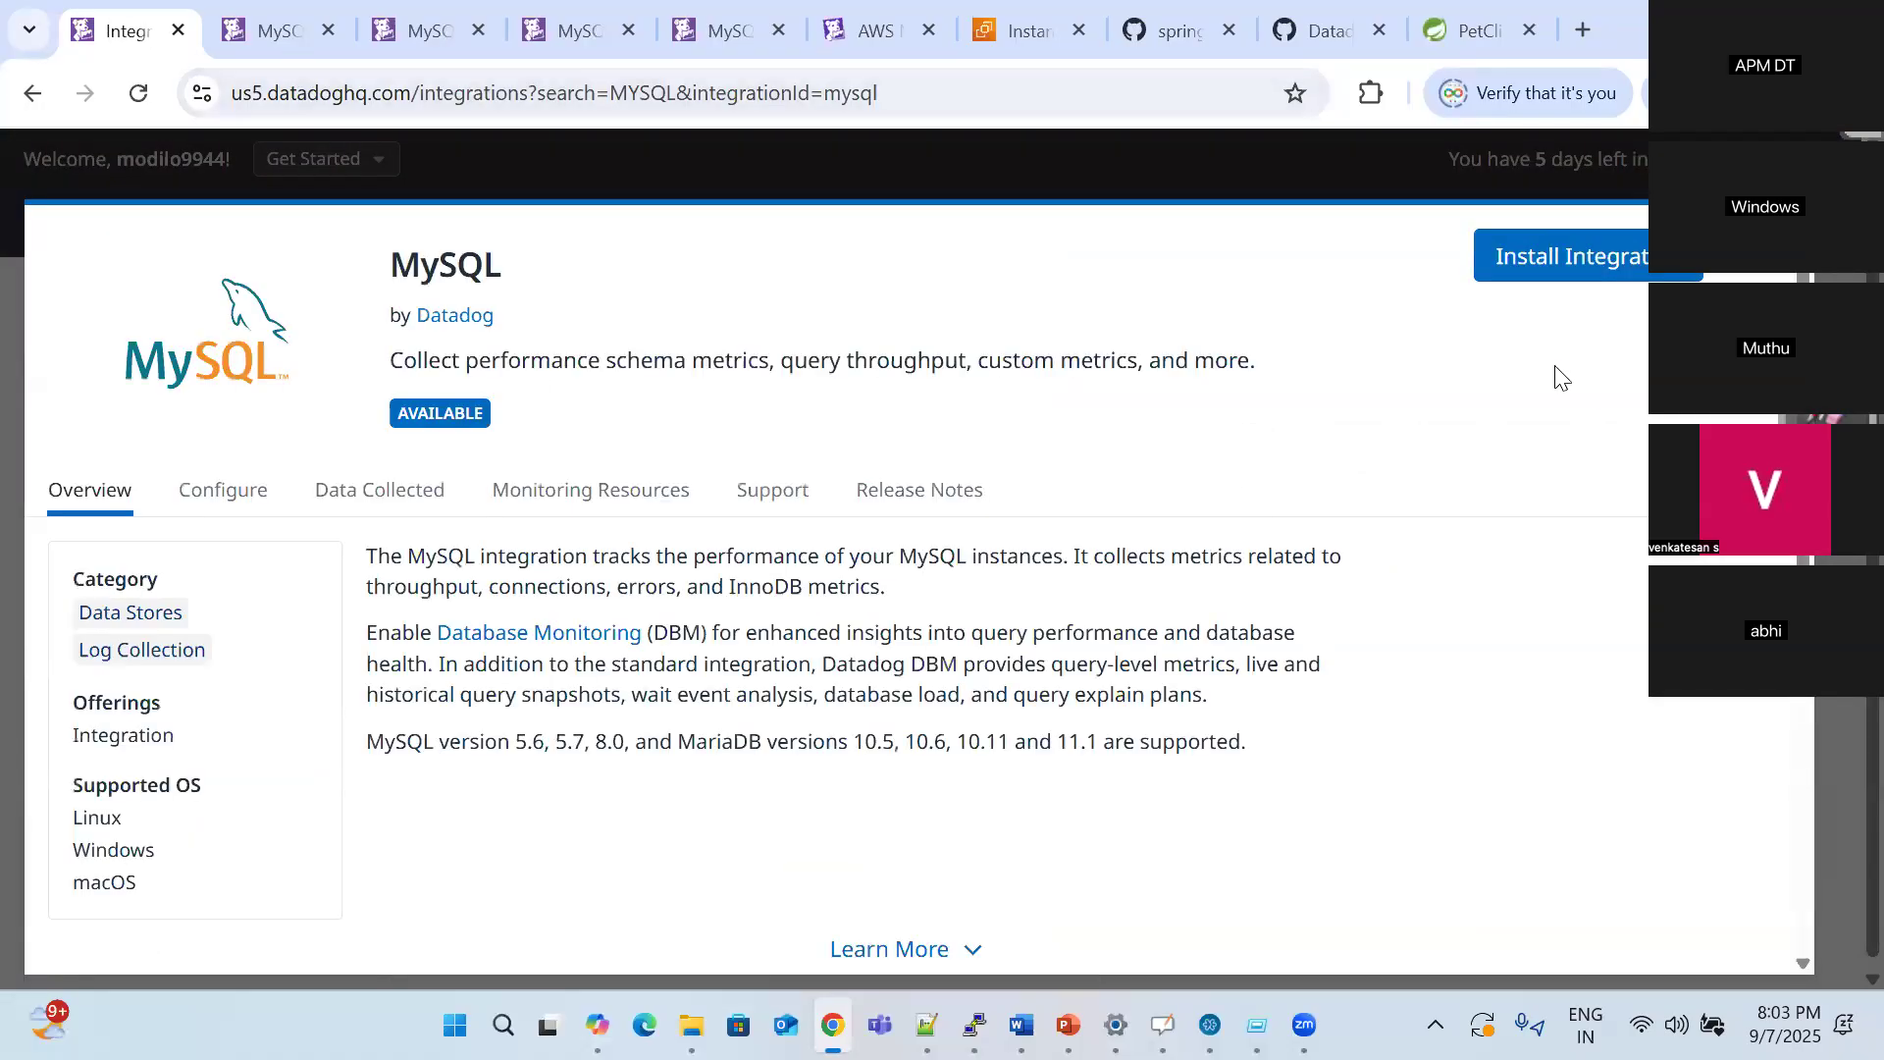
click(1571, 258)
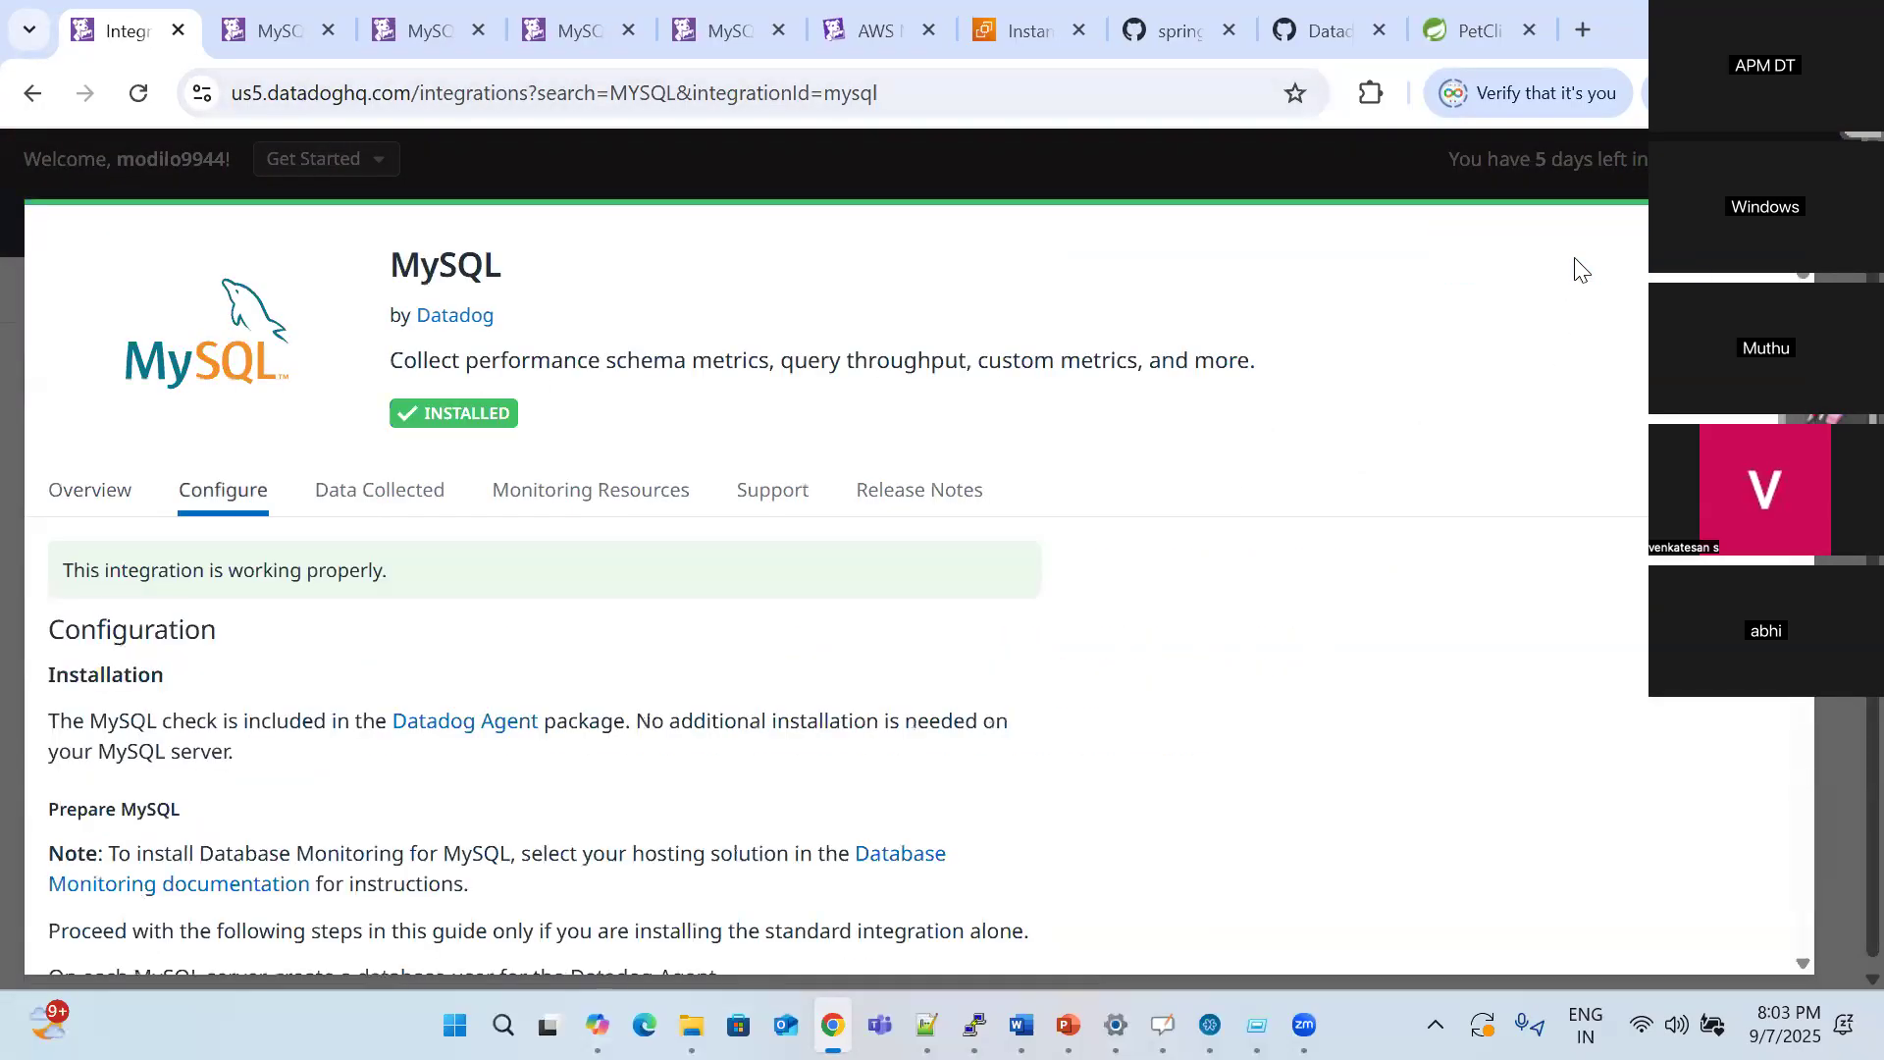
Check the integration's Data Collected and Monitoring Resources, closing four extra MySQL tabs.
click(356, 511)
click(572, 488)
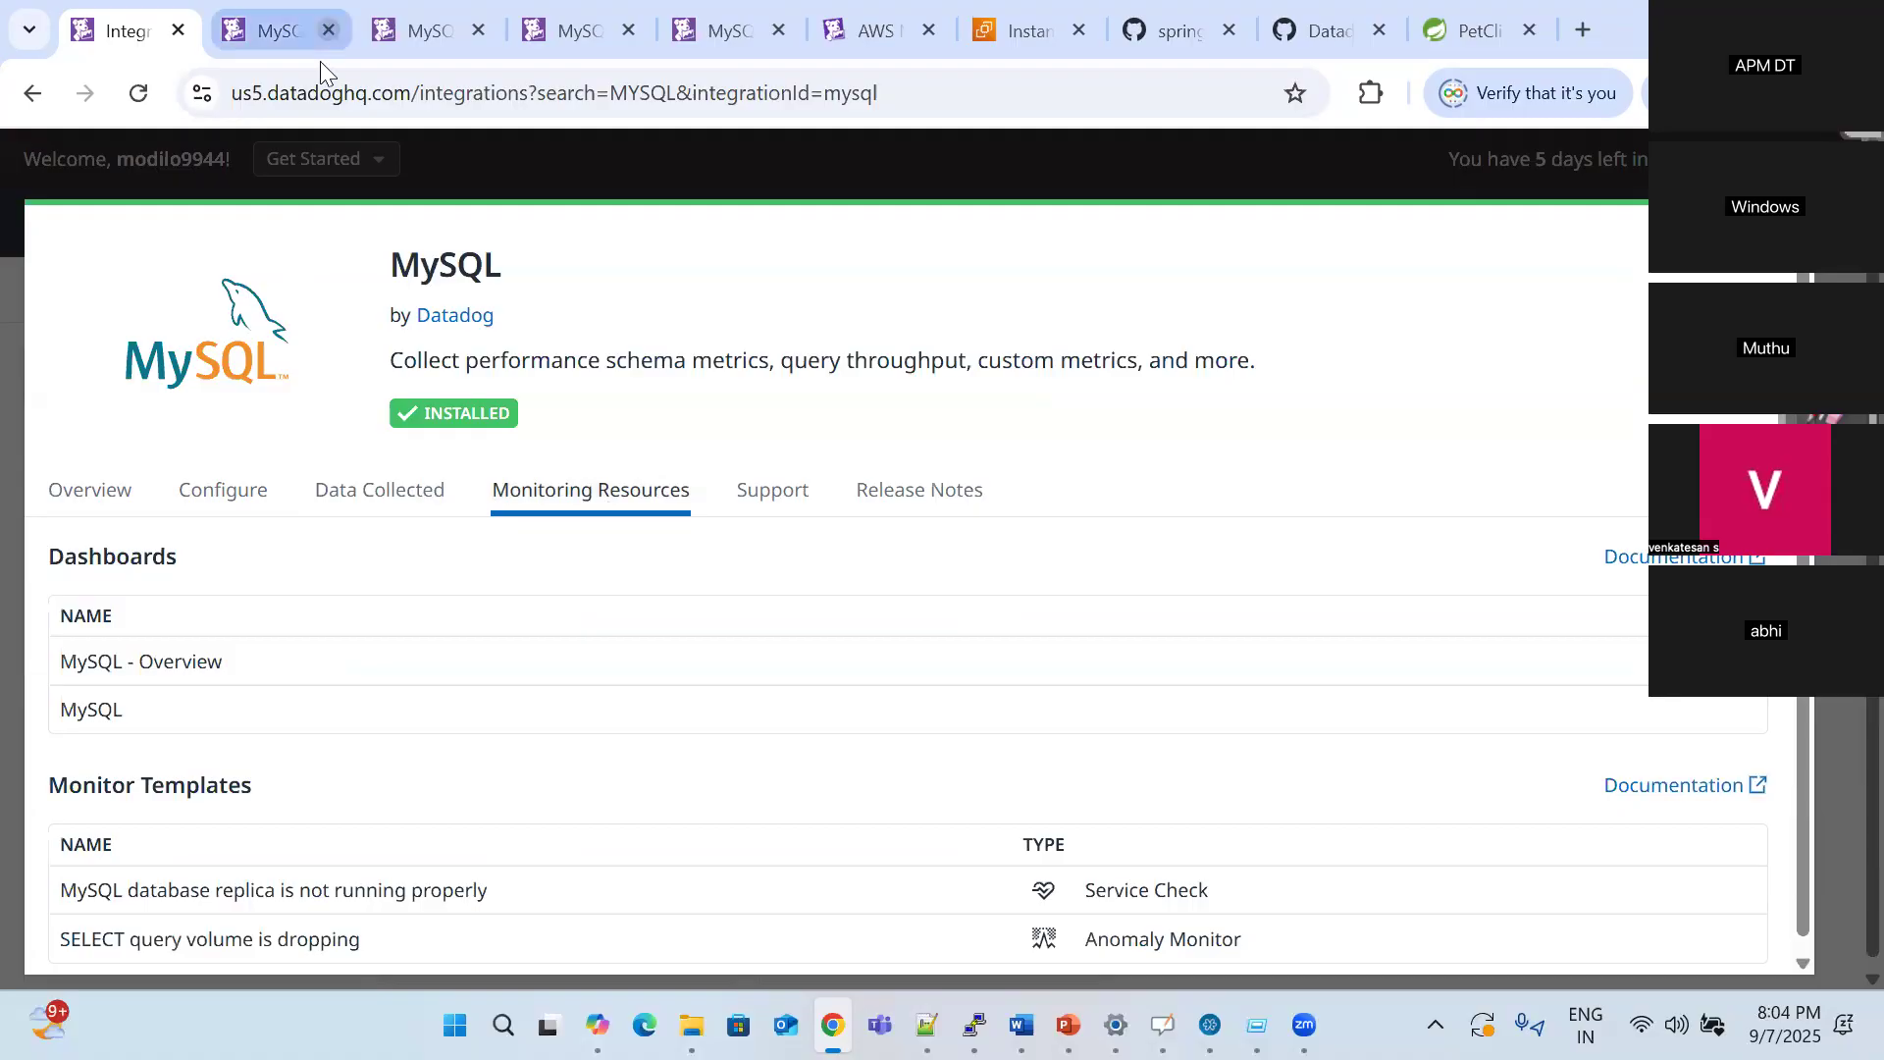
click(328, 31)
click(328, 31)
click(328, 30)
click(327, 31)
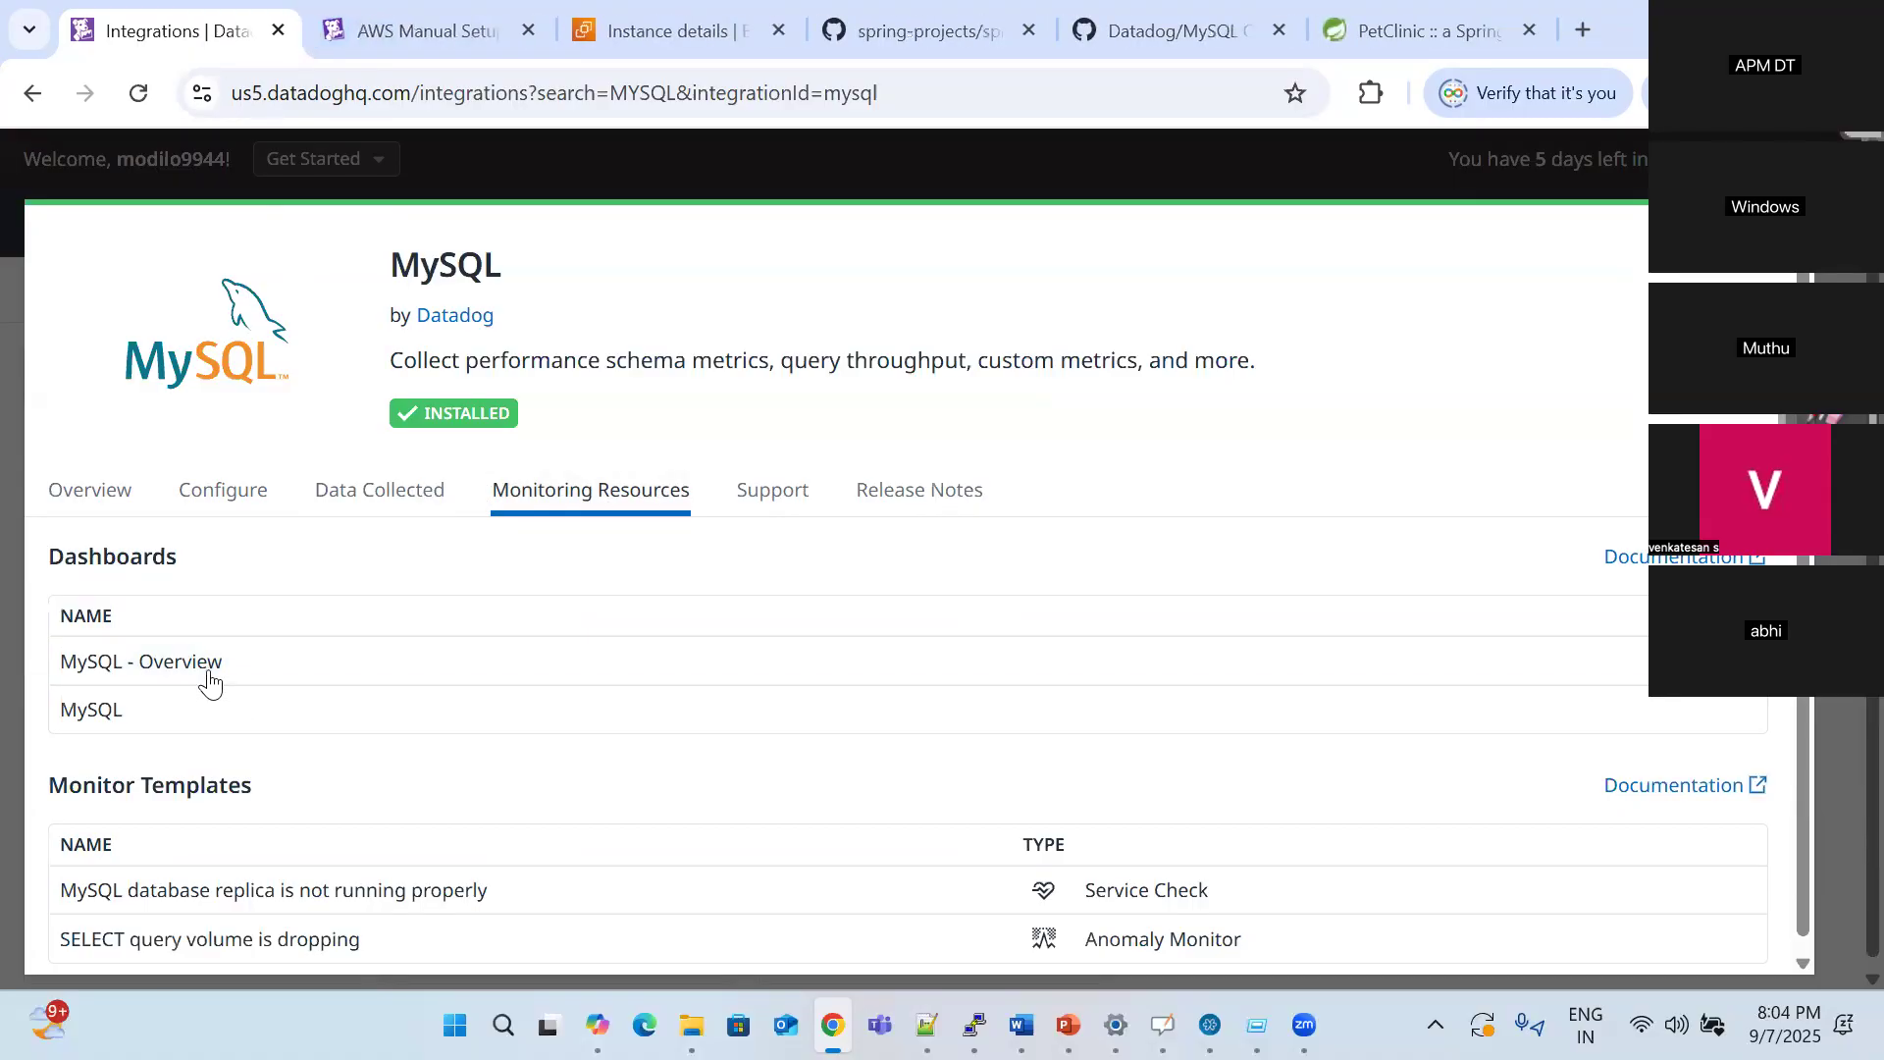
Open the MySQL - Overview dashboard in a new tab and switch to it.
middle_click(200, 674)
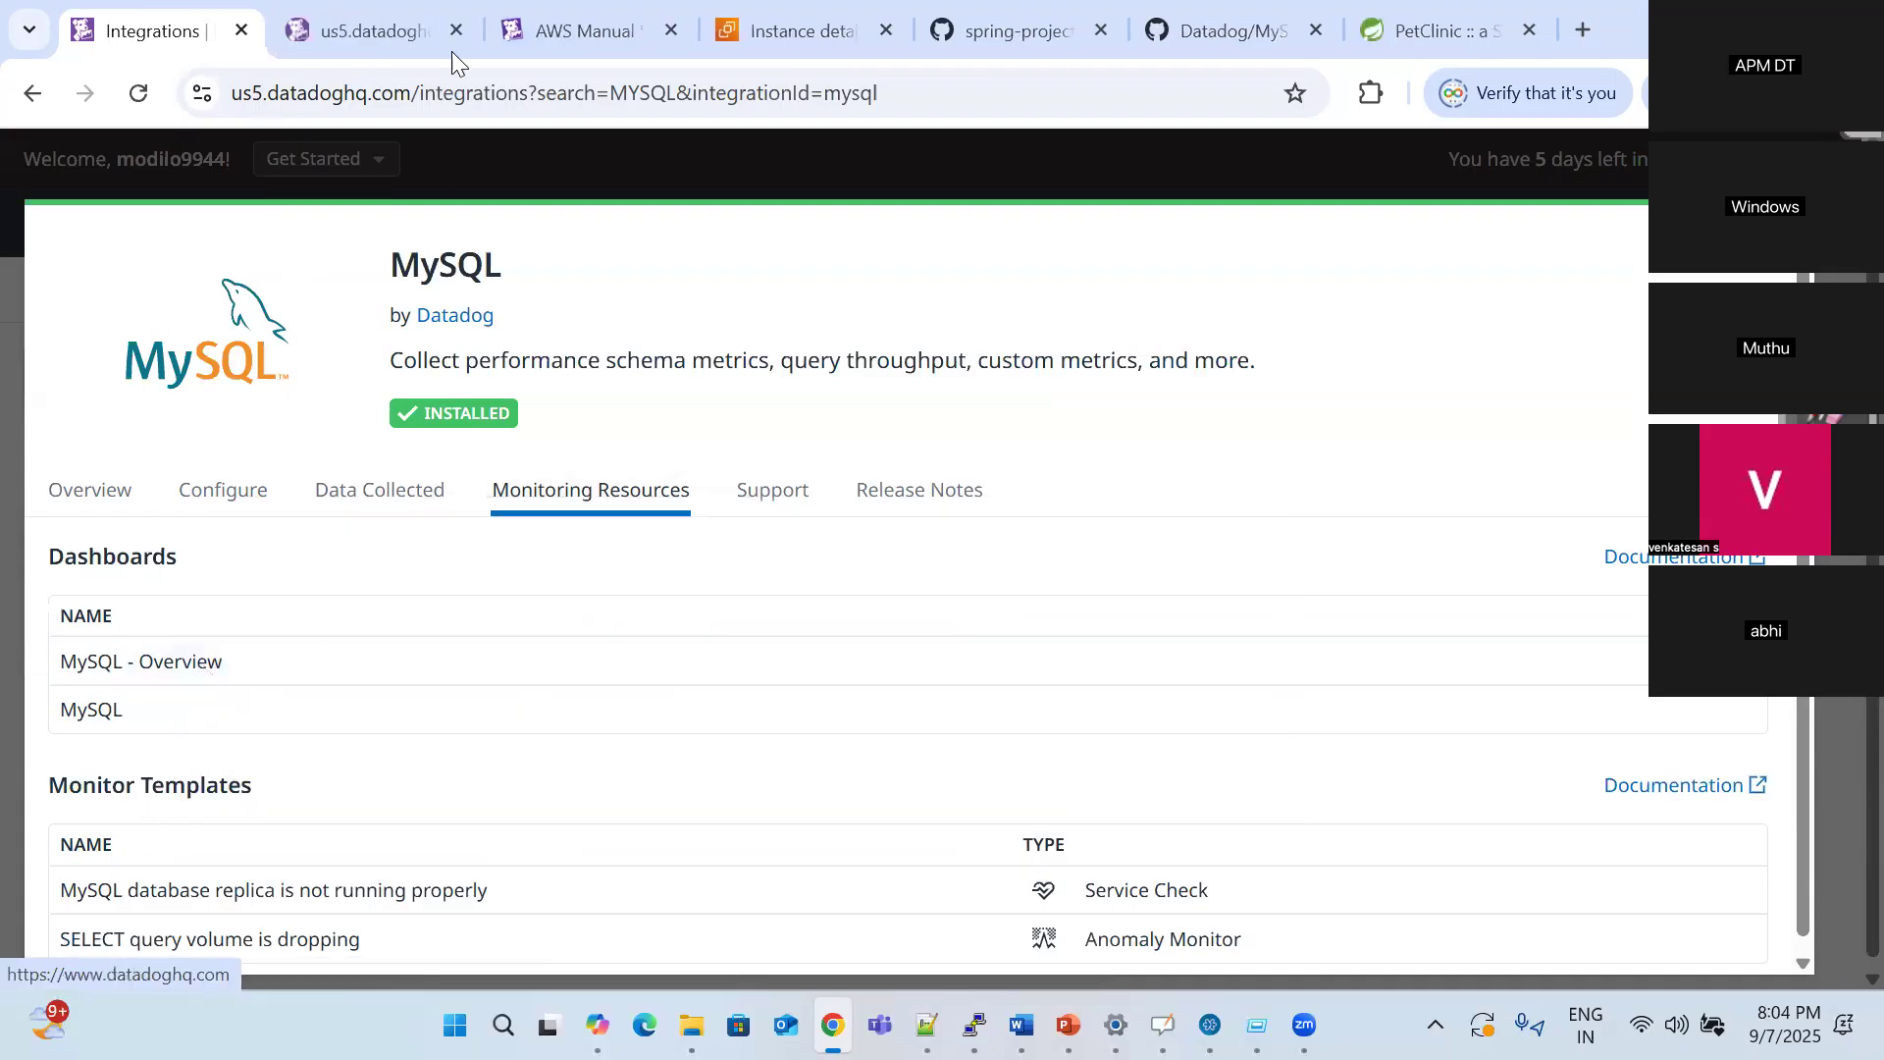
click(373, 31)
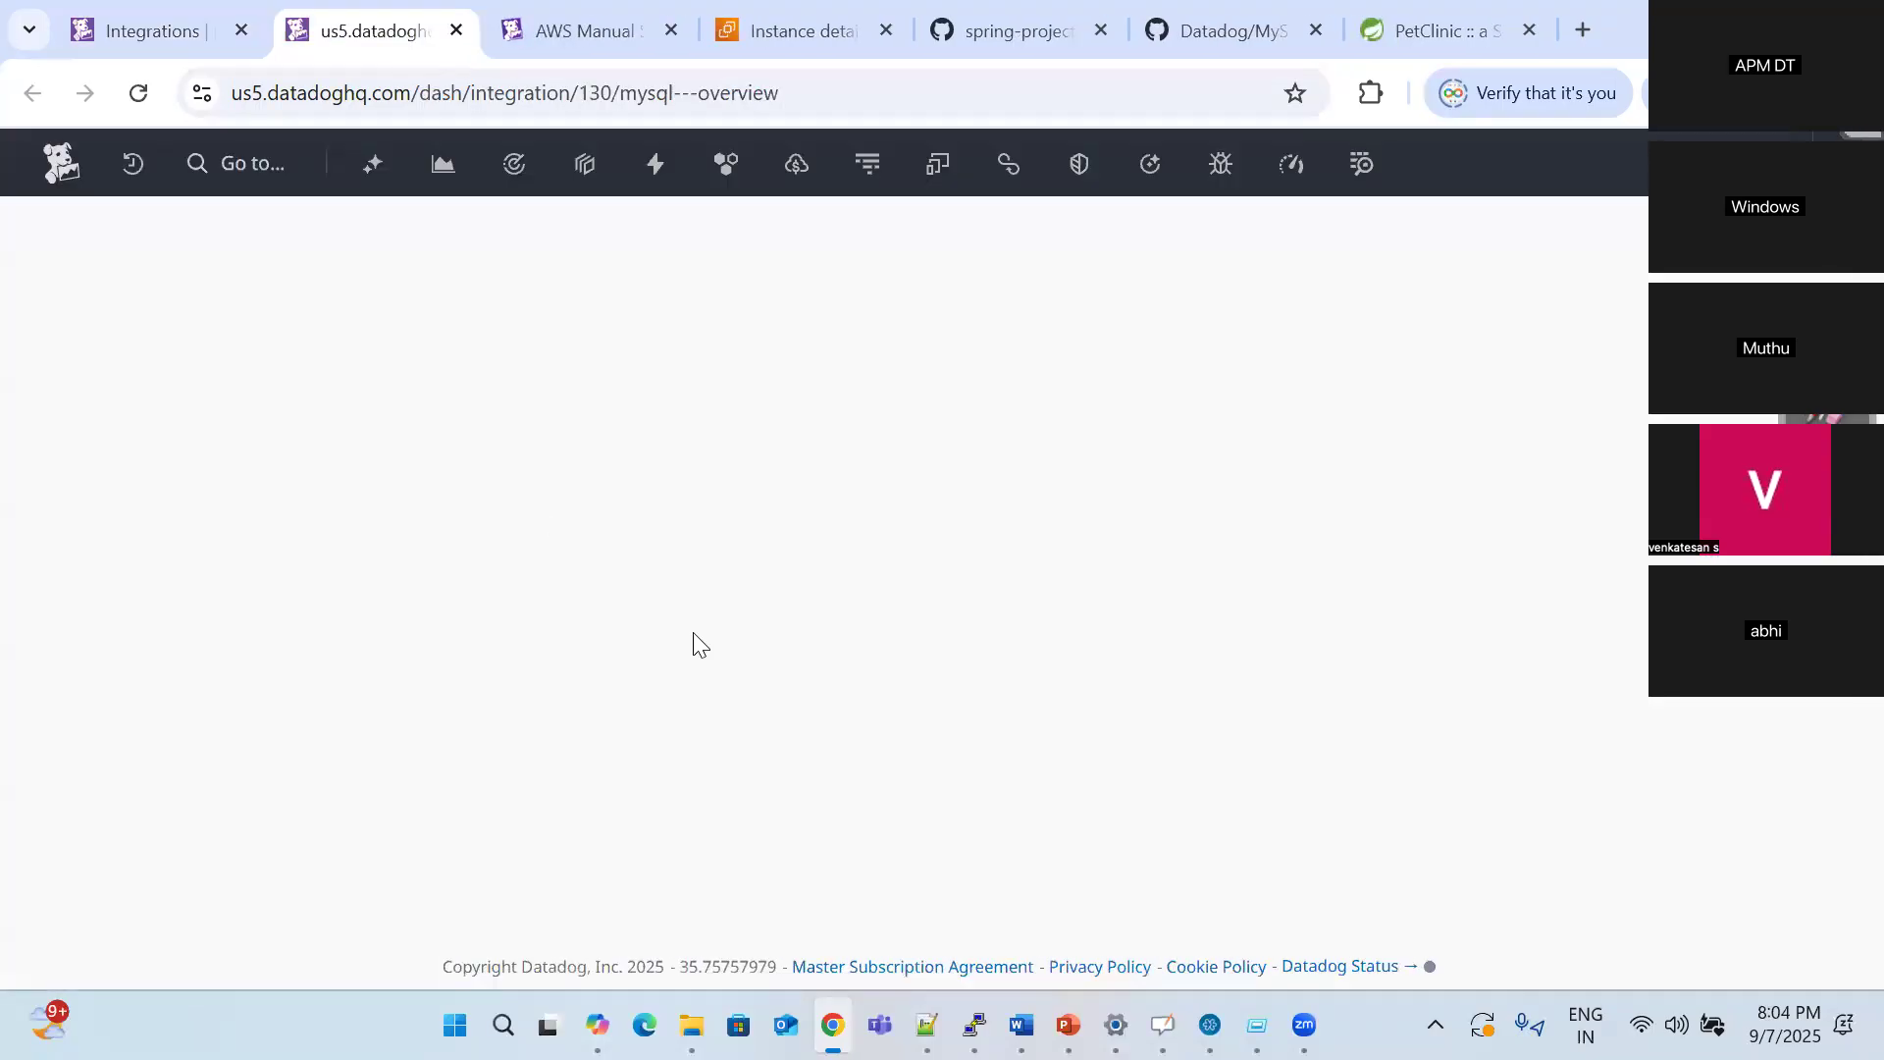
key(alt+Tab)
key(Escape)
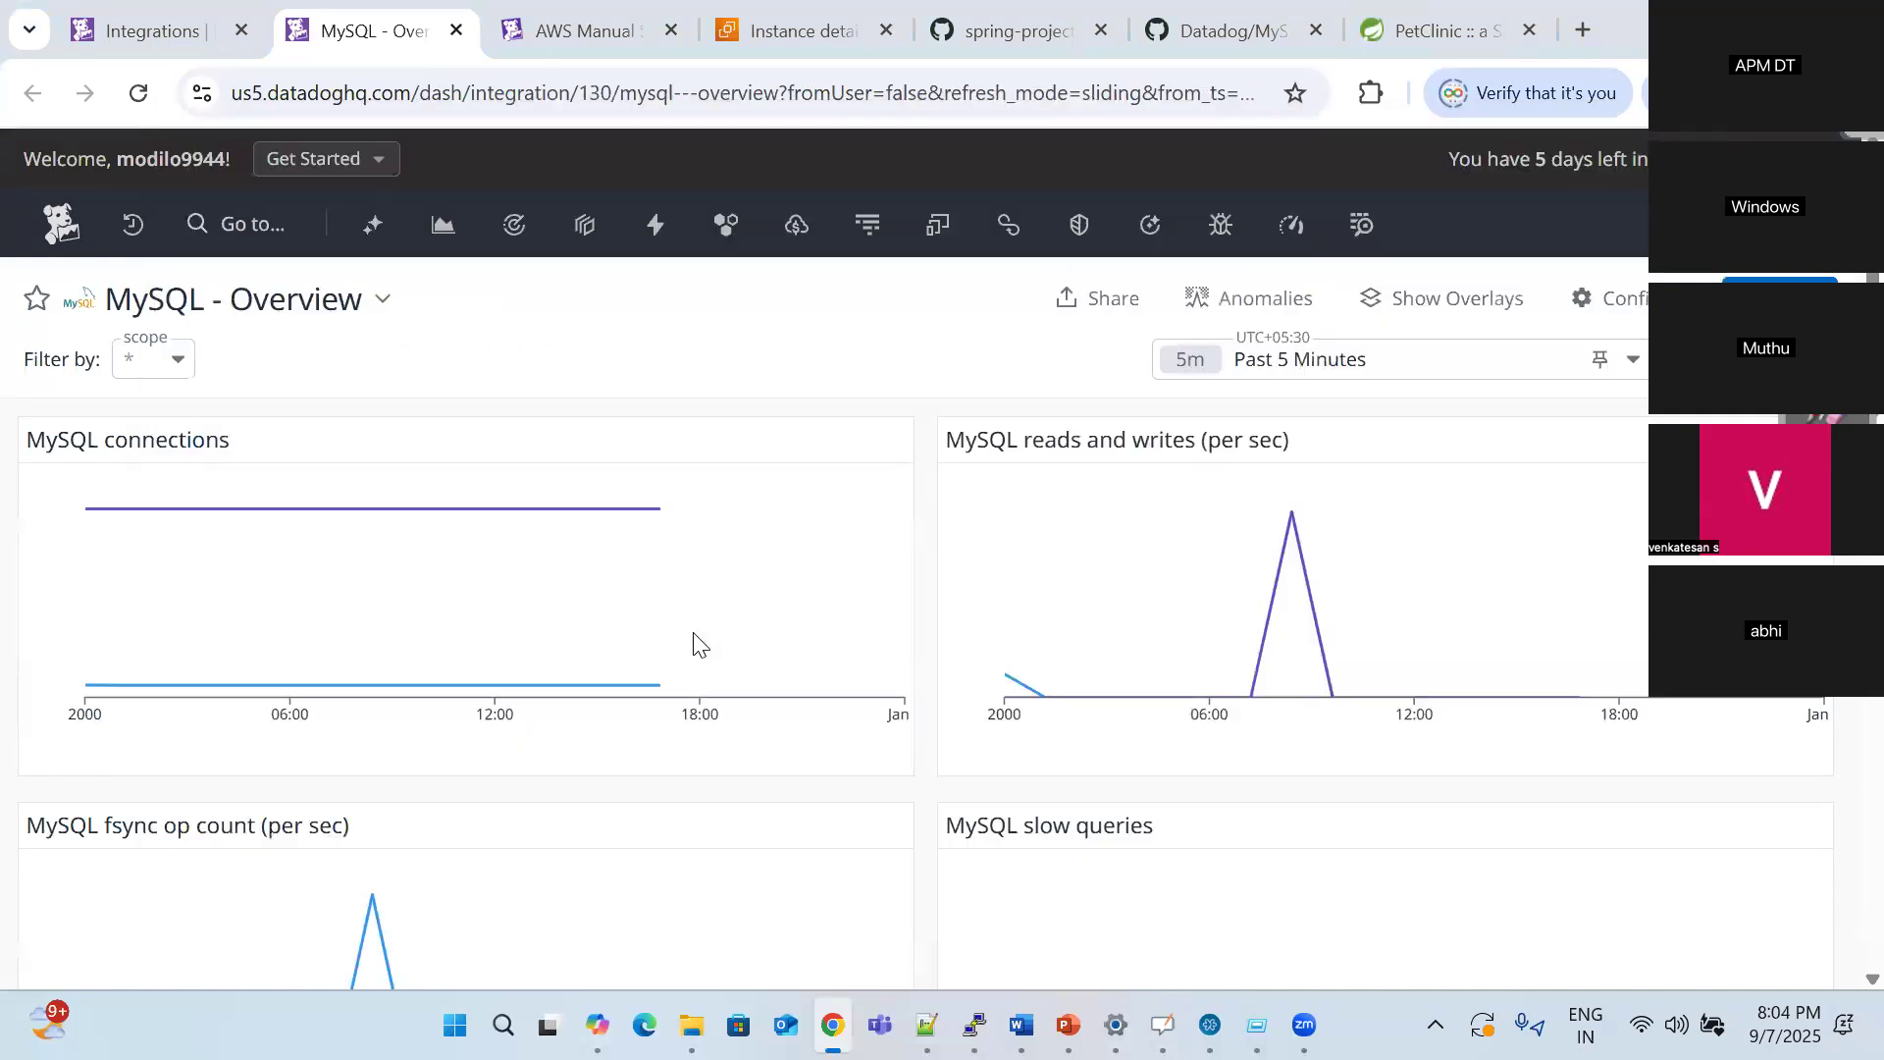
key(alt+Tab)
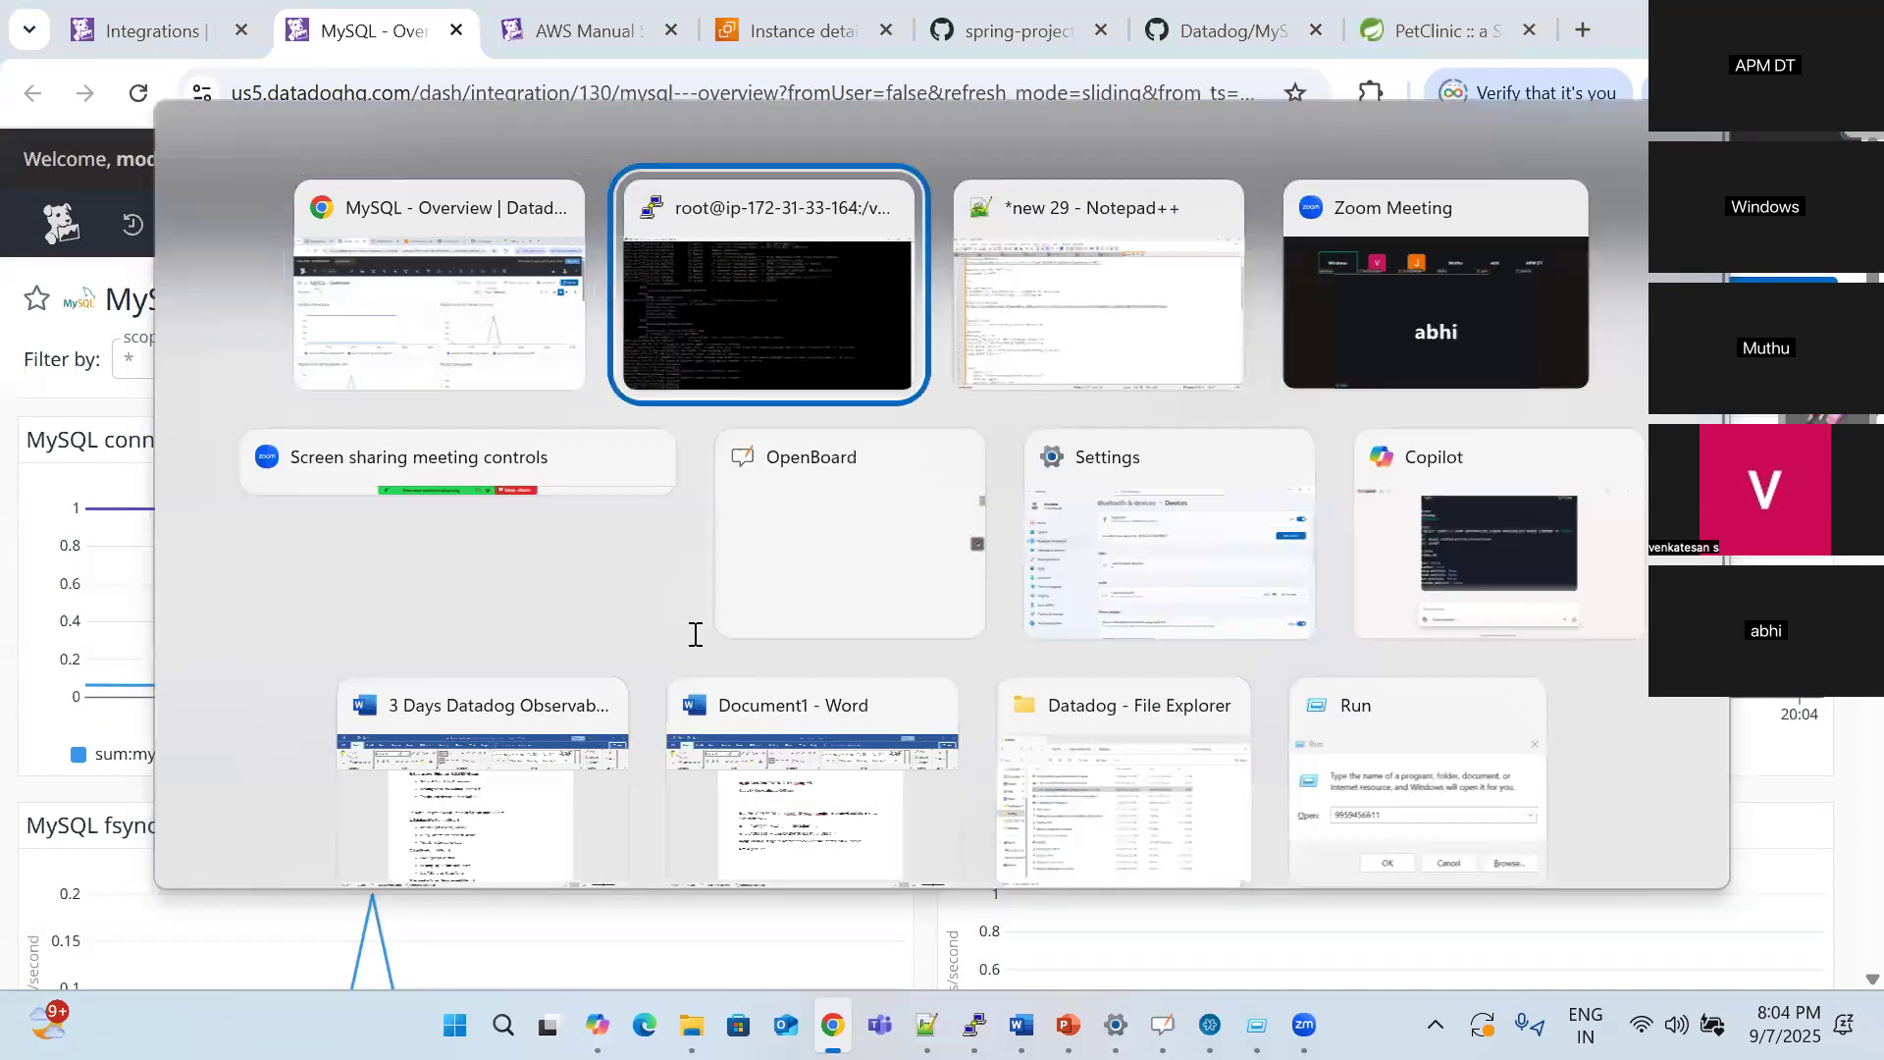
Start the datadog-agent service again and check its status.
key(Up)
key(Up)
key(Up)
key(Up)
key(Left)
key(Left)
key(Left)
key(Left)
key(Left)
key(Left)
key(Left)
key(Left)
key(Left)
key(Left)
key(Left)
key(Left)
key(Left)
key(Left)
key(BackSpace)
key(BackSpace)
text(art)
key(Return)
key(Up)
key(Left)
key(Left)
key(Left)
key(Left)
key(Left)
key(Left)
key(Left)
key(Left)
key(Left)
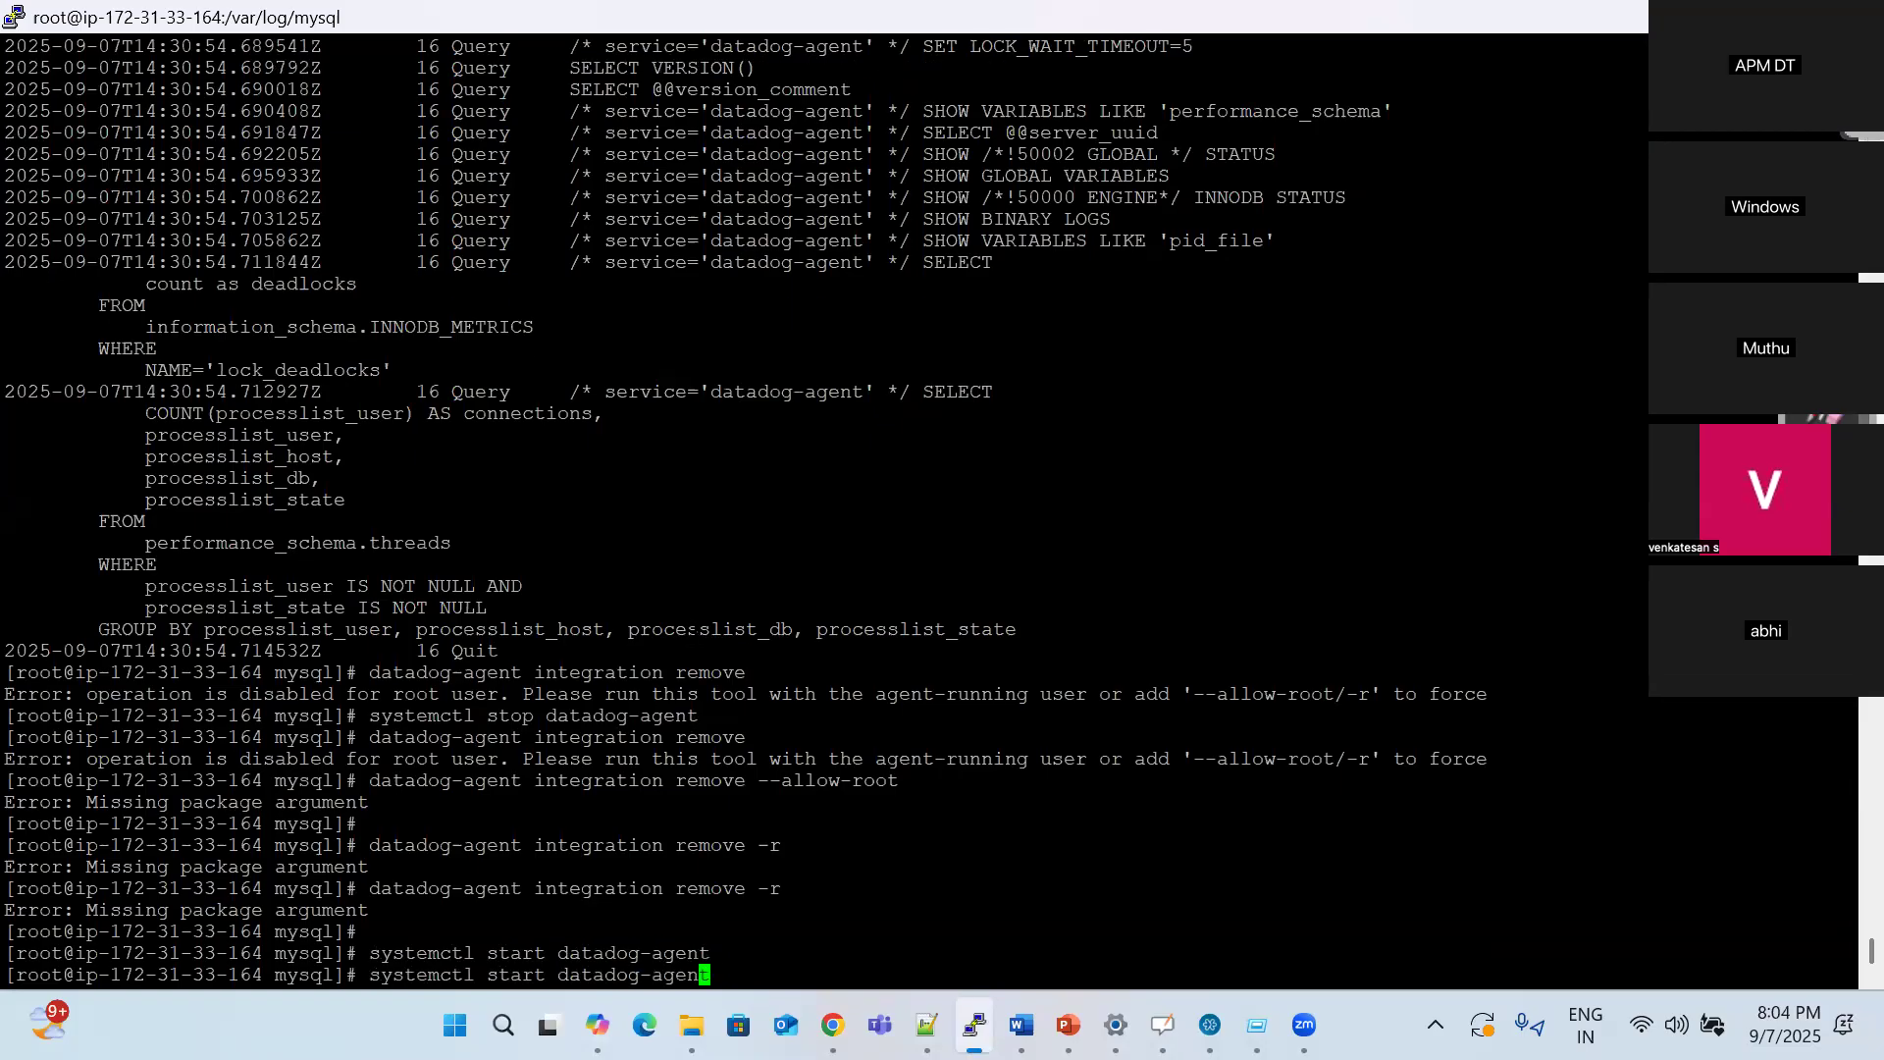
key(Left)
key(Left)
key(Left)
key(Left)
key(Left)
key(BackSpace)
key(BackSpace)
text(tus)
key(Return)
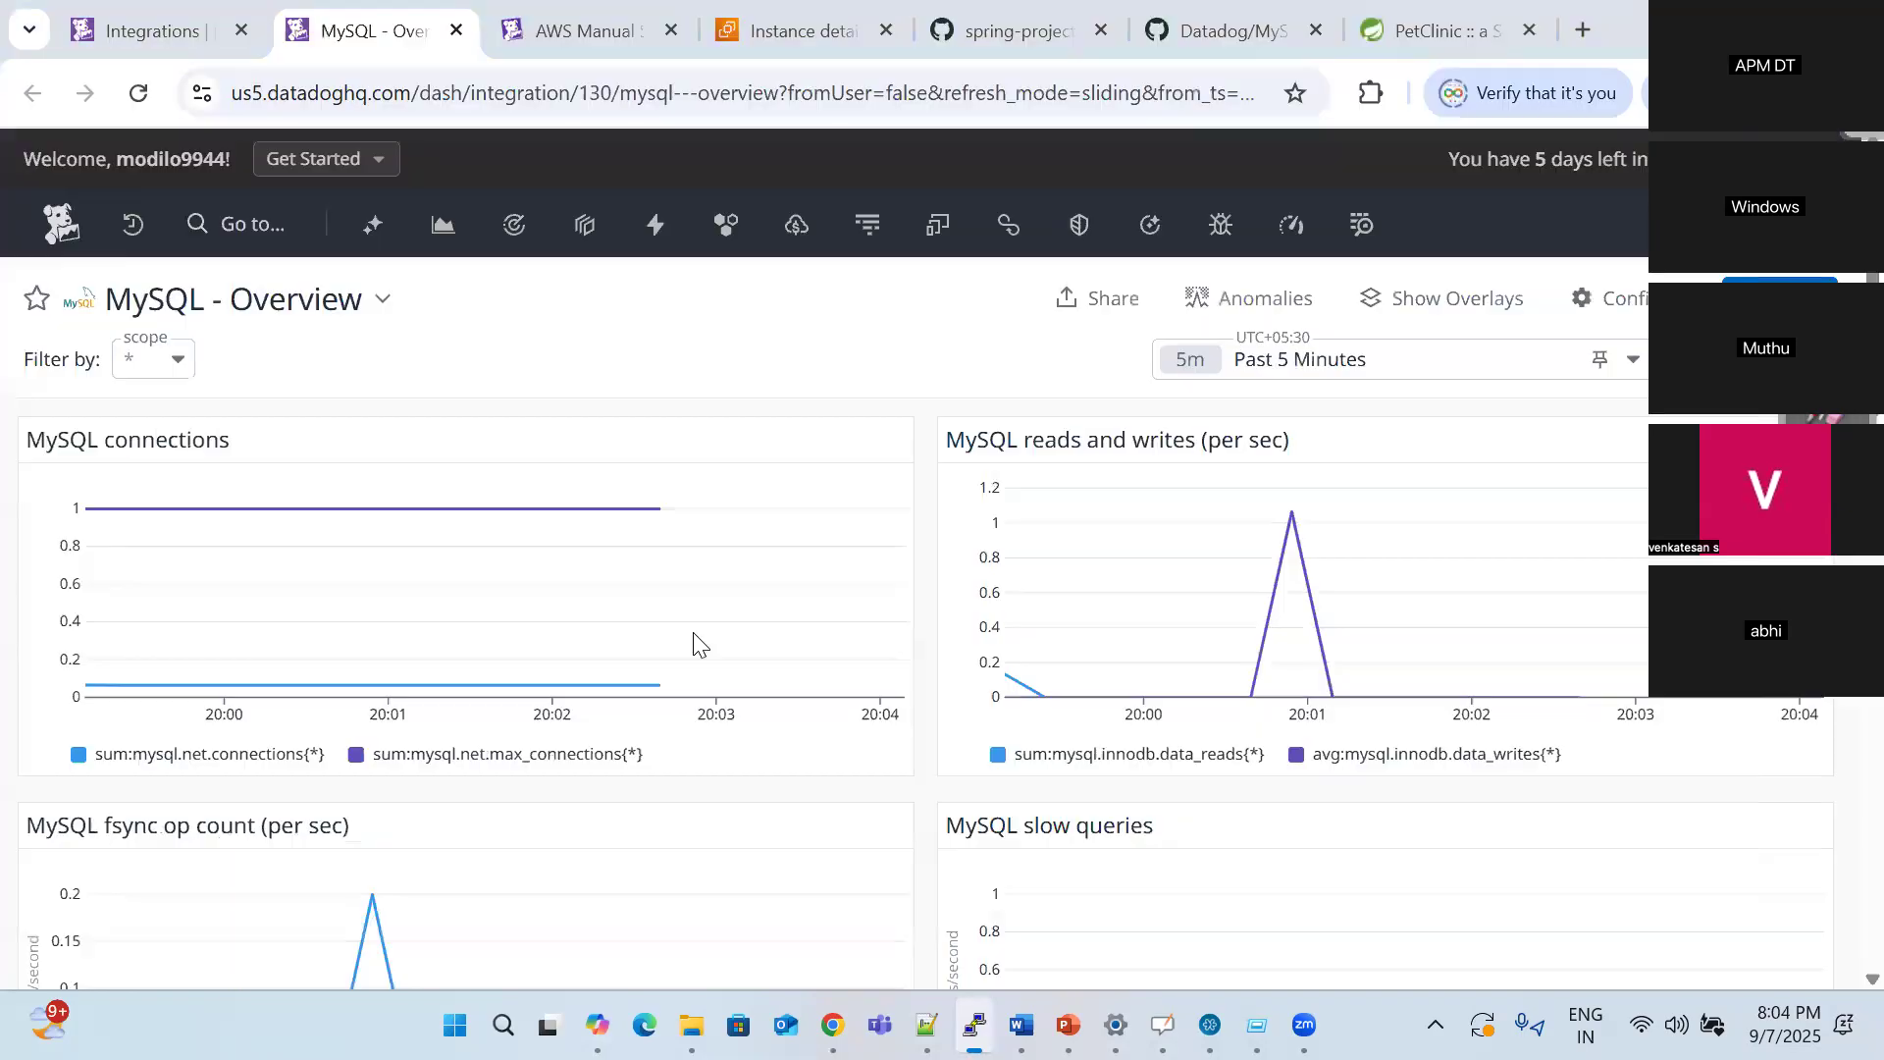
Reload the MySQL - Overview dashboard, then list /var/log/mysql with ls -lrt and print the date.
key(alt+Tab)
click(143, 98)
key(alt+Tab)
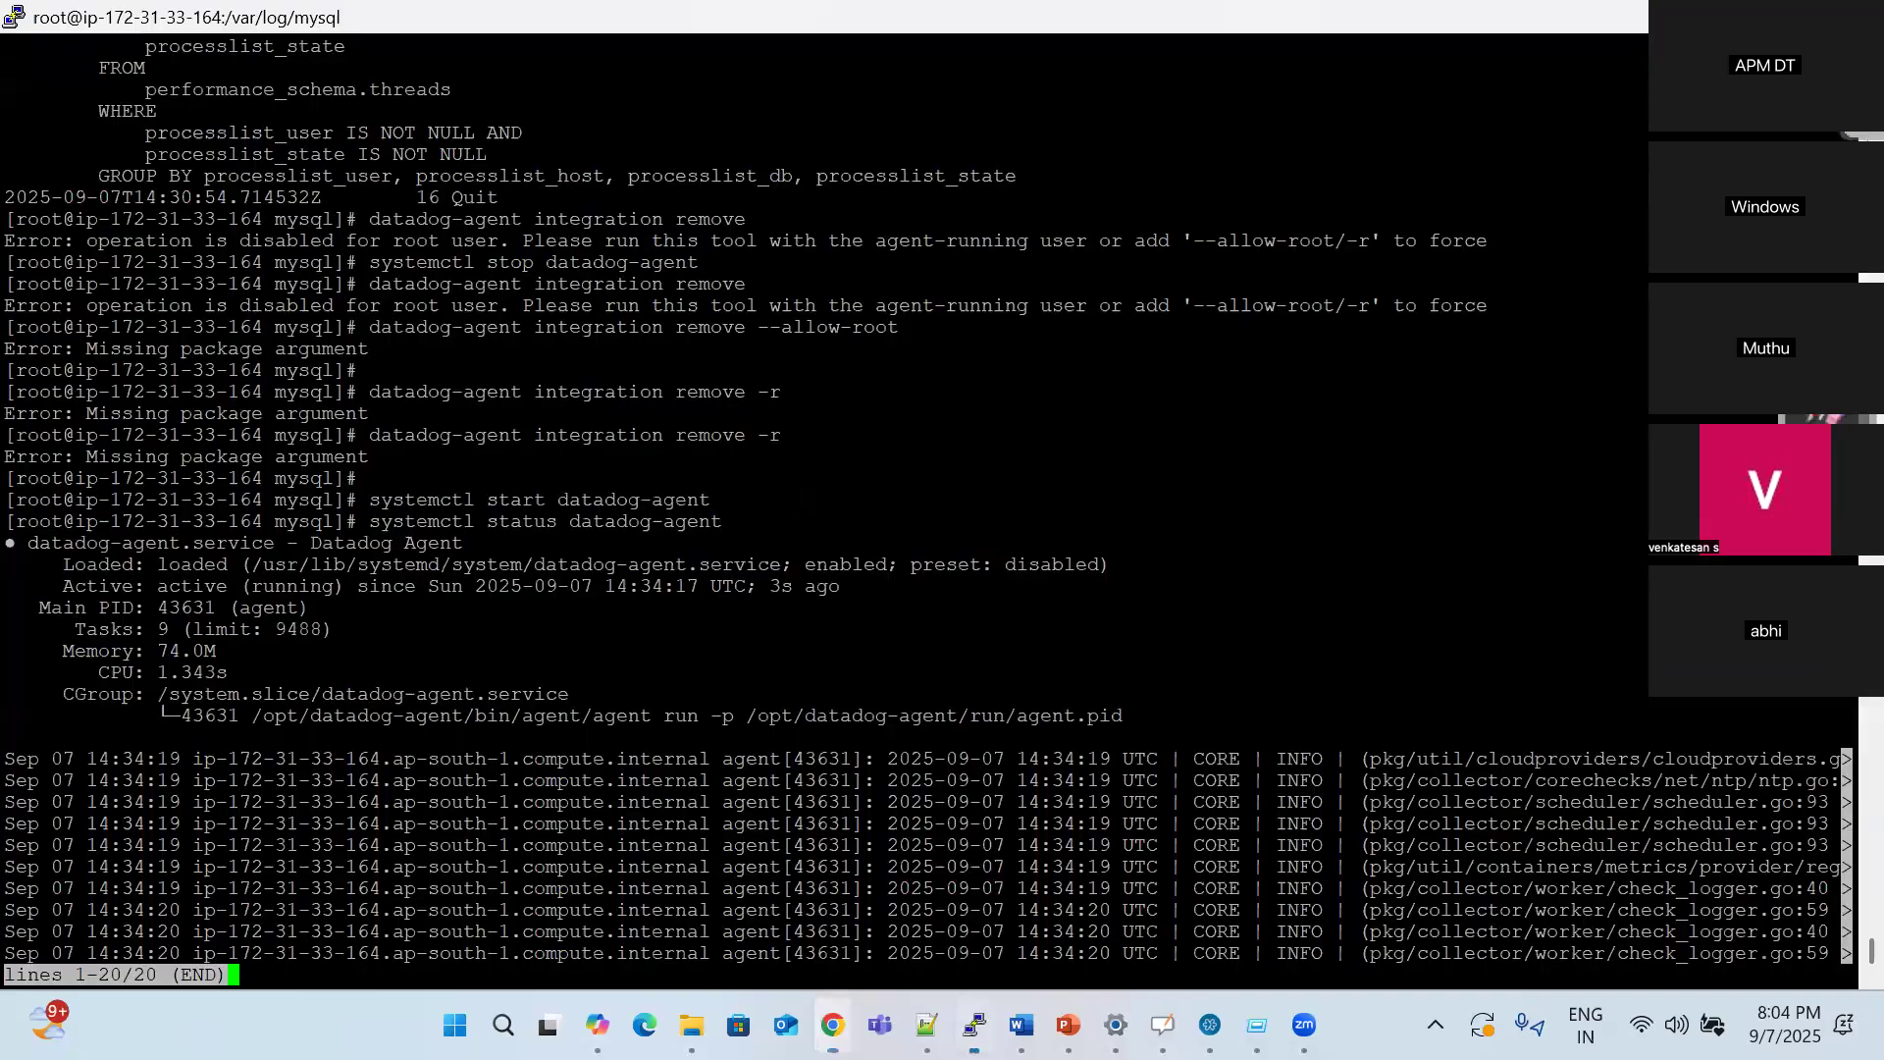
key(q)
key(Return)
text(ls -lrt)
key(Return)
text(date)
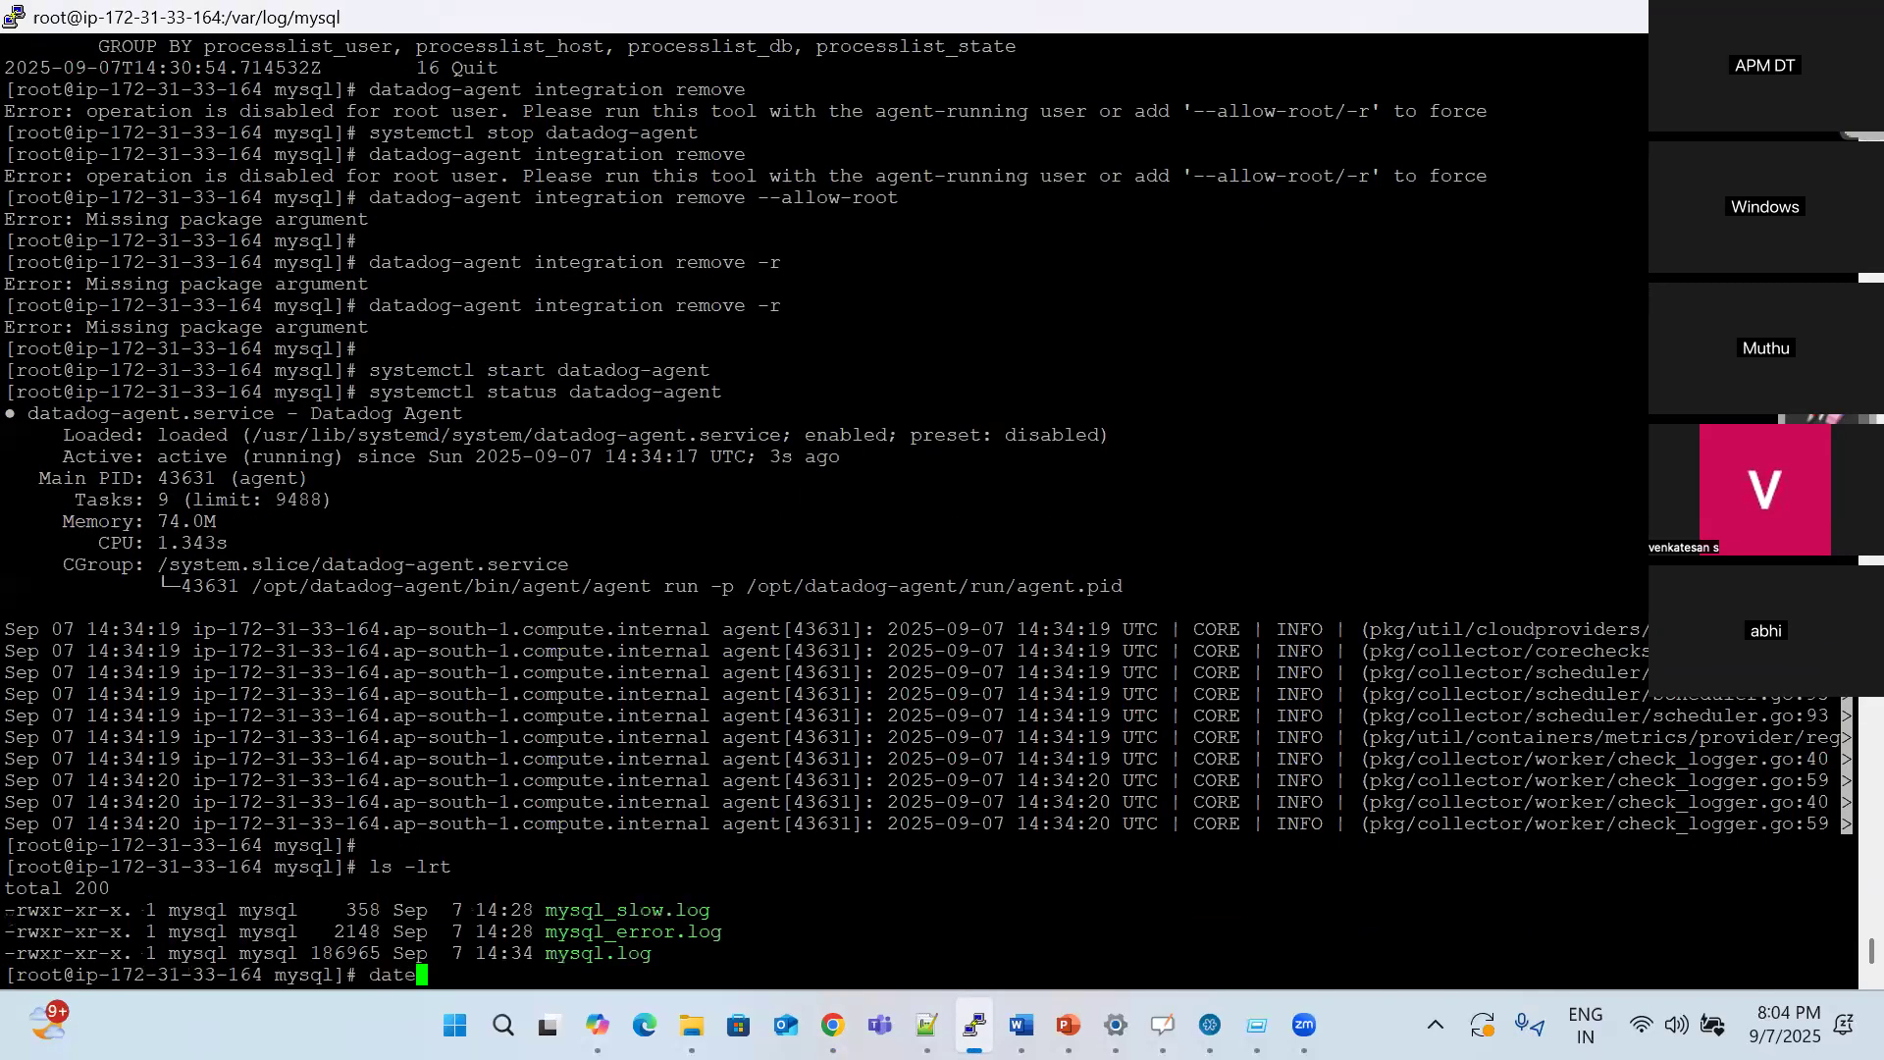
key(Return)
Relist the logs and compare with the server time until mysql.log shows 14:34 at 188835 bytes.
double_click(144, 953)
double_click(503, 910)
key(Up)
key(Return)
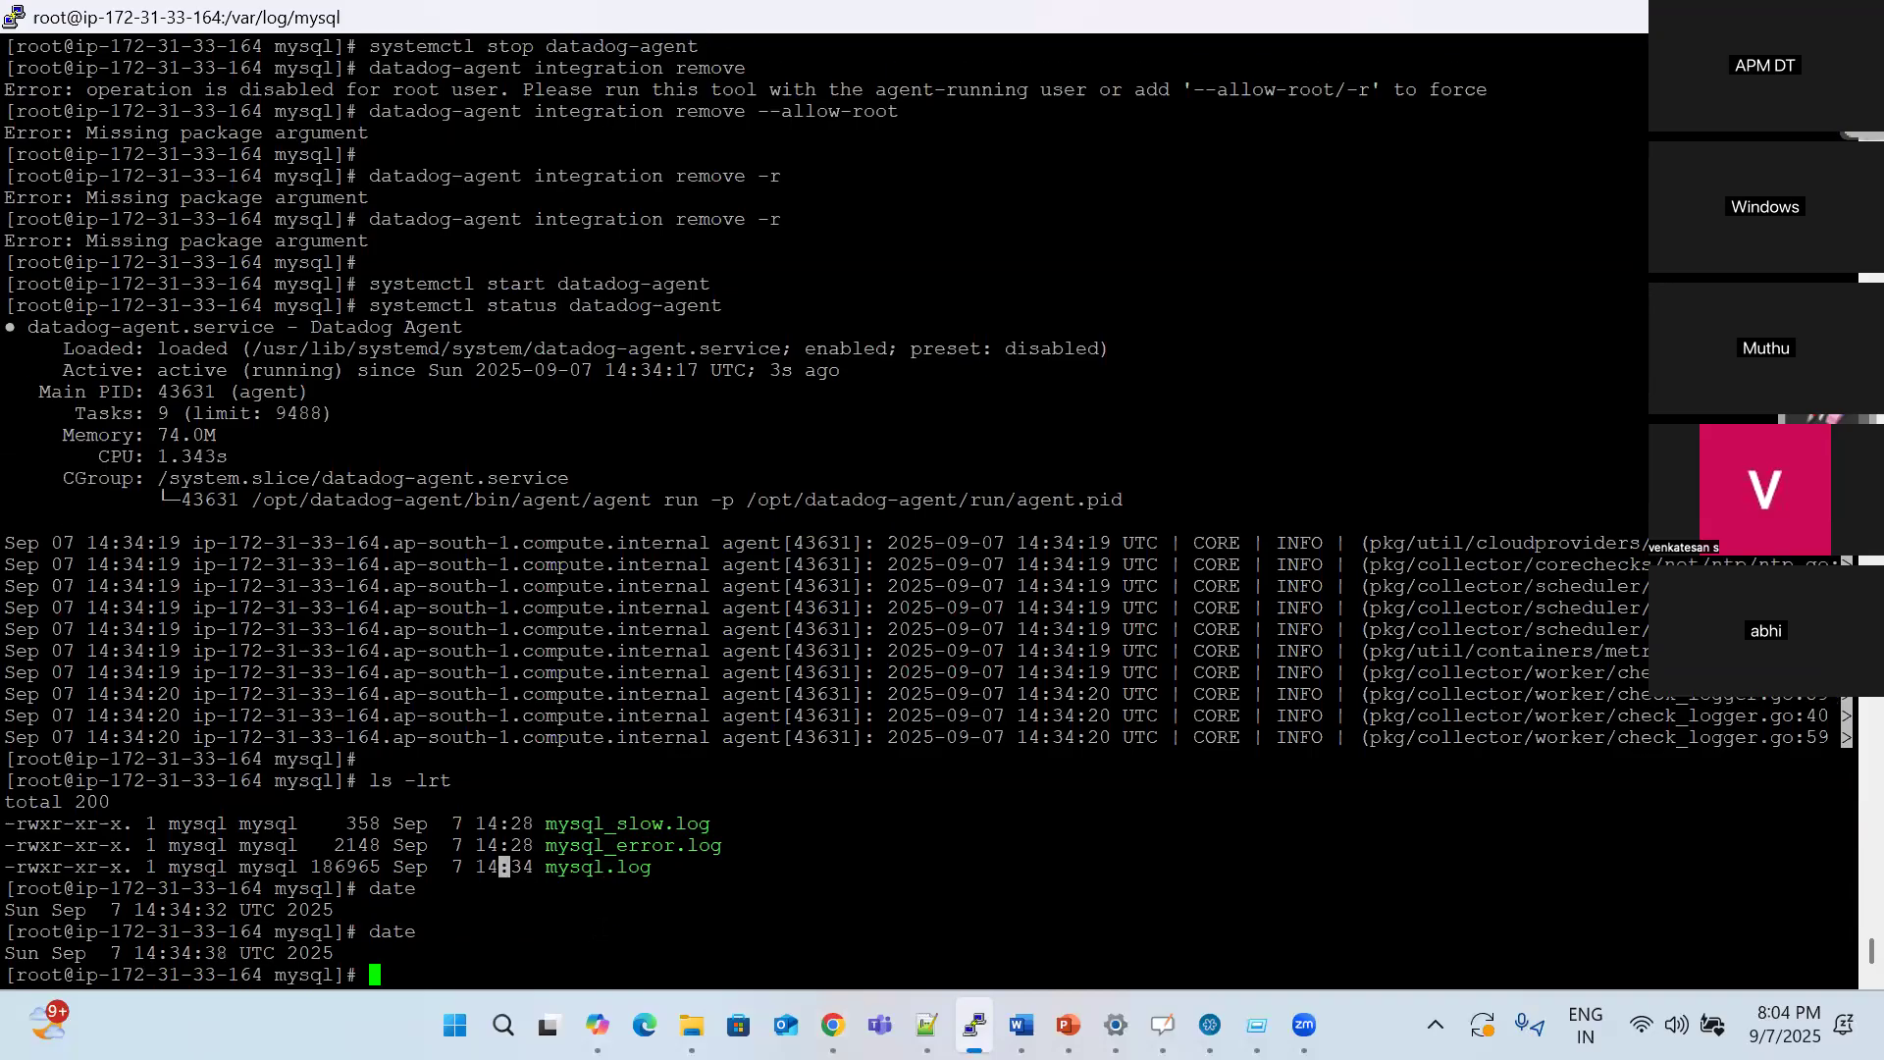
key(Up)
key(Up)
key(Return)
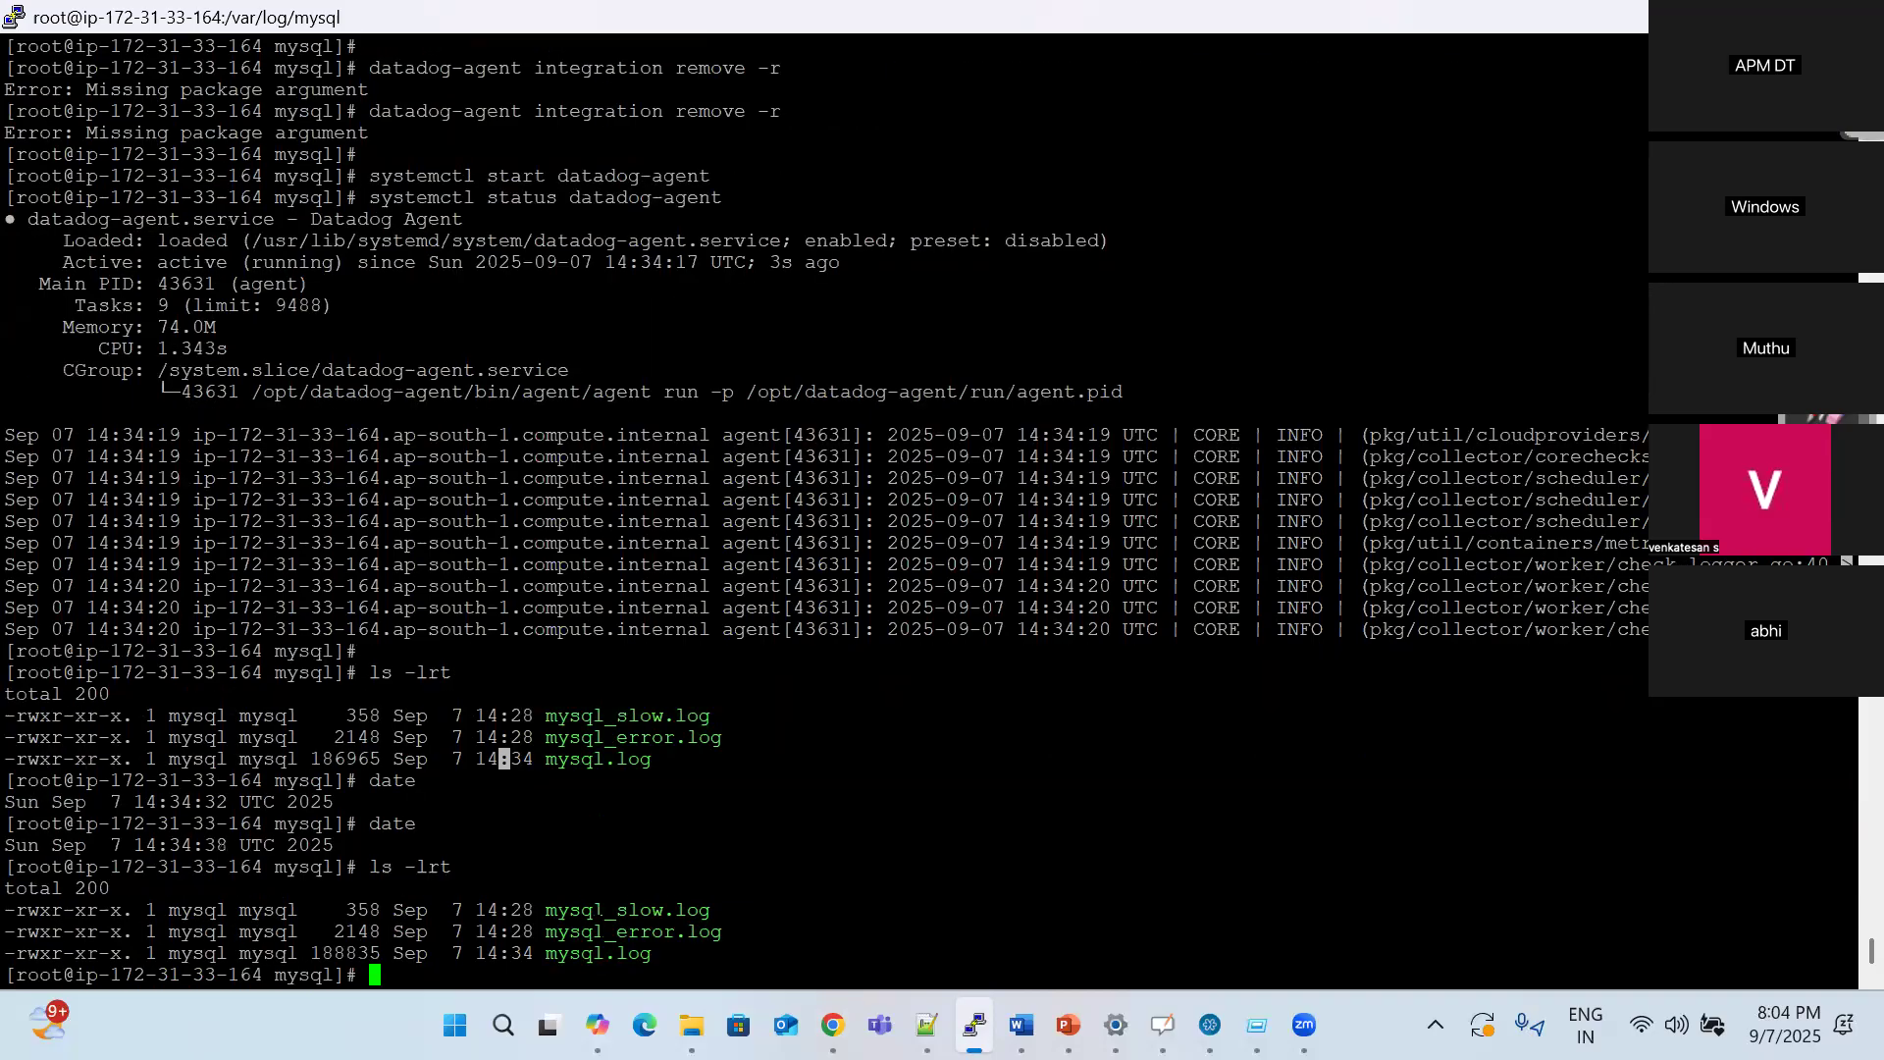
double_click(523, 952)
key(Up)
key(Return)
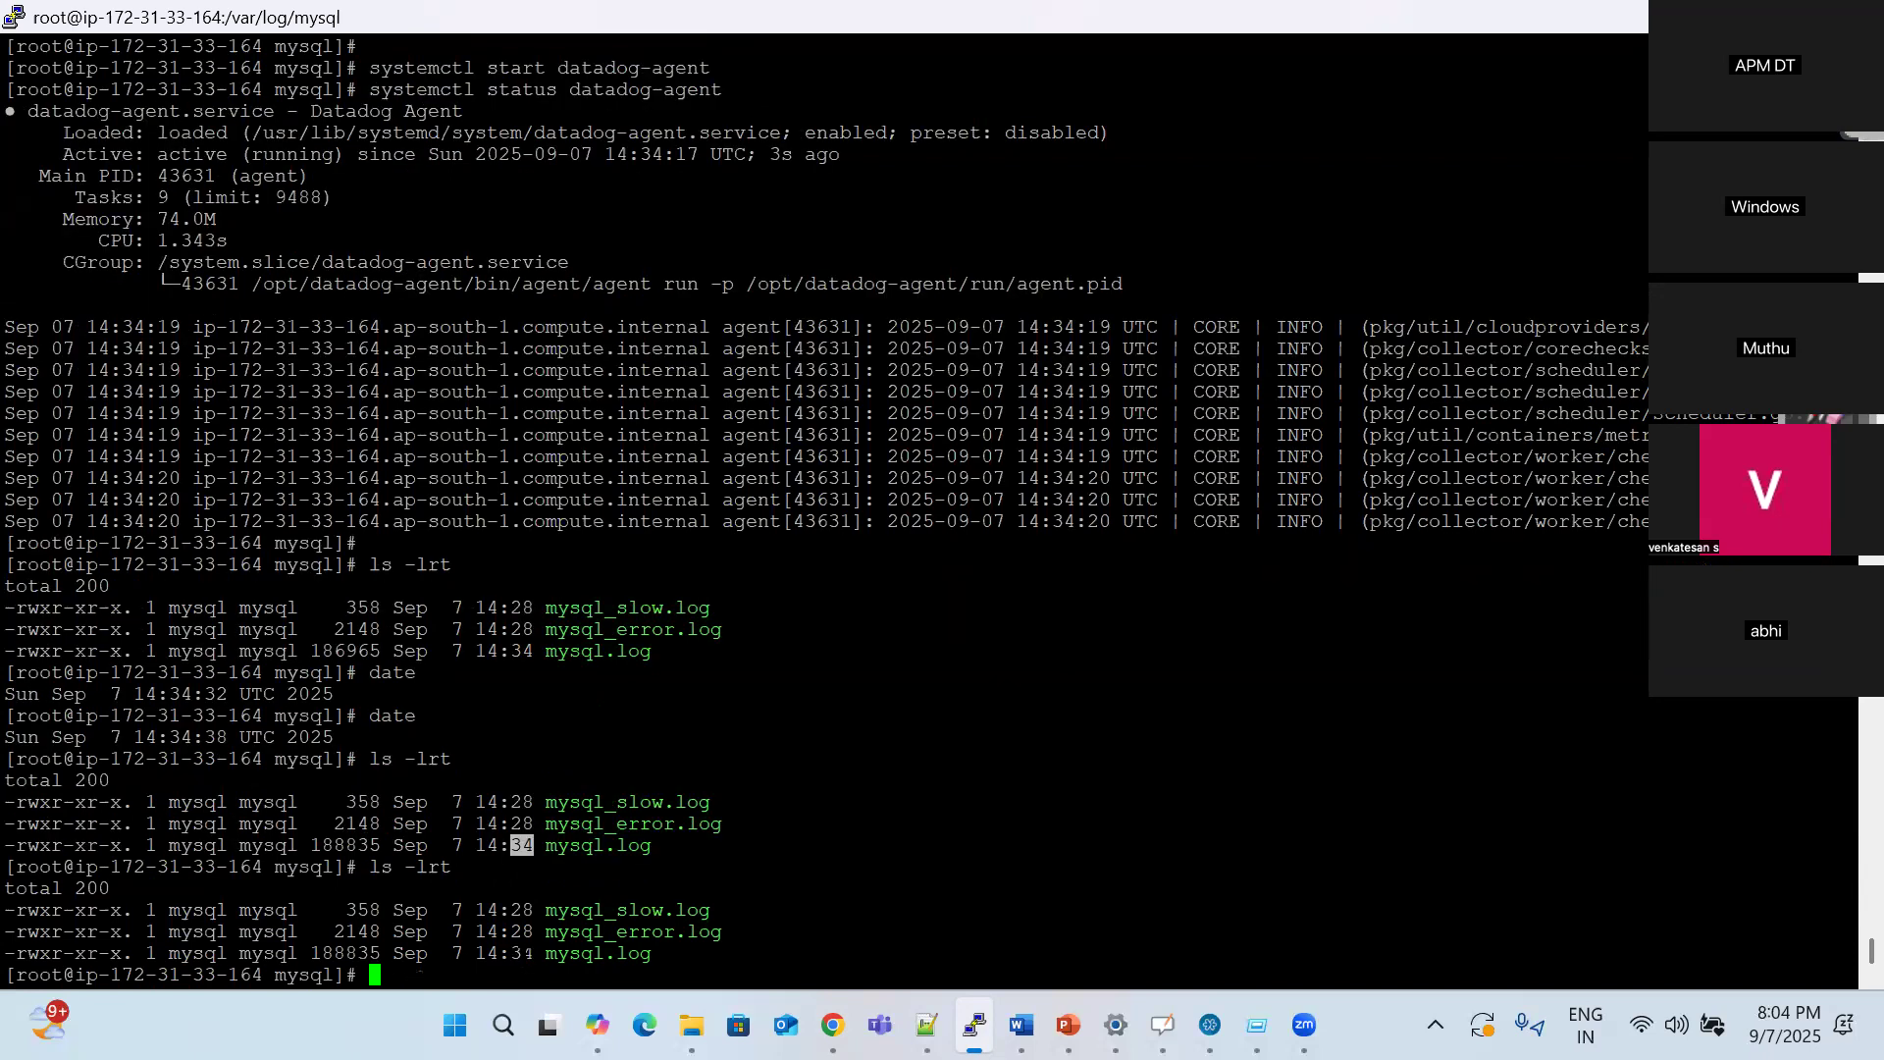
key(Up)
key(Return)
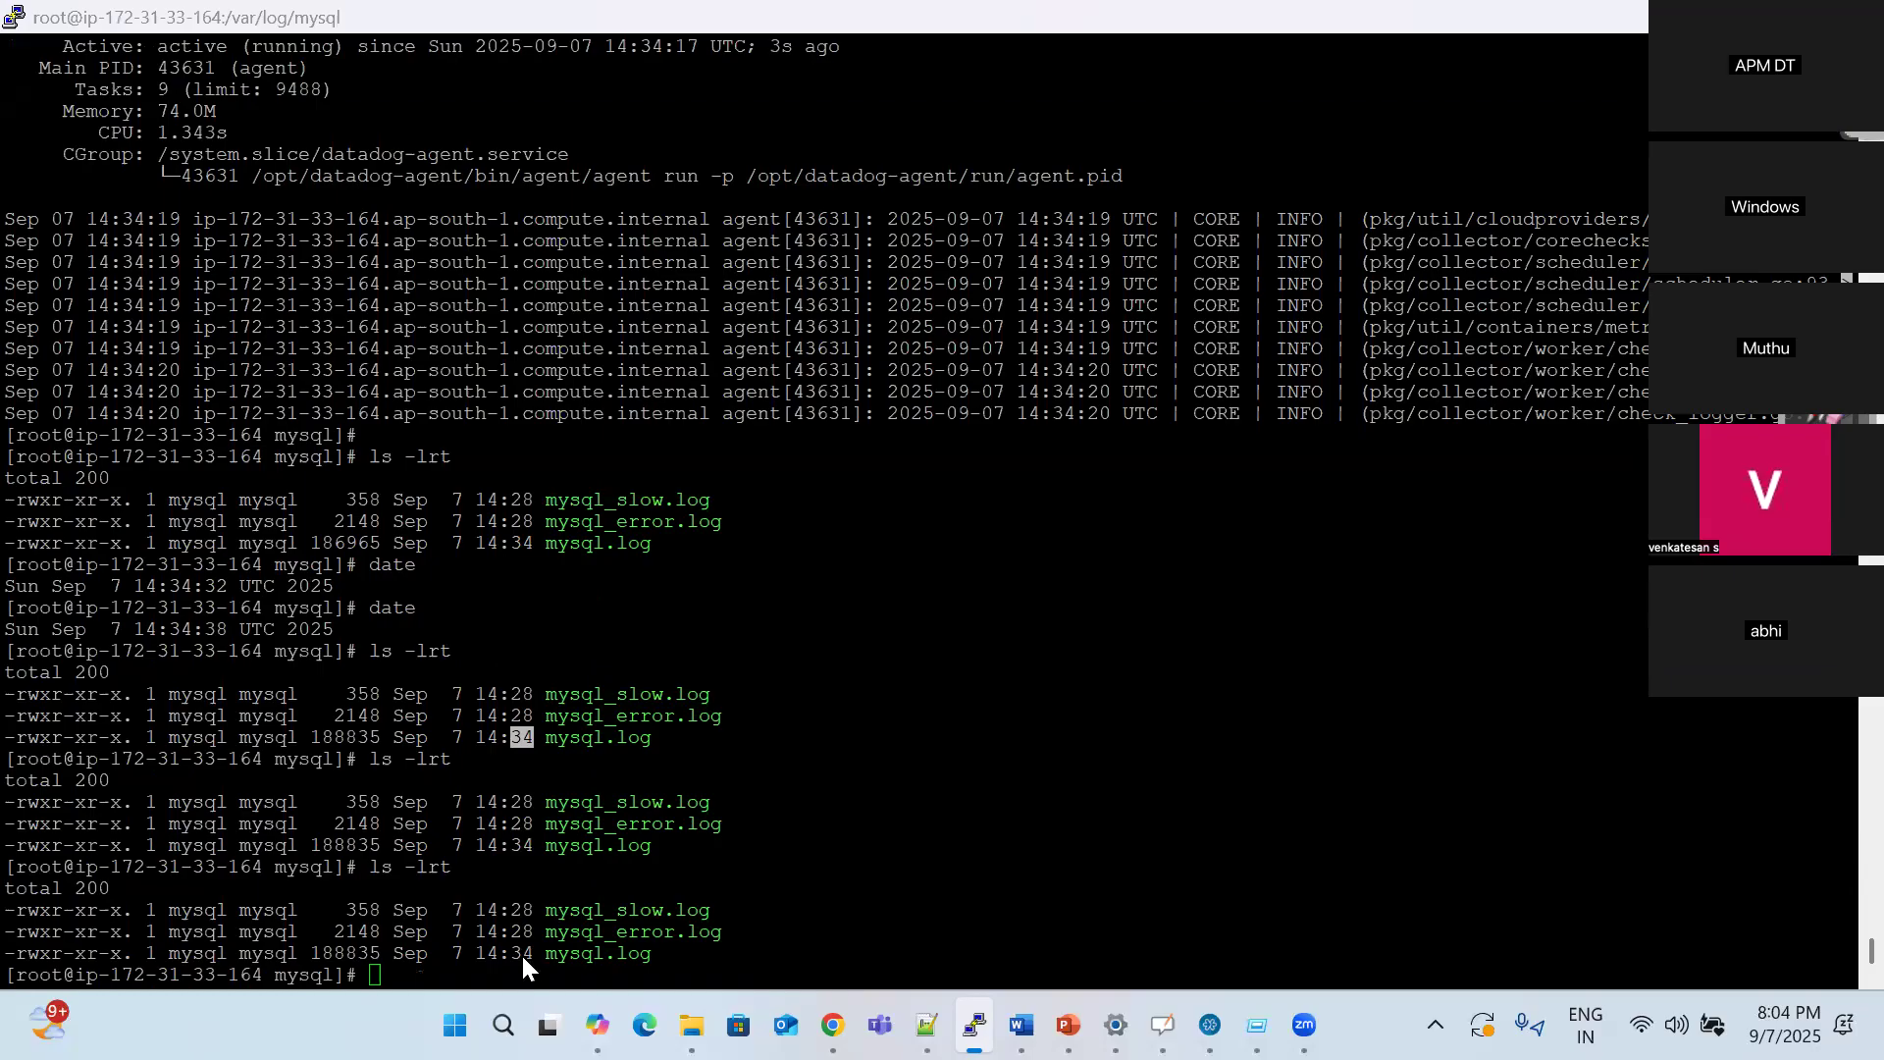
key(alt+Tab)
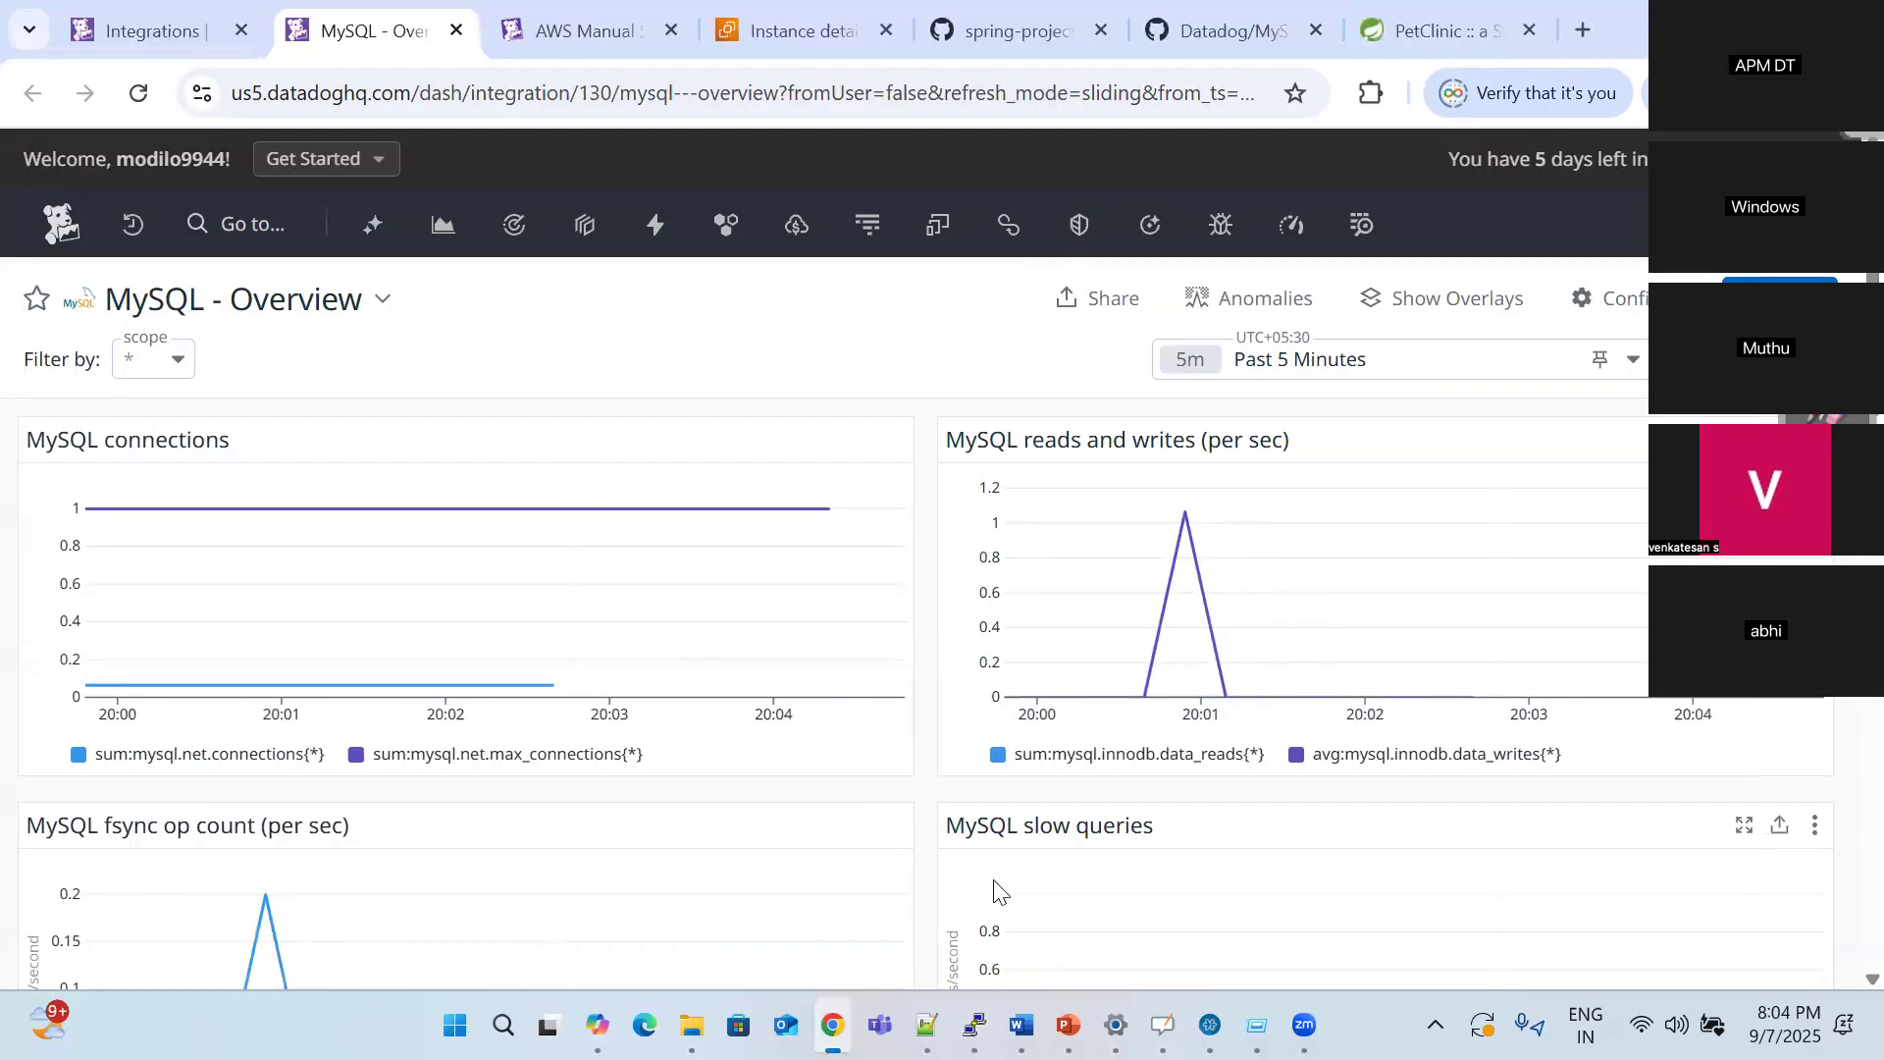
Open the MySQL integration's dashboard in a new tab and scroll to its Logs widgets.
scroll(995, 888, down, 10)
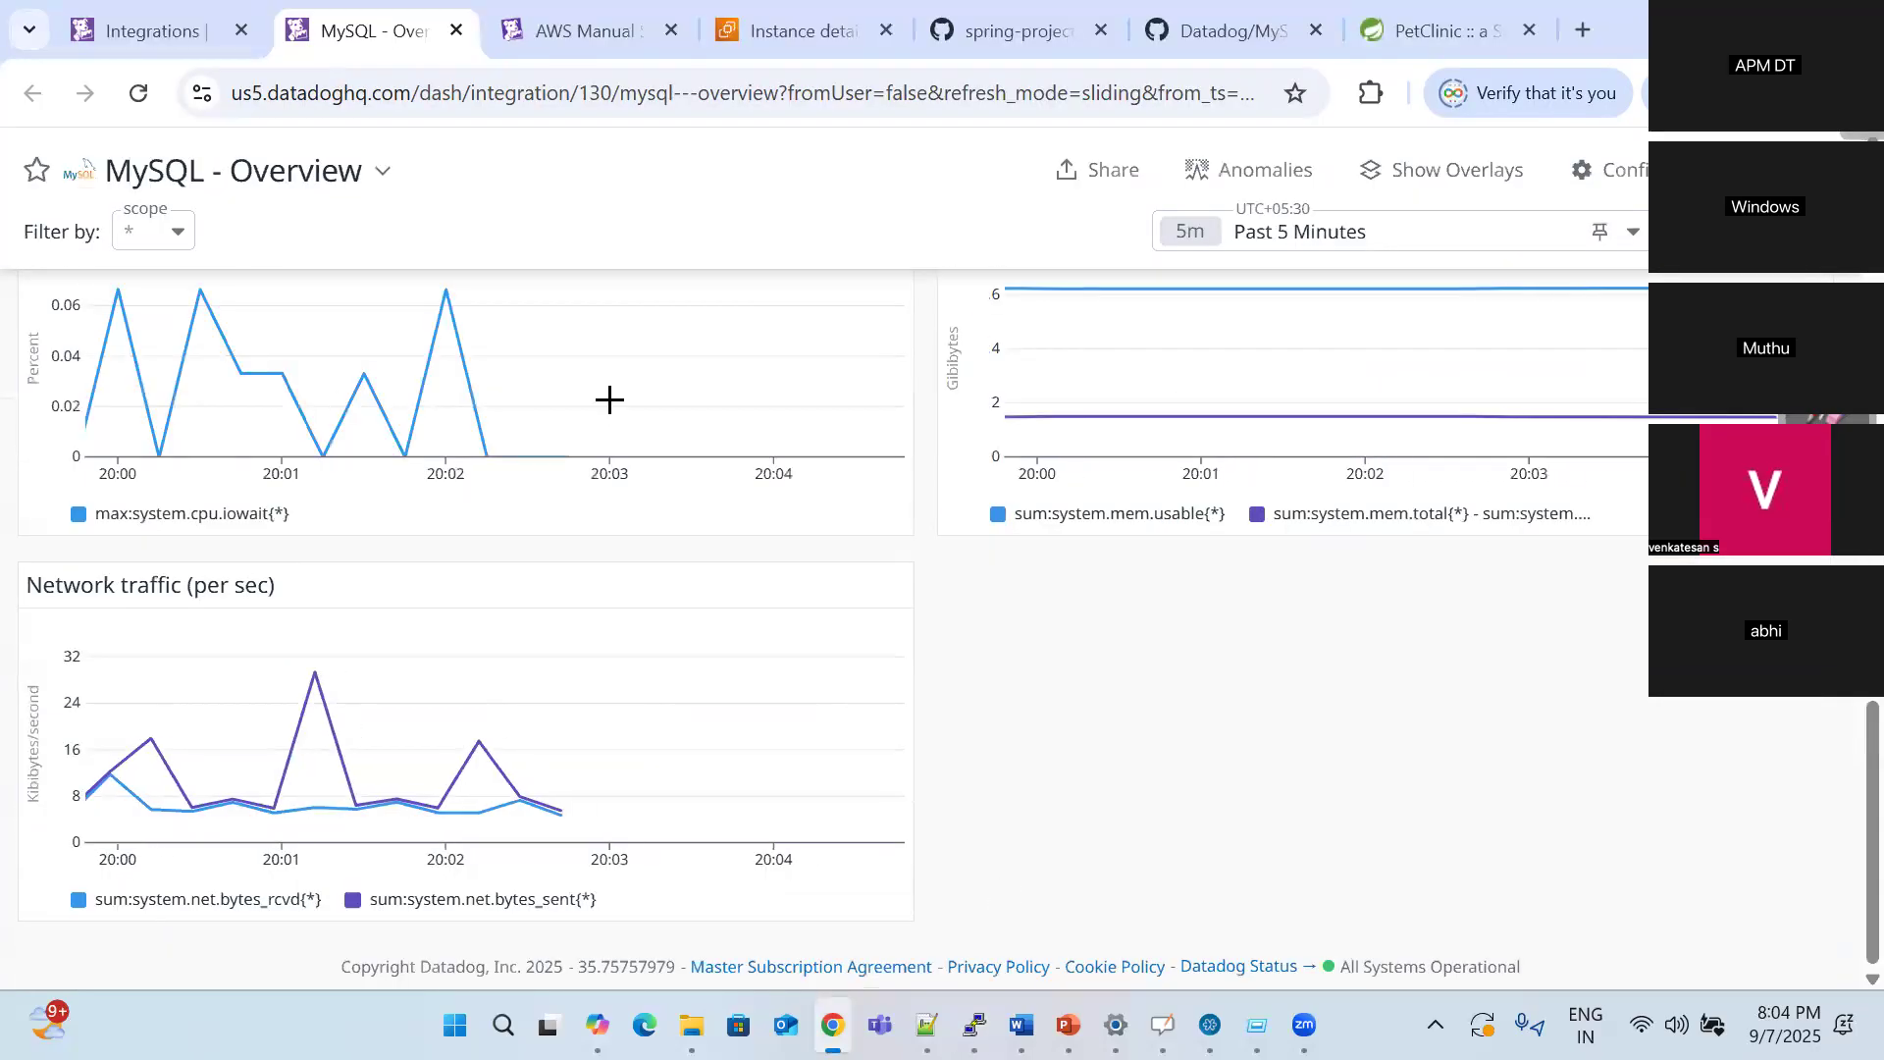
click(157, 39)
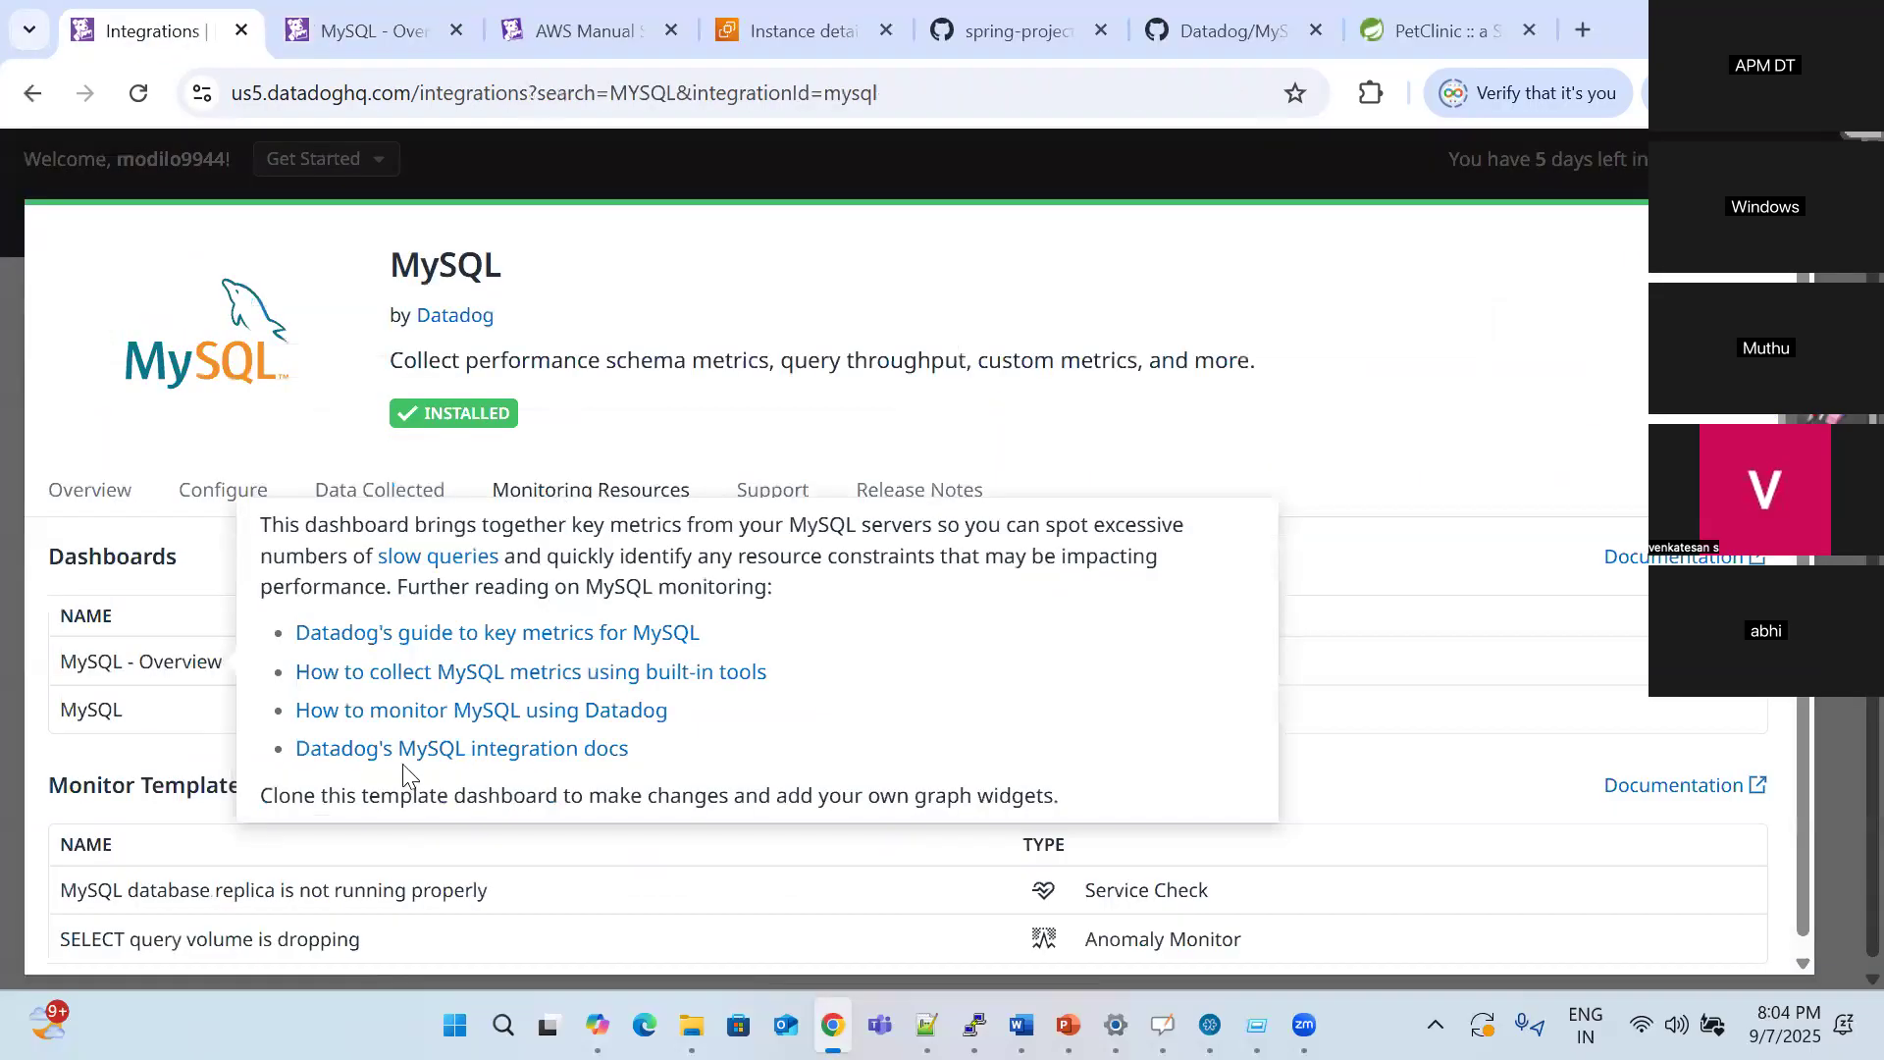
middle_click(112, 719)
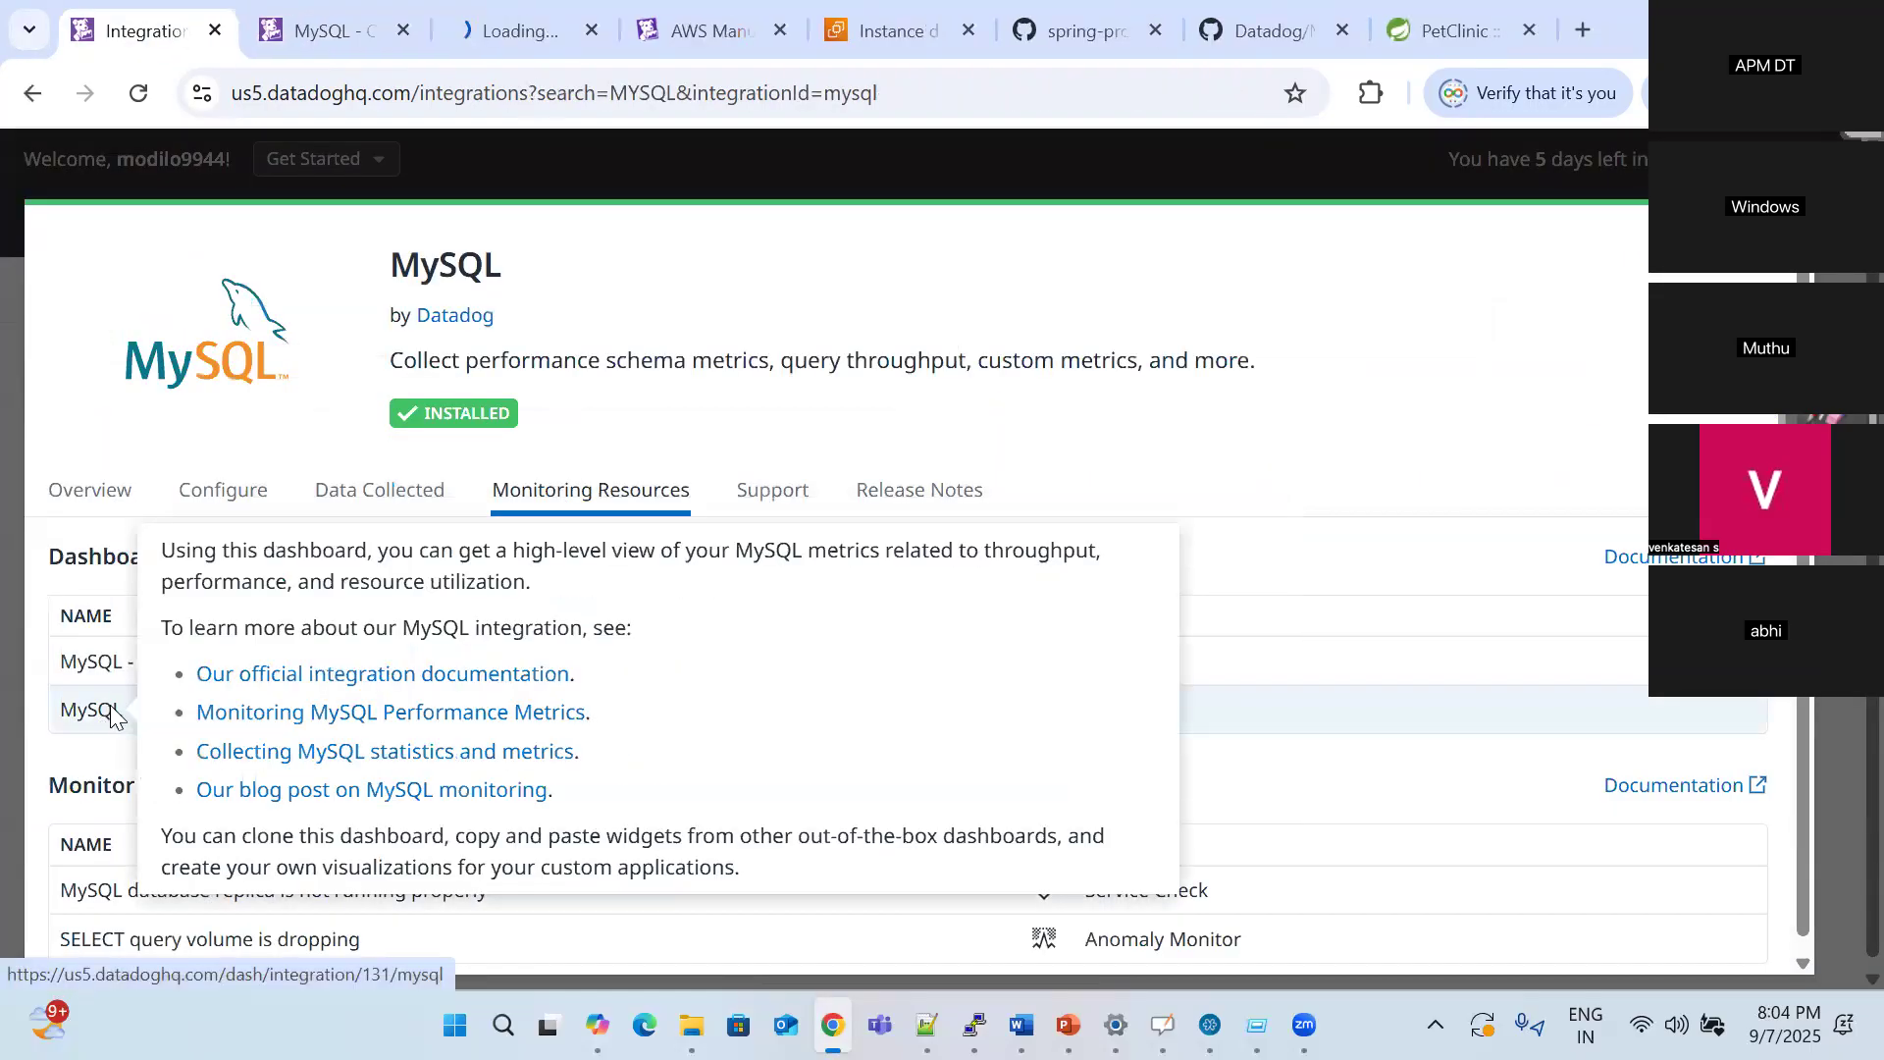
click(500, 37)
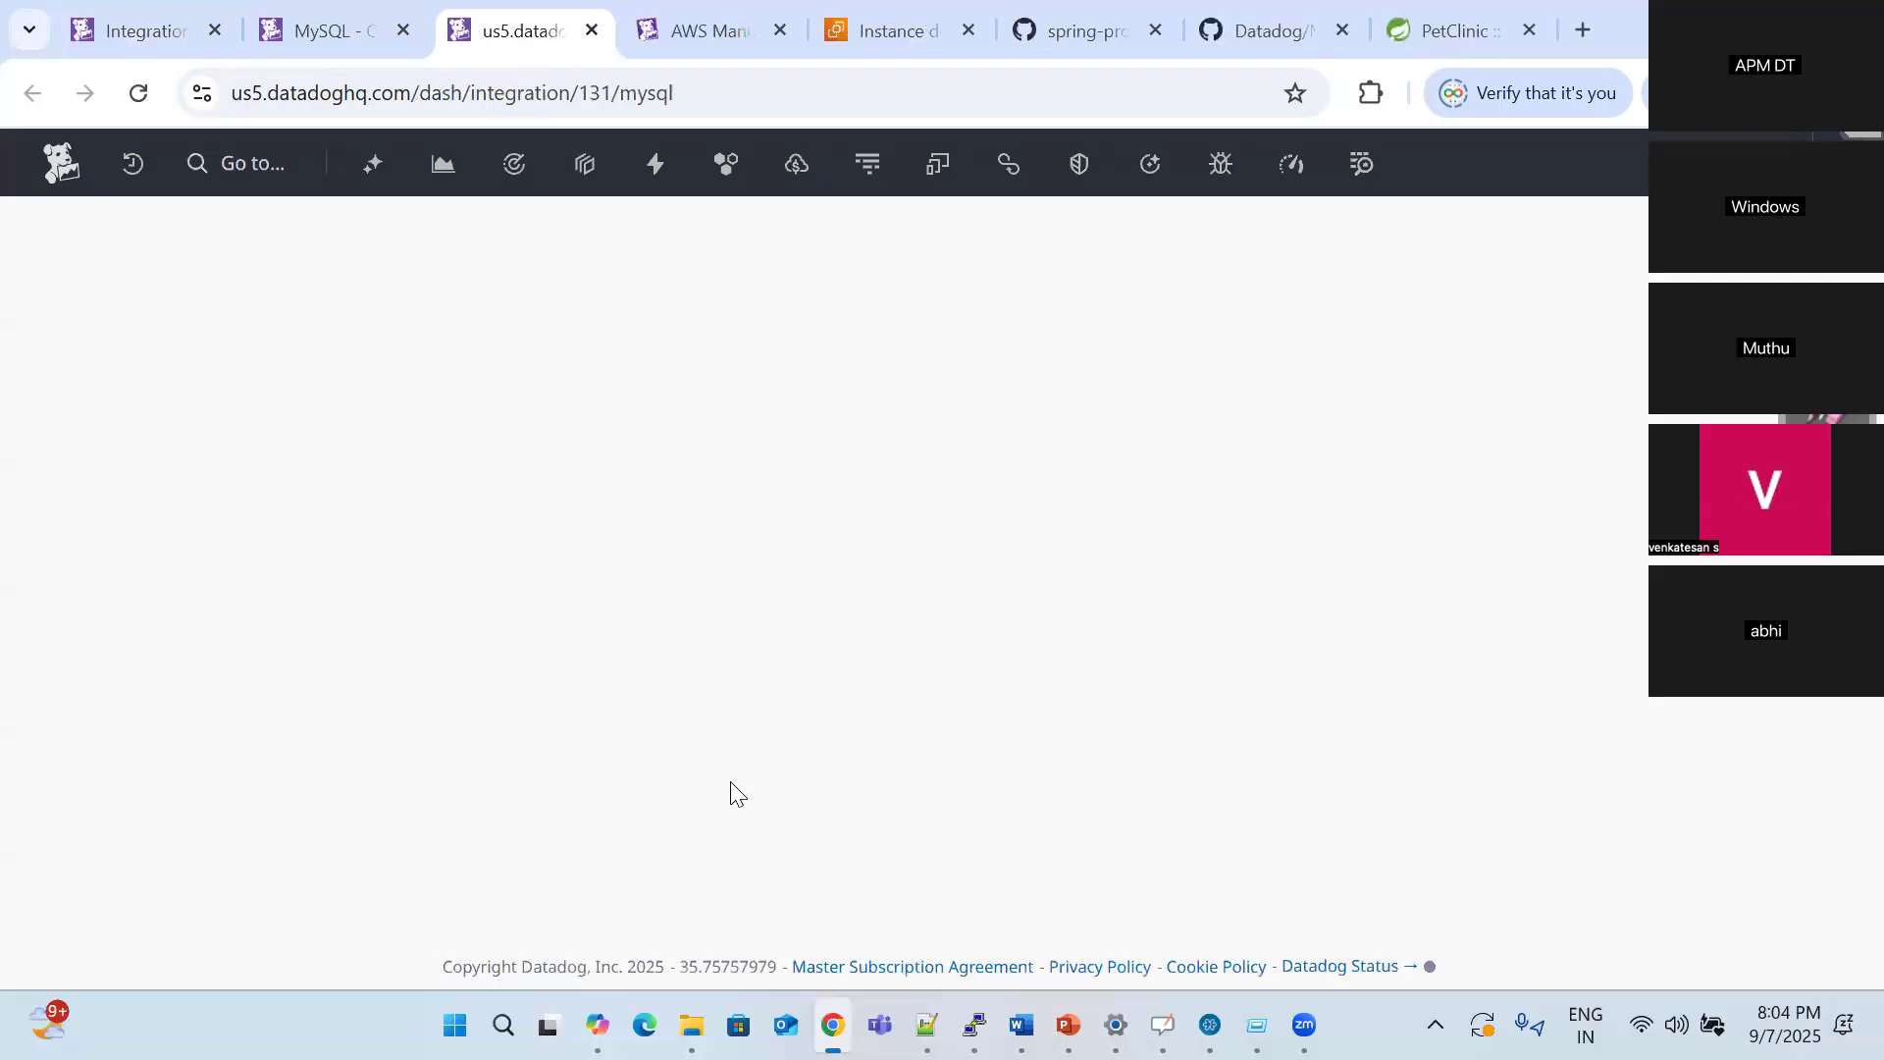
scroll(731, 793, down, 15)
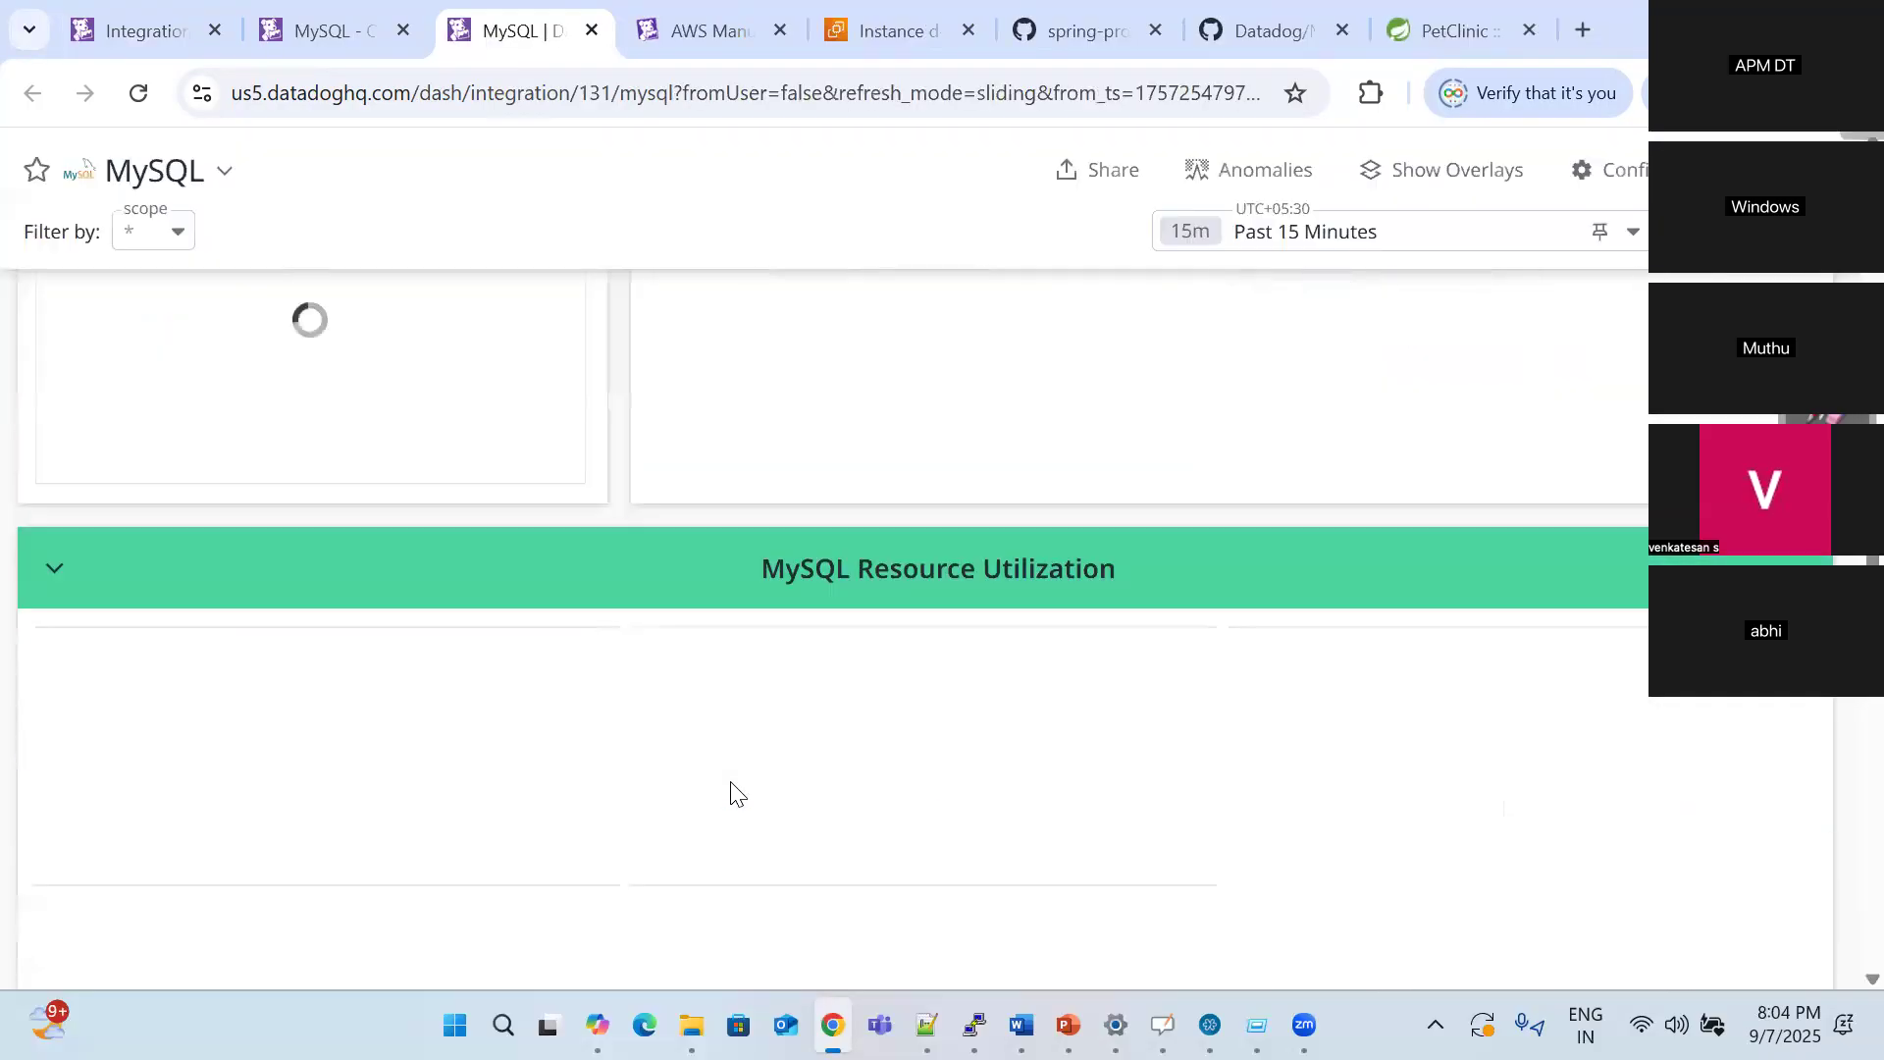
scroll(734, 793, down, 3)
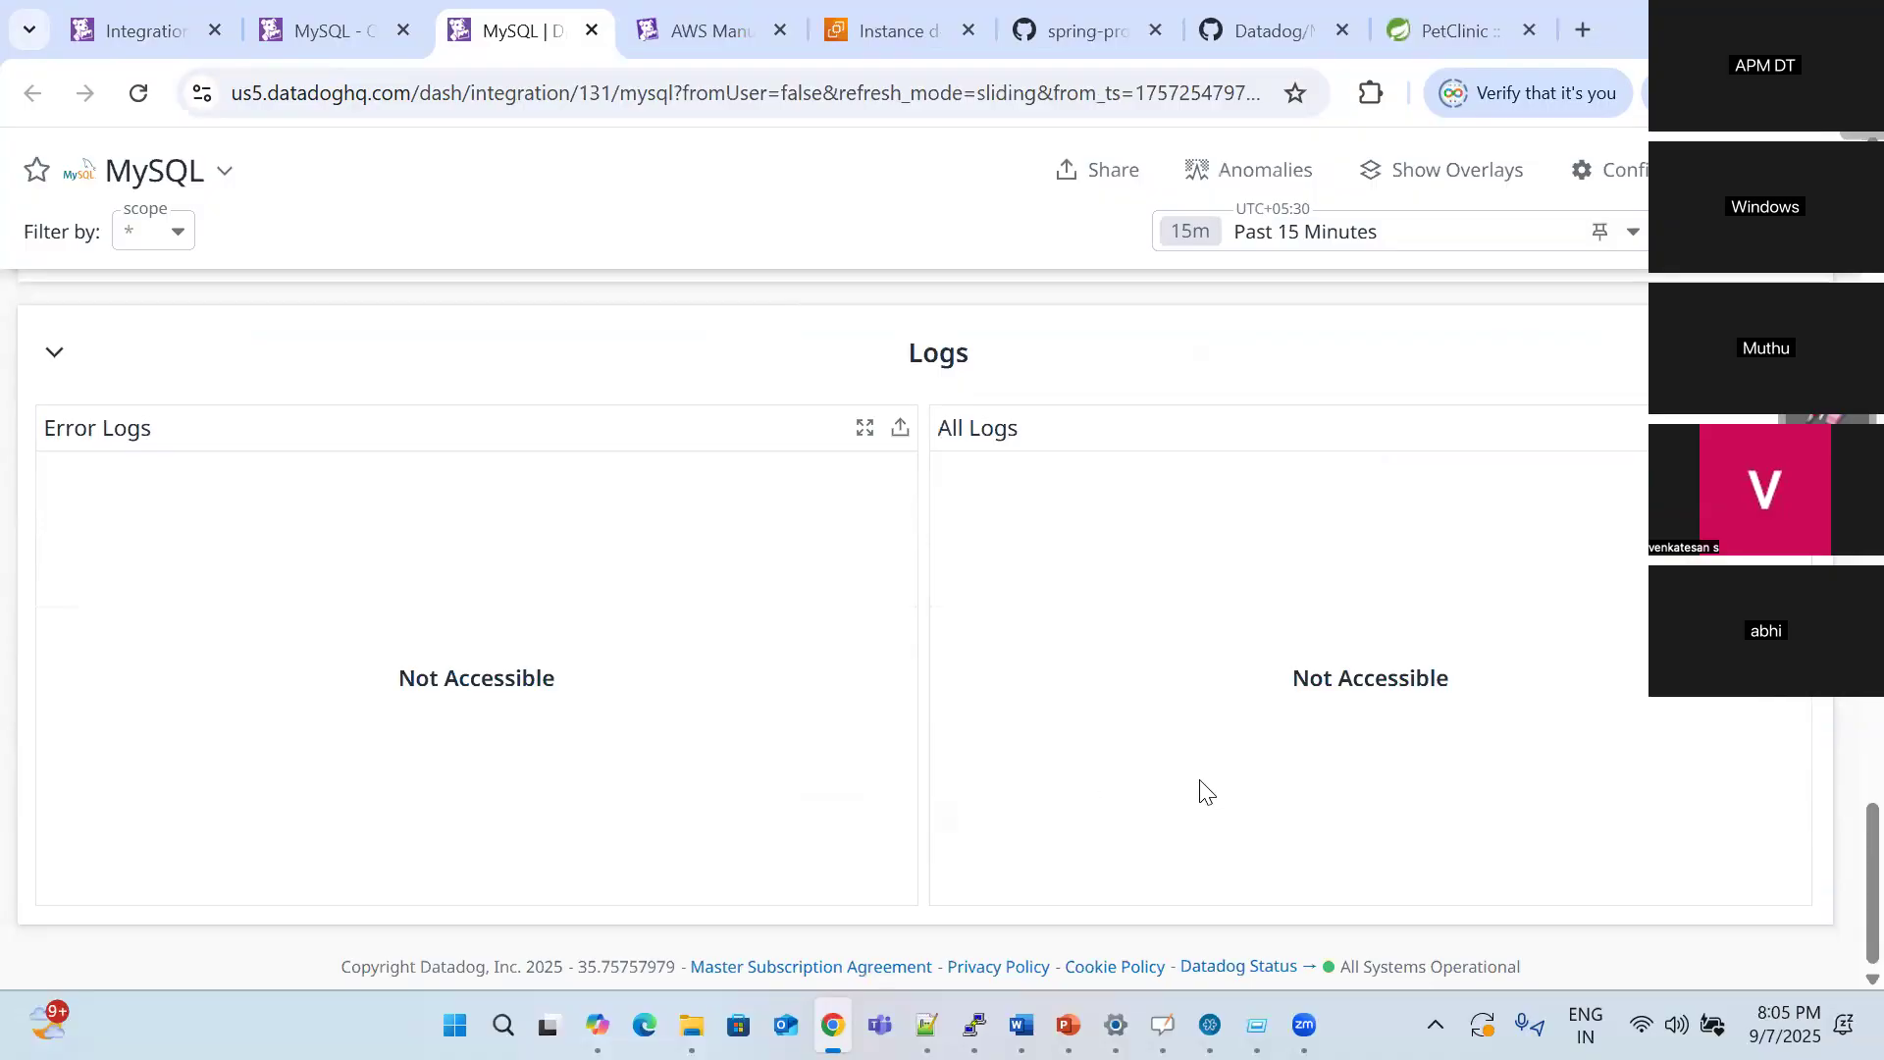
click(1399, 49)
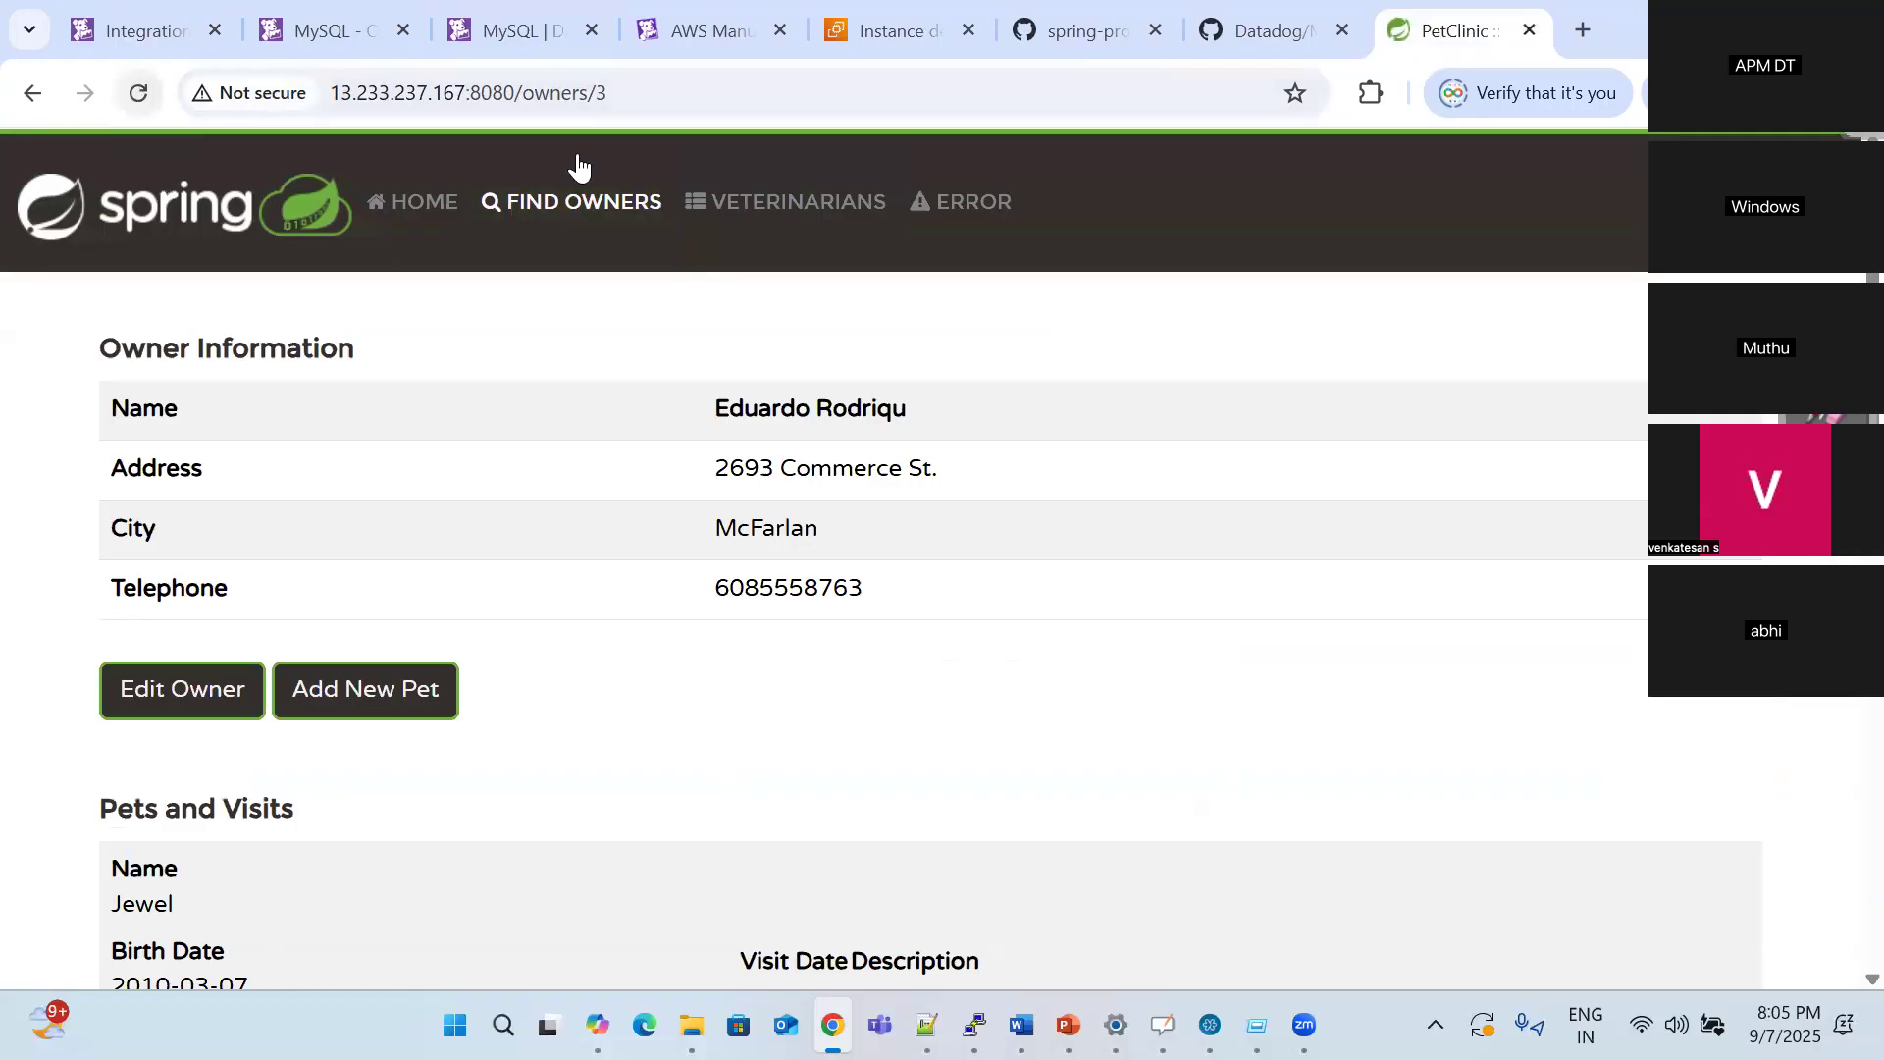
Remove the last letter of the second owner's last name and update the owner.
click(422, 226)
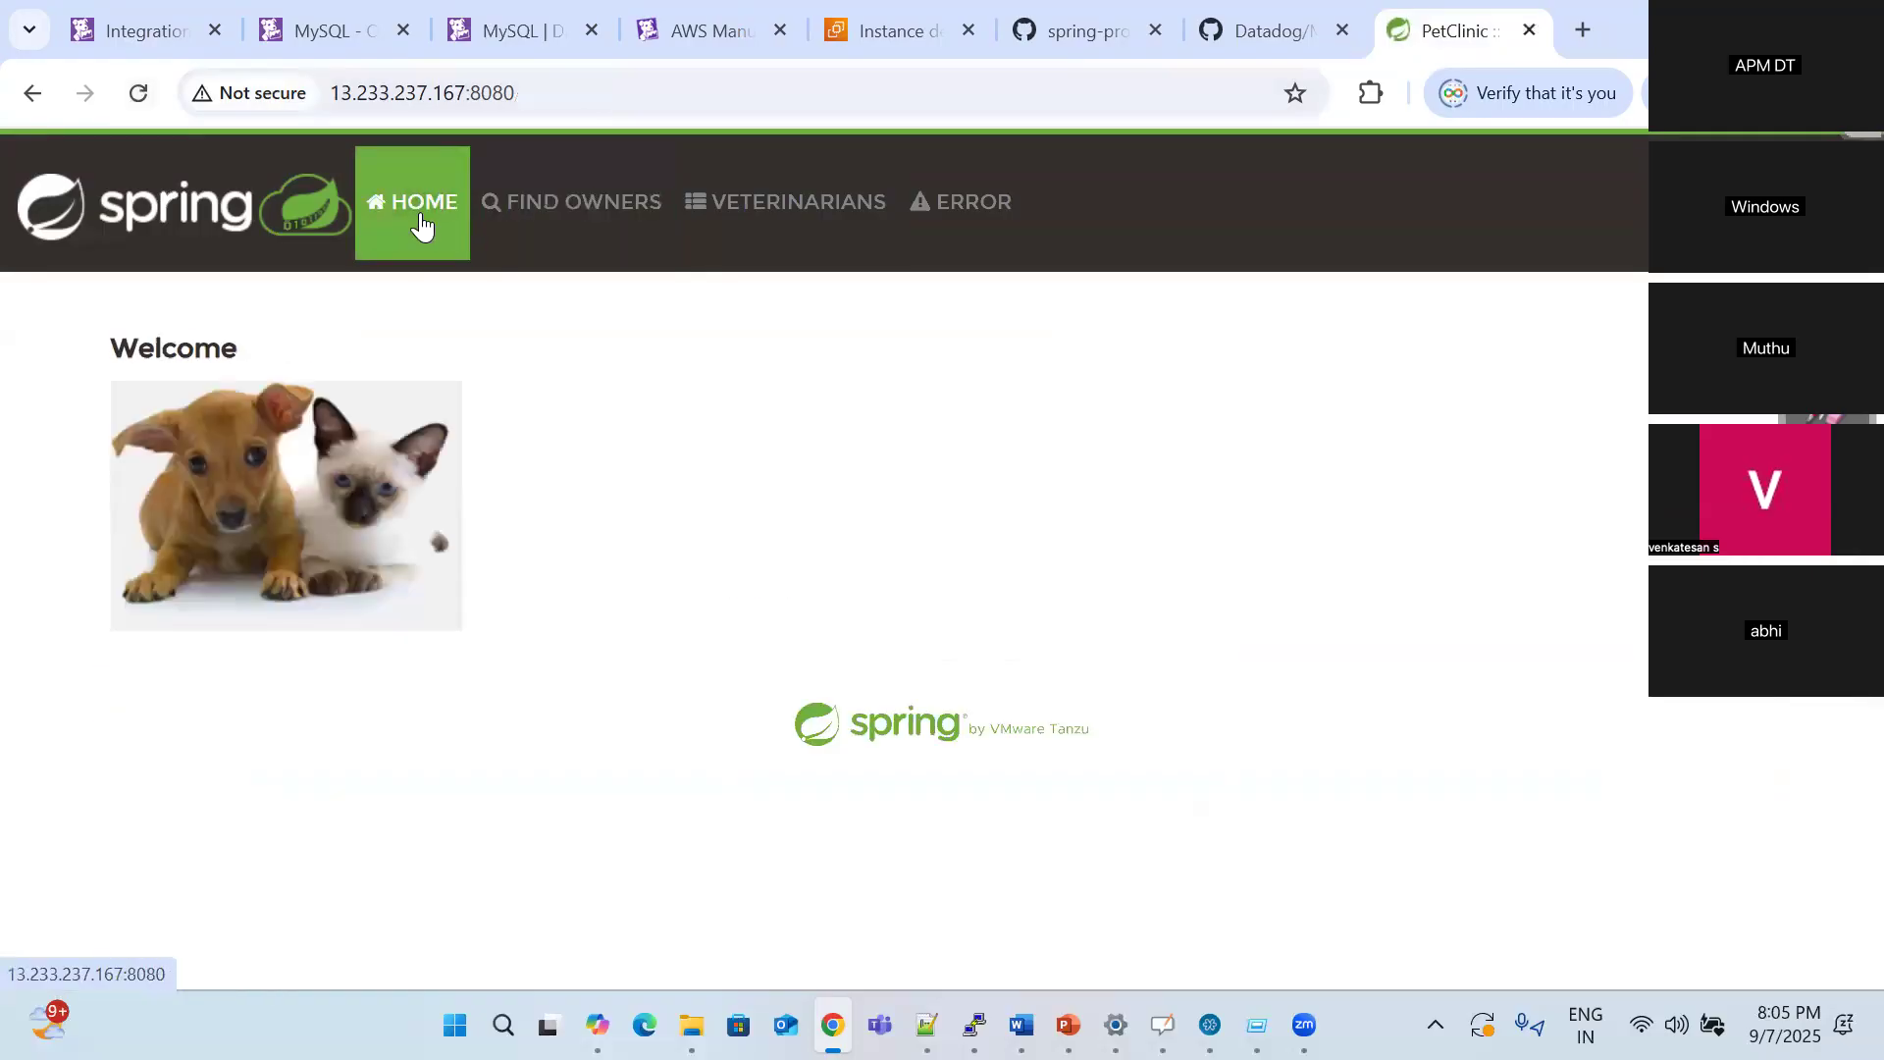
click(623, 232)
click(234, 538)
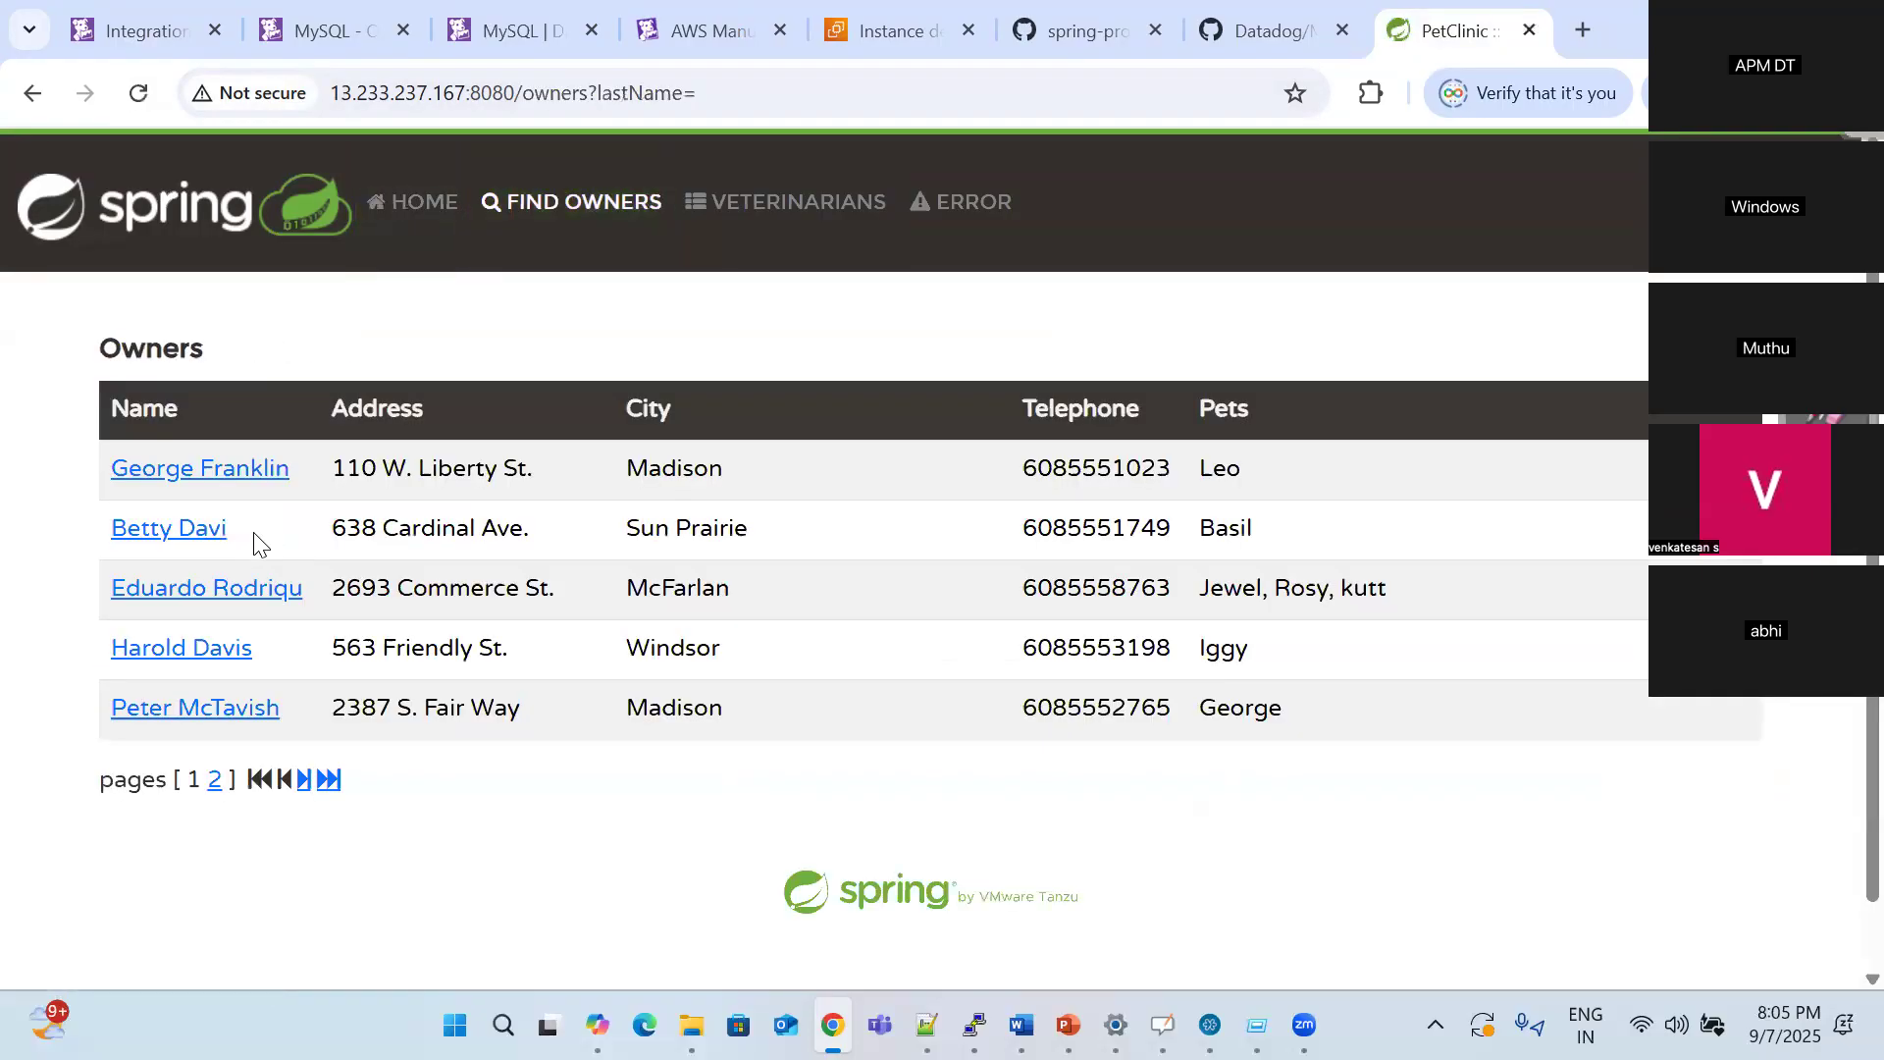
click(201, 534)
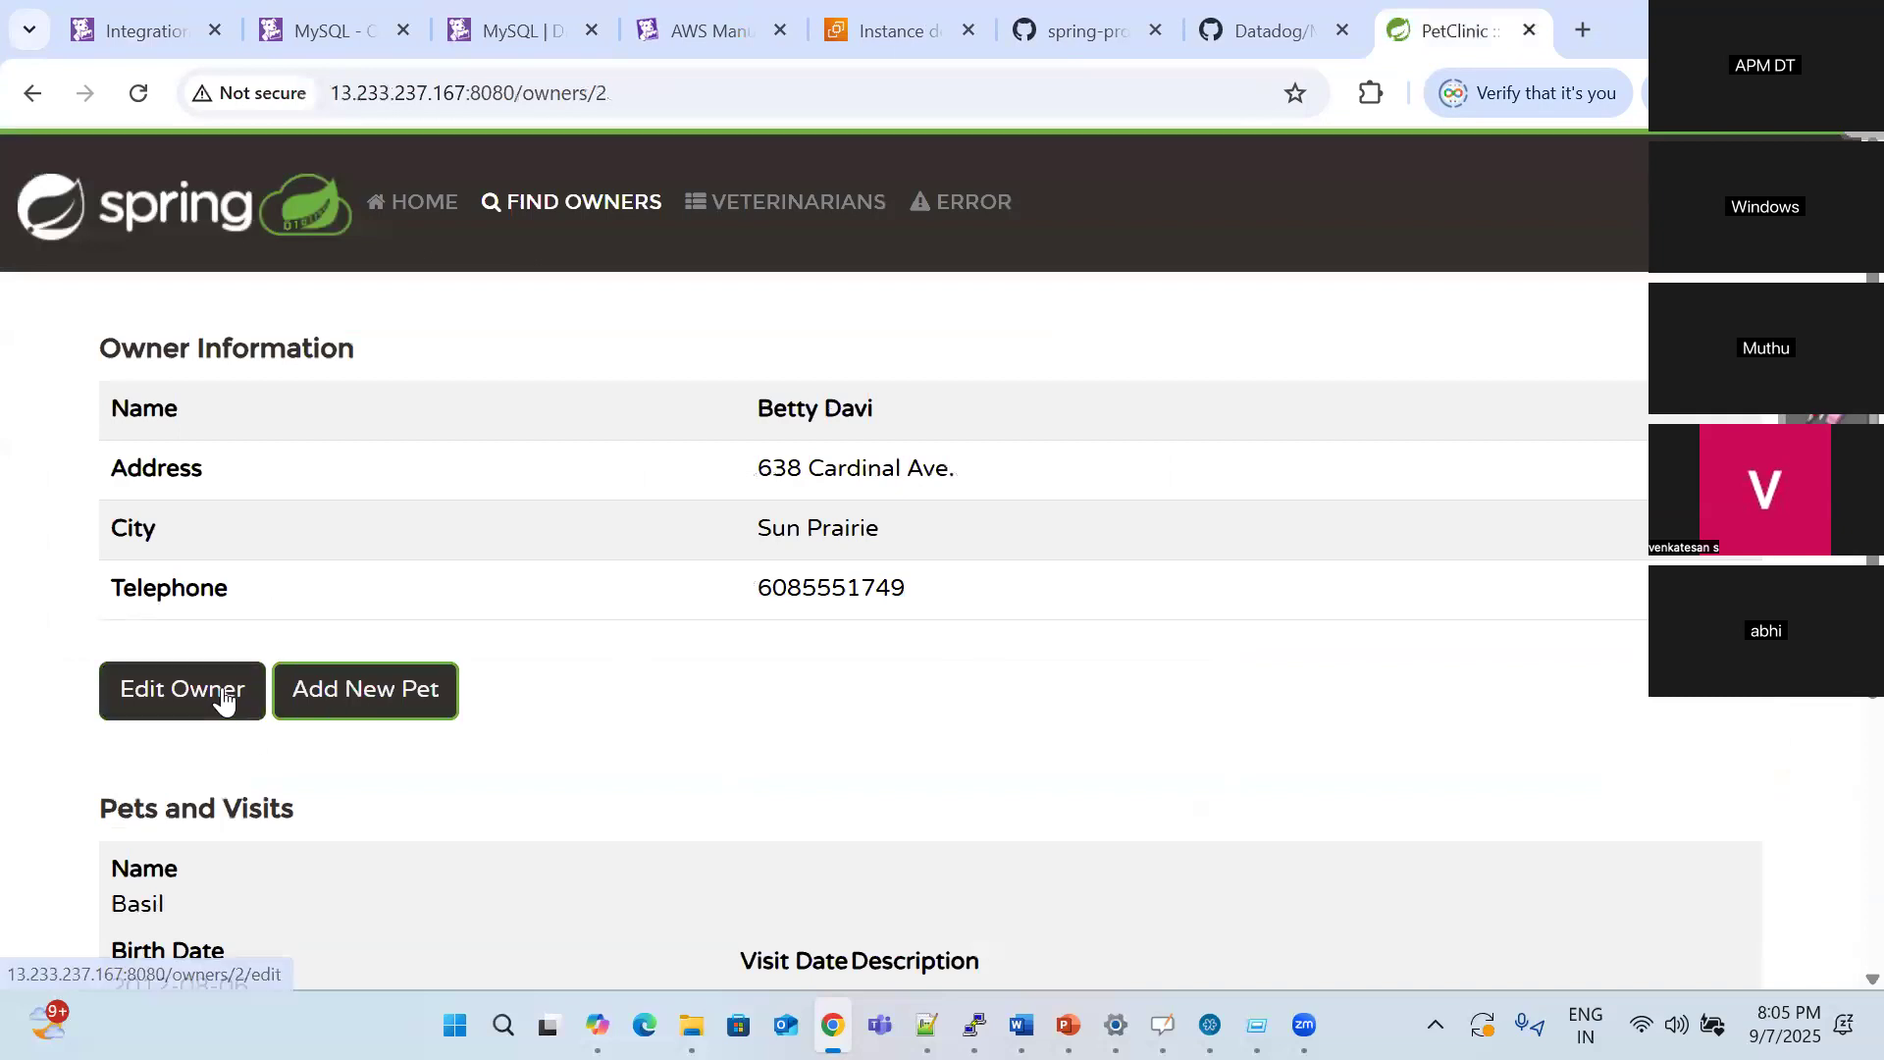
click(224, 693)
click(305, 565)
key(BackSpace)
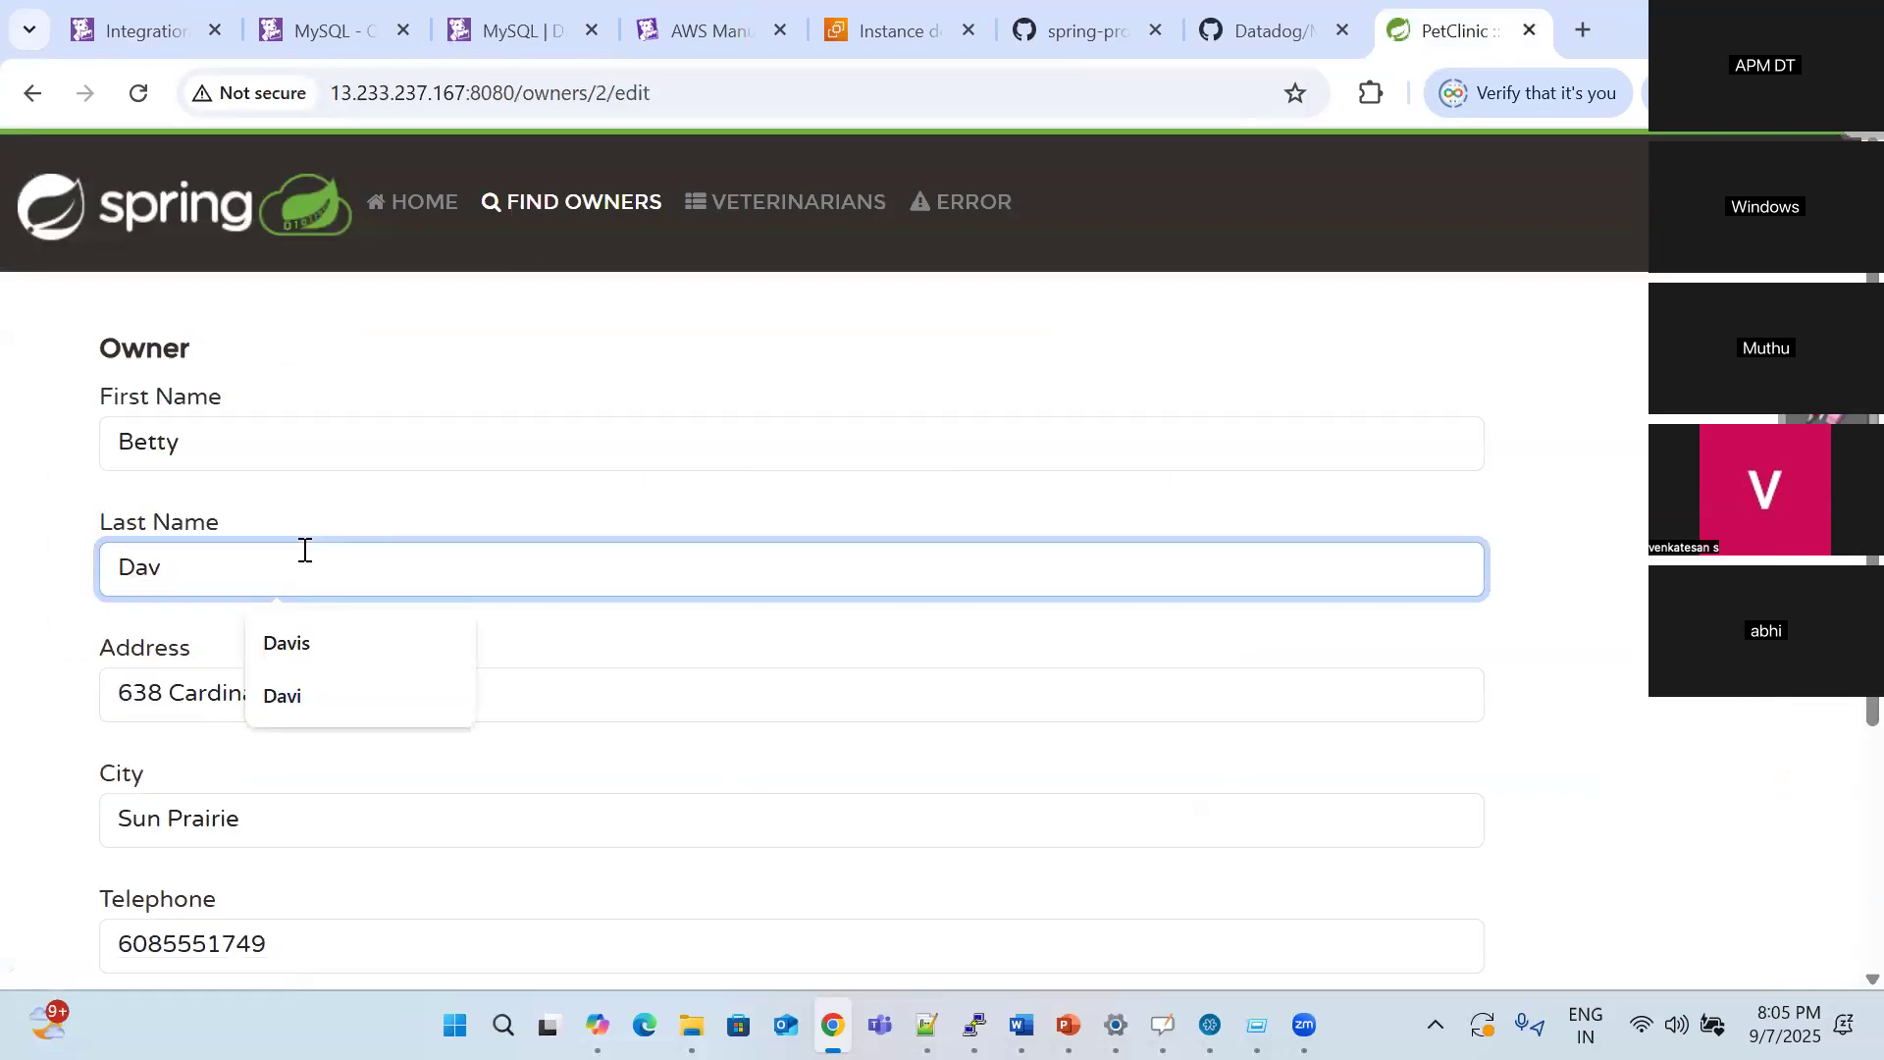
scroll(5, 734, down, 3)
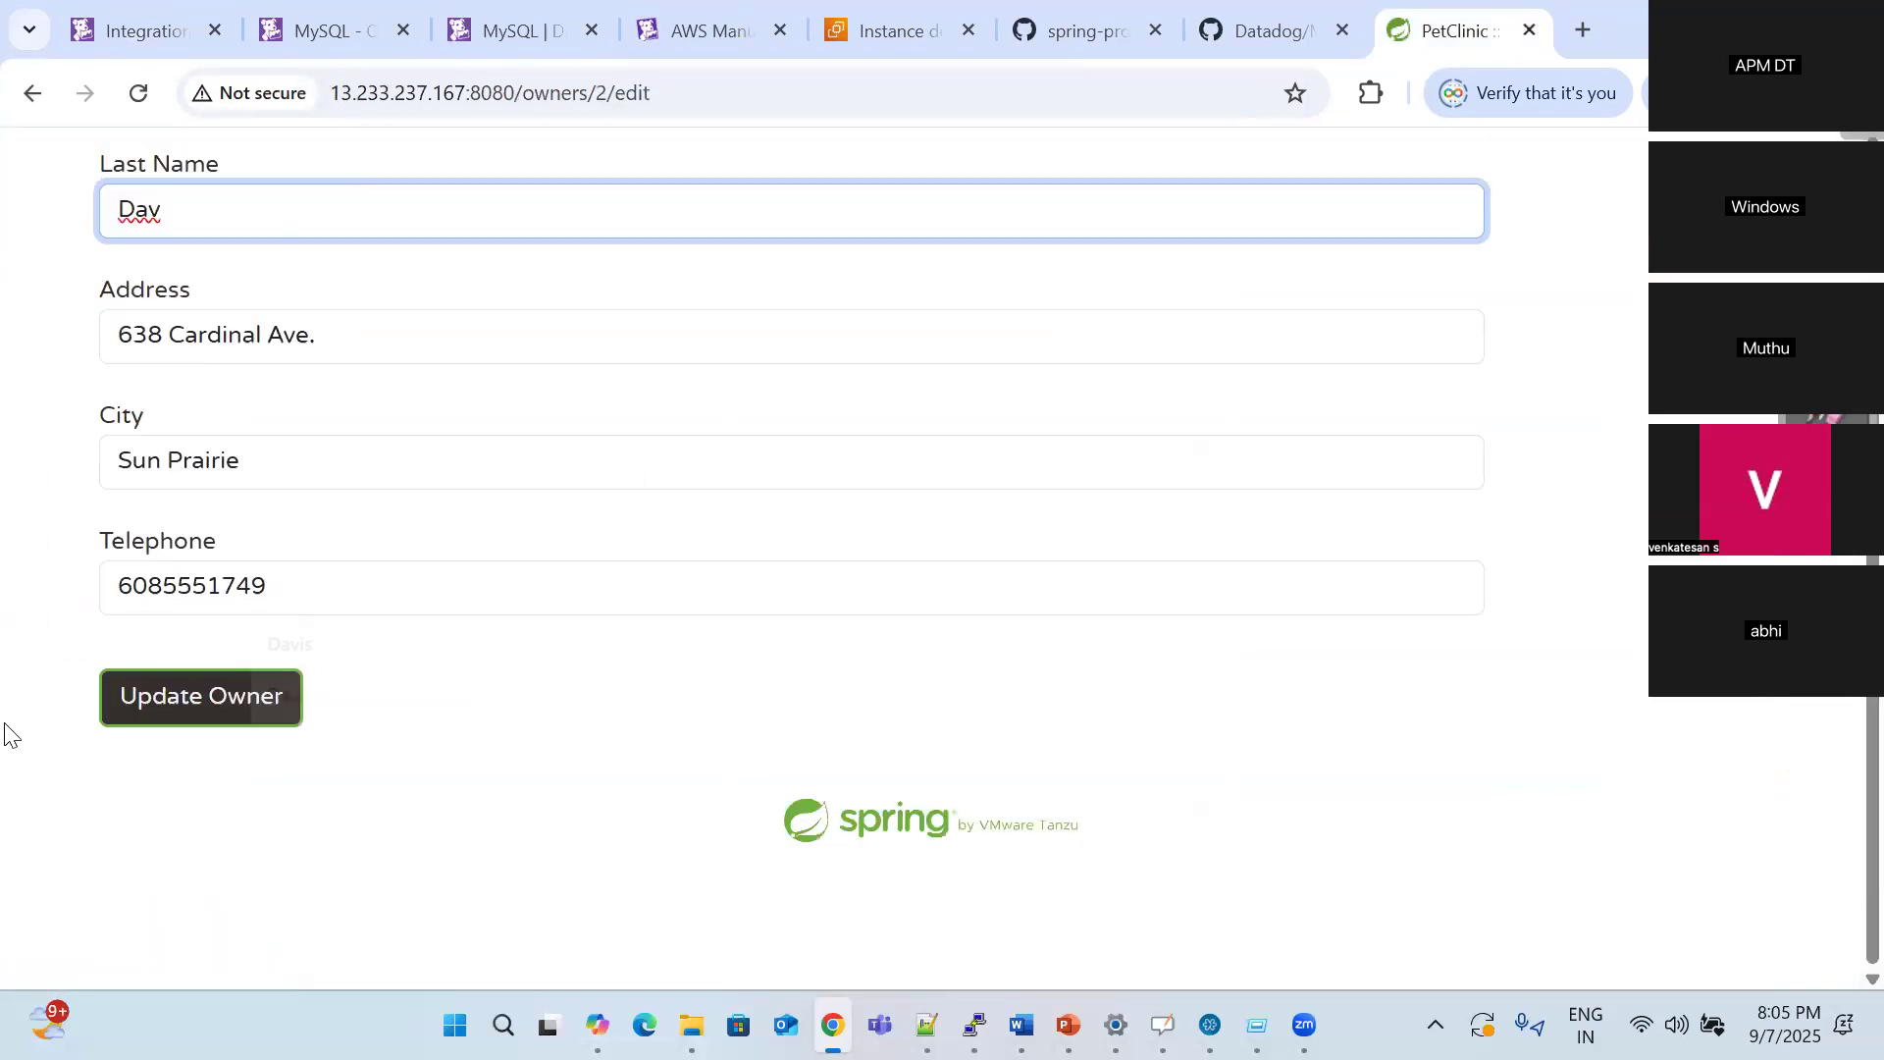
click(210, 736)
Add a new cat named chaku, born 09/07/2025, to this owner.
click(380, 807)
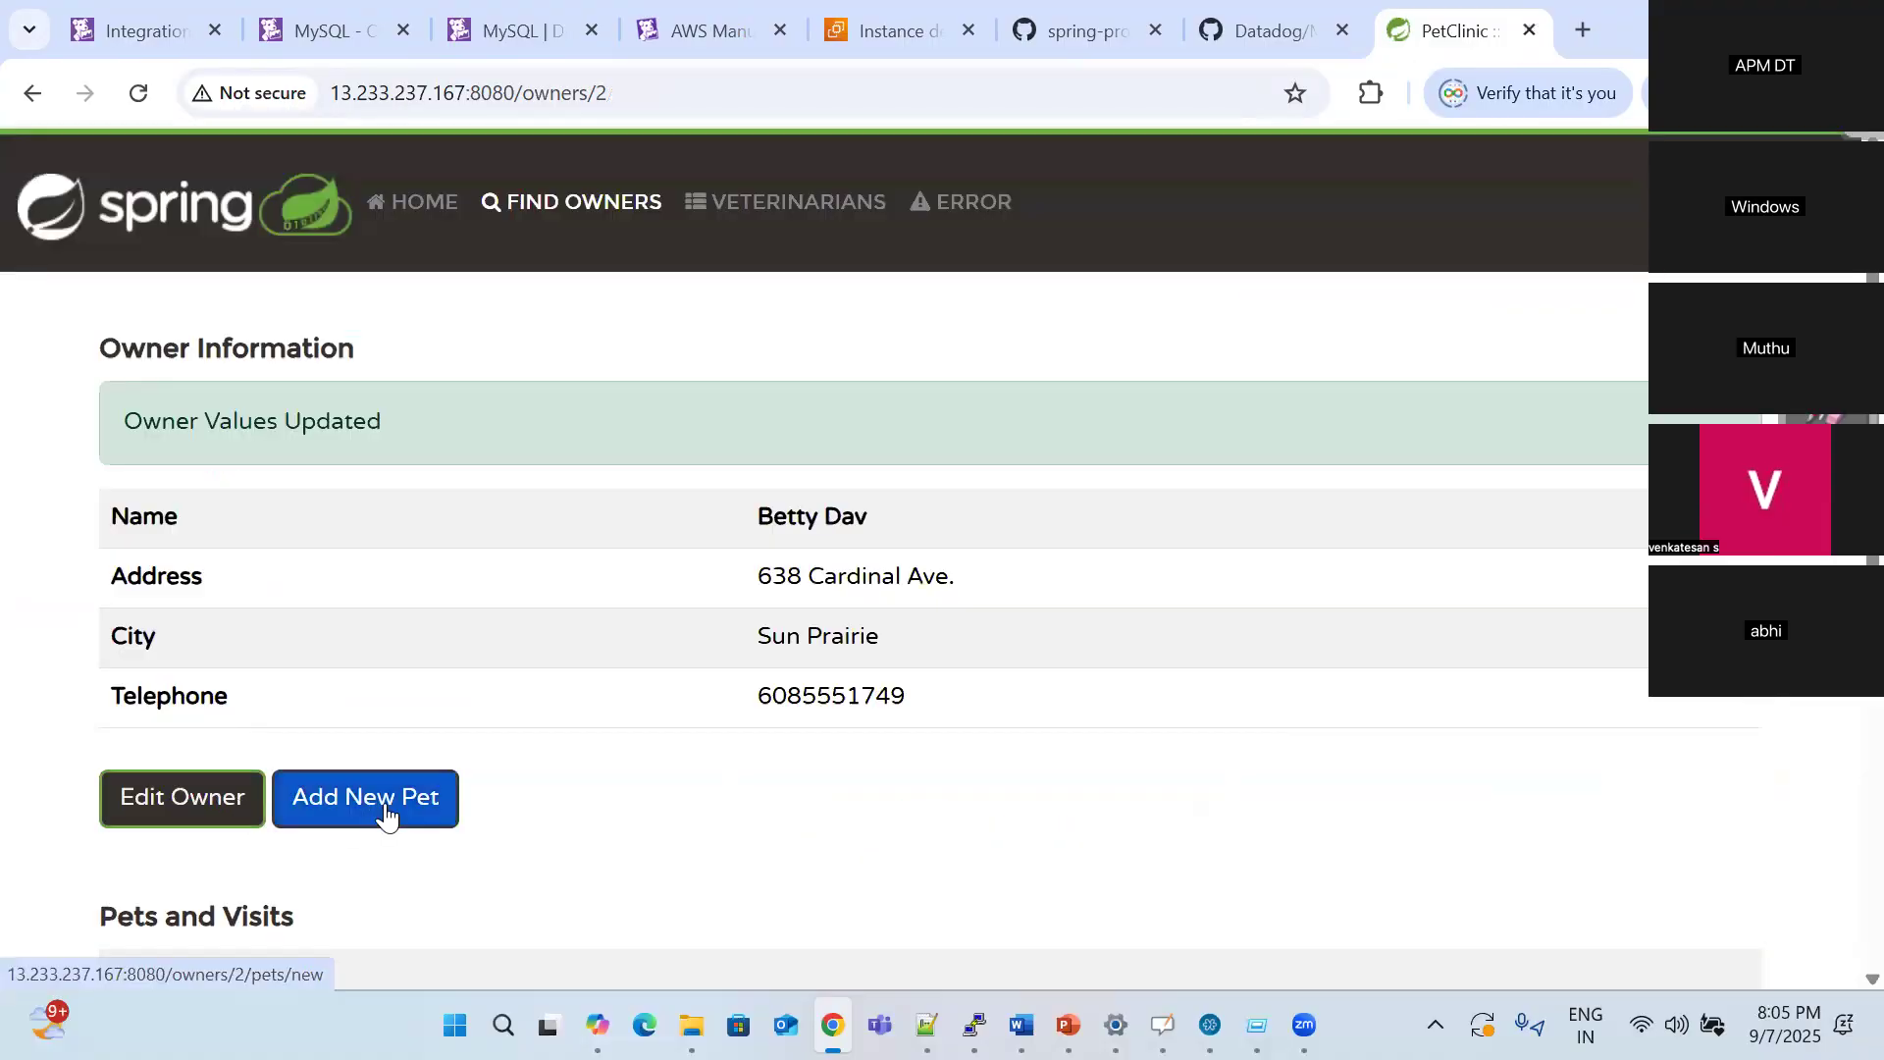
click(248, 526)
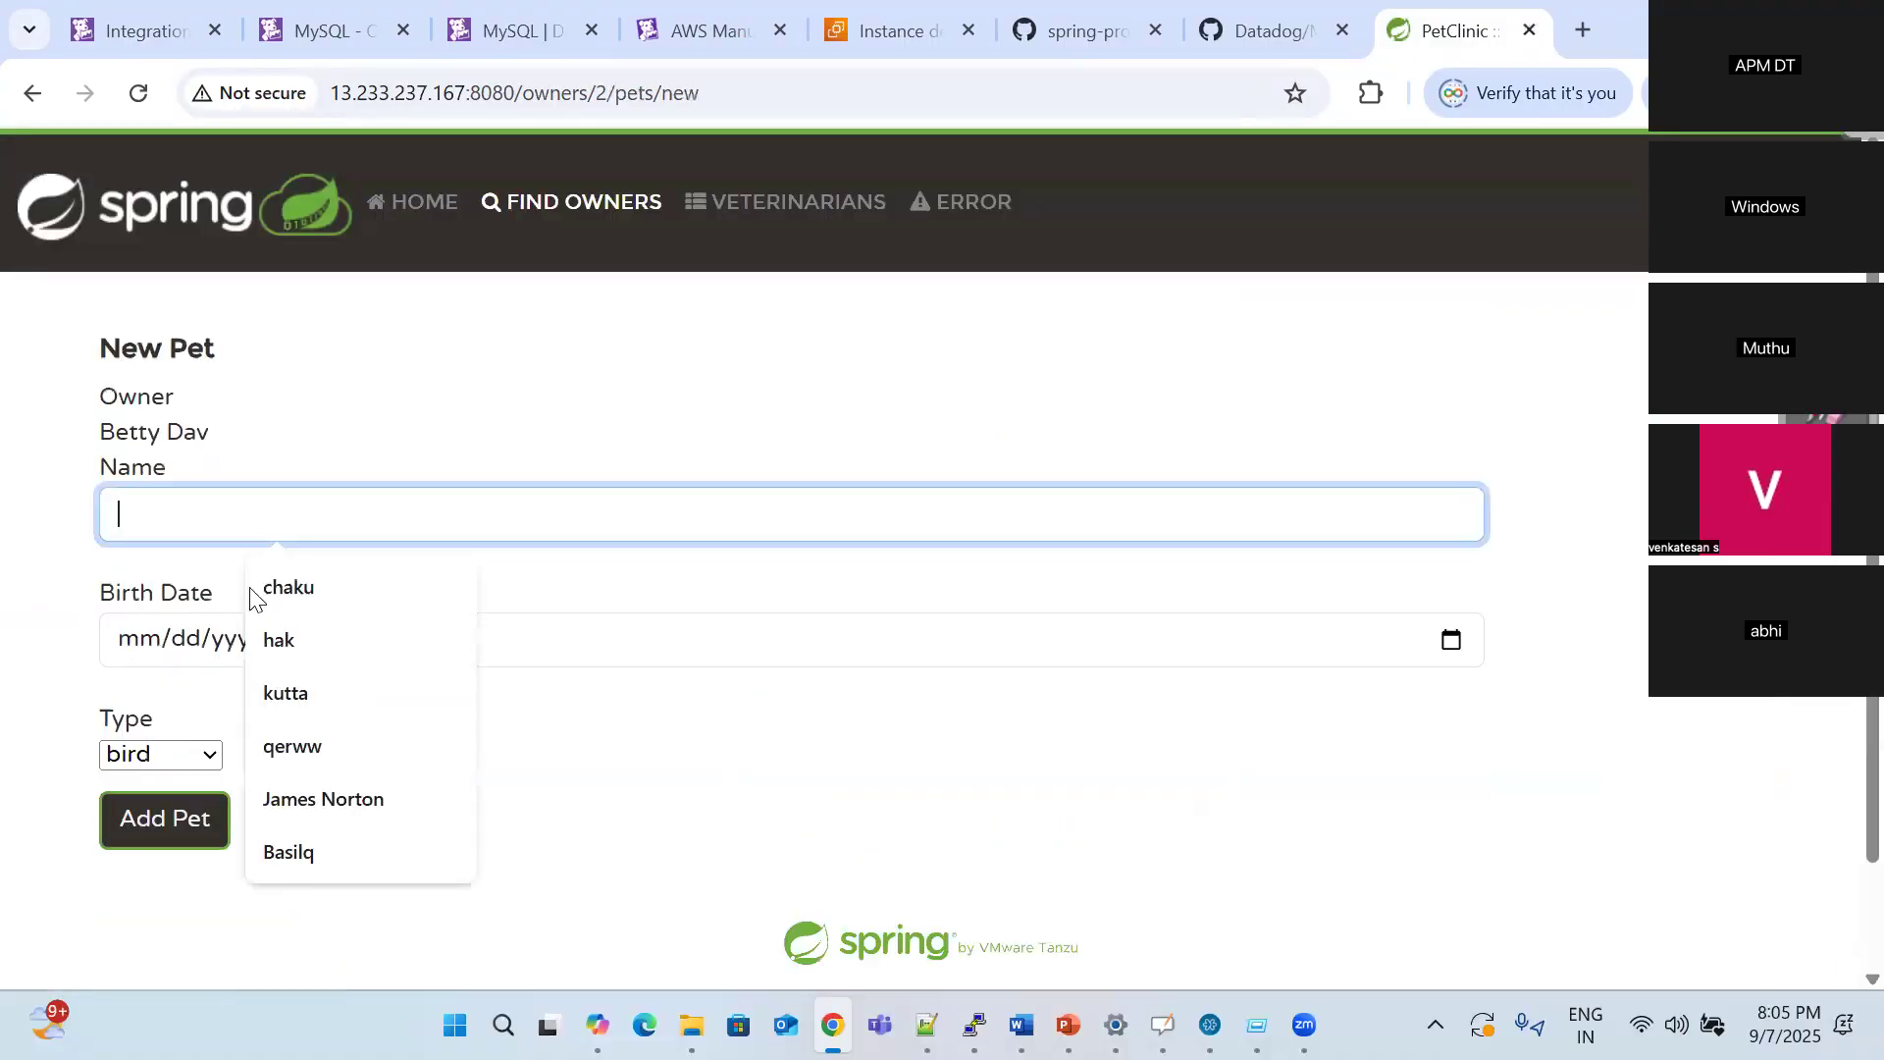
click(286, 594)
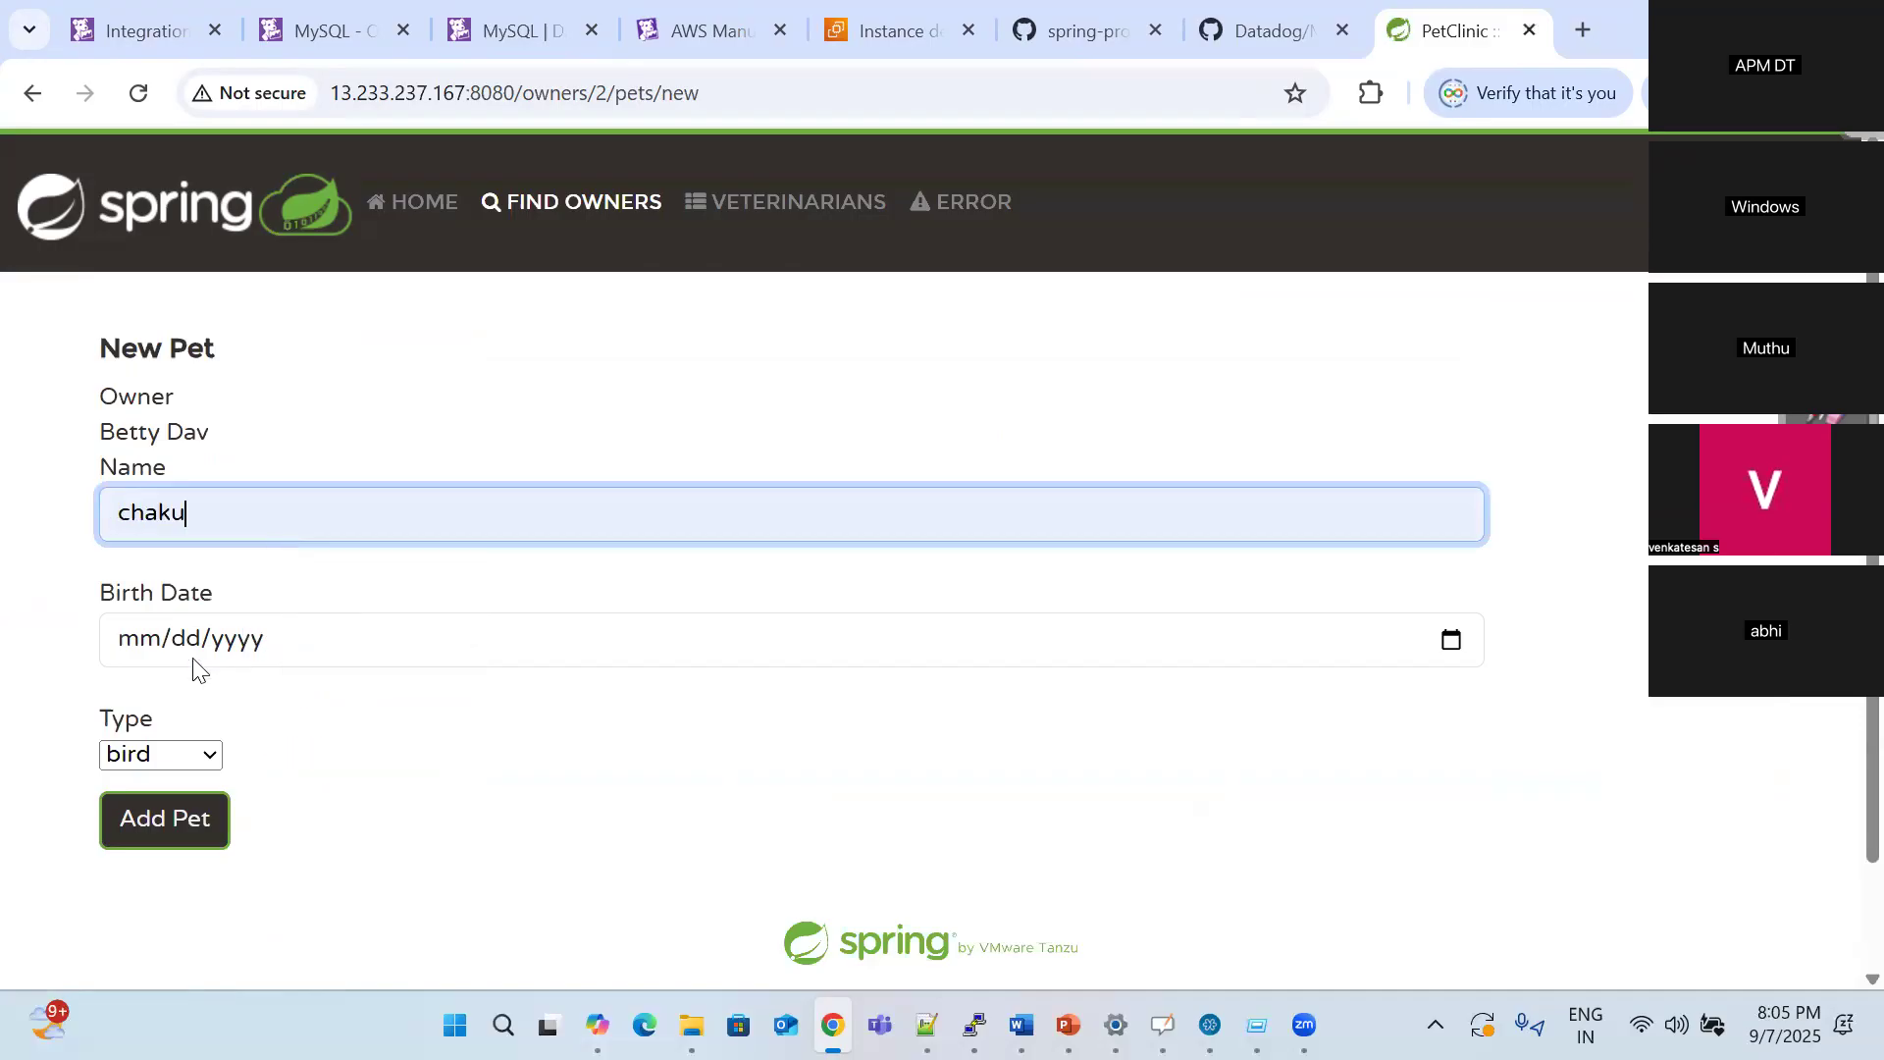
click(1451, 641)
click(369, 582)
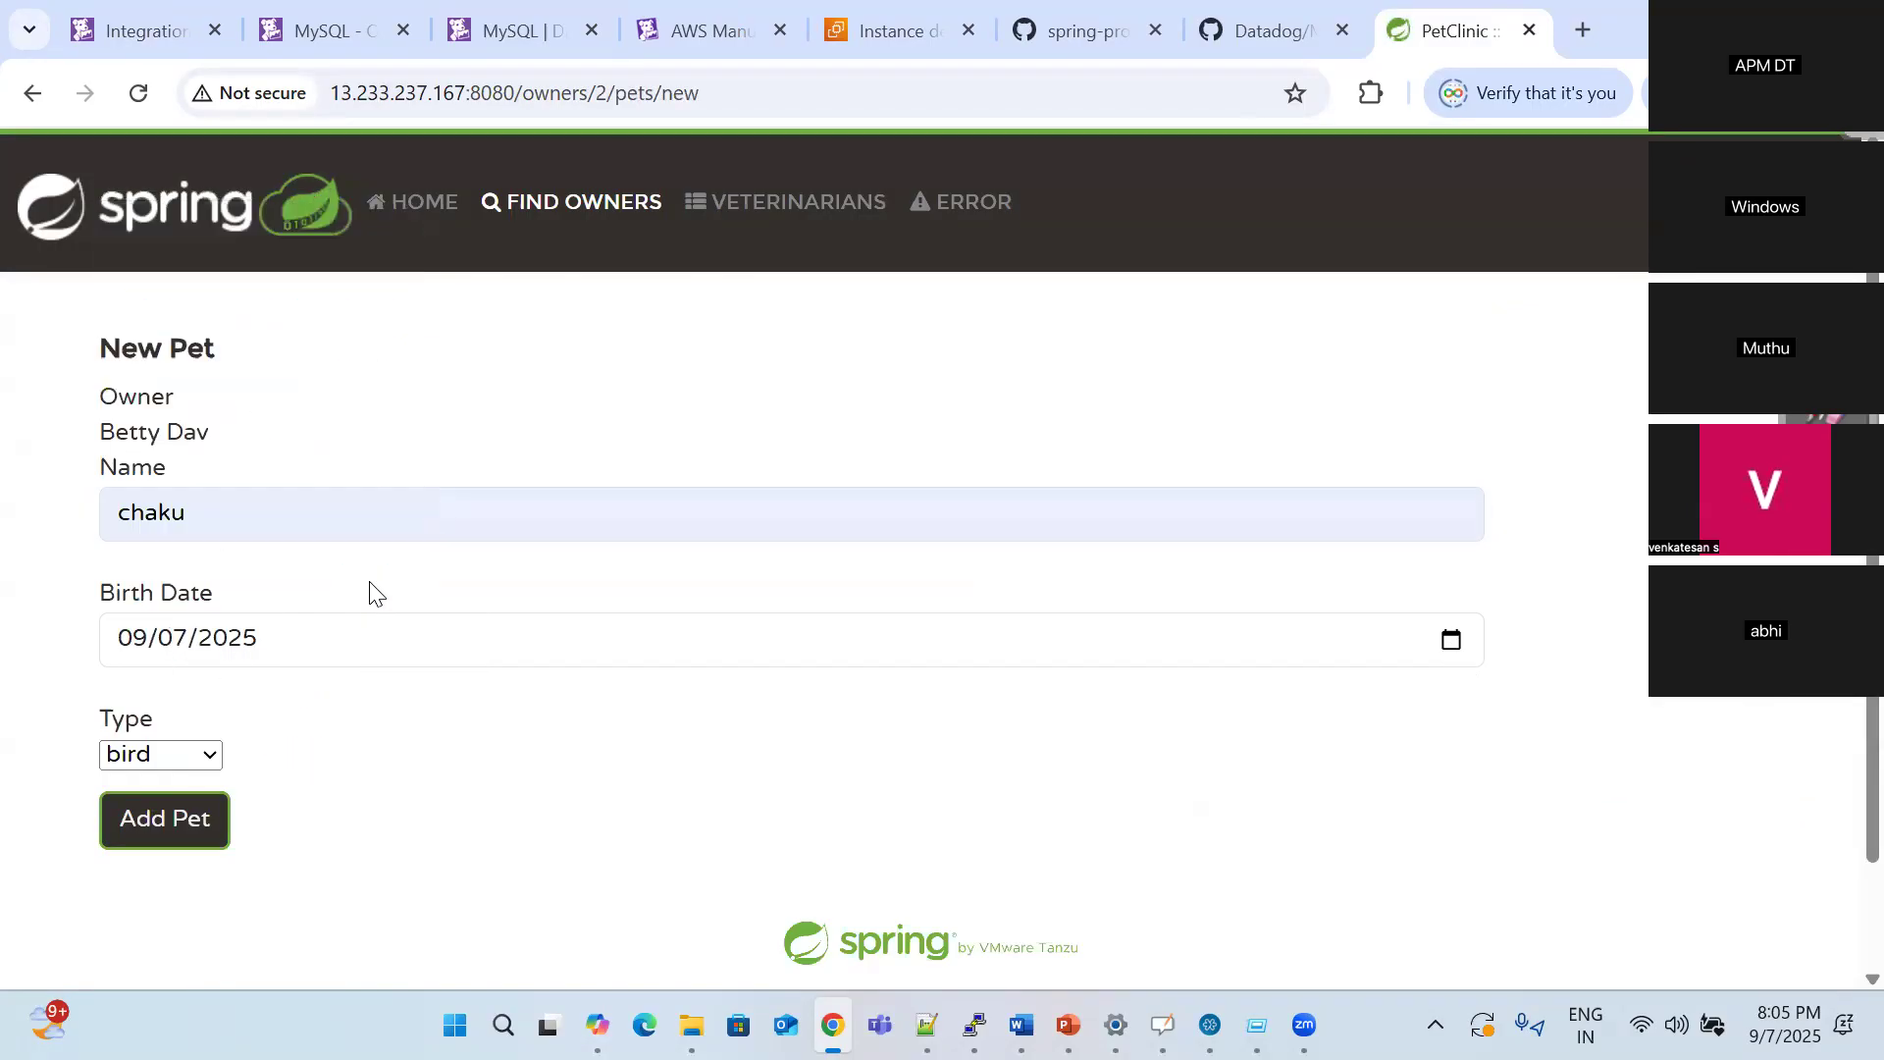
click(212, 758)
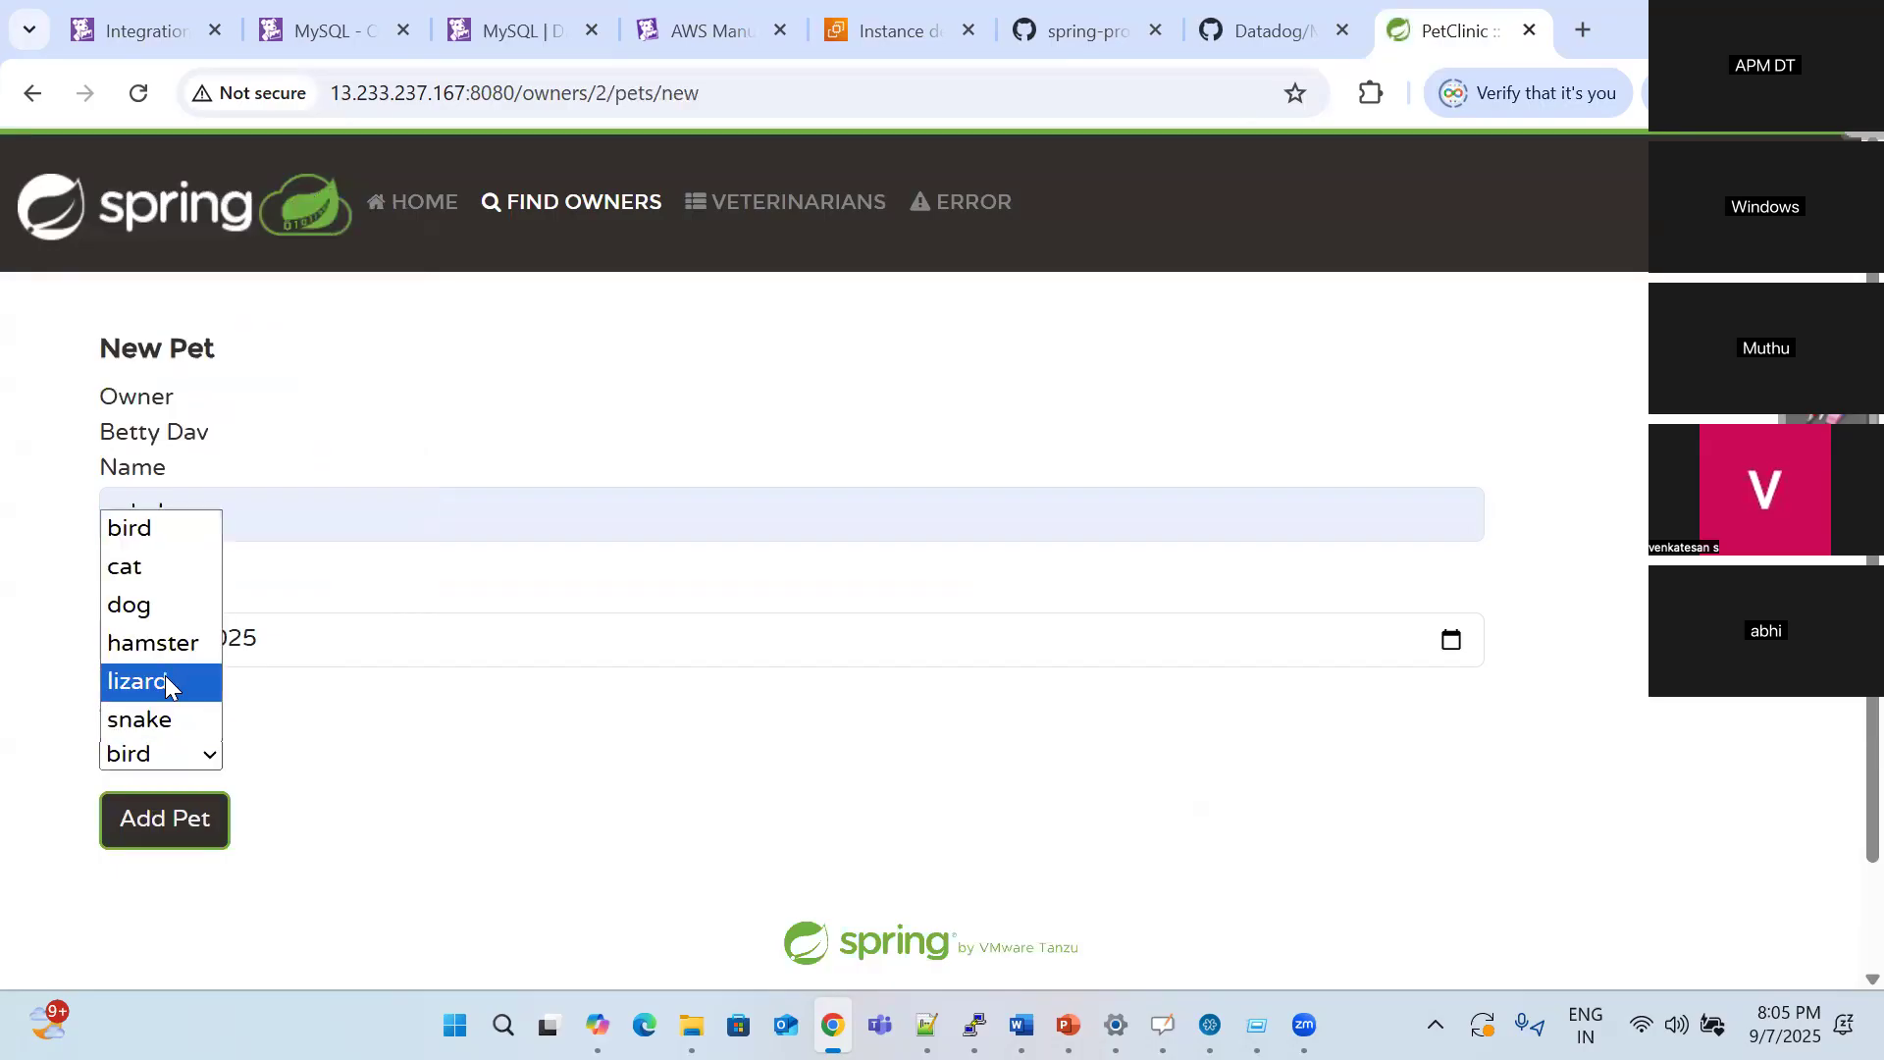
click(139, 568)
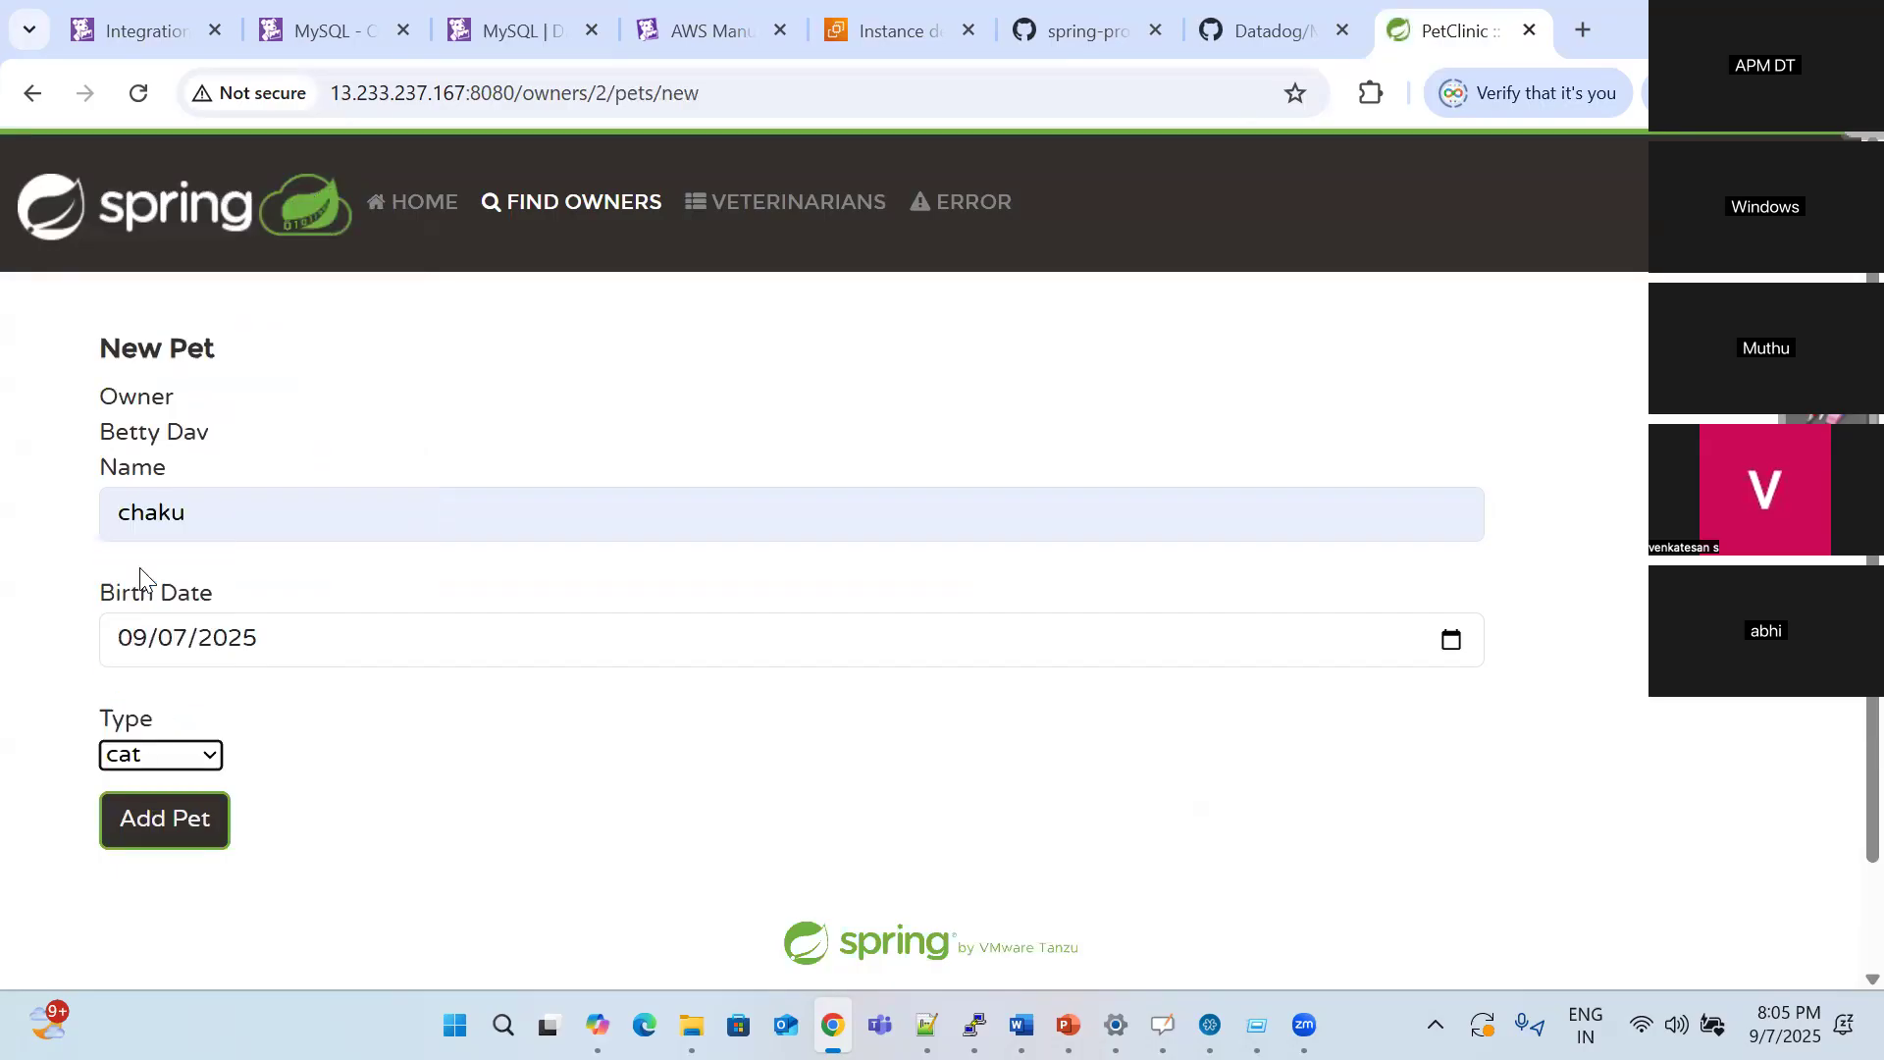
click(159, 821)
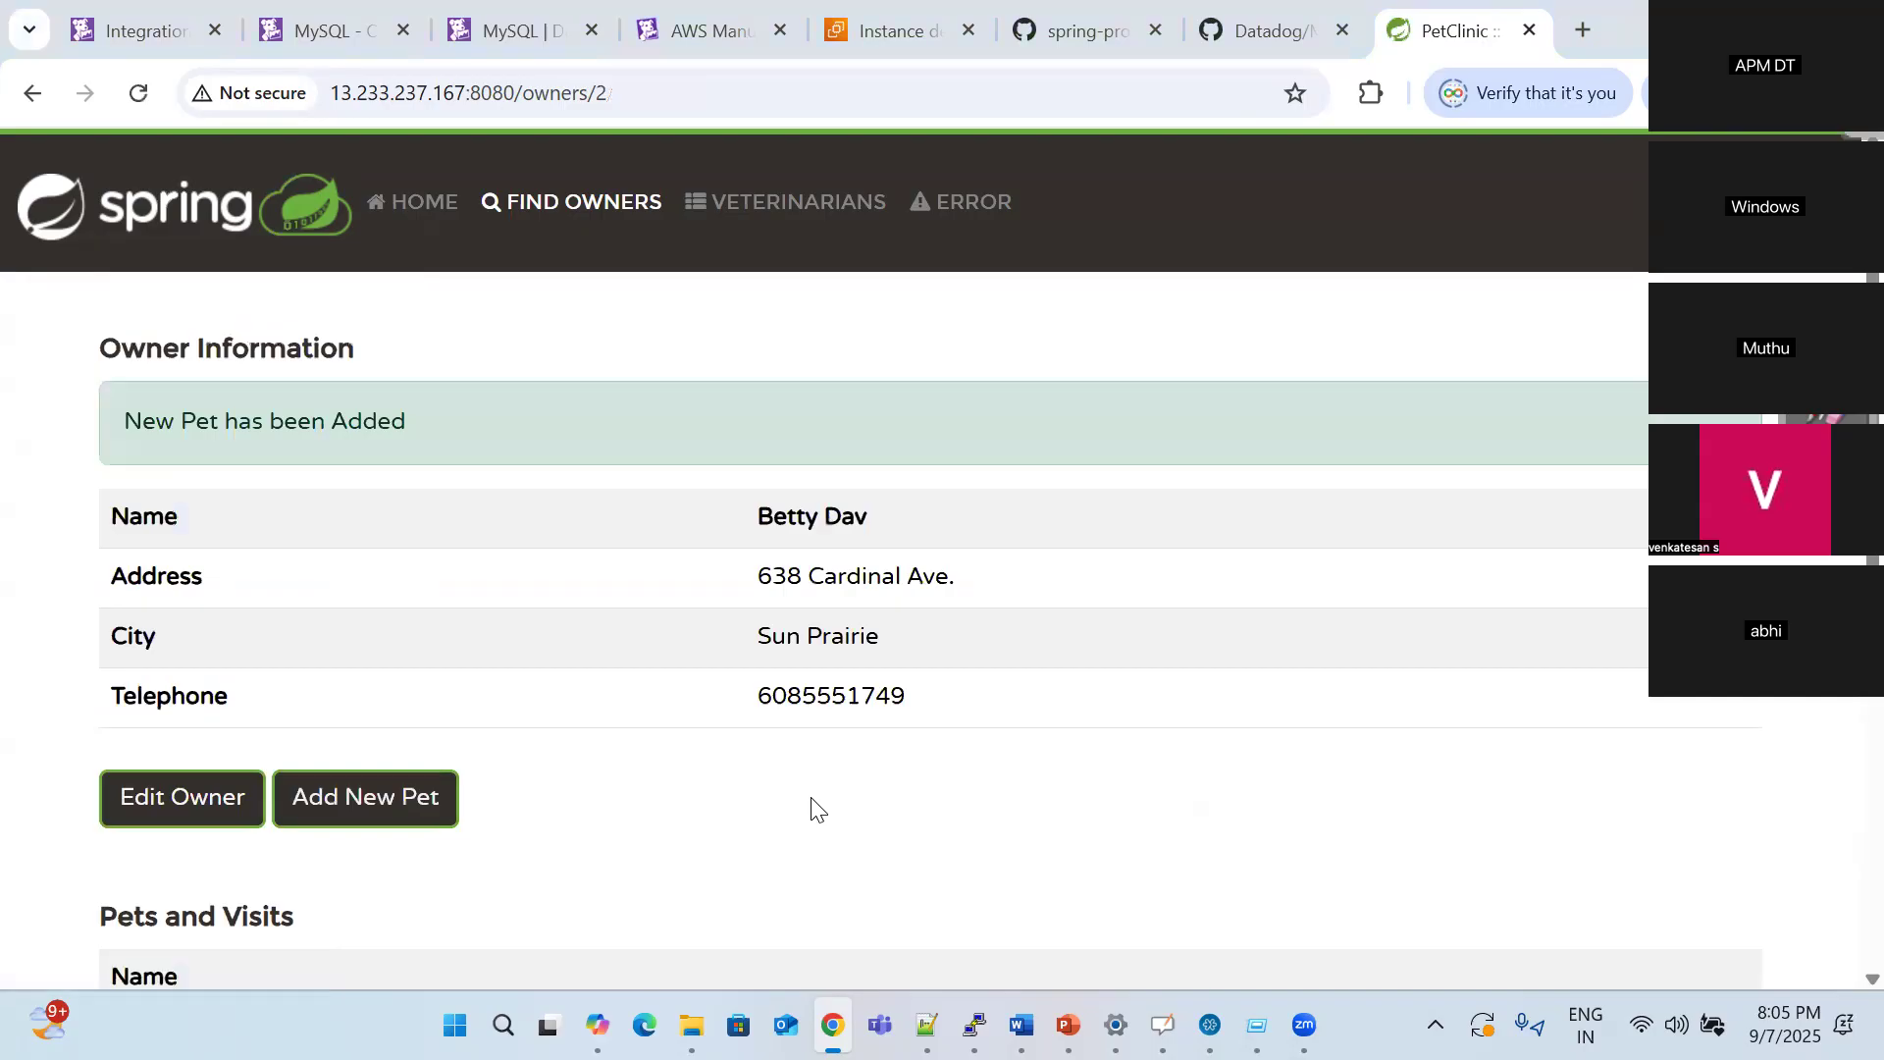
key(alt+Tab)
key(alt+shift+Tab)
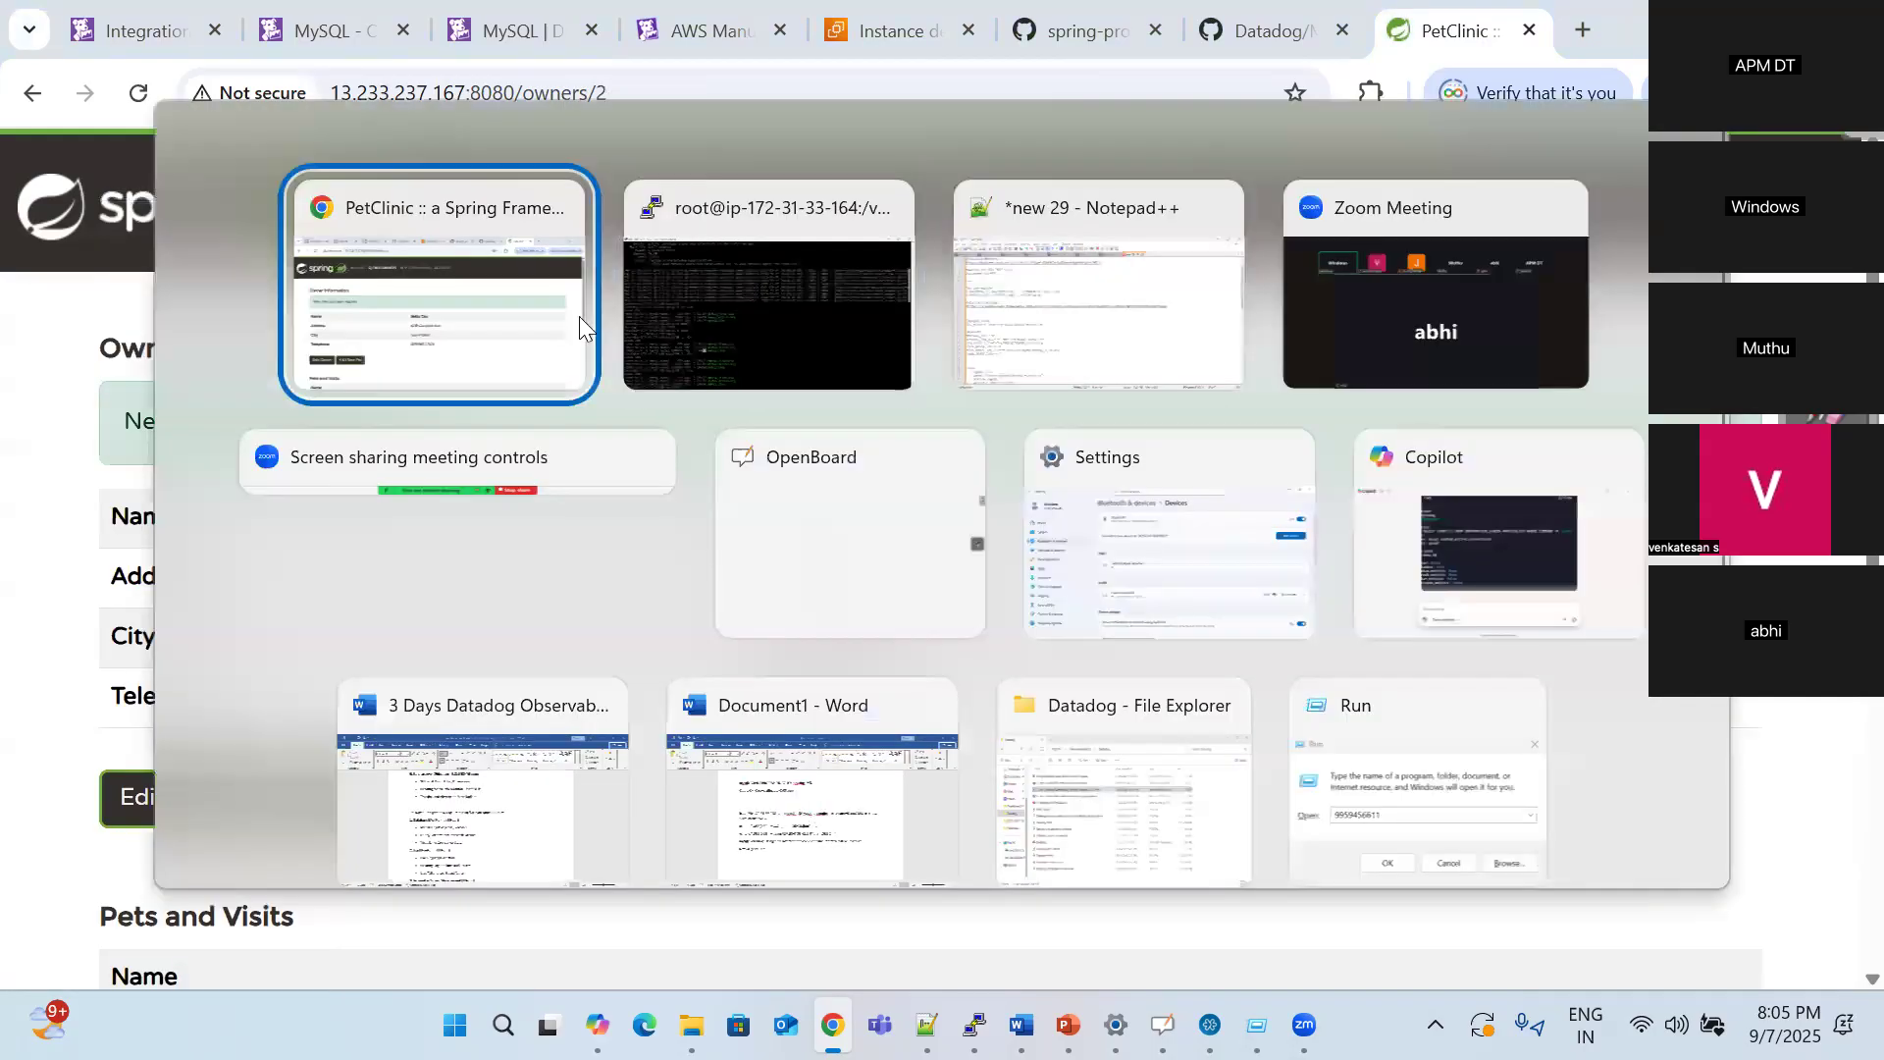
Review the detailed MySQL dashboard and dismiss its scope tag list without choosing a tag.
key(ctrl+2)
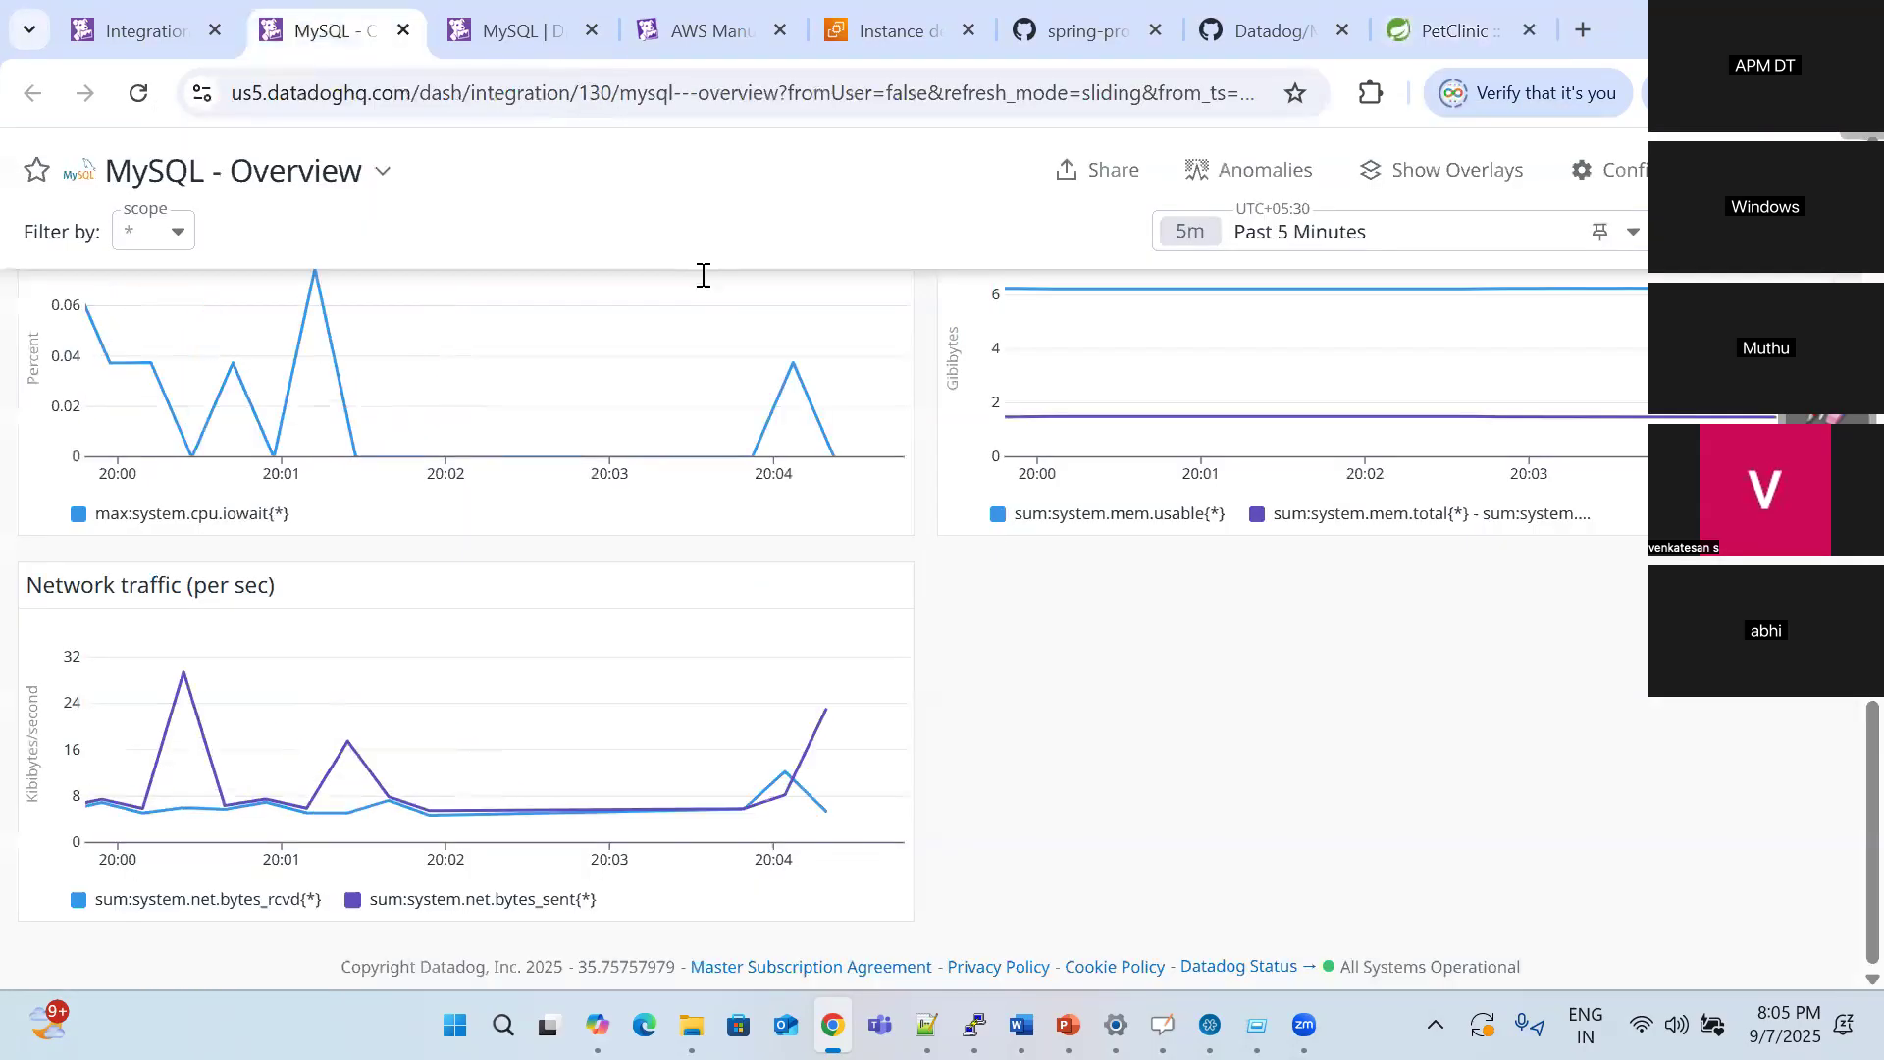
key(ctrl+Tab)
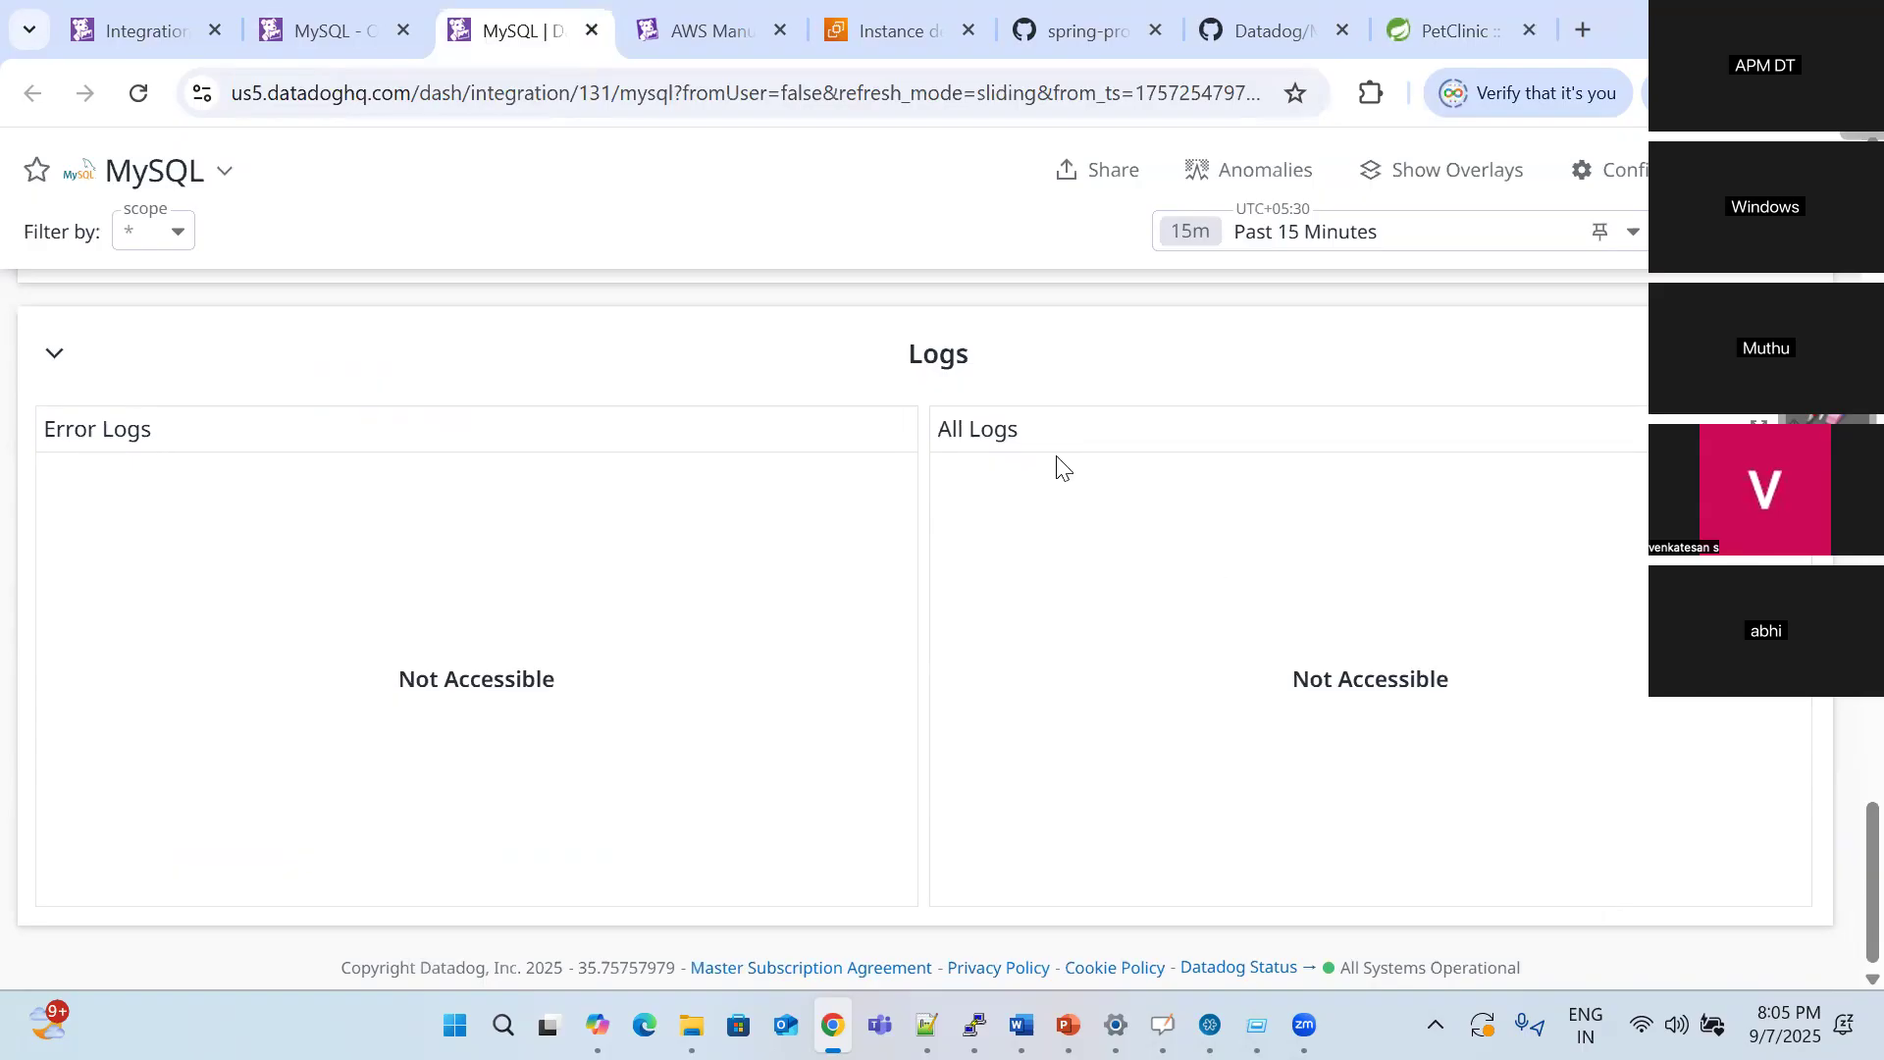
scroll(1057, 466, up, 15)
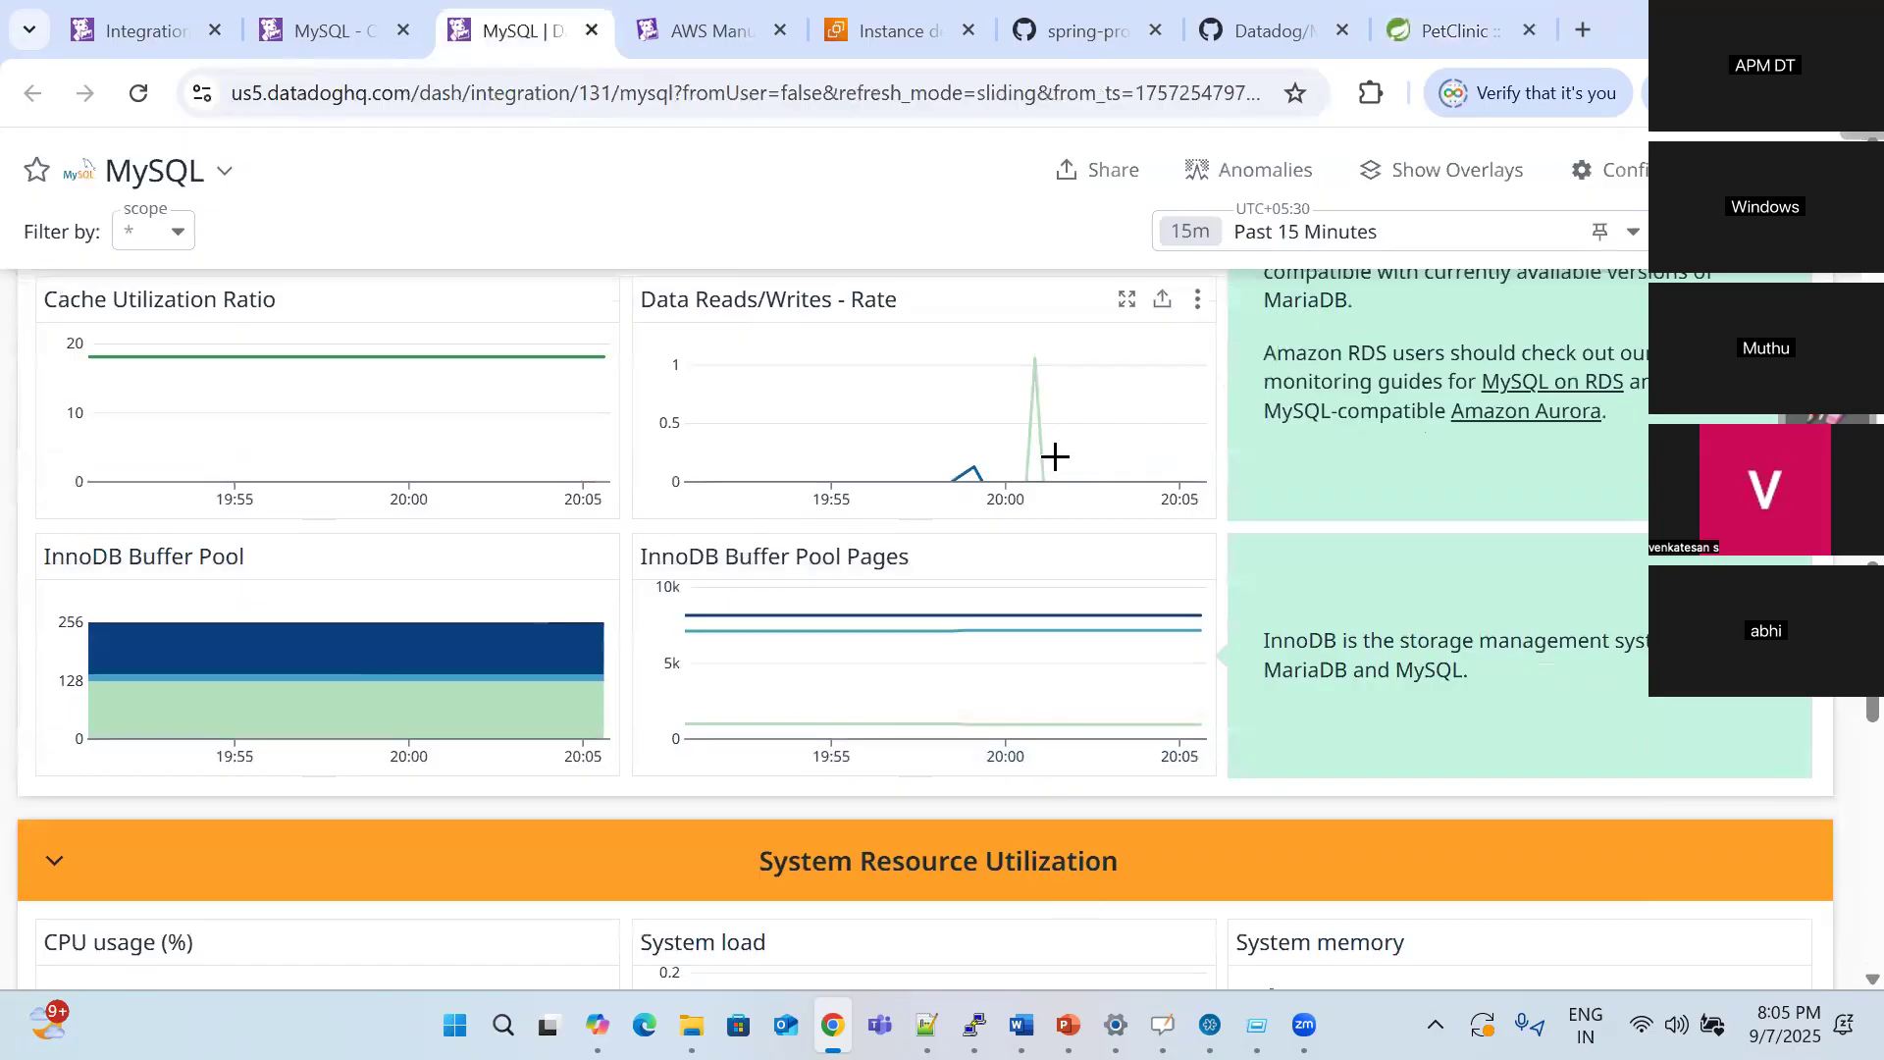
scroll(1055, 455, down, 6)
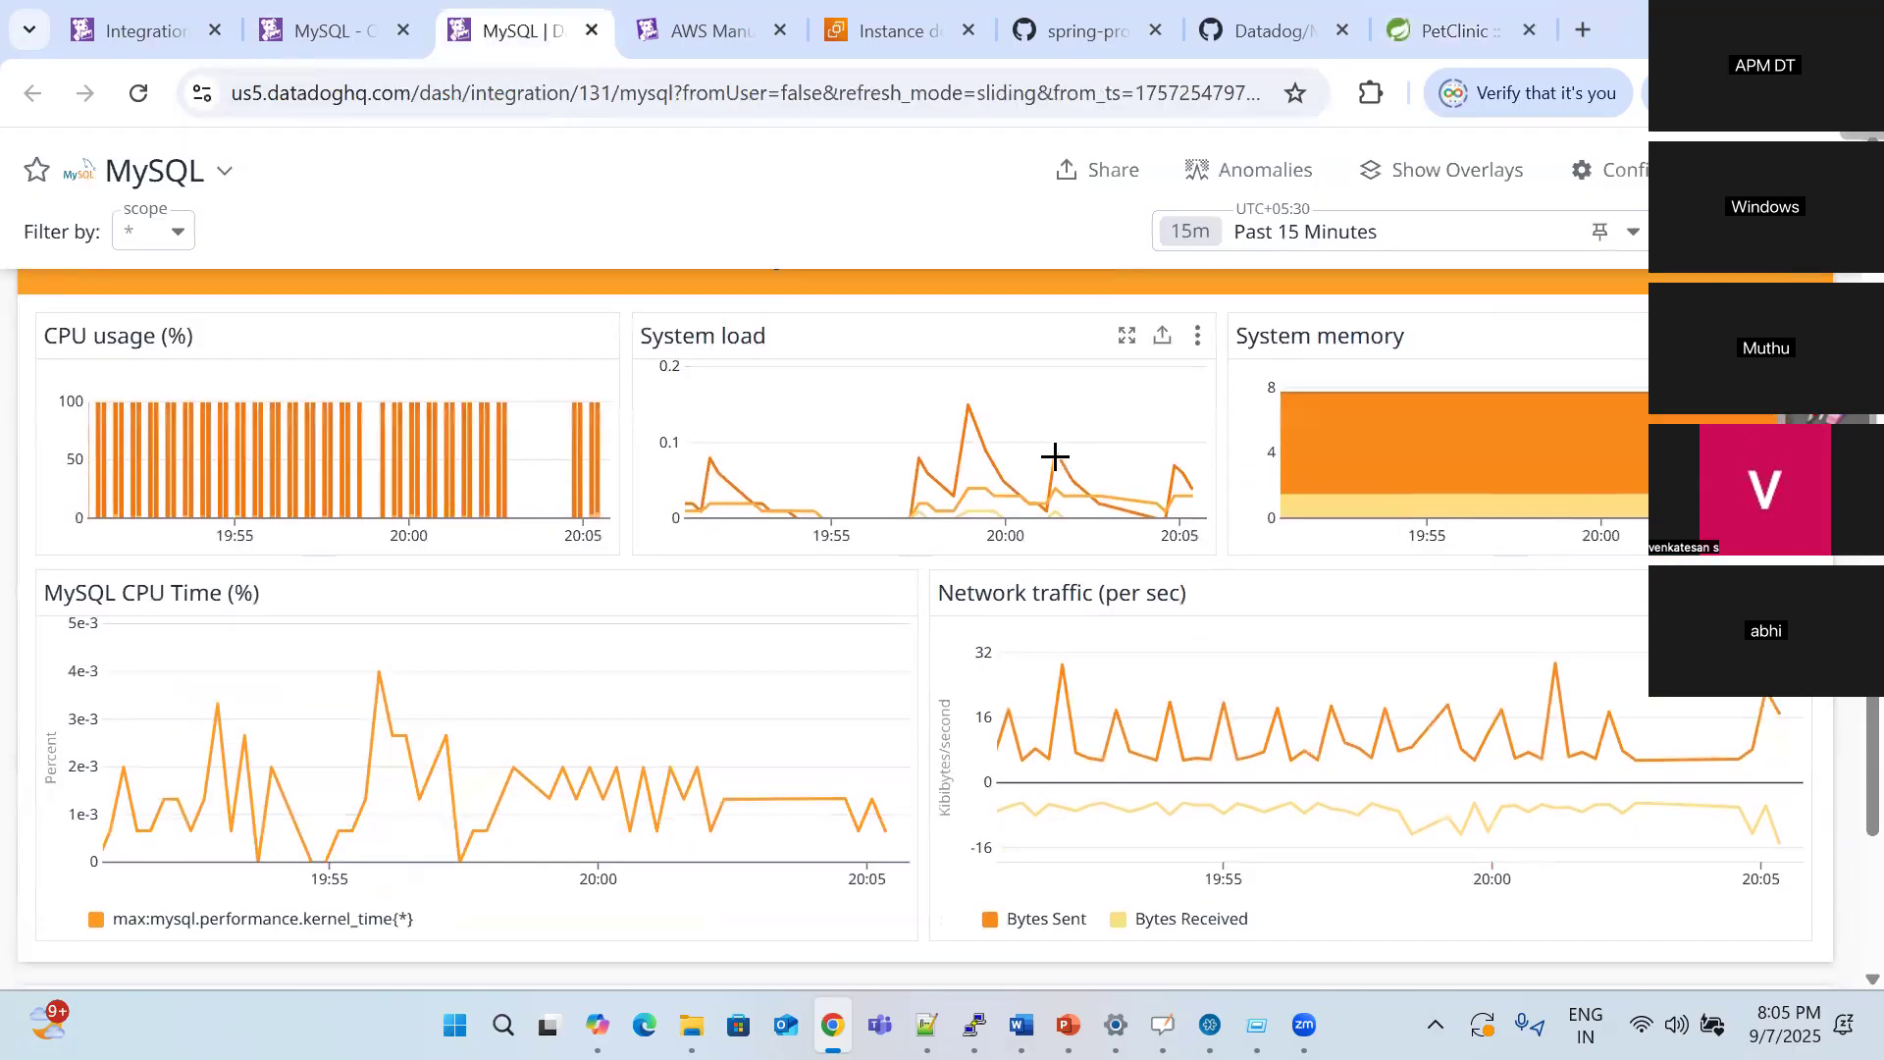
scroll(1055, 455, down, 6)
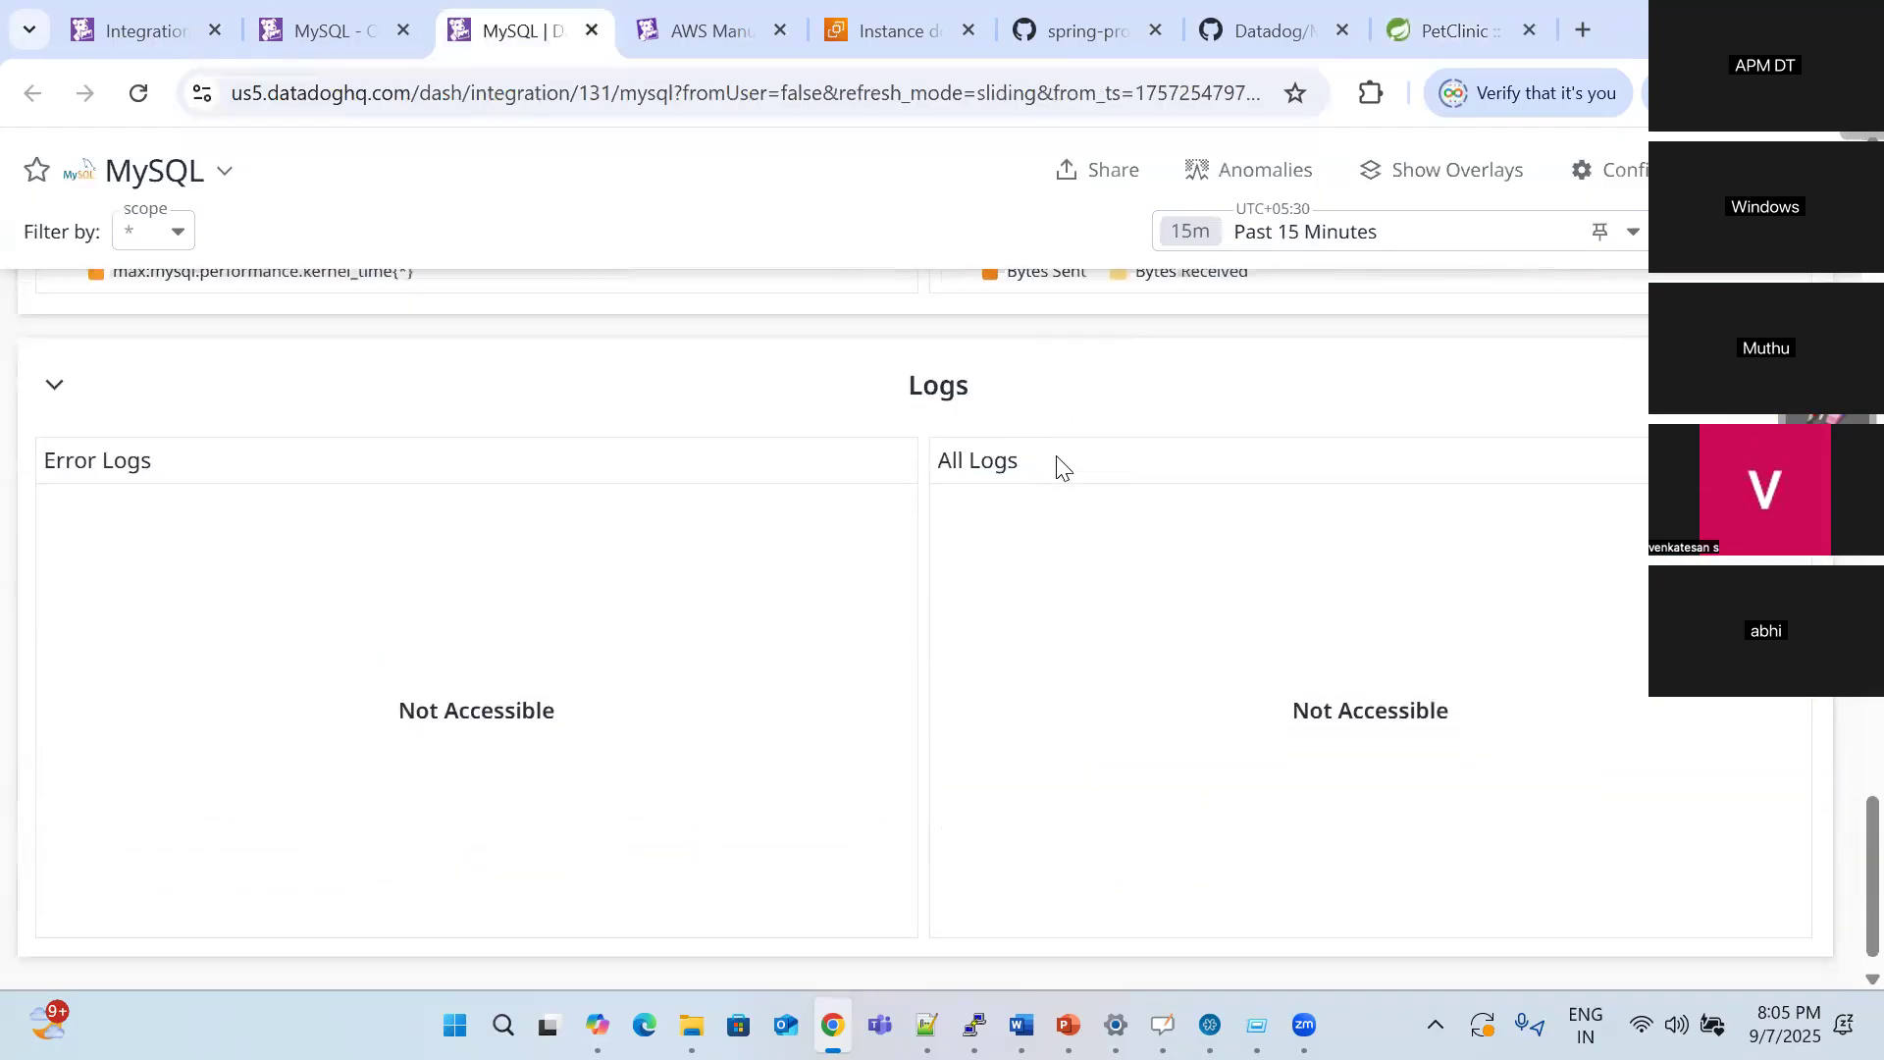
scroll(1057, 466, down, 1)
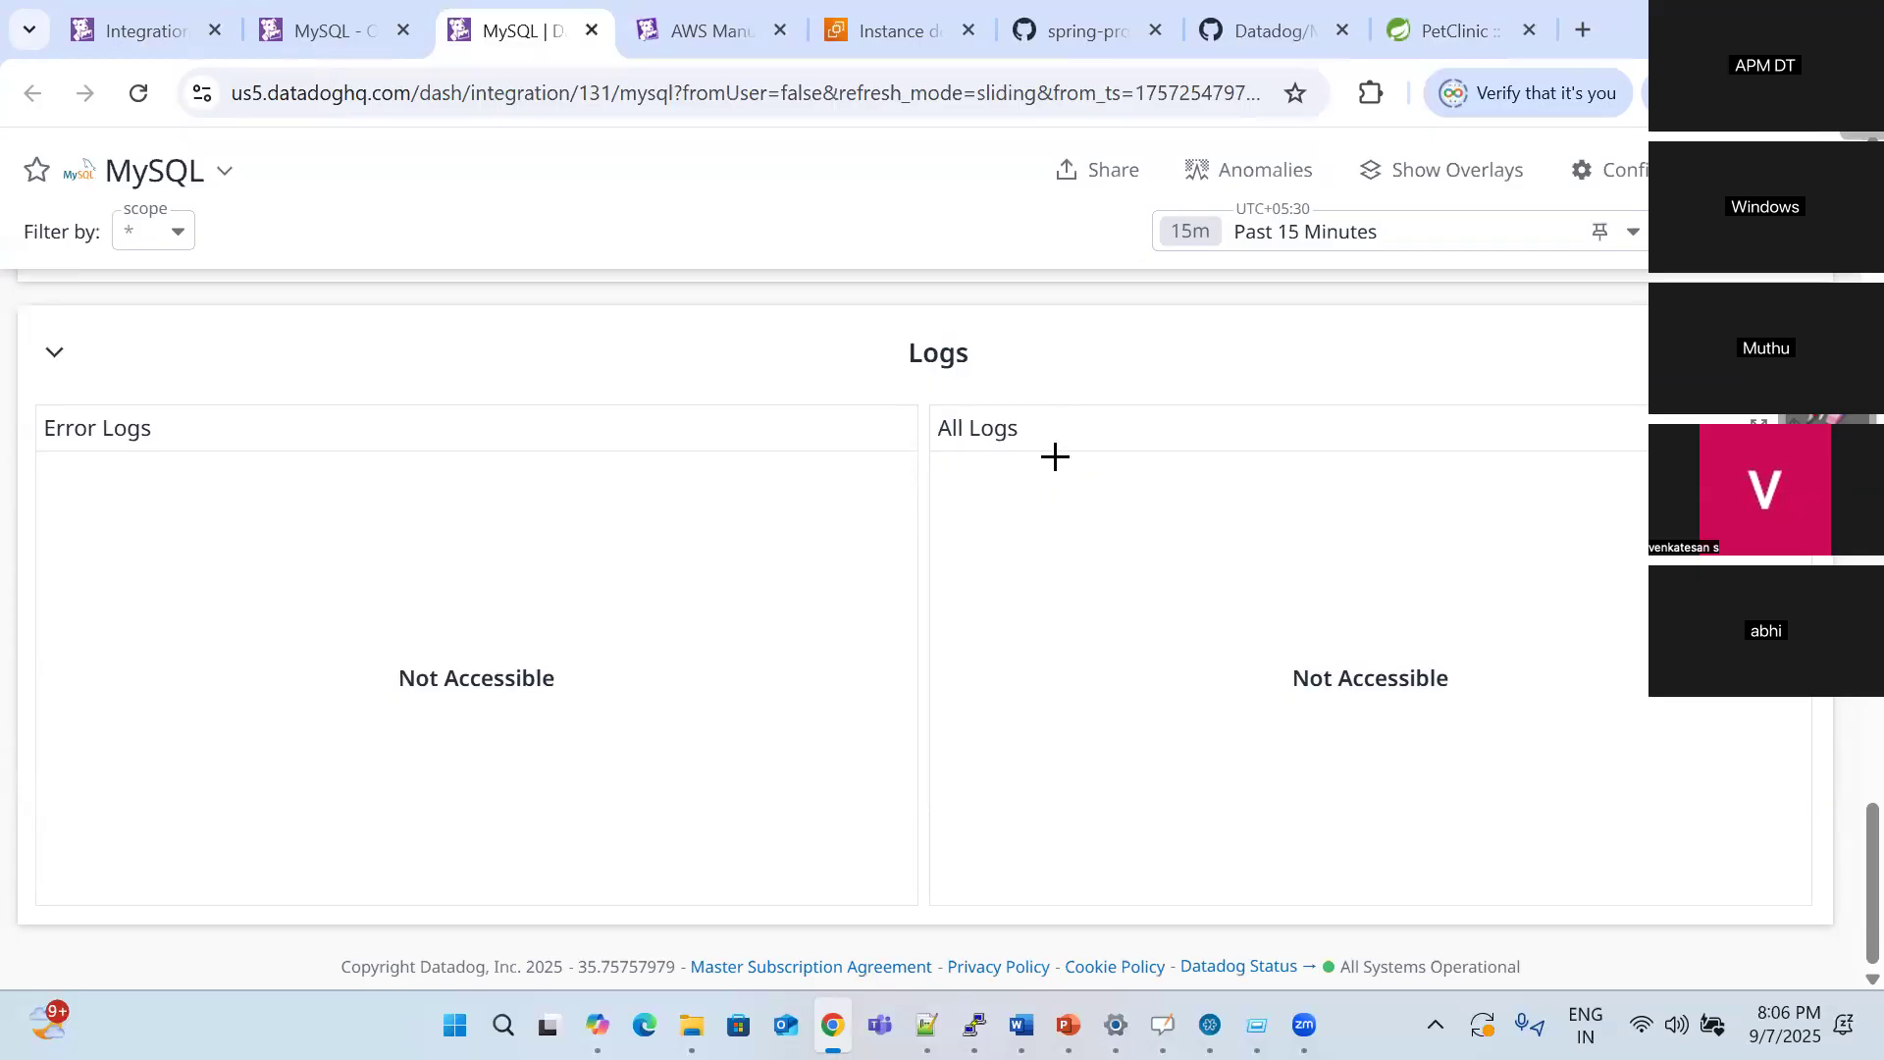
scroll(1056, 455, up, 15)
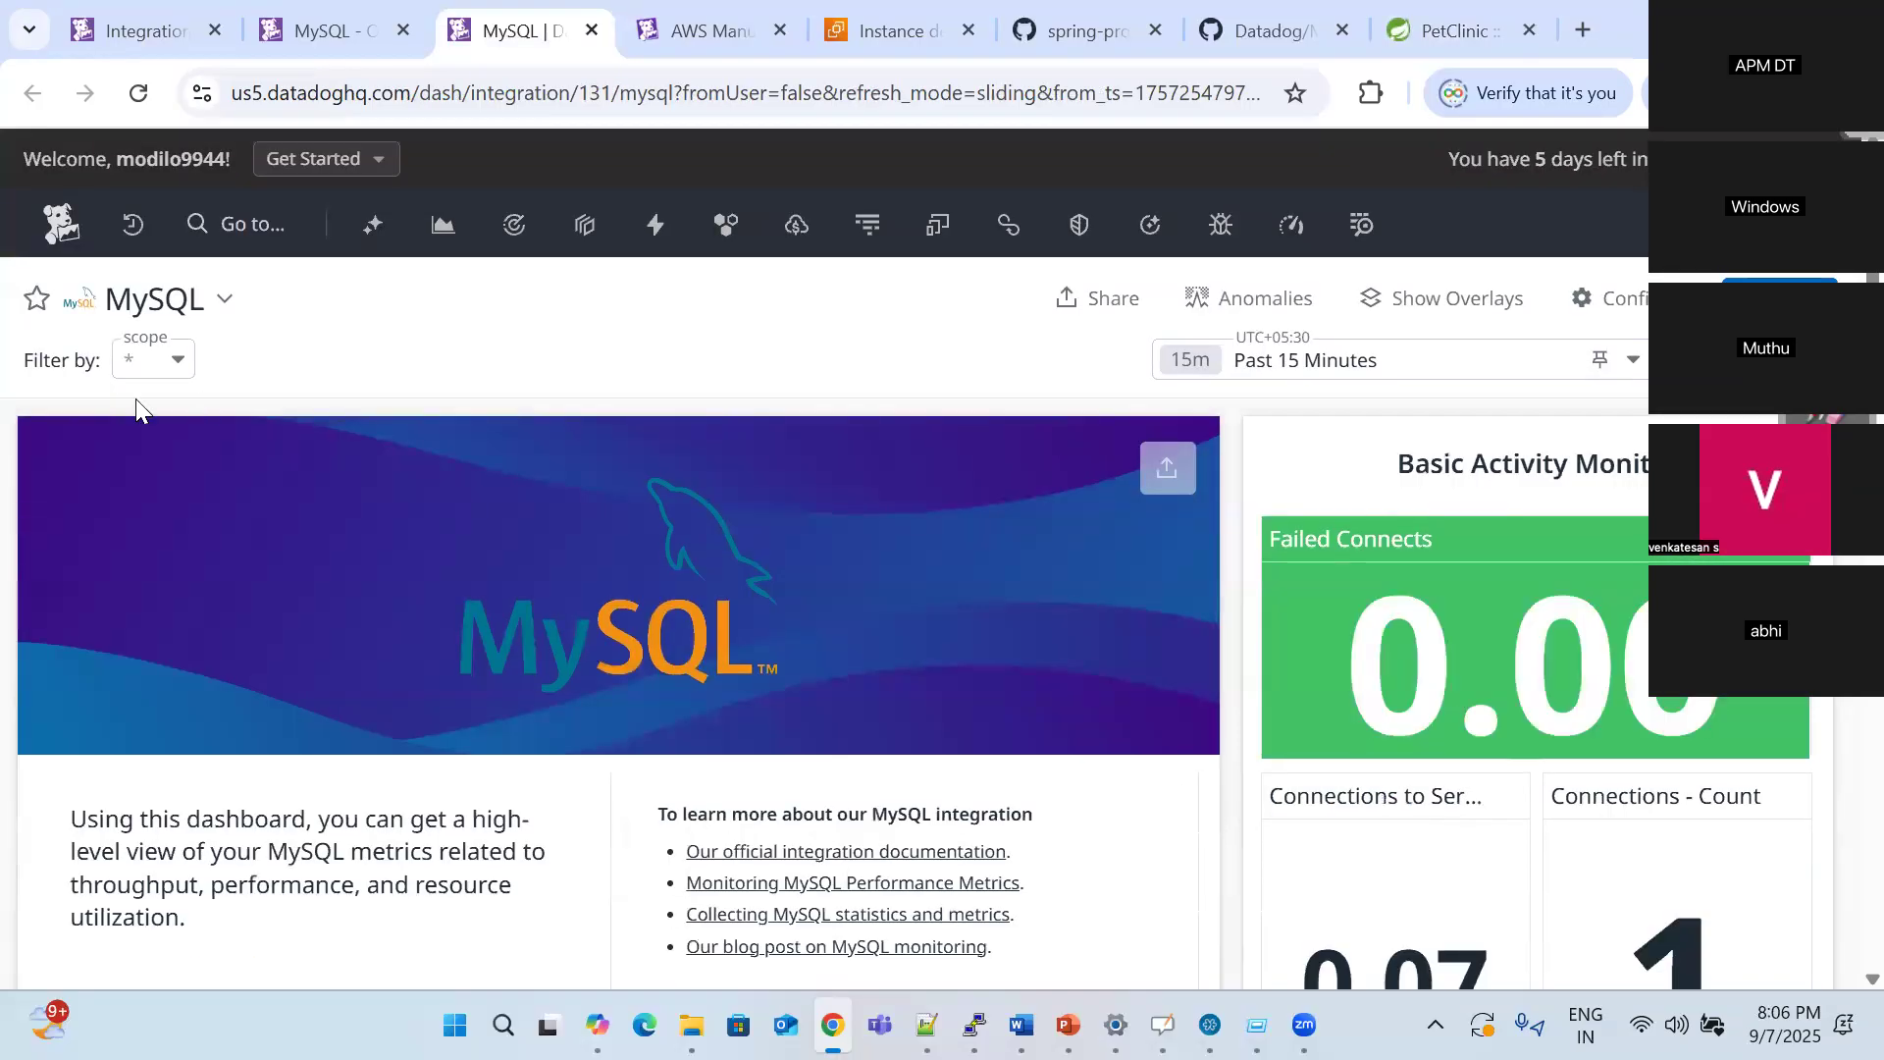
click(180, 369)
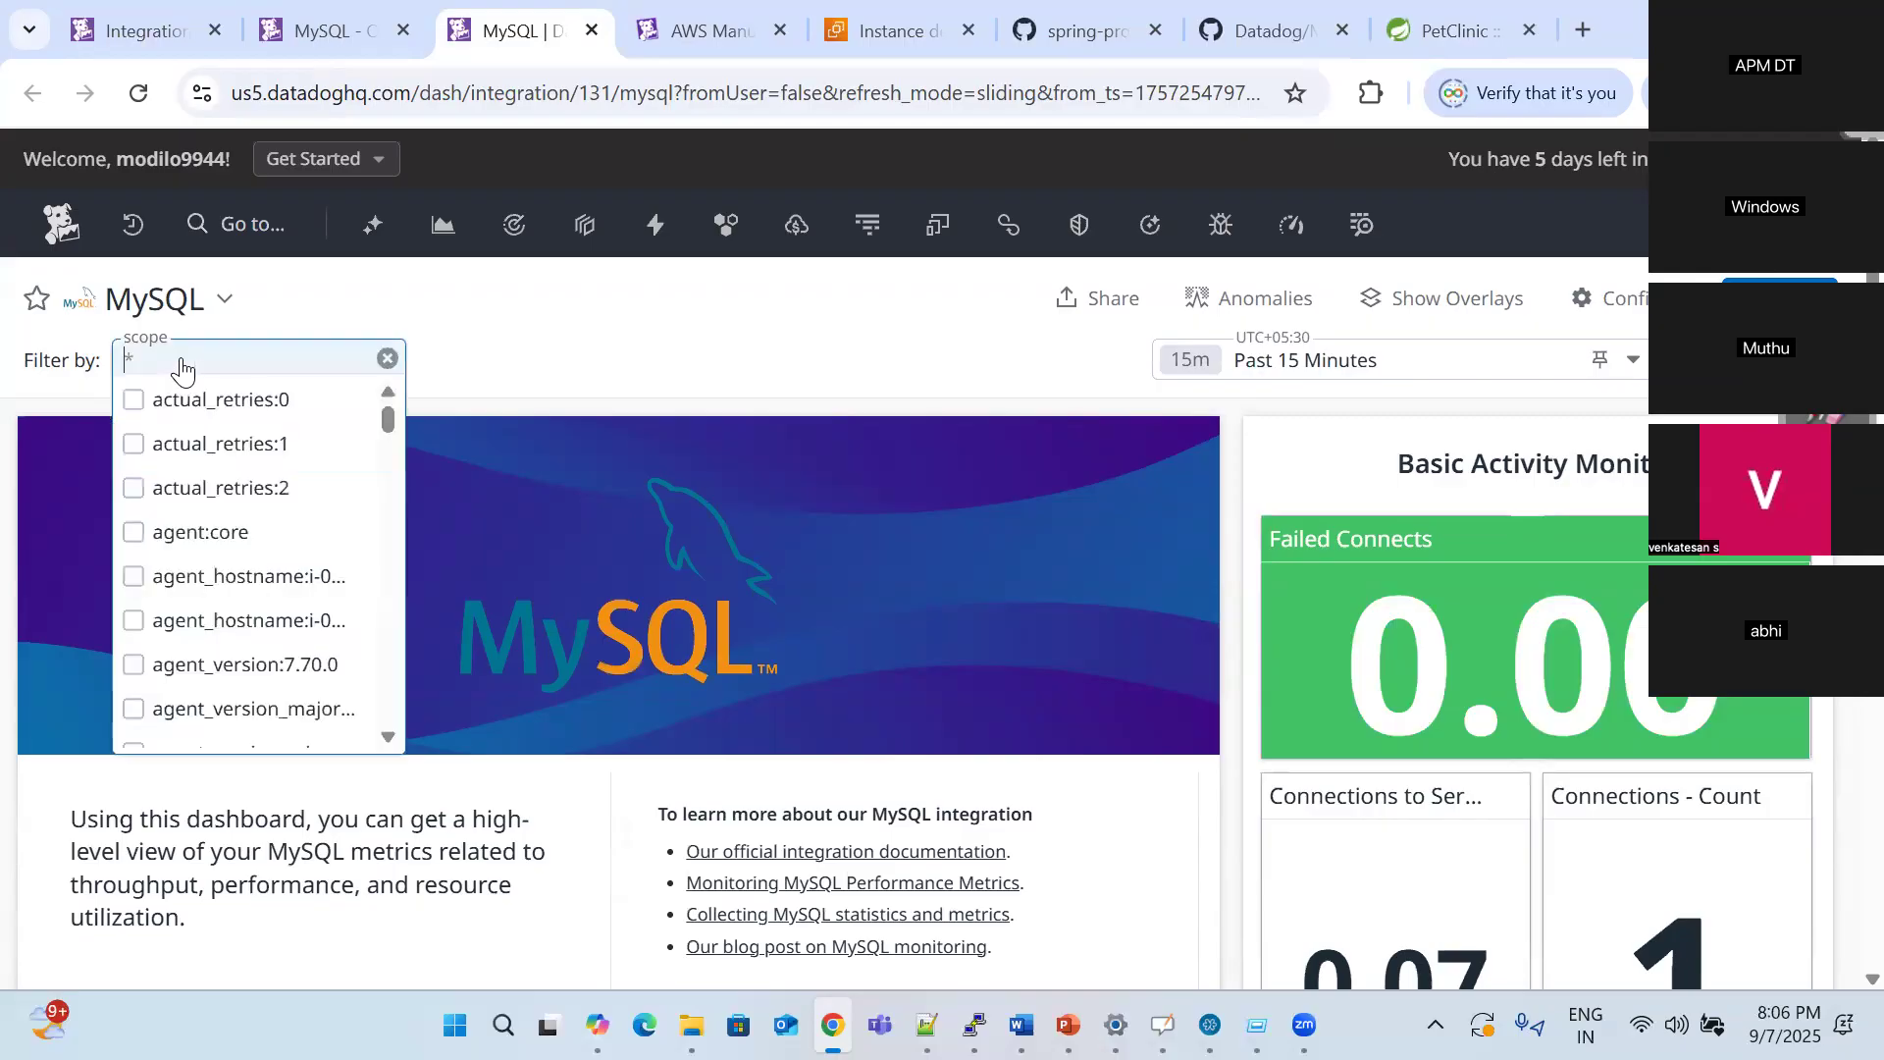
click(608, 314)
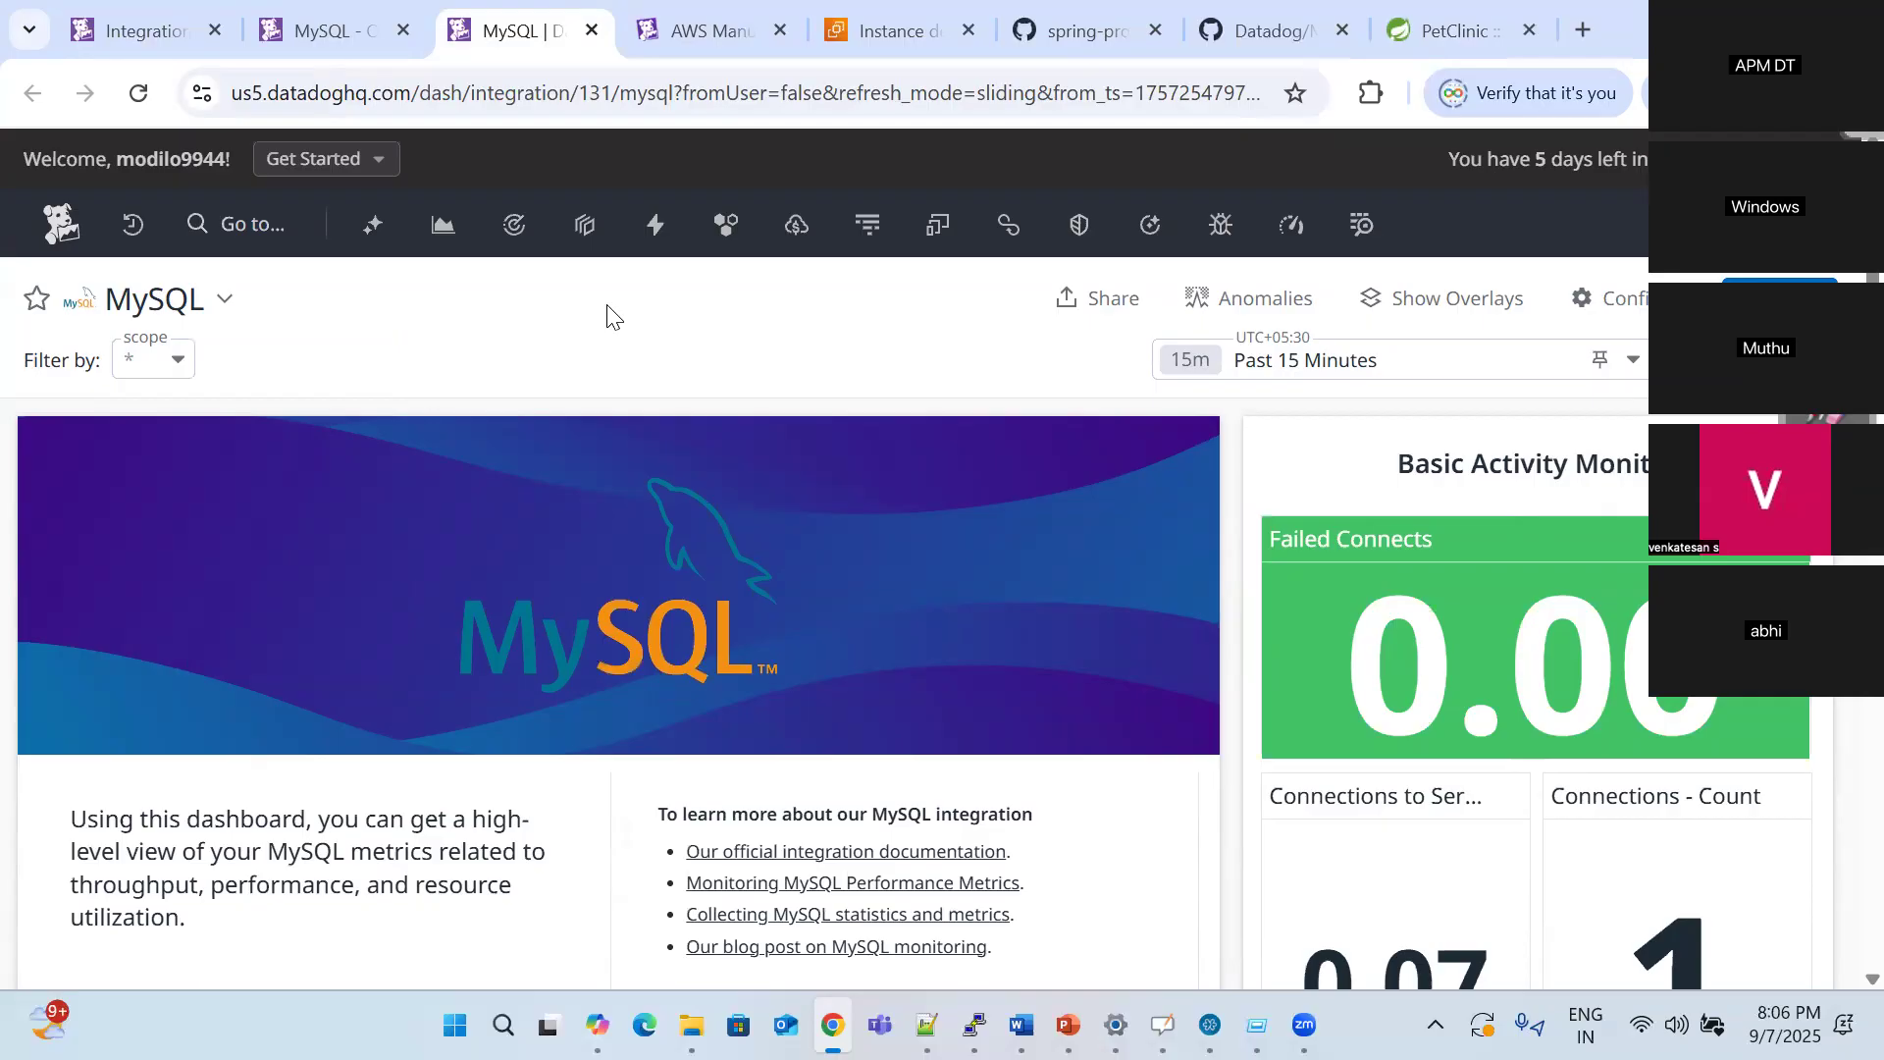
Open /etc/datadog-agent/conf.d/mysql.d/conf.yaml.example in vi from shell history.
key(alt+Tab)
key(Up)
key(Up)
key(Up)
key(Up)
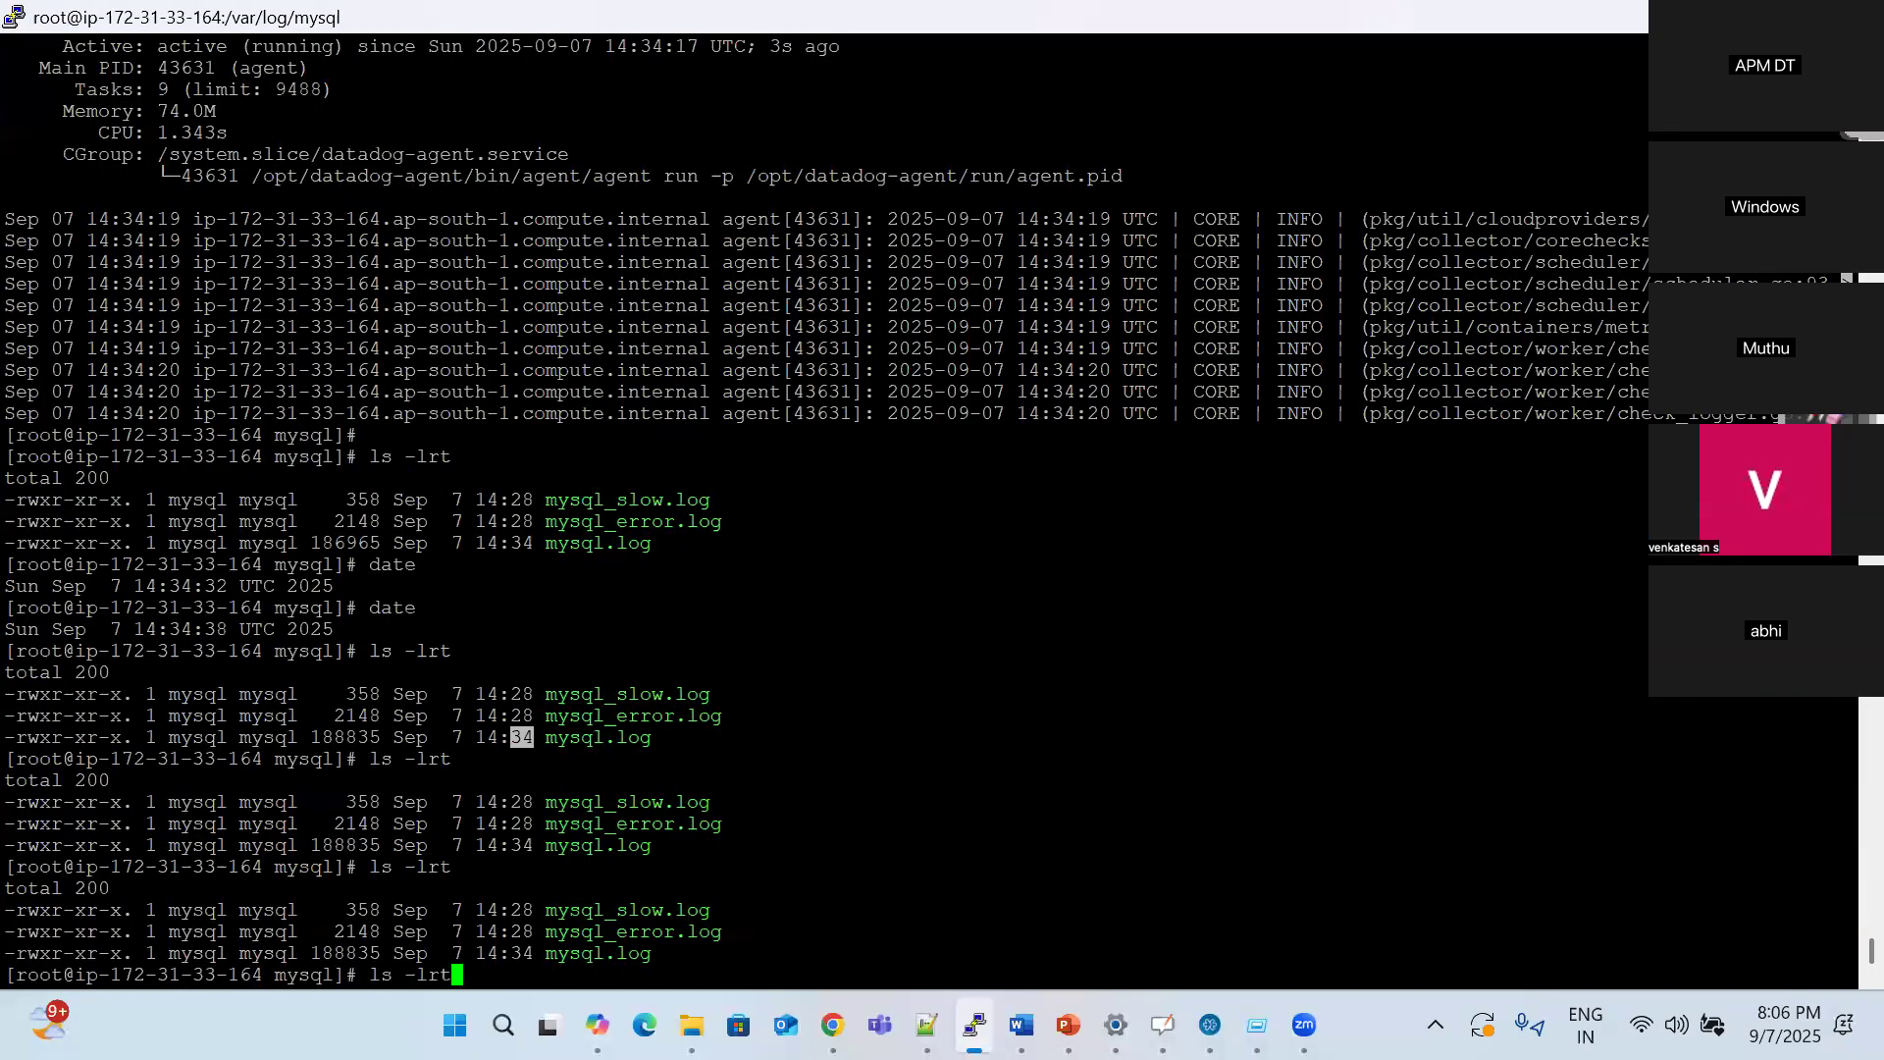
key(Up)
key(Up)
key(Up)
key(Up)
key(Up)
key(Up)
key(Up)
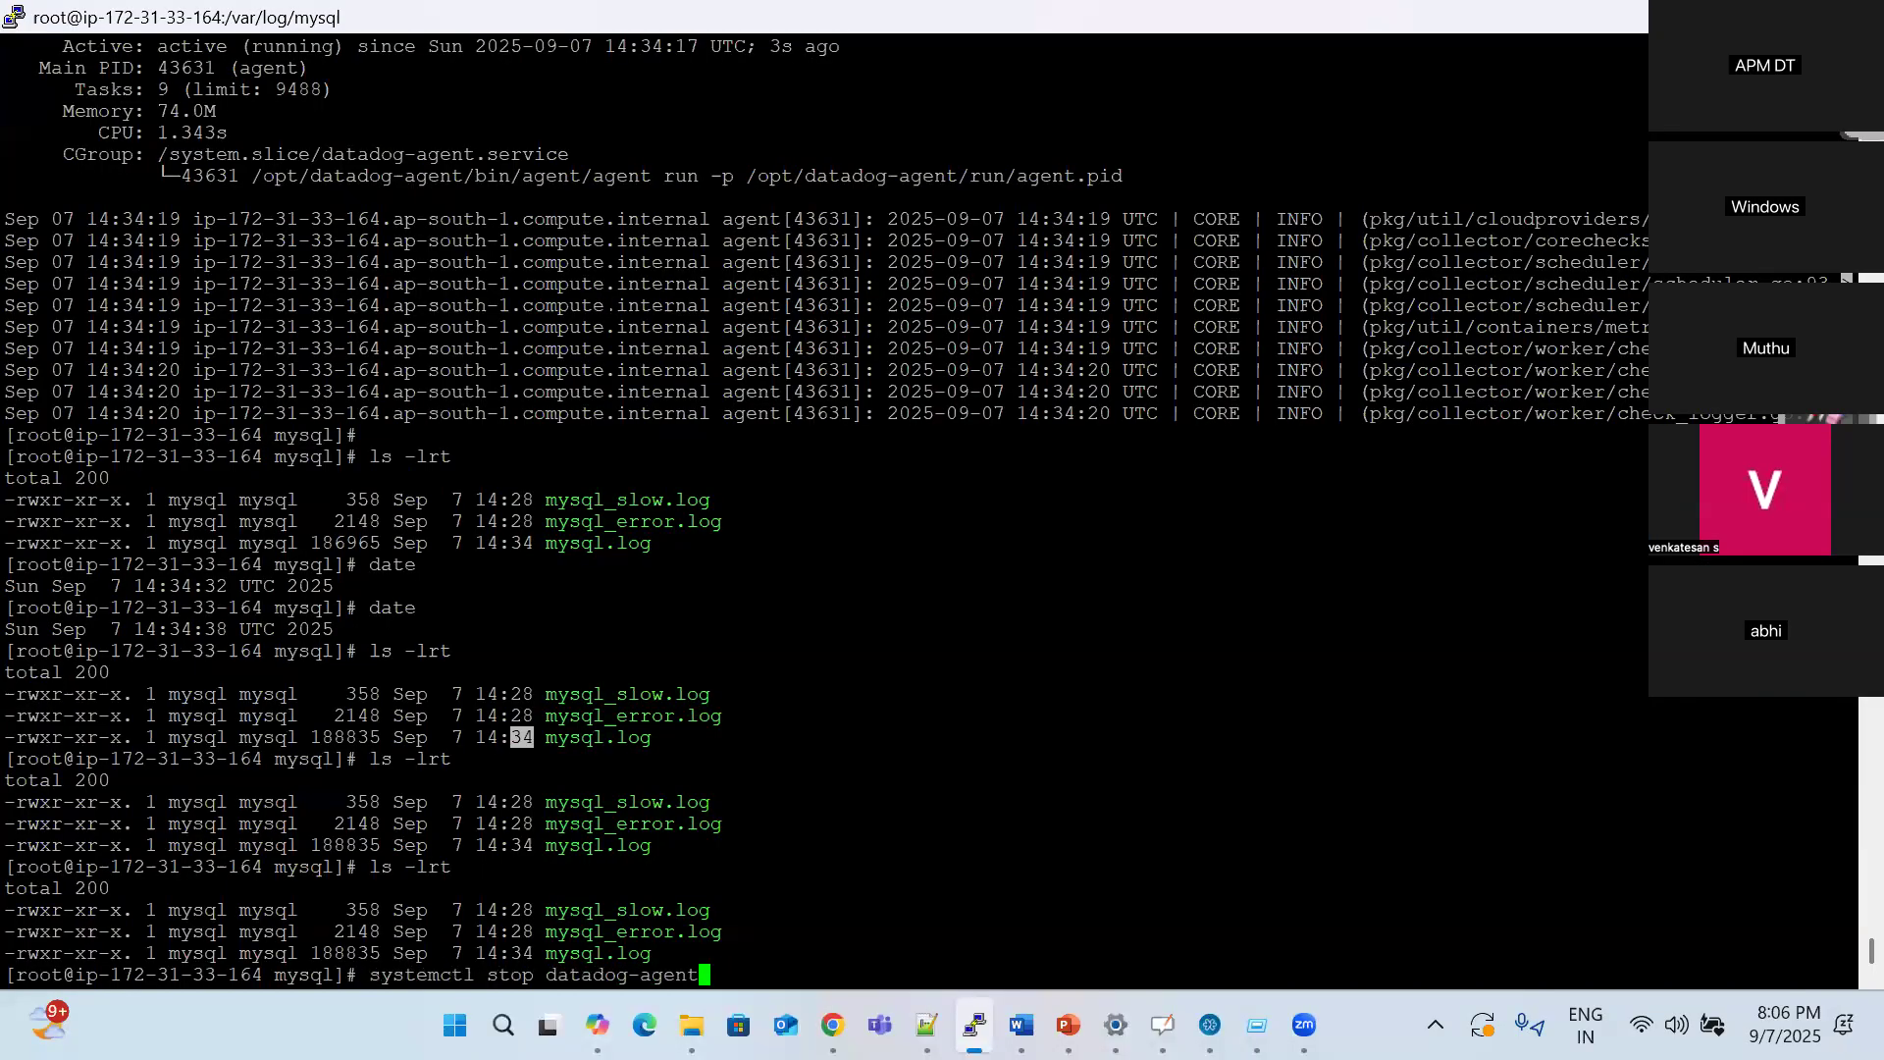
key(Up)
key(Up)
key(Up)
key(Up)
key(Up)
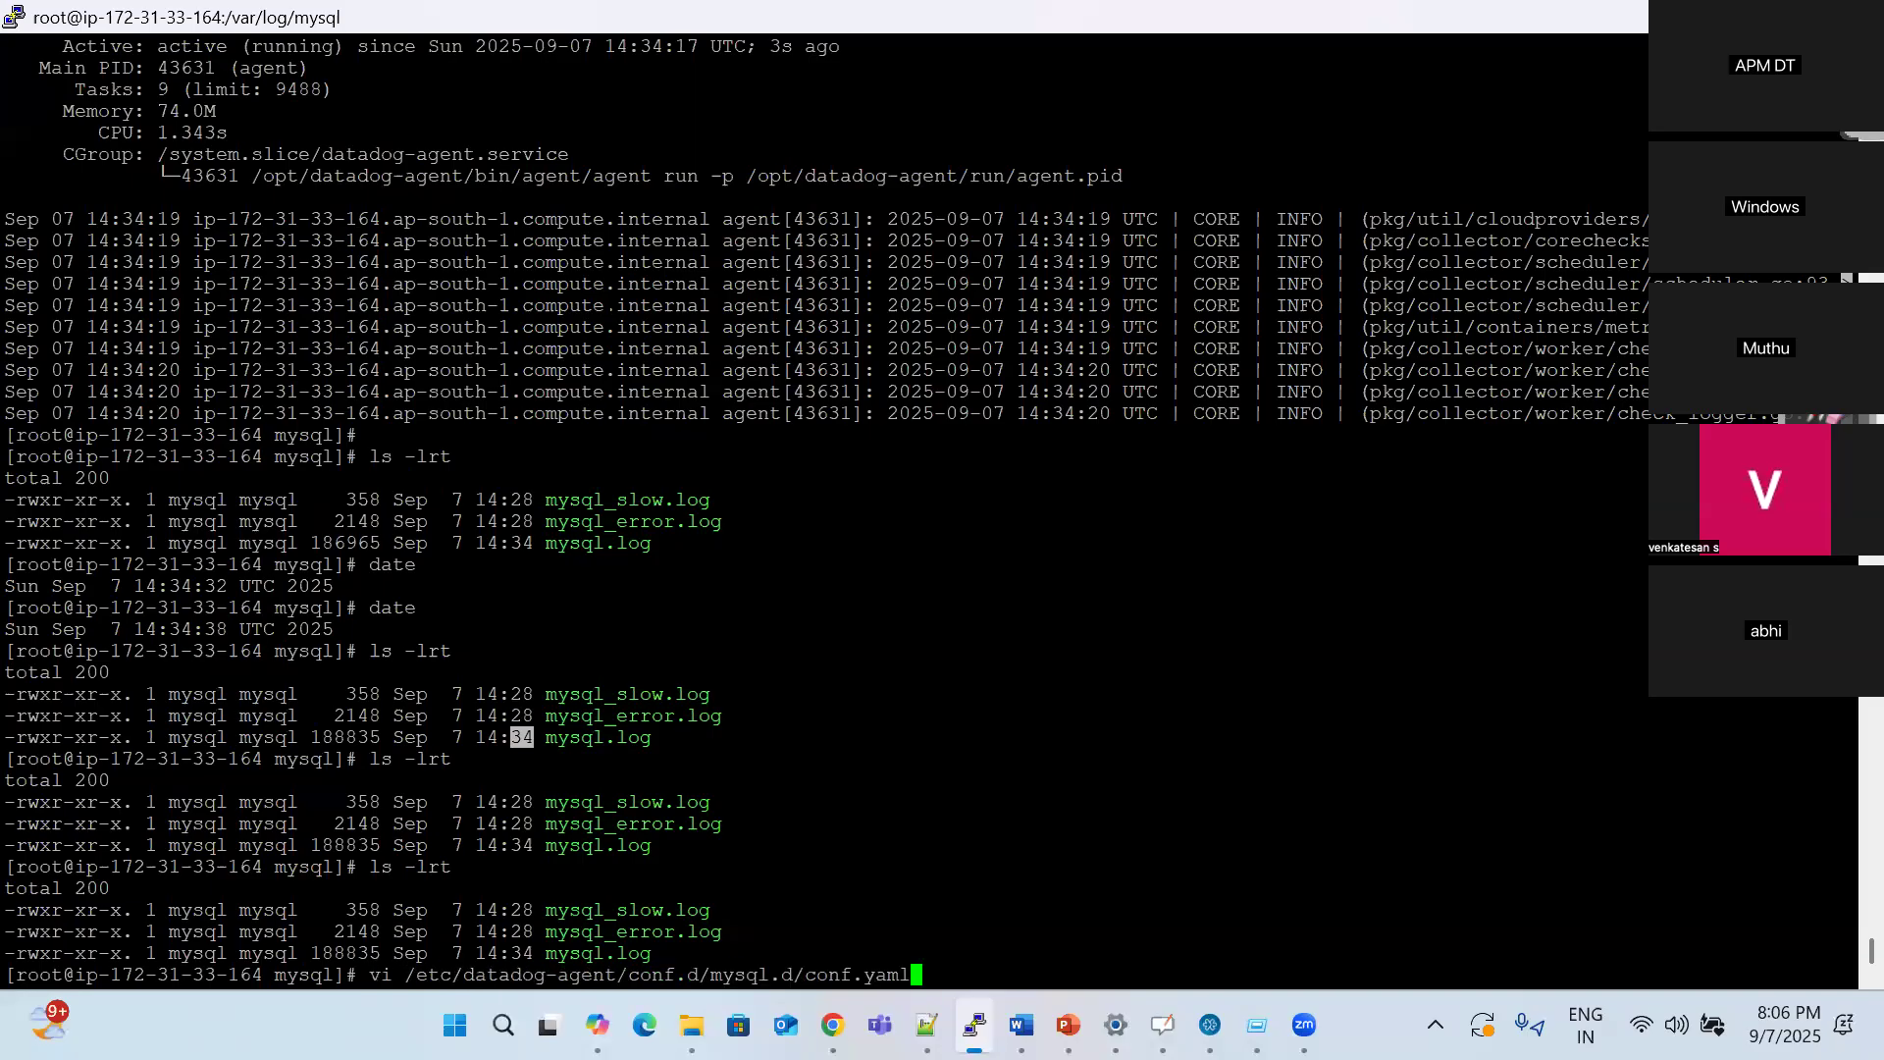
key(Up)
key(Return)
Browse the example config's obfuscation and cloud database sections, then quit vi with :q!
key(Down)
key(Down)
key(Down)
key(Down)
key(Down)
key(Down)
key(Down)
key(Down)
key(Down)
key(Down)
key(Down)
key(Down)
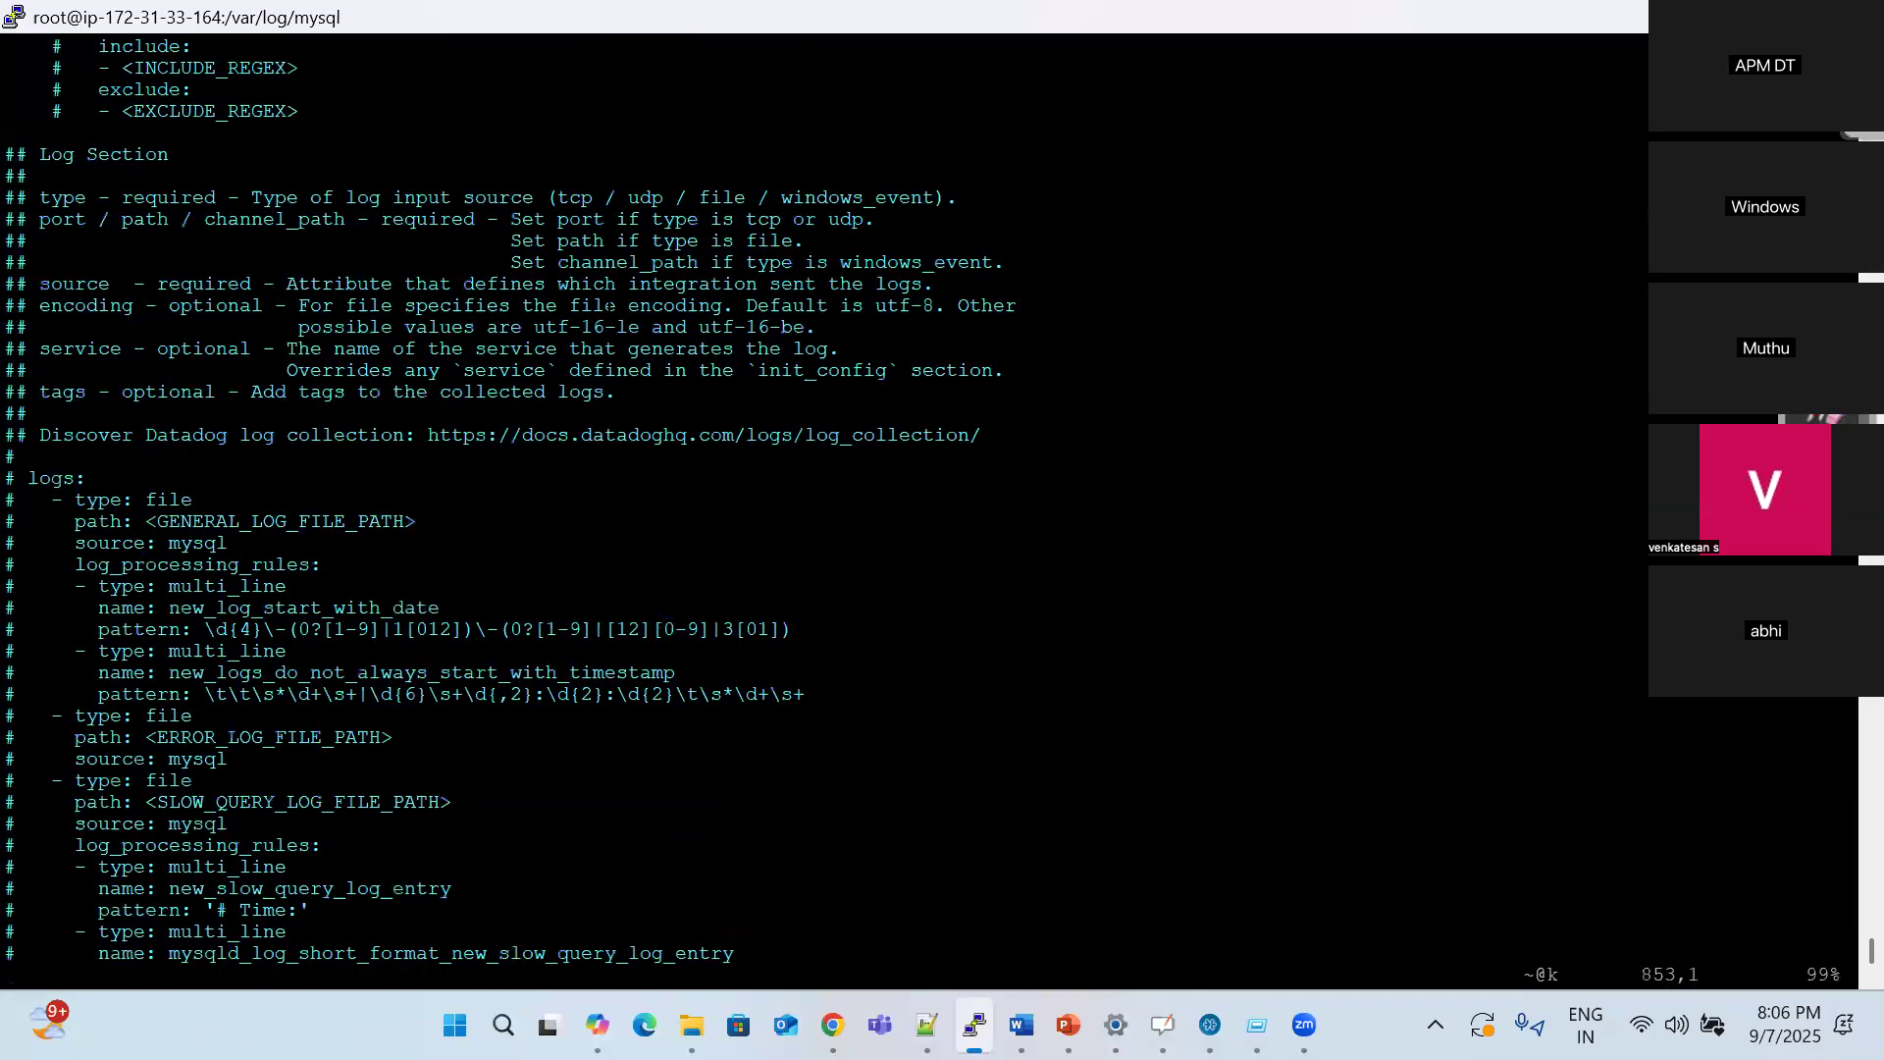
key(Down)
key(Down)
key(Down)
key(Down)
key(Down)
key(Down)
key(Down)
key(Up)
key(Up)
key(Up)
key(Up)
key(Up)
key(Up)
key(Up)
key(Up)
key(Up)
key(Up)
key(Up)
key(Up)
key(Up)
key(Up)
key(Up)
key(Up)
key(Up)
key(Up)
key(Up)
key(Up)
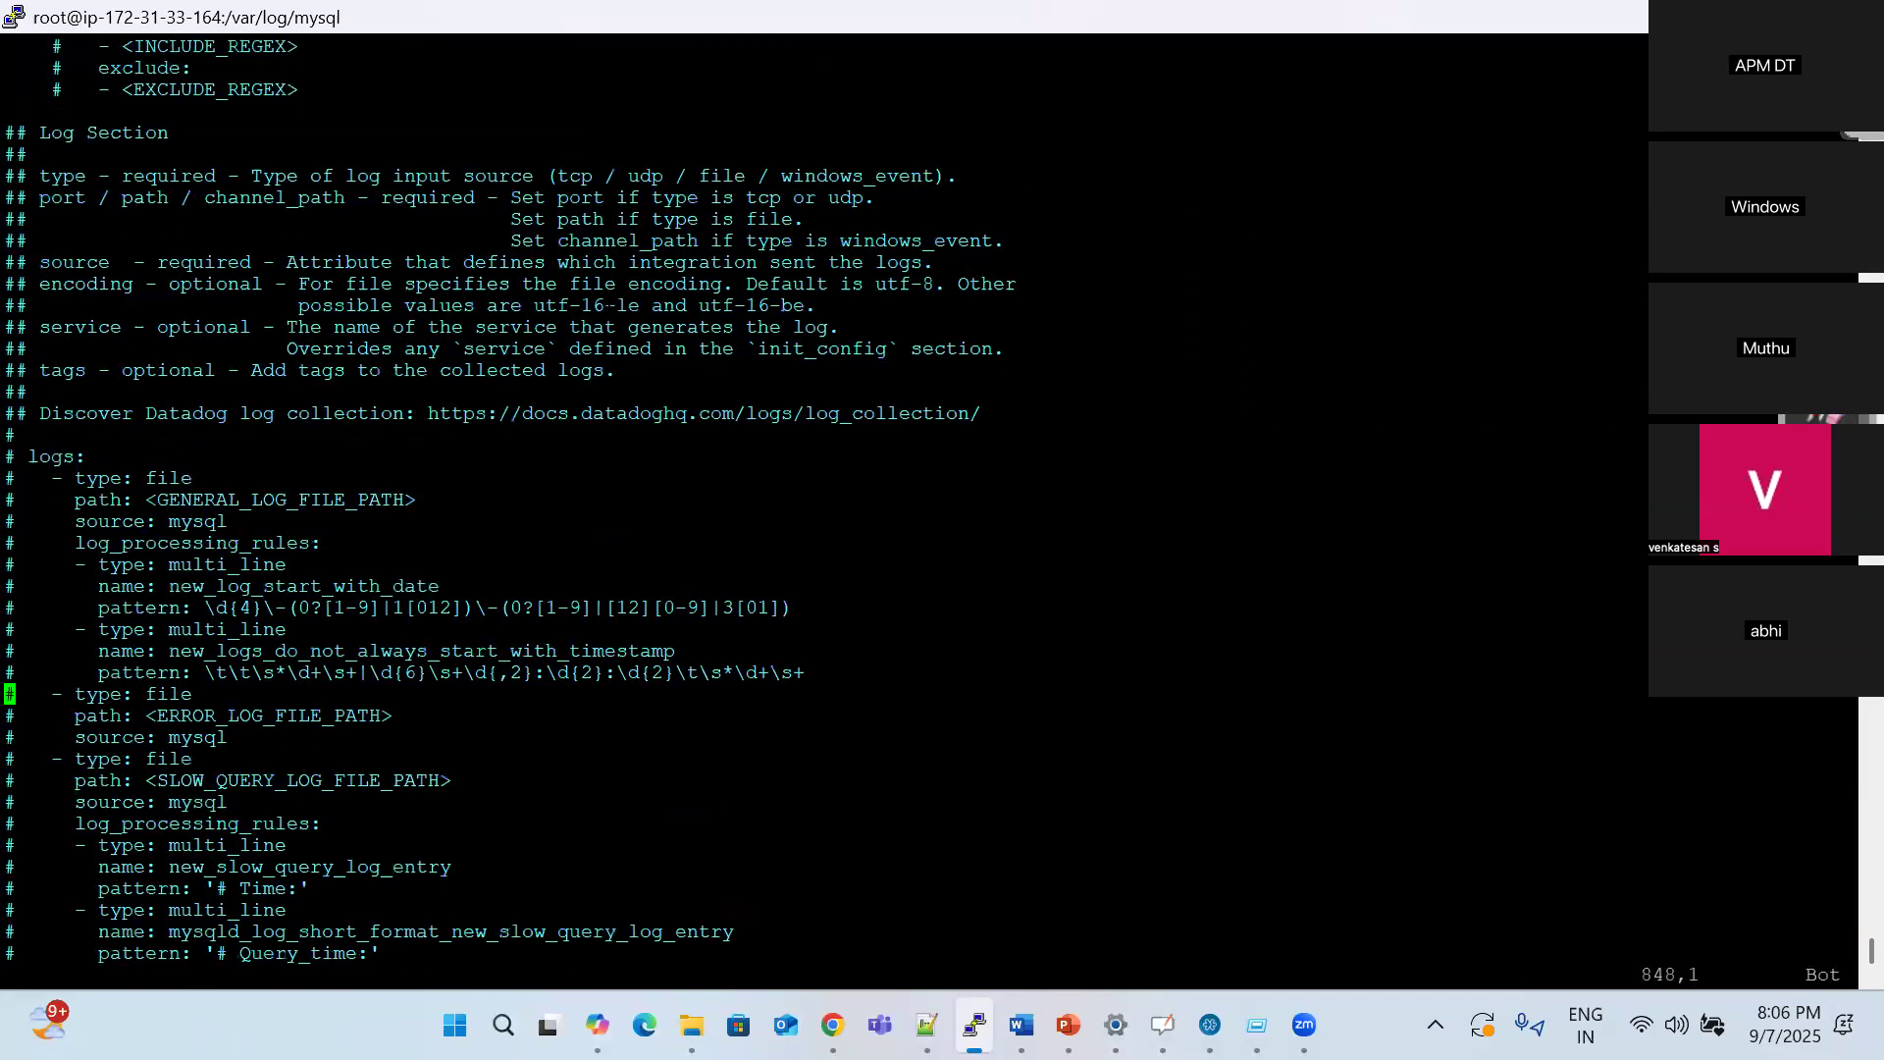
key(Up)
key(Up)
key(Up)
key(Up)
key(Up)
key(Up)
key(Up)
key(Up)
key(Up)
key(Up)
key(Up)
key(Up)
key(Up)
key(Up)
key(Up)
key(Up)
key(Up)
key(Up)
key(Up)
key(Up)
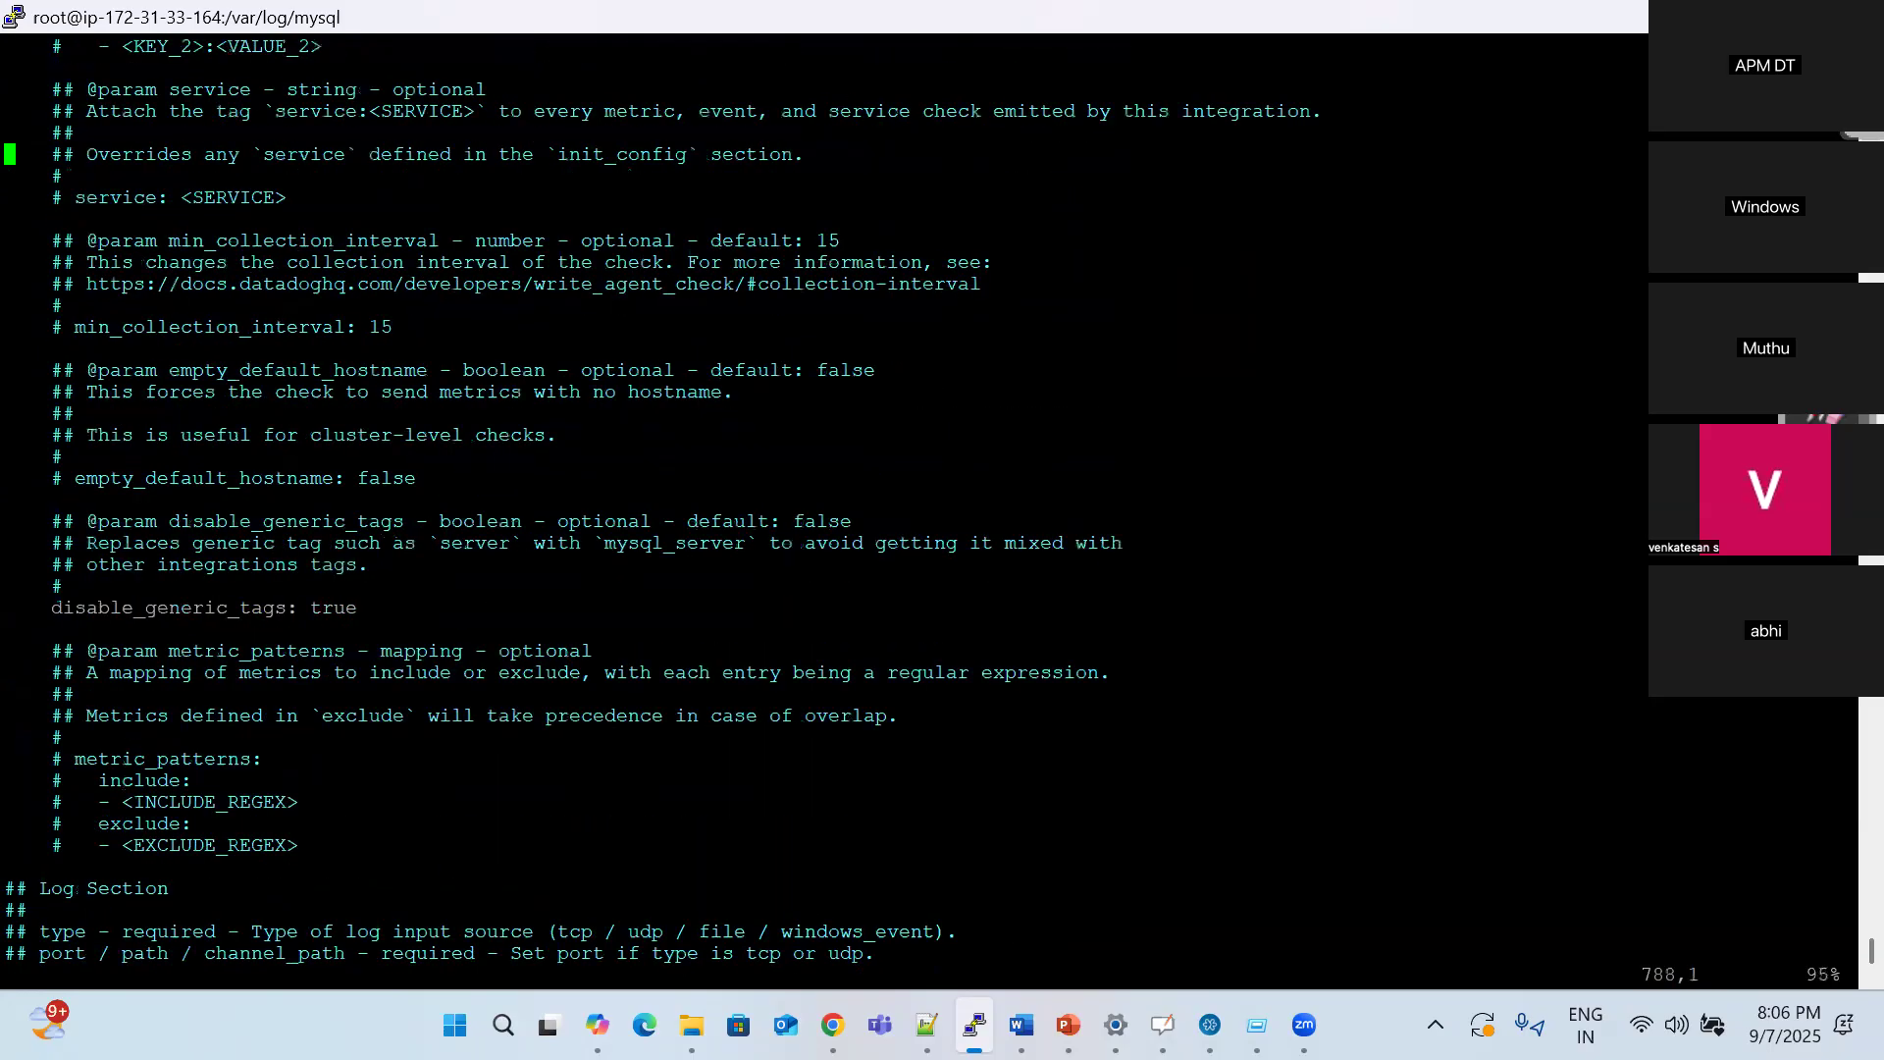
key(Up)
key(Up)
key(Up)
key(Up)
key(Up)
key(Up)
key(Up)
key(Up)
key(Up)
key(Up)
key(Up)
key(Up)
key(Up)
key(Up)
key(Up)
key(Up)
key(Up)
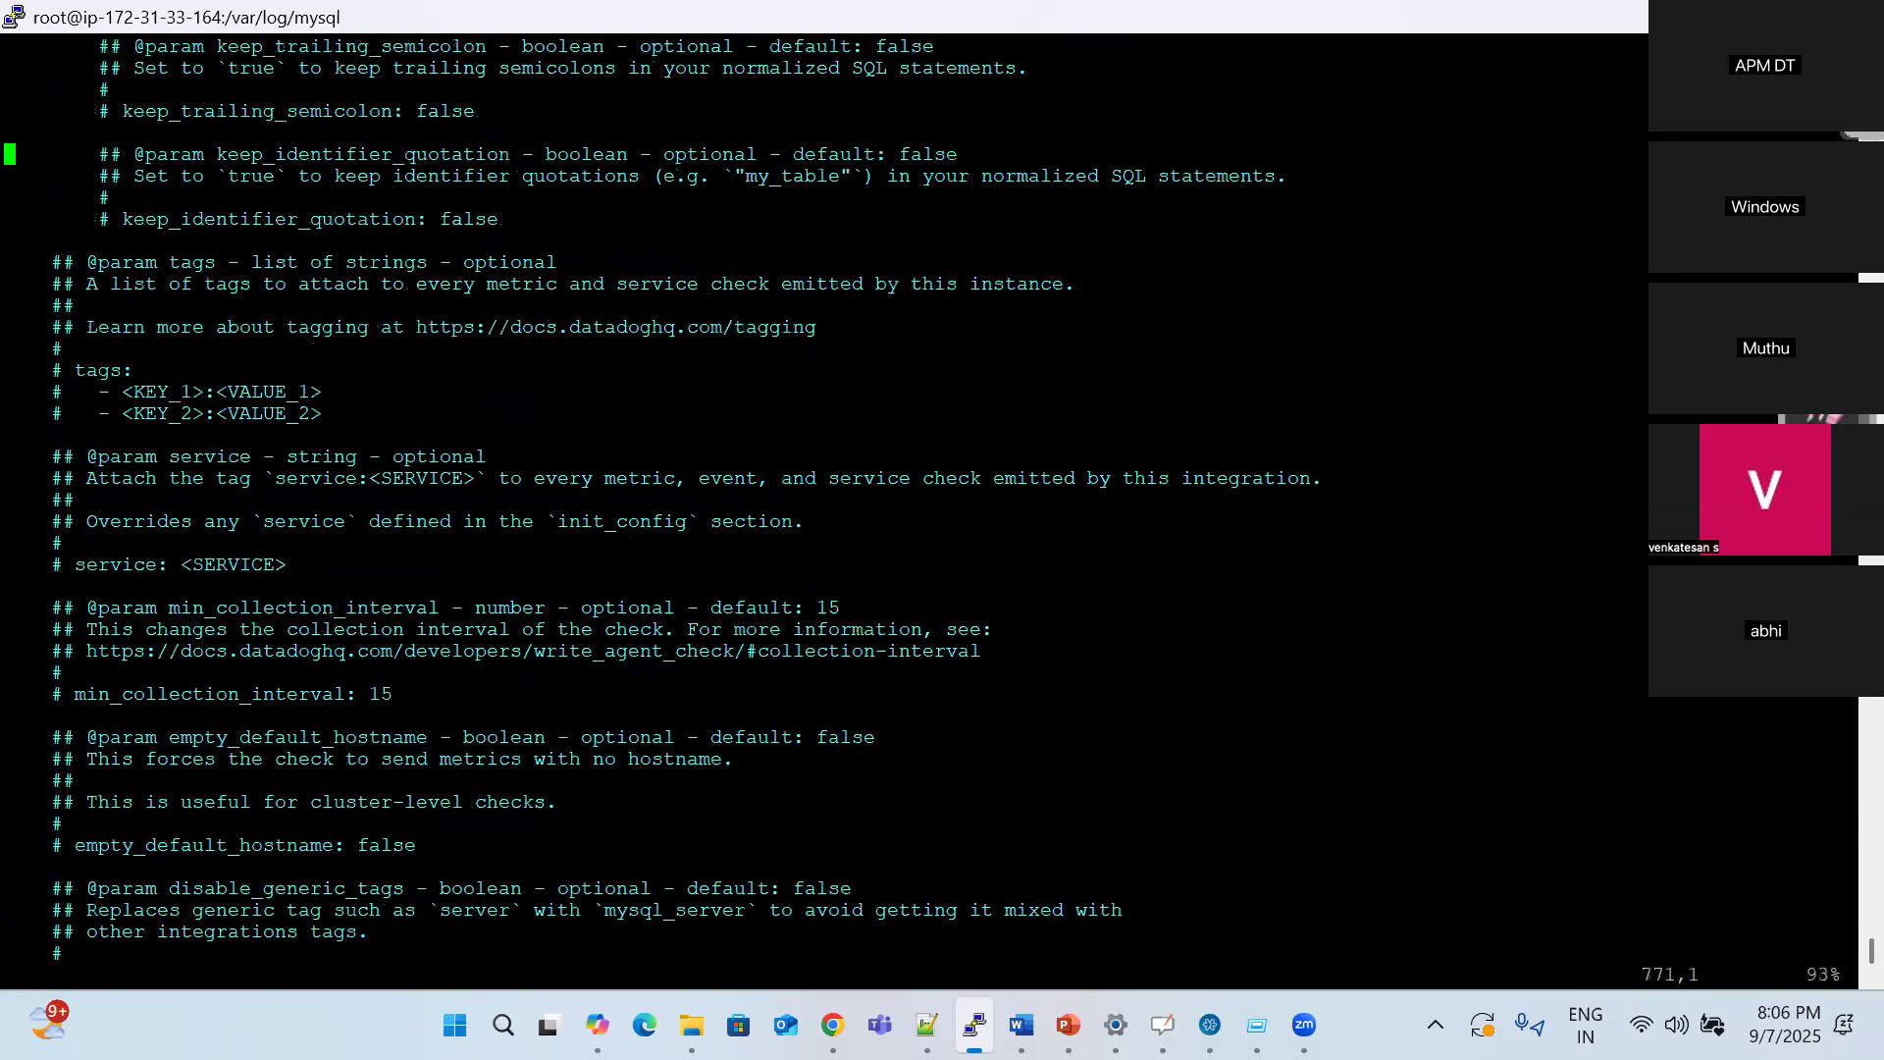
key(Up)
key(Up)
key(Up)
key(Up)
key(Up)
key(Up)
key(Up)
key(Up)
key(Up)
key(Up)
key(Up)
key(Up)
key(Up)
key(Up)
key(Up)
key(Up)
key(Up)
key(Up)
key(Up)
key(Up)
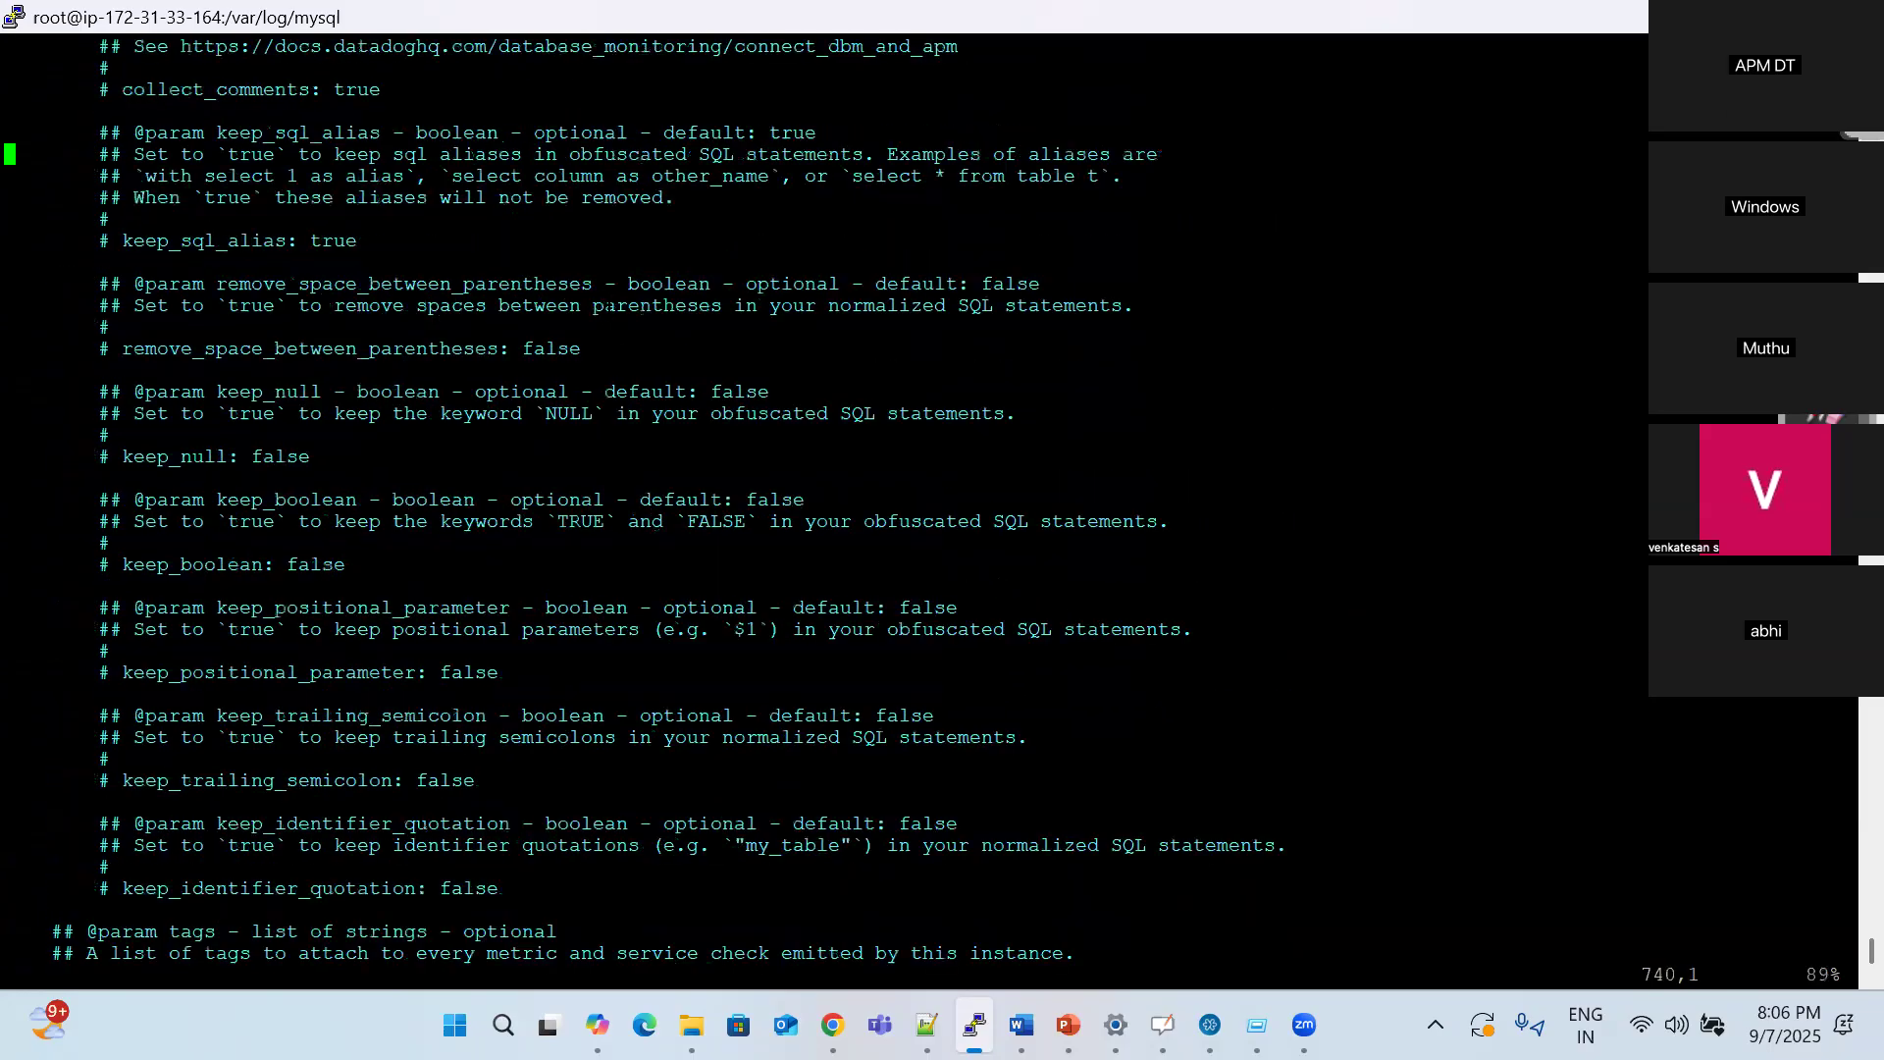
key(Up)
key(Up)
key(Up)
key(Up)
key(Up)
key(Up)
key(Up)
key(Up)
key(Up)
key(Up)
key(Up)
key(Up)
key(Up)
key(Up)
key(Up)
key(Up)
key(Up)
key(Up)
key(Up)
key(Up)
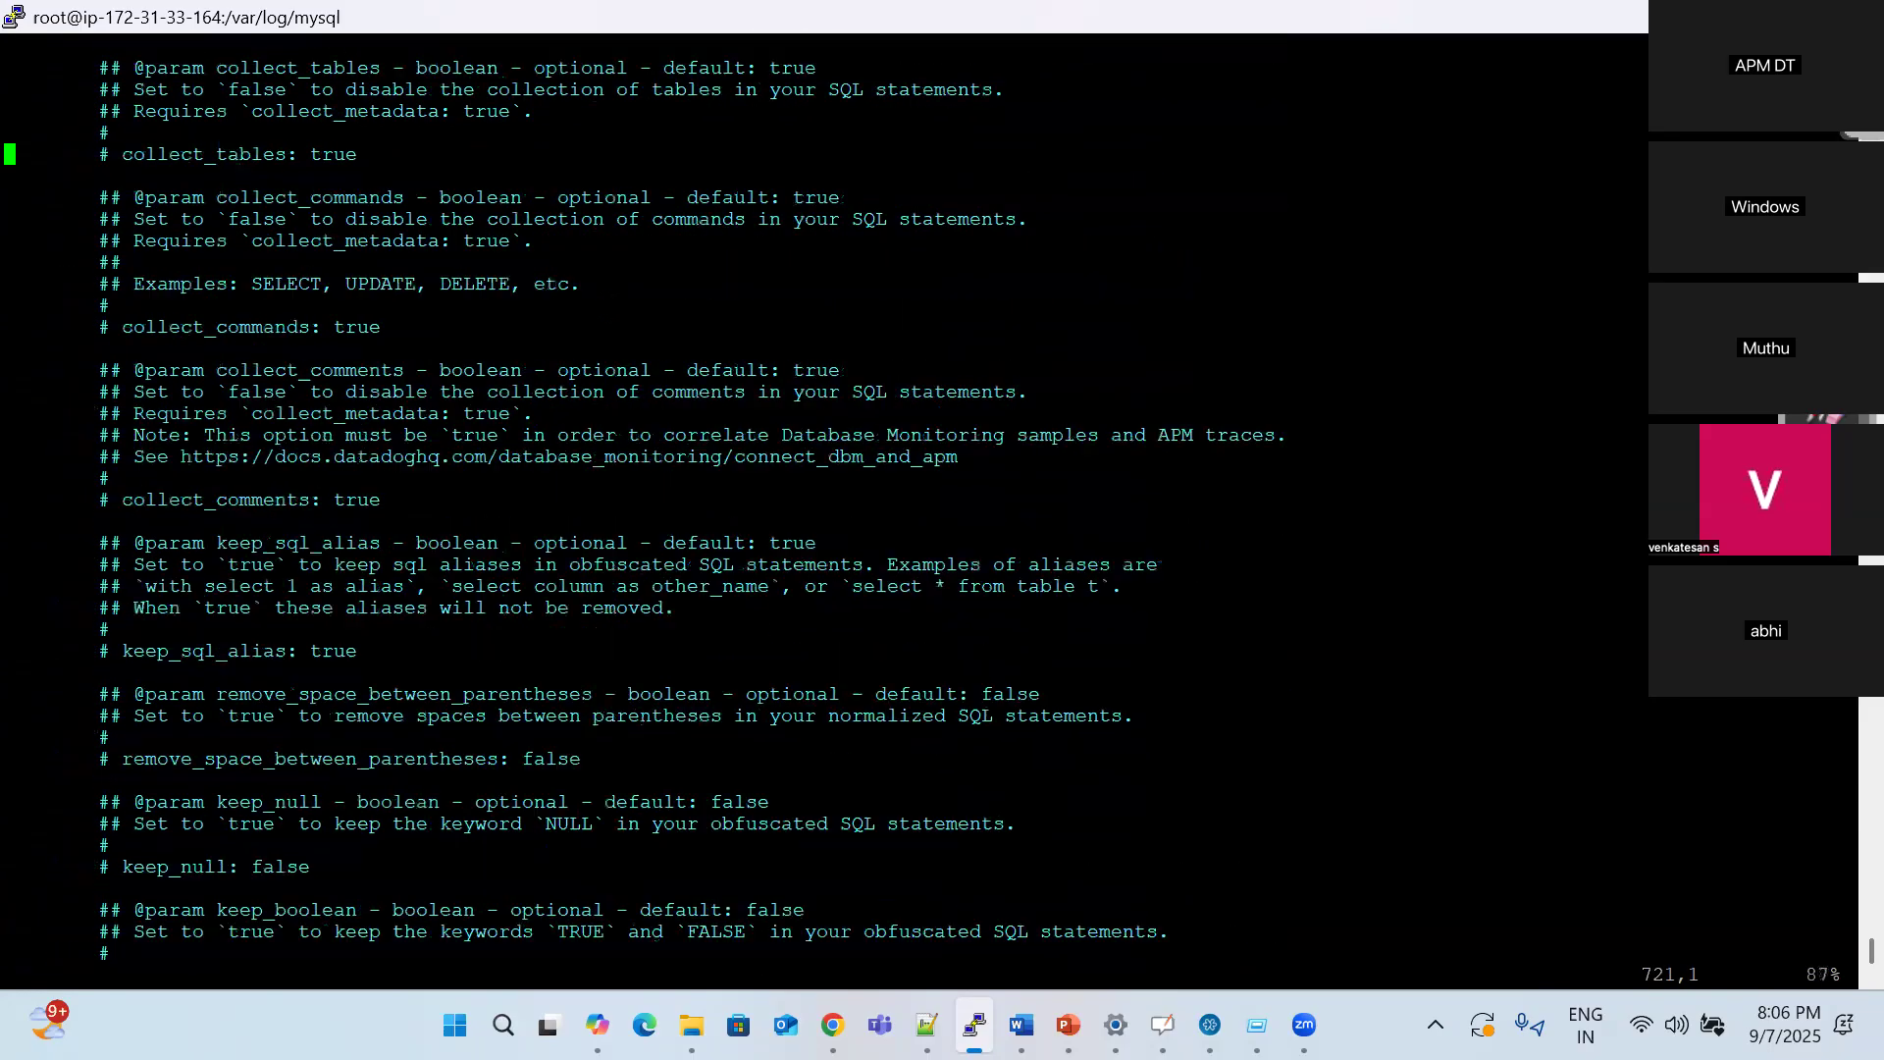
key(Up)
key(Up)
key(Up)
key(Up)
key(Up)
key(Up)
key(Up)
key(Up)
key(Up)
key(Up)
key(Up)
key(Up)
key(Up)
key(Up)
key(Up)
key(Up)
key(Up)
key(Up)
key(Up)
key(Up)
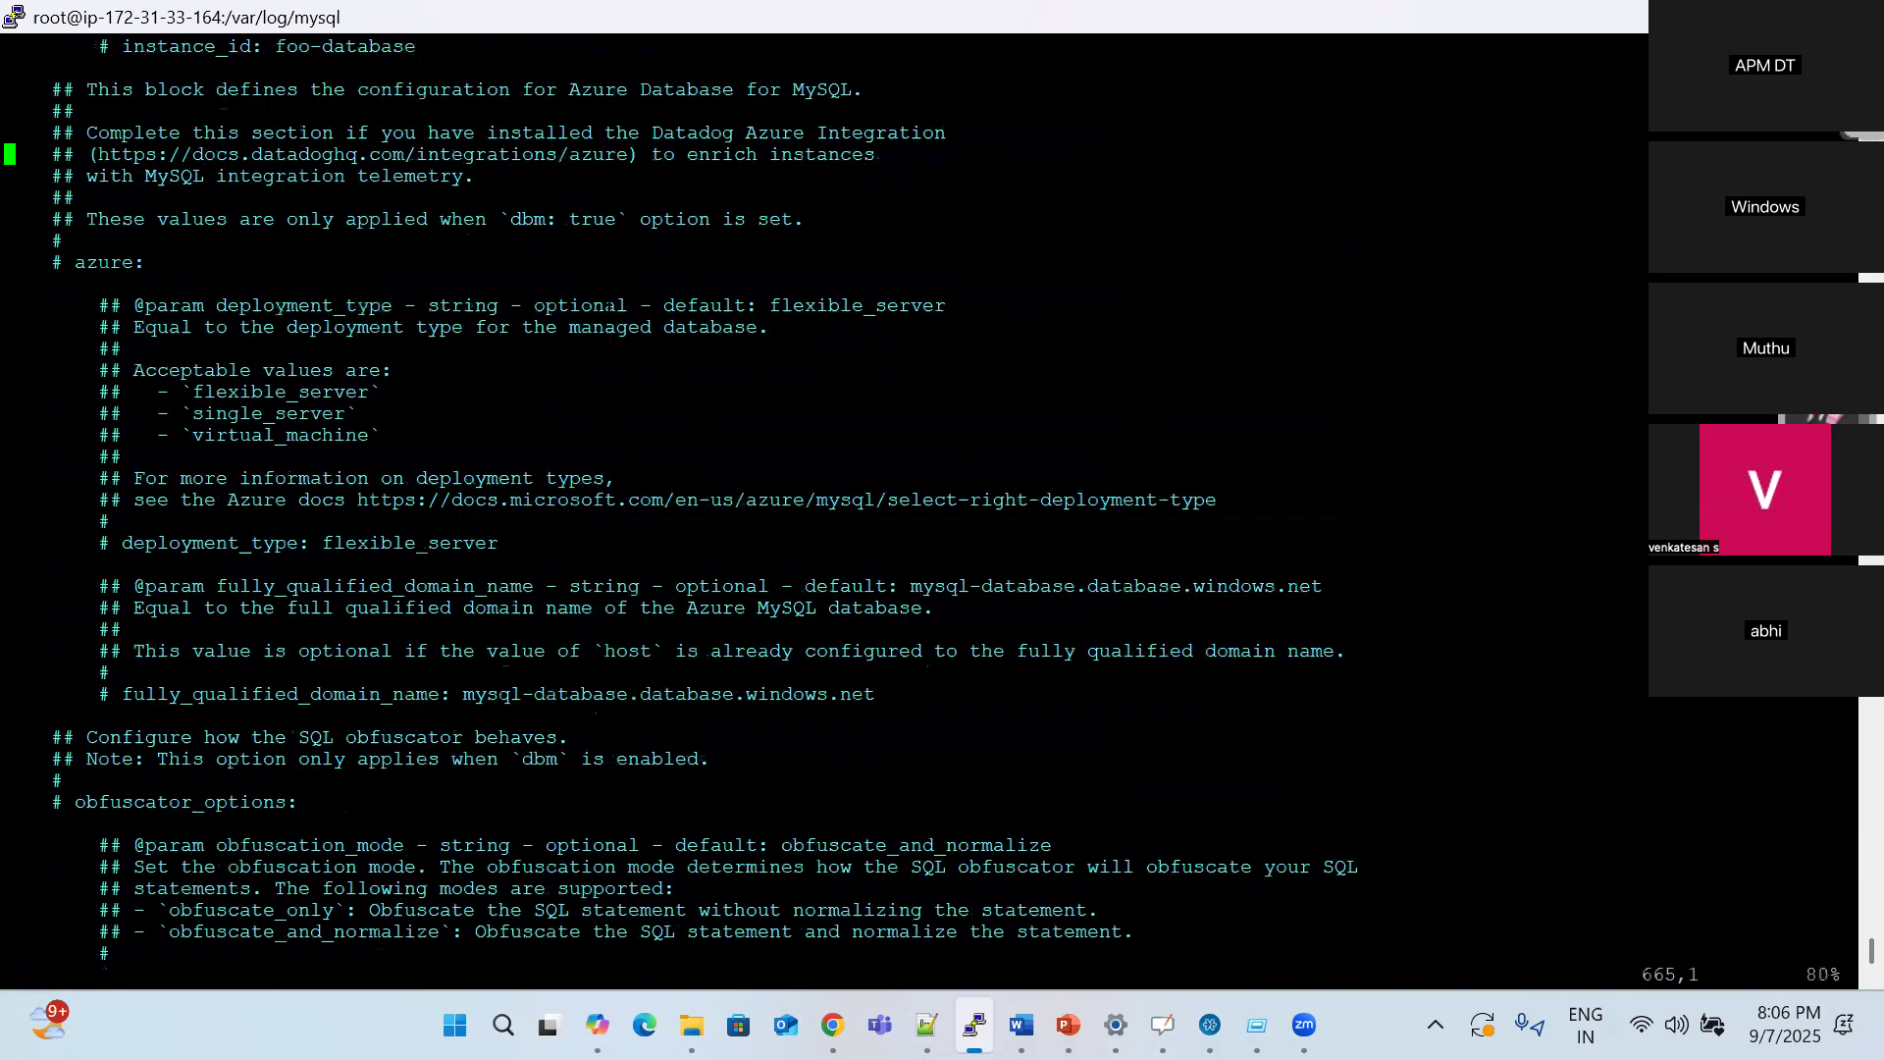
key(Up)
key(Up)
key(Up)
key(Up)
key(Up)
key(Up)
key(Up)
key(Up)
key(Up)
key(Up)
key(Up)
key(Up)
key(Up)
key(Up)
key(Up)
key(Up)
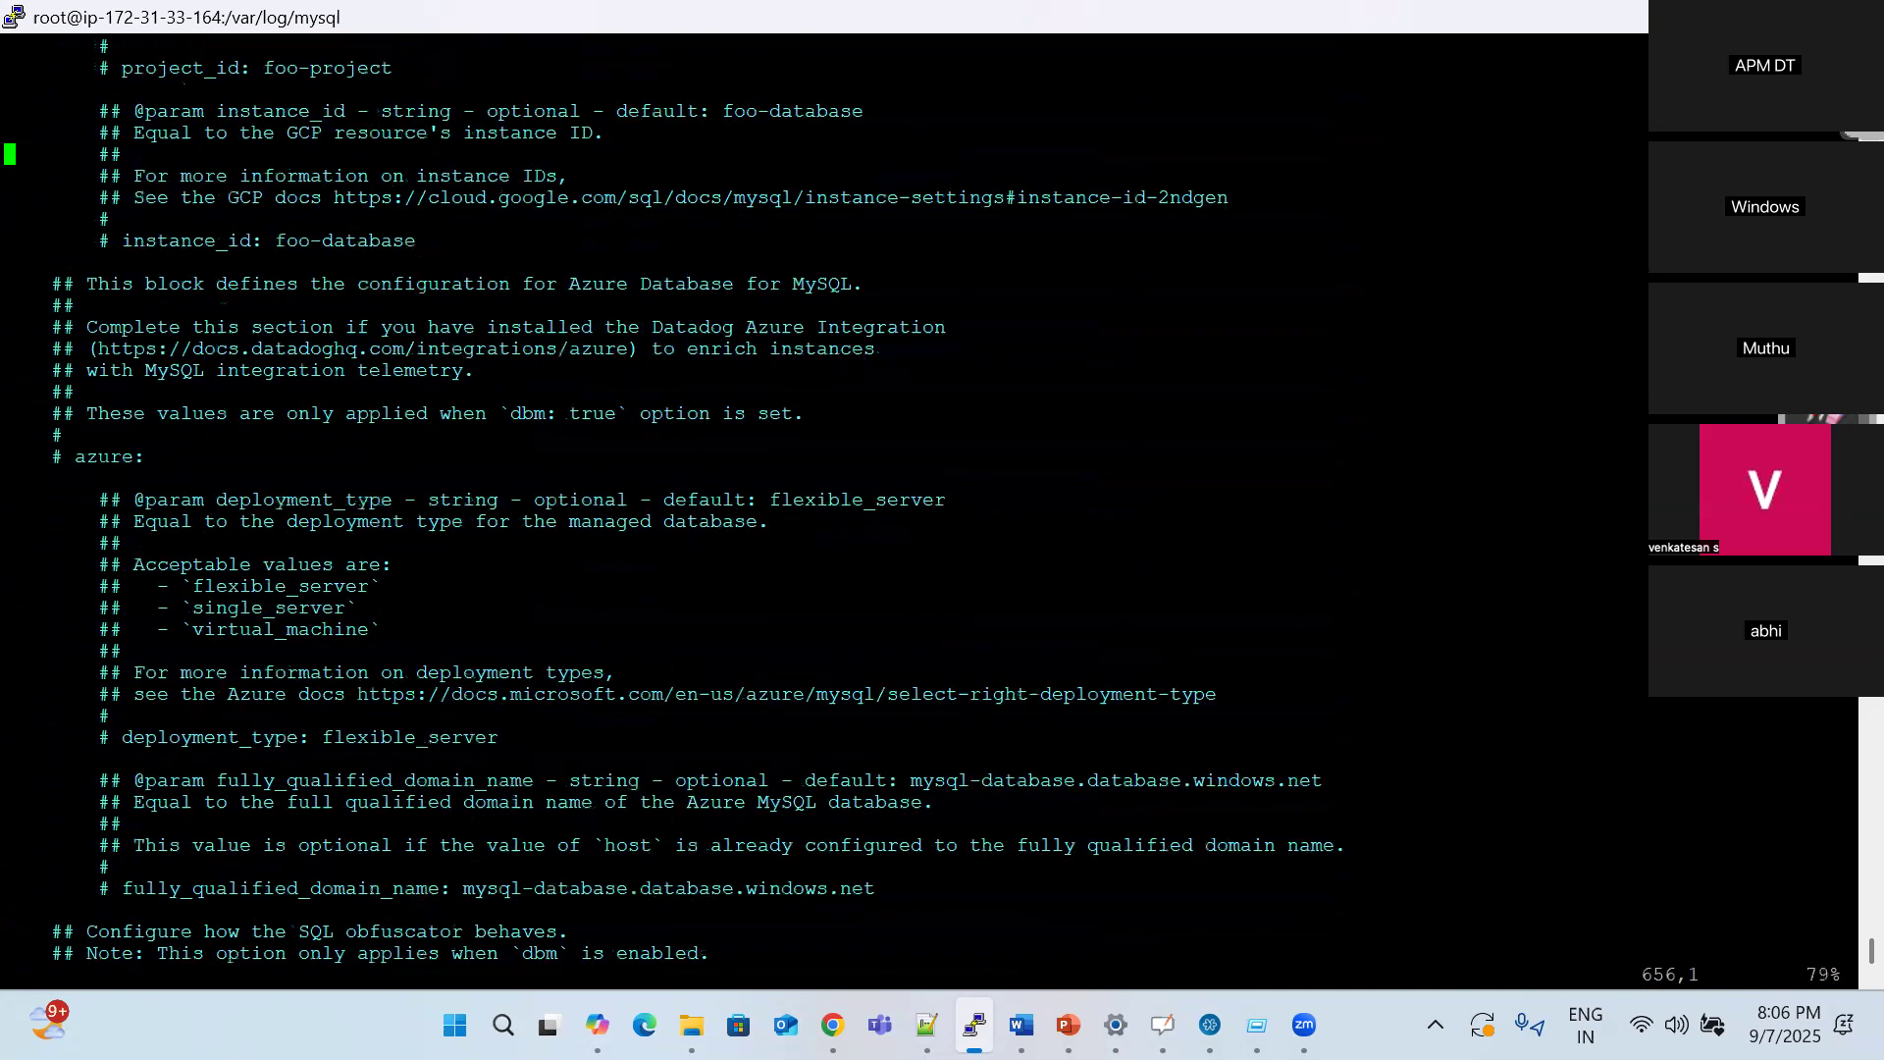
text(:q!)
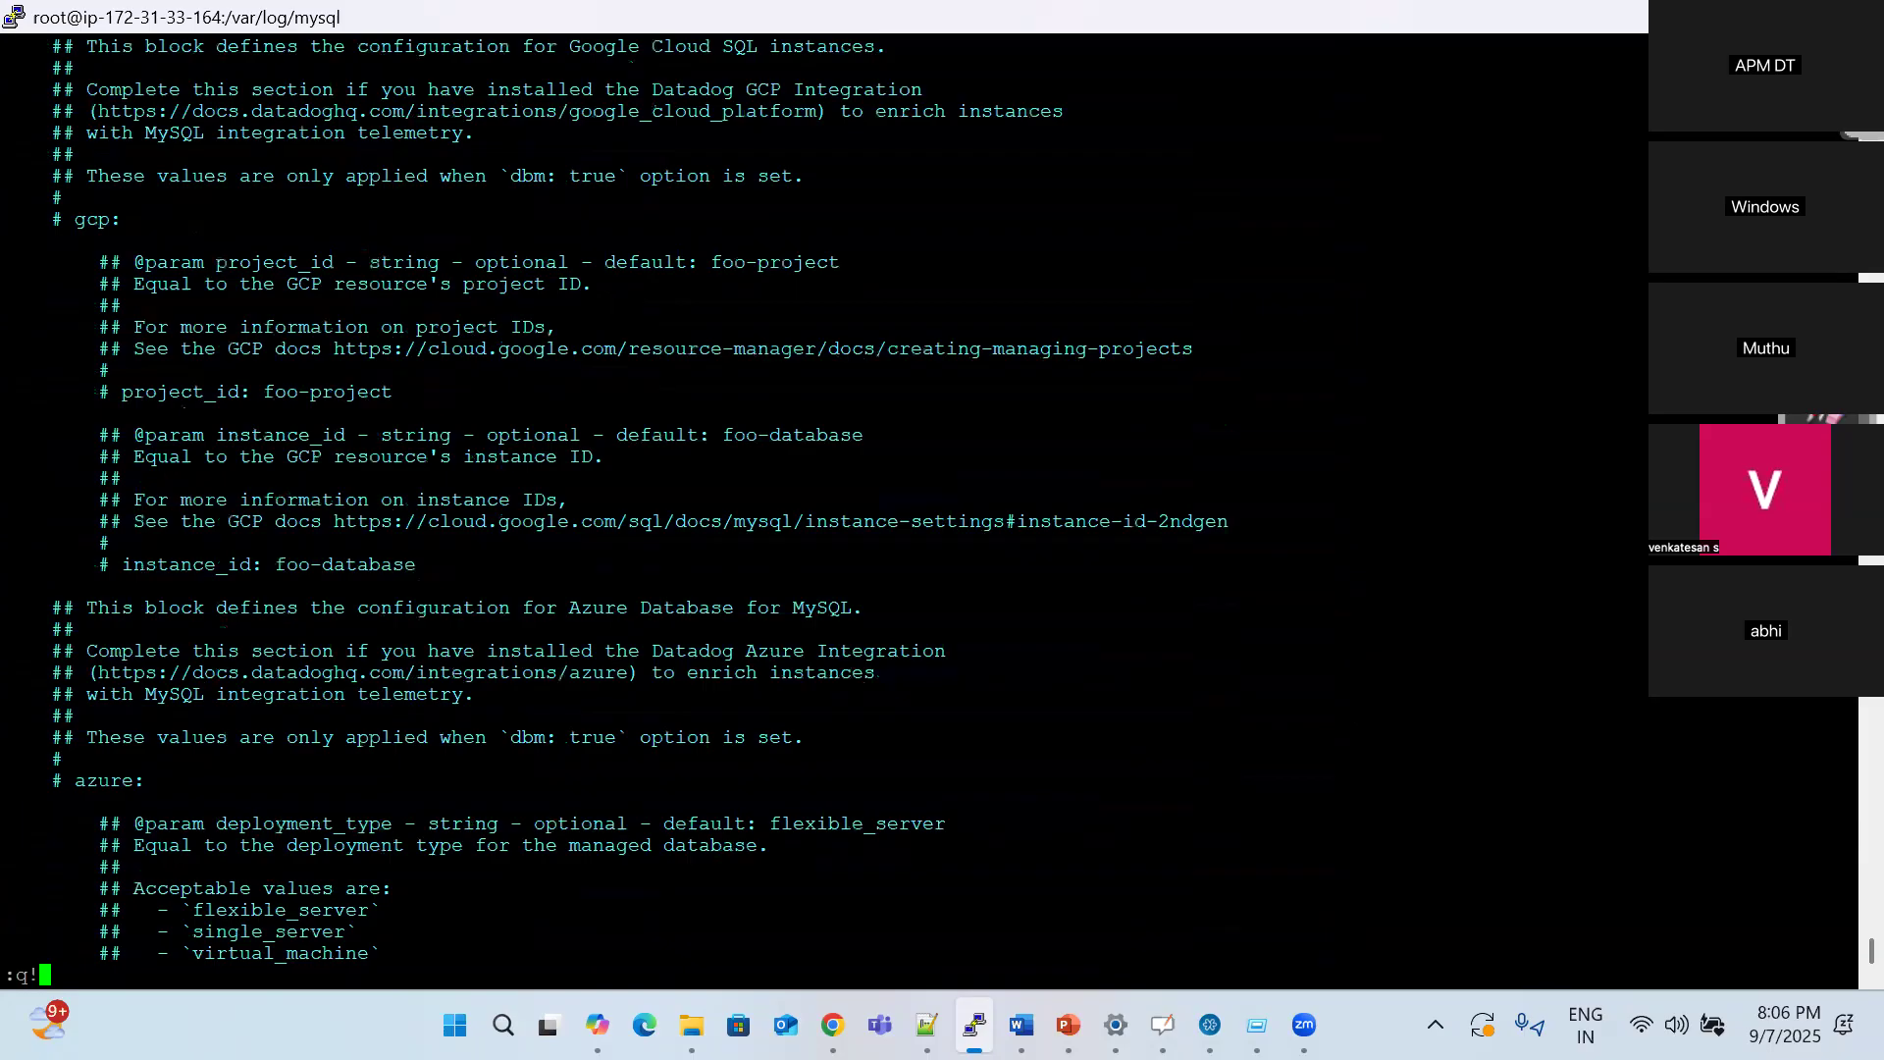
key(Return)
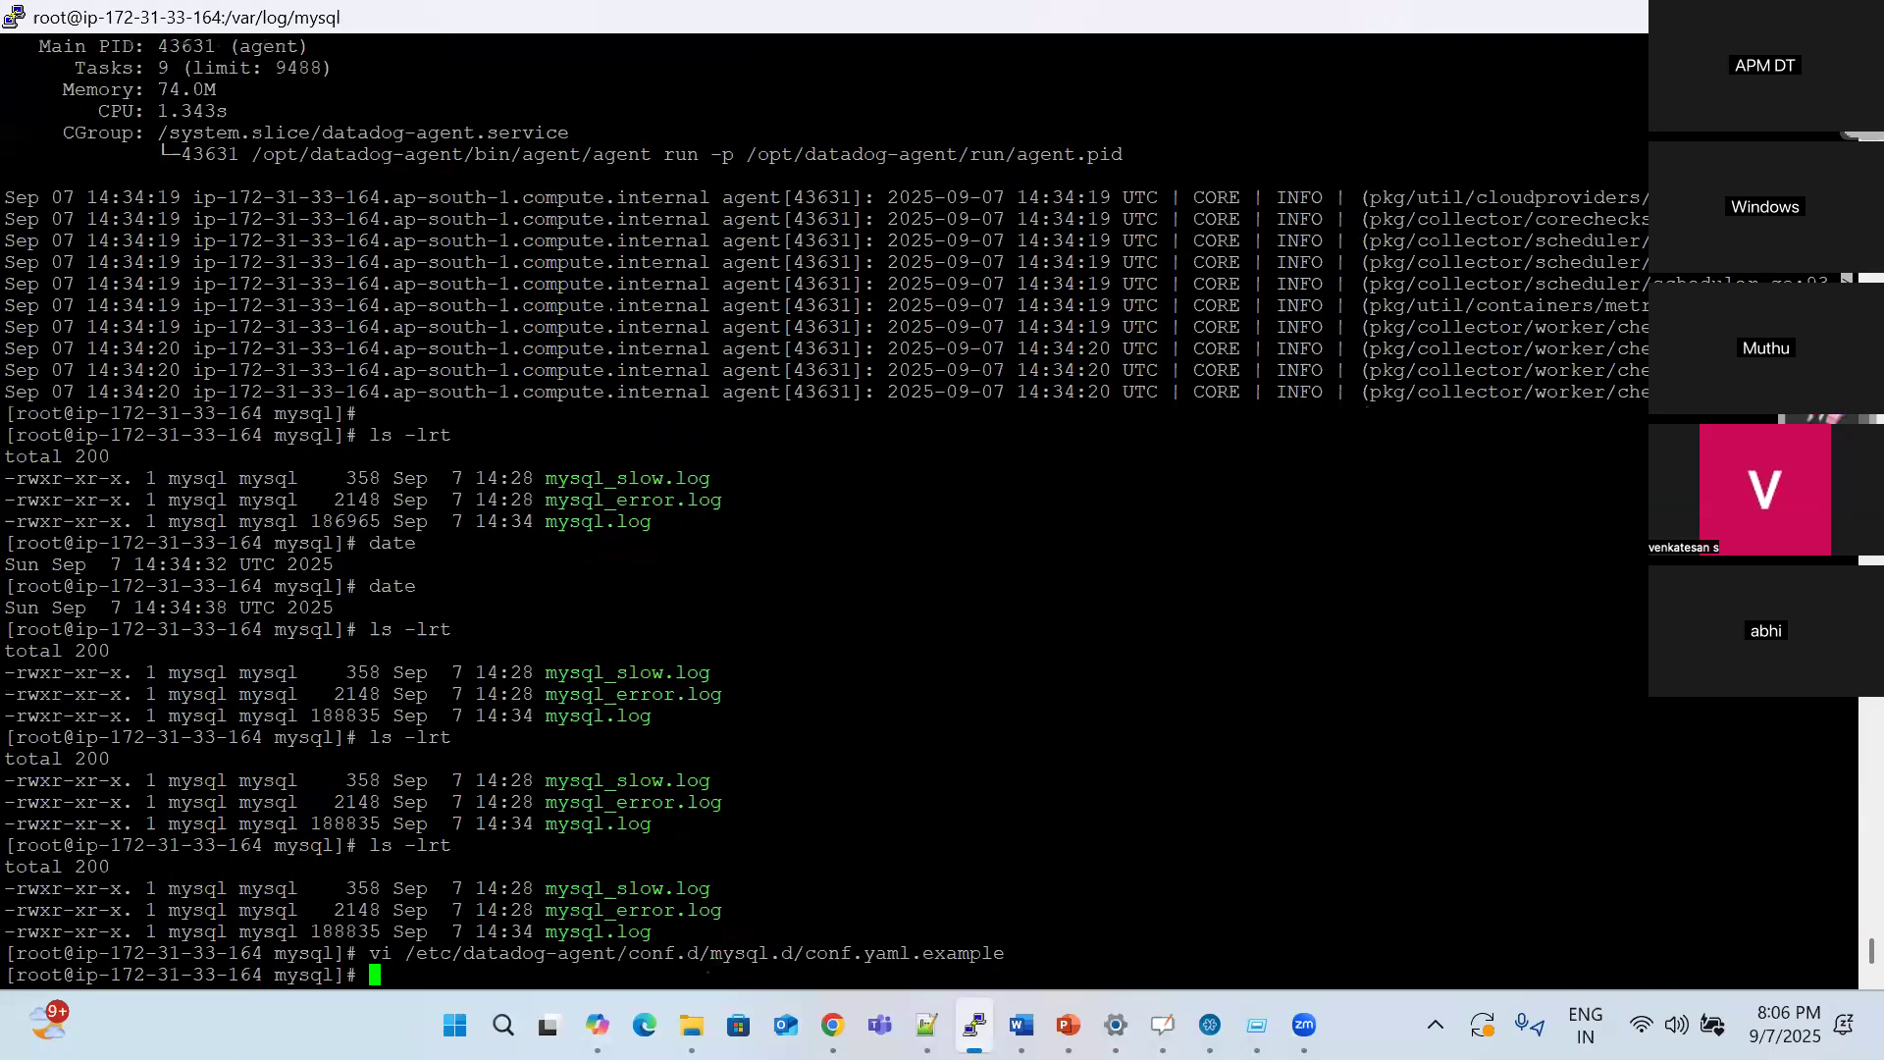
key(Return)
key(Return)
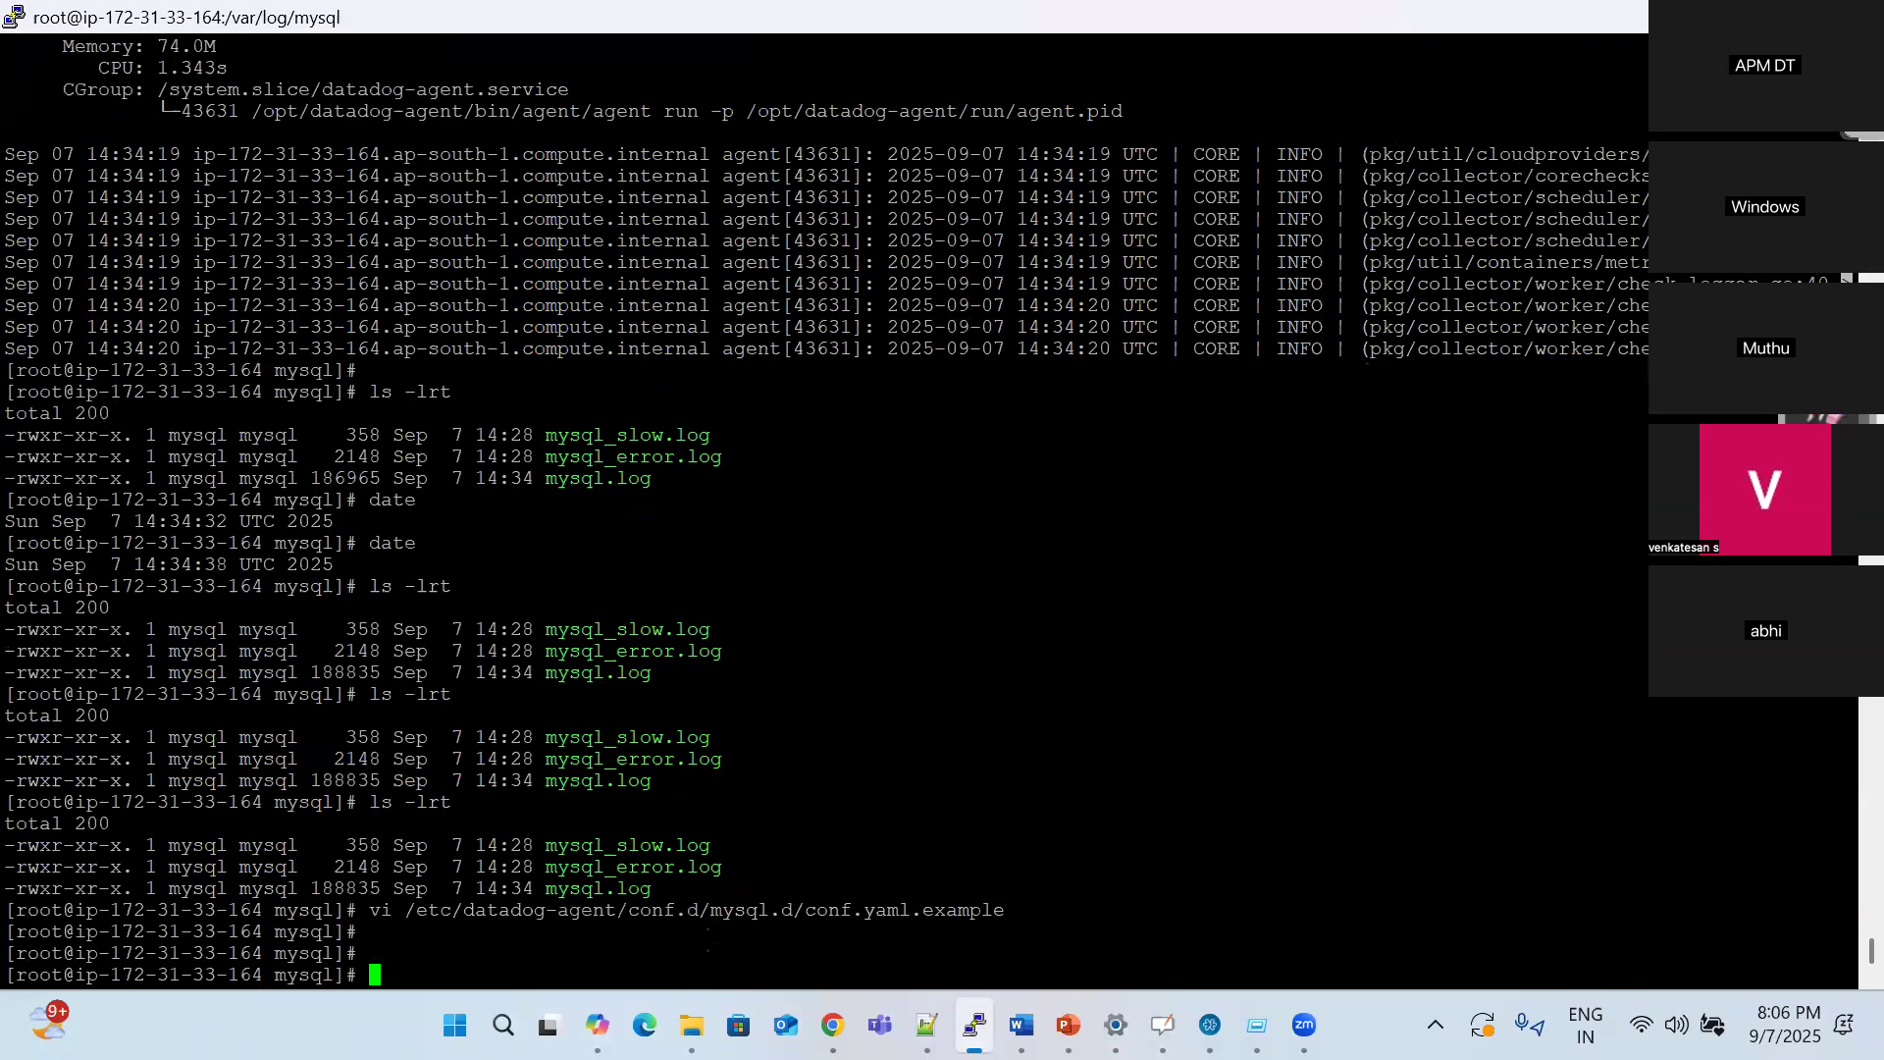
key(alt+Tab)
key(alt+Tab)
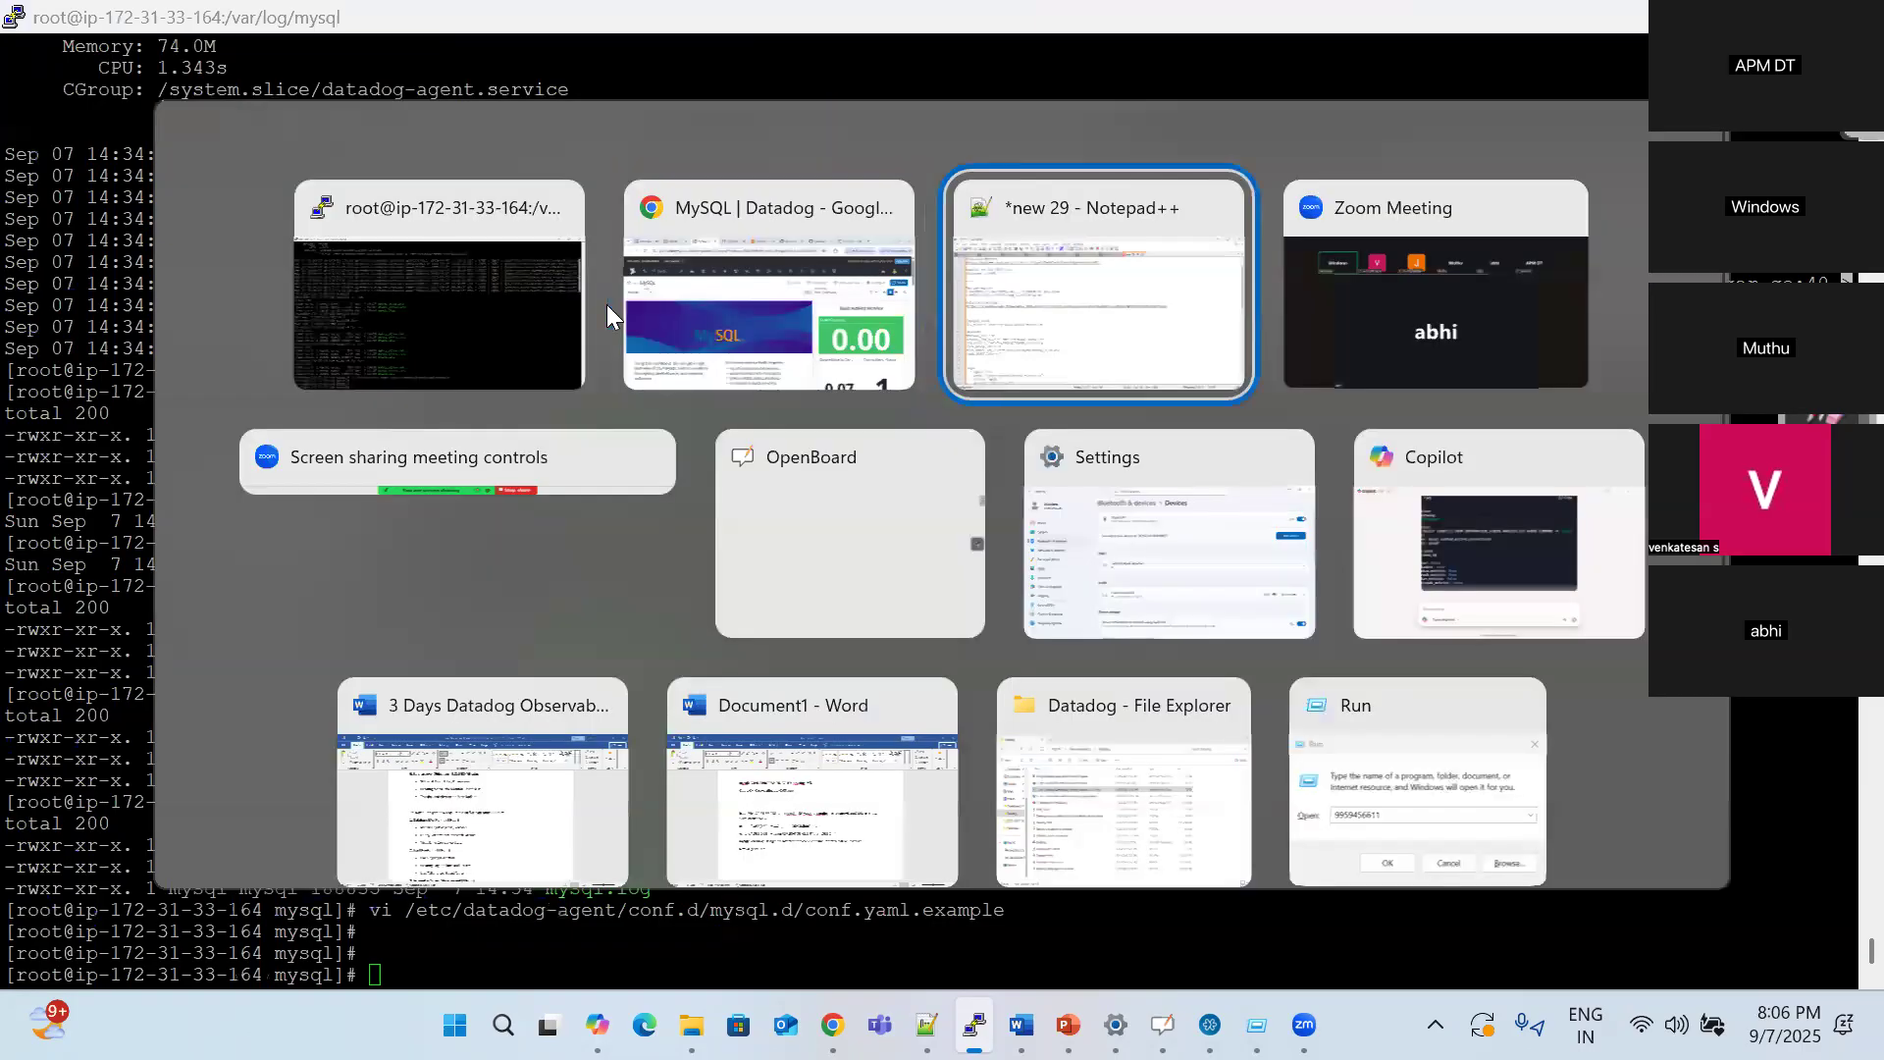
Find the custom_queries example in the GitHub MySQL Onprem monitoring guide and select that key.
key(alt+shift+Tab)
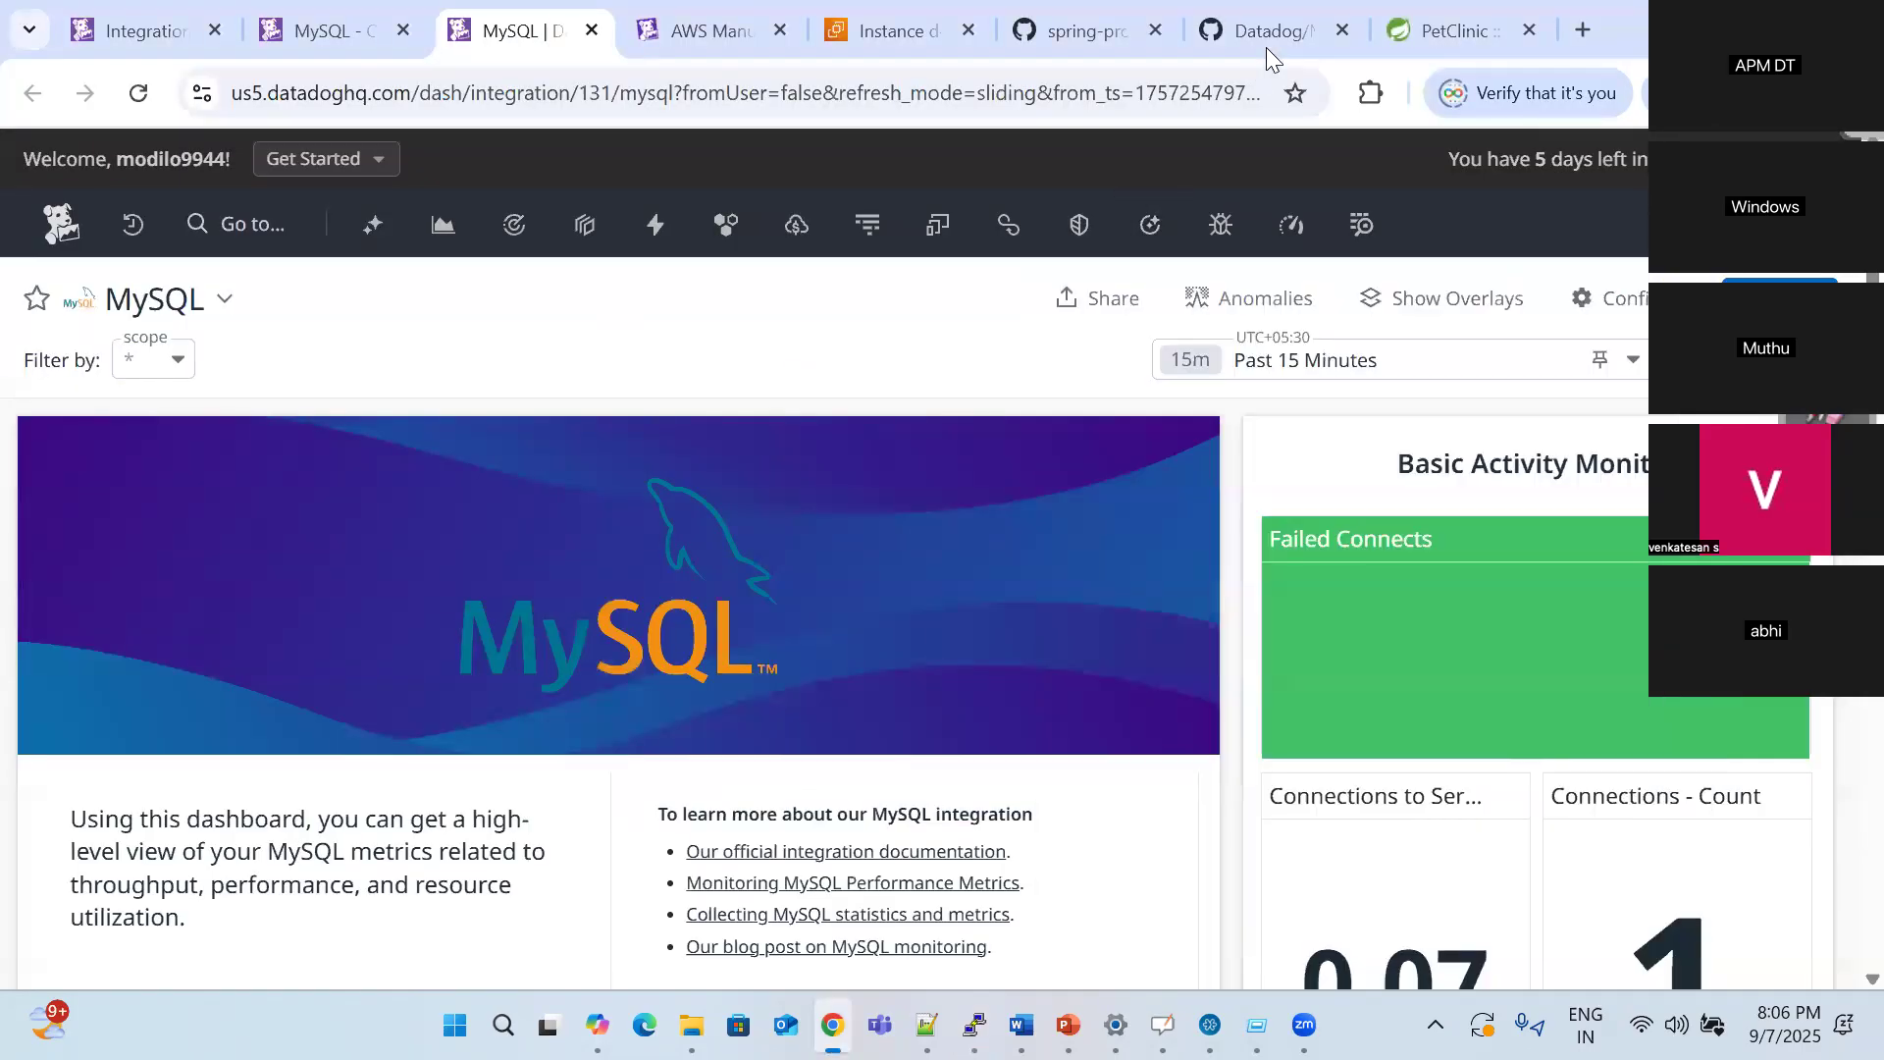
click(1266, 39)
scroll(777, 772, up, 2)
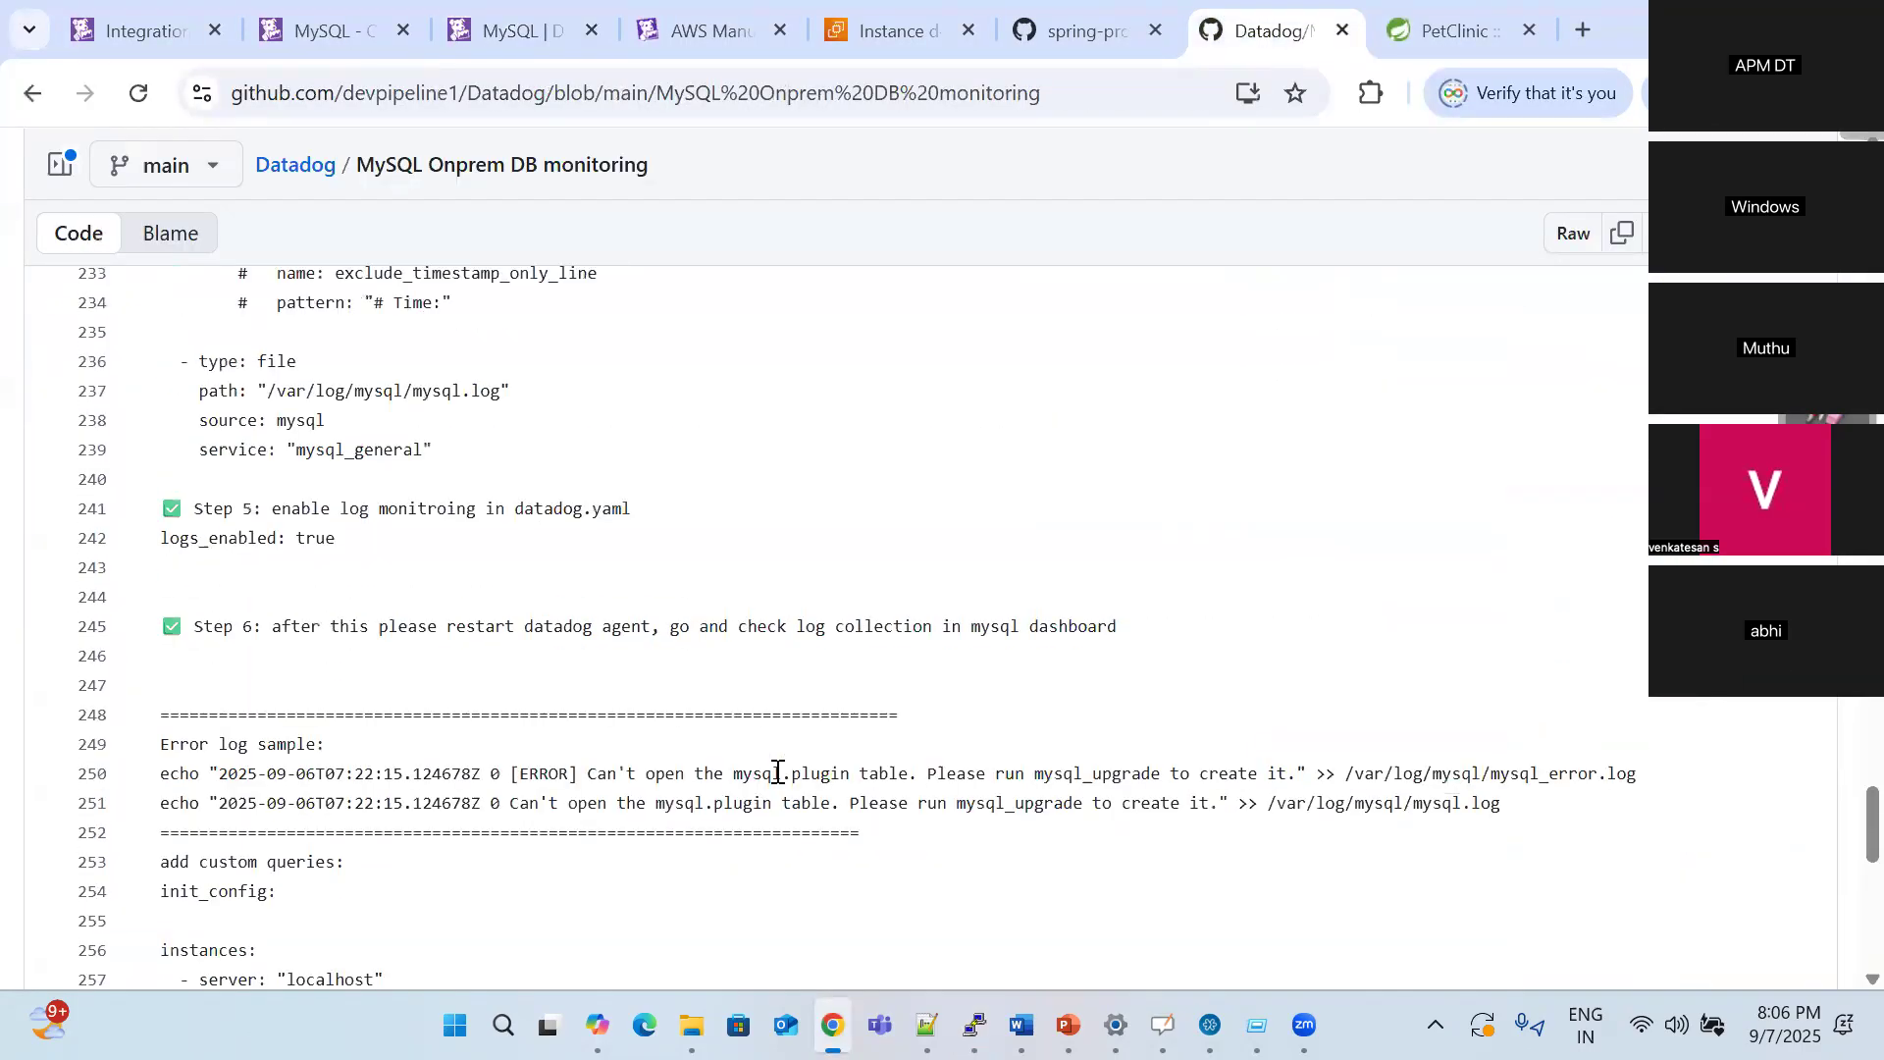
scroll(778, 772, down, 4)
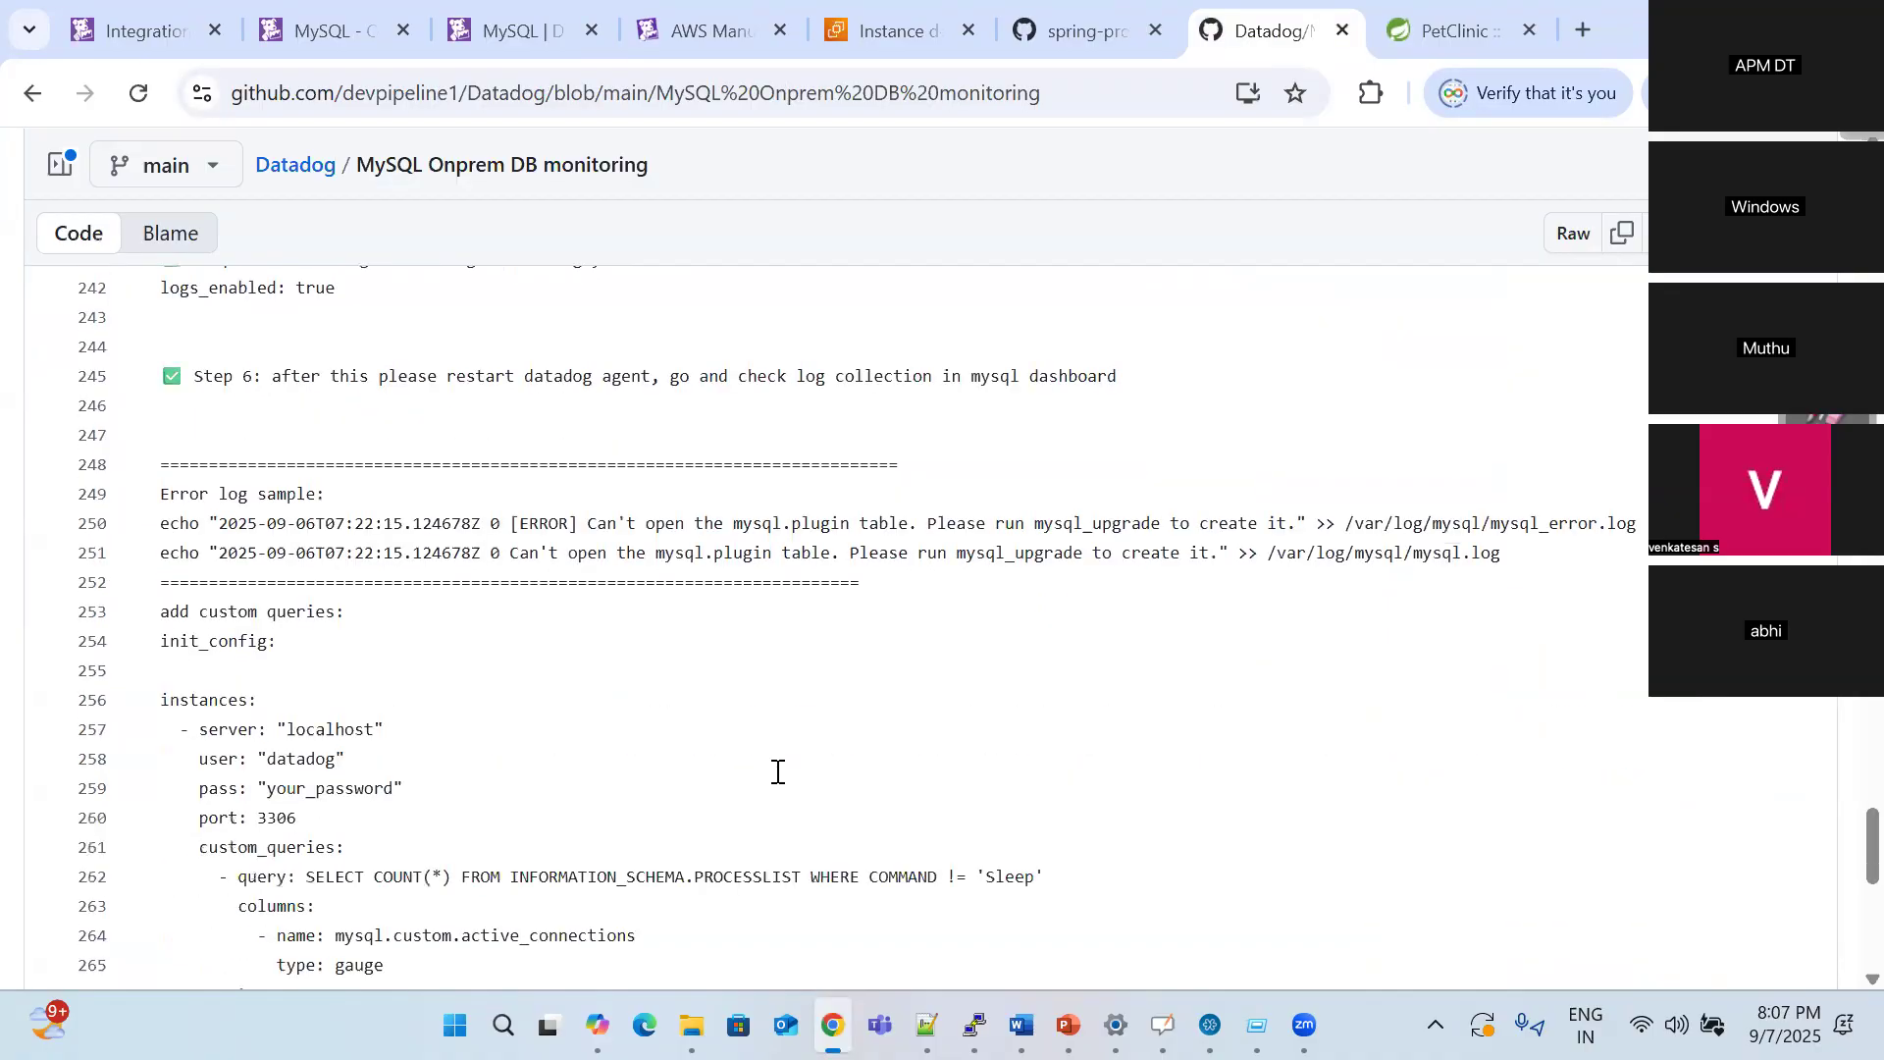
scroll(777, 772, up, 1)
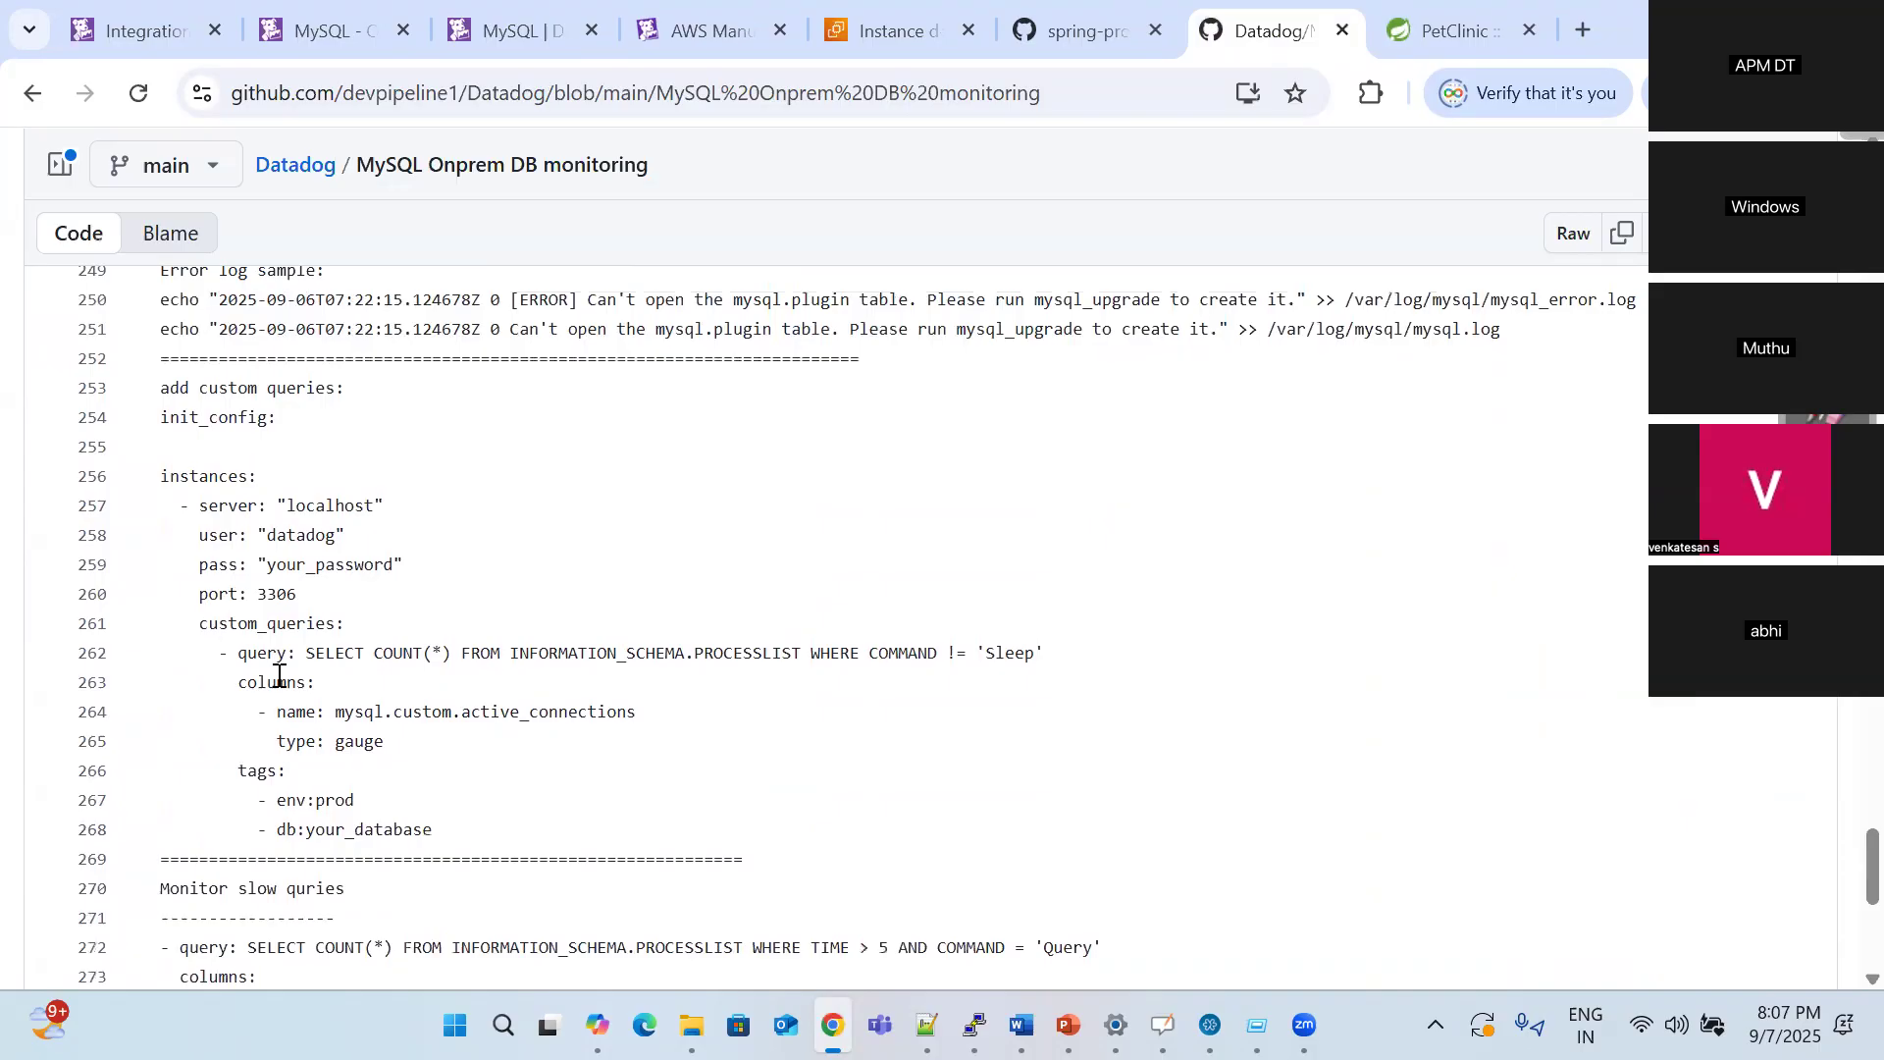
double_click(318, 622)
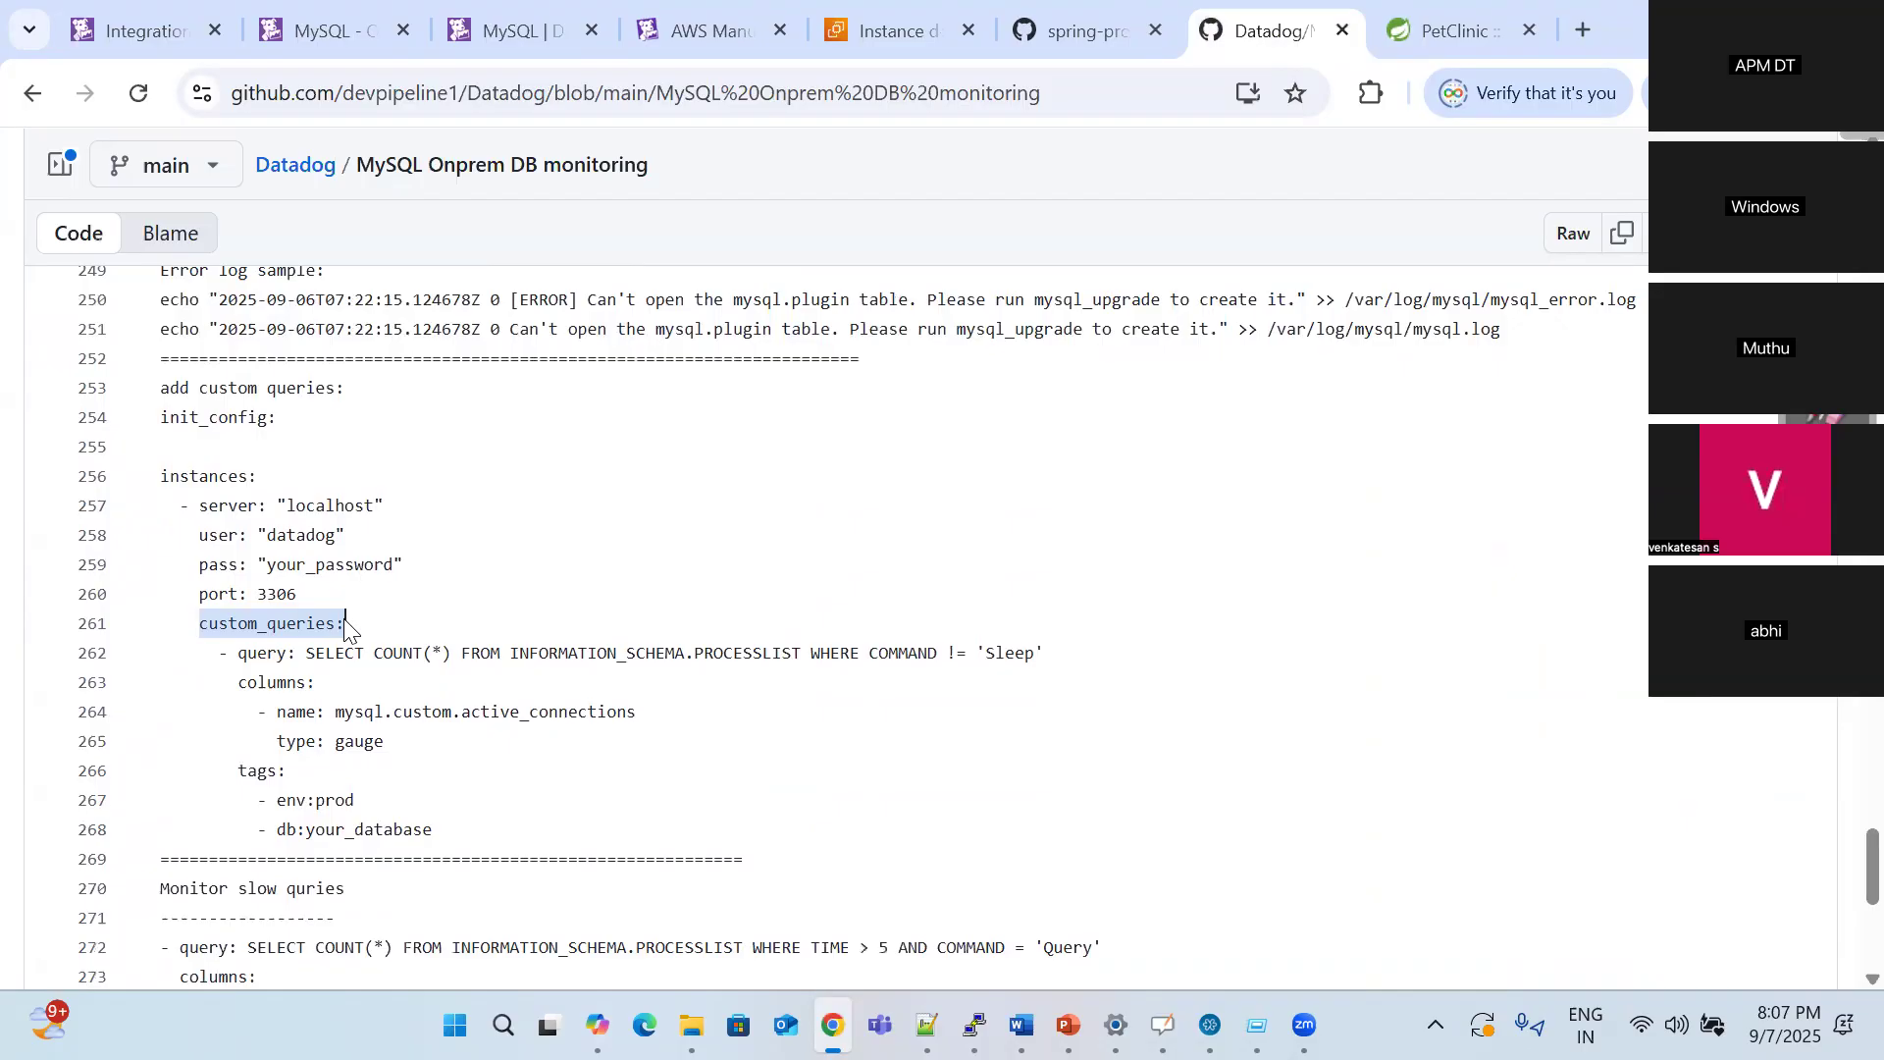
Review the mysql and echo commands on lines 110-111 of the GitHub guide.
click(478, 676)
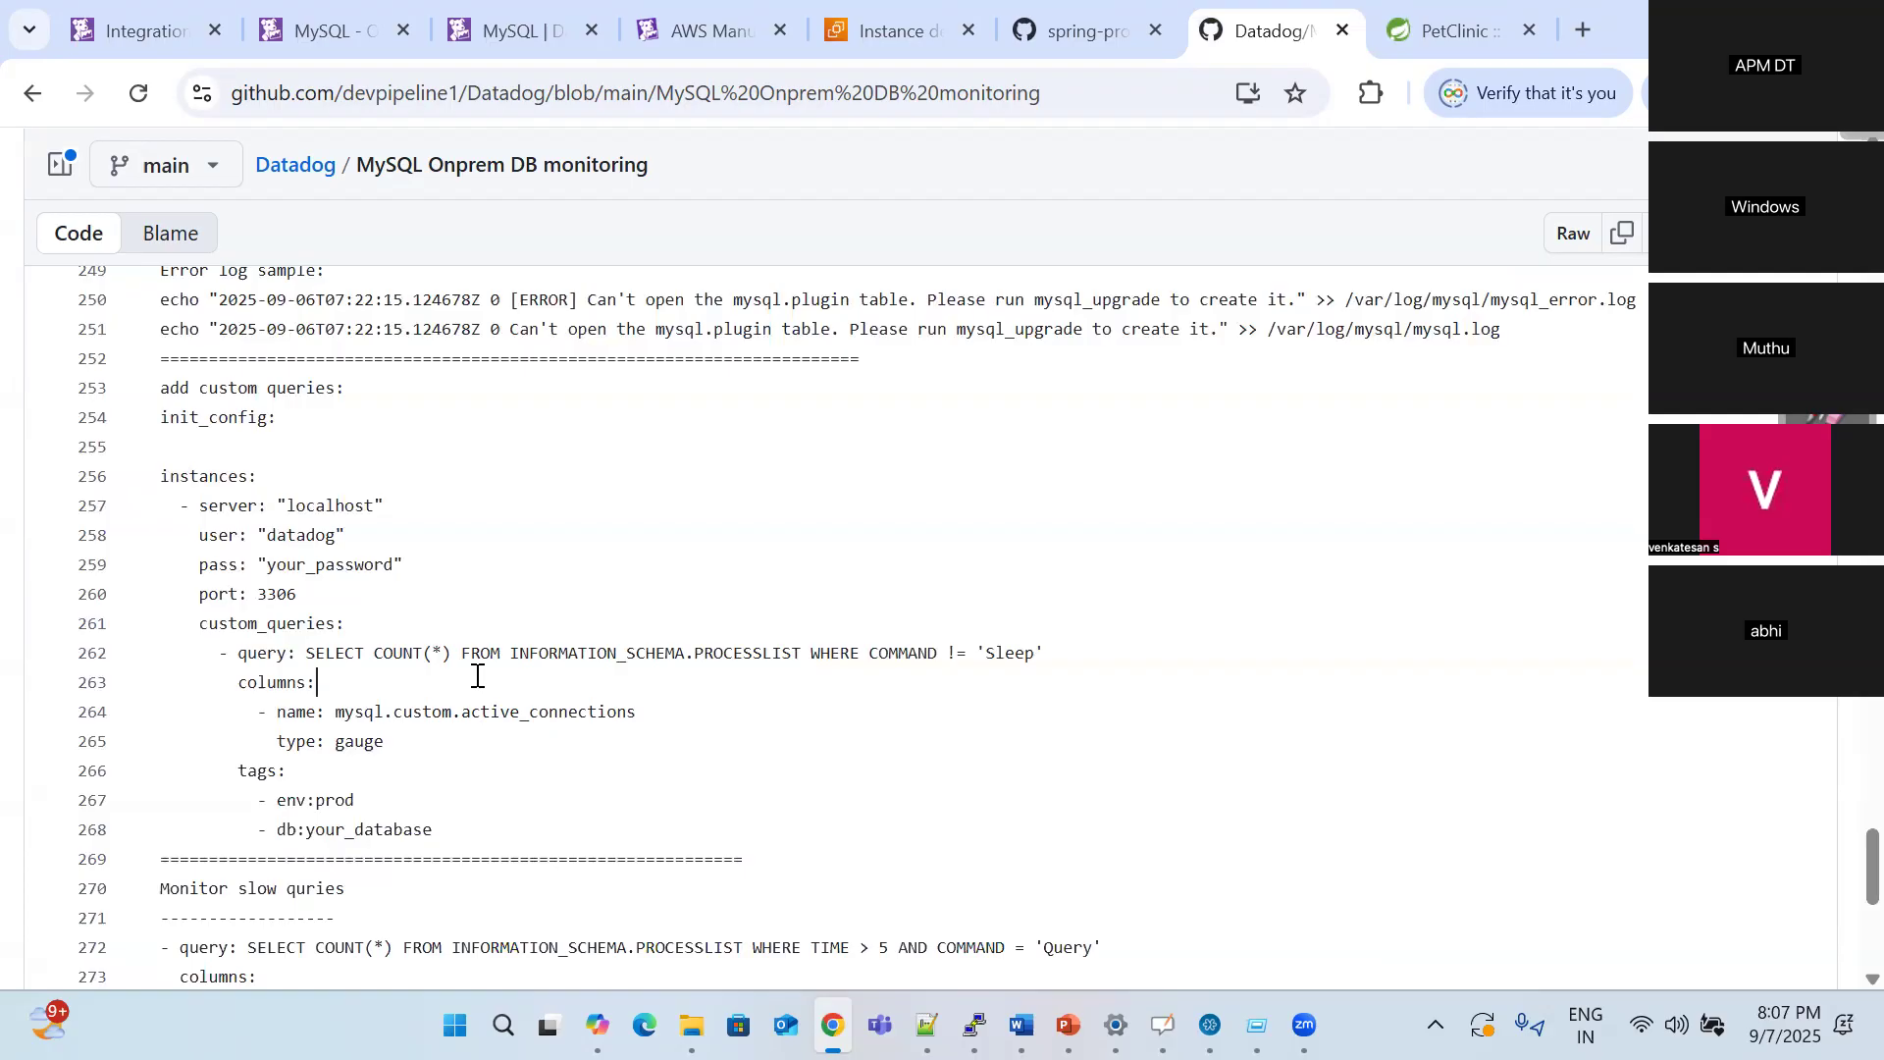
scroll(478, 676, up, 20)
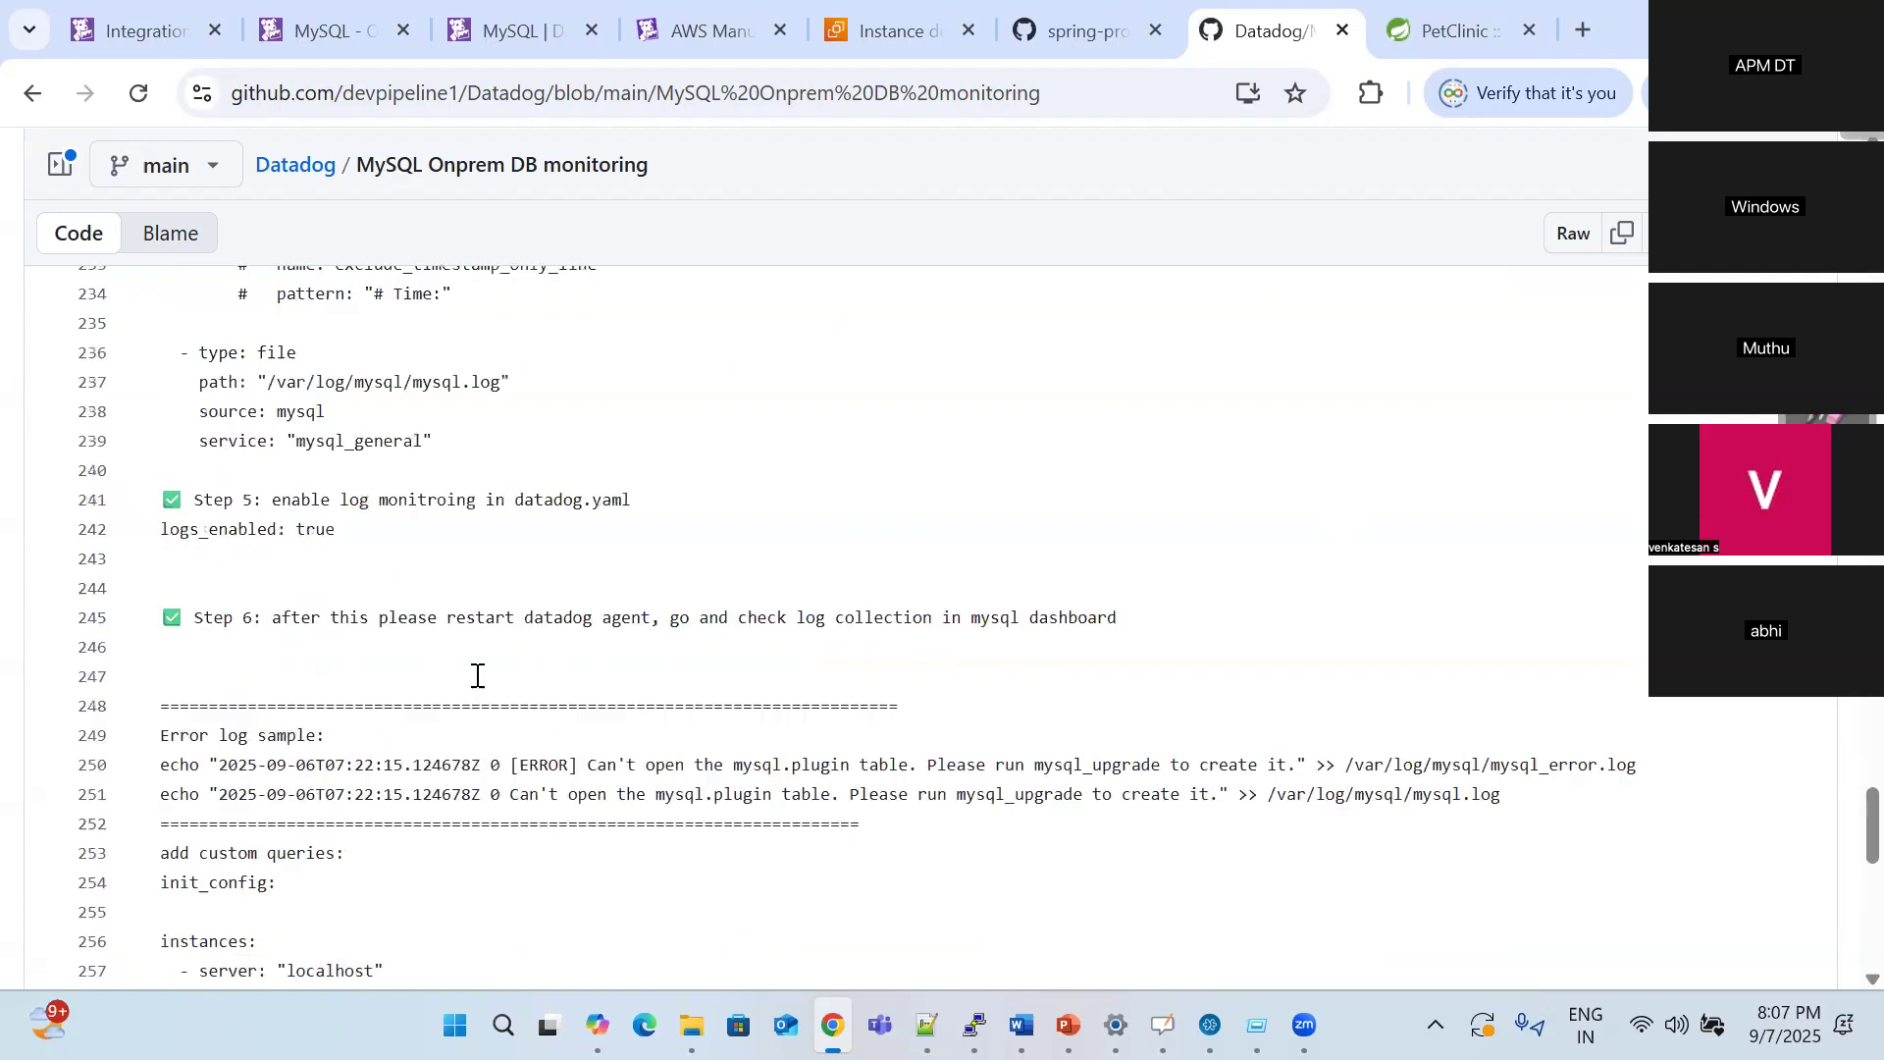
scroll(478, 676, up, 10)
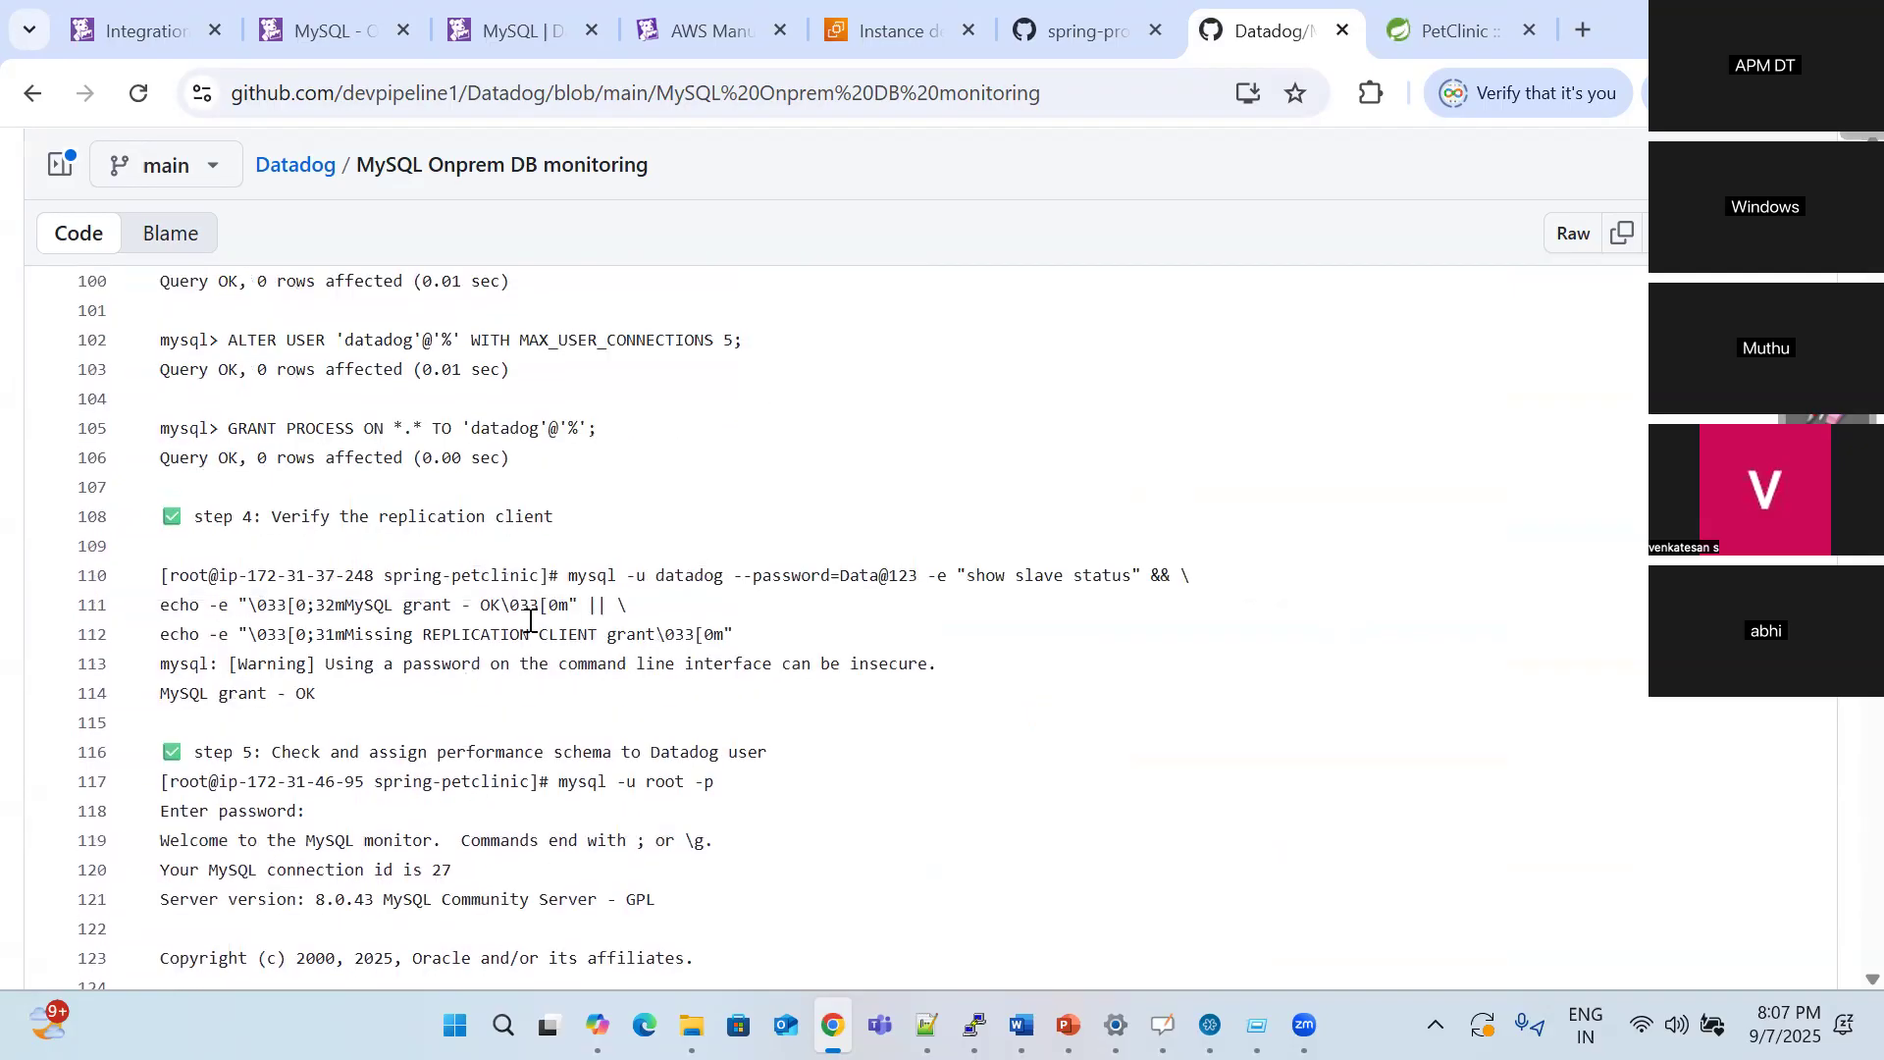
drag(562, 575, 1007, 573)
drag(162, 606, 289, 605)
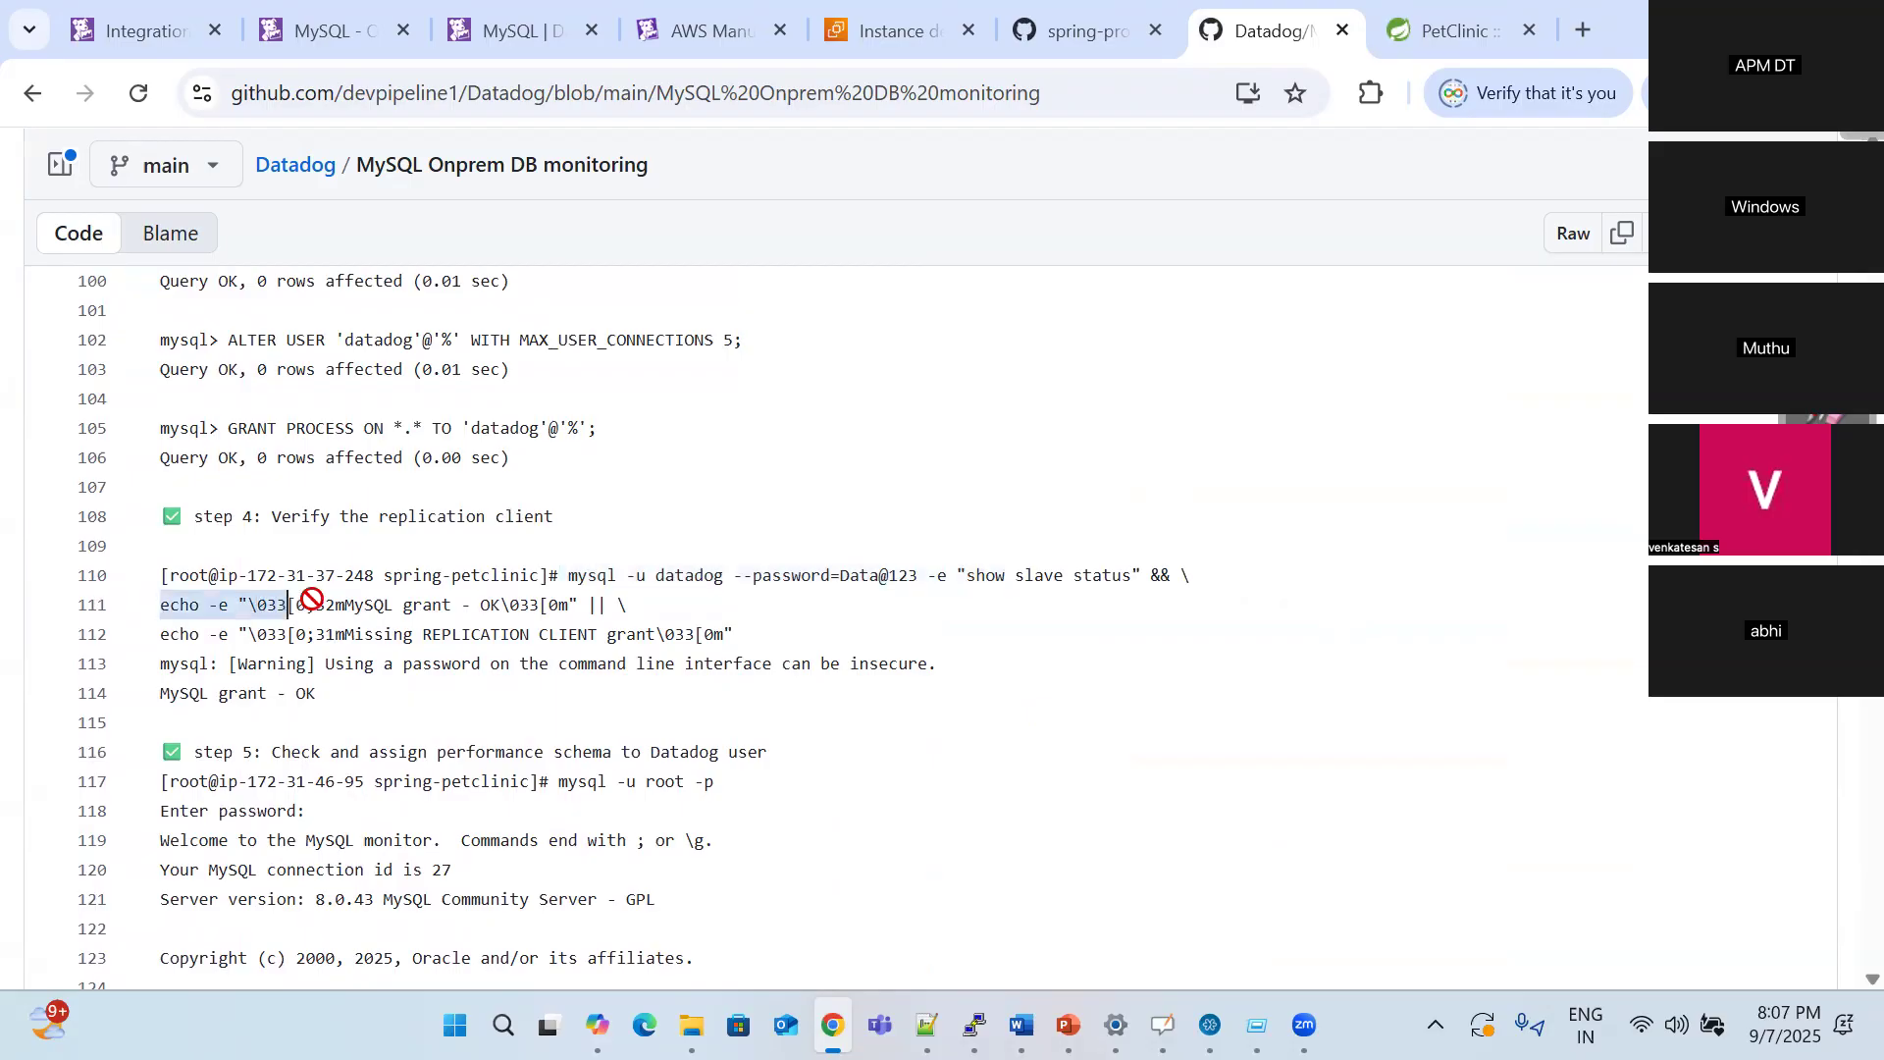
click(321, 598)
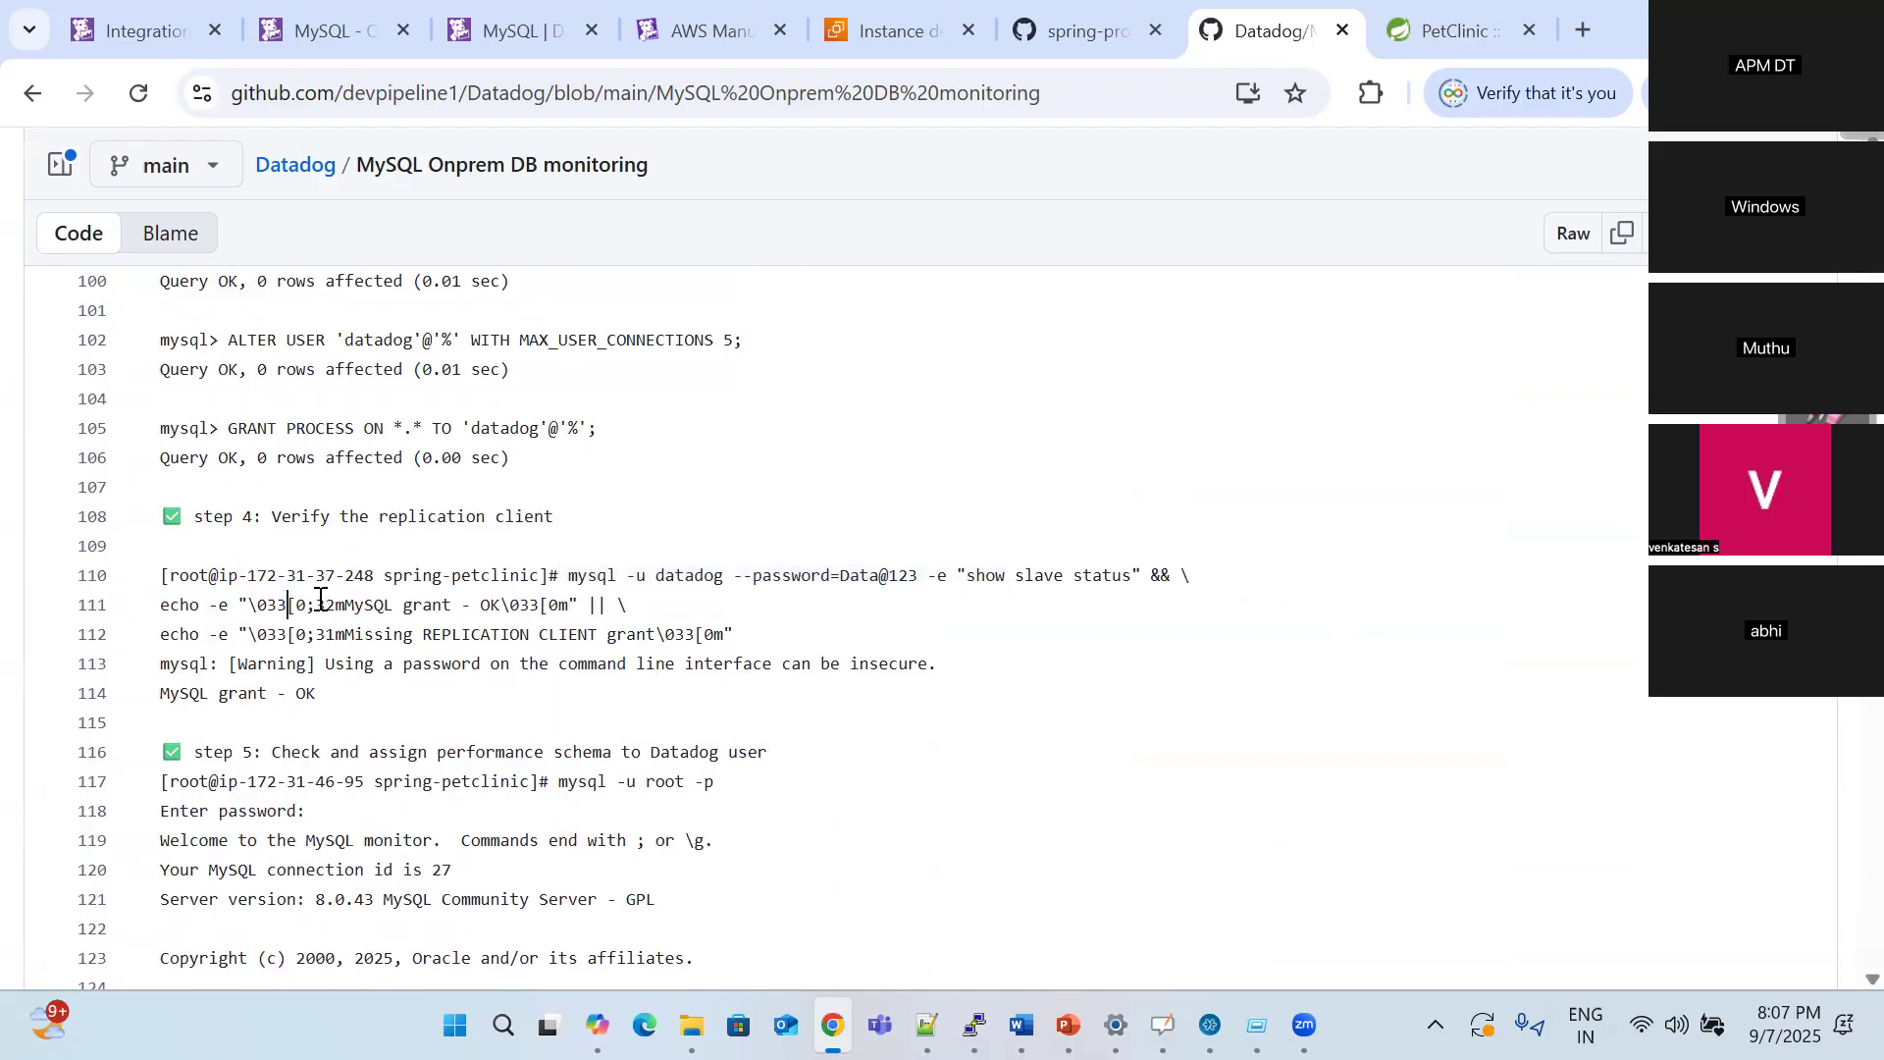
Select the whole custom_queries block, lines 261-268, in the MySQL Onprem guide.
scroll(321, 598, down, 20)
scroll(321, 598, down, 6)
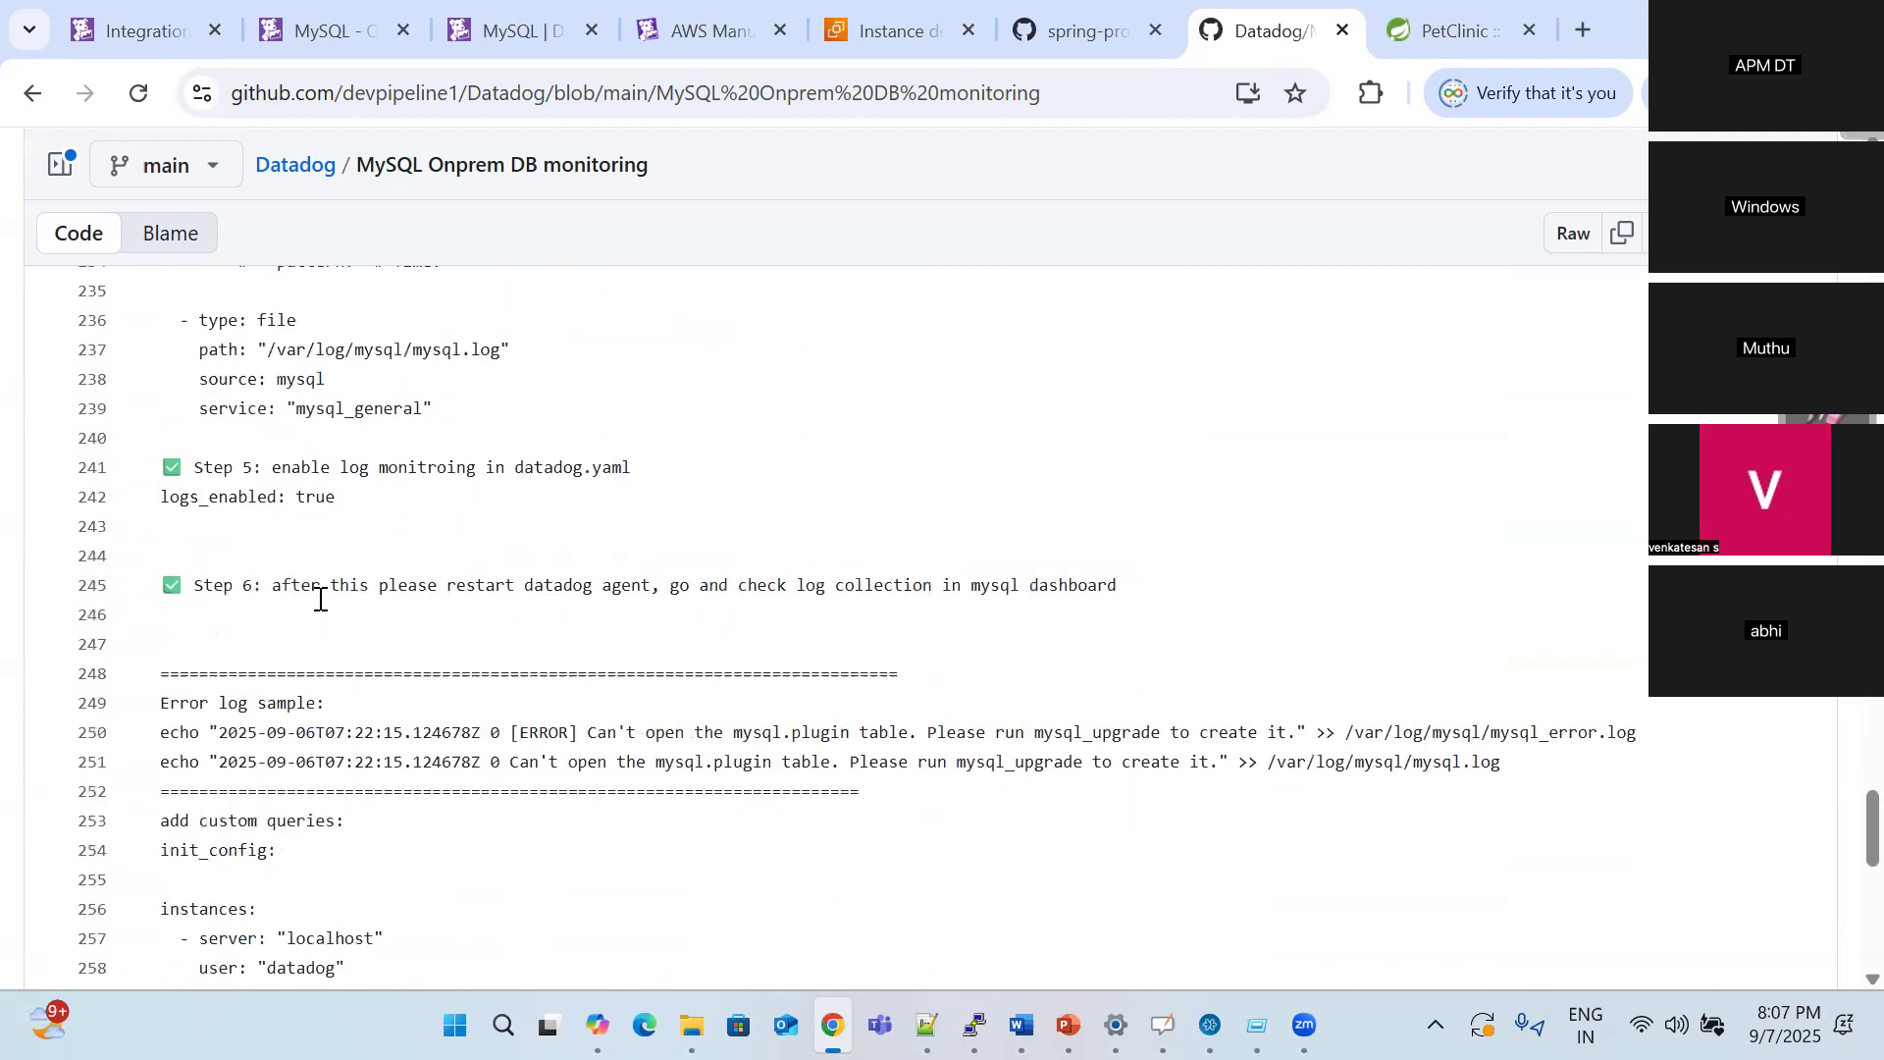
scroll(320, 598, down, 5)
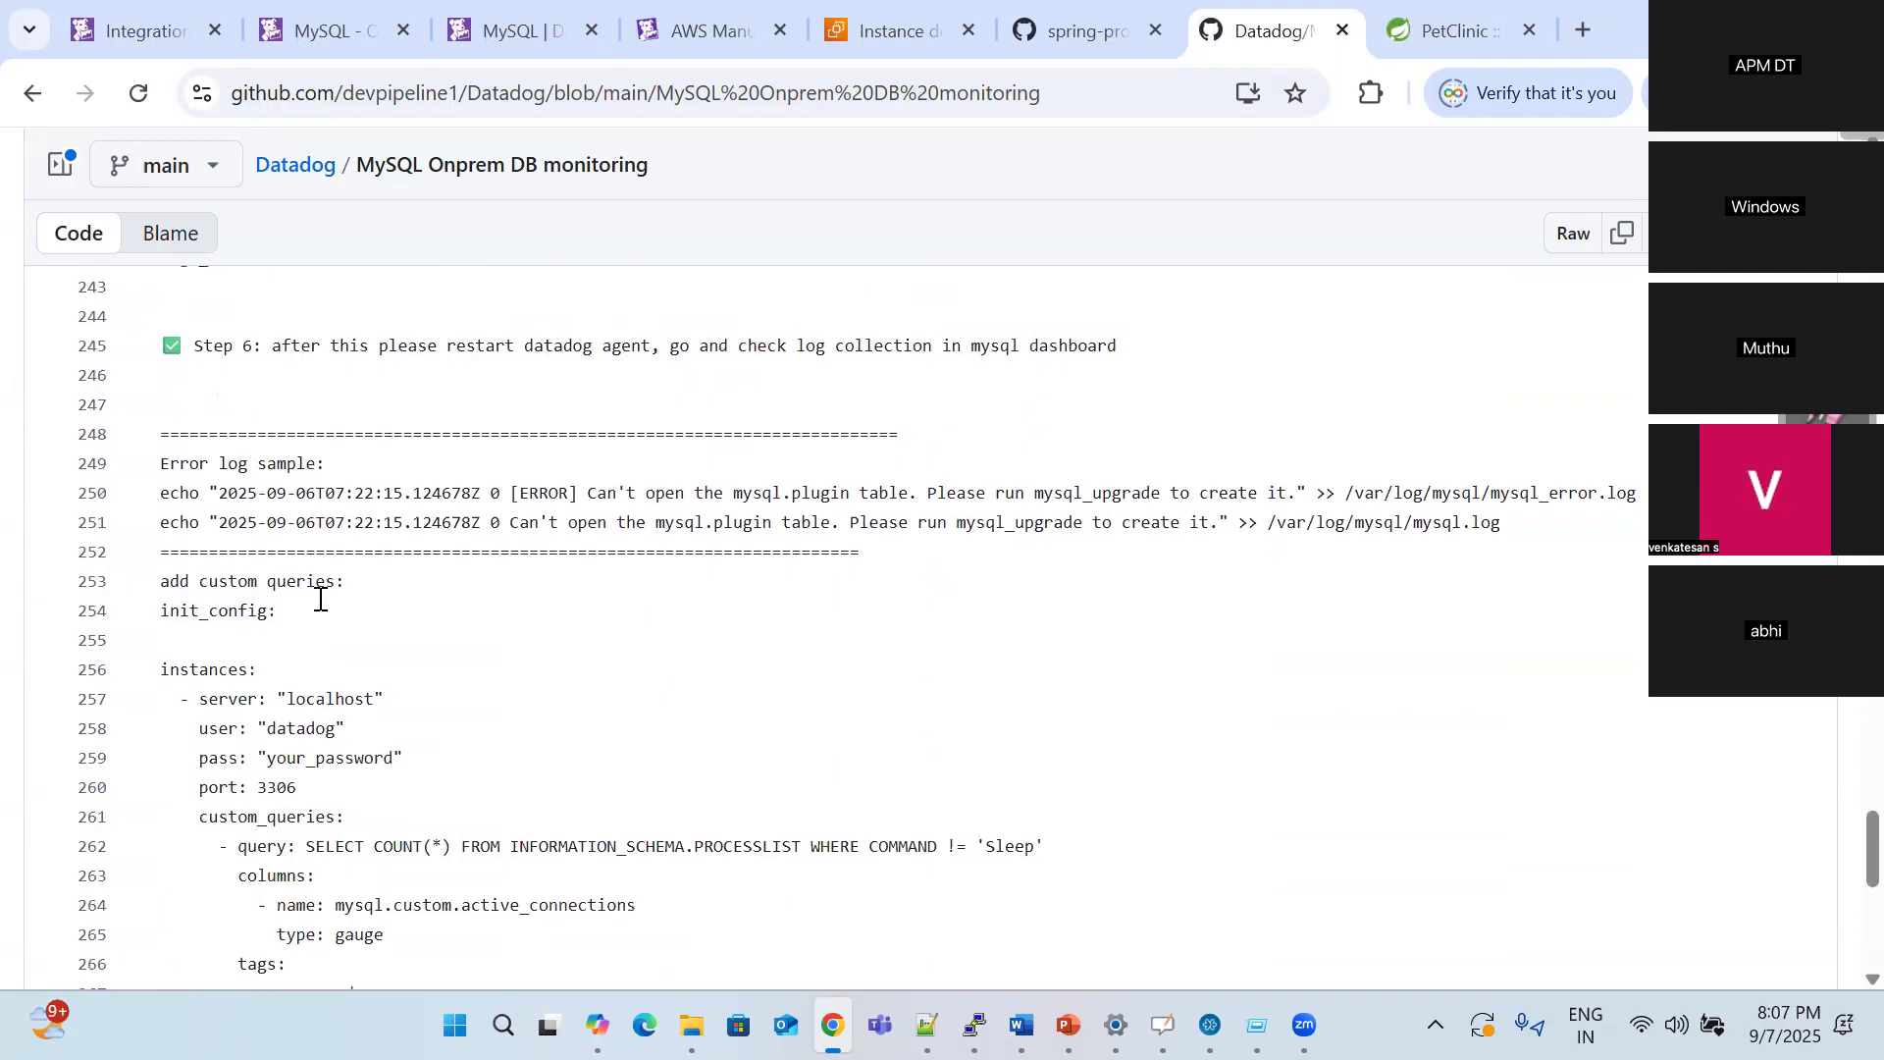
drag(199, 540, 383, 596)
drag(429, 728, 324, 594)
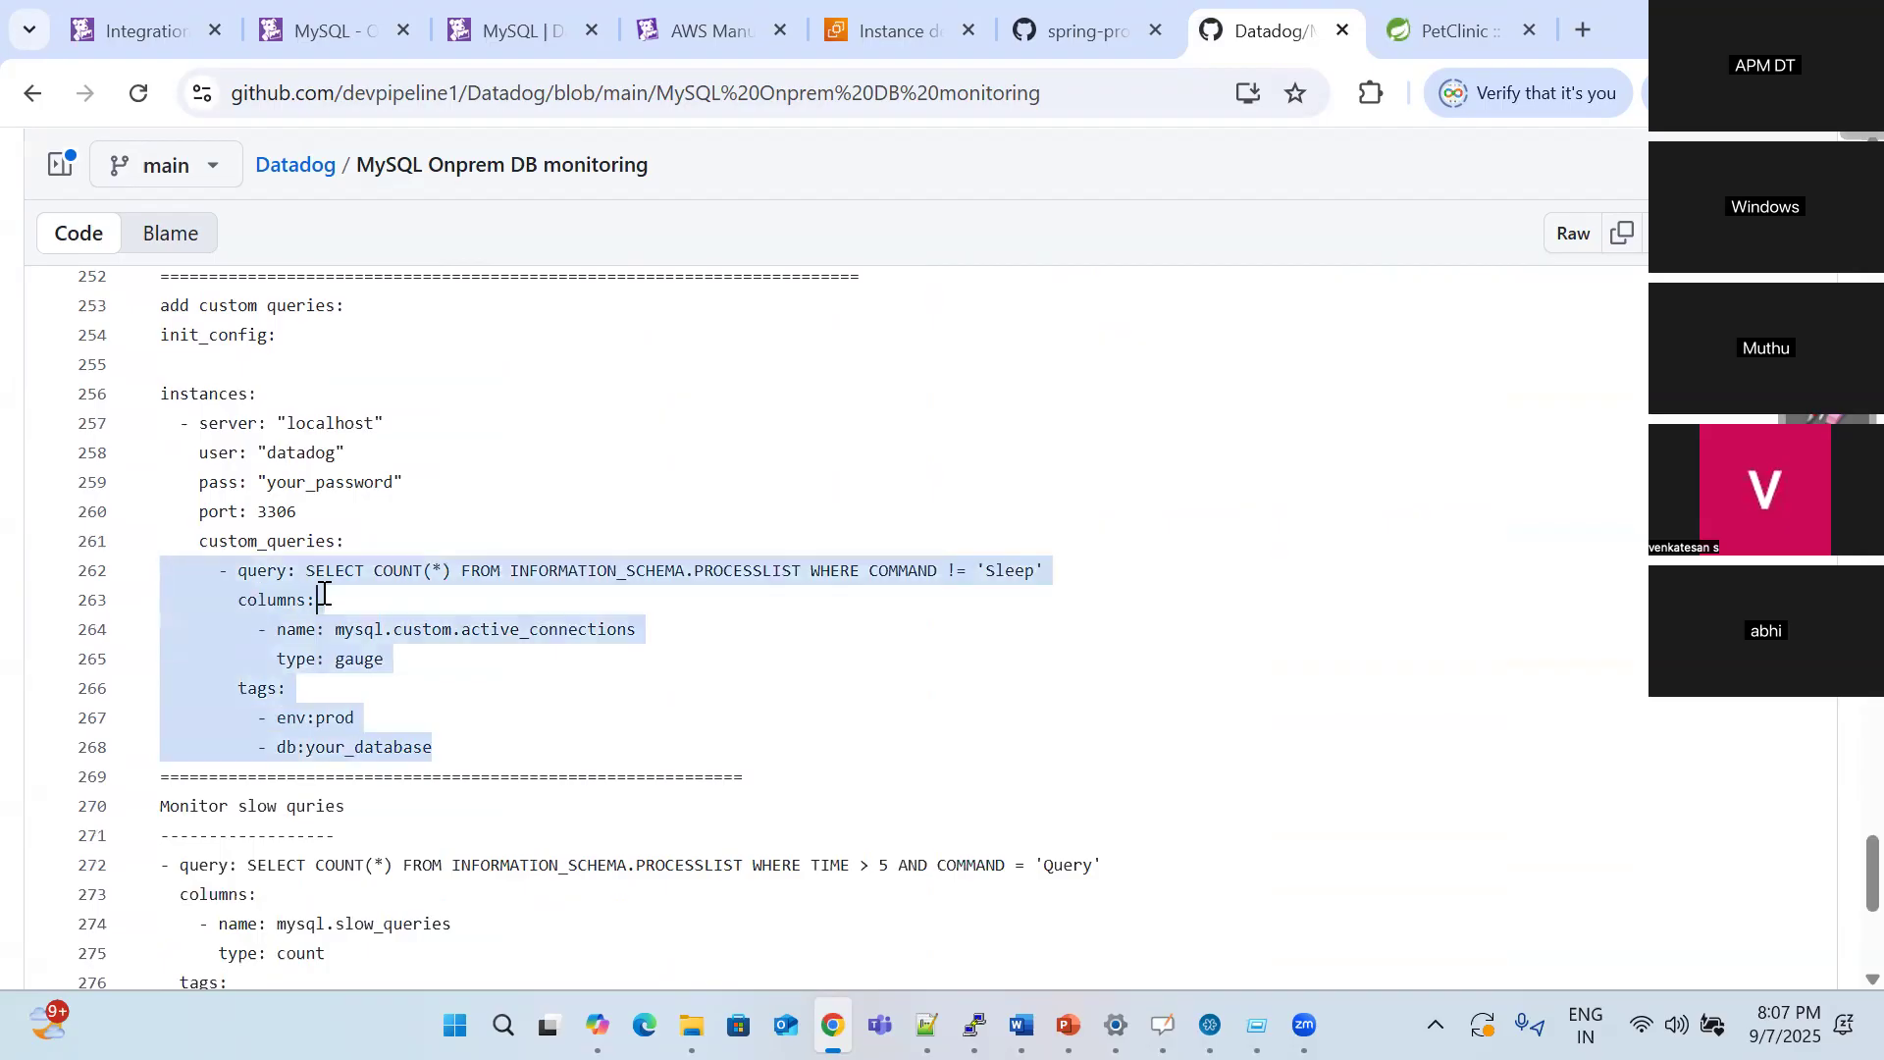
click(403, 632)
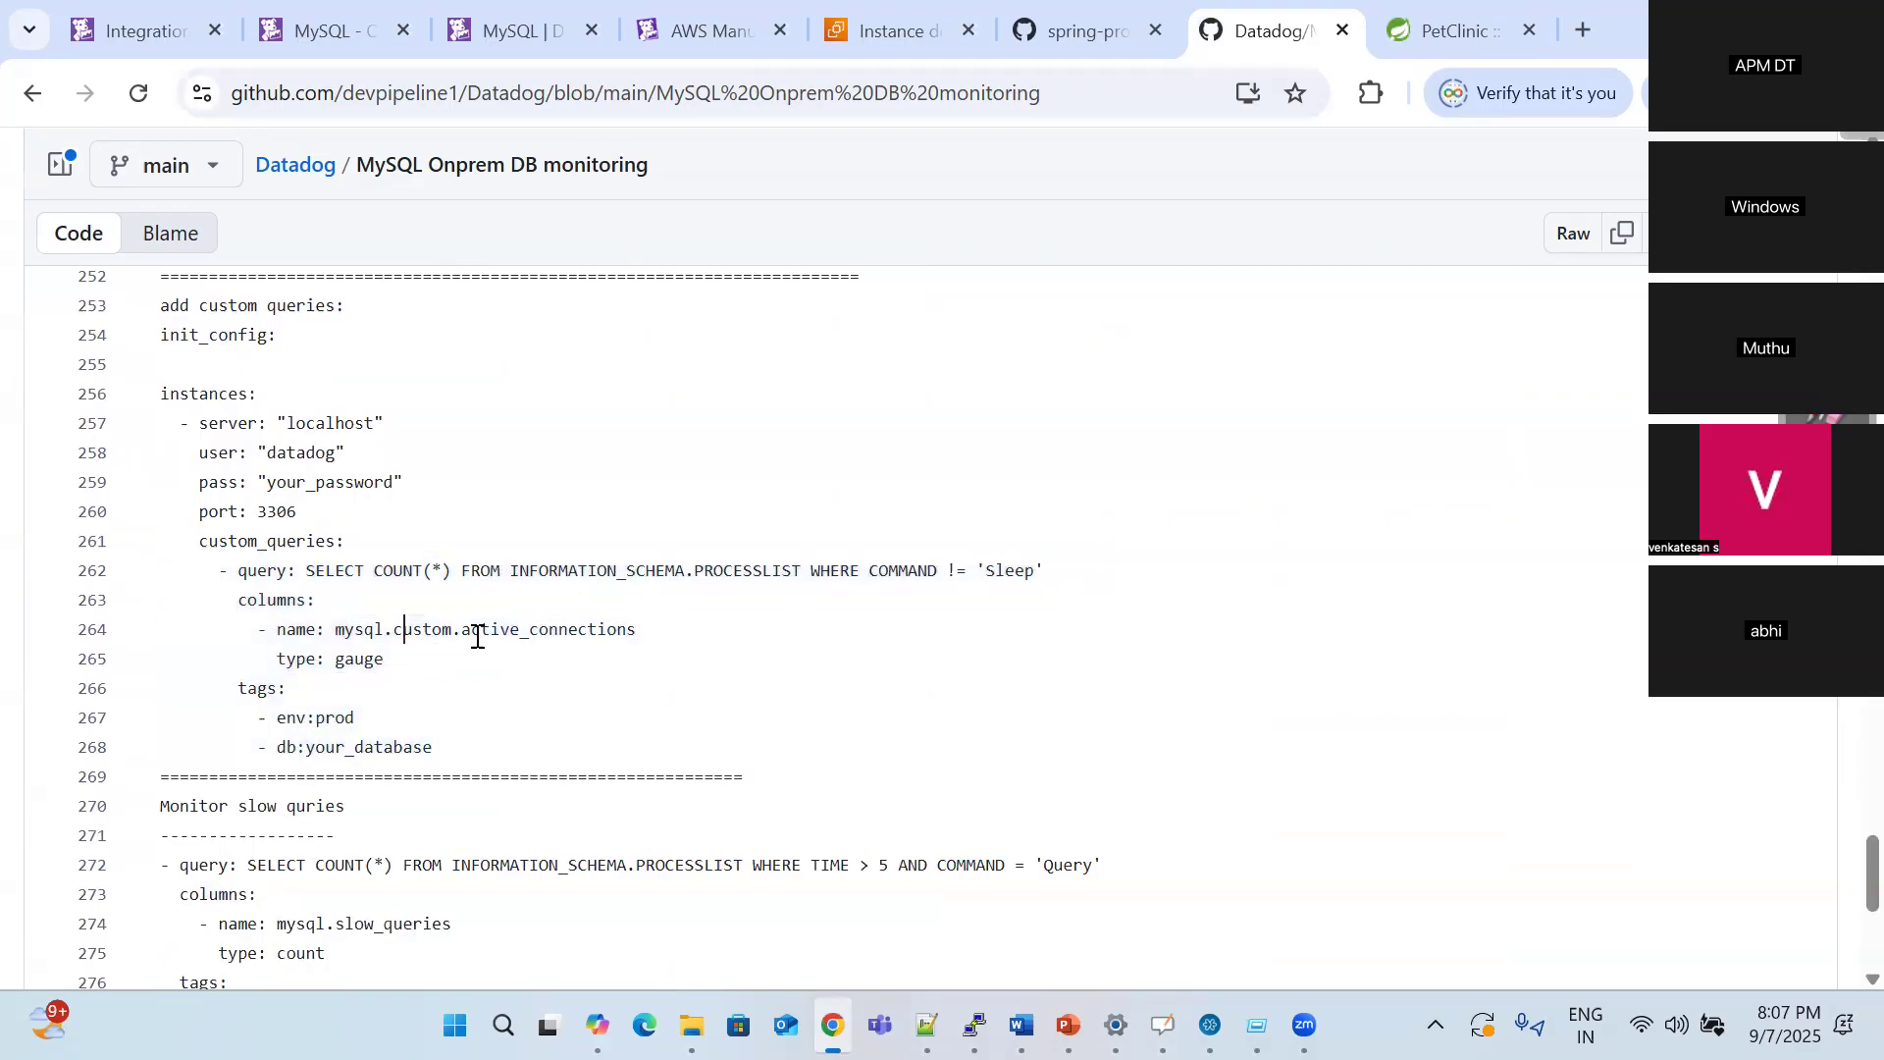
drag(438, 746, 111, 555)
key(ctrl+c)
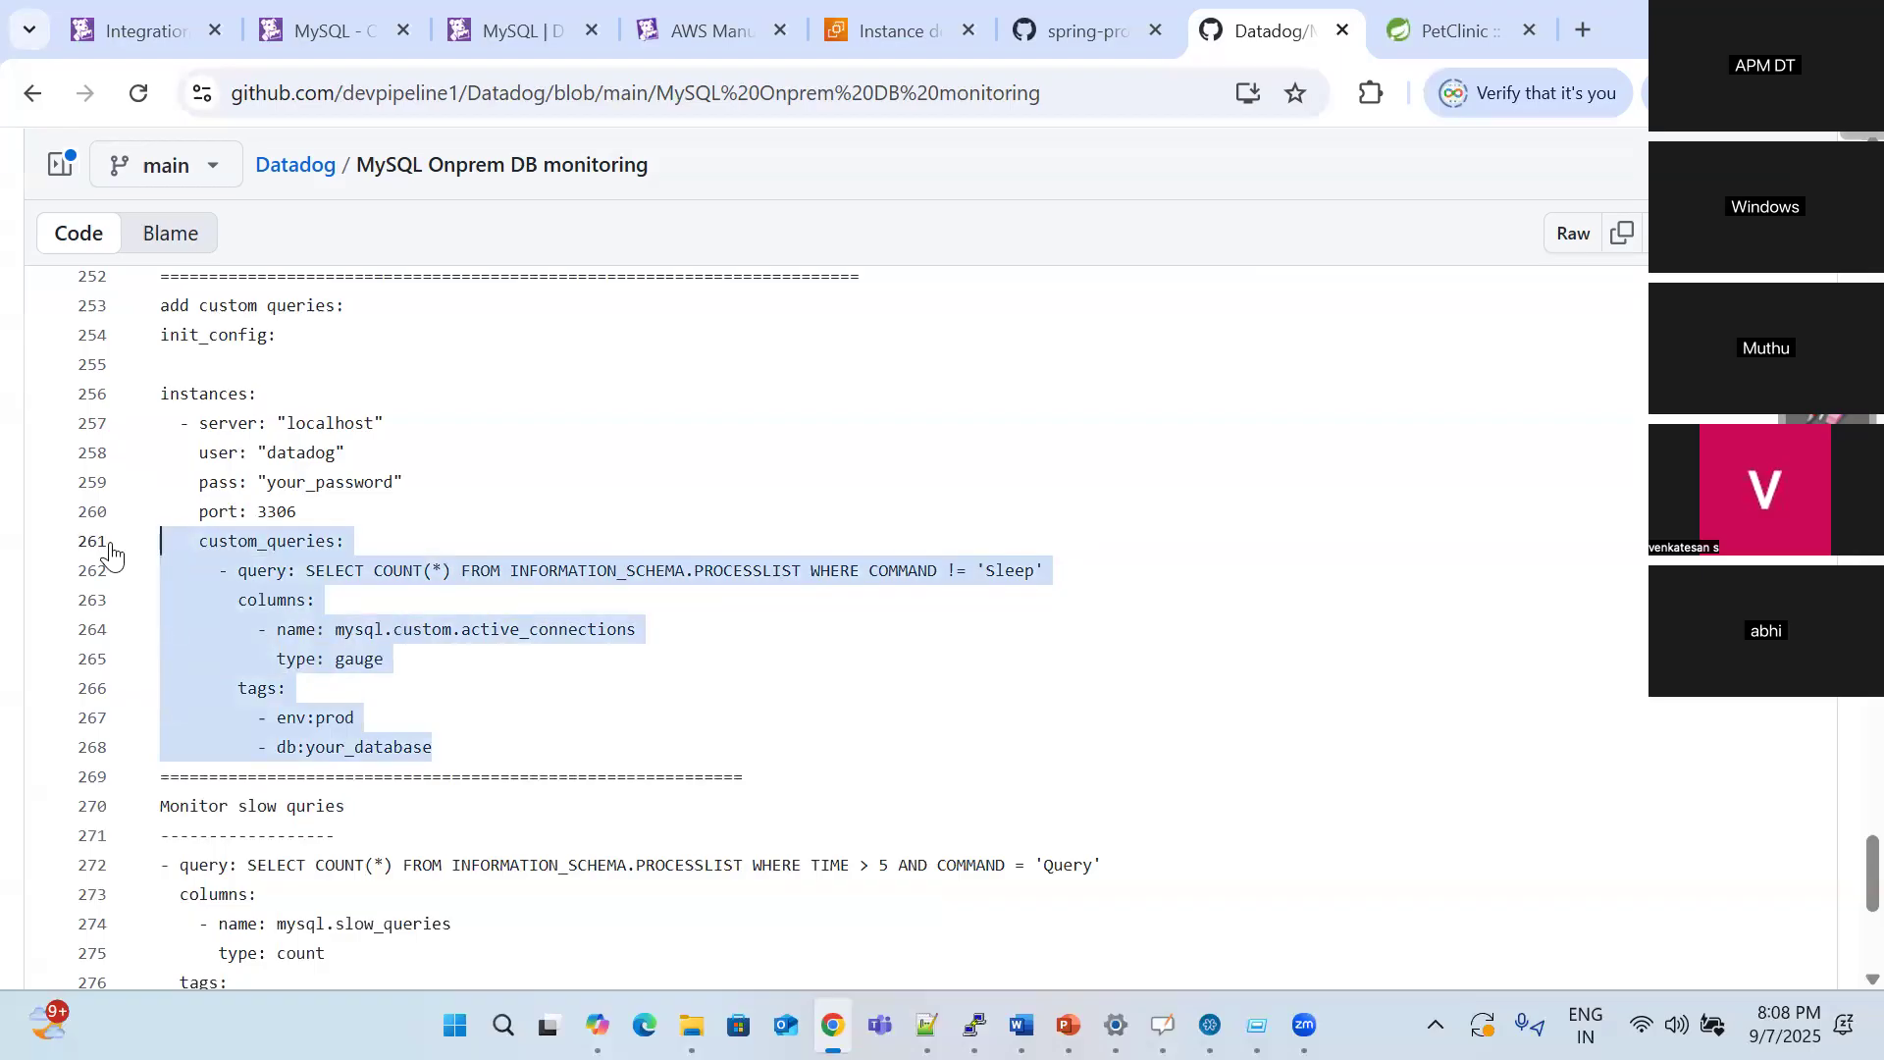
key(alt+Tab)
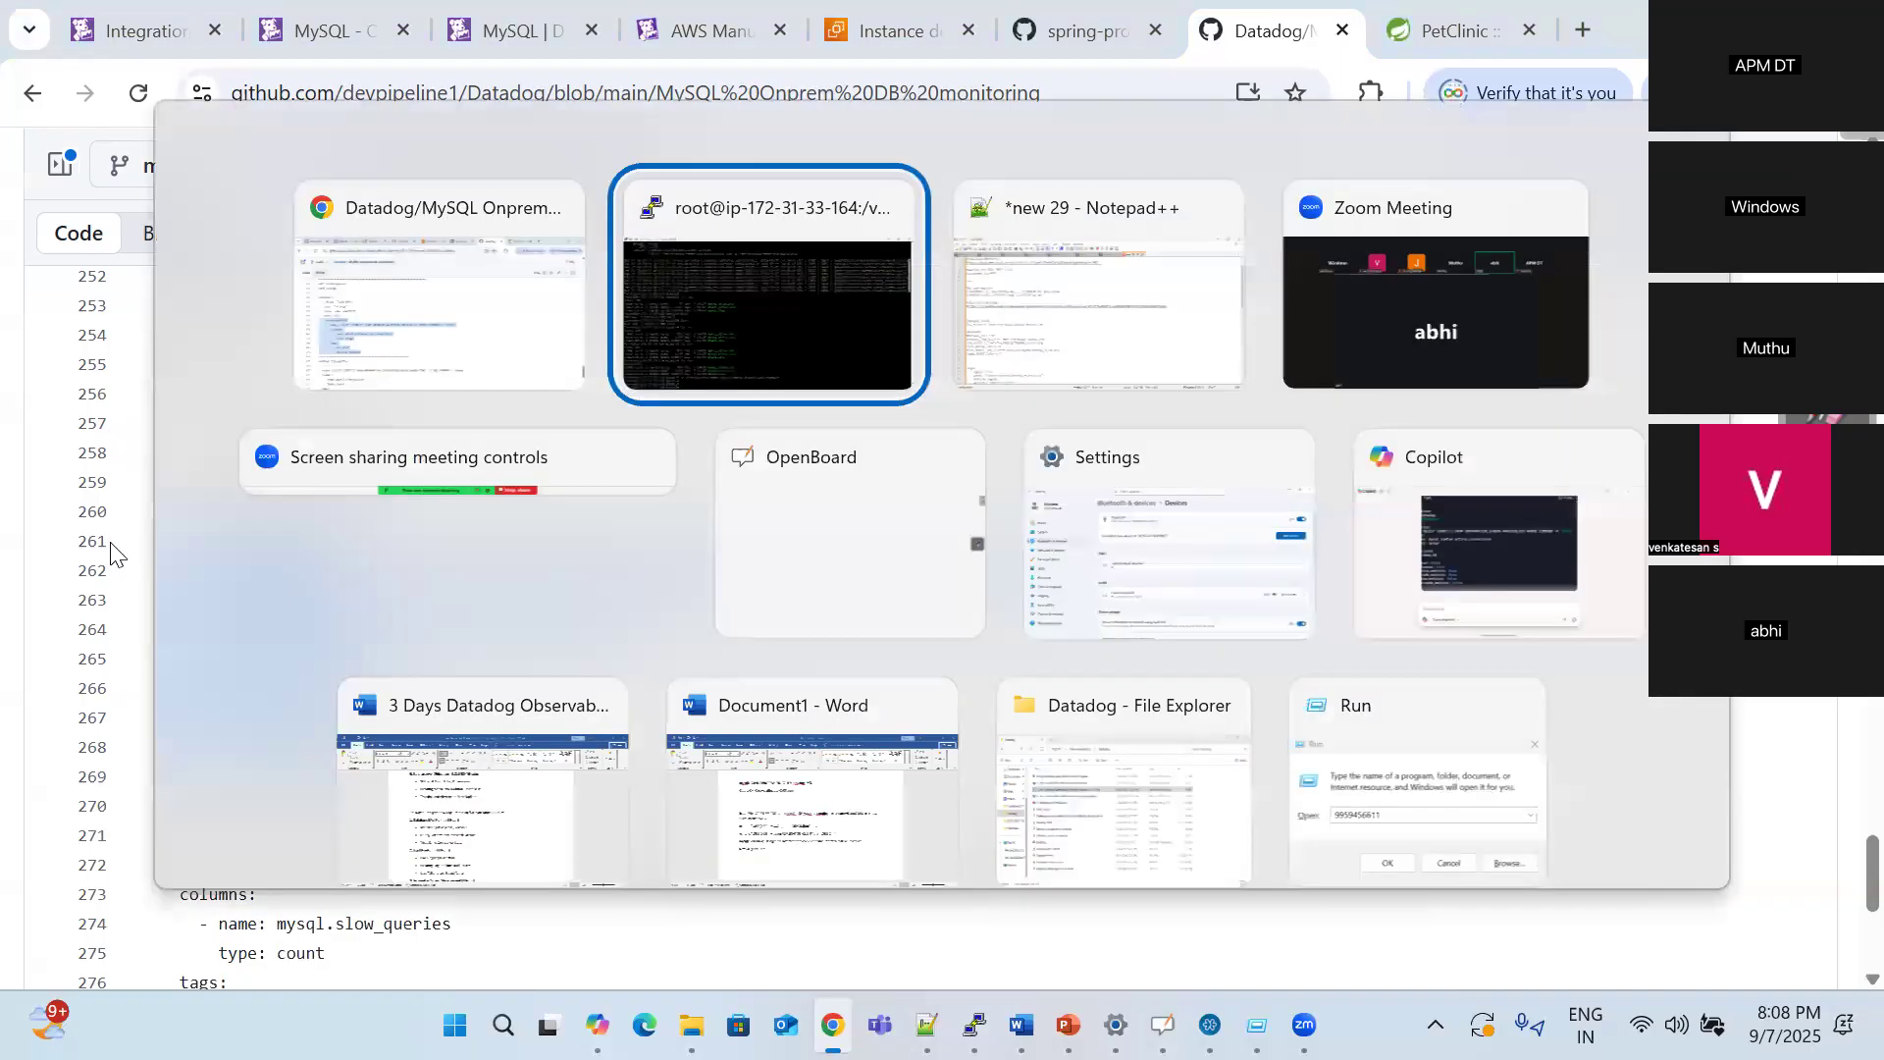
Open /etc/datadog-agent/conf.d/mysql.d/conf.yaml in vi by editing the recalled command.
key(Up)
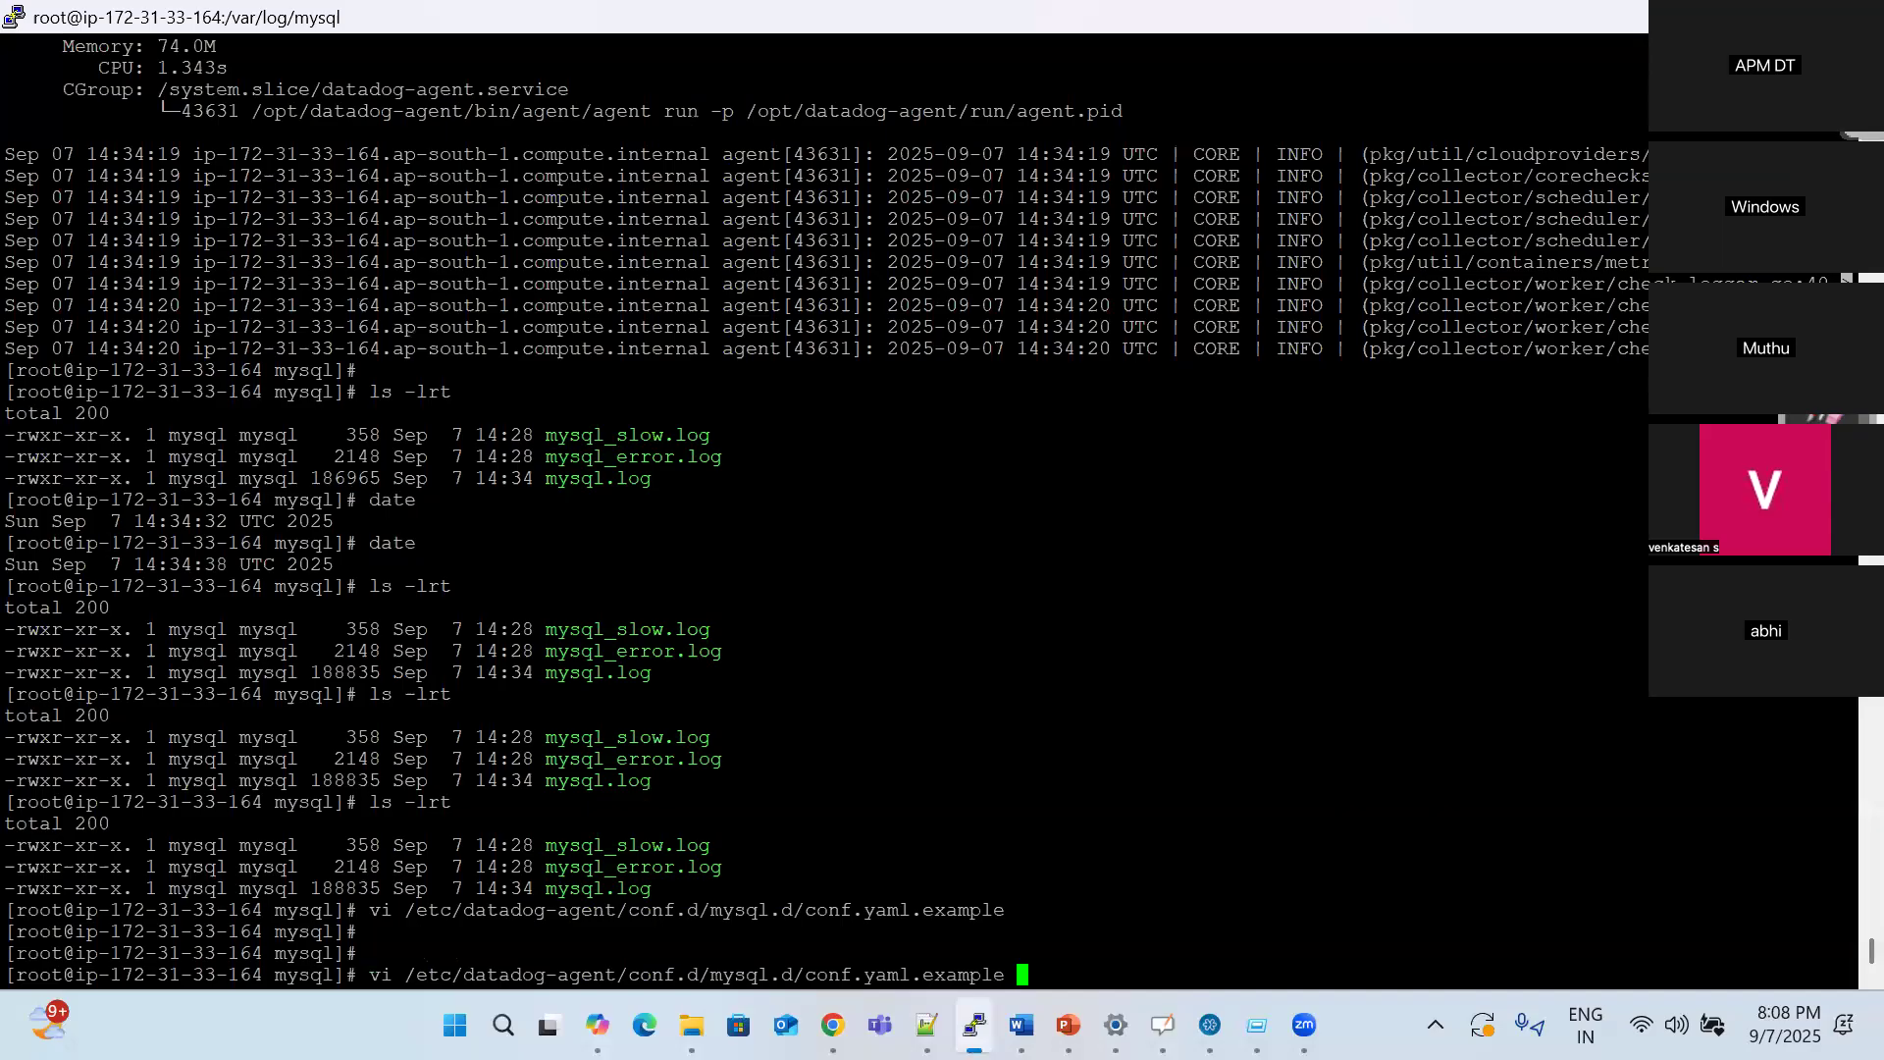
key(BackSpace)
key(BackSpace)
key(BackSpace)
key(BackSpace)
key(BackSpace)
key(BackSpace)
key(BackSpace)
key(BackSpace)
key(BackSpace)
key(Return)
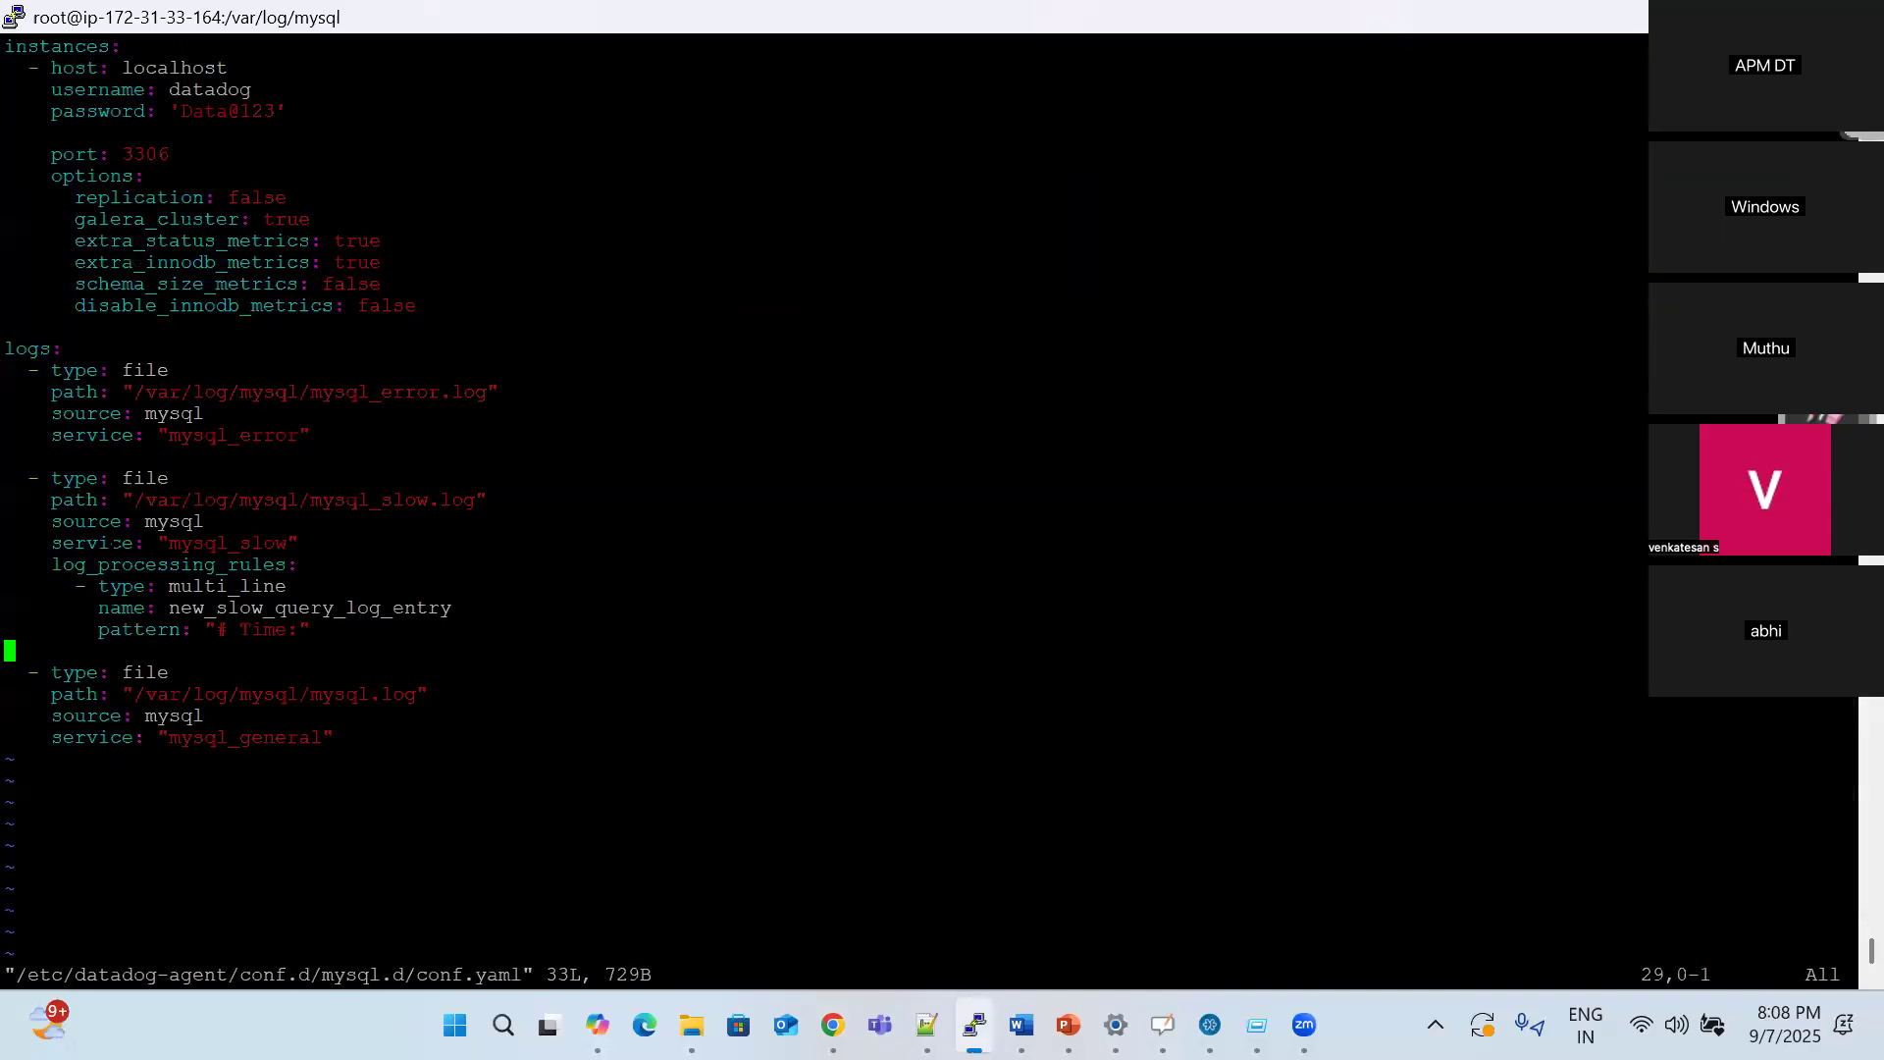
Paste the custom_queries block on a new line below disable_innodb_metrics.
key(Up)
key(Up)
key(Up)
key(Up)
key(Up)
key(Up)
key(Up)
key(Up)
key(Up)
key(Up)
key(Up)
key(Up)
key(Up)
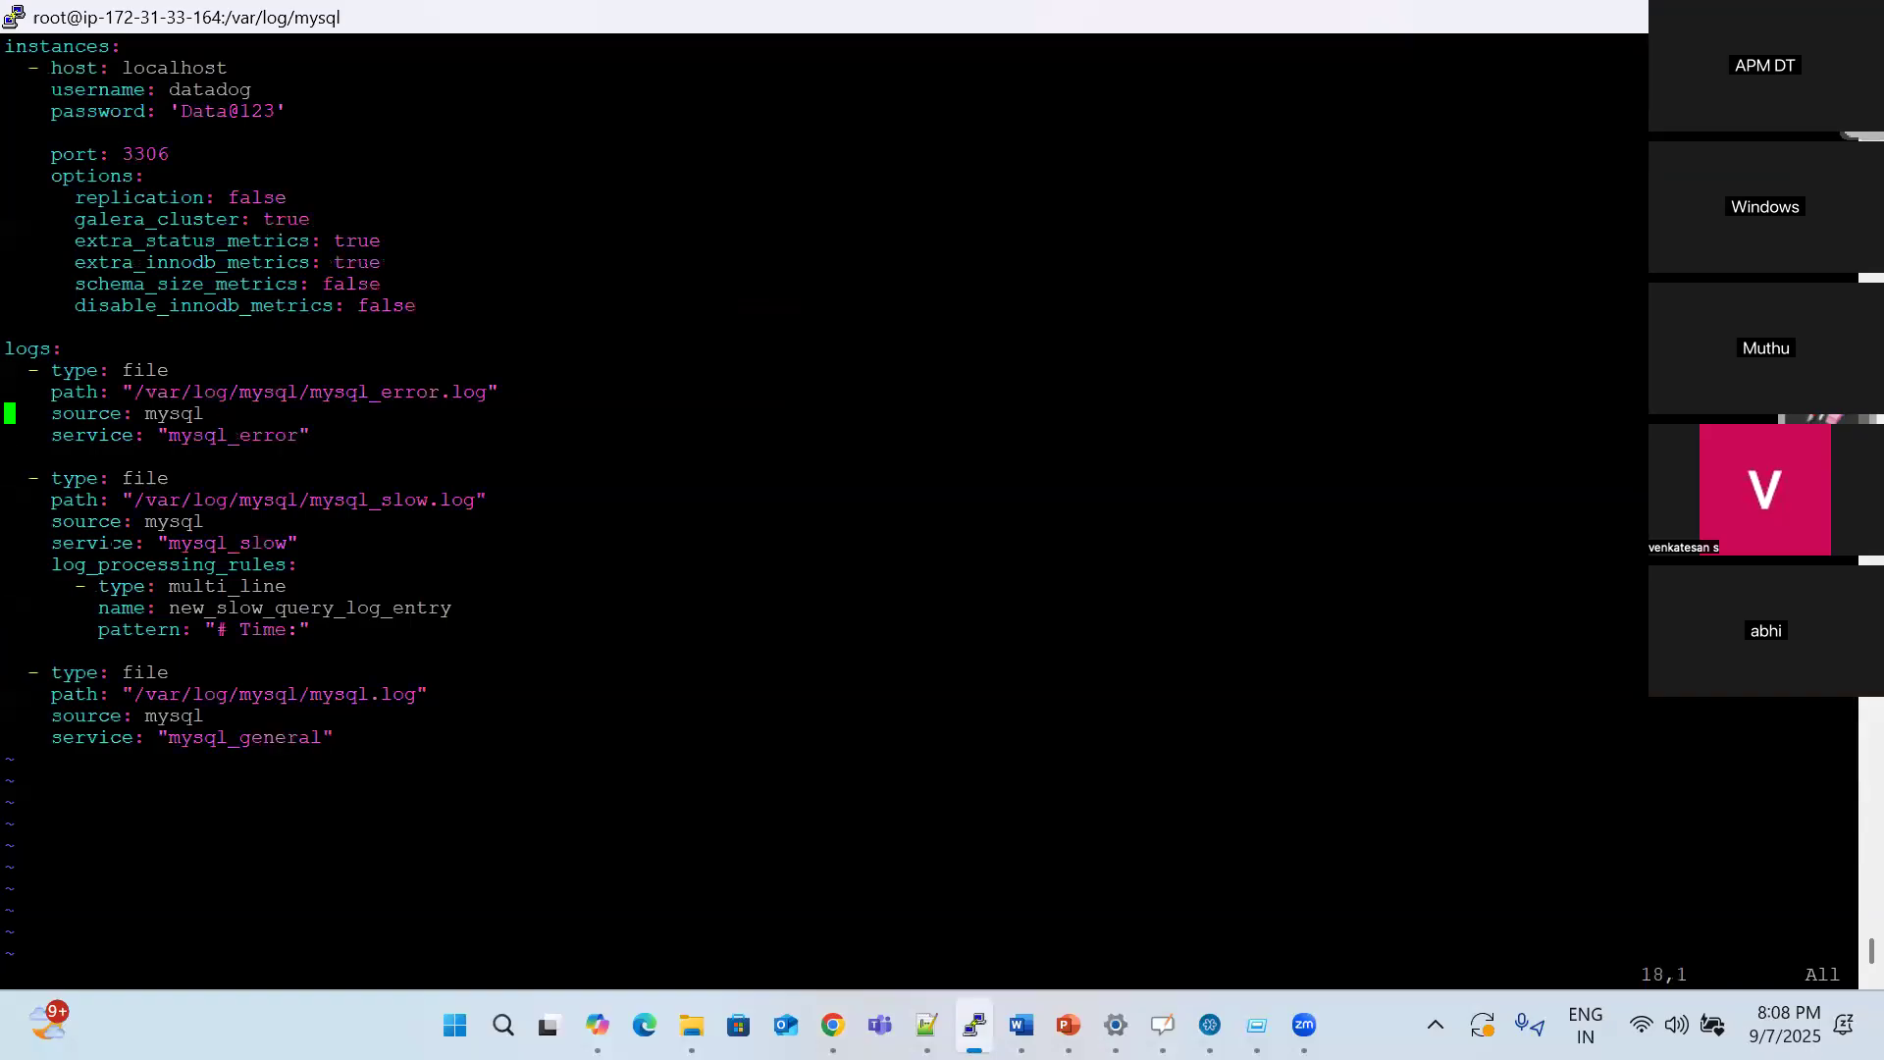
key(Up)
key(Up)
key(Up)
key(Right)
key(Right)
key(Right)
key(Right)
key(Left)
key(Left)
key(Up)
key(Up)
key(Up)
key(Up)
key(Up)
key(Up)
key(Up)
key(Up)
key(Down)
key(Up)
key(Right)
key(Right)
key(Right)
key(Right)
key(Right)
key(Down)
key(Down)
key(Down)
key(Down)
key(Down)
key(Down)
key(Down)
key(Down)
key(Down)
key(Home)
key(o)
key(BackSpace)
key(BackSpace)
key(BackSpace)
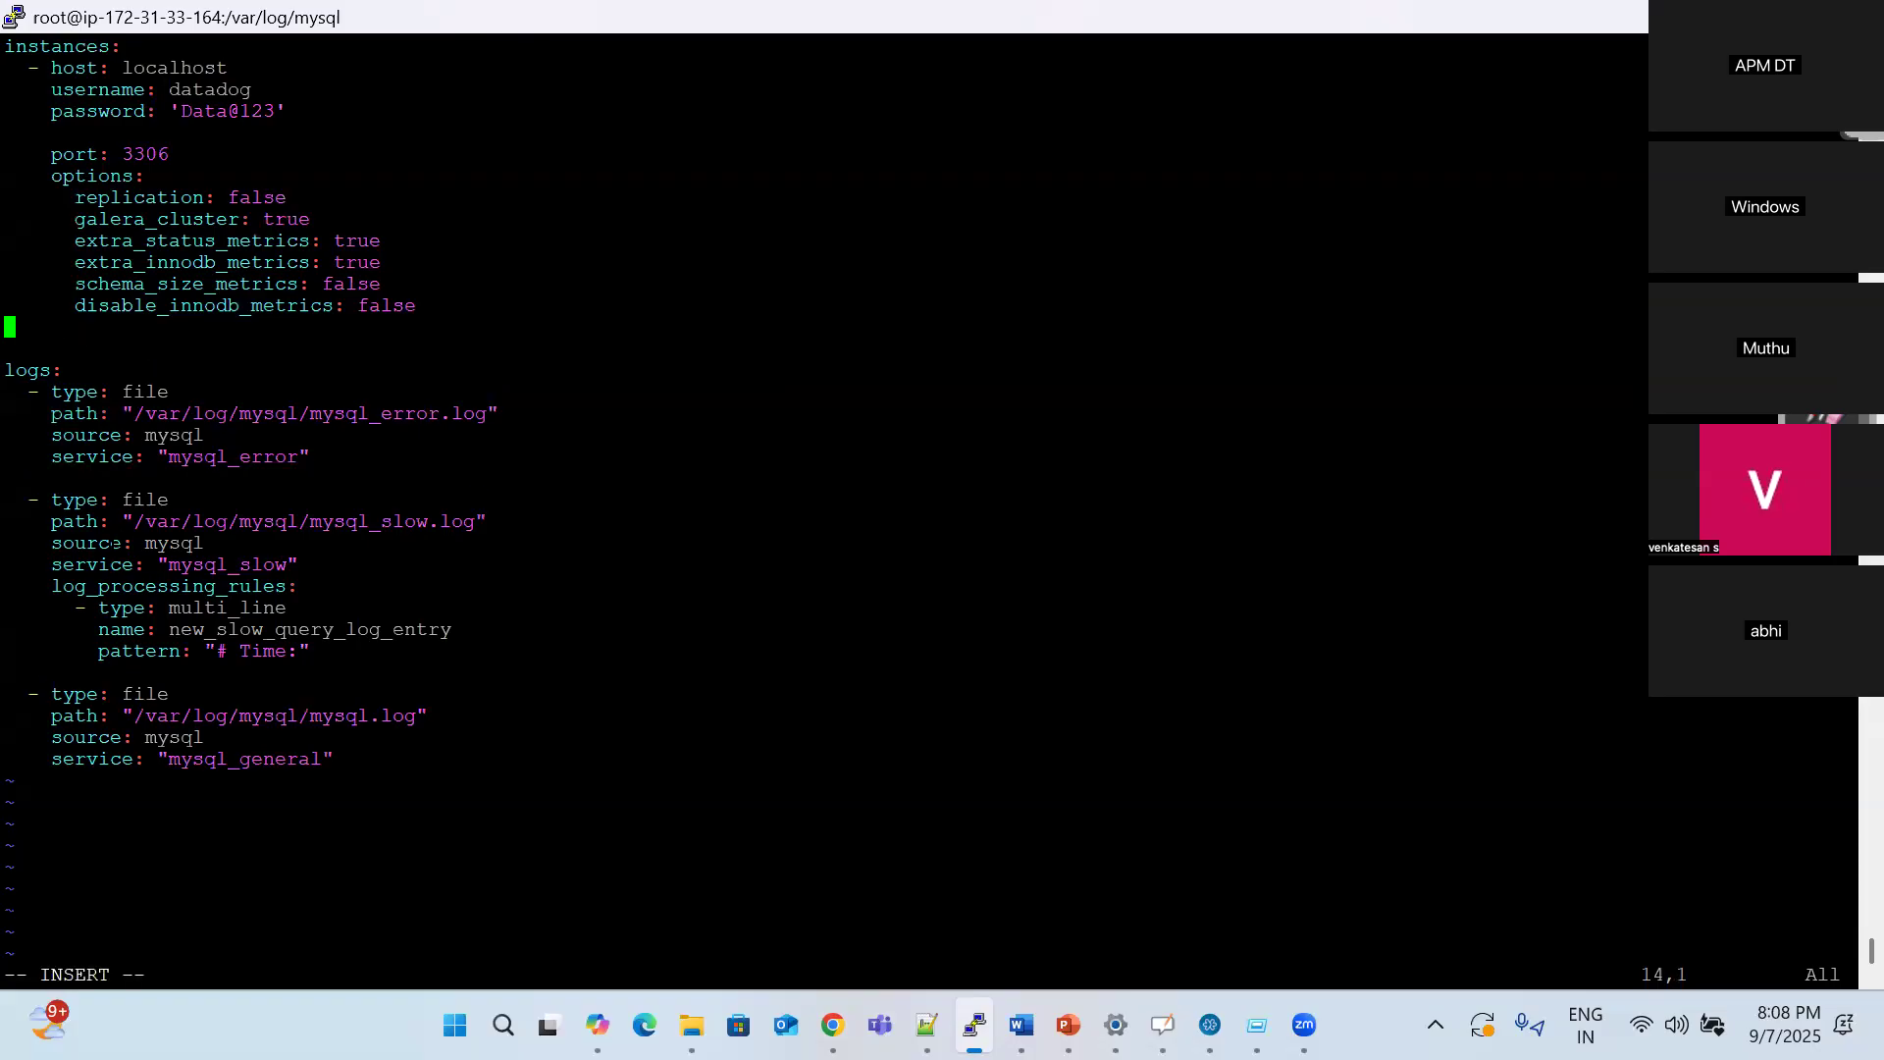
right_click(114, 543)
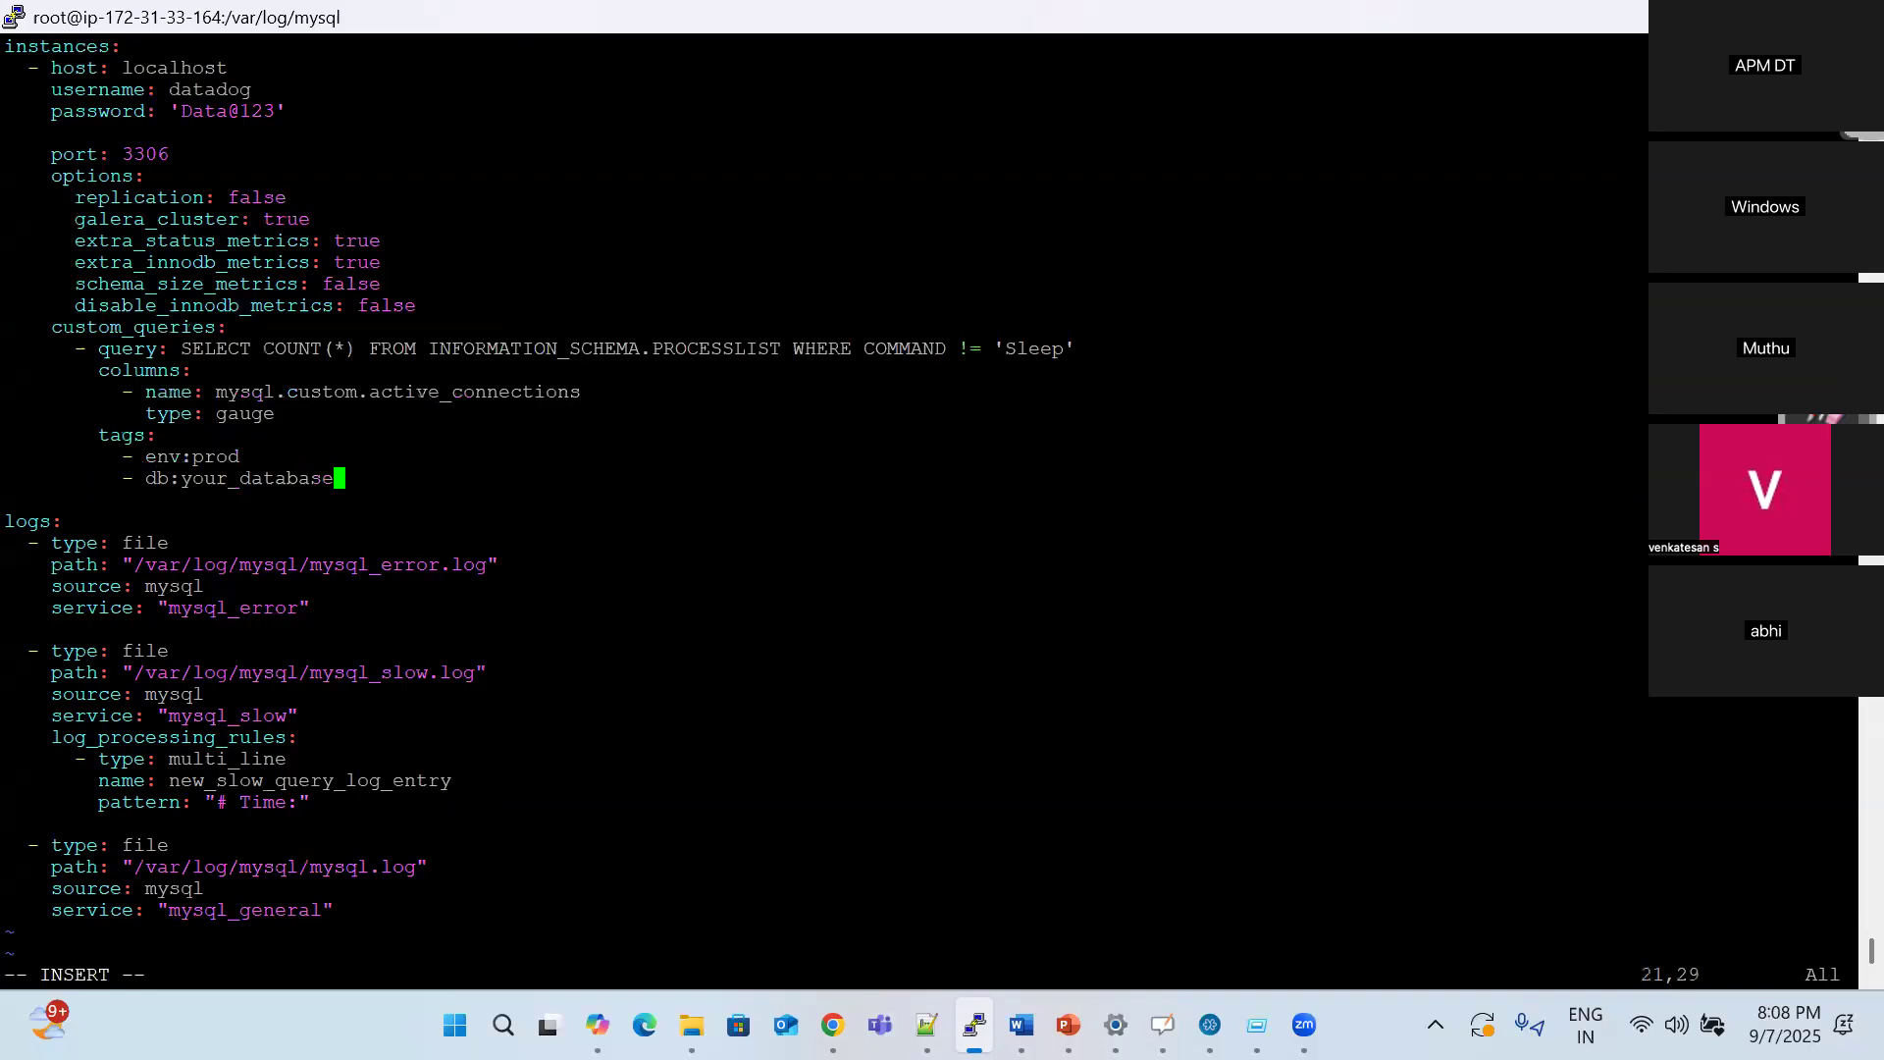
Rename the custom active_connections metric in the pasted query to a personalised name.
key(Up)
key(Up)
key(Up)
key(Up)
key(Left)
key(Left)
key(Left)
key(Left)
key(Left)
key(Left)
key(Left)
key(Left)
key(Left)
key(Left)
key(Left)
key(Left)
key(Left)
key(Left)
key(Left)
key(Left)
key(Left)
key(Left)
key(Left)
key(Left)
key(Left)
key(Up)
key(Up)
key(Up)
key(Left)
key(Left)
key(Left)
key(Up)
key(Up)
key(Up)
key(Up)
key(Up)
key(Up)
key(Up)
key(Up)
key(Up)
key(Up)
key(Down)
key(Down)
key(Down)
key(Down)
key(Down)
key(Down)
key(Down)
key(Down)
key(Down)
key(Down)
key(Down)
key(Right)
key(Right)
key(Right)
key(Right)
key(Right)
key(Down)
key(Down)
key(Right)
key(Right)
key(Right)
key(Right)
key(Right)
key(Right)
key(Right)
key(Right)
key(Right)
key(Right)
key(Right)
key(Right)
key(Right)
key(Right)
key(Right)
key(Right)
key(Right)
key(Right)
key(Right)
key(Right)
key(Right)
key(BackSpace)
key(BackSpace)
key(BackSpace)
key(BackSpace)
key(BackSpace)
key(BackSpace)
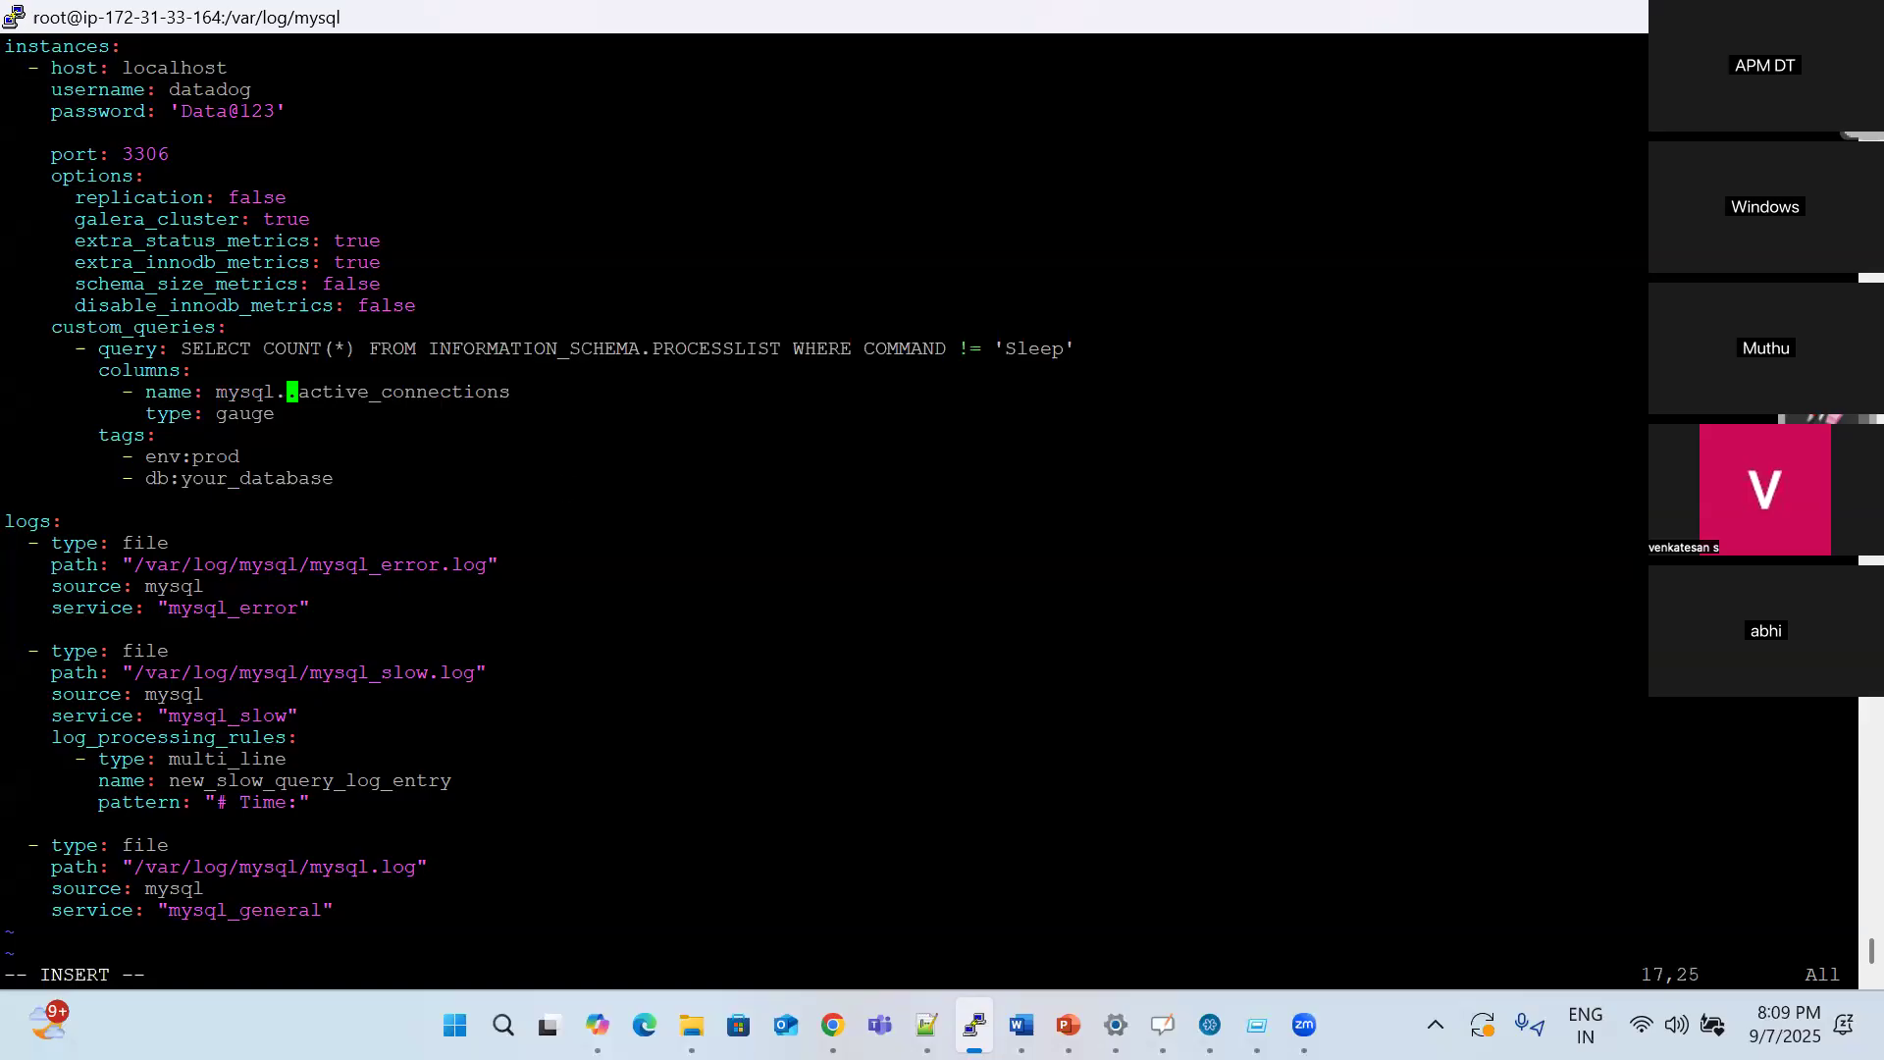
text(abhishel)
key(BackSpace)
text(k)
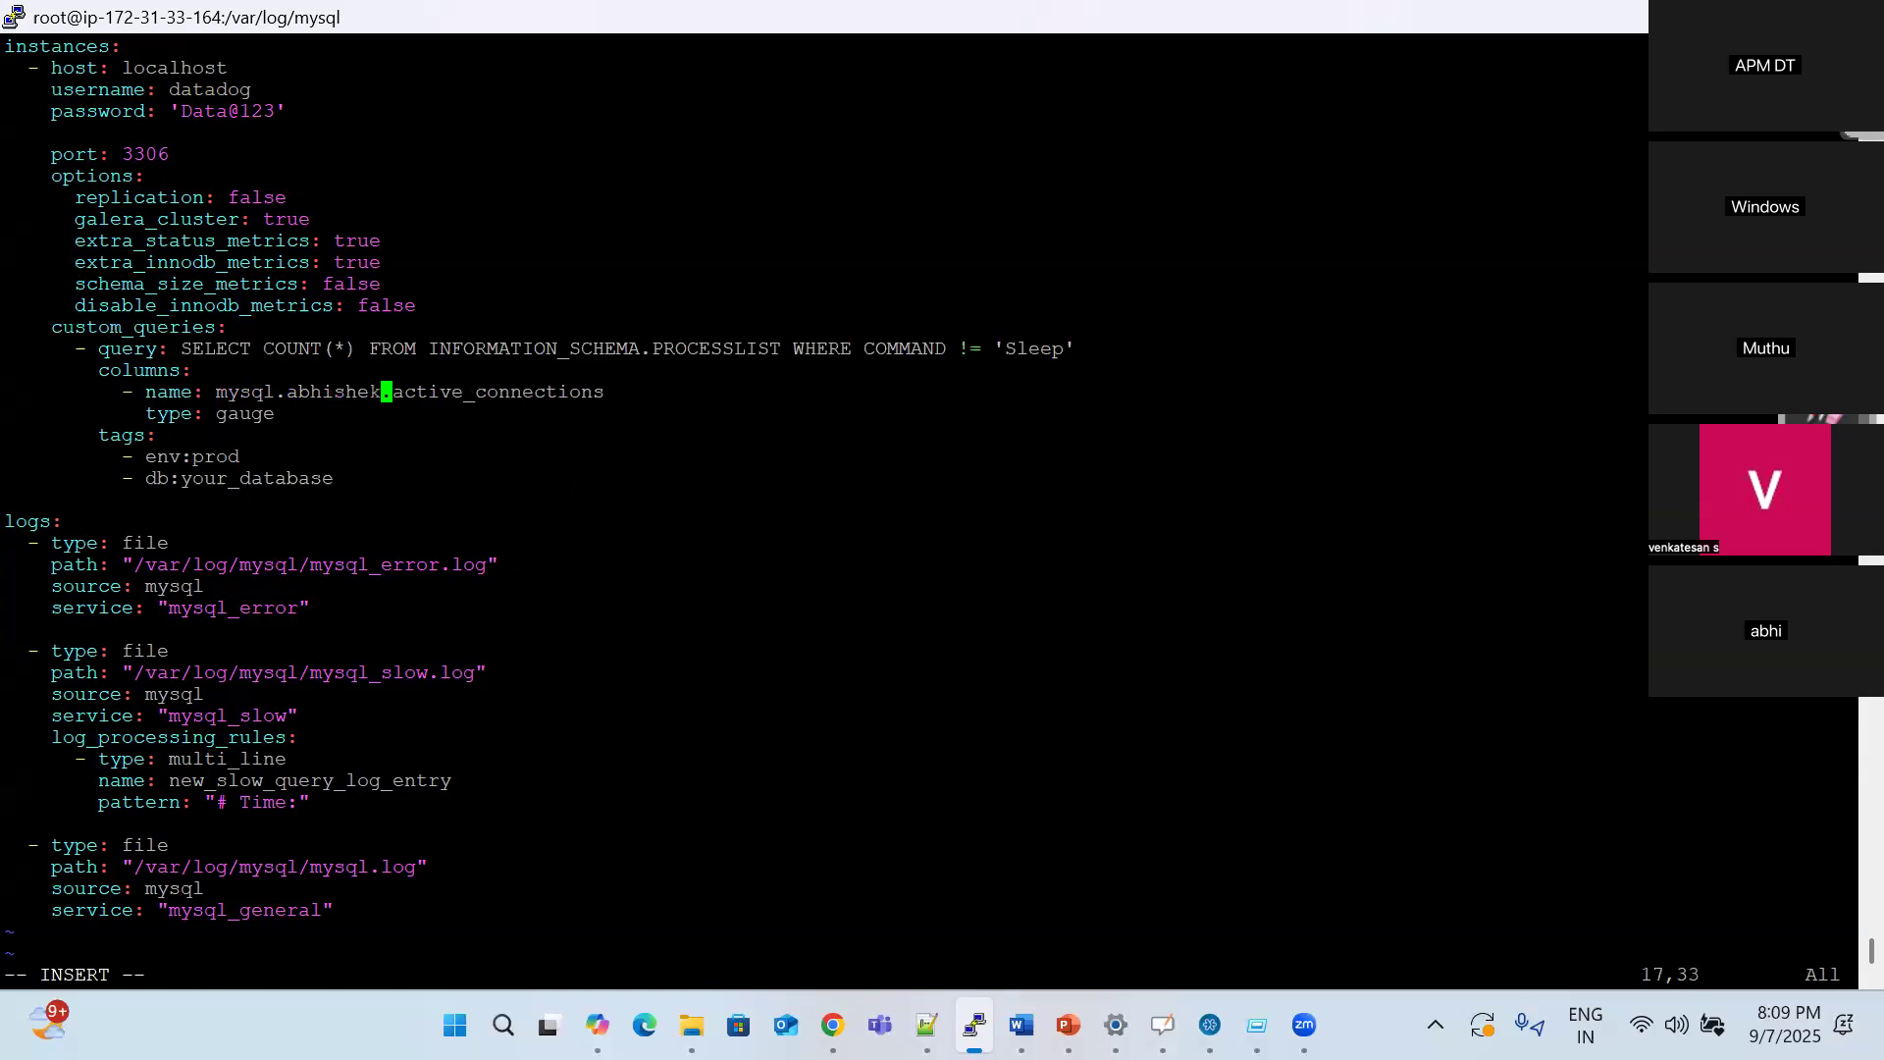
Save conf.yaml and quit vi with :wq! after comparing with the GitHub guide.
key(Escape)
text(:wq!)
double_click(316, 391)
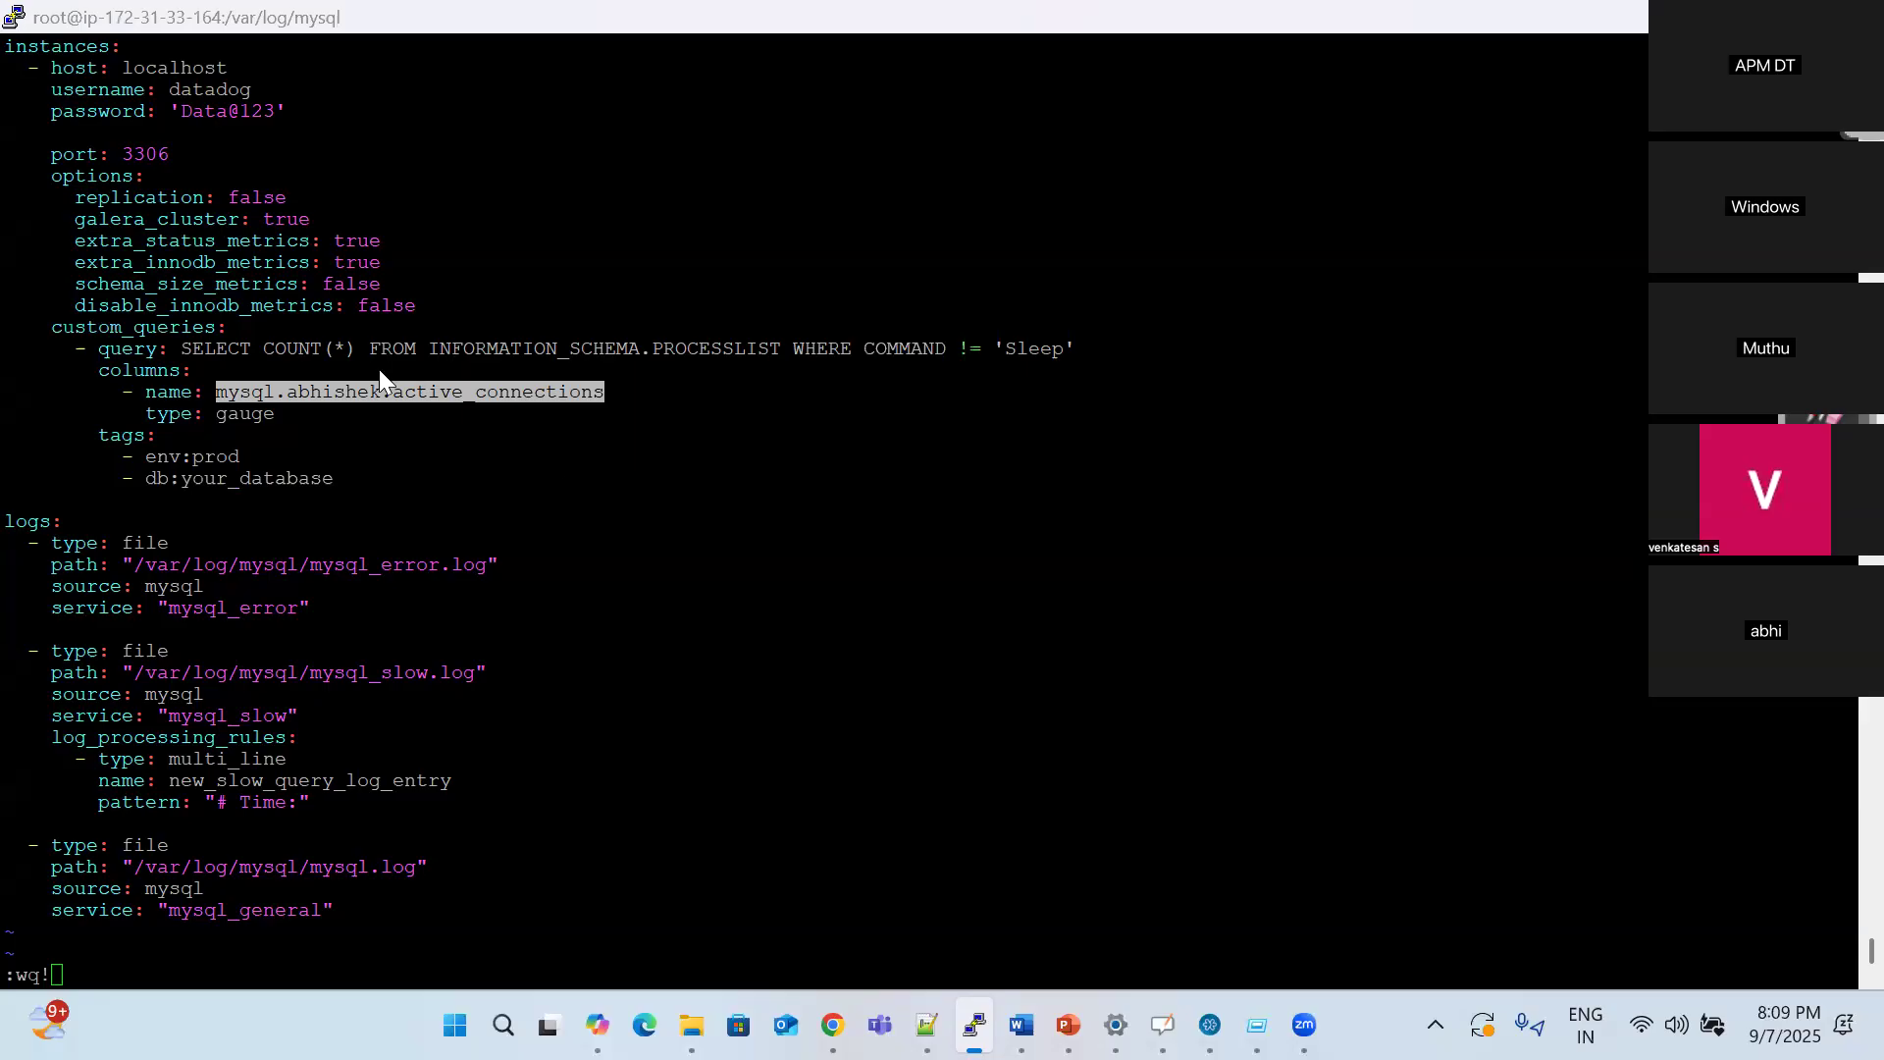
key(alt+Tab)
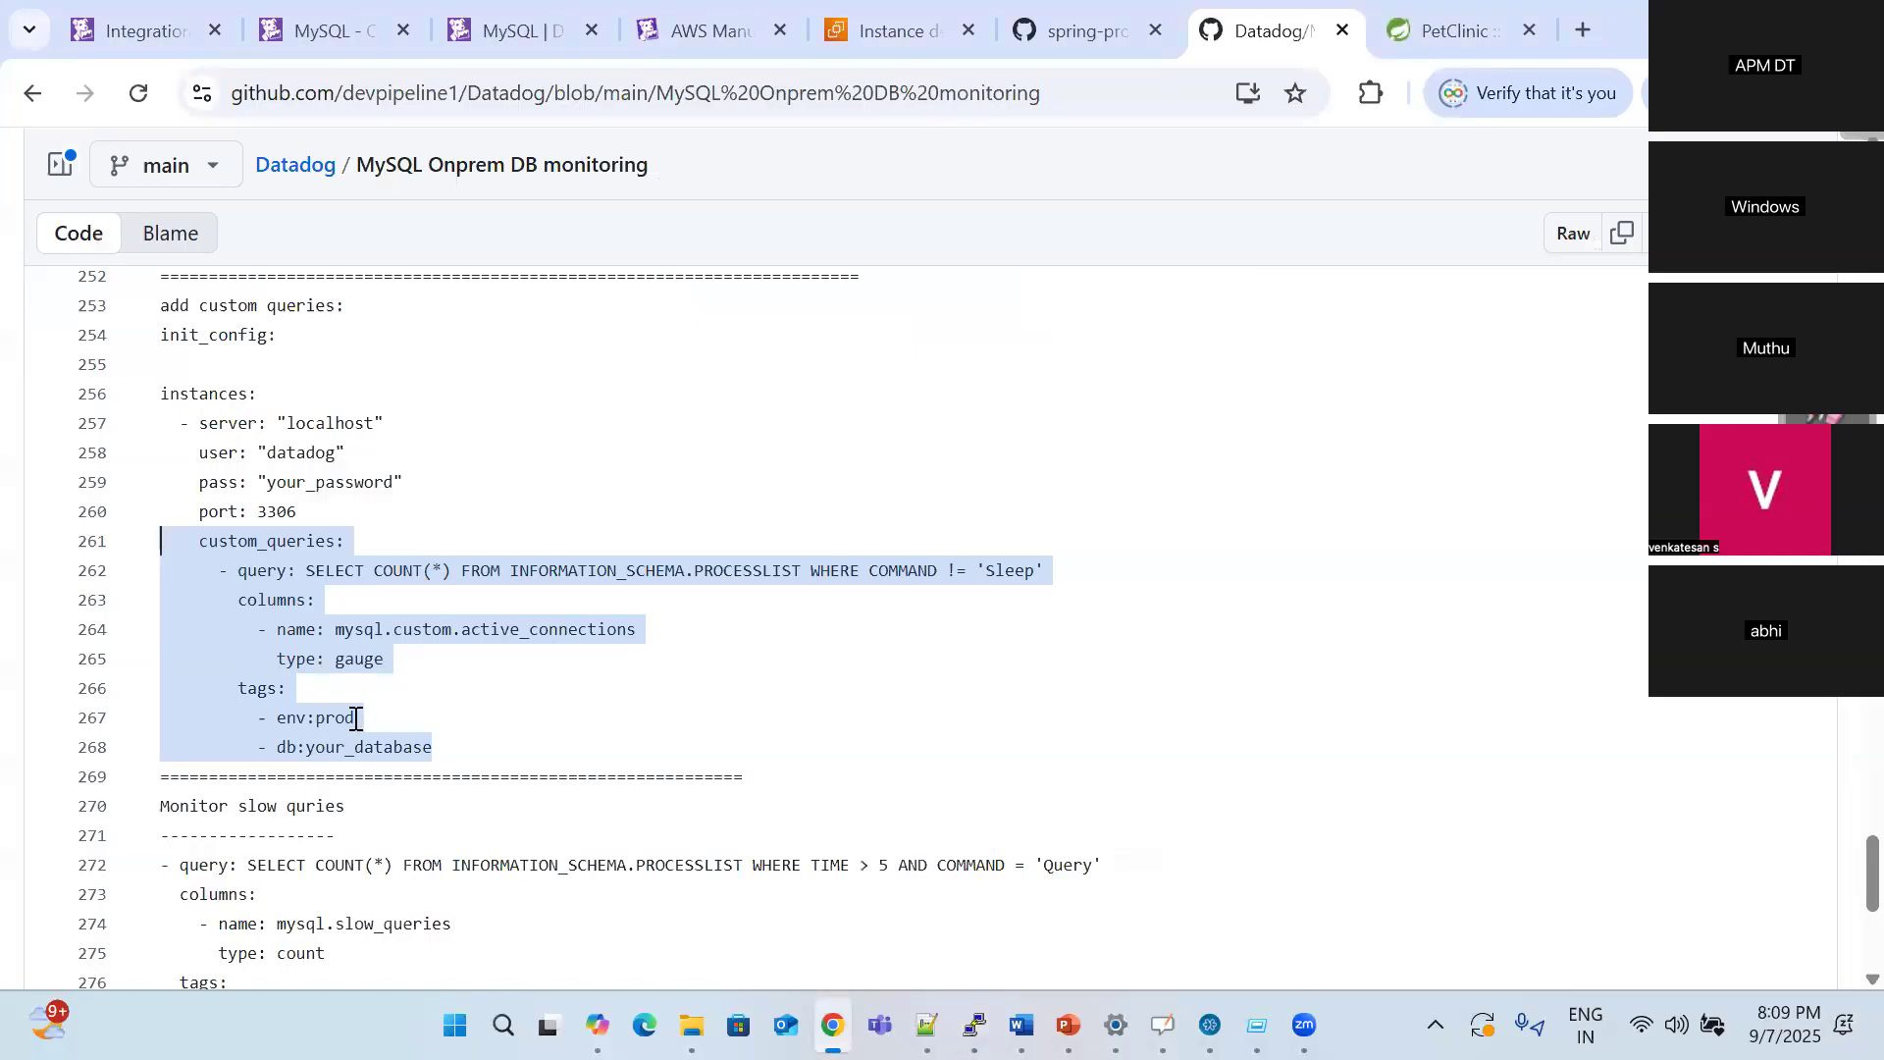
scroll(355, 718, up, 1)
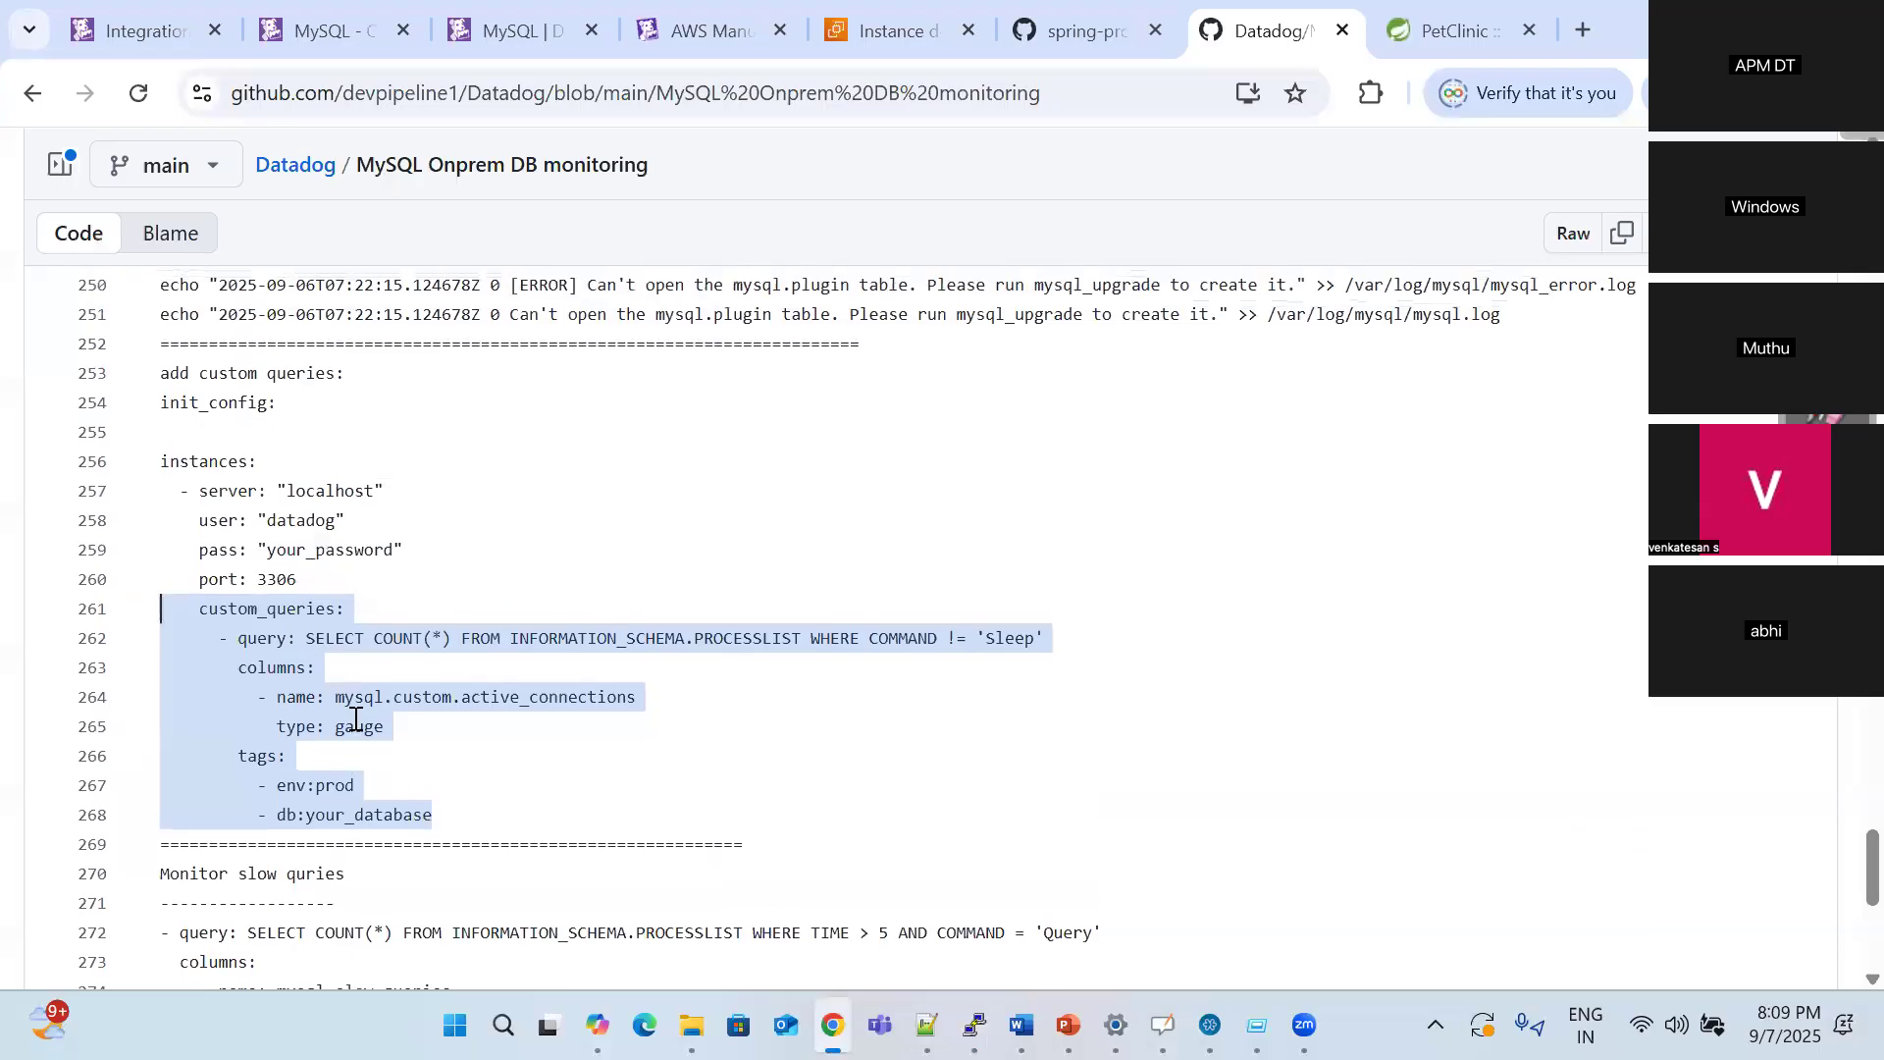
key(alt+Tab)
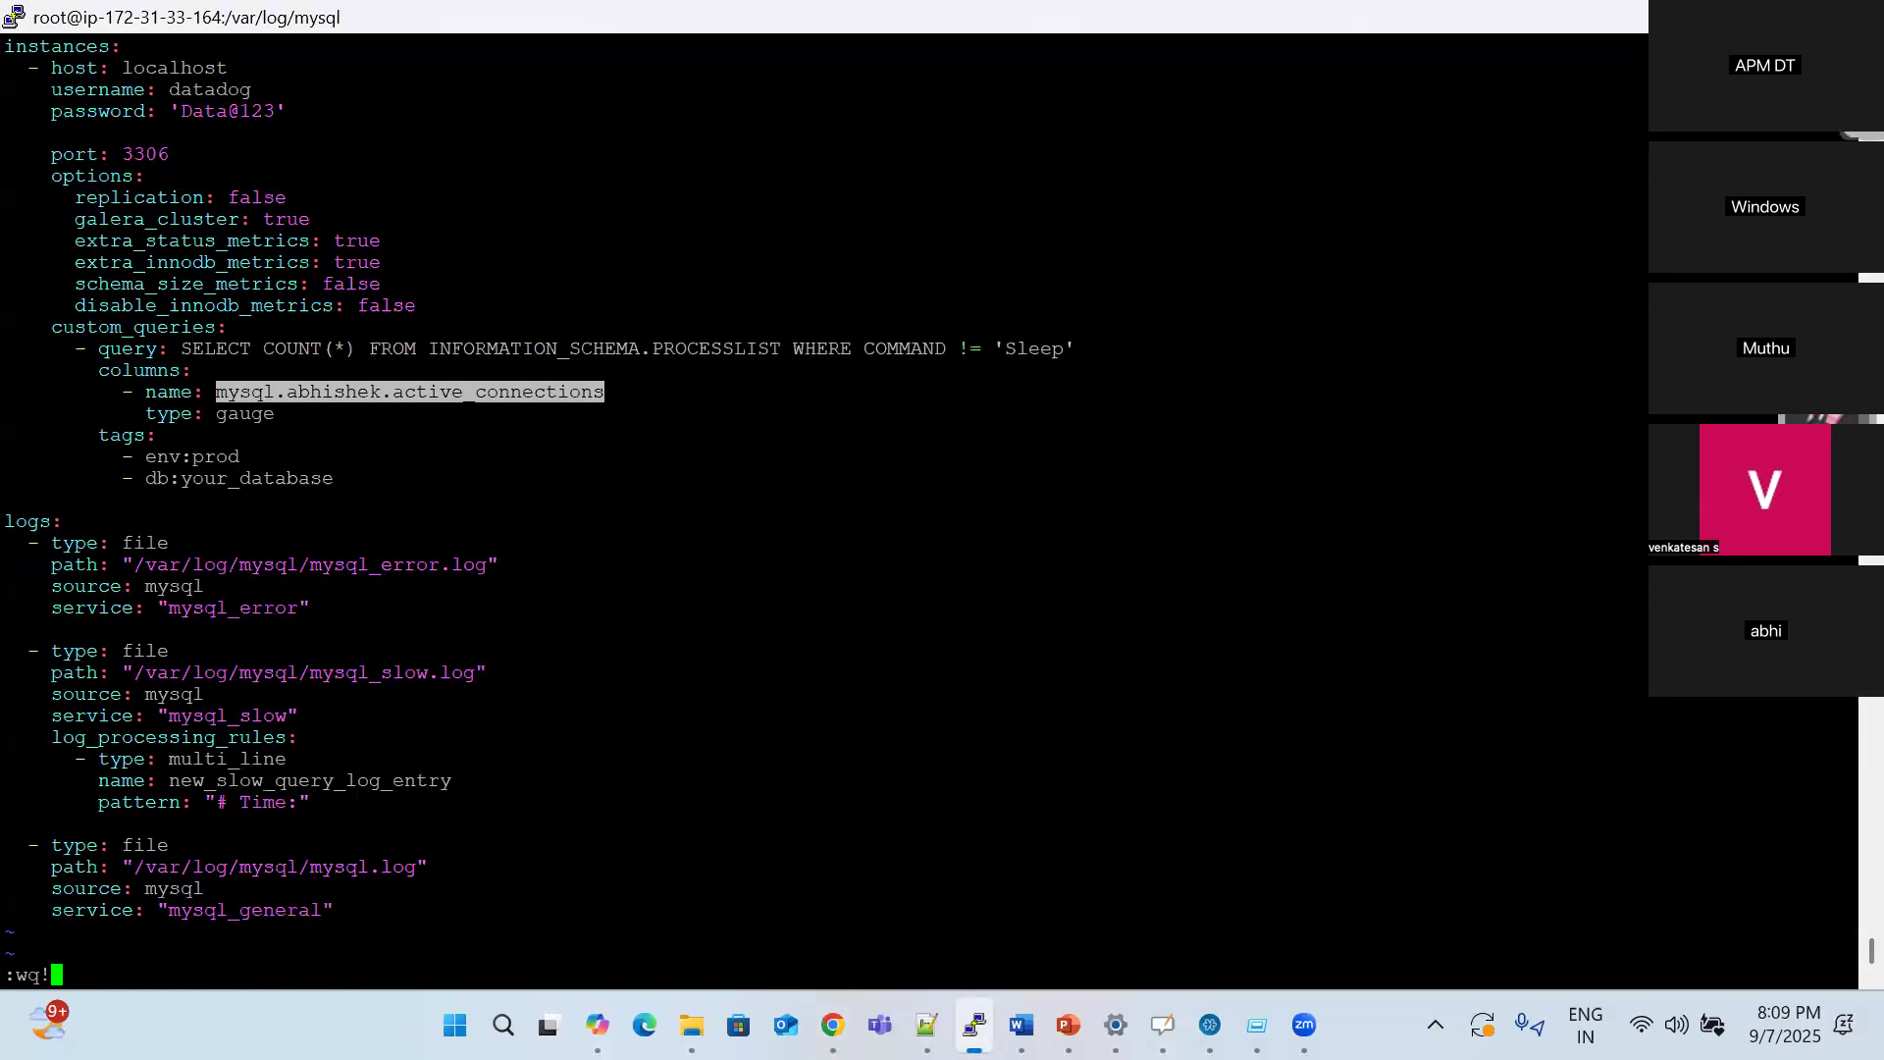
key(Return)
Recall an earlier shell command and trim it back to systemctl.
key(Up)
key(Up)
key(Up)
key(Up)
key(Up)
key(Up)
key(Up)
key(Up)
key(Down)
key(BackSpace)
key(BackSpace)
key(BackSpace)
key(BackSpace)
key(BackSpace)
key(BackSpace)
key(BackSpace)
key(BackSpace)
key(BackSpace)
key(BackSpace)
key(BackSpace)
key(BackSpace)
key(BackSpace)
key(BackSpace)
key(BackSpace)
key(BackSpace)
key(BackSpace)
key(BackSpace)
key(BackSpace)
Restart mysqld.service and then the datadog-agent service with systemctl restart.
text(restart mysqld)
key(Tab)
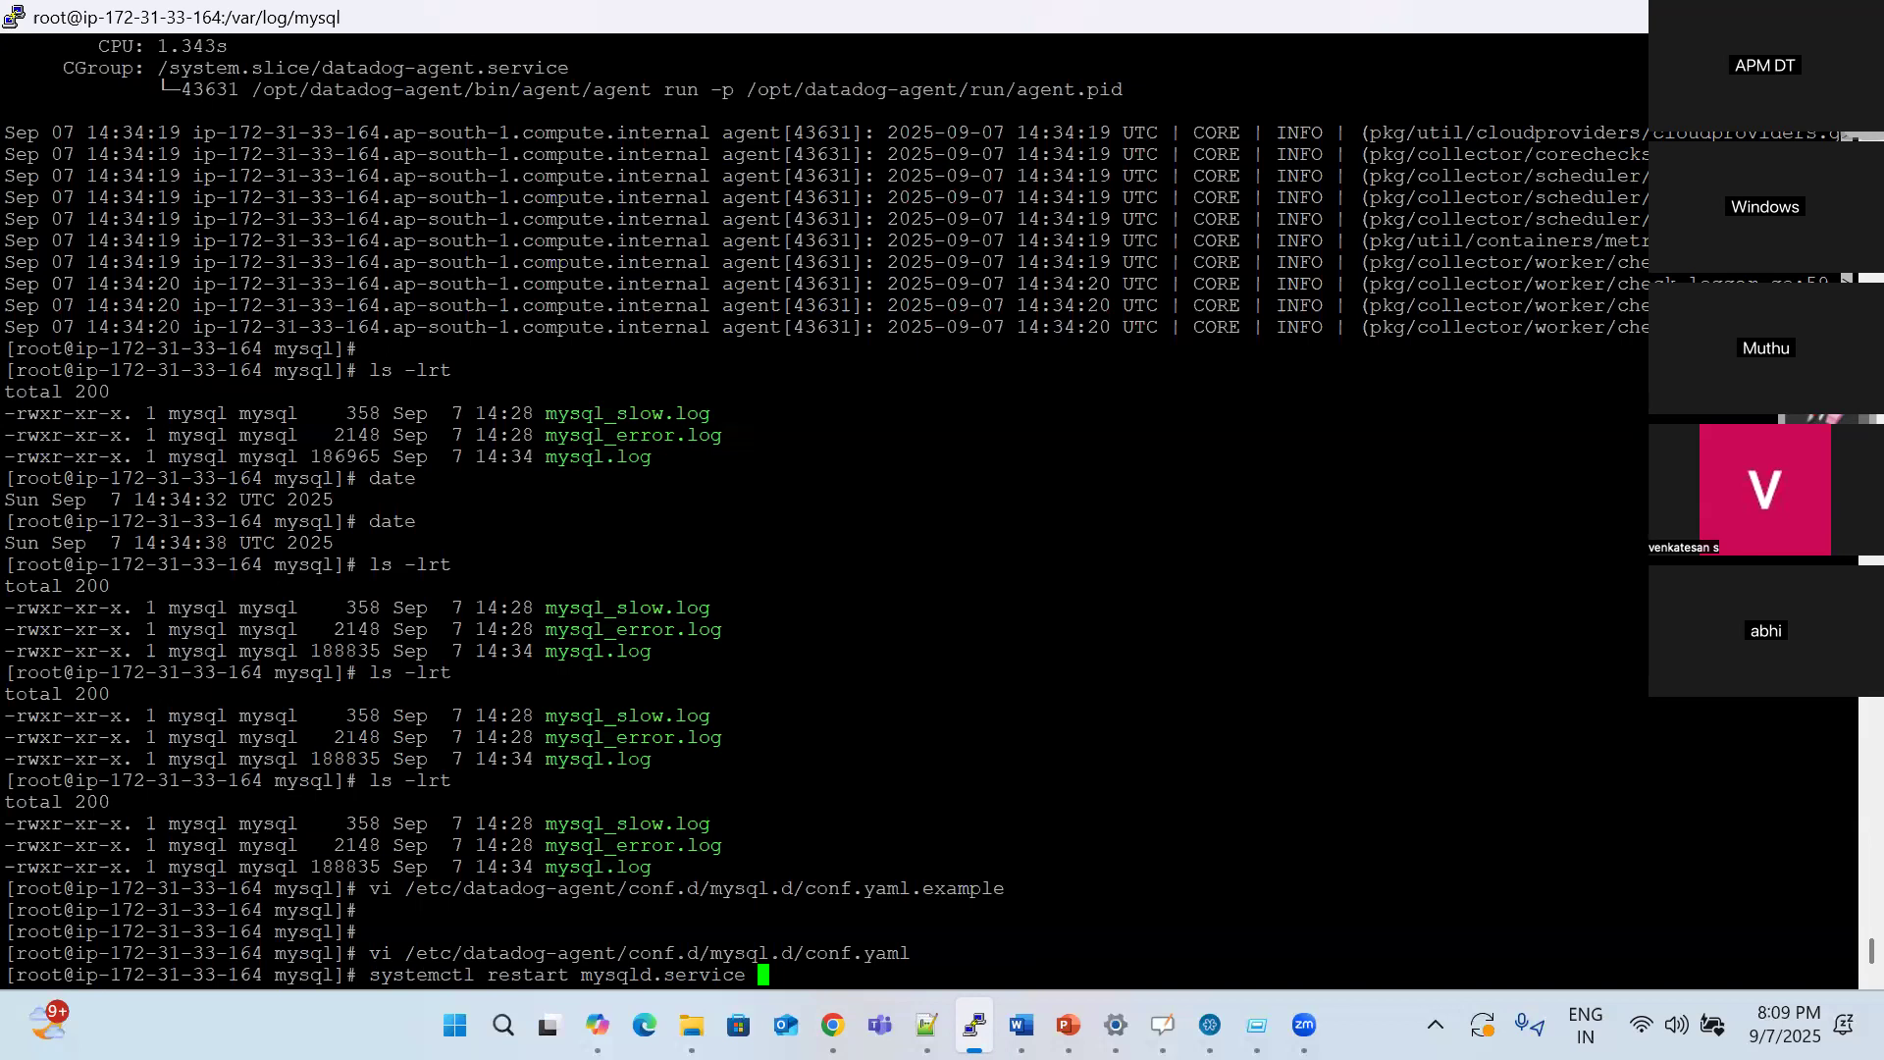
key(Return)
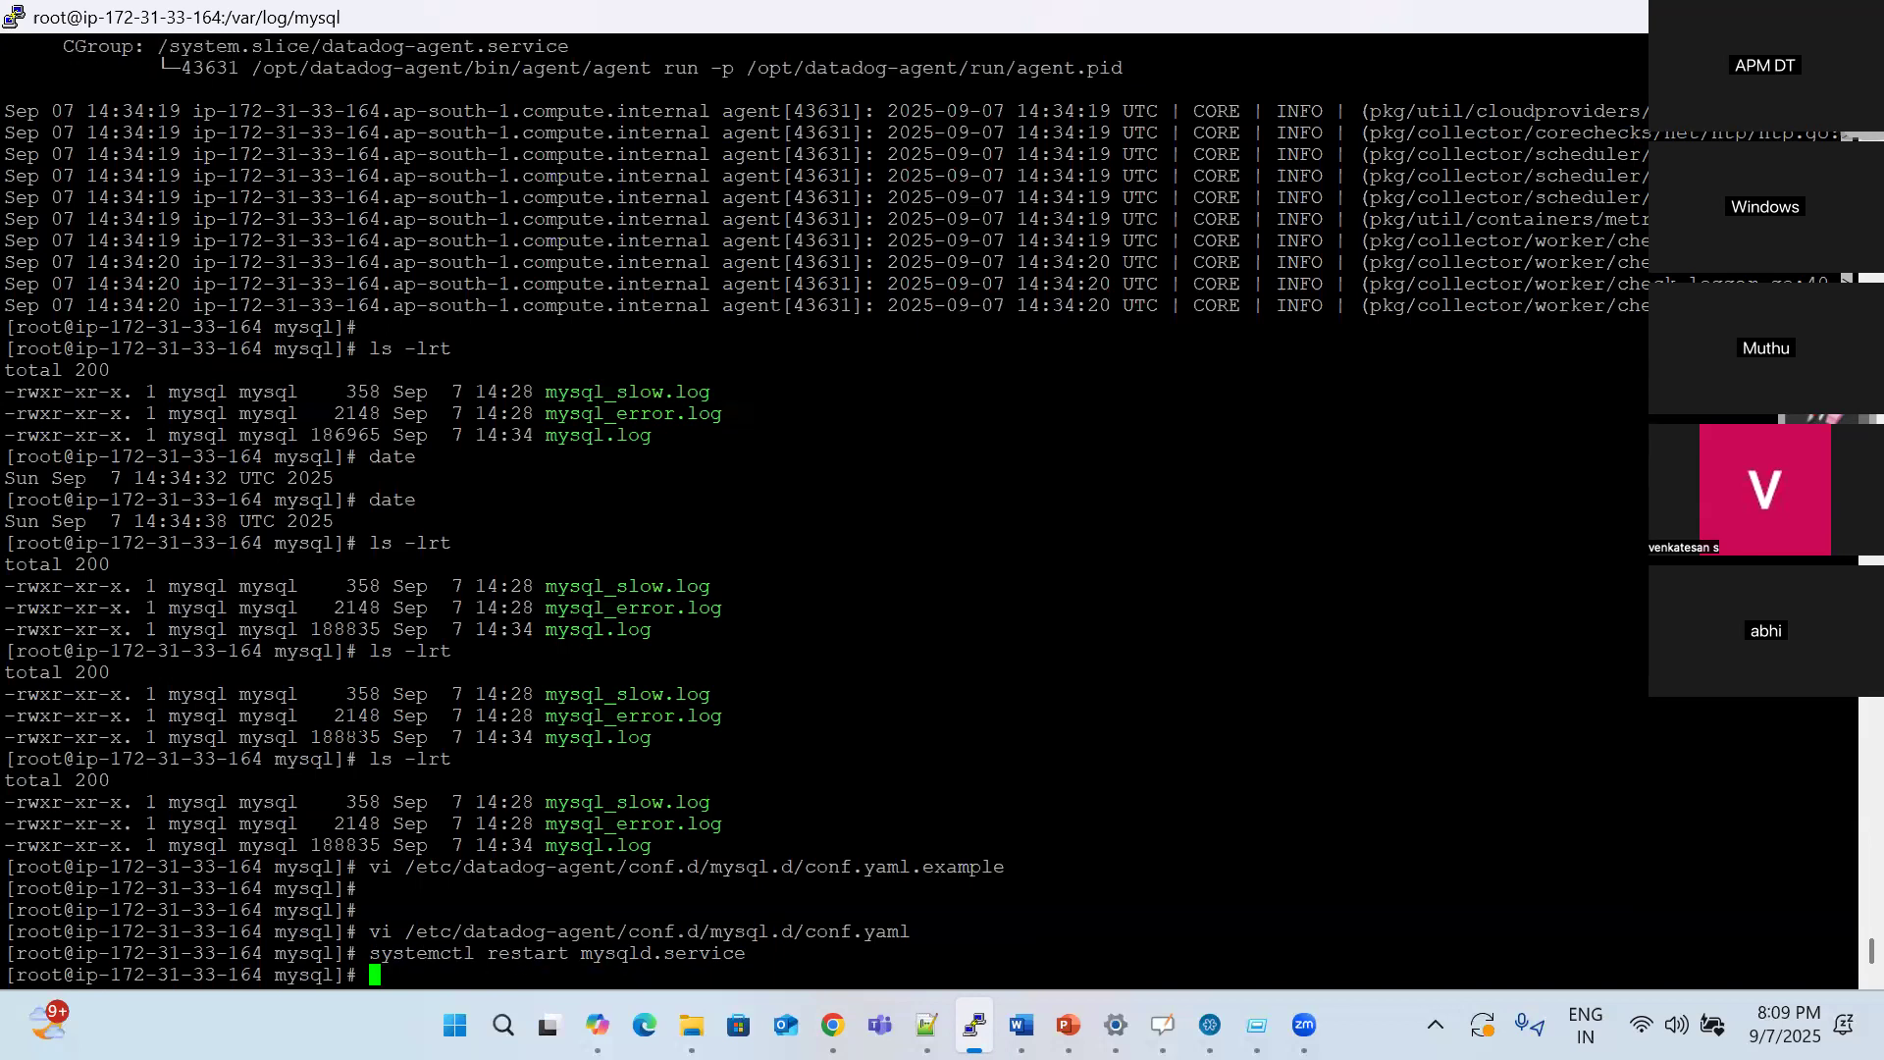
key(Up)
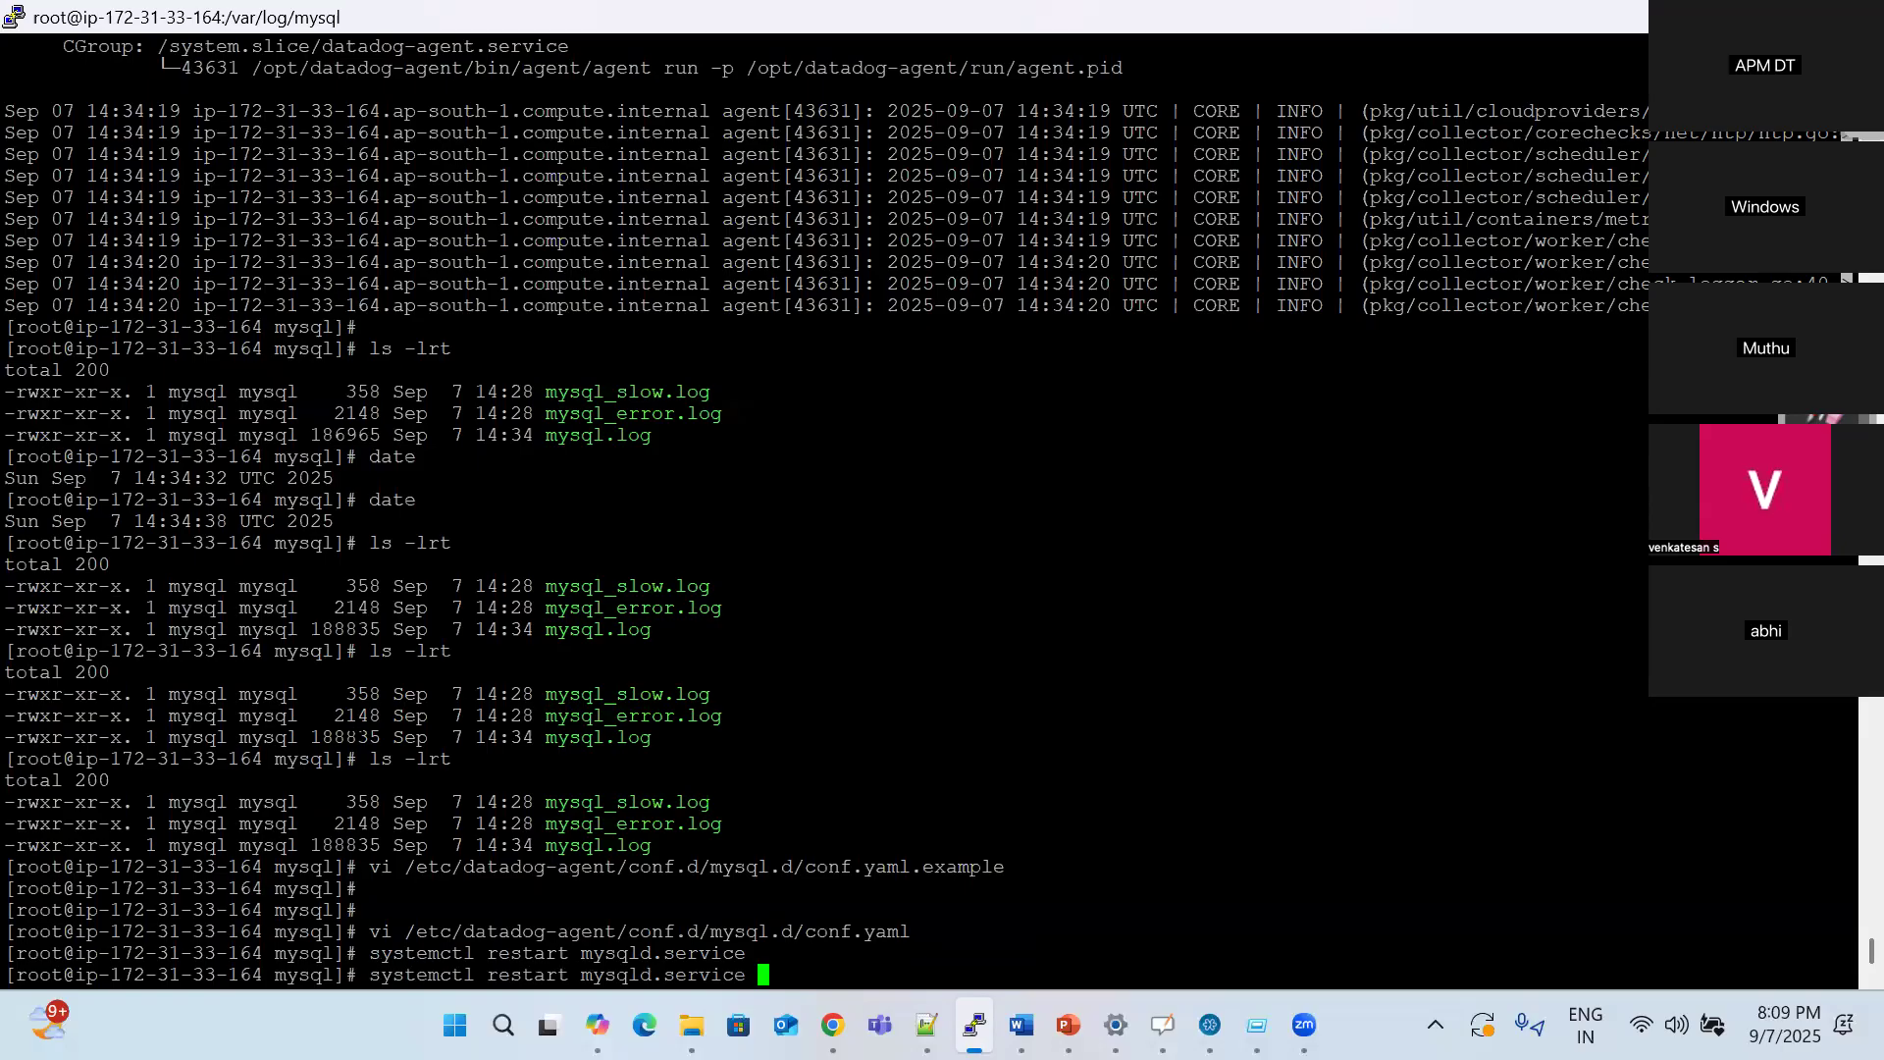
key(BackSpace)
key(BackSpace)
key(BackSpace)
key(BackSpace)
key(BackSpace)
key(BackSpace)
key(BackSpace)
key(BackSpace)
key(BackSpace)
key(BackSpace)
key(BackSpace)
key(BackSpace)
key(BackSpace)
key(BackSpace)
text(datadog-agent)
key(Return)
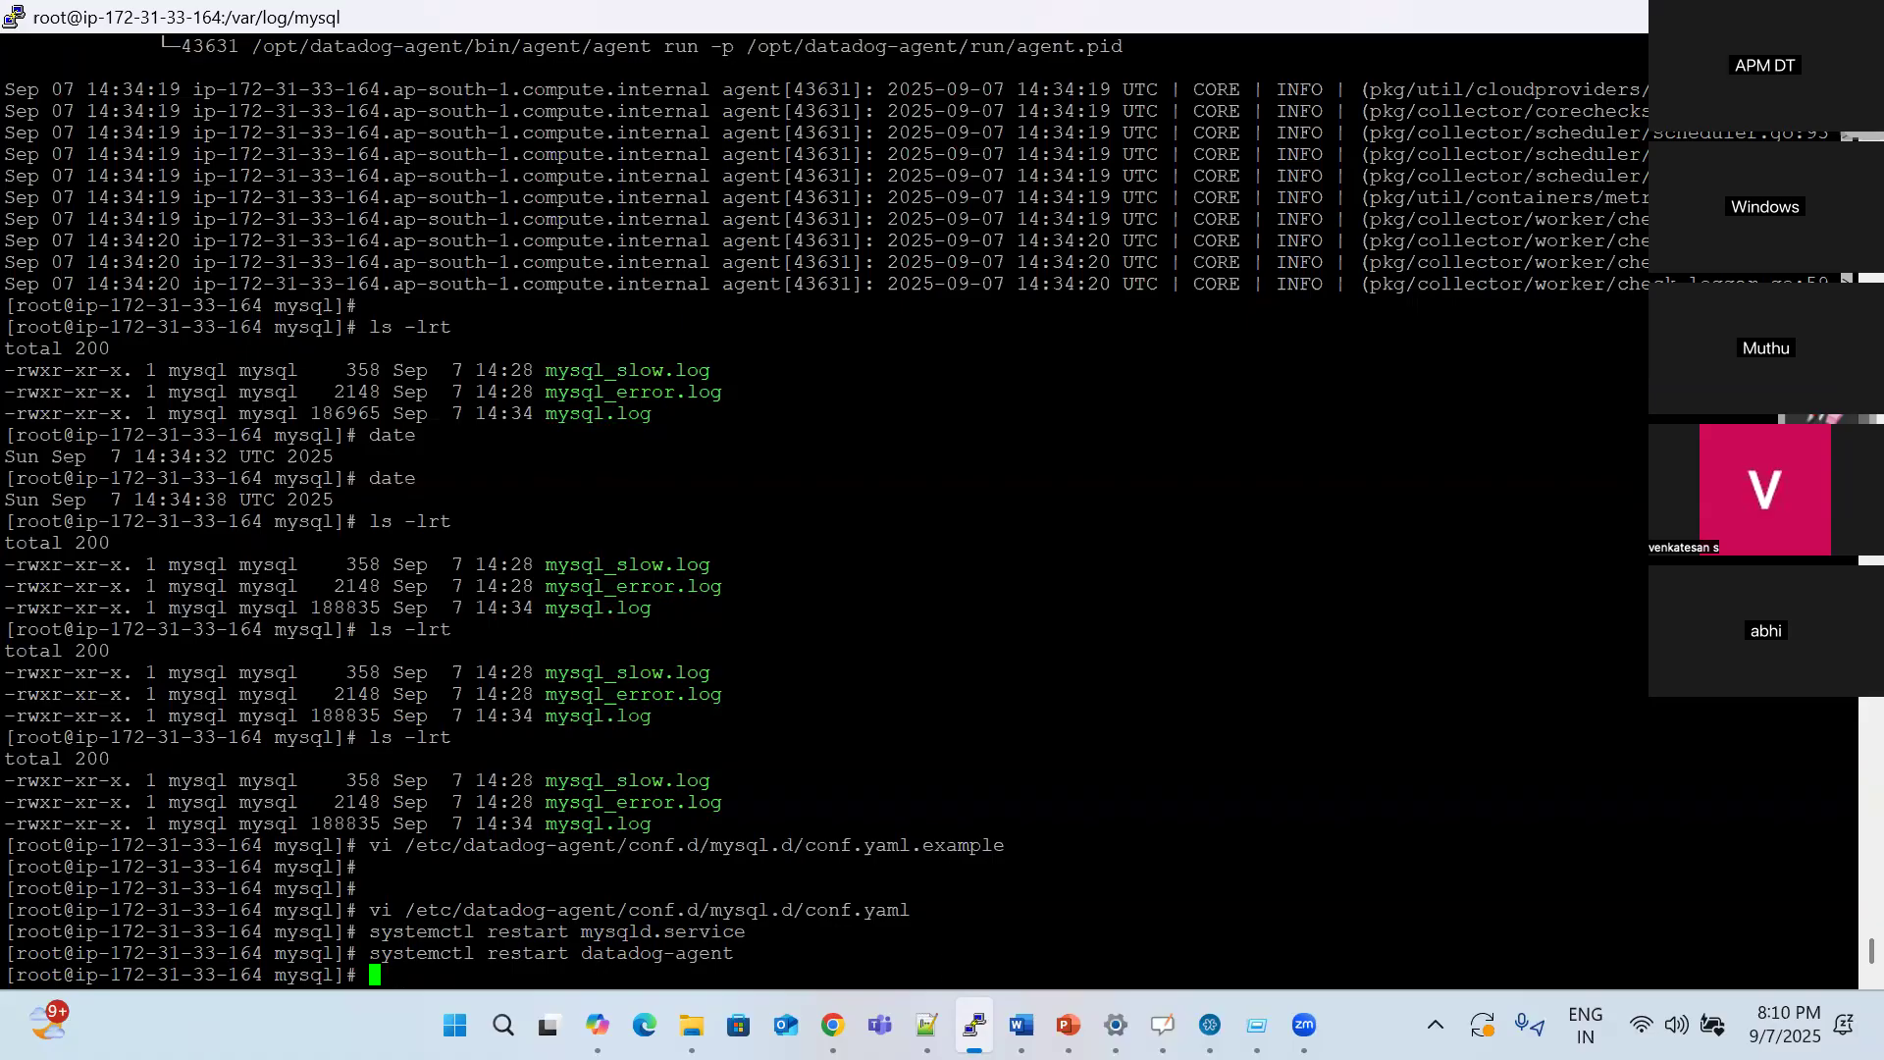
click(833, 1025)
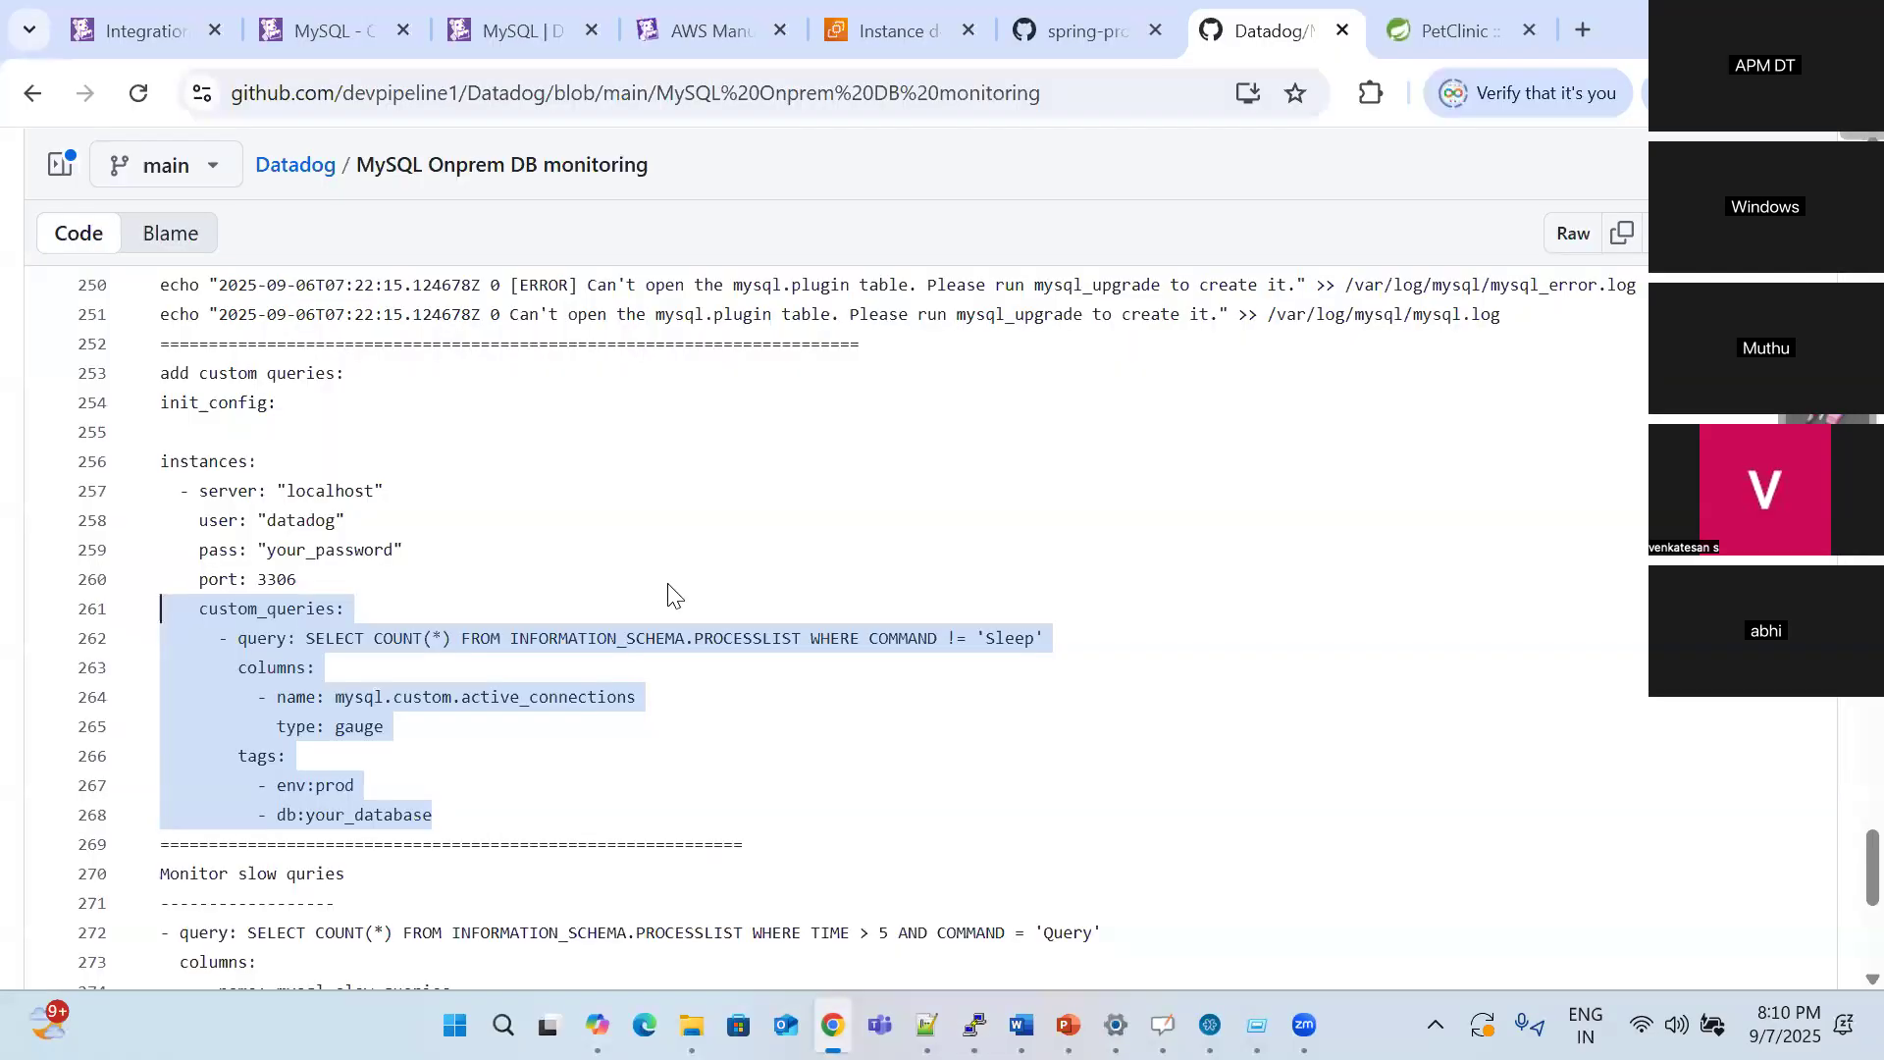
click(306, 39)
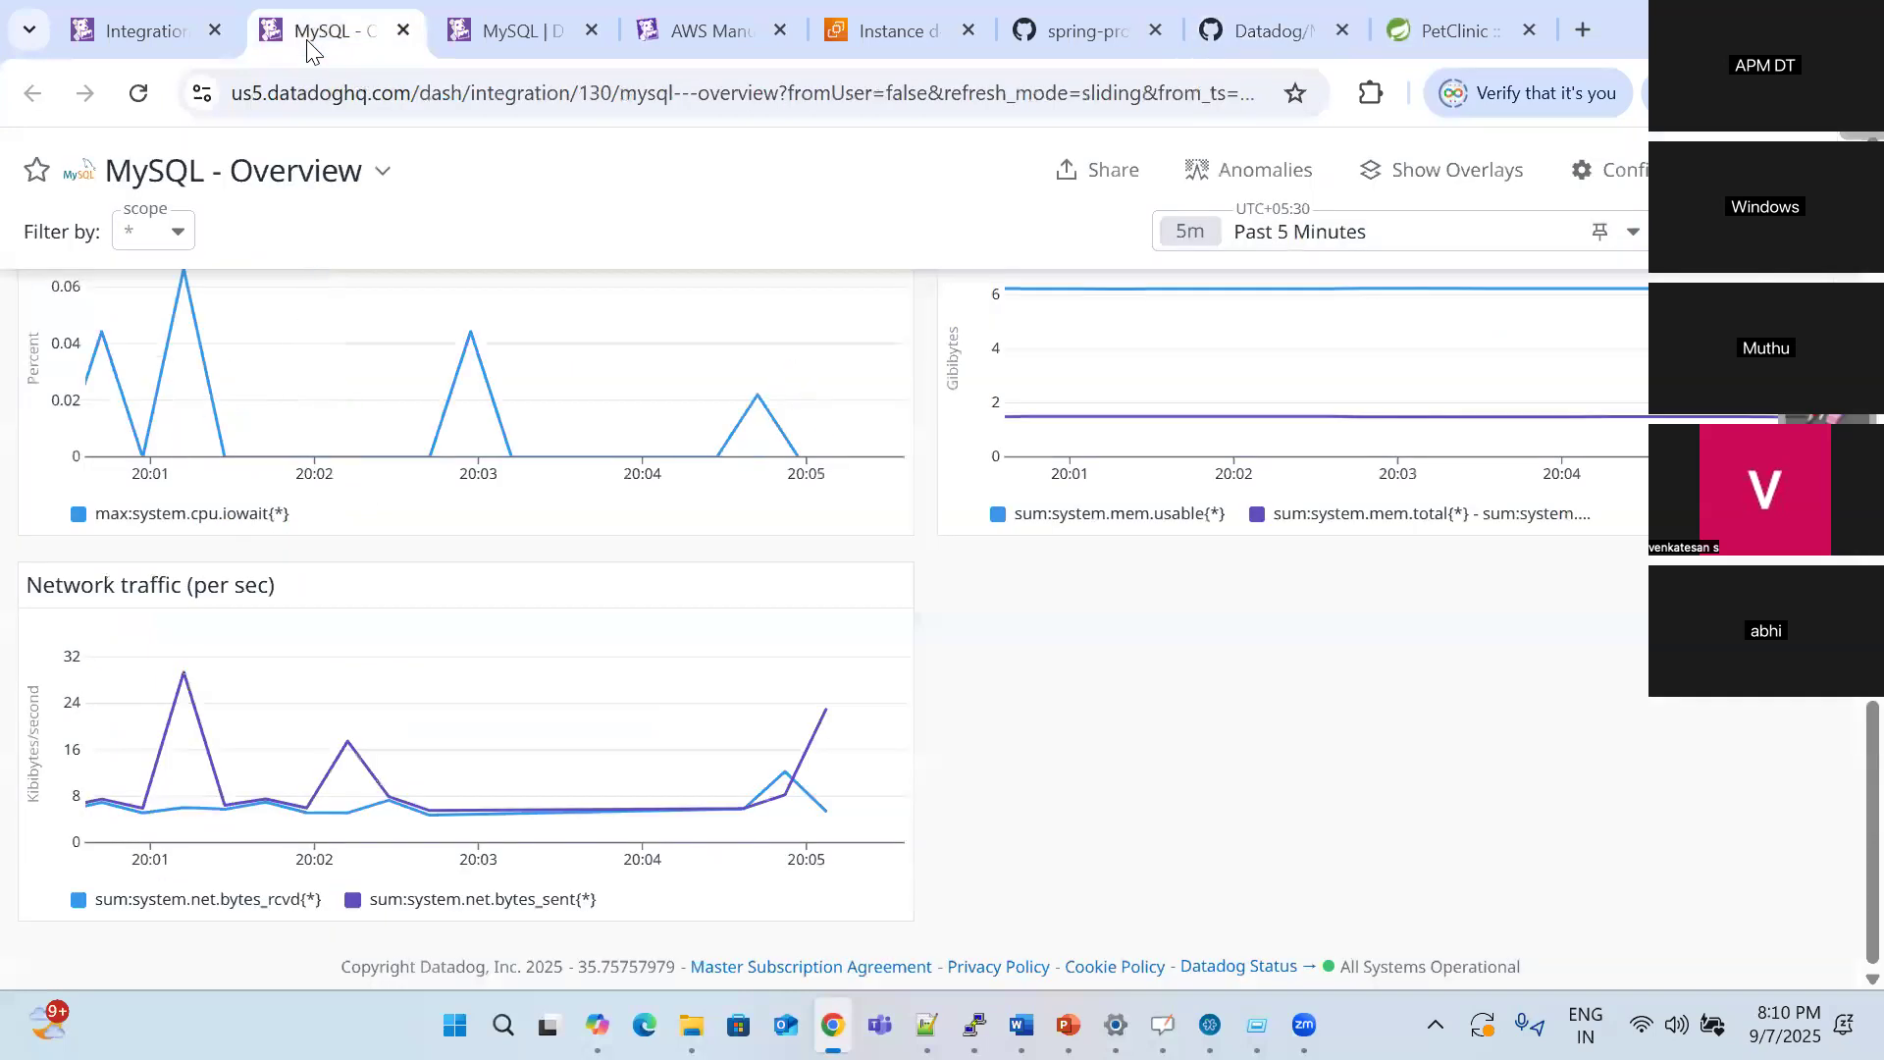
click(491, 43)
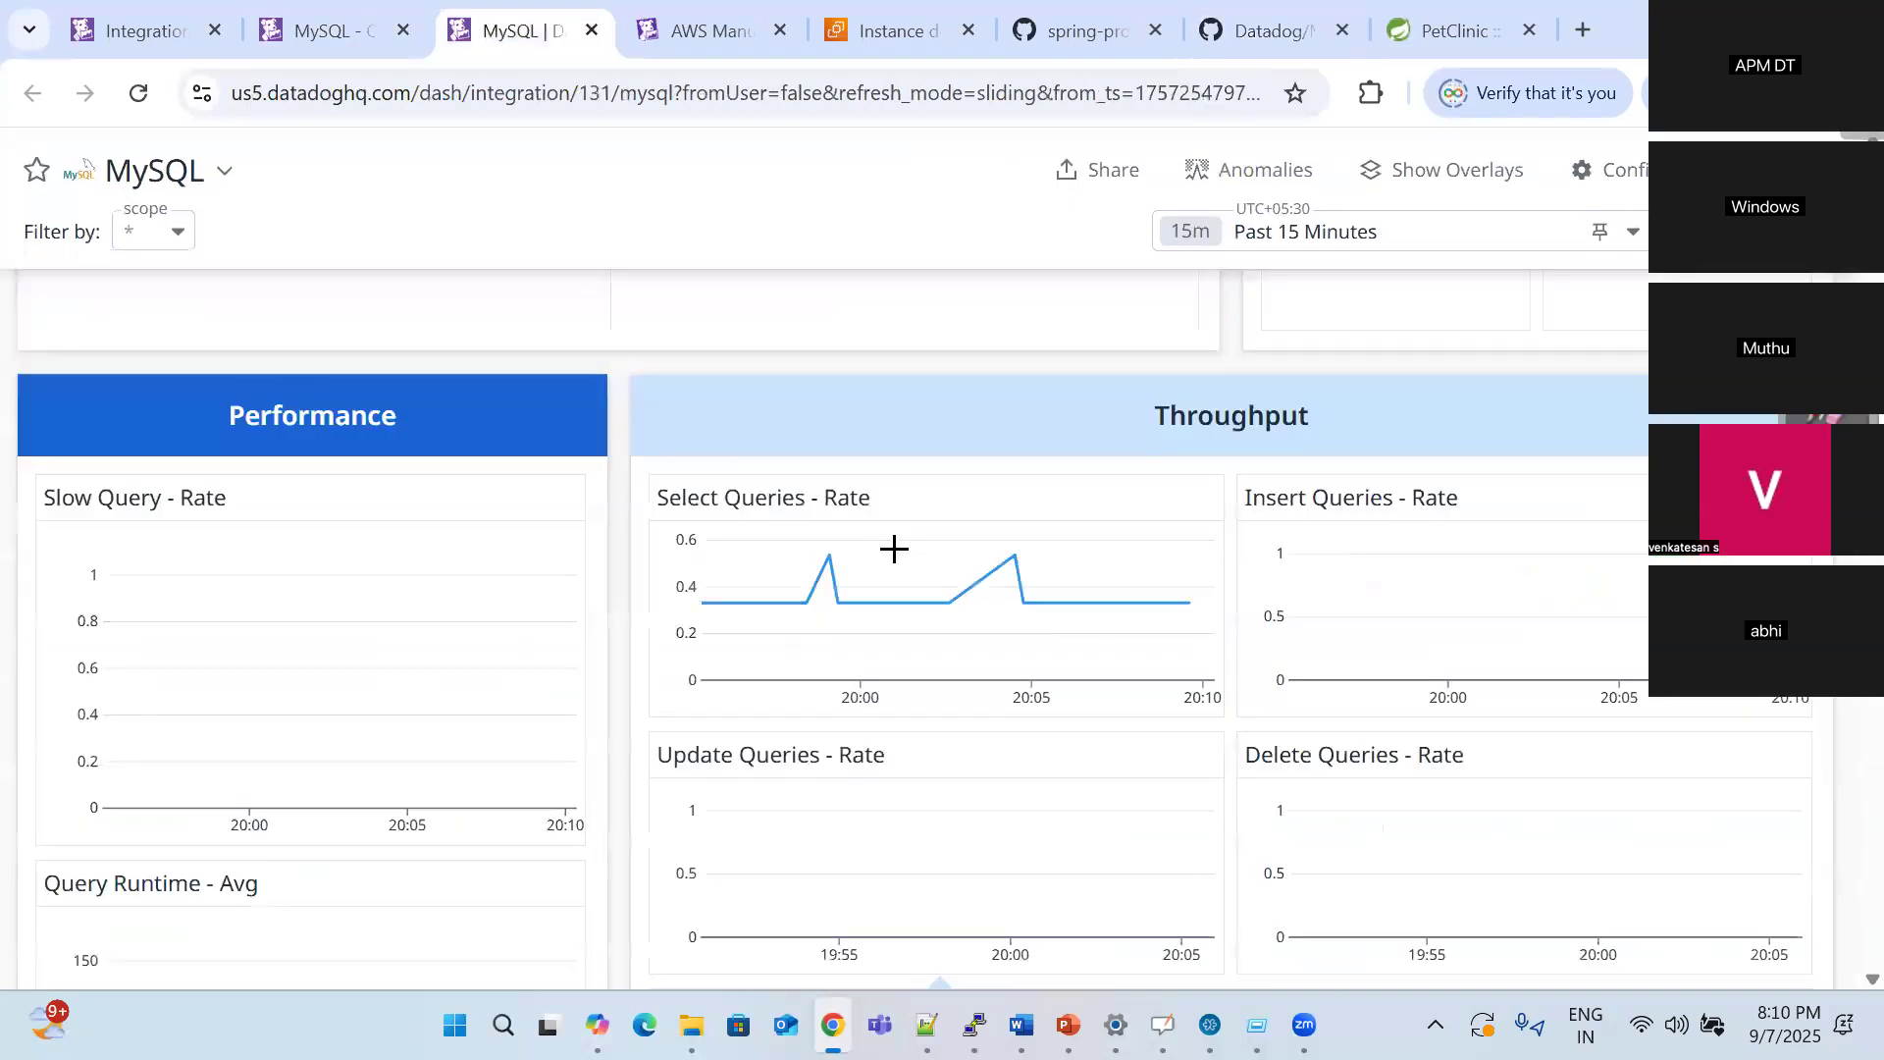
scroll(893, 547, down, 20)
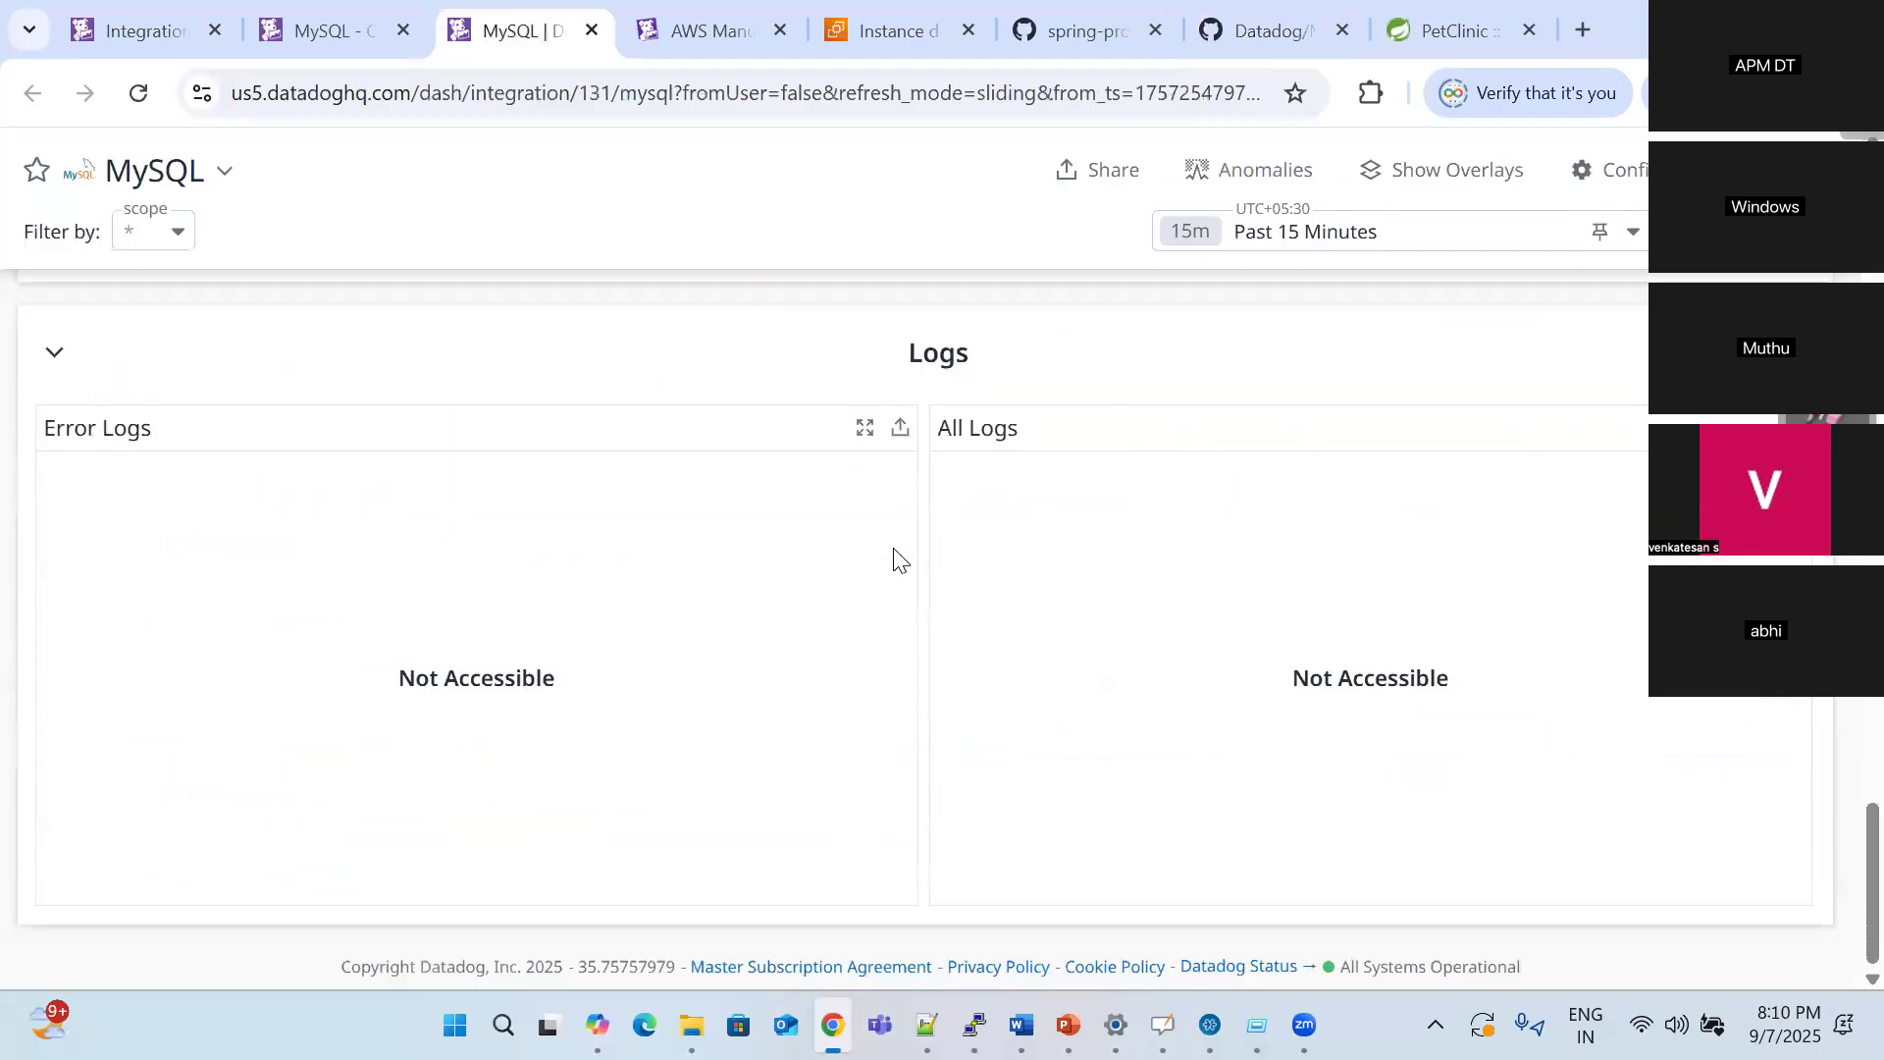
click(140, 95)
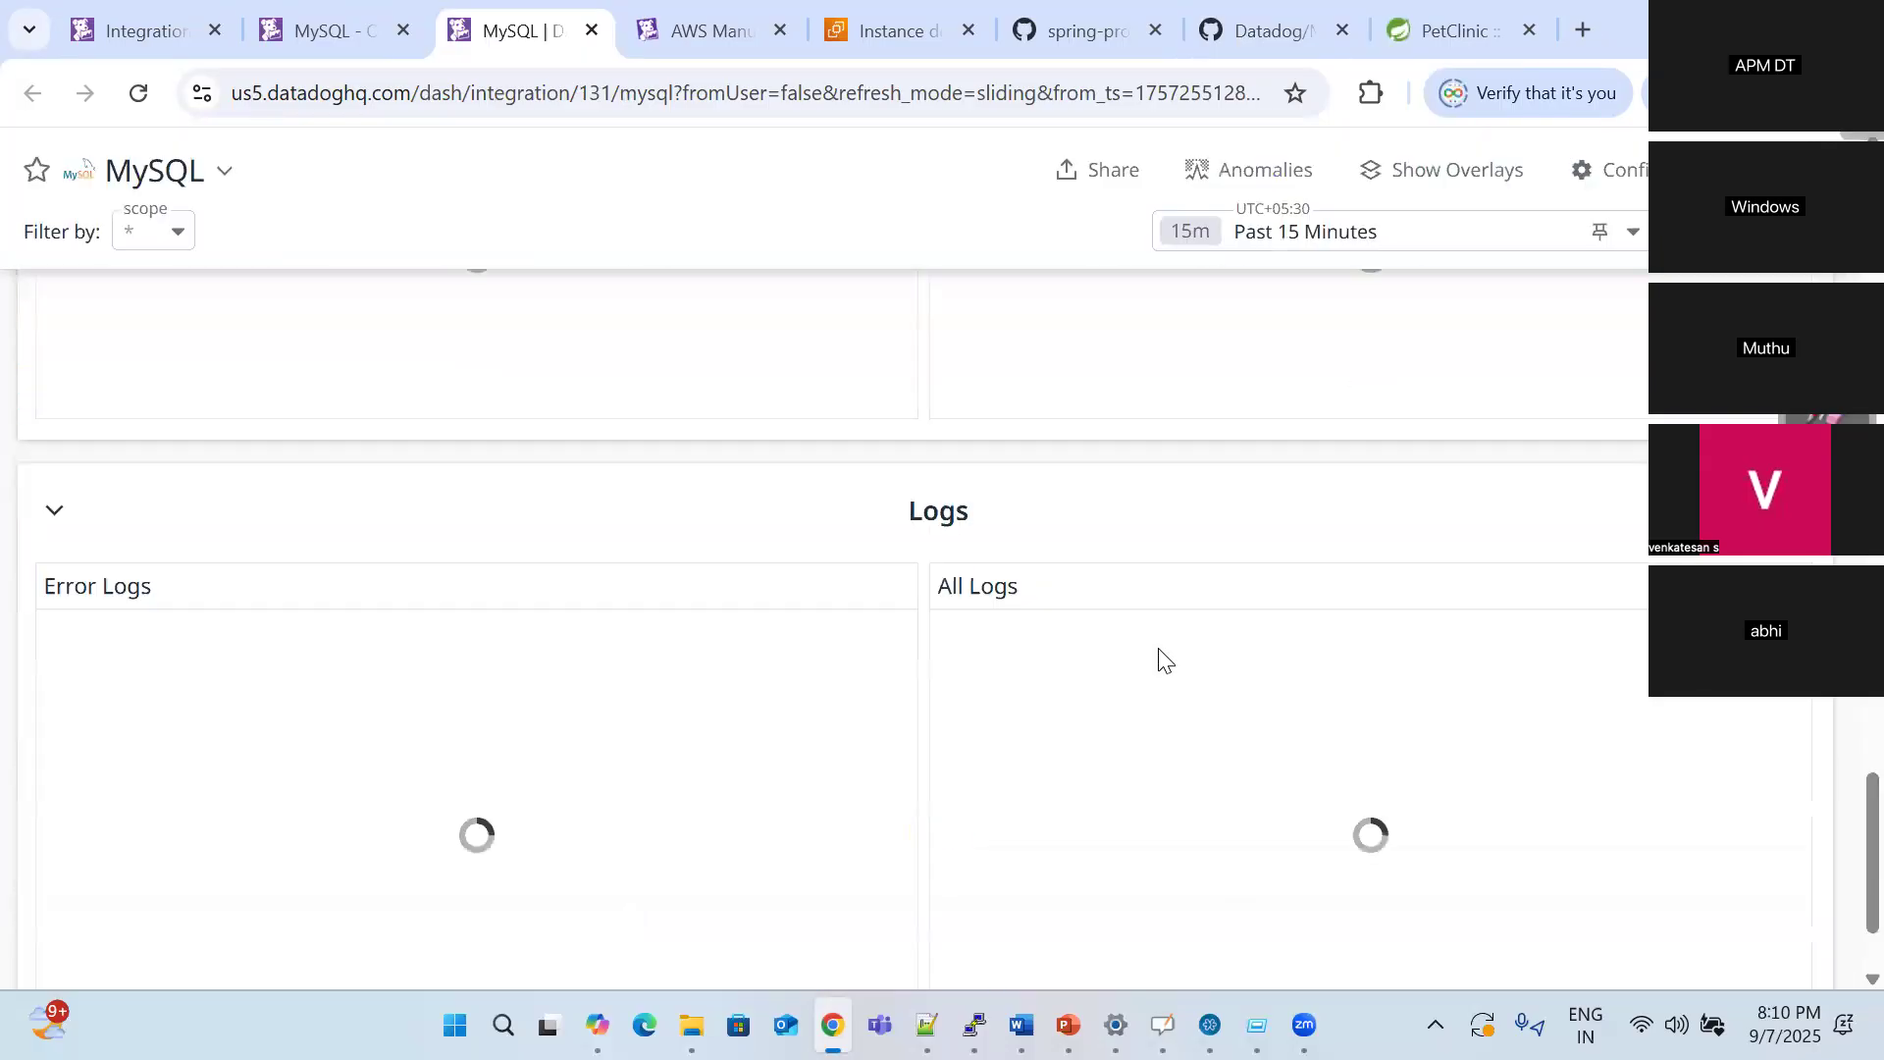
scroll(1157, 659, down, 2)
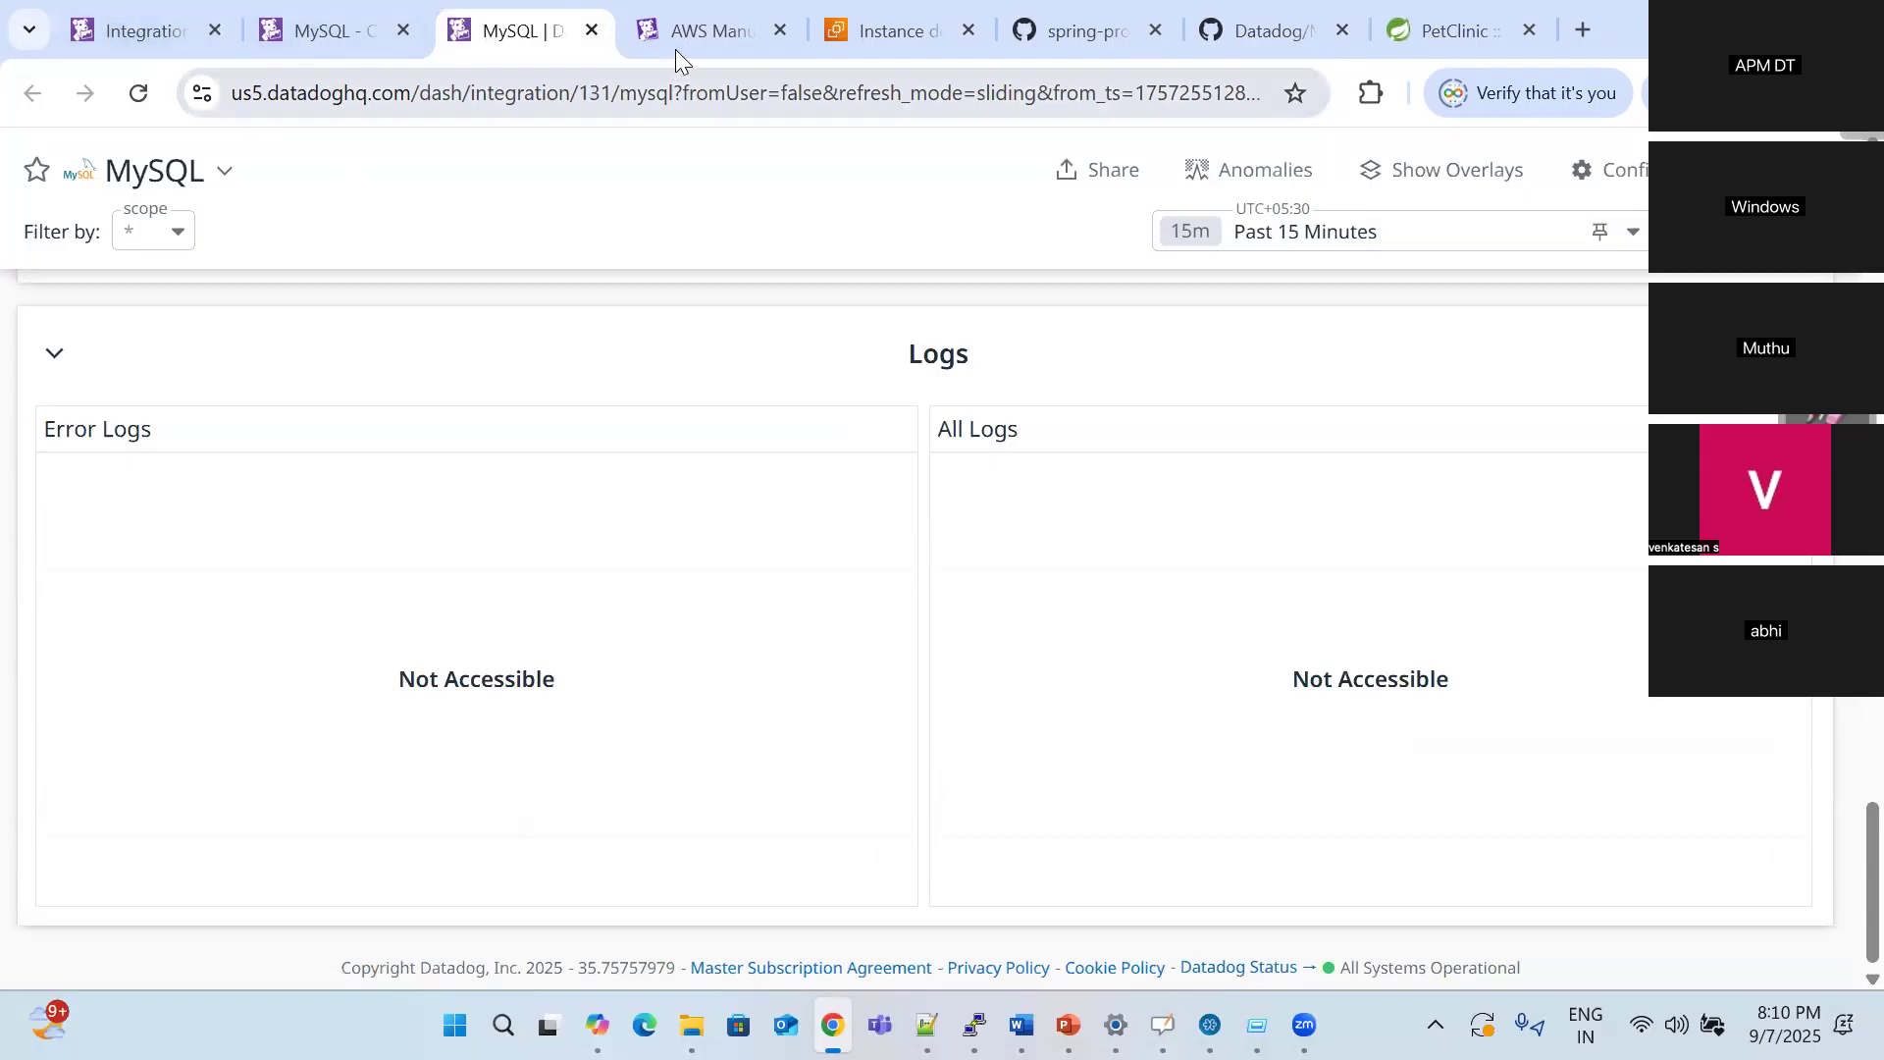
scroll(748, 373, up, 5)
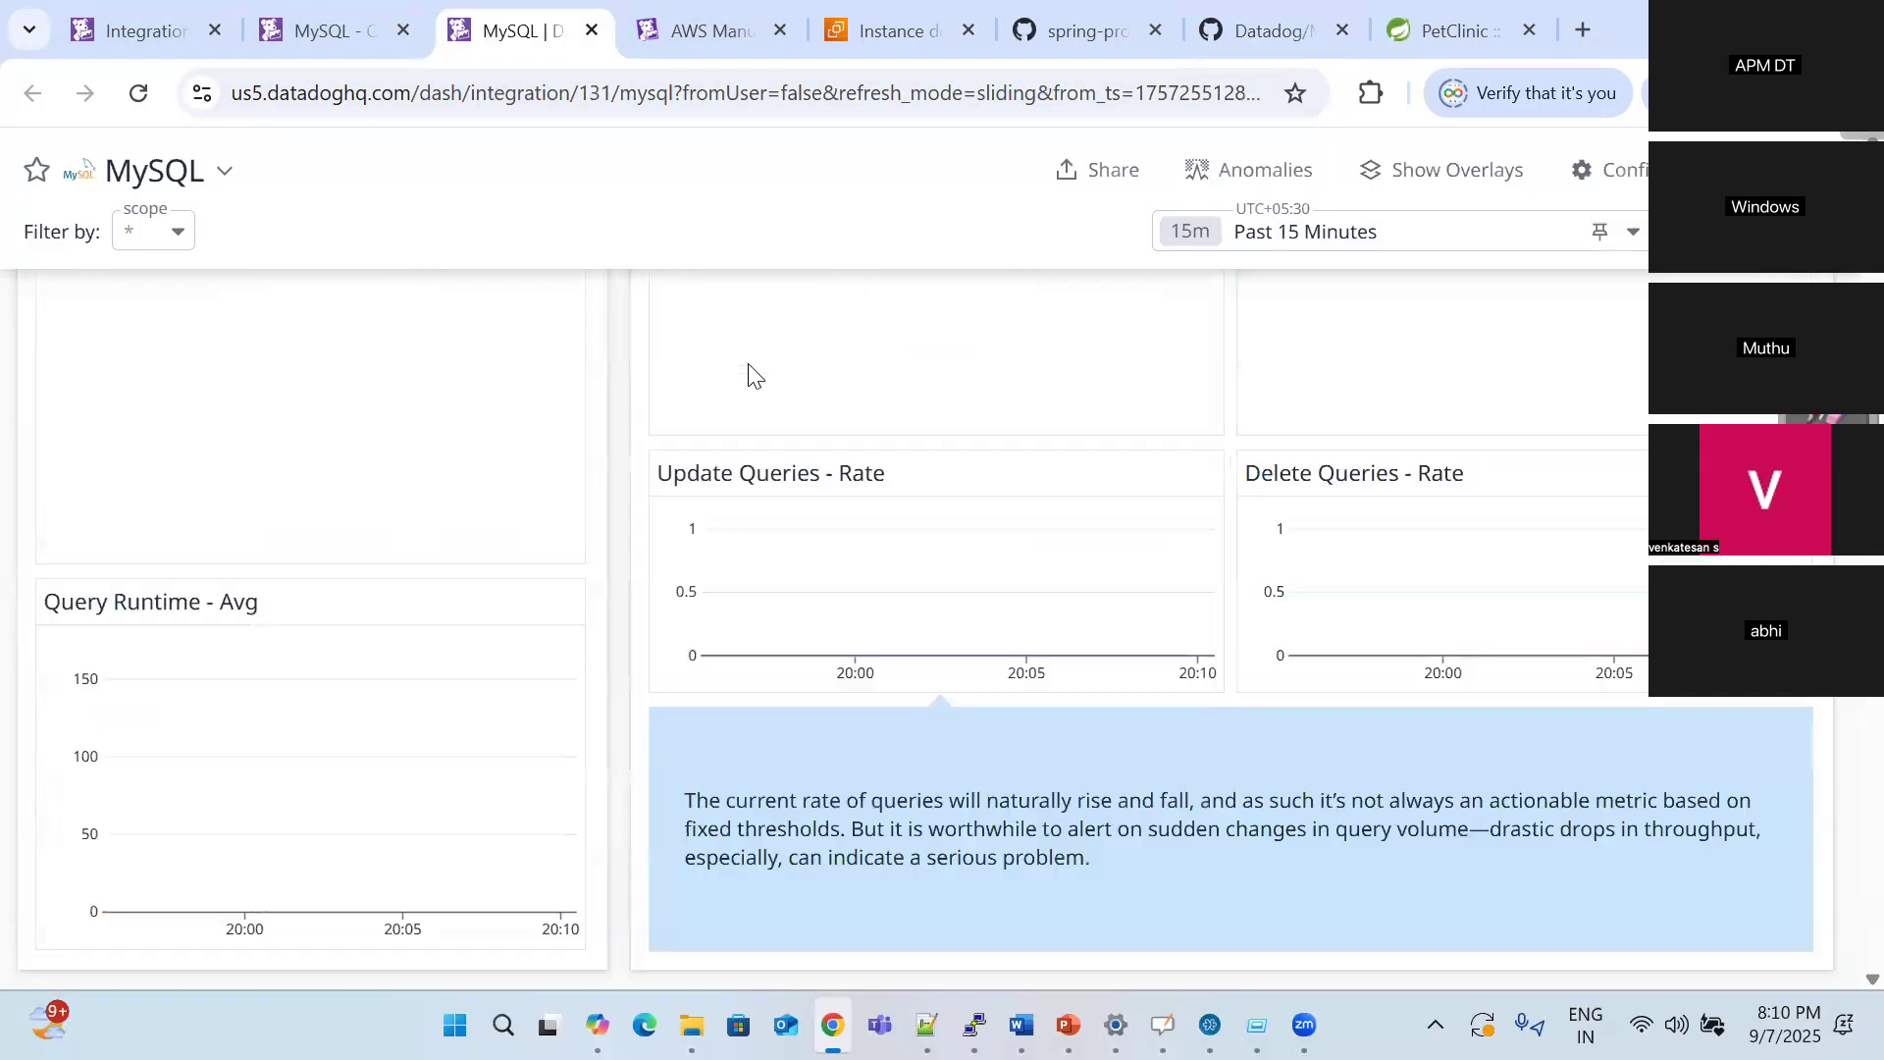
scroll(748, 376, up, 10)
click(336, 30)
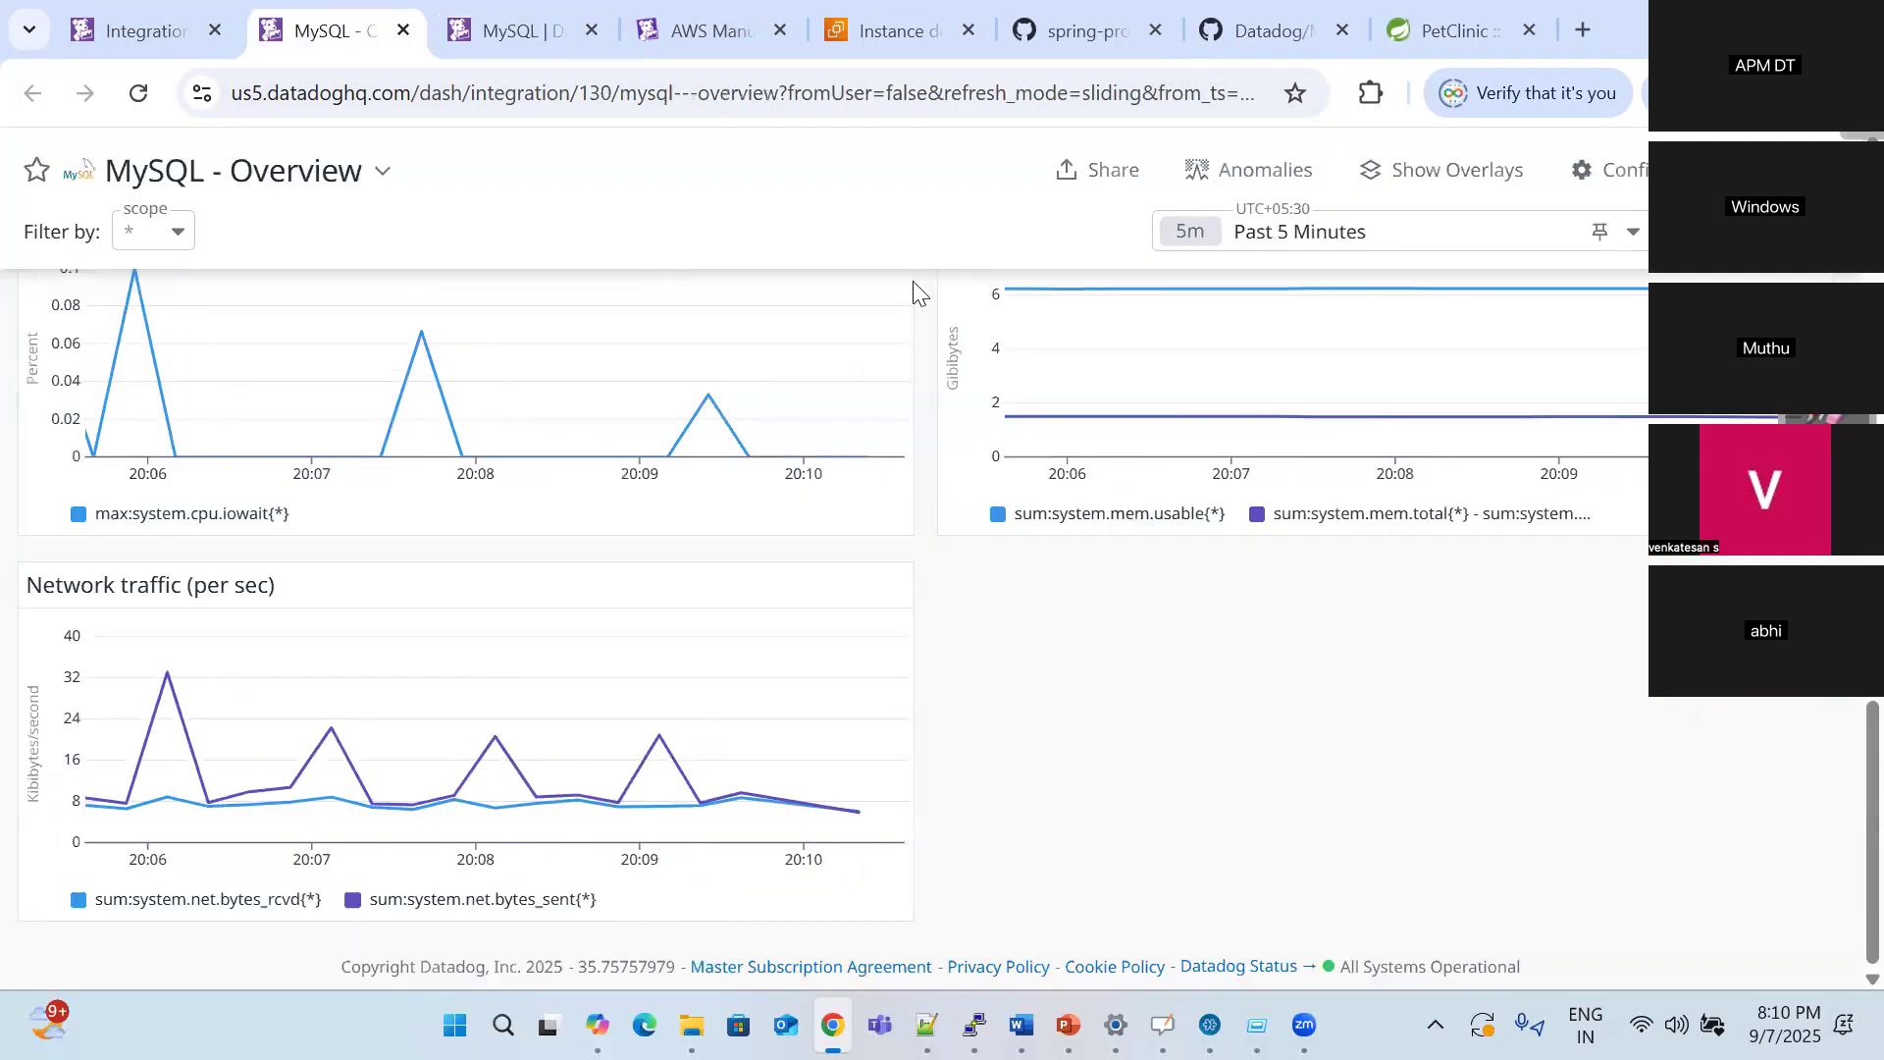
scroll(982, 255, up, 10)
Open Metrics Summary from the Datadog Agents card and search for the personalised metric, then 'mysql.a'.
mouse_move(1363, 232)
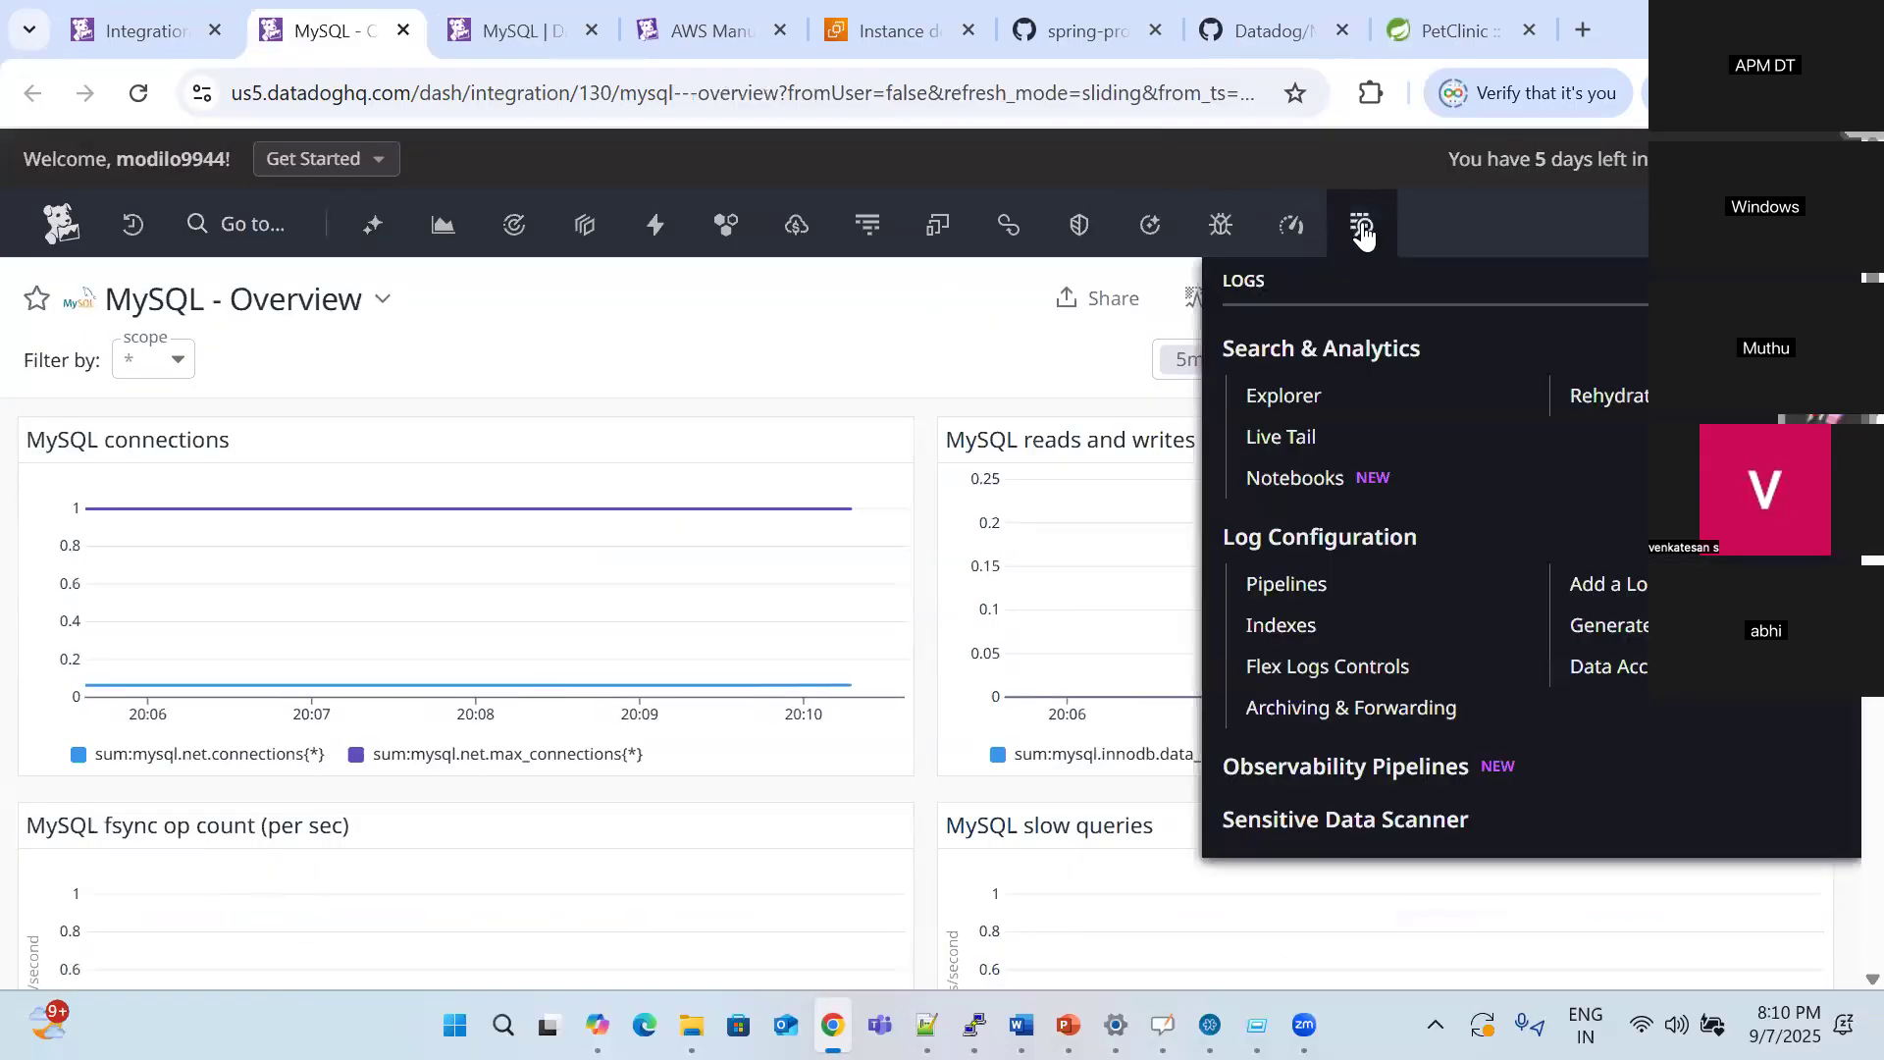
mouse_move(1284, 237)
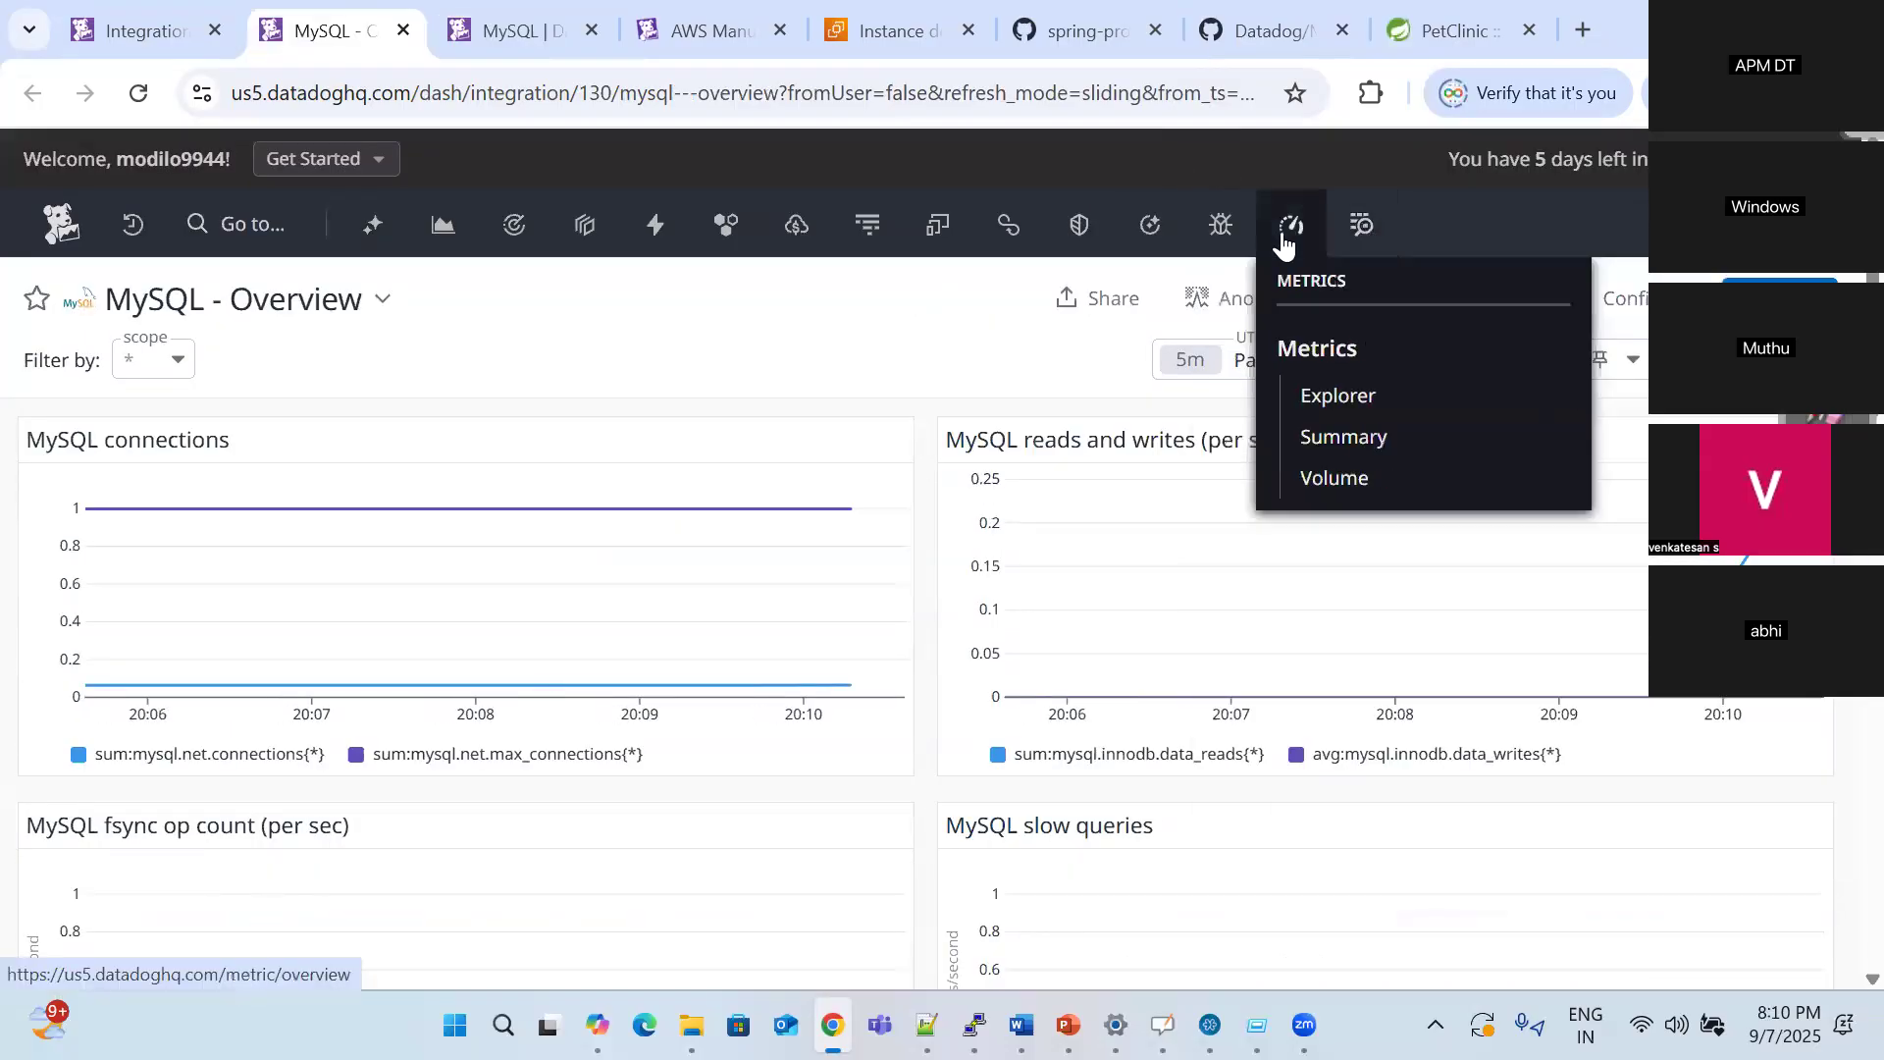
click(1315, 354)
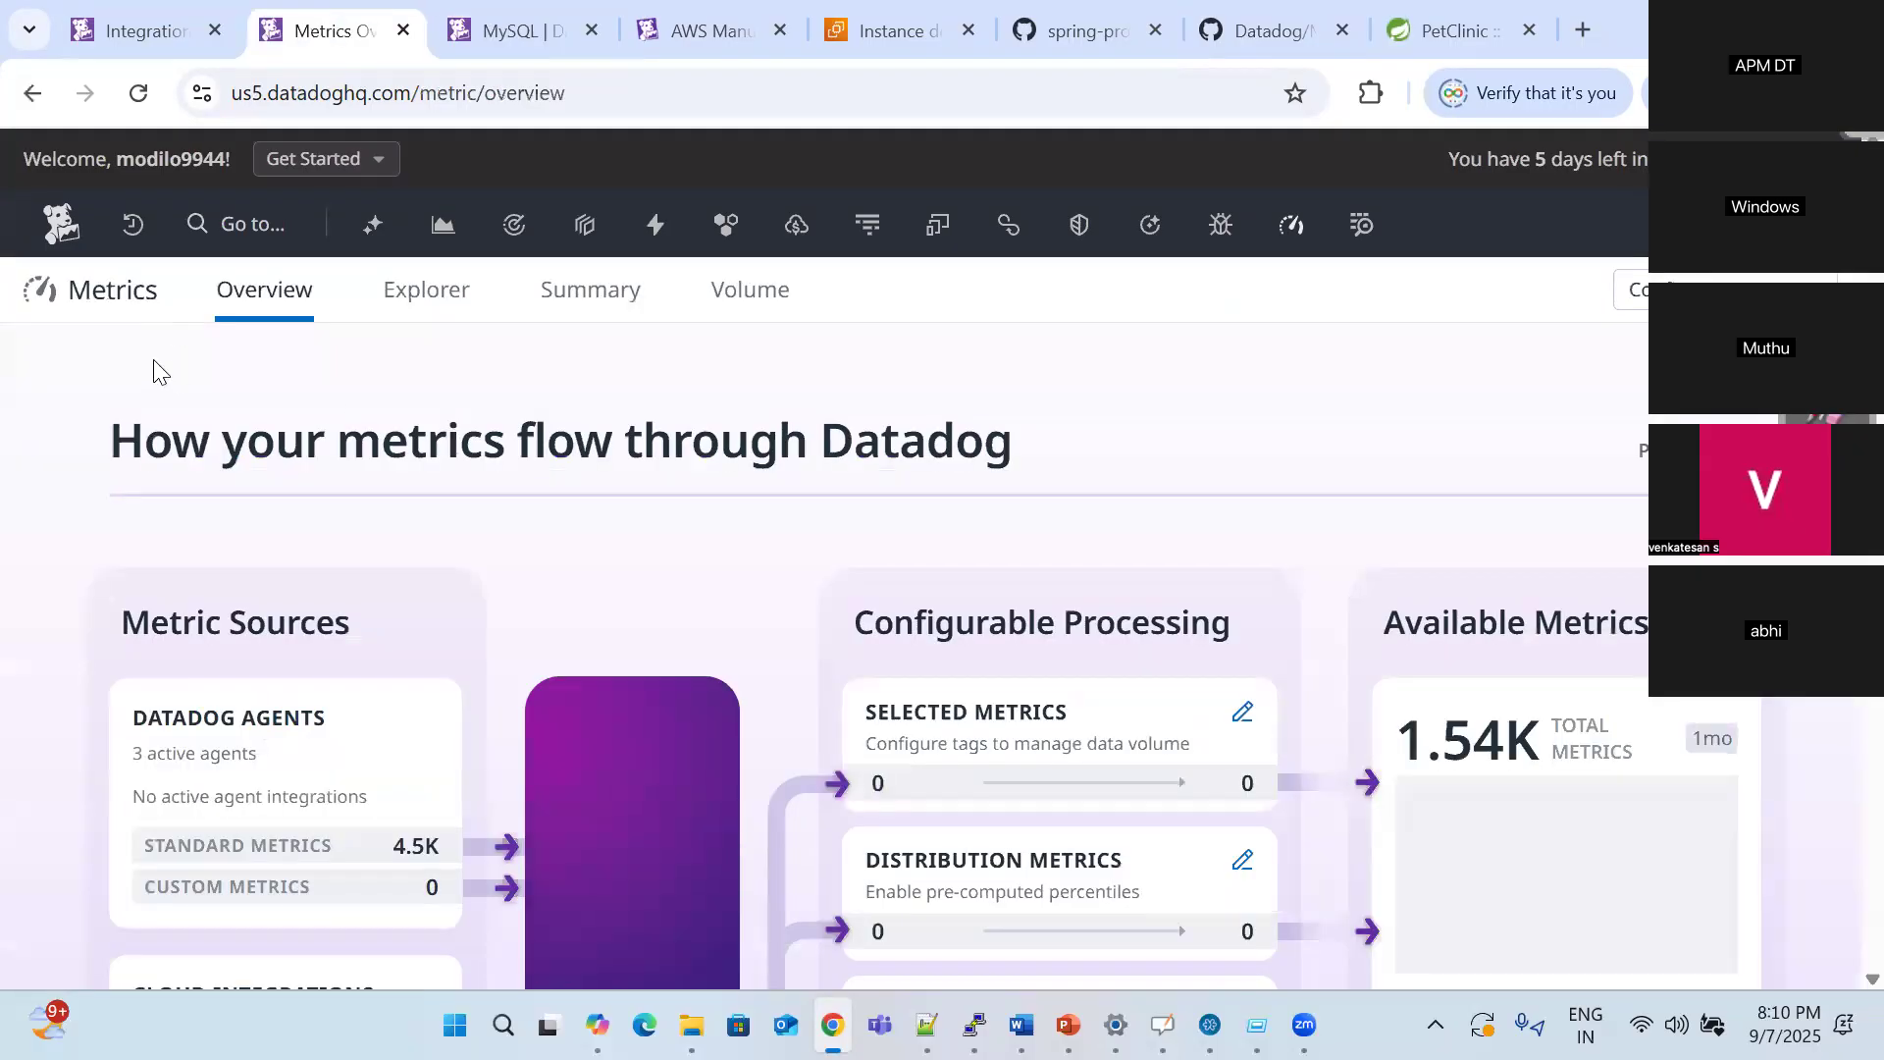
click(303, 752)
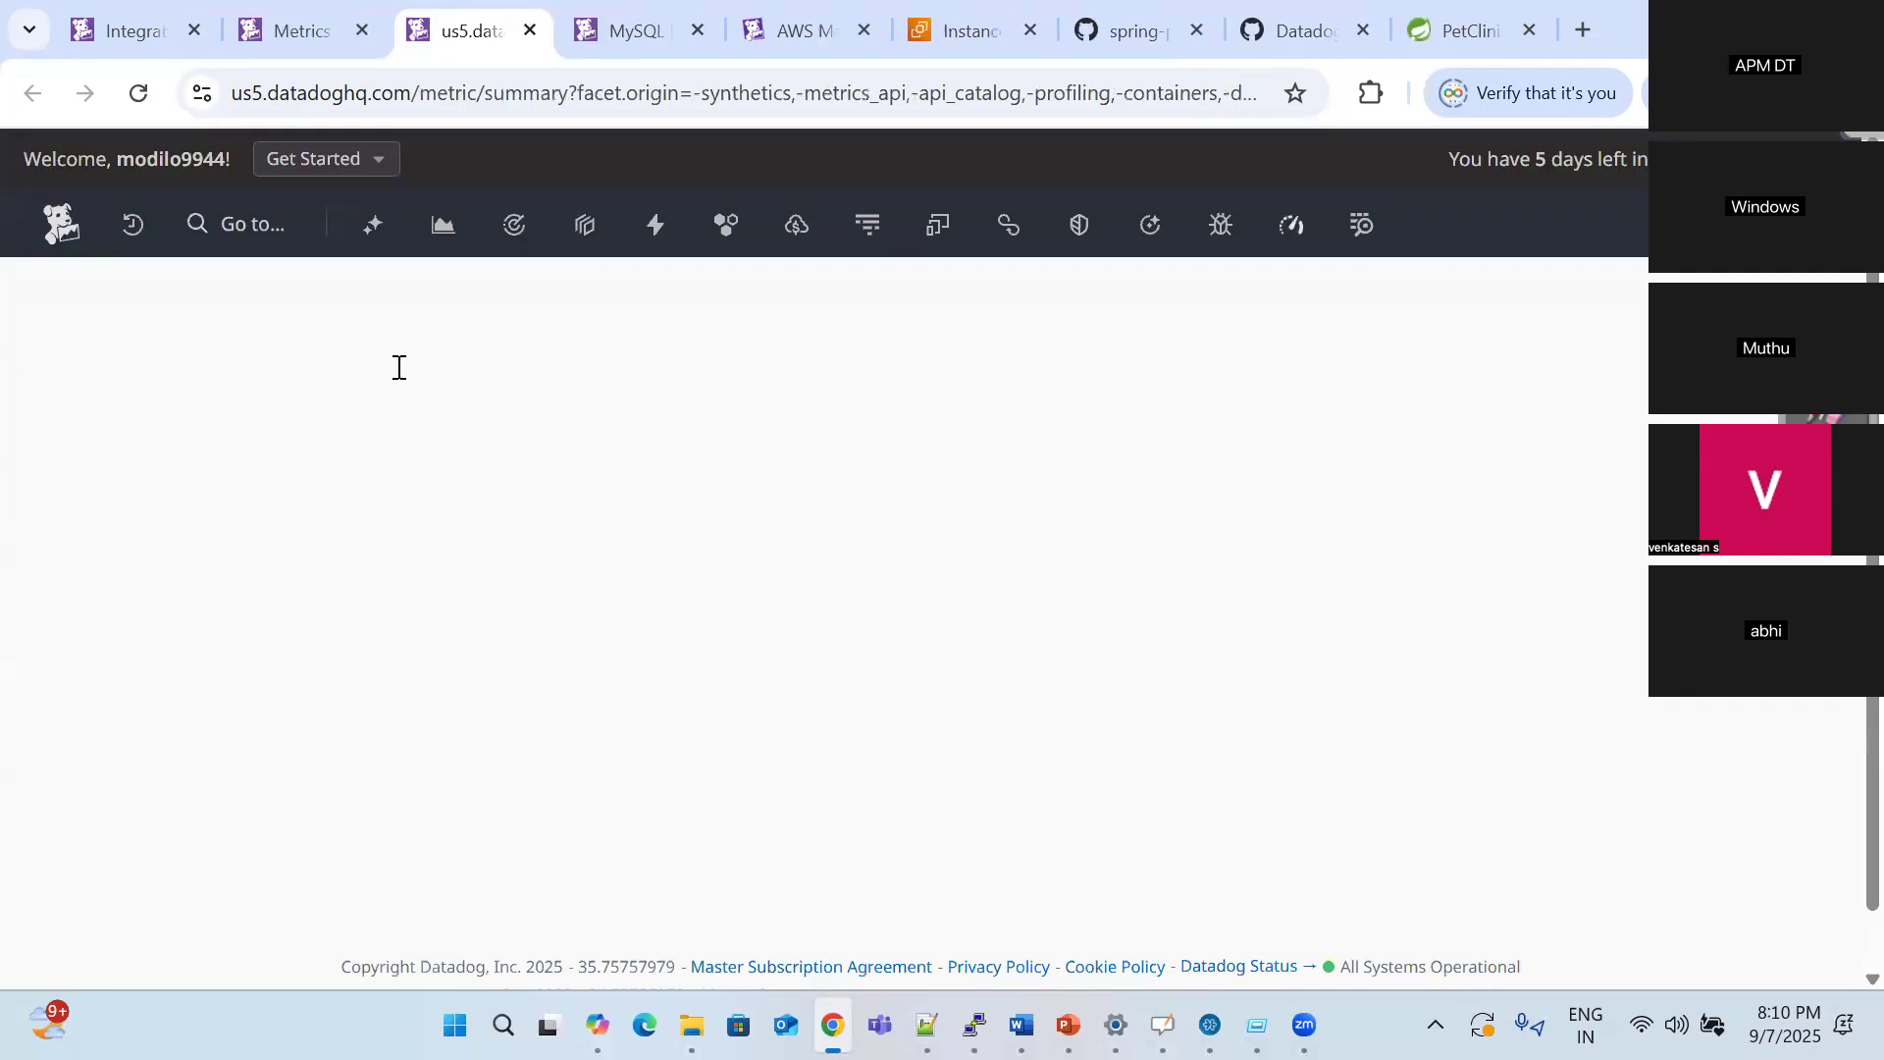
text(abhi)
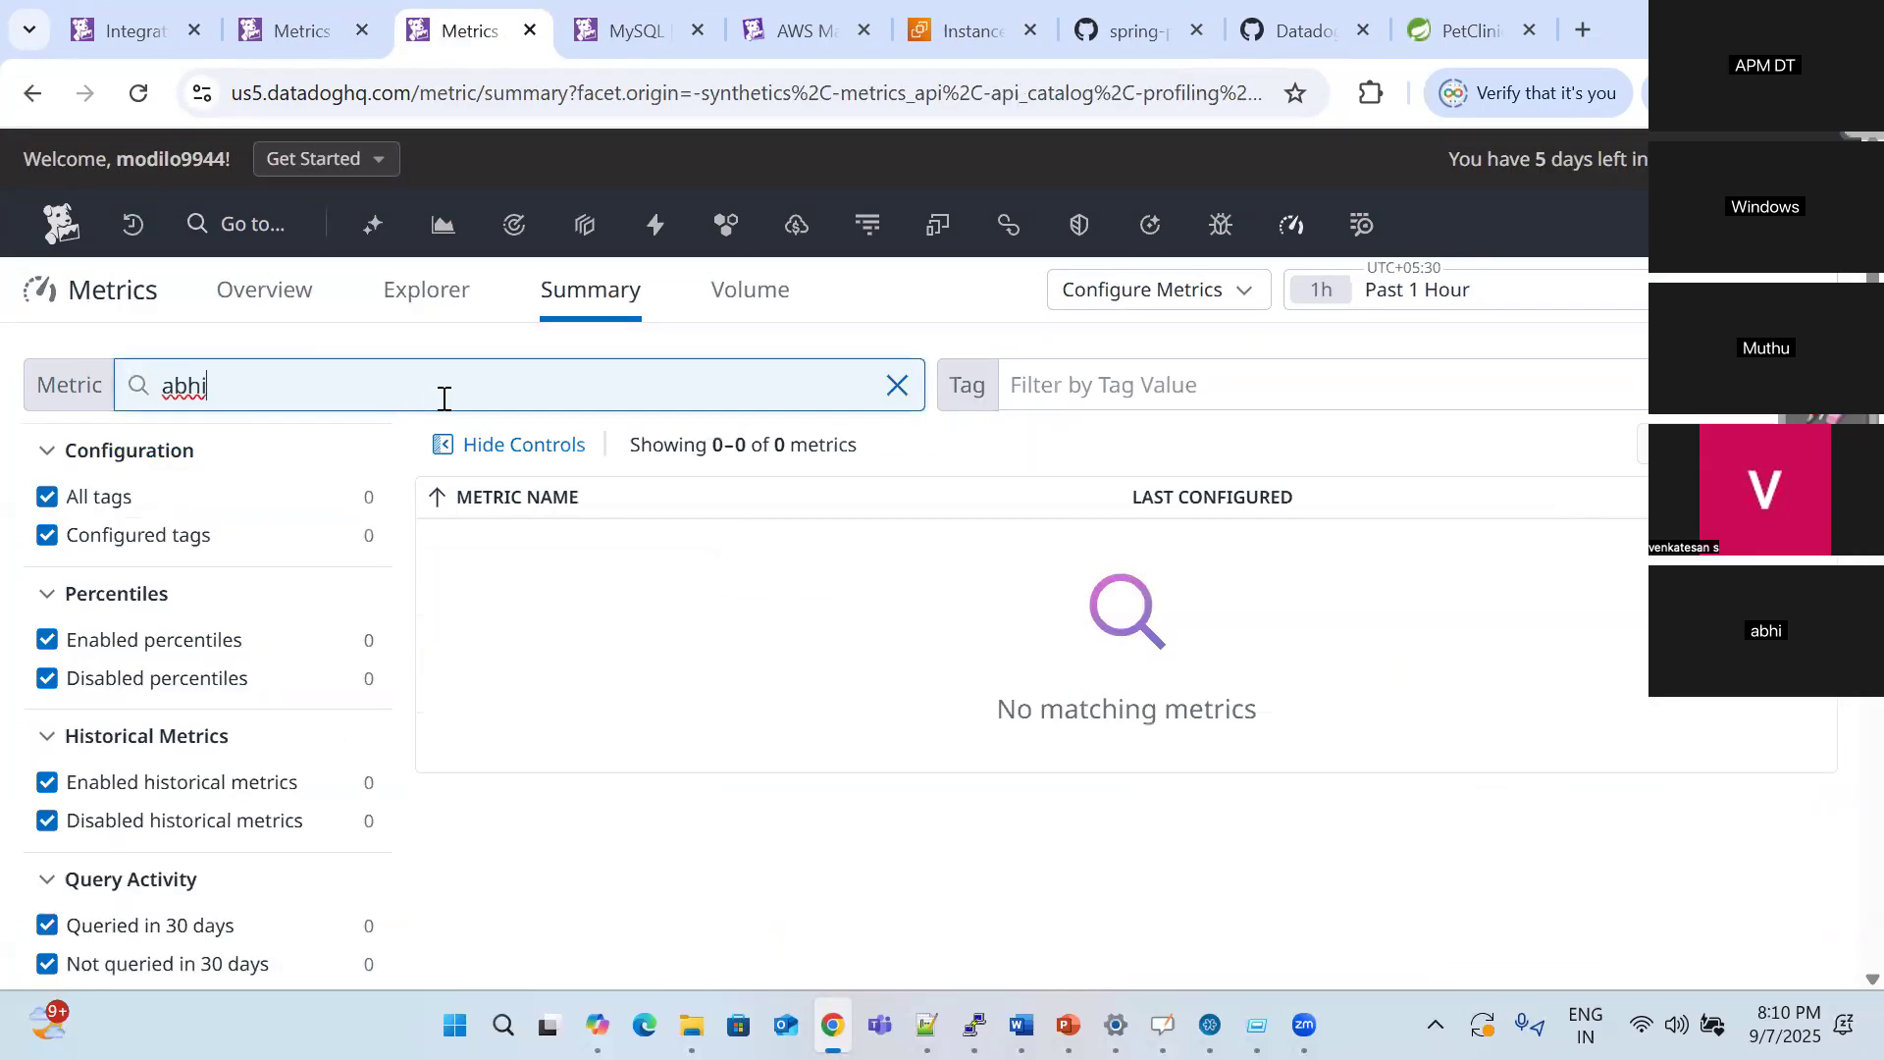
key(BackSpace)
key(BackSpace)
key(BackSpace)
key(BackSpace)
text(mysql)
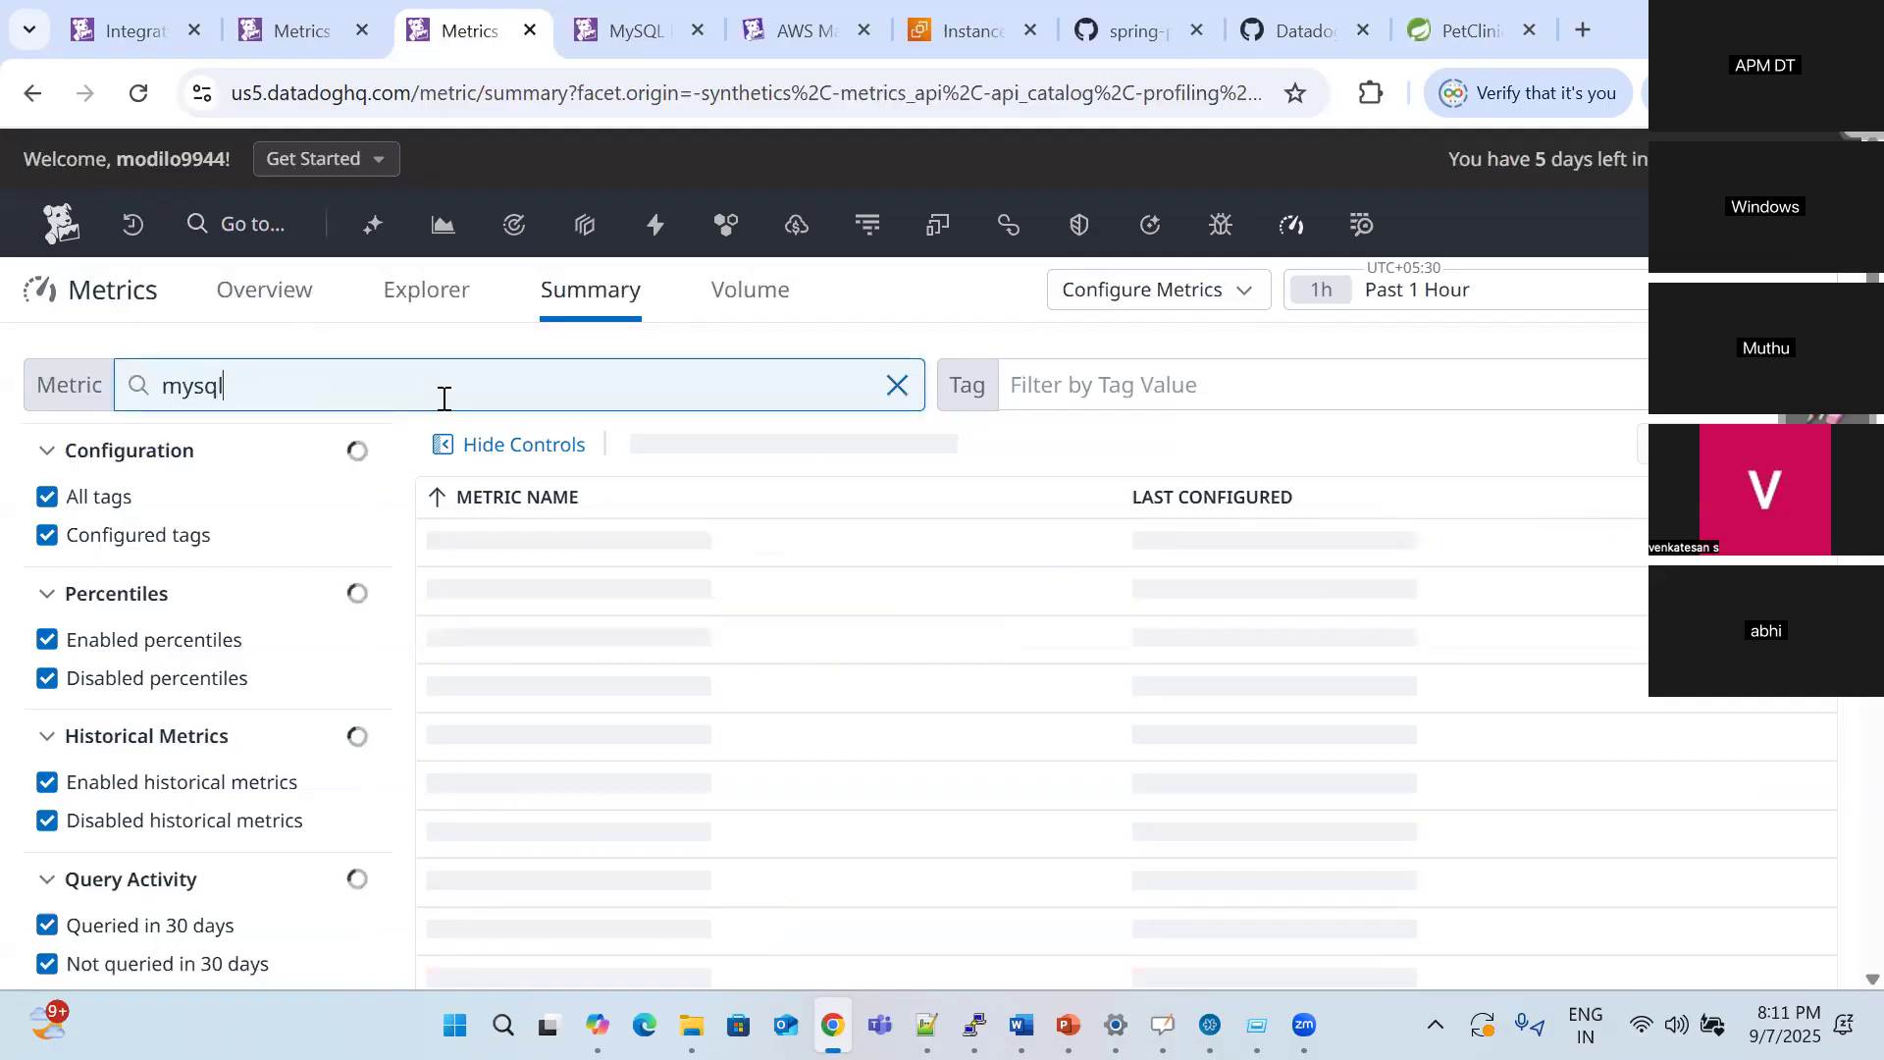
text(.a)
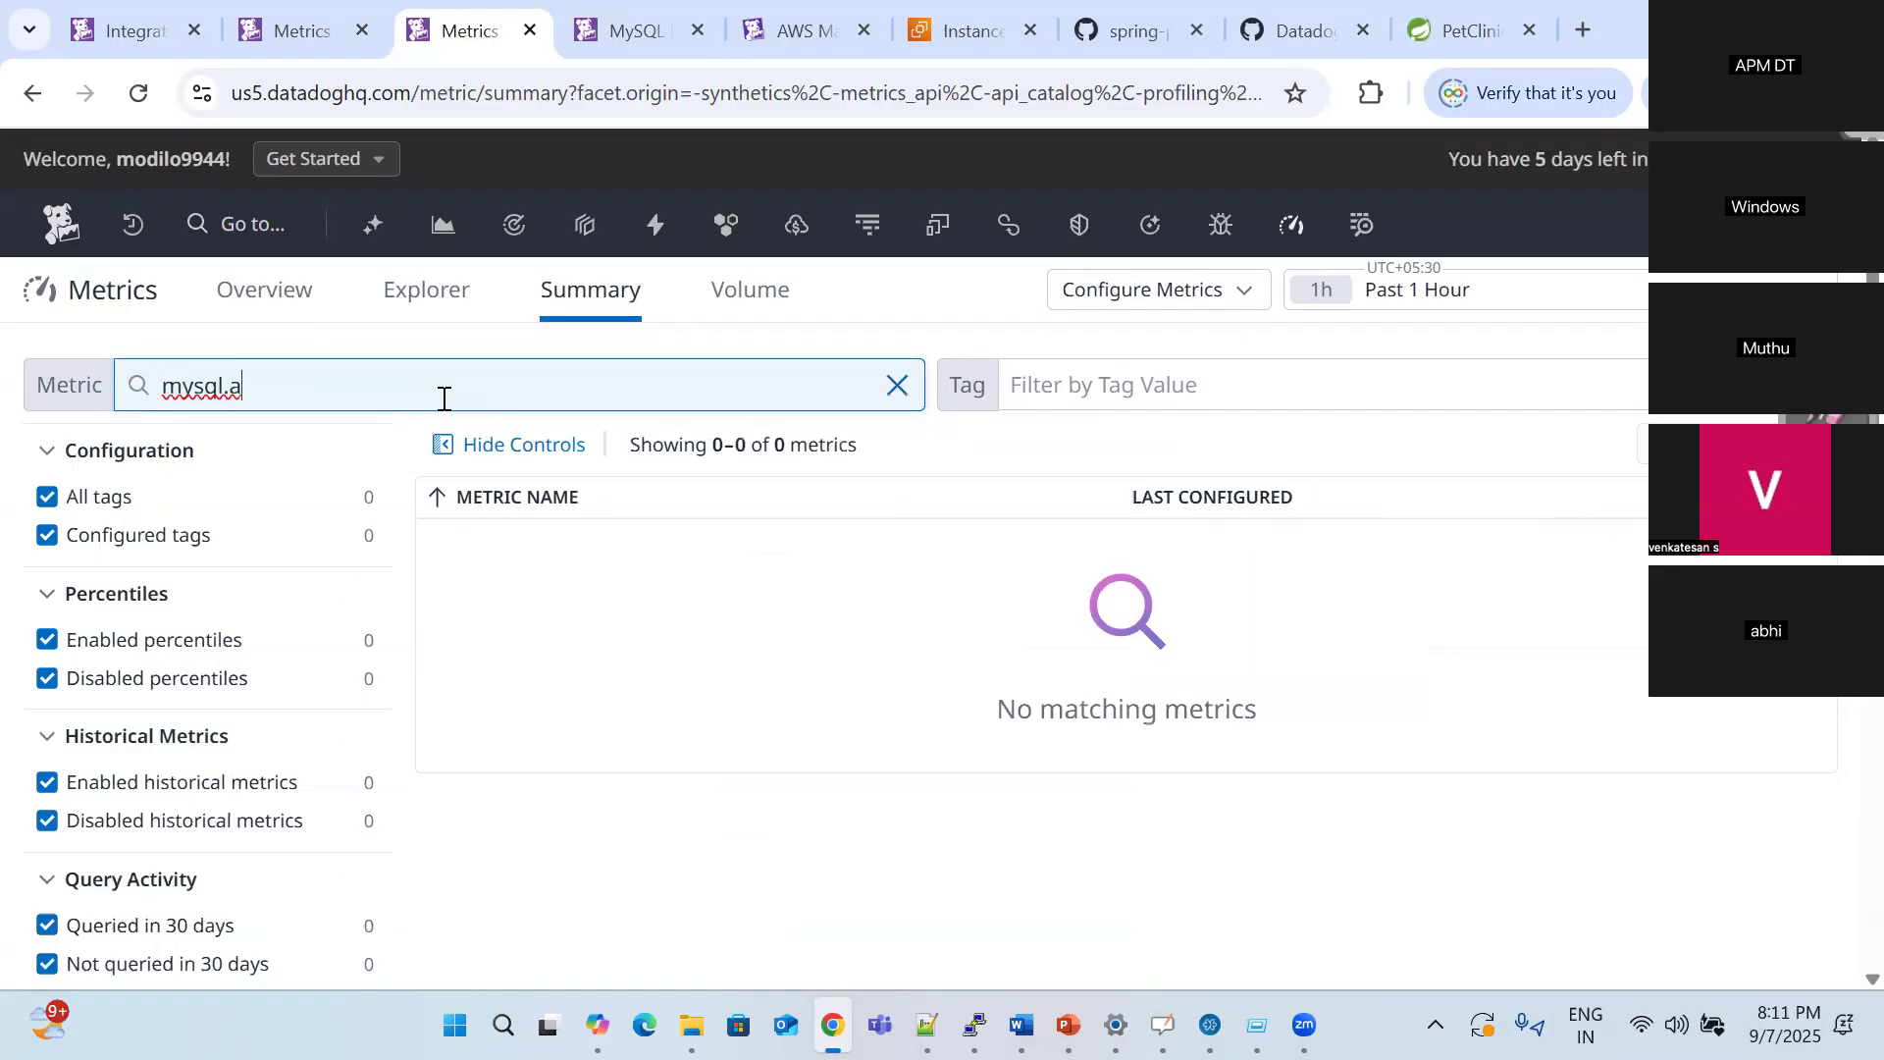
key(alt+Tab)
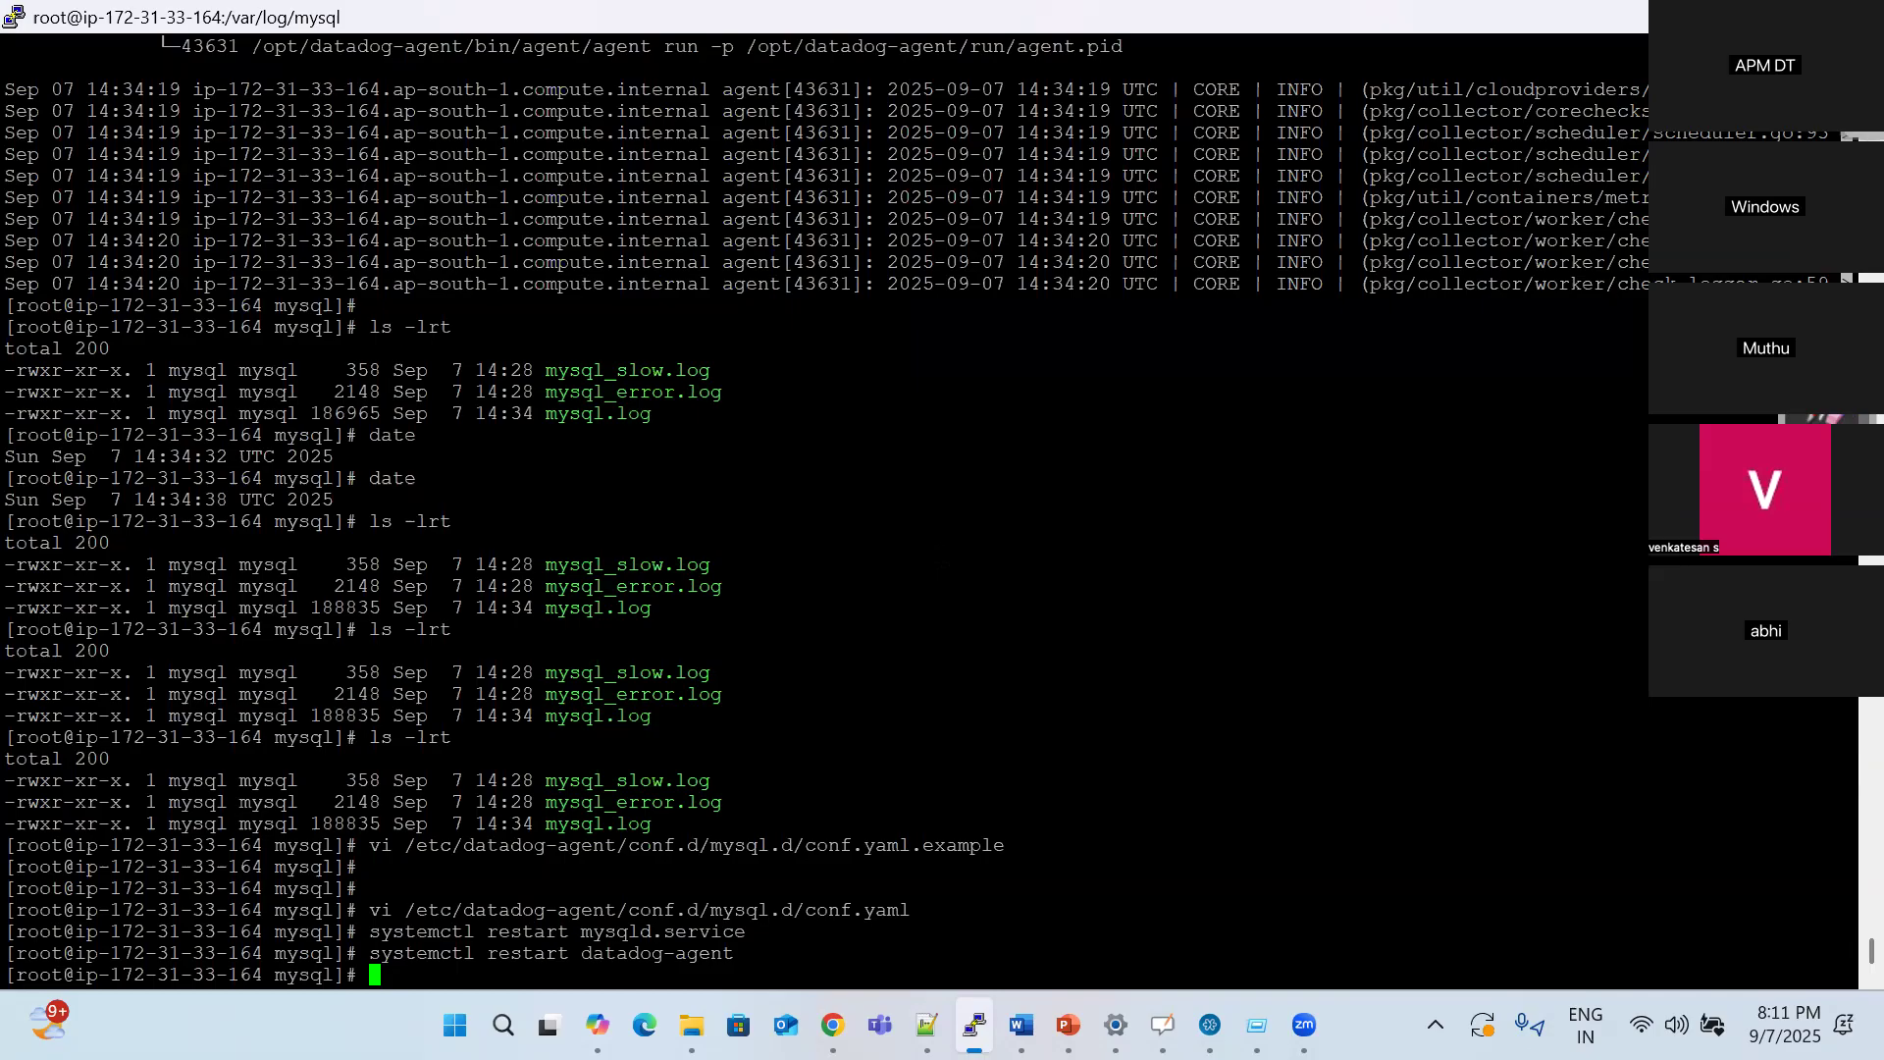
Reopen the MySQL conf.yaml in vi and review the custom query and localhost host.
key(Up)
key(Up)
key(Up)
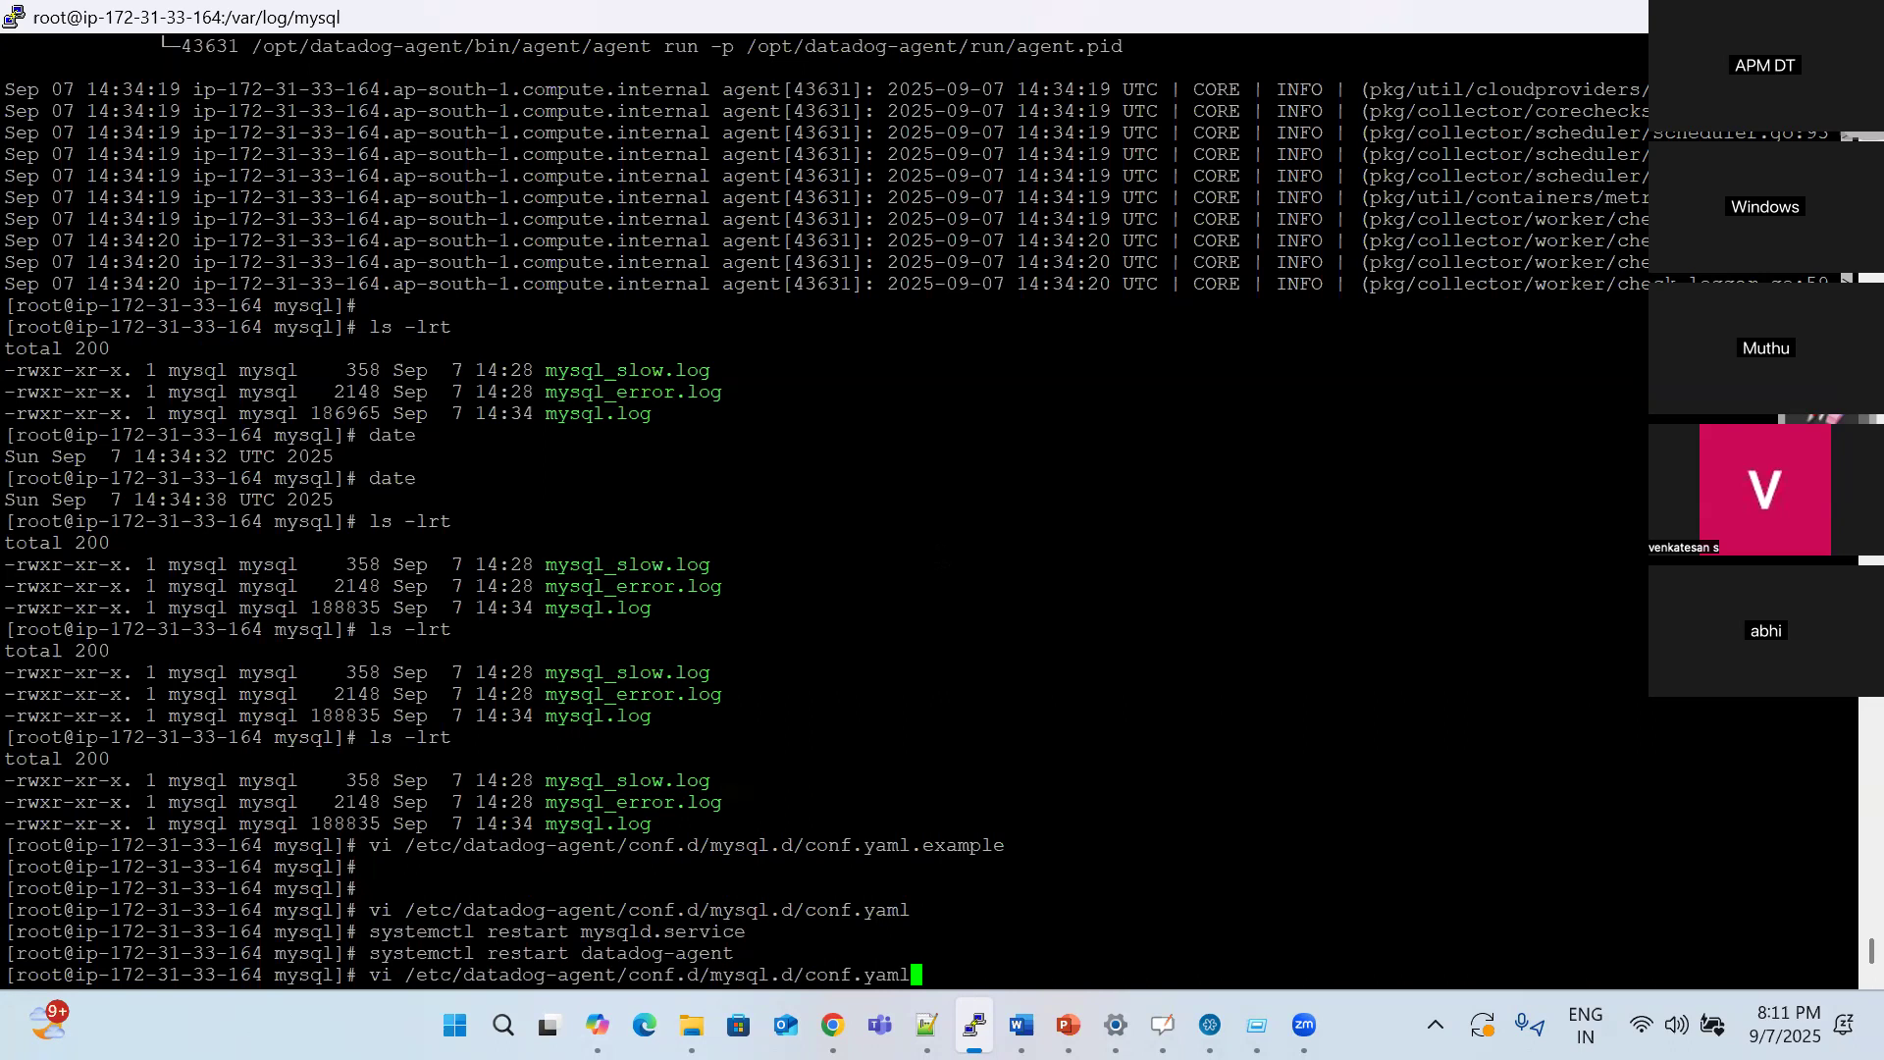
key(Return)
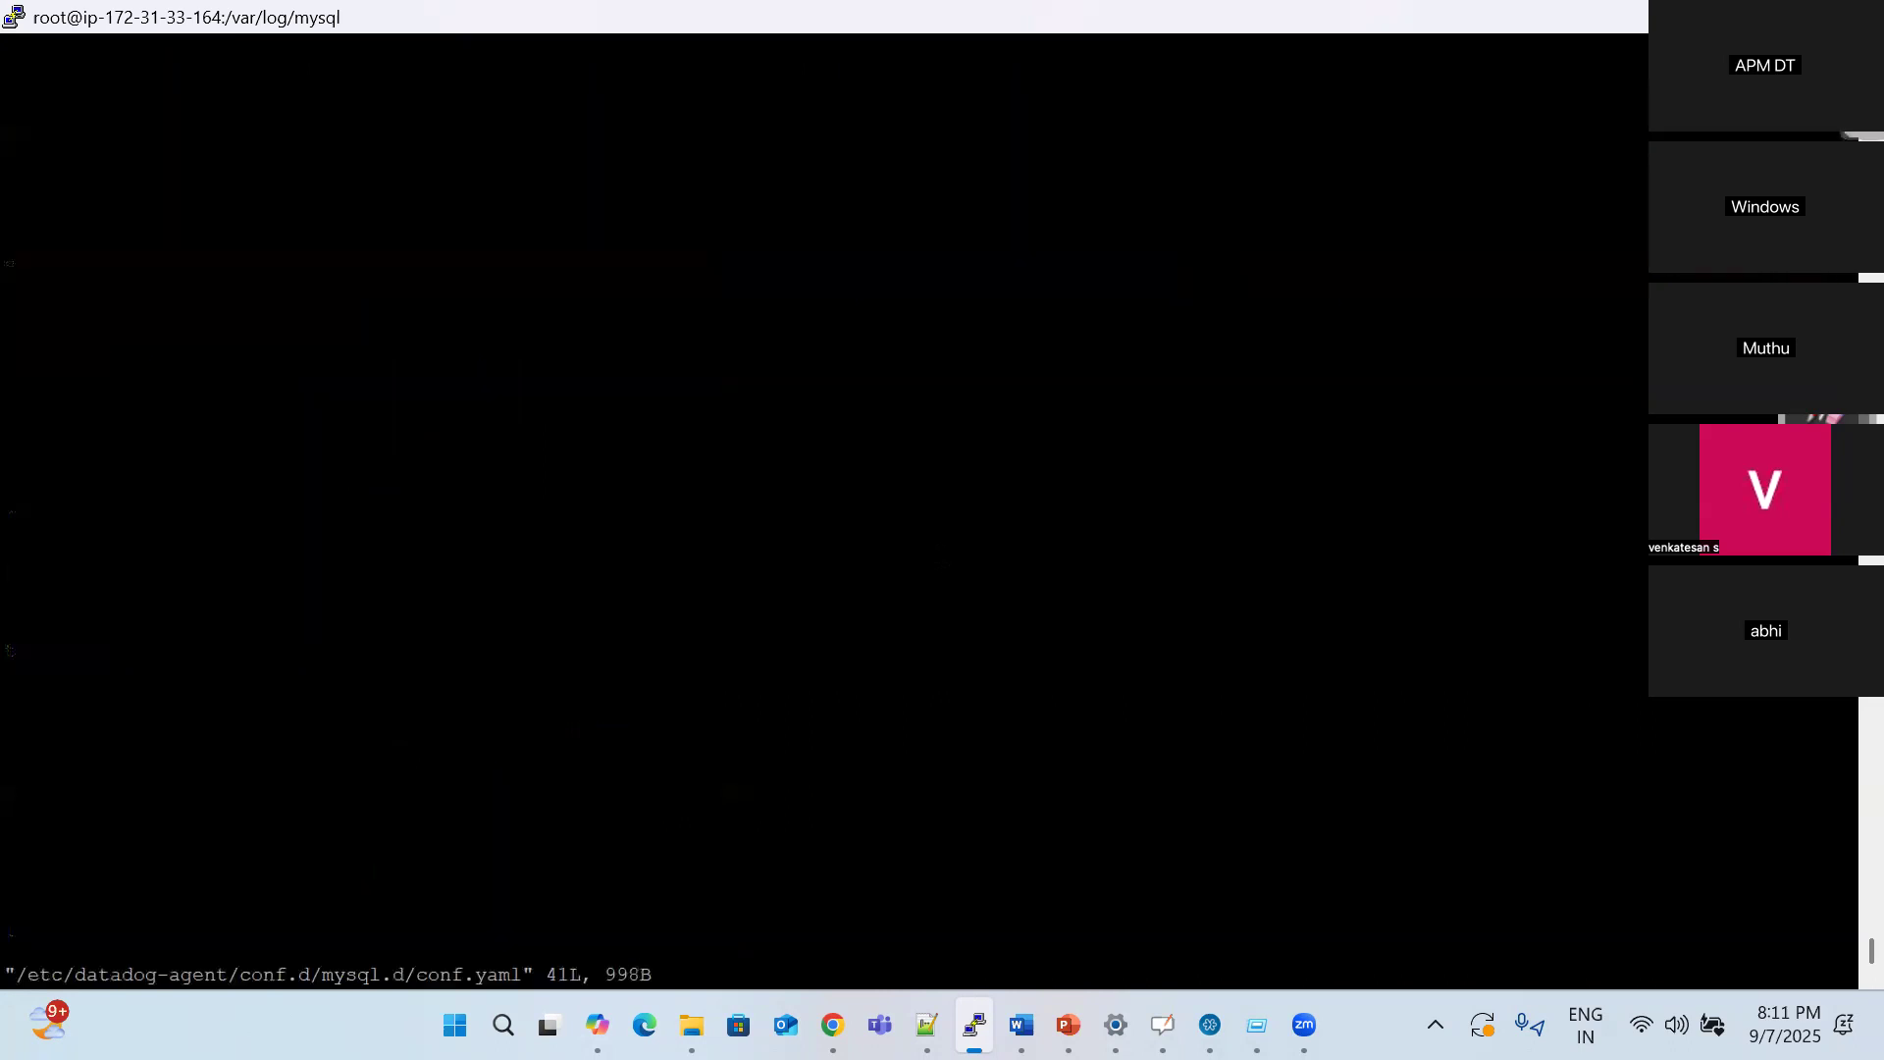
key(Up)
key(Up)
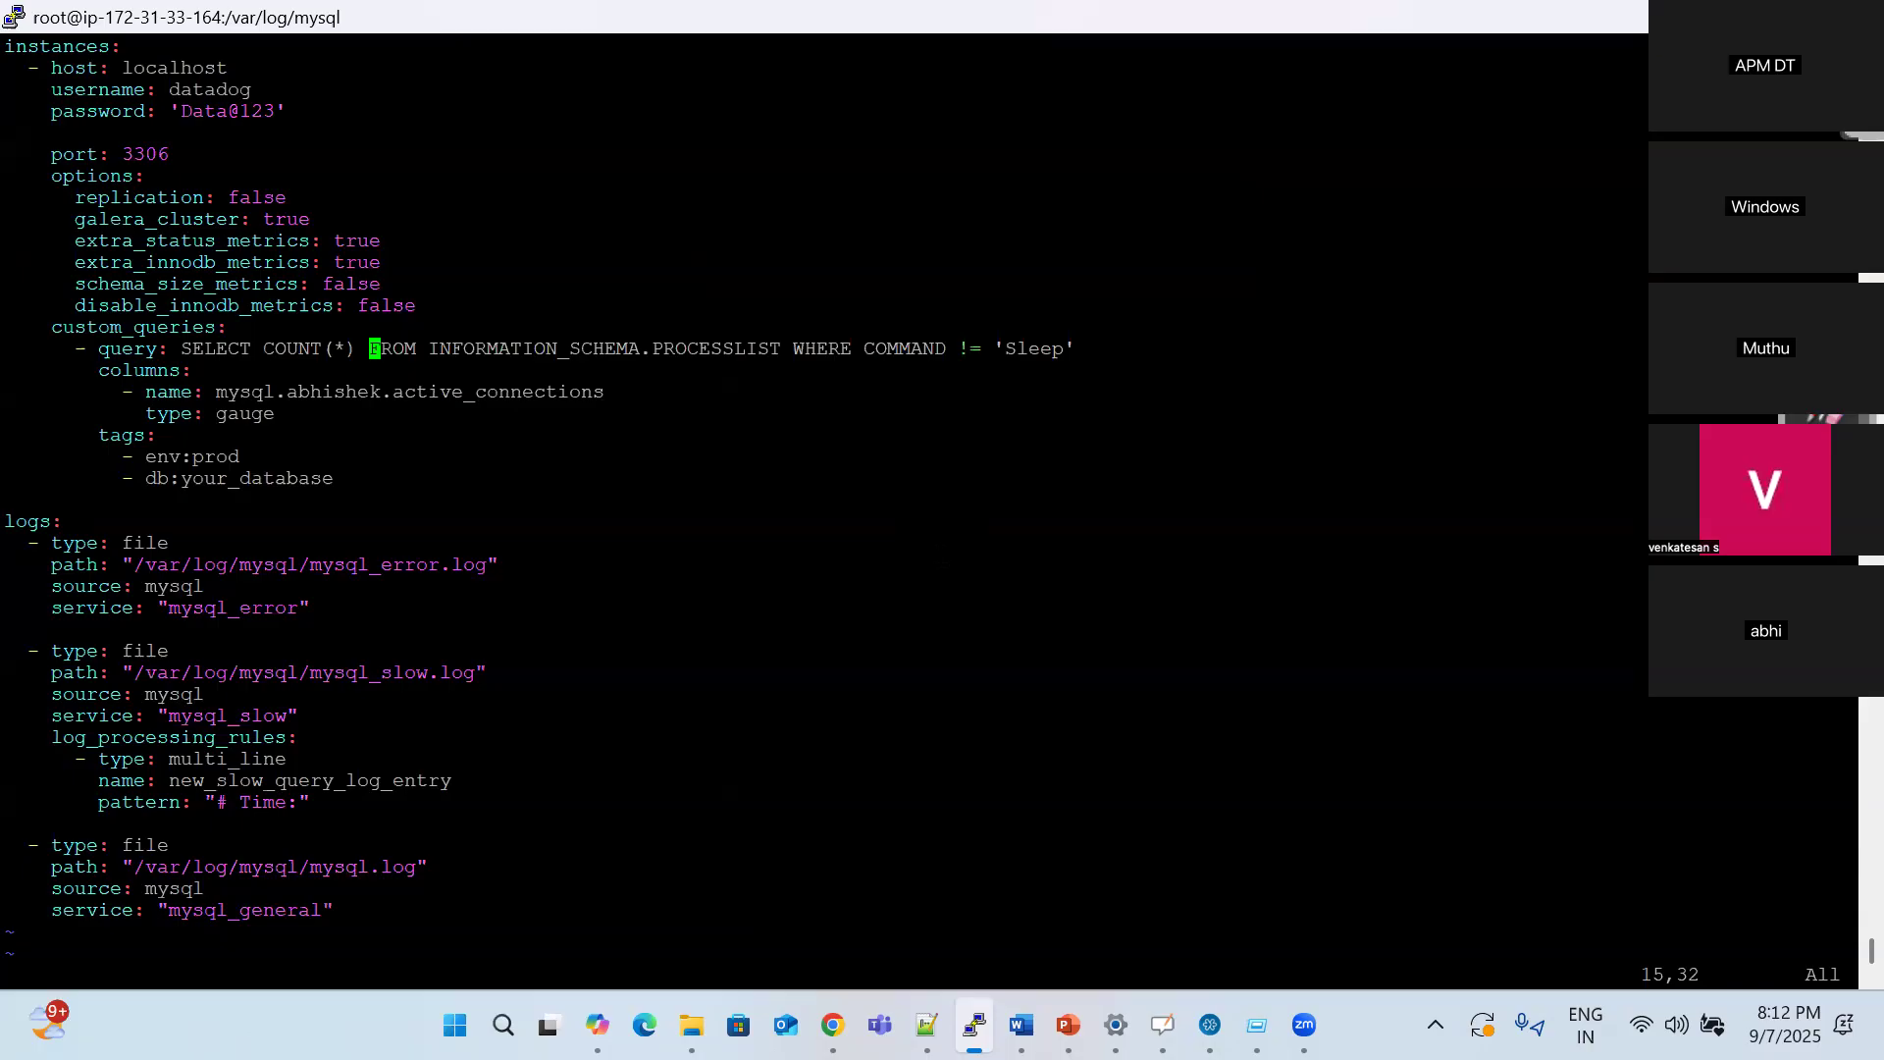
key(Down)
key(Up)
key(Up)
key(Up)
key(Up)
key(Up)
key(Up)
key(Up)
key(Up)
key(Up)
key(Up)
key(Up)
key(Up)
key(Up)
key(Up)
double_click(173, 69)
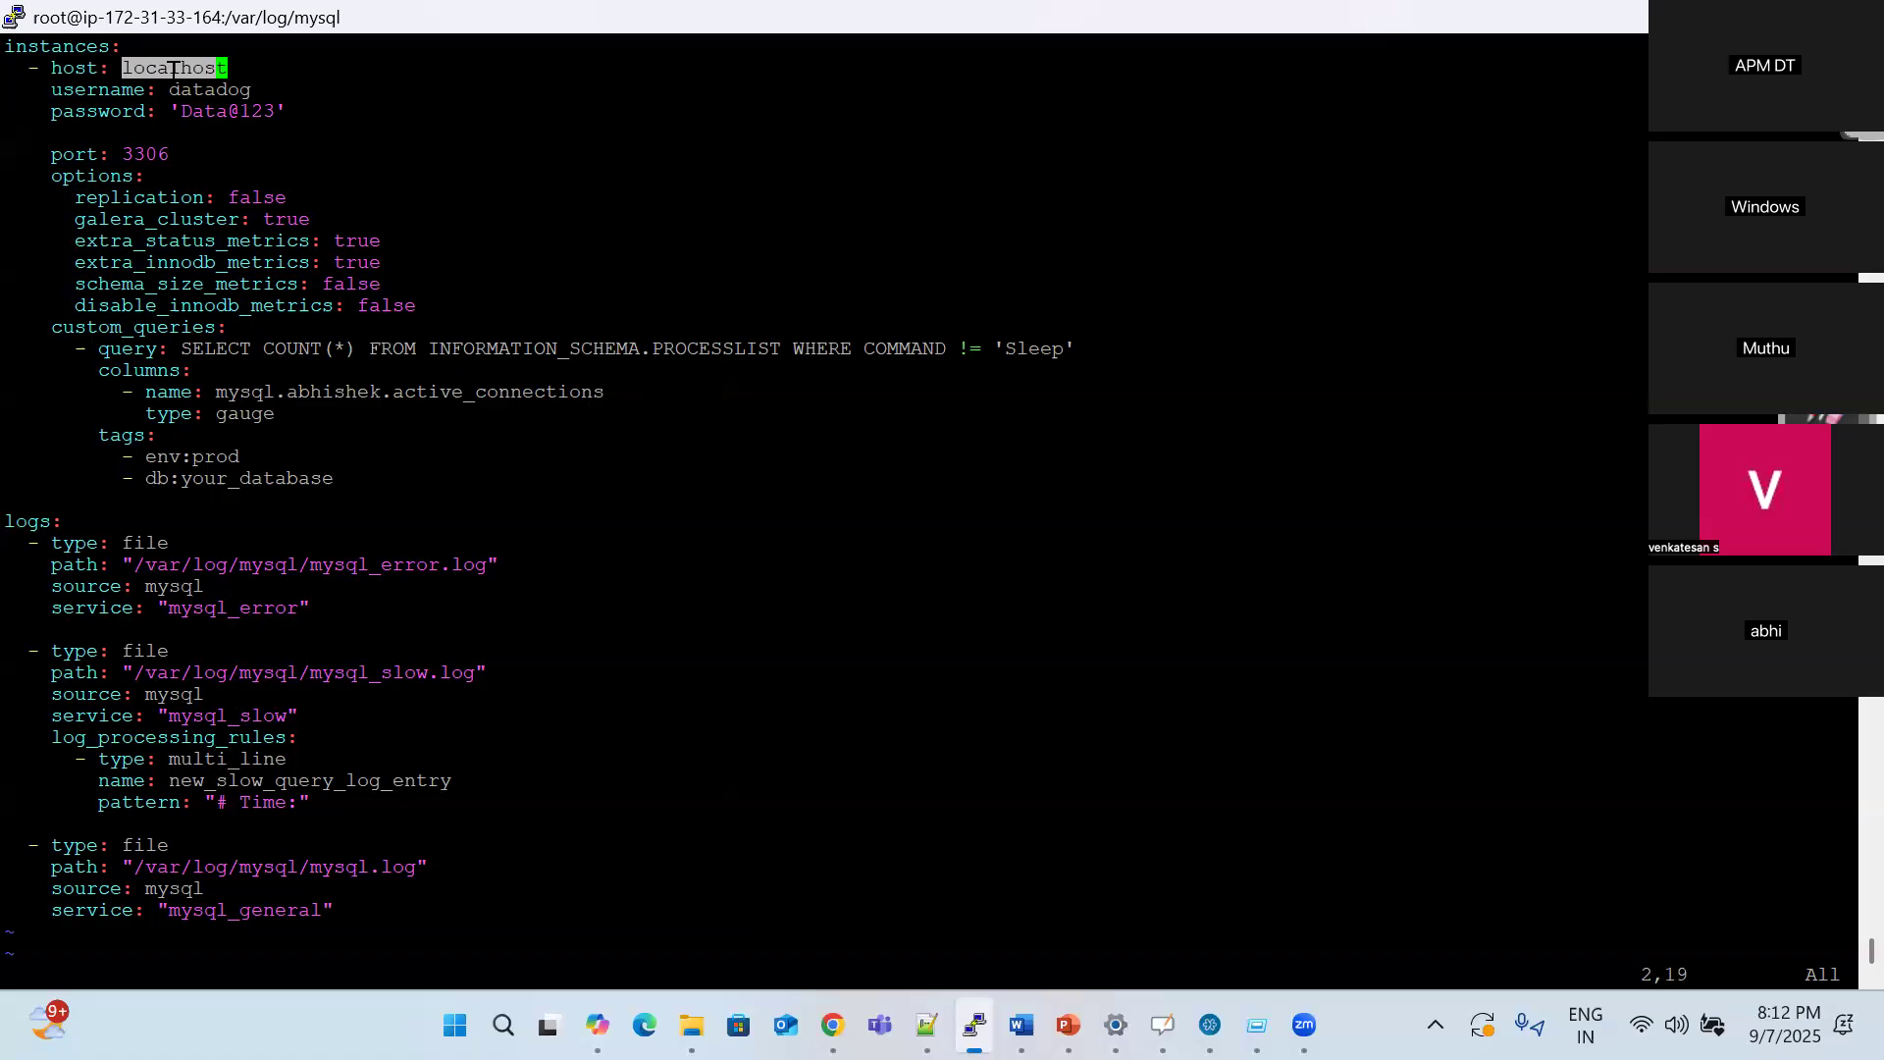
key(alt+Tab)
key(alt+Tab)
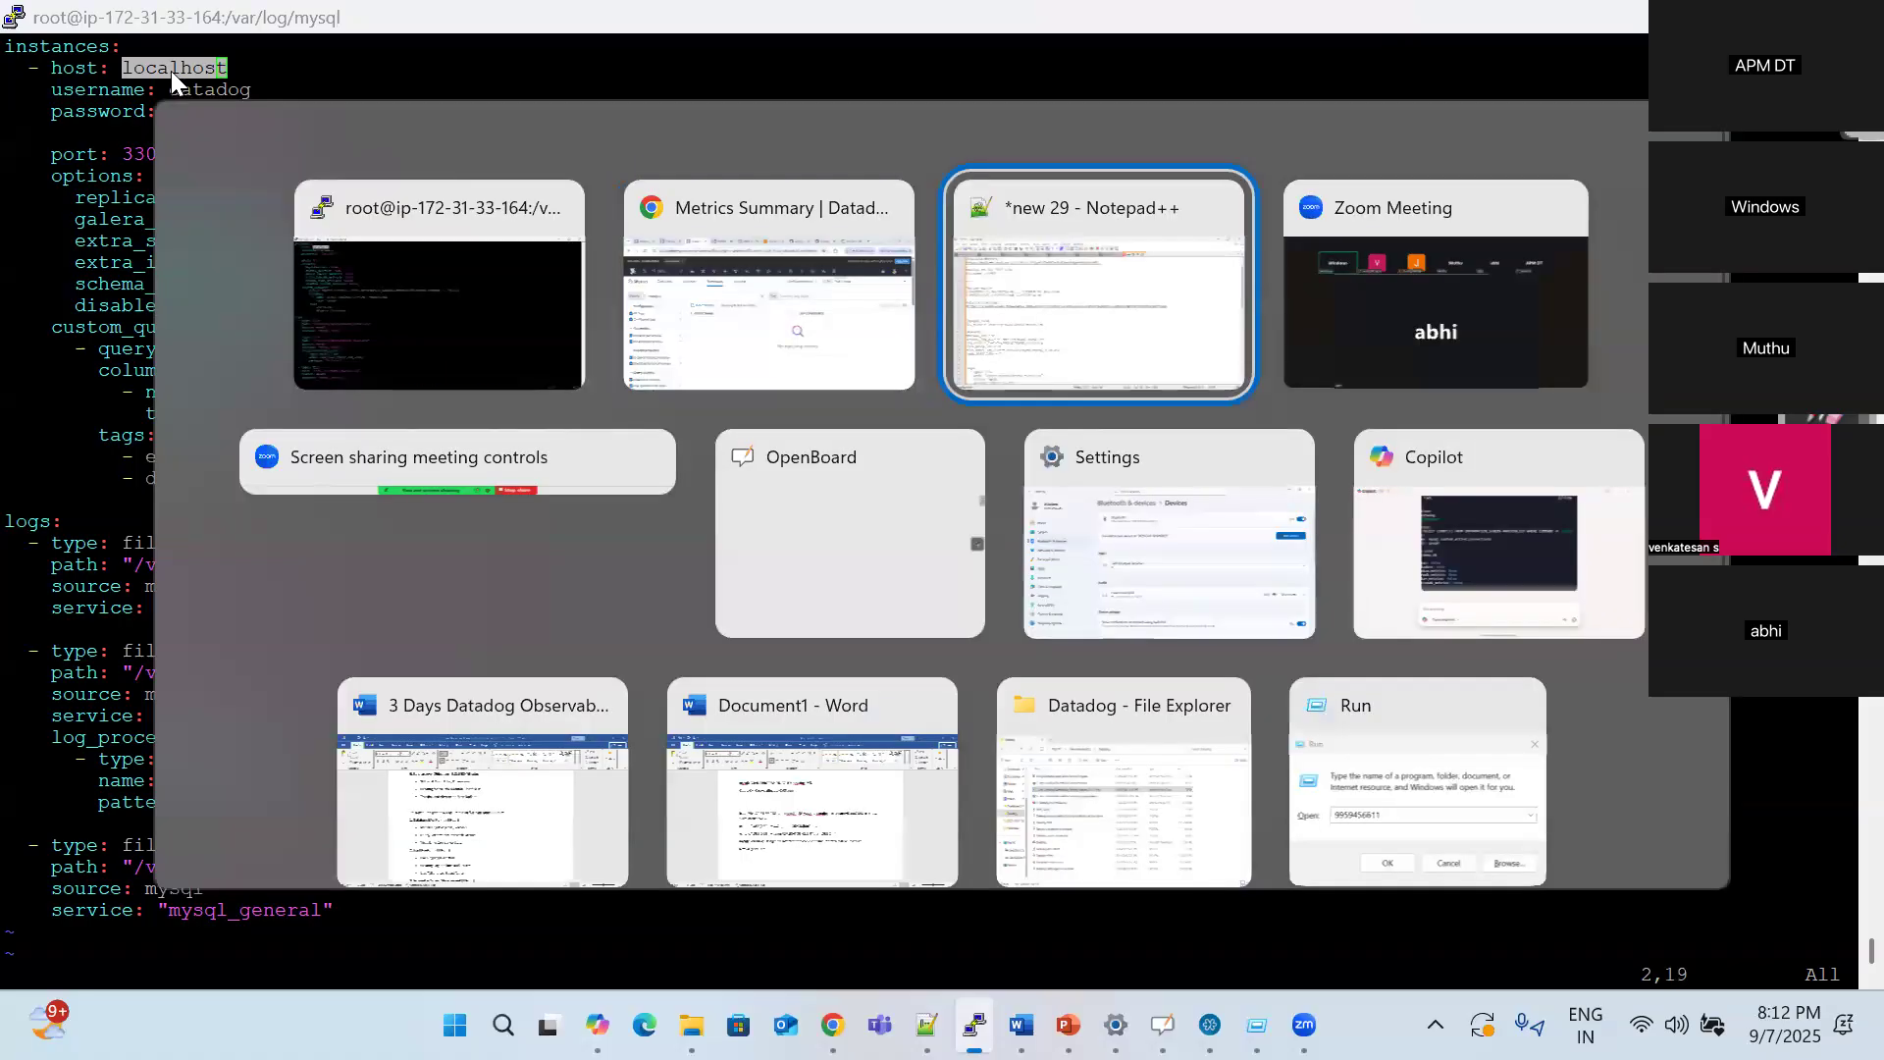
Scroll back through the earlier GitHub MySQL Onprem monitoring notes before returning to PuTTY.
key(alt+shift+Tab)
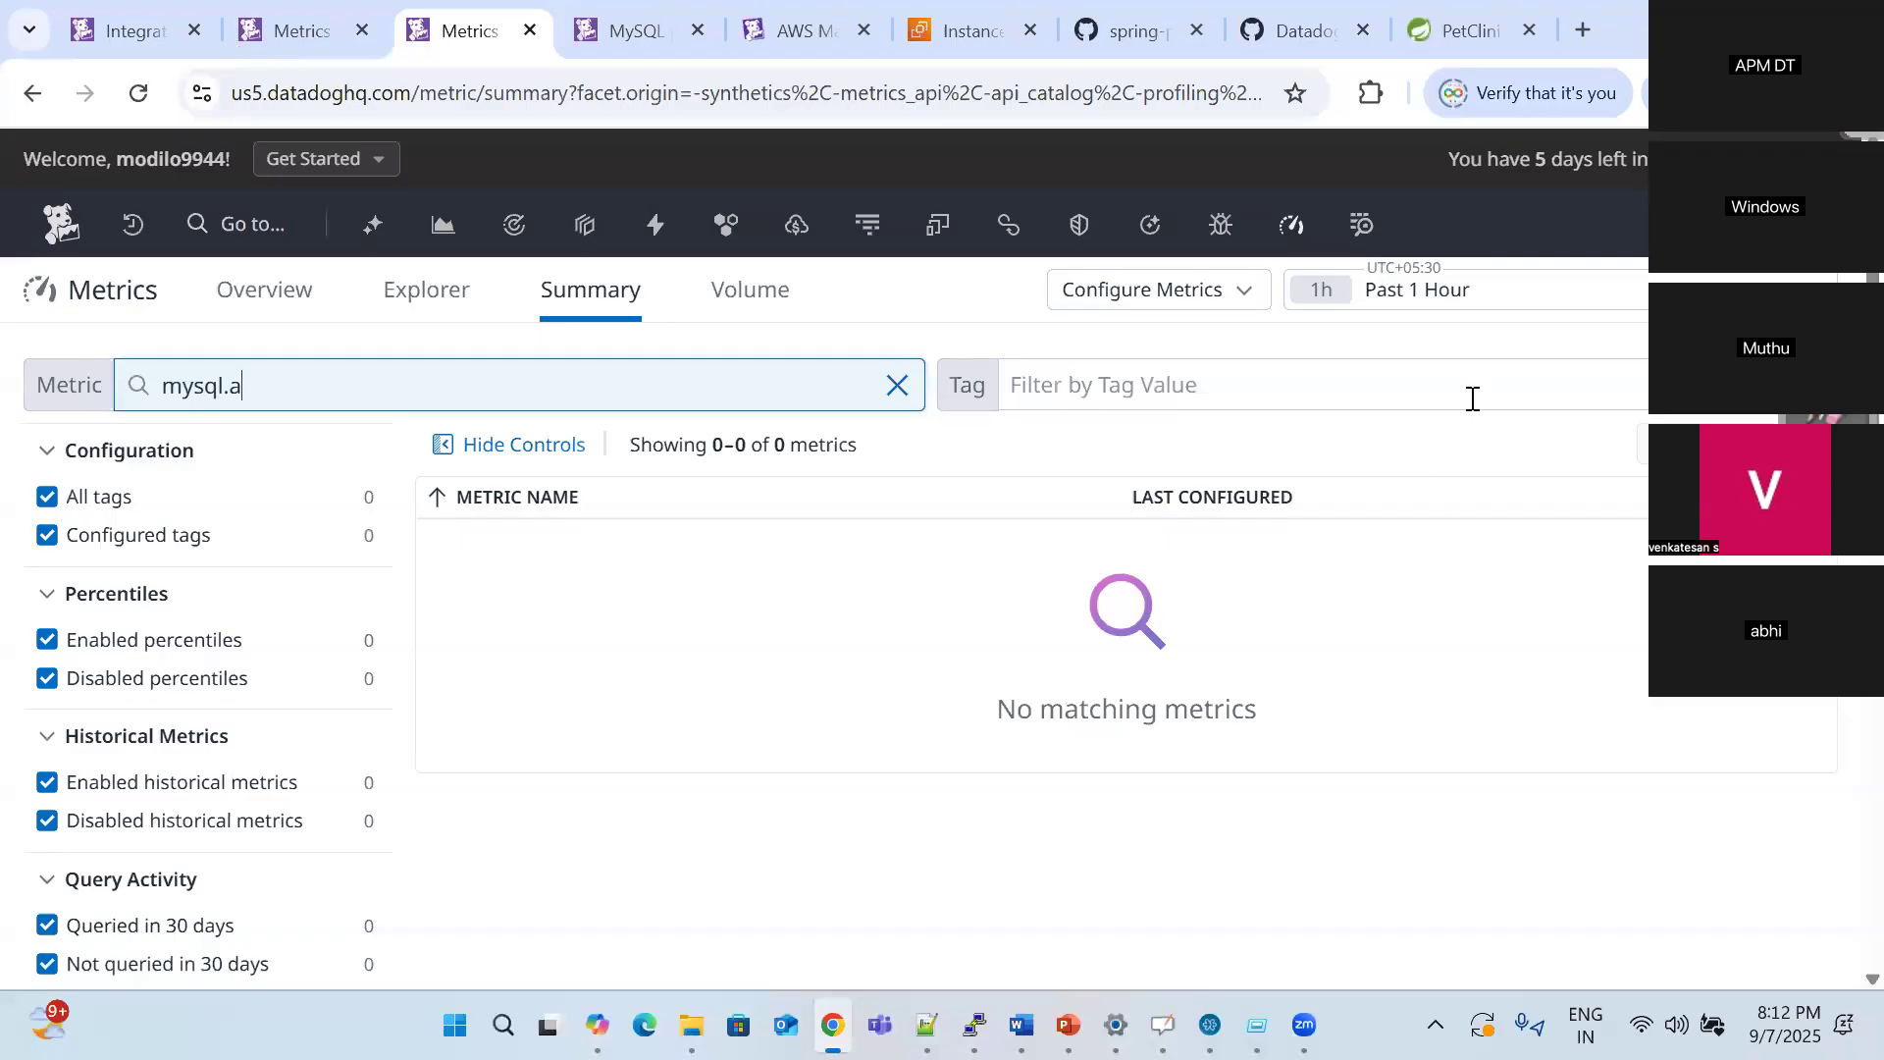
key(ctrl+8)
scroll(730, 642, up, 15)
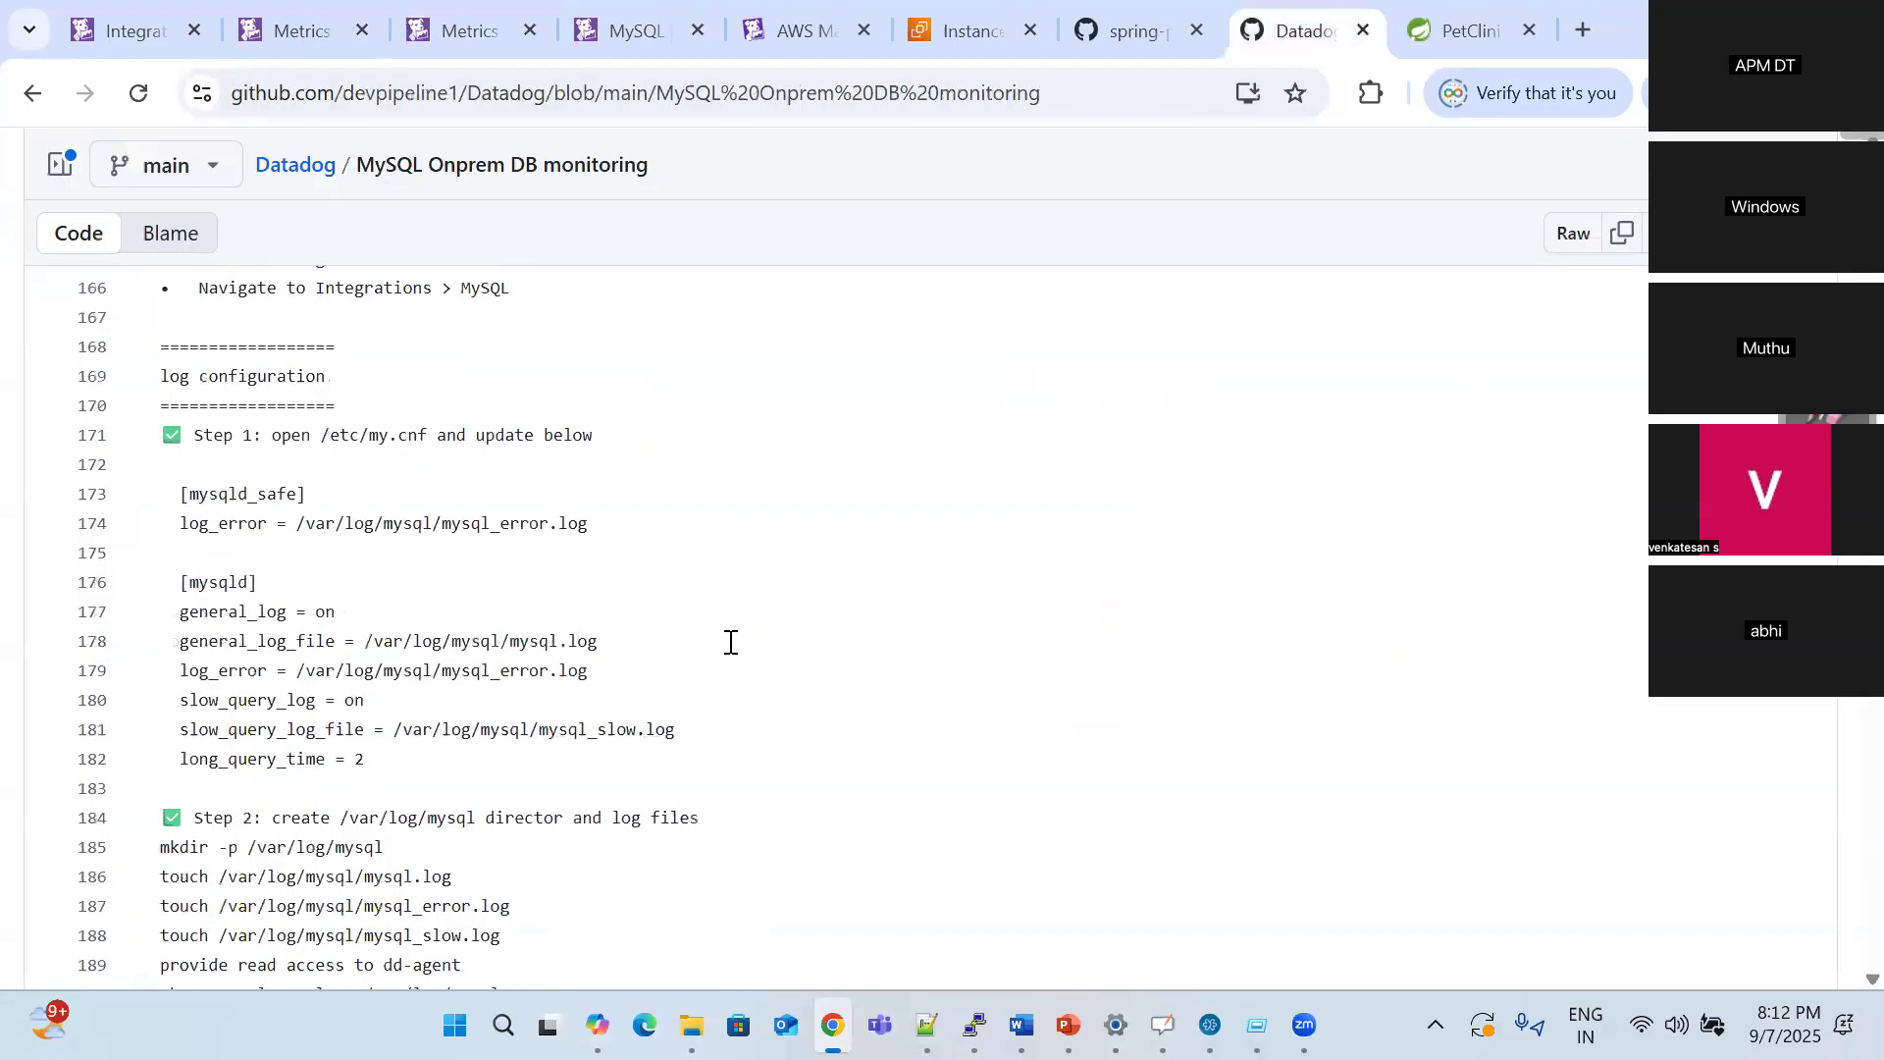
scroll(730, 642, up, 10)
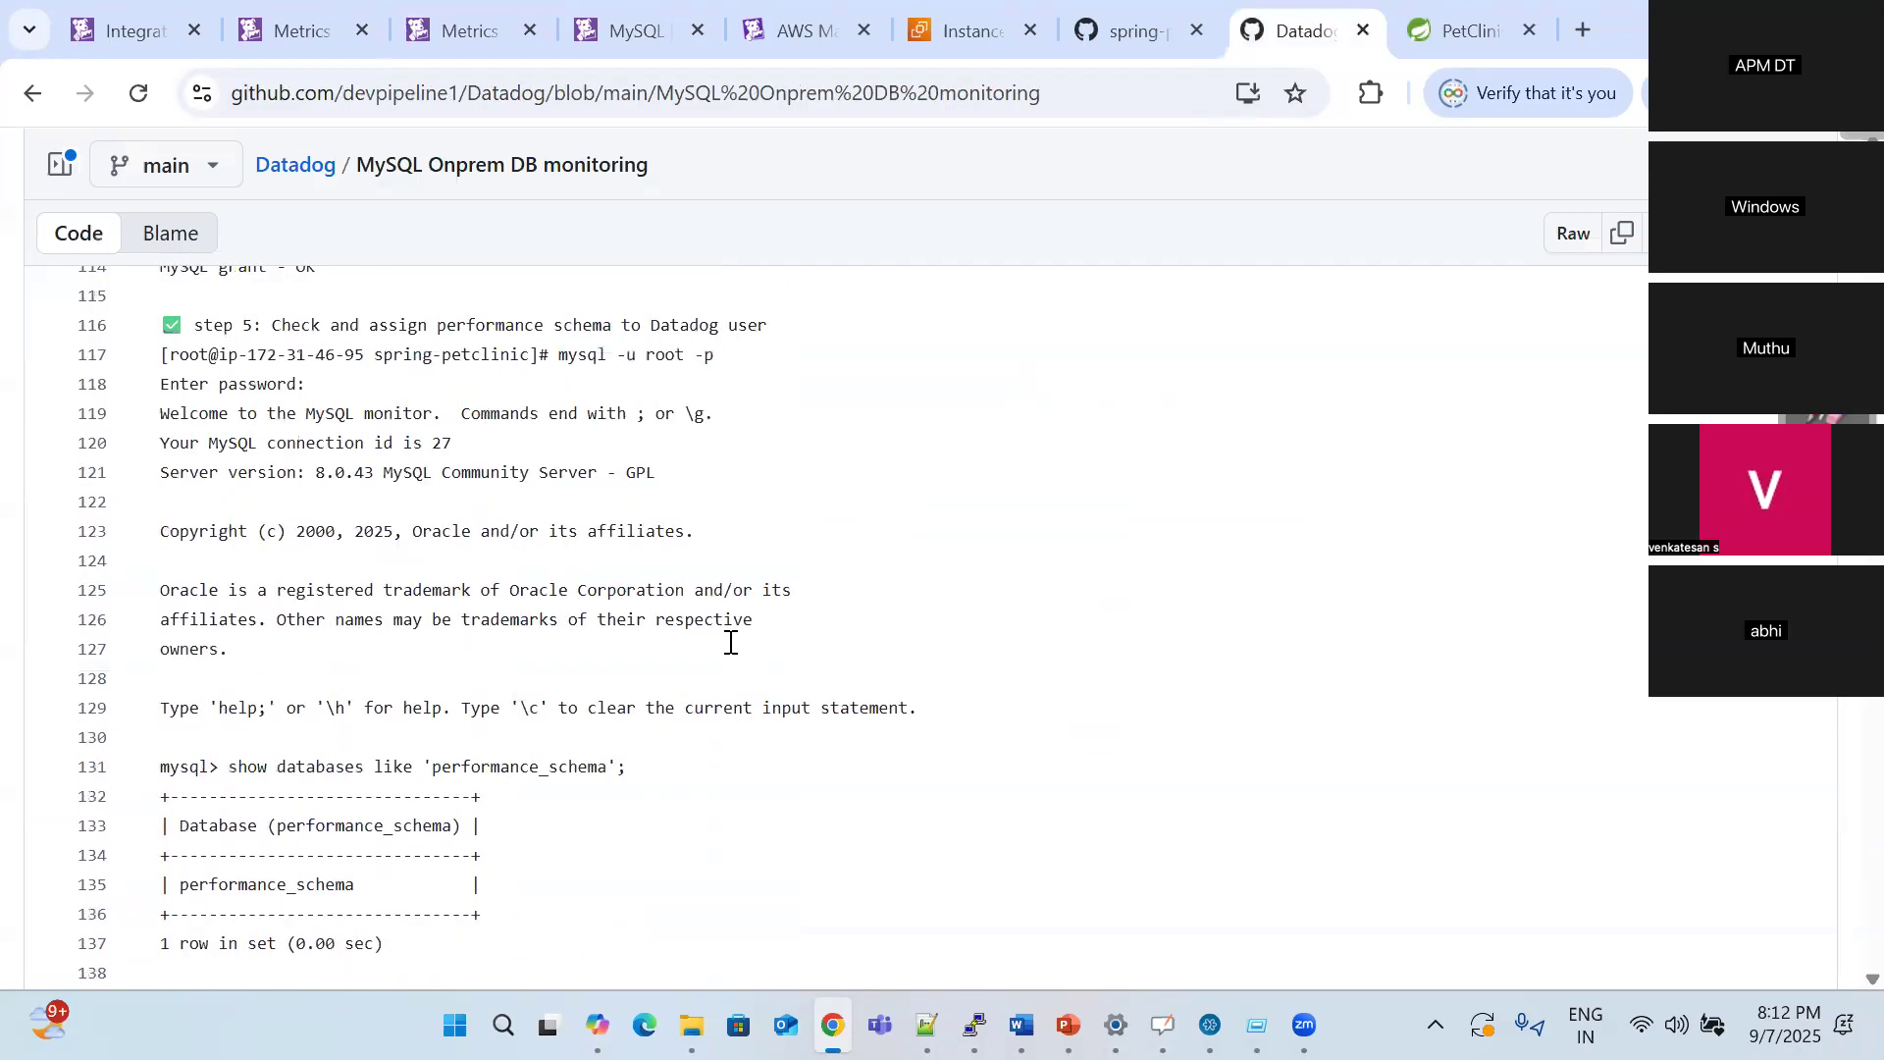
scroll(730, 643, up, 6)
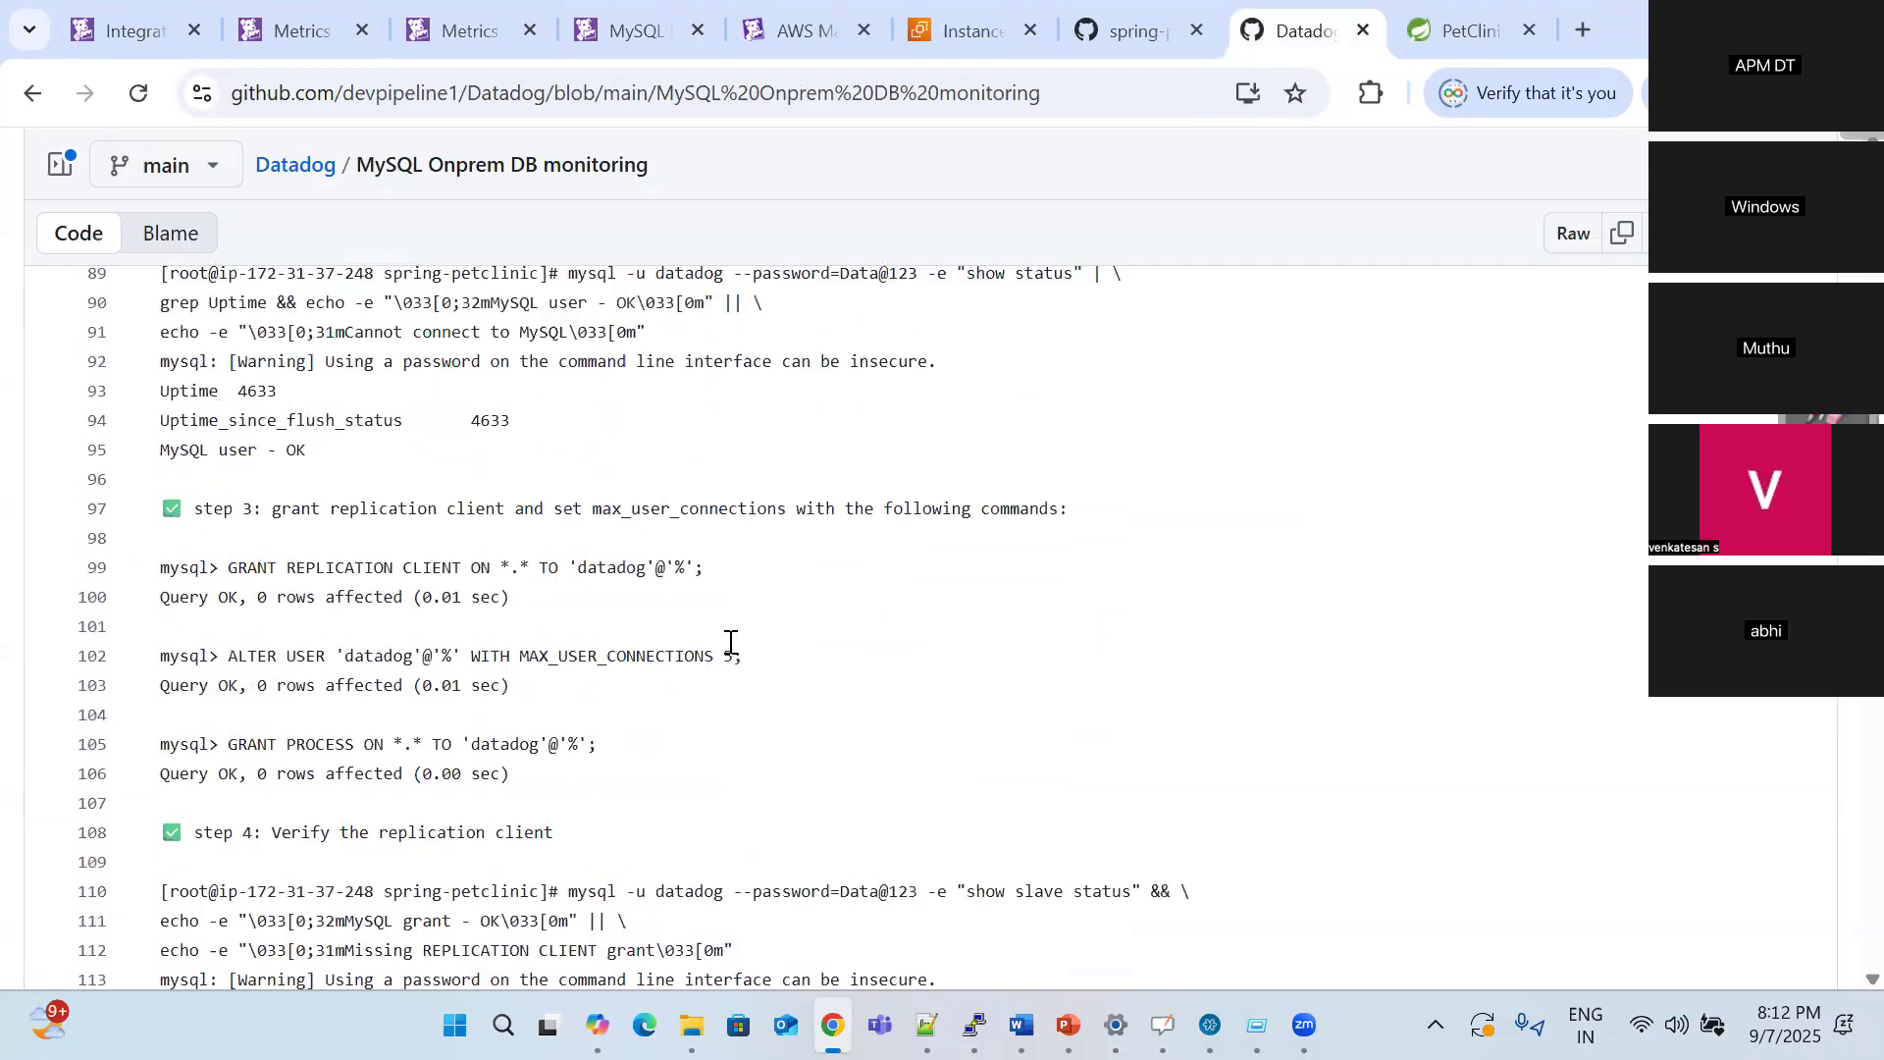
scroll(730, 642, up, 8)
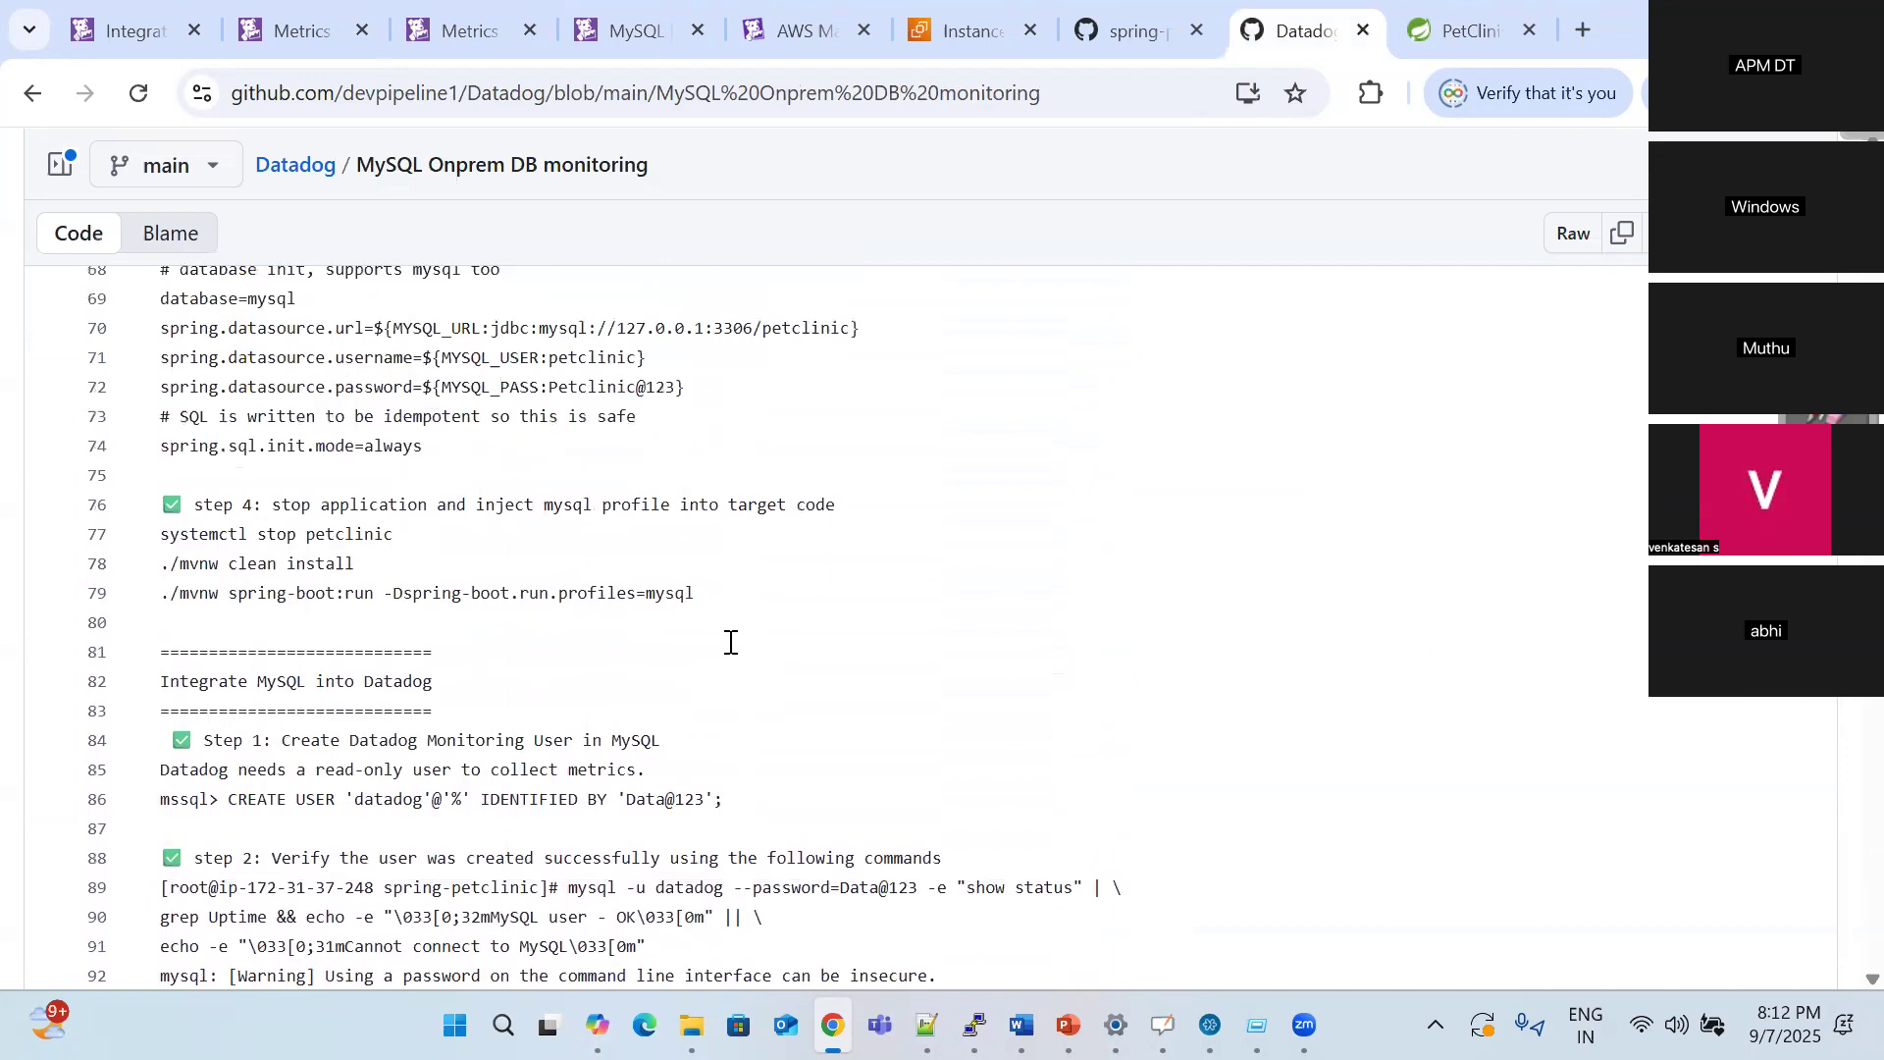
scroll(730, 643, up, 3)
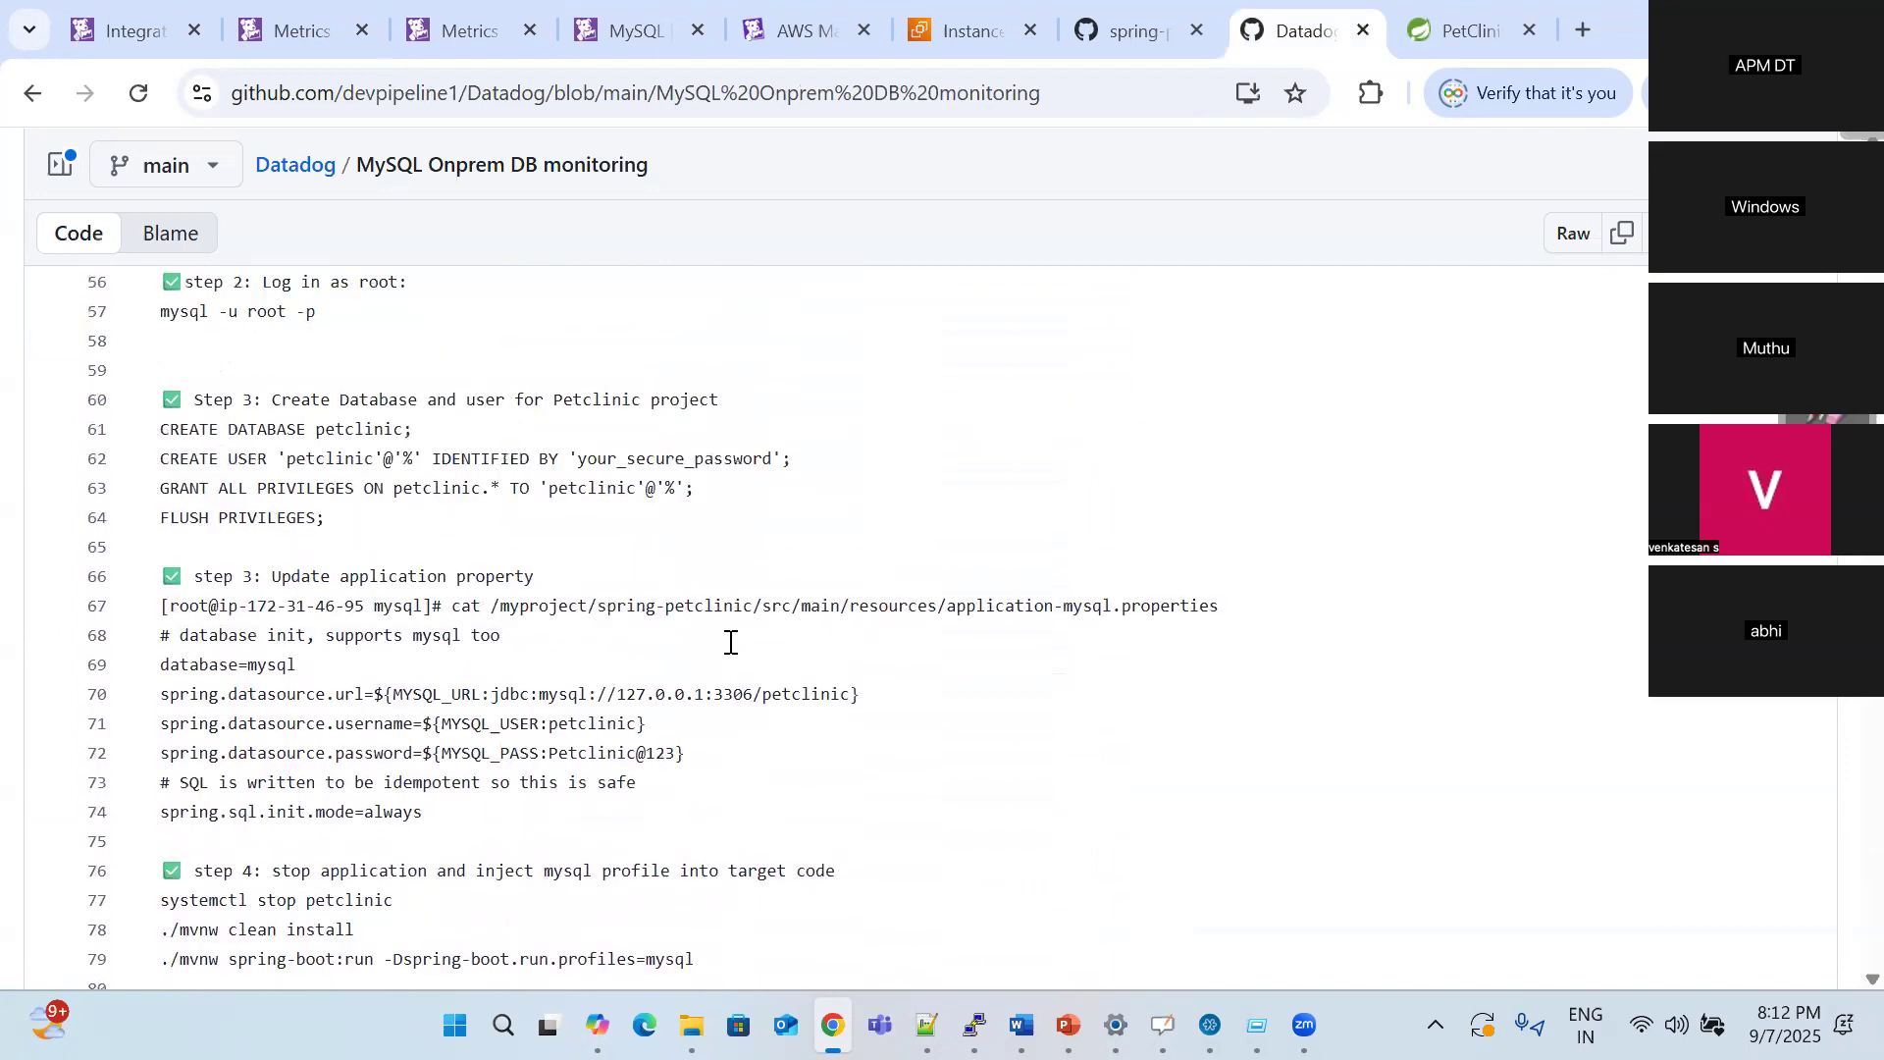
scroll(730, 643, up, 2)
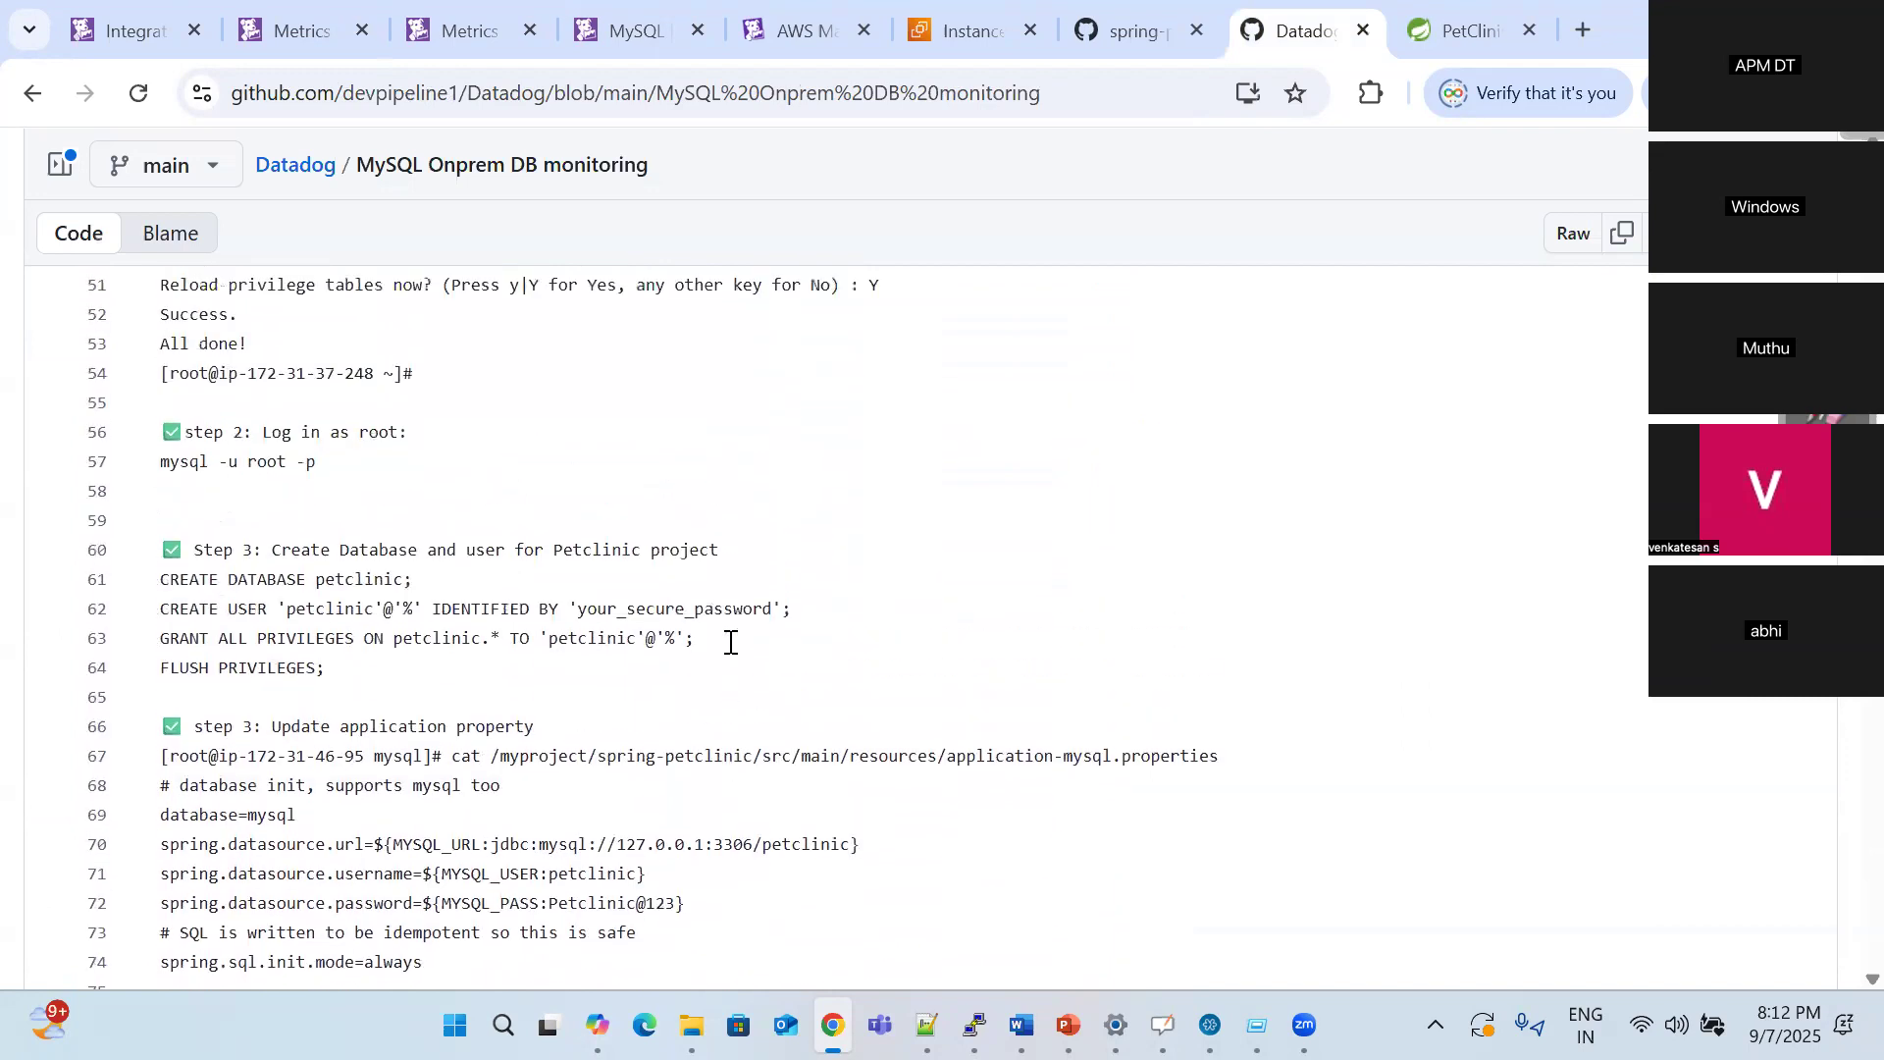
scroll(730, 643, up, 1)
scroll(730, 642, up, 2)
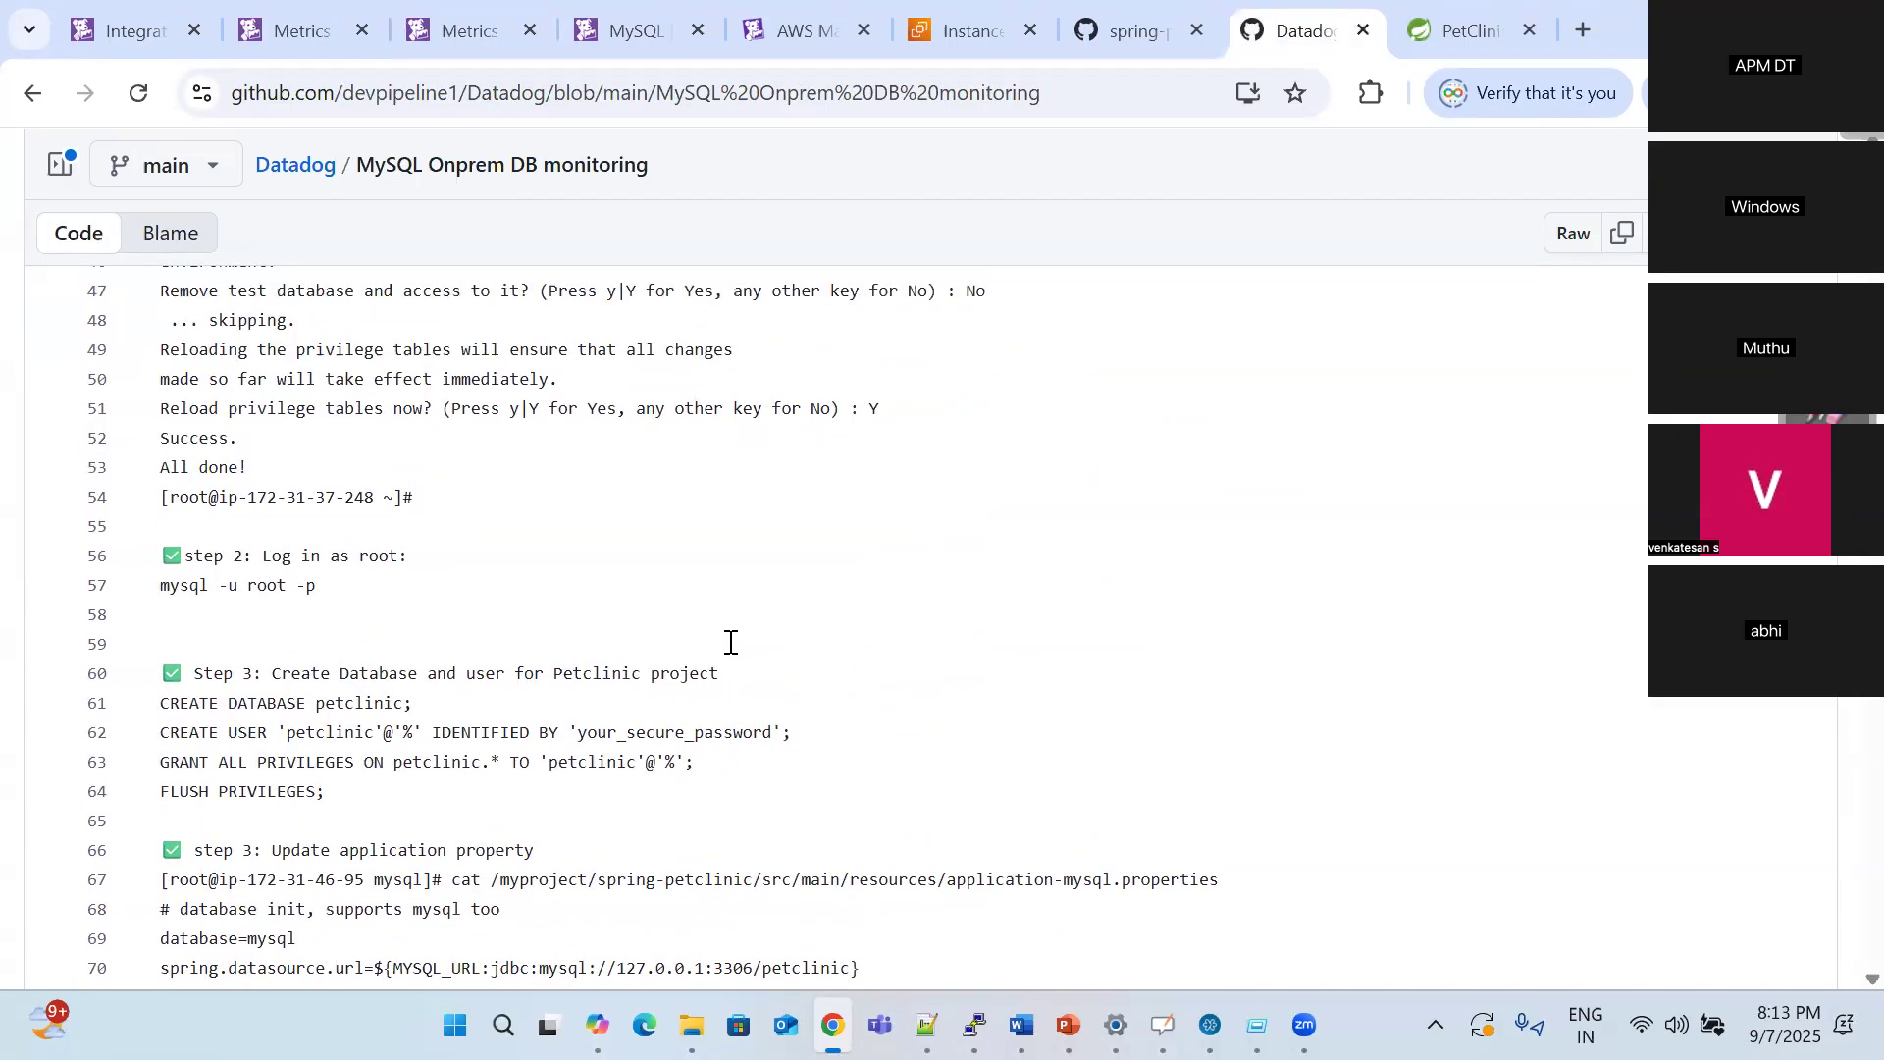
scroll(730, 642, up, 4)
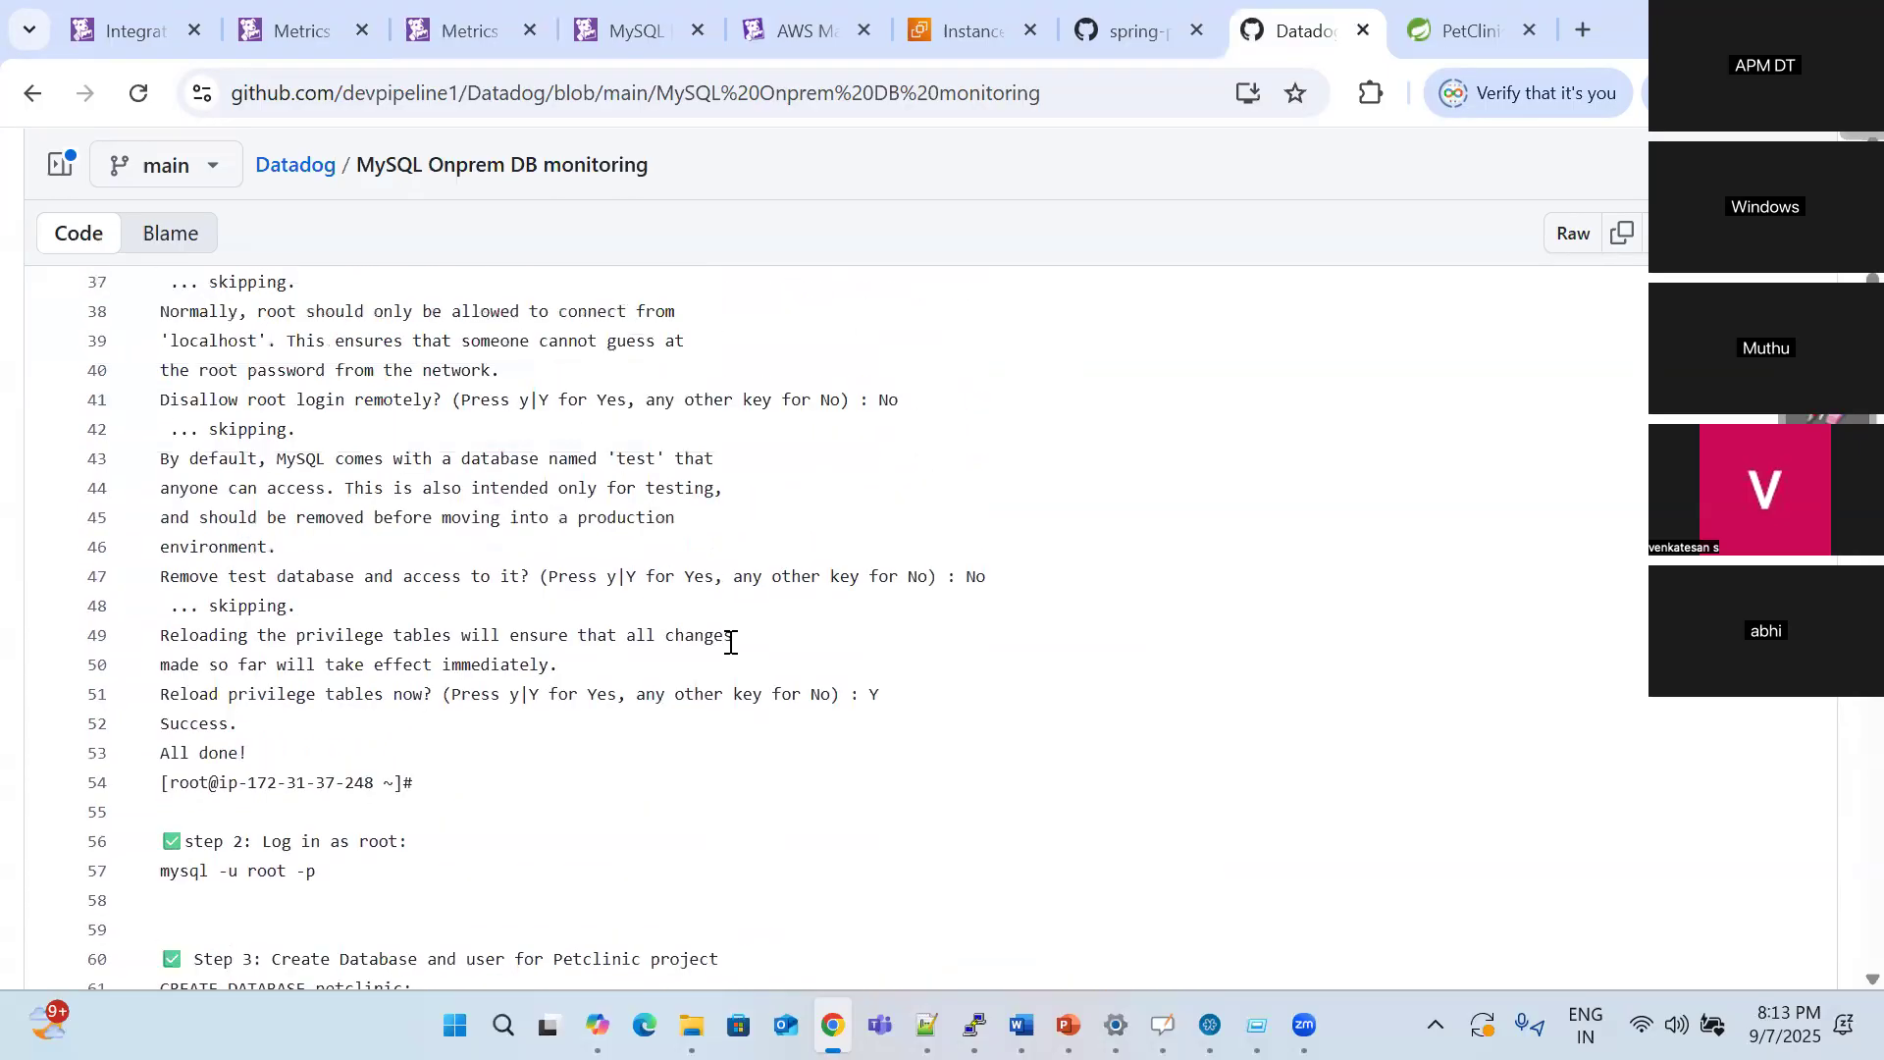
scroll(730, 643, down, 3)
scroll(730, 643, down, 6)
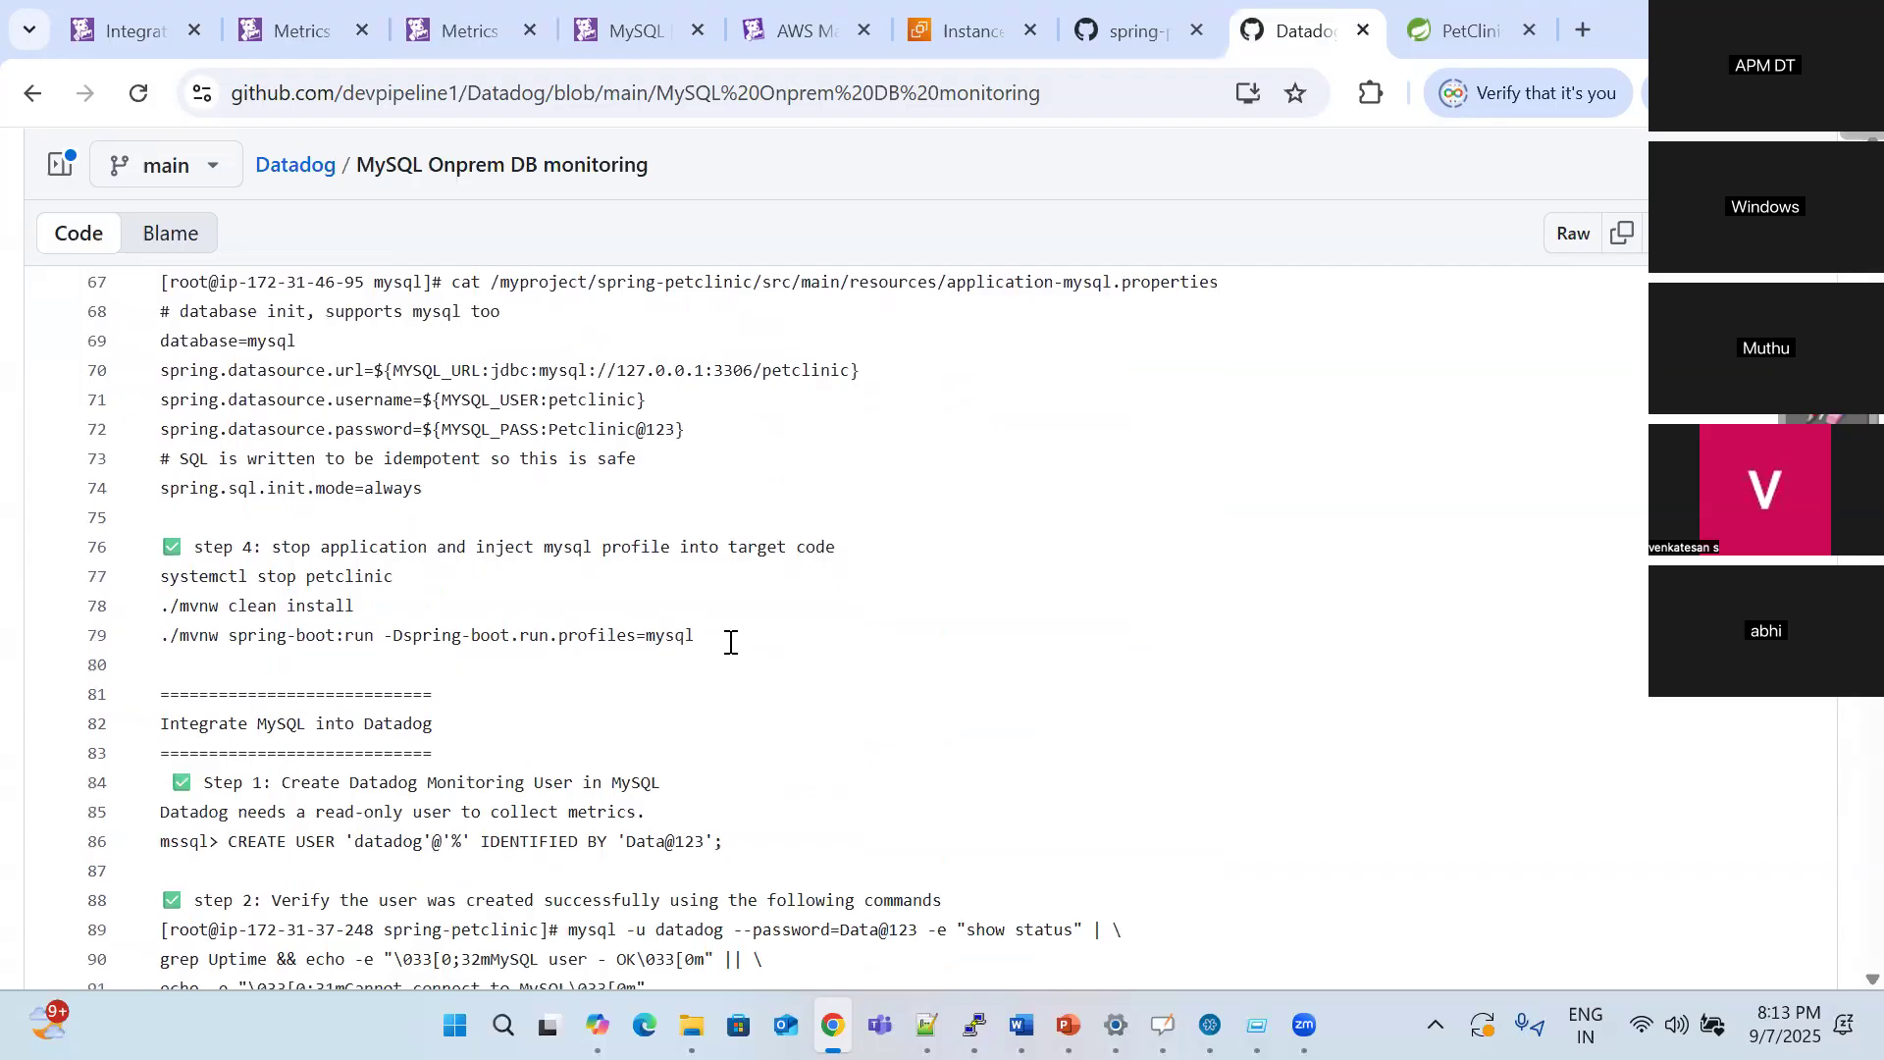
key(alt+Tab)
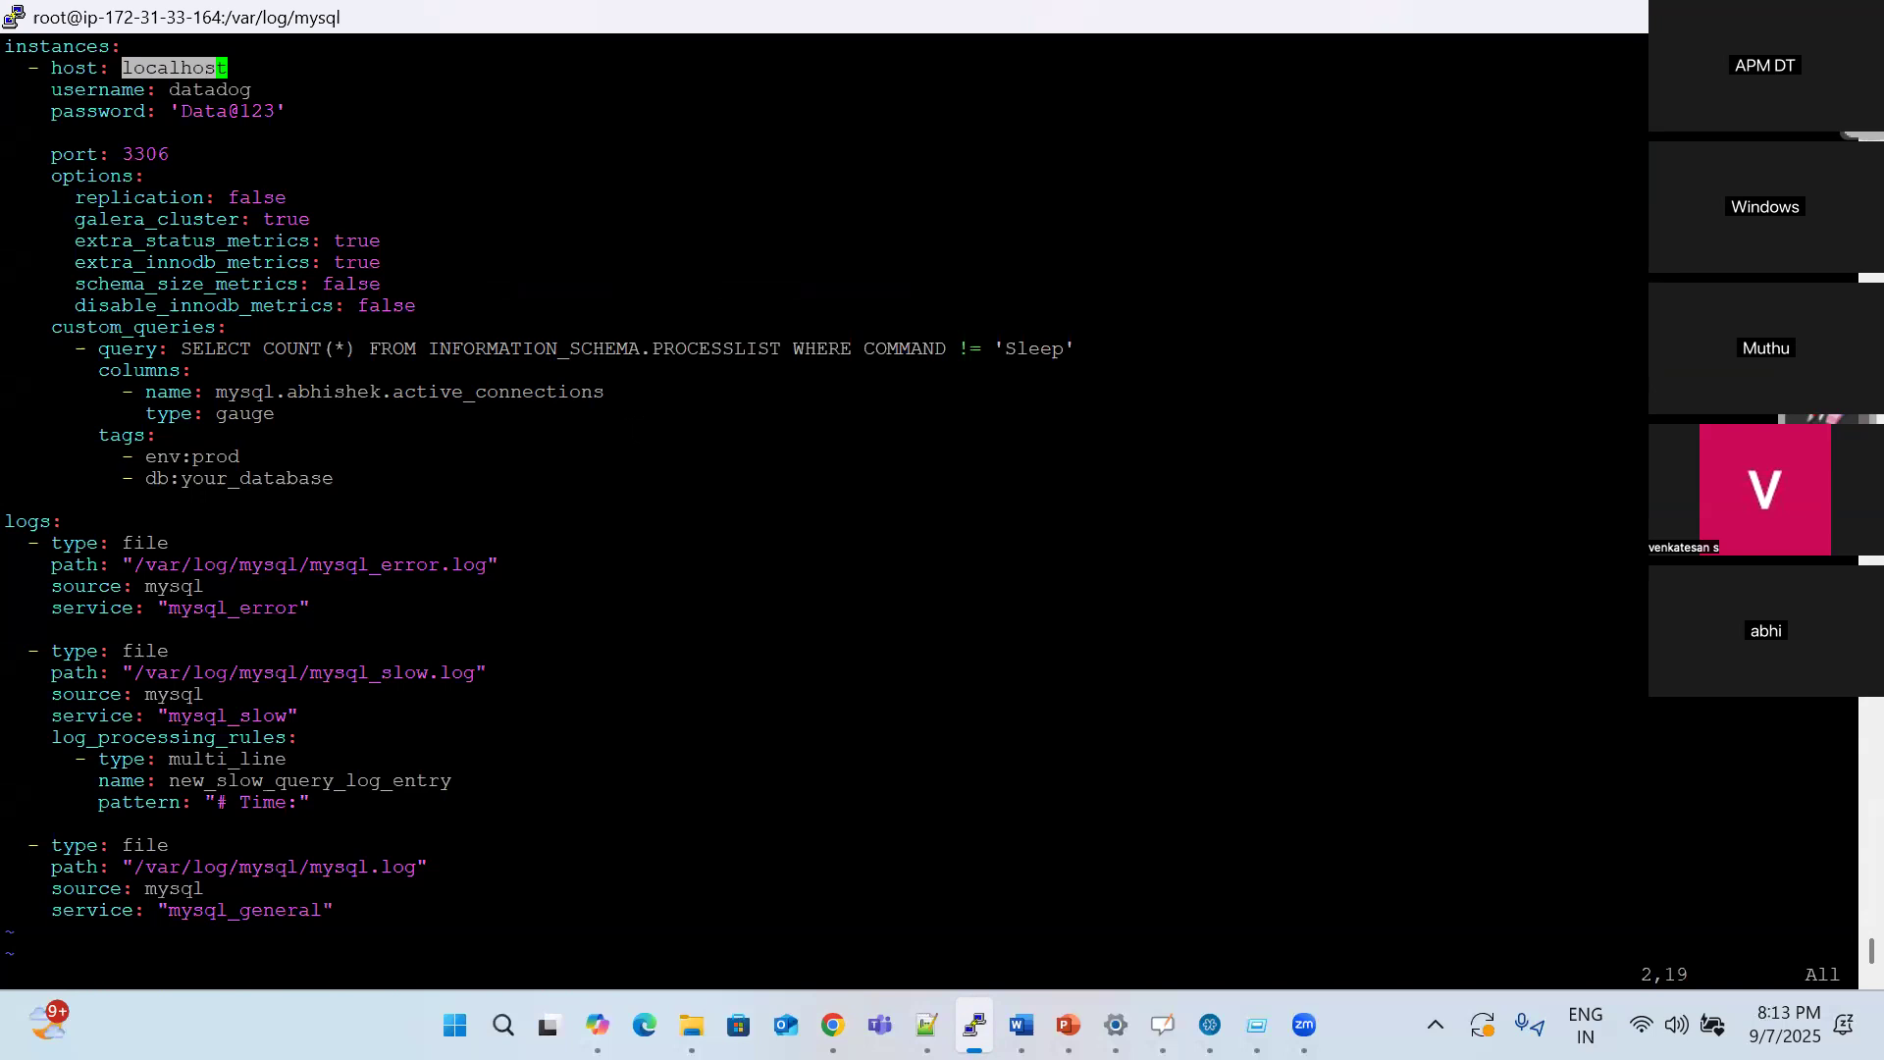
double_click(209, 458)
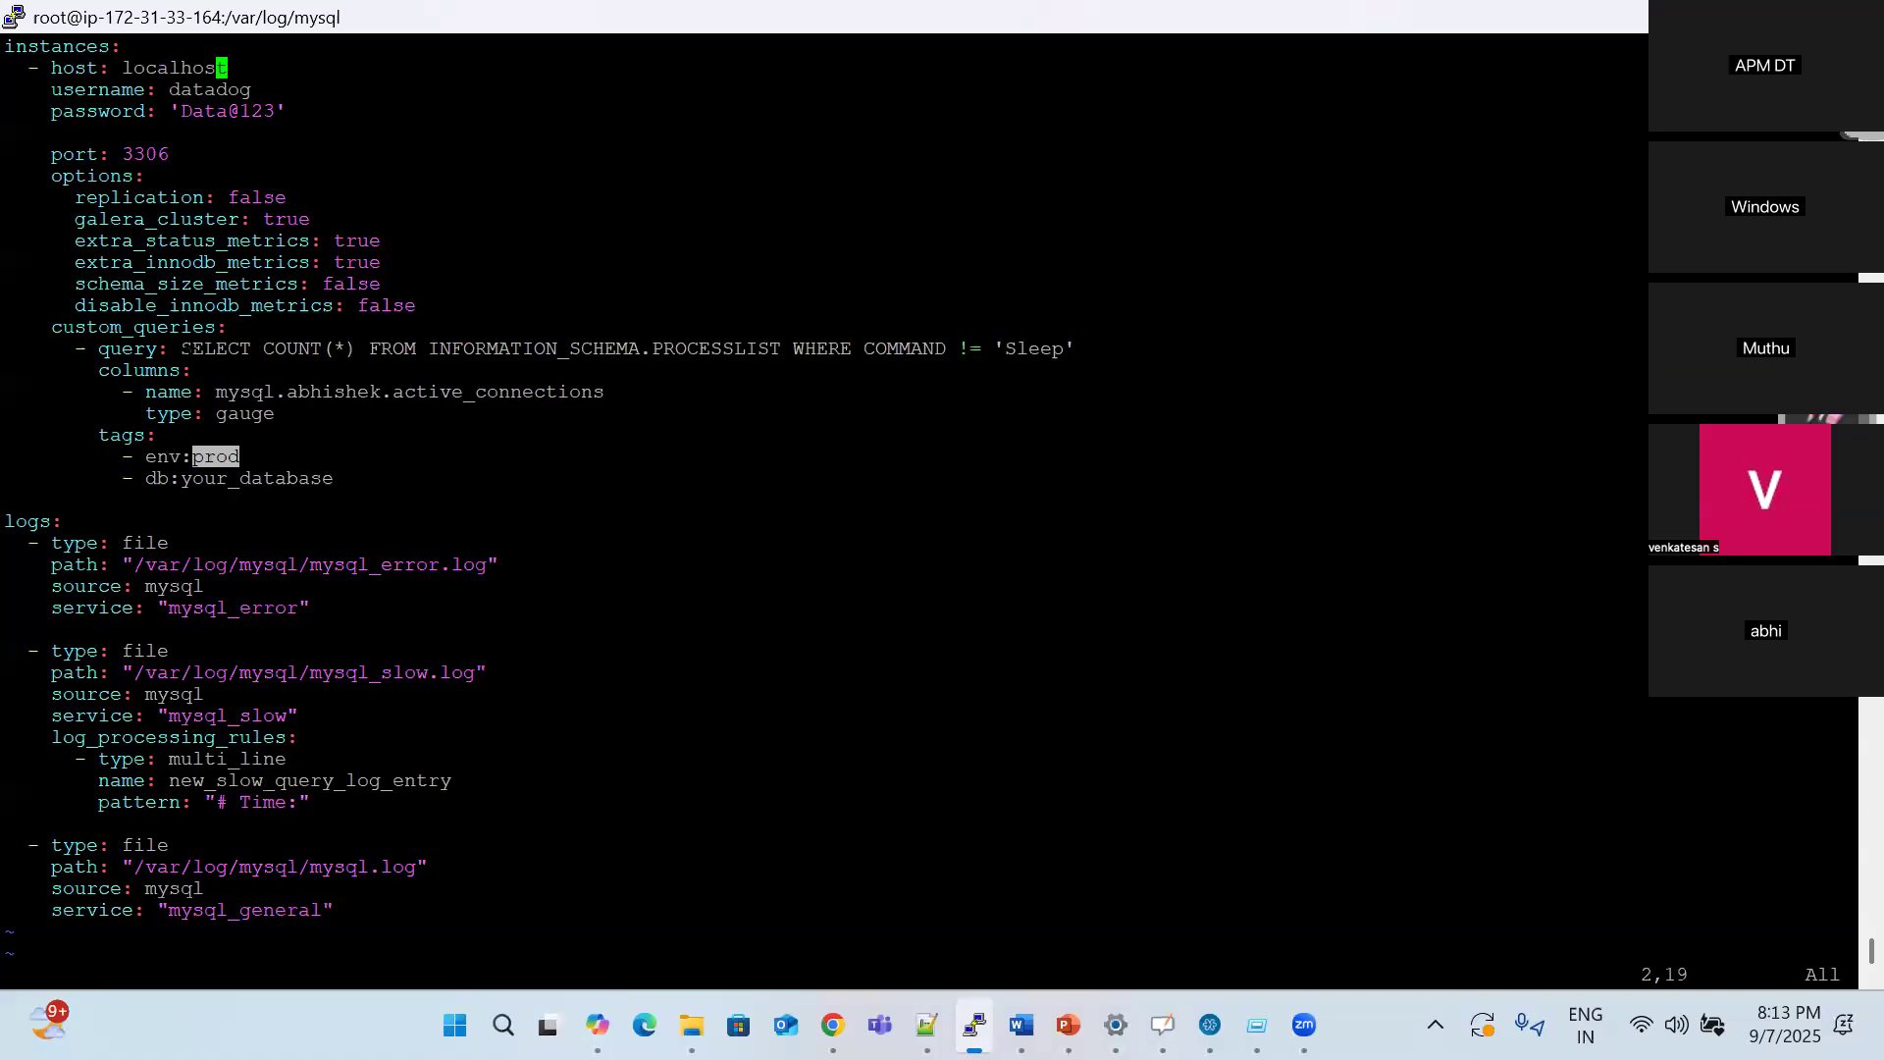
drag(191, 371, 1055, 351)
click(1056, 350)
Go through the Datadog tabs: Metrics overview, mysql metrics summary, and MySQL integration dashboard.
key(alt+Tab)
key(alt+Tab)
key(alt+Tab)
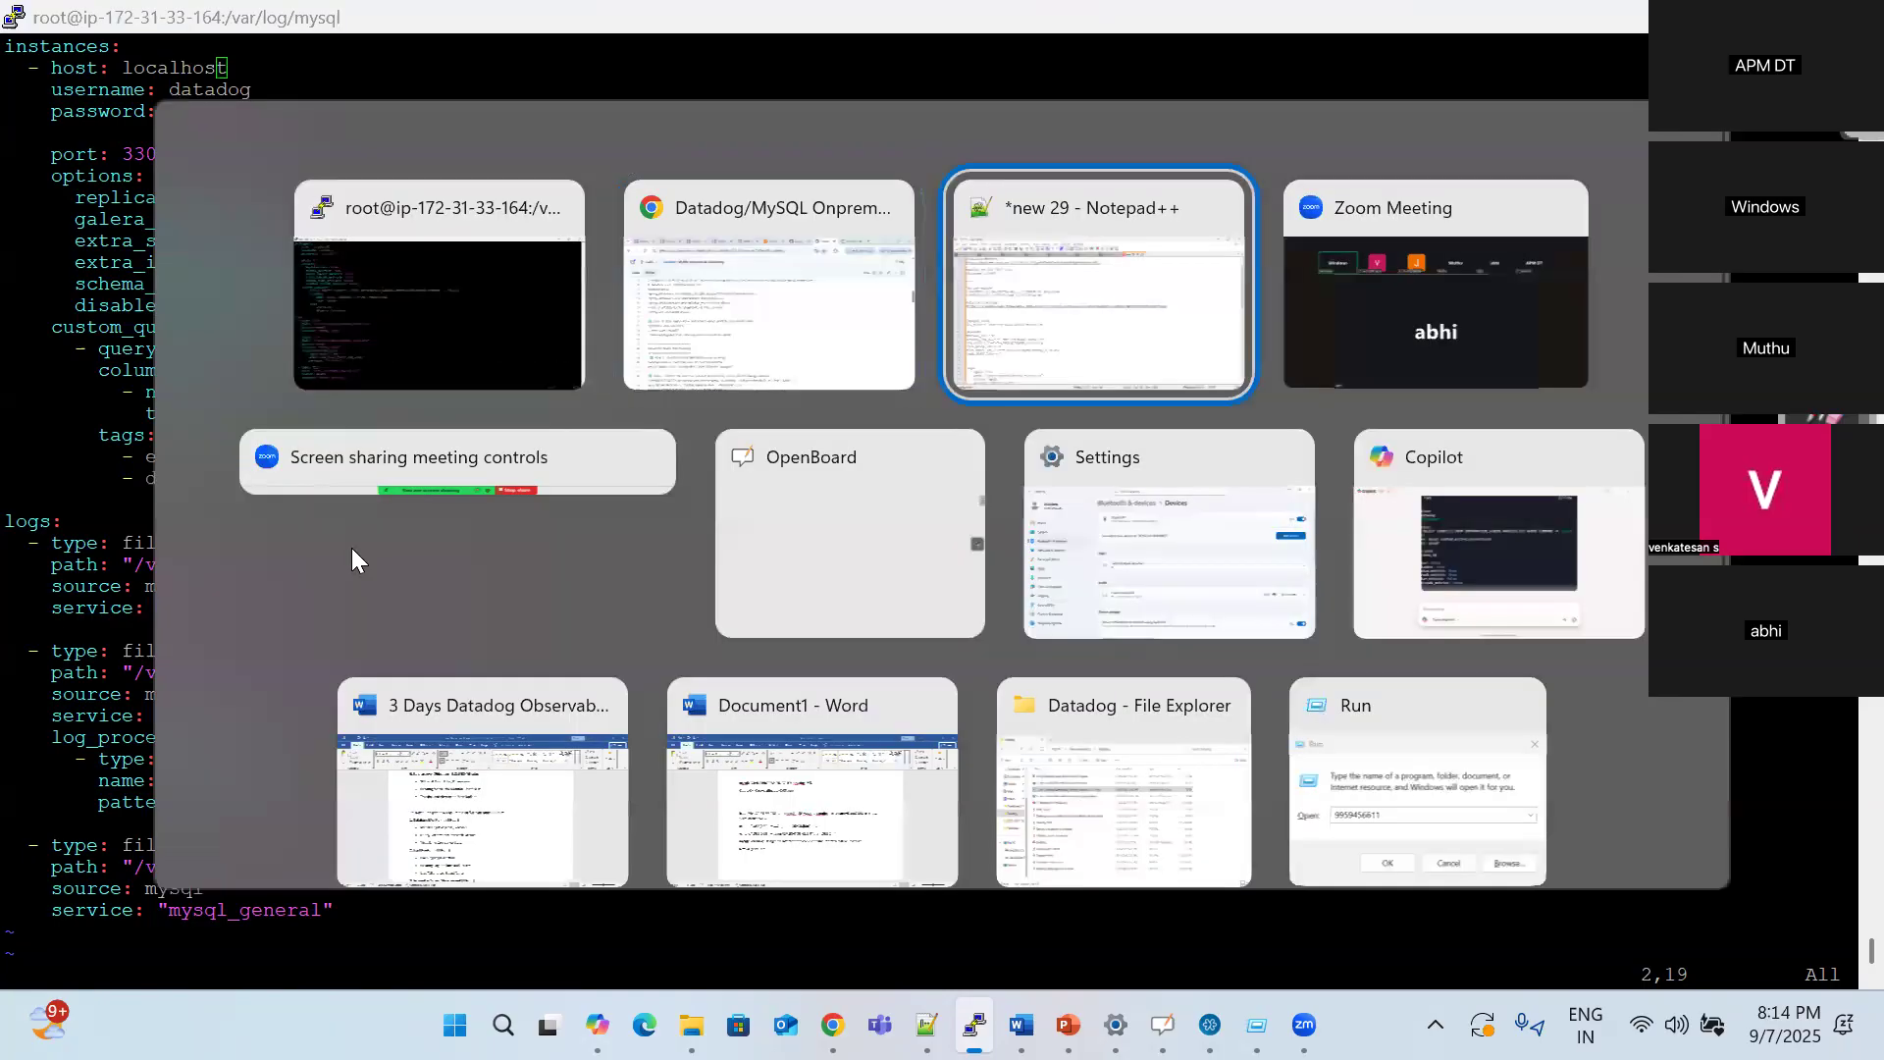
key(alt+shift+Tab)
key(alt+shift+Tab)
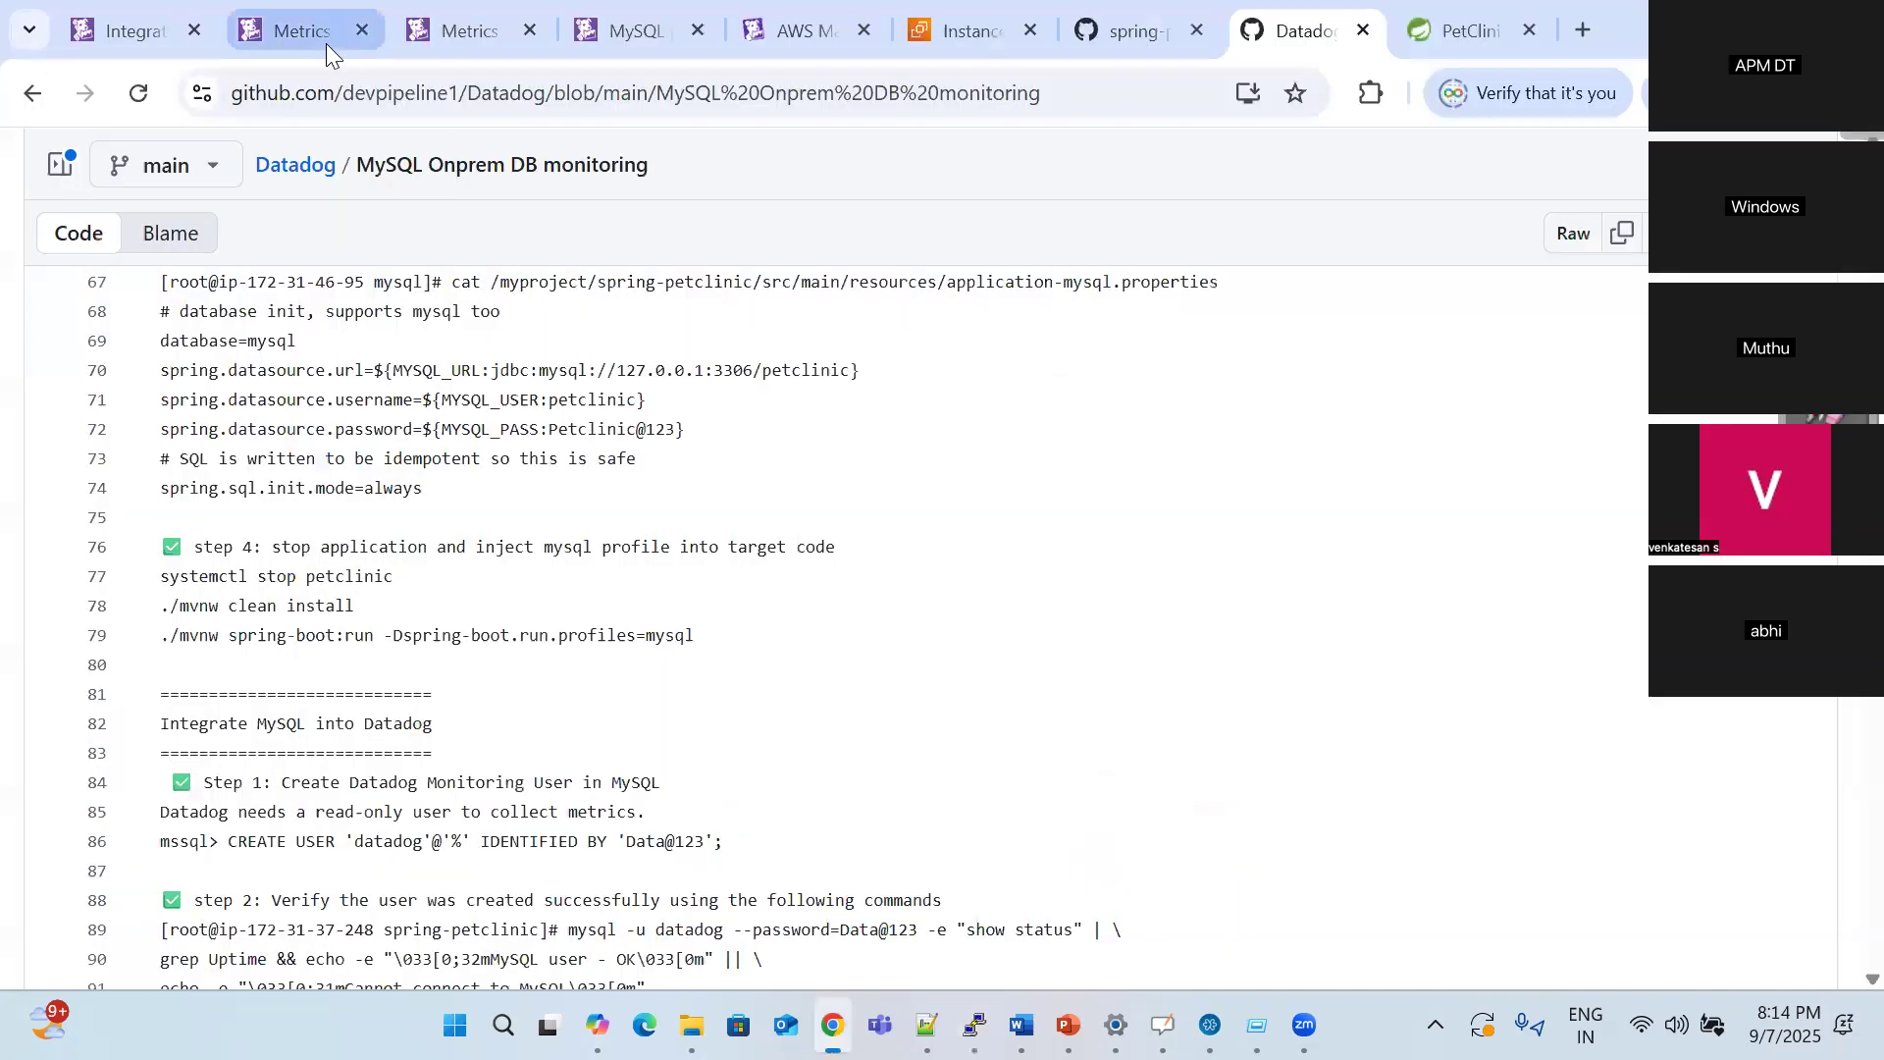
click(326, 44)
key(ctrl+Tab)
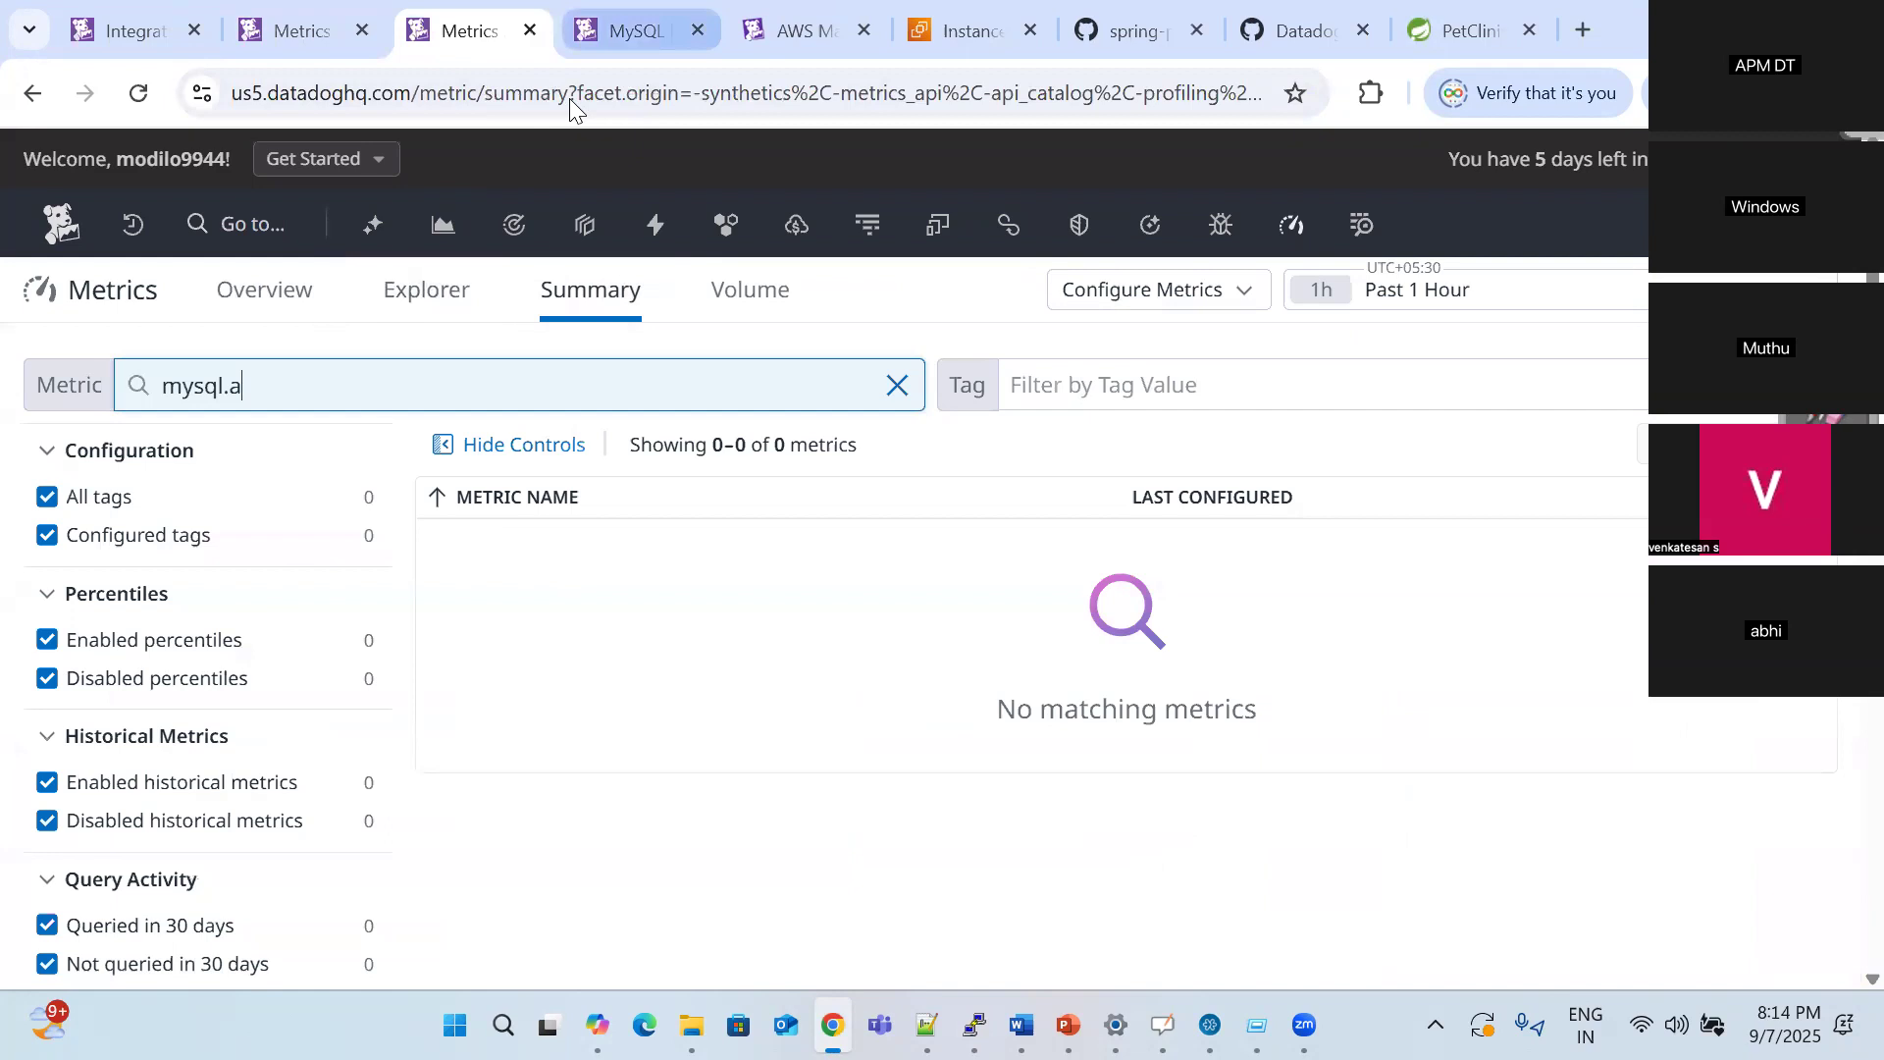
key(ctrl+Tab)
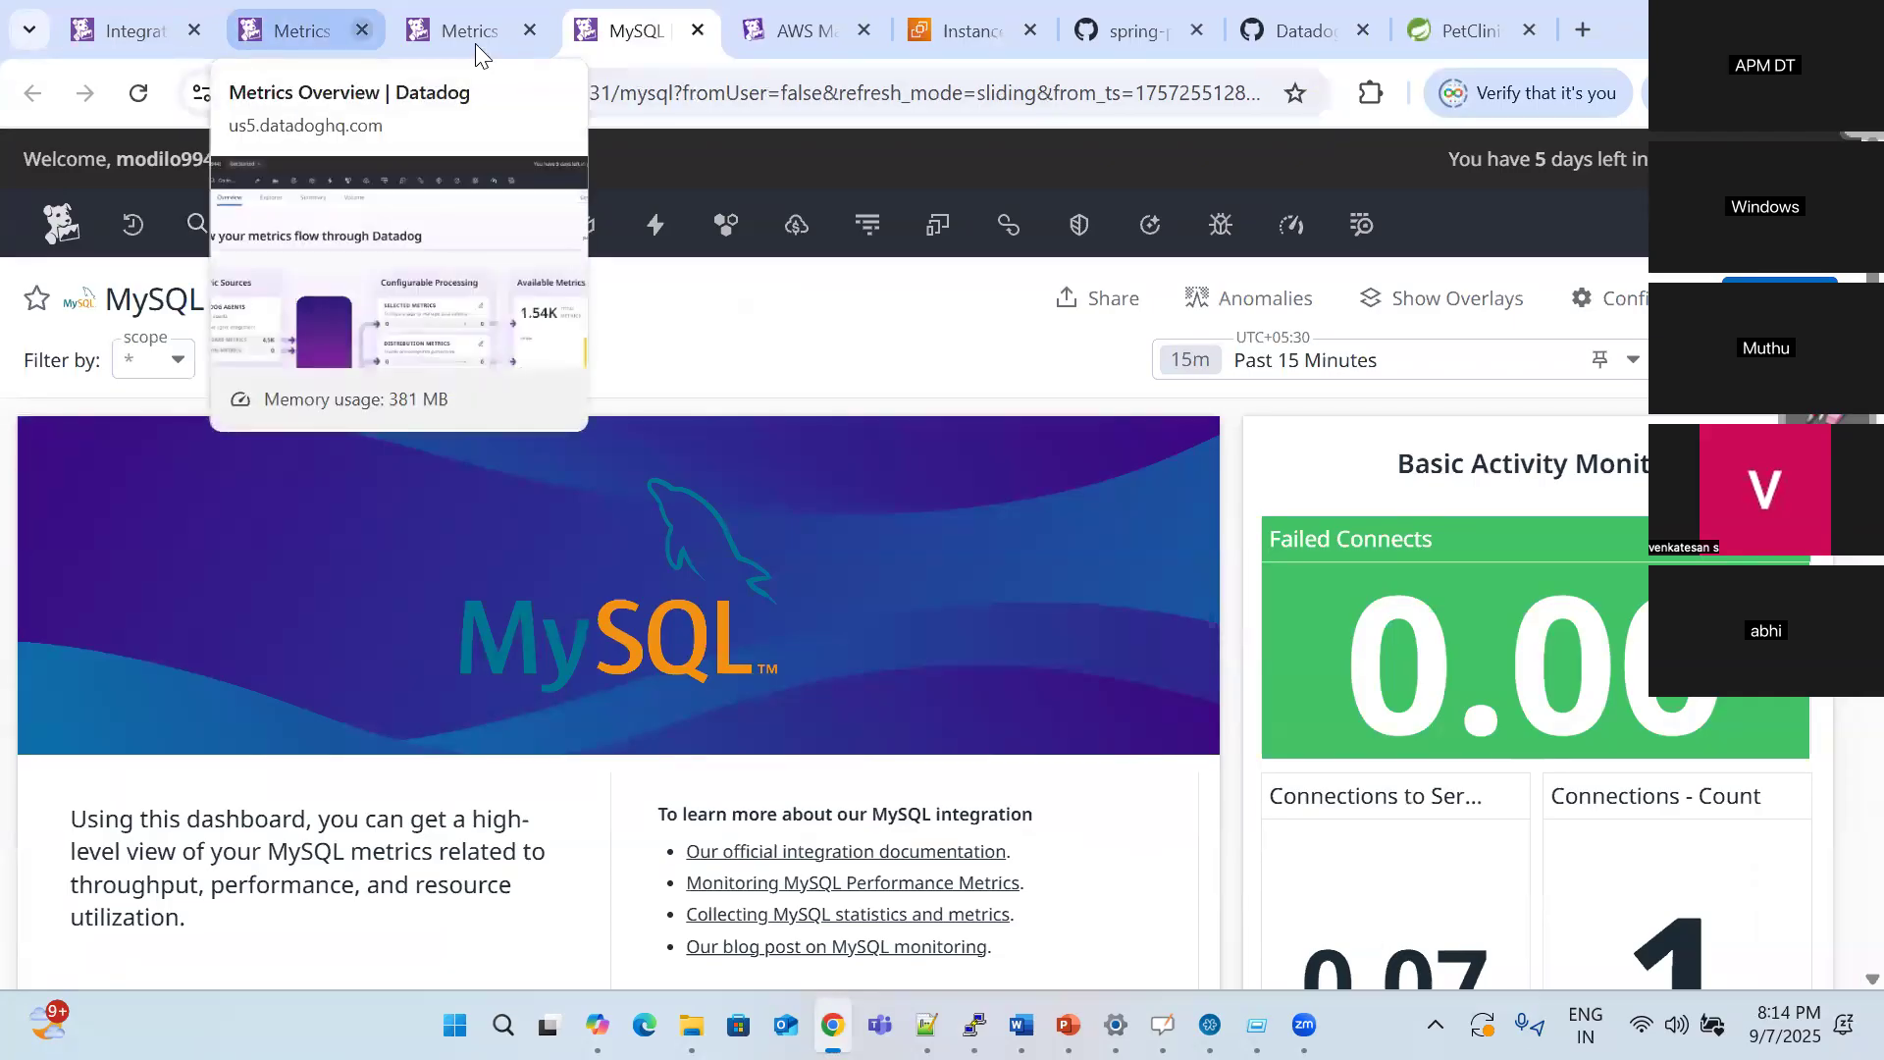
Open the MYRUM dashboard from the Dashboard List and inspect its service and country filters.
mouse_move(454, 236)
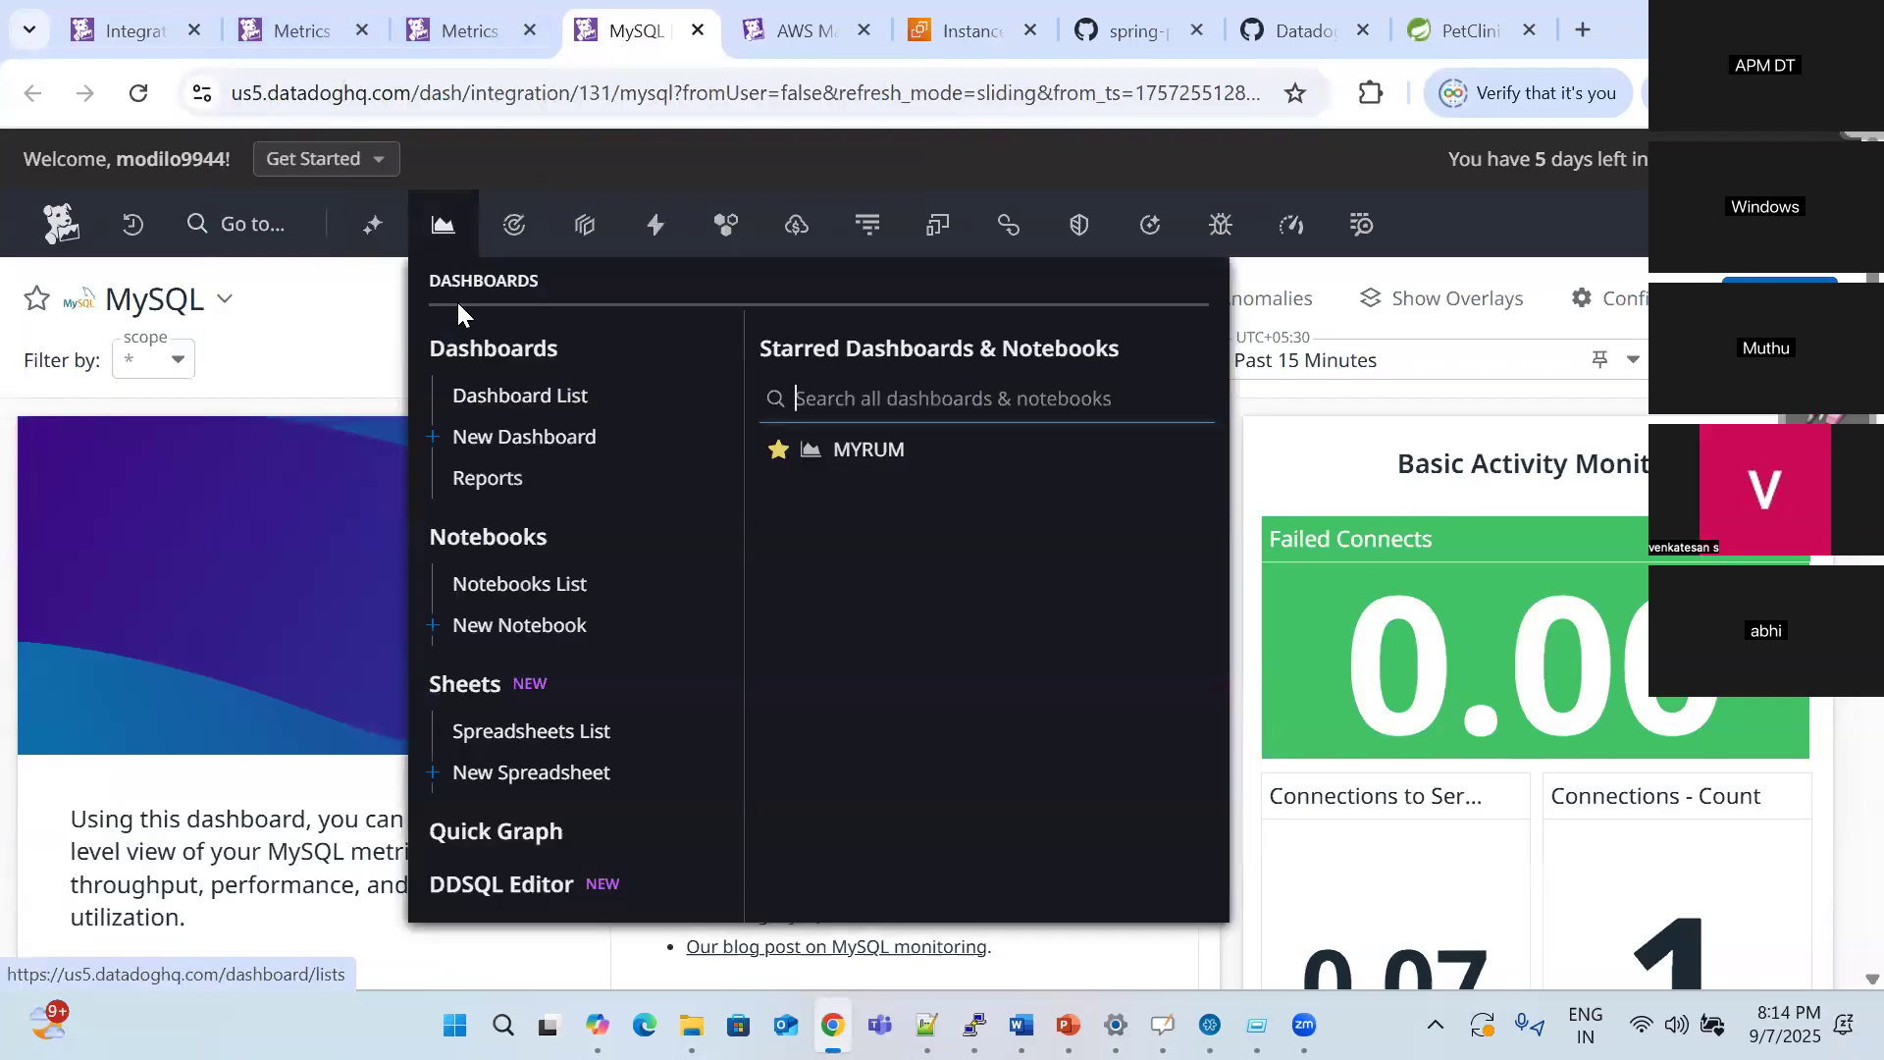
click(494, 395)
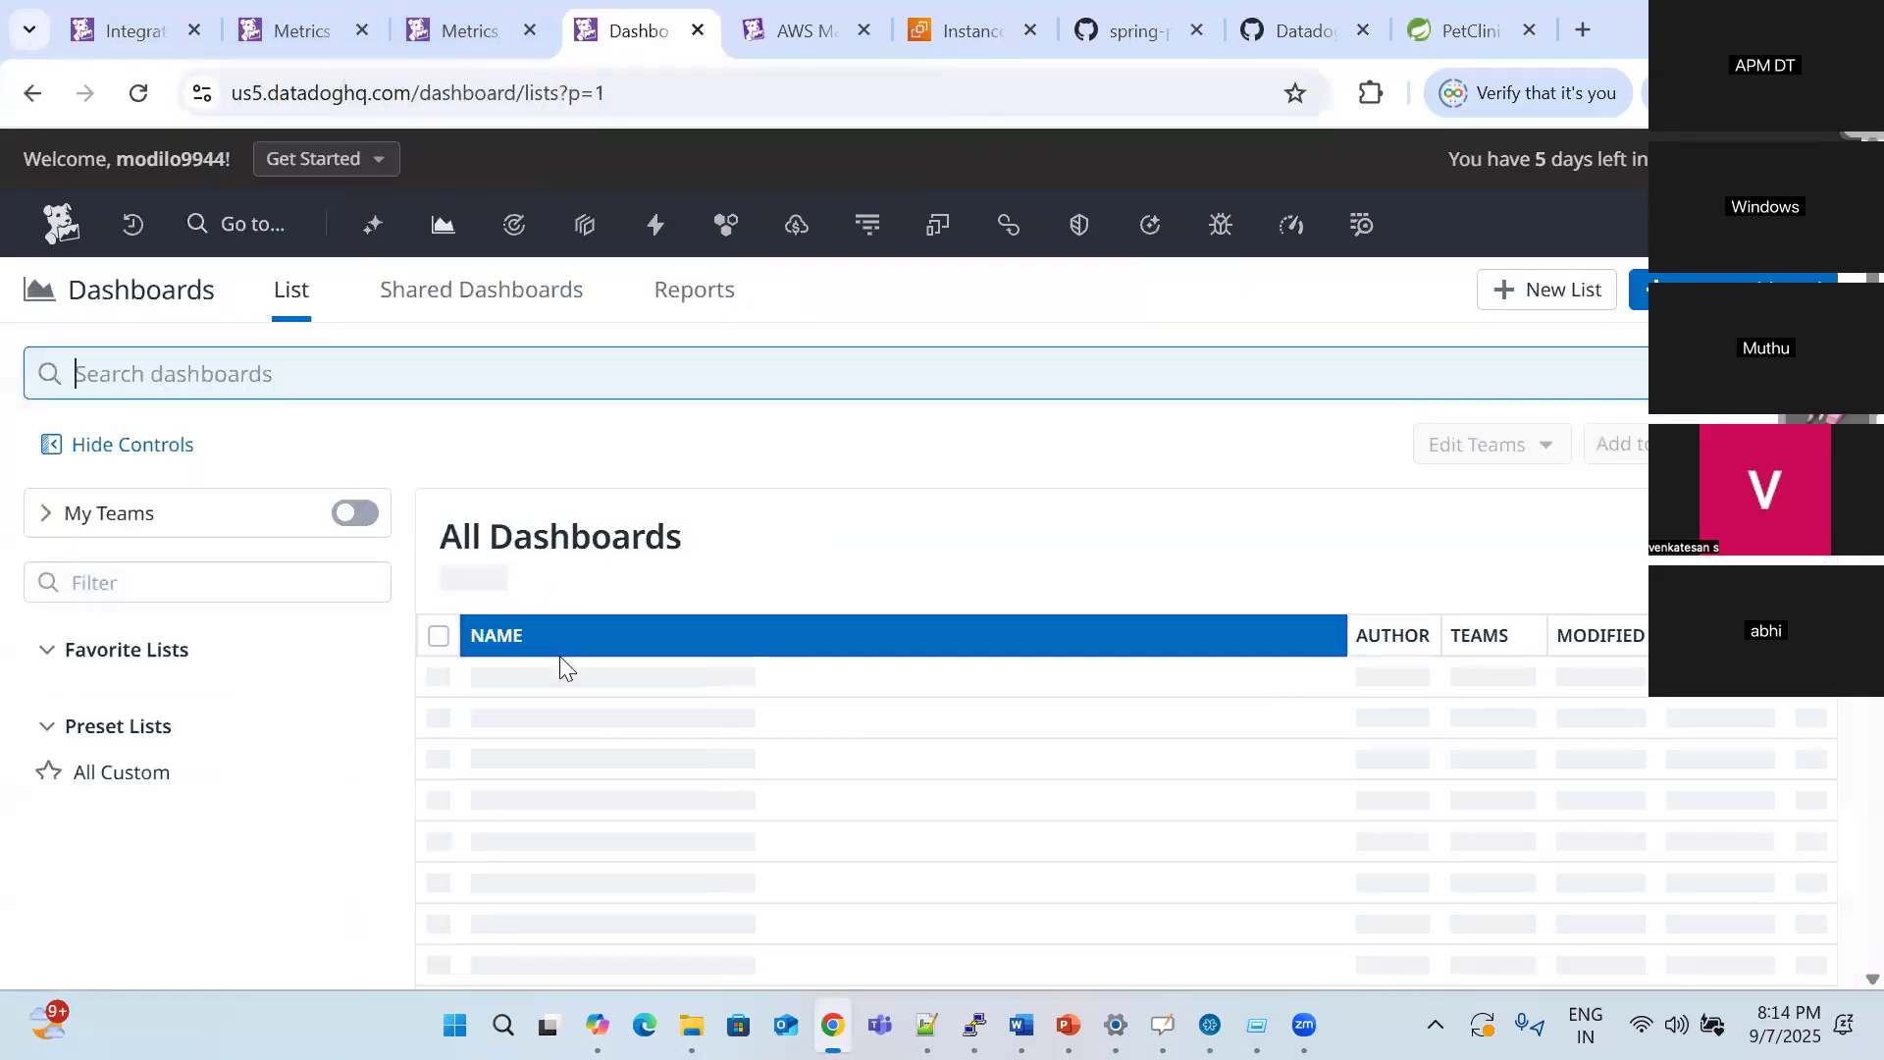
scroll(559, 657, down, 5)
click(577, 184)
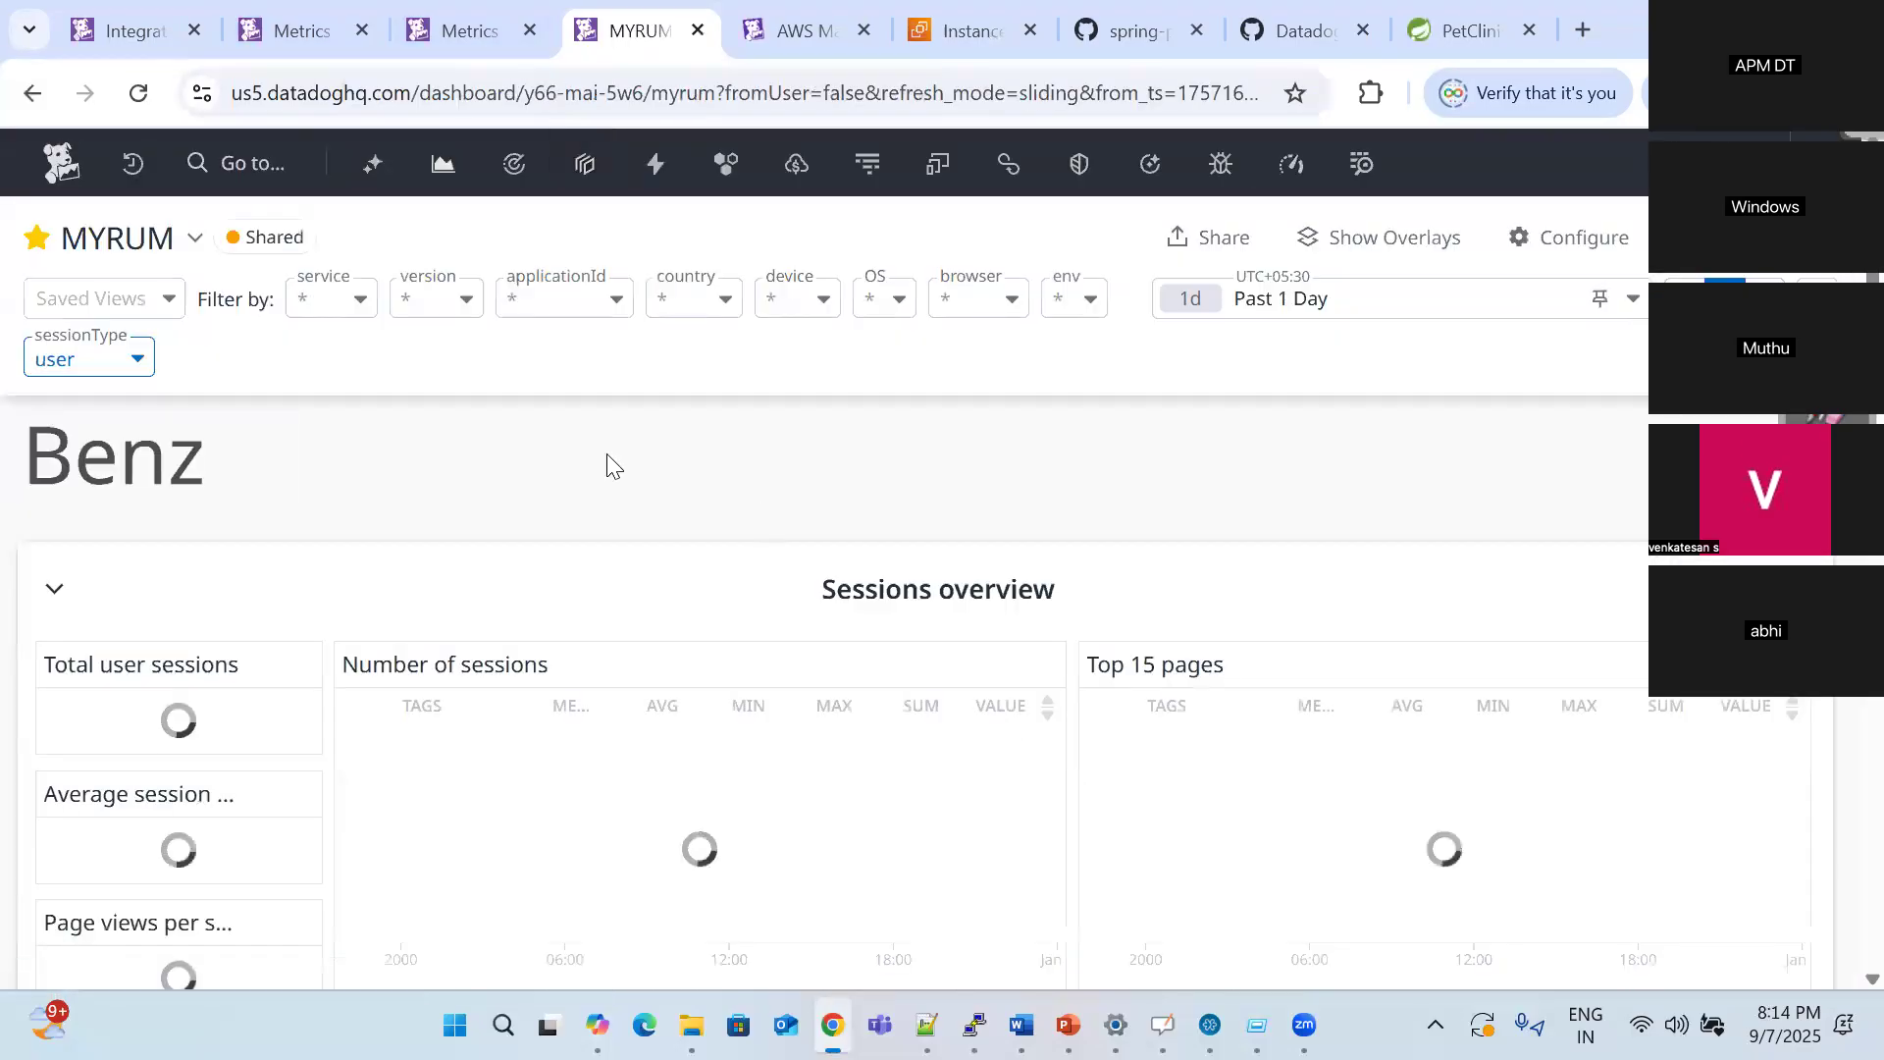
click(358, 312)
click(715, 302)
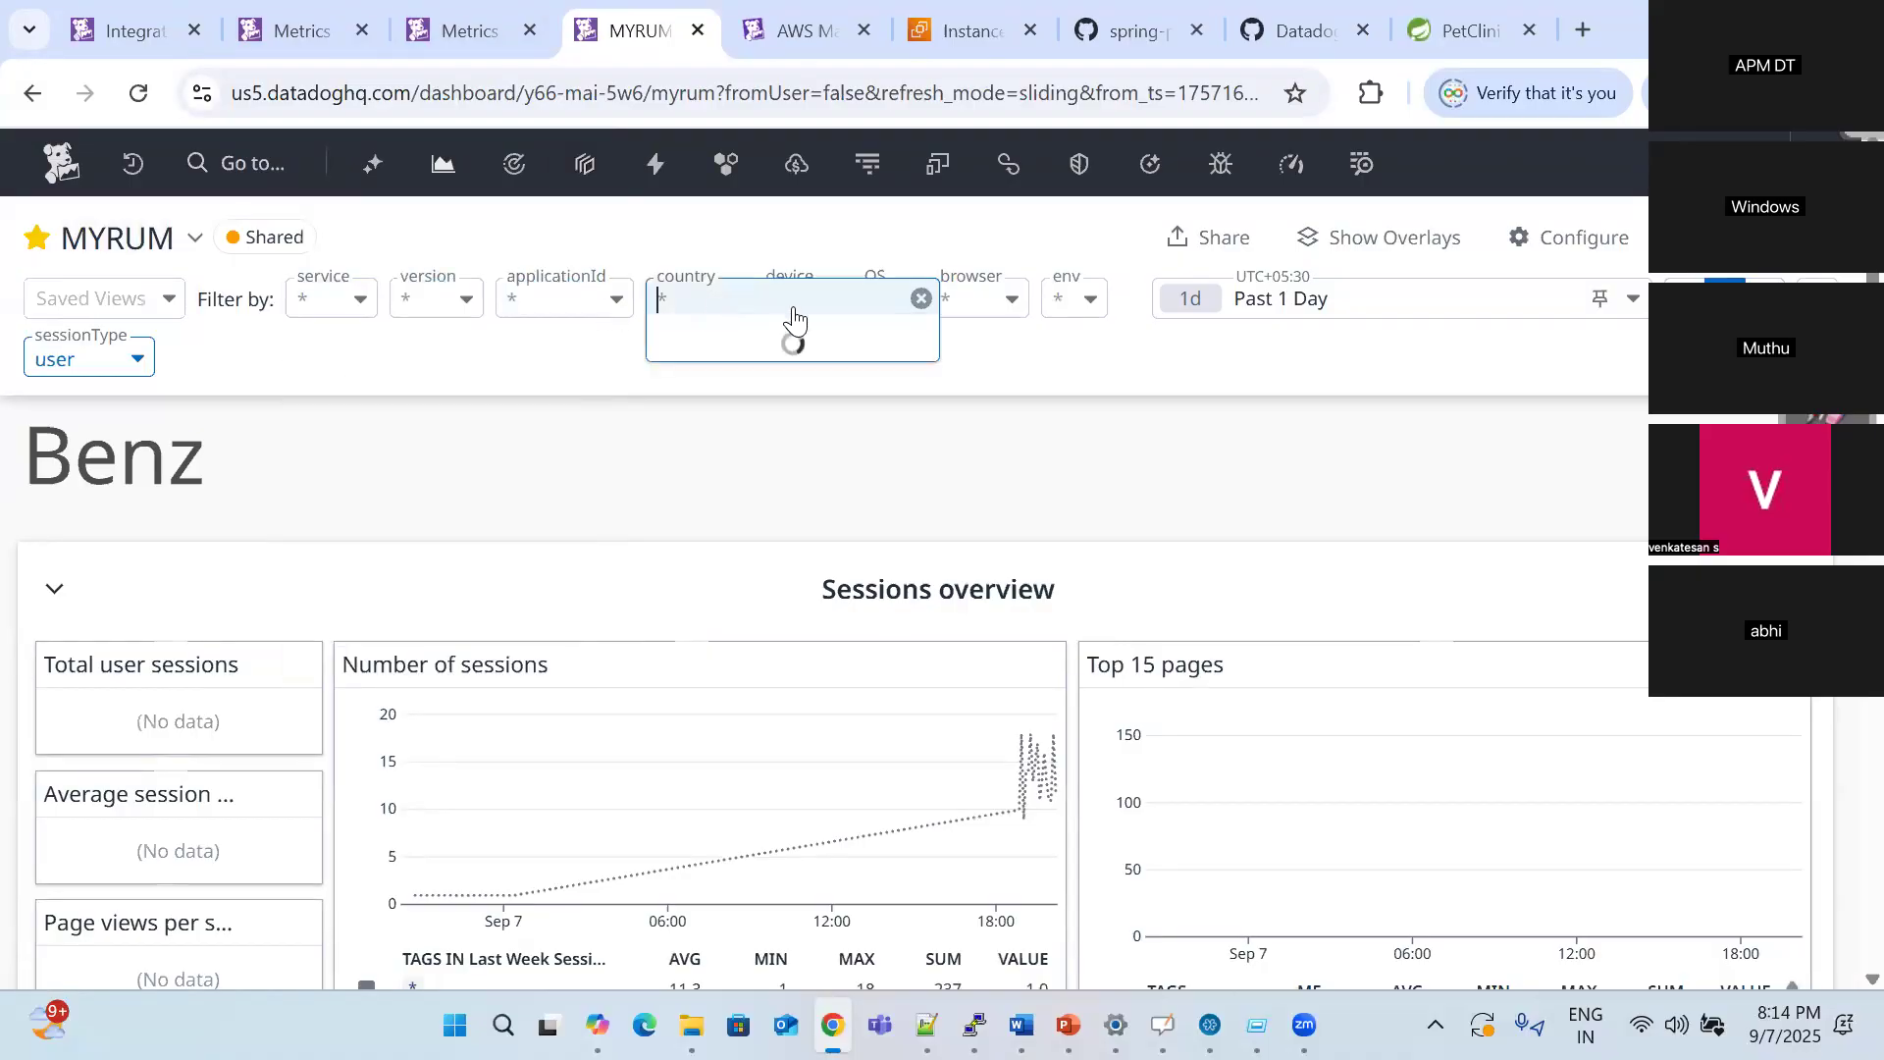
click(445, 230)
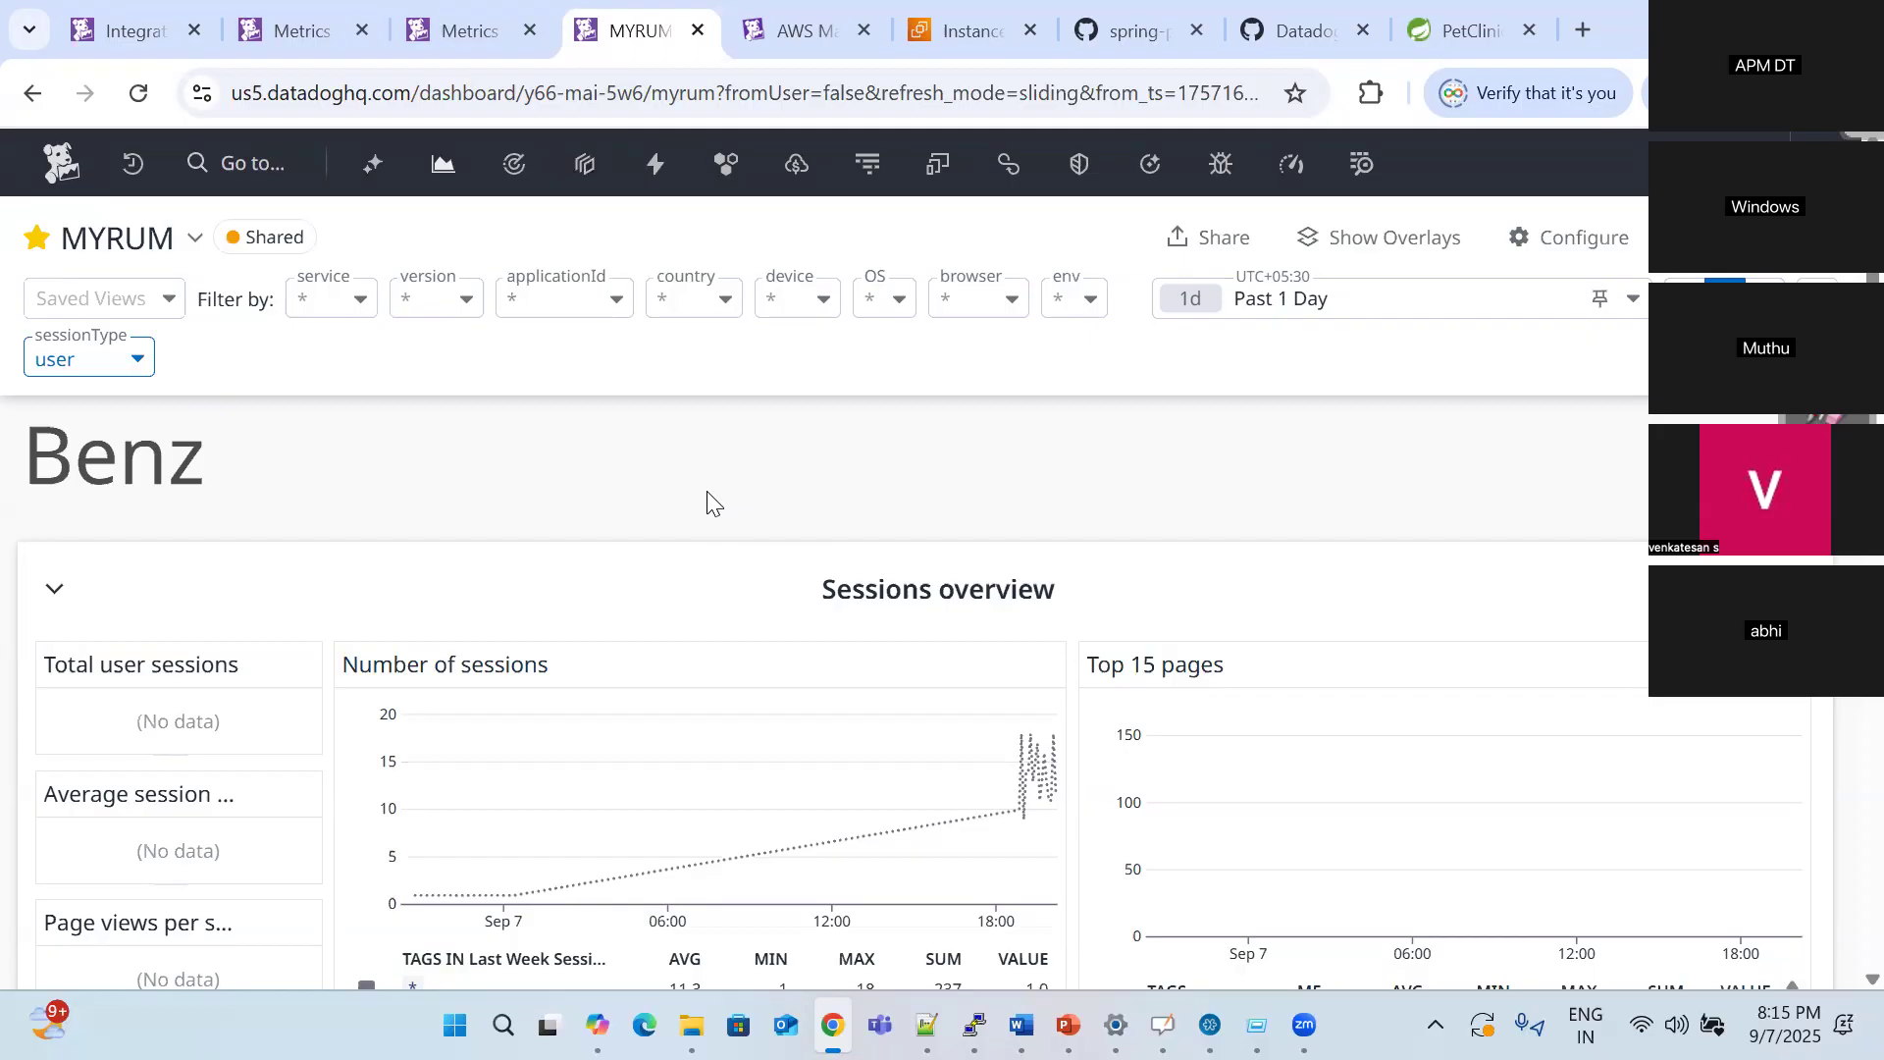
Highlight the custom SELECT query and its columns and tags keys in the YAML.
key(alt+Tab)
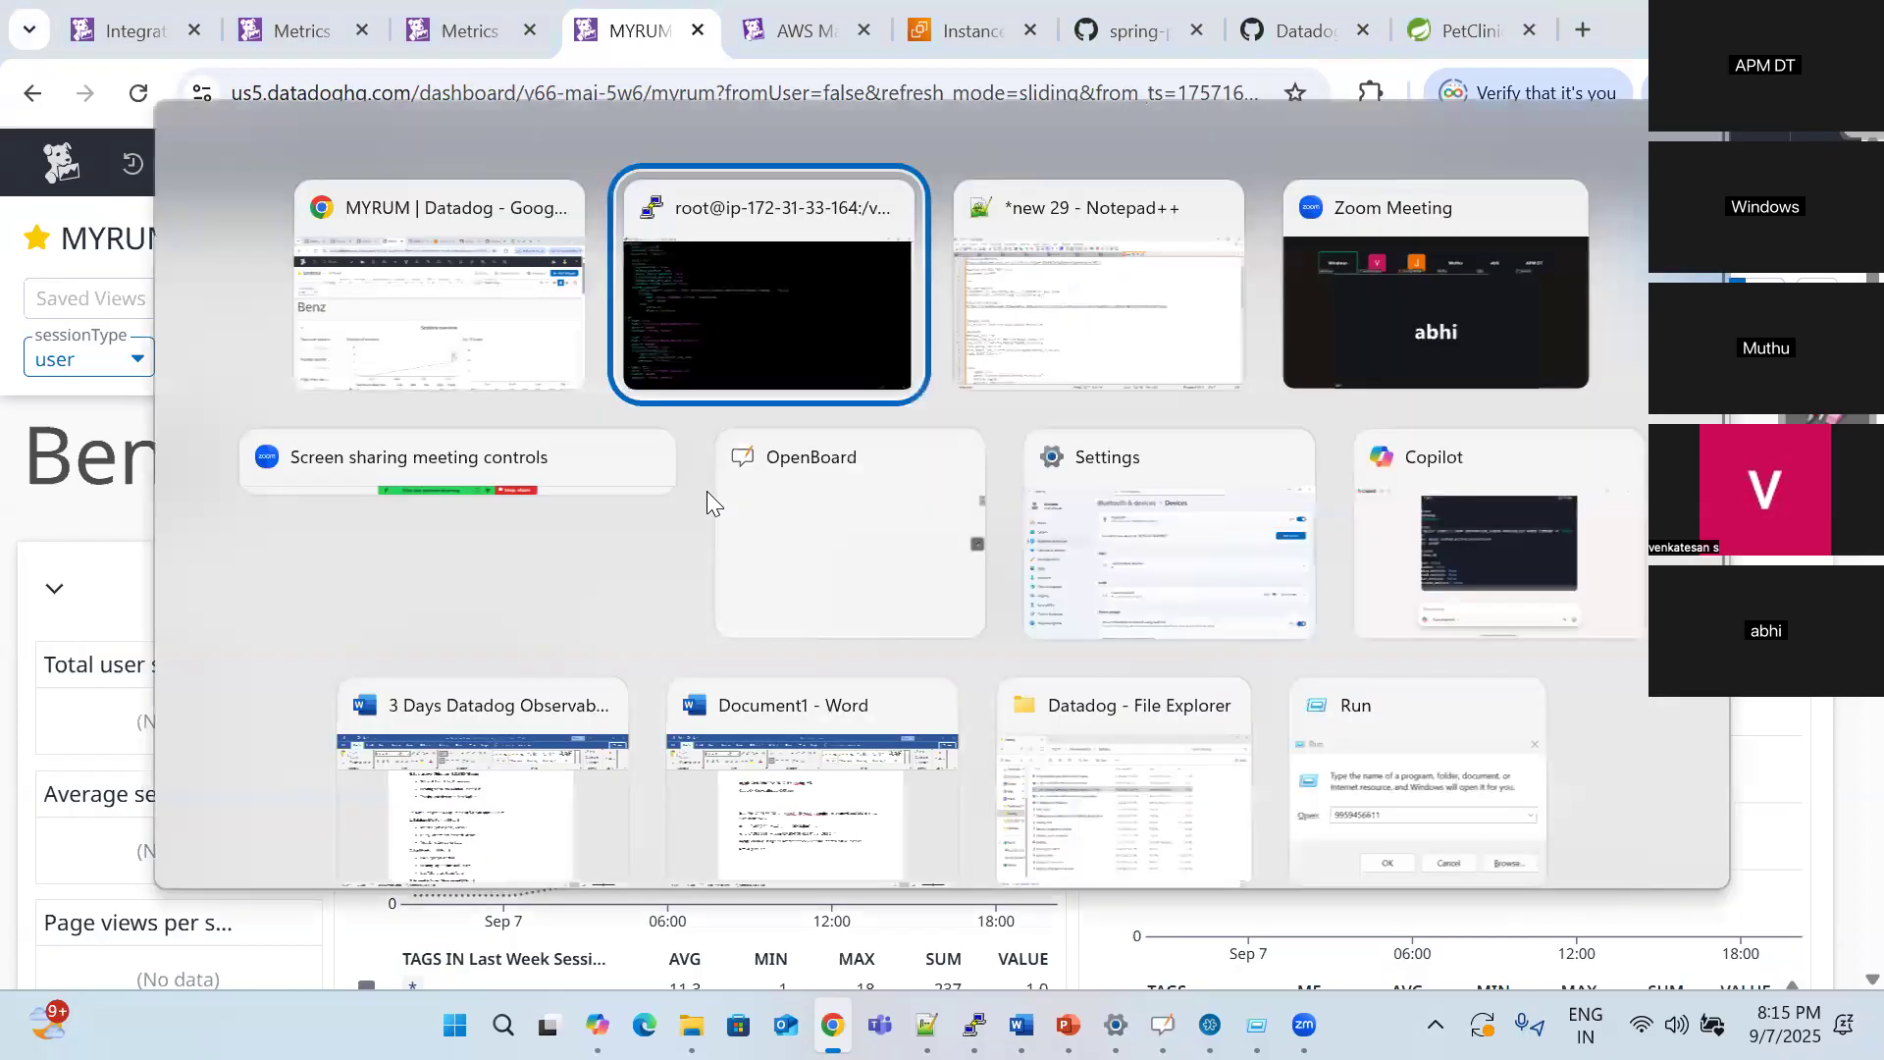
drag(183, 348, 1084, 350)
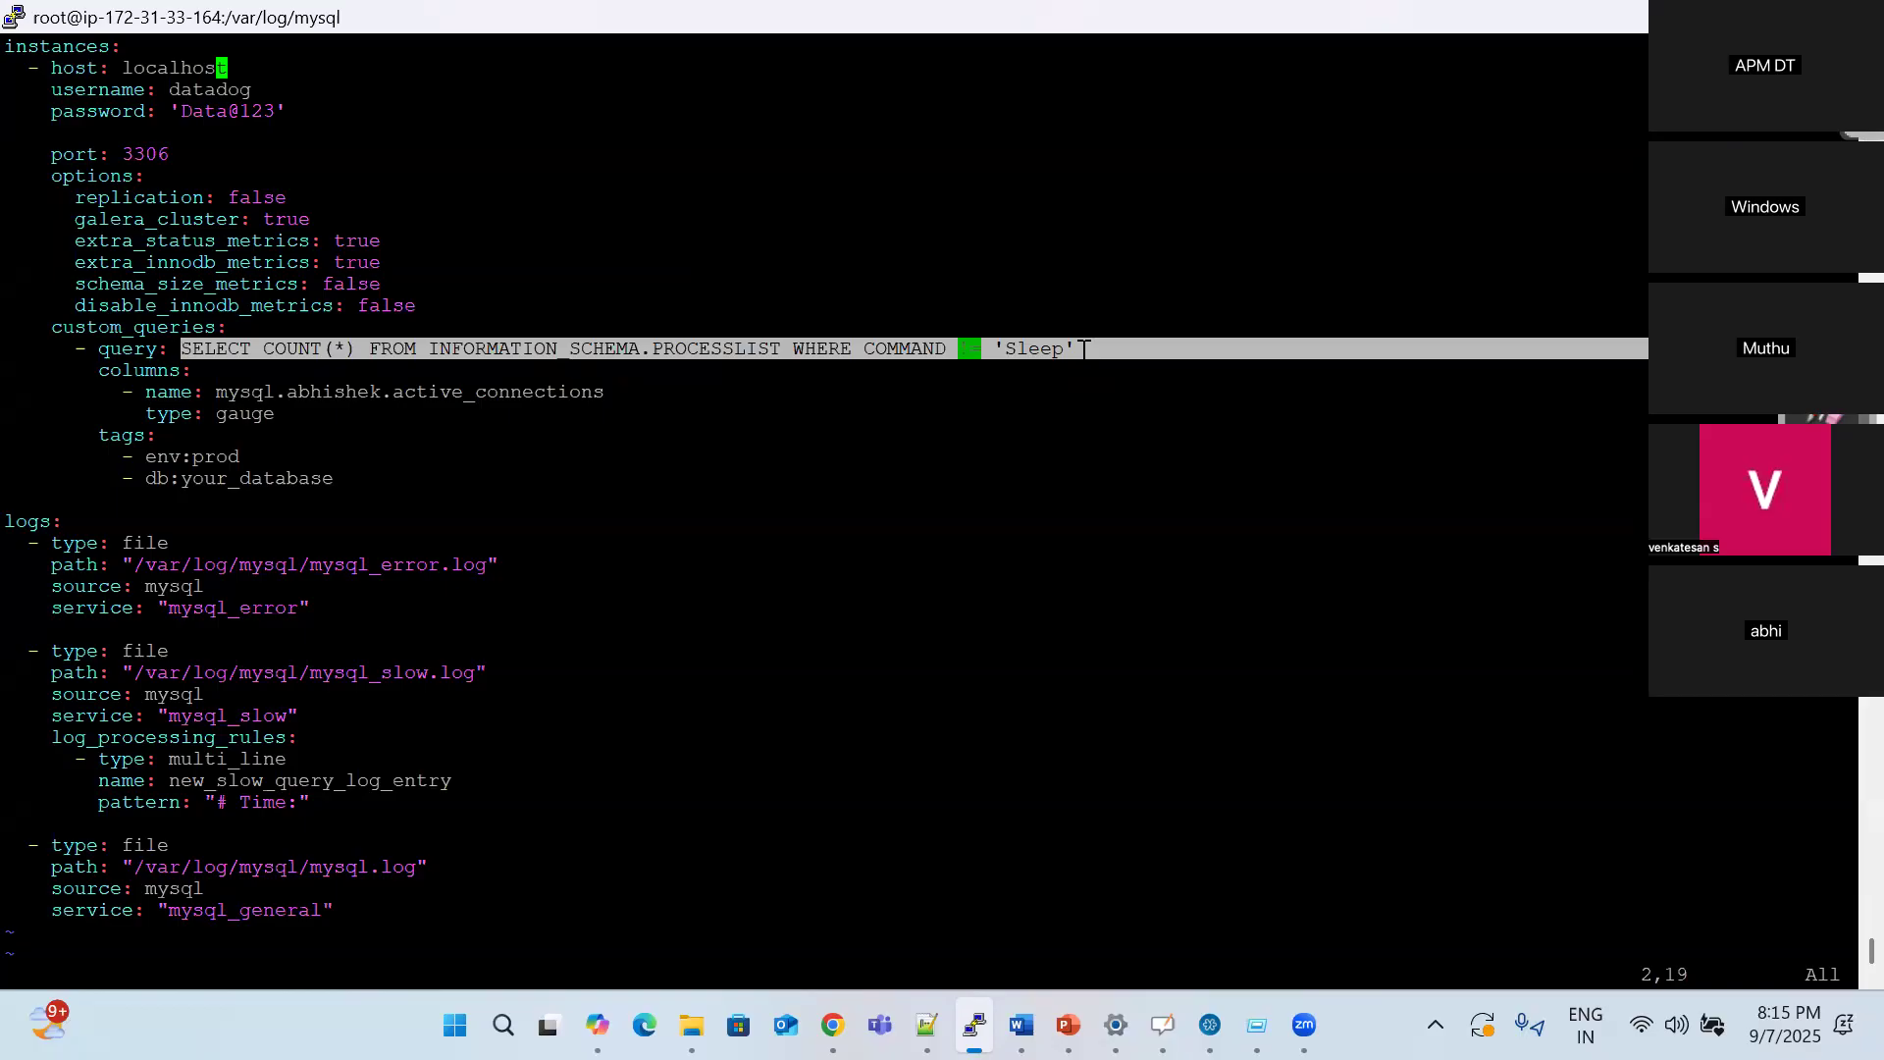
click(1084, 349)
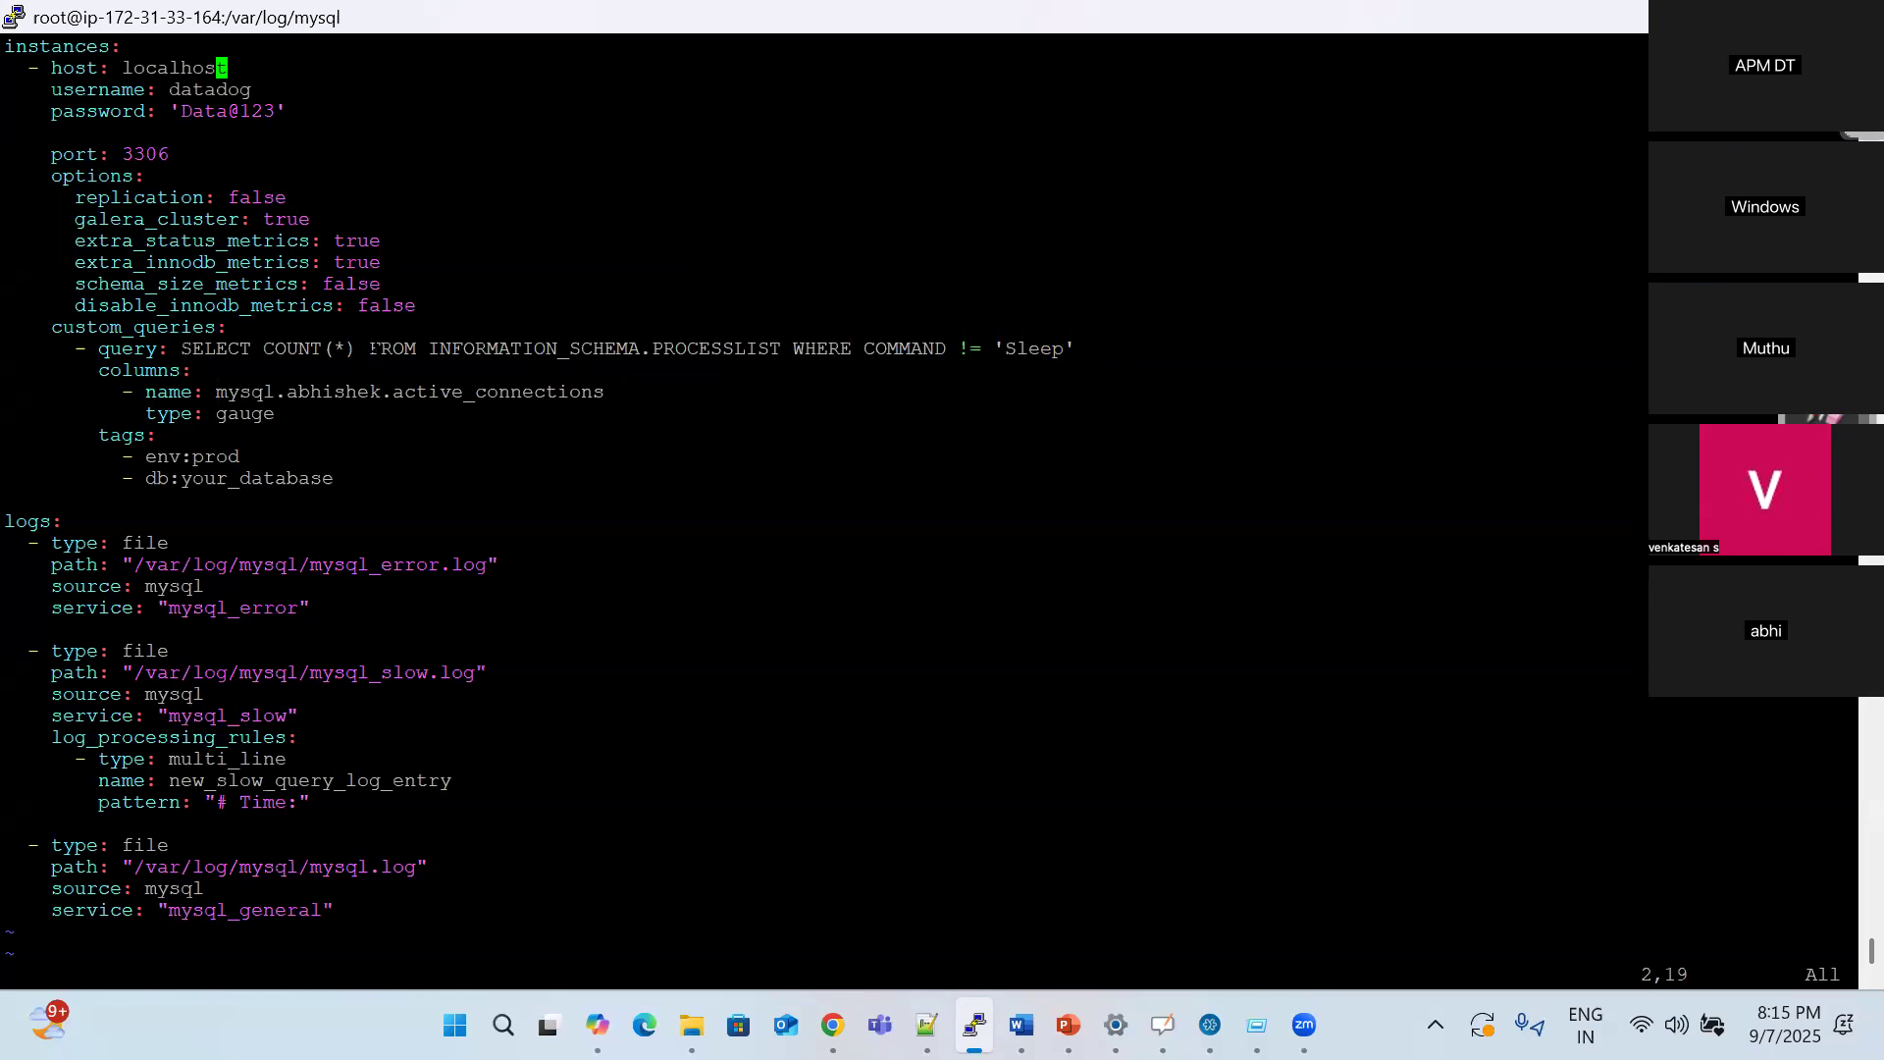
drag(182, 350, 664, 370)
click(137, 371)
double_click(114, 370)
double_click(113, 435)
drag(182, 348, 1060, 348)
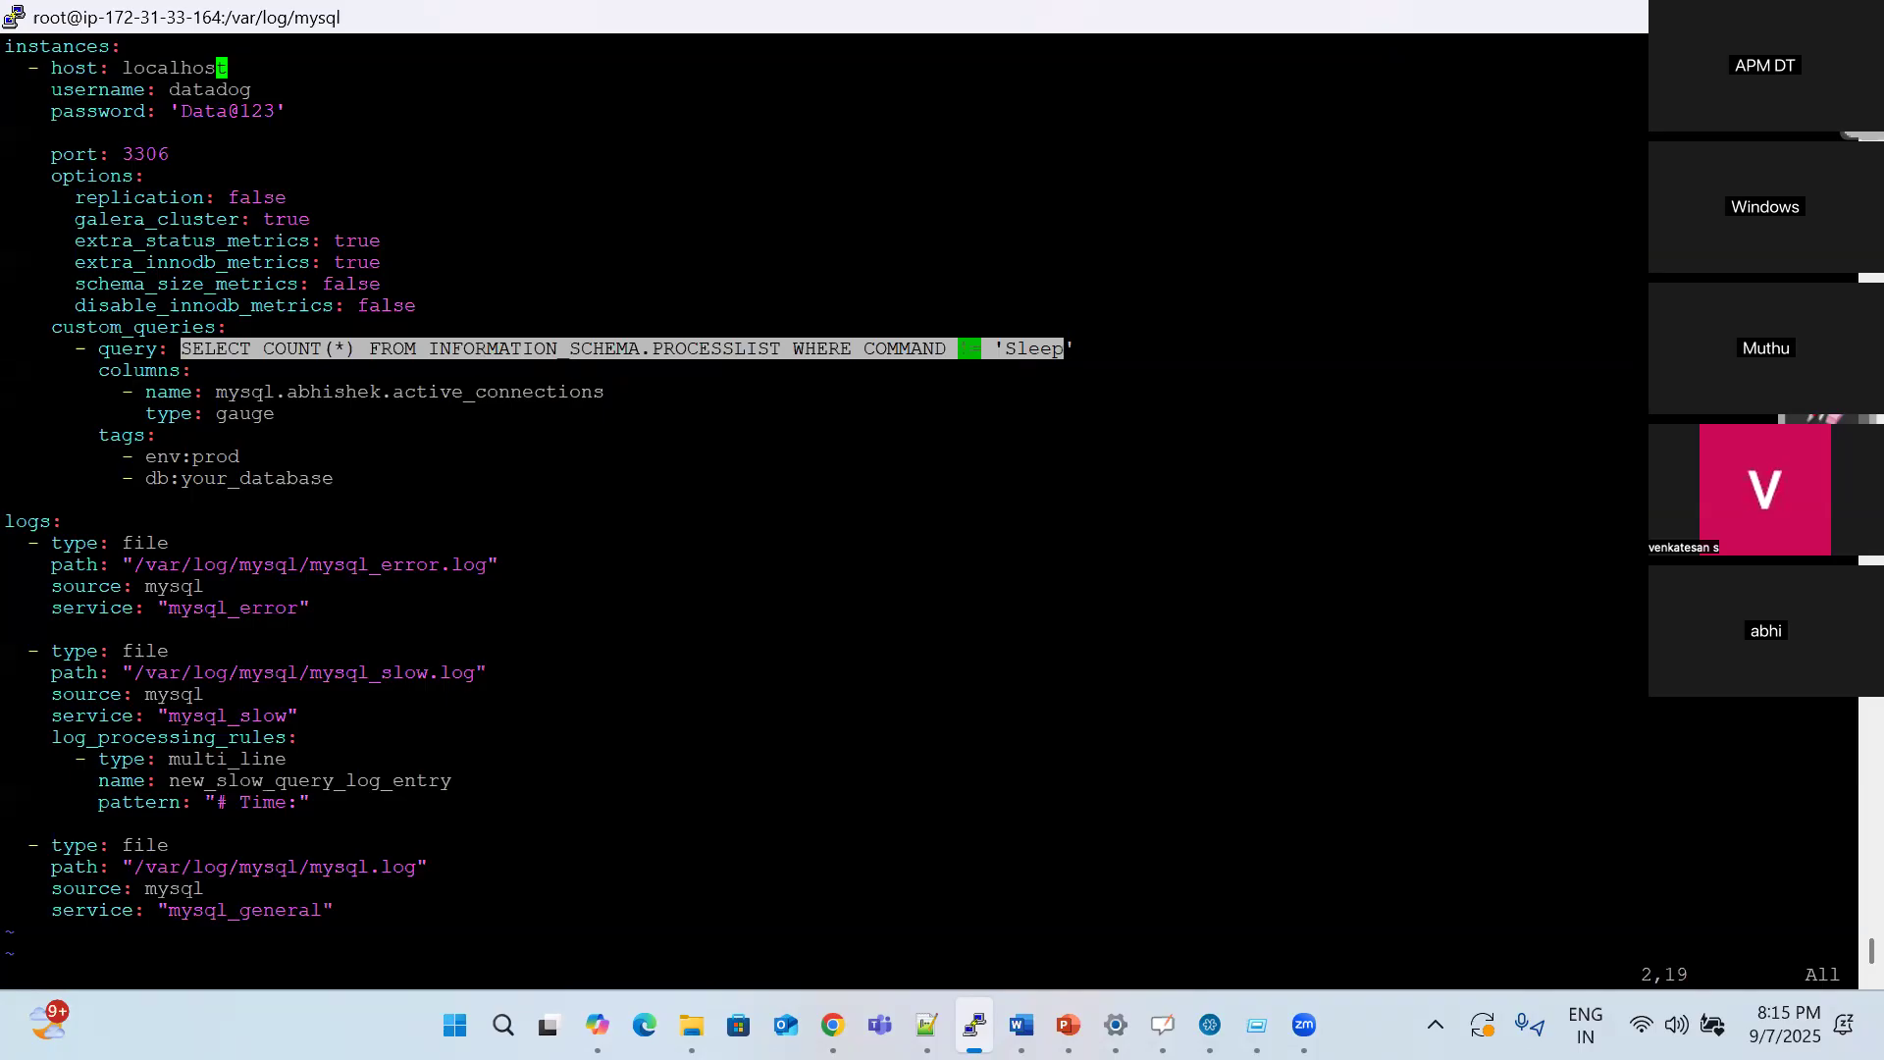
double_click(149, 370)
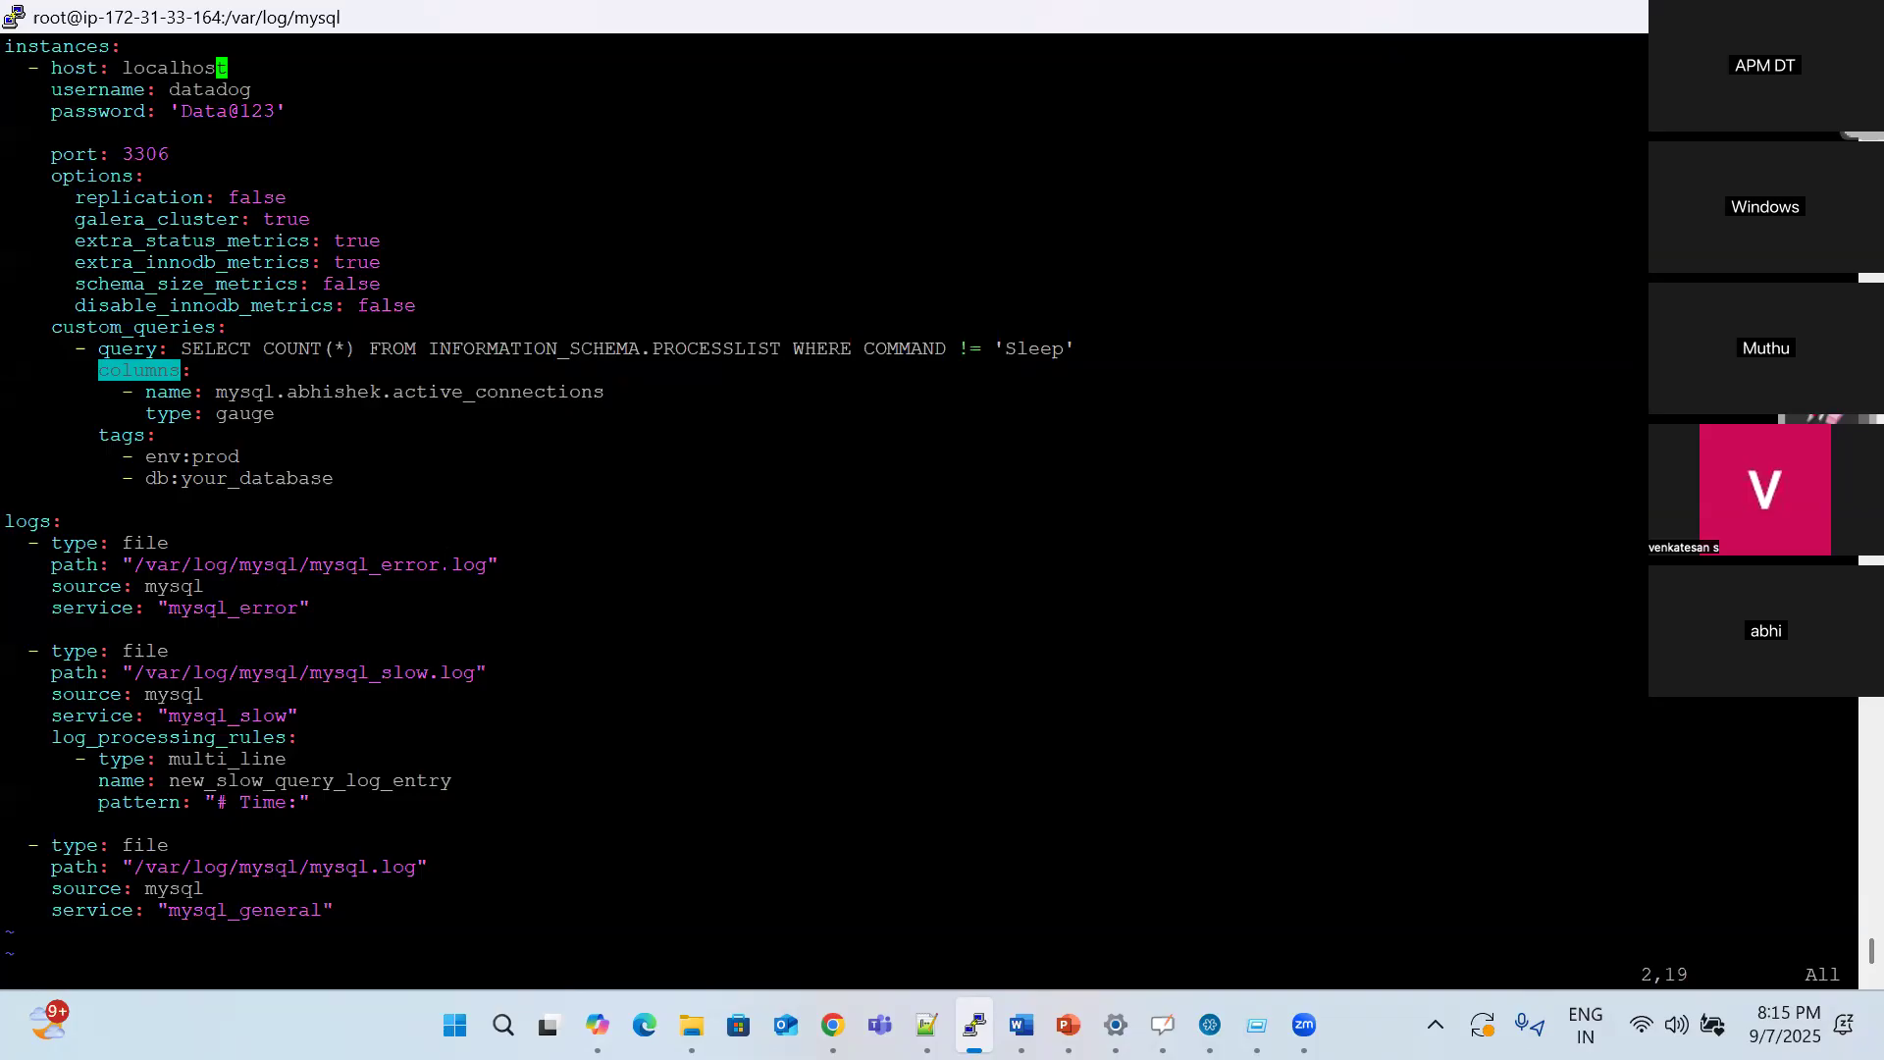
Move through the options block and the error and general log entries.
key(Down)
key(Down)
key(Down)
key(Down)
key(Down)
key(Down)
key(Down)
key(Down)
key(Down)
key(Down)
key(Down)
key(Down)
key(Down)
key(Down)
key(Down)
key(Down)
key(Down)
key(Down)
key(Down)
key(Down)
key(Down)
key(Down)
key(Down)
key(Down)
key(Down)
key(Down)
key(Up)
key(Up)
key(Up)
key(Up)
key(Up)
key(Up)
key(Up)
key(Down)
key(Down)
key(Down)
key(Down)
key(Down)
key(Down)
key(Down)
key(Down)
key(Down)
key(Down)
key(Down)
key(Down)
key(Down)
key(Down)
key(Down)
key(Down)
key(Down)
key(Down)
key(Down)
key(Down)
key(Up)
key(Up)
key(Up)
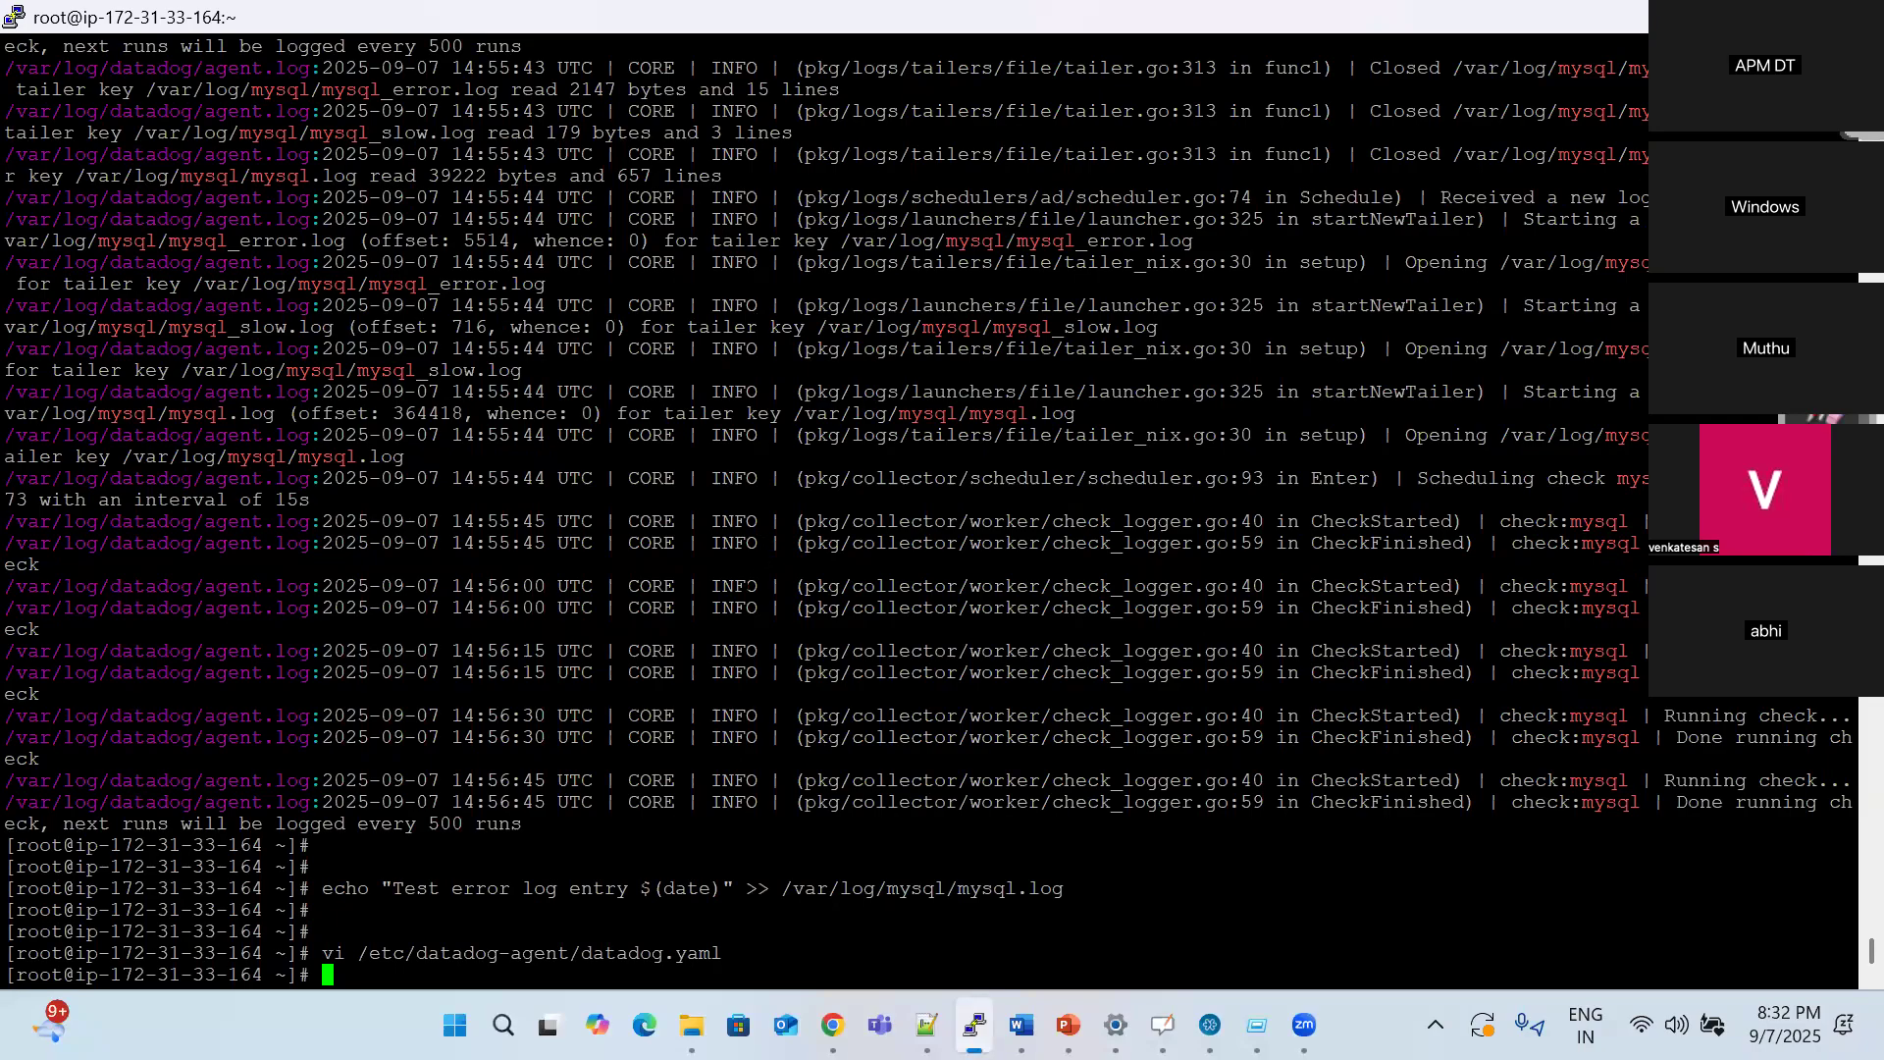
Run grep -r mysql /var/log/datadog/ and inspect the matching log tailer lines.
key(Up)
key(Up)
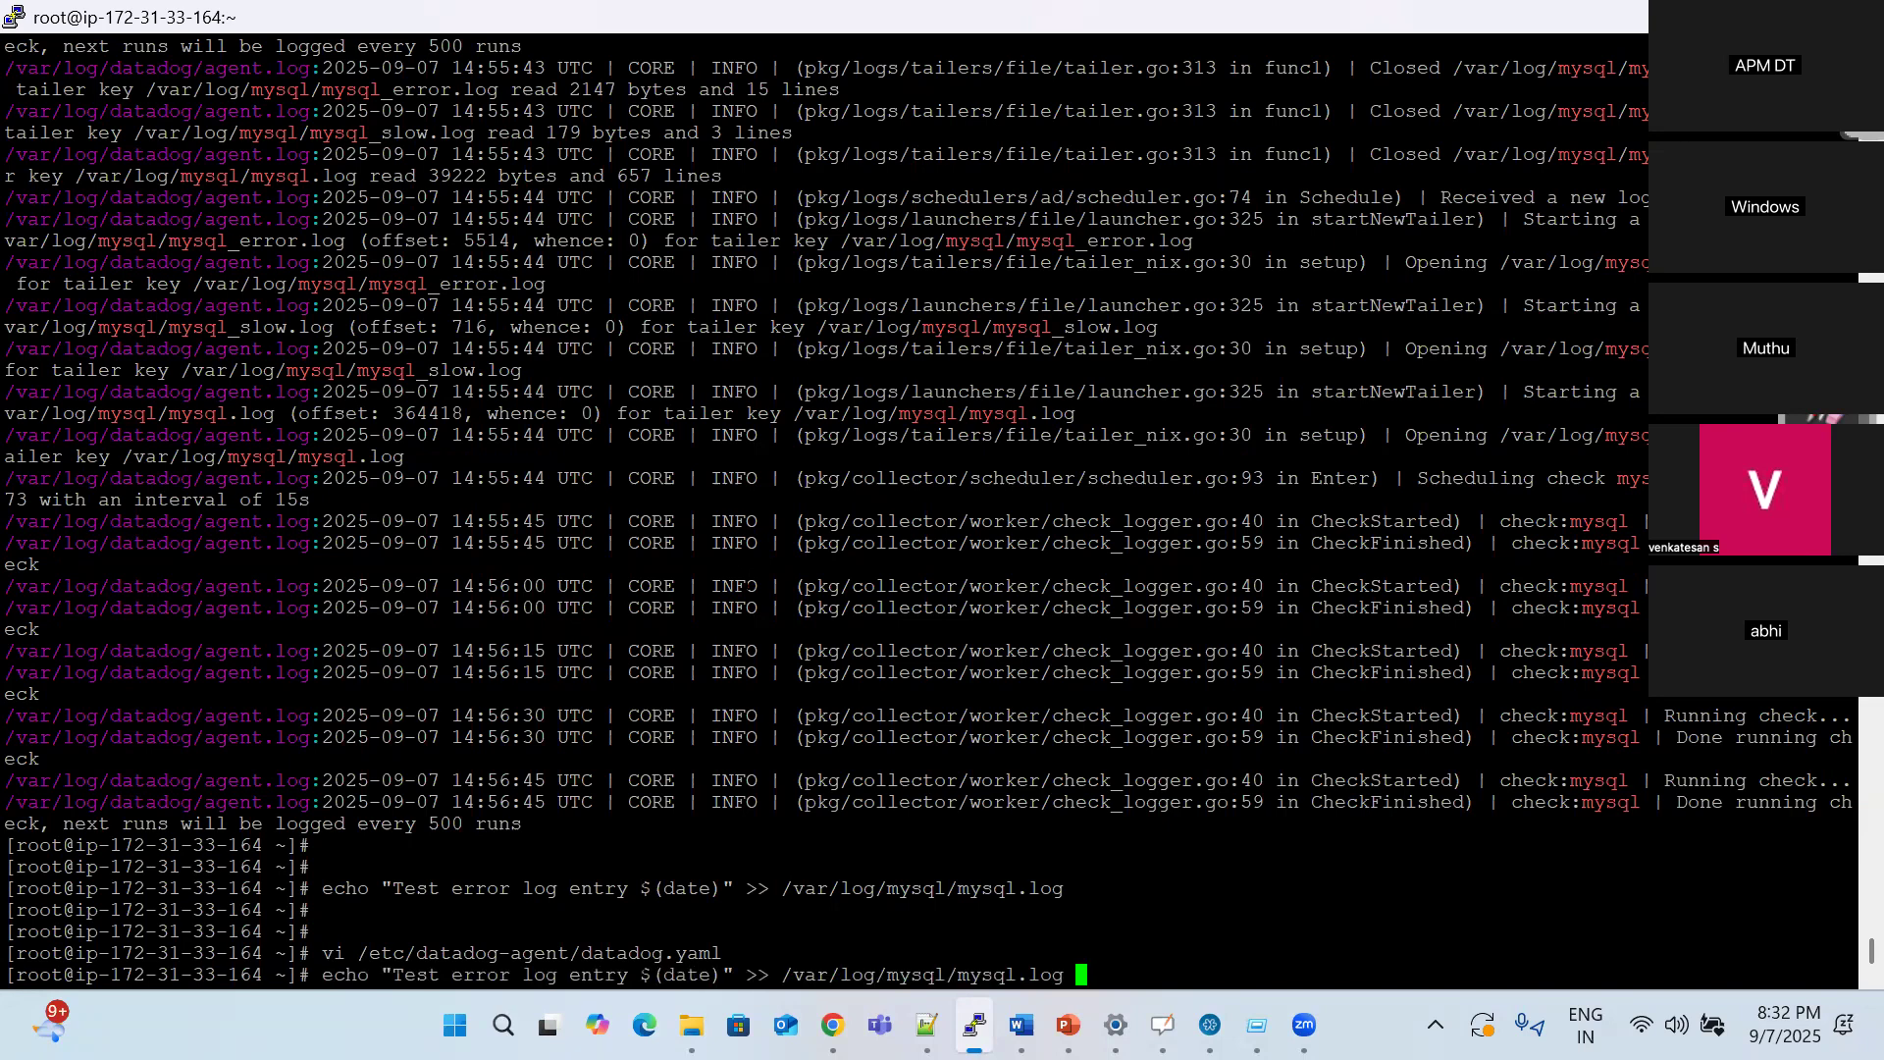
key(Up)
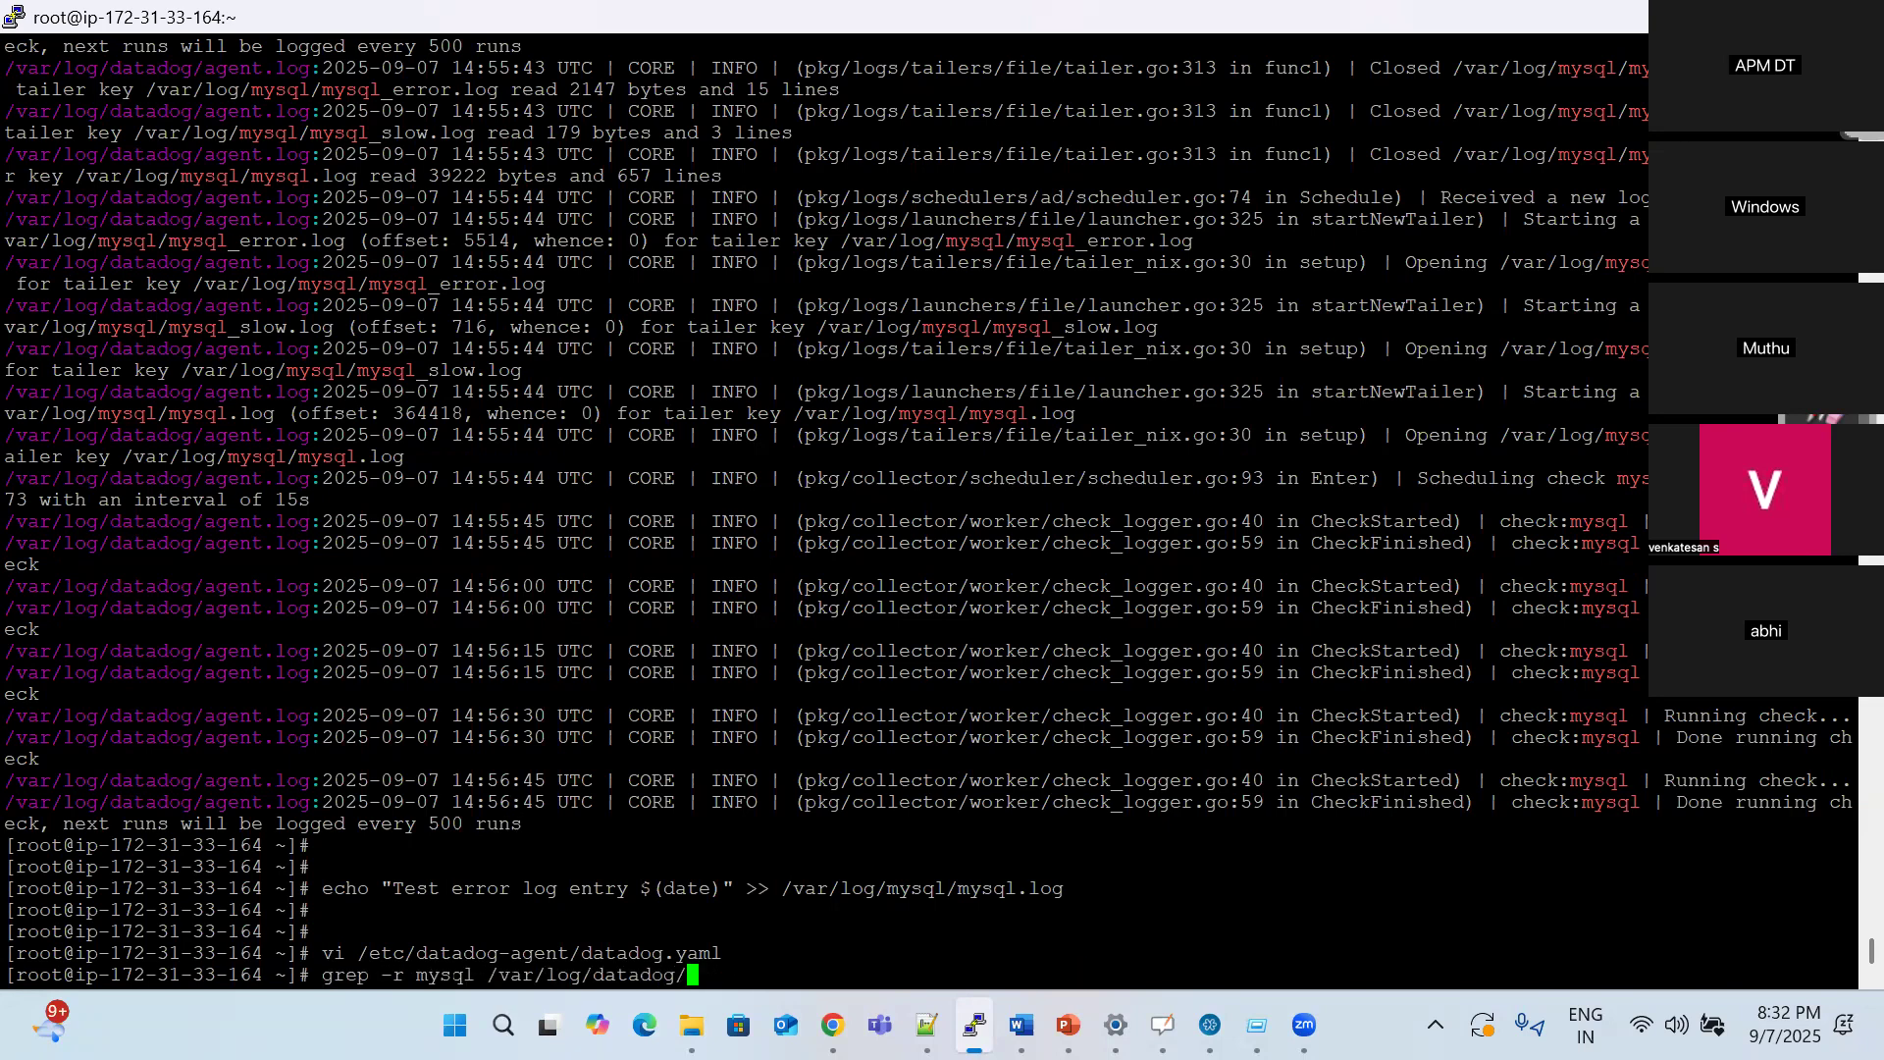
double_click(456, 975)
key(Return)
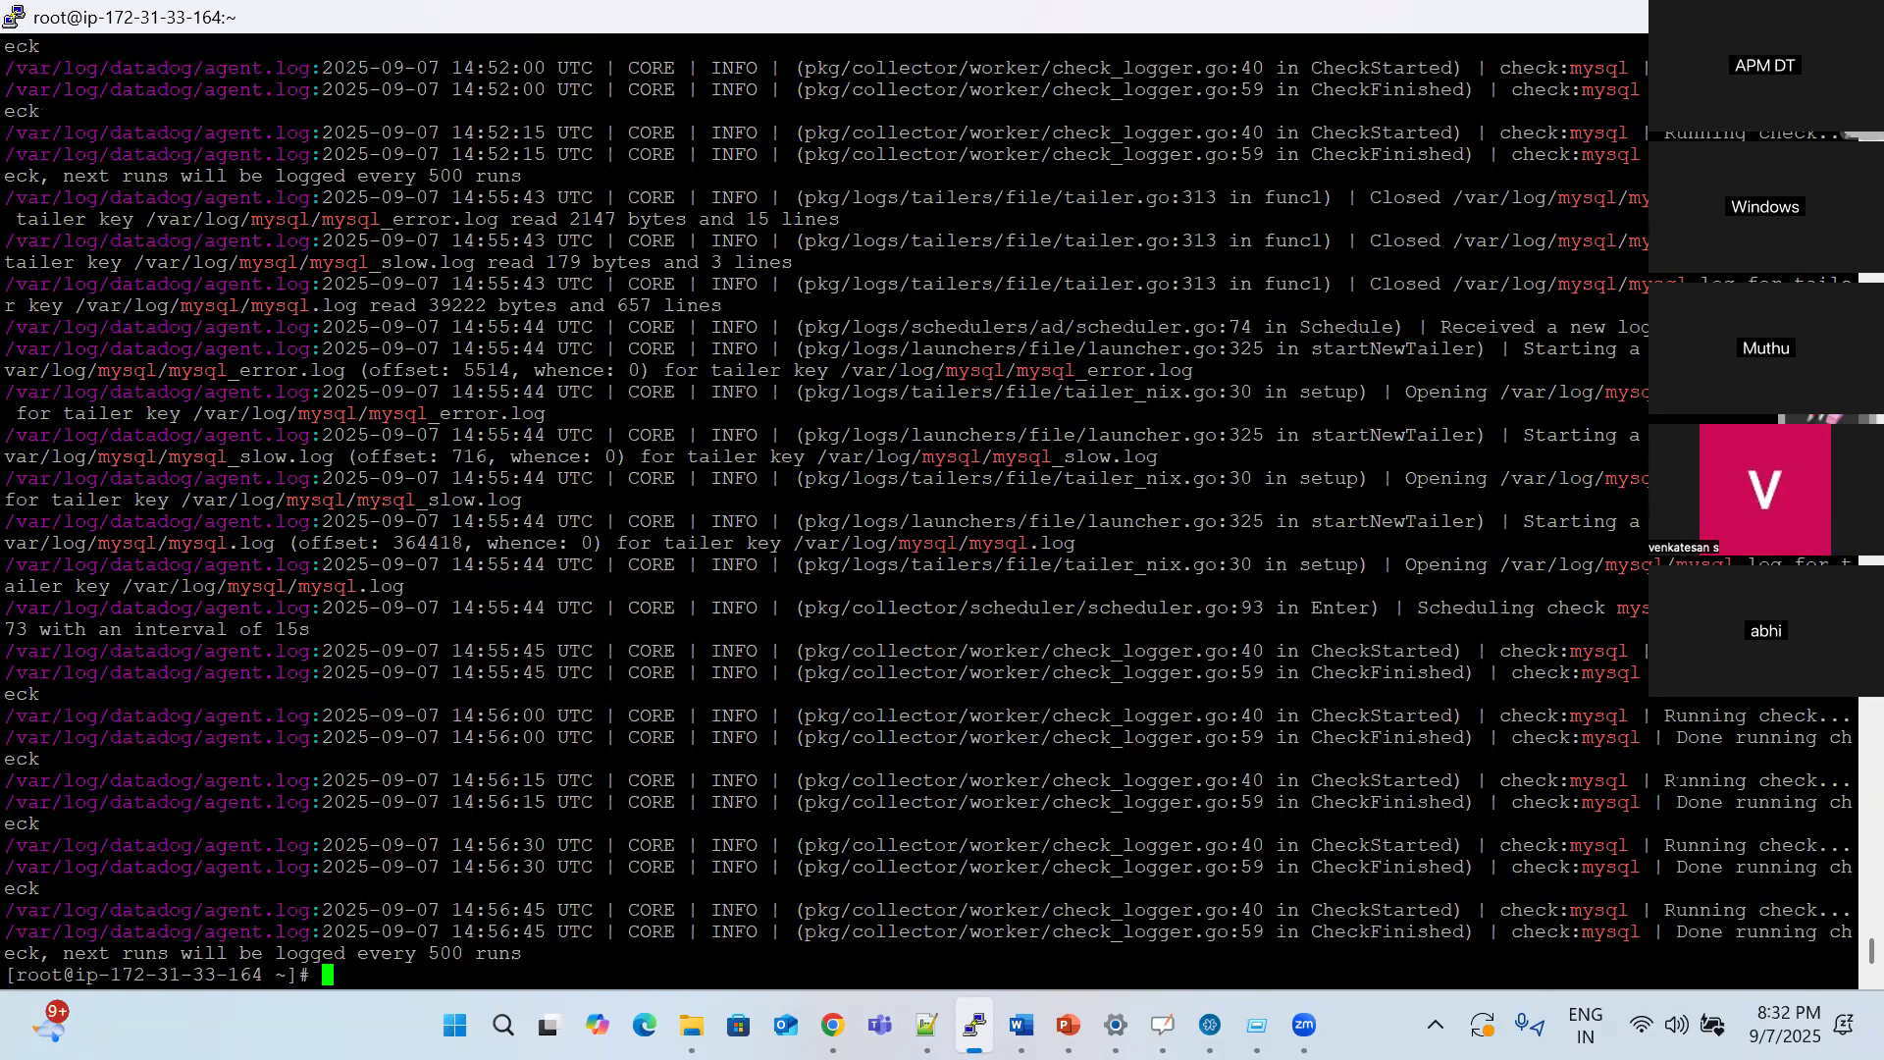
drag(1158, 478, 782, 478)
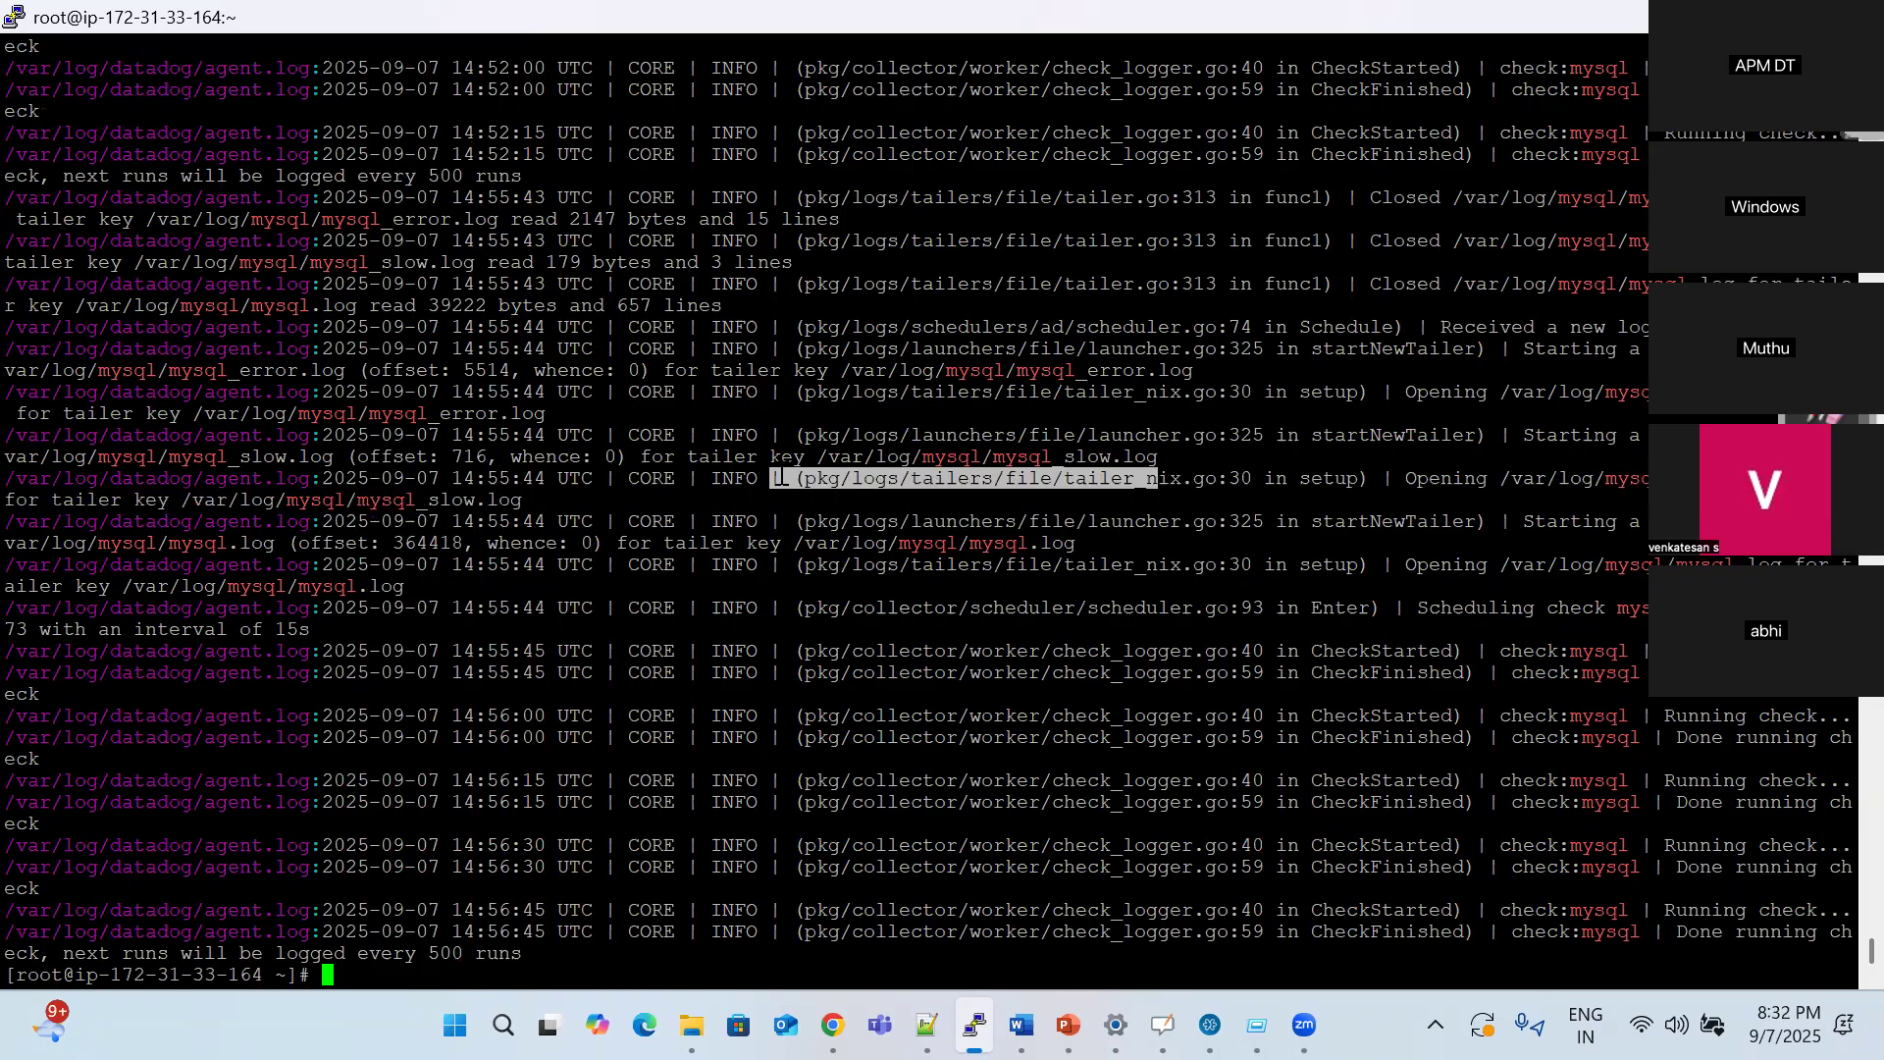
Recall the datadog-agent configcheck command from shell history.
key(Up)
key(Up)
key(Up)
key(Up)
key(Up)
key(Up)
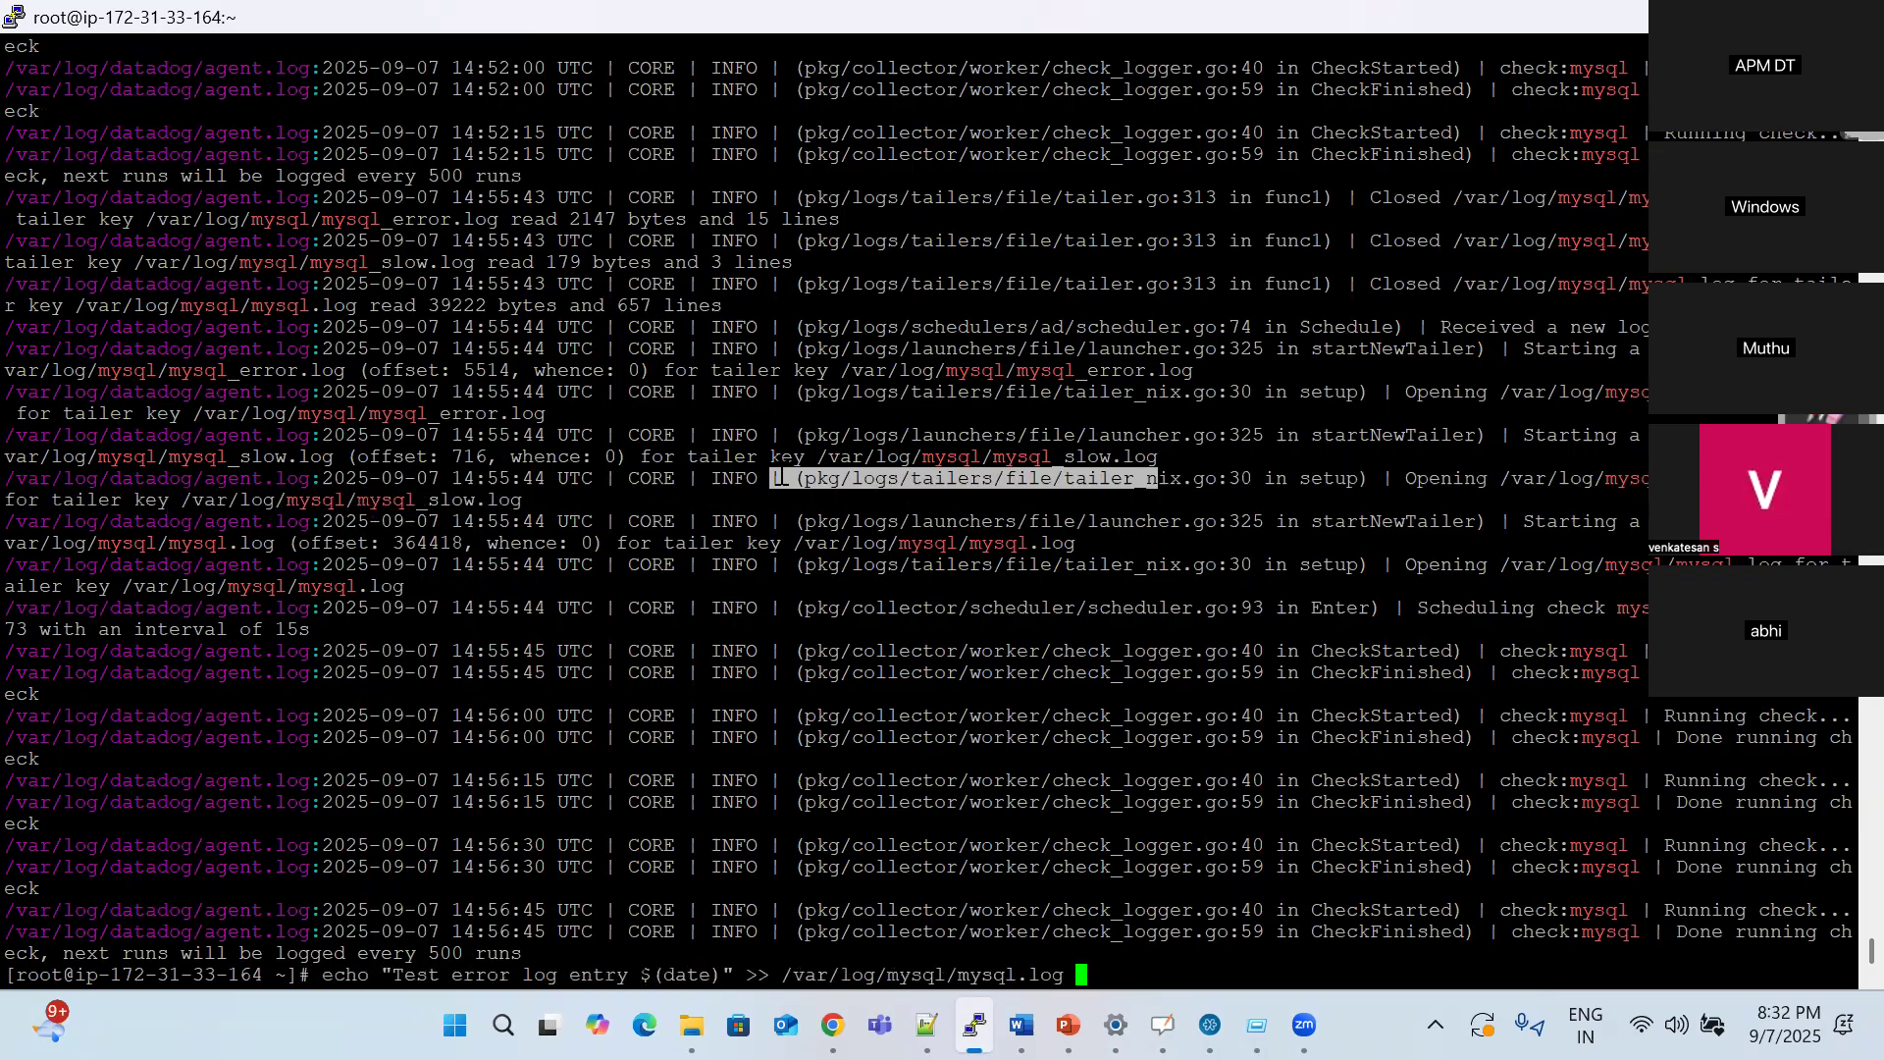
key(Up)
key(Up)
key(Up)
key(Up)
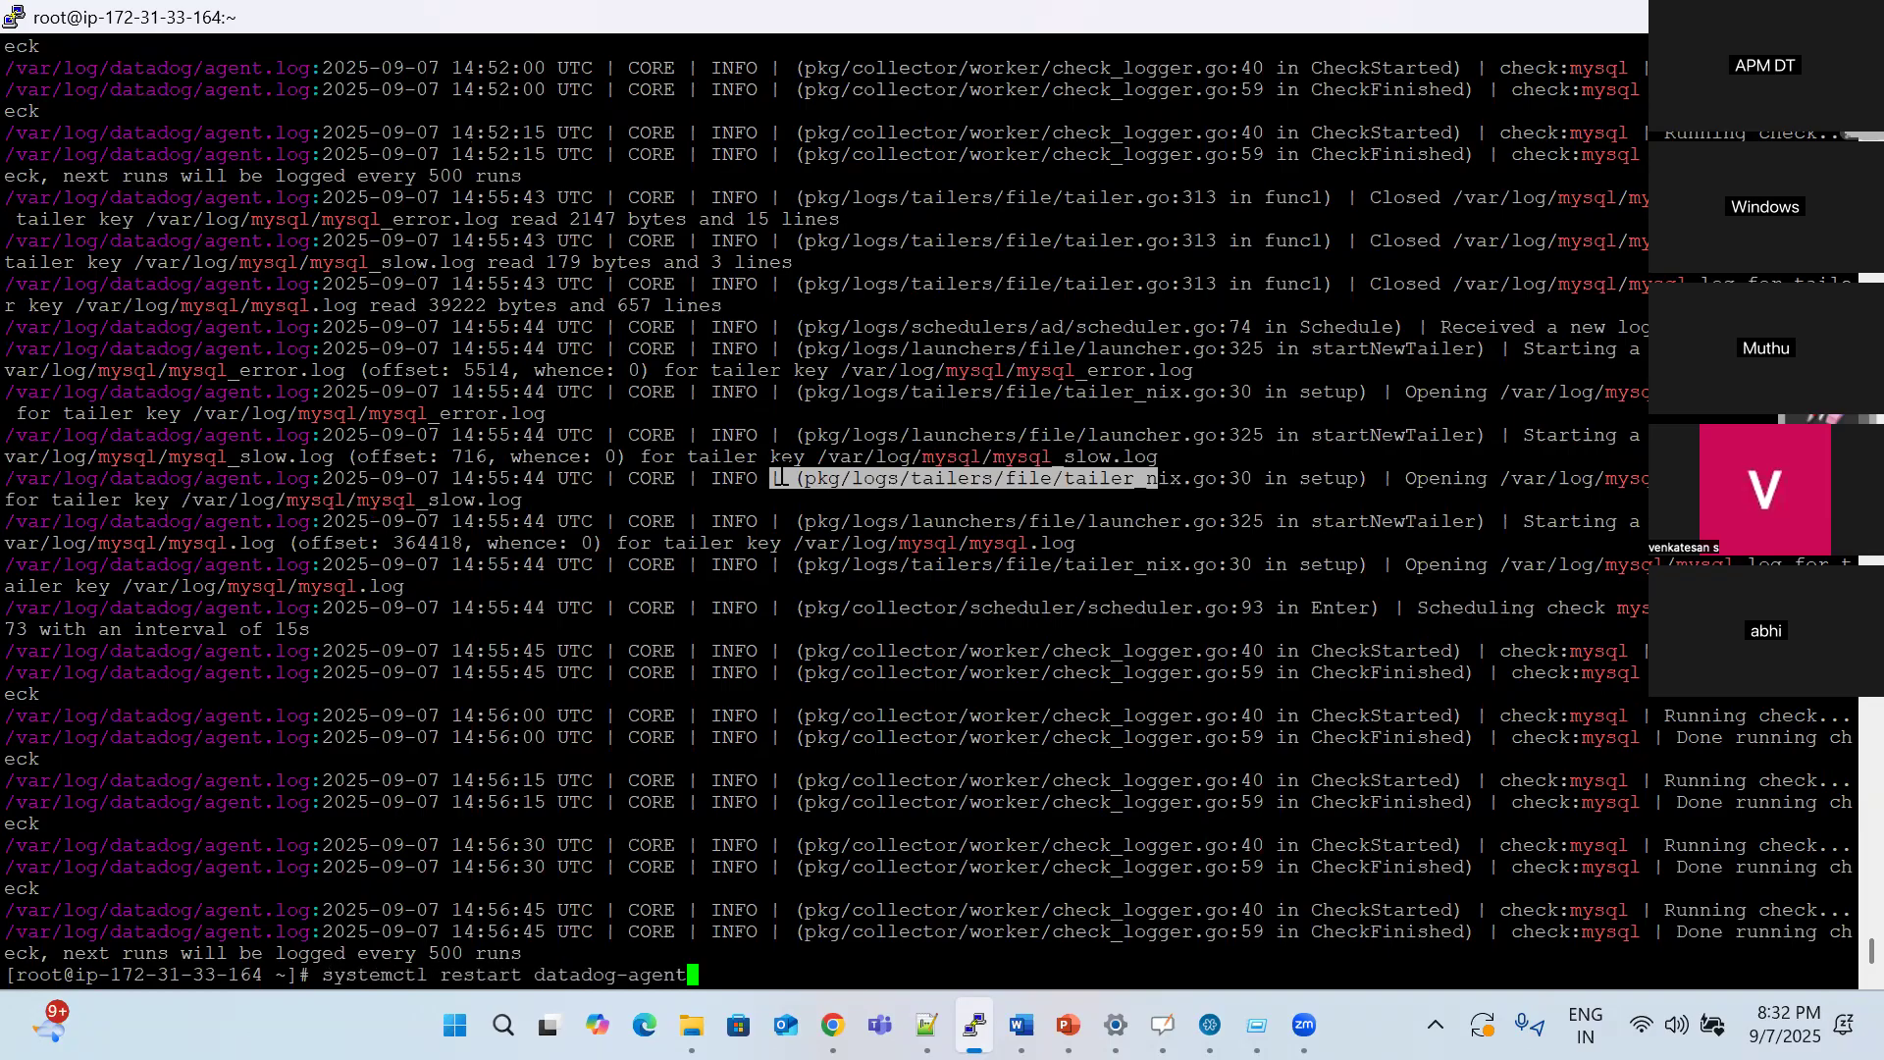
key(Down)
key(Down)
key(Down)
key(Down)
key(Down)
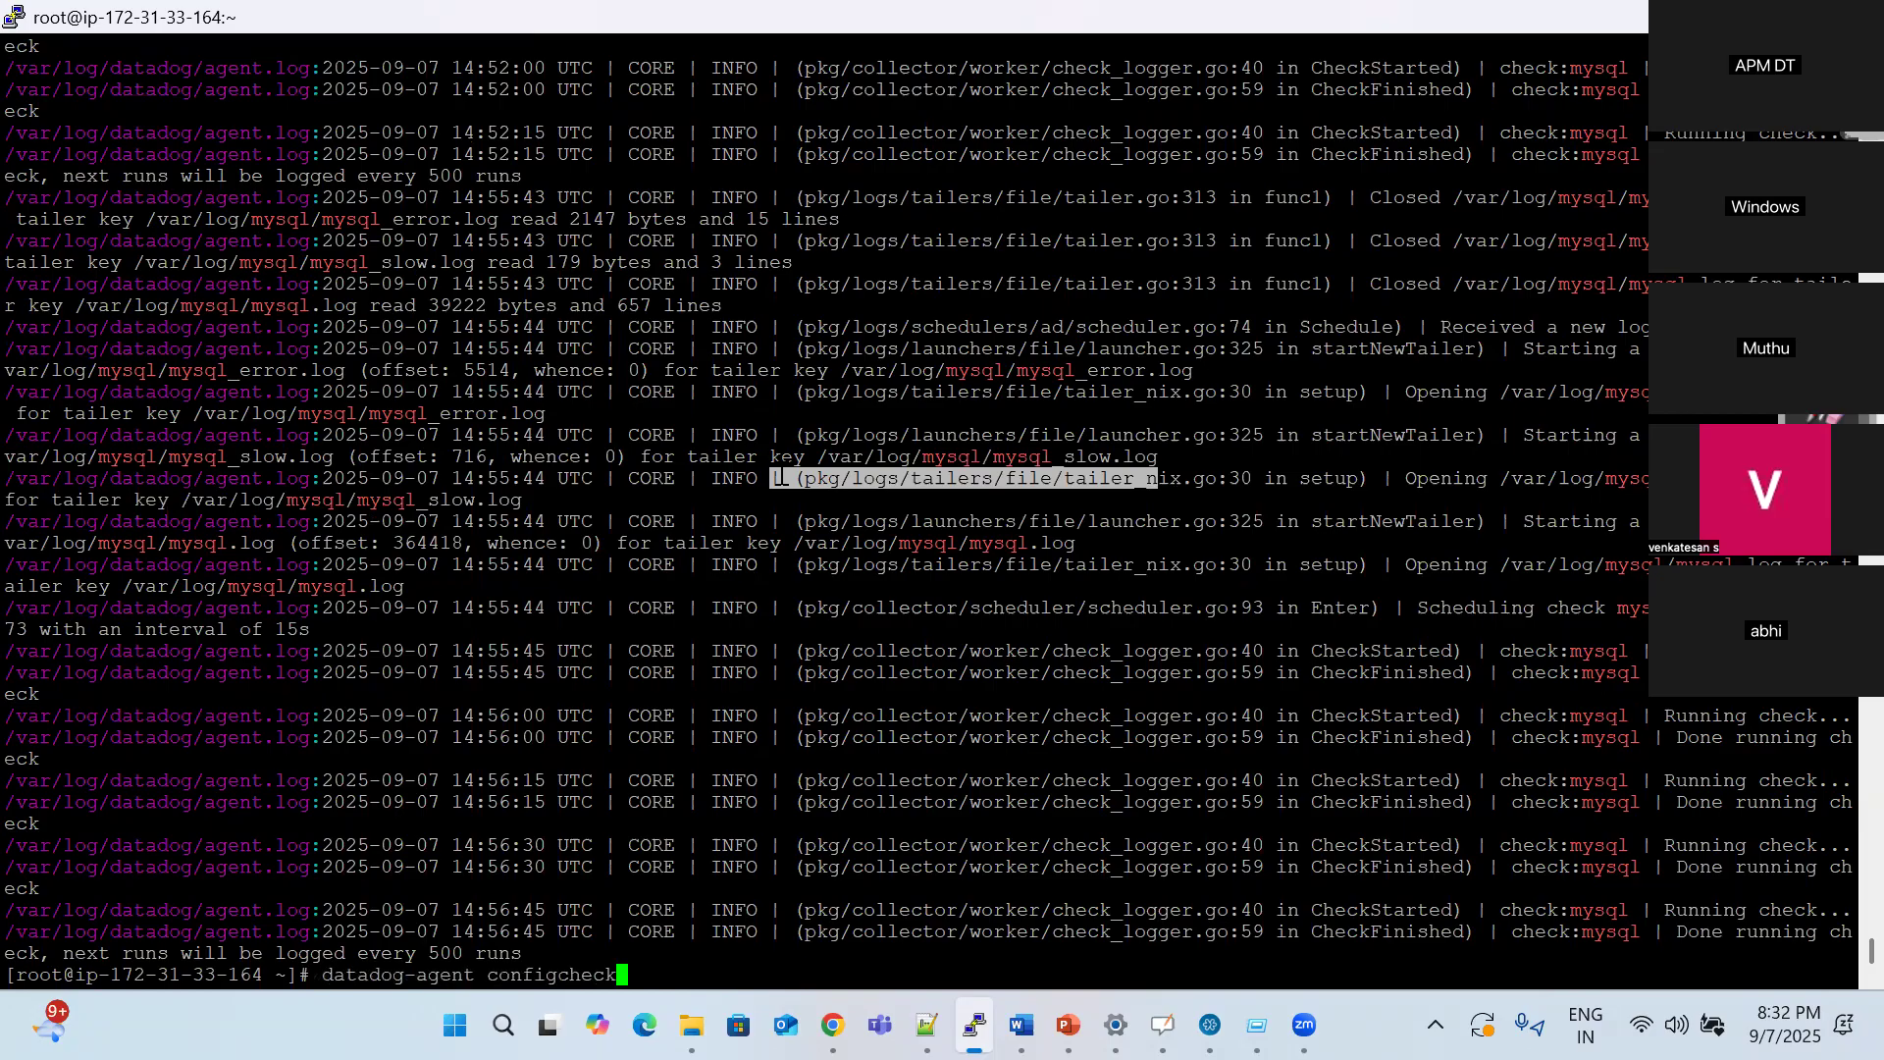
Show the agent configcheck output and copy the mysql_error.log path from it.
key(Return)
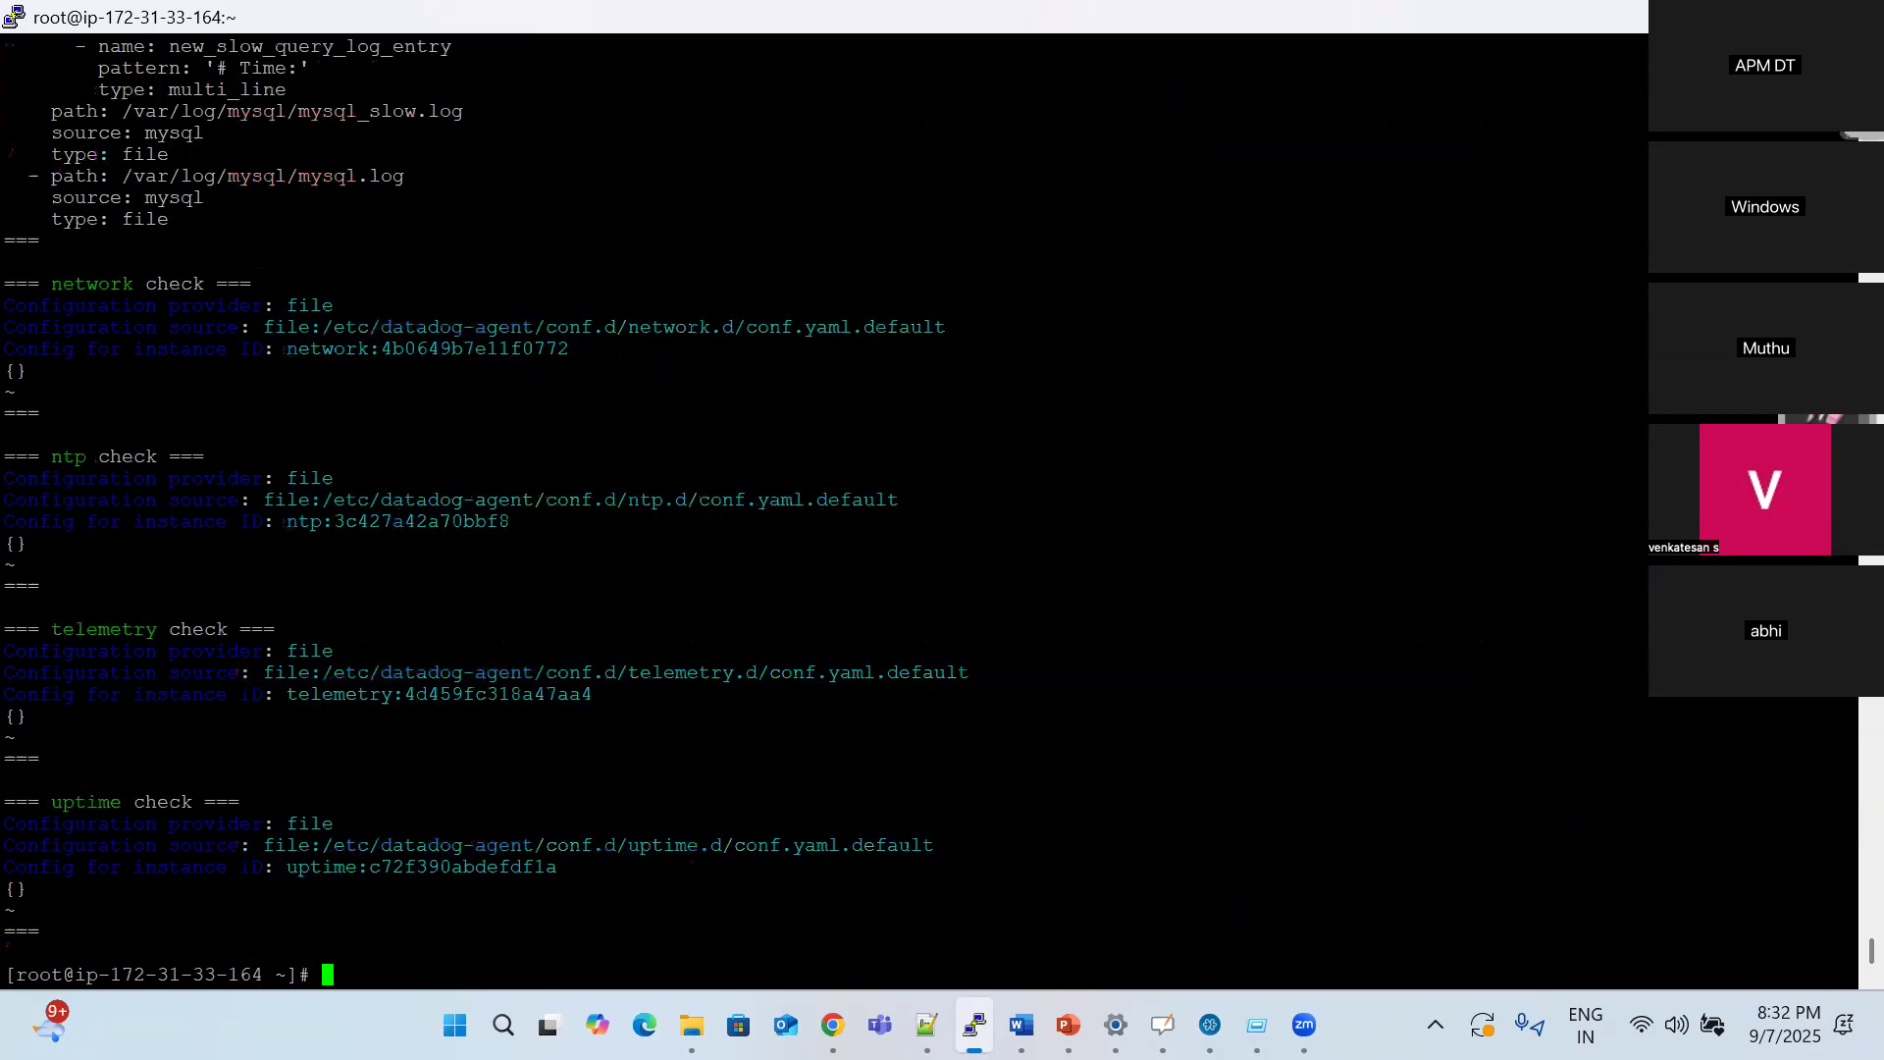
scroll(824, 511, up, 7)
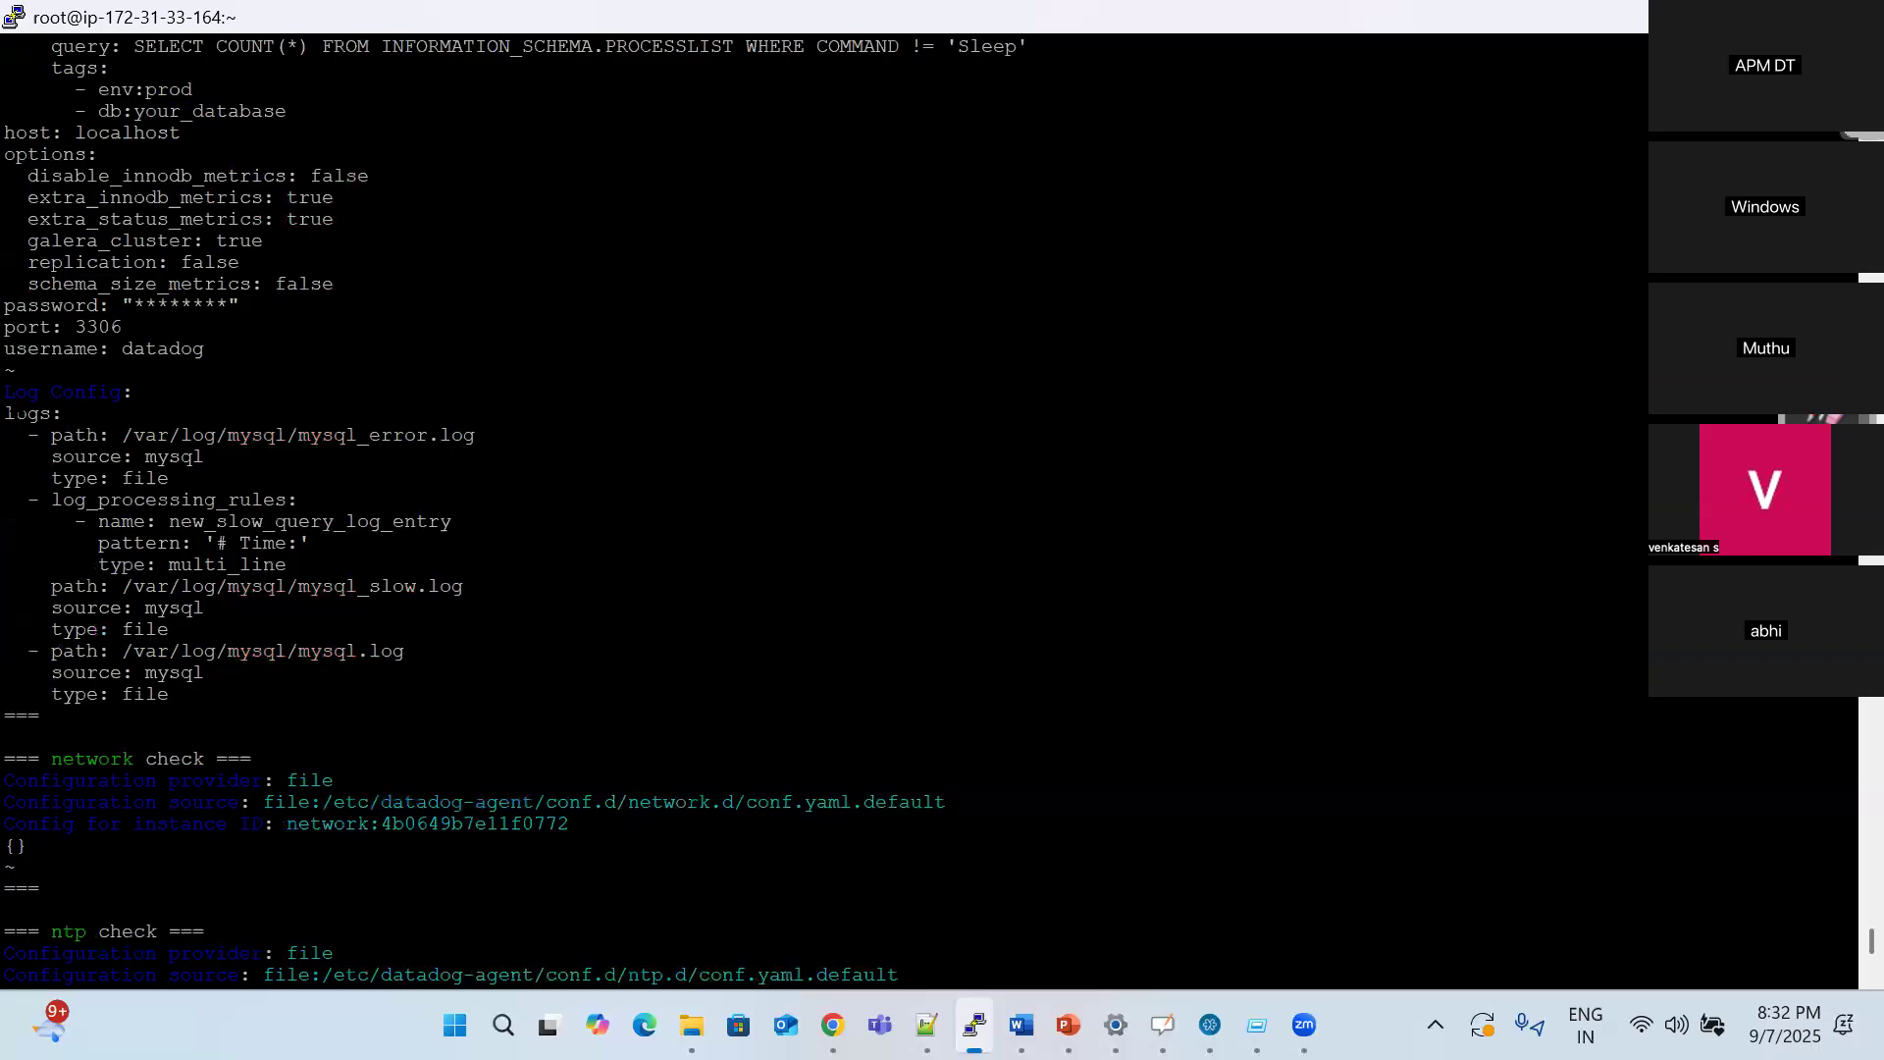
drag(111, 435, 461, 435)
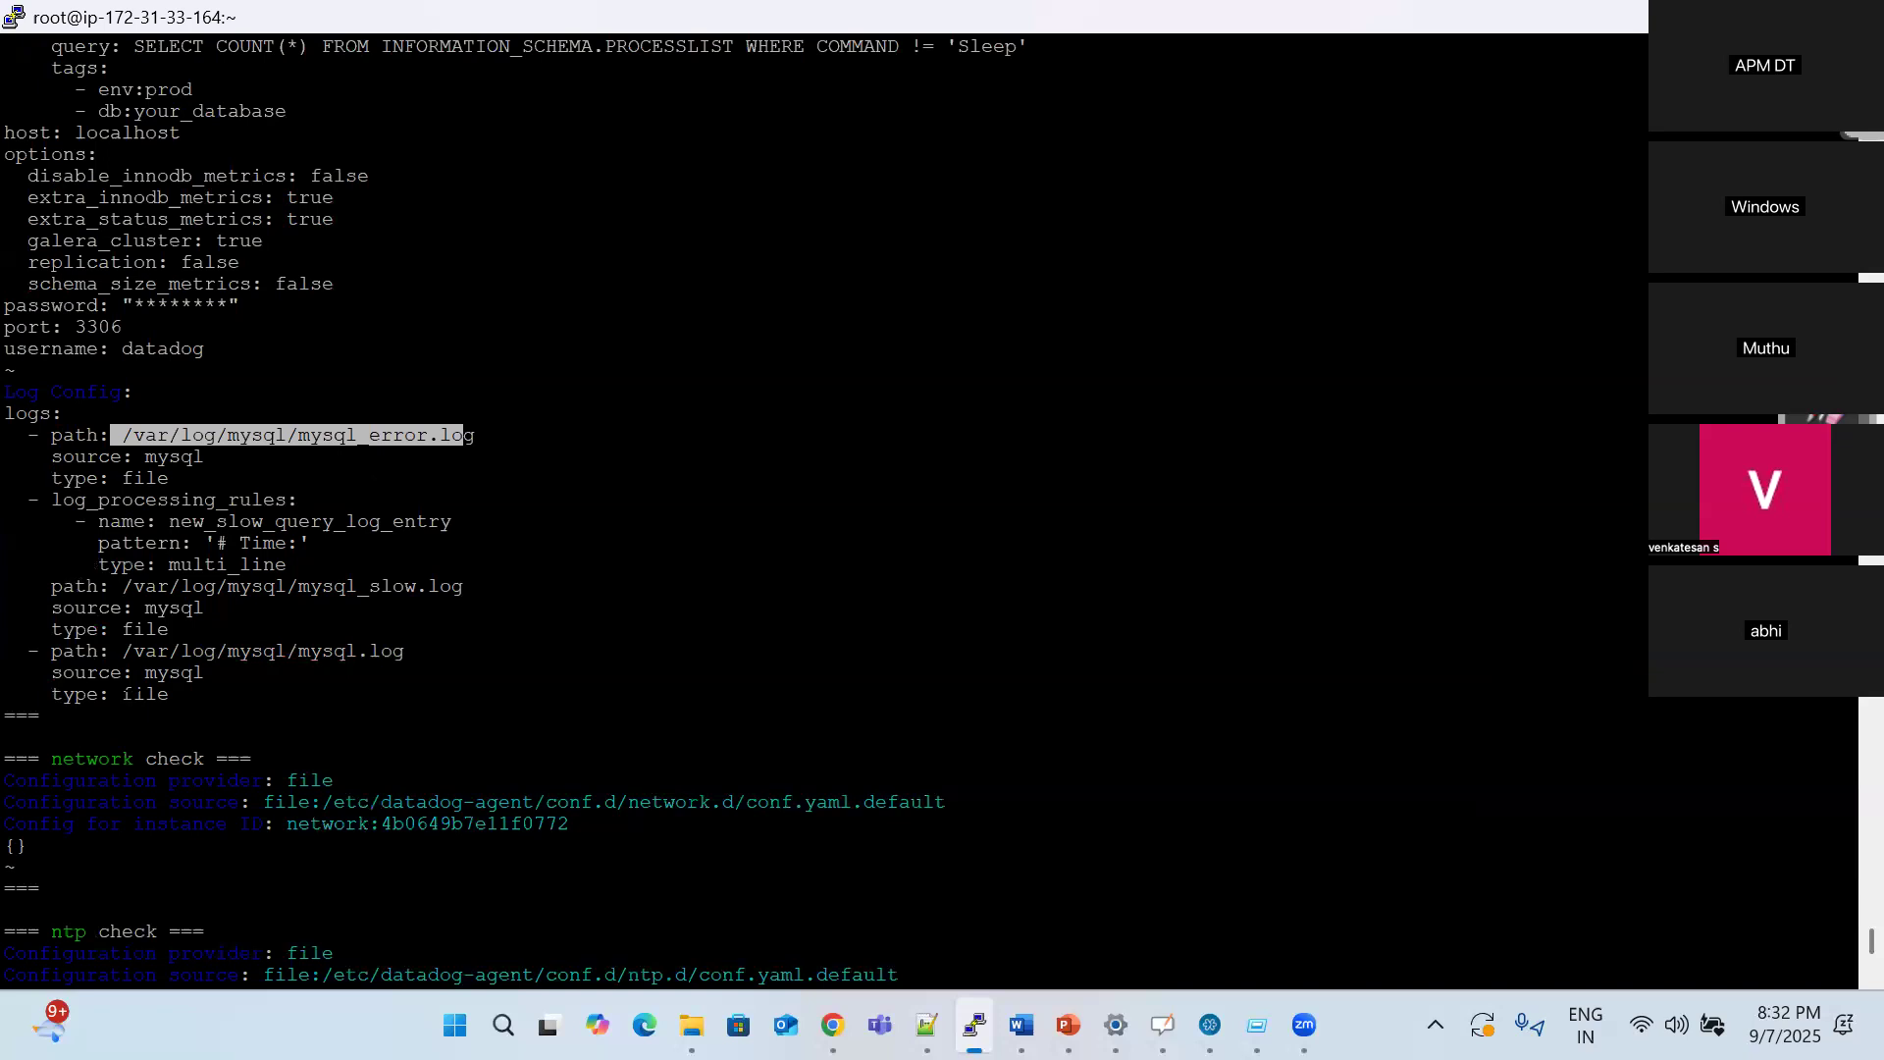
click(463, 436)
scroll(126, 694, up, 7)
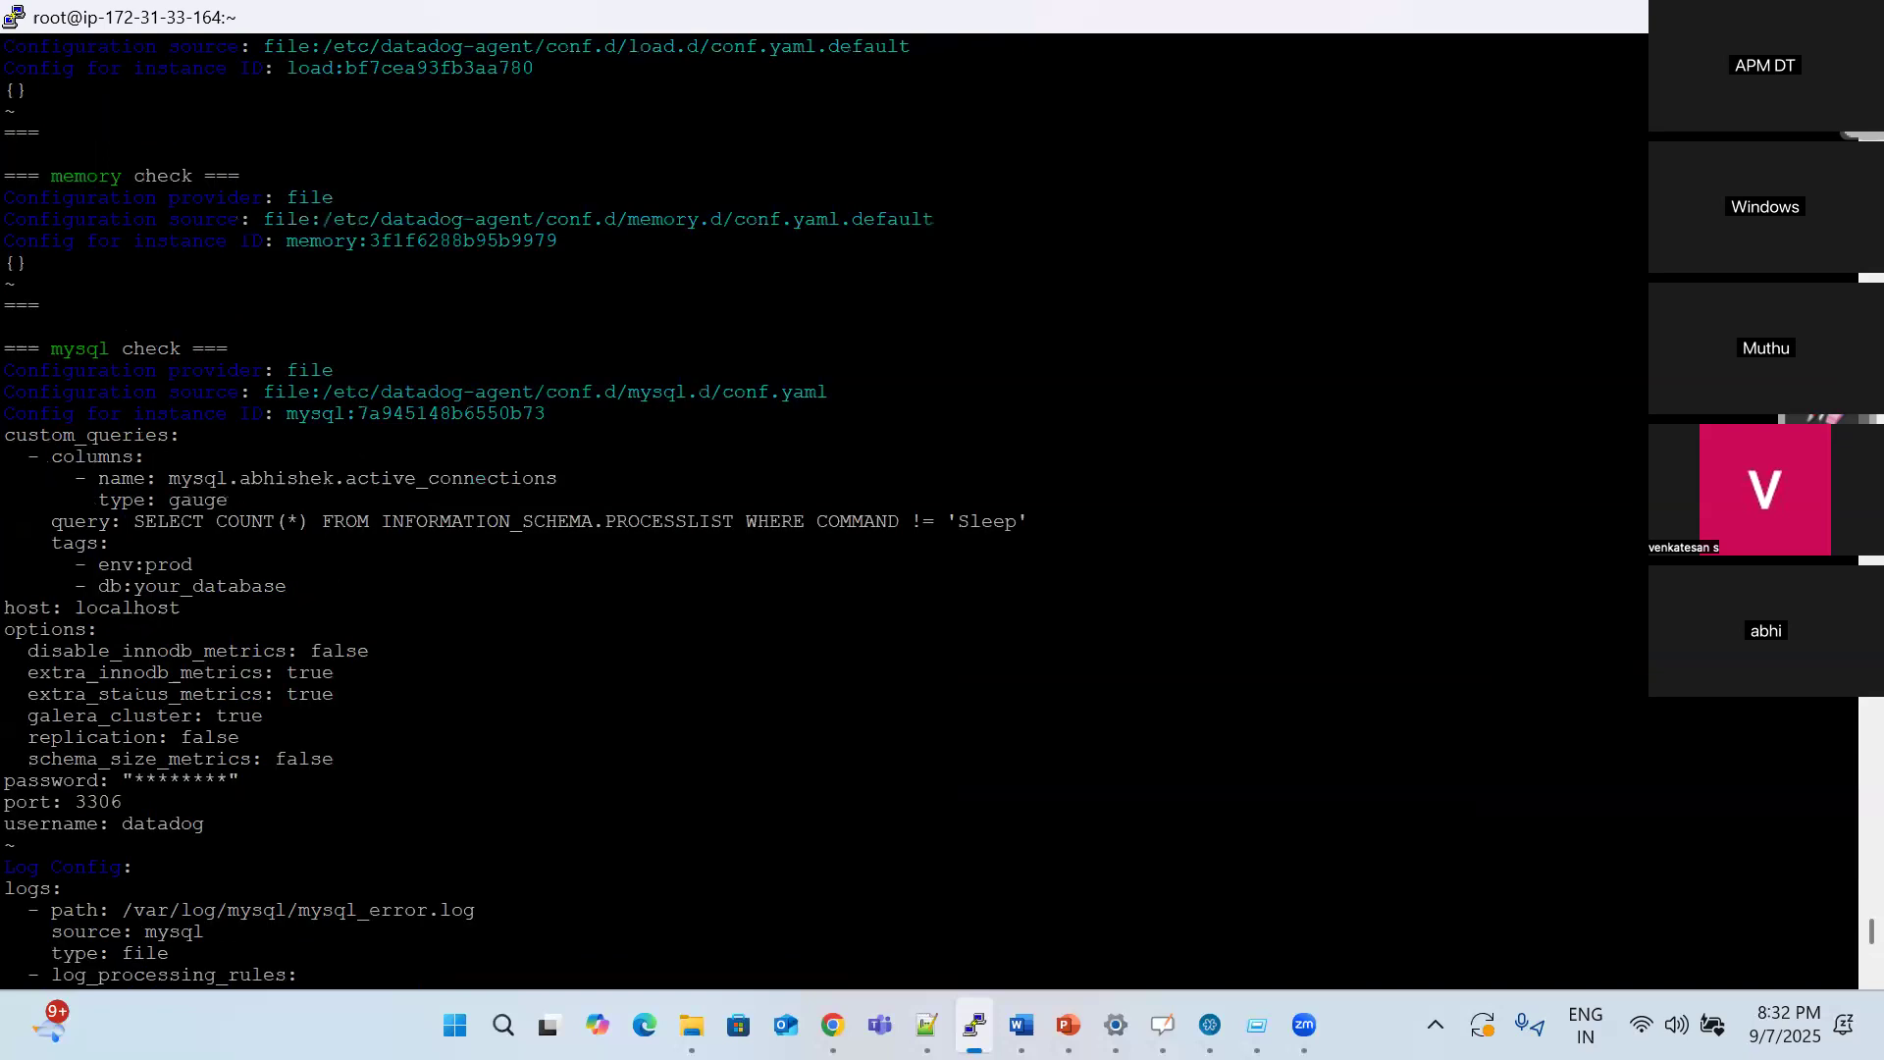
scroll(128, 694, down, 7)
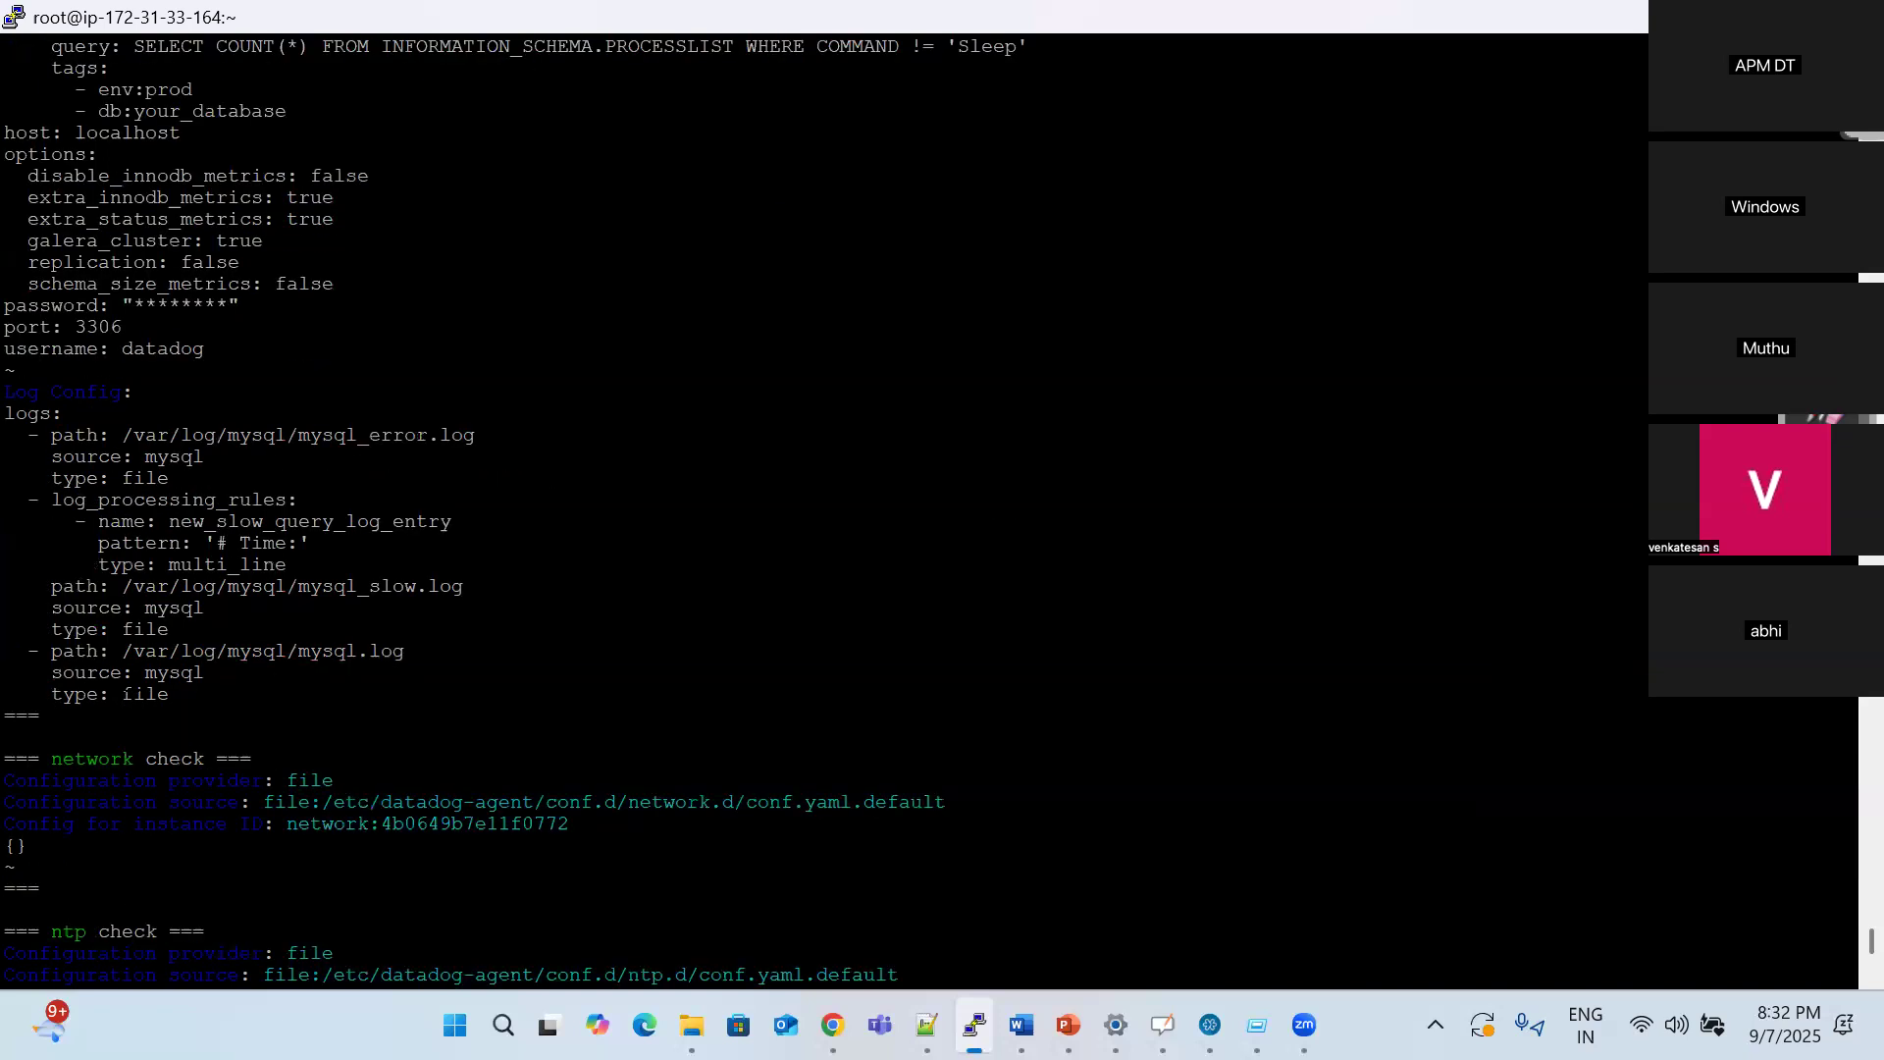
double_click(314, 437)
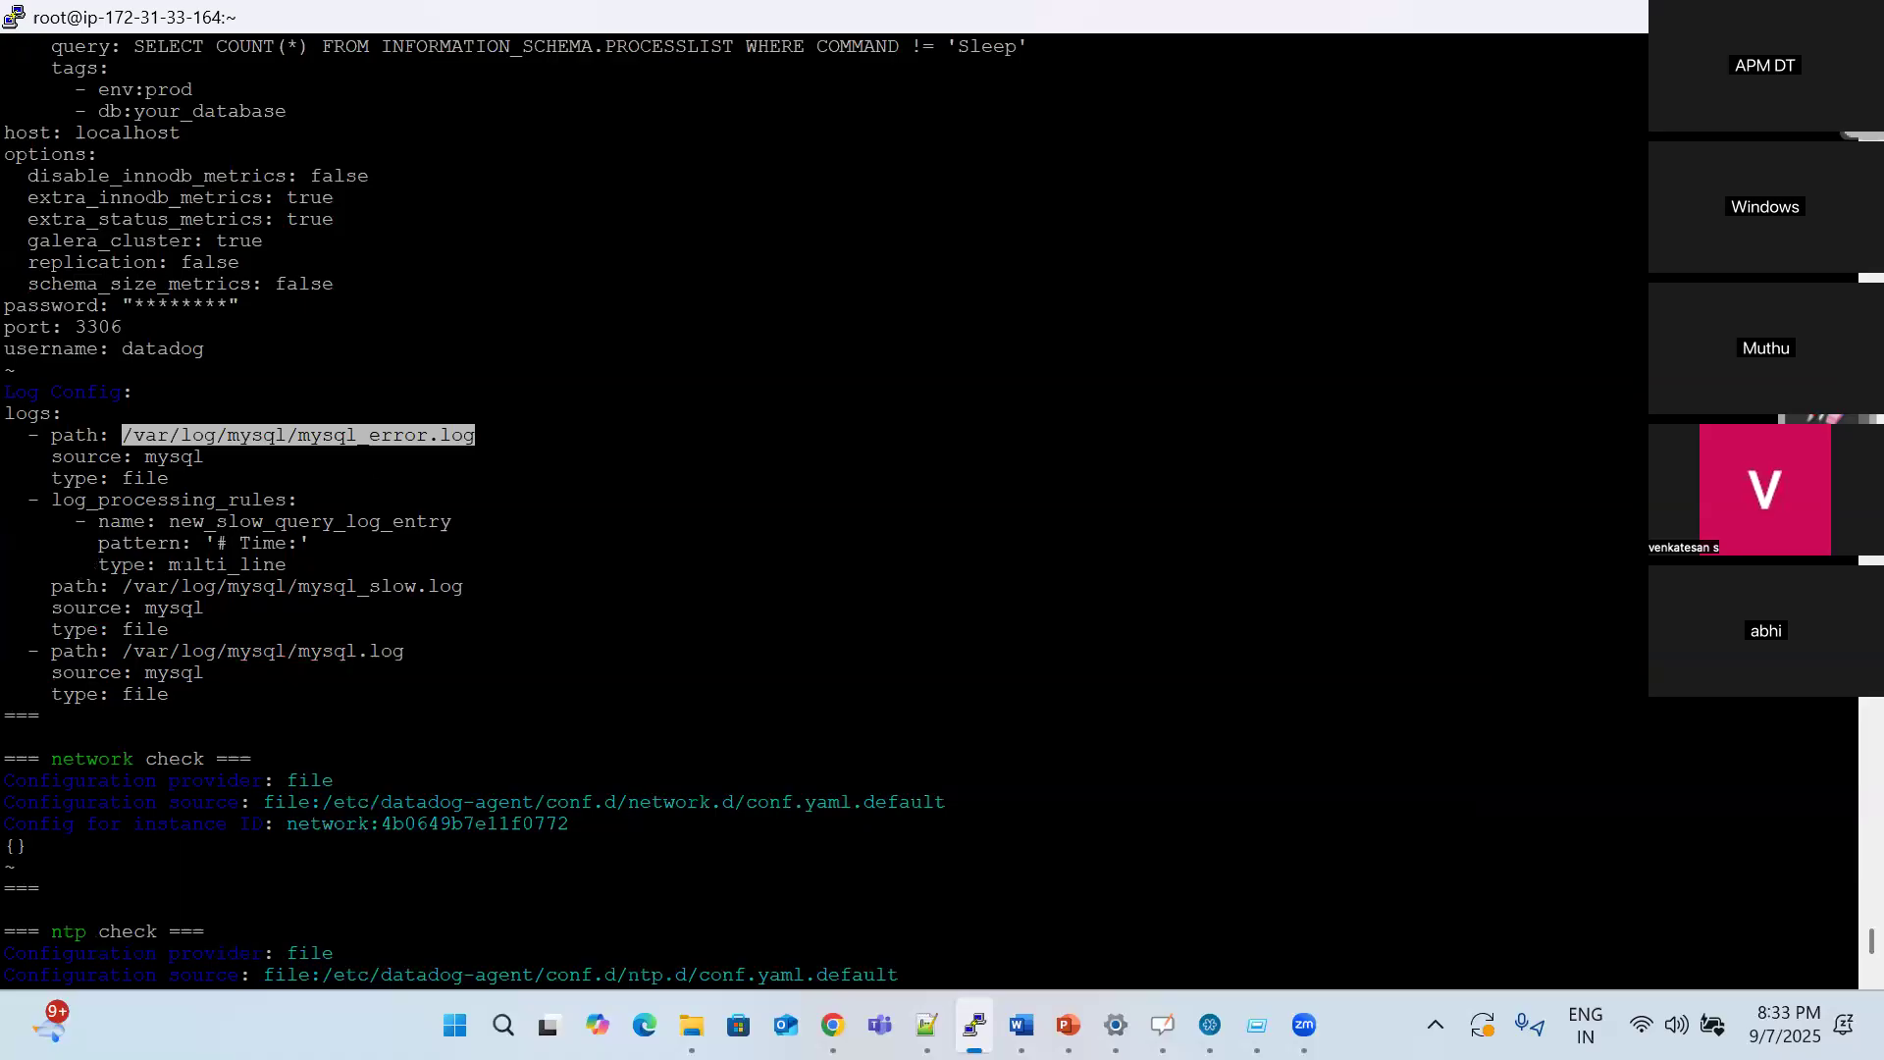
Recall the earlier test echo command, trim off its mysql.log file name, and re-copy the error log path.
scroll(824, 510, up, 10)
scroll(824, 510, down, 10)
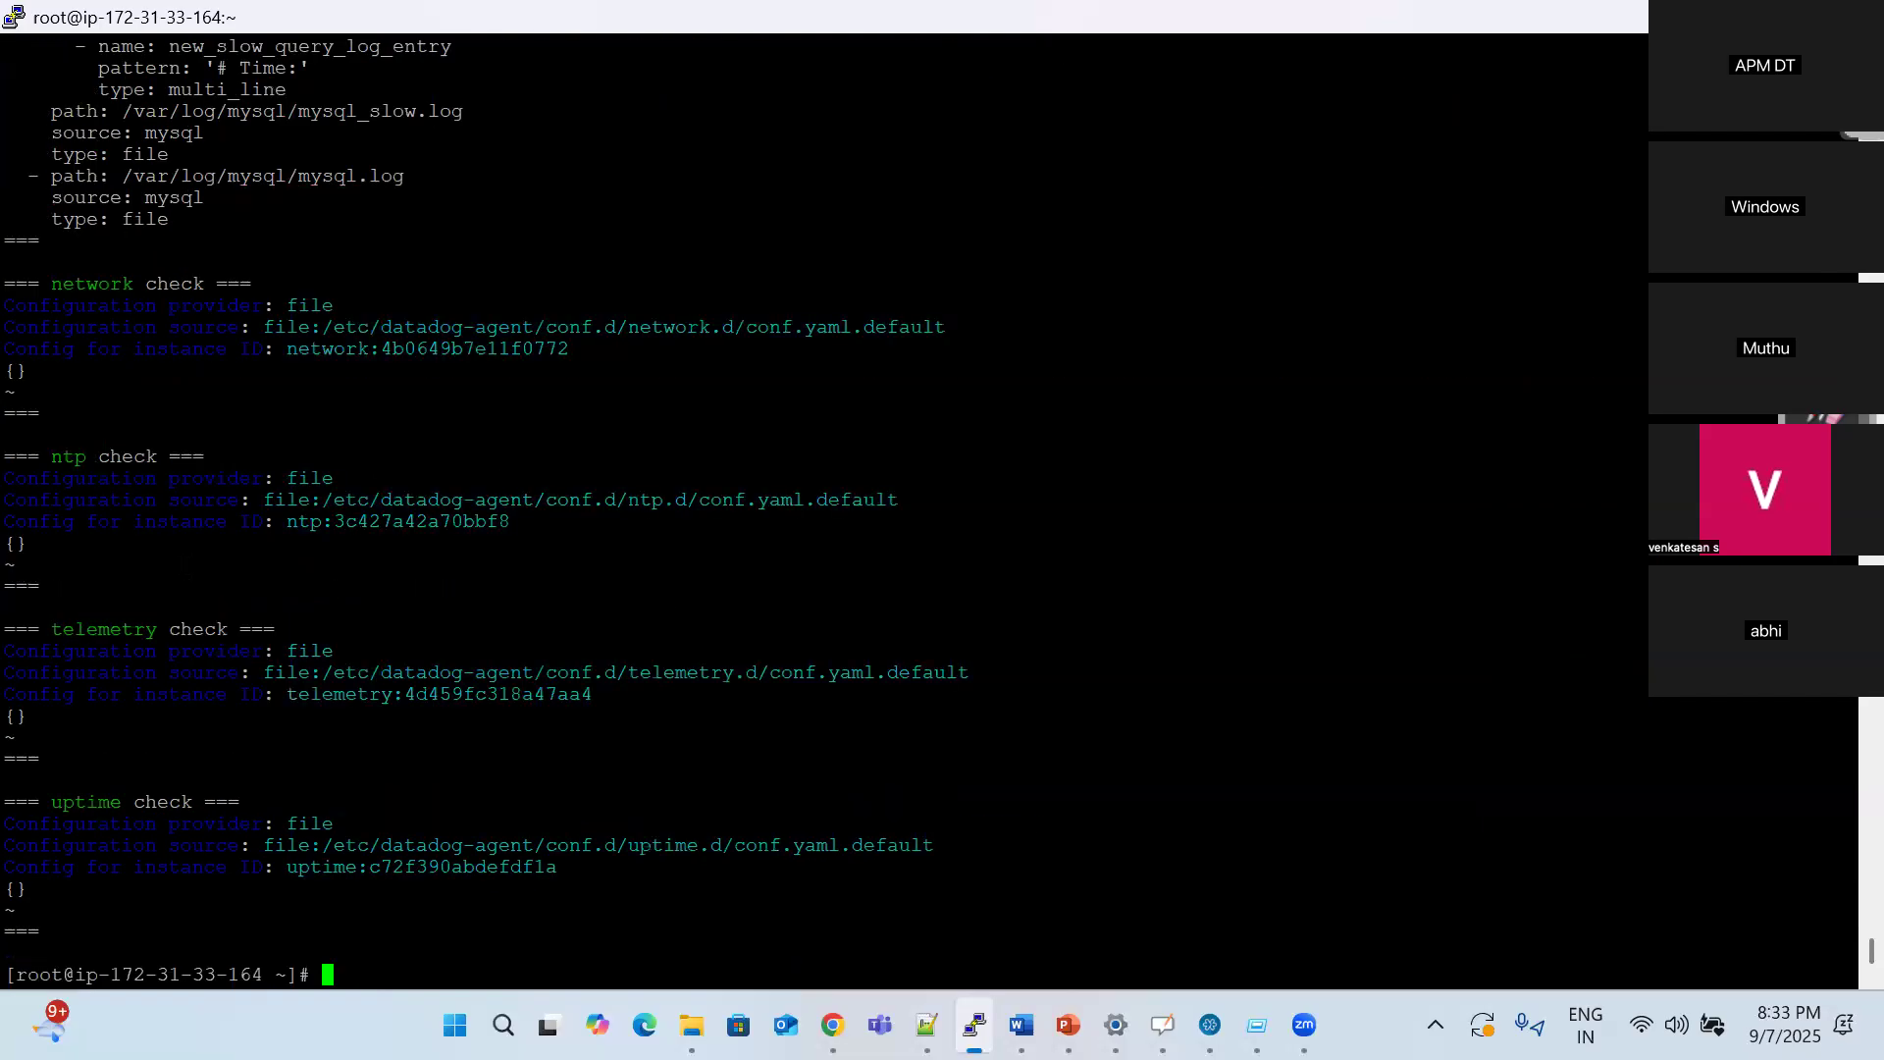
key(Up)
key(Up)
key(Up)
key(Up)
key(Up)
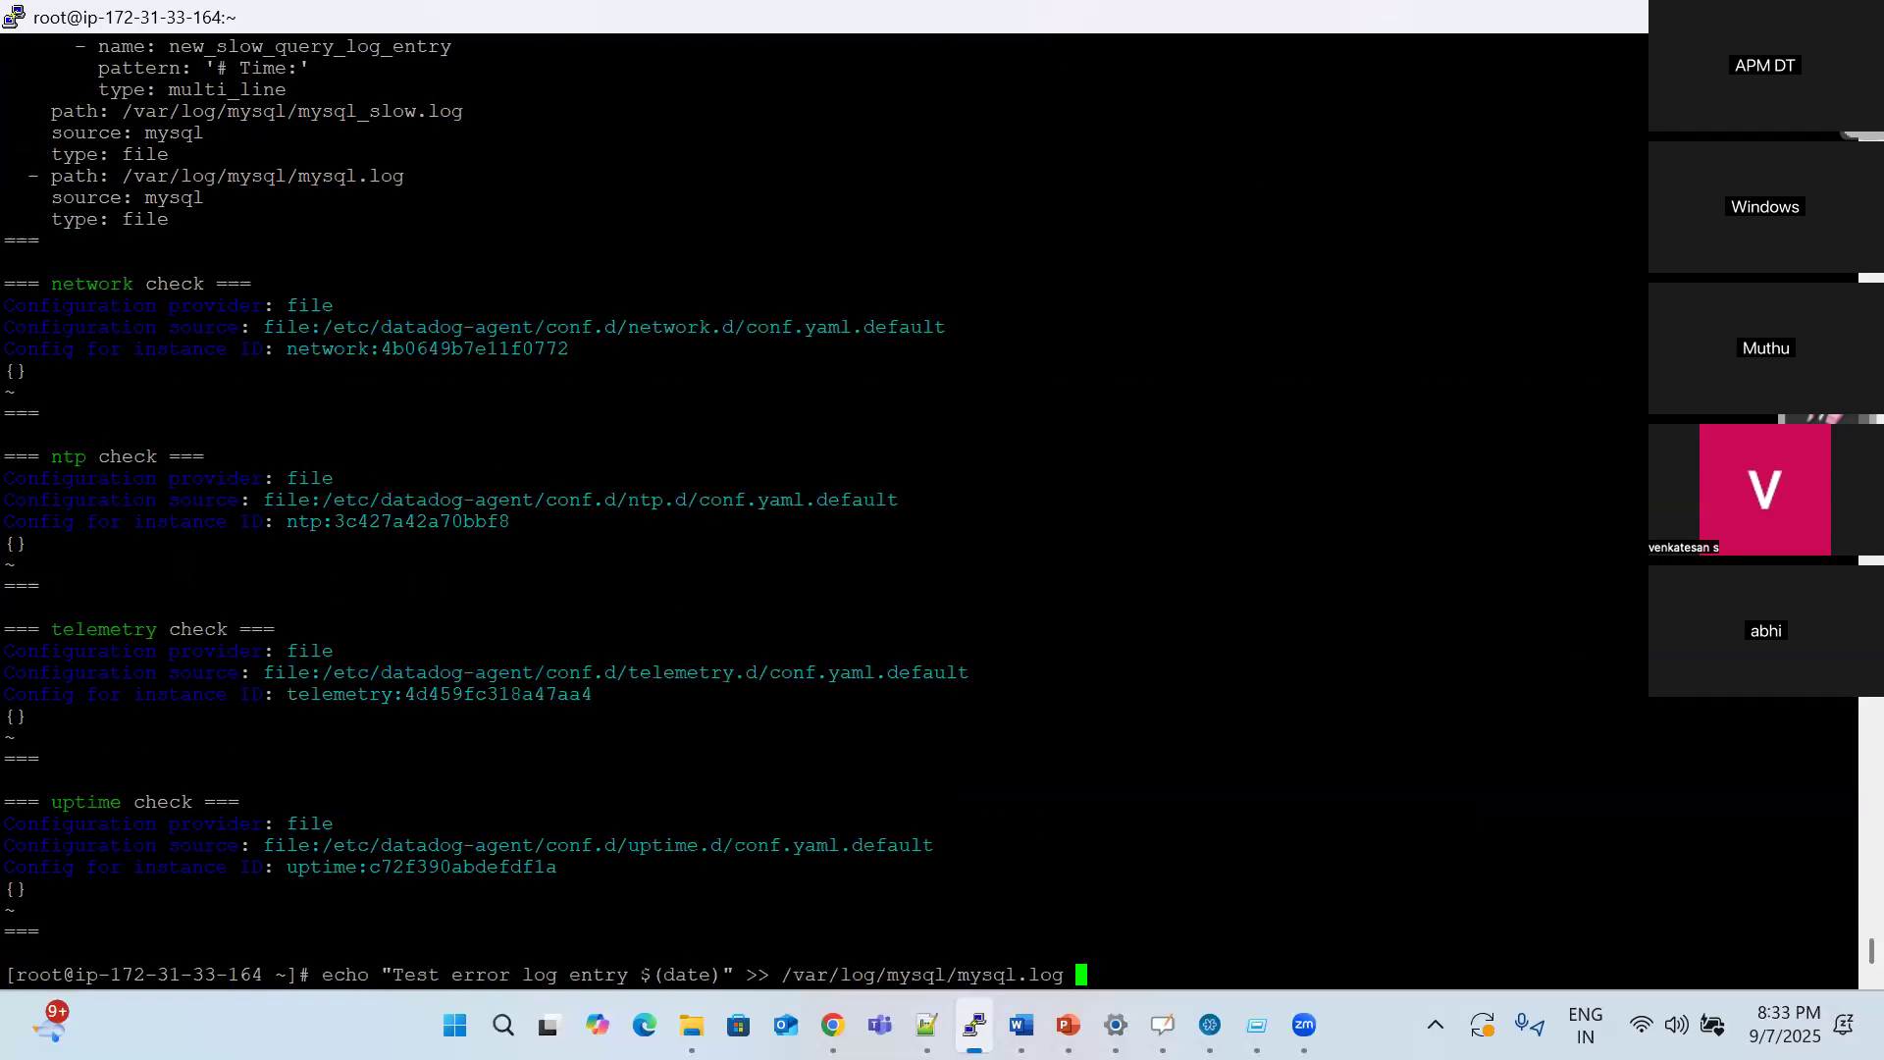
key(BackSpace)
key(BackSpace)
key(BackSpace)
key(BackSpace)
key(BackSpace)
key(BackSpace)
key(BackSpace)
key(BackSpace)
key(BackSpace)
key(BackSpace)
scroll(169, 198, up, 7)
double_click(294, 434)
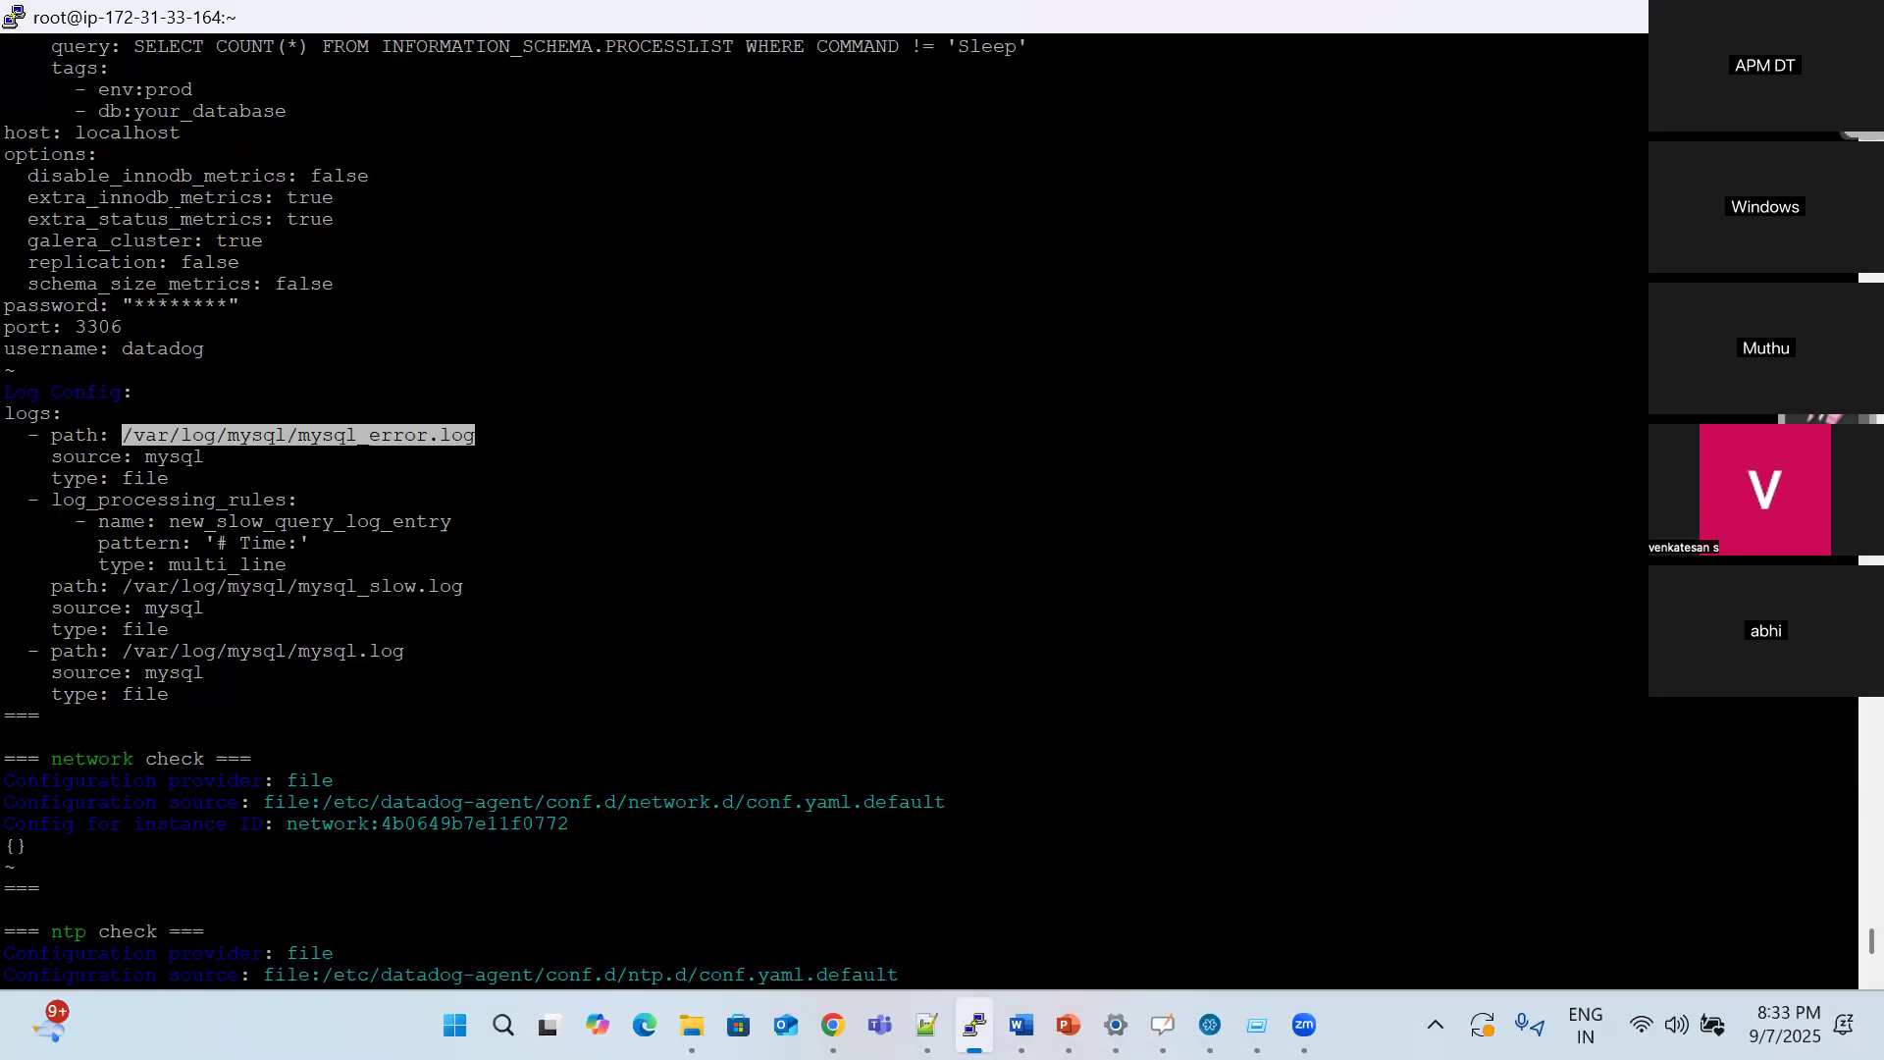
double_click(366, 437)
Review the mysql_slow.log and mysql.log paths and log_processing_rules, then copy the mysql_error.log path.
double_click(185, 586)
double_click(180, 651)
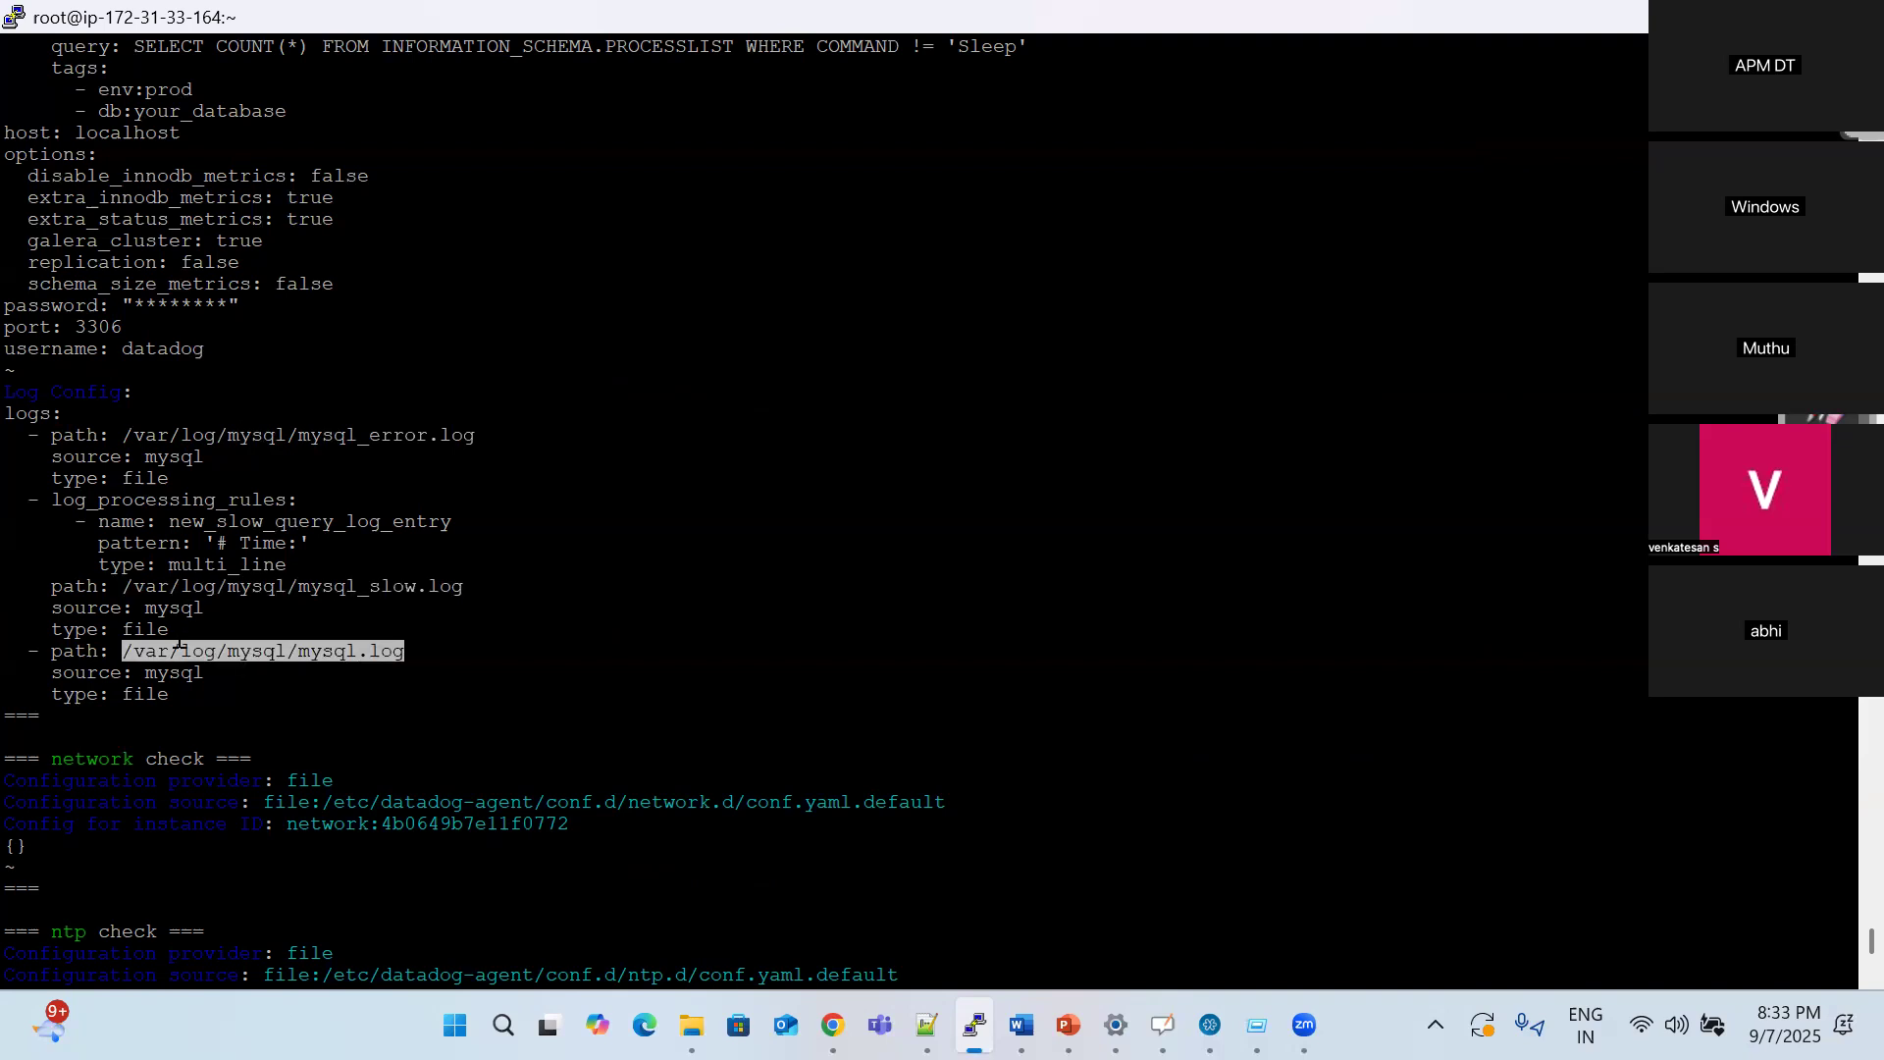
double_click(170, 586)
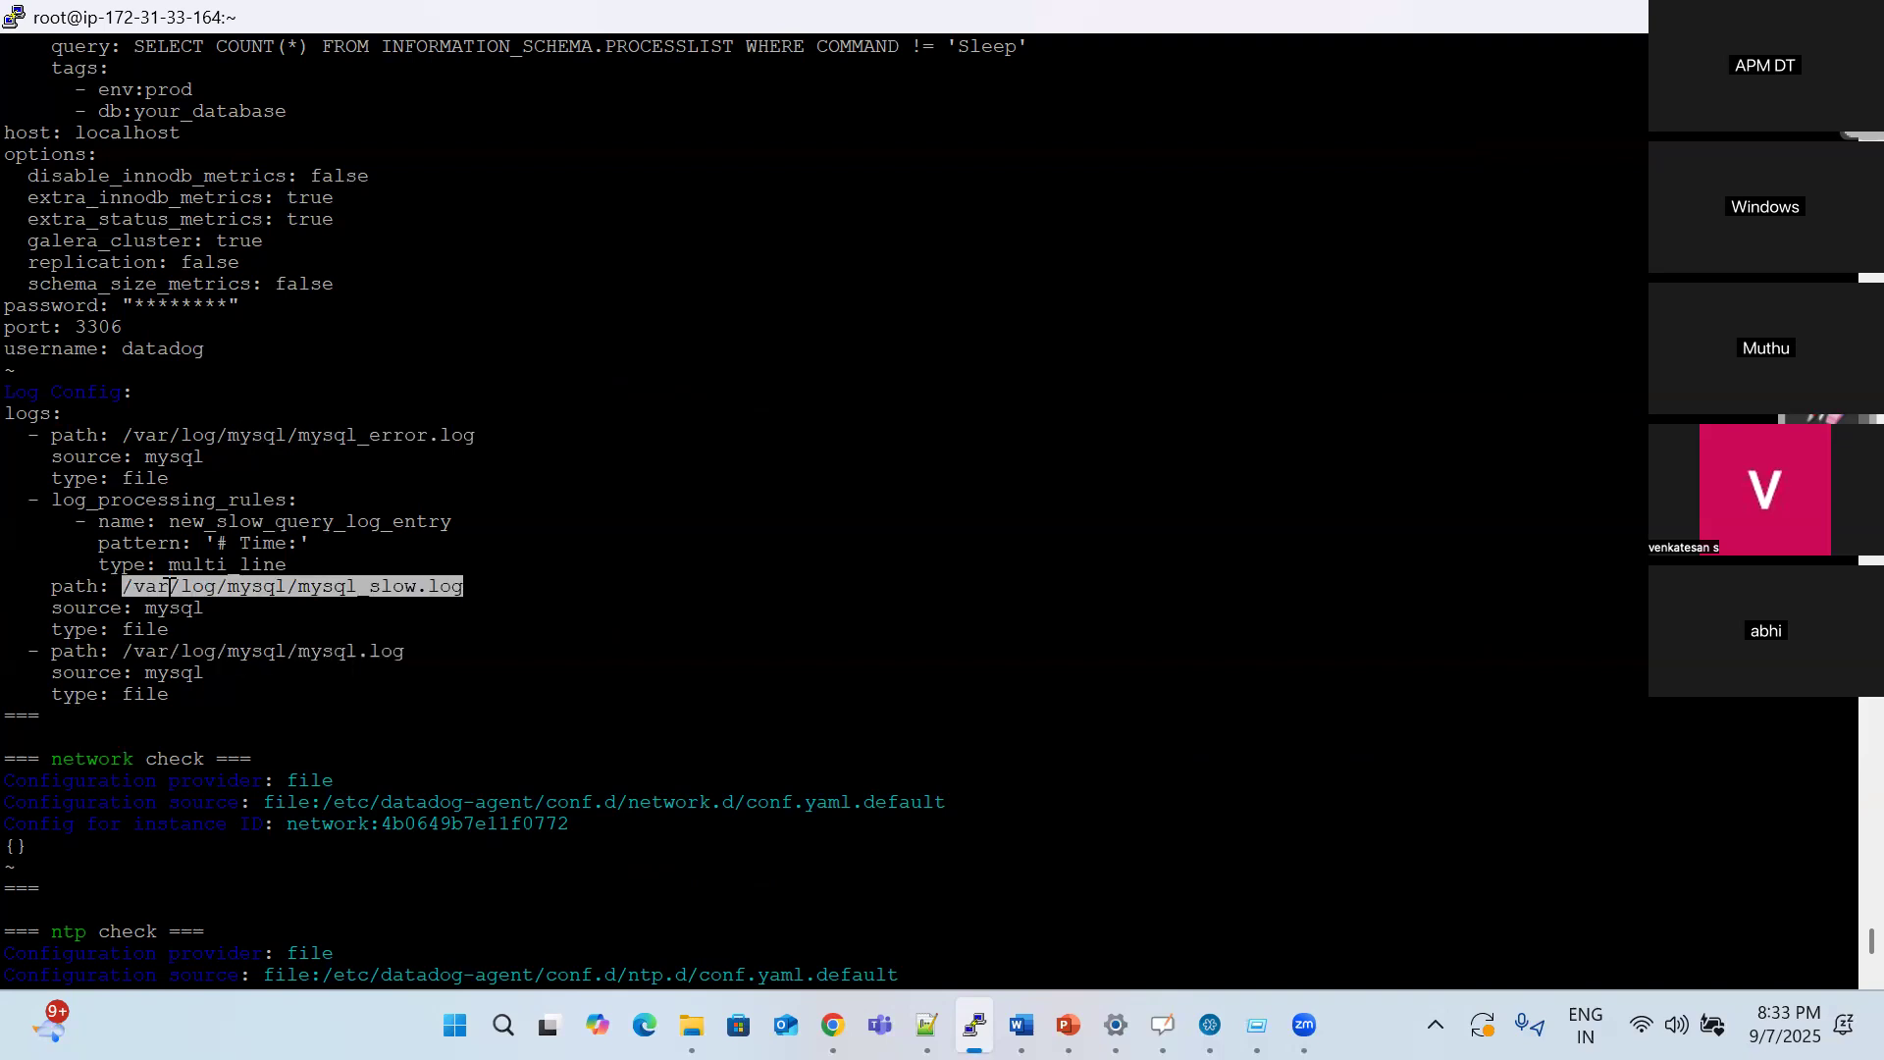
double_click(138, 500)
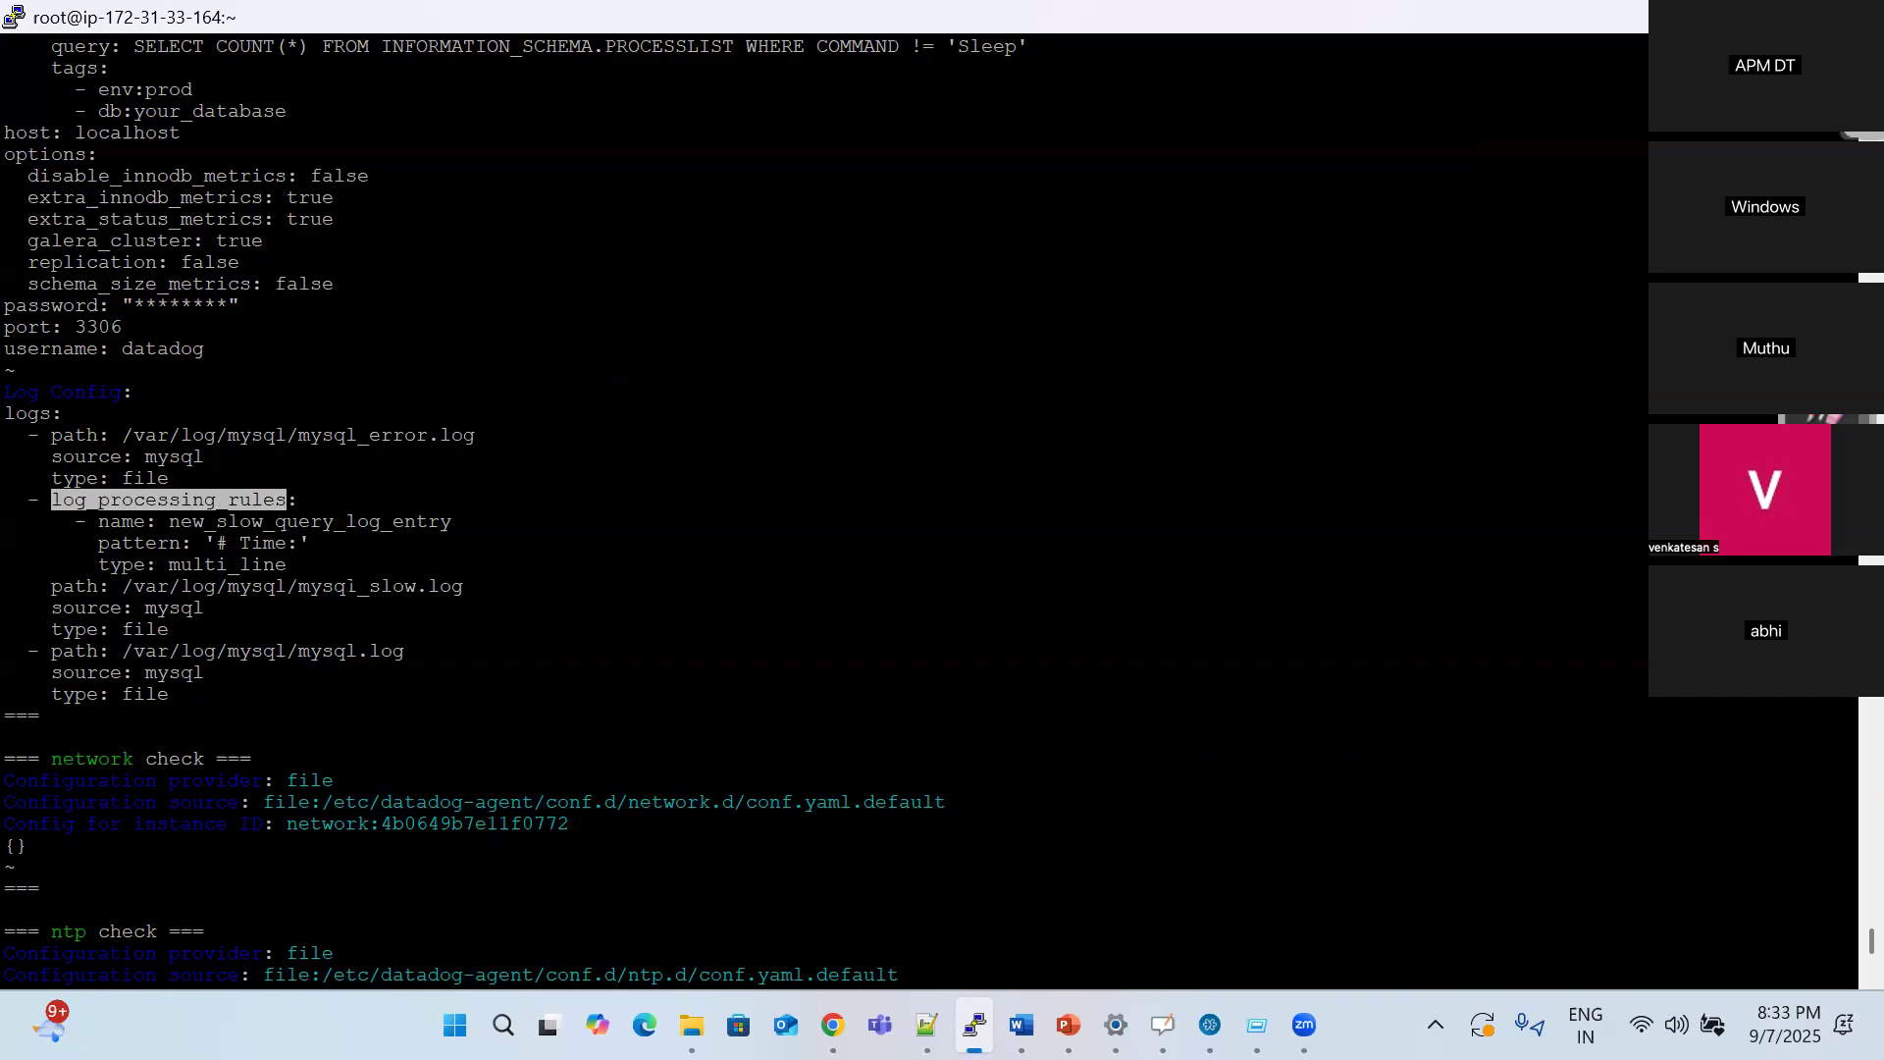
double_click(351, 586)
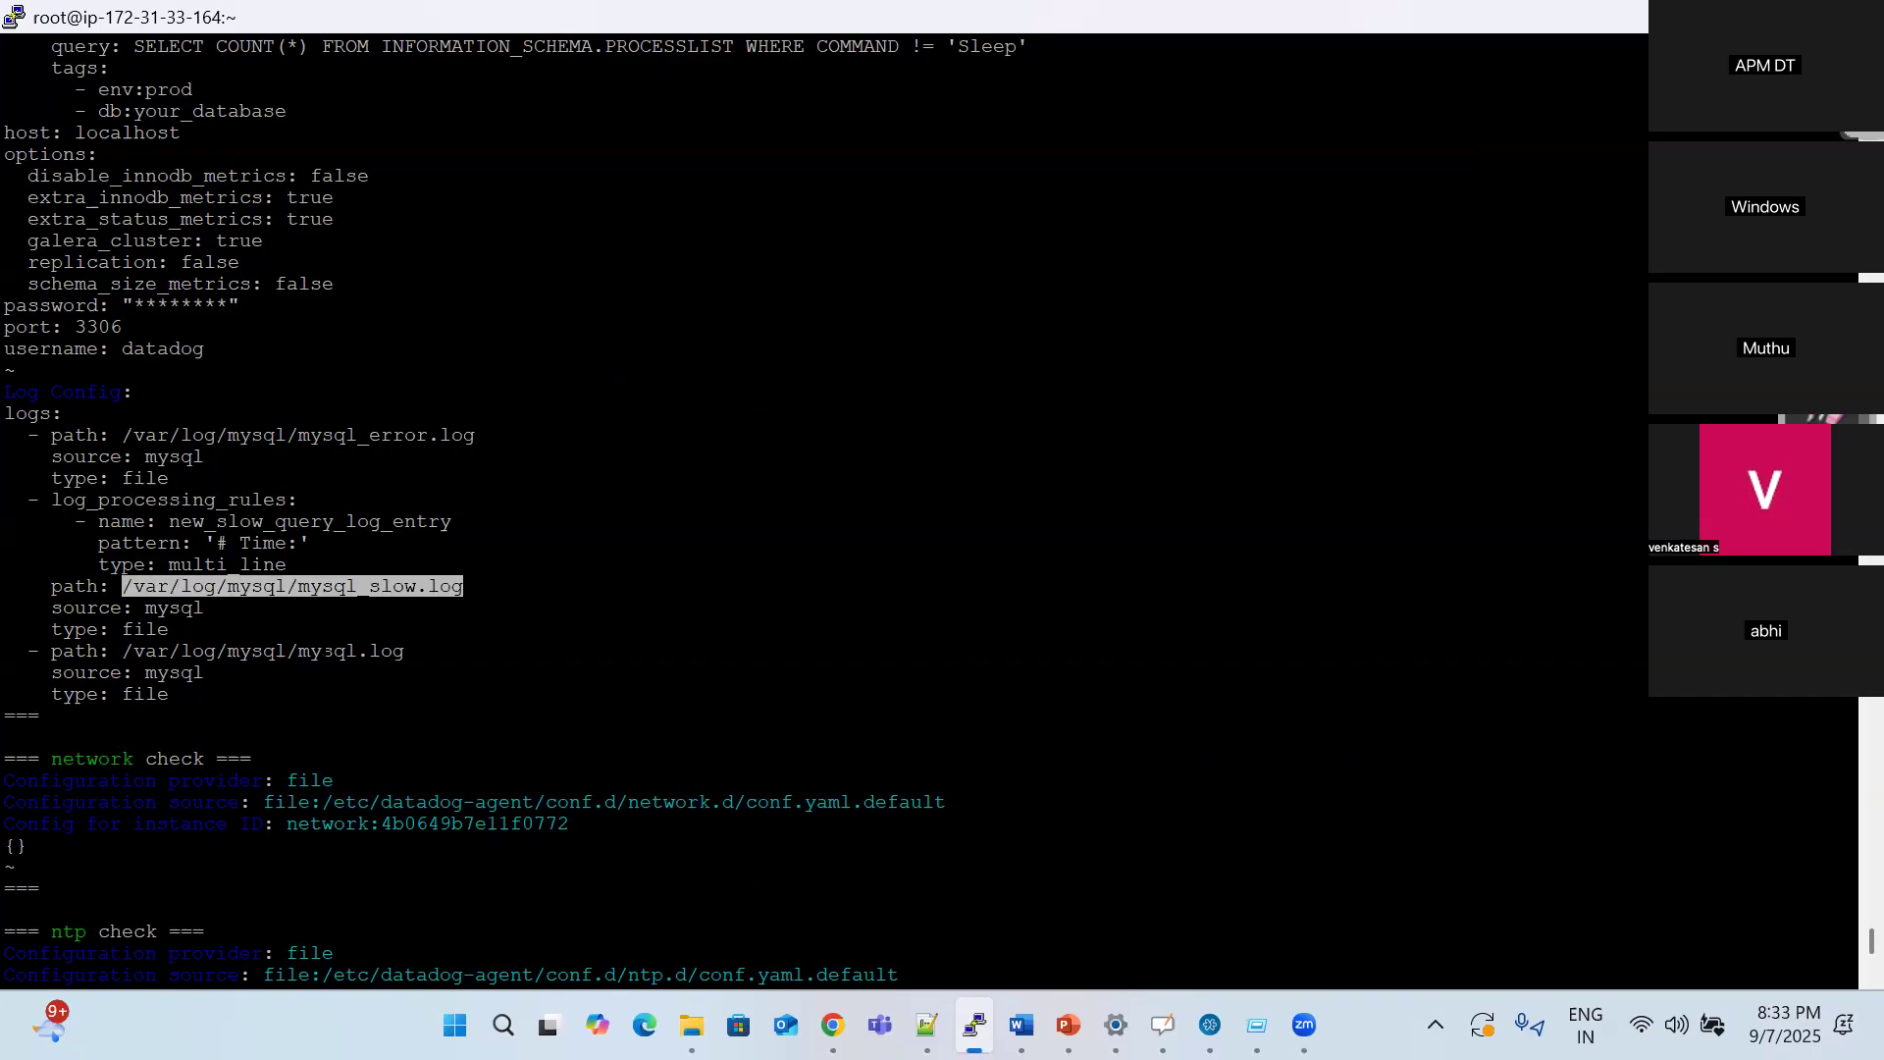
double_click(324, 651)
double_click(333, 437)
key(ctrl+c)
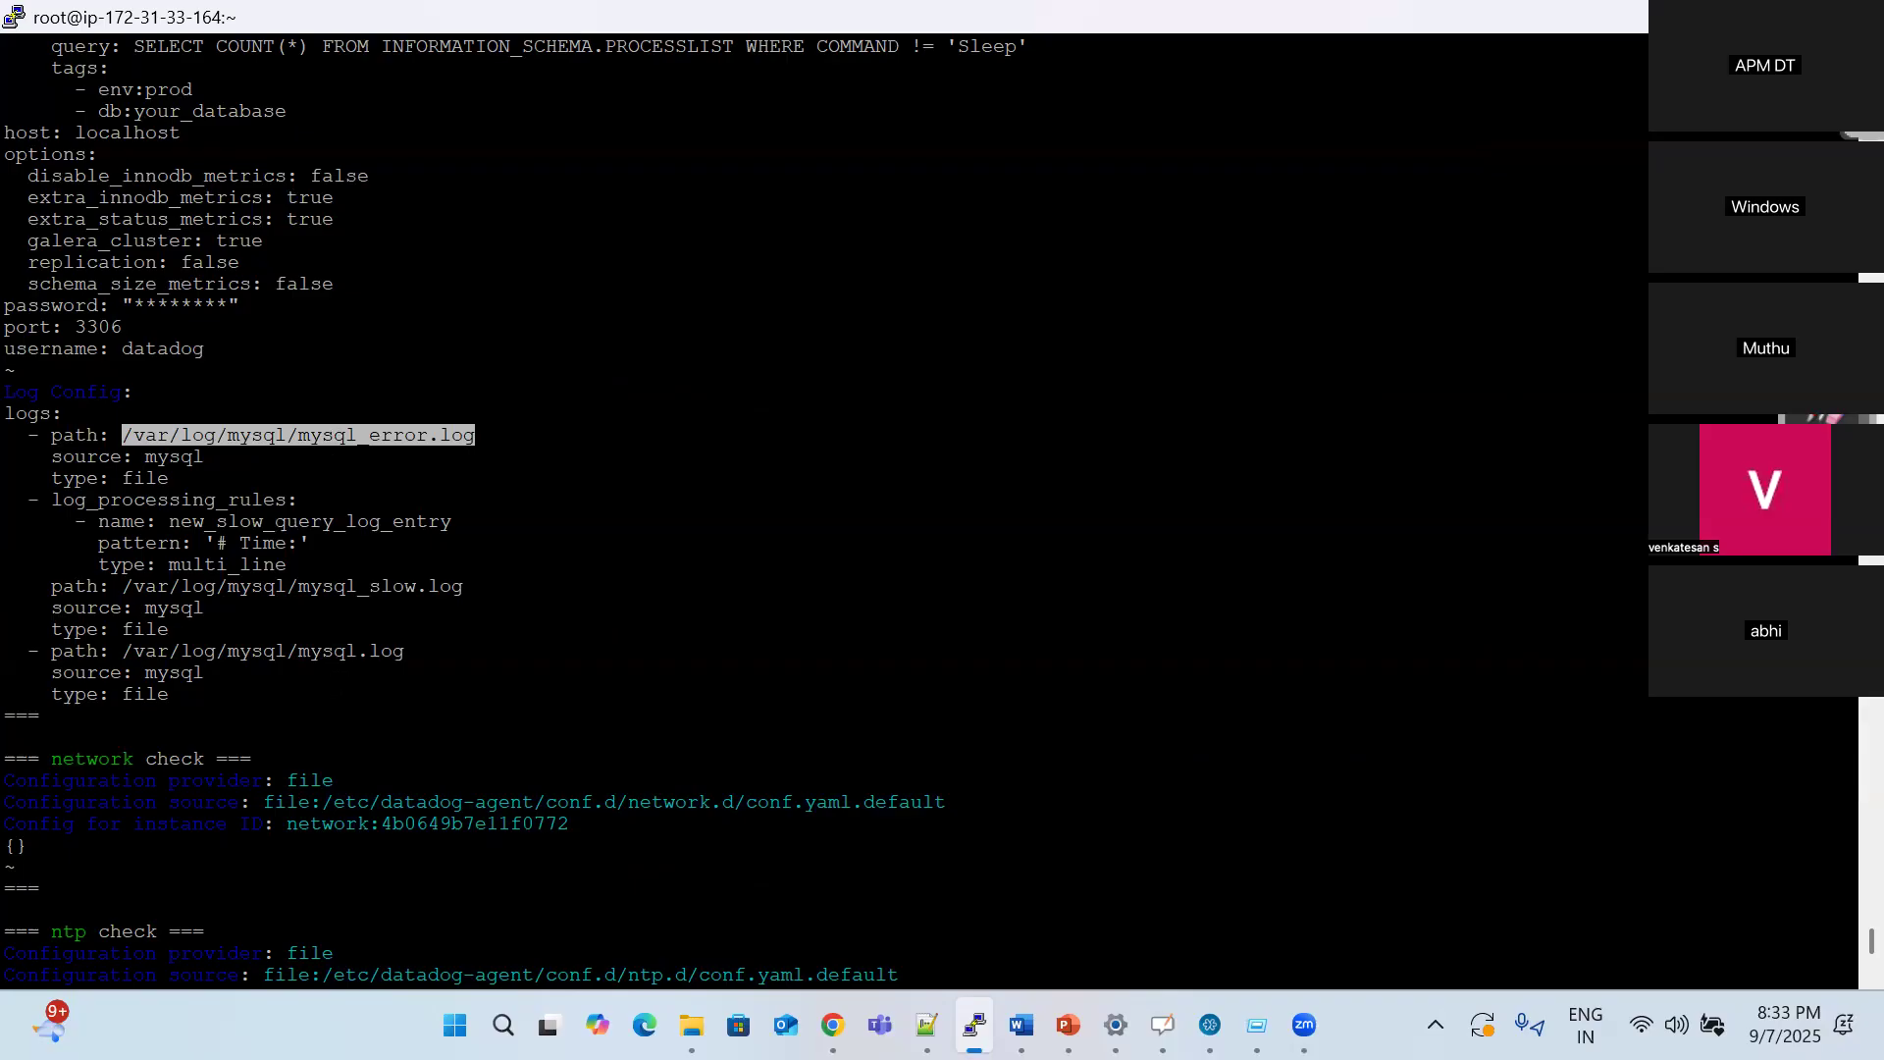
scroll(338, 685, down, 1)
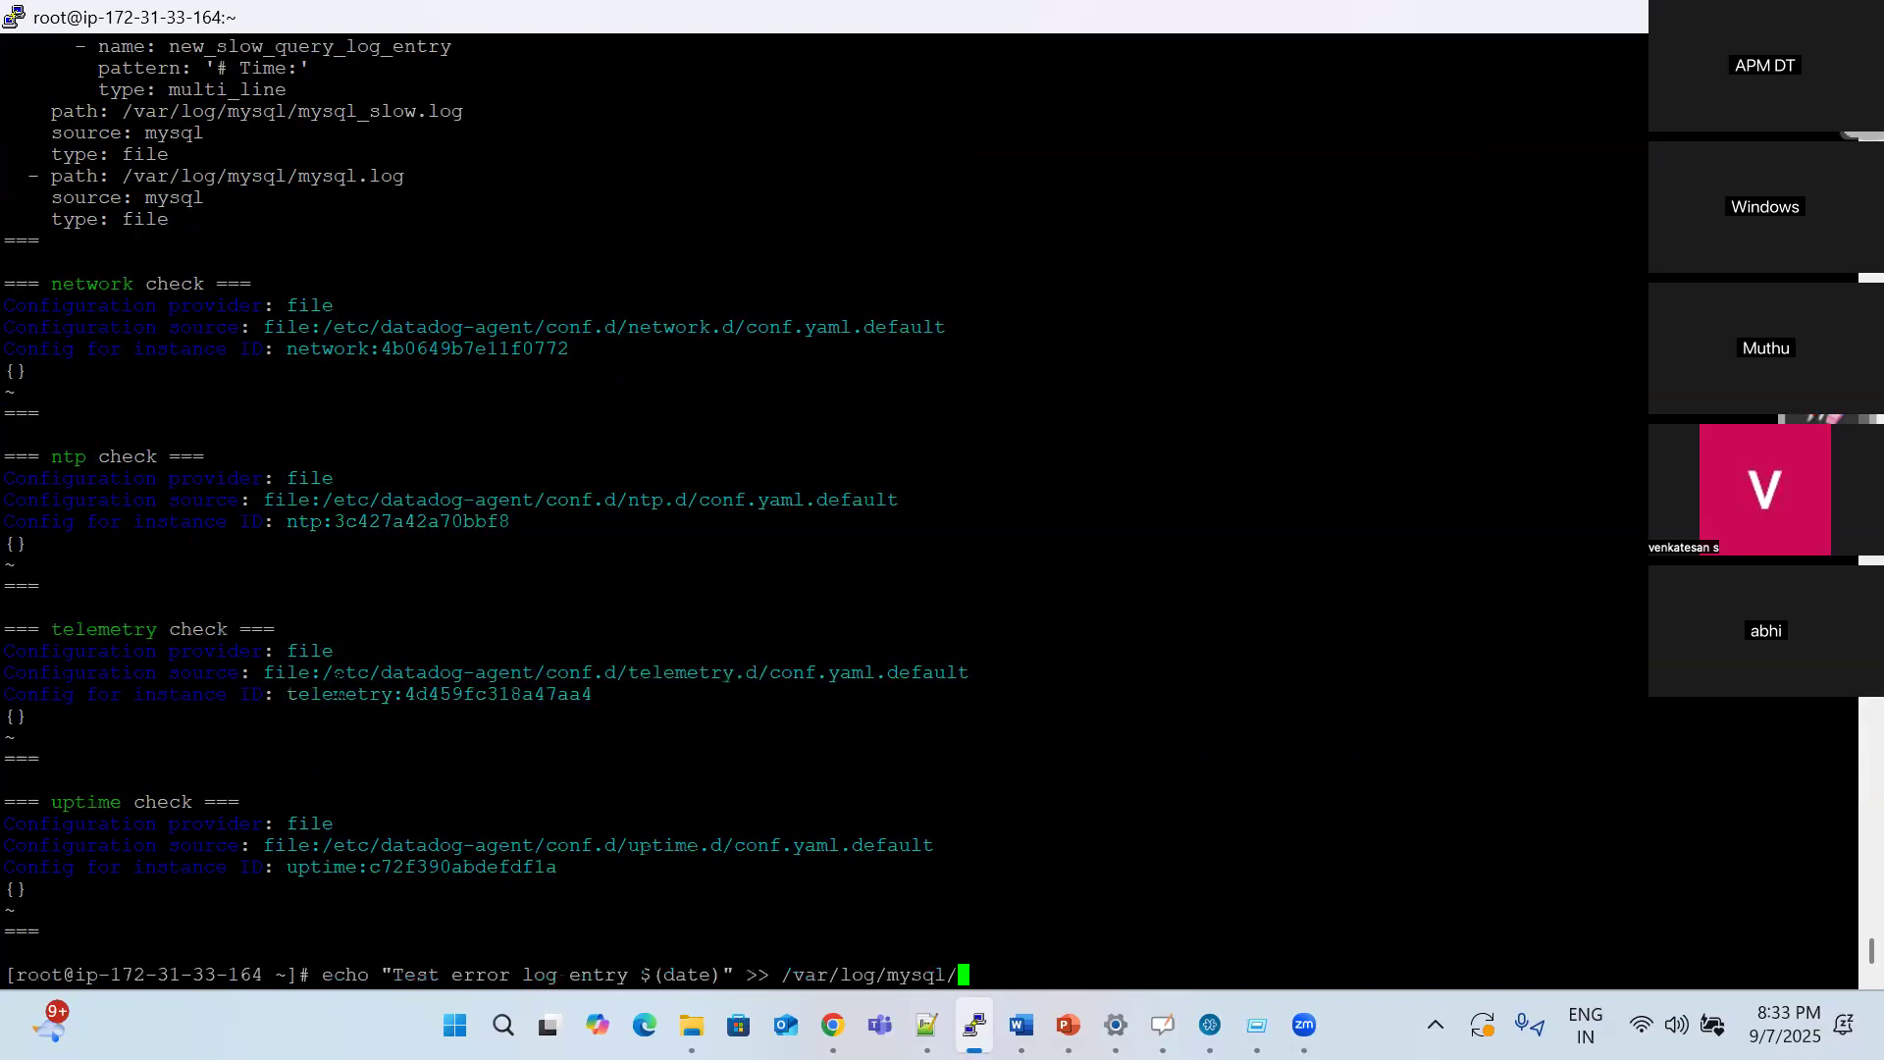
Paste the mysql_error.log path into the echo command and append the test entry to it.
key(BackSpace)
text(/)
right_click(338, 685)
key(BackSpace)
key(BackSpace)
key(BackSpace)
key(BackSpace)
key(BackSpace)
key(BackSpace)
key(BackSpace)
key(BackSpace)
key(BackSpace)
key(BackSpace)
key(BackSpace)
key(BackSpace)
key(BackSpace)
key(BackSpace)
key(BackSpace)
key(BackSpace)
key(BackSpace)
key(BackSpace)
key(BackSpace)
key(BackSpace)
key(BackSpace)
key(BackSpace)
key(BackSpace)
right_click(338, 686)
key(Return)
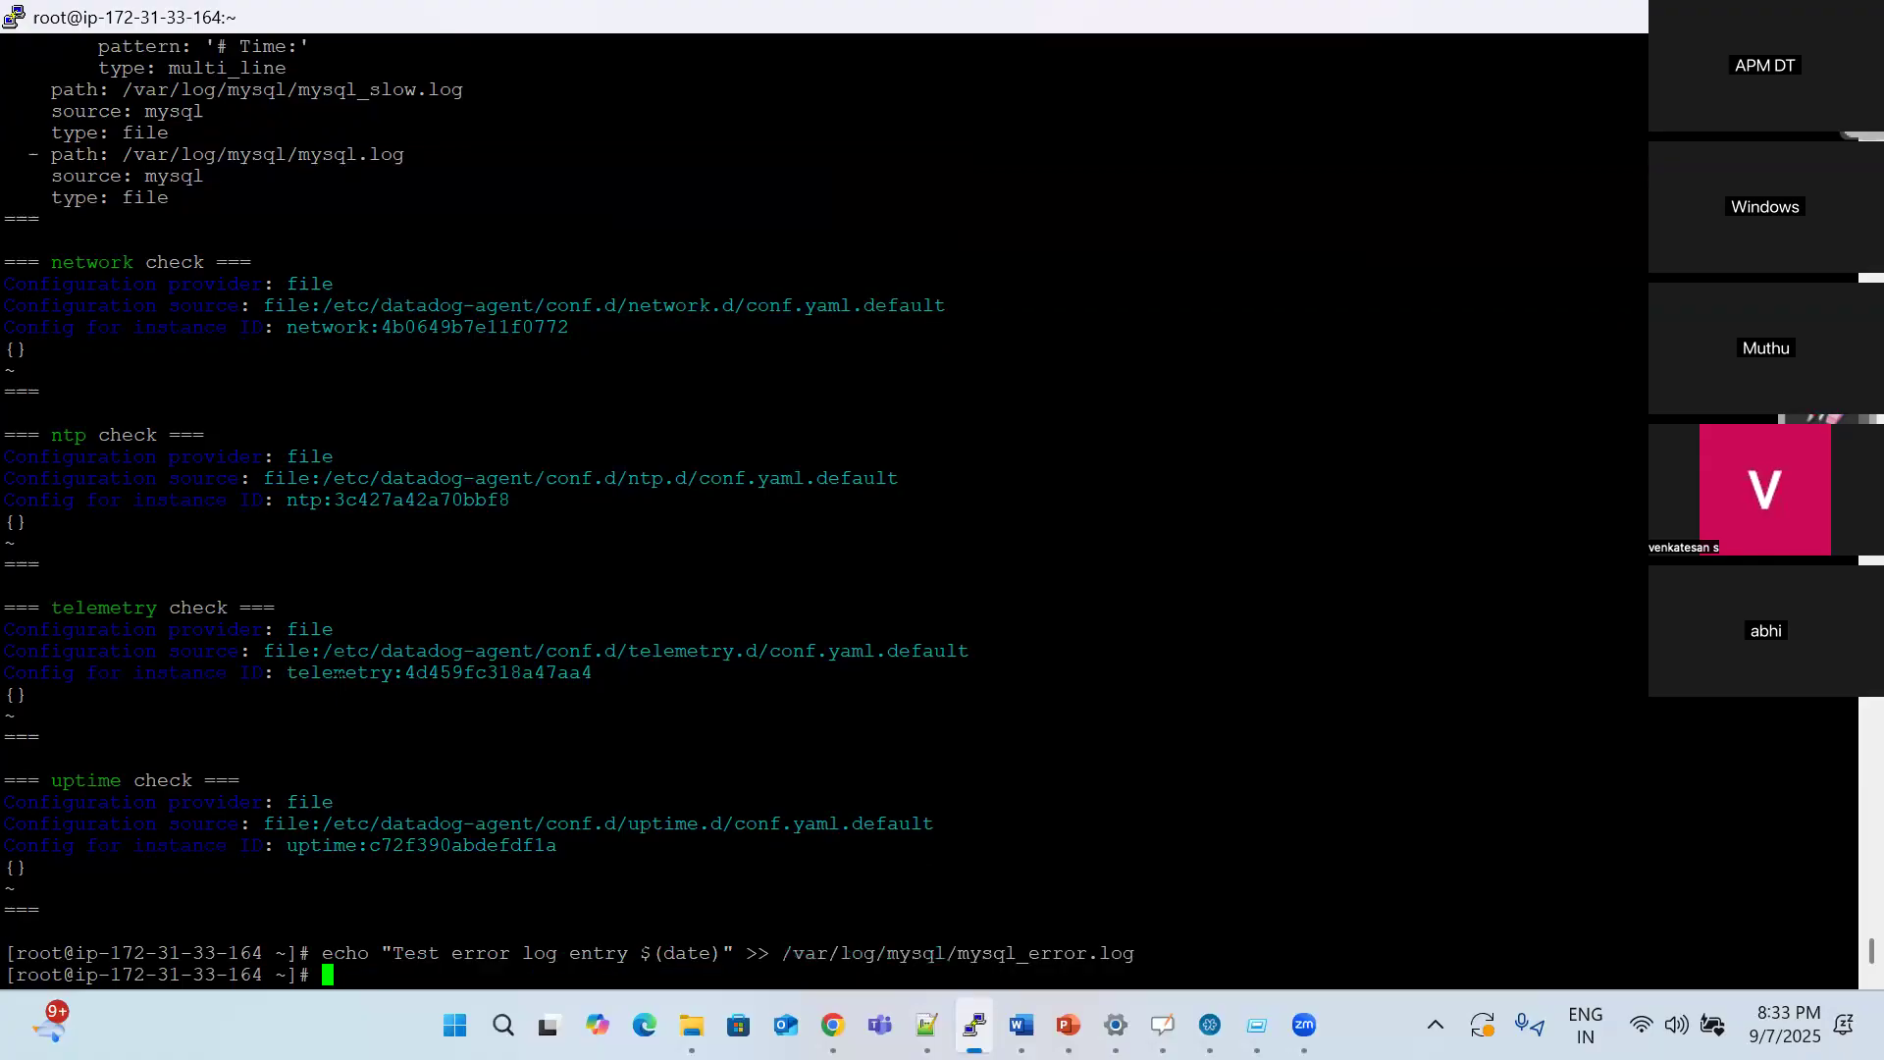
Append the same test entry to /var/log/mysql/mysql.log.
key(Up)
key(BackSpace)
key(BackSpace)
key(BackSpace)
key(BackSpace)
key(BackSpace)
key(BackSpace)
key(BackSpace)
key(BackSpace)
key(BackSpace)
key(BackSpace)
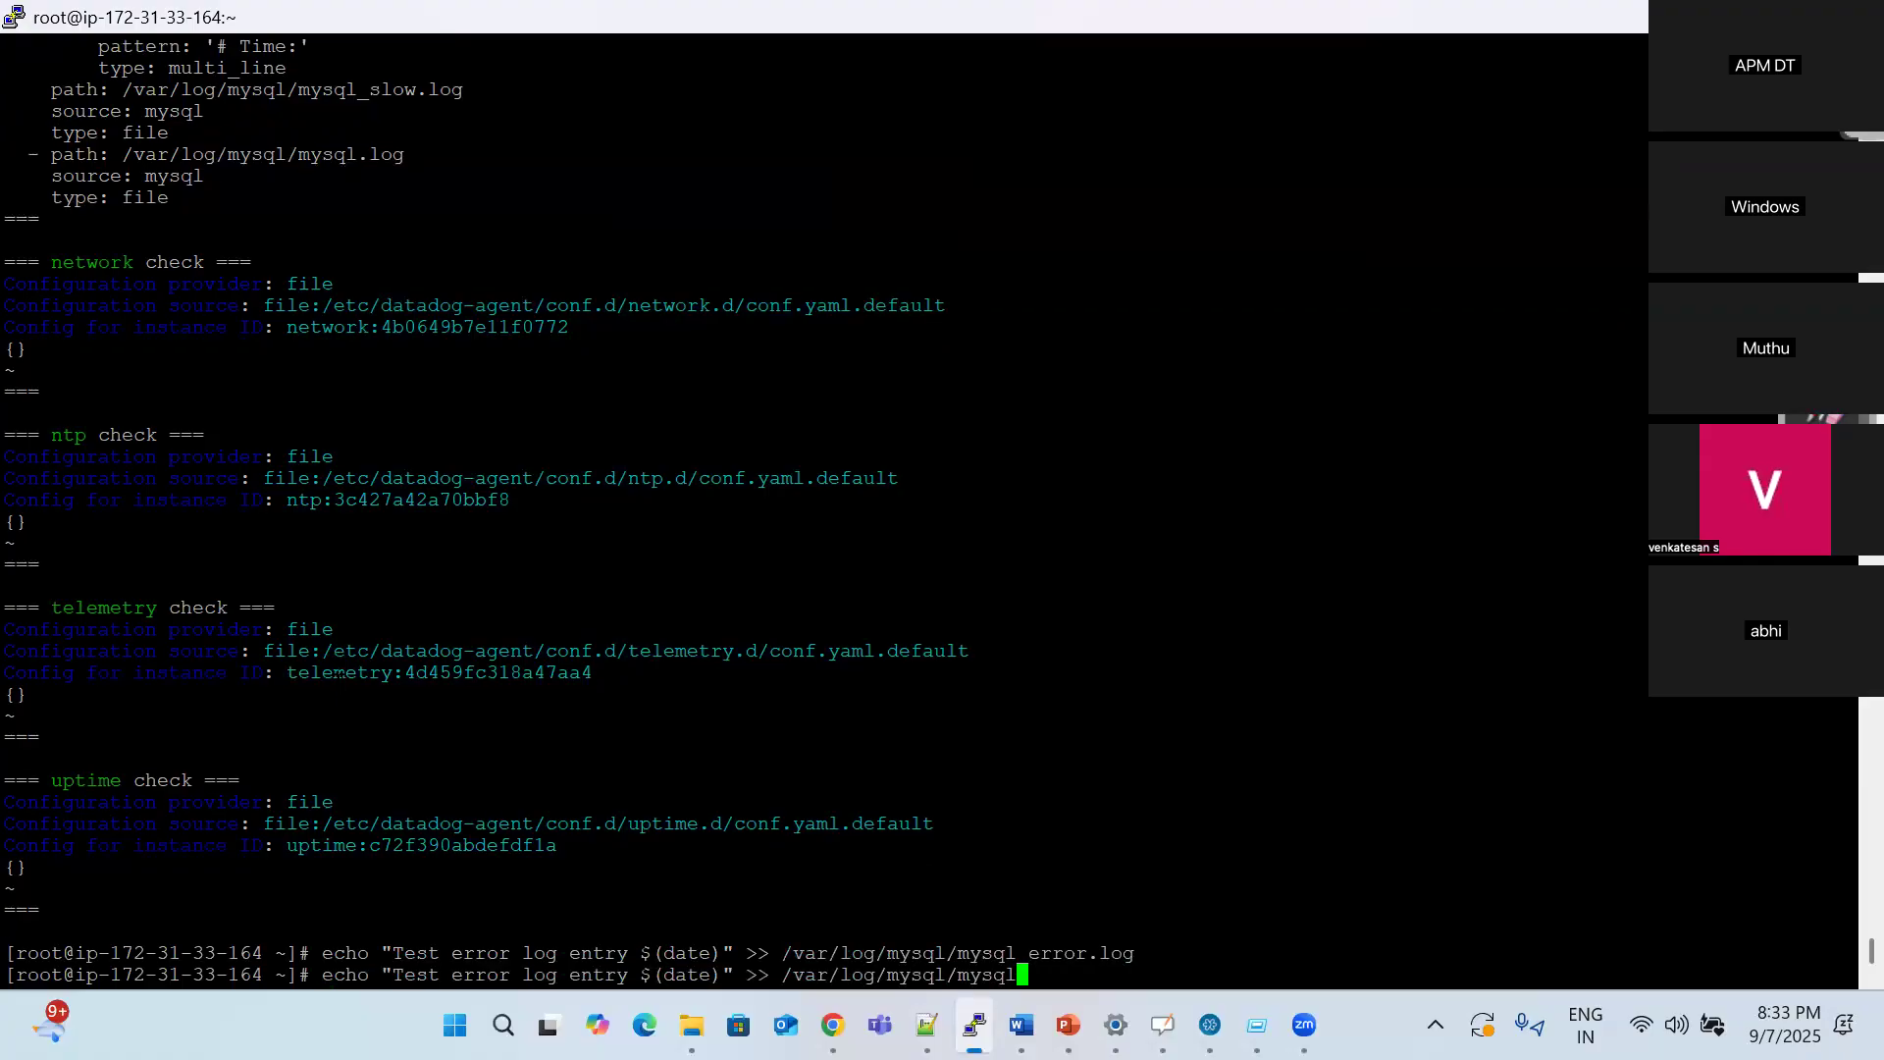
text(.log)
key(Return)
key(Return)
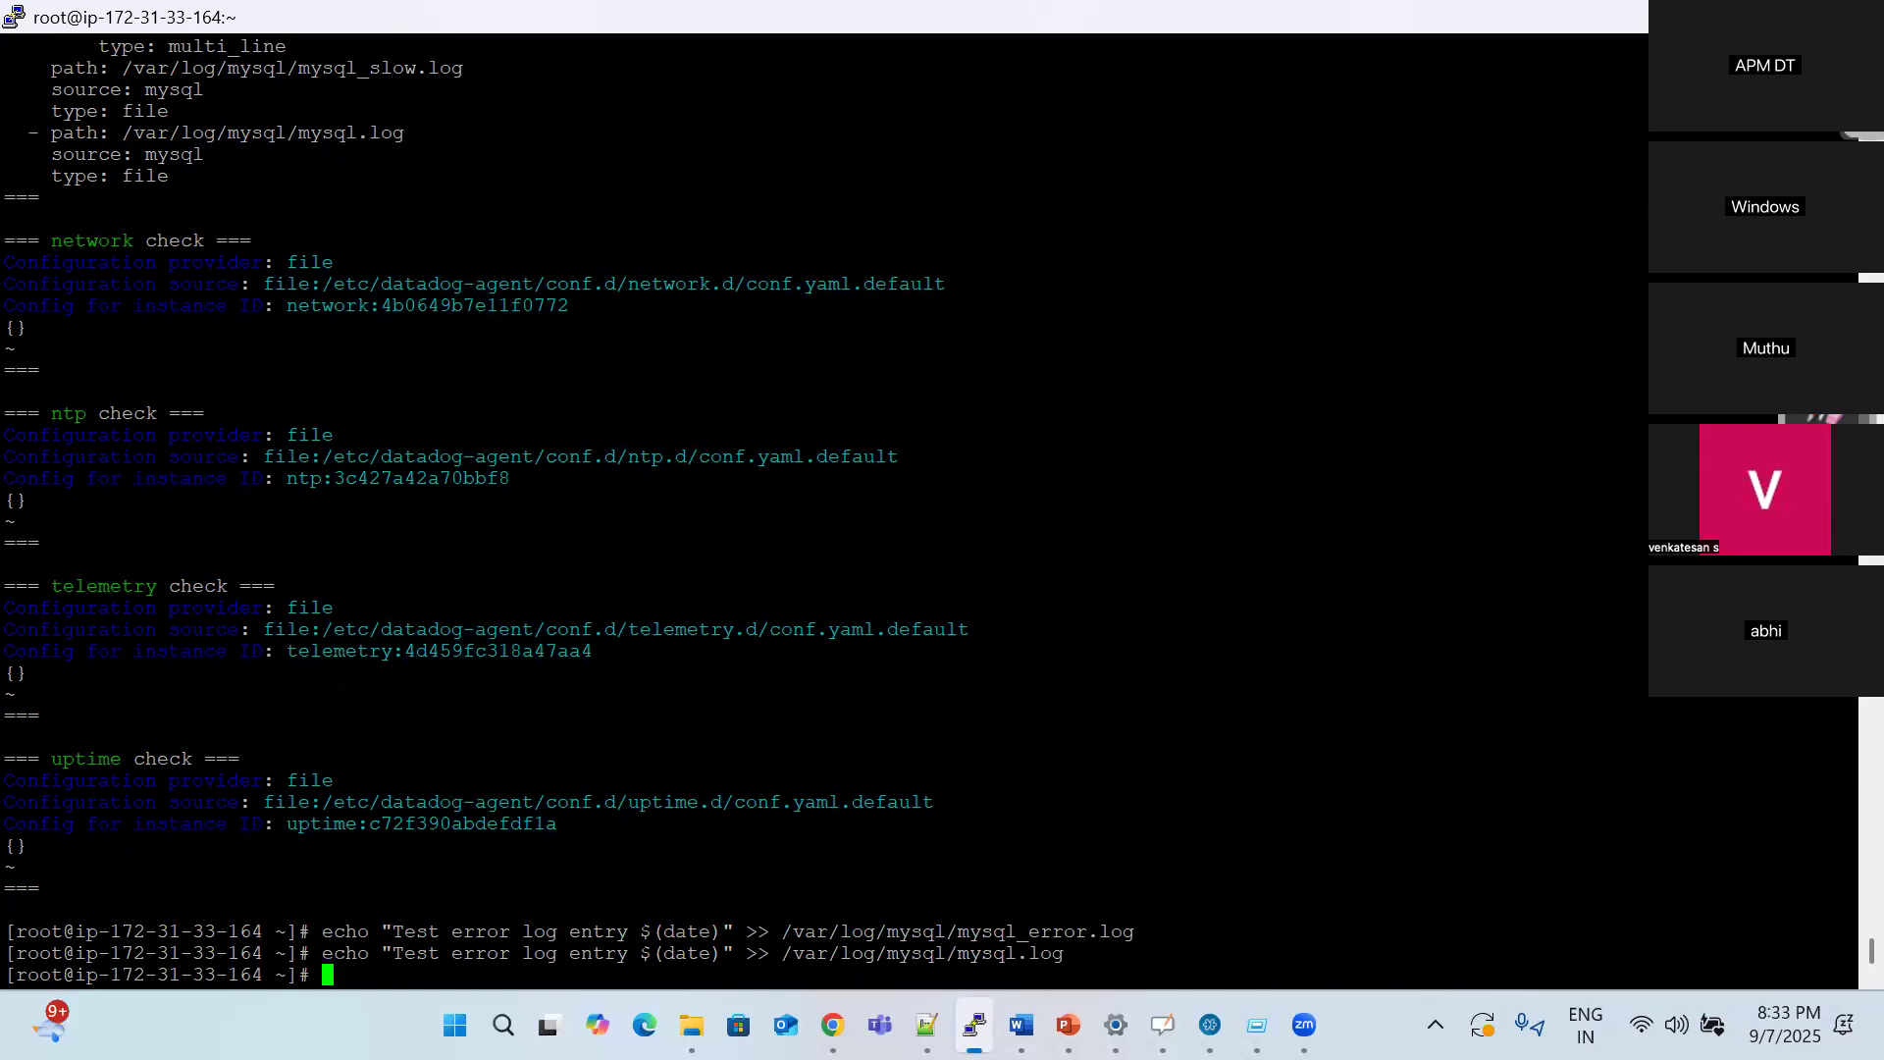
Run the datadog-agent status command from history to confirm the agent is active (running).
key(Up)
key(Up)
key(Up)
key(Up)
key(Up)
key(Up)
key(Up)
key(Up)
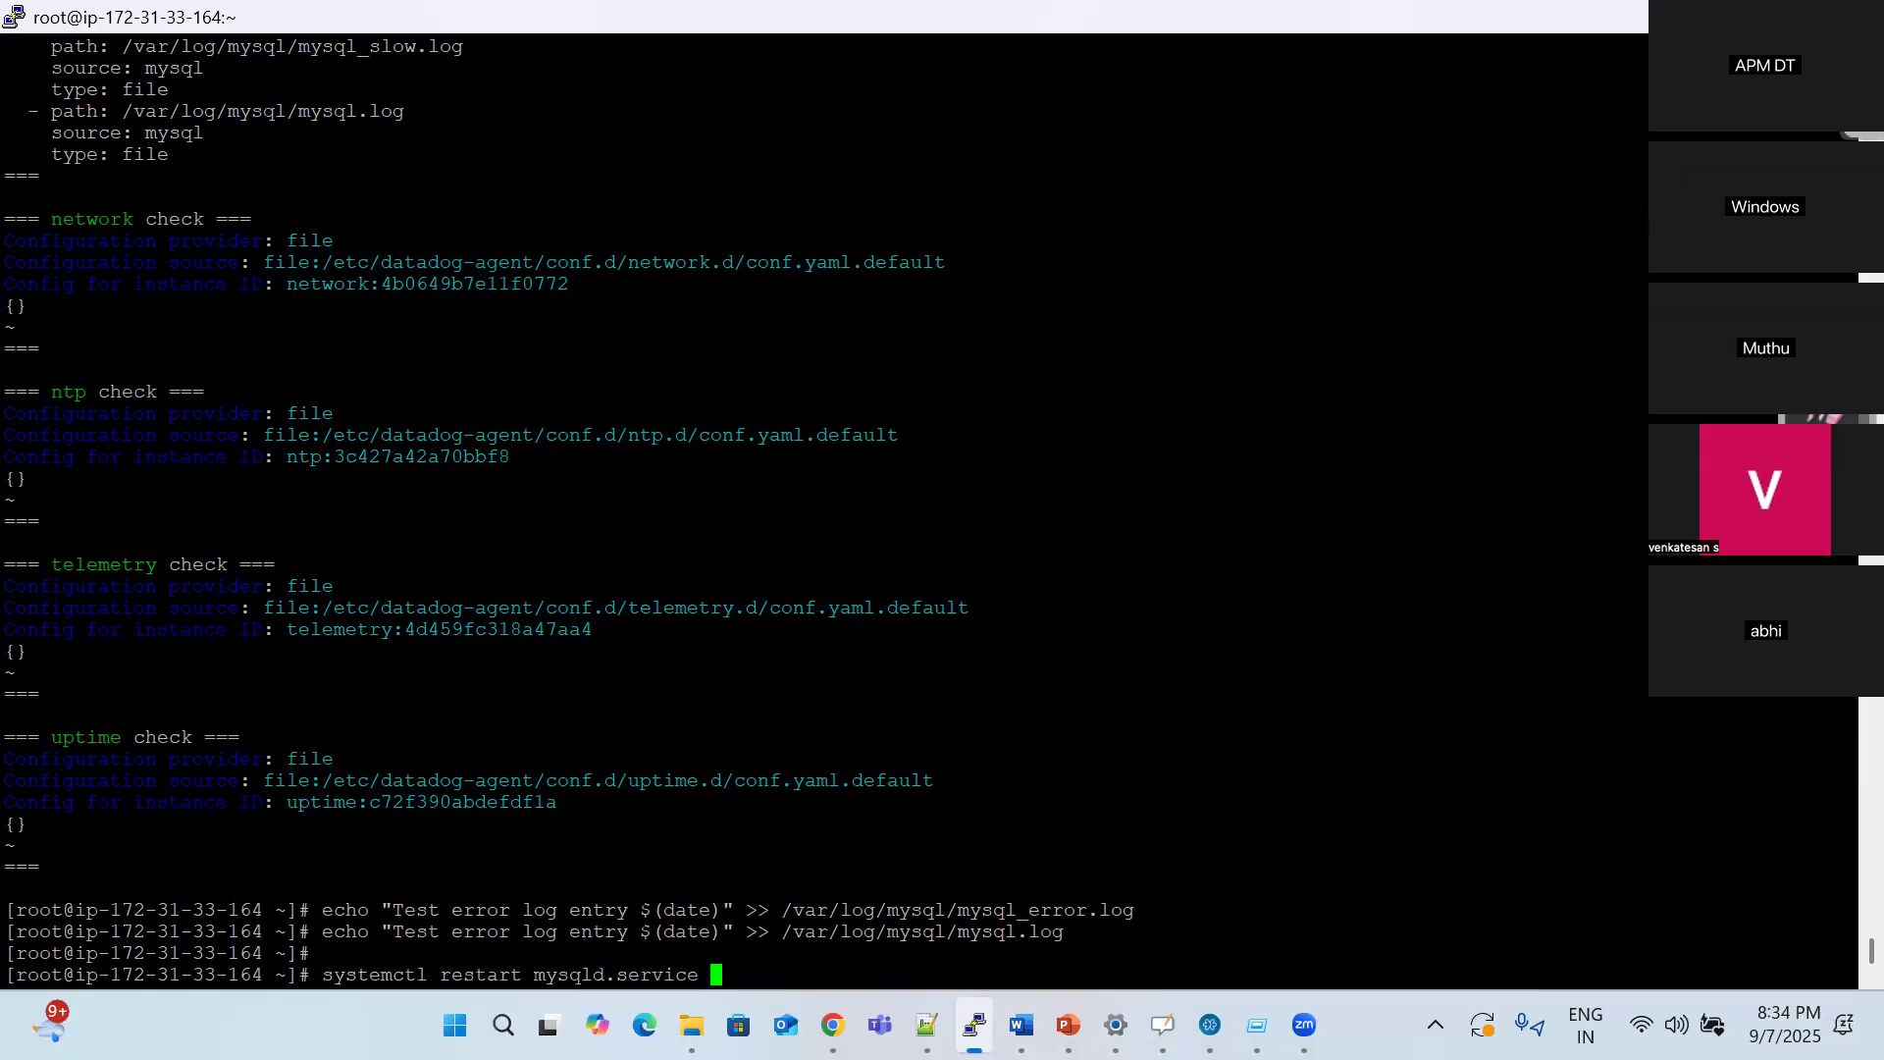
key(Up)
key(Up)
key(Up)
key(Up)
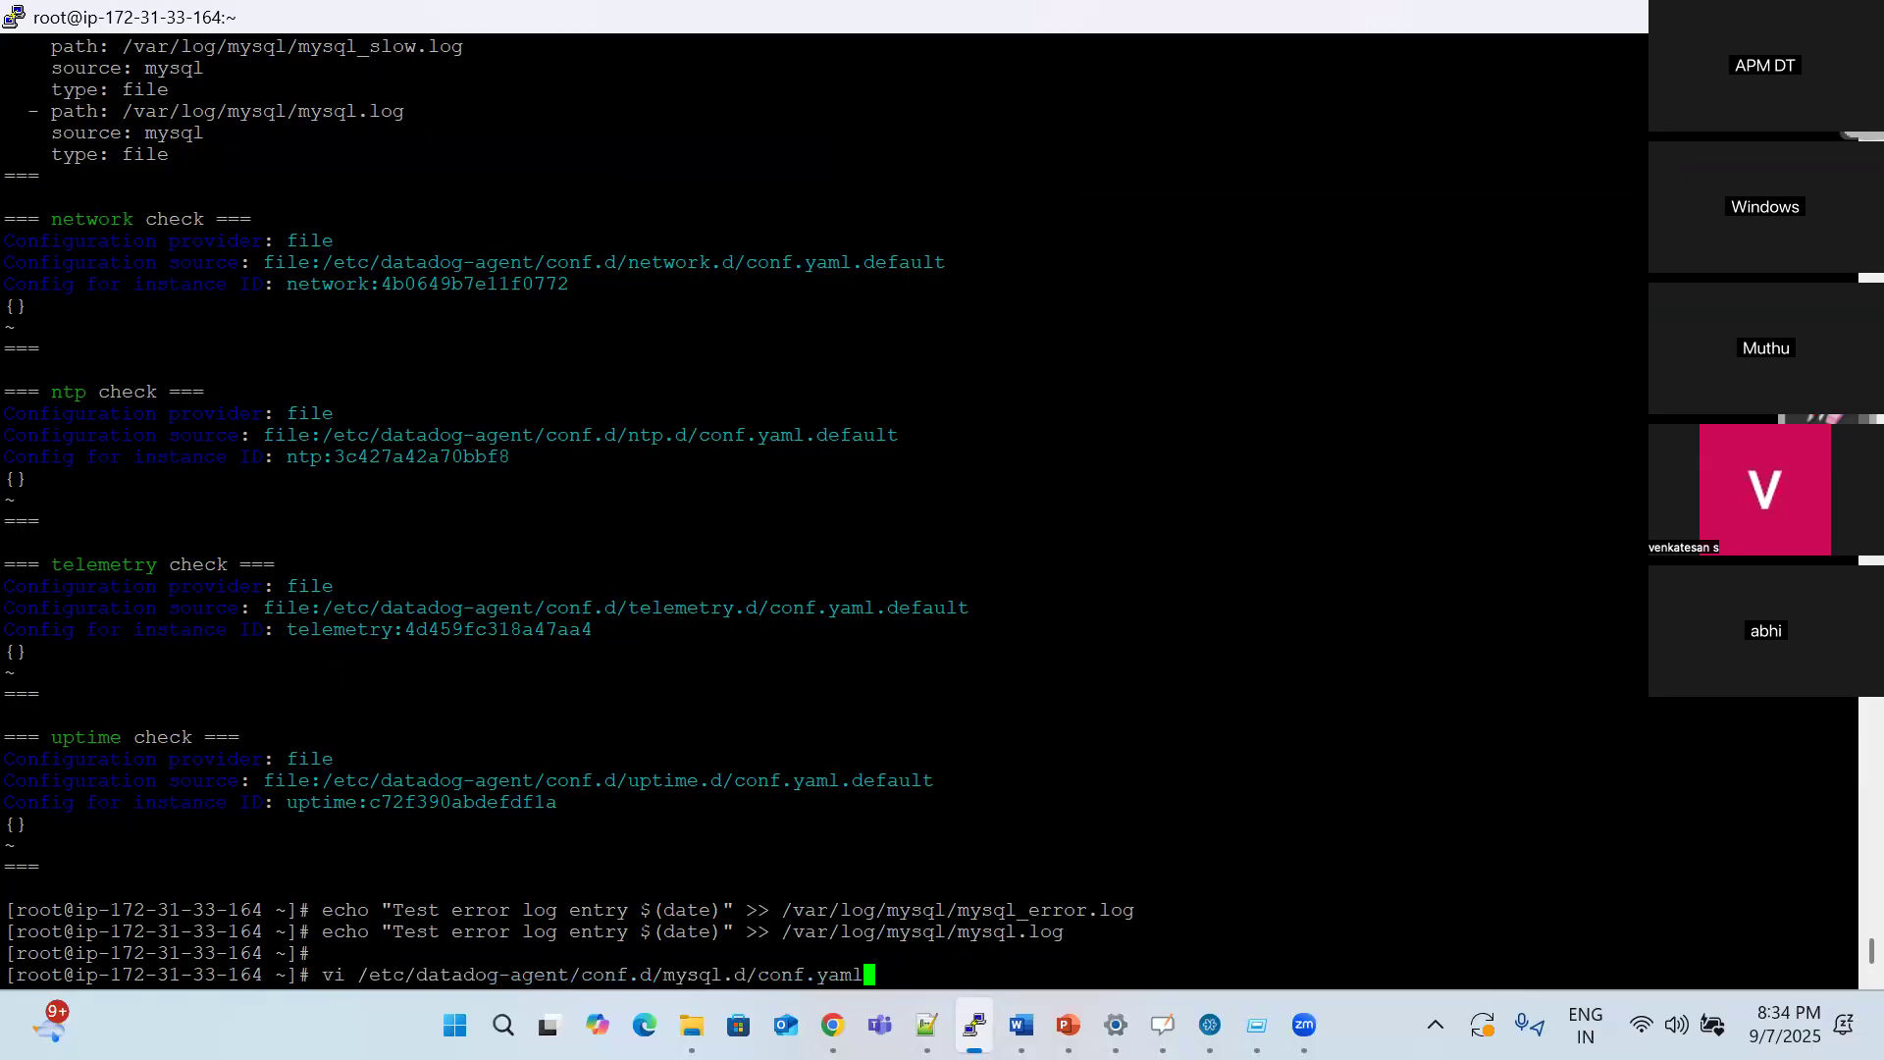
key(Up)
key(Up)
key(Down)
key(Down)
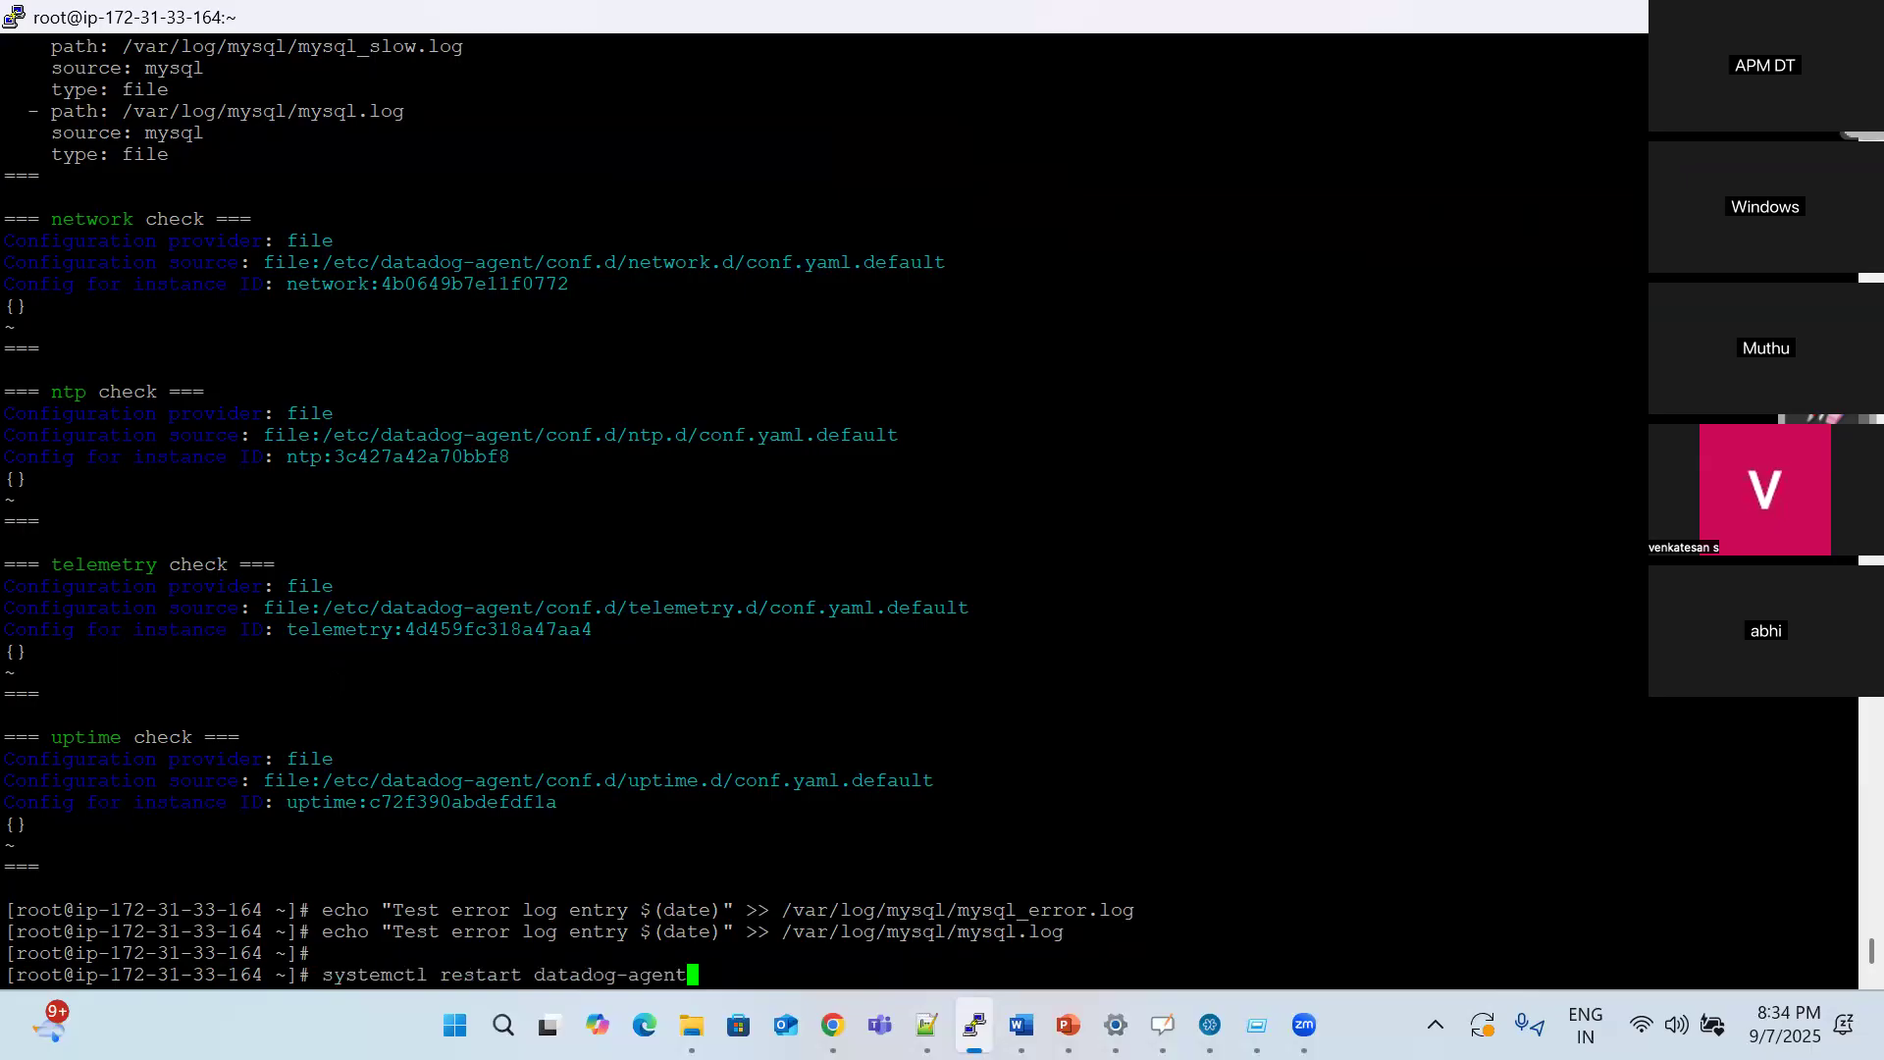
key(Down)
key(Up)
key(Up)
key(Up)
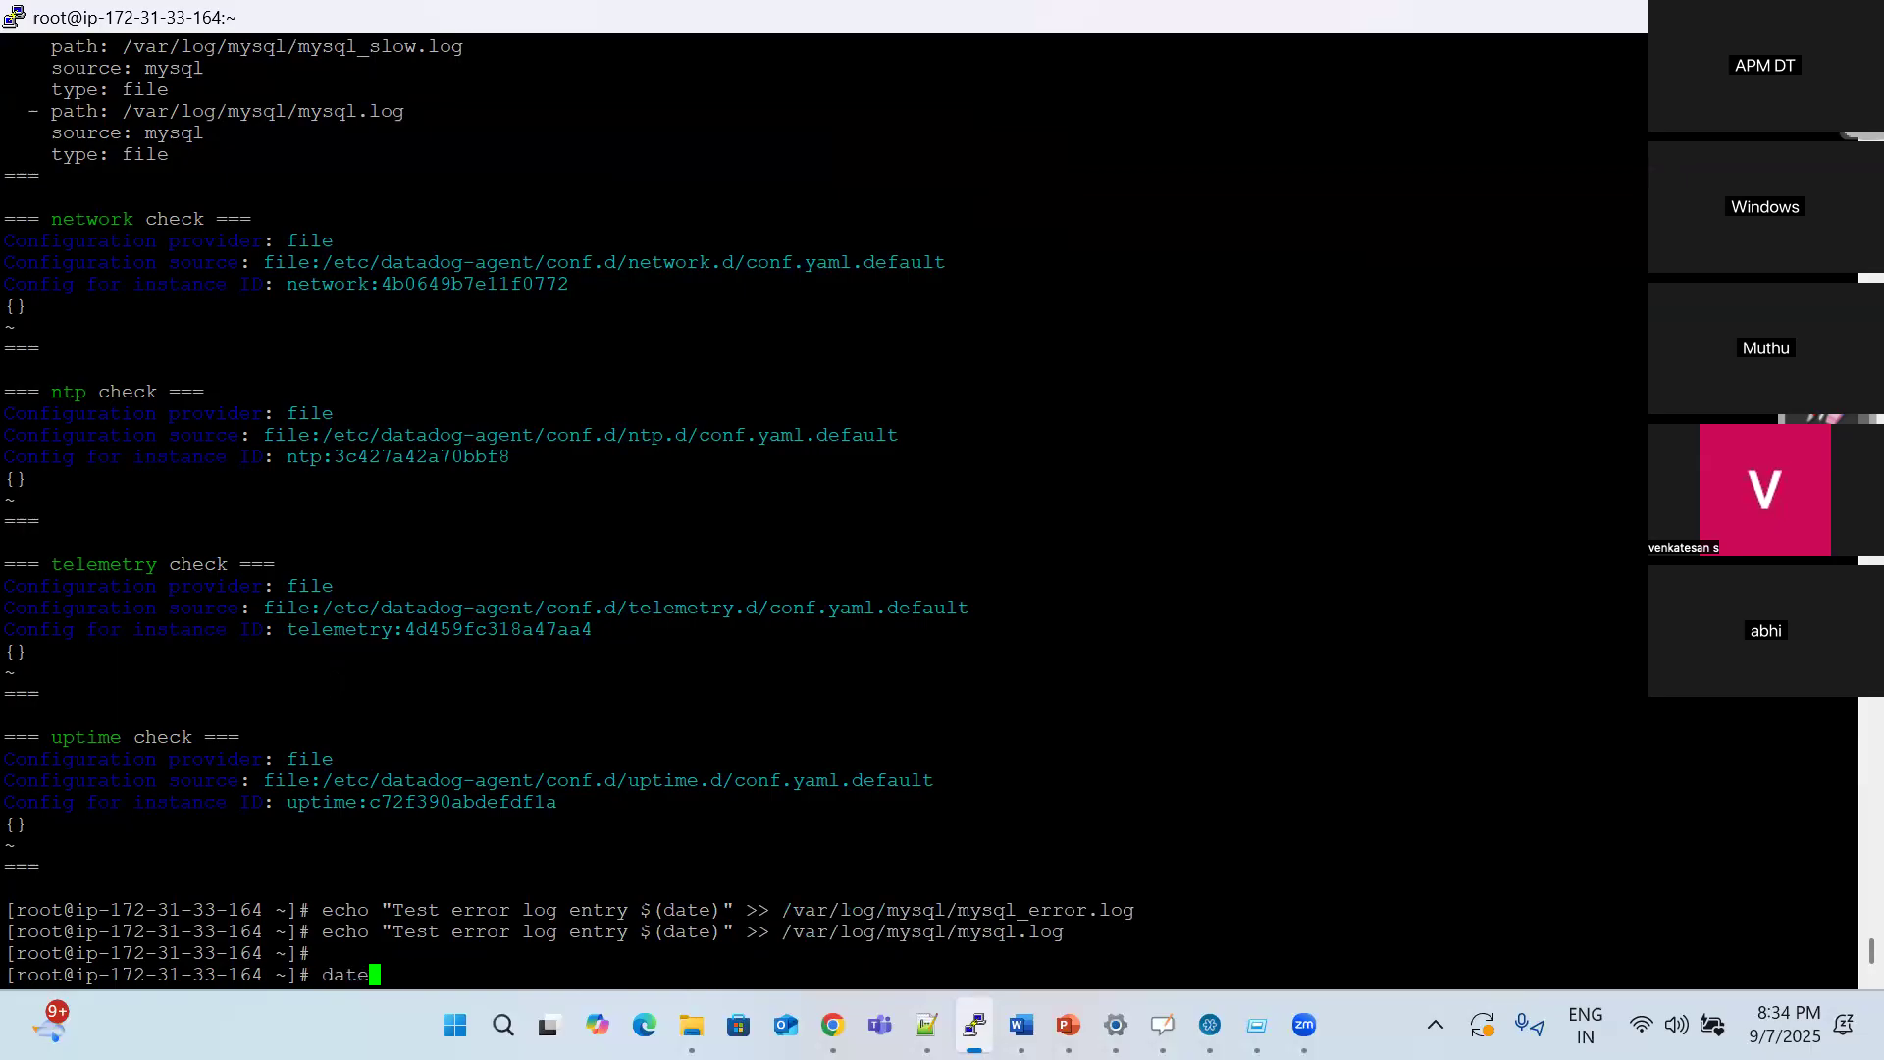
key(Up)
key(Return)
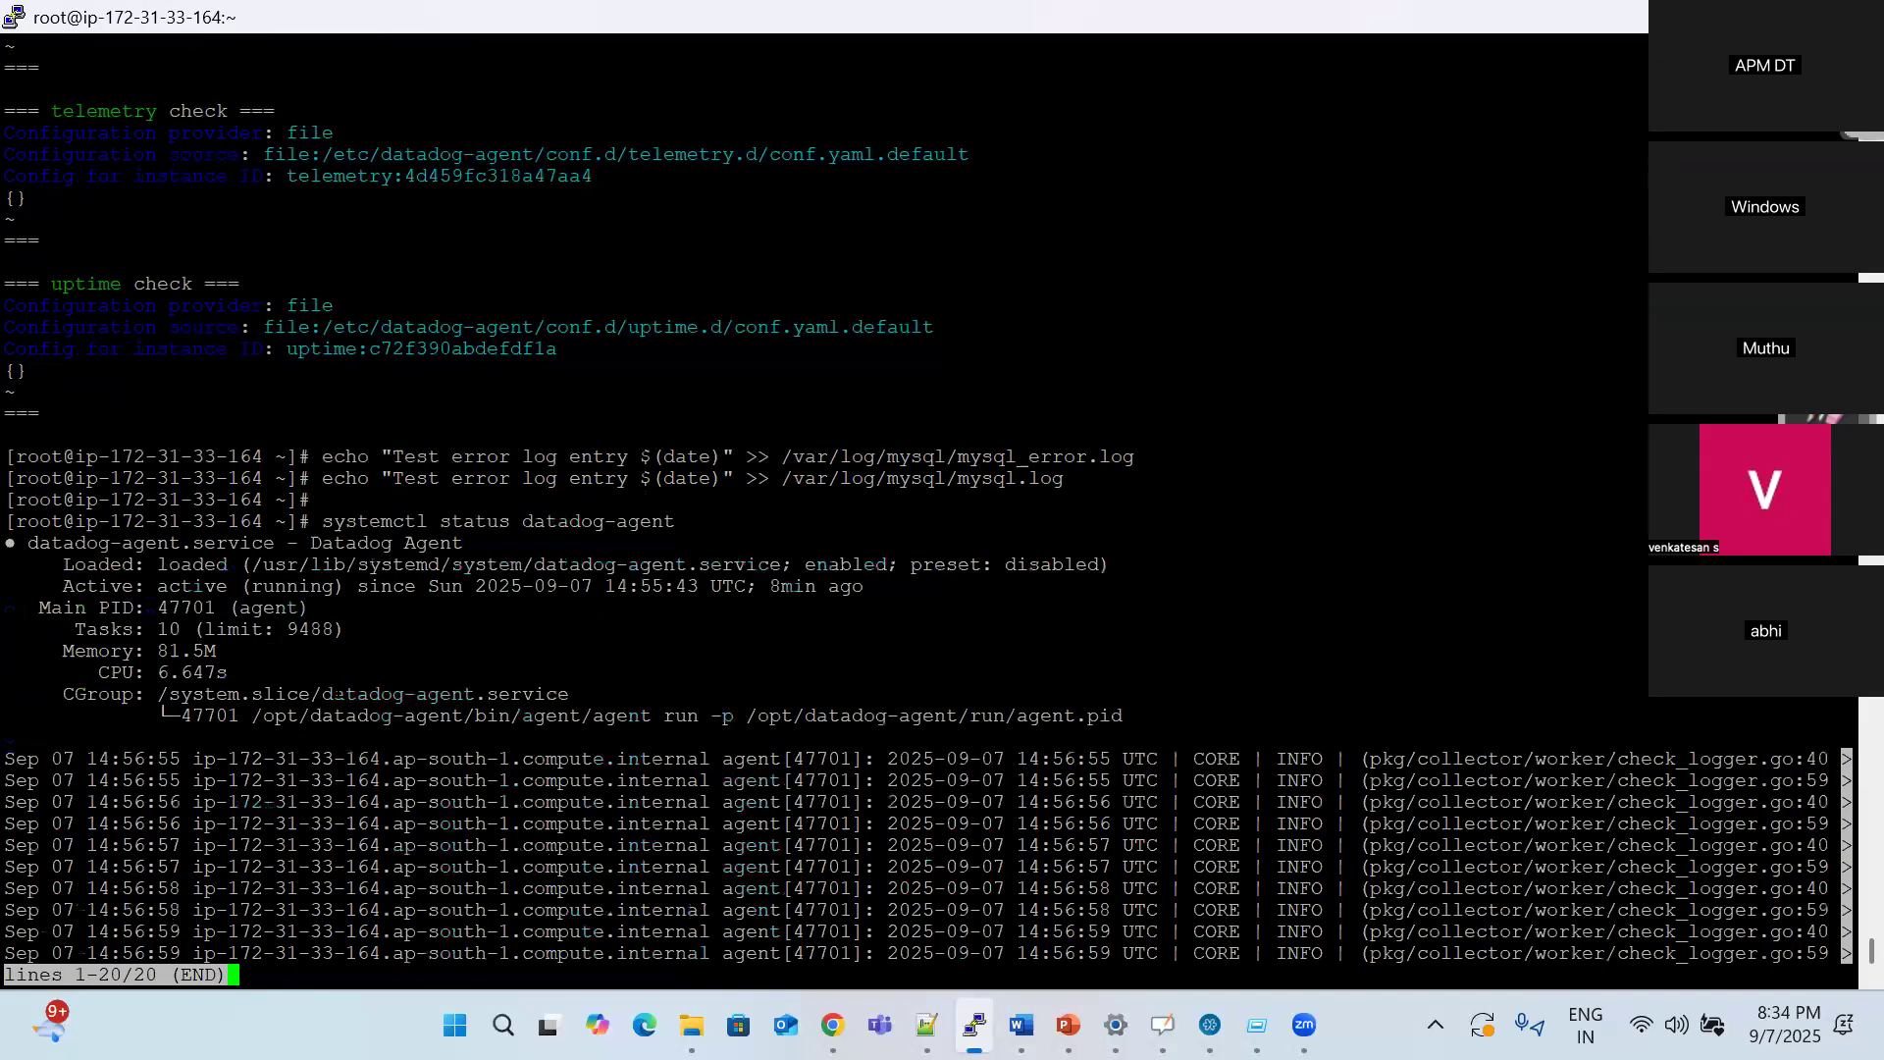
Quit the agent status output and close the MySQL Petclinic dashboard tab in Datadog.
key(q)
key(alt+Tab)
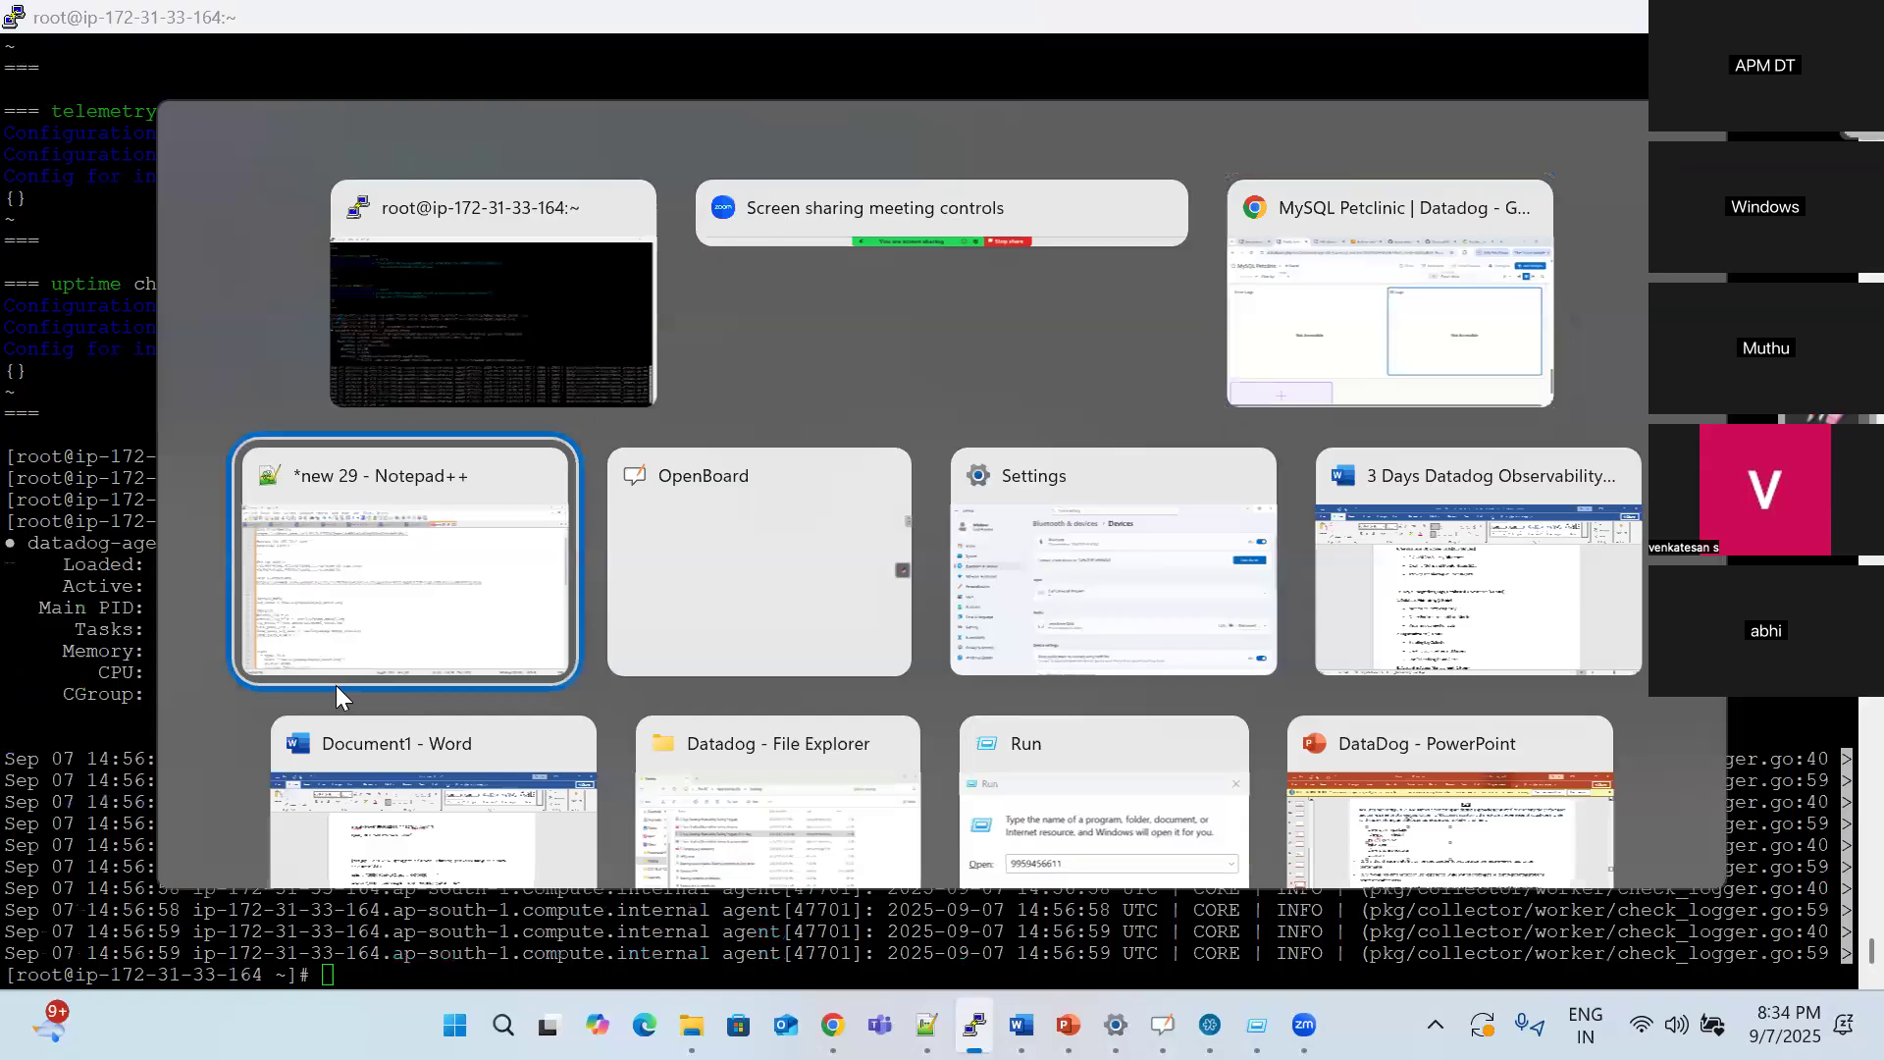
key(alt+shift+Tab)
scroll(978, 574, up, 1)
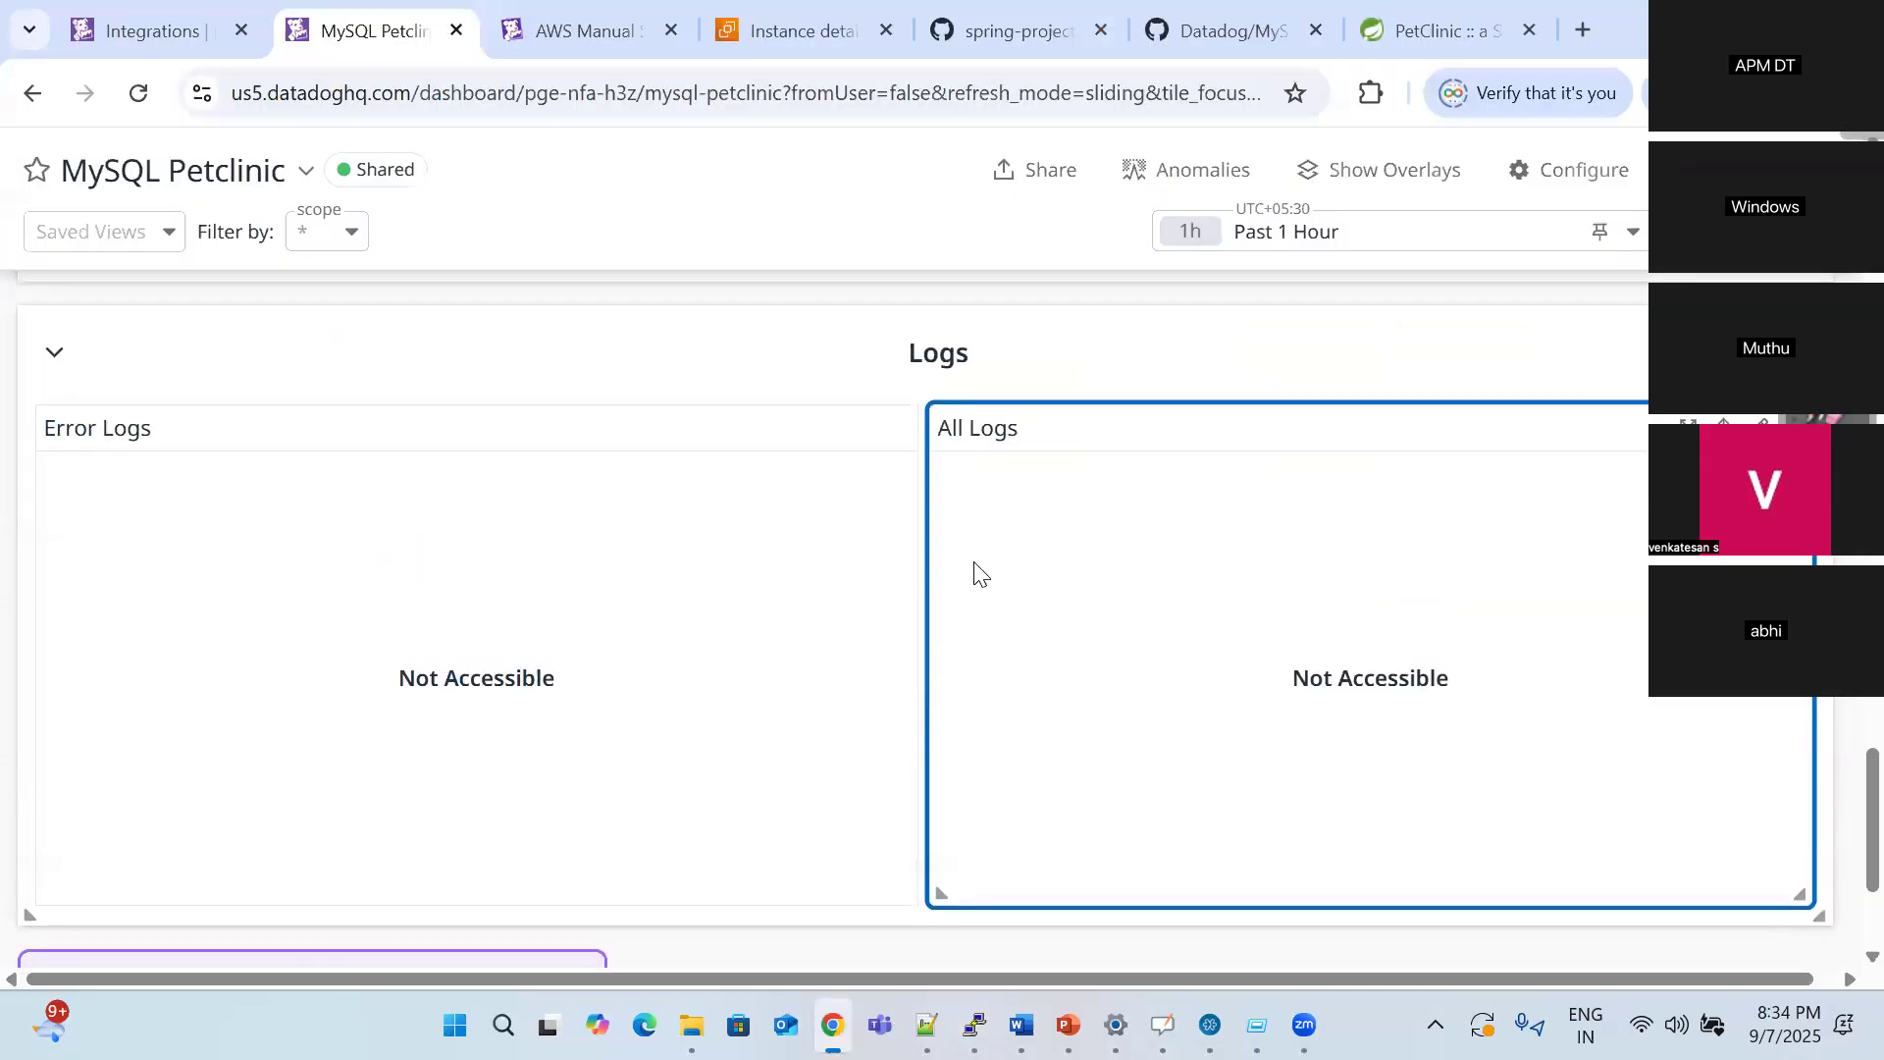
click(182, 181)
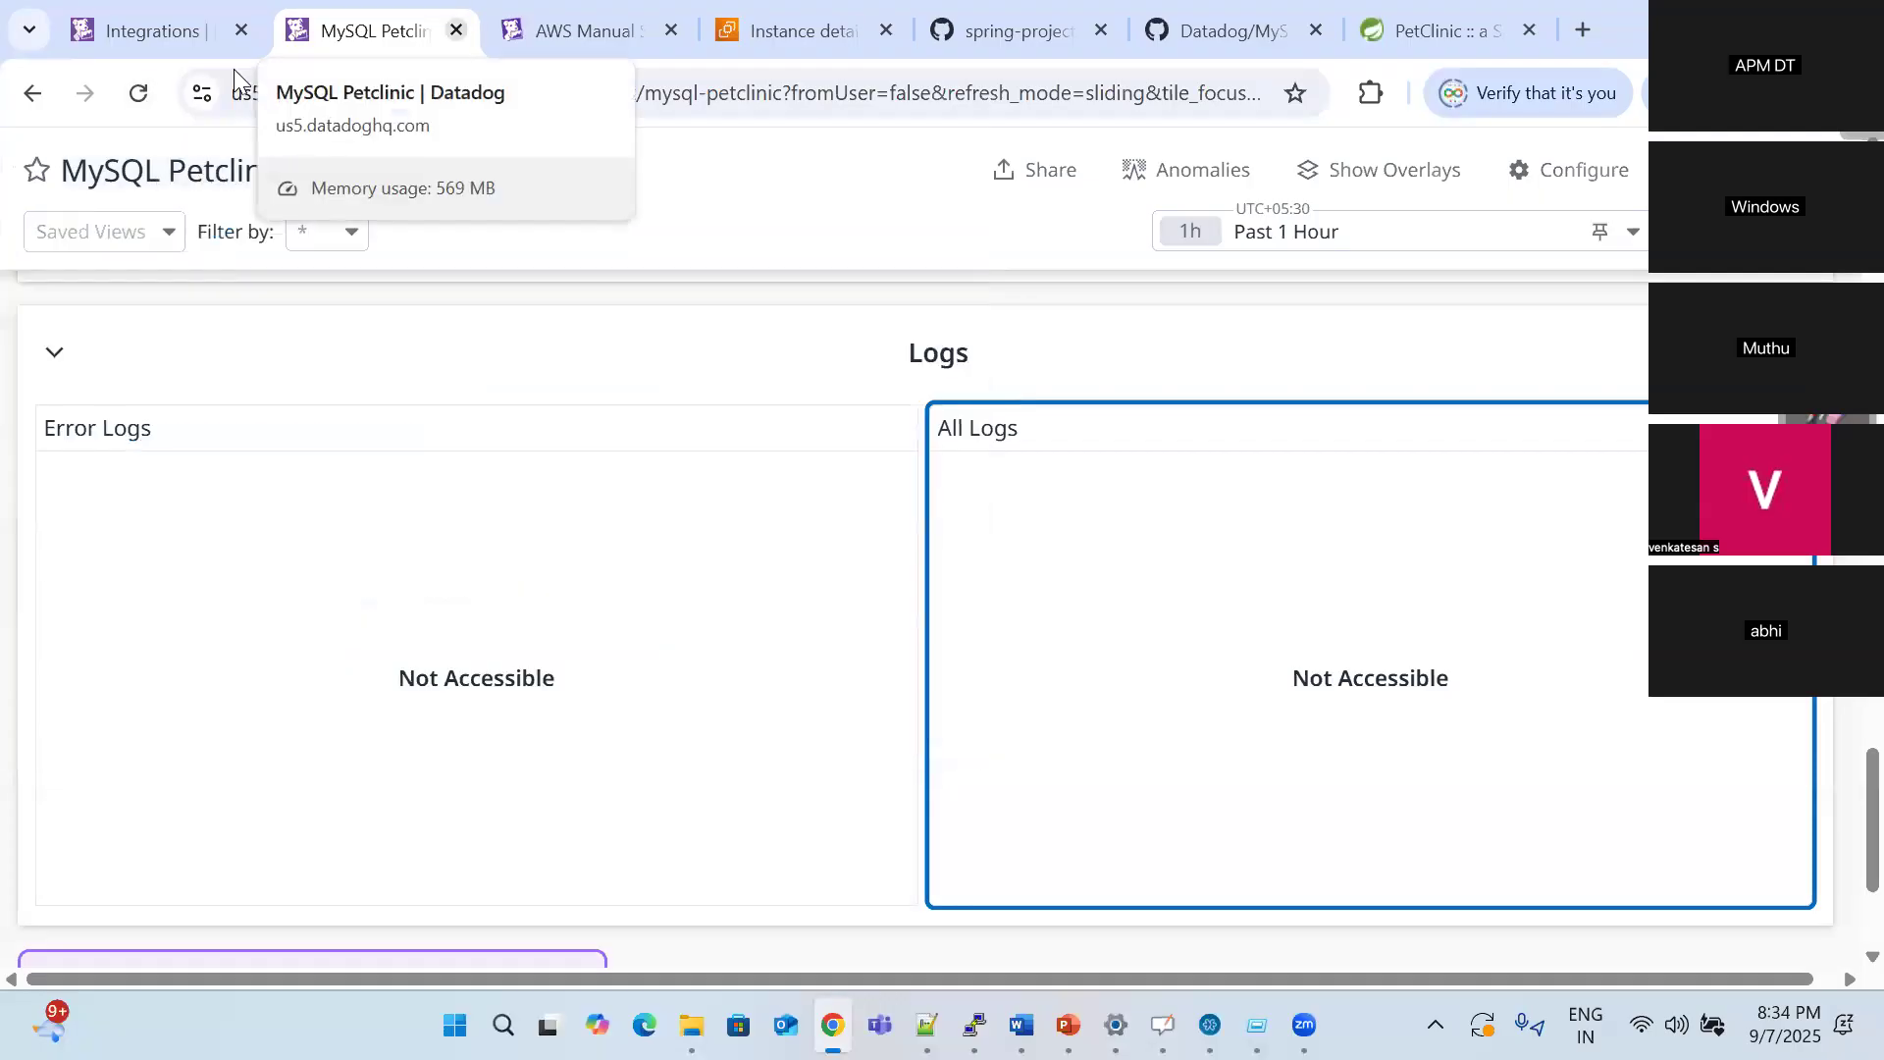
key(ctrl+w)
From the MySQL integration's Monitoring Resources, open the MySQL - Overview and MySQL dashboards in new tabs.
click(162, 31)
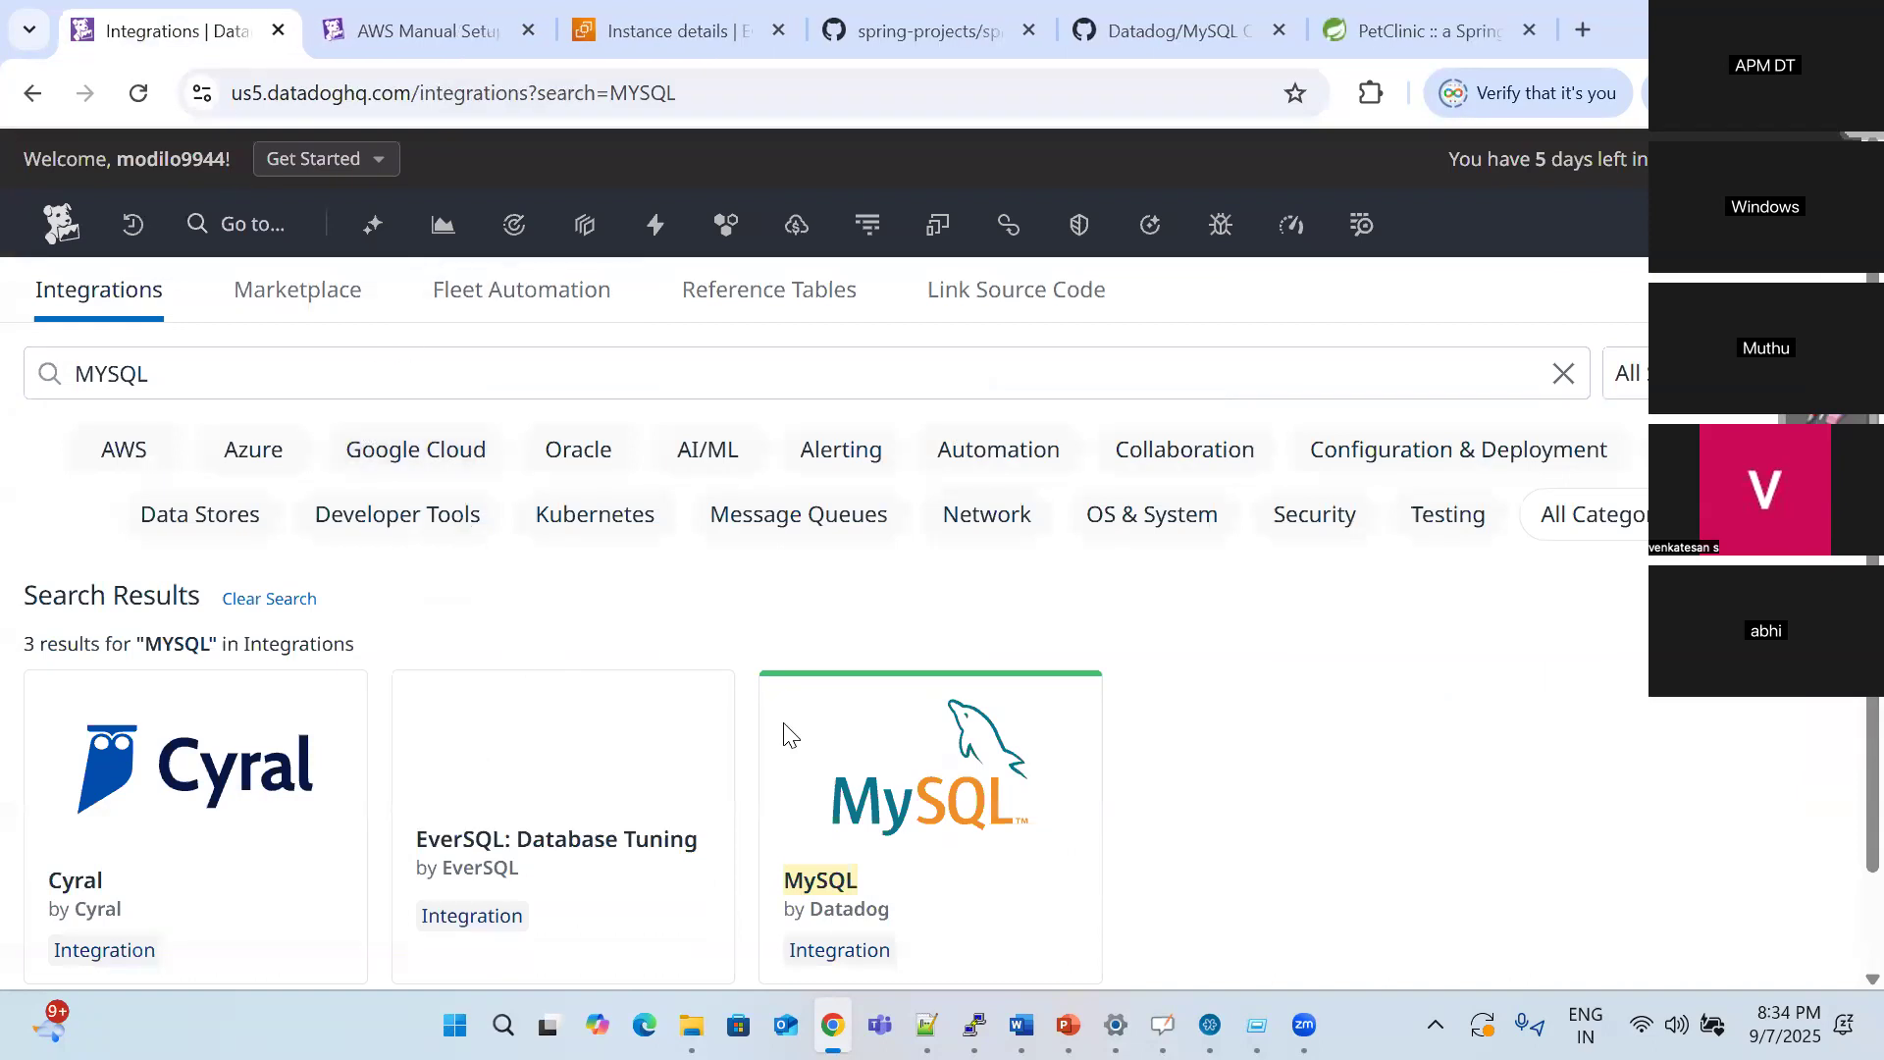
click(959, 798)
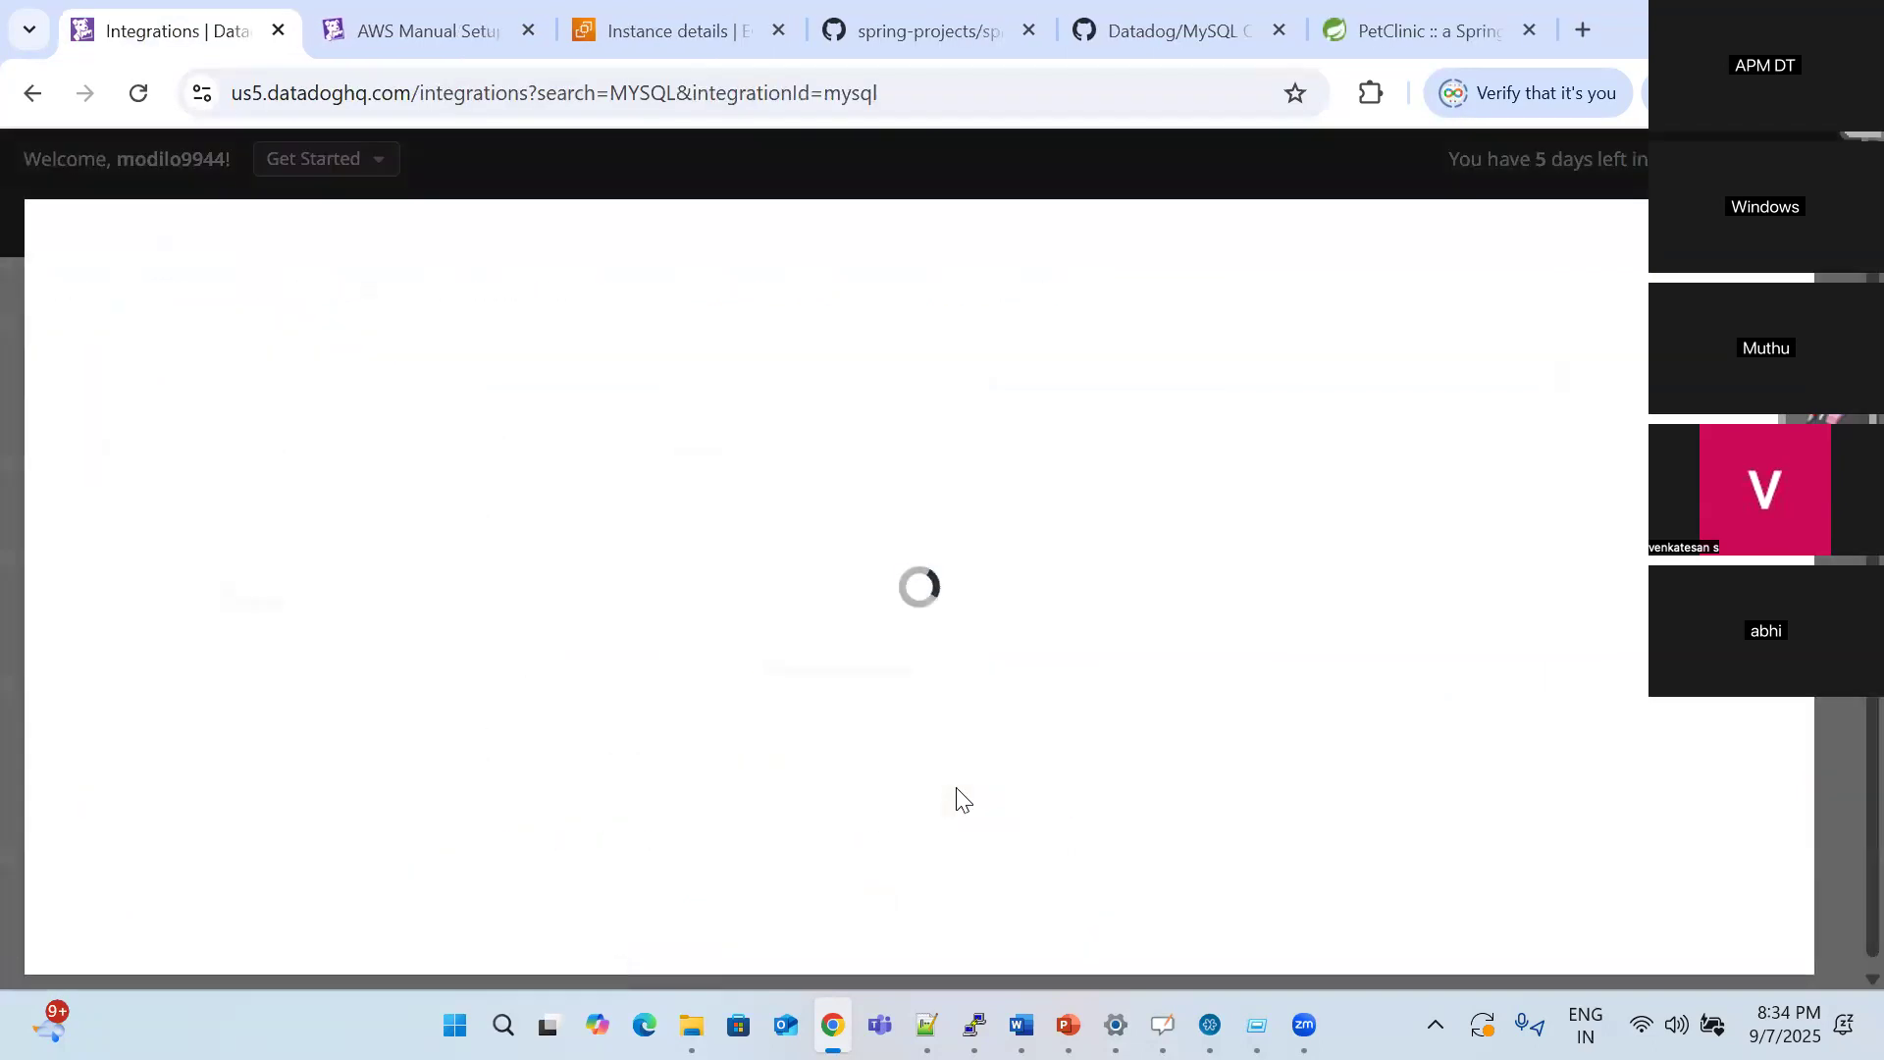
click(422, 502)
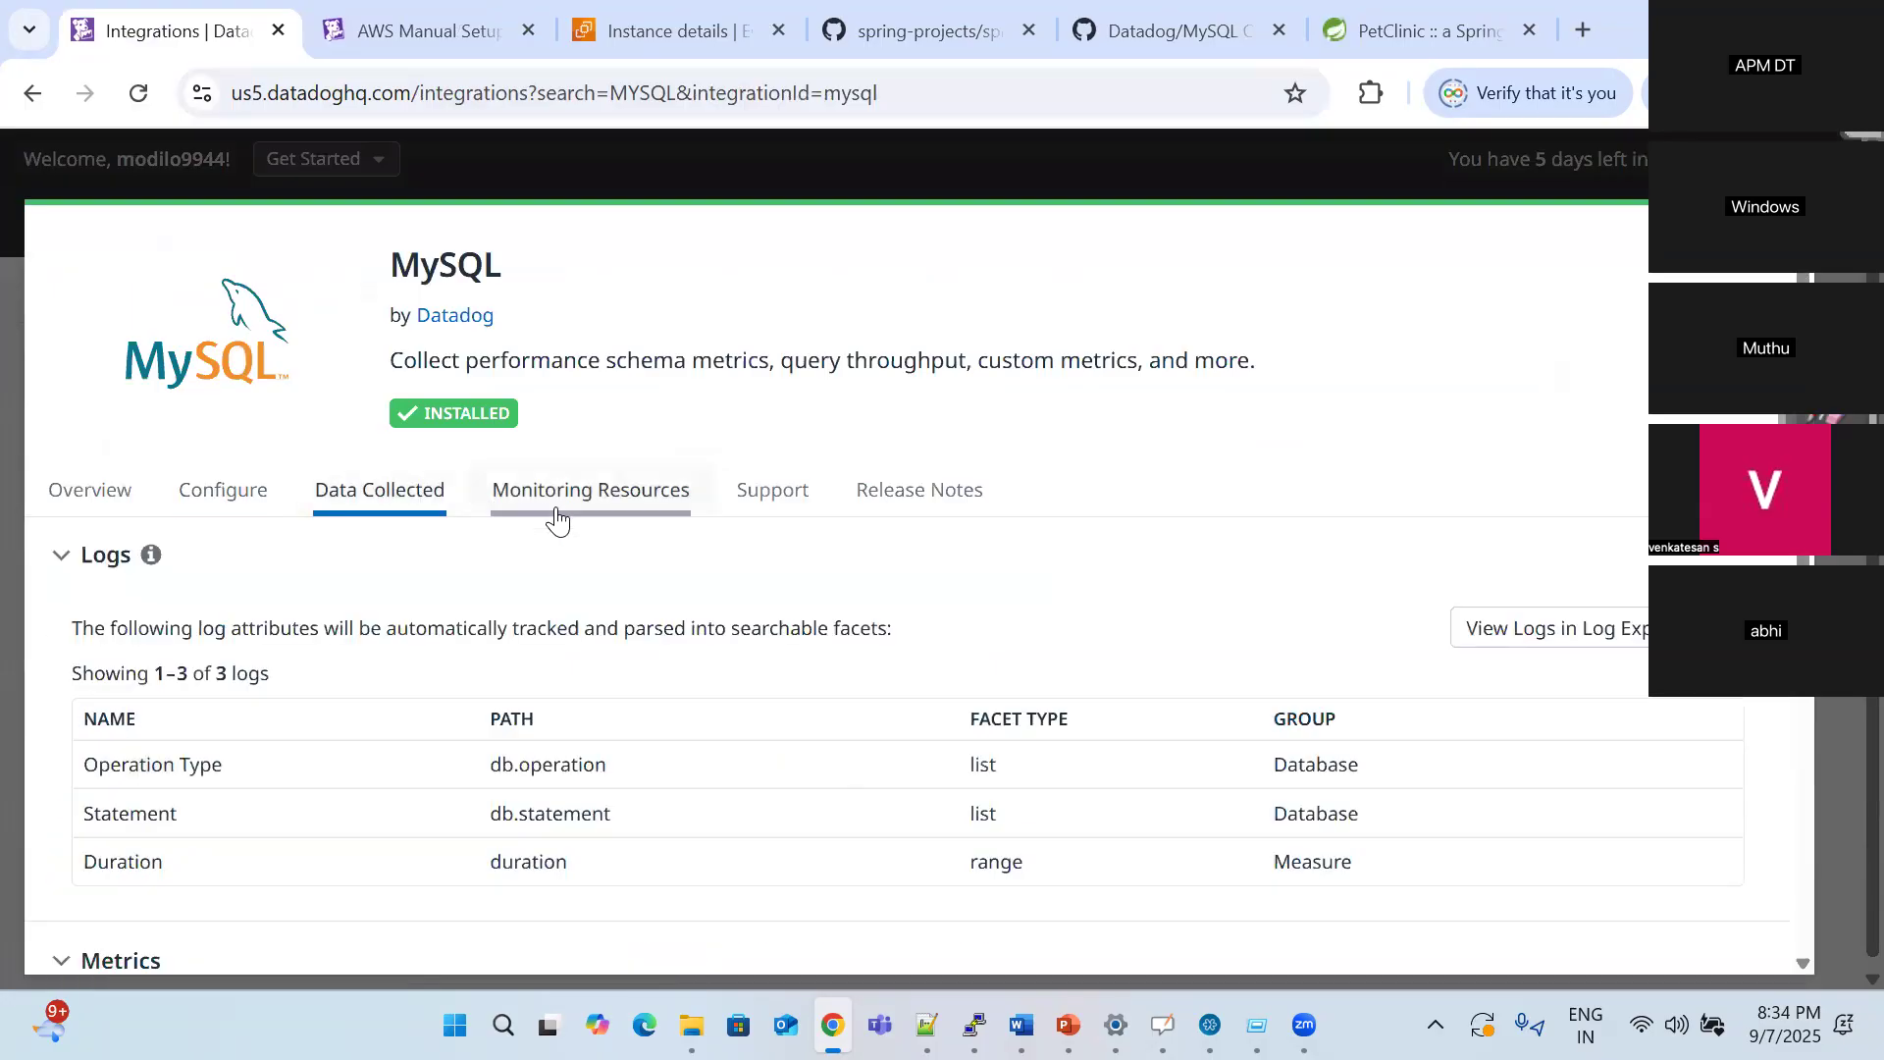
click(593, 496)
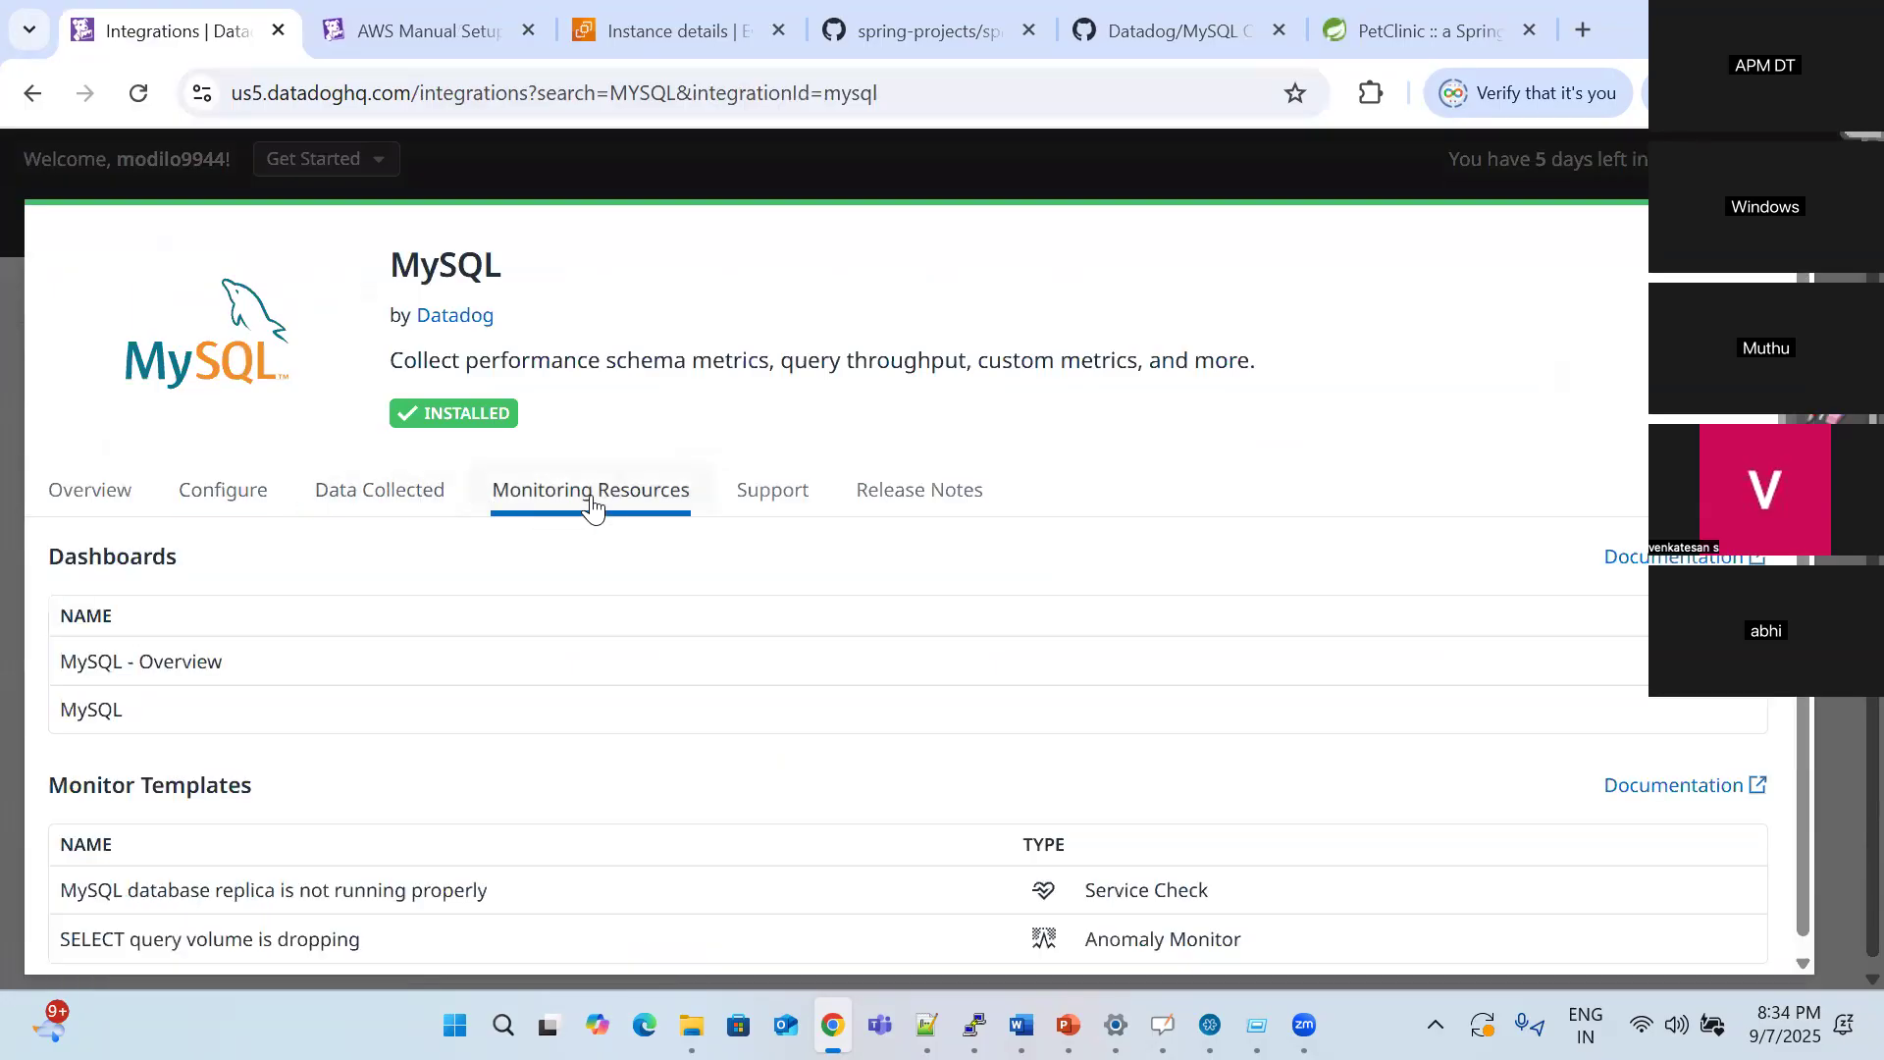
middle_click(169, 661)
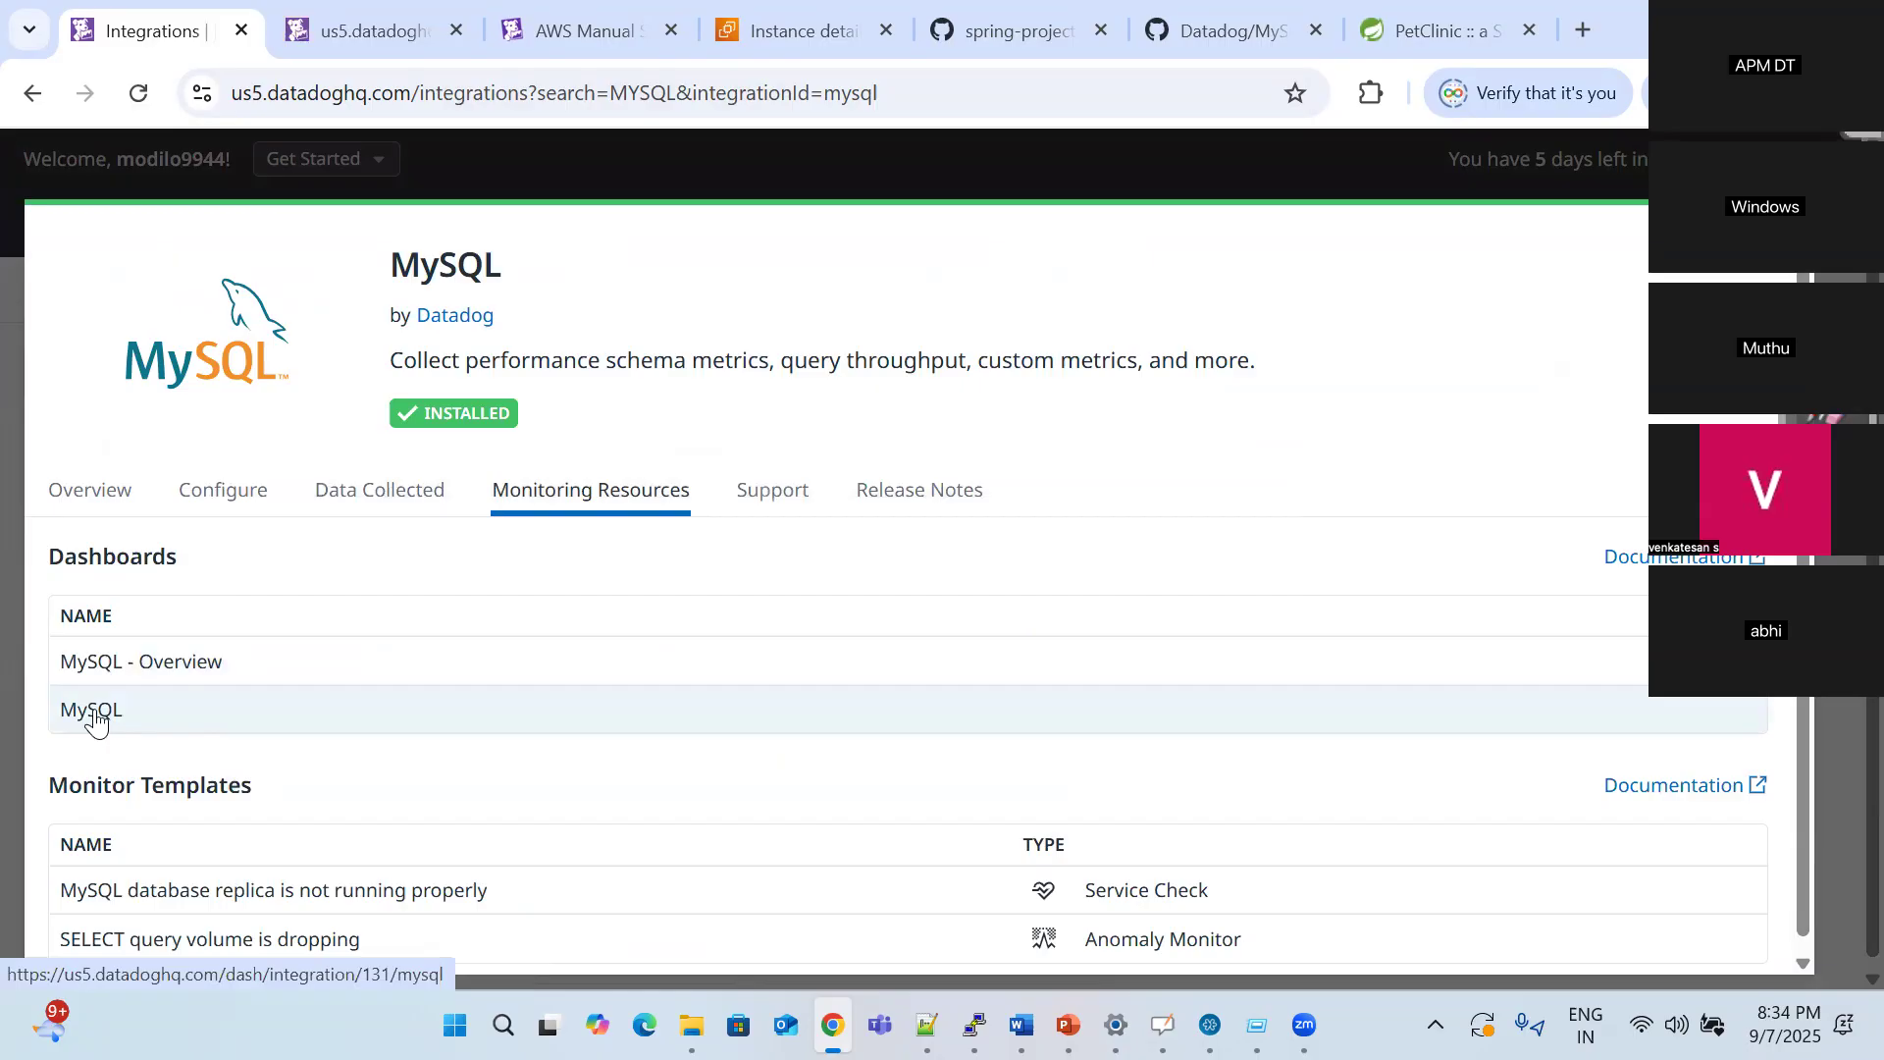
middle_click(95, 721)
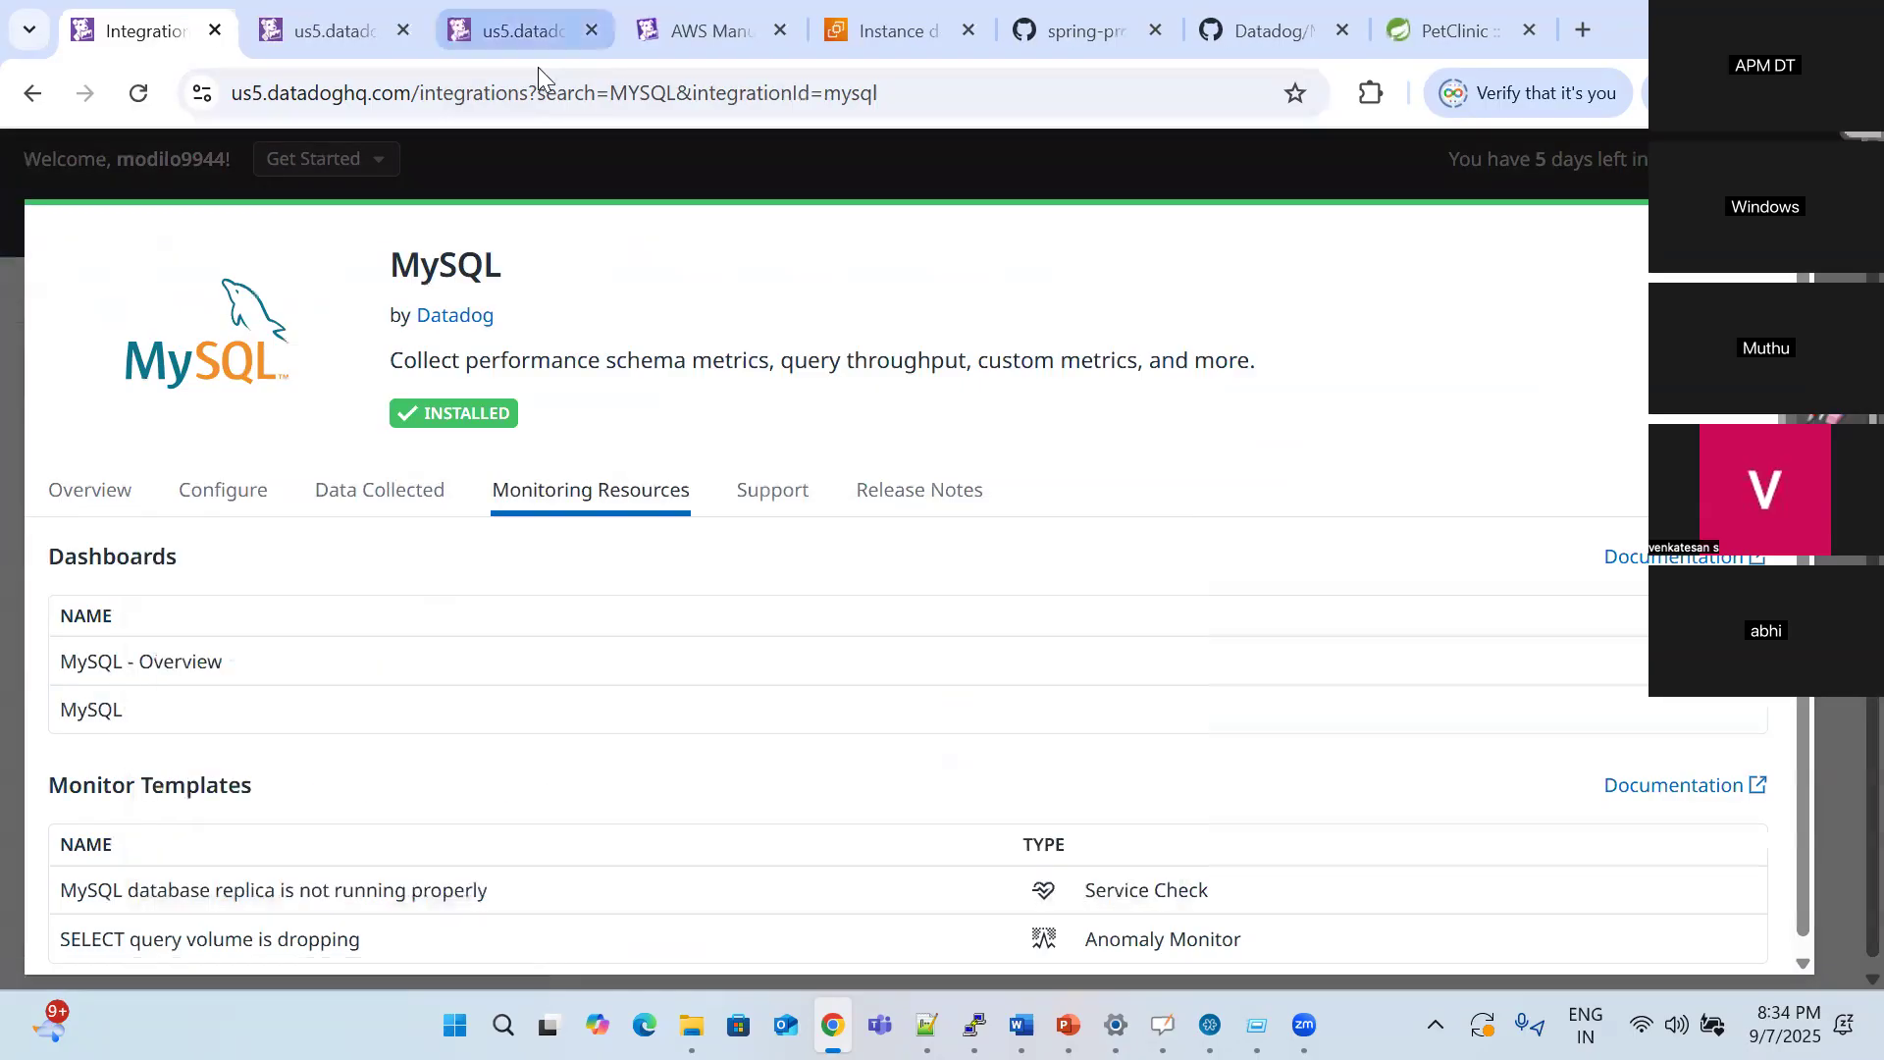
click(538, 39)
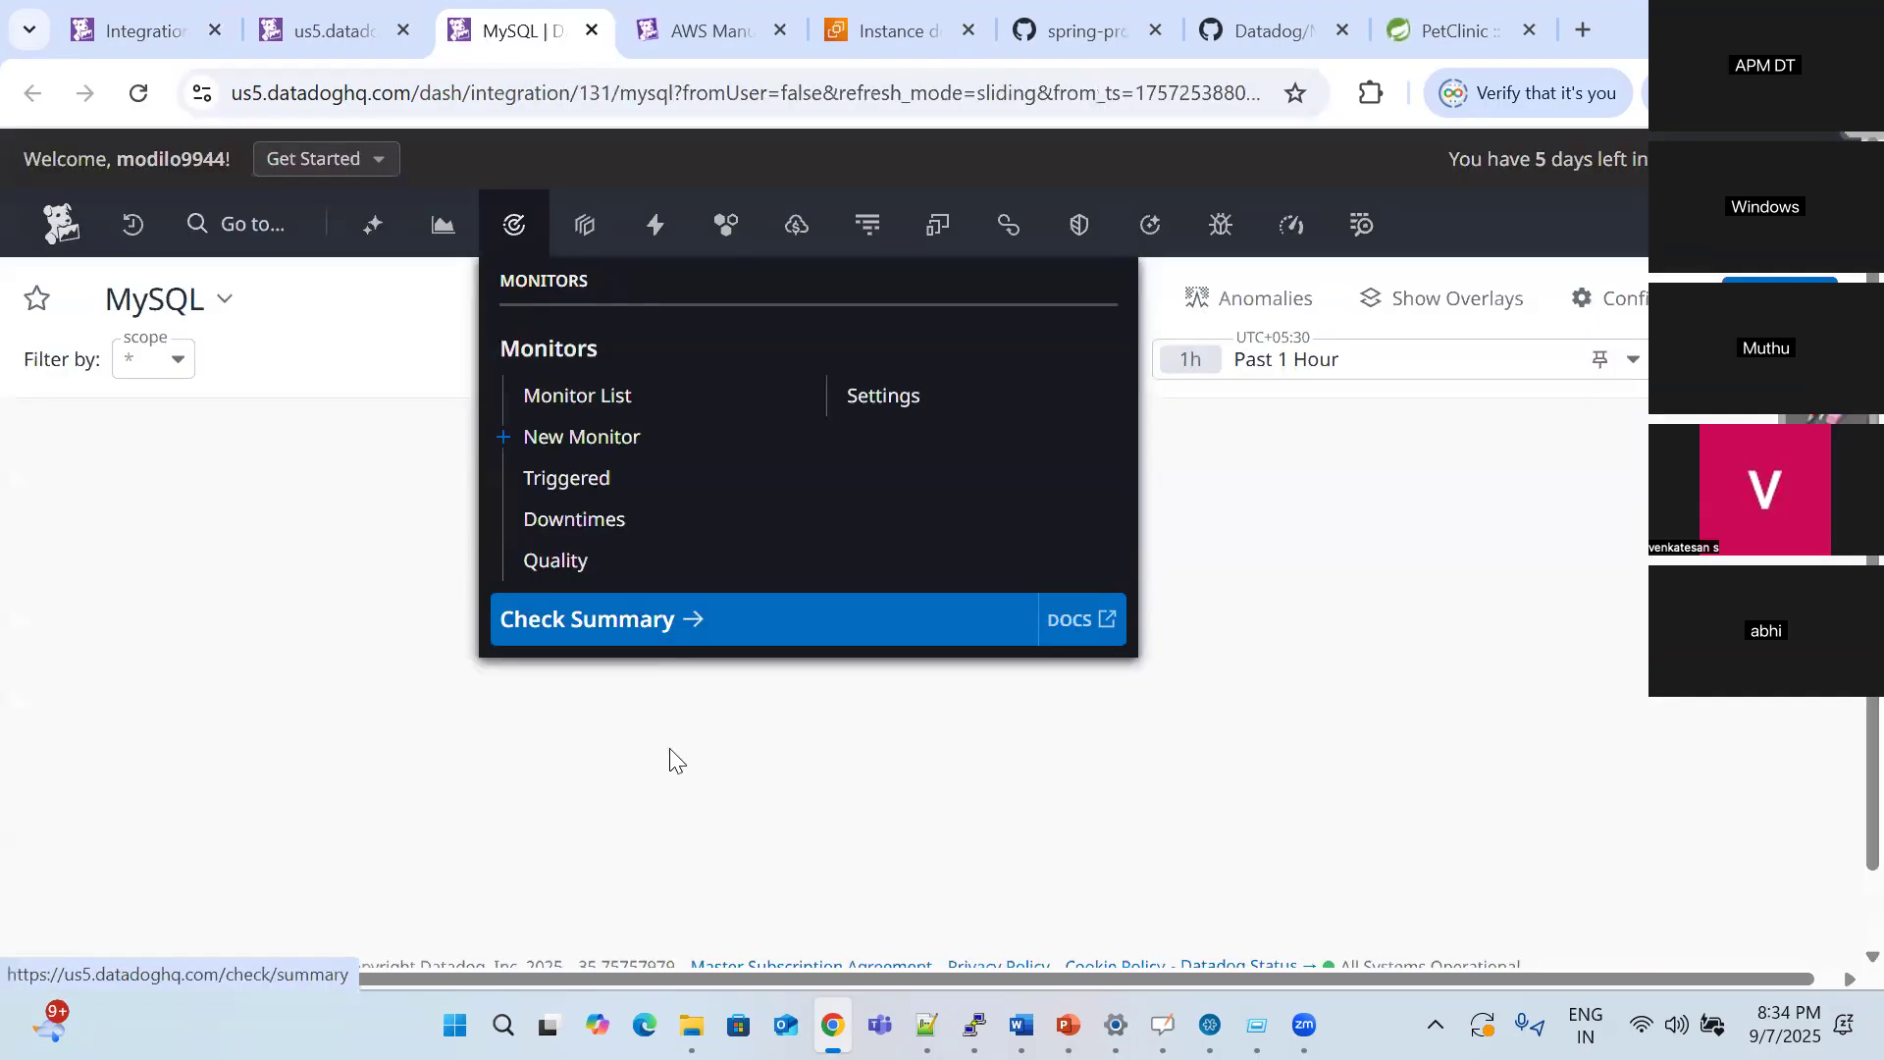
Inspect the MySQL dashboard's All Logs widget, which reads Not Accessible.
scroll(685, 760, down, 5)
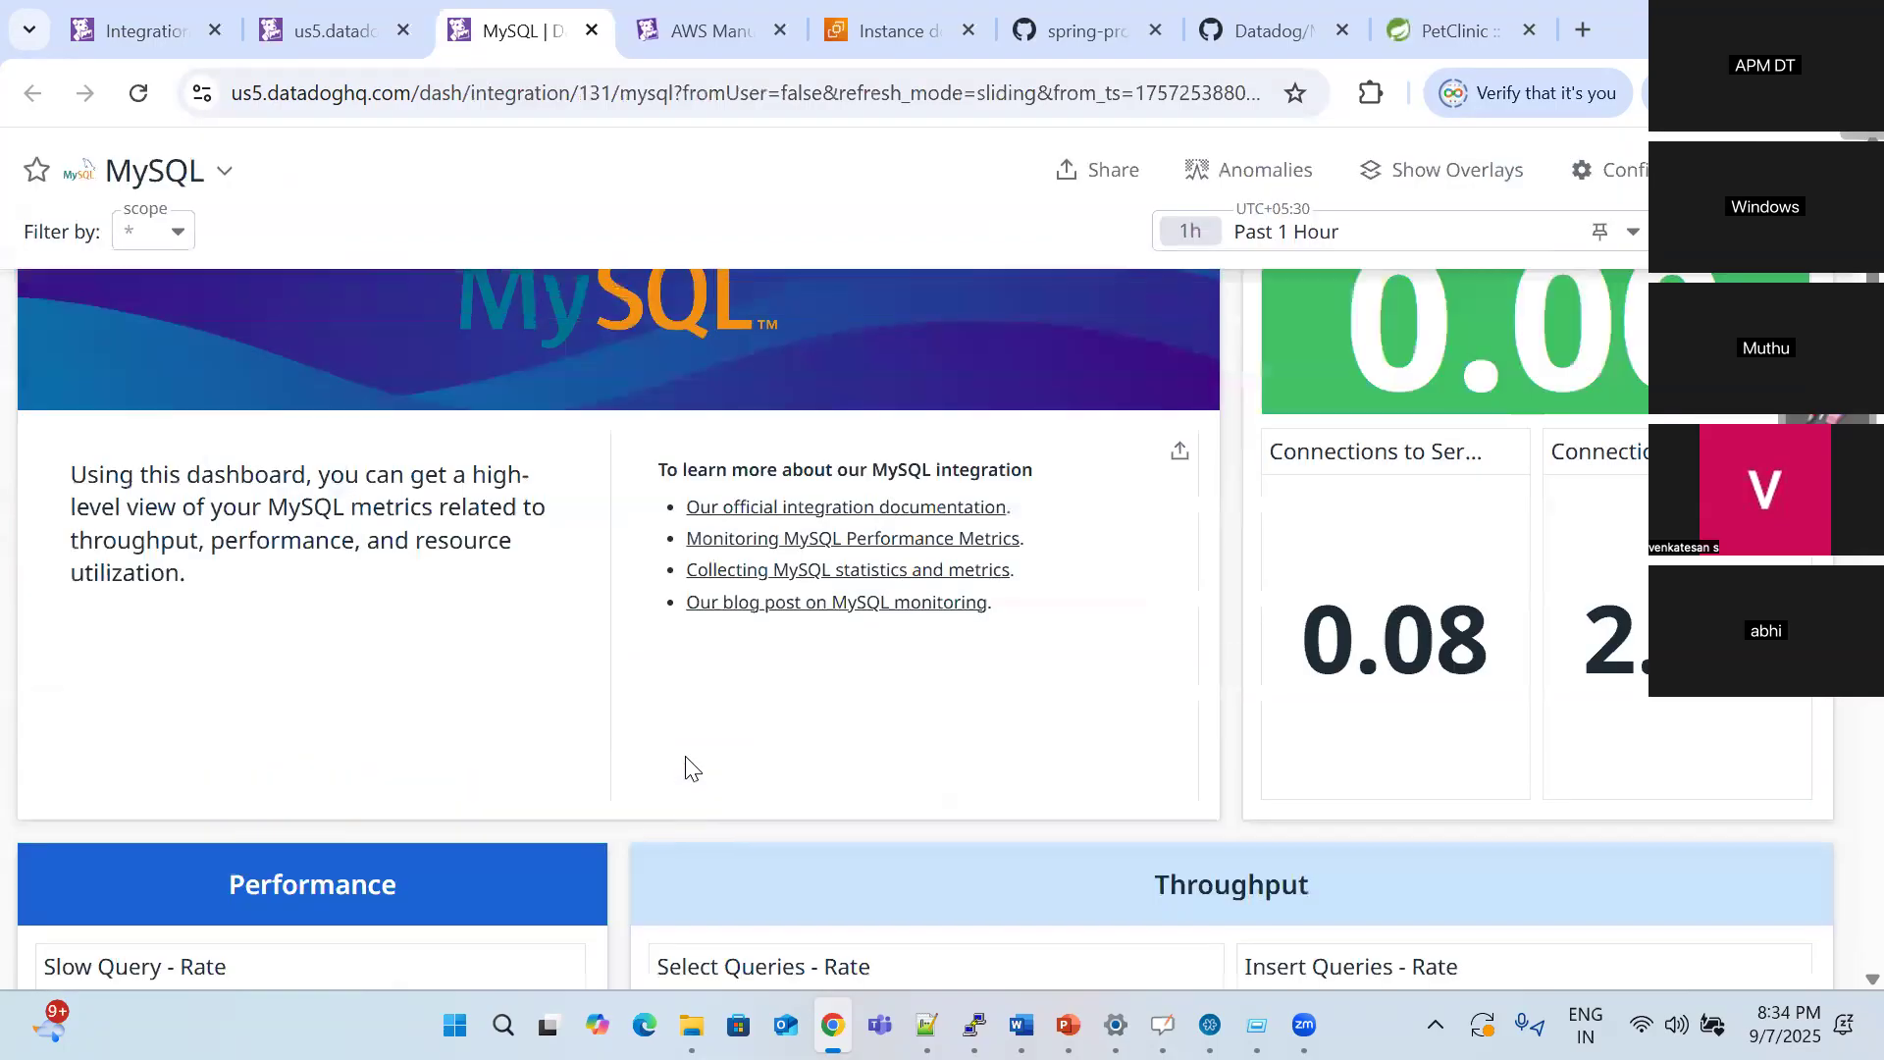
scroll(685, 756, down, 20)
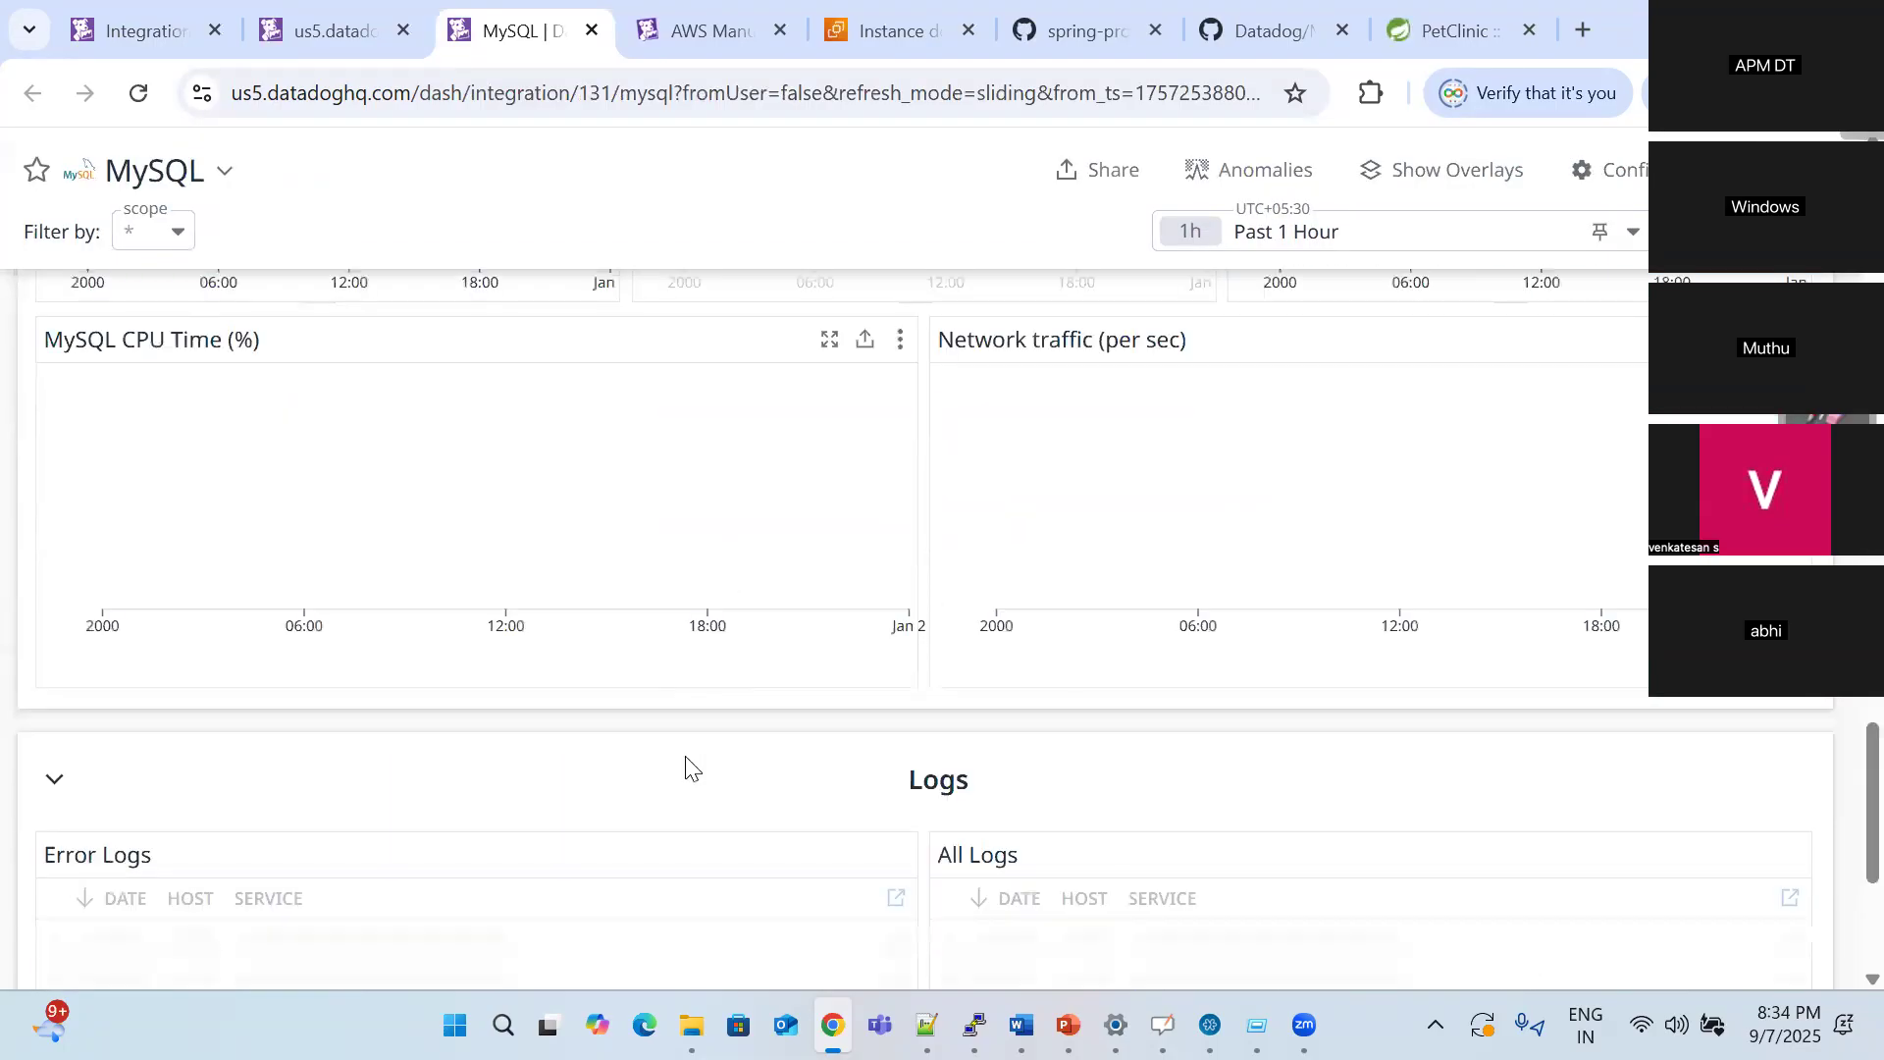
scroll(687, 766, down, 2)
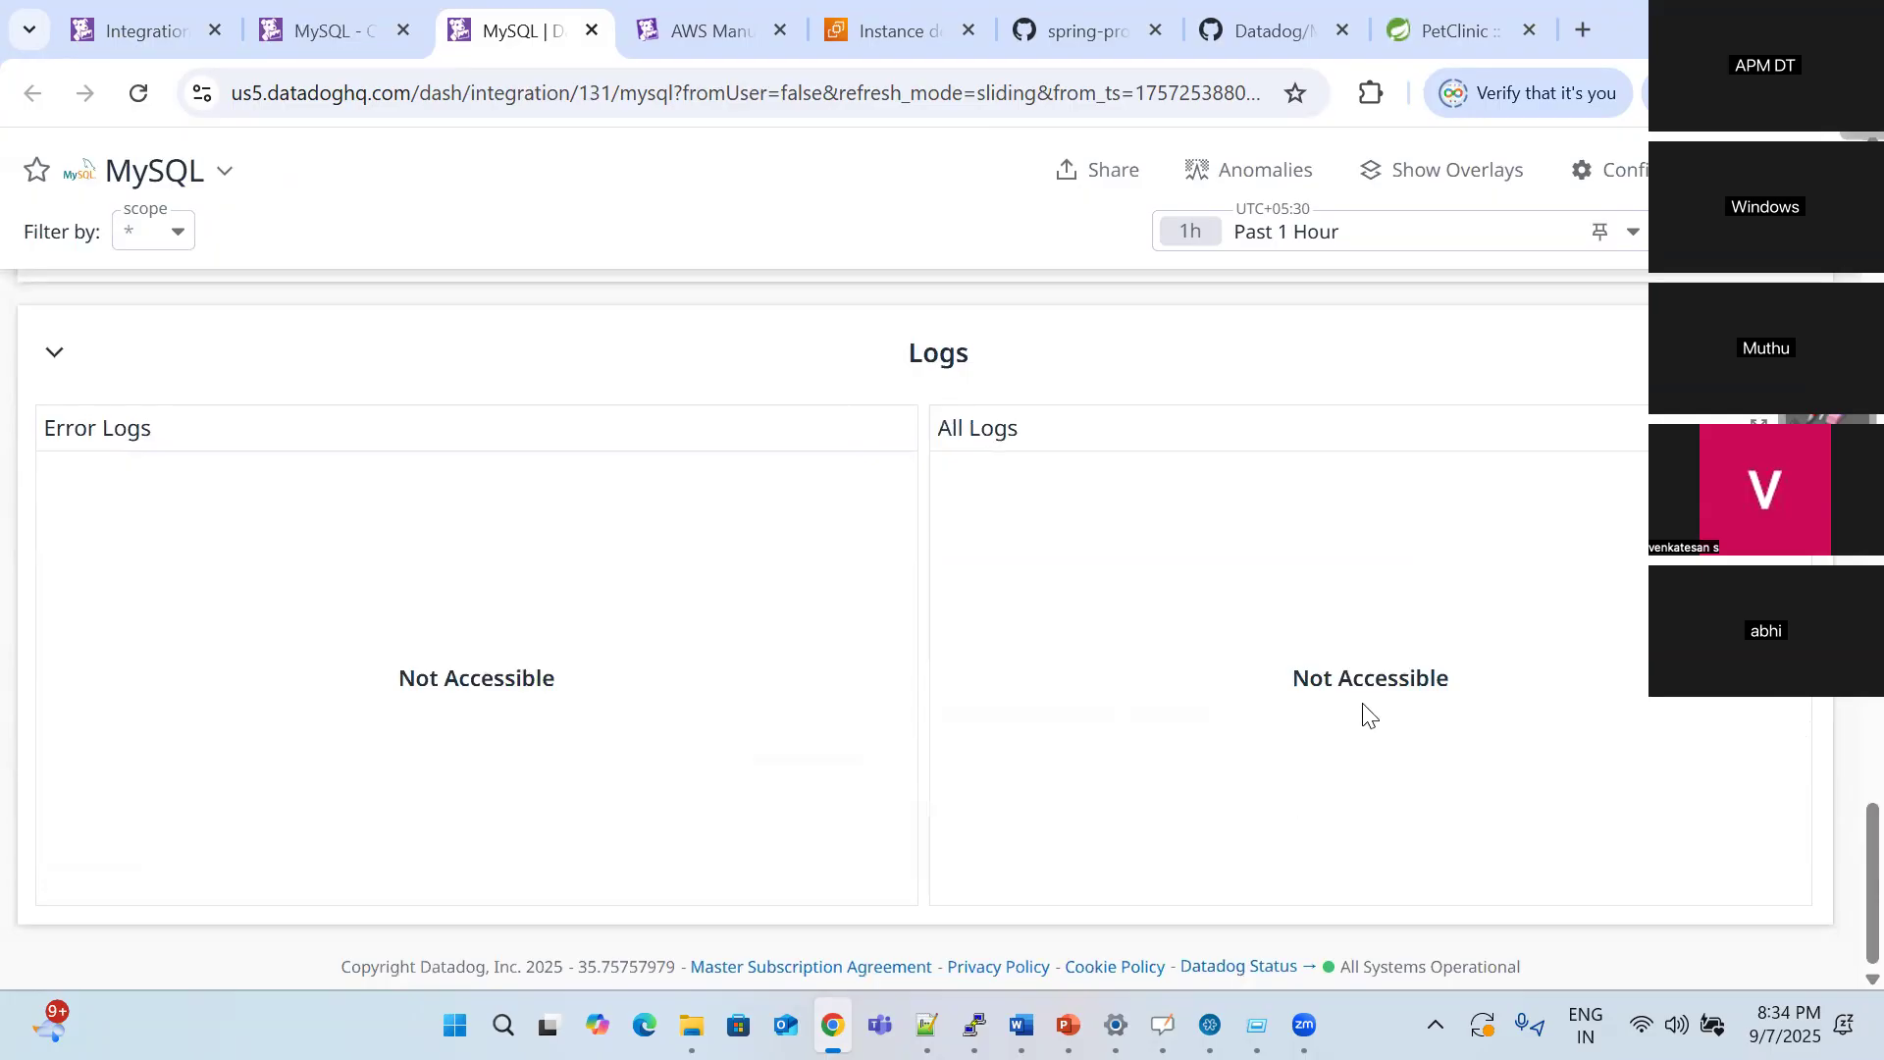
click(1758, 428)
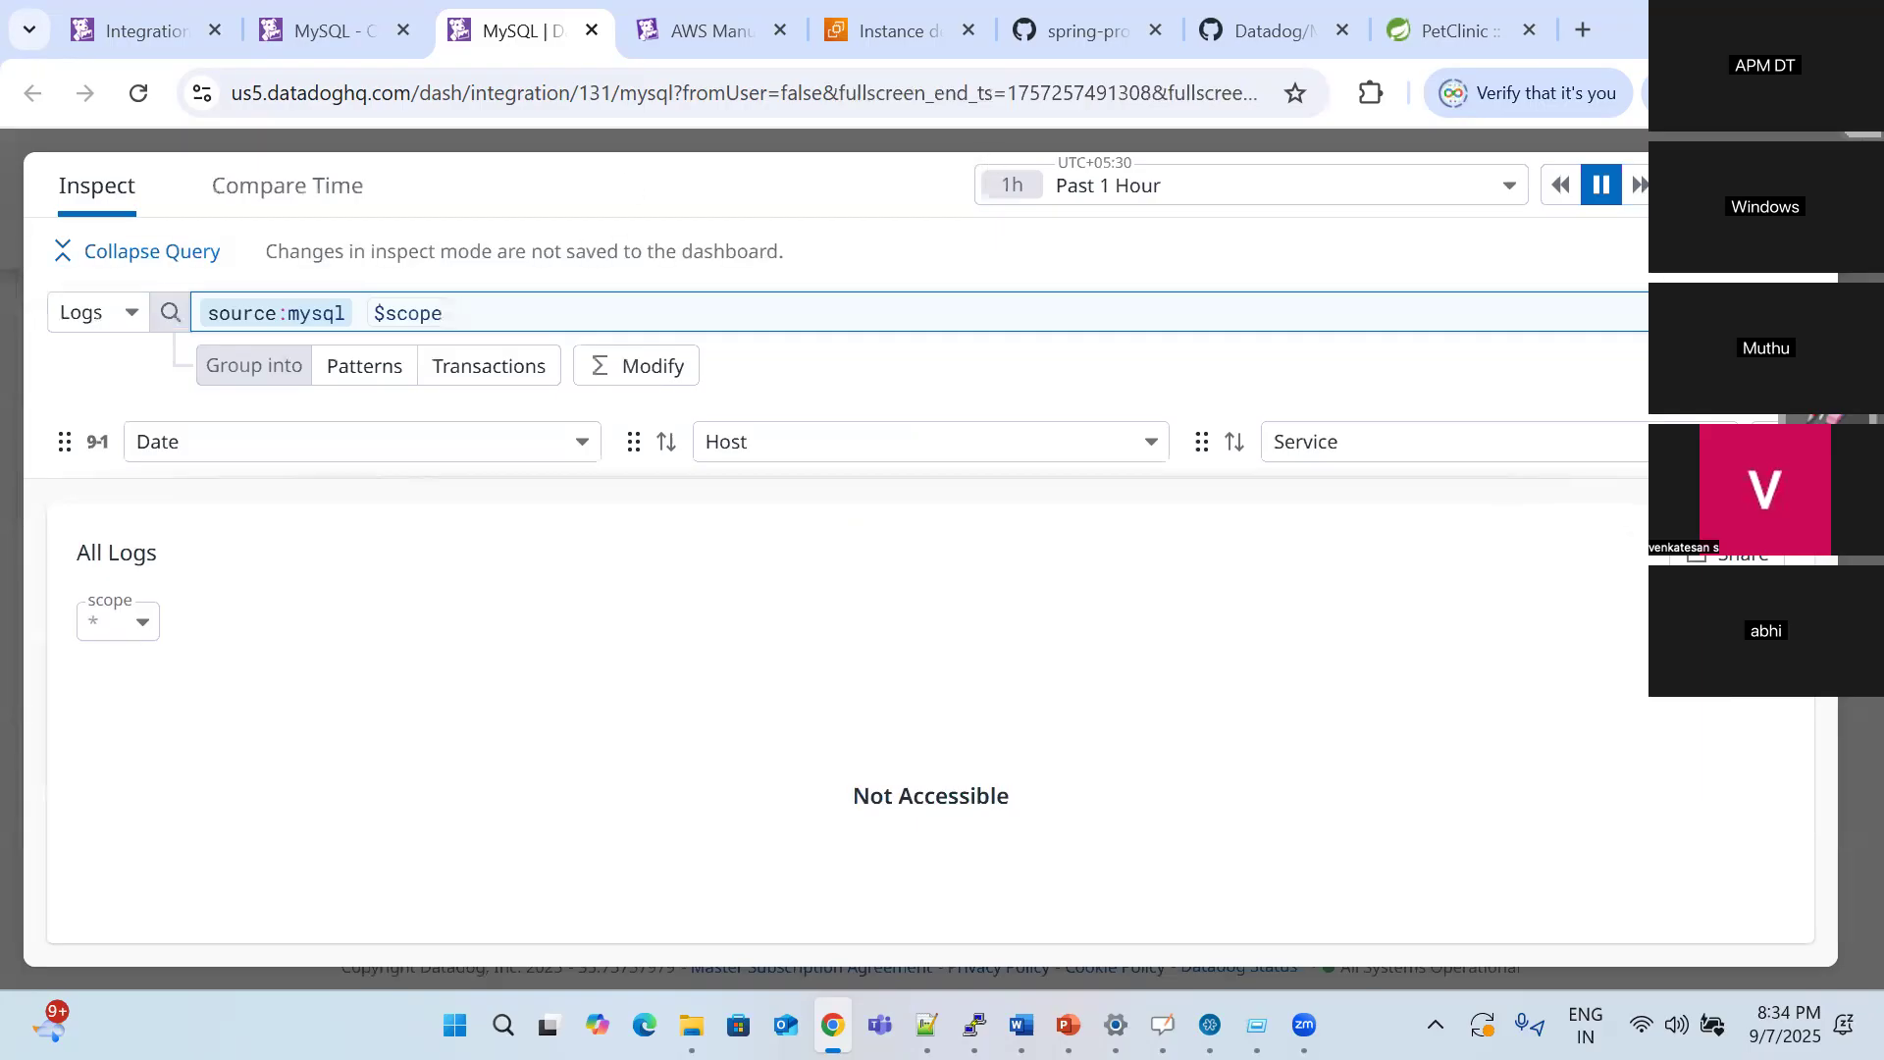
key(Escape)
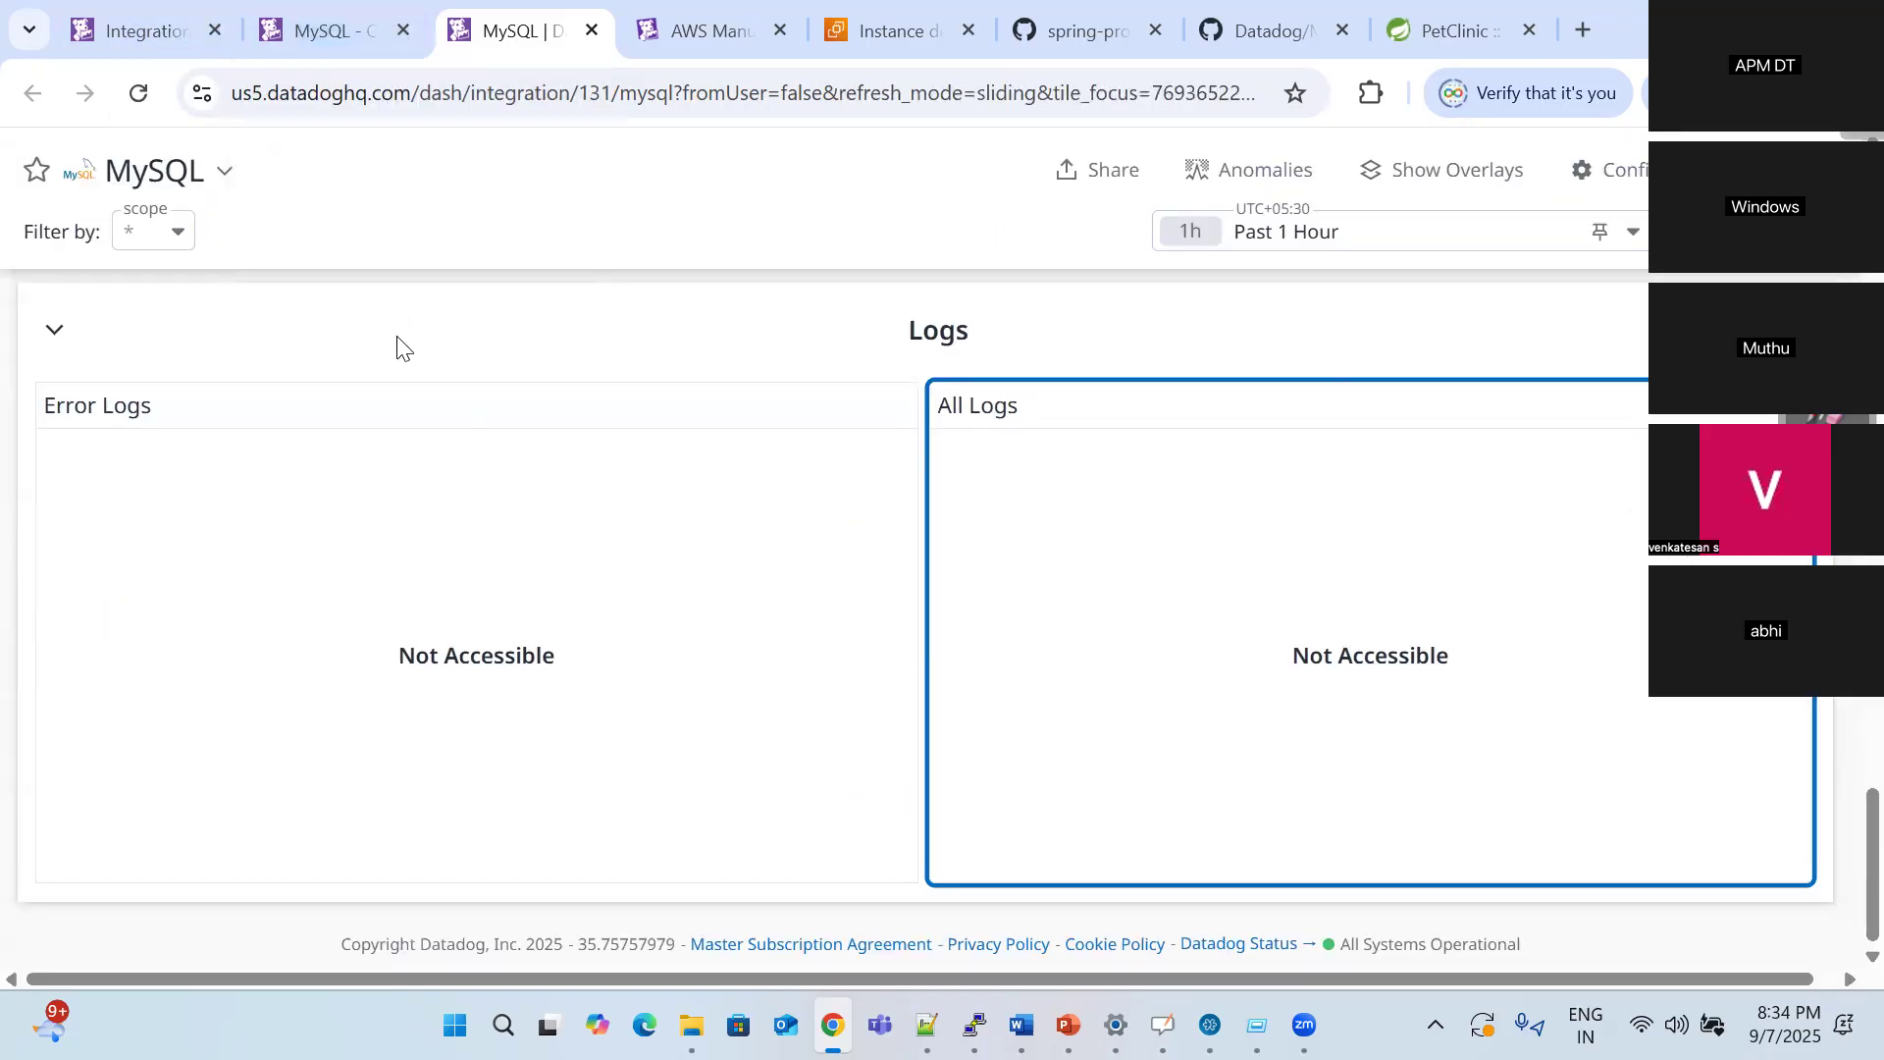
Switch to the MySQL - Overview dashboard tab.
scroll(395, 338, up, 15)
scroll(397, 332, up, 3)
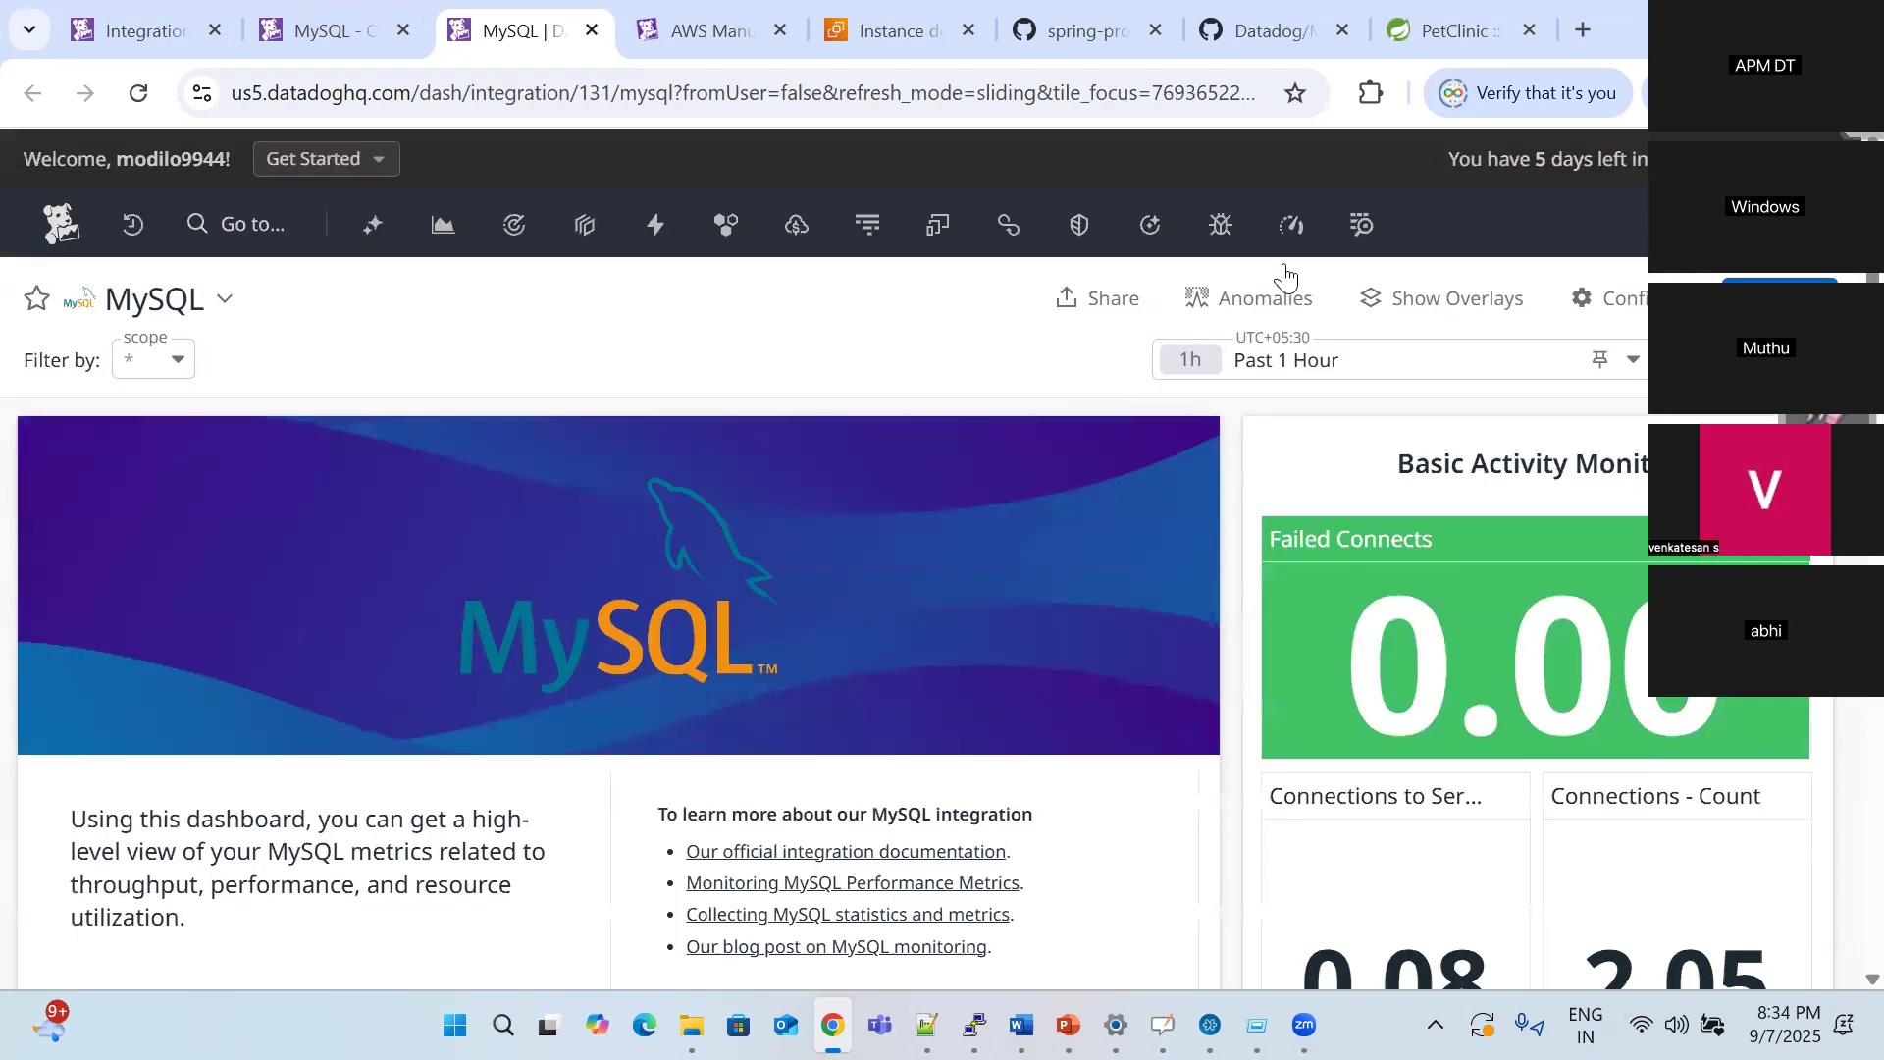
click(326, 51)
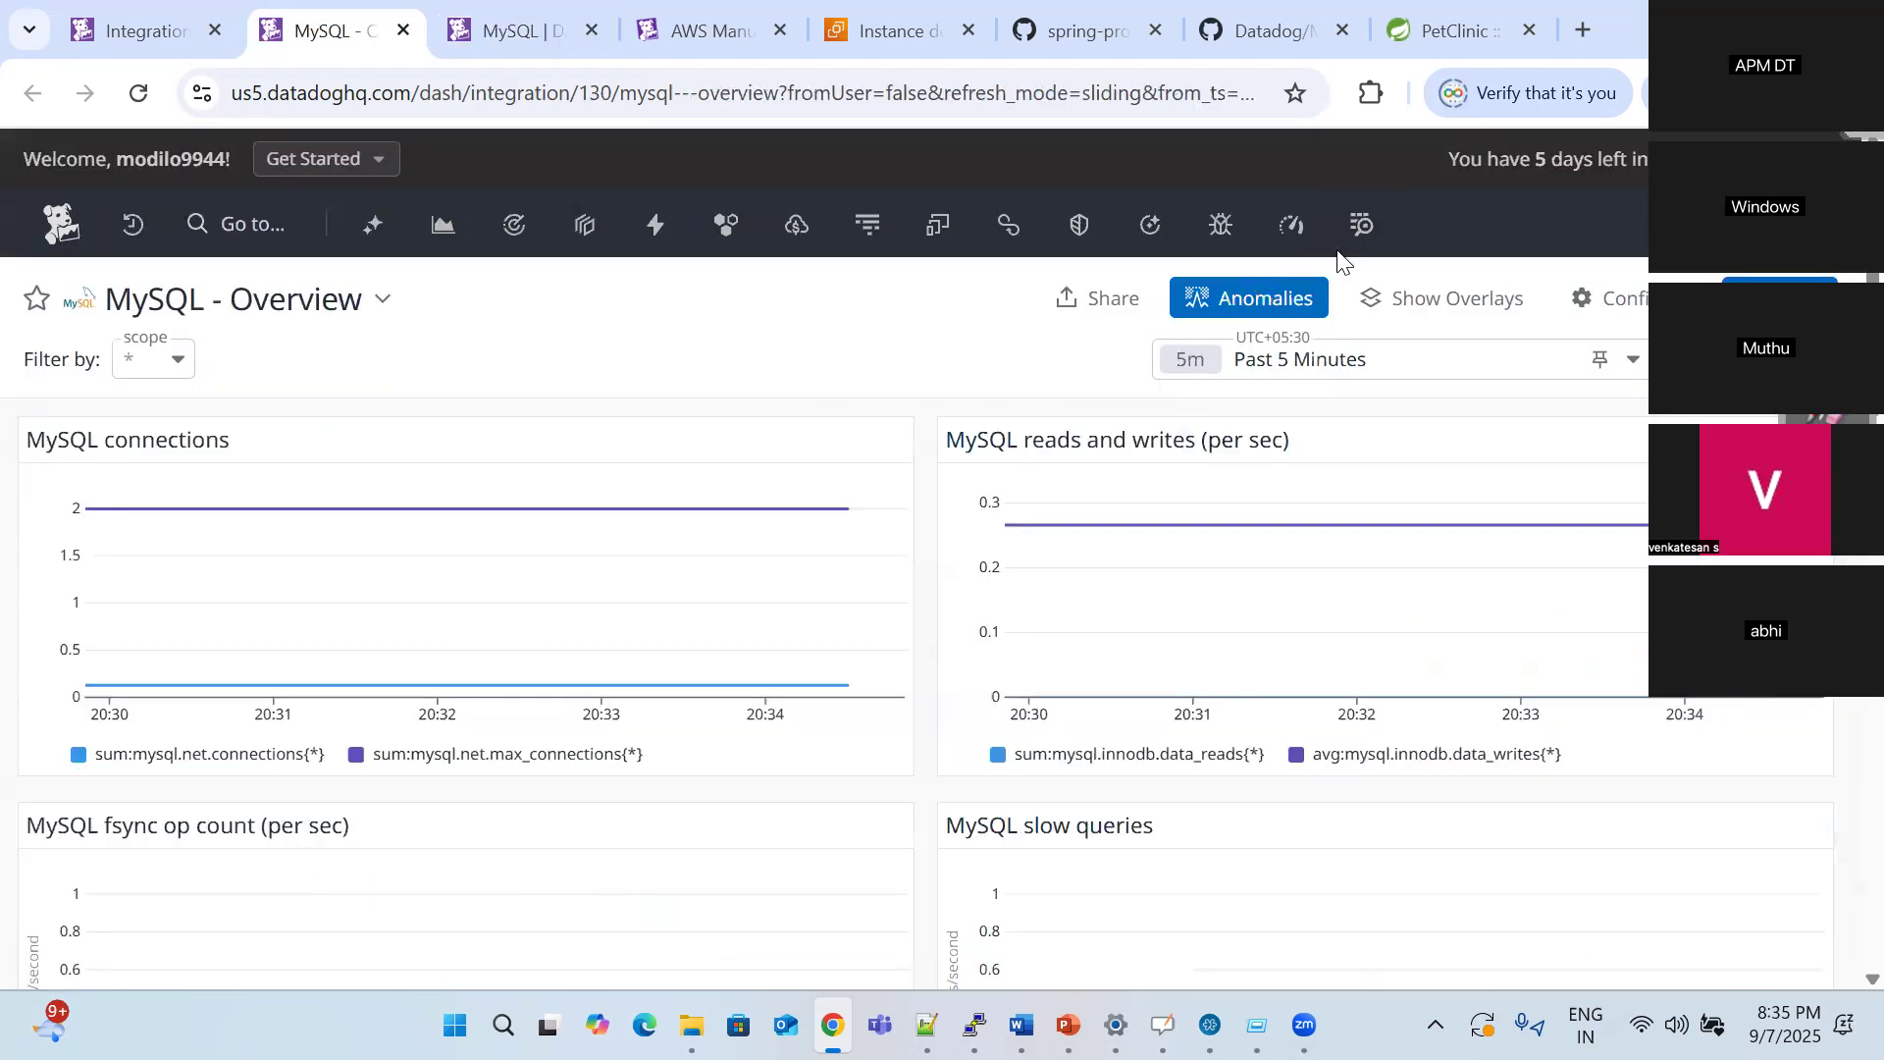
mouse_move(1362, 226)
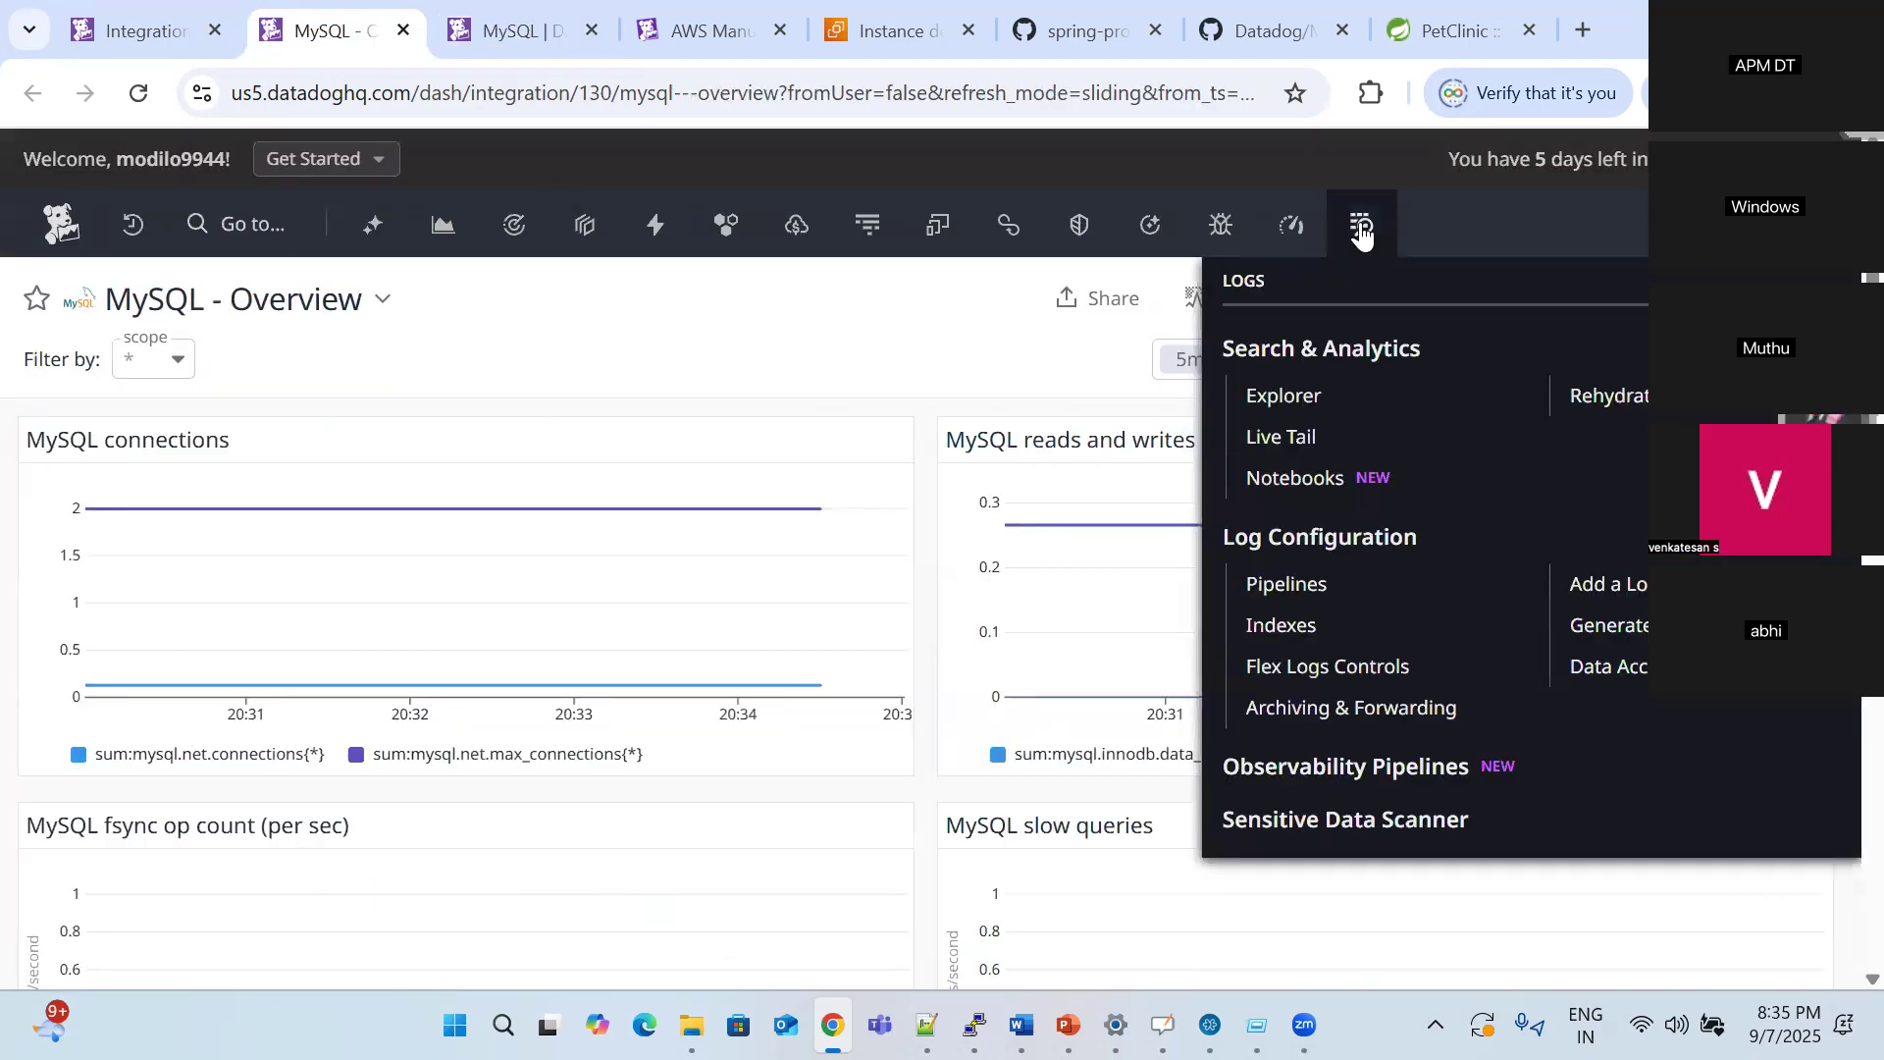
Start Log Management from the Logs Explorer and dismiss the Notebooks announcement.
click(1321, 396)
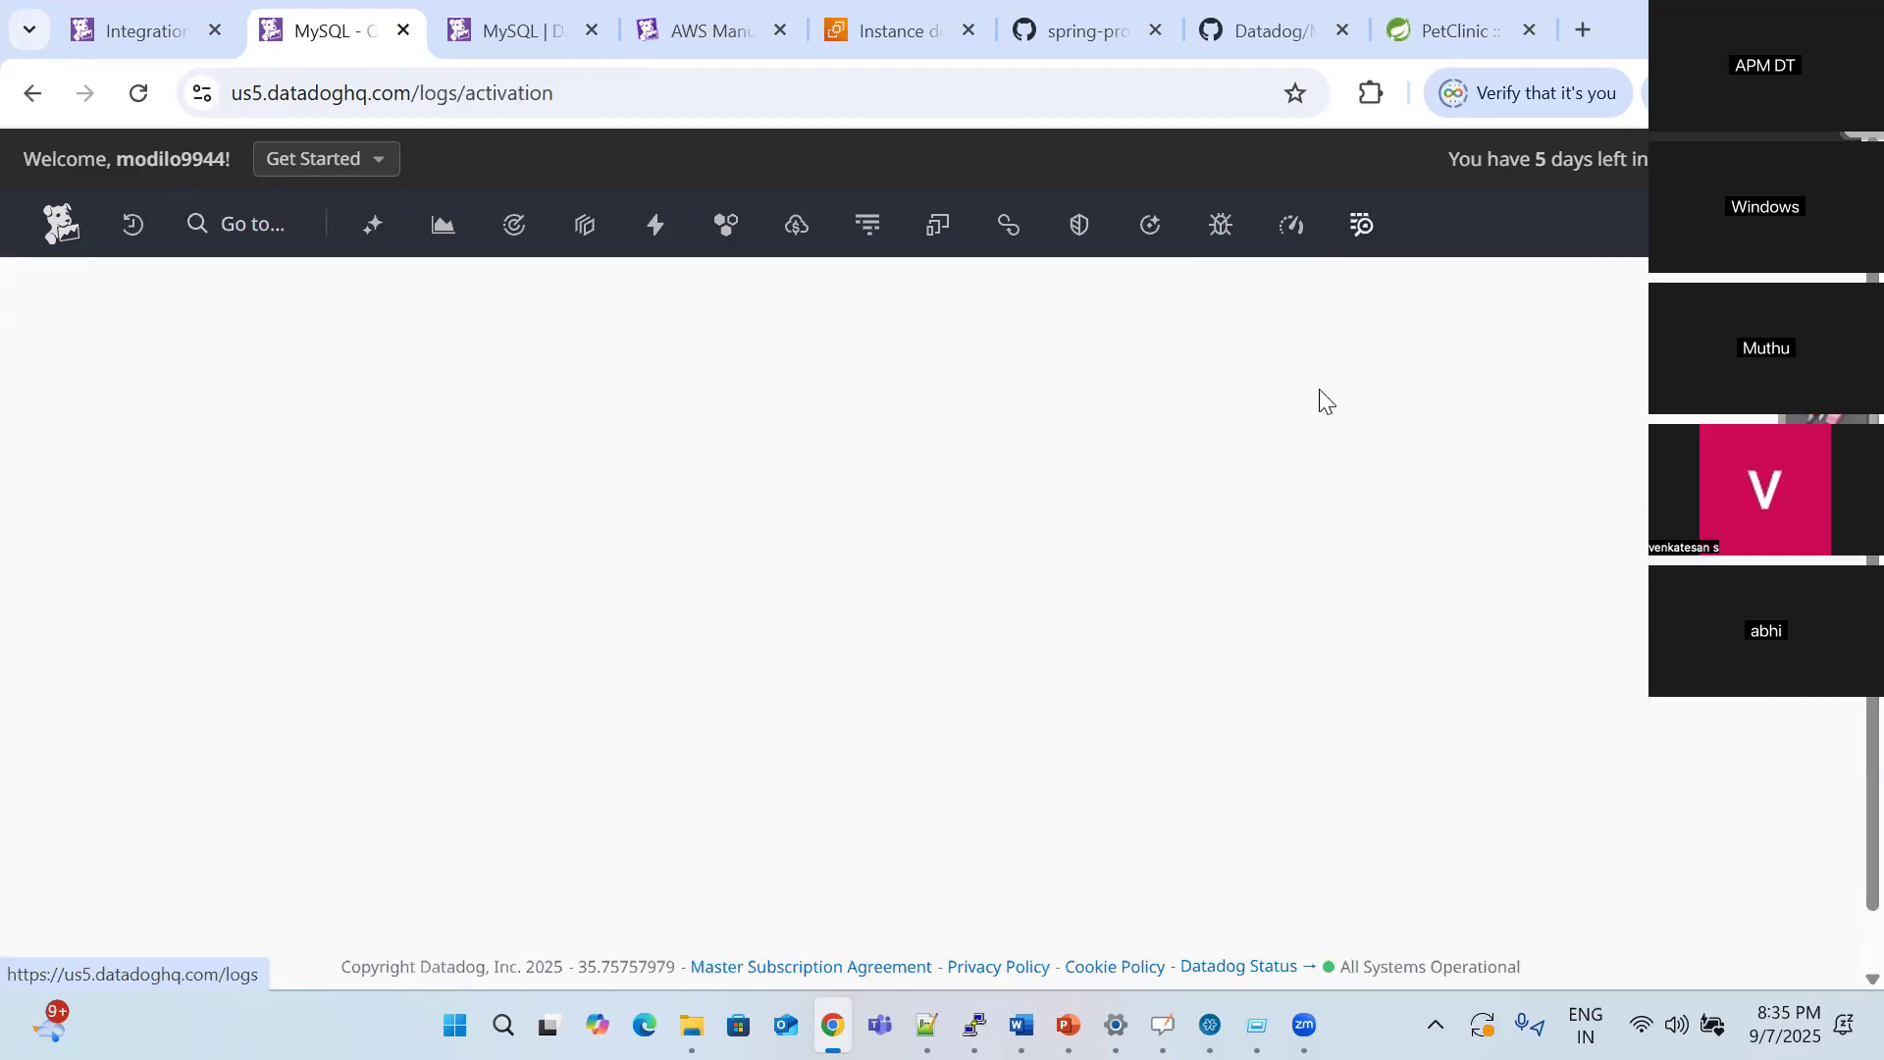
scroll(702, 710, down, 1)
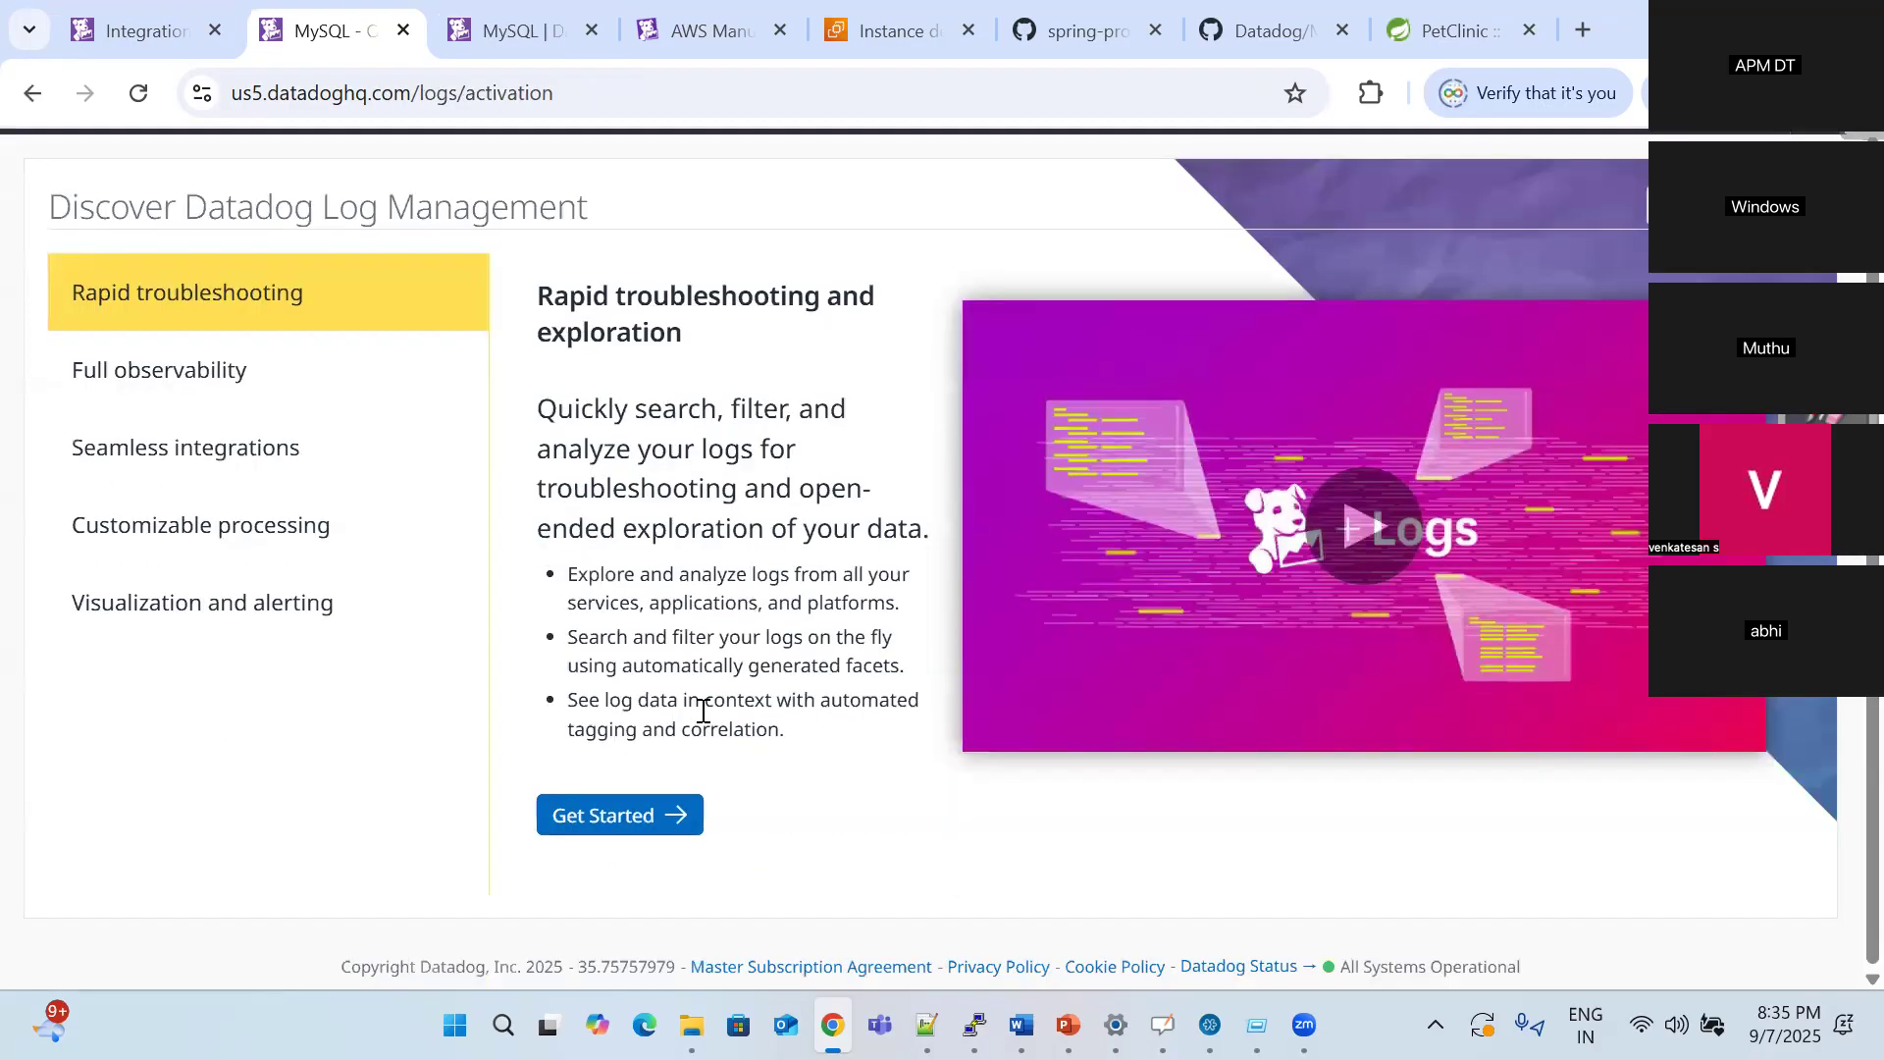
scroll(703, 710, up, 1)
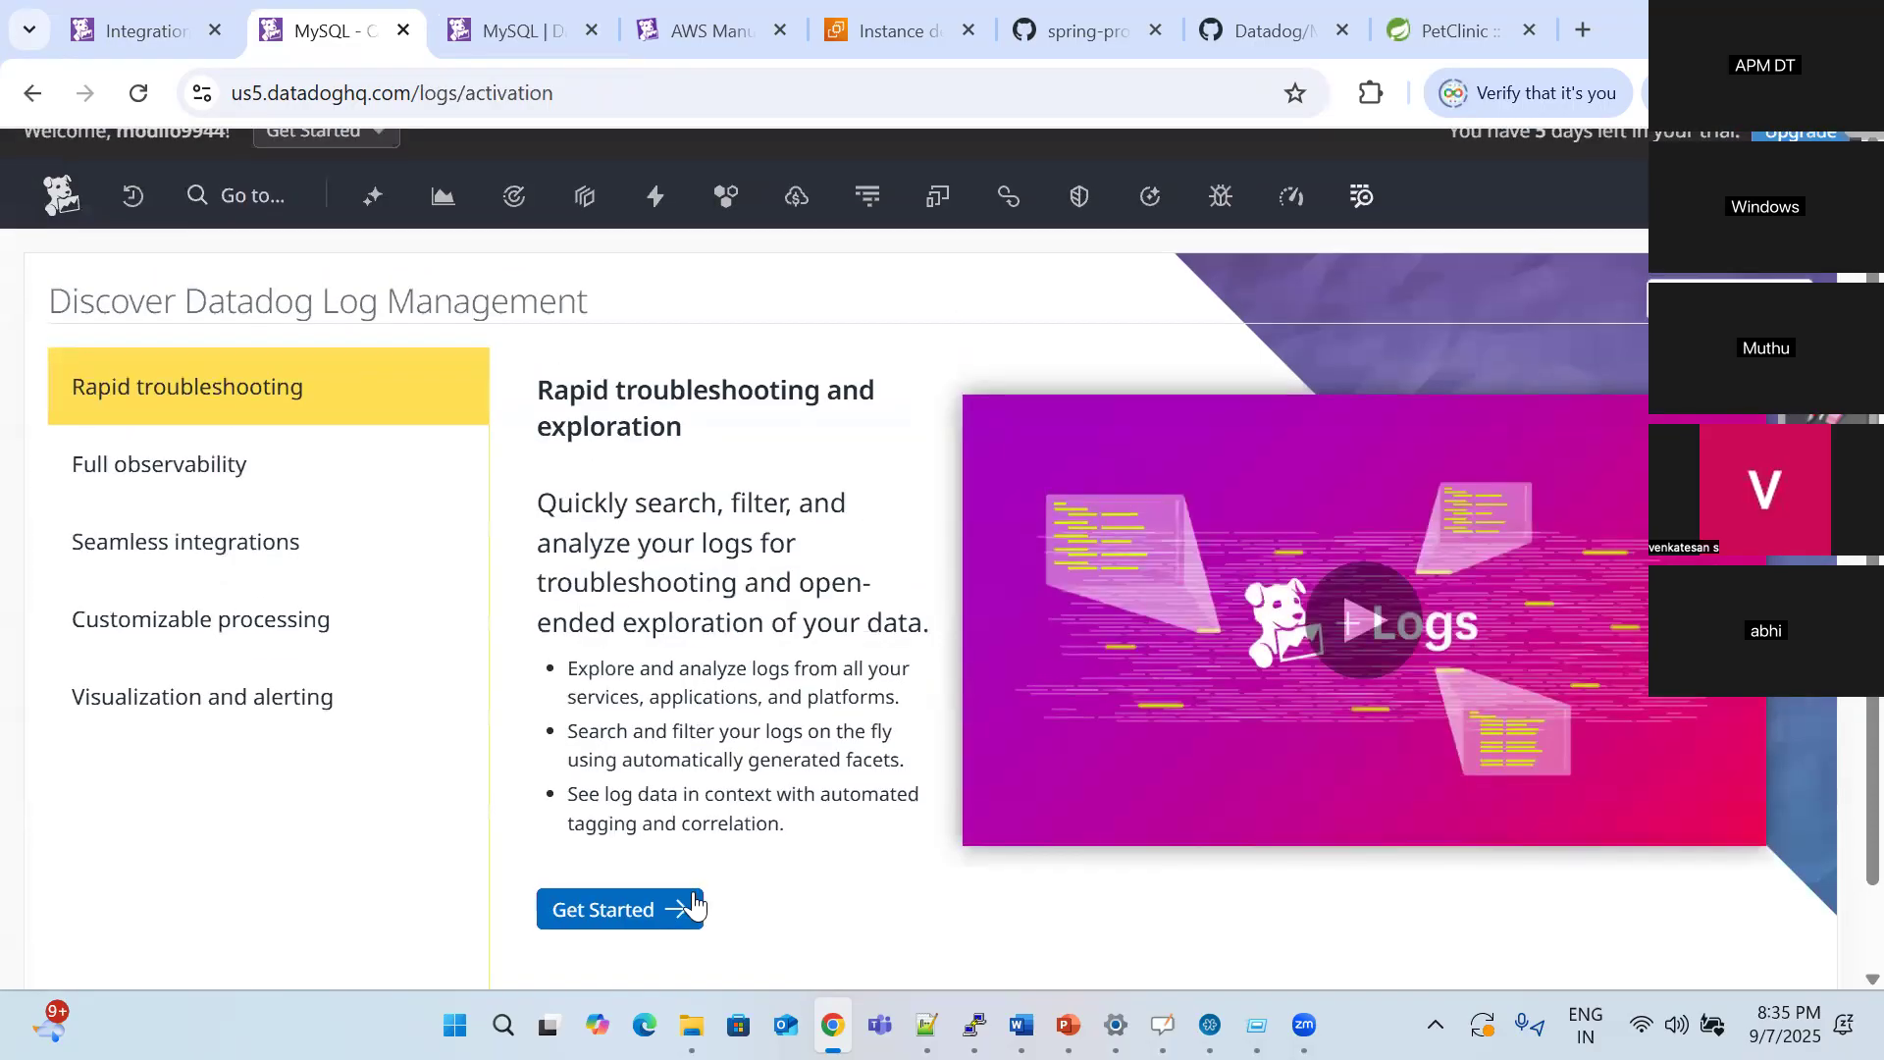
click(693, 893)
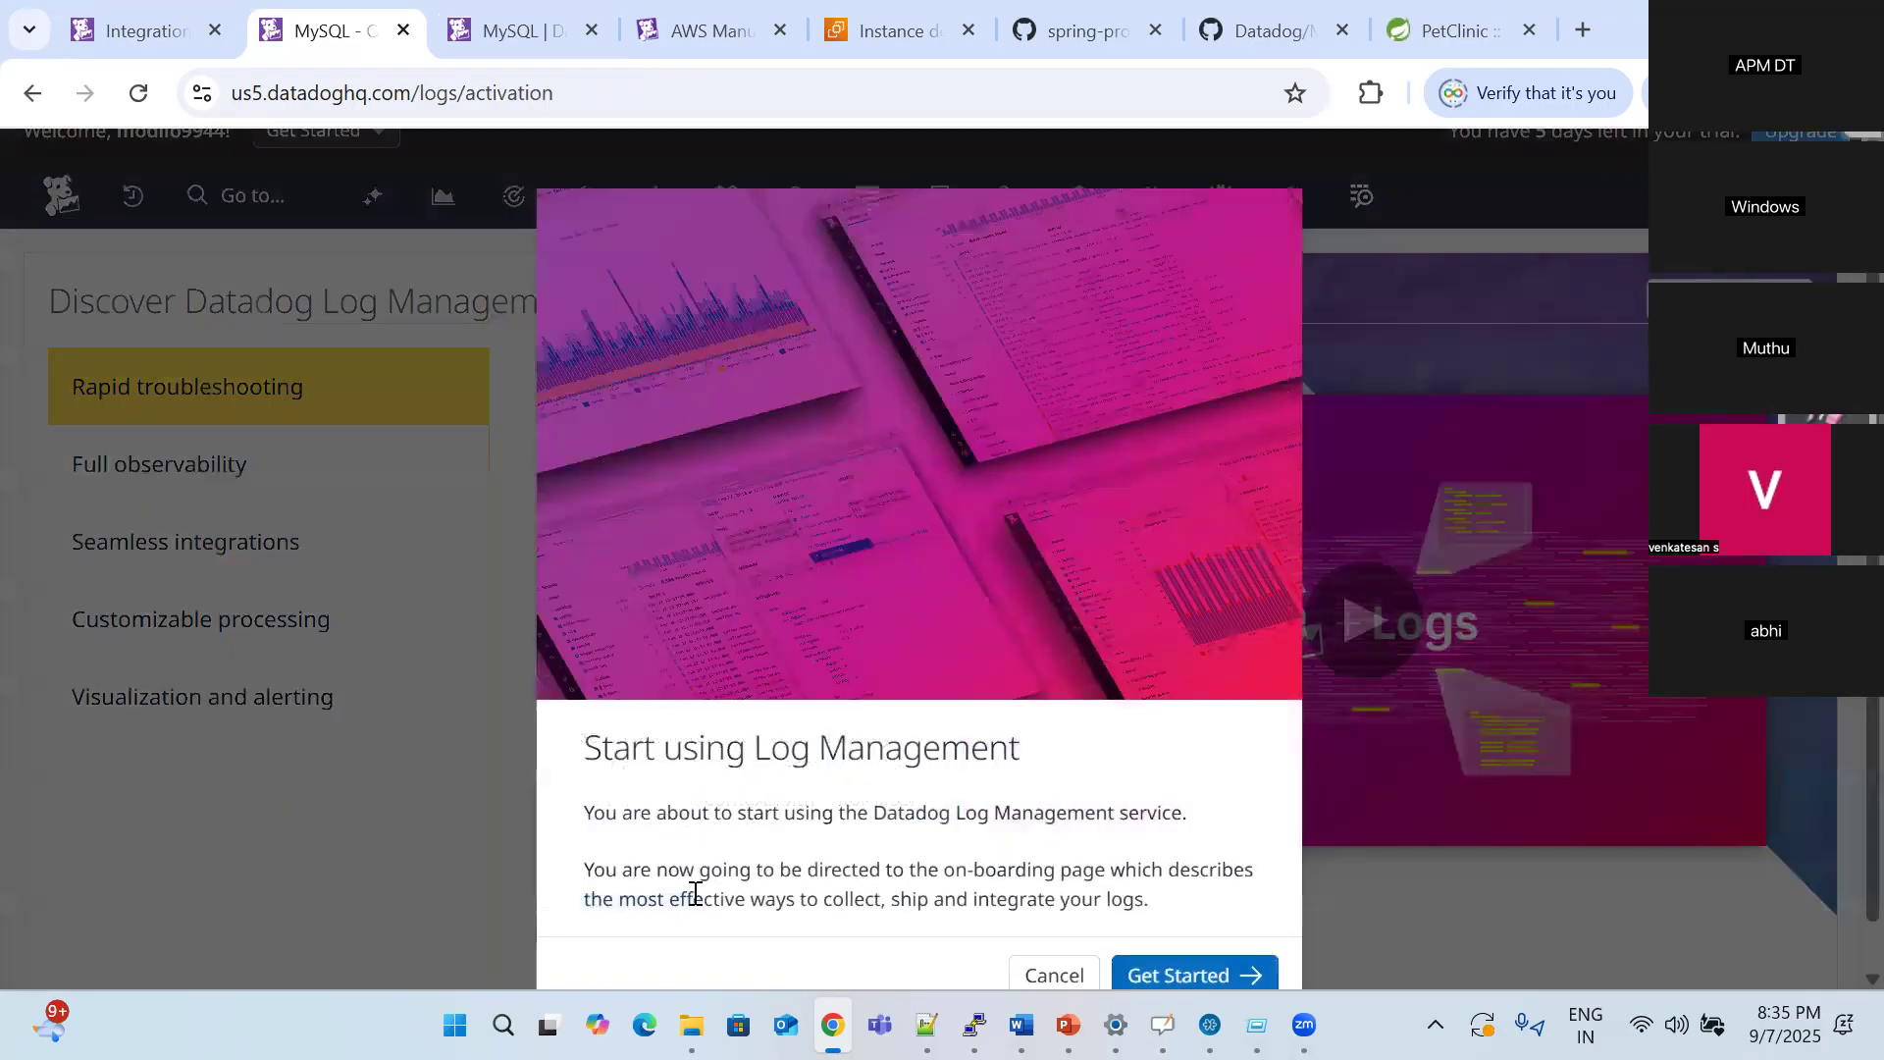
click(1191, 976)
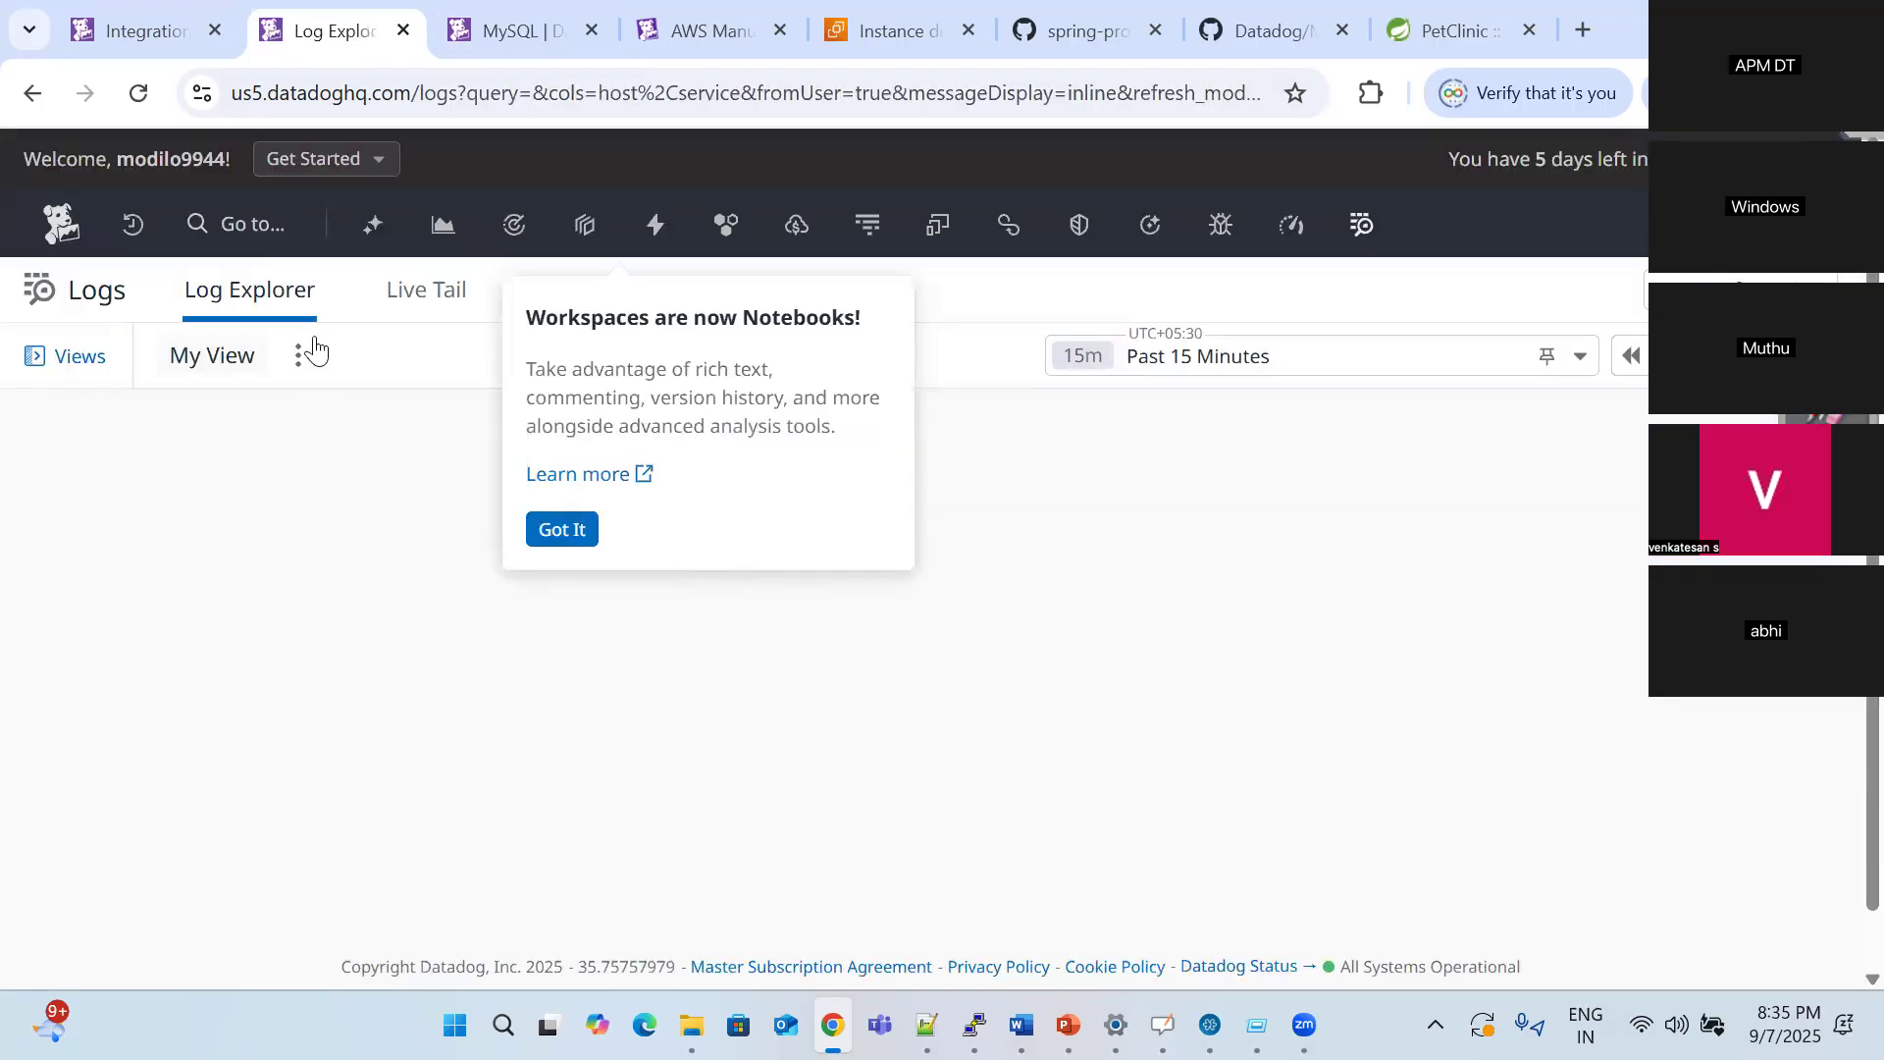
click(584, 539)
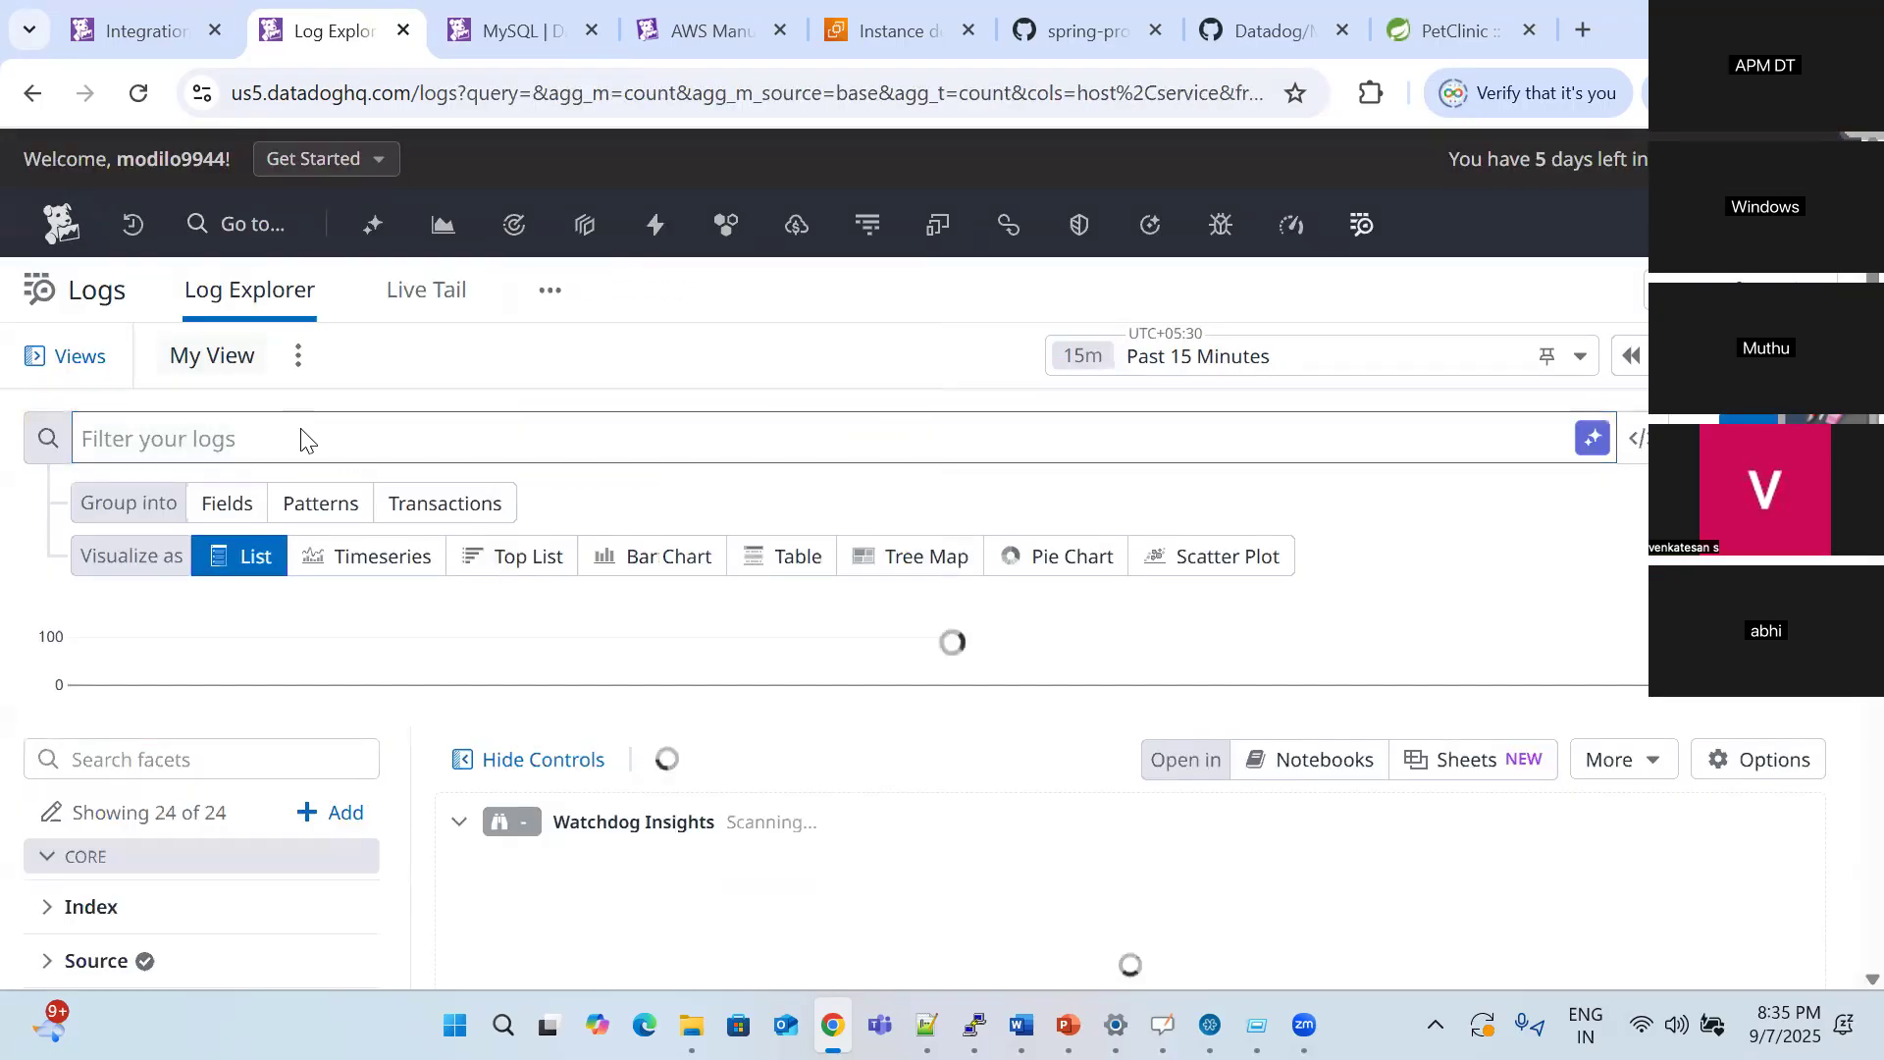
Filter the Log Explorer to source:mysql, showing 2.22K logs.
click(303, 433)
text(so)
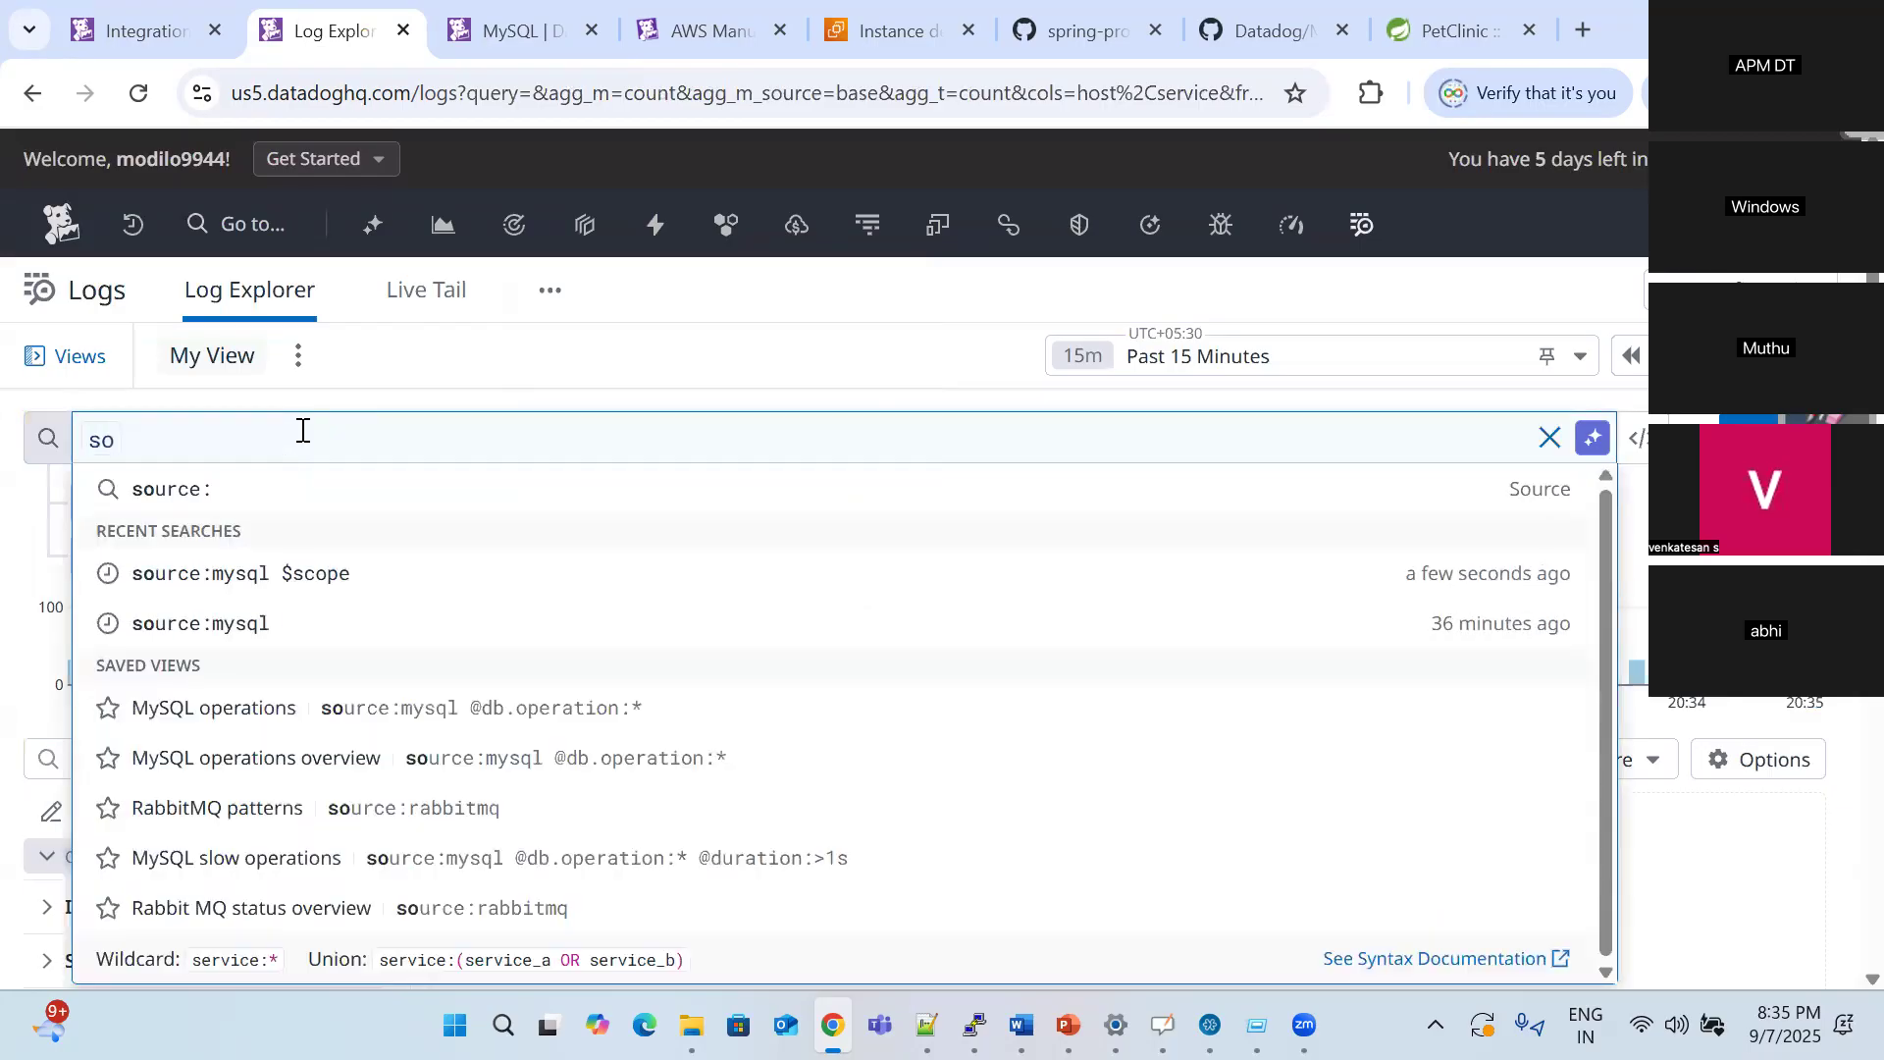
click(228, 499)
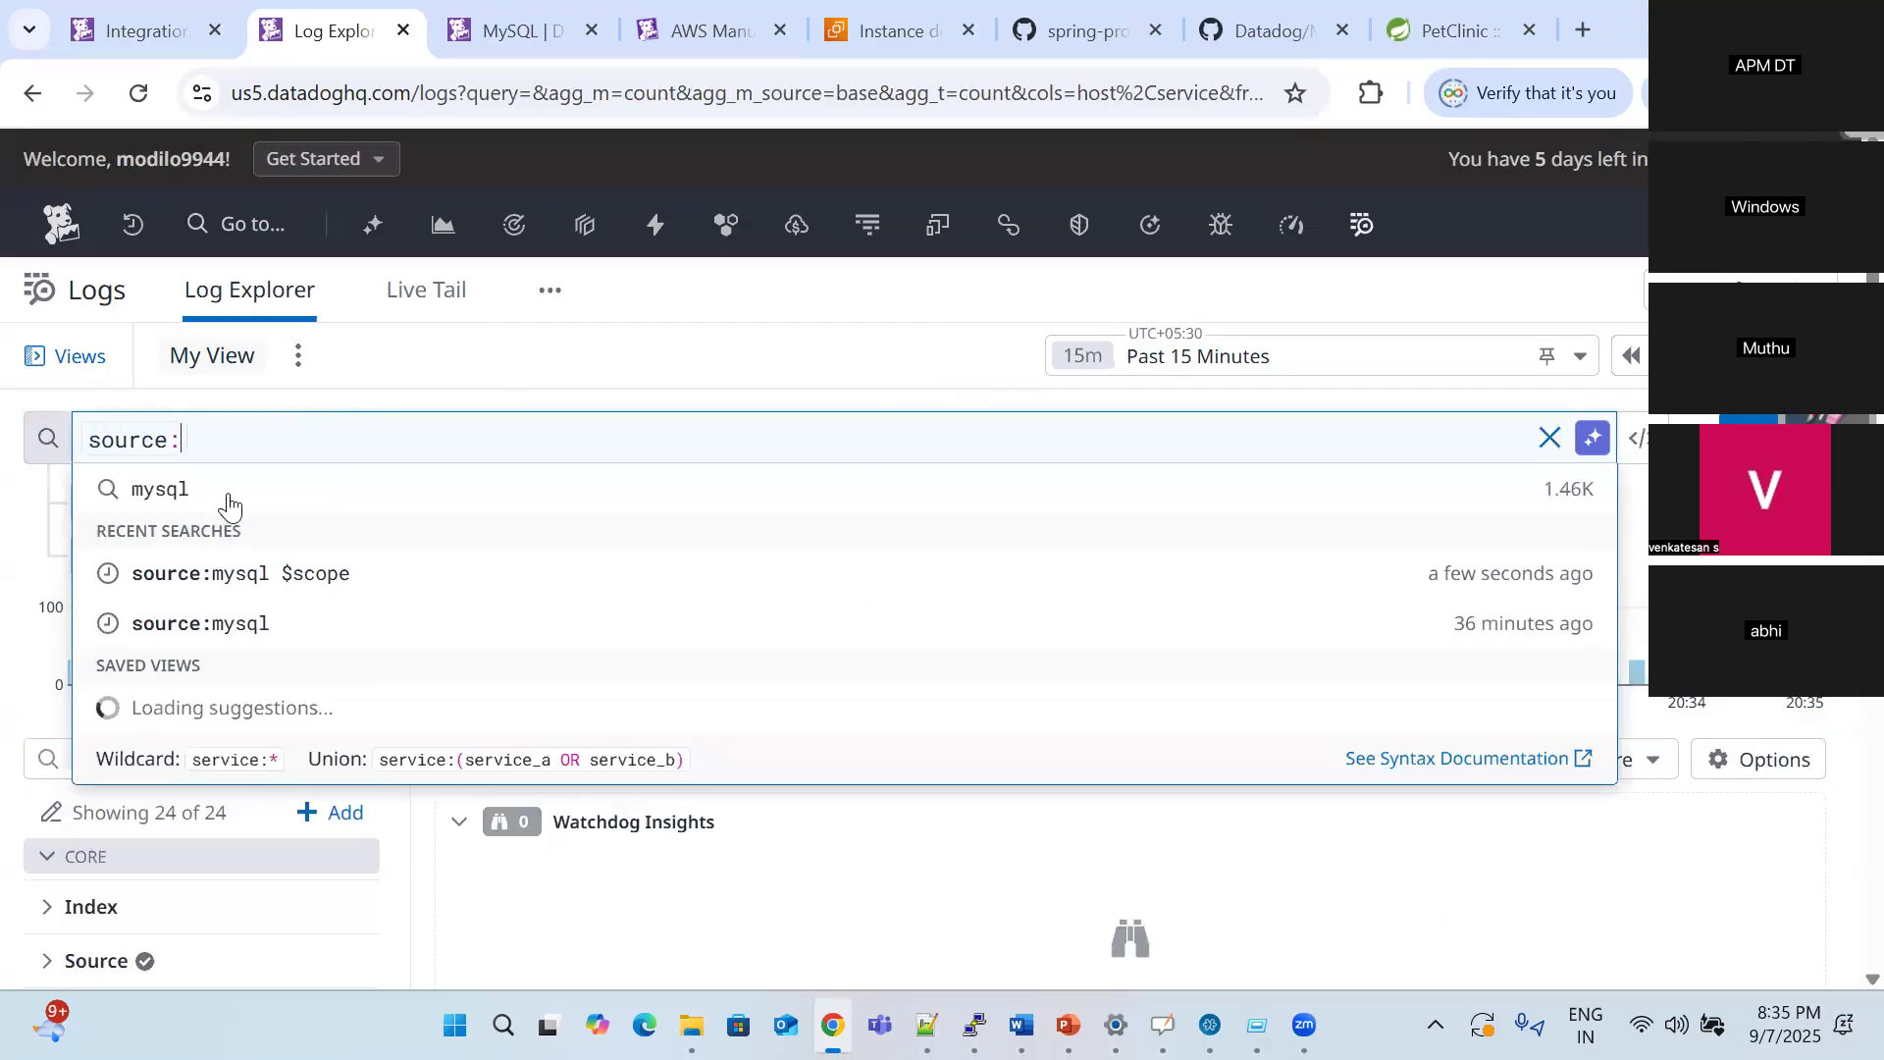
click(157, 496)
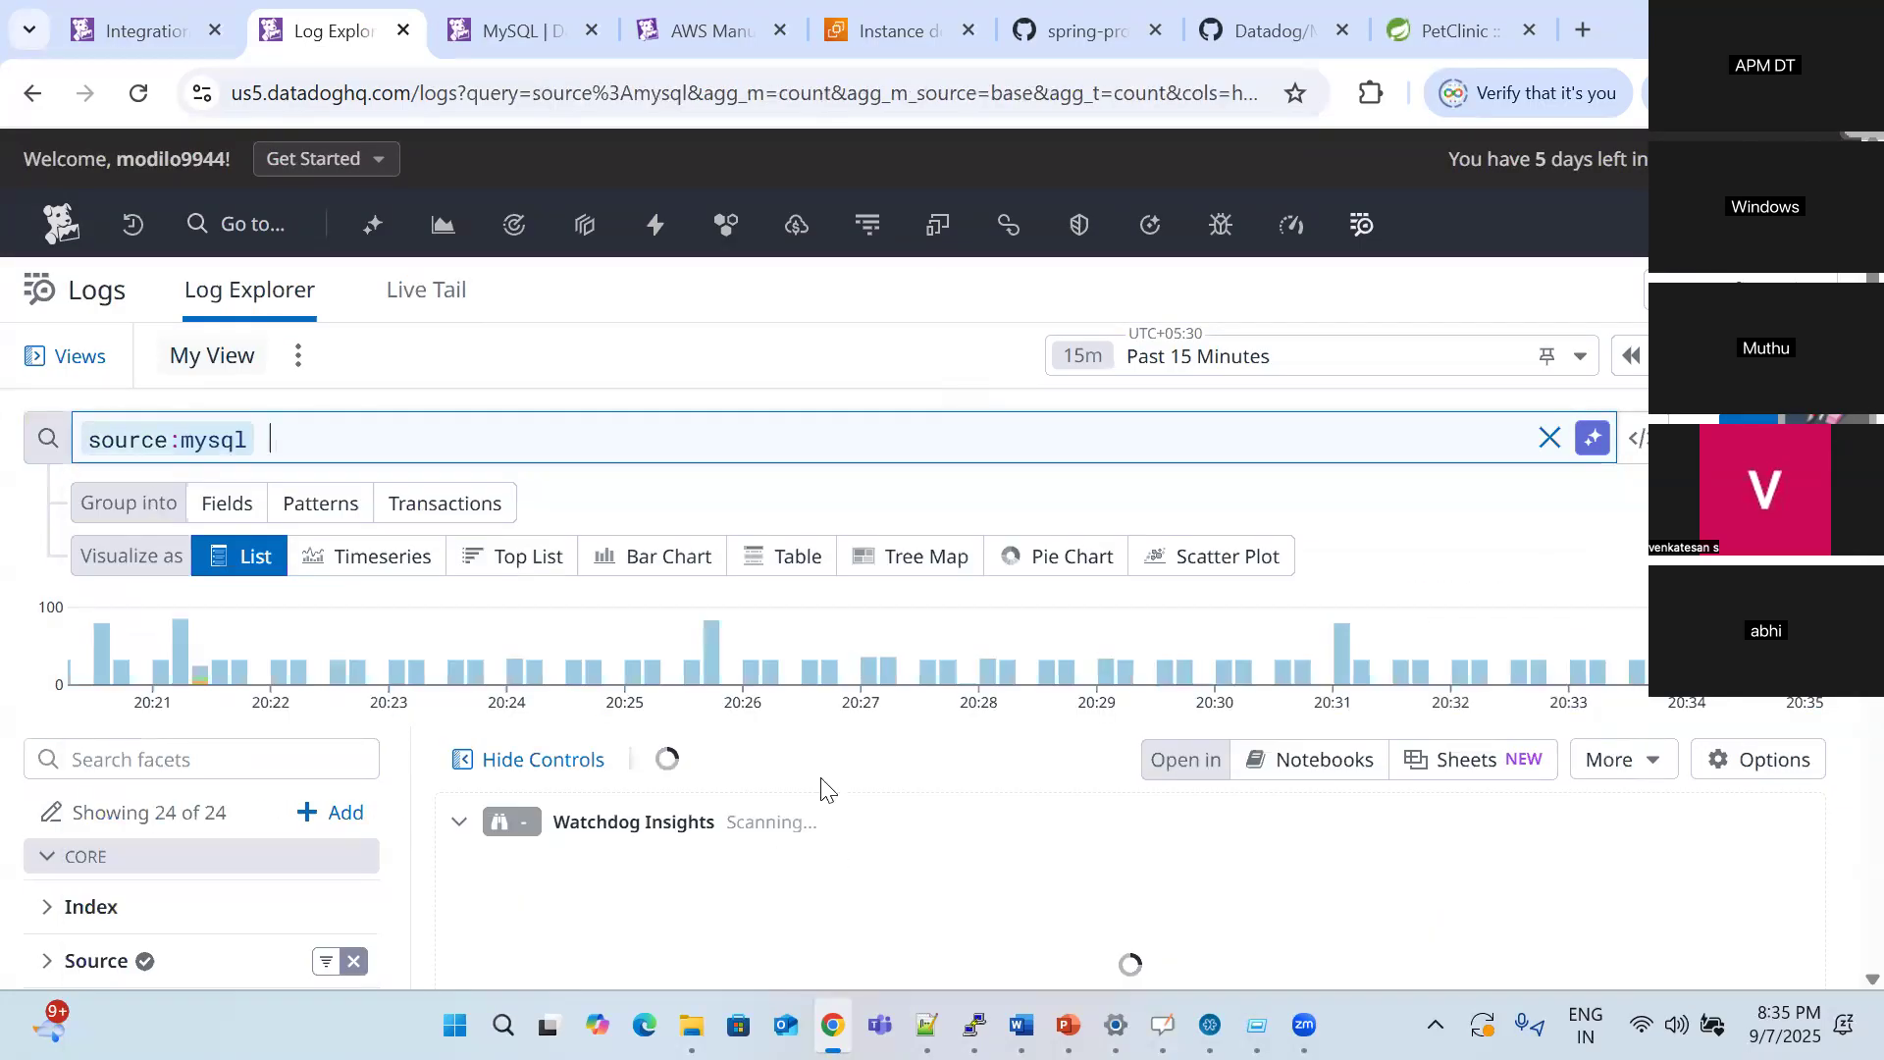
scroll(976, 777, down, 2)
scroll(974, 775, down, 3)
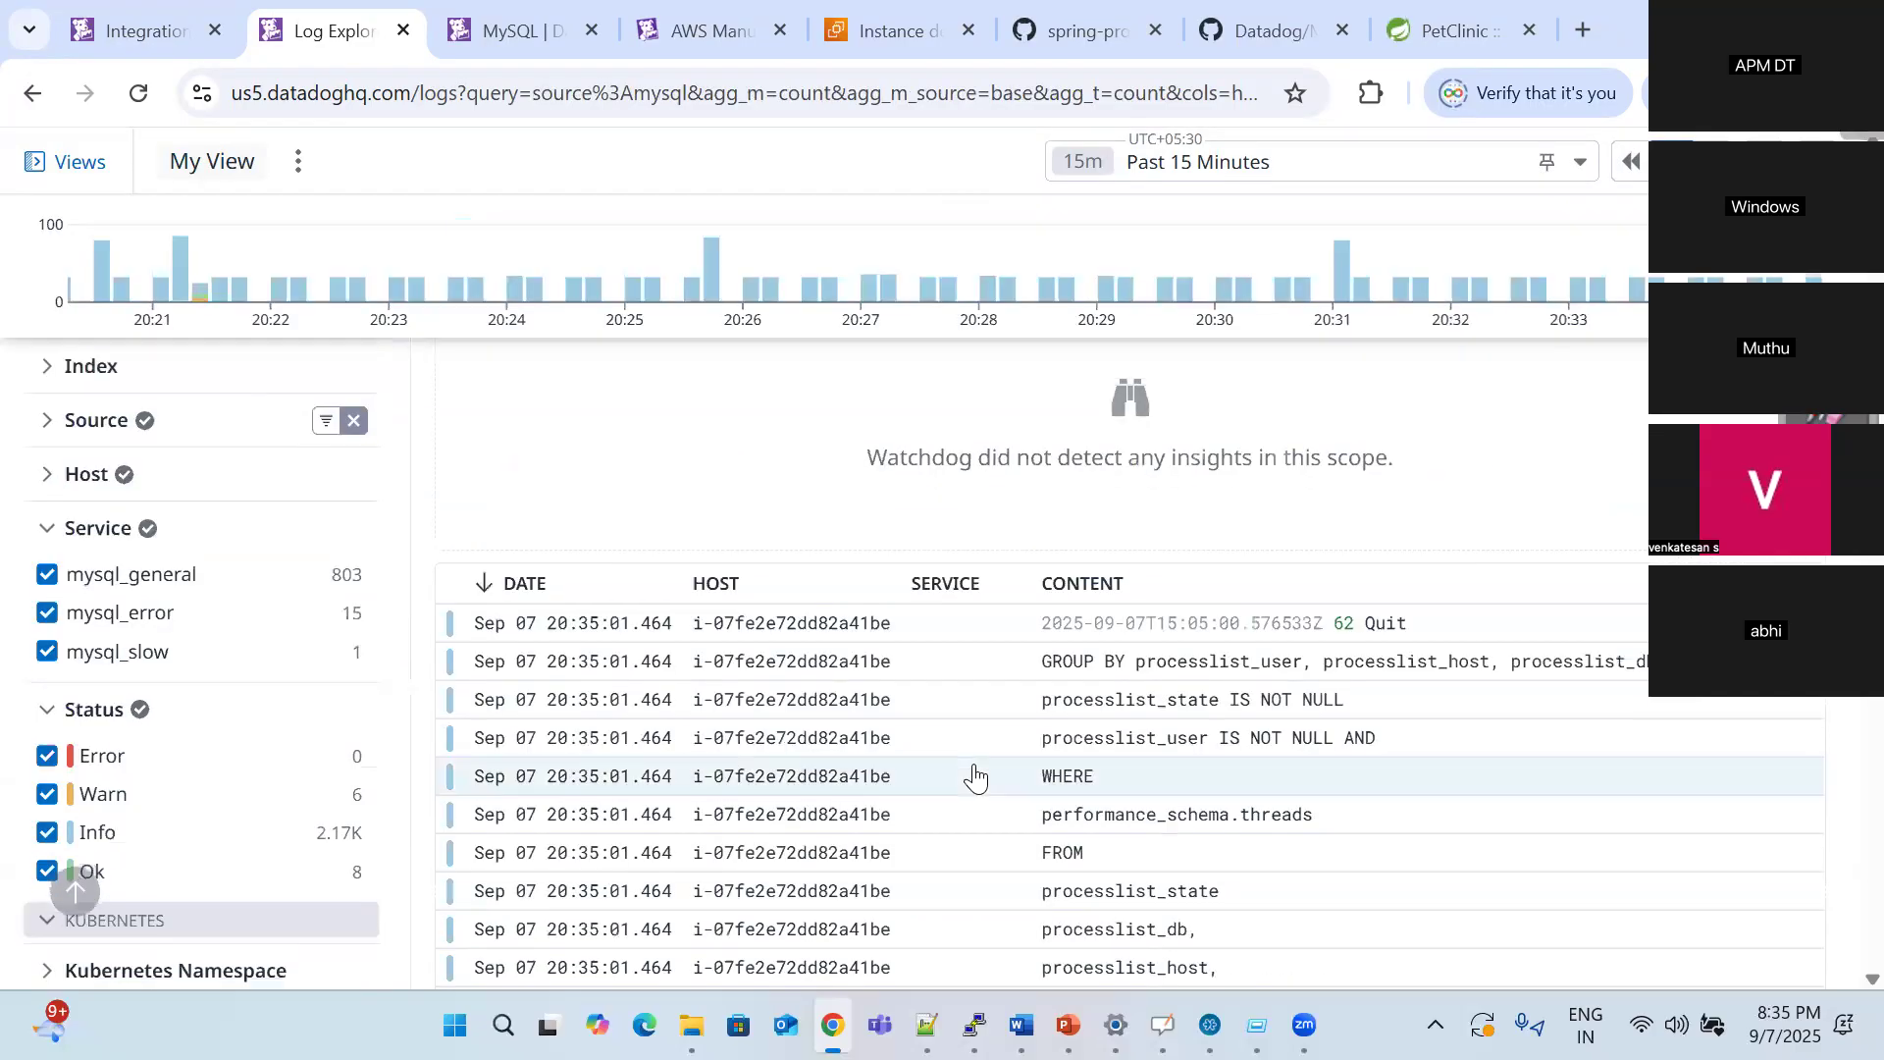
scroll(975, 770, up, 3)
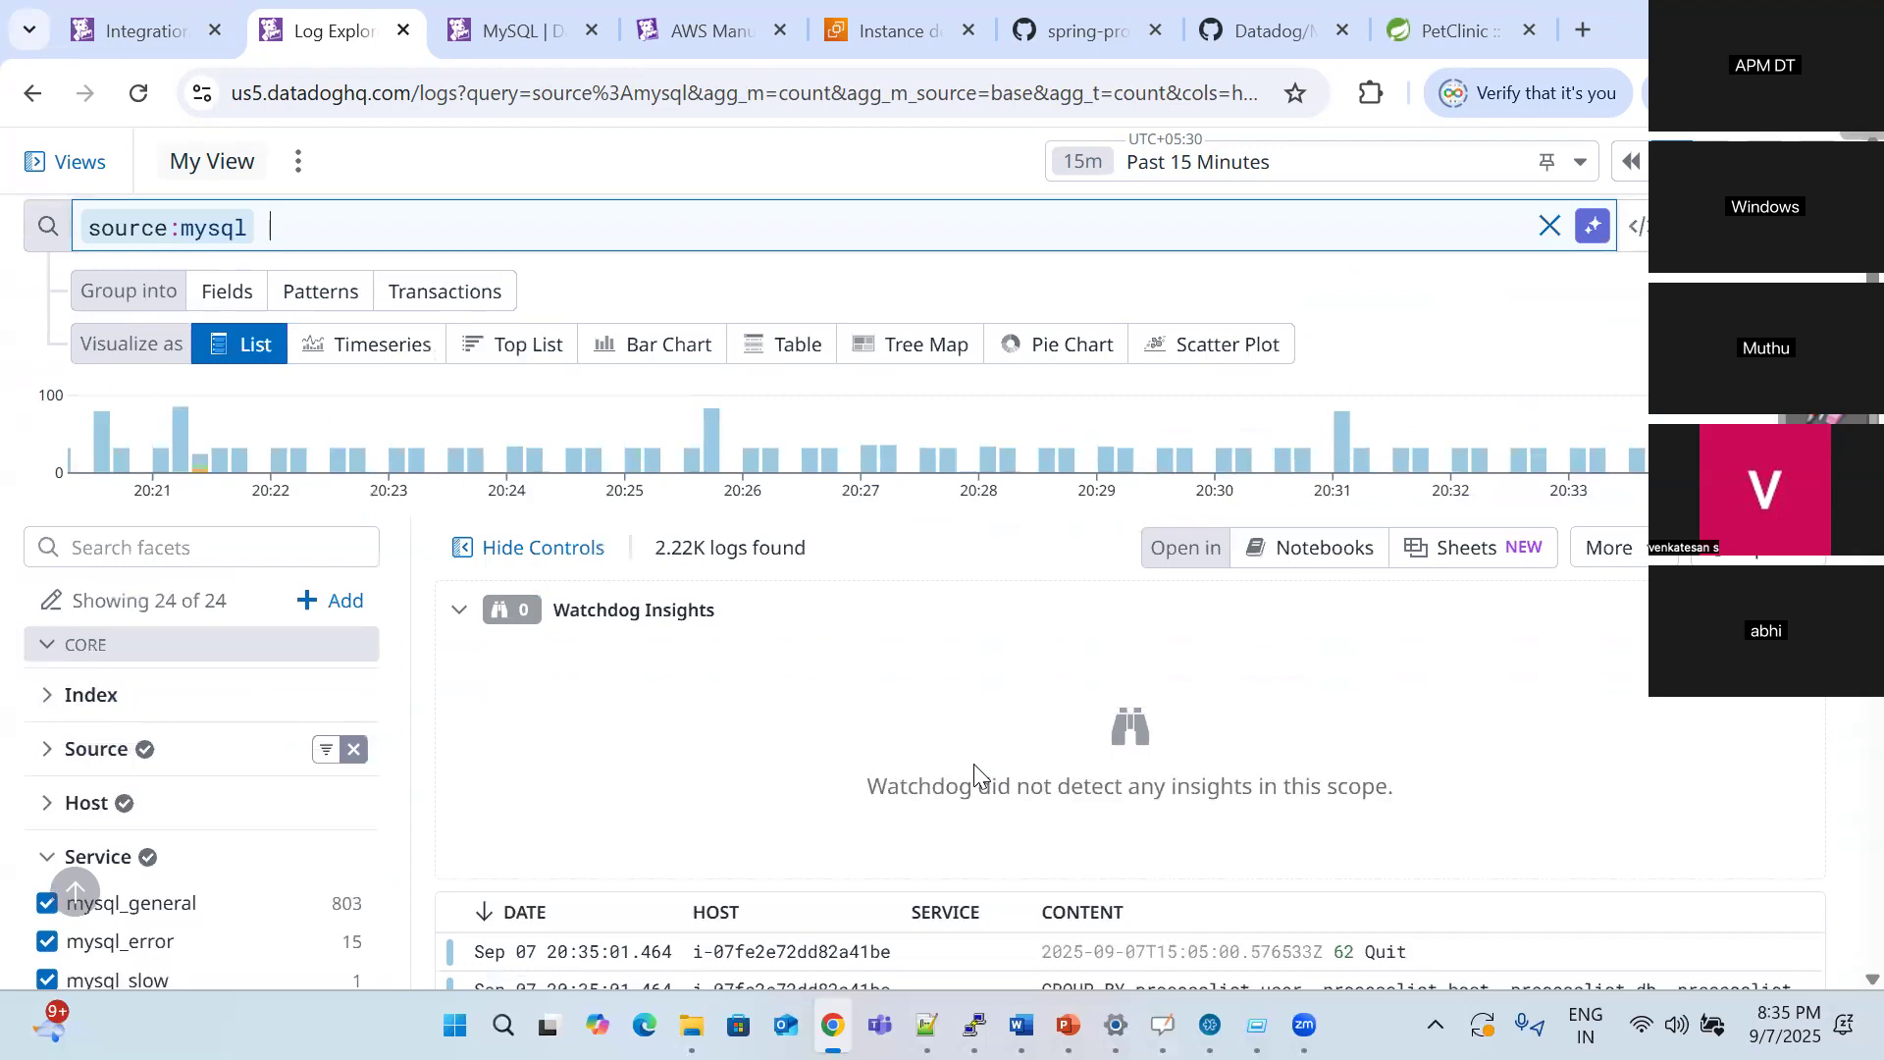
Inspect the MySQL dashboard's All Logs widget and reload the dashboard to refresh its log widgets.
click(510, 39)
scroll(1005, 624, down, 20)
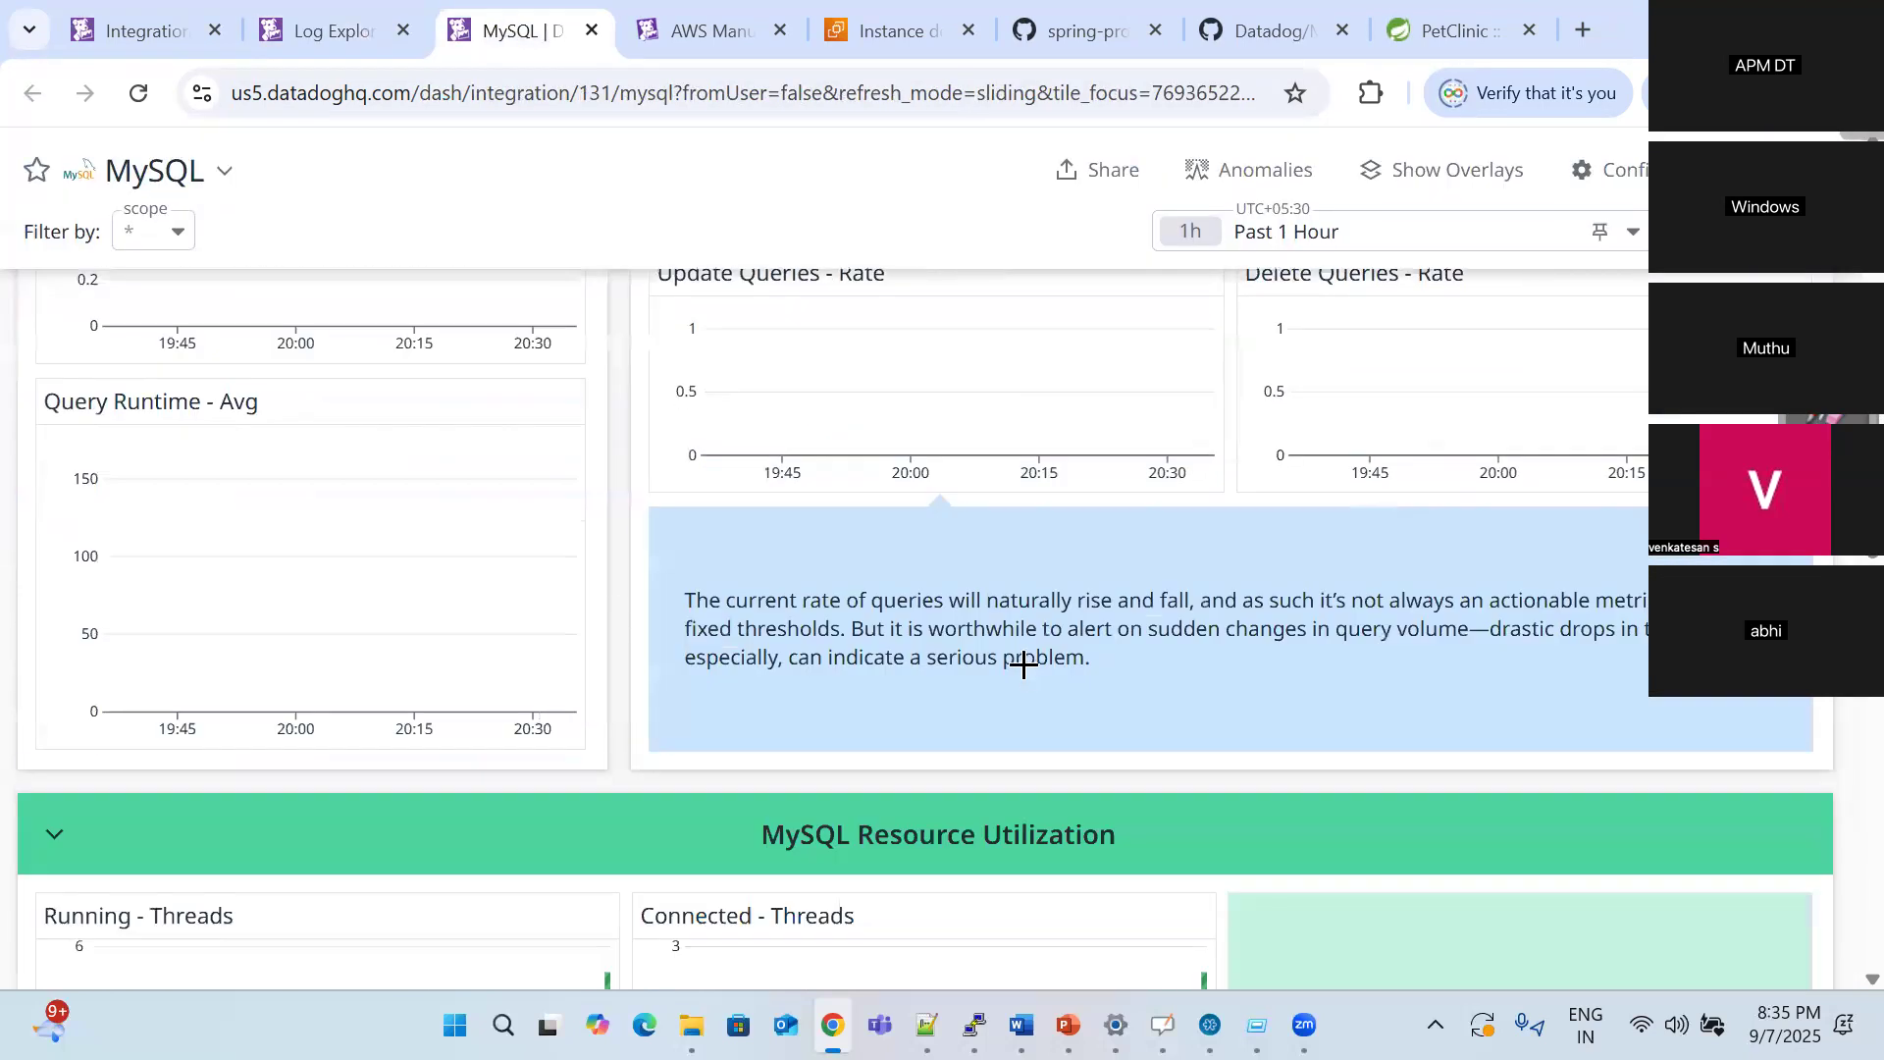
scroll(1022, 677, down, 10)
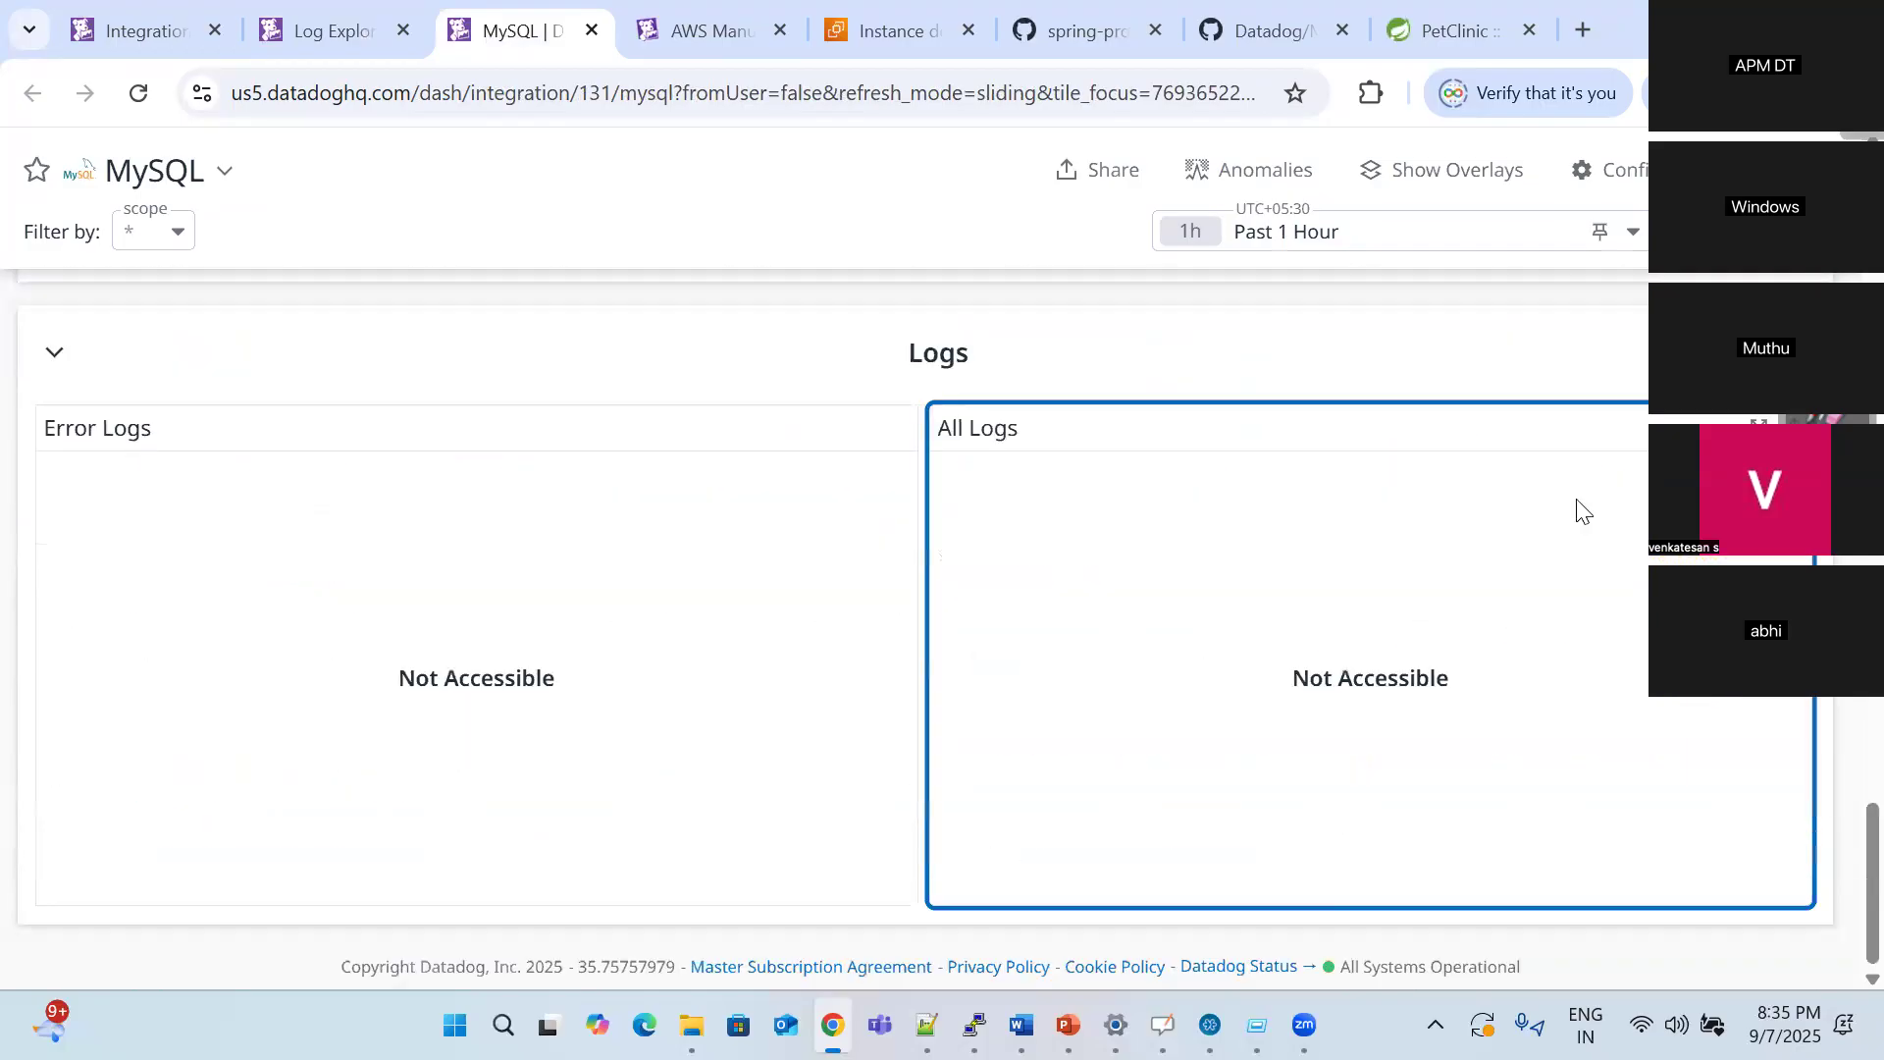
key(v)
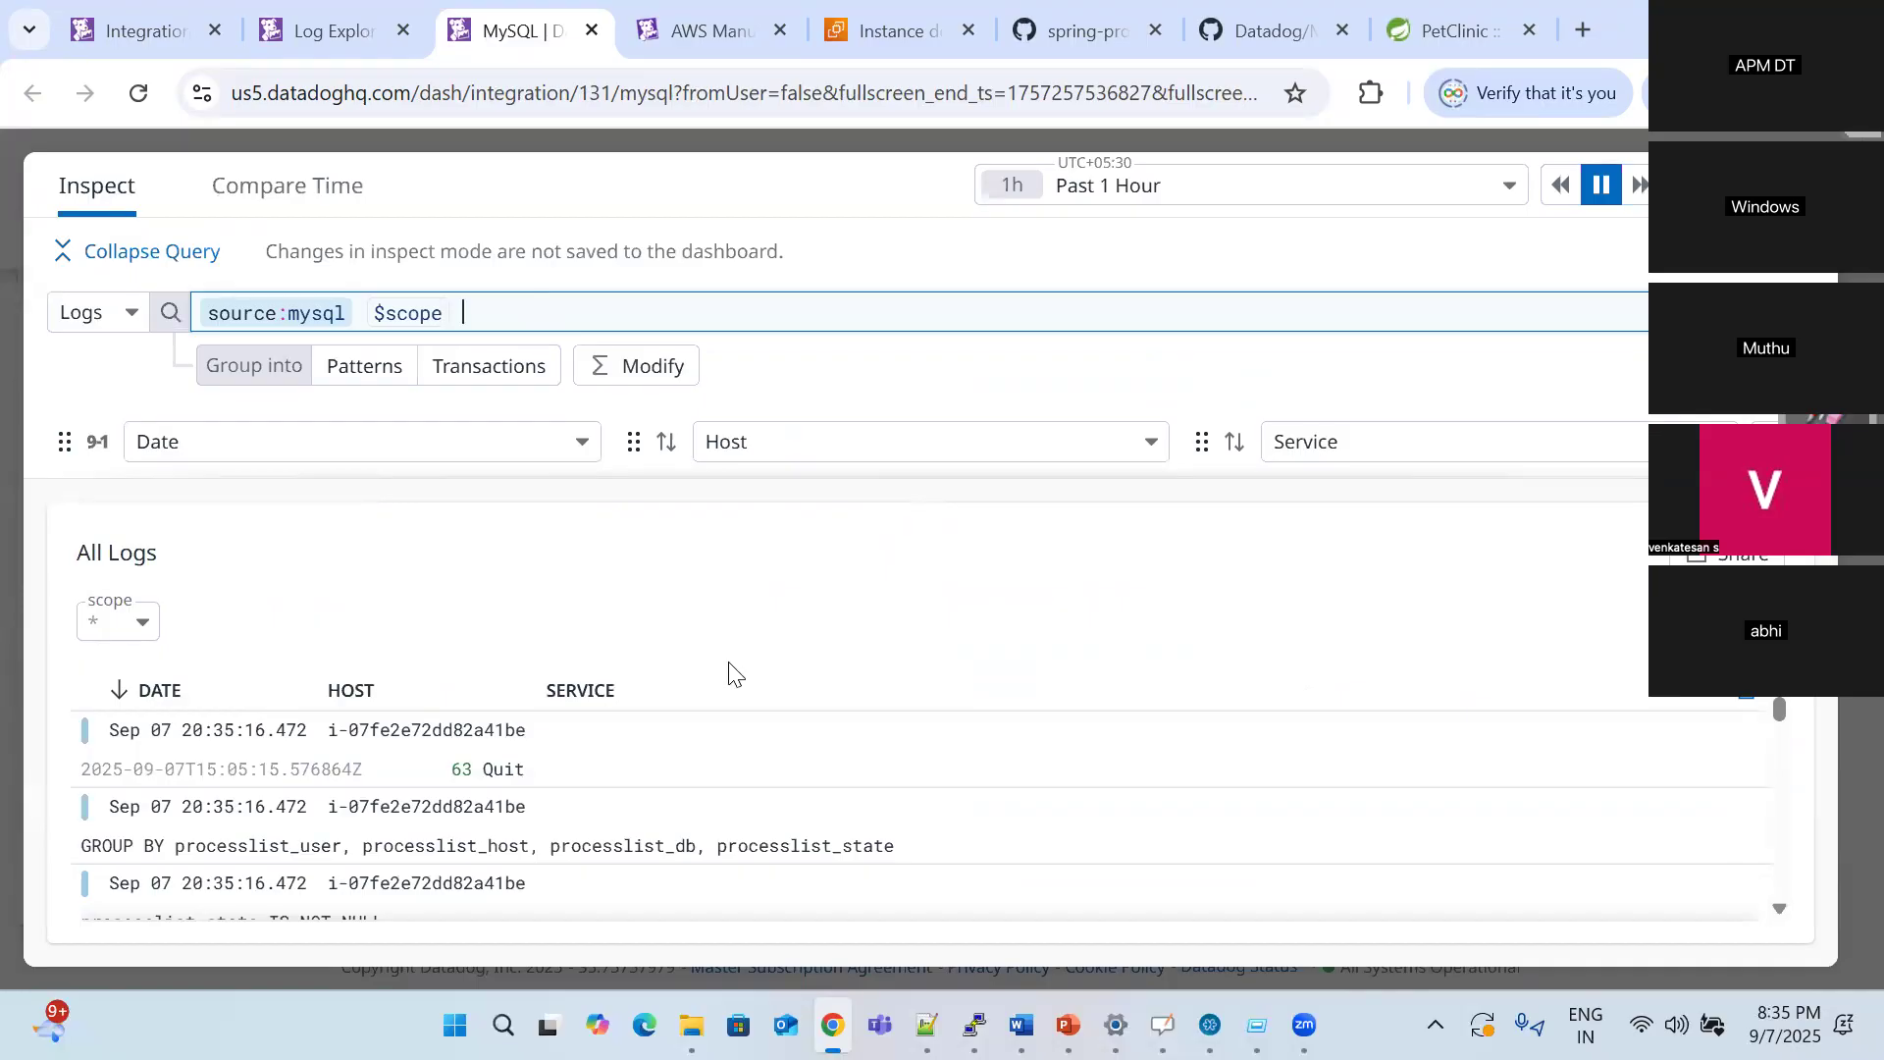
scroll(740, 834, down, 5)
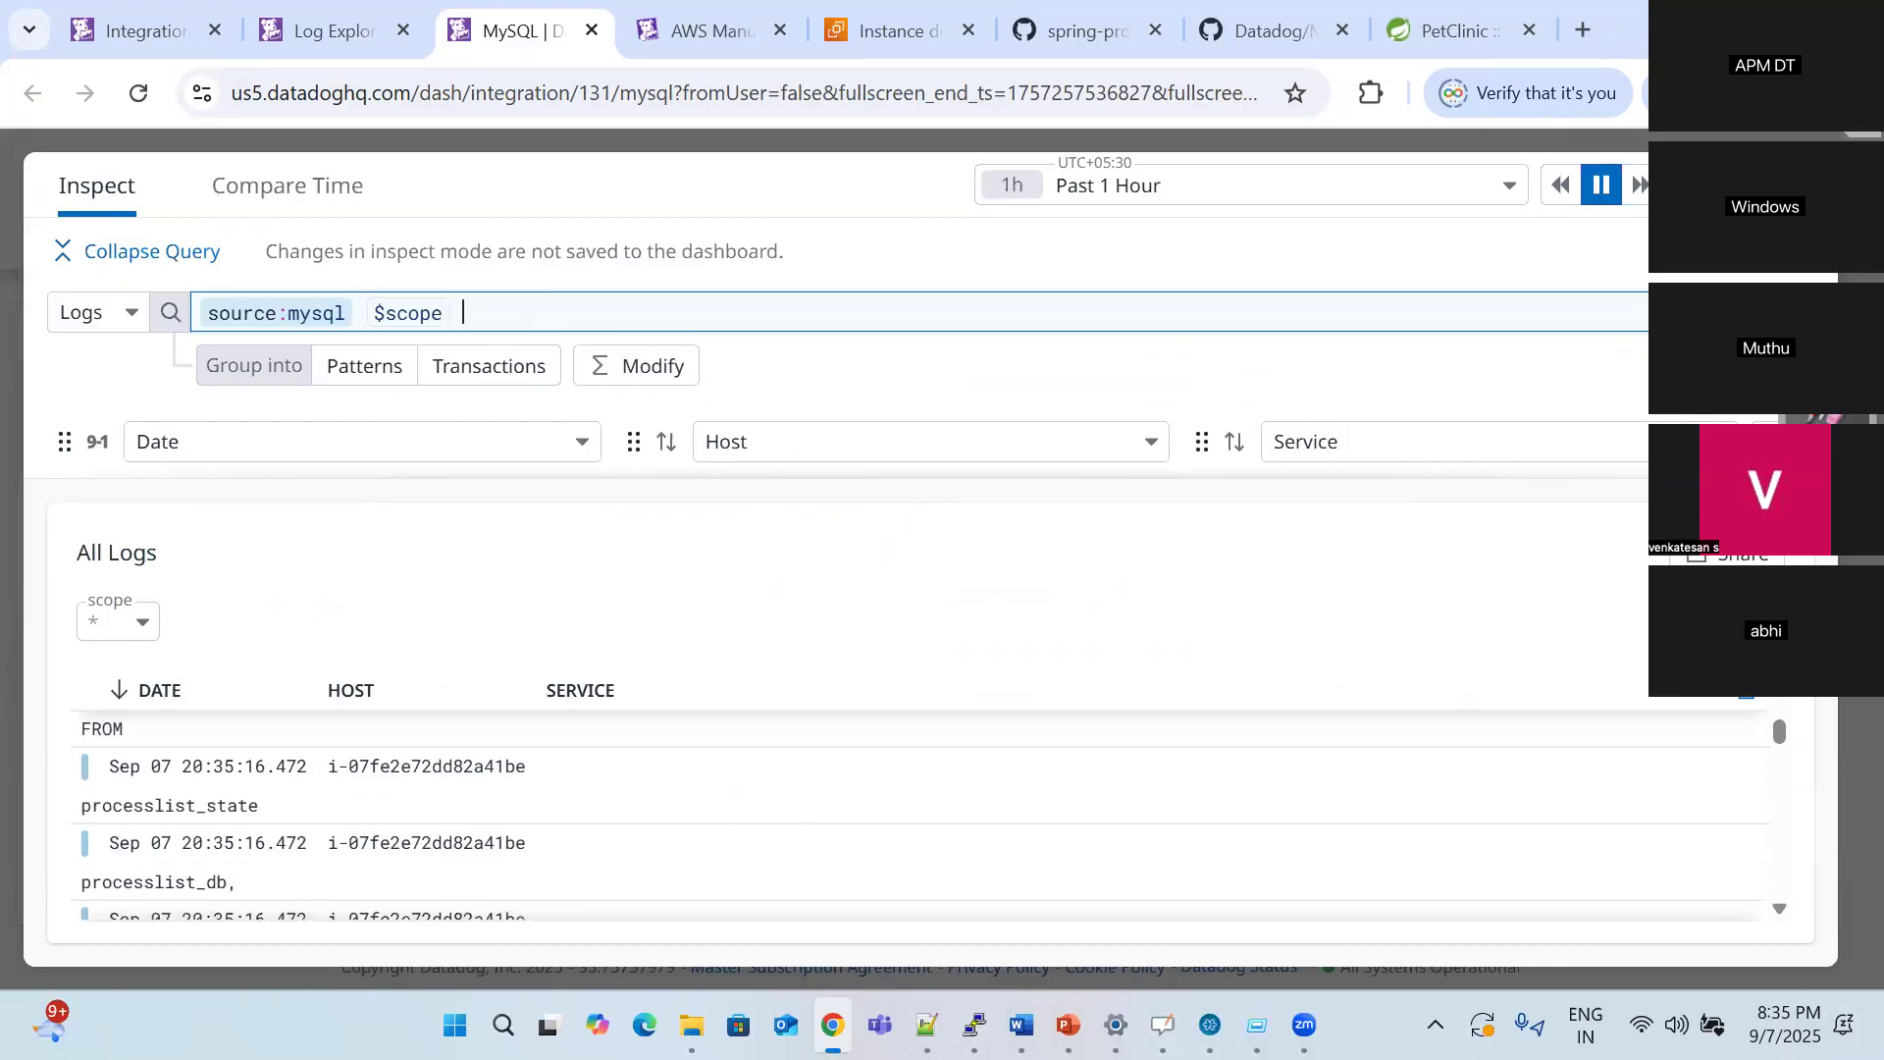
key(Escape)
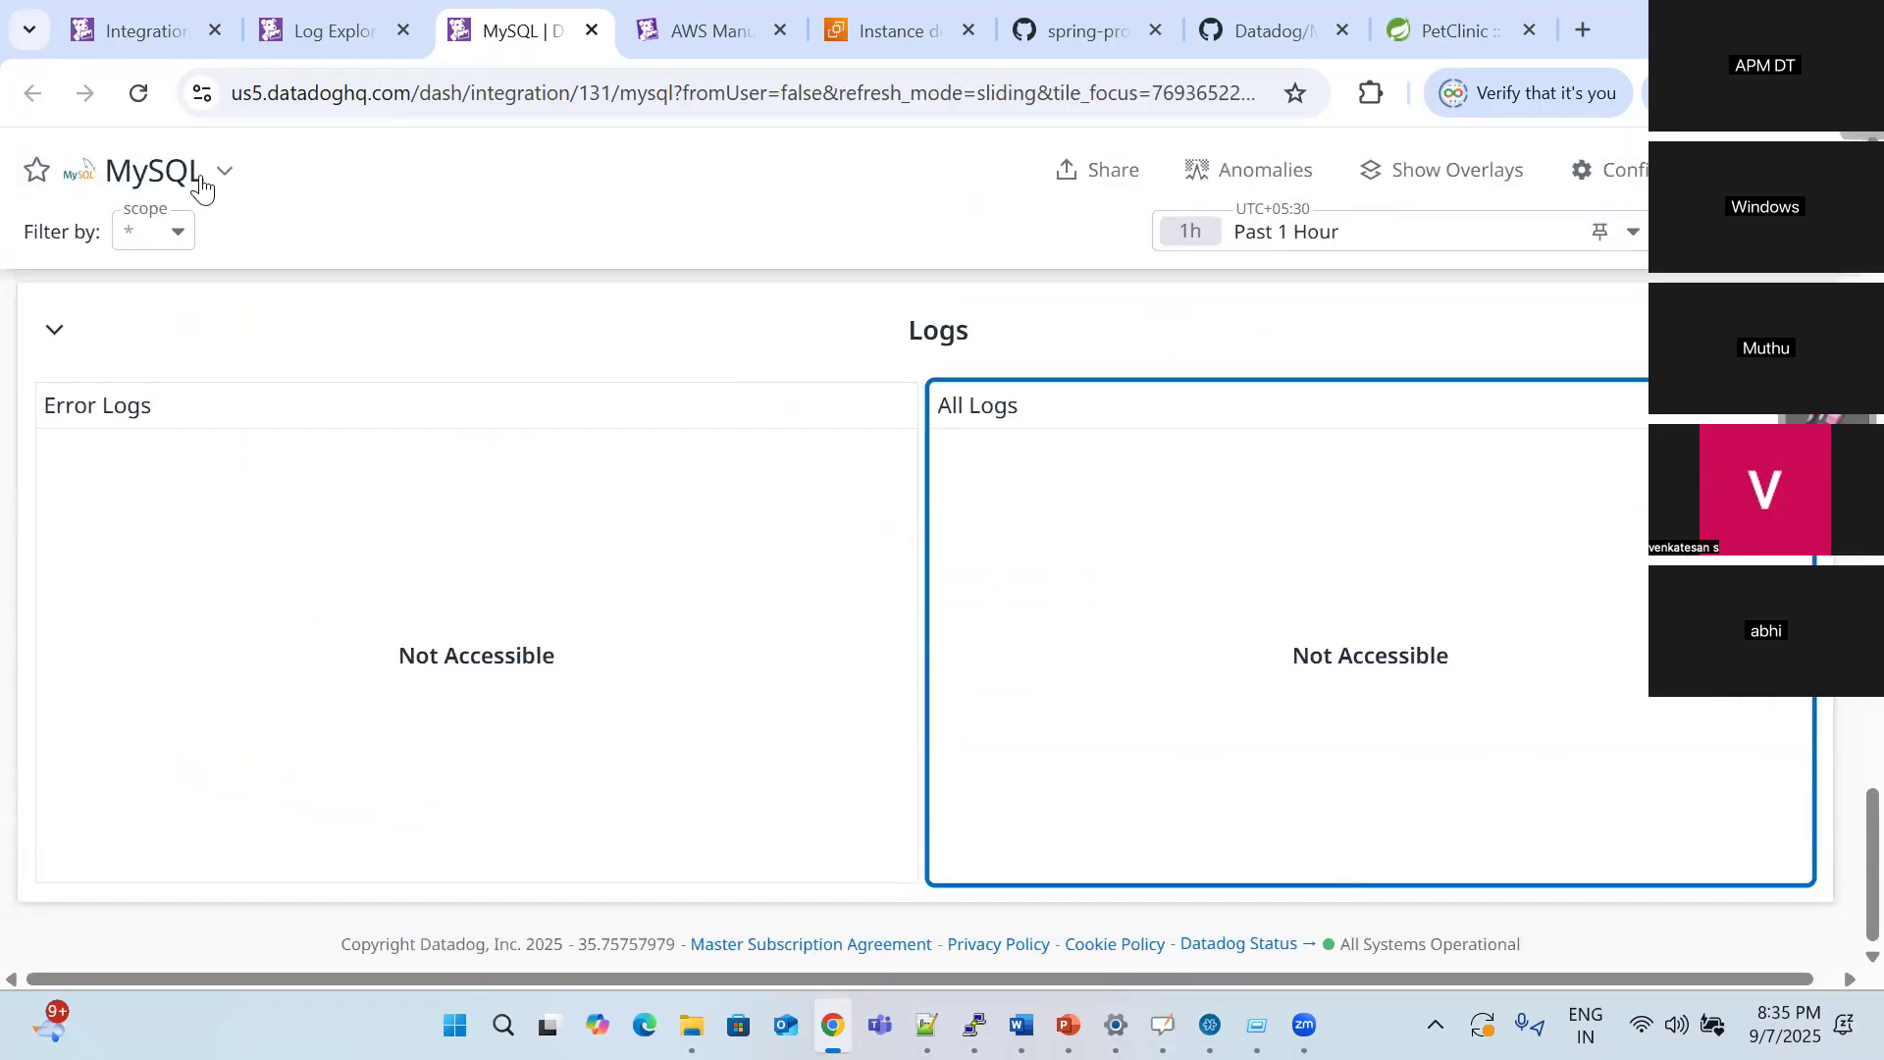
click(138, 93)
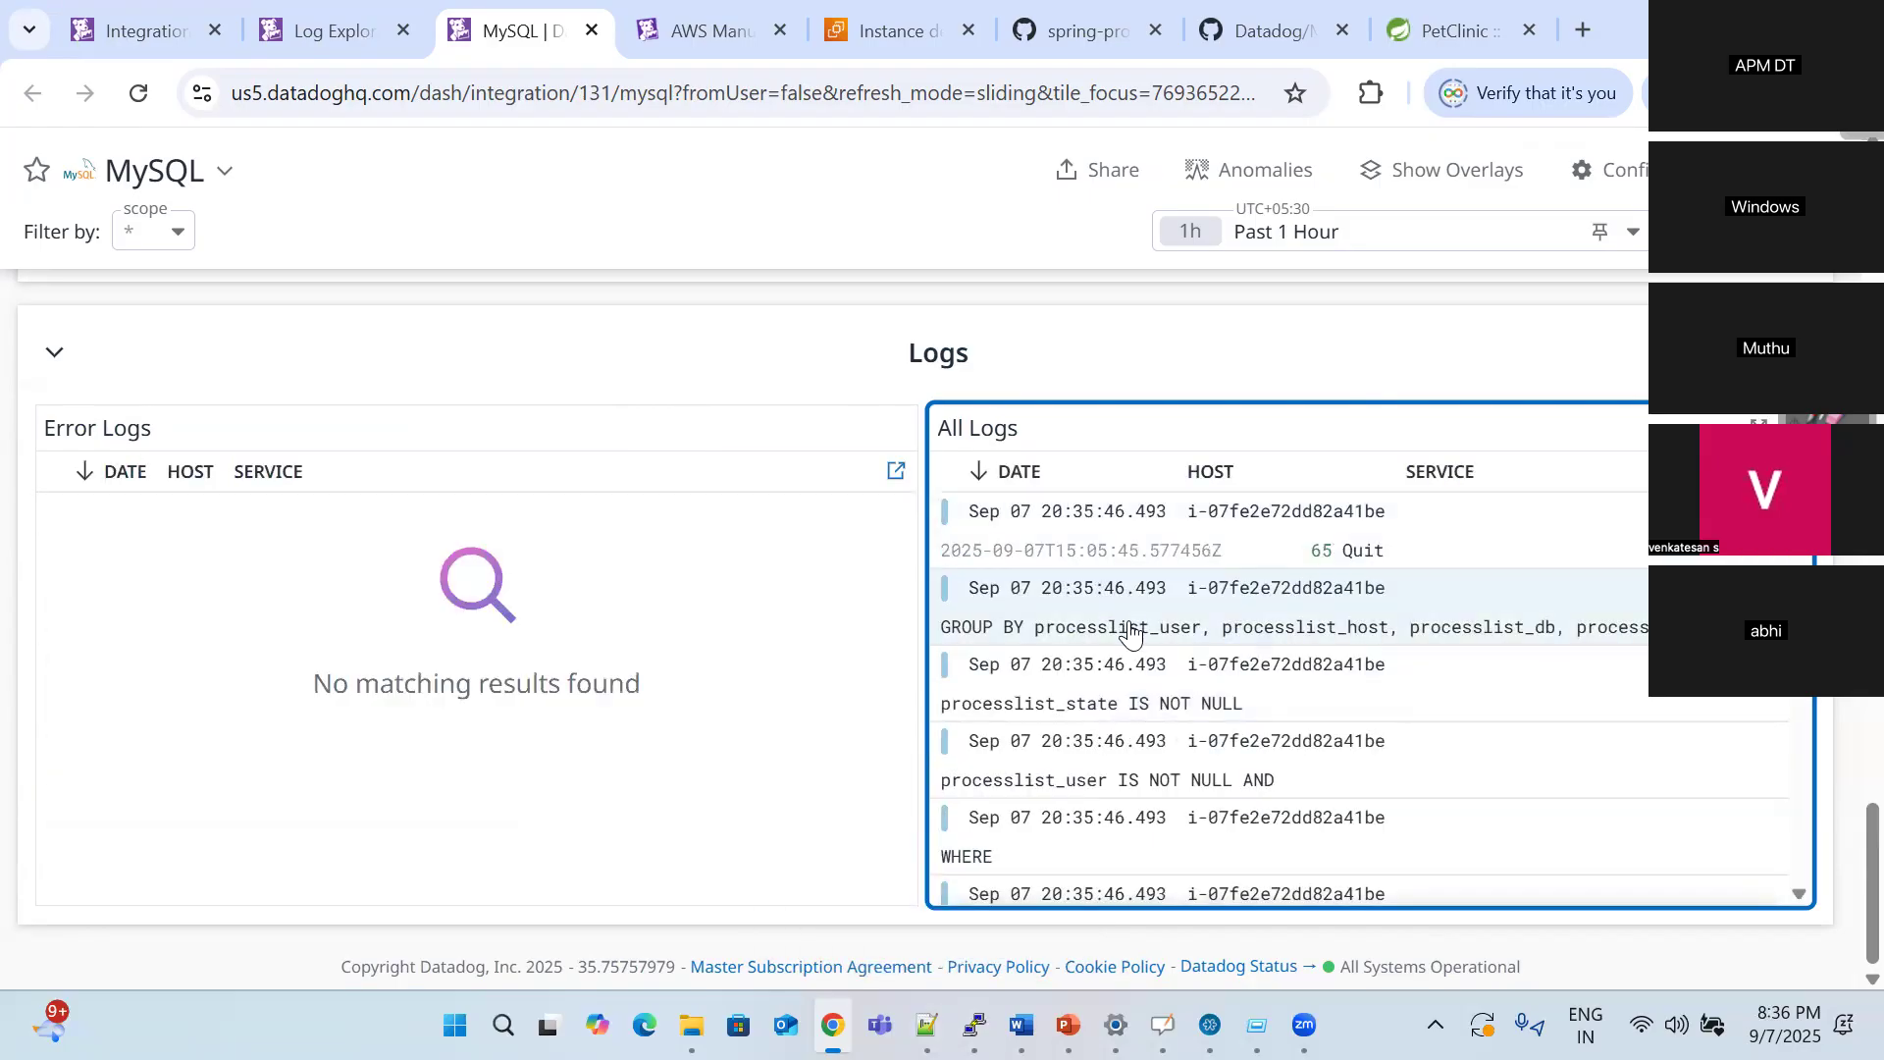
Remove $scope from the Error Logs widget query, which still finds no matching results.
click(862, 432)
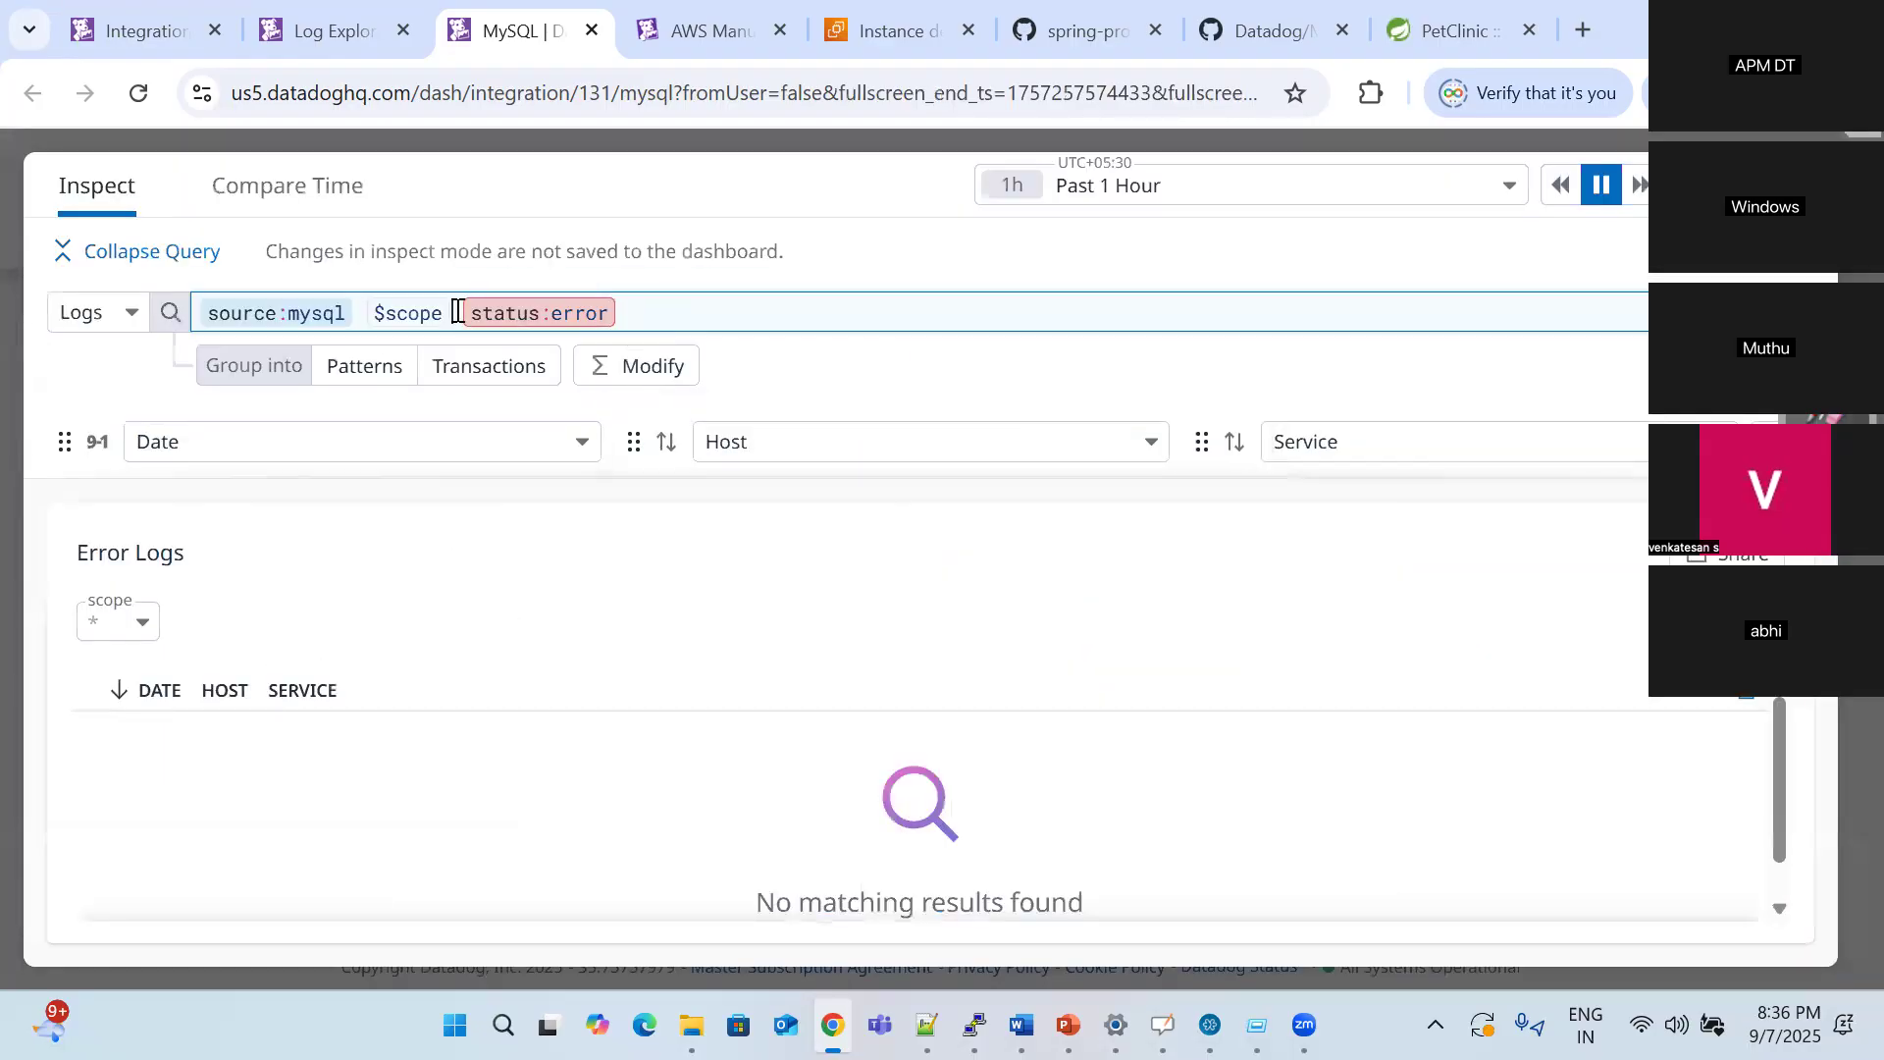
click(457, 311)
key(BackSpace)
key(BackSpace)
key(BackSpace)
key(BackSpace)
key(BackSpace)
key(BackSpace)
key(BackSpace)
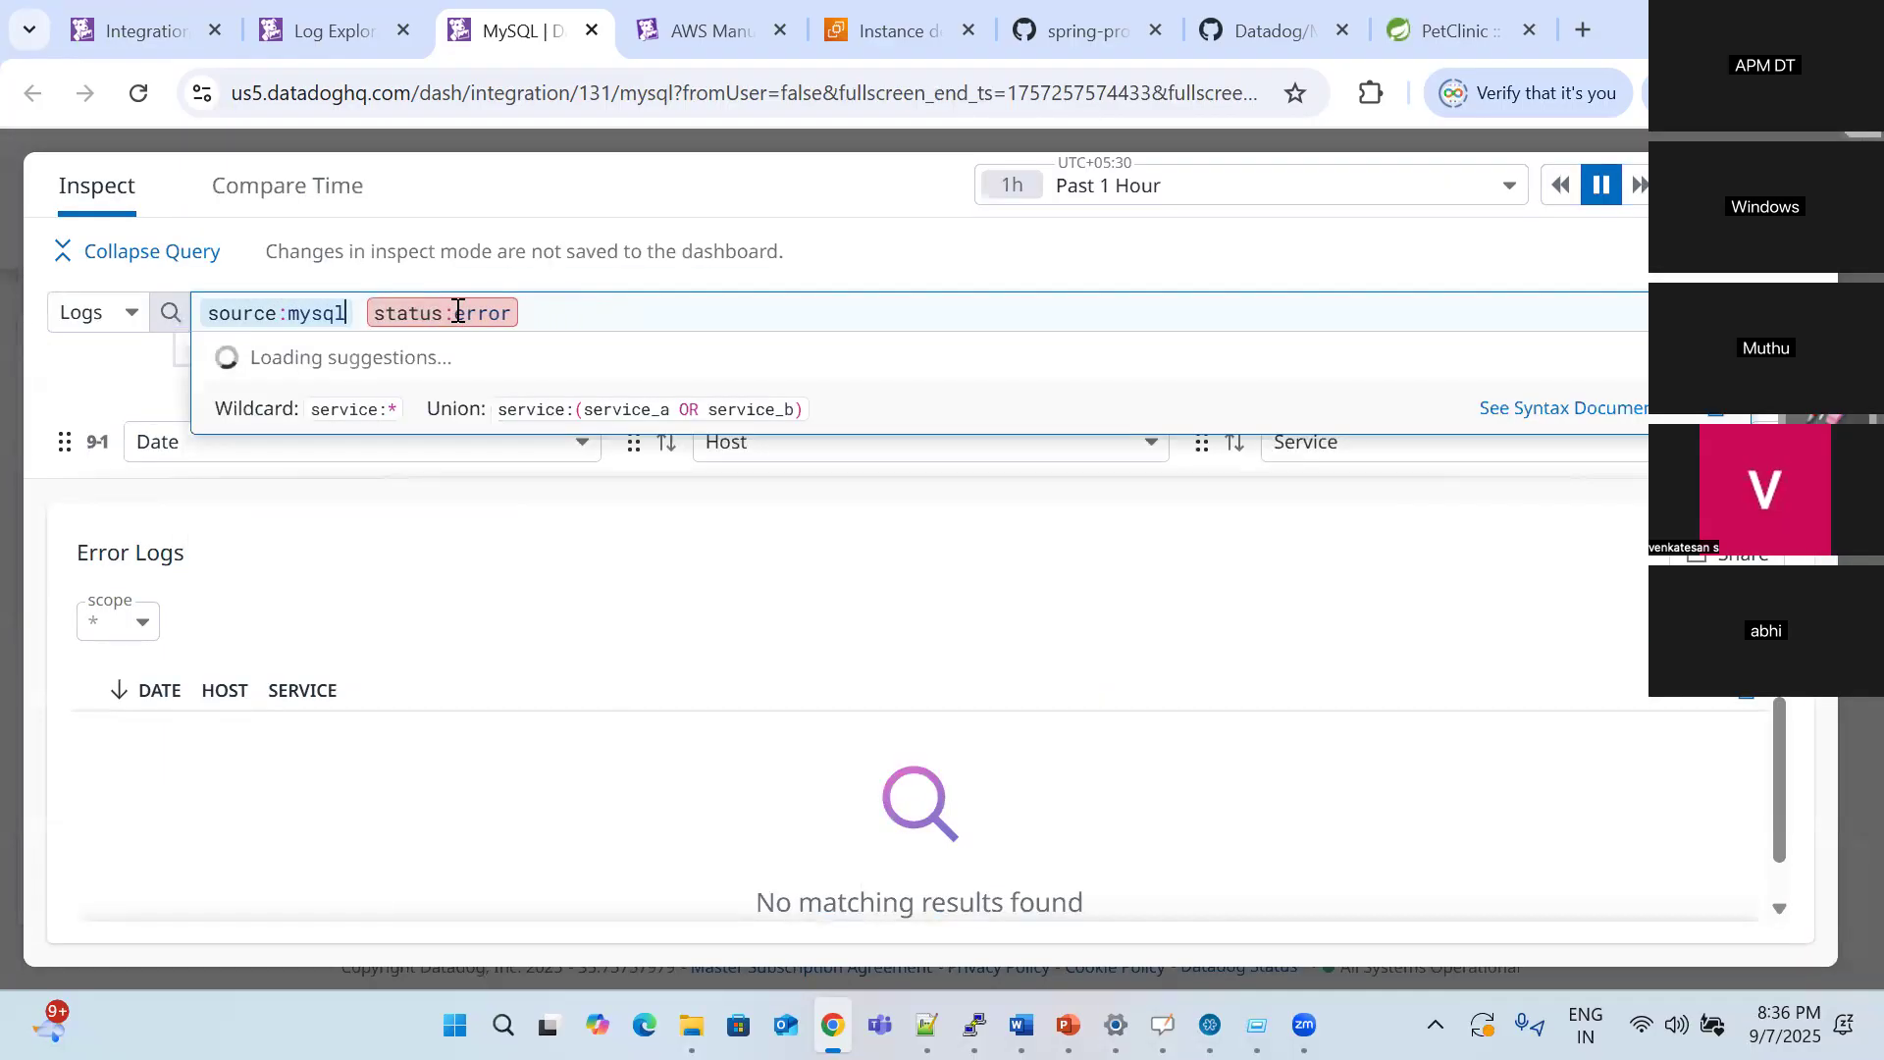
click(771, 203)
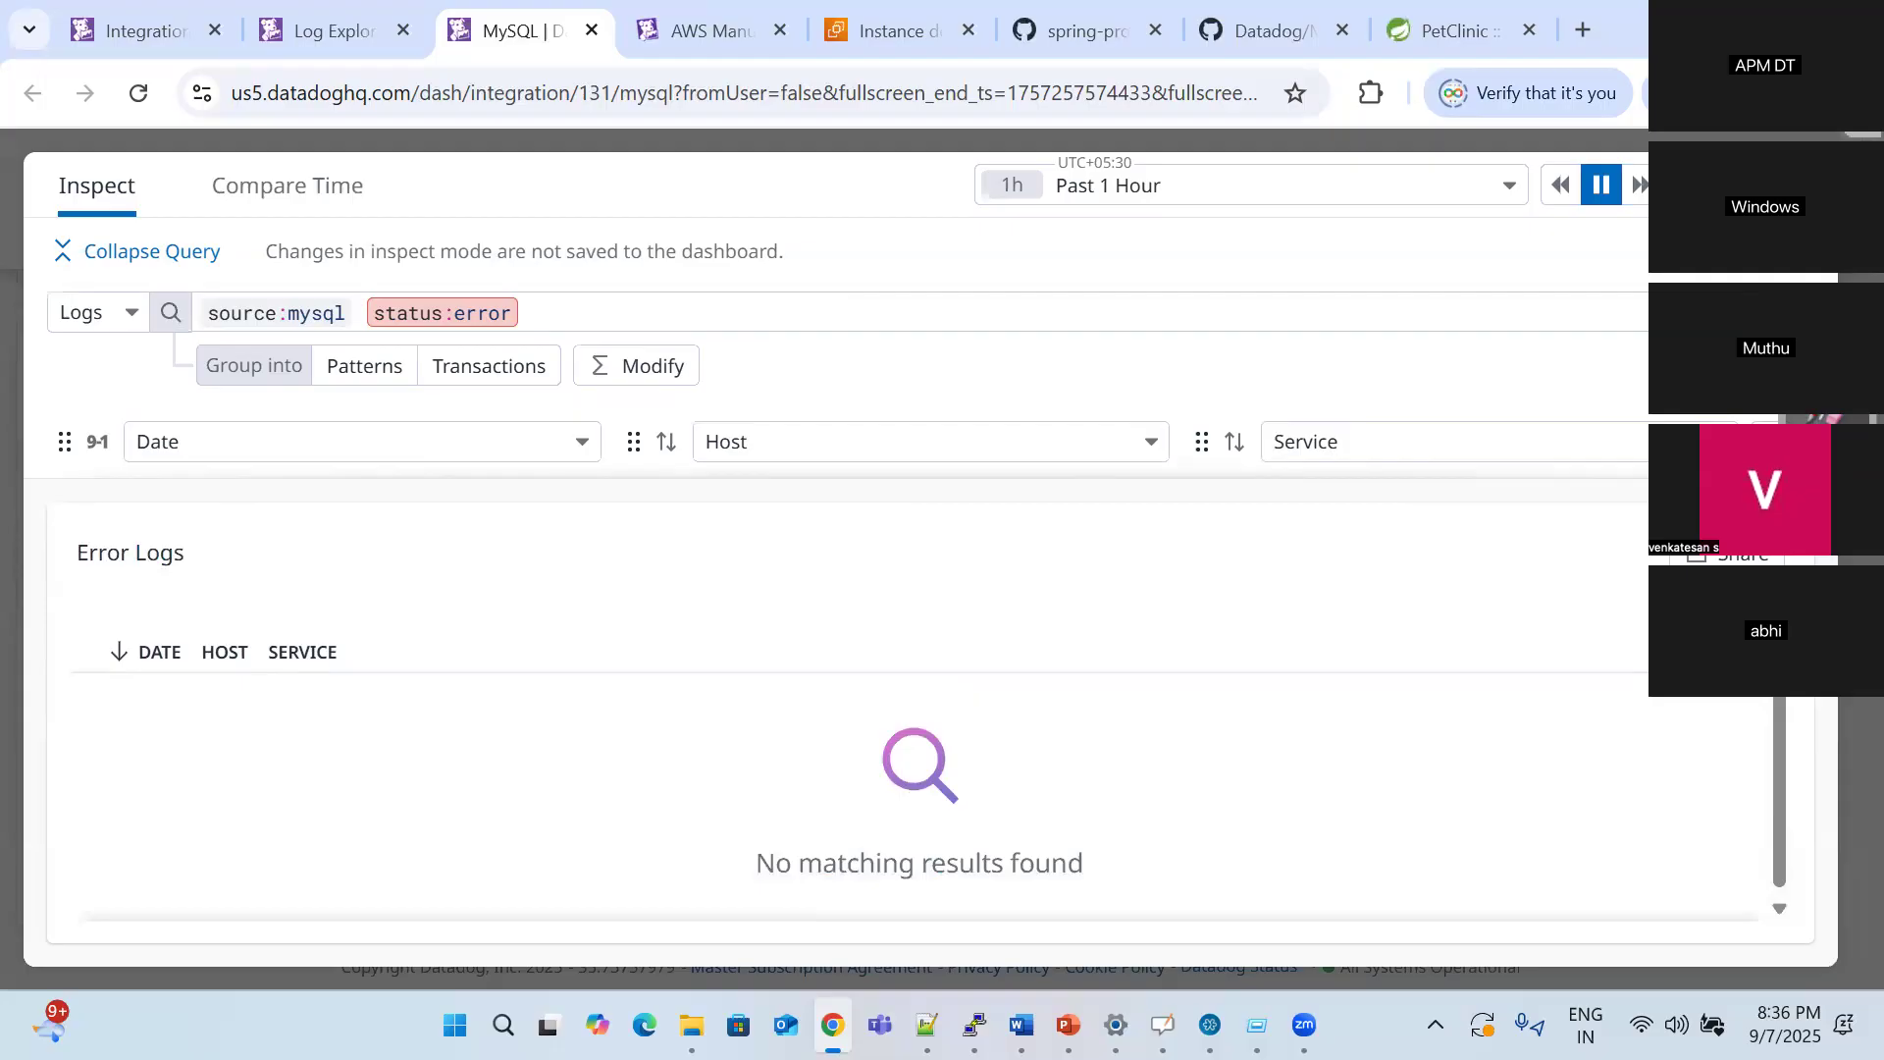
key(Escape)
scroll(1291, 654, up, 2)
scroll(1291, 654, down, 2)
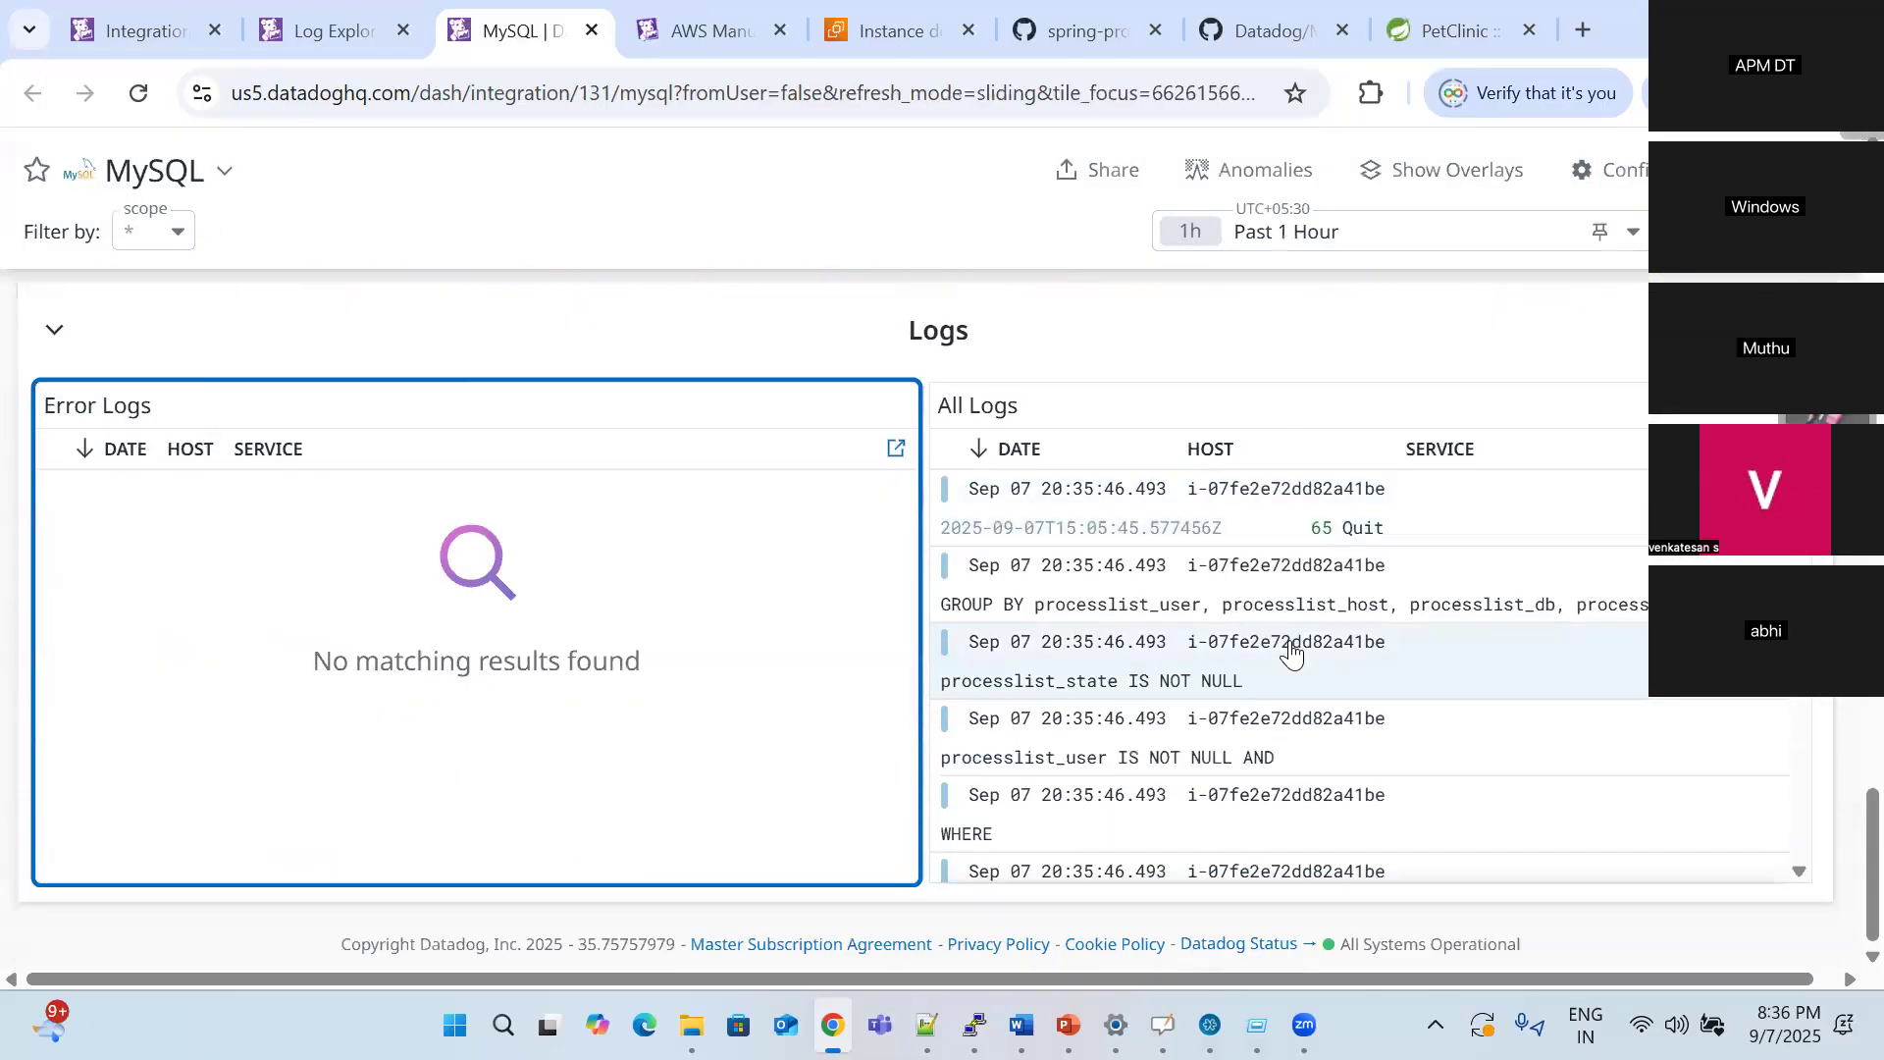
Run history in the PuTTY server terminal to list recent commands.
key(alt+Tab)
text(history)
key(Return)
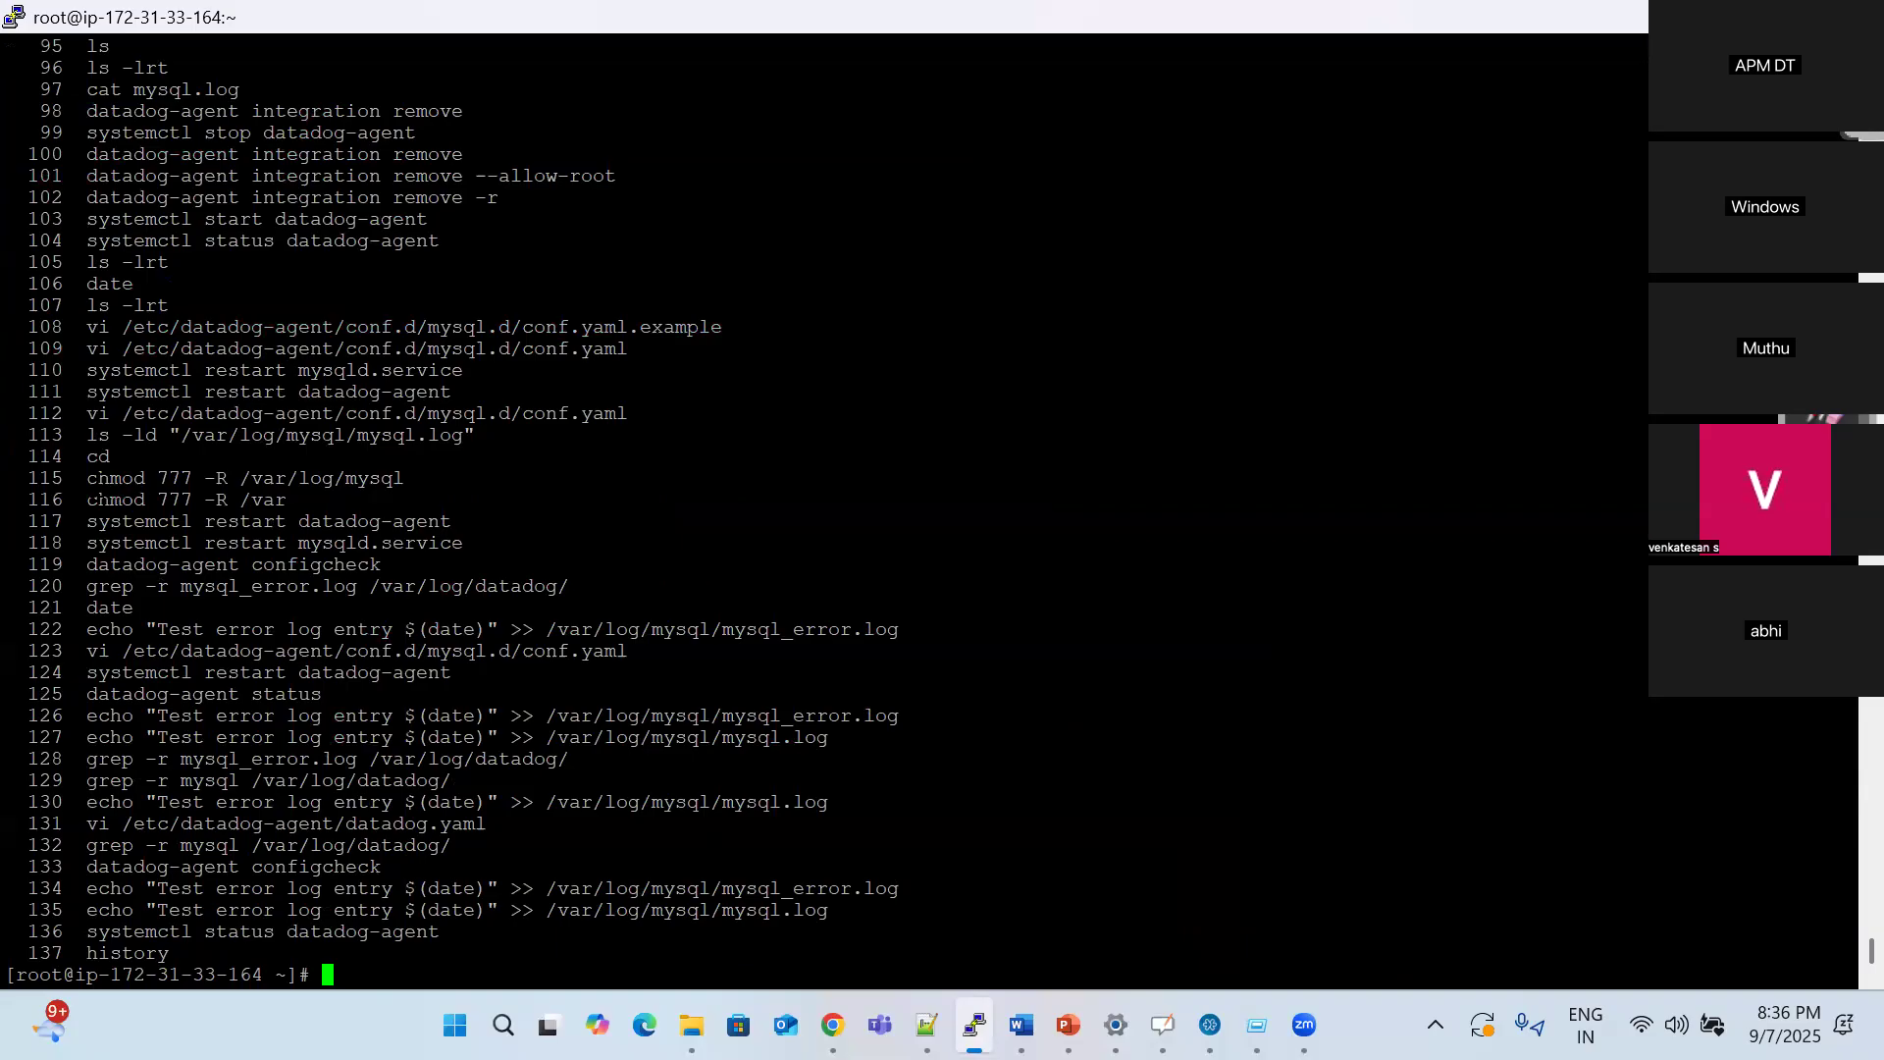
Highlight the chmod command and the mysql_error.log and mysql.log test-entry commands in the history output.
drag(74, 480, 404, 480)
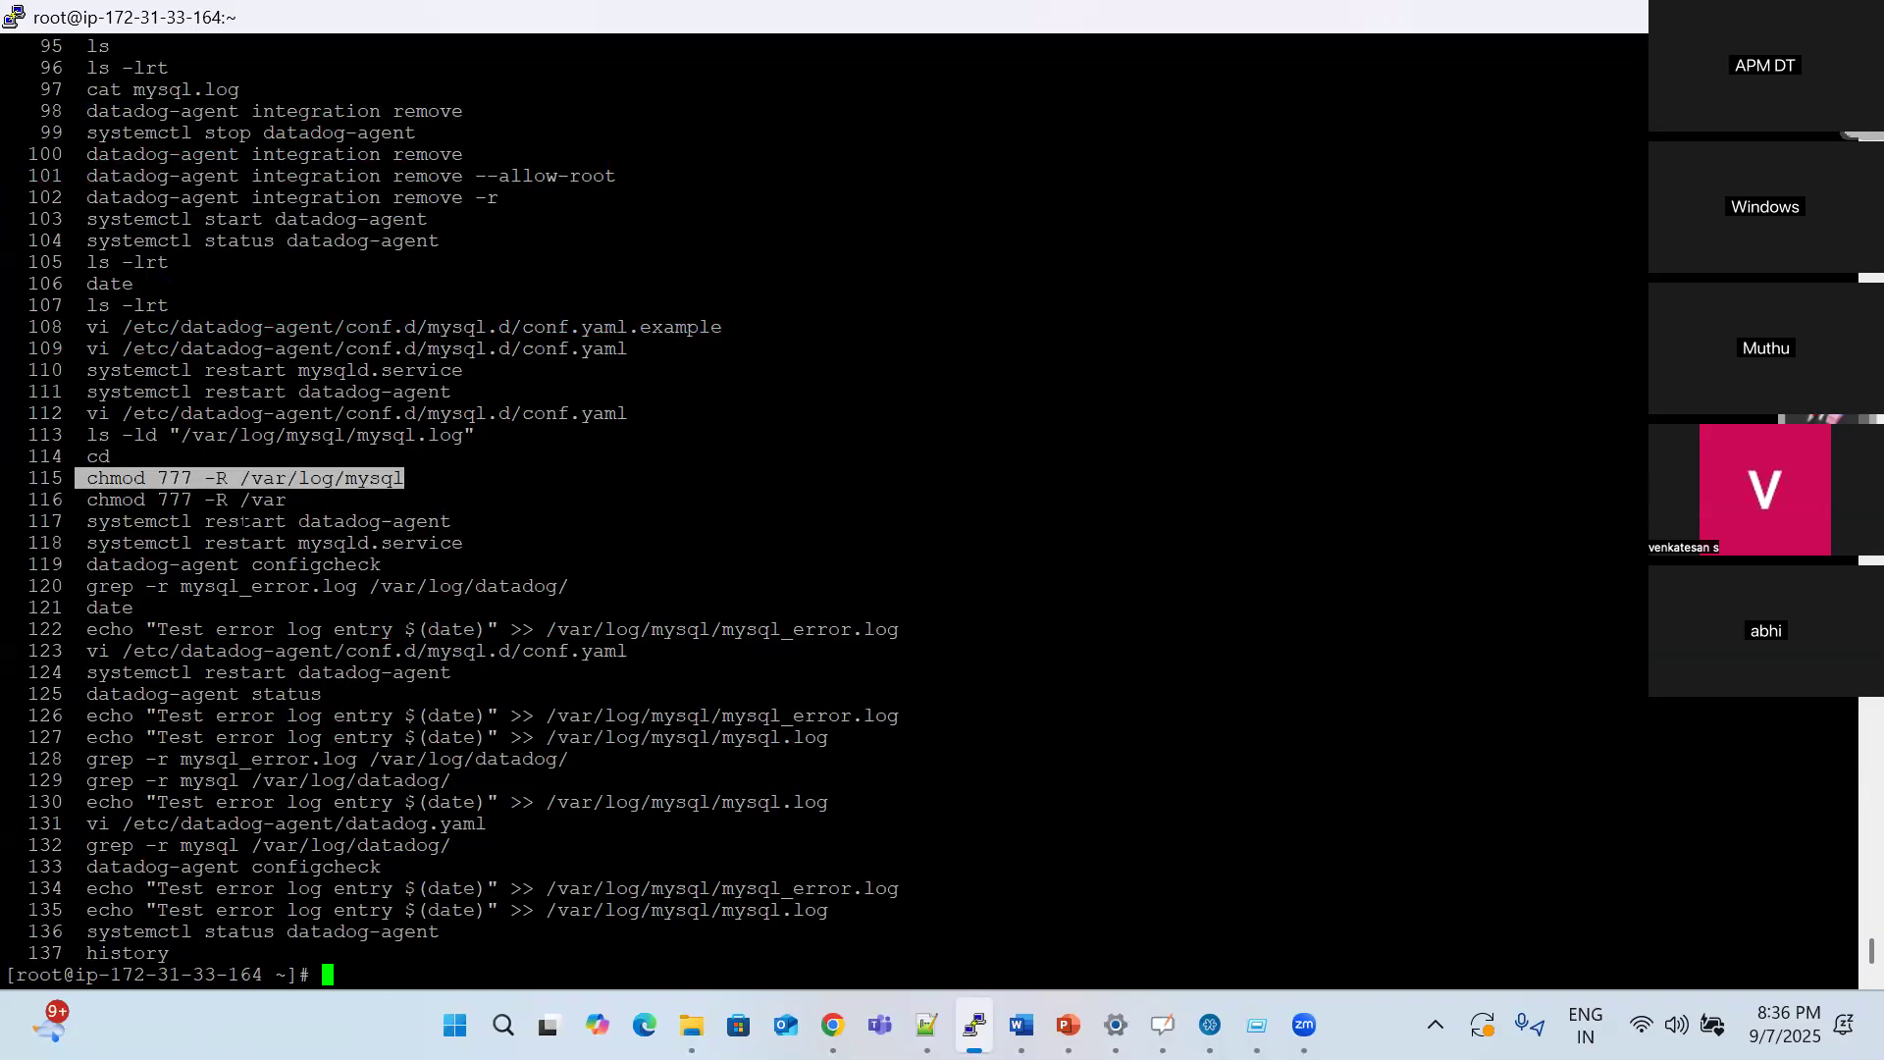
click(154, 480)
drag(17, 478, 911, 911)
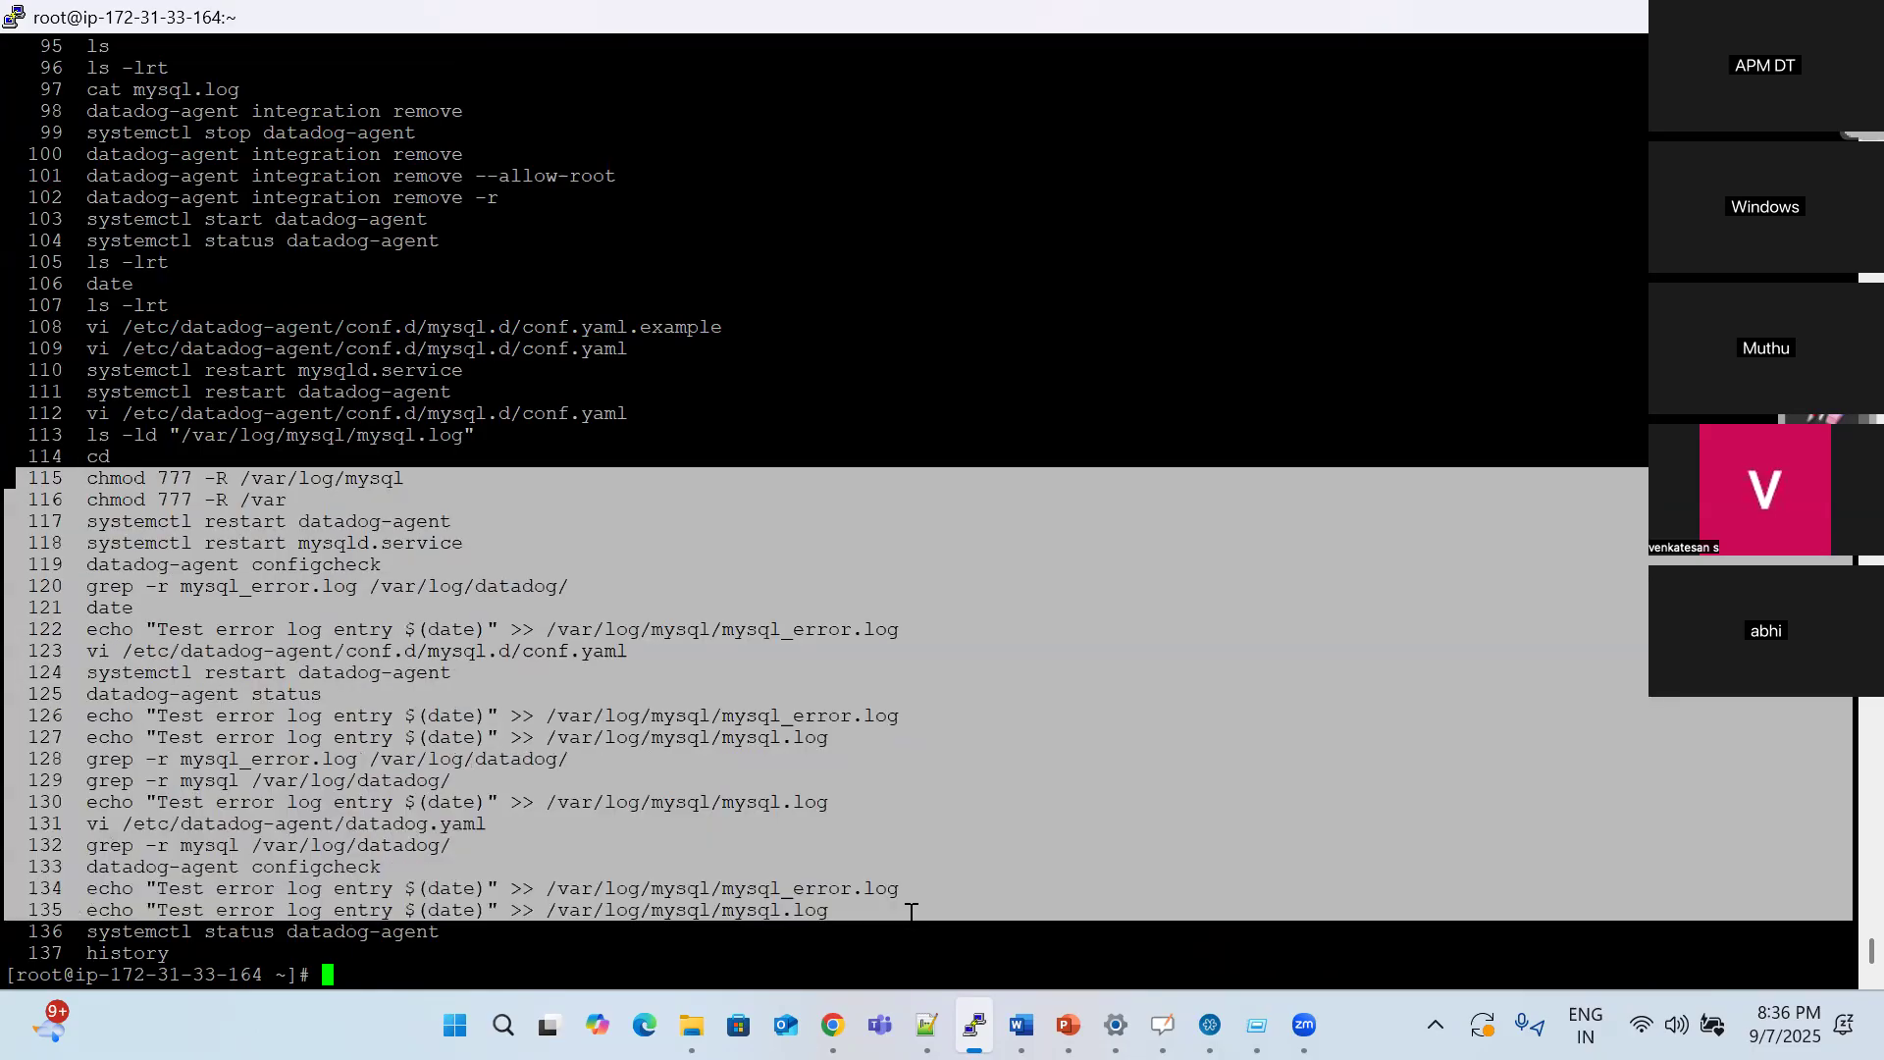
double_click(383, 718)
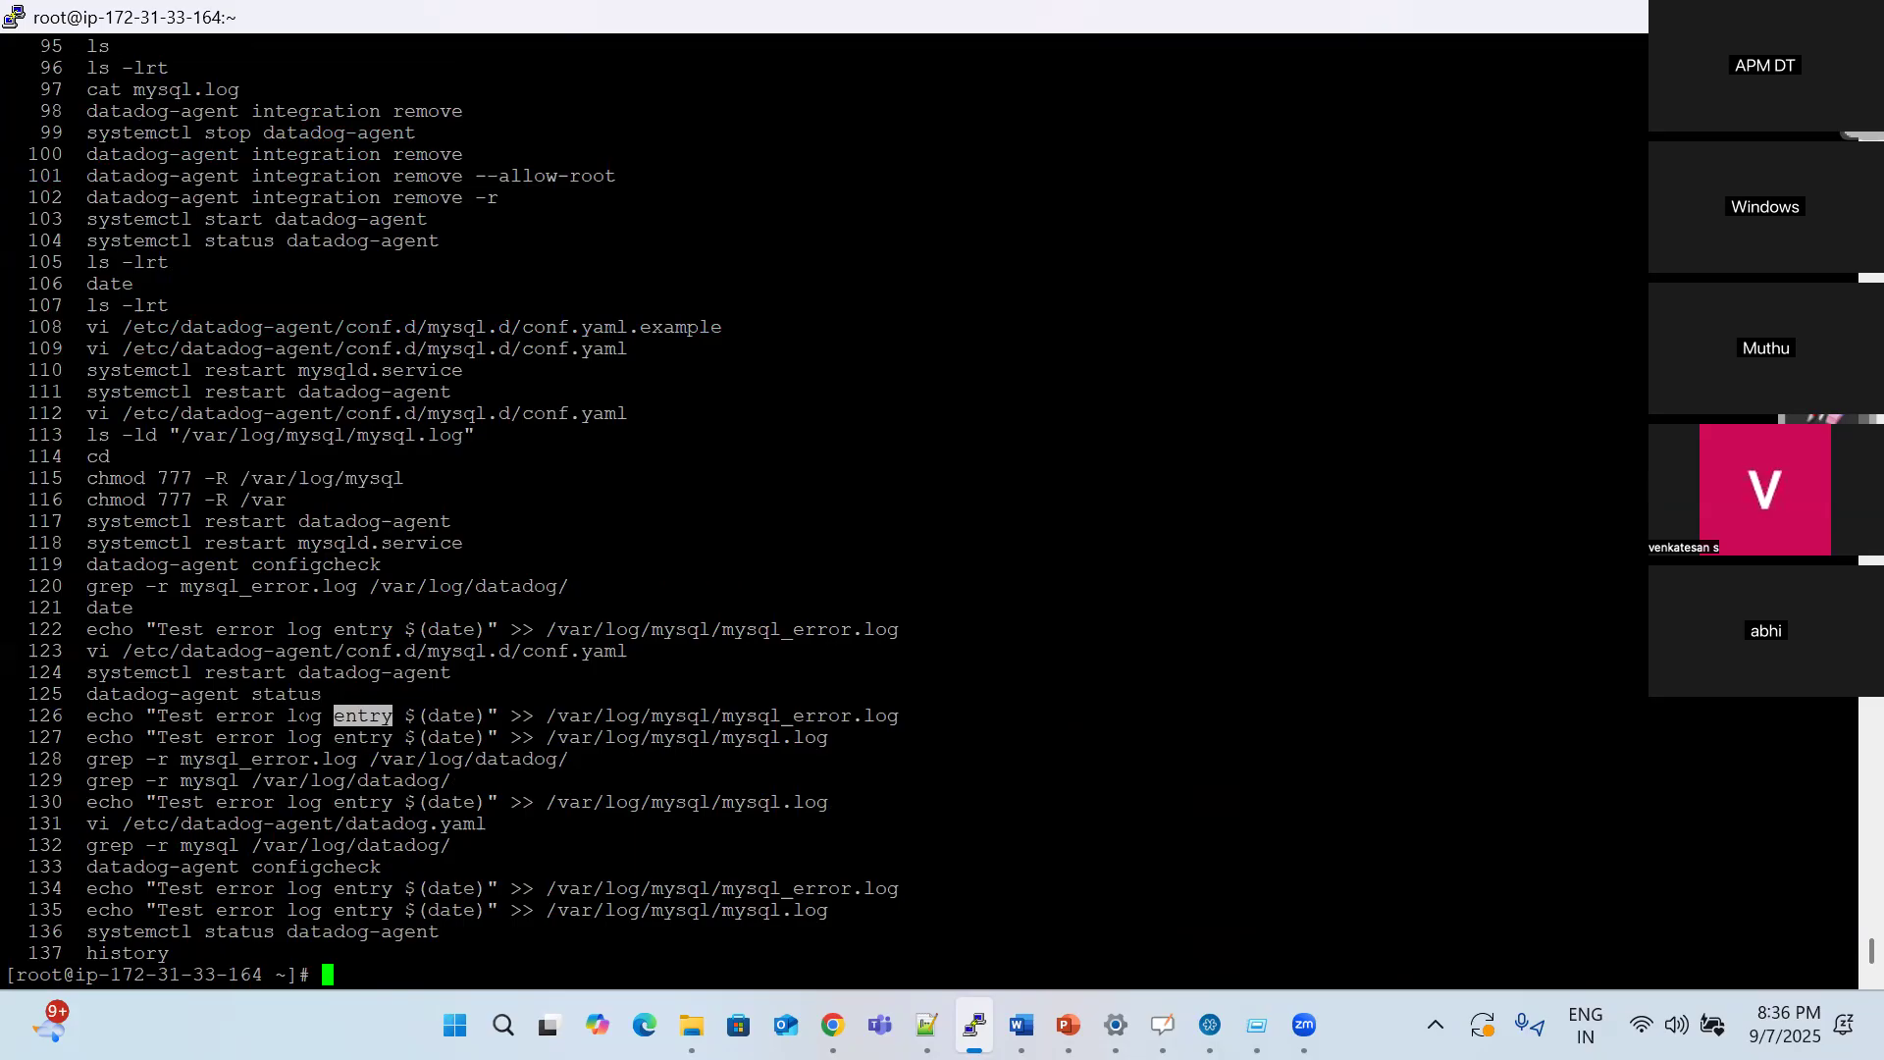
double_click(305, 715)
double_click(749, 718)
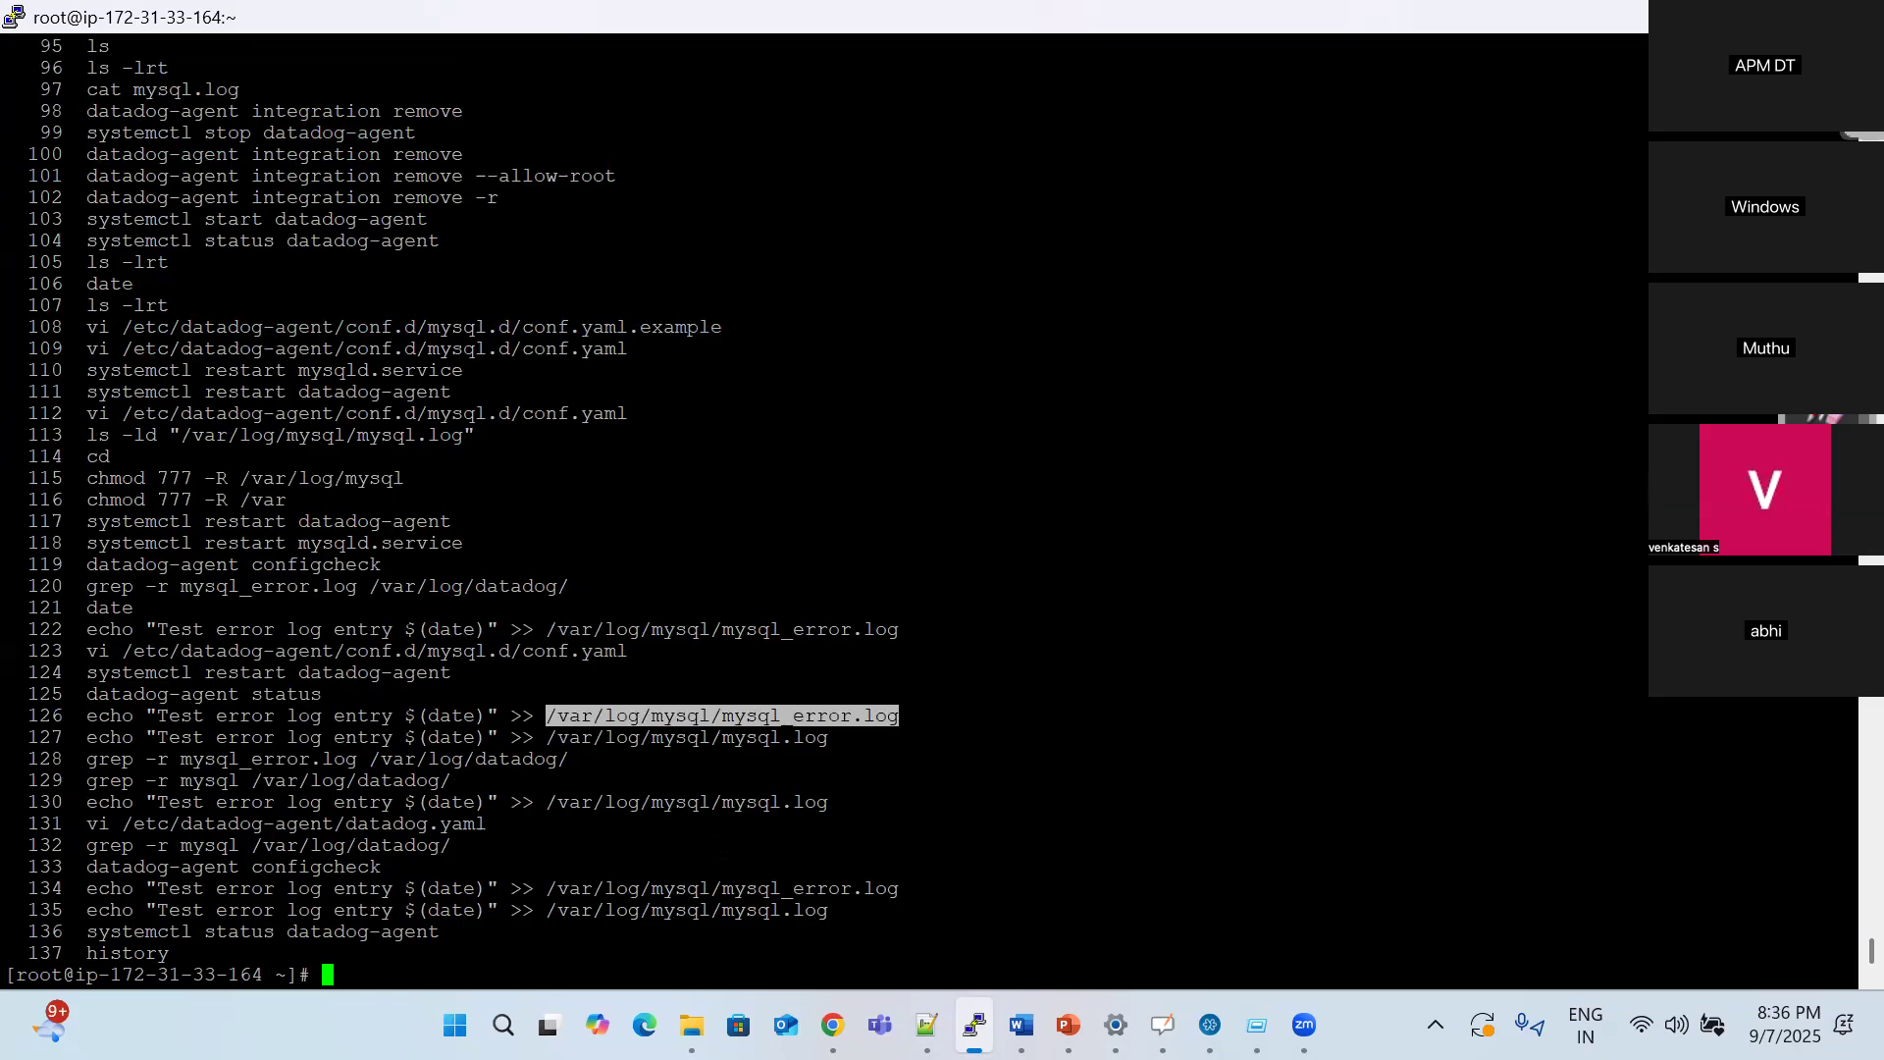
click(727, 845)
double_click(767, 736)
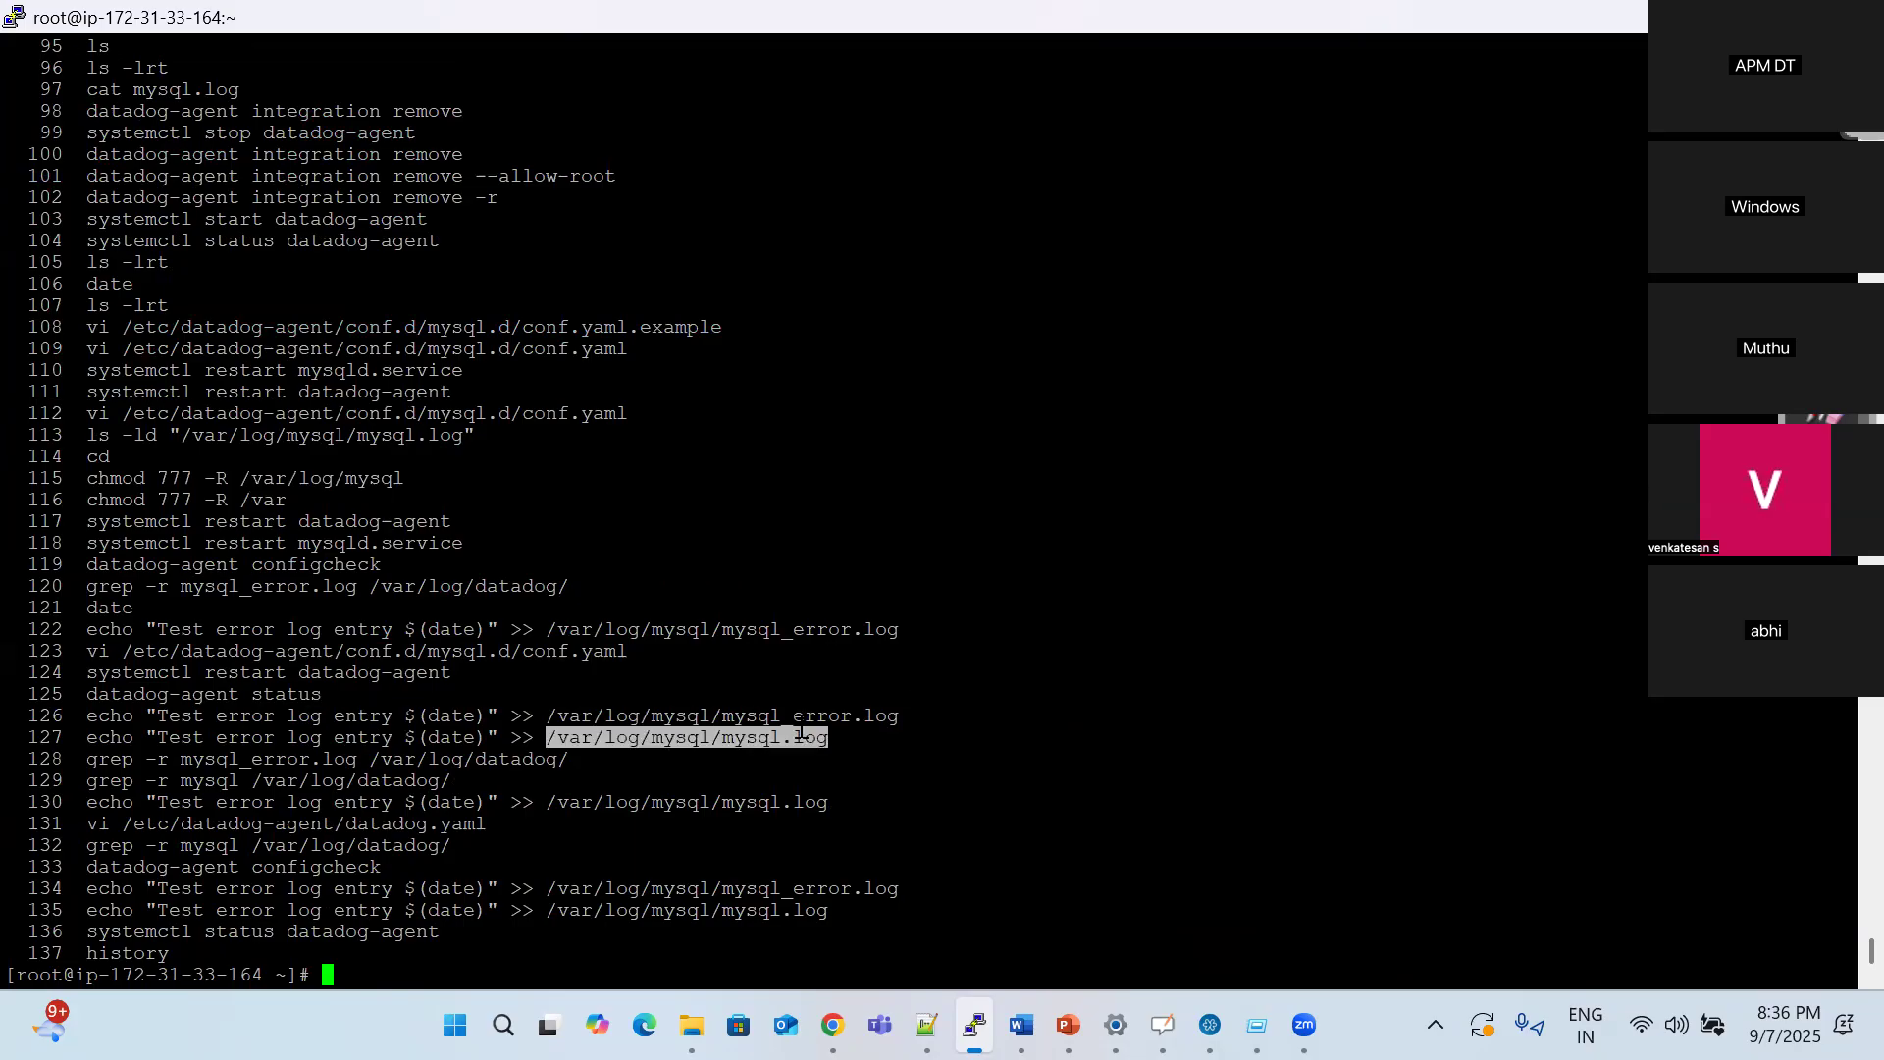
key(alt+Tab)
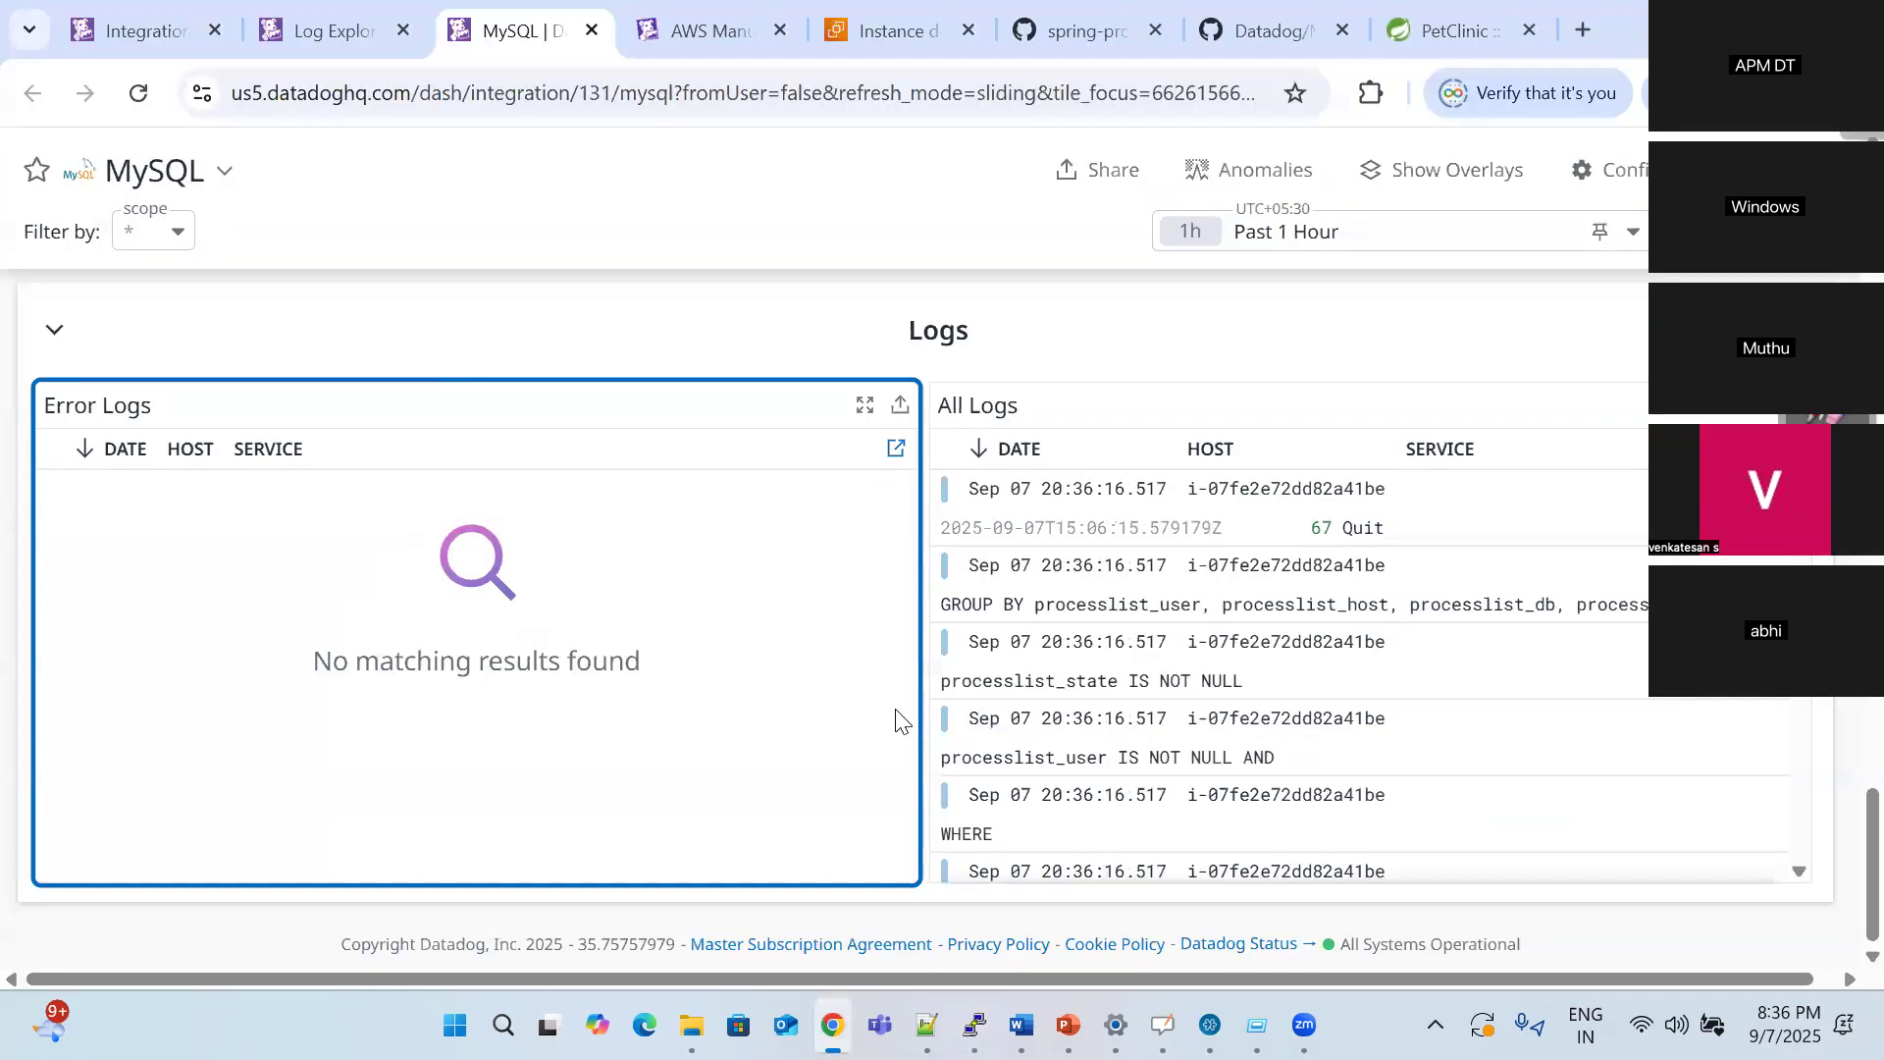
Scroll the MySQL dashboard to check its Error Logs and All Logs widgets.
scroll(894, 721, up, 10)
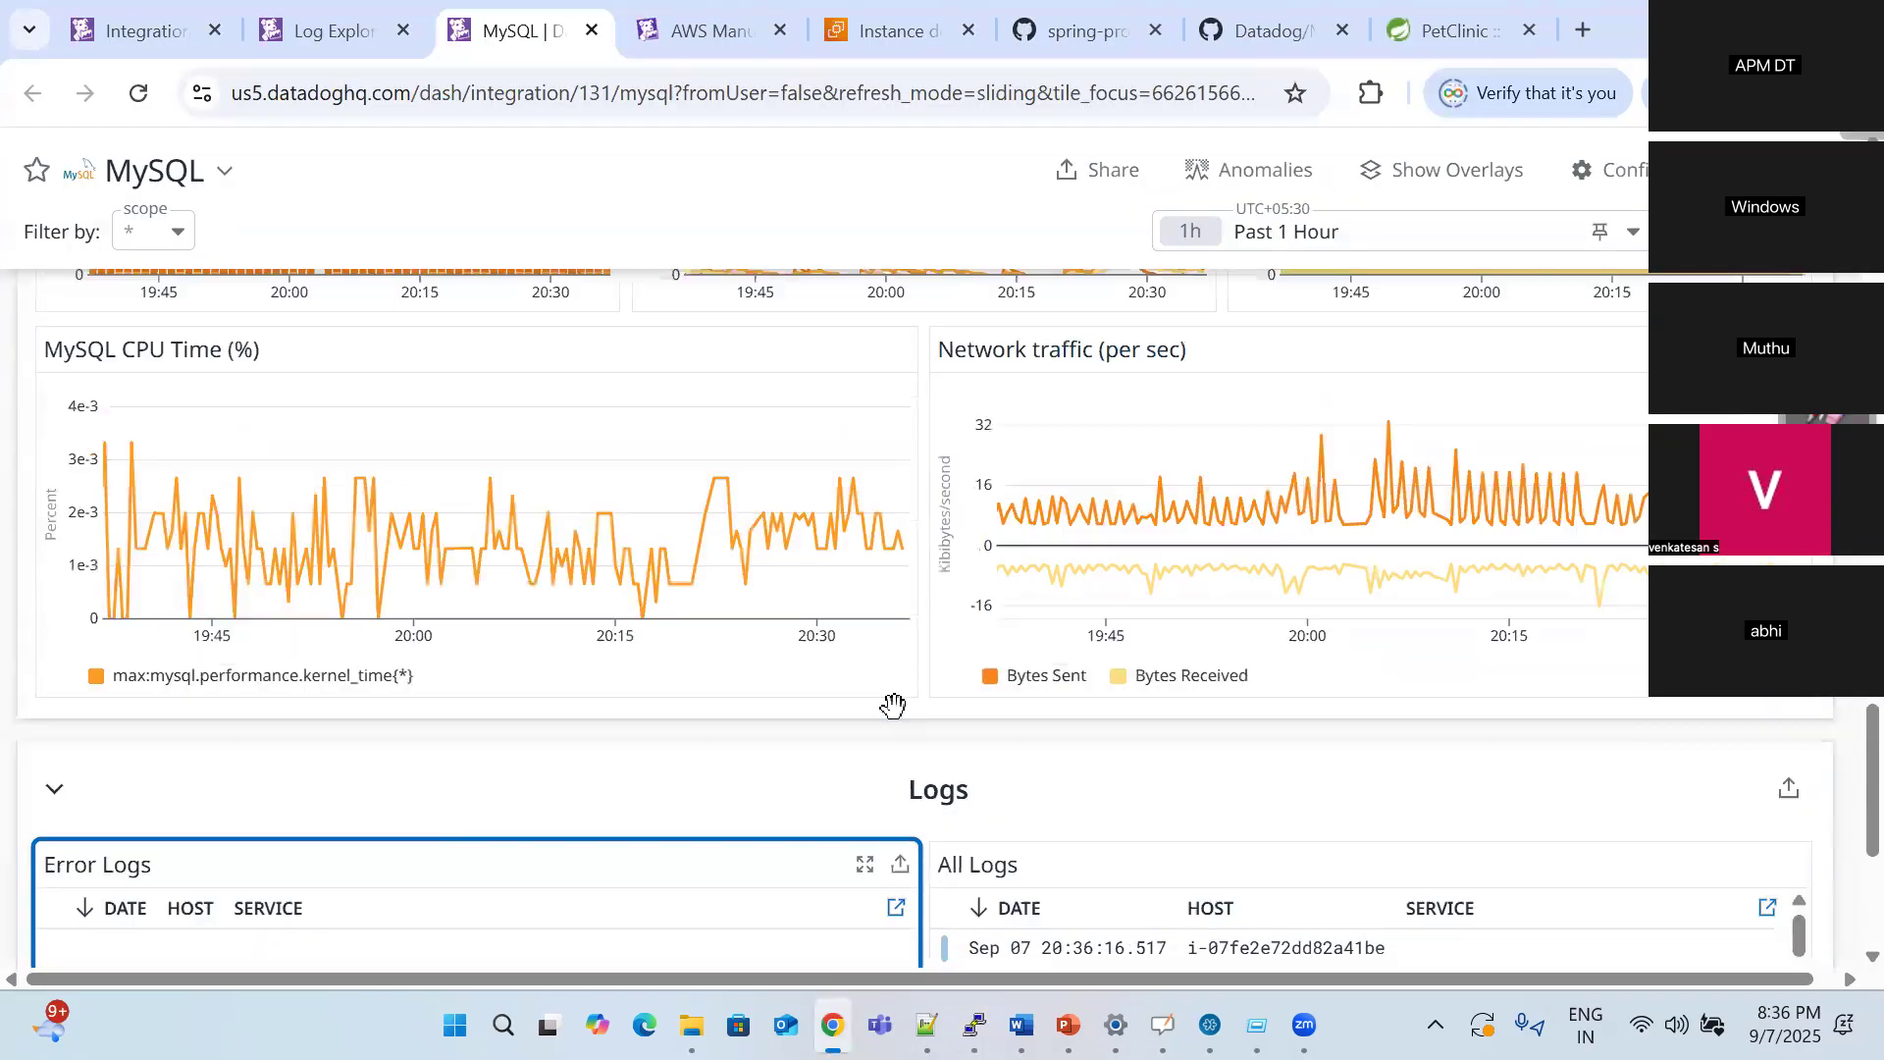
scroll(895, 709, up, 15)
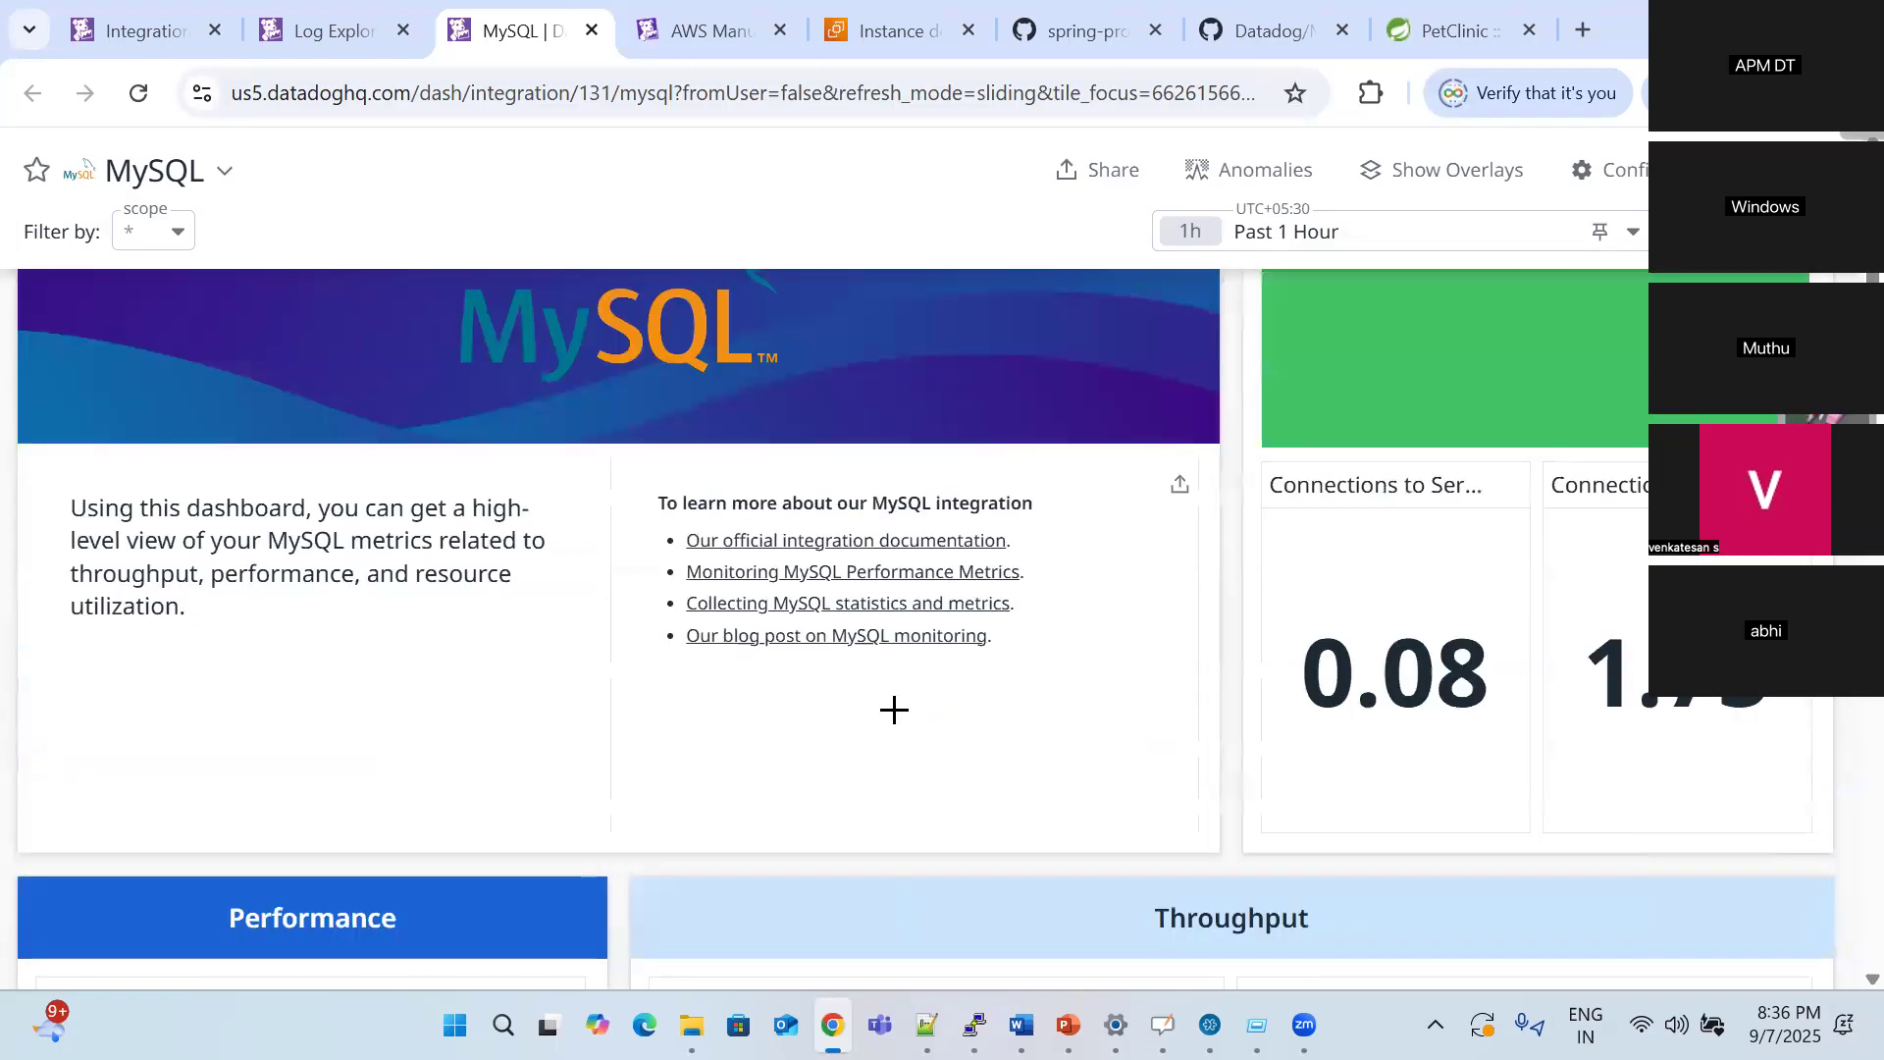
scroll(895, 709, down, 12)
scroll(897, 722, down, 5)
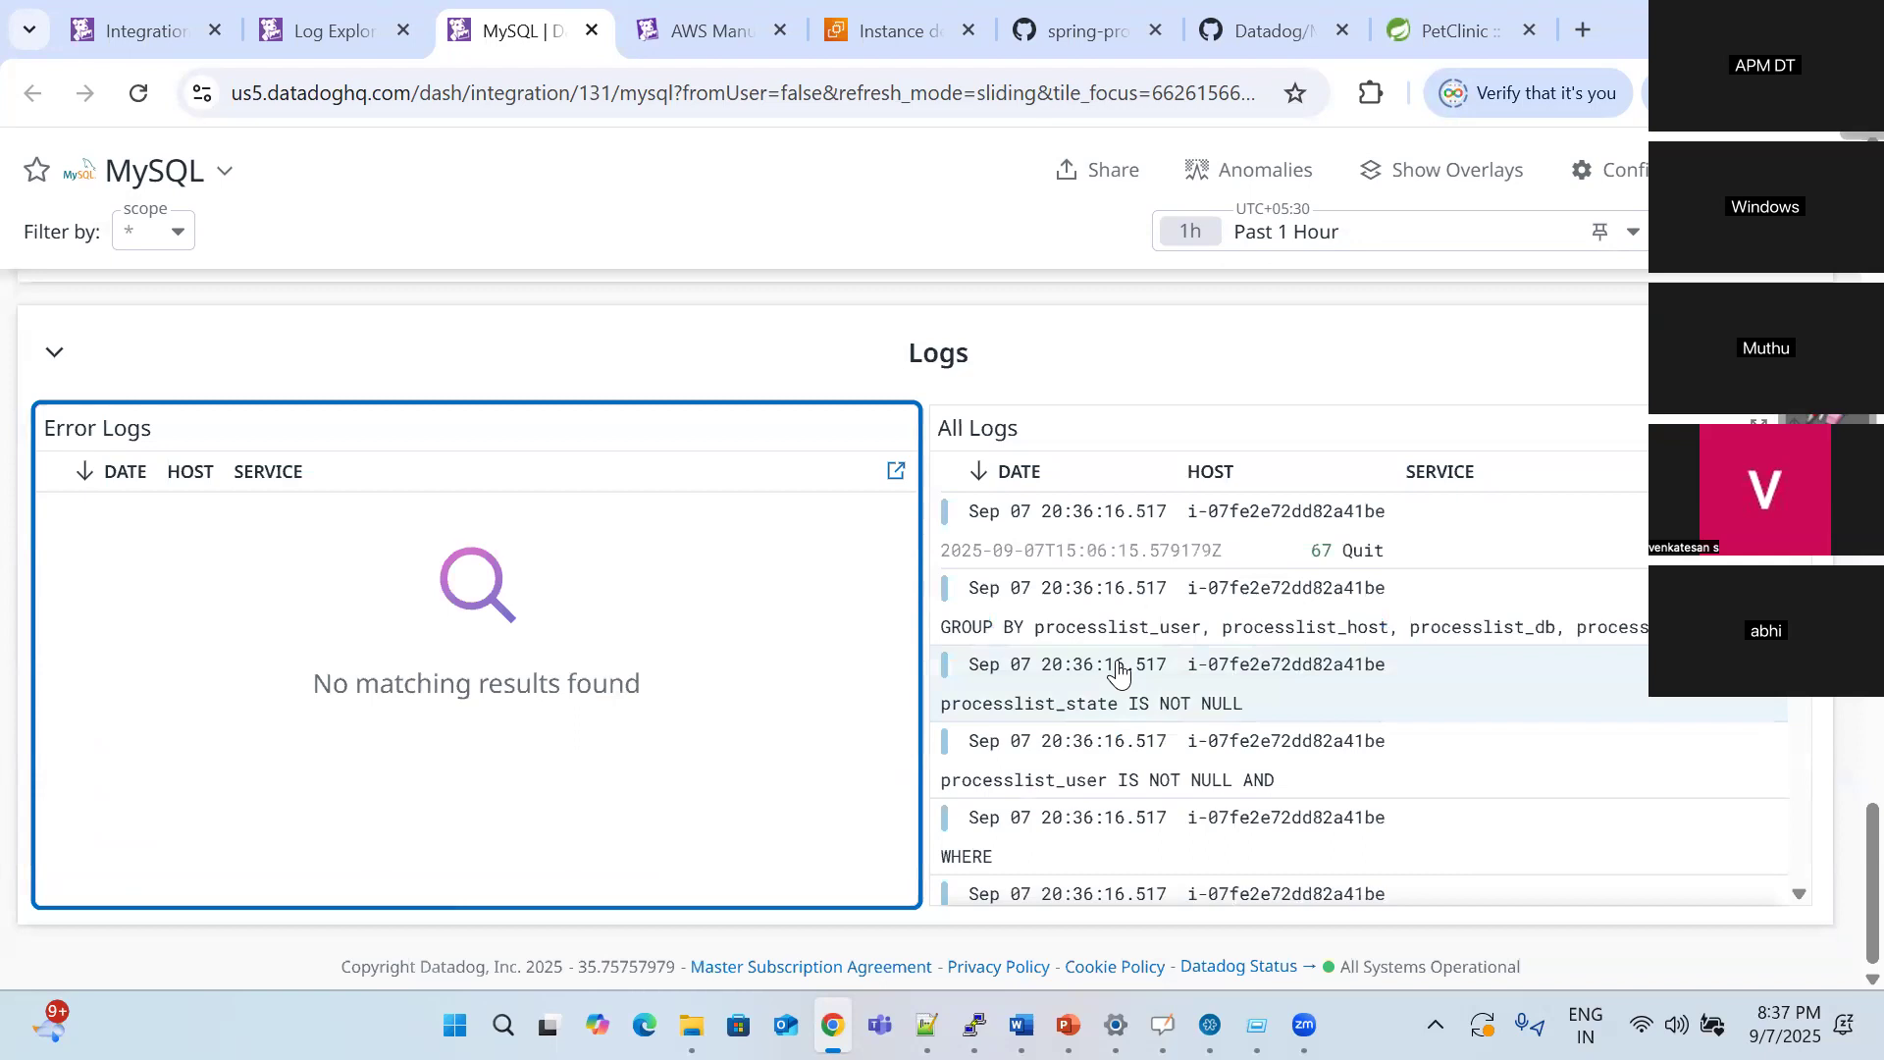
scroll(756, 549, up, 5)
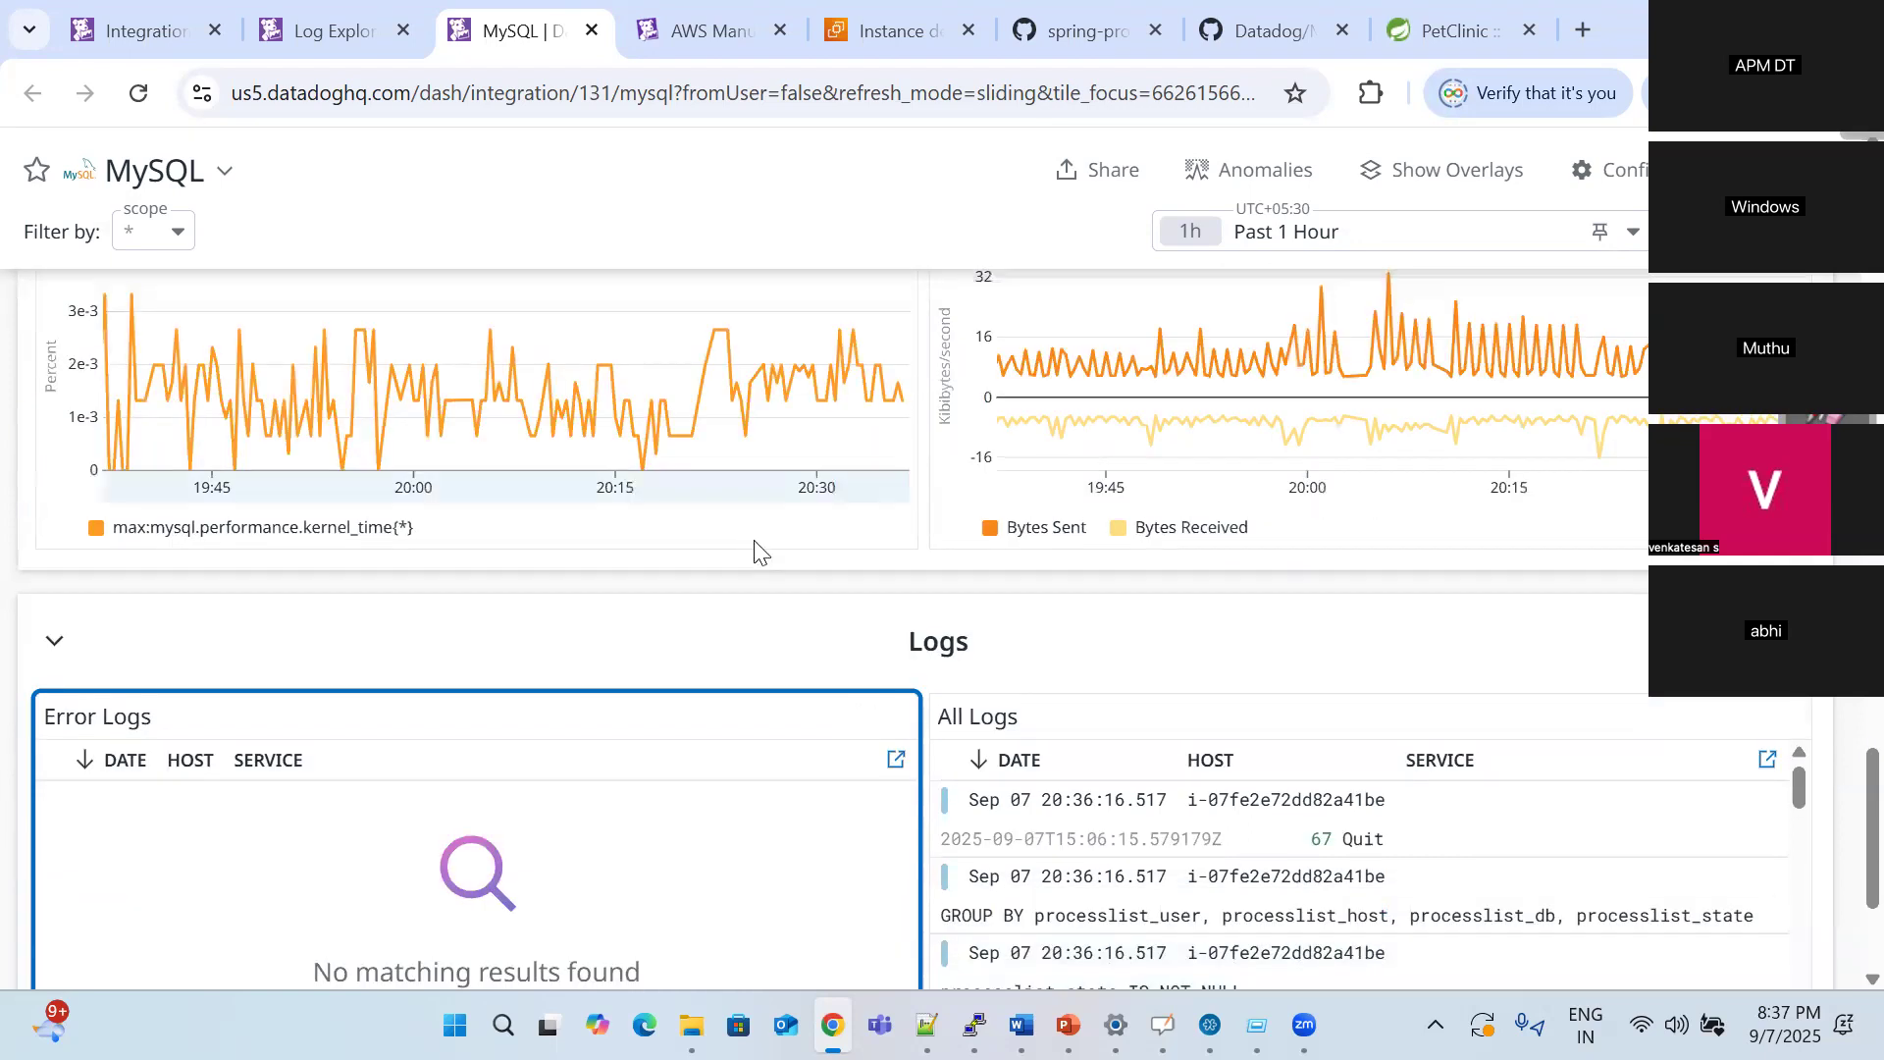
scroll(754, 541, down, 5)
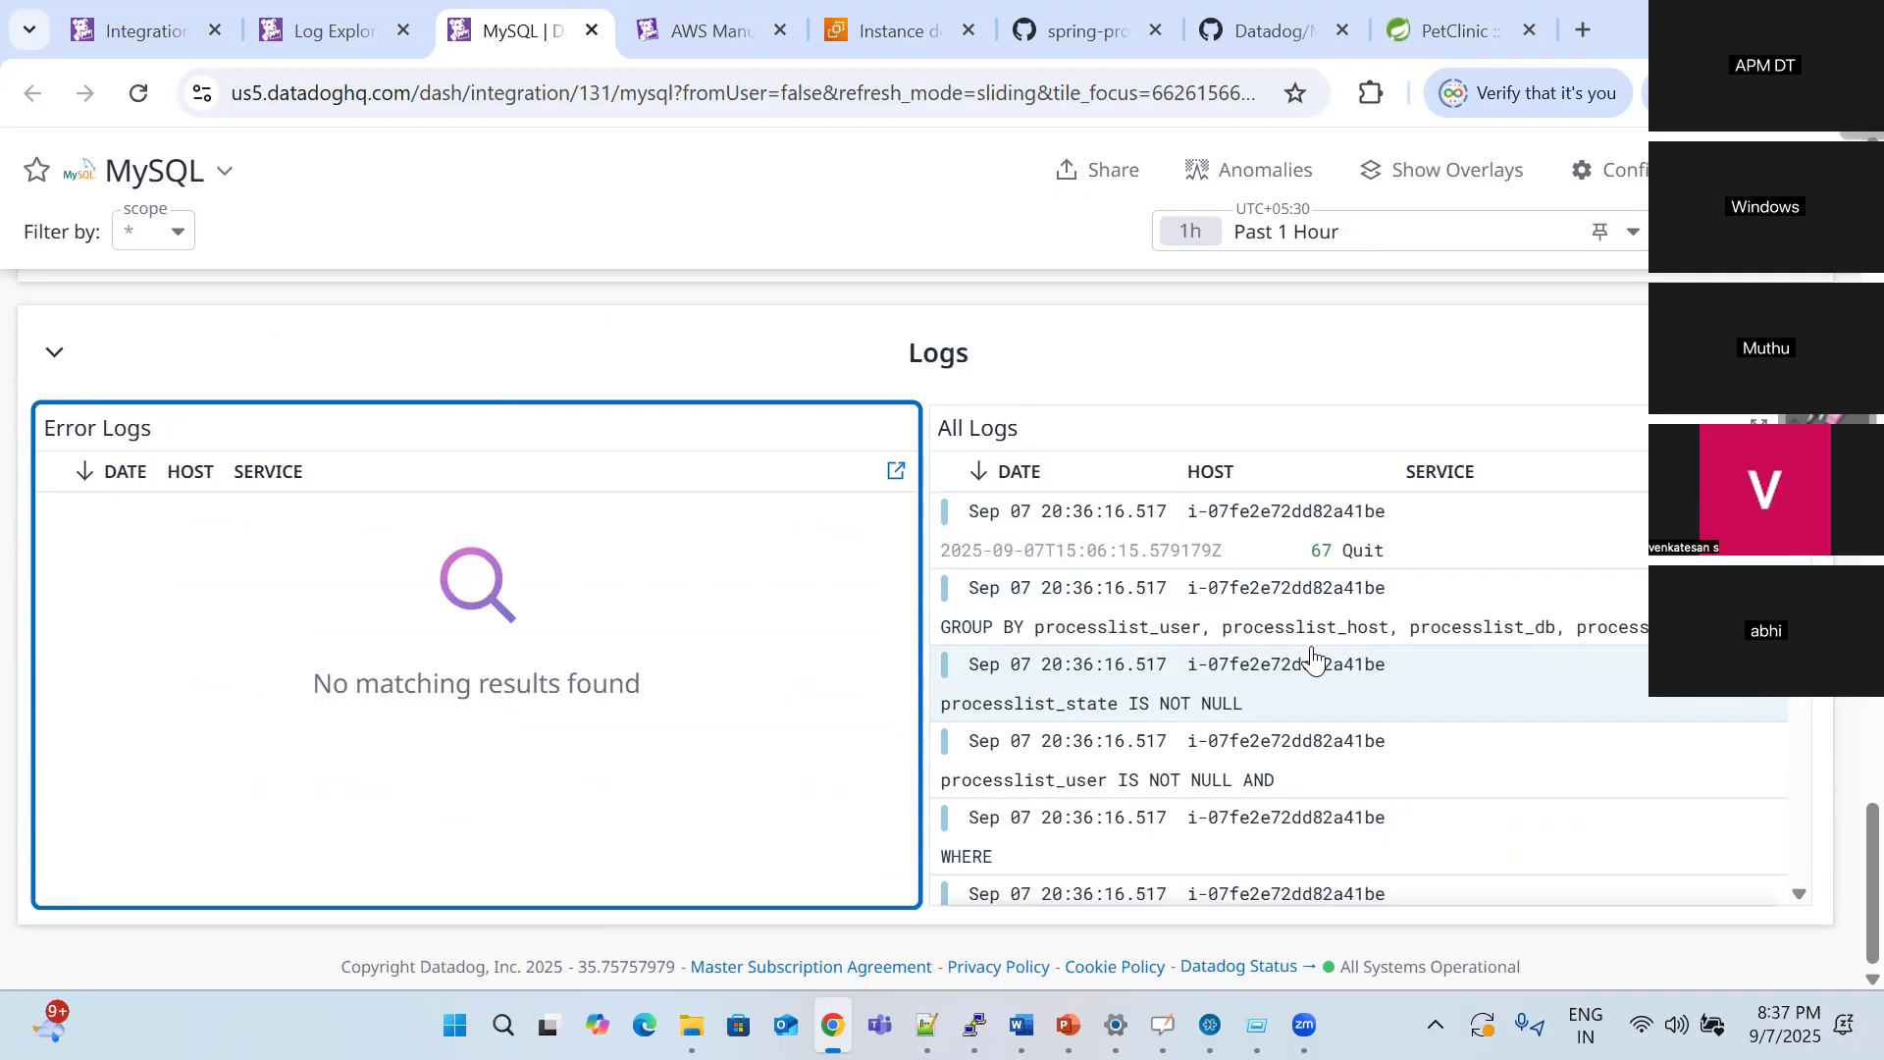
Change the echo test command's message to contain a sample password and append it to mysql.log.
key(alt+Tab)
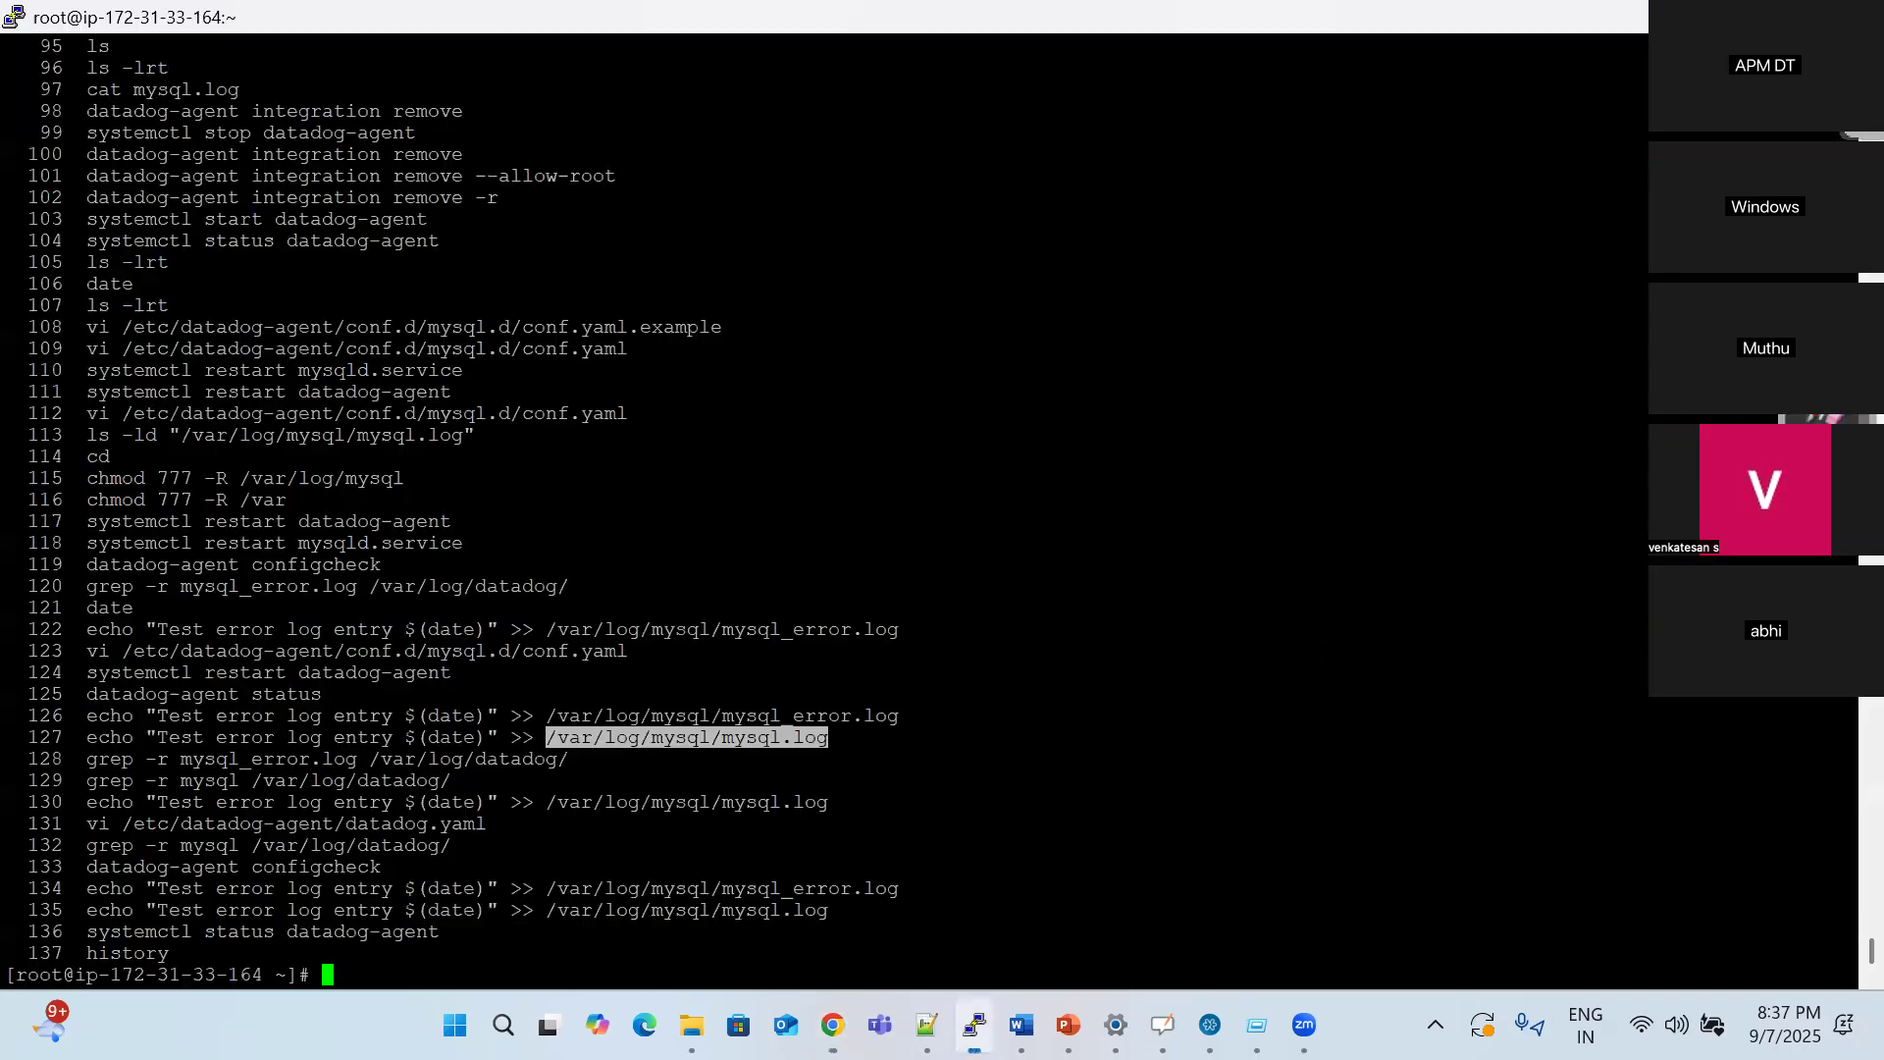
key(Up)
key(Up)
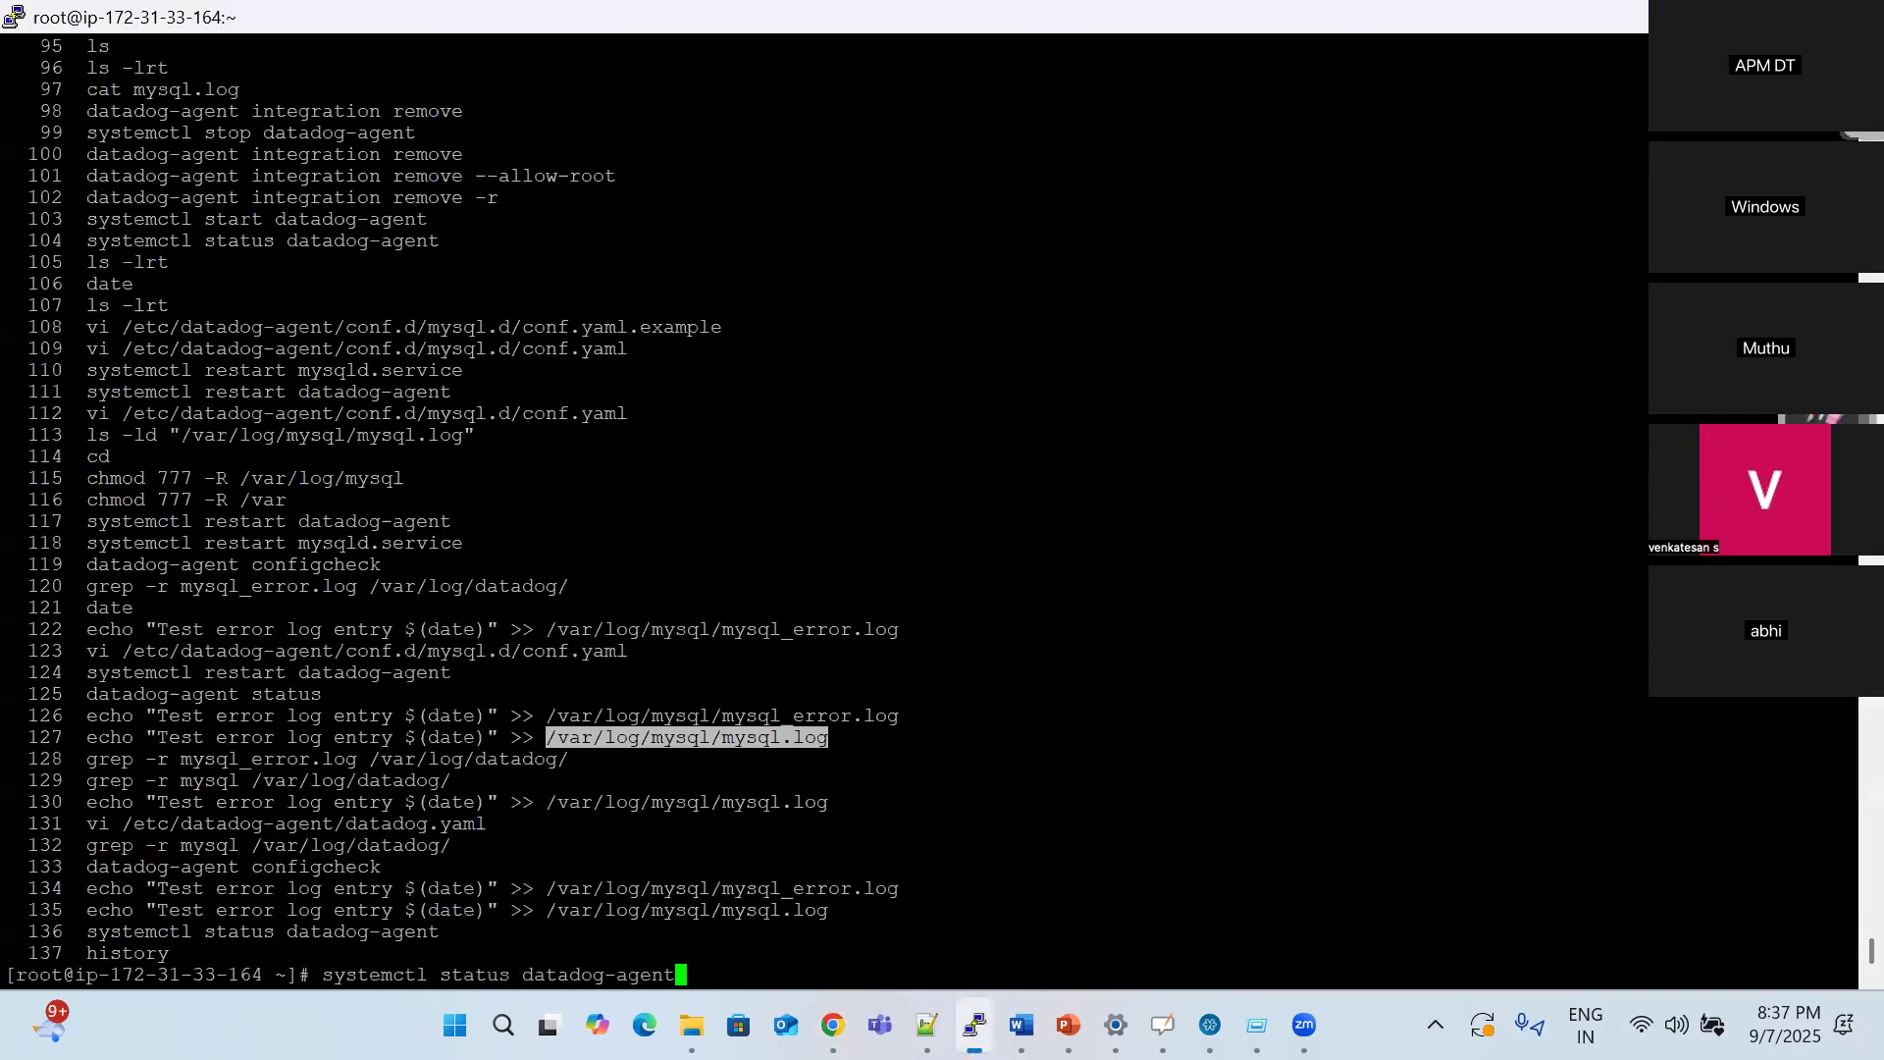
key(Up)
key(Left)
key(Left)
key(Left)
key(Left)
key(Left)
key(Left)
key(Left)
key(Left)
key(Left)
key(Left)
key(Left)
key(Left)
key(Left)
key(Left)
key(Left)
key(Left)
key(Left)
key(Left)
key(Left)
key(Left)
key(Left)
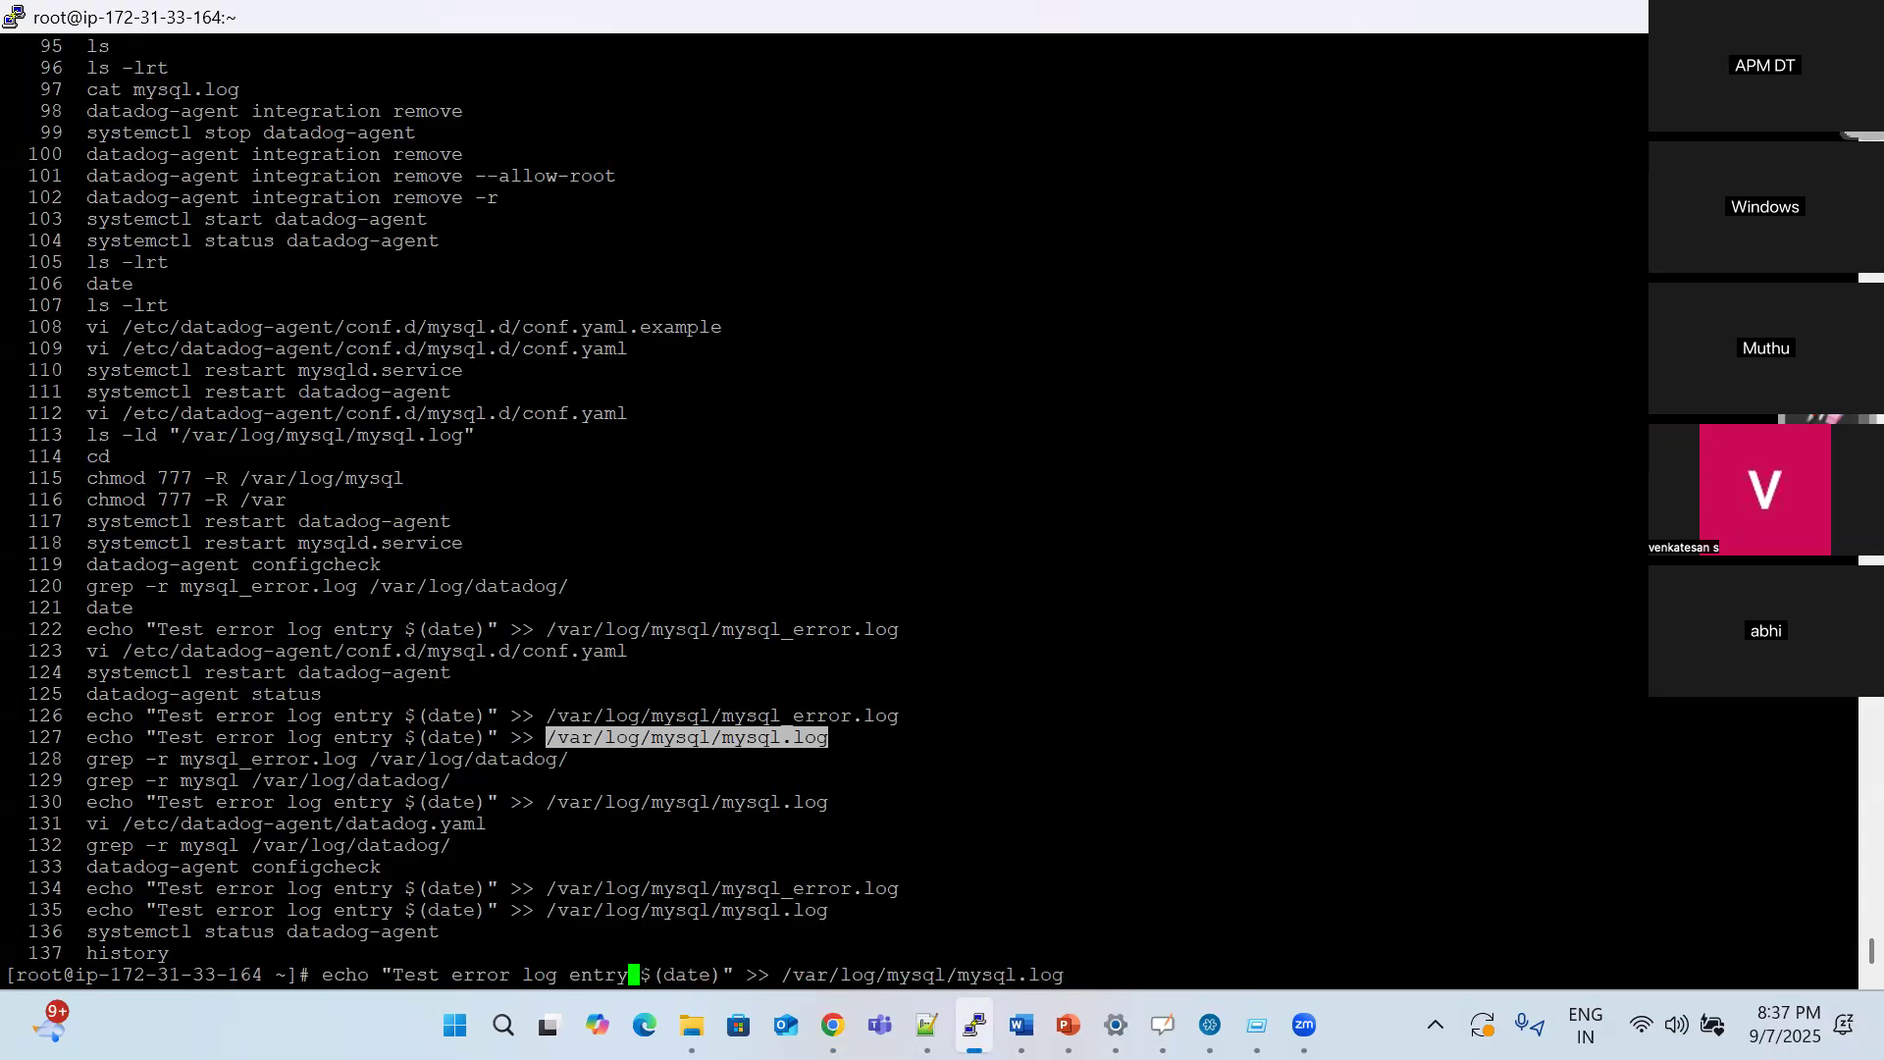
key(BackSpace)
key(BackSpace)
key(BackSpace)
key(BackSpace)
key(BackSpace)
key(BackSpace)
key(BackSpace)
key(BackSpace)
key(BackSpace)
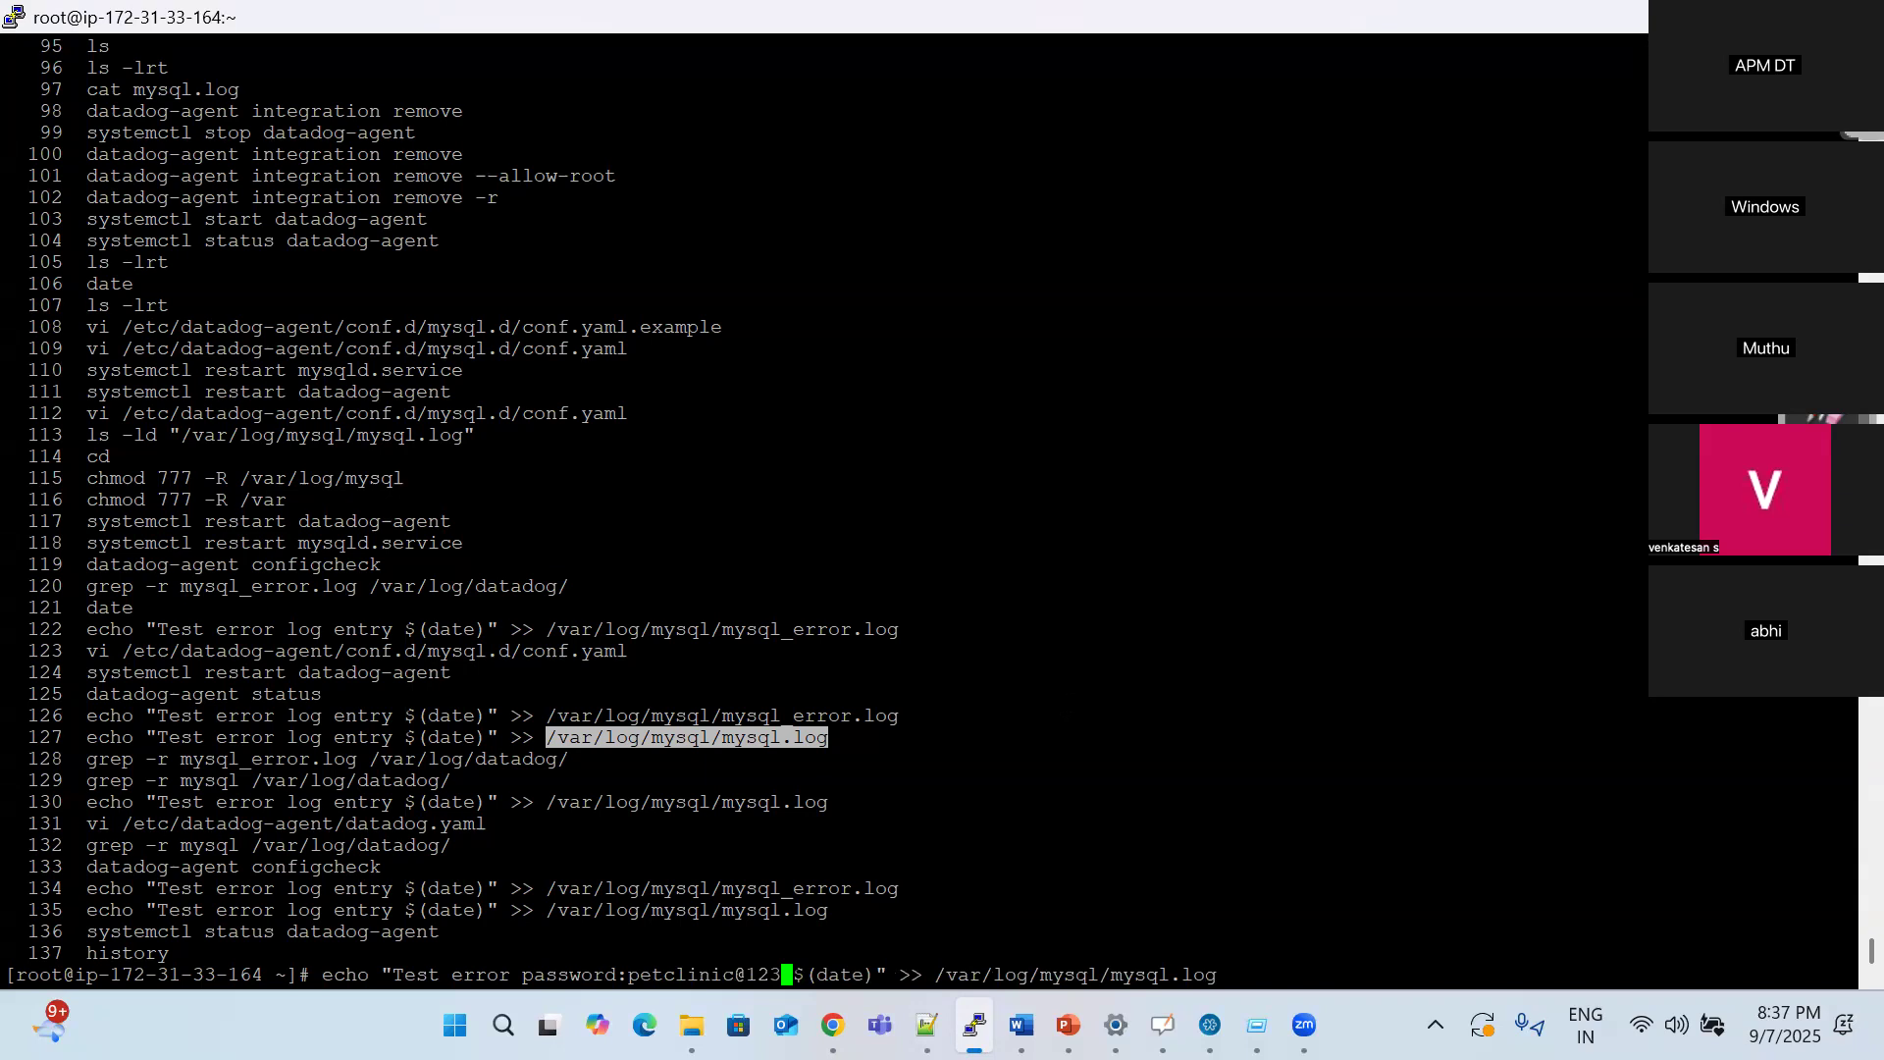
key(Return)
Append the same password test line to mysql.log twice more.
key(Up)
key(Return)
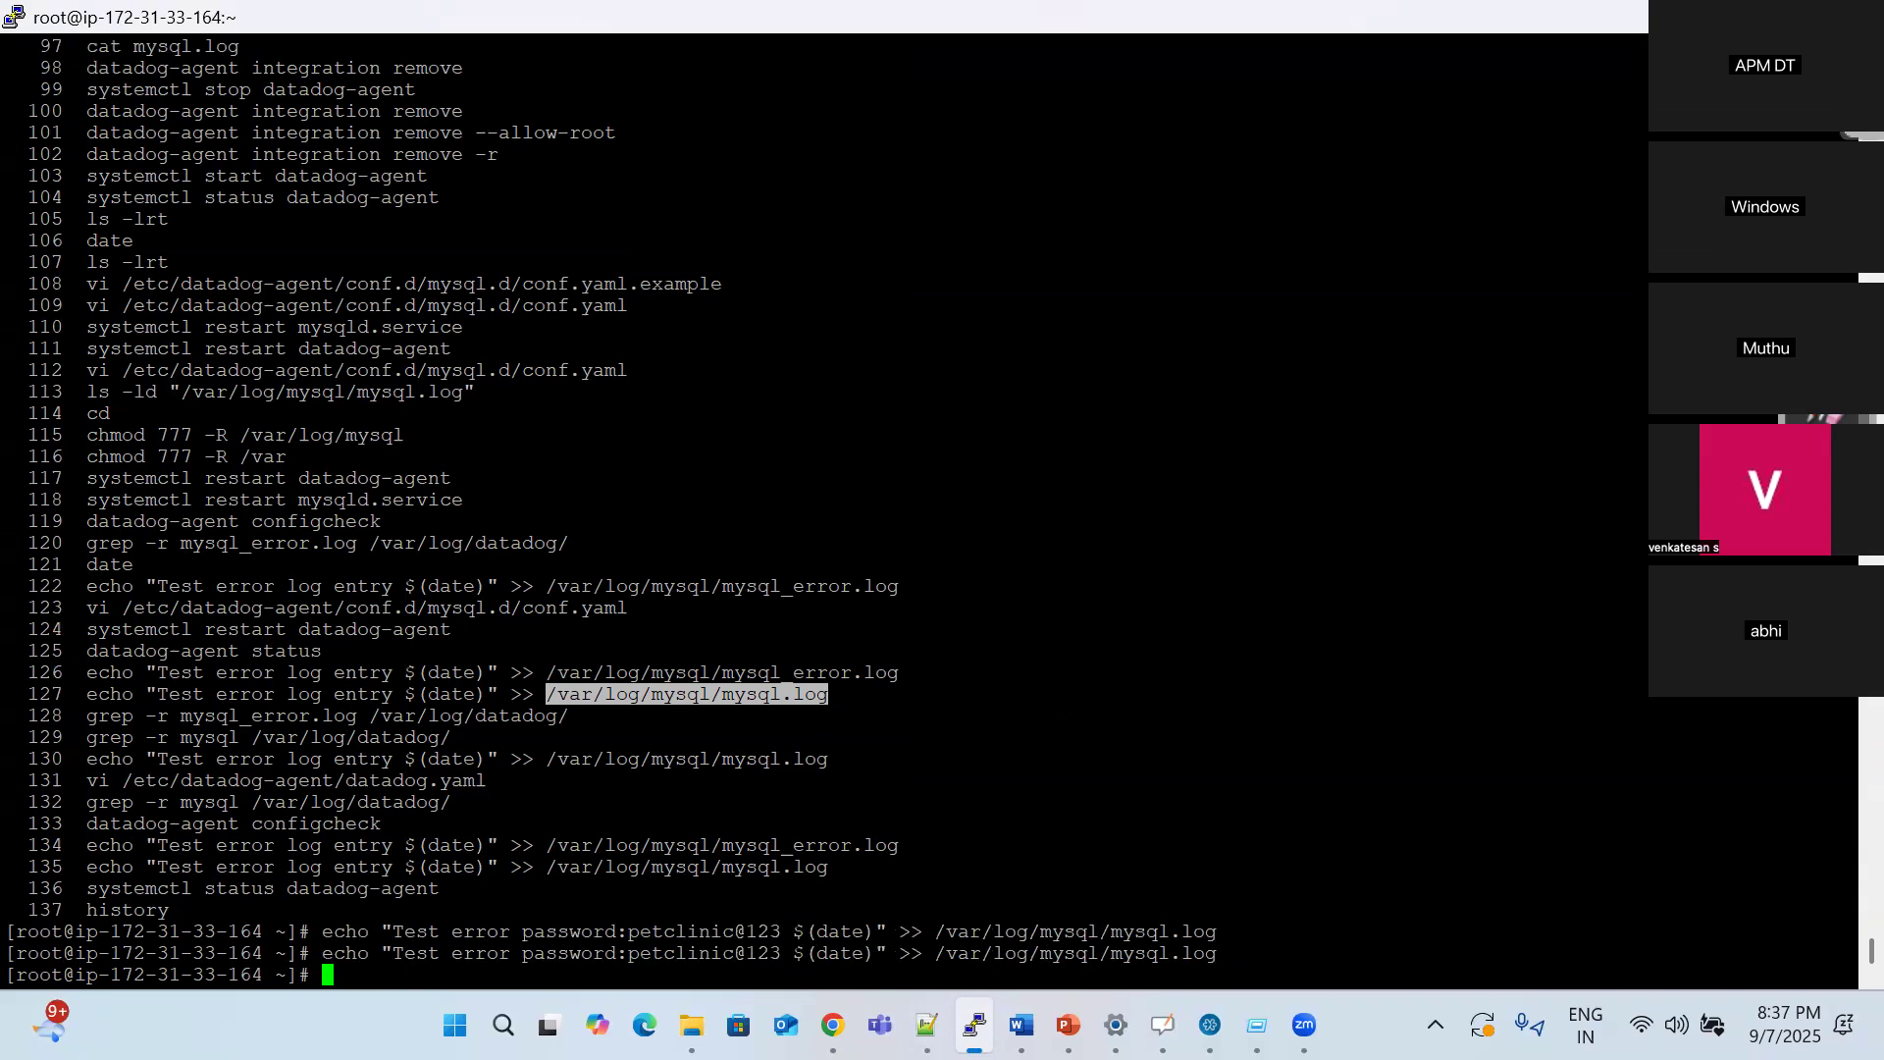
key(Up)
key(Return)
key(Return)
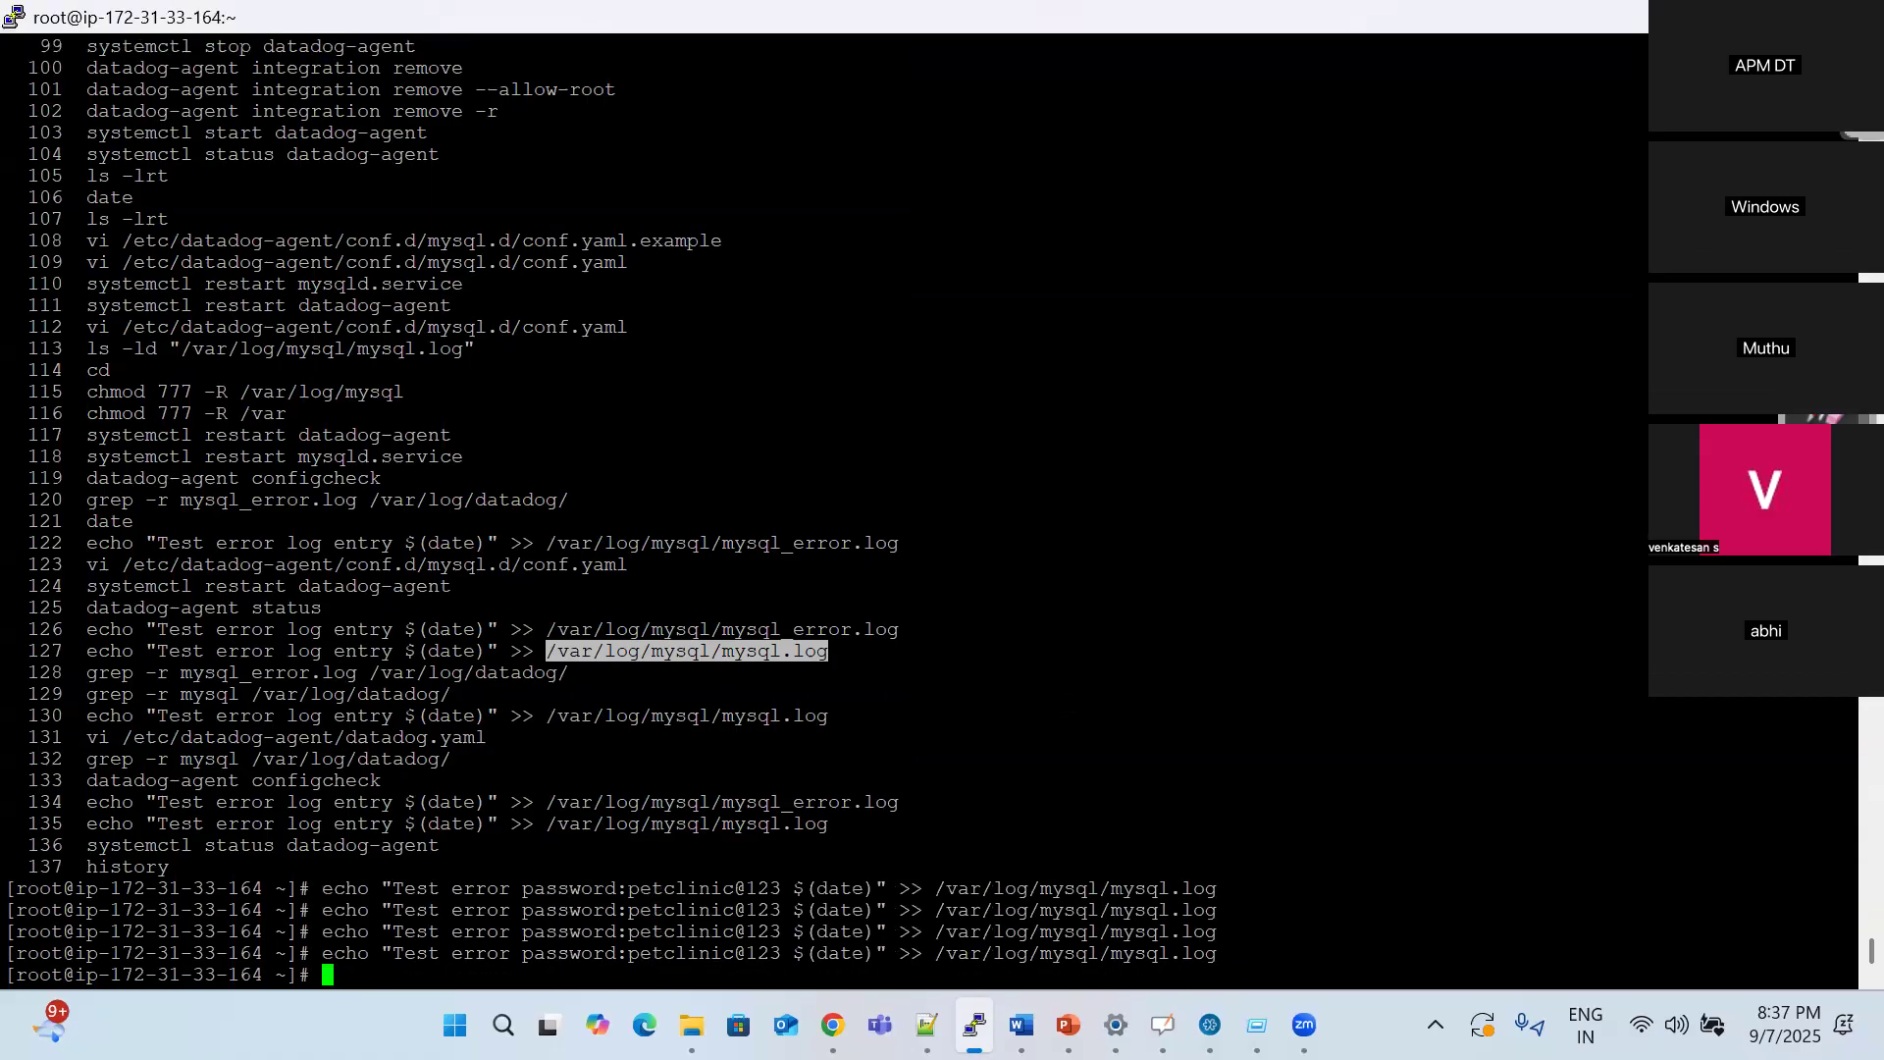
key(alt+Tab)
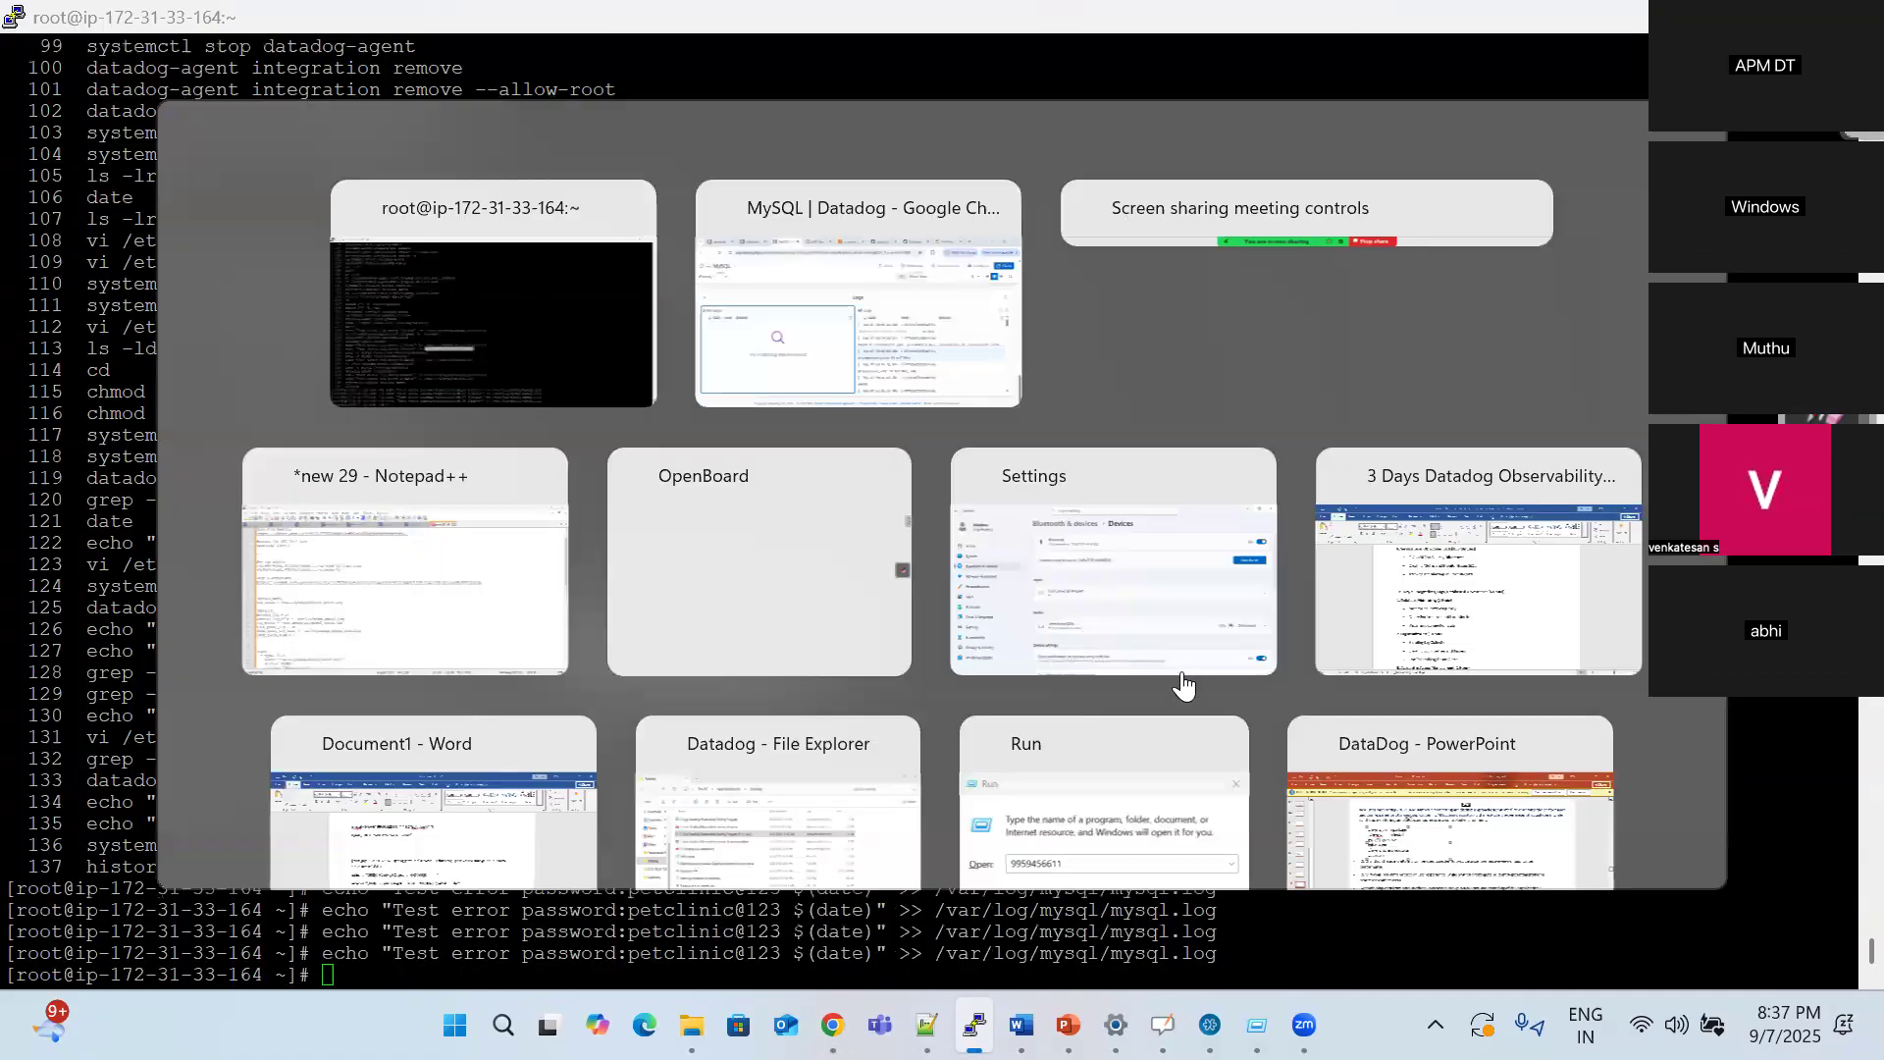
Expand the All Logs widget and limit the source:mysql logs to the past 15 minutes.
scroll(1310, 633, up, 1)
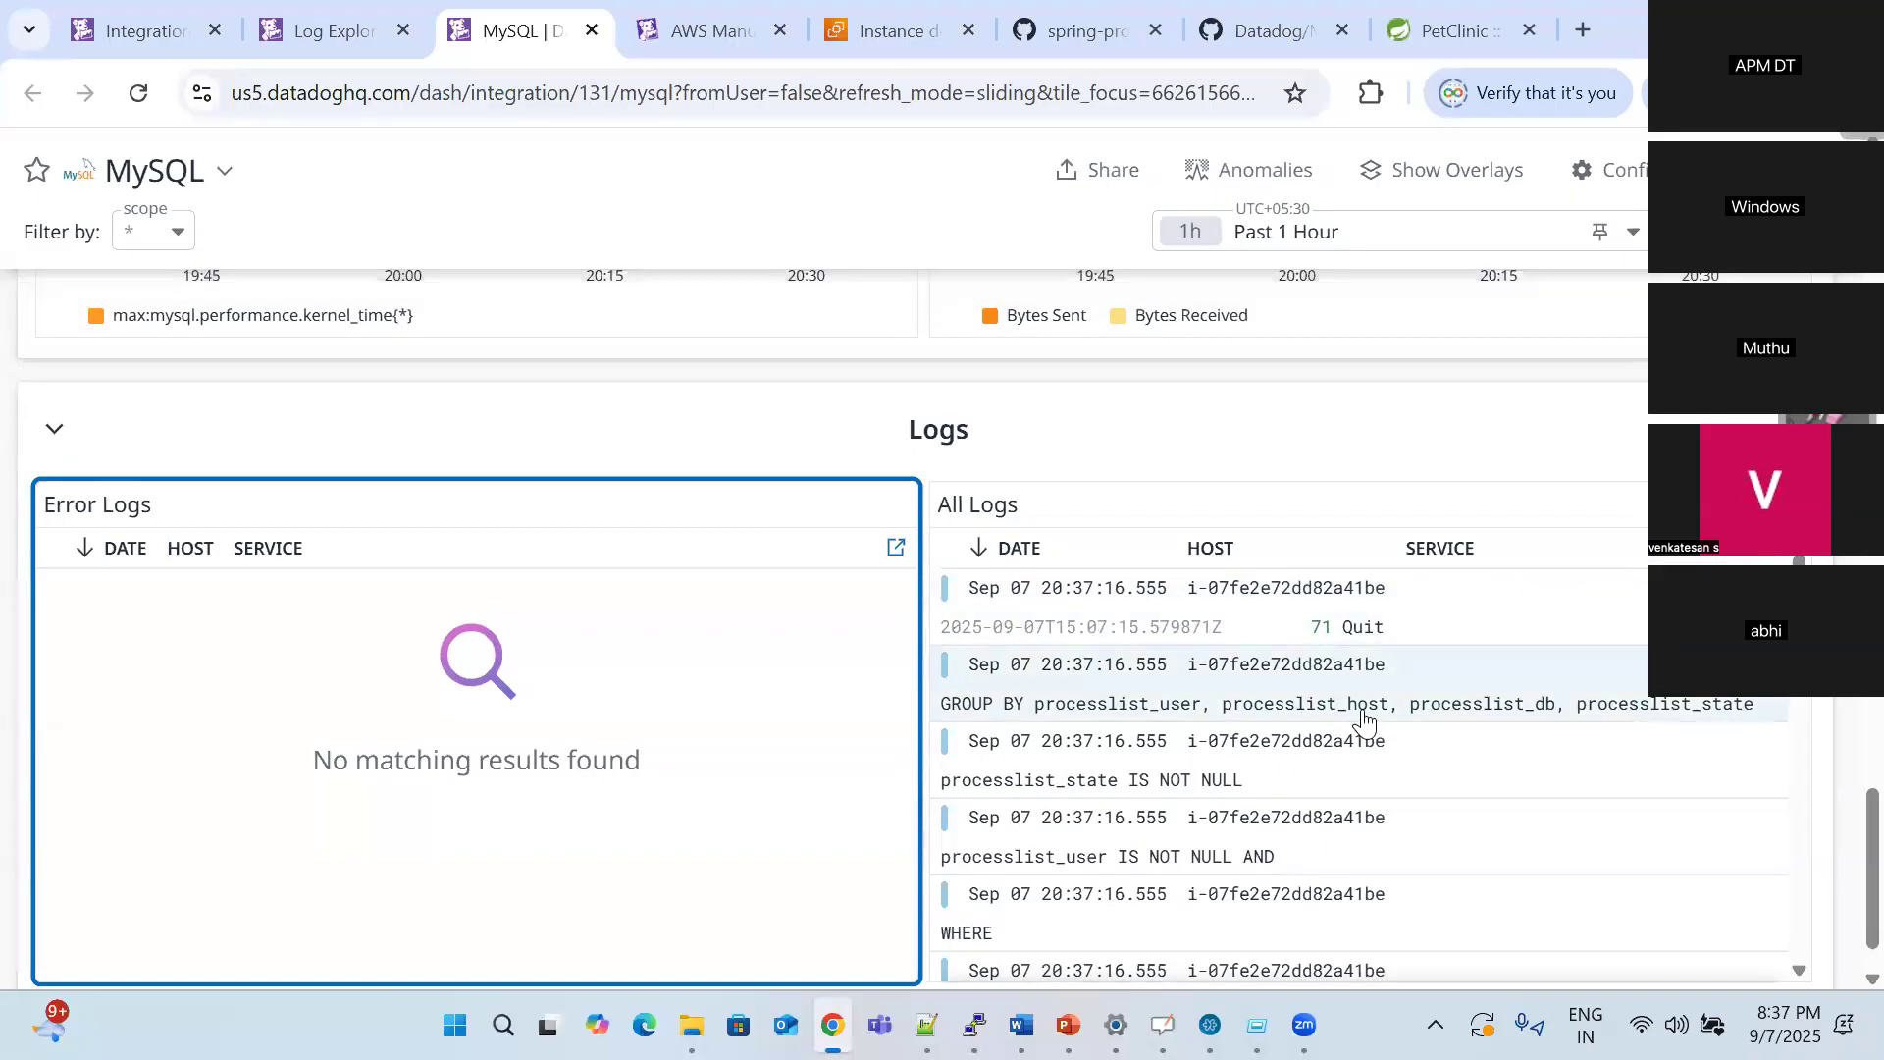
click(1751, 504)
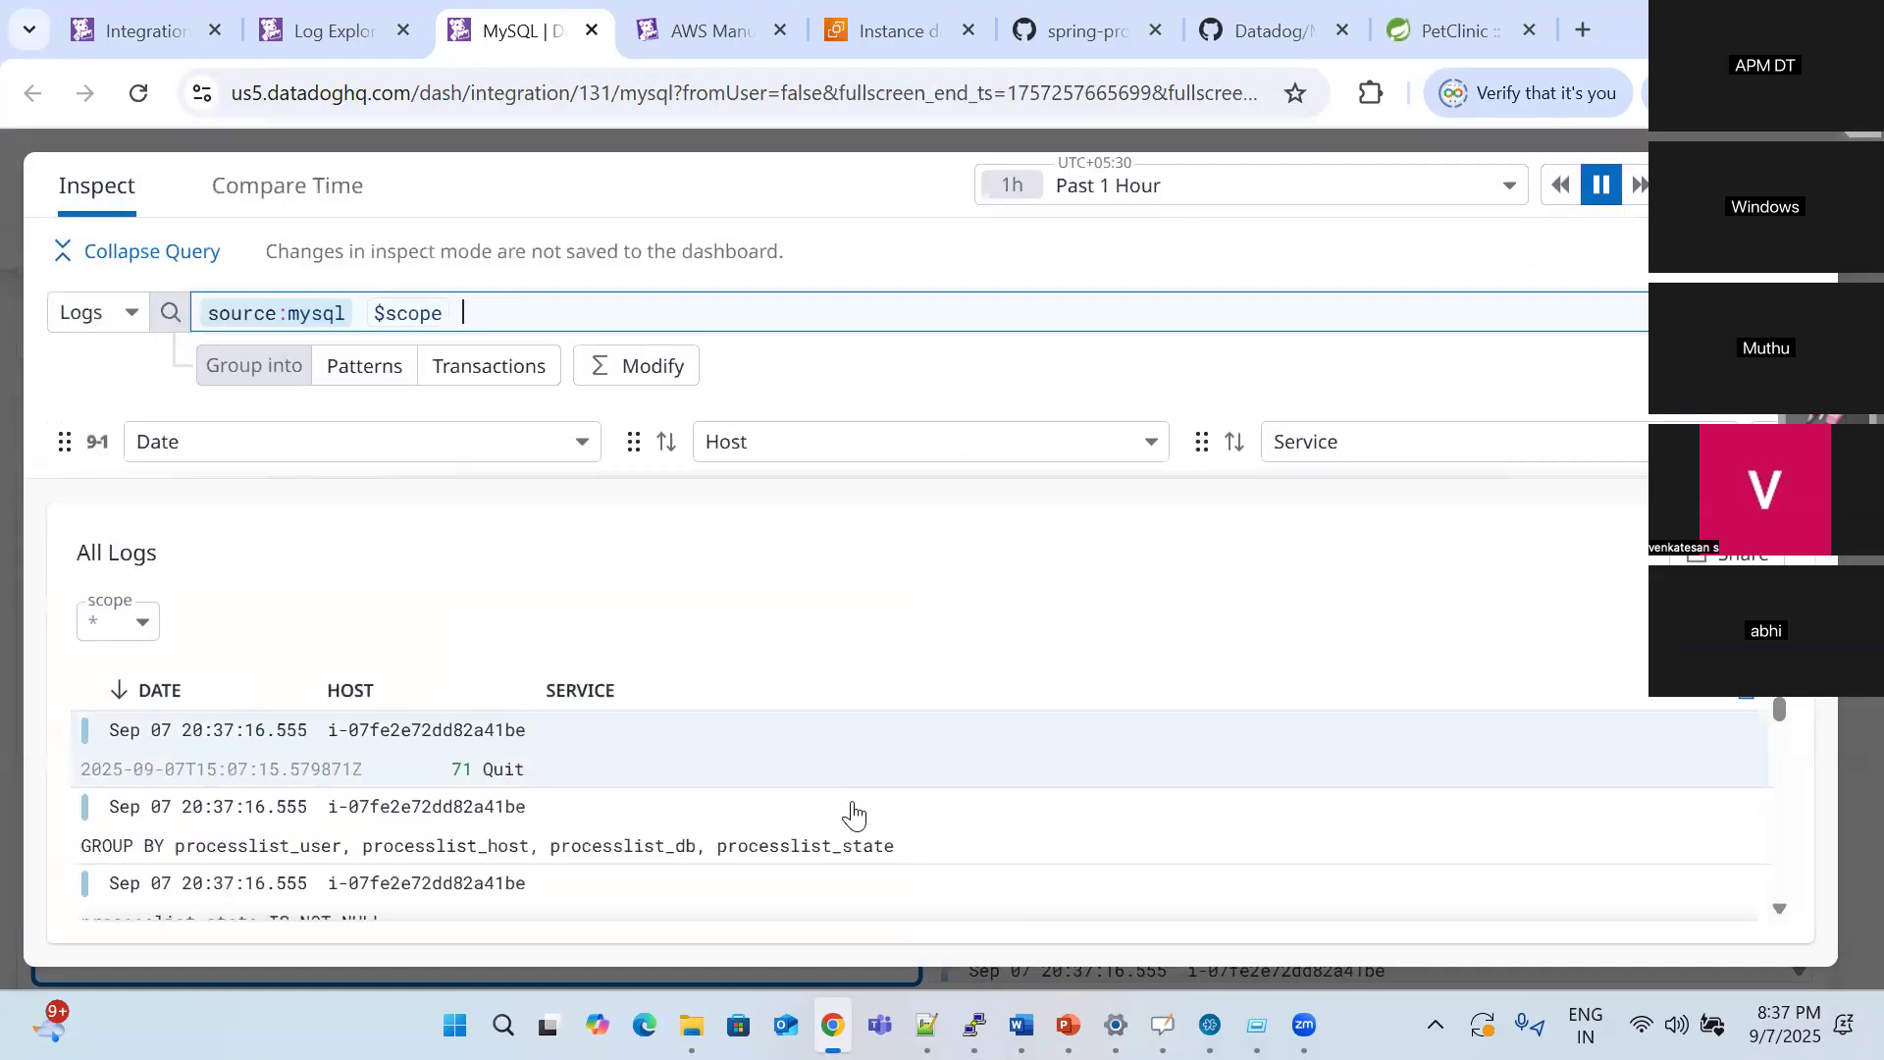
scroll(852, 770, down, 1)
scroll(851, 775, up, 1)
scroll(1190, 846, down, 1)
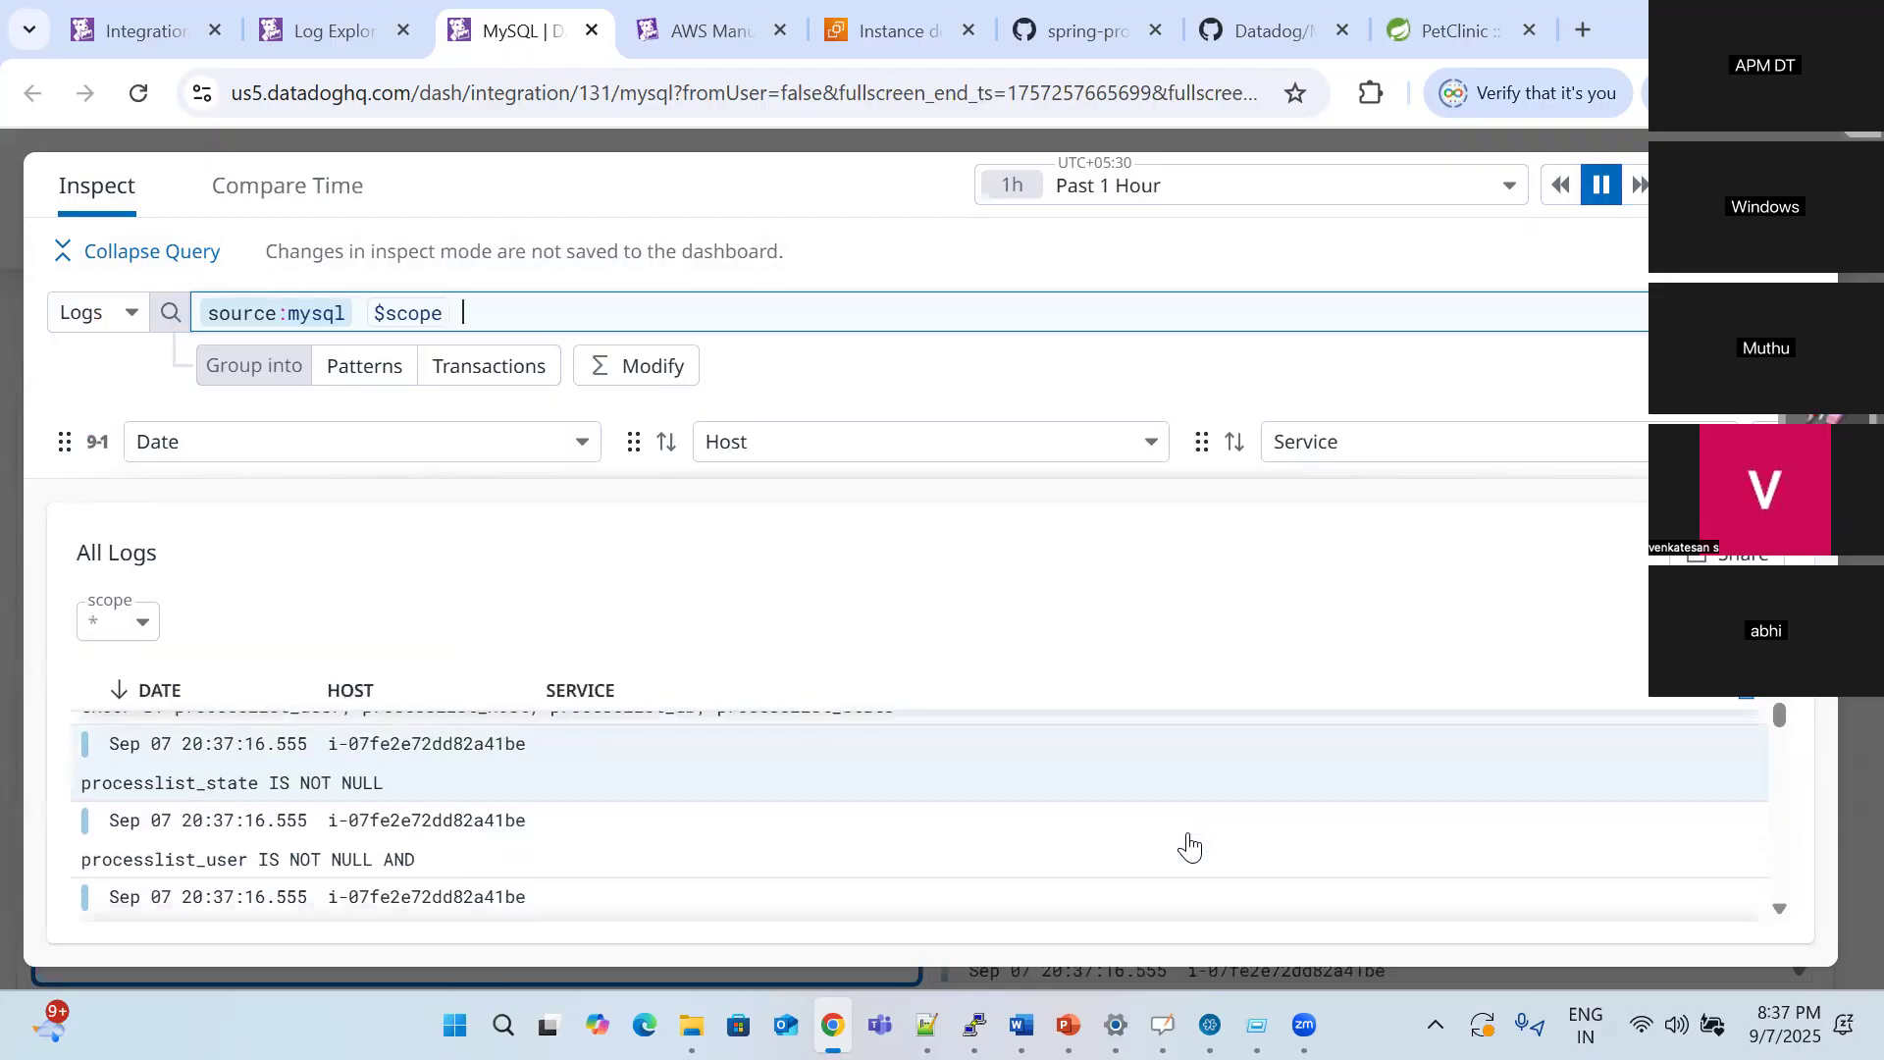
scroll(1189, 845, up, 1)
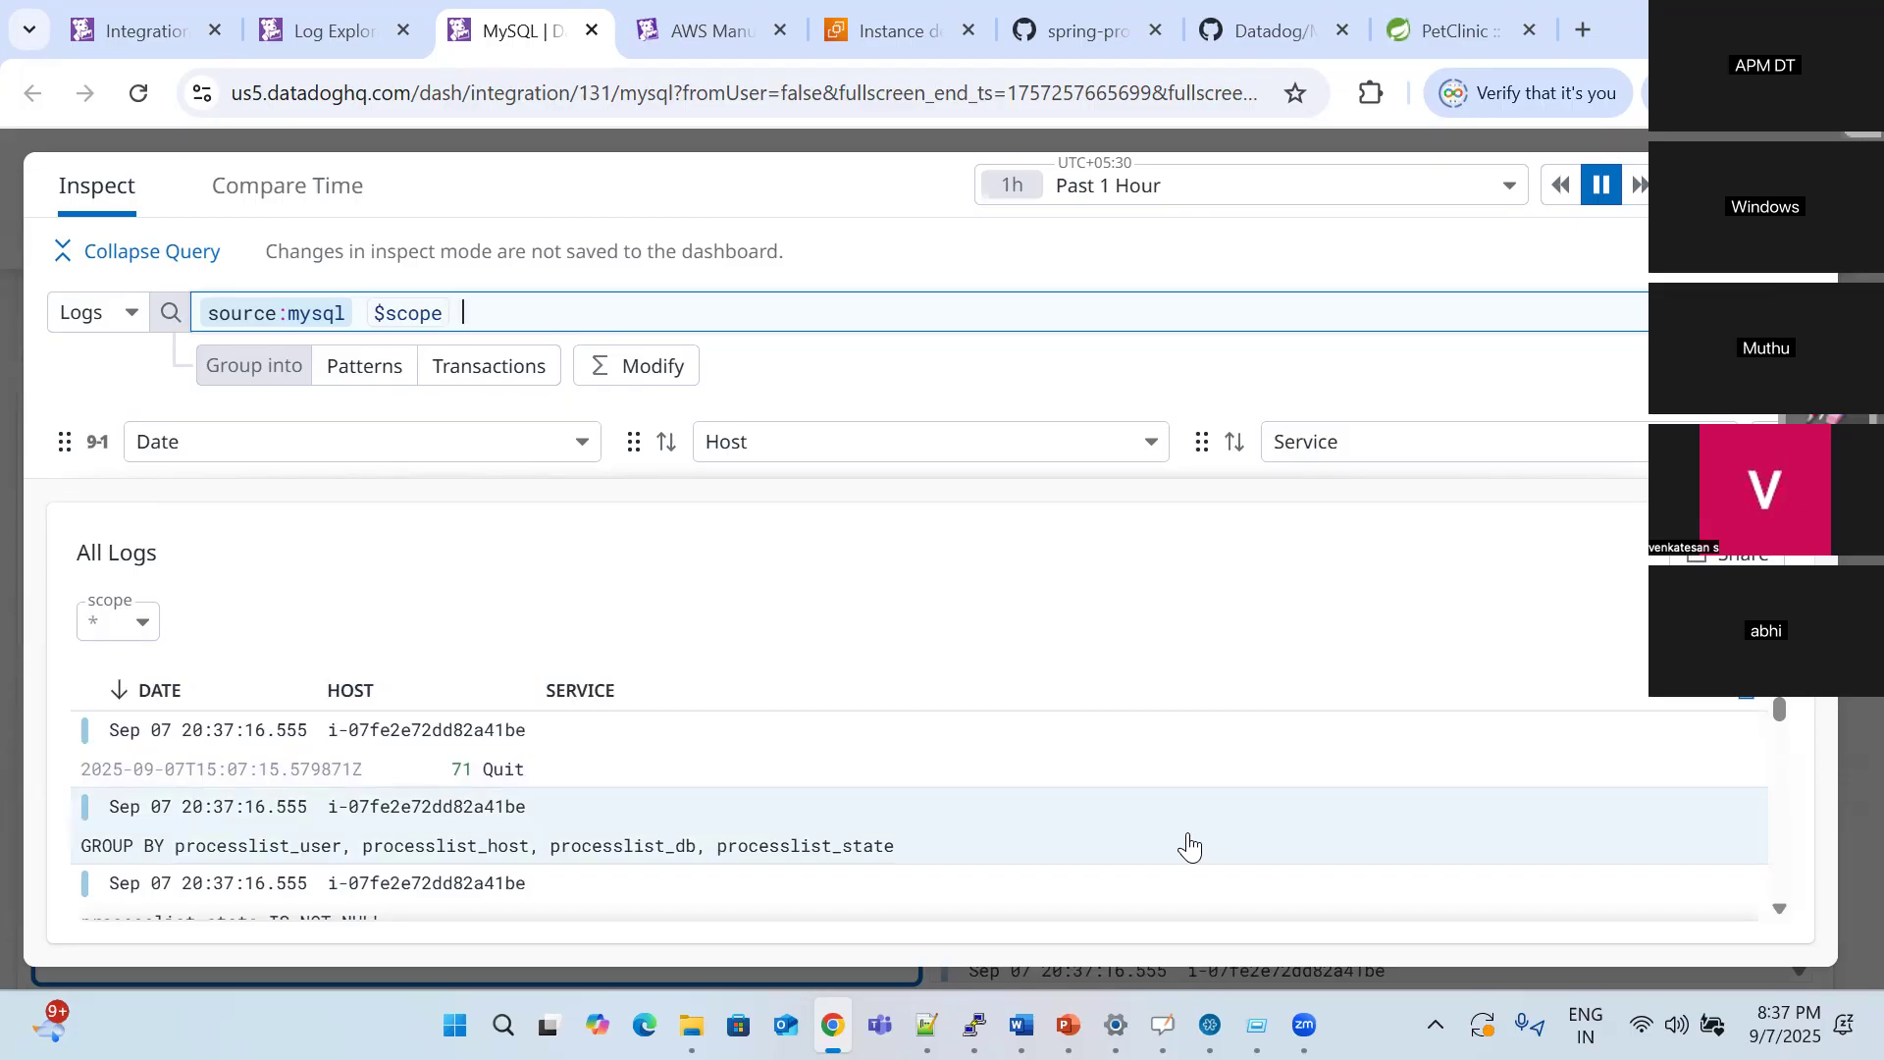
click(1501, 185)
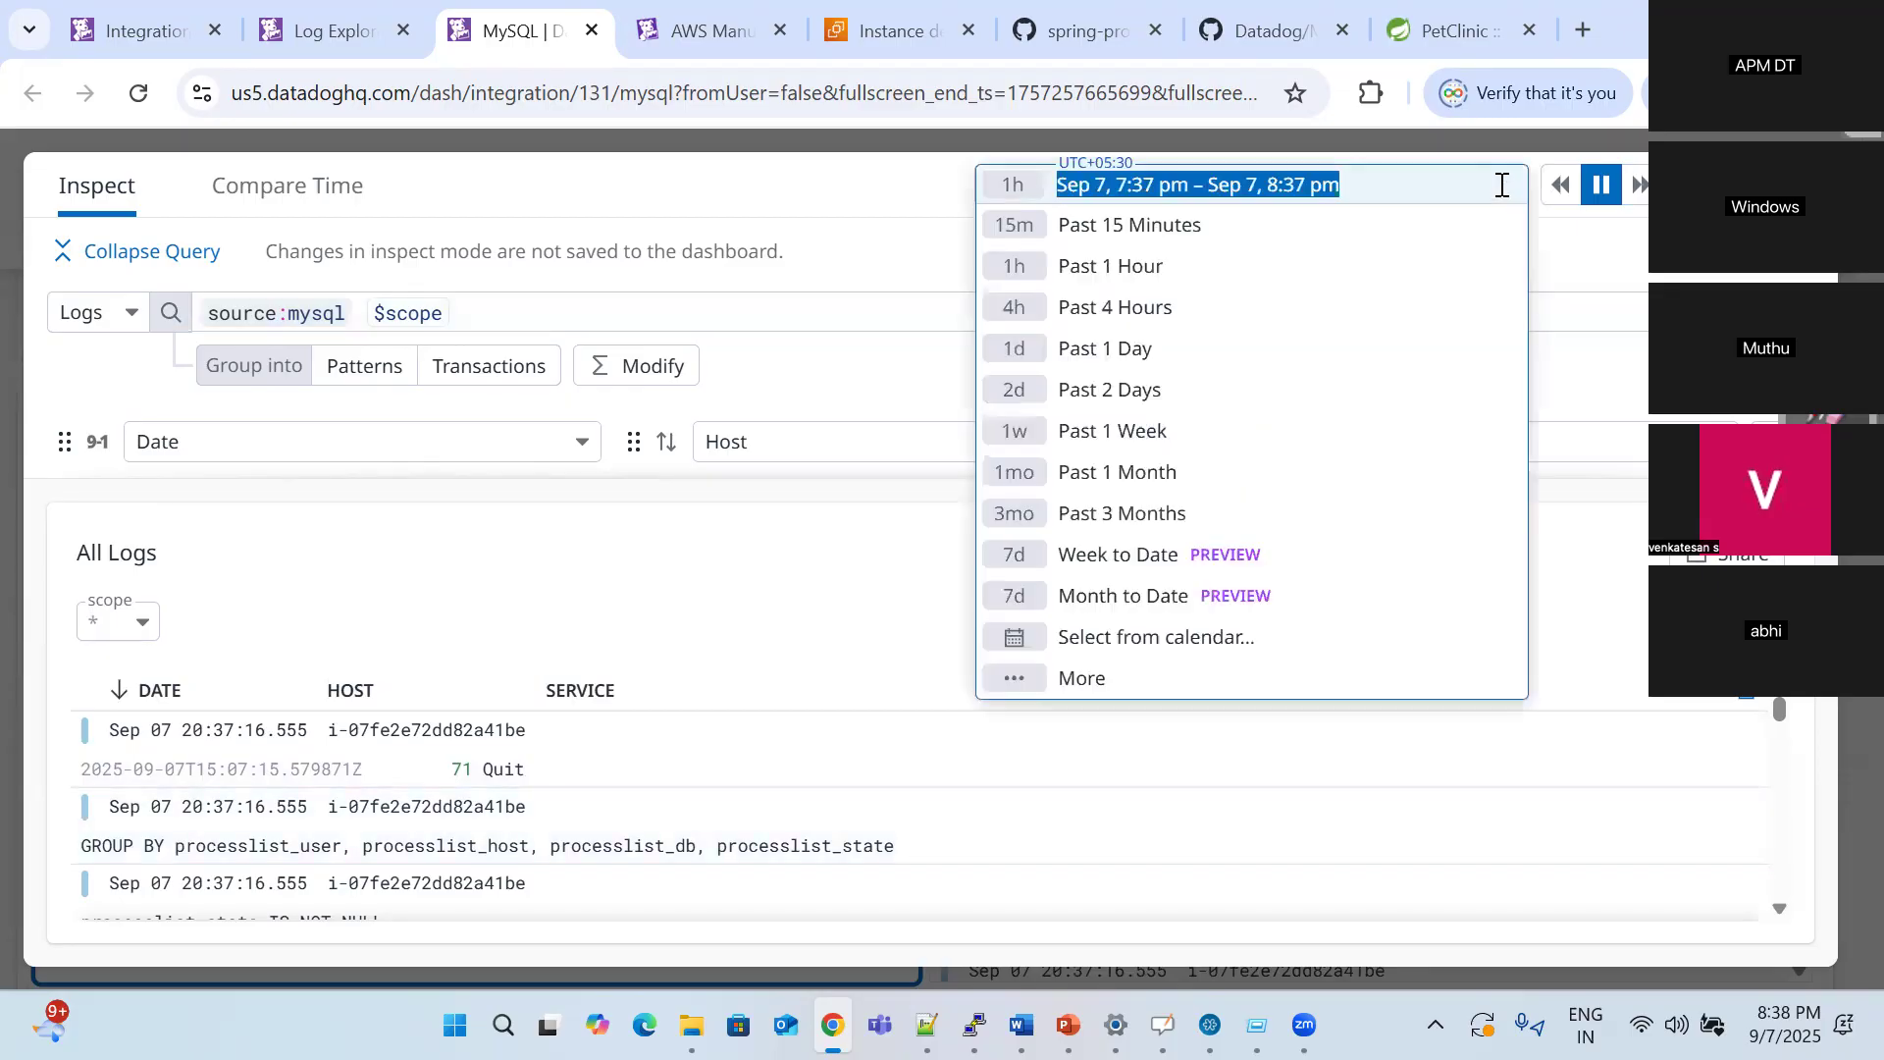
click(1266, 237)
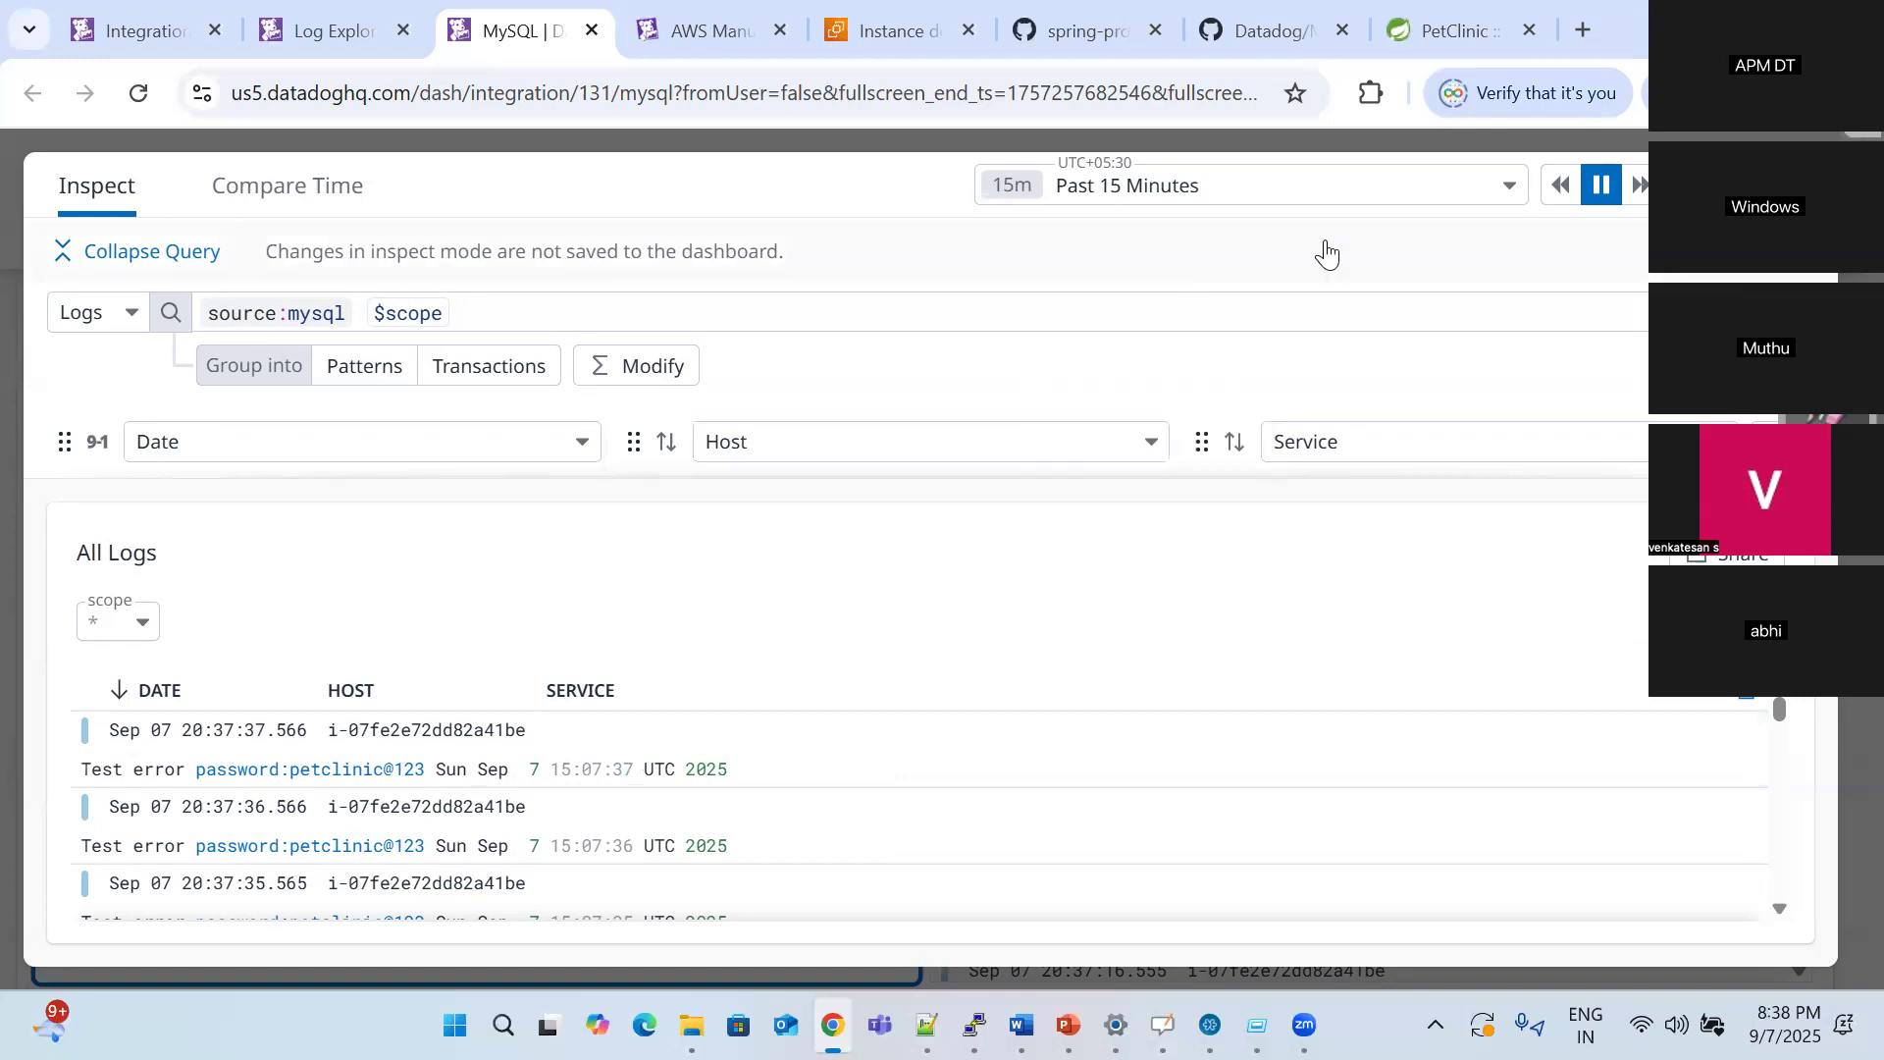
key(Escape)
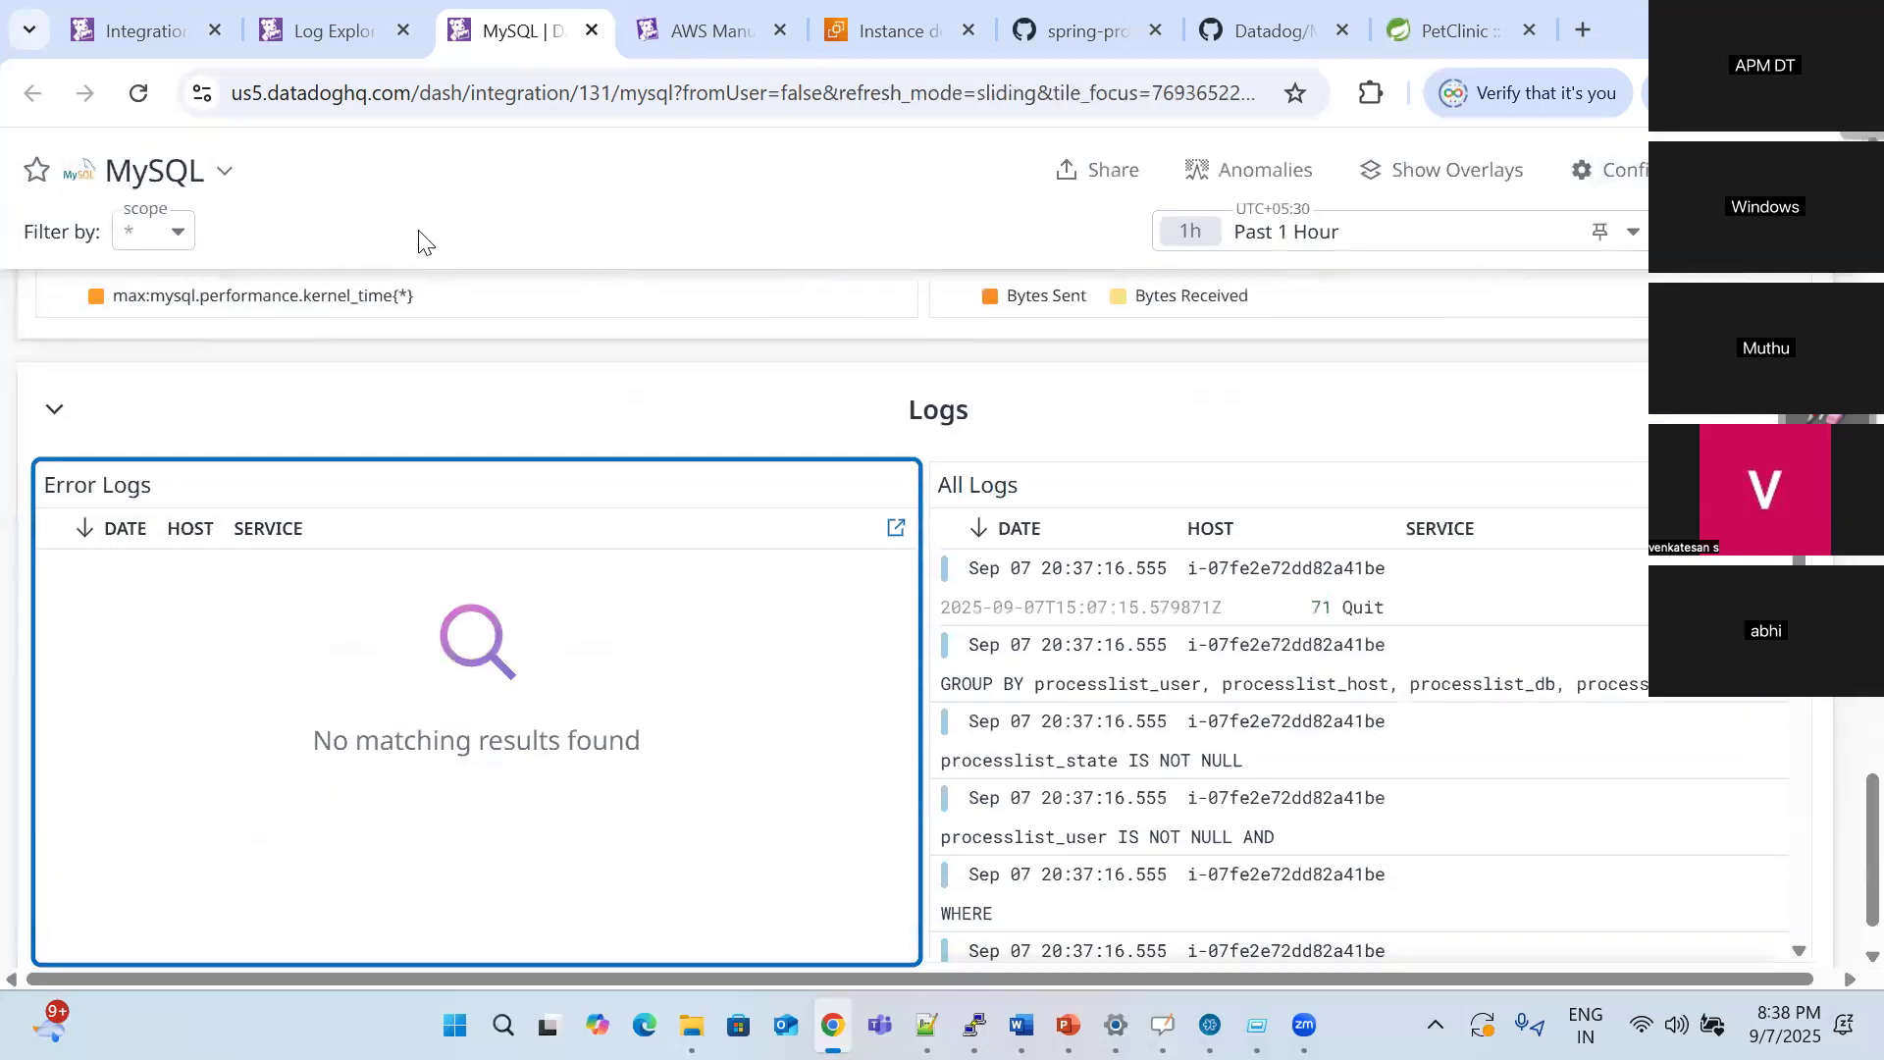
scroll(272, 402, up, 20)
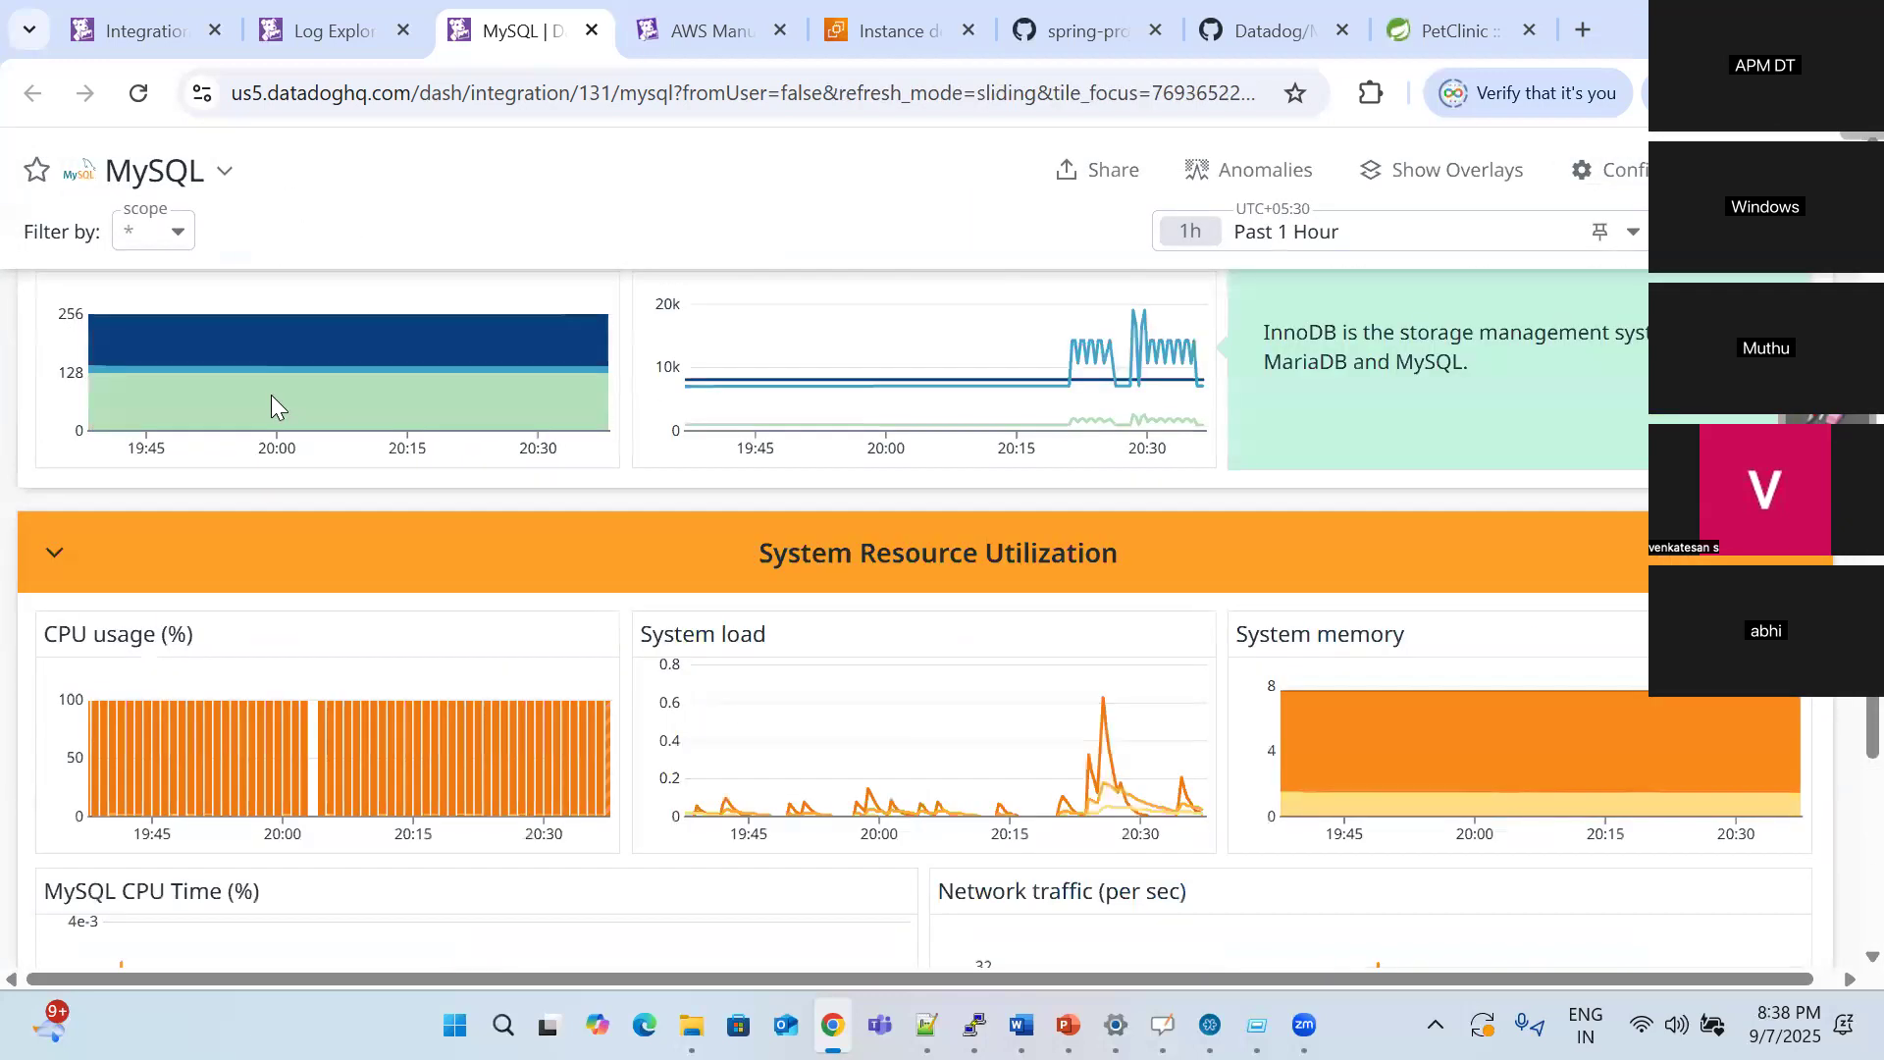
scroll(271, 394, up, 2)
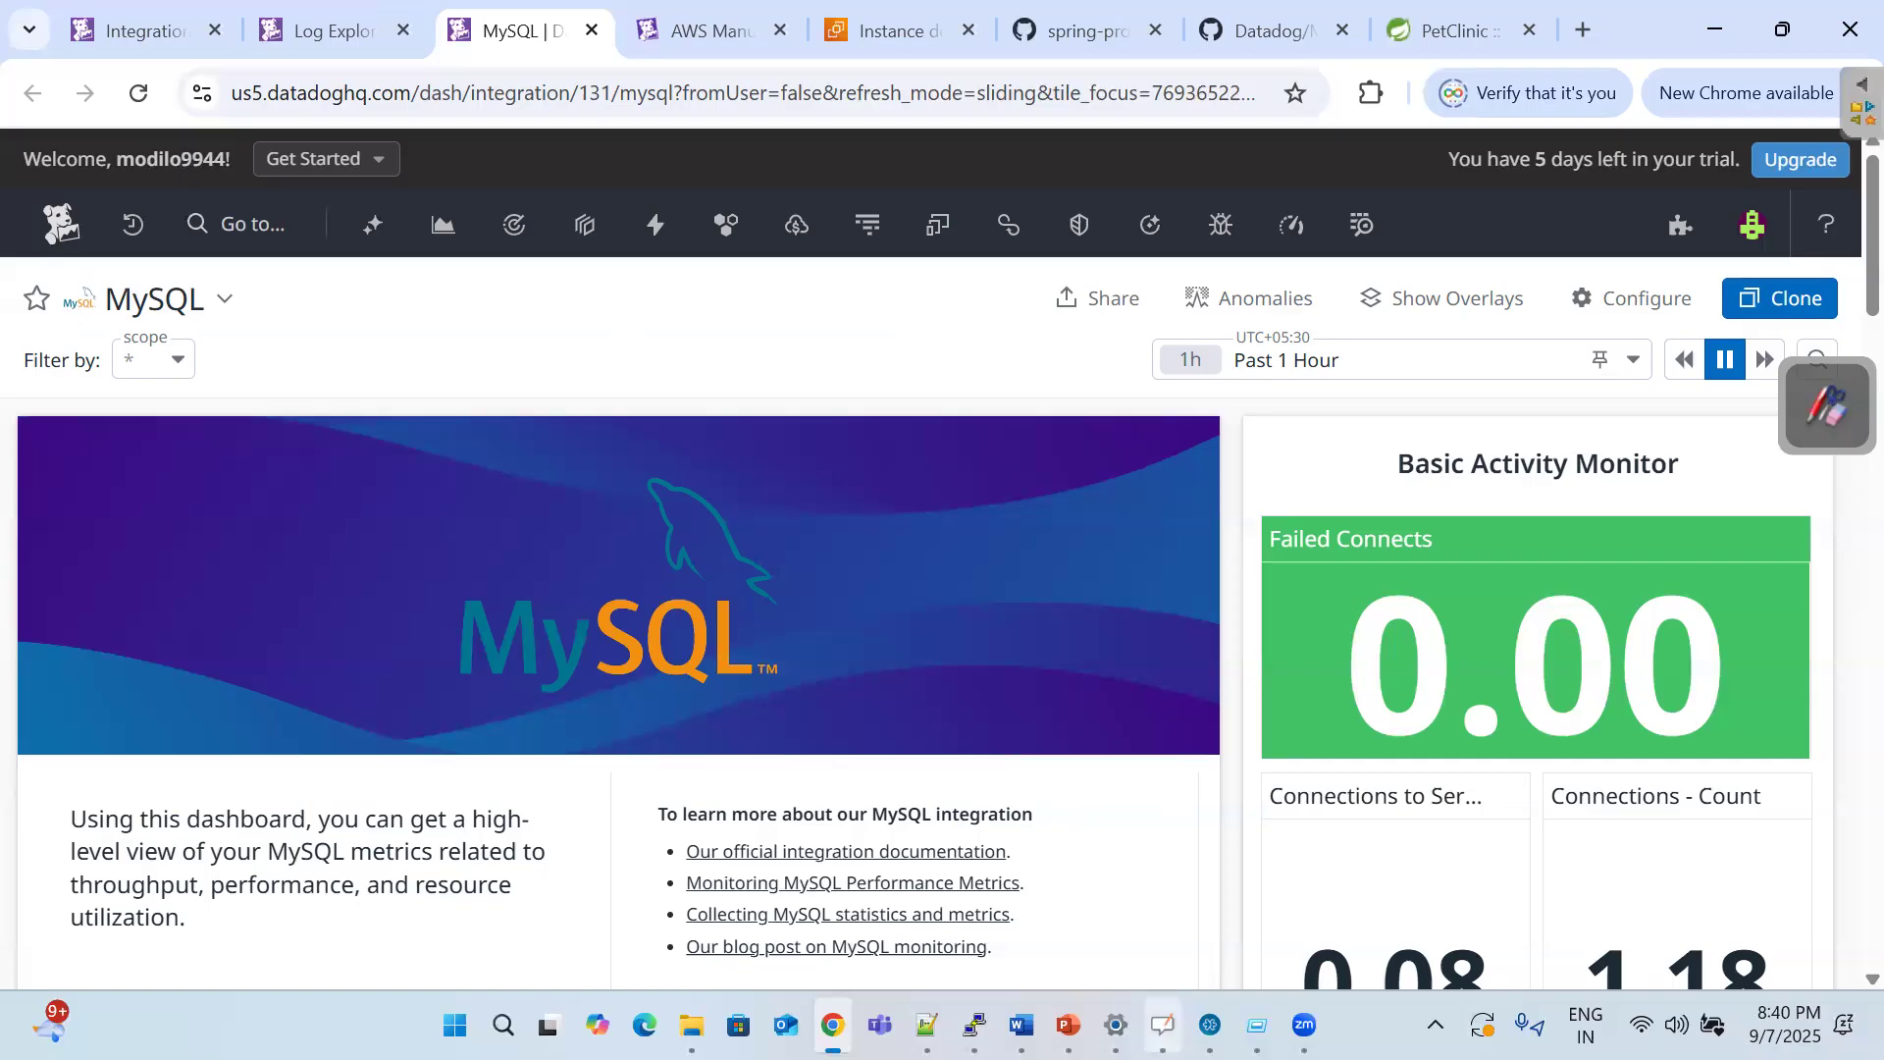
Bring up the running OpenBoard window, briefly opening and closing Windows Search.
click(1162, 1025)
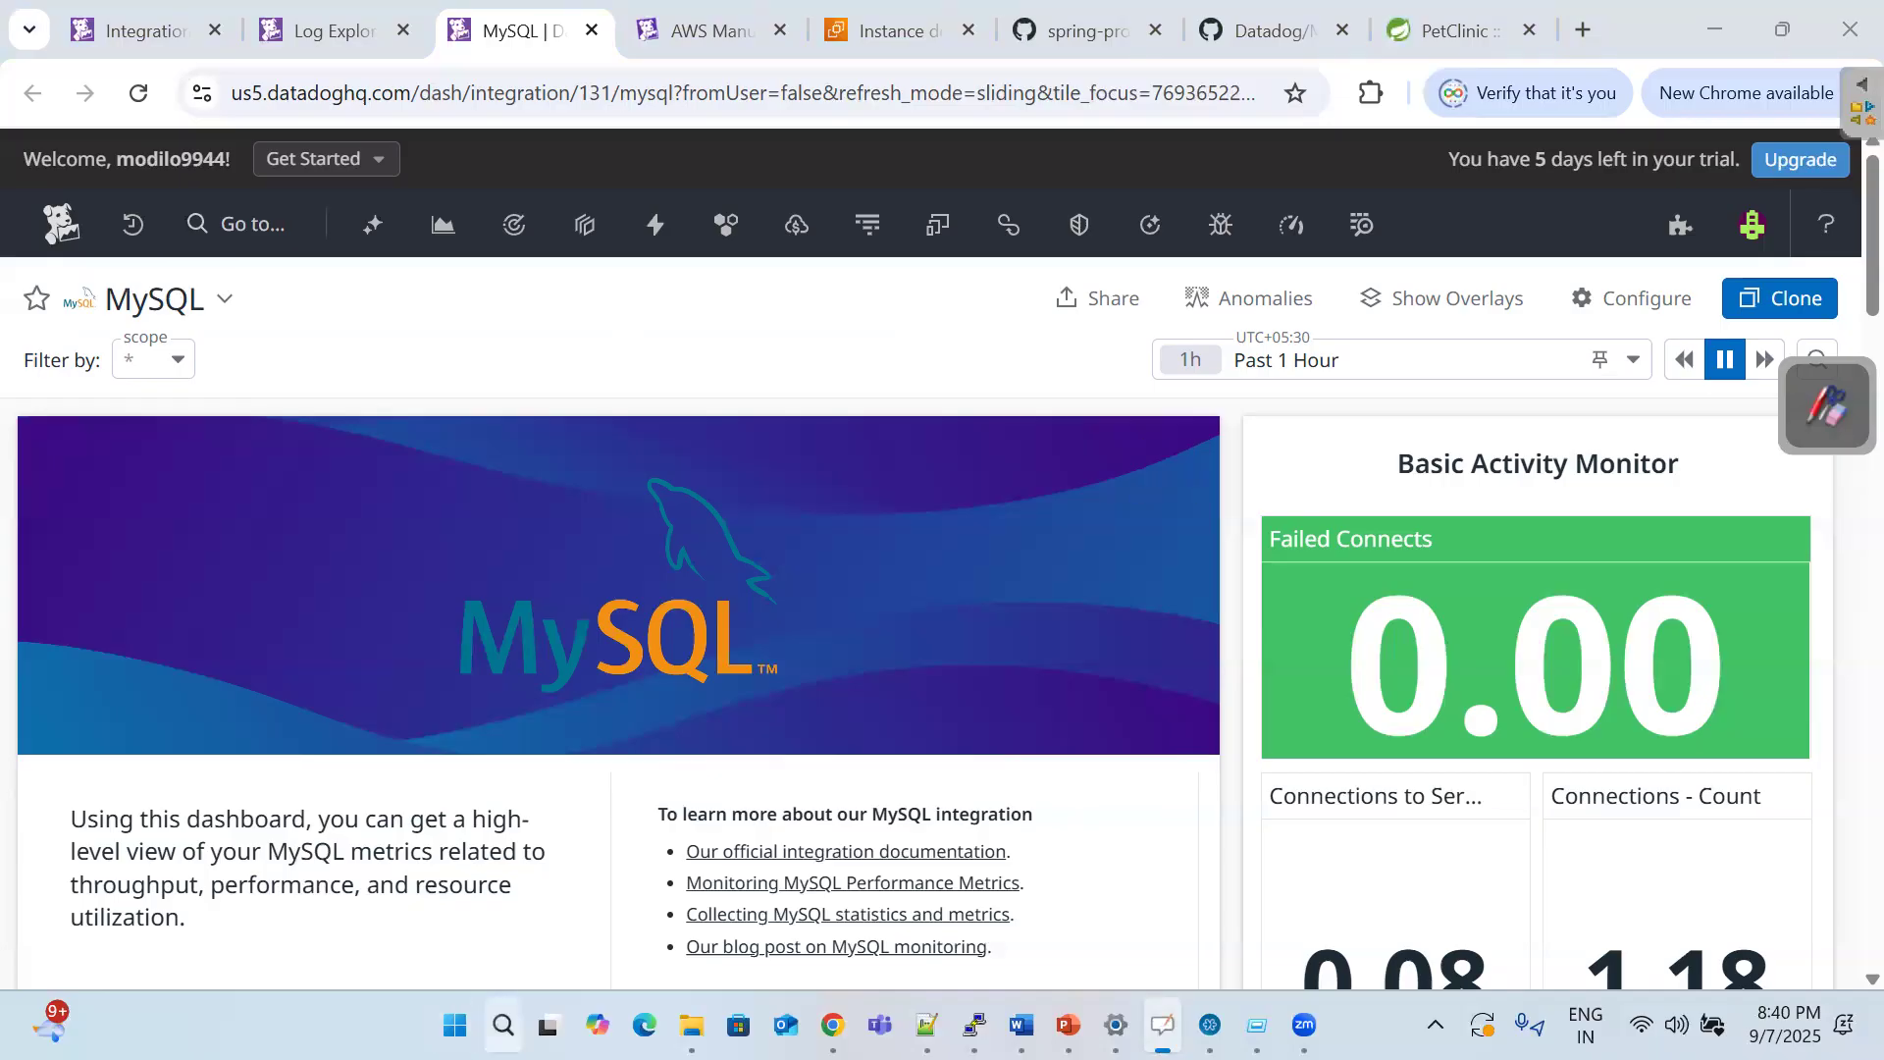
click(503, 1024)
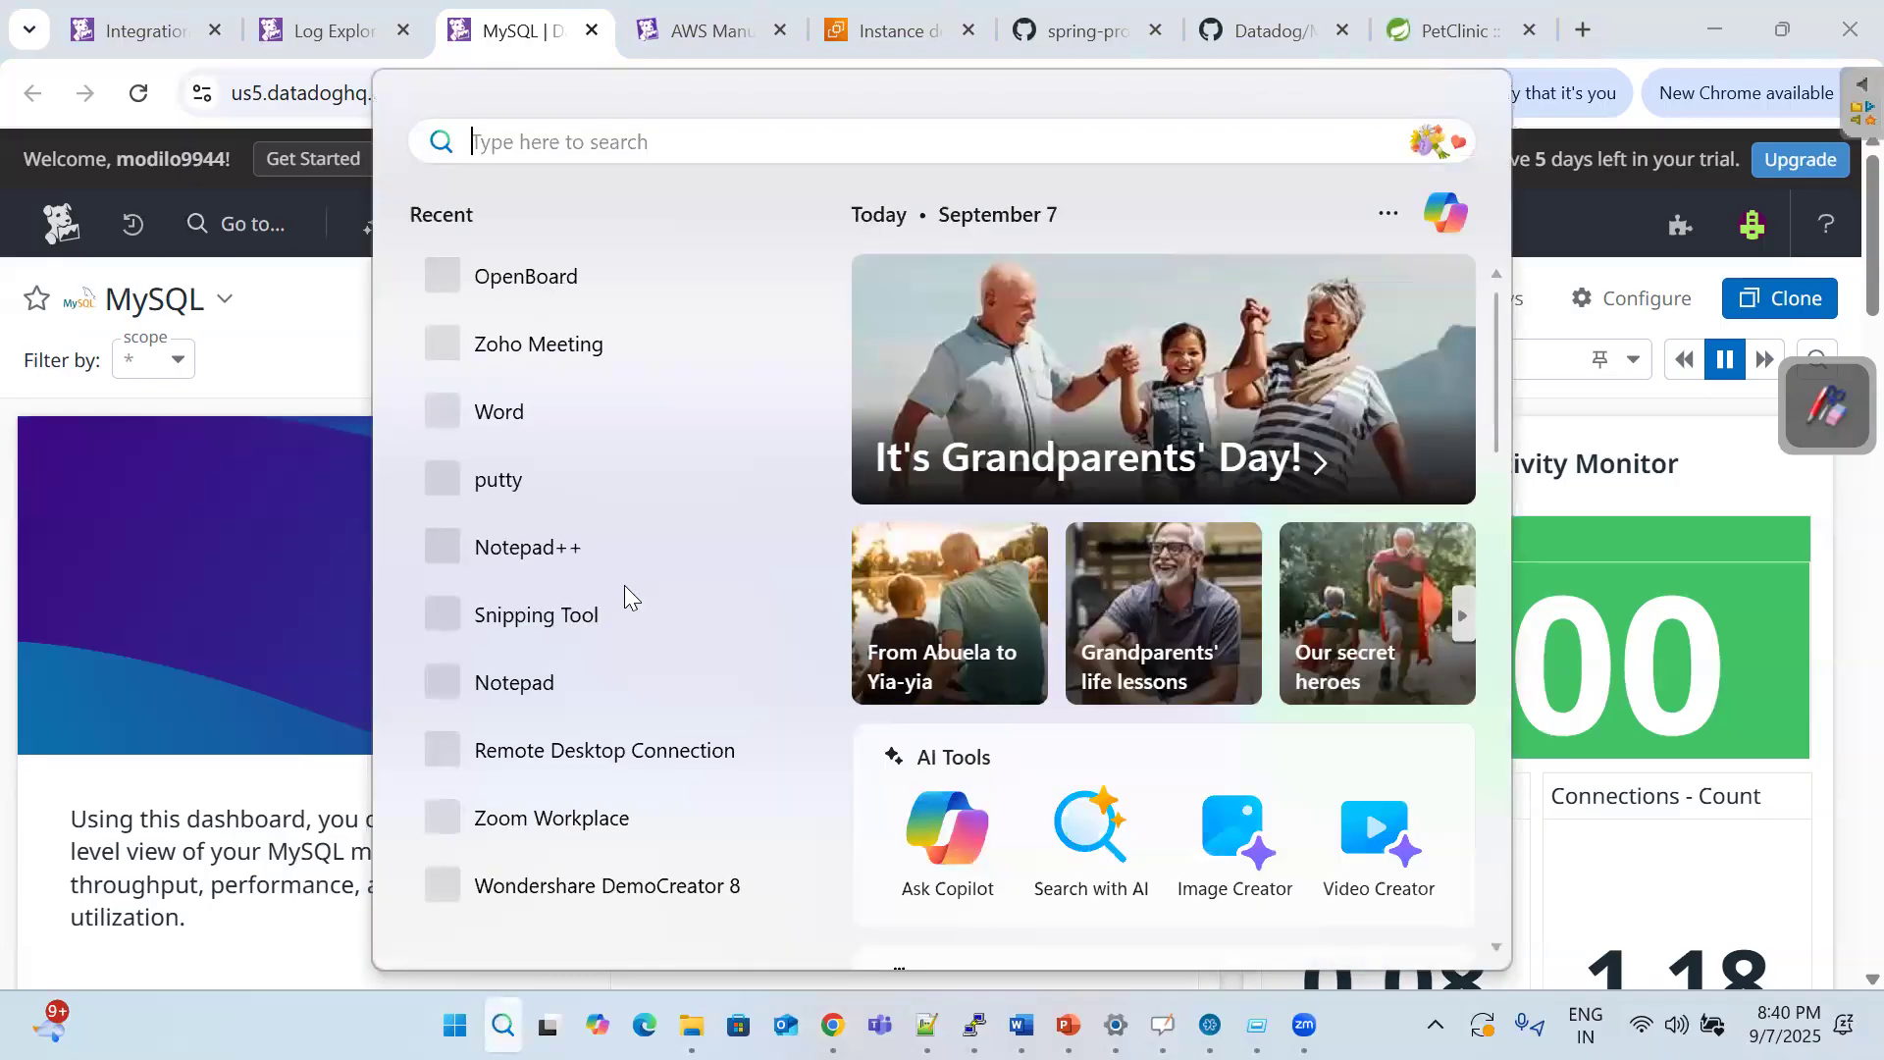
click(542, 286)
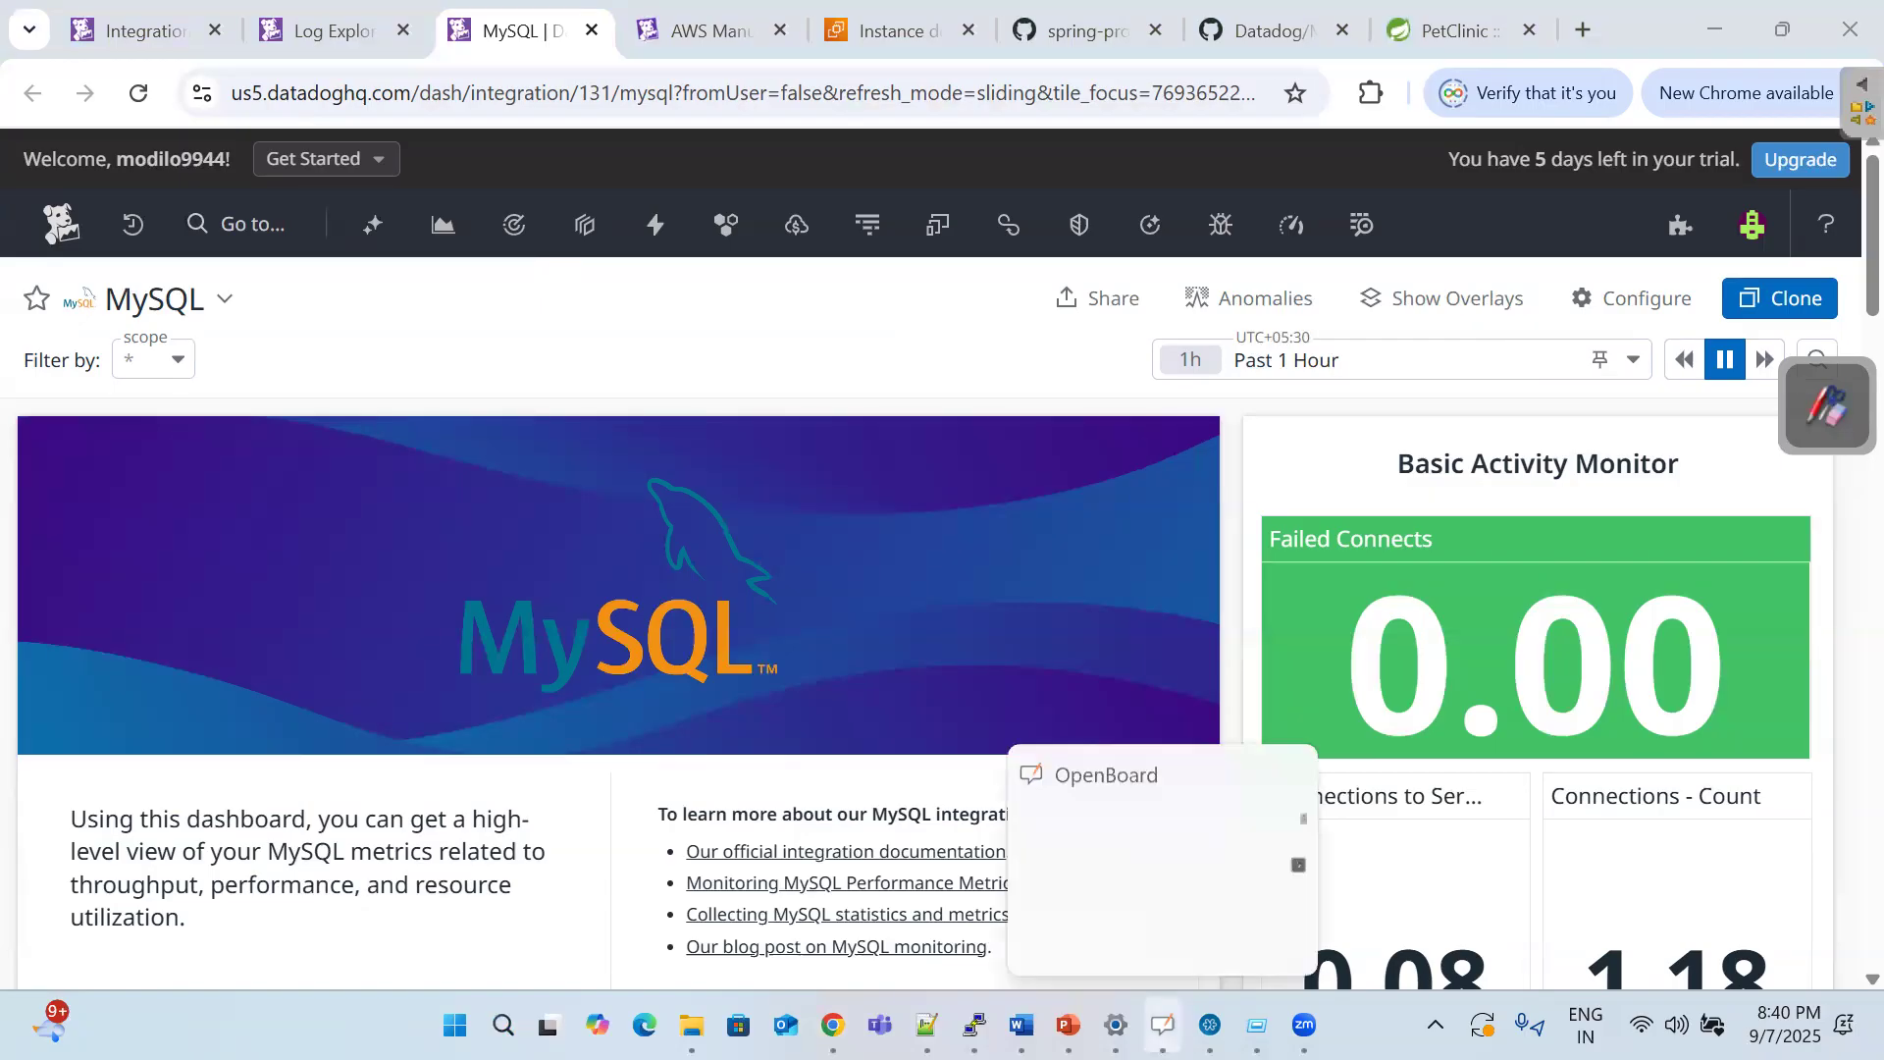
Close the old OpenBoard window and start a Windows Search for it.
right_click(1163, 1026)
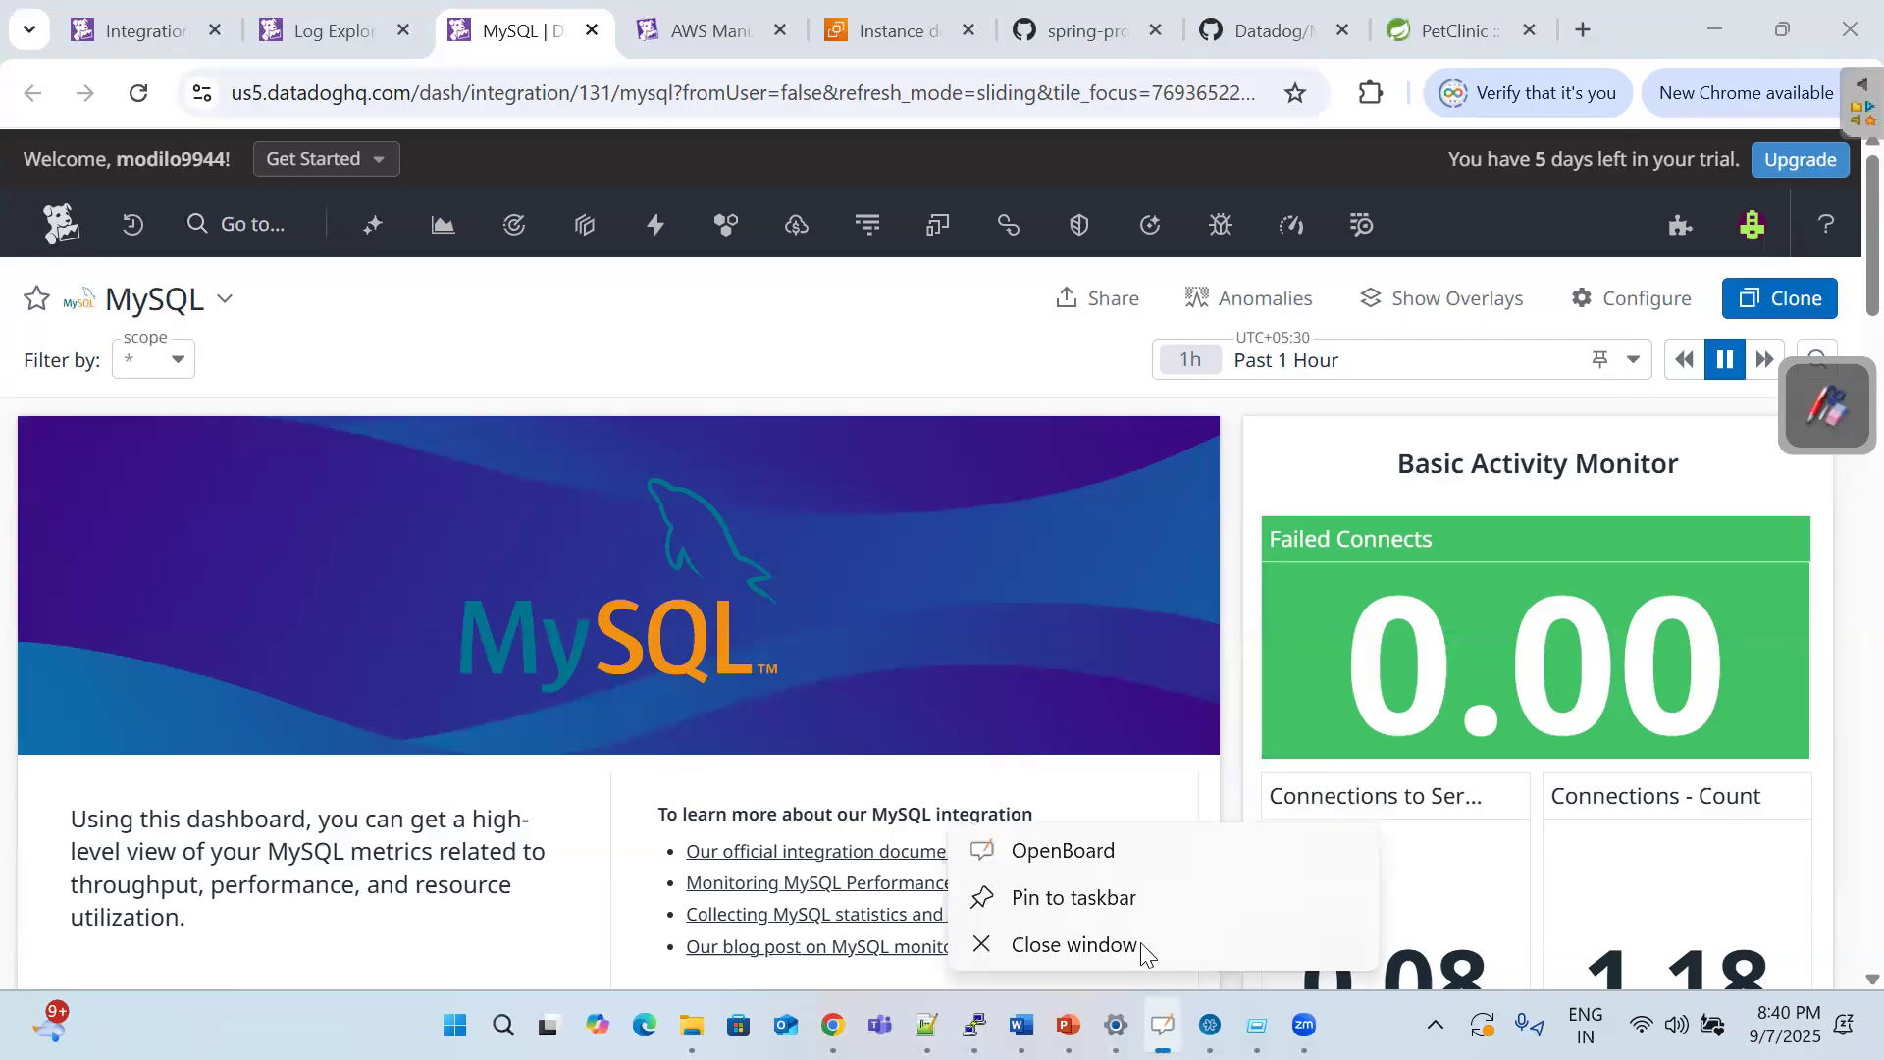
click(1135, 944)
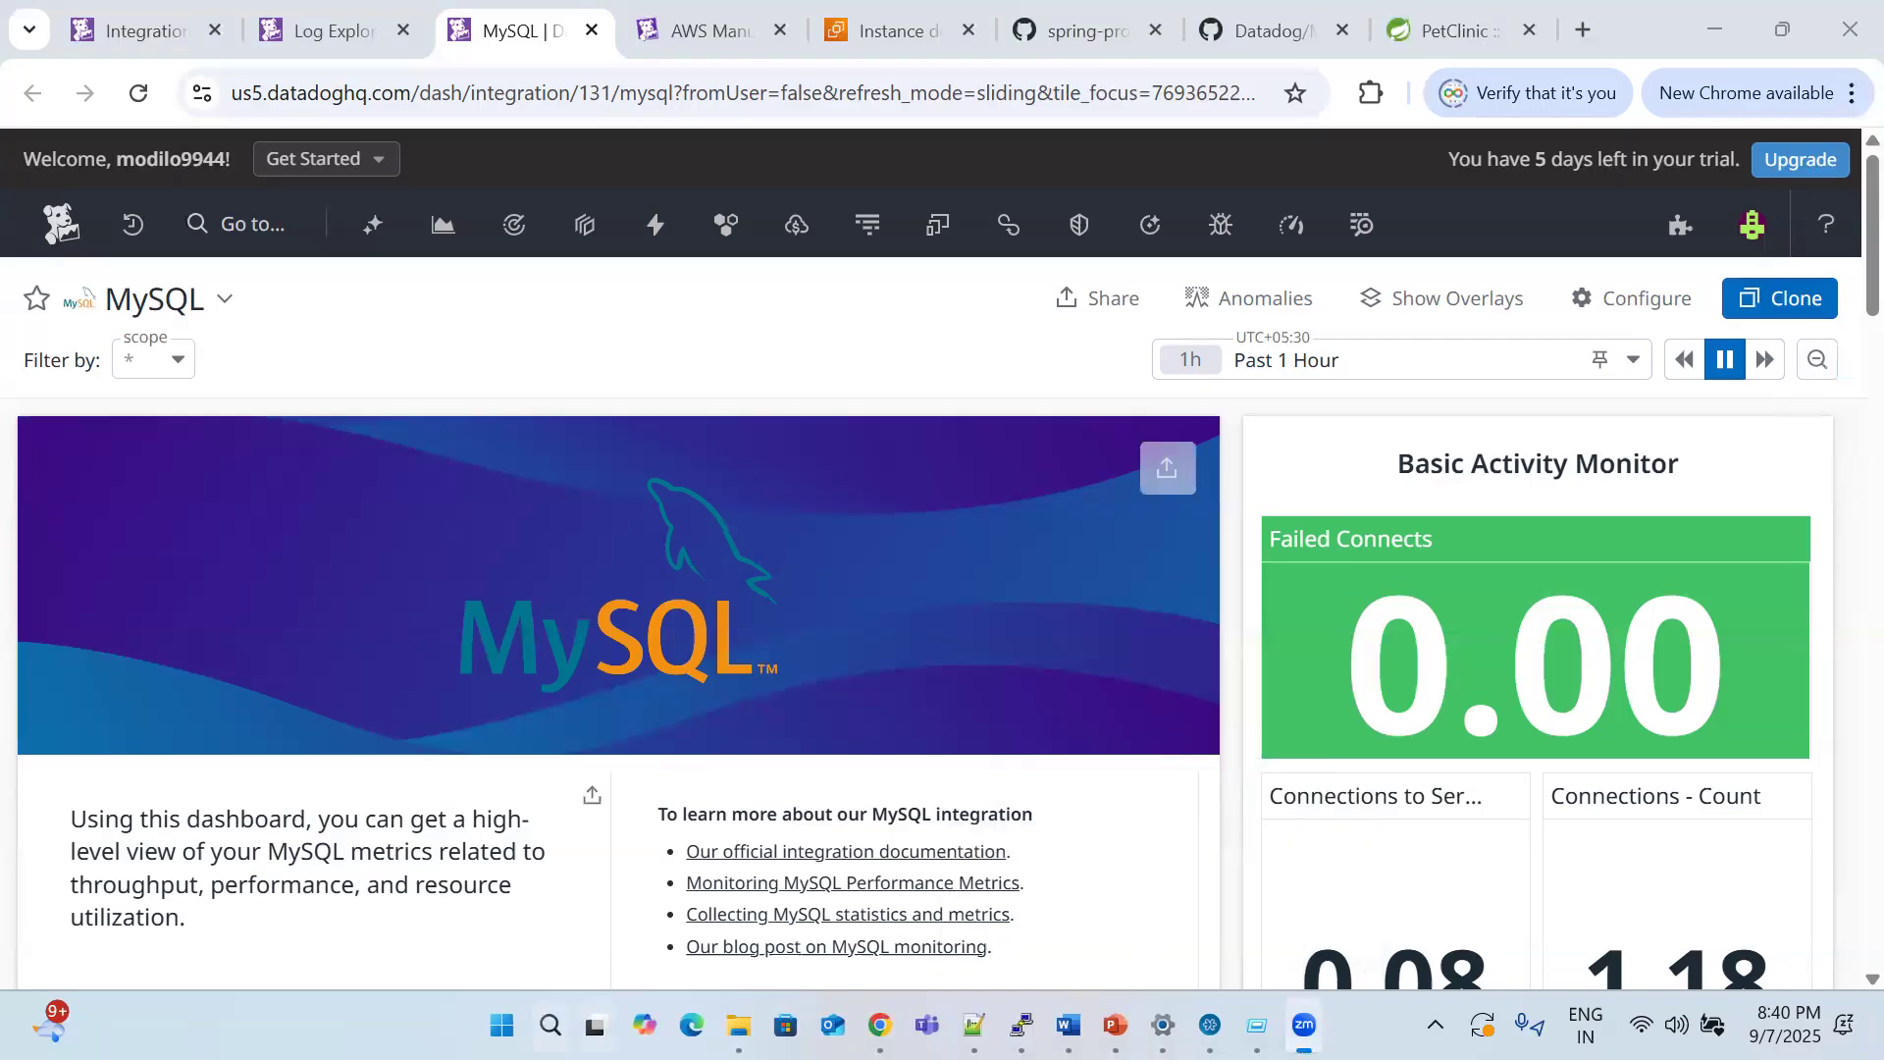
click(550, 1026)
text(po)
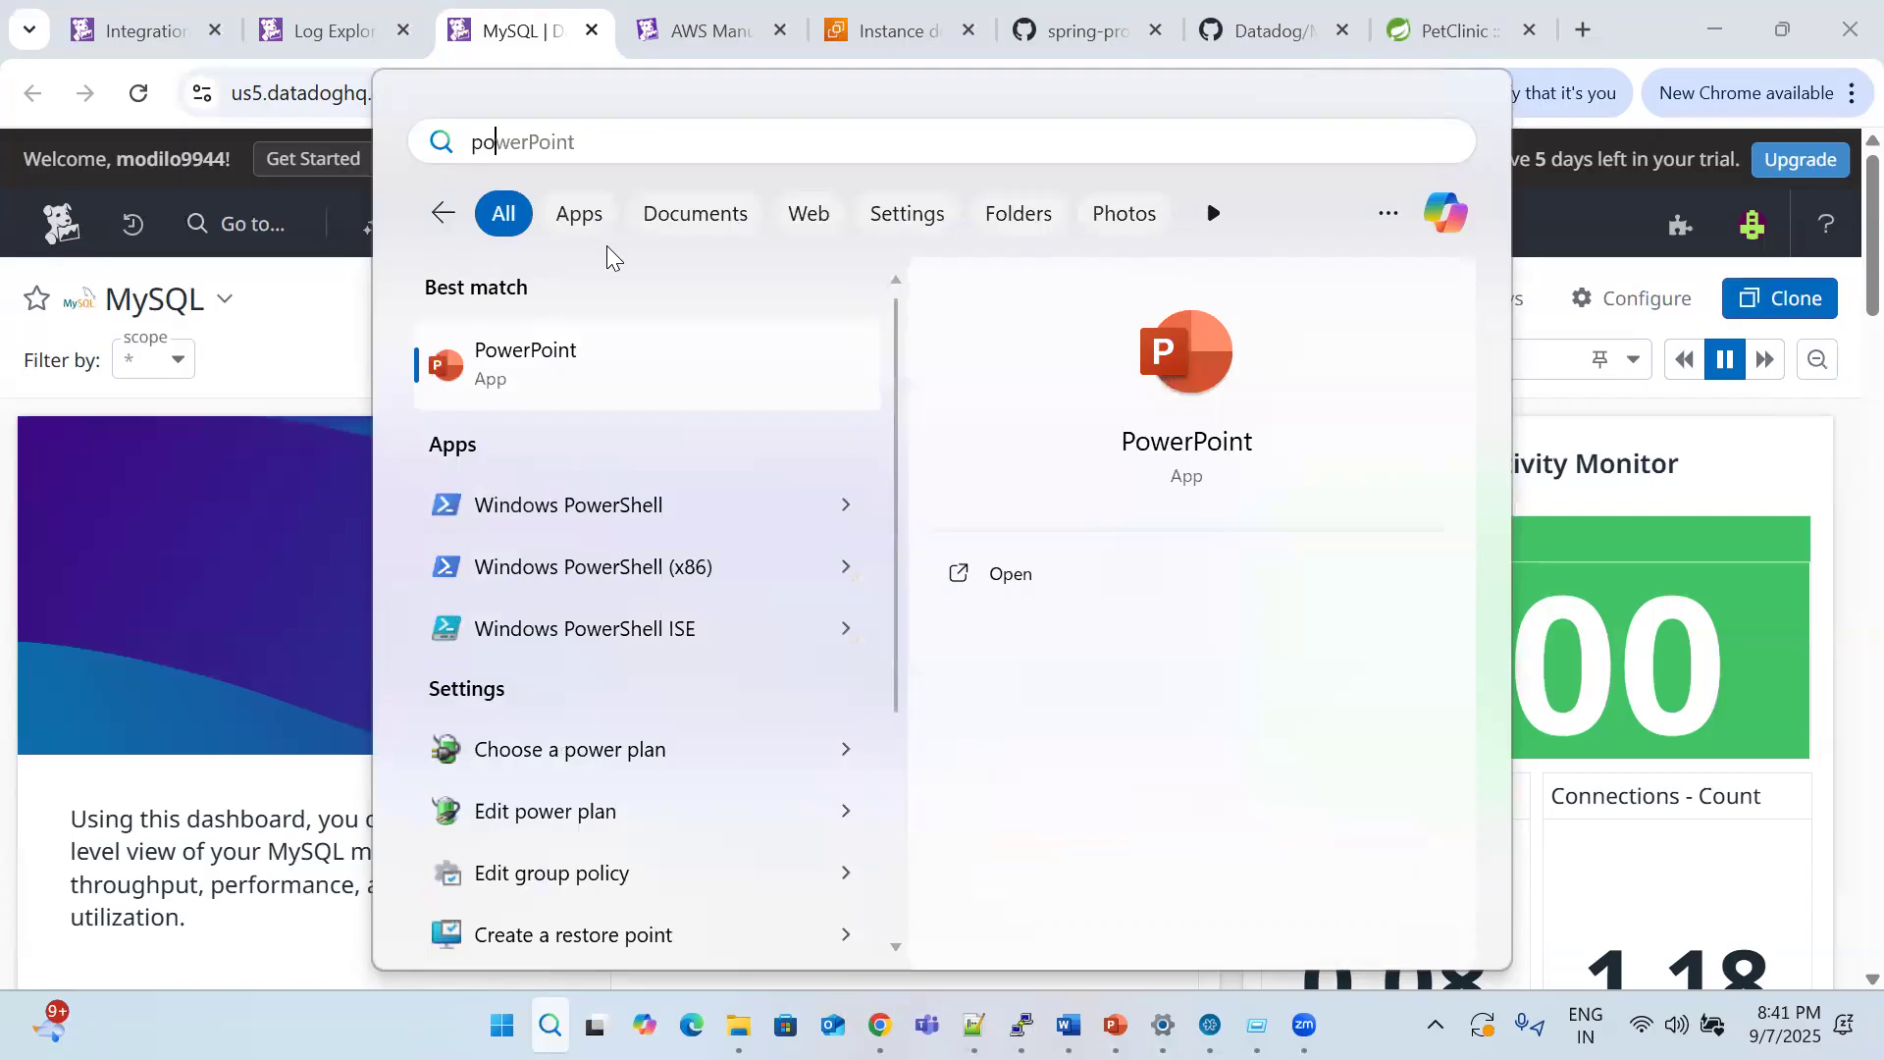
key(BackSpace)
key(BackSpace)
Launch OpenBoard by searching 'ope' and dismiss the Welcome hints and tips dialog.
text(ope)
click(535, 339)
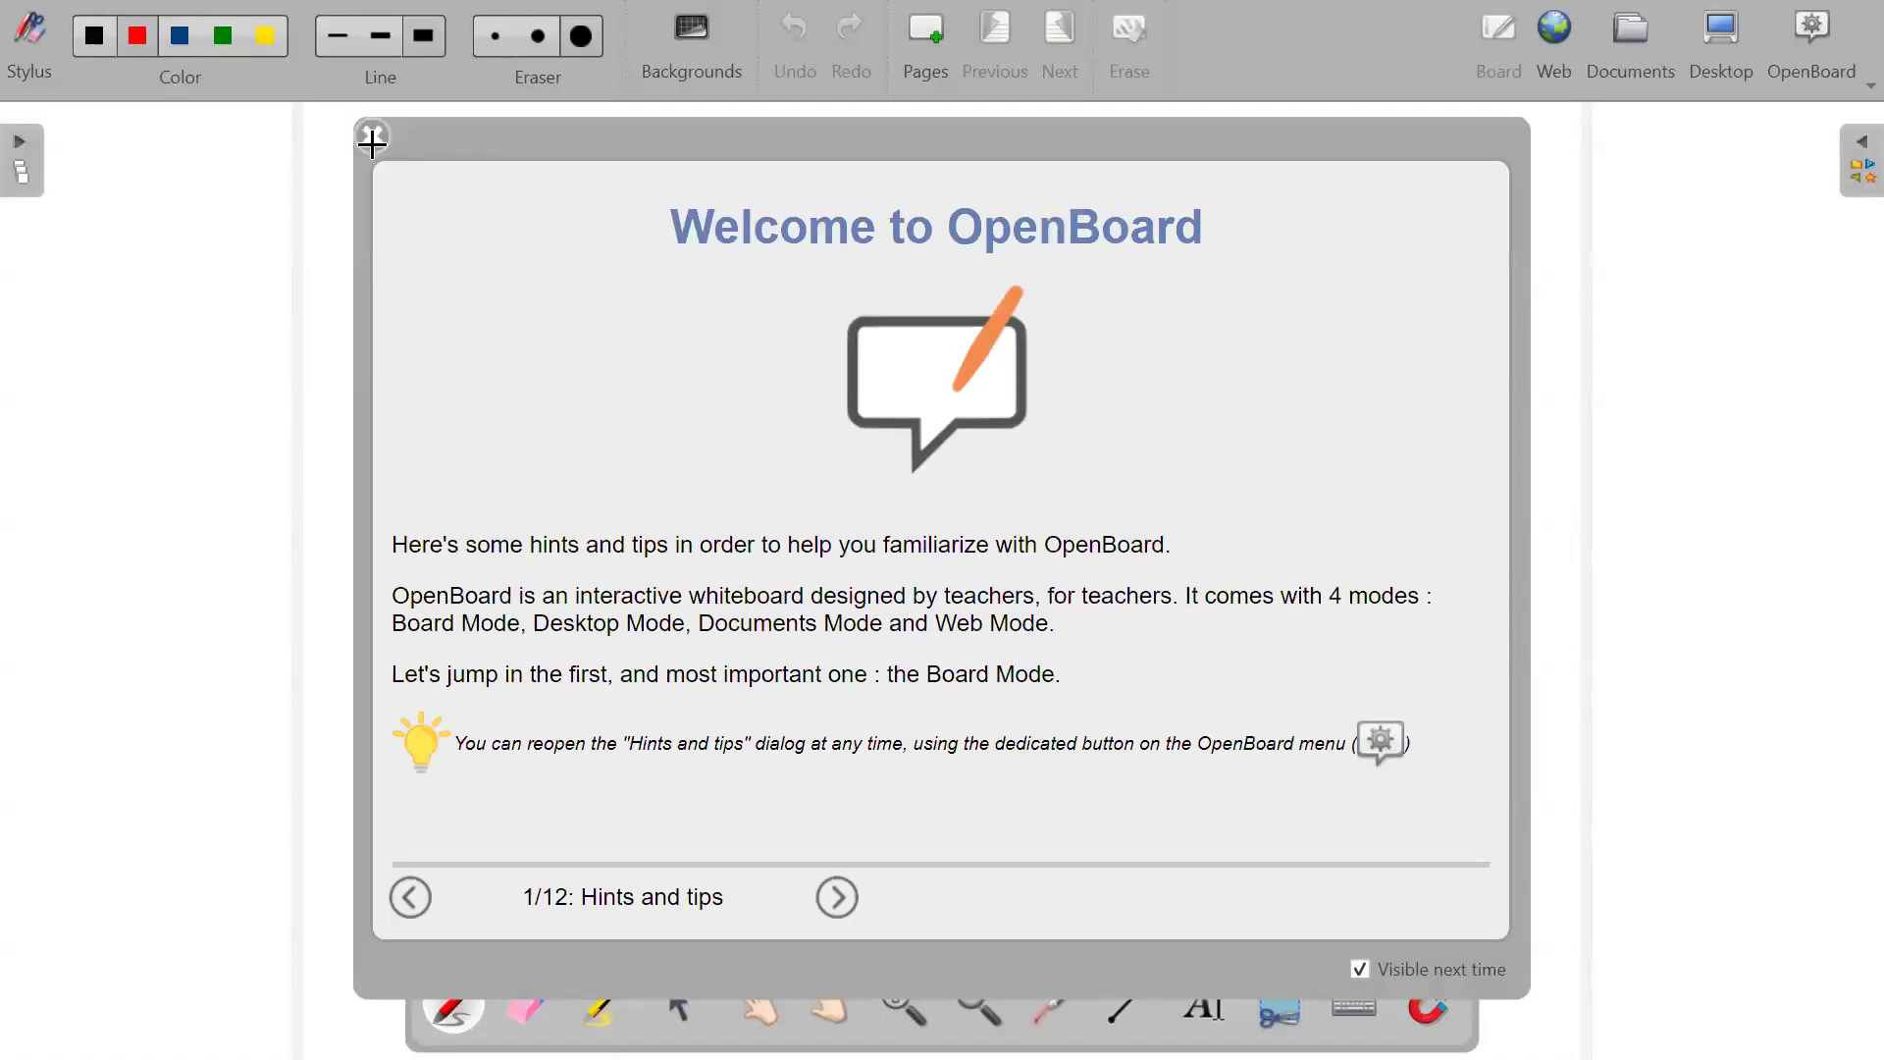
click(373, 137)
Draw a long red bar with dividers, a pointed tip and a box at its right end.
drag(305, 393, 1448, 279)
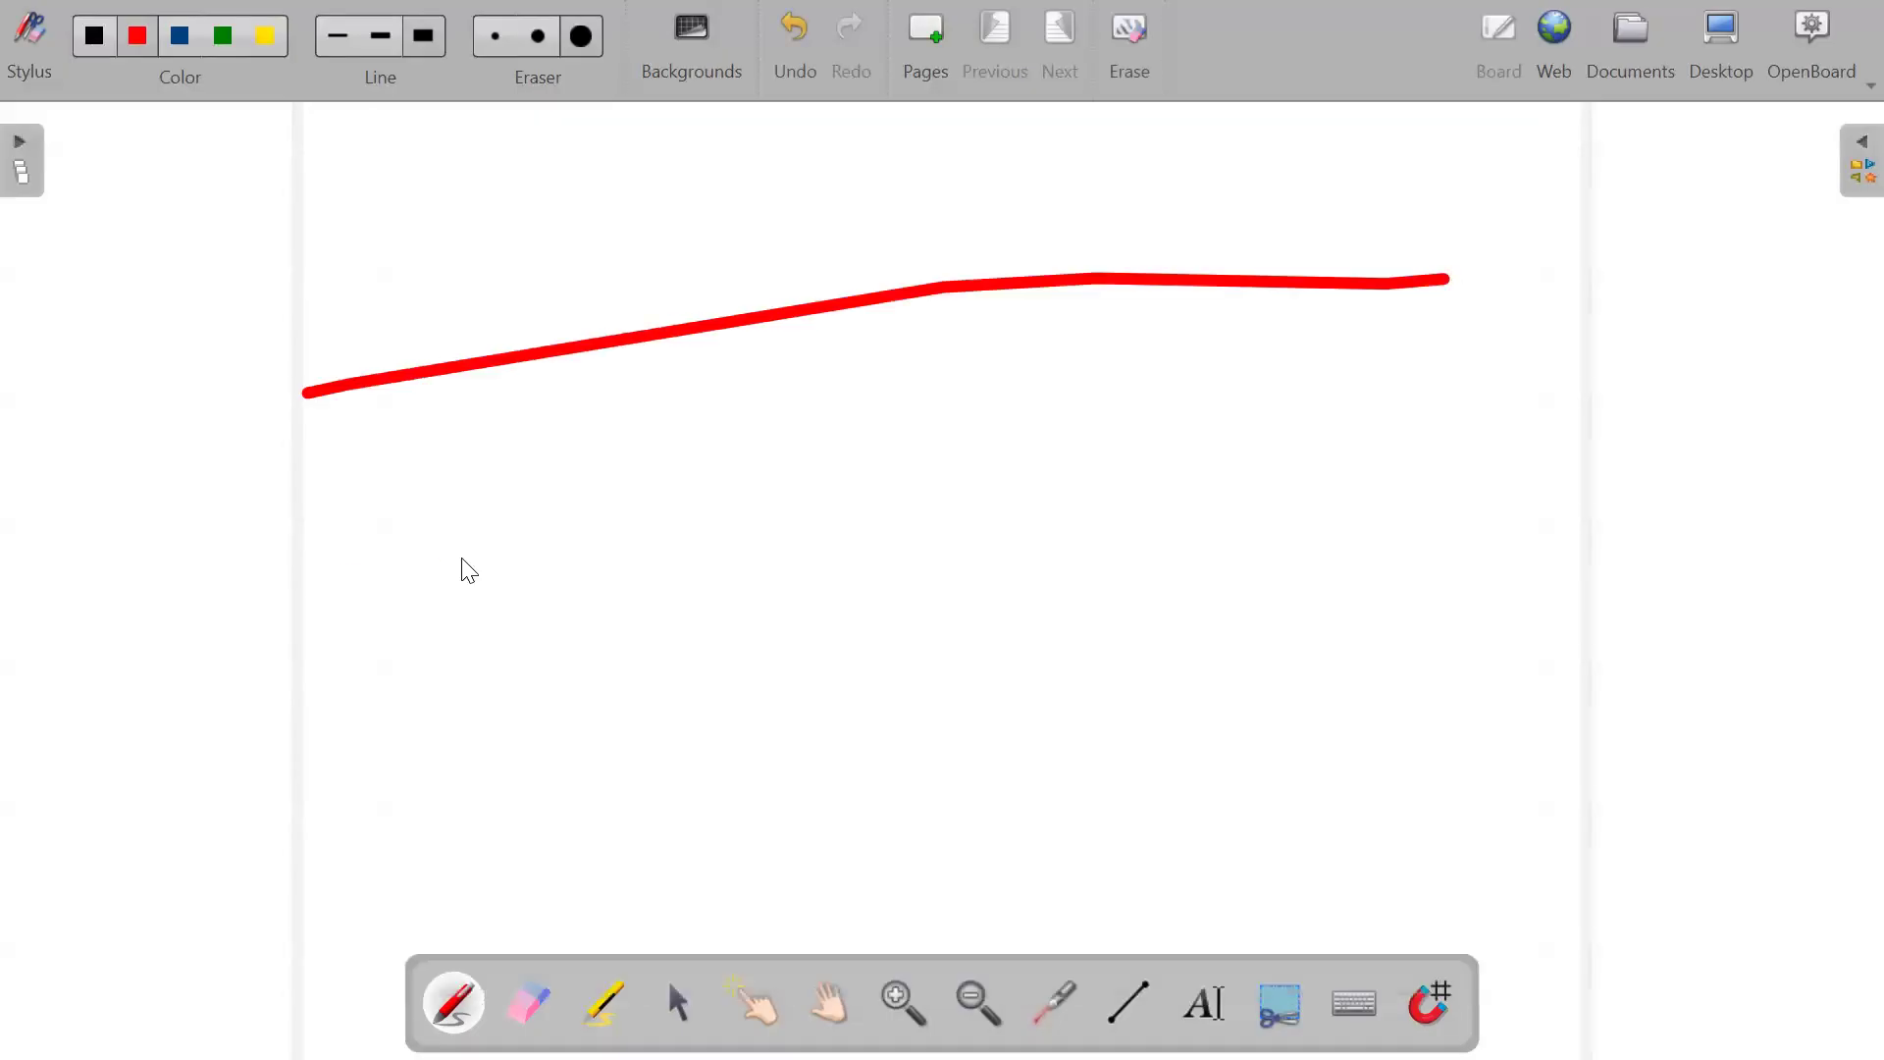
drag(300, 583, 1442, 337)
drag(339, 390, 365, 586)
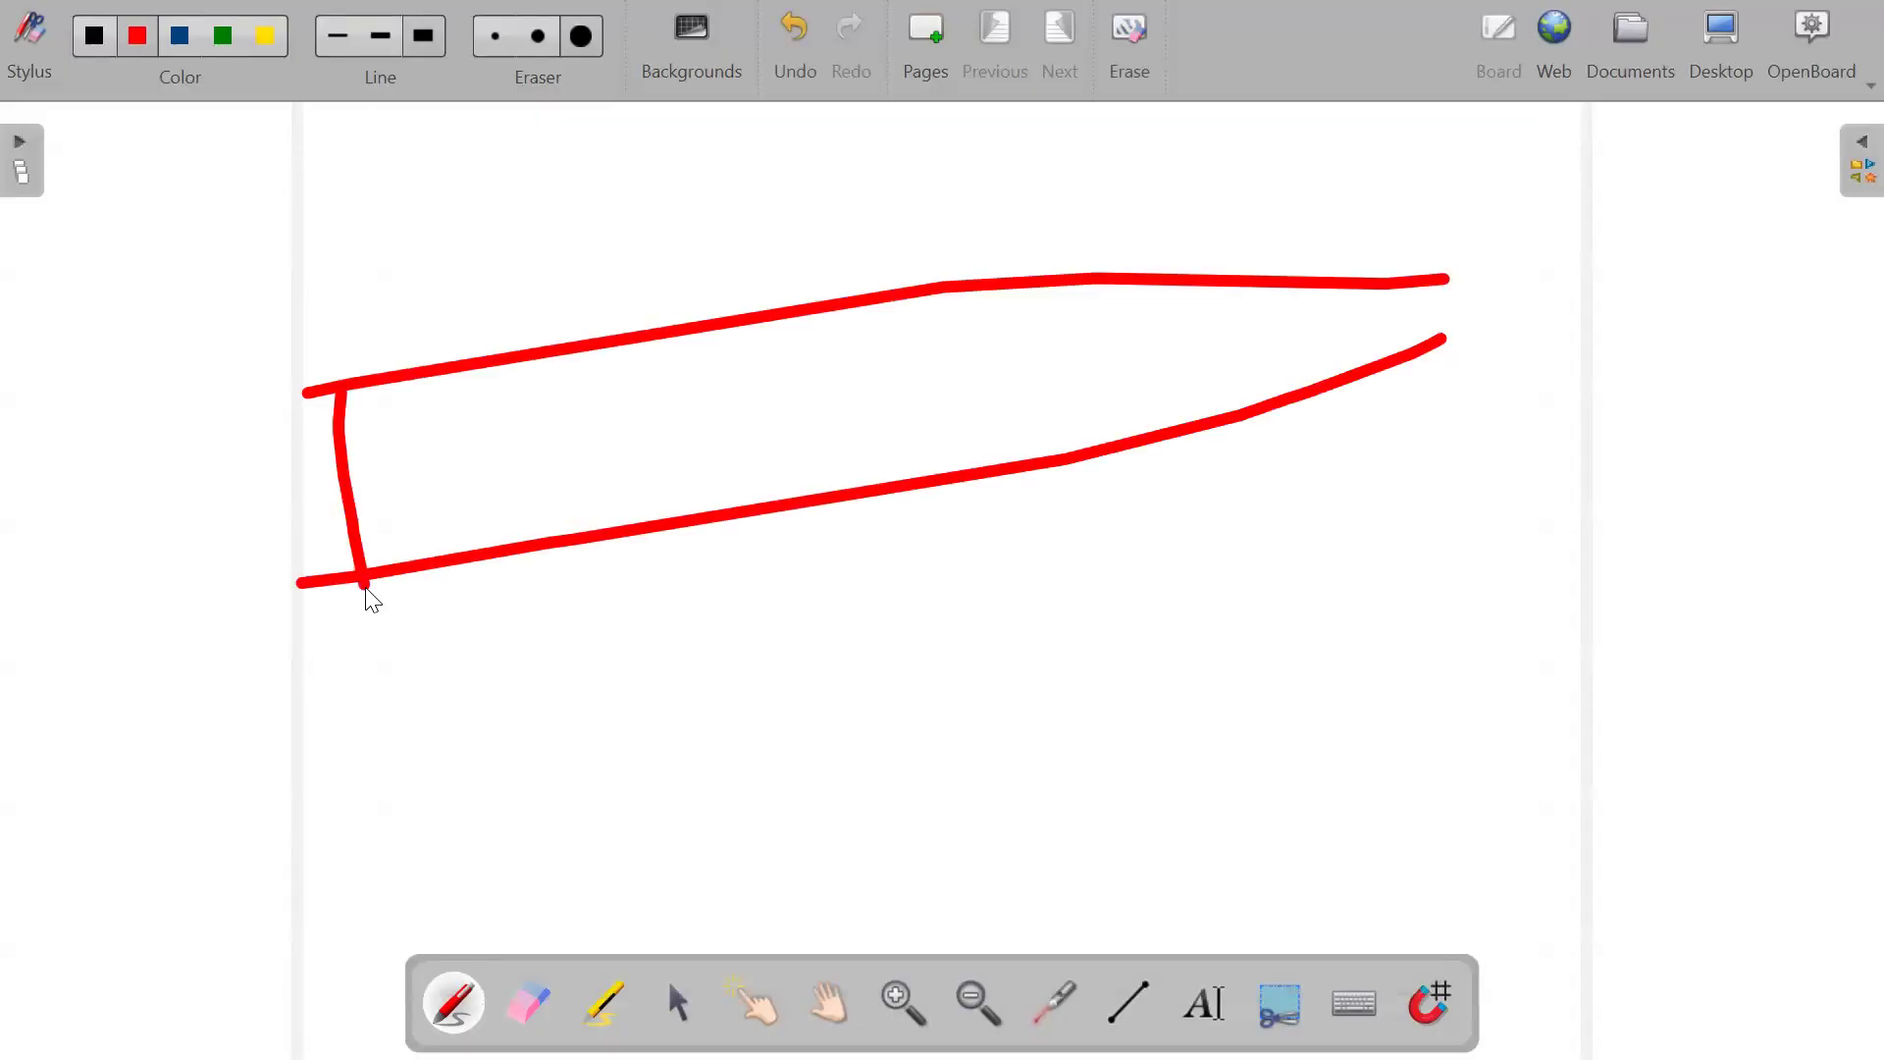
drag(478, 368, 491, 524)
drag(481, 393, 479, 555)
drag(684, 326, 686, 518)
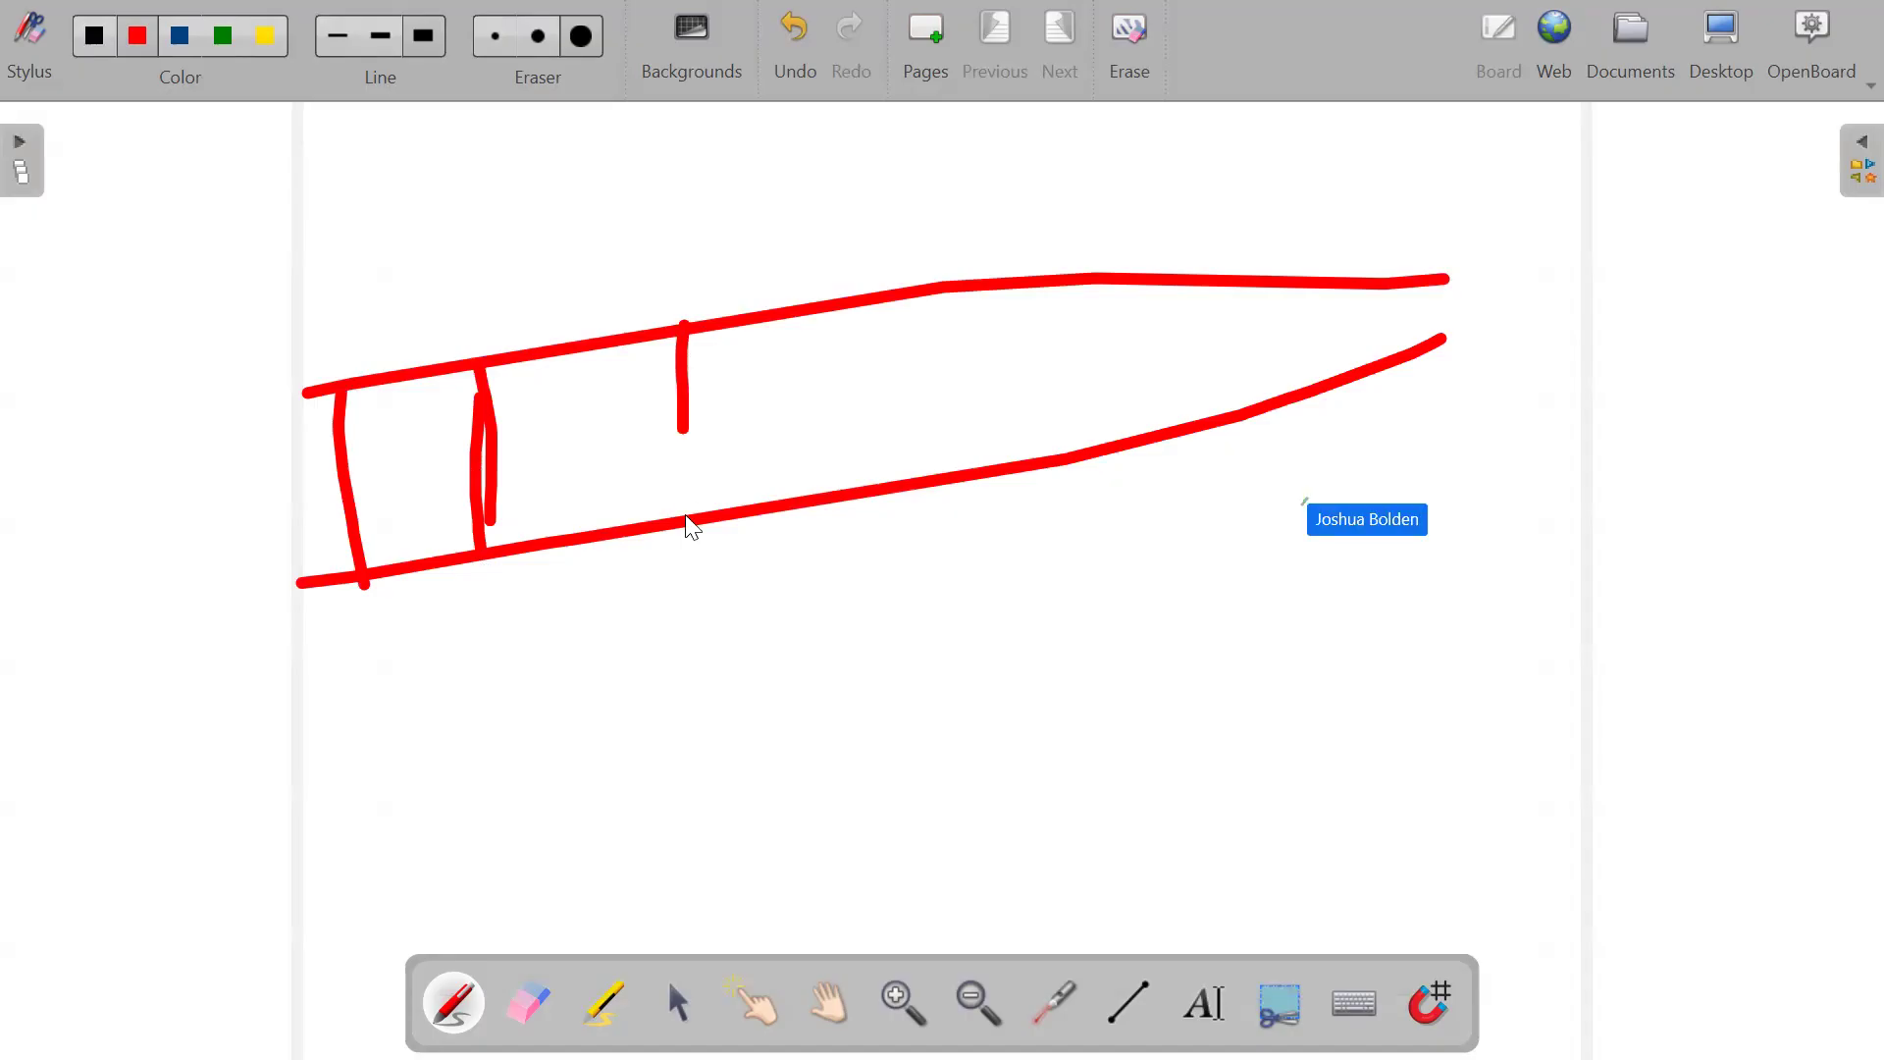
drag(898, 301, 914, 488)
drag(1027, 291, 1048, 467)
mouse_move(1094, 282)
mouse_down()
mouse_move(1257, 303)
mouse_move(1315, 410)
mouse_up()
mouse_move(1475, 304)
mouse_down()
mouse_move(1440, 191)
mouse_move(1711, 197)
mouse_move(1488, 425)
mouse_move(1471, 418)
mouse_up()
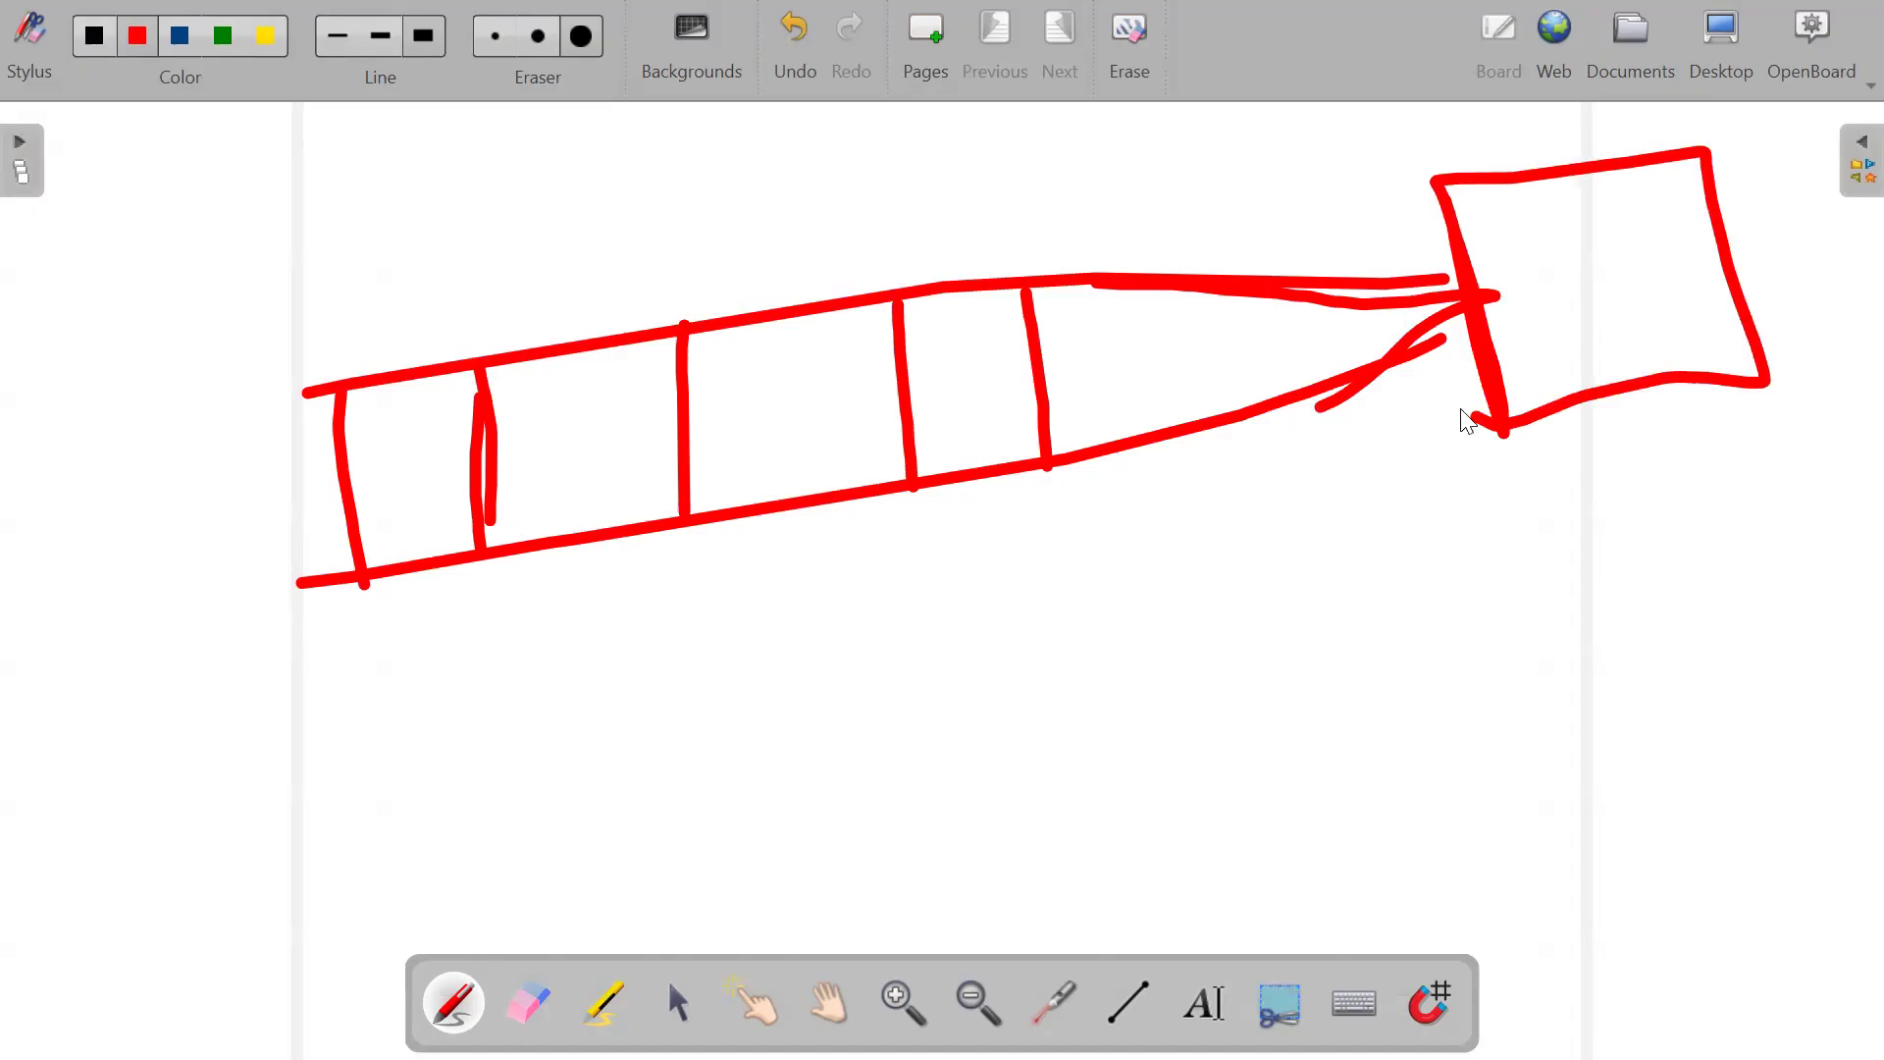
Sketch an arrow pointing at the bar's left end and a small figure below it.
drag(69, 619, 225, 473)
drag(137, 449, 247, 570)
mouse_move(109, 690)
mouse_down()
mouse_move(168, 775)
mouse_move(245, 829)
mouse_move(161, 761)
mouse_up()
drag(194, 778, 274, 772)
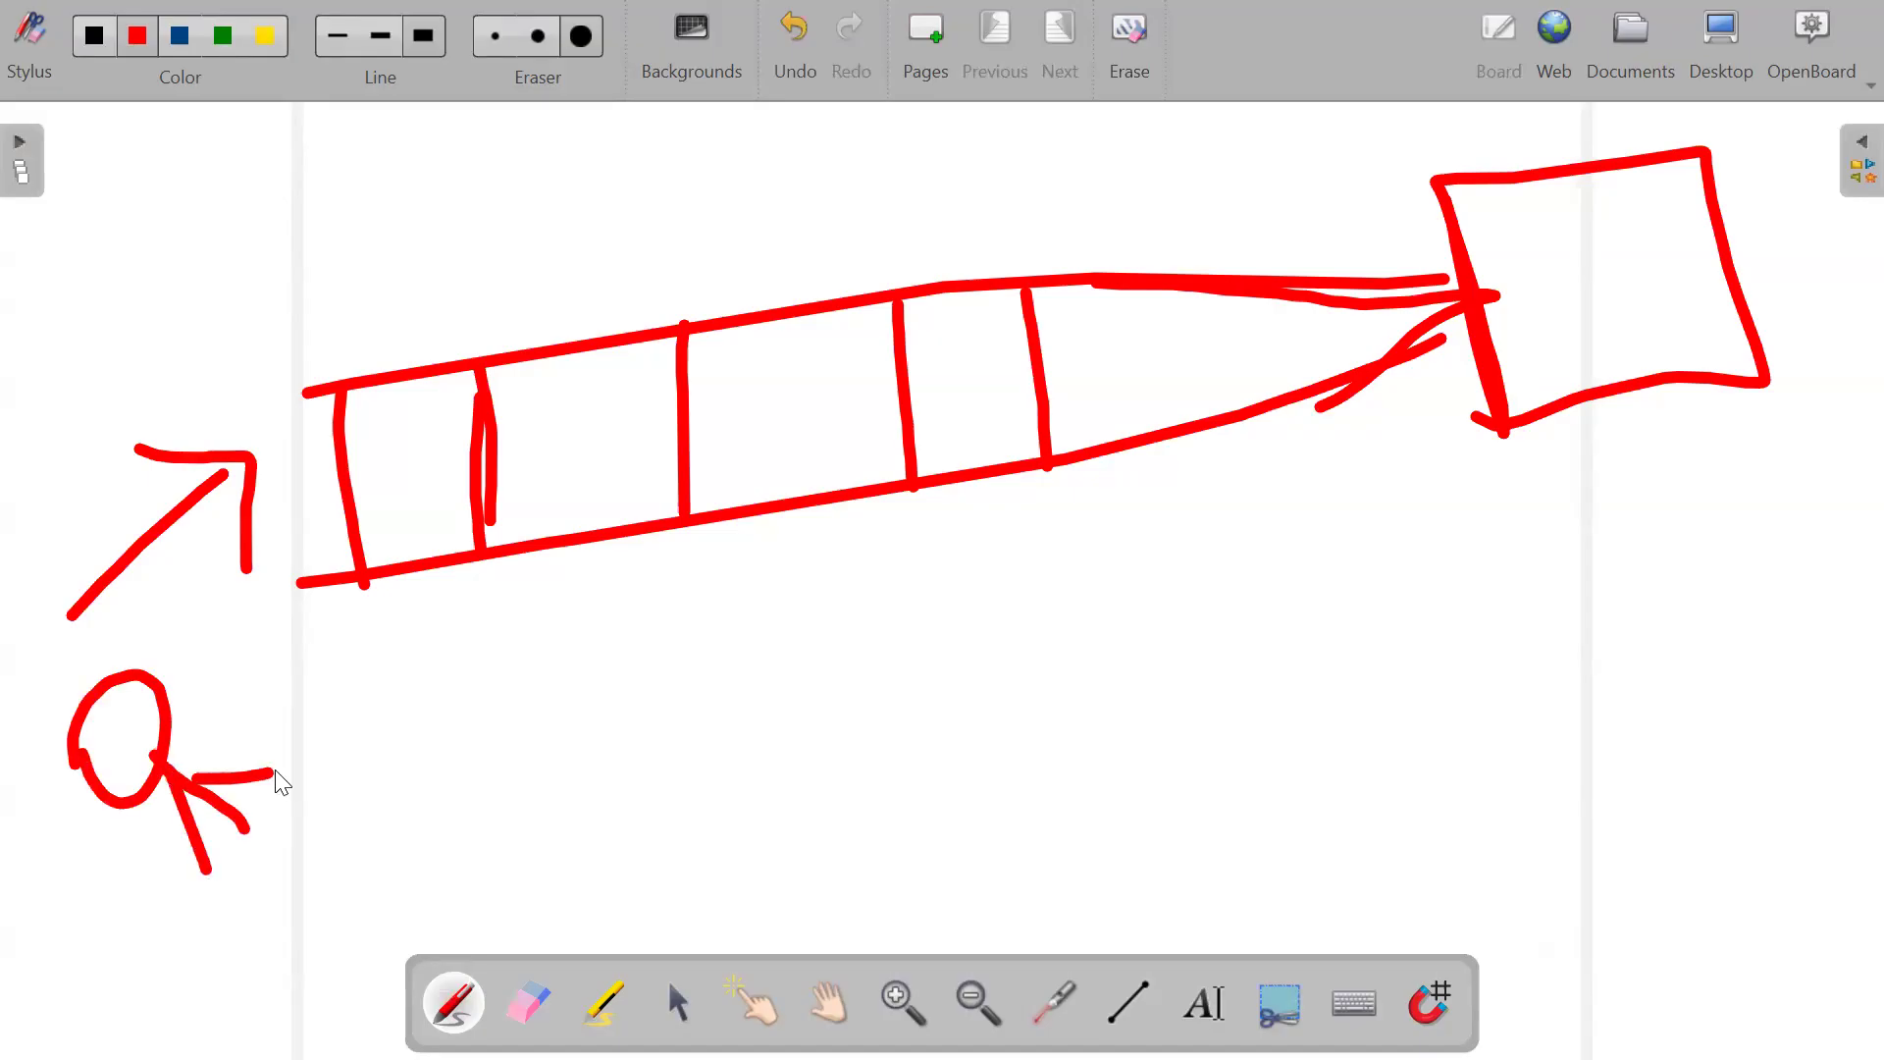
Add five check marks above the bar's sections.
drag(359, 312, 437, 232)
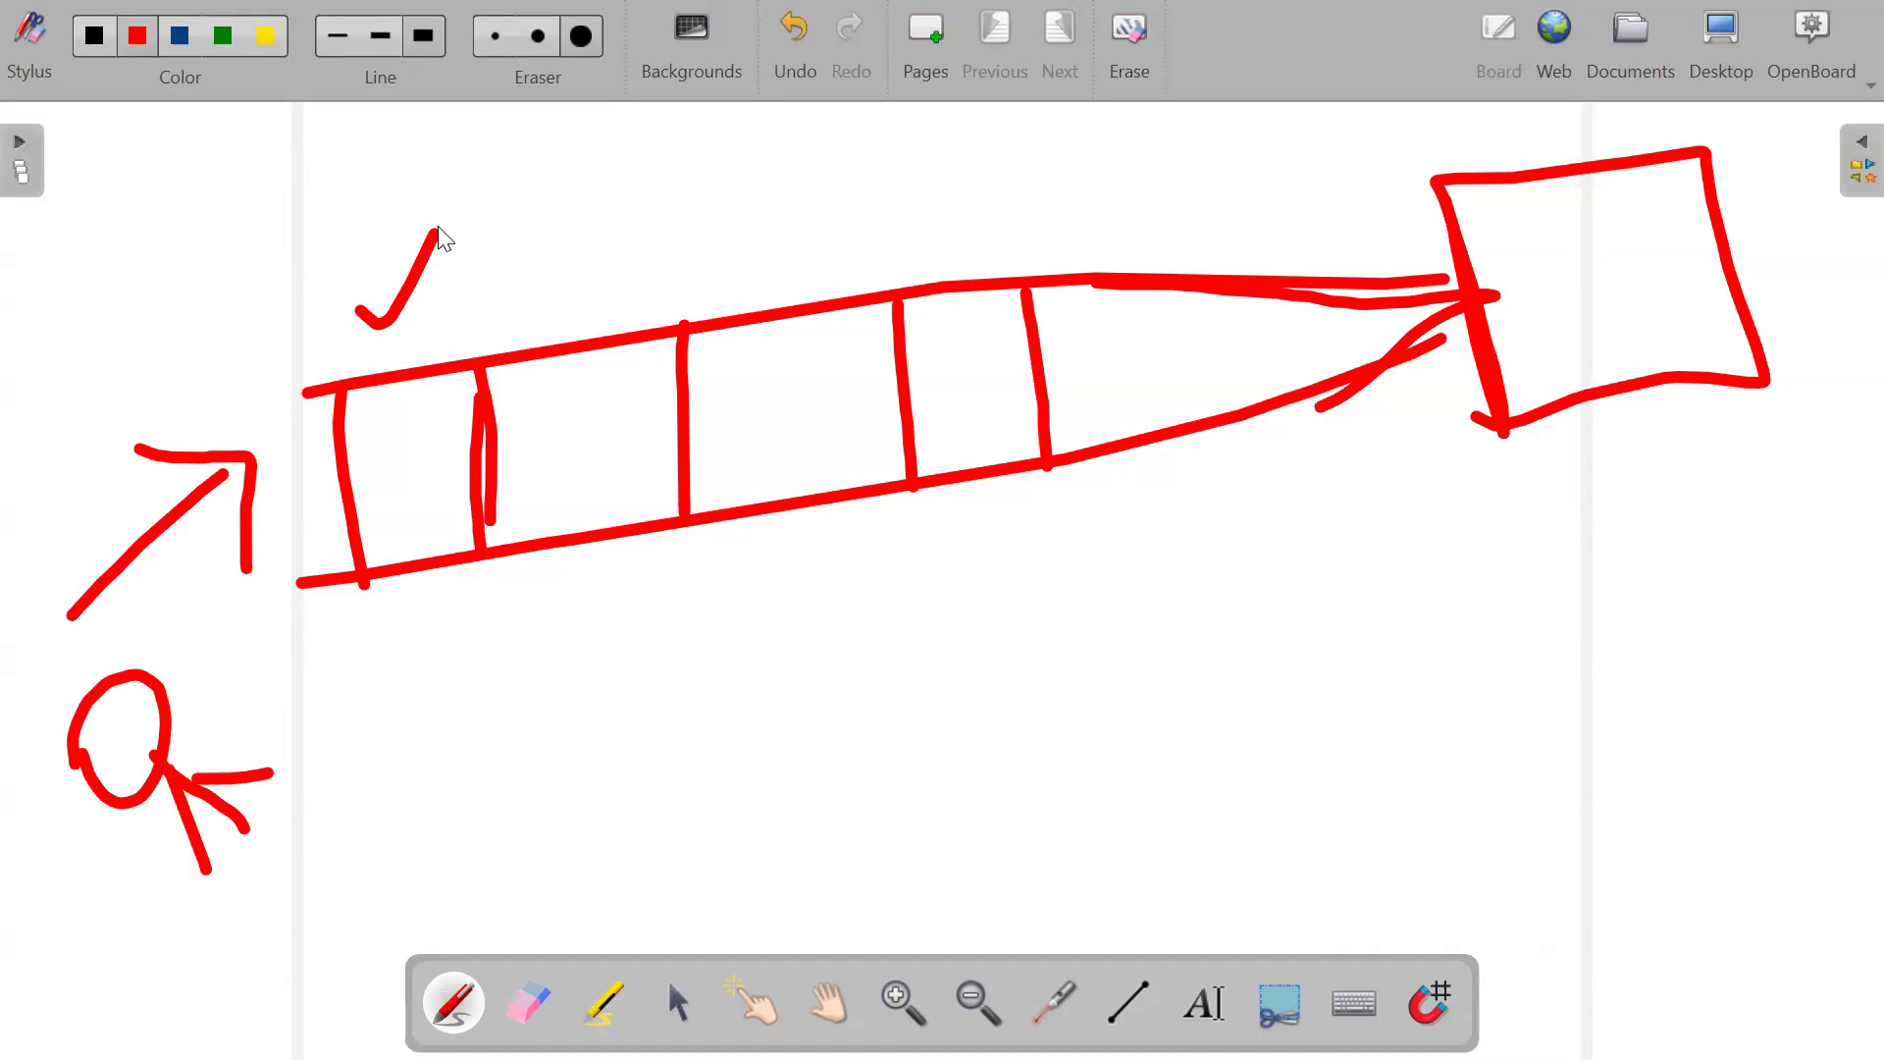
drag(349, 308, 453, 214)
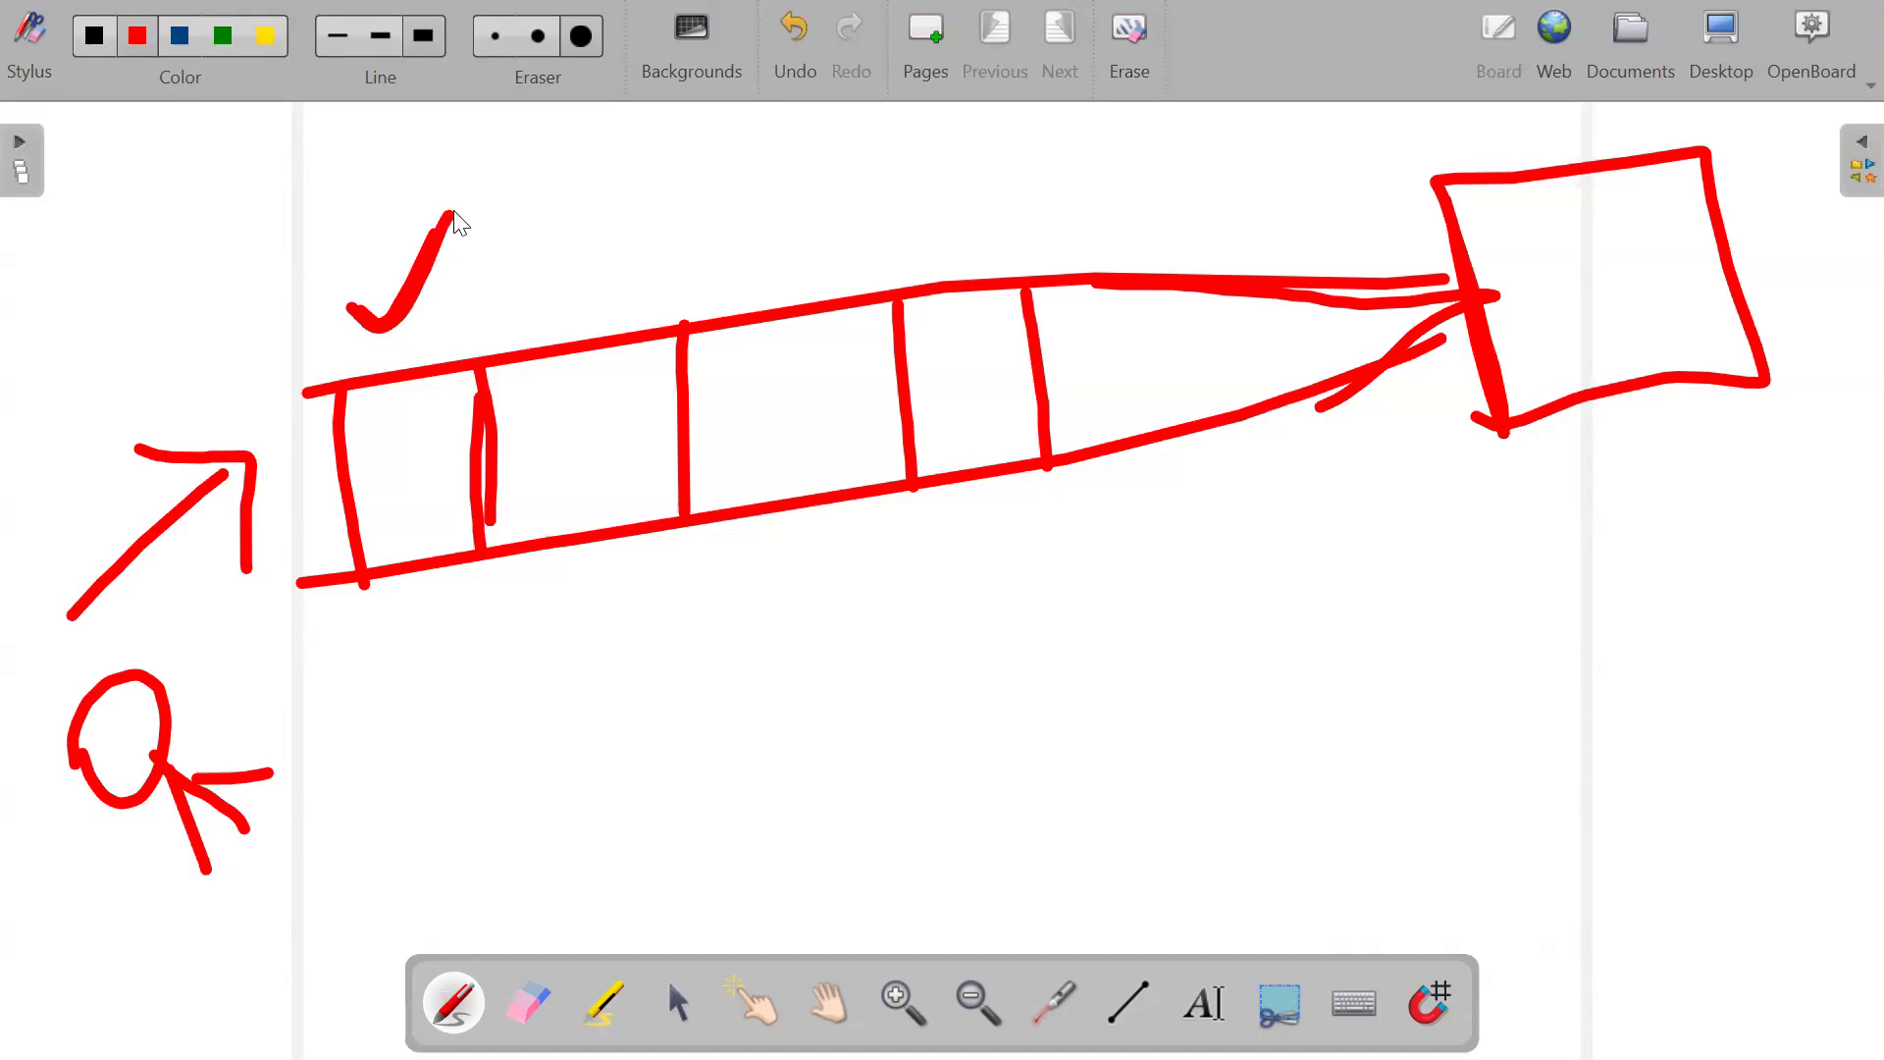
drag(527, 274, 627, 208)
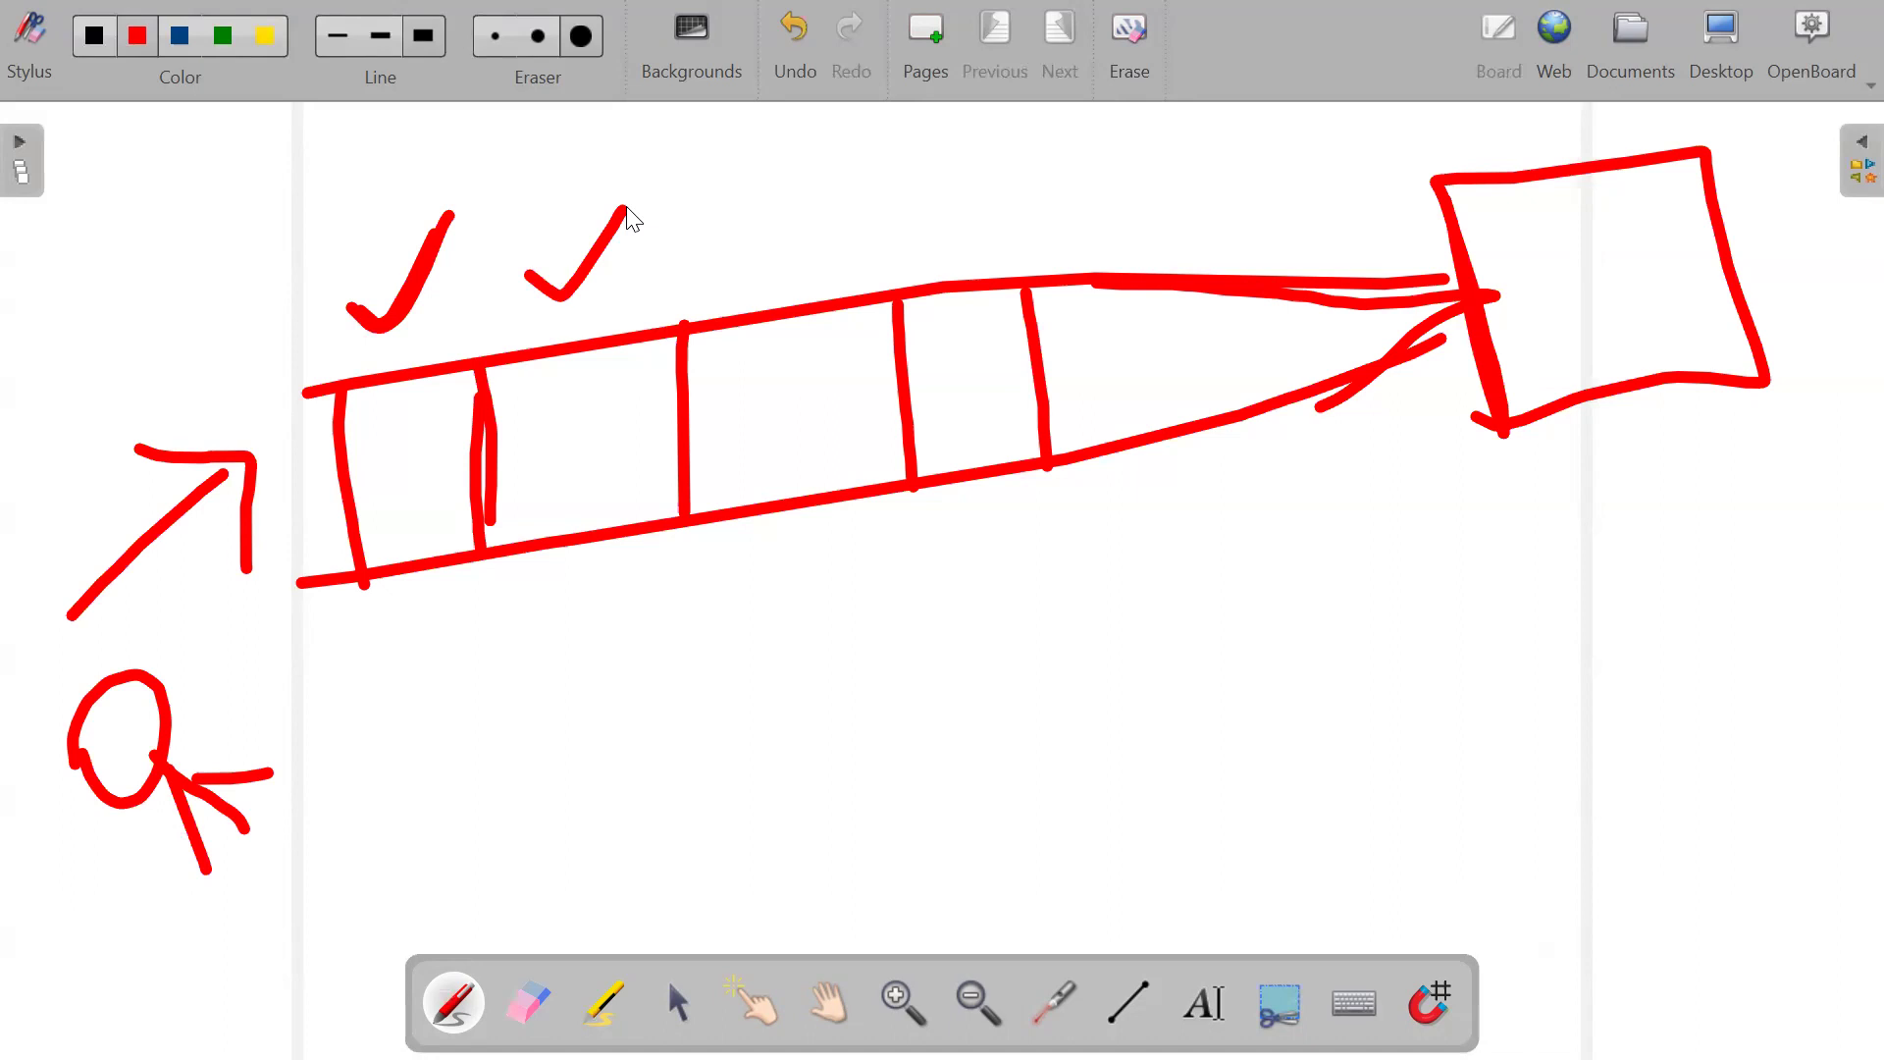
drag(741, 248, 864, 158)
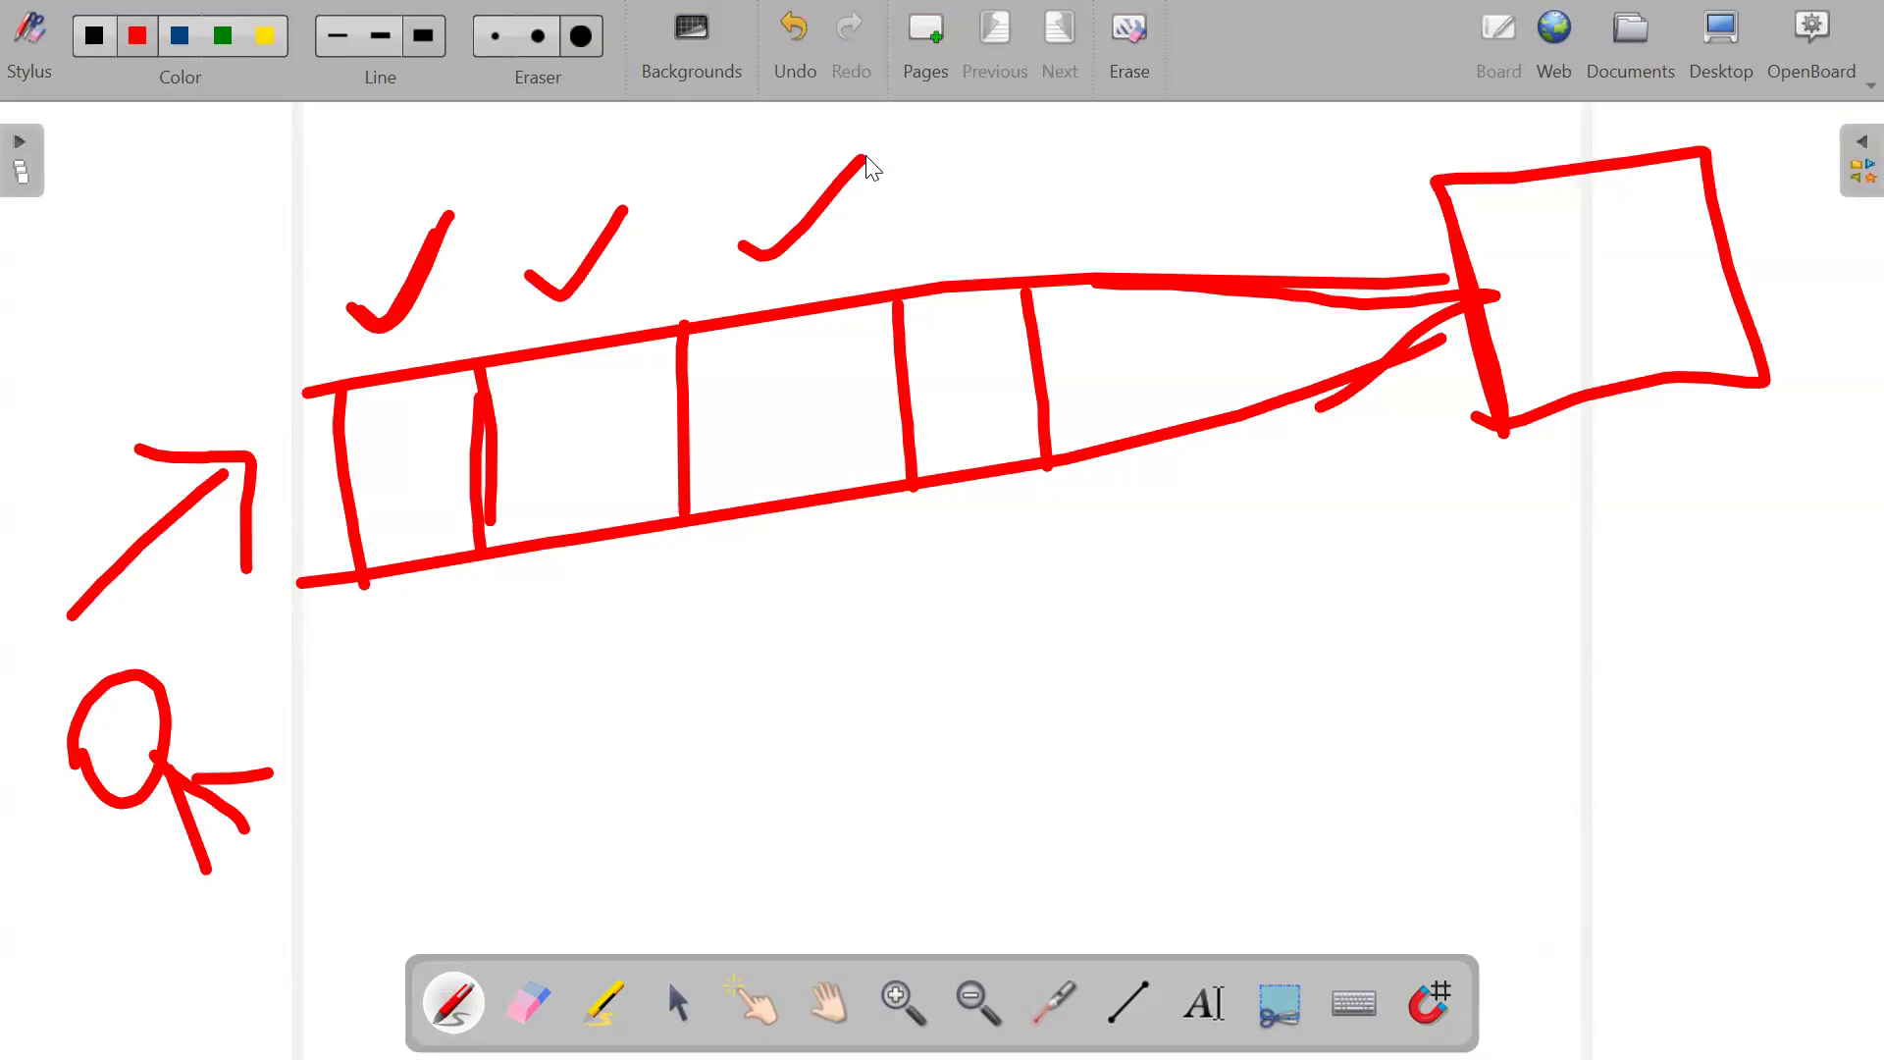
drag(938, 232, 1065, 149)
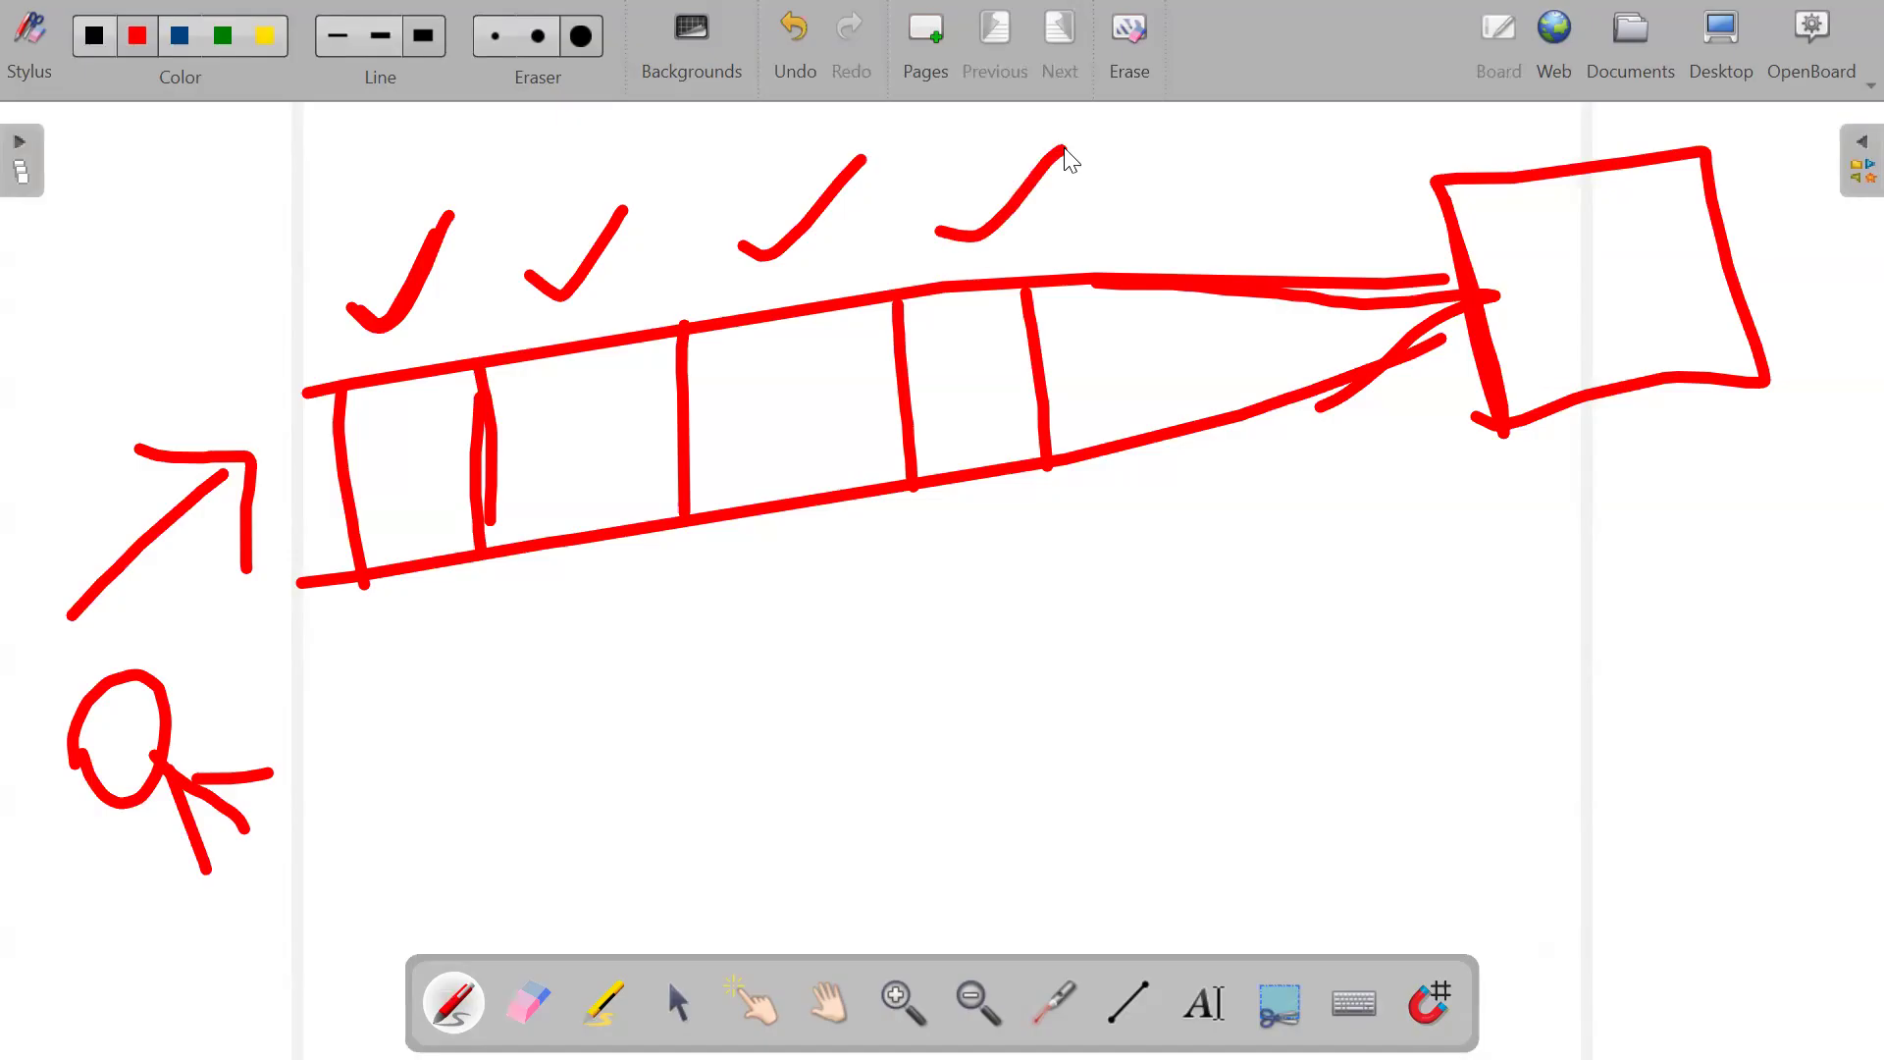
mouse_move(1144, 230)
mouse_down()
mouse_move(1285, 165)
mouse_move(1510, 277)
mouse_move(1413, 373)
mouse_up()
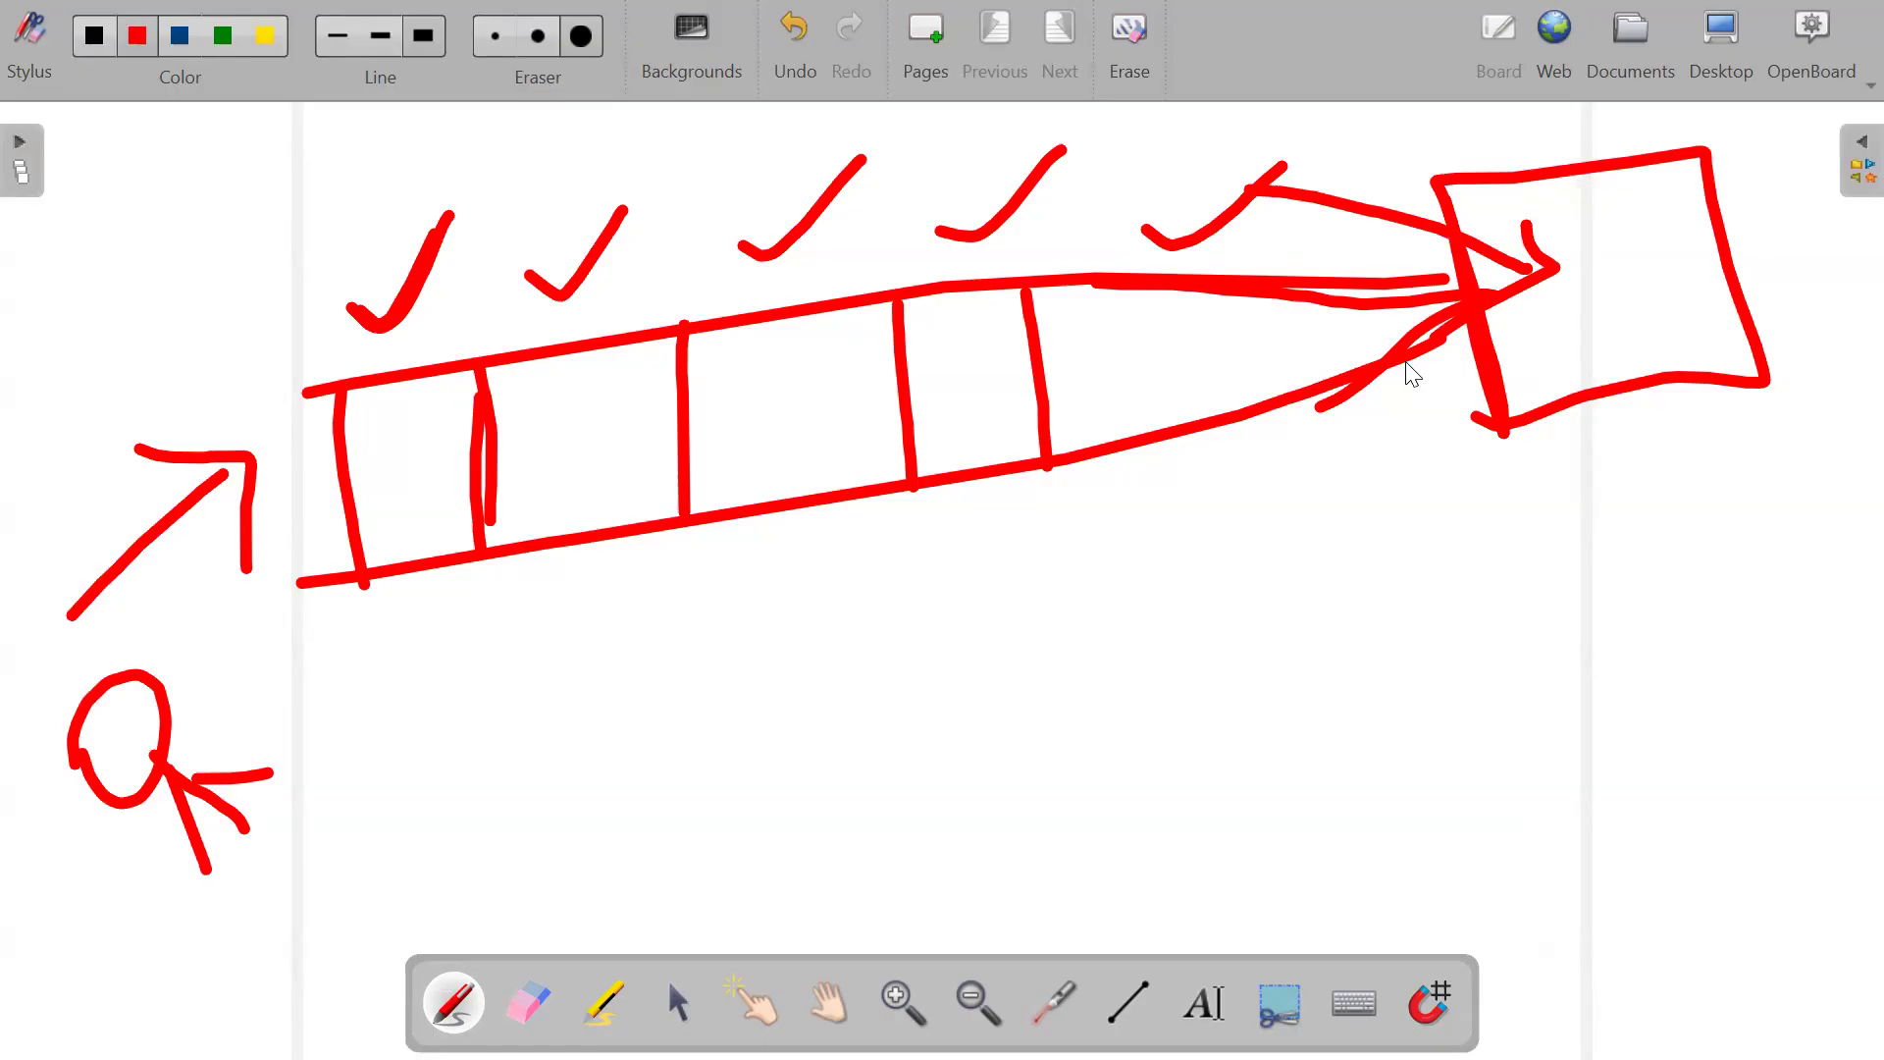
drag(523, 264, 630, 202)
Circle the tops of two dividers and tick the bar's first two sections.
mouse_move(656, 322)
mouse_down()
mouse_move(722, 316)
mouse_move(679, 369)
mouse_move(657, 337)
mouse_up()
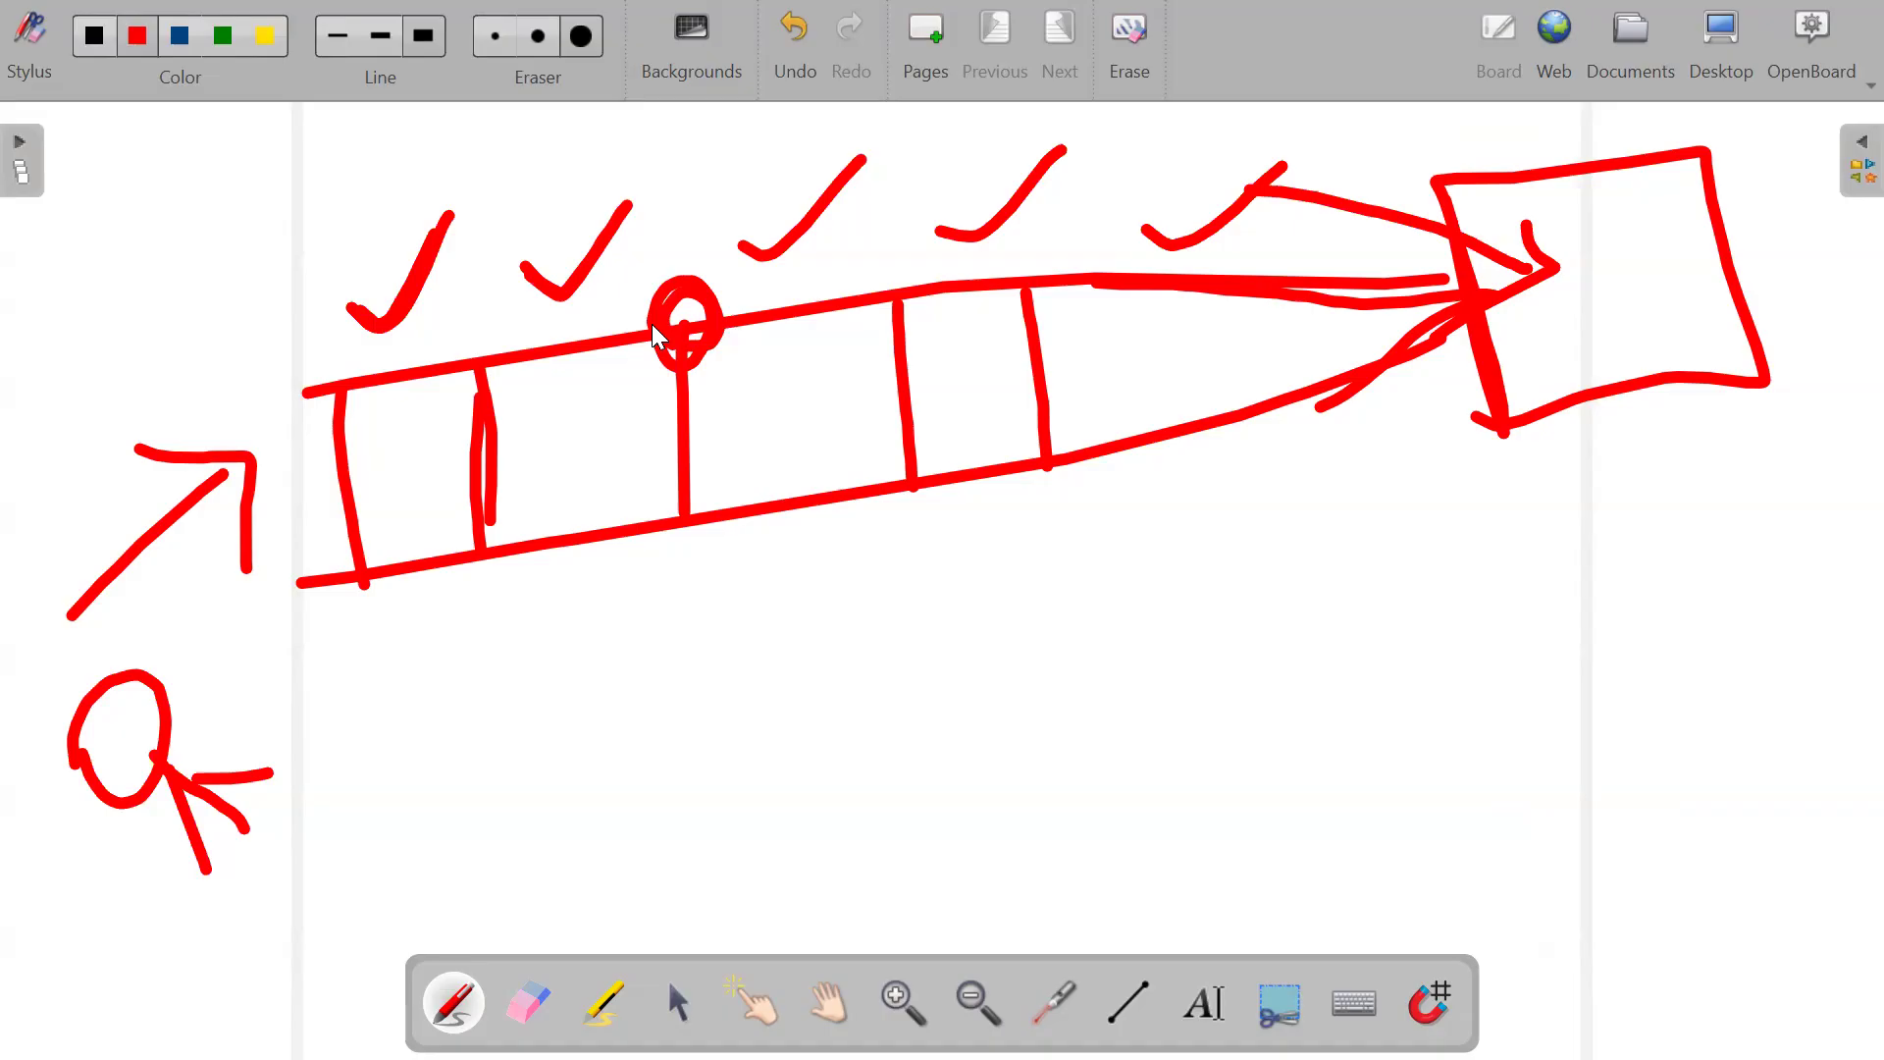
mouse_move(517, 419)
mouse_down()
mouse_move(545, 453)
mouse_move(600, 381)
mouse_up()
mouse_move(366, 433)
mouse_down()
mouse_move(390, 487)
mouse_move(456, 391)
mouse_up()
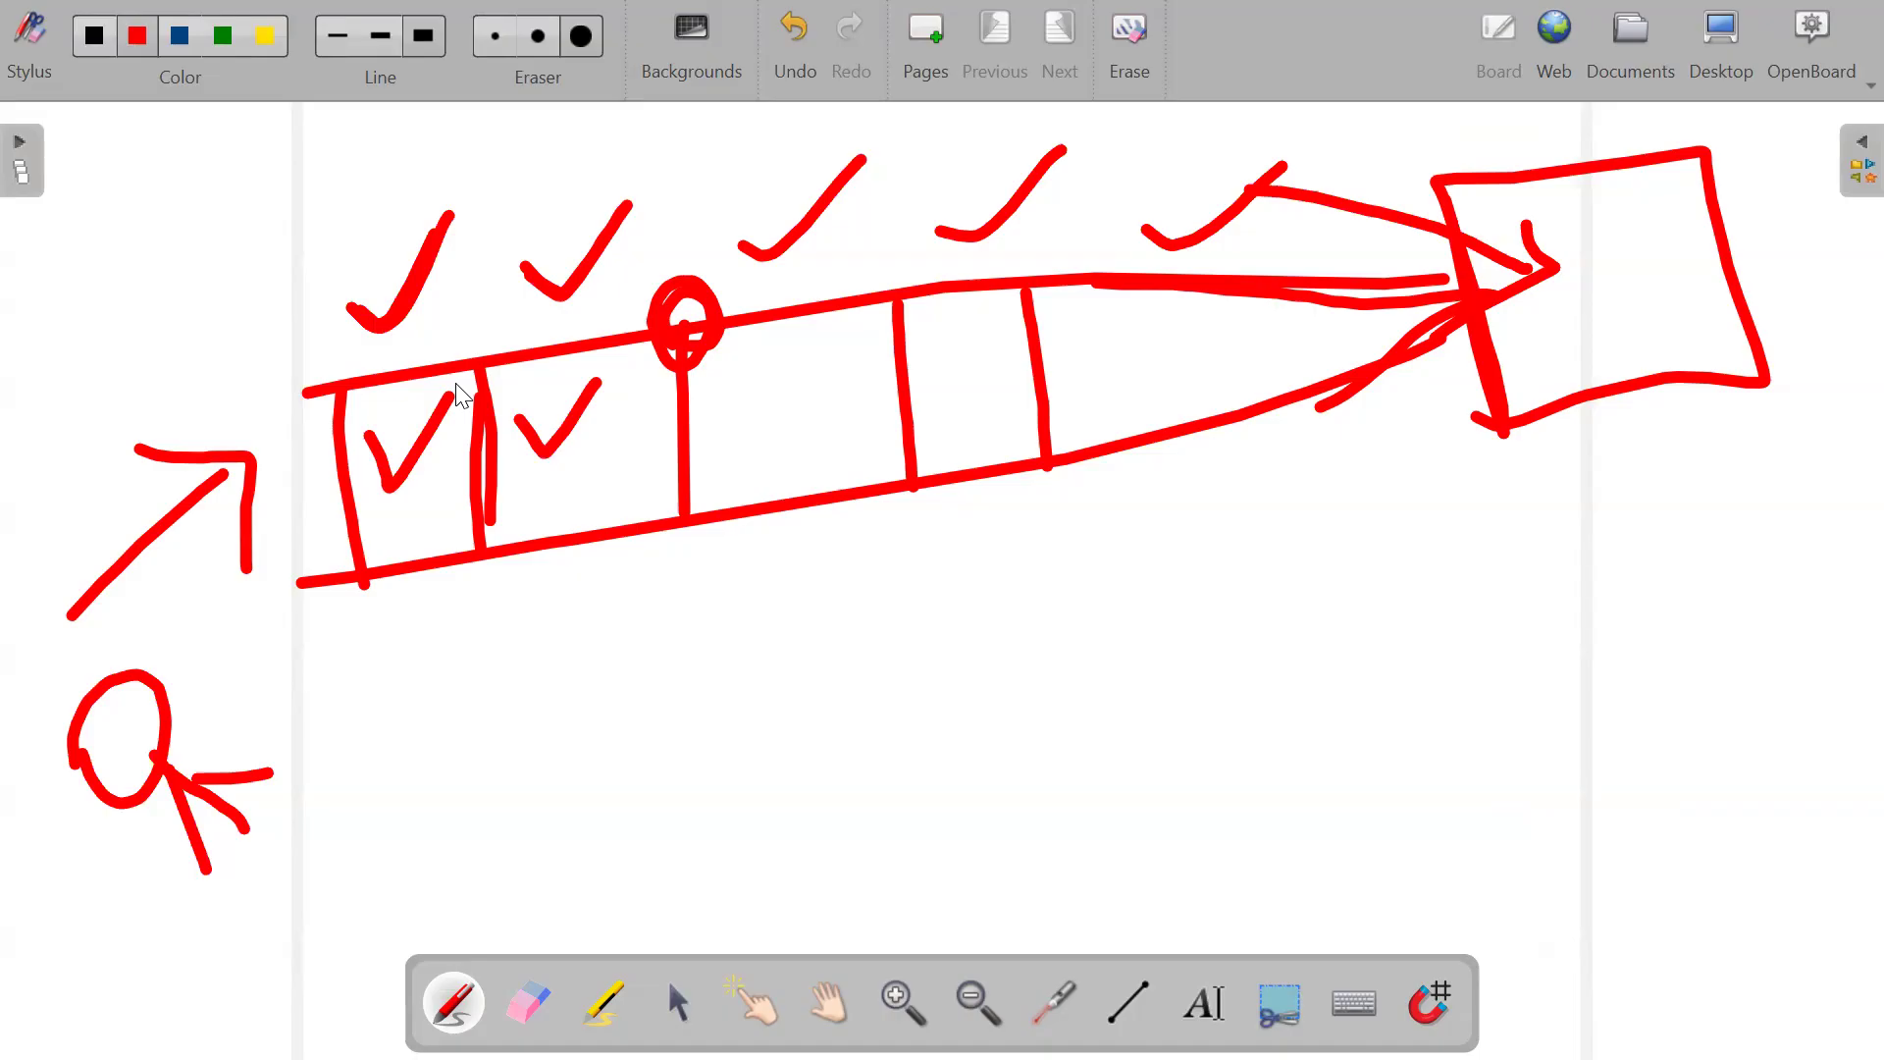
mouse_move(660, 253)
mouse_down()
mouse_move(677, 278)
mouse_move(708, 214)
mouse_move(775, 267)
mouse_up()
drag(775, 266, 869, 157)
mouse_move(888, 343)
mouse_down()
mouse_move(913, 275)
mouse_move(883, 314)
mouse_up()
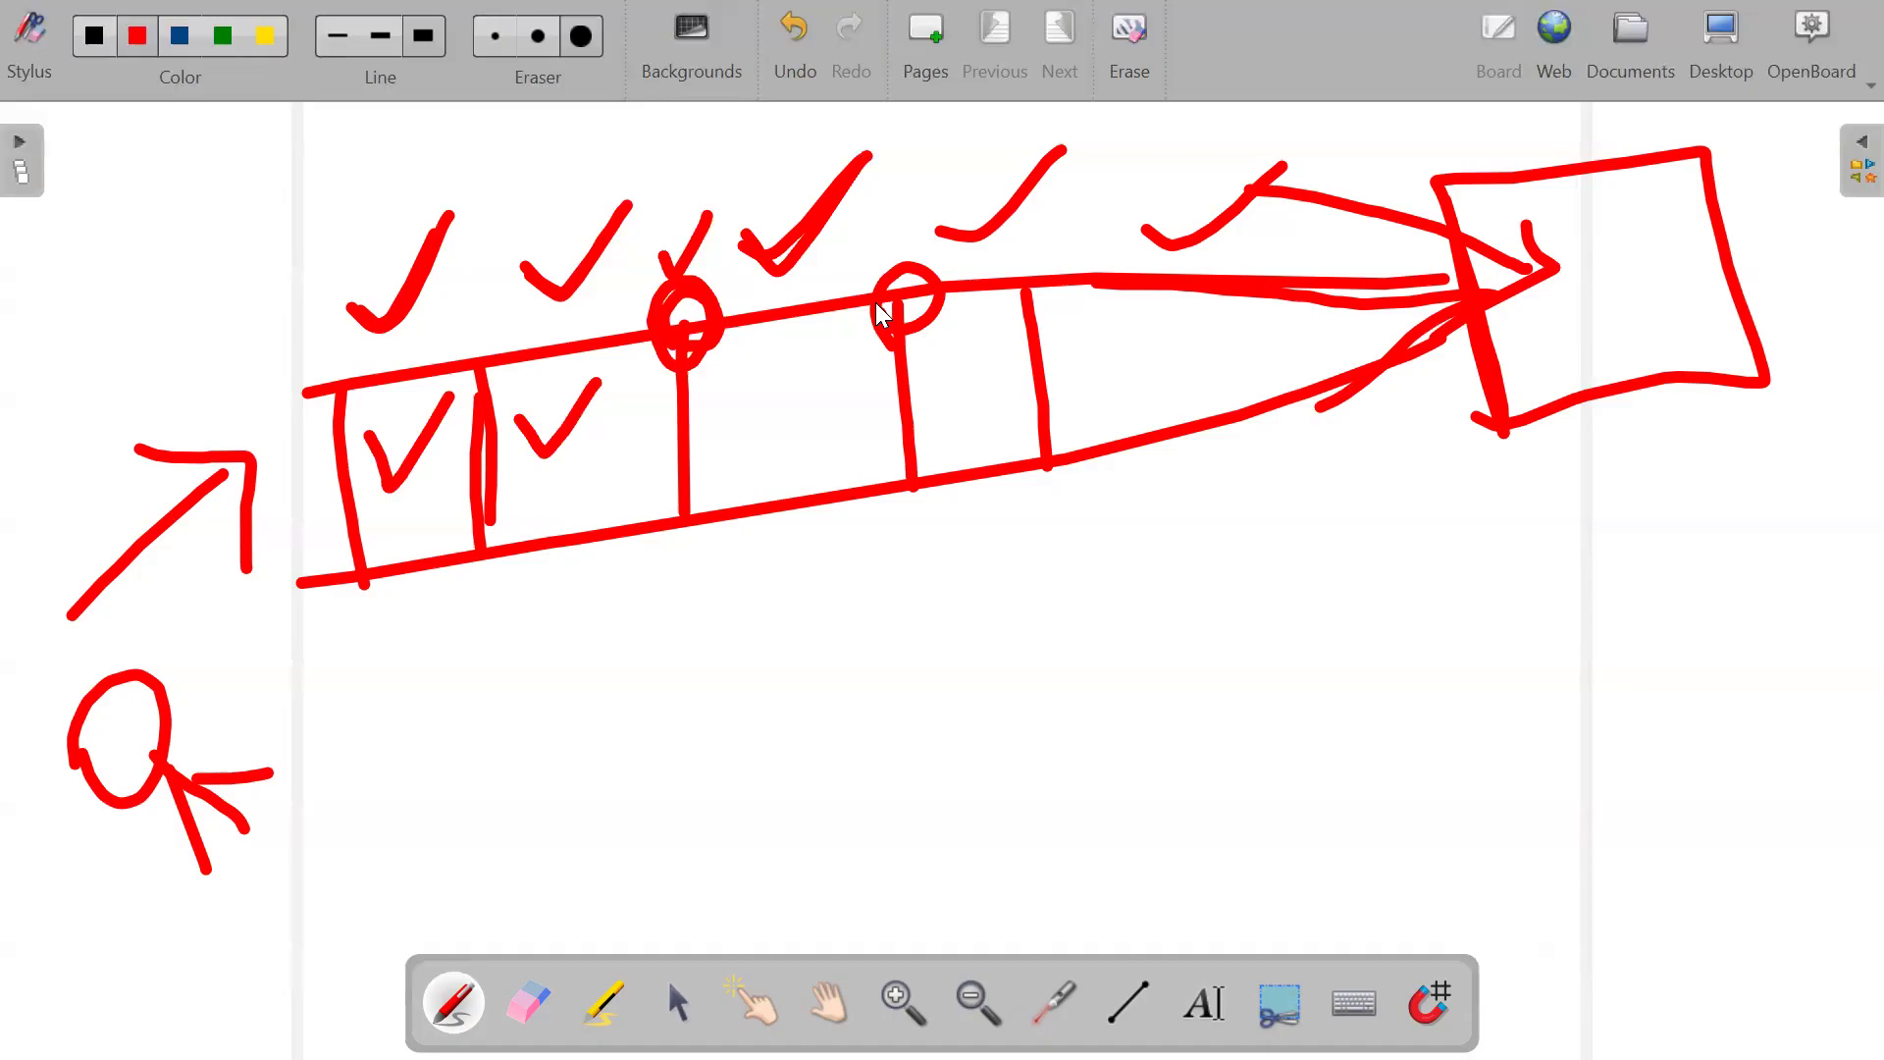
mouse_move(884, 314)
mouse_down()
mouse_move(891, 341)
mouse_move(920, 344)
mouse_move(908, 285)
mouse_up()
Draw a second red bar below with an arrow and five crossbars.
drag(580, 675, 1502, 540)
drag(639, 795, 1489, 648)
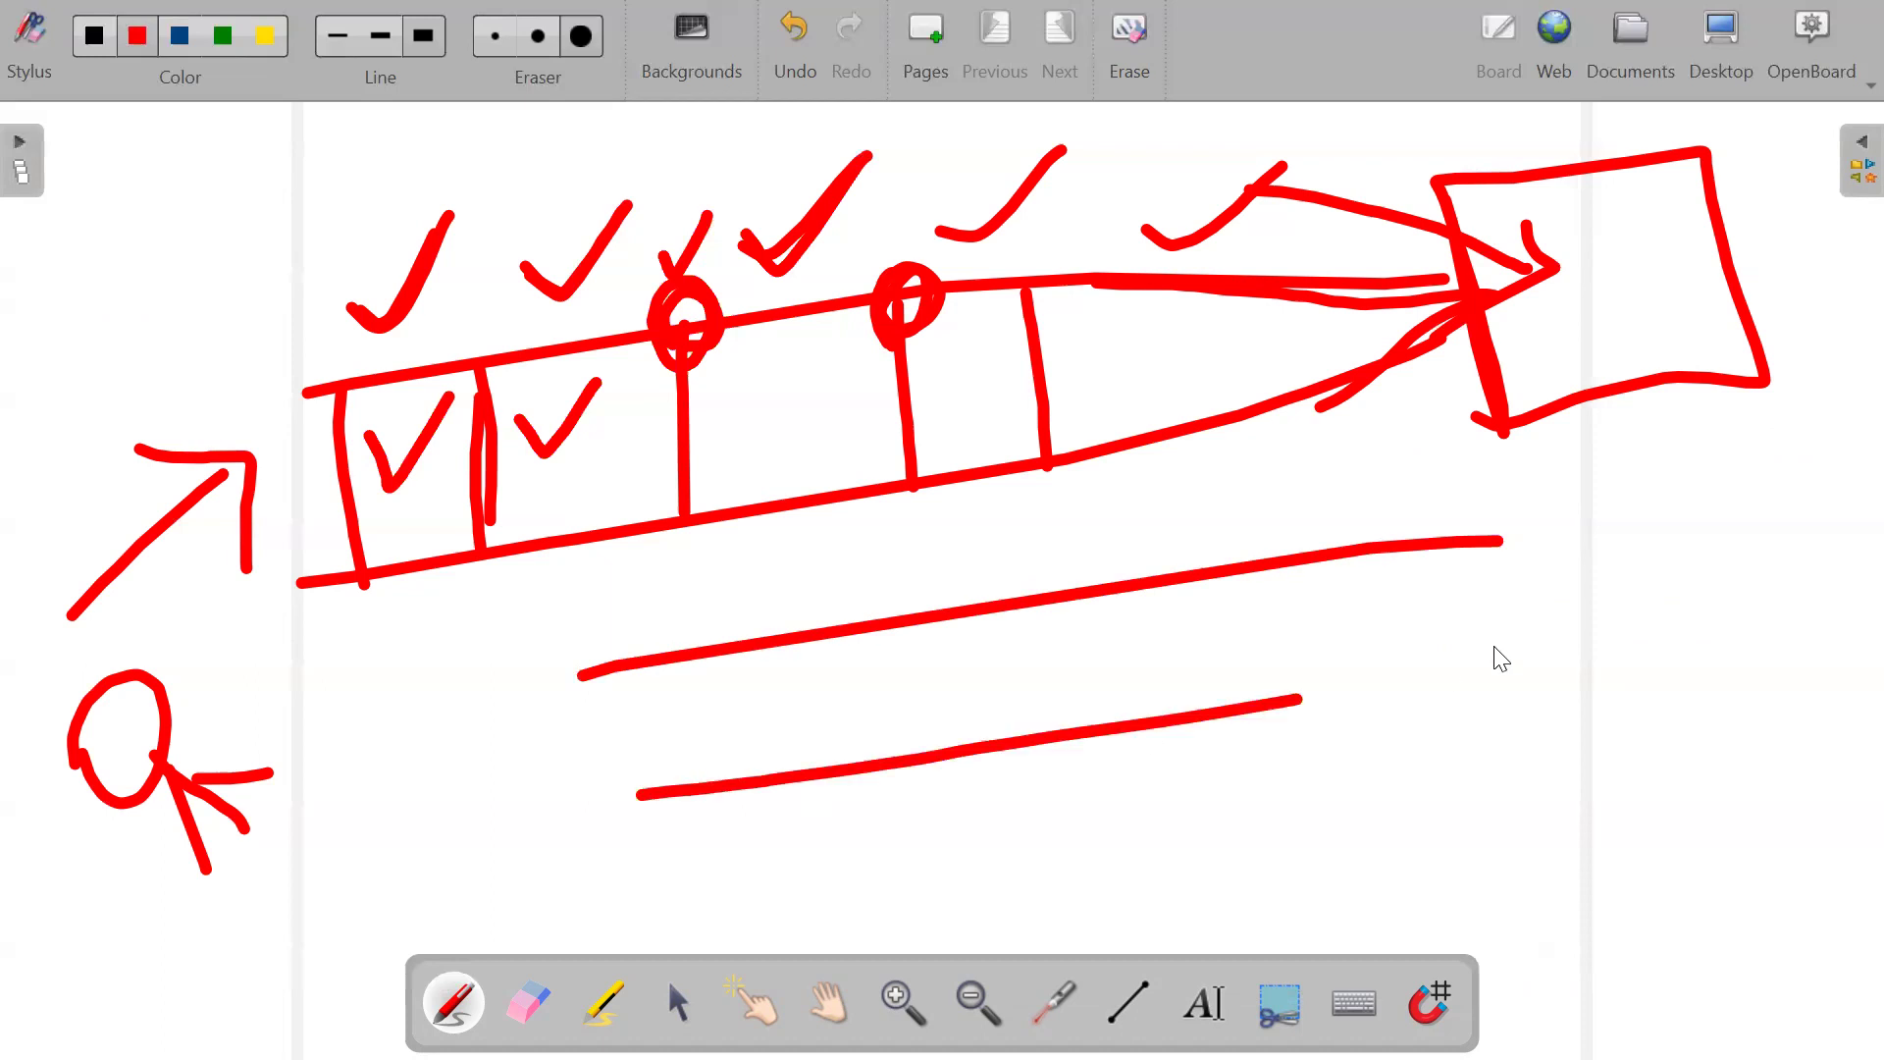
mouse_move(369, 827)
mouse_down()
mouse_move(506, 746)
mouse_move(502, 841)
mouse_up()
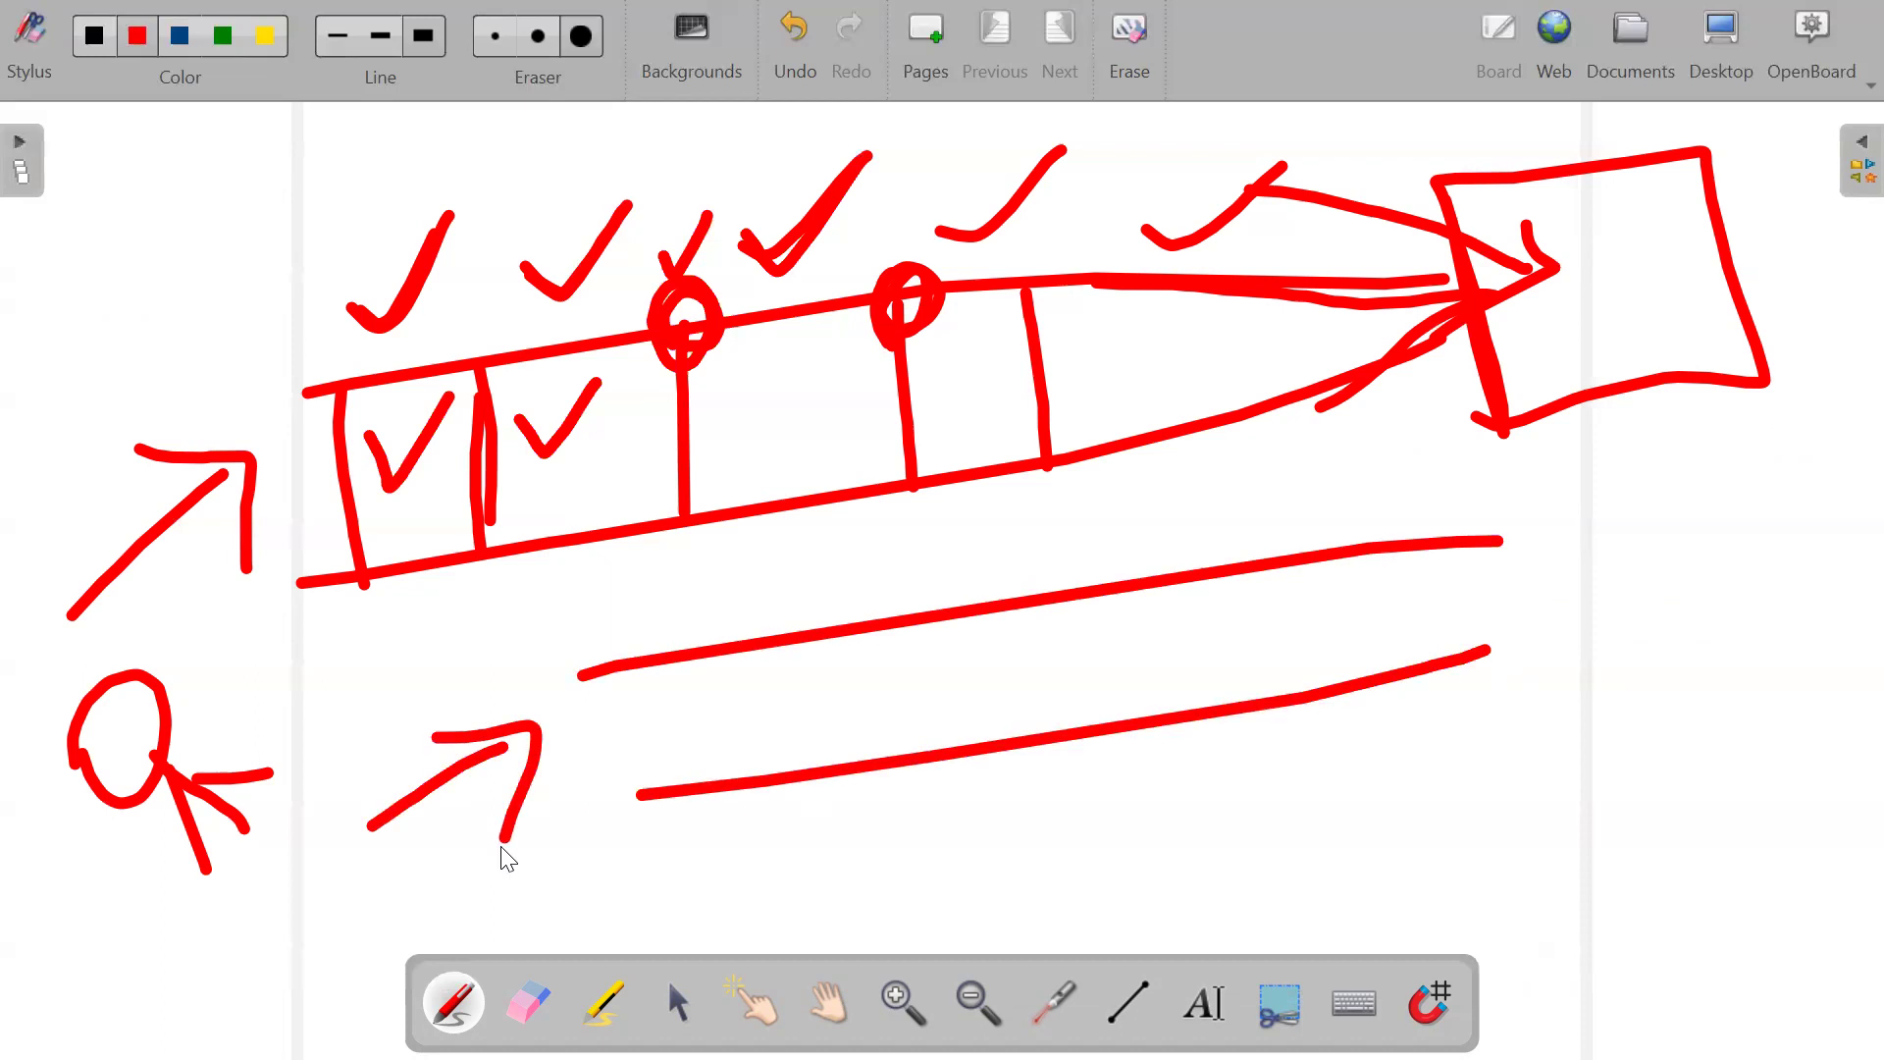
drag(628, 670, 691, 782)
drag(770, 644, 806, 765)
drag(918, 622, 979, 757)
drag(1069, 600, 1138, 722)
drag(1253, 562, 1309, 662)
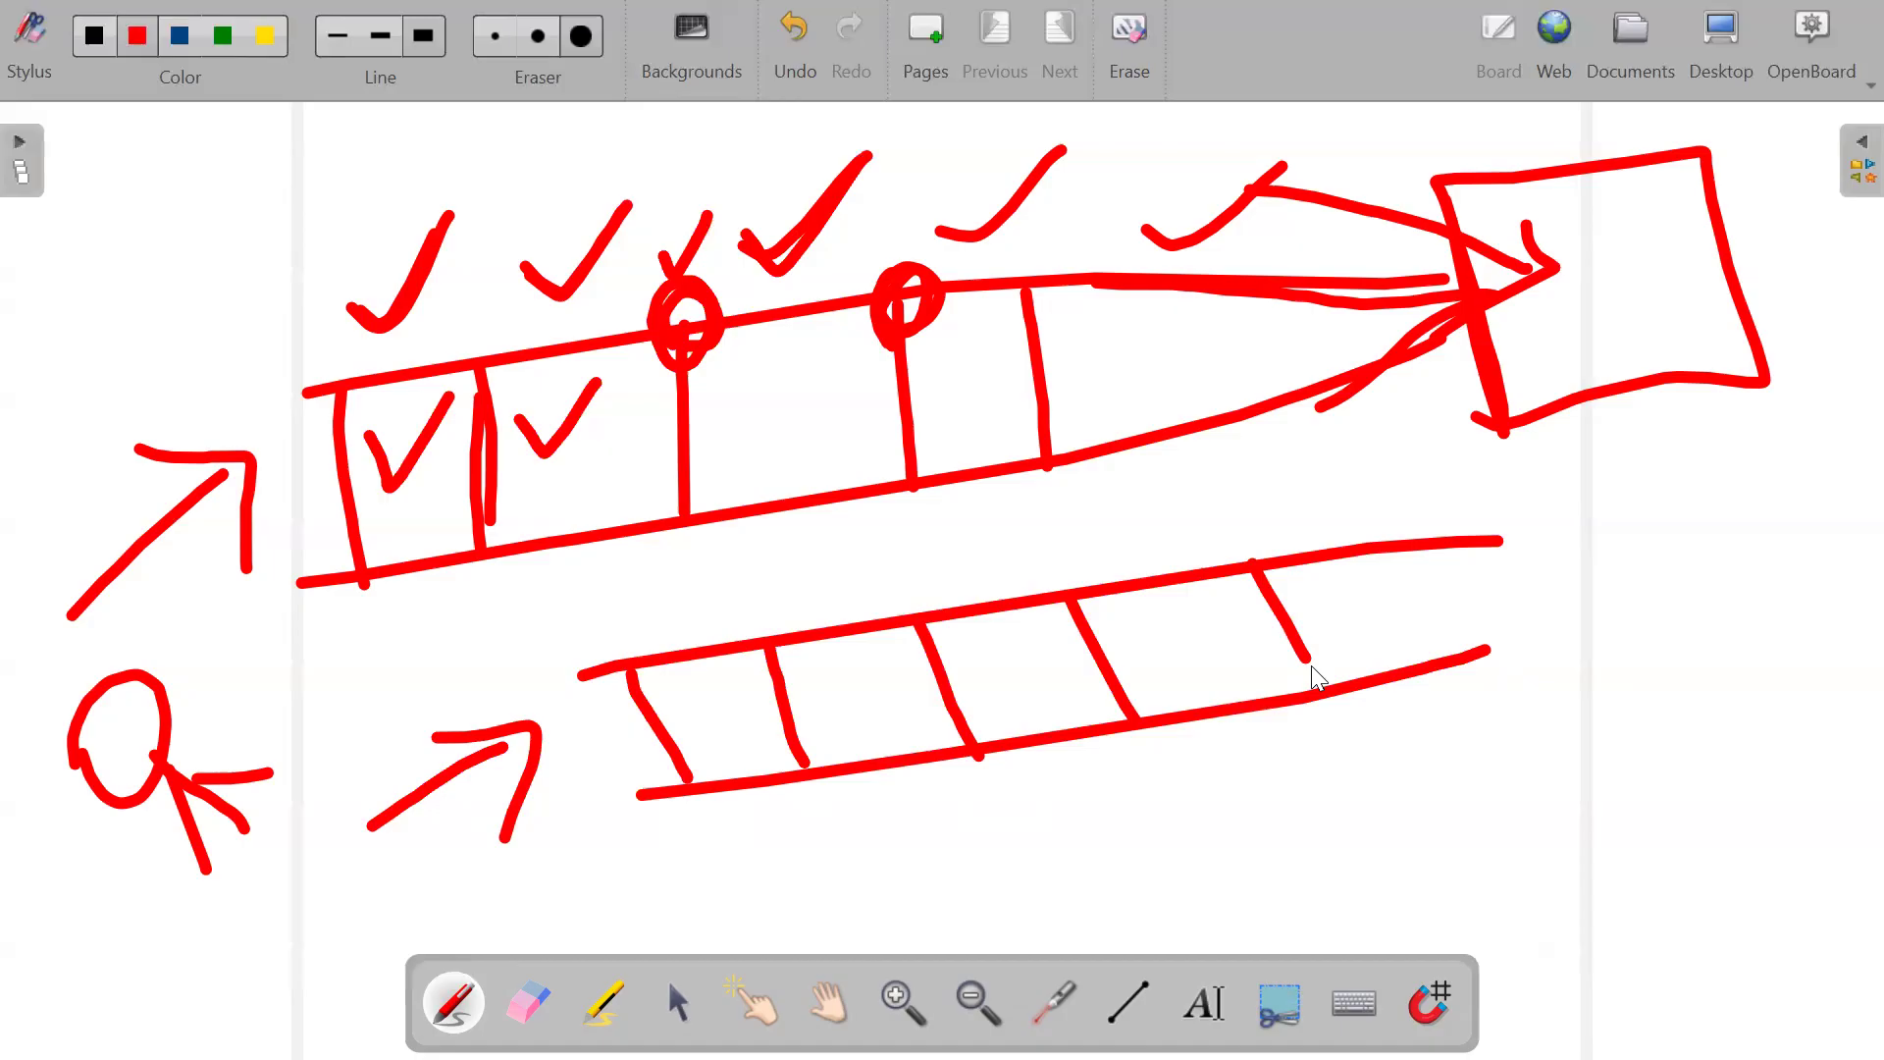
Add check marks over the lower bar's cells.
drag(756, 589, 699, 695)
drag(836, 655, 934, 554)
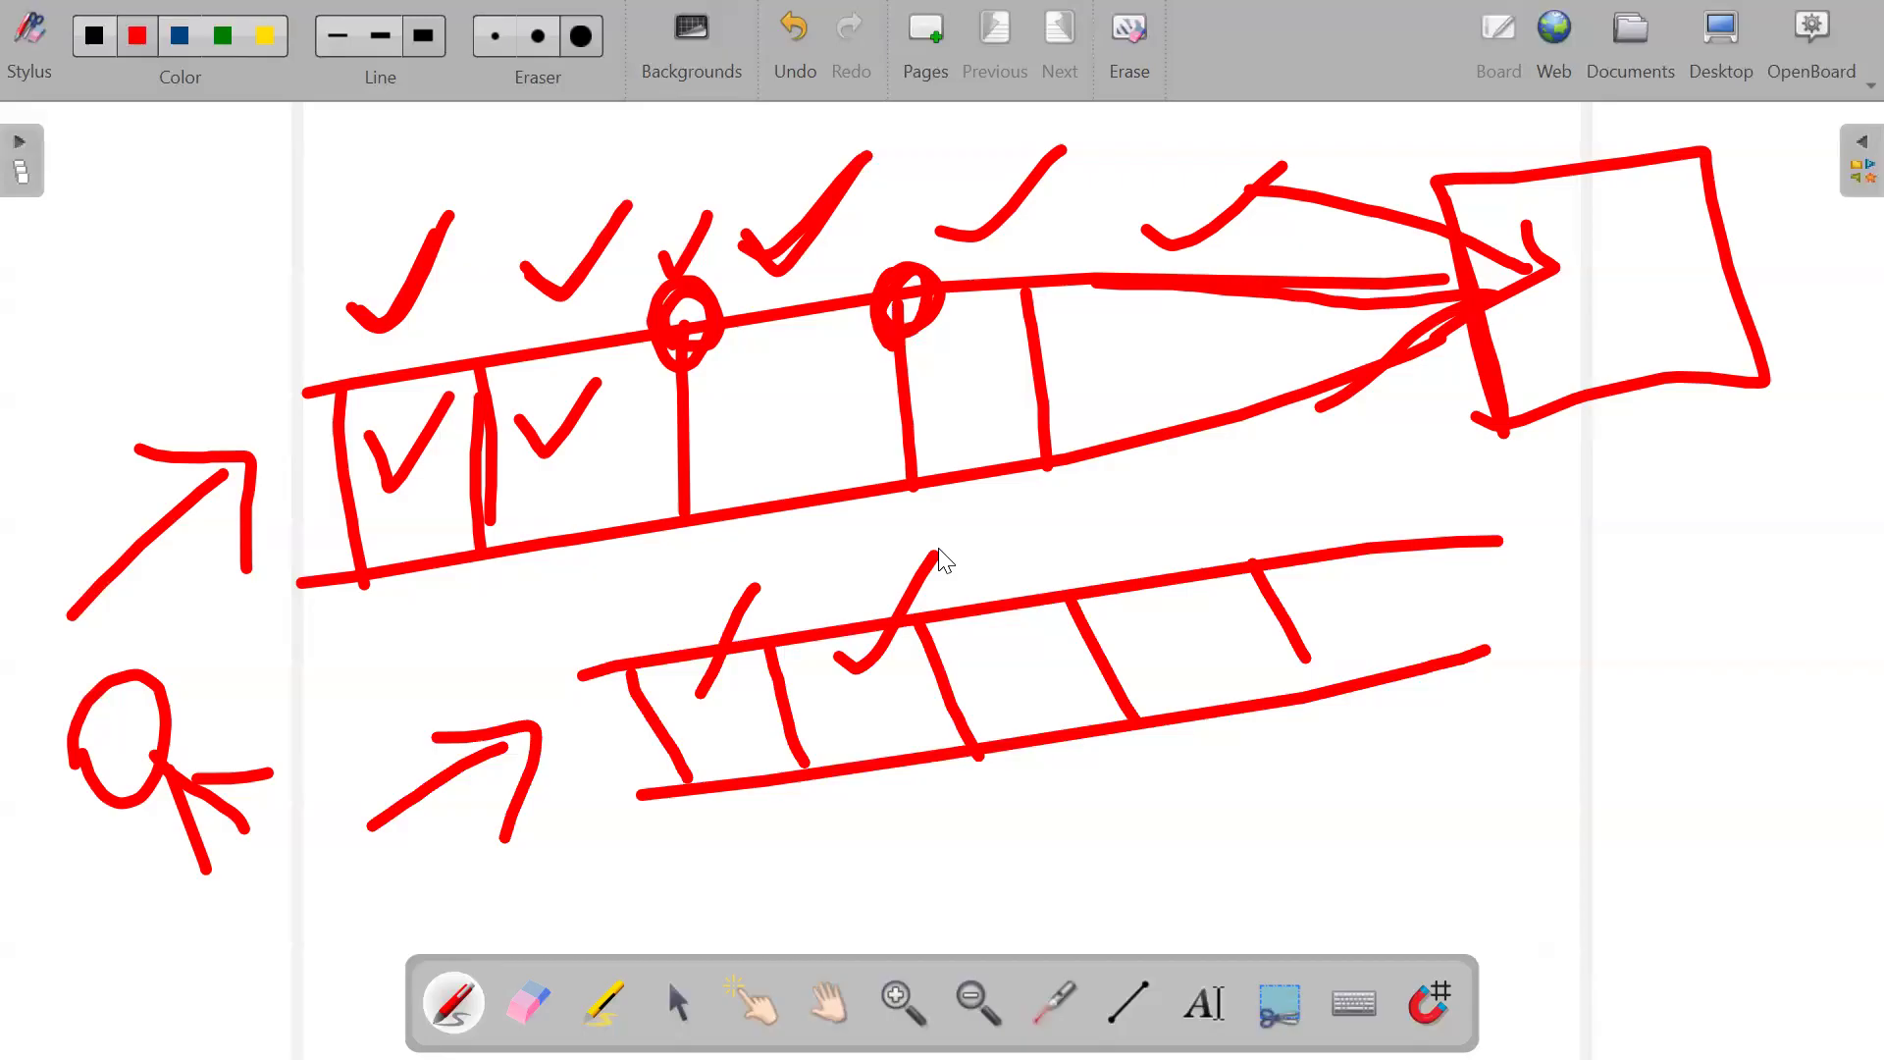
drag(820, 647, 925, 537)
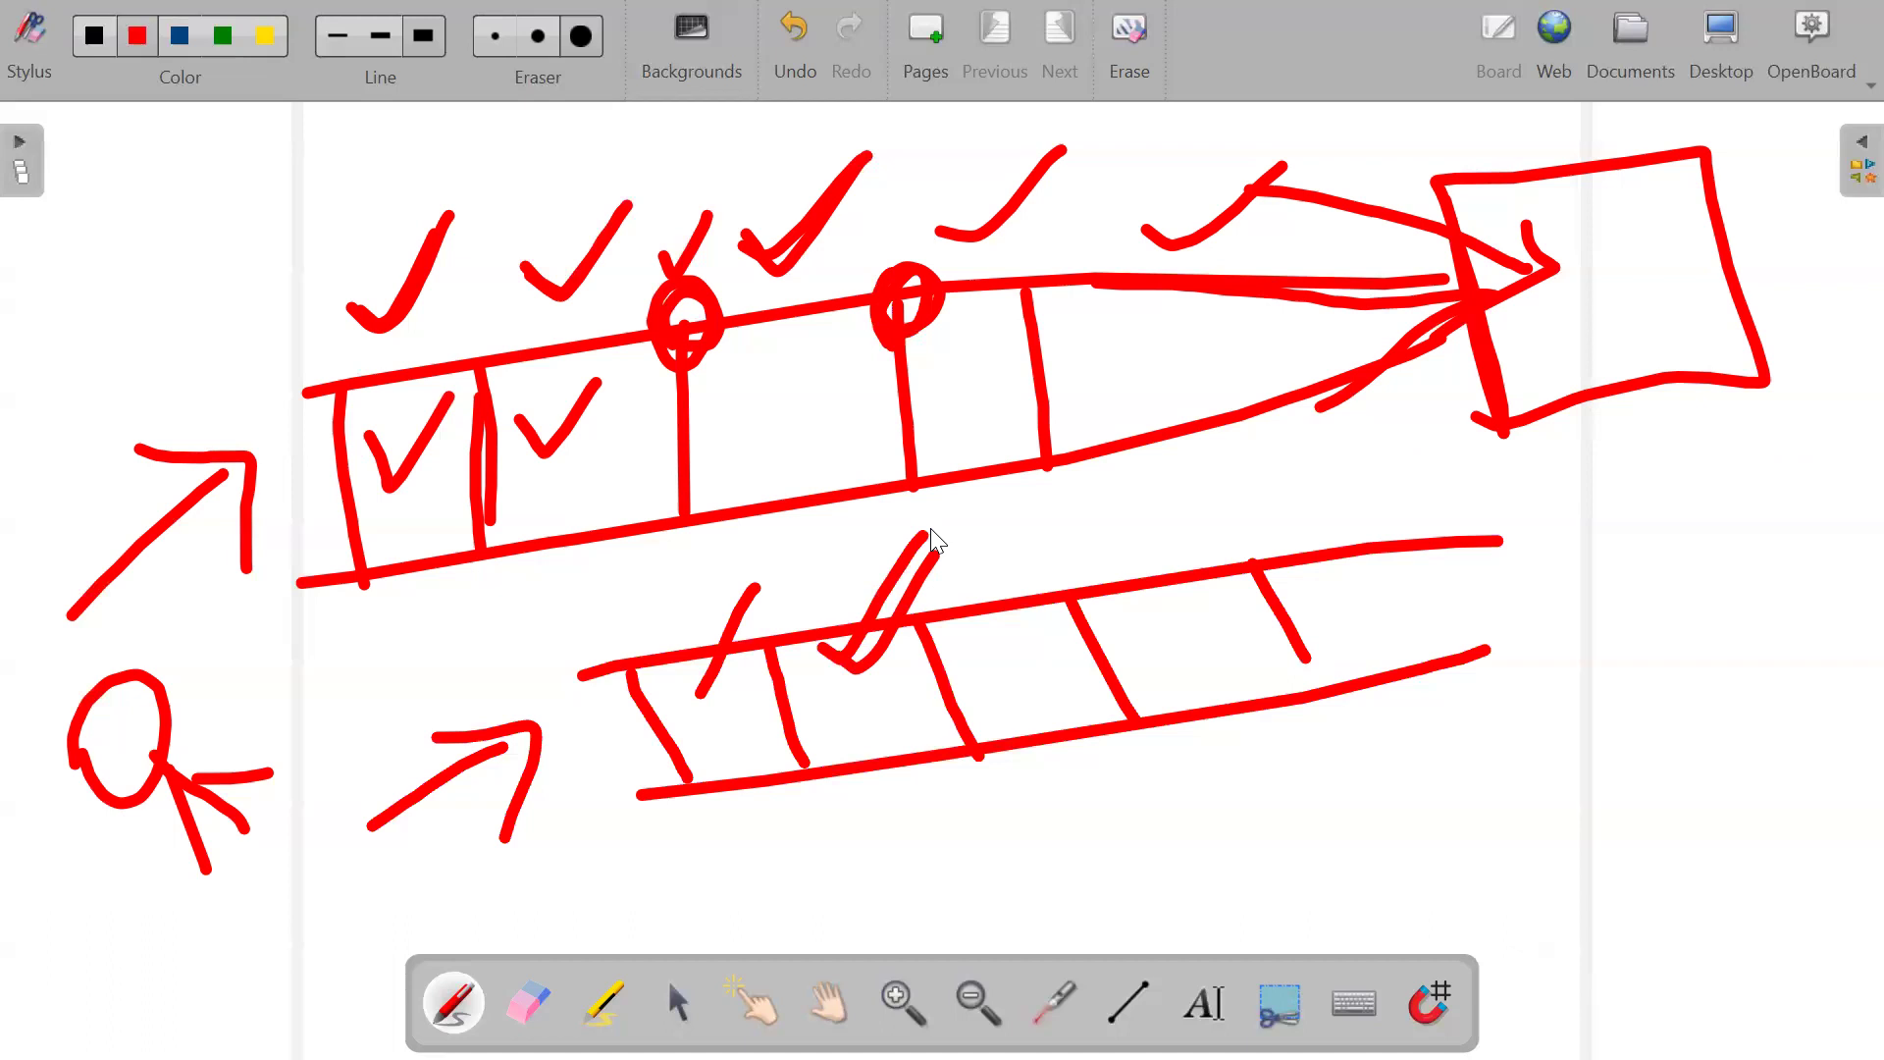
drag(962, 645, 1060, 537)
drag(657, 675, 751, 575)
drag(954, 621, 1079, 520)
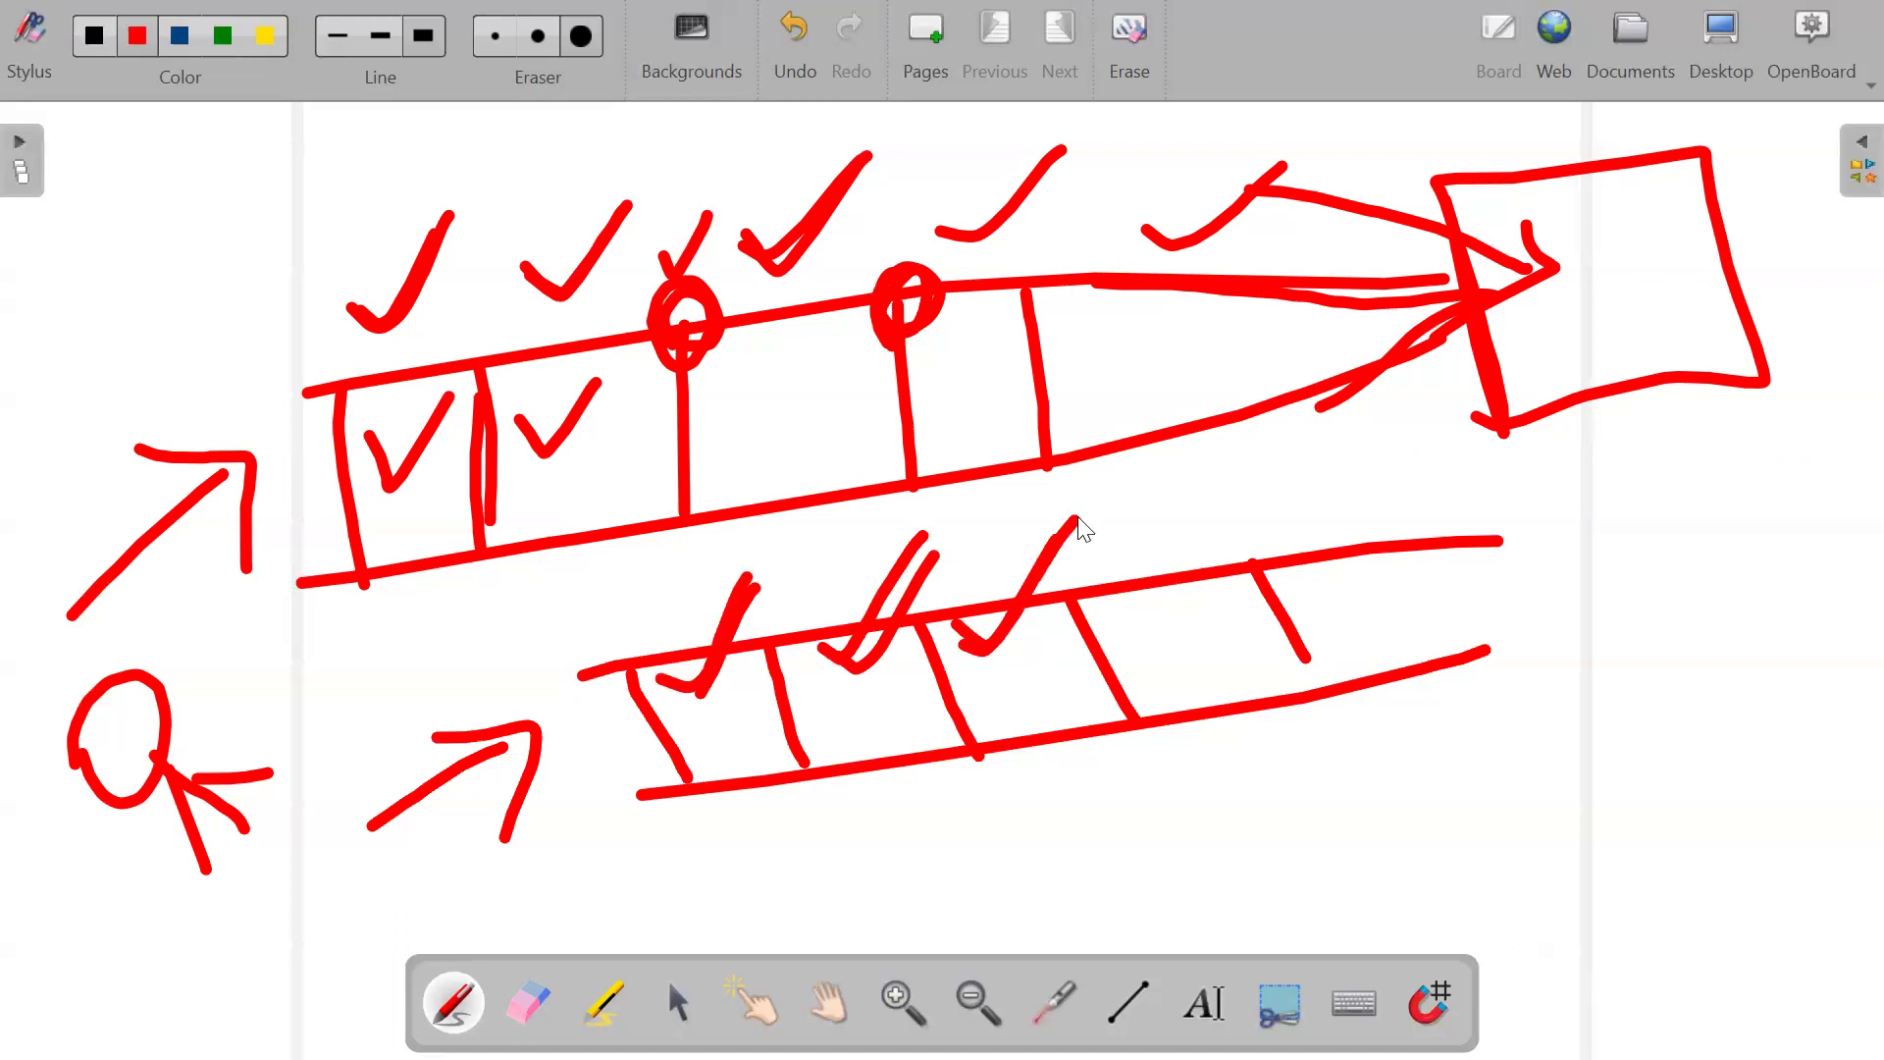
Draw an end box with a scribbled circle, then switch OpenBoard to desktop mode.
mouse_move(1480, 505)
mouse_down()
mouse_move(1527, 652)
mouse_move(1757, 450)
mouse_move(1695, 677)
mouse_move(1508, 557)
mouse_move(1732, 456)
mouse_up()
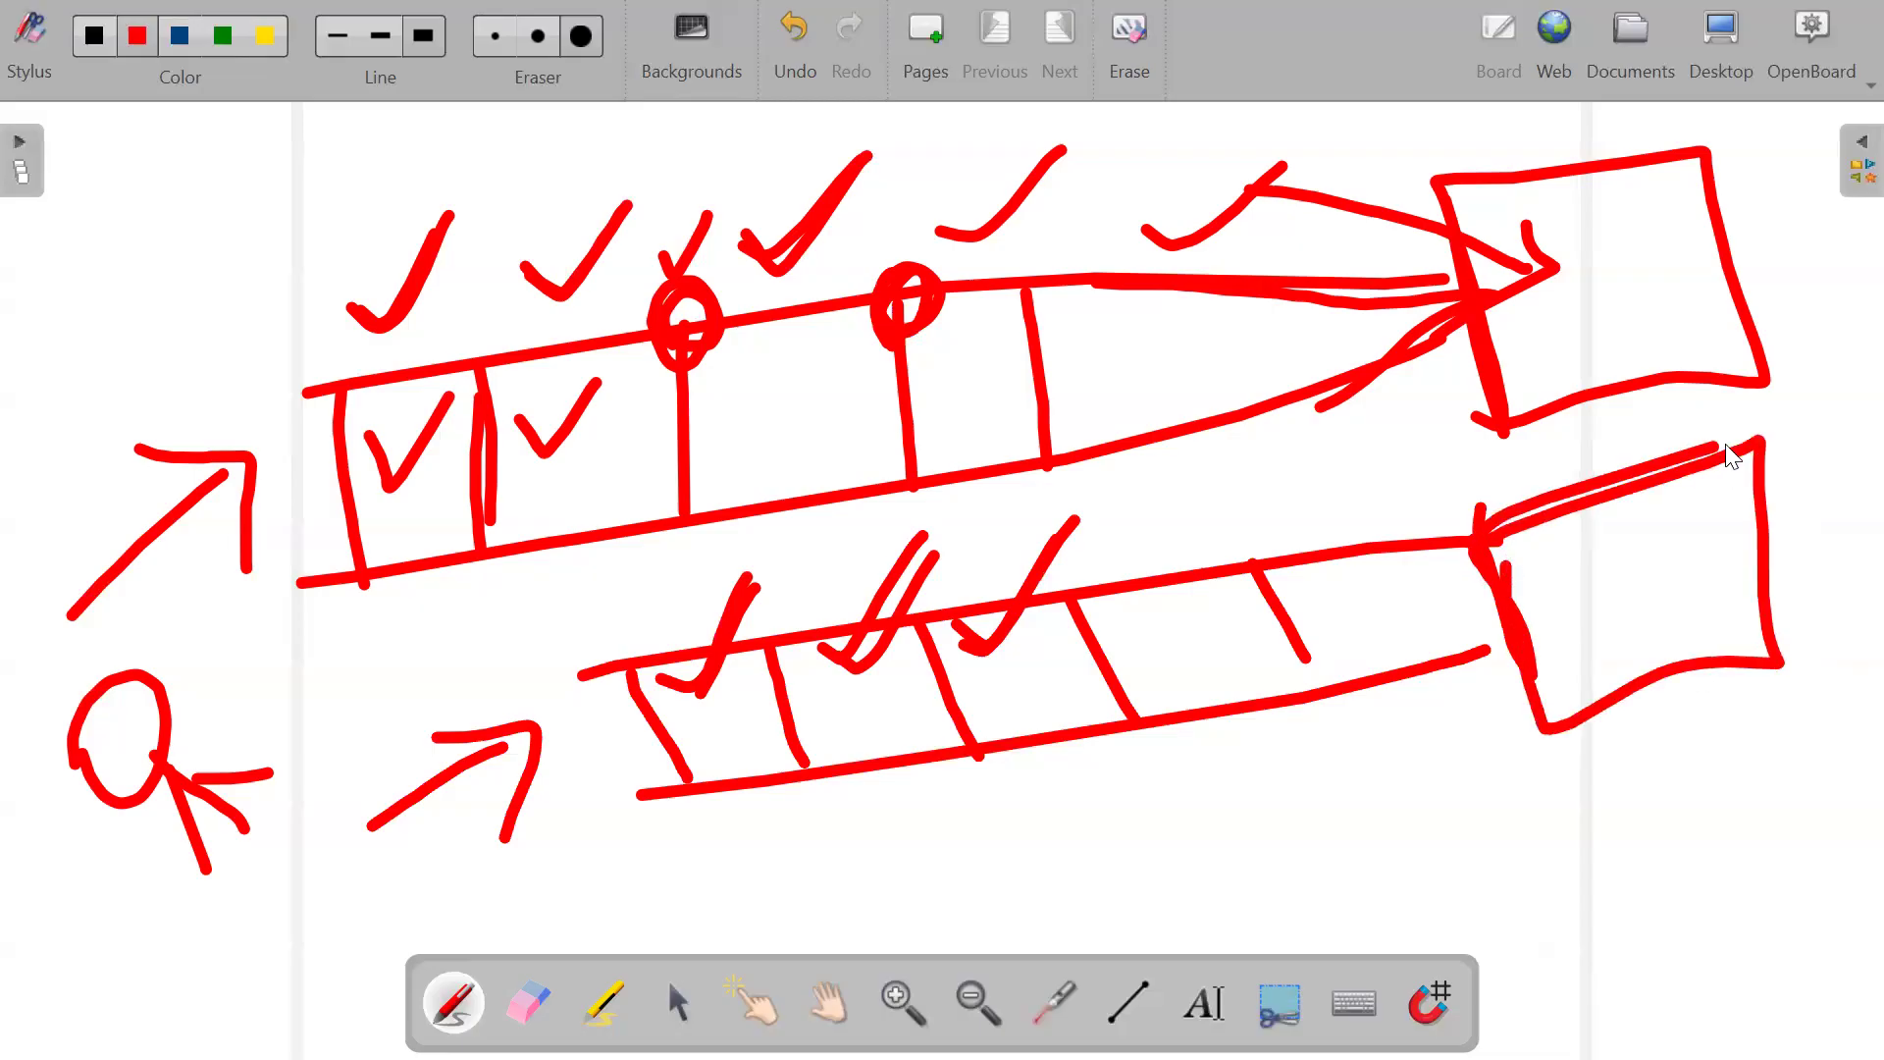
mouse_move(1641, 530)
mouse_down()
mouse_move(1605, 613)
mouse_move(1668, 598)
mouse_move(1595, 543)
mouse_up()
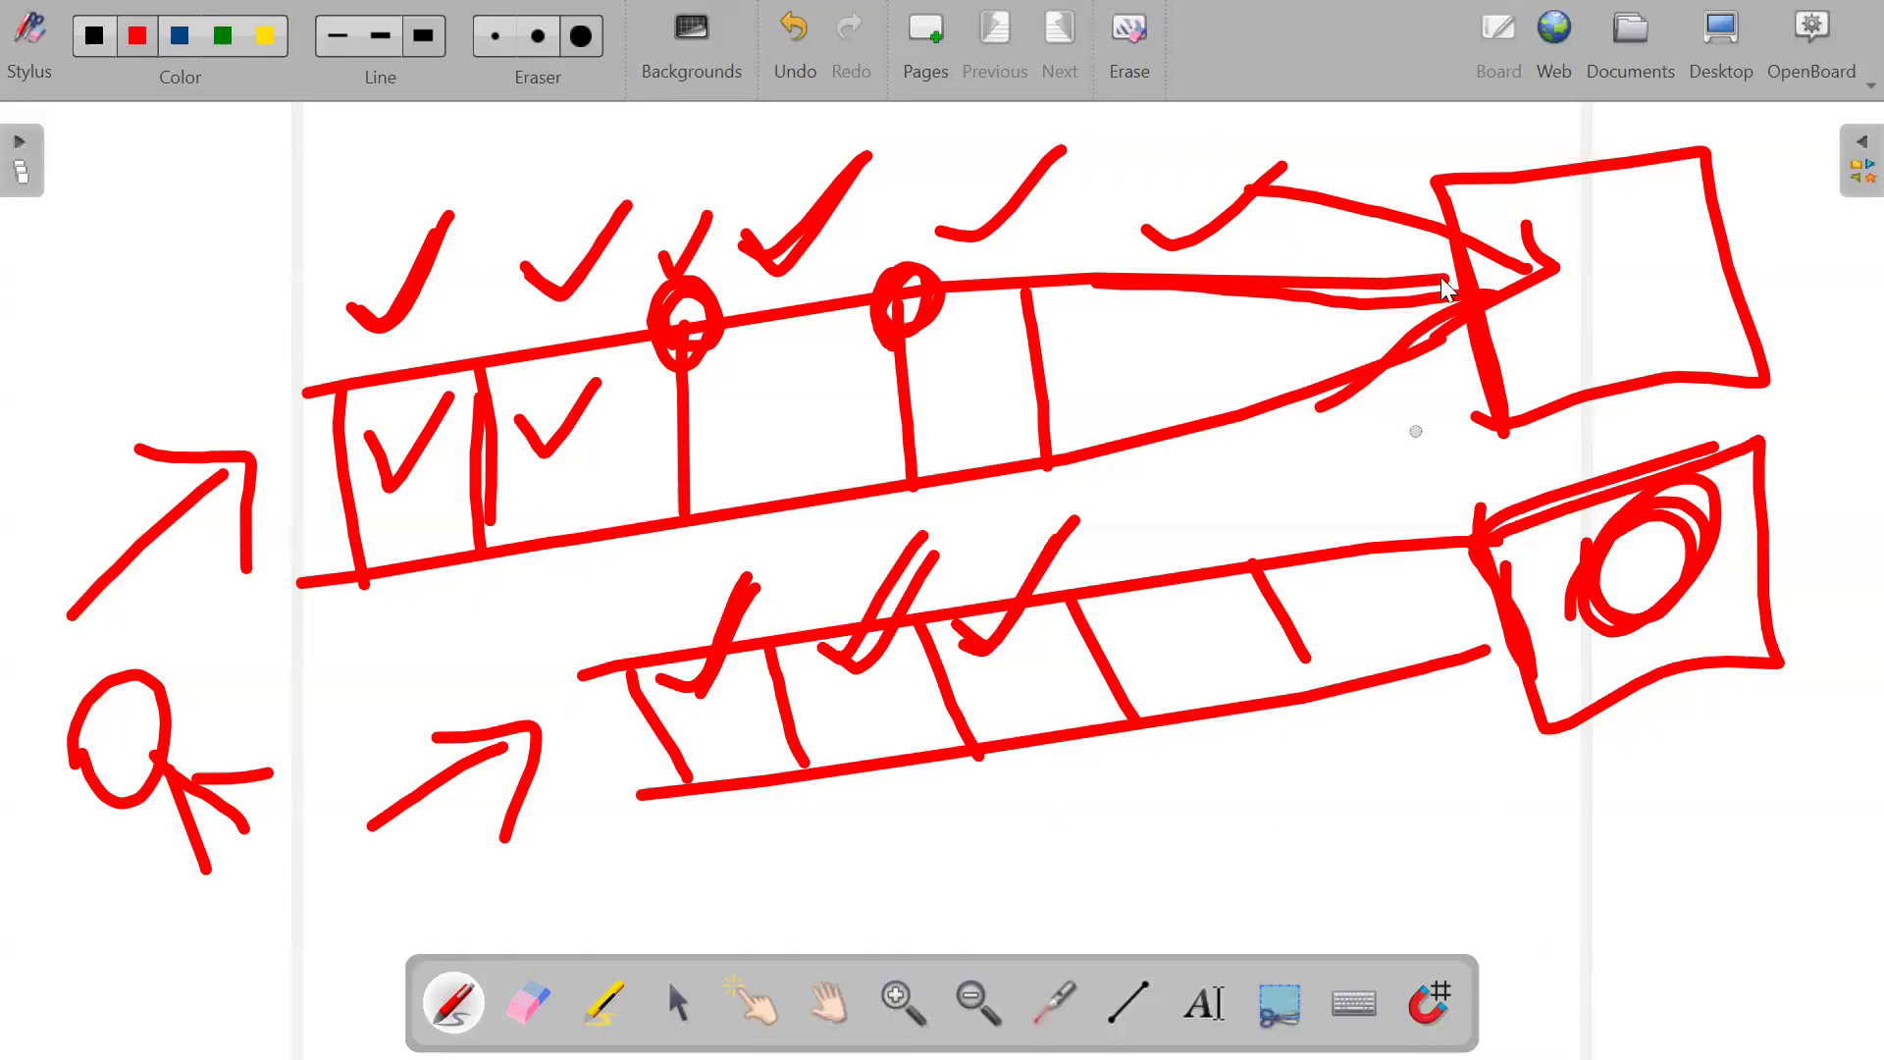
click(1721, 29)
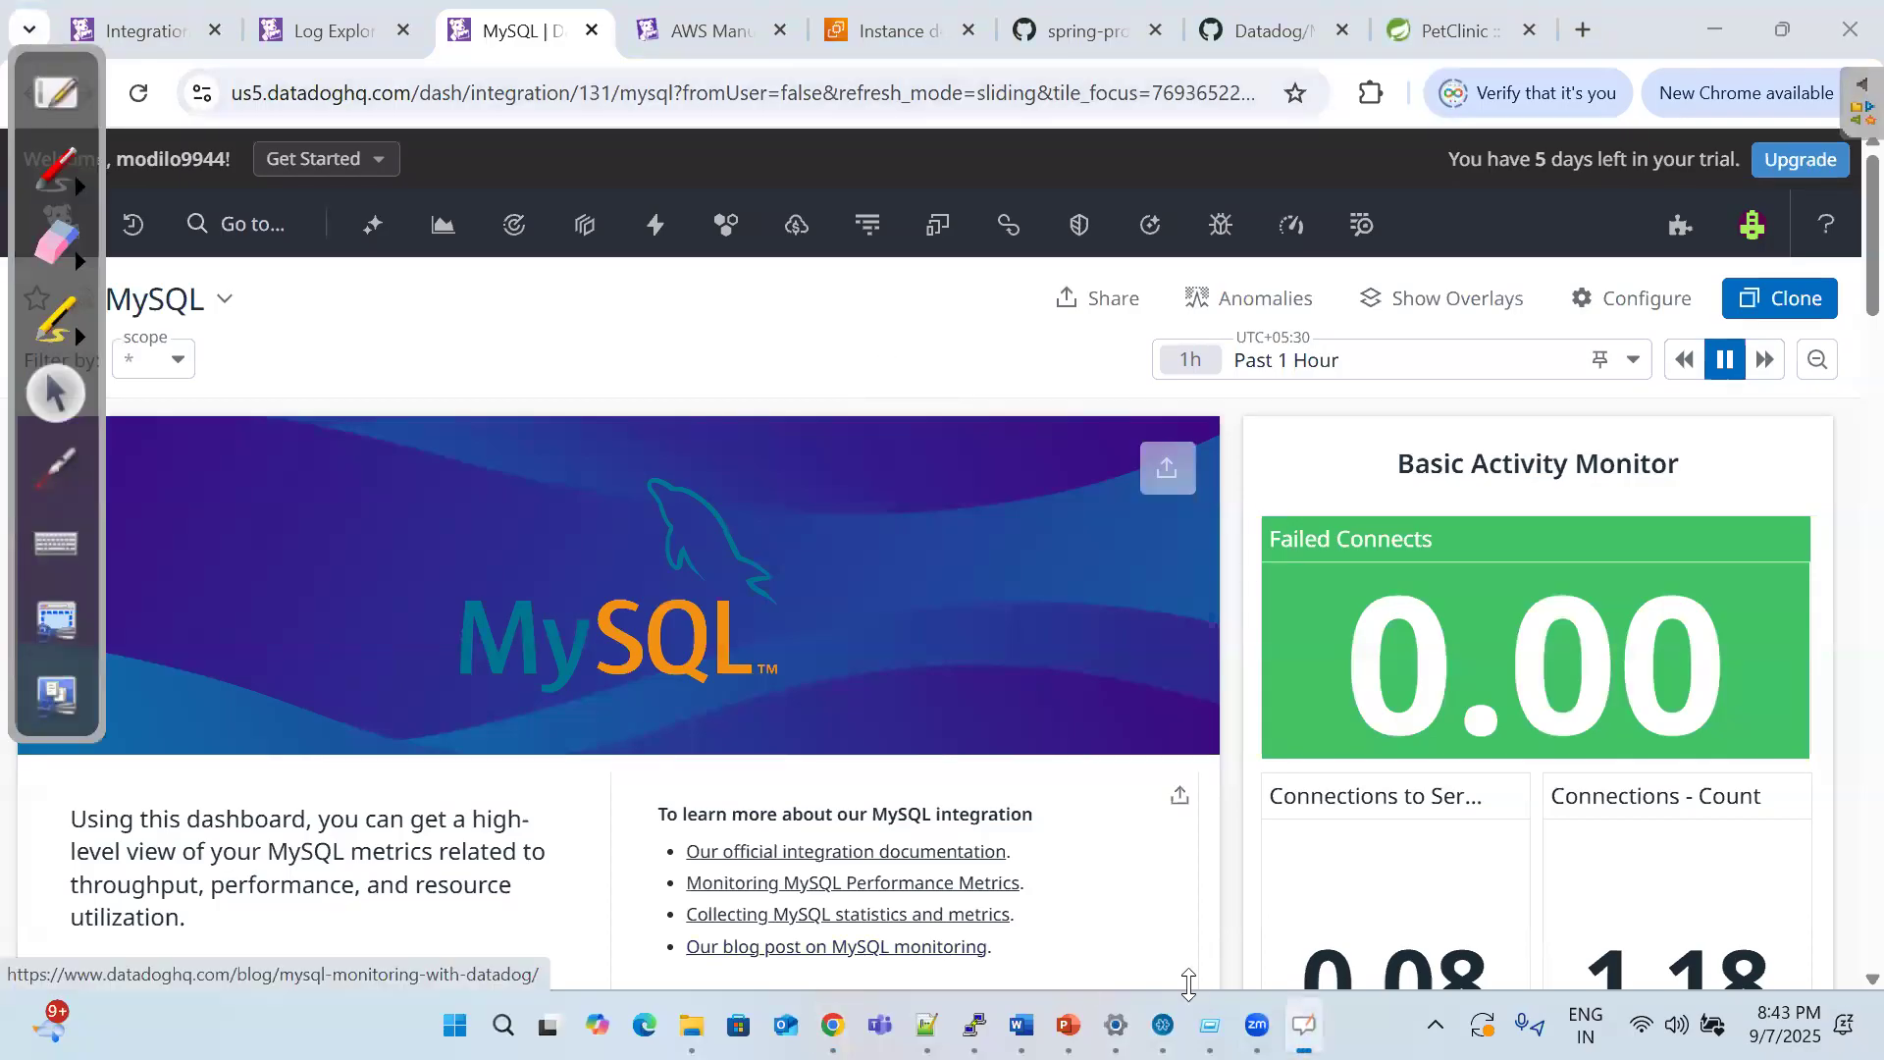
Close OpenBoard and open Sensitive Data Scanner through Go to by searching 'sca'.
right_click(1304, 1024)
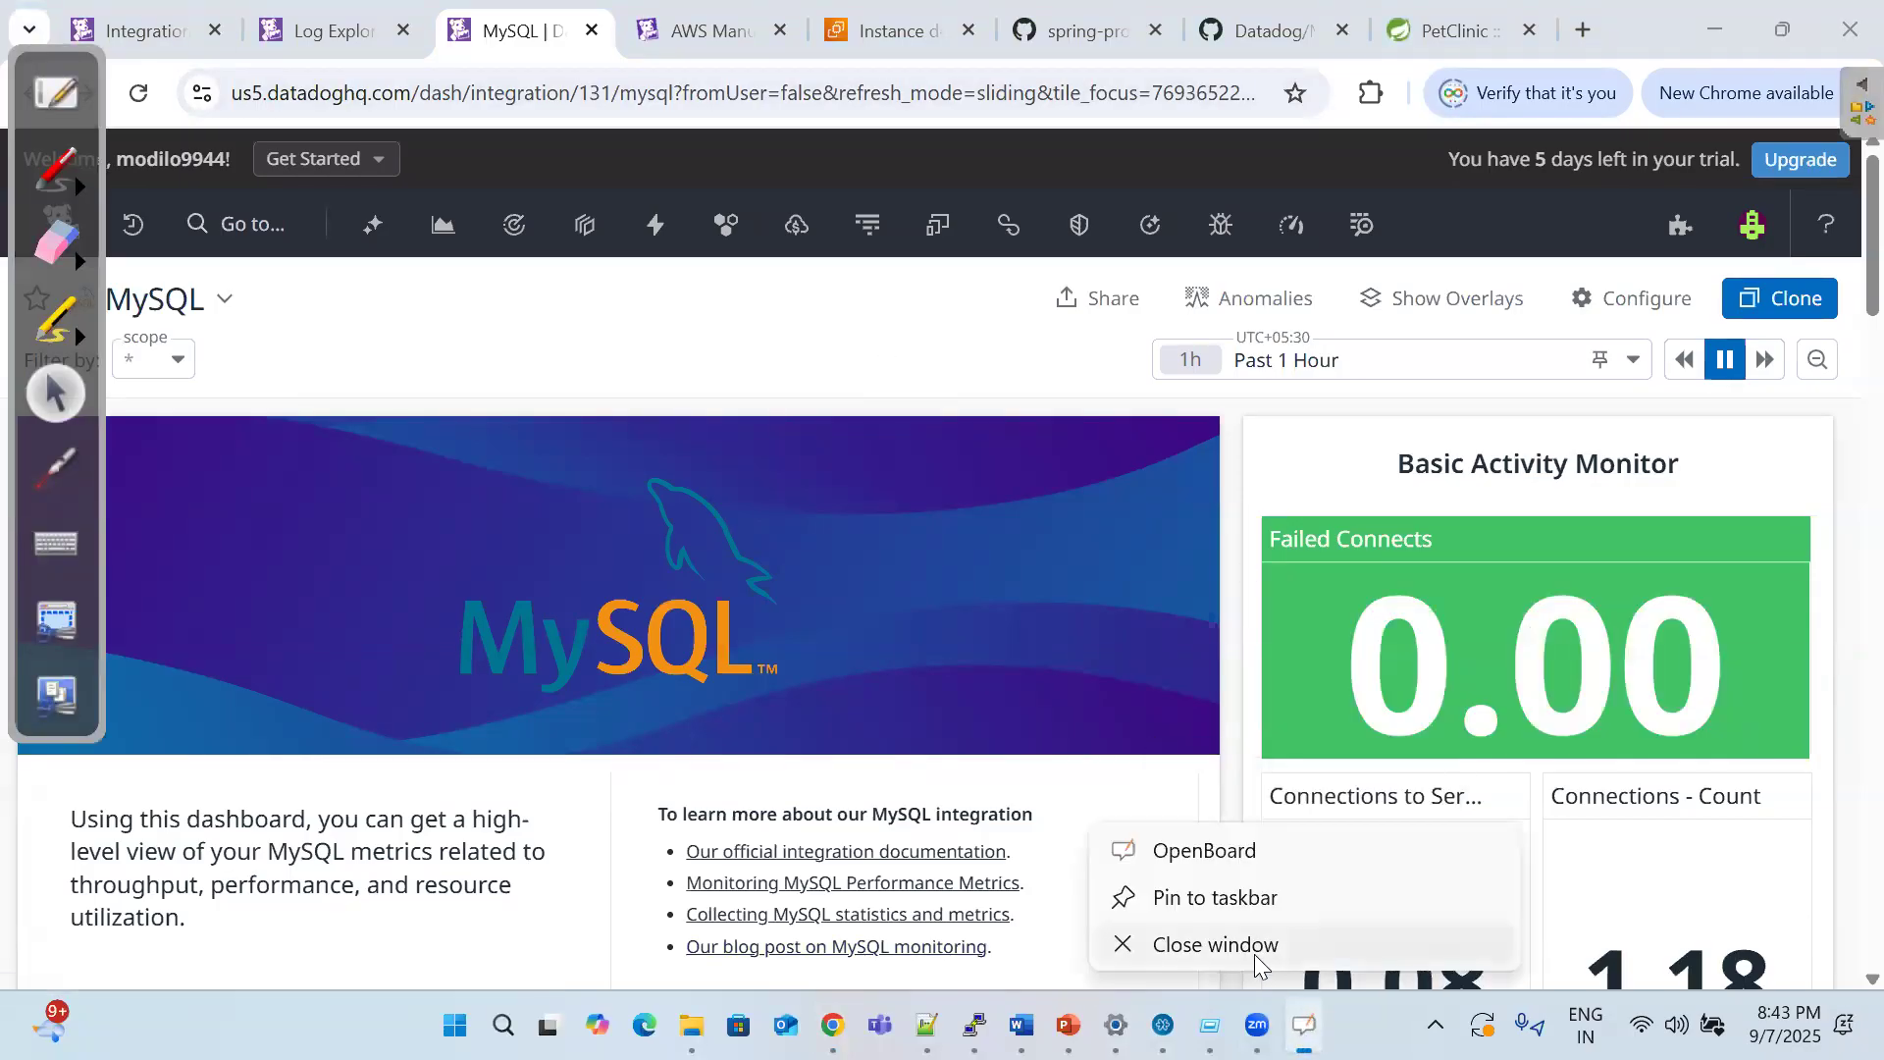
click(1256, 958)
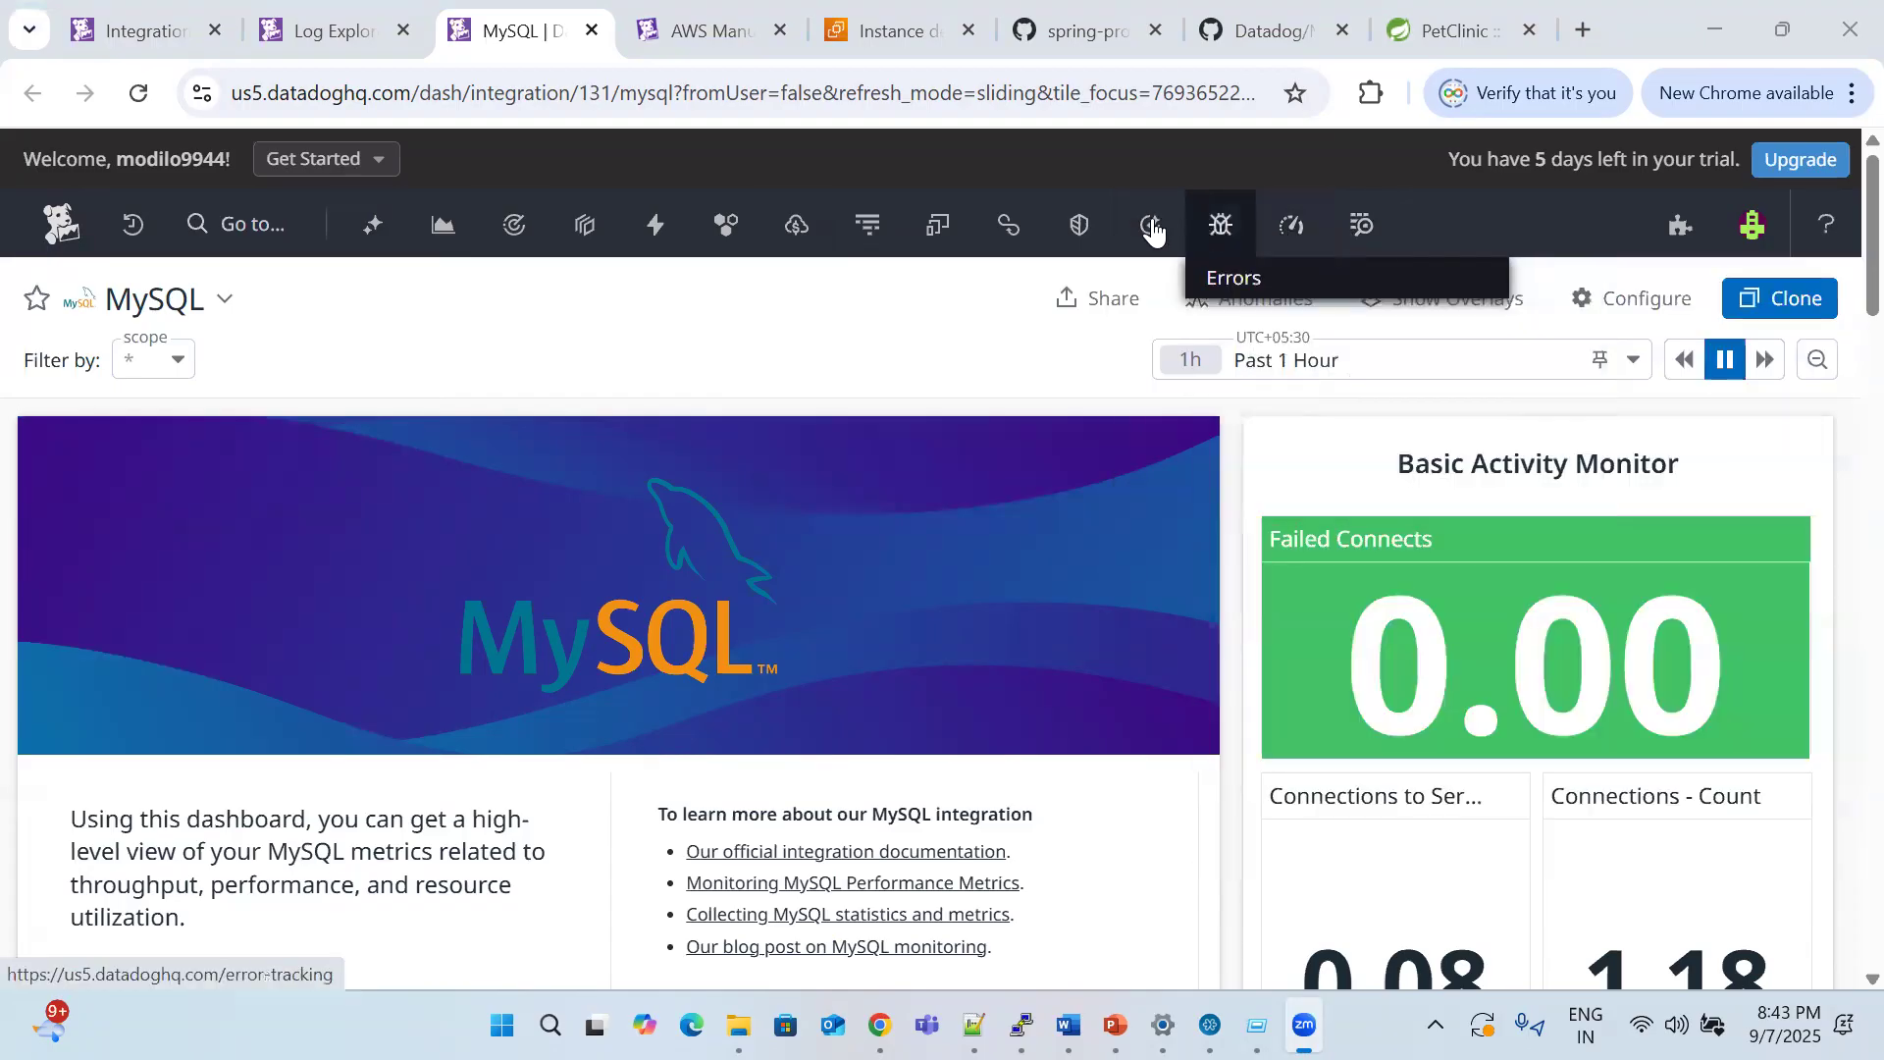
mouse_move(1048, 242)
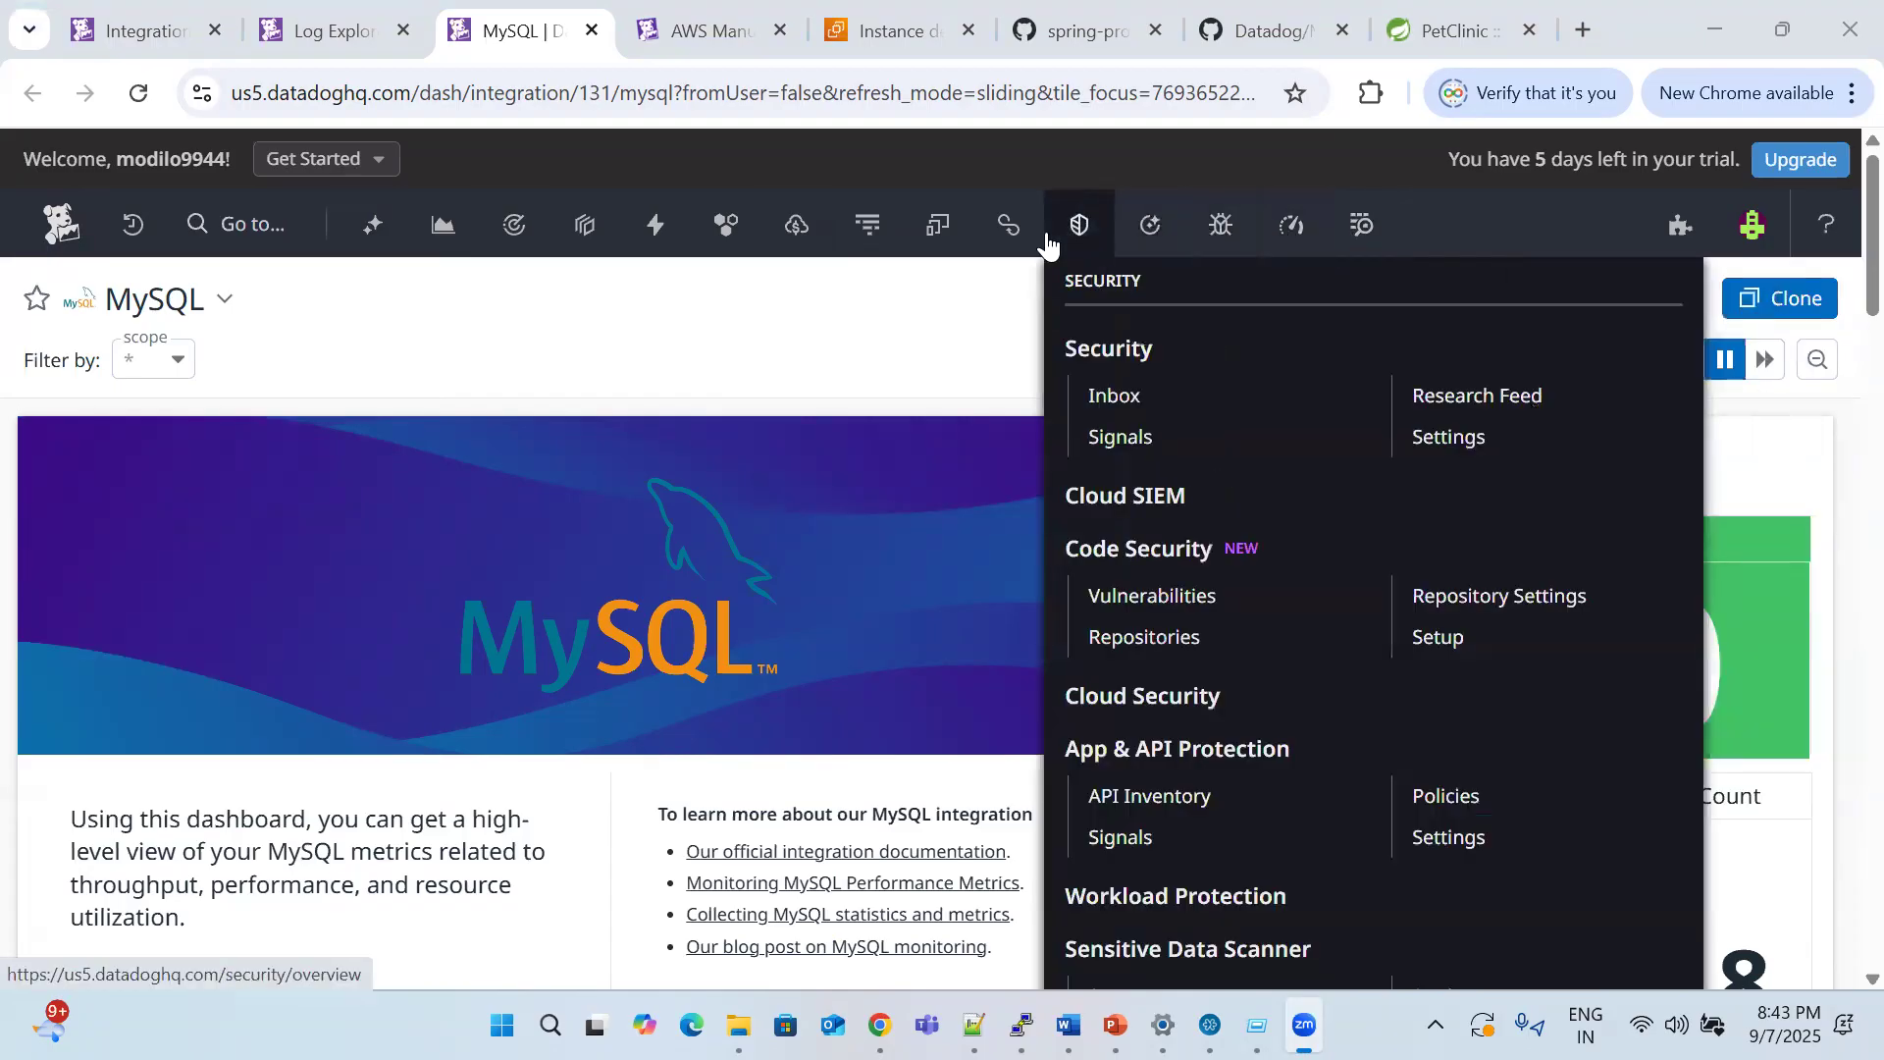
click(220, 224)
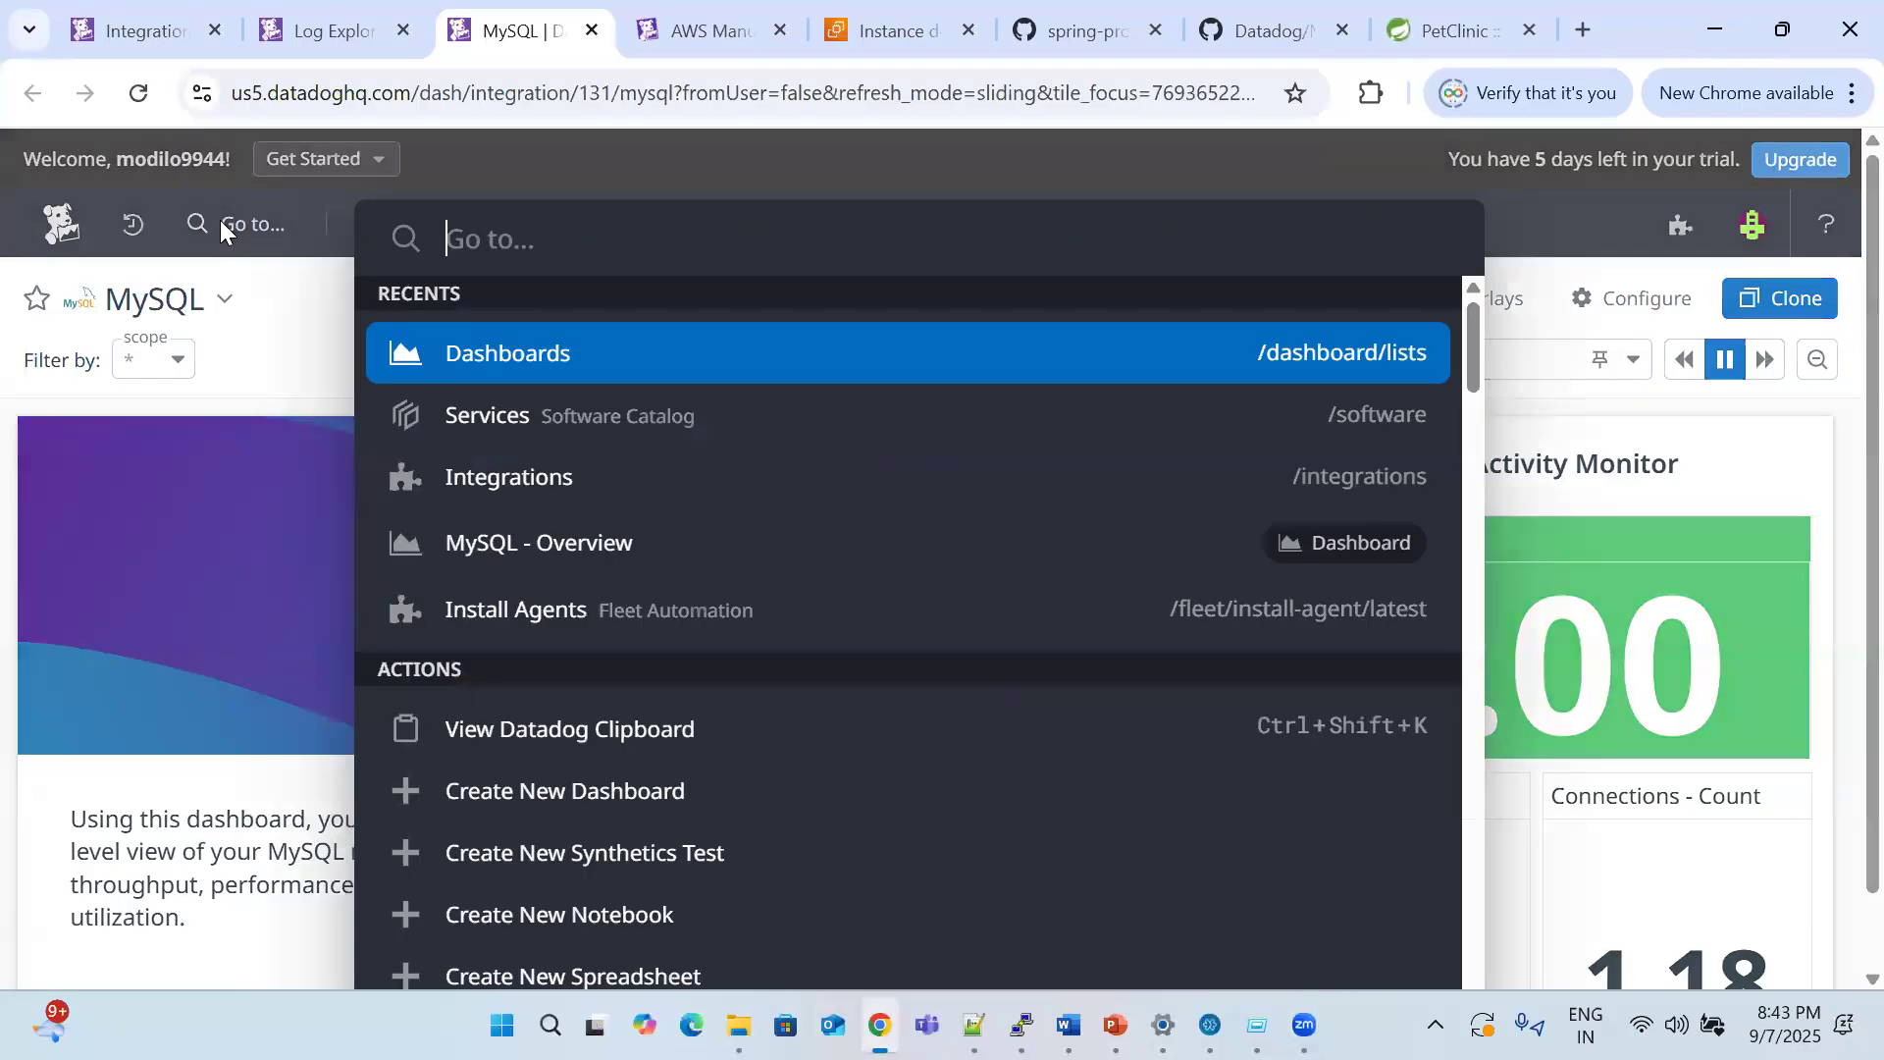
text(sca)
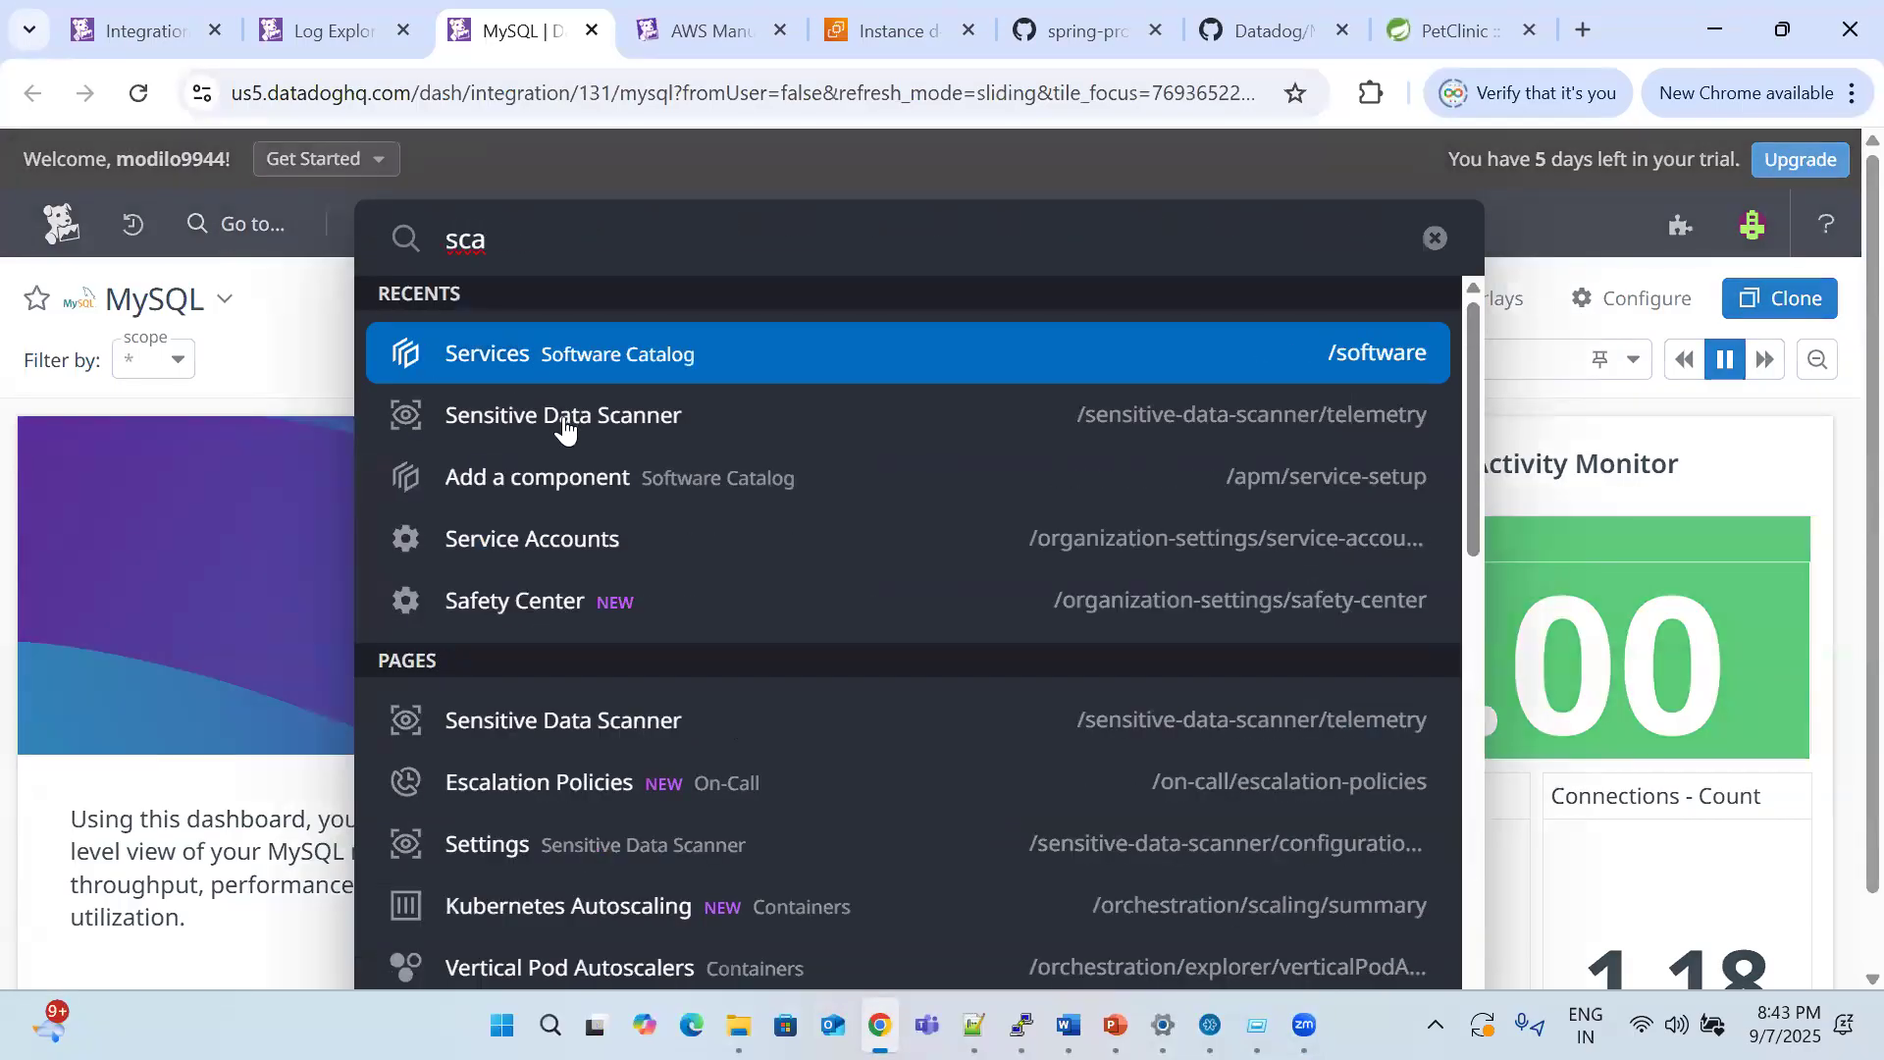
click(565, 420)
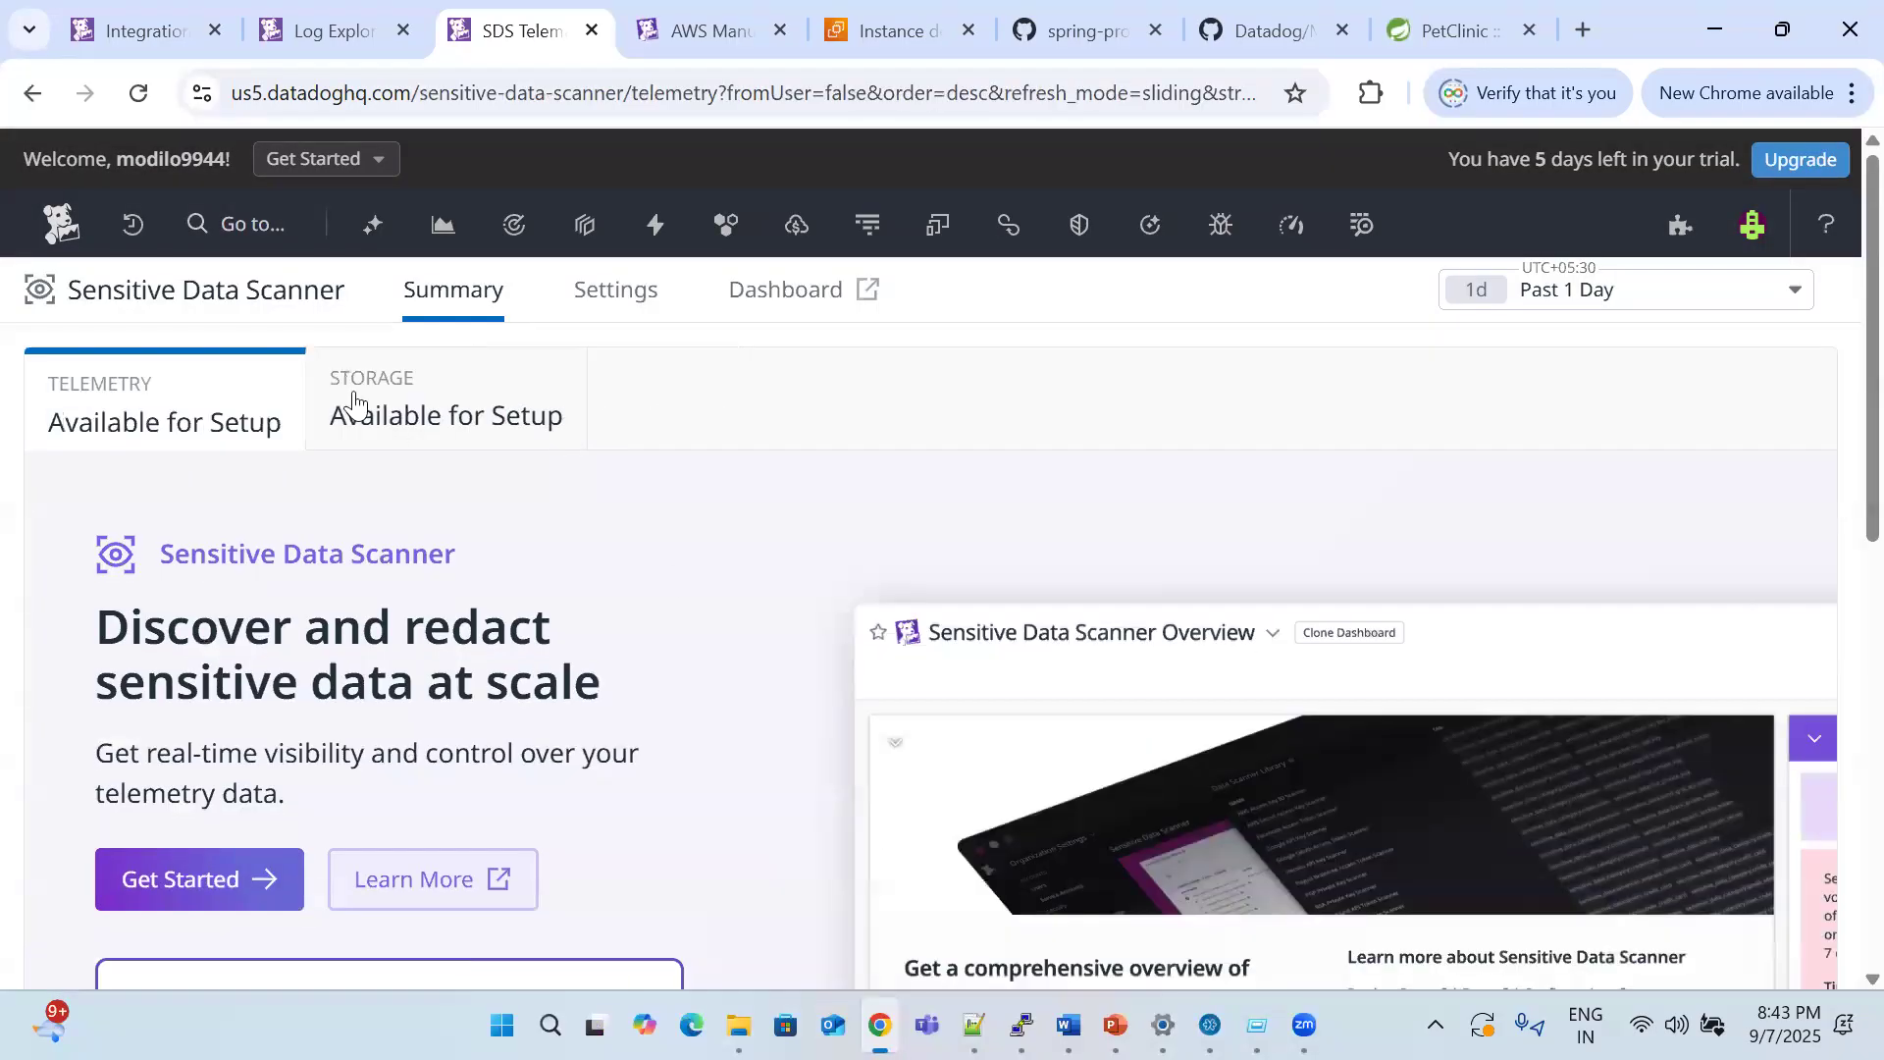
Open the Sensitive Data Scanner settings and review the Telemetry scanning group.
click(639, 305)
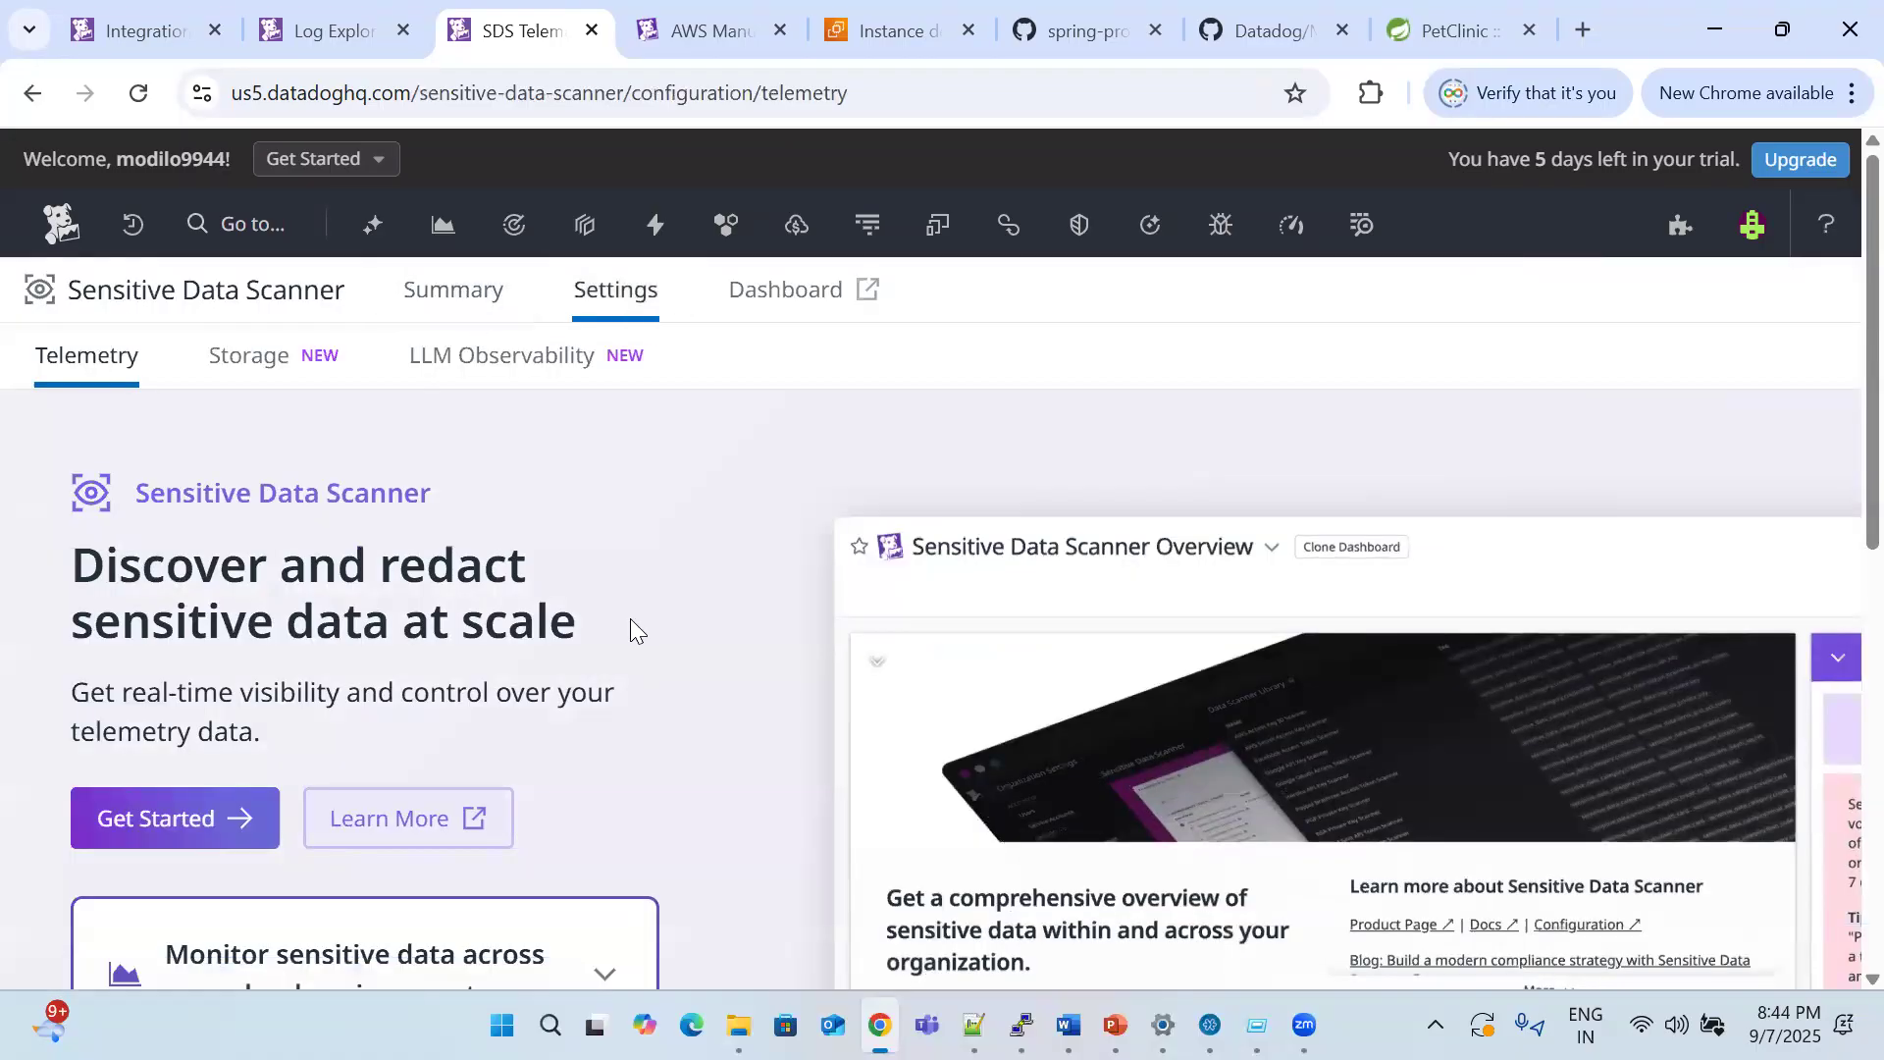
scroll(630, 618, down, 1)
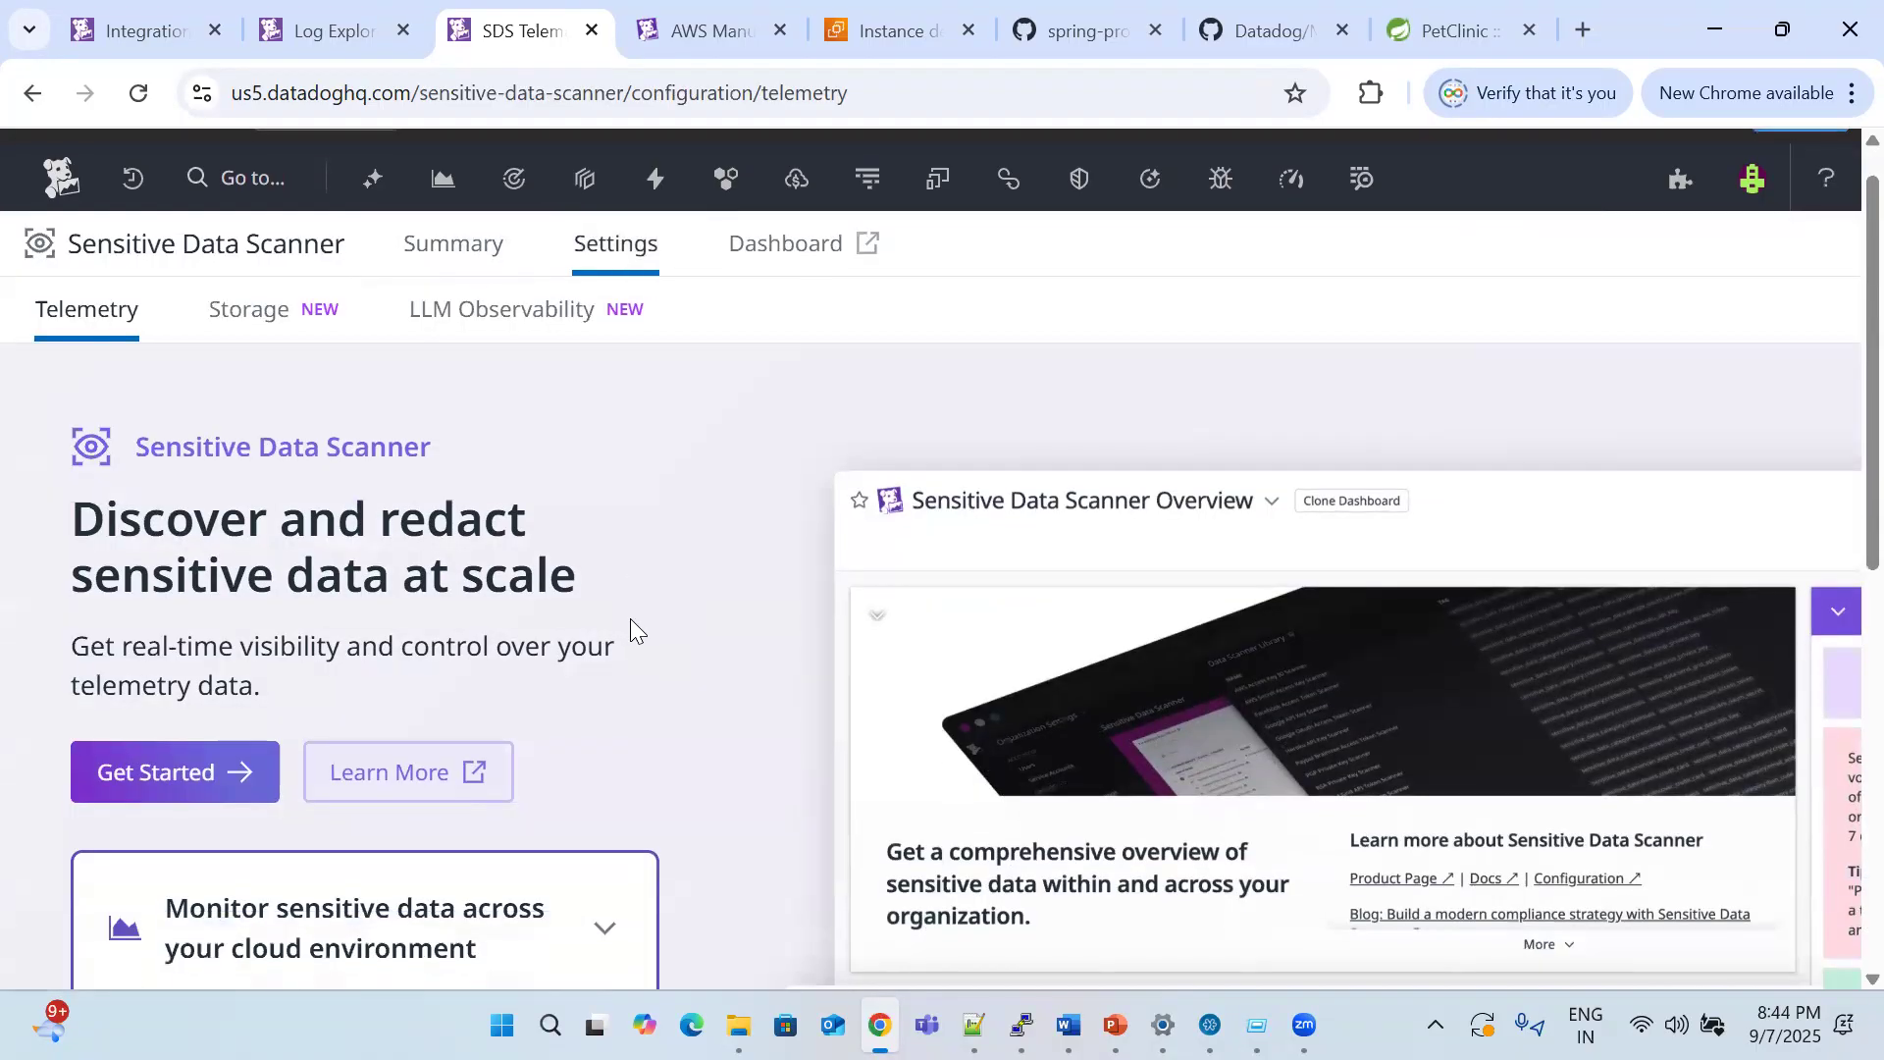
scroll(630, 618, down, 8)
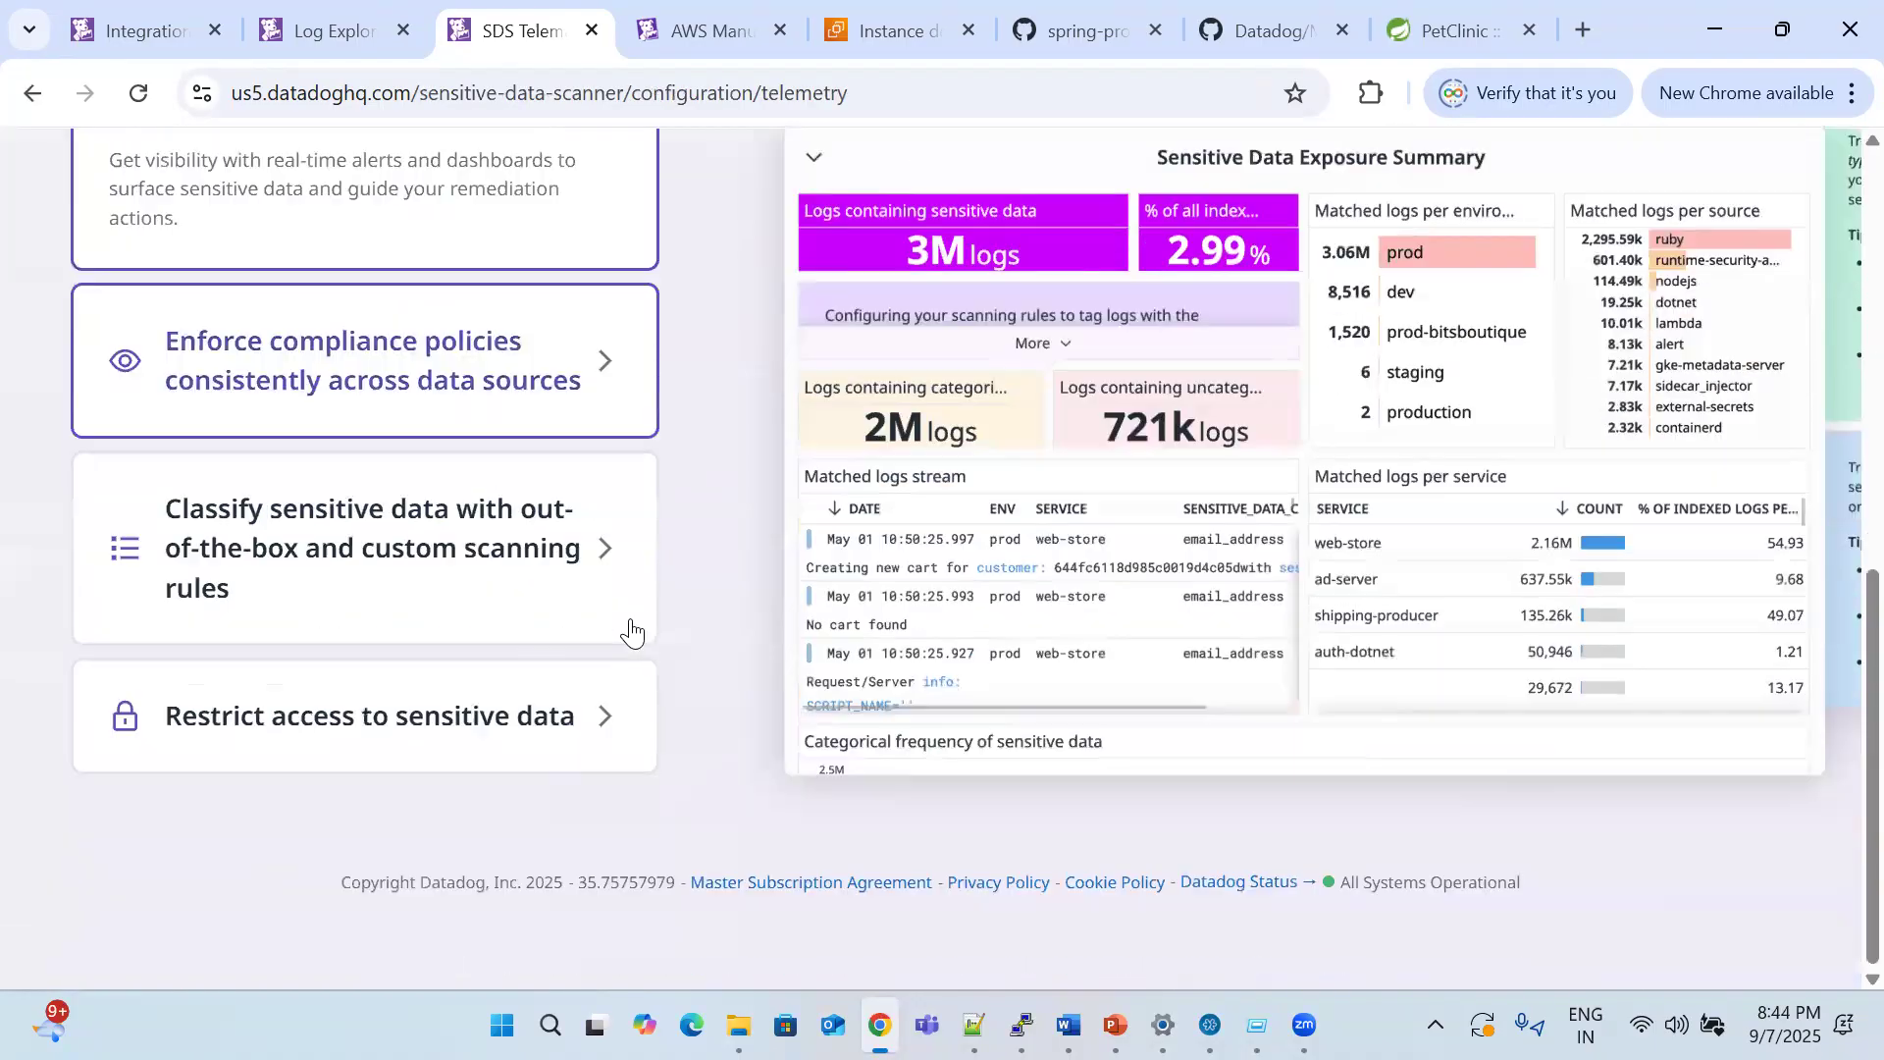
scroll(630, 618, up, 5)
scroll(631, 630, up, 5)
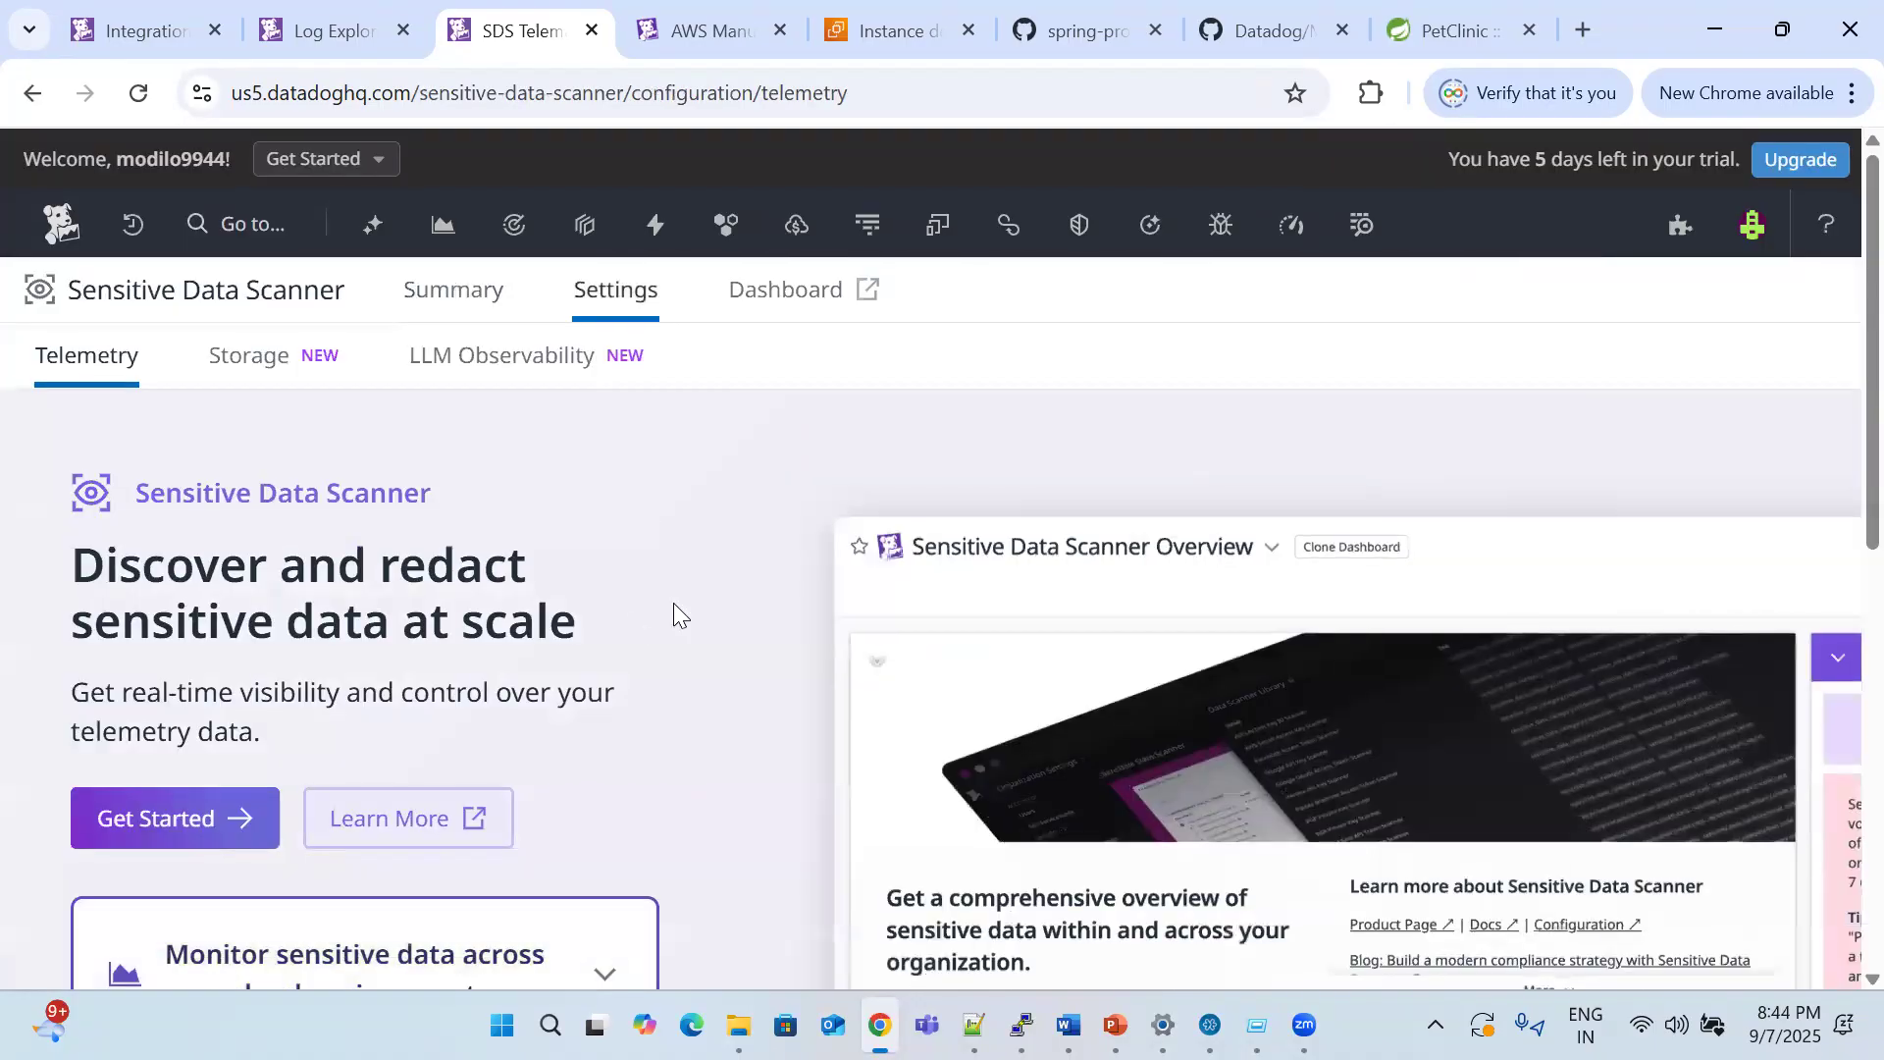
click(217, 839)
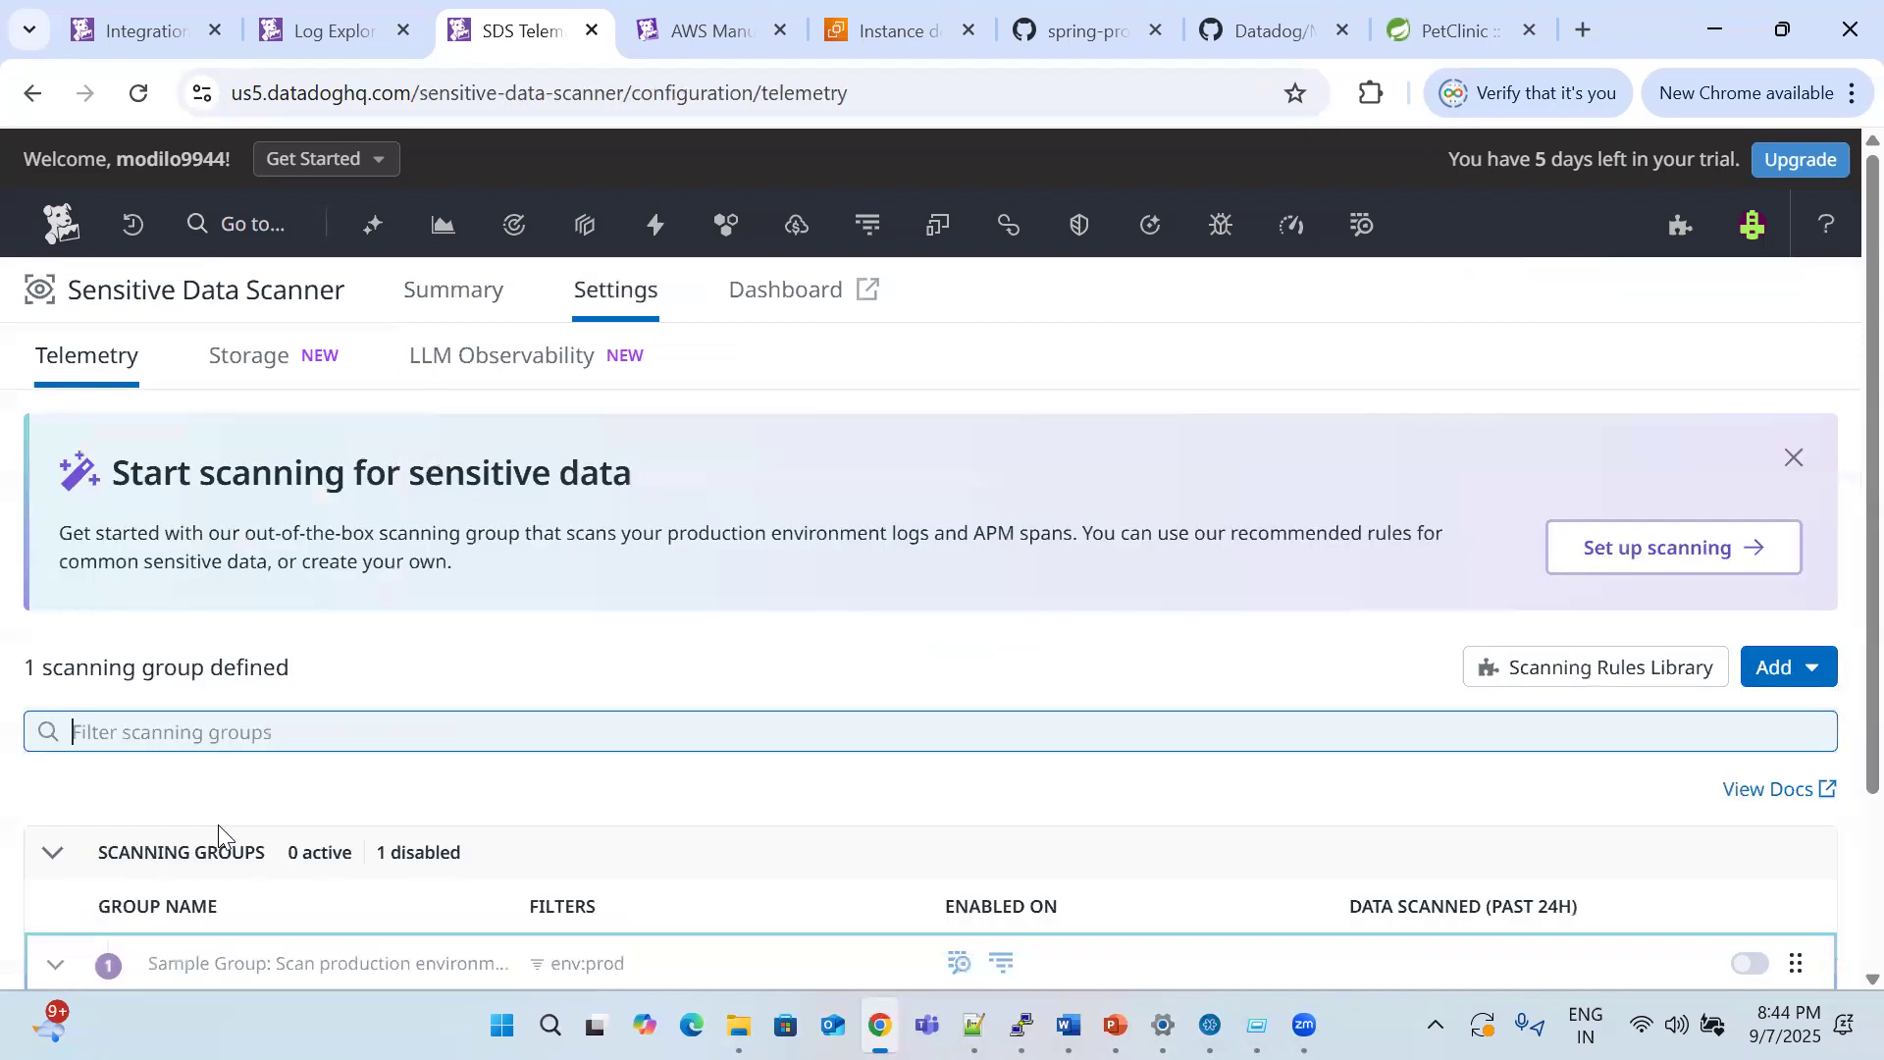
scroll(850, 775, down, 2)
scroll(851, 775, down, 3)
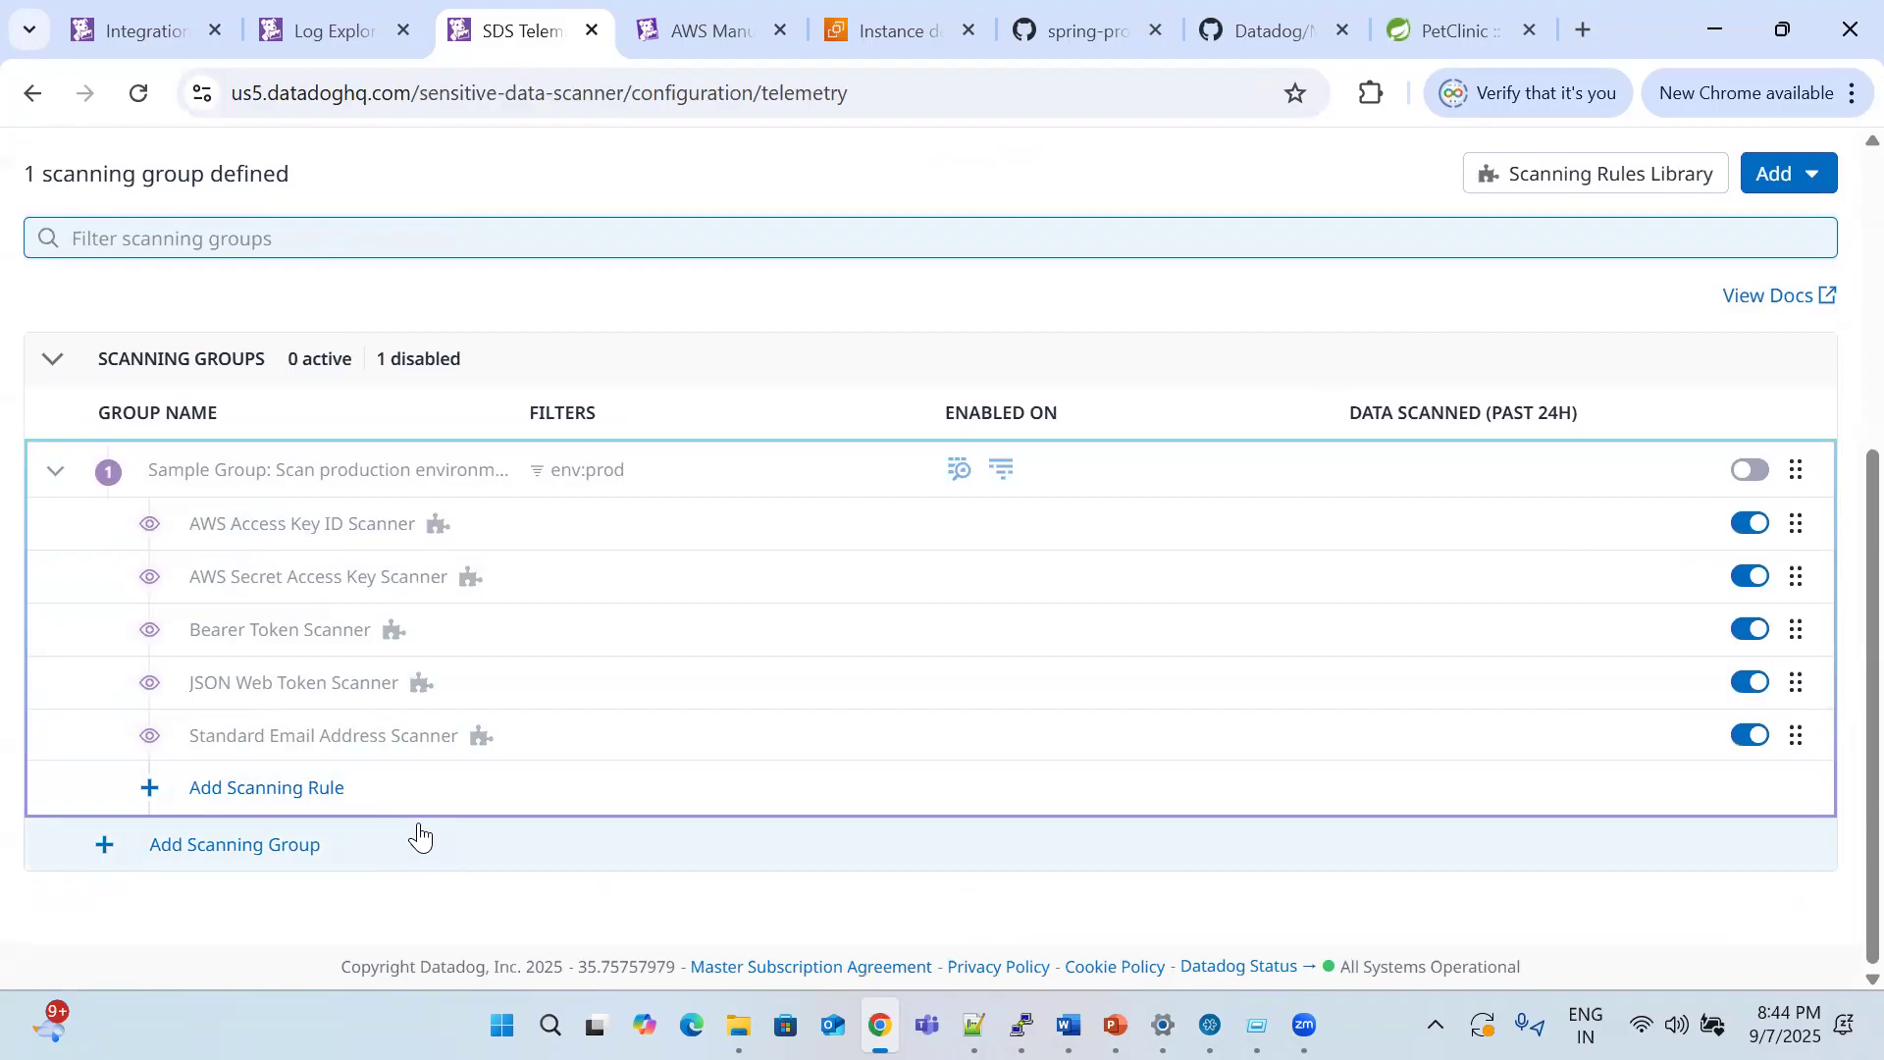
click(1594, 179)
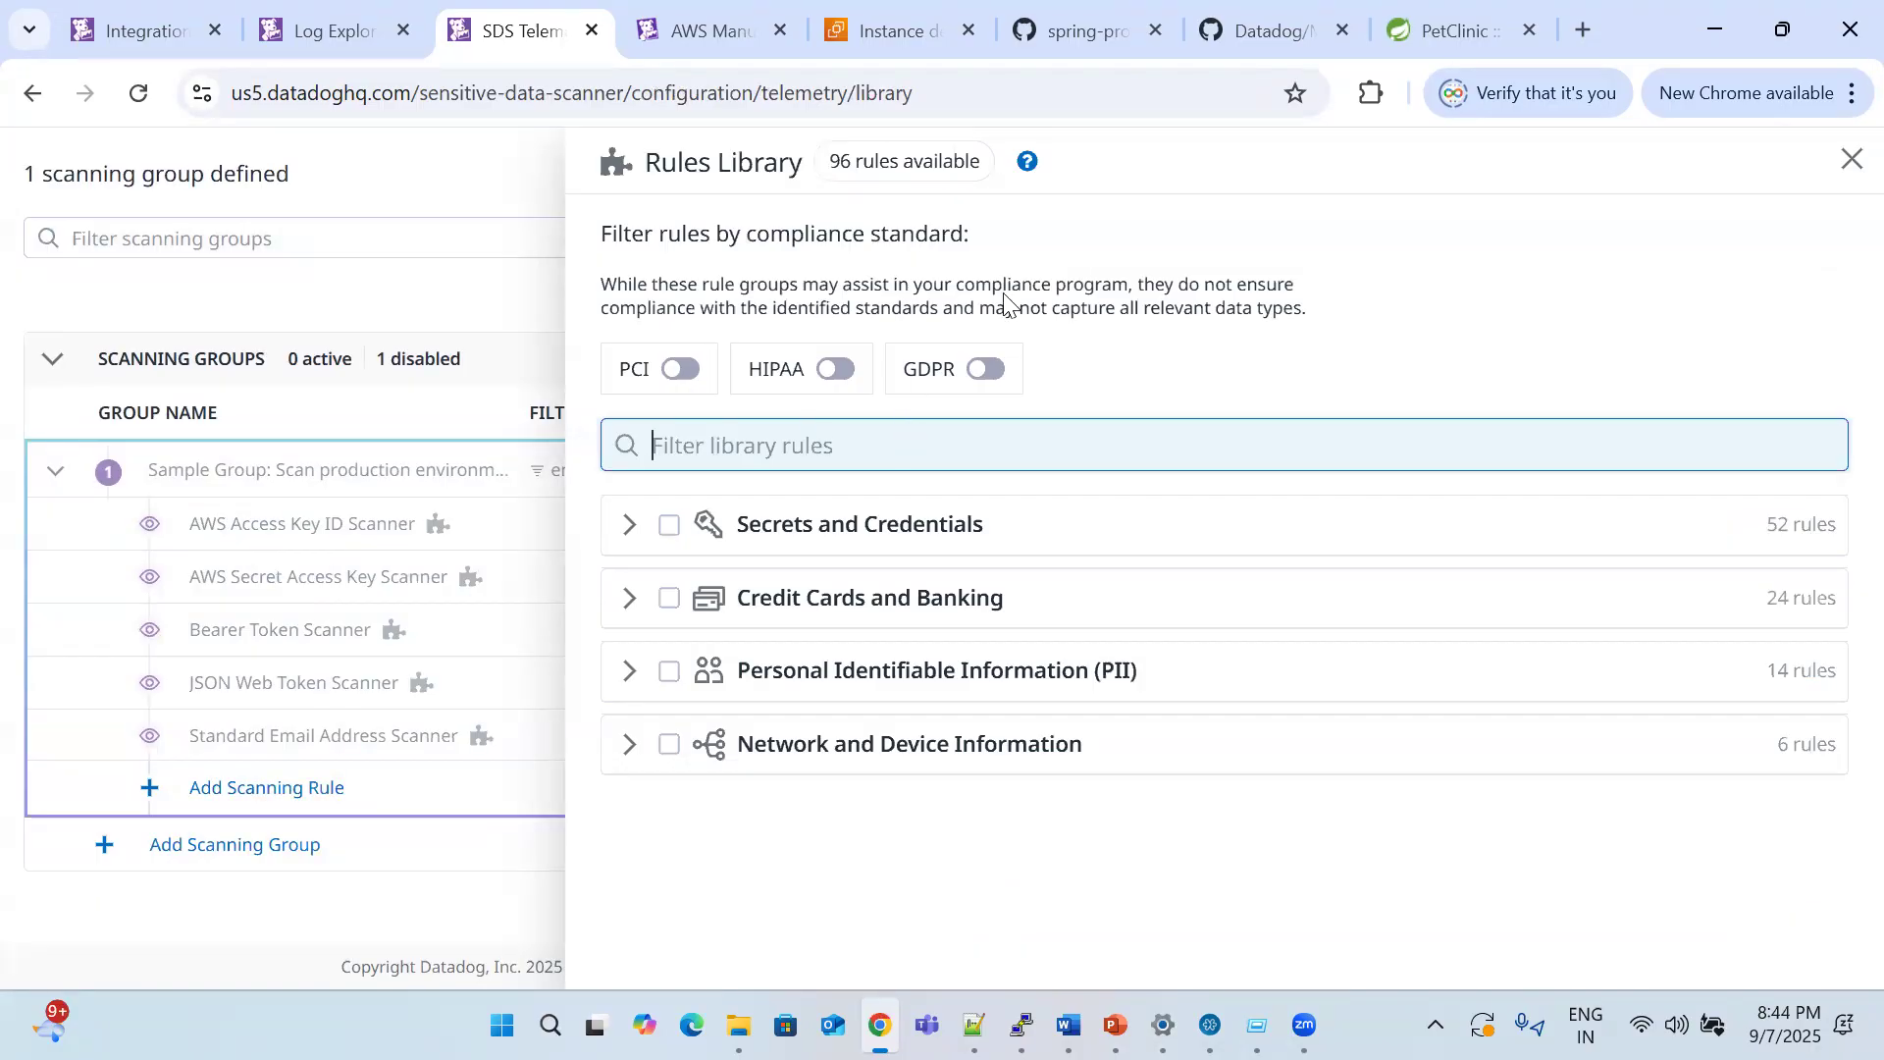
click(475, 217)
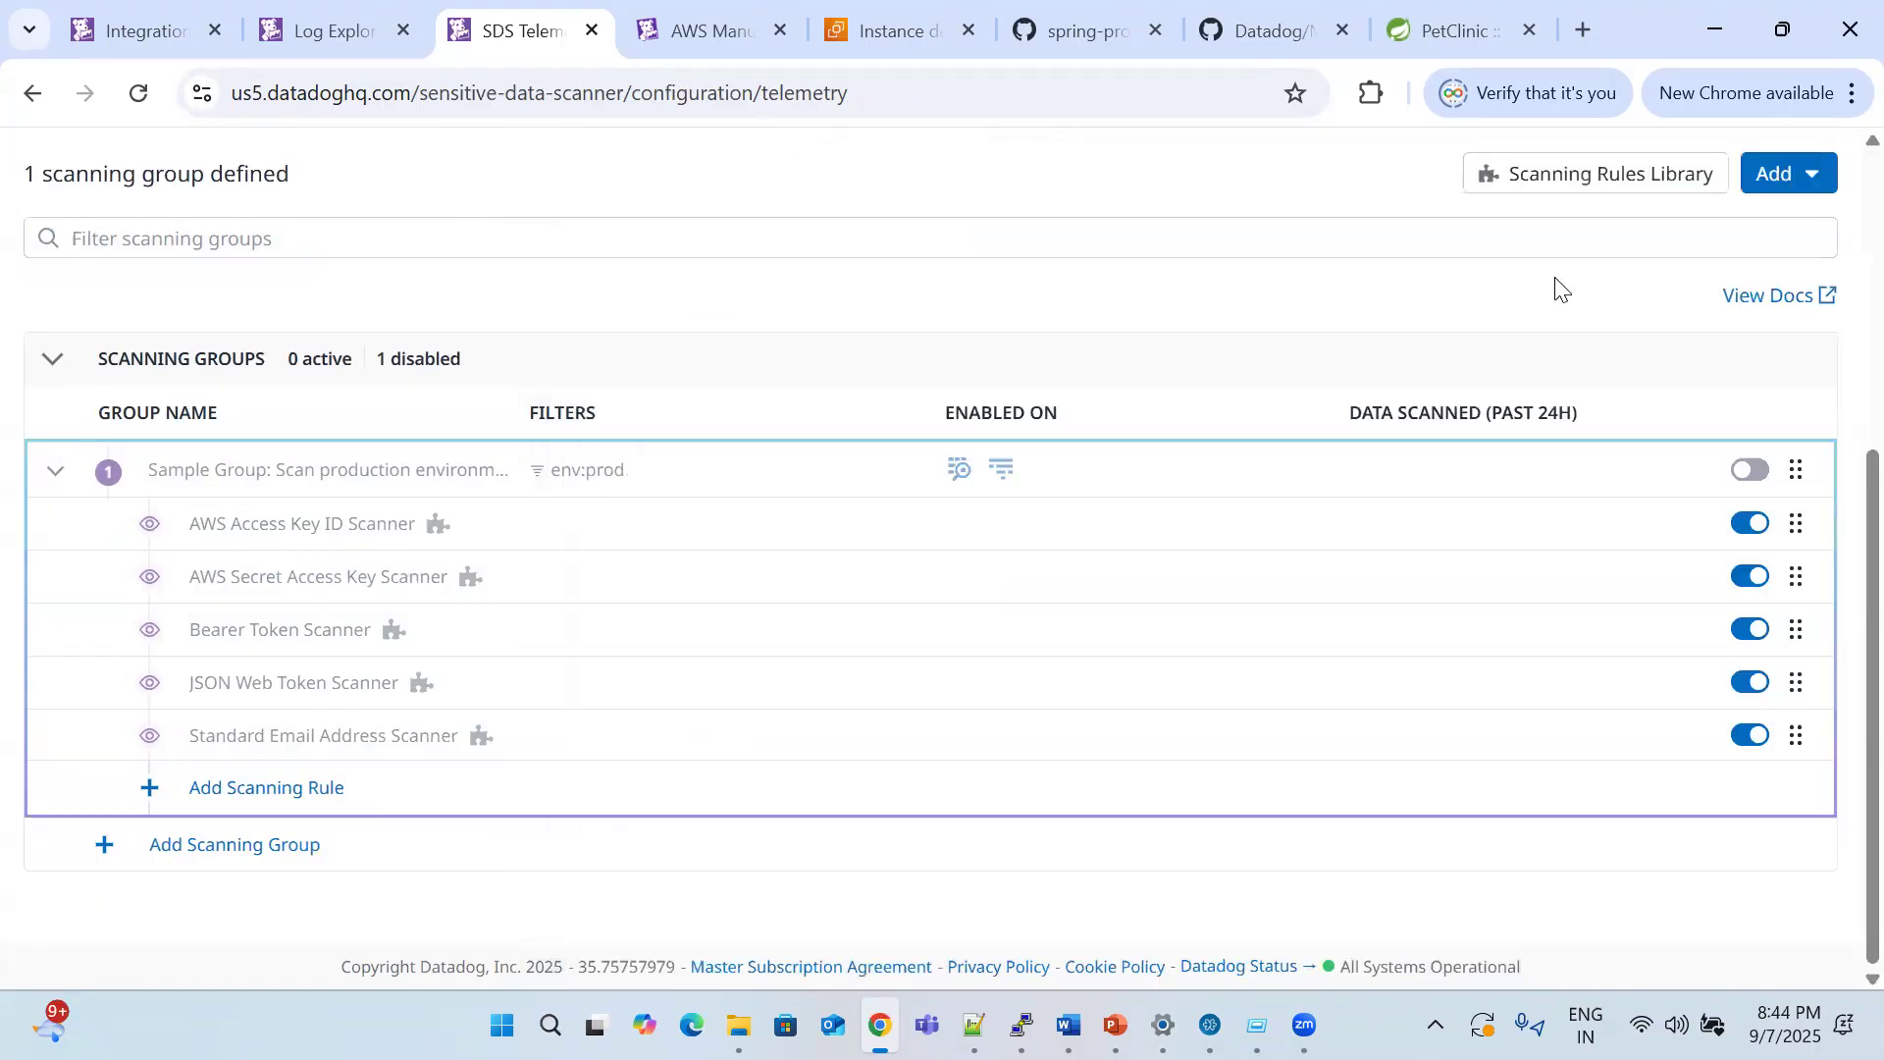
click(1597, 181)
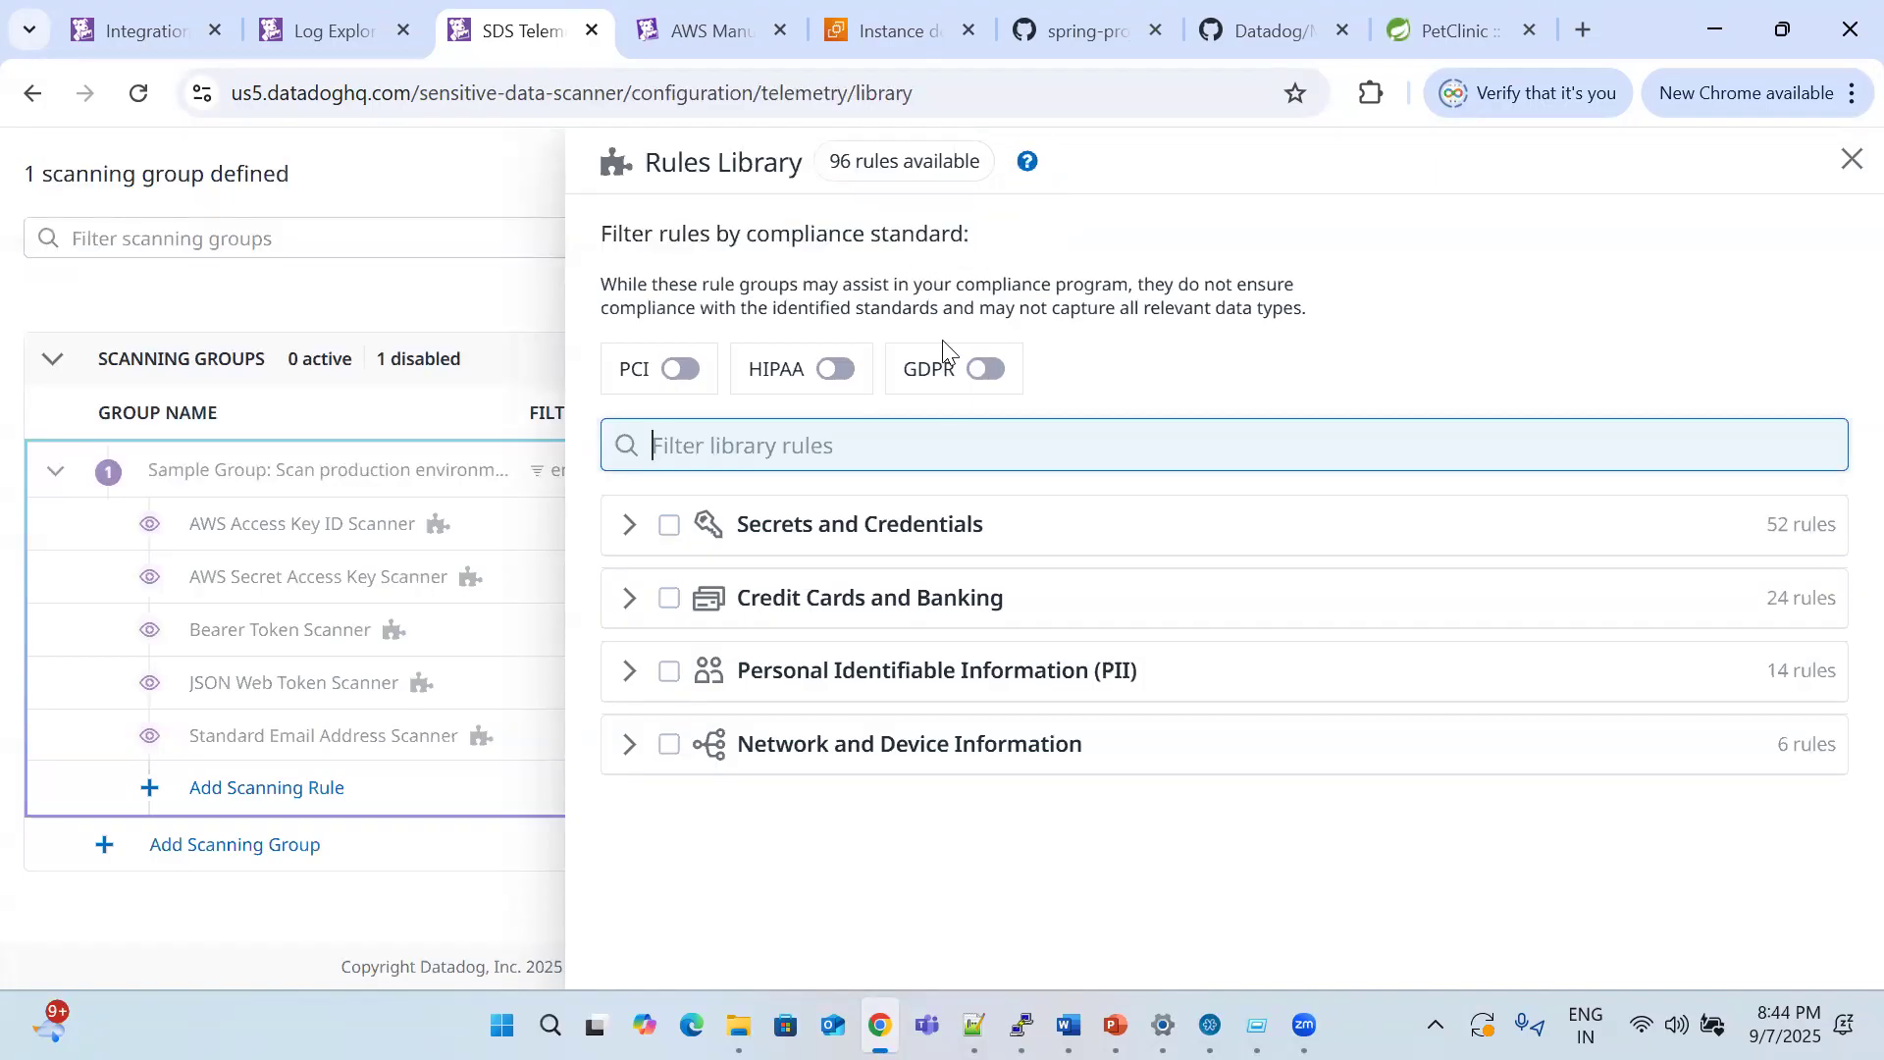
click(631, 525)
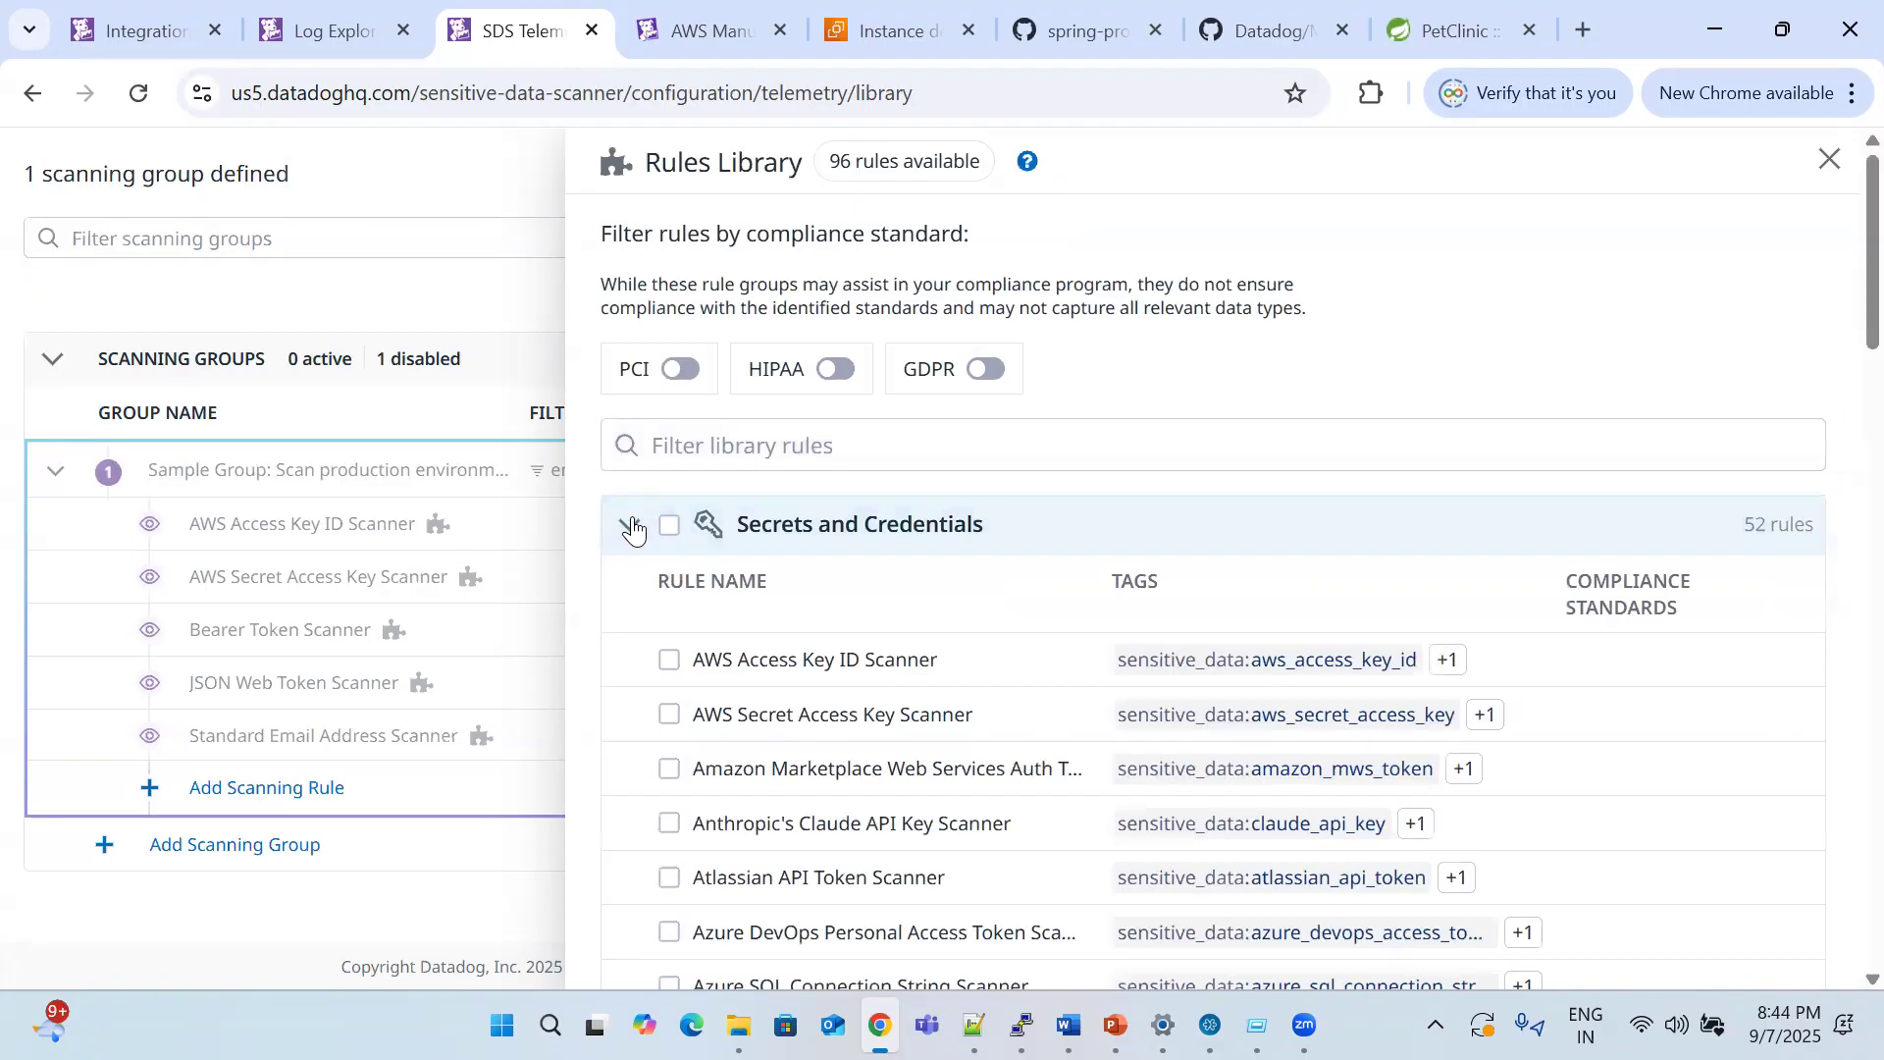
click(632, 528)
click(1849, 159)
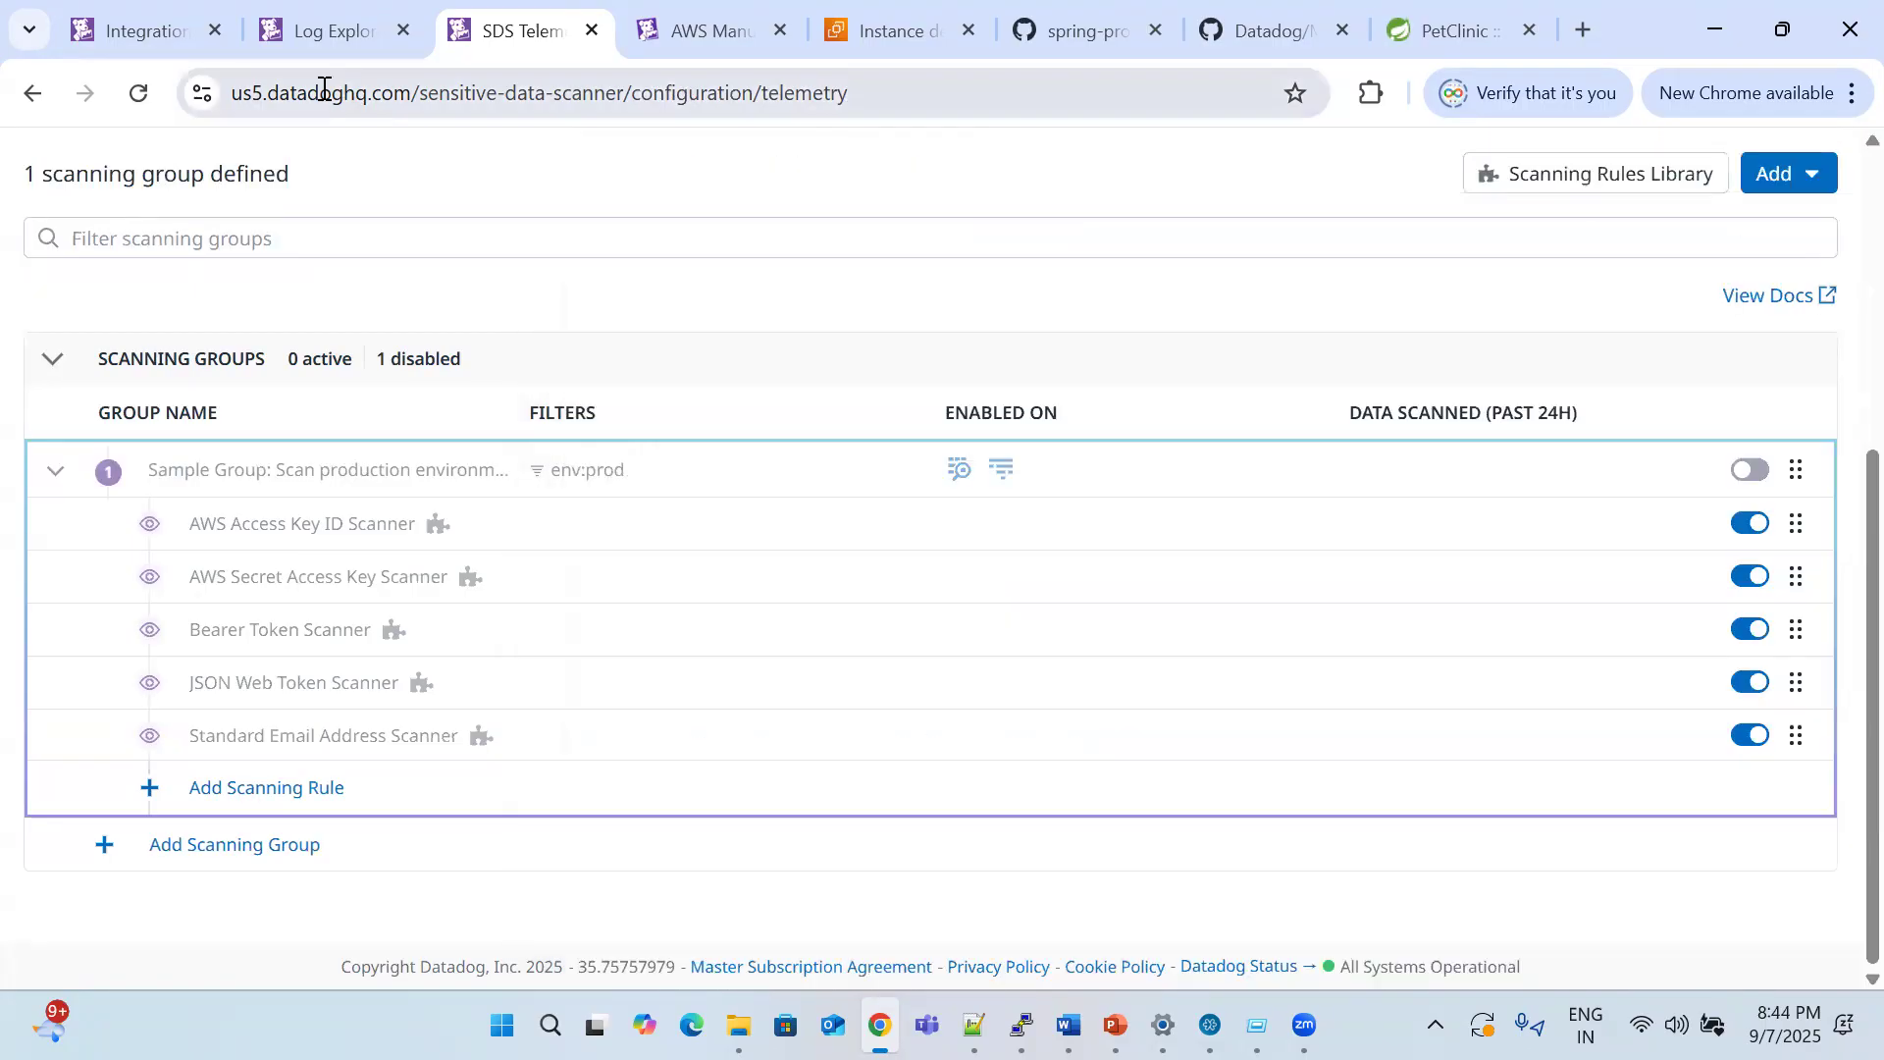
click(35, 98)
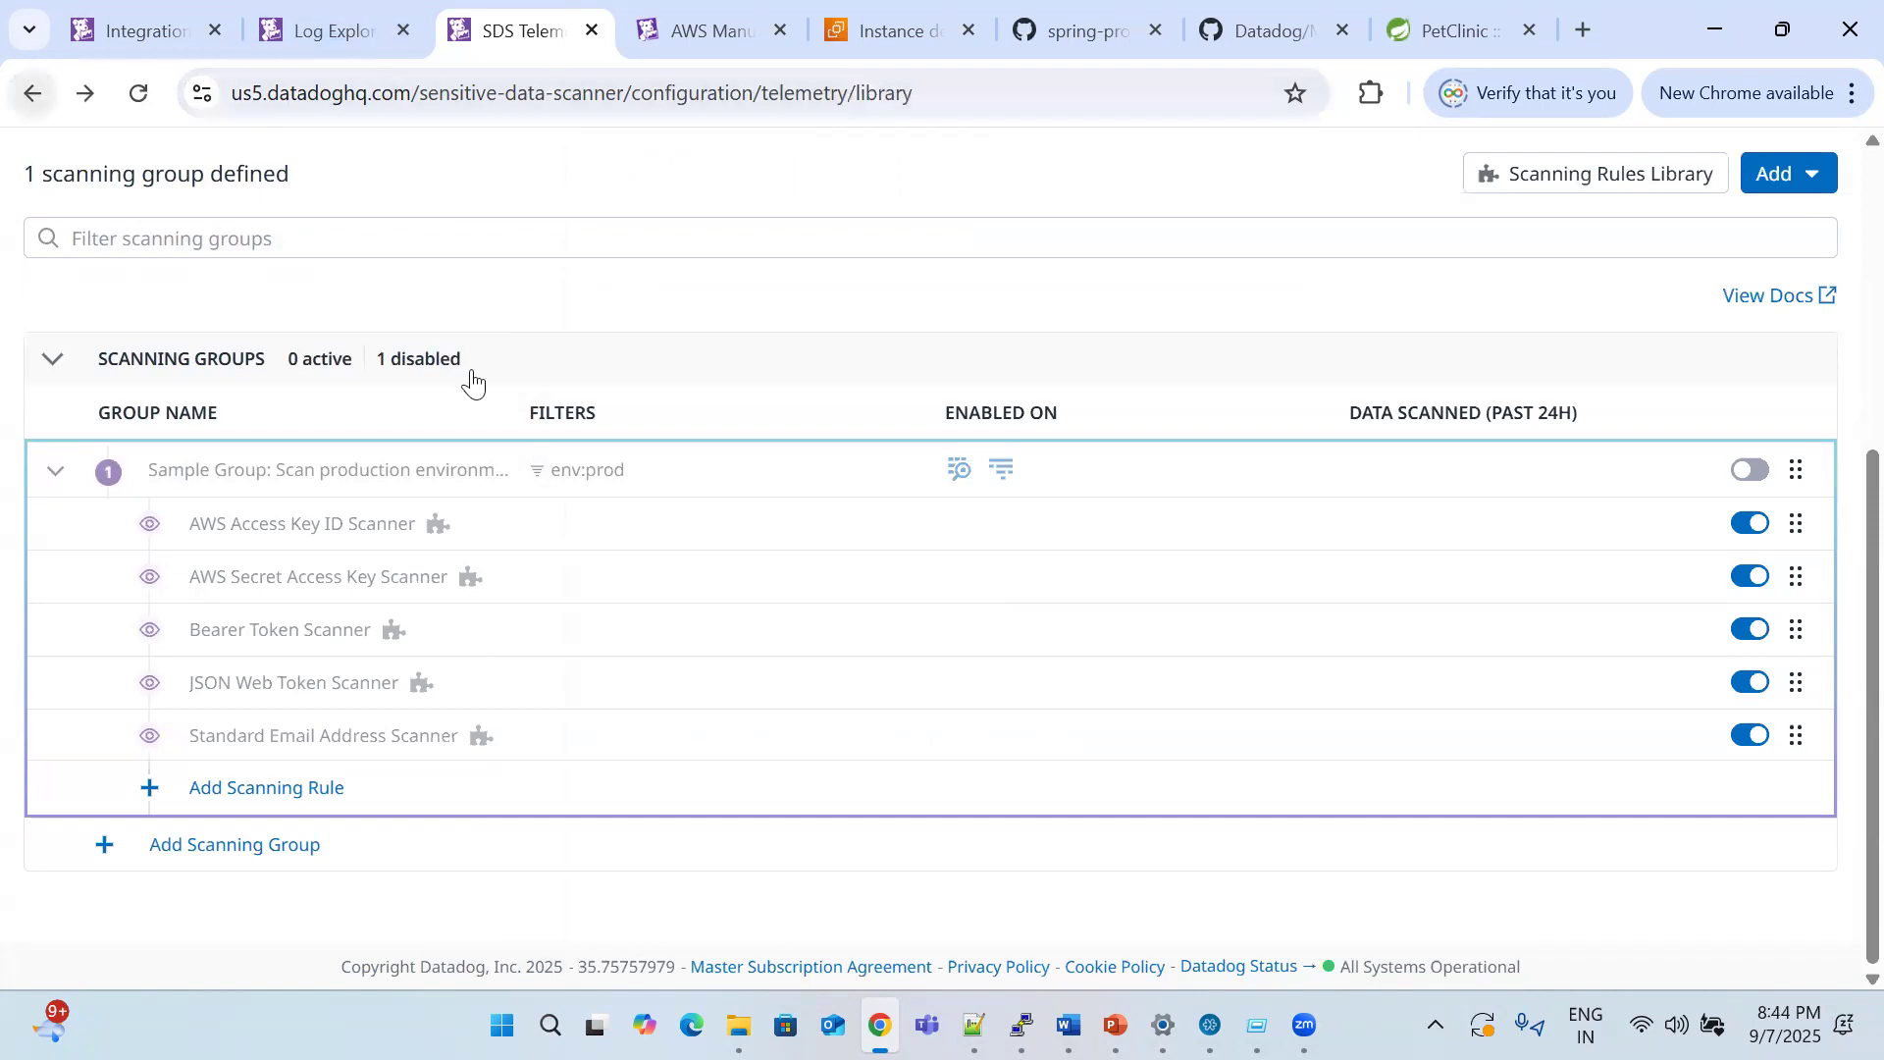
click(30, 102)
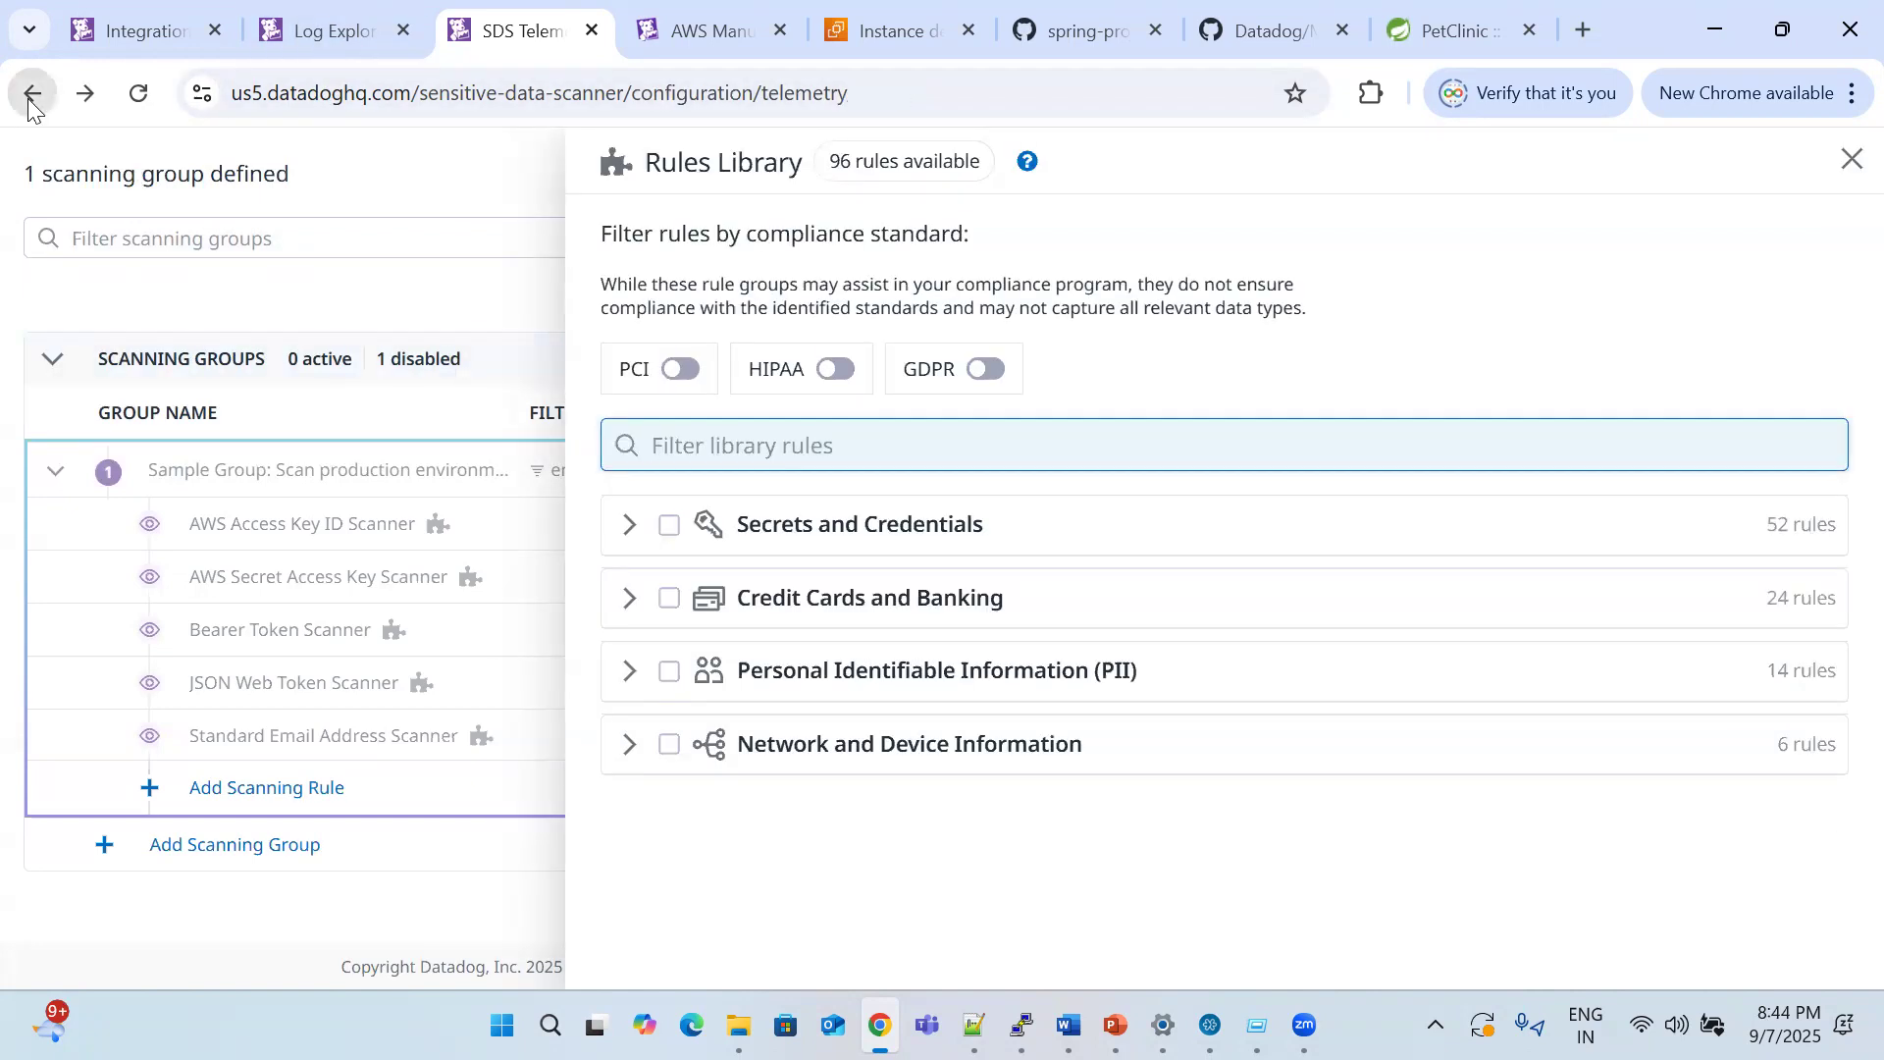
click(247, 47)
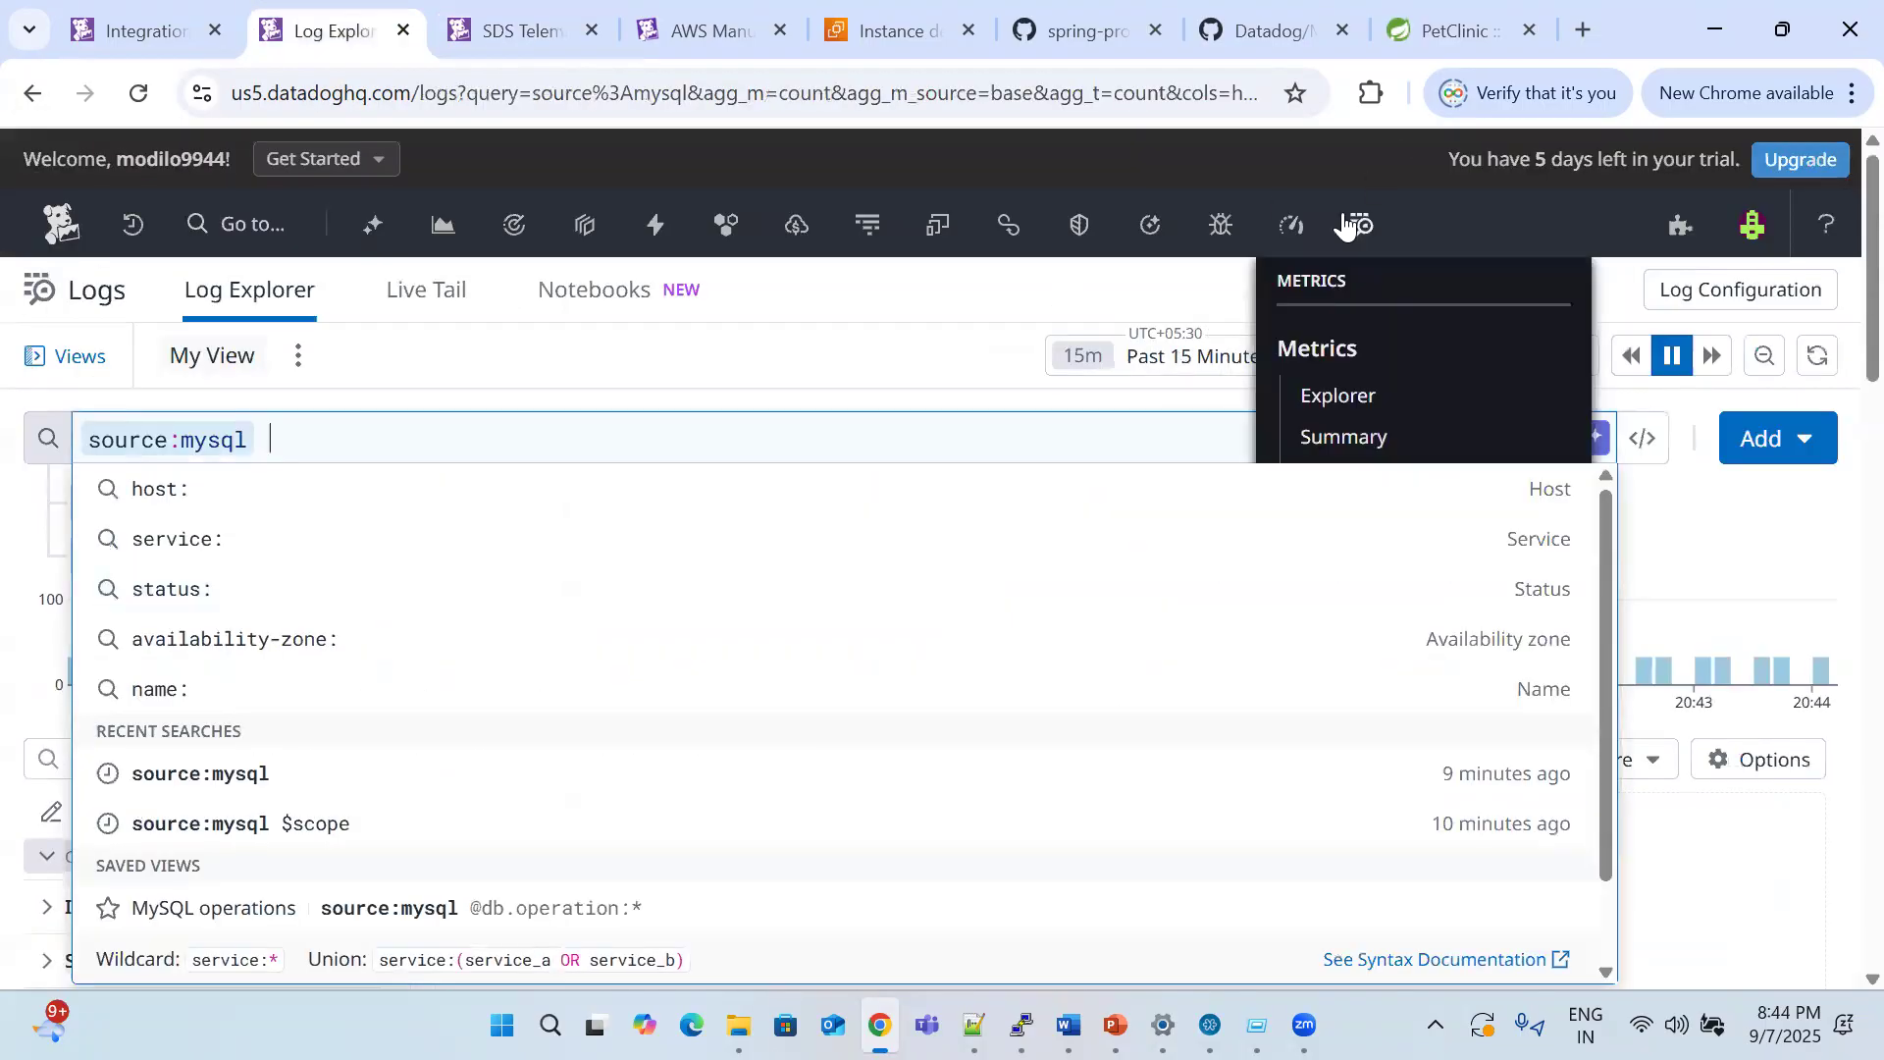
Open Logs > Pipelines and expand the read-only MySQL pipeline to show its nine processors.
mouse_move(1364, 242)
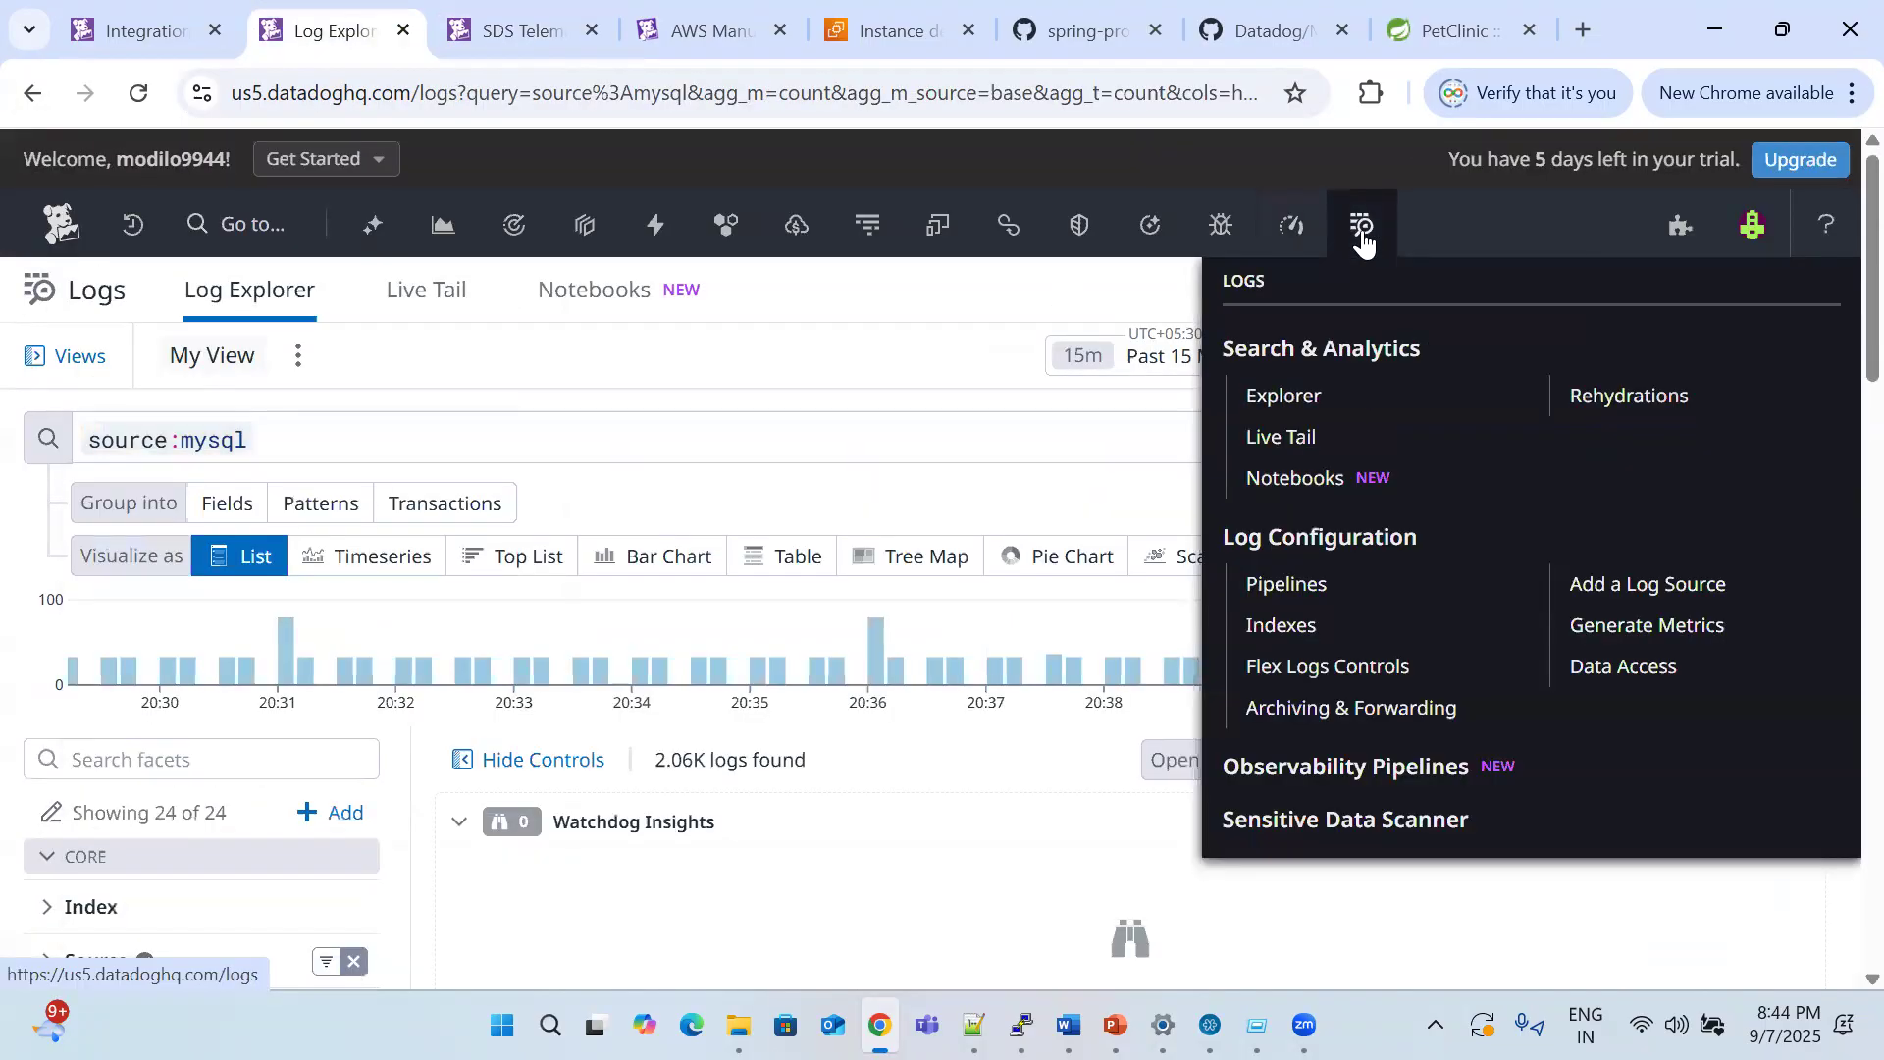
click(1309, 592)
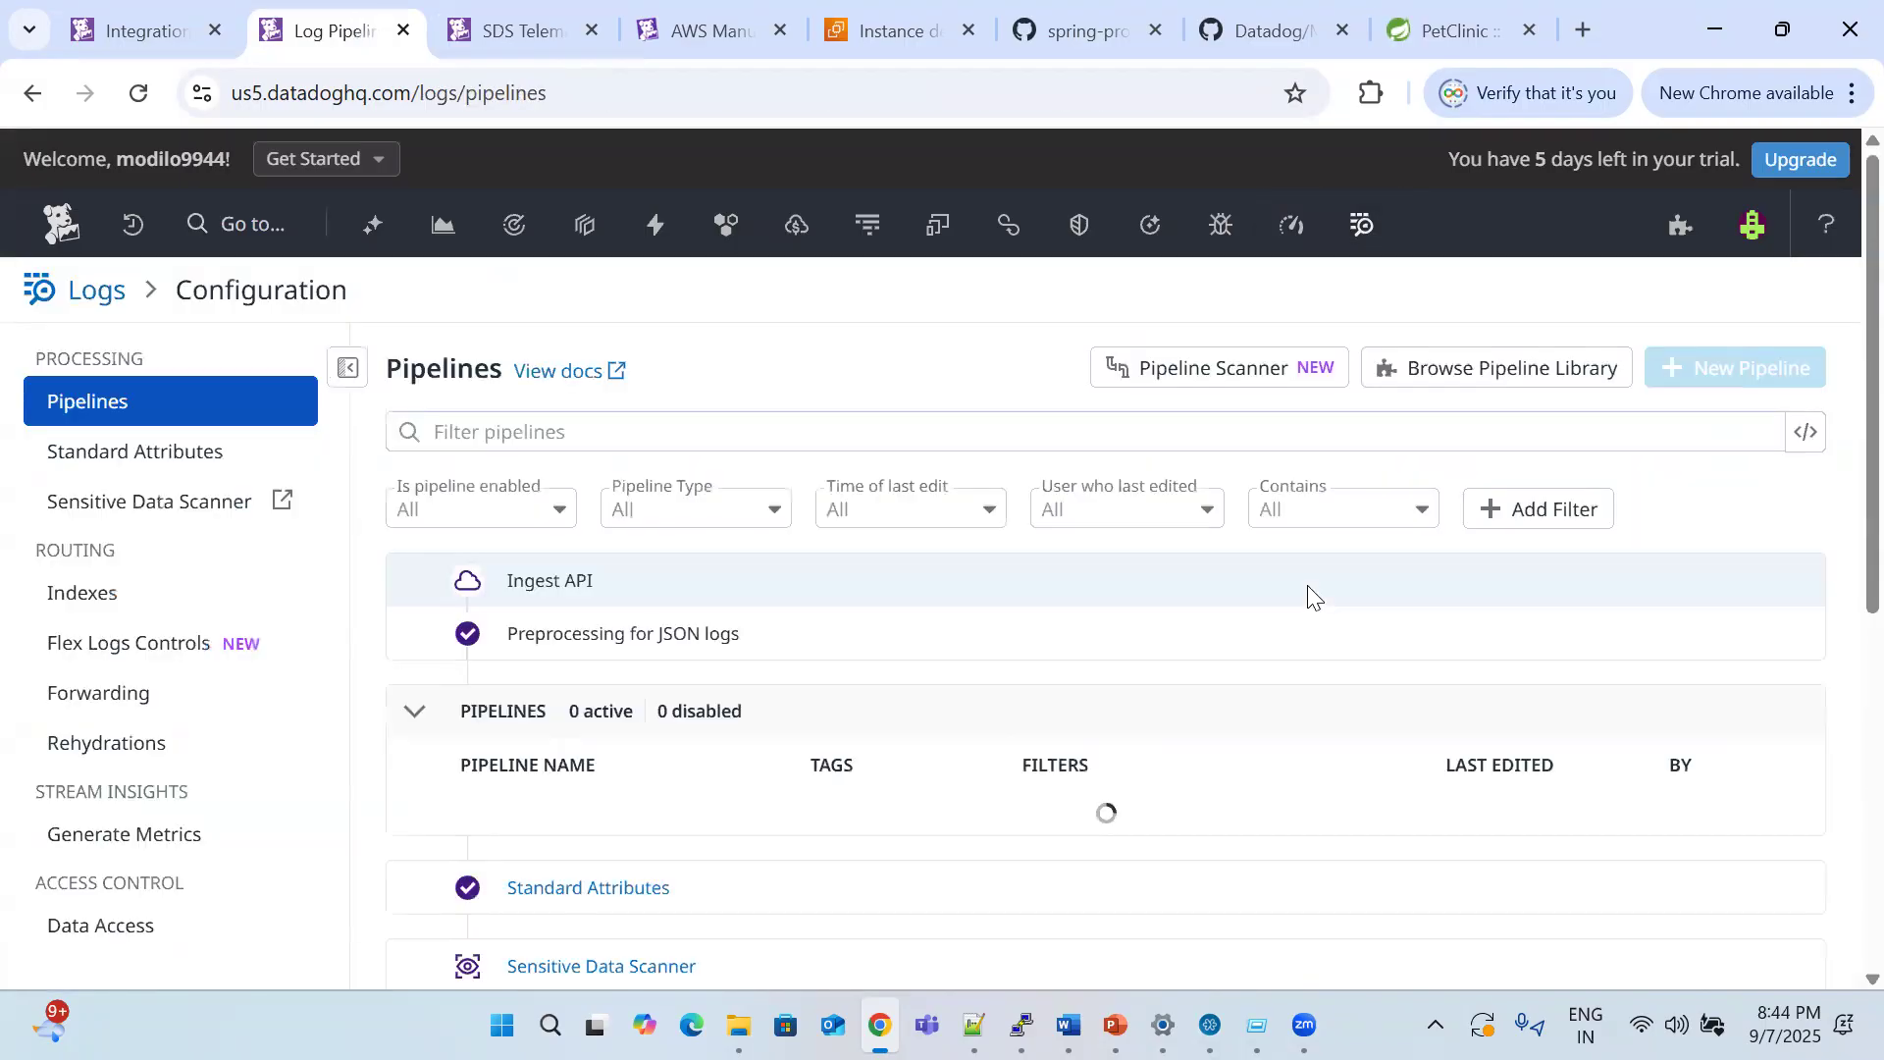
scroll(790, 712, down, 3)
scroll(790, 711, down, 3)
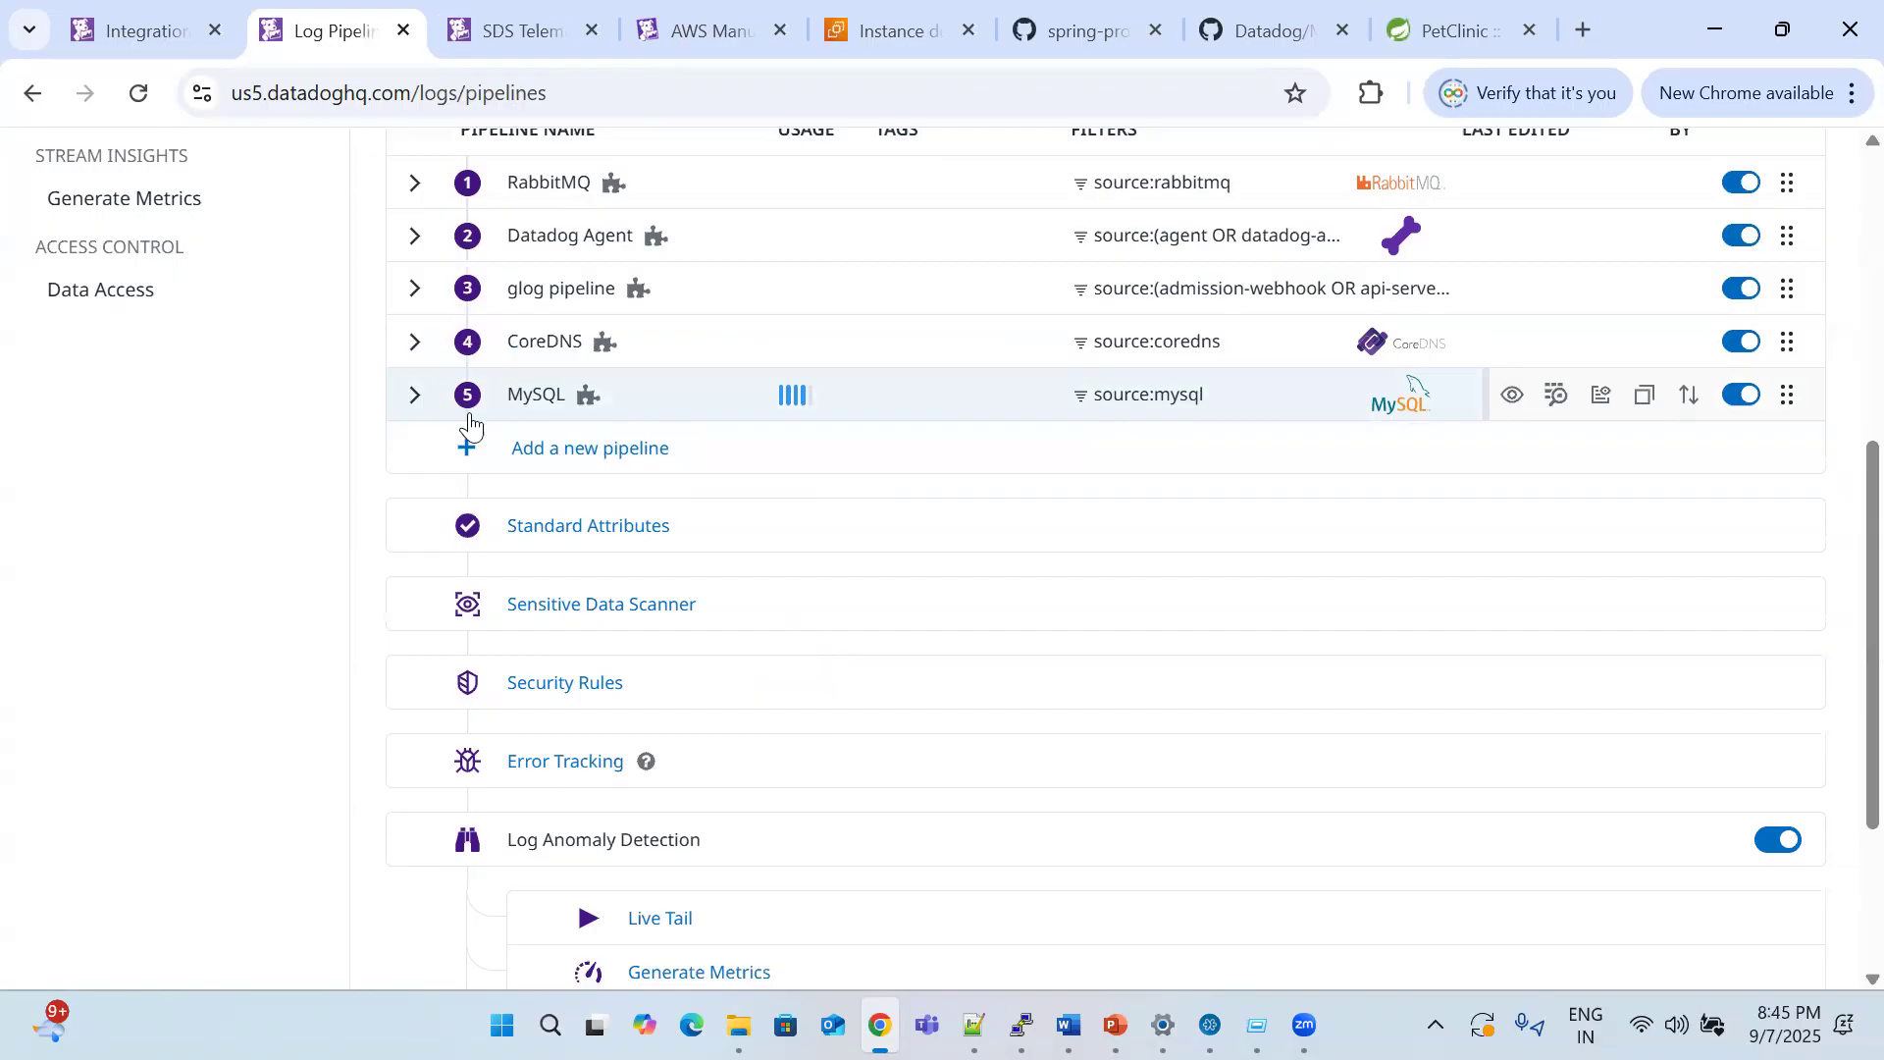
click(414, 397)
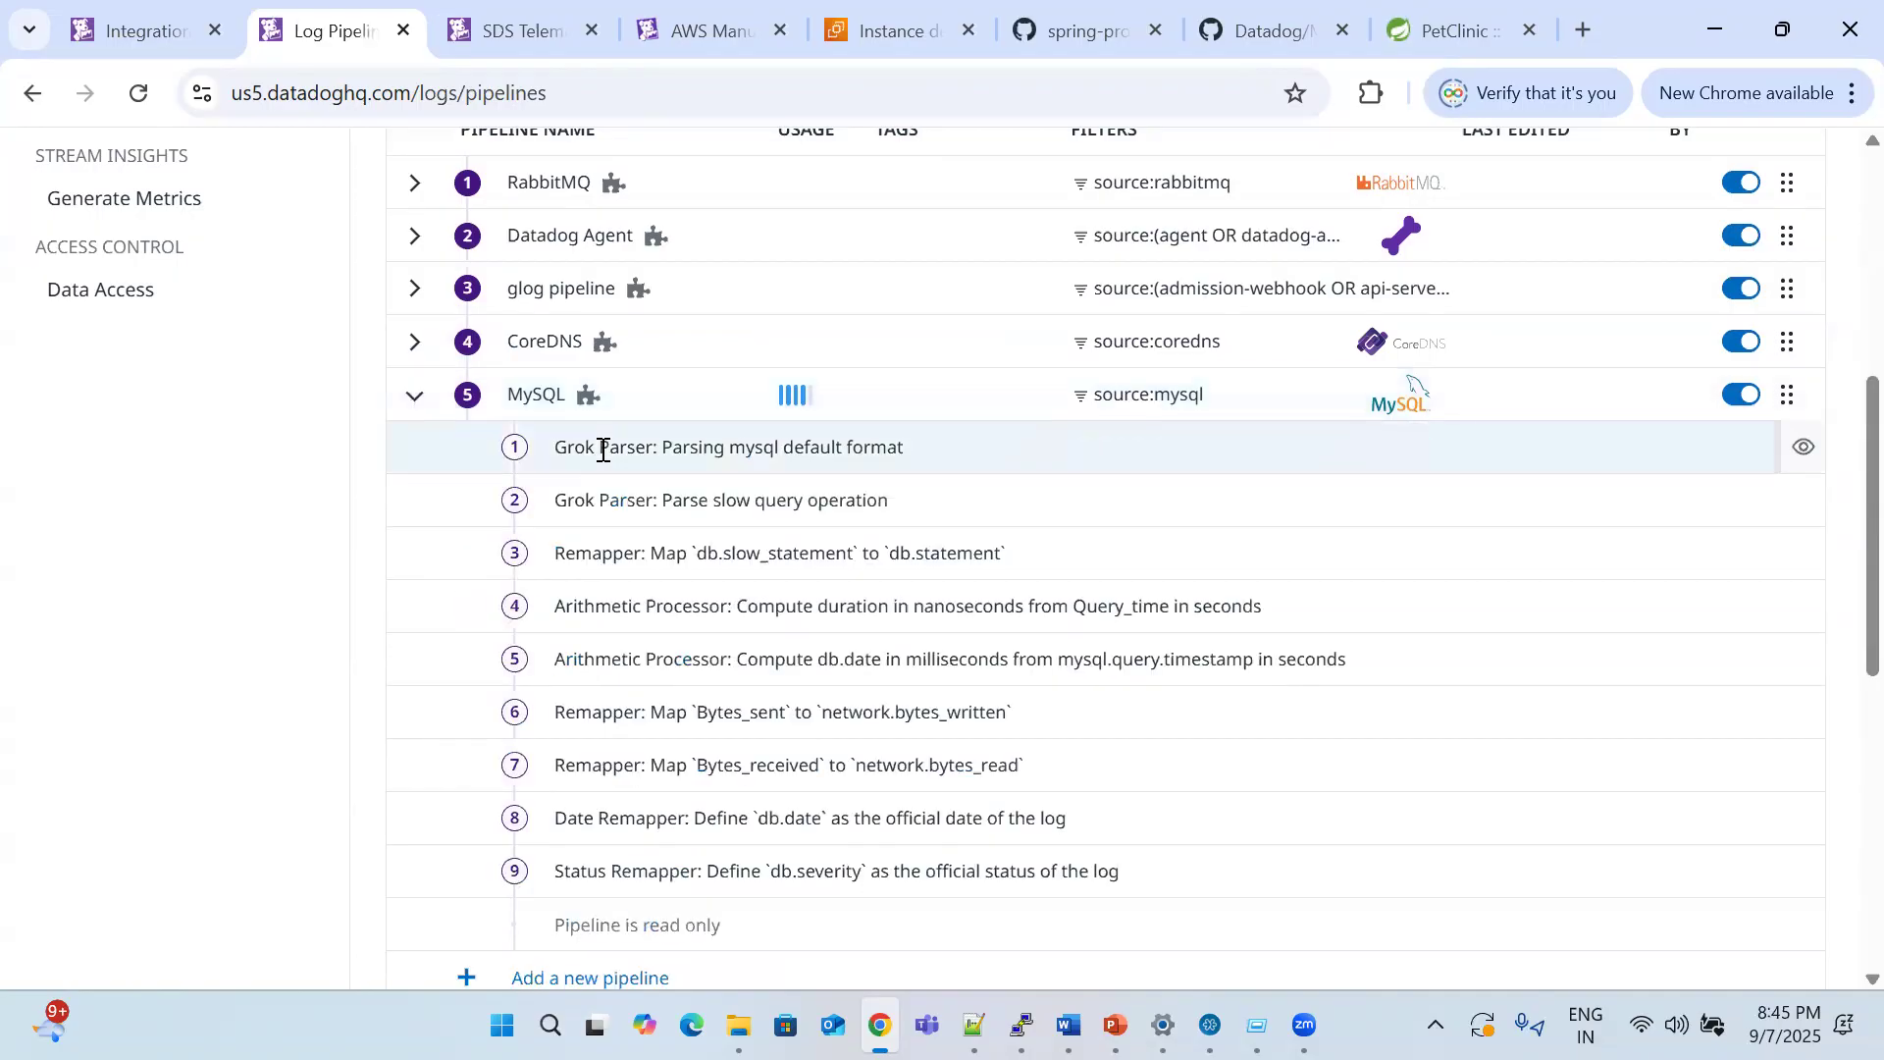
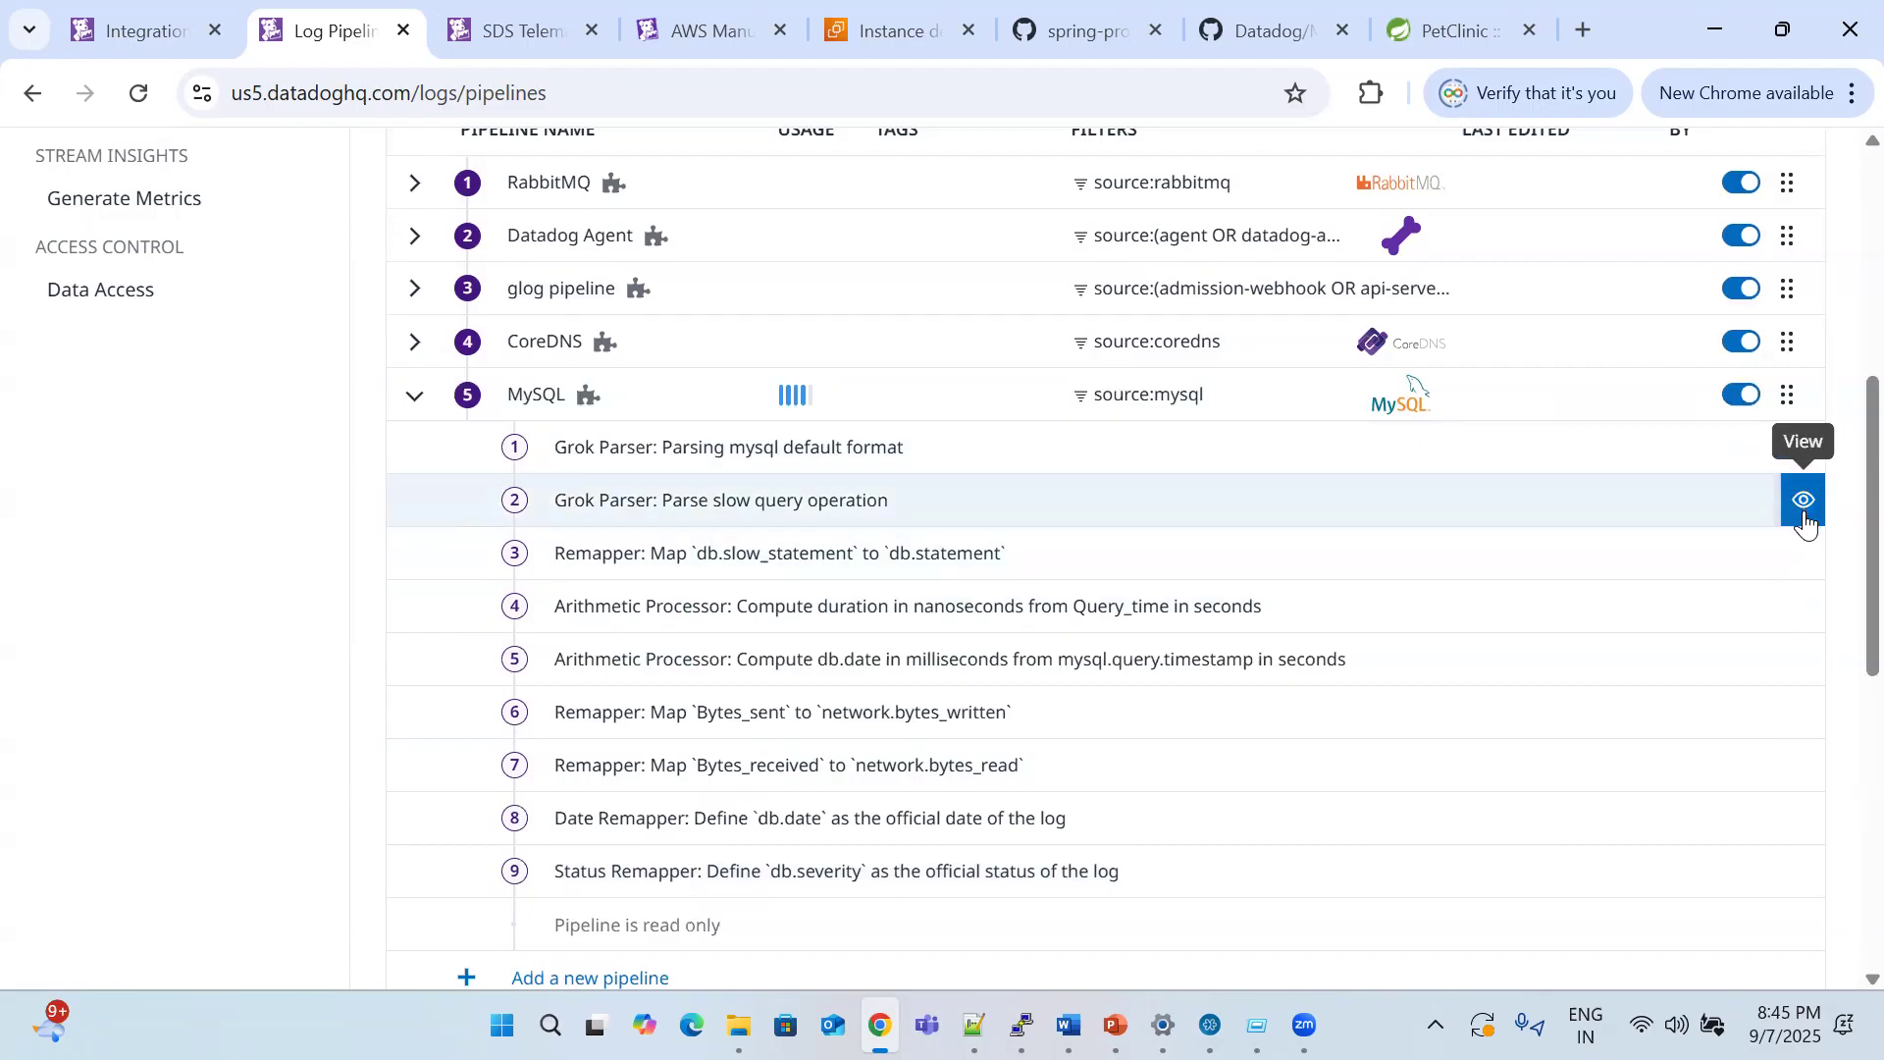
Inspect the Parse slow query processor and exit it without saving.
click(1803, 503)
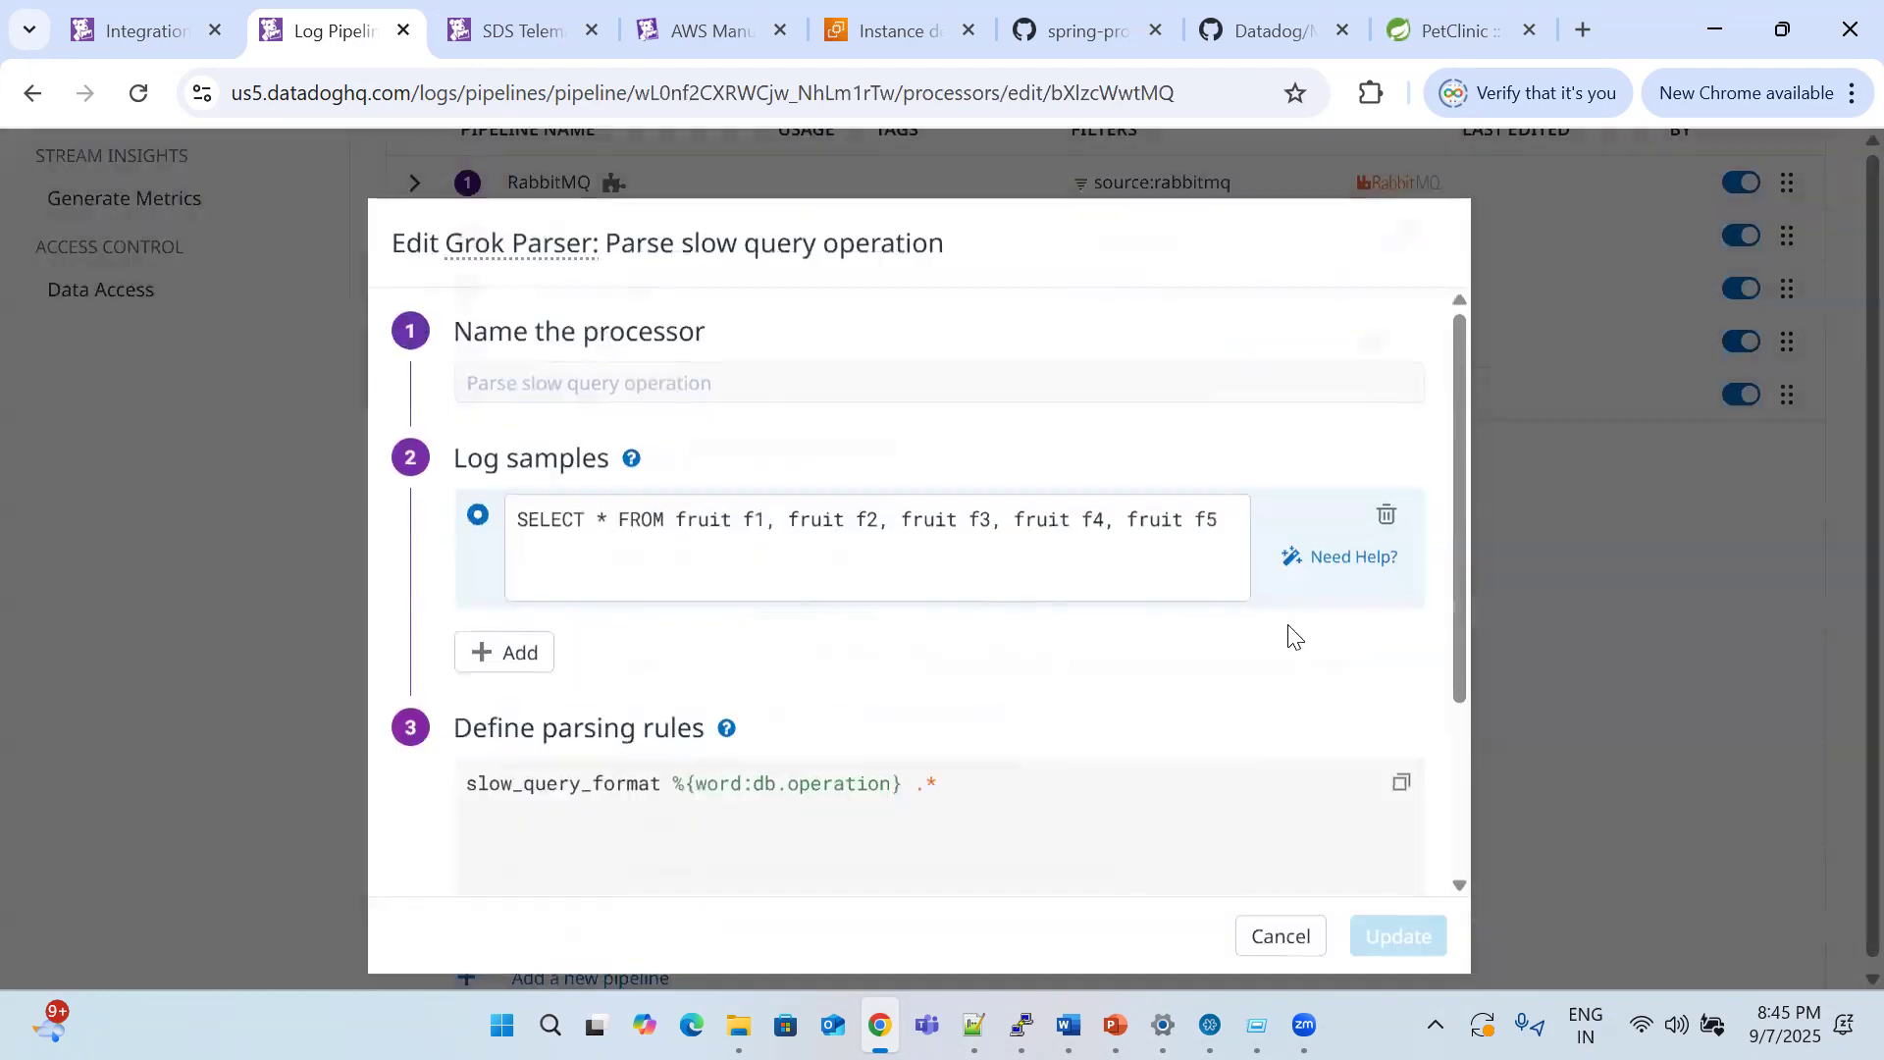
scroll(739, 680, down, 1)
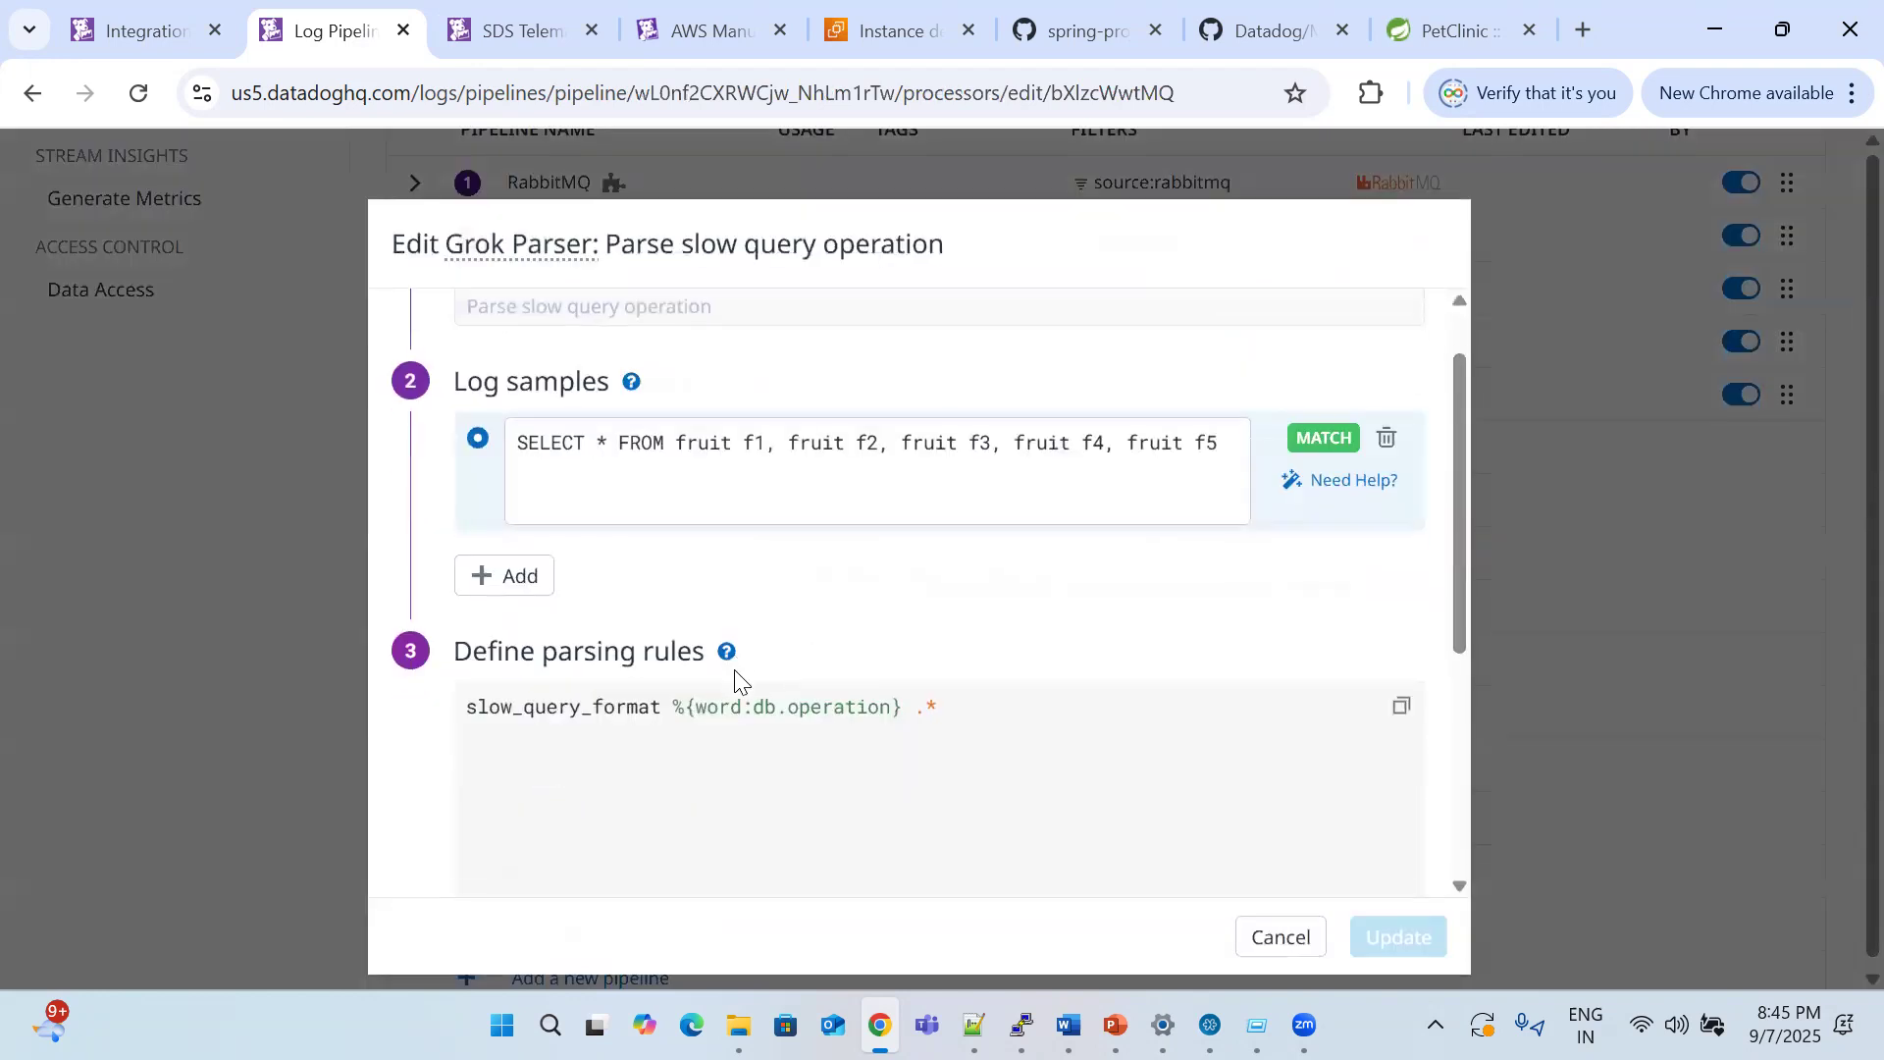
scroll(734, 668, up, 1)
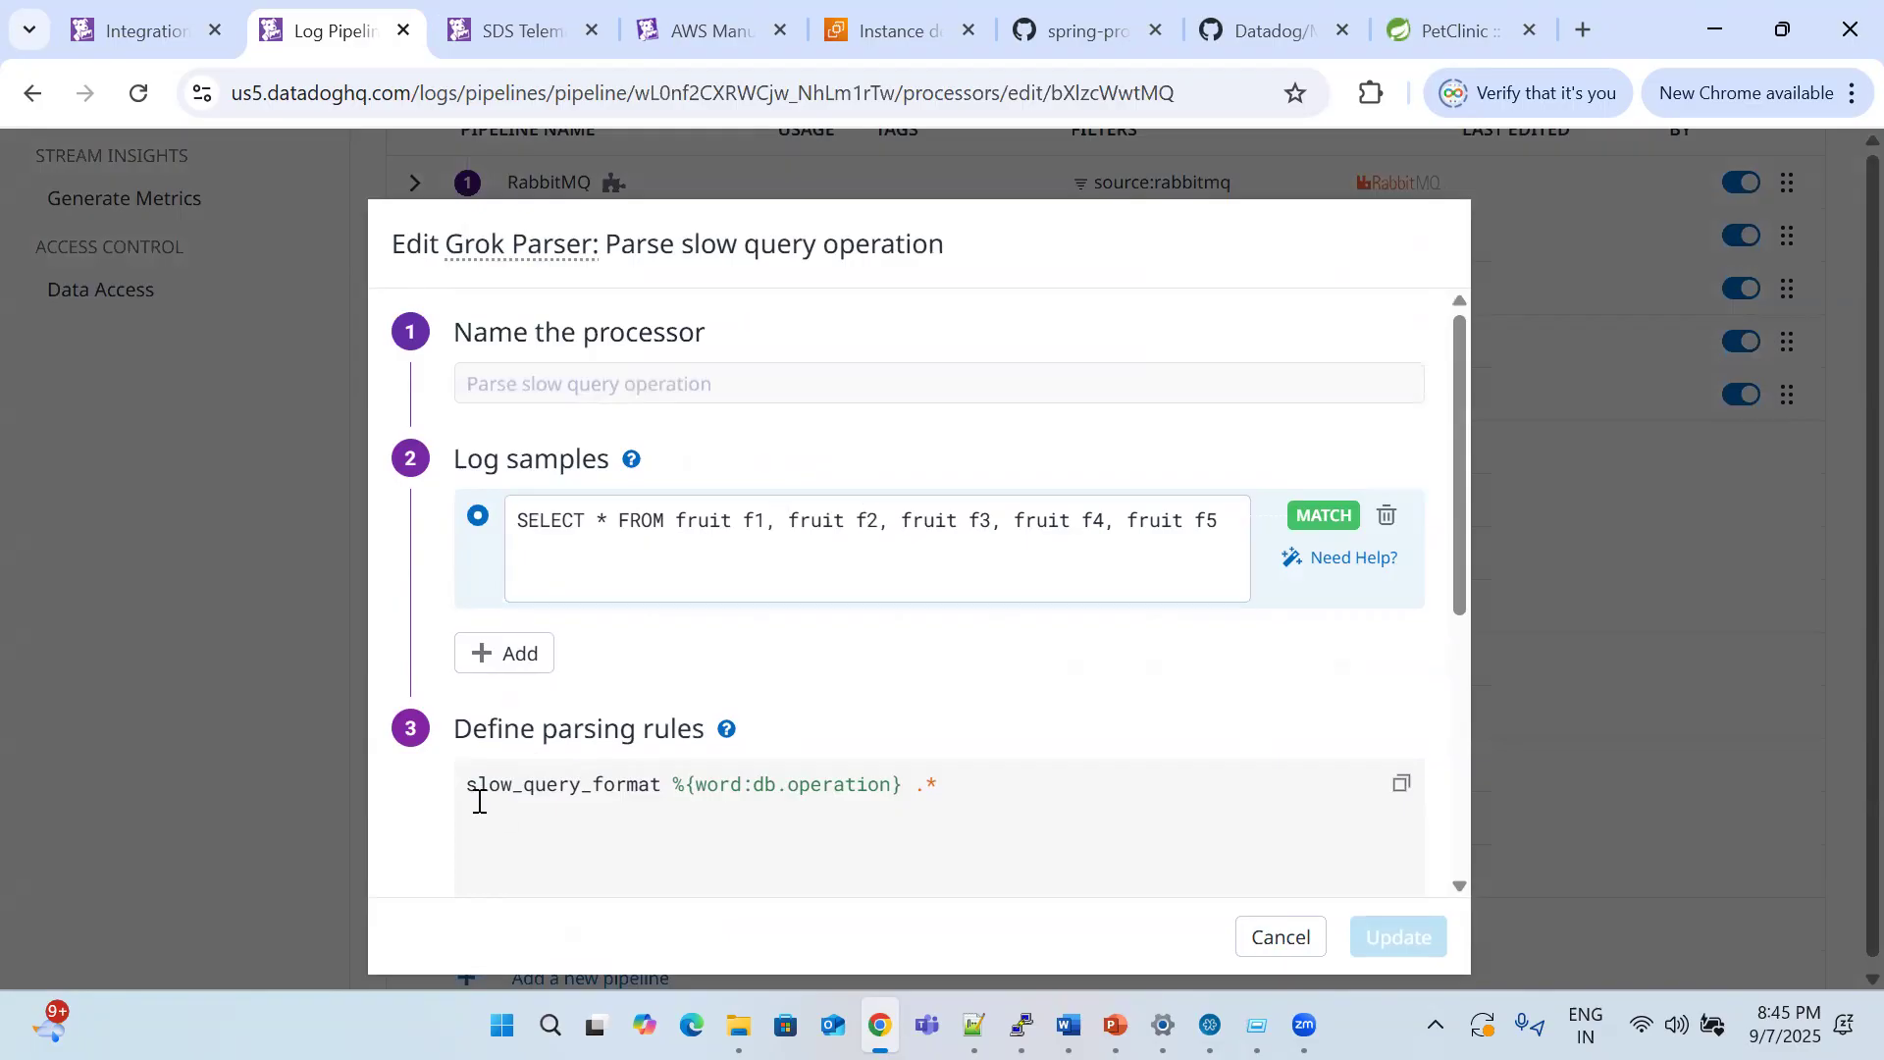
click(1280, 937)
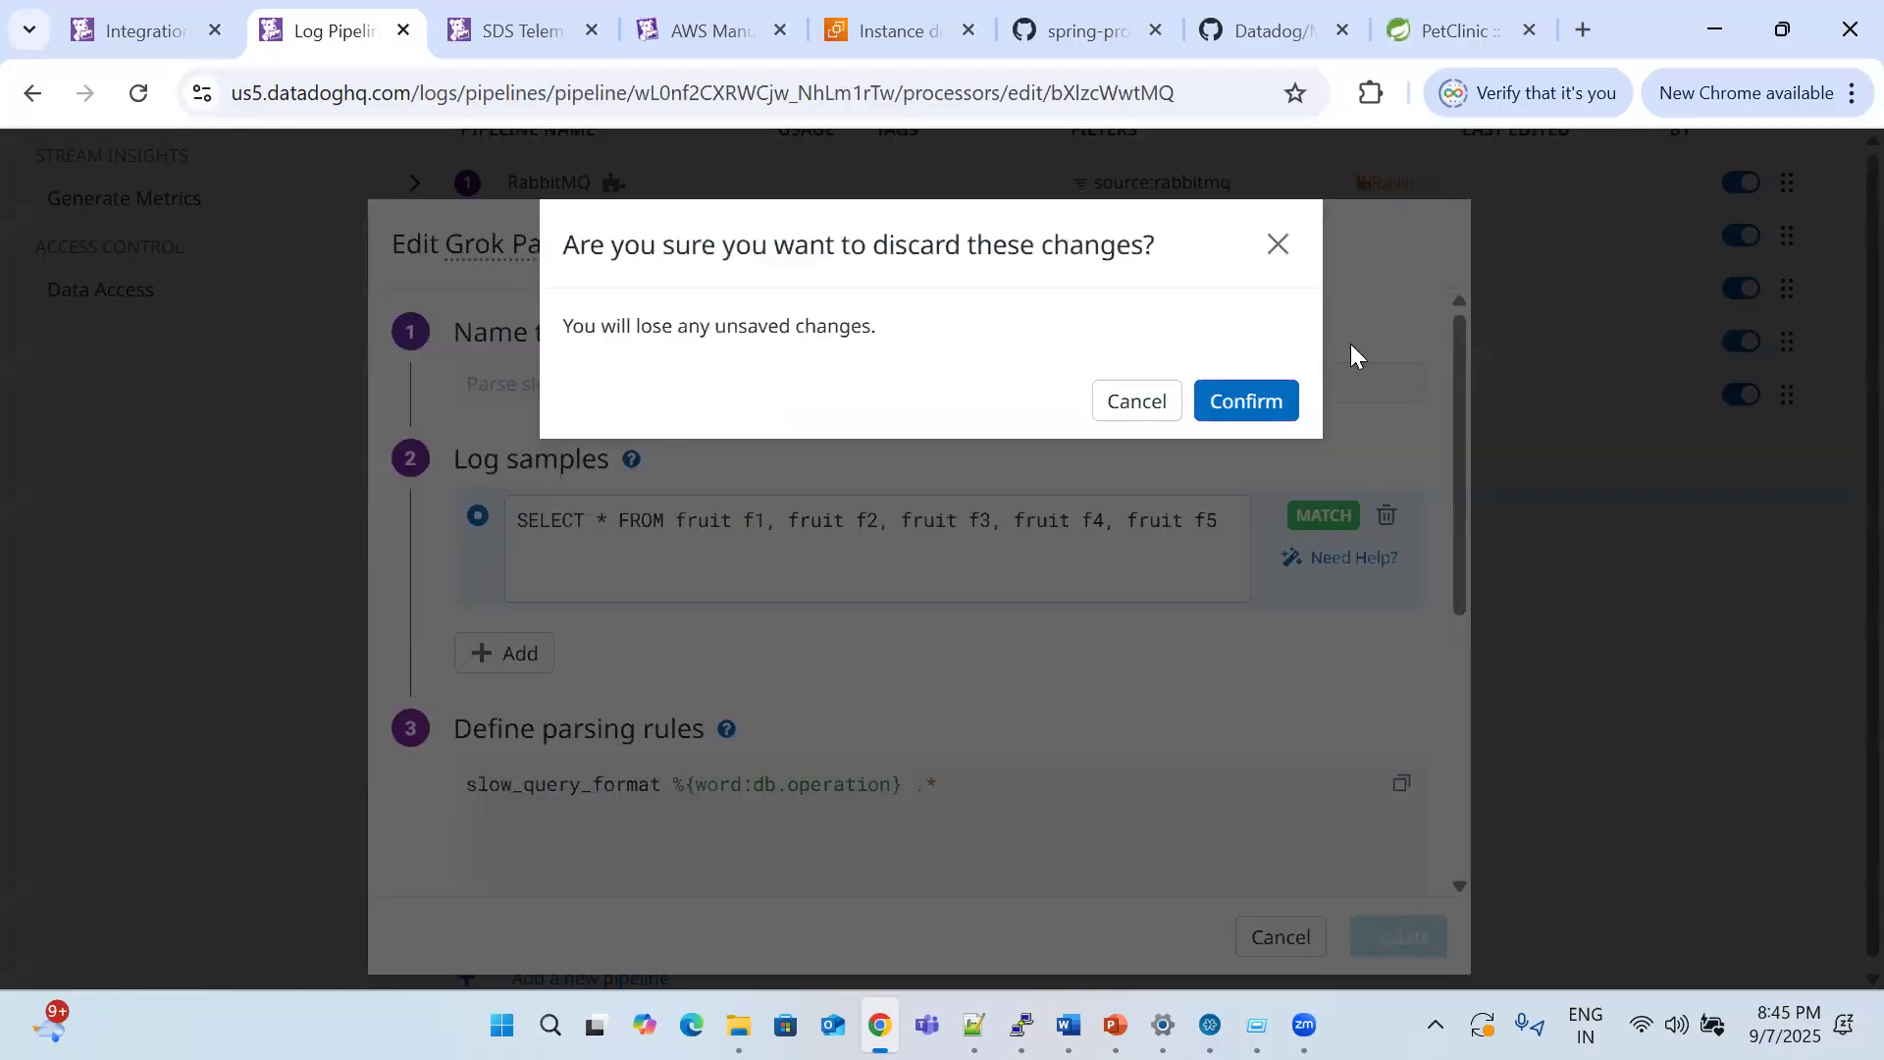
click(1131, 412)
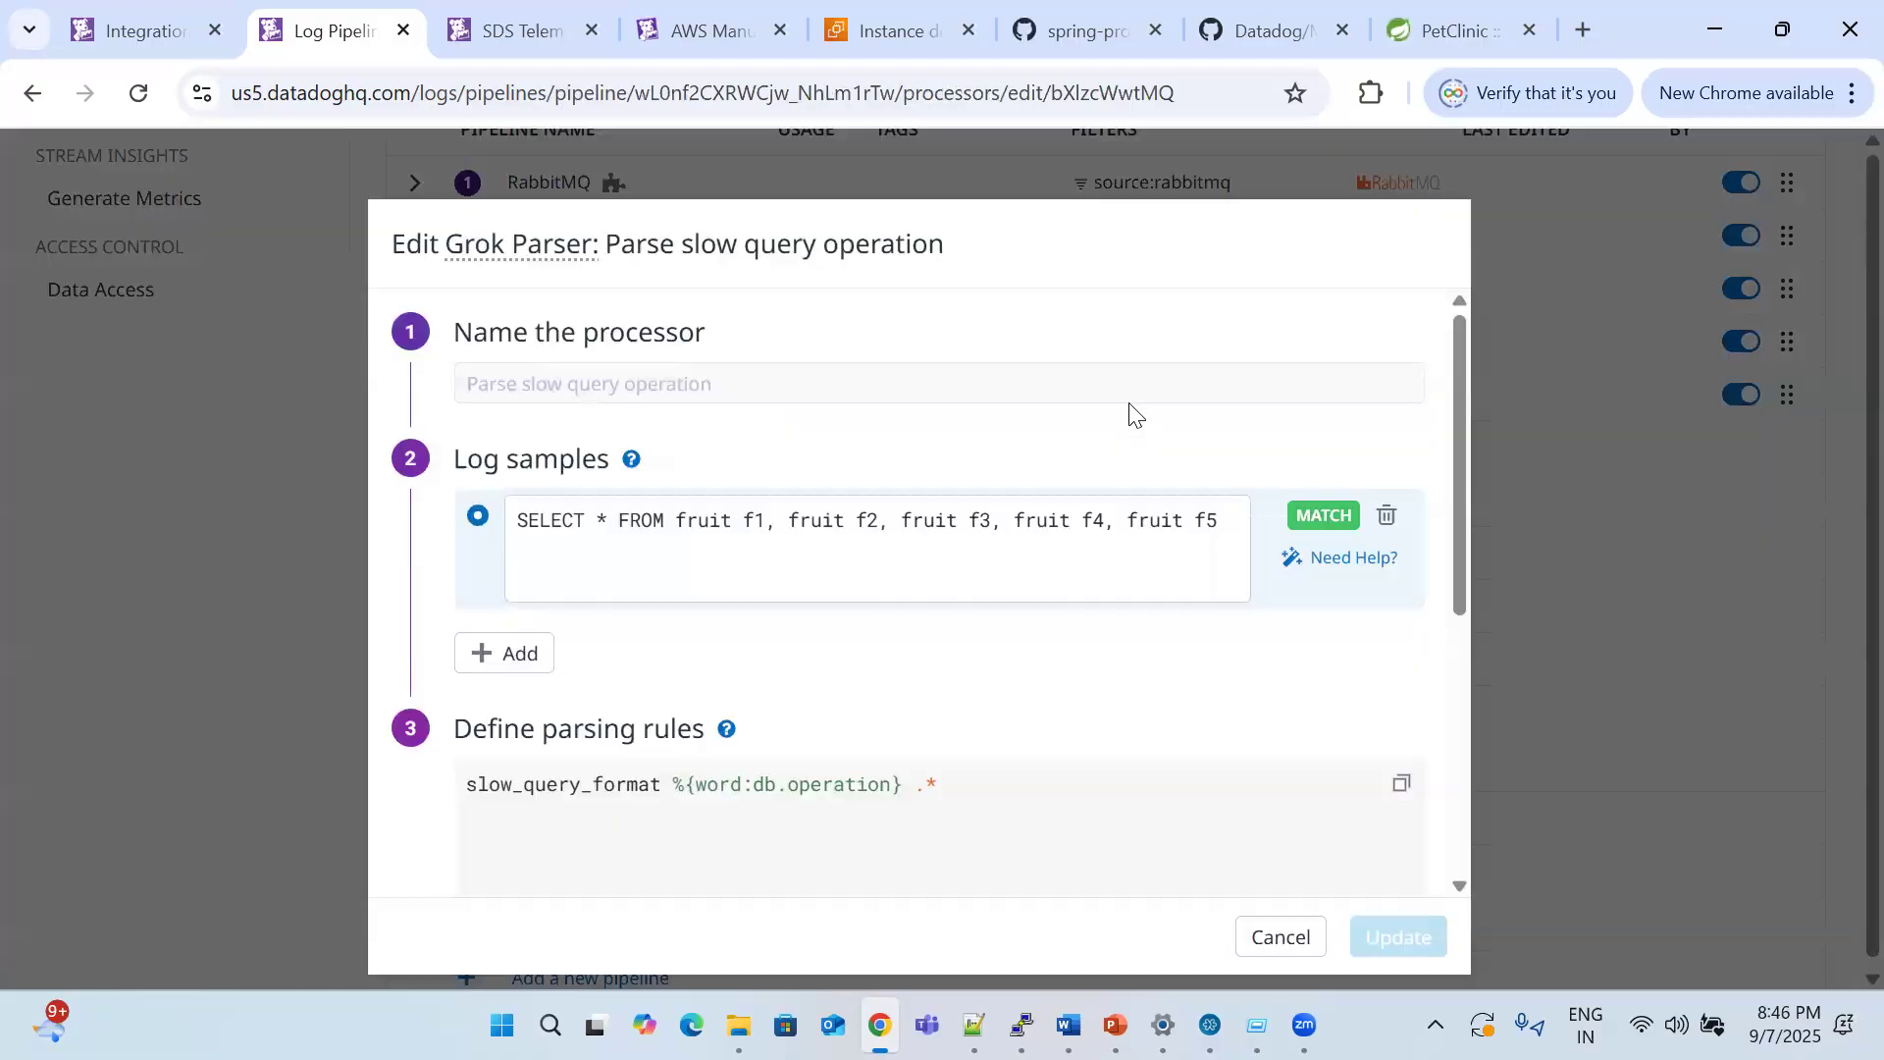
click(1266, 937)
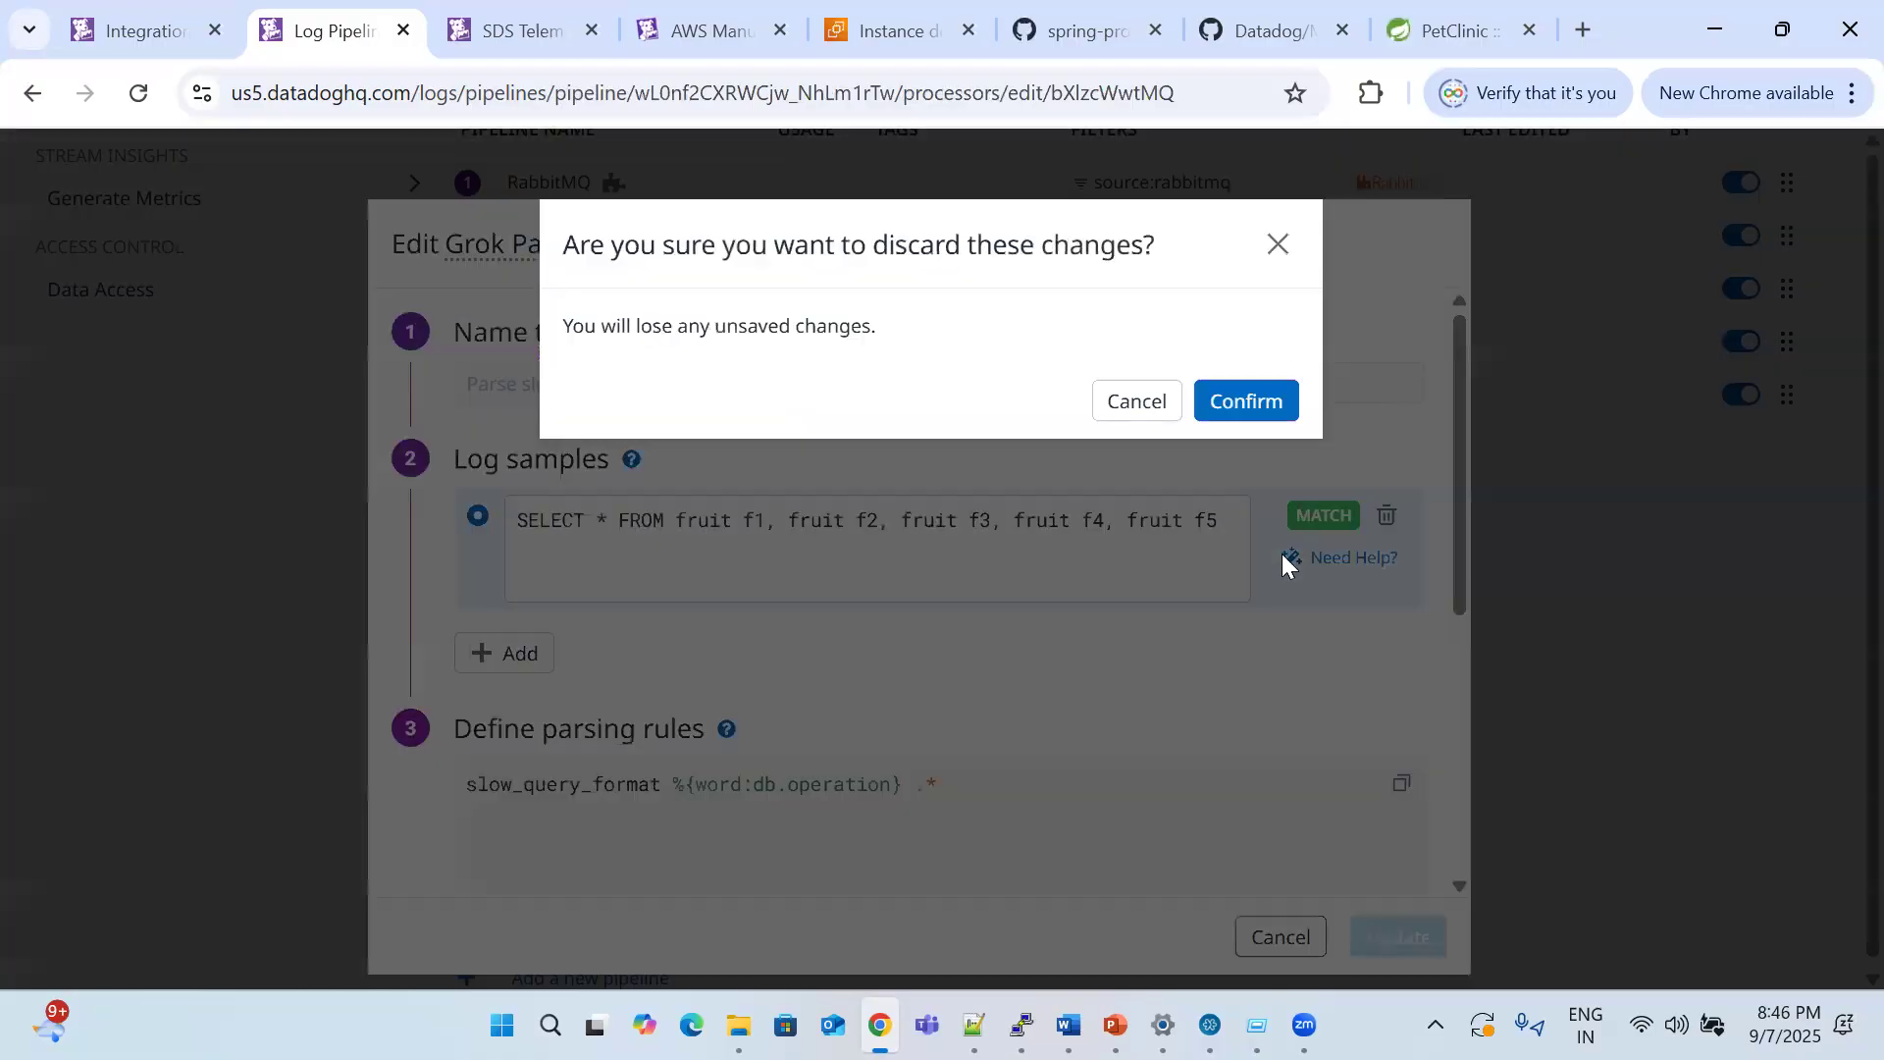
click(1253, 412)
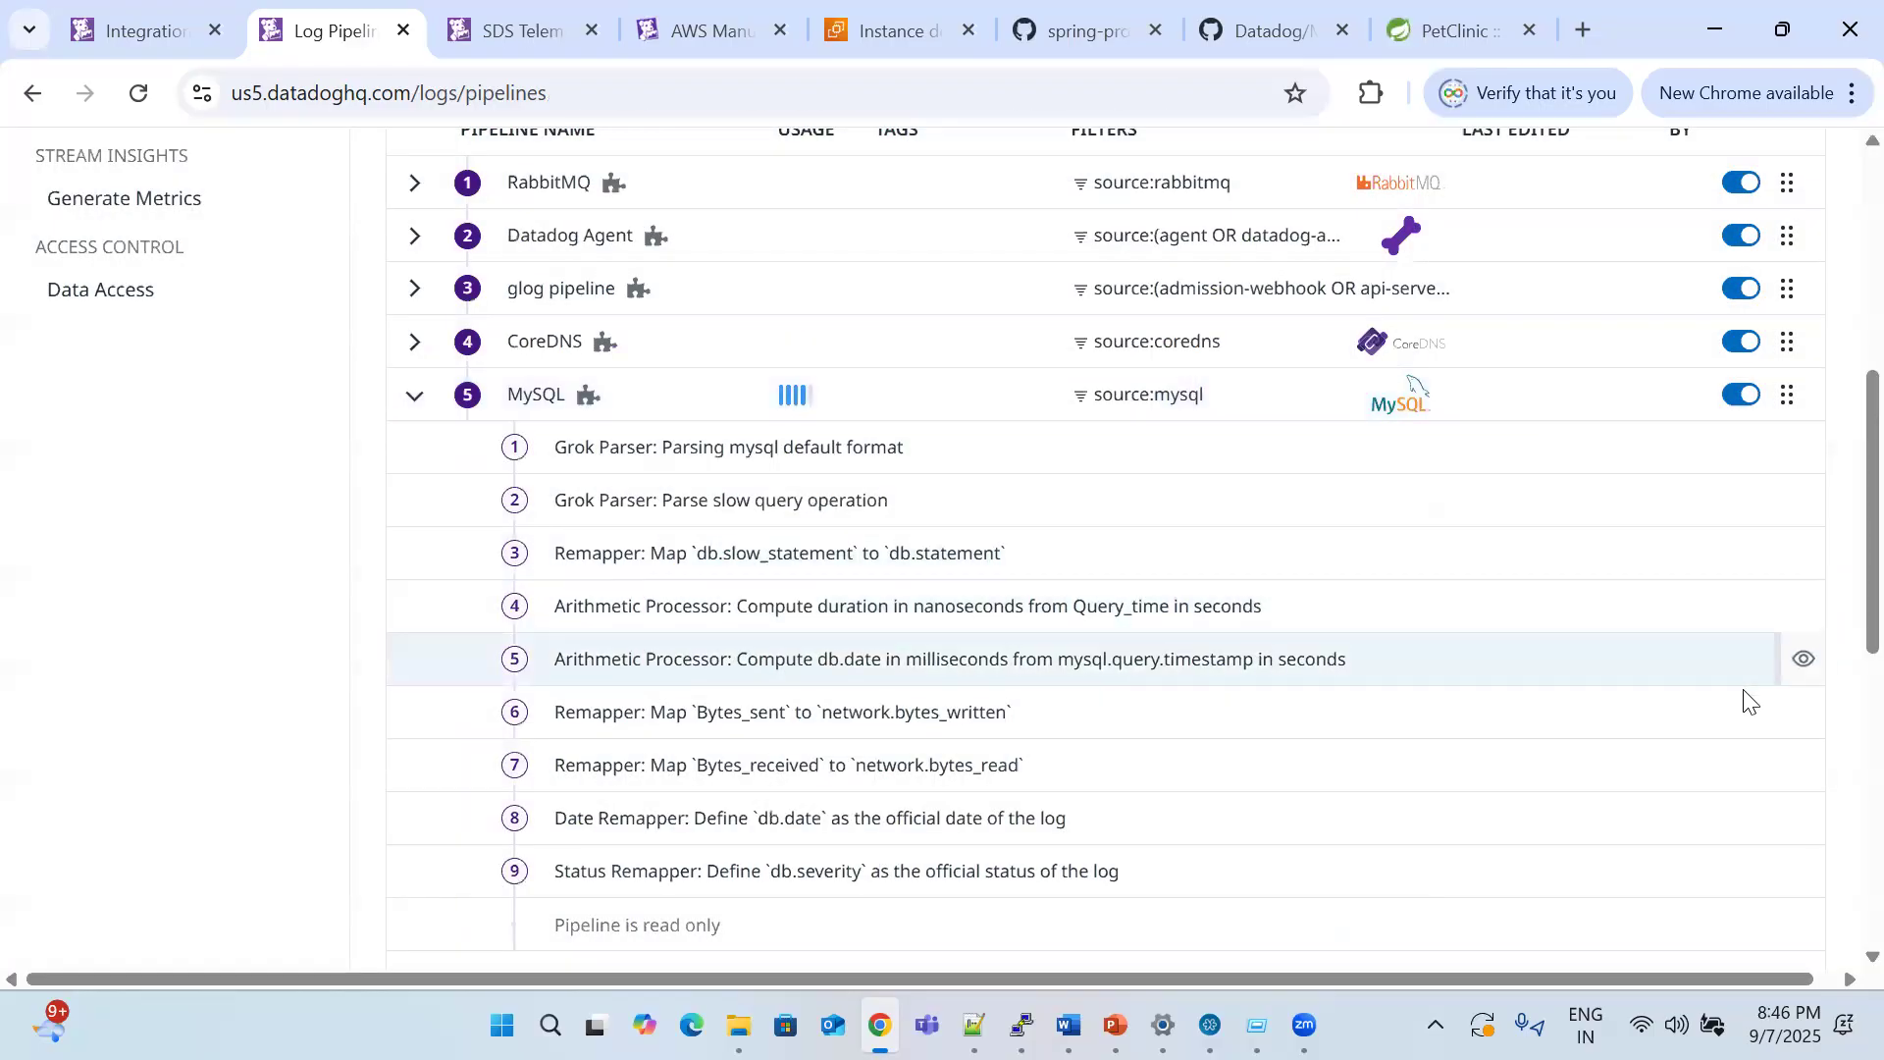
Review the Date Remapper and db.date Arithmetic Processor details, discarding each view.
scroll(1750, 696, down, 1)
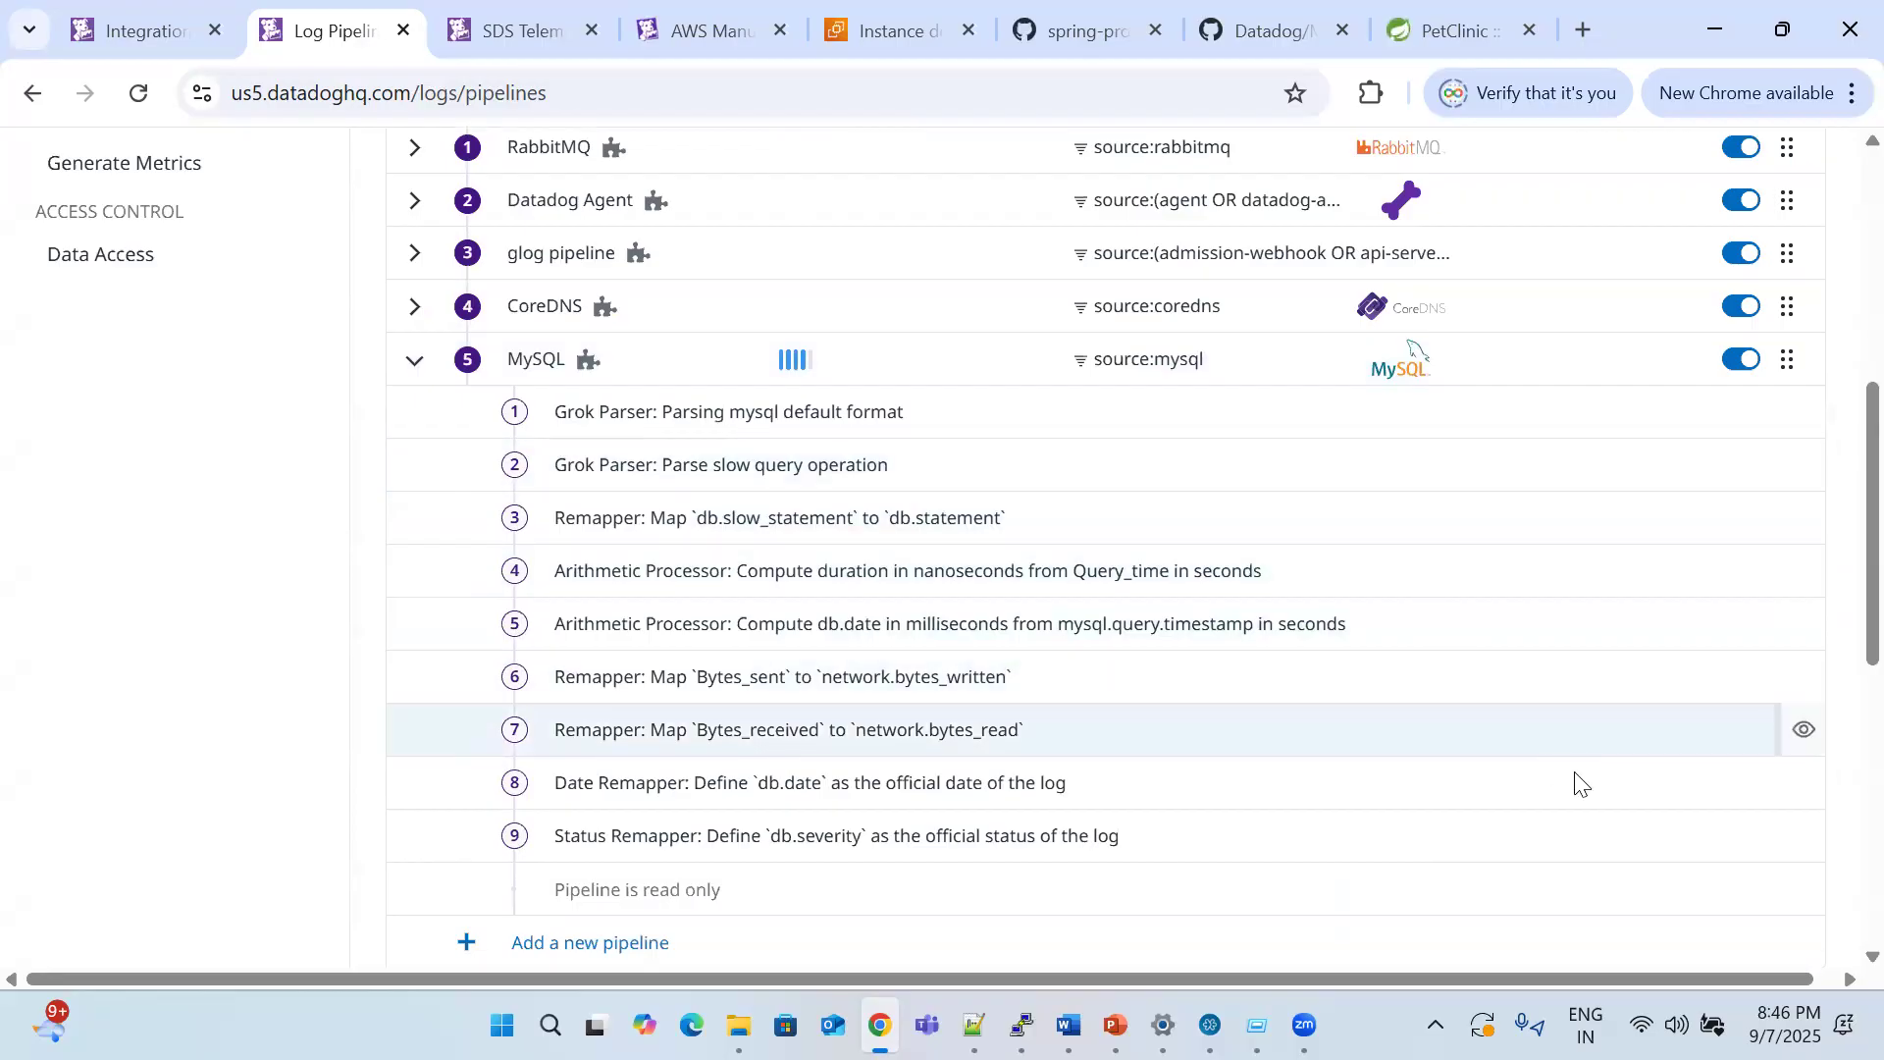
scroll(1576, 782, down, 2)
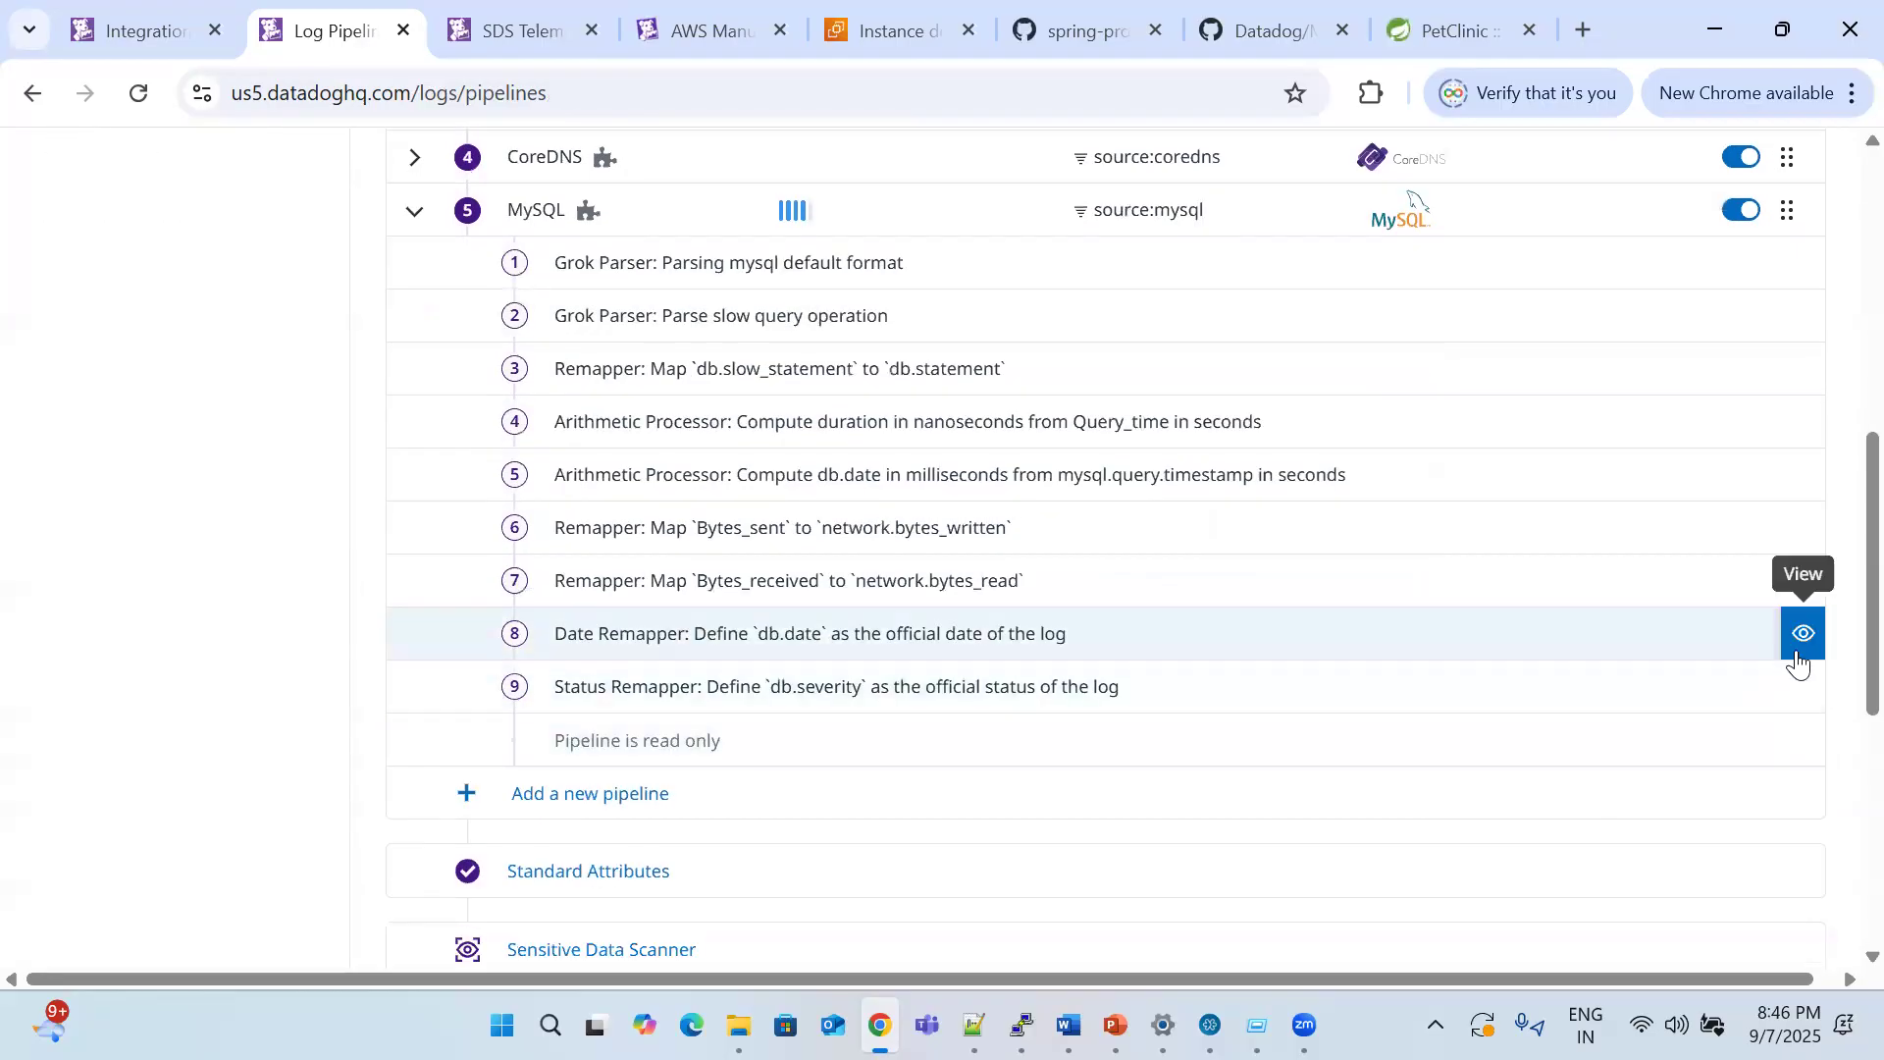
click(1803, 647)
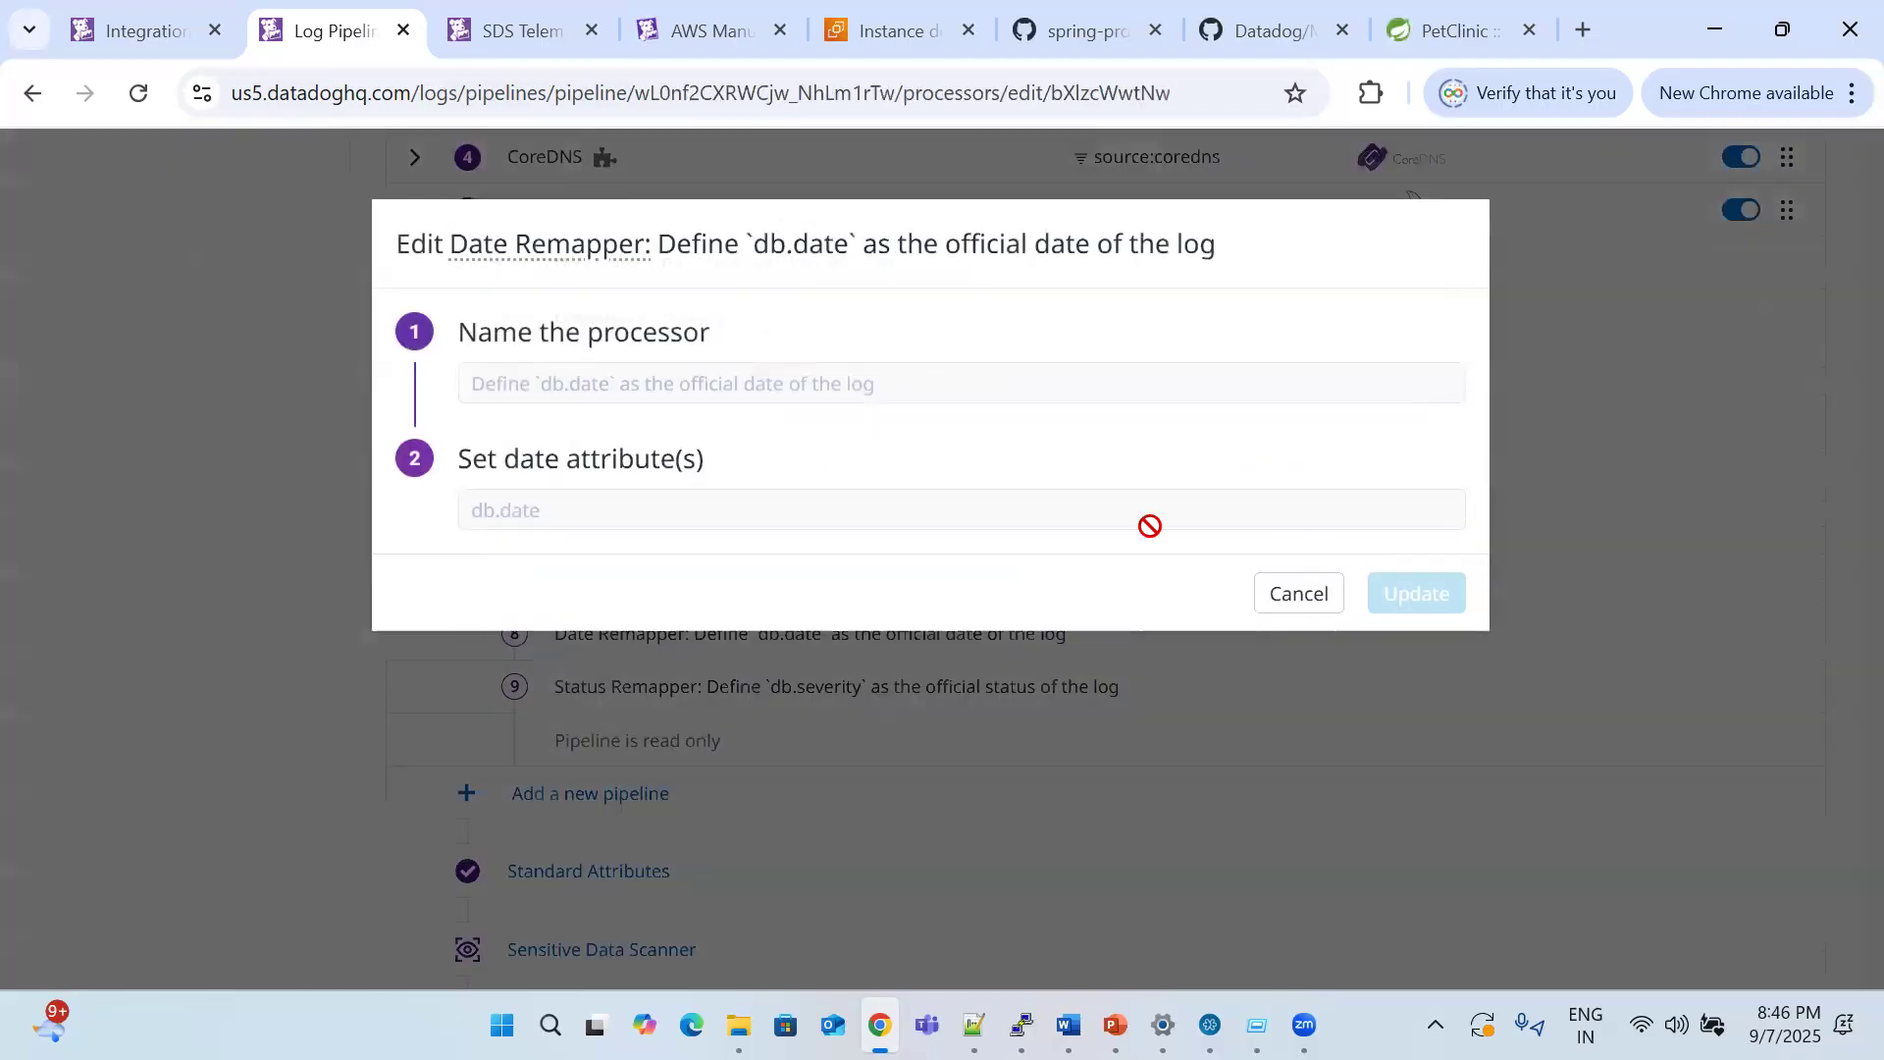
click(1305, 594)
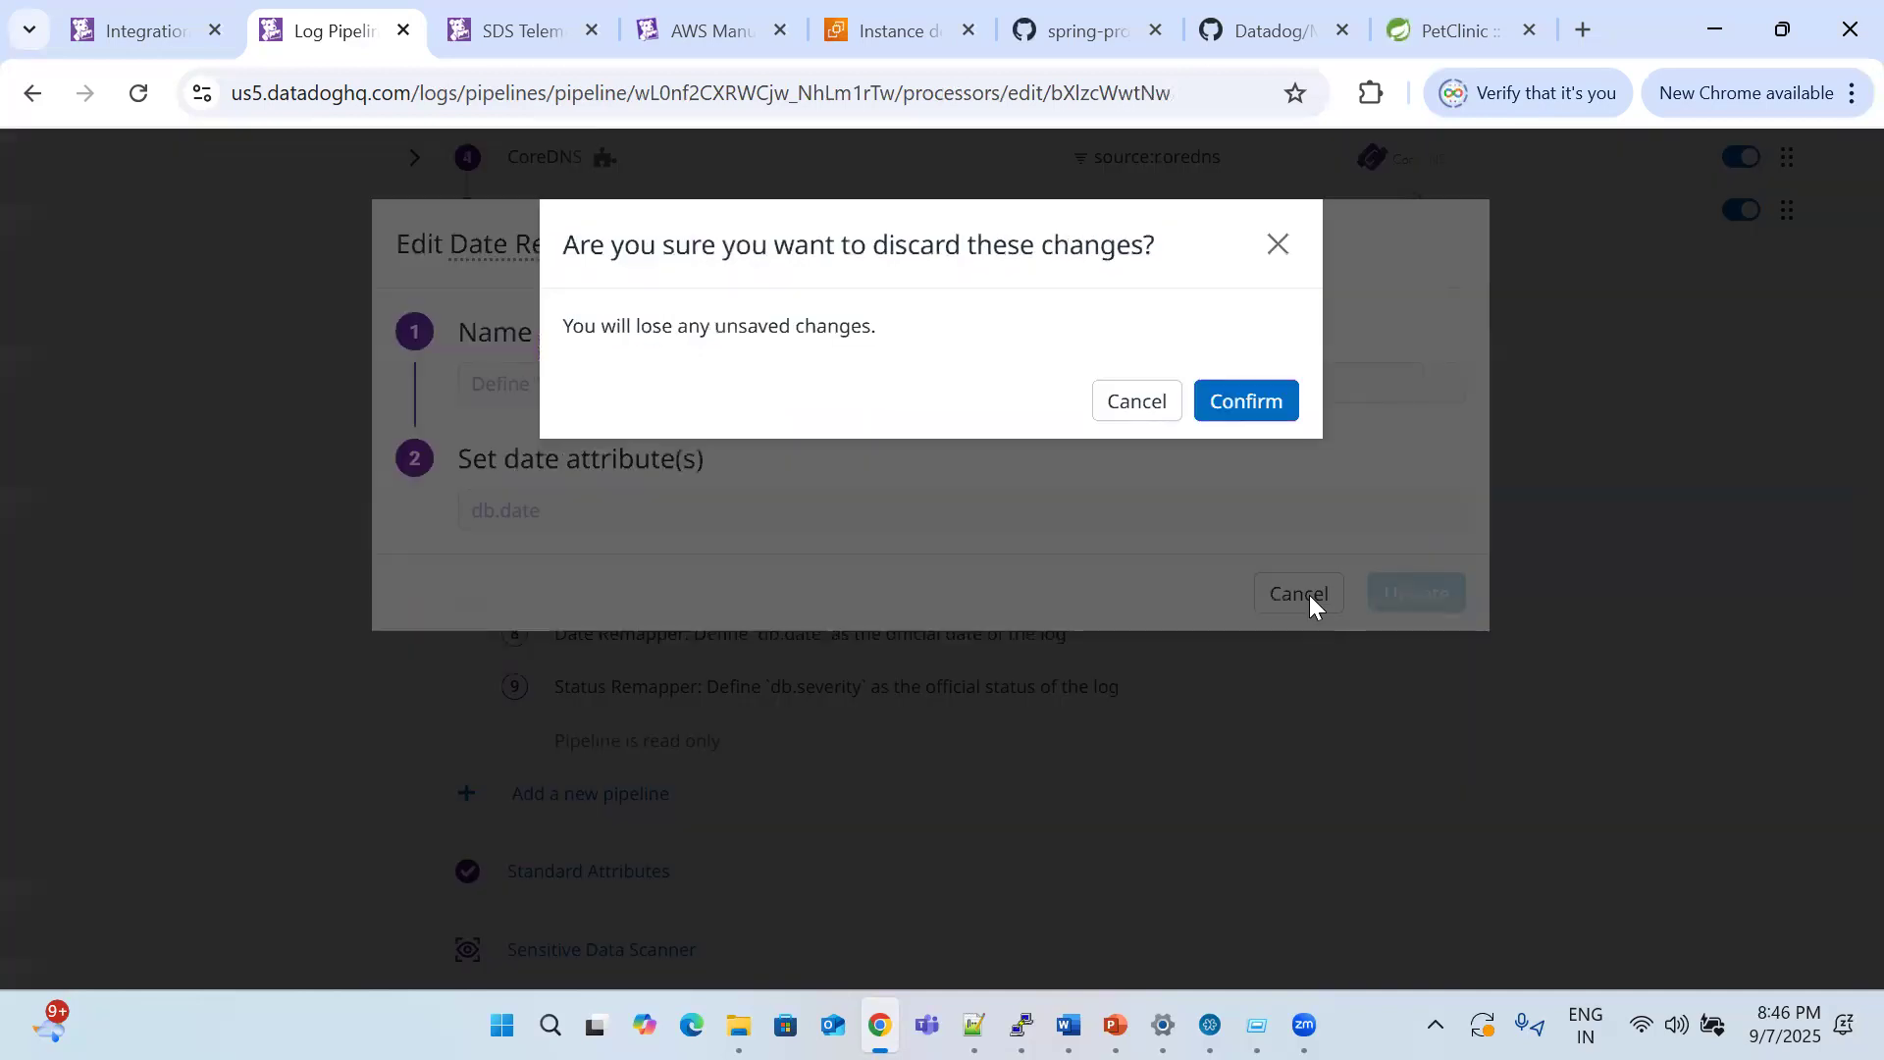
click(1241, 404)
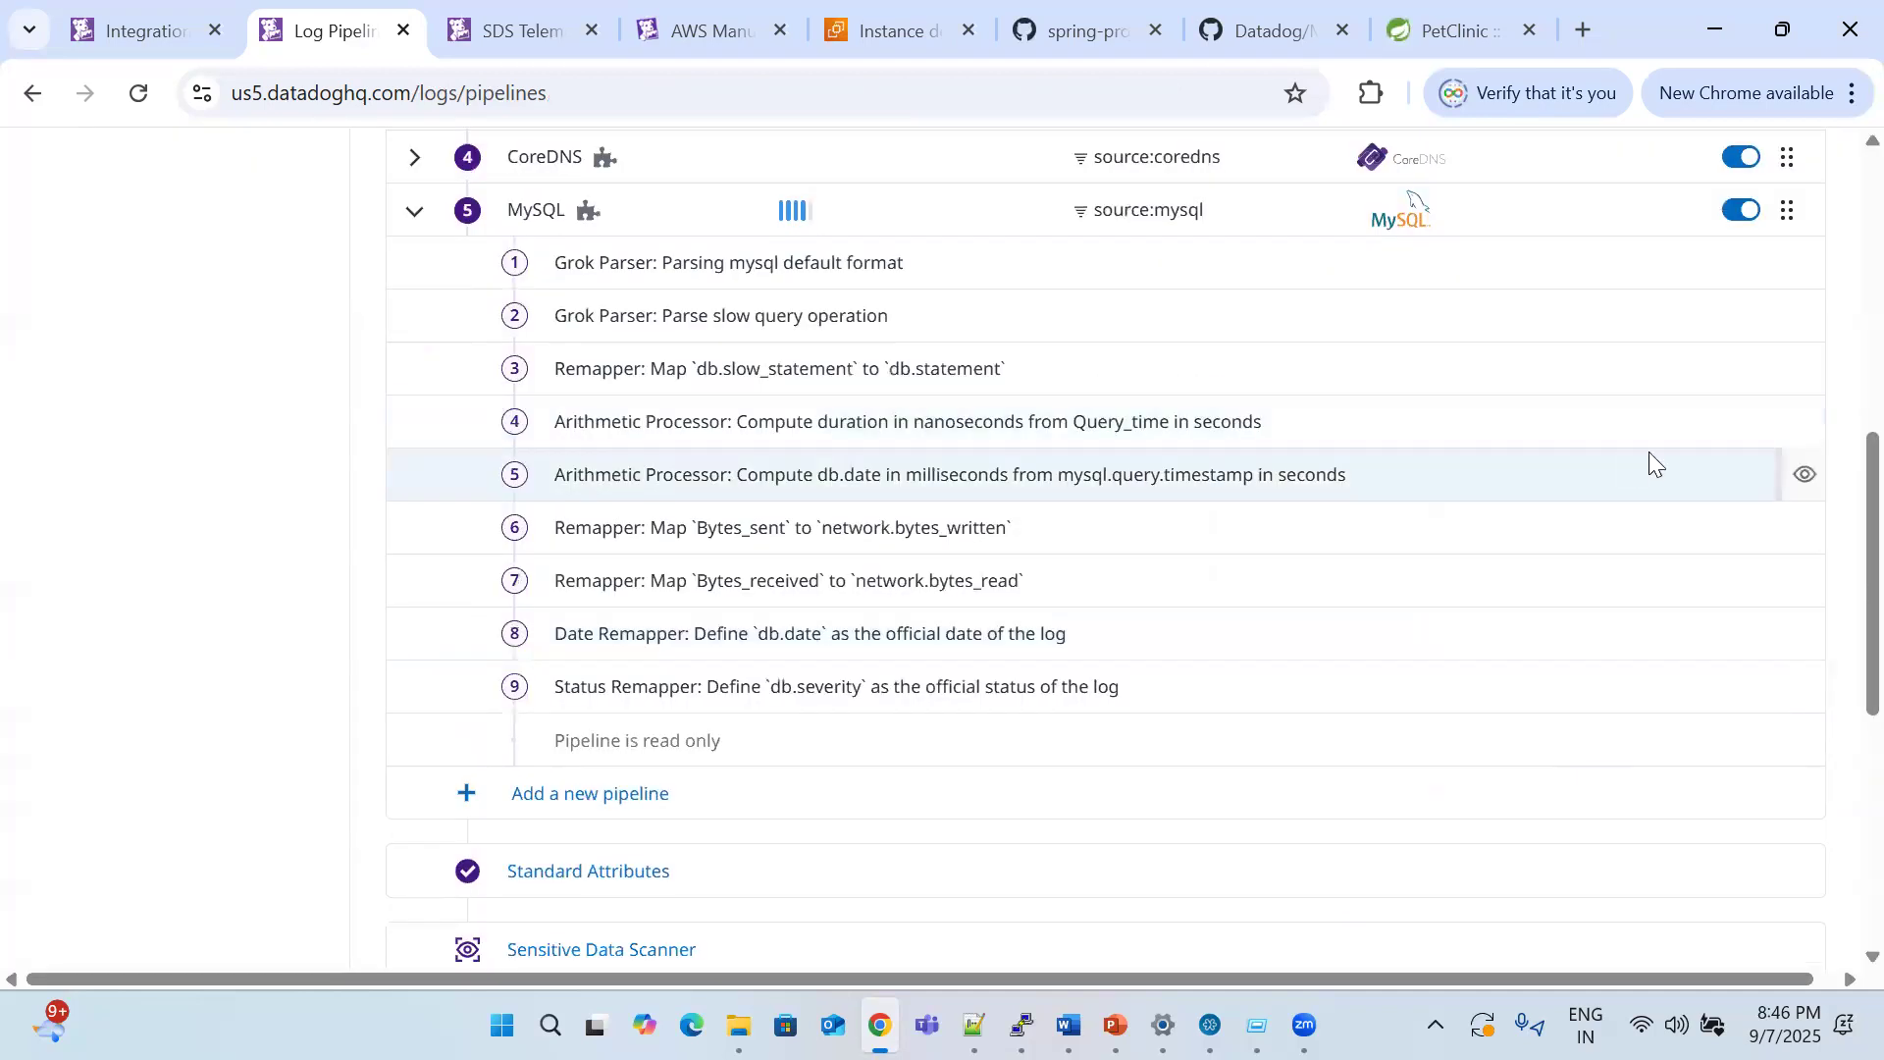
click(1804, 475)
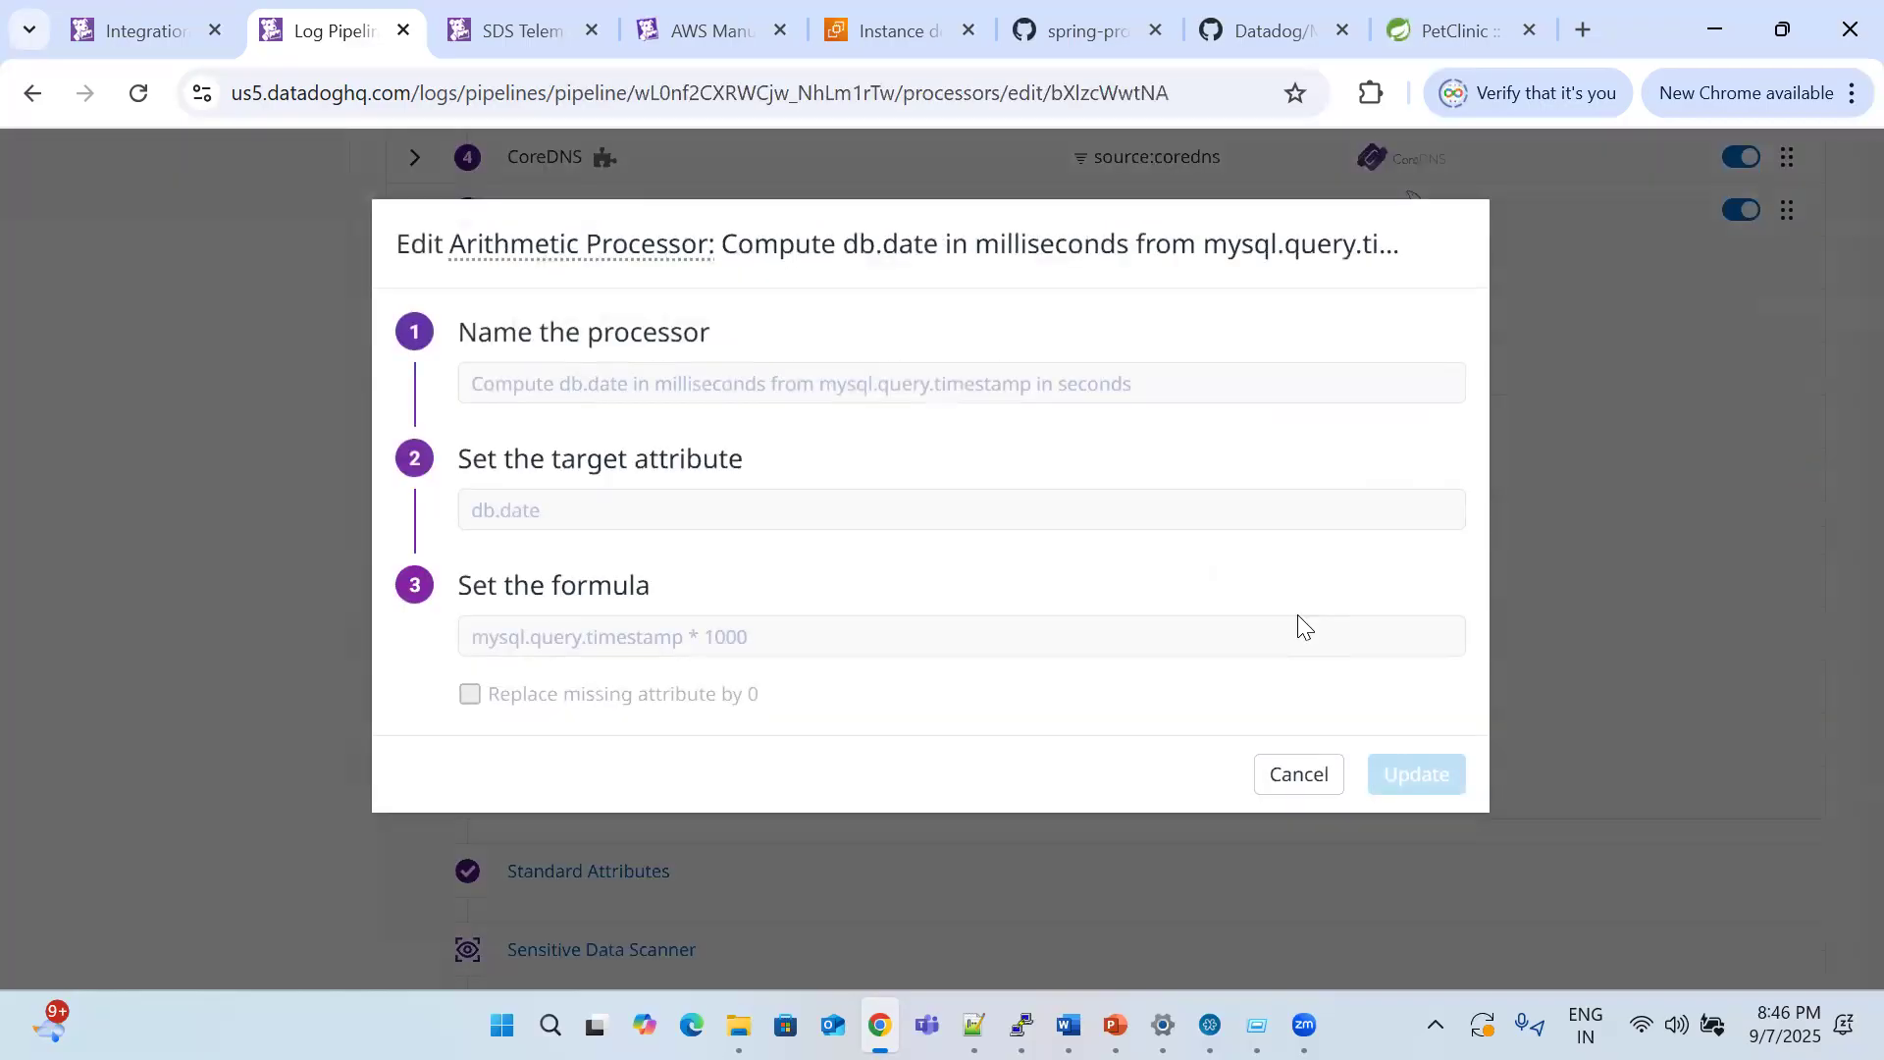
click(1294, 777)
click(1238, 403)
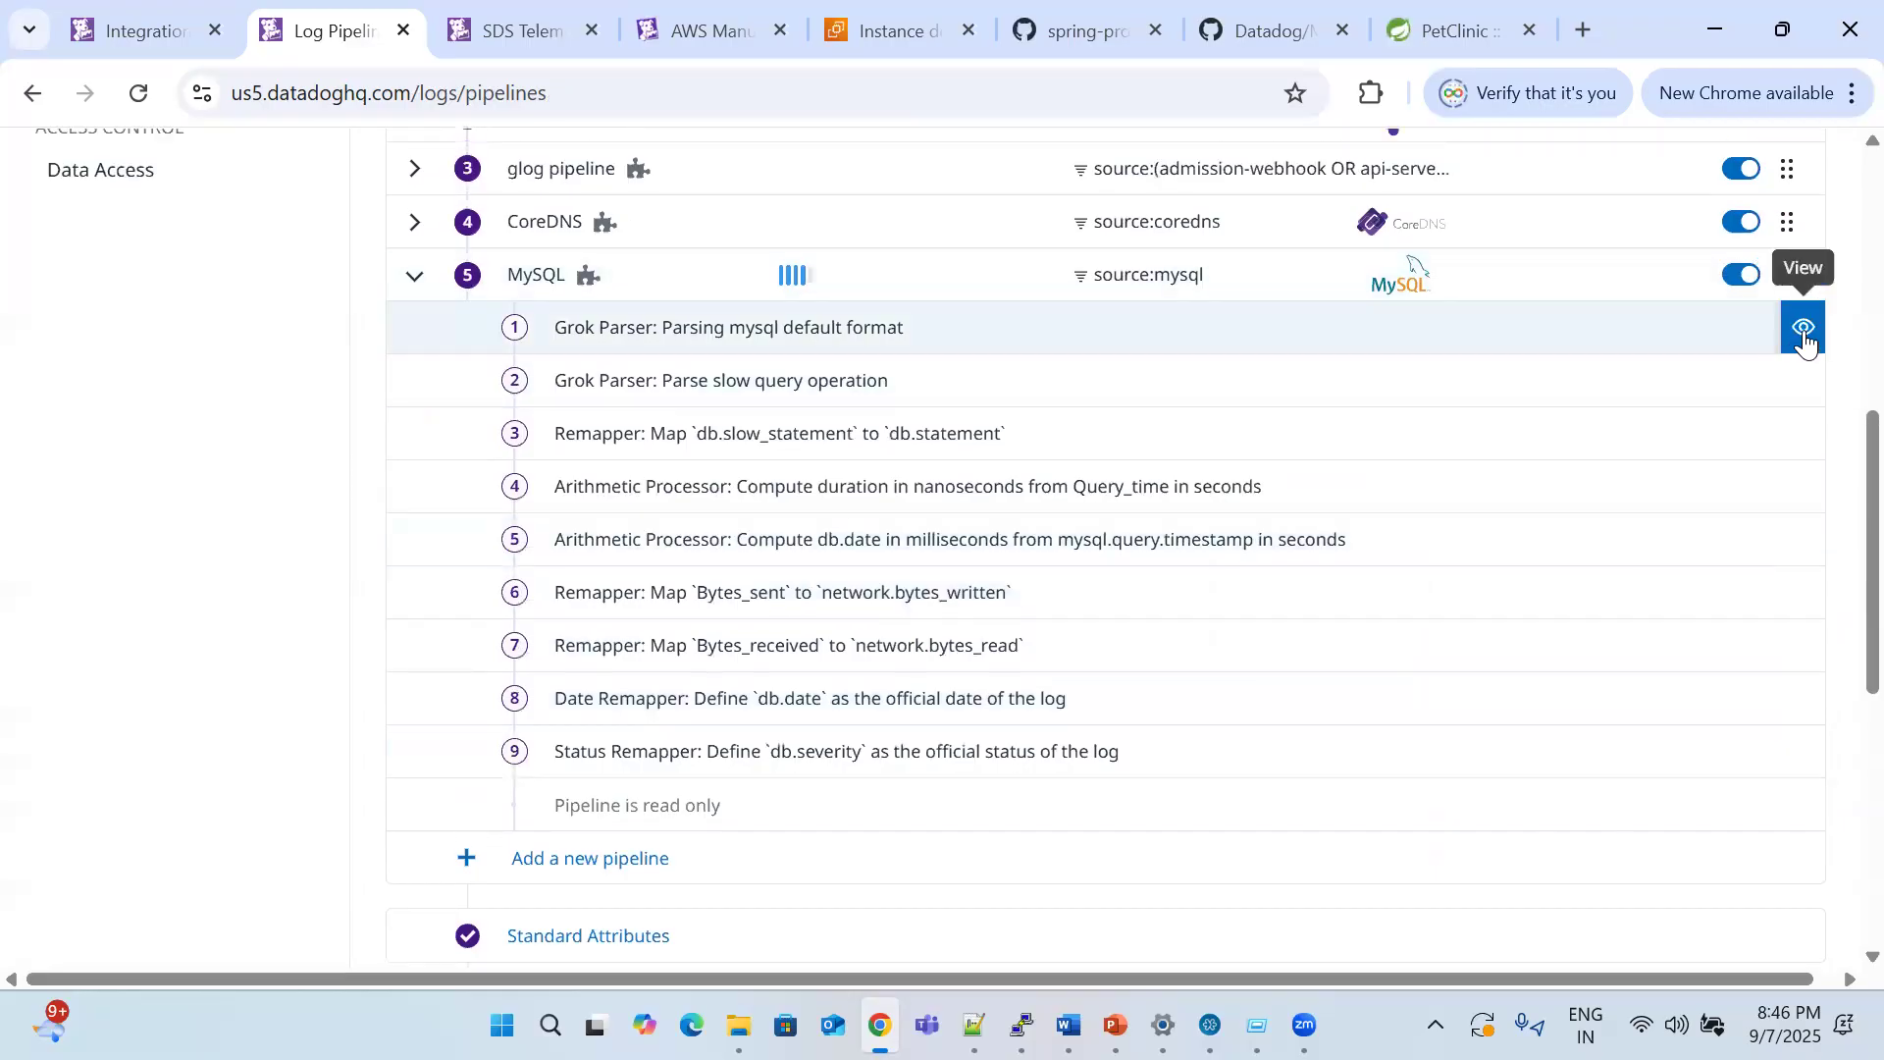
Read through the Parsing mysql default format Grok parser, then close it unsaved.
click(1803, 329)
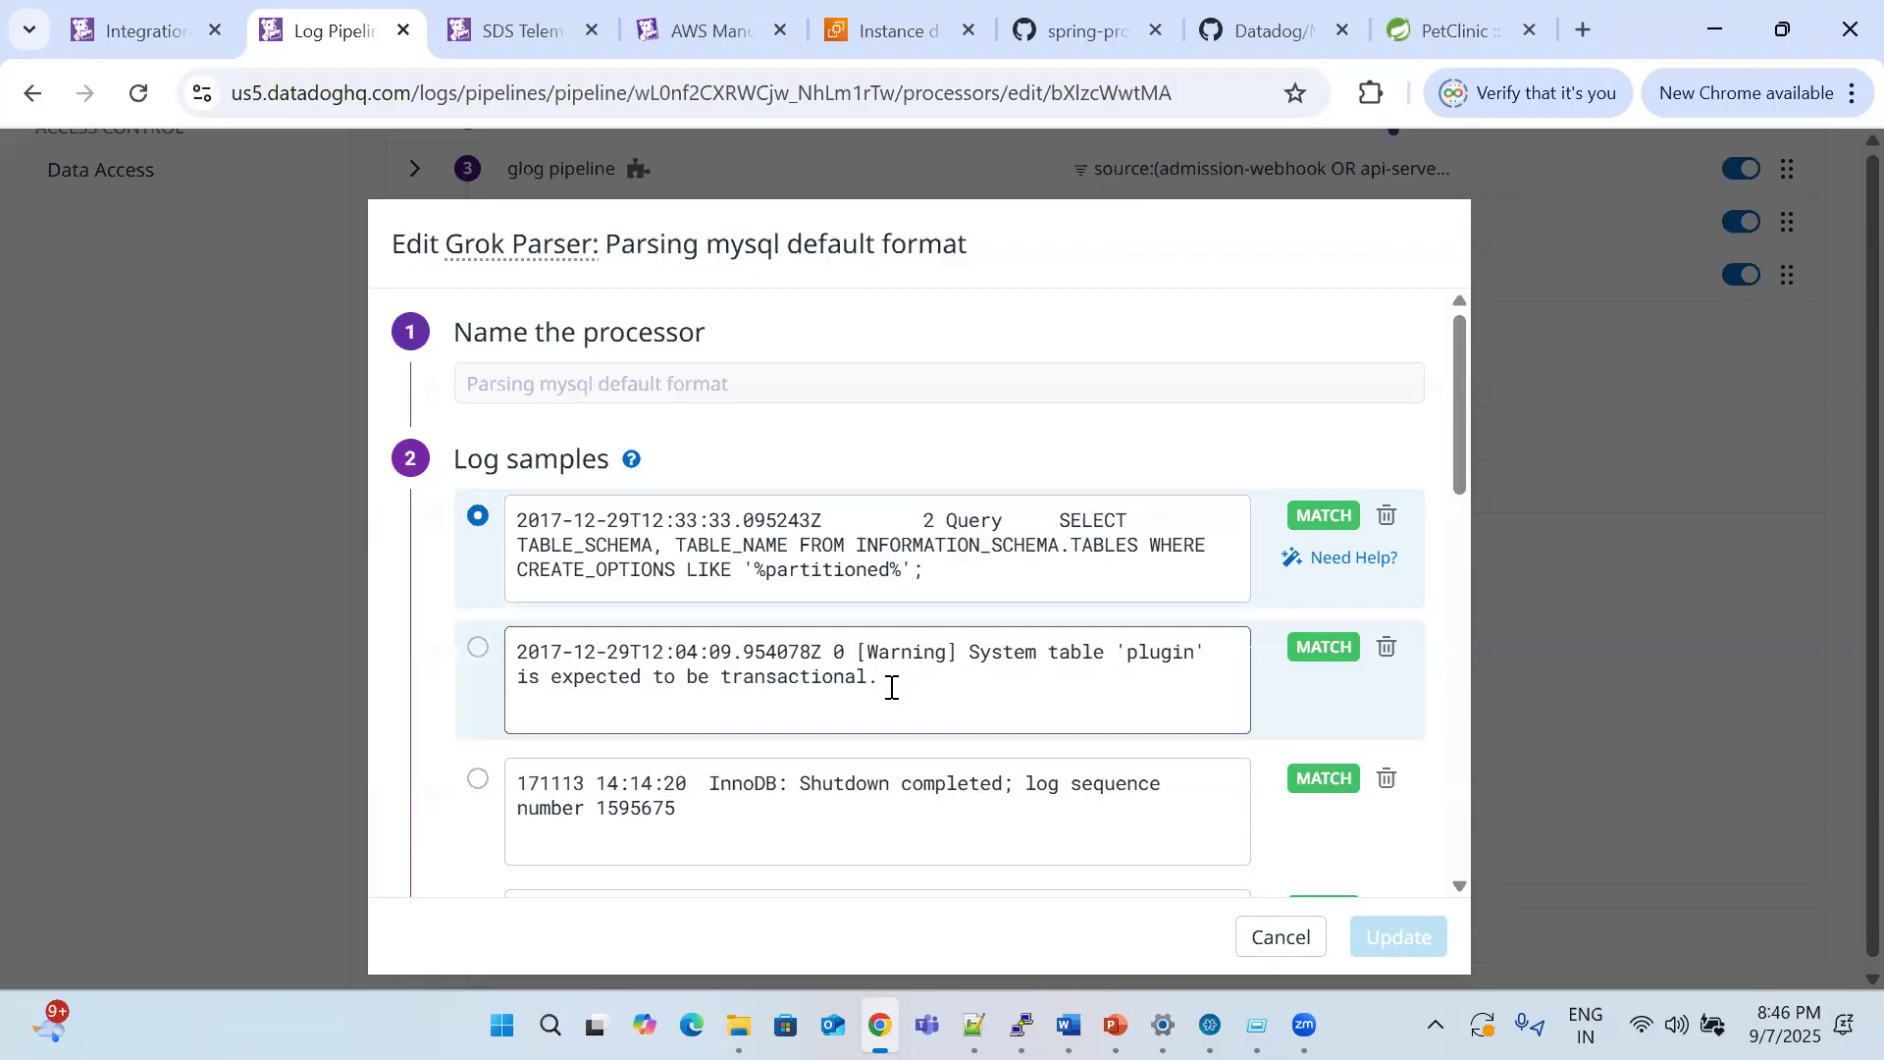
scroll(1072, 790, down, 2)
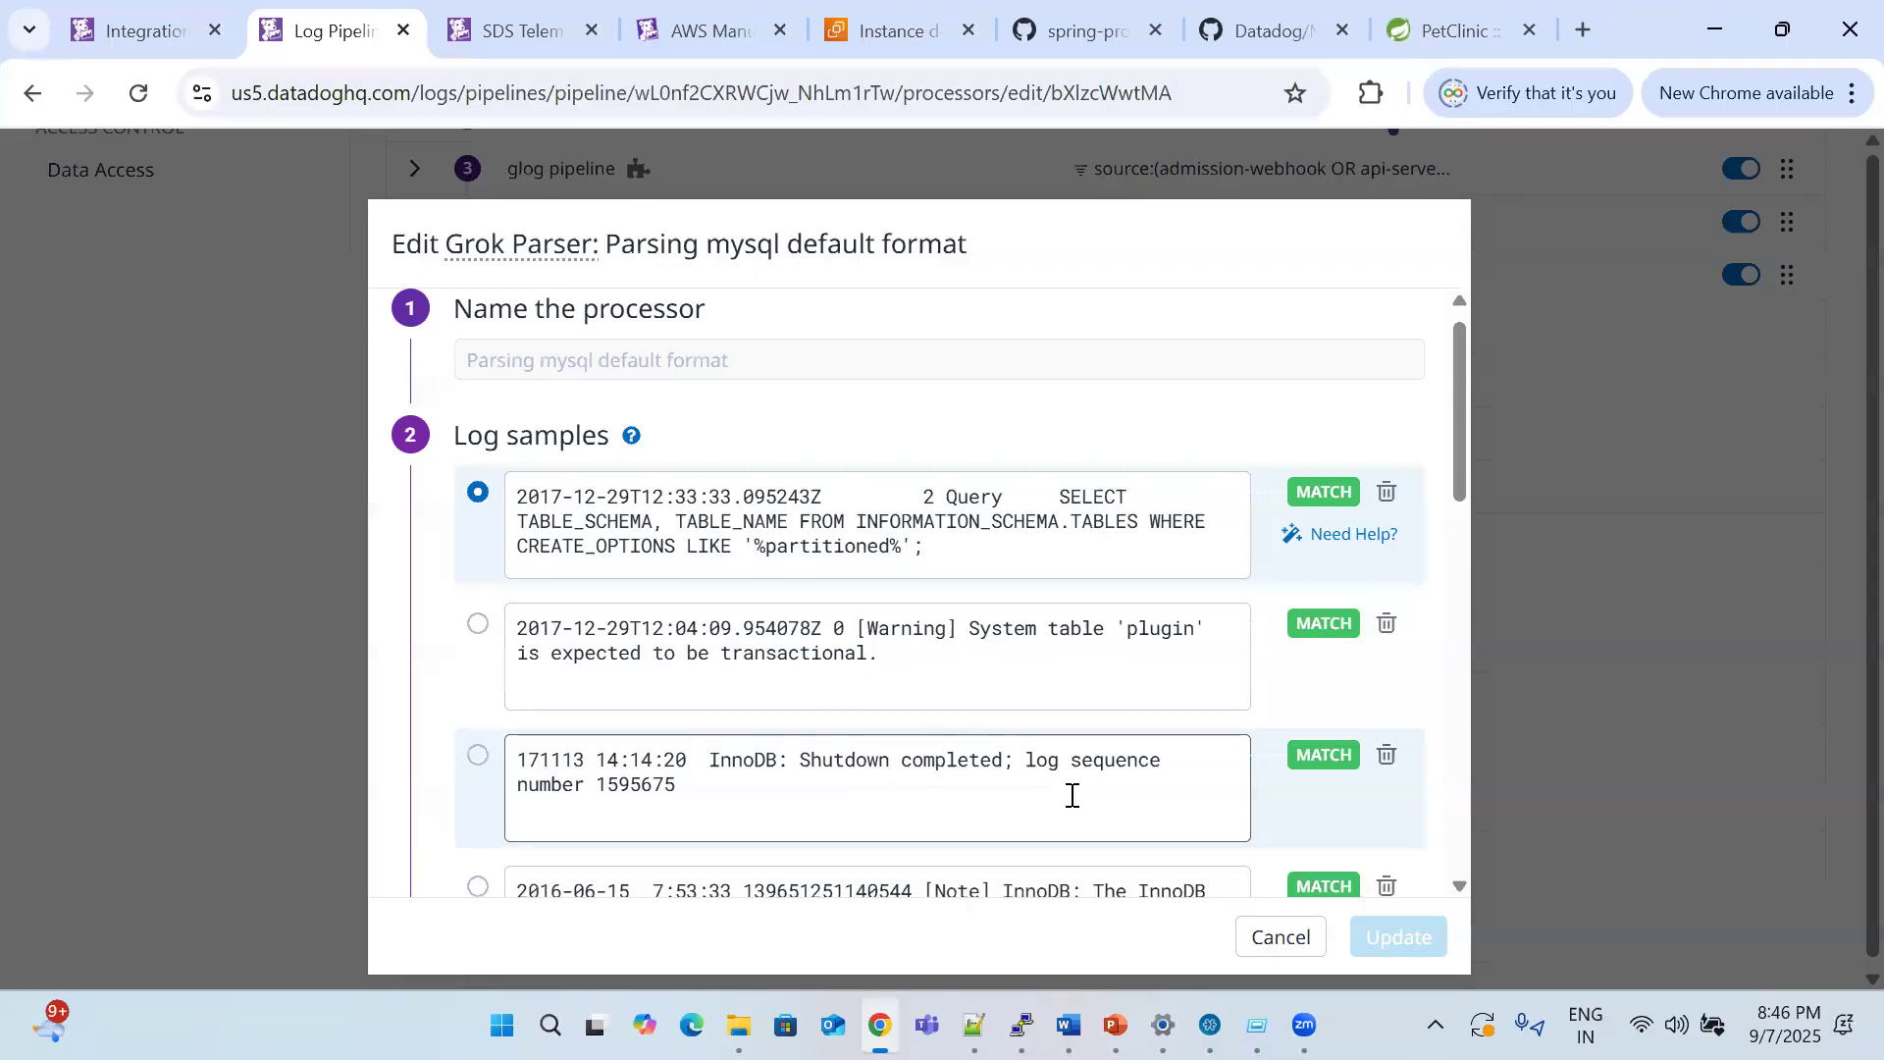
scroll(1073, 795, down, 4)
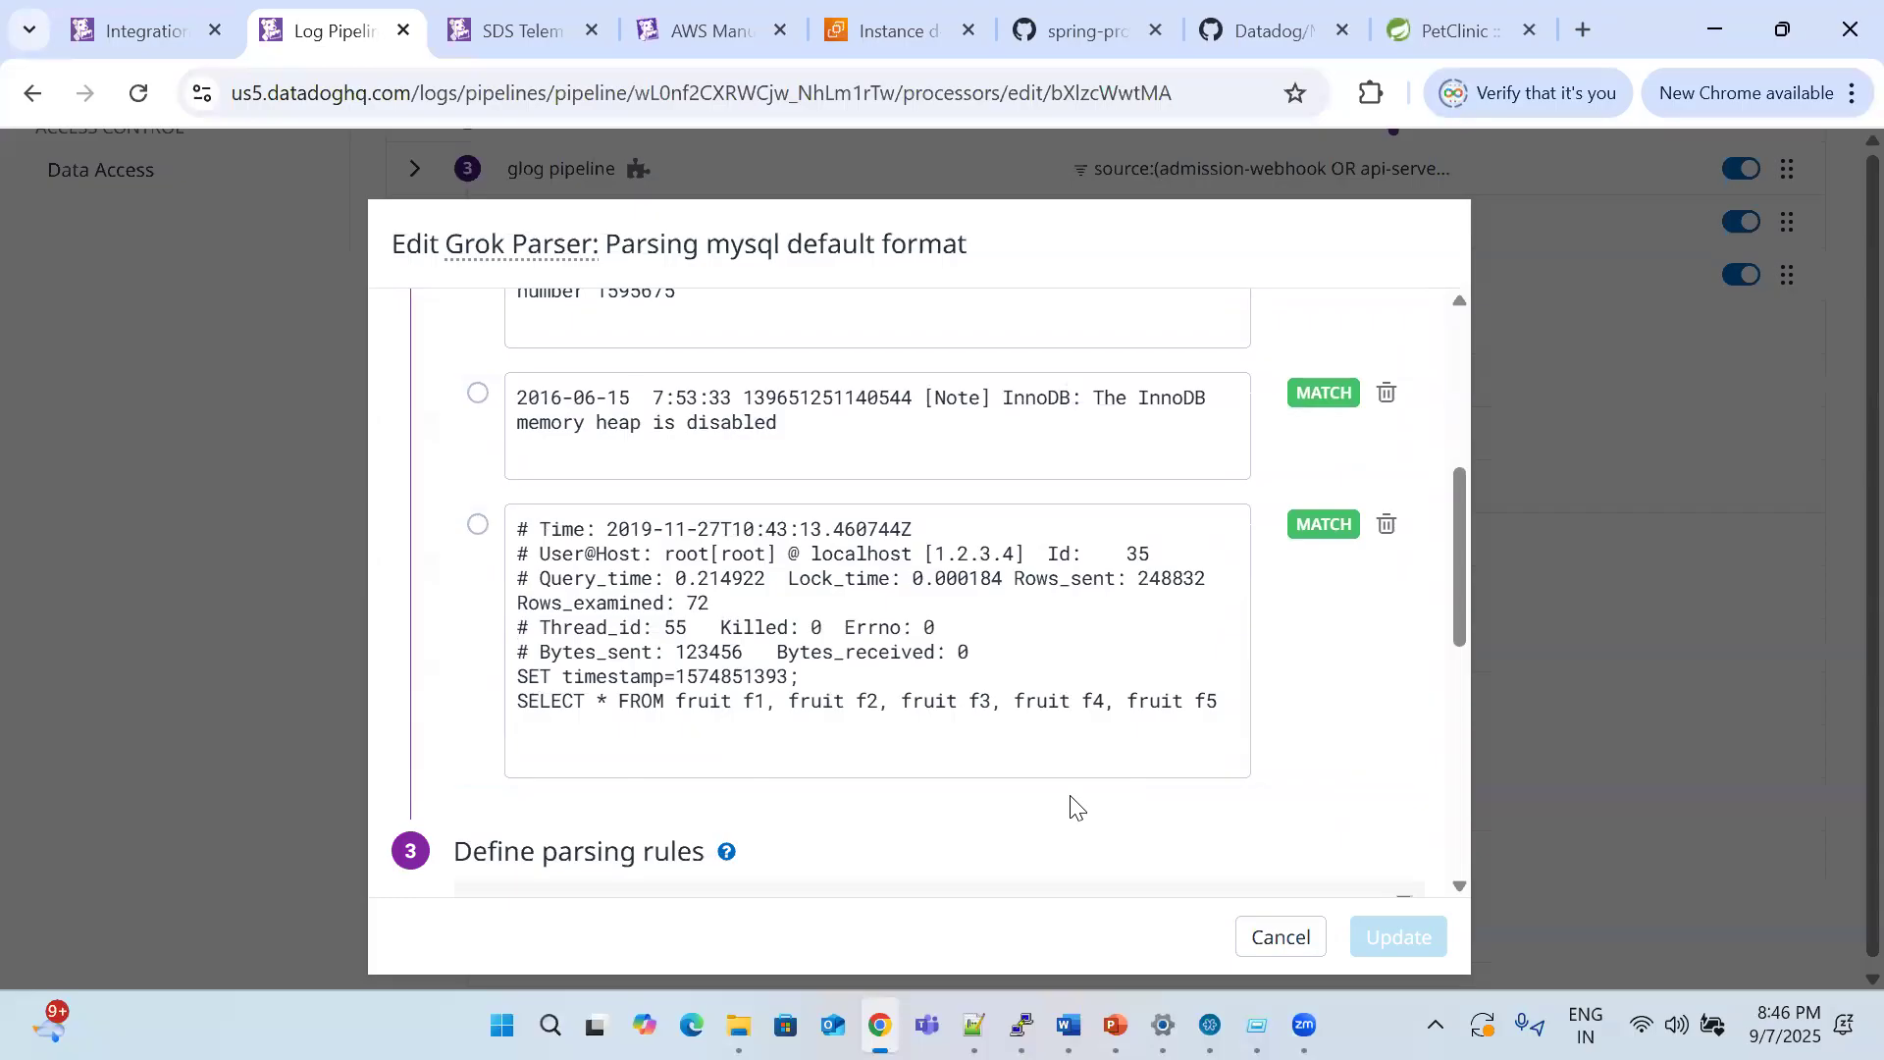
scroll(1072, 807, up, 1)
scroll(1072, 800, up, 3)
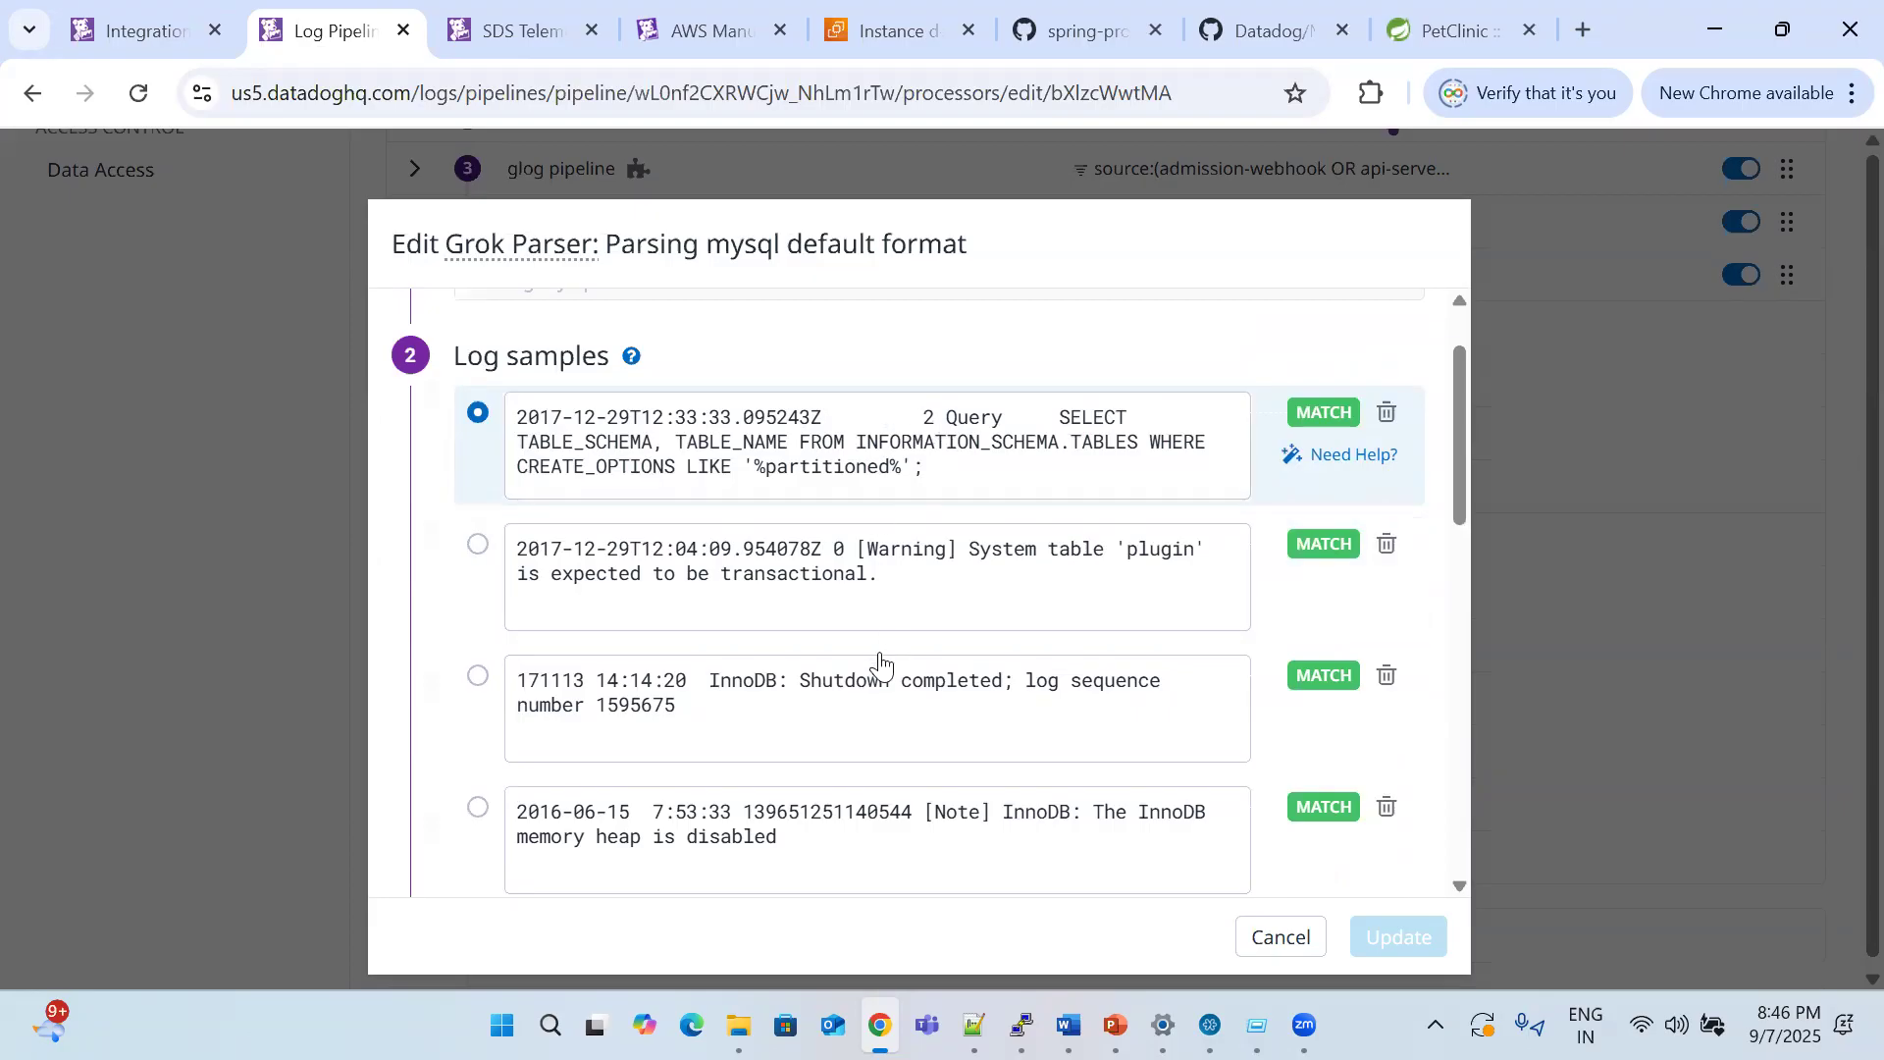
scroll(881, 654, down, 2)
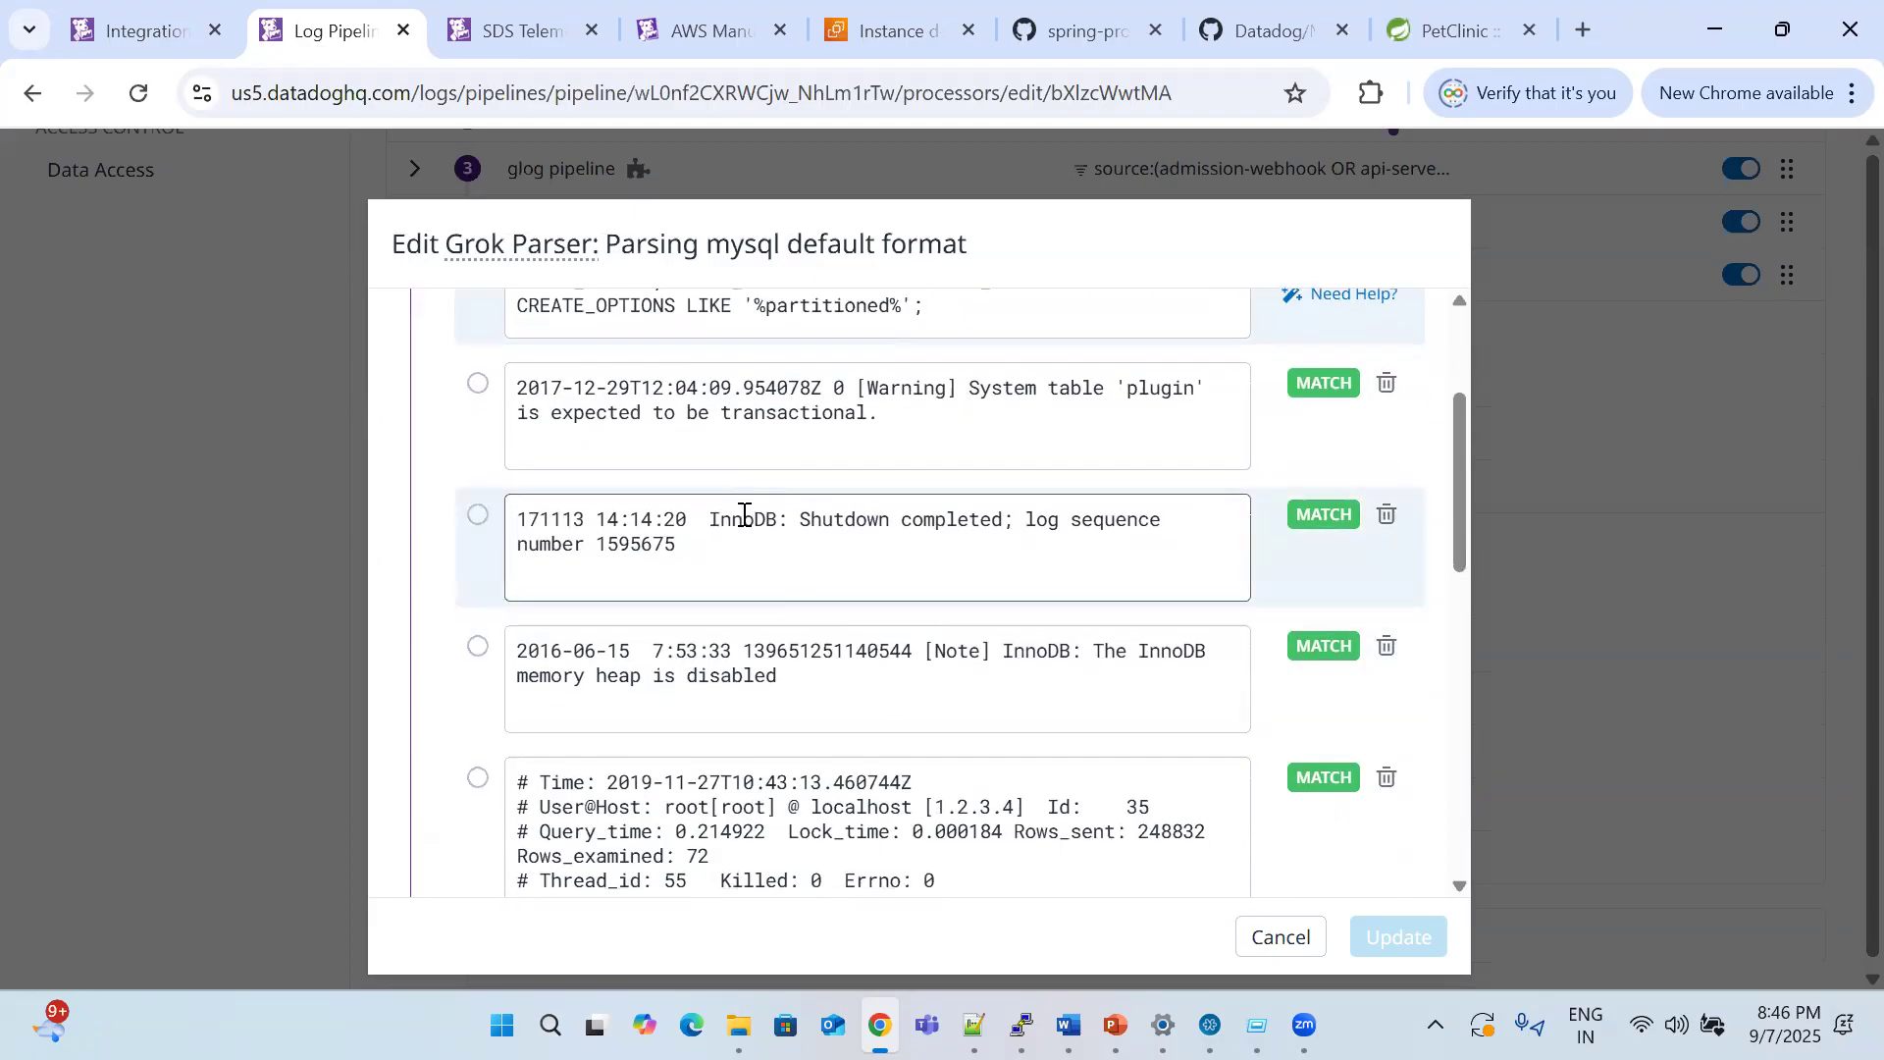
scroll(723, 462, up, 2)
scroll(724, 461, down, 1)
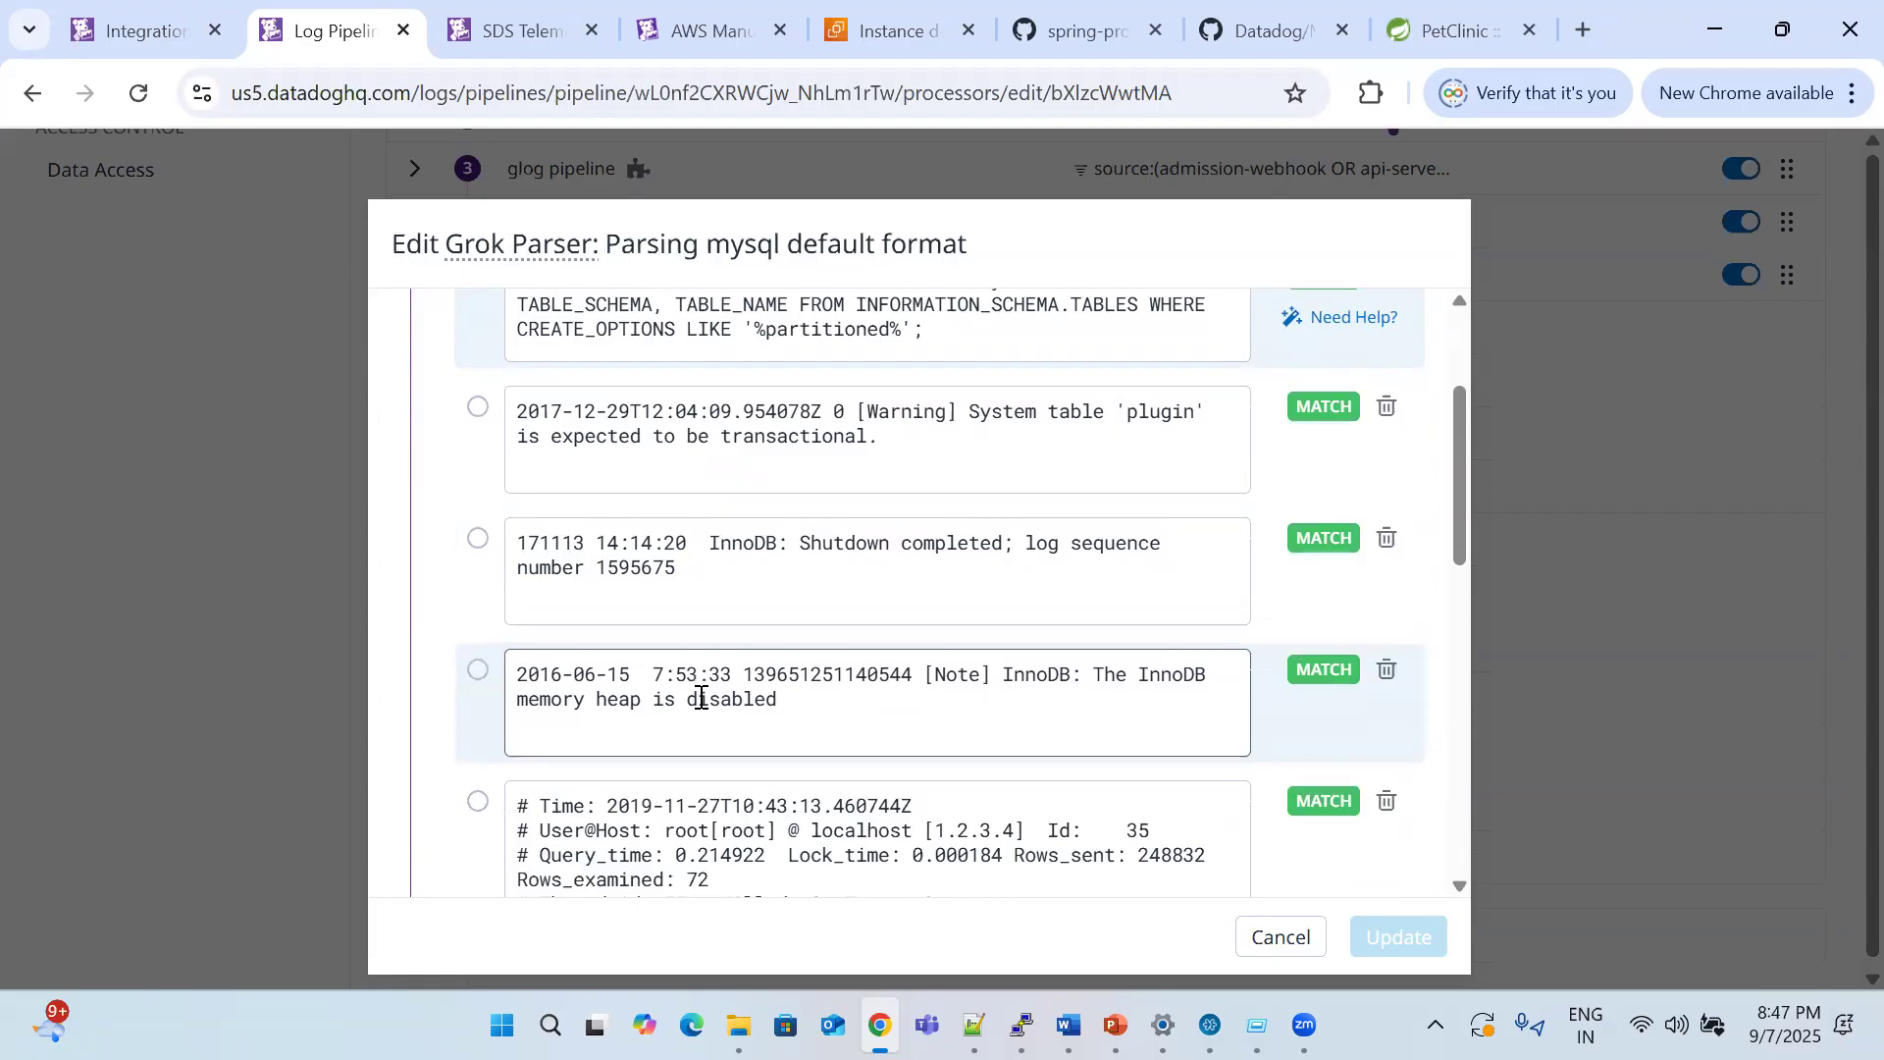
scroll(706, 686, down, 2)
scroll(701, 697, down, 5)
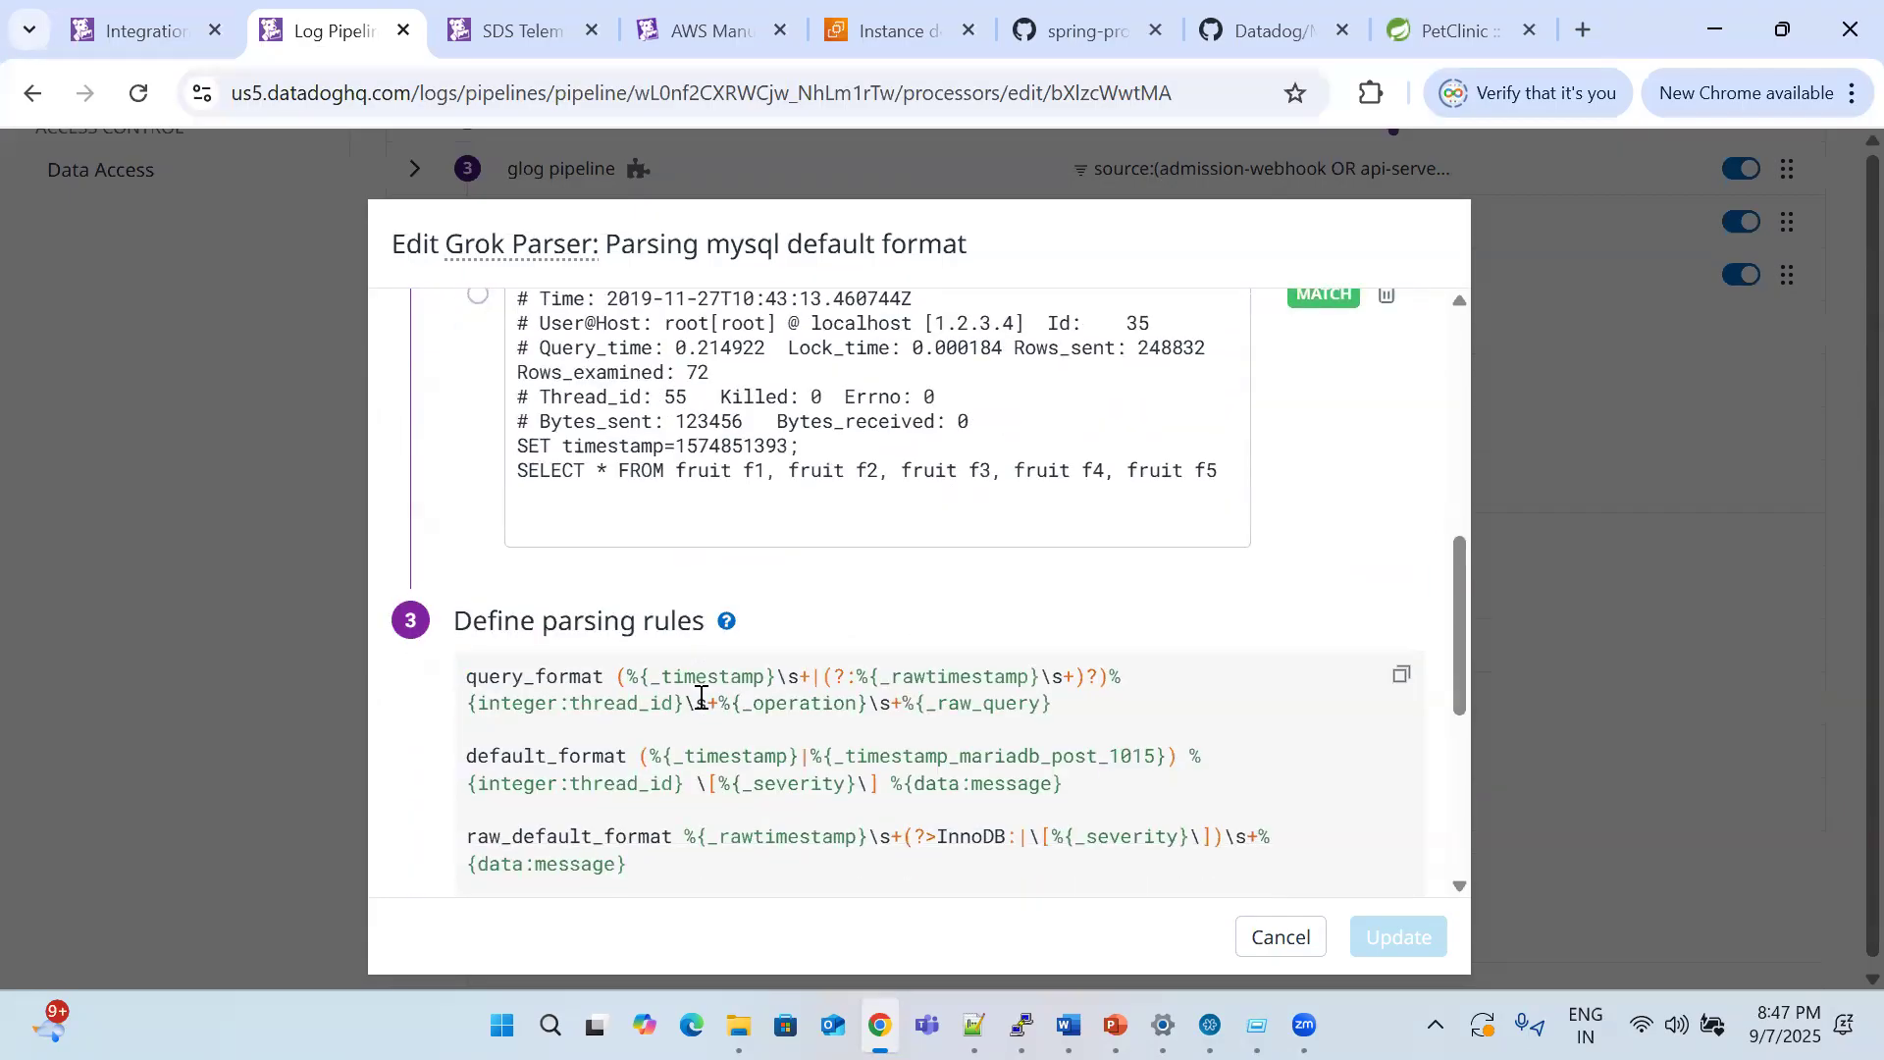
scroll(701, 697, down, 1)
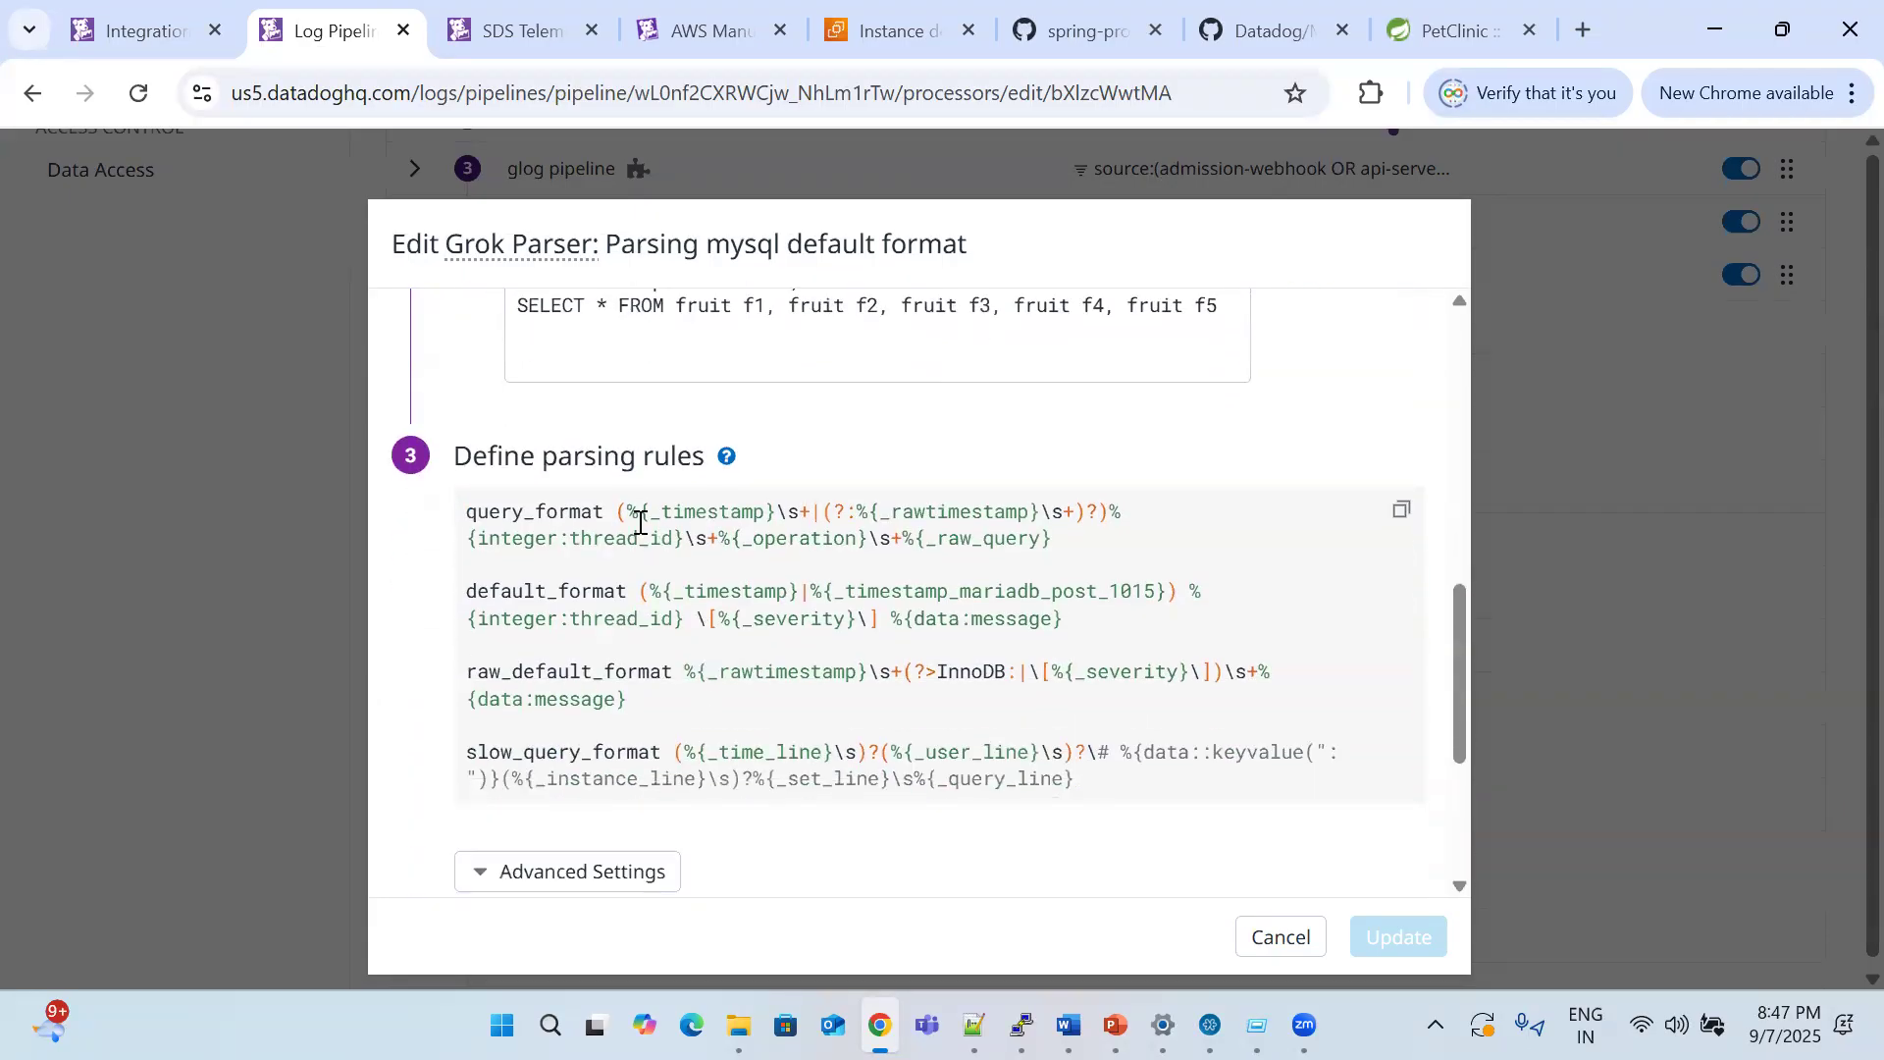
scroll(593, 622, down, 2)
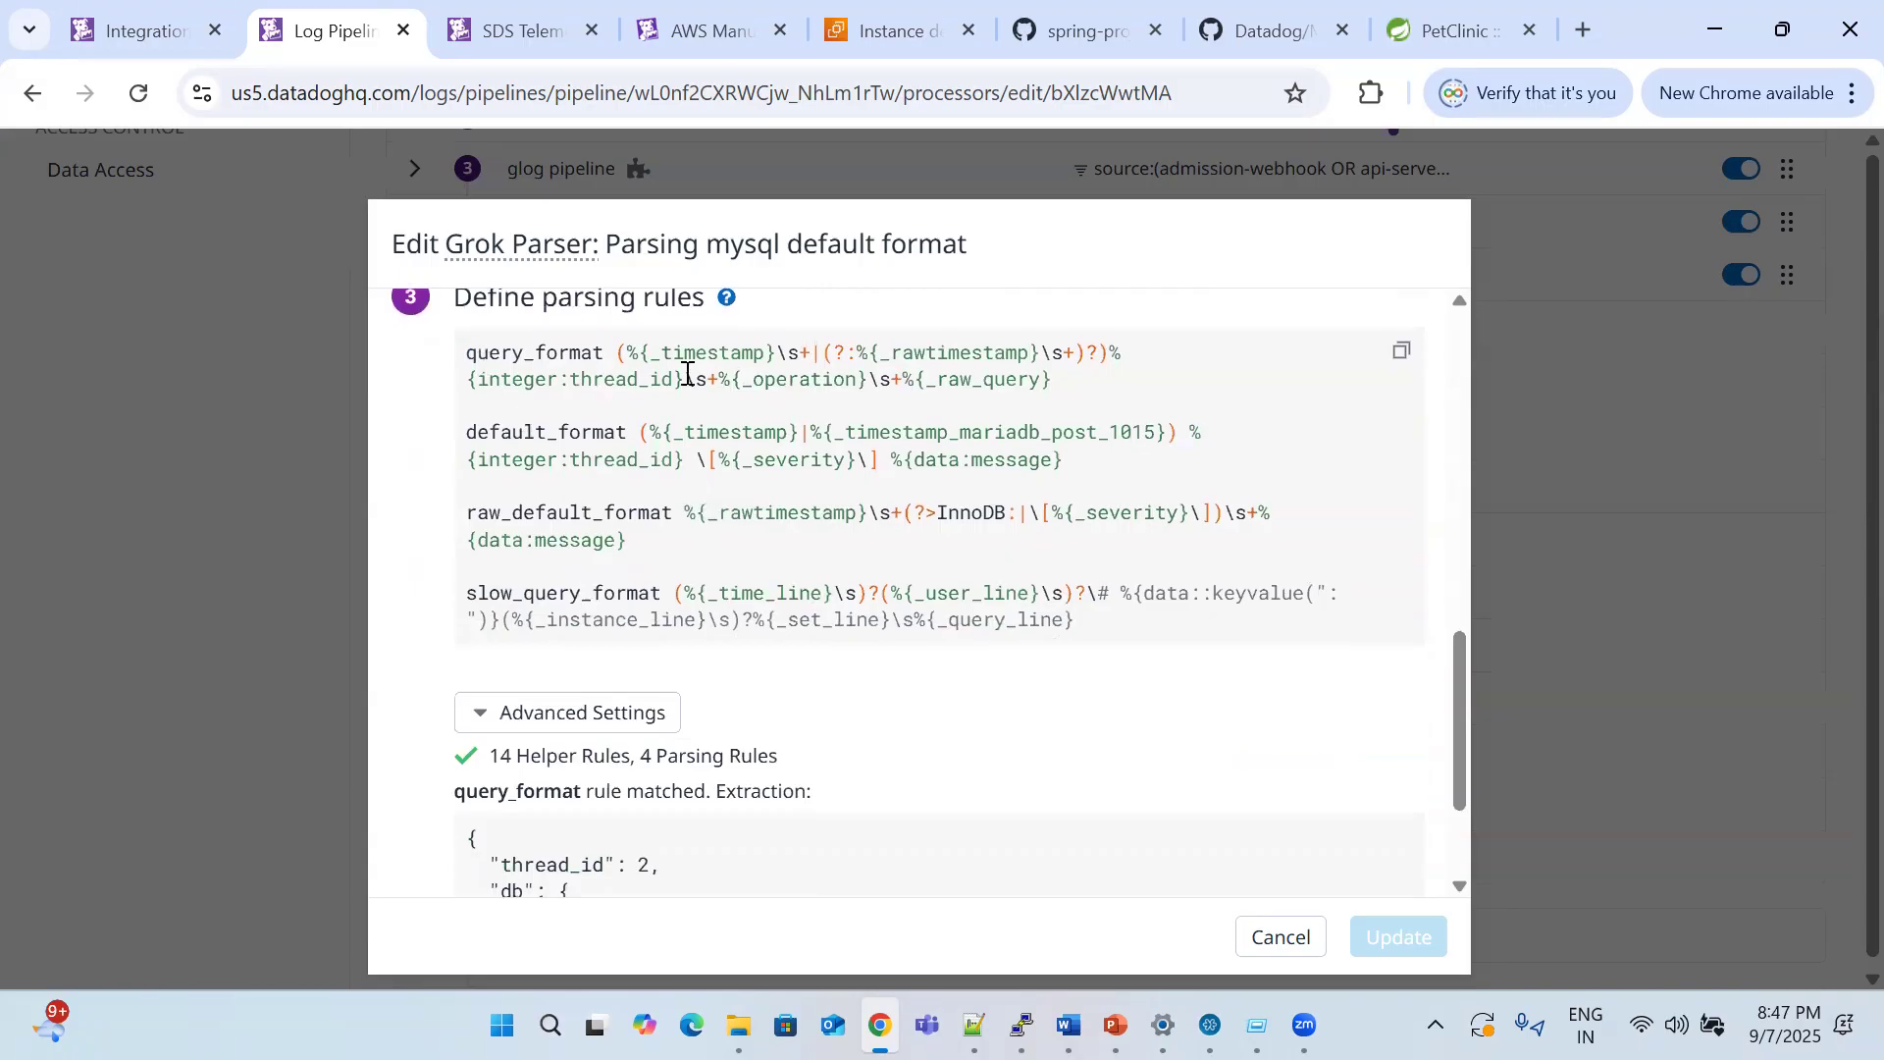
scroll(762, 677, down, 2)
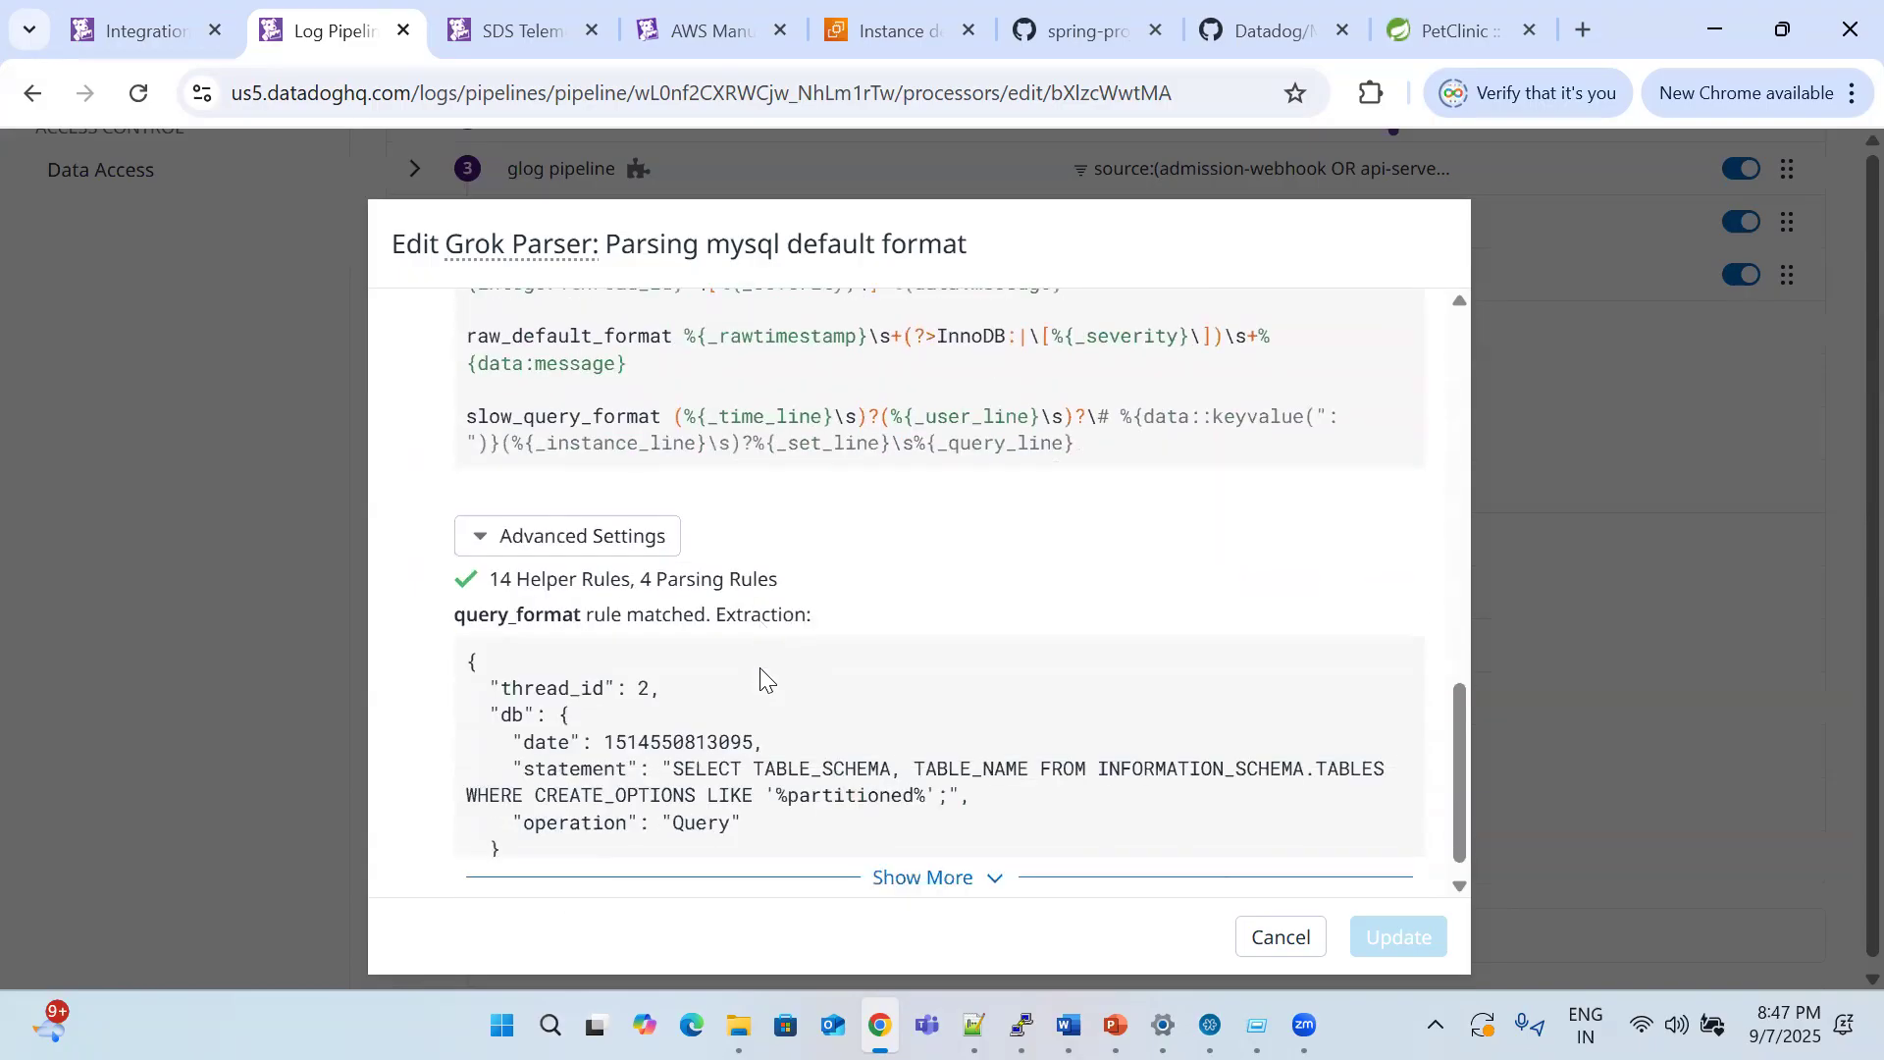
scroll(762, 677, up, 4)
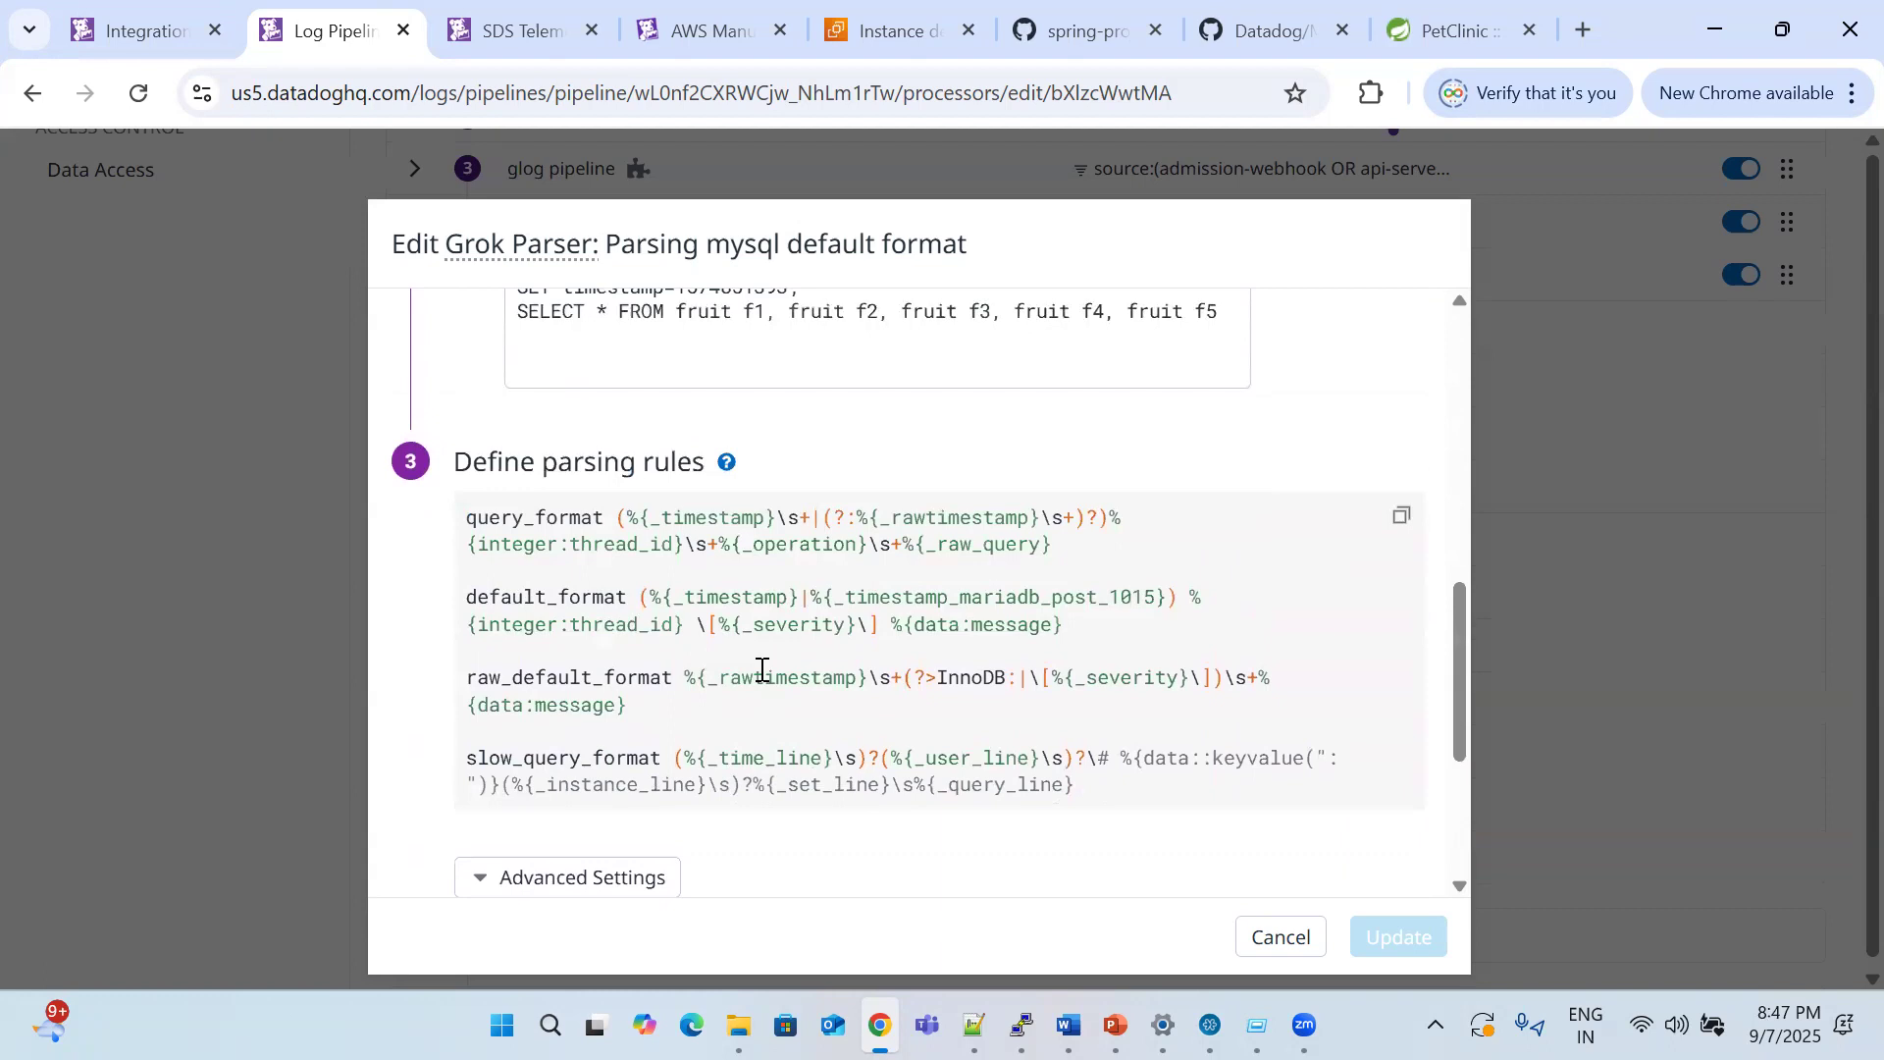
scroll(763, 670, down, 4)
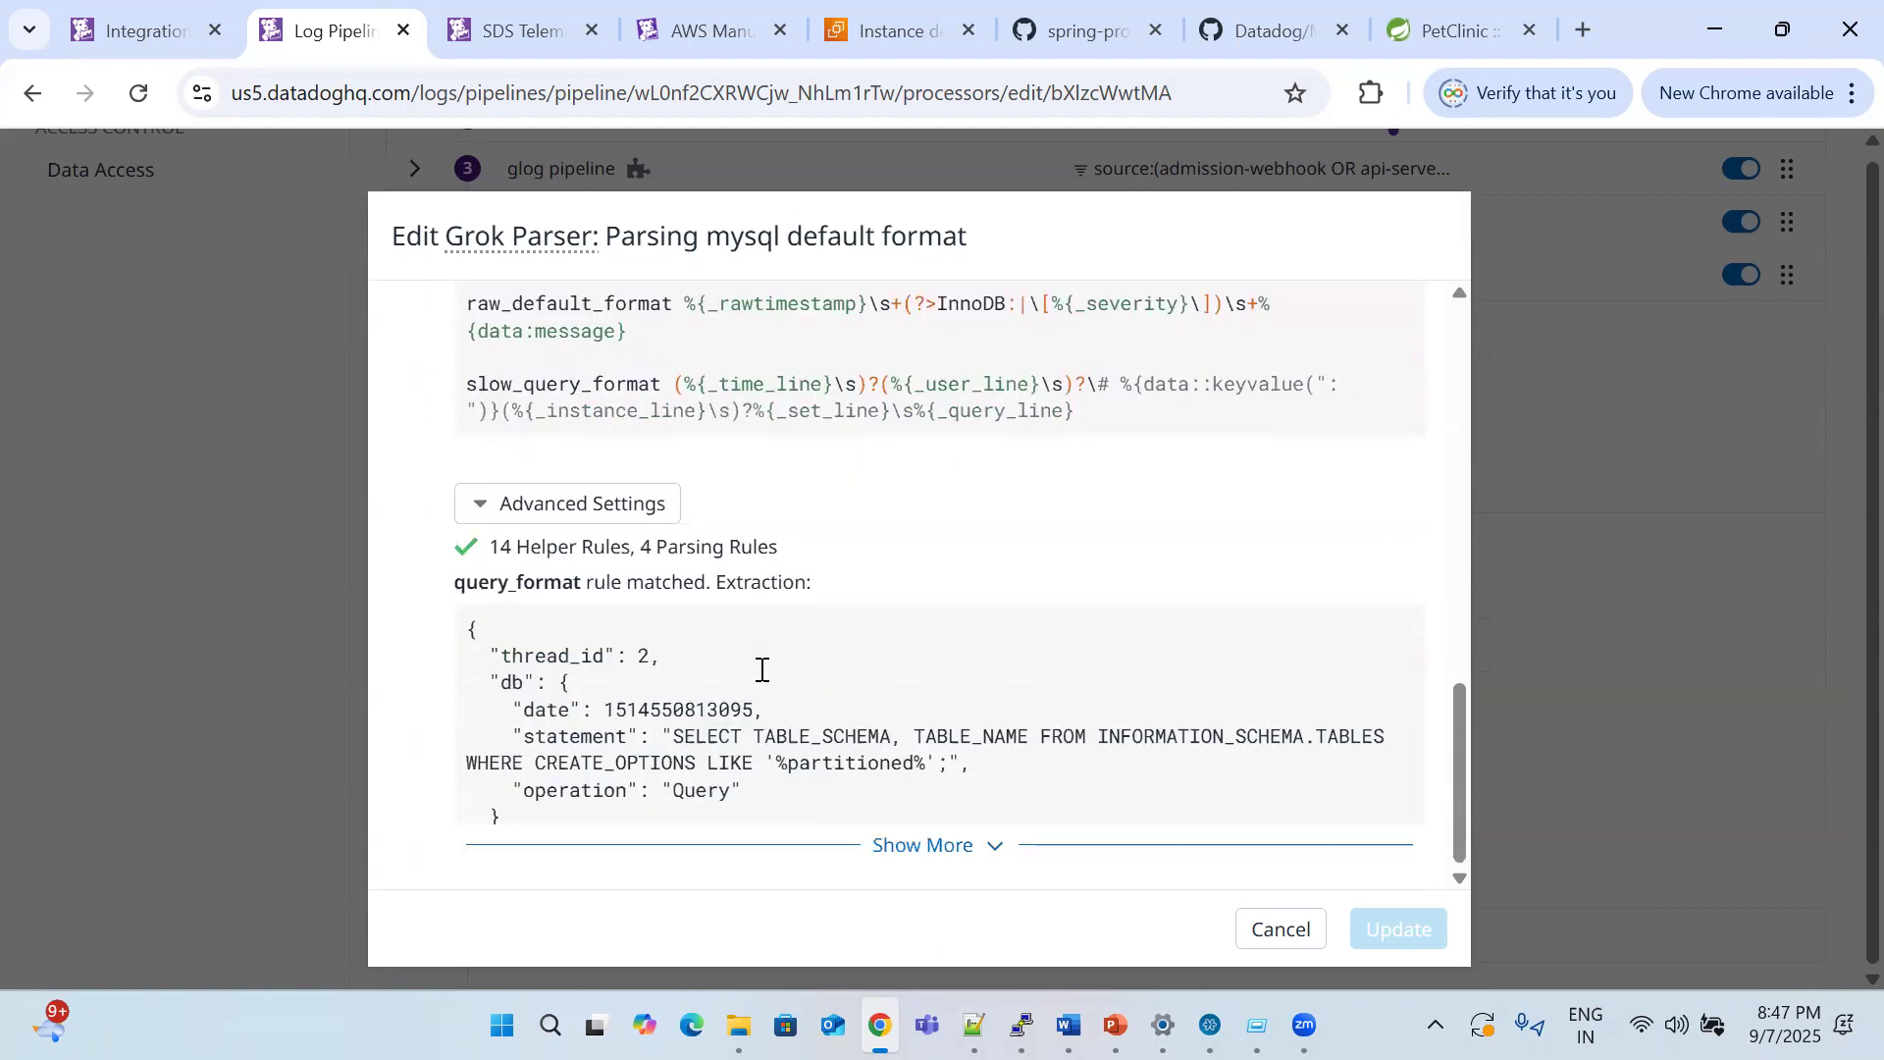
click(1284, 938)
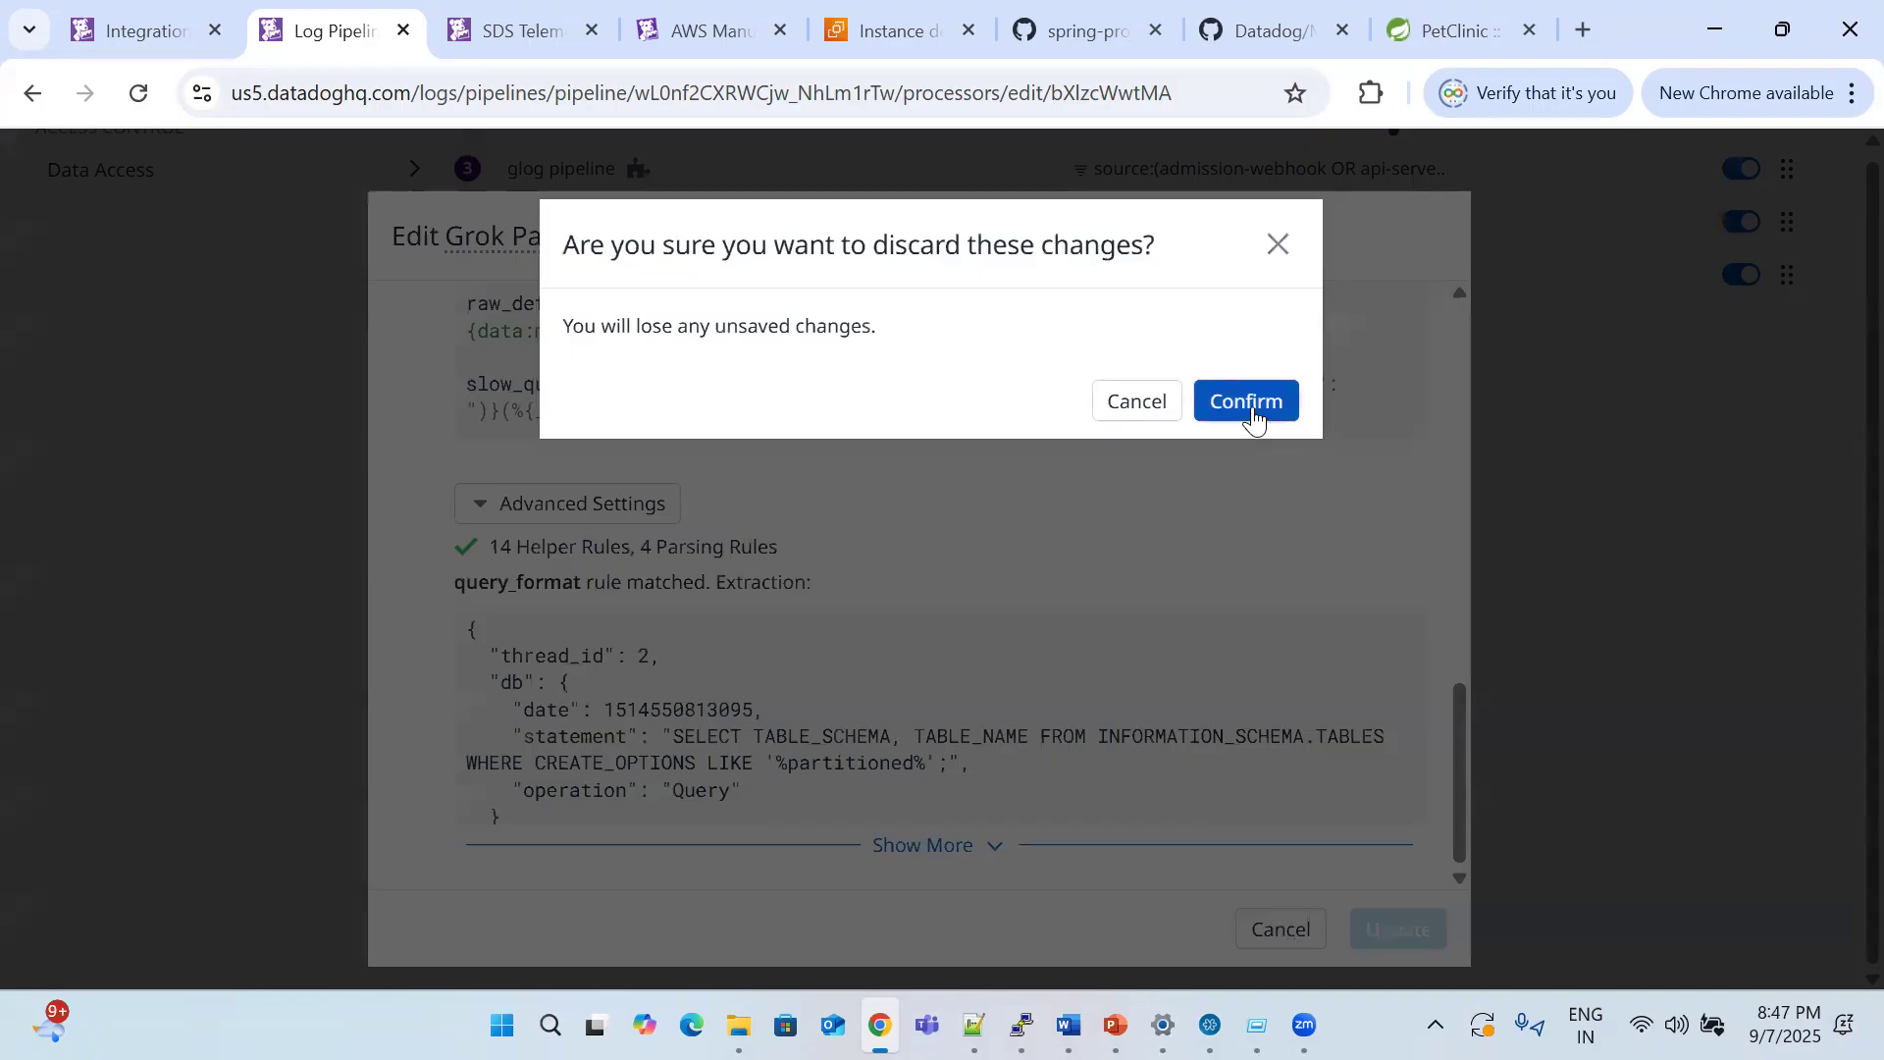
click(1253, 416)
click(1253, 416)
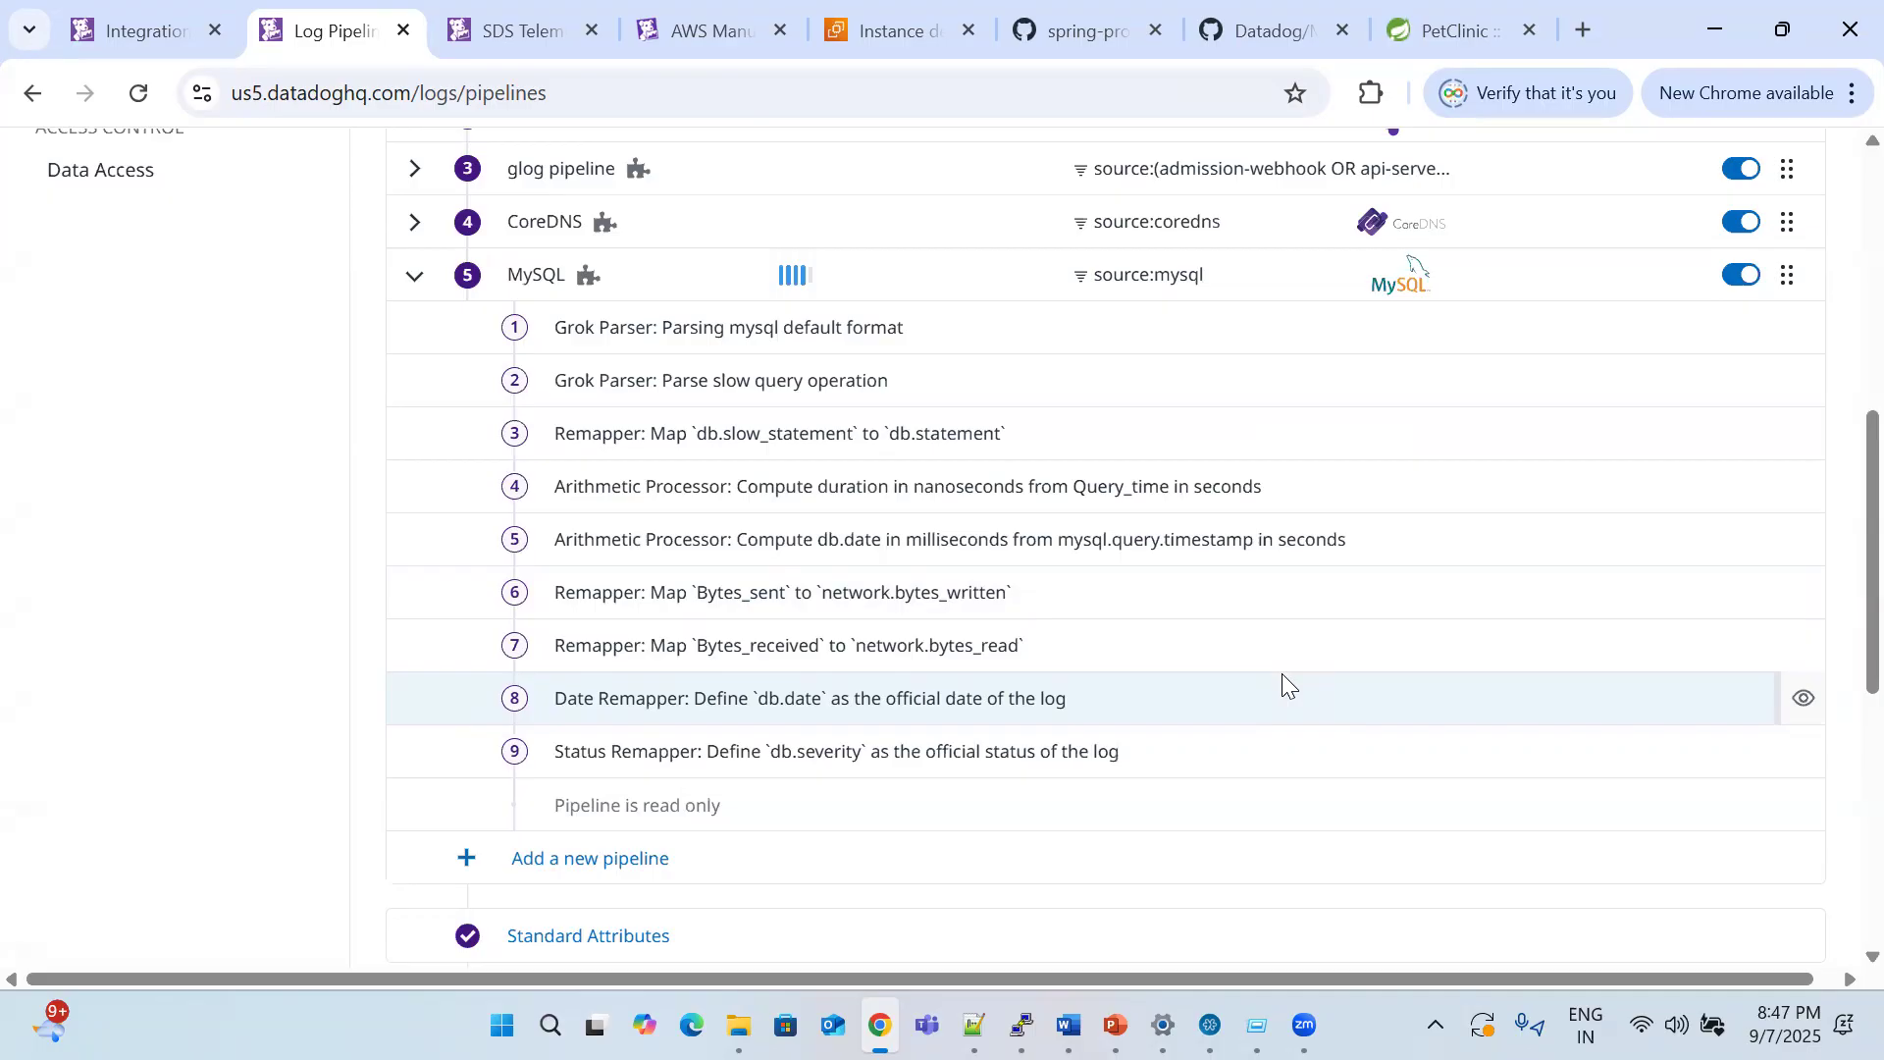
Go to the Sensitive Data Scanner Telemetry settings and bring up the Add menu.
scroll(1282, 677, down, 3)
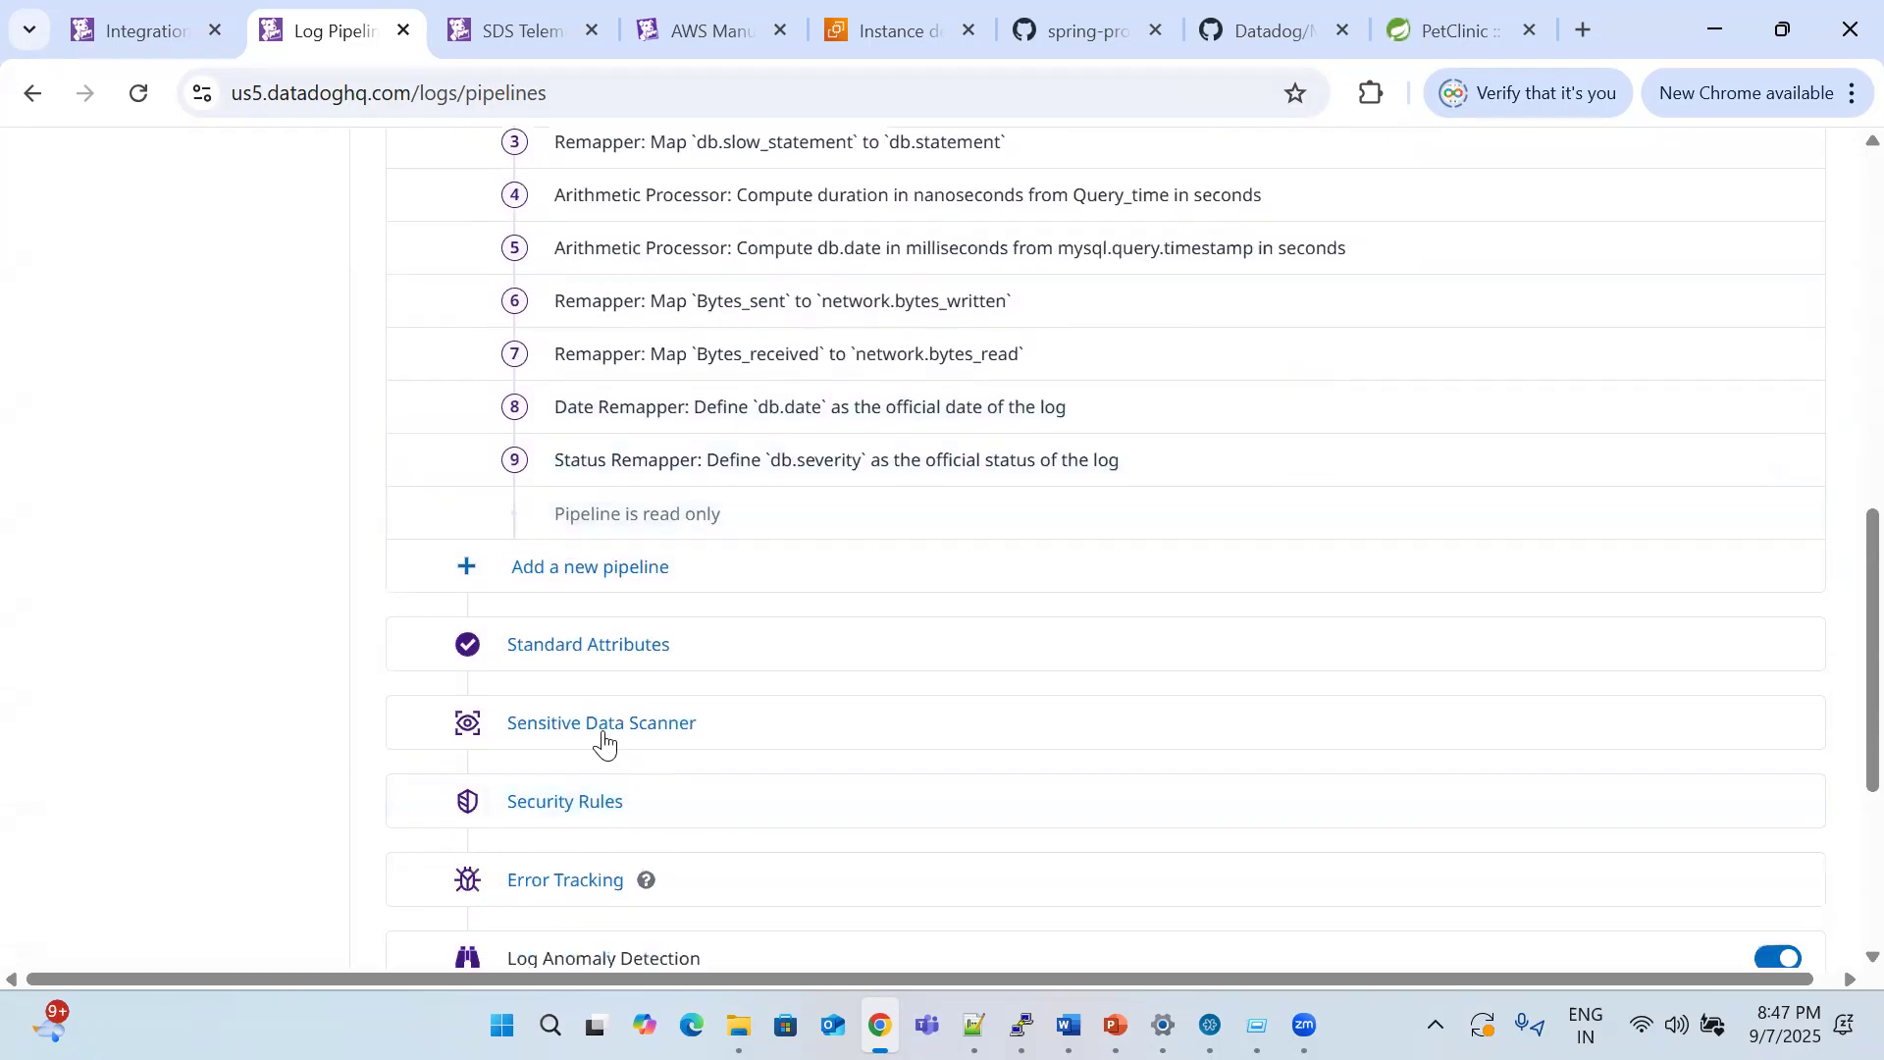
click(604, 744)
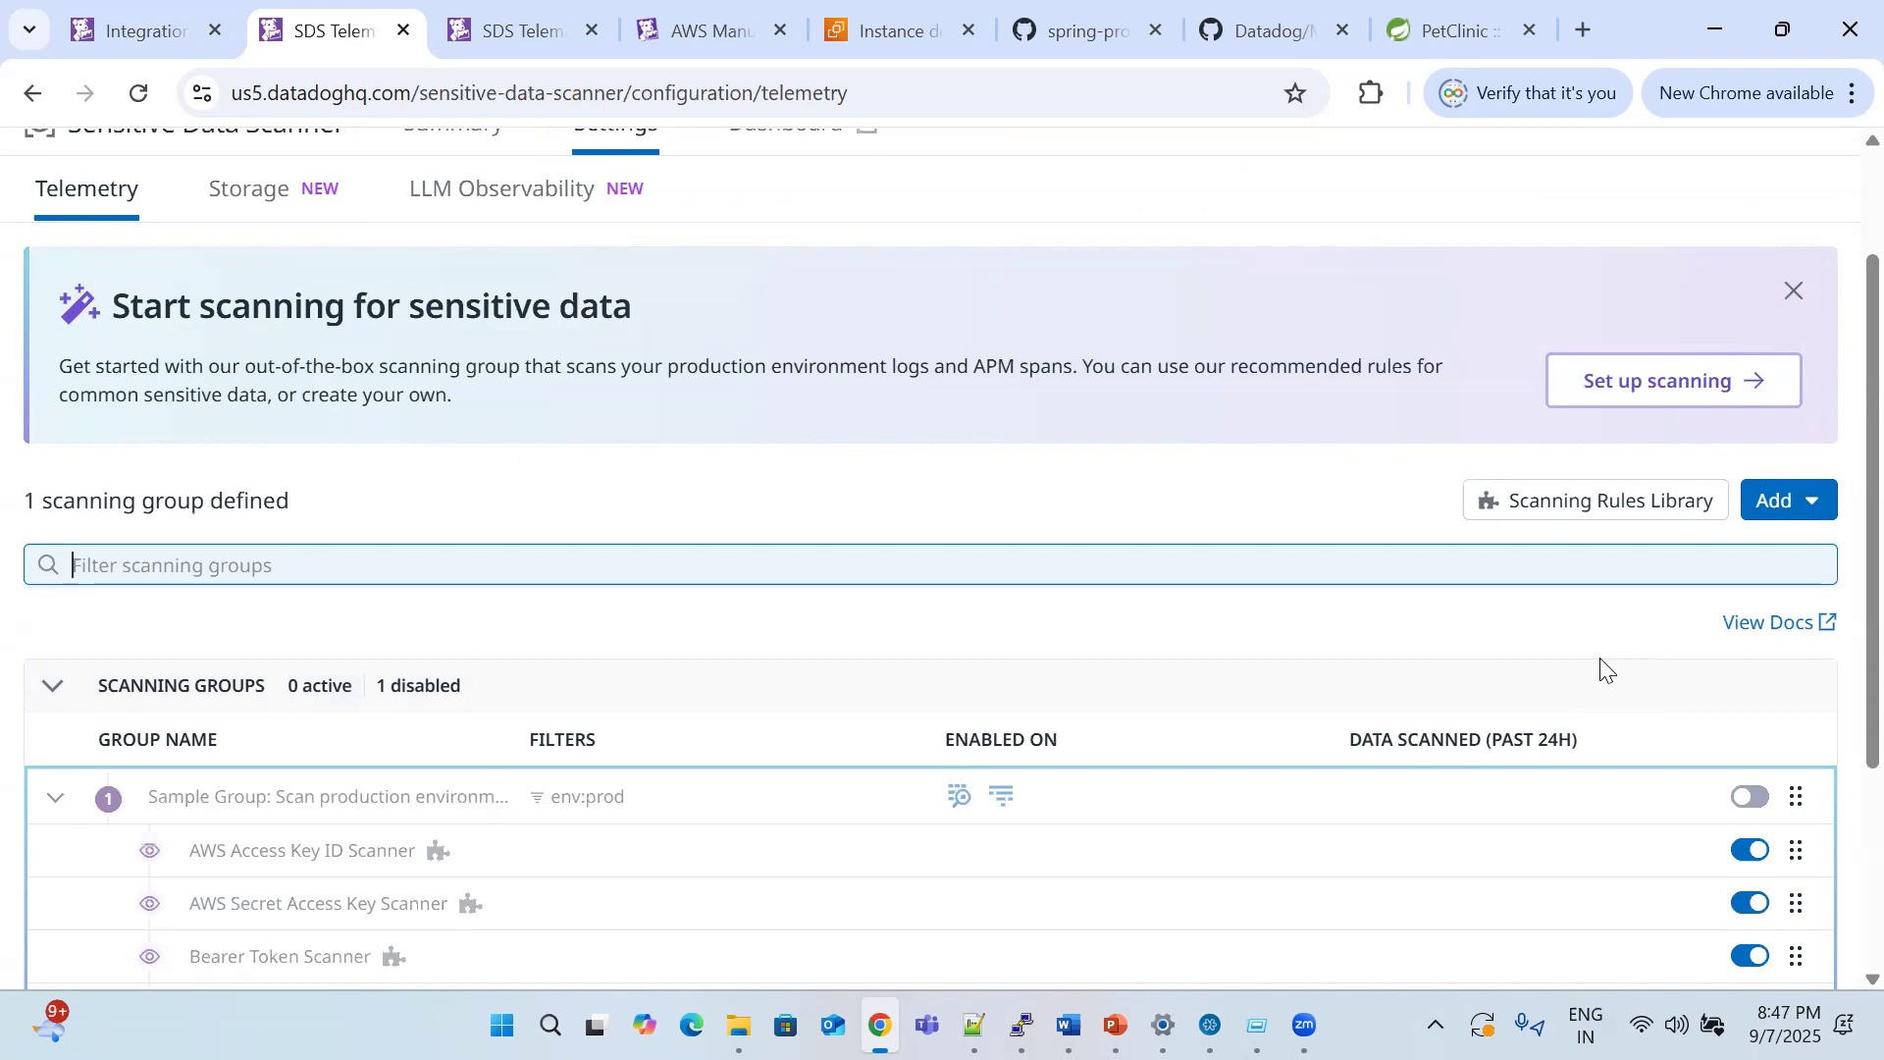
scroll(1604, 670, down, 2)
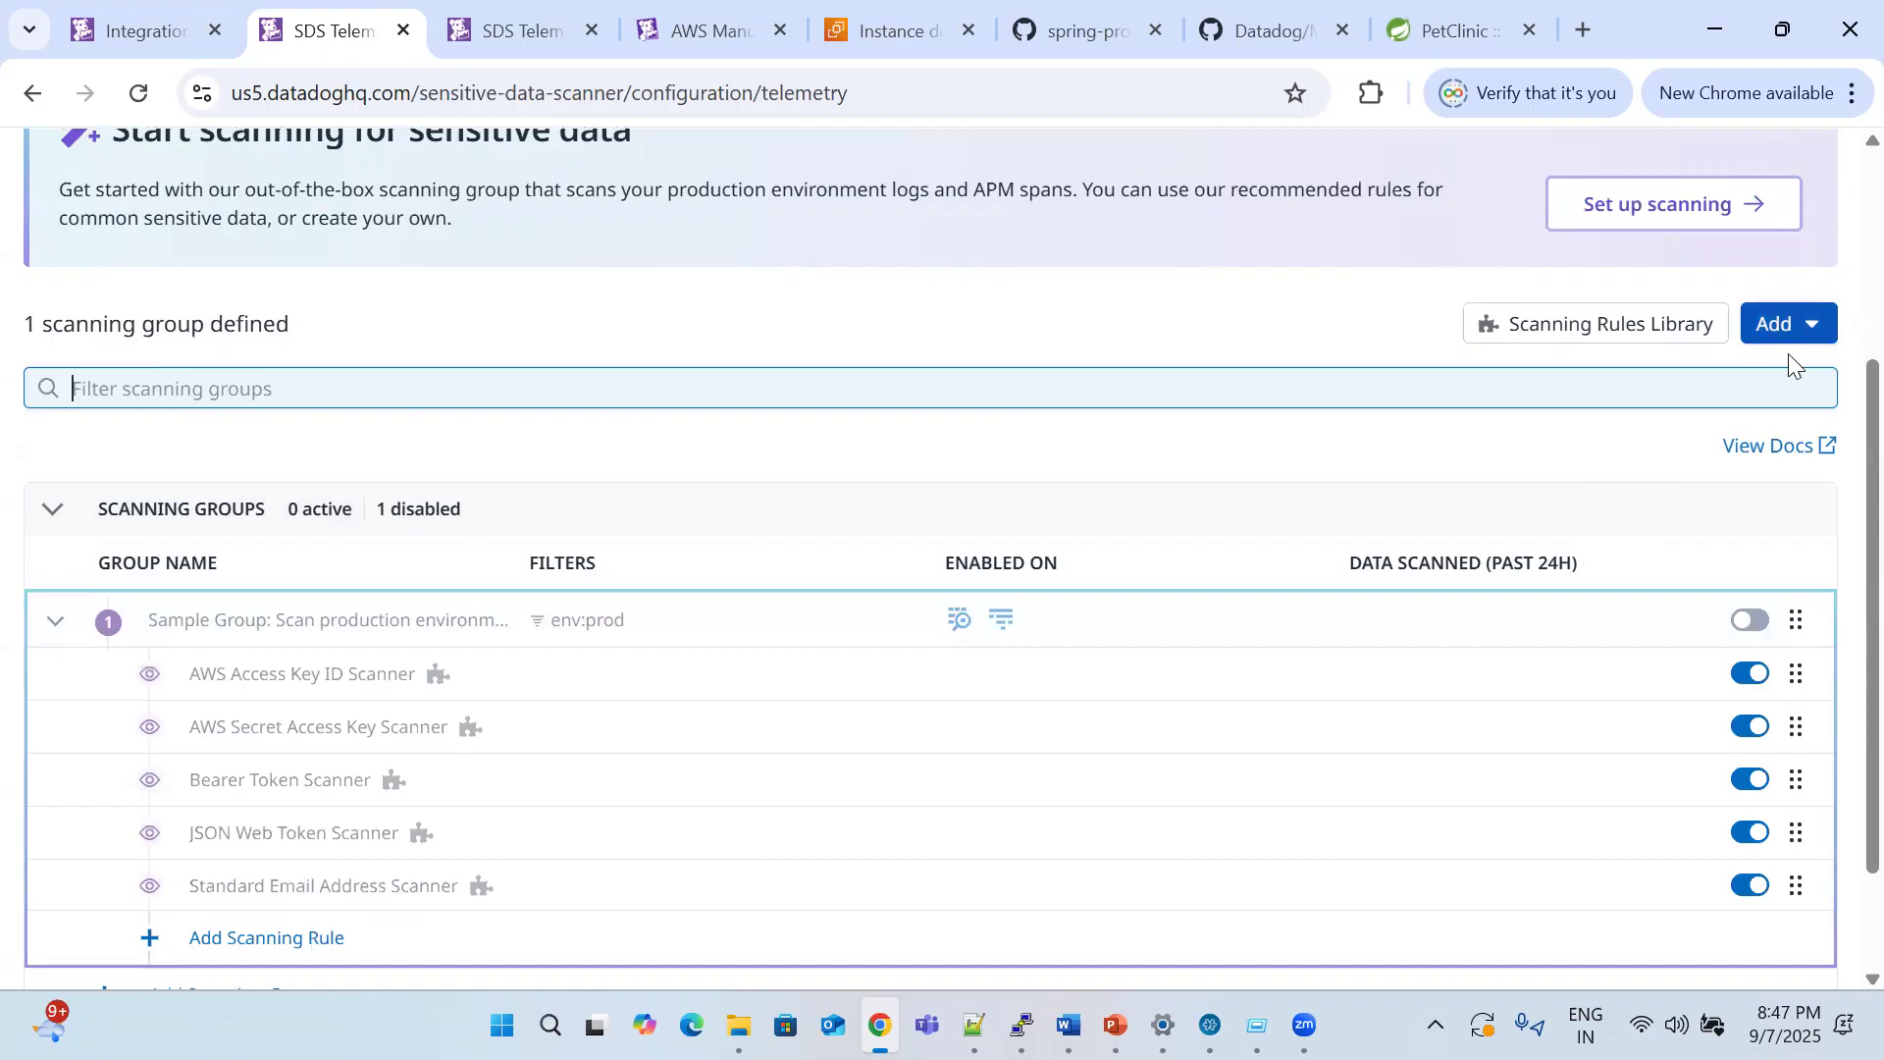
click(1818, 332)
Start a new scanning group and name it mysqlgroup.
click(1684, 443)
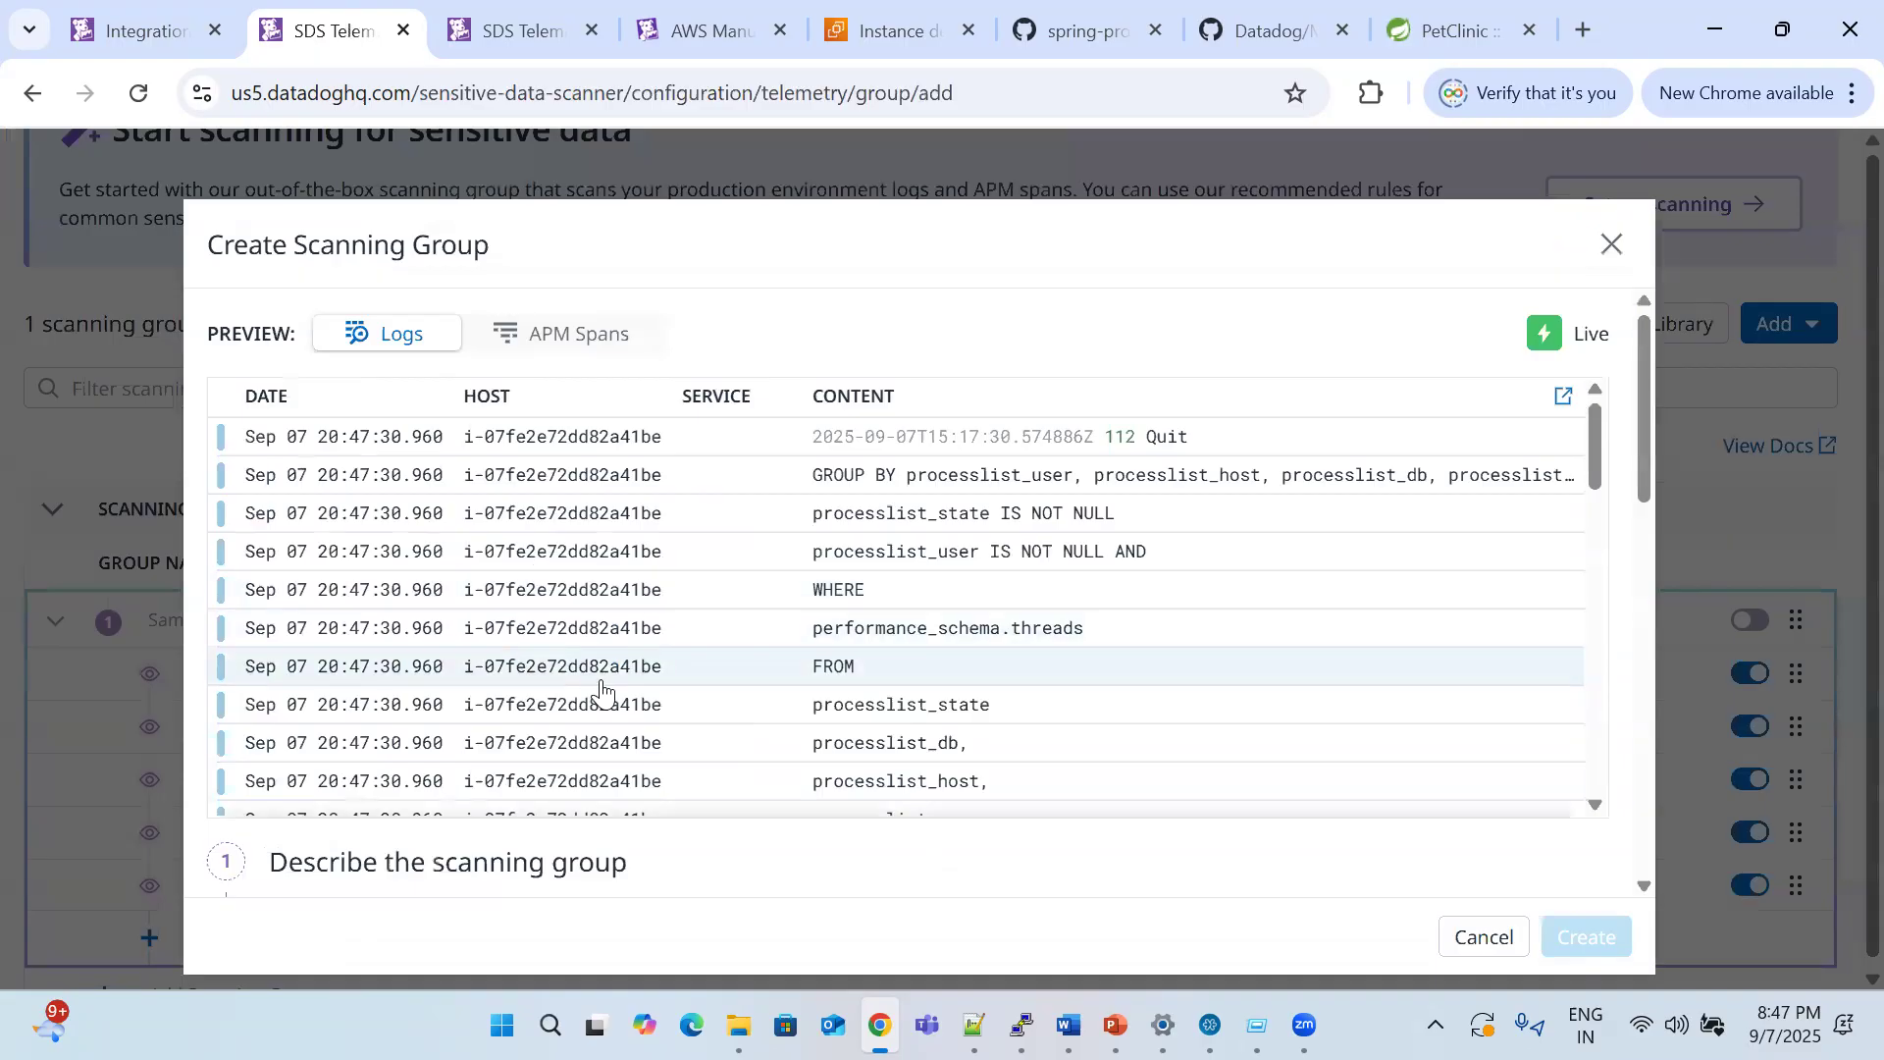
scroll(602, 690, down, 3)
scroll(656, 841, down, 3)
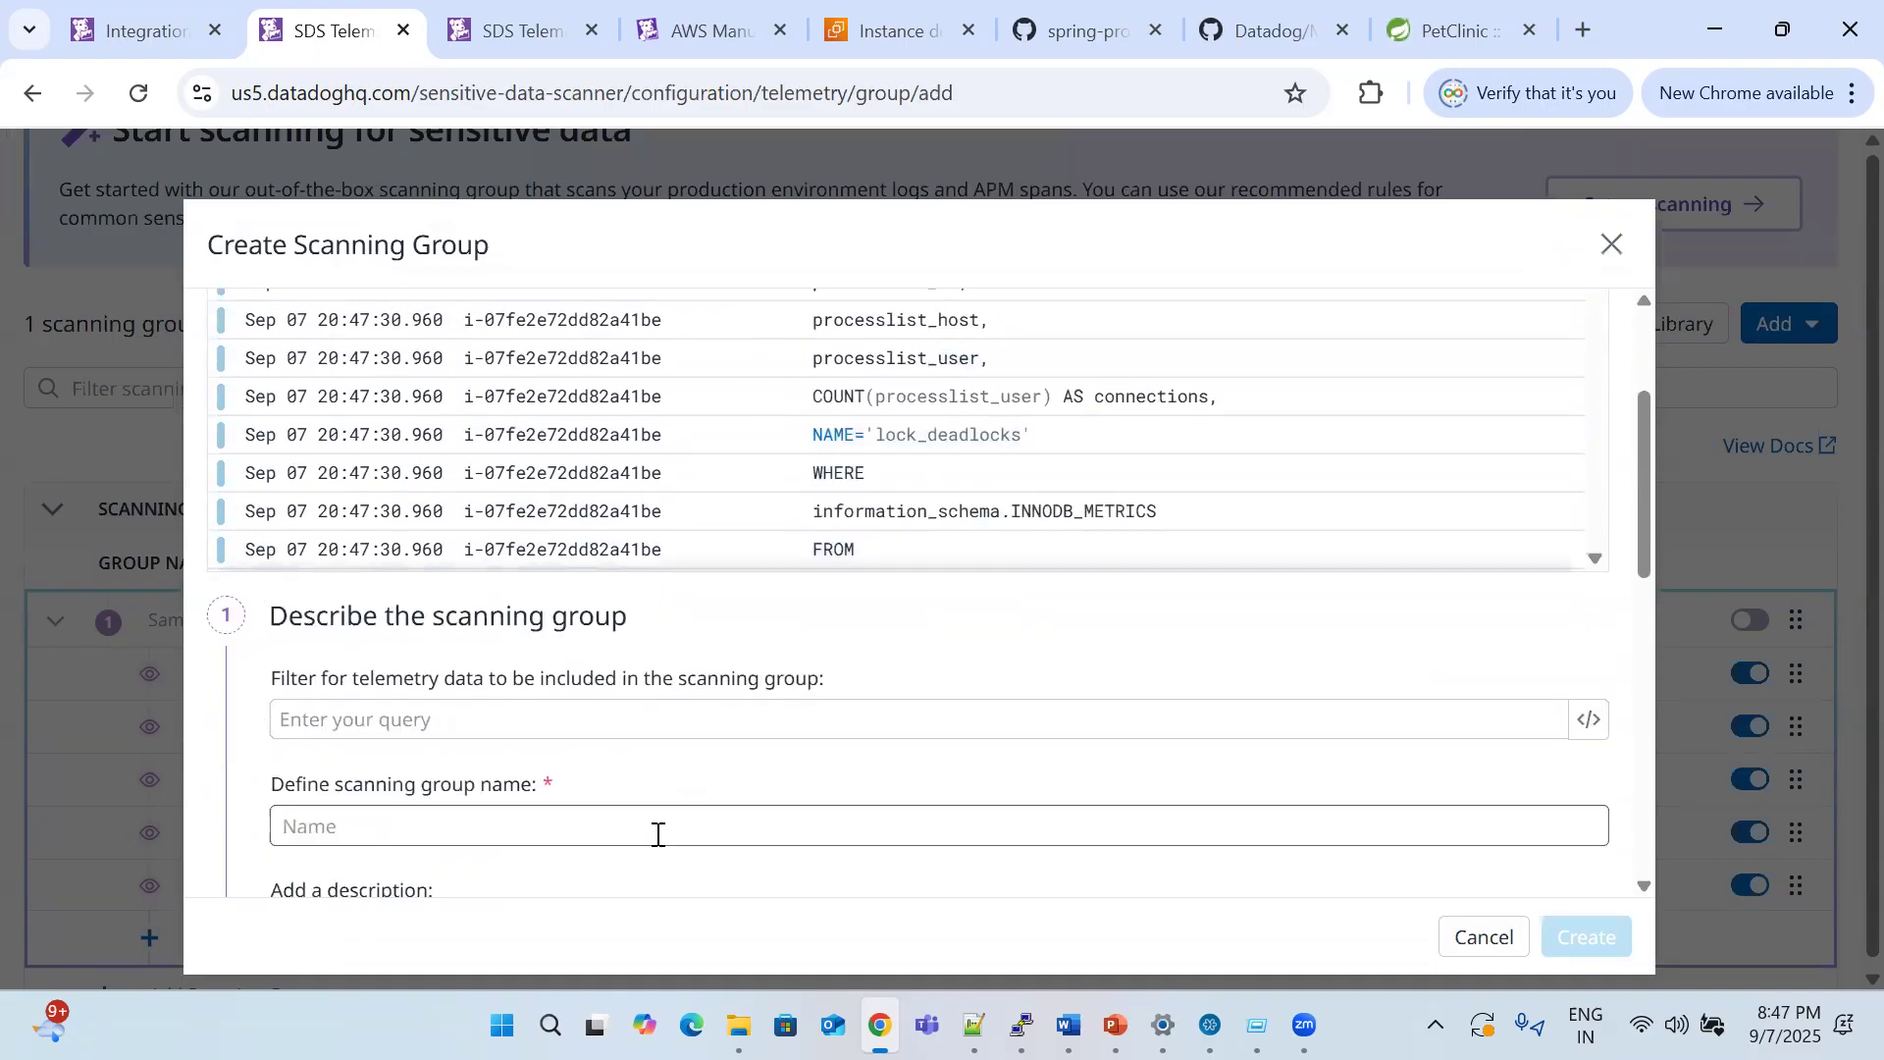
click(612, 722)
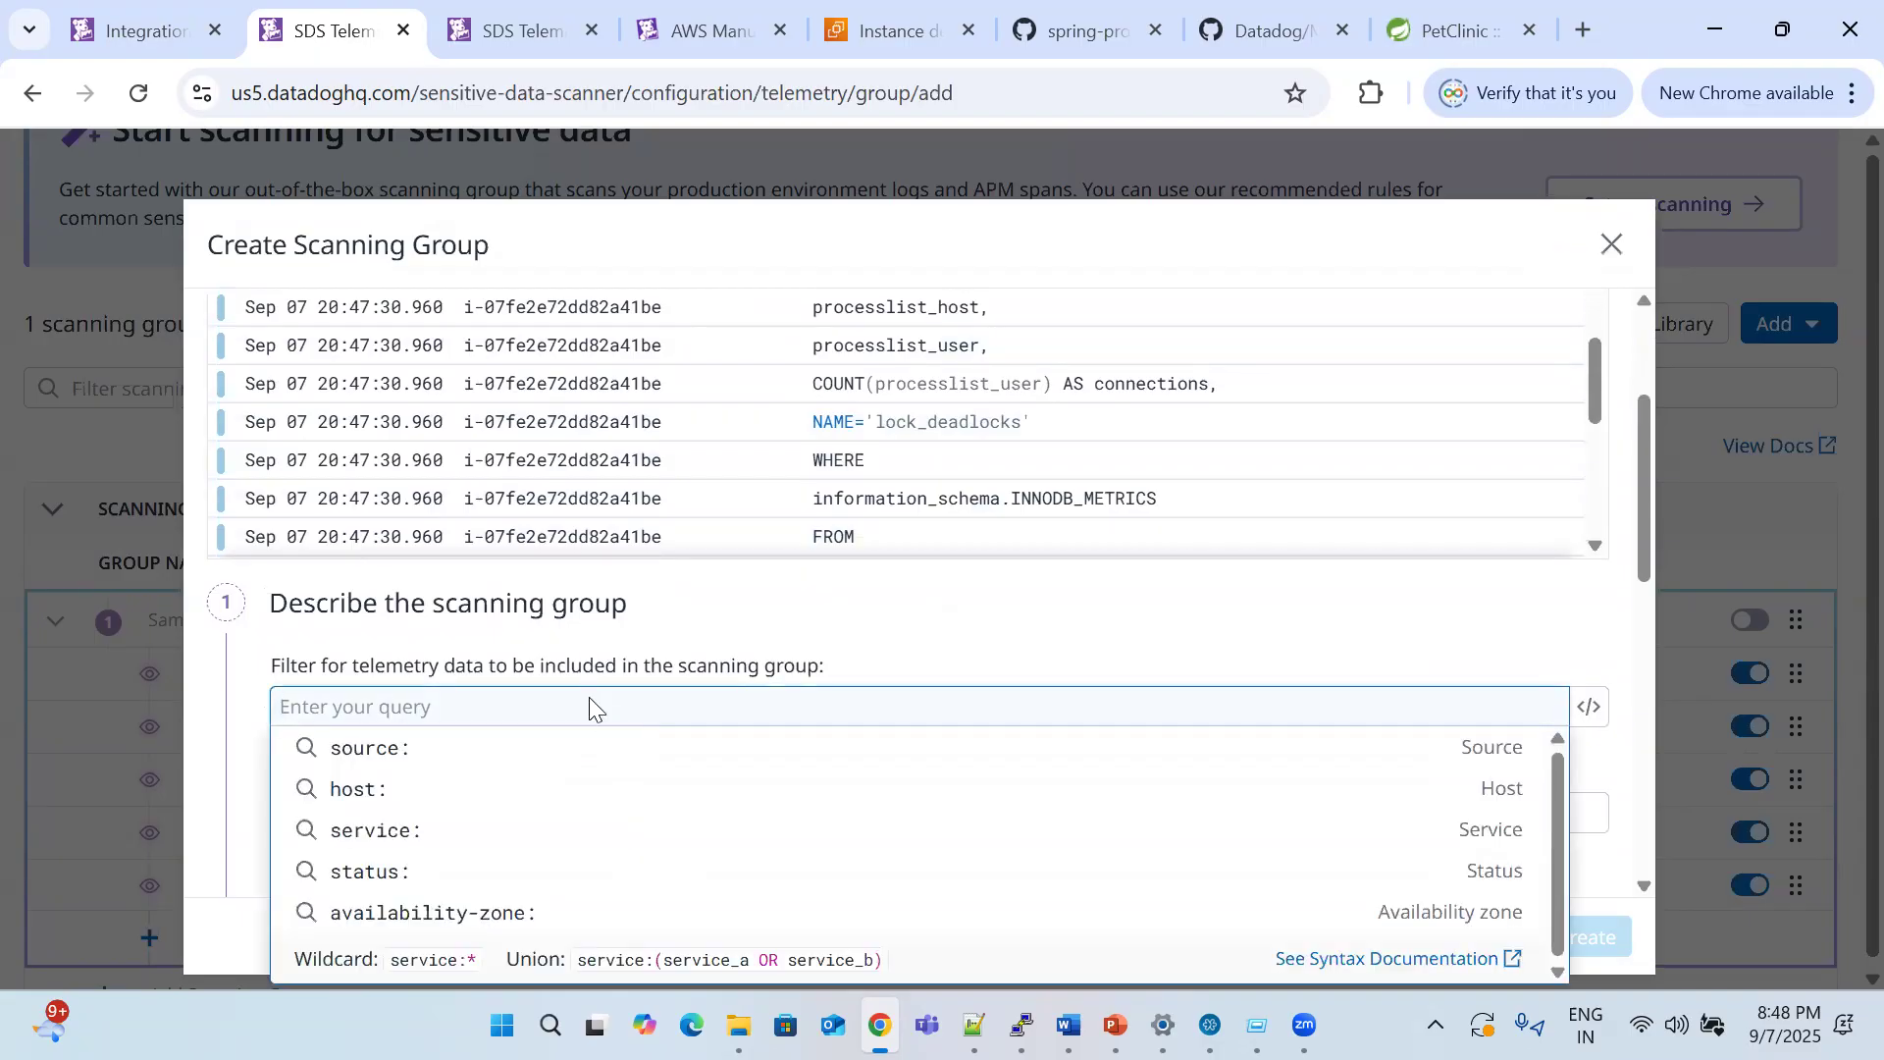
click(668, 610)
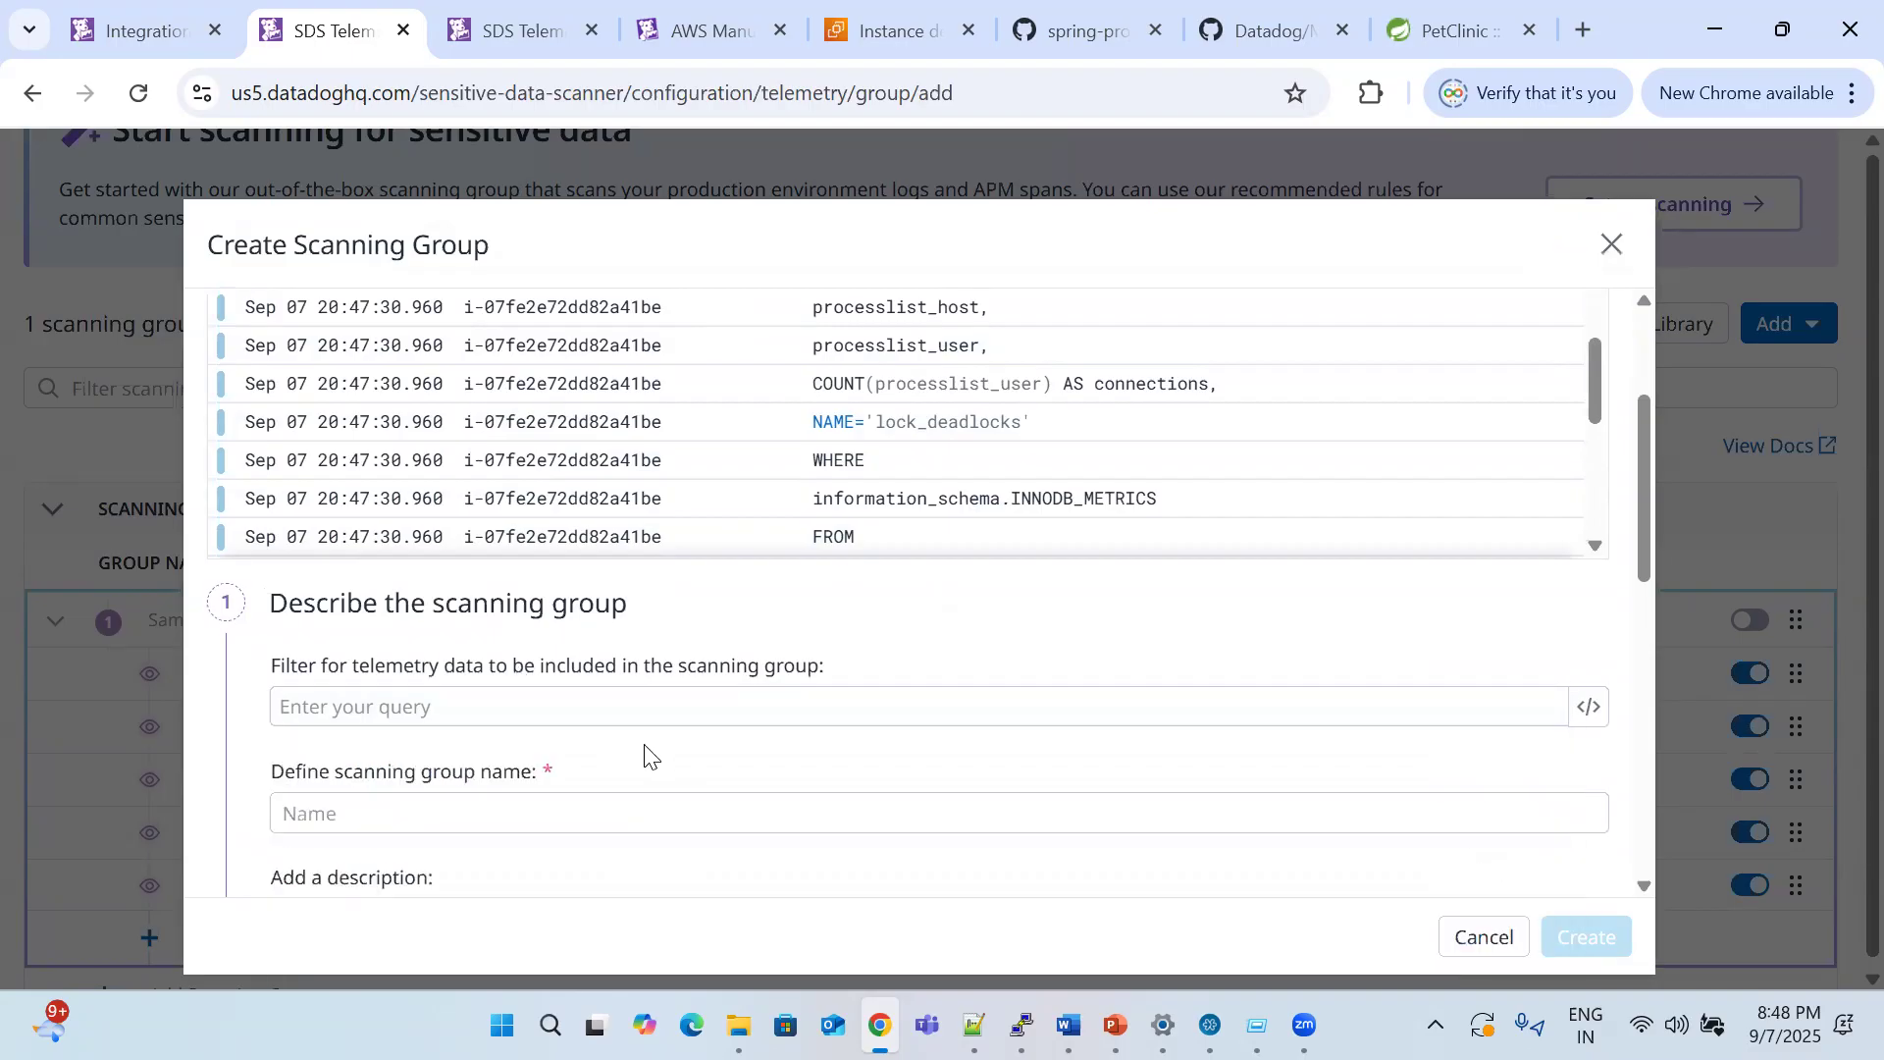
scroll(638, 726, down, 2)
click(551, 621)
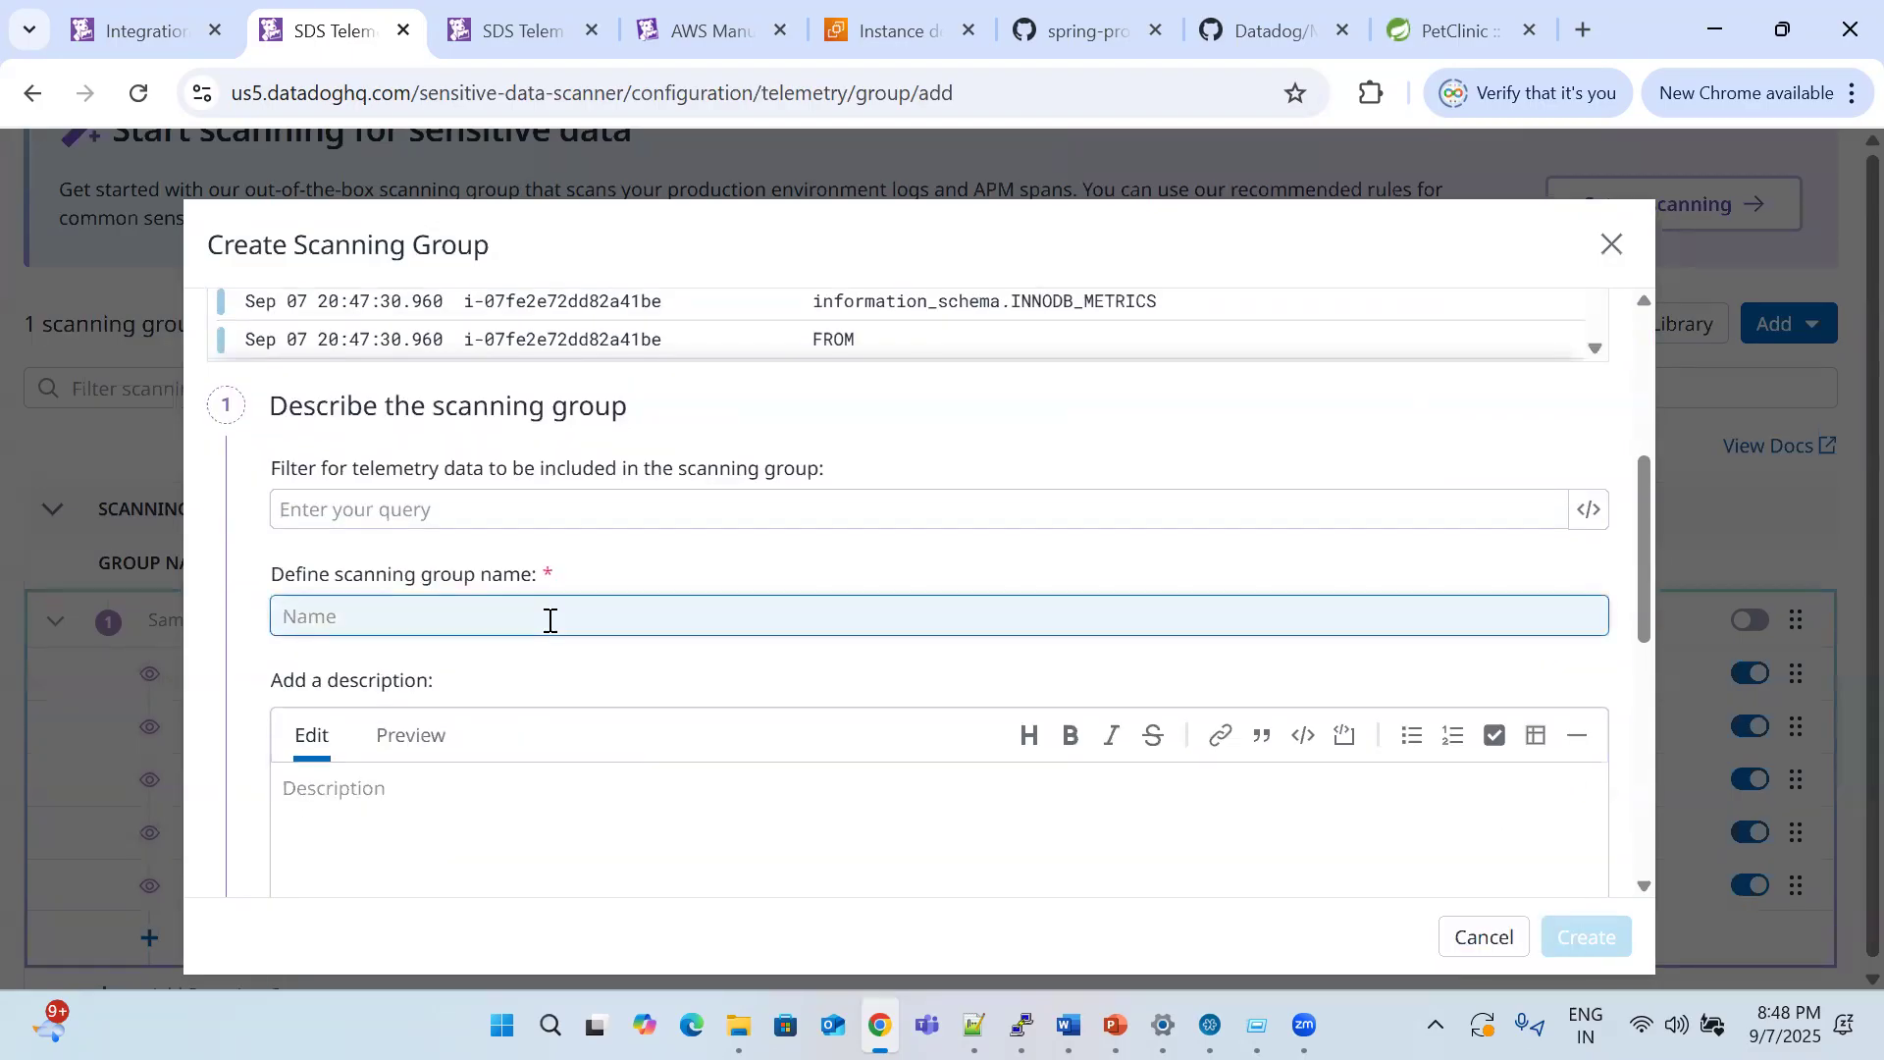
text(D)
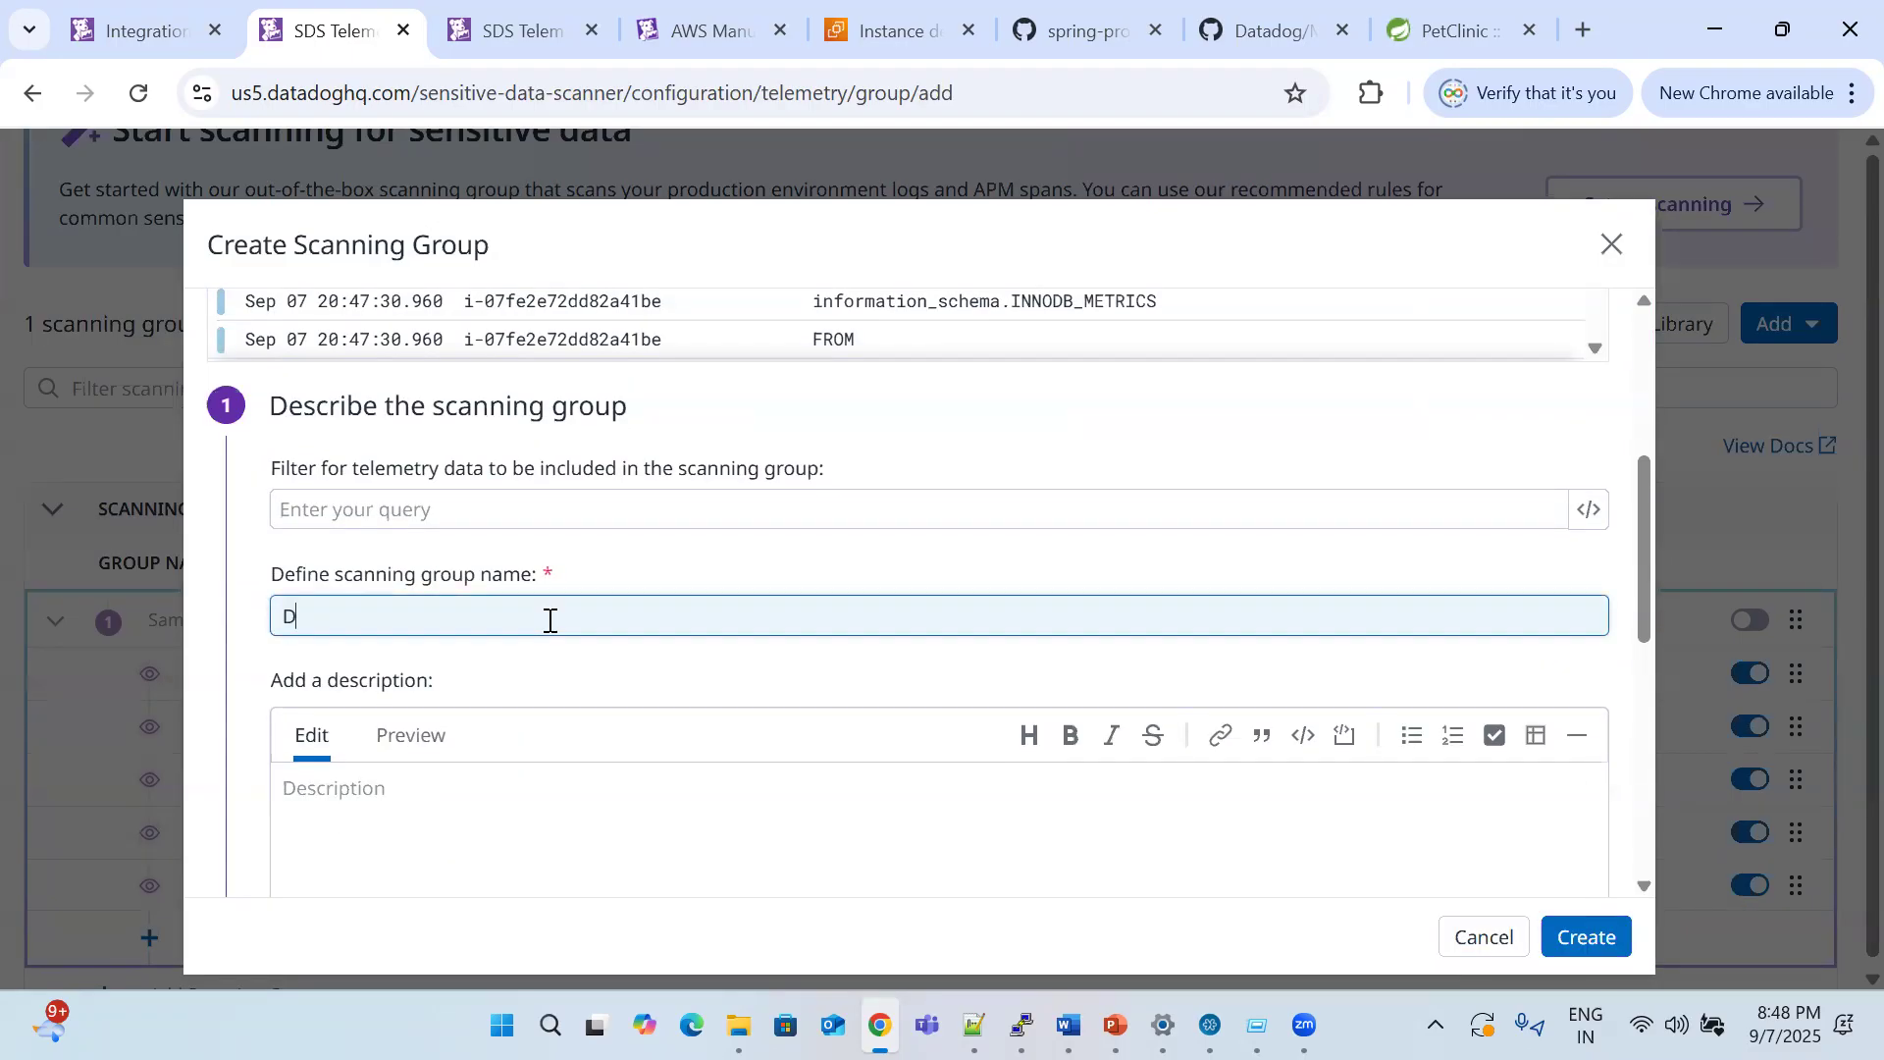
key(BackSpace)
text(mysqlgroup)
Set APM Spans, RUM Events and Events to None, keeping Logs at 100%, and create it.
scroll(549, 620, down, 6)
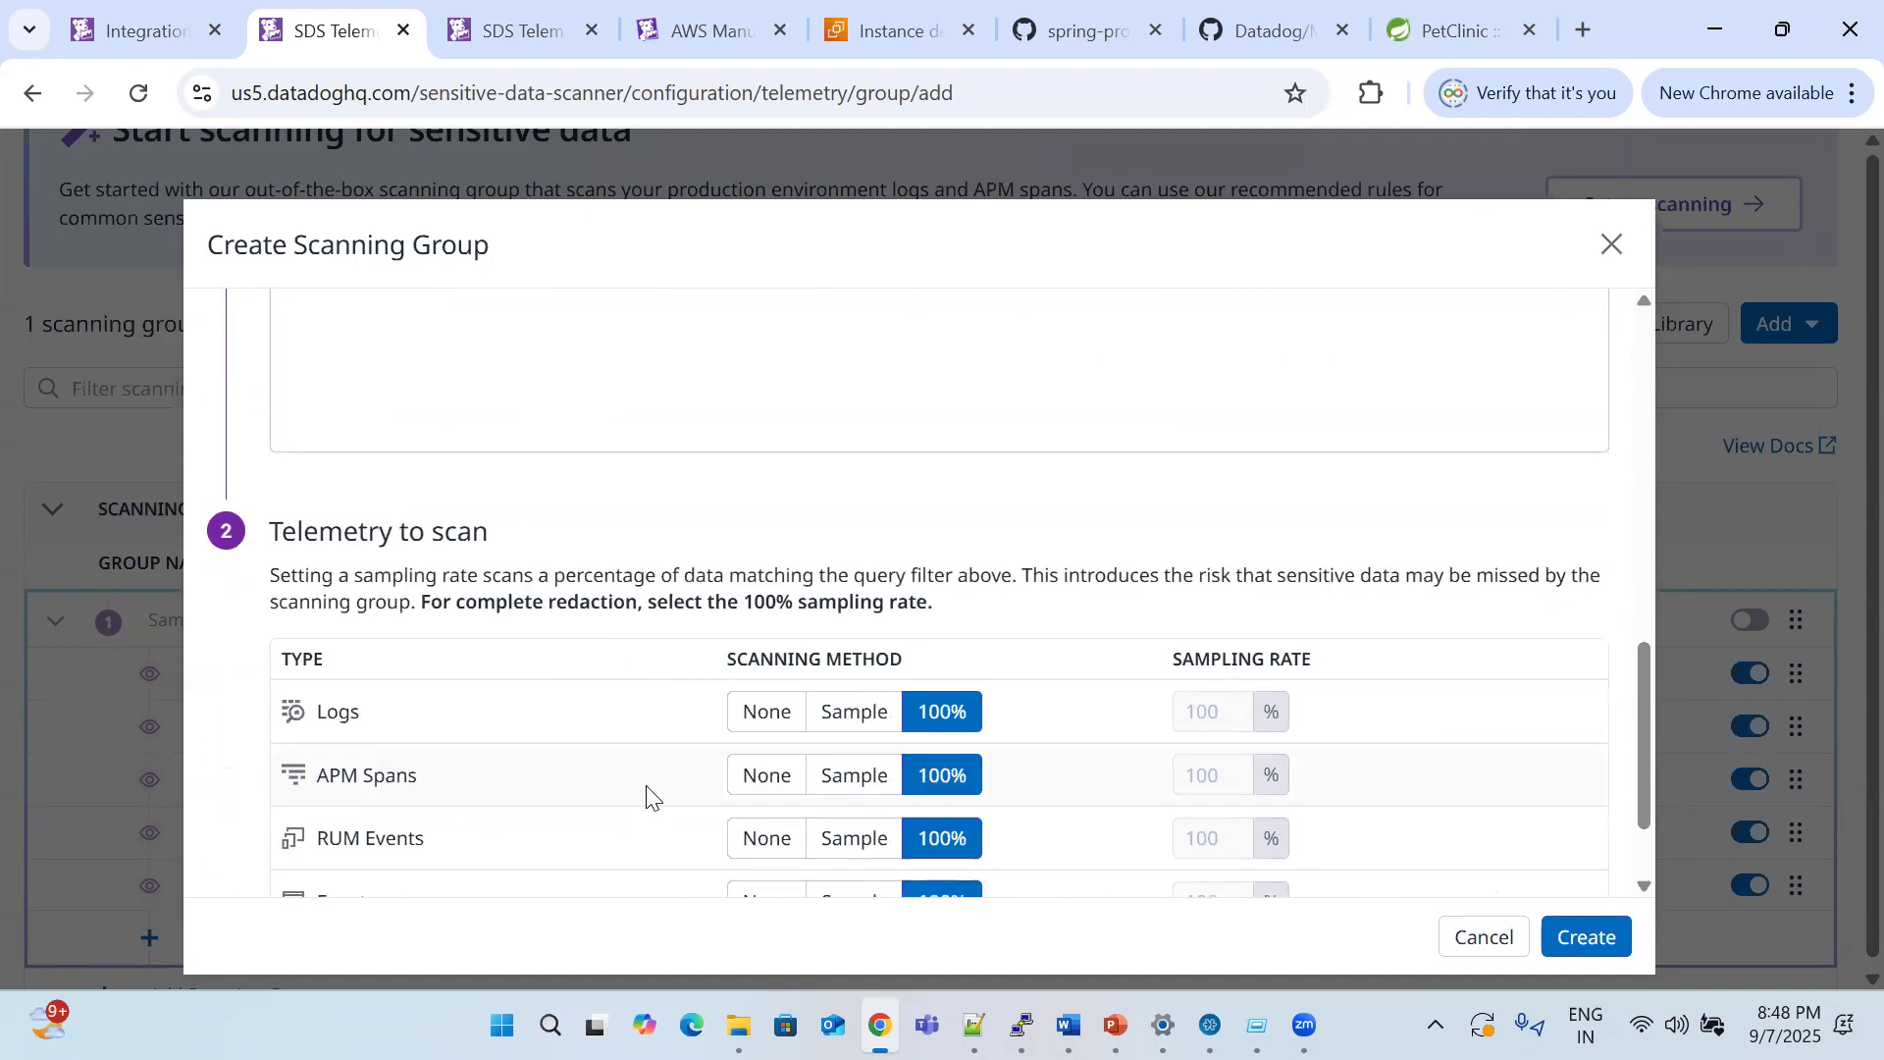
scroll(648, 795, down, 1)
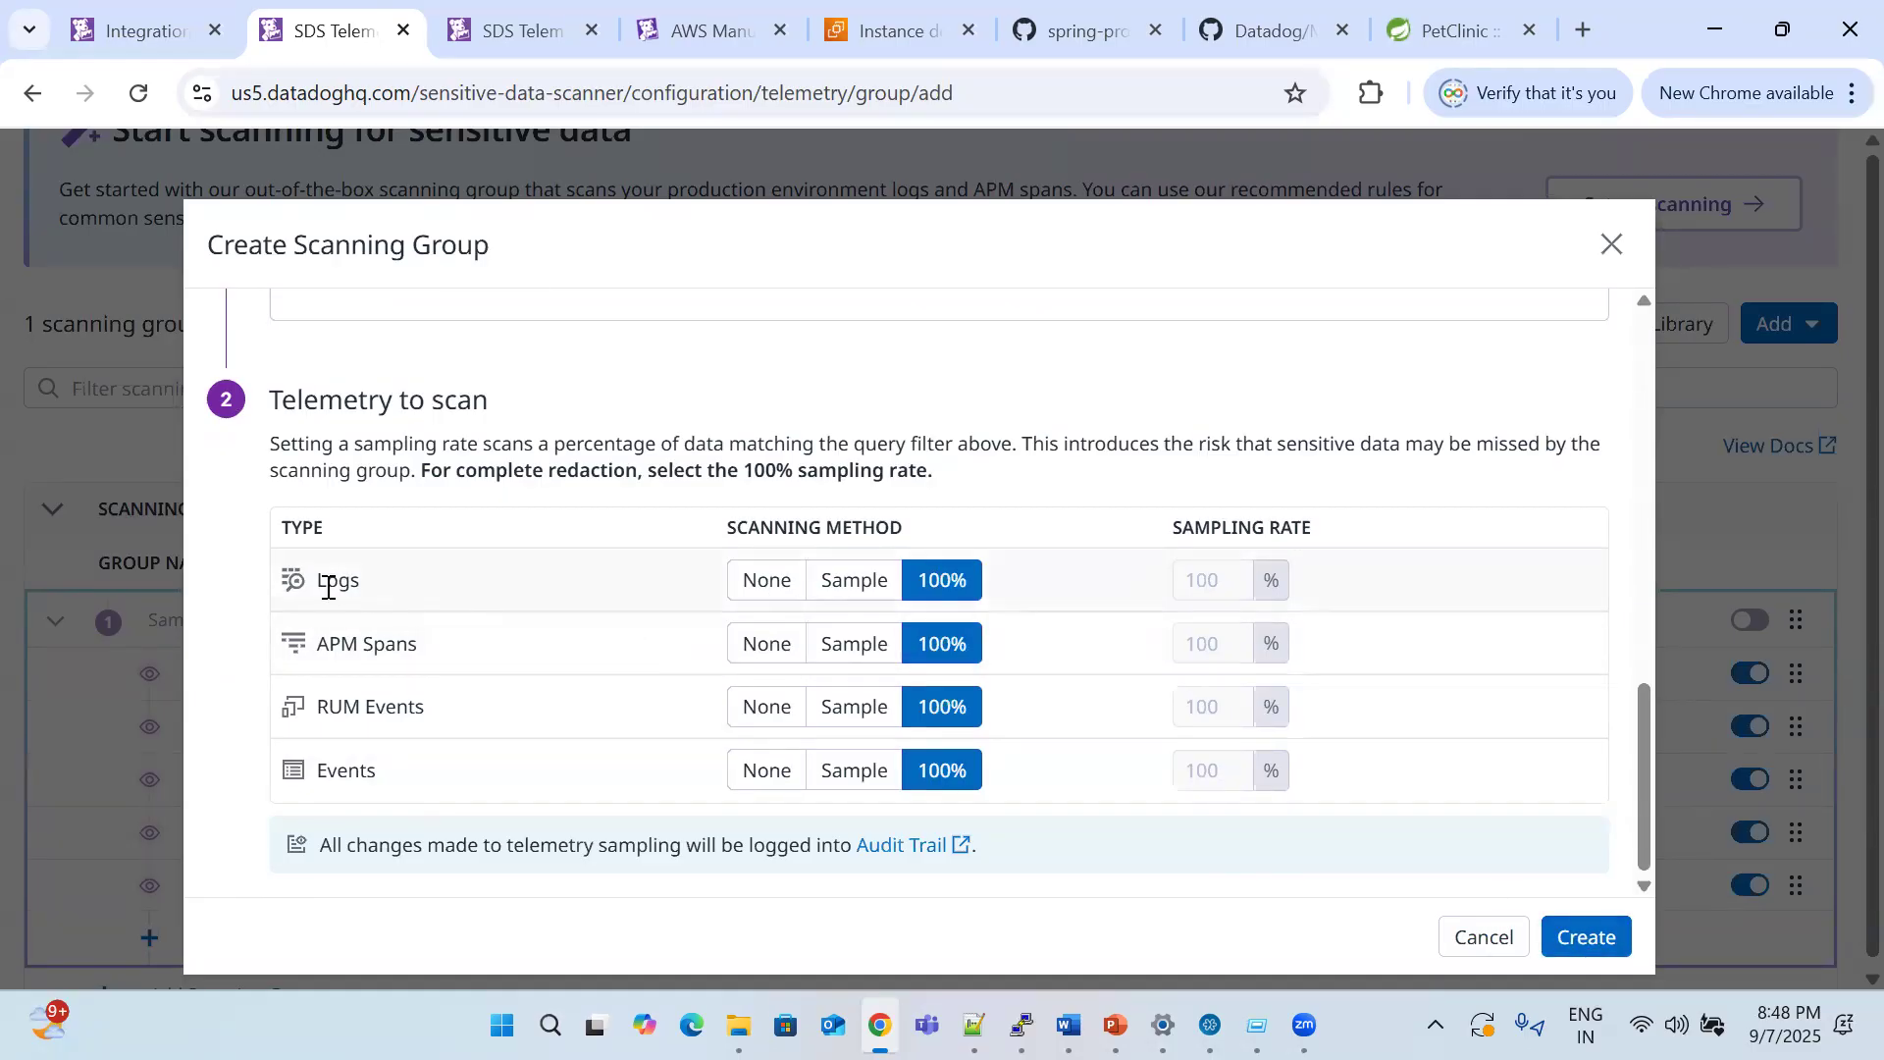
click(768, 668)
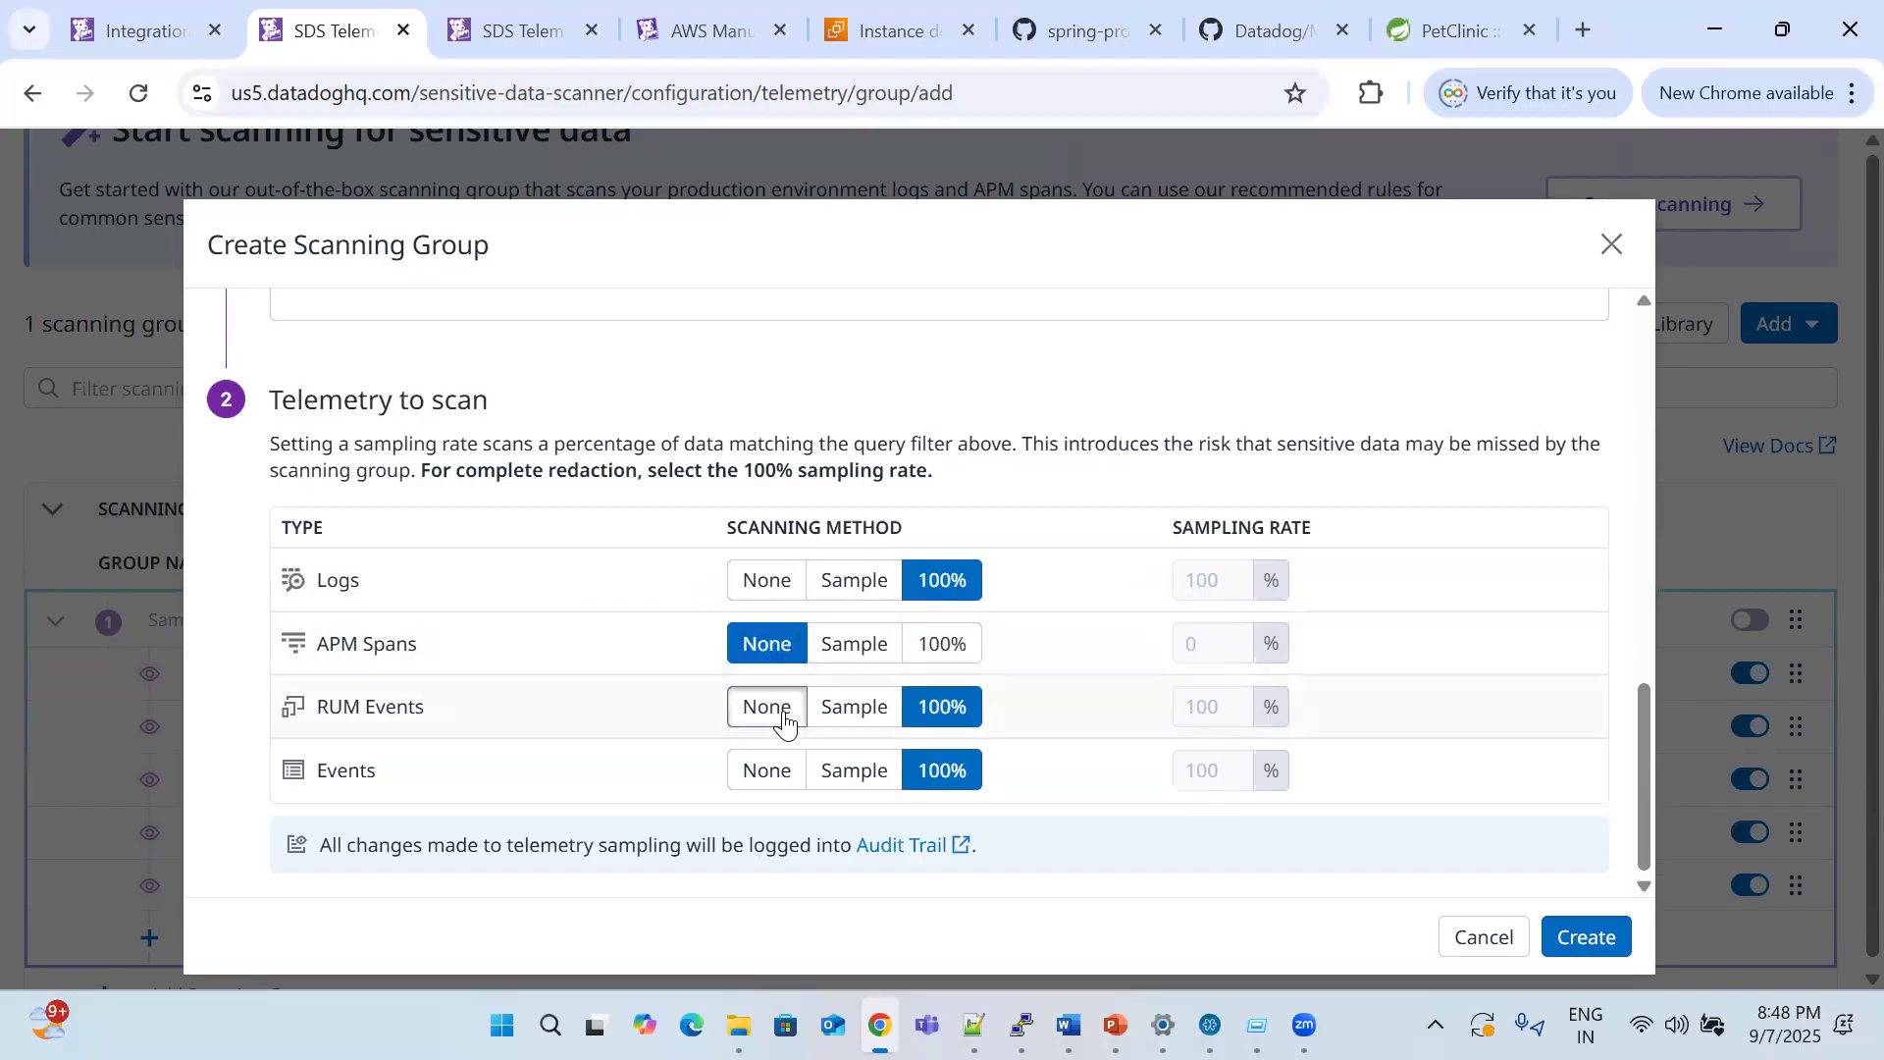
click(768, 709)
click(771, 773)
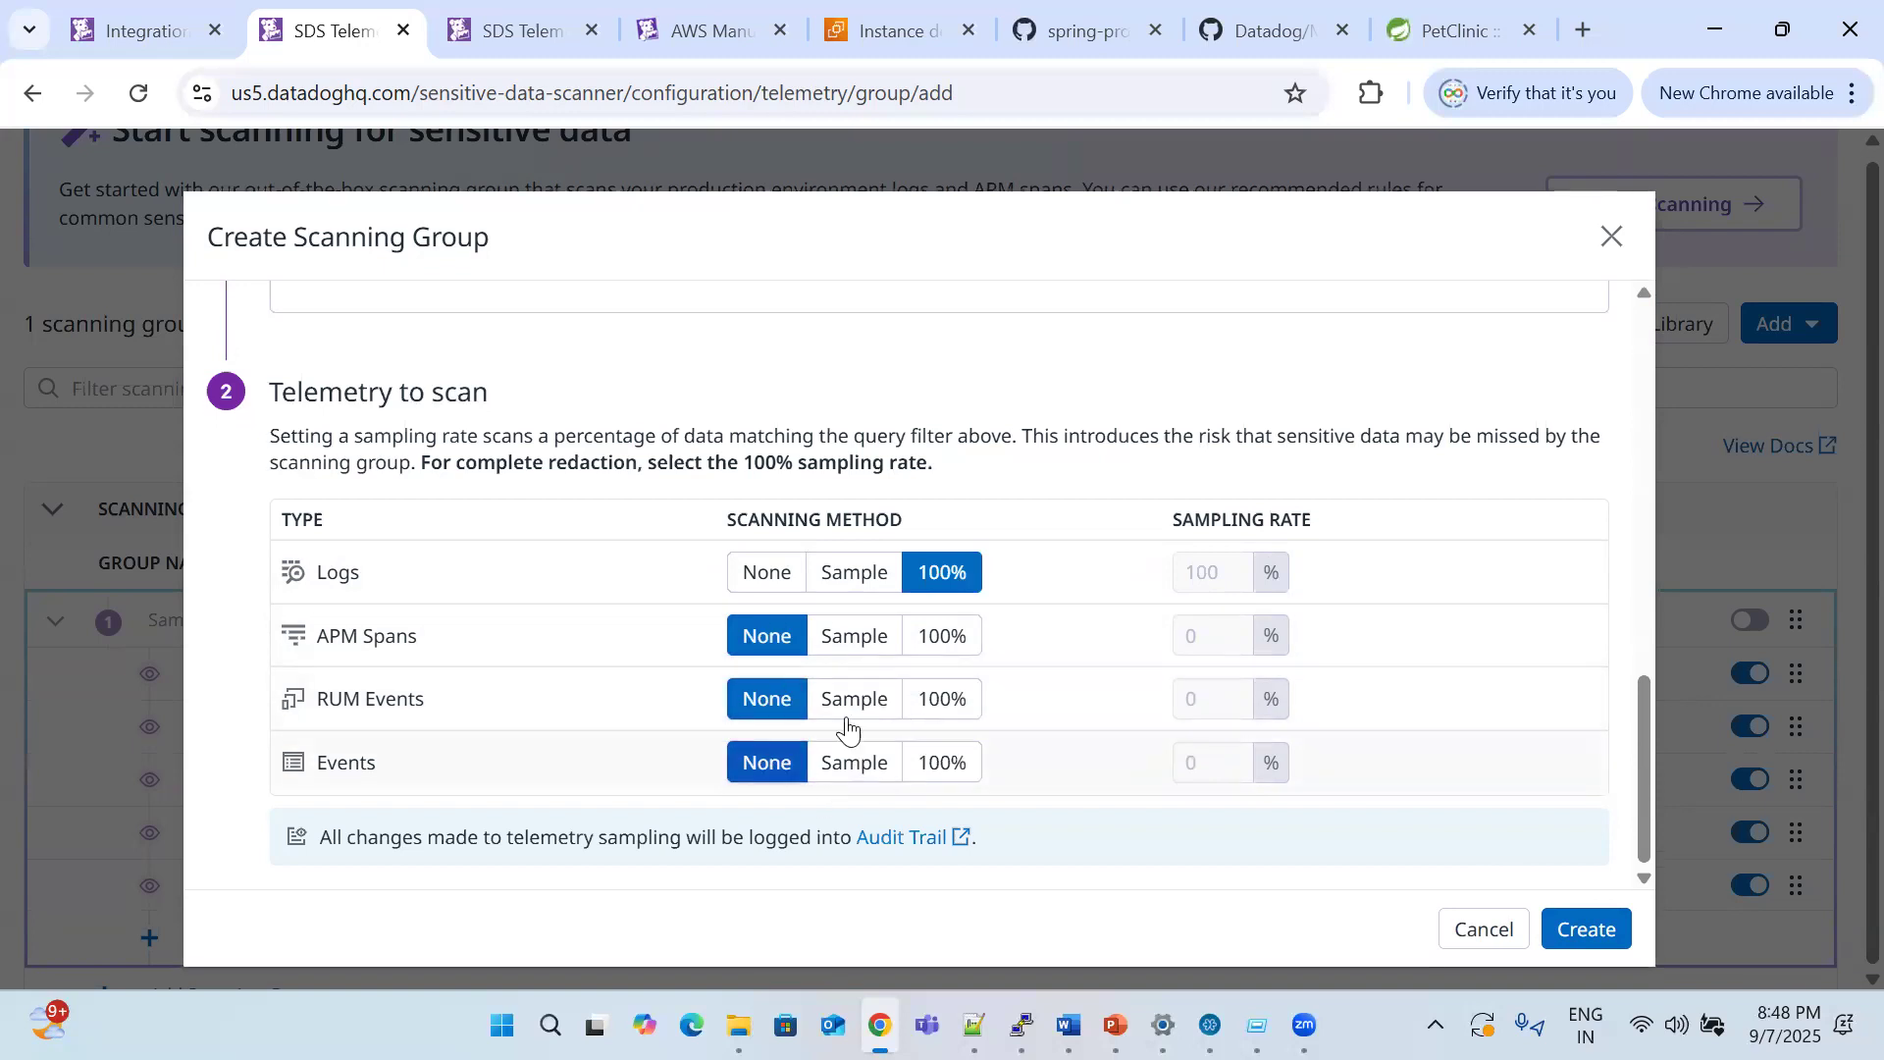
click(1590, 930)
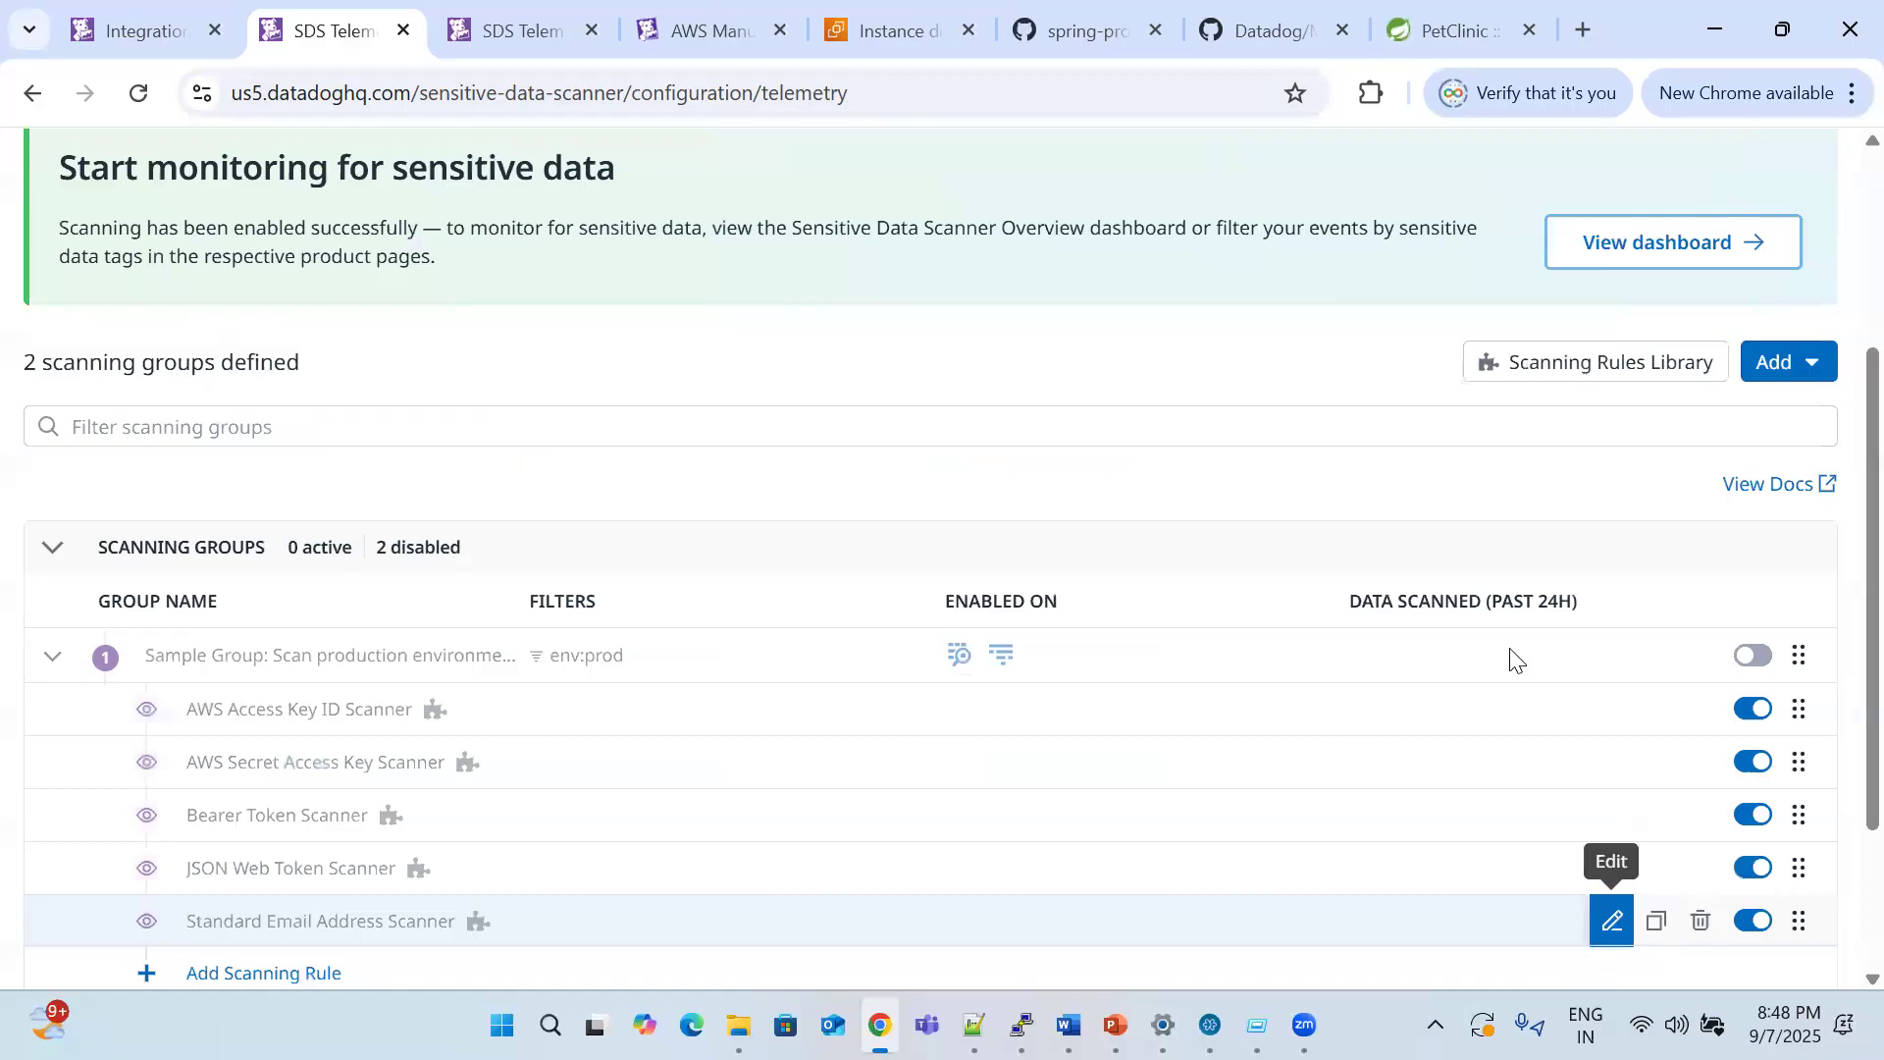
Open the Add Scanning Rule dialog and browse its rule library.
click(1816, 369)
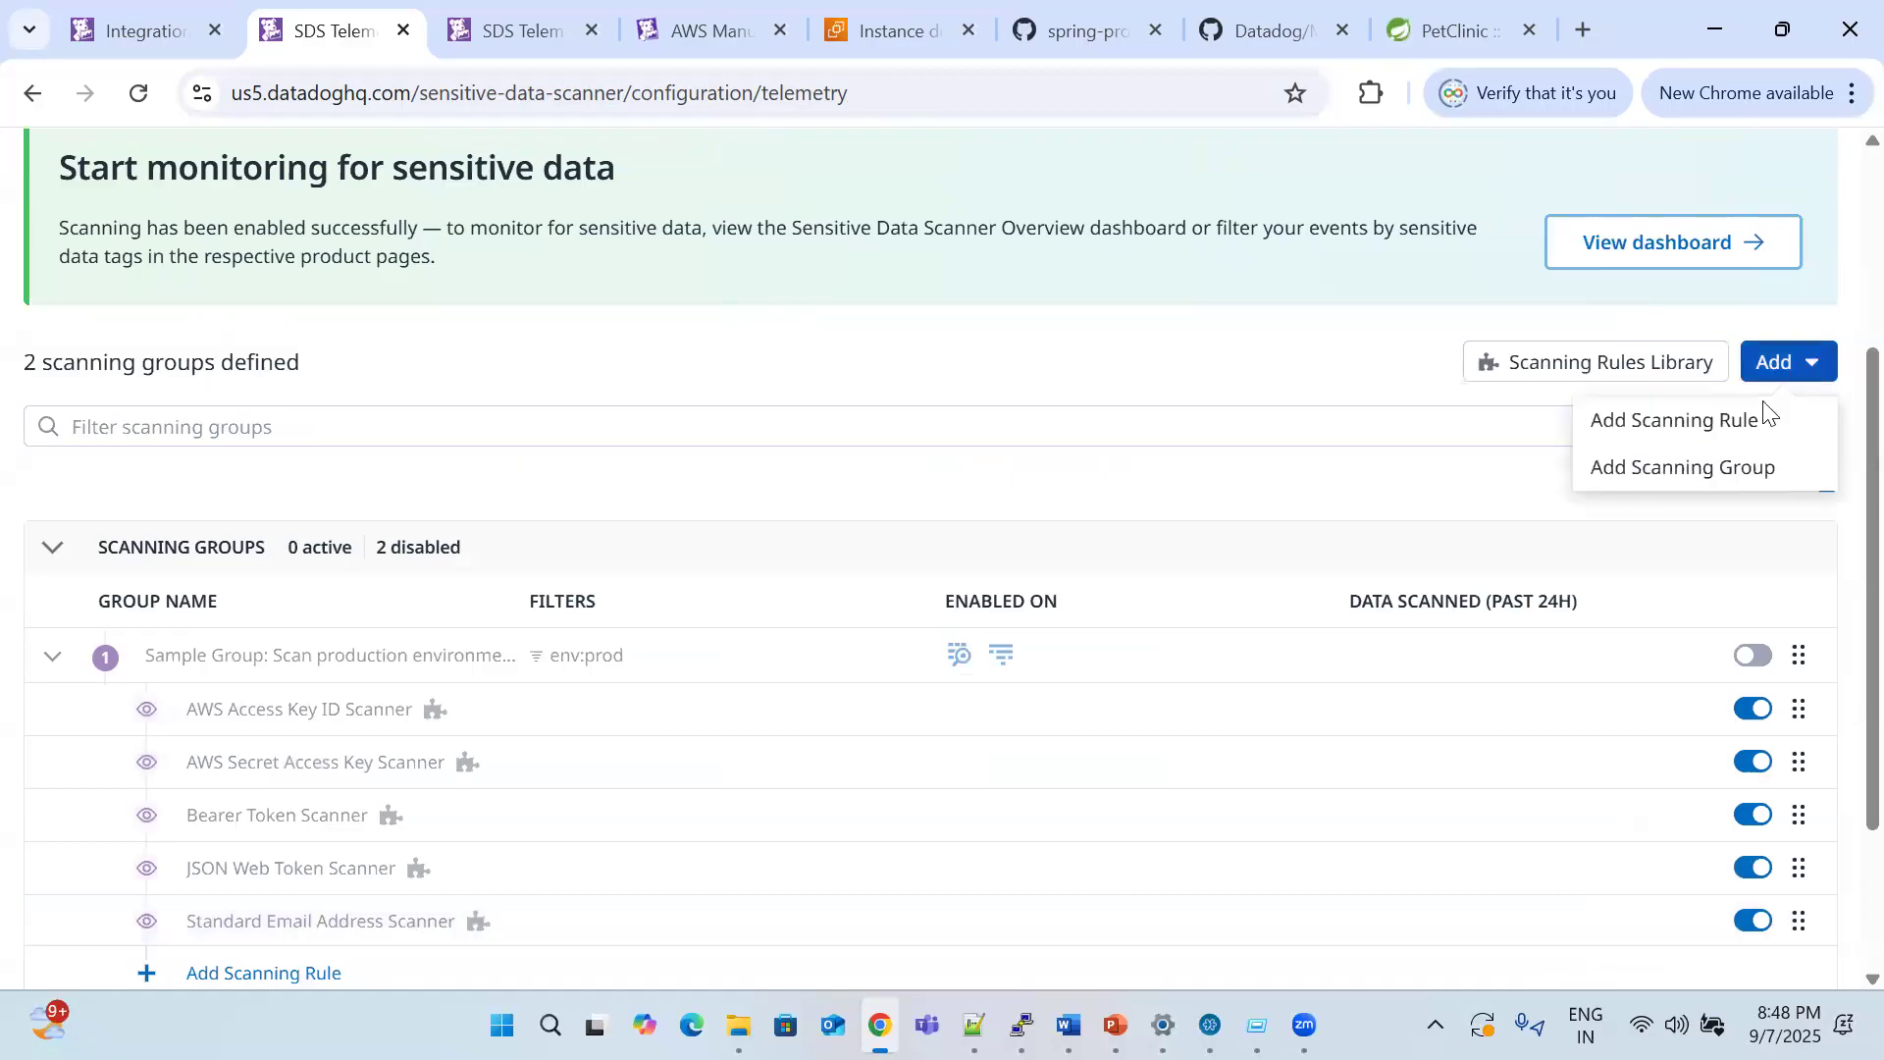
click(1695, 433)
scroll(661, 642, up, 4)
scroll(661, 643, up, 2)
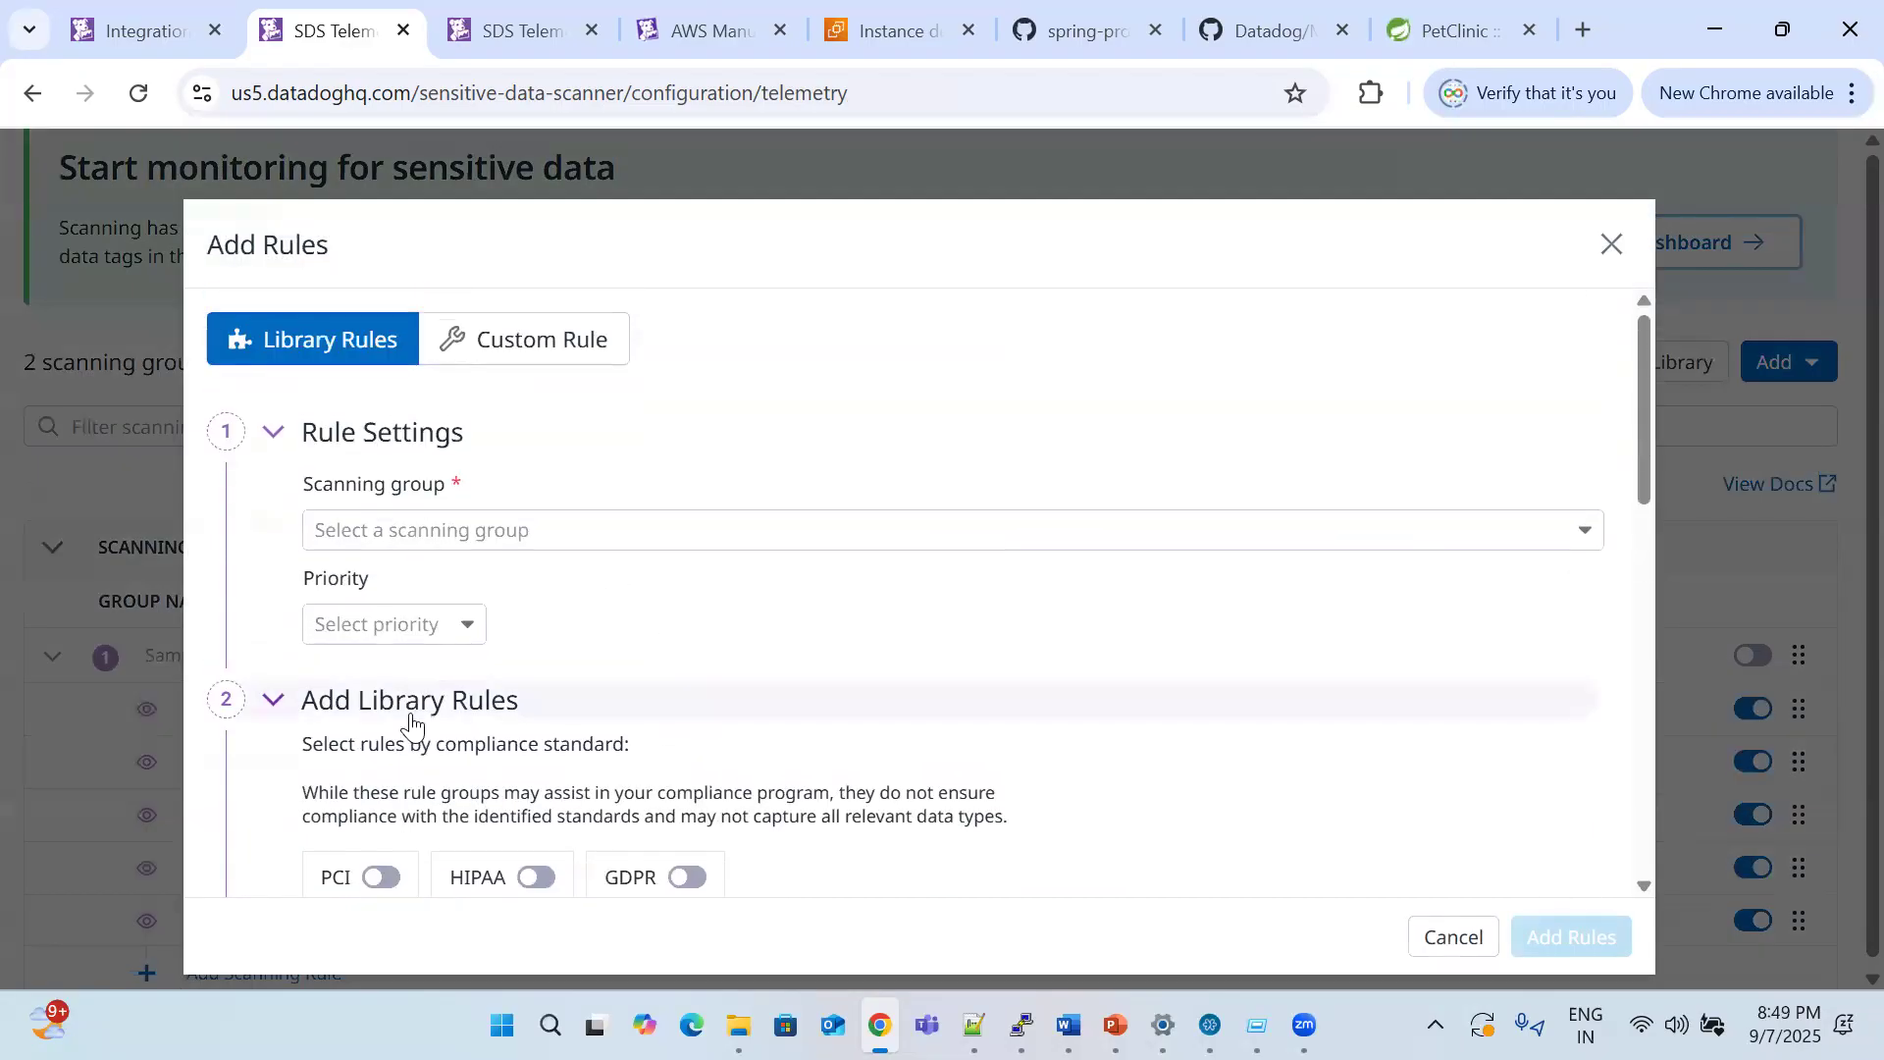
scroll(410, 721, down, 3)
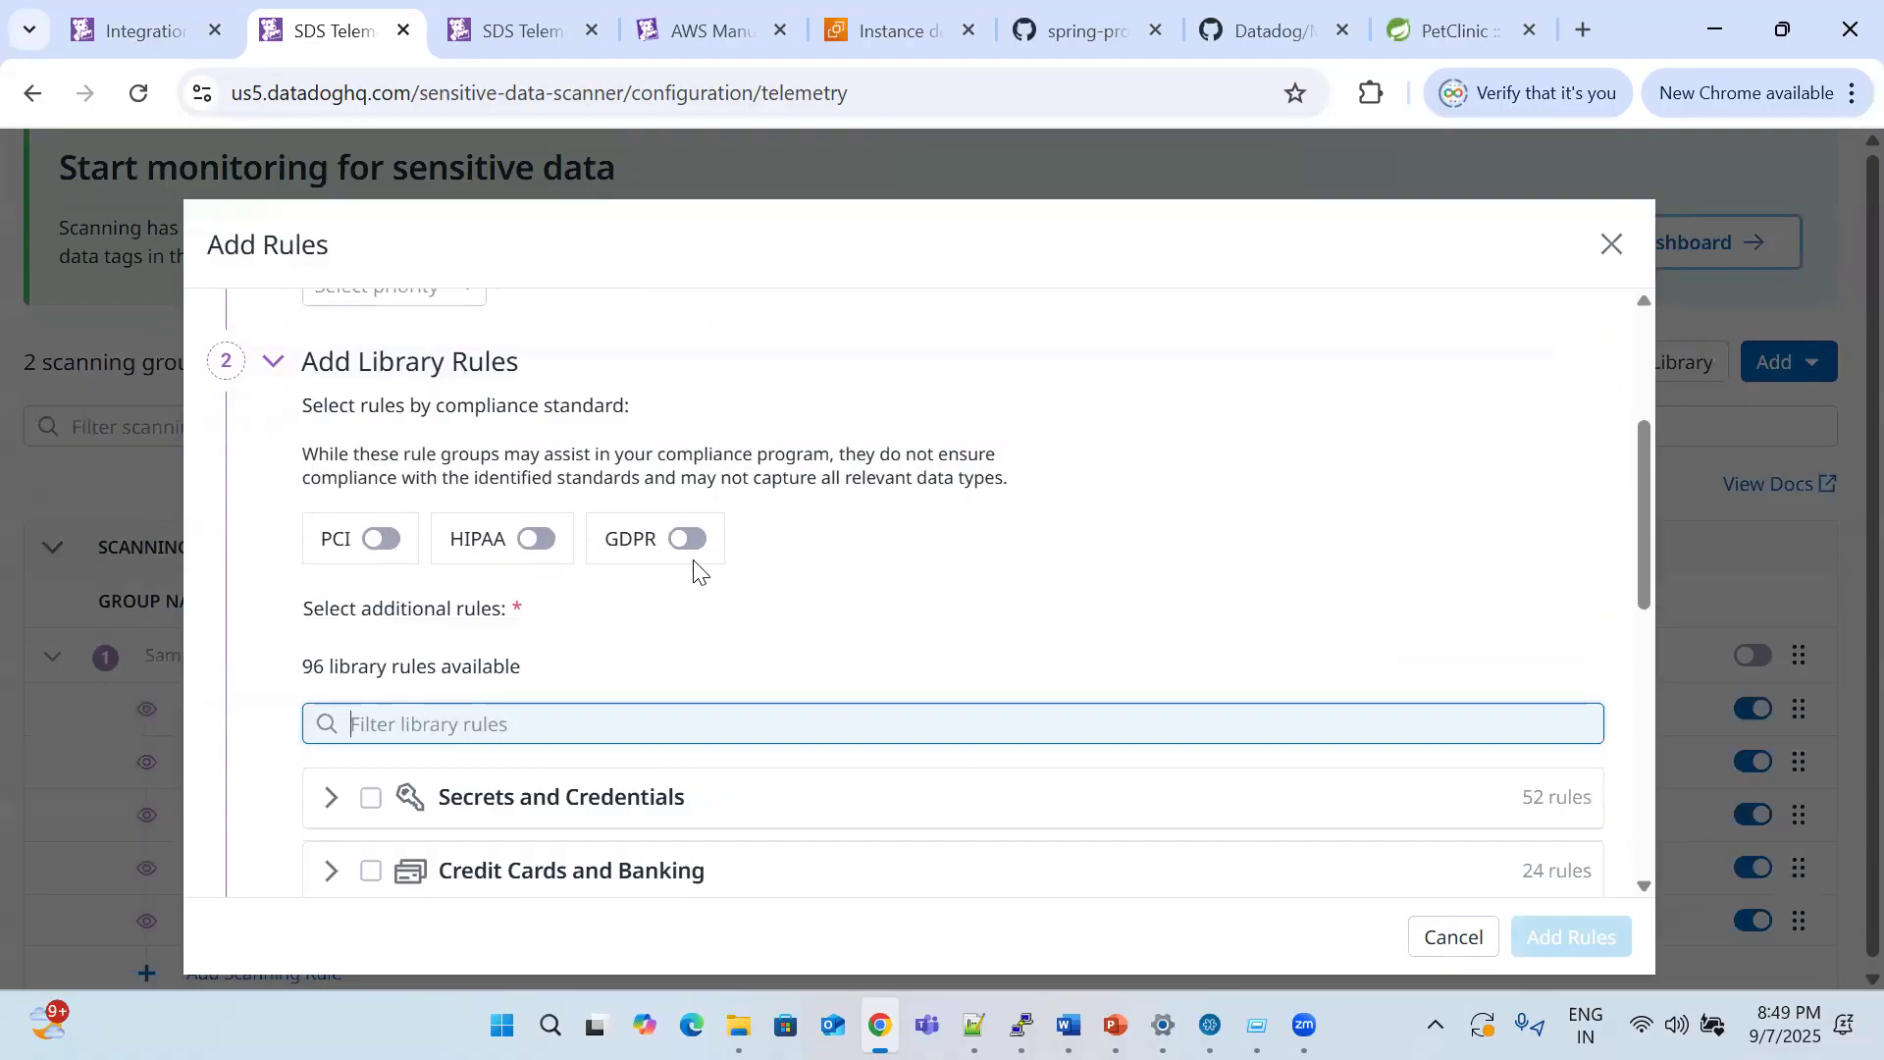
scroll(547, 655, down, 4)
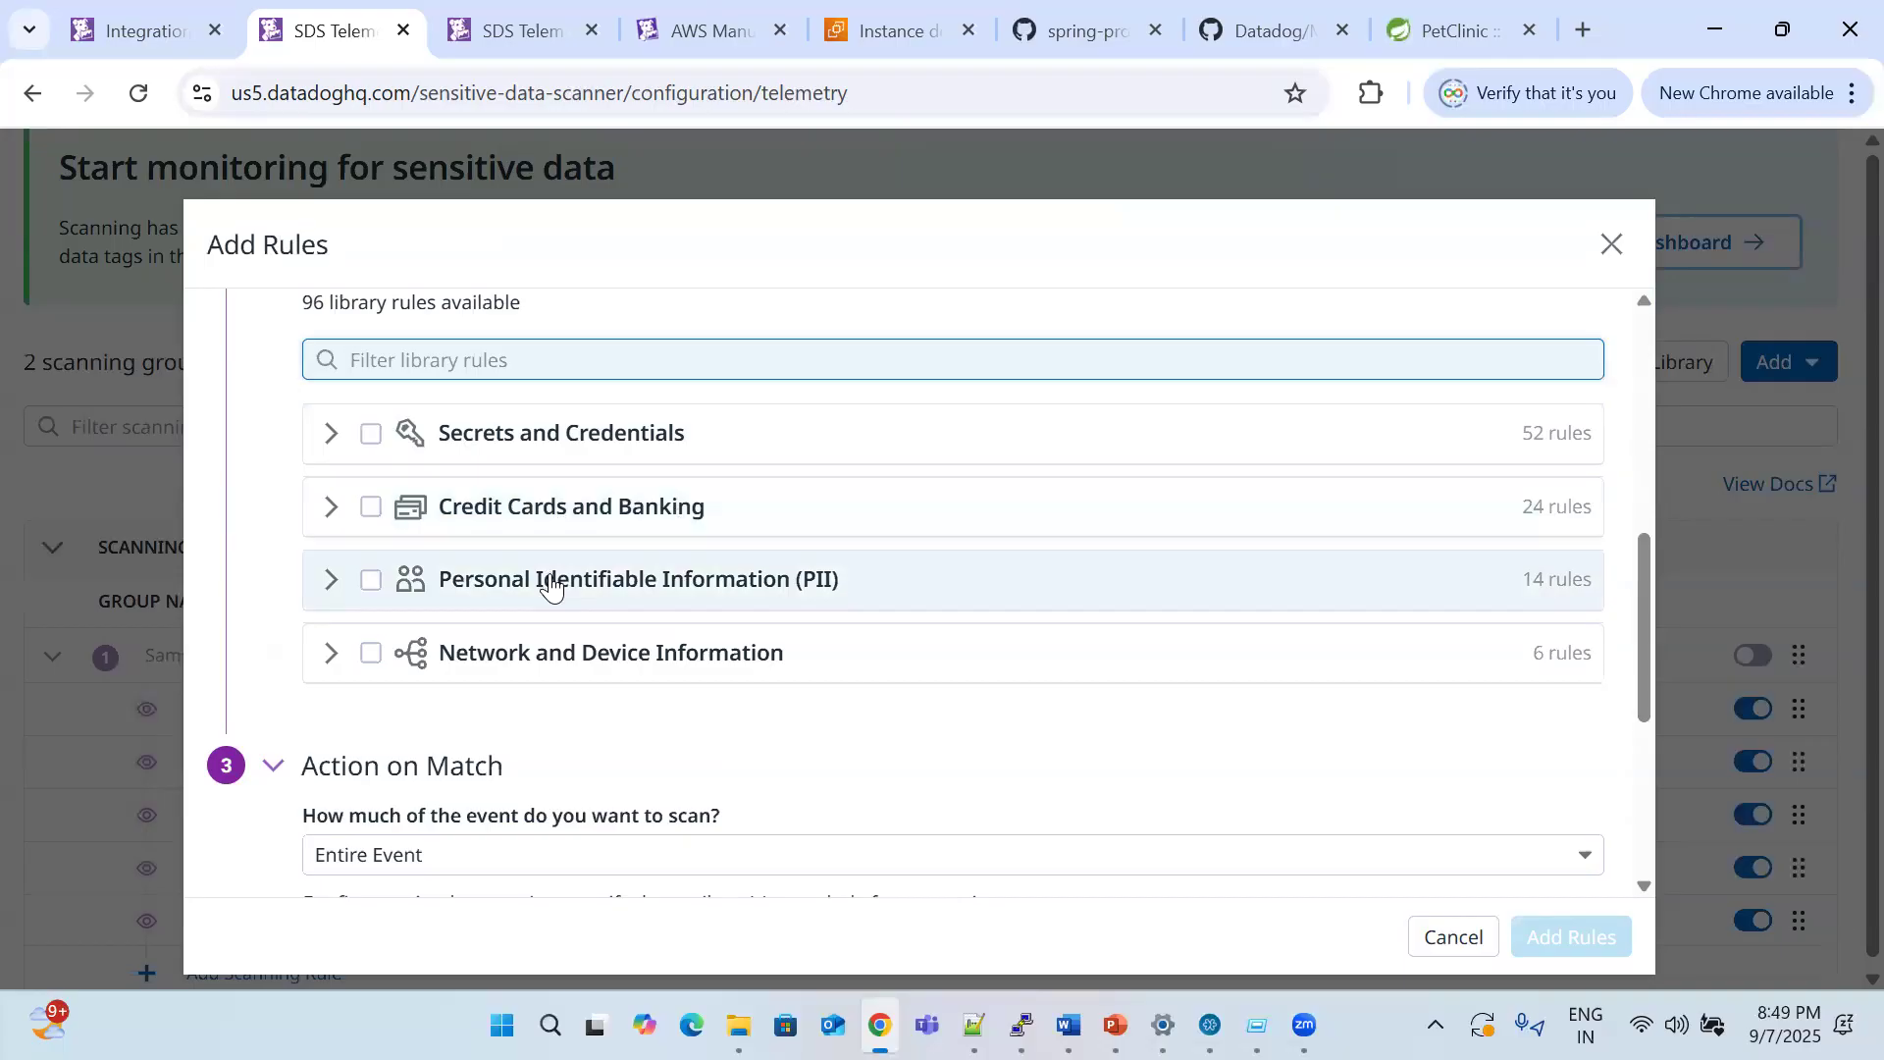
scroll(552, 585, down, 2)
scroll(547, 585, up, 2)
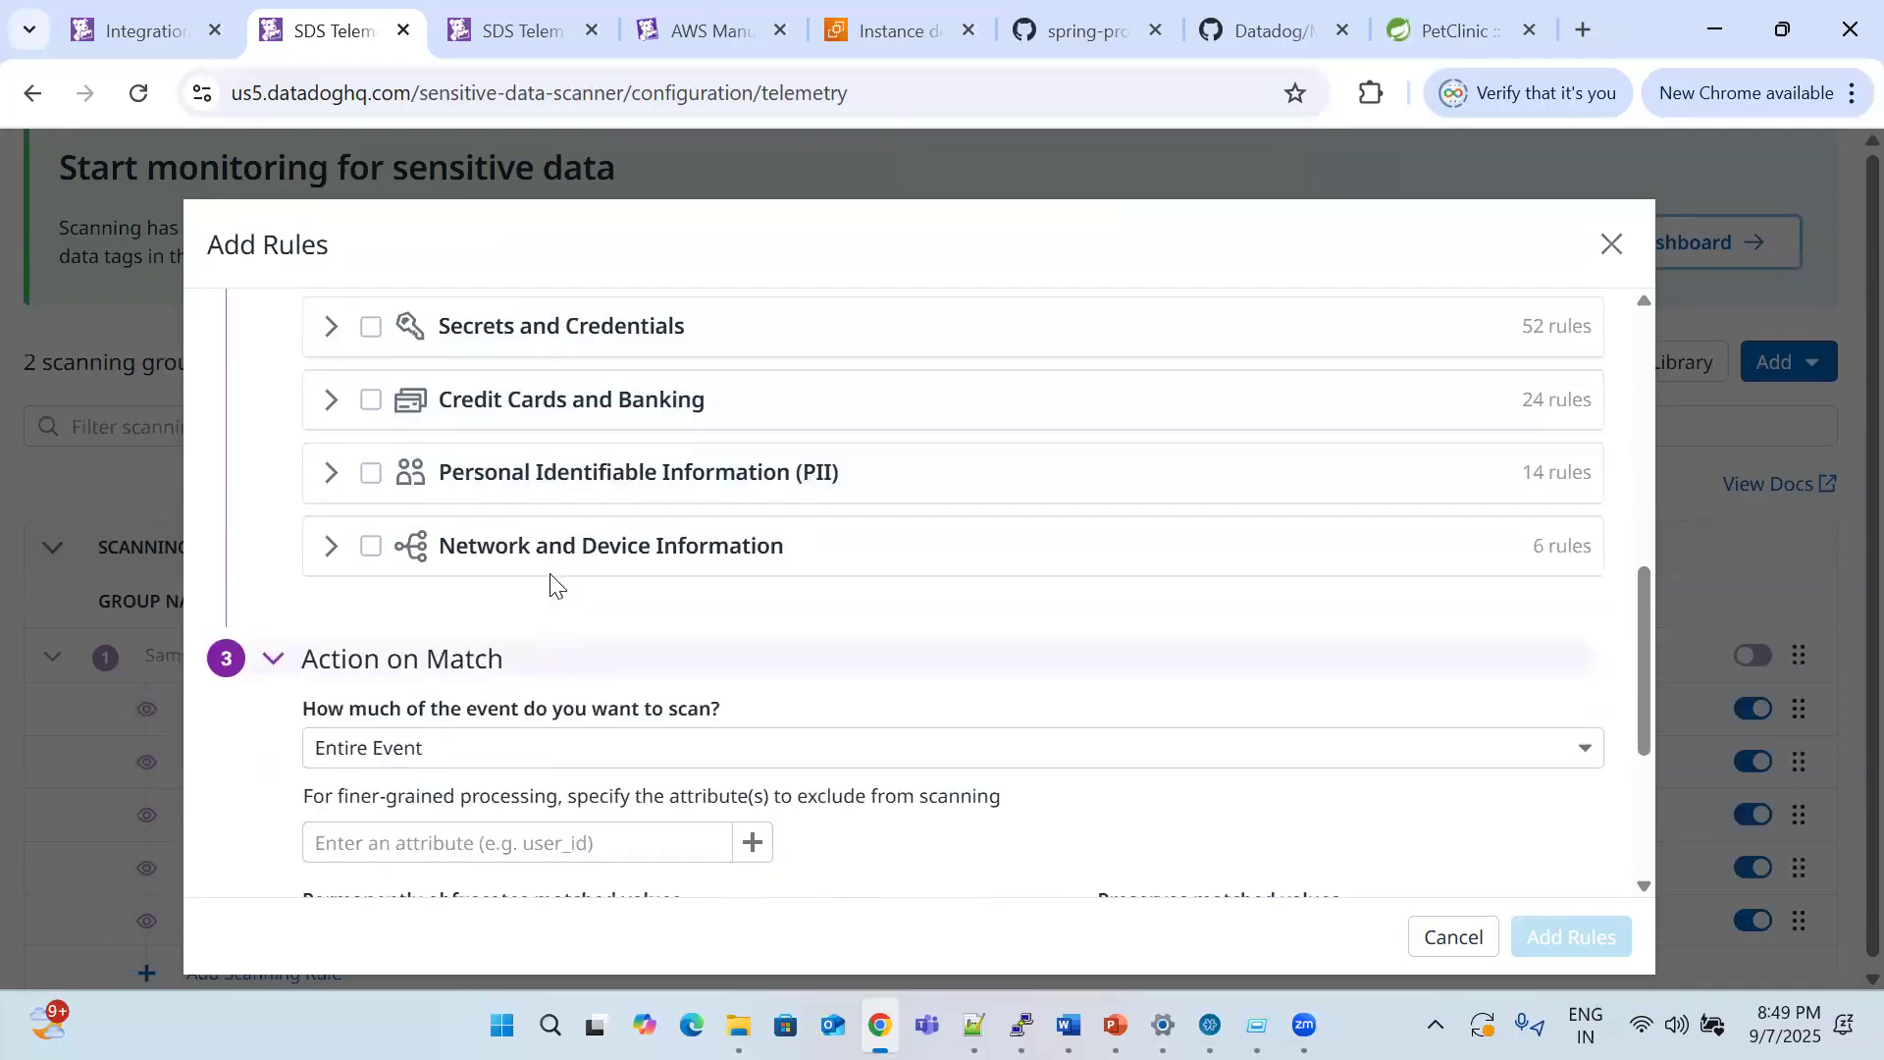
Expand the Credit Cards and Banking rules, review them, then collapse the list.
click(339, 523)
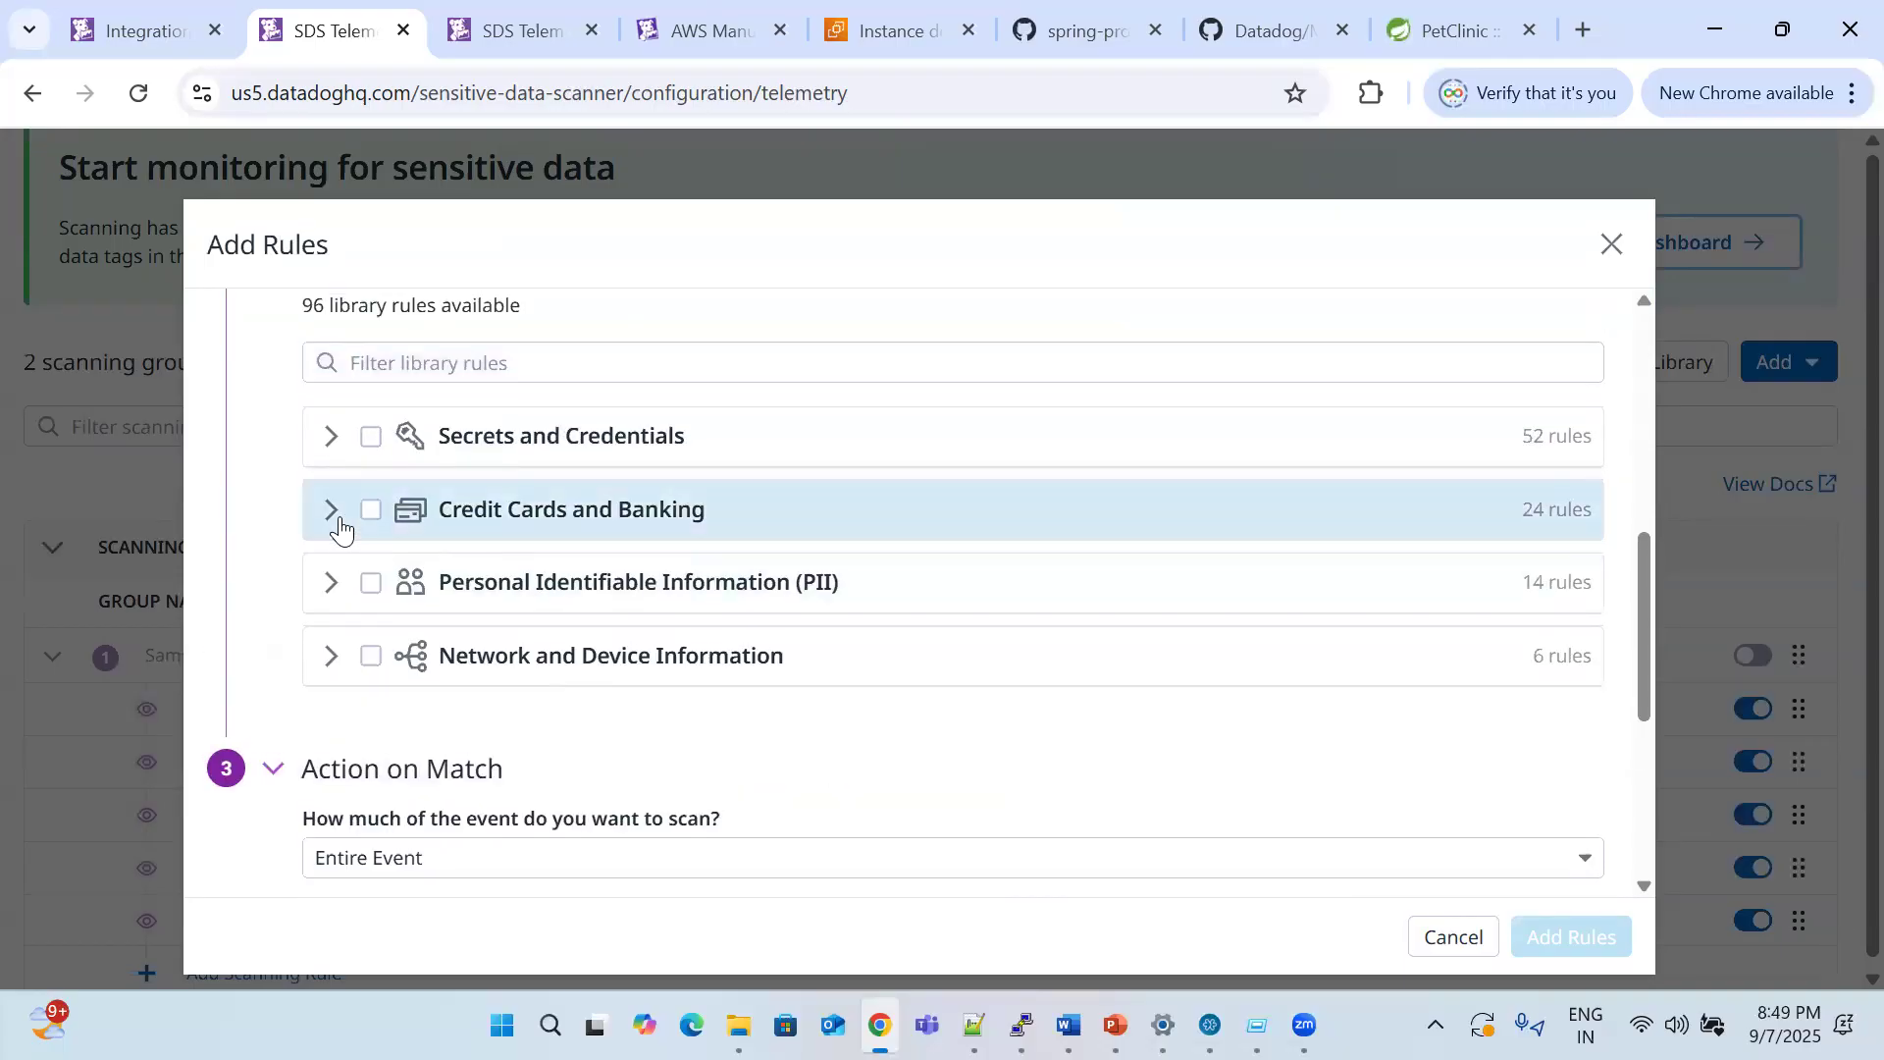
scroll(732, 701, down, 2)
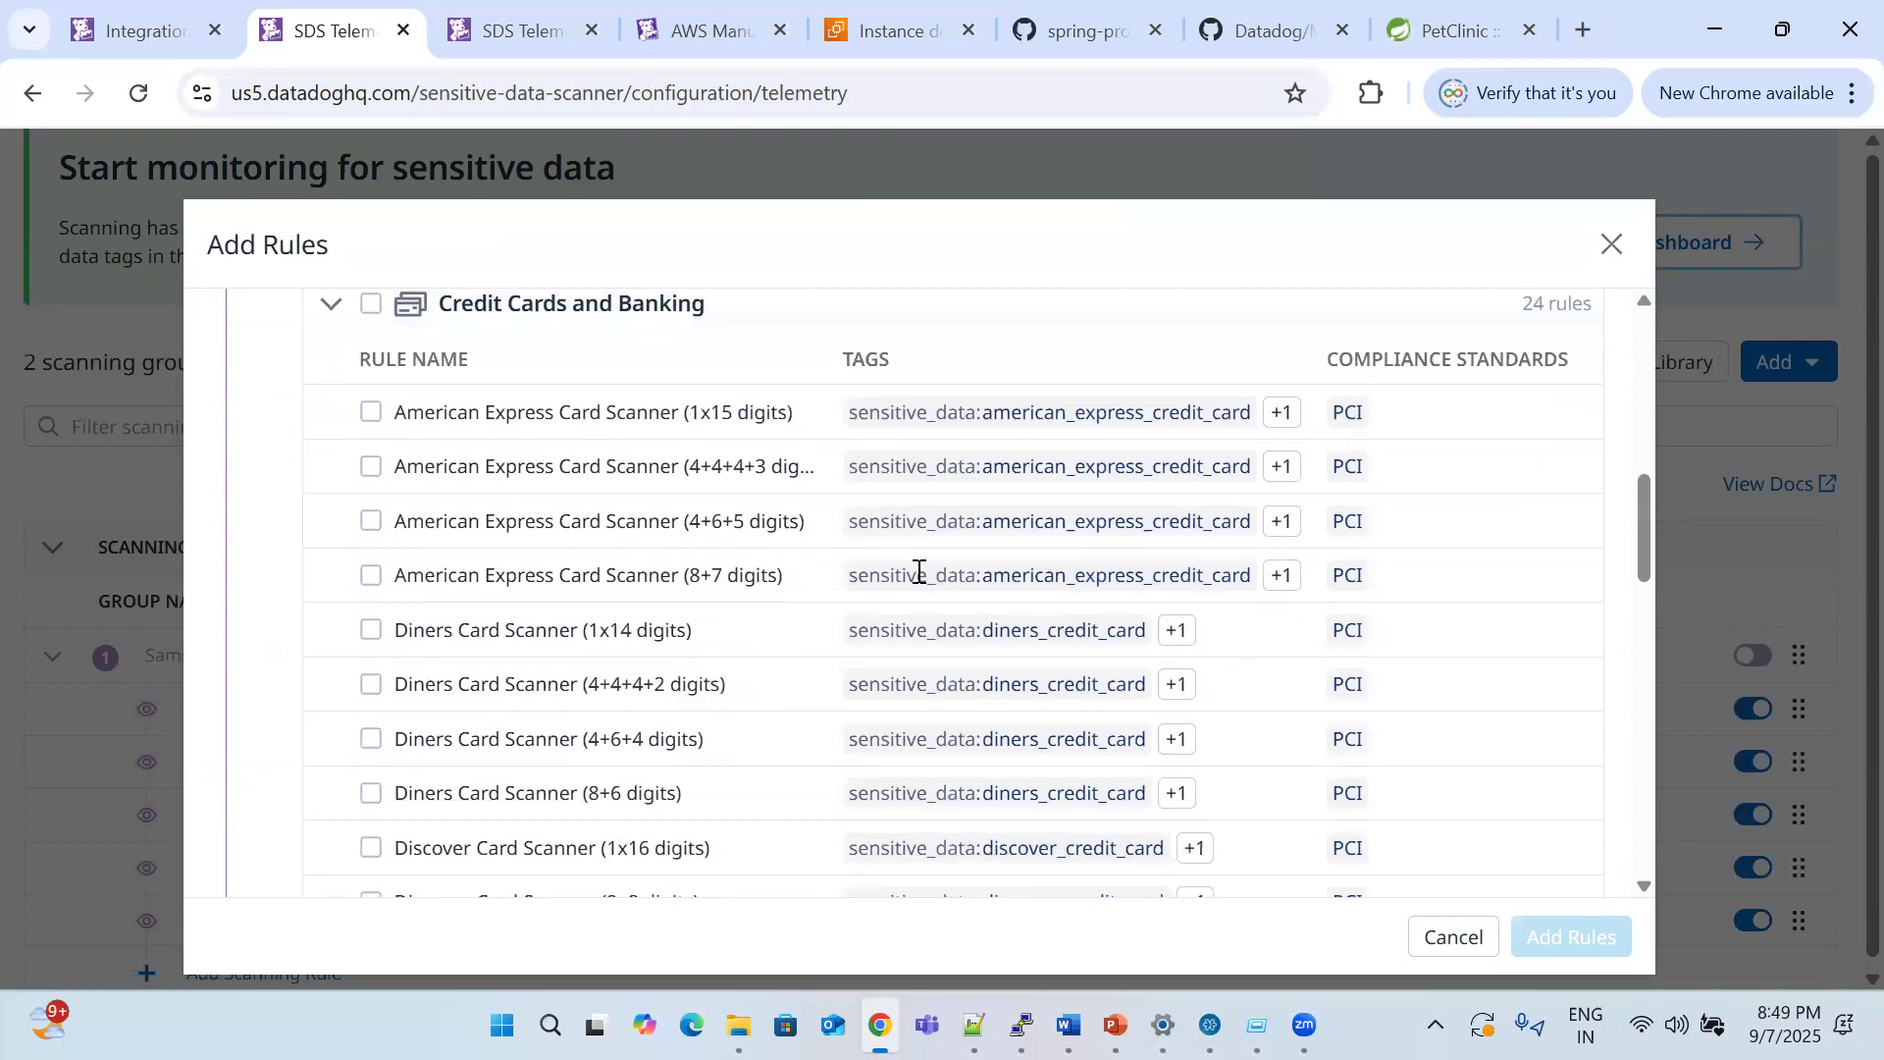
scroll(934, 605, down, 7)
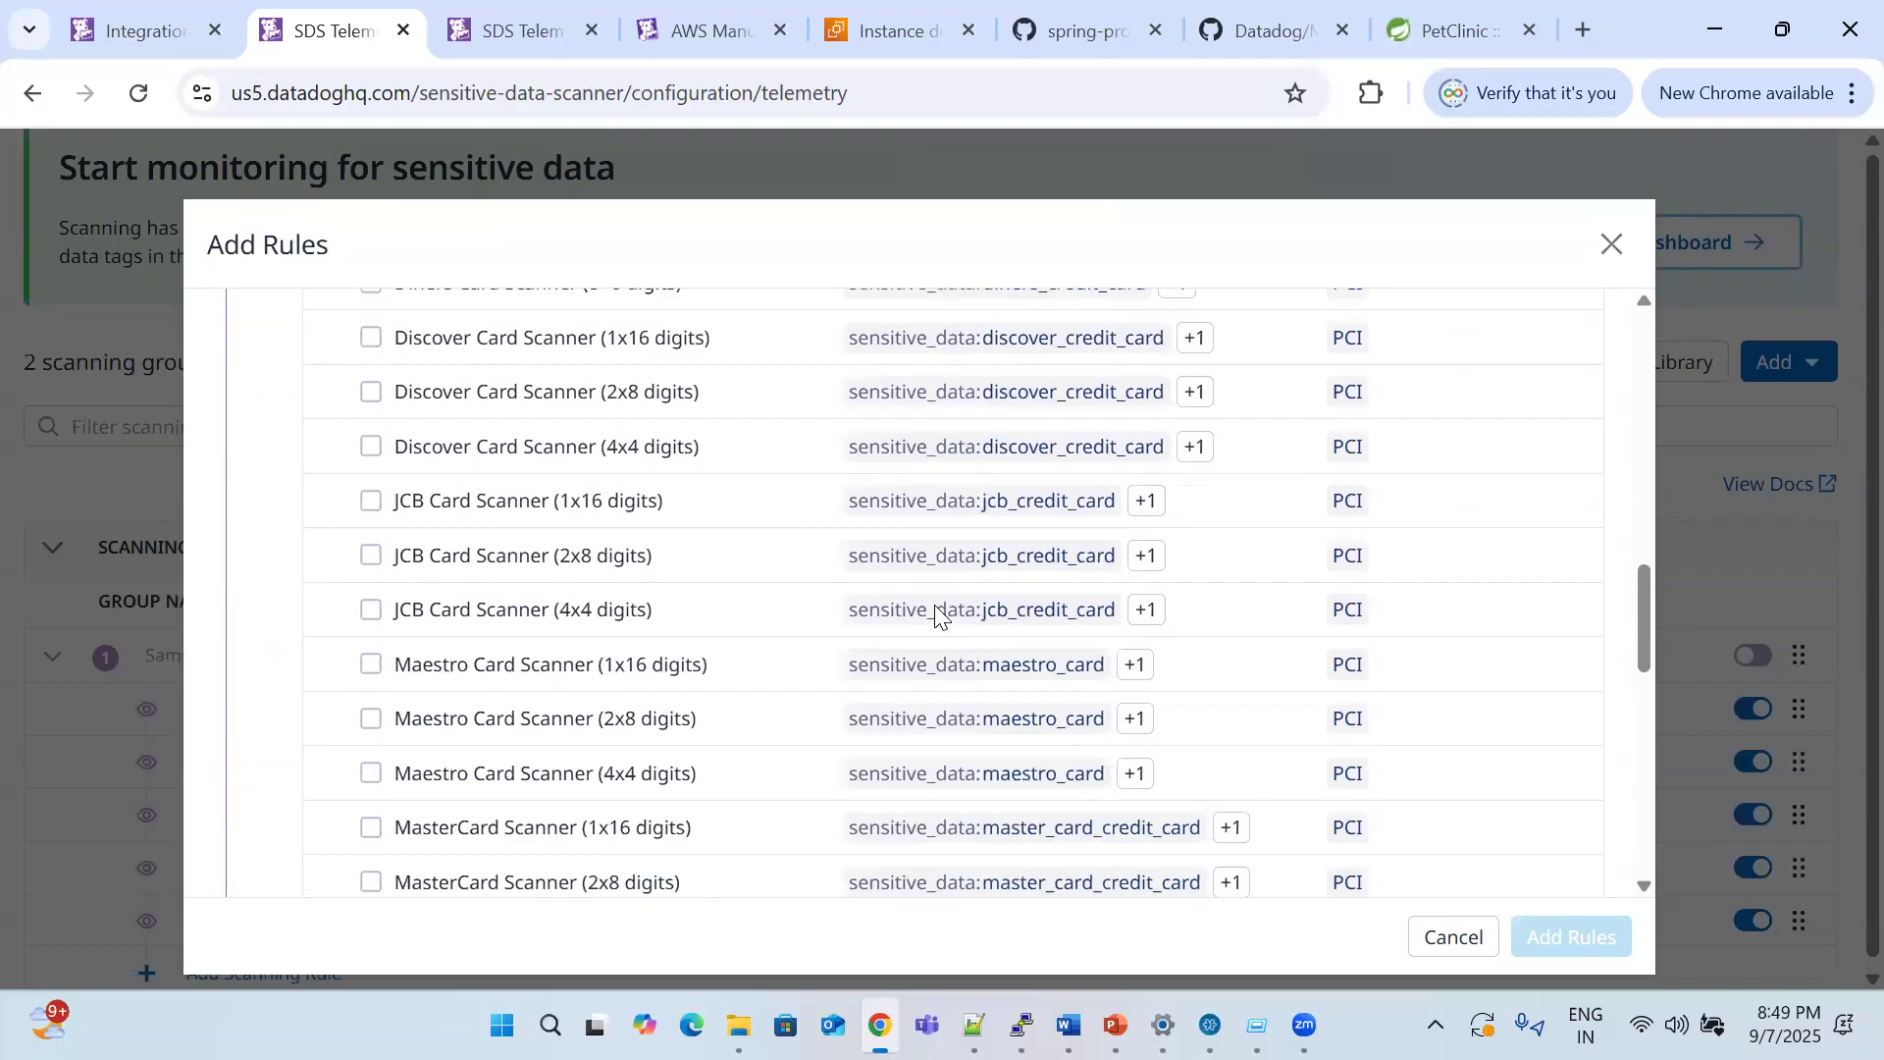
scroll(811, 755, down, 4)
scroll(810, 756, up, 1)
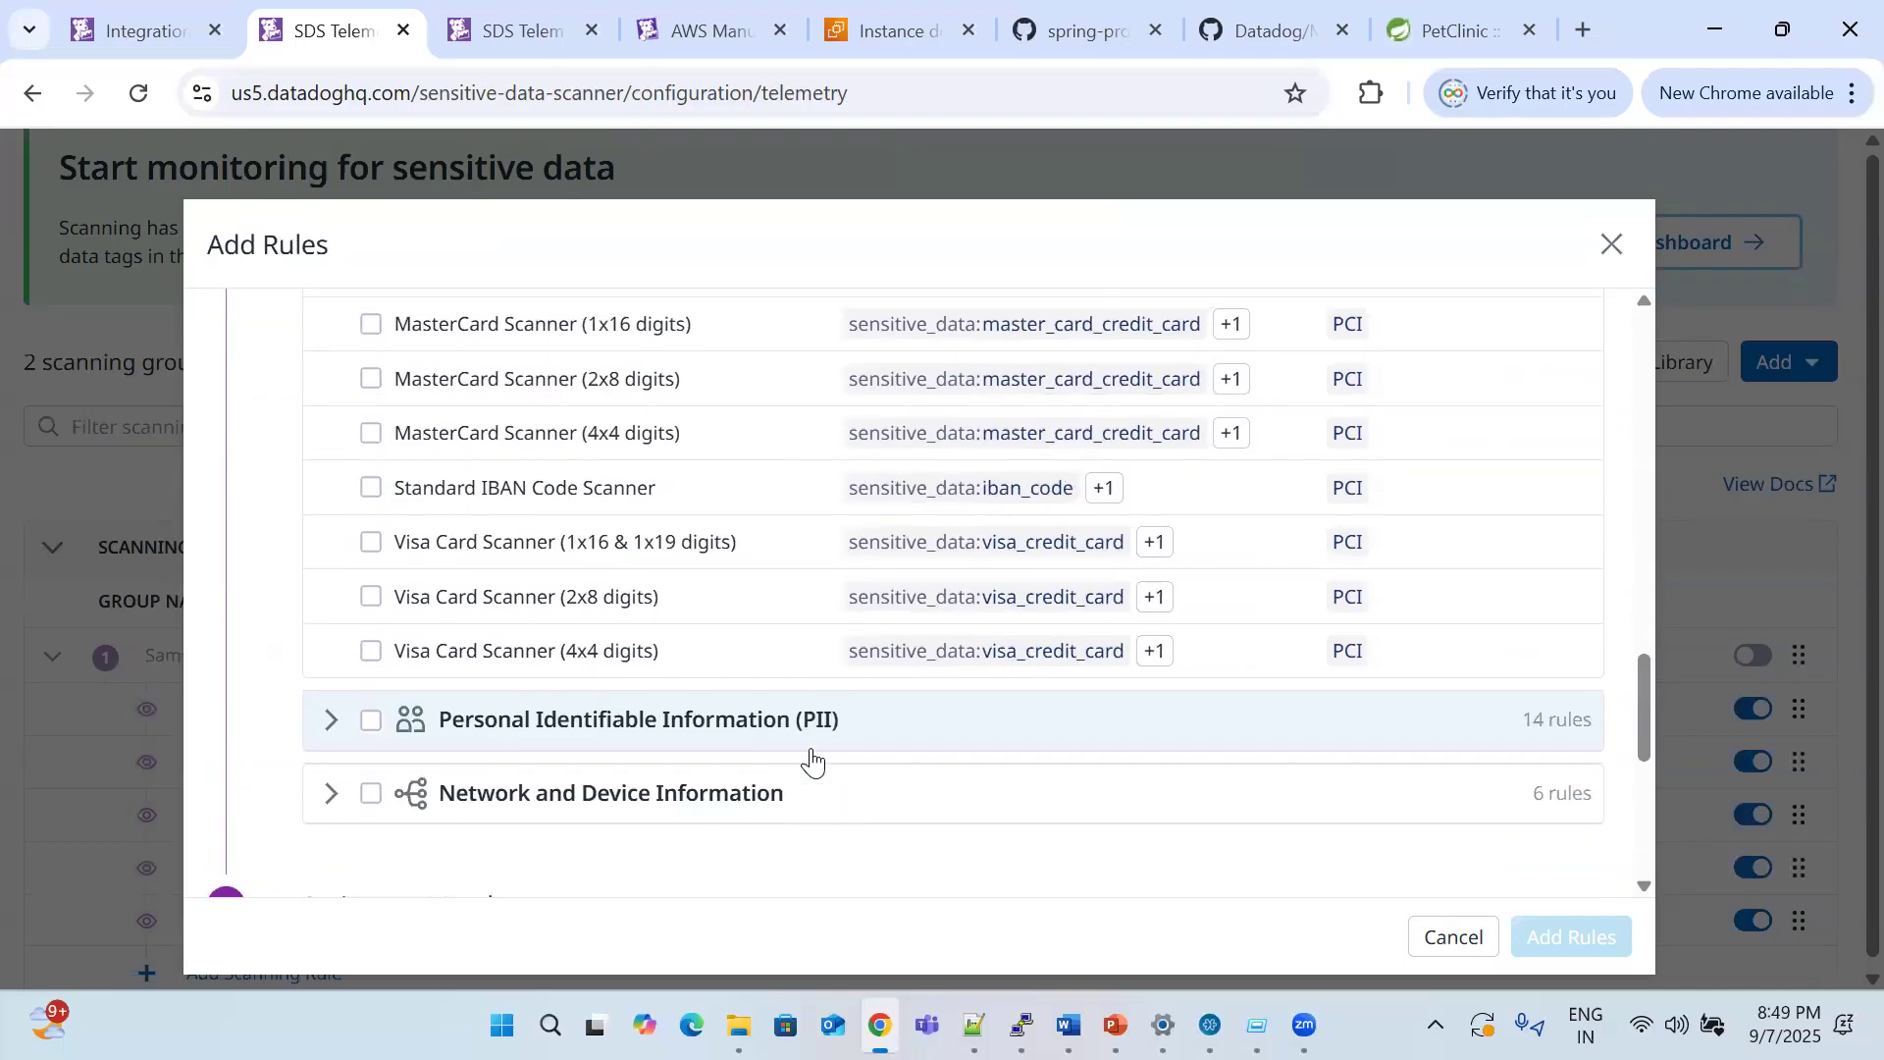
scroll(811, 756, up, 14)
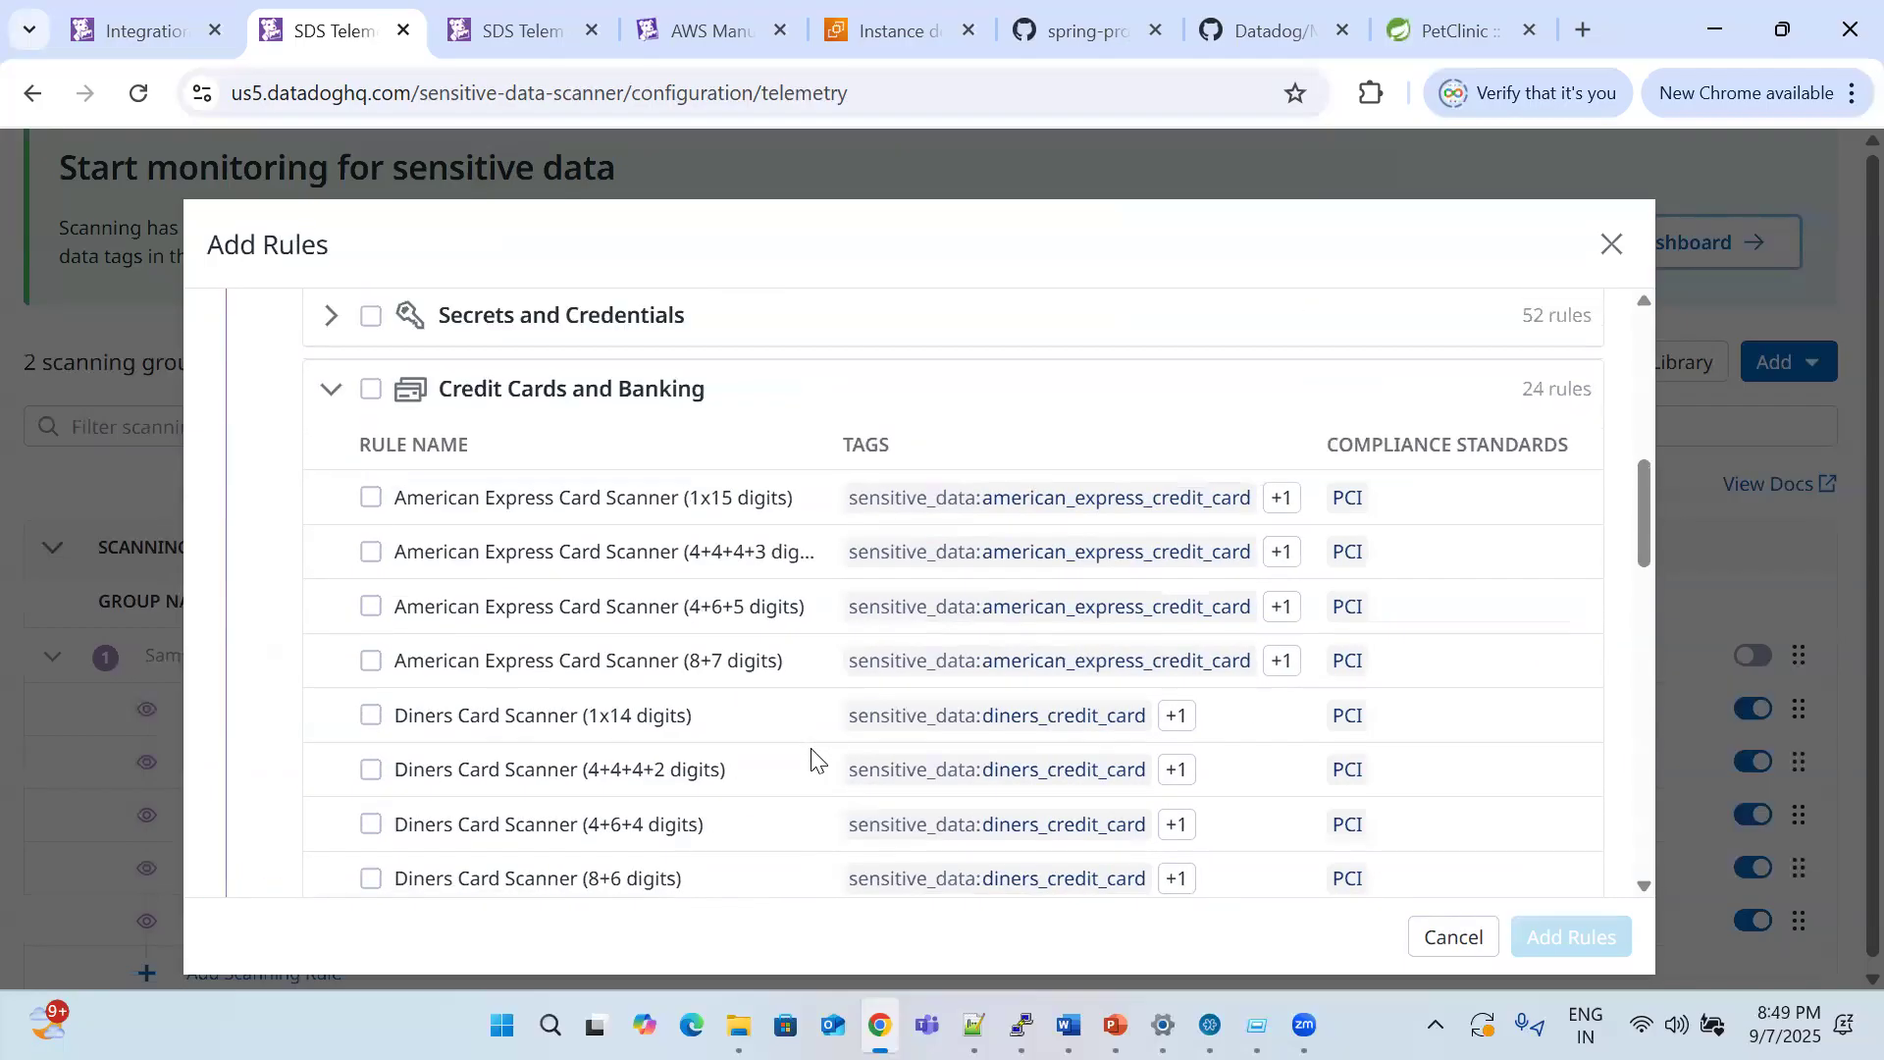
click(329, 731)
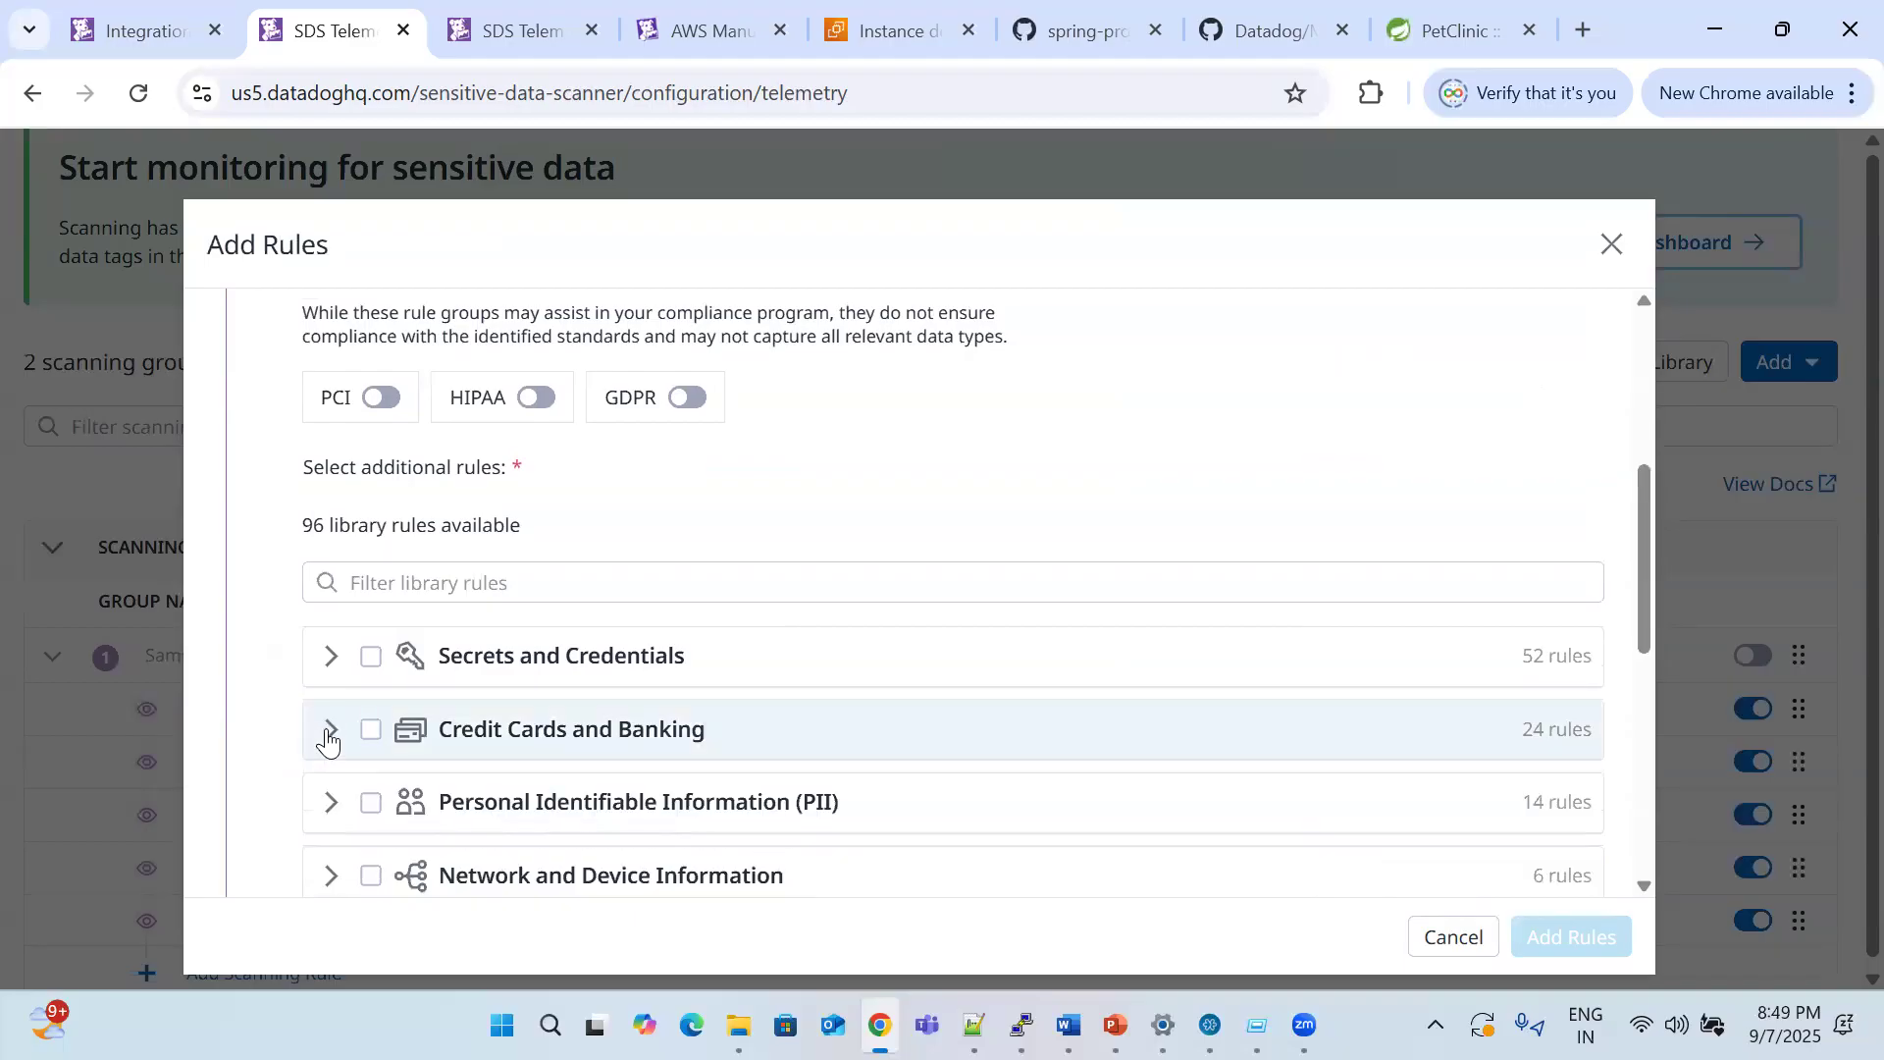
scroll(327, 738, up, 4)
scroll(327, 738, up, 1)
Create a custom rule in the mysqlgroup scanning group and start naming it Myrule.
click(572, 349)
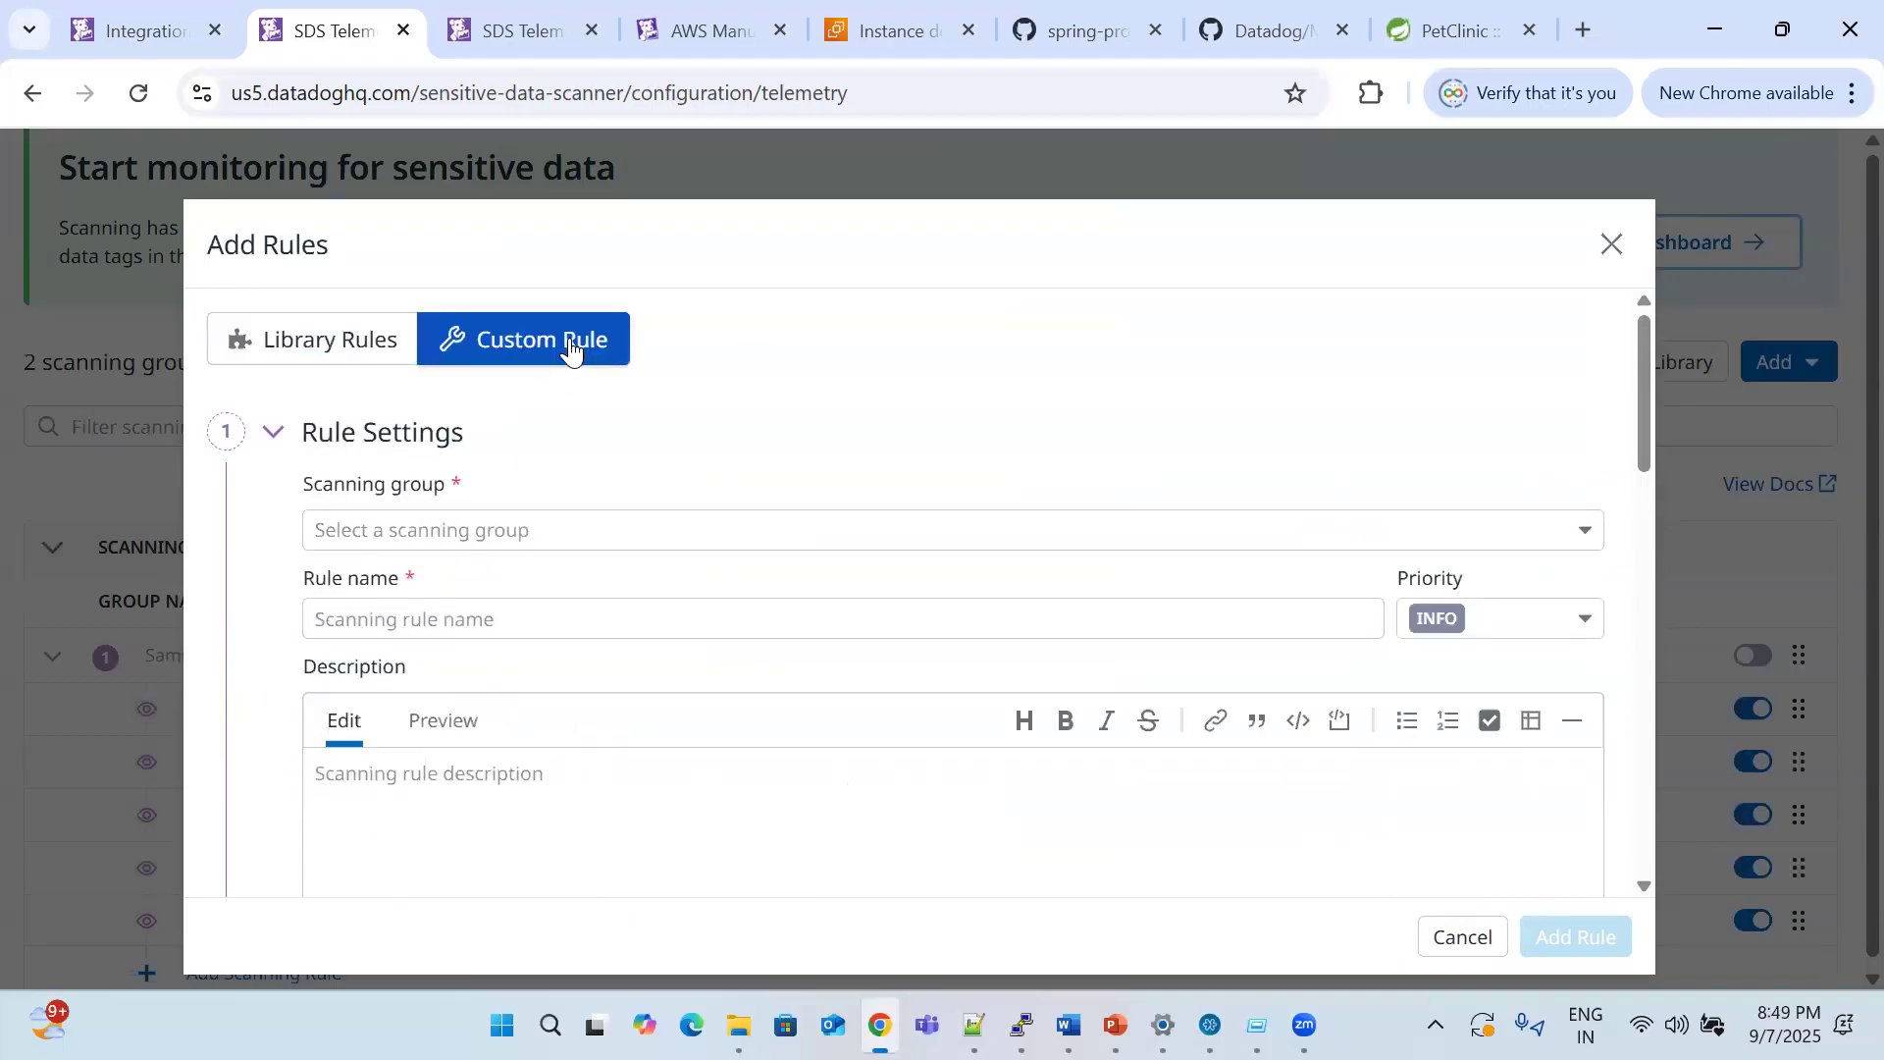
click(517, 530)
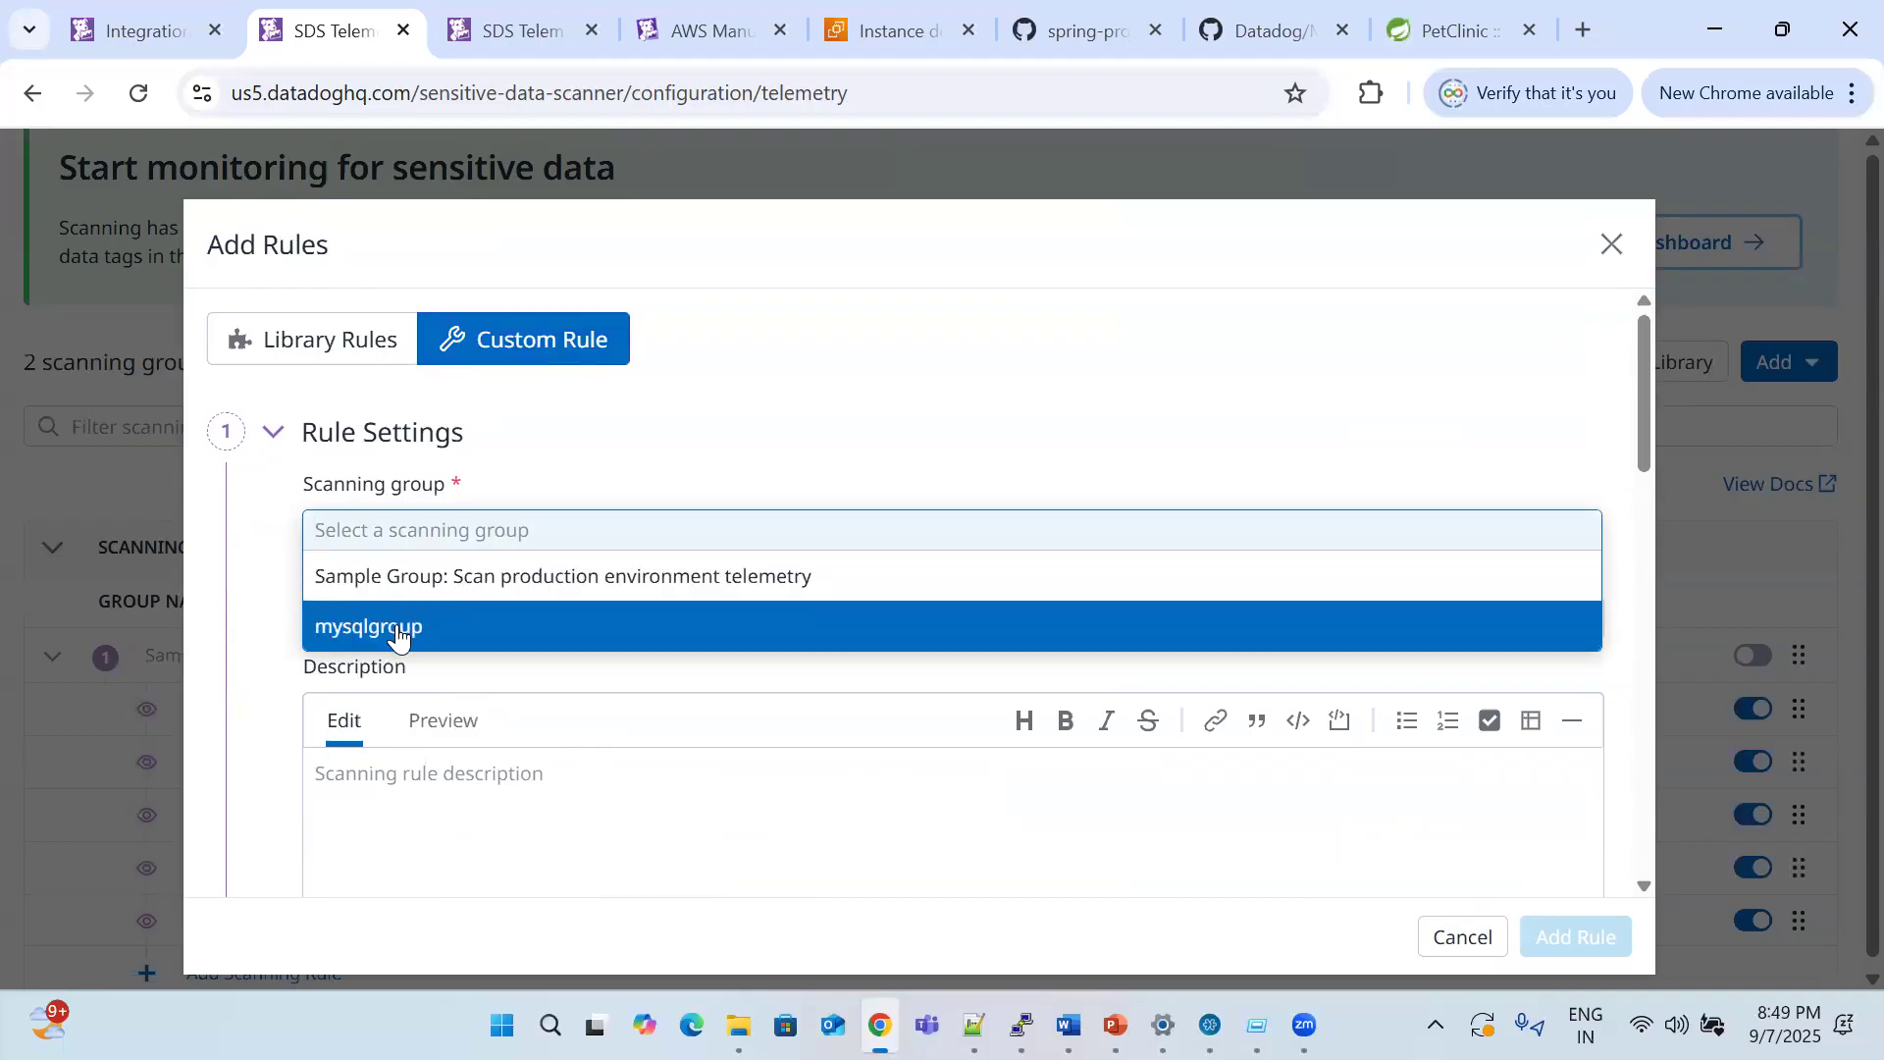
click(397, 634)
click(398, 625)
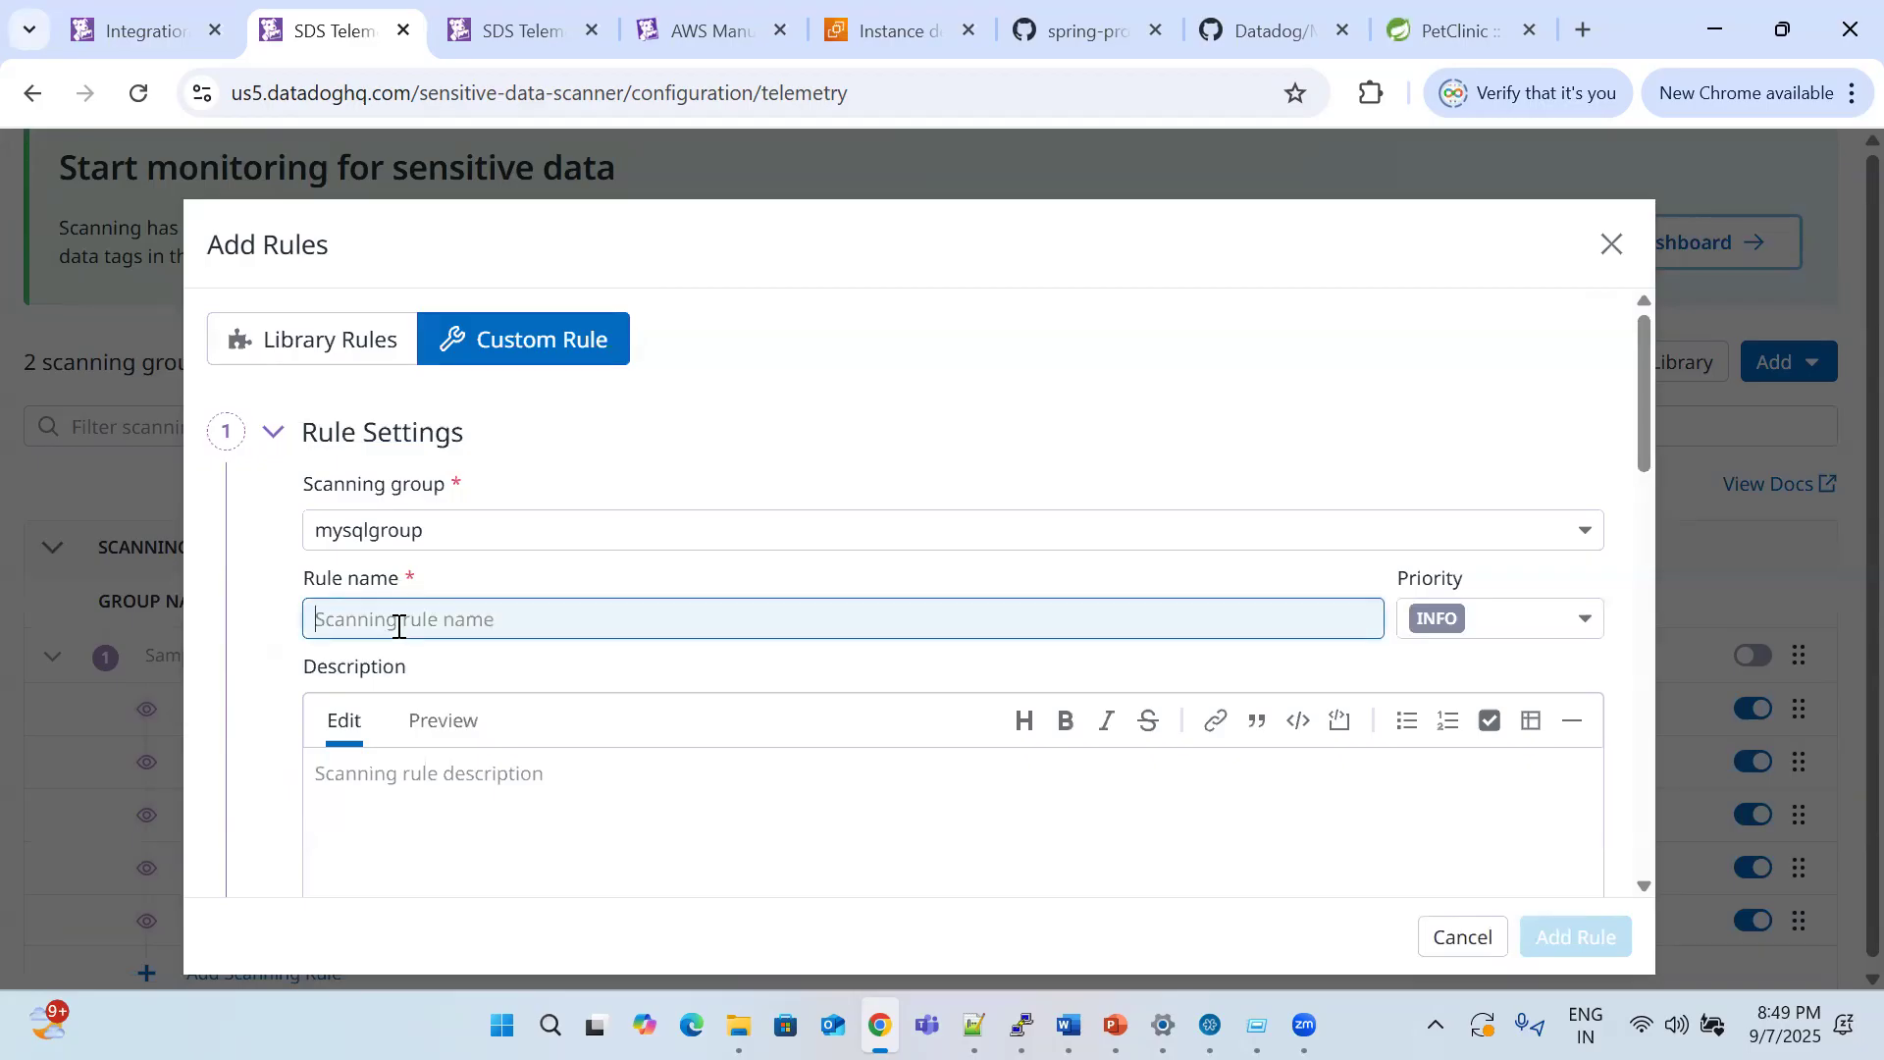
text(Myrule)
scroll(398, 628, down, 5)
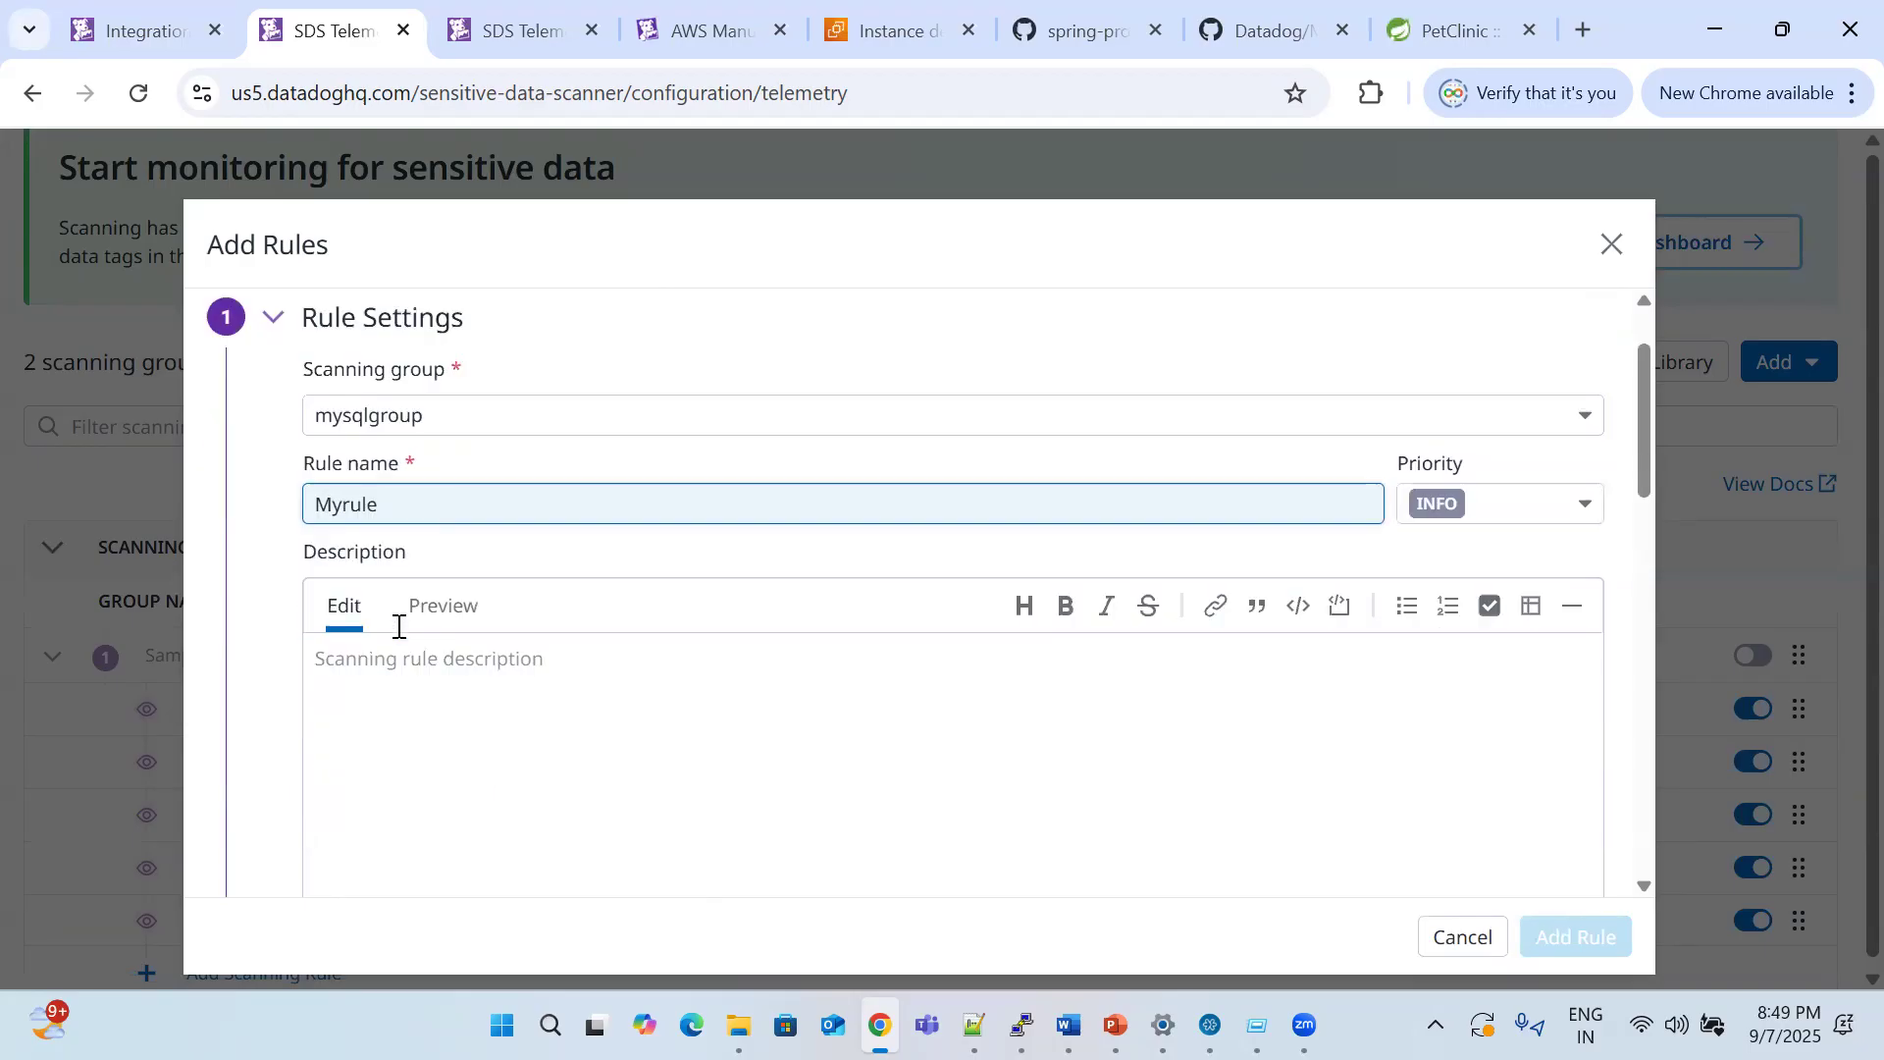
scroll(400, 631, down, 2)
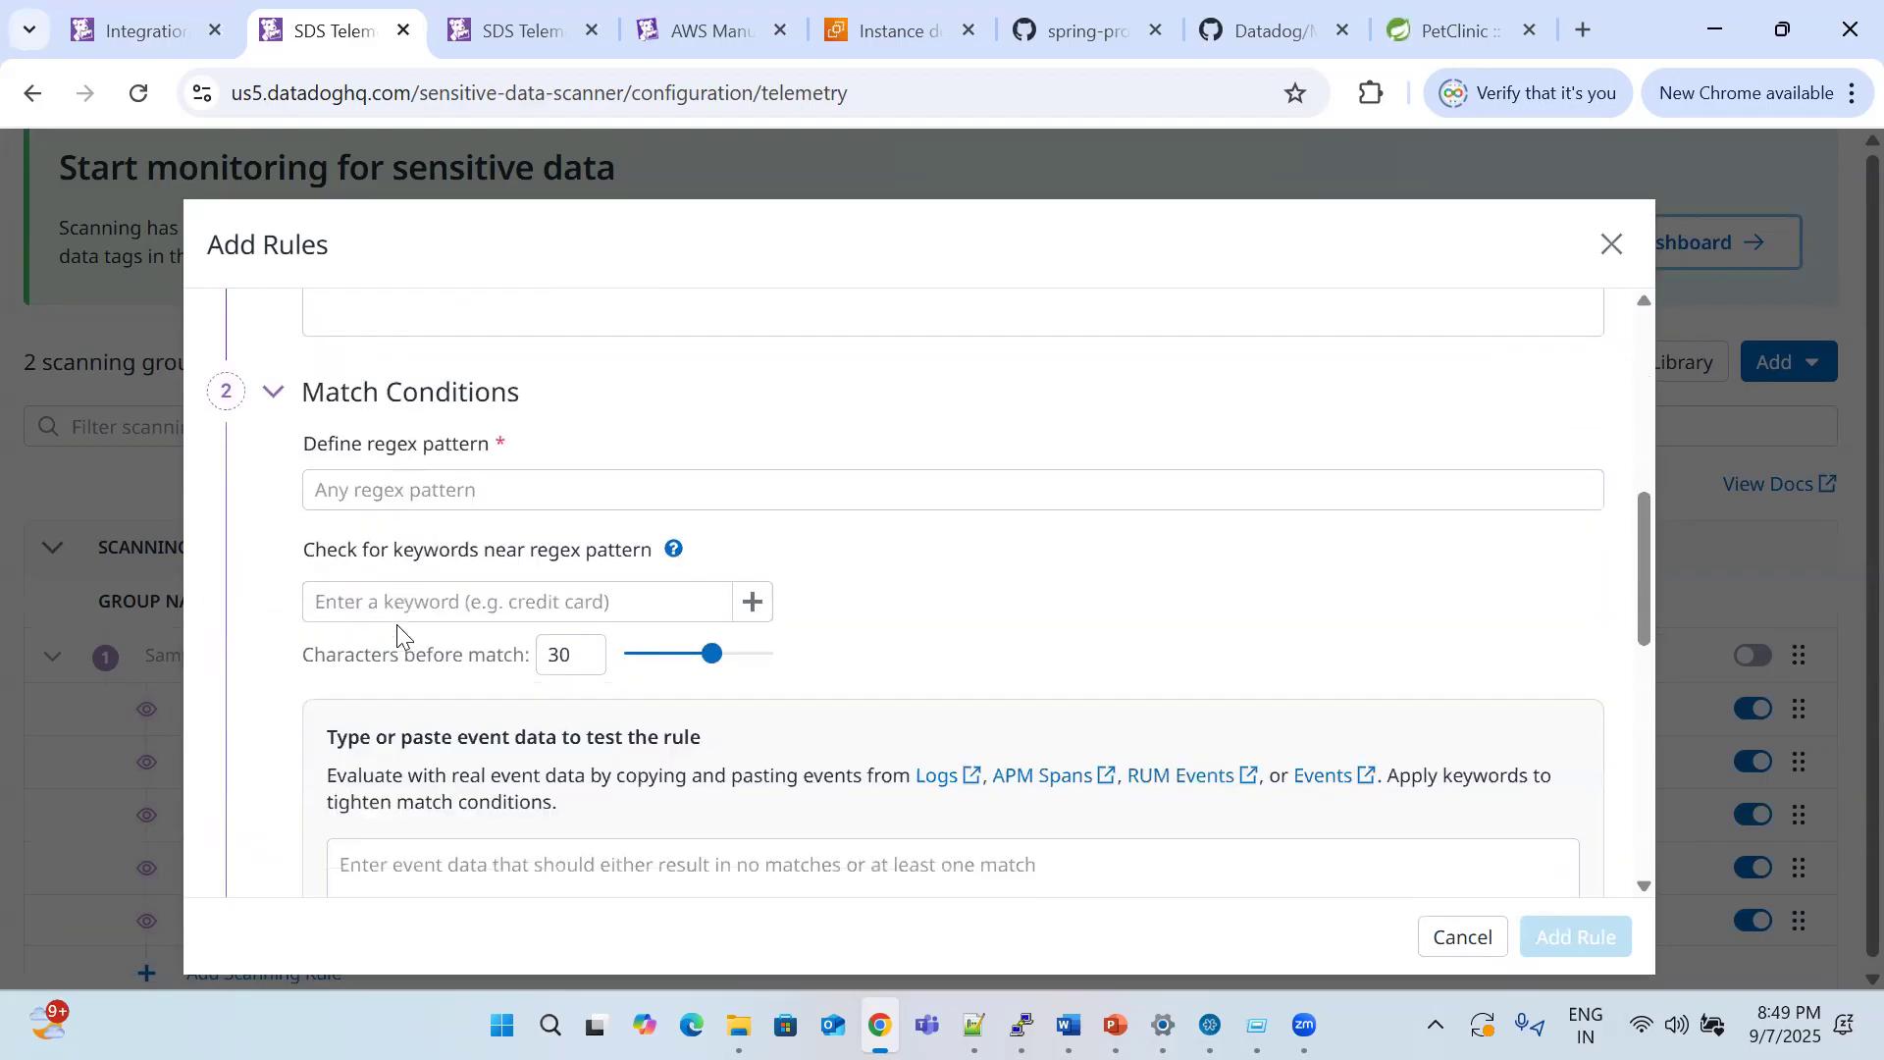
scroll(476, 487, up, 1)
scroll(476, 487, up, 1)
scroll(475, 484, down, 3)
scroll(476, 483, down, 1)
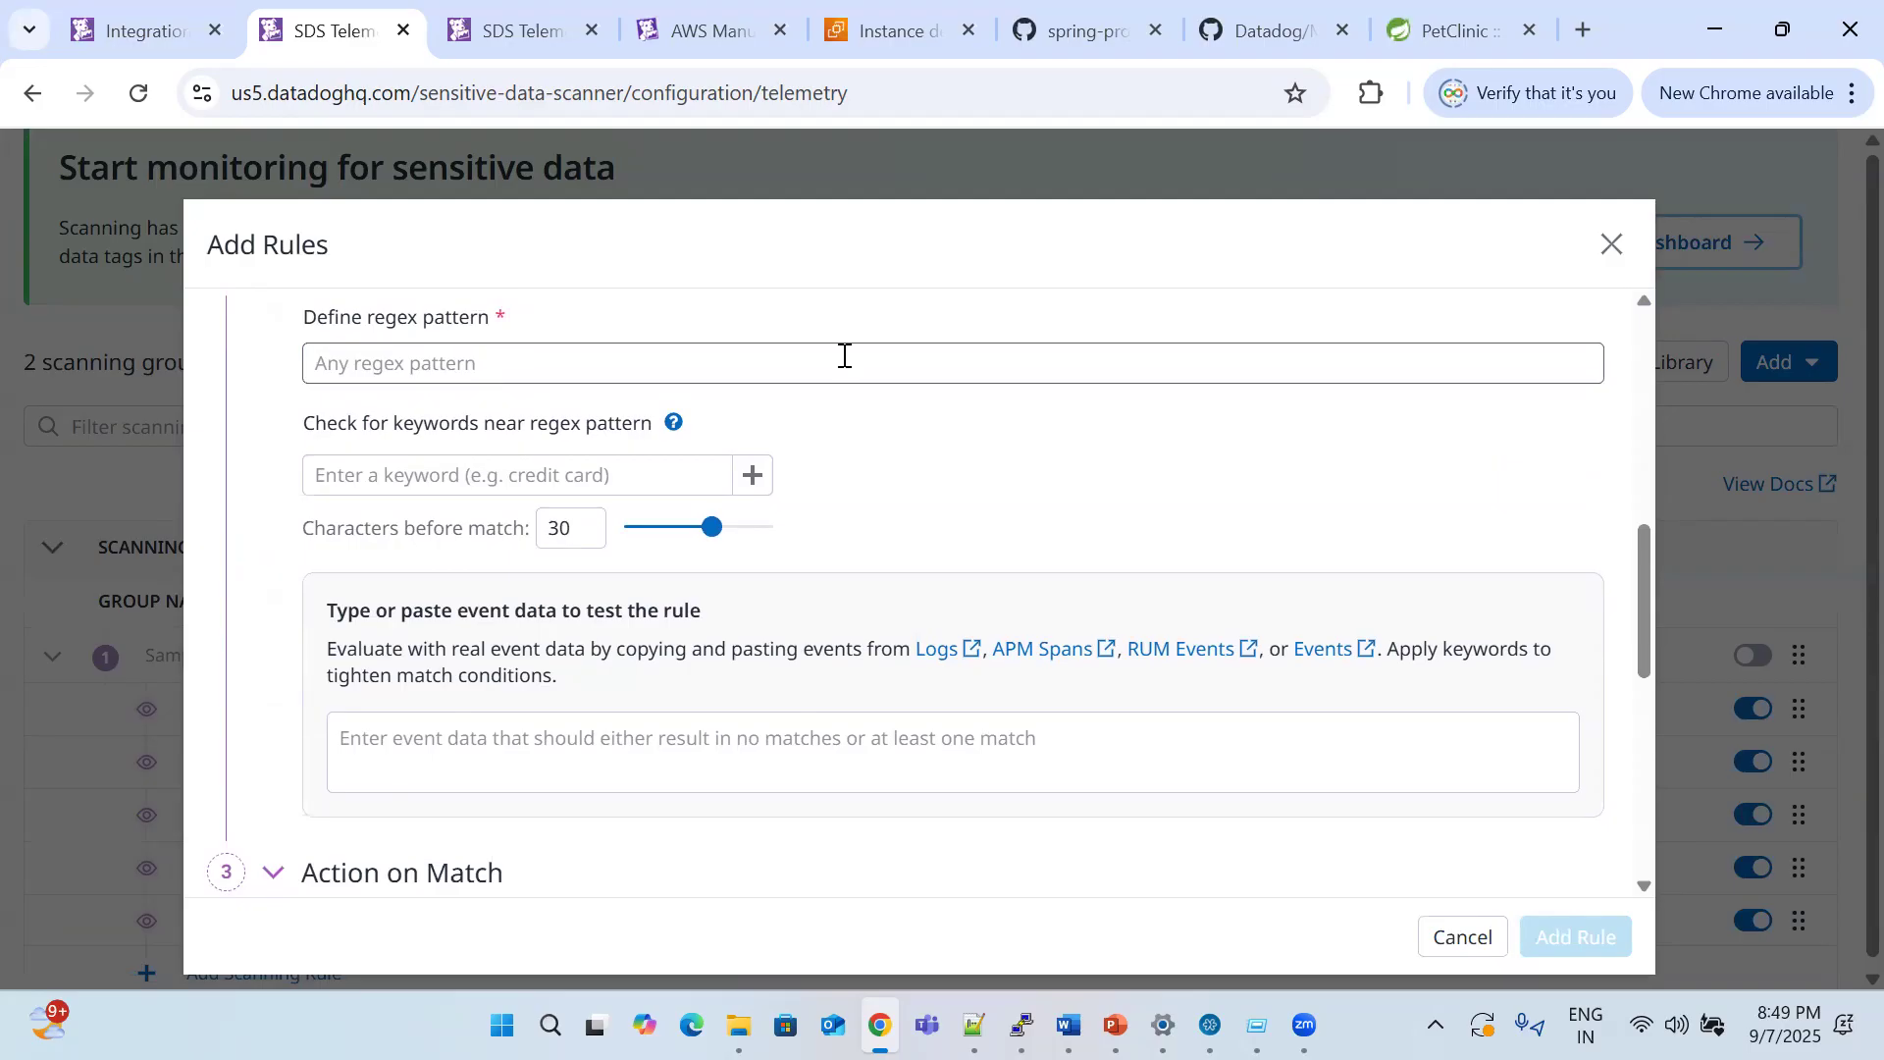
Review the MySQL Onprem DB monitoring notes and select the sample error log lines.
click(1270, 41)
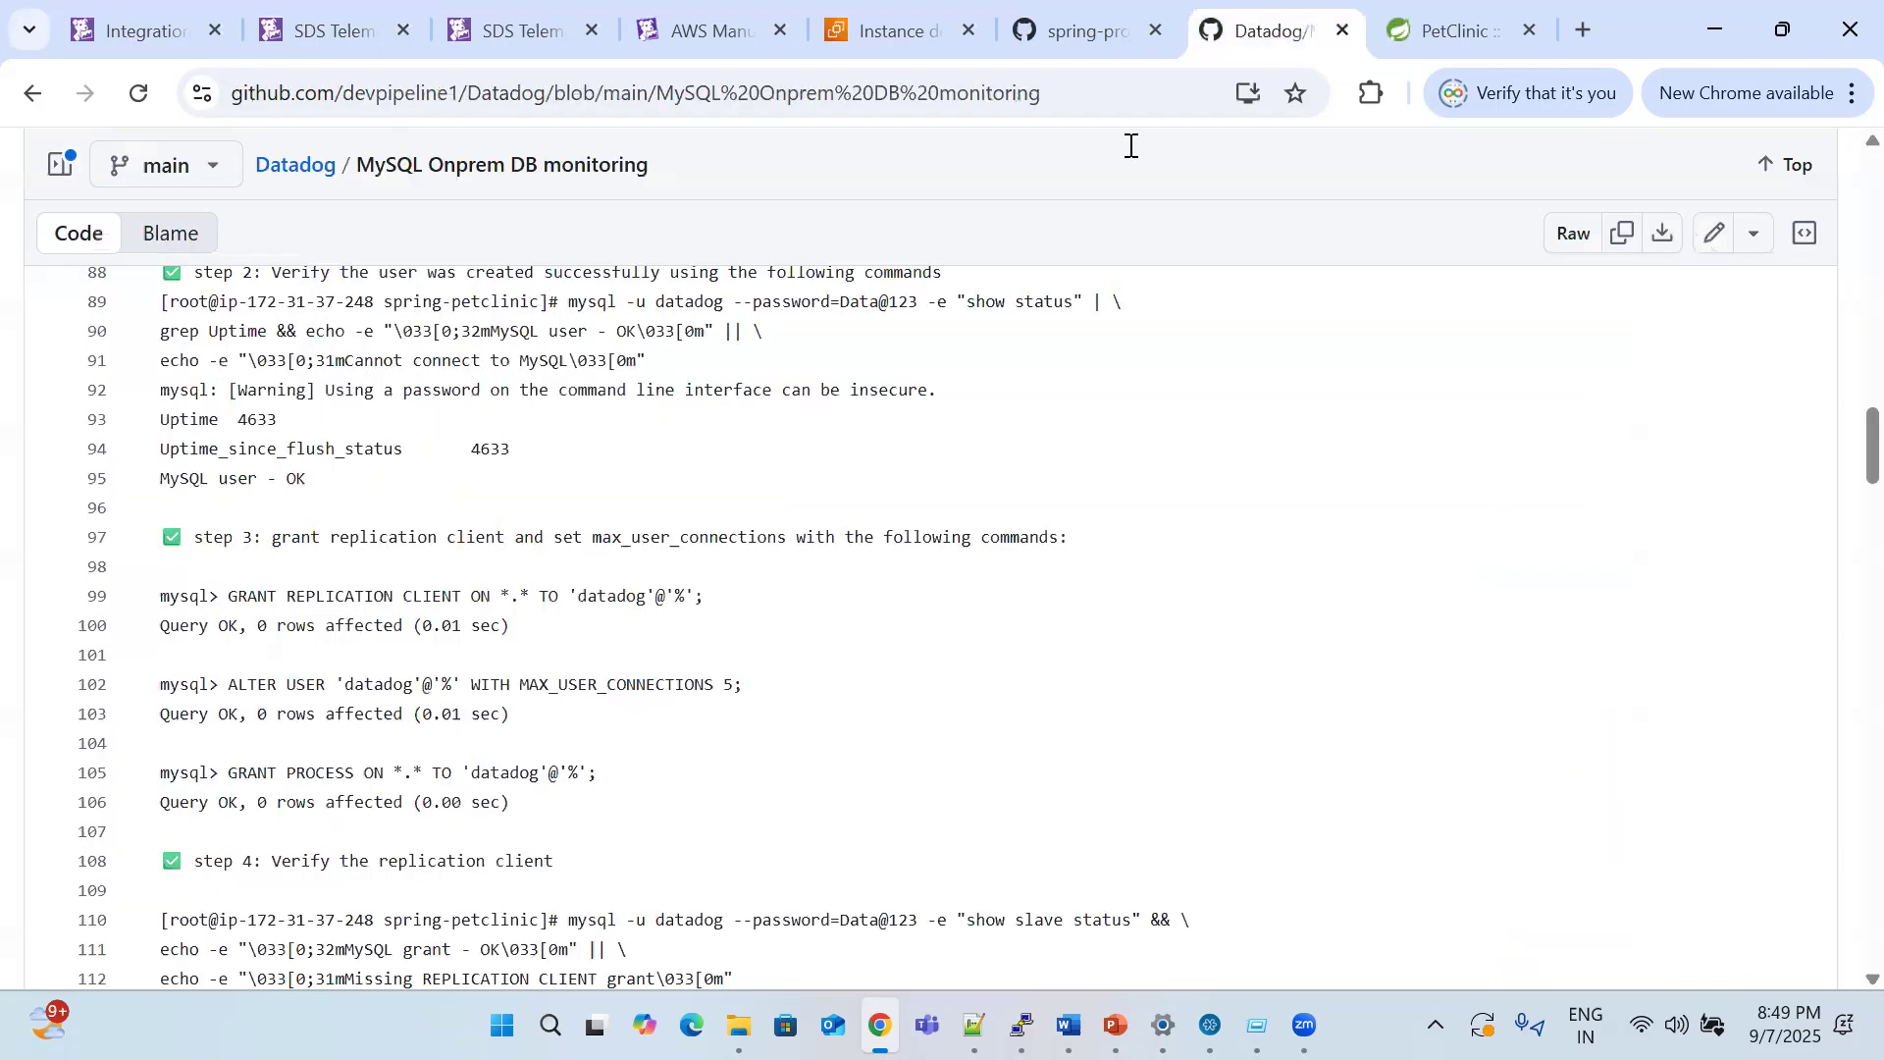
scroll(742, 612, down, 20)
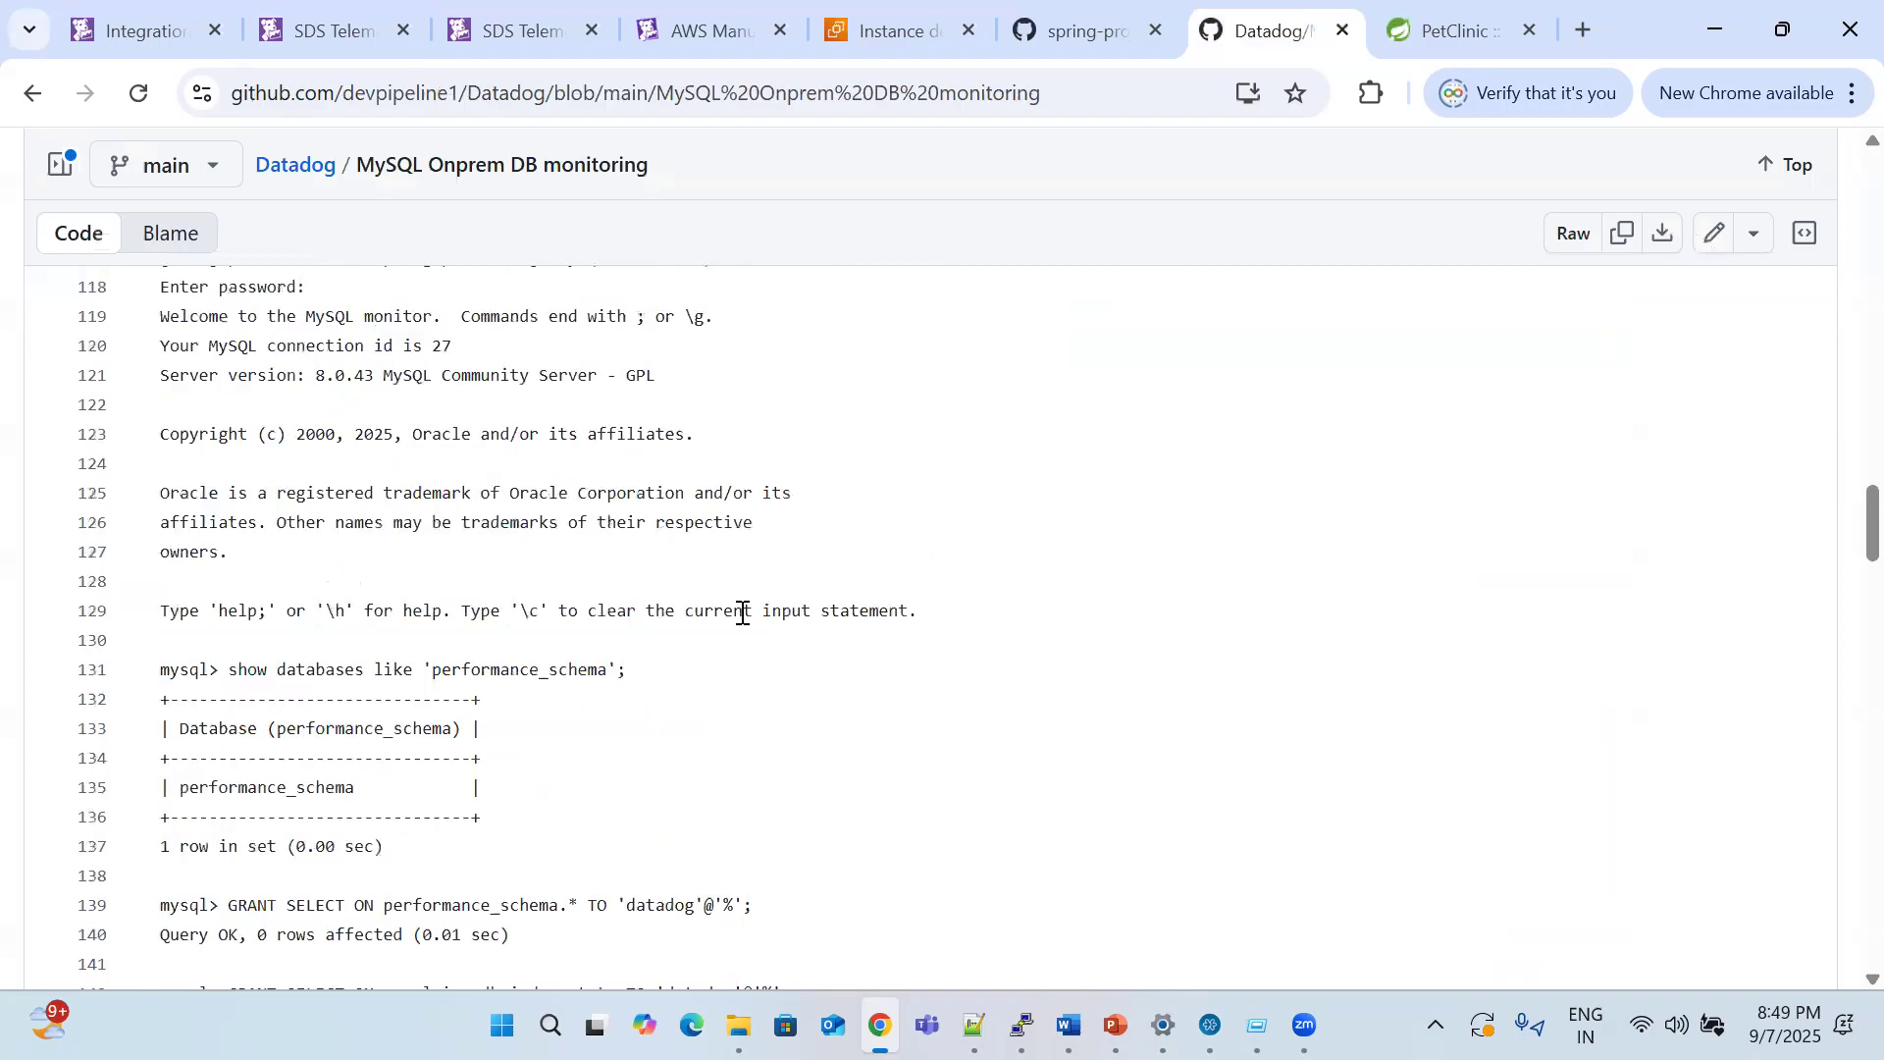
scroll(742, 612, down, 20)
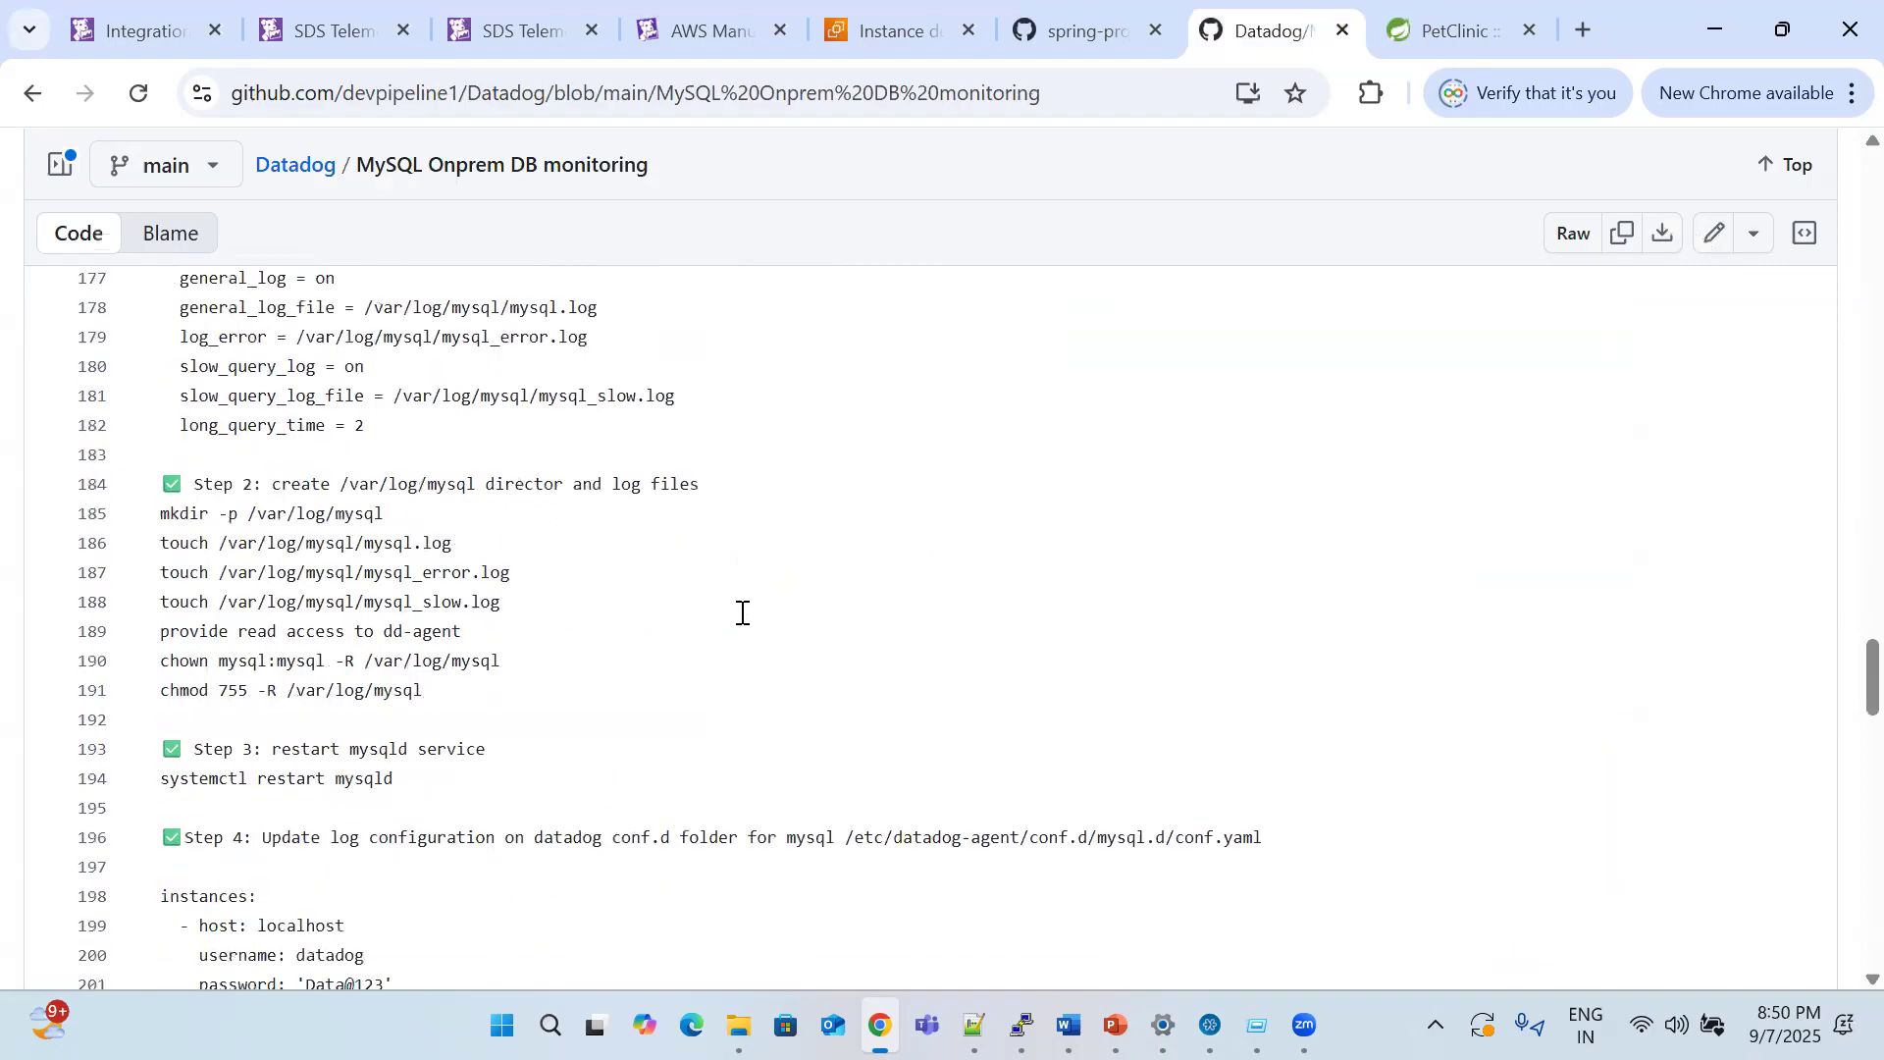
scroll(742, 612, down, 12)
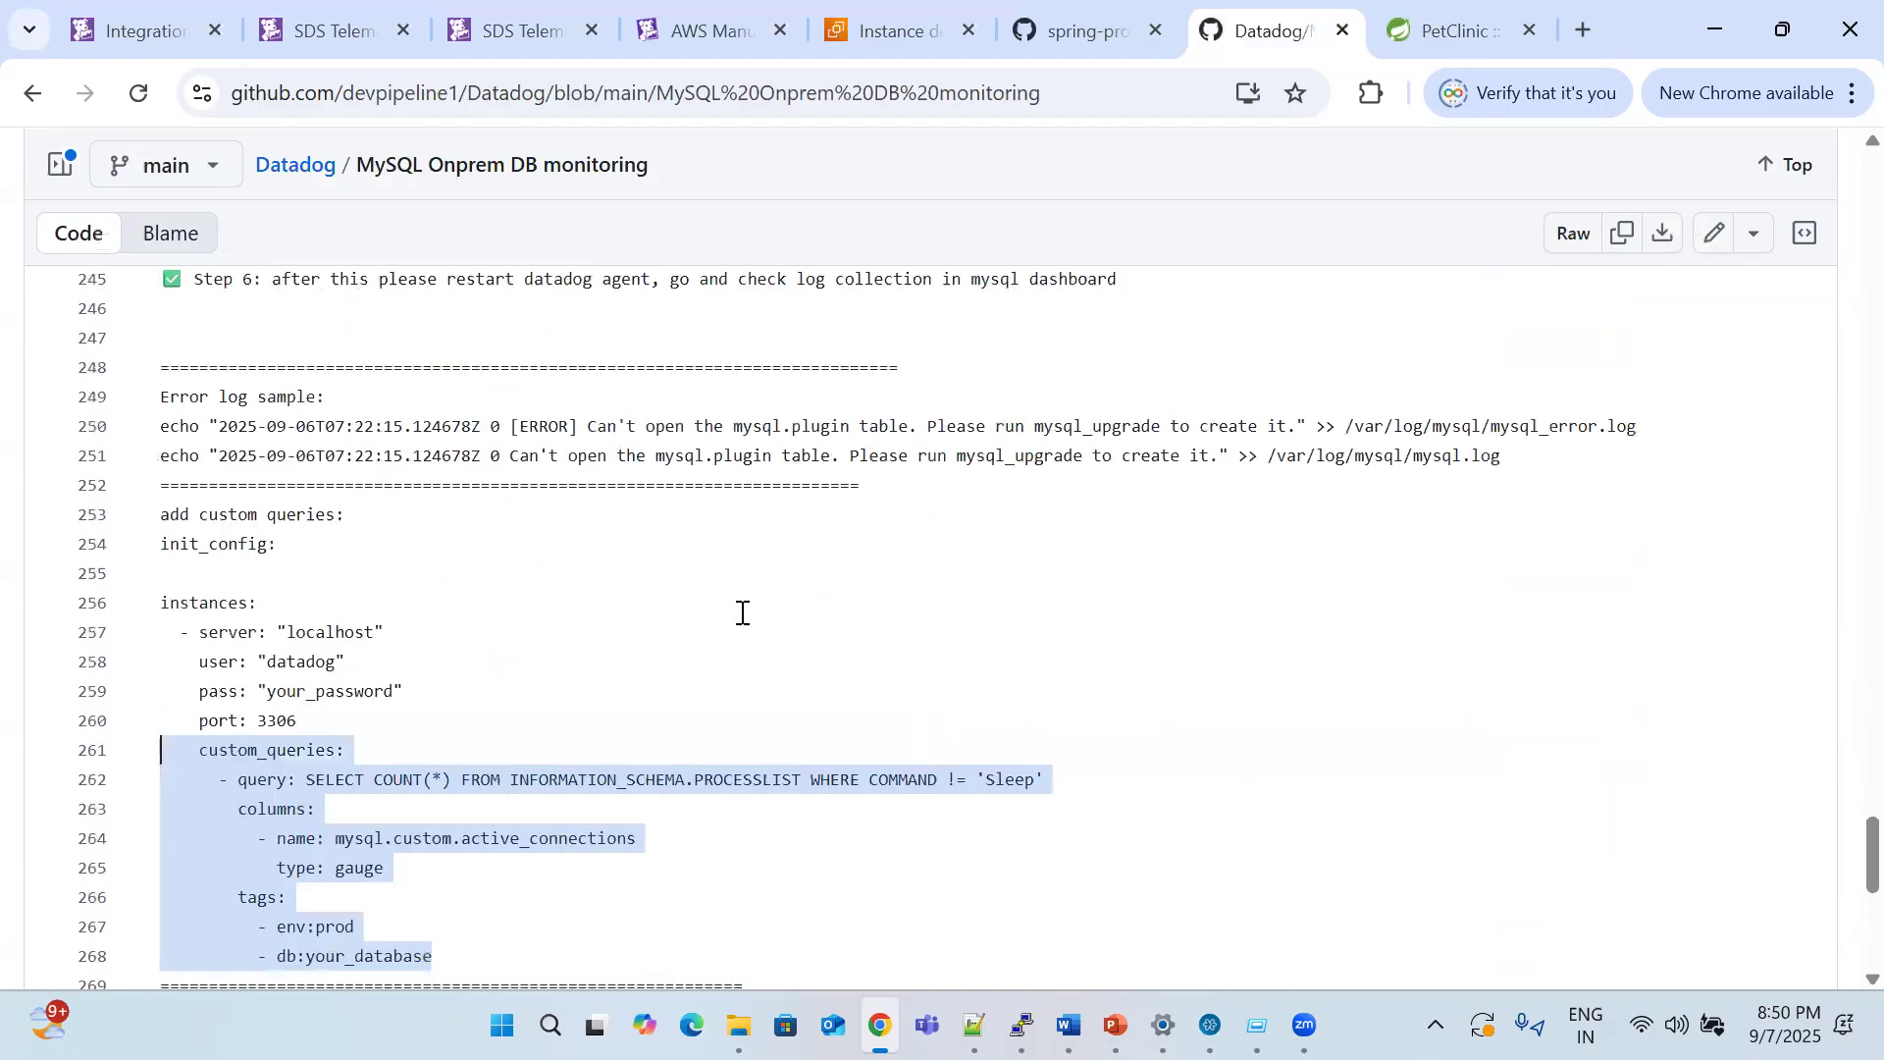
scroll(628, 589, up, 4)
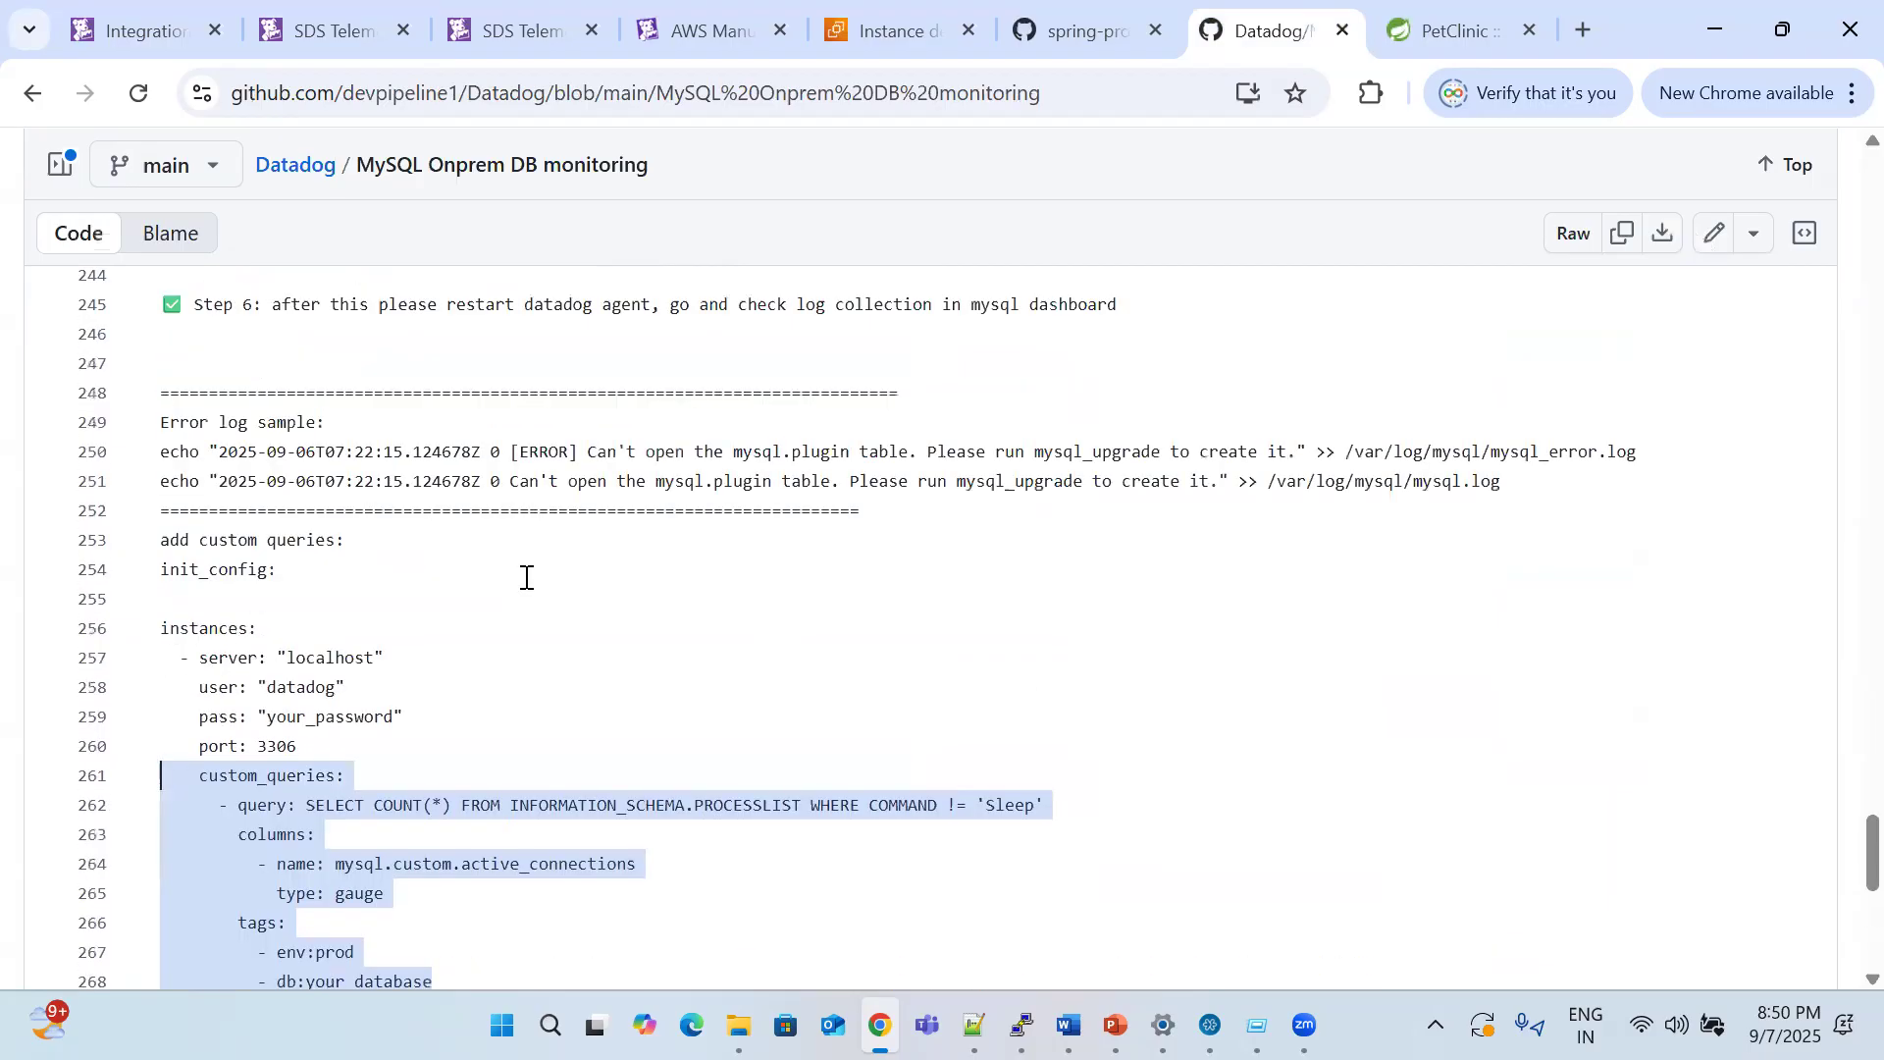
click(561, 453)
drag(247, 453, 664, 481)
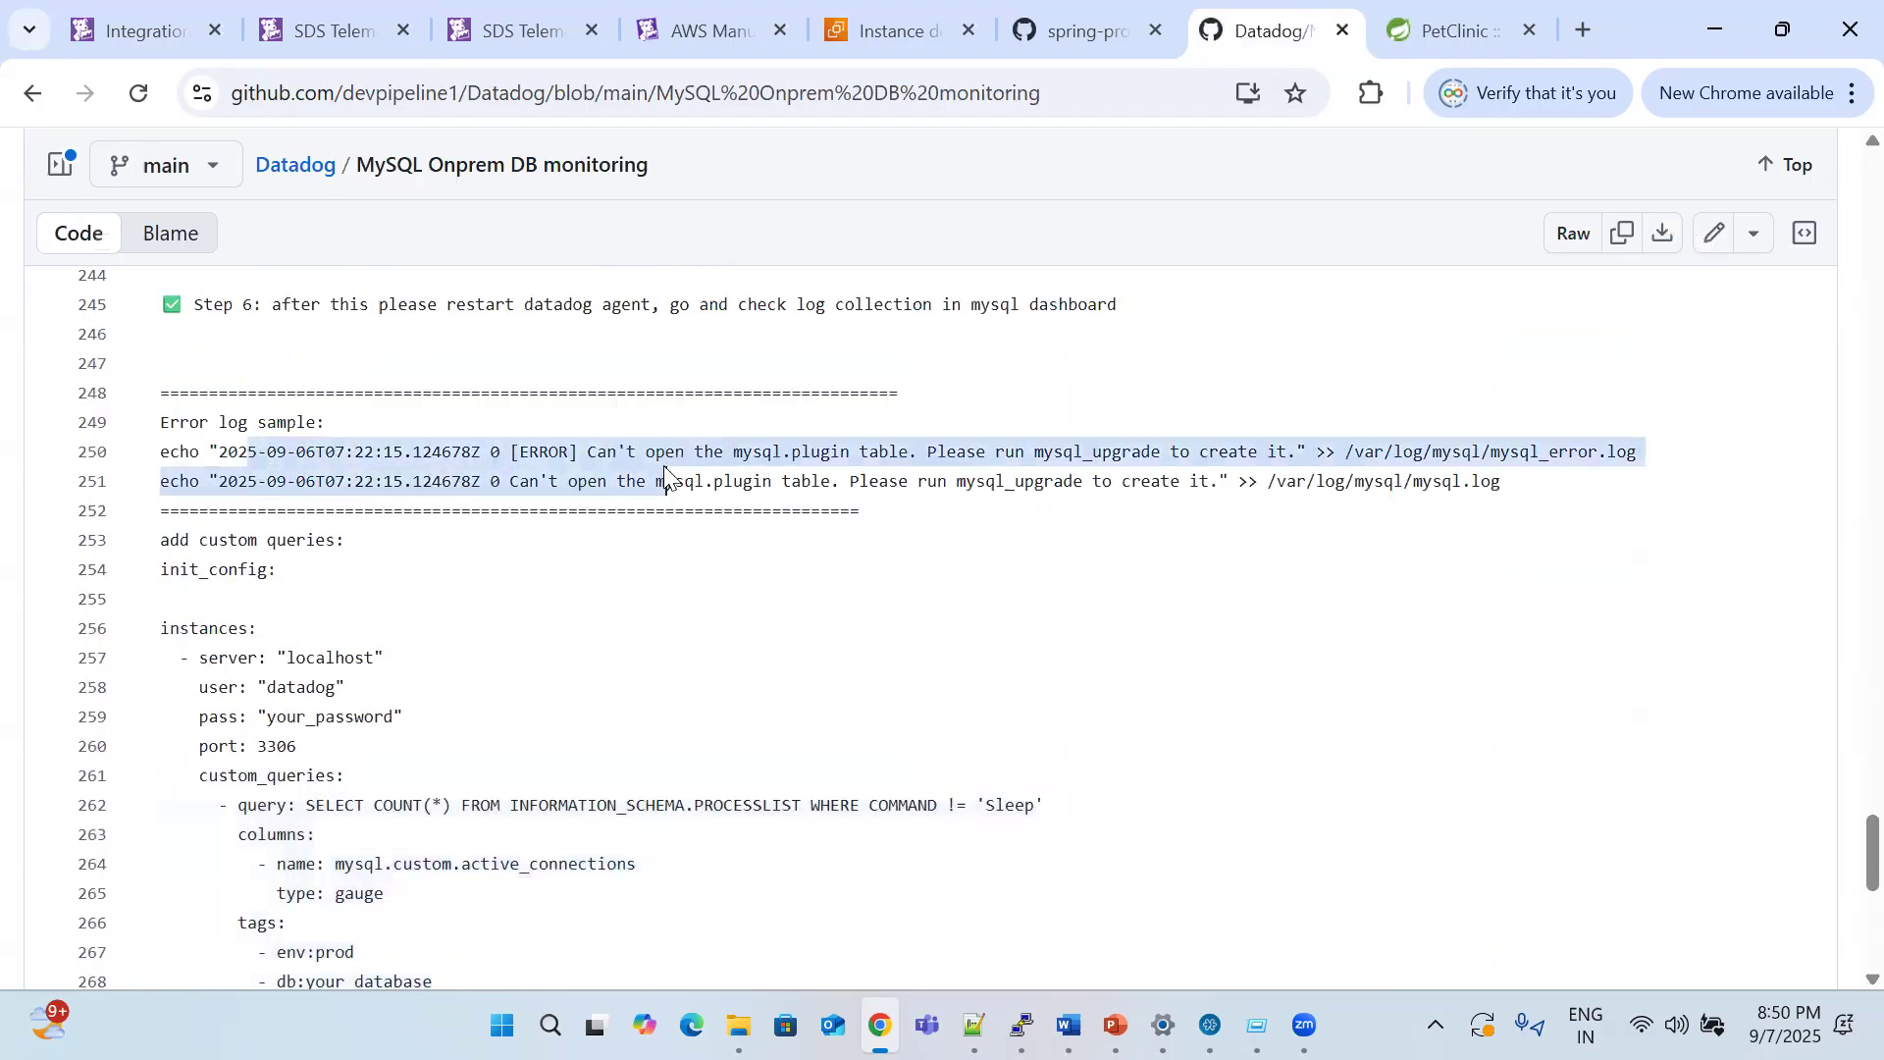
scroll(662, 471, down, 1)
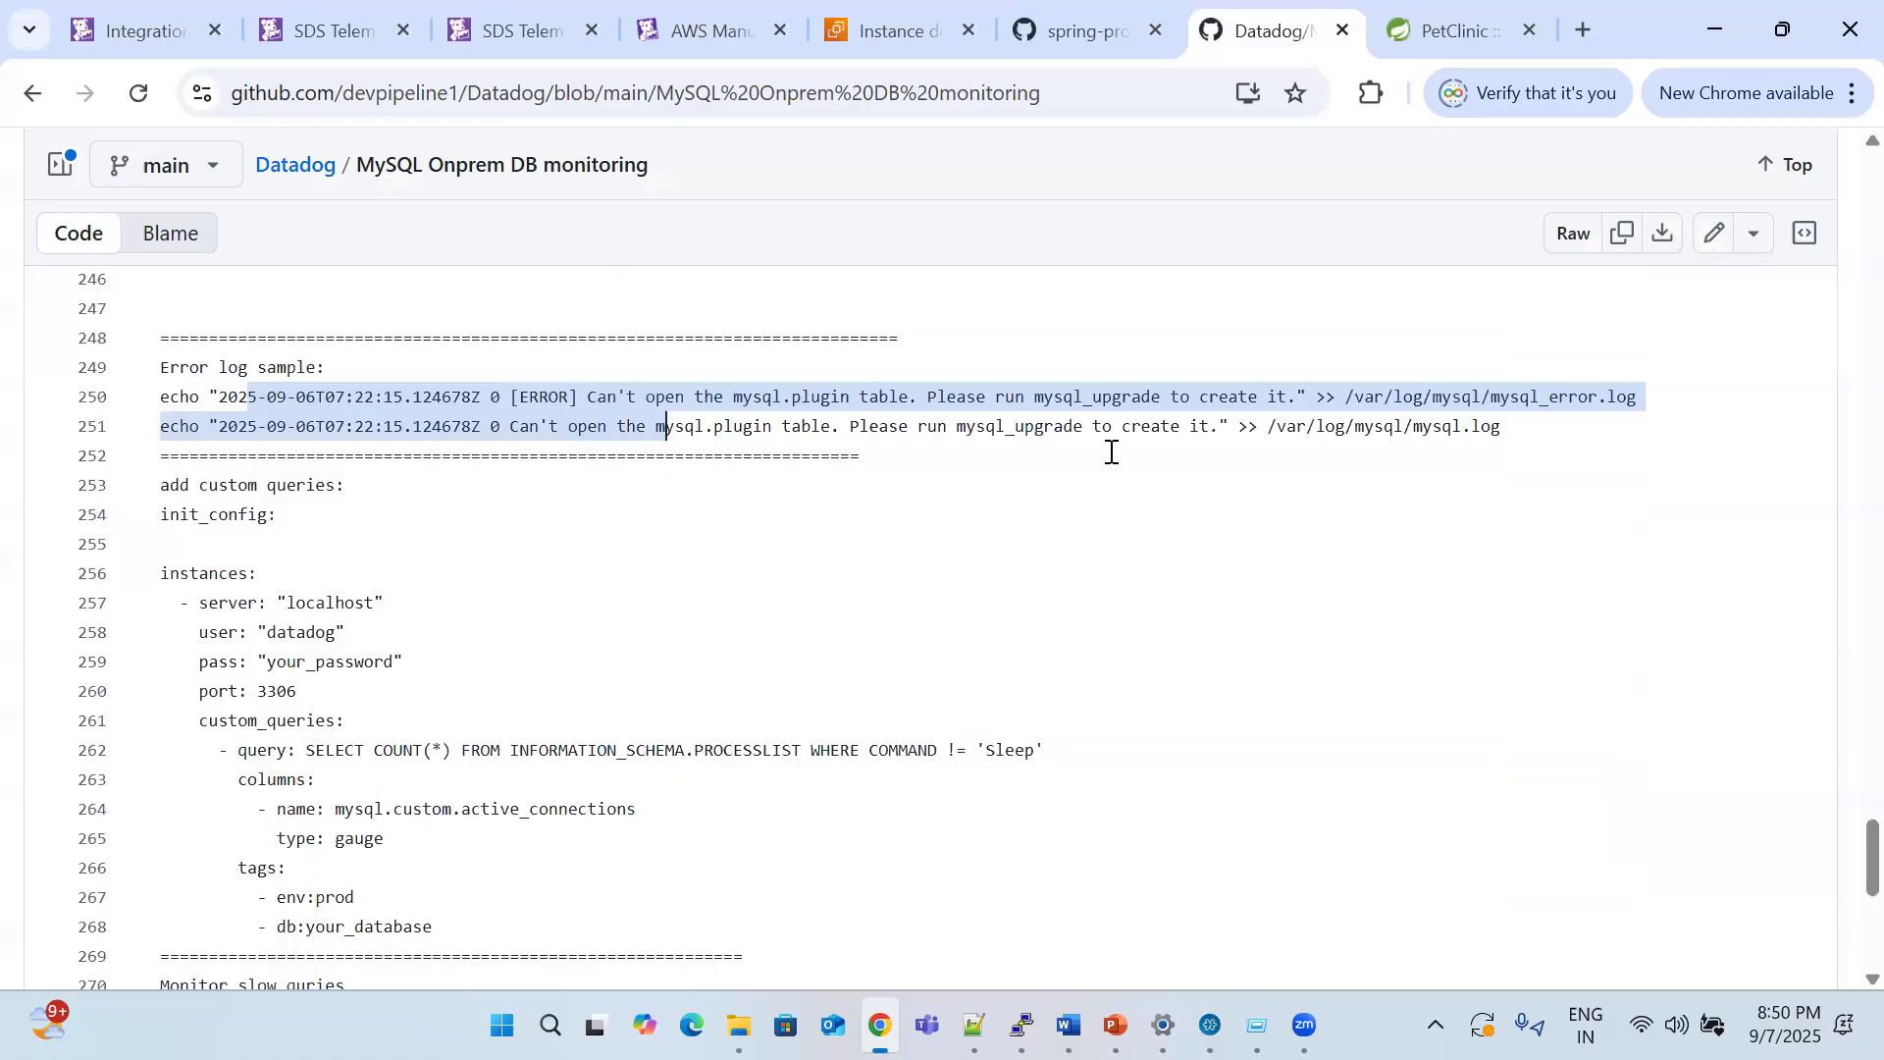
scroll(605, 660, down, 7)
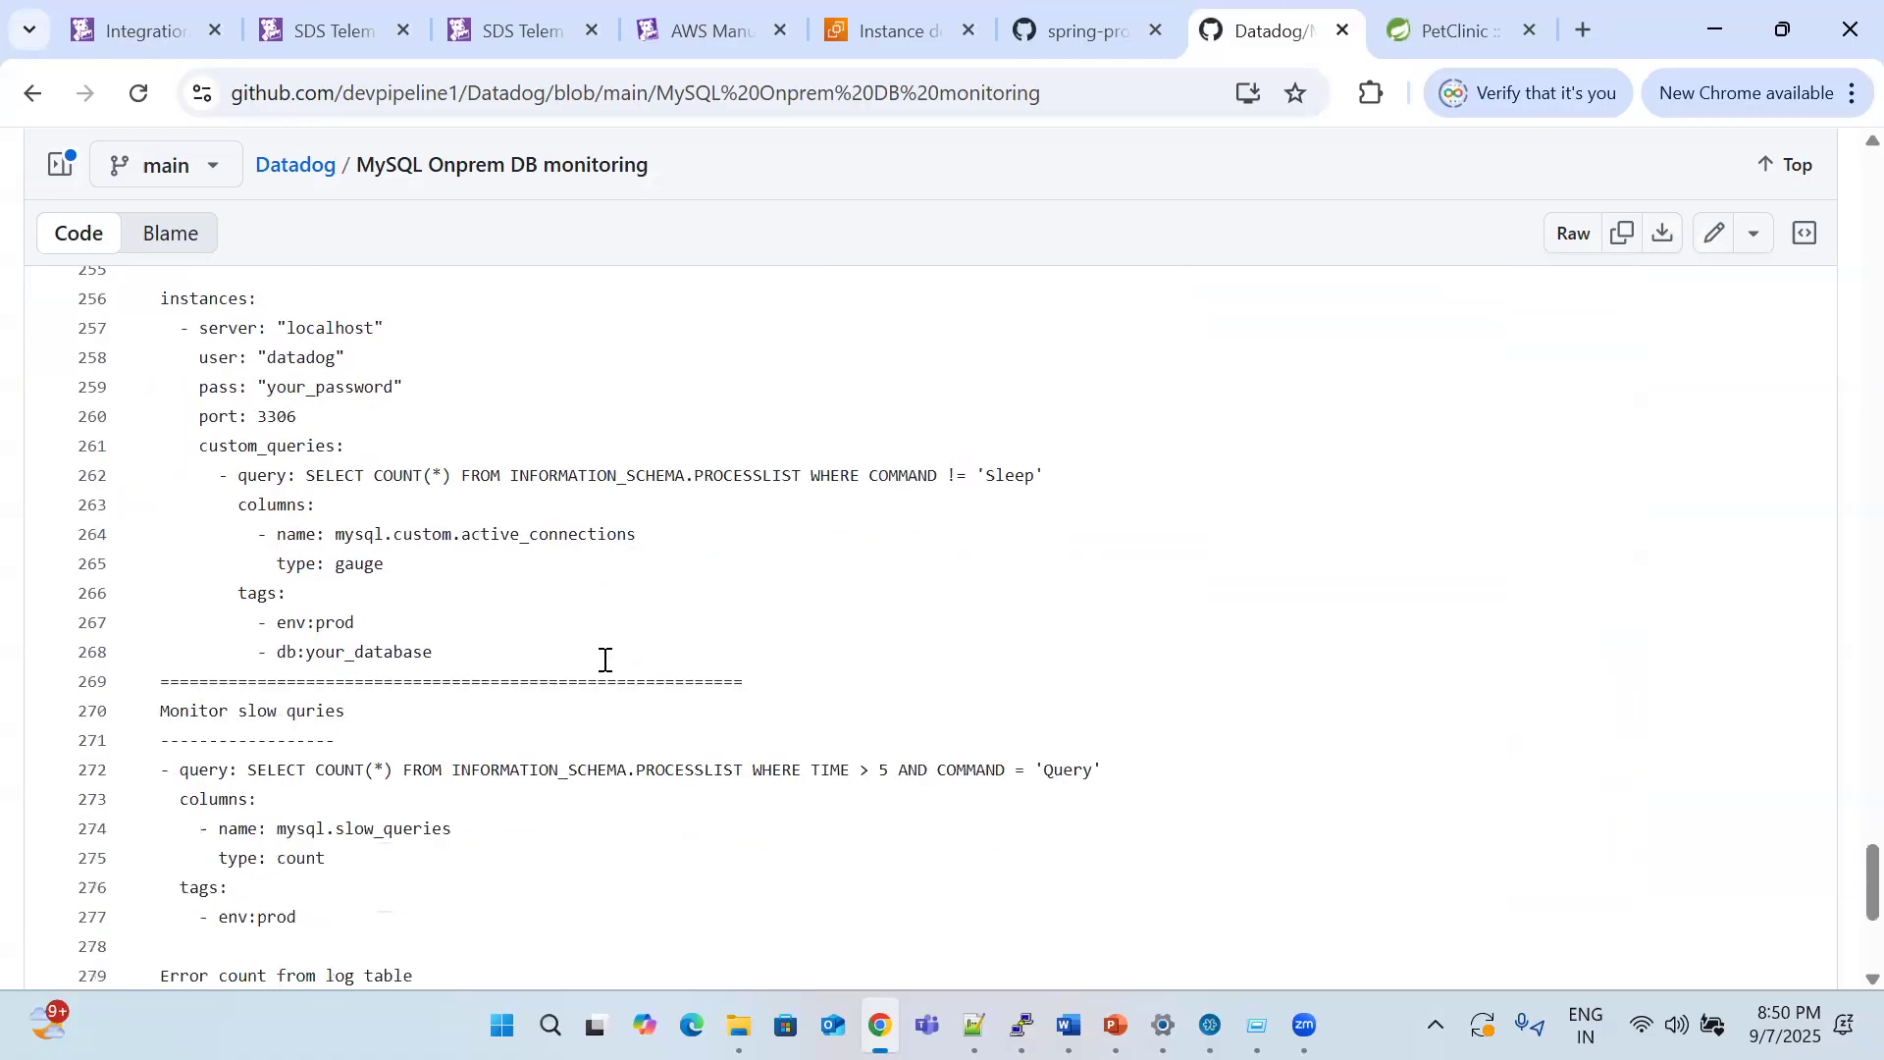
scroll(854, 550, up, 20)
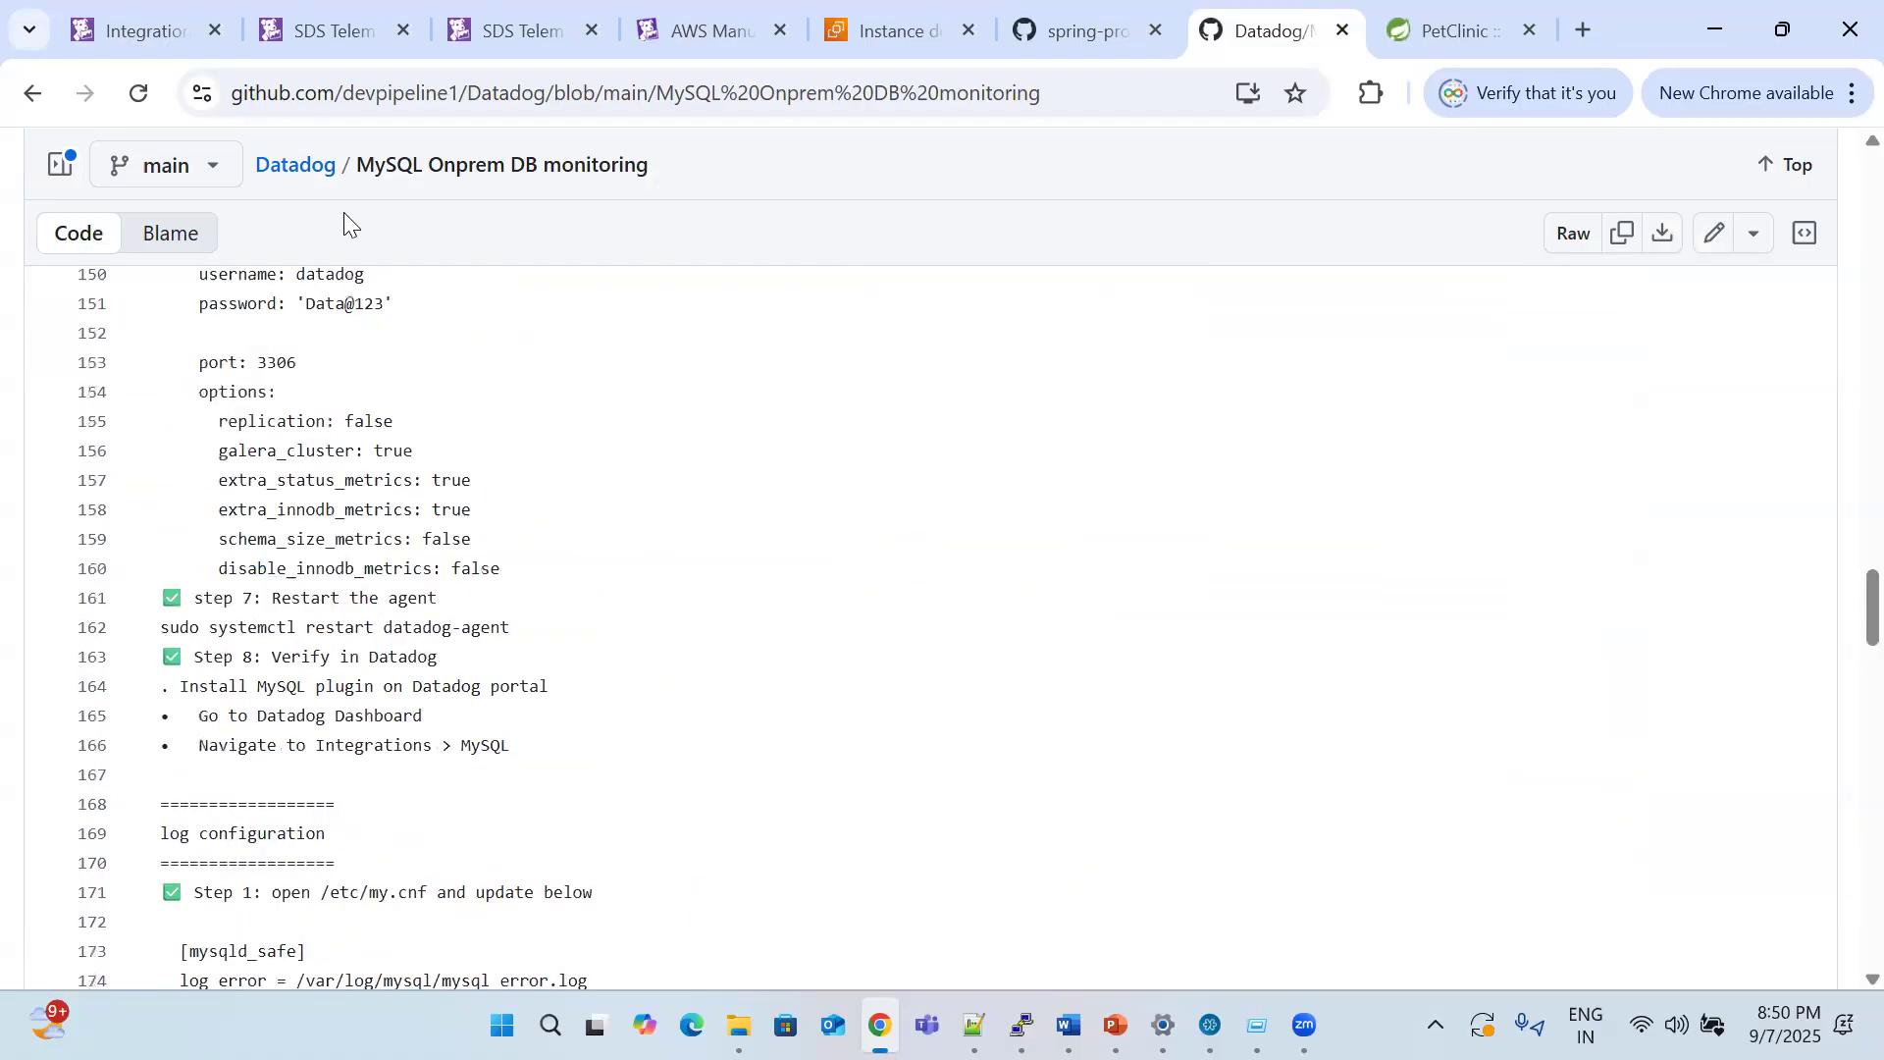
Open the APM(VM) & DB Monitoring file from the Datadog repository and skim it.
click(290, 167)
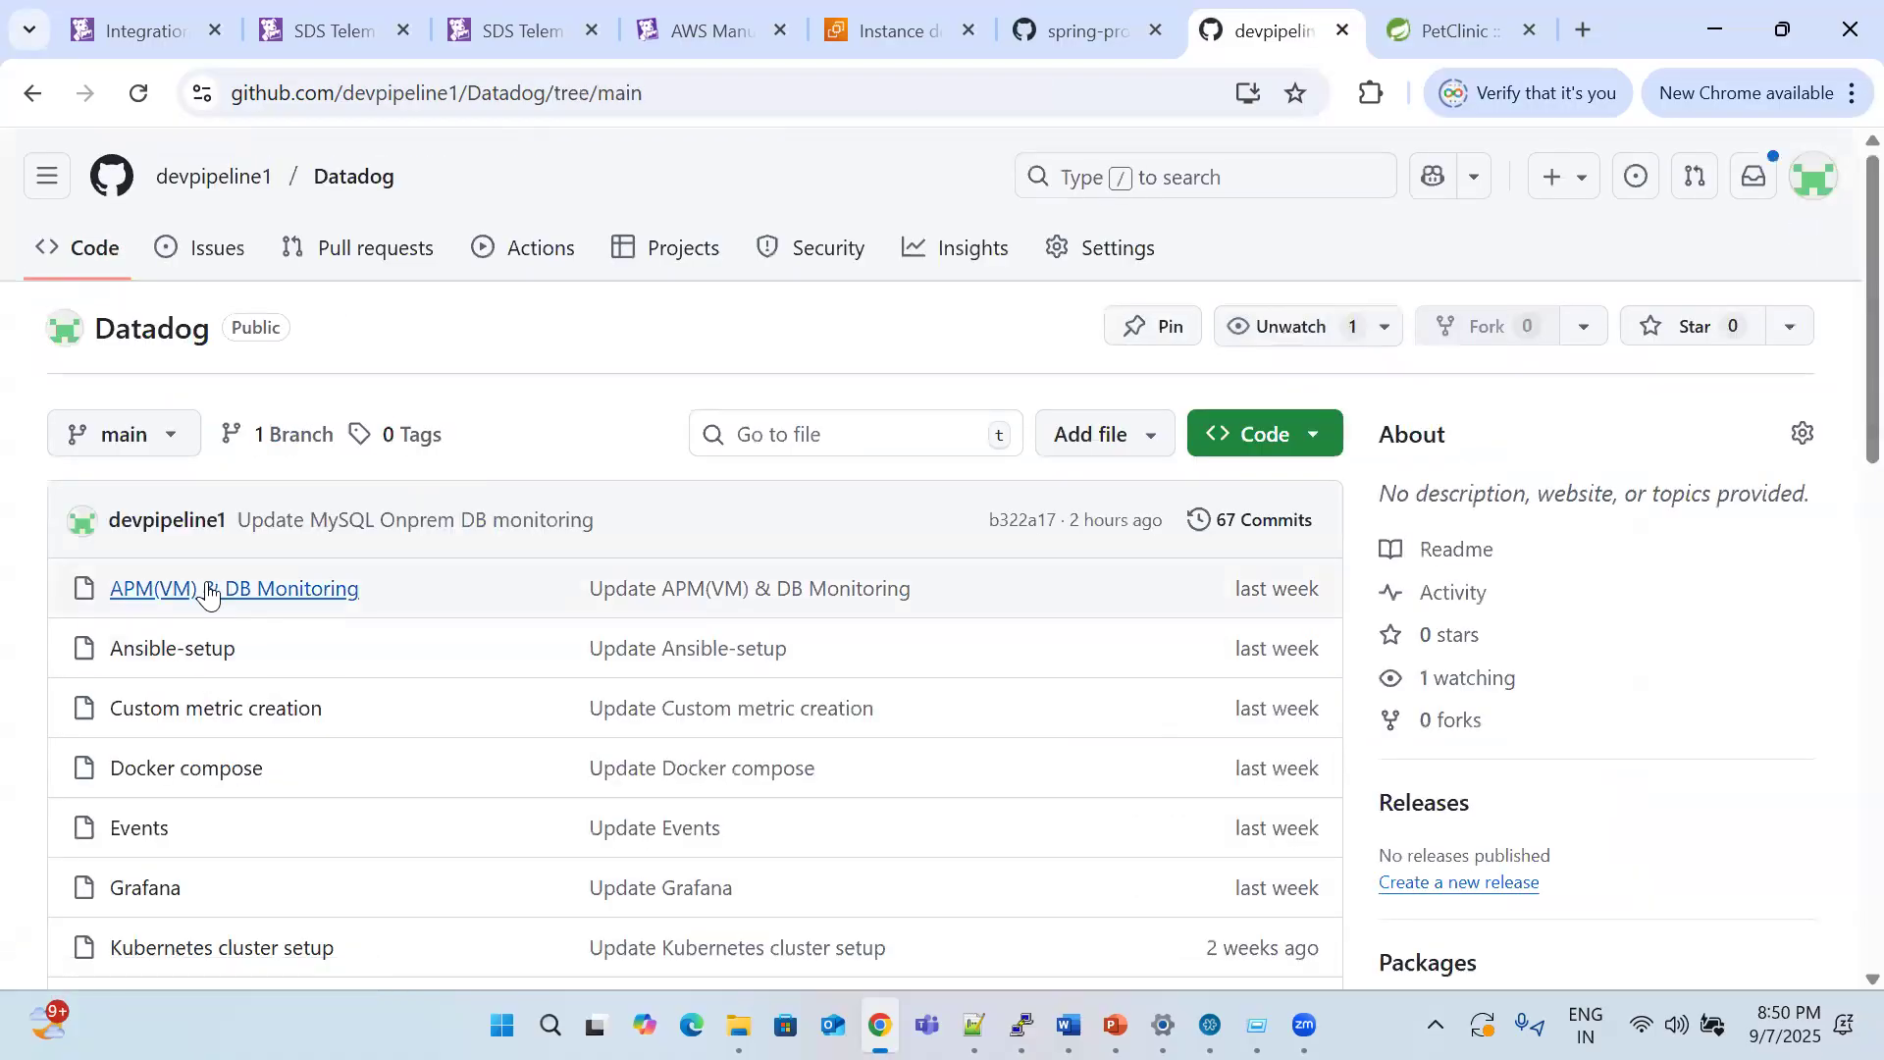
click(208, 590)
scroll(275, 716, down, 20)
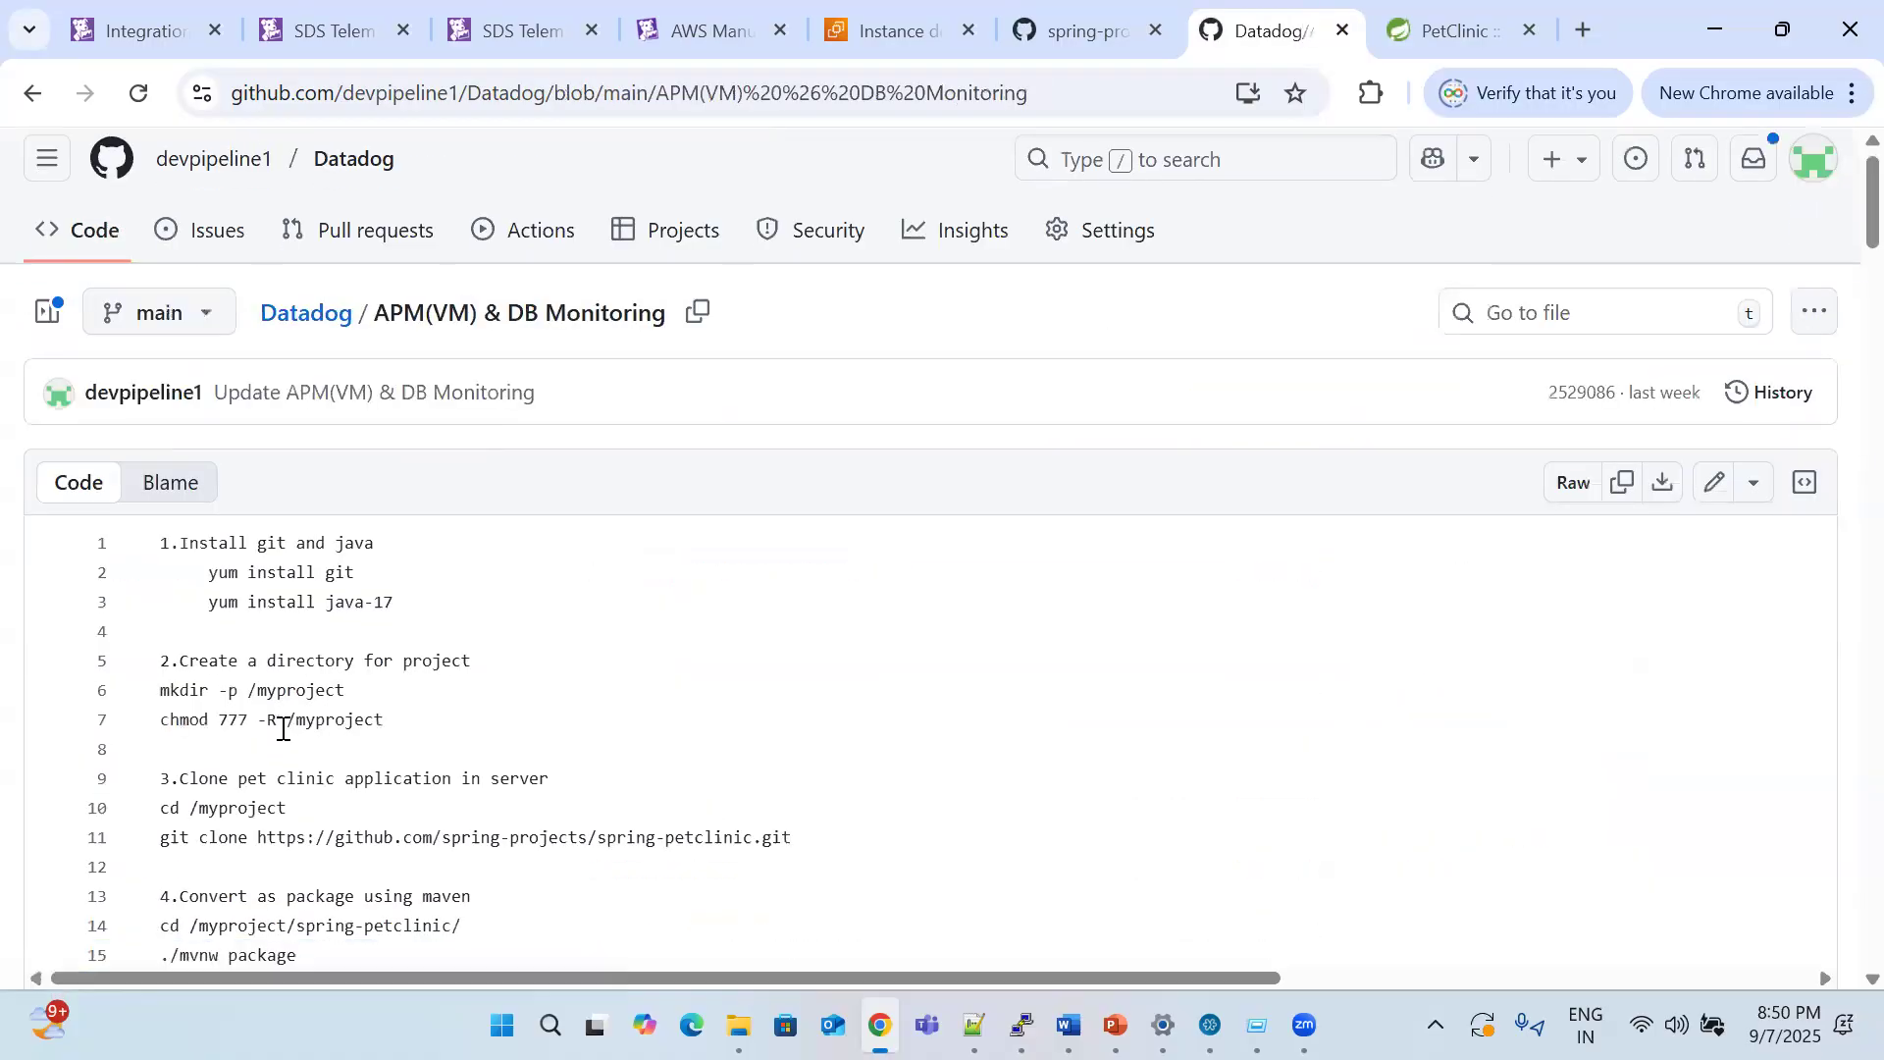
scroll(283, 728, down, 20)
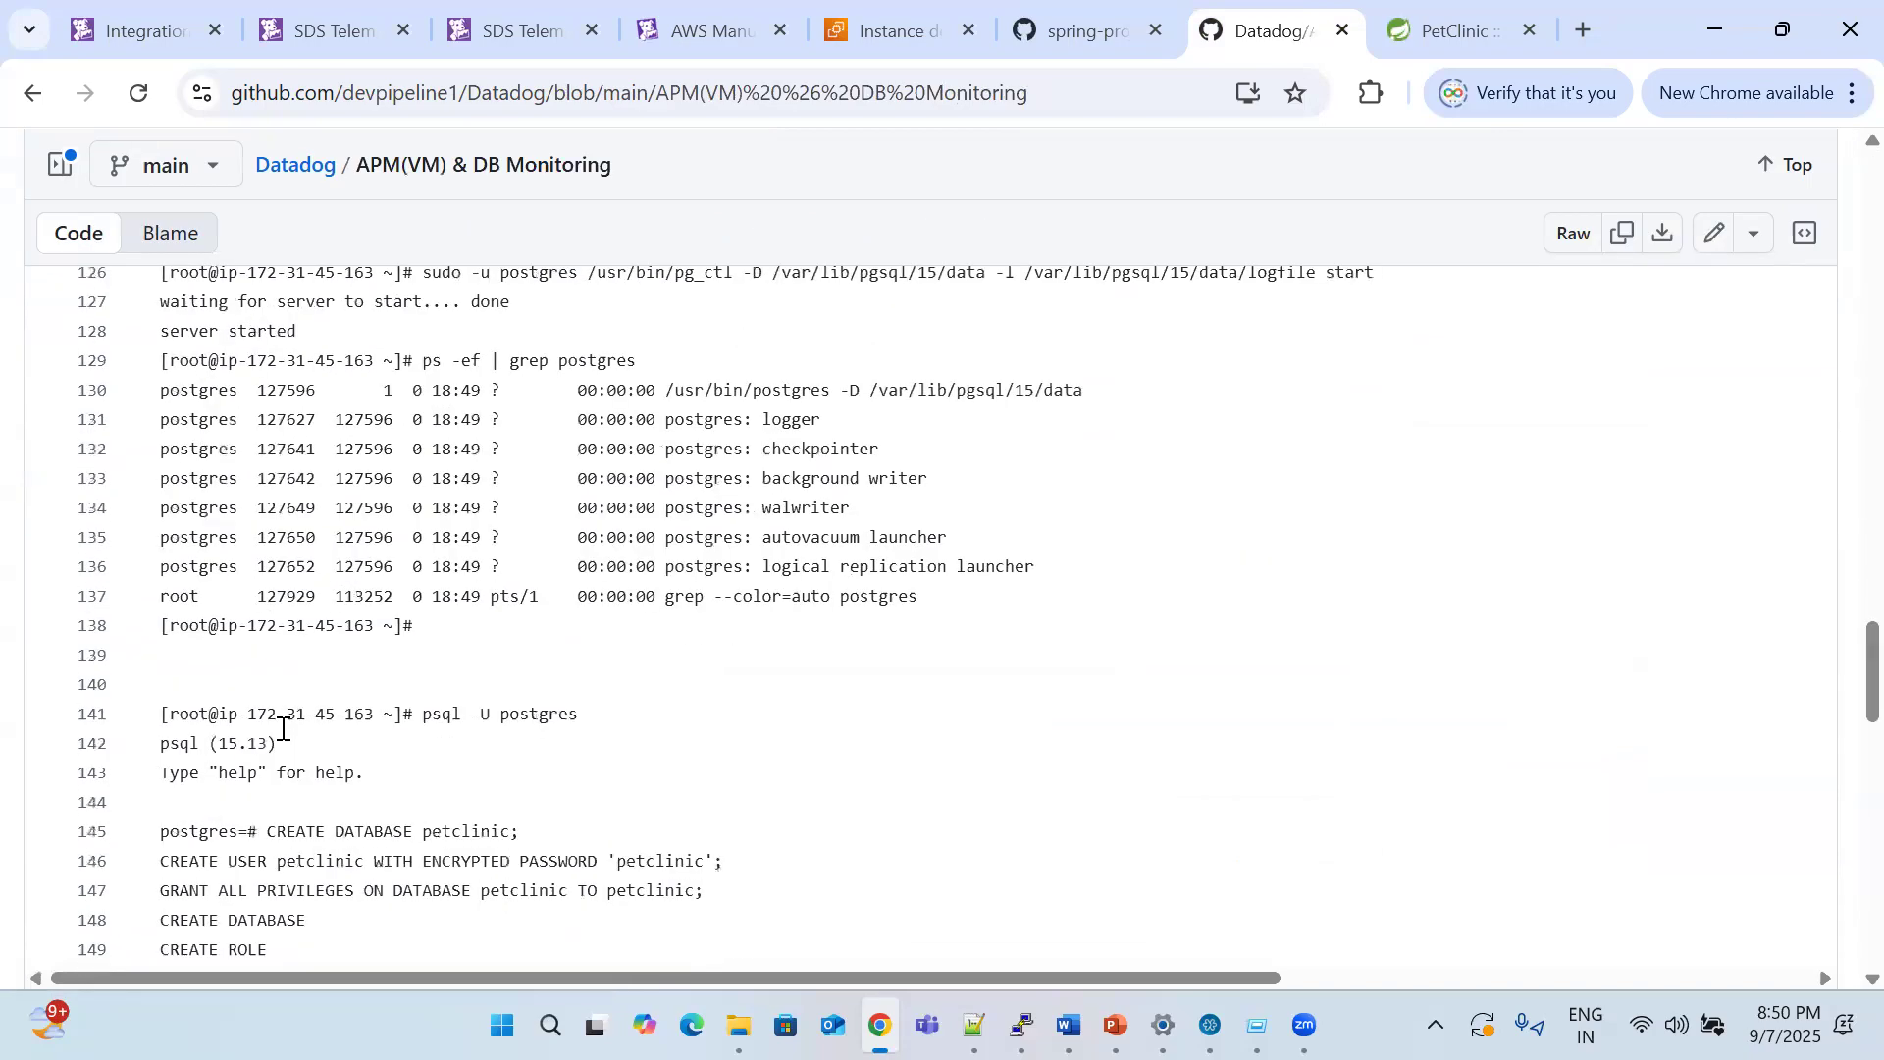
scroll(282, 728, down, 20)
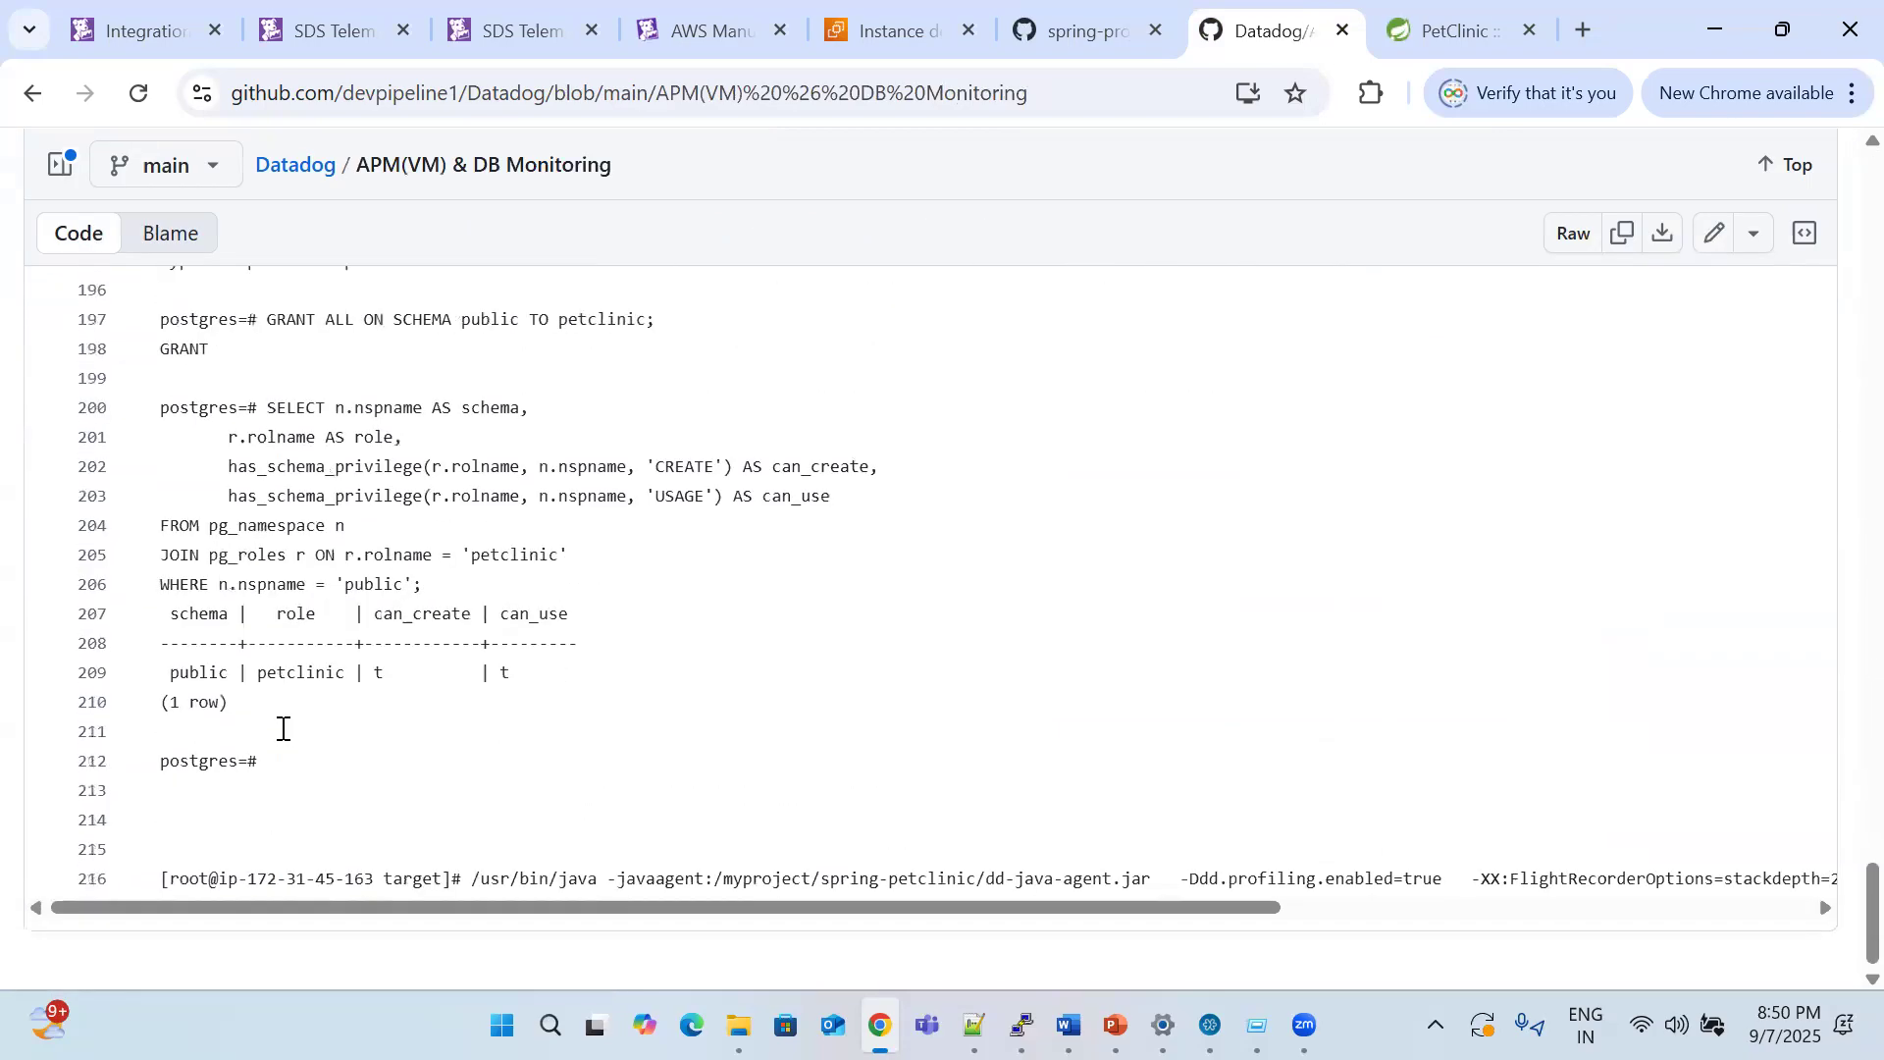
scroll(282, 728, up, 10)
drag(283, 728, 284, 167)
Open the Log Monitoring file and copy the password-matching regex on line 69.
click(285, 167)
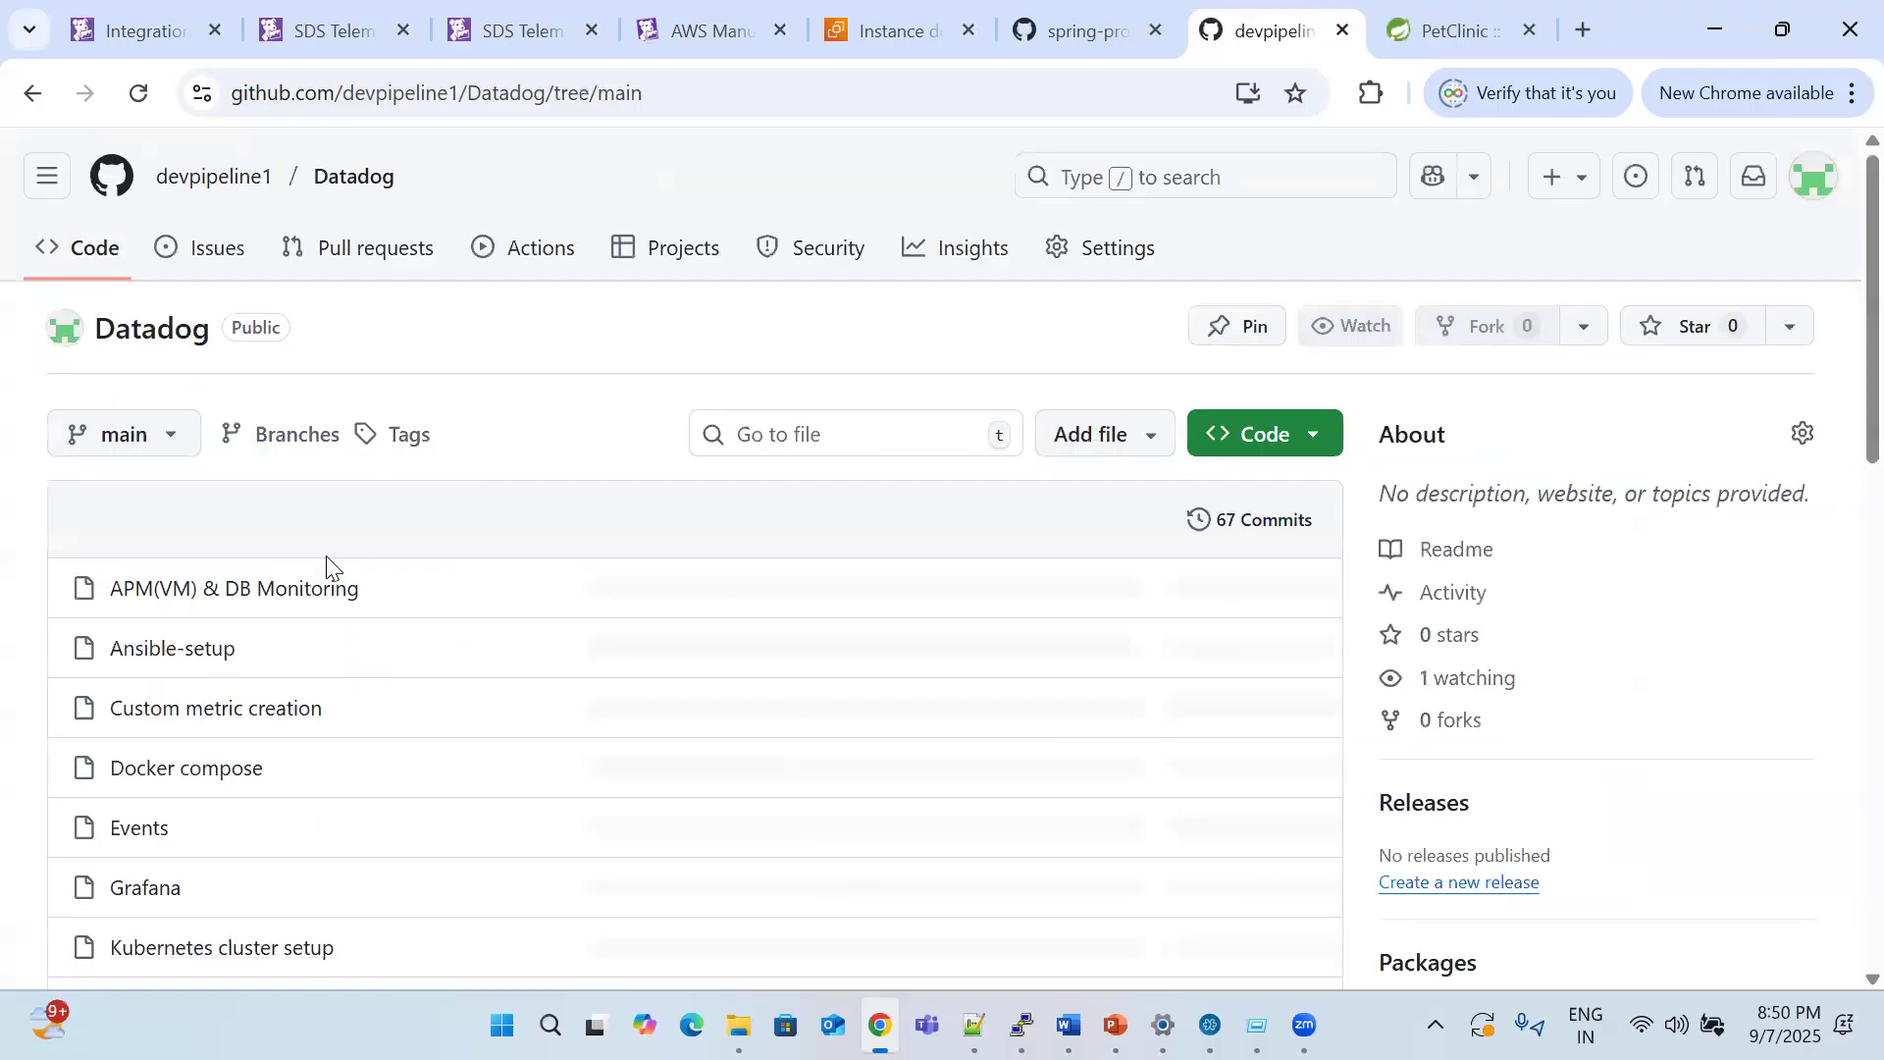
scroll(211, 705, down, 3)
click(204, 719)
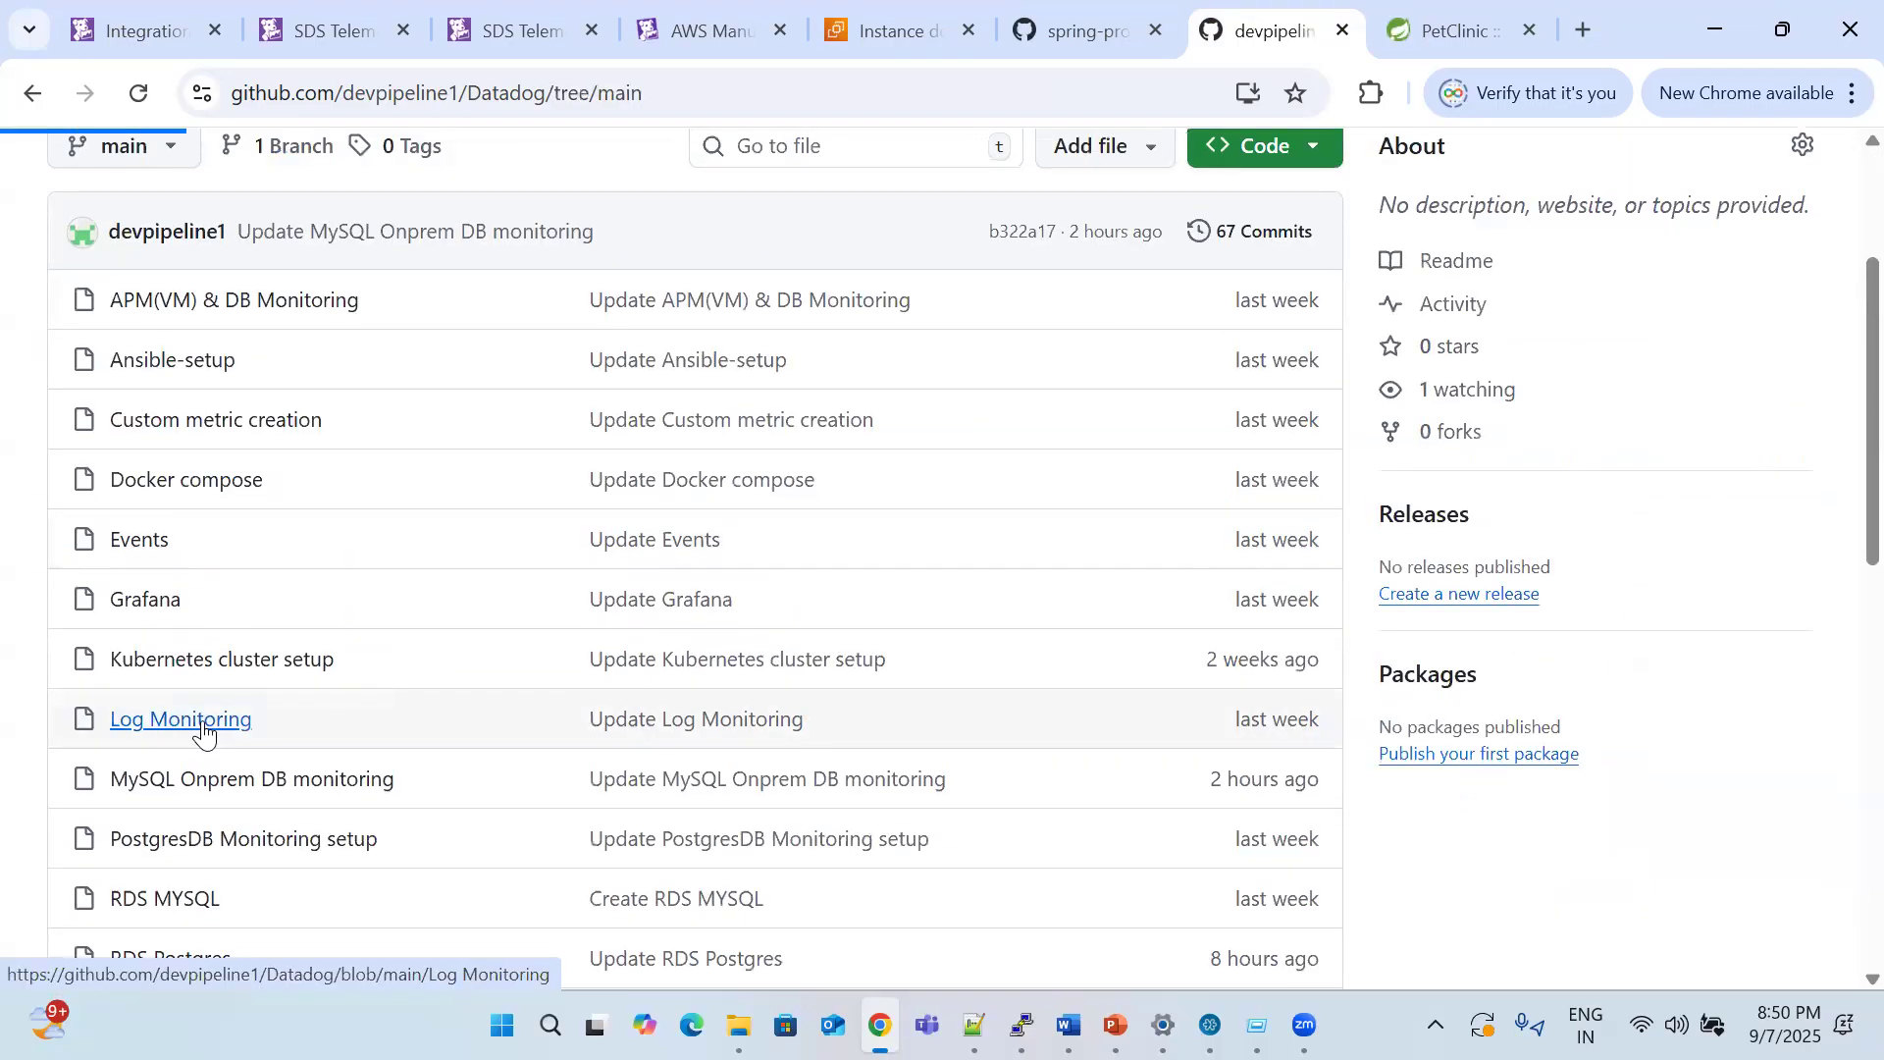
scroll(204, 720, down, 15)
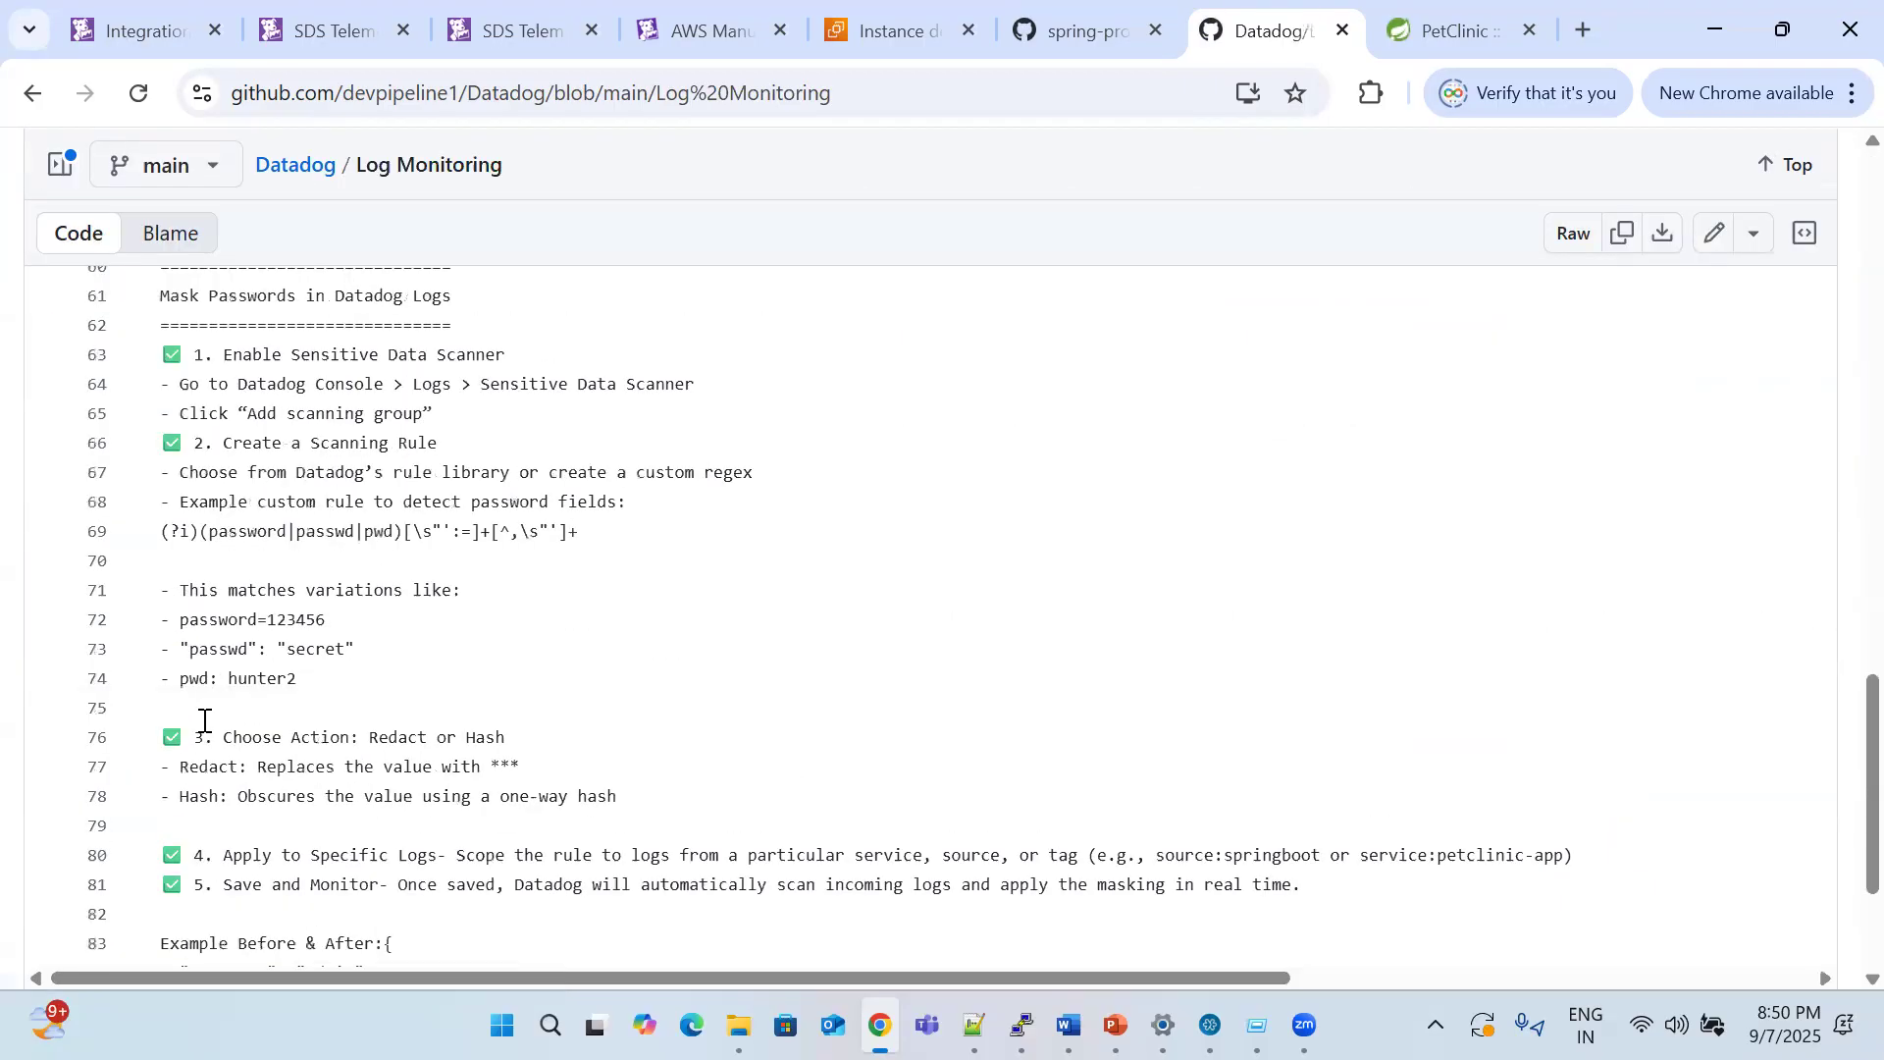
scroll(204, 722, up, 1)
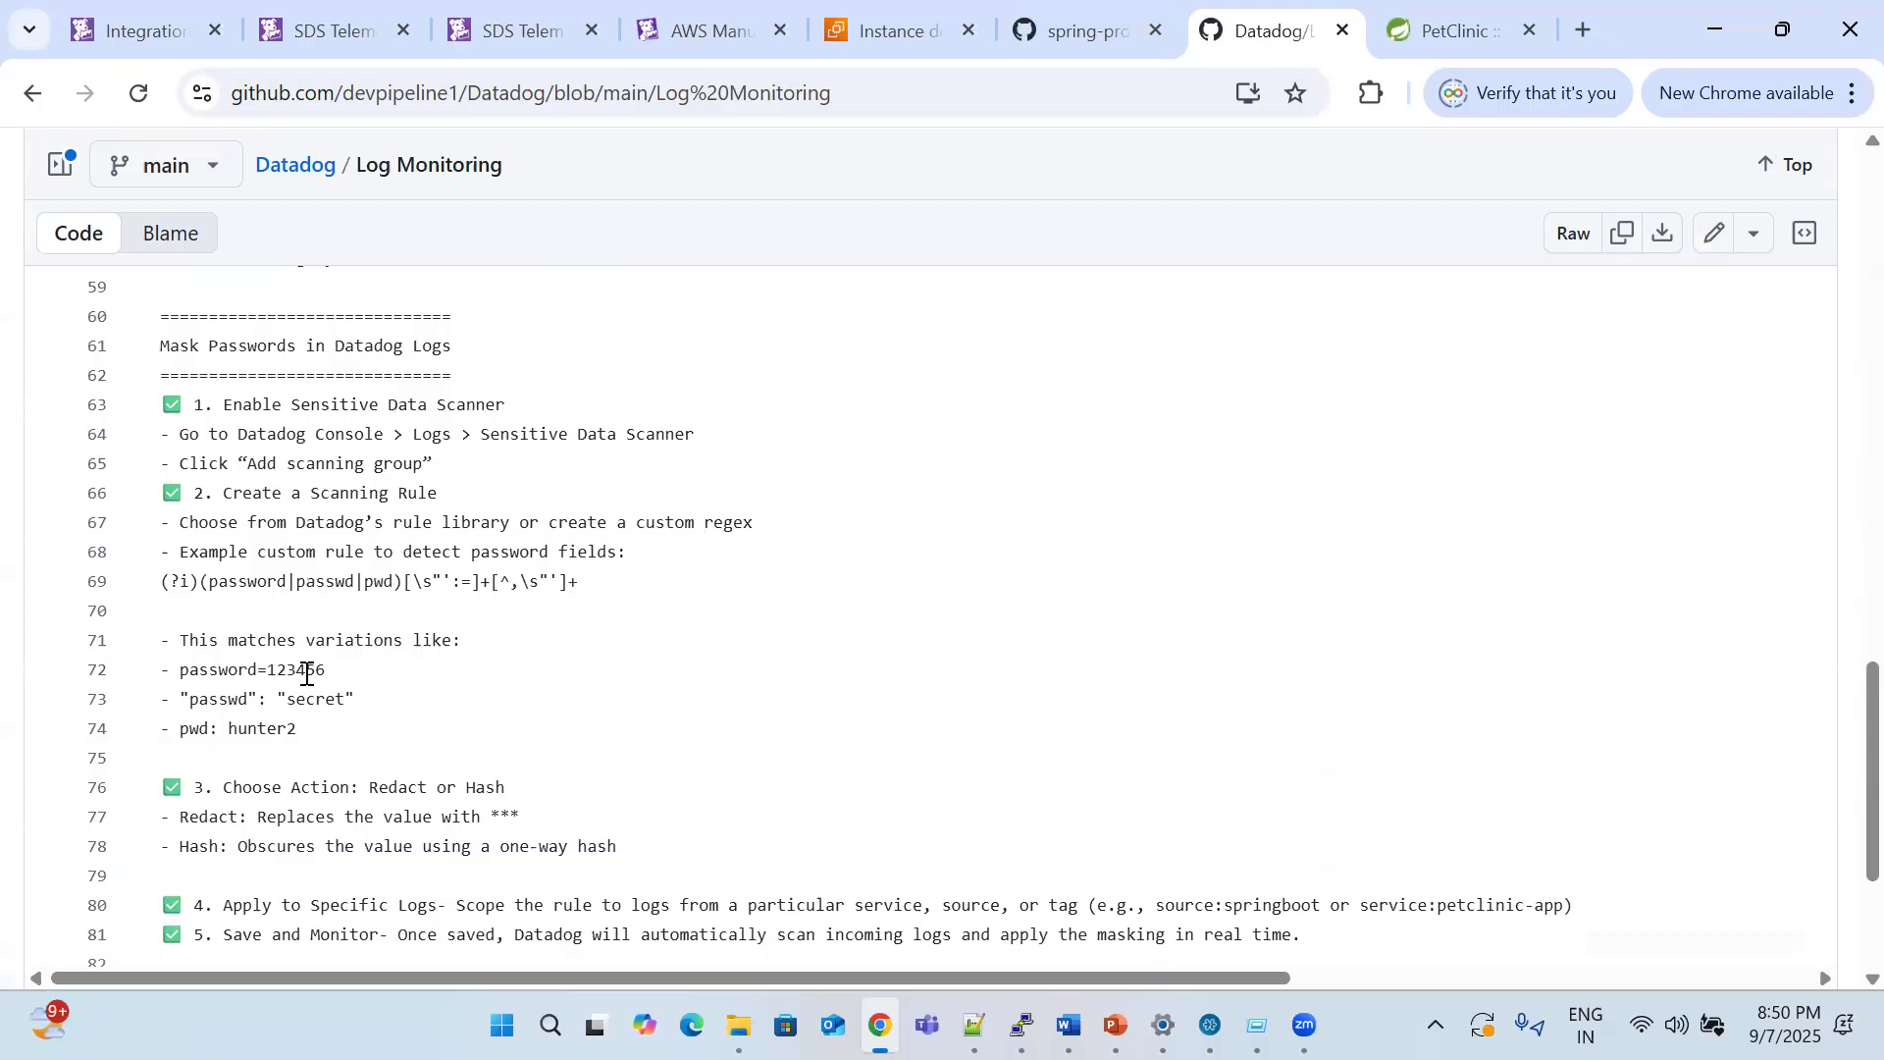
drag(157, 583, 586, 583)
key(ctrl+c)
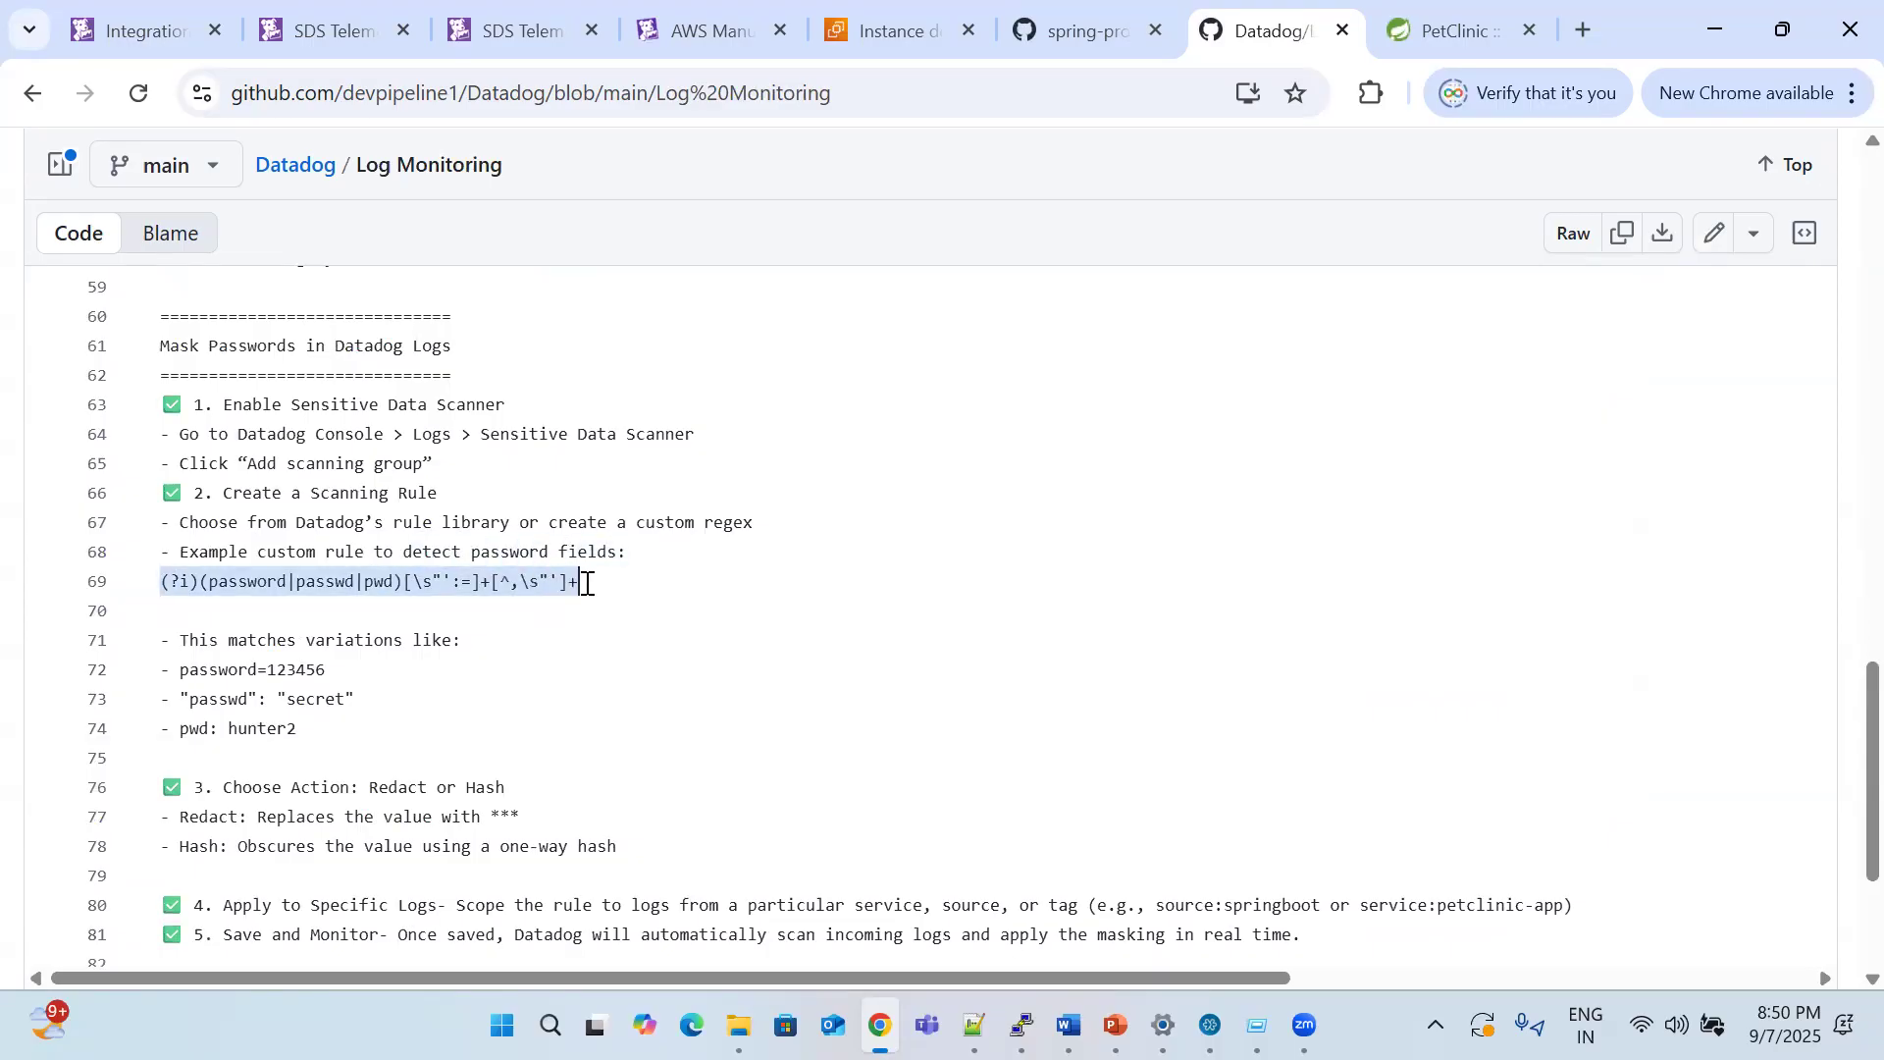
key(alt+Tab)
key(alt+Tab)
key(alt+shift+Tab)
key(alt+shift+Tab)
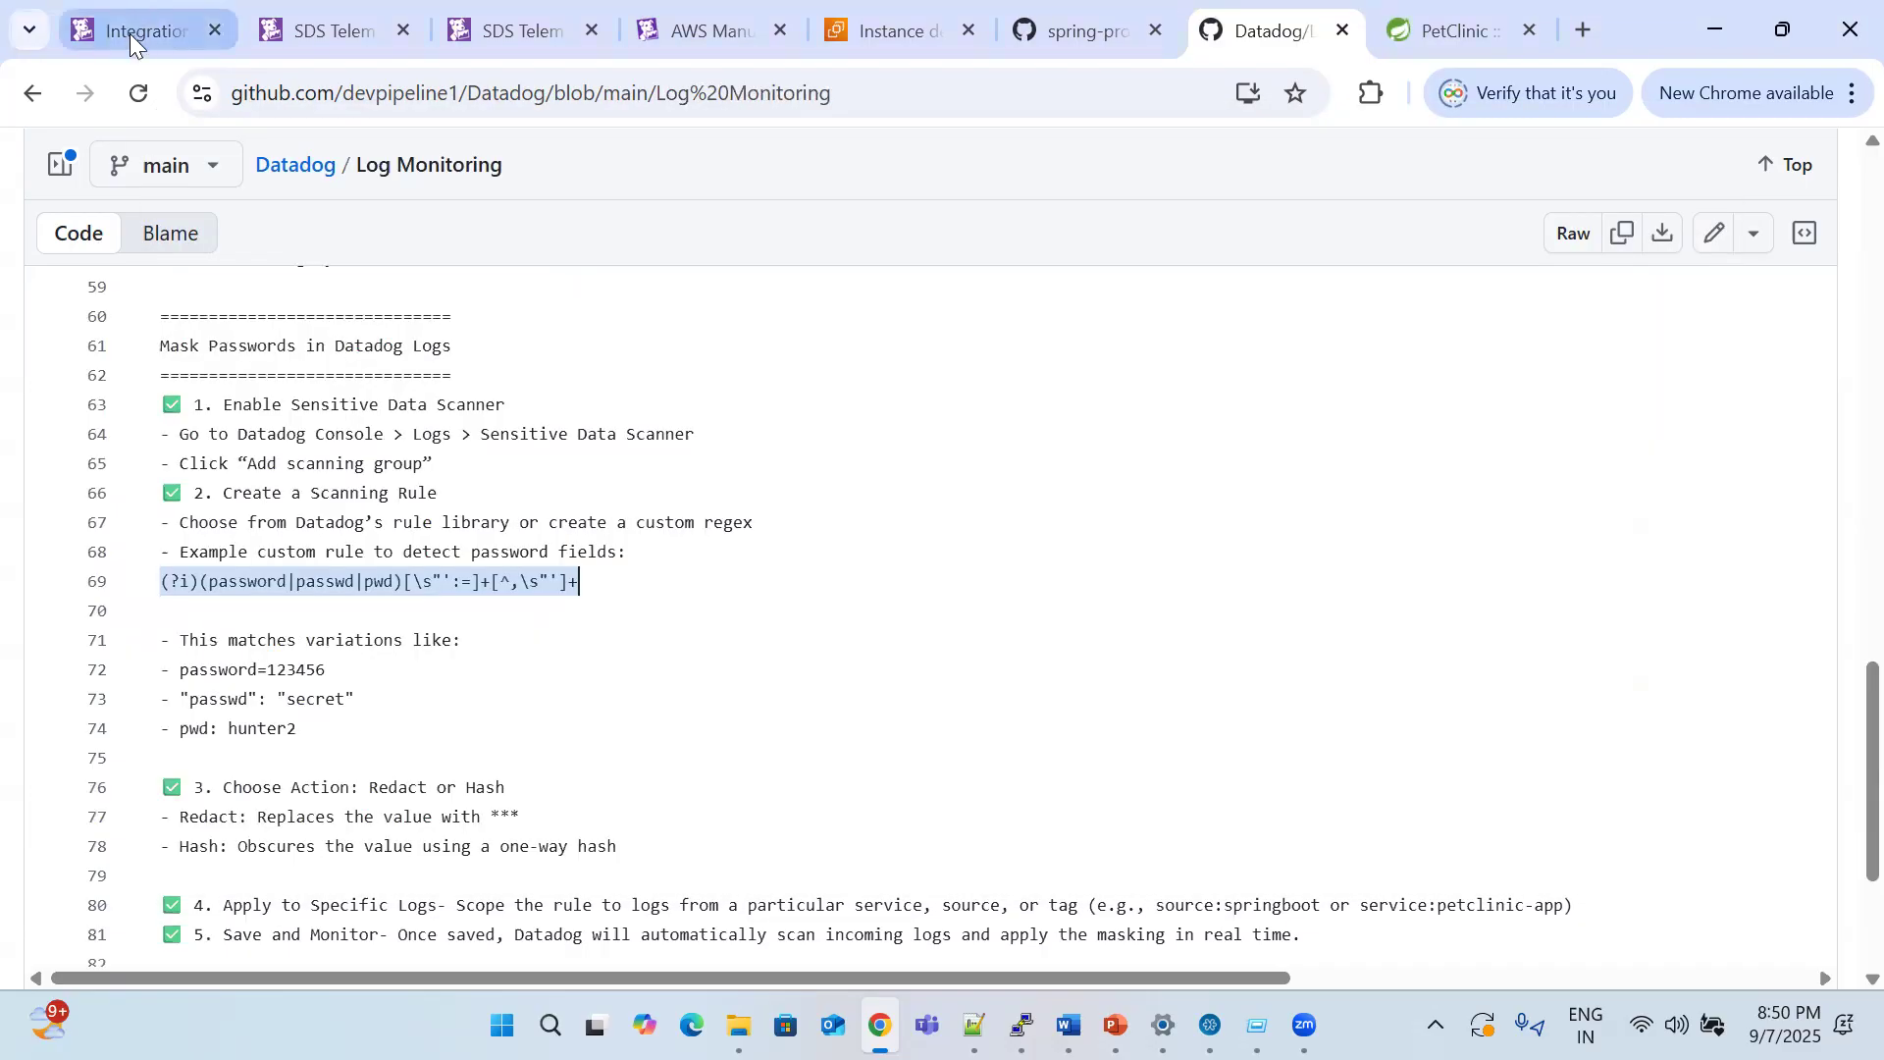
Paste the password regex into Myrule's pattern field and copy PuTTY's sample test-error log text.
click(129, 33)
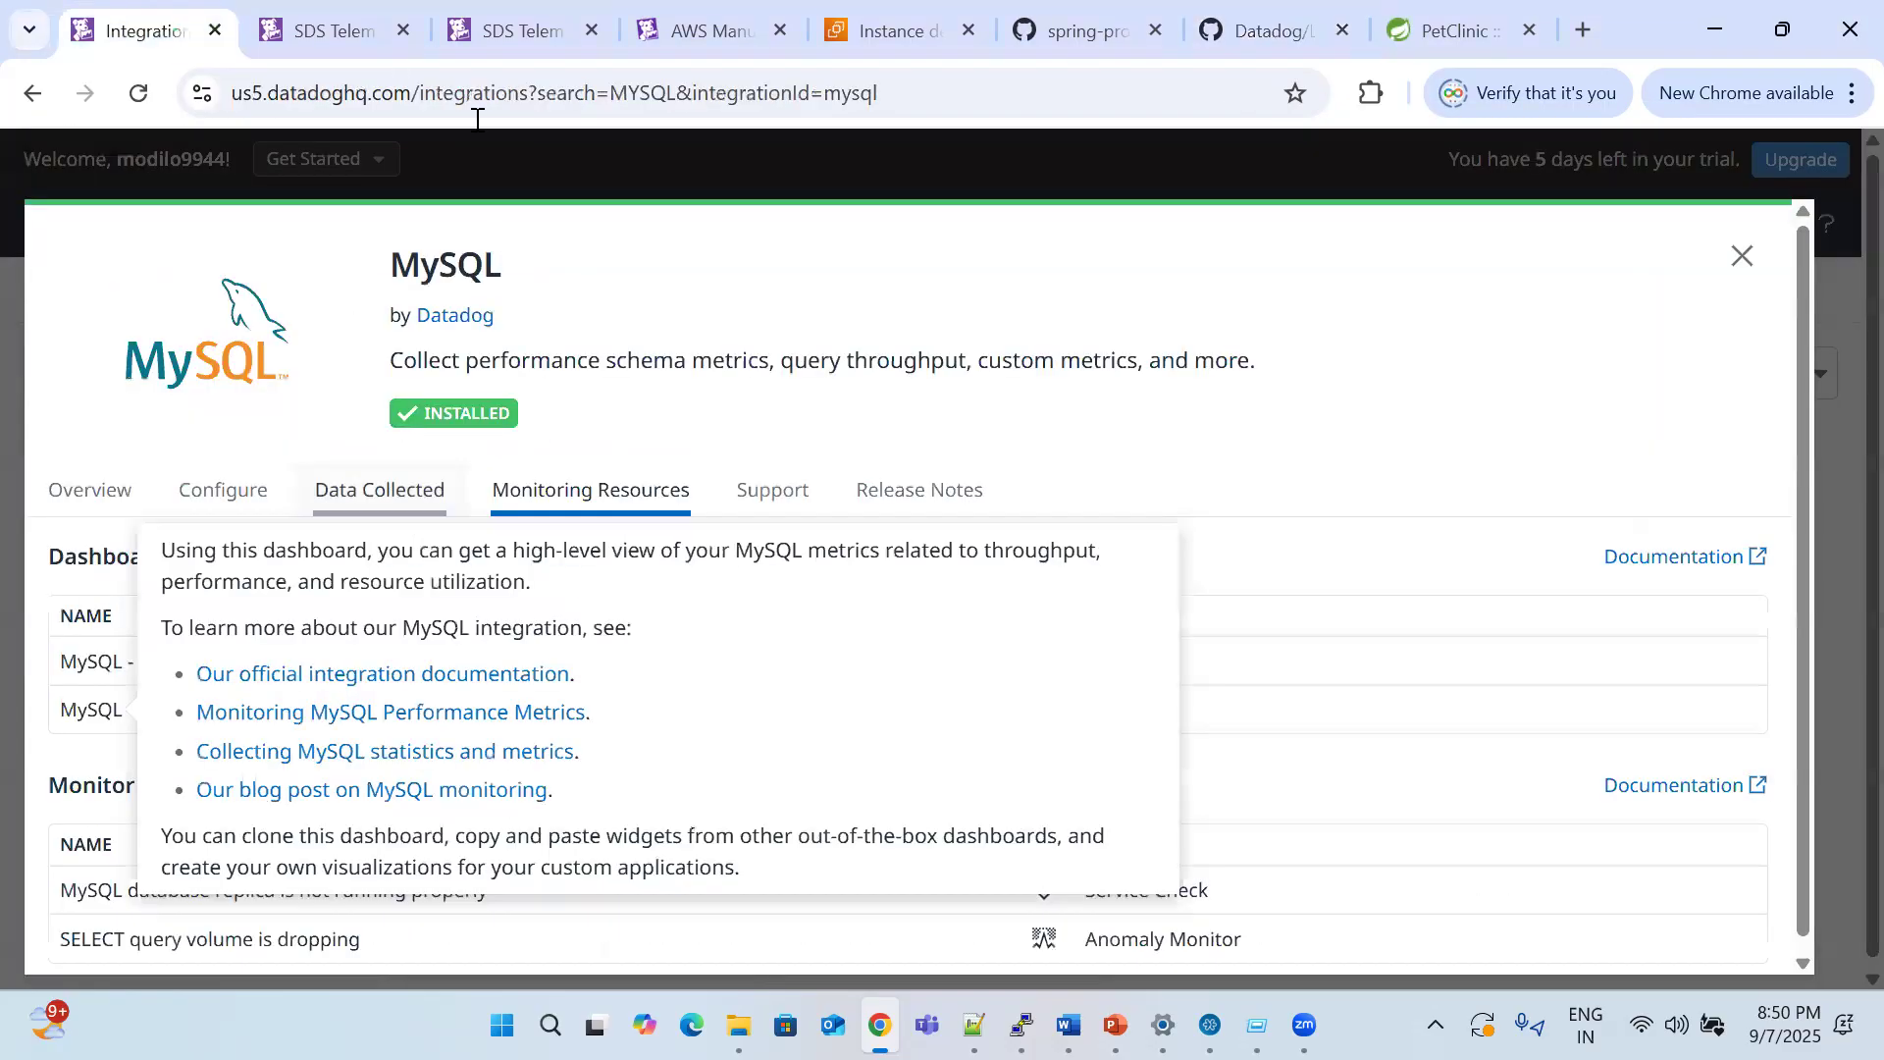
click(537, 41)
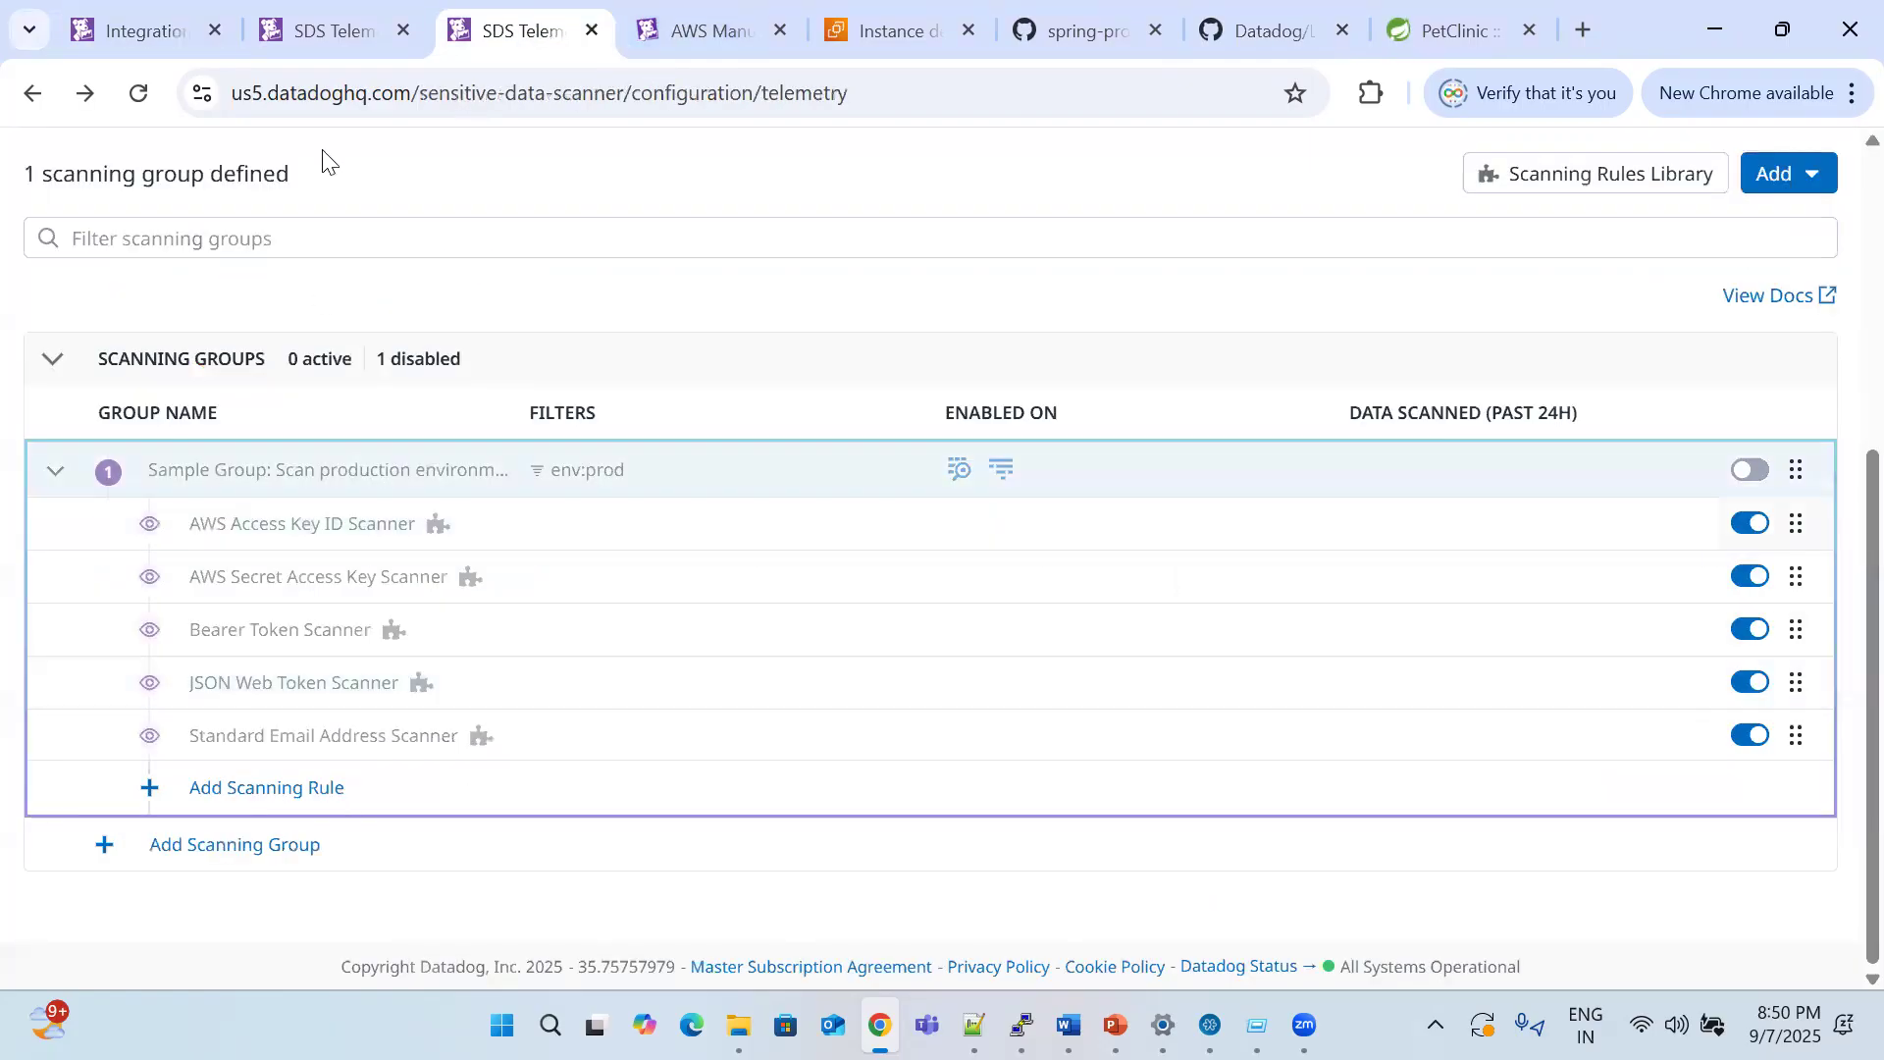
click(345, 42)
click(475, 368)
key(ctrl+v)
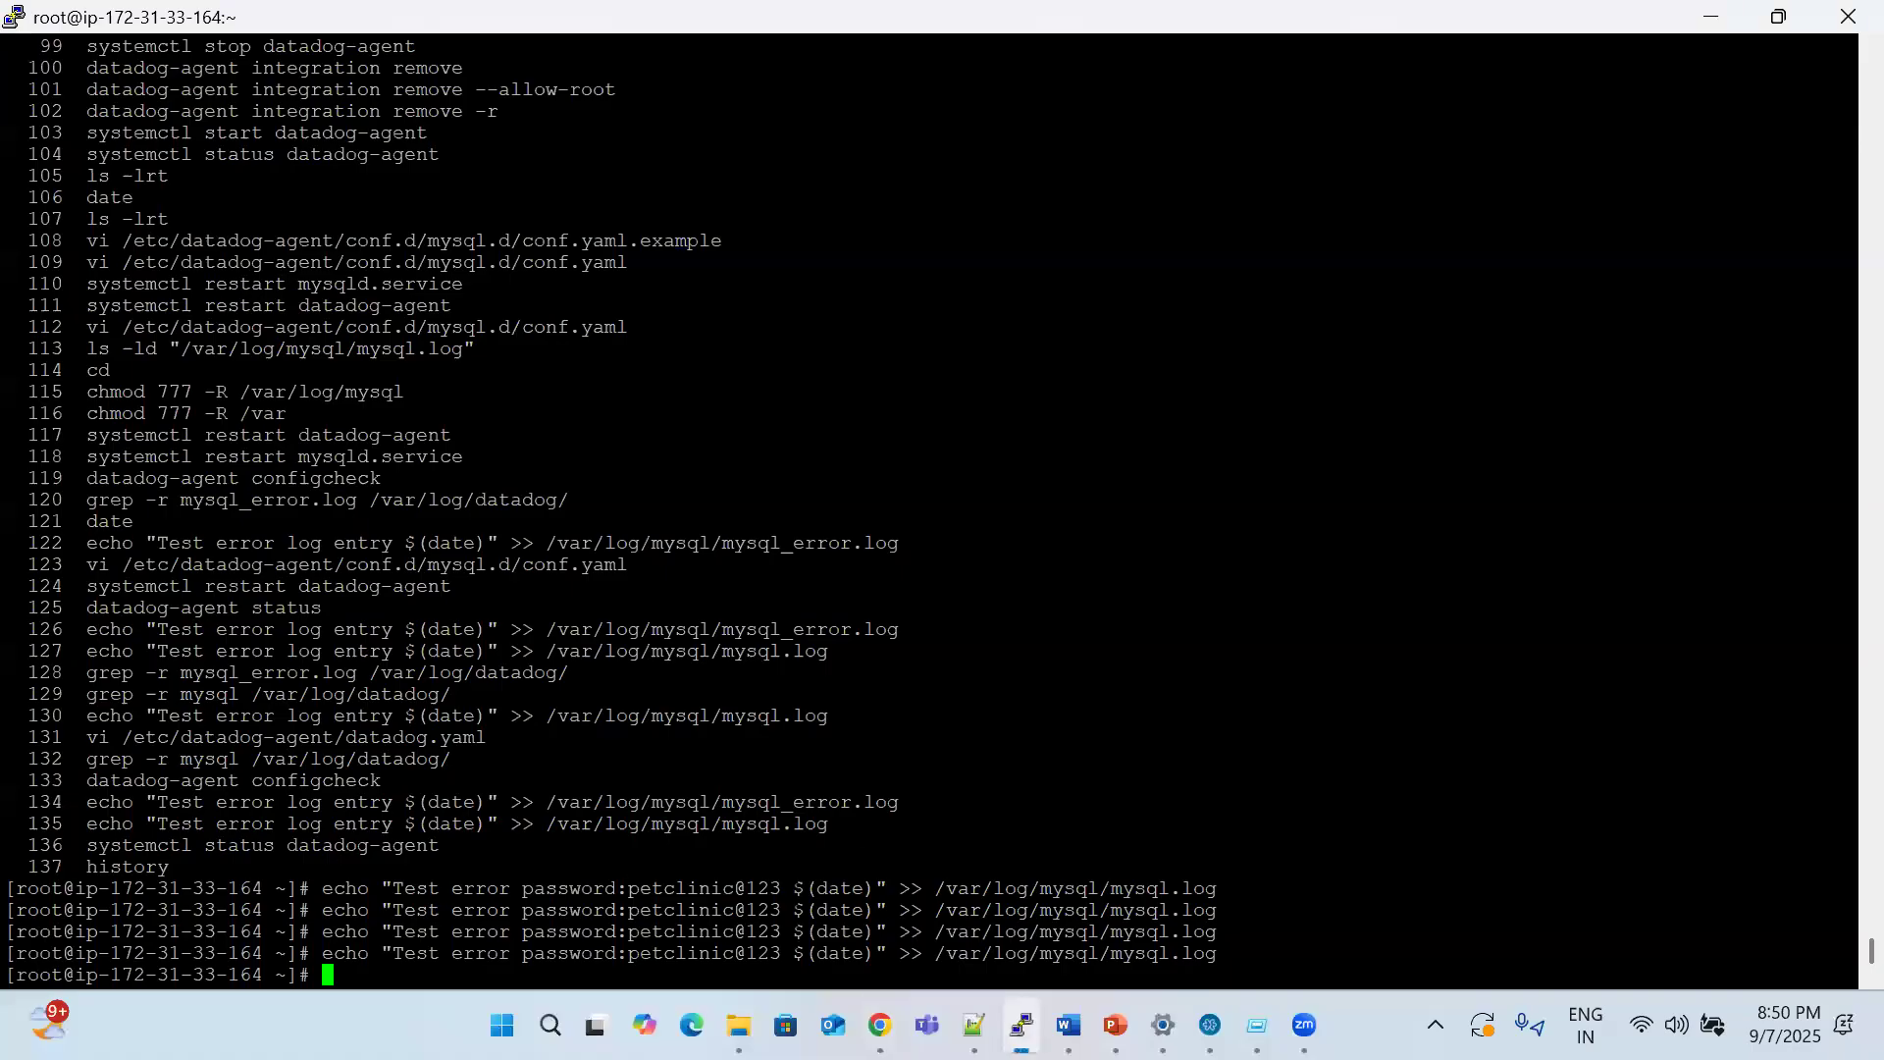
drag(392, 888, 876, 888)
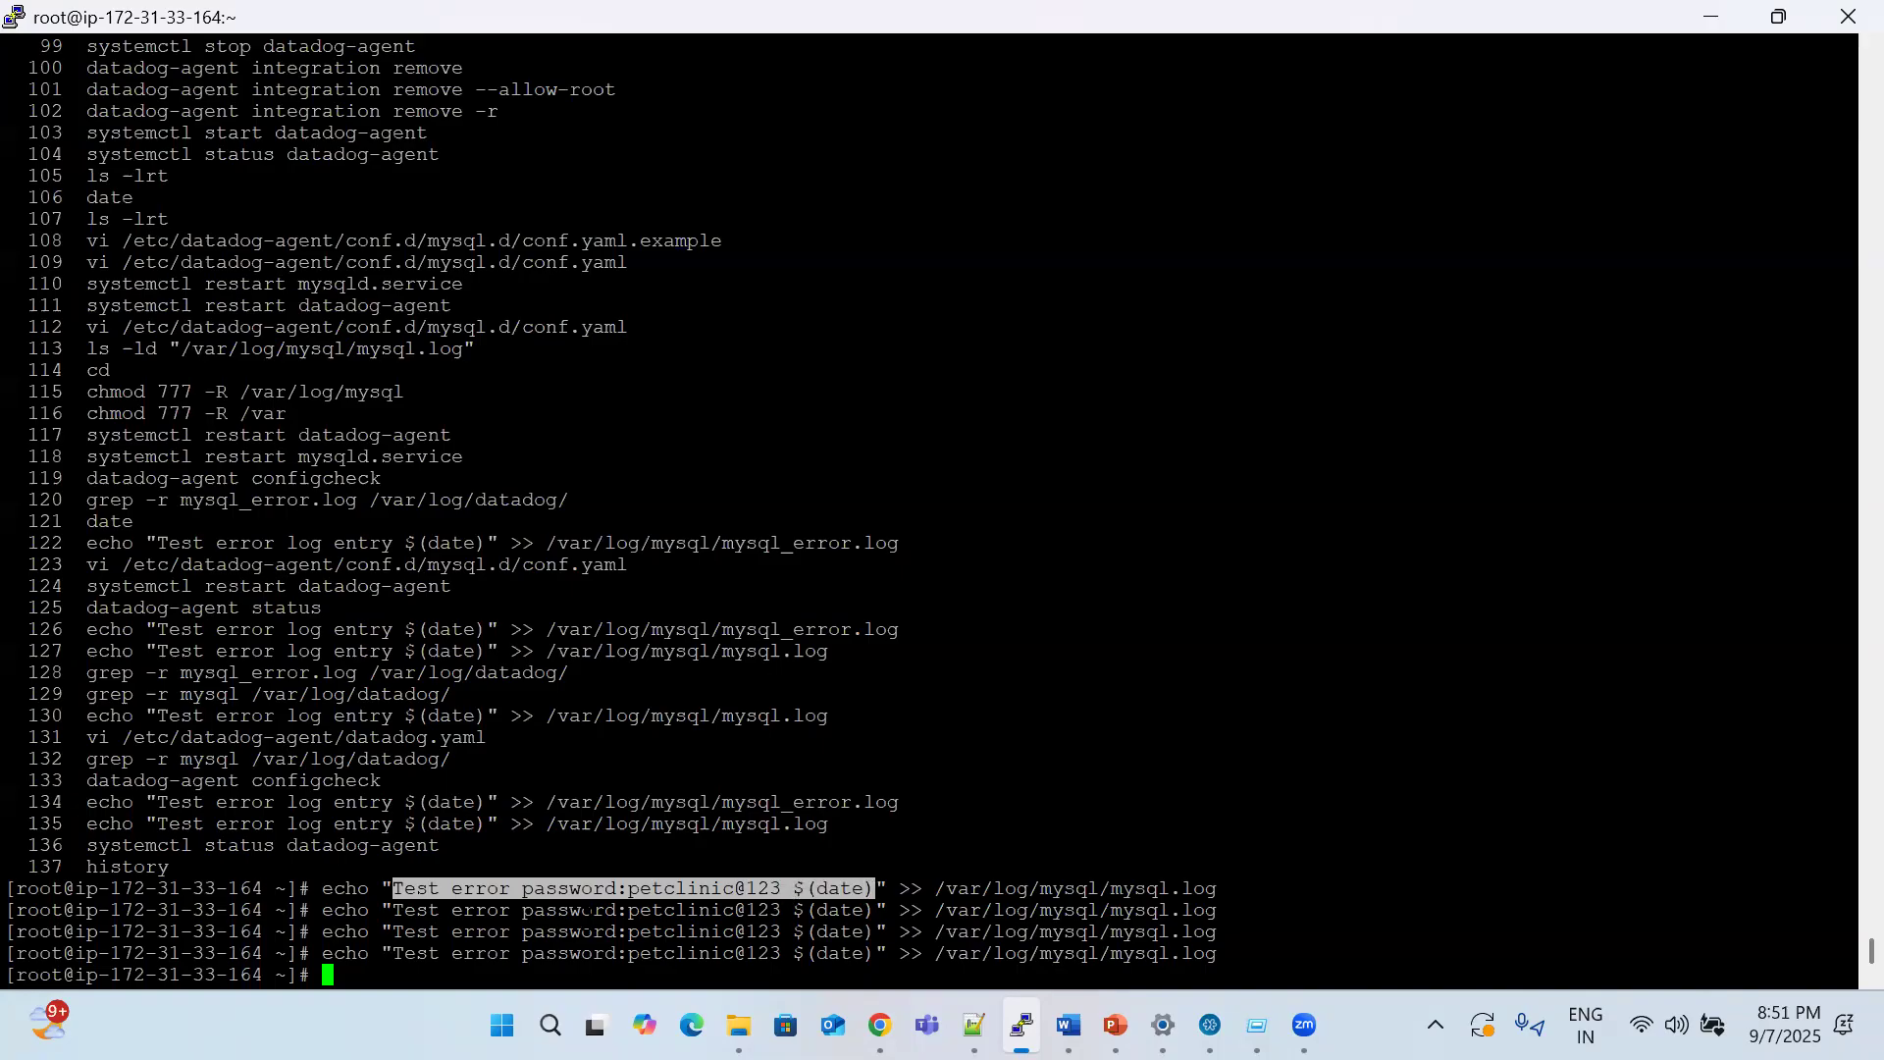
key(alt+Tab)
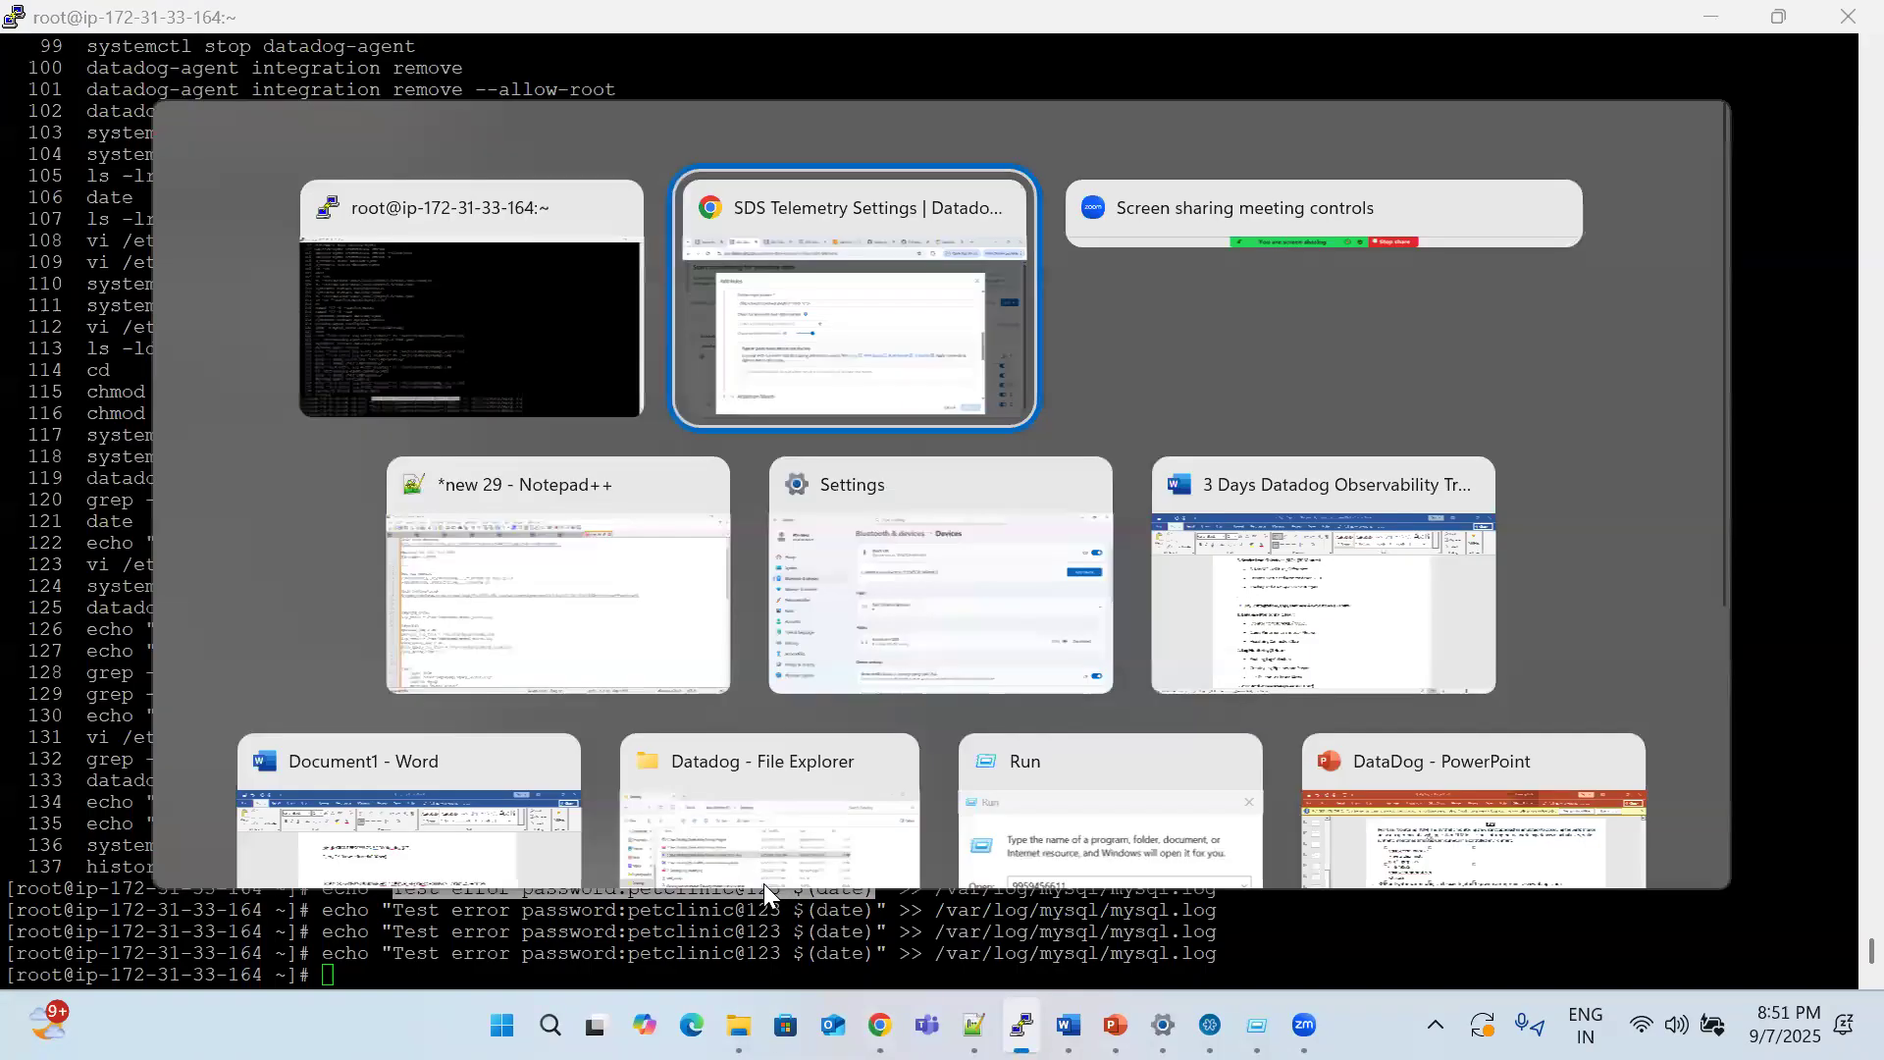
Paste the sample log line as test event data and edit its password keyword.
scroll(568, 467, up, 1)
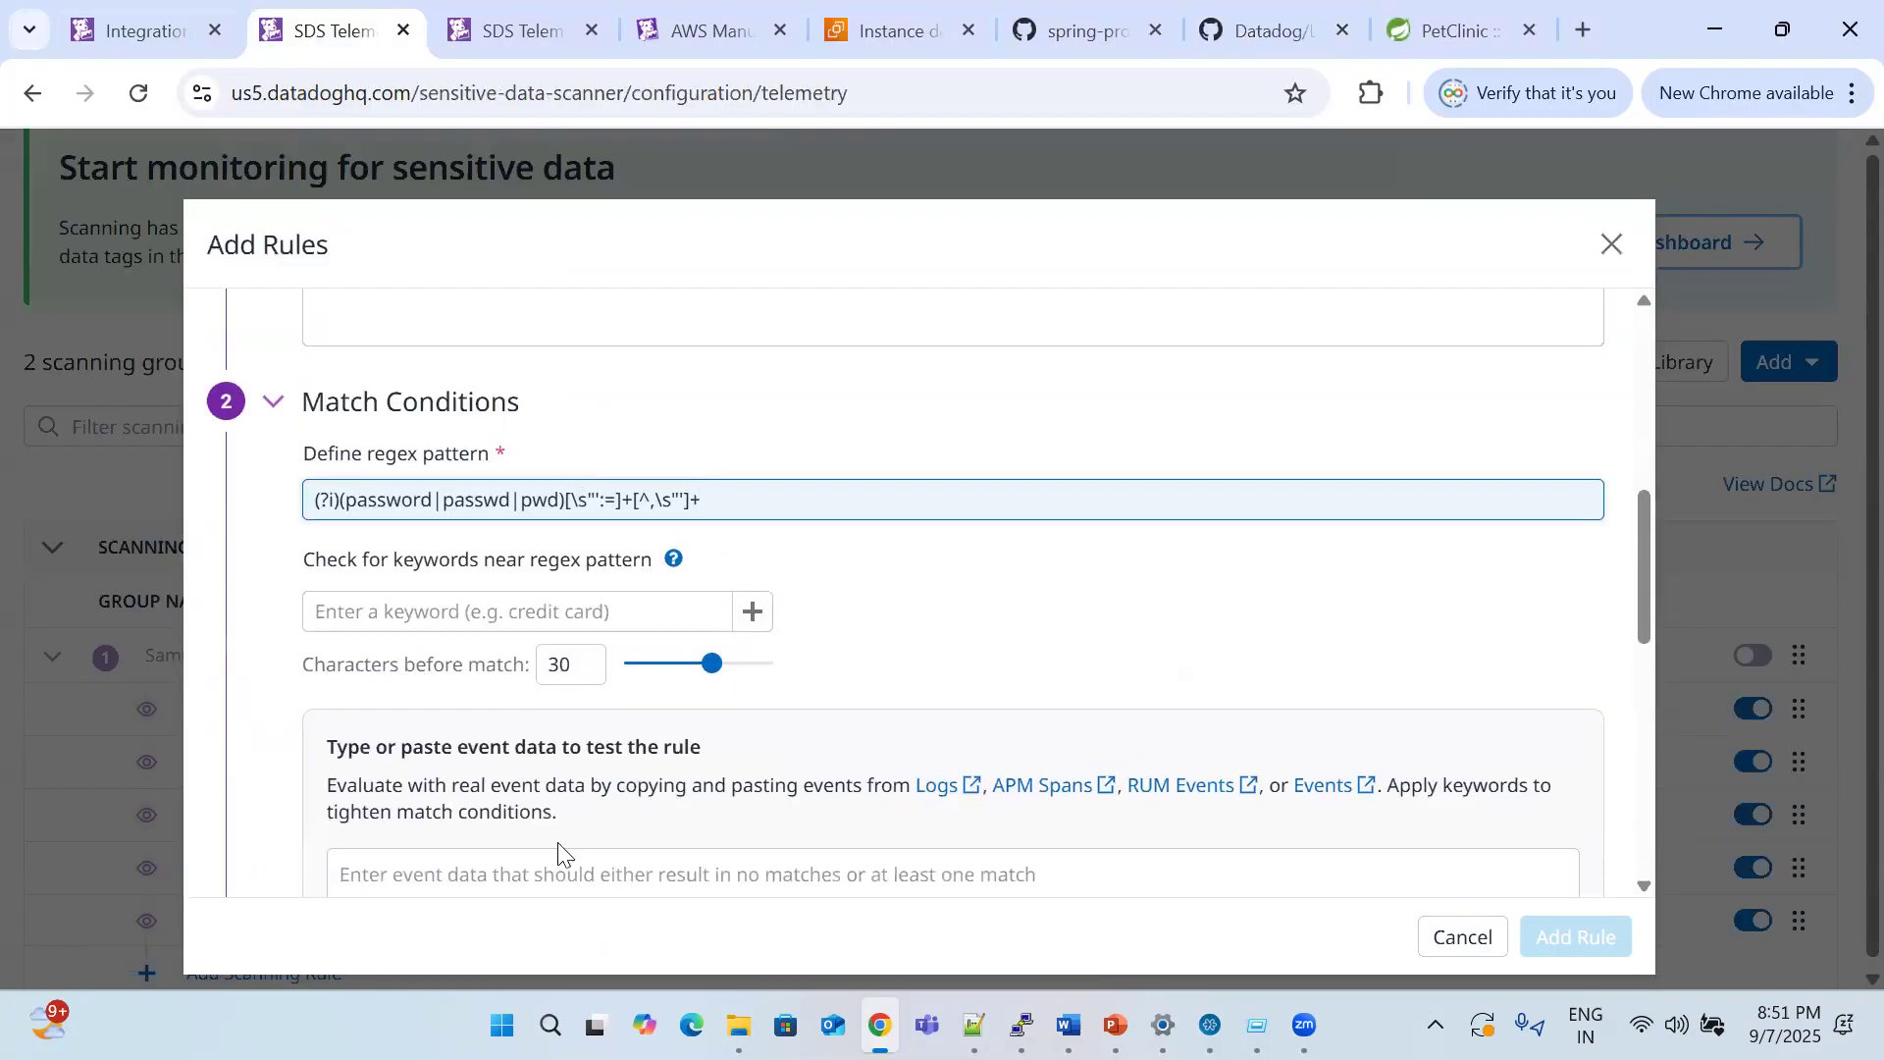
click(568, 876)
key(ctrl+v)
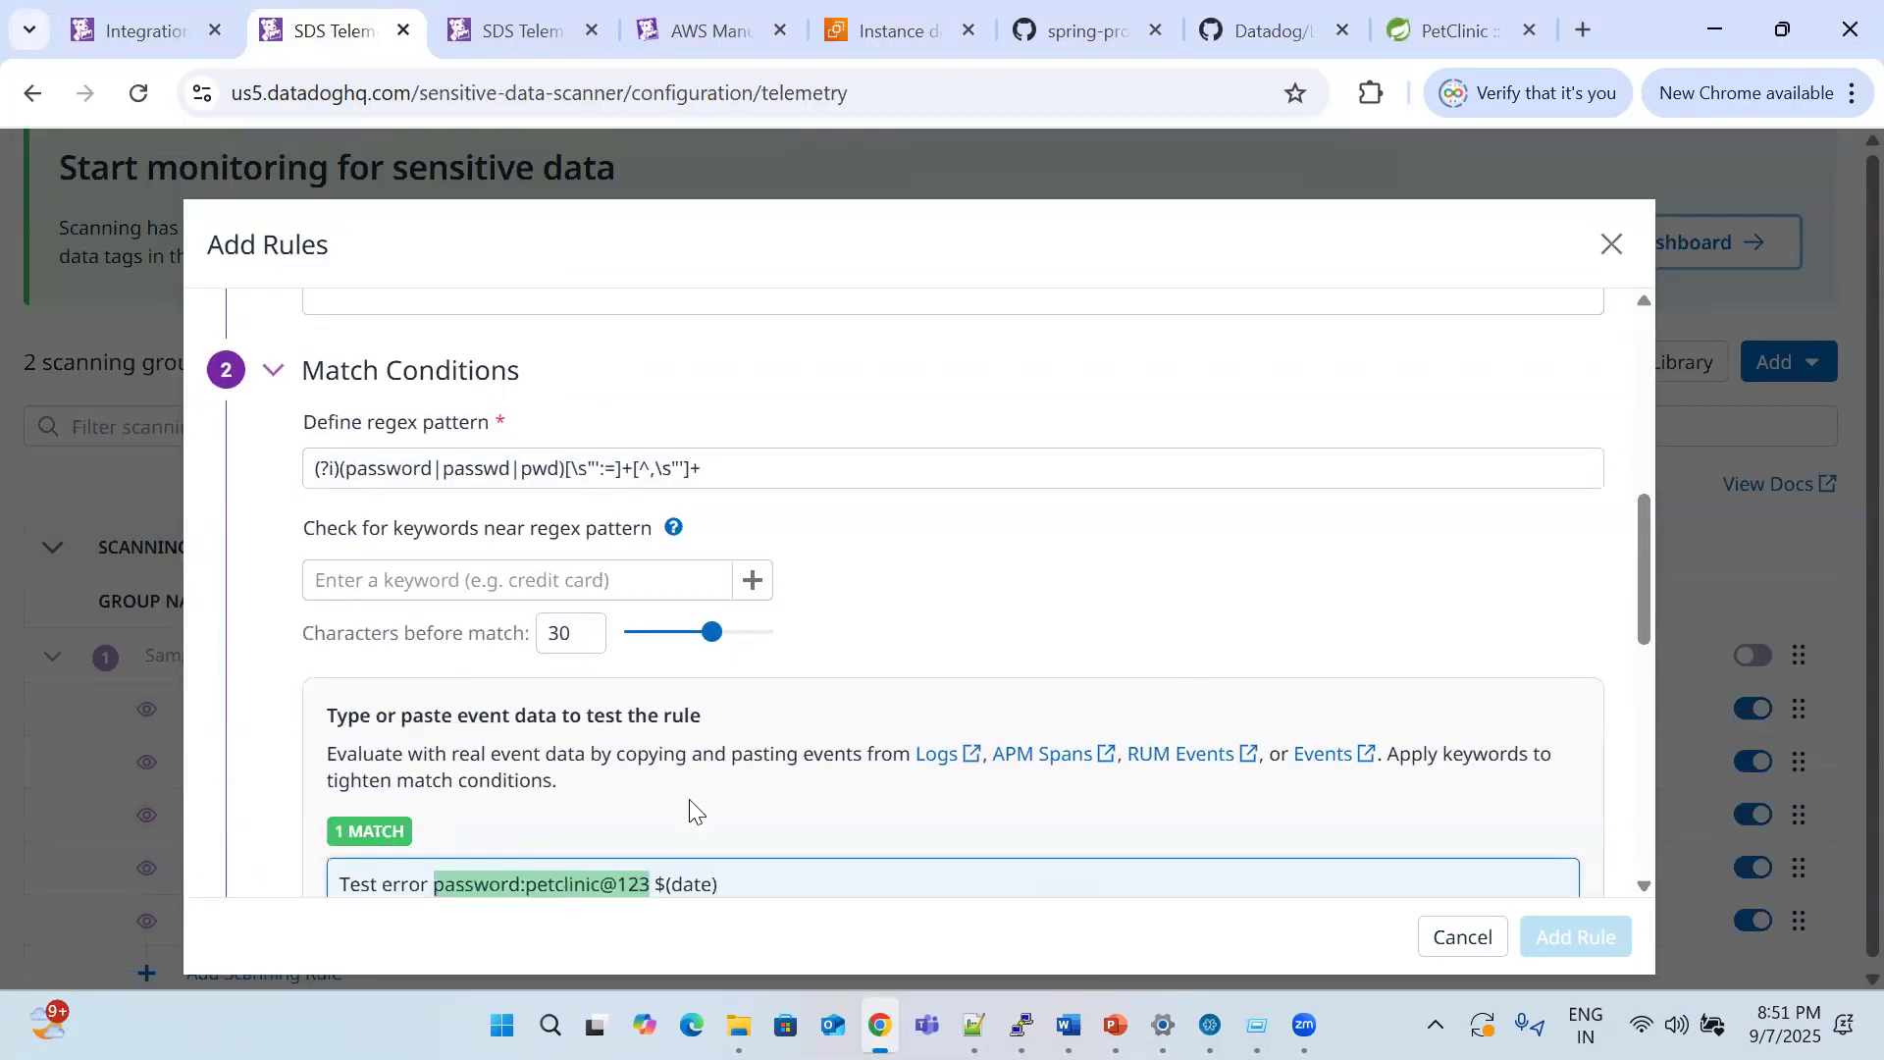
scroll(763, 788, down, 1)
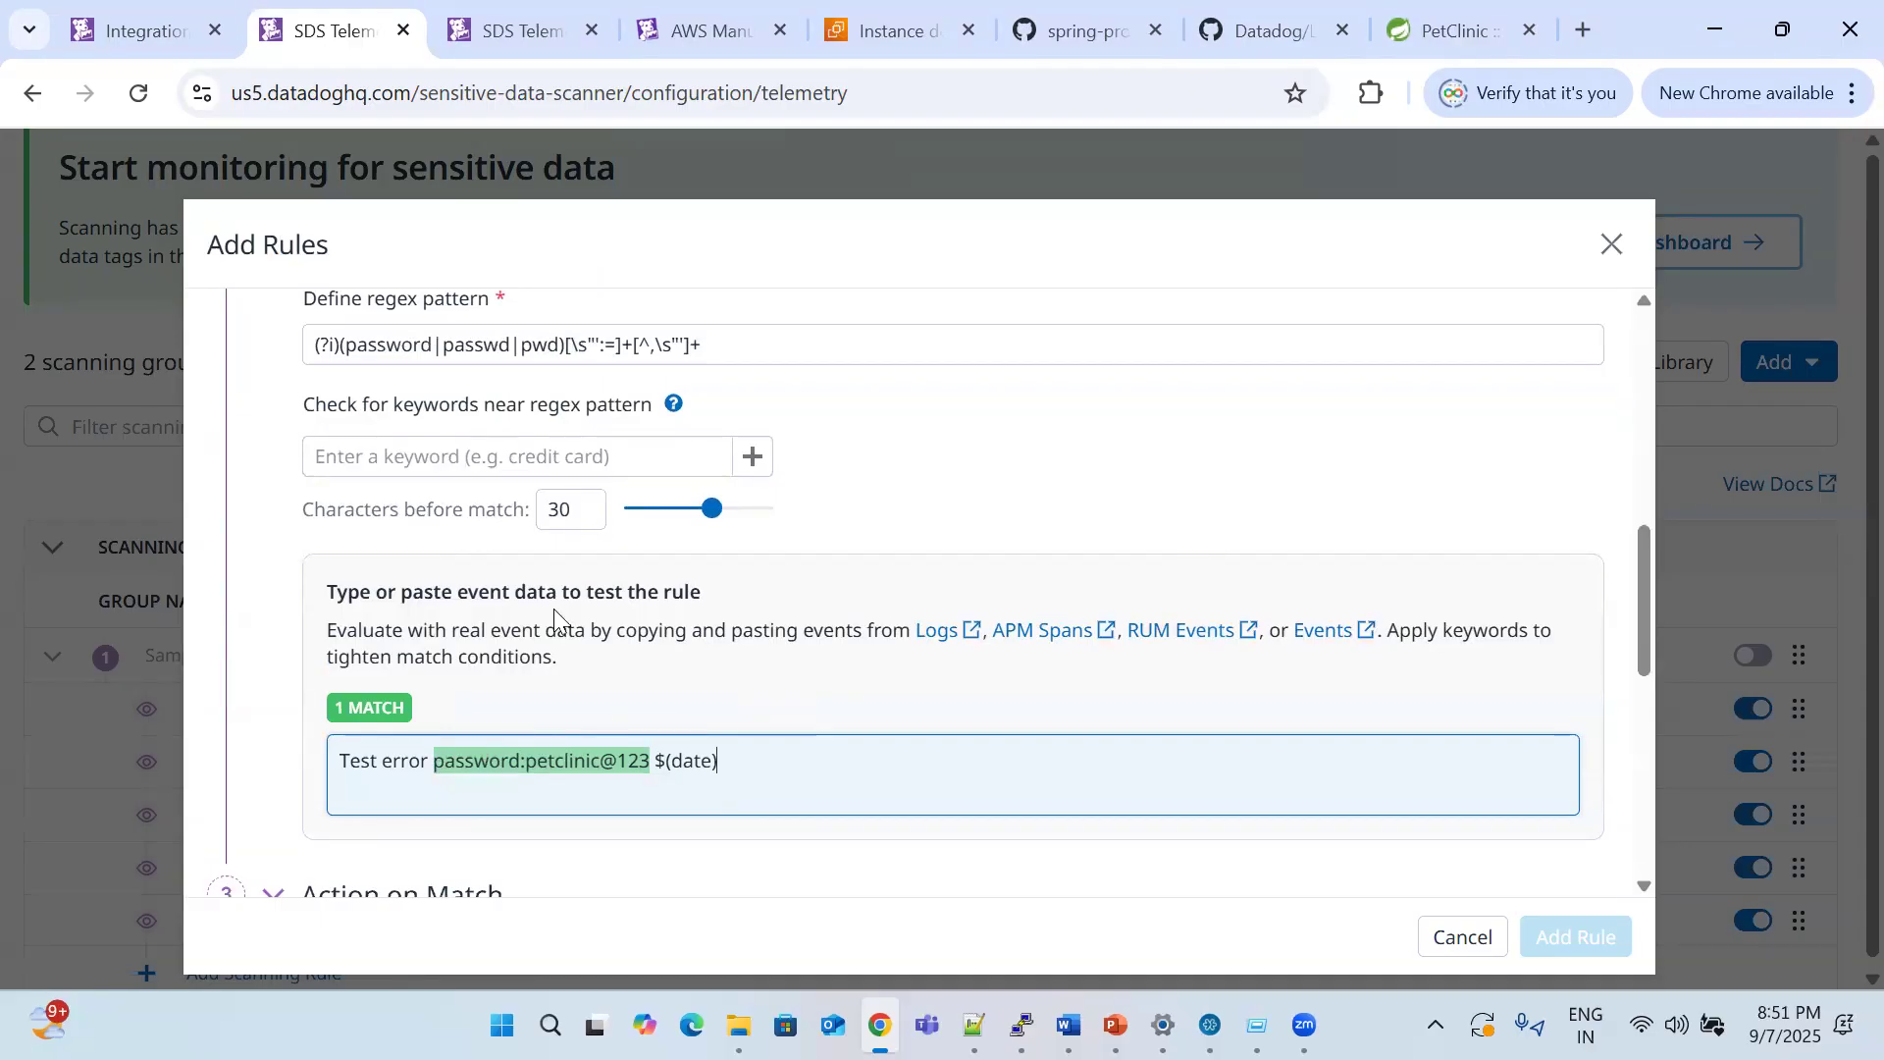
click(522, 770)
key(BackSpace)
key(BackSpace)
key(BackSpace)
key(BackSpace)
key(BackSpace)
key(BackSpace)
key(BackSpace)
text(wd)
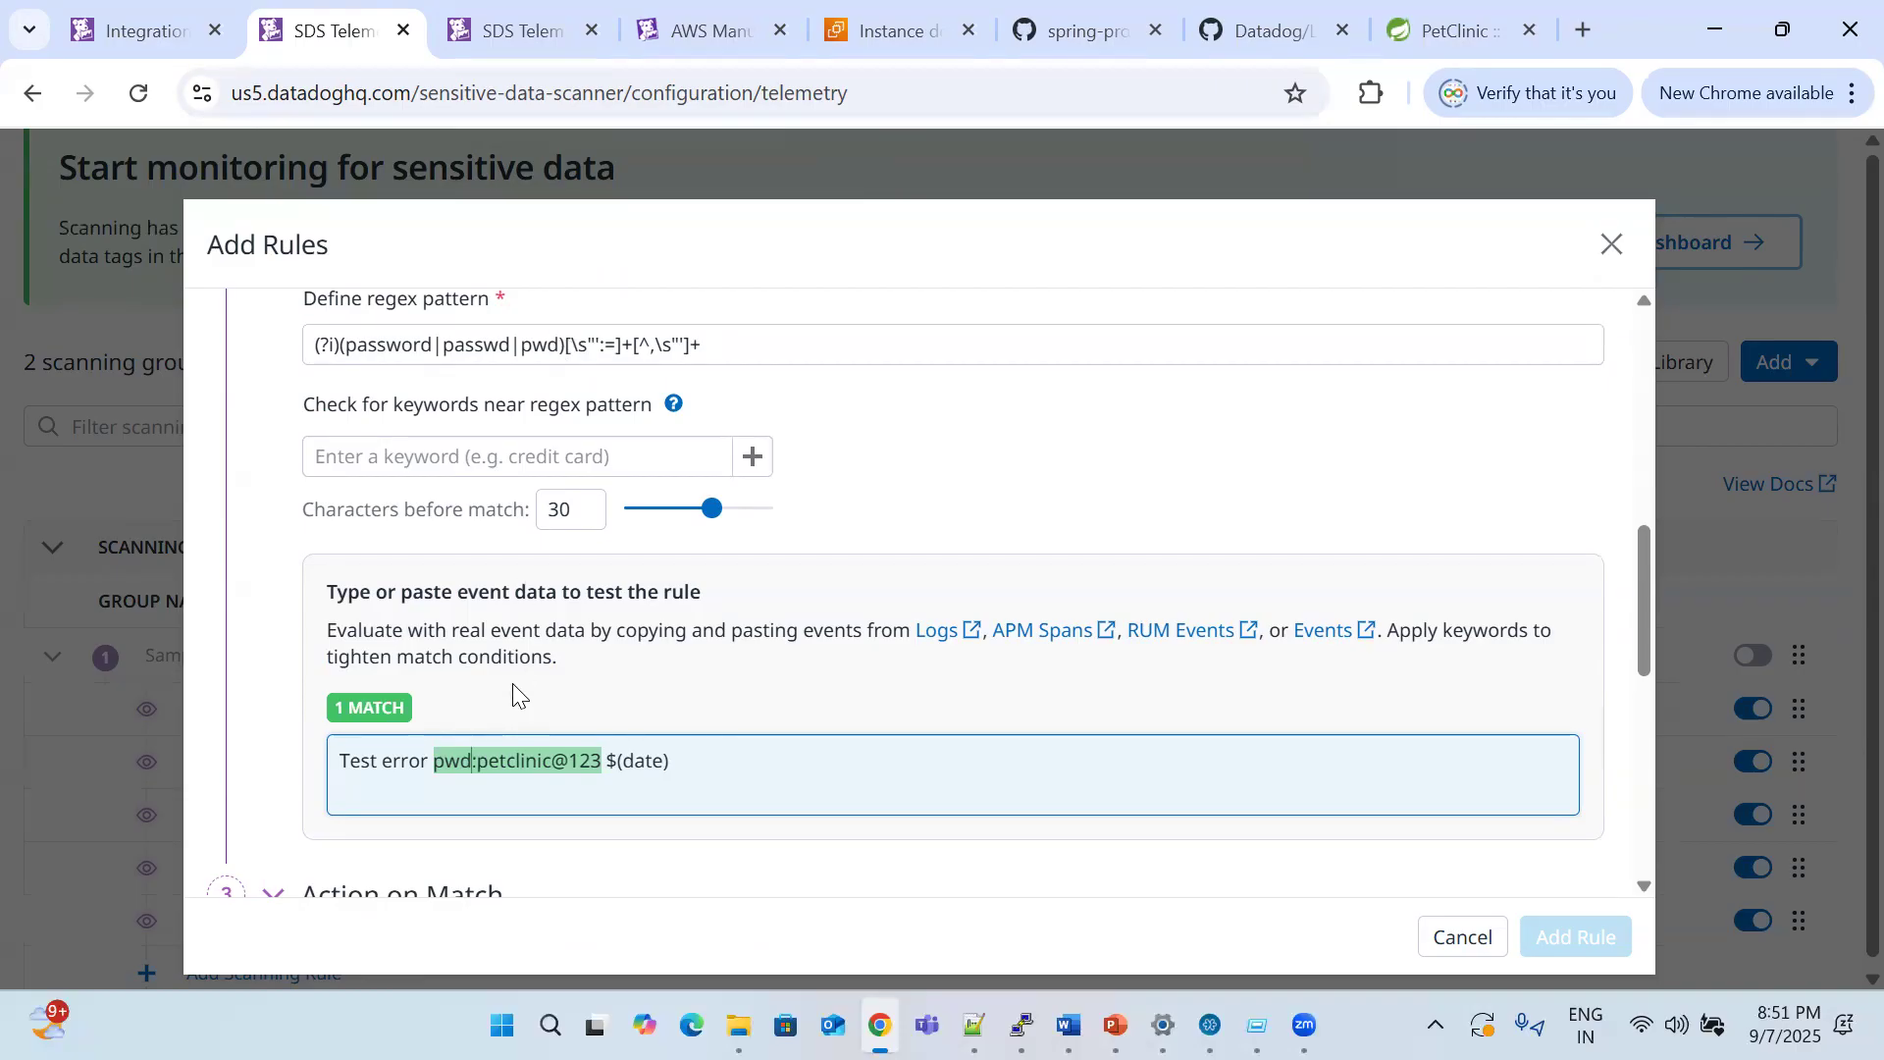
Set the rule's Action on Match to Hash.
scroll(512, 693, down, 4)
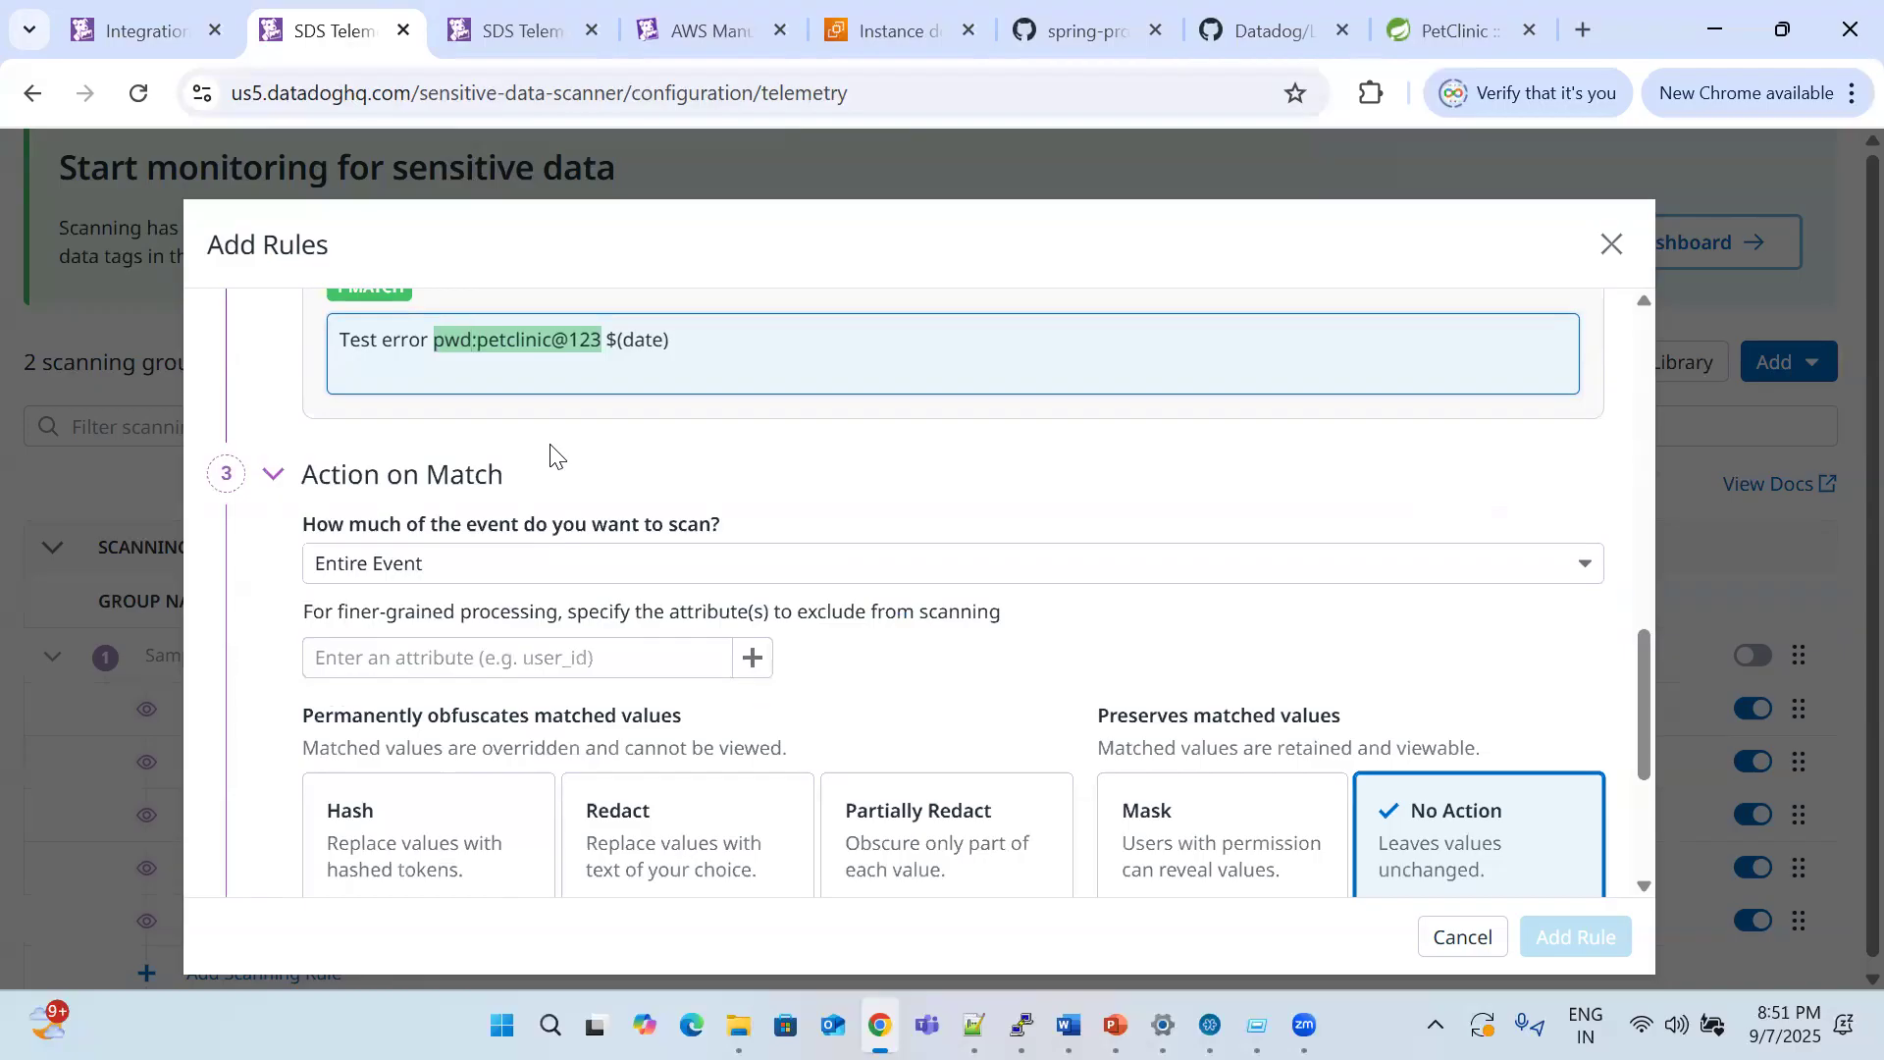
scroll(551, 457, down, 2)
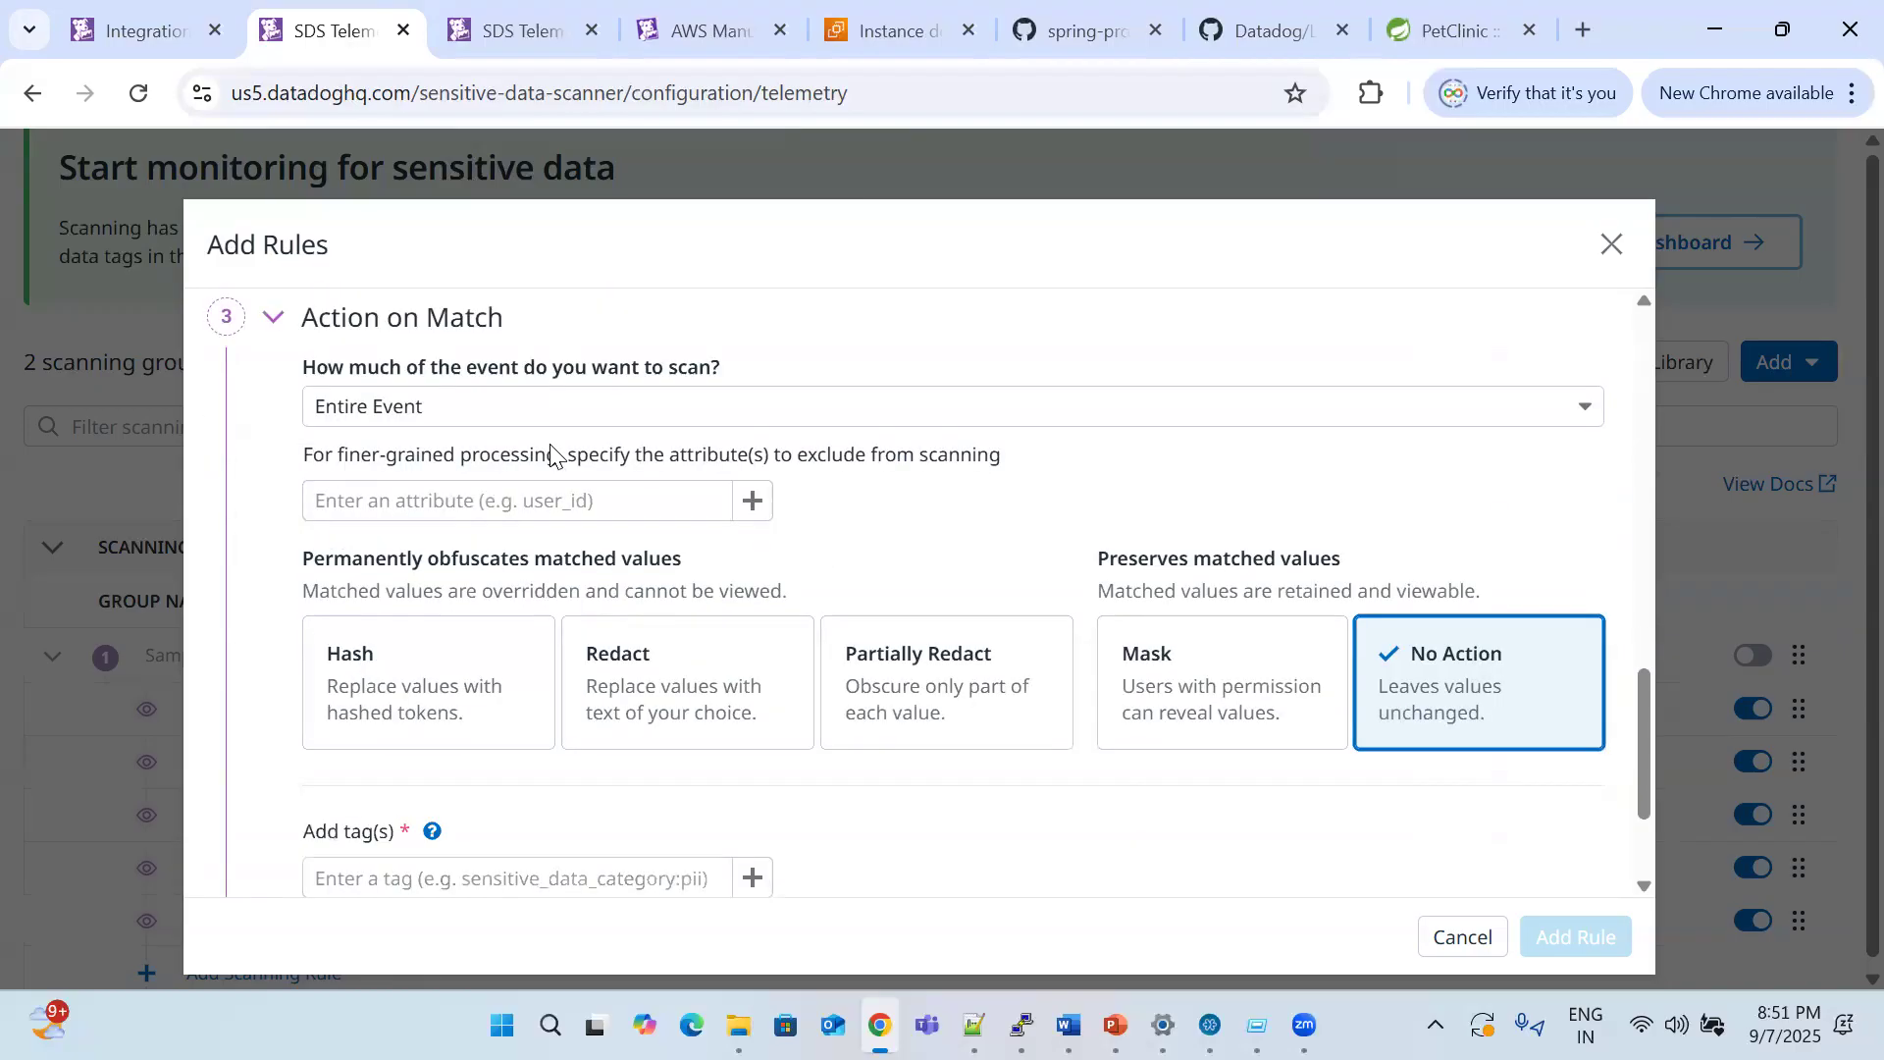
click(436, 693)
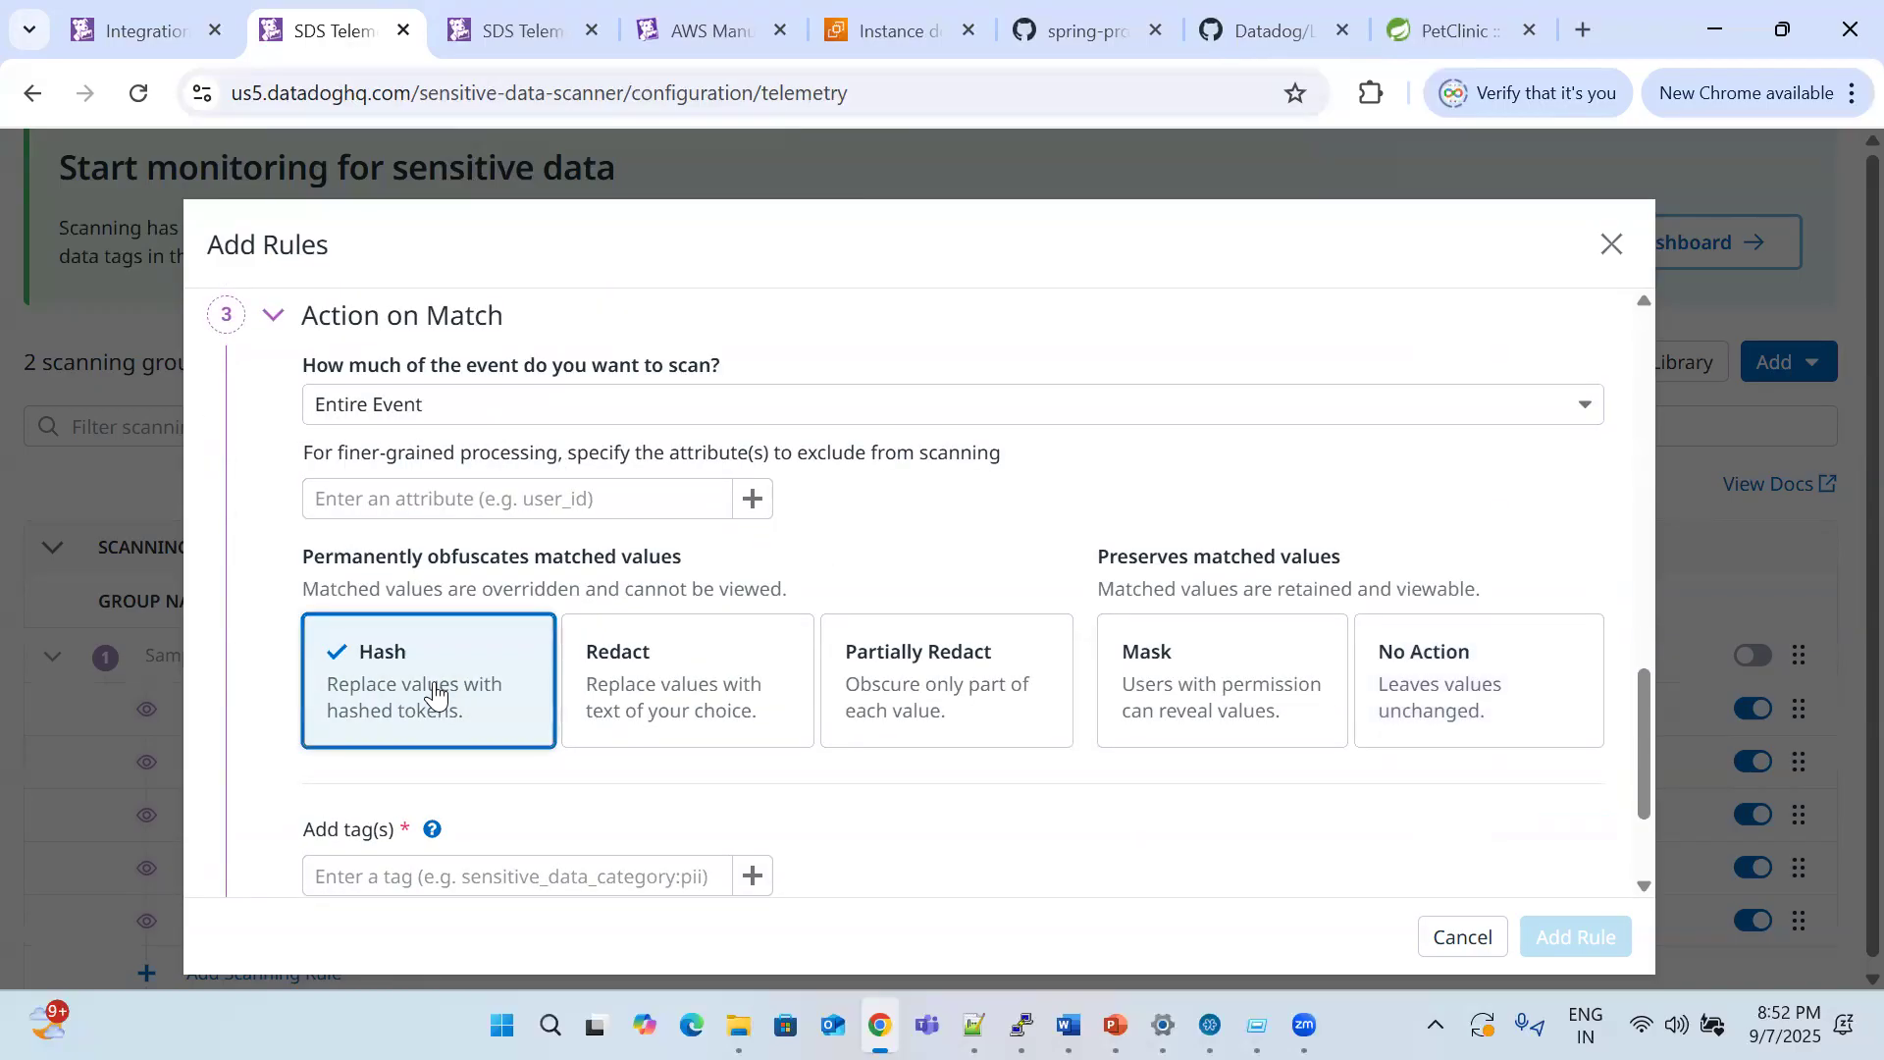
scroll(481, 441, up, 2)
scroll(471, 564, down, 2)
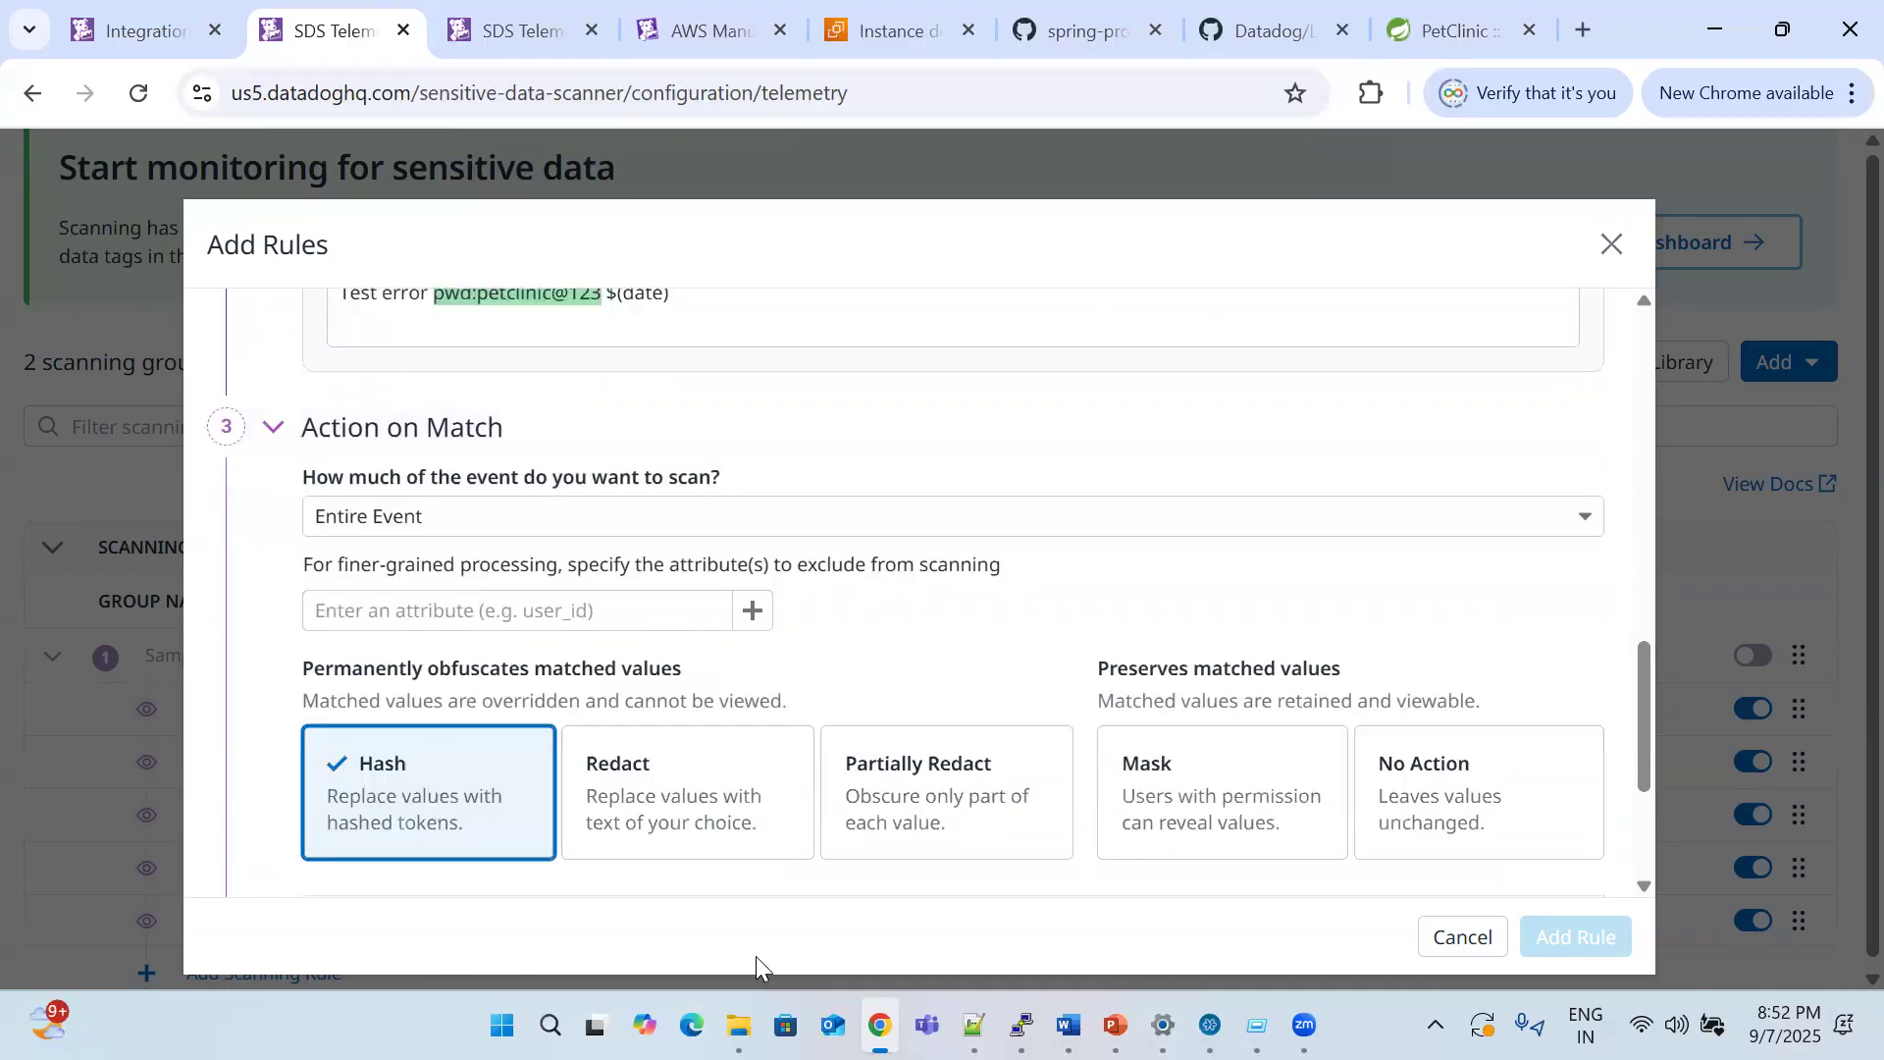
click(974, 1025)
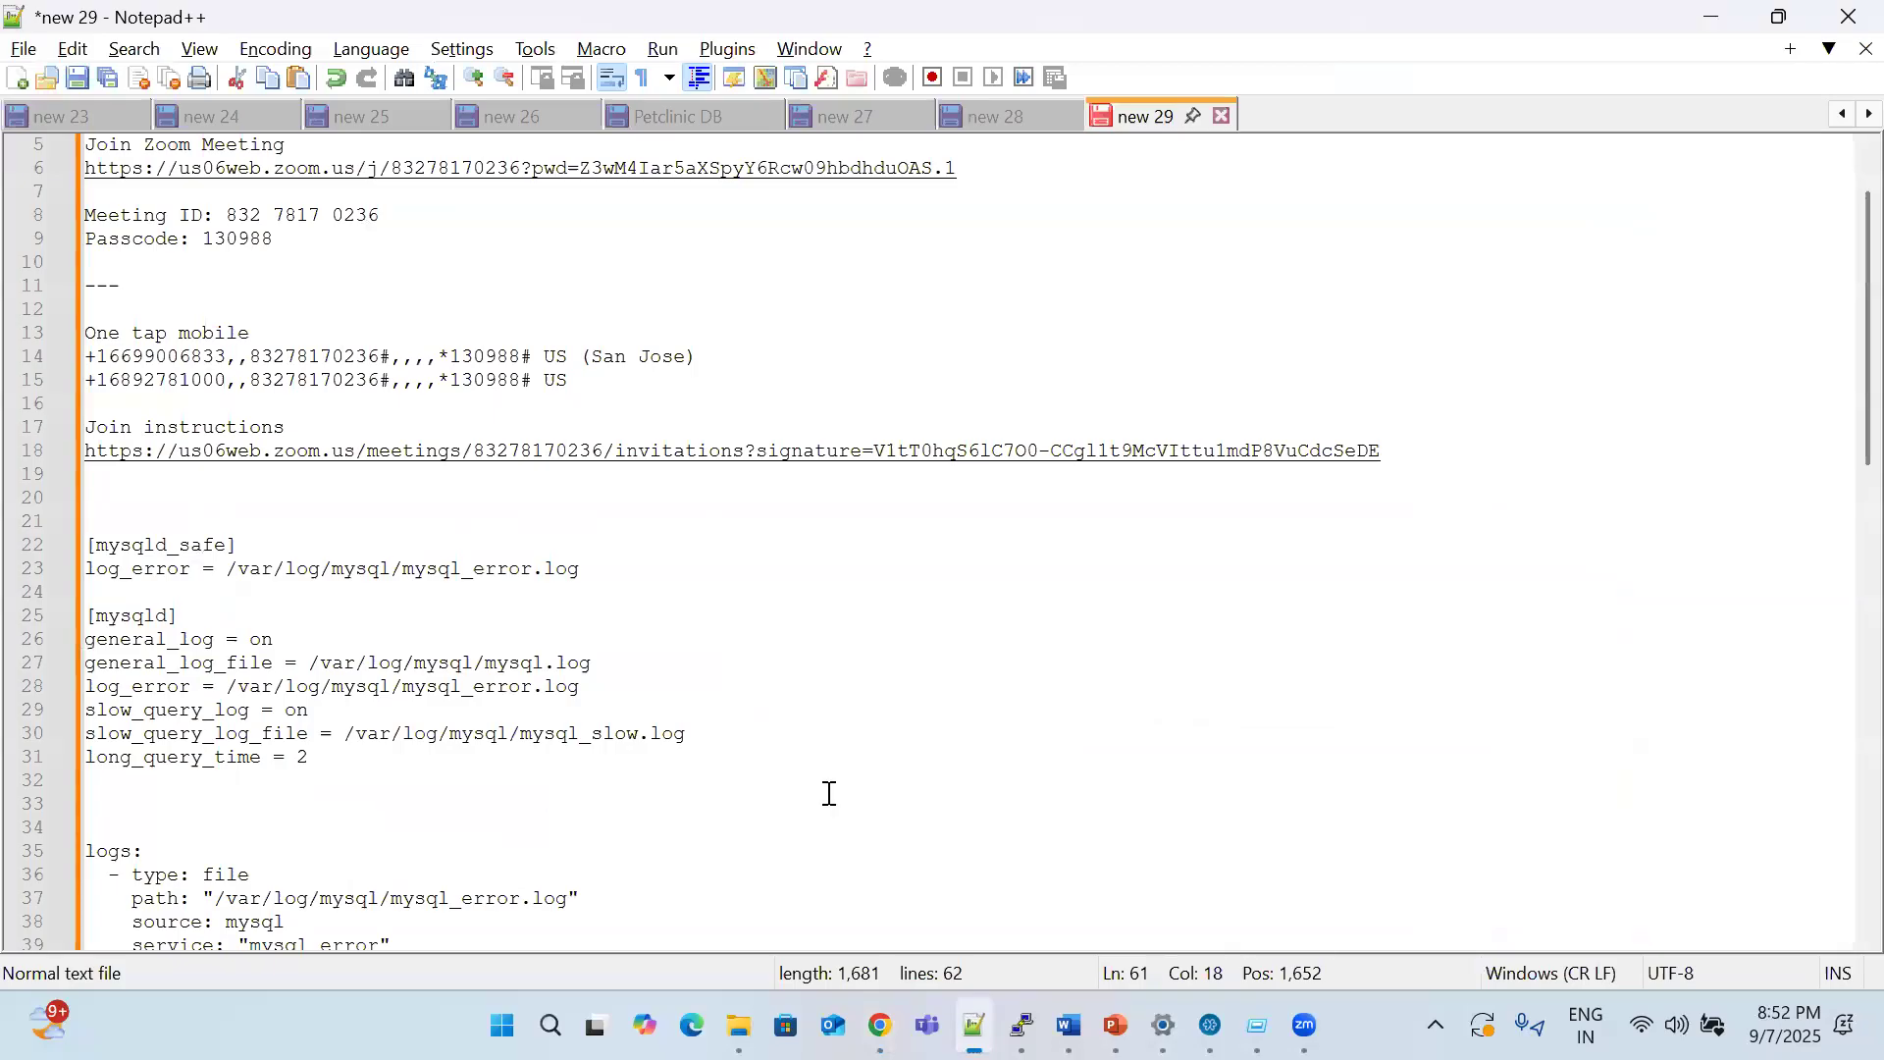
Append a sample password and a token-like test string on new lines at the notes' end.
scroll(828, 791, down, 8)
scroll(814, 664, down, 11)
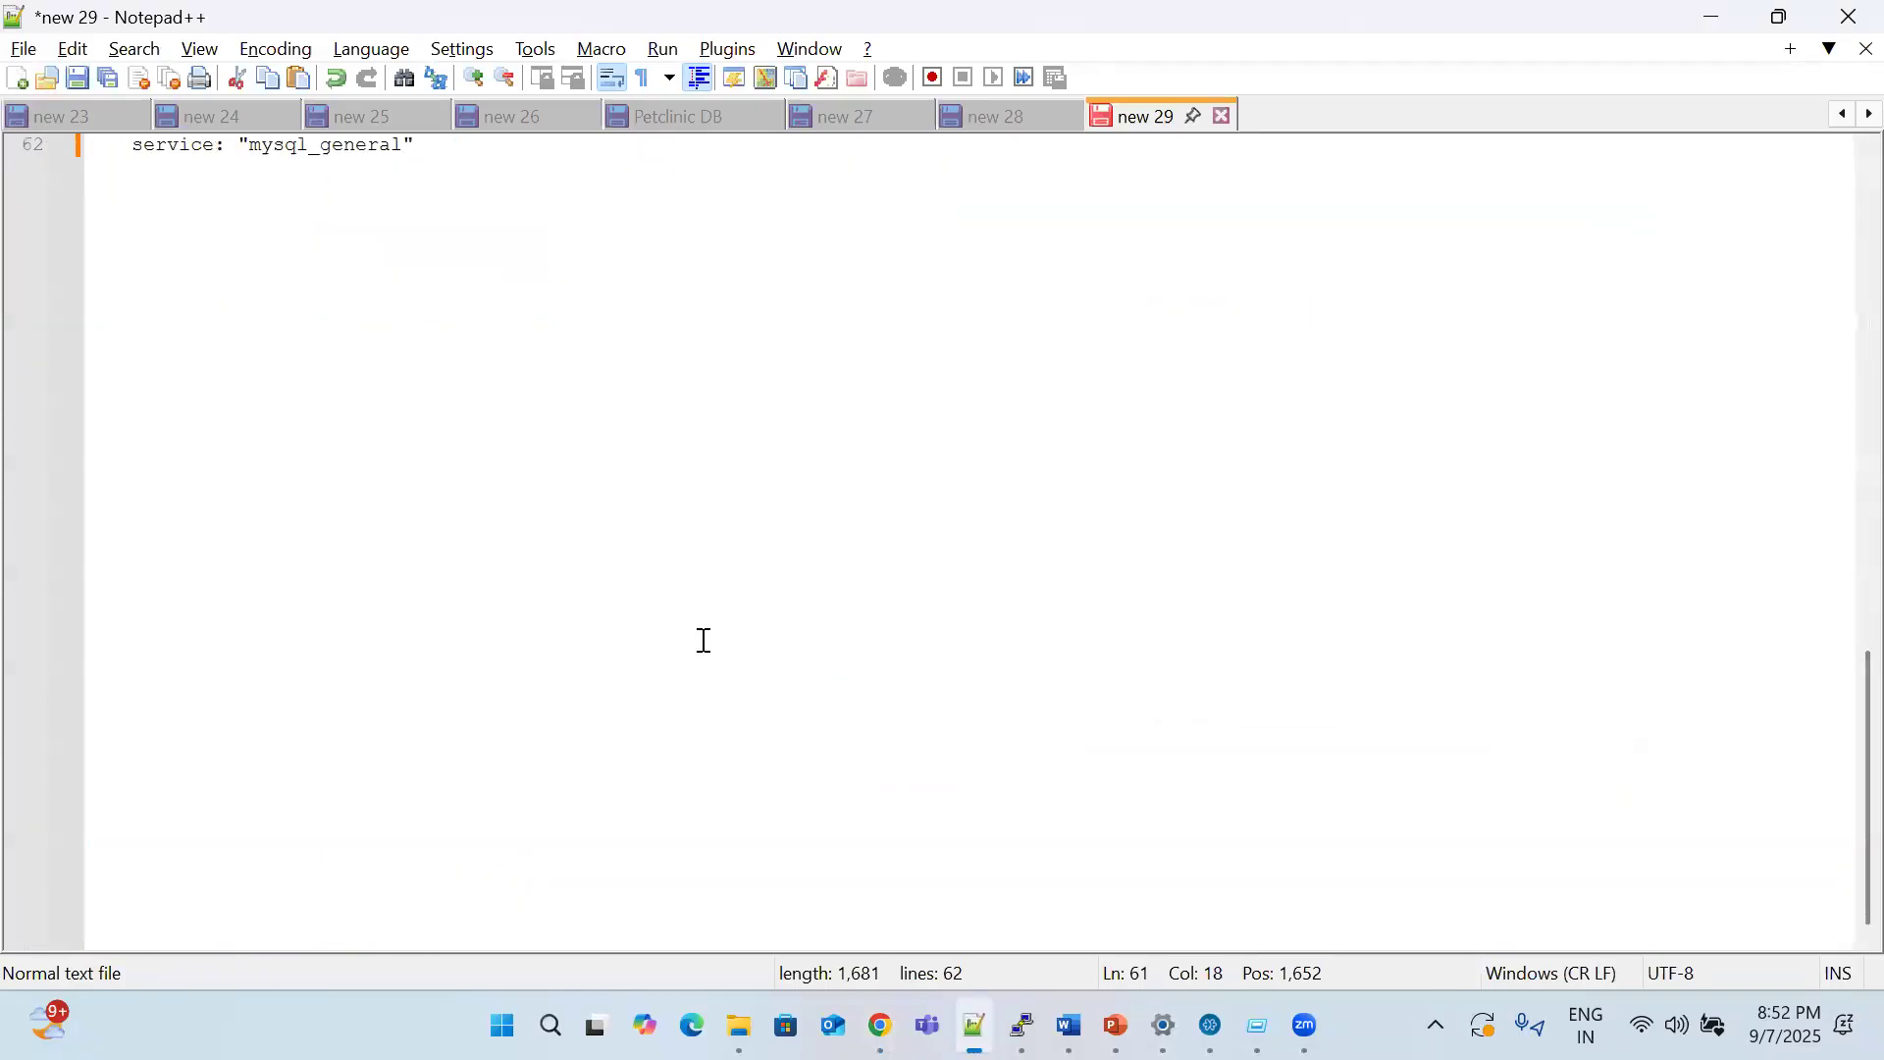
scroll(462, 505, up, 2)
click(568, 398)
key(Return)
key(Return)
key(Return)
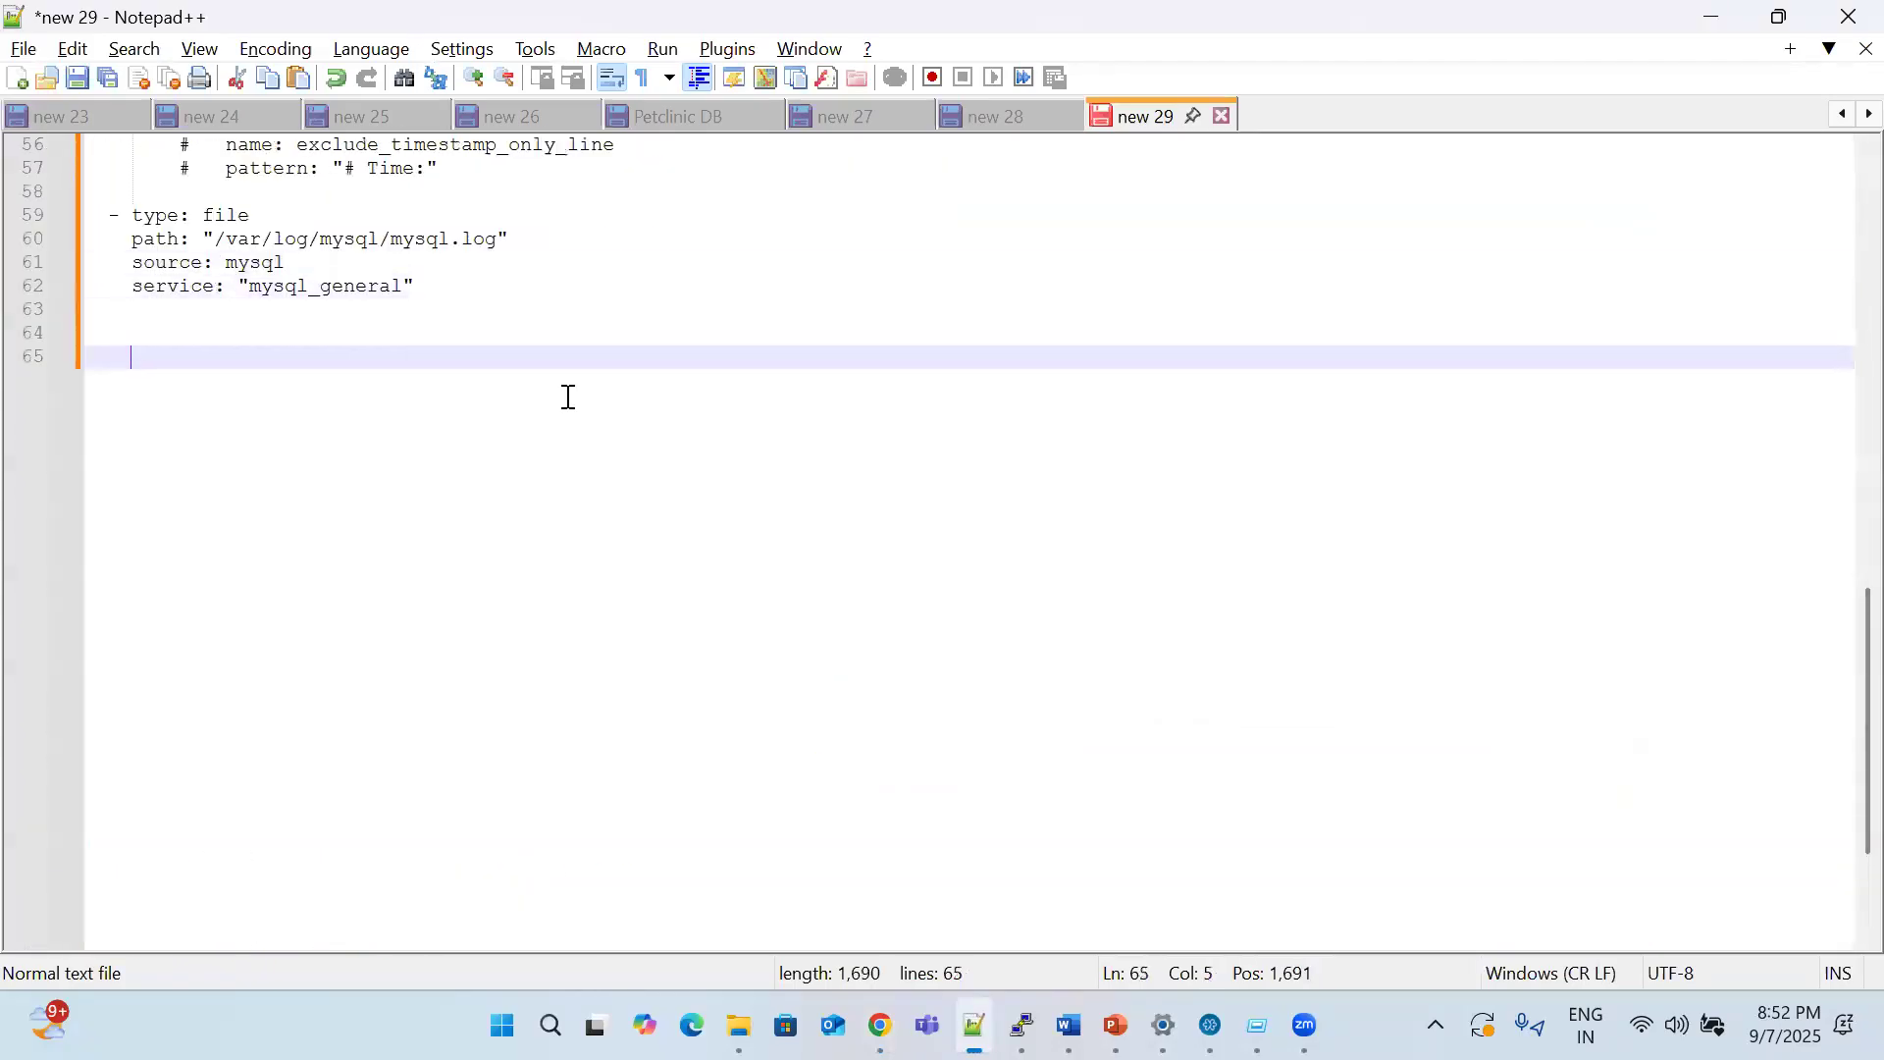
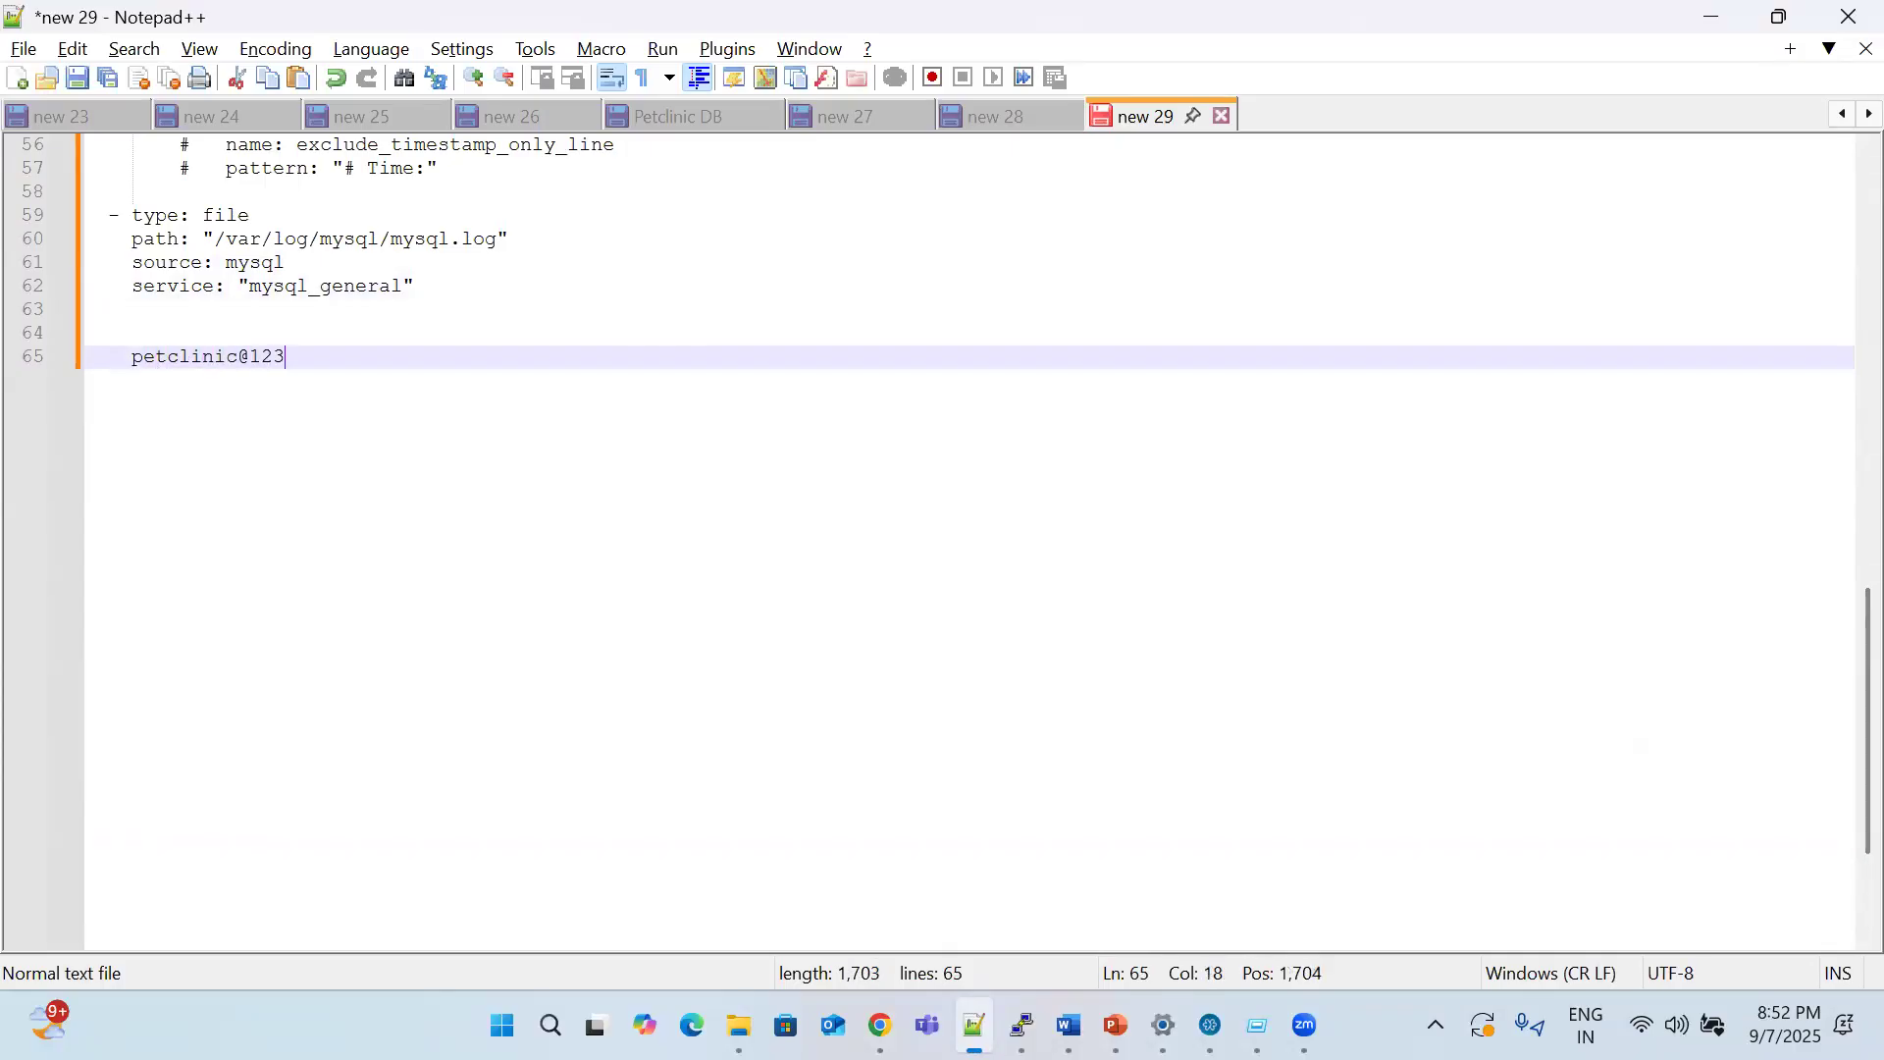
key(Return)
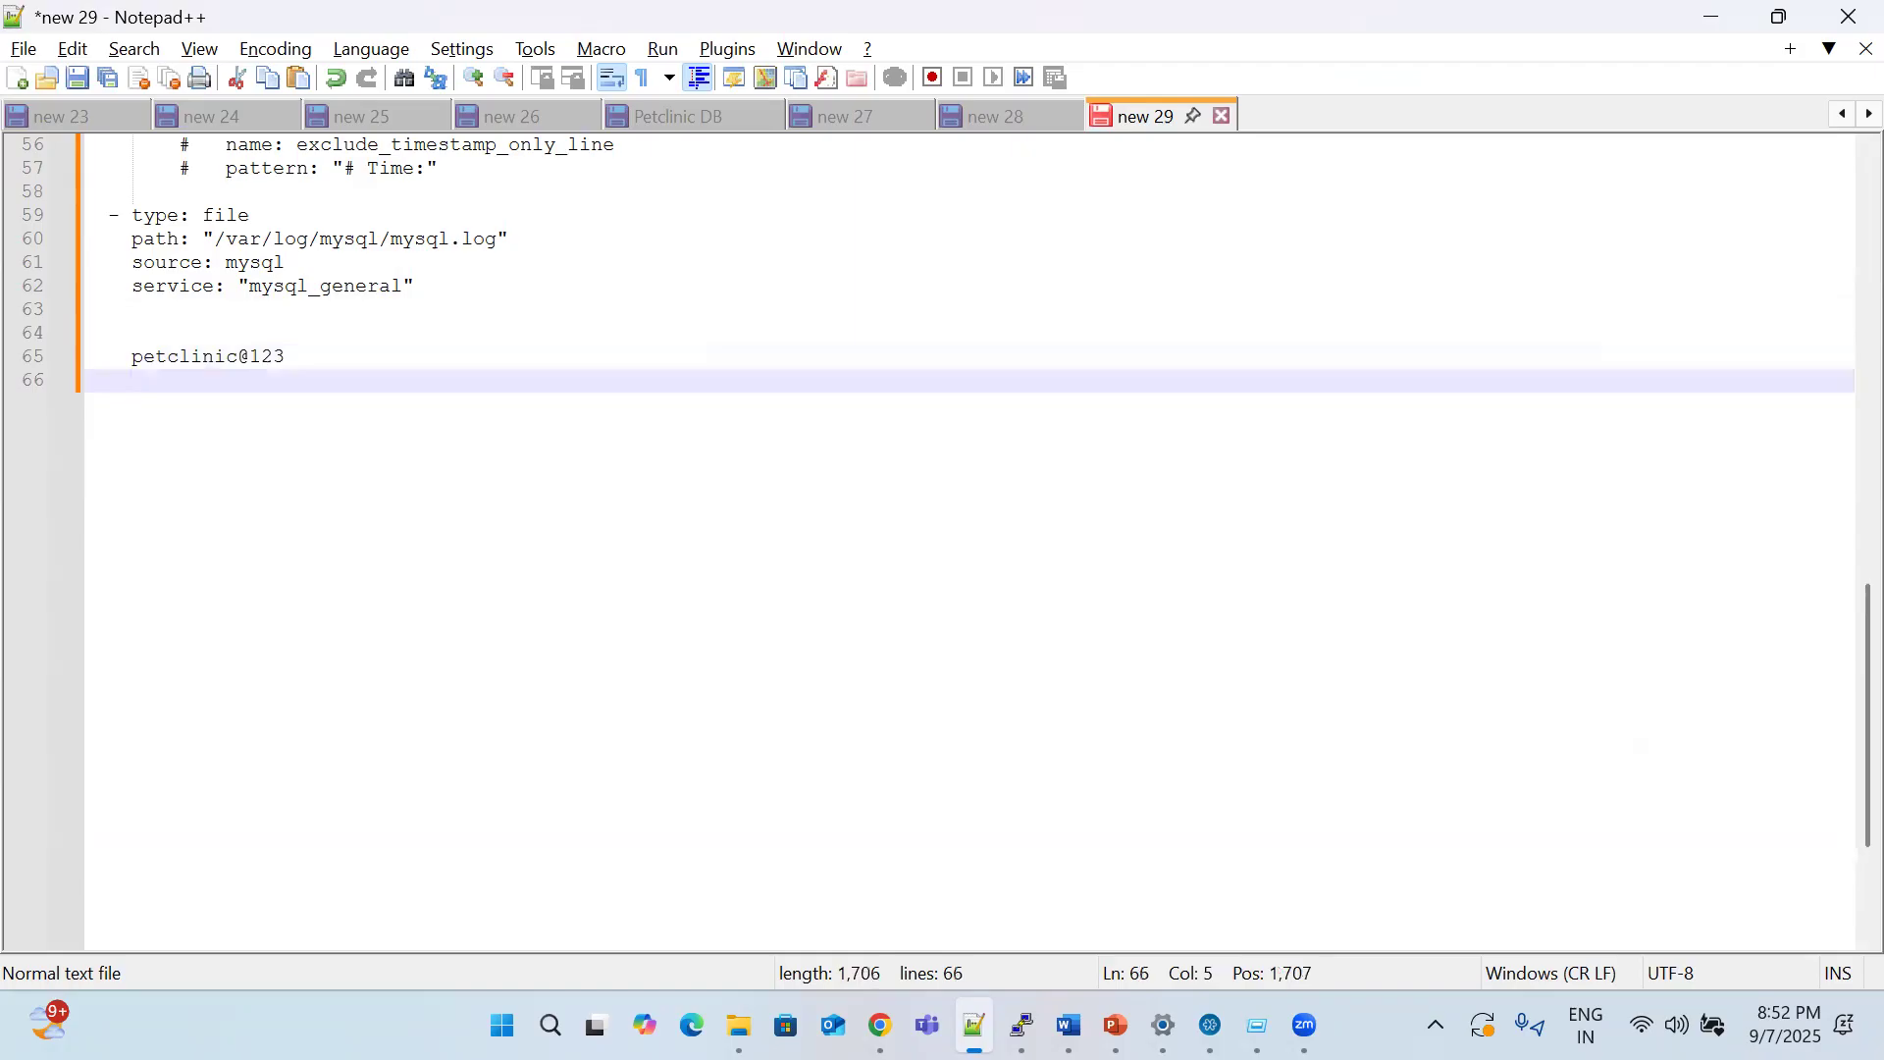
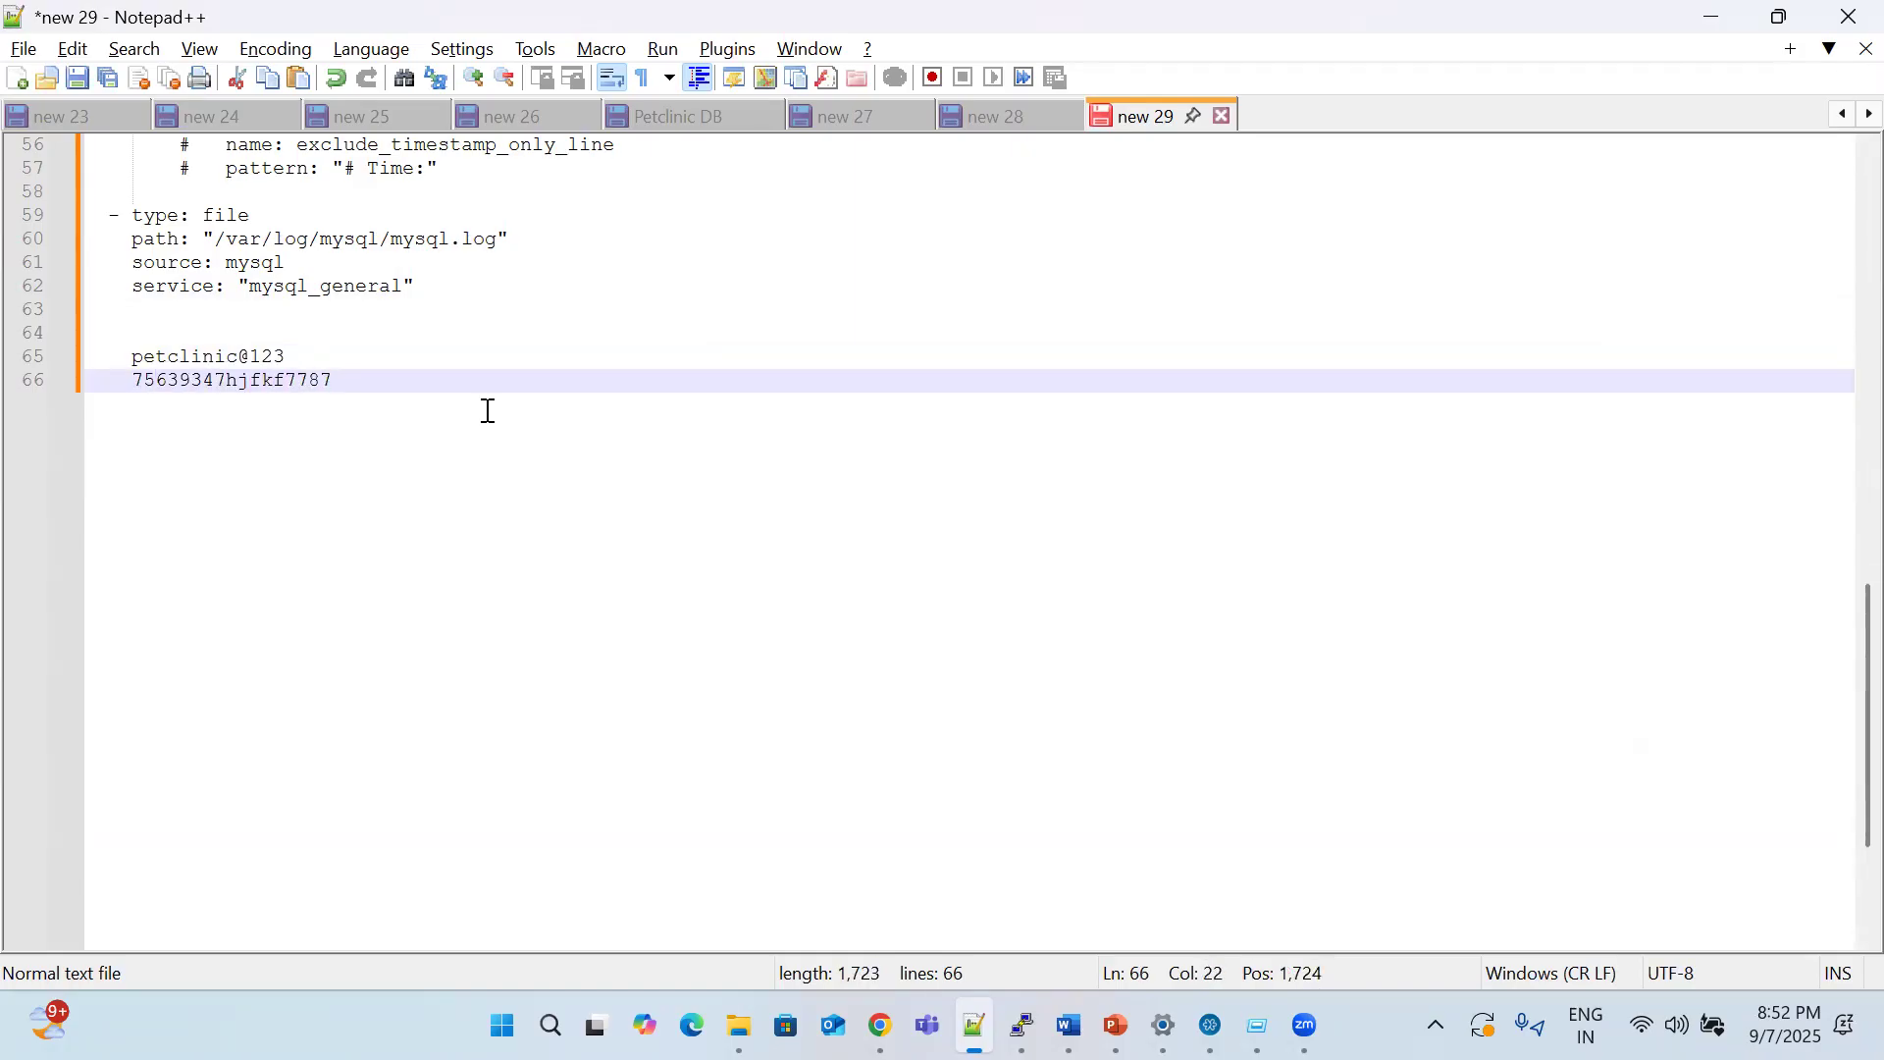
key(alt+Tab)
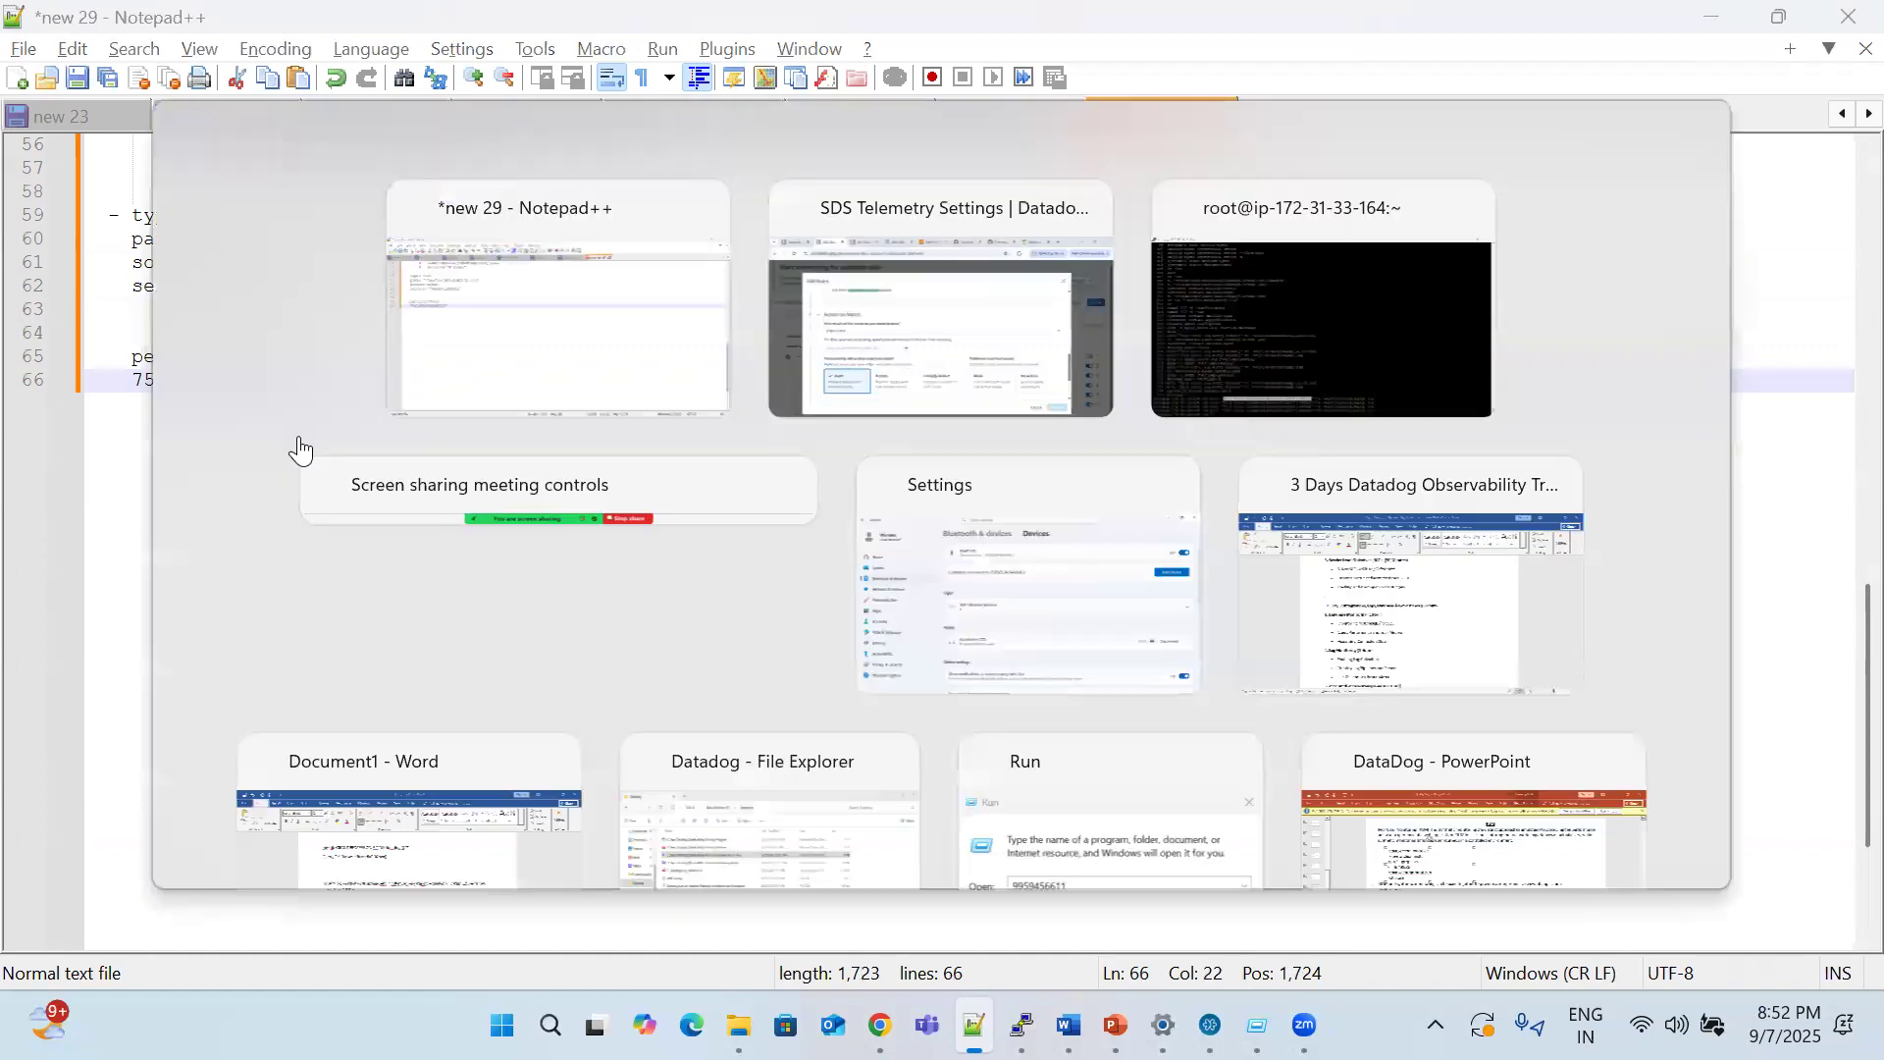
Choose the Redact action with a string of asterisks as the replacement text.
click(677, 801)
scroll(677, 802, down, 2)
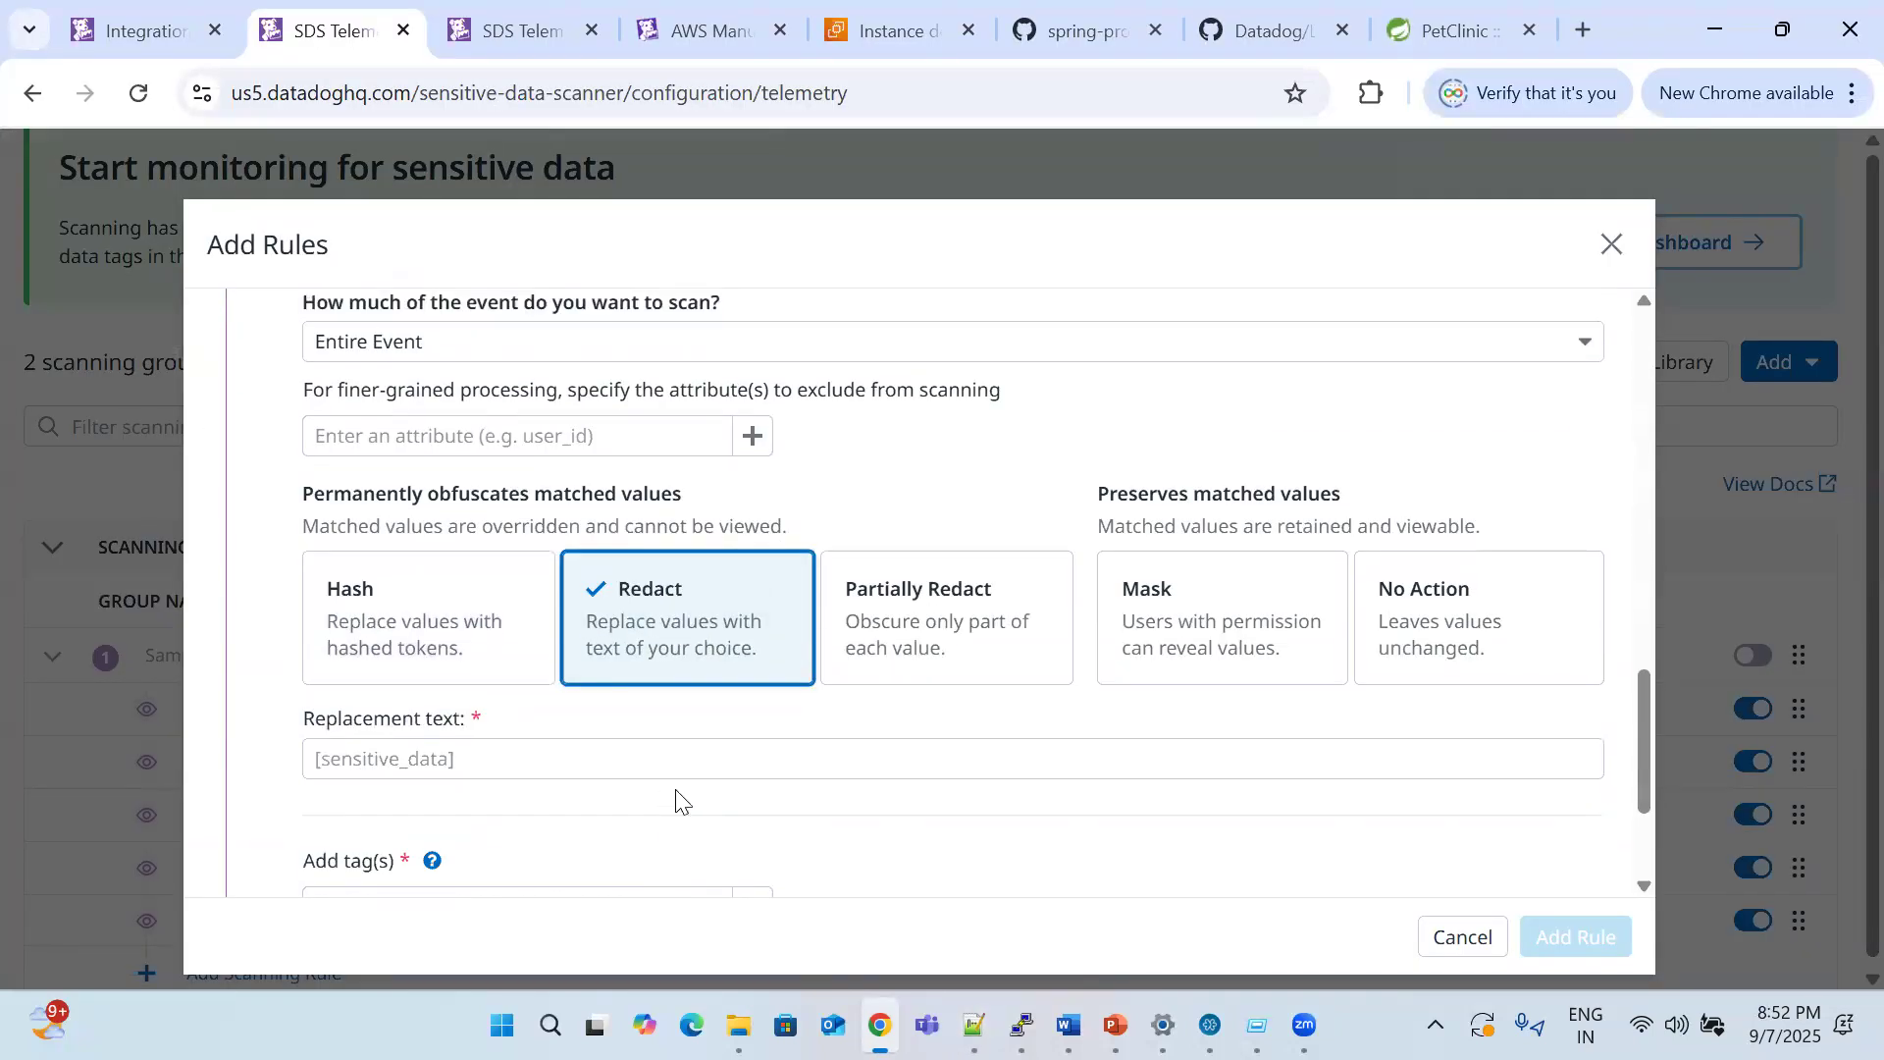
click(520, 776)
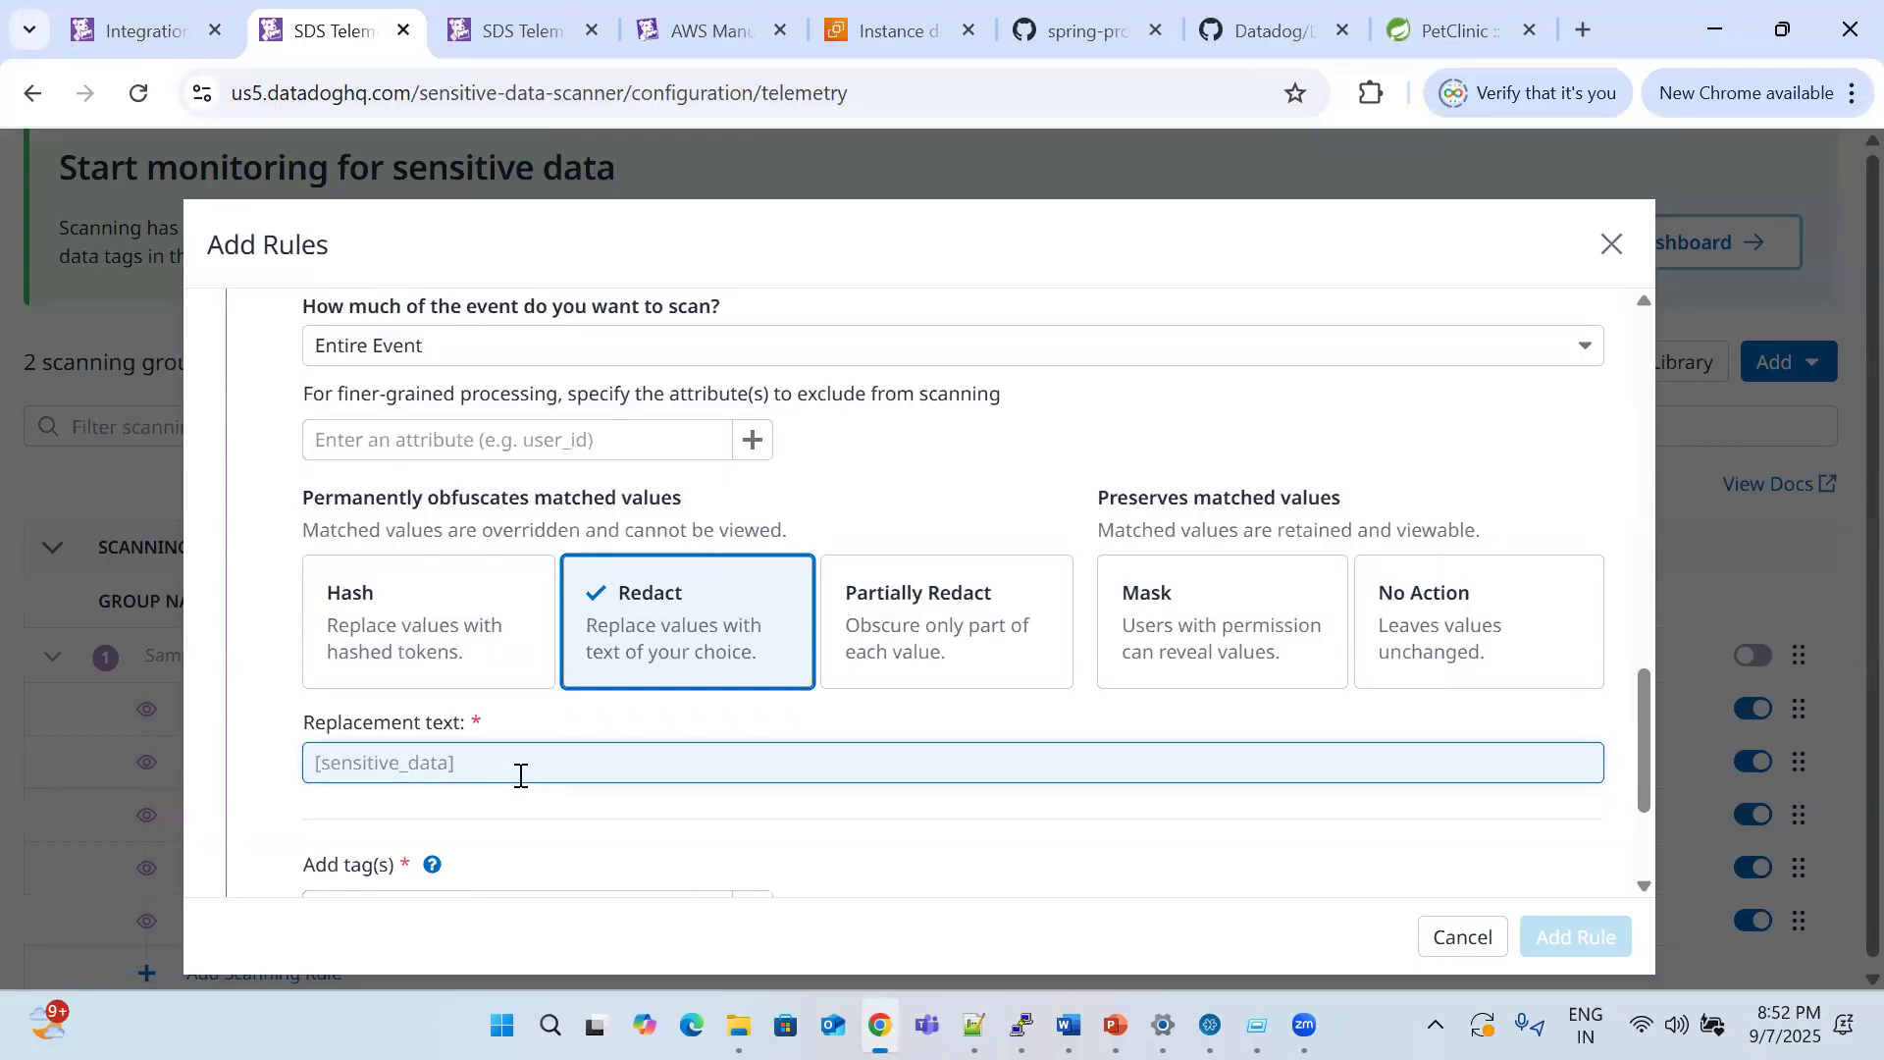
text(888888)
key(BackSpace)
key(BackSpace)
key(BackSpace)
key(BackSpace)
key(BackSpace)
key(BackSpace)
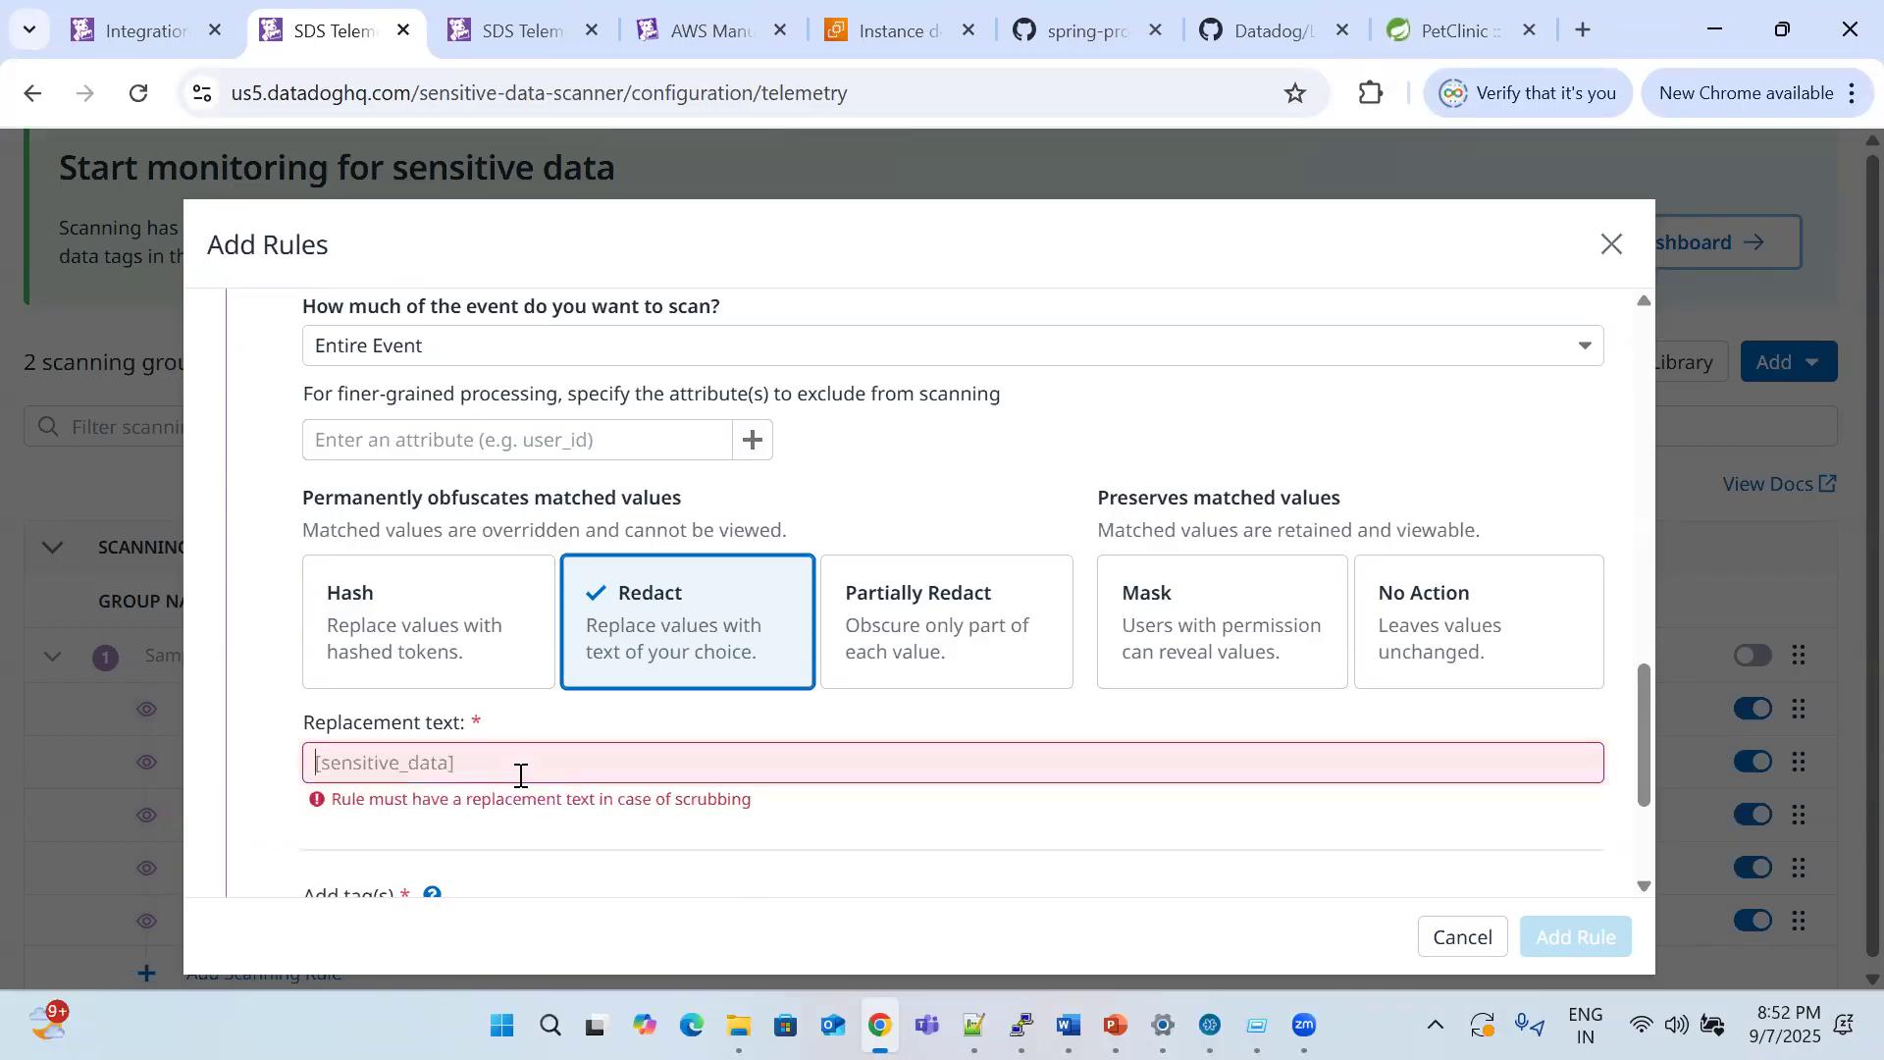
text(*****************)
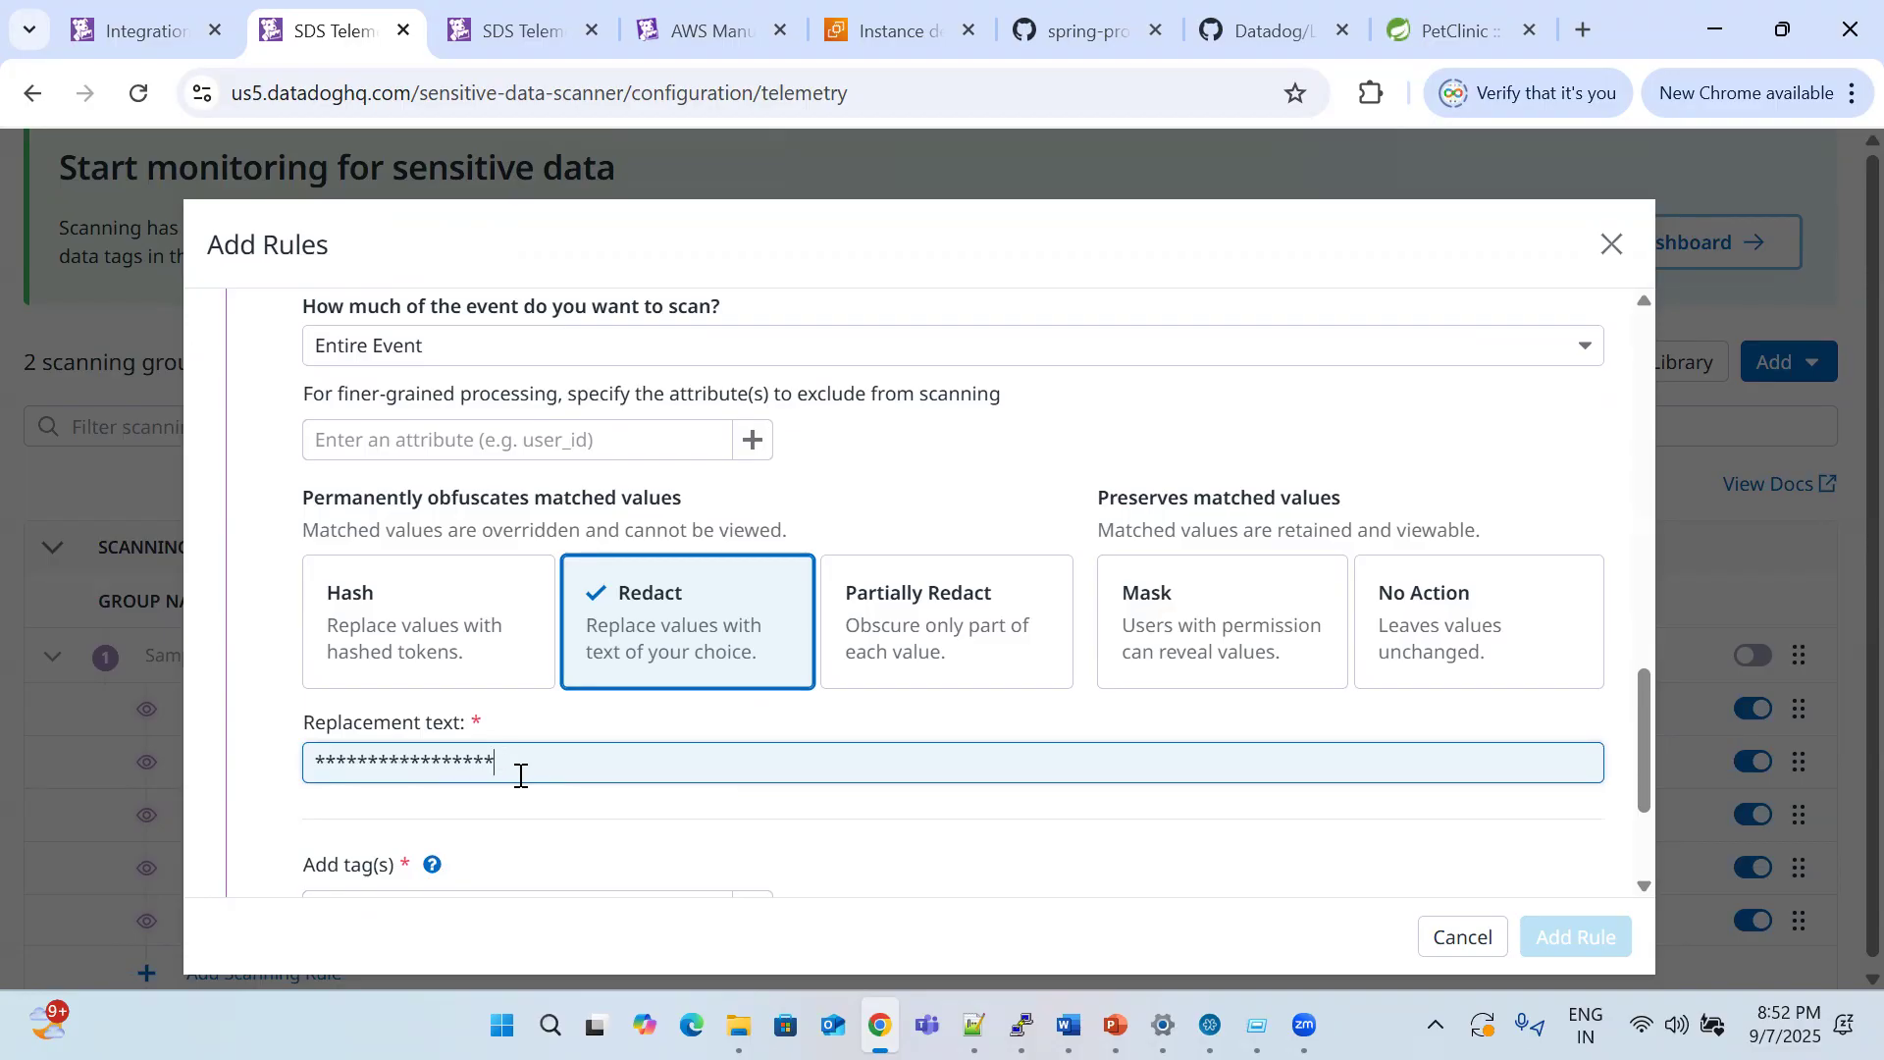
text(88)
key(BackSpace)
key(BackSpace)
Switch to Partially Redact and raise the first characters count to 14.
click(948, 660)
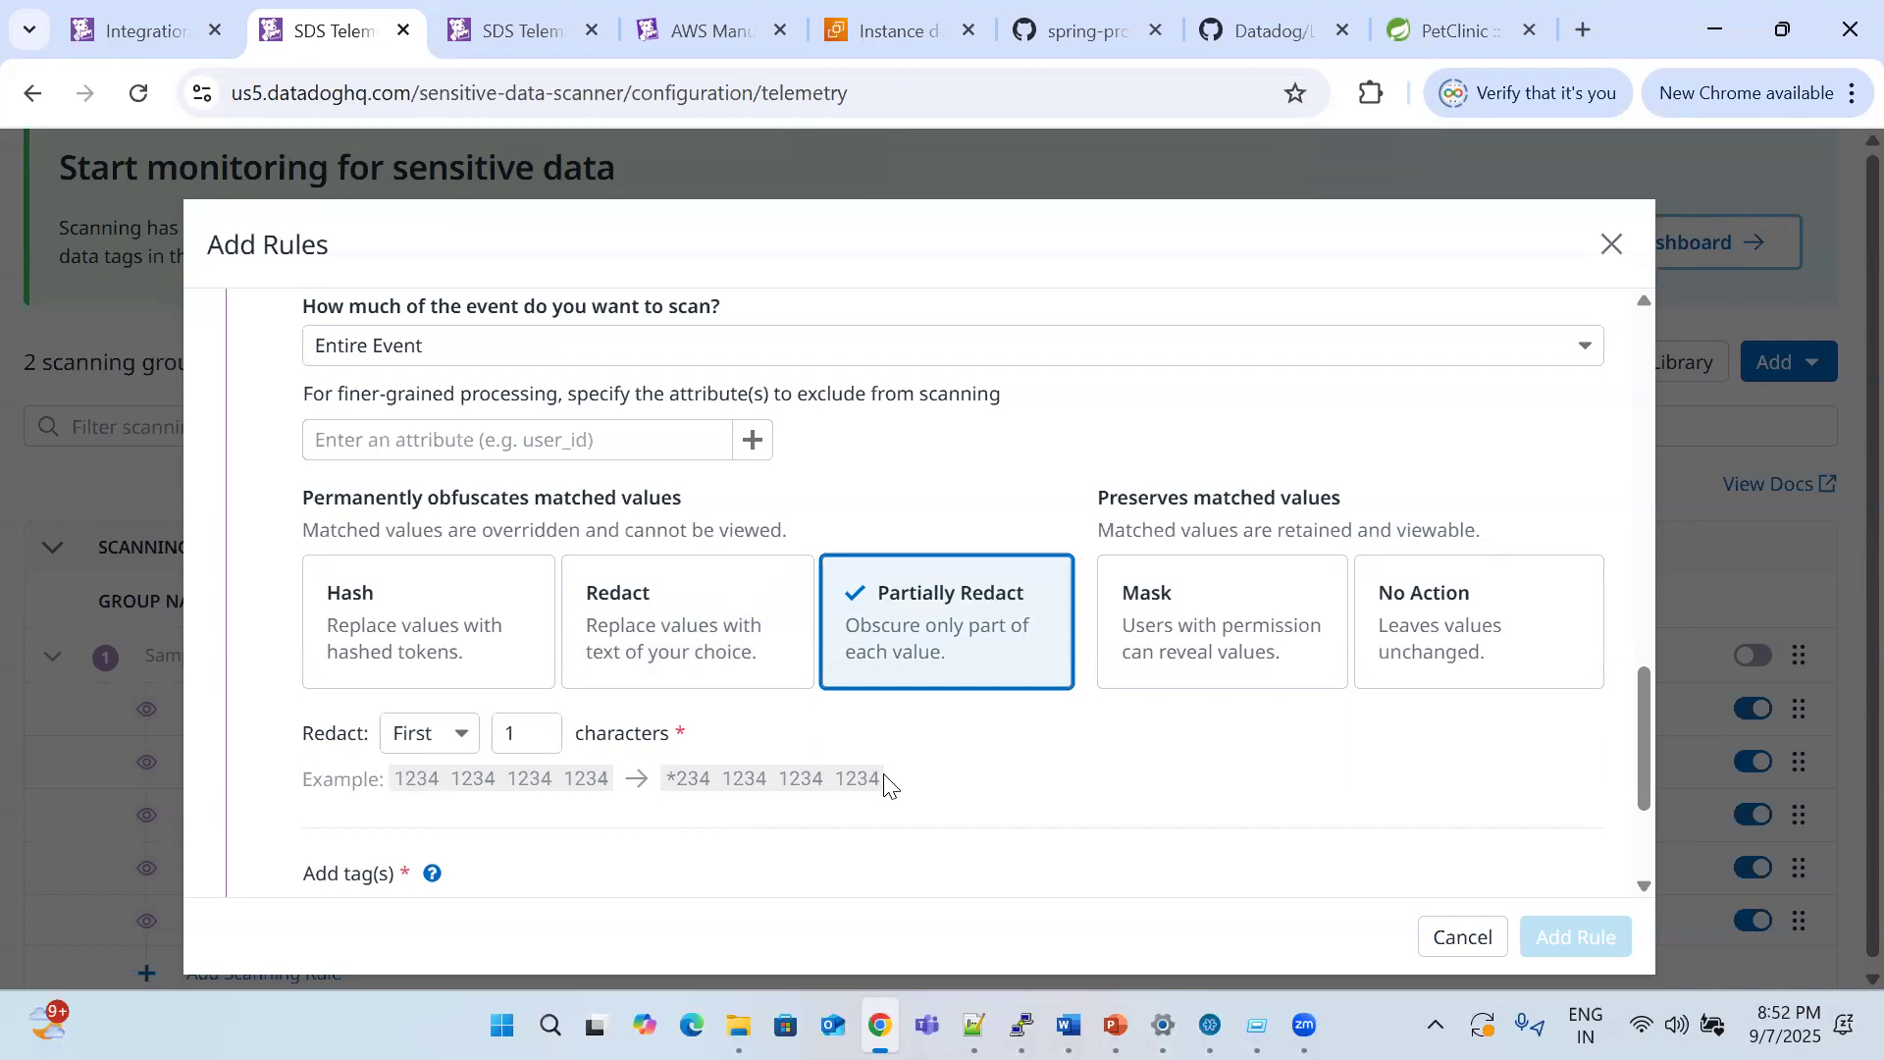
triple_click(543, 725)
click(543, 726)
click(543, 726)
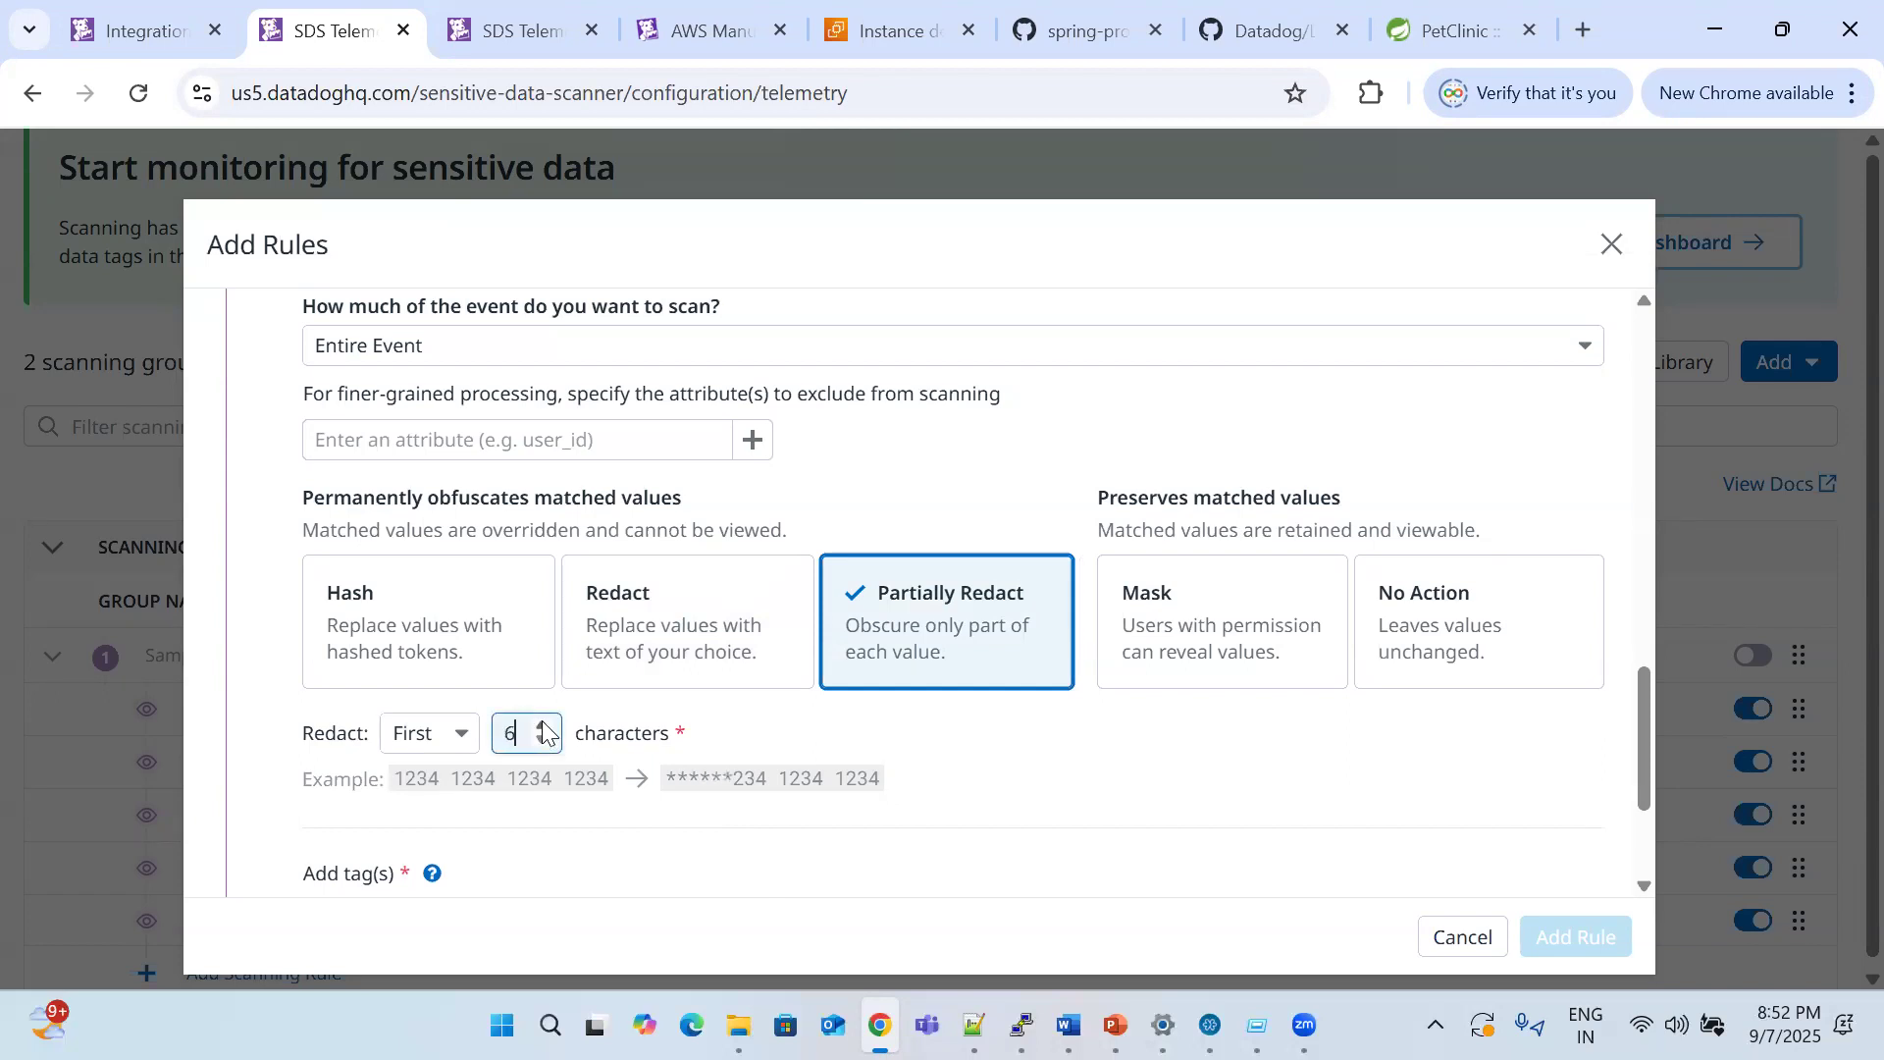
click(543, 726)
click(543, 726)
click(543, 726)
click(542, 726)
click(542, 726)
click(542, 726)
click(543, 726)
click(542, 726)
scroll(709, 628, up, 7)
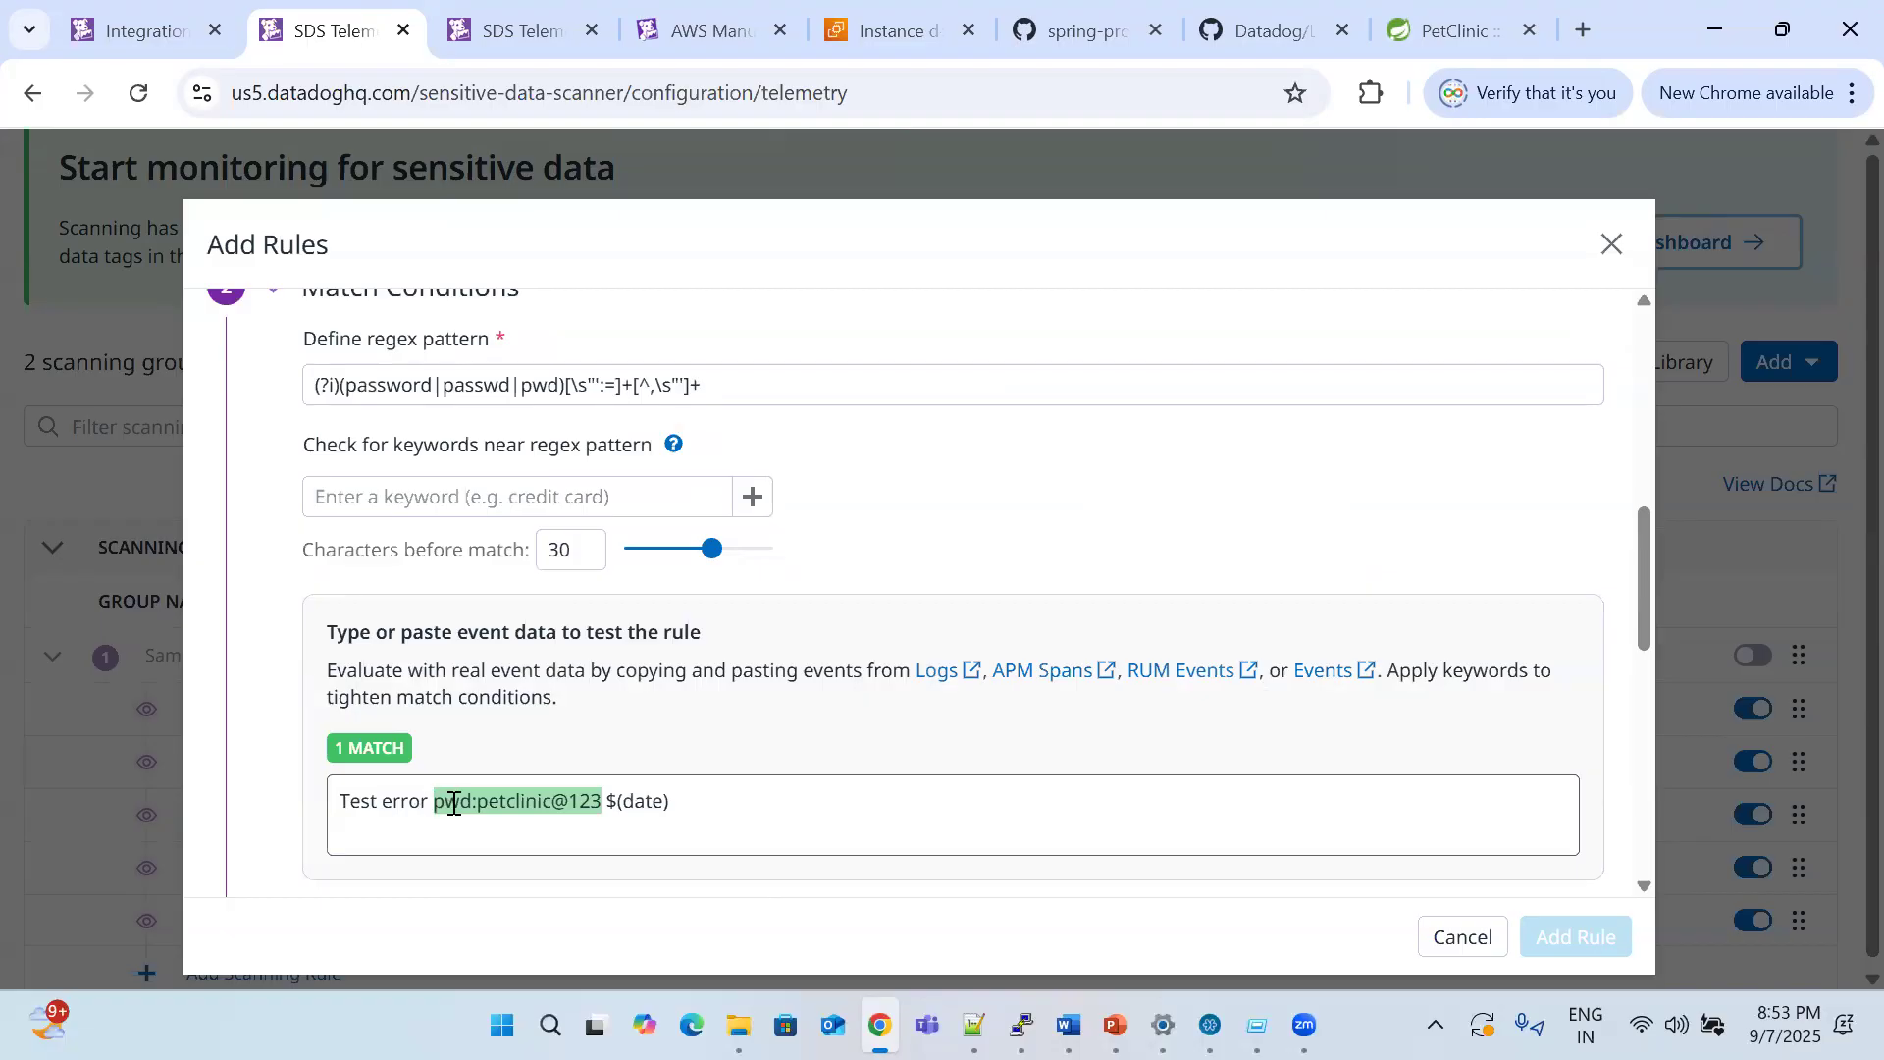
scroll(520, 810, down, 10)
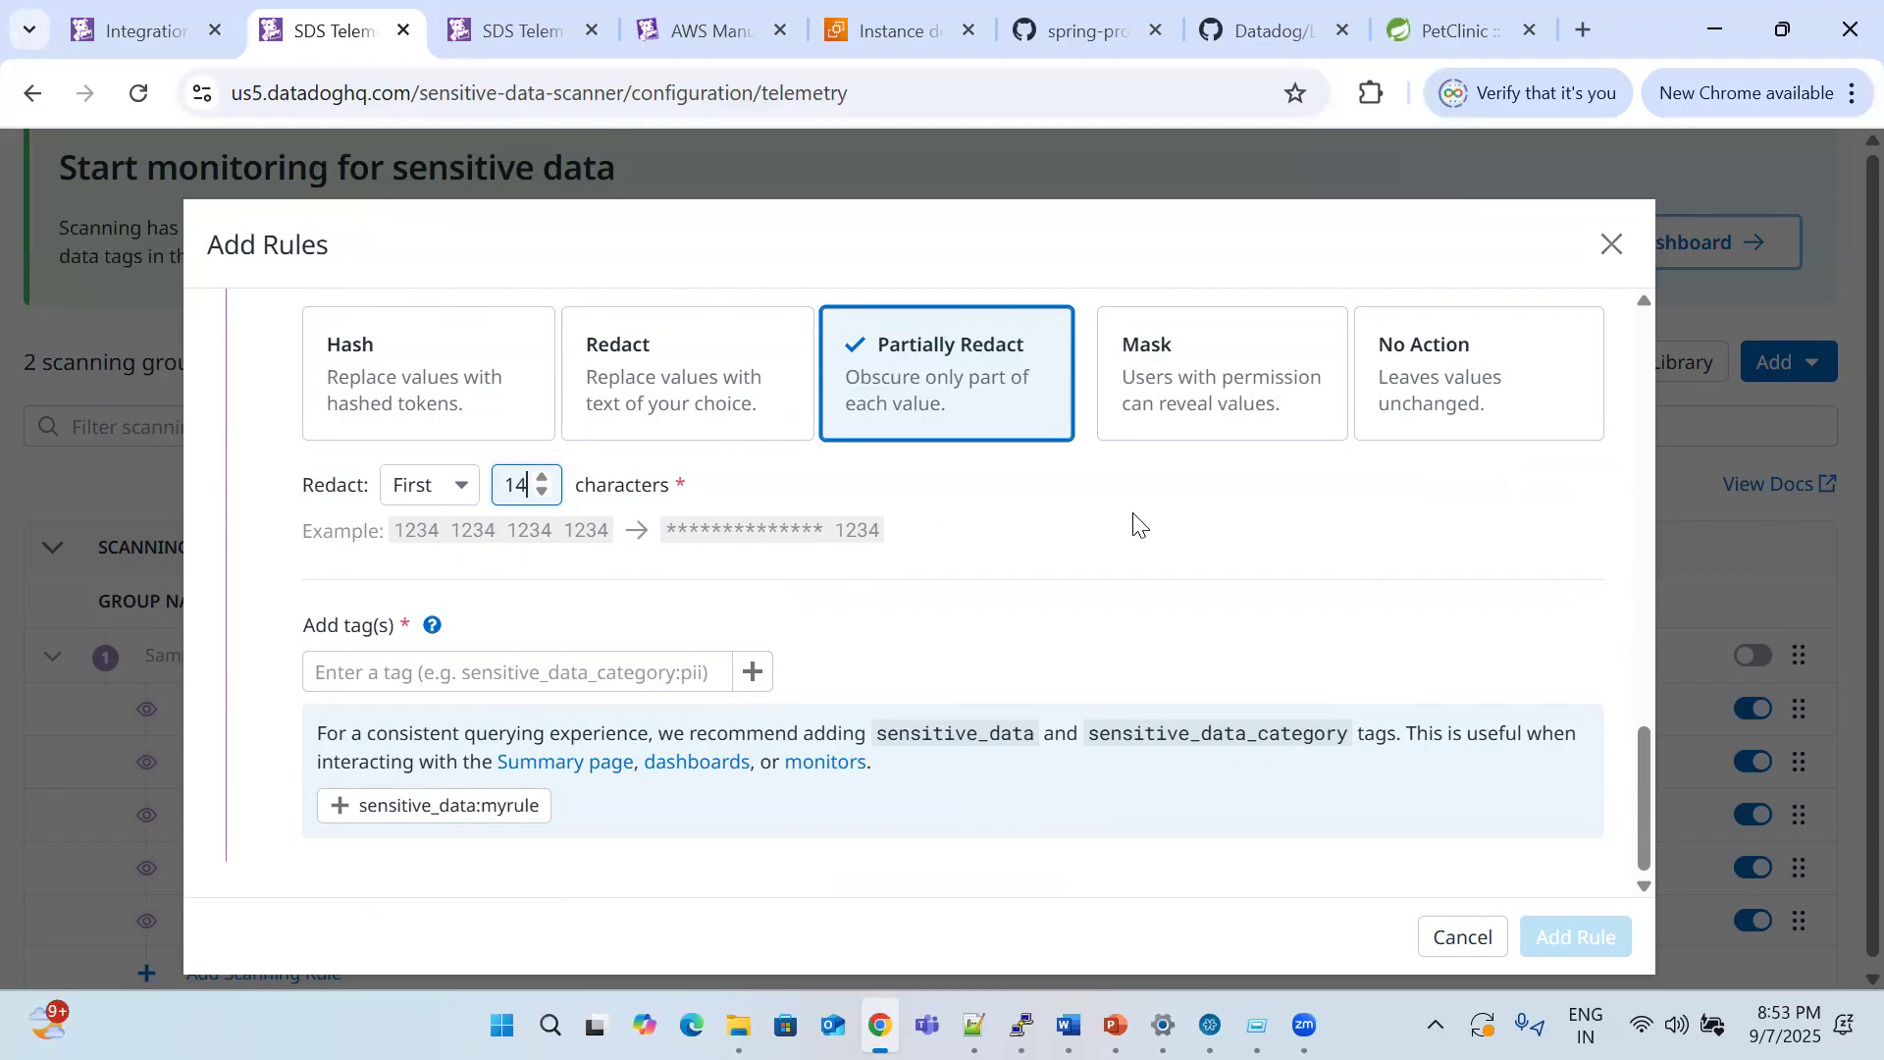
Try the Mask action, then return to Redact with asterisk replacement text.
click(1181, 392)
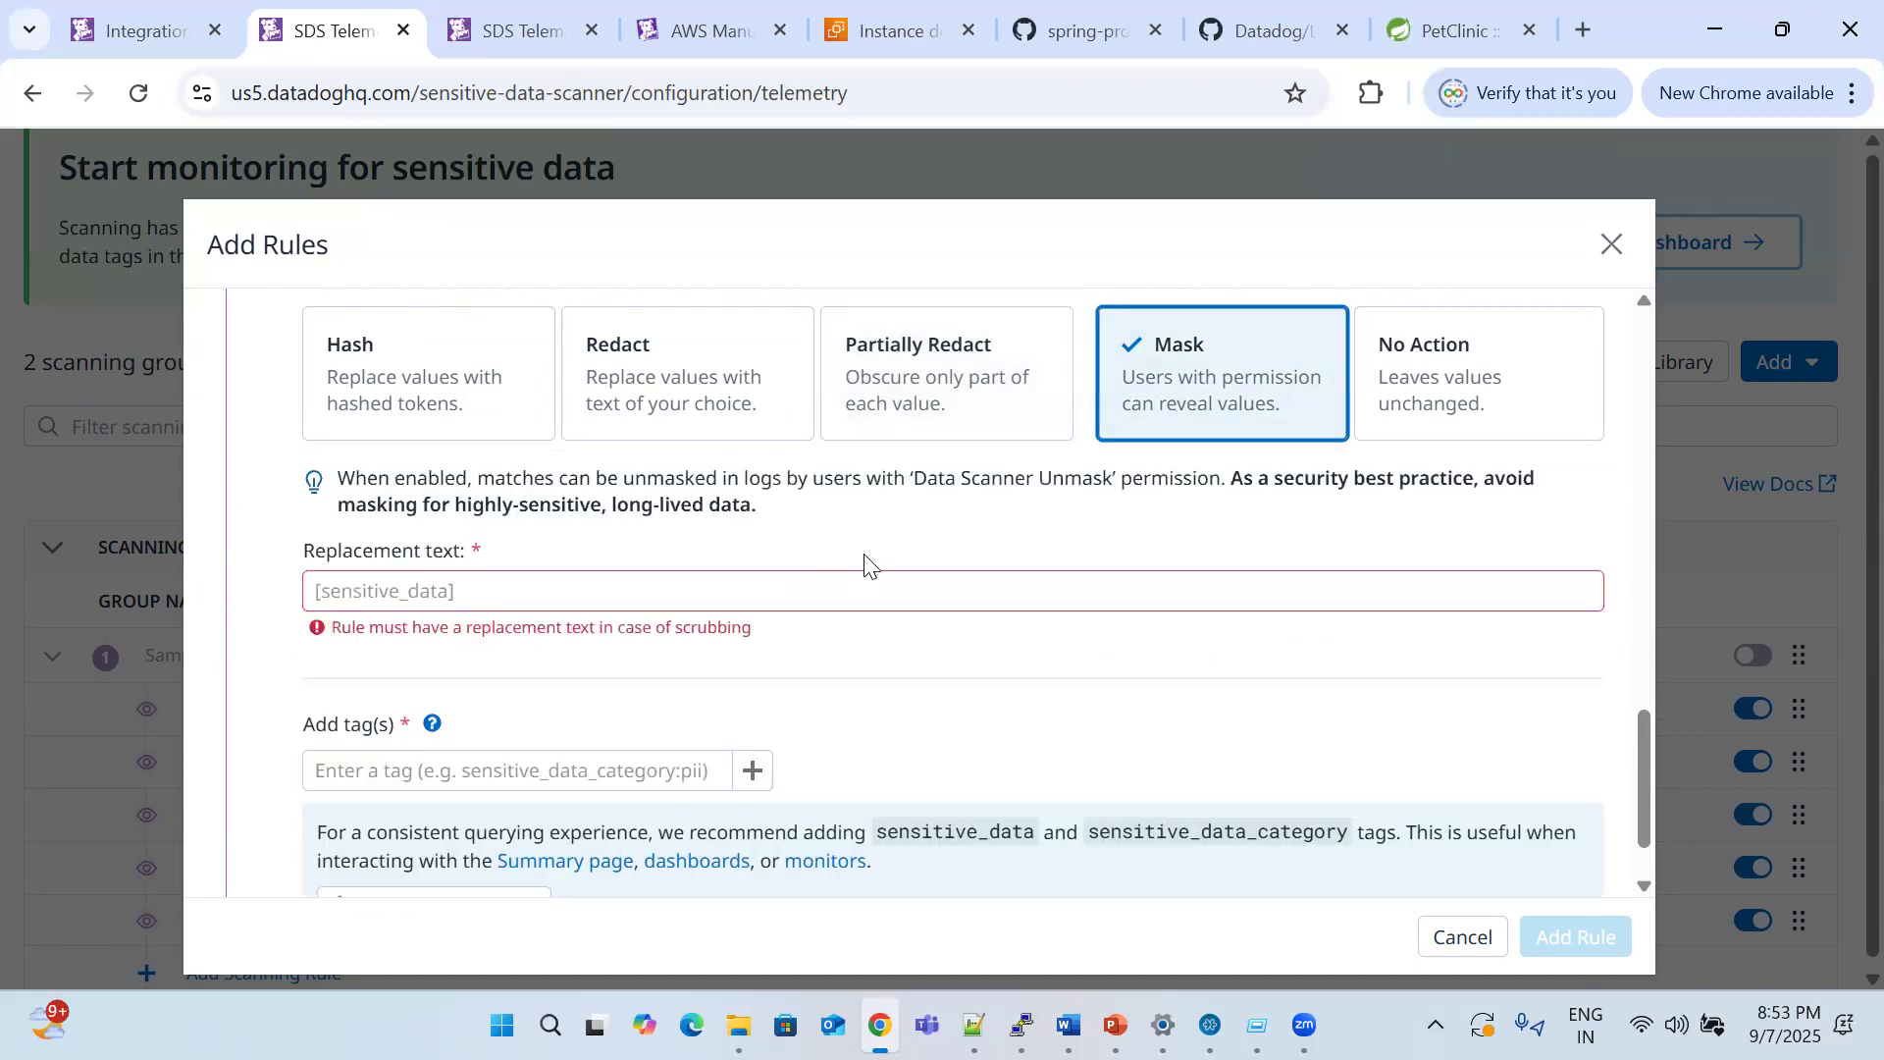
click(757, 596)
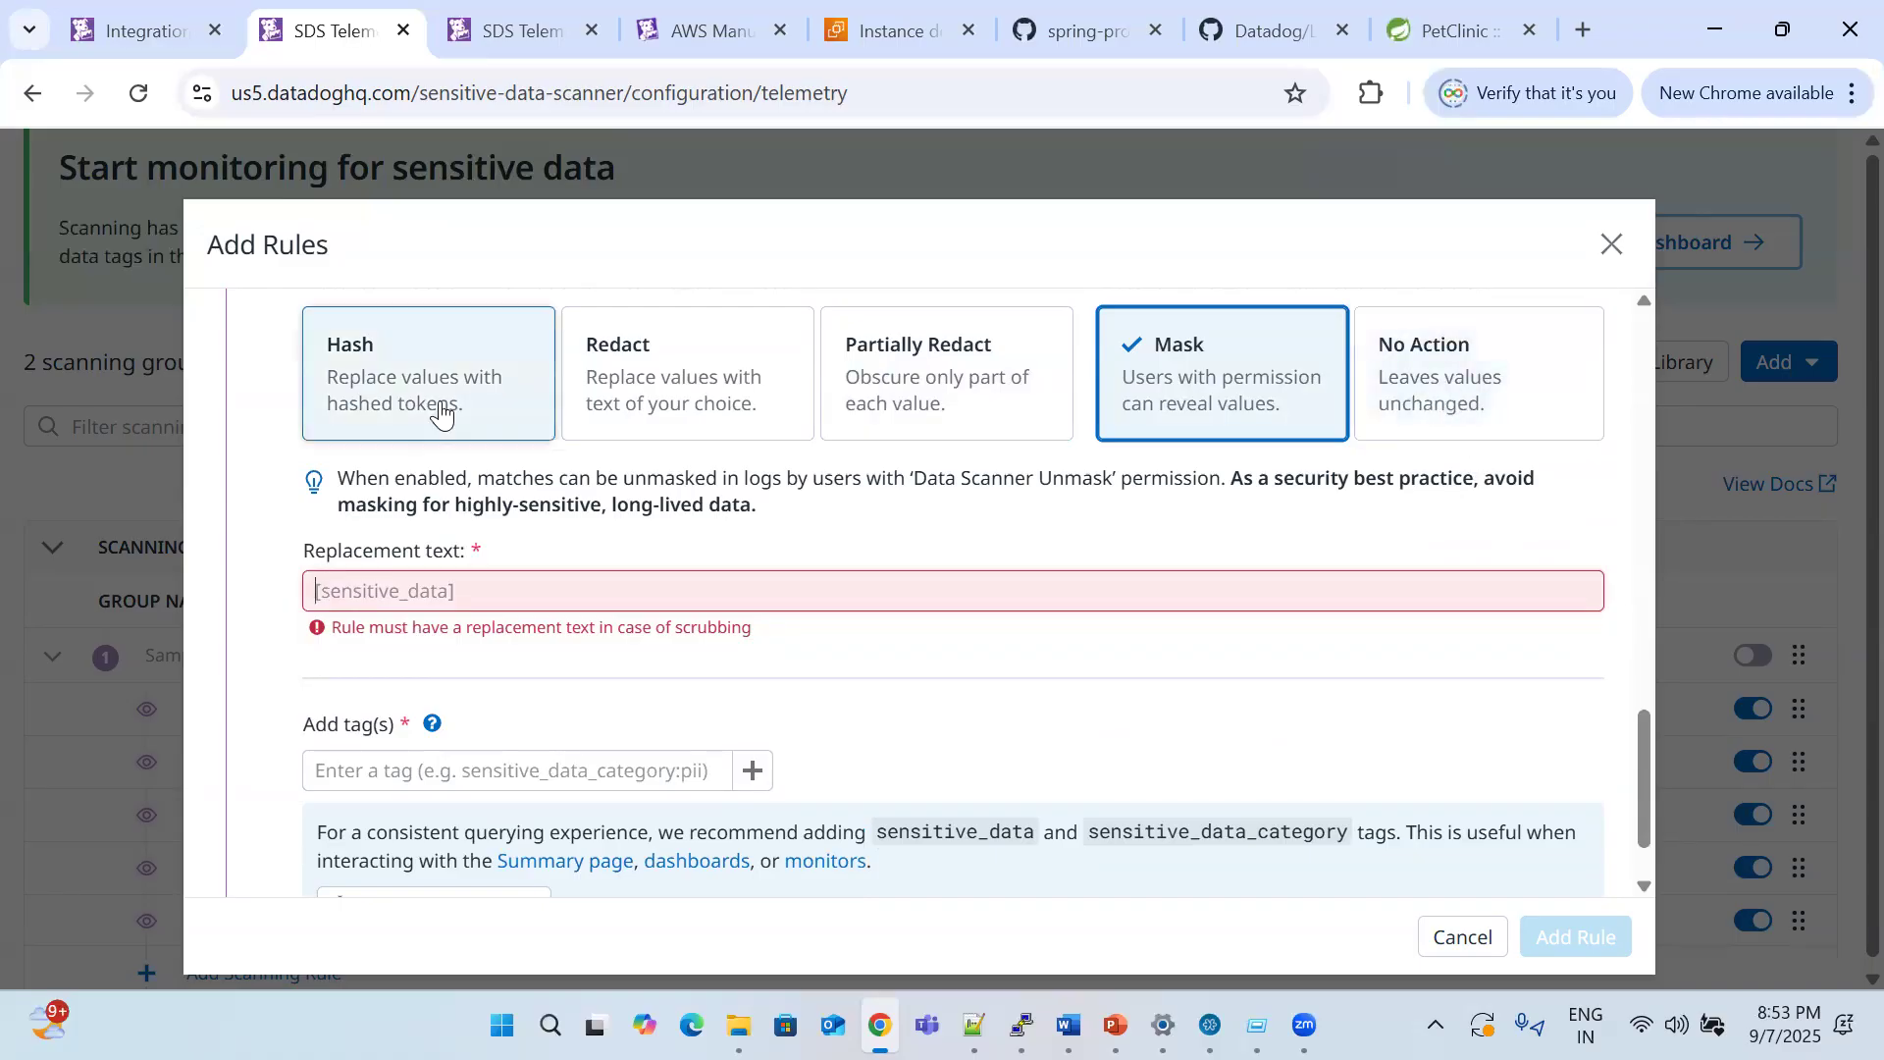
click(695, 408)
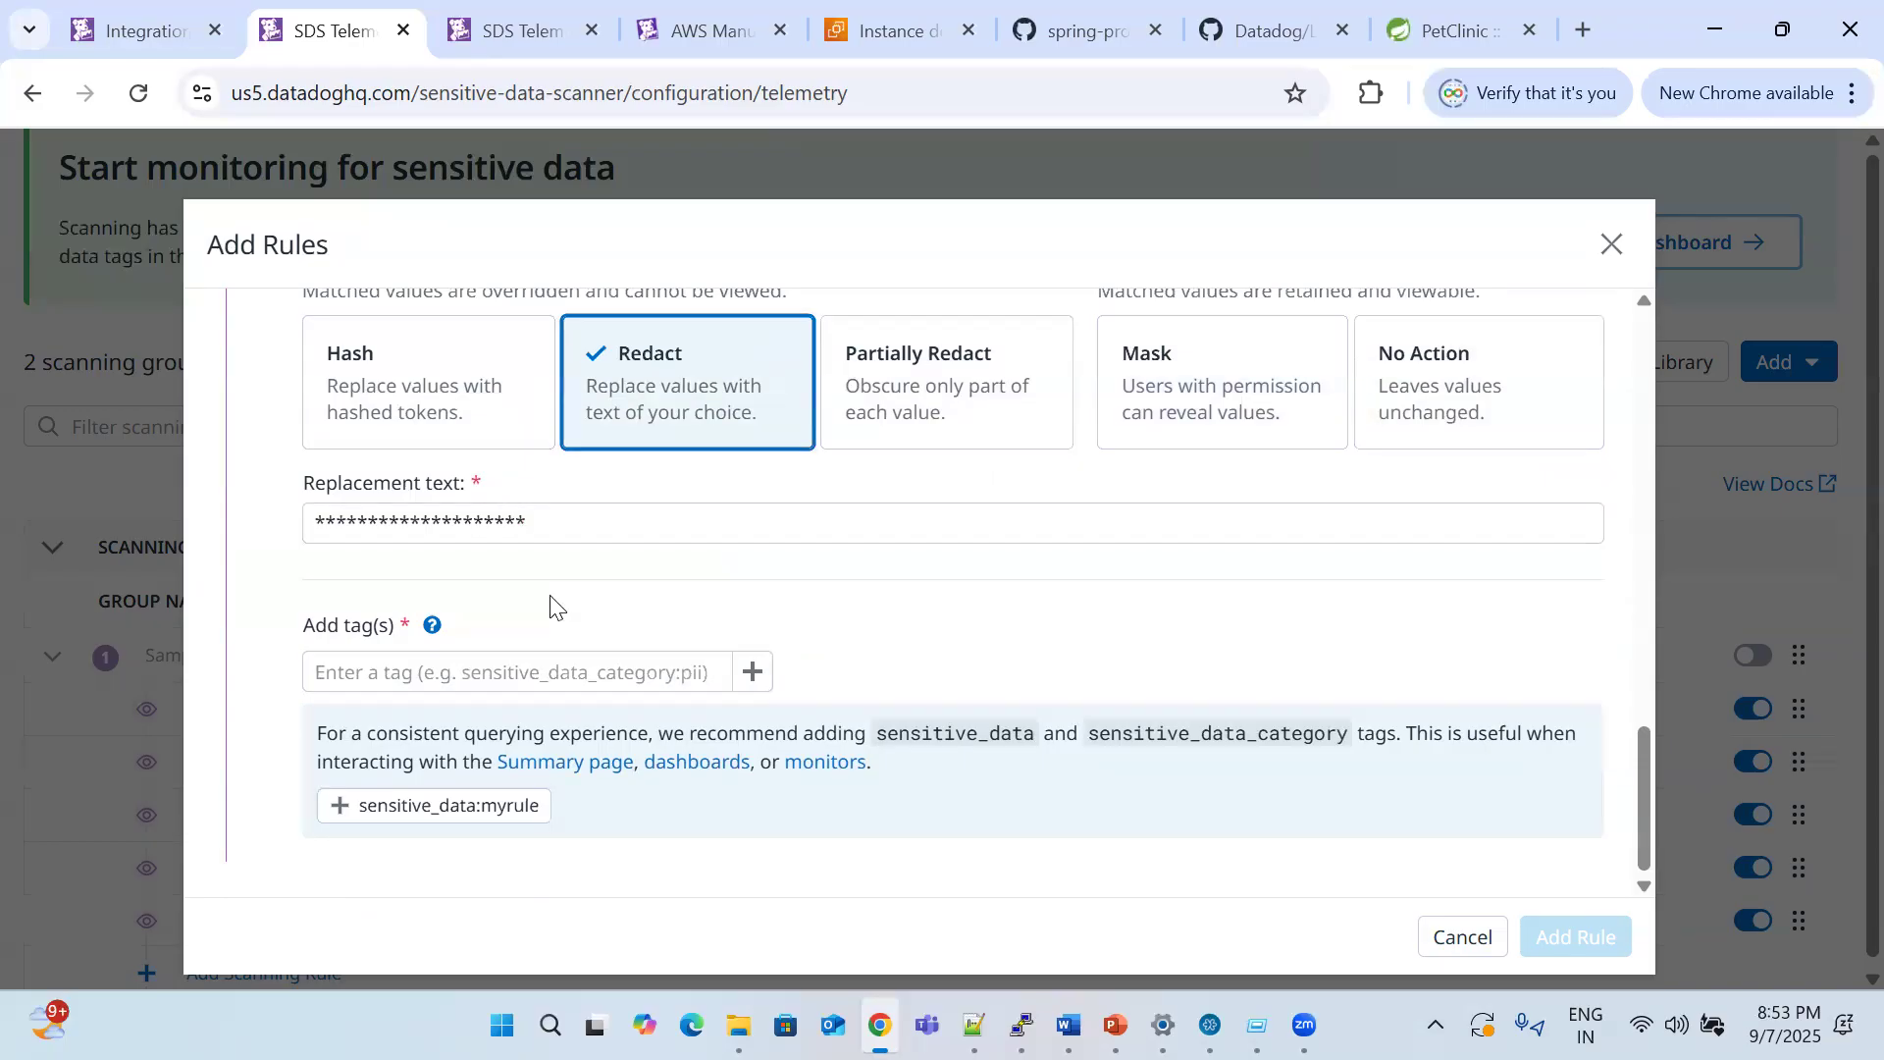
Tag the rule sensitive:true and add it to the scanning group.
click(549, 672)
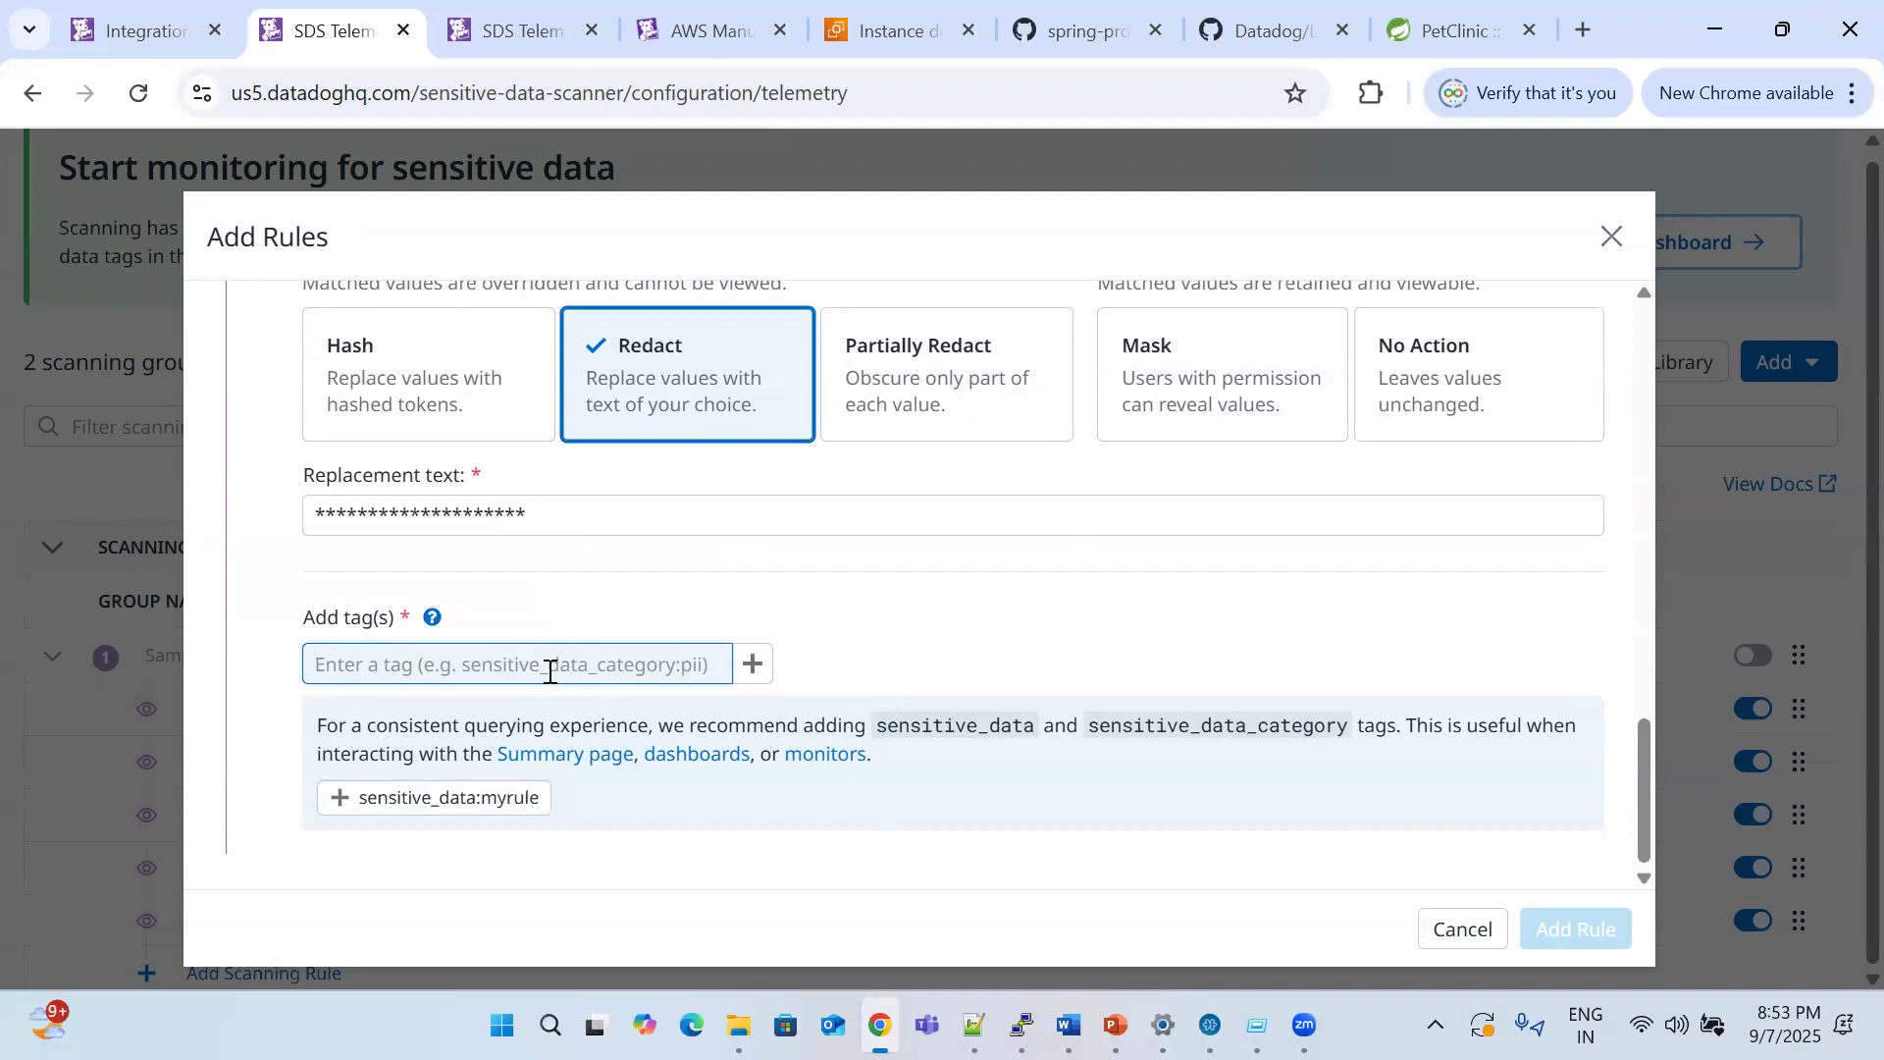
text(sen)
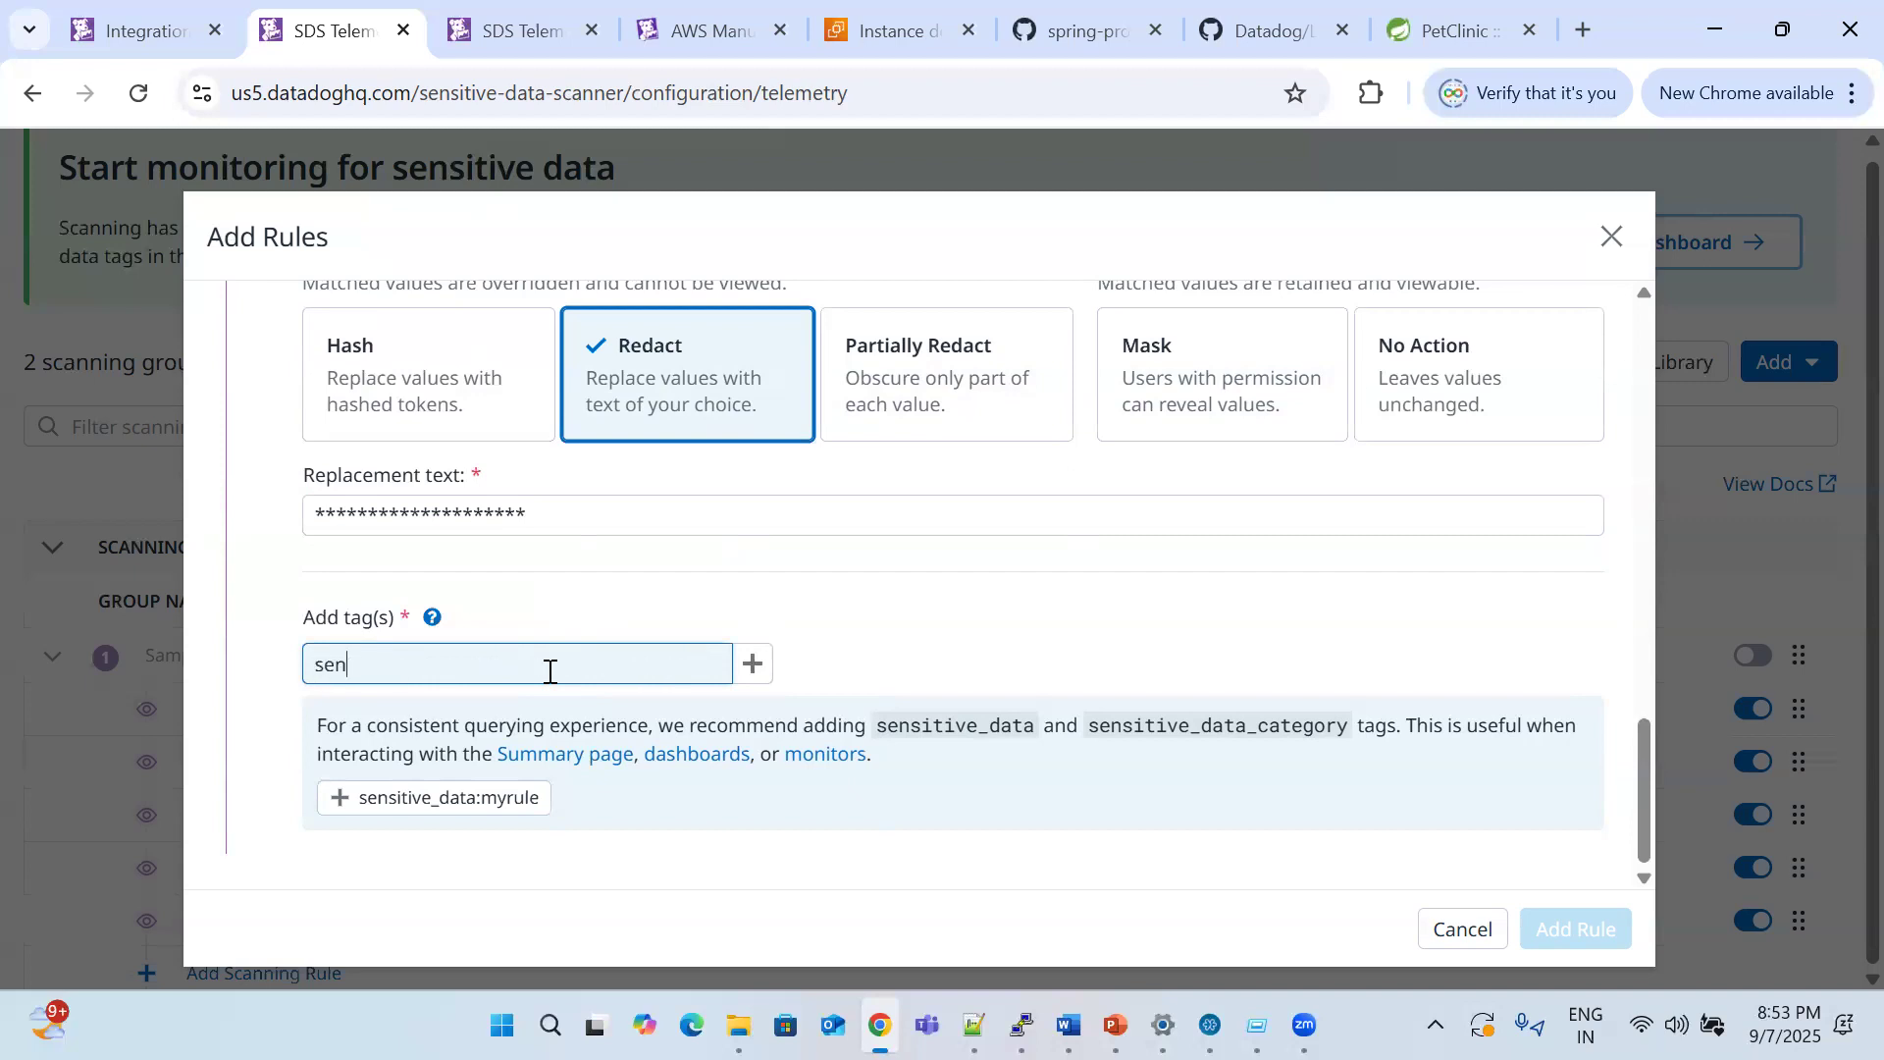
text(sitive:true)
click(753, 661)
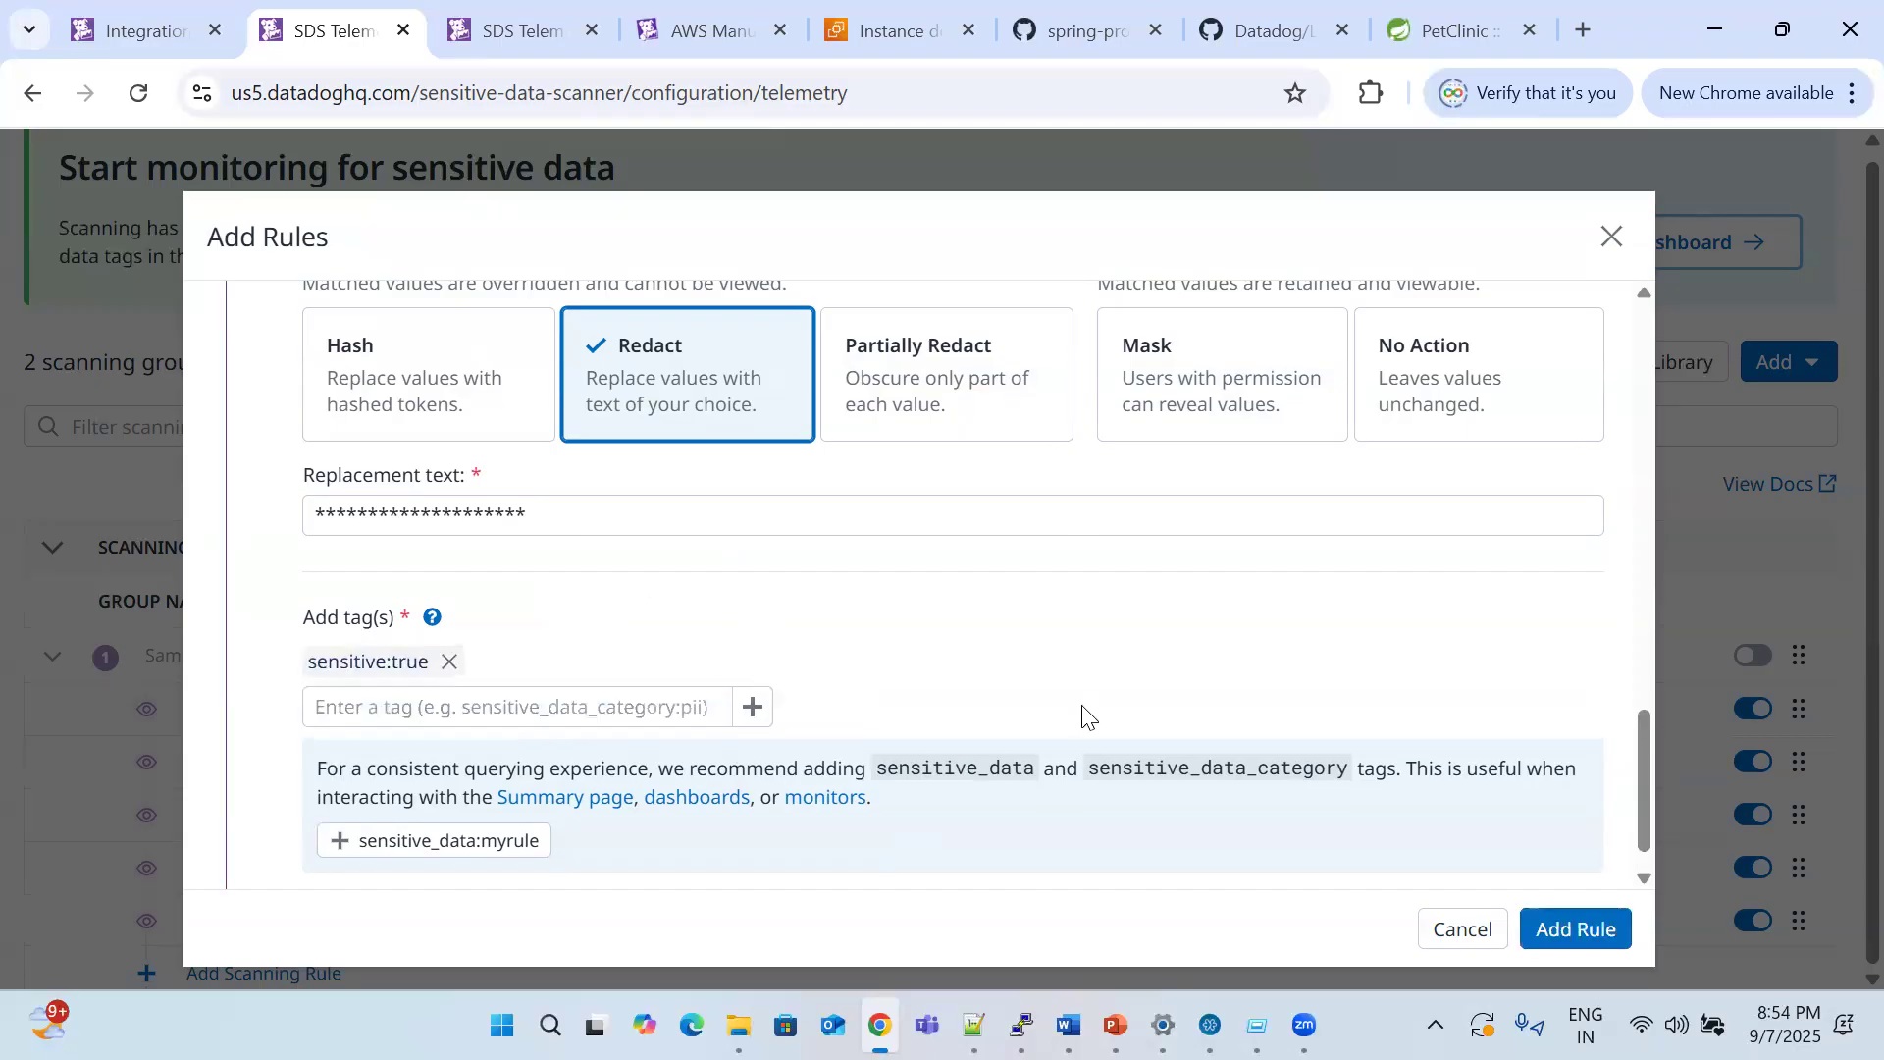
scroll(1084, 717, down, 1)
click(1577, 928)
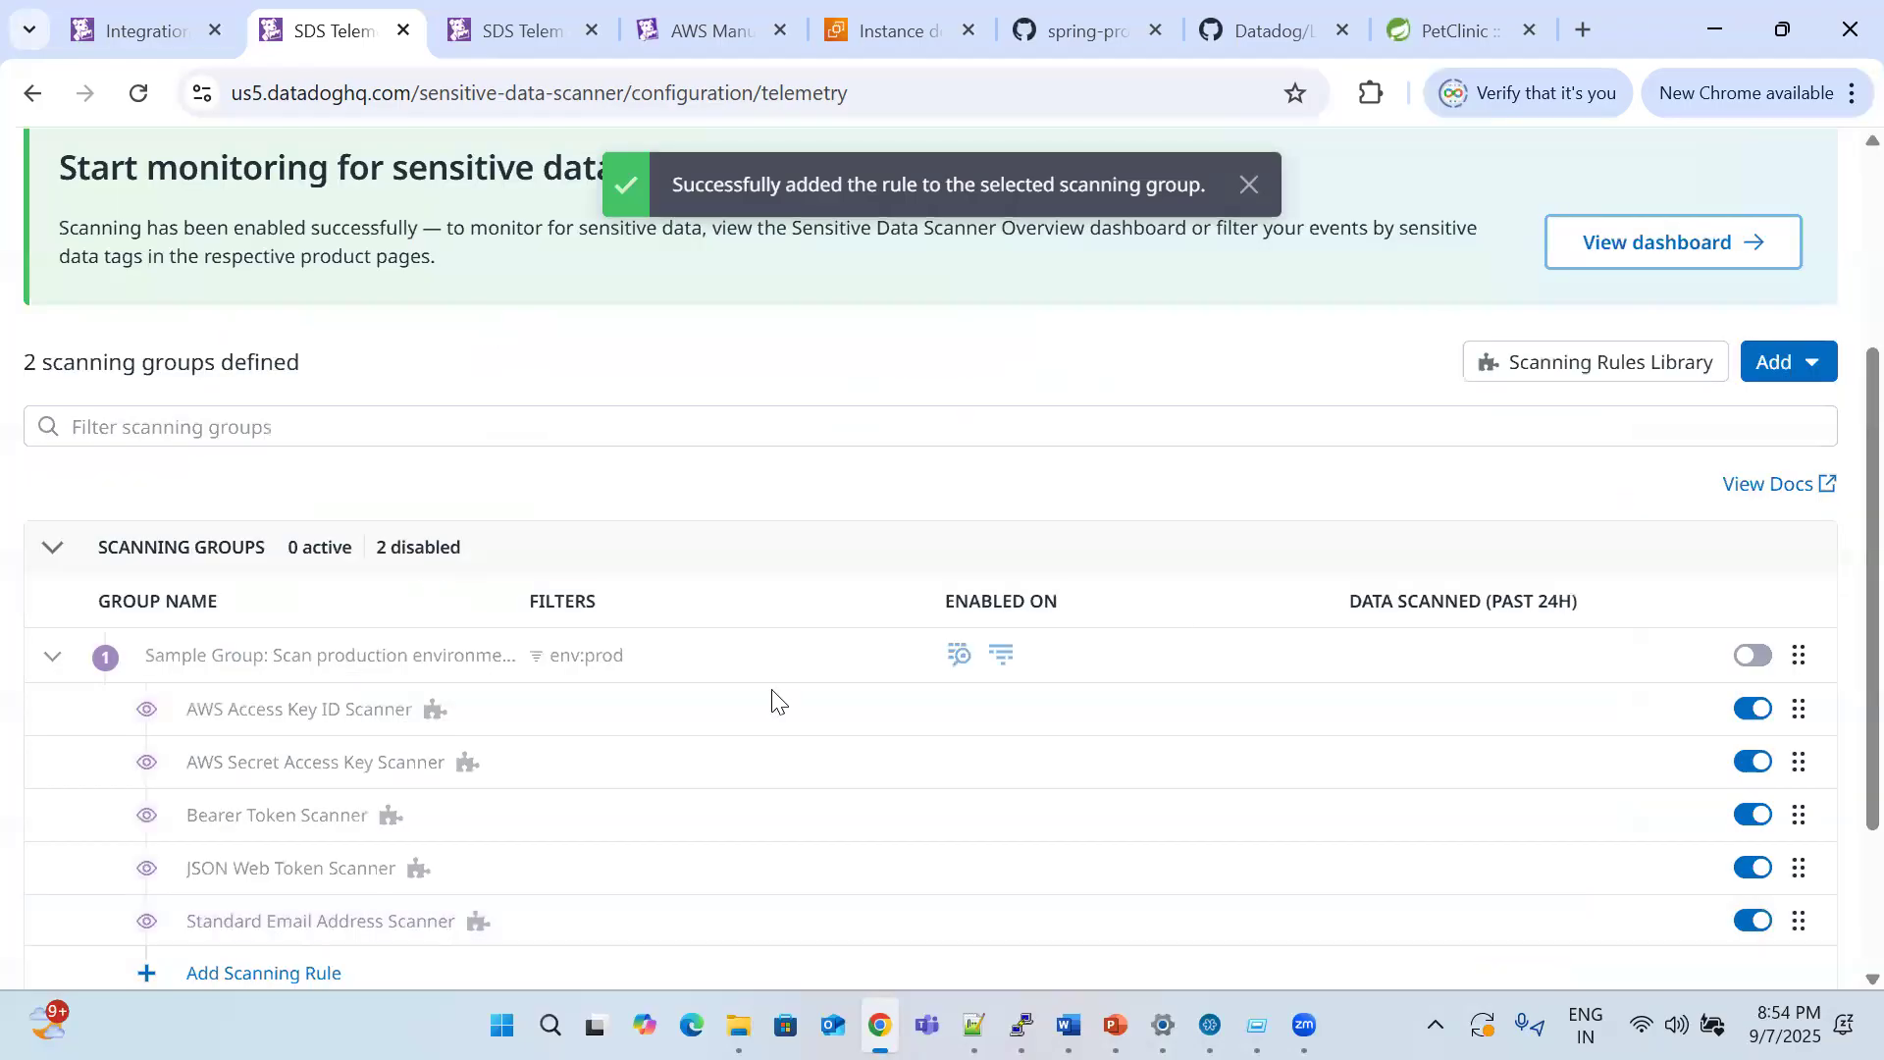
From the MySQL integration page, open its out-of-the-box dashboard in a new tab.
scroll(625, 754, down, 2)
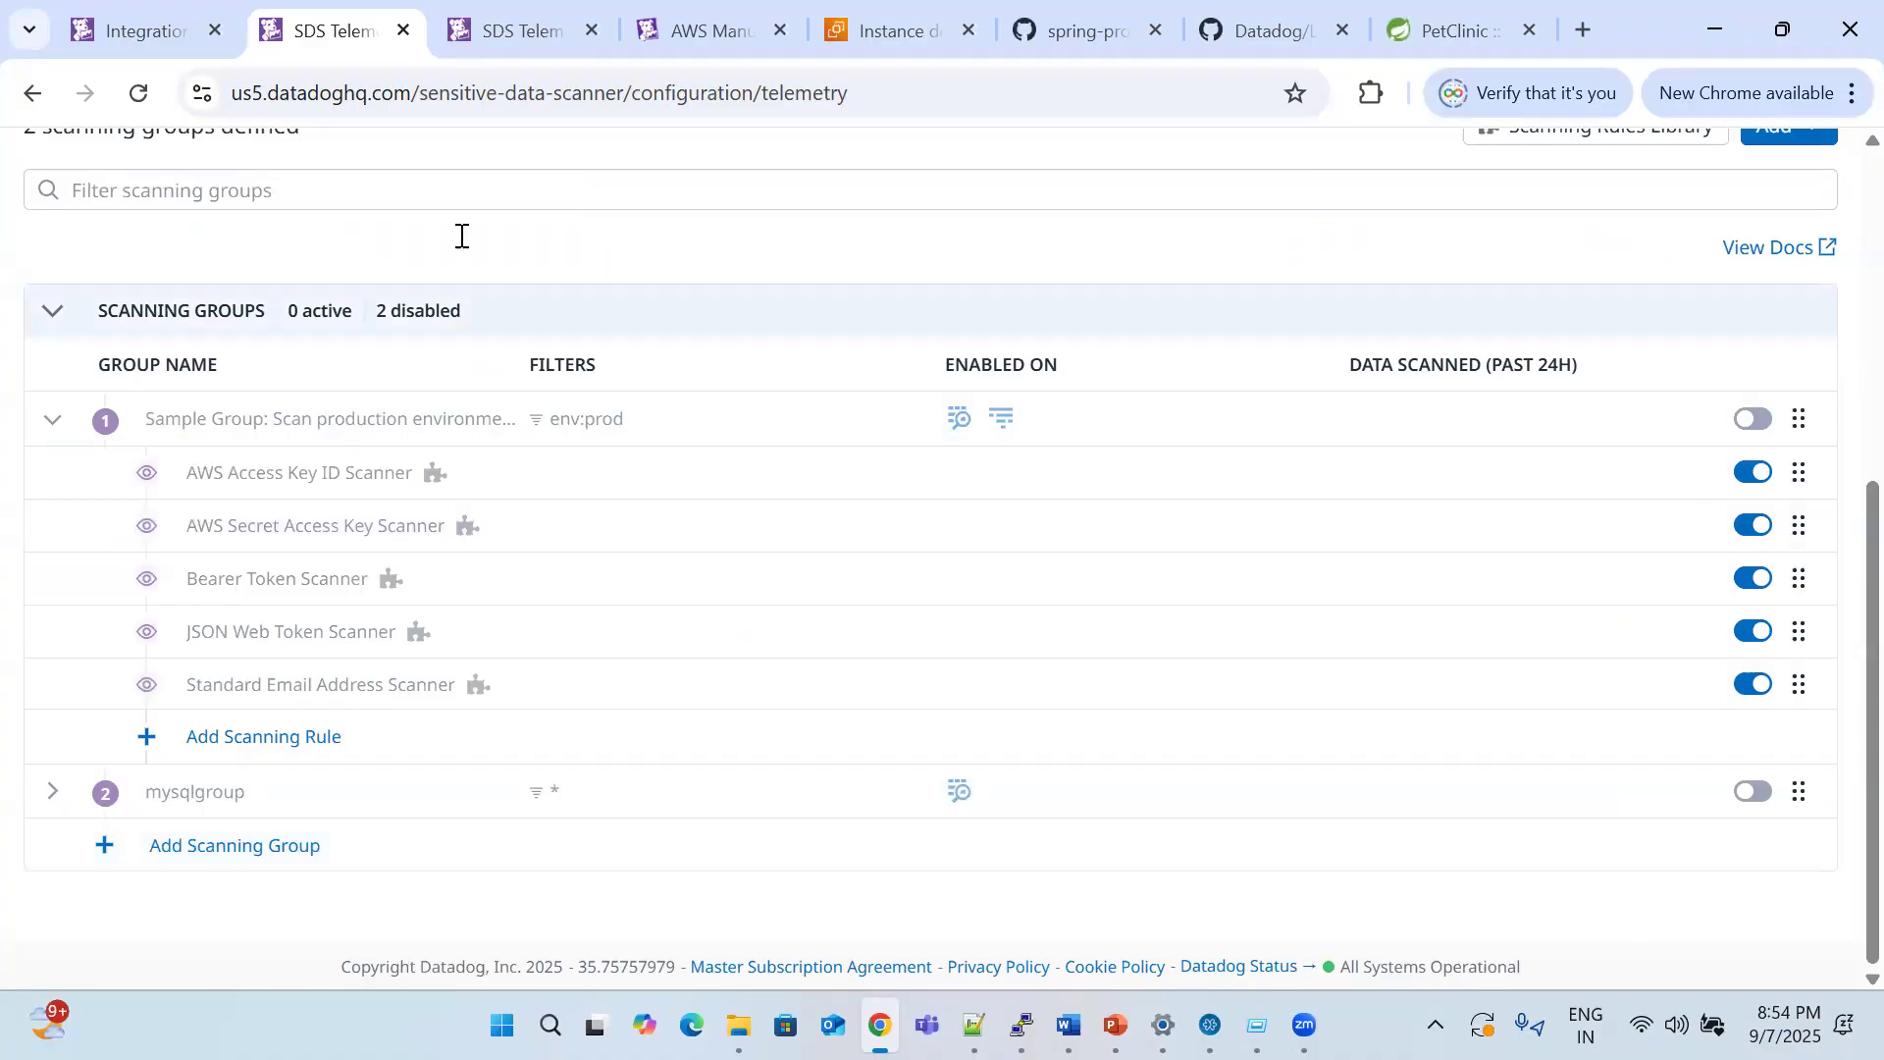
click(530, 39)
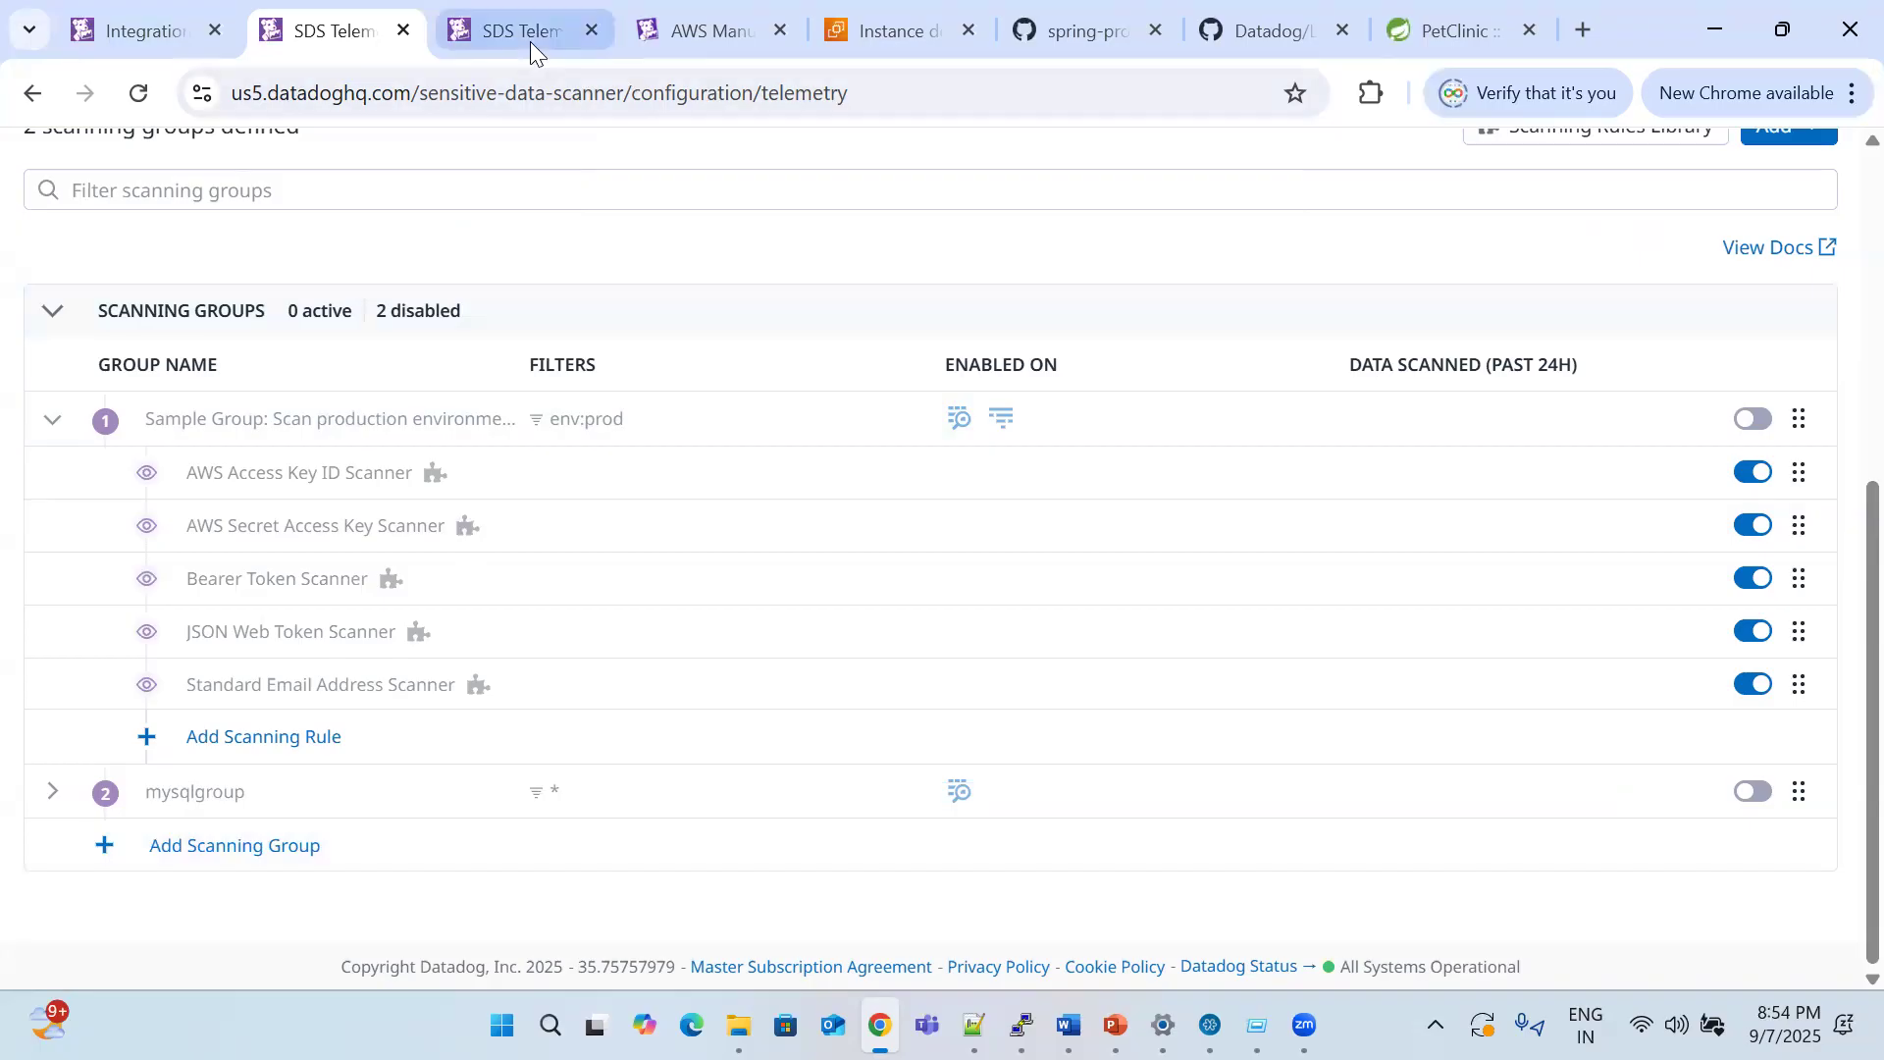
click(292, 65)
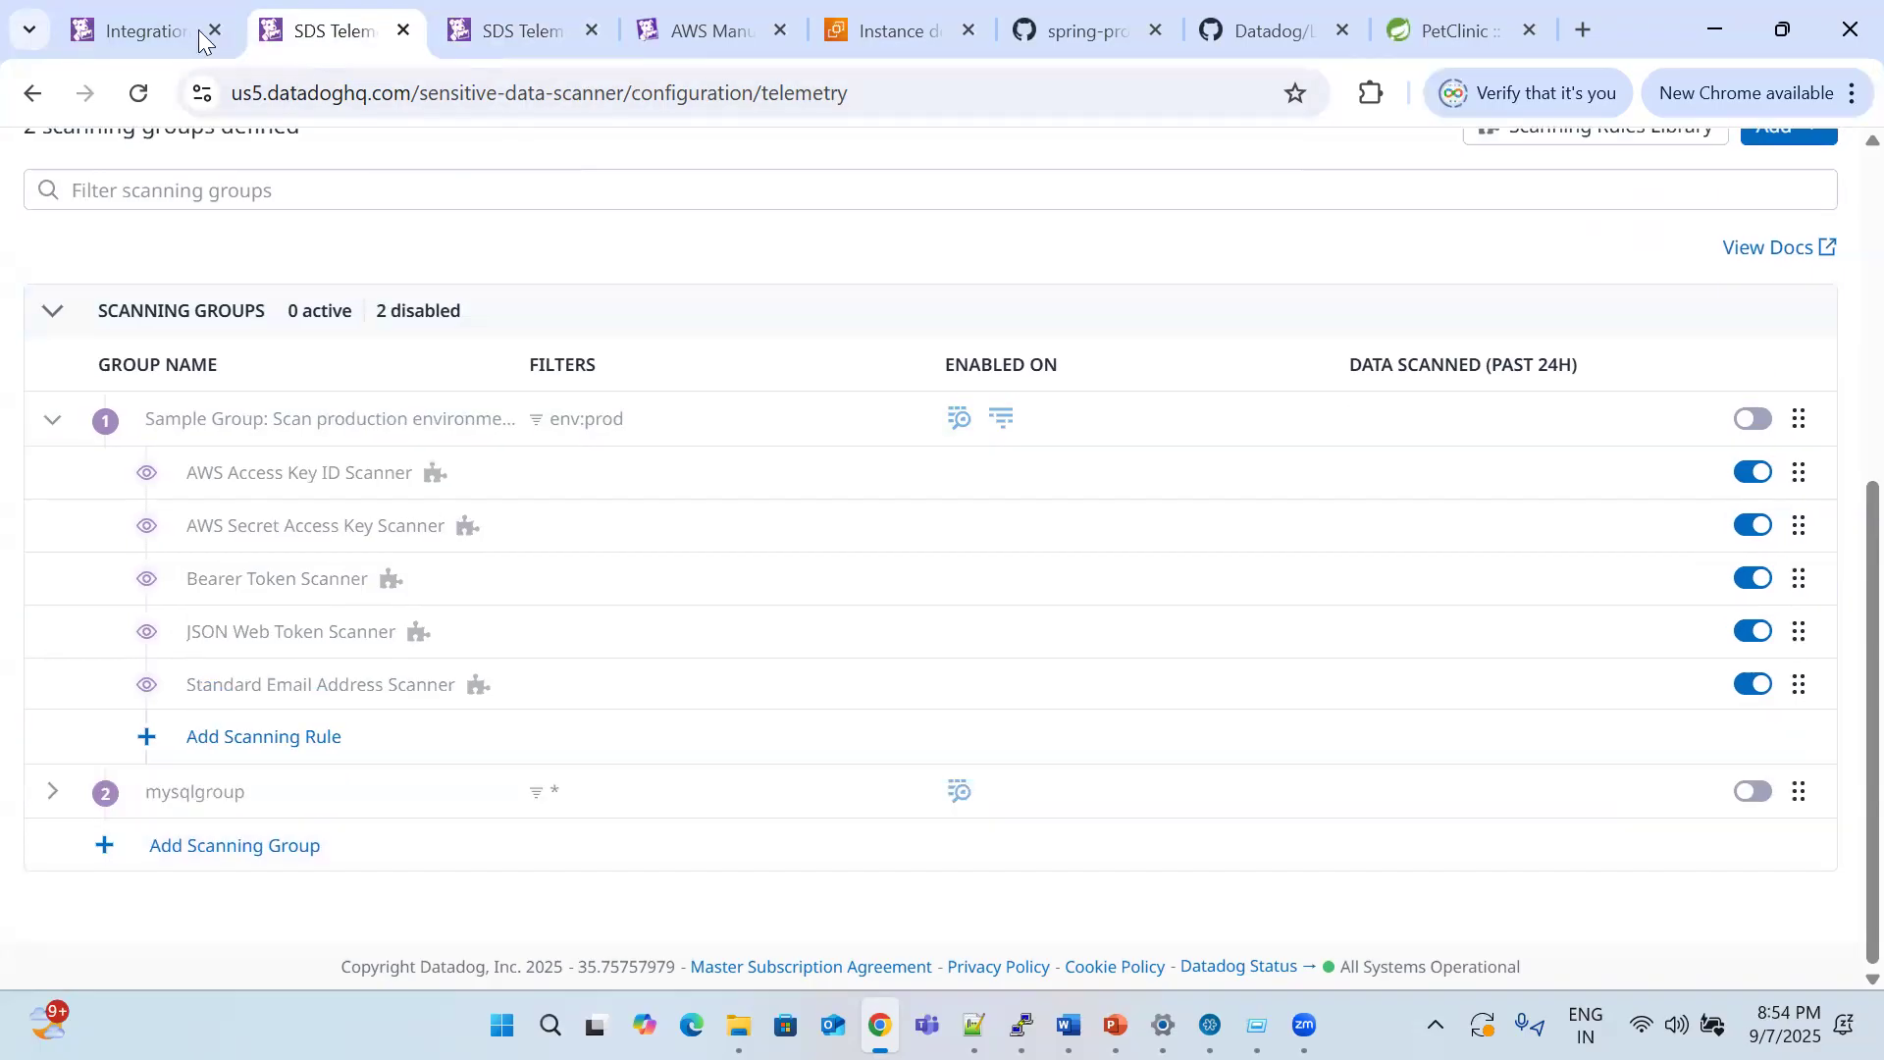
click(168, 29)
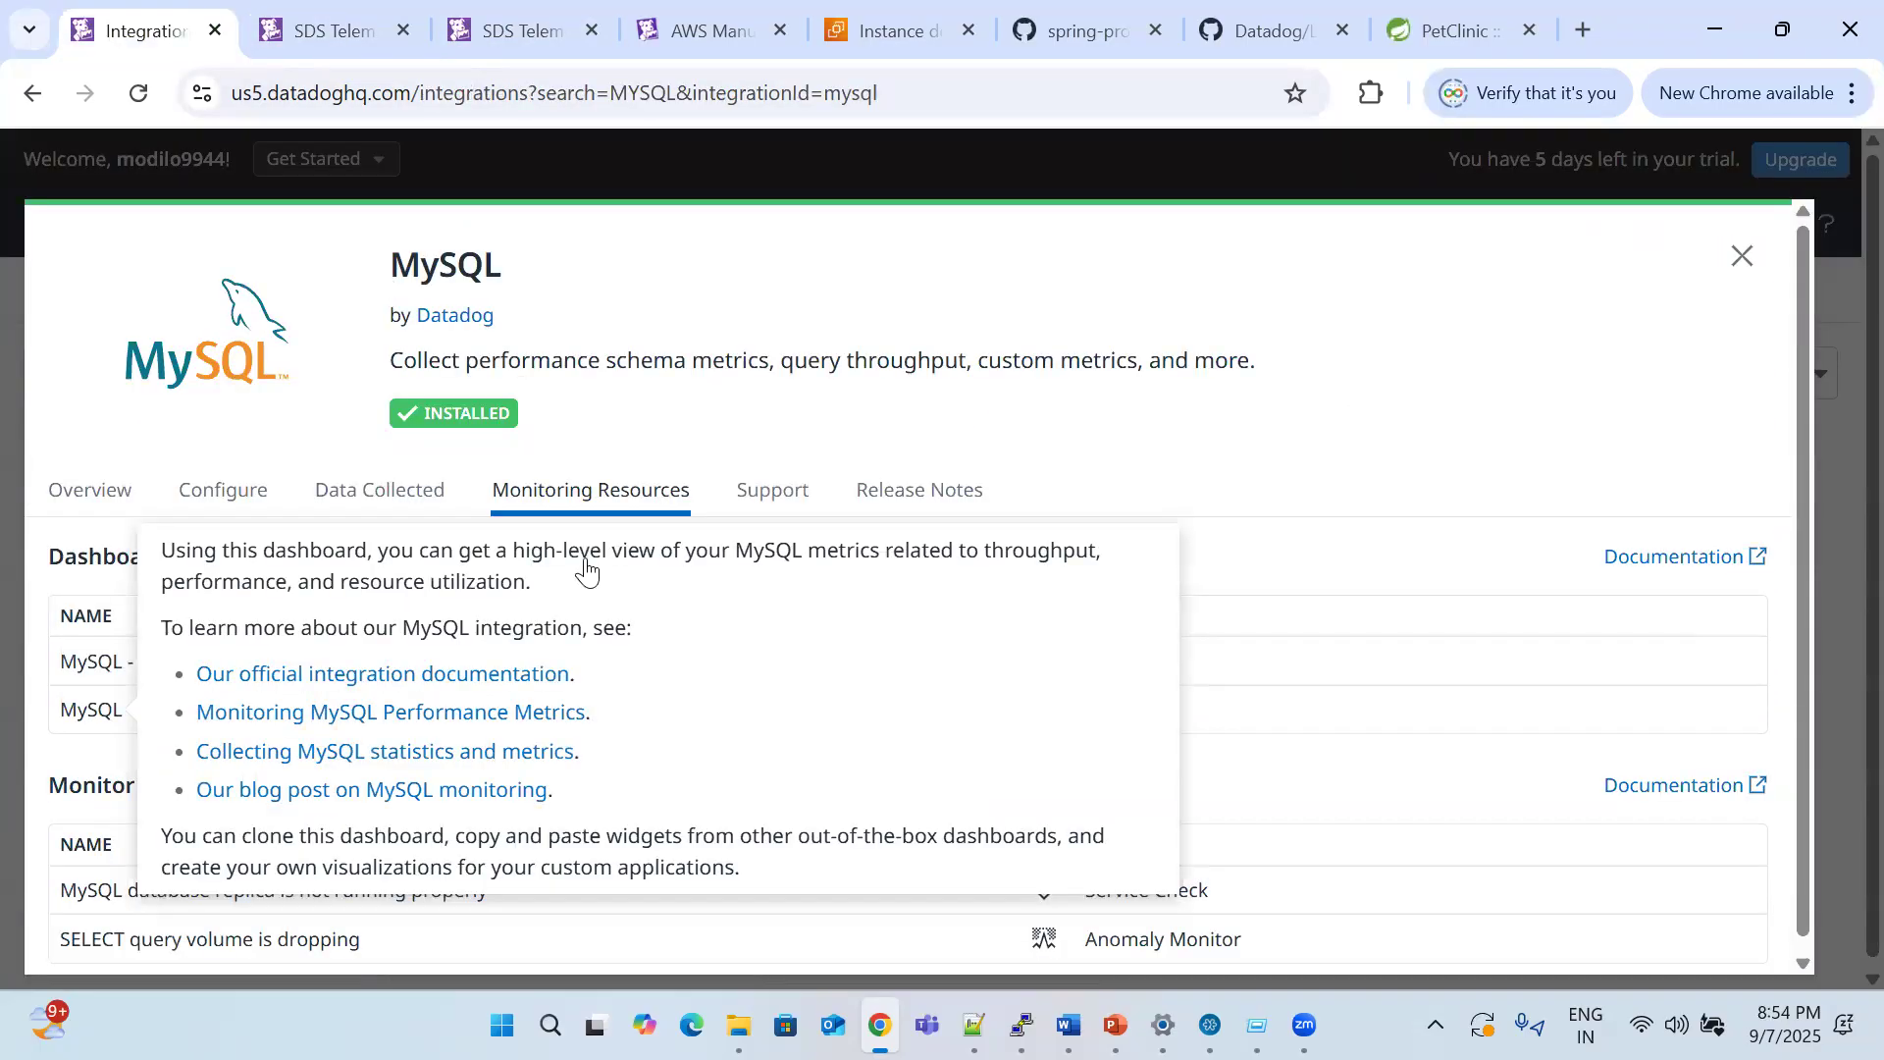
middle_click(92, 724)
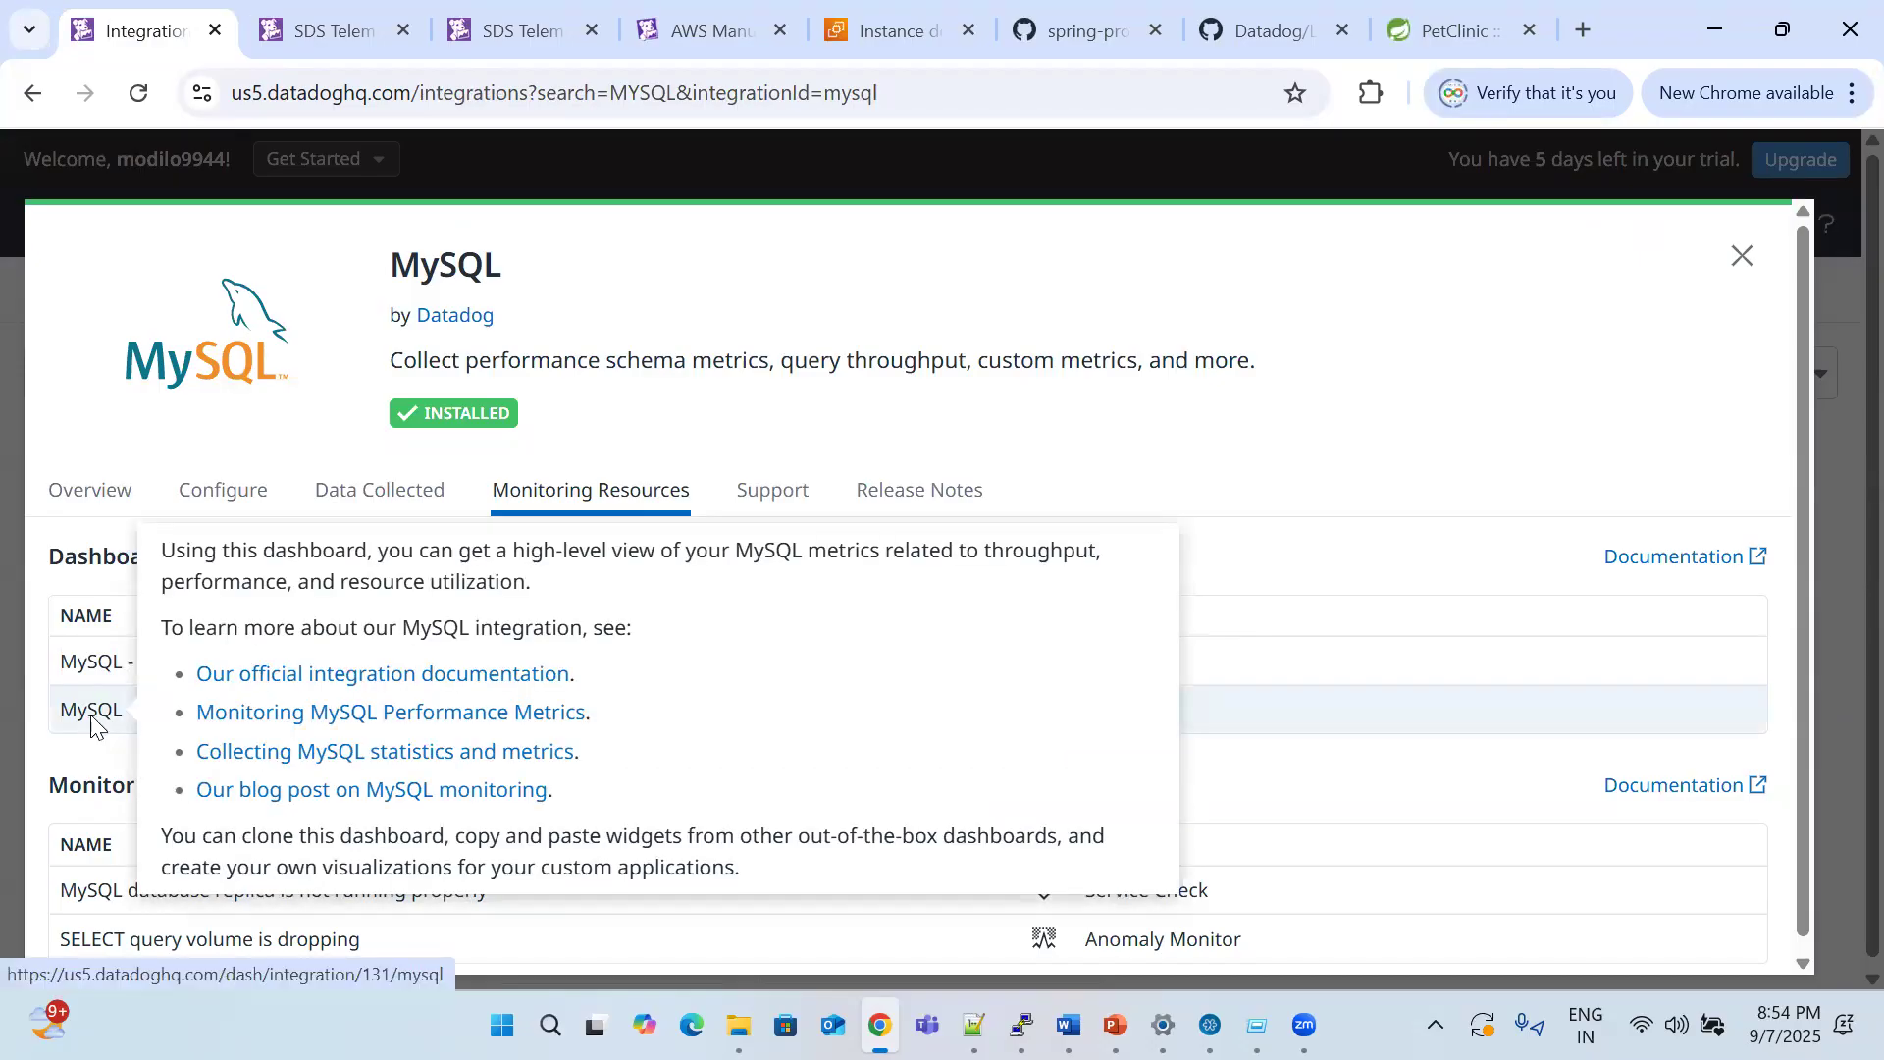
click(314, 41)
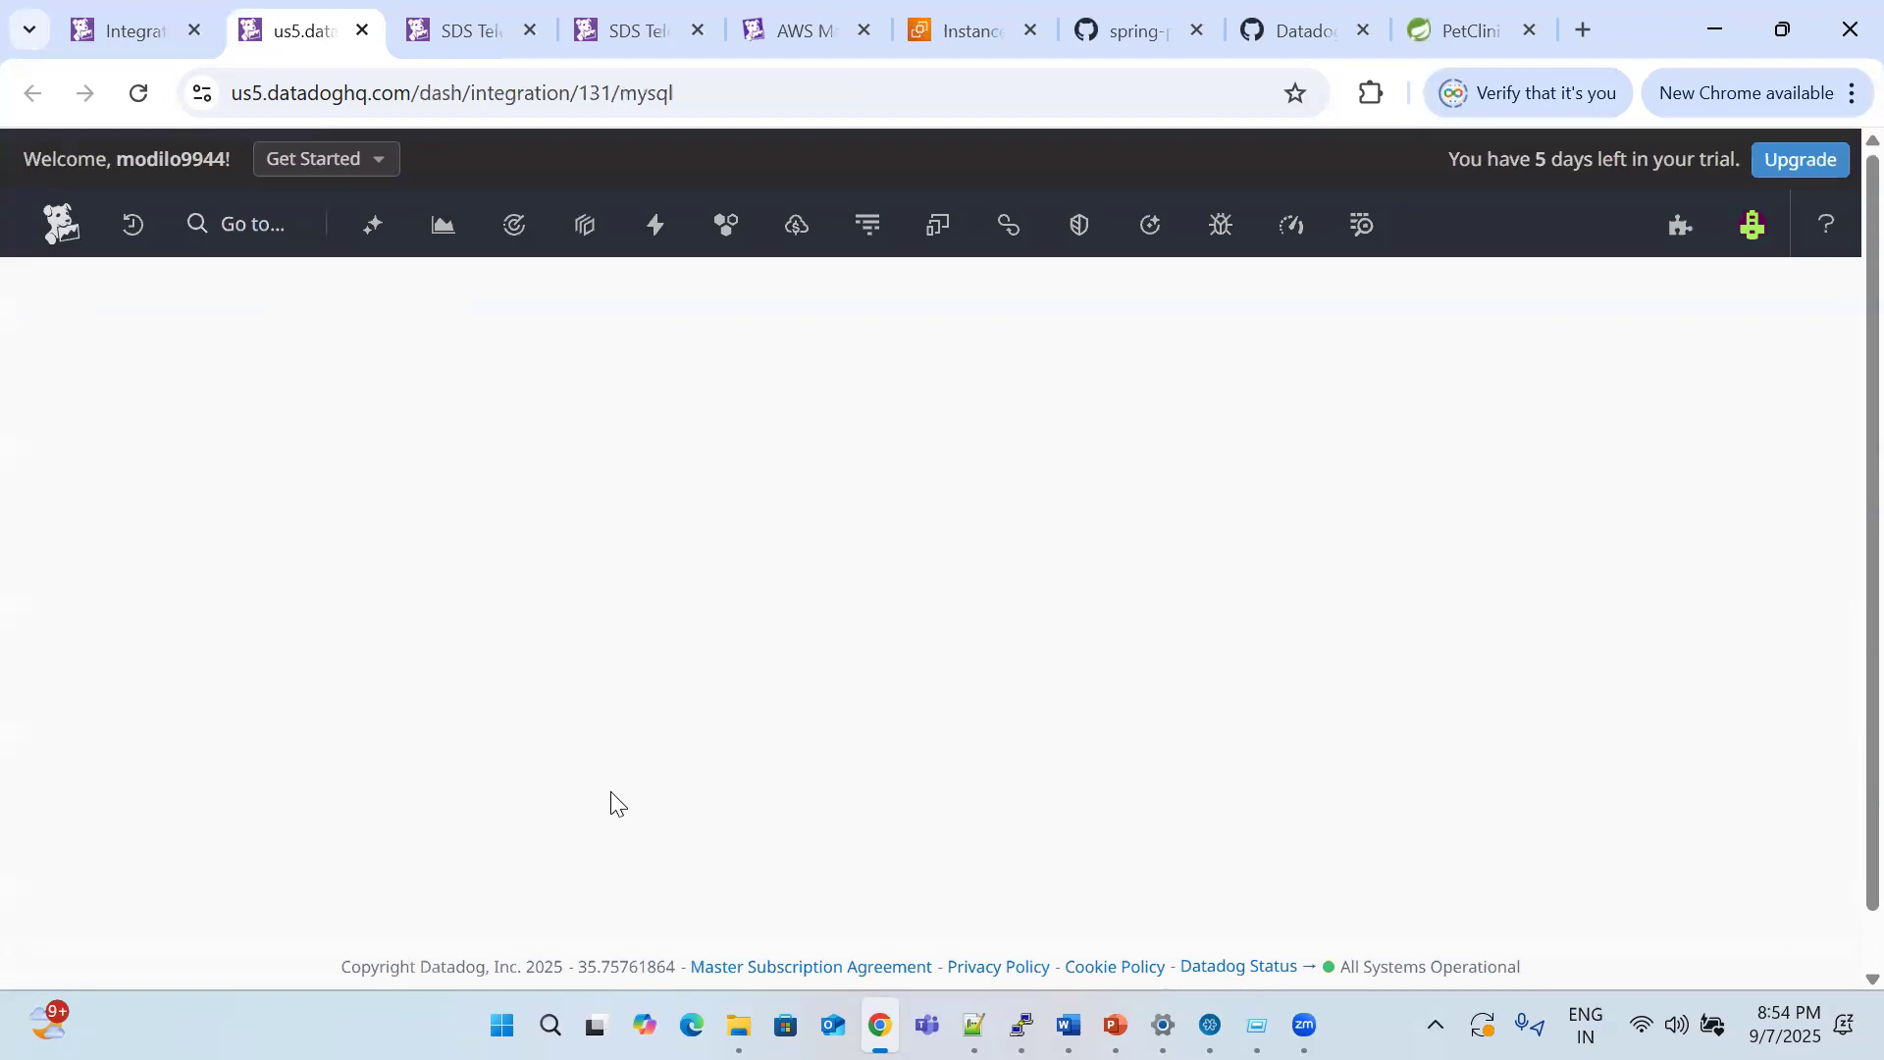
Scroll the MySQL dashboard down to its Logs section and set the range to Past 15 Minutes.
scroll(611, 793, down, 7)
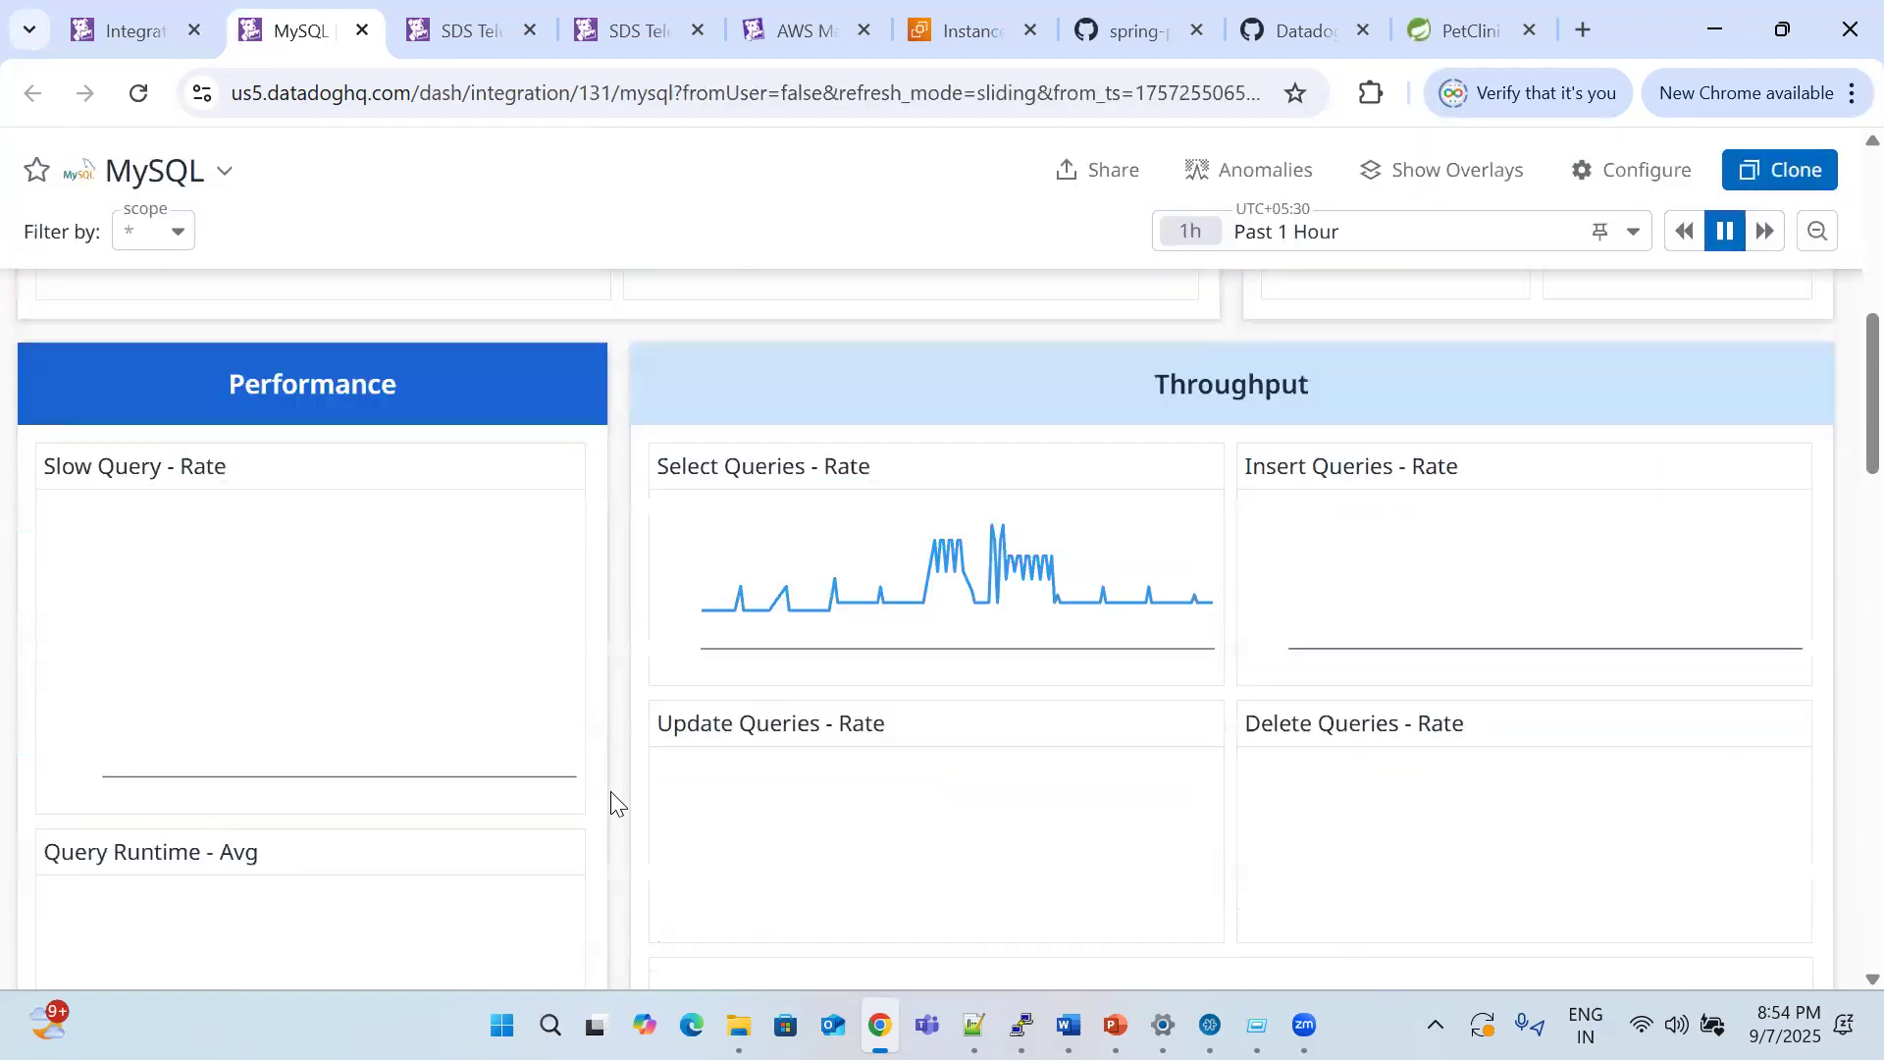
scroll(611, 791, down, 15)
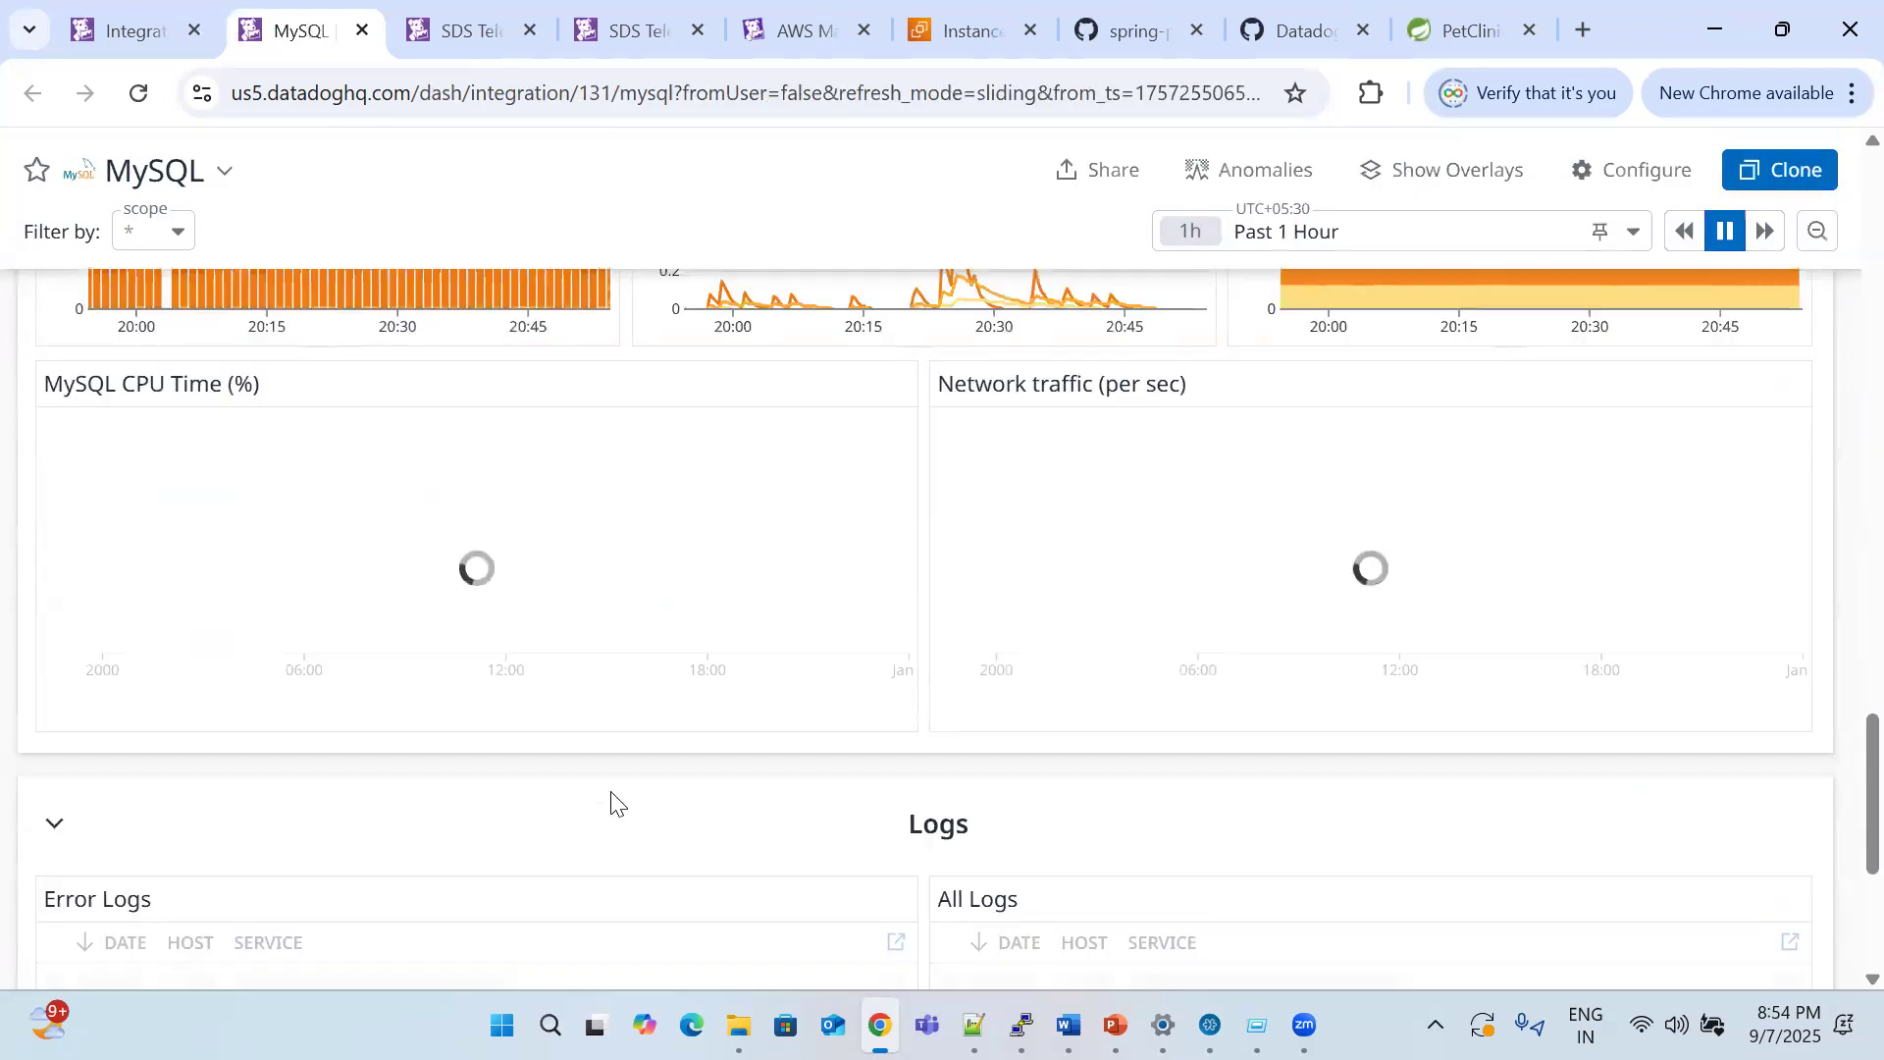
scroll(611, 803, down, 5)
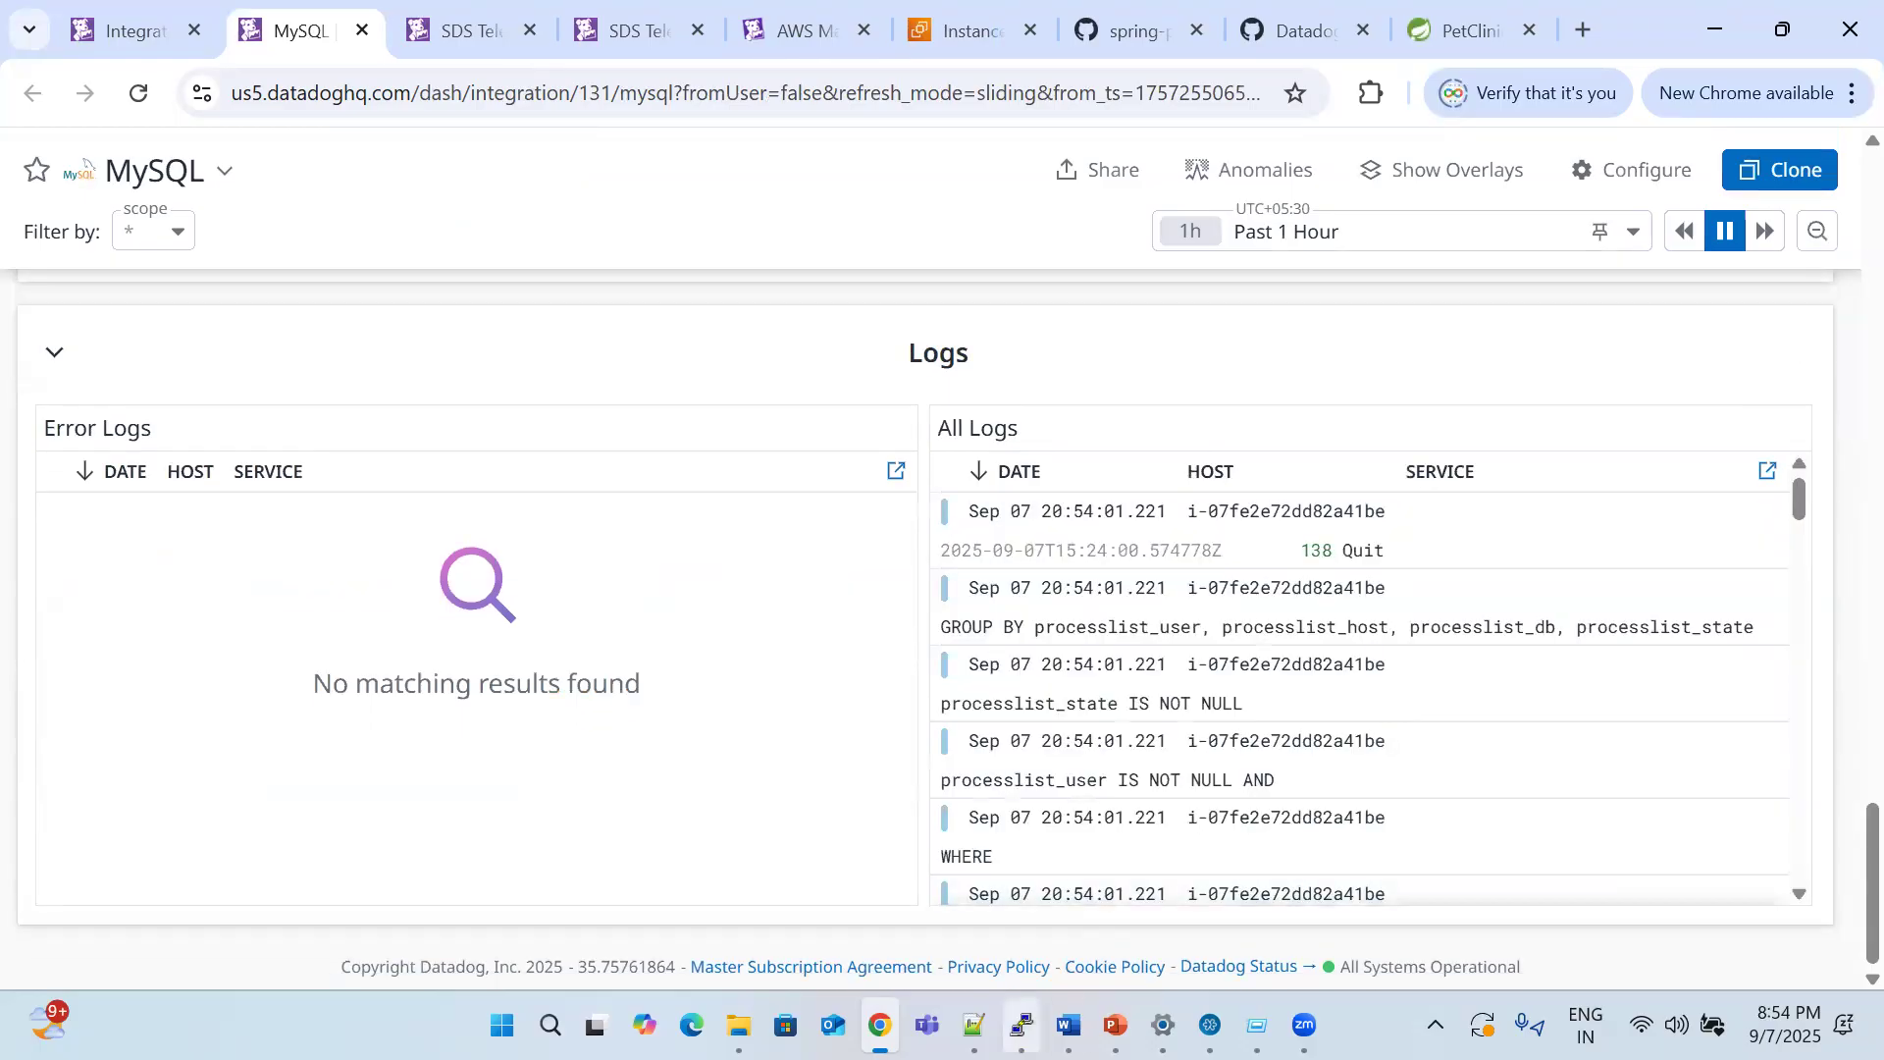
click(1332, 239)
click(1325, 310)
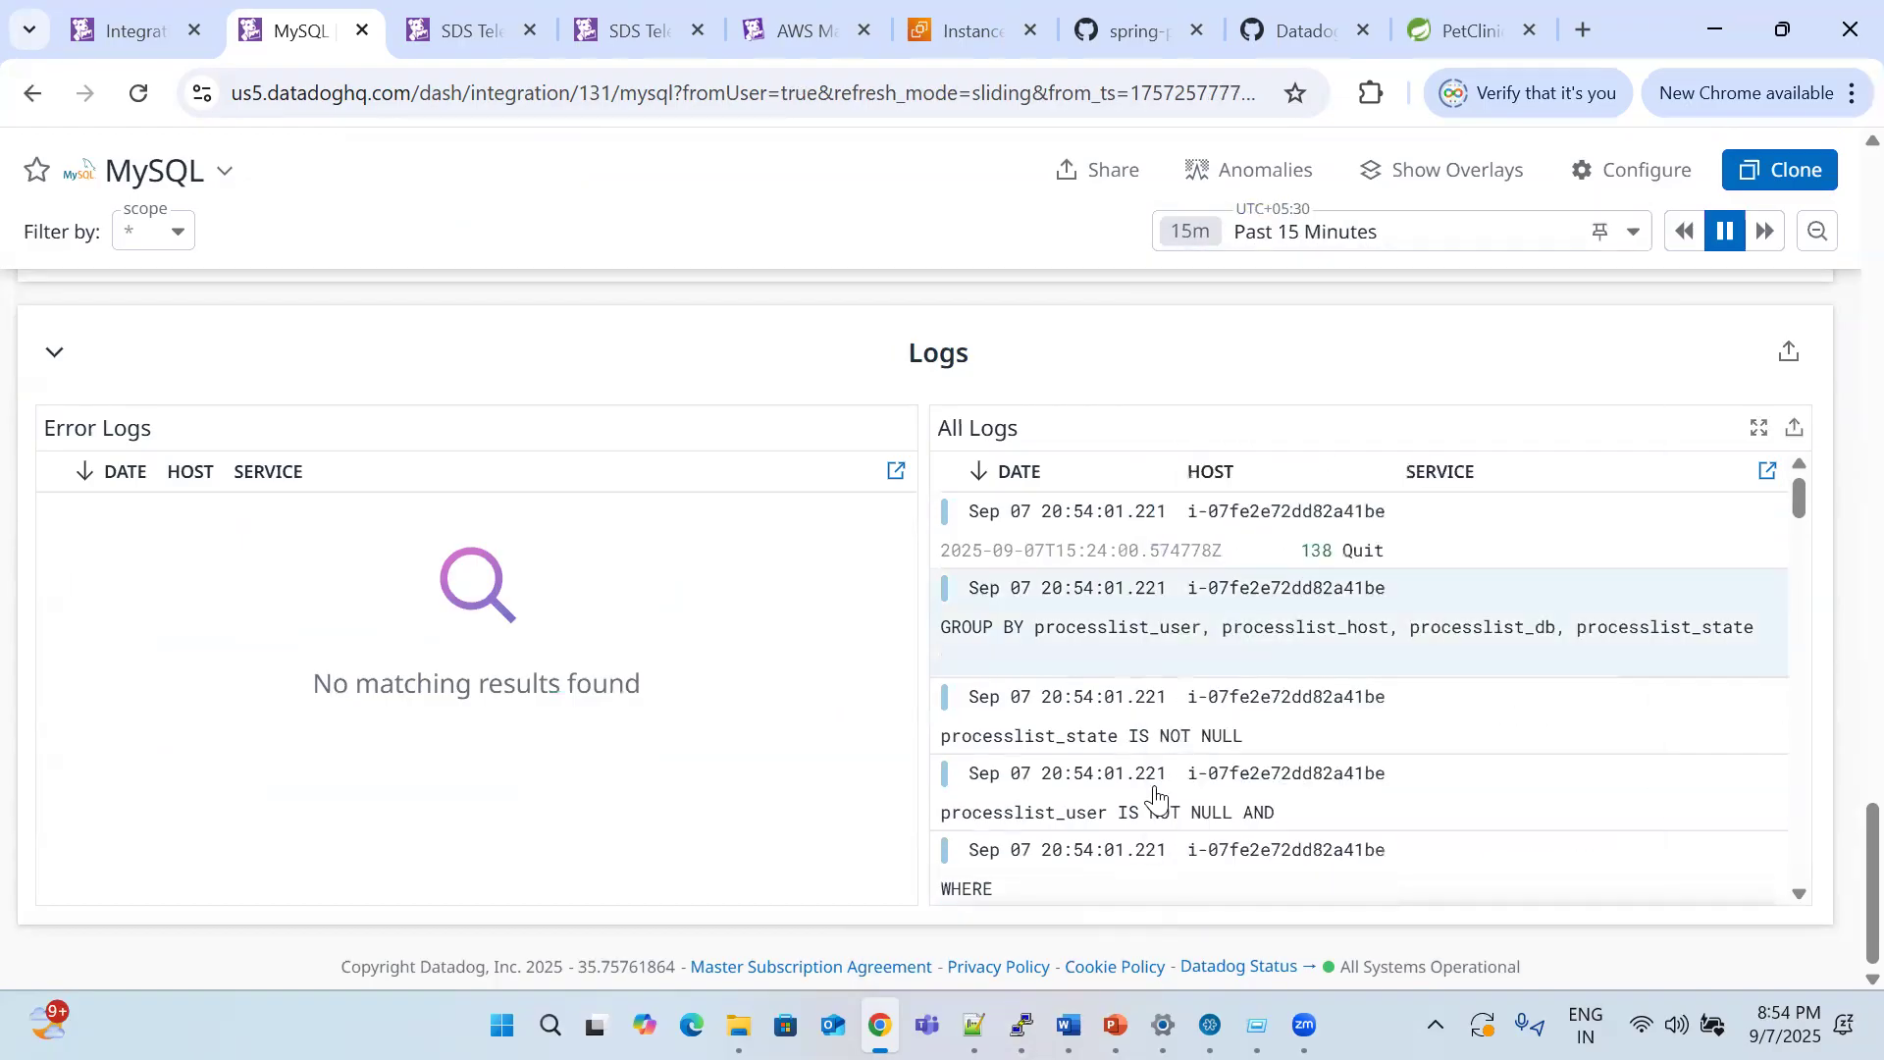
In PuTTY, re-run the echo command several times to append password test errors, then return to Chrome.
mouse_move(1020, 1026)
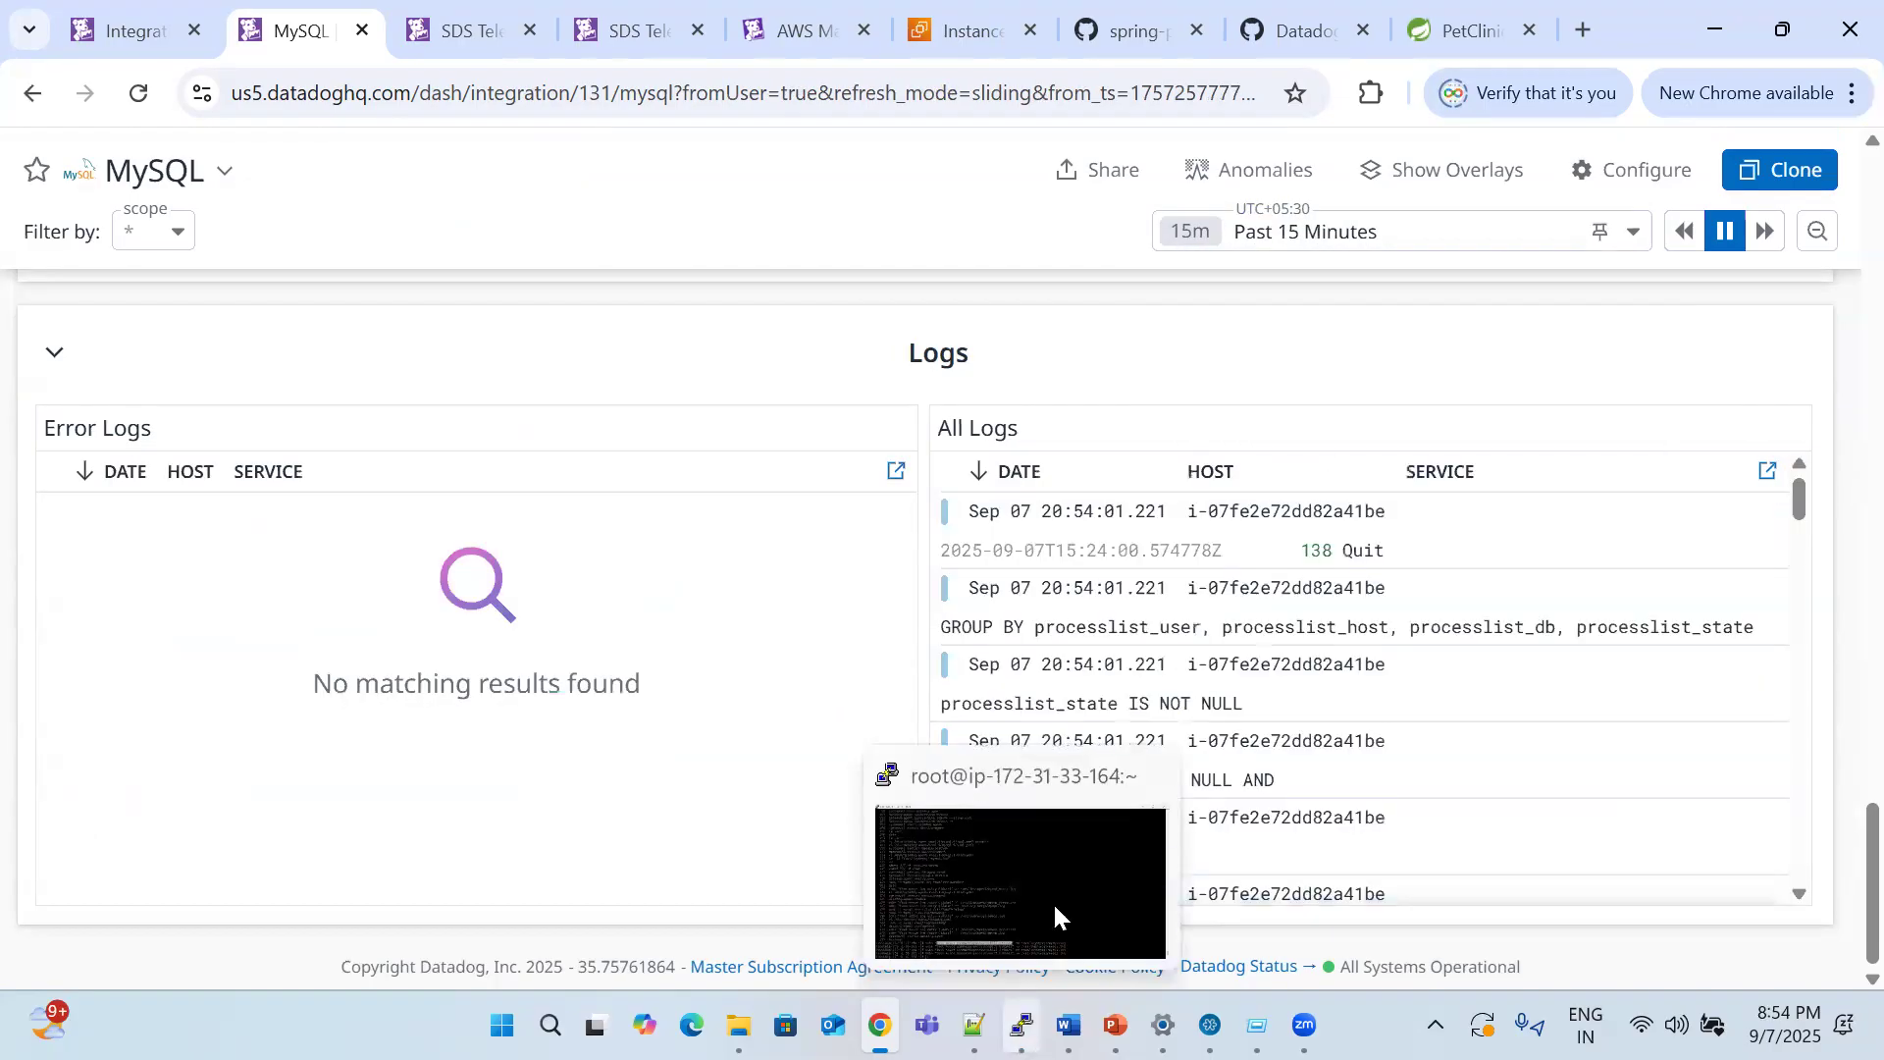
click(1056, 863)
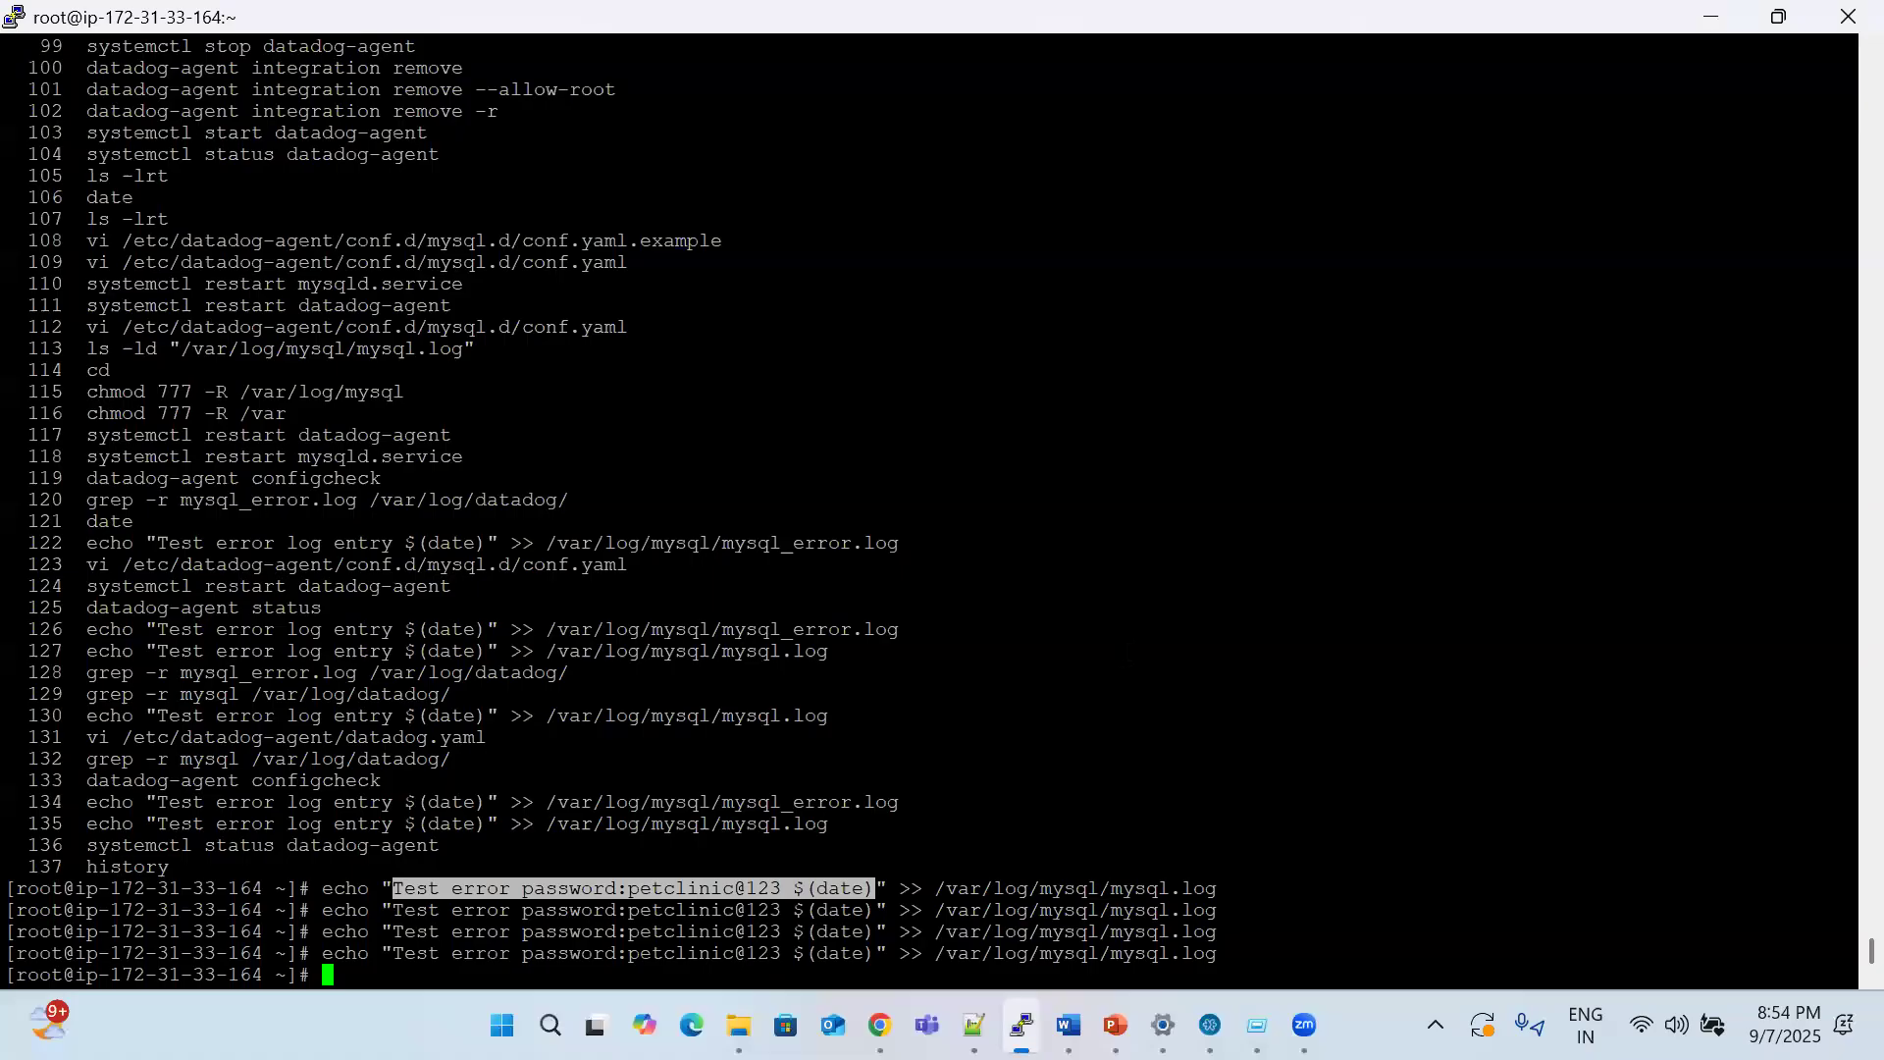
key(Return)
key(Up)
key(Return)
key(Up)
key(Return)
key(Up)
key(Return)
key(Up)
key(Return)
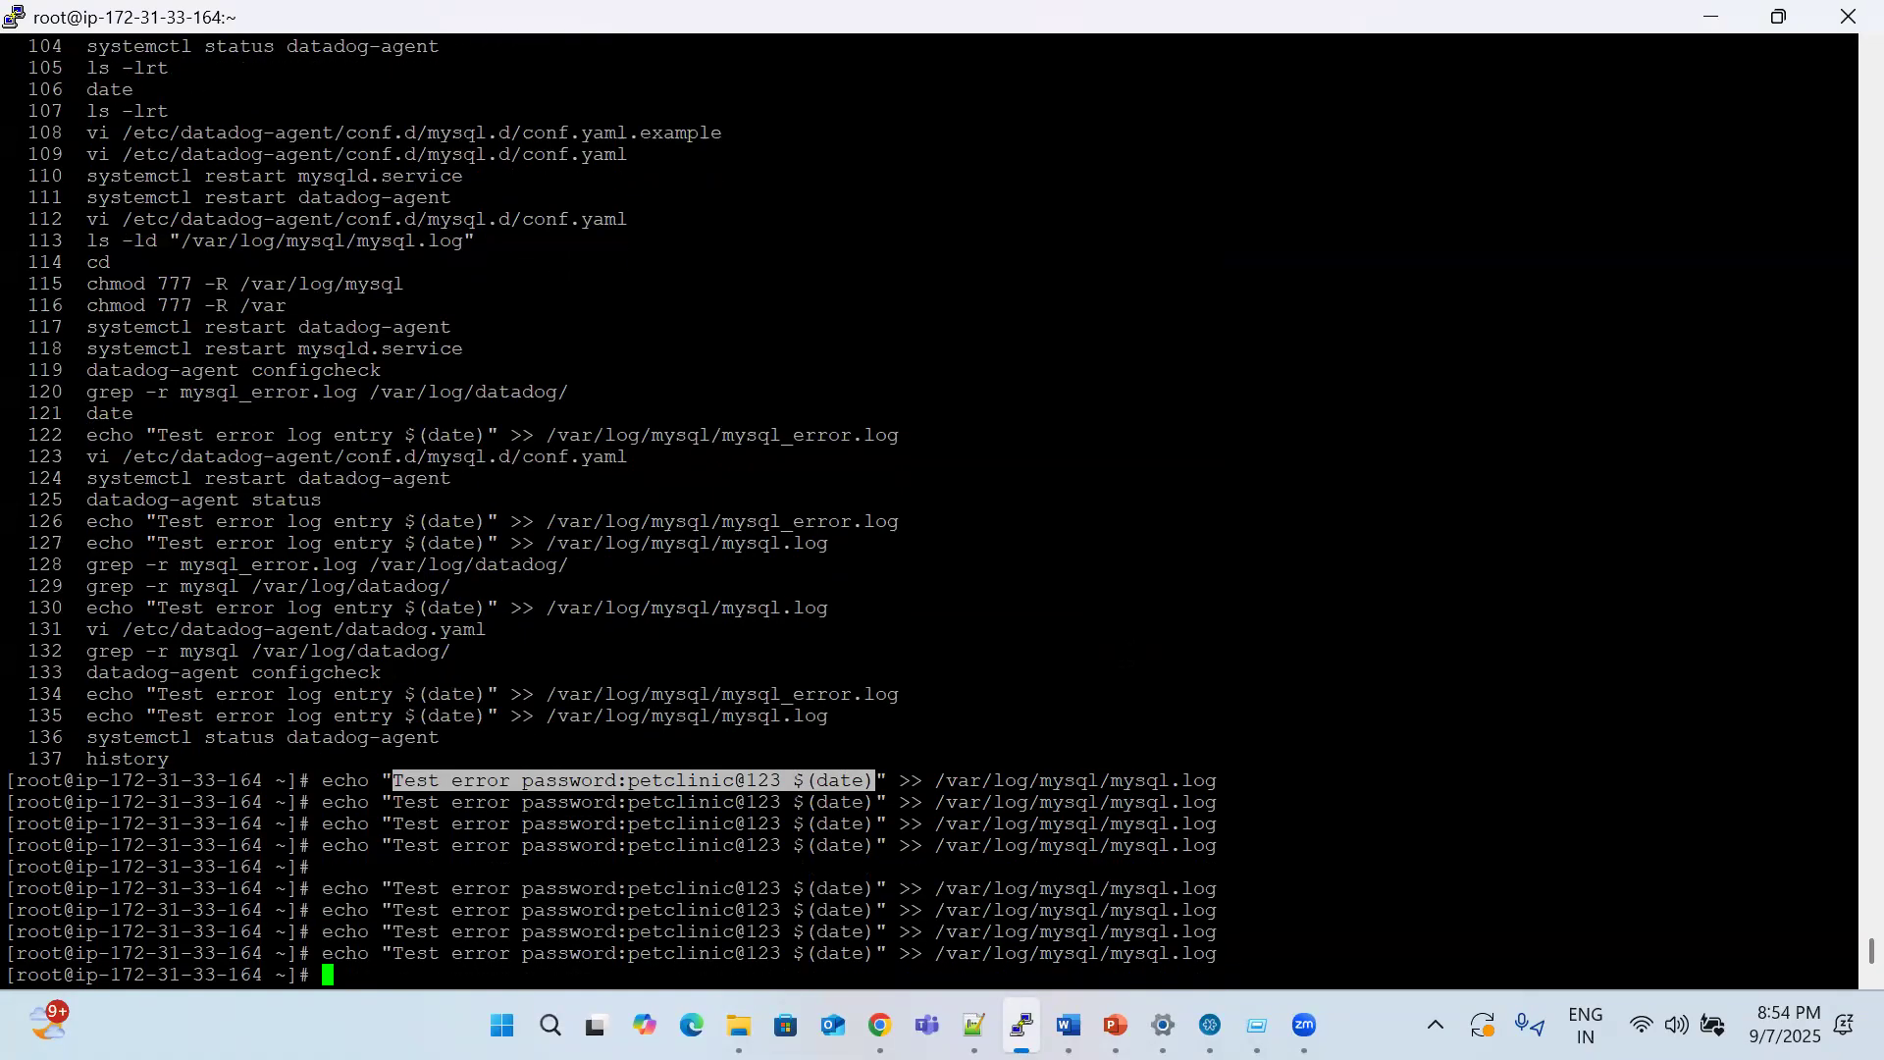
key(alt+Tab)
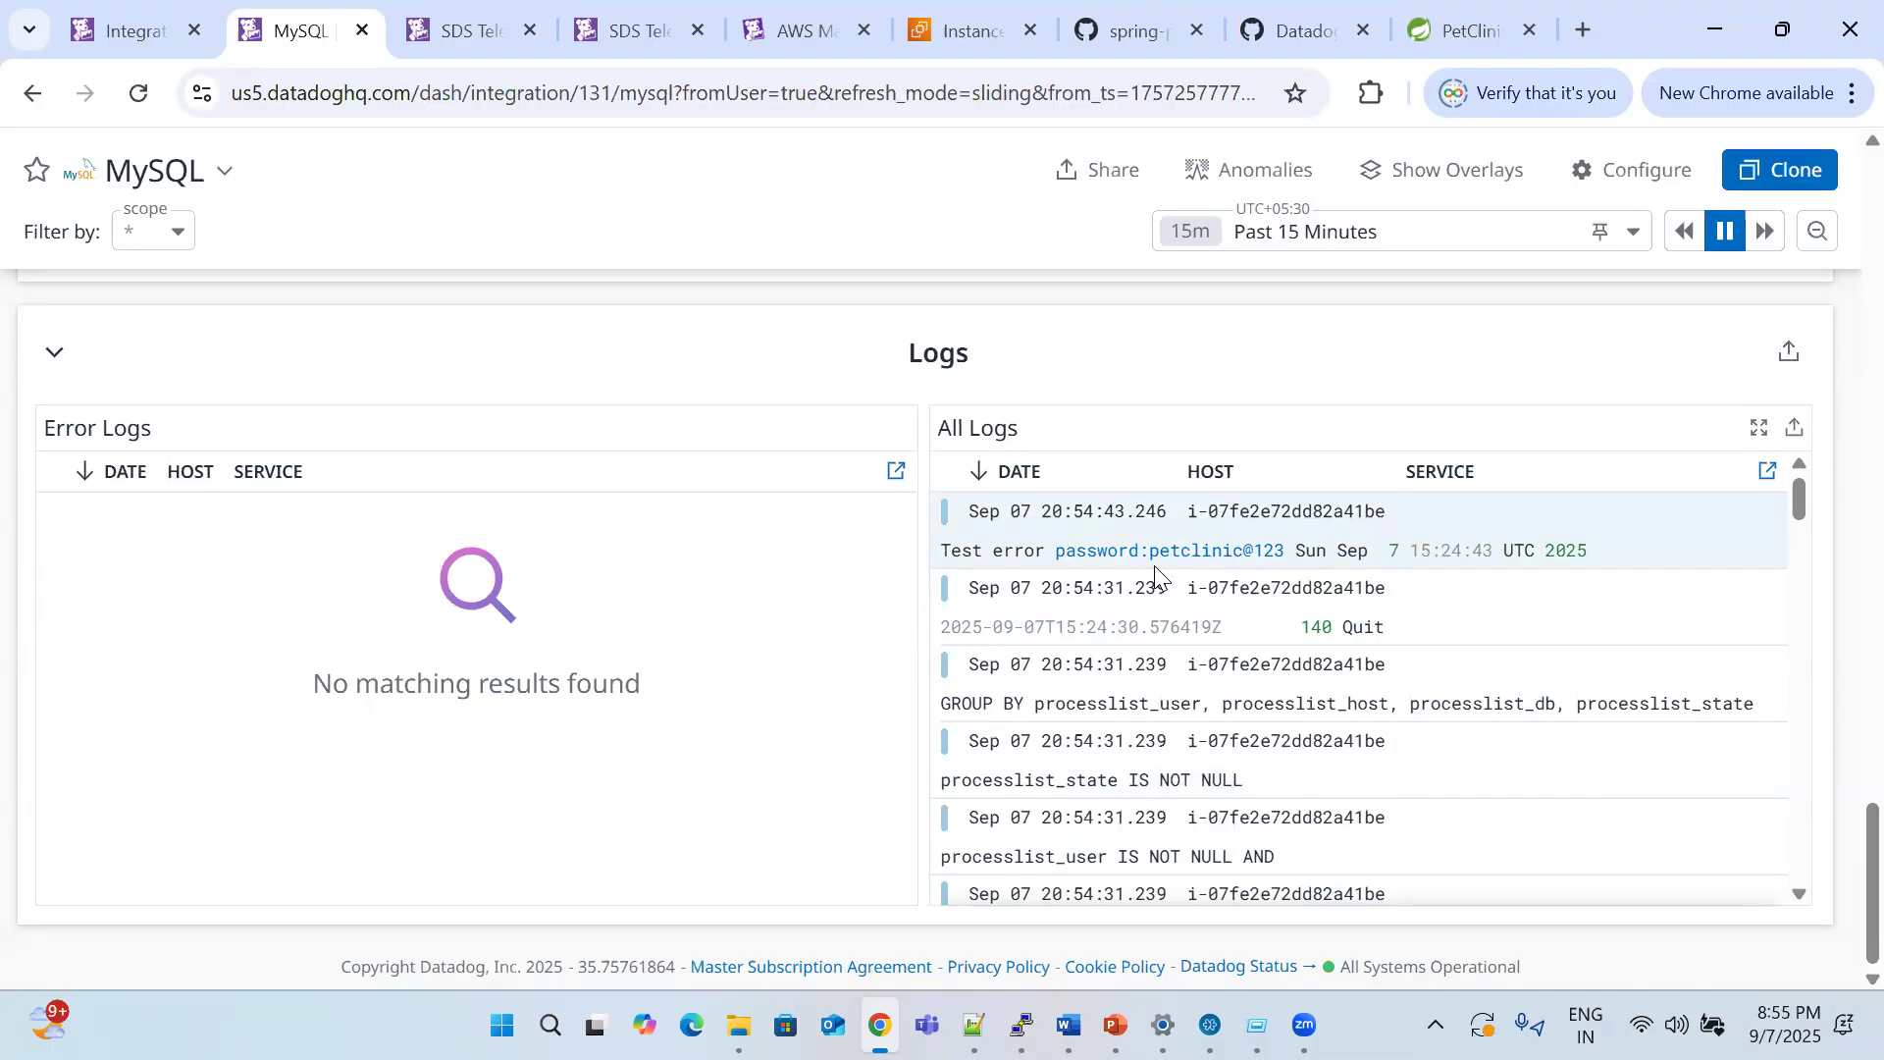
Expand the dashboard's All Logs widget into the full-screen Inspect view.
scroll(1156, 726, down, 3)
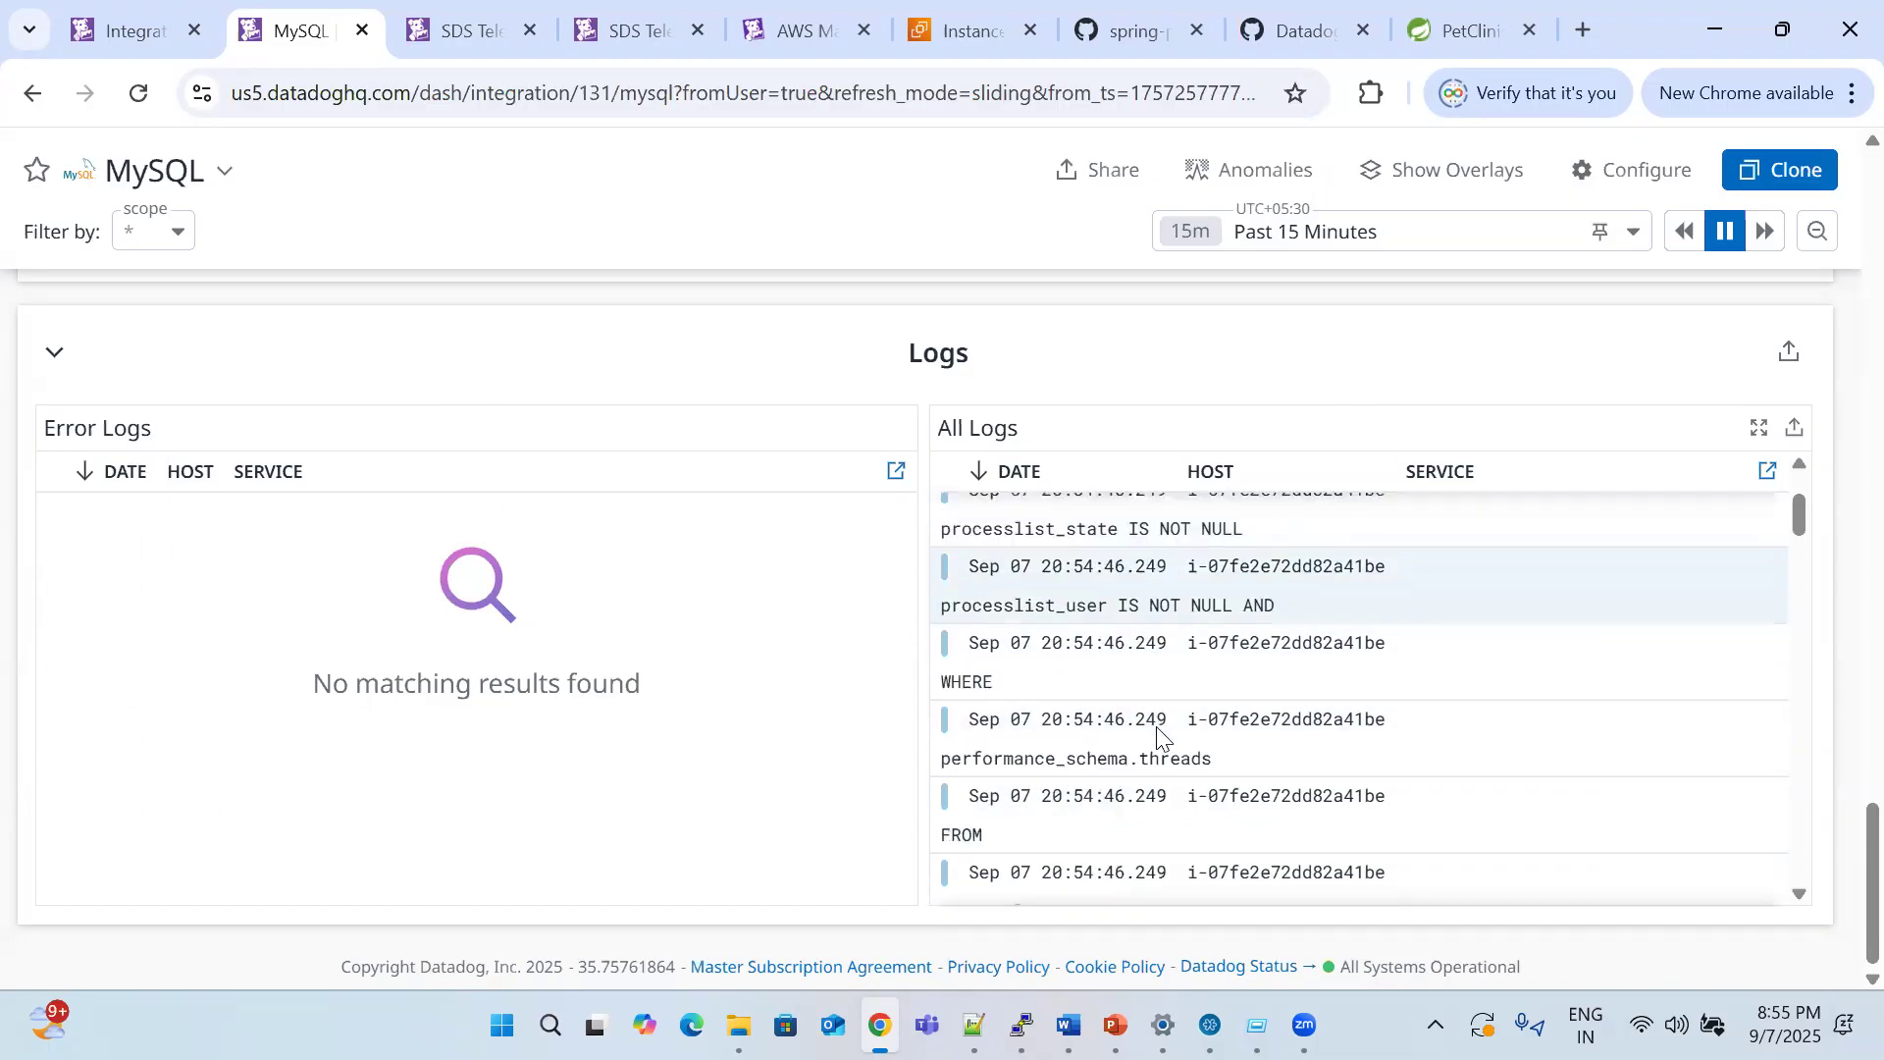
scroll(1155, 731, down, 10)
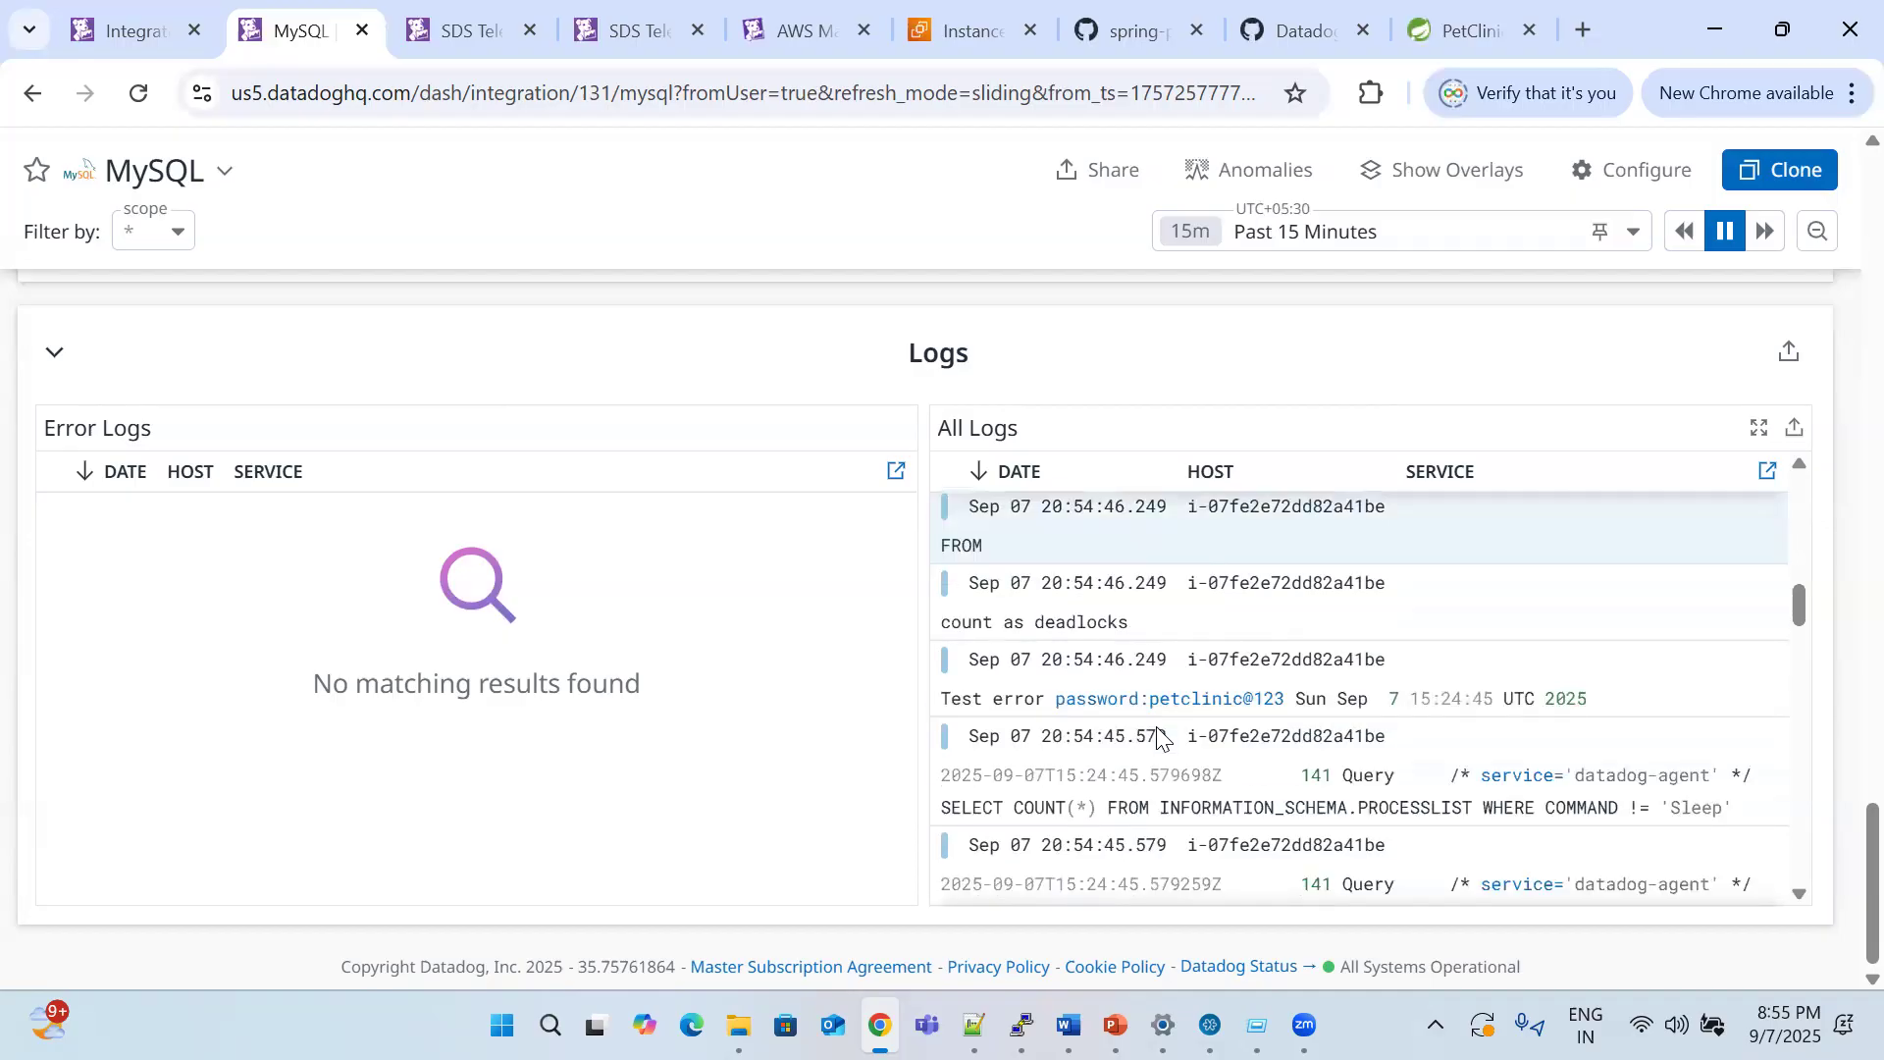
scroll(1158, 736, up, 10)
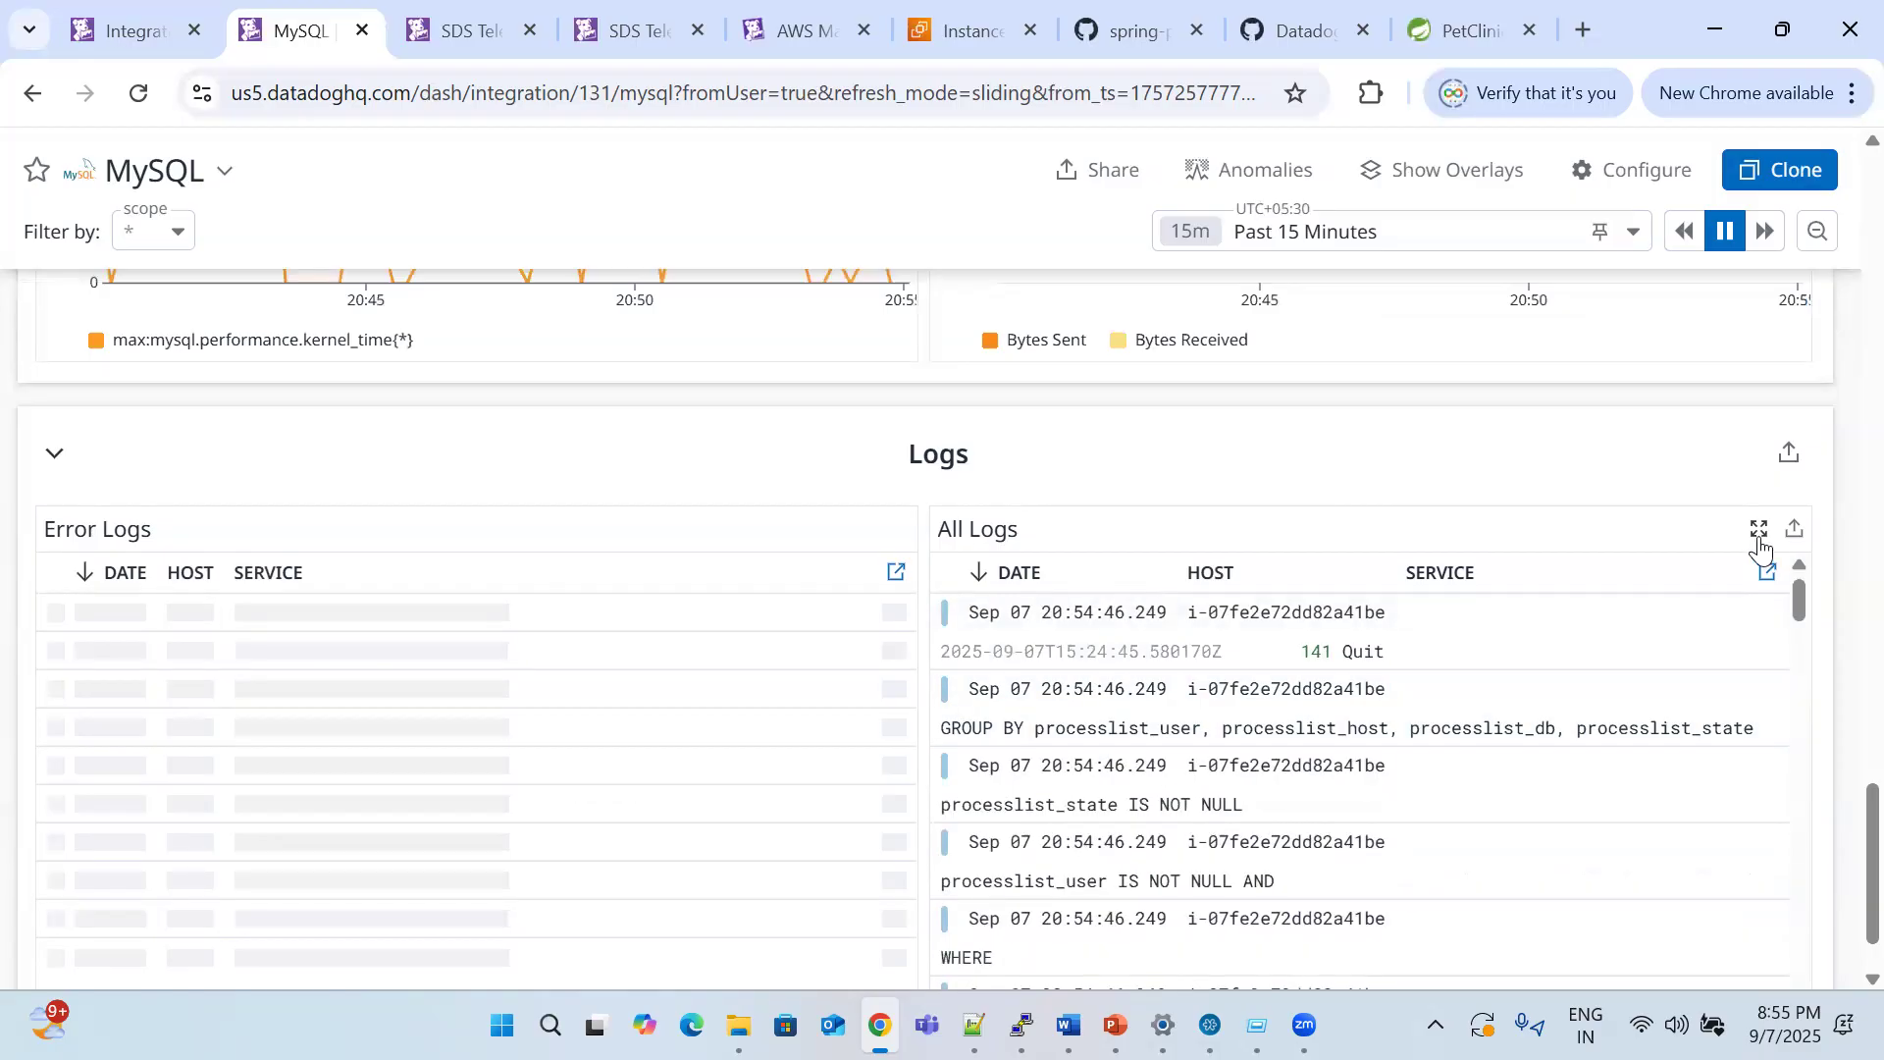
click(1757, 535)
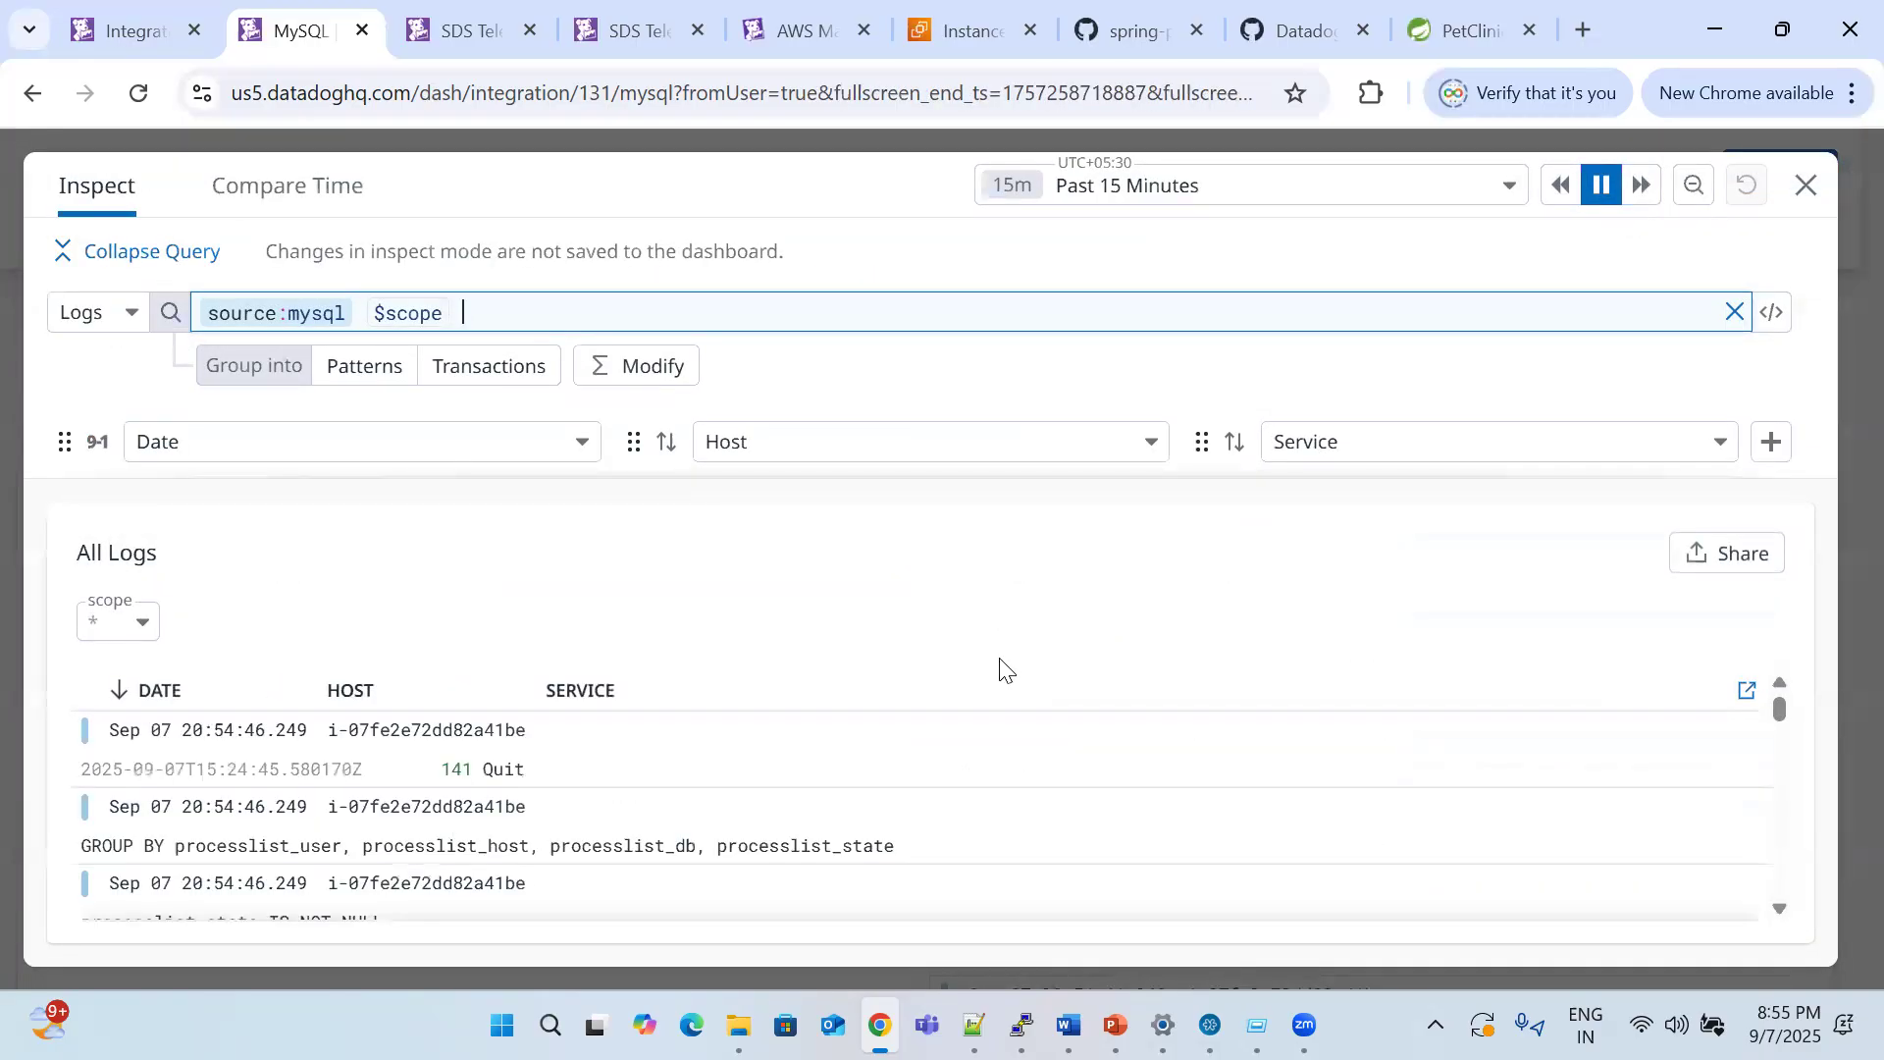
scroll(1021, 834, down, 5)
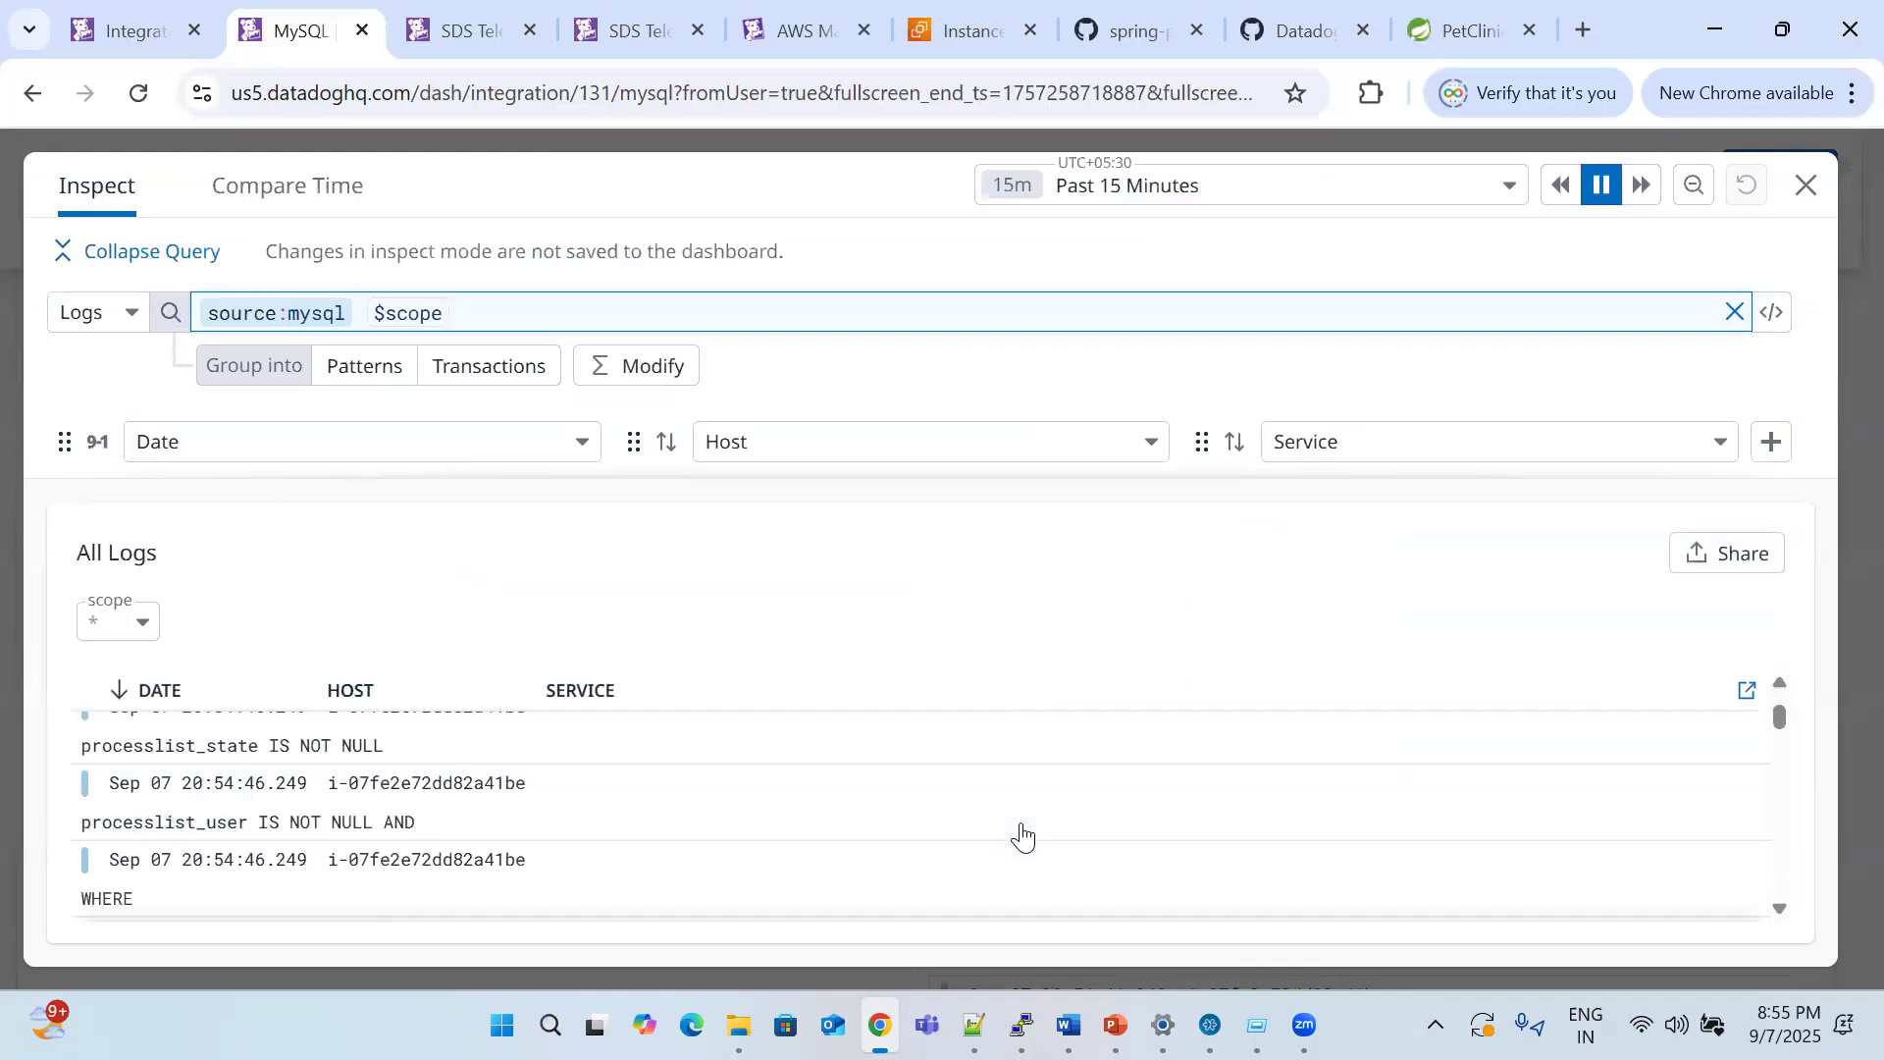
scroll(1022, 834, down, 5)
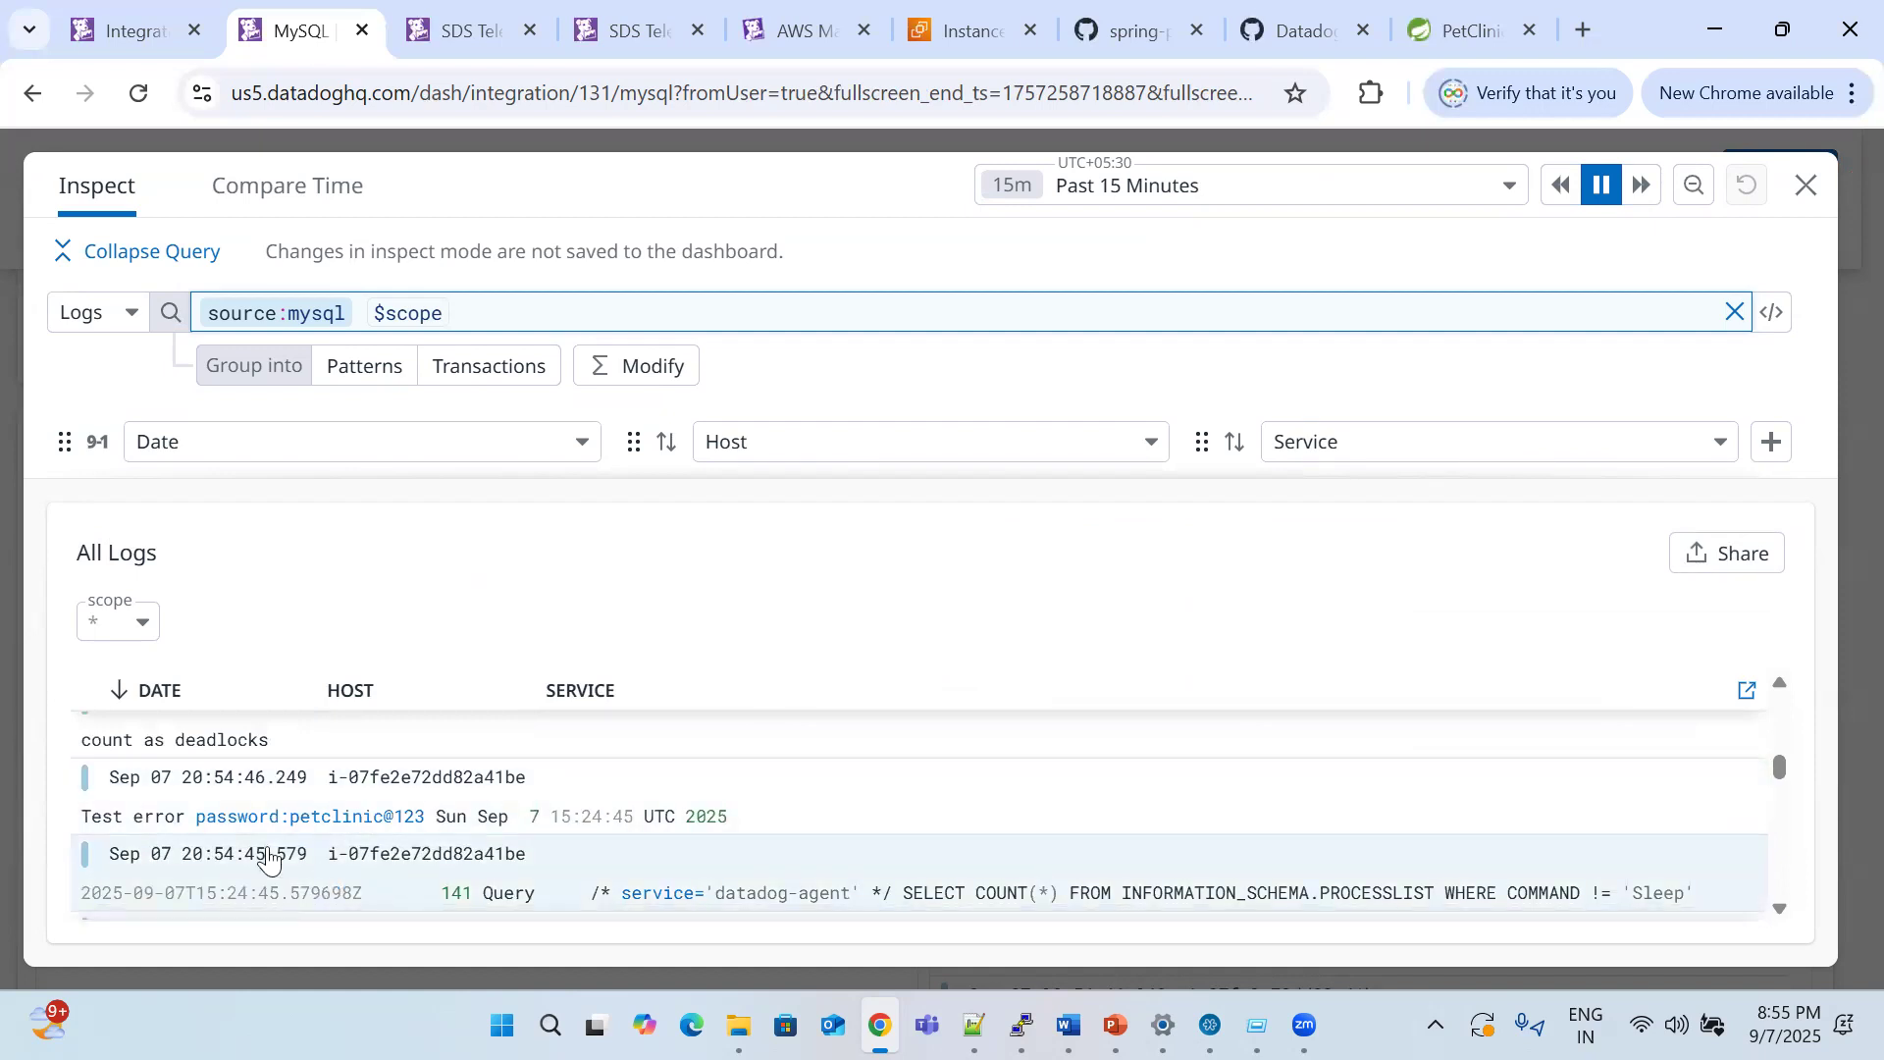
In PuTTY, re-run the echo command to append more password test lines to the MySQL log.
key(alt+Tab)
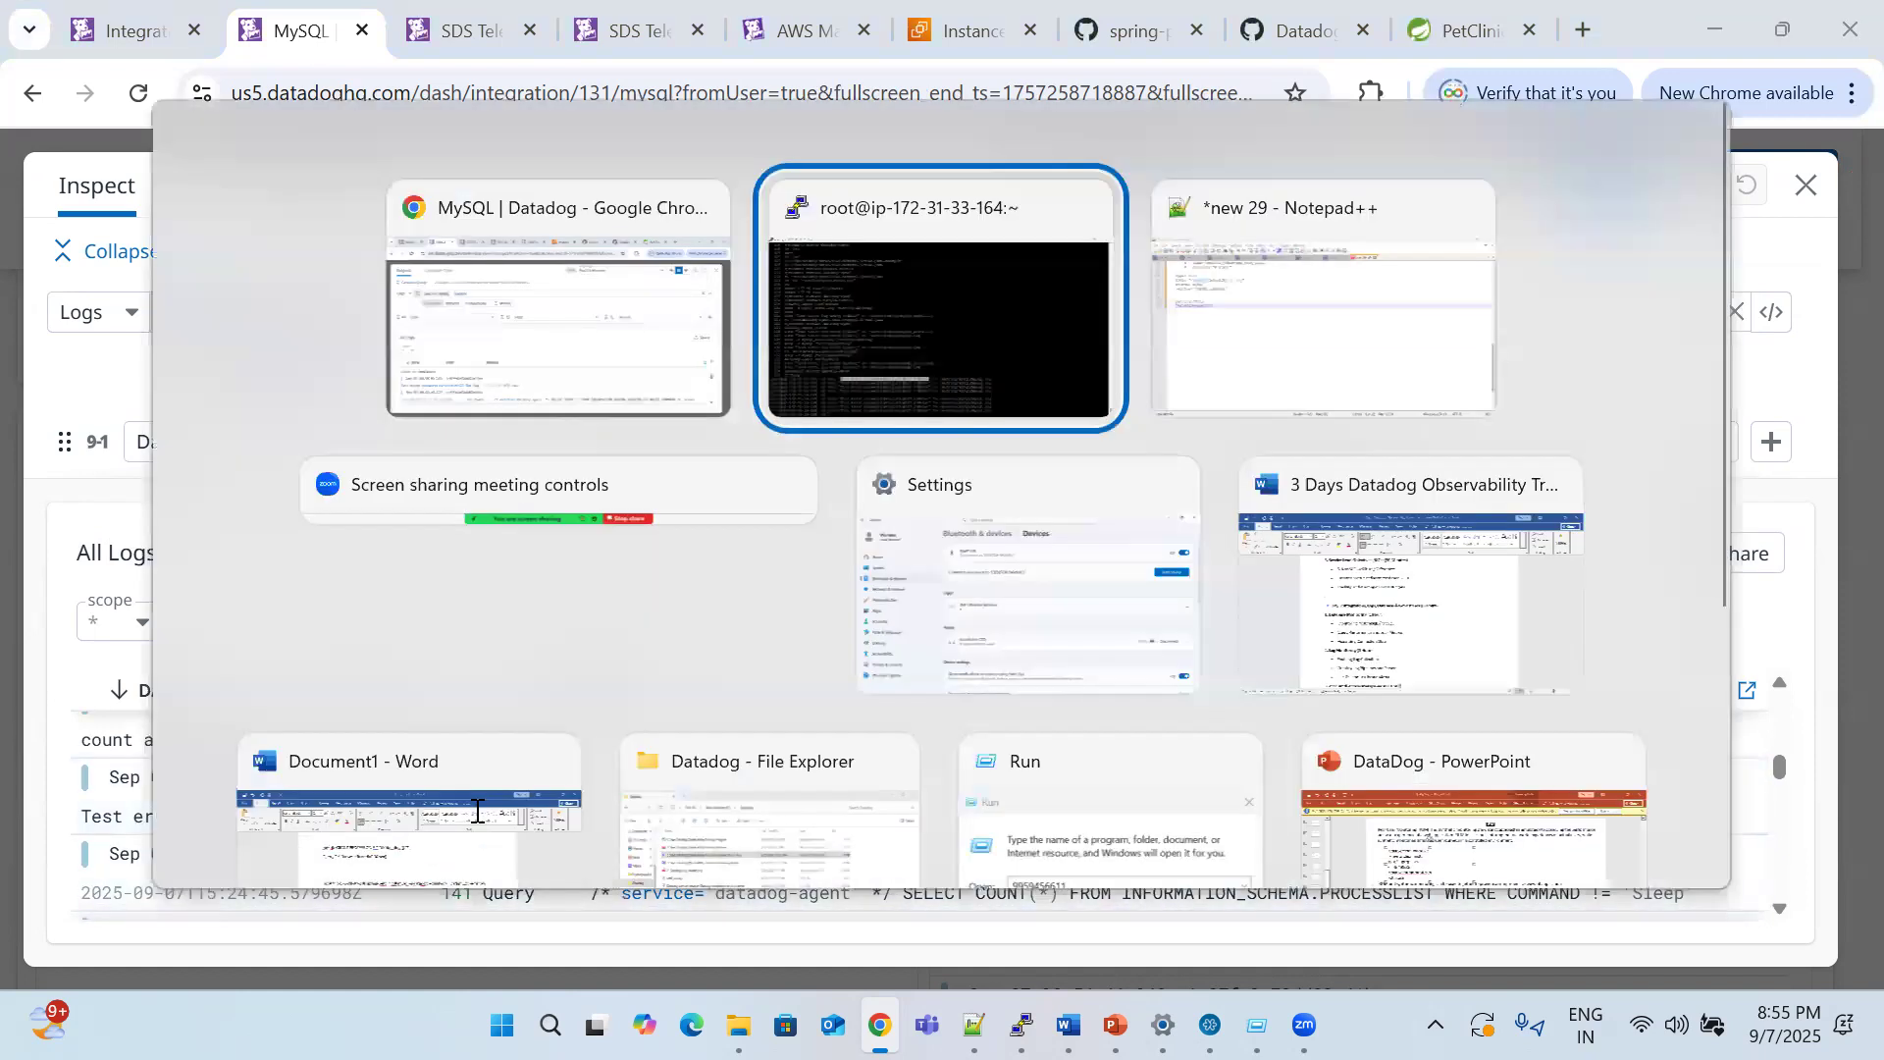
key(Up)
key(Return)
key(Up)
key(Return)
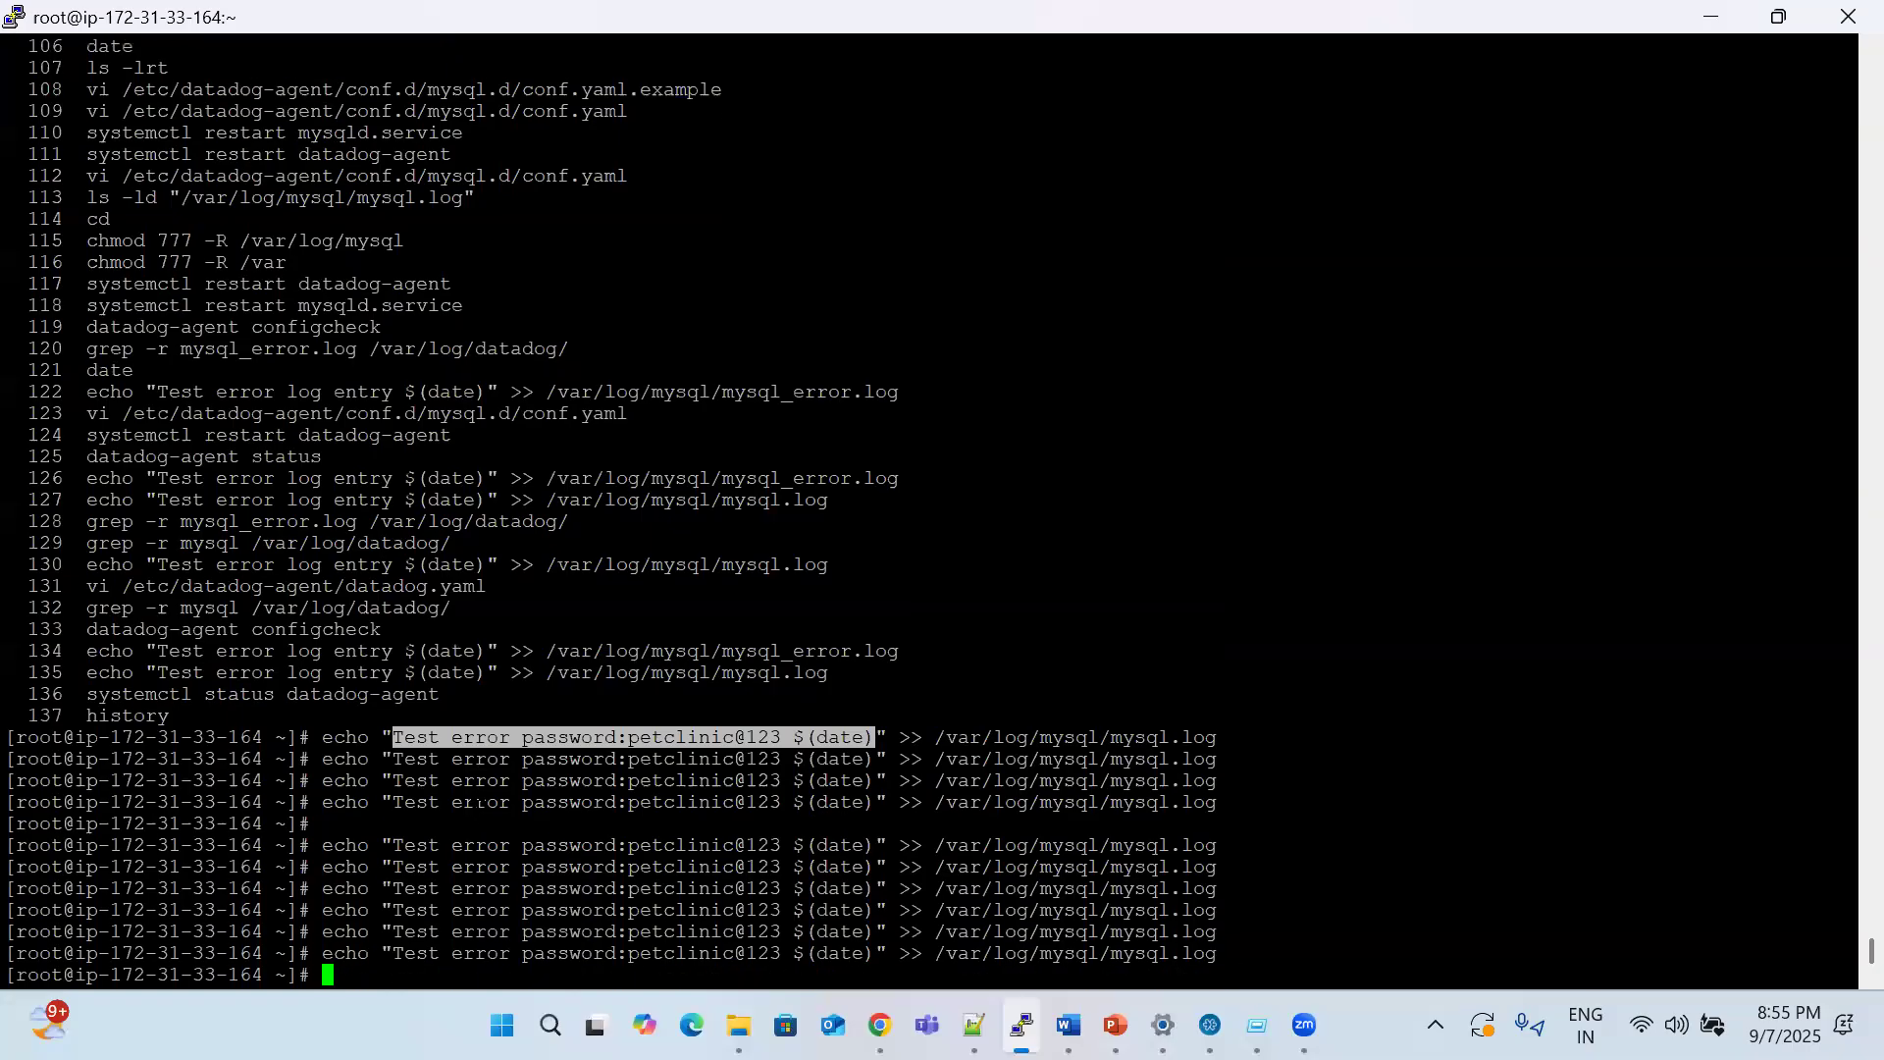
key(Up)
key(Return)
key(alt+Tab)
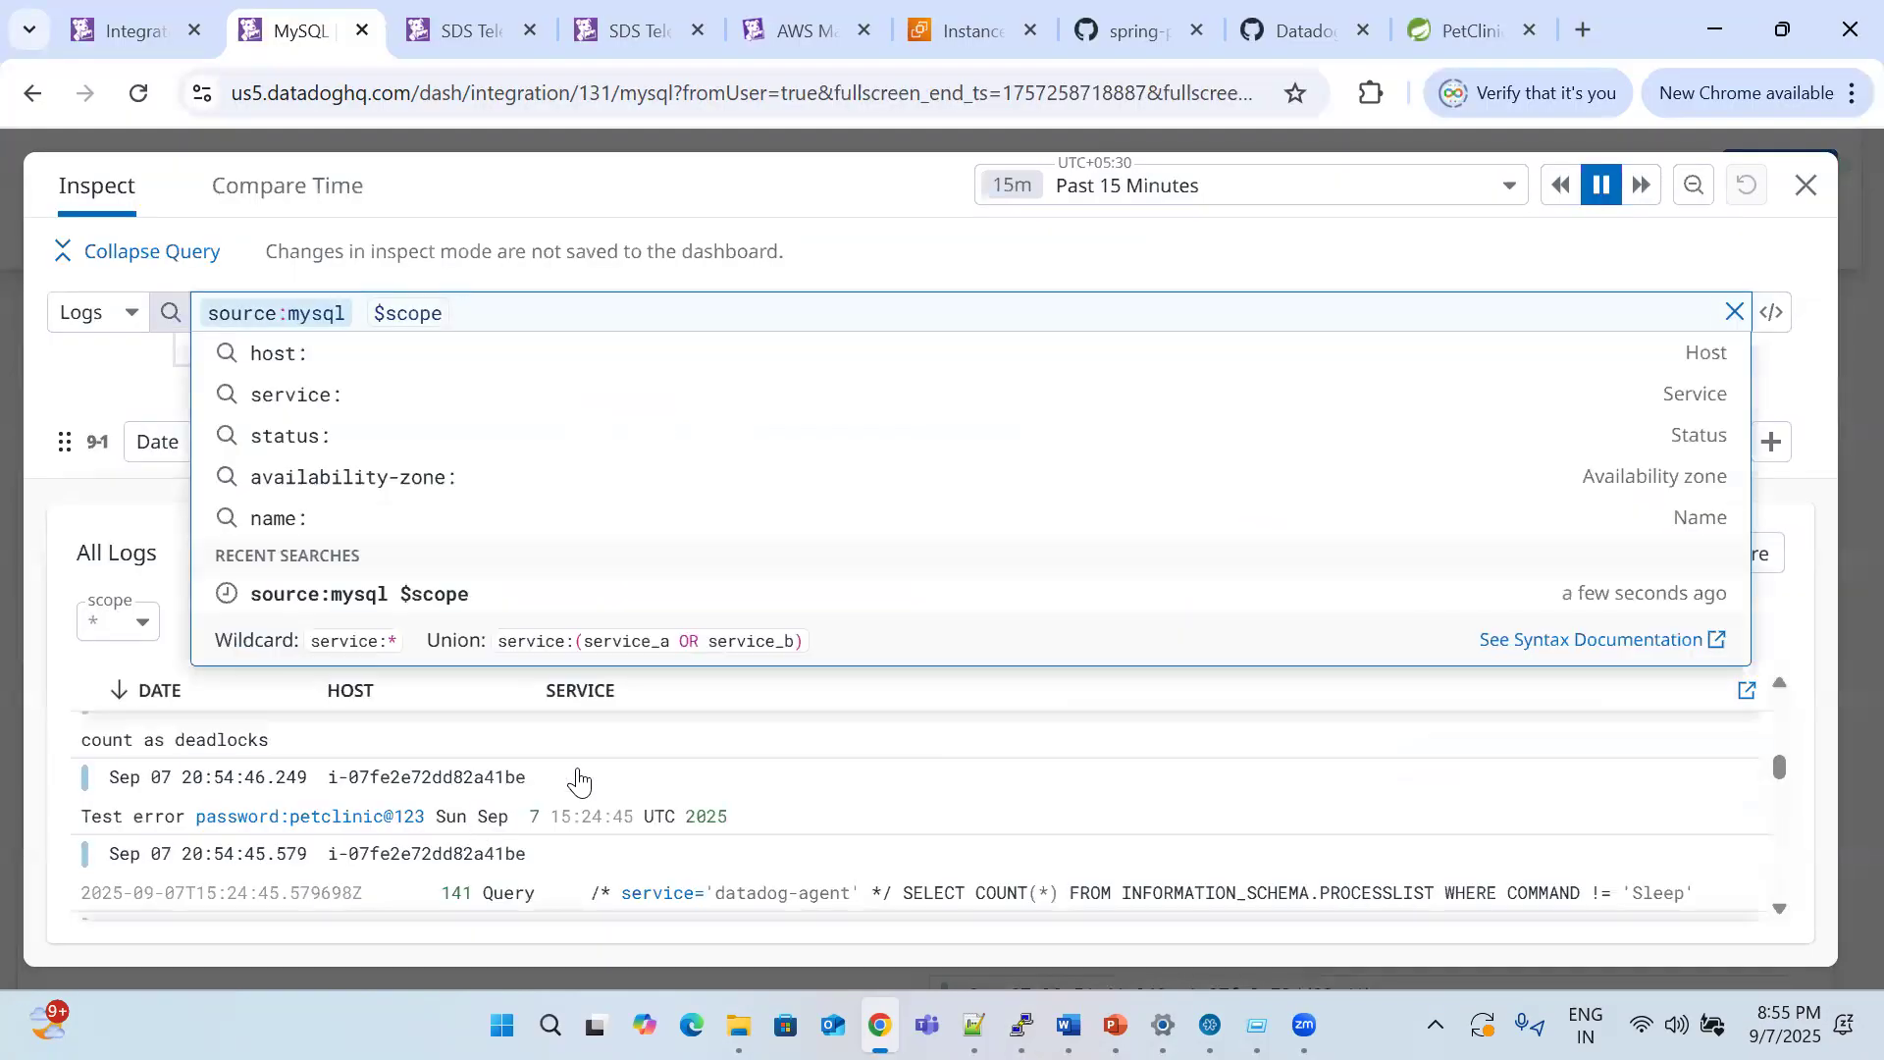
Close the Inspect view and go to the Sensitive Data Scanner scanning groups.
click(867, 189)
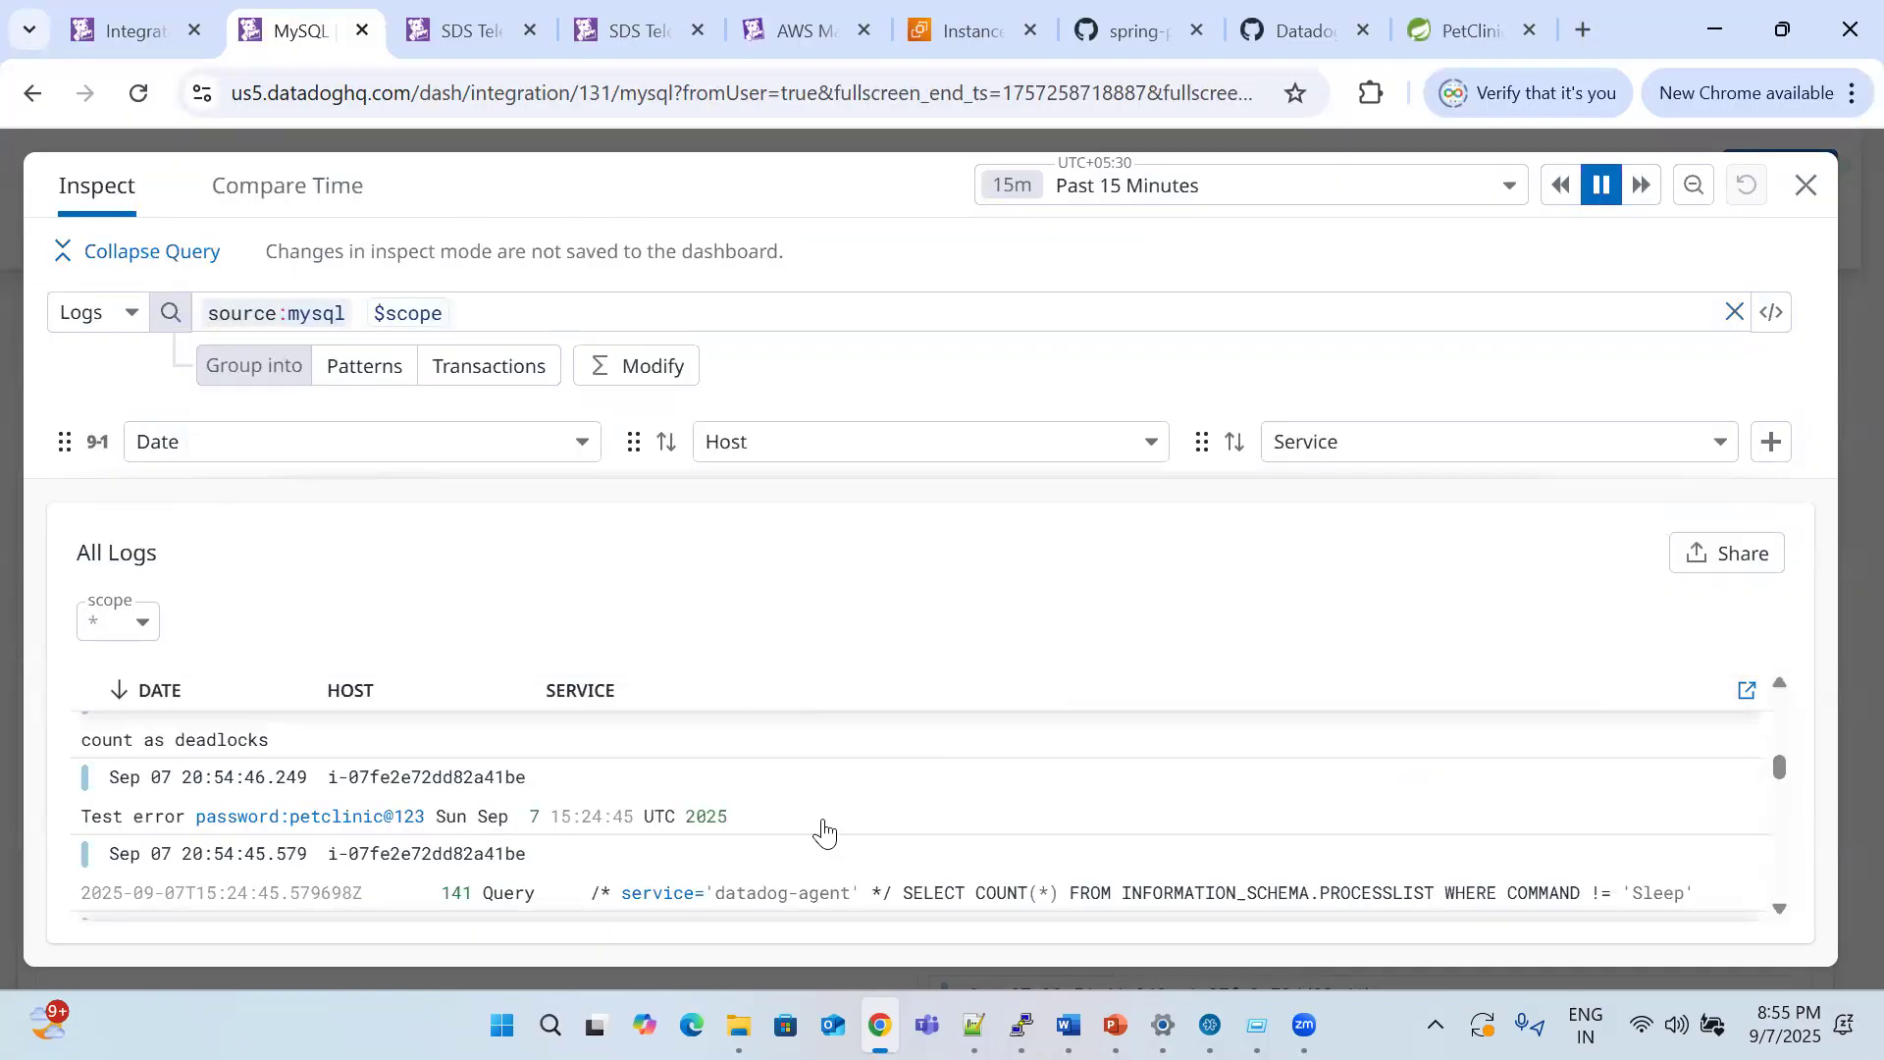
scroll(824, 833, up, 1)
click(1805, 184)
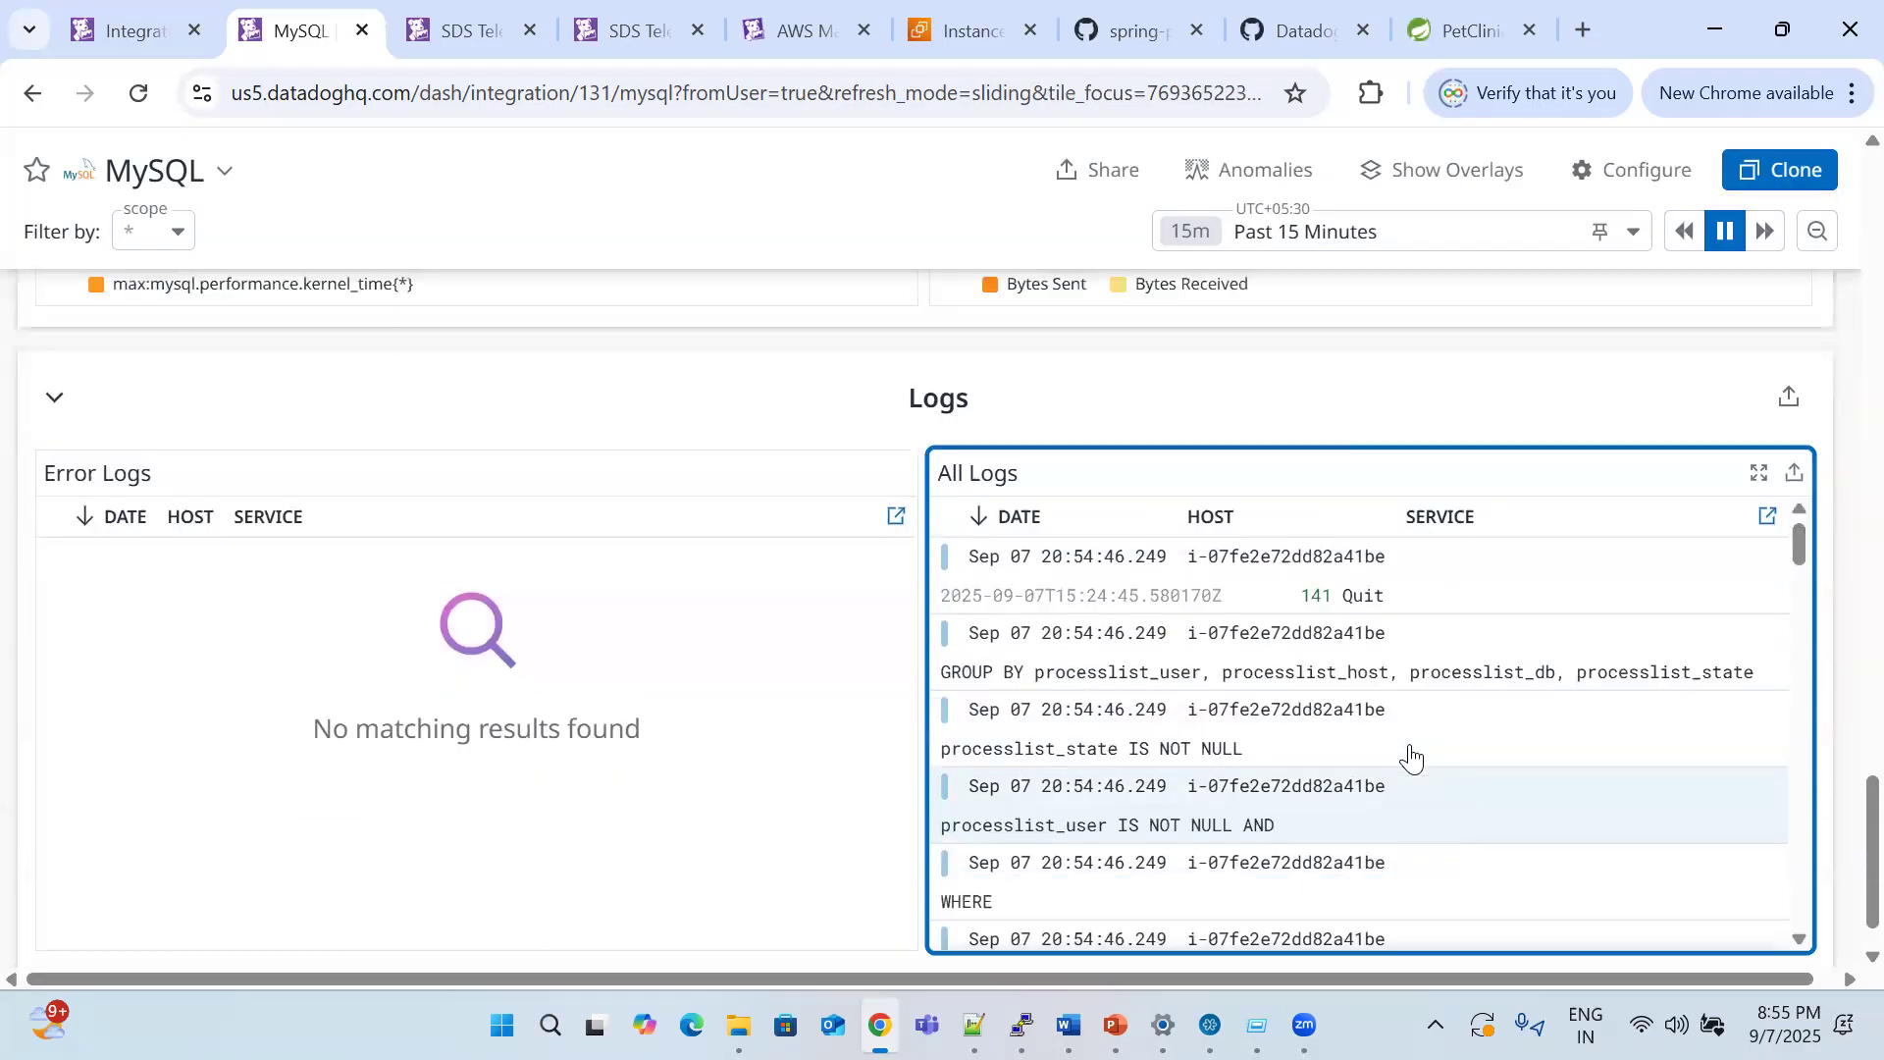
scroll(1410, 757, down, 2)
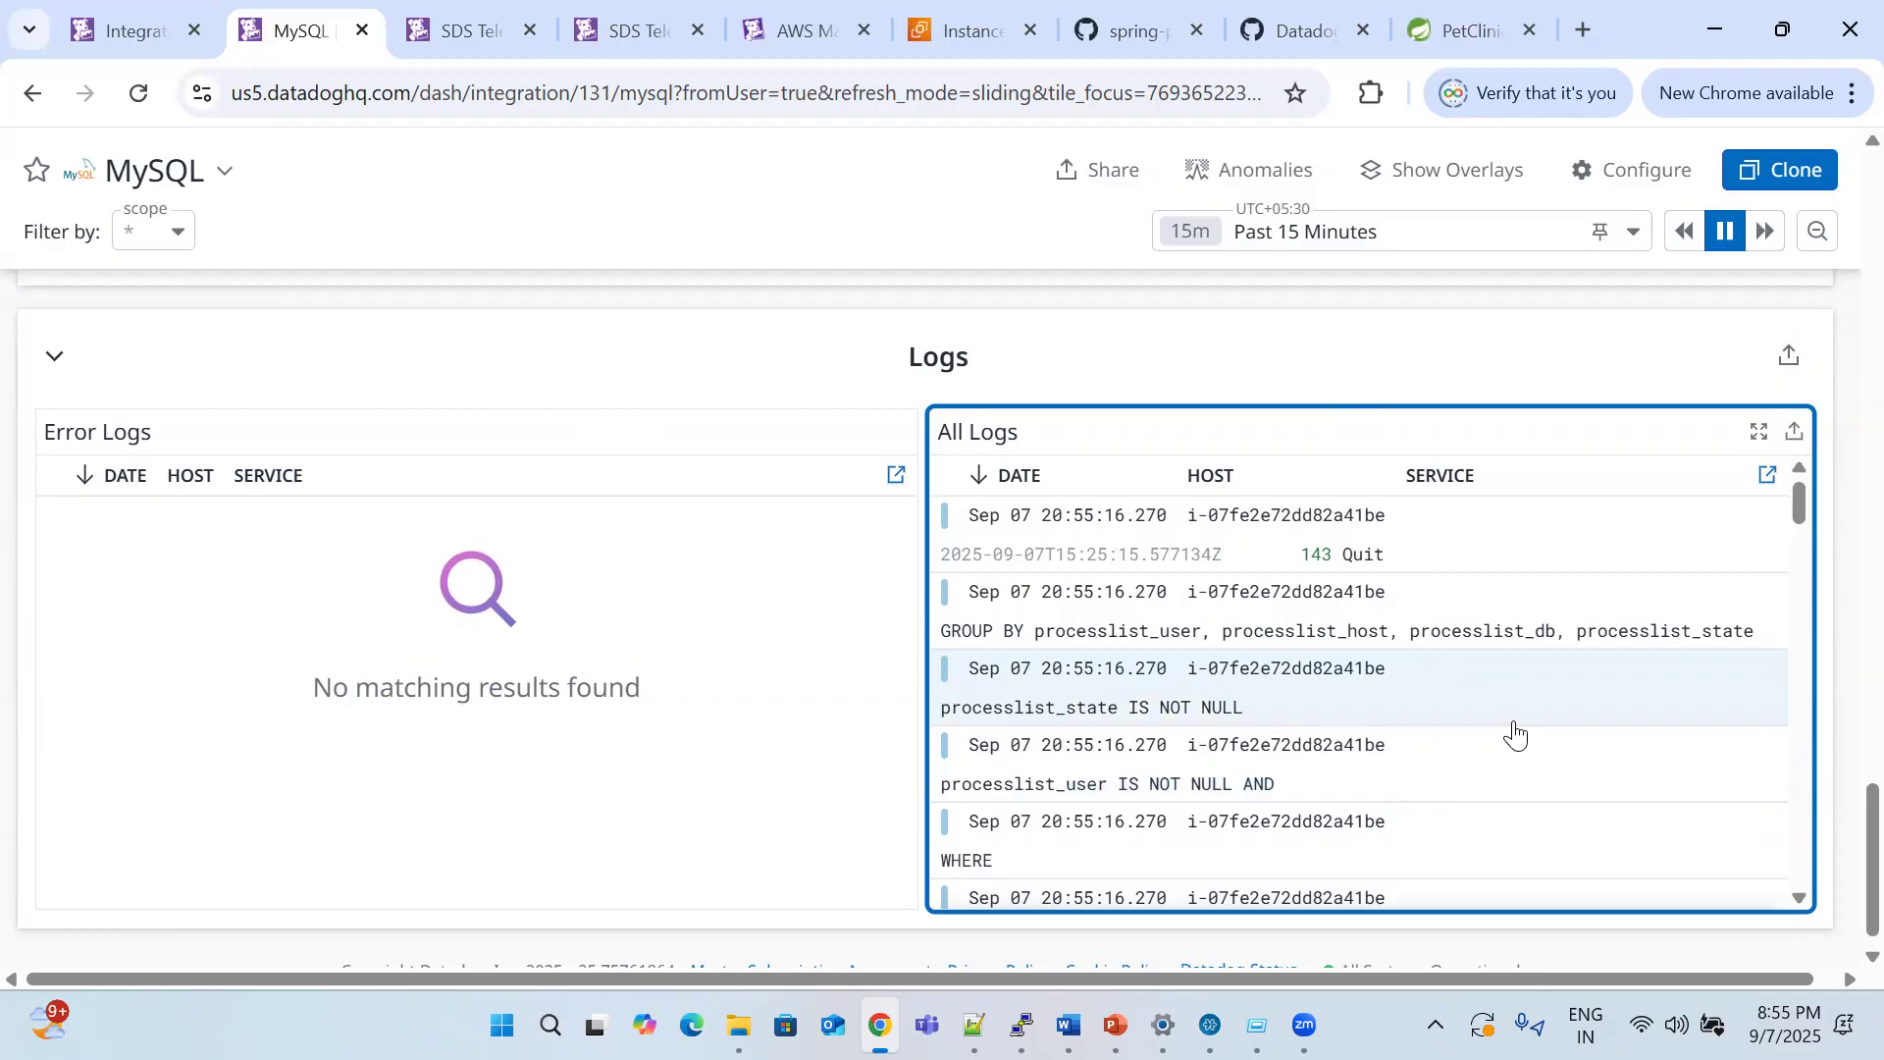
scroll(1517, 735, down, 1)
scroll(1518, 734, up, 1)
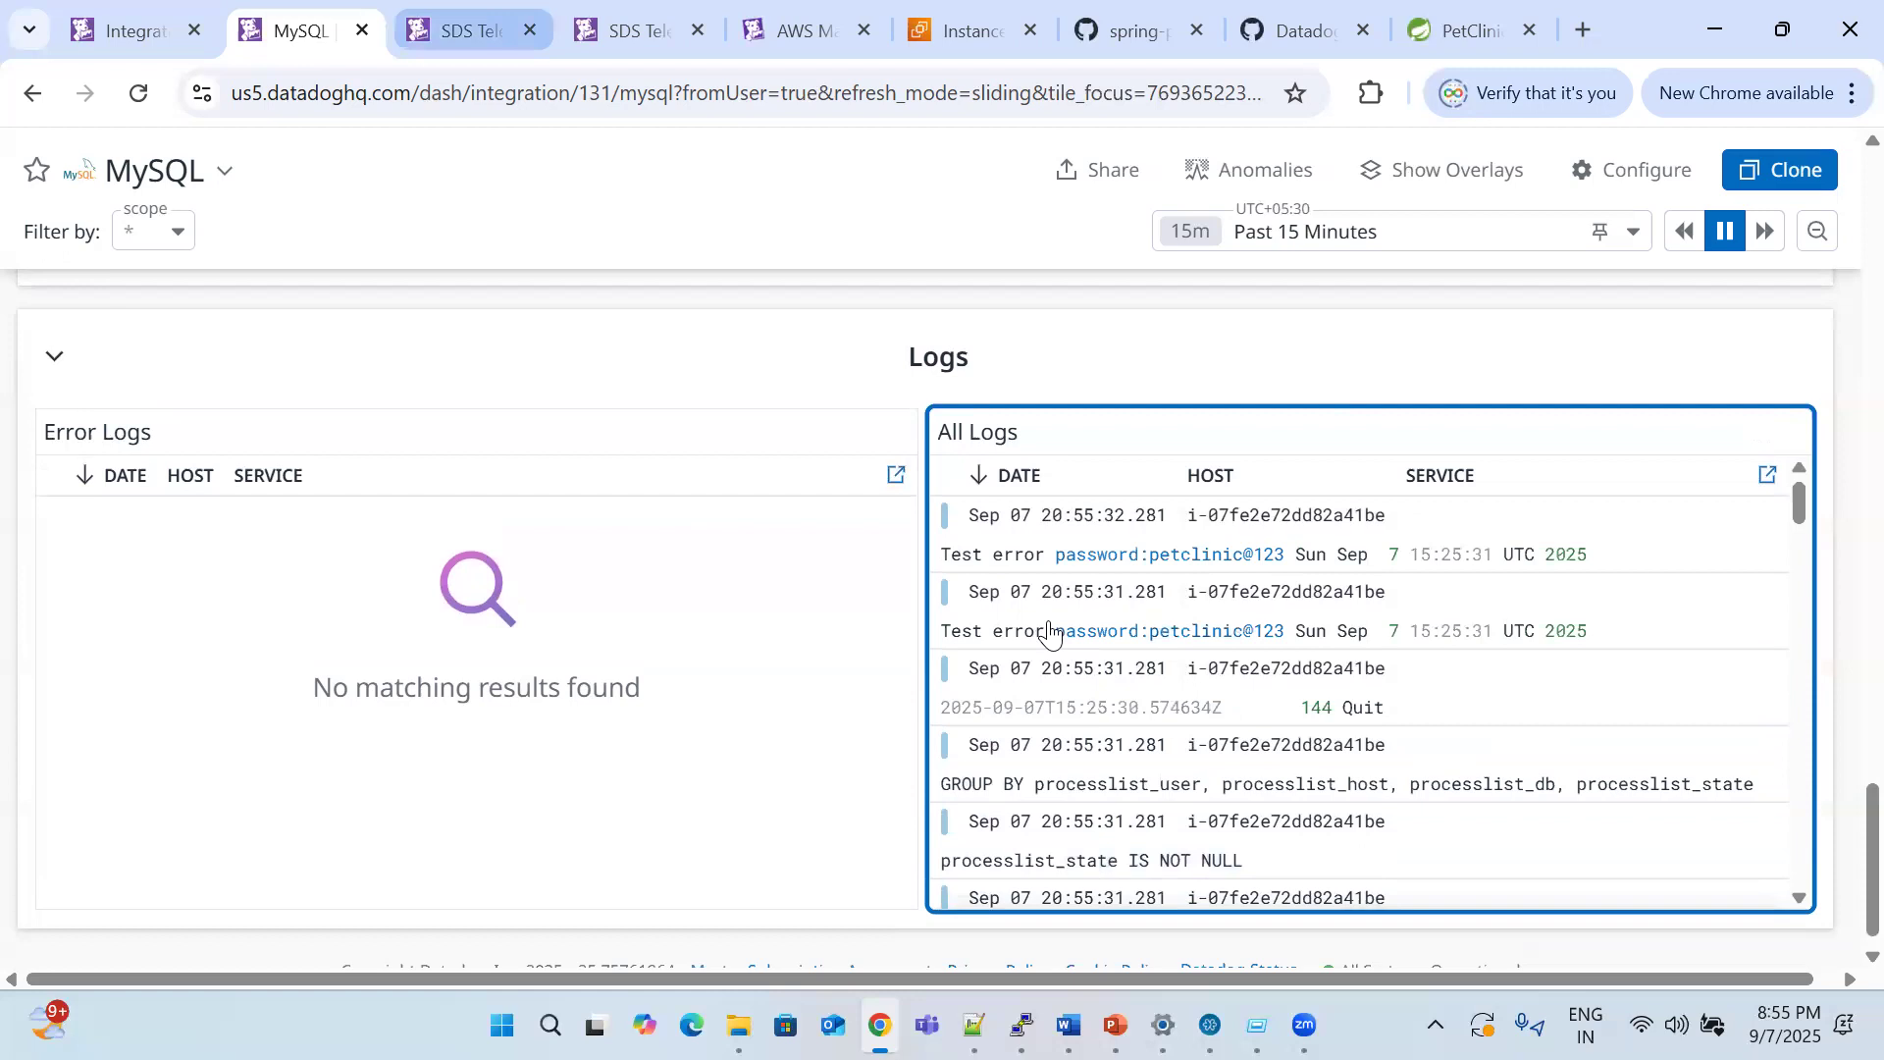
click(471, 30)
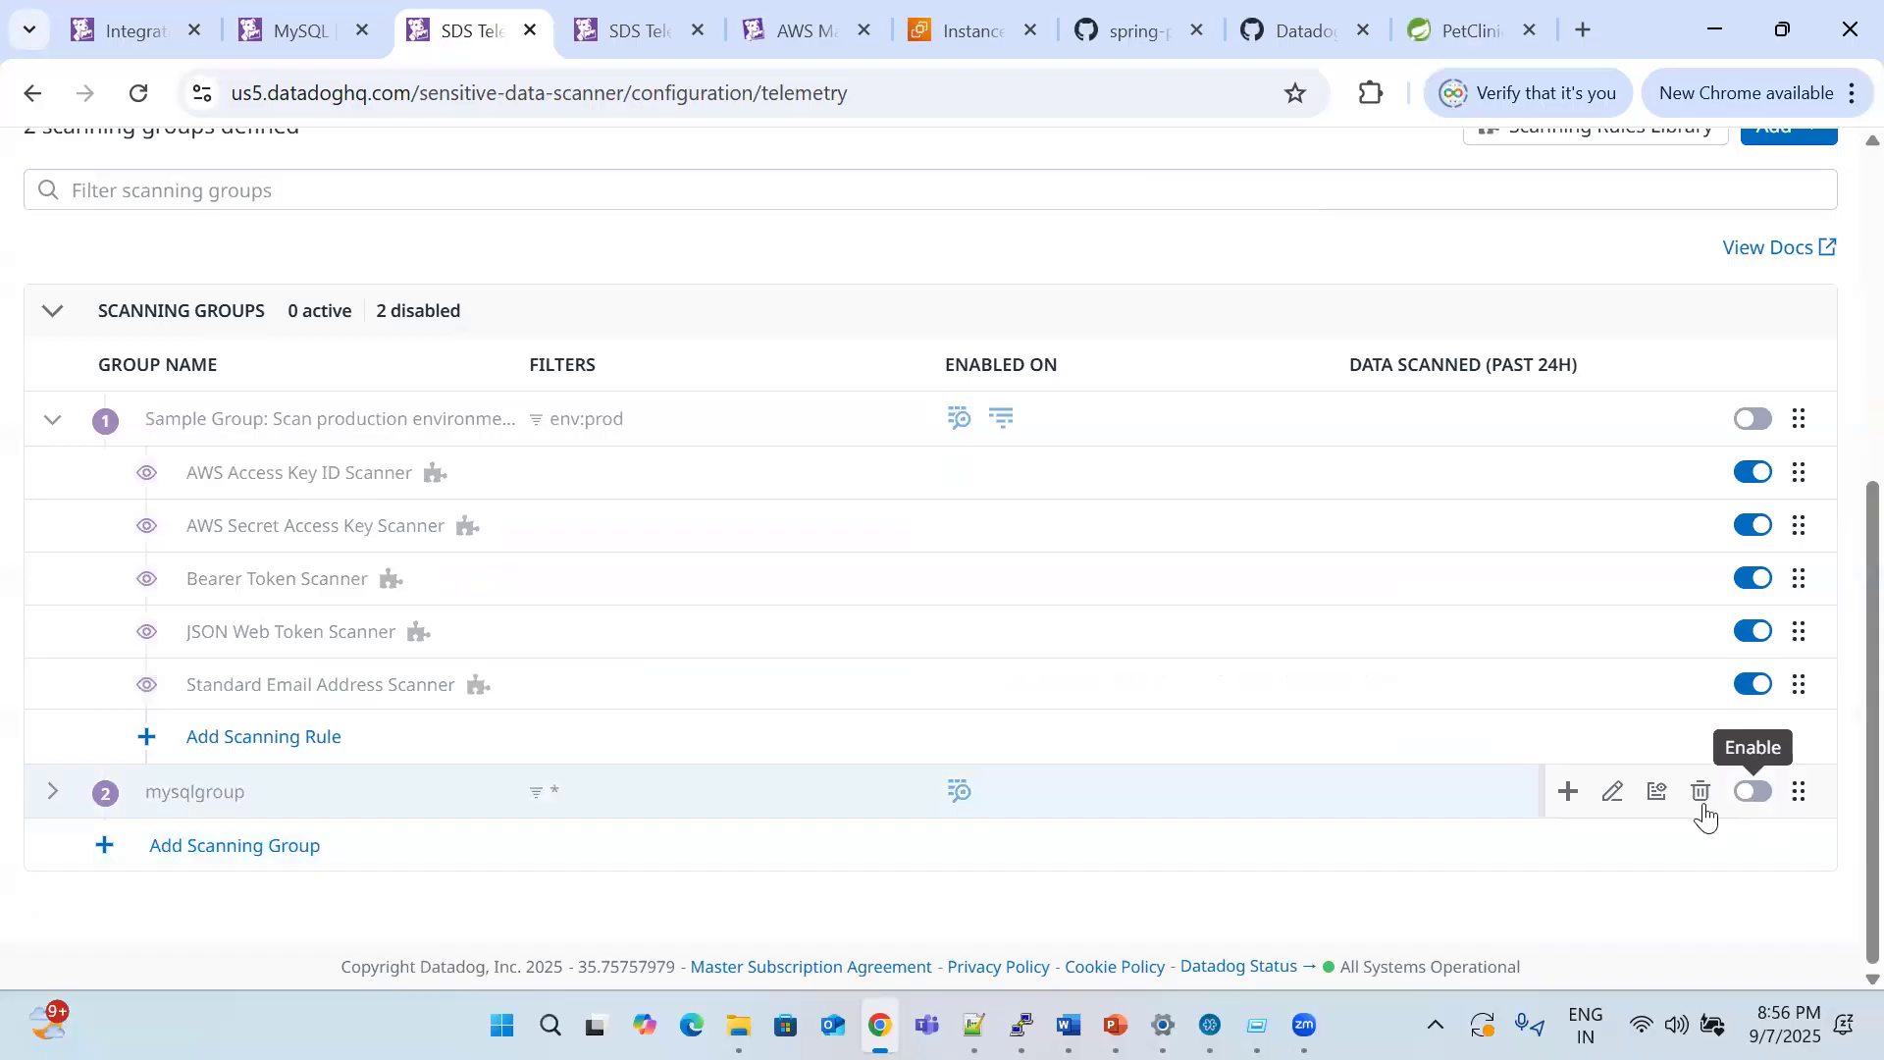
Enable the mysqlgroup scanning group and expand its row to show Myrule.
click(1567, 791)
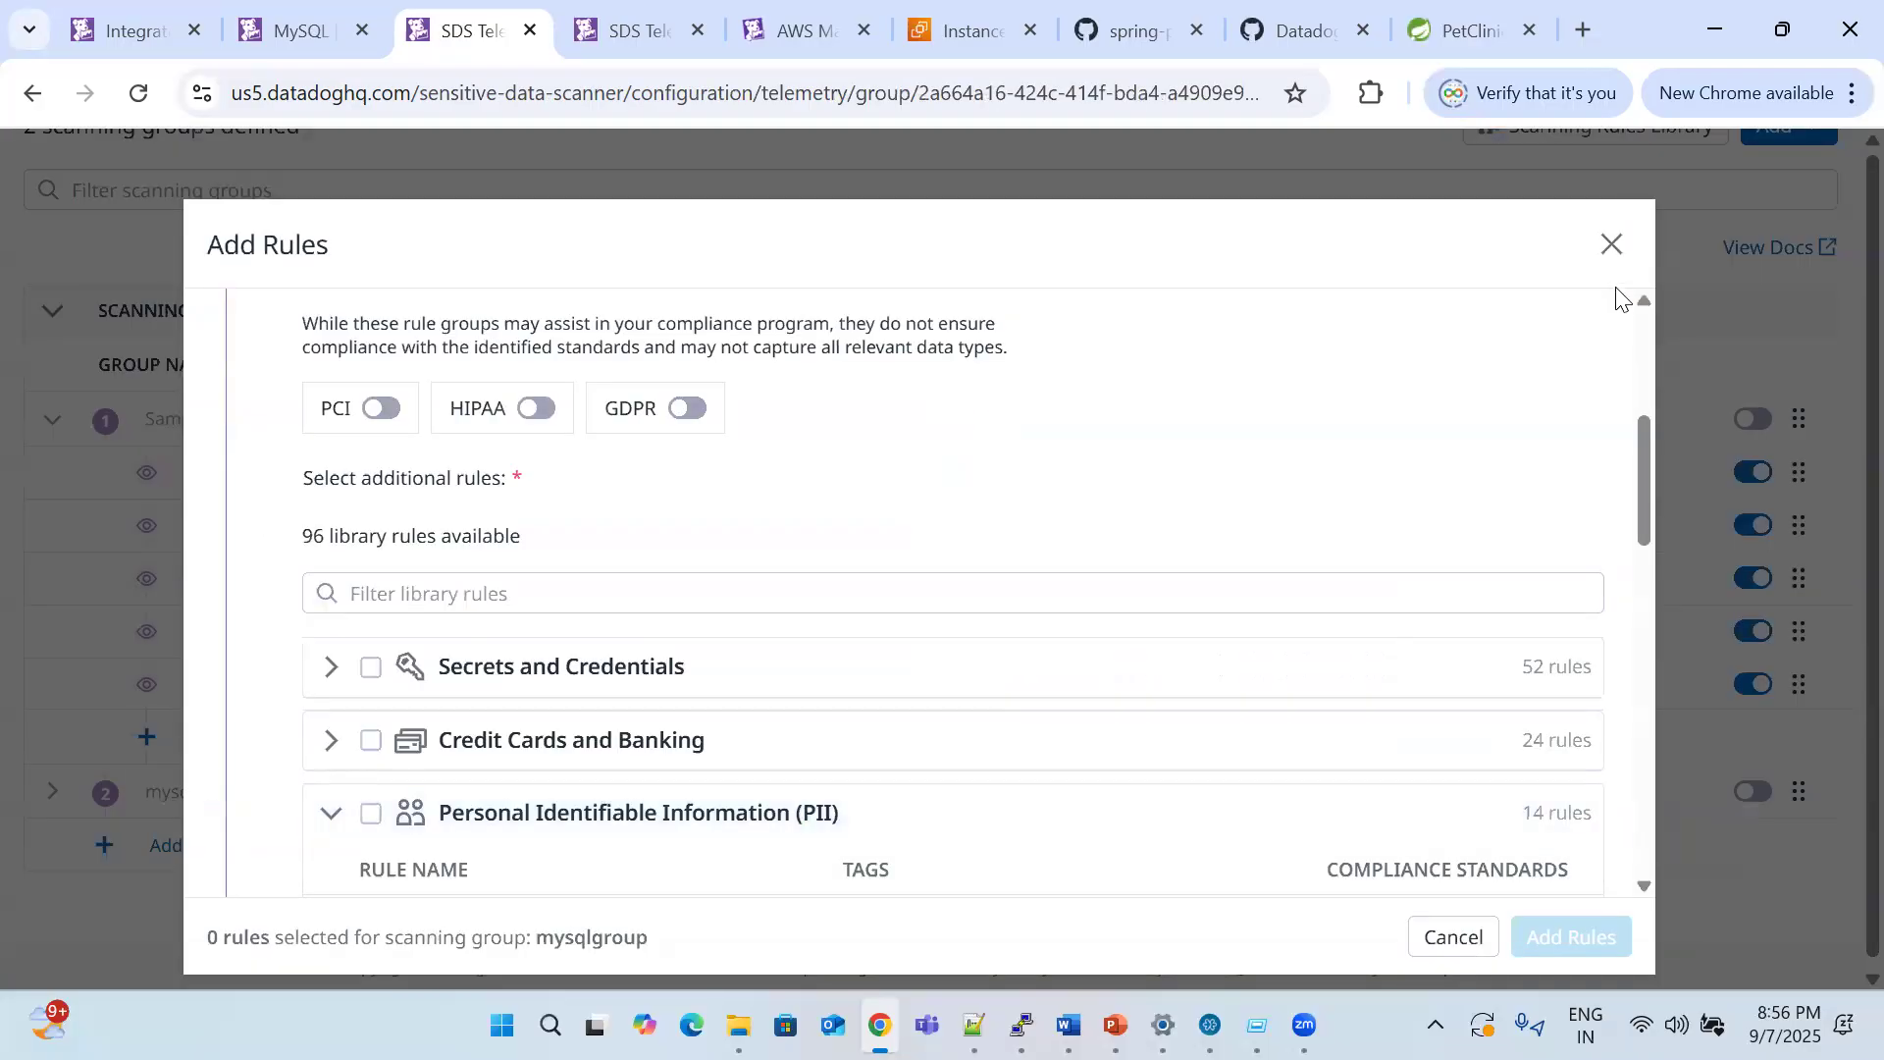
click(1611, 244)
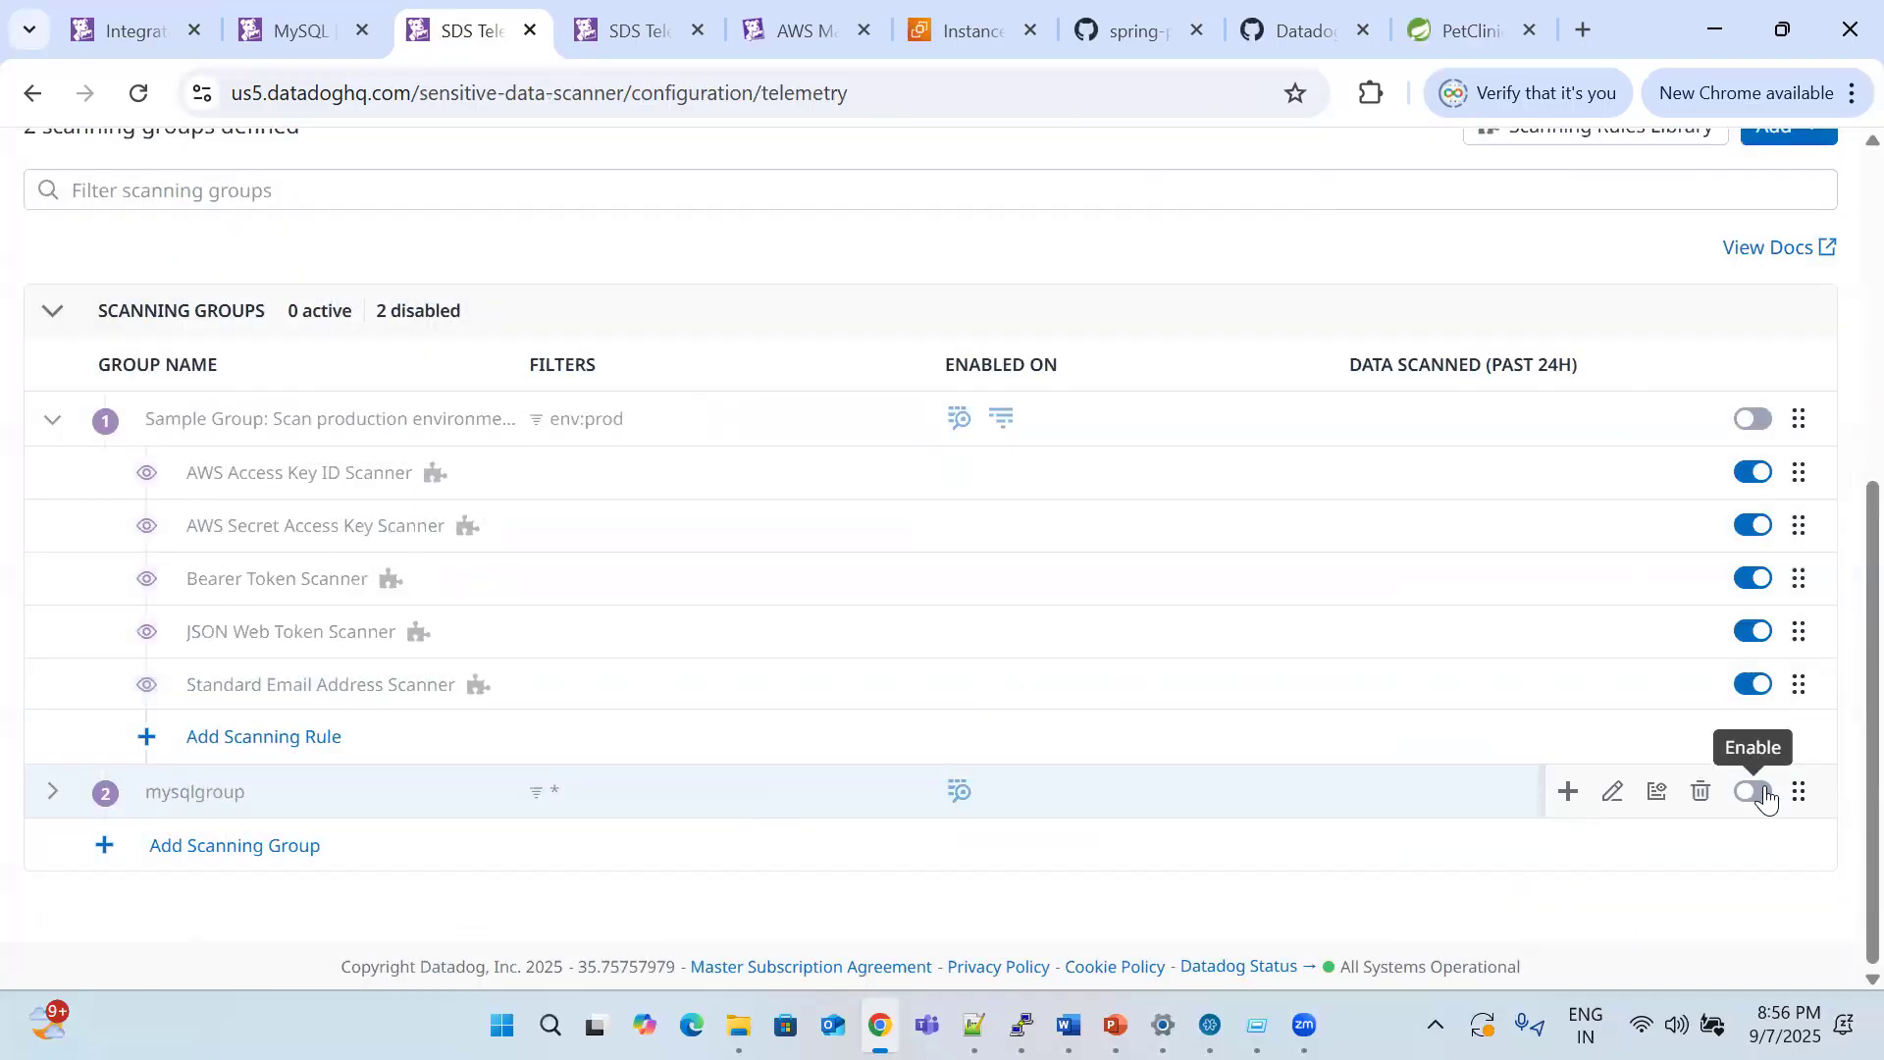
click(1756, 793)
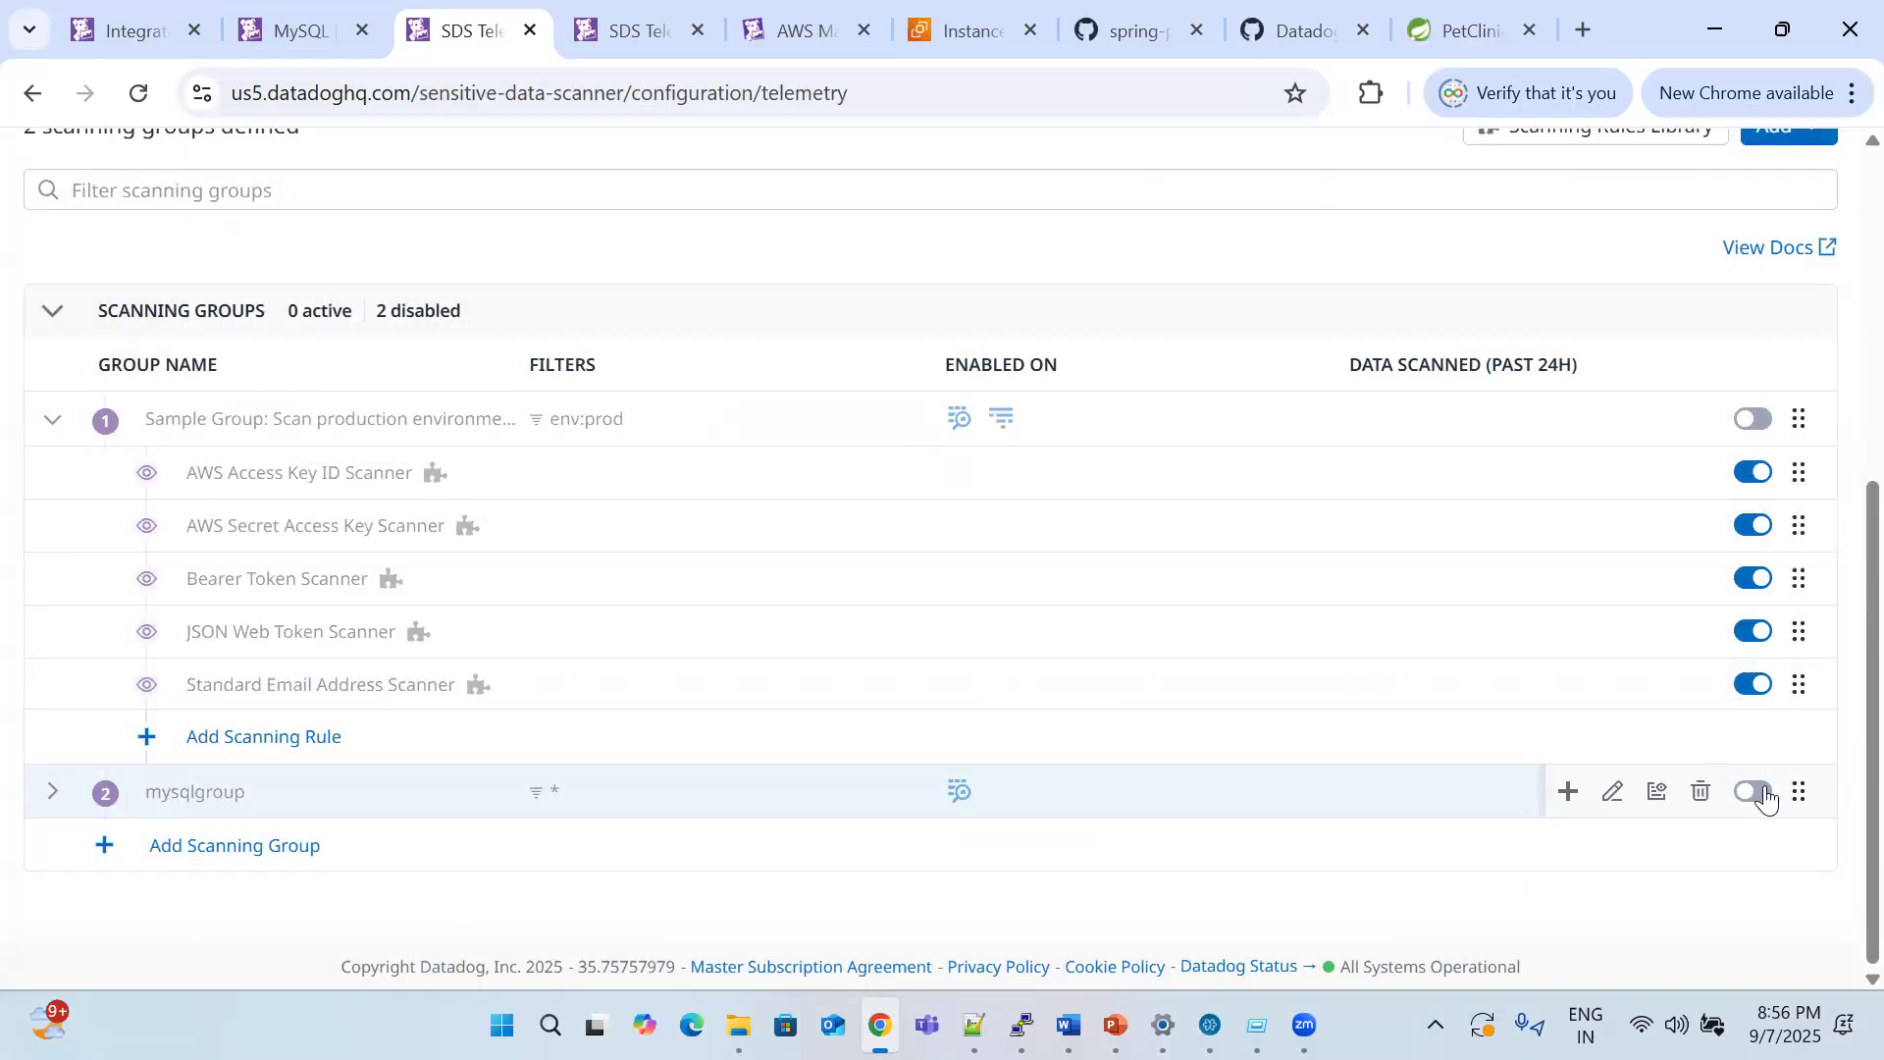
click(1568, 792)
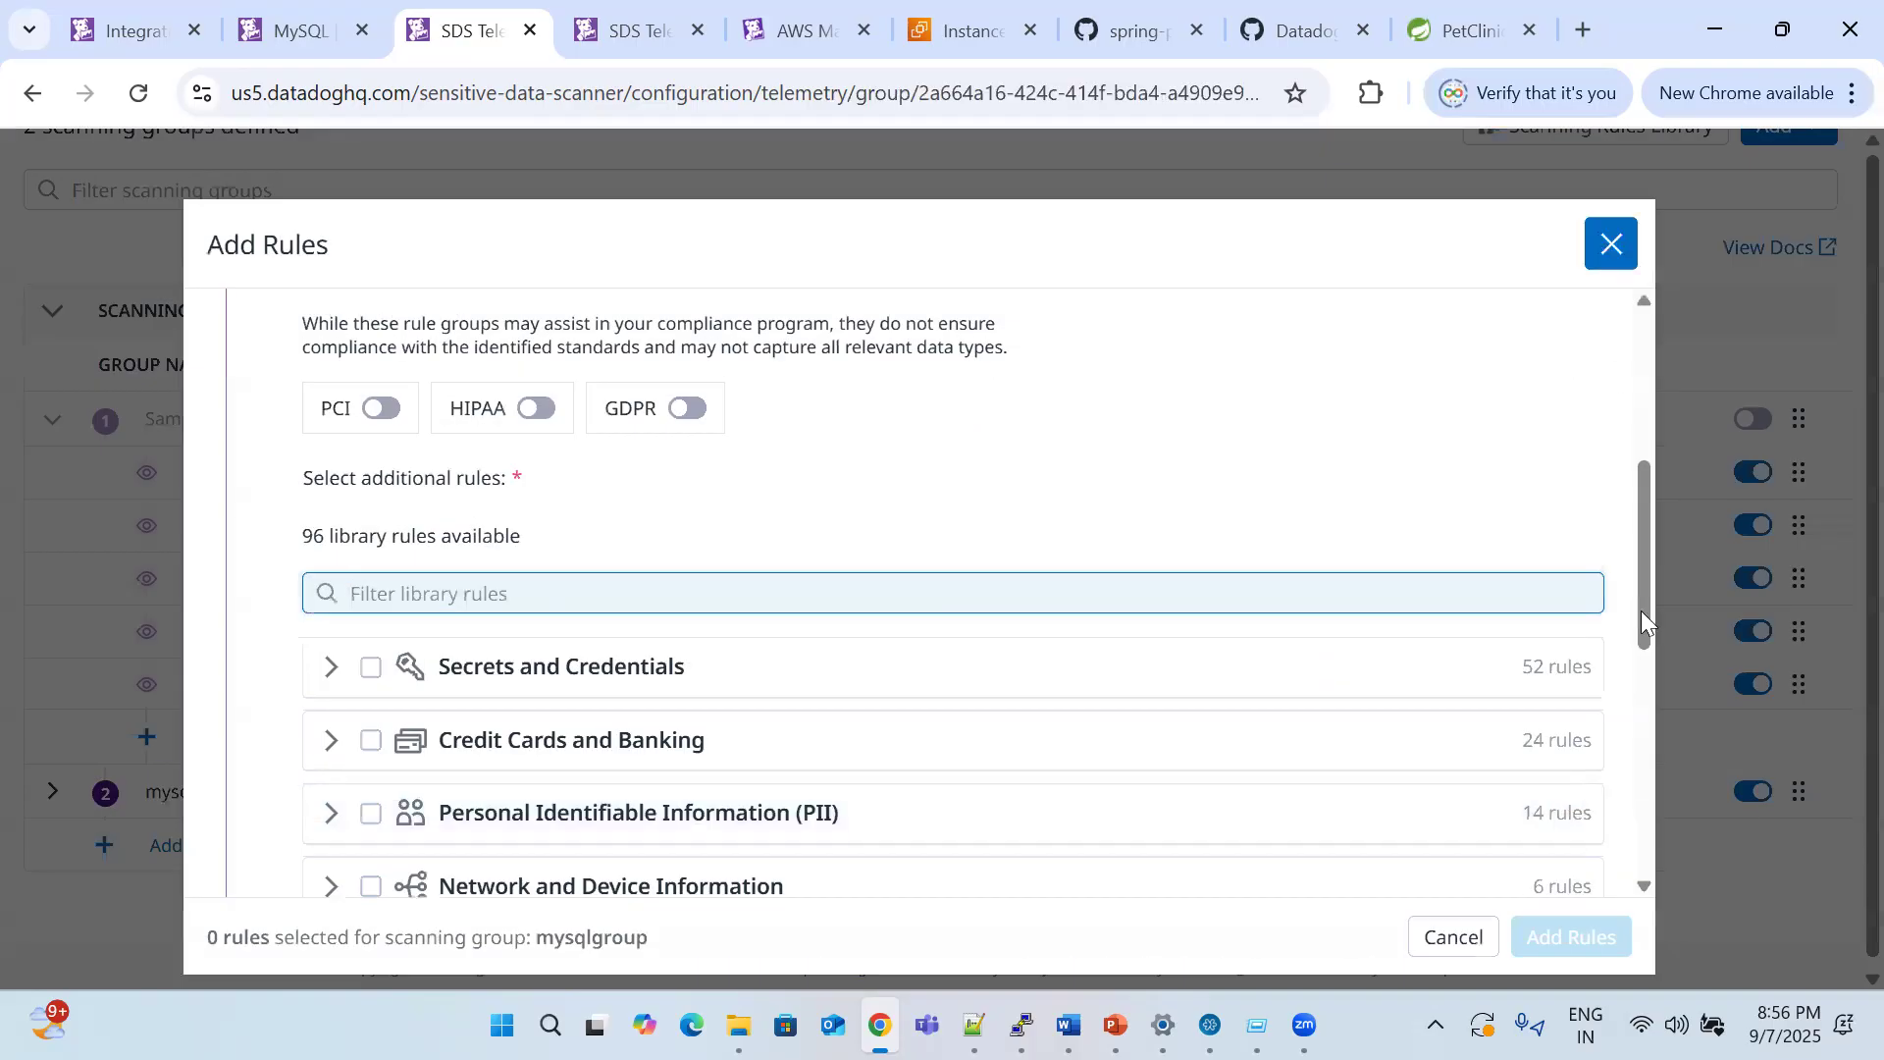
key(Escape)
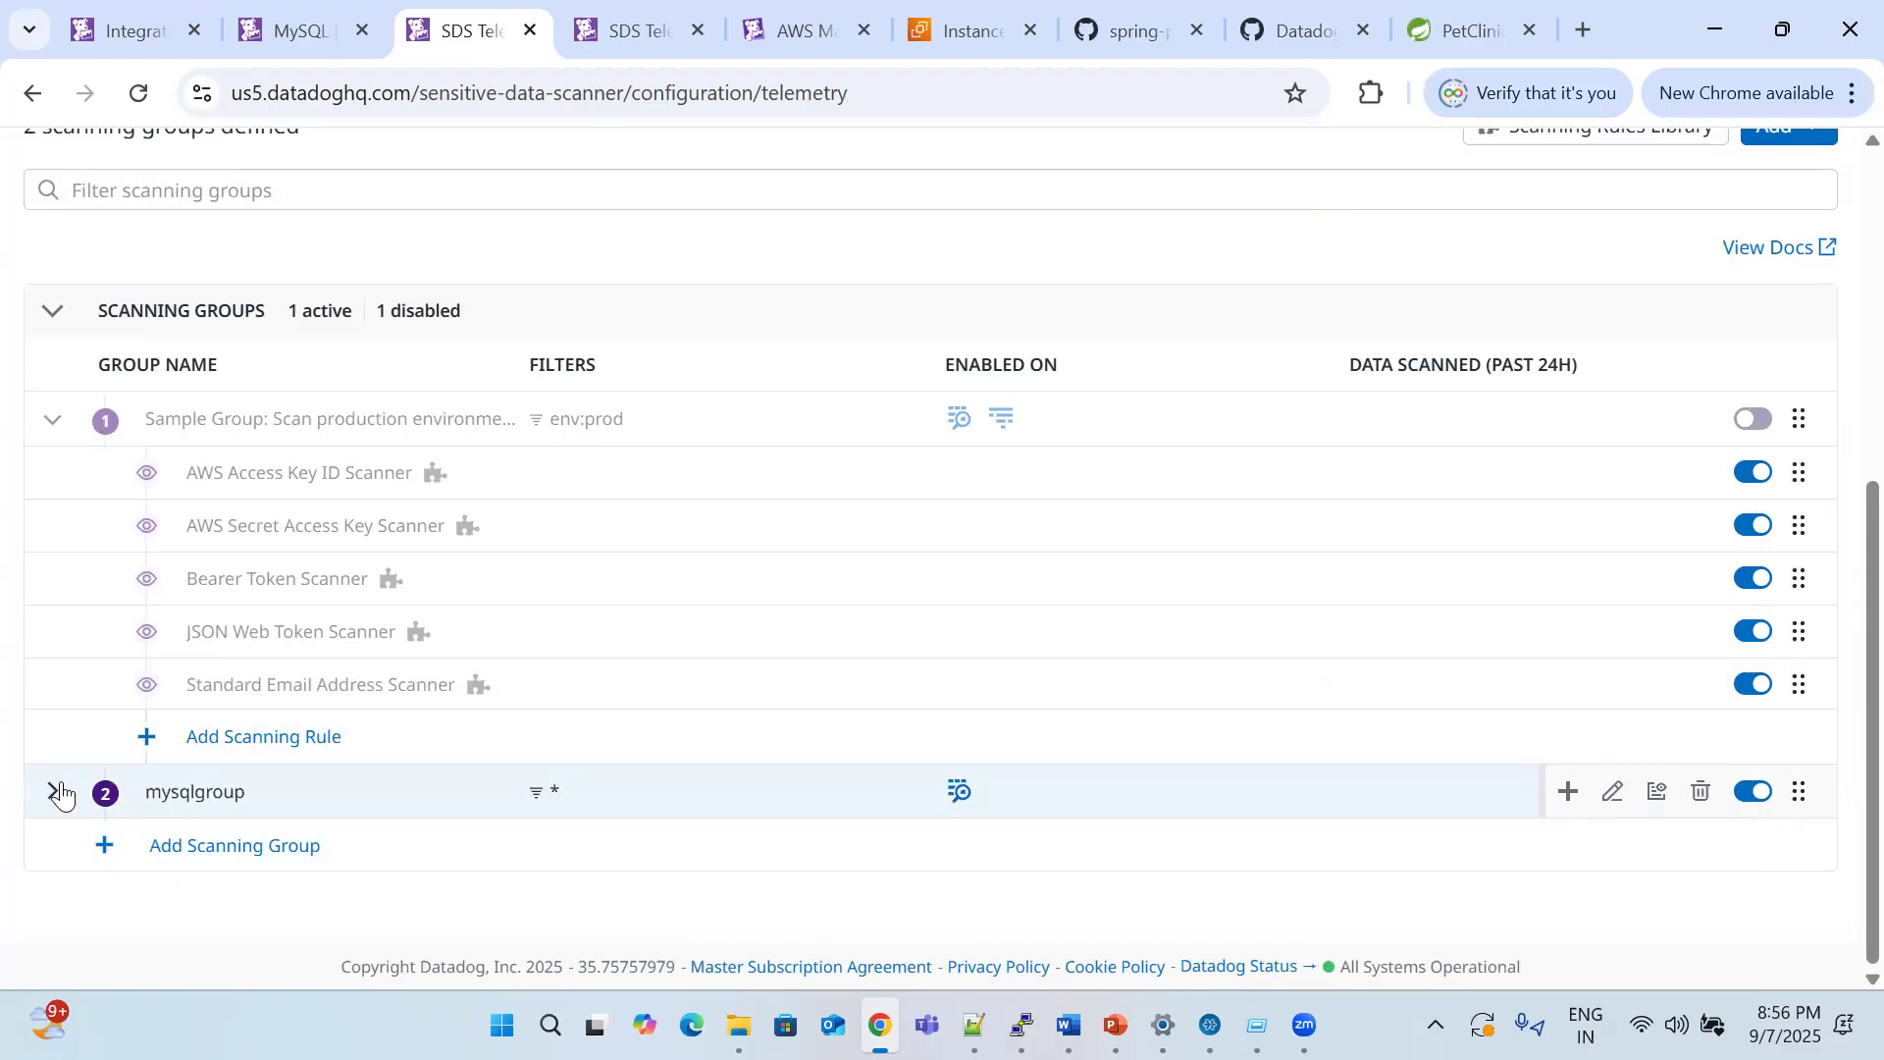
click(59, 794)
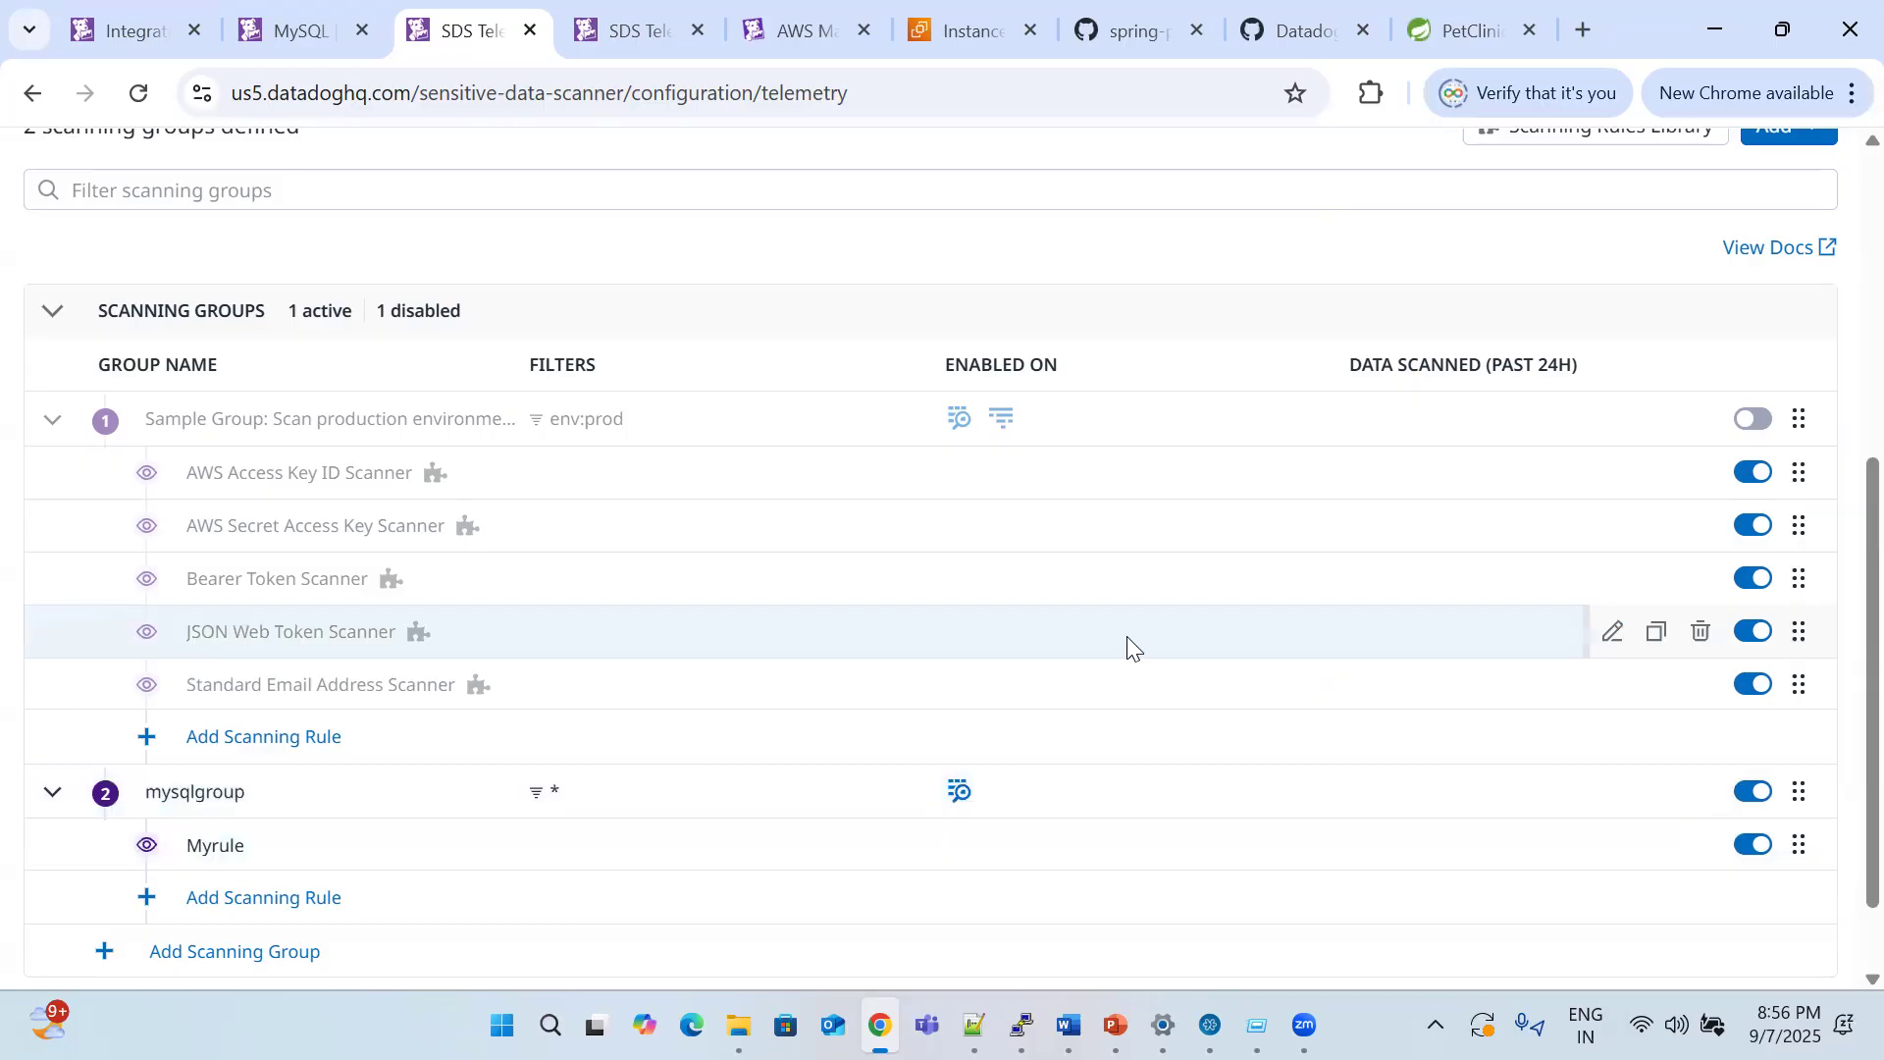
key(alt+Tab)
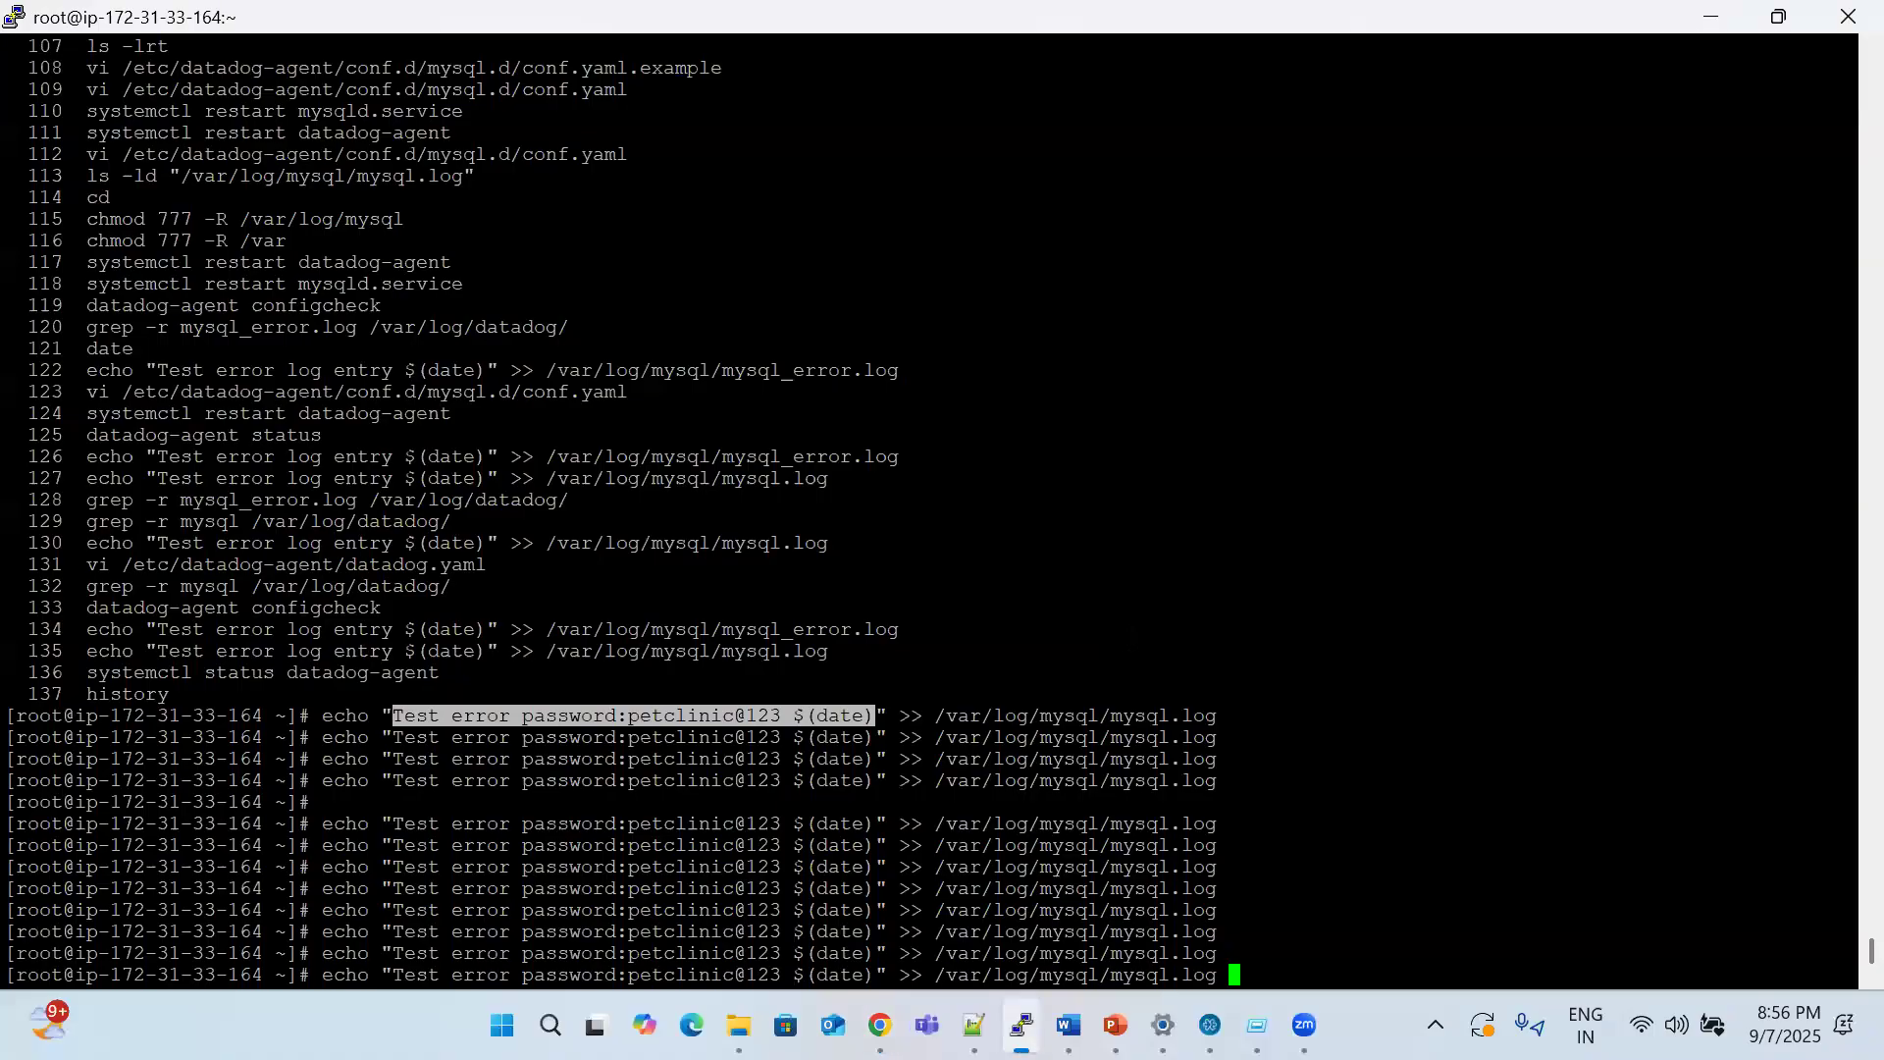
In PuTTY, re-run the echo command to append four more password test error lines.
key(Return)
key(Up)
key(Return)
key(Up)
key(Return)
key(Up)
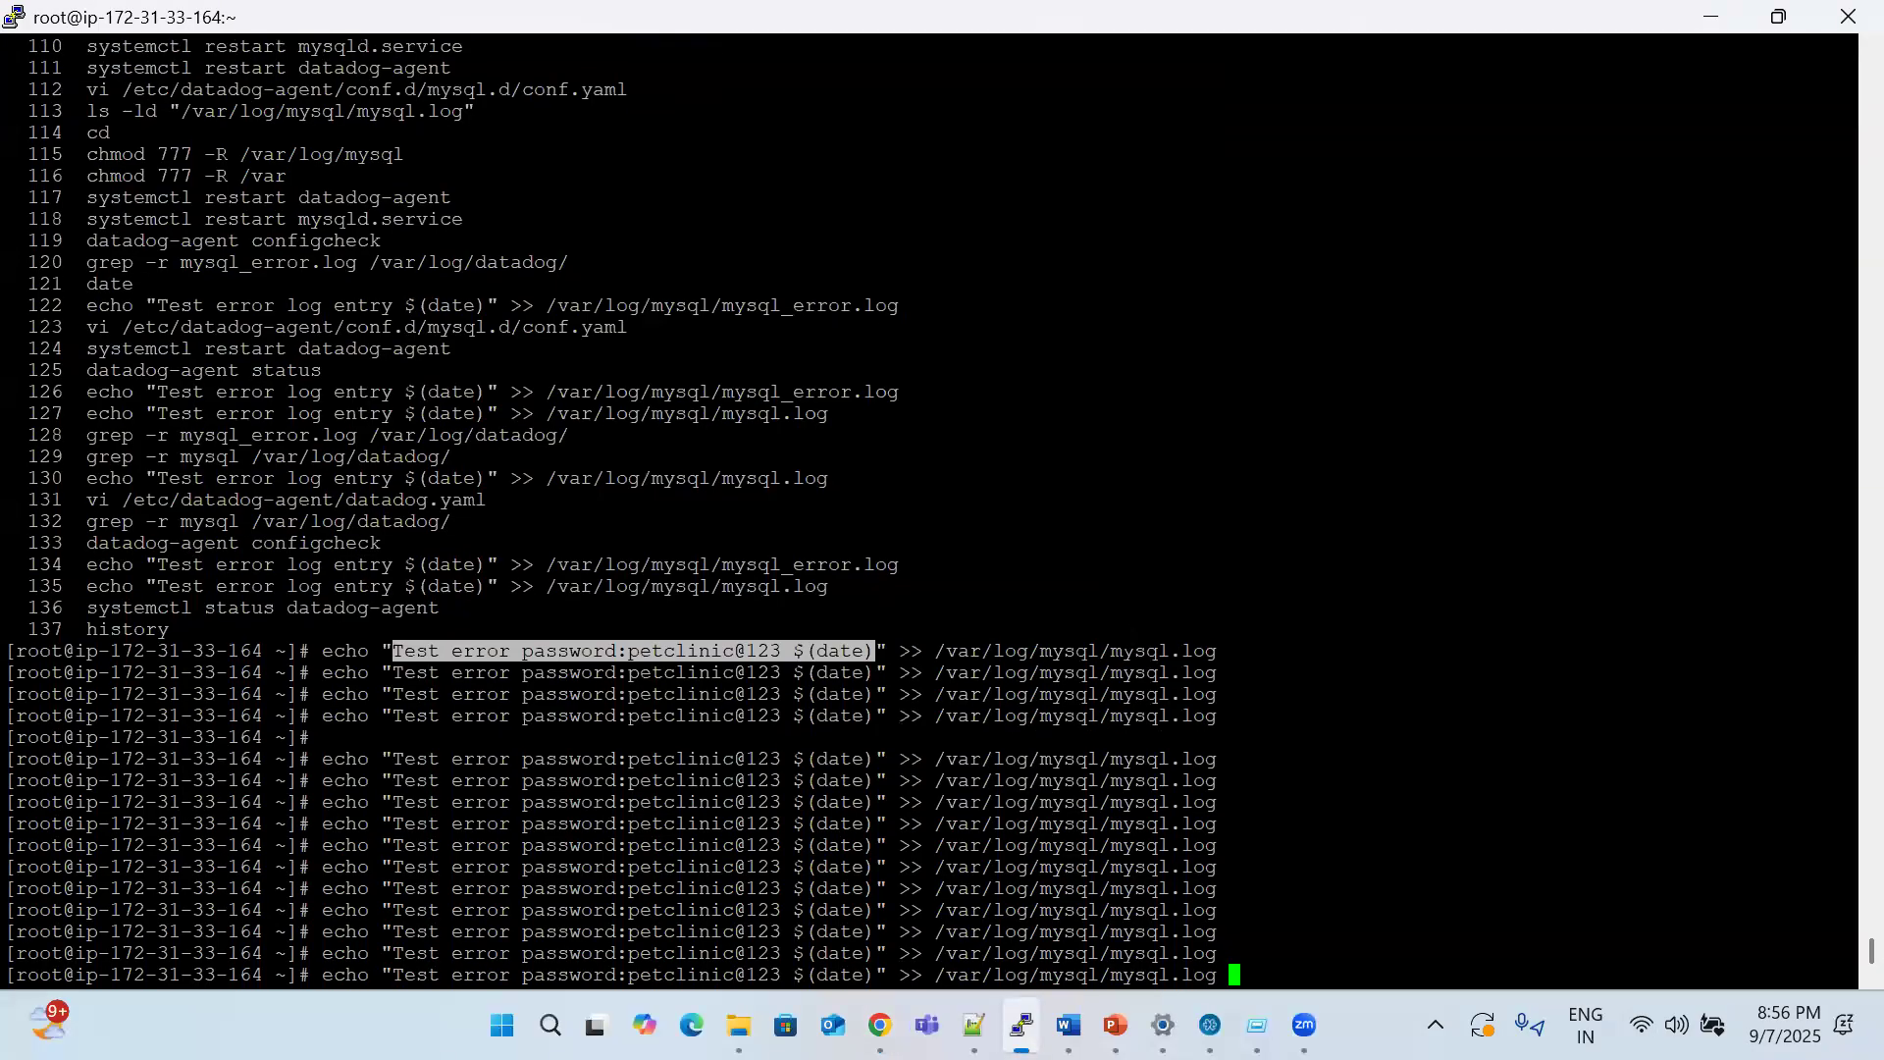
key(Return)
Compare the MySQL dashboard's All Logs stream with the terminal output, then return to the GitHub notes.
key(alt+Tab)
key(alt+Tab)
key(alt+shift+Tab)
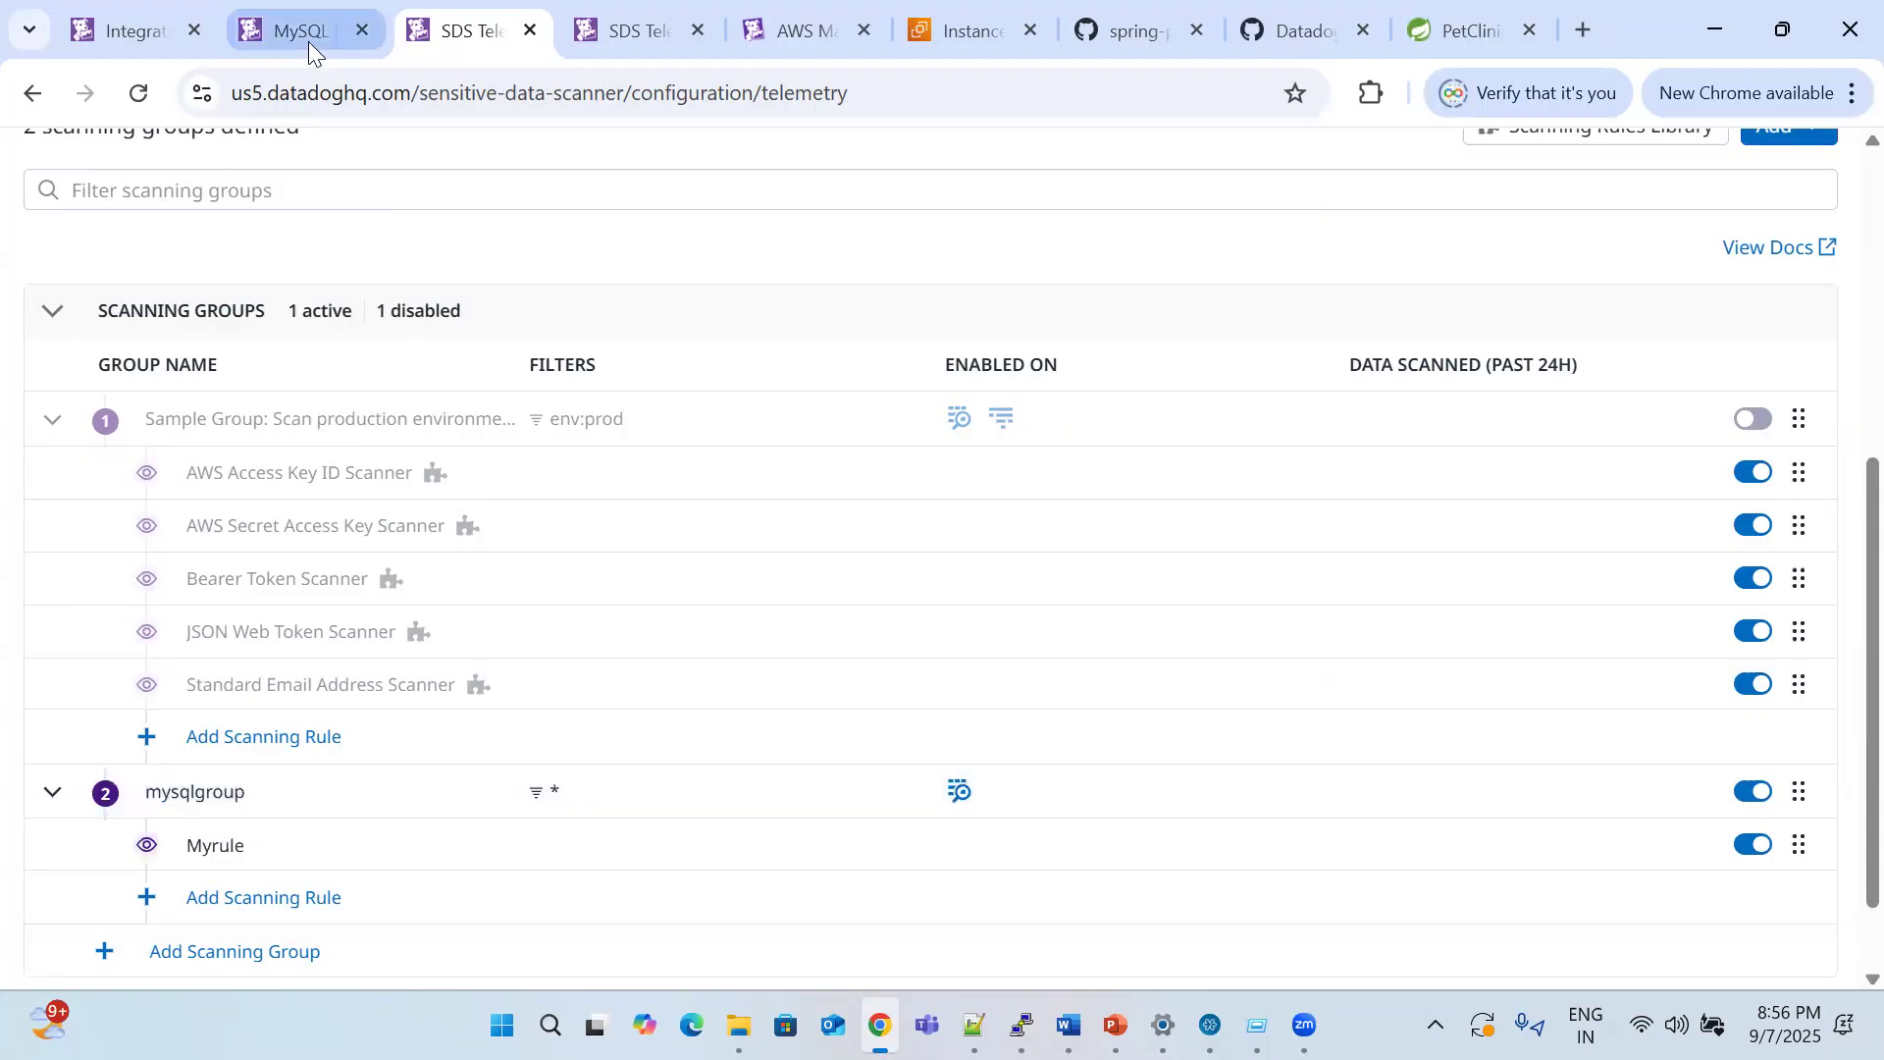
click(308, 35)
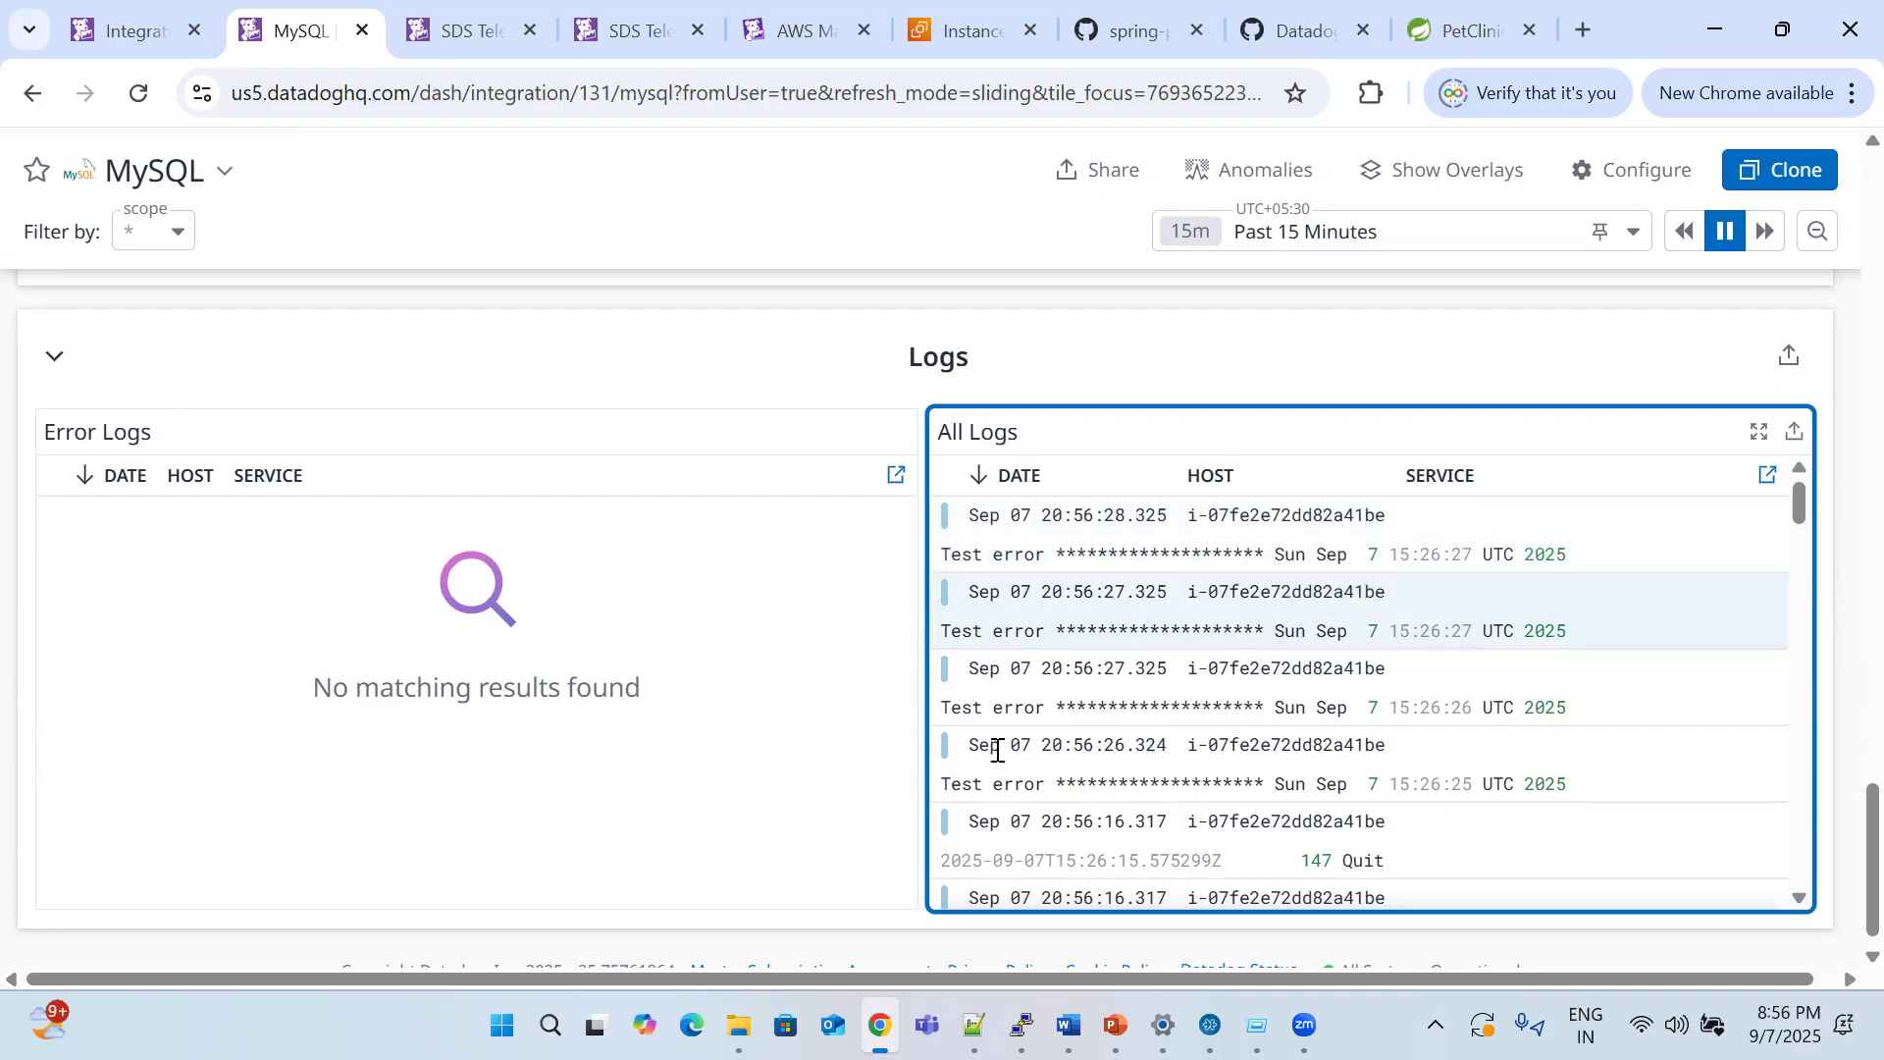
click(1021, 1026)
key(alt+Tab)
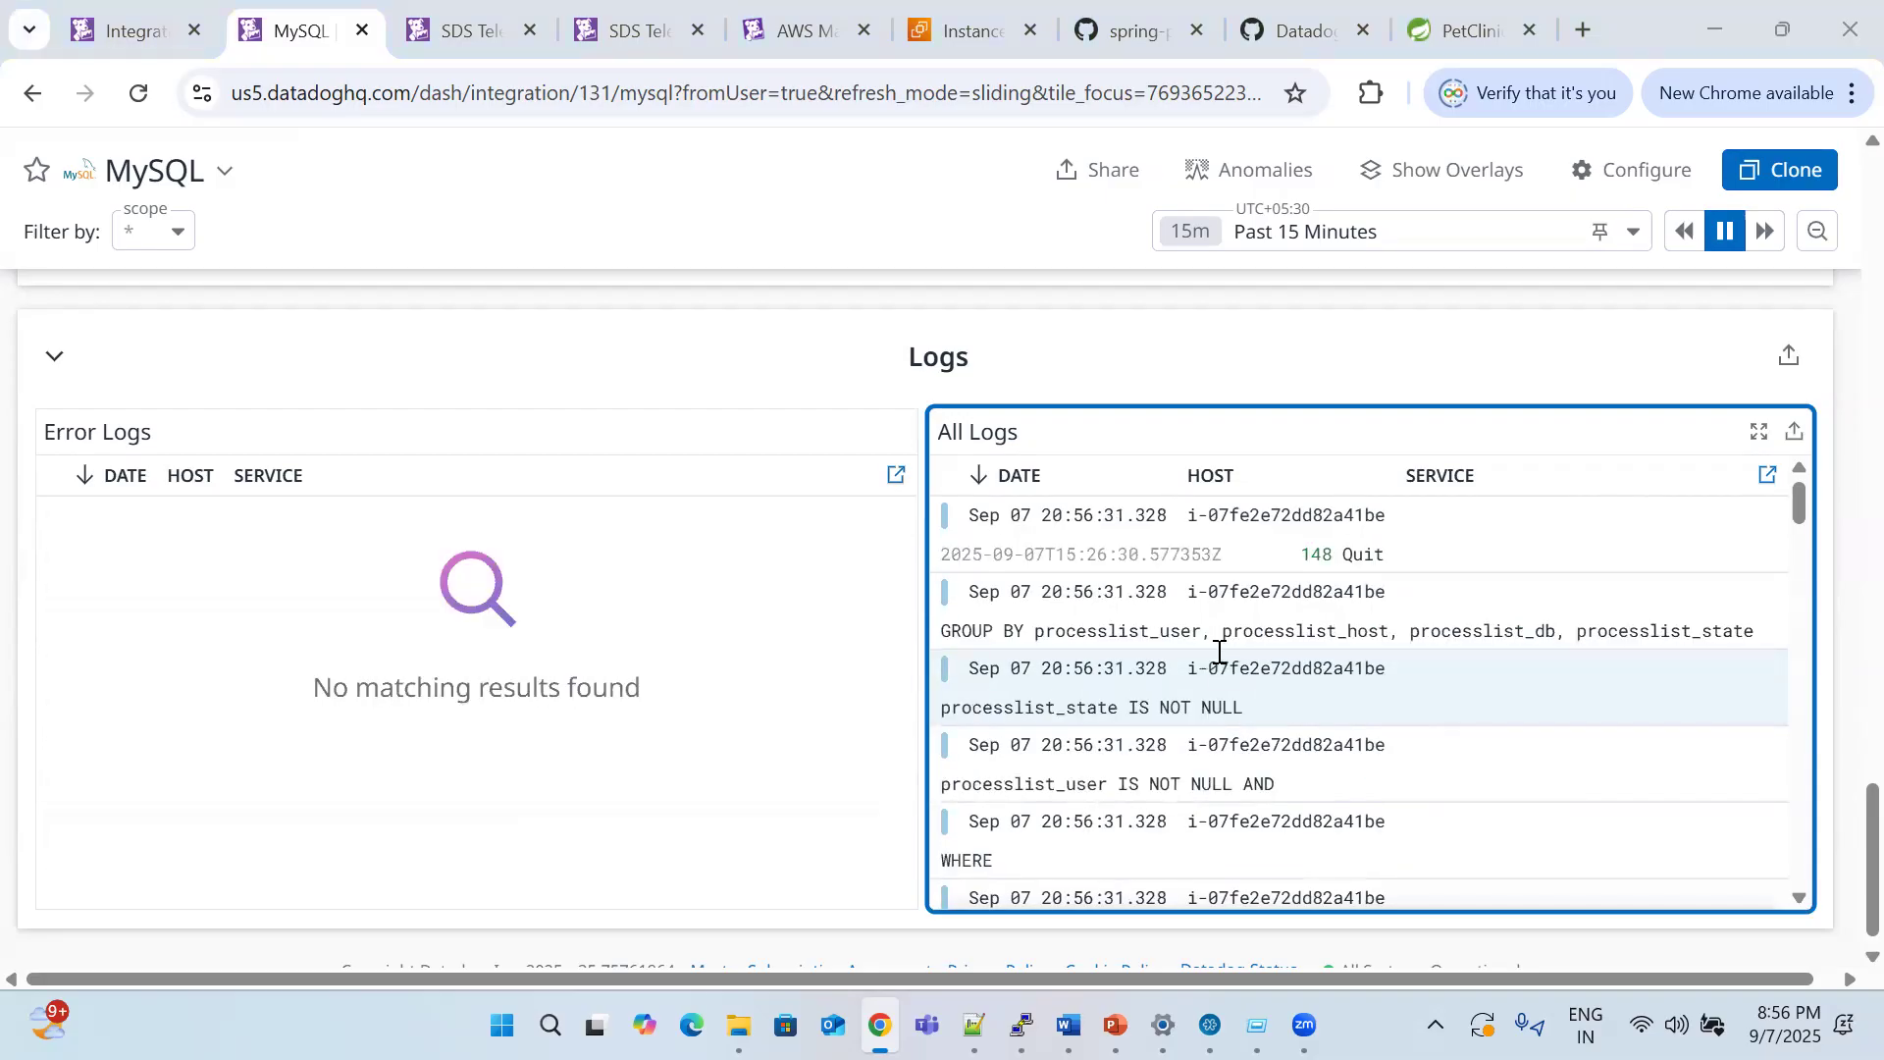
key(alt+Tab)
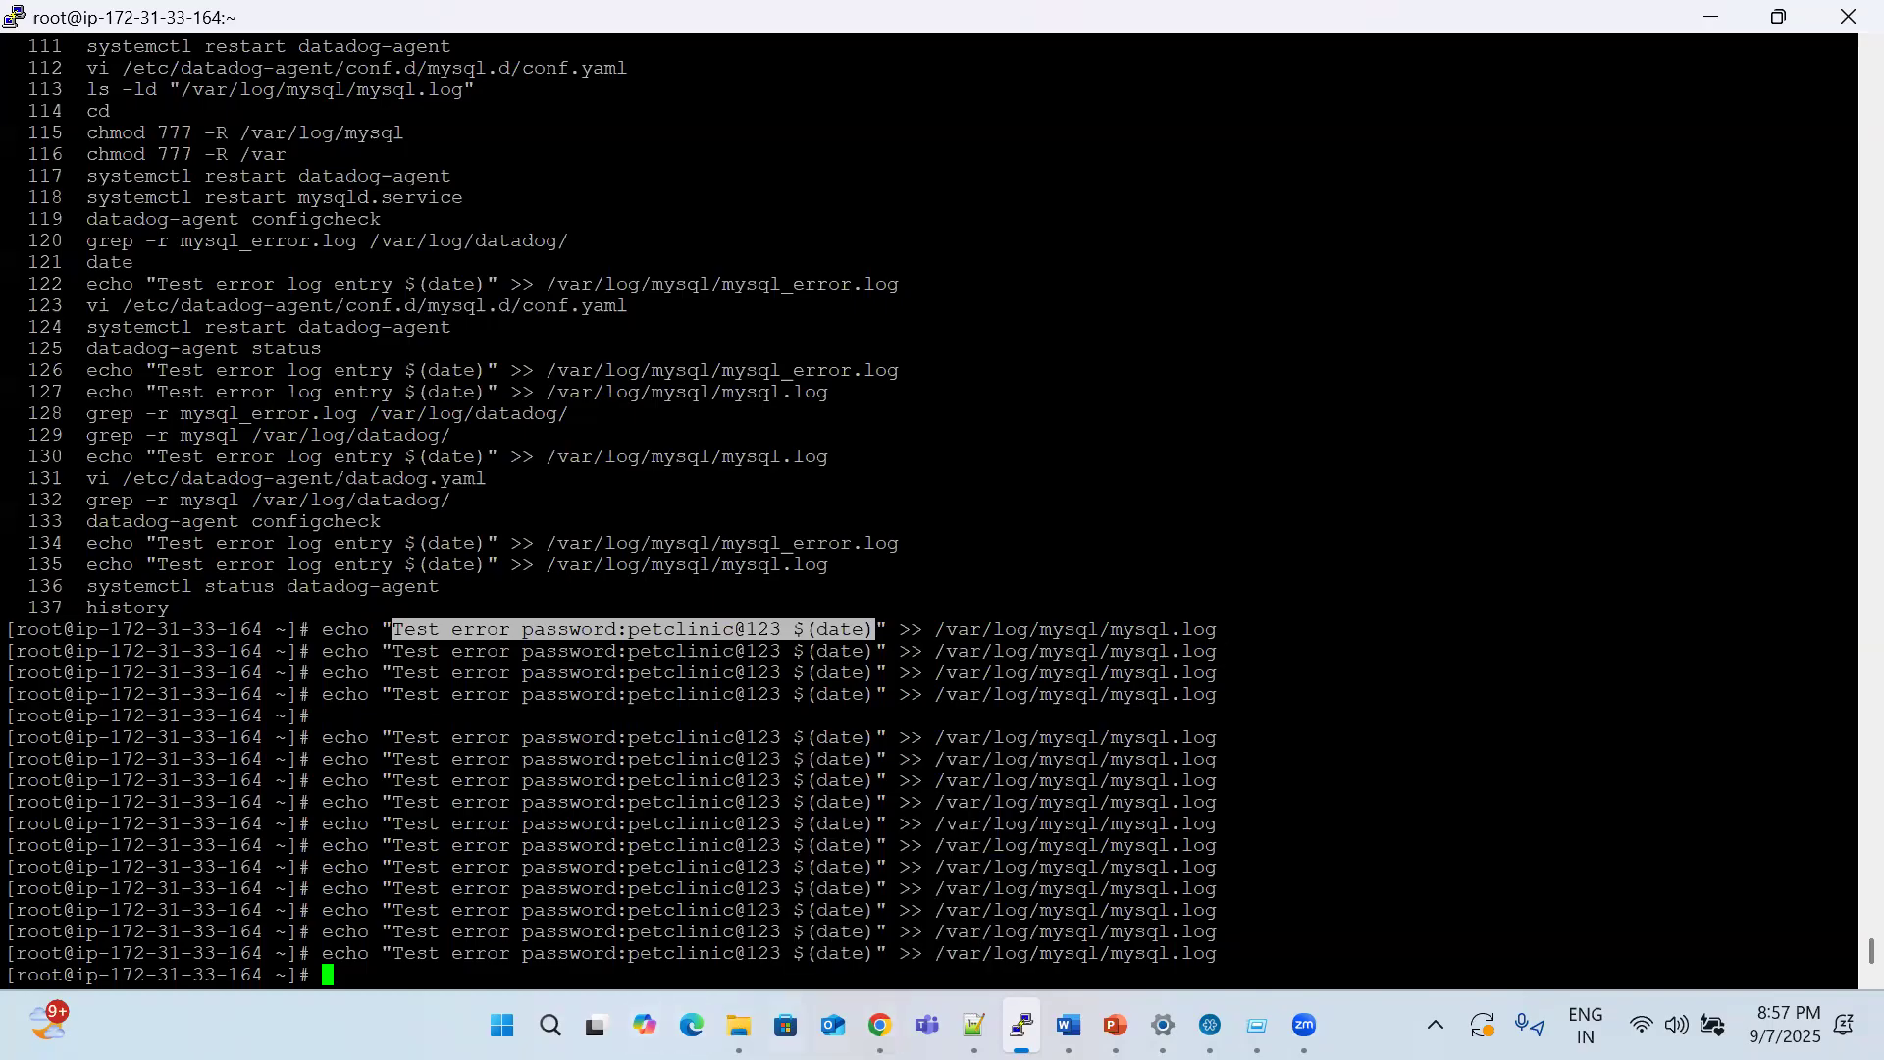
click(880, 1025)
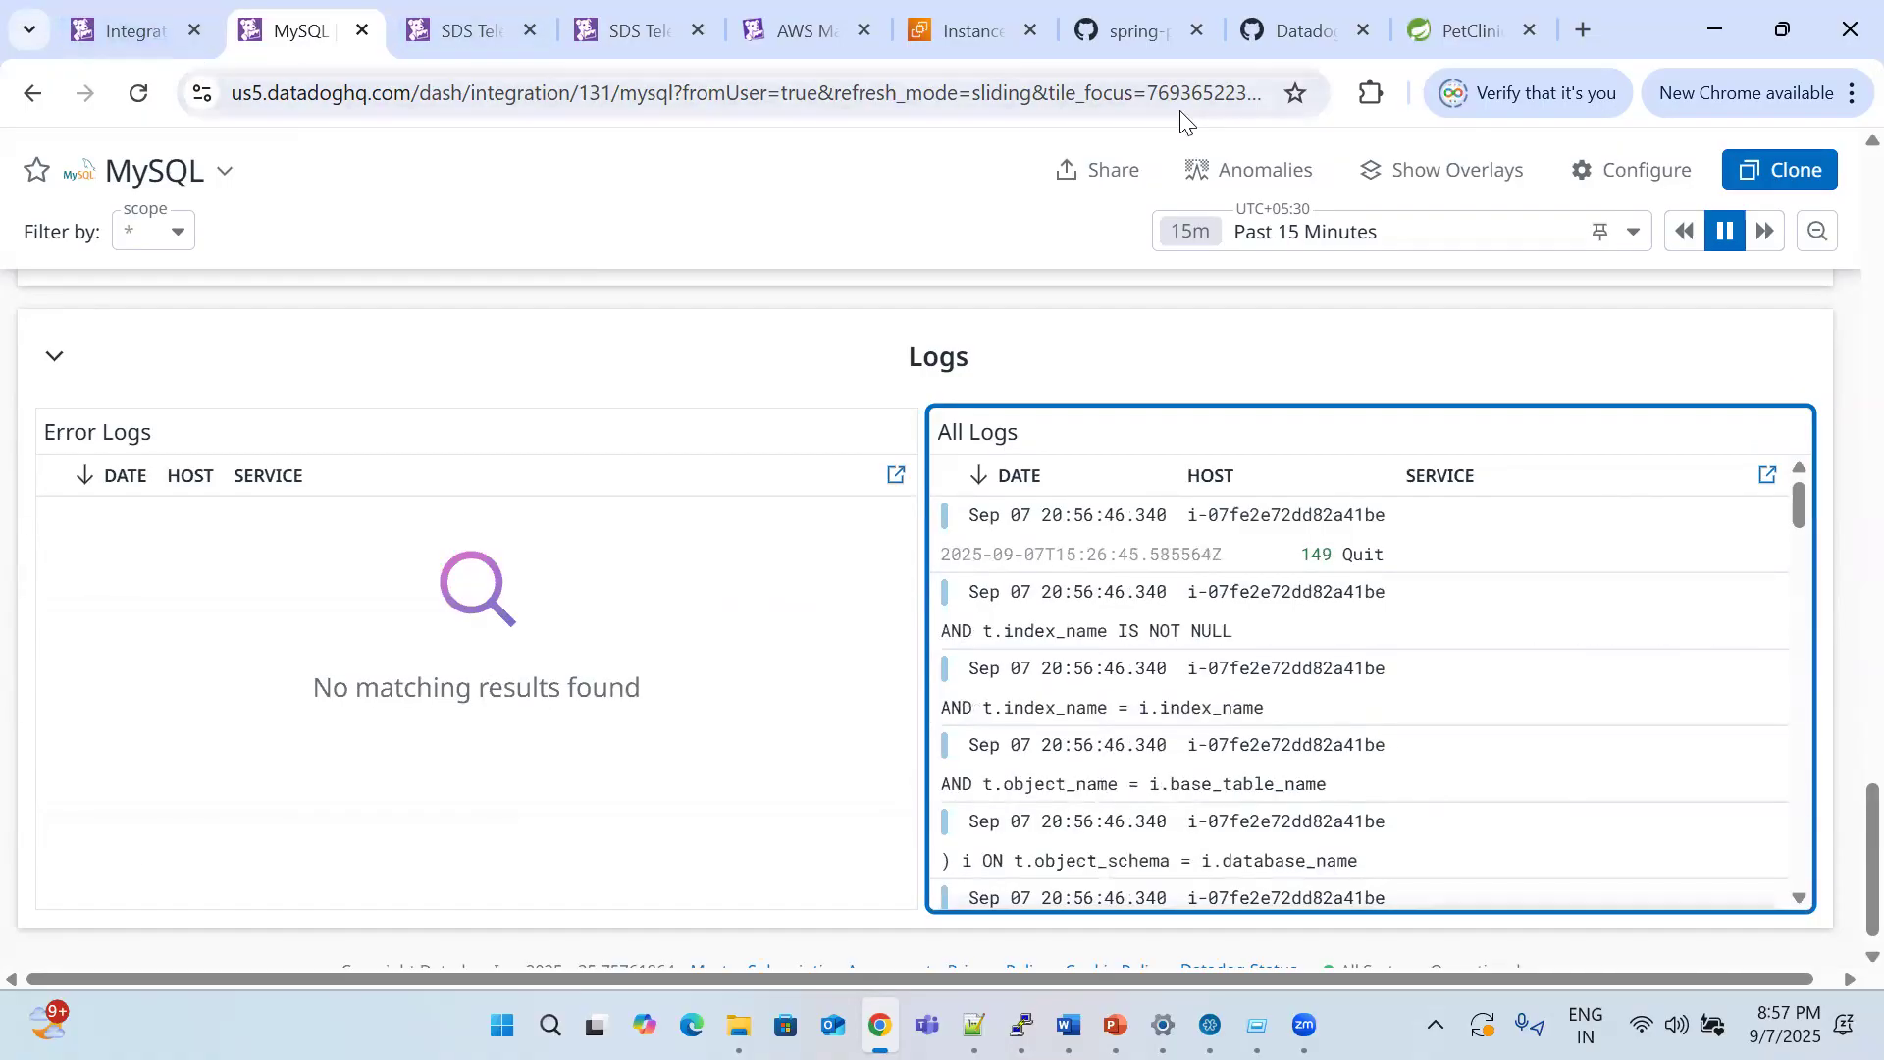
click(1300, 30)
Select the audit log YAML block and the petclinic logs block (lines 37–44).
scroll(694, 693, up, 7)
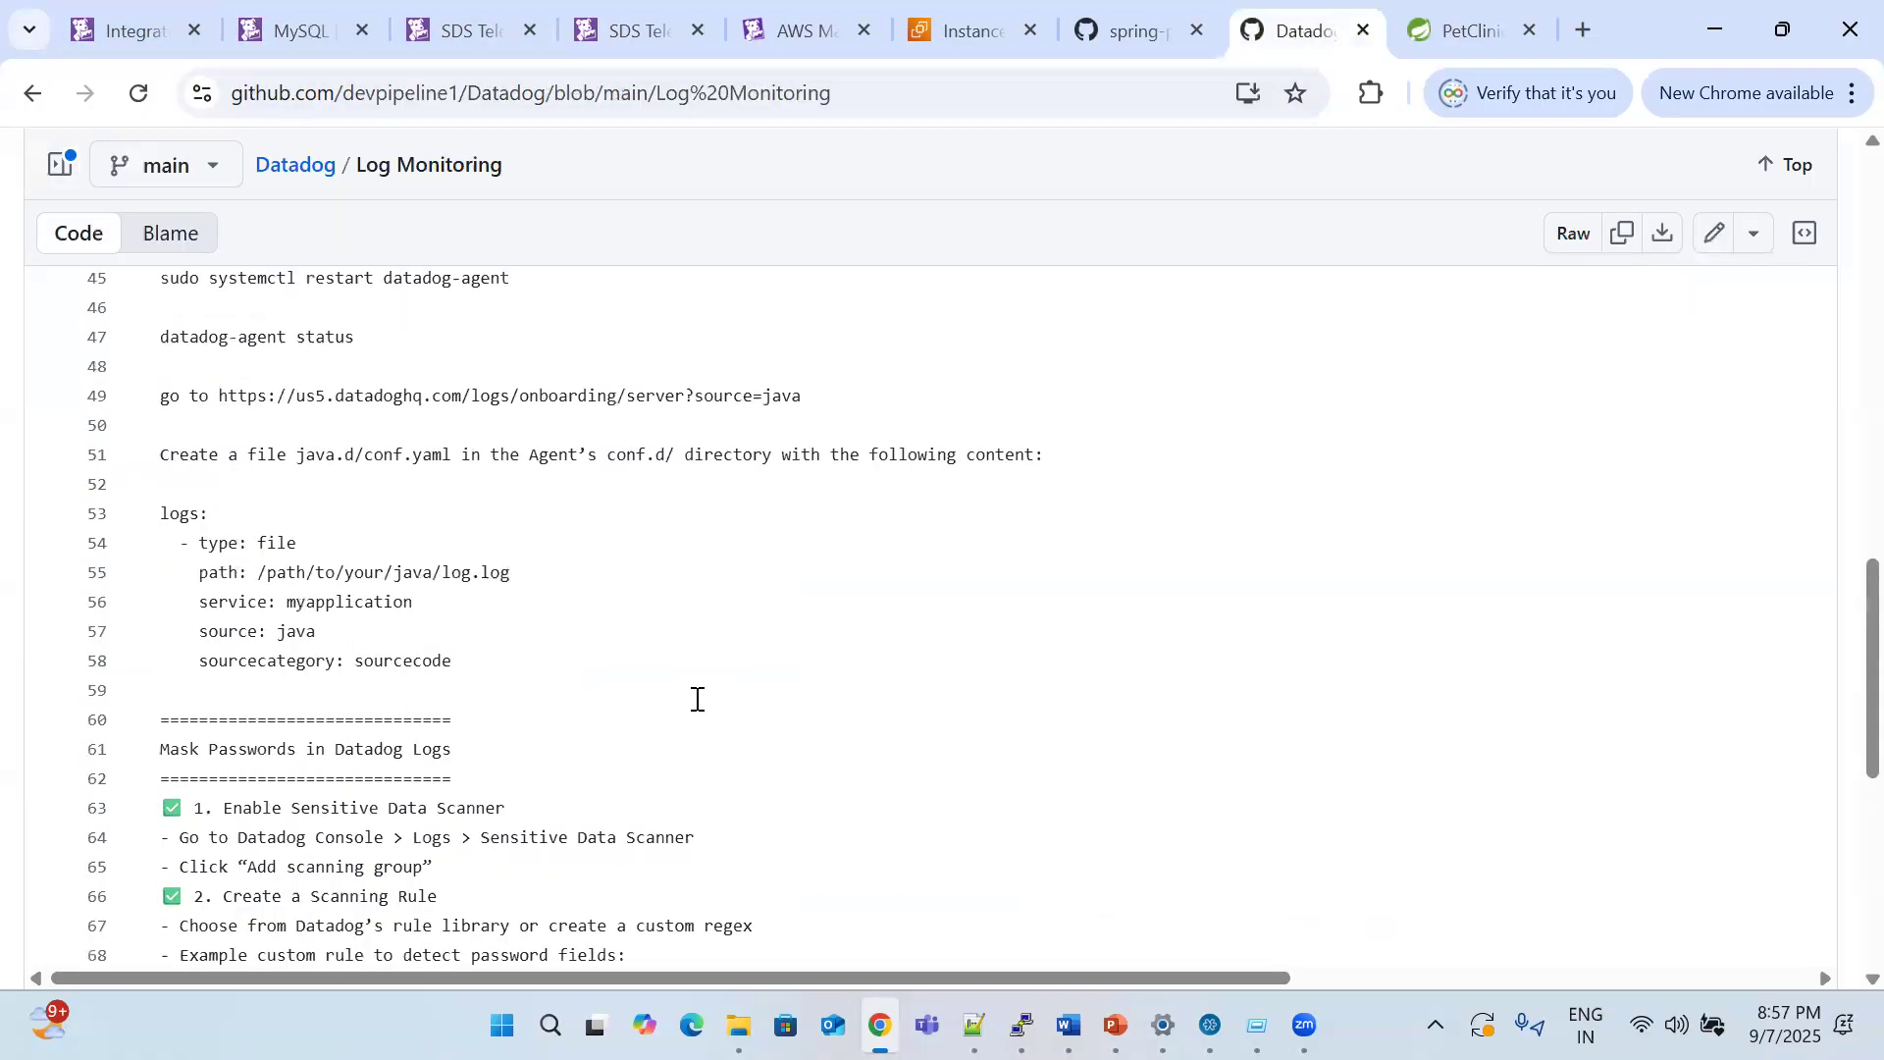
scroll(696, 699, up, 12)
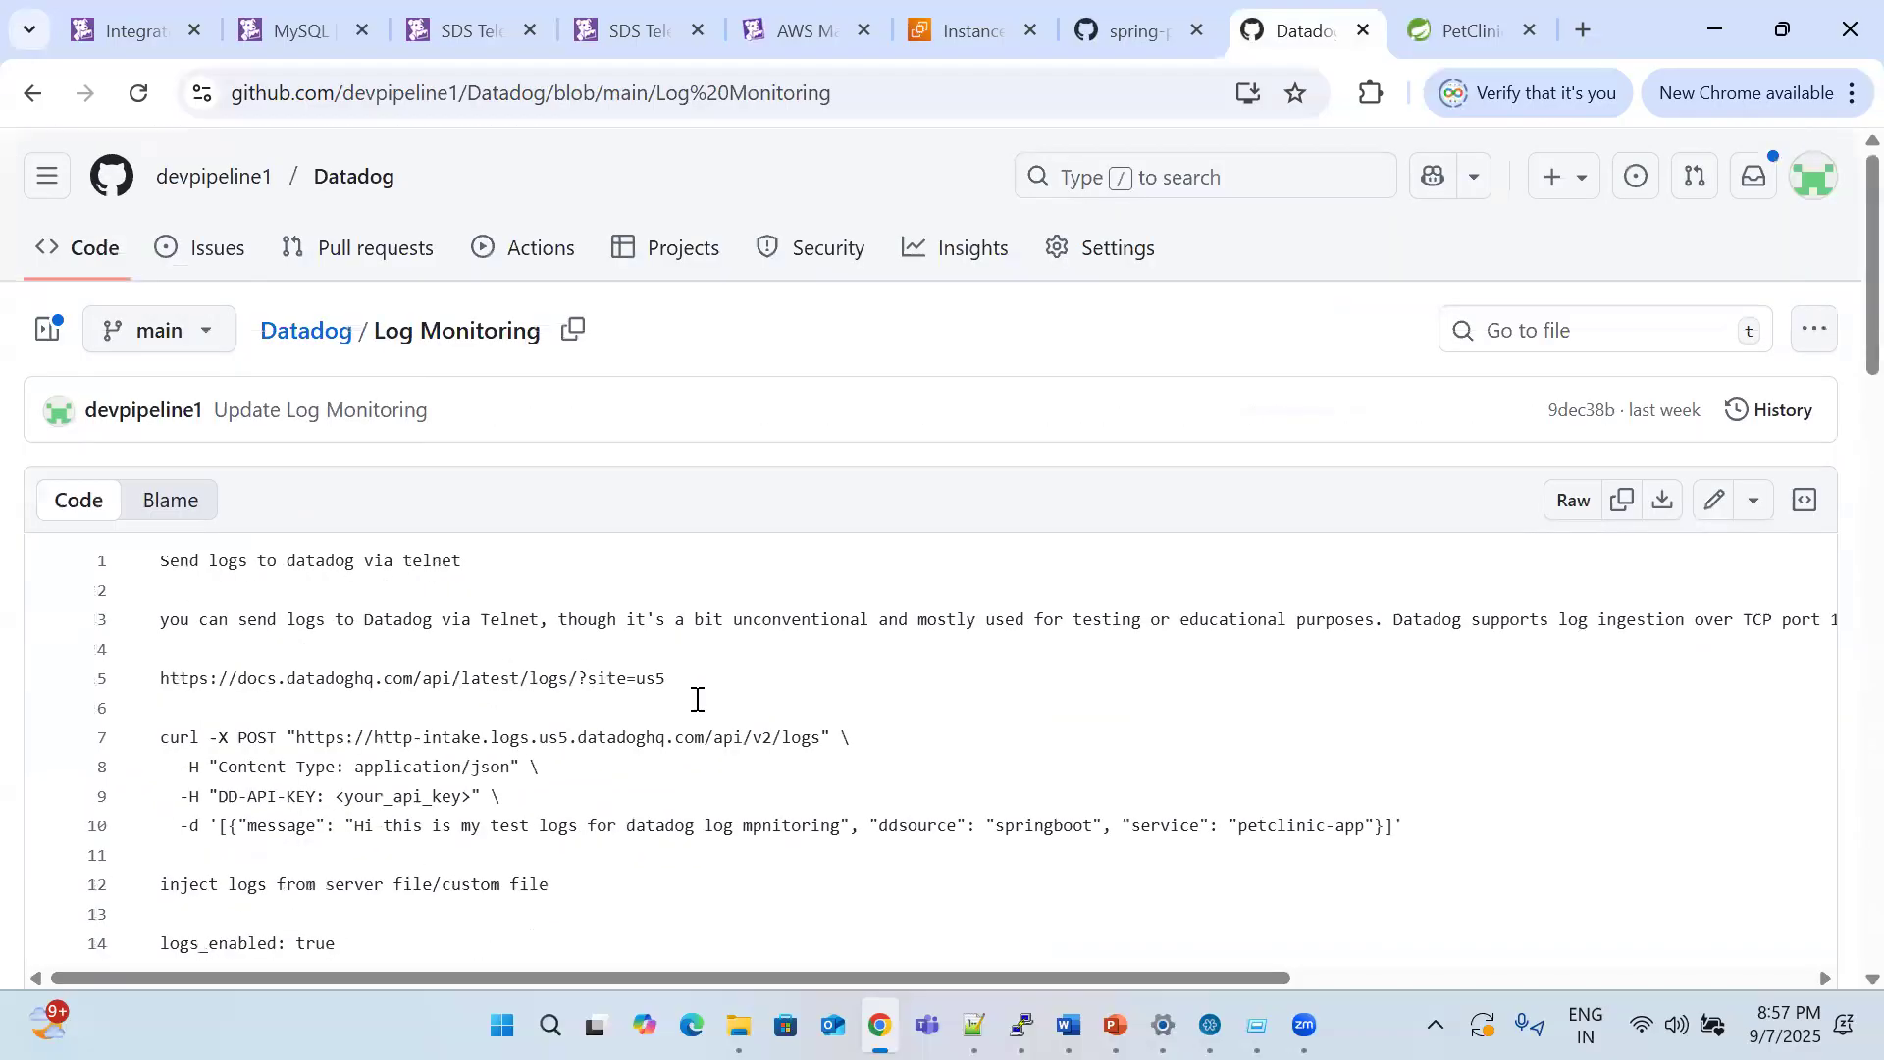
scroll(696, 699, down, 7)
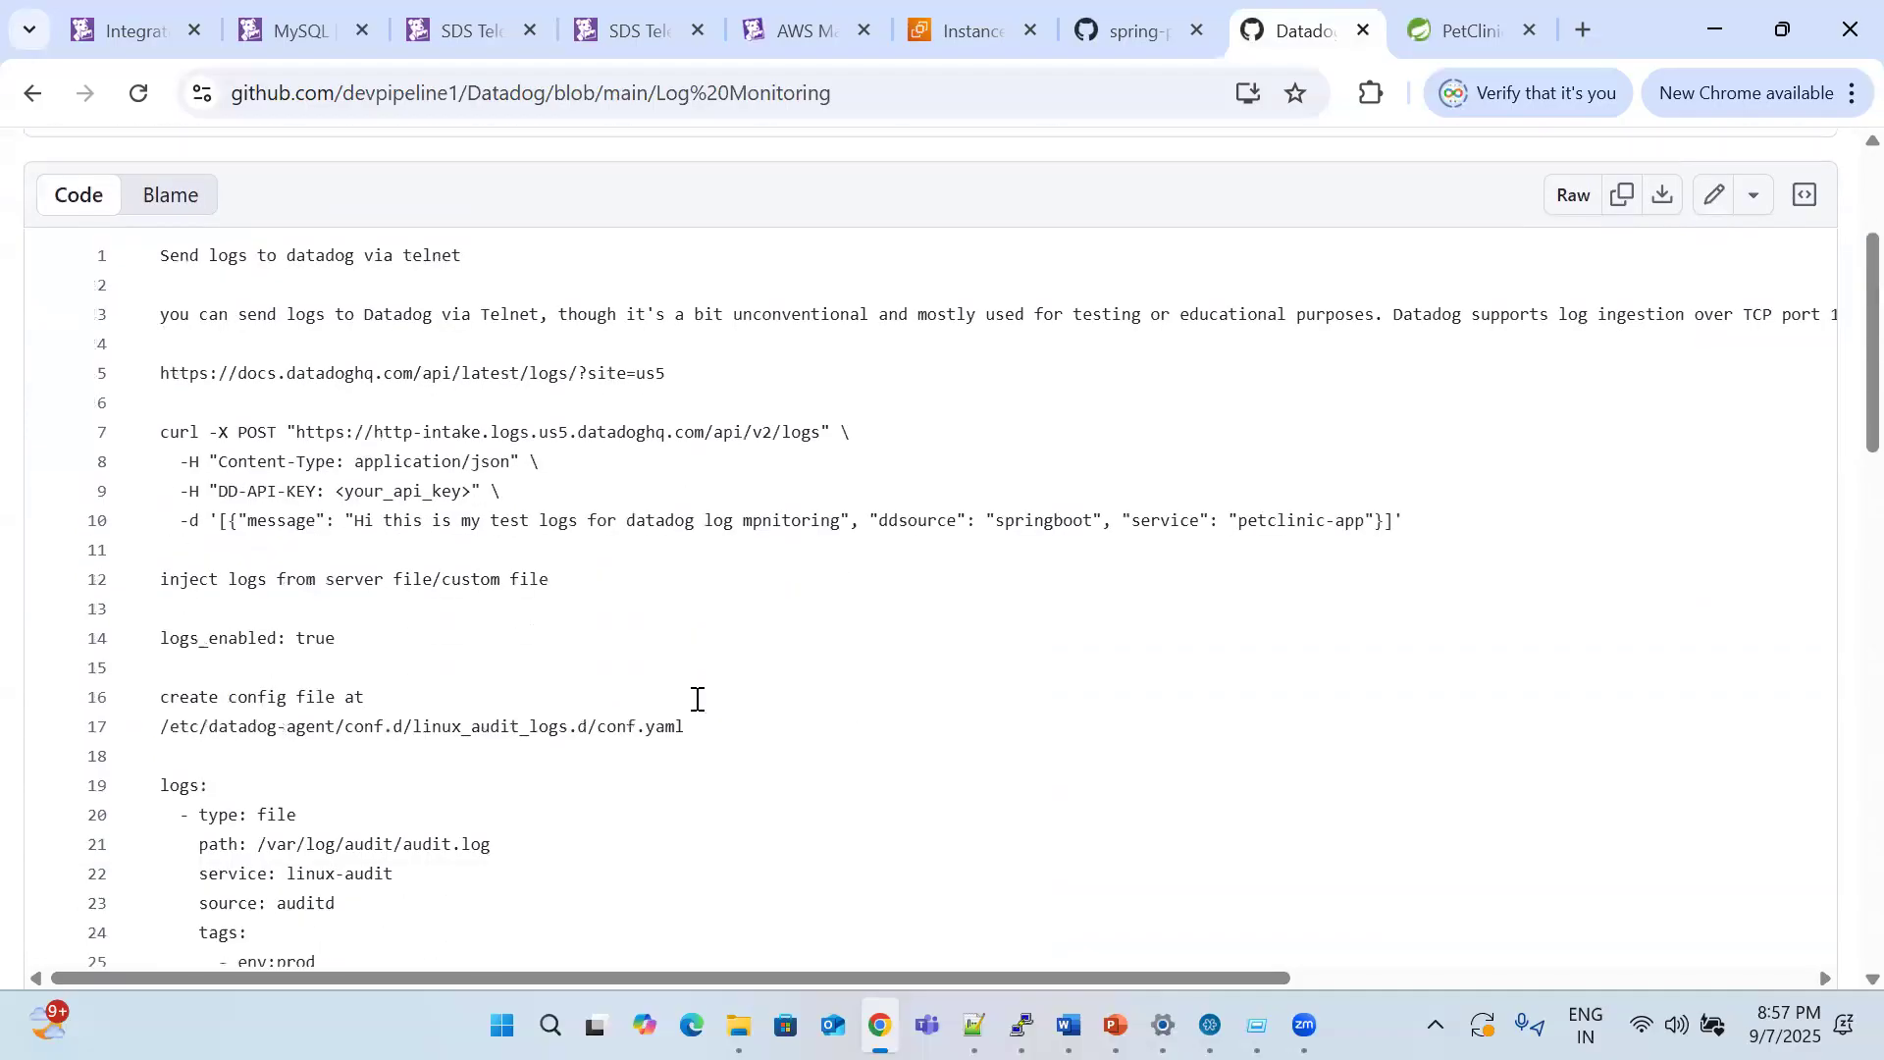
drag(155, 363, 396, 569)
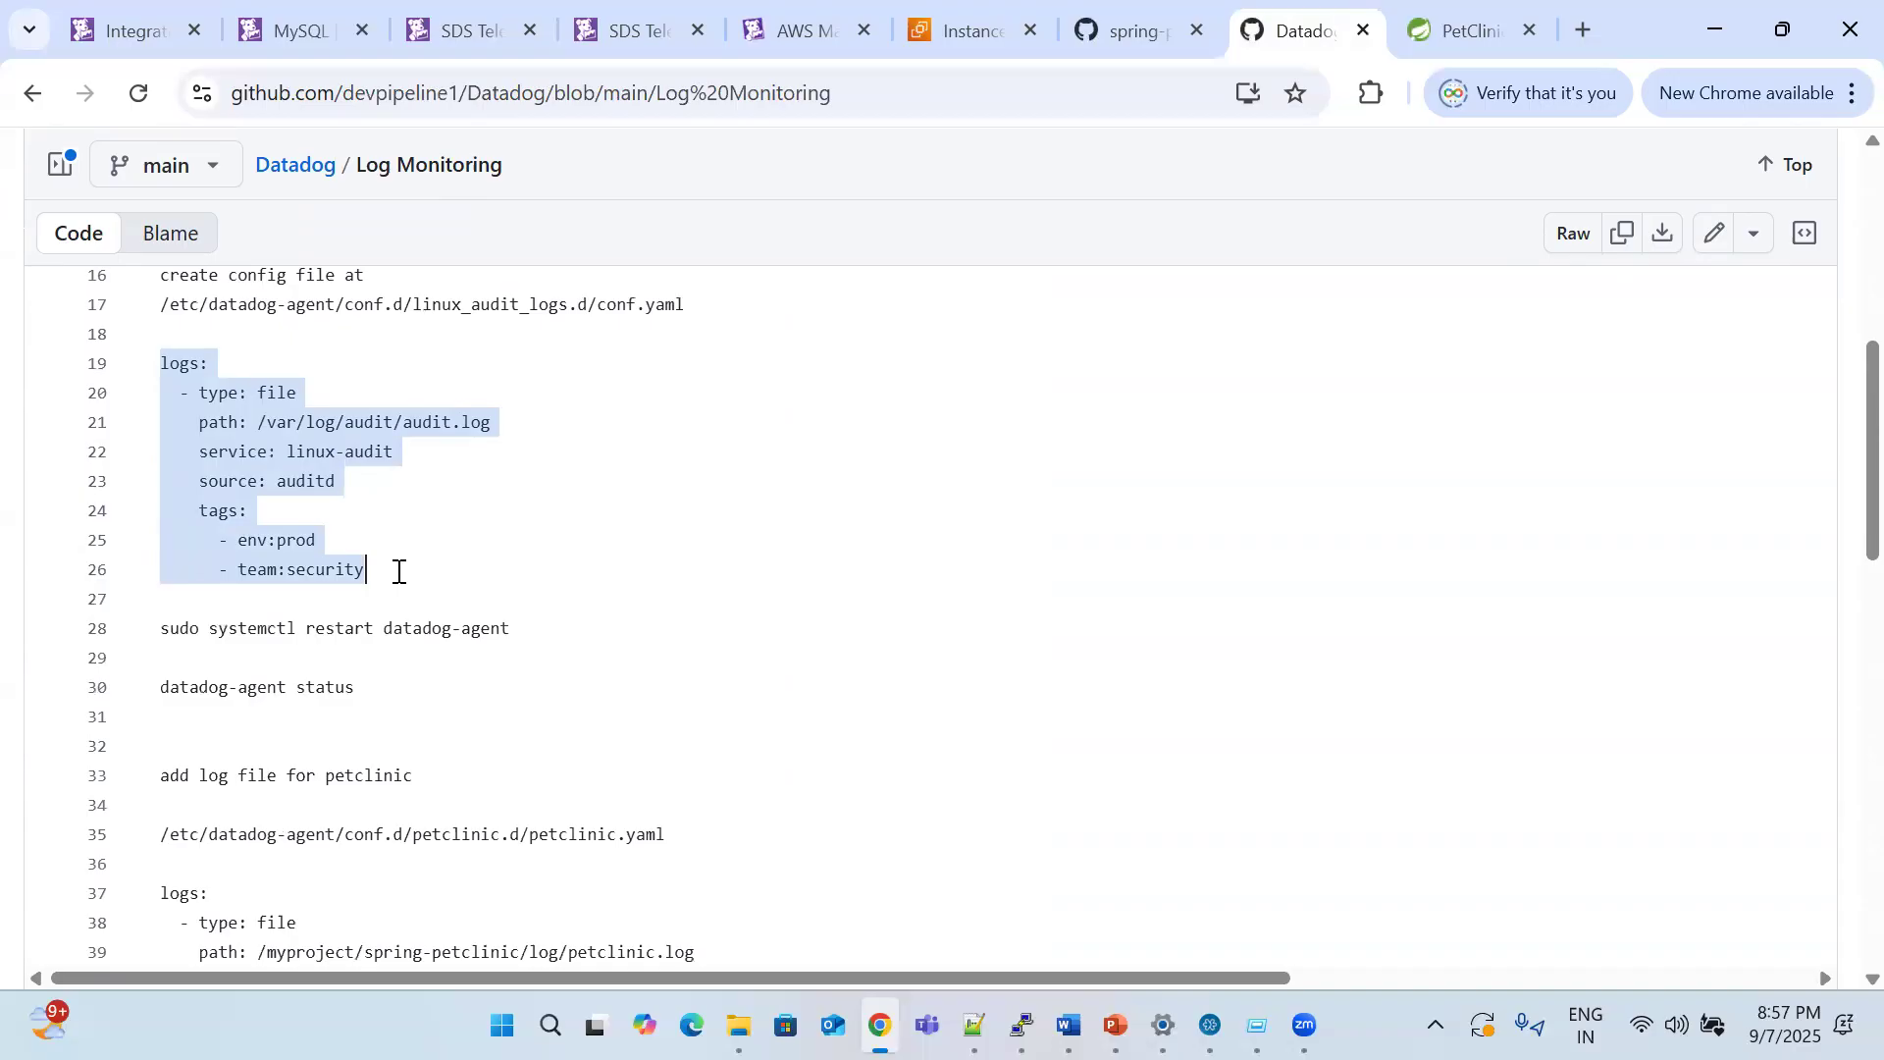
scroll(398, 571, up, 2)
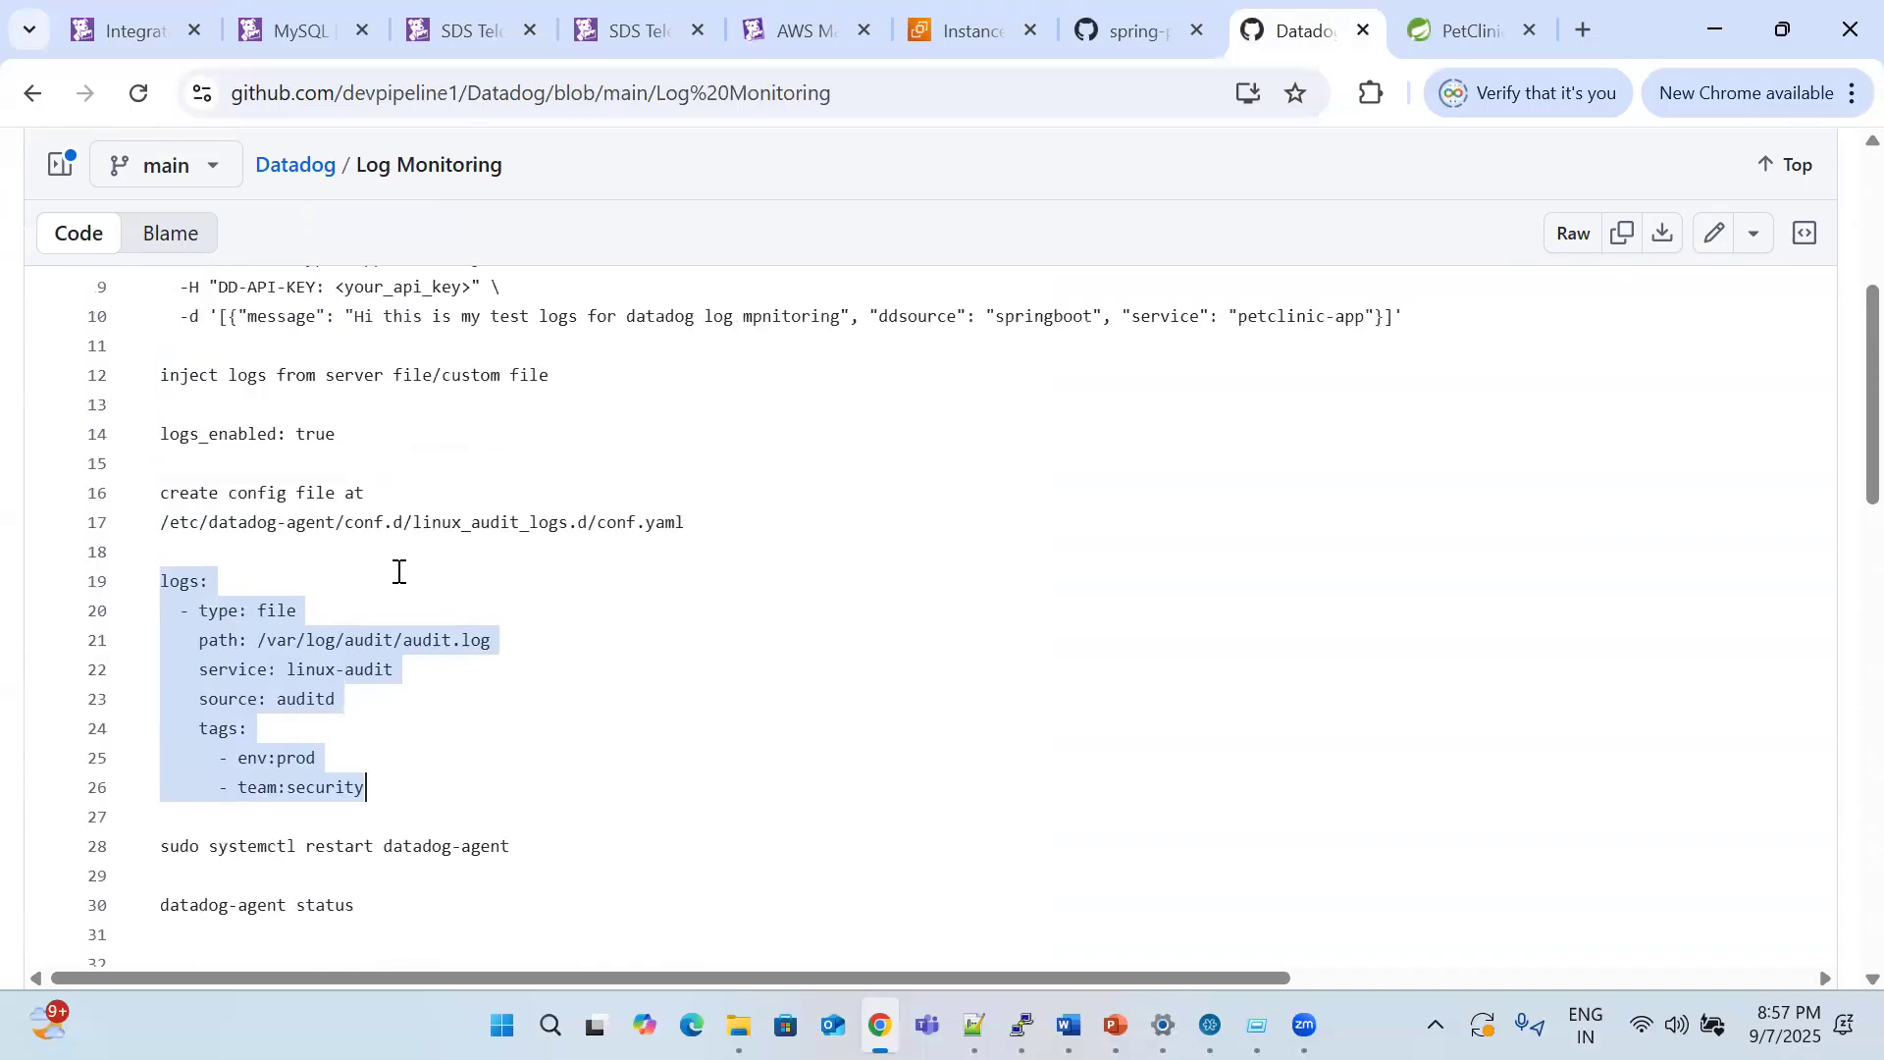
scroll(398, 571, down, 7)
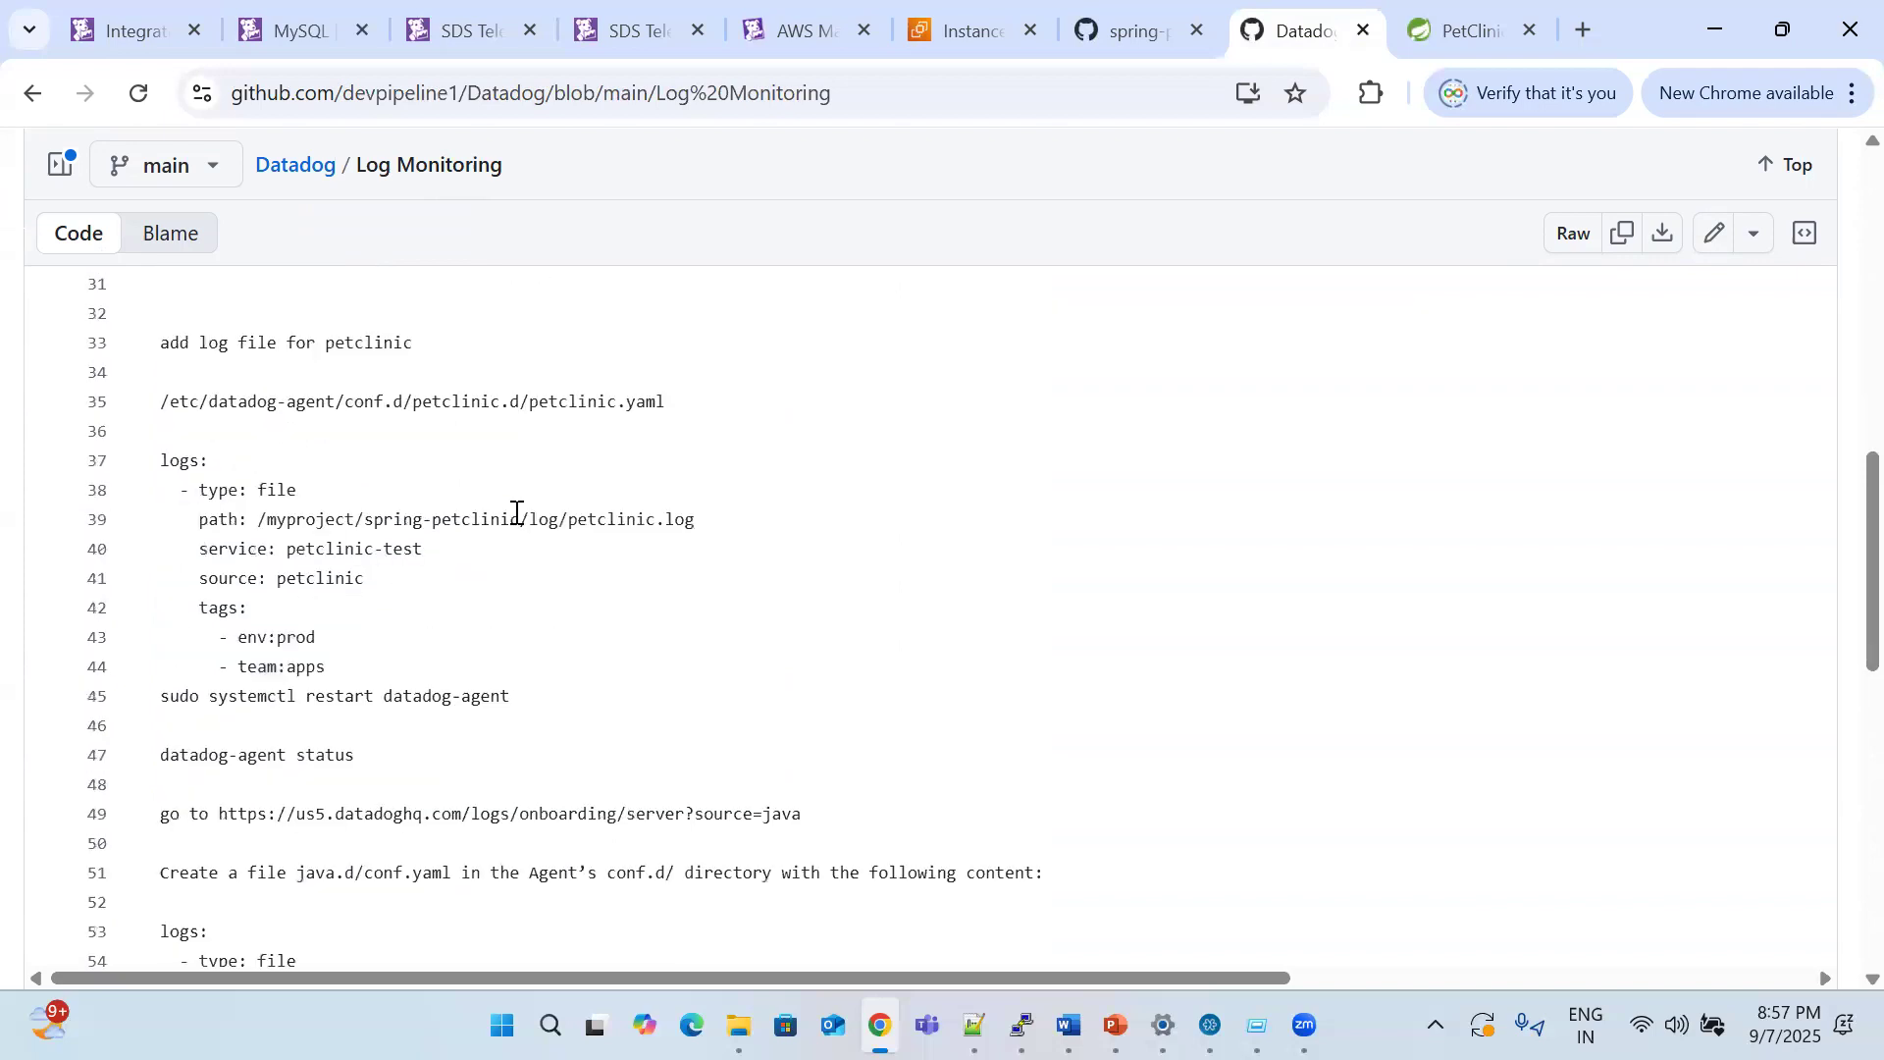
drag(151, 454, 520, 696)
drag(520, 697, 512, 657)
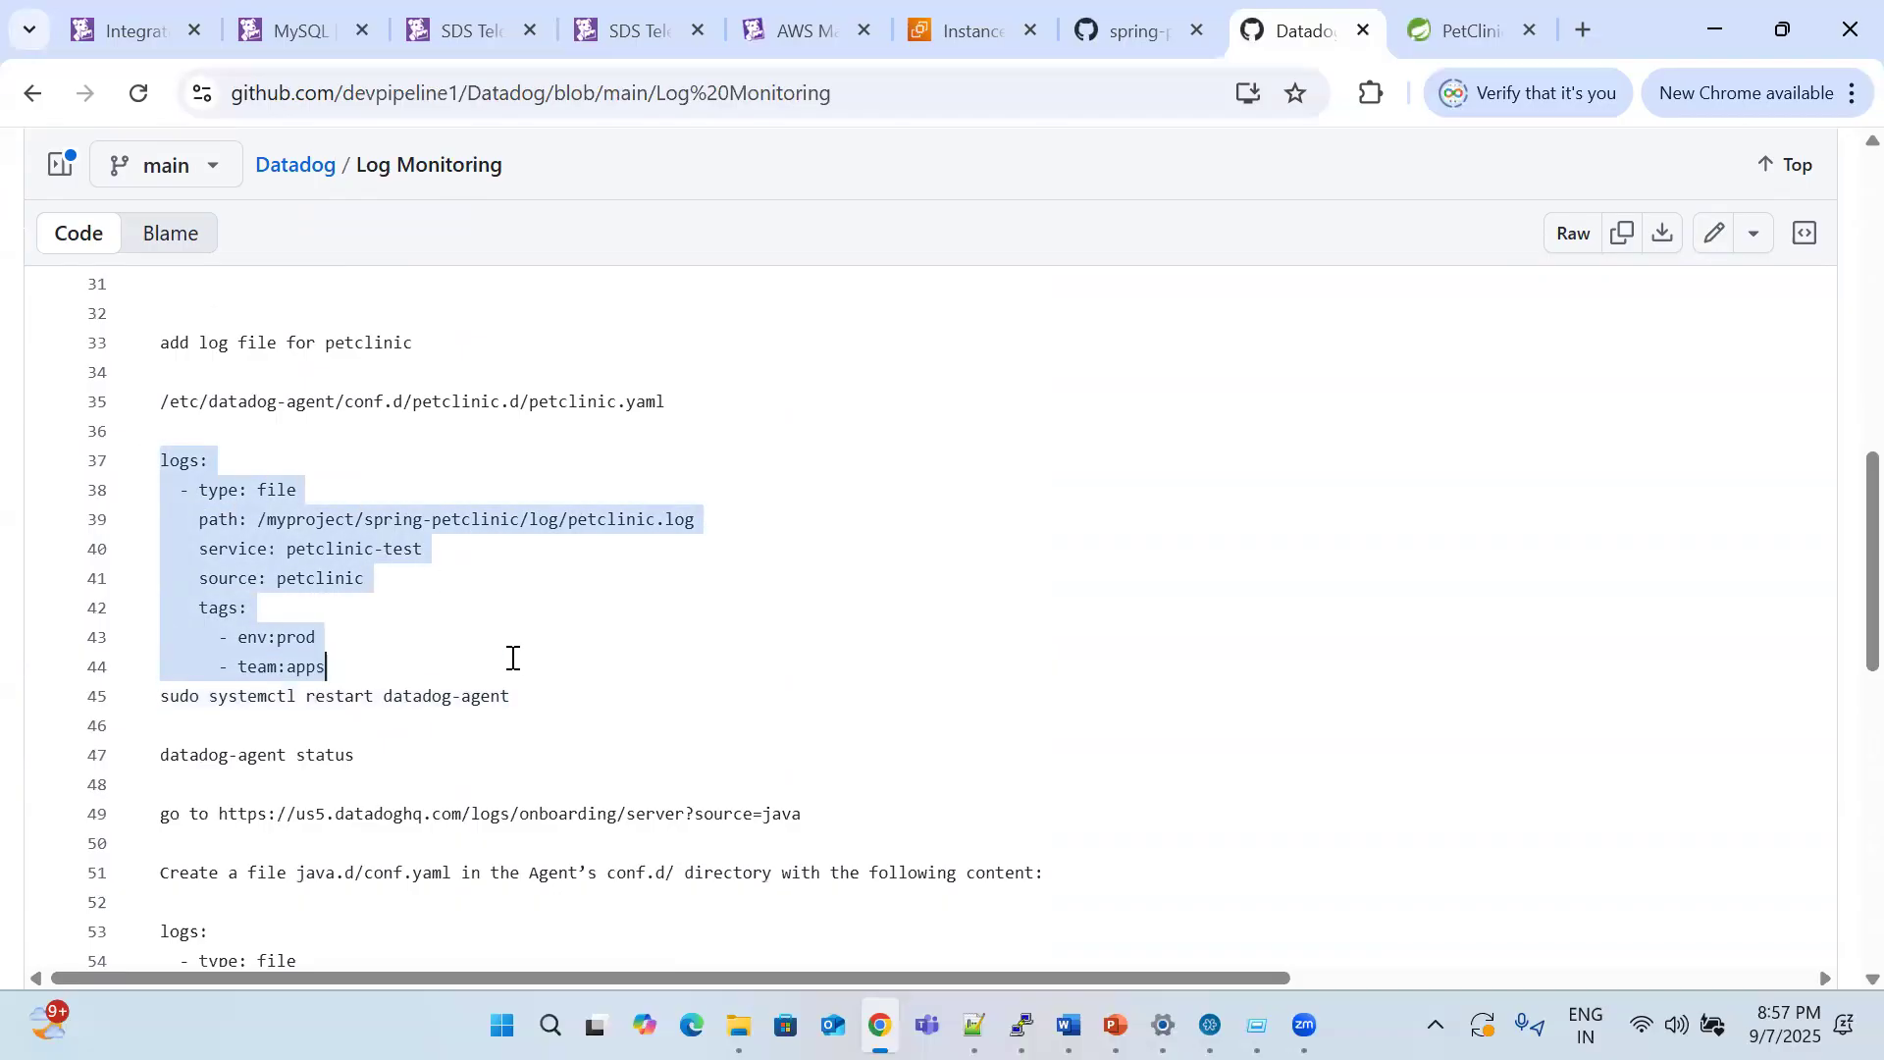
click(539, 402)
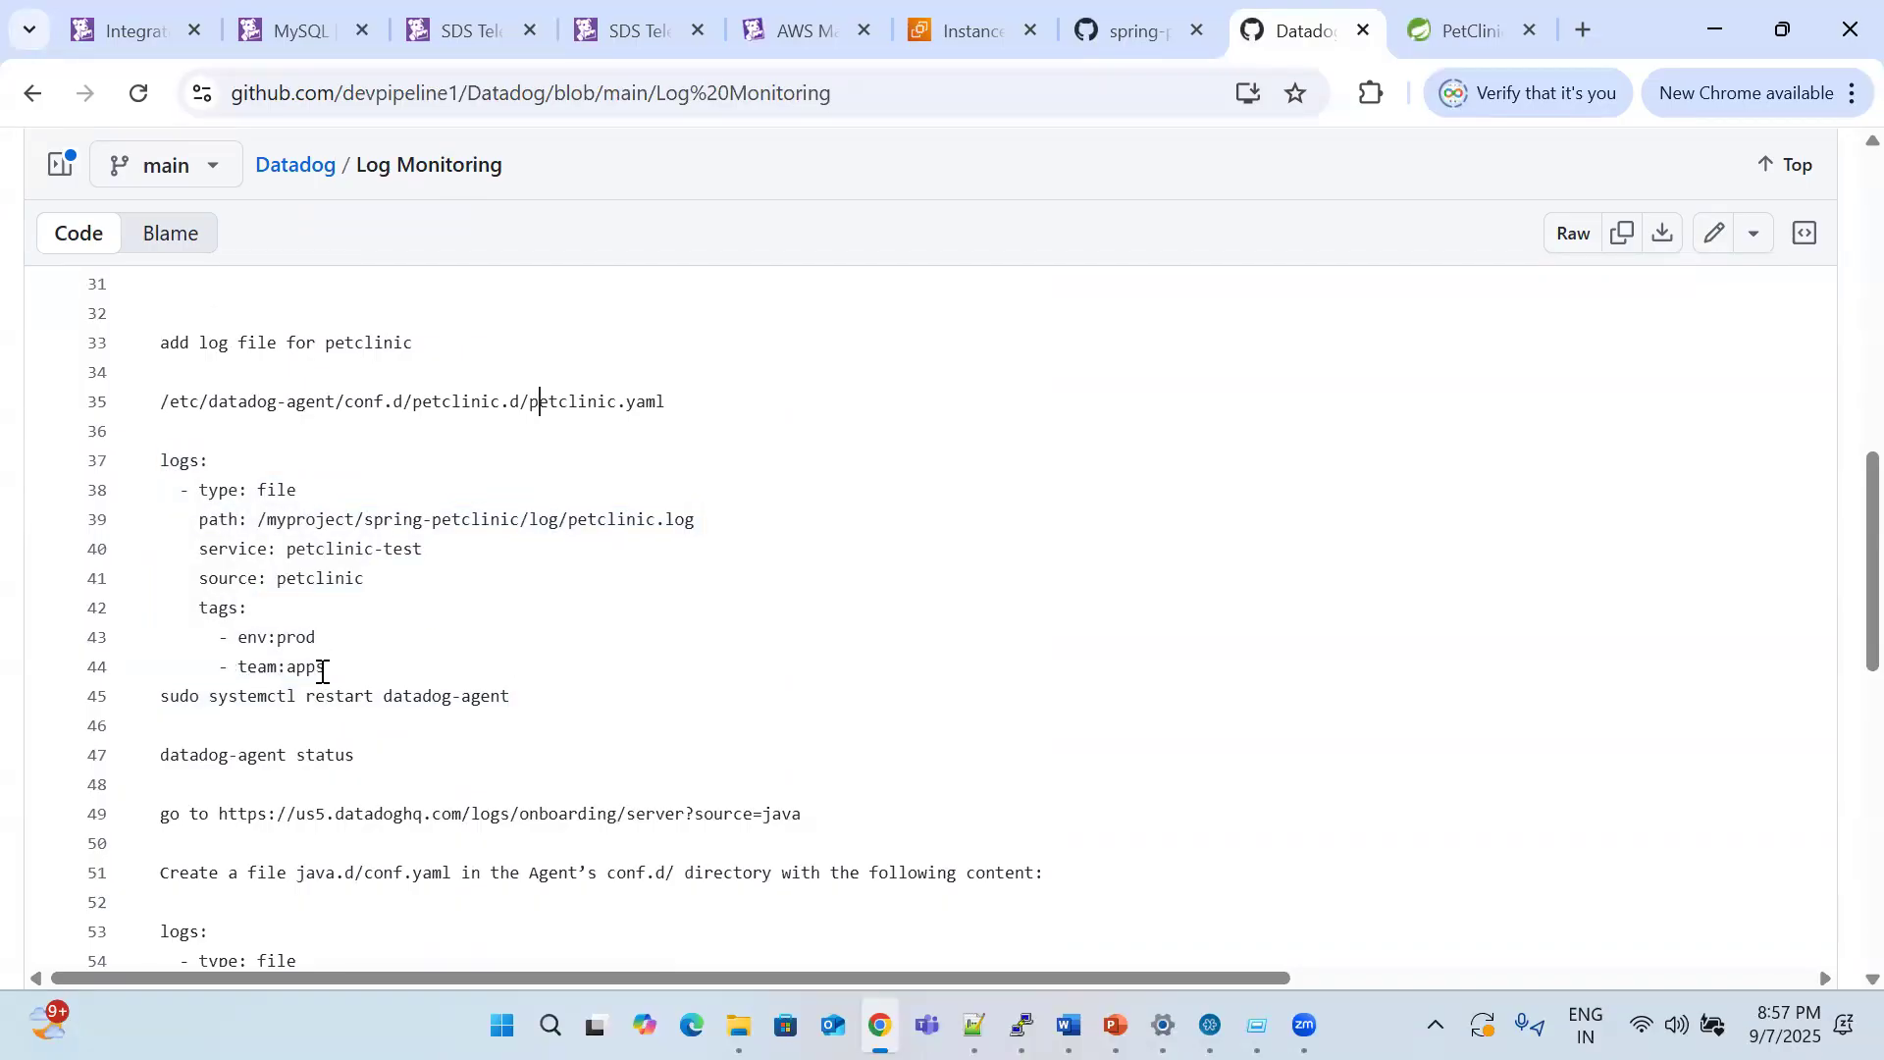
drag(333, 673, 148, 472)
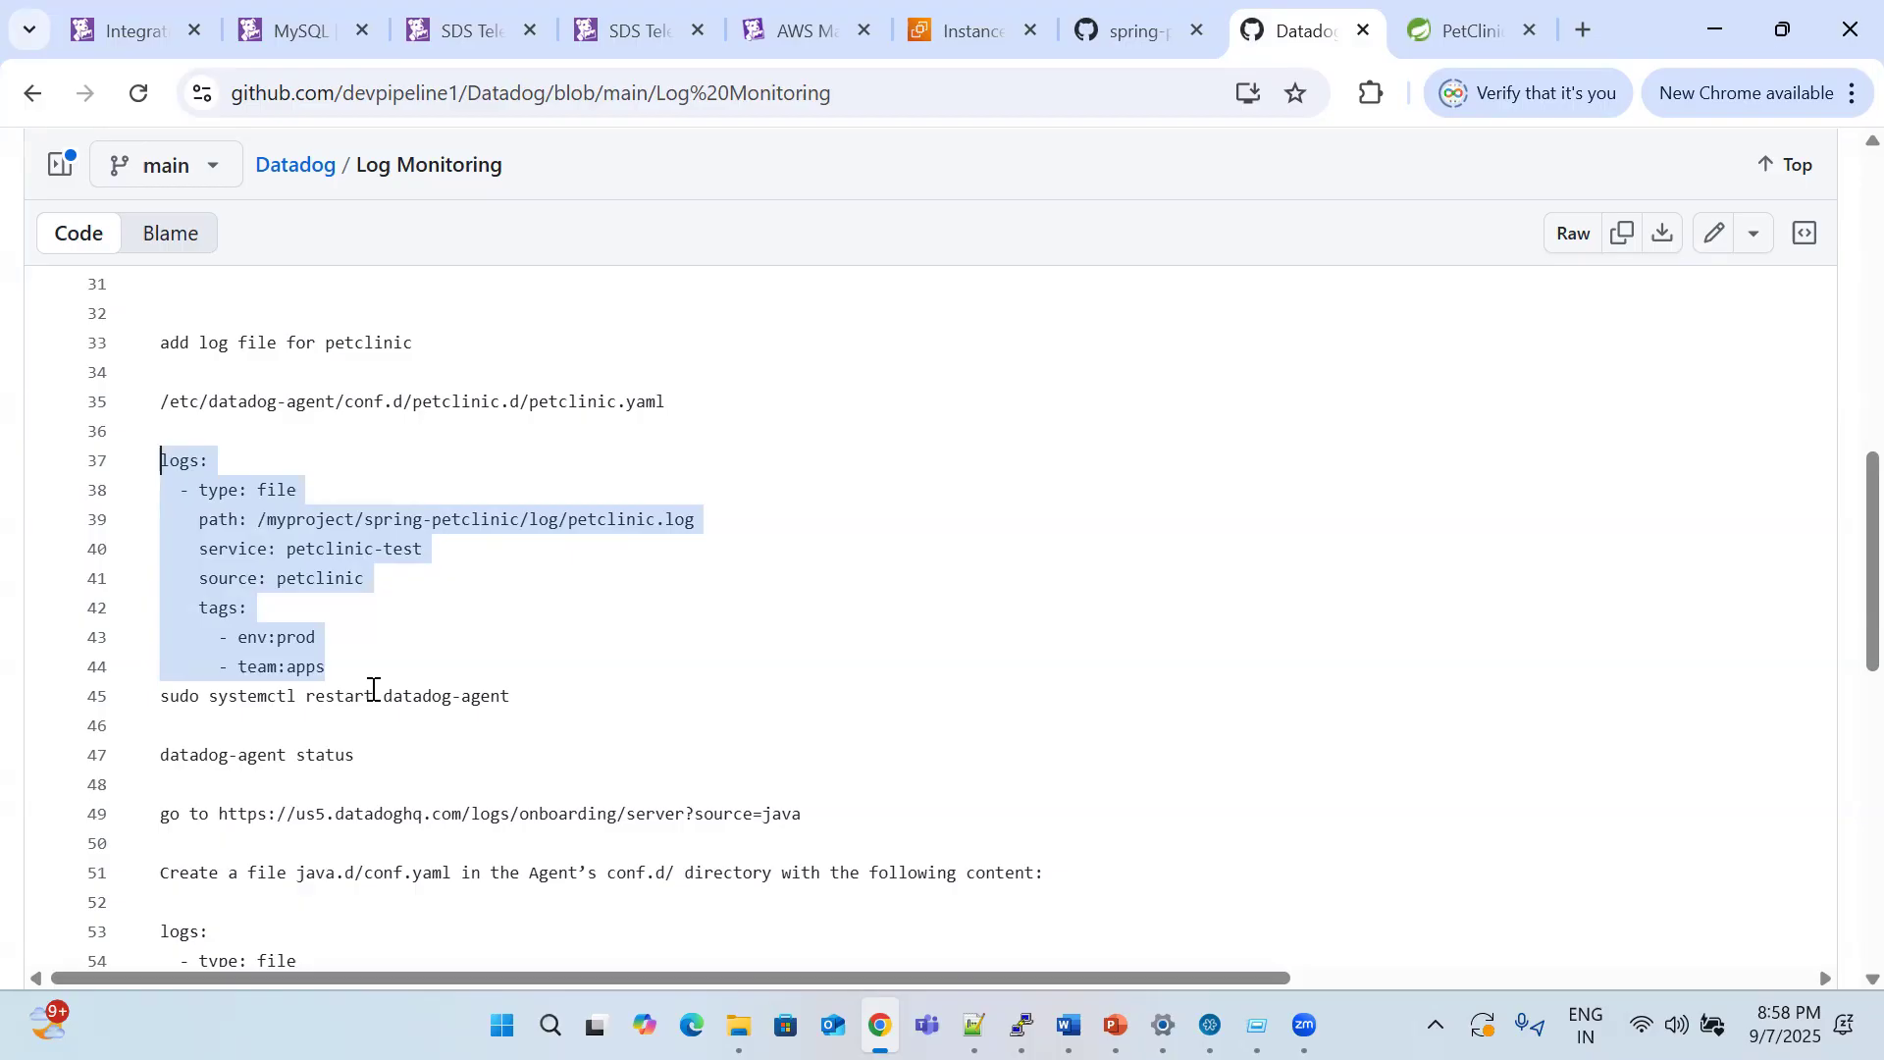
drag(332, 668, 158, 464)
Select and copy the curl command on lines 7–10 for the terminal.
scroll(385, 630, up, 10)
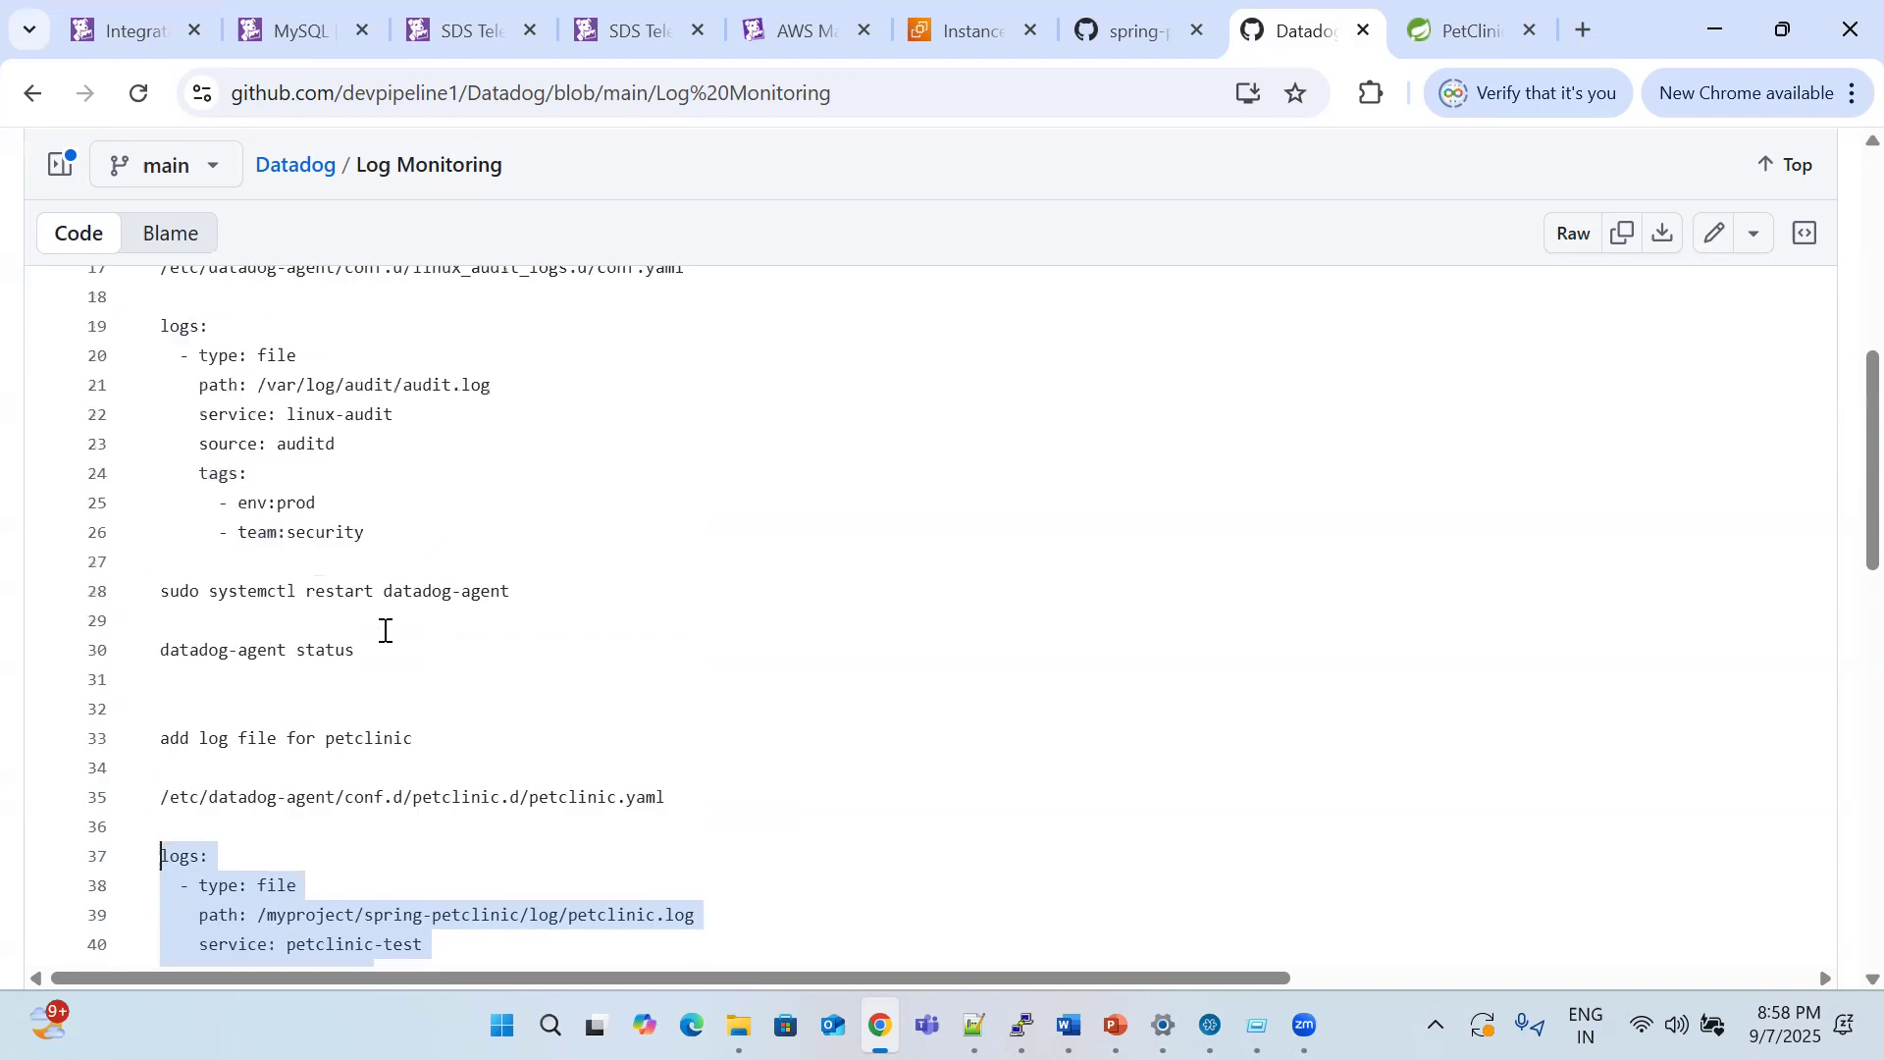
scroll(293, 743, down, 2)
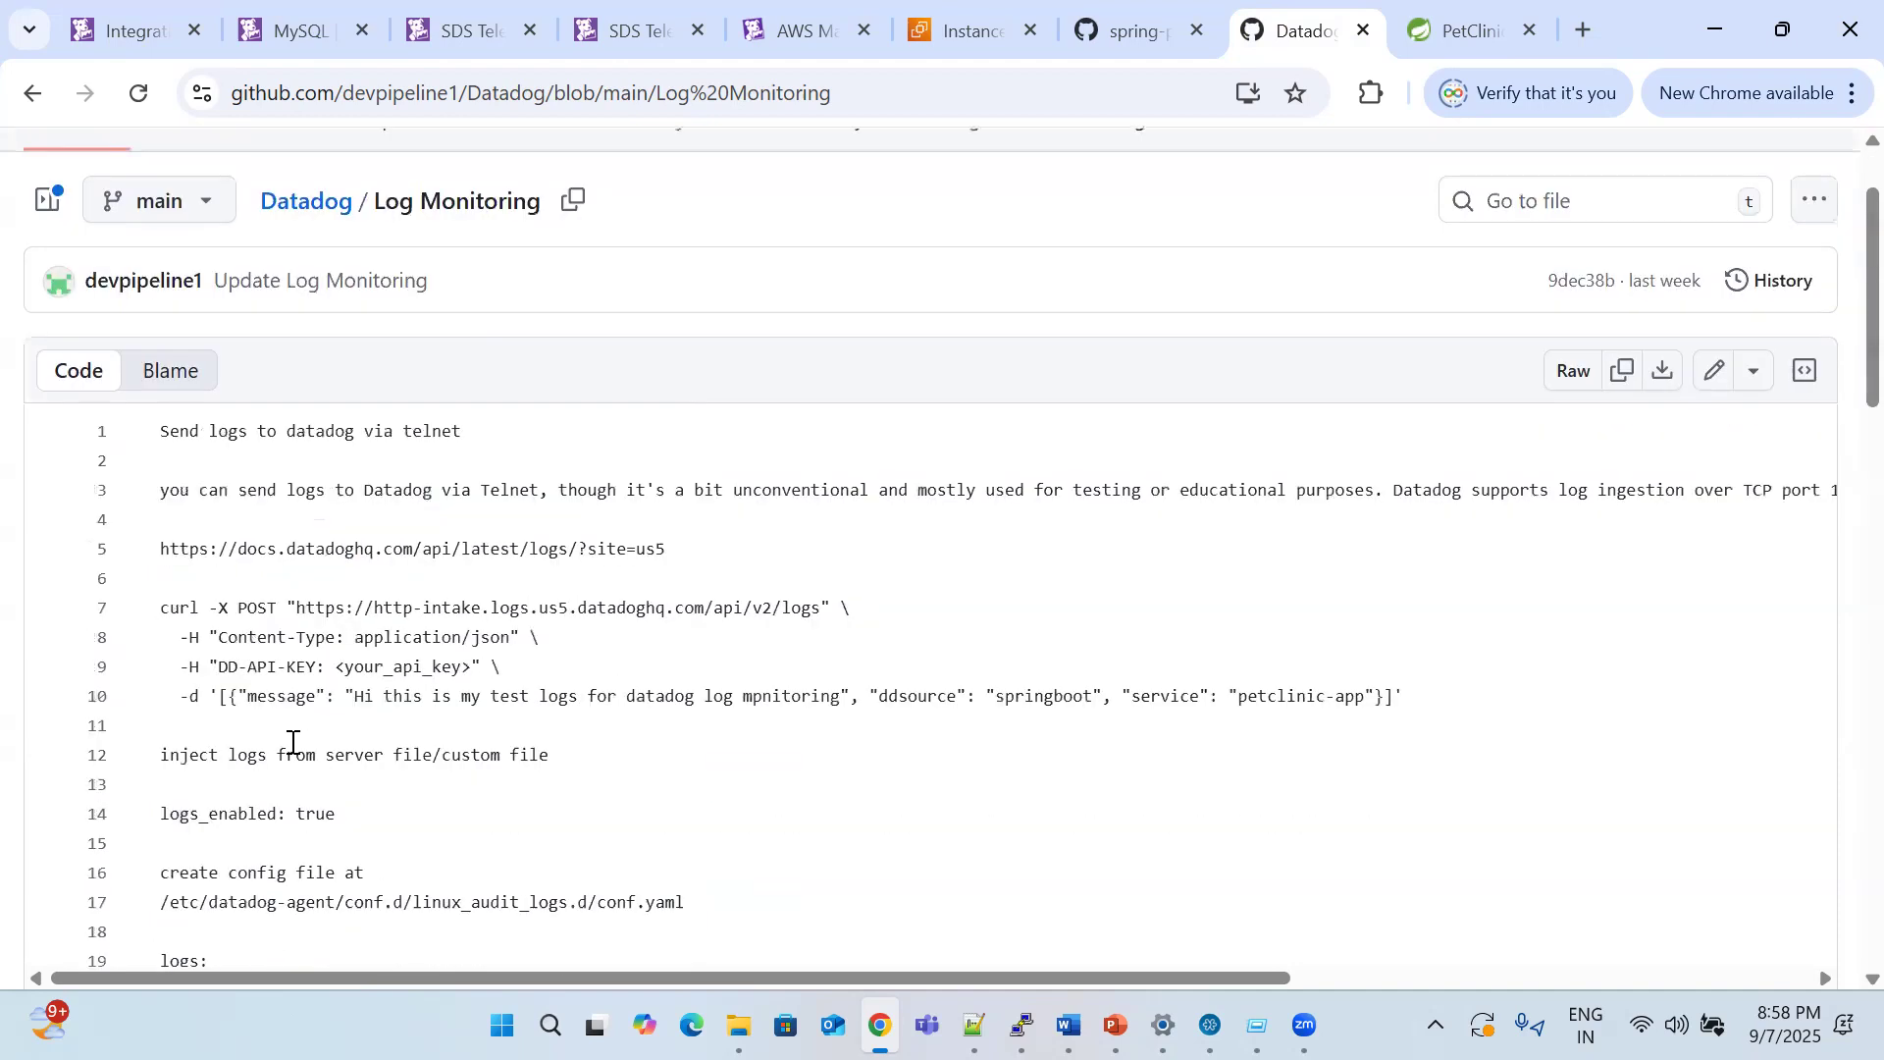
drag(159, 544, 1447, 626)
key(ctrl+c)
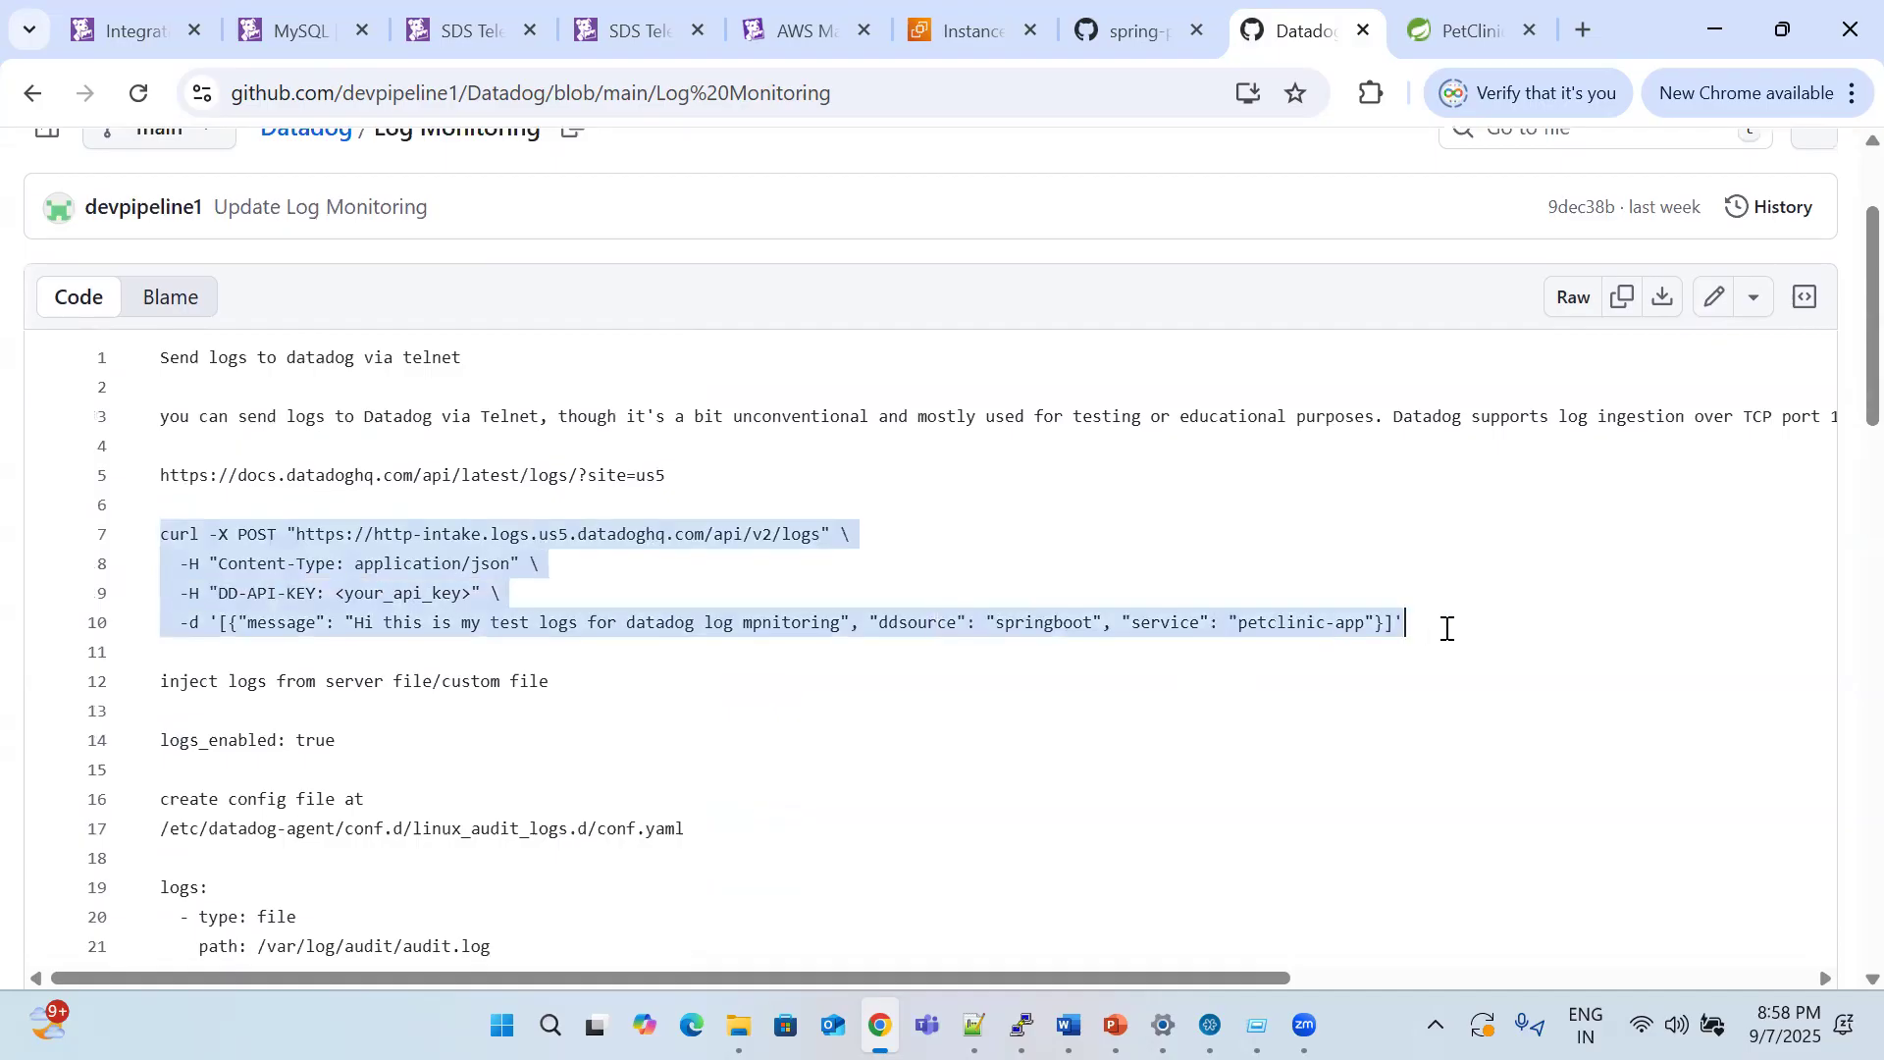
key(alt+Tab)
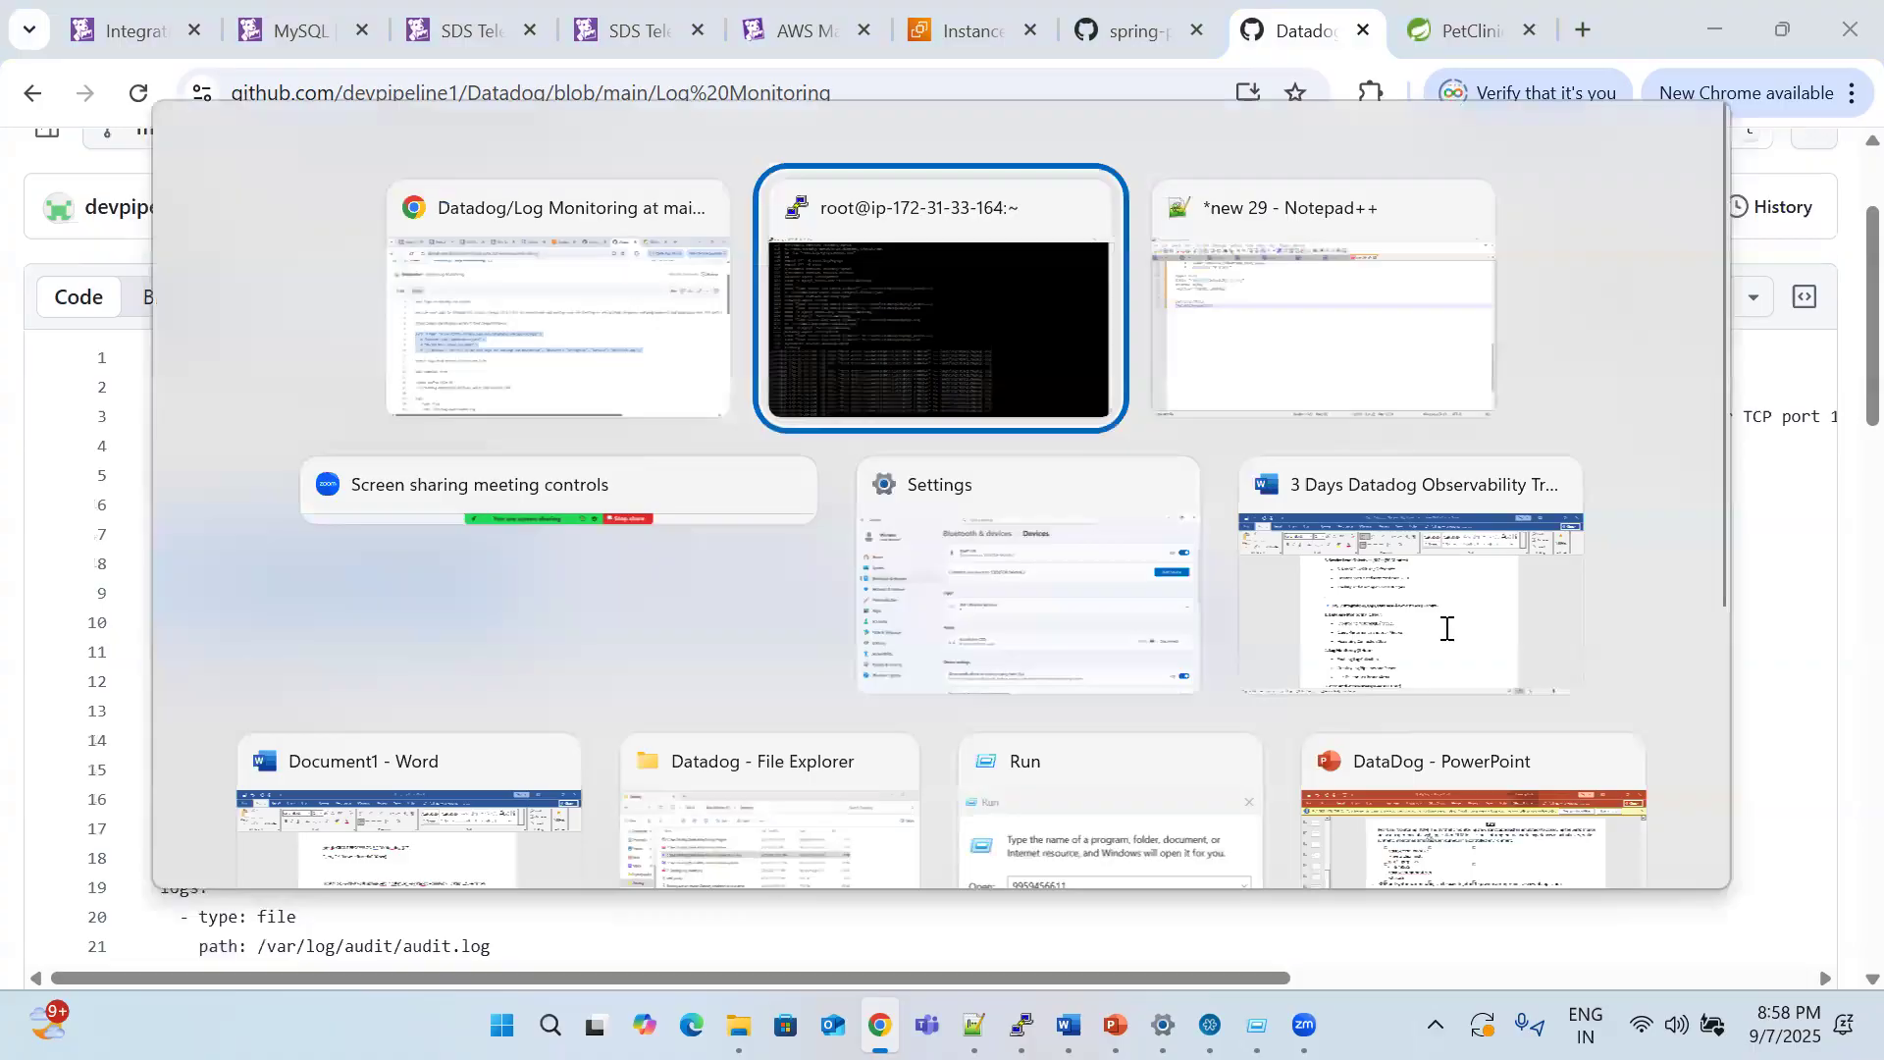
Paste the curl command into PuTTY and erase part of its DD-API-KEY placeholder without sending it.
key(shift+Insert)
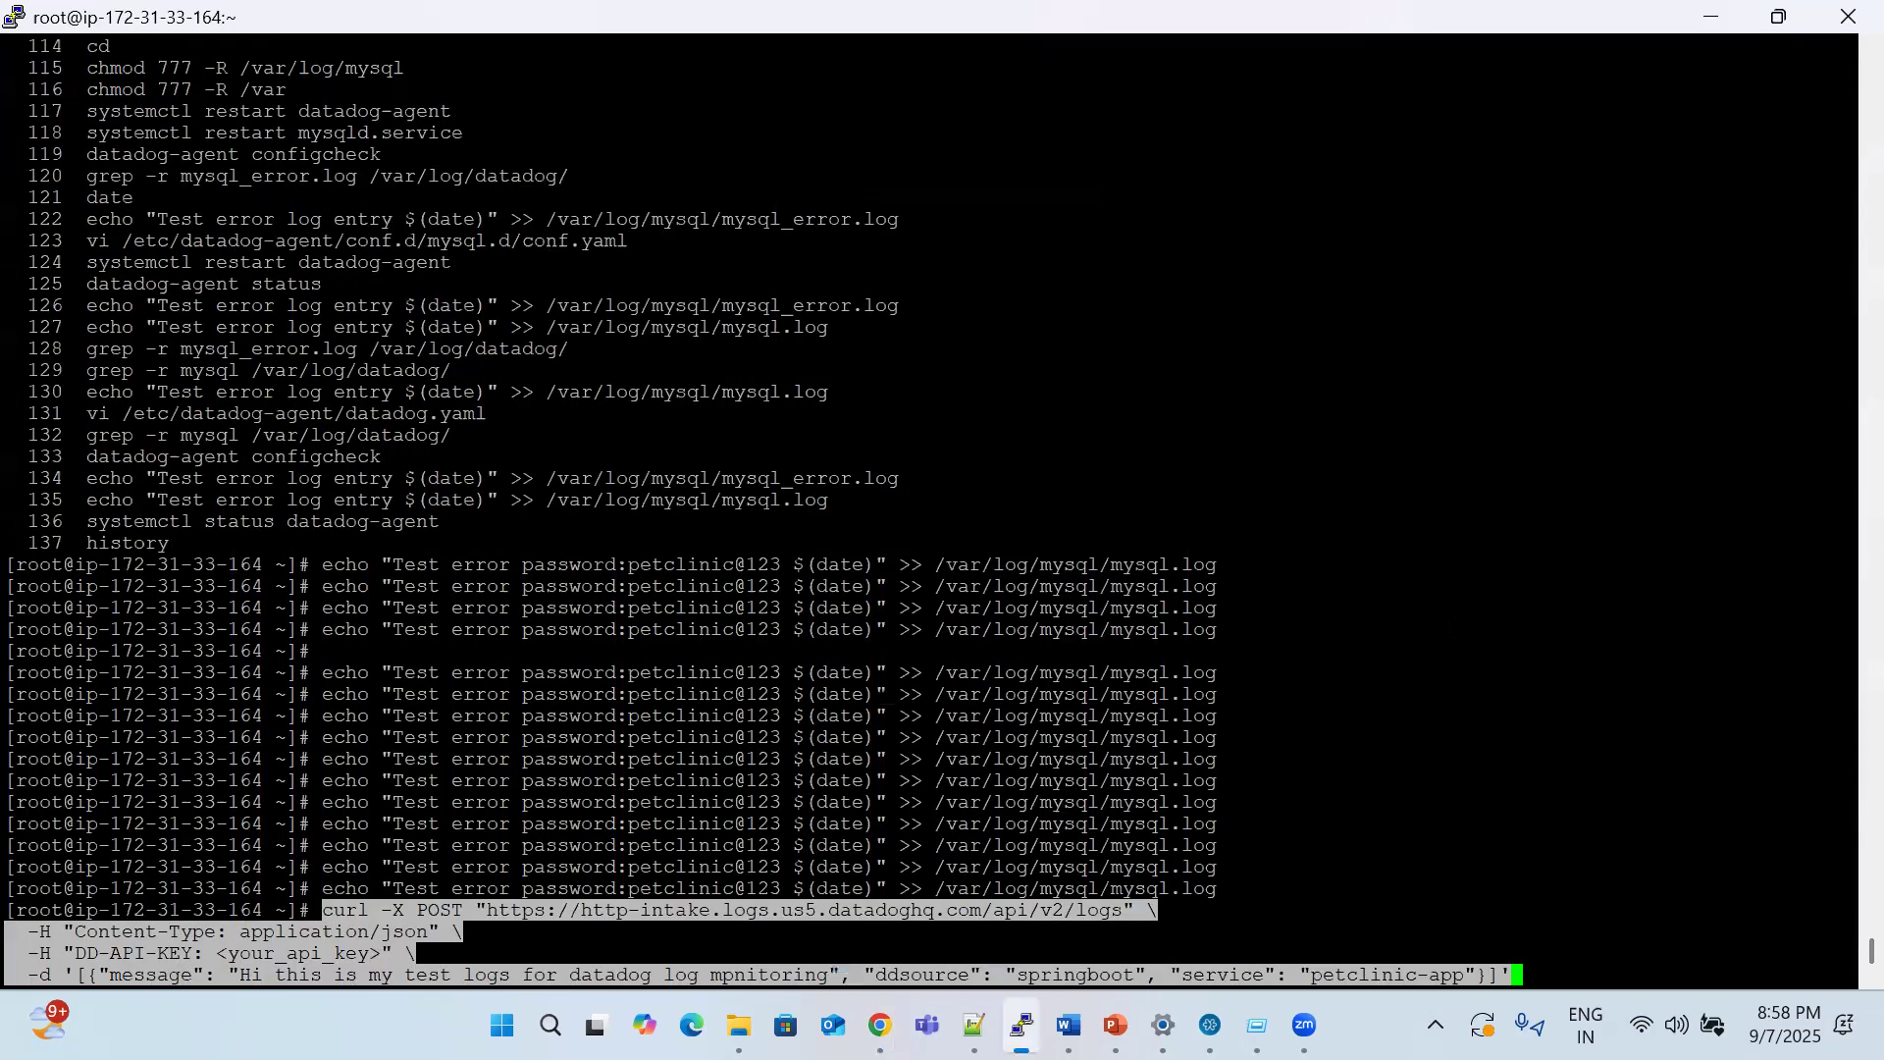
key(Left)
key(Left)
key(Left)
key(Left)
key(Left)
key(Left)
key(Left)
key(Left)
key(Left)
key(Left)
key(Left)
key(Left)
key(Left)
key(Left)
key(Left)
key(Left)
key(Left)
key(Left)
key(Left)
key(Left)
key(Left)
key(Left)
key(Left)
key(Left)
key(Left)
key(Left)
key(Left)
key(Left)
key(Left)
key(Left)
key(Left)
key(Left)
key(Left)
key(Left)
key(Left)
key(Left)
key(Left)
key(Left)
key(Left)
key(Left)
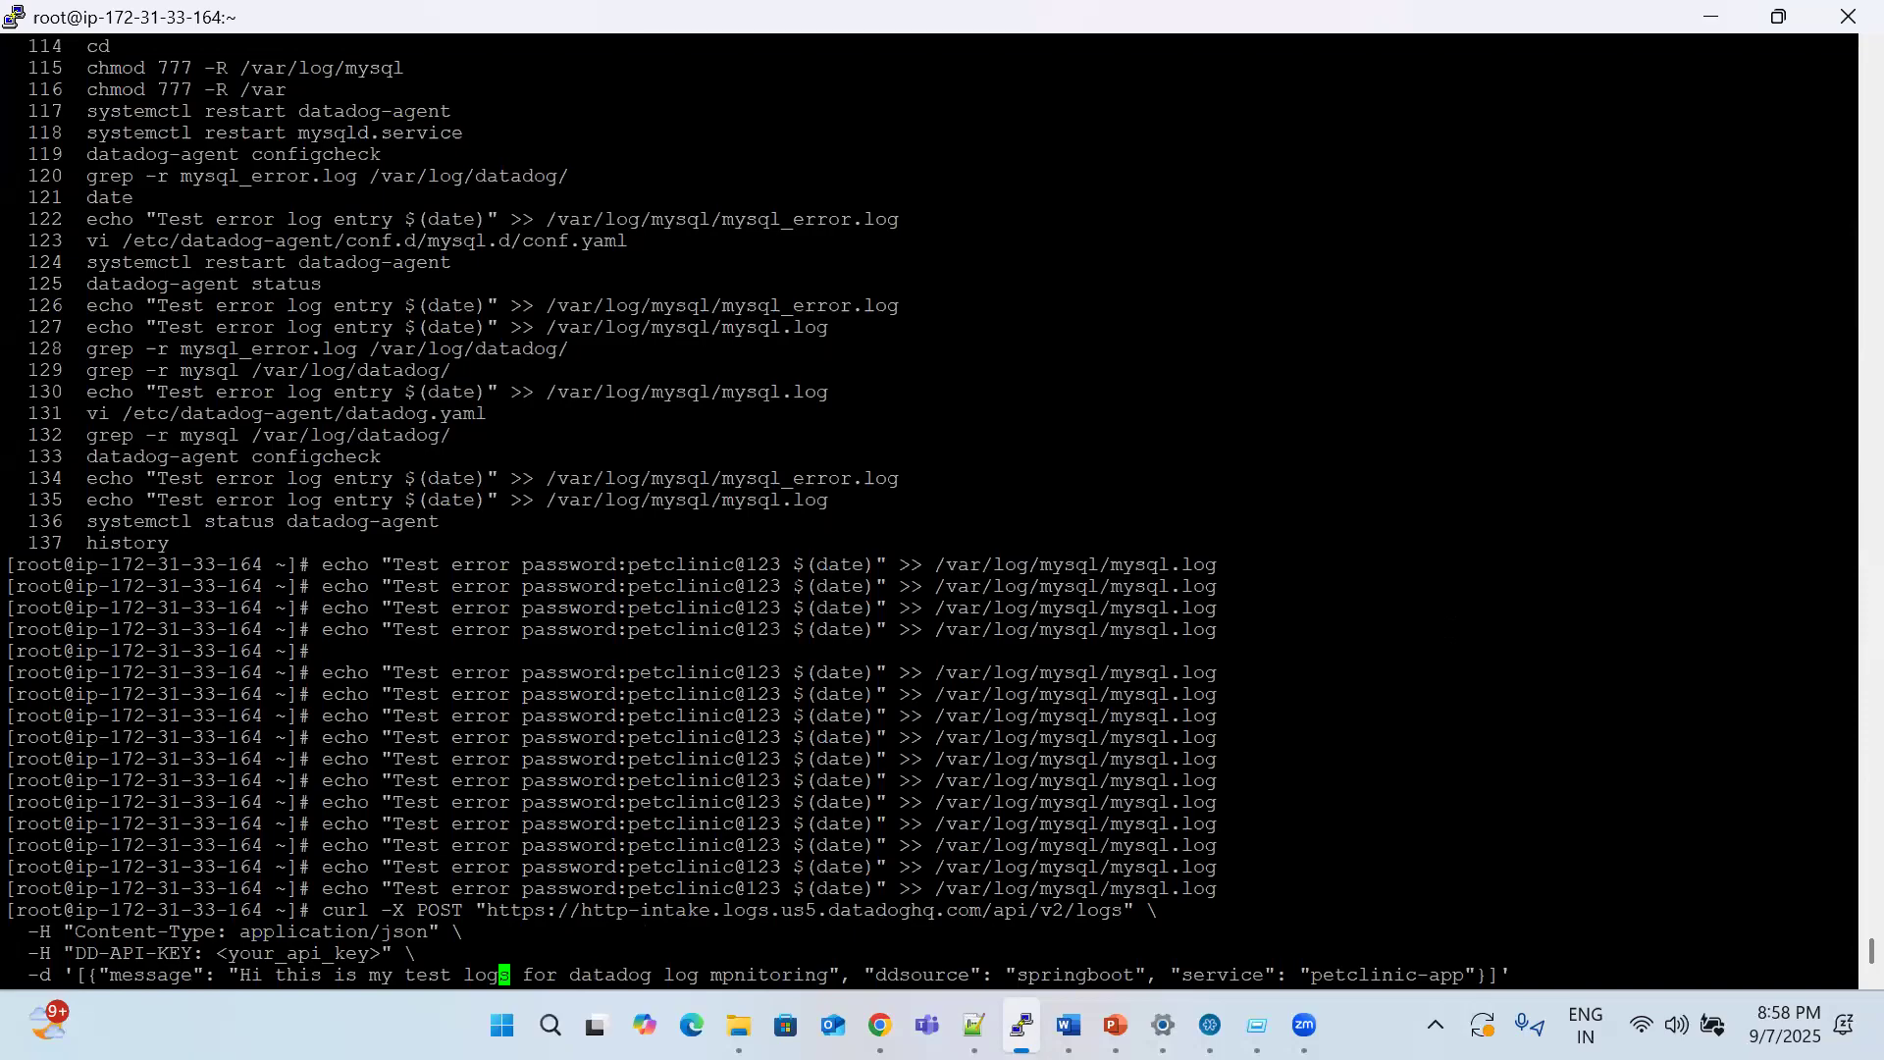
key(Left)
key(Left)
key(Left)
key(Left)
key(Left)
key(Left)
key(Left)
key(Left)
key(Left)
key(Left)
key(Left)
key(Left)
key(Left)
key(Left)
key(Left)
key(Left)
key(Left)
key(Left)
key(Left)
key(Left)
key(Left)
key(Left)
key(Left)
key(Left)
key(Left)
key(Left)
key(Left)
key(Left)
key(Left)
key(Left)
key(Left)
key(Left)
key(Left)
key(Left)
key(Left)
key(Left)
key(Left)
key(Left)
key(Left)
key(Left)
key(Right)
key(Right)
key(Right)
key(Right)
key(Right)
key(Right)
key(BackSpace)
key(BackSpace)
key(BackSpace)
key(BackSpace)
key(BackSpace)
key(BackSpace)
key(BackSpace)
key(BackSpace)
key(BackSpace)
key(BackSpace)
key(BackSpace)
key(BackSpace)
key(BackSpace)
key(BackSpace)
key(alt+Tab)
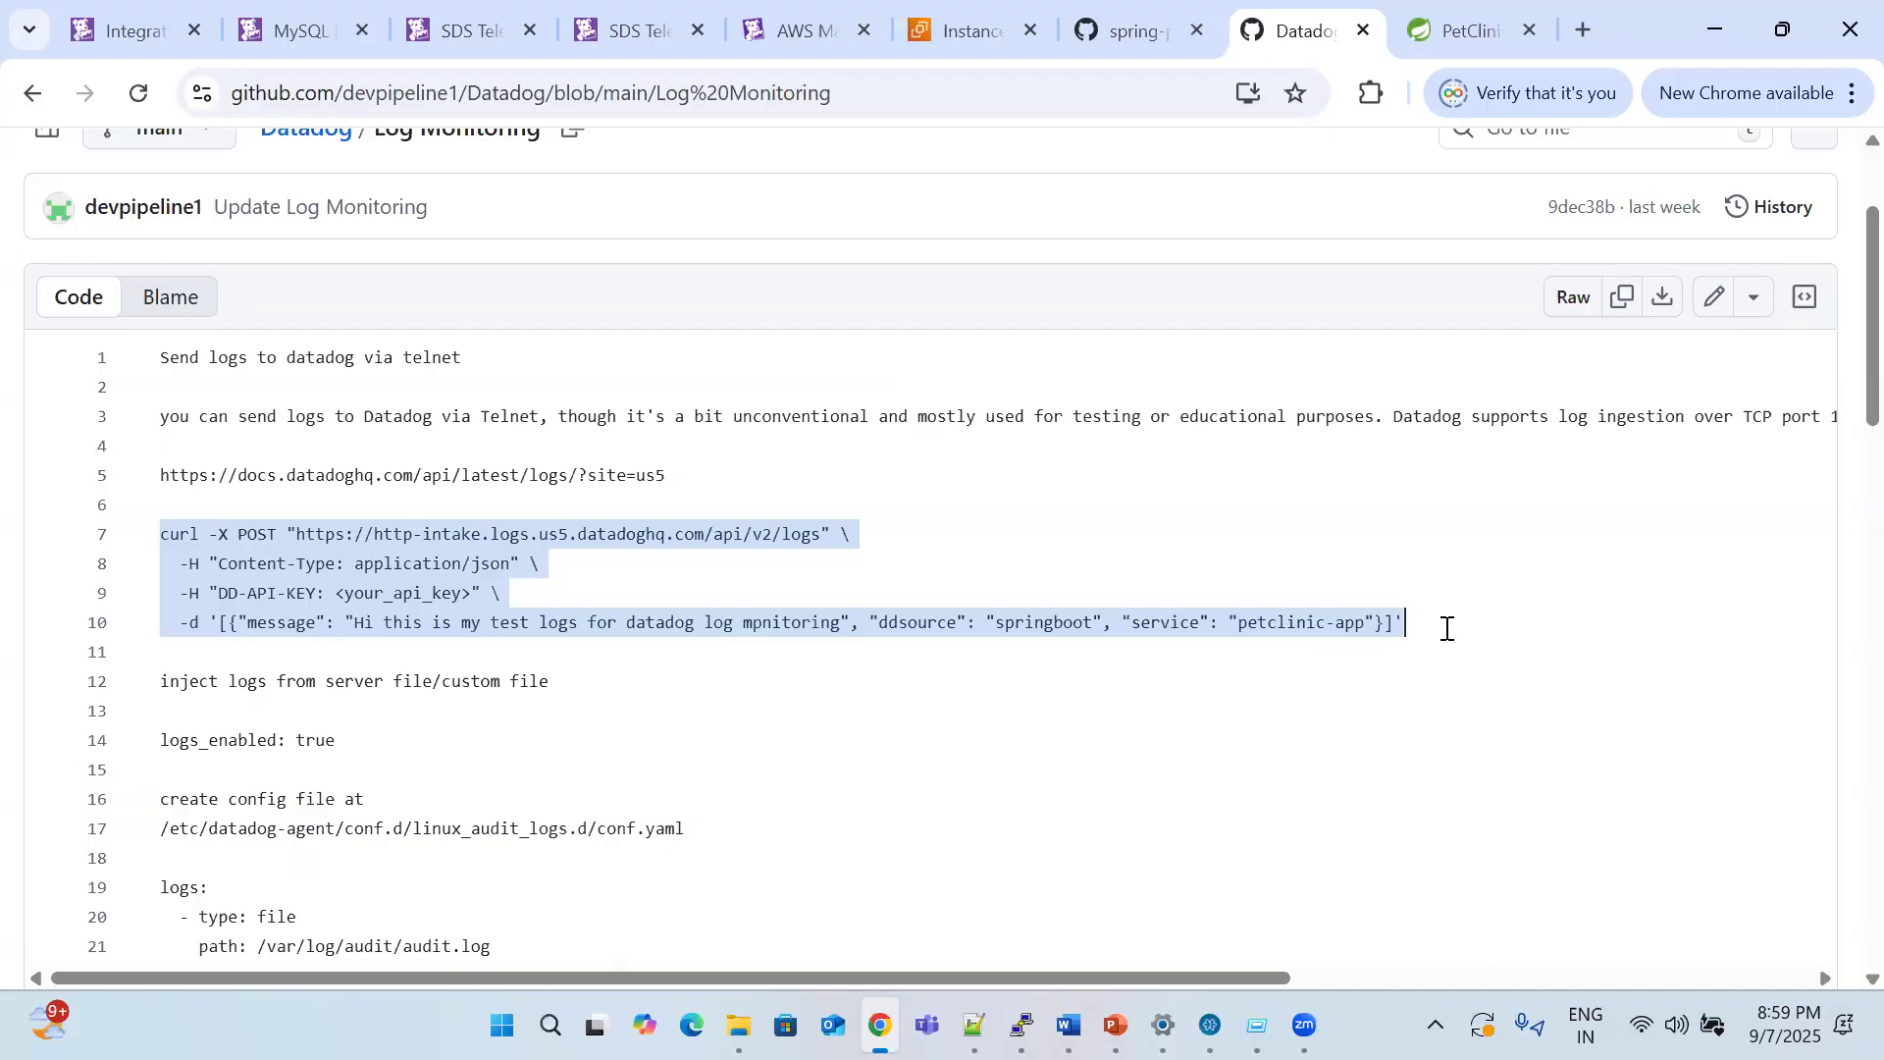
click(334, 596)
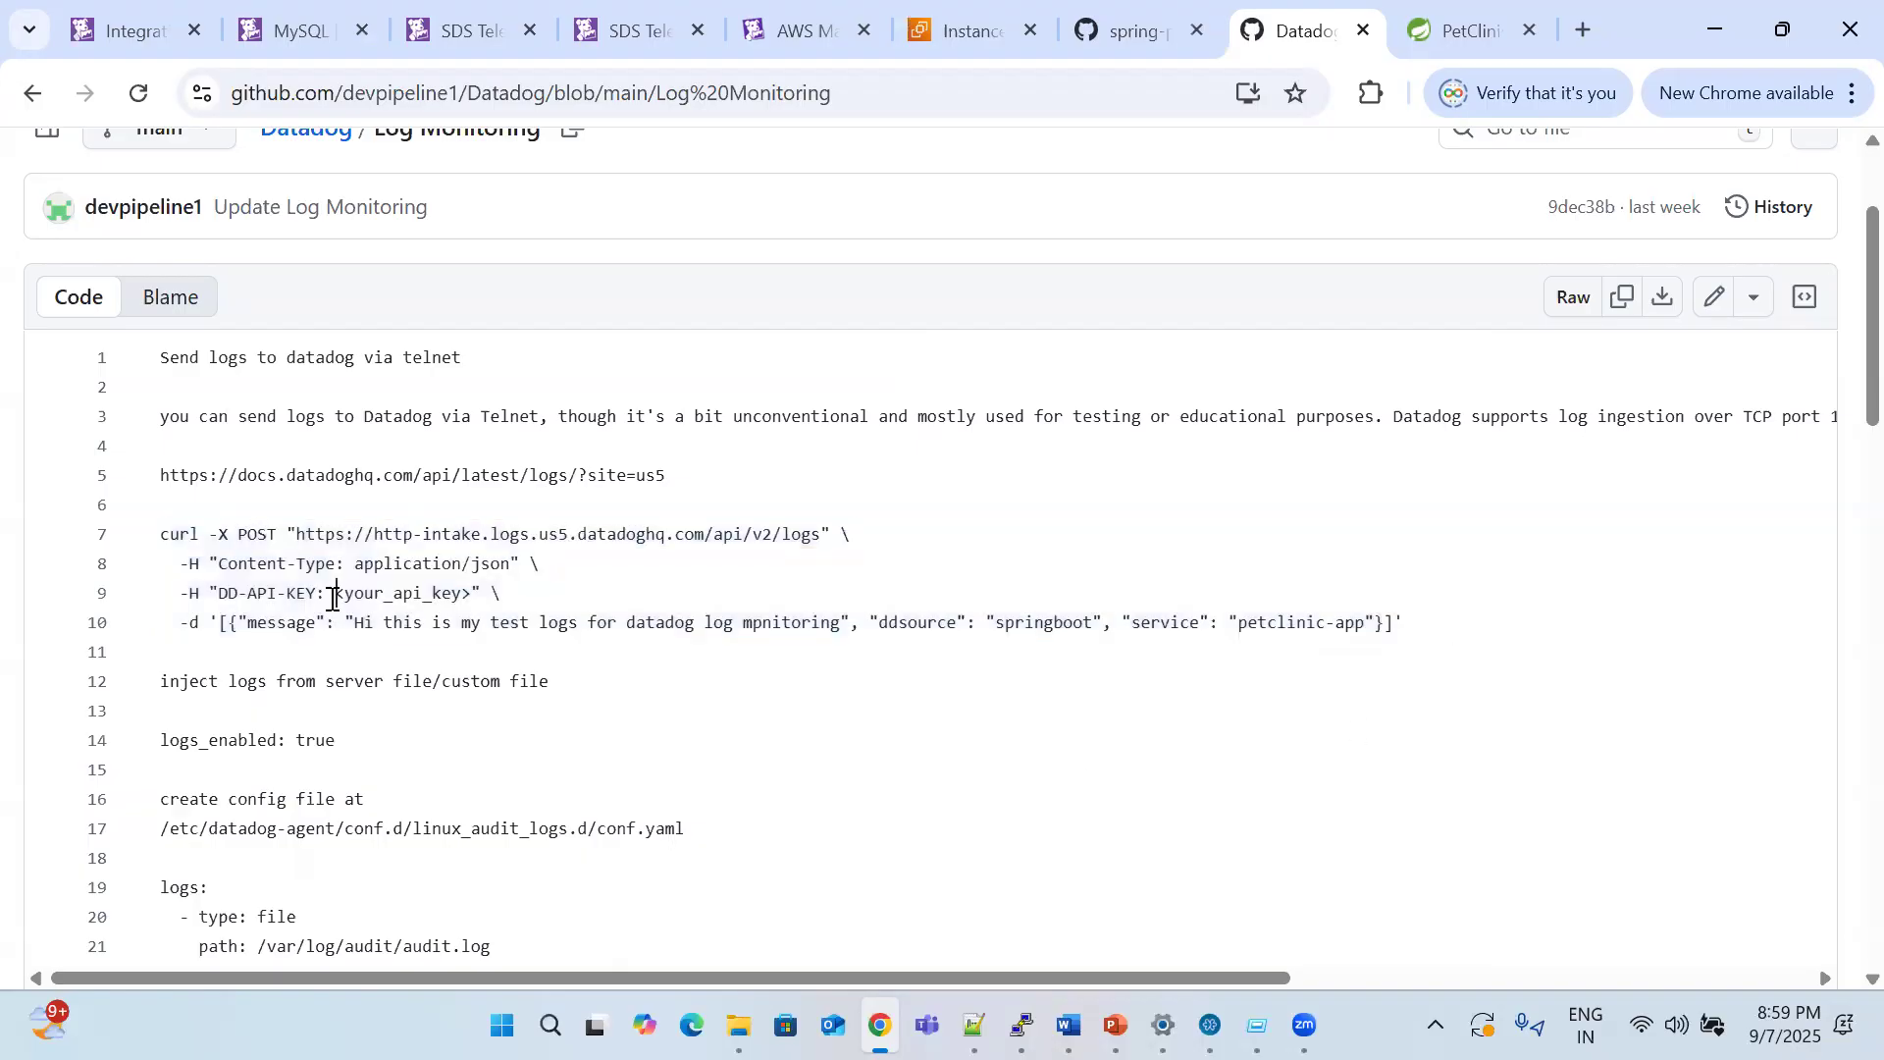
Close the MySQL integration details and copy the myapikey key from the API Keys page.
click(140, 28)
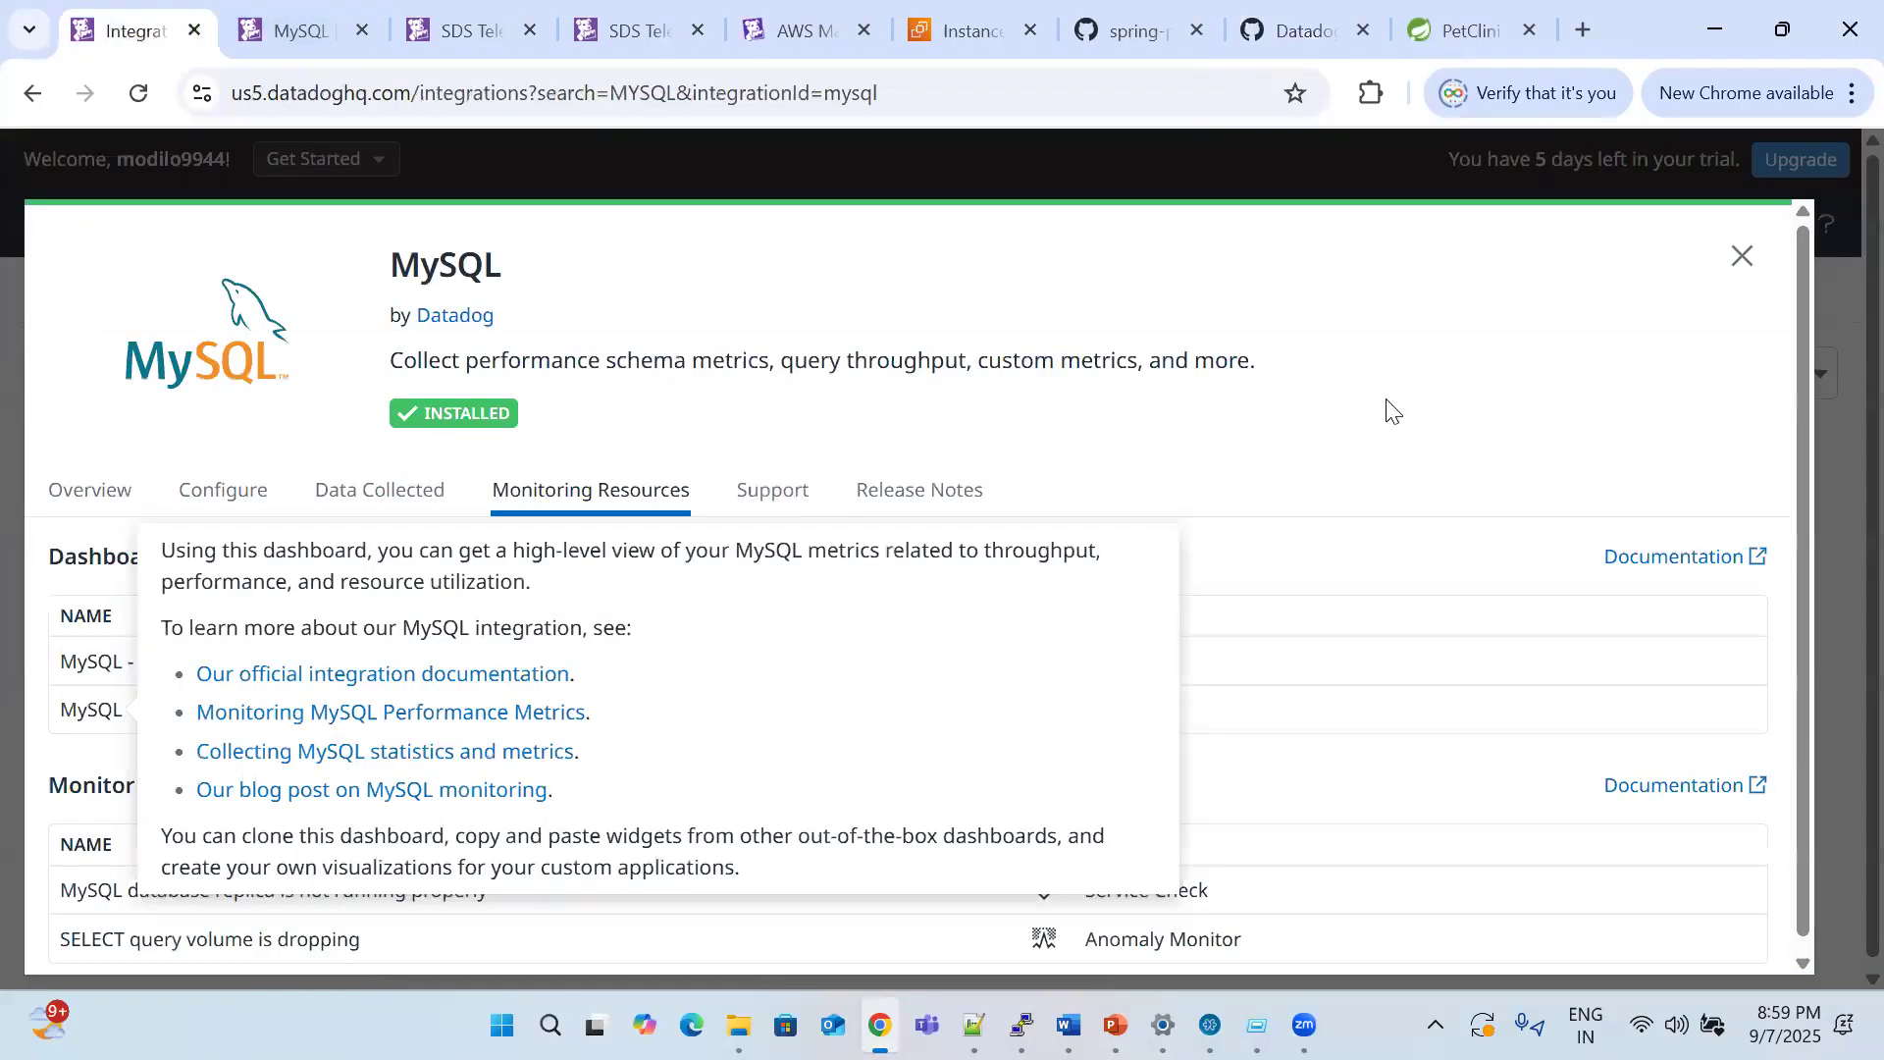
click(1741, 255)
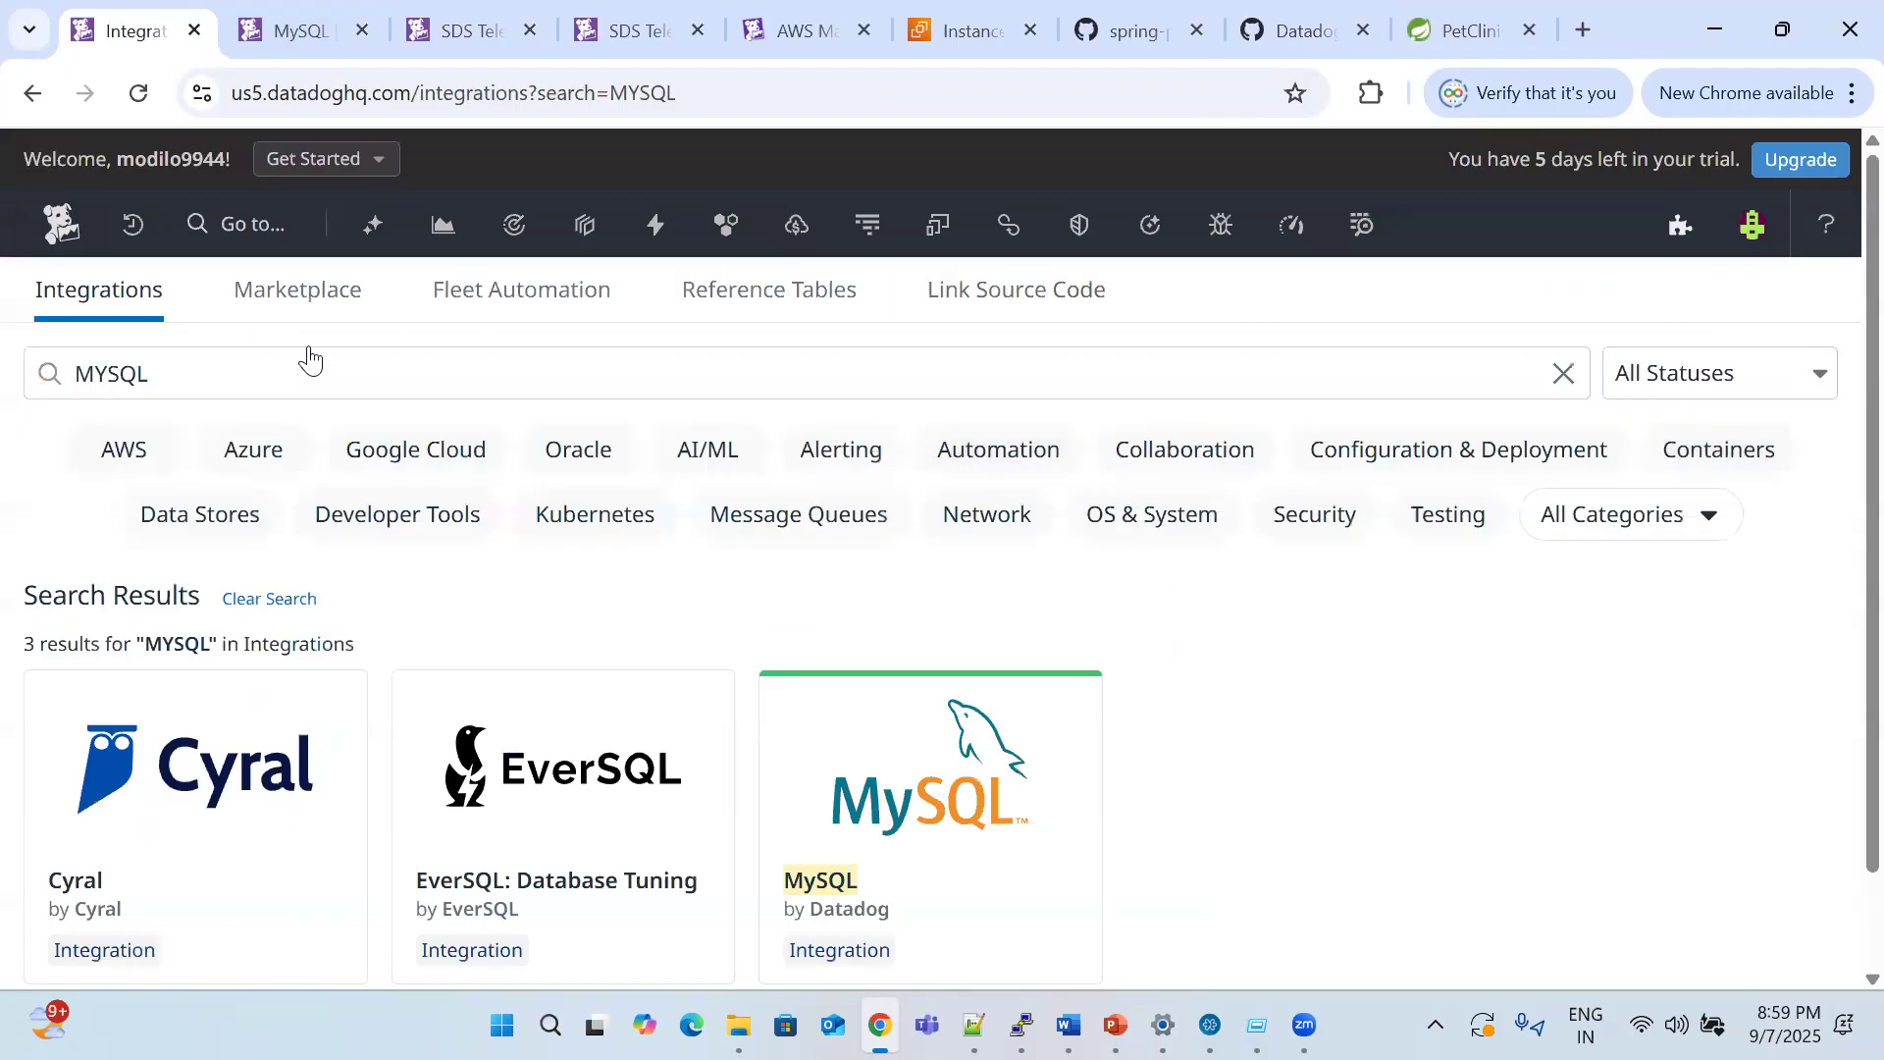
mouse_move(1733, 250)
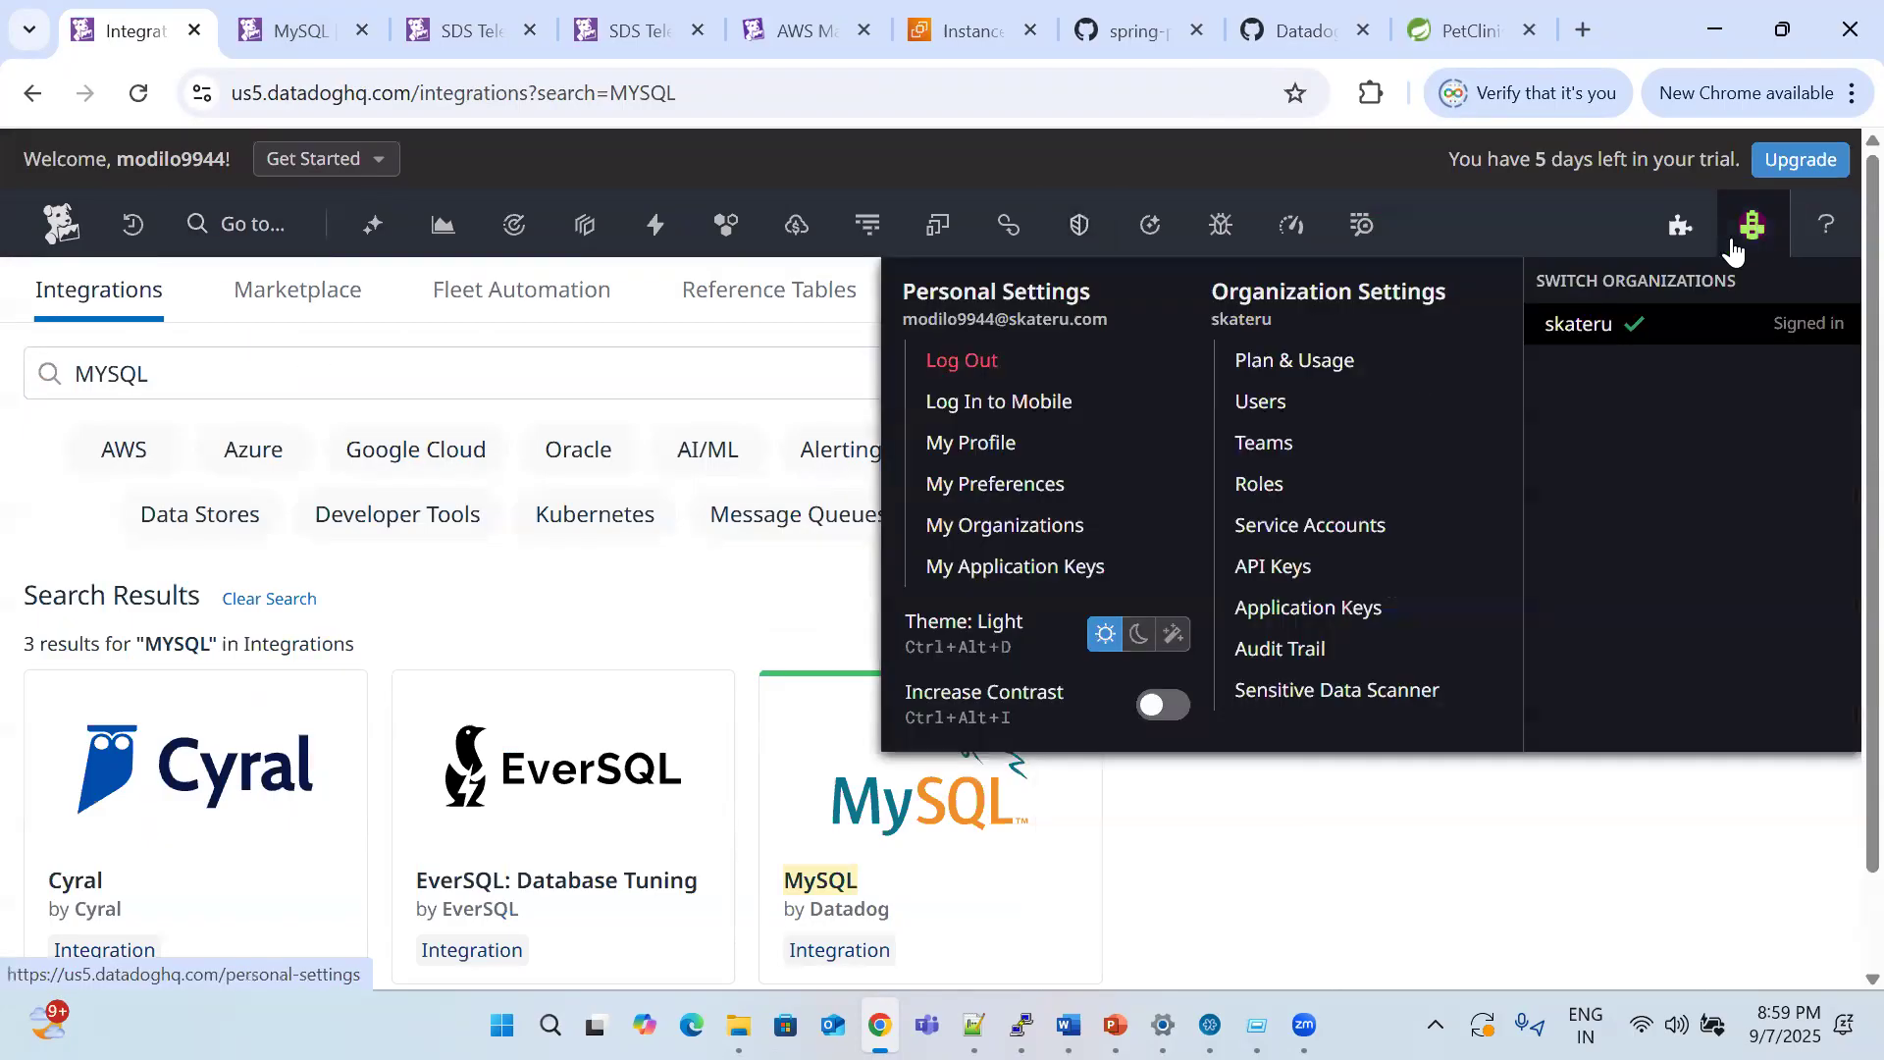
click(1289, 568)
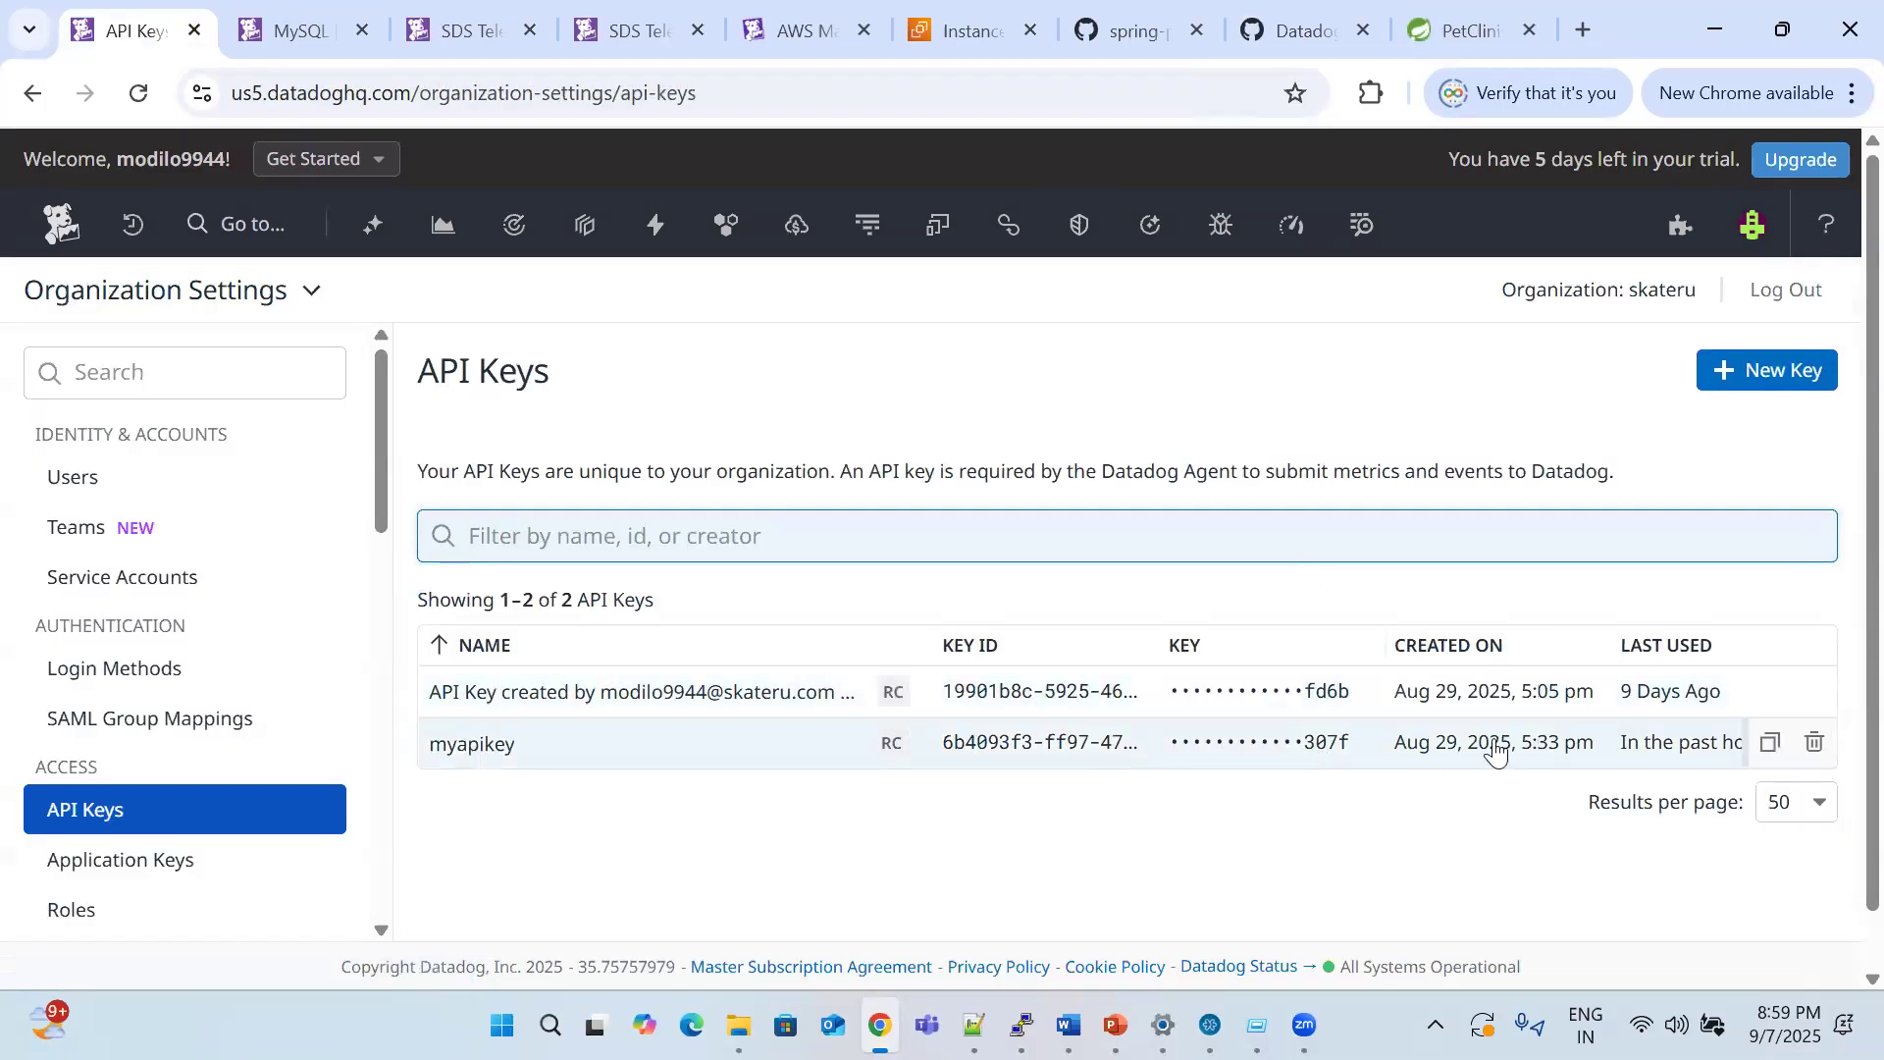
click(1770, 746)
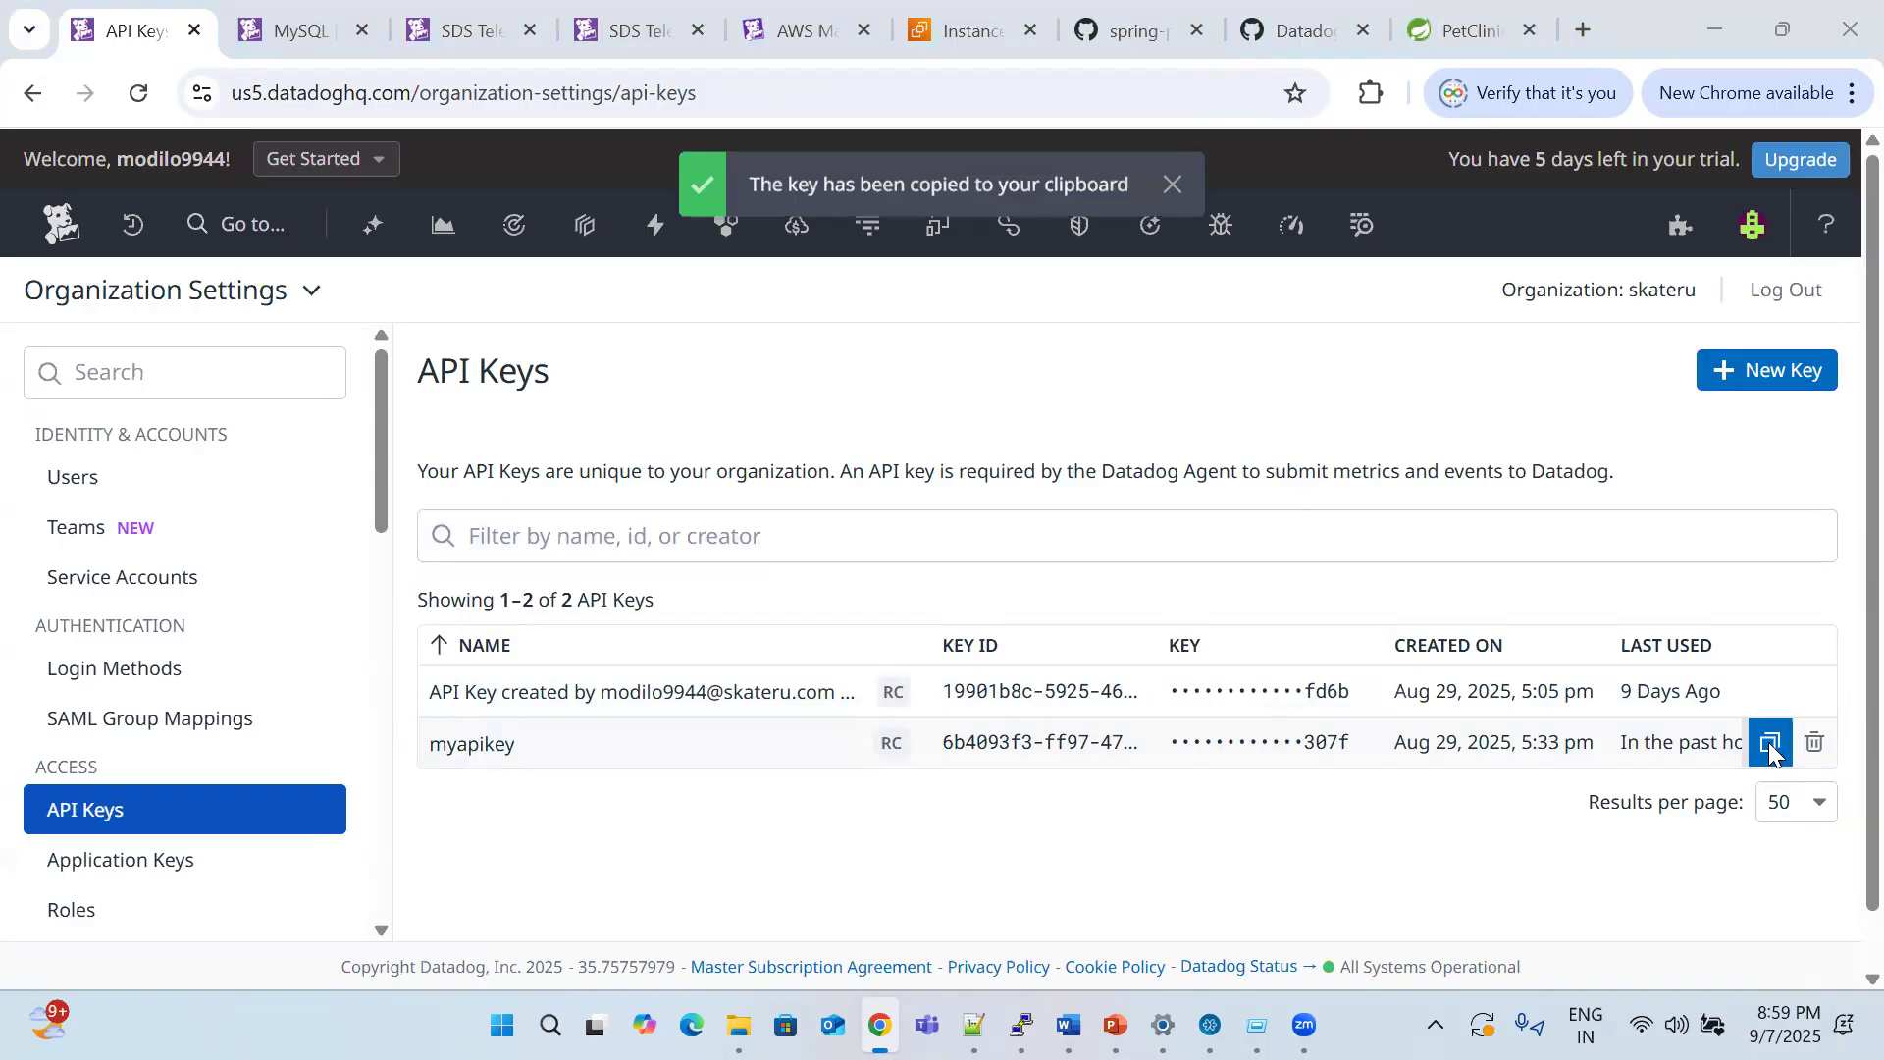
Paste the key into the PuTTY curl command and send the test log, which returns {}.
key(alt+Tab)
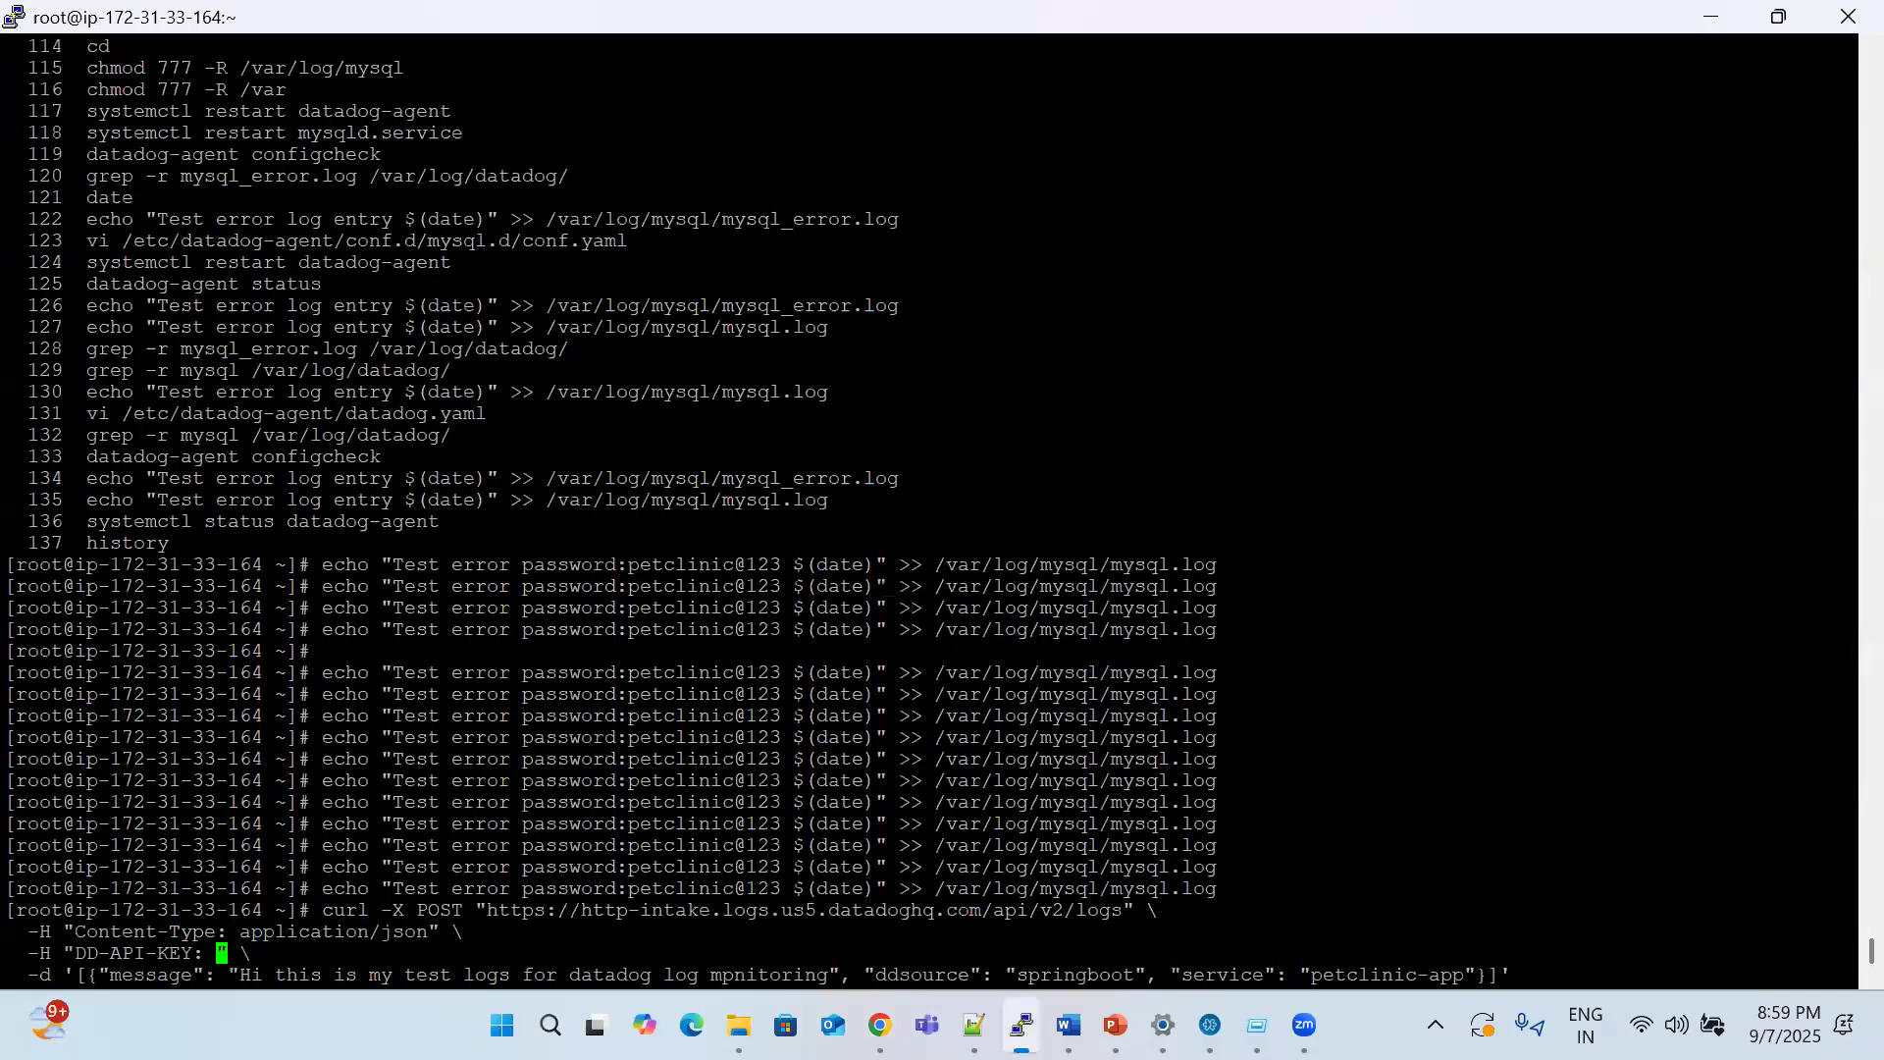
key(shift+Insert)
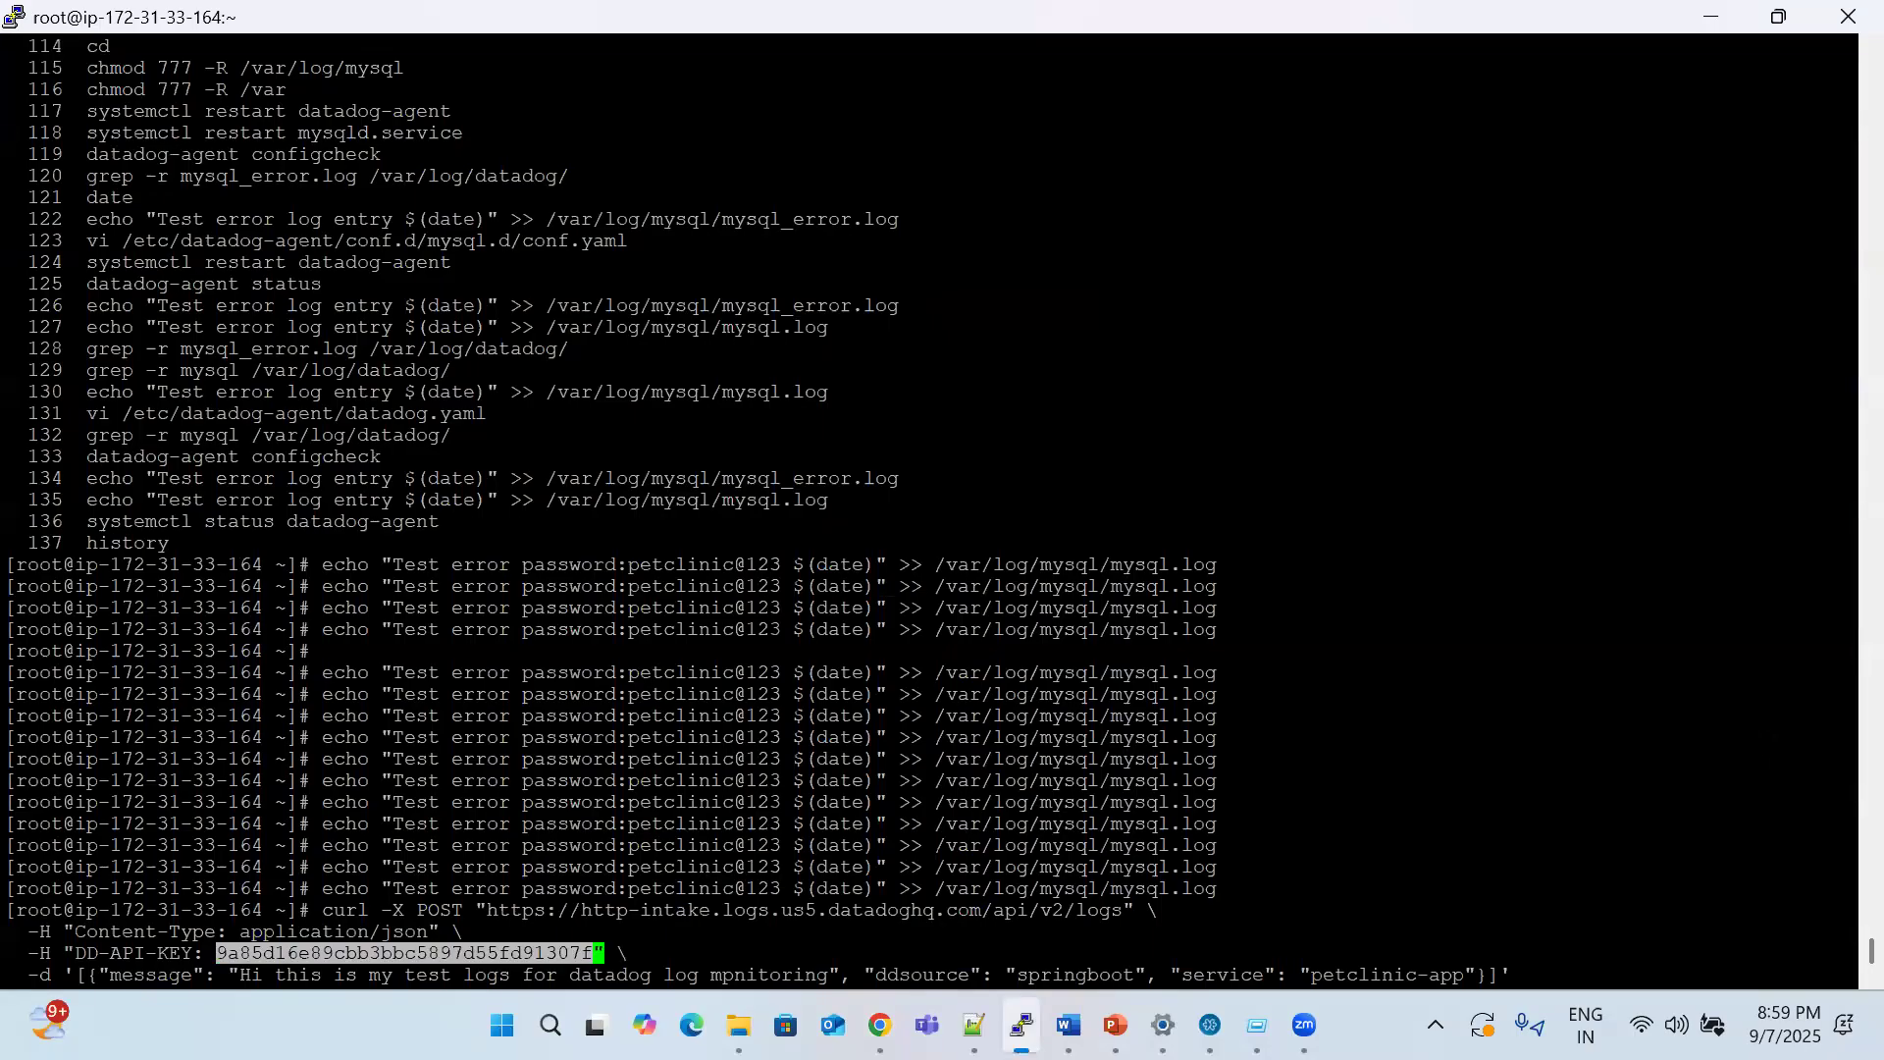
key(Return)
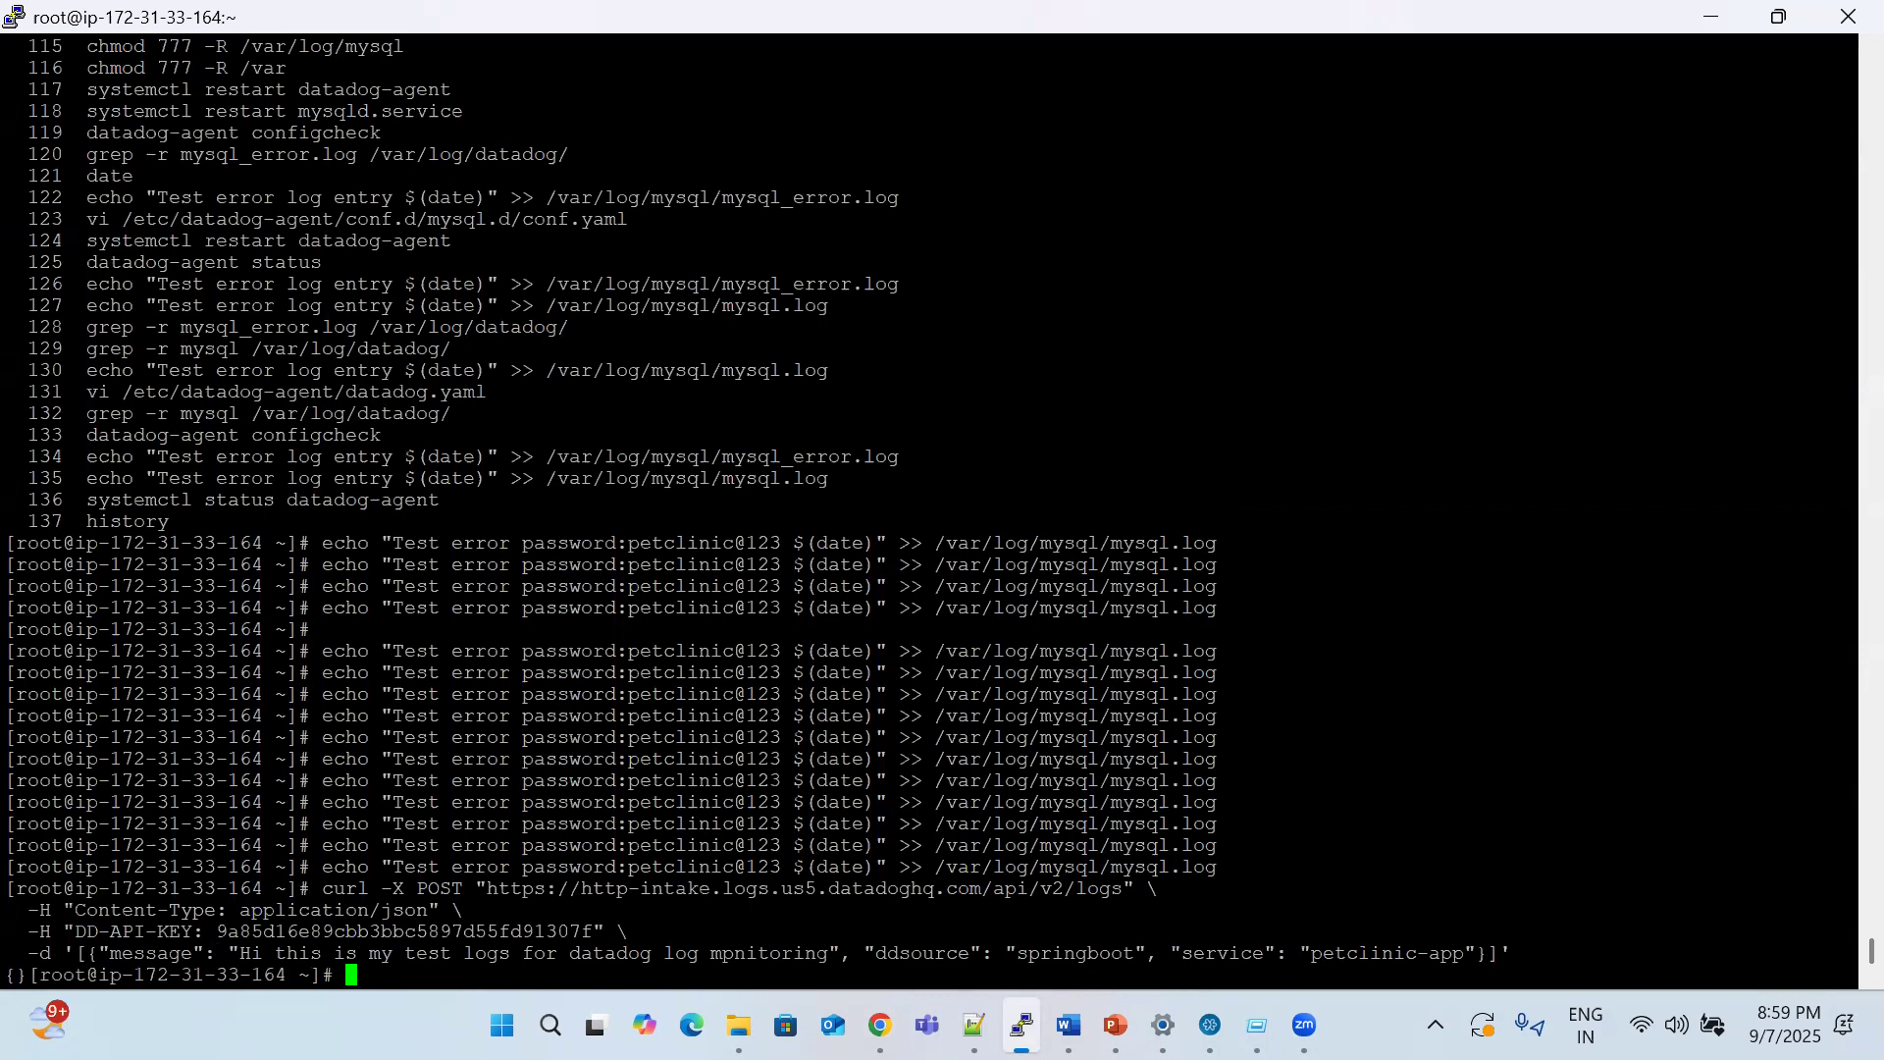
key(alt+Tab)
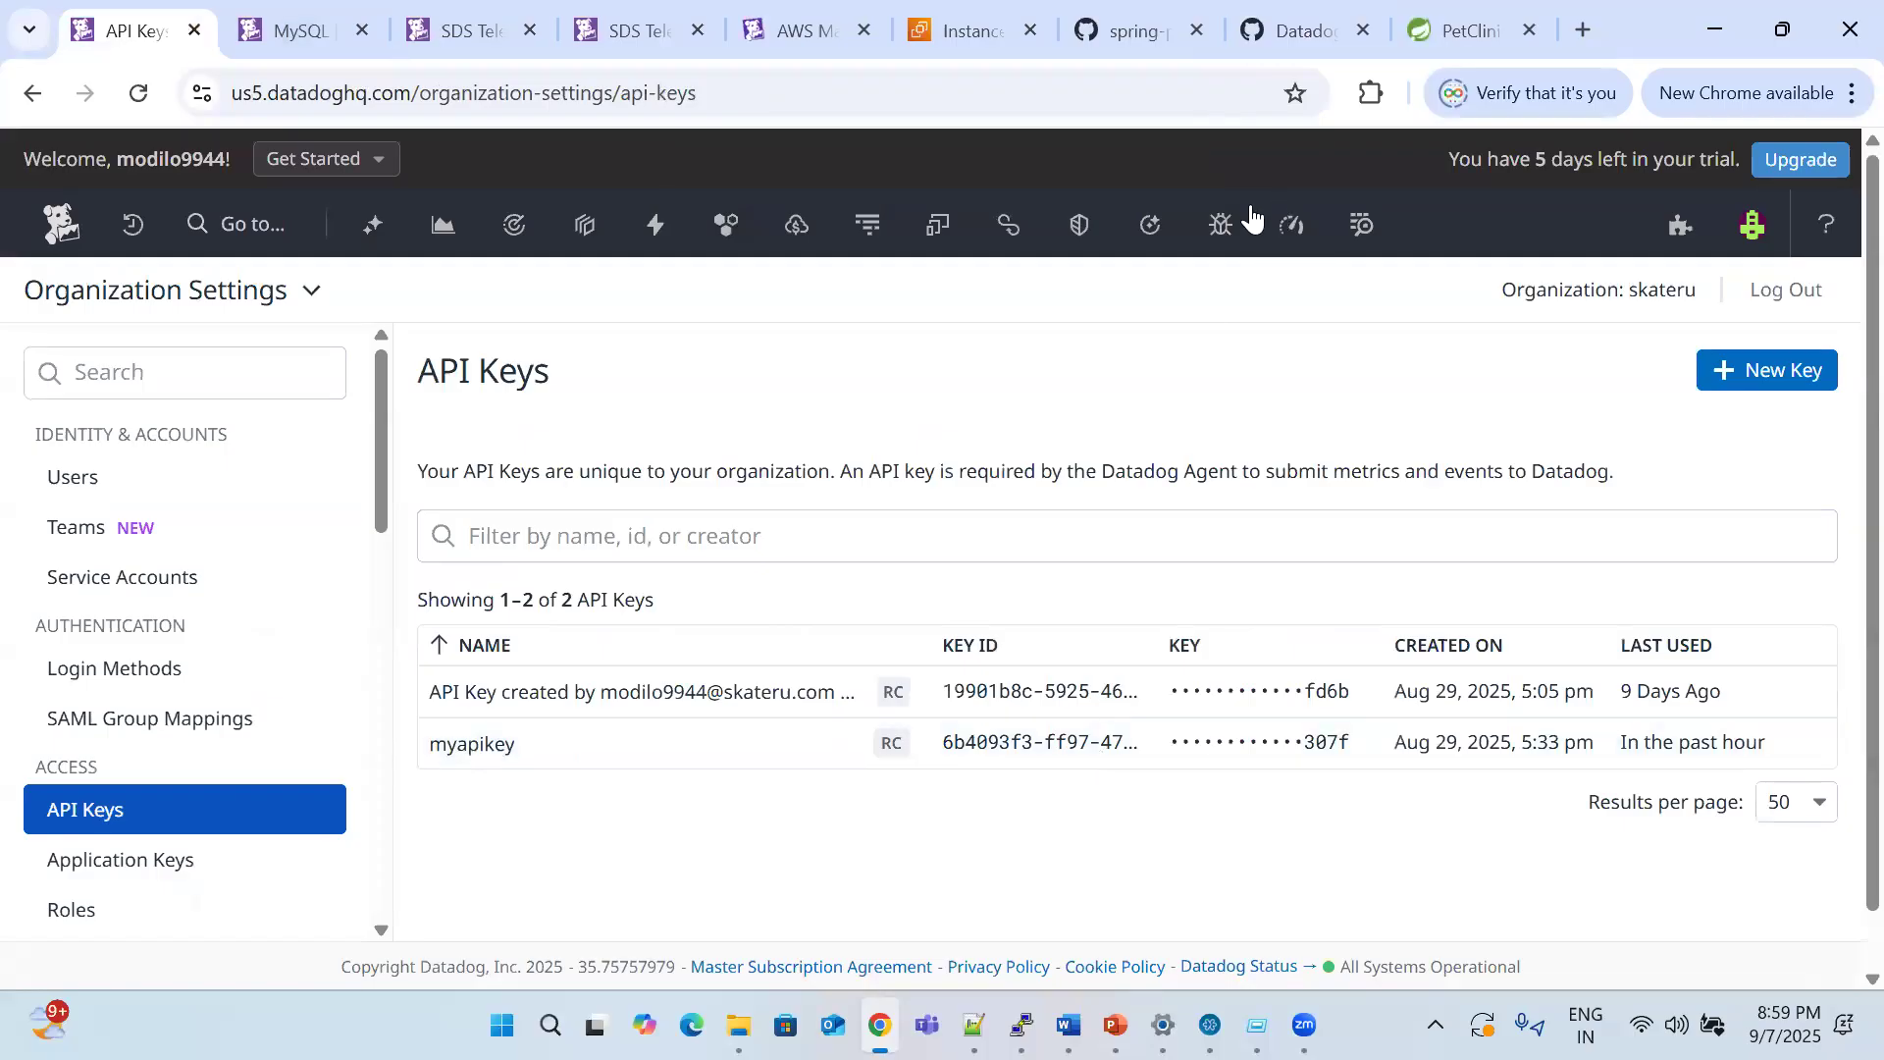
Open Logs > Explorer and start Log Management, revealing 2.12K logs from the past 15 minutes.
click(1360, 235)
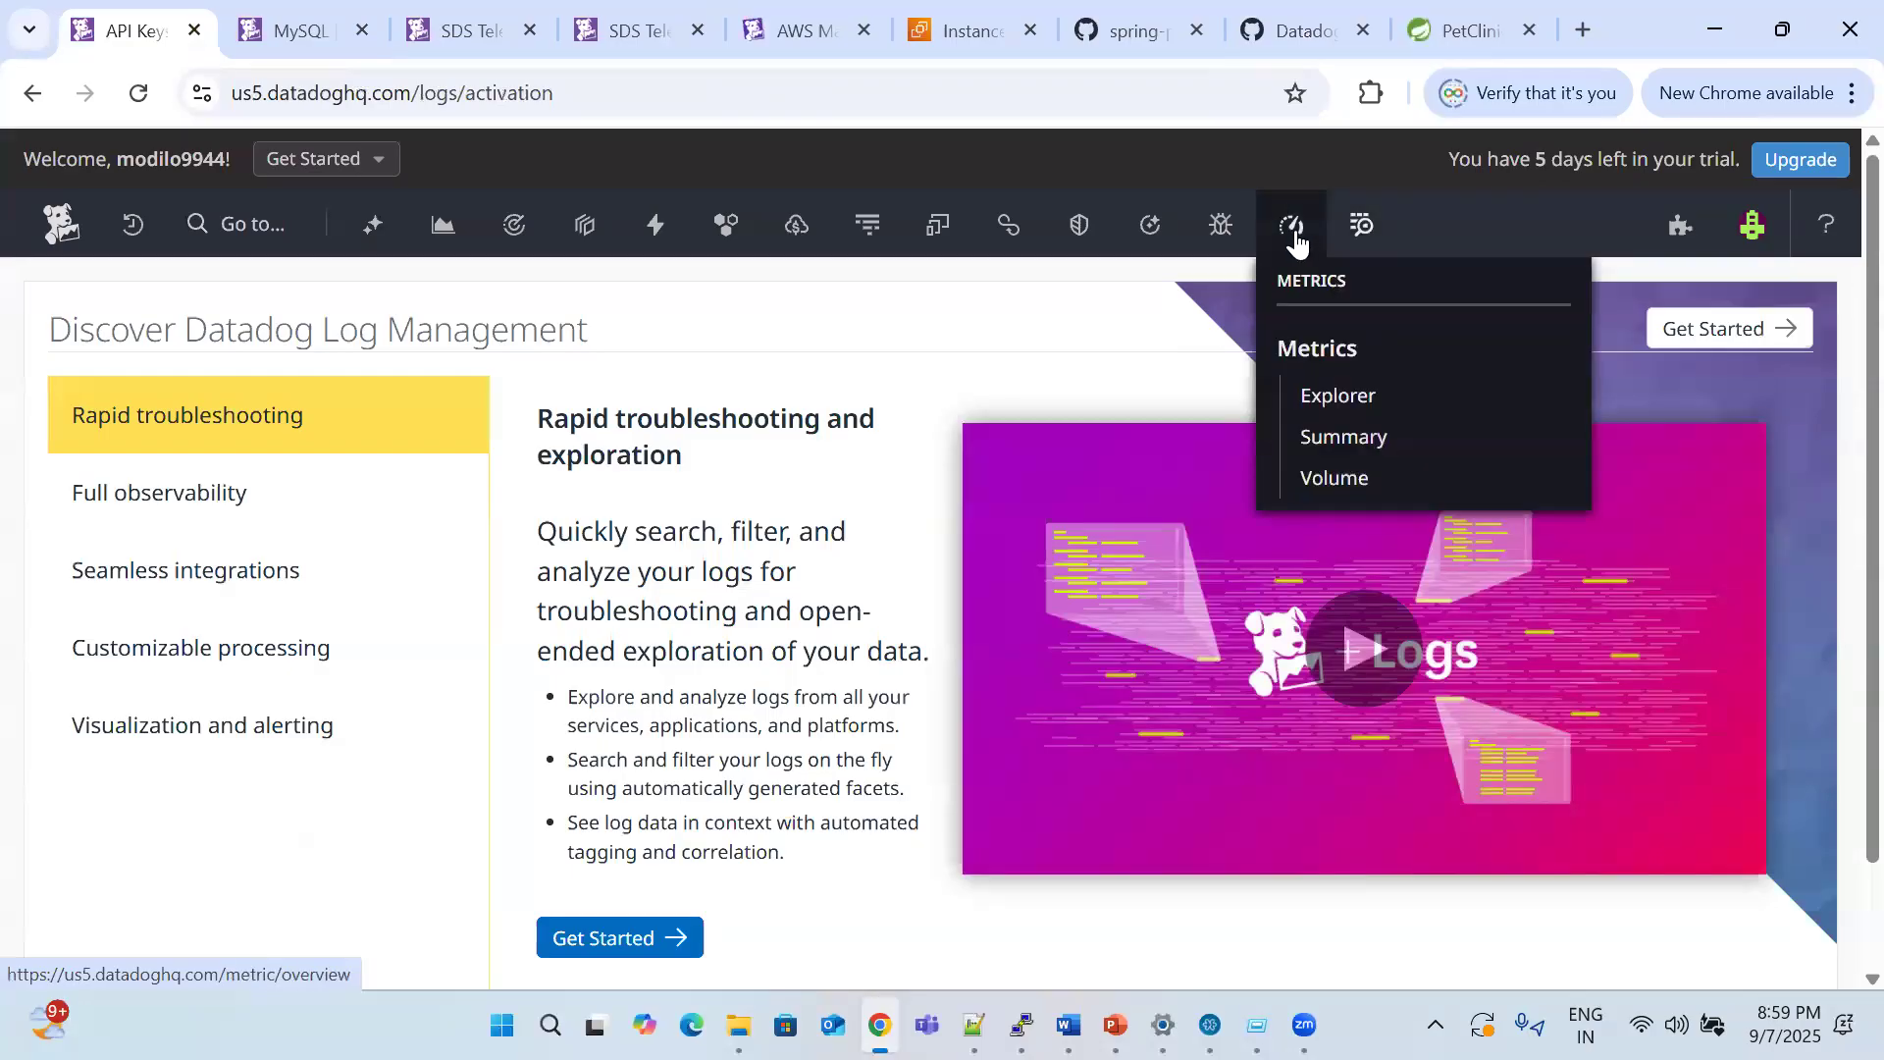
mouse_move(1358, 239)
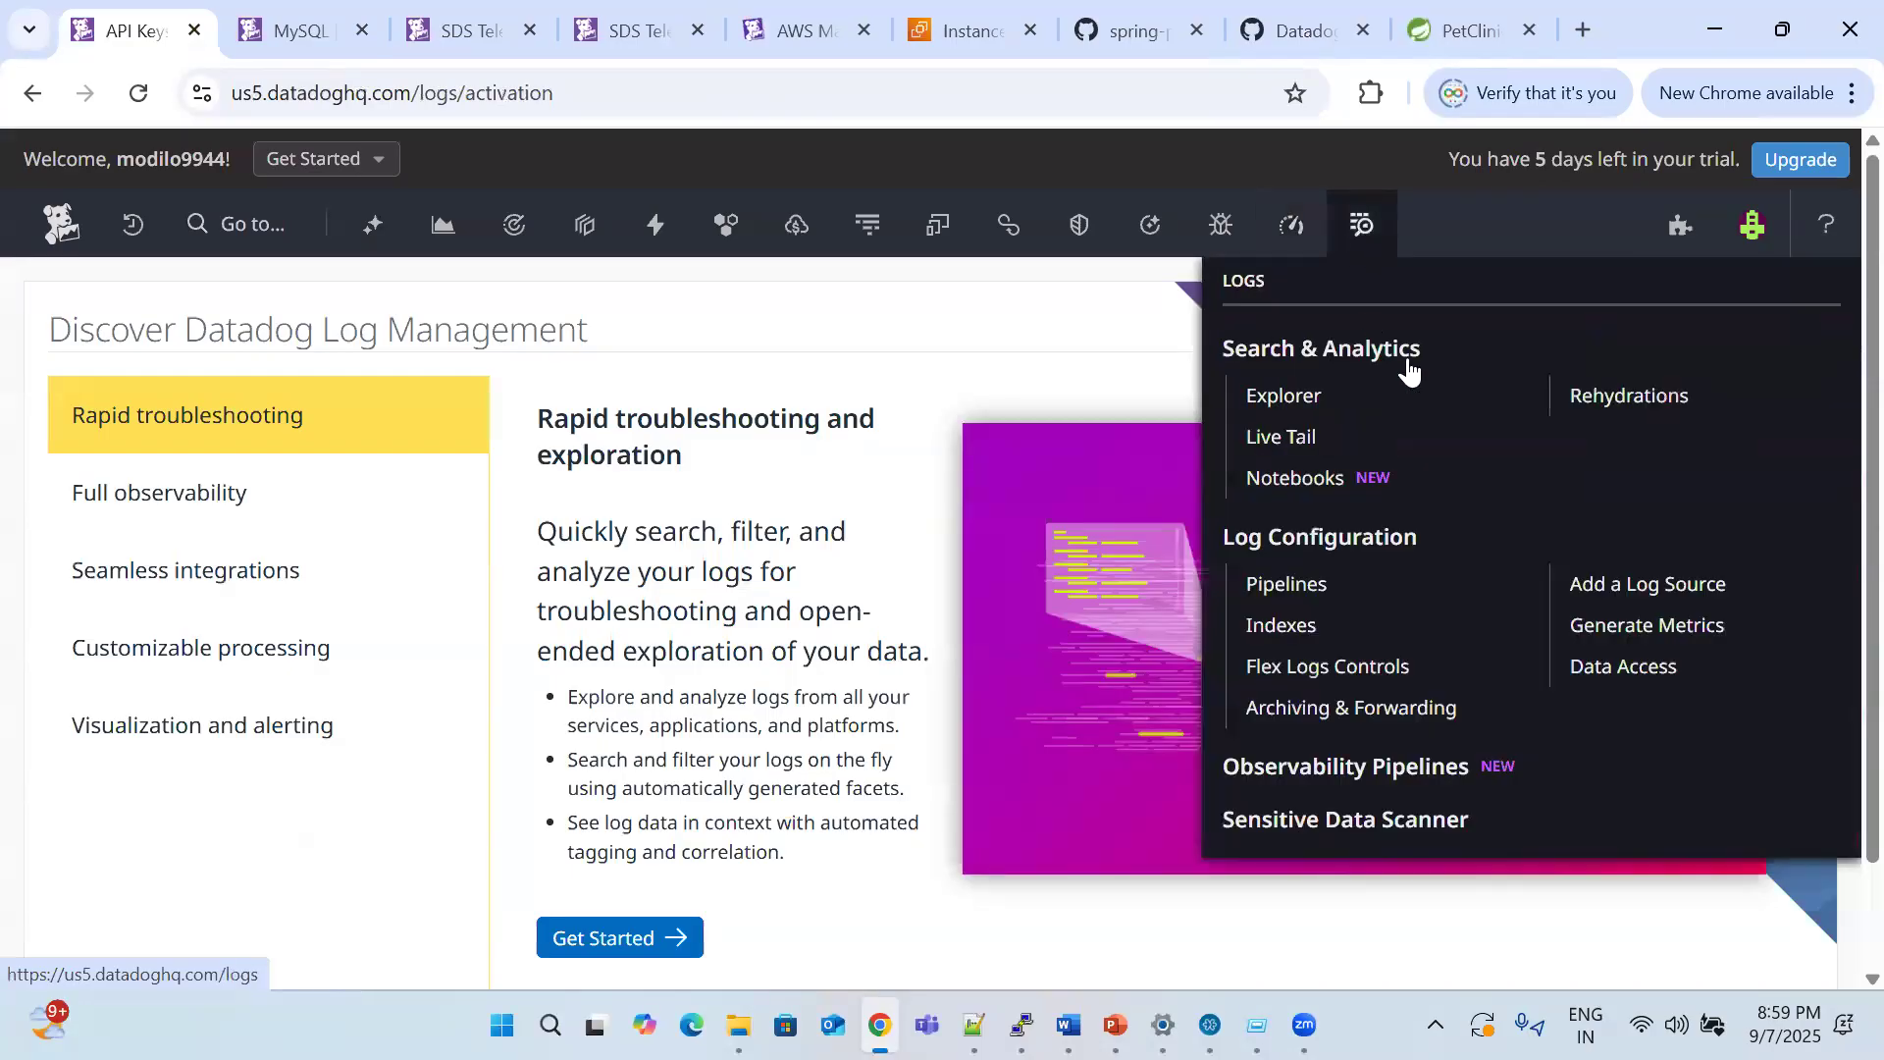
click(1507, 395)
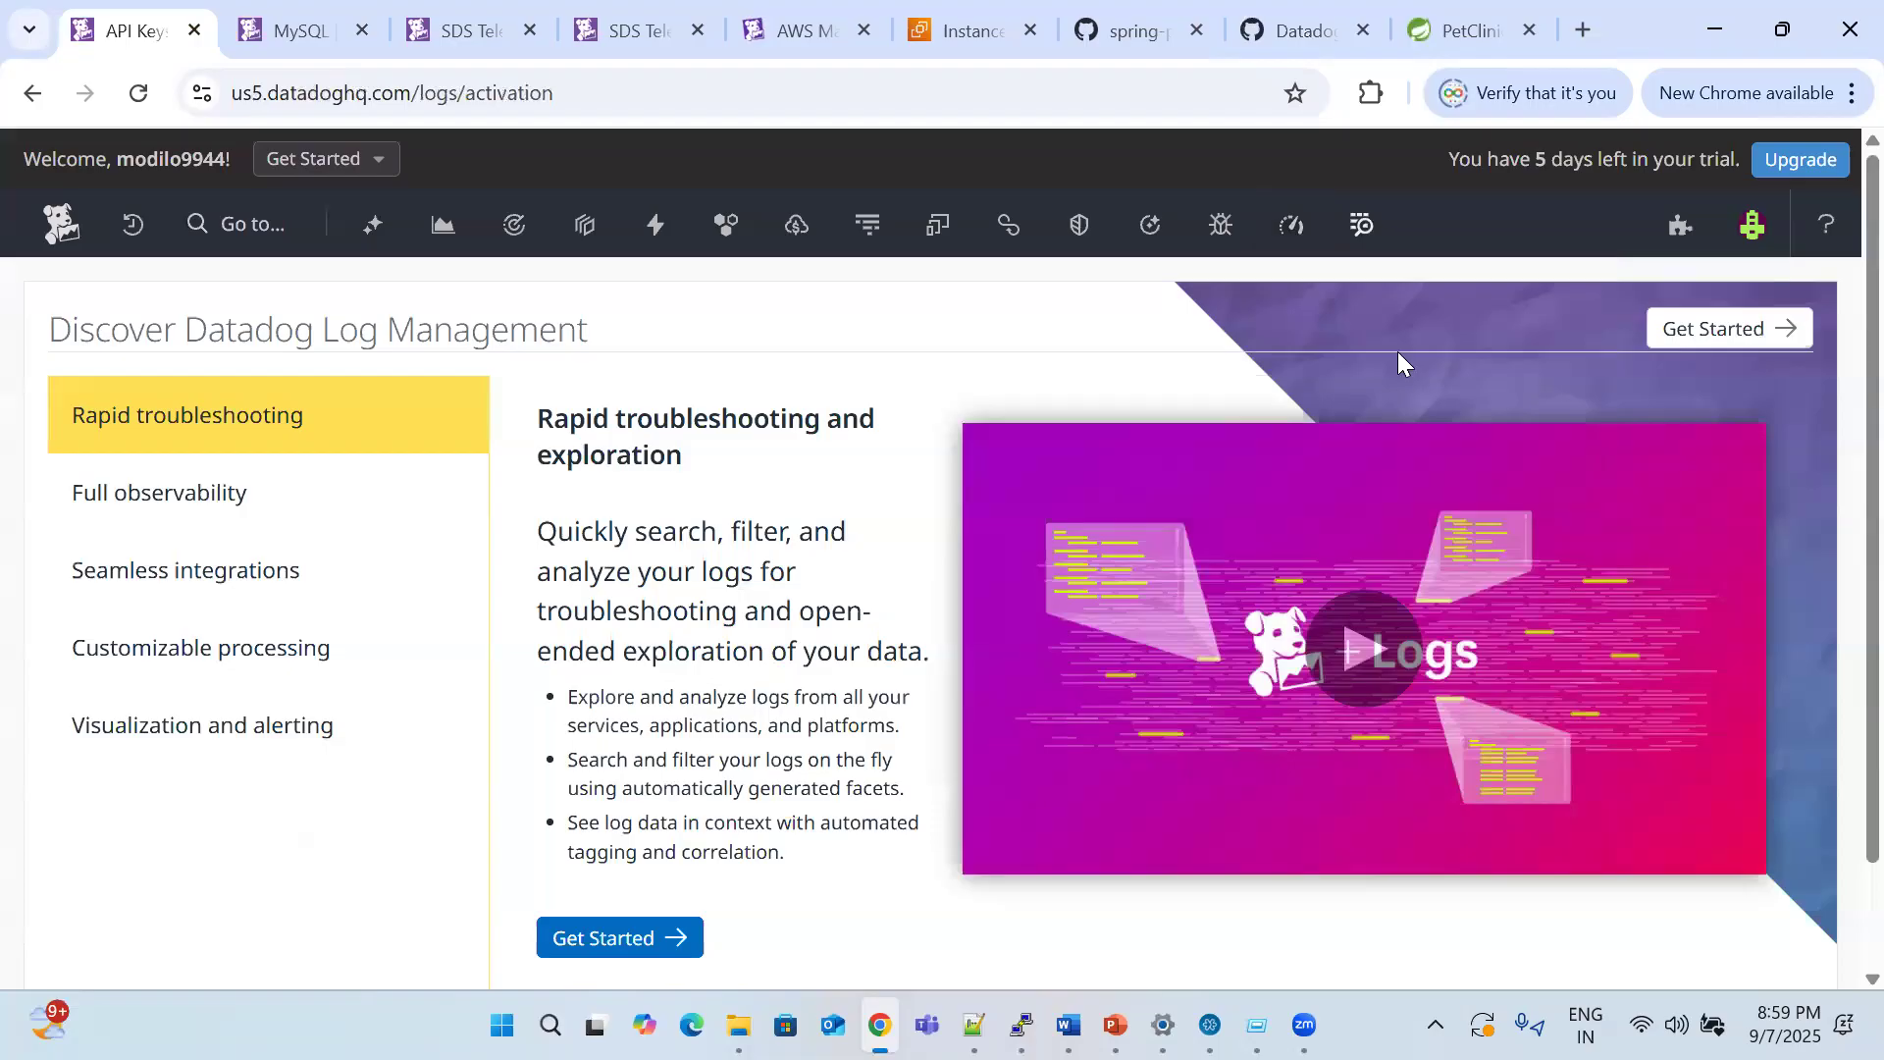
mouse_move(1362, 231)
click(1309, 392)
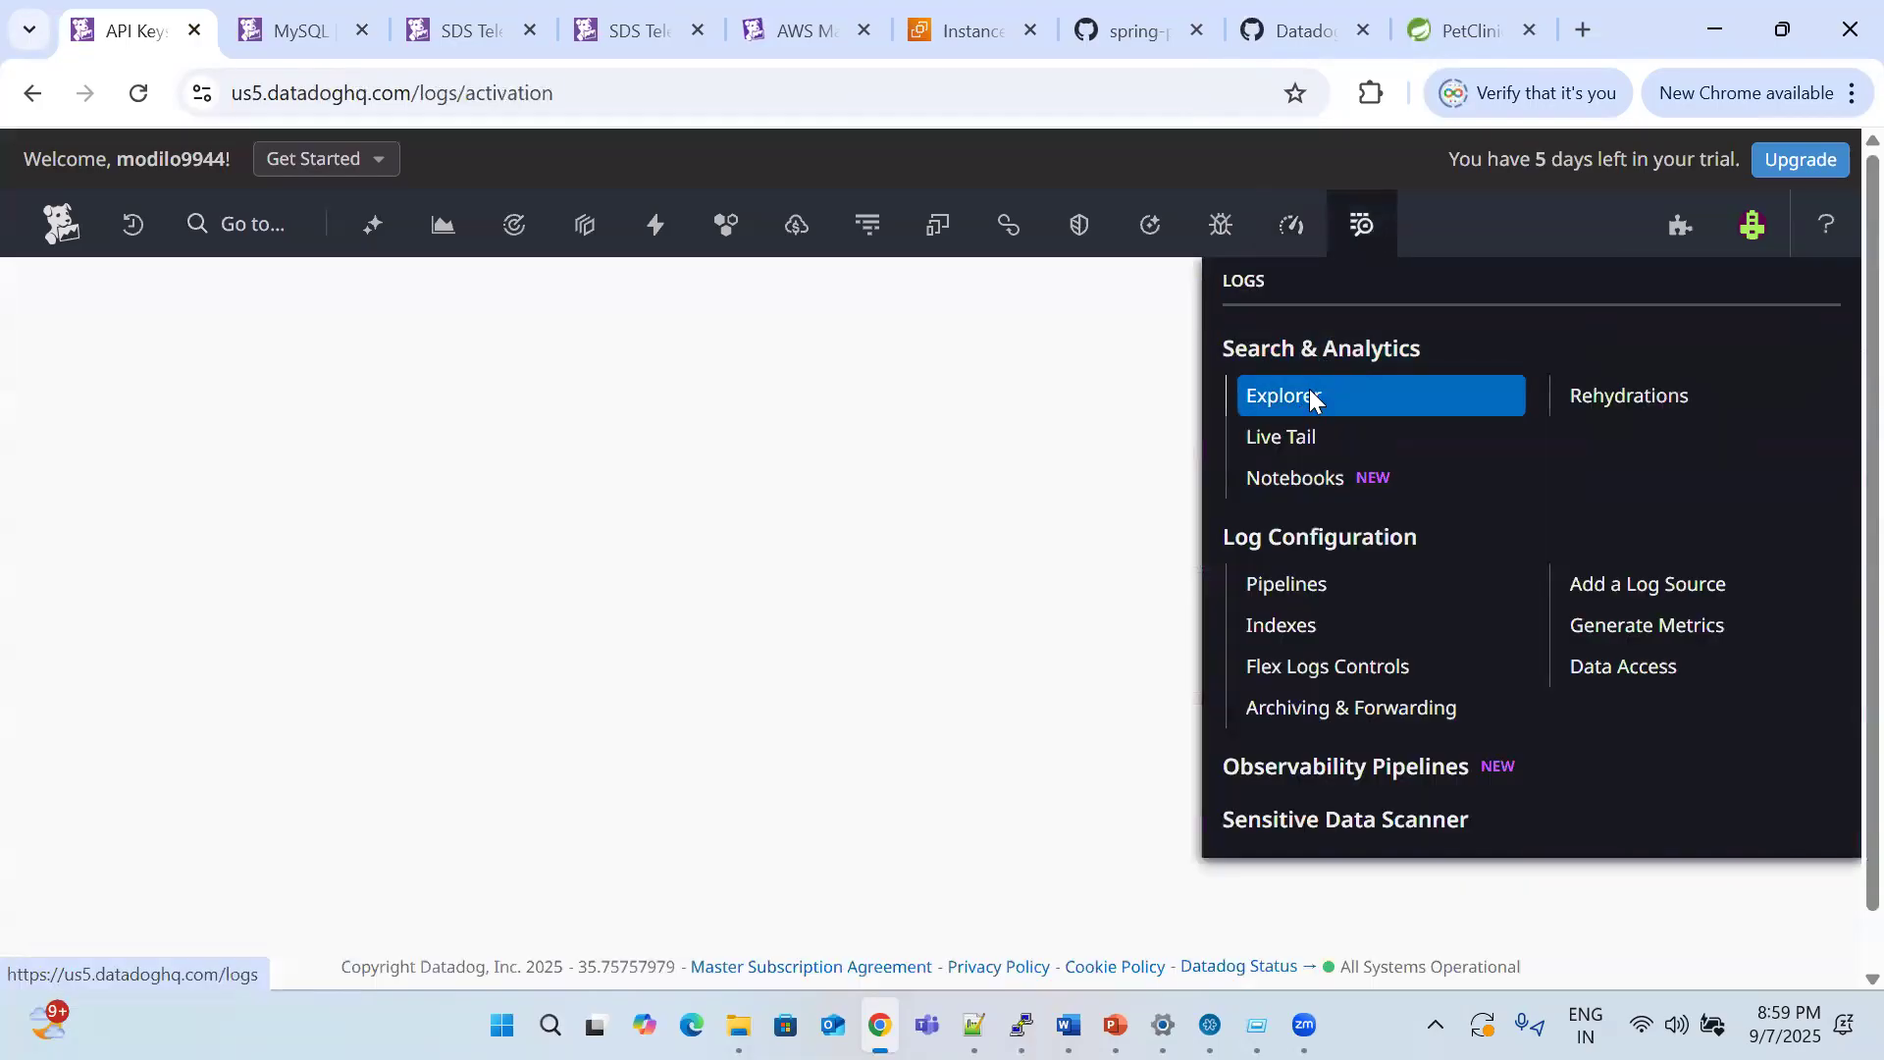
scroll(770, 687, down, 2)
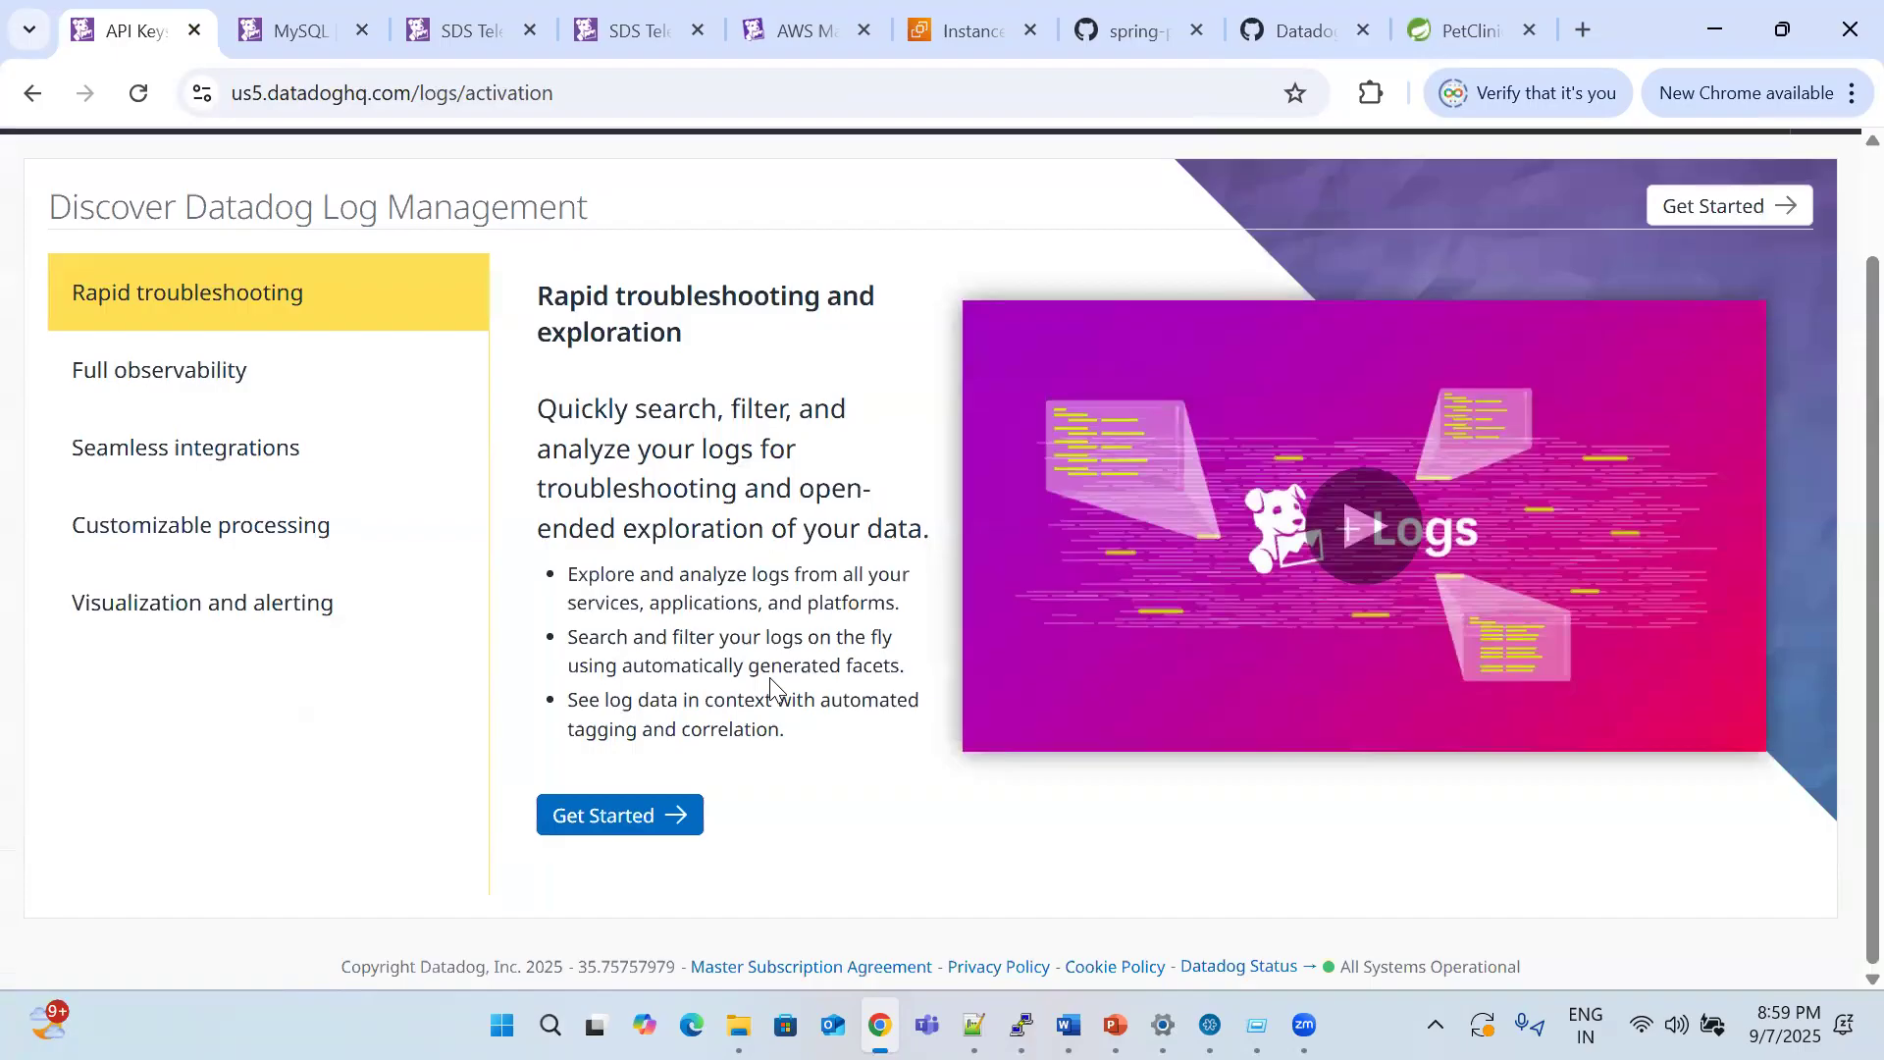
click(665, 824)
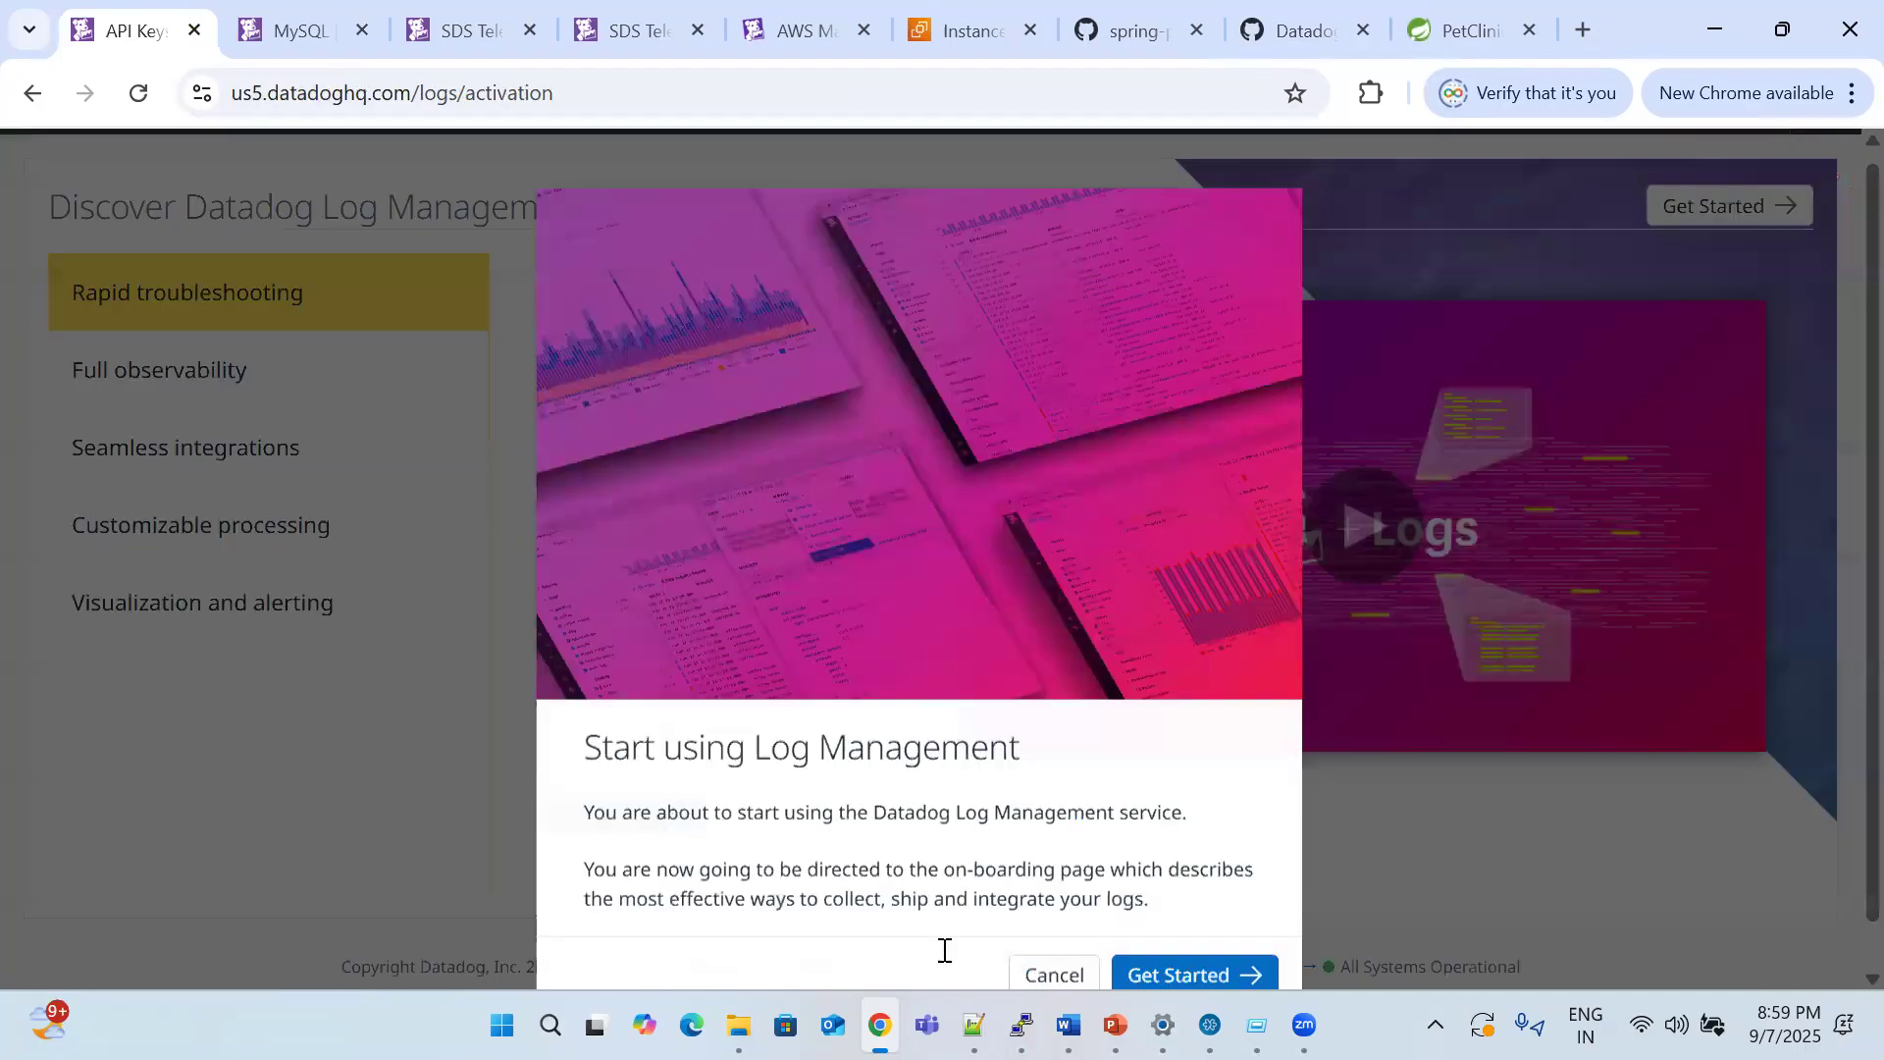
scroll(805, 750, up, 10)
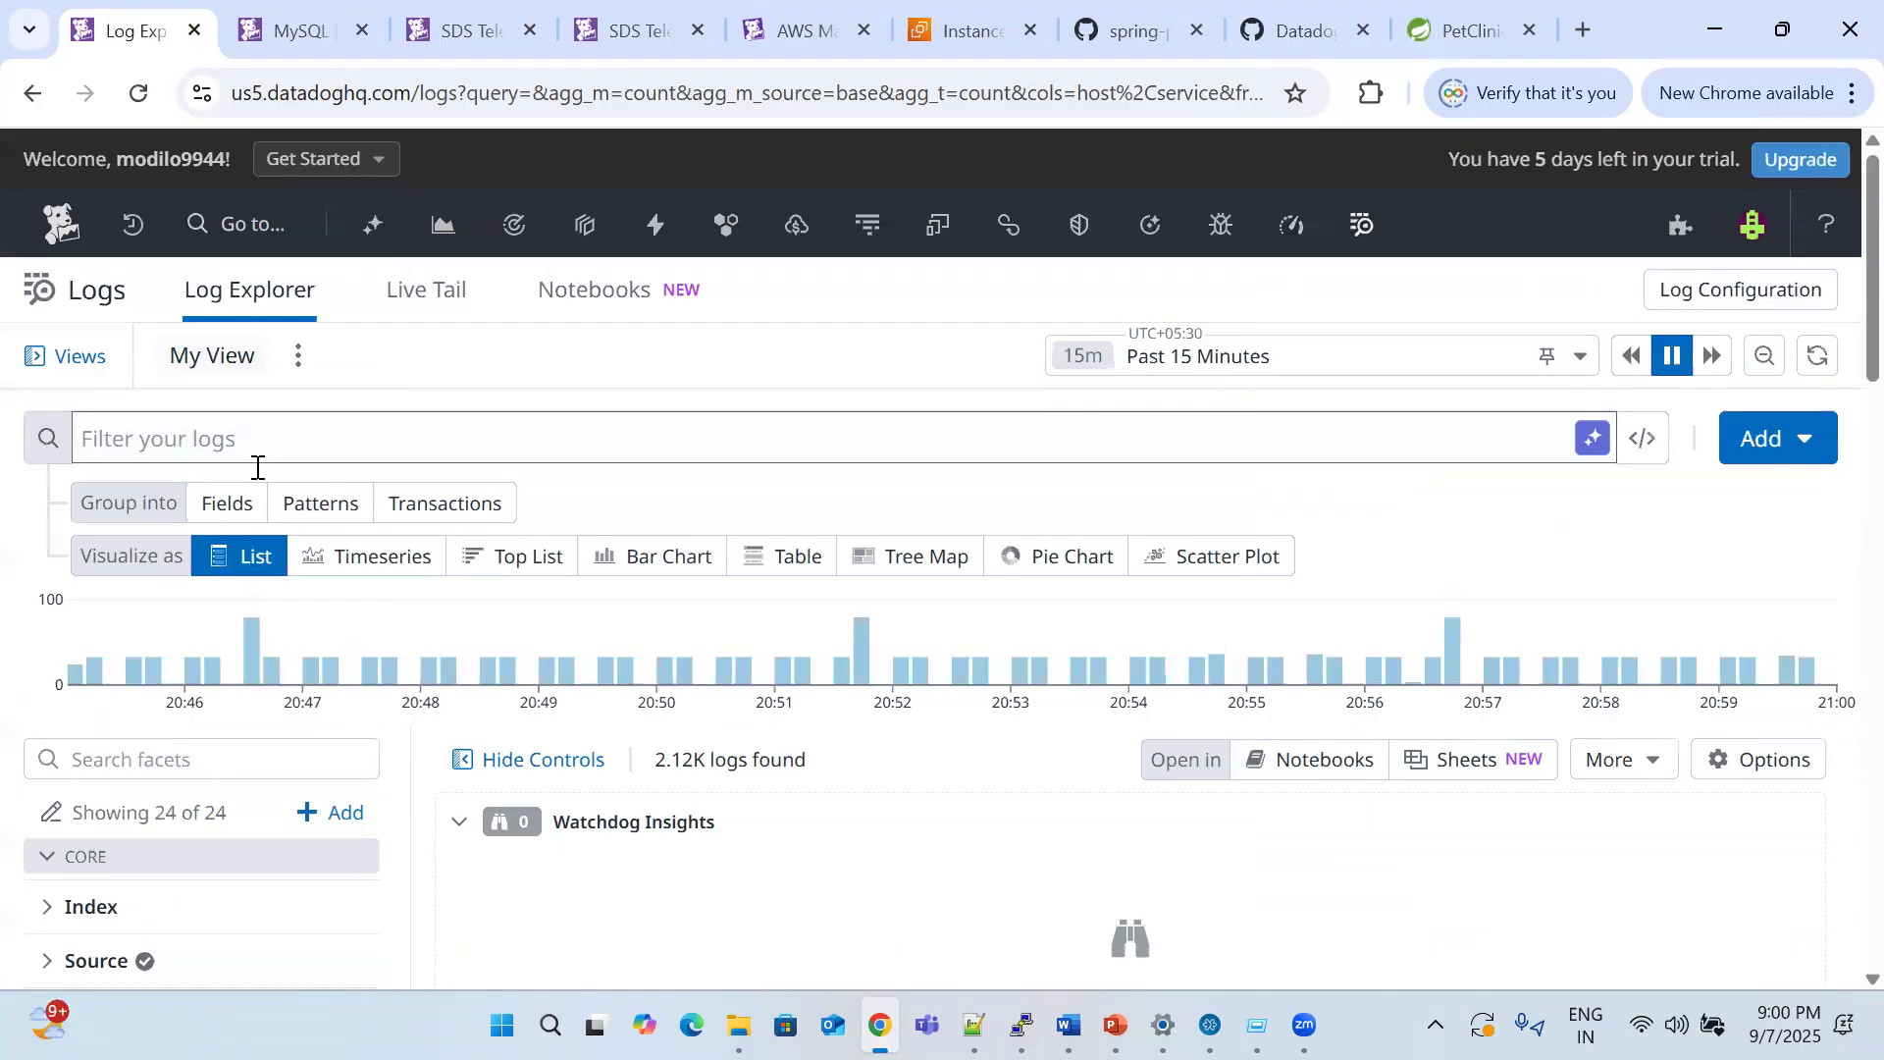
Filter the Log Explorer to service:petclinic-app to find the single curl test log.
click(257, 461)
text(ser)
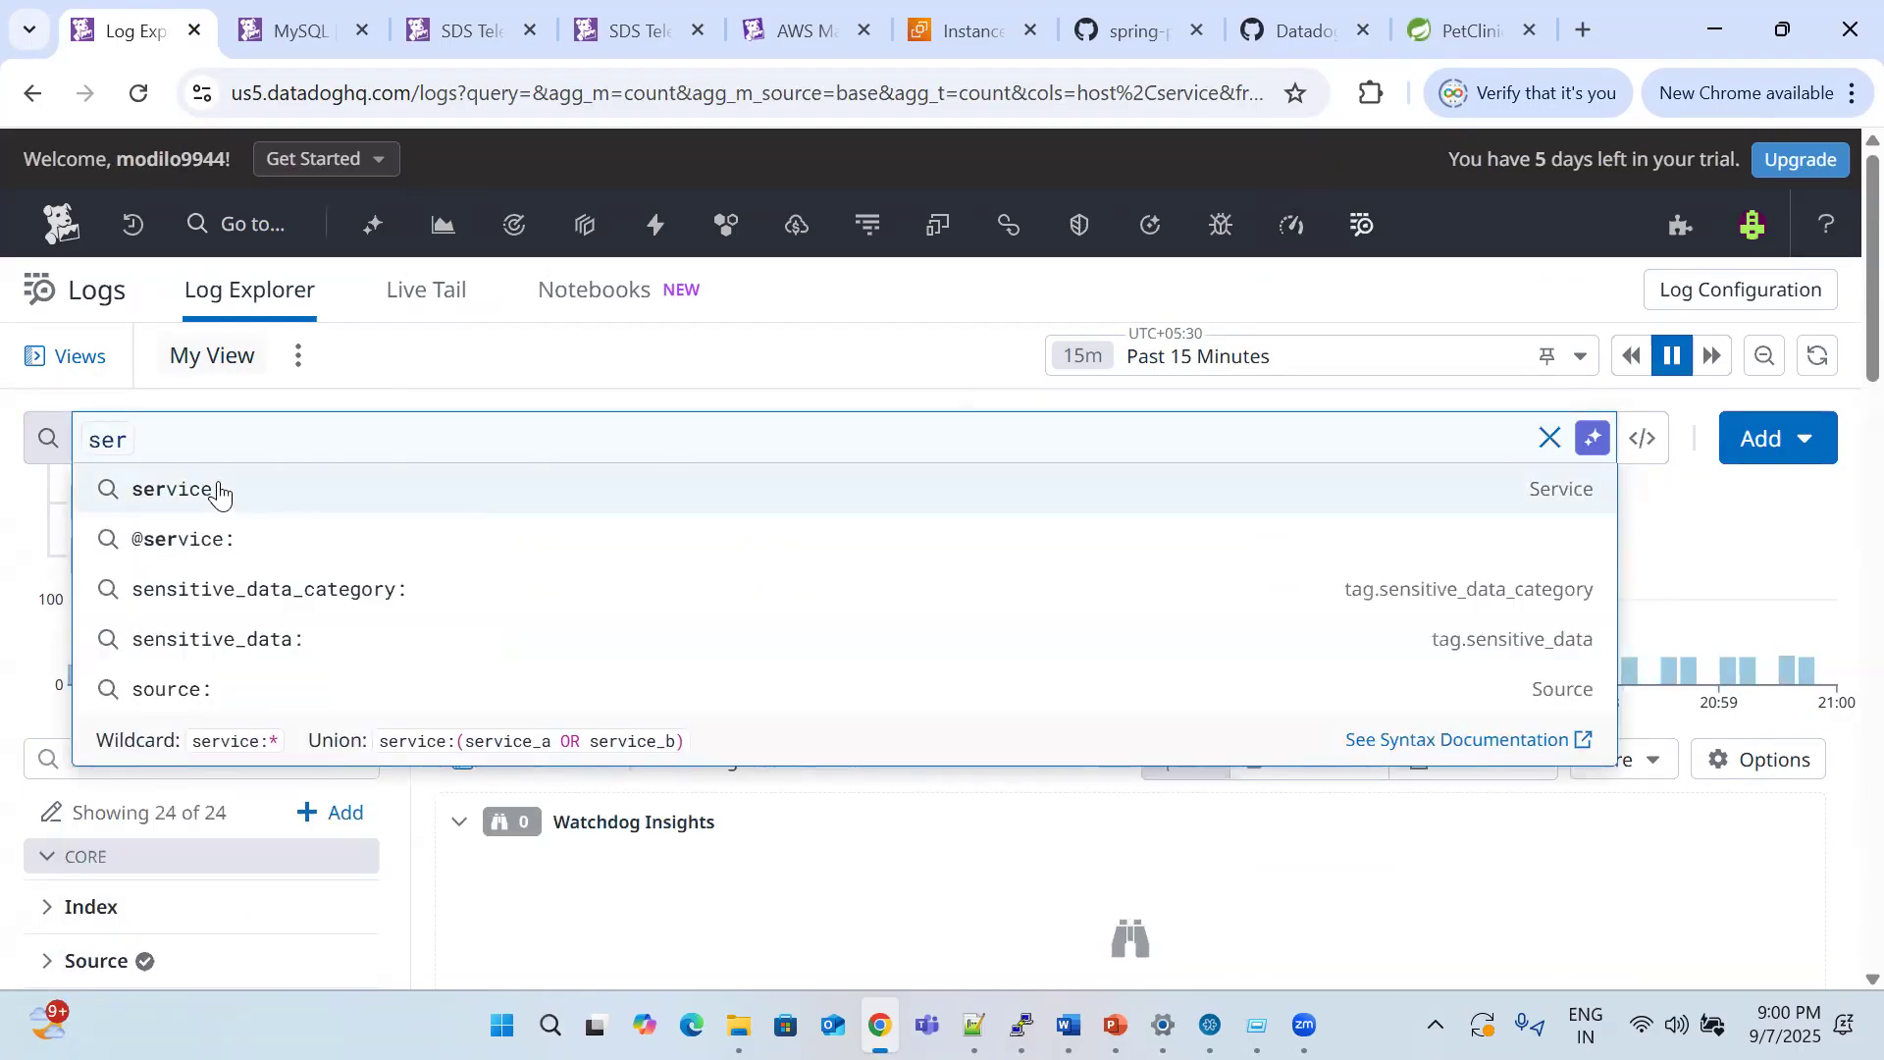
click(217, 489)
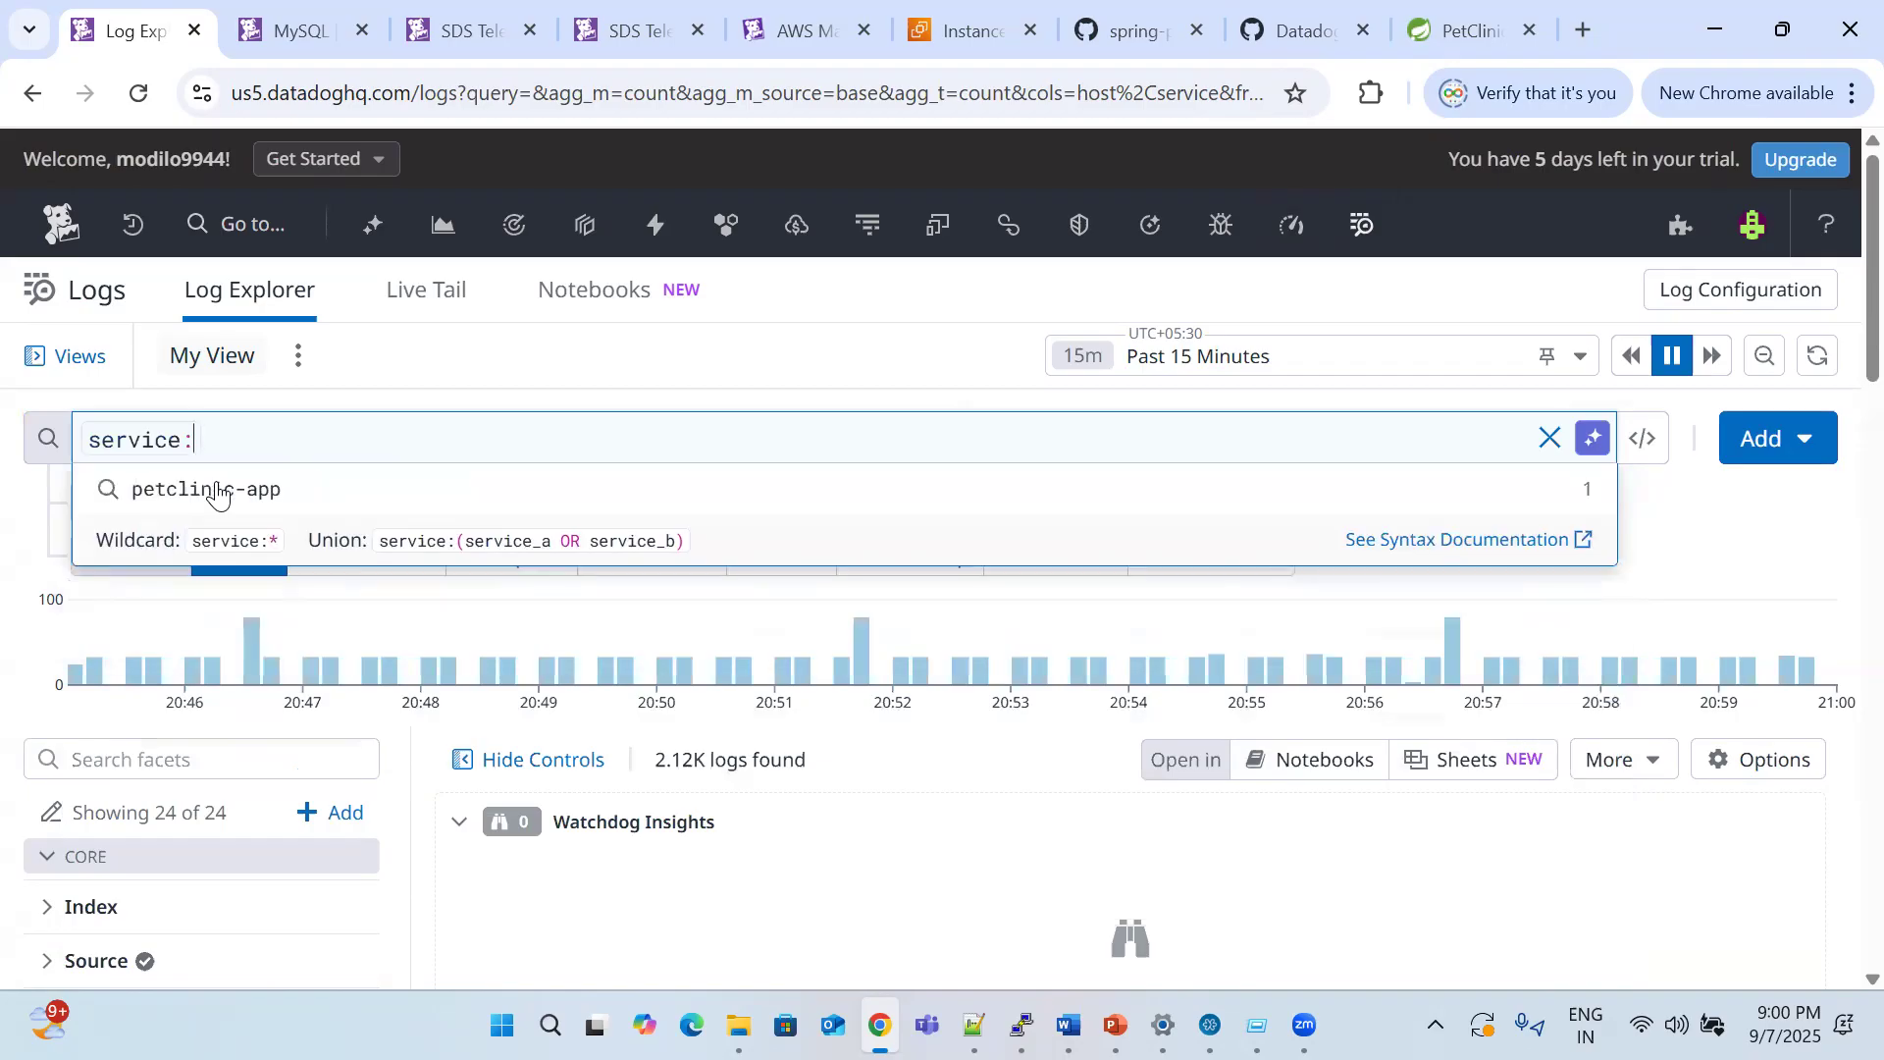
click(218, 490)
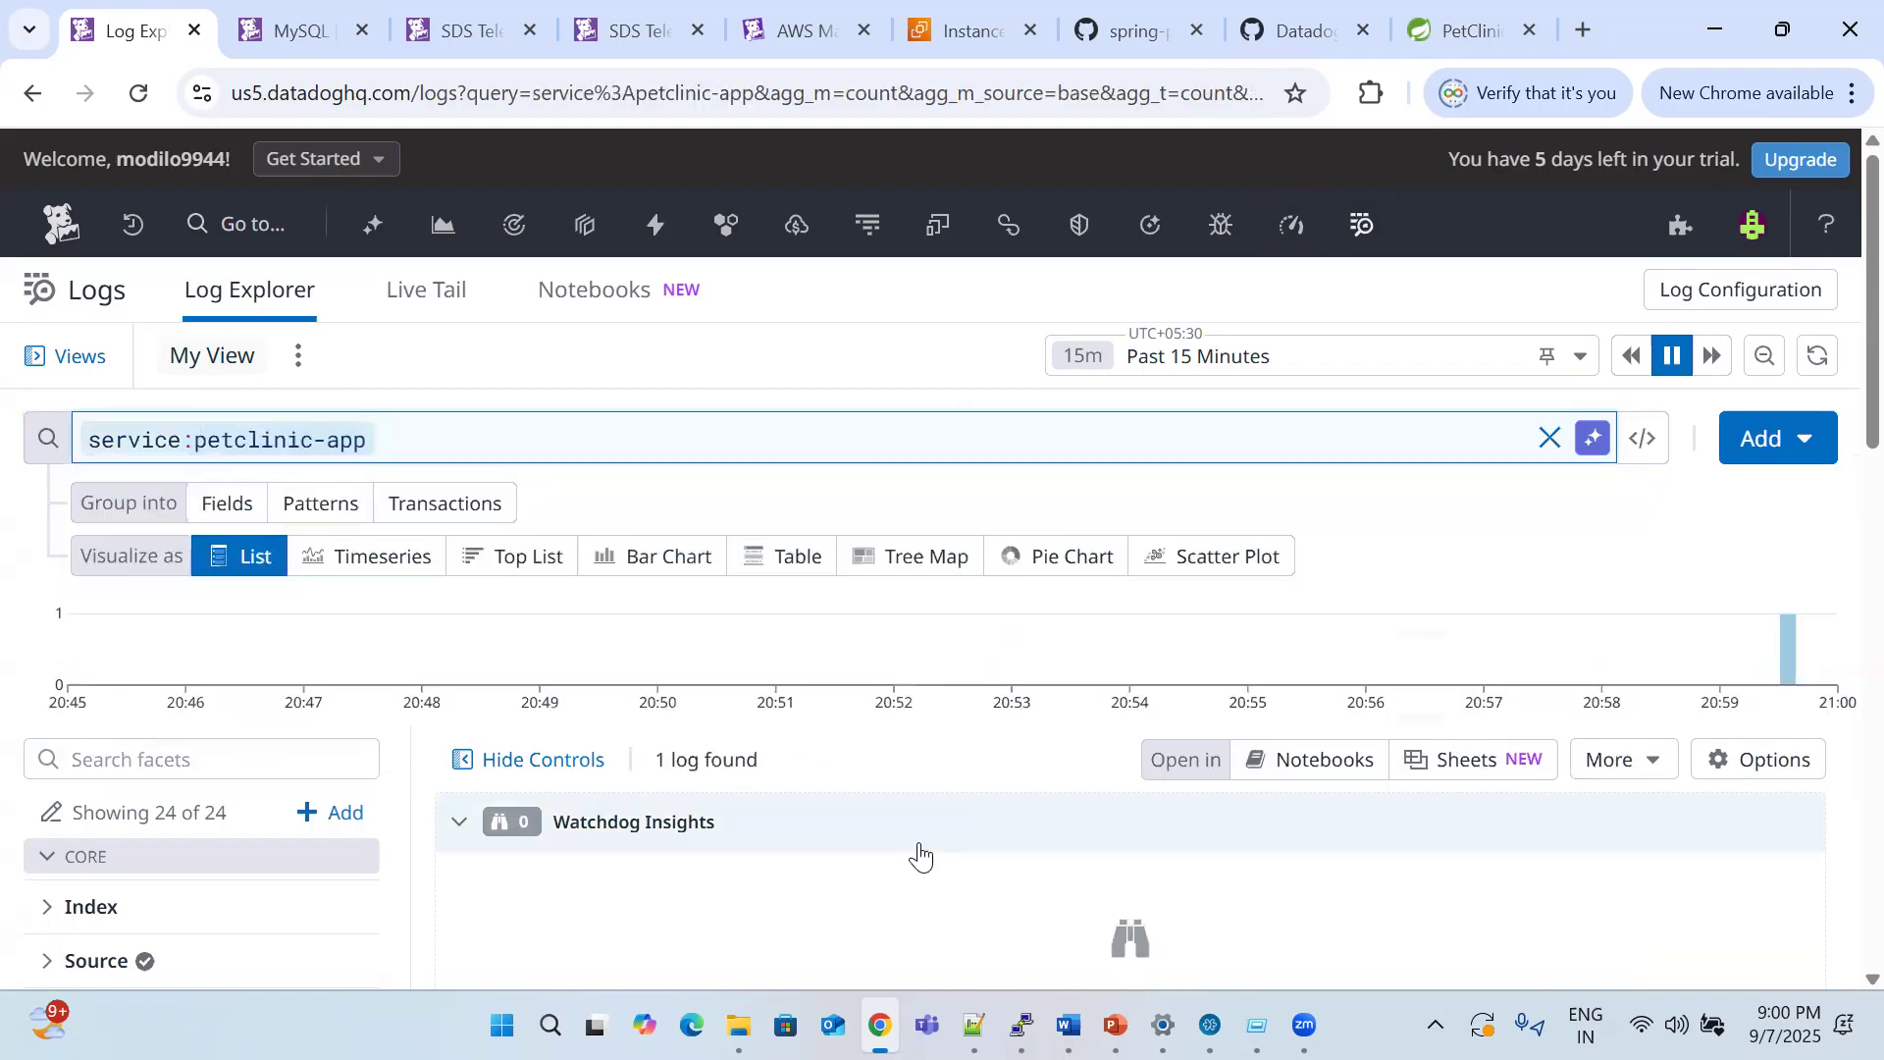
scroll(919, 856, down, 5)
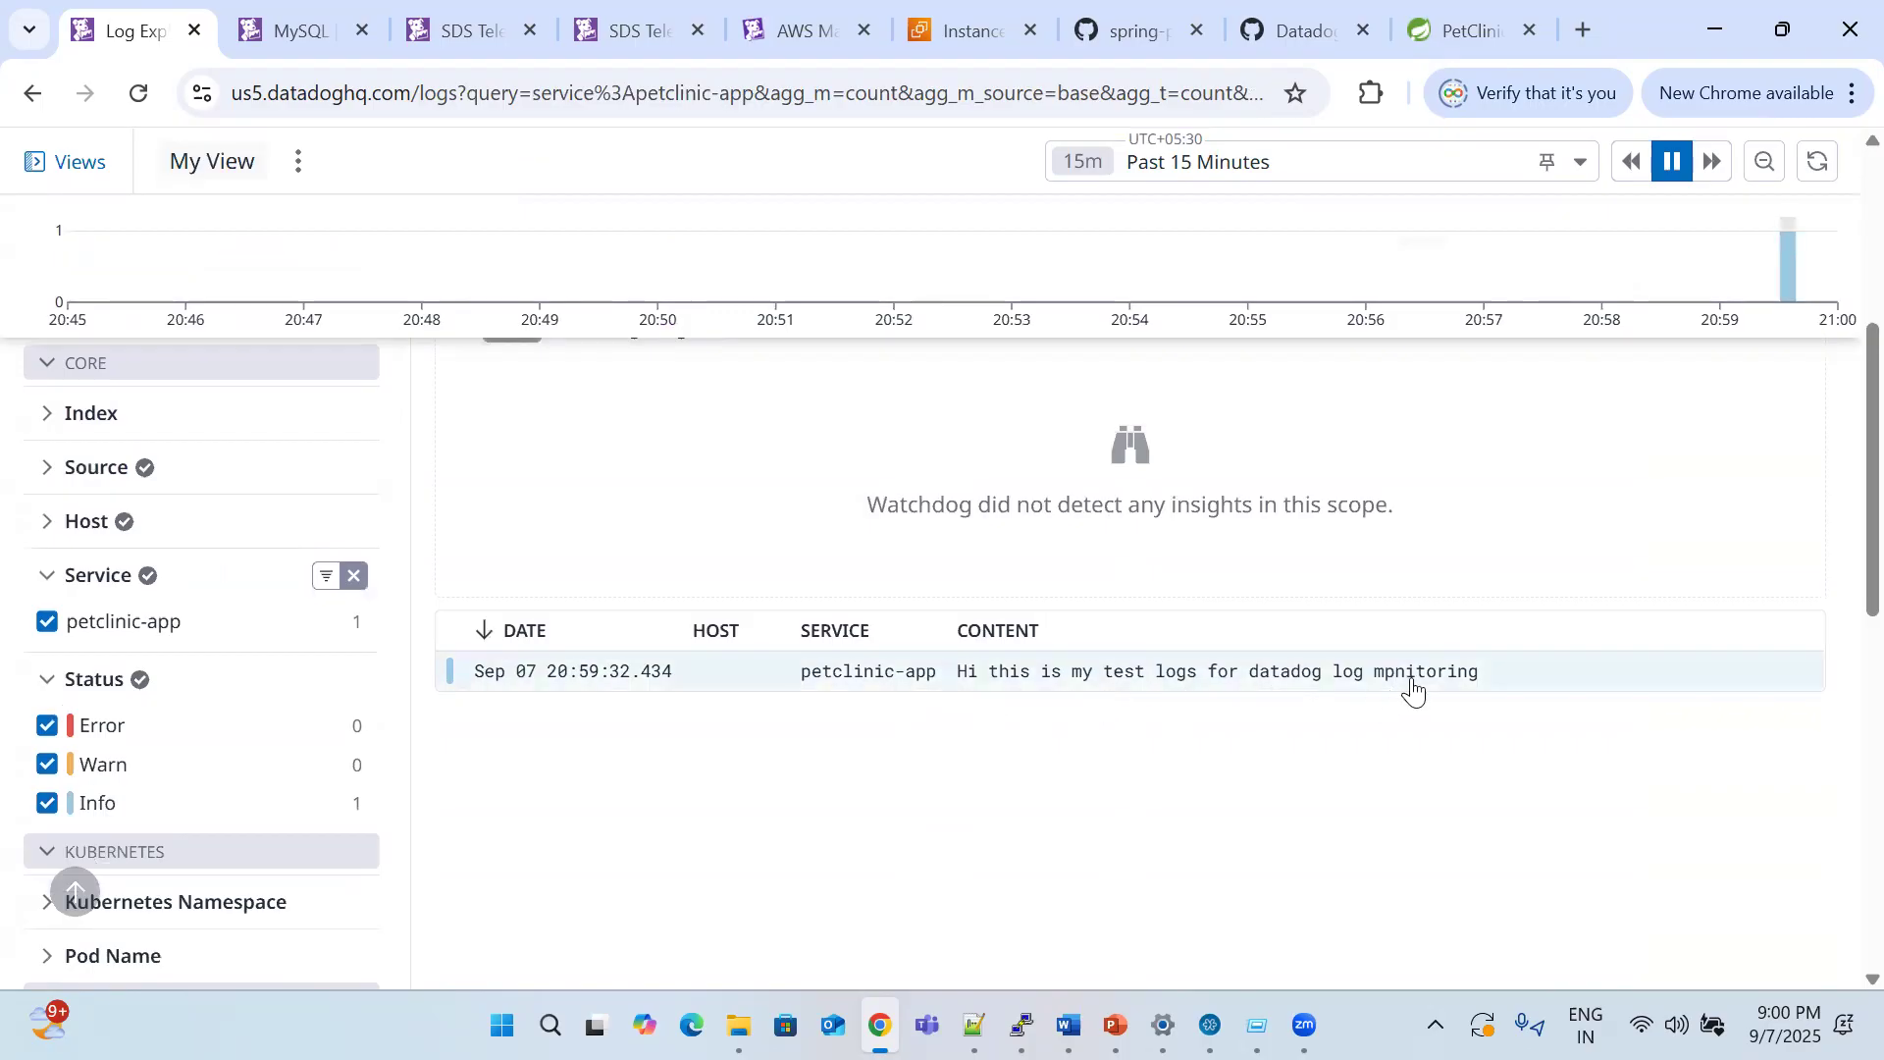
key(alt+Tab)
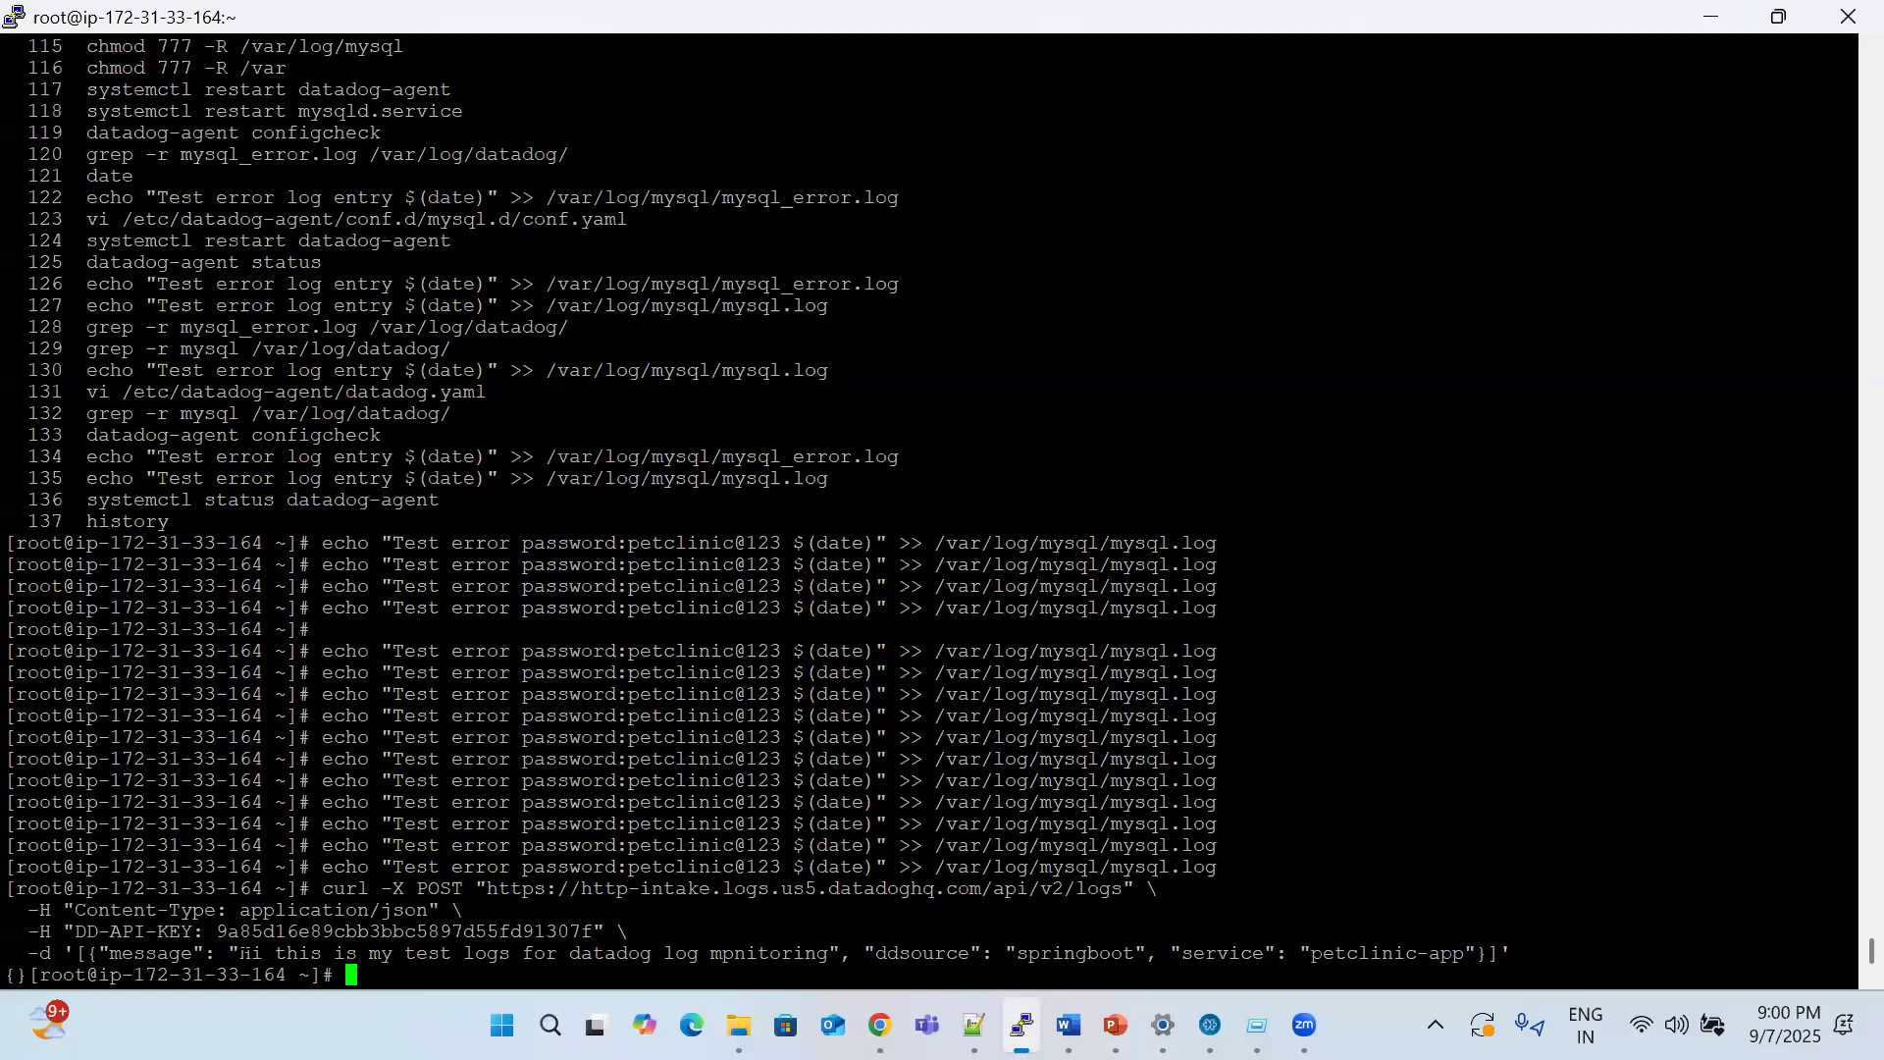
Highlight the test log message in the curl command and compare it with the Log Explorer.
drag(240, 954, 827, 953)
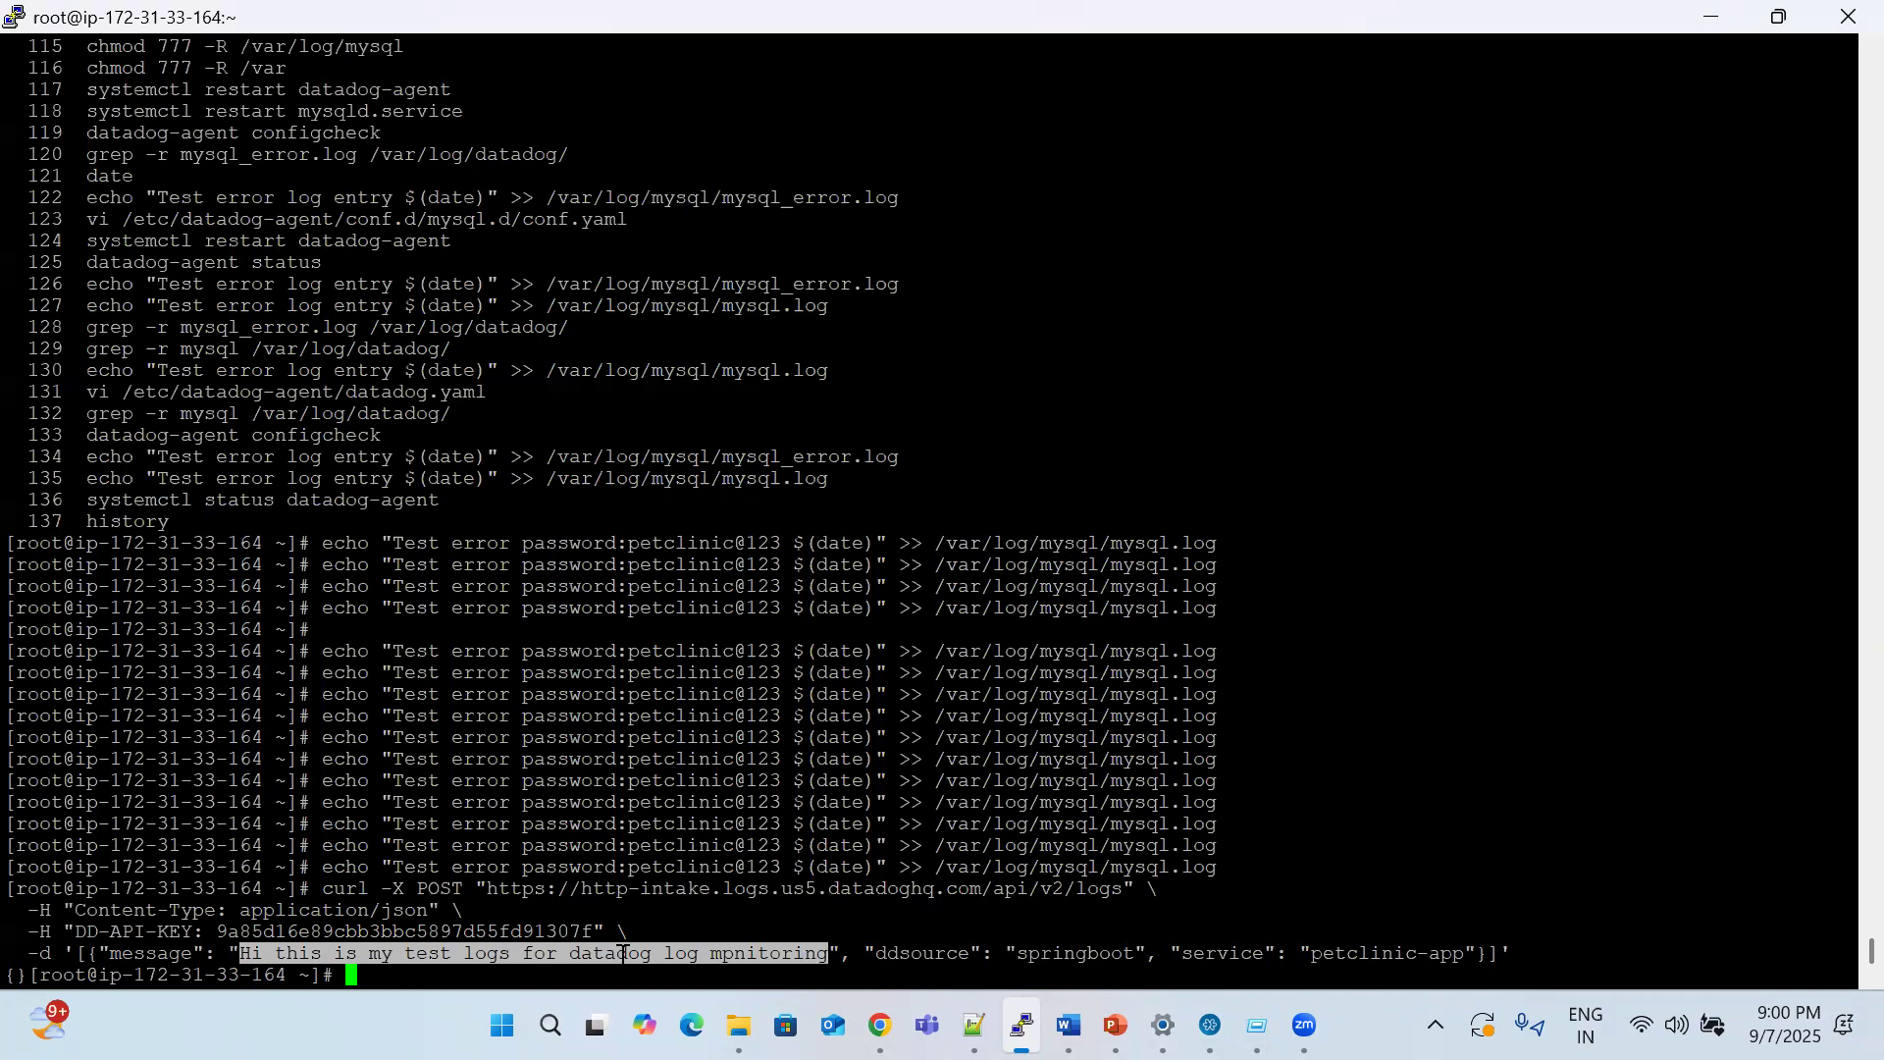
key(alt+Tab)
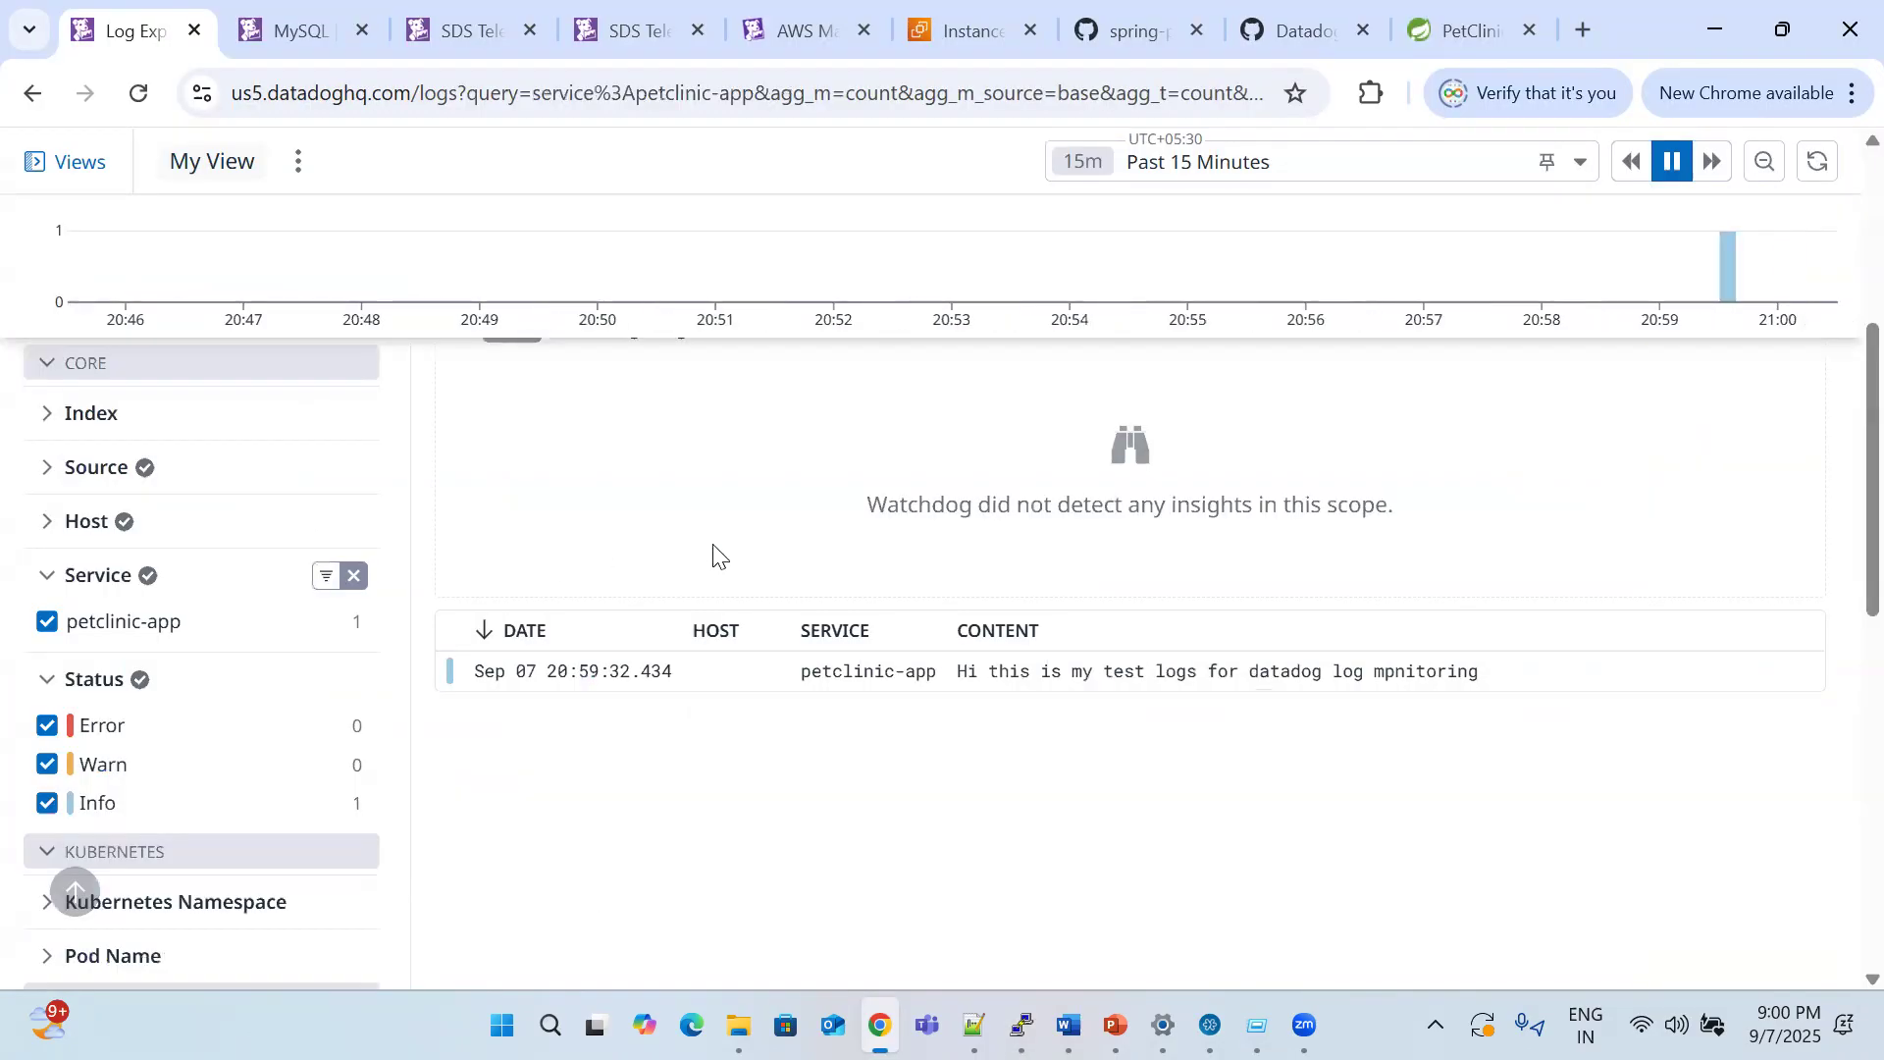
scroll(713, 547, up, 5)
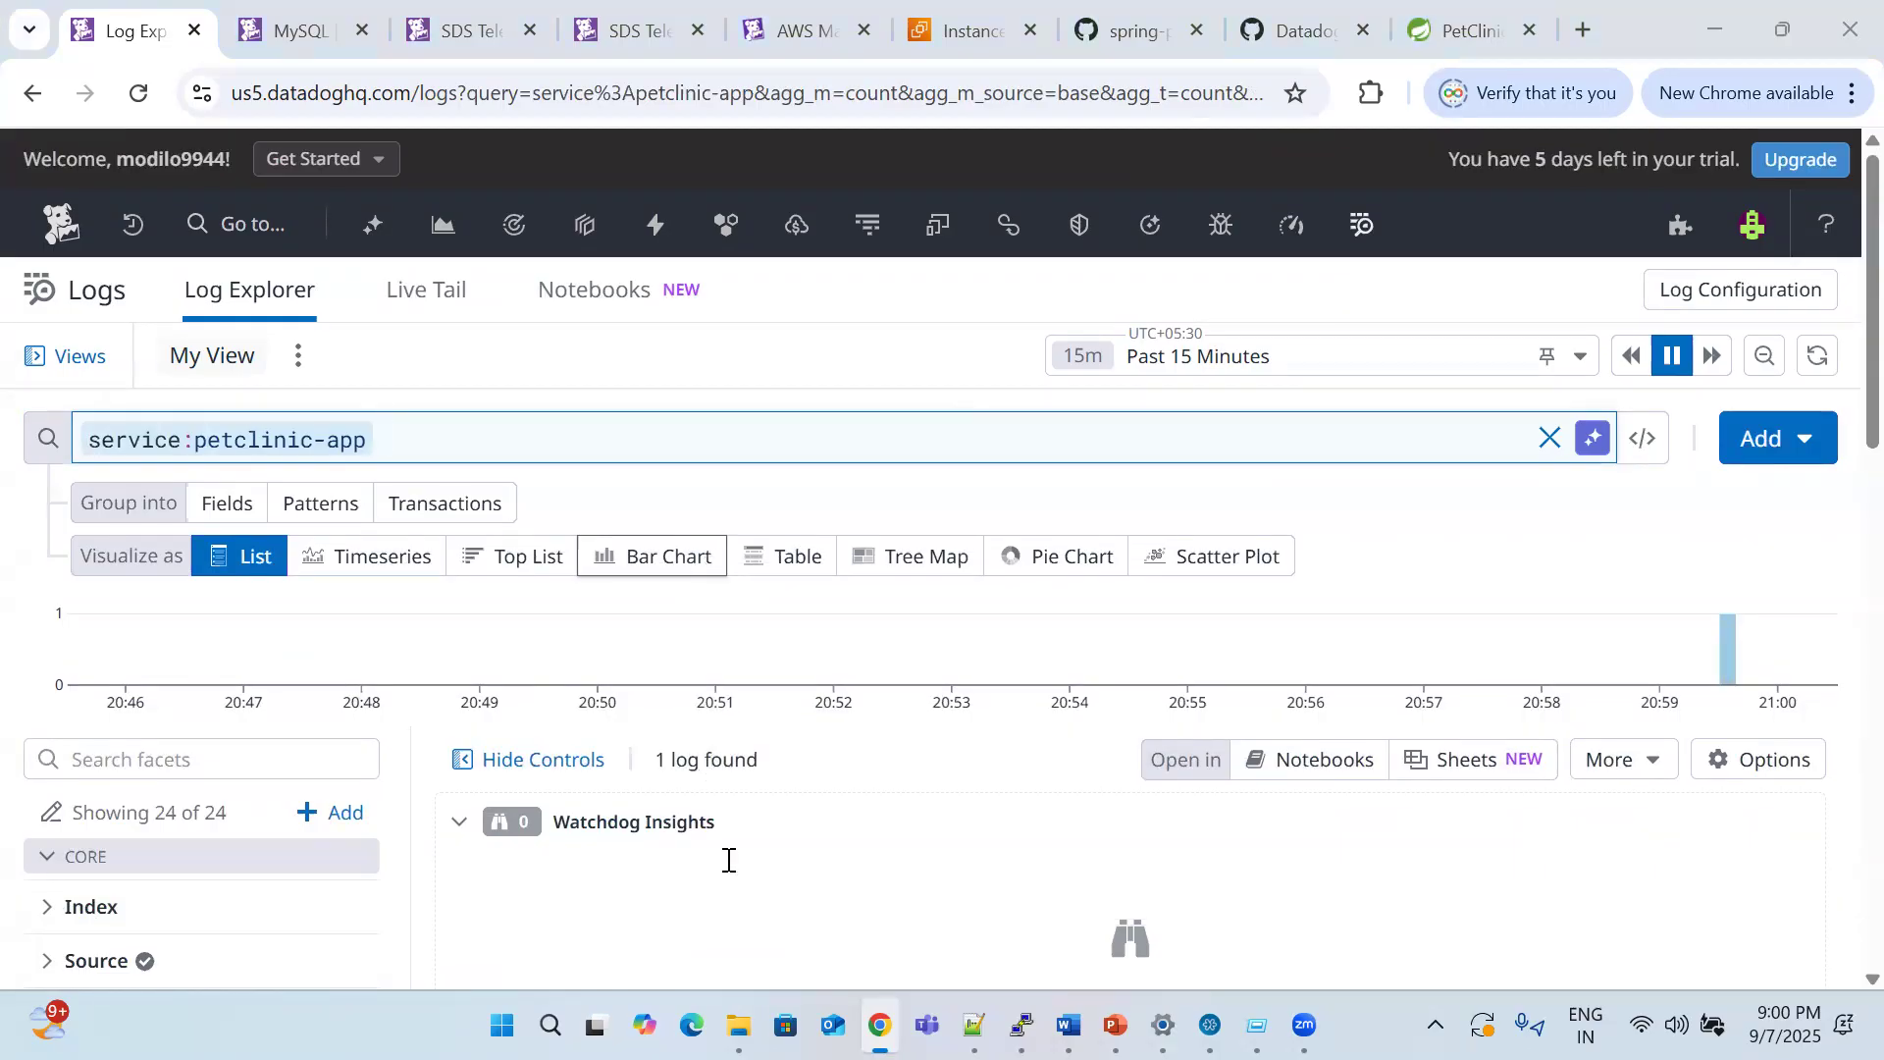
key(alt+Tab)
Highlight the log intake URL and the API key in the curl command.
drag(585, 888, 887, 888)
click(793, 888)
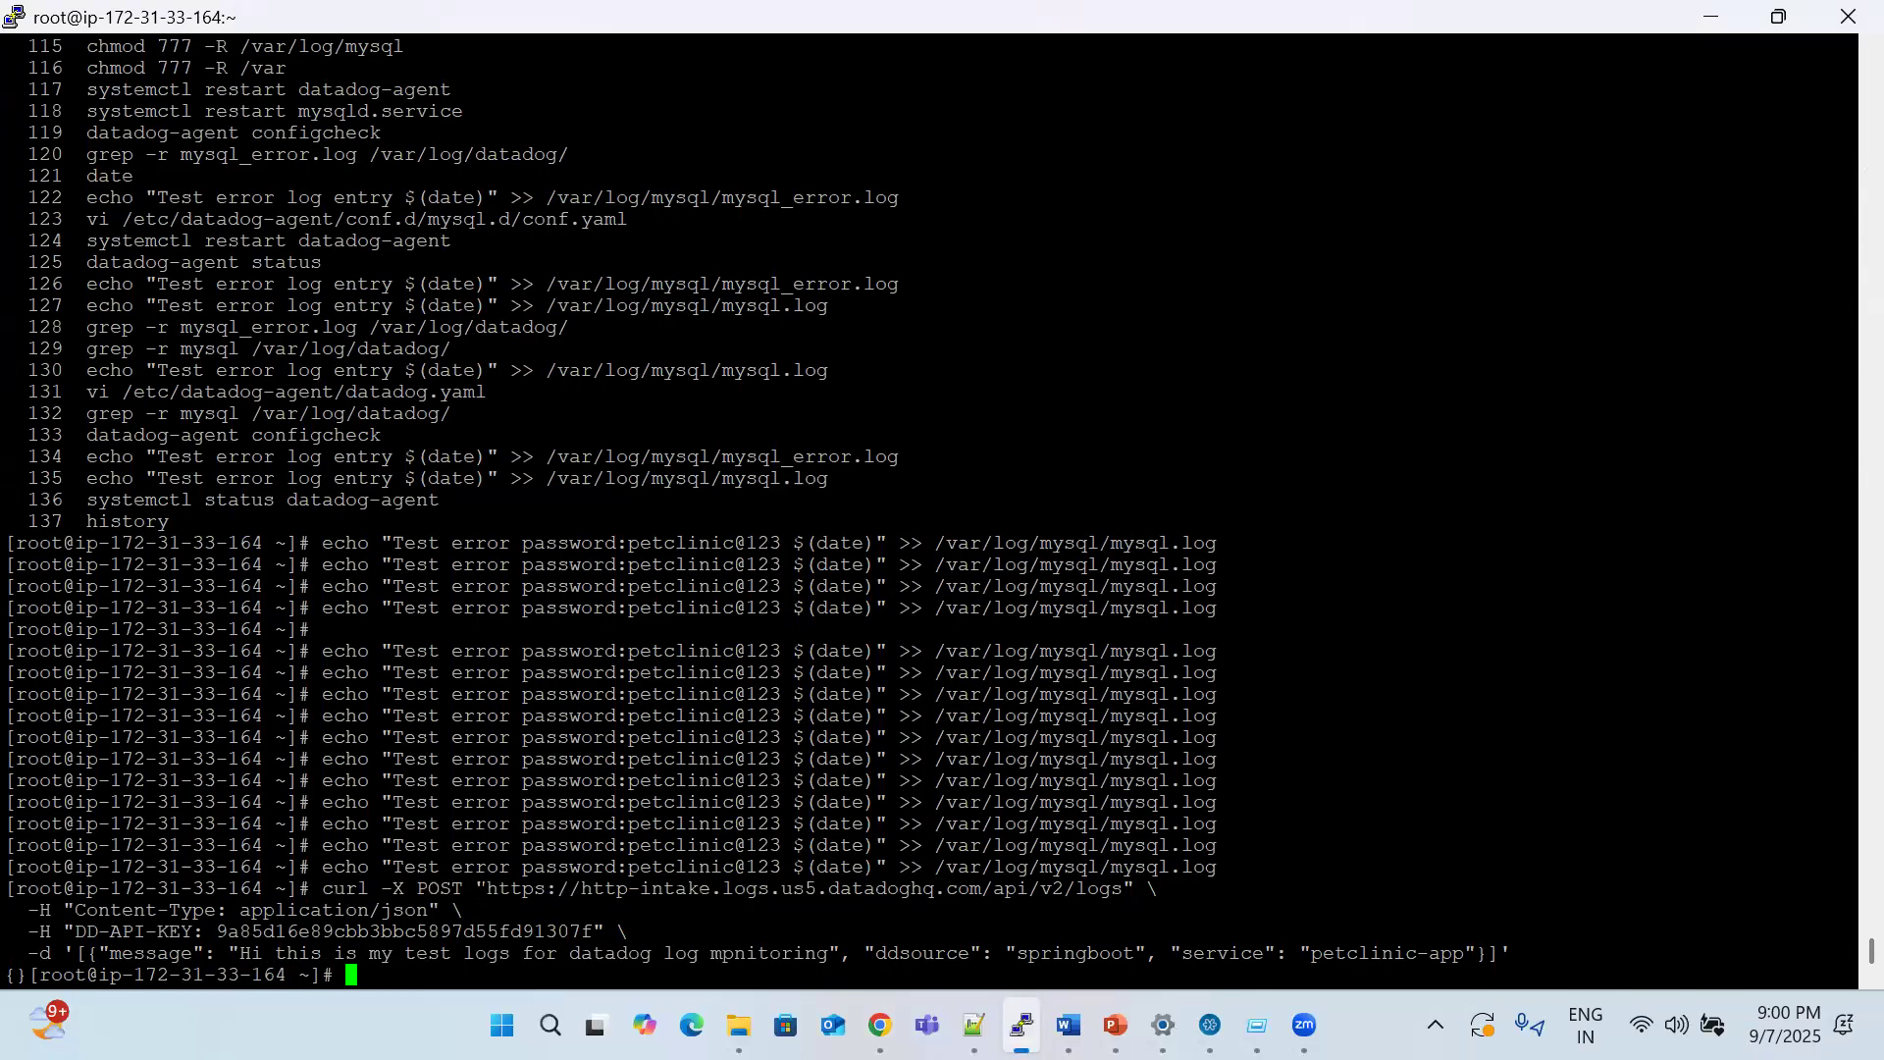
drag(488, 888, 1107, 888)
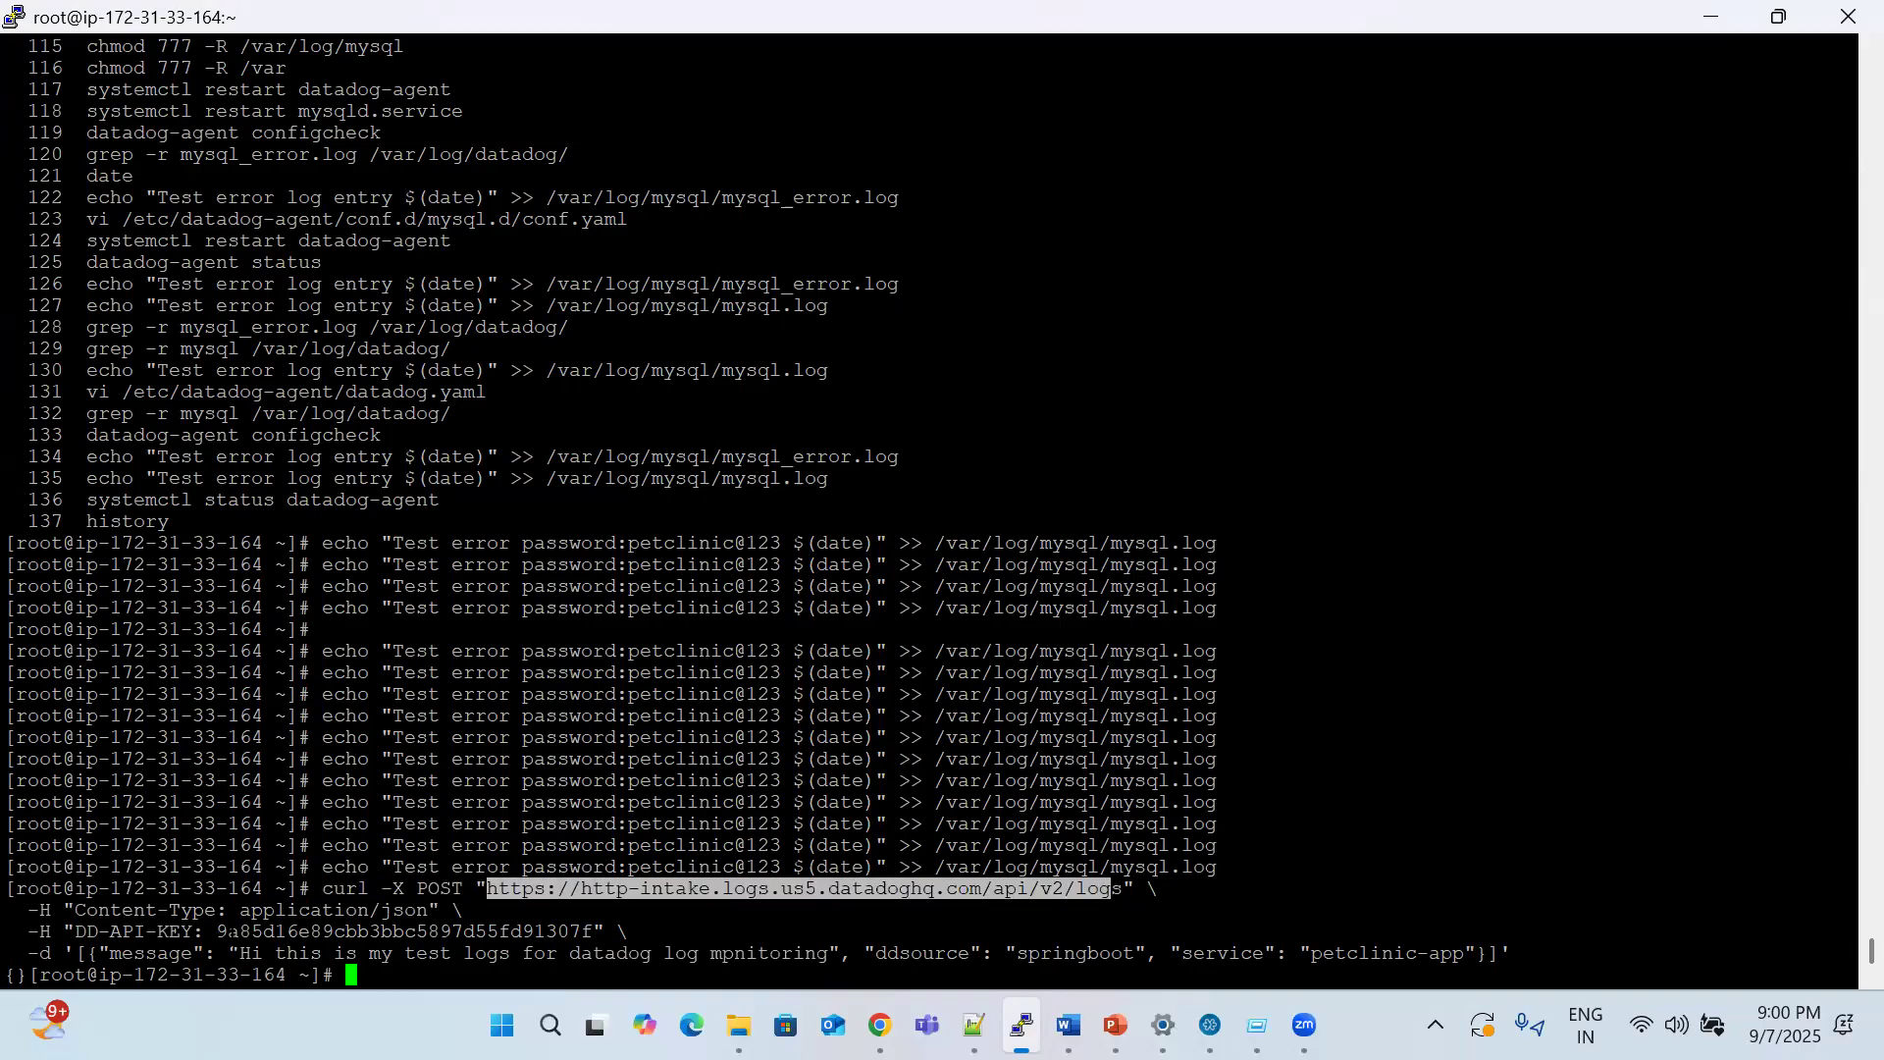
drag(218, 930, 587, 931)
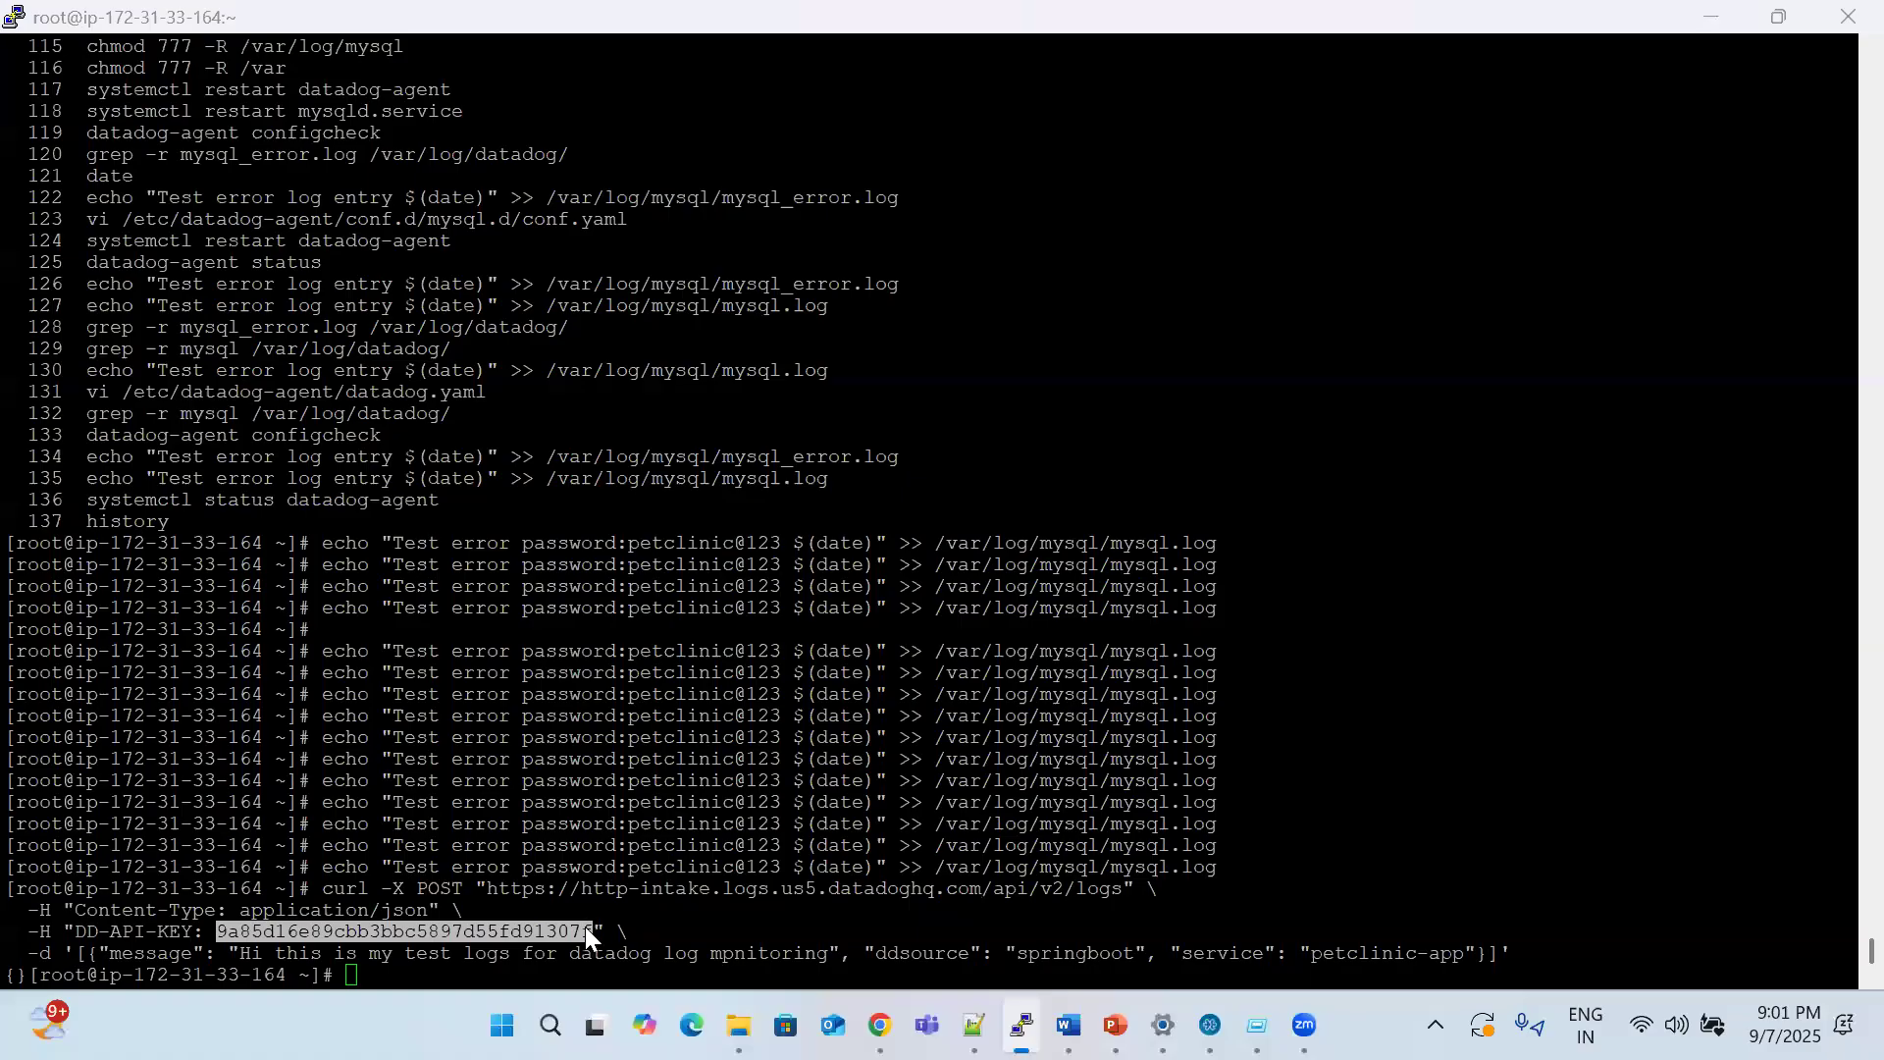
key(alt+Tab)
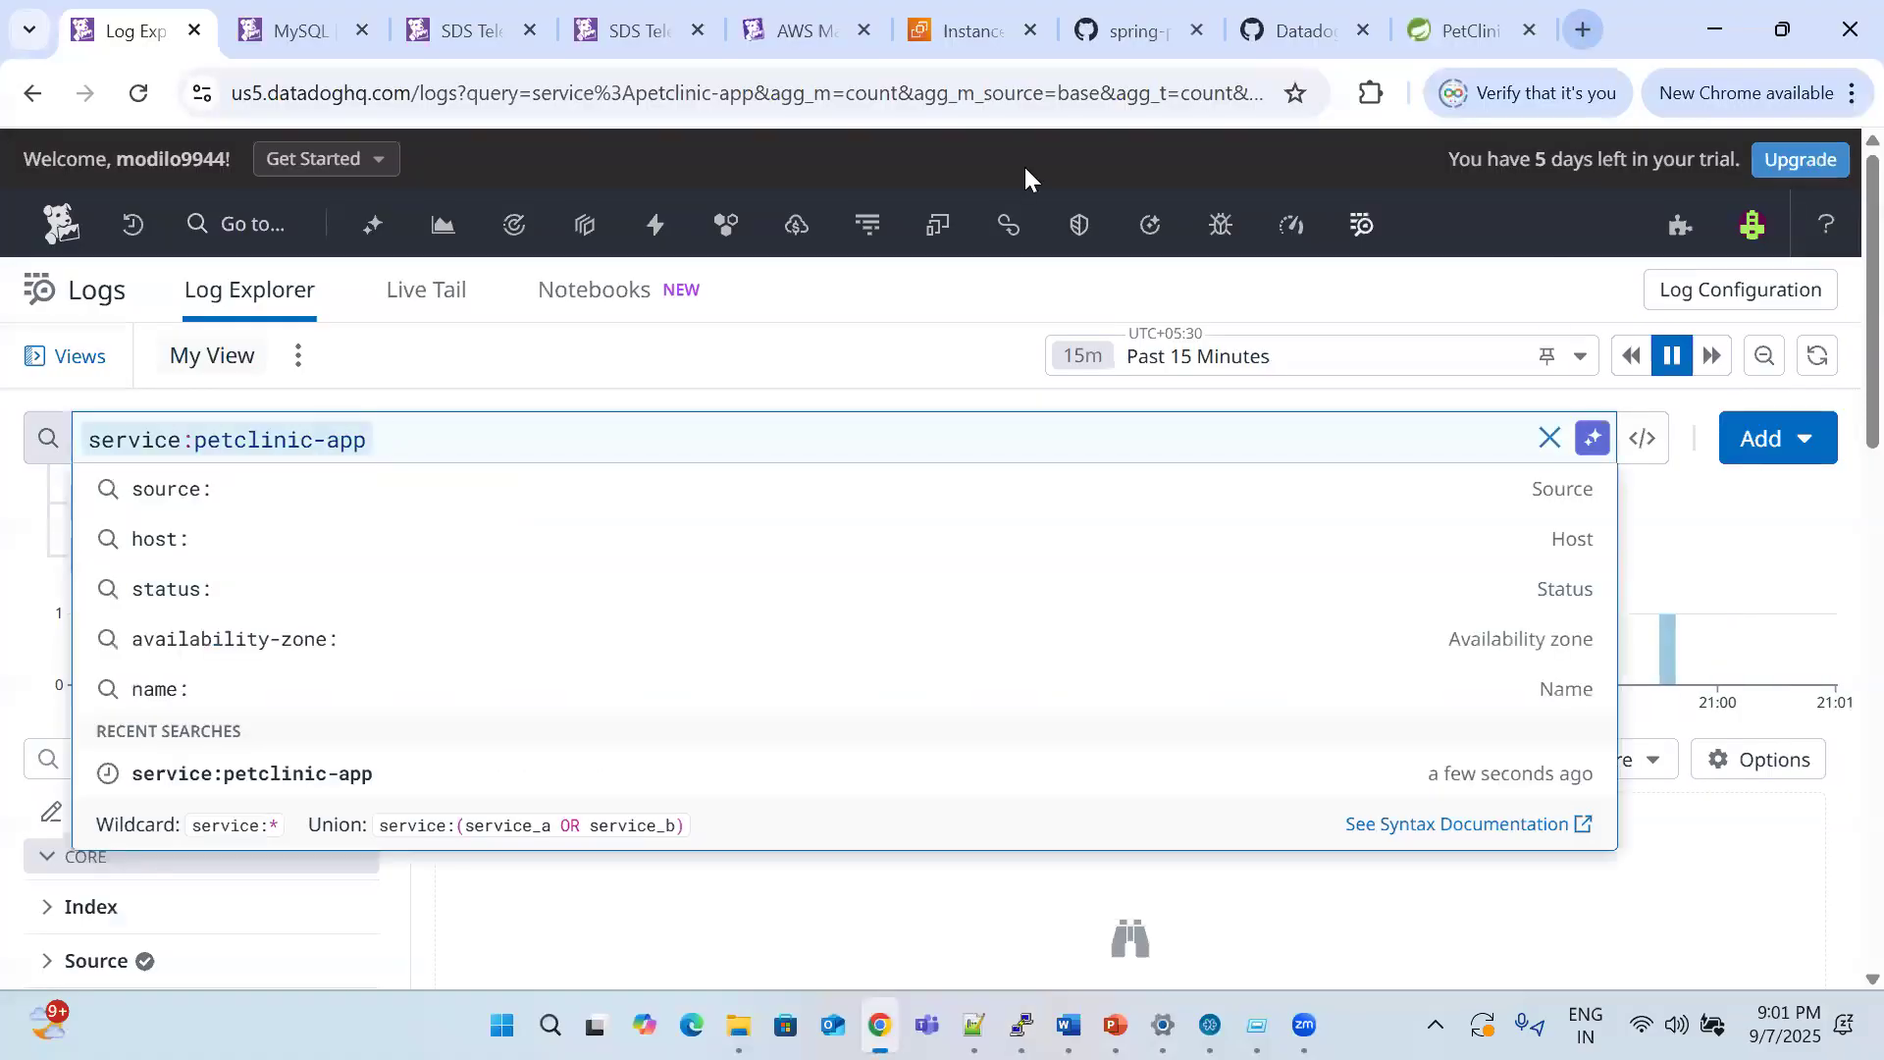
key(ctrl+t)
Search the web for 'datadog log api' and expand the AI overview.
text(d)
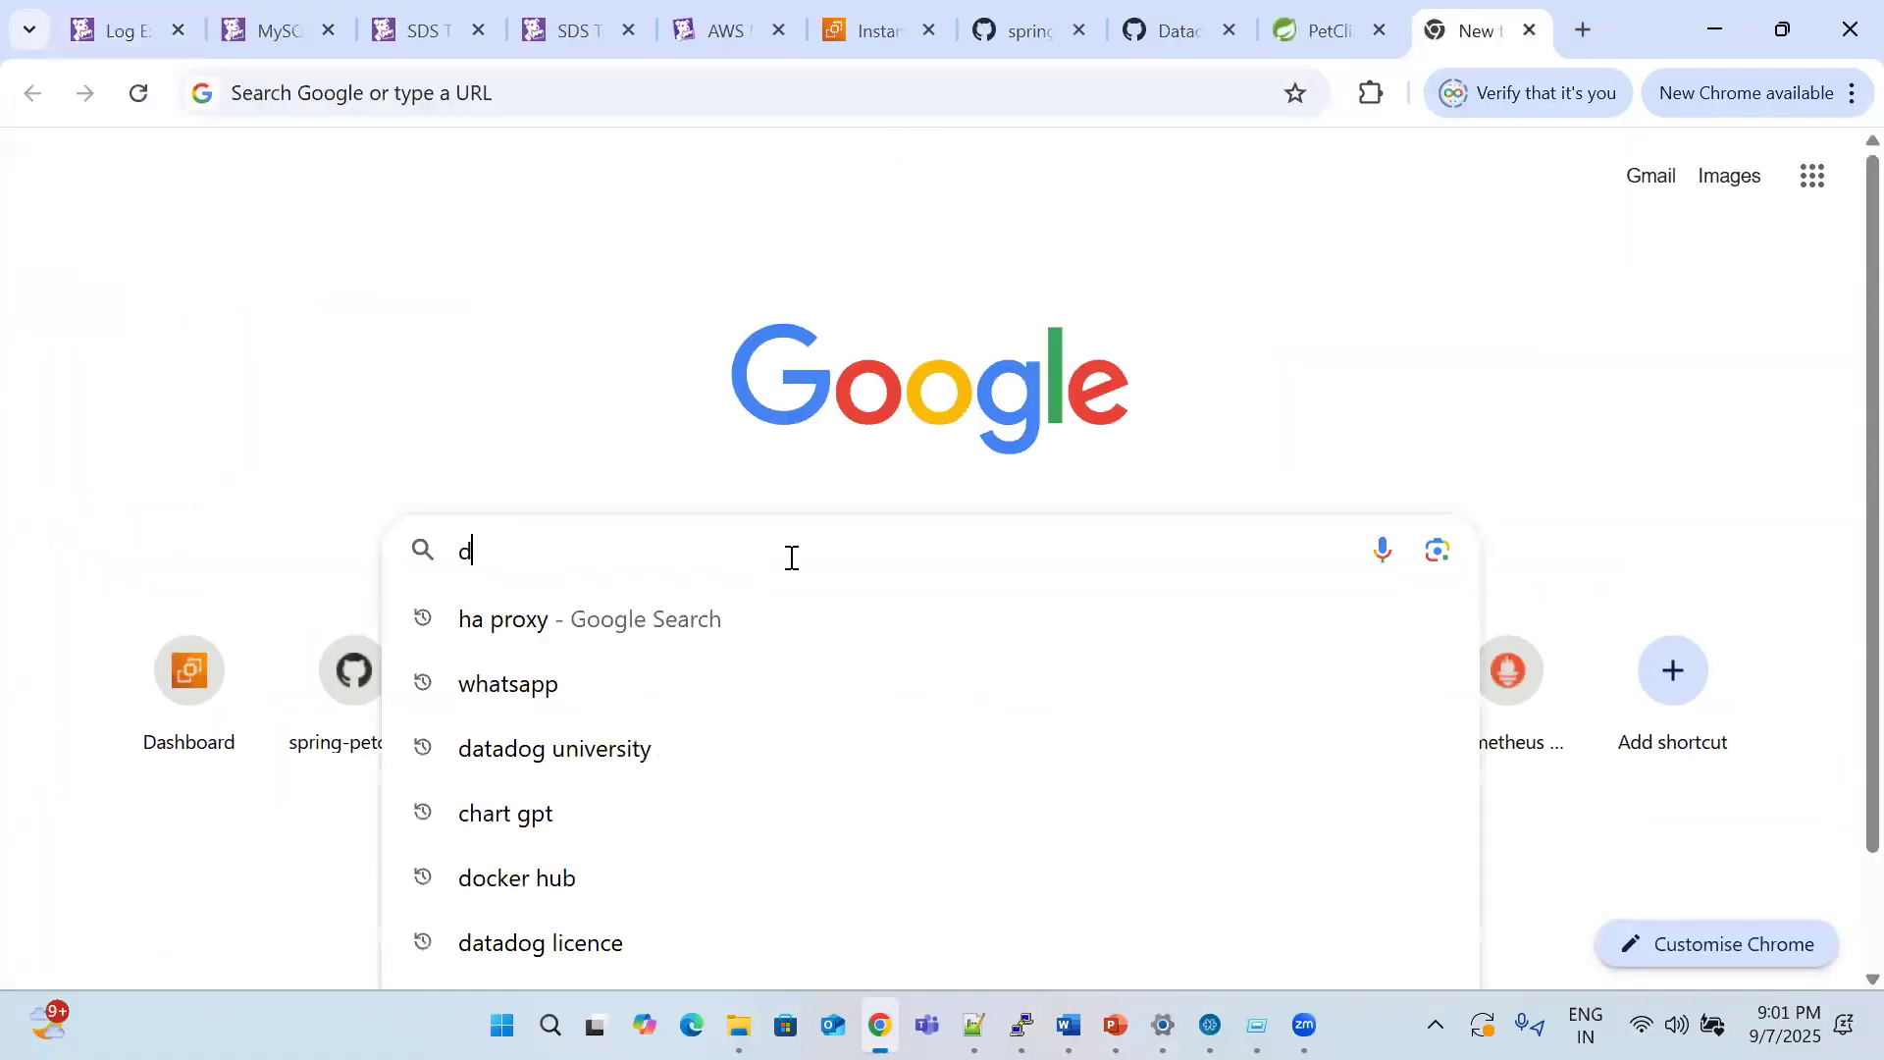
text(atadog )
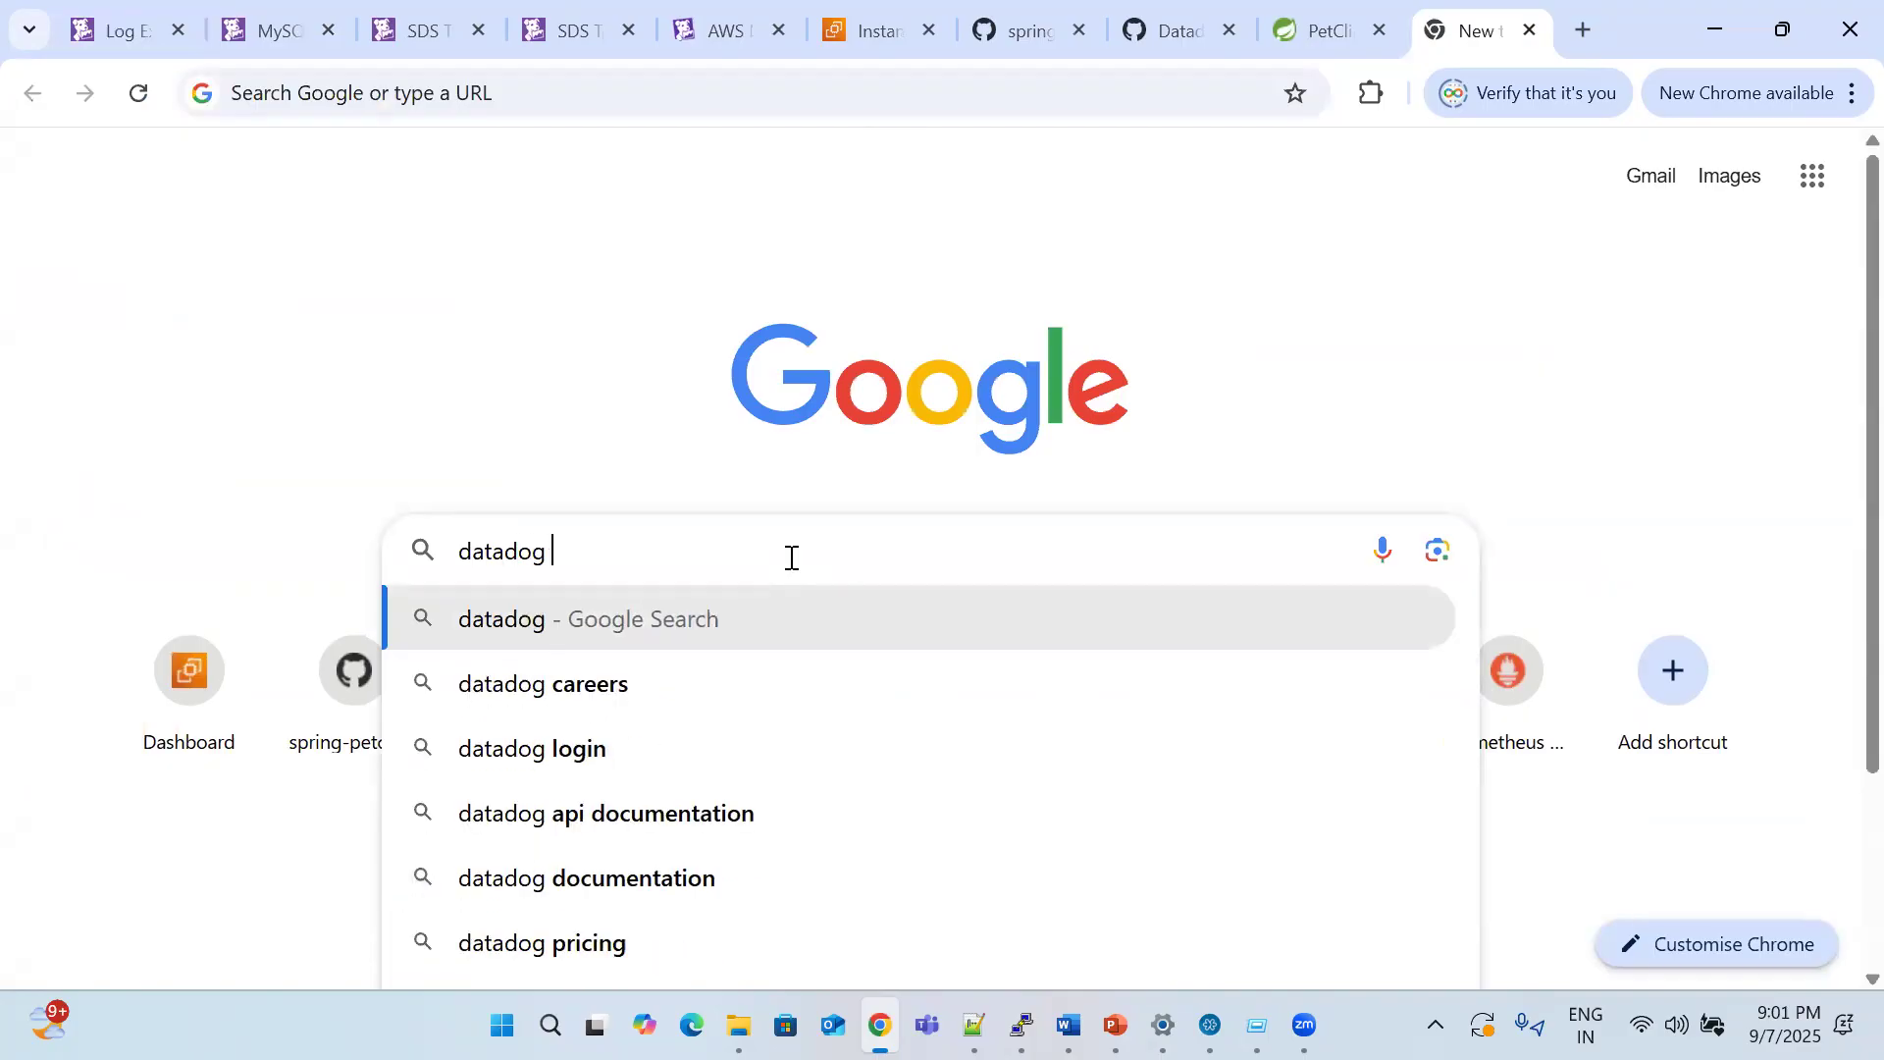
text(log api)
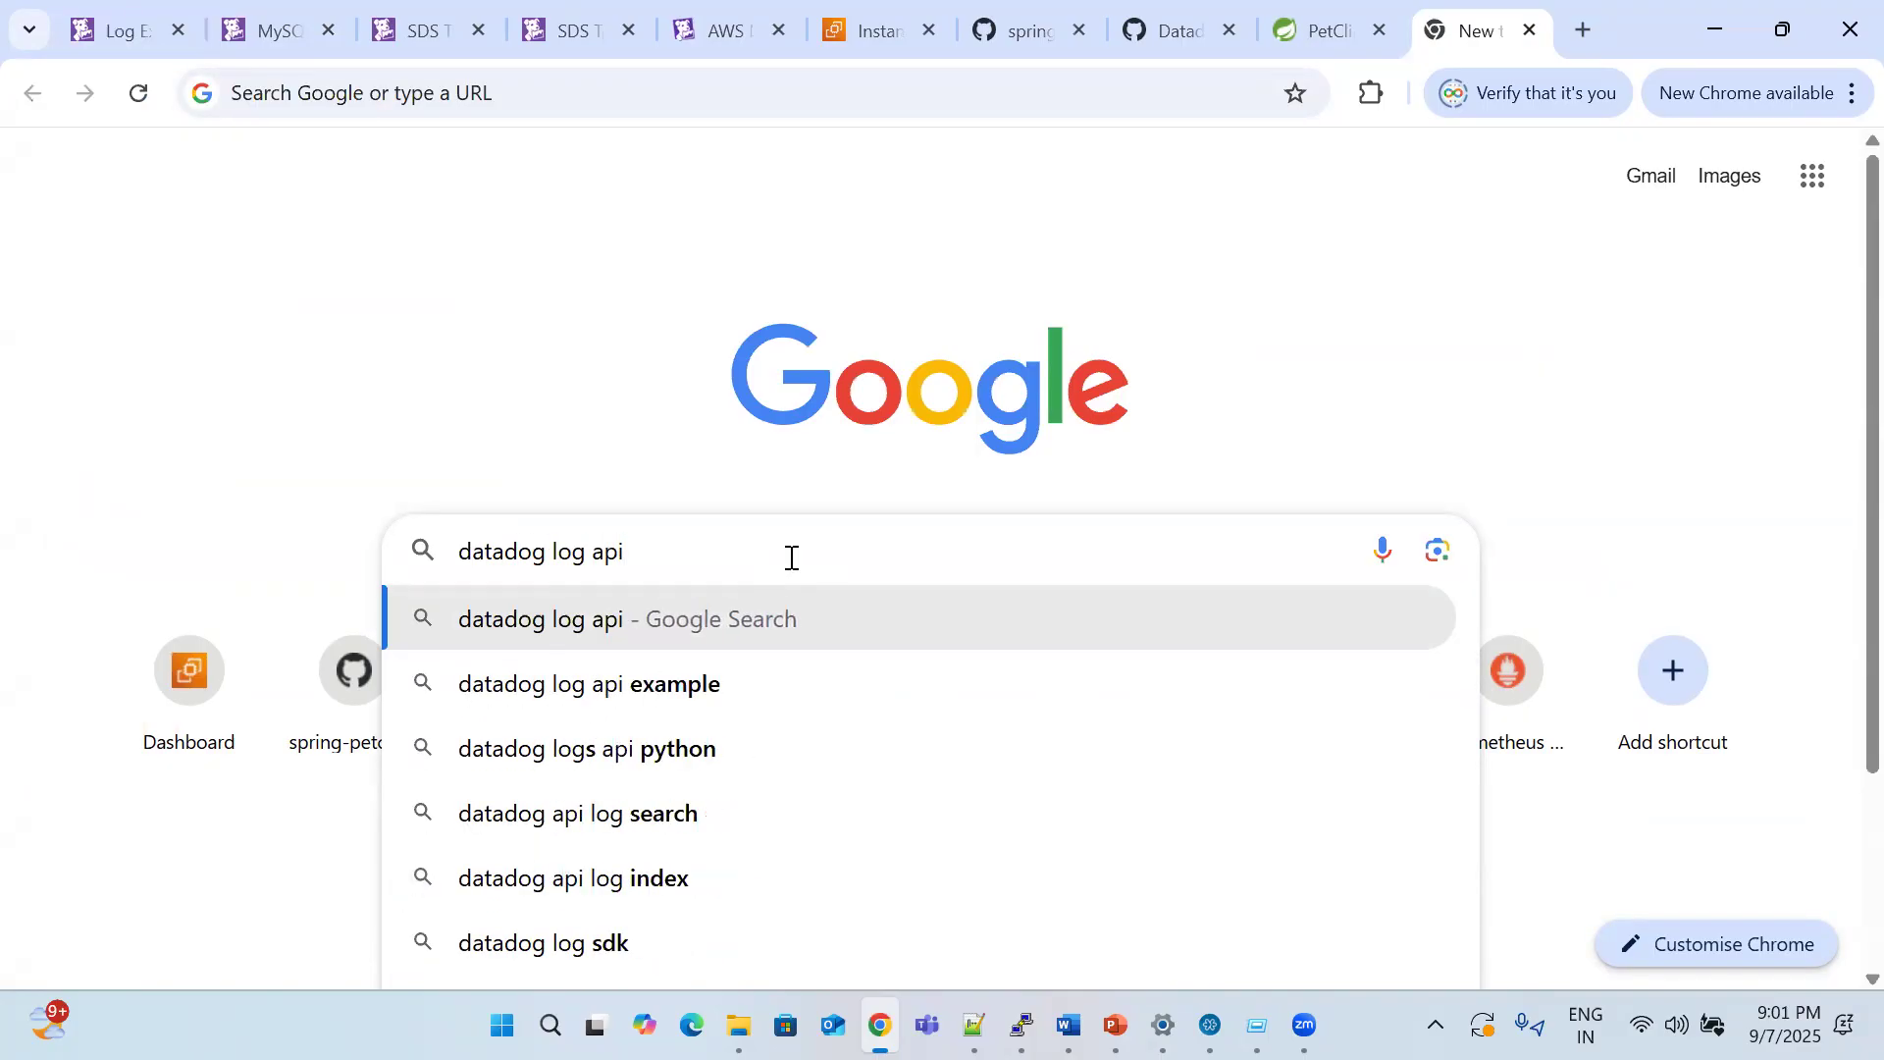
key(Return)
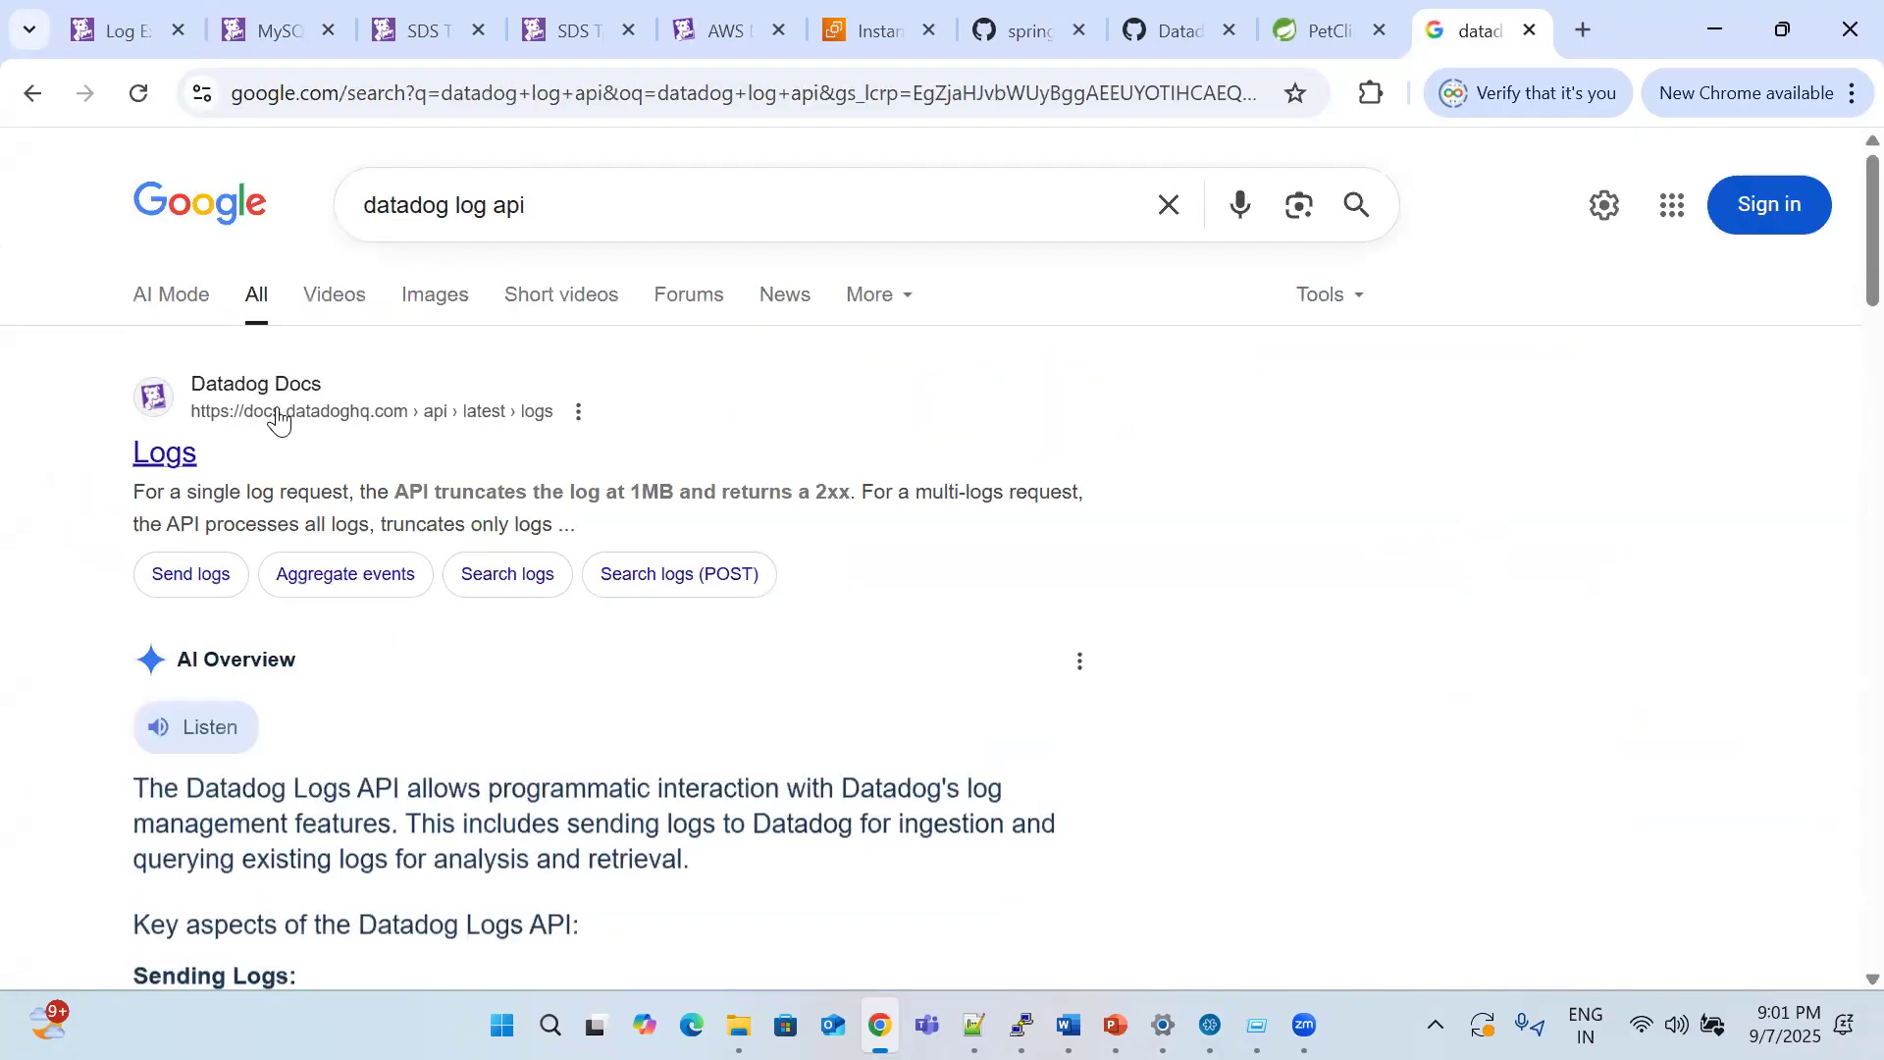
scroll(441, 837, down, 3)
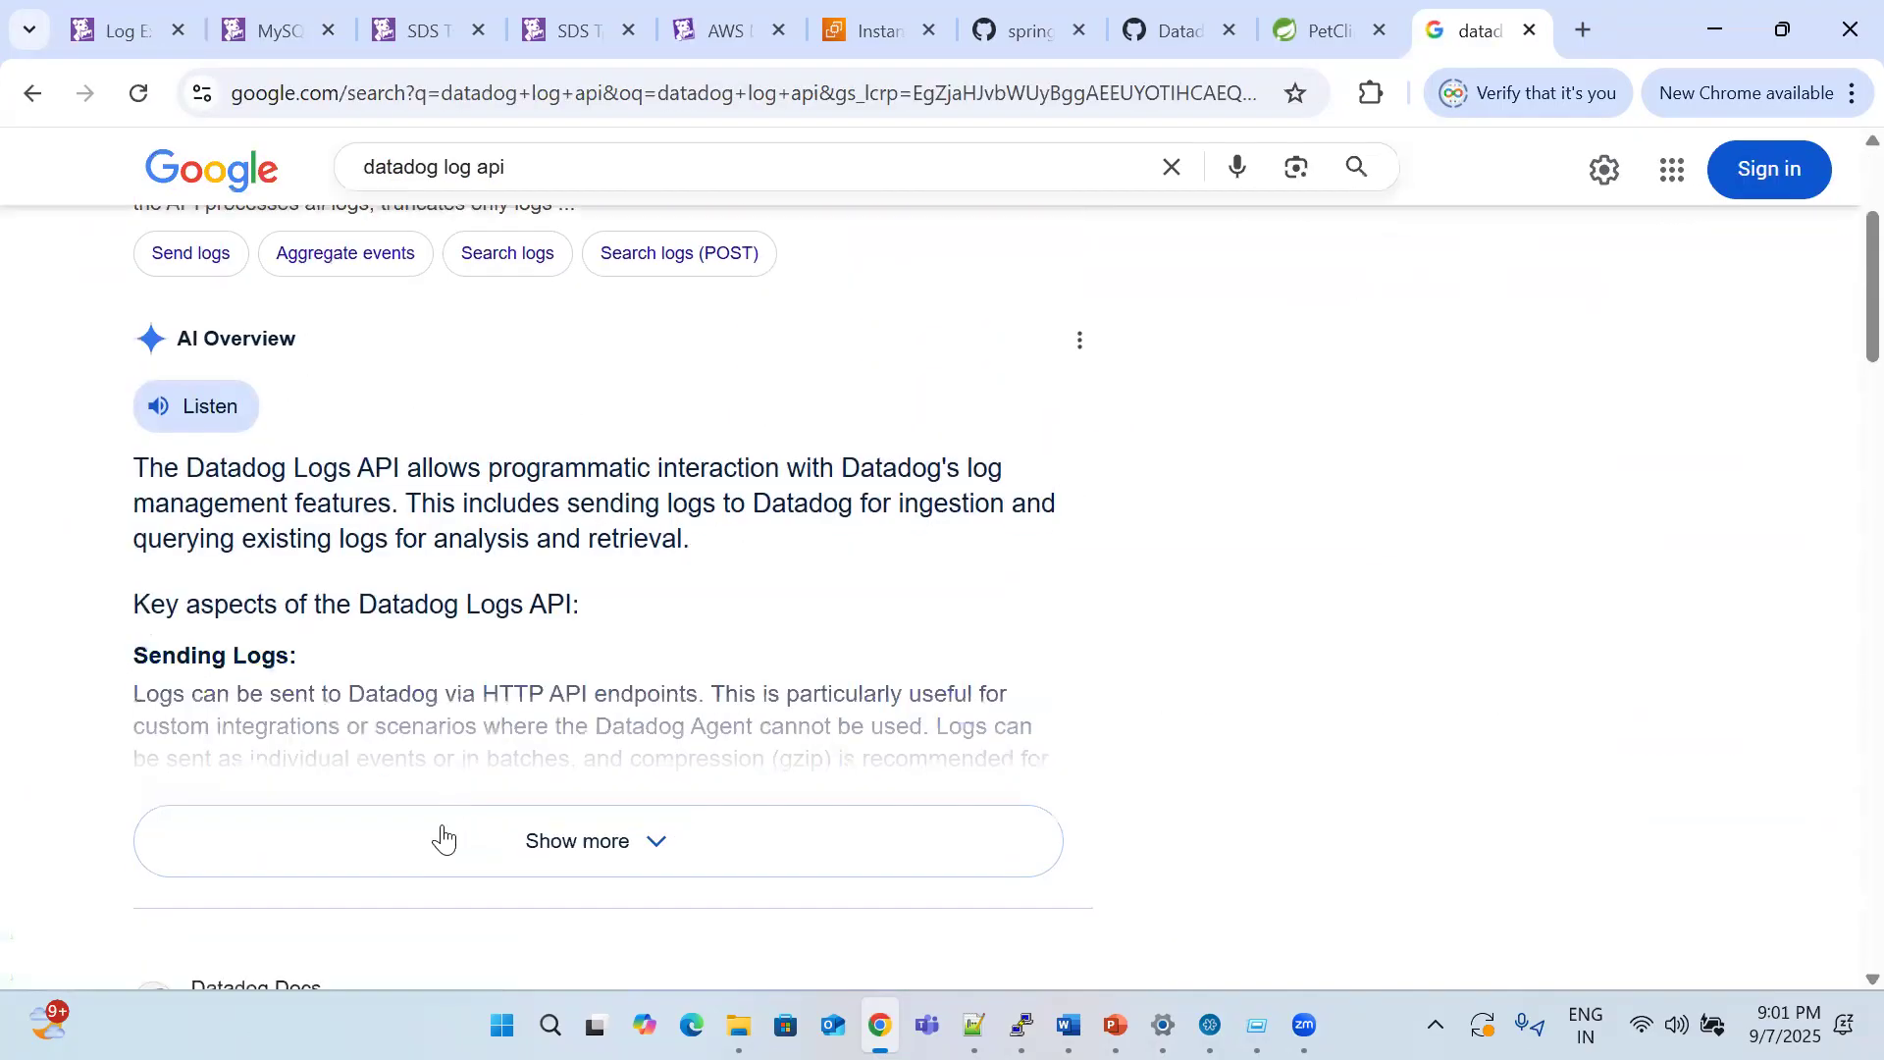
click(665, 858)
scroll(665, 857, down, 7)
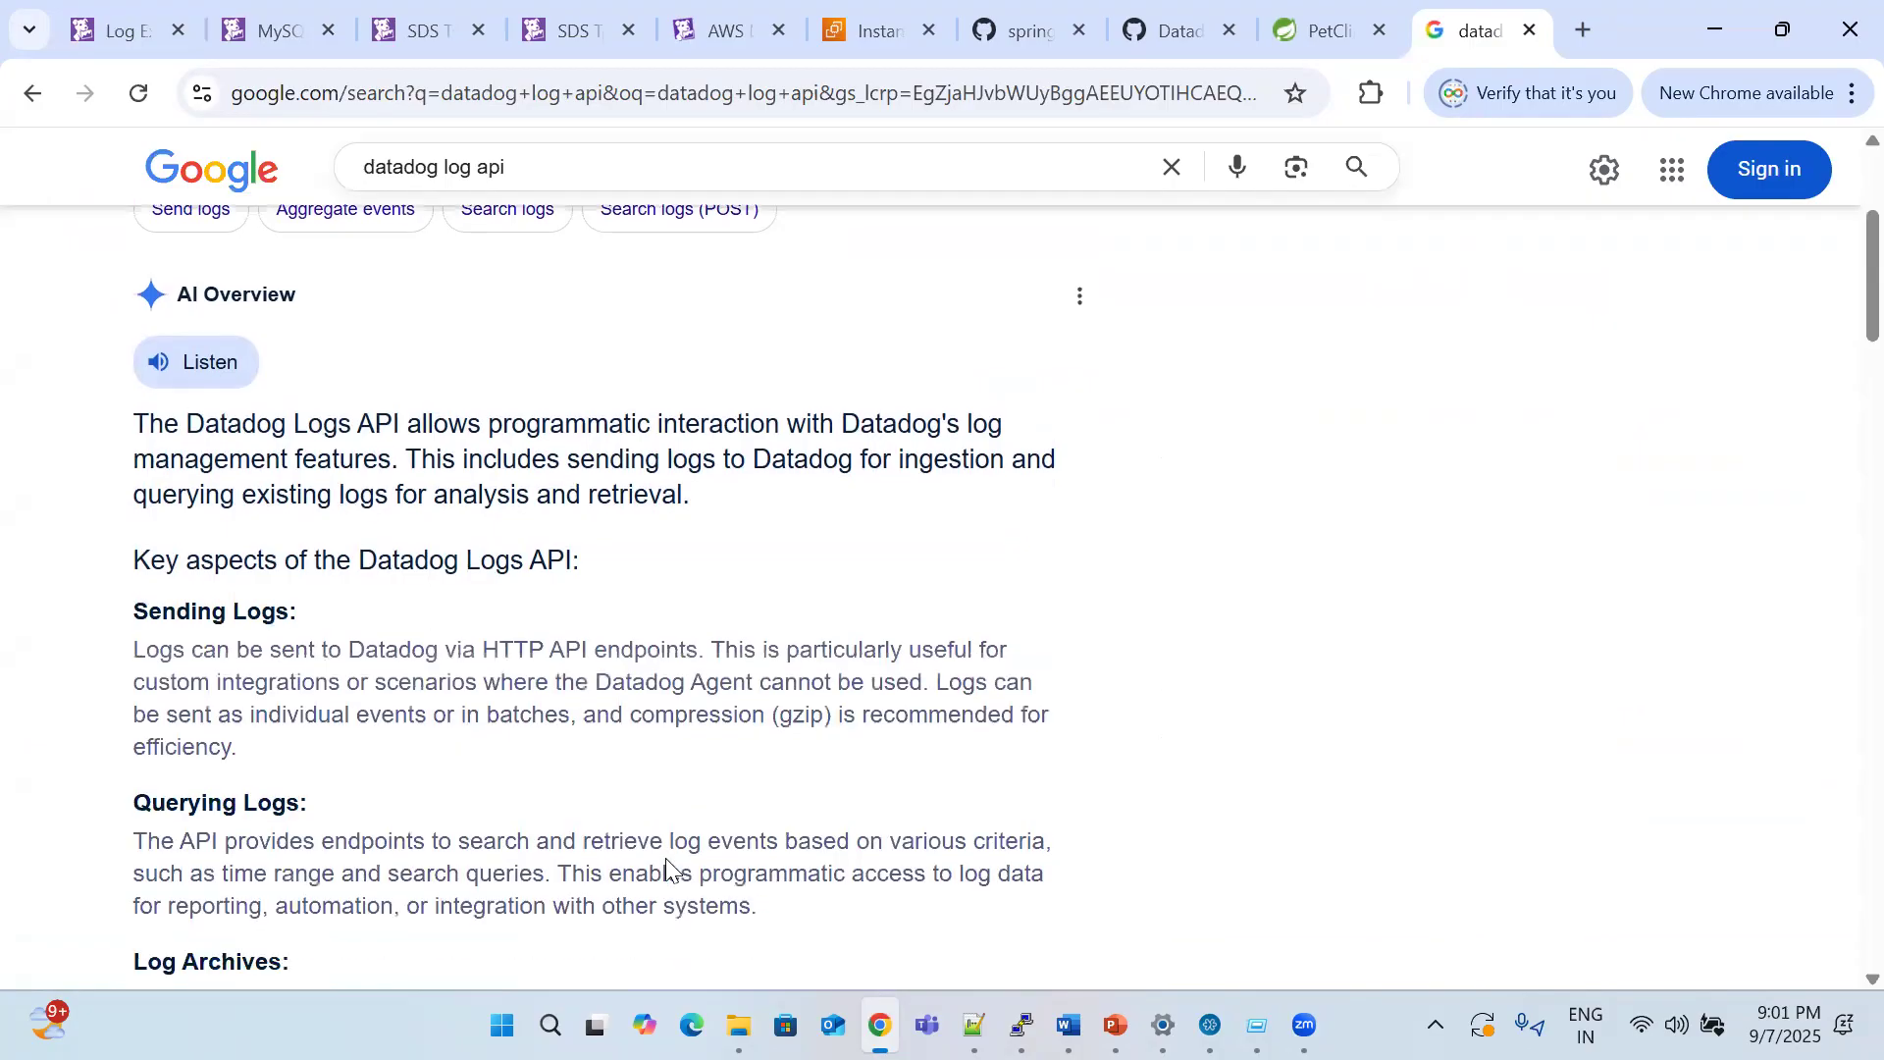
scroll(667, 860, up, 12)
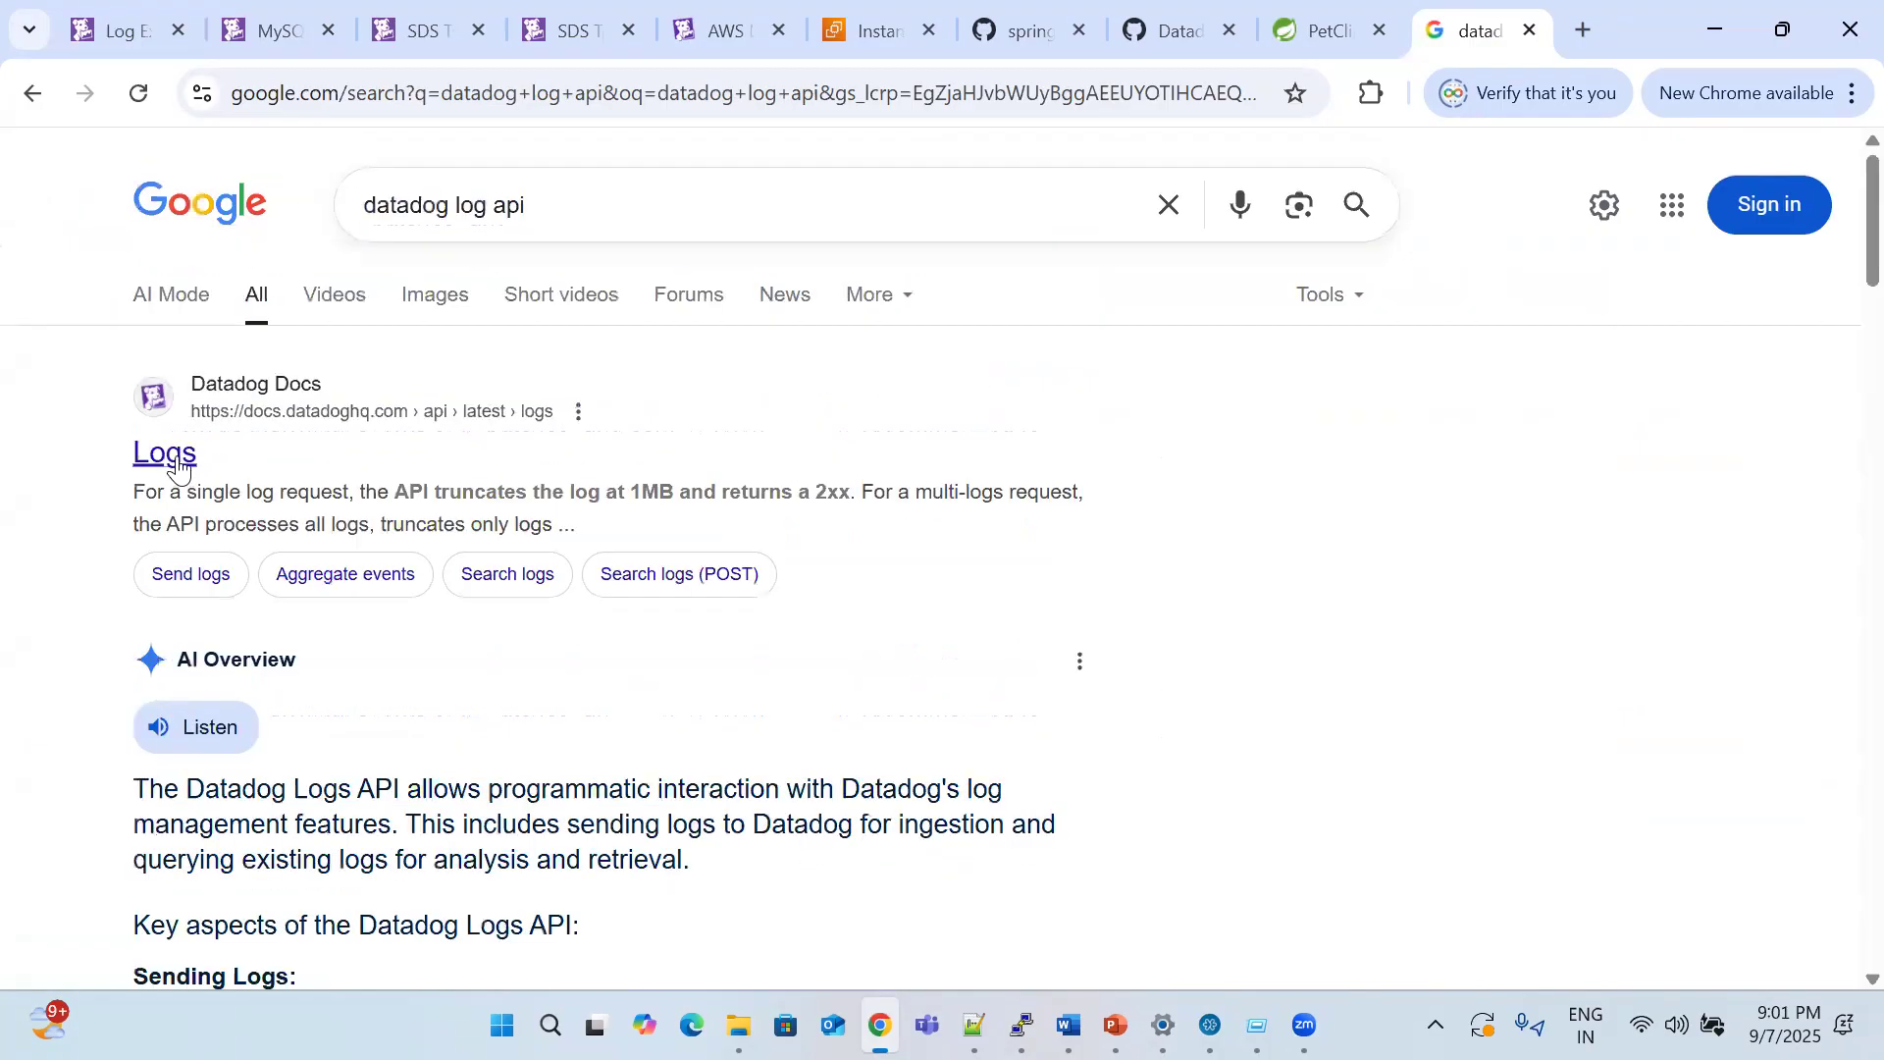
Read the Datadog Logs API reference past the send-logs example to Aggregate events.
click(195, 461)
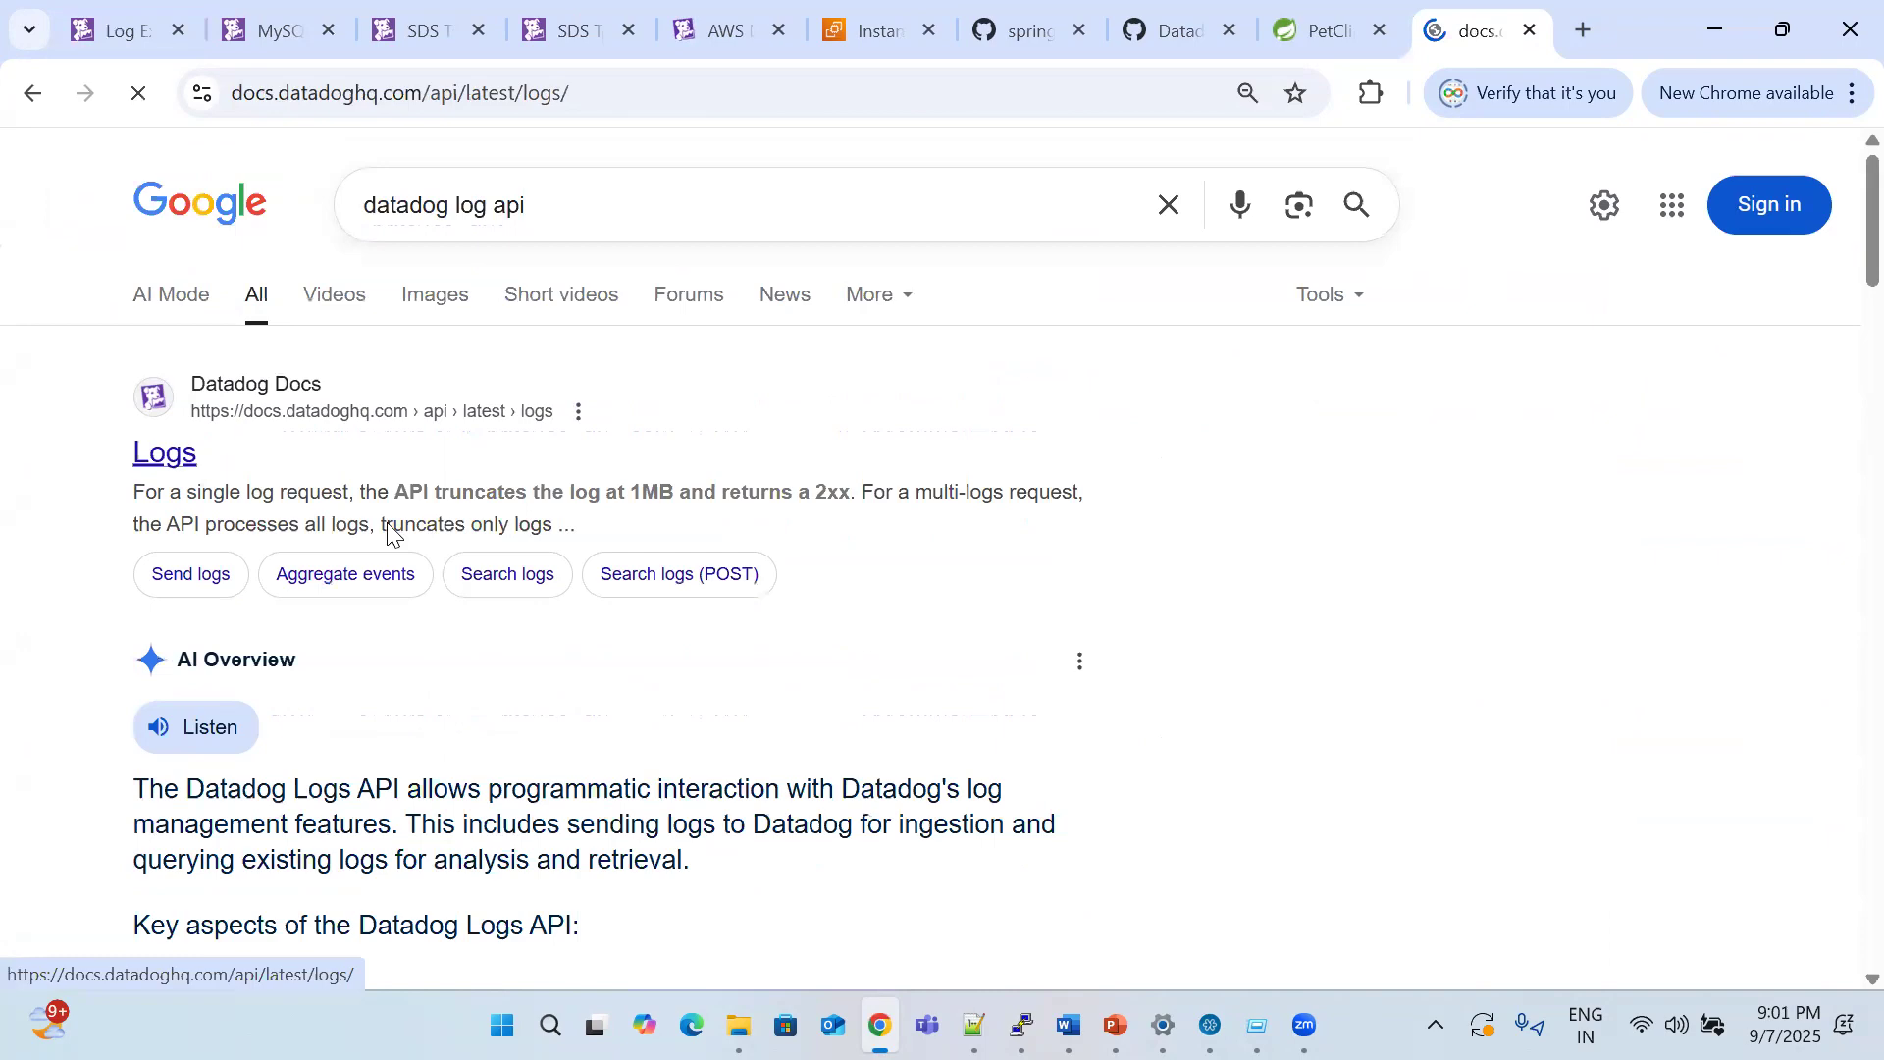
scroll(717, 750, down, 10)
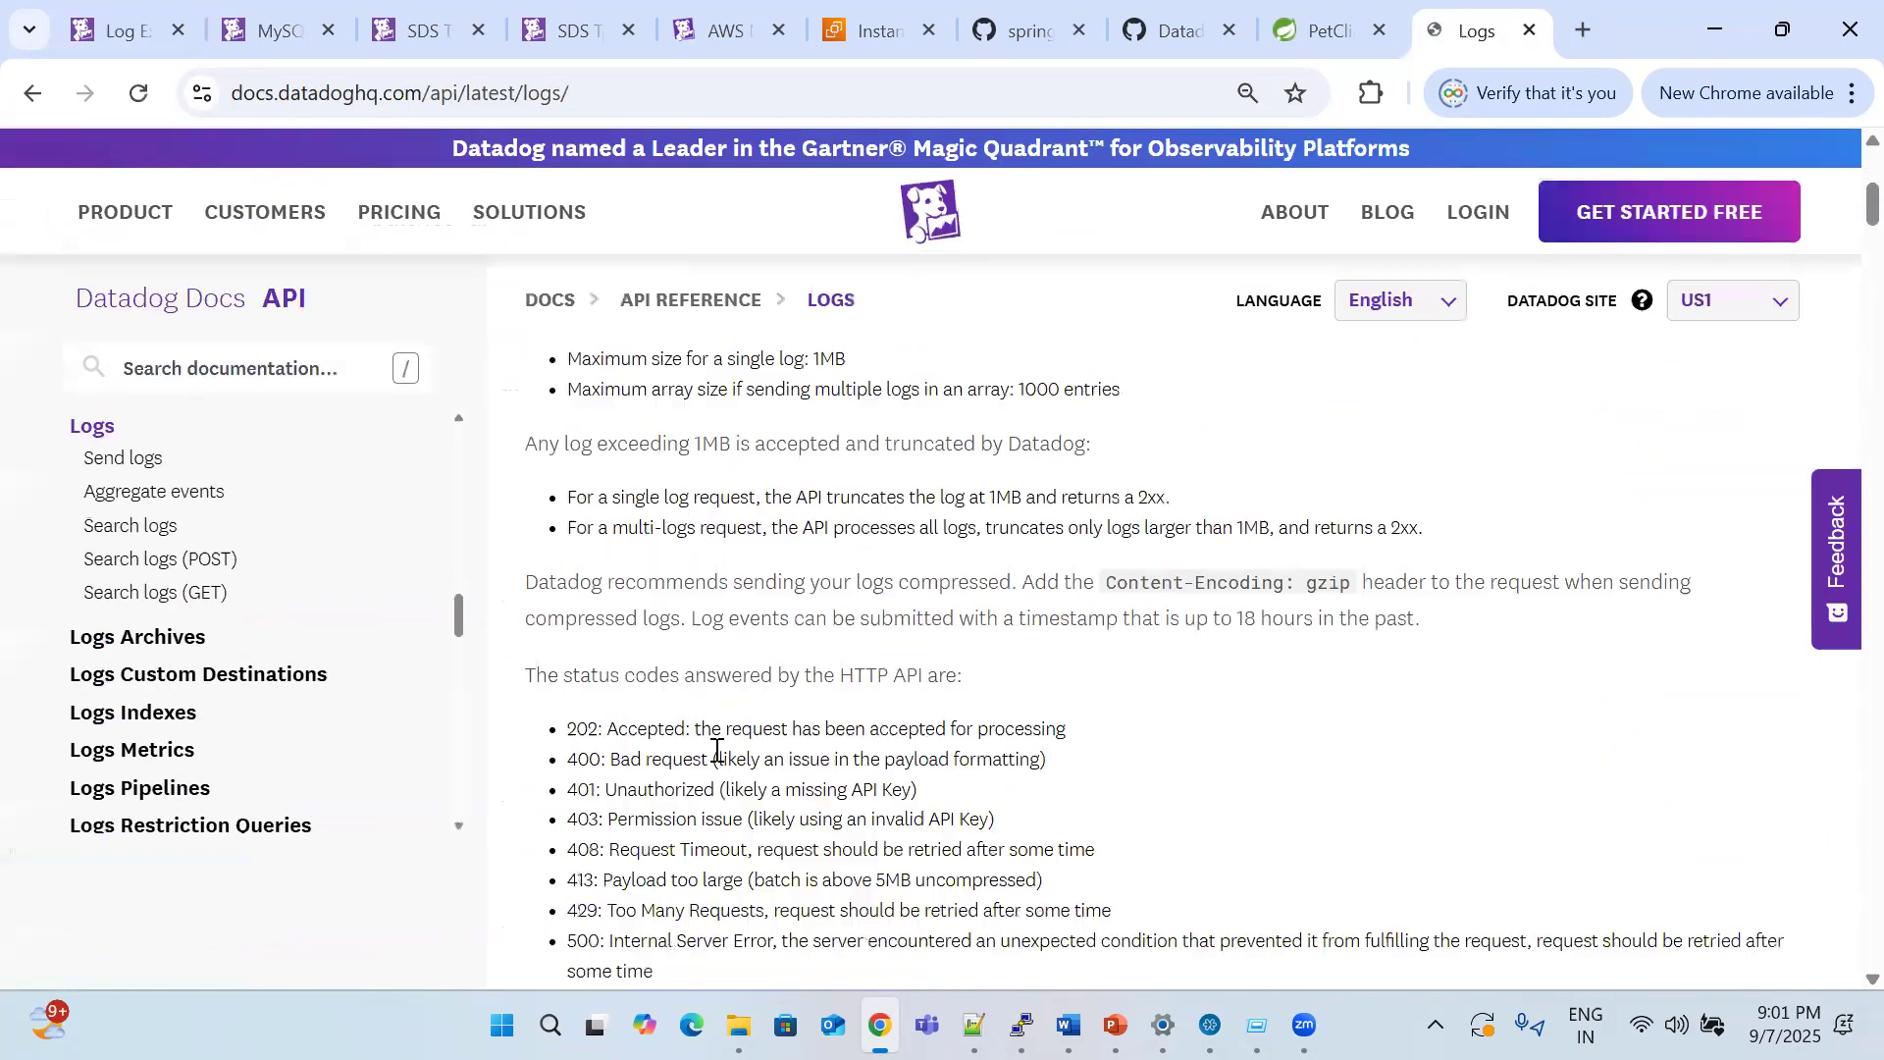
scroll(716, 751, down, 10)
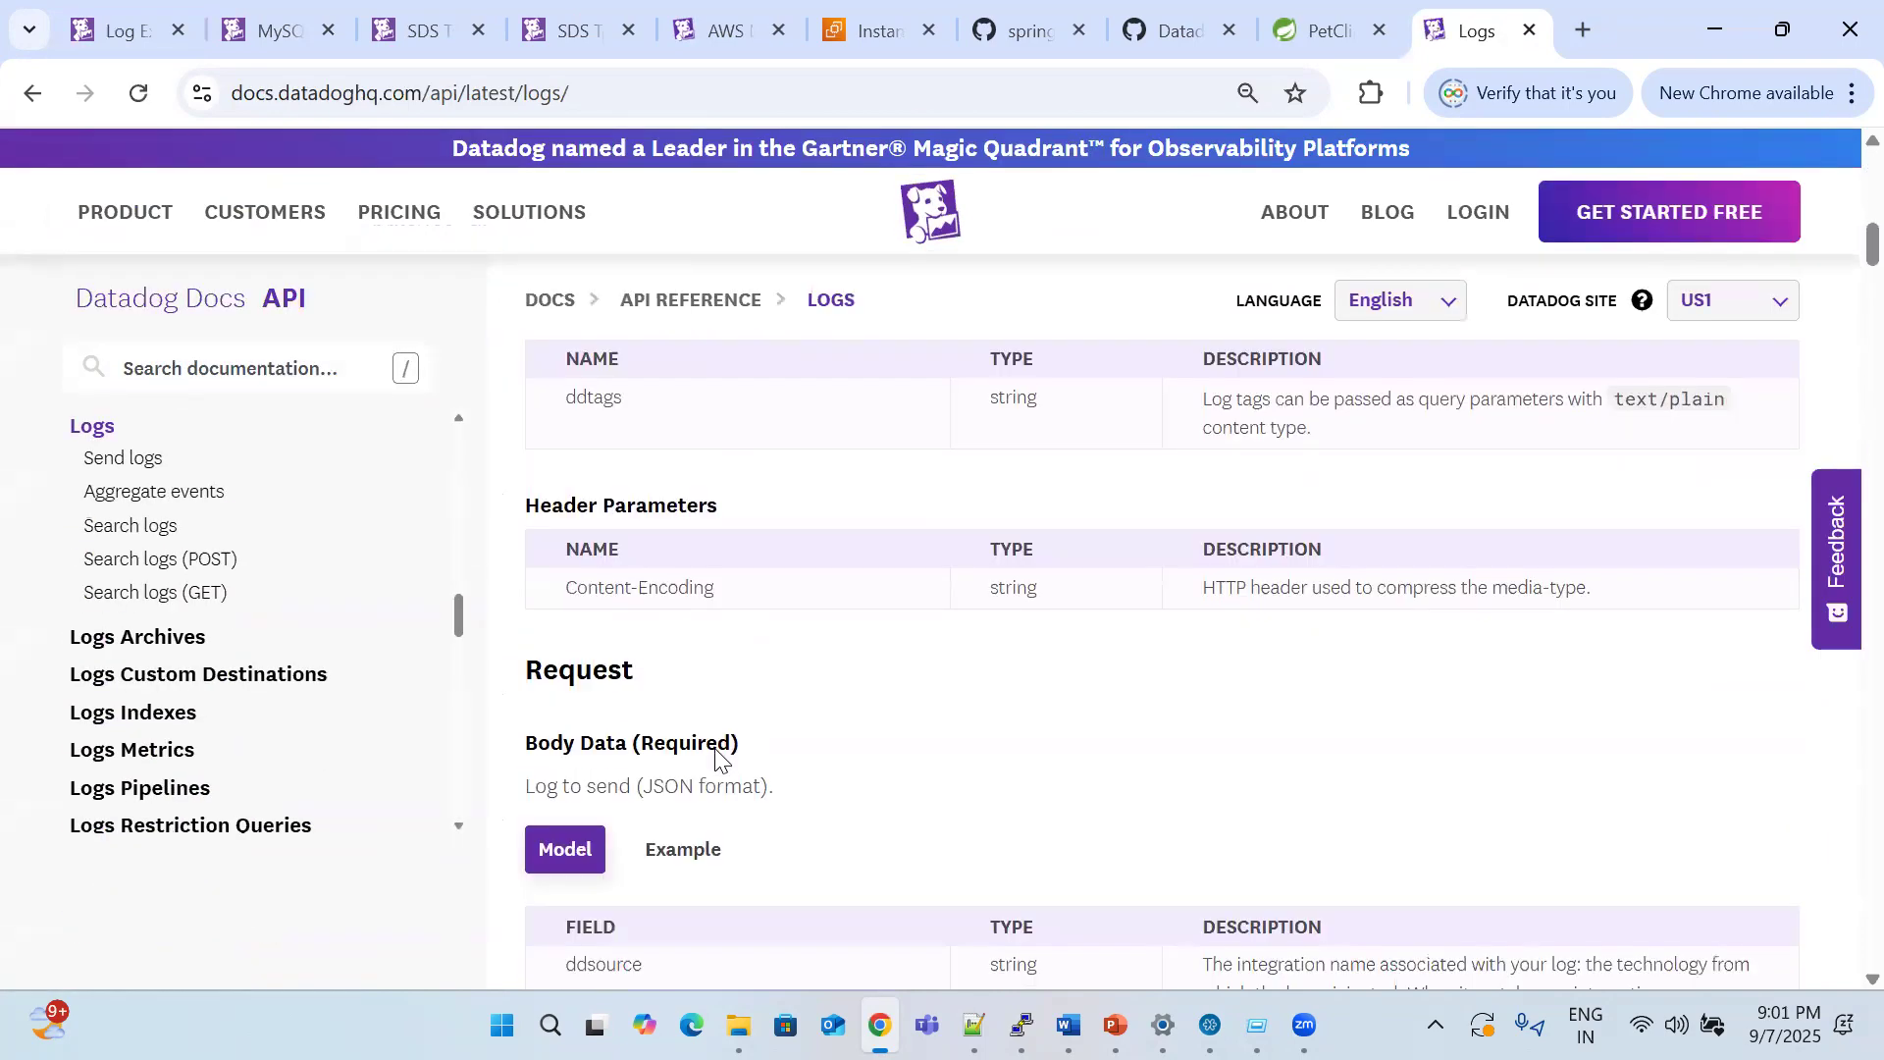
scroll(716, 751, down, 3)
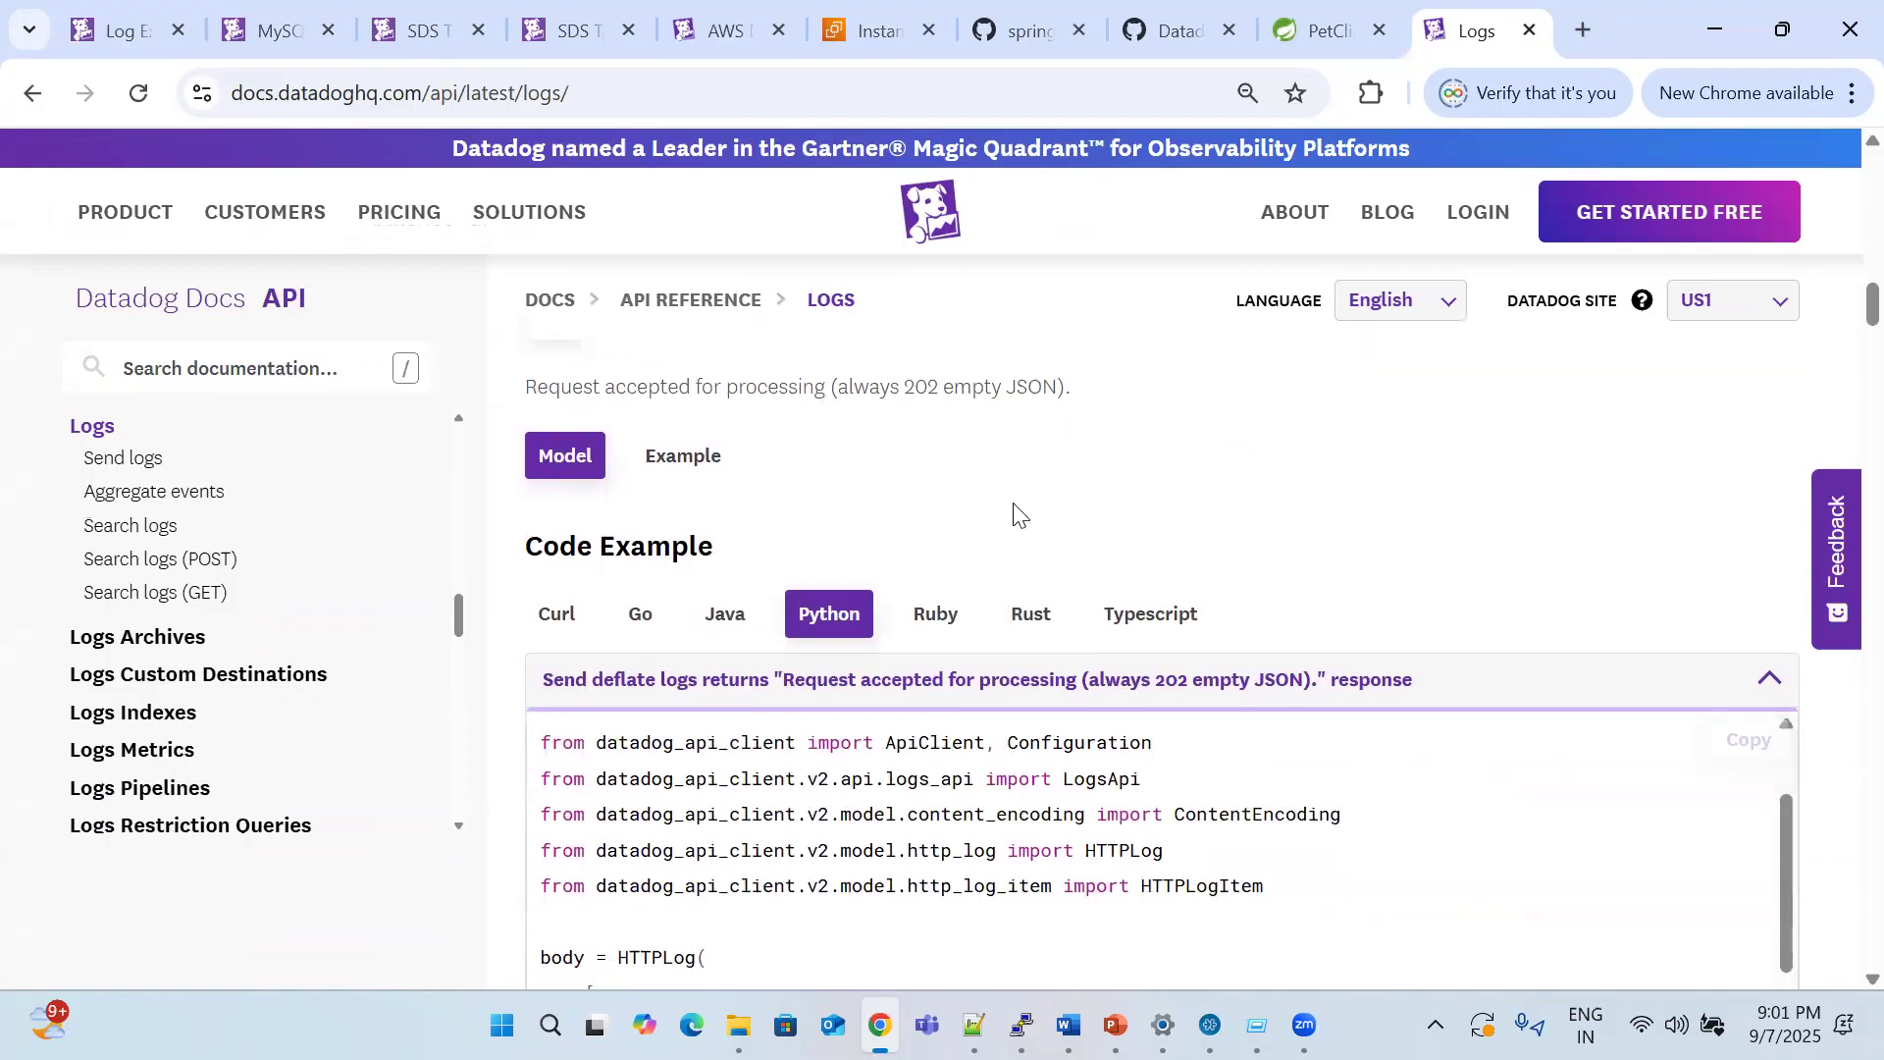
scroll(1011, 515, down, 5)
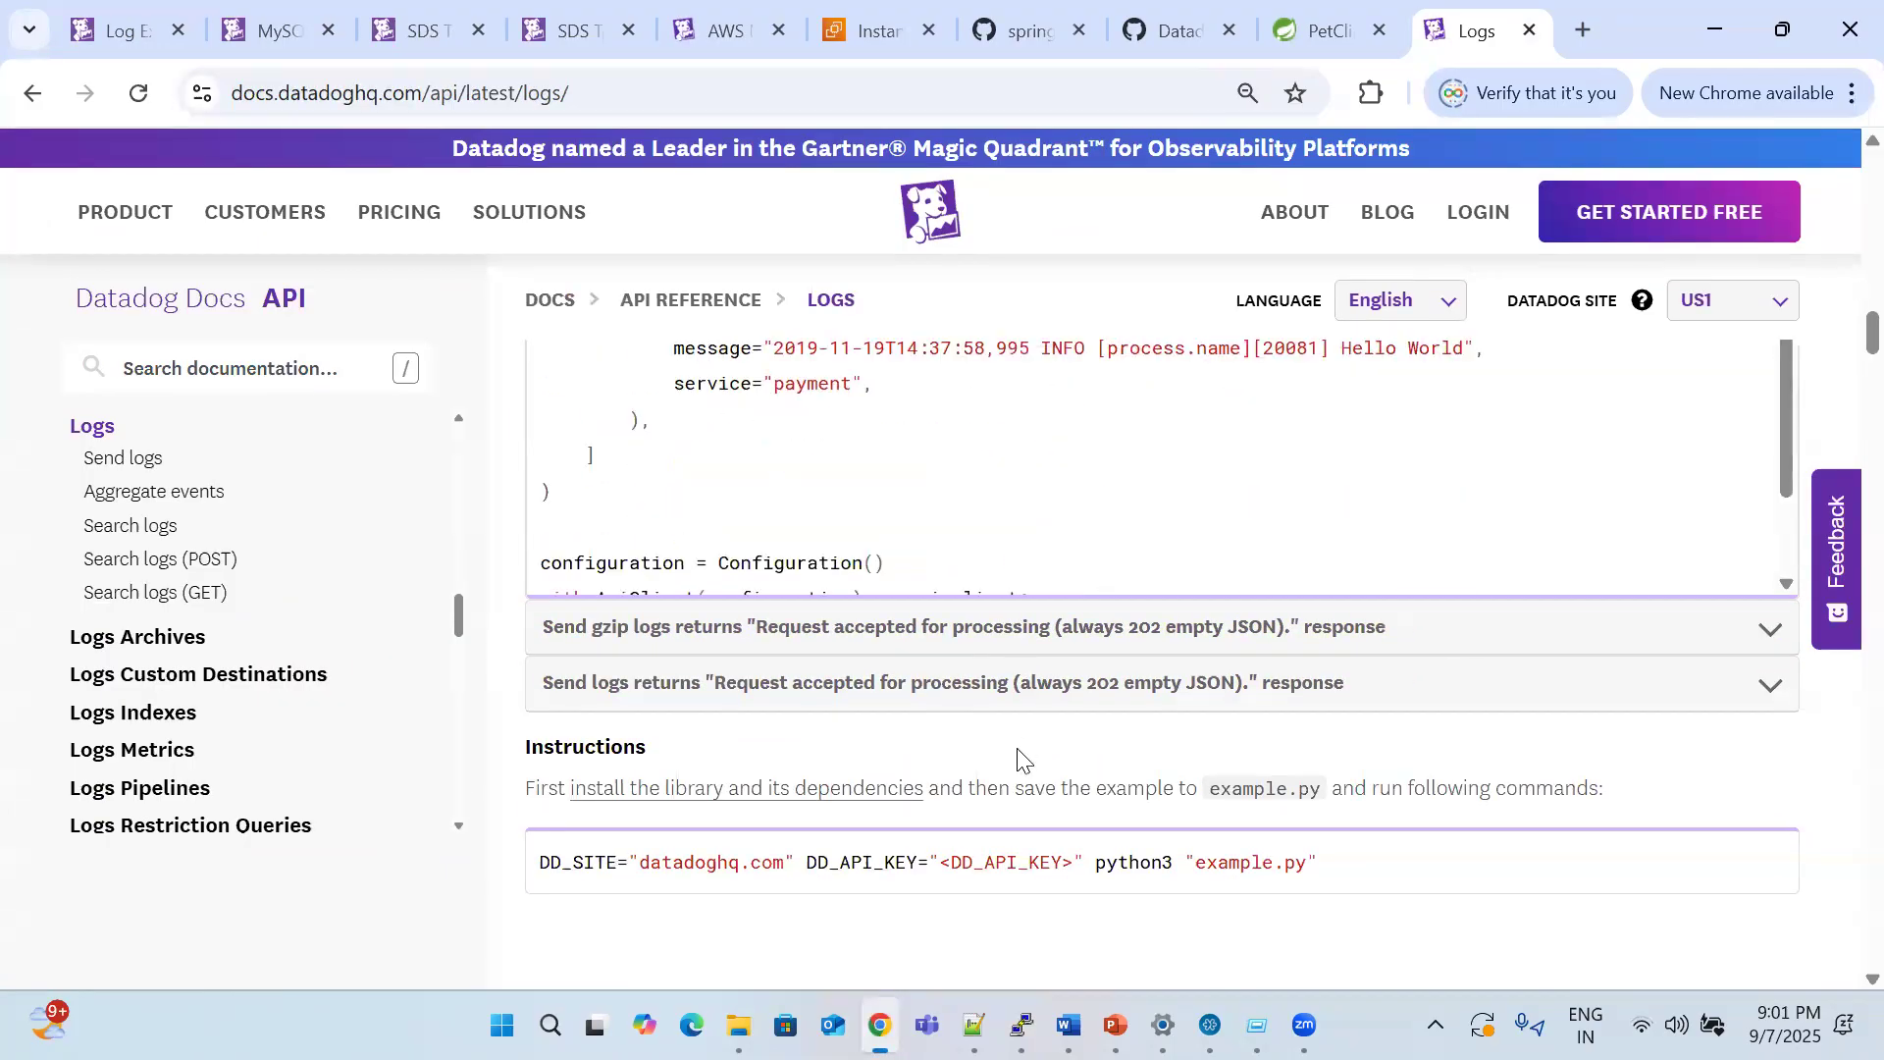
scroll(1019, 754, down, 2)
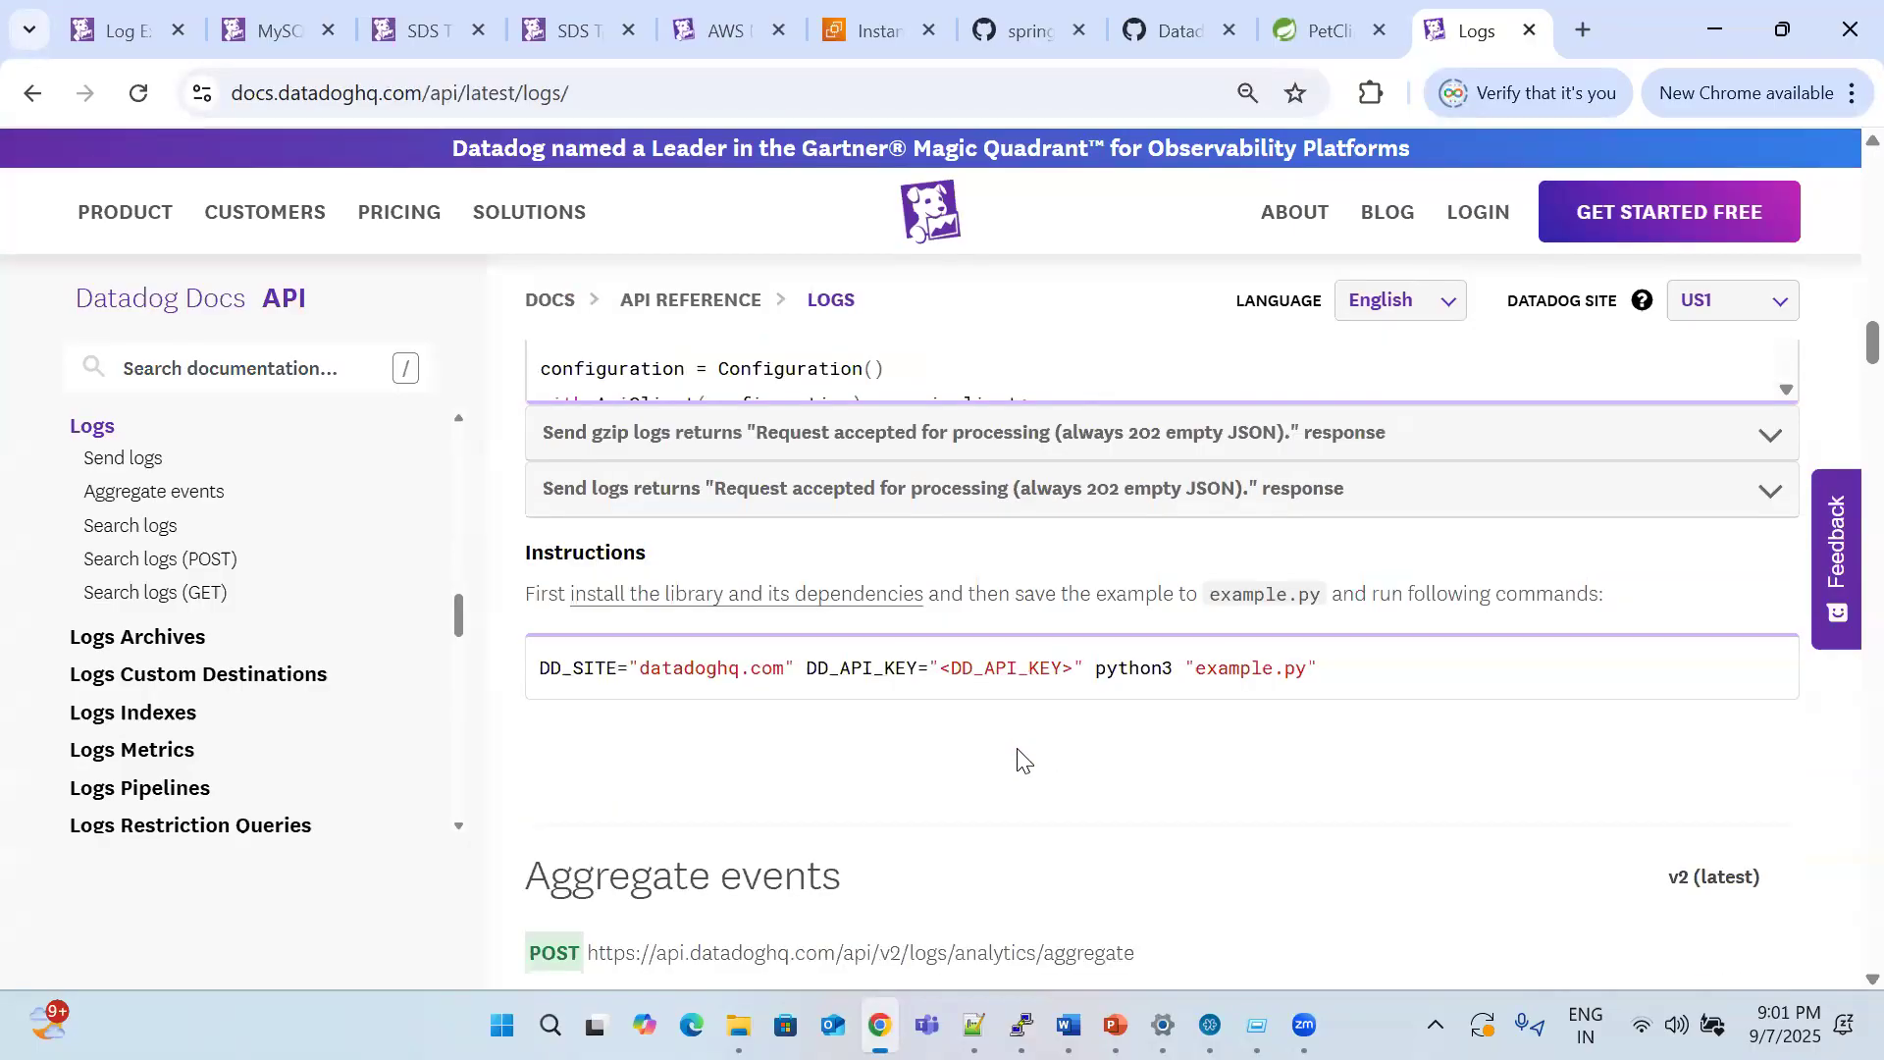
scroll(1017, 750, down, 2)
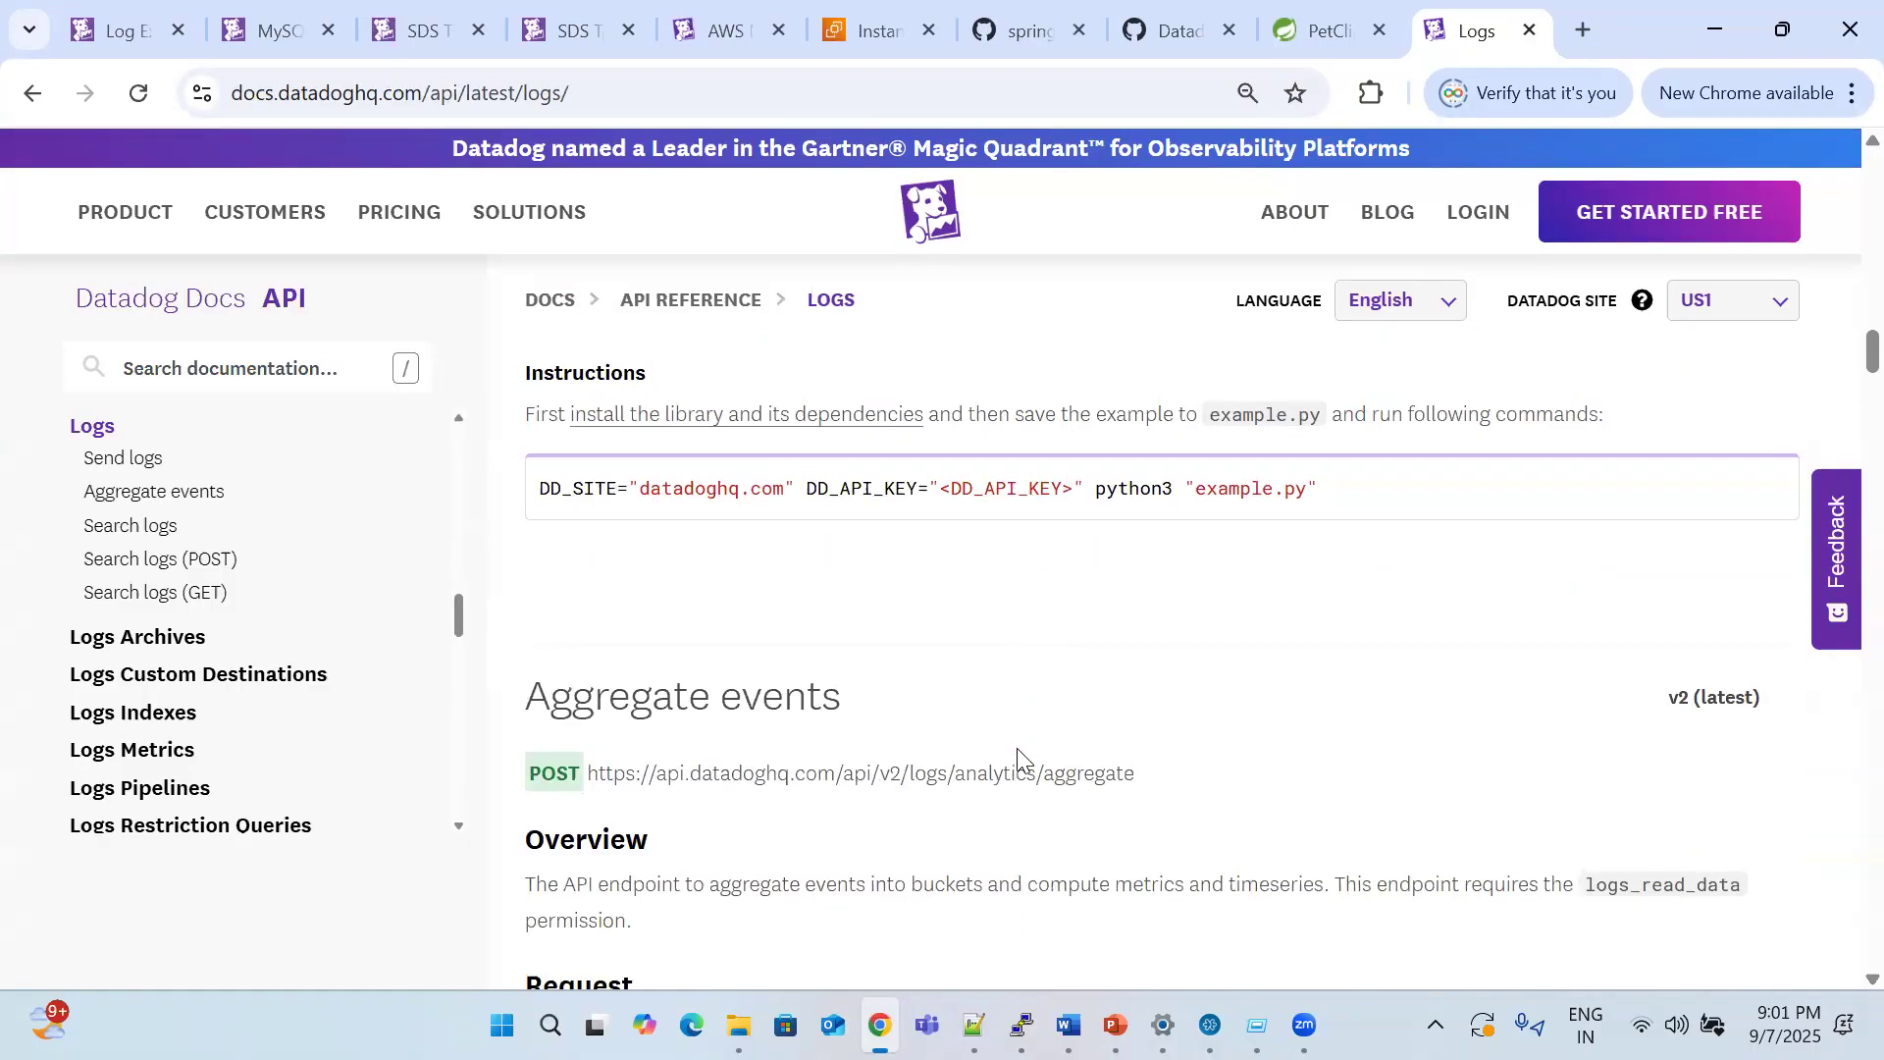
scroll(1018, 751, down, 1)
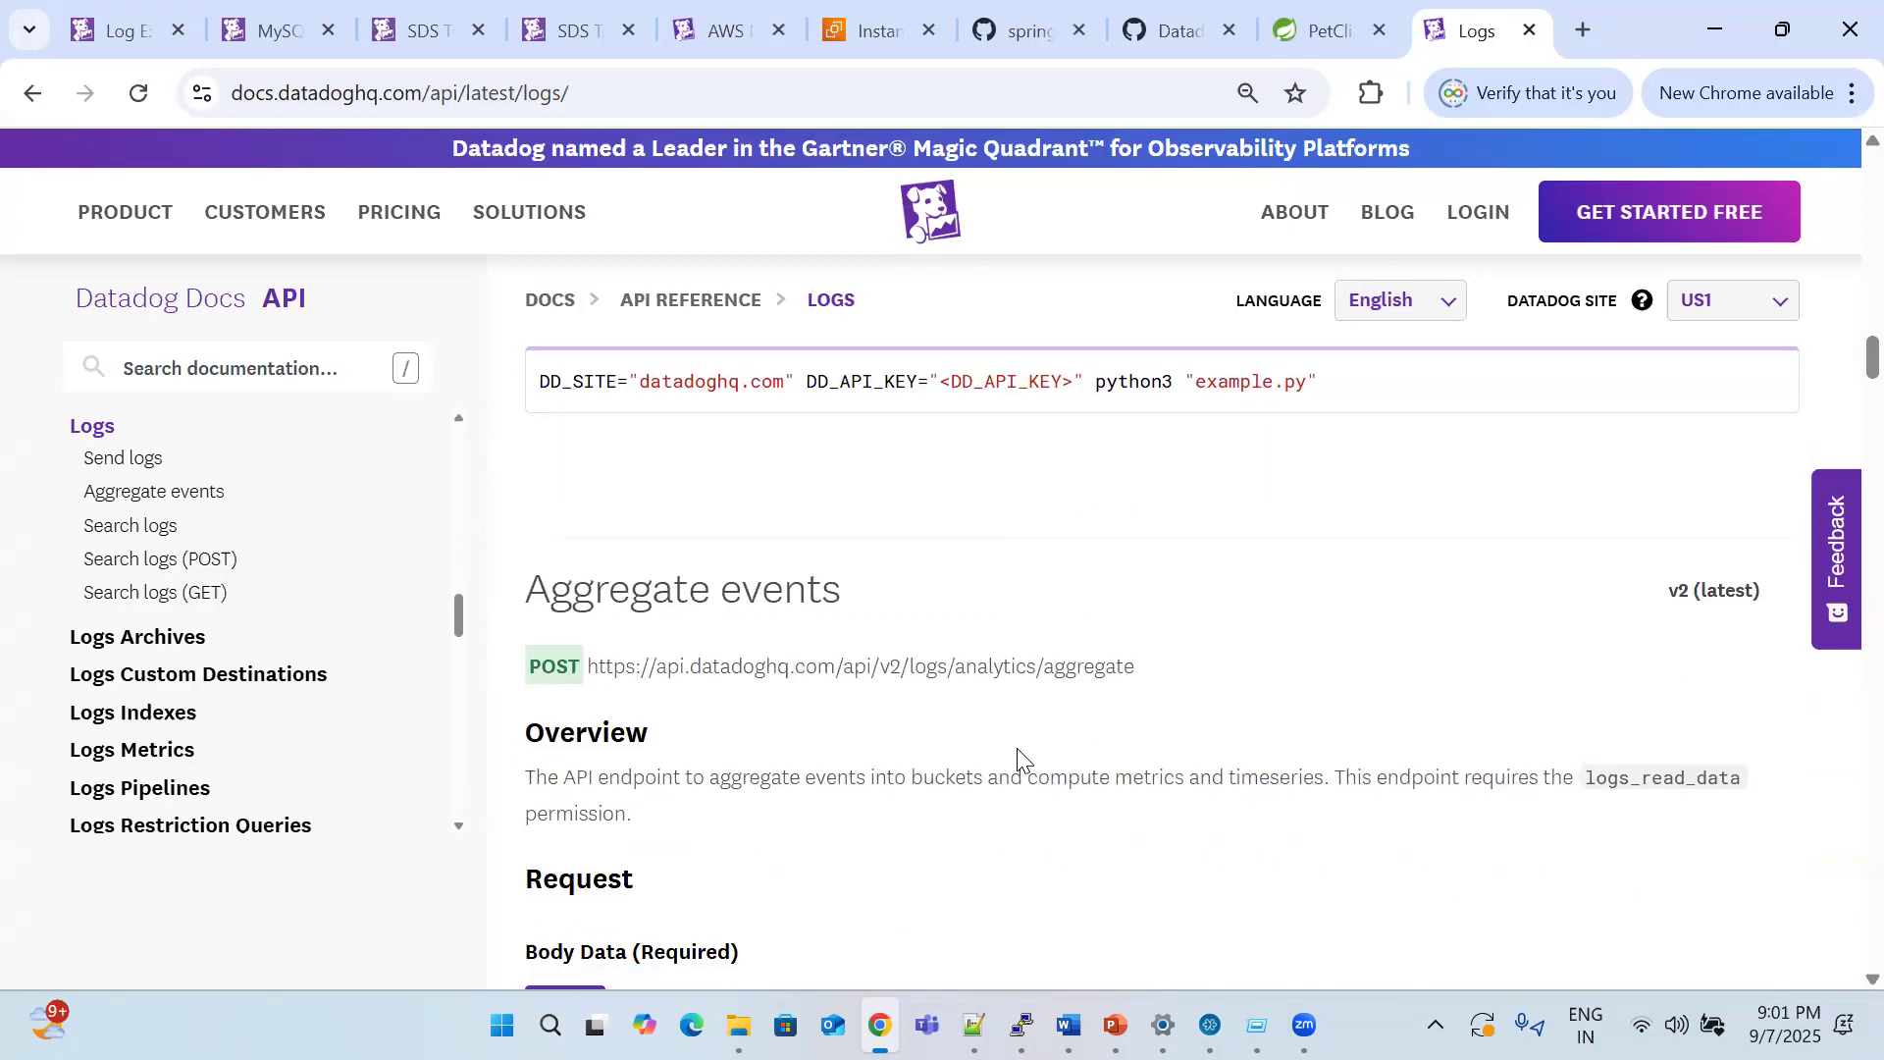
key(alt+Tab)
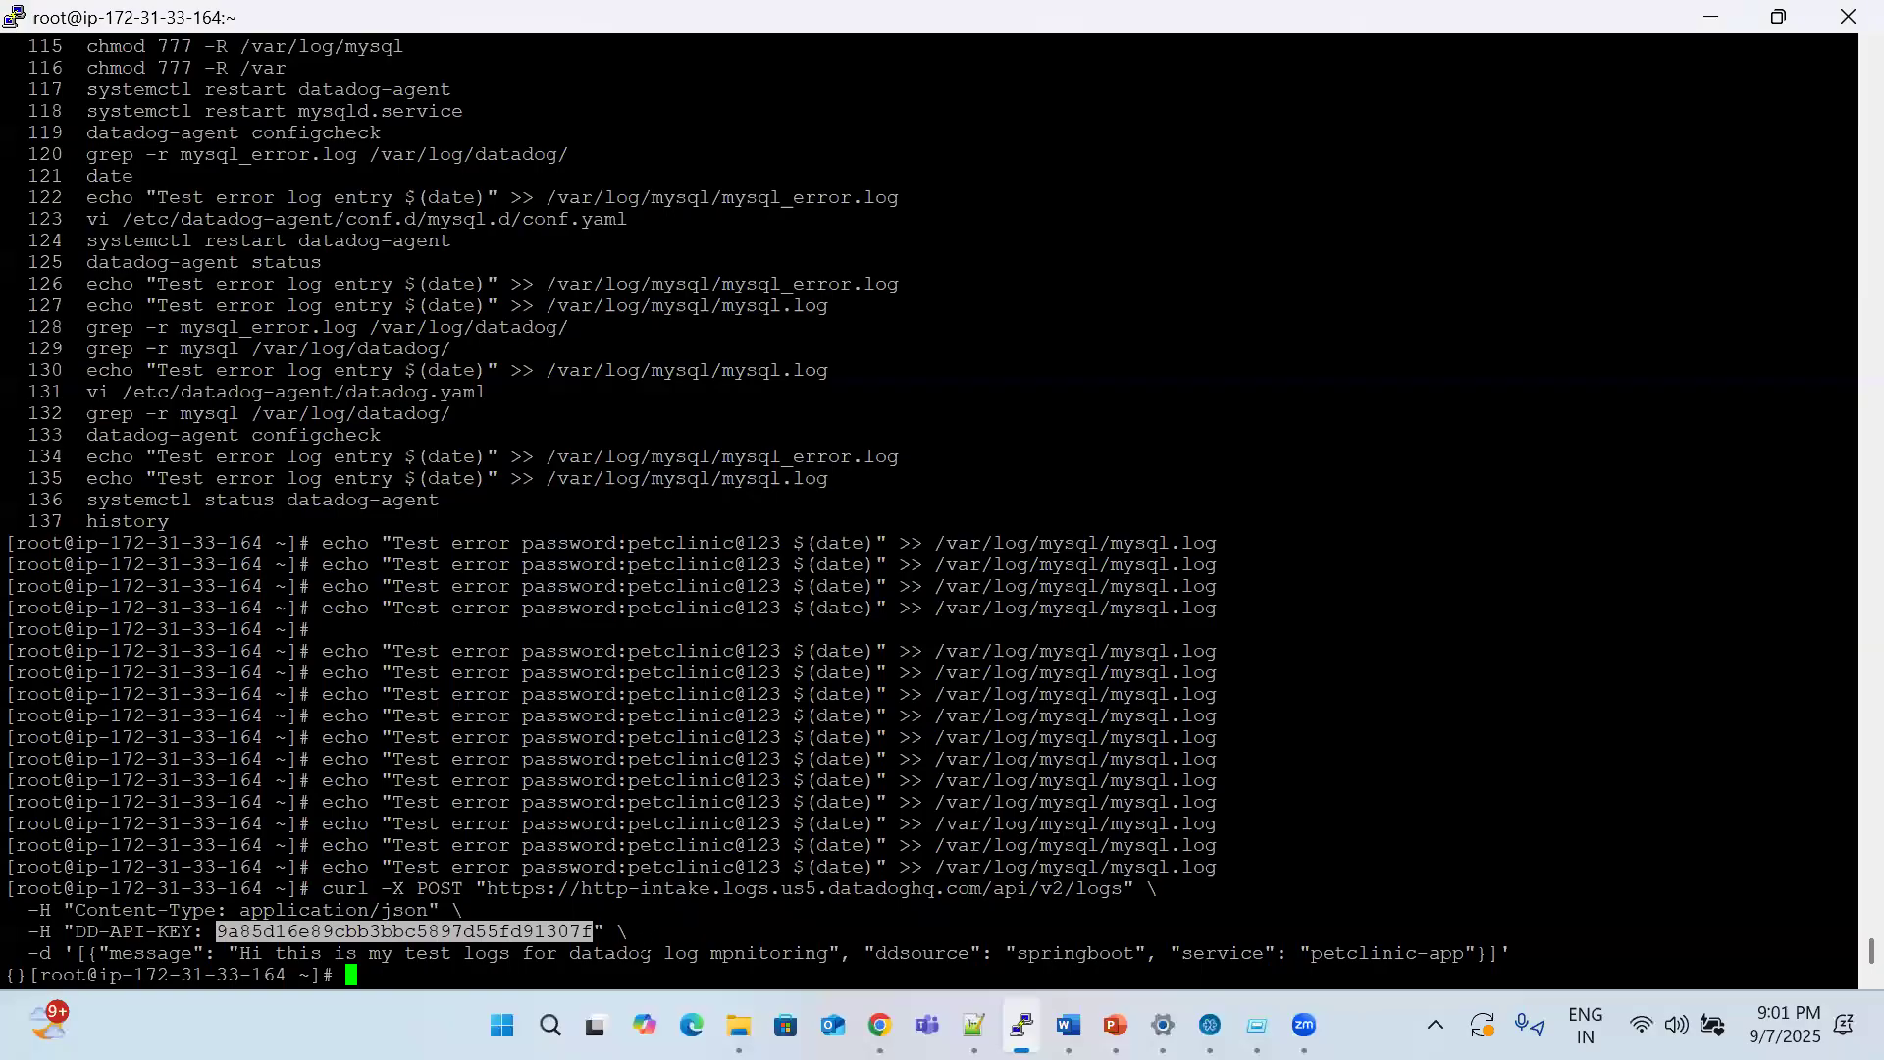
Deselect the curl command in PuTTY and add two empty prompt lines.
click(645, 955)
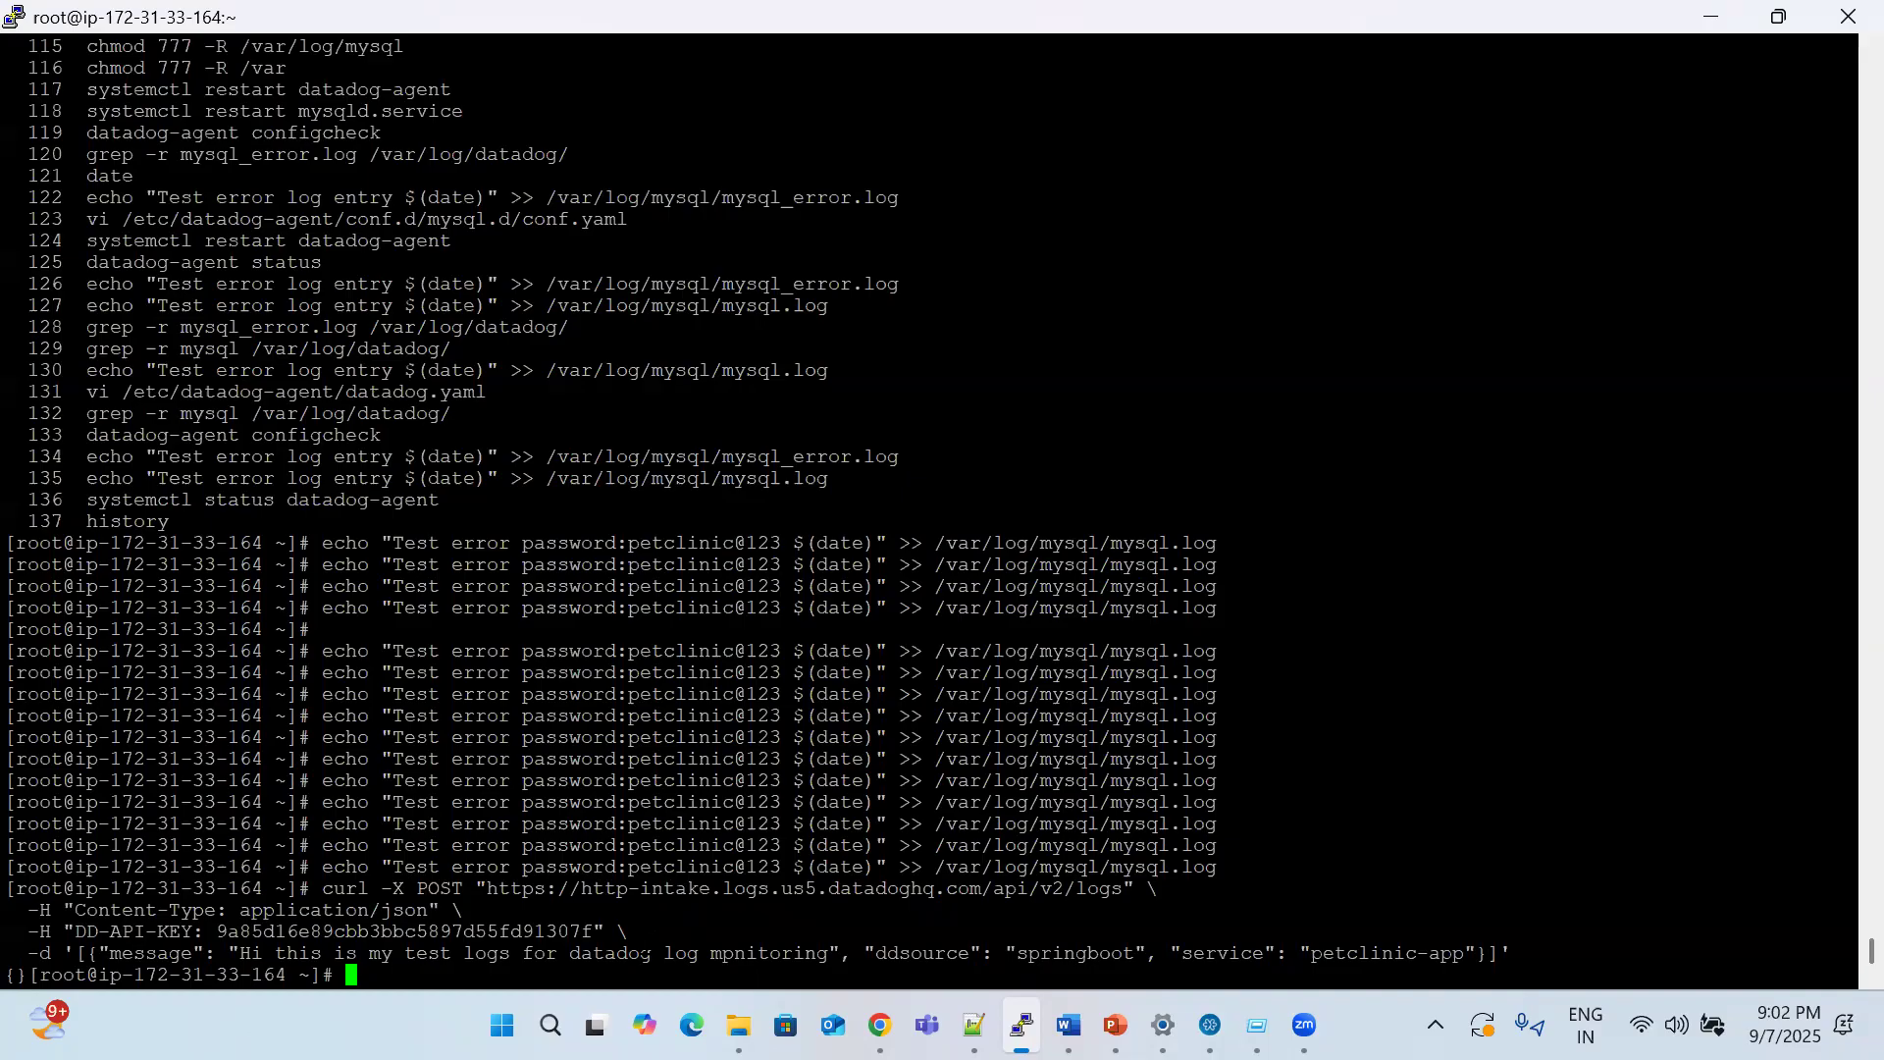
key(Return)
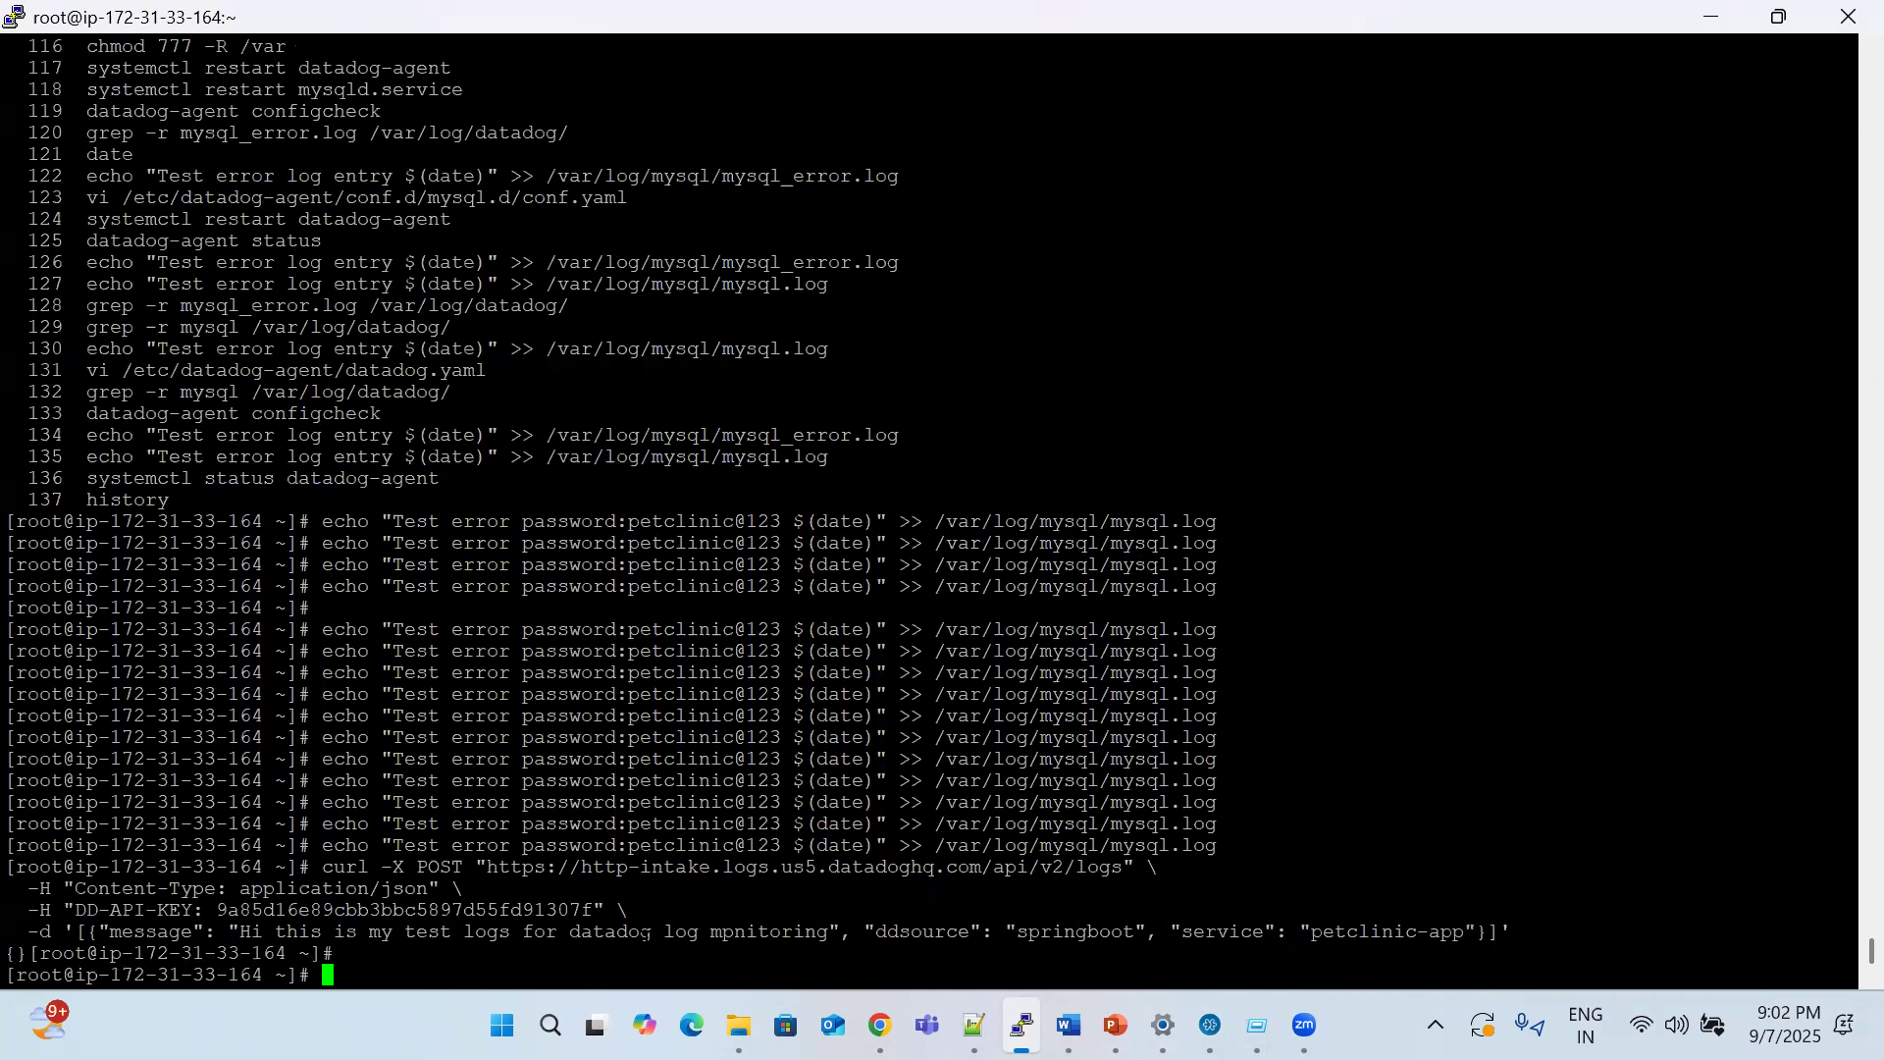
key(Return)
key(Return)
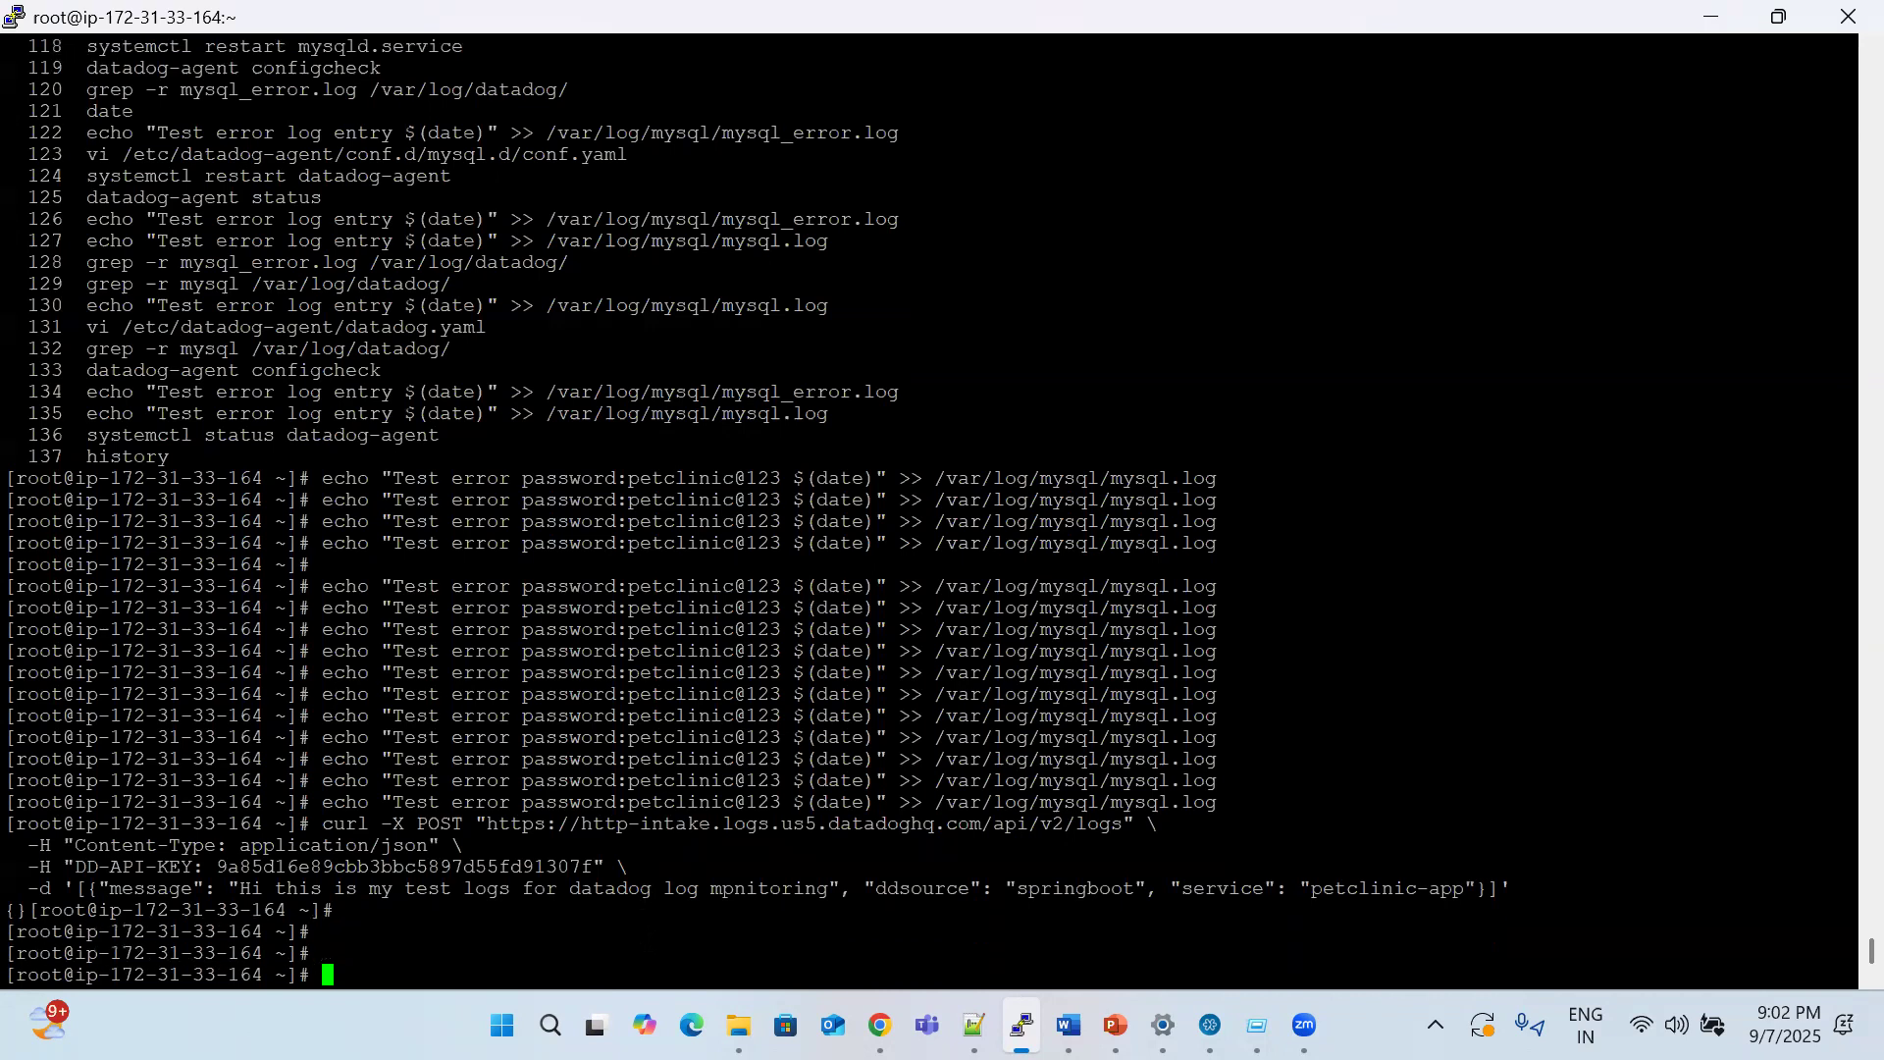
key(alt+Tab)
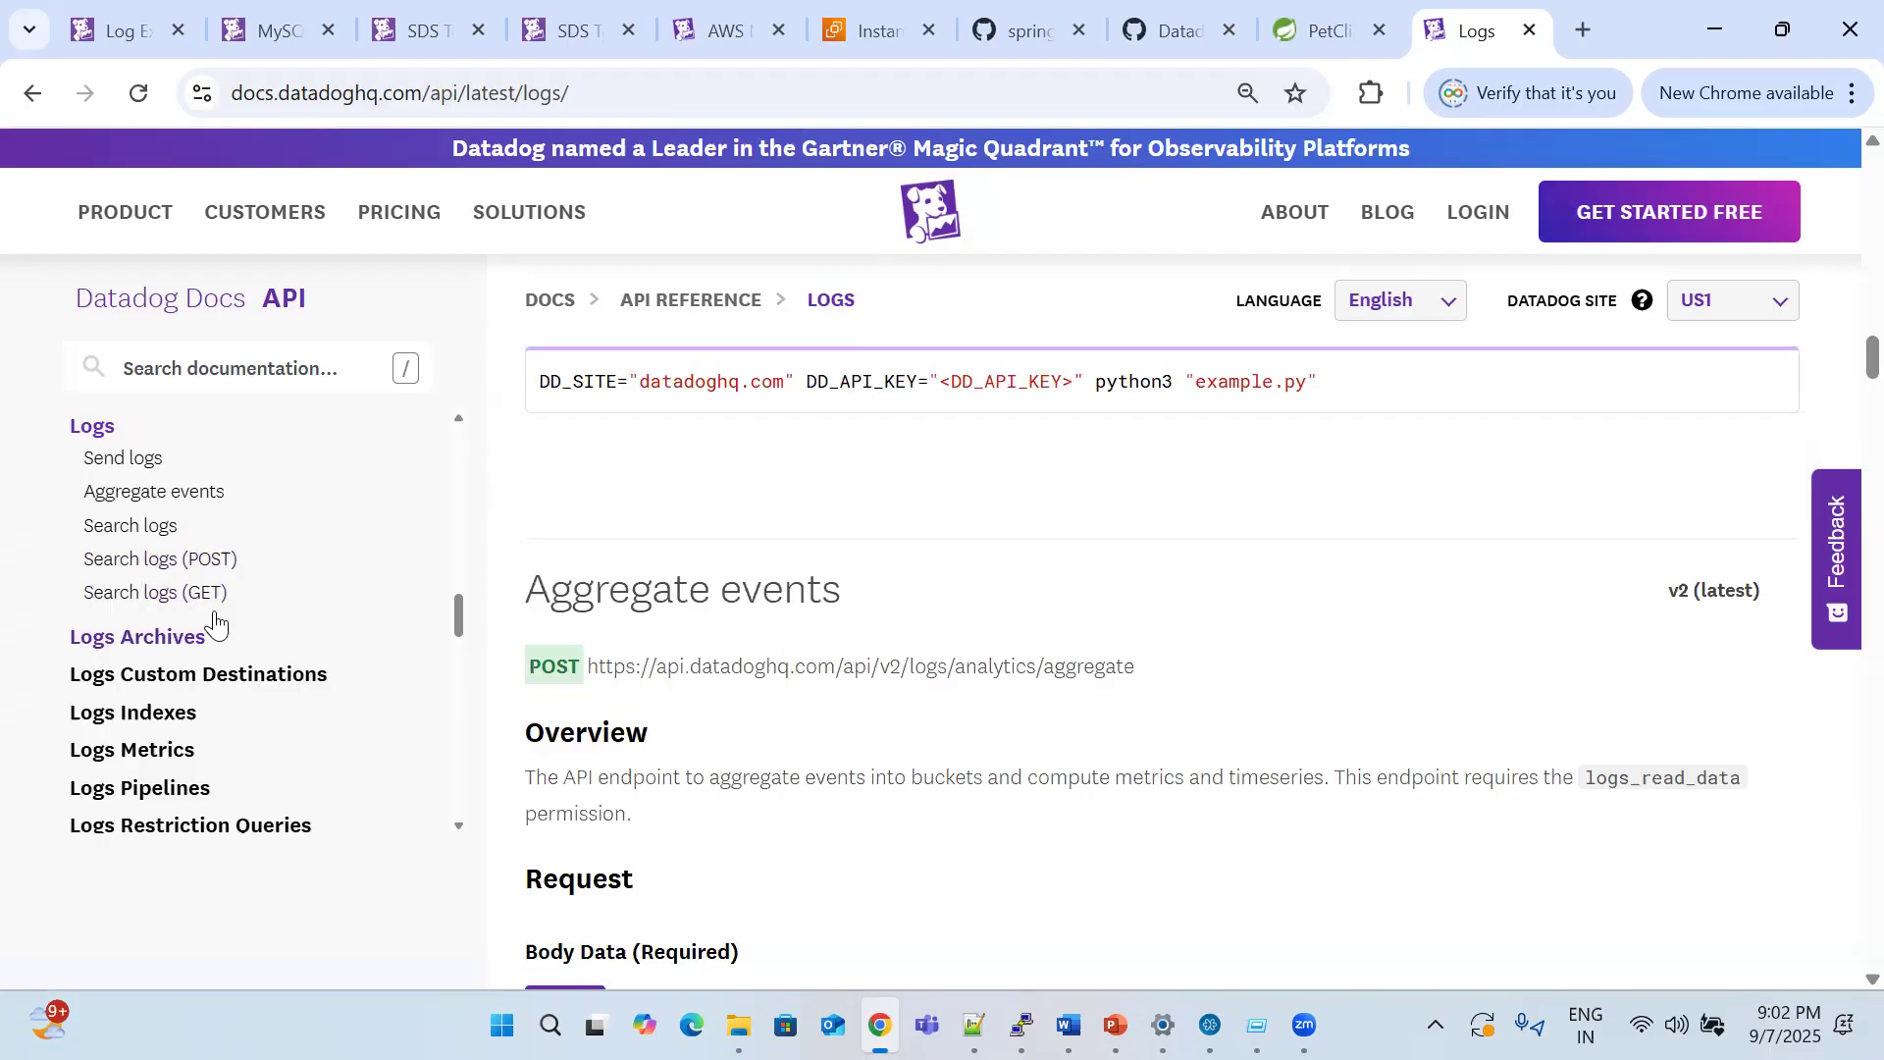
Jump to Search logs (GET) in the Logs API docs and scroll to its Python example.
click(155, 592)
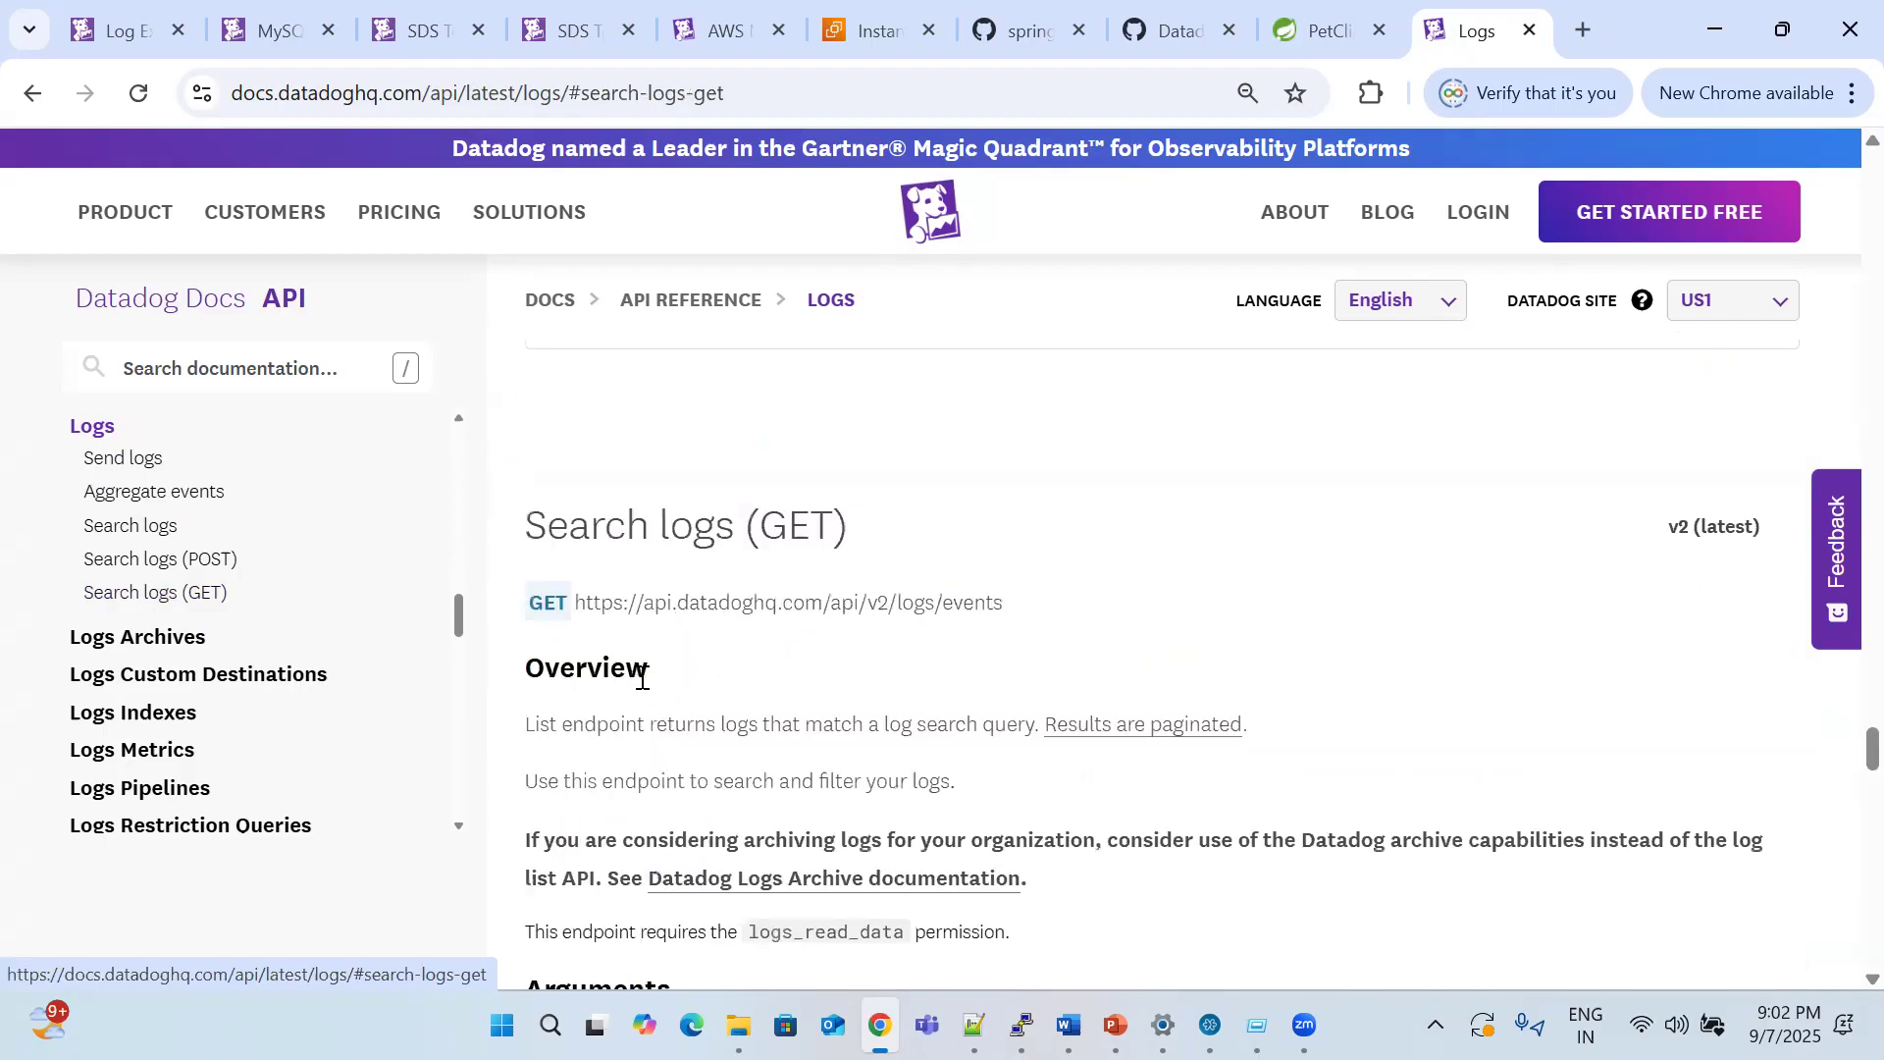
scroll(732, 673, down, 3)
scroll(732, 673, down, 12)
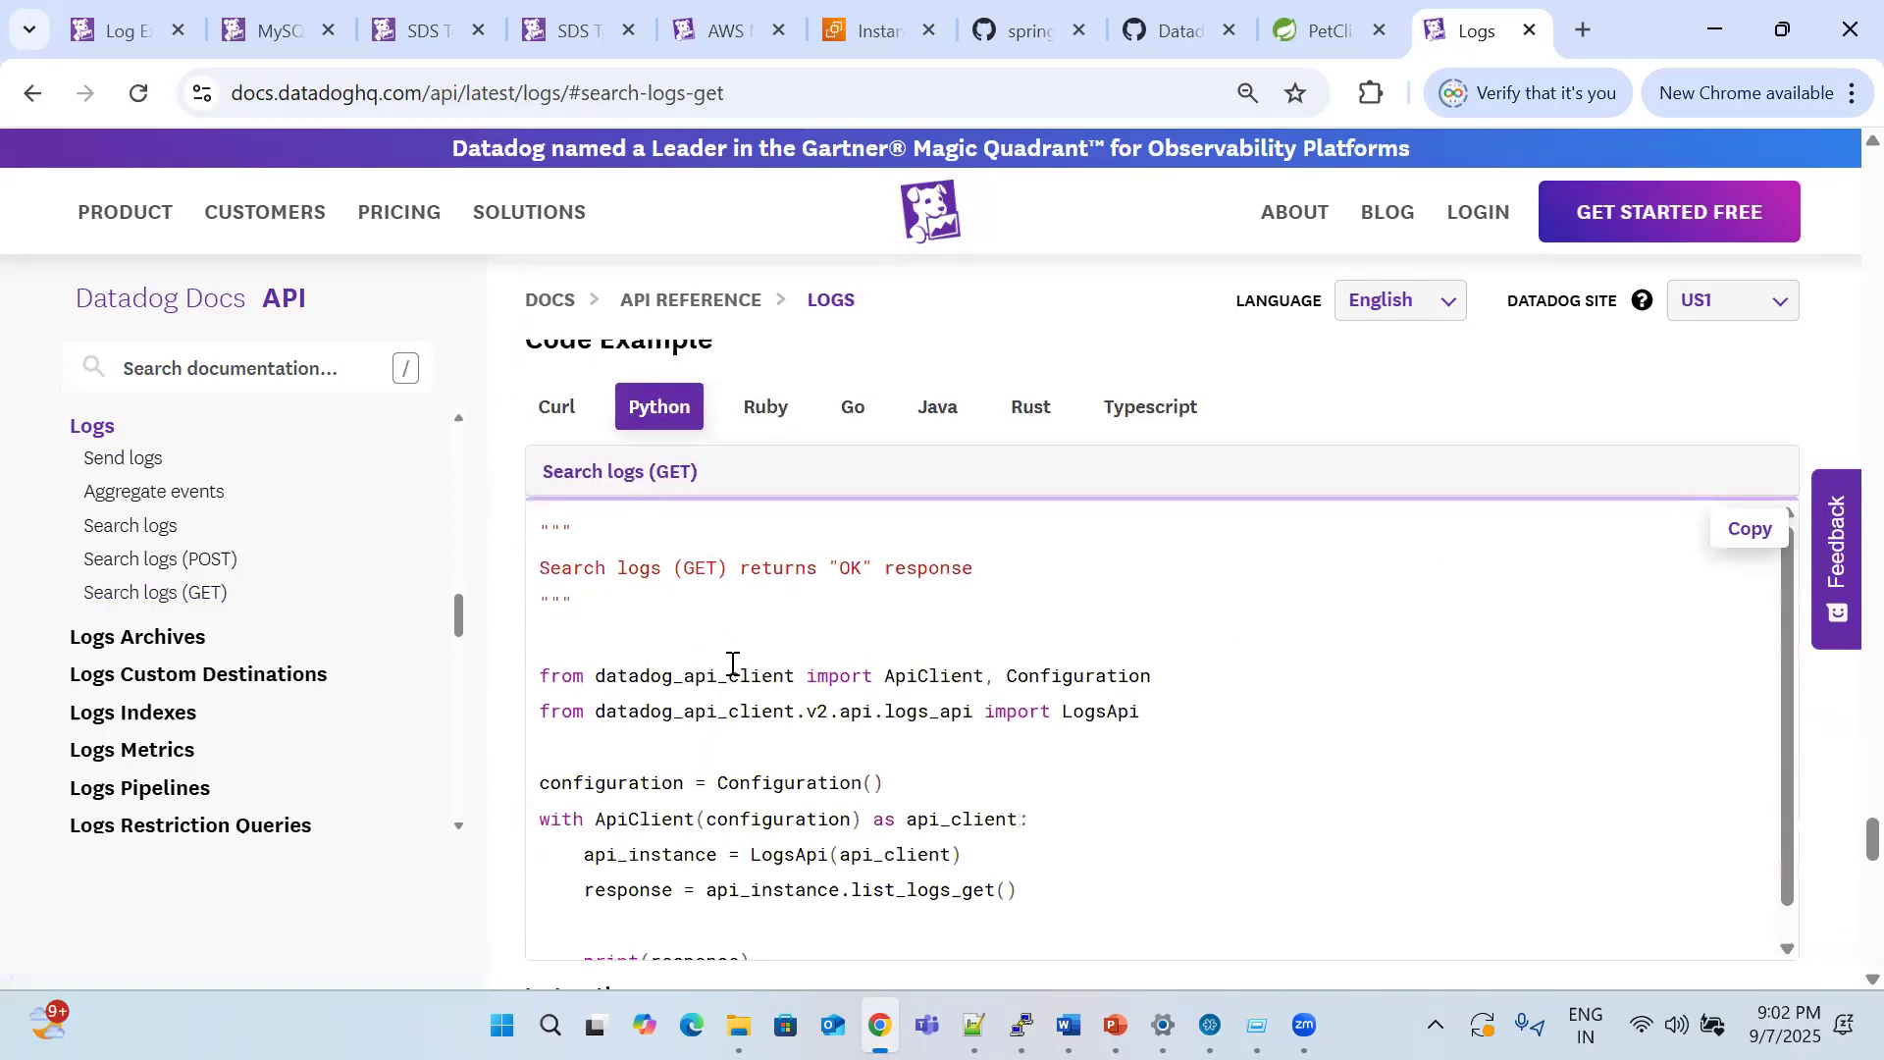
key(alt+Tab)
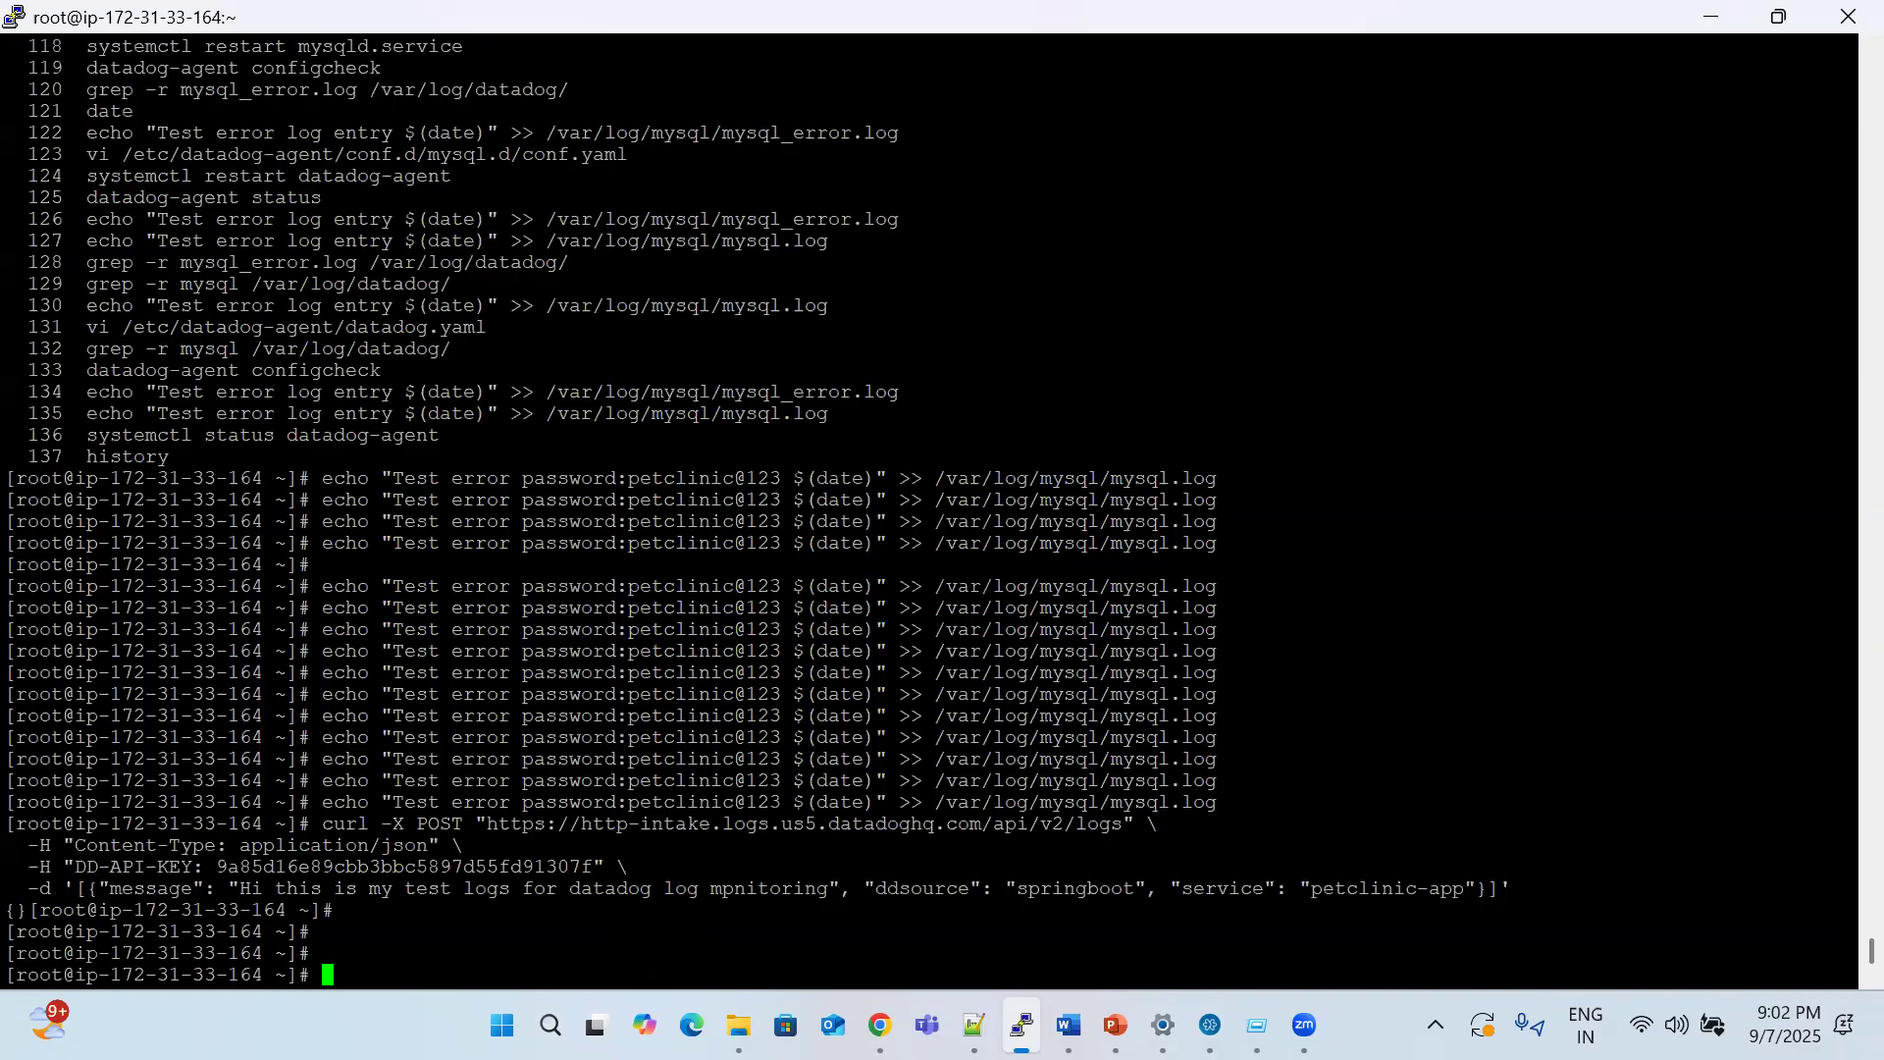
Copy the quoted log intake URL from the PuTTY curl command.
double_click(717, 824)
drag(477, 824, 1121, 821)
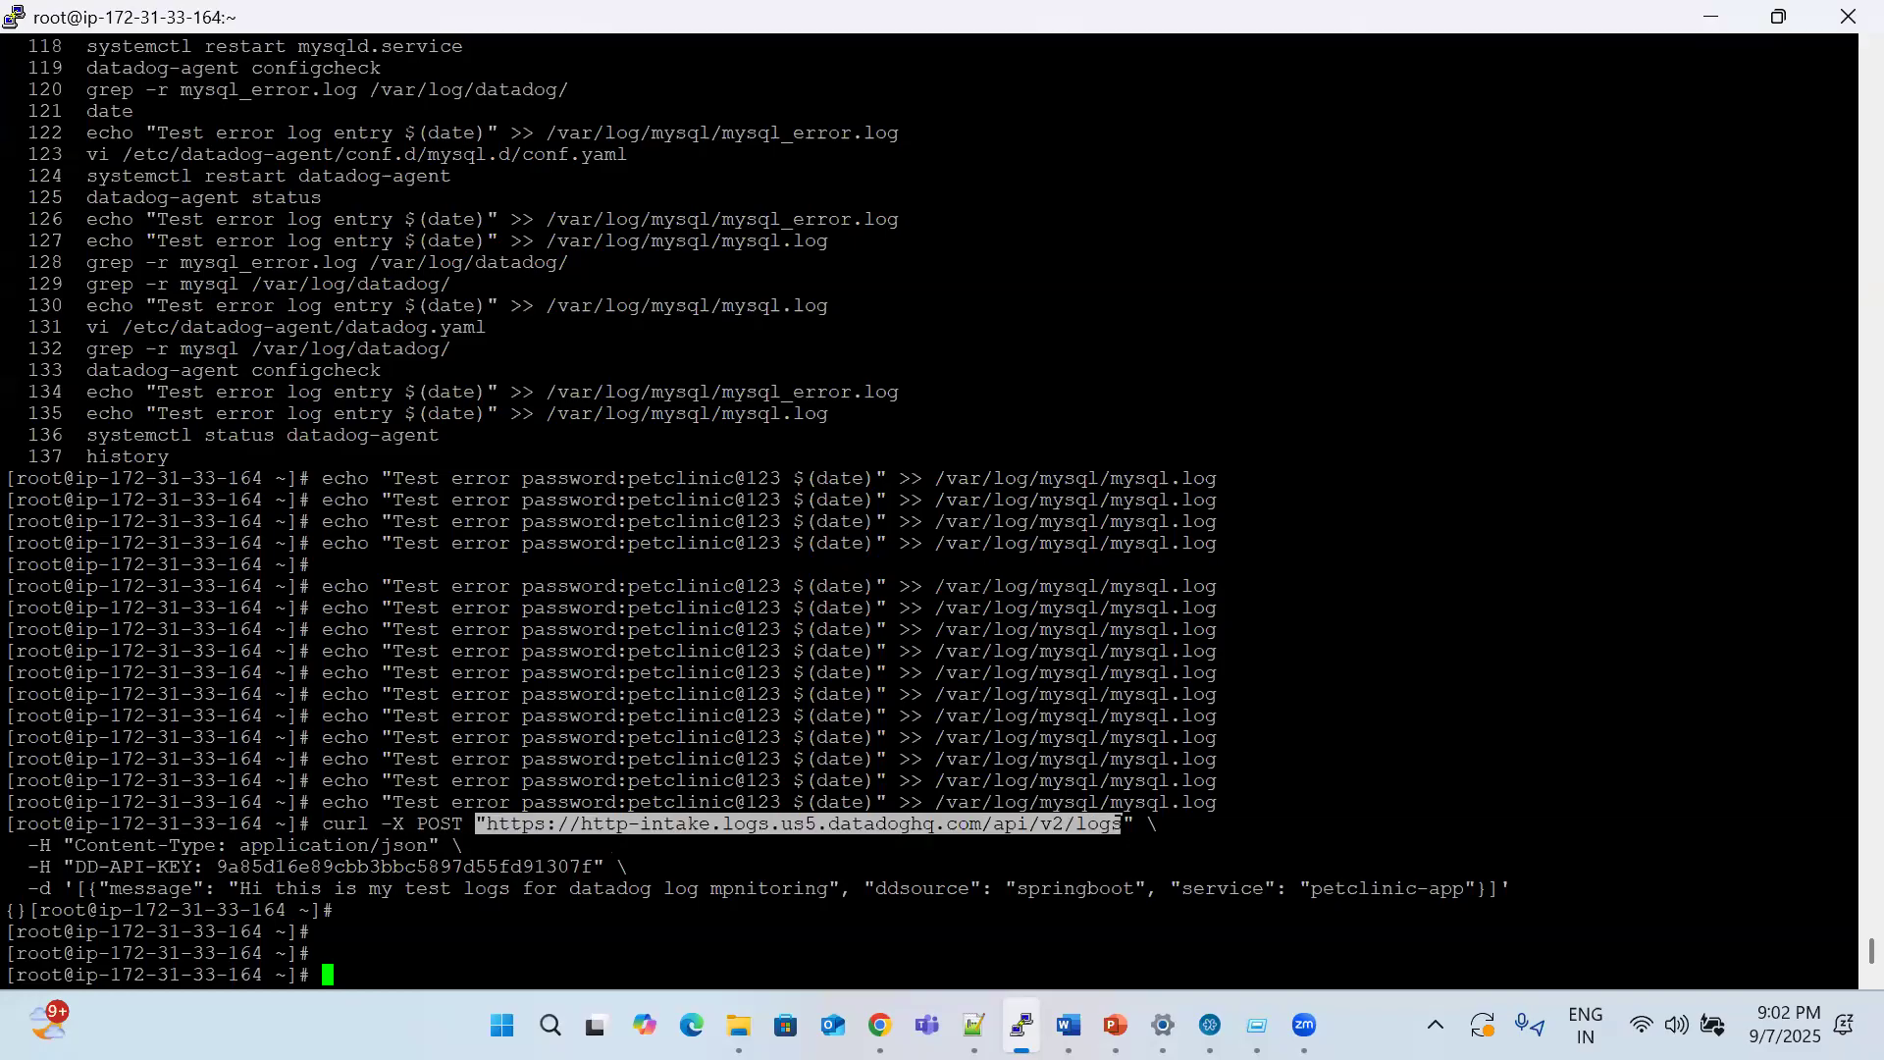
click(810, 824)
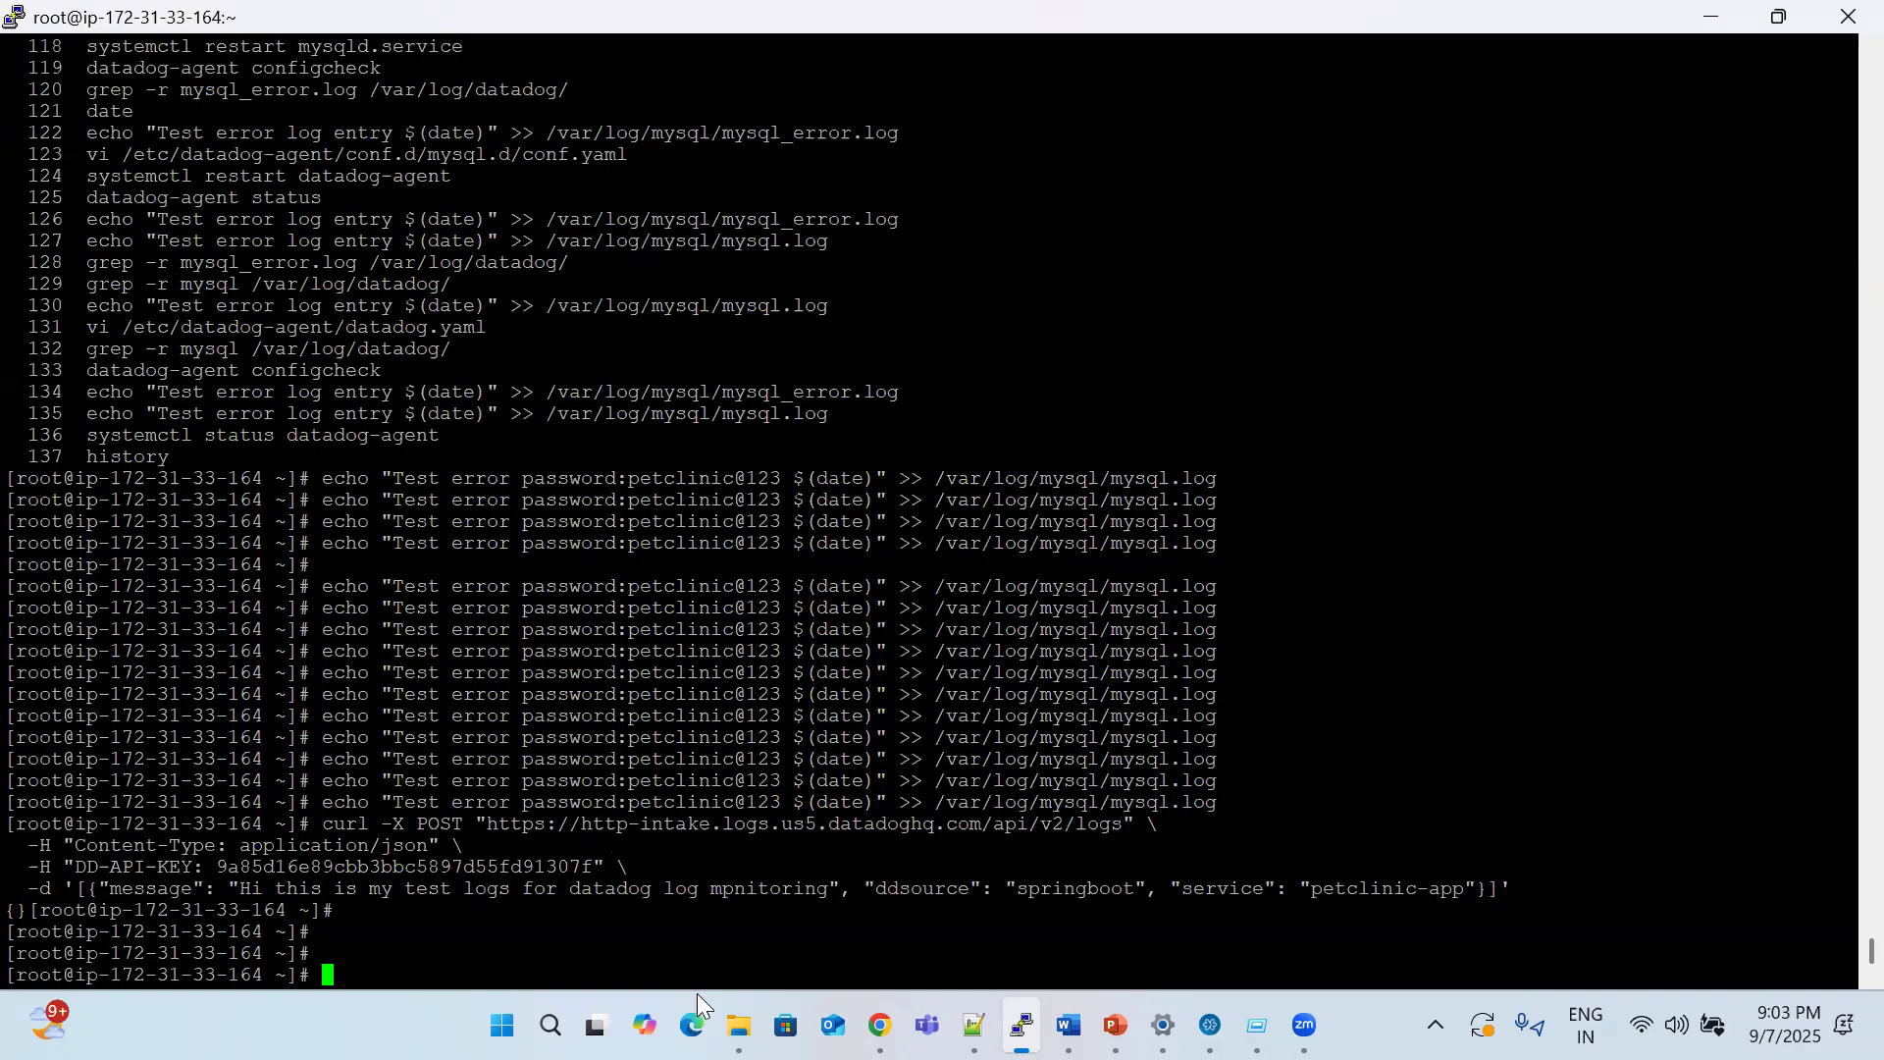
click(881, 1026)
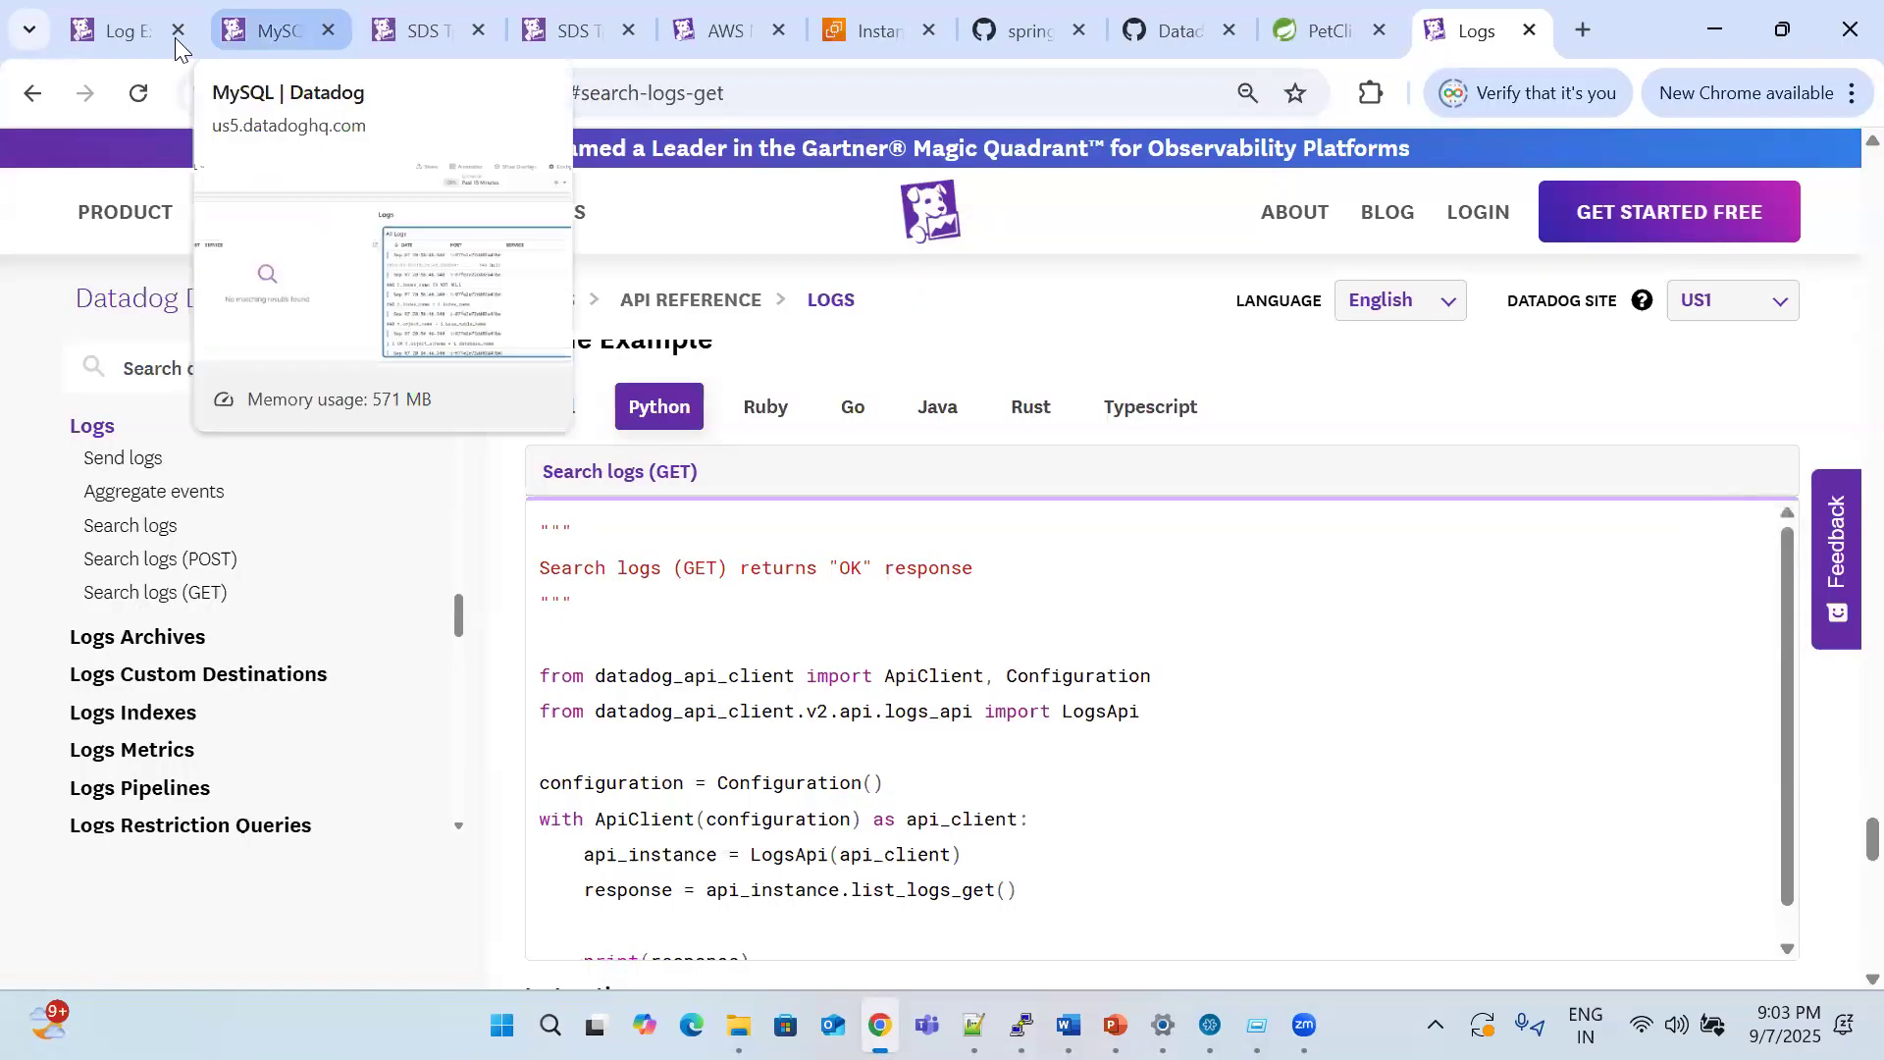
Clear the service:petclinic-app filter in the Log Explorer.
click(265, 31)
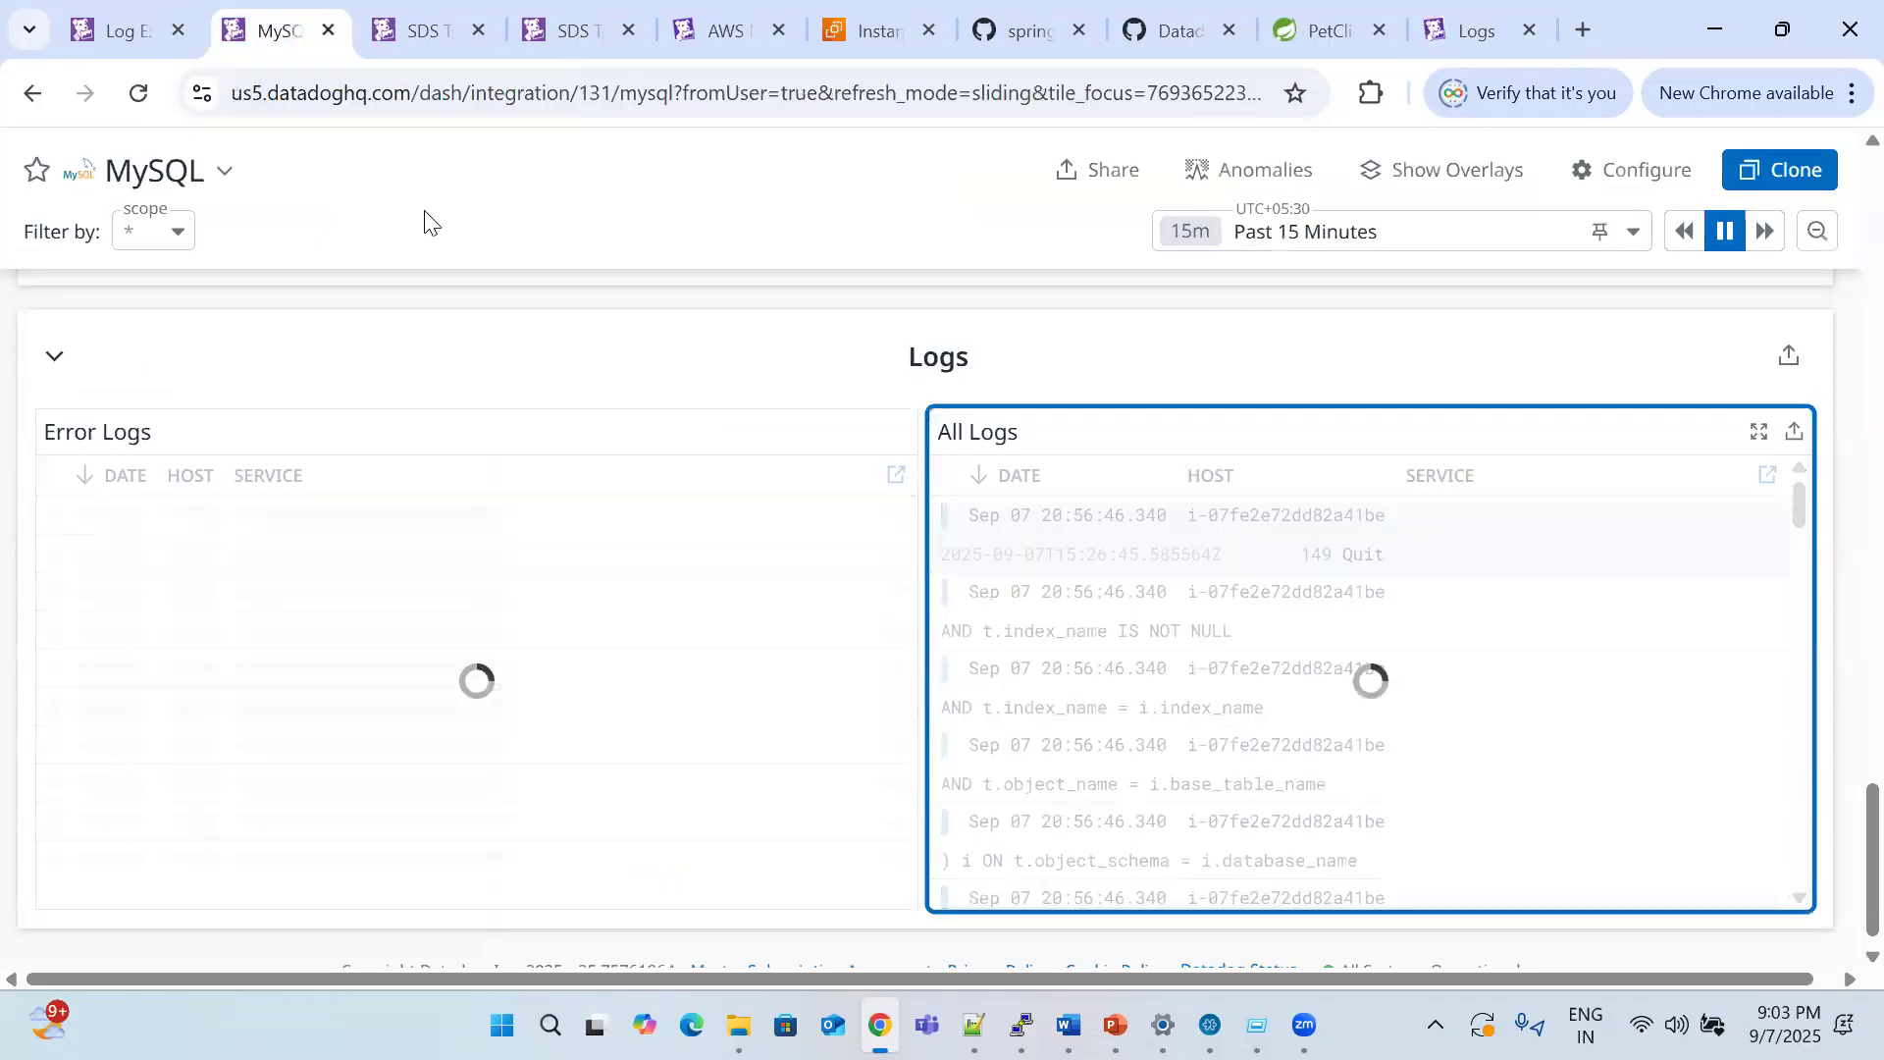
click(131, 43)
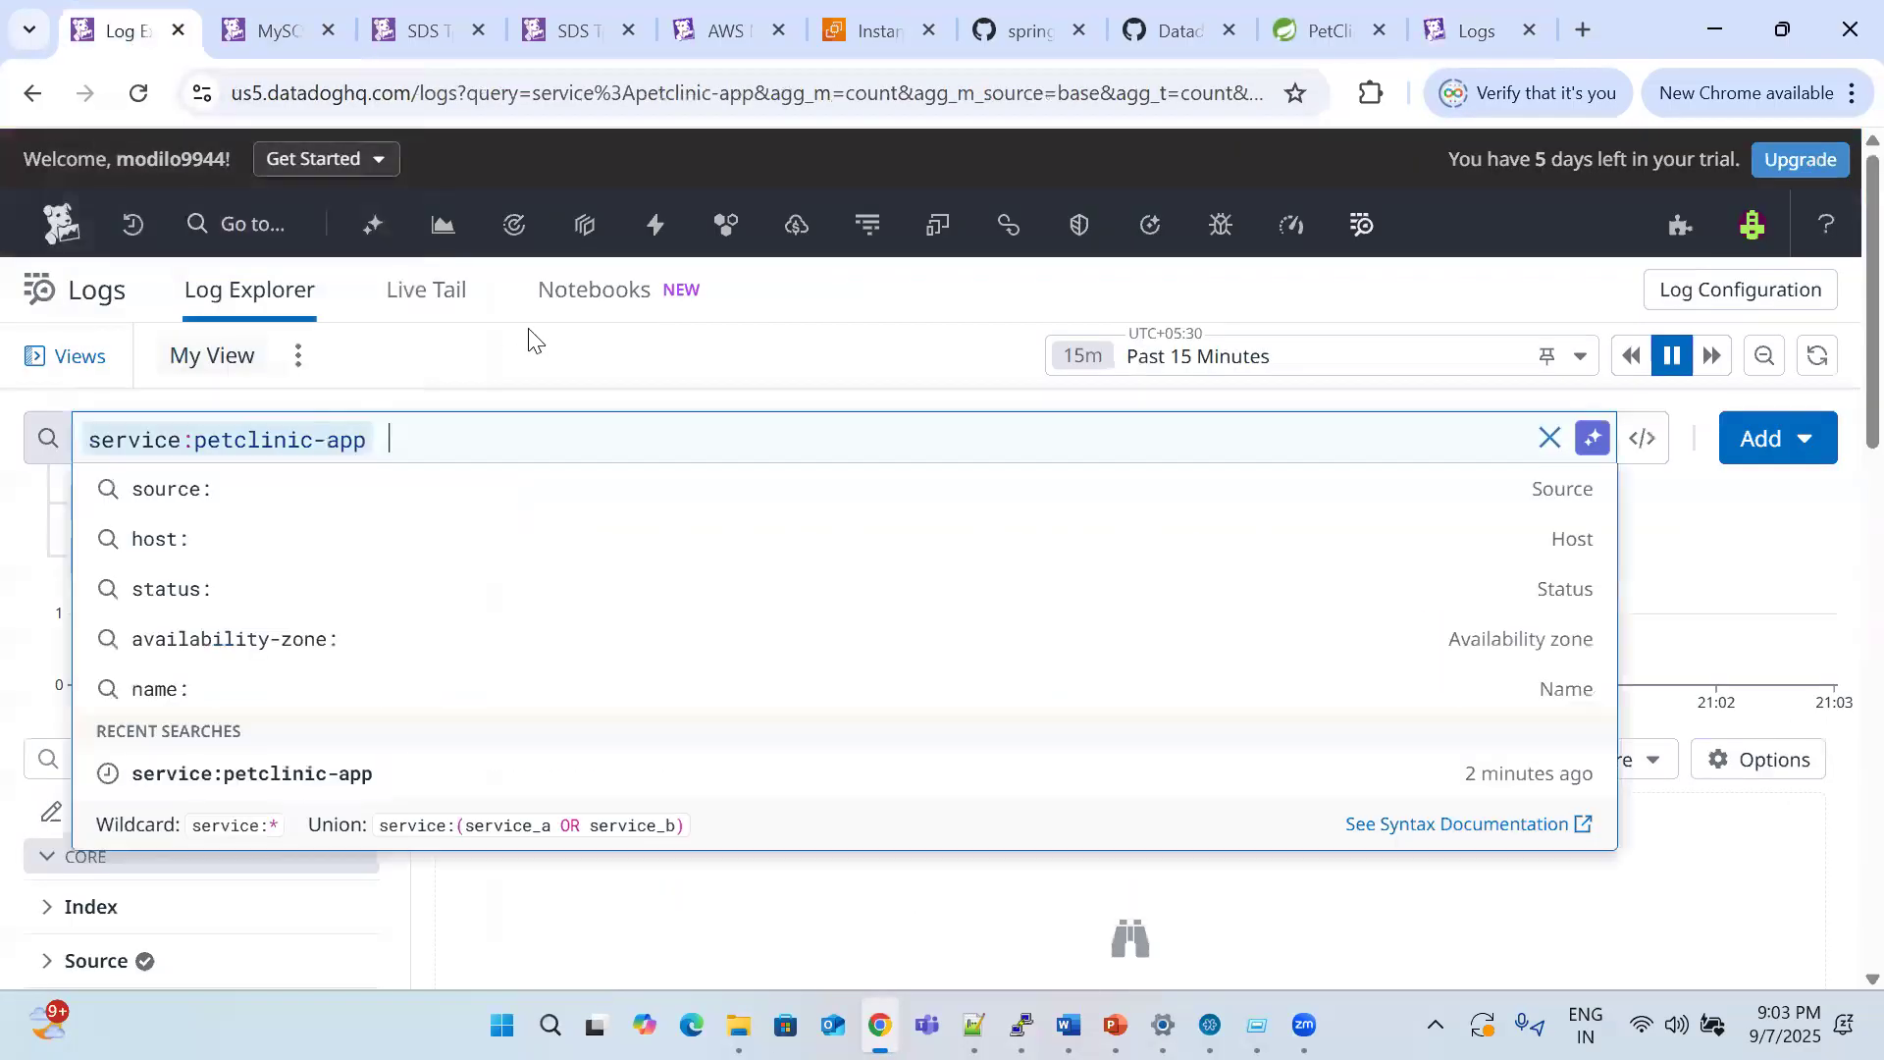
click(1550, 440)
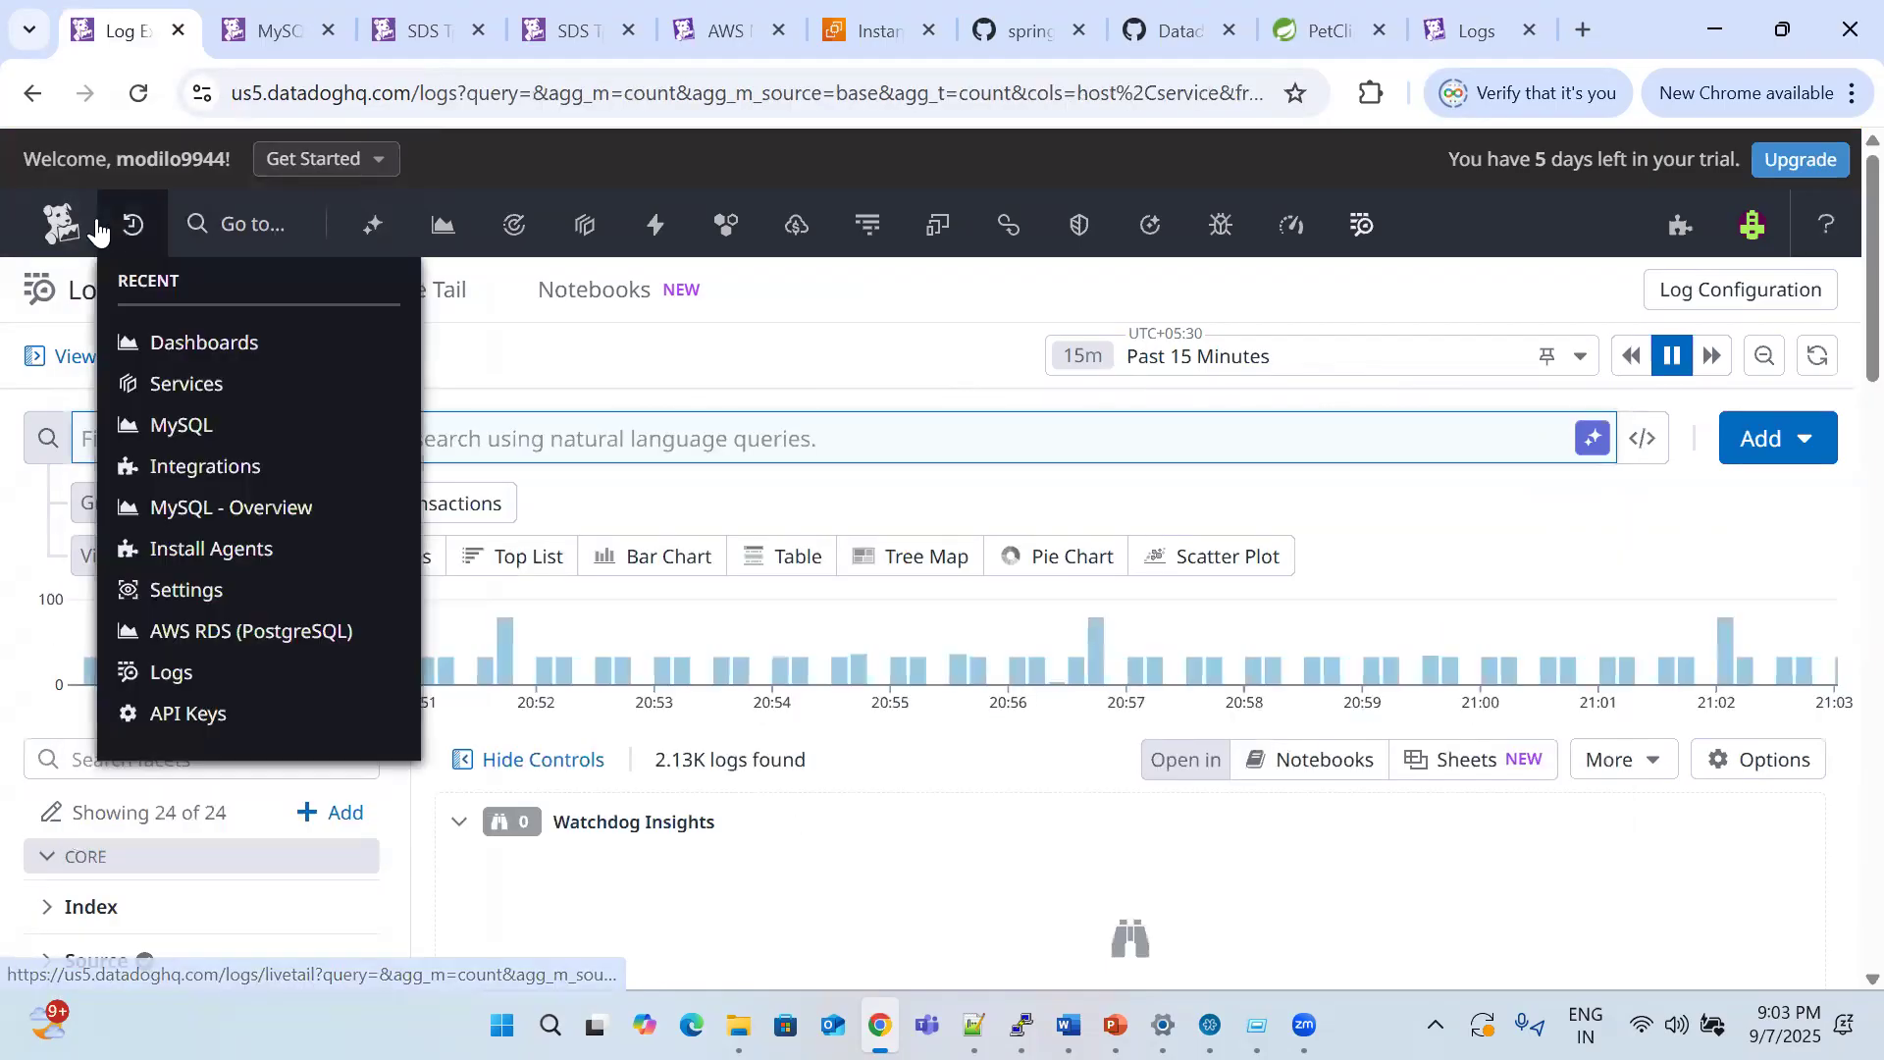
Visit Integrations through the Go to… search with 'in', then open the Dashboard List.
click(231, 219)
text(in)
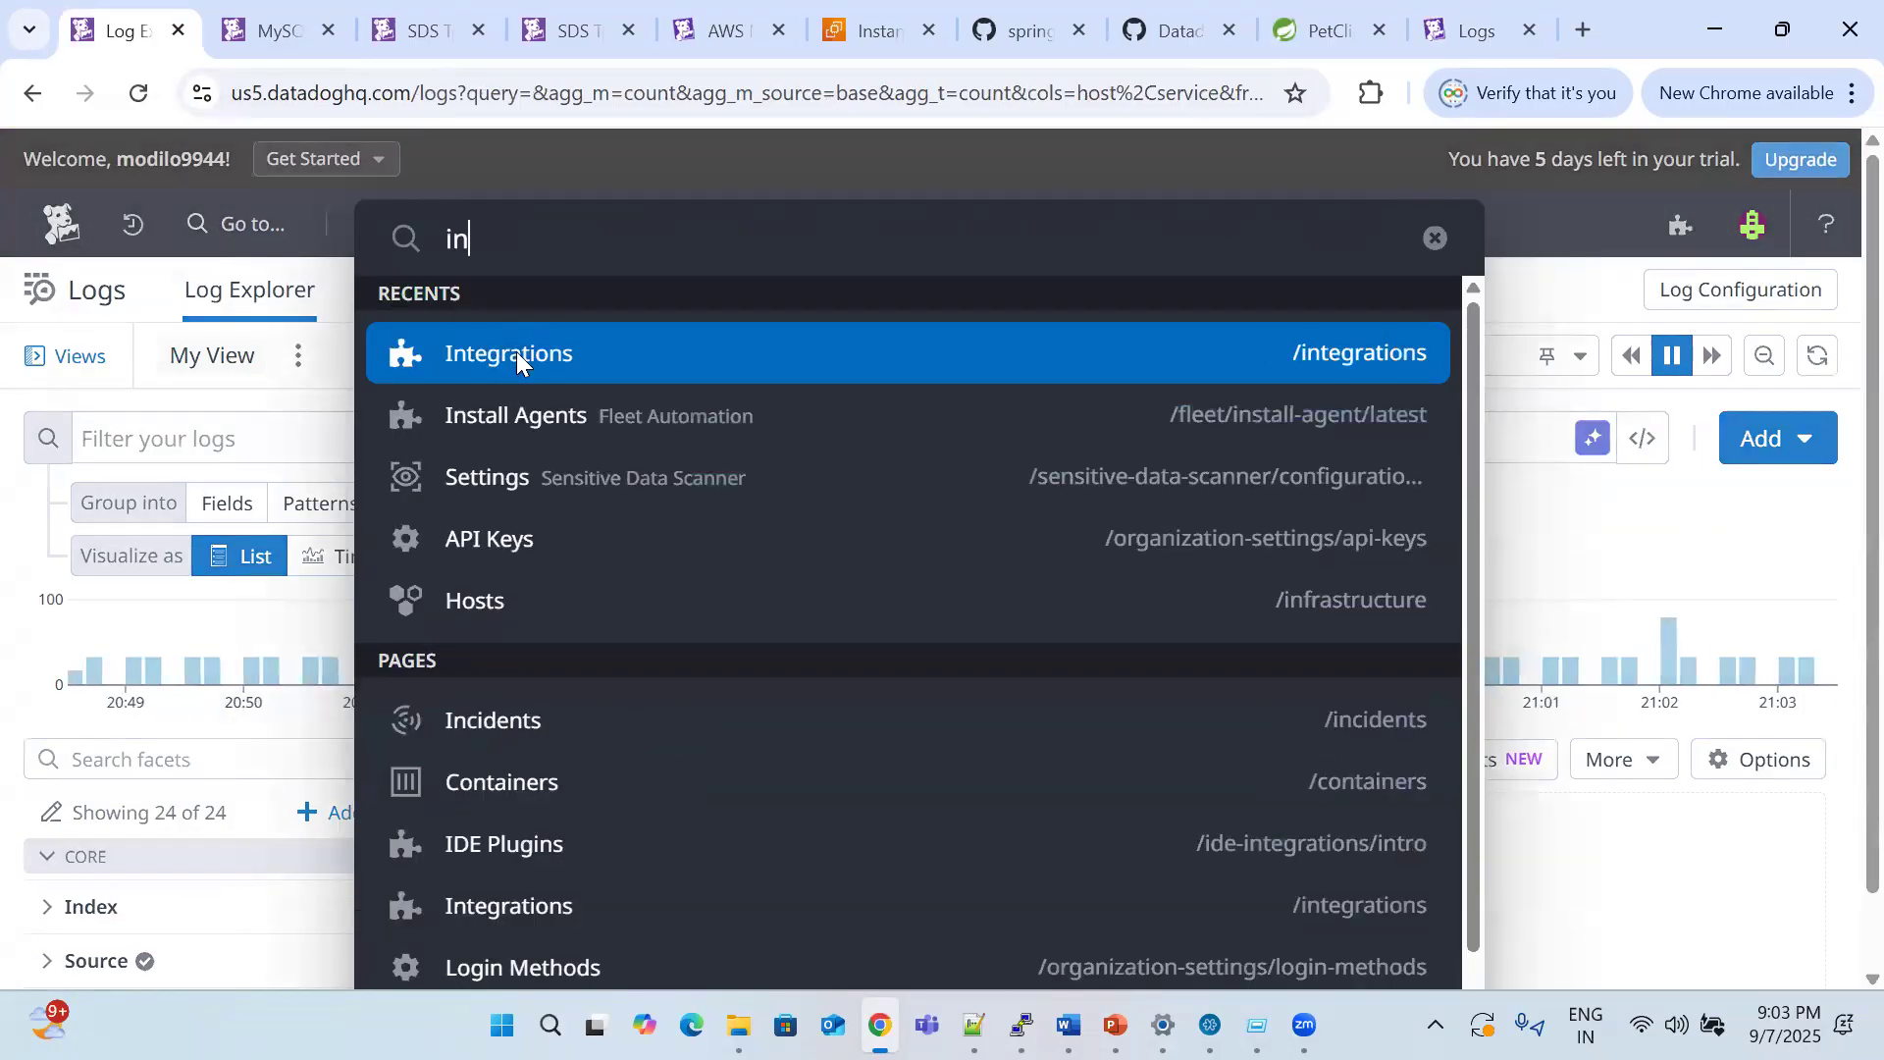
click(516, 351)
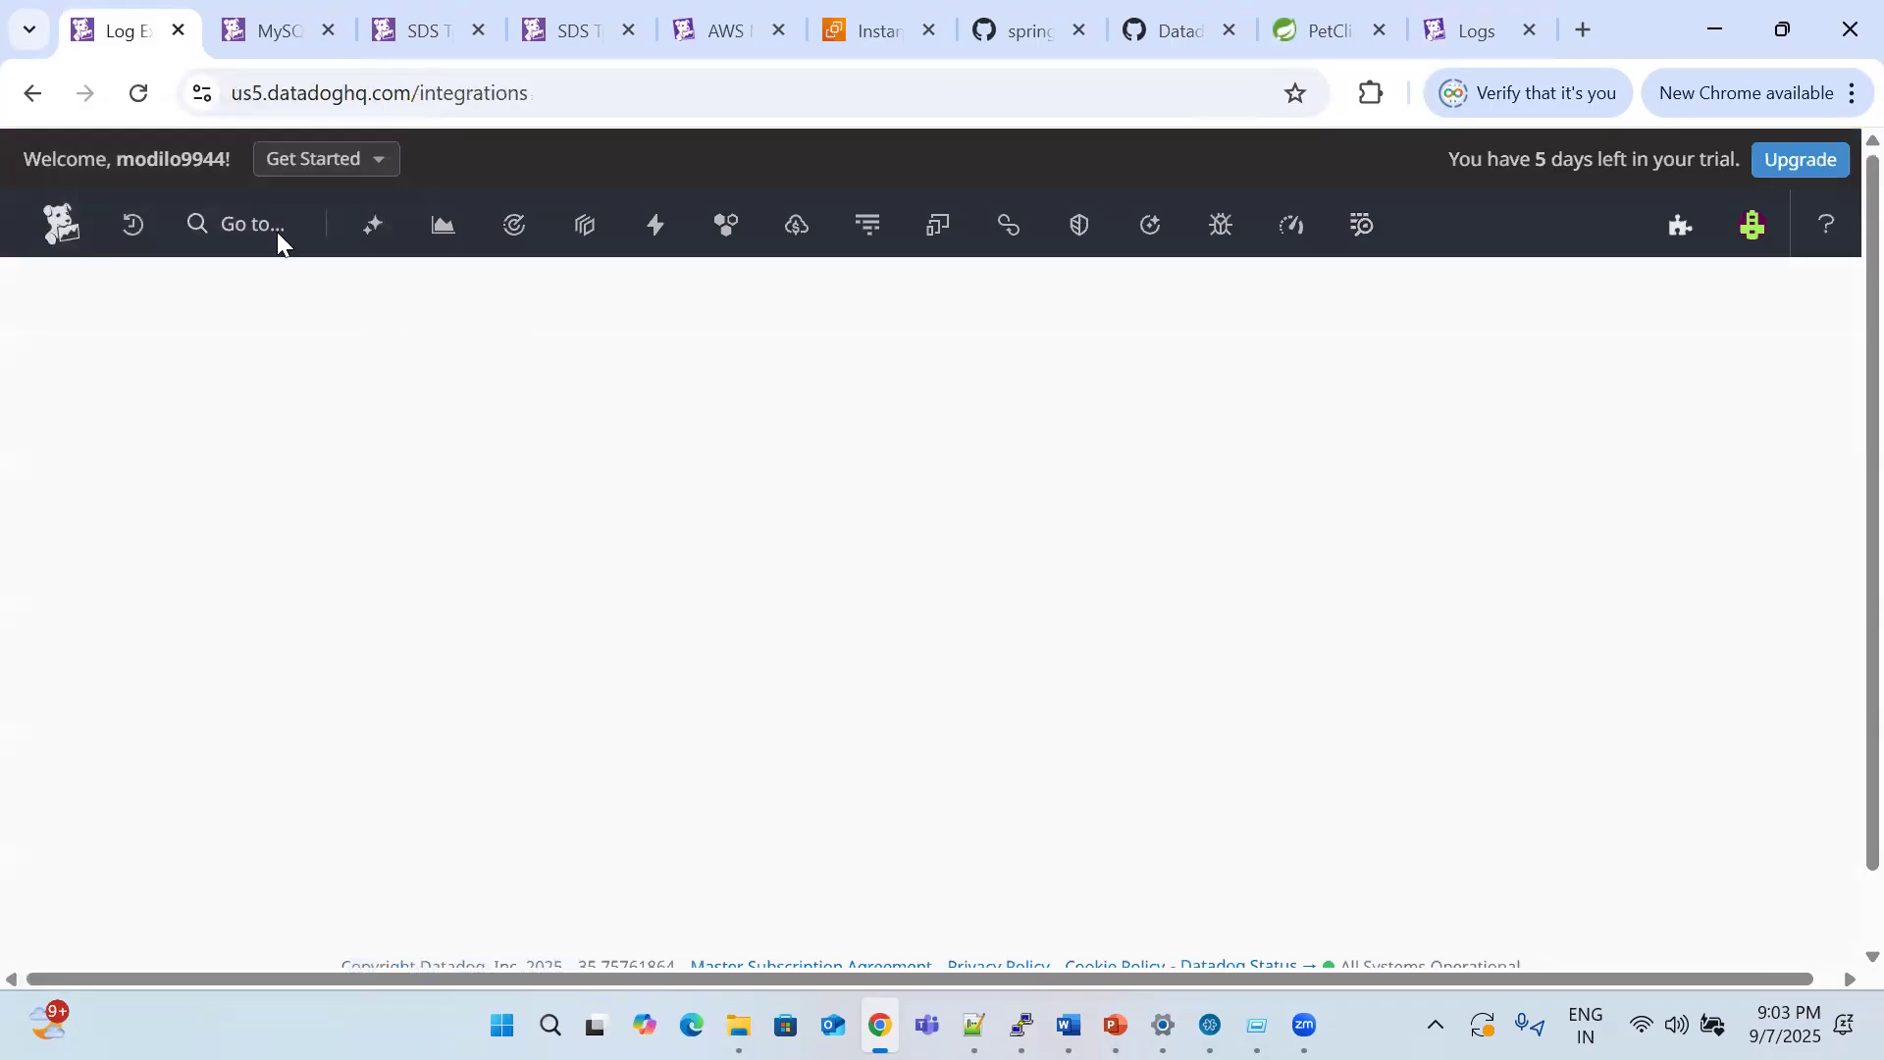
mouse_move(443, 224)
click(525, 395)
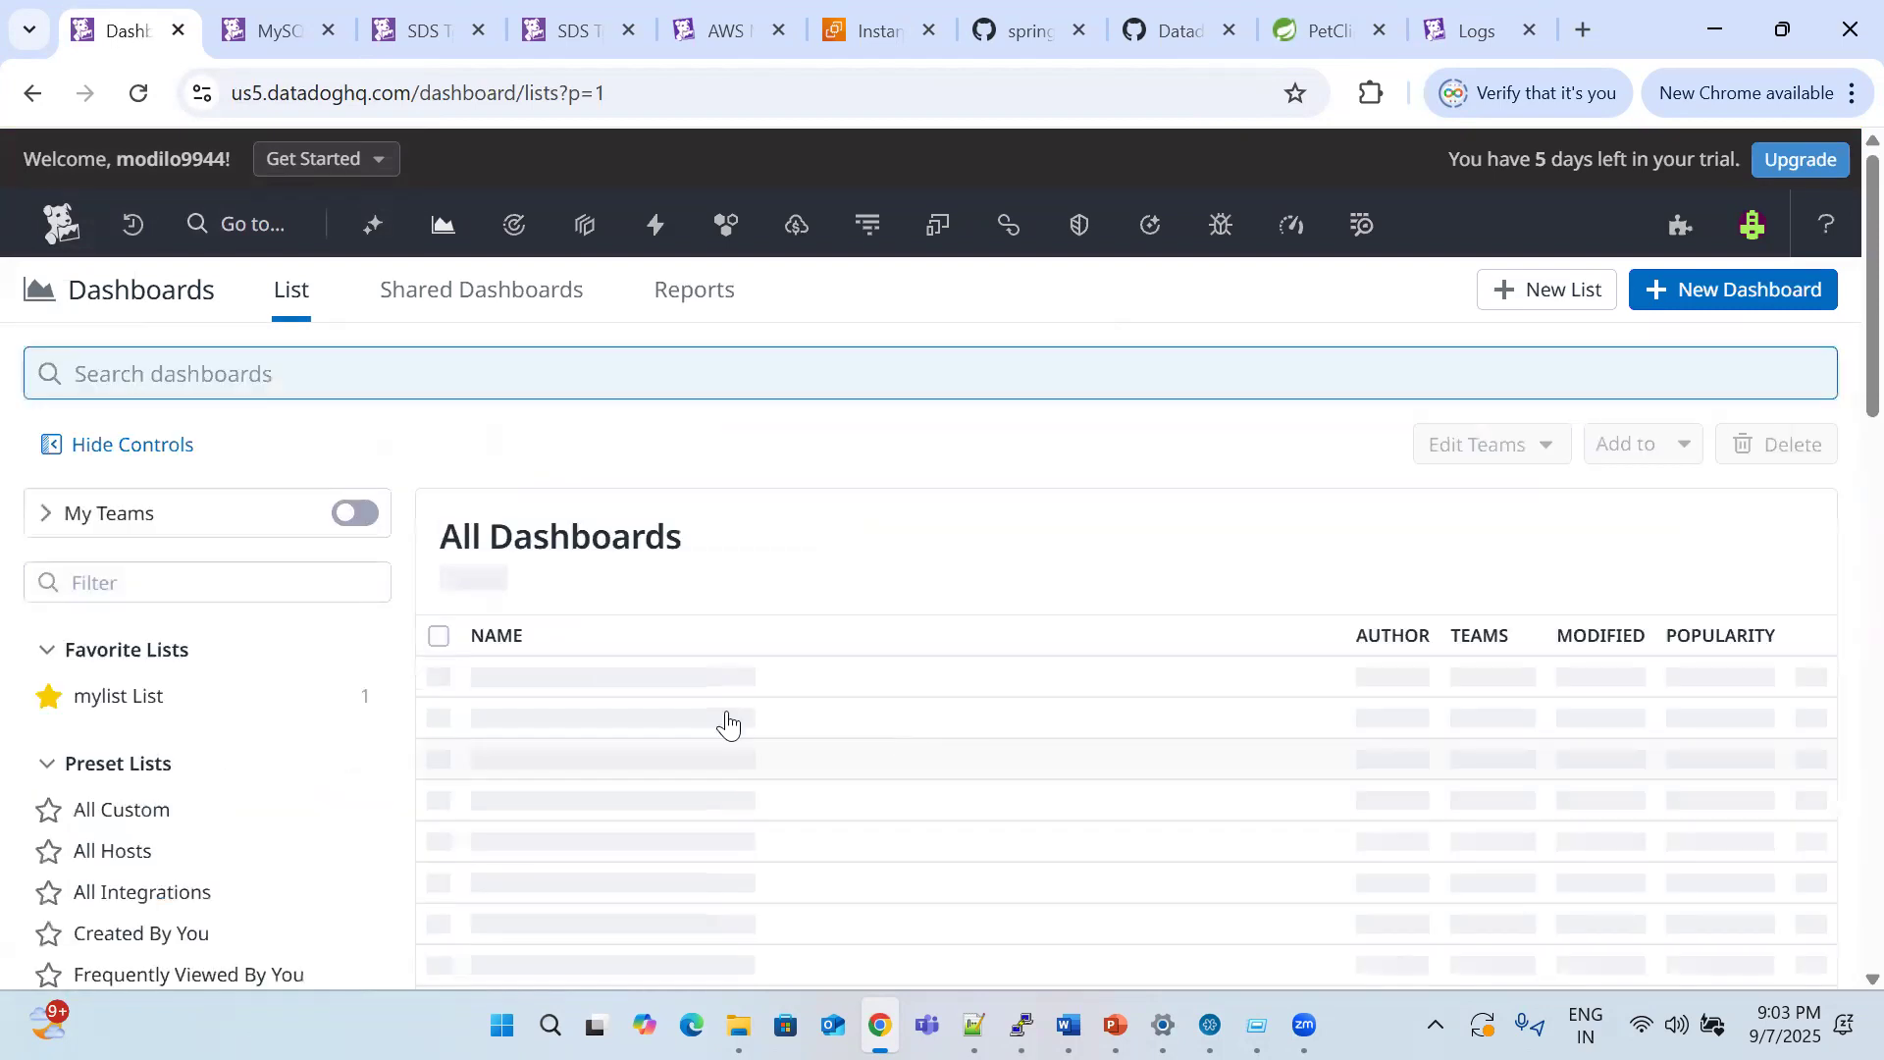
Try searching the dashboard list for EC2.
scroll(727, 721, down, 3)
scroll(727, 721, down, 5)
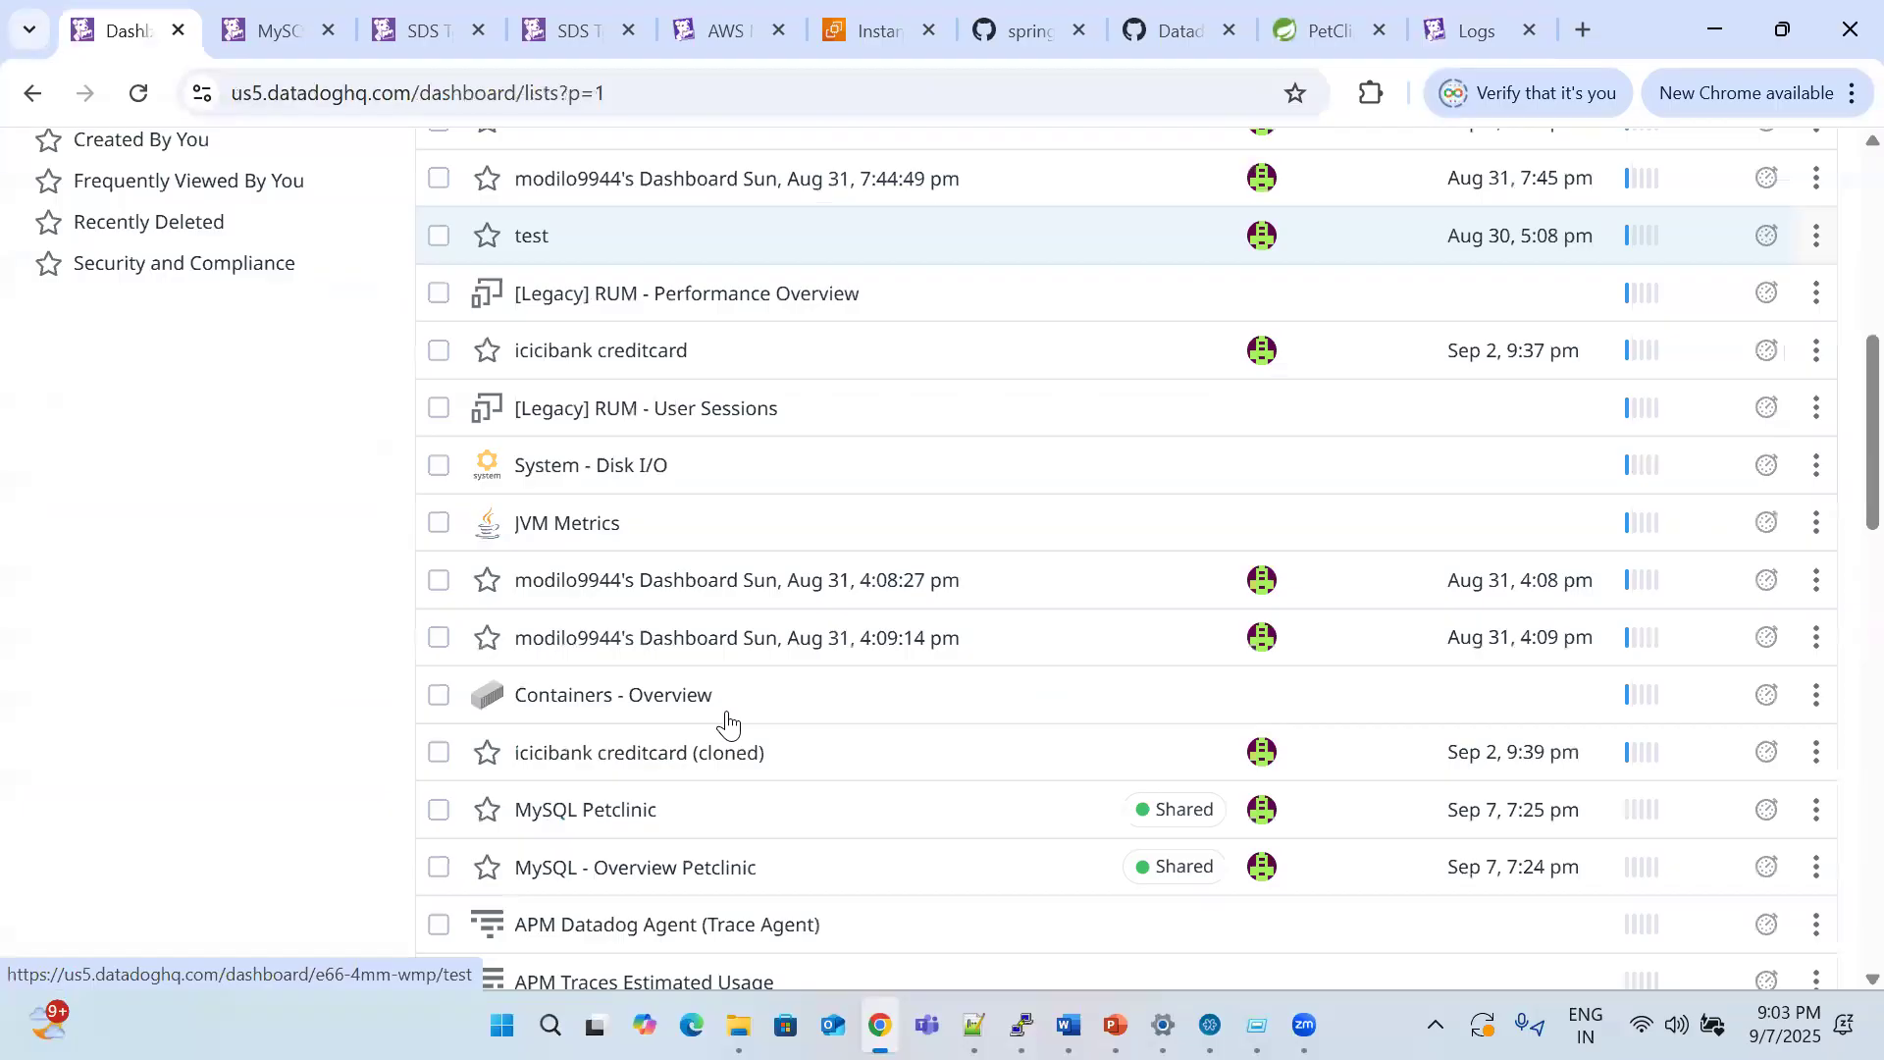
scroll(723, 723, up, 8)
click(404, 365)
text(Ec2)
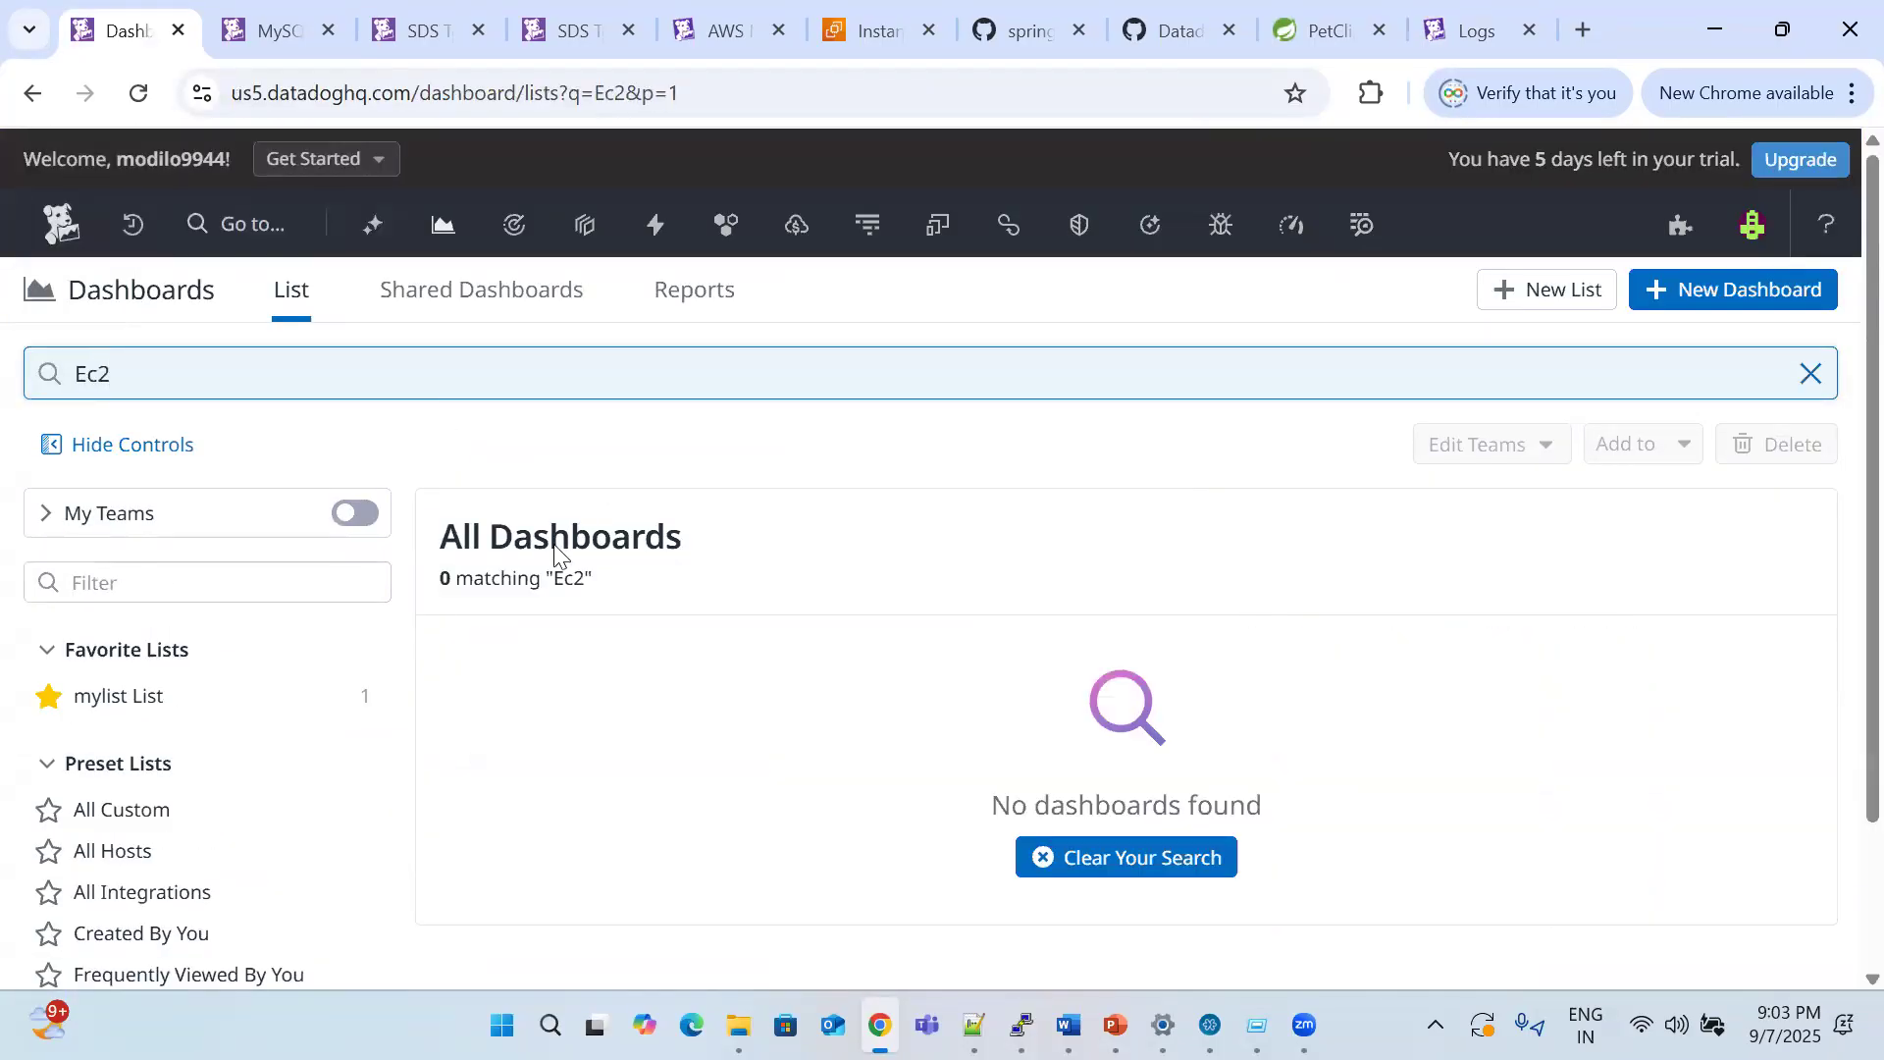
key(BackSpace)
key(BackSpace)
text(C2)
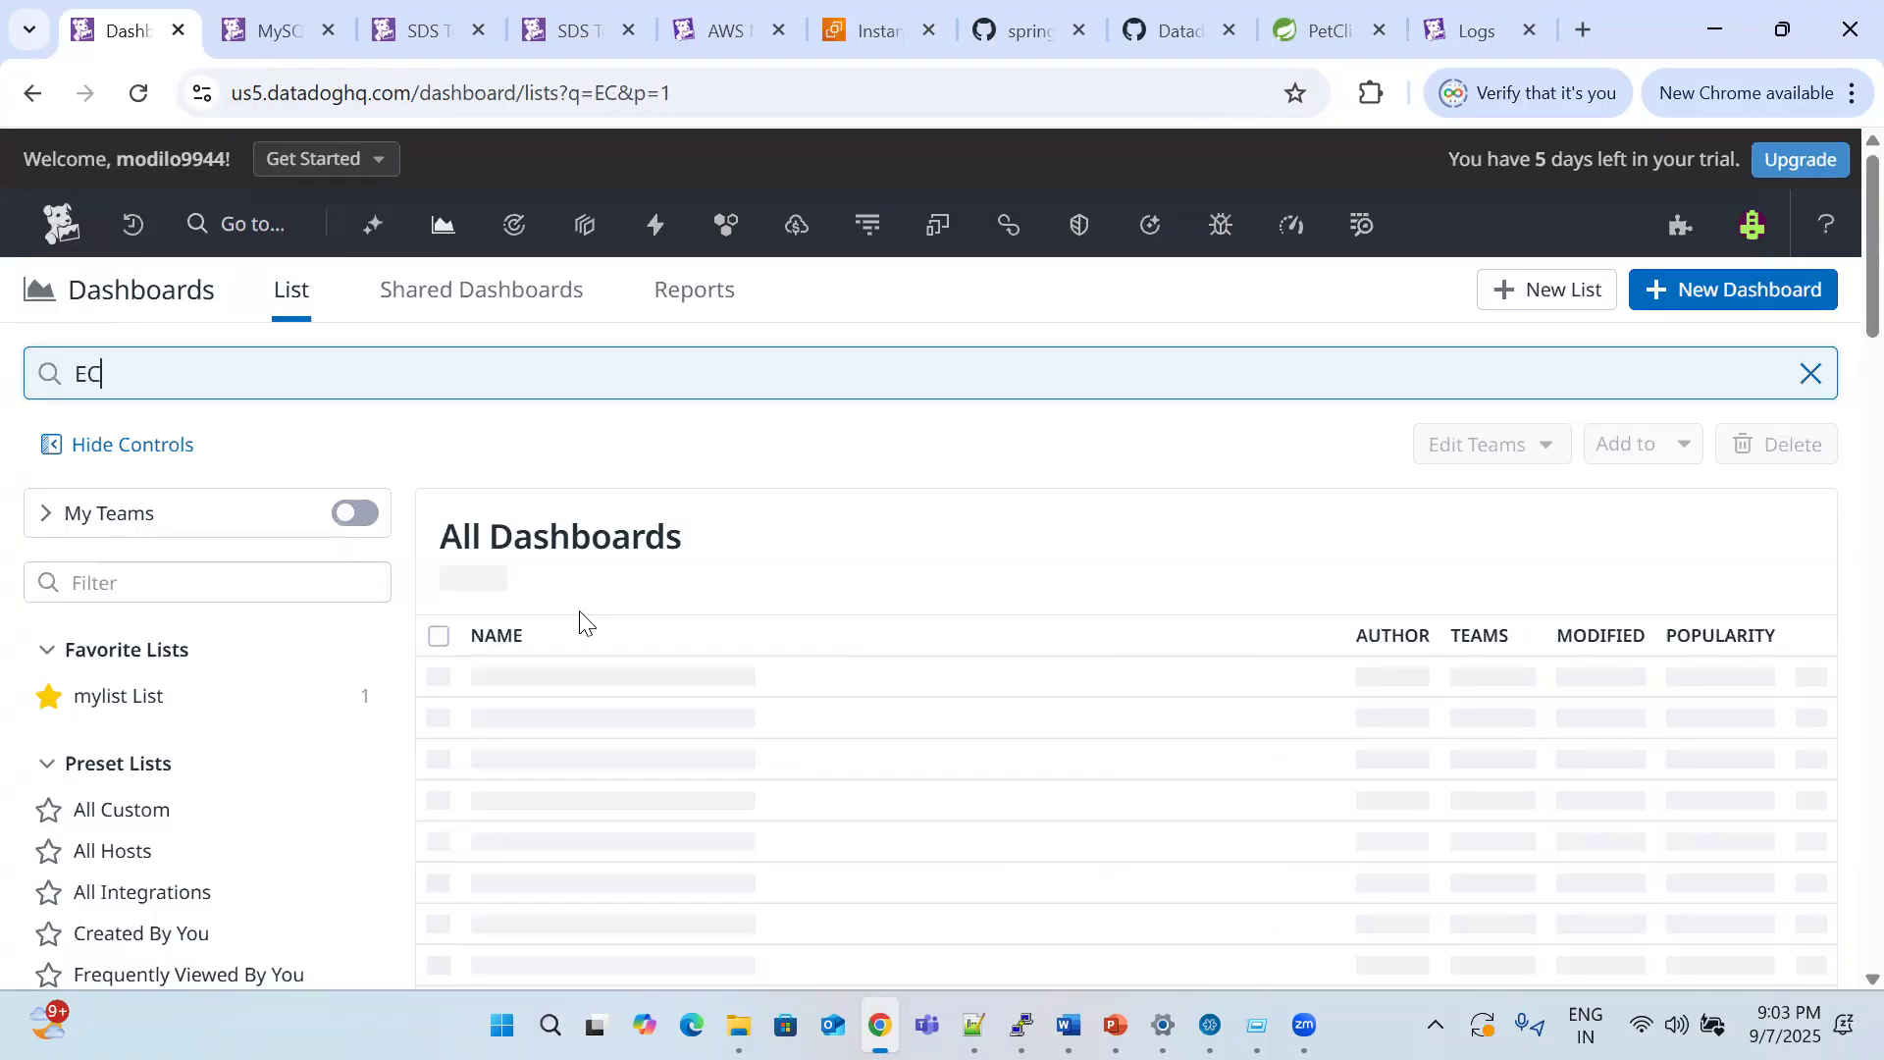
key(BackSpace)
key(BackSpace)
key(BackSpace)
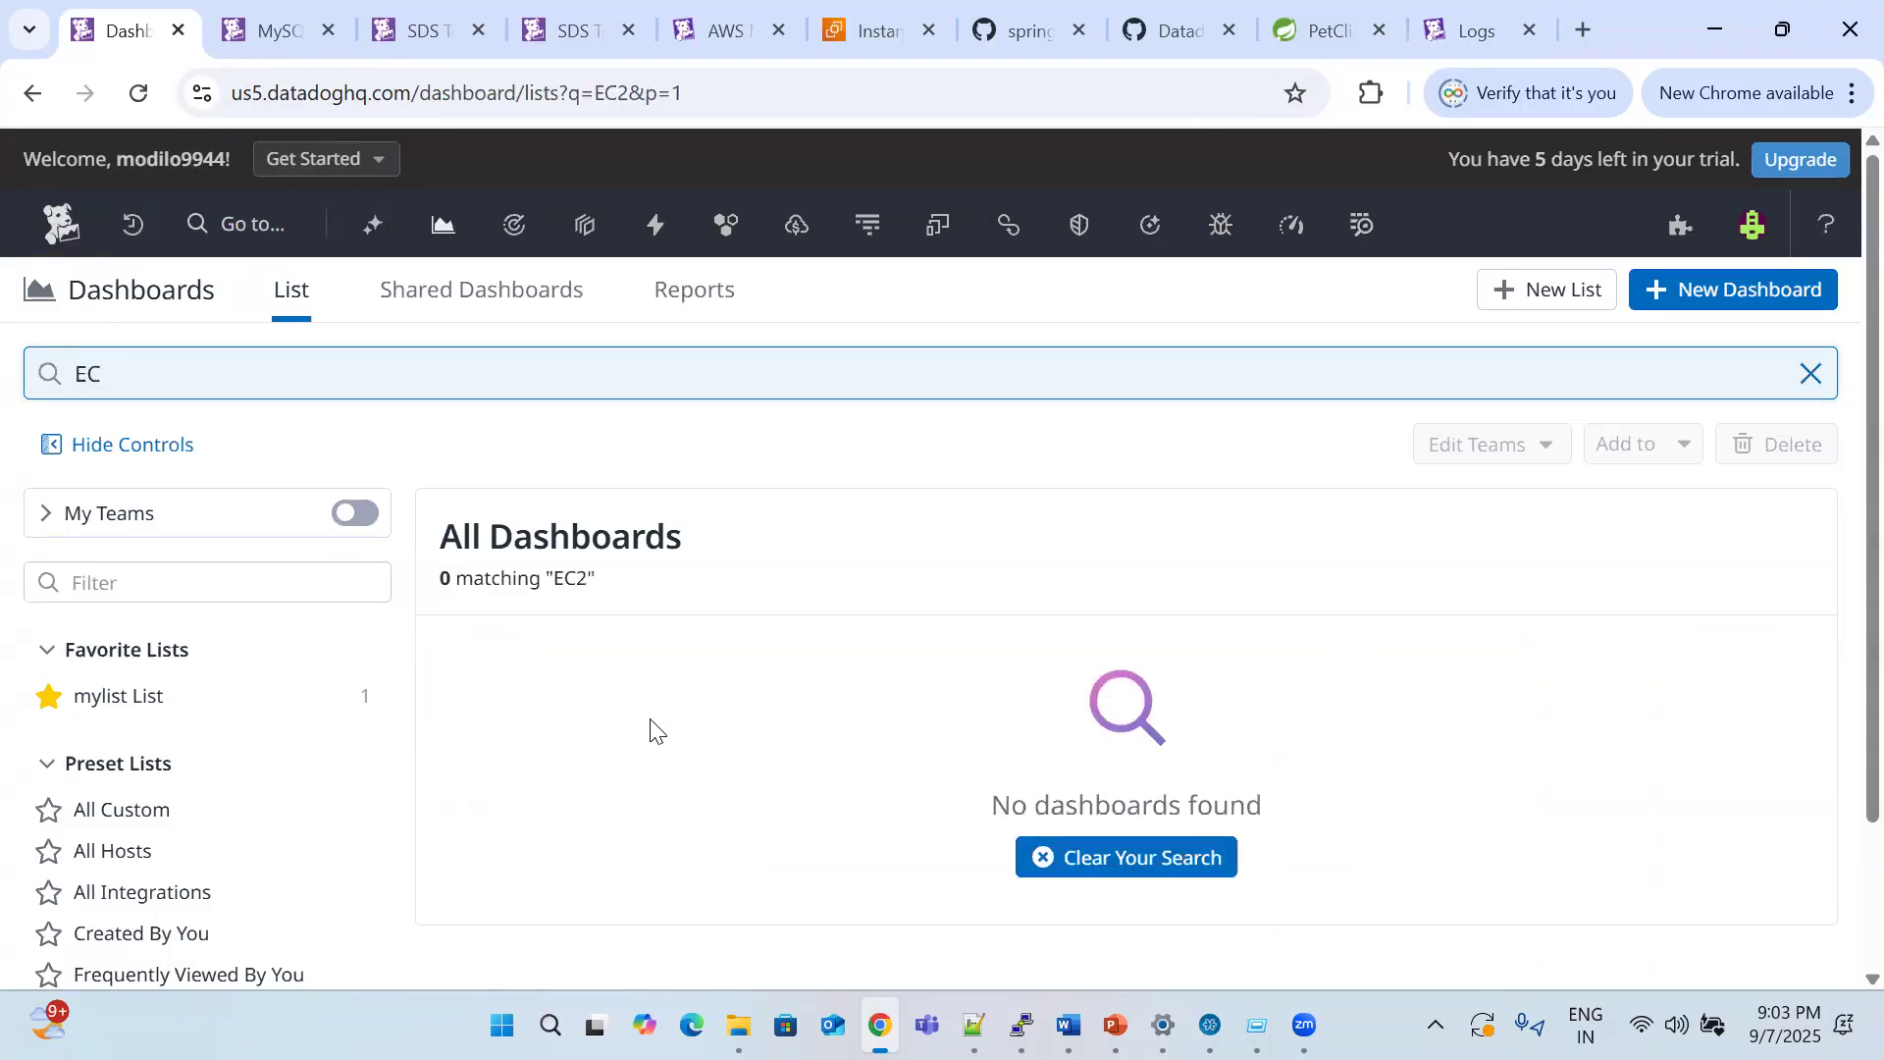
Browse page 2 of the 78 dashboards, then return to page 1 and its top.
scroll(749, 844, down, 1)
scroll(749, 854, down, 10)
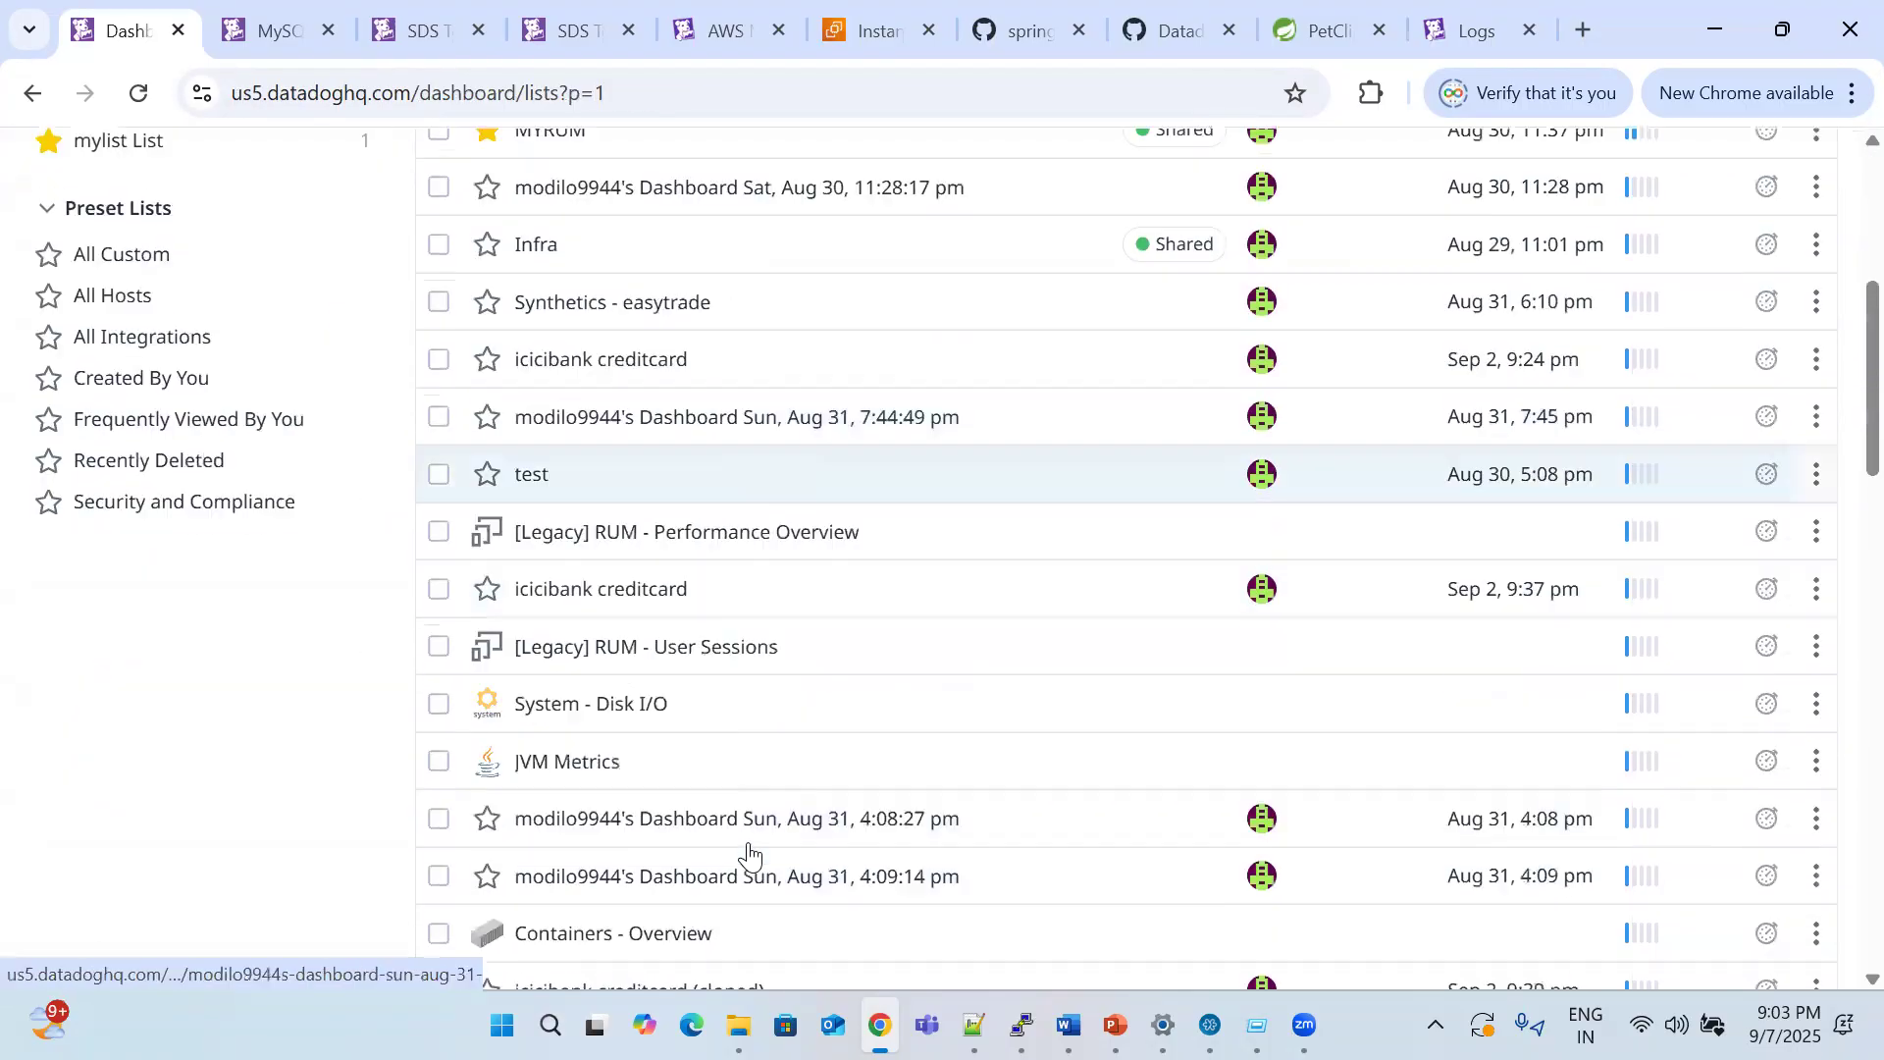
scroll(748, 854, down, 8)
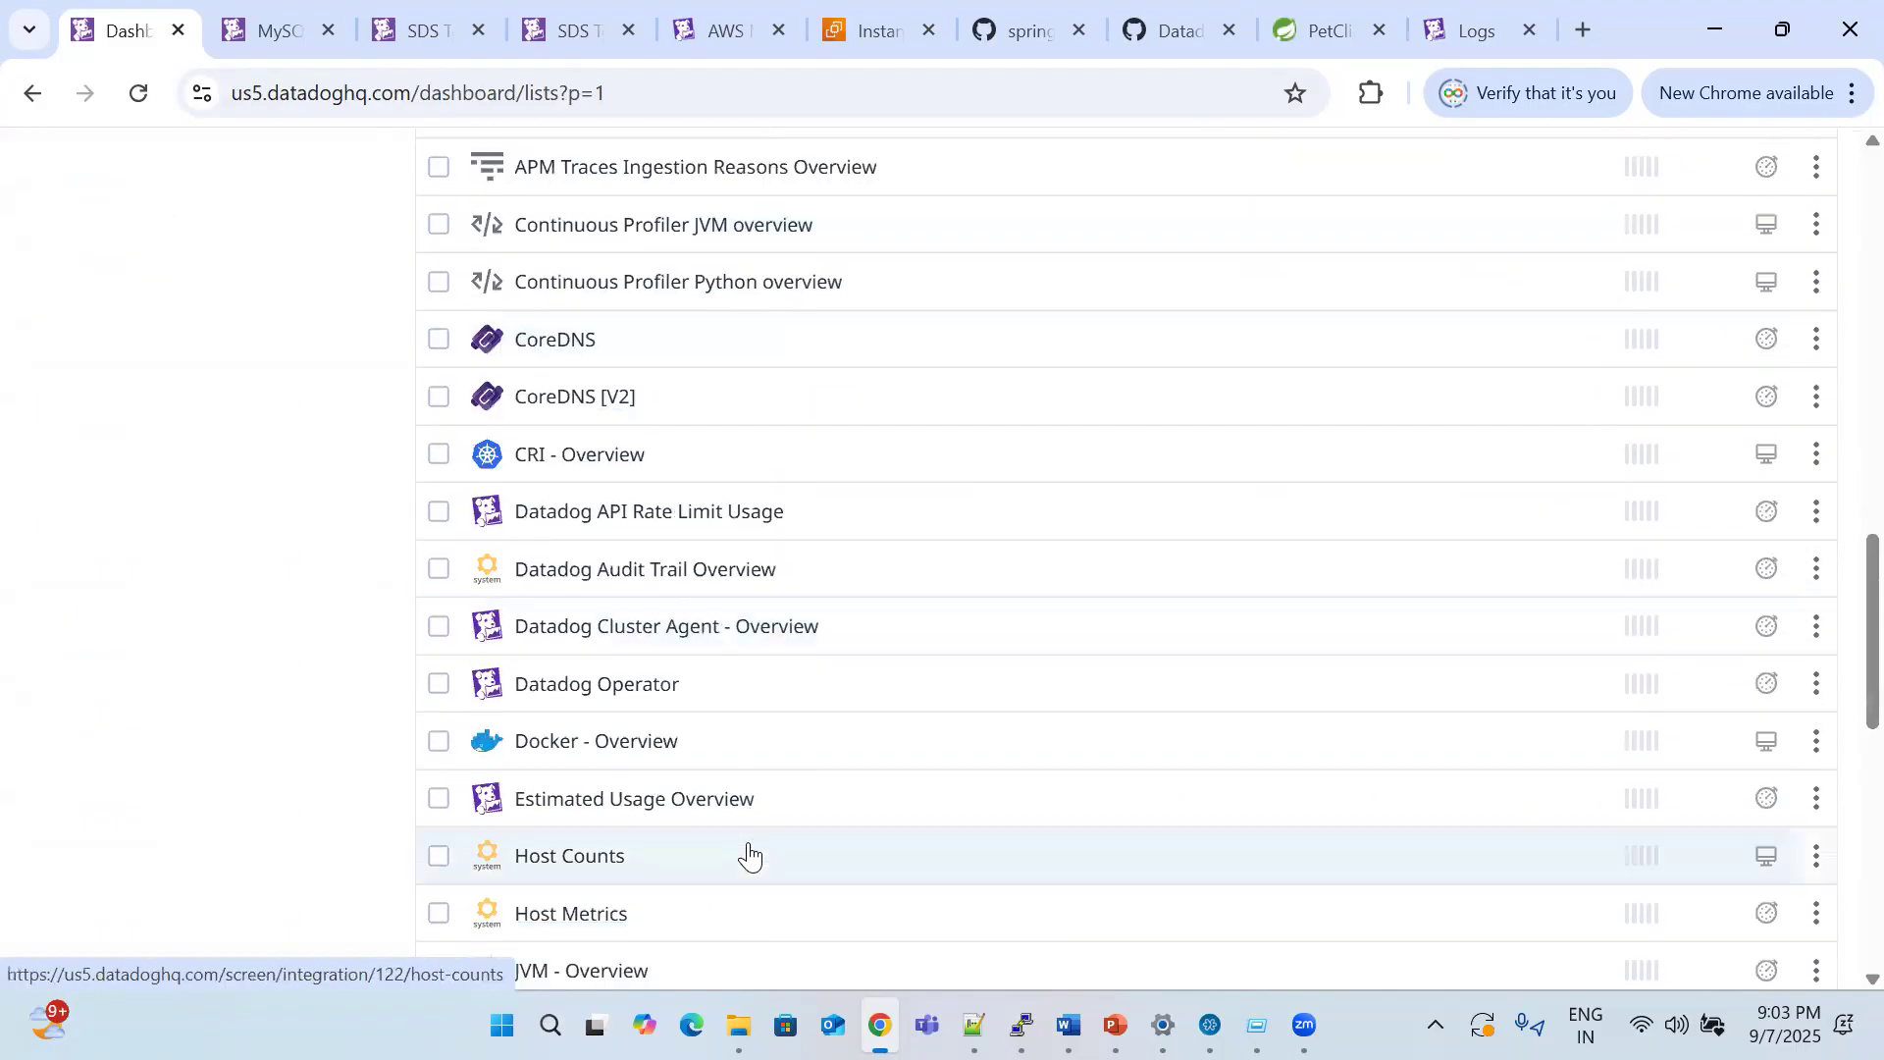
scroll(749, 849, down, 8)
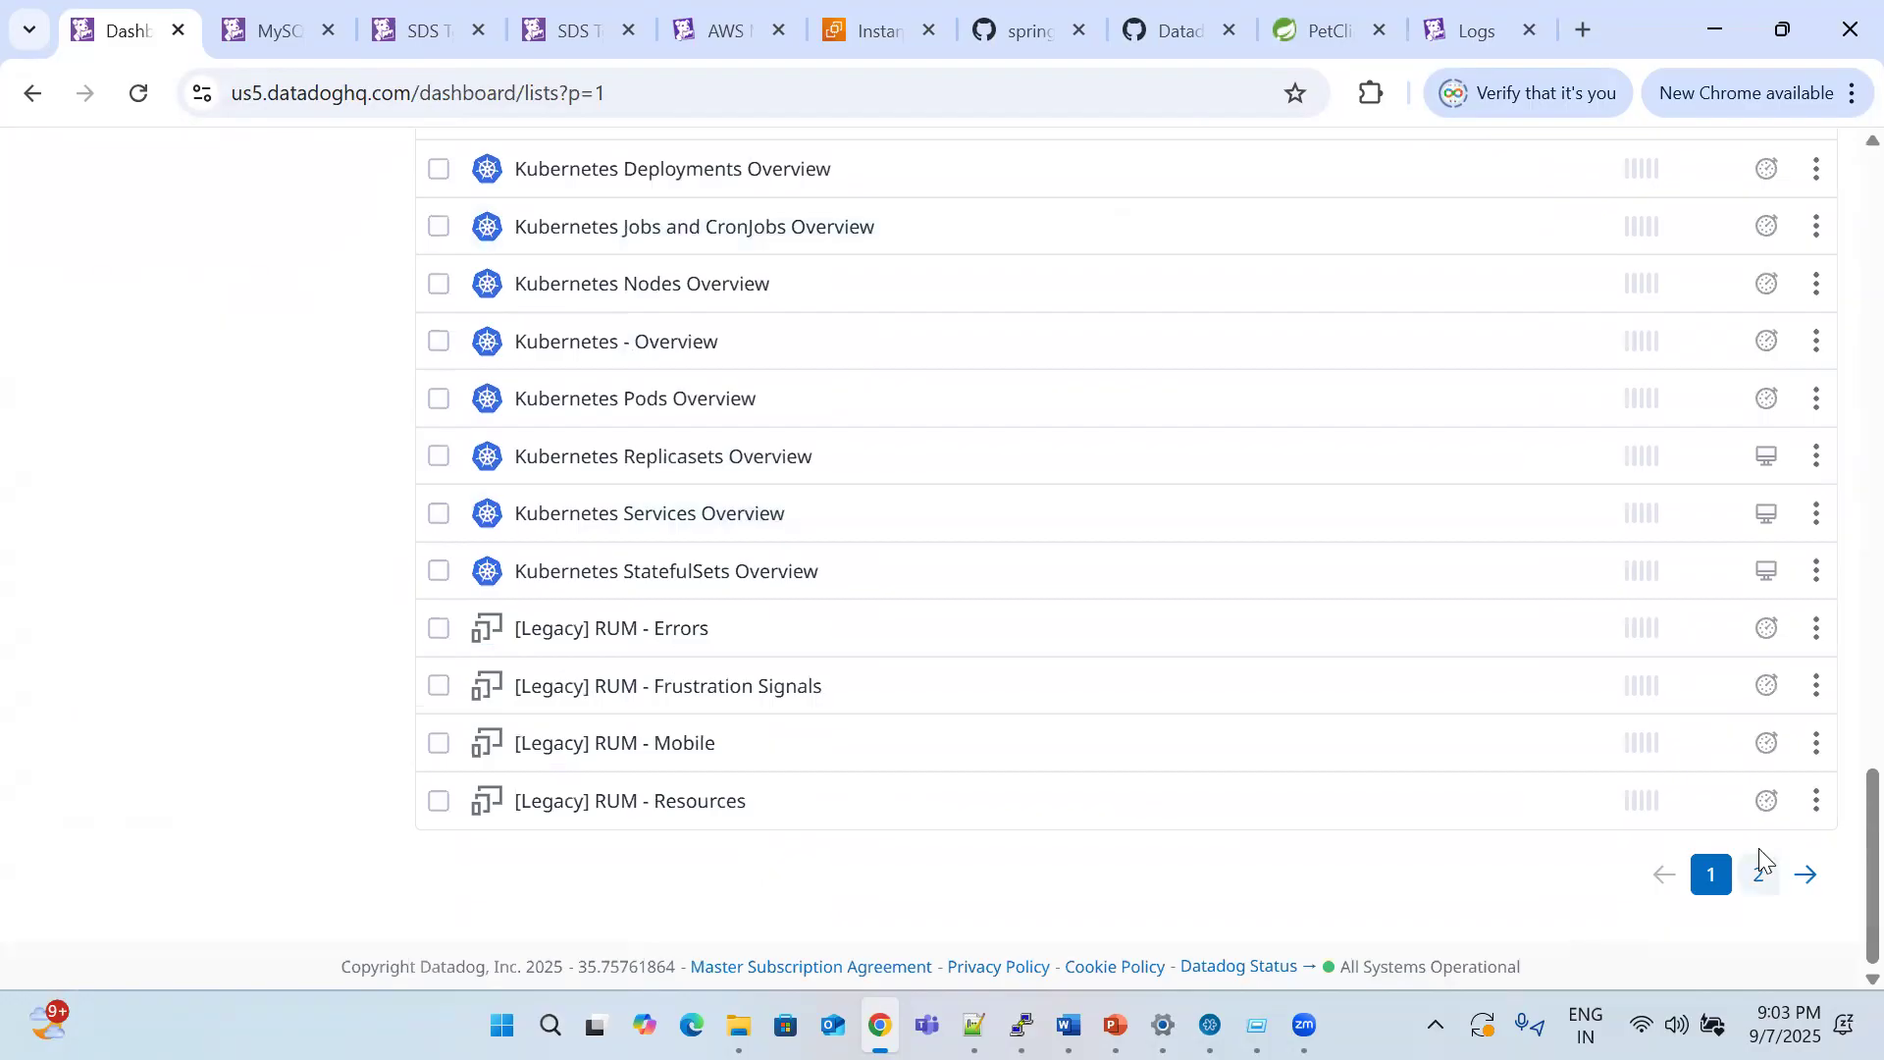
click(1748, 883)
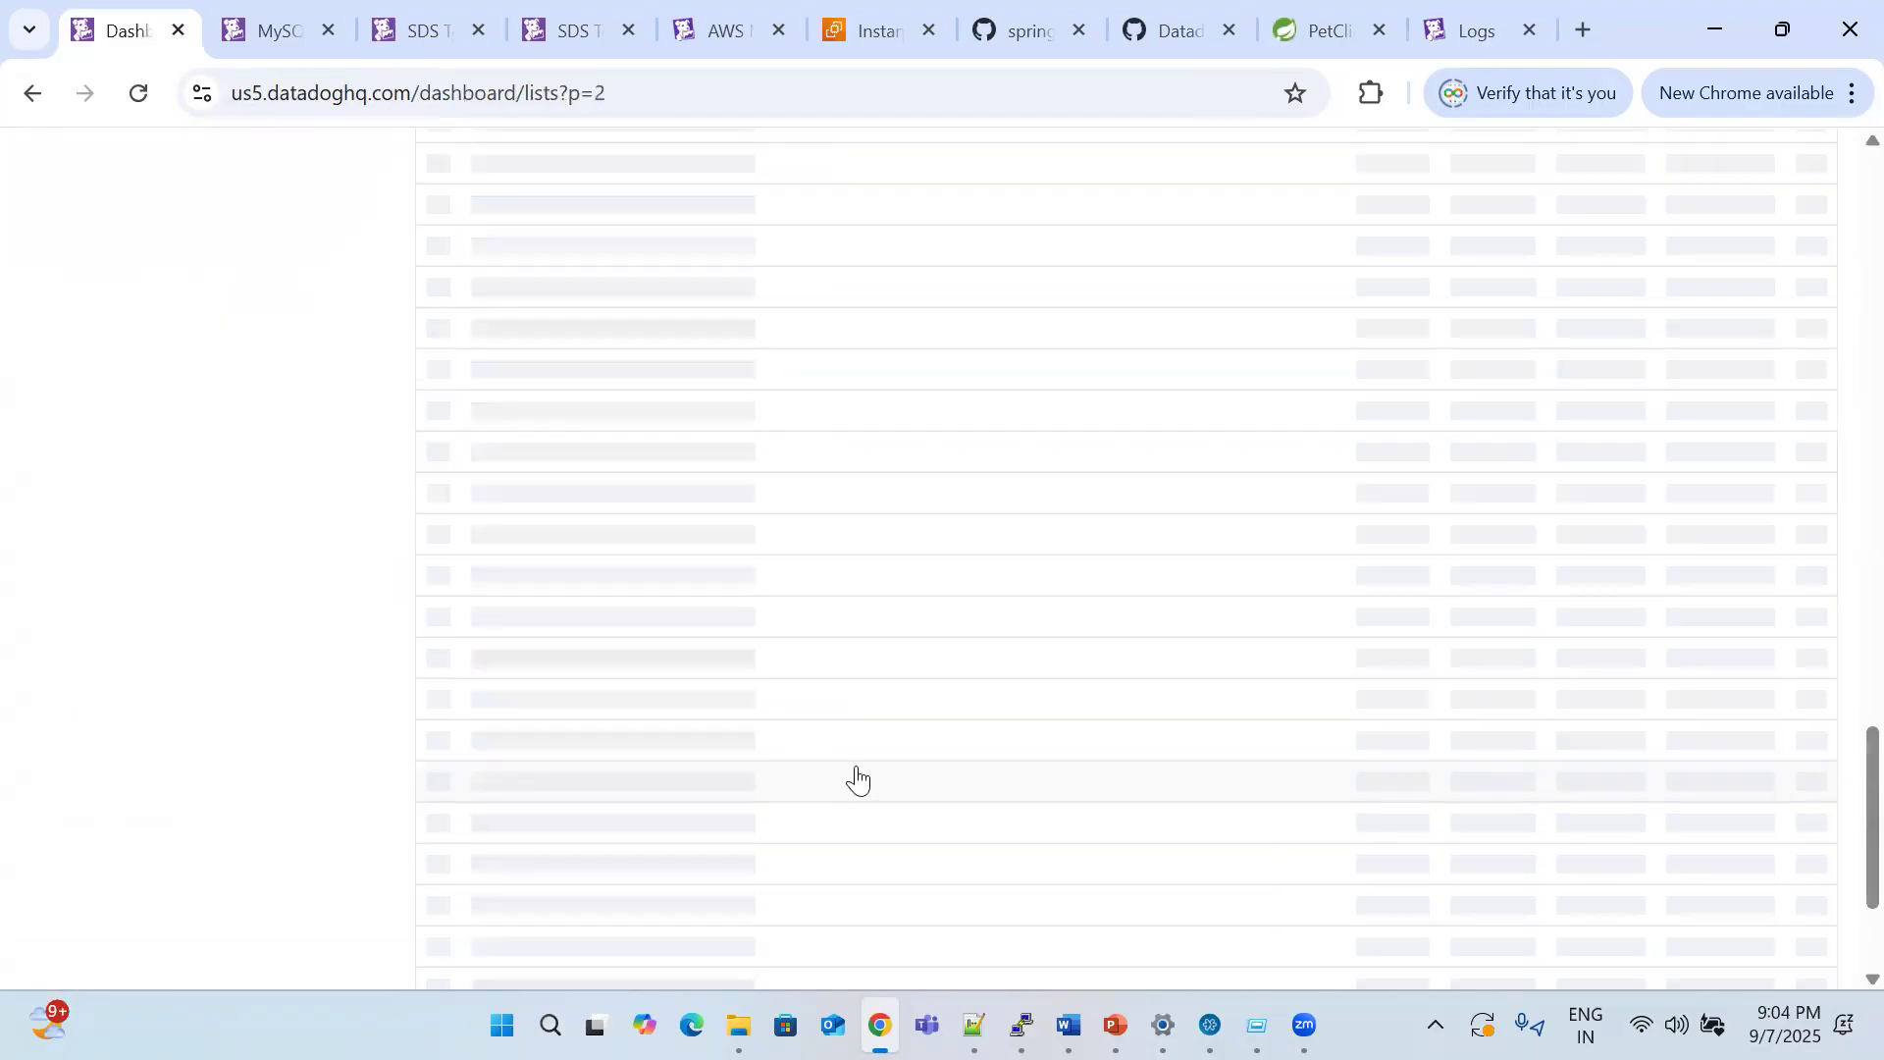
scroll(857, 778, up, 10)
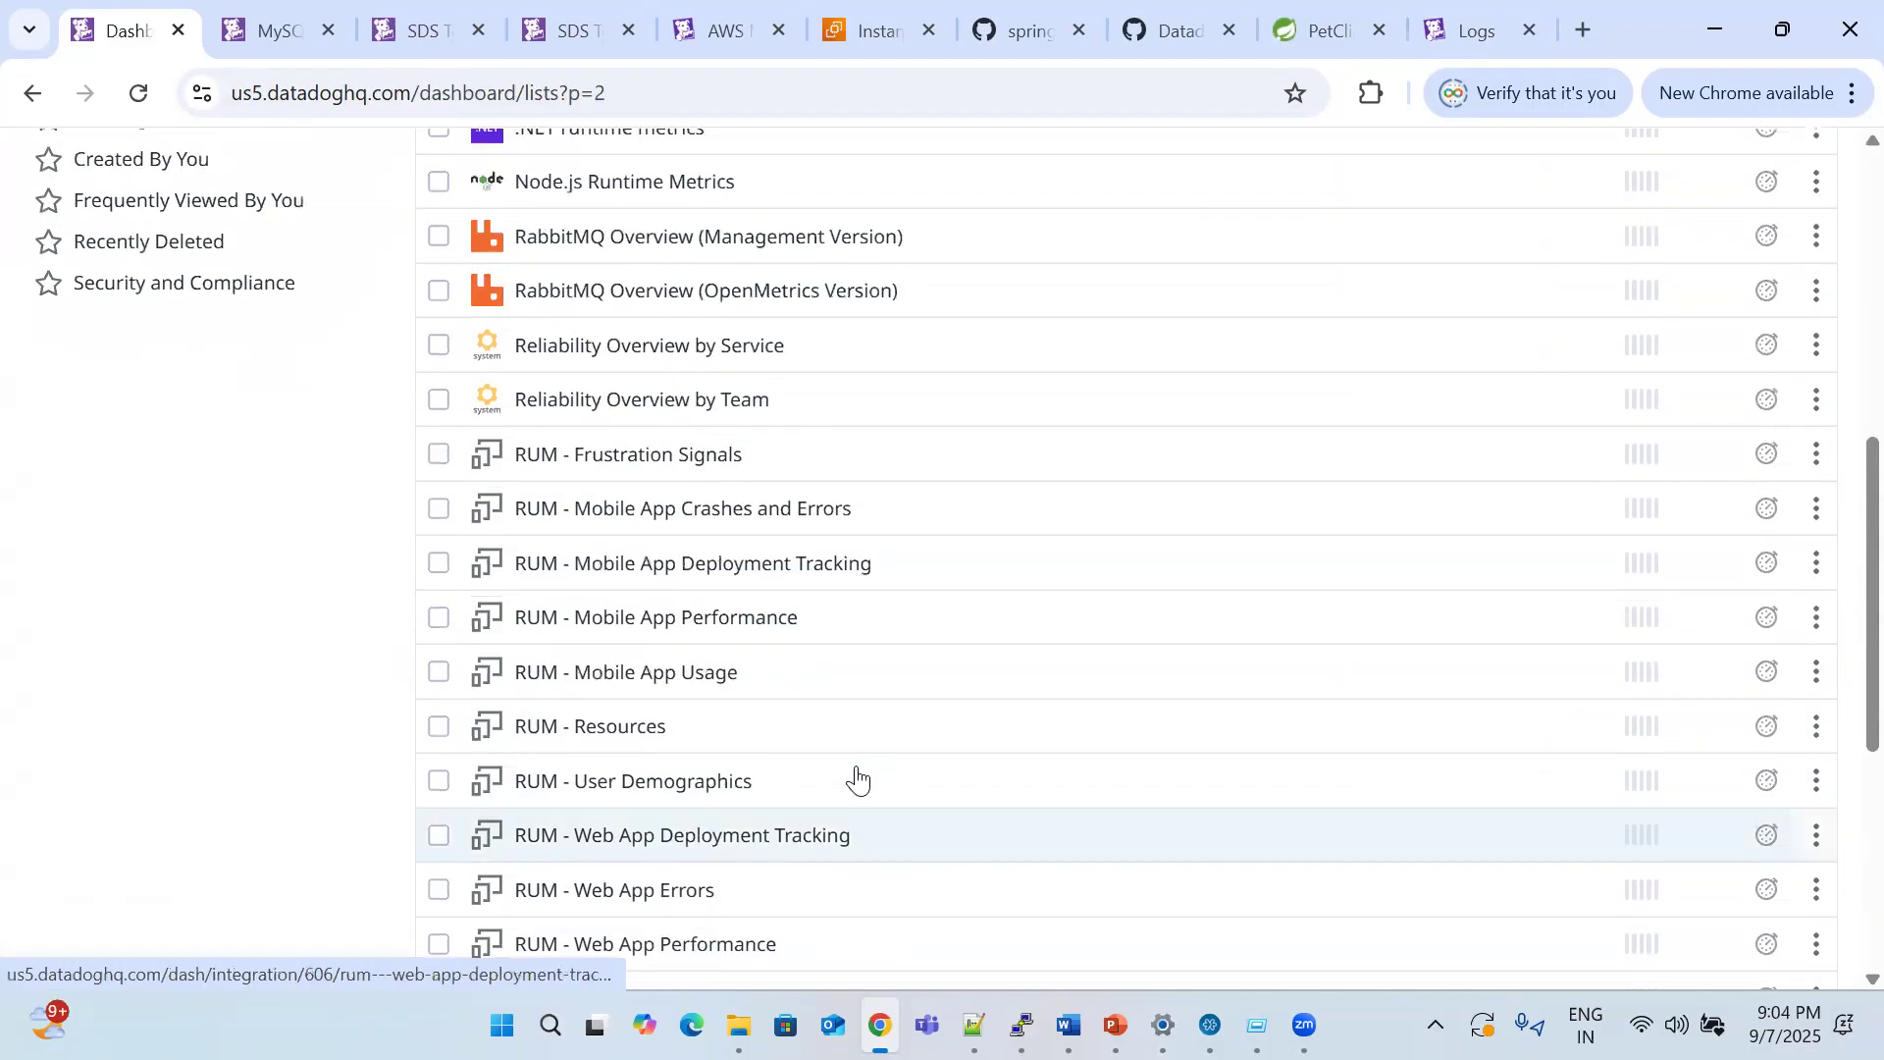
scroll(855, 774, down, 10)
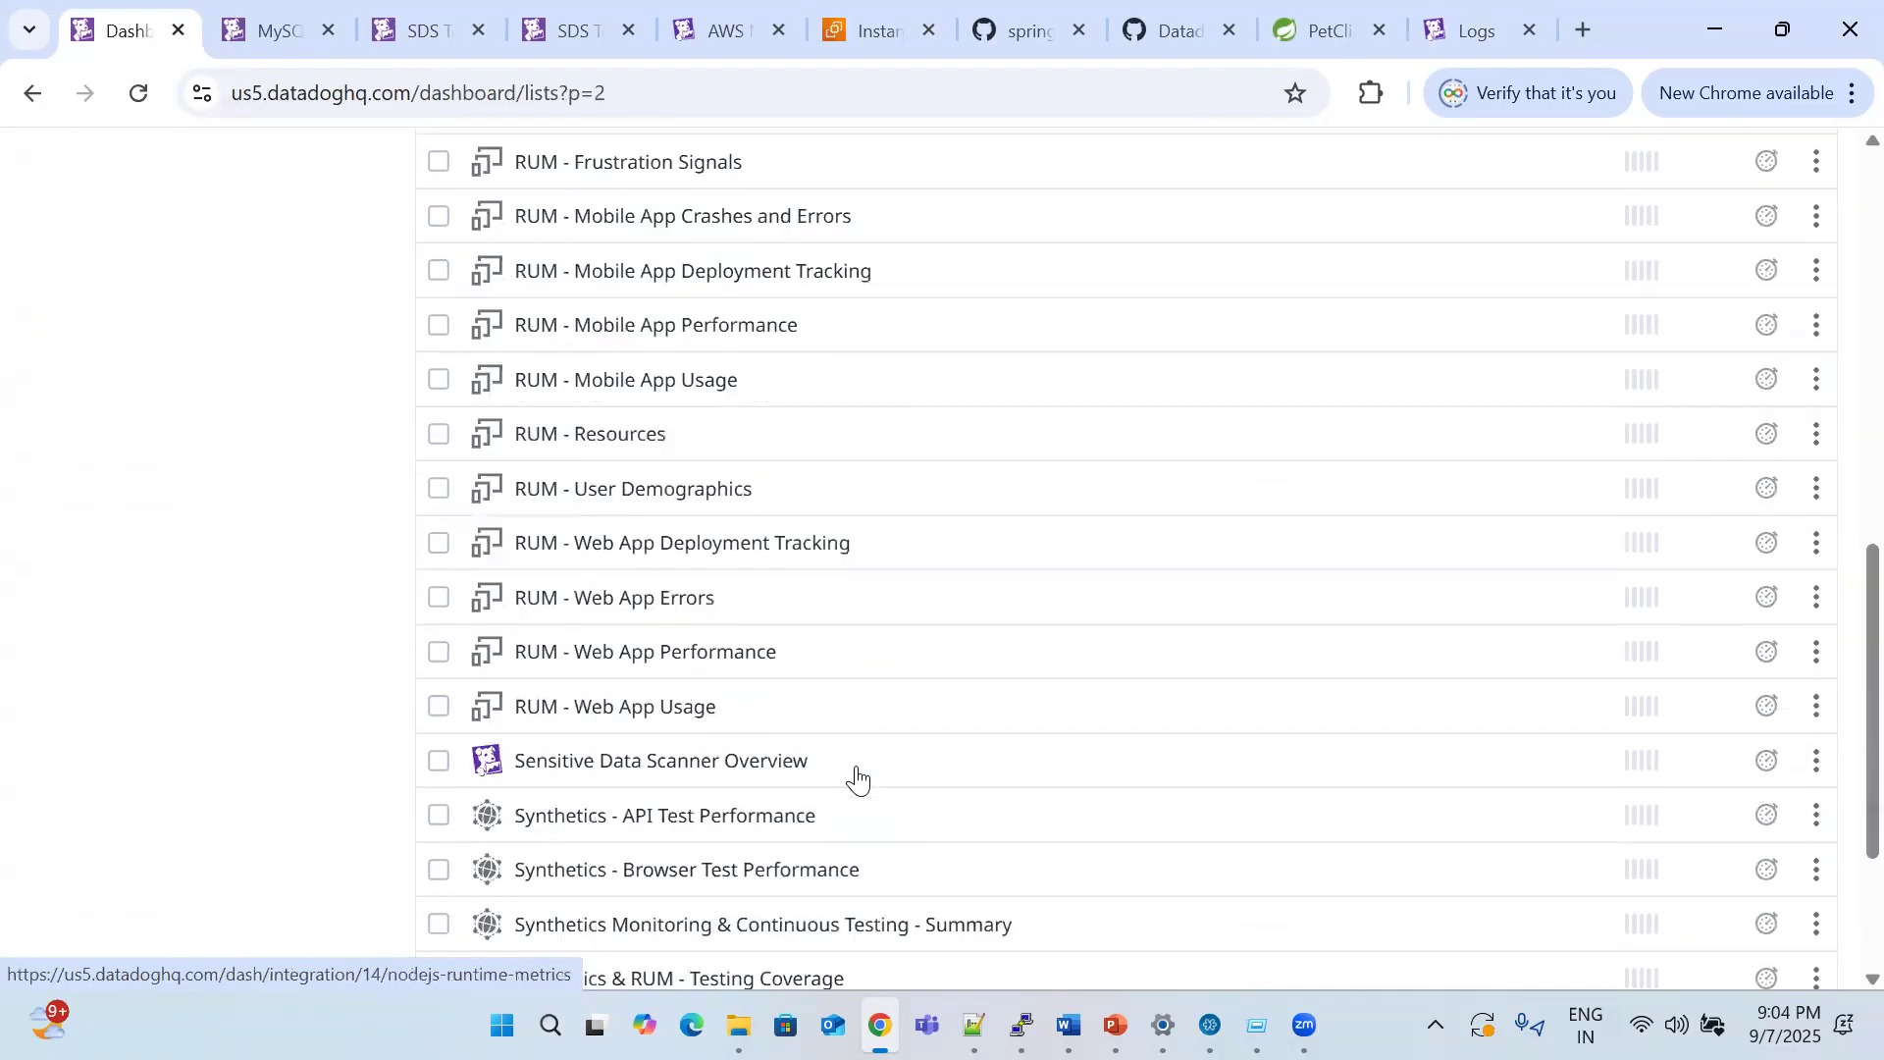
click(1702, 883)
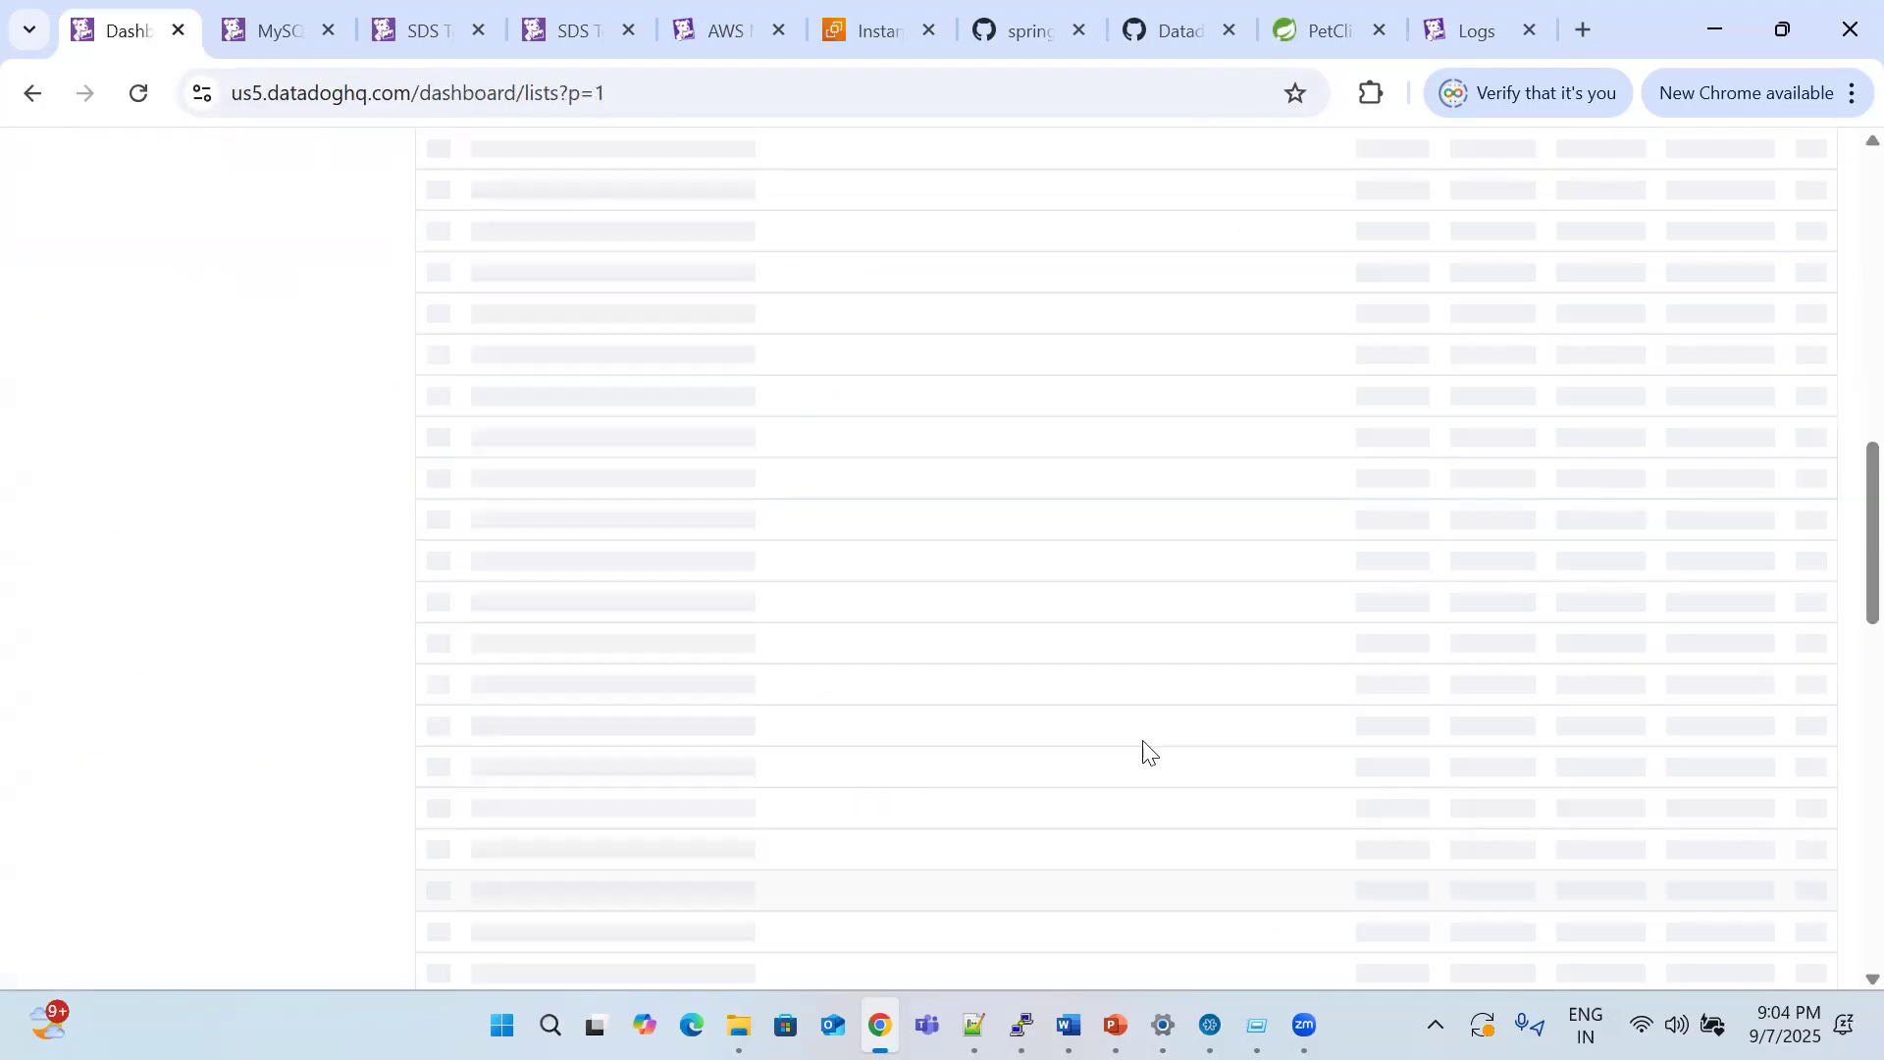
scroll(939, 677, down, 12)
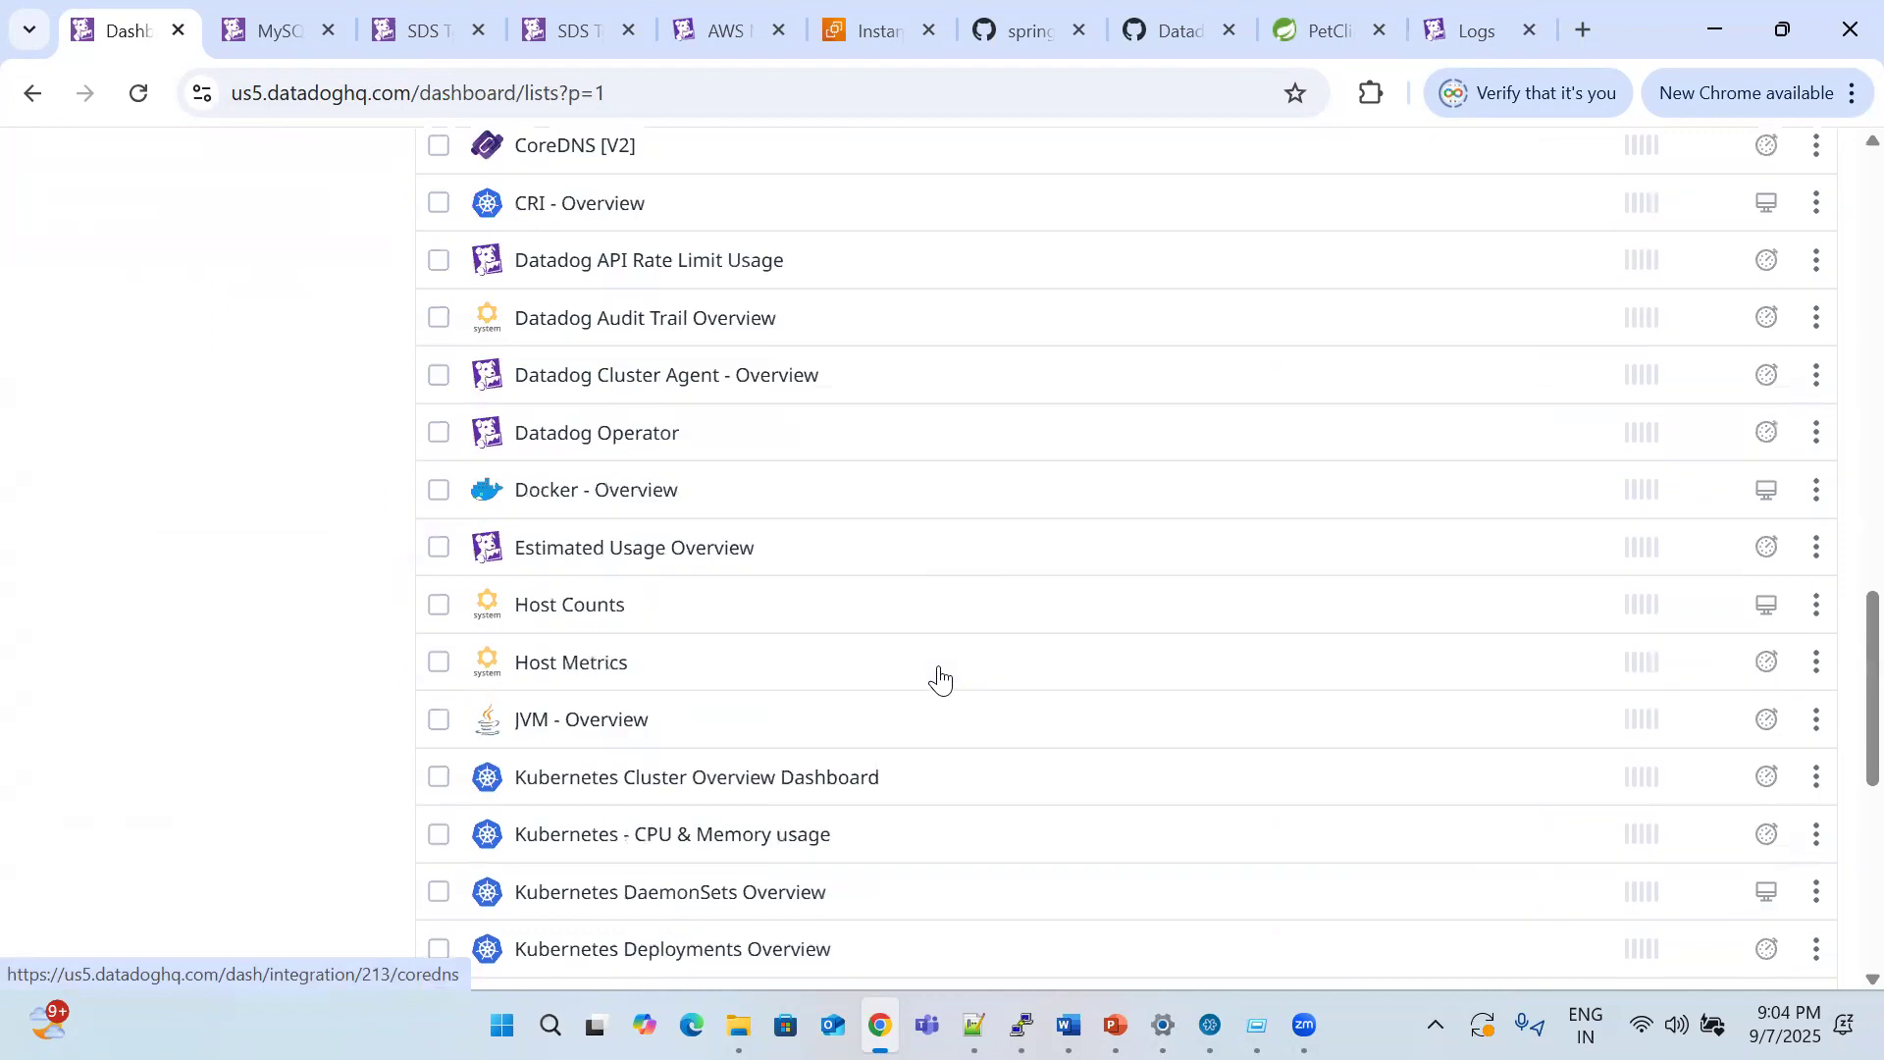
scroll(939, 677, up, 15)
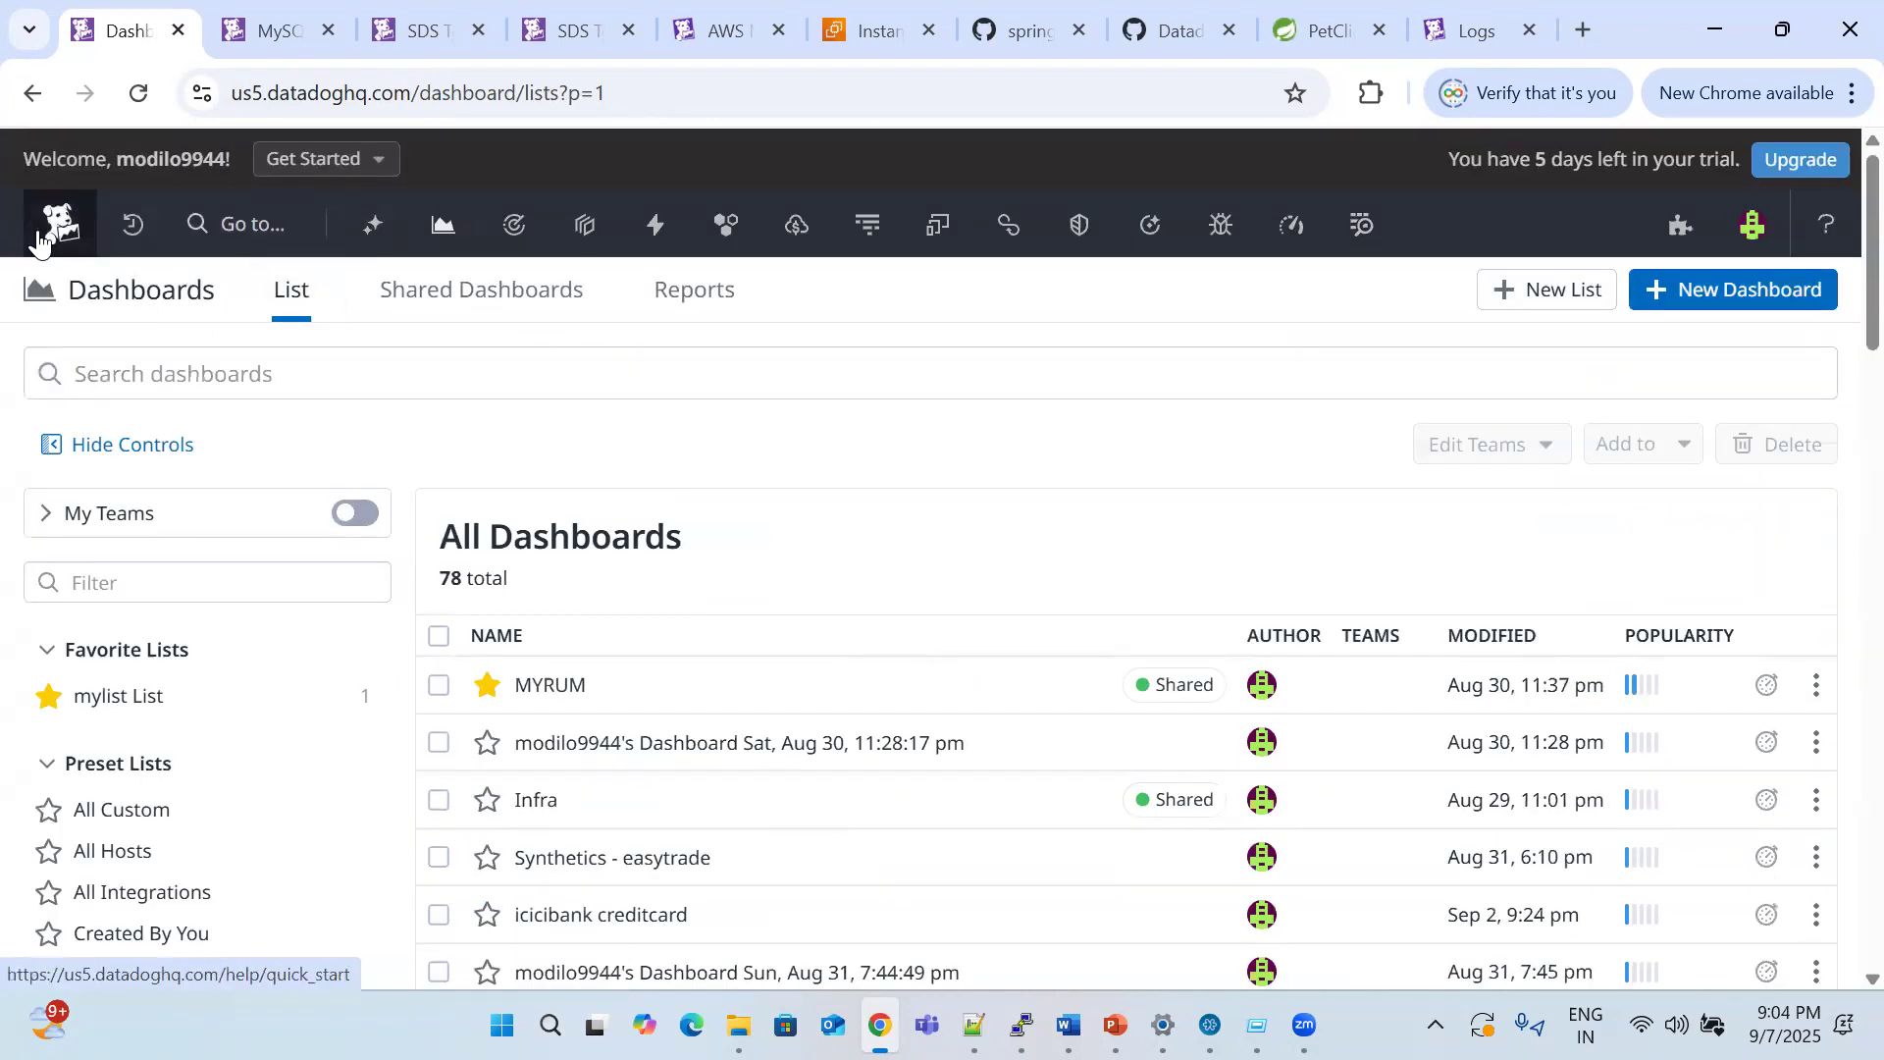
Go to Integrations, filter to the 18 AWS results, then view the EC2 petclinic instance.
click(238, 232)
text(teg)
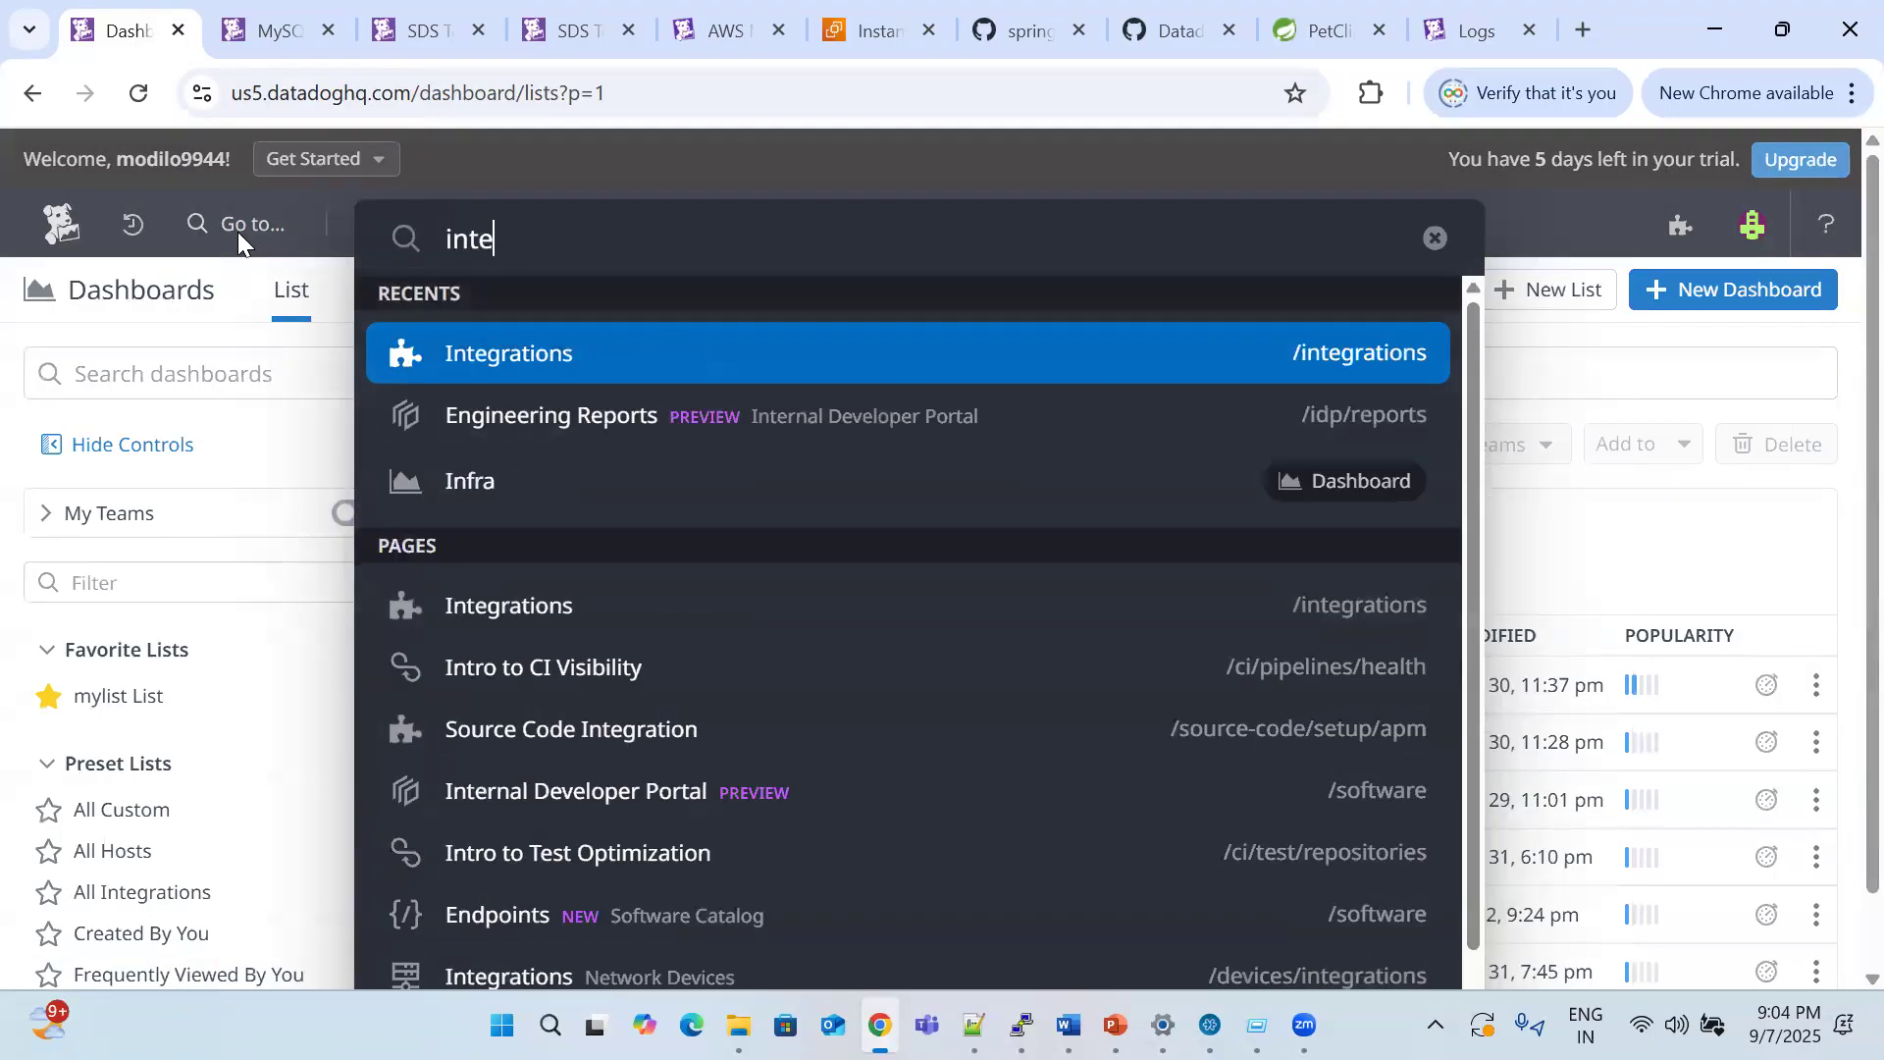
click(478, 368)
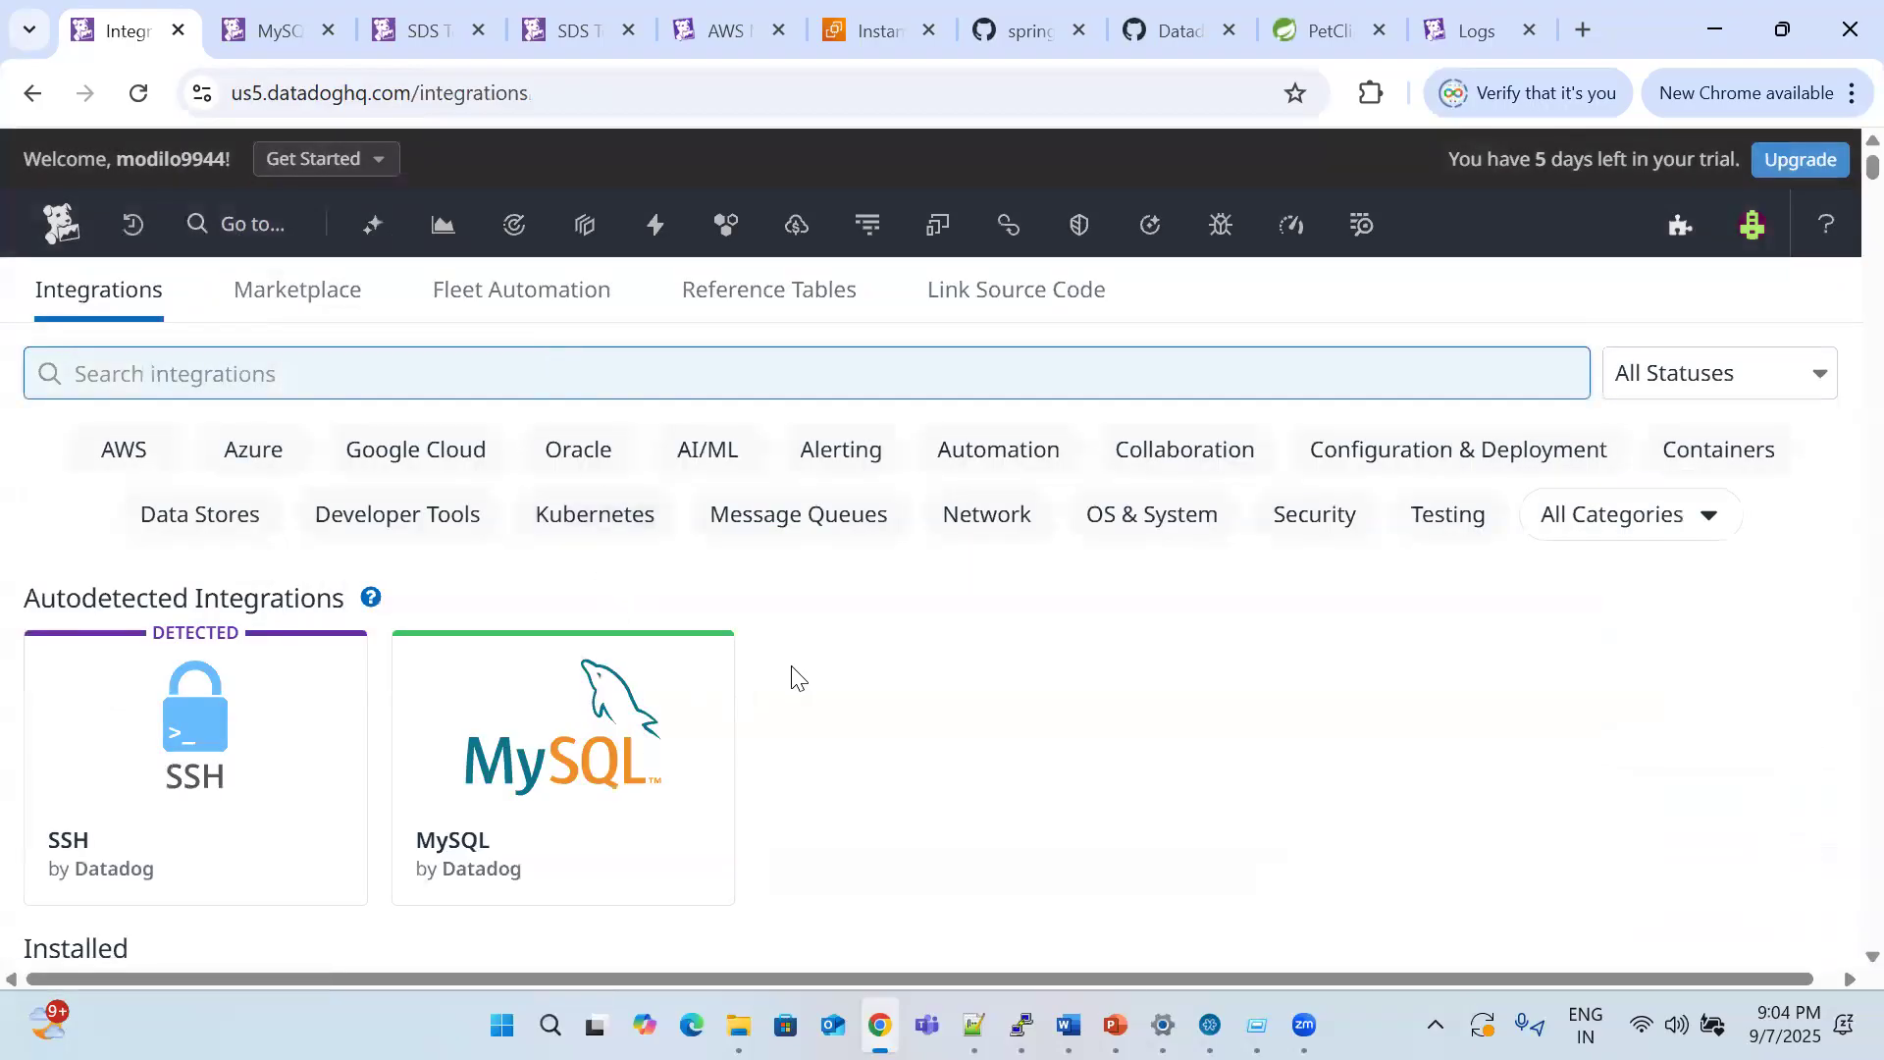
click(123, 453)
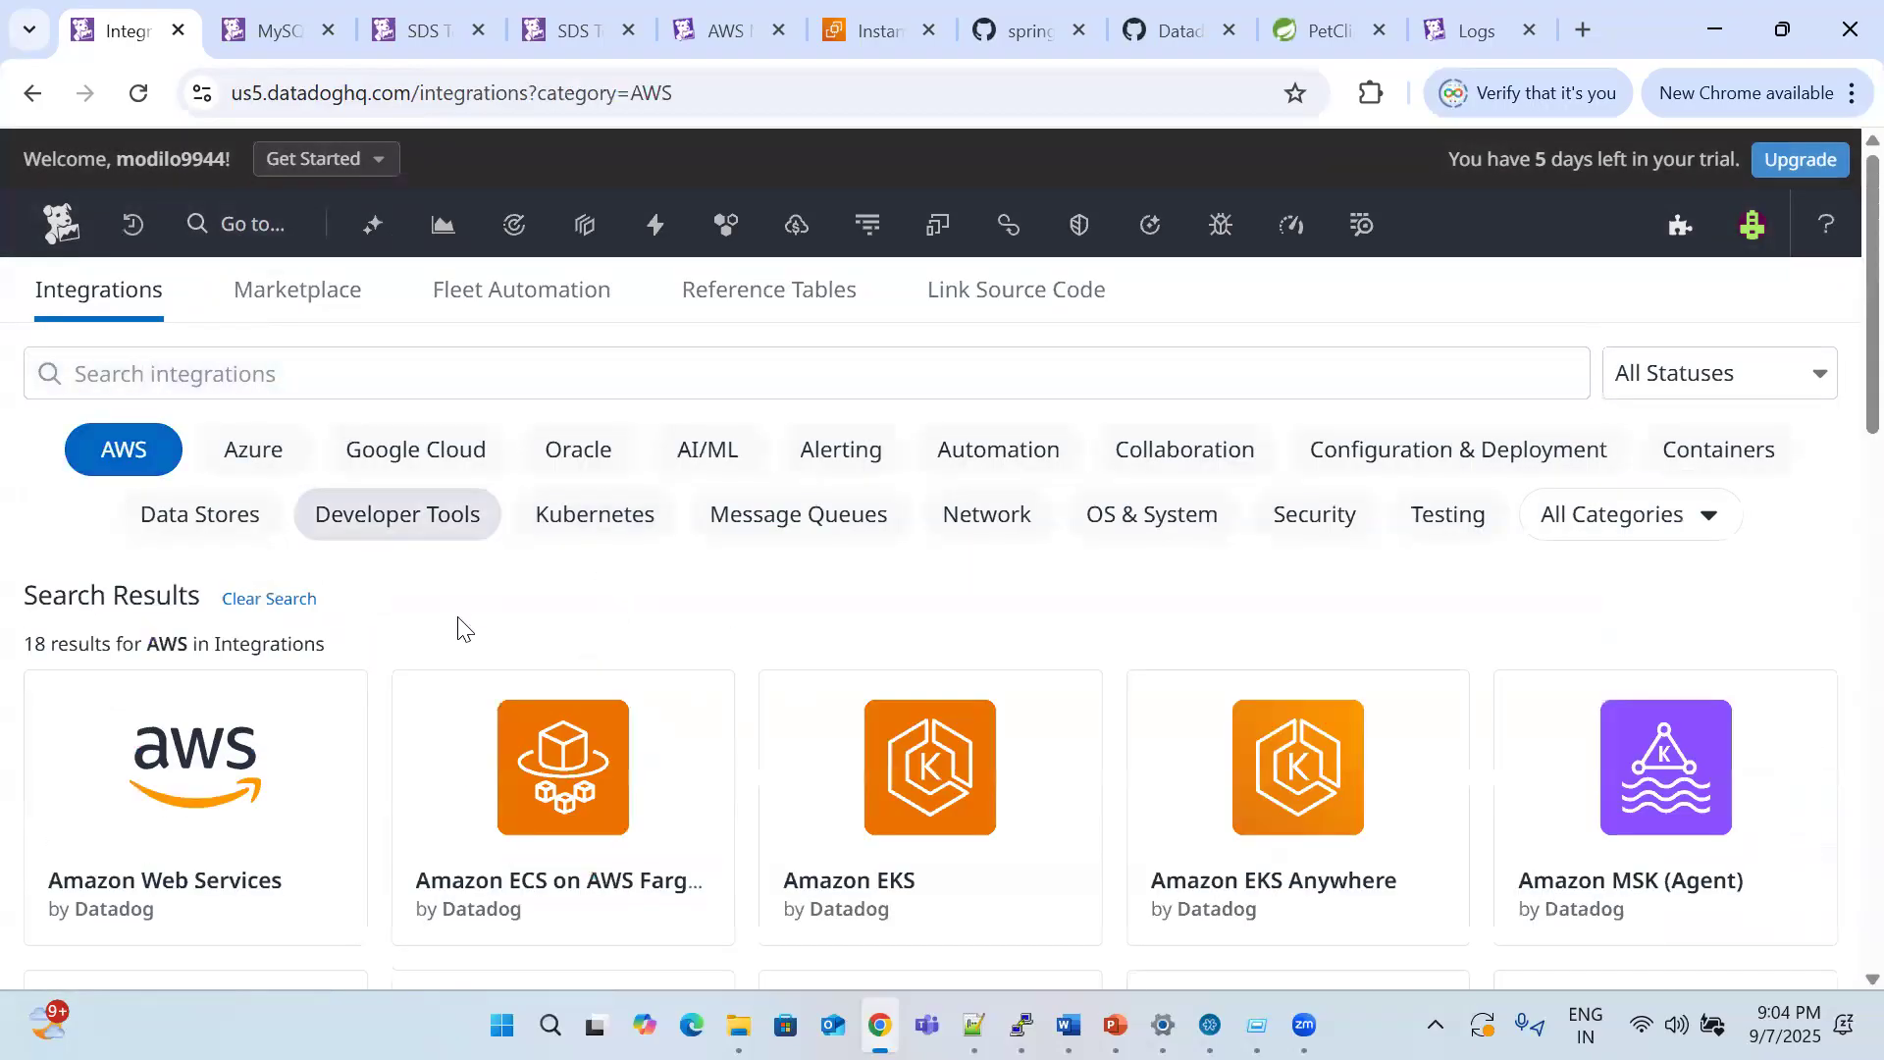
scroll(457, 628, down, 5)
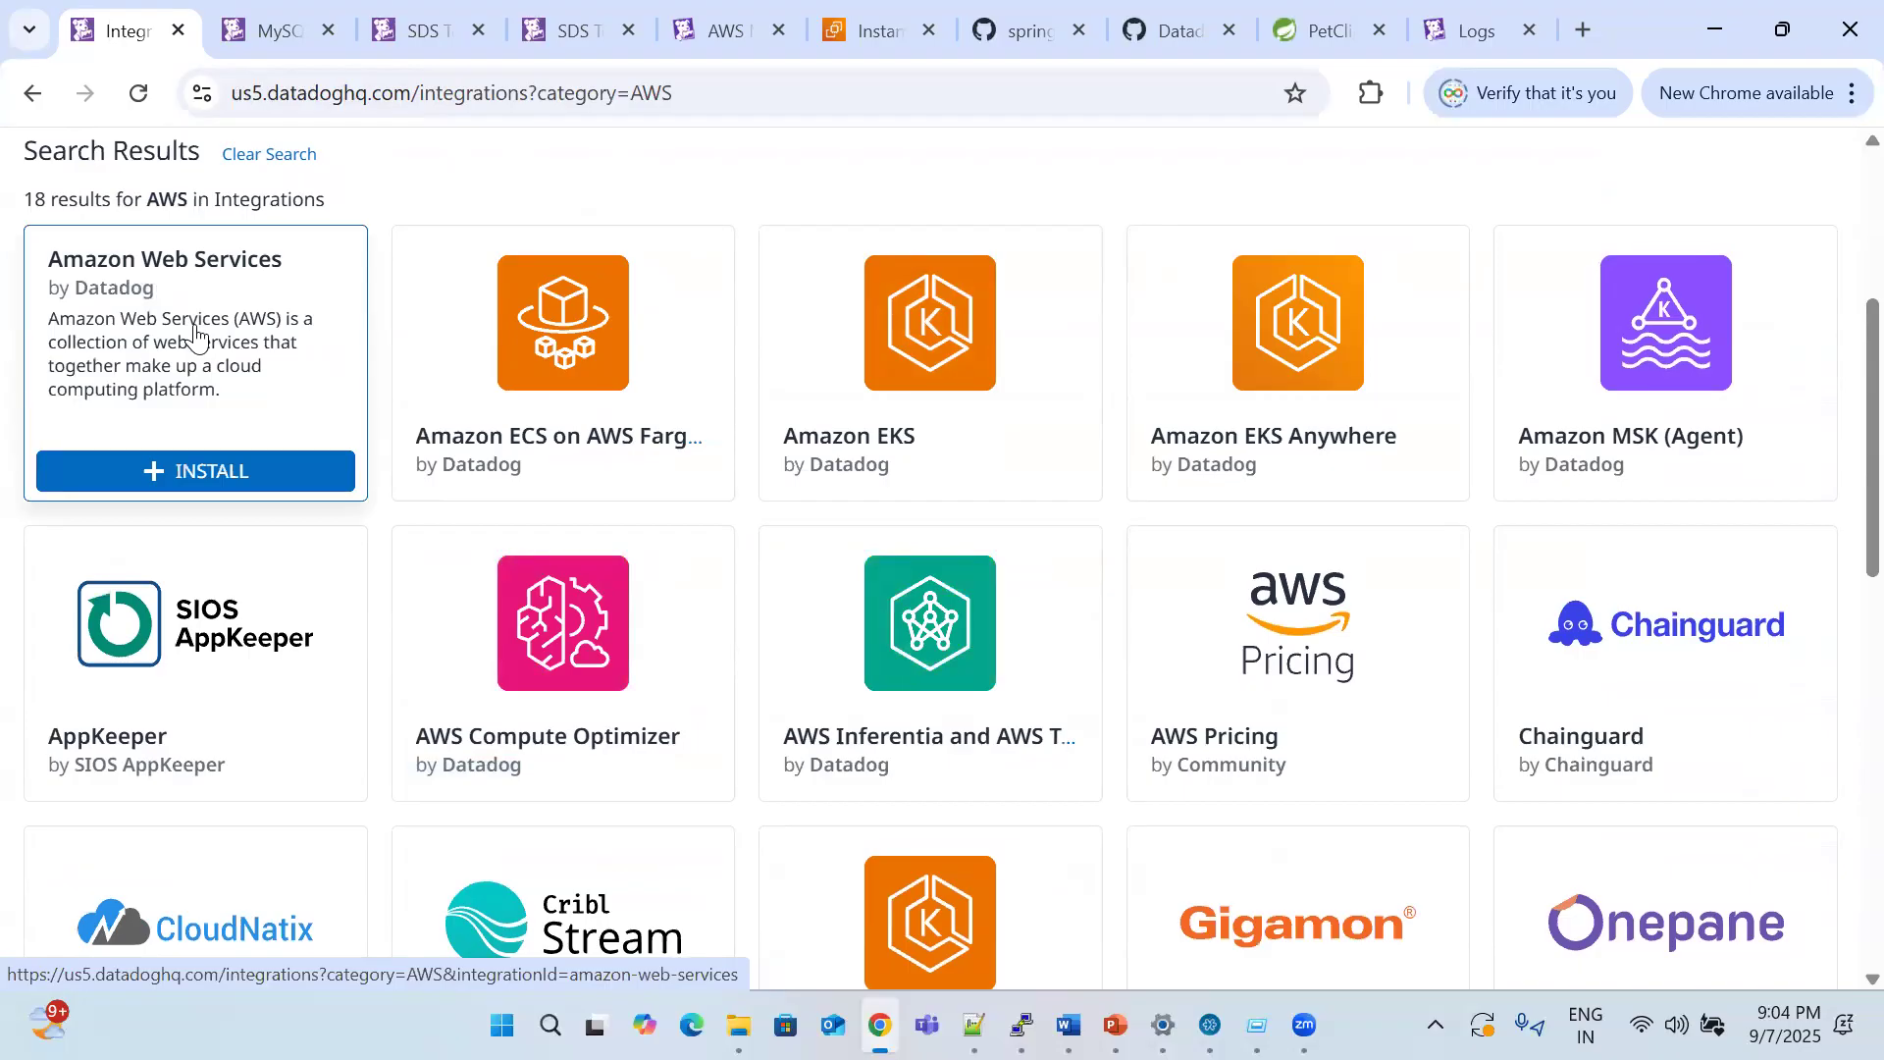
click(862, 41)
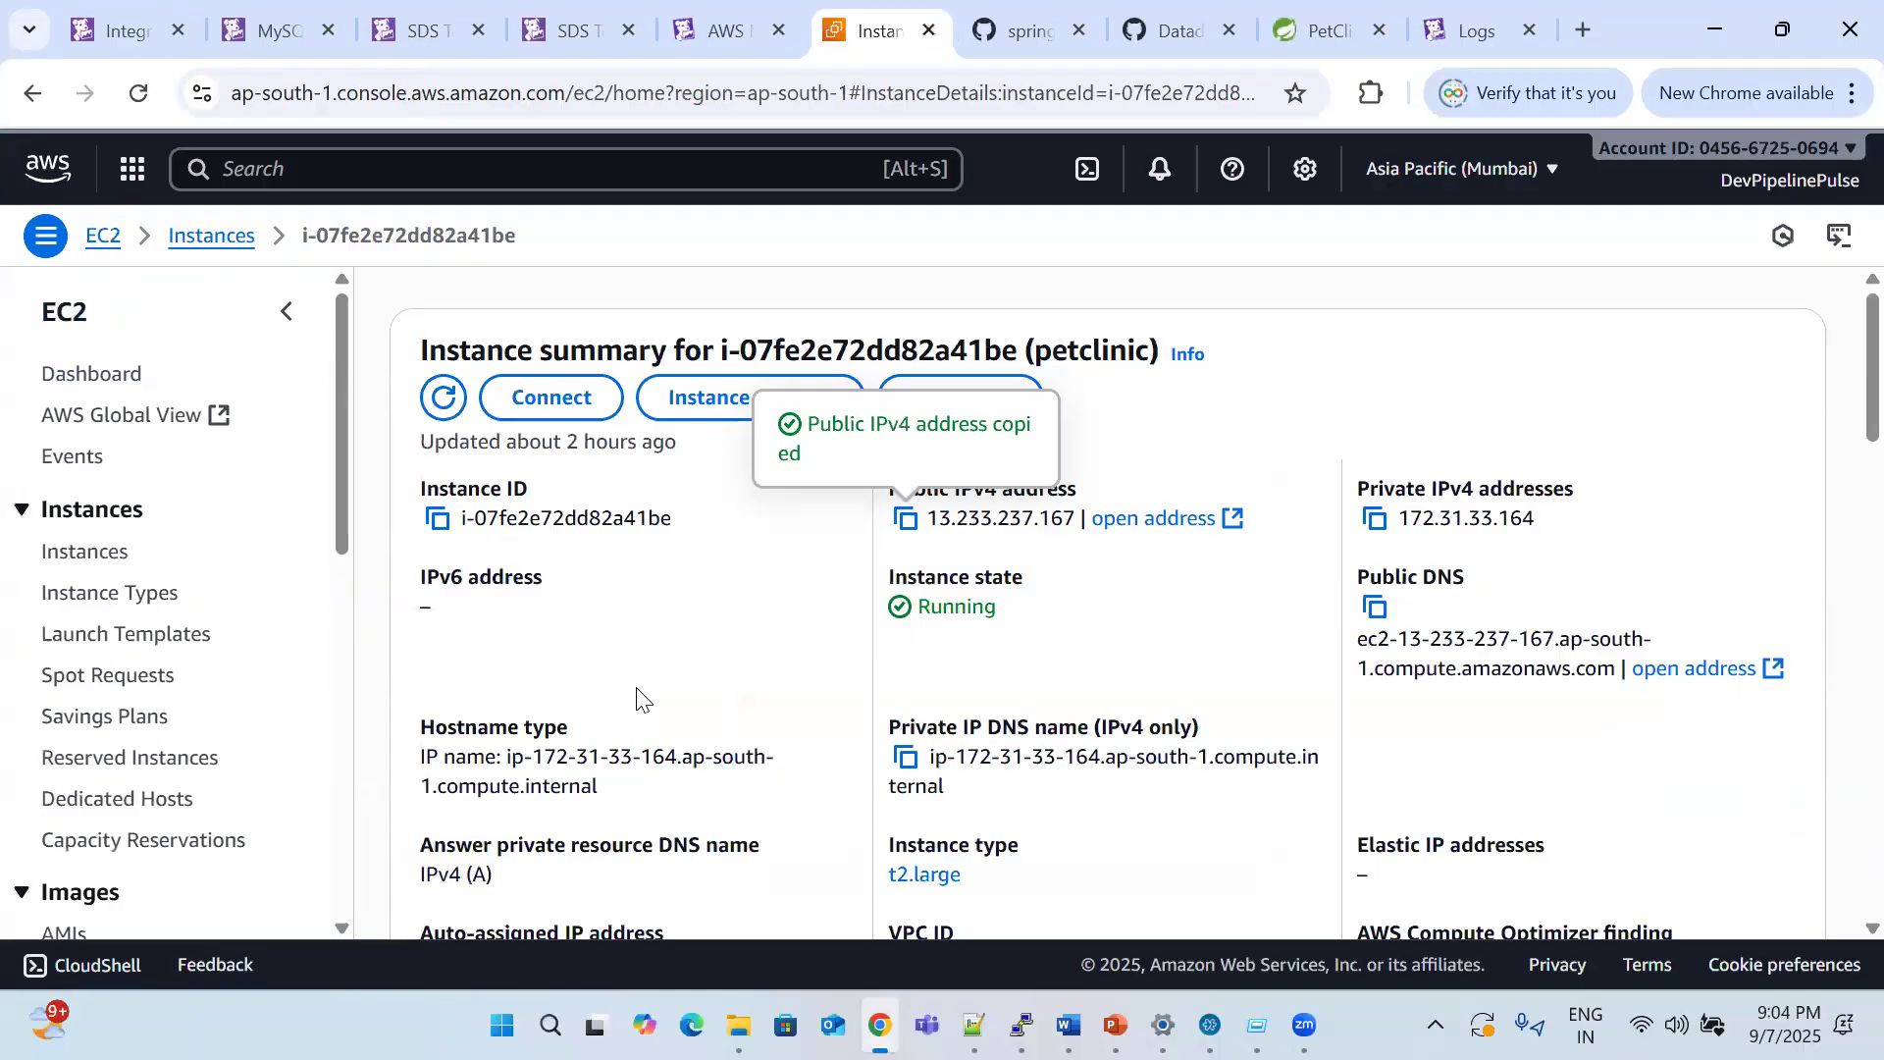
Return to Datadog Integrations and open the Amazon Web Services integration page.
click(110, 47)
click(212, 326)
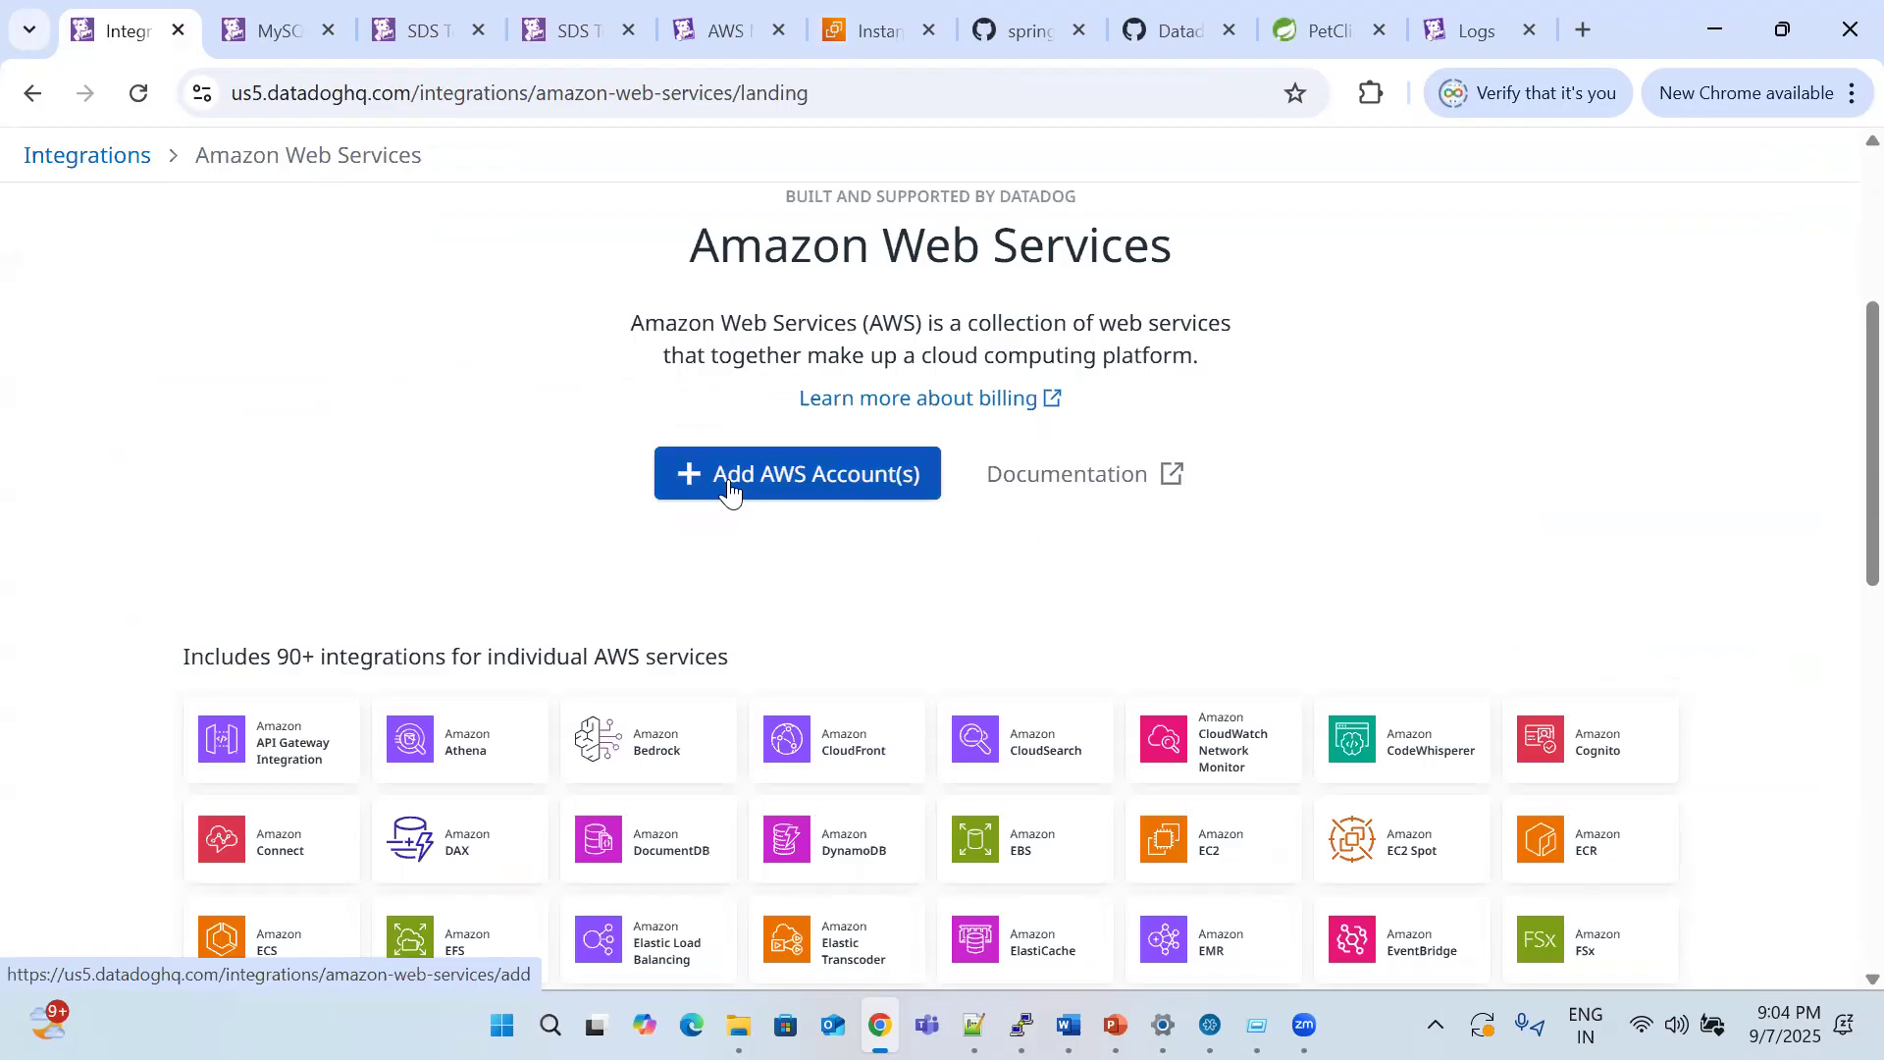
Close the two SDS tabs and start Add AWS Account(s), reviewing the CloudFormation form.
click(476, 41)
click(477, 43)
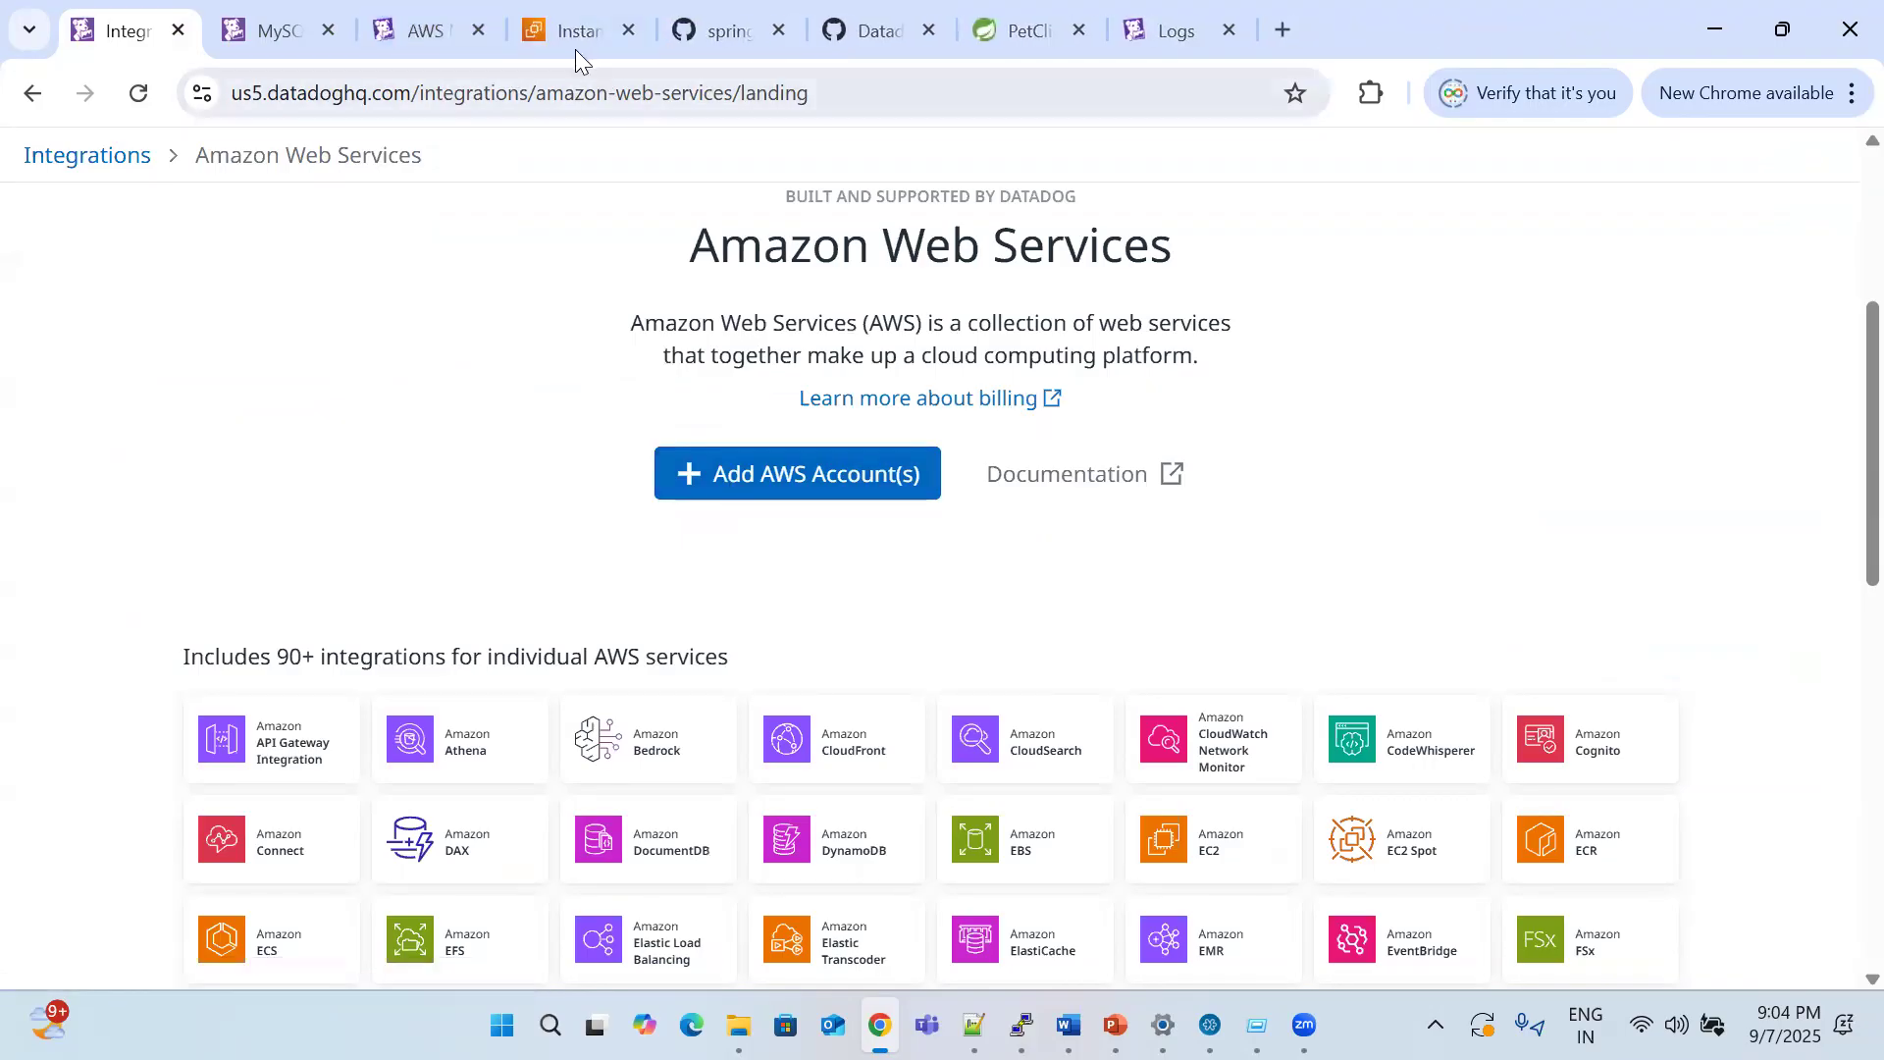
click(710, 480)
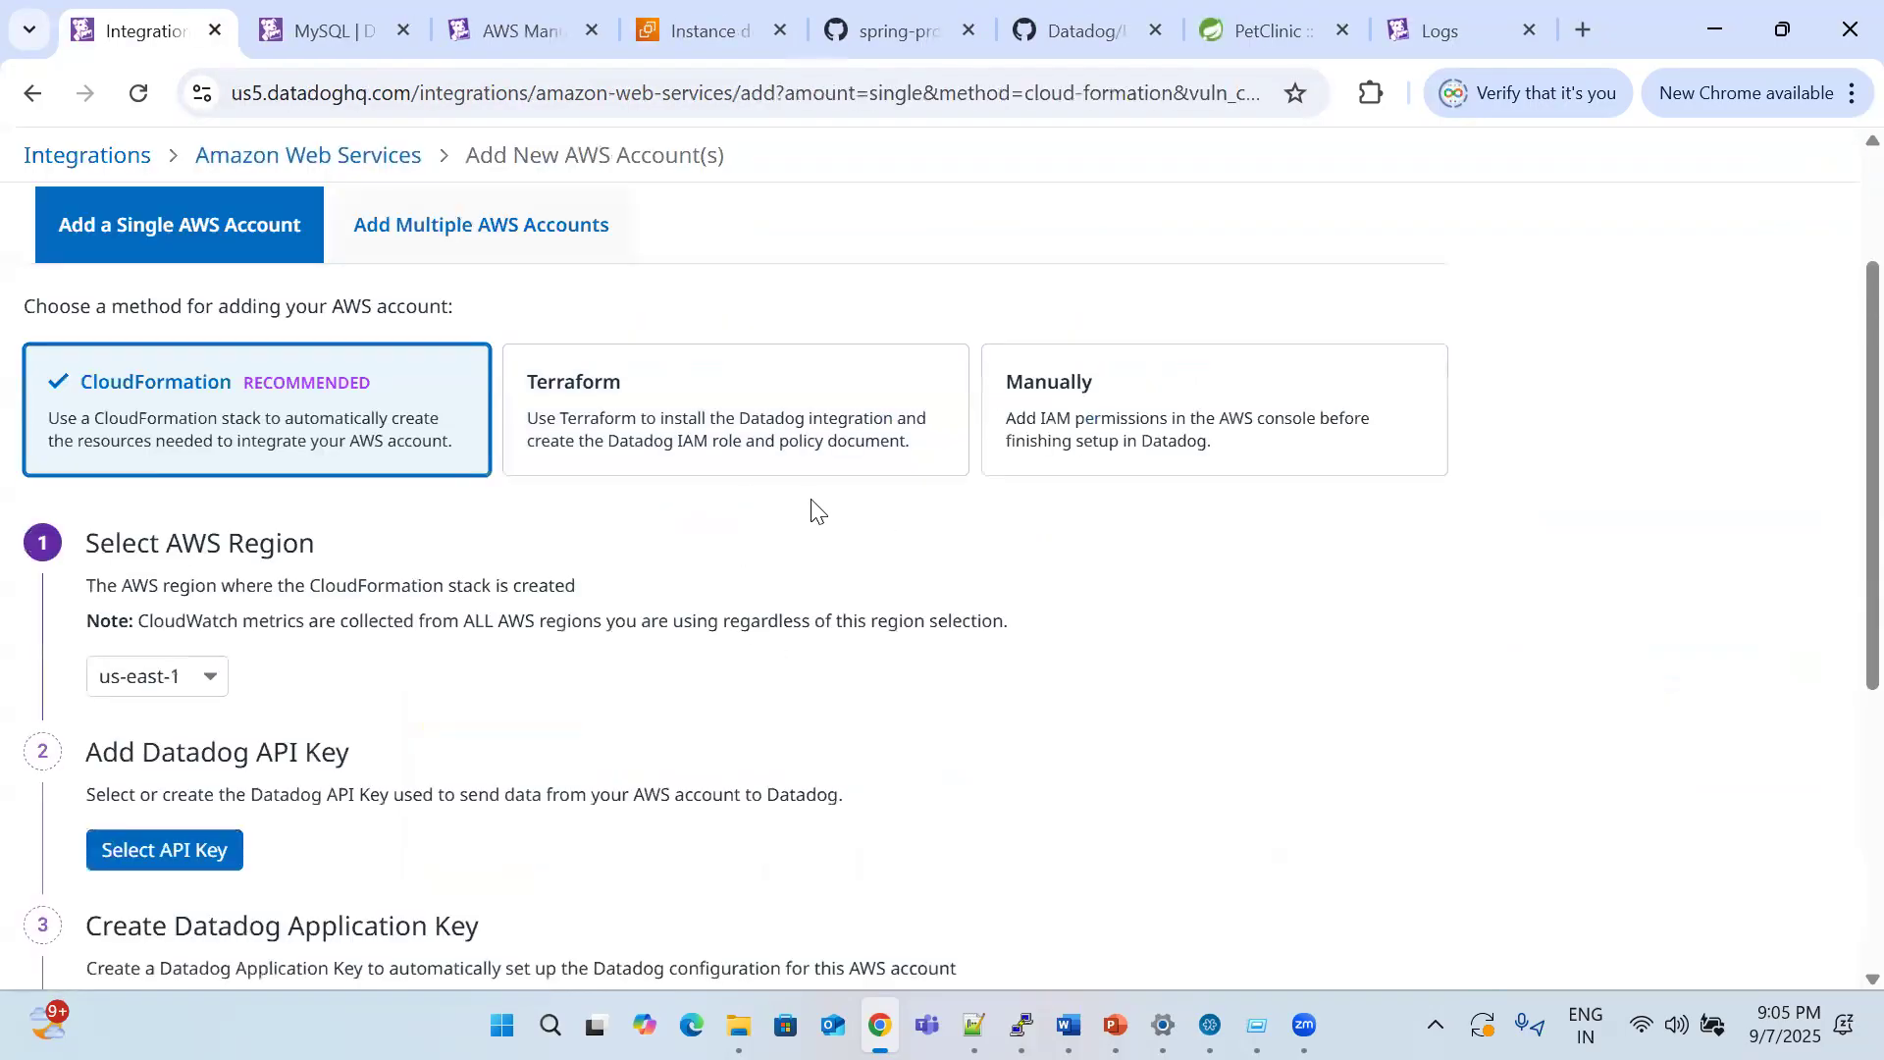
scroll(456, 669, down, 5)
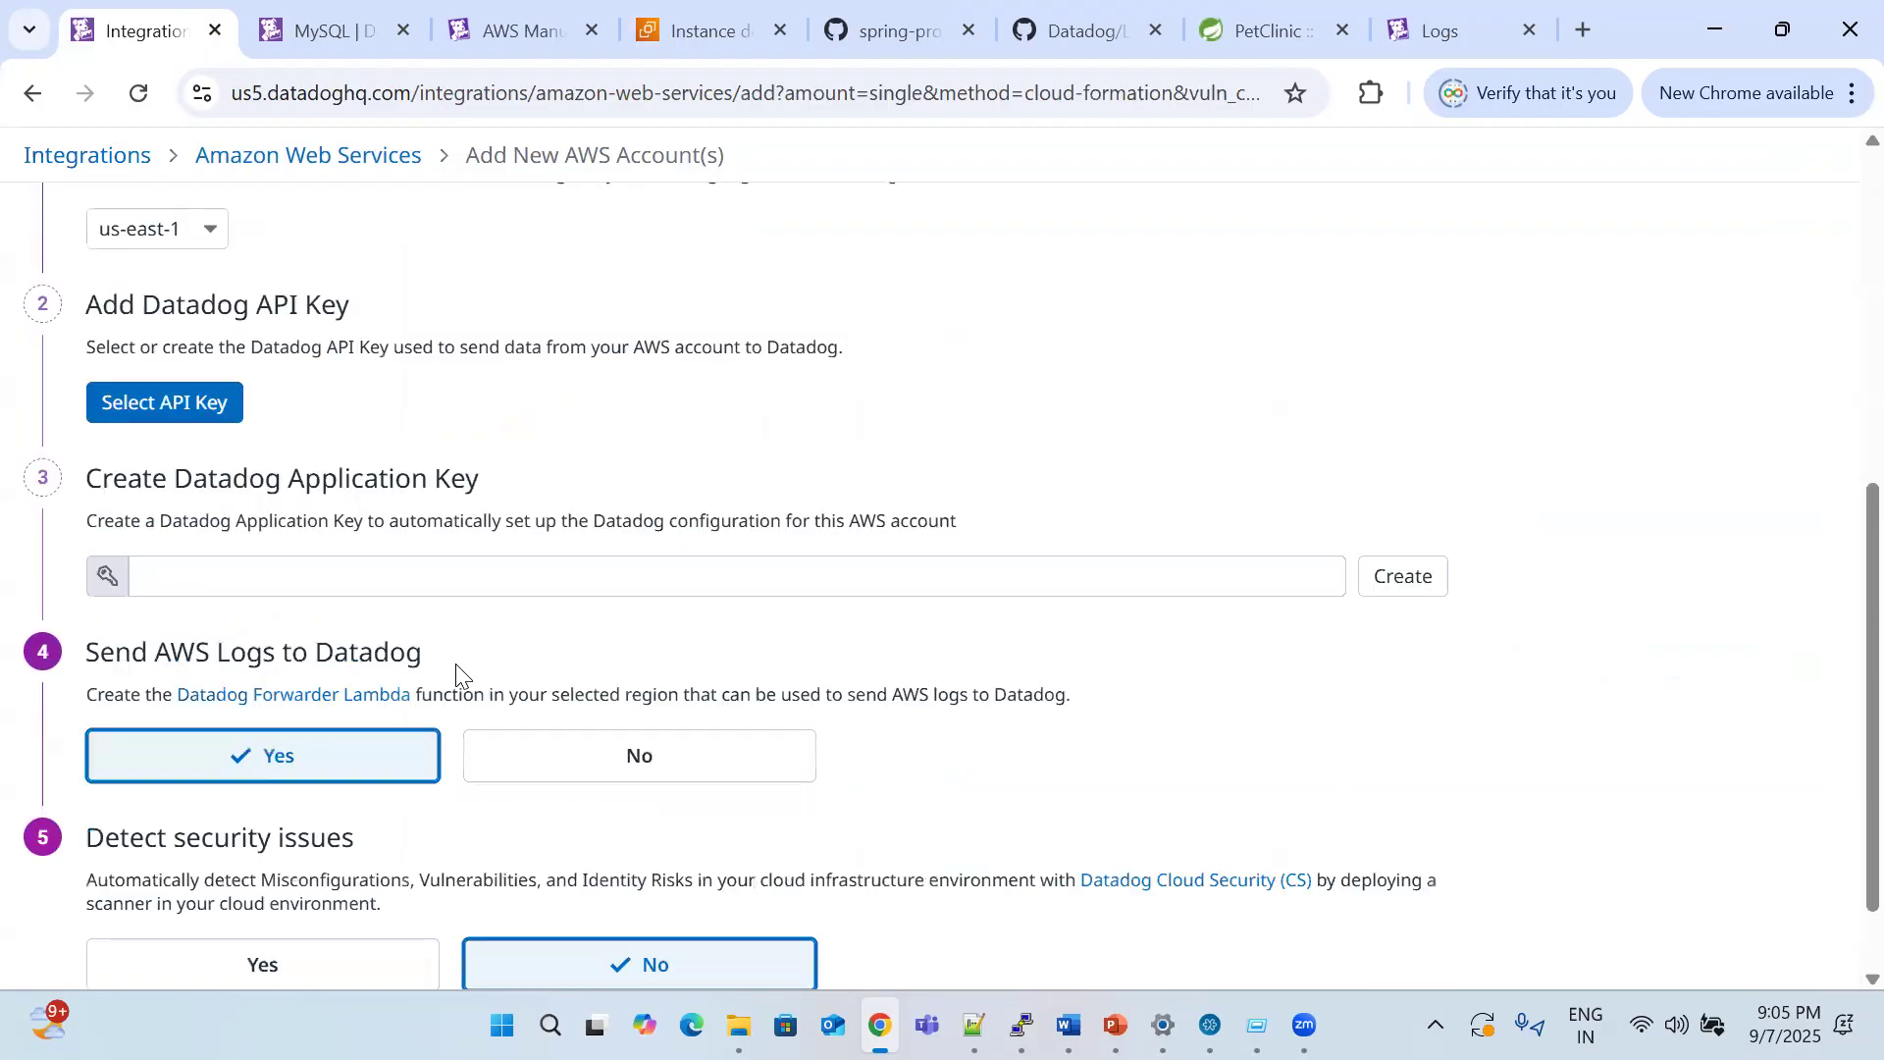
scroll(456, 669, up, 1)
scroll(456, 668, down, 1)
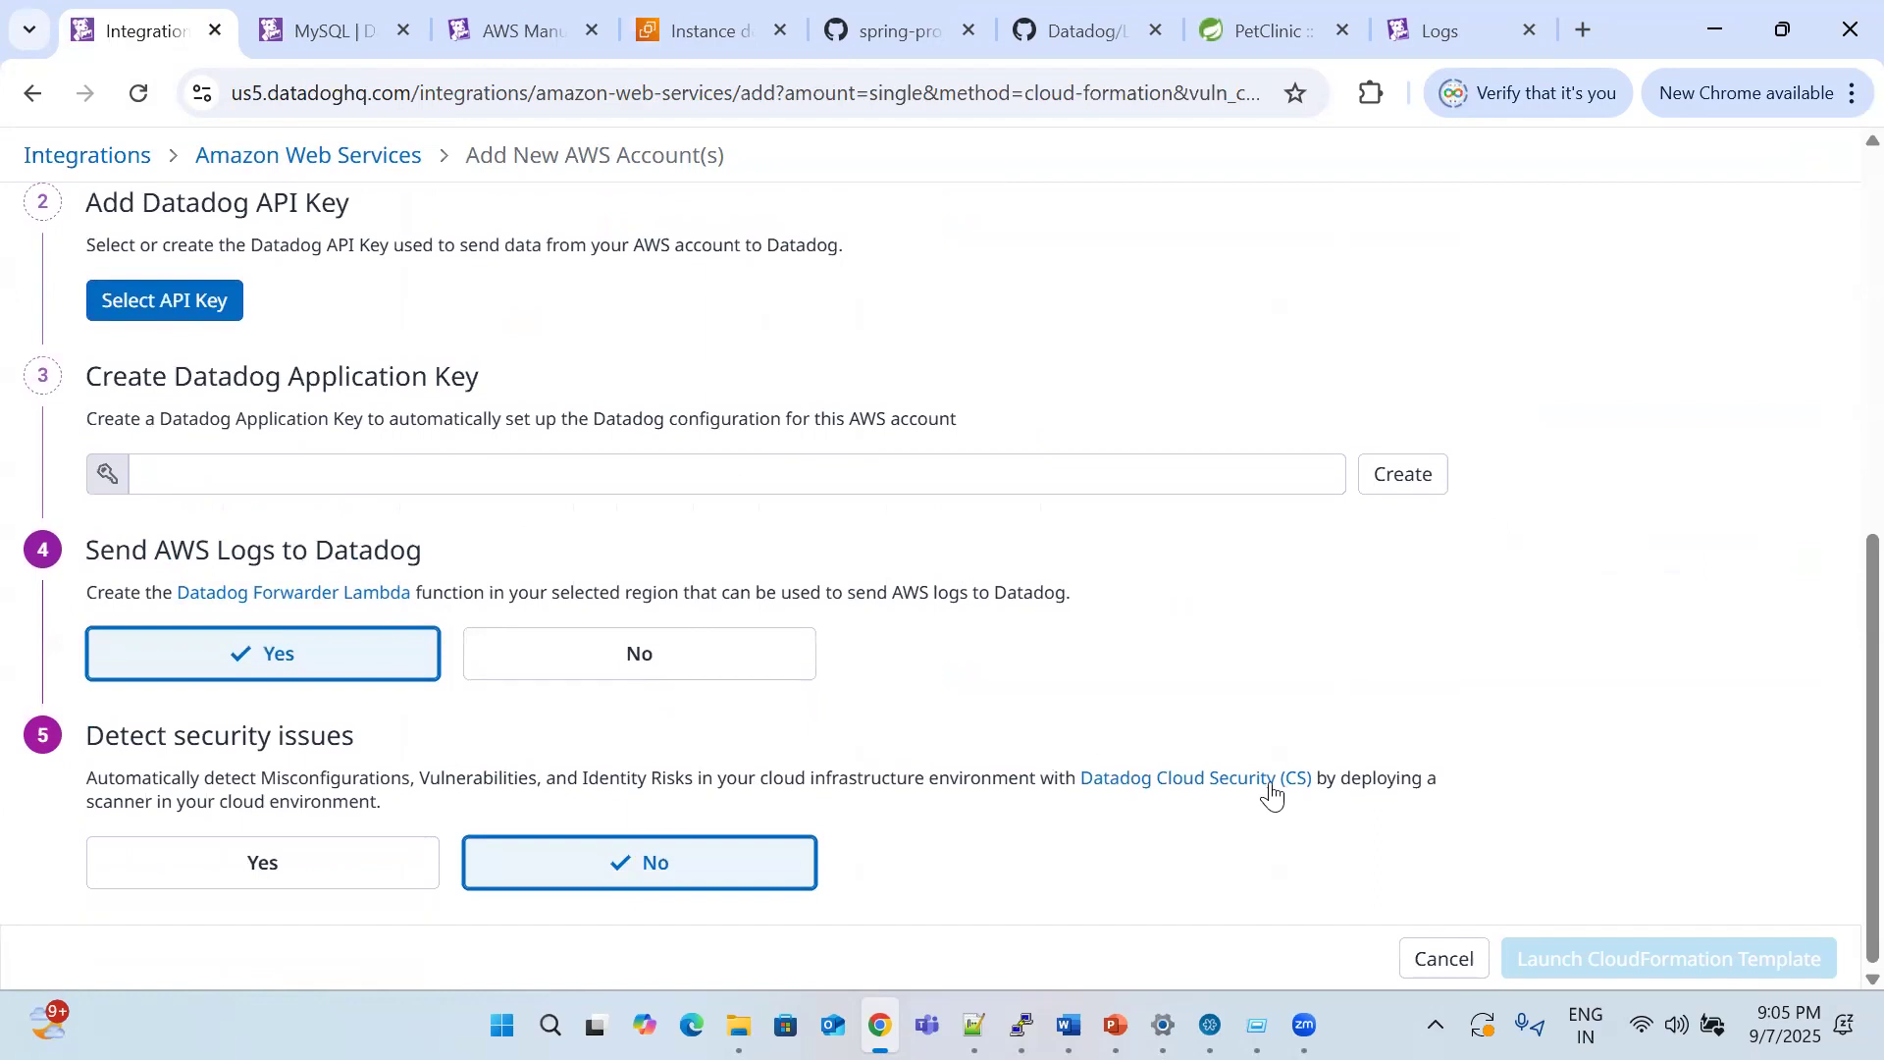
scroll(1234, 636, up, 7)
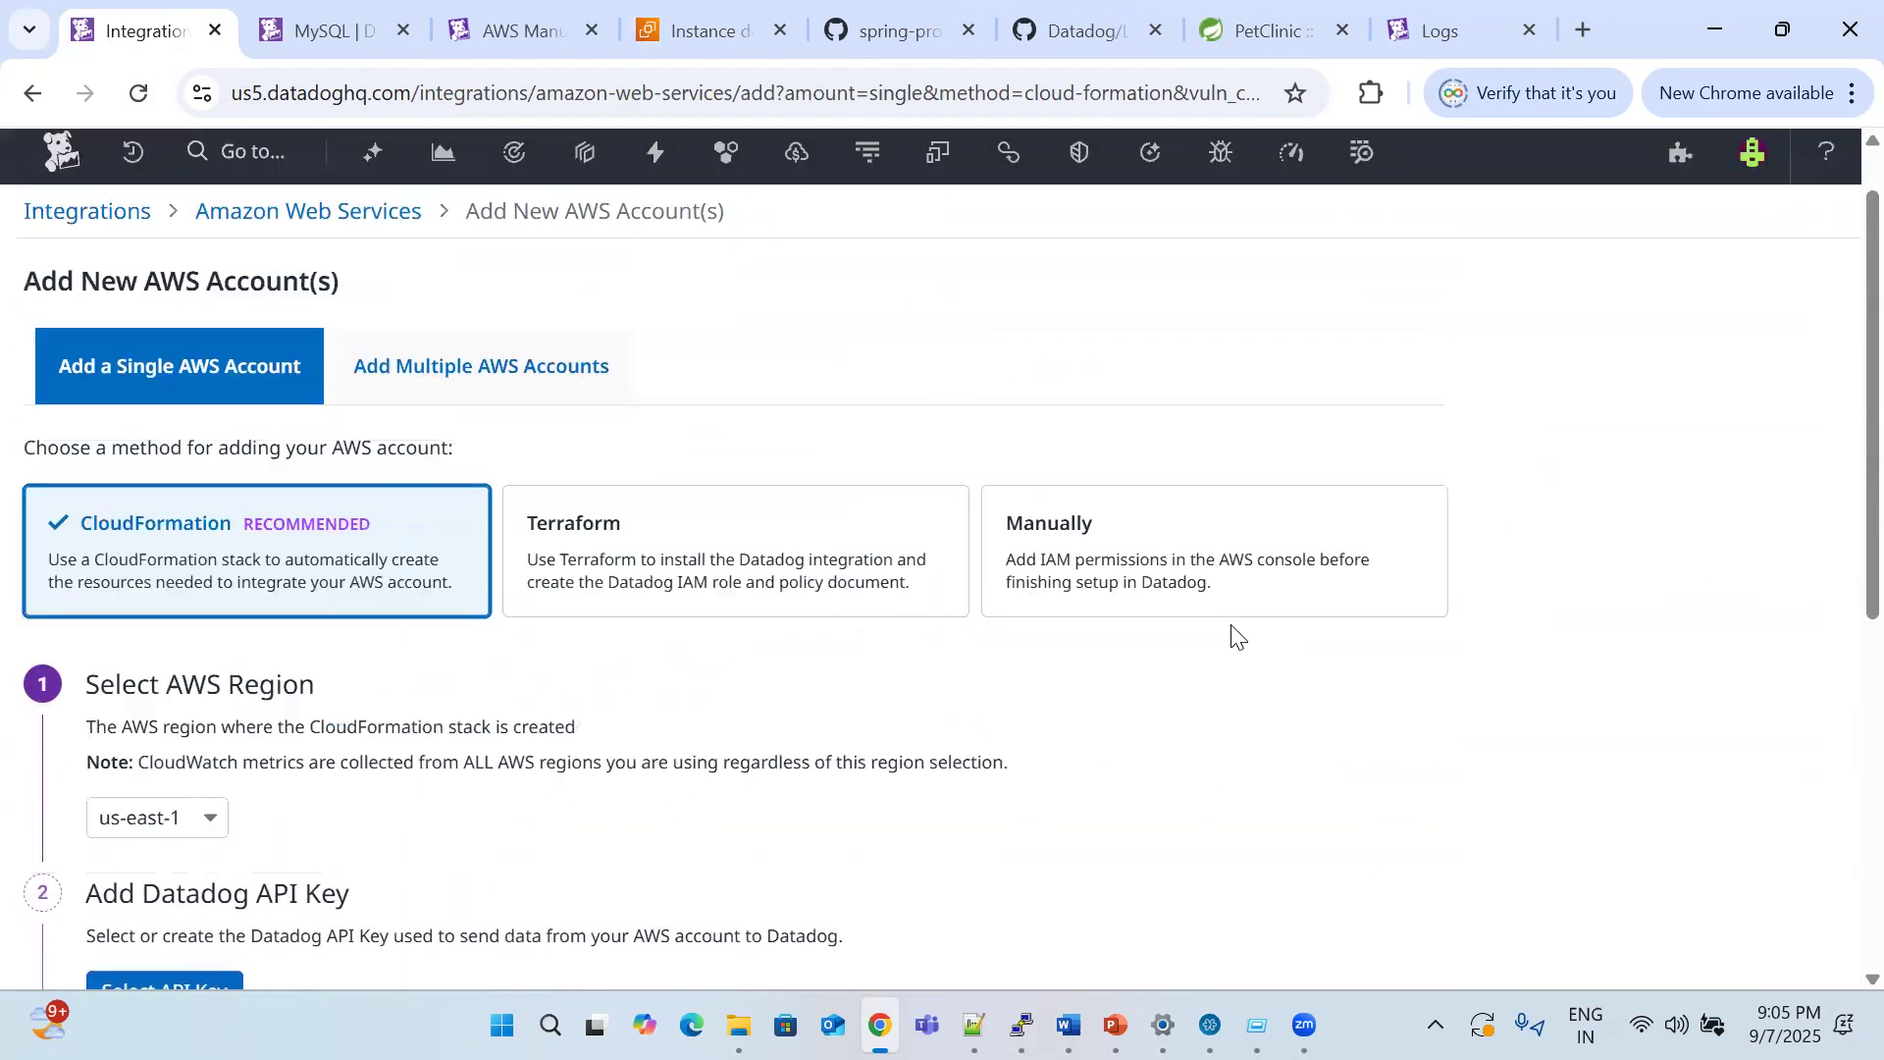
Review the Terraform method's HCL template, then switch the setup method to Manually.
click(769, 544)
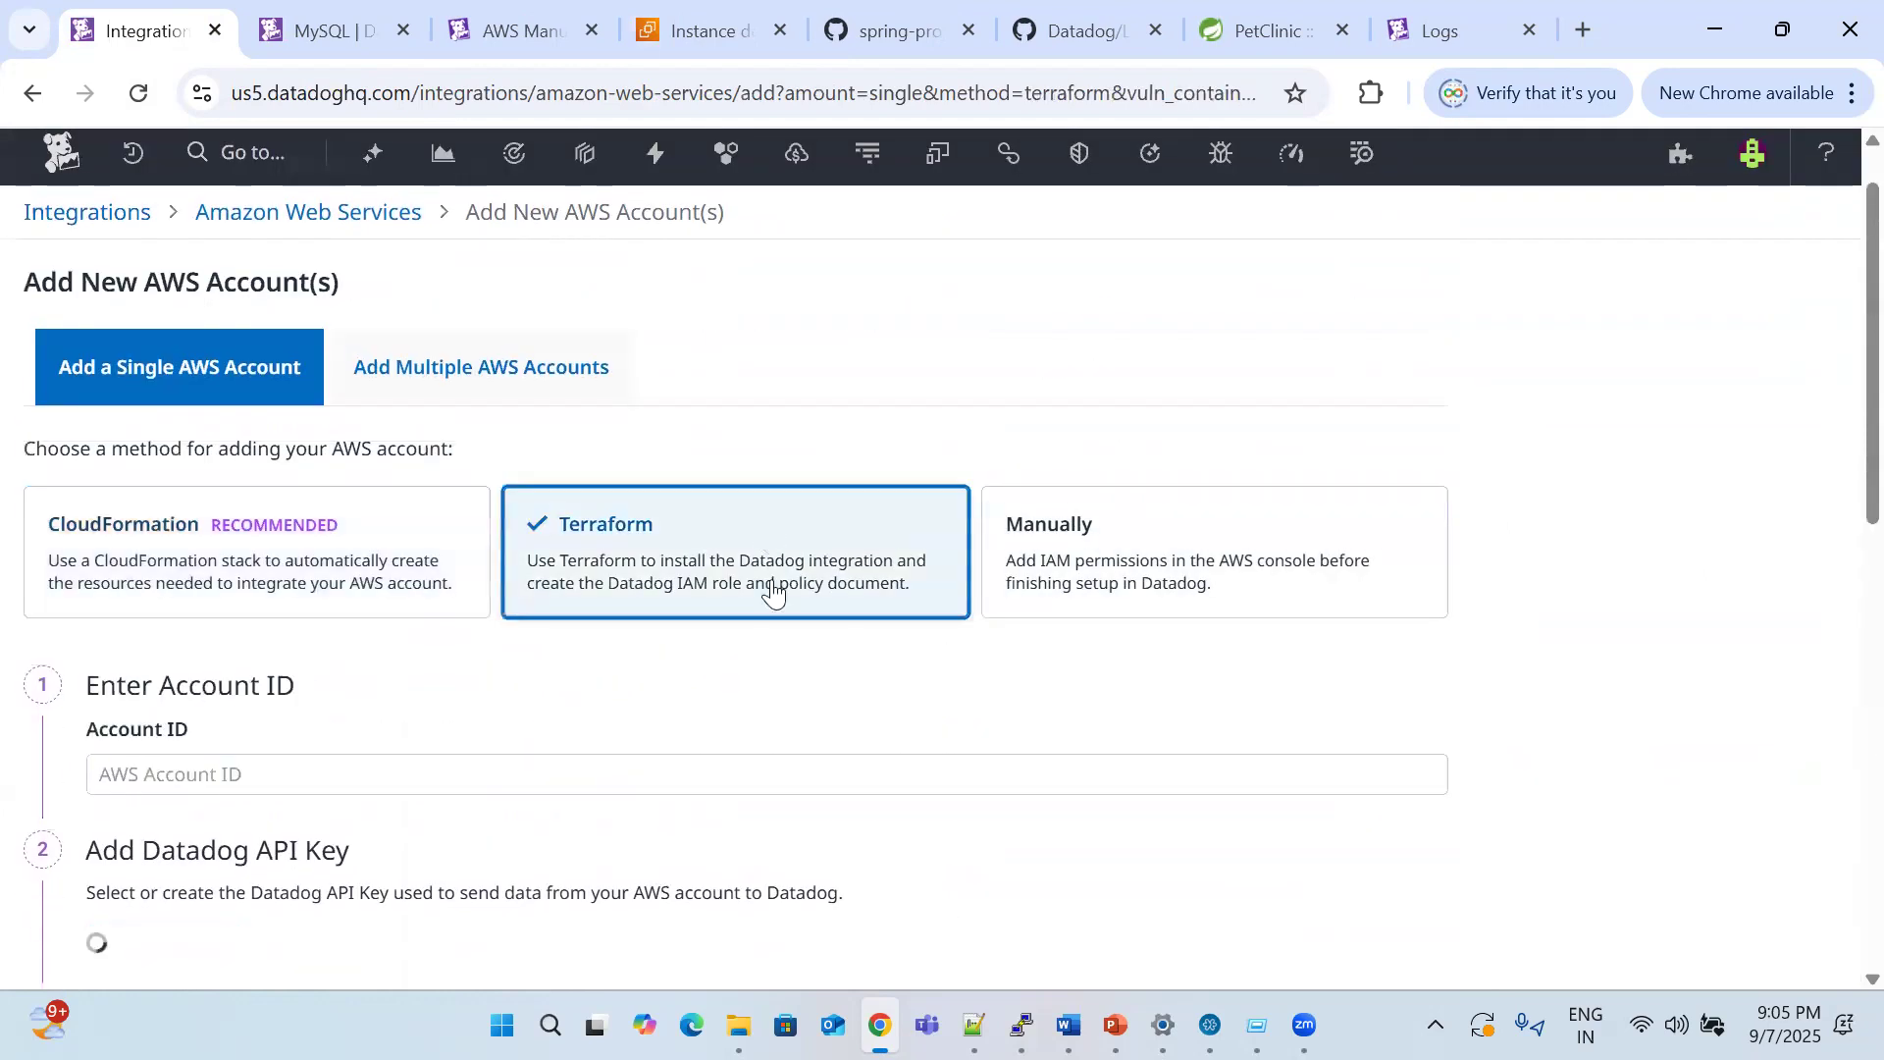
scroll(790, 699, down, 3)
scroll(794, 698, down, 1)
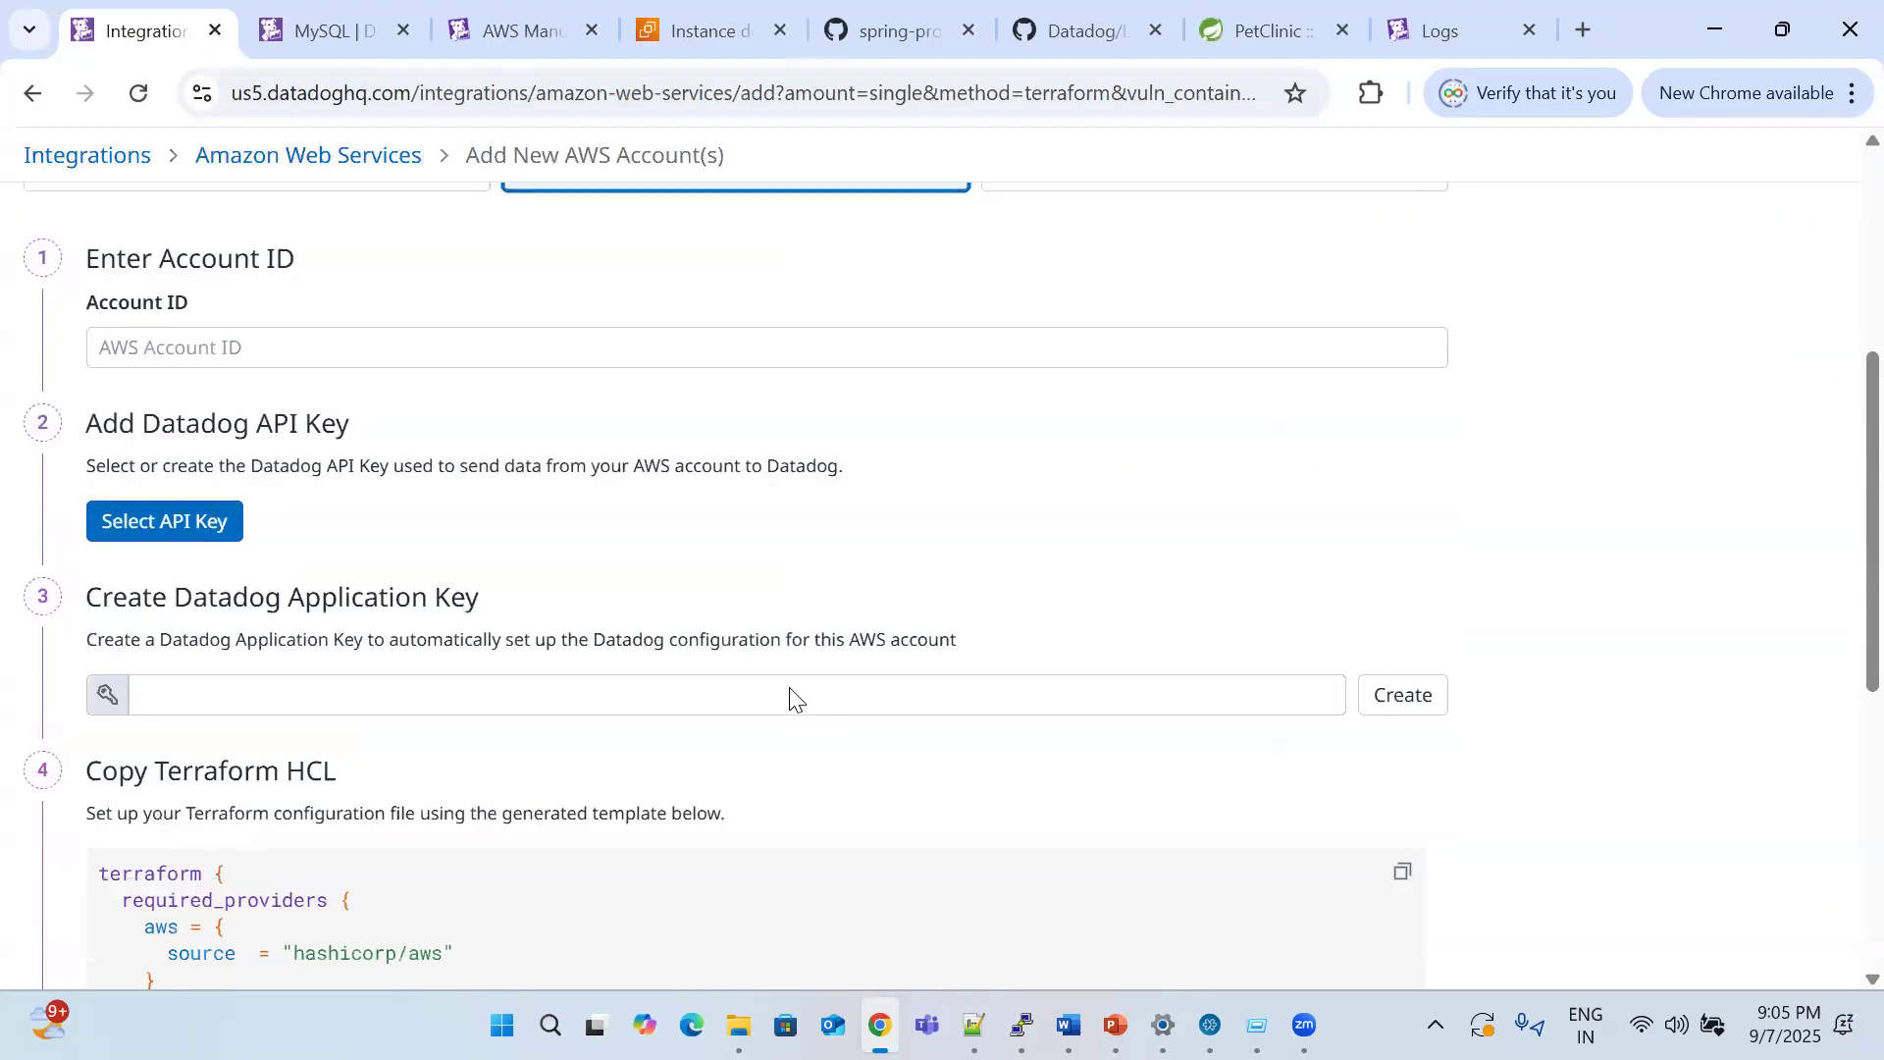
scroll(795, 698, up, 1)
scroll(795, 699, down, 2)
scroll(795, 698, up, 2)
scroll(795, 698, down, 1)
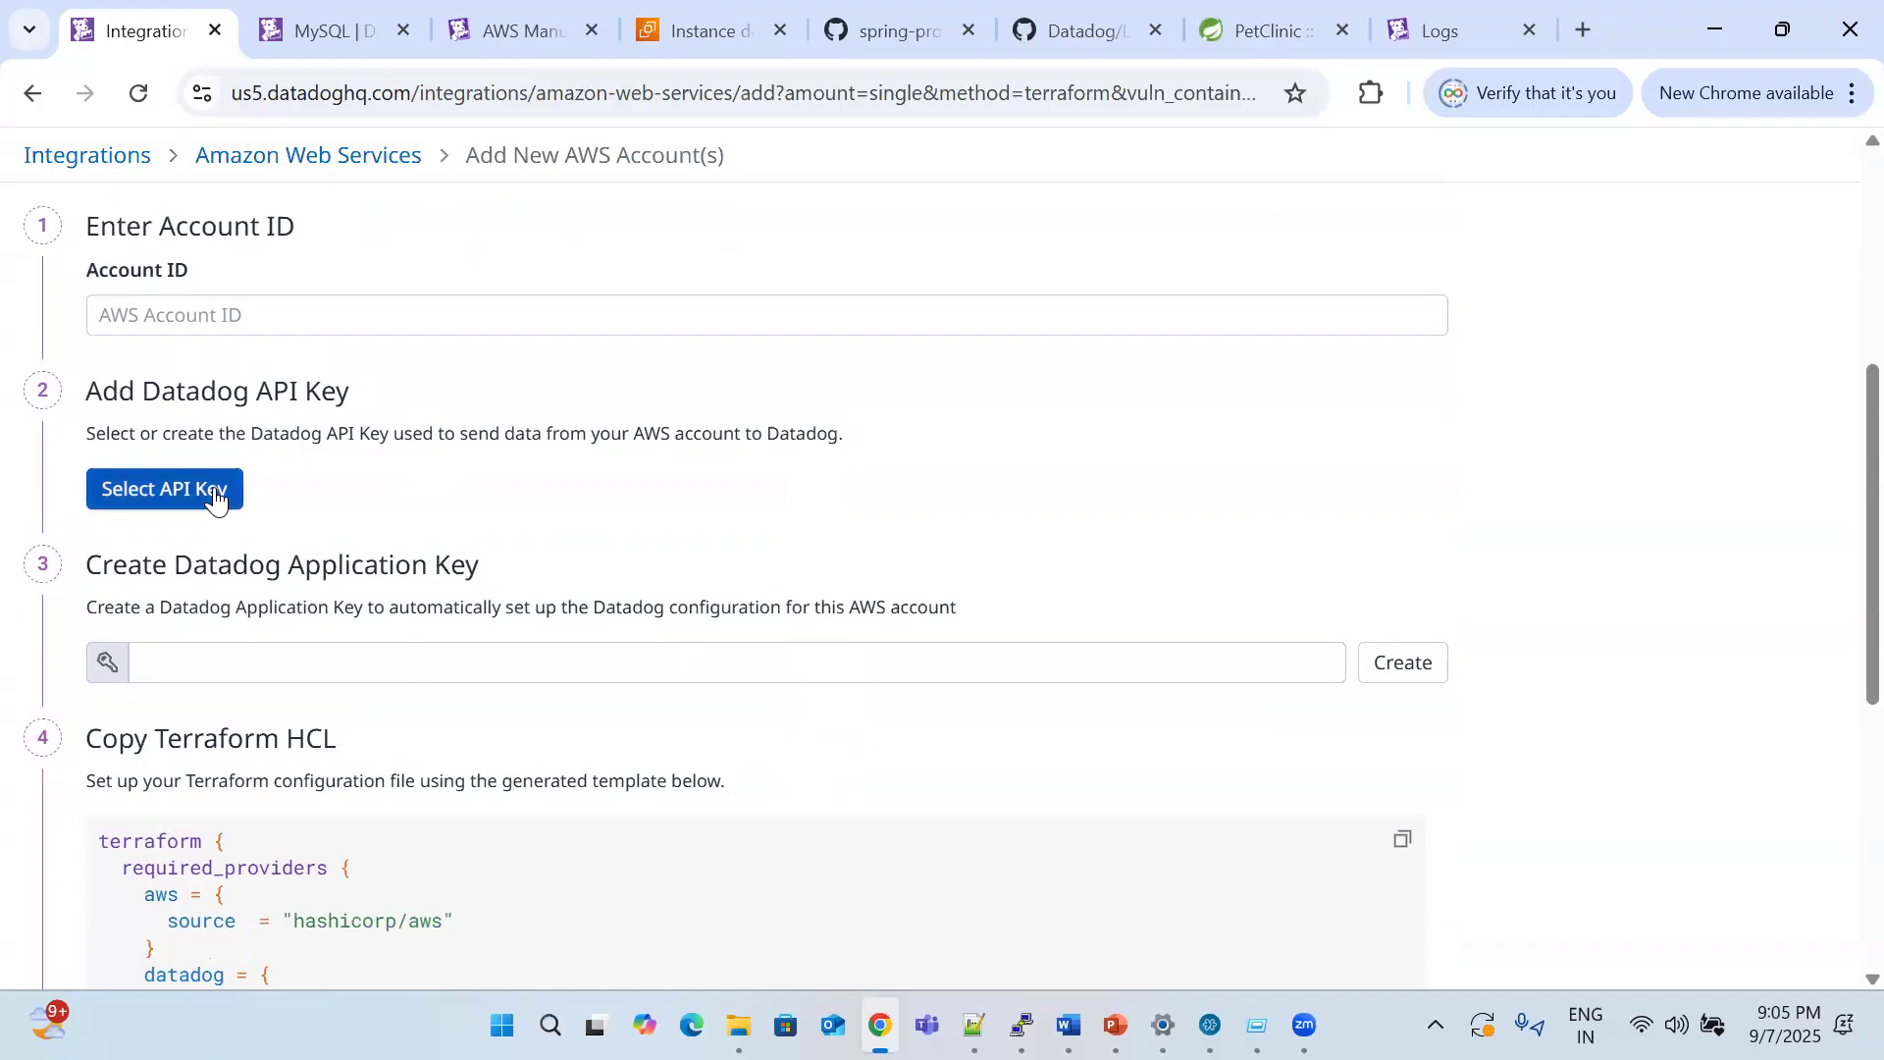
scroll(360, 751, down, 4)
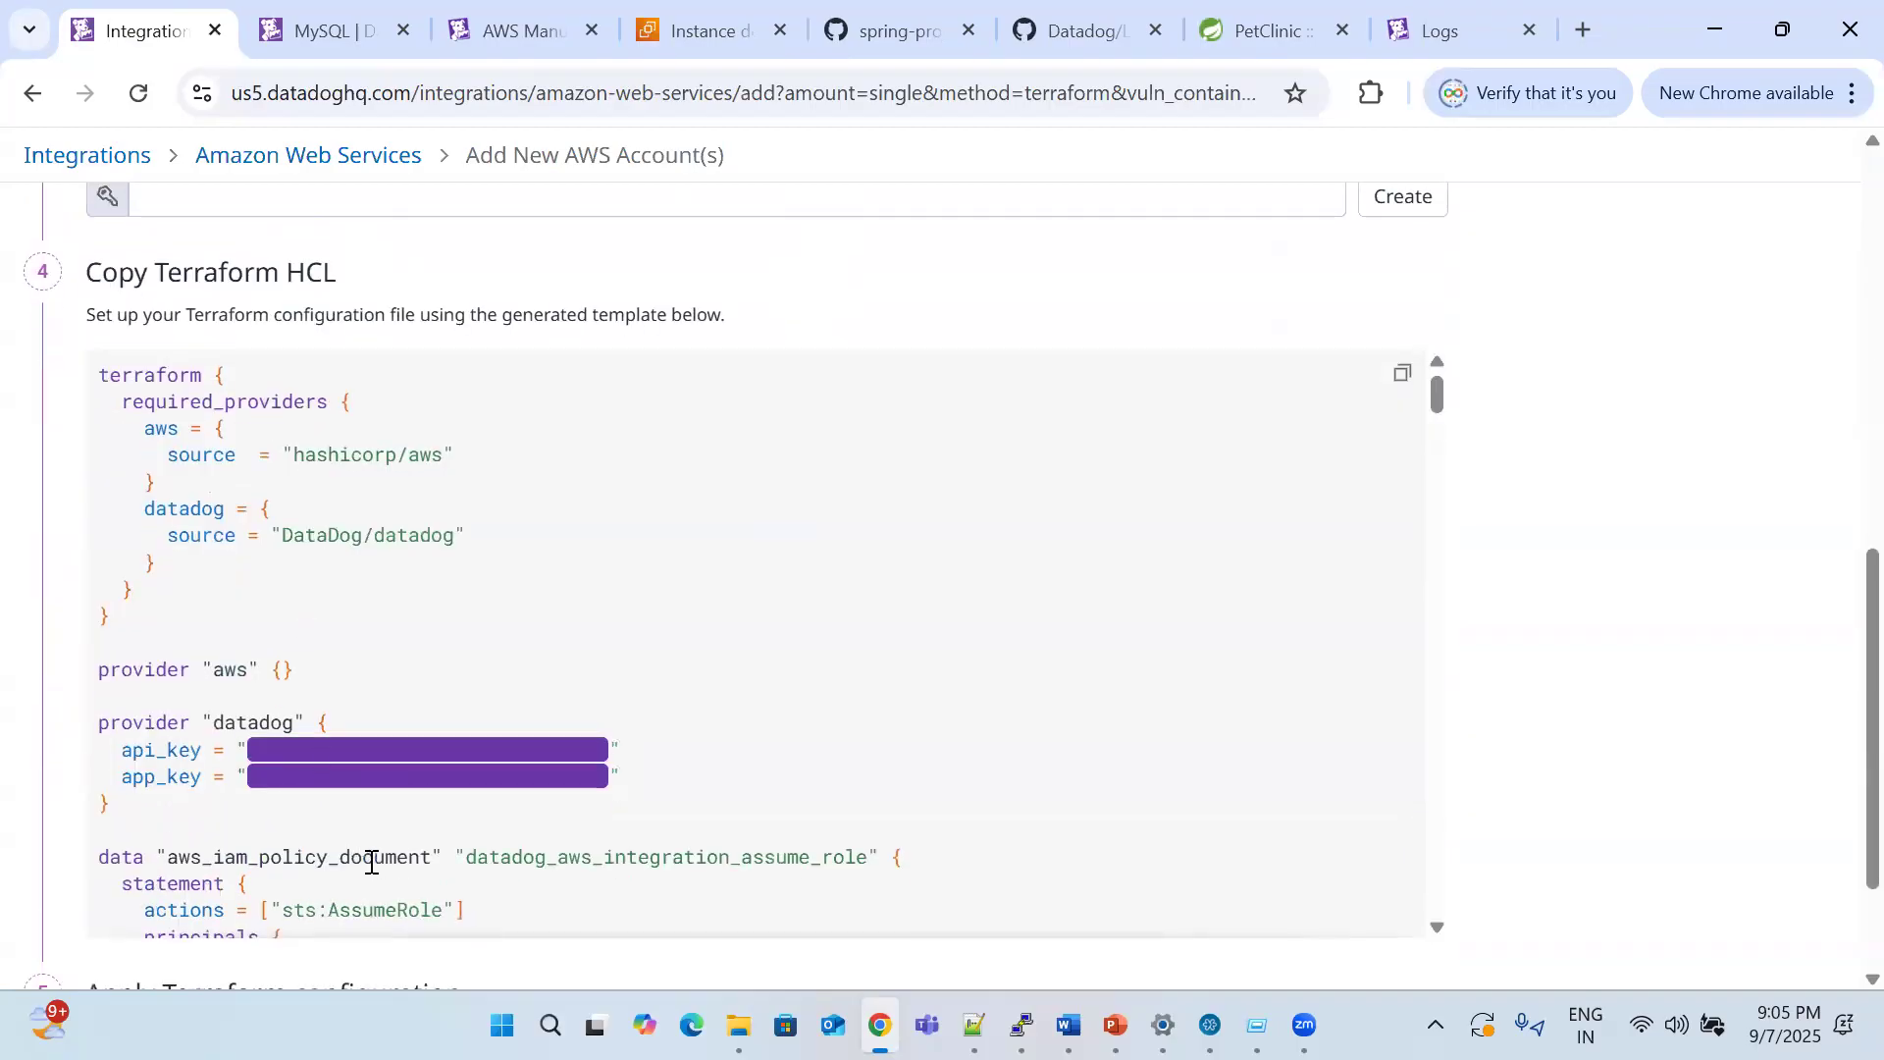
scroll(370, 862, down, 15)
scroll(371, 861, down, 20)
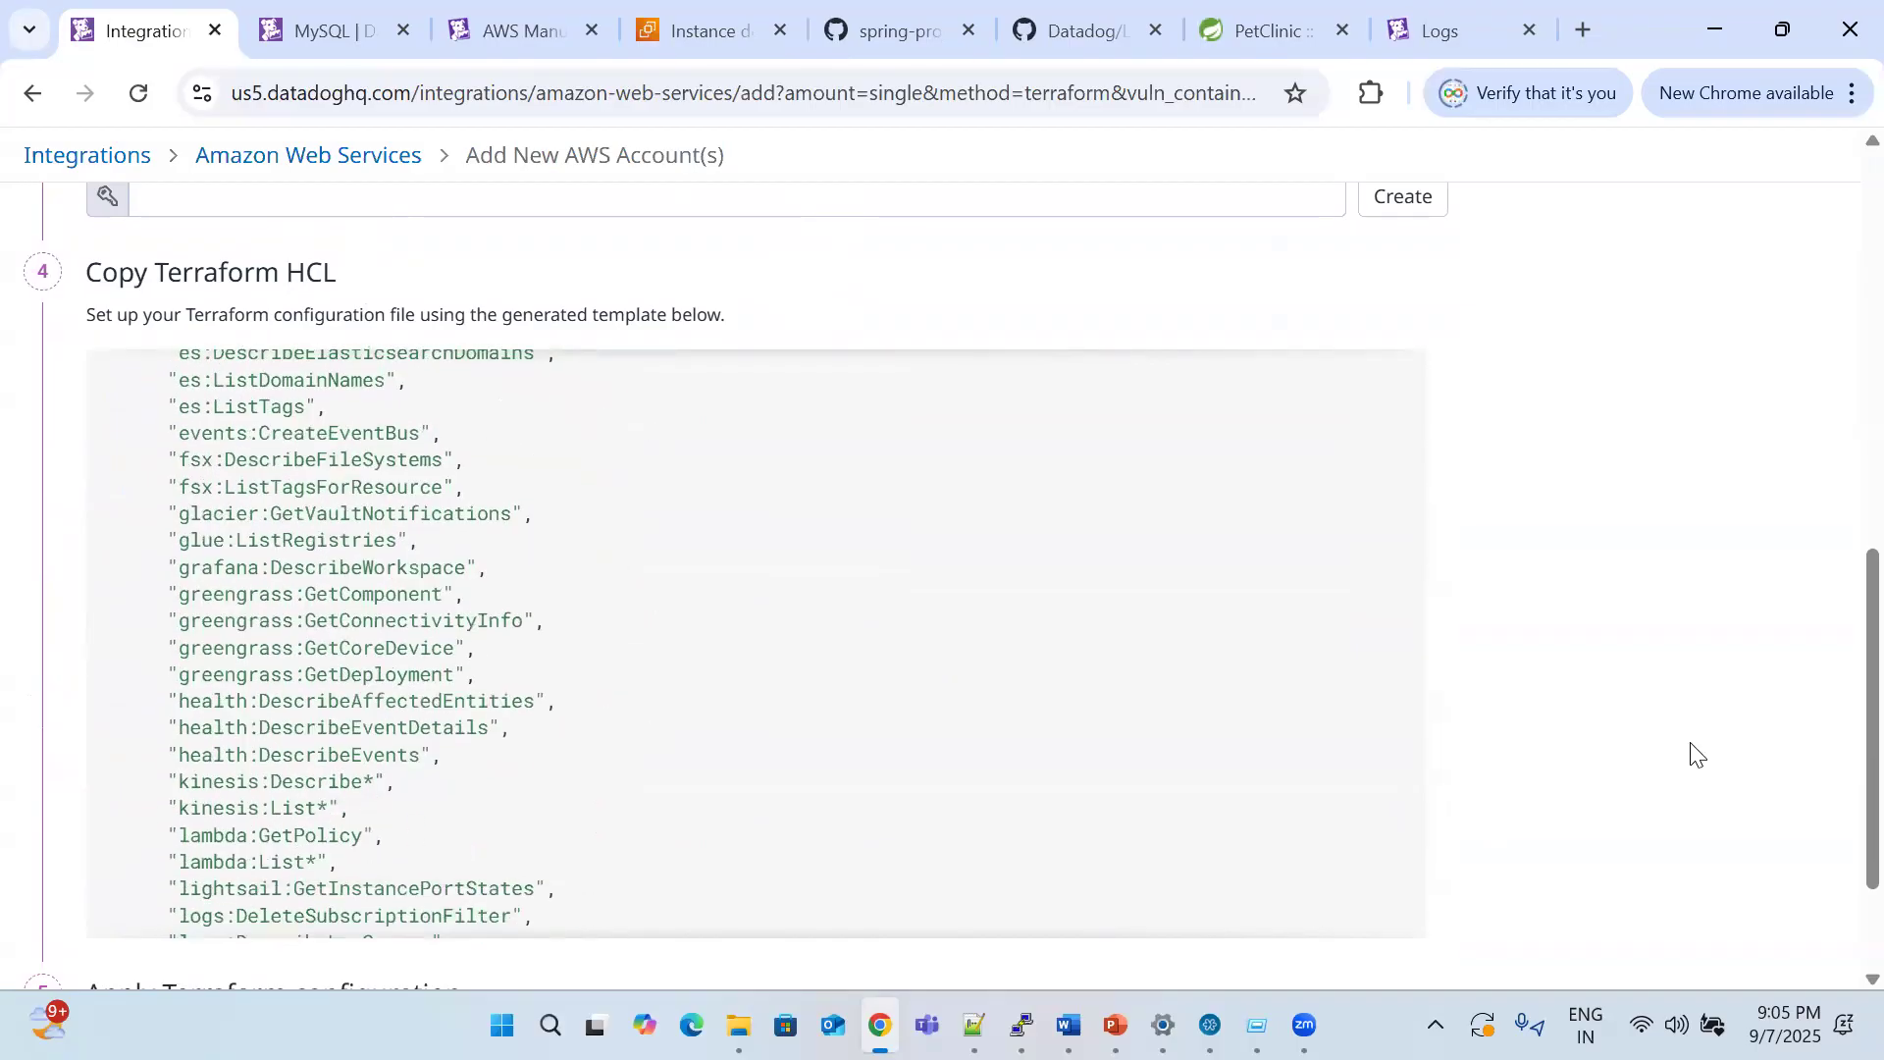
scroll(1690, 756, down, 2)
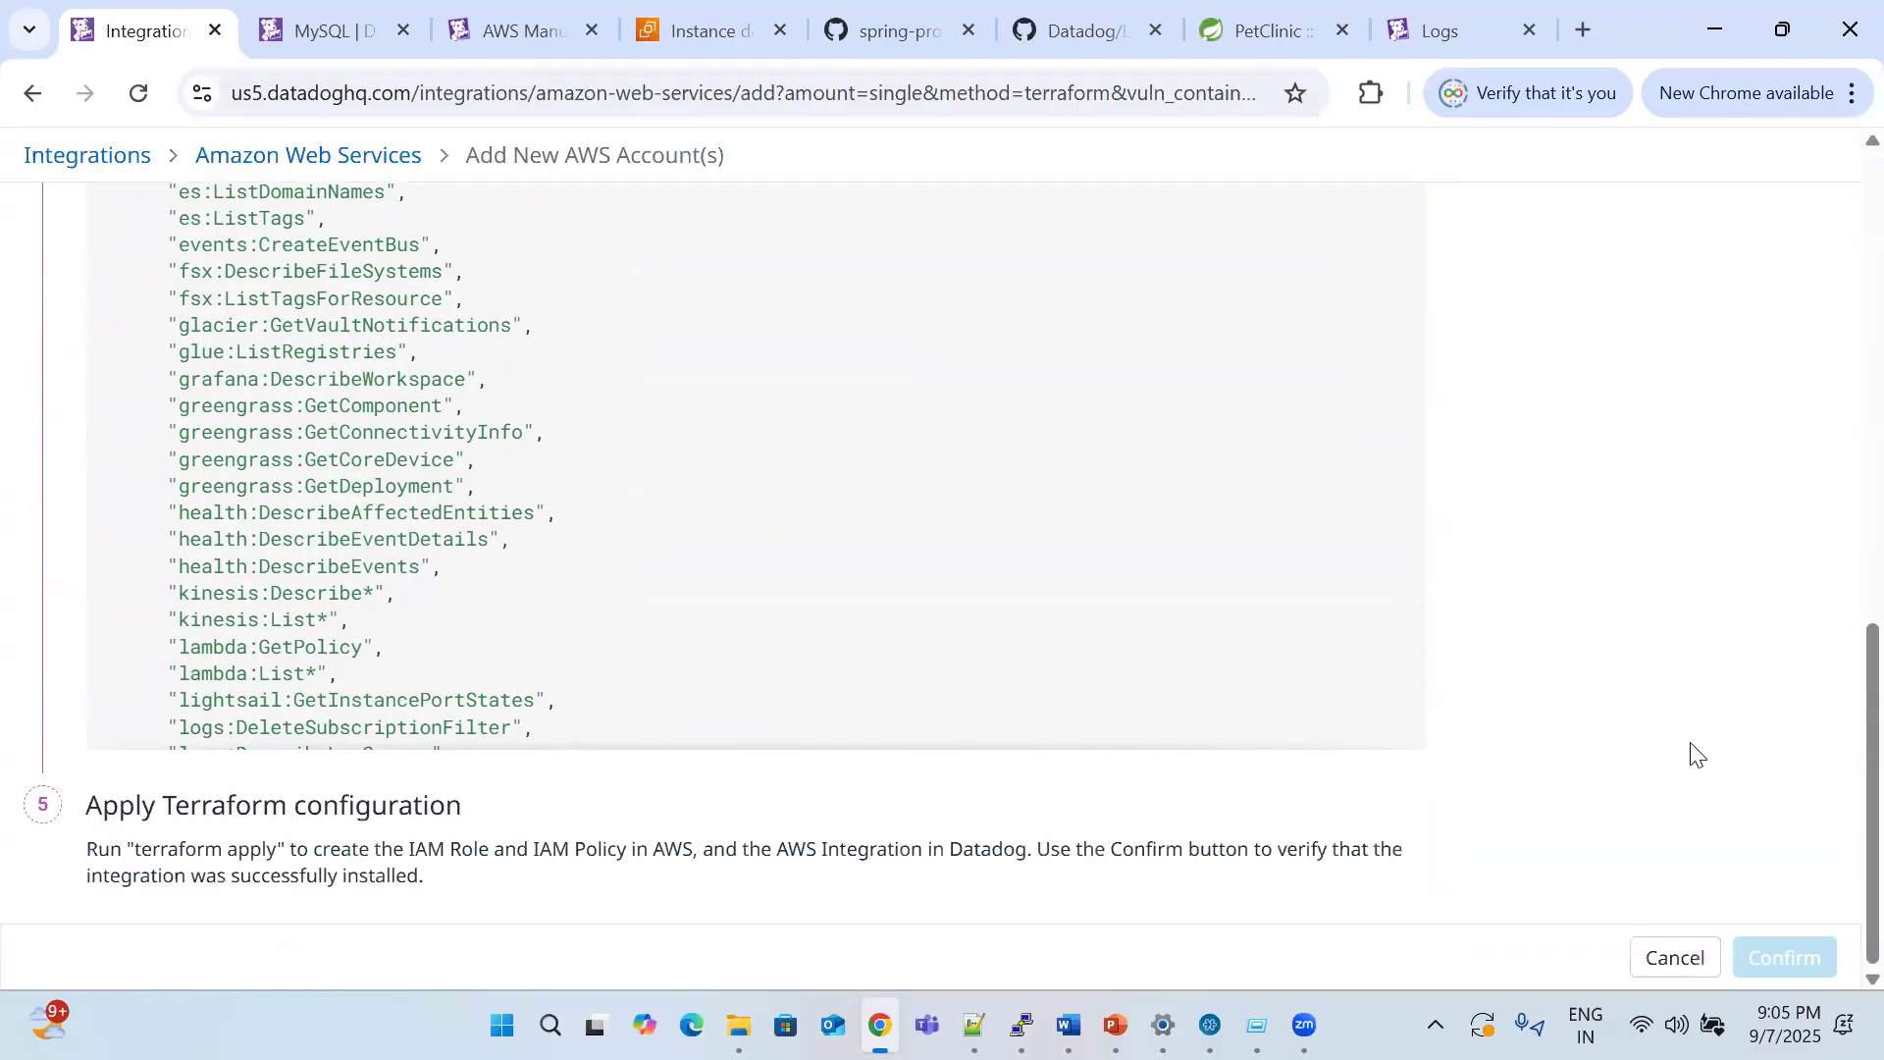
scroll(1691, 756, up, 20)
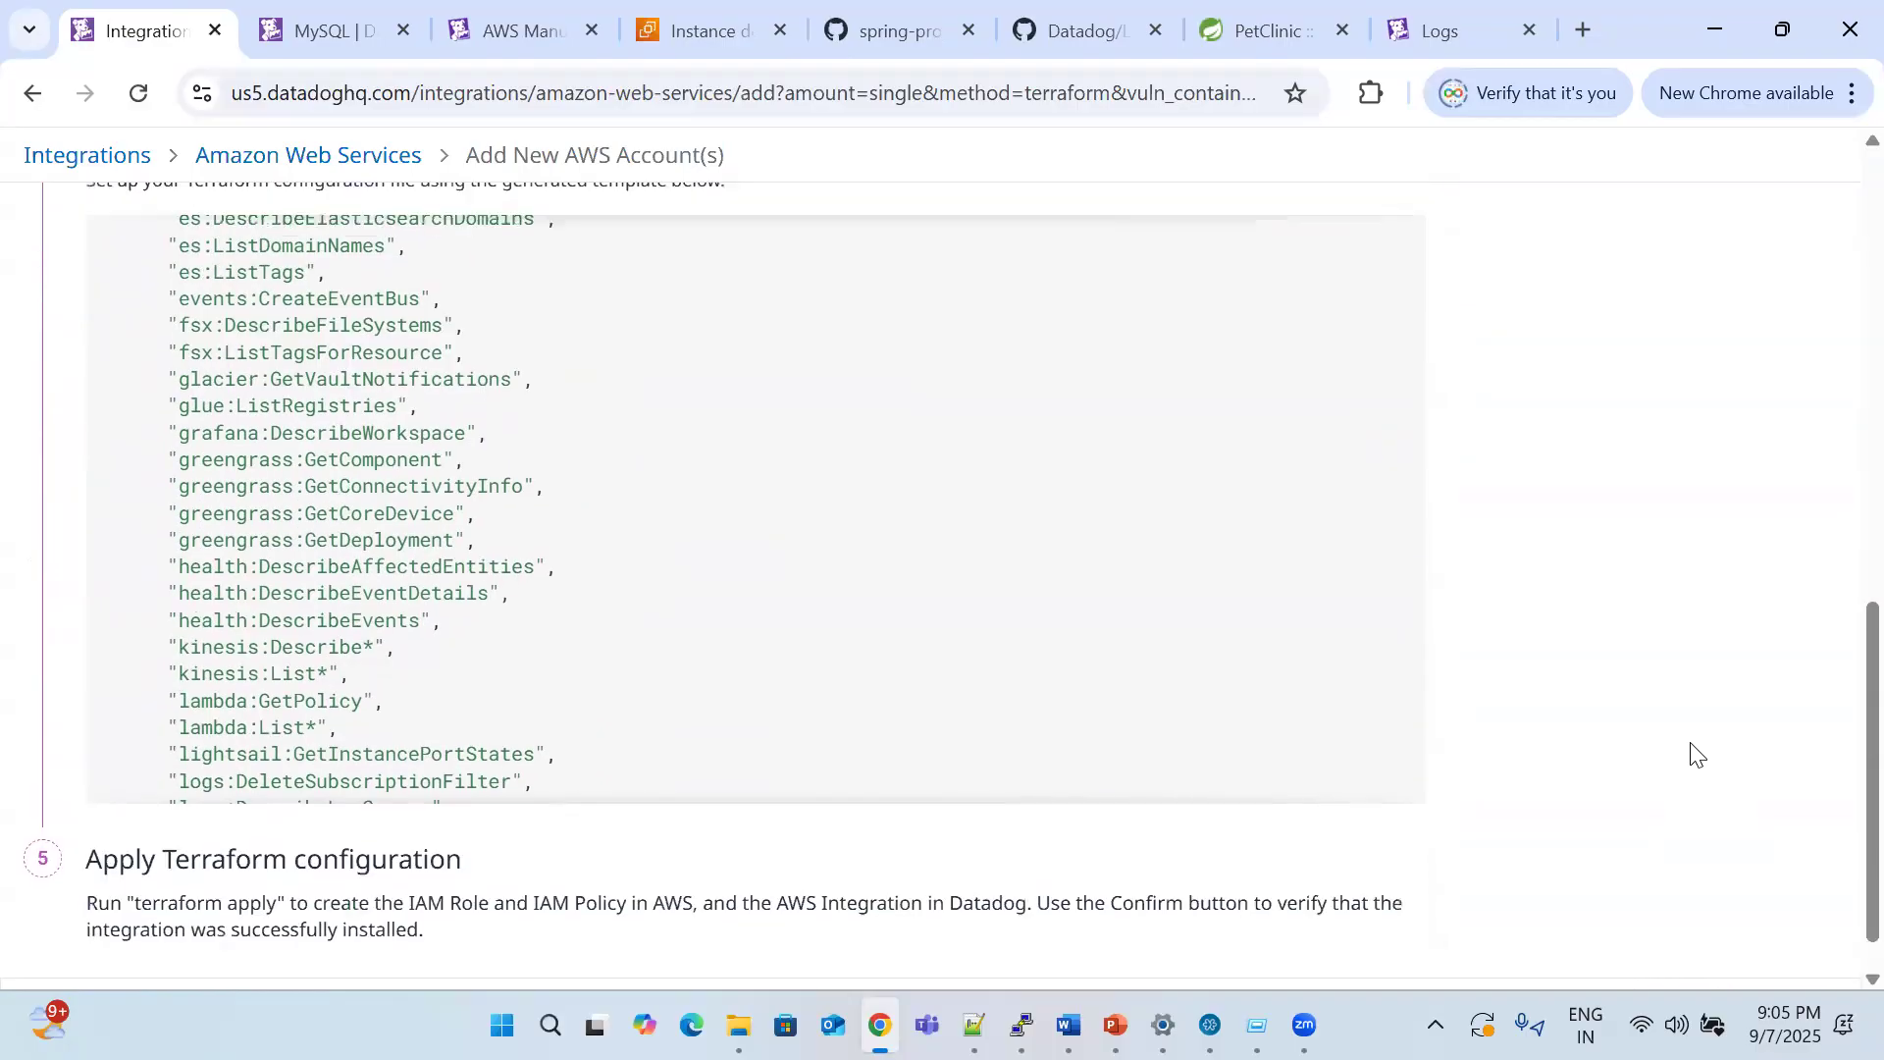
click(1154, 629)
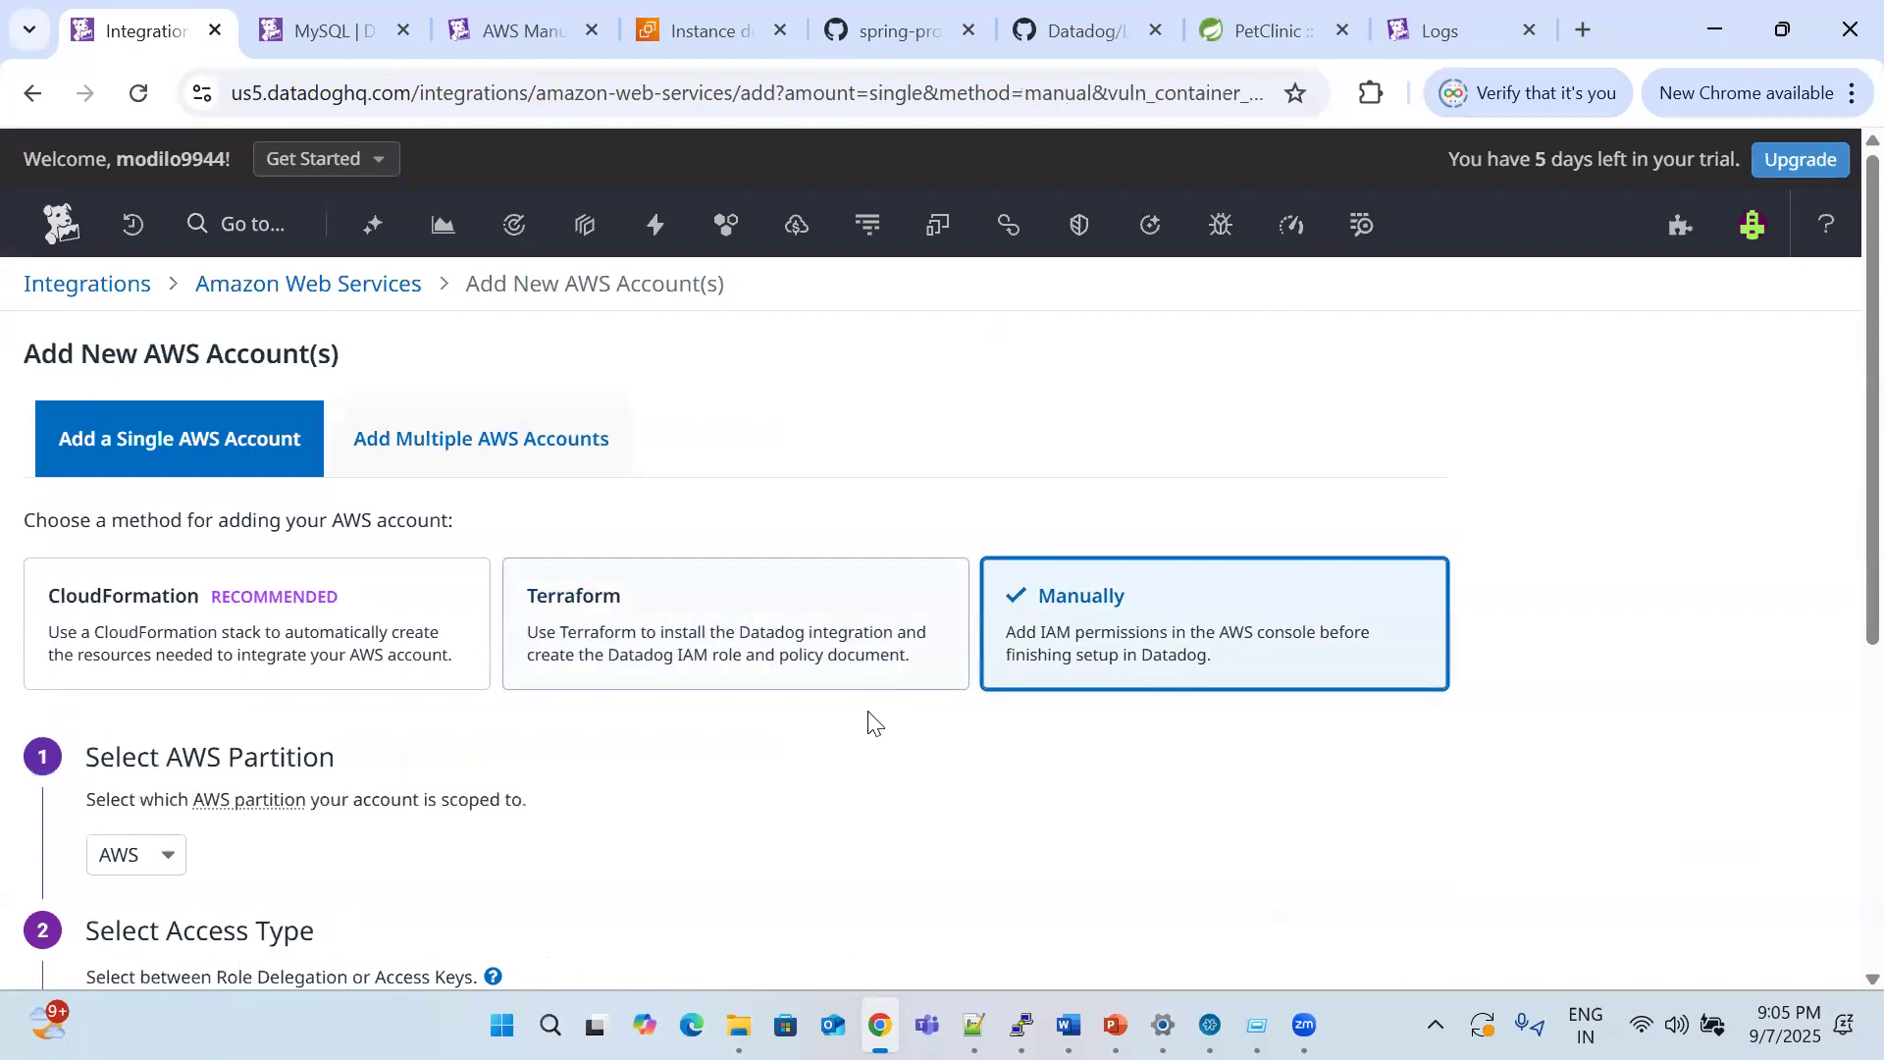
scroll(859, 756, down, 4)
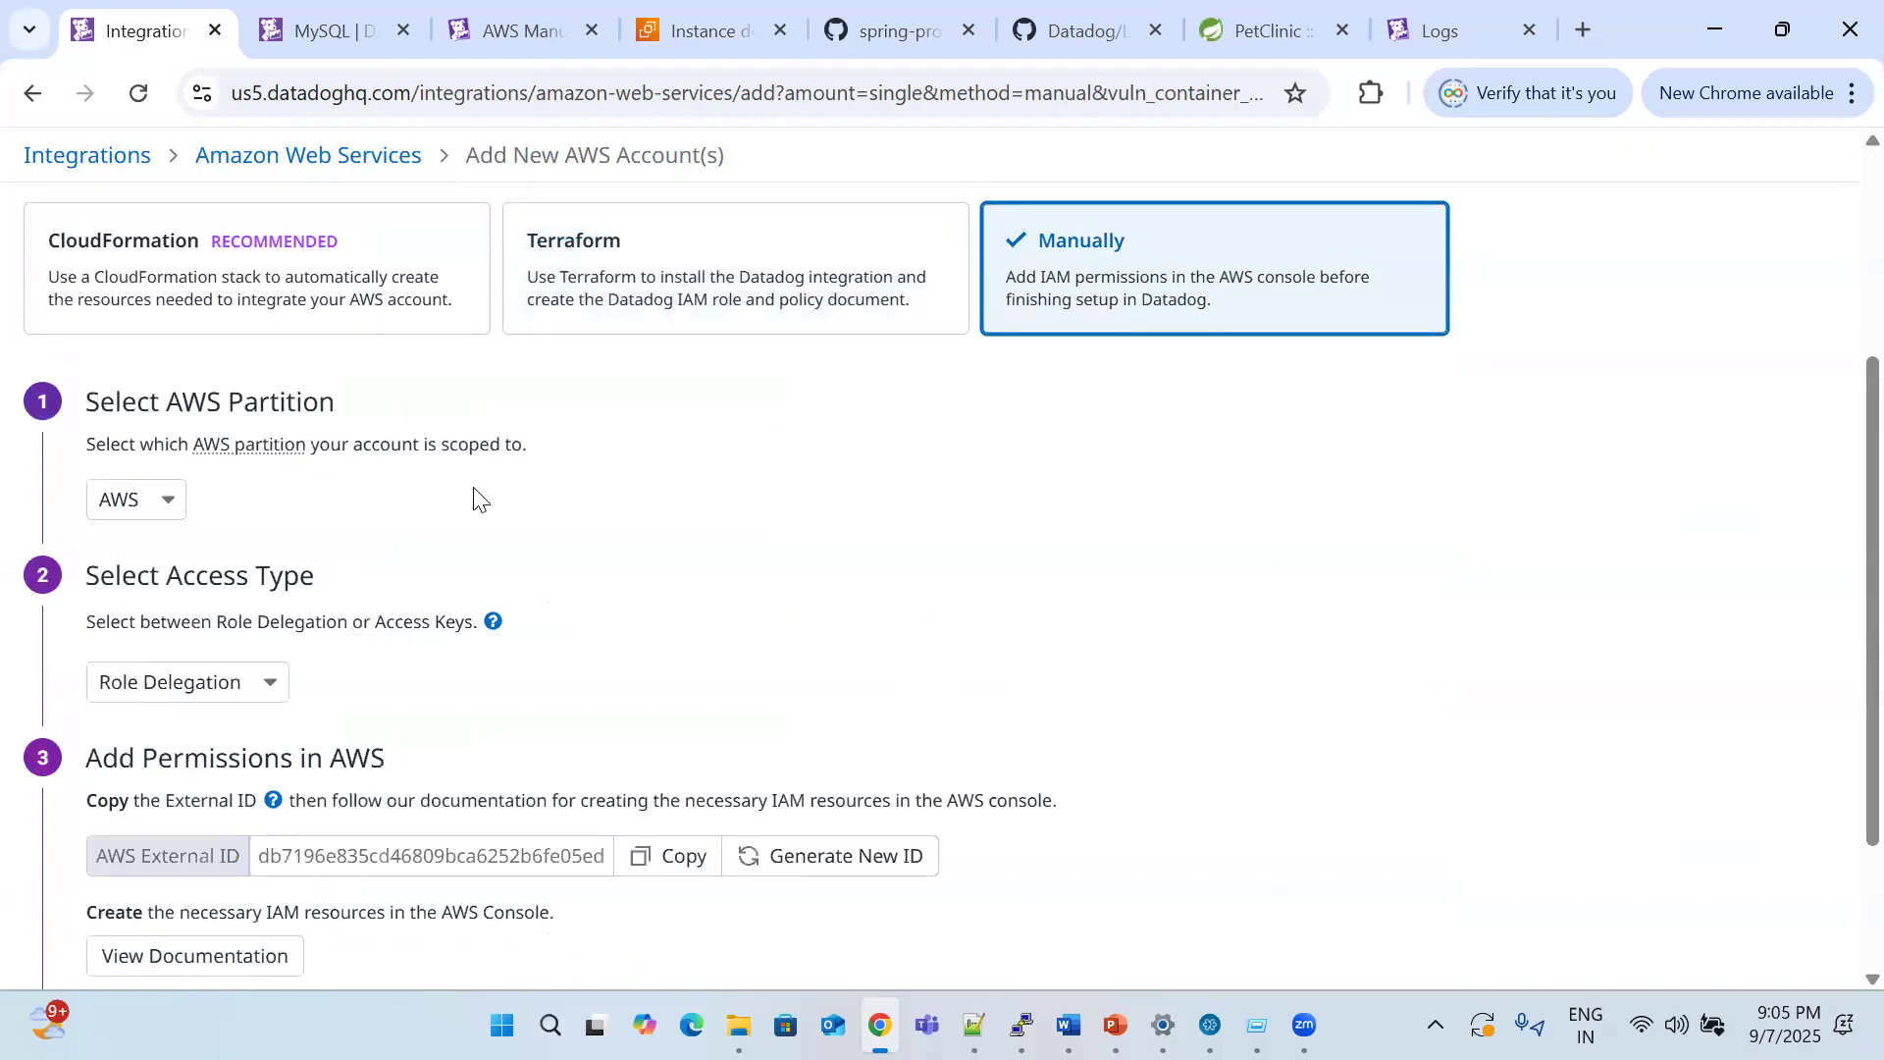
scroll(290, 510, down, 1)
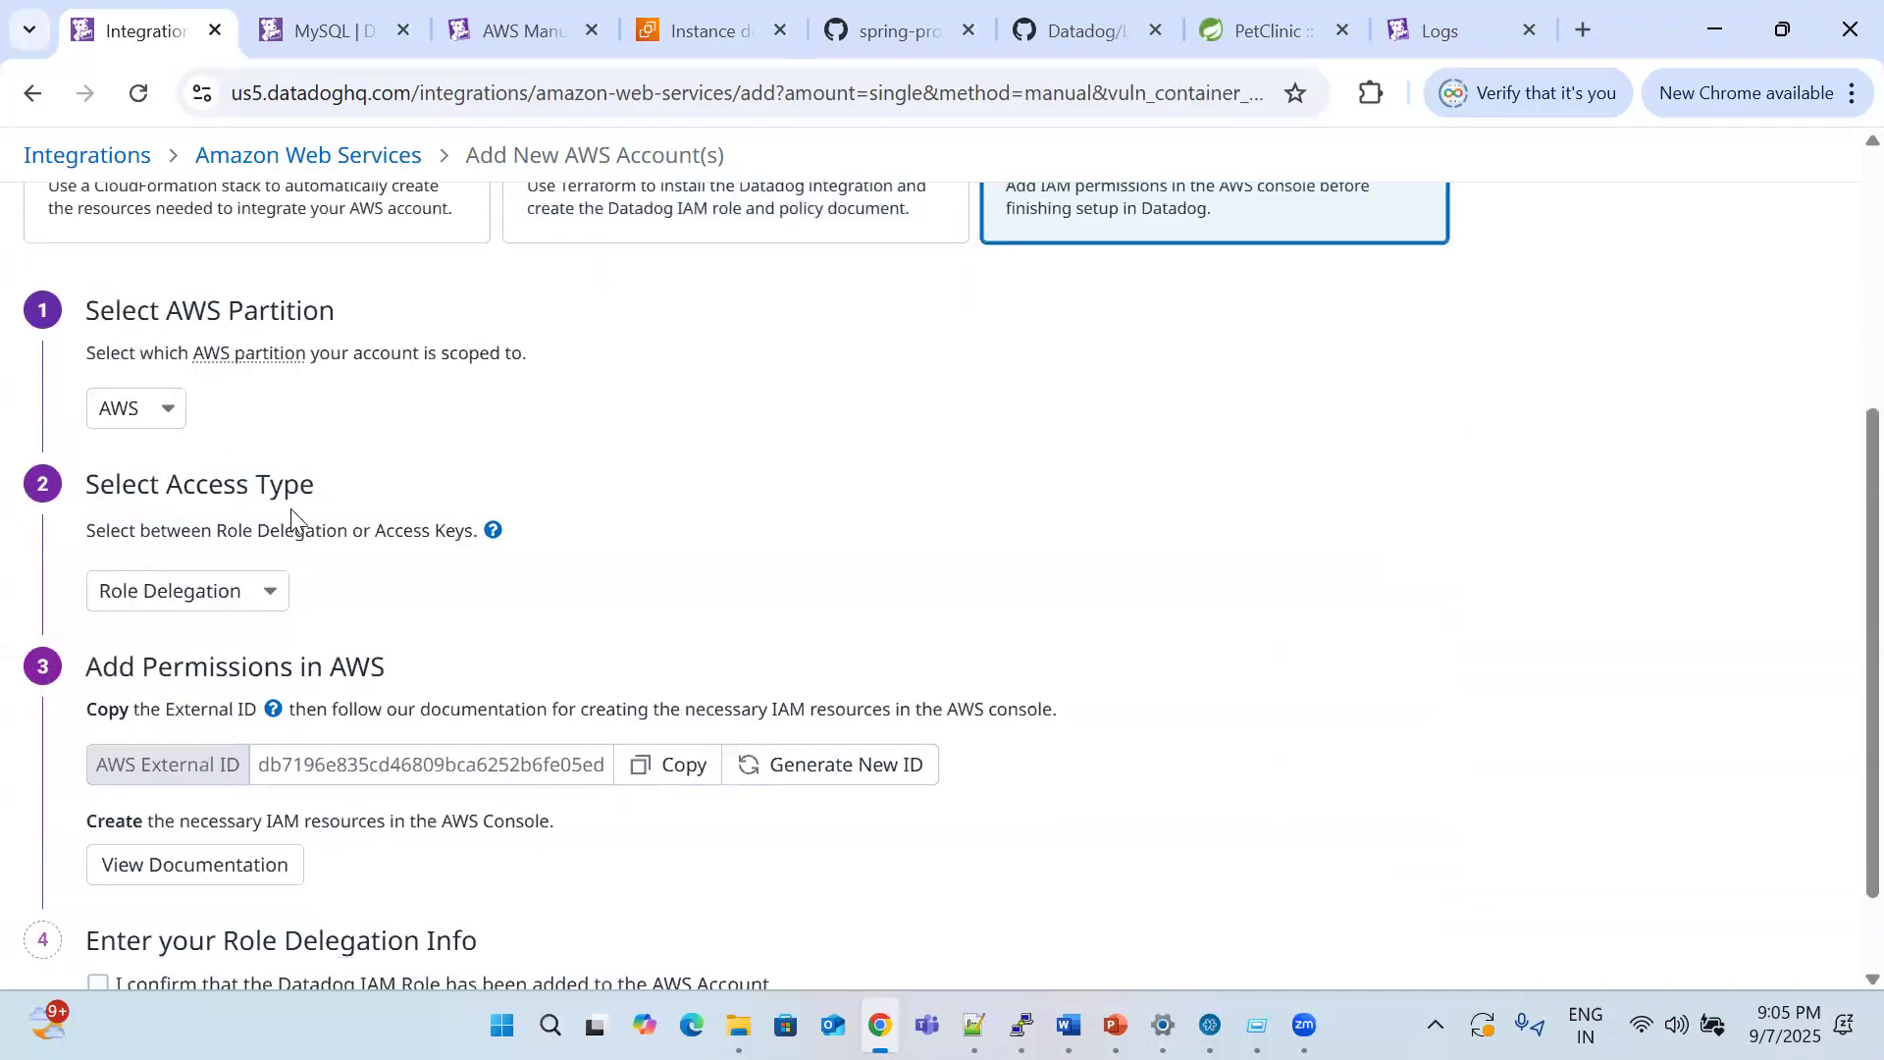
click(168, 410)
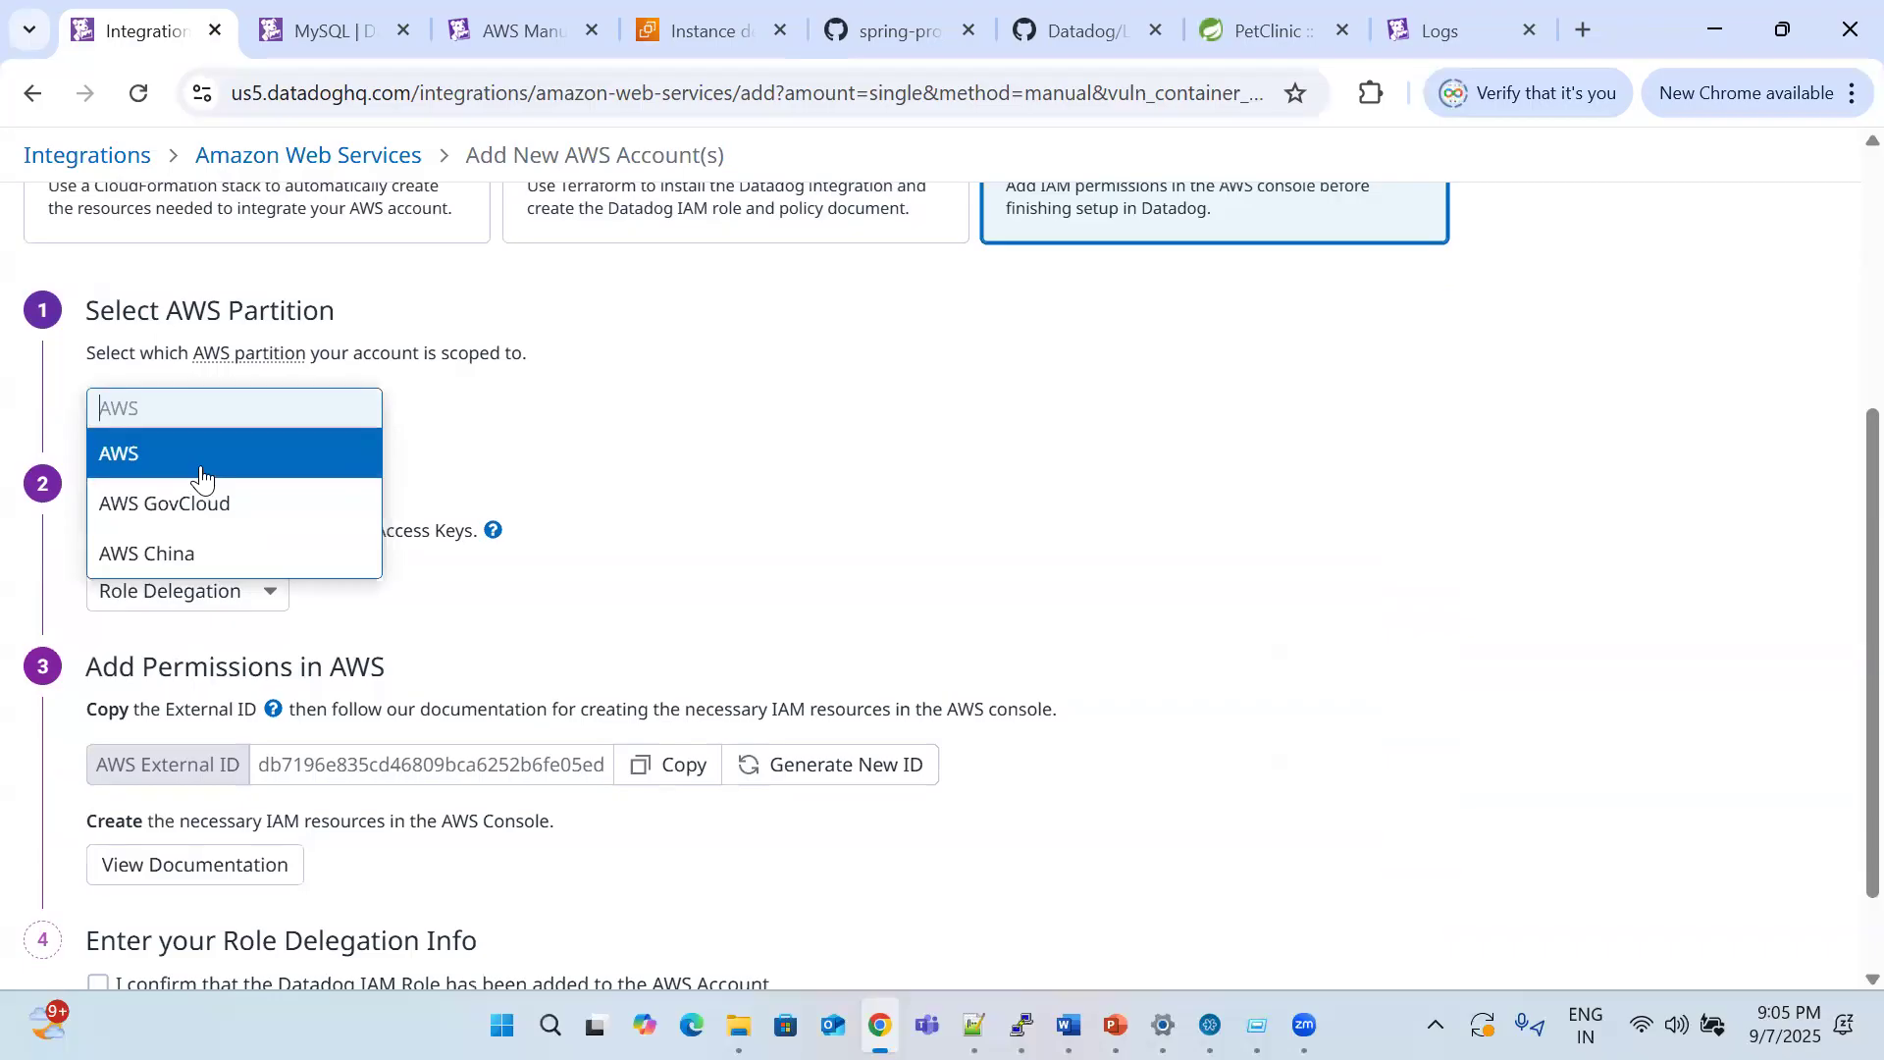
click(490, 420)
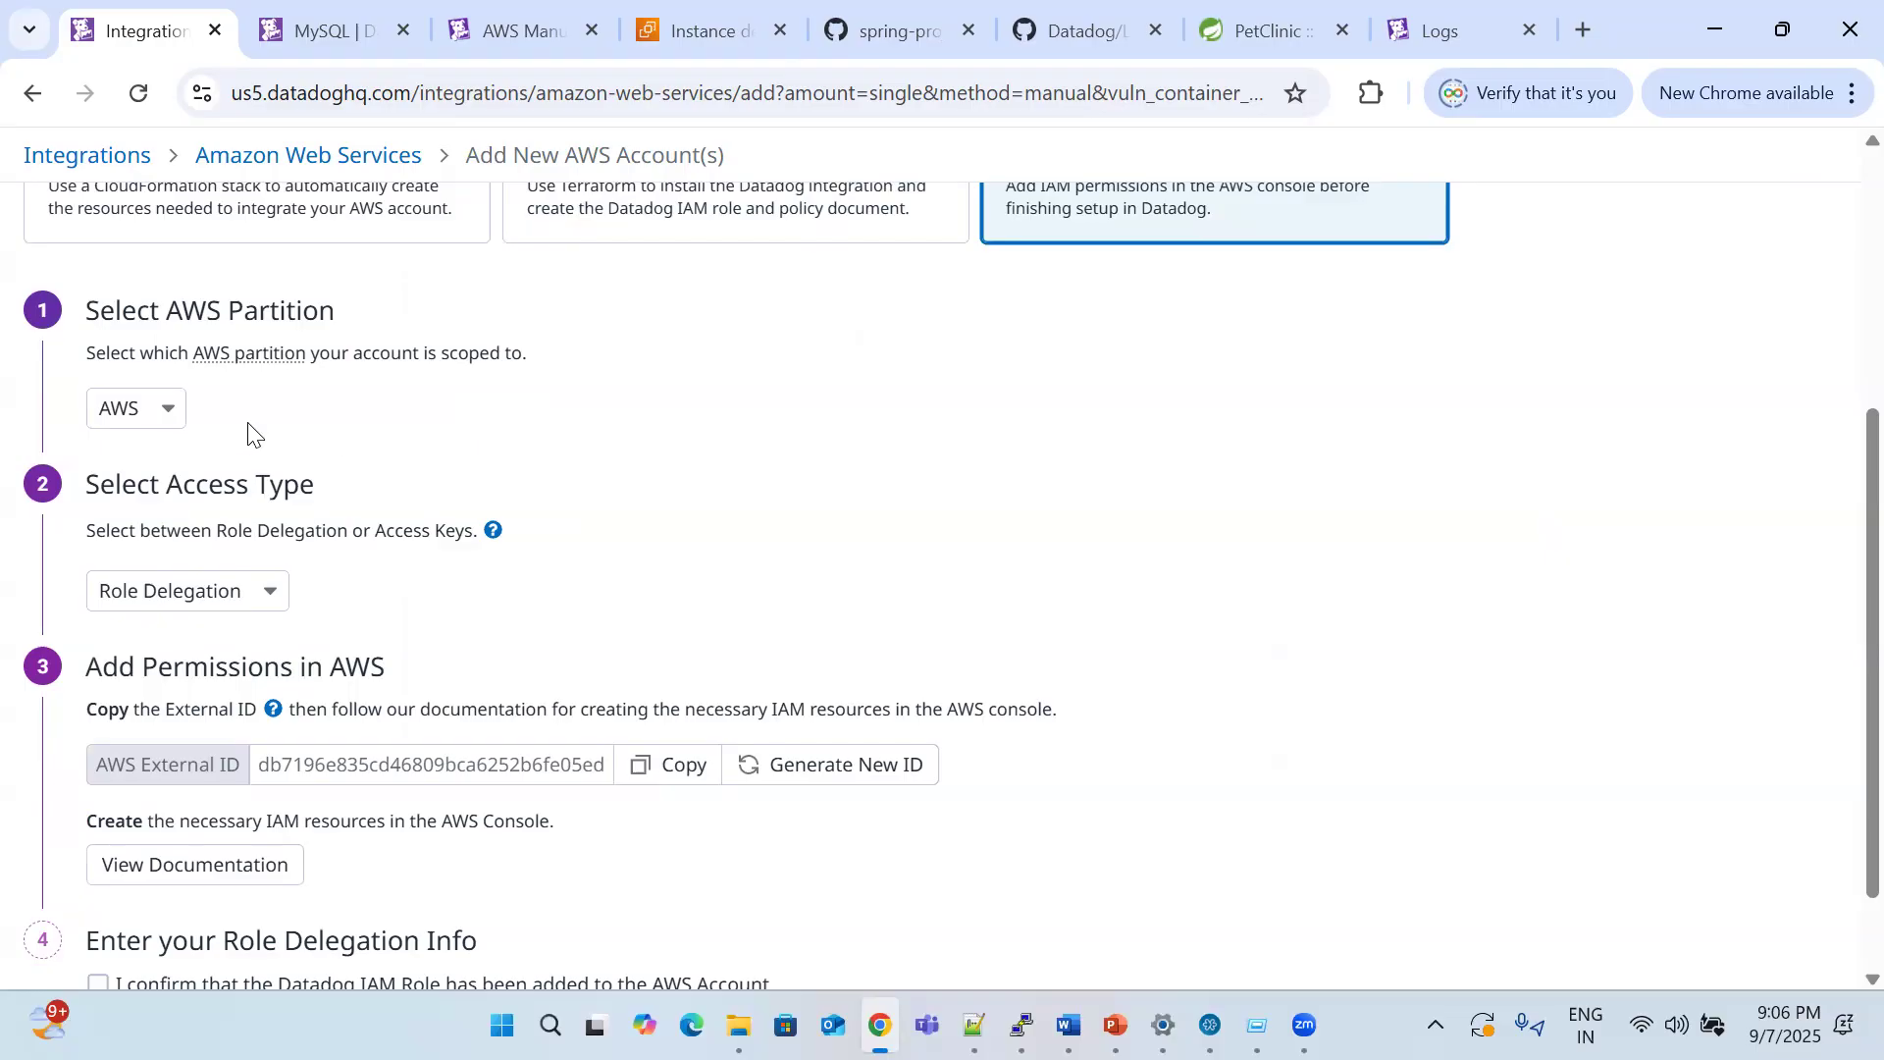
Switch the AWS partition to GovCloud, then back to commercial AWS.
click(162, 410)
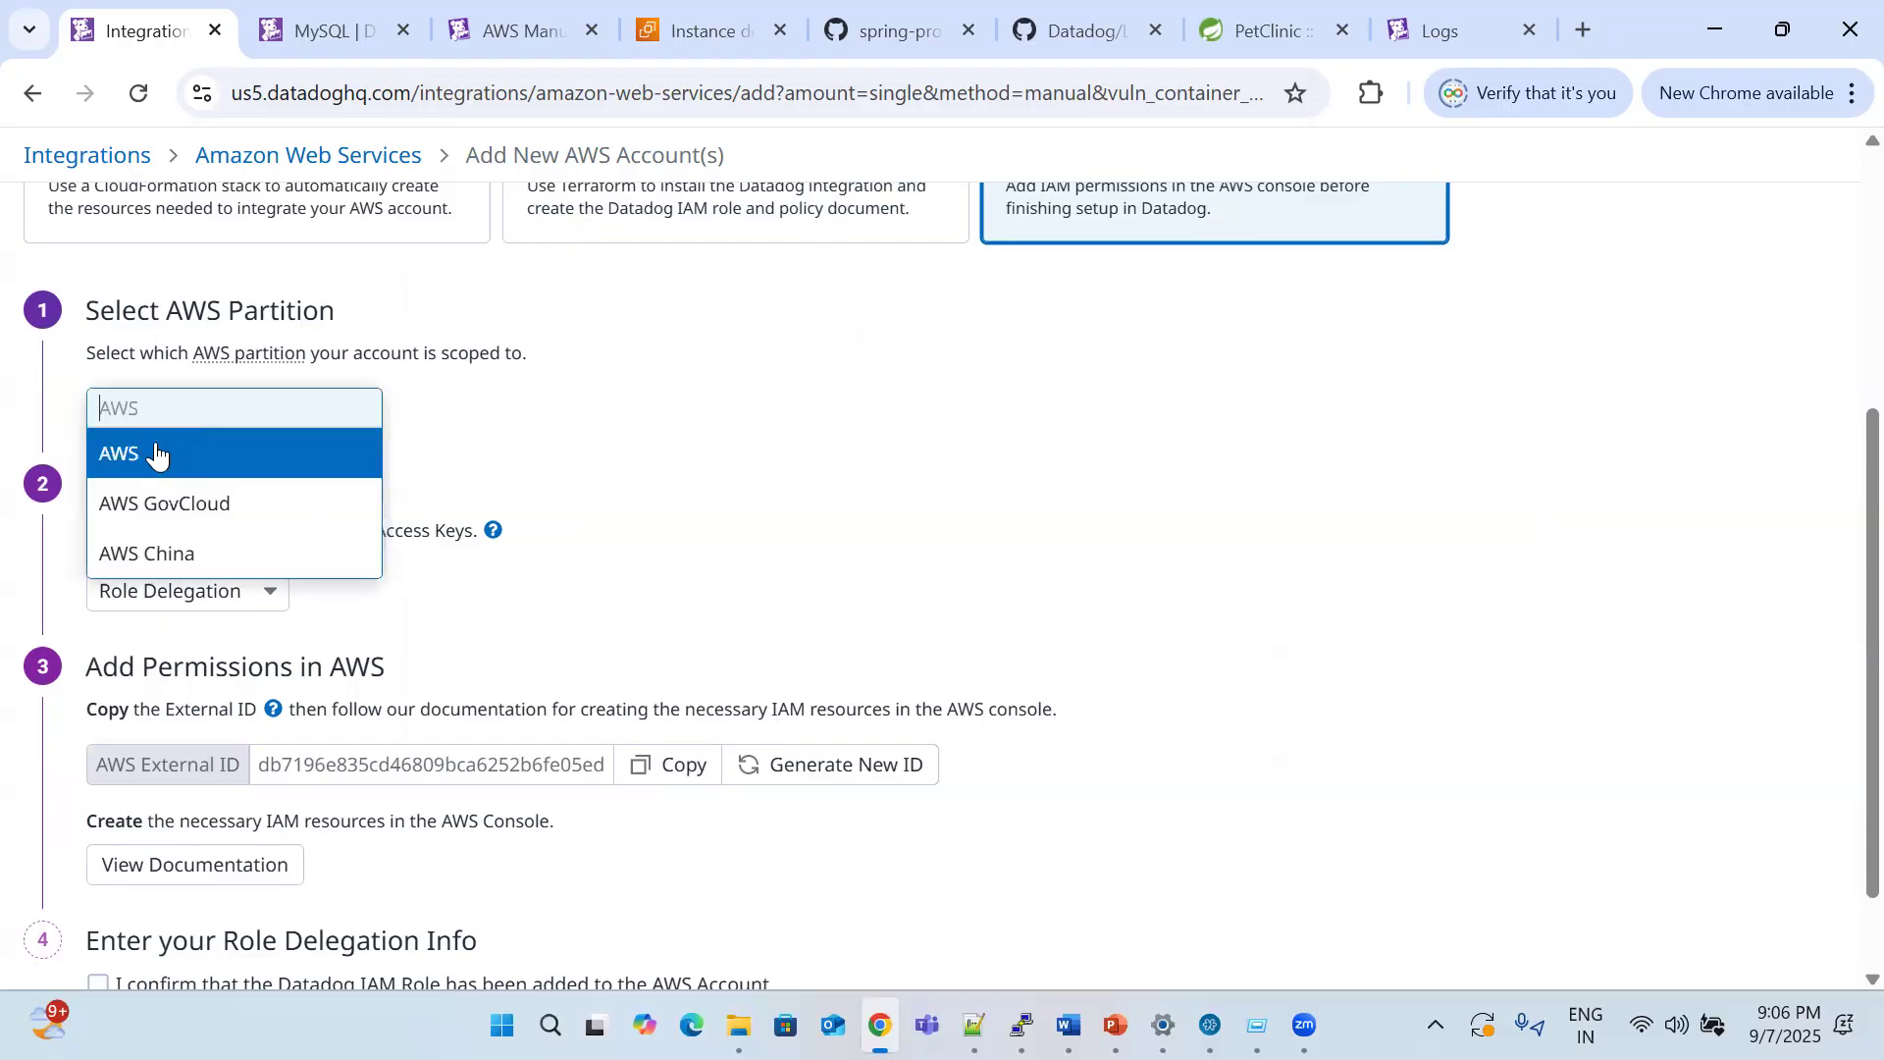
click(252, 504)
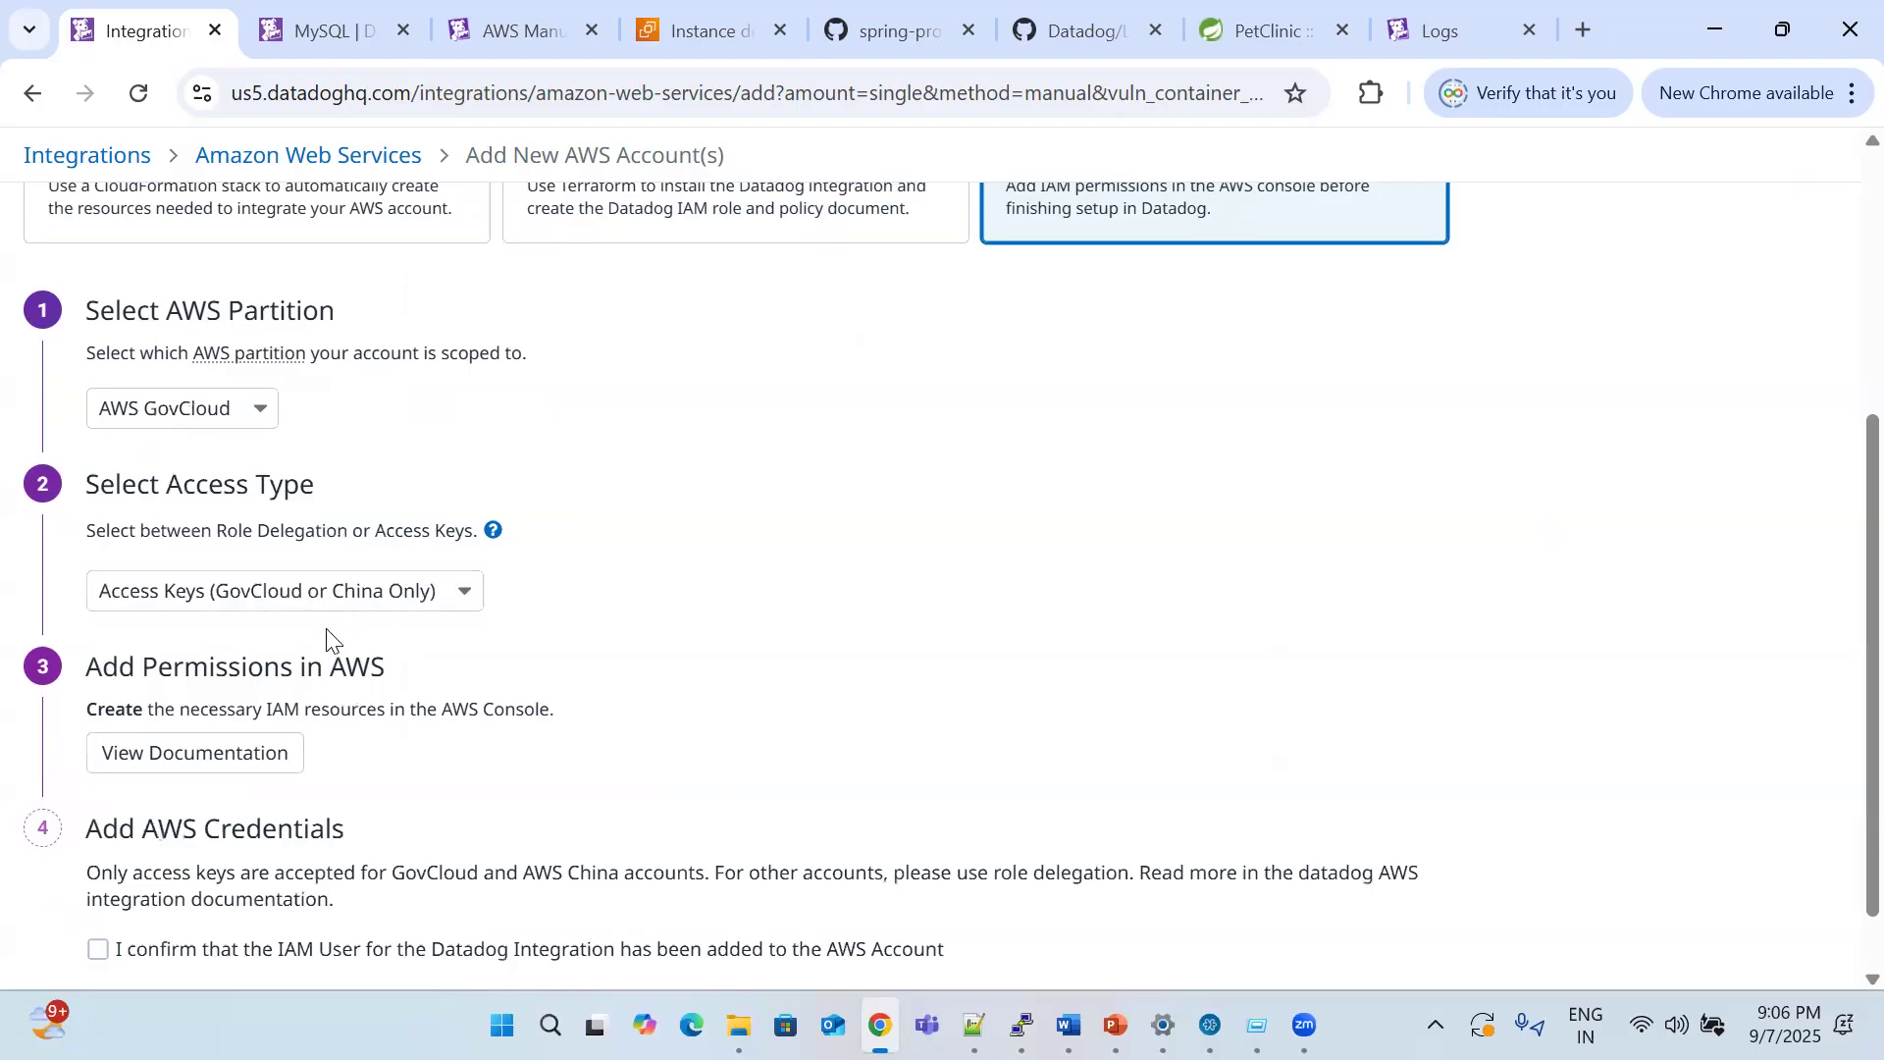
click(241, 417)
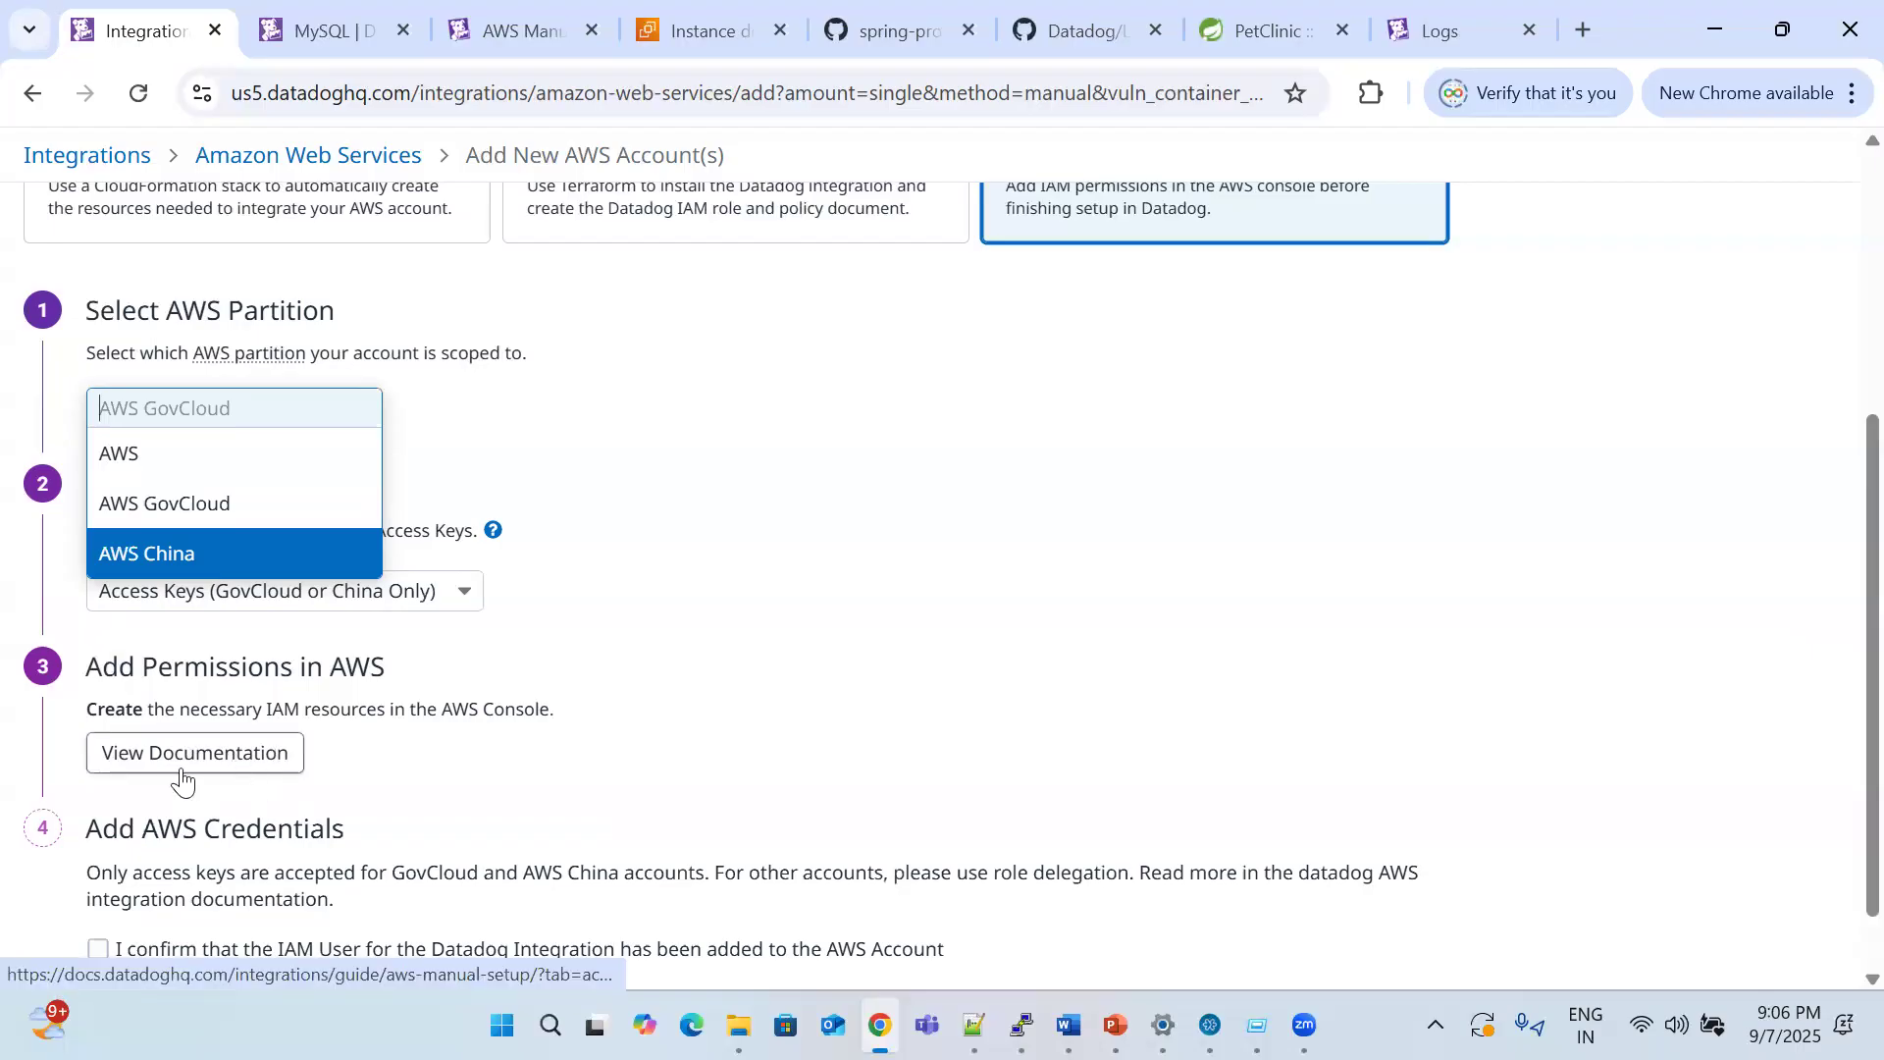
click(192, 458)
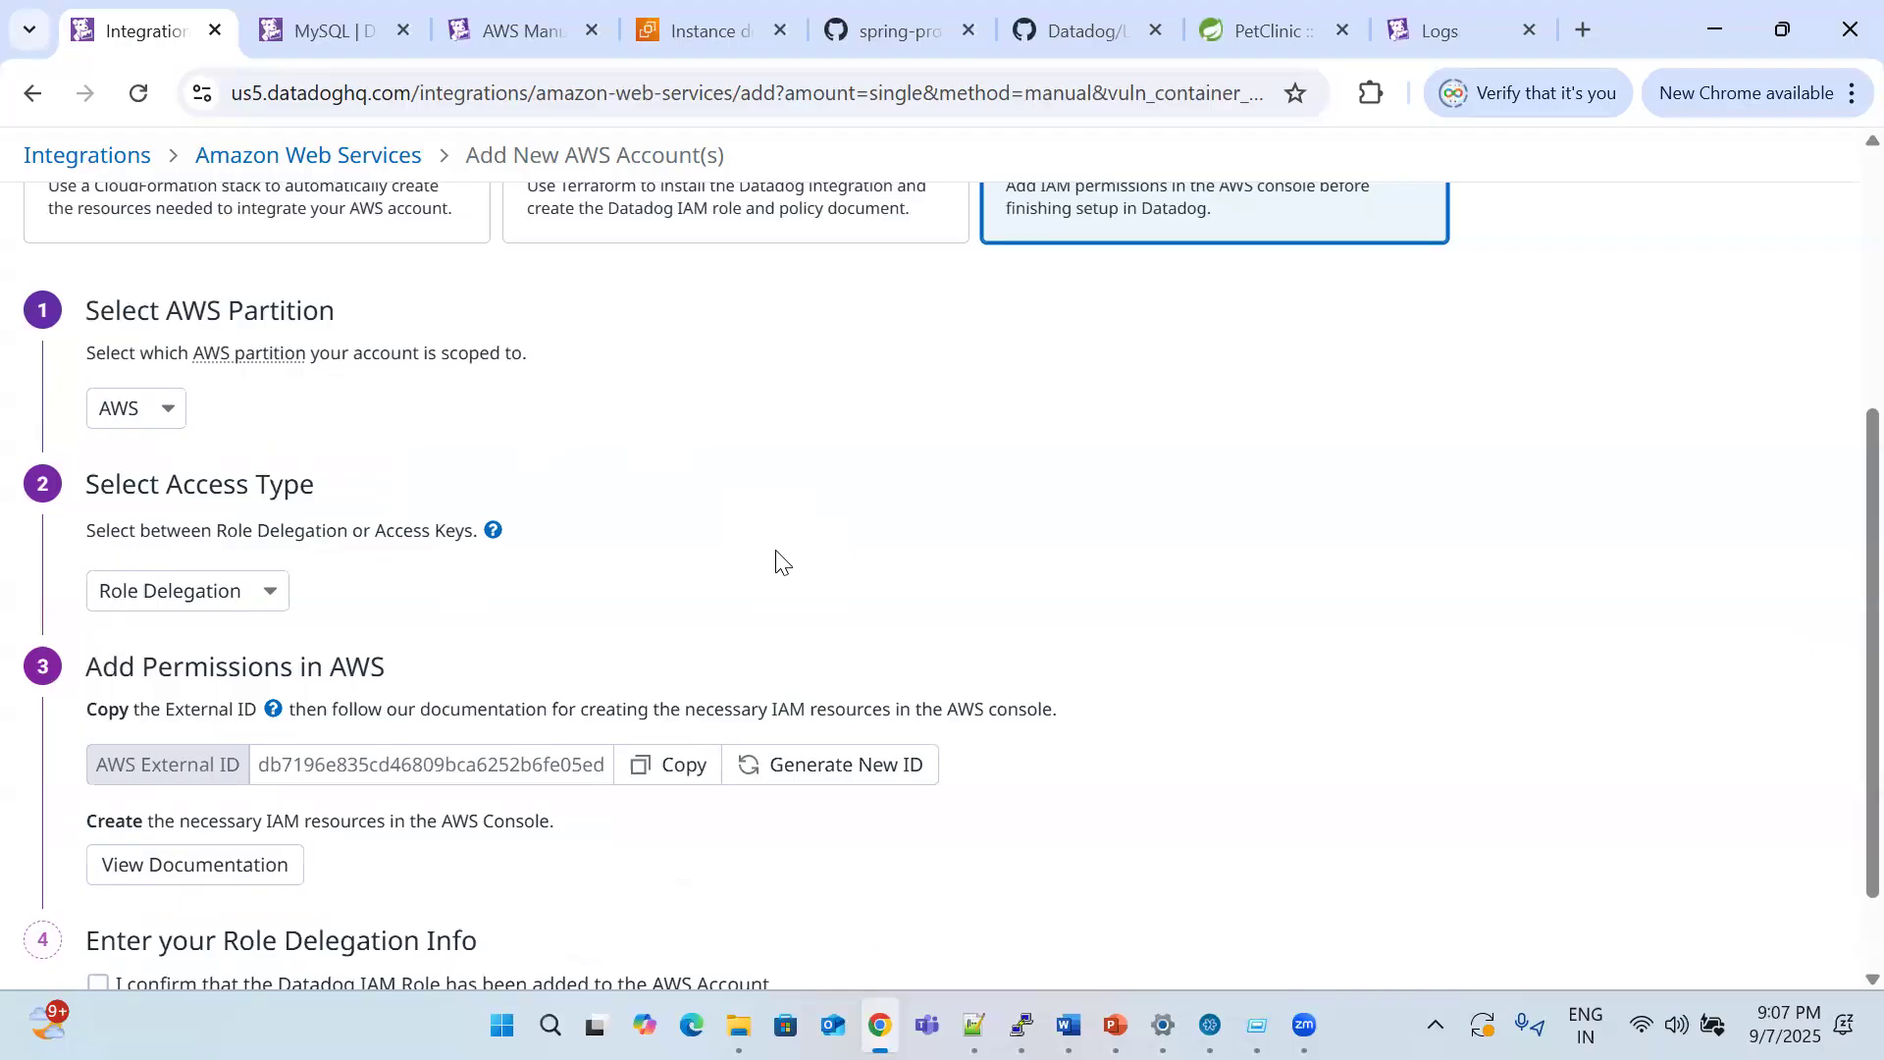
Keep Role Delegation access, generate a new External ID, and bring up the documentation link's options.
scroll(746, 557, down, 2)
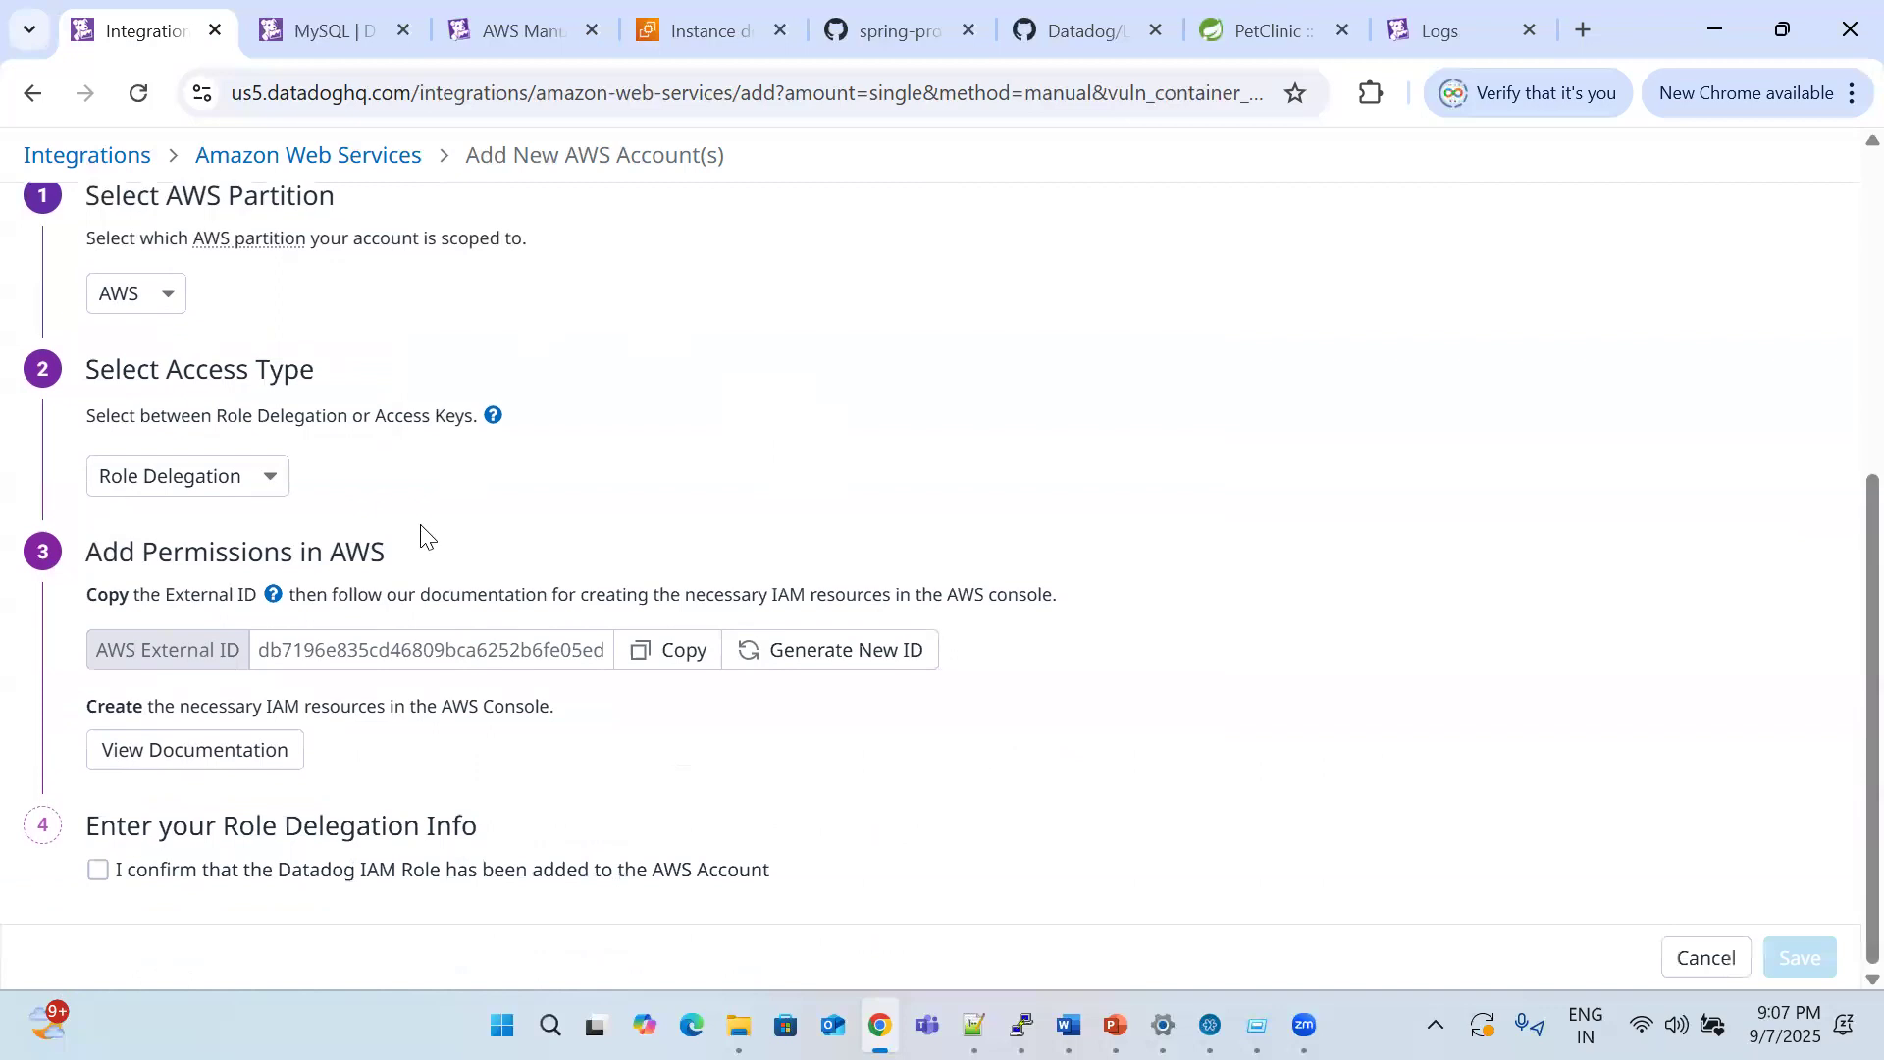
click(270, 481)
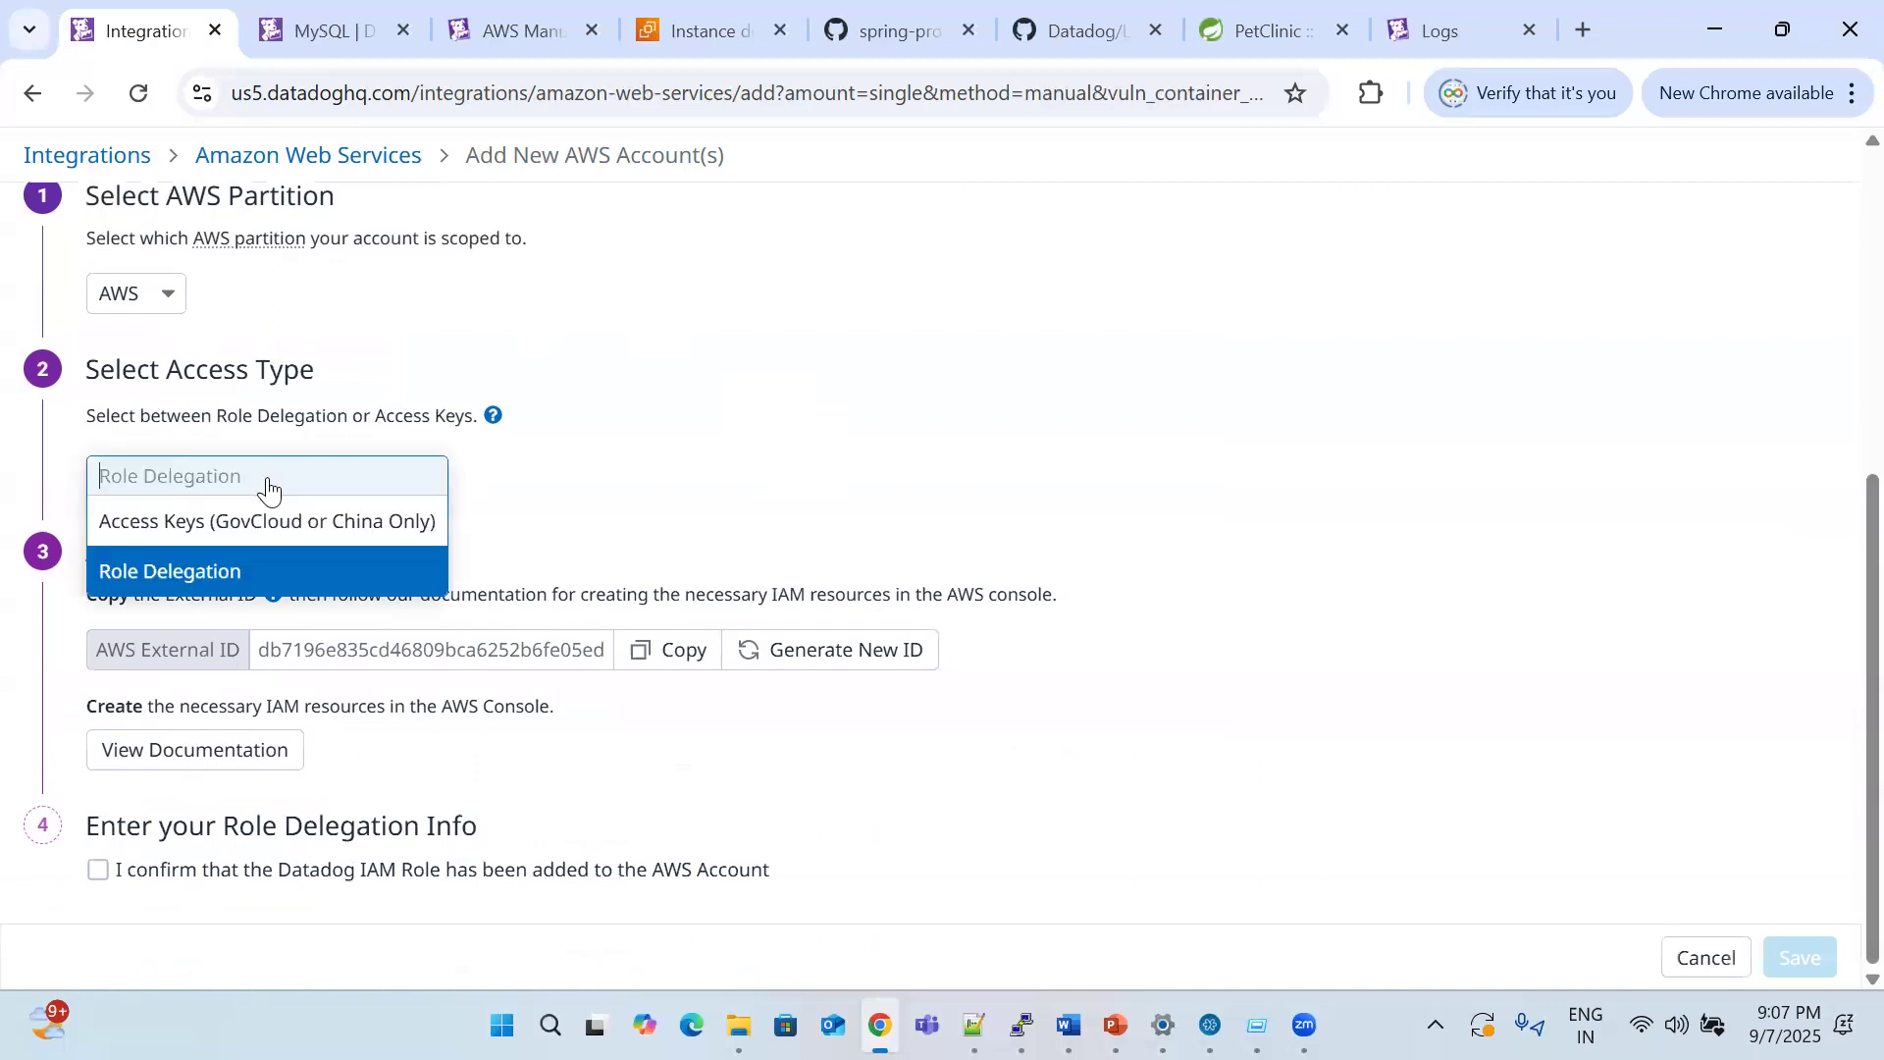
click(309, 586)
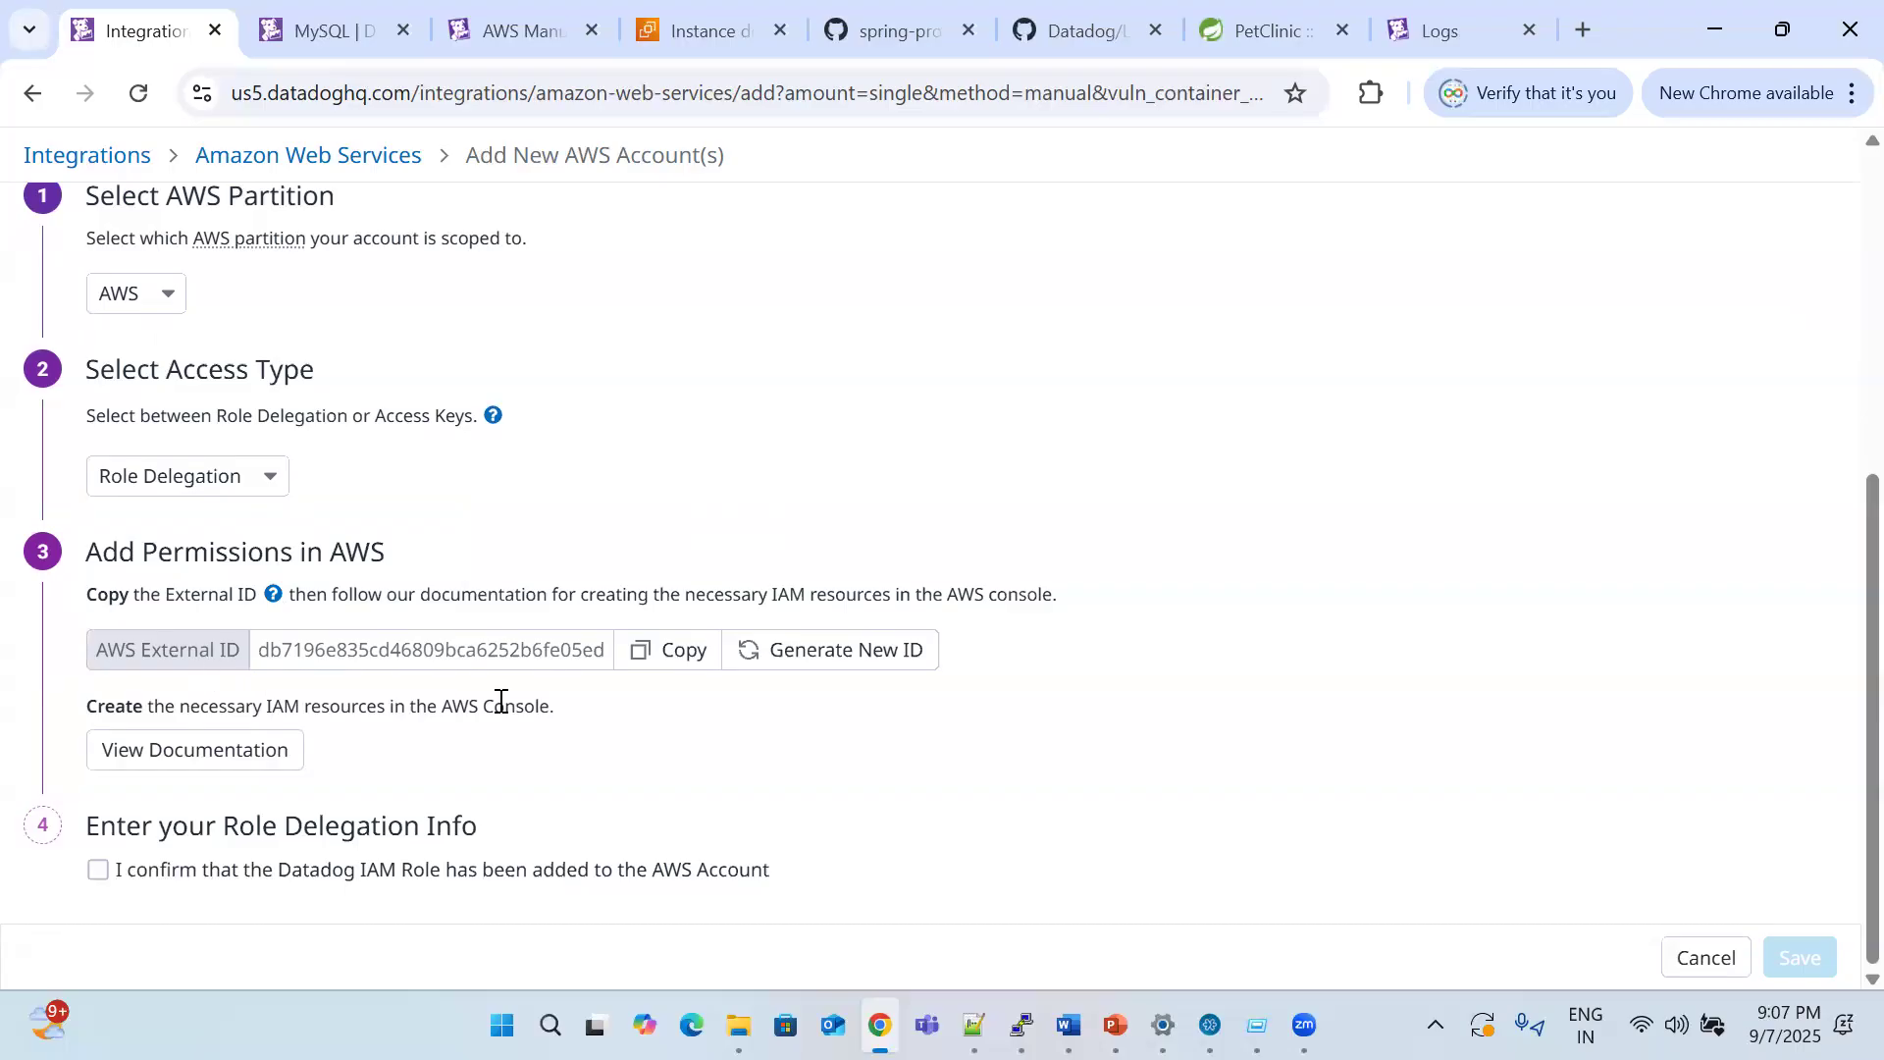
click(860, 662)
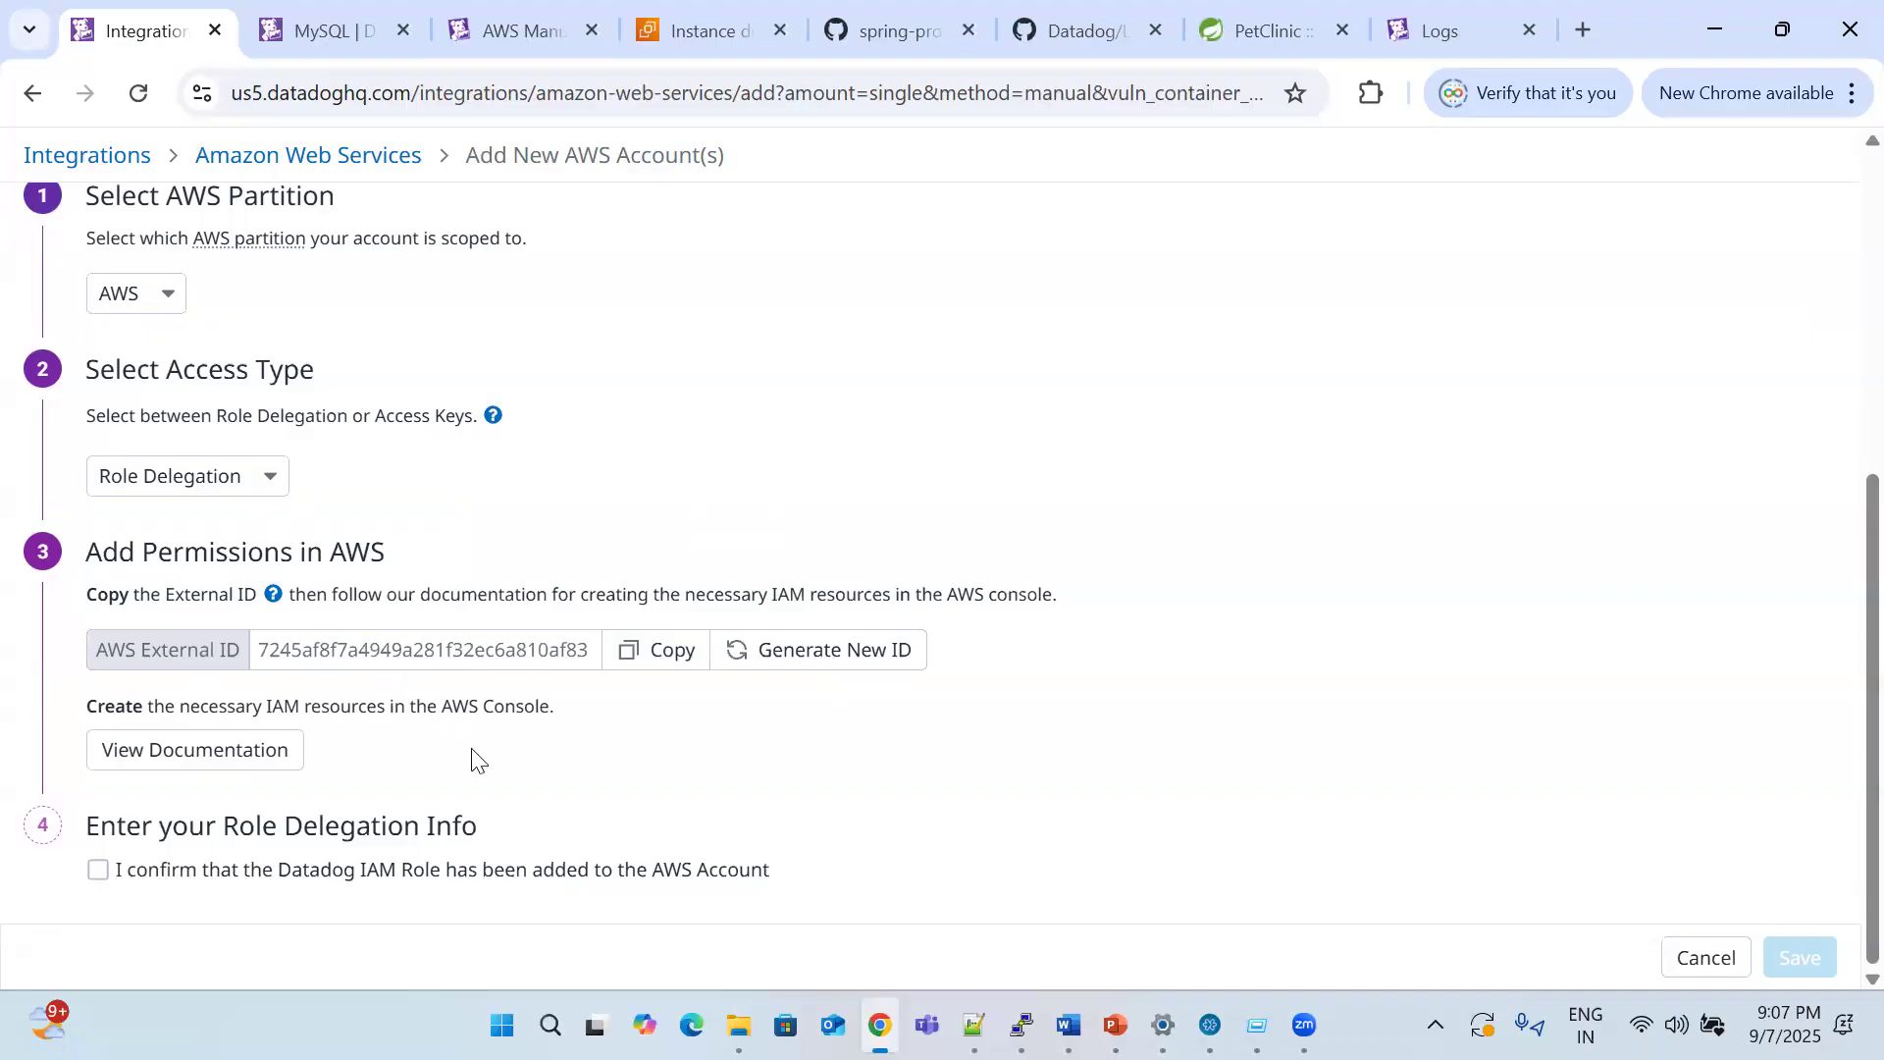
right_click(257, 750)
Open the AWS Manual Setup Guide in a new tab, close its duplicate, and return to the account form.
click(403, 452)
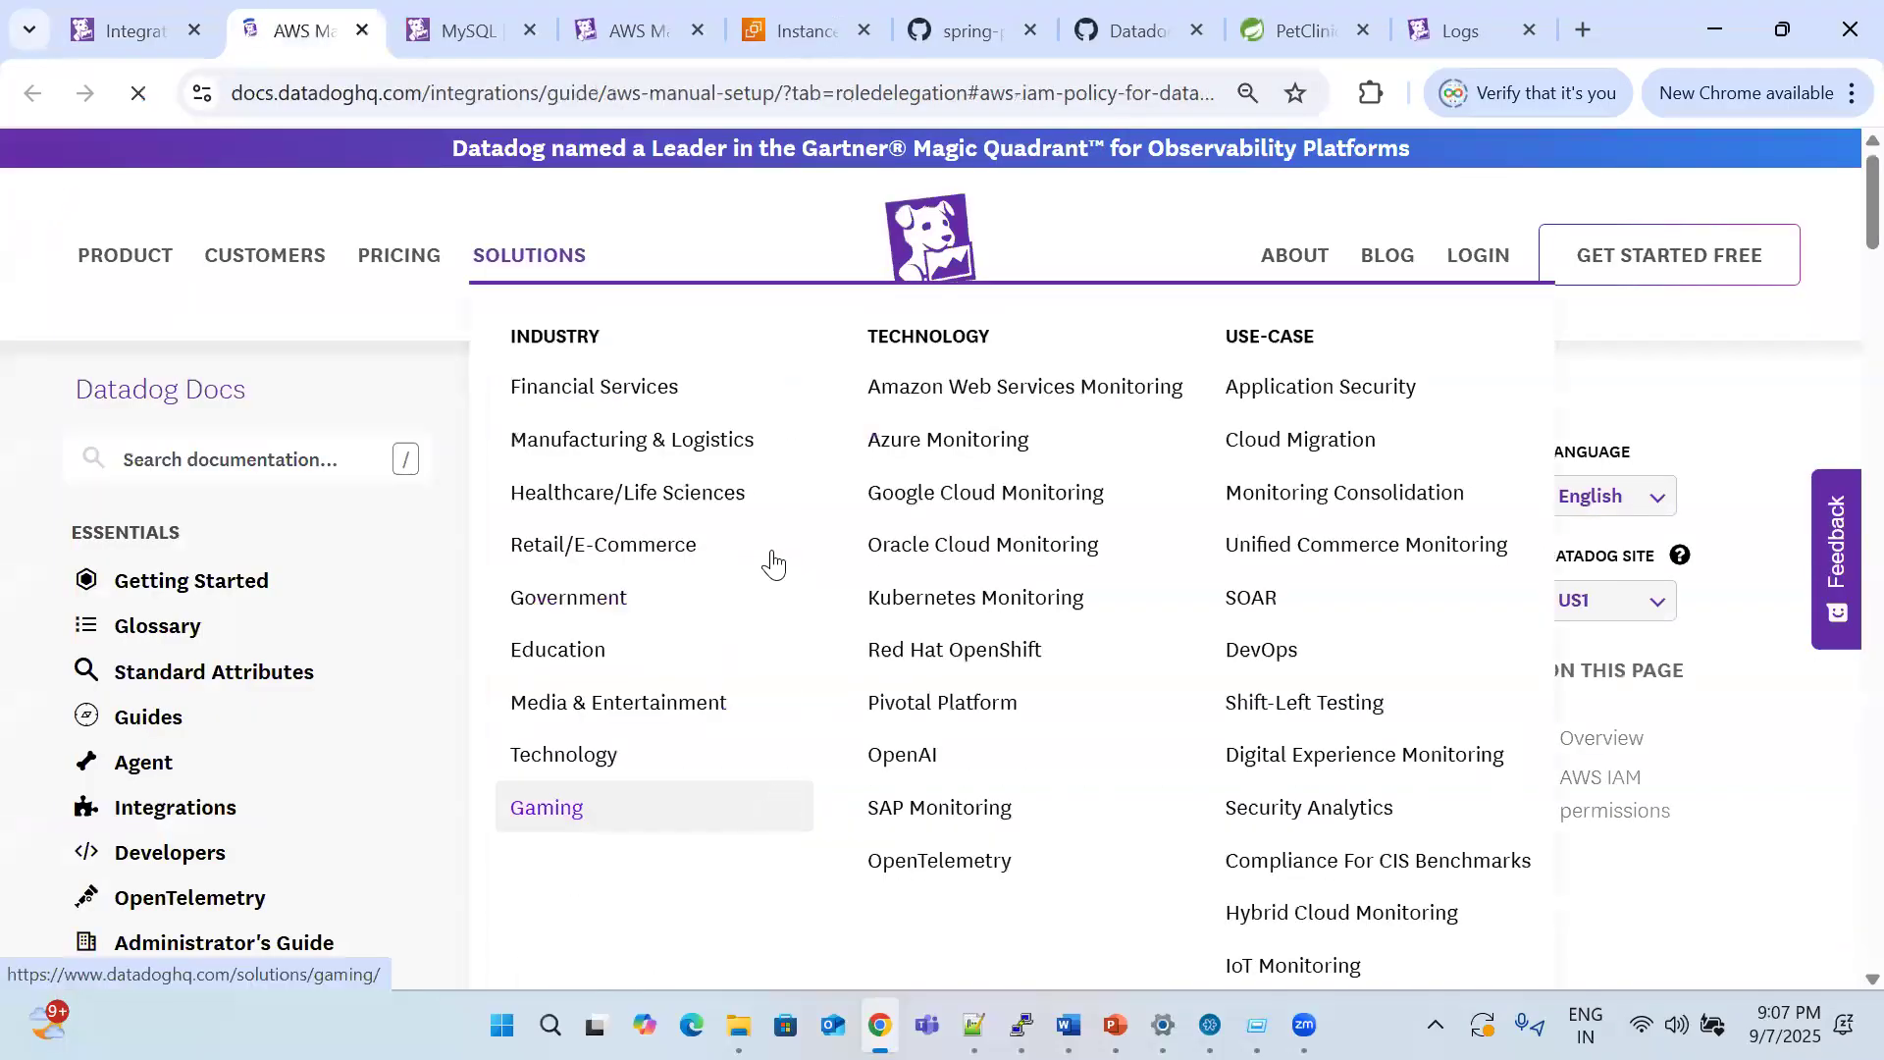
scroll(893, 831, down, 7)
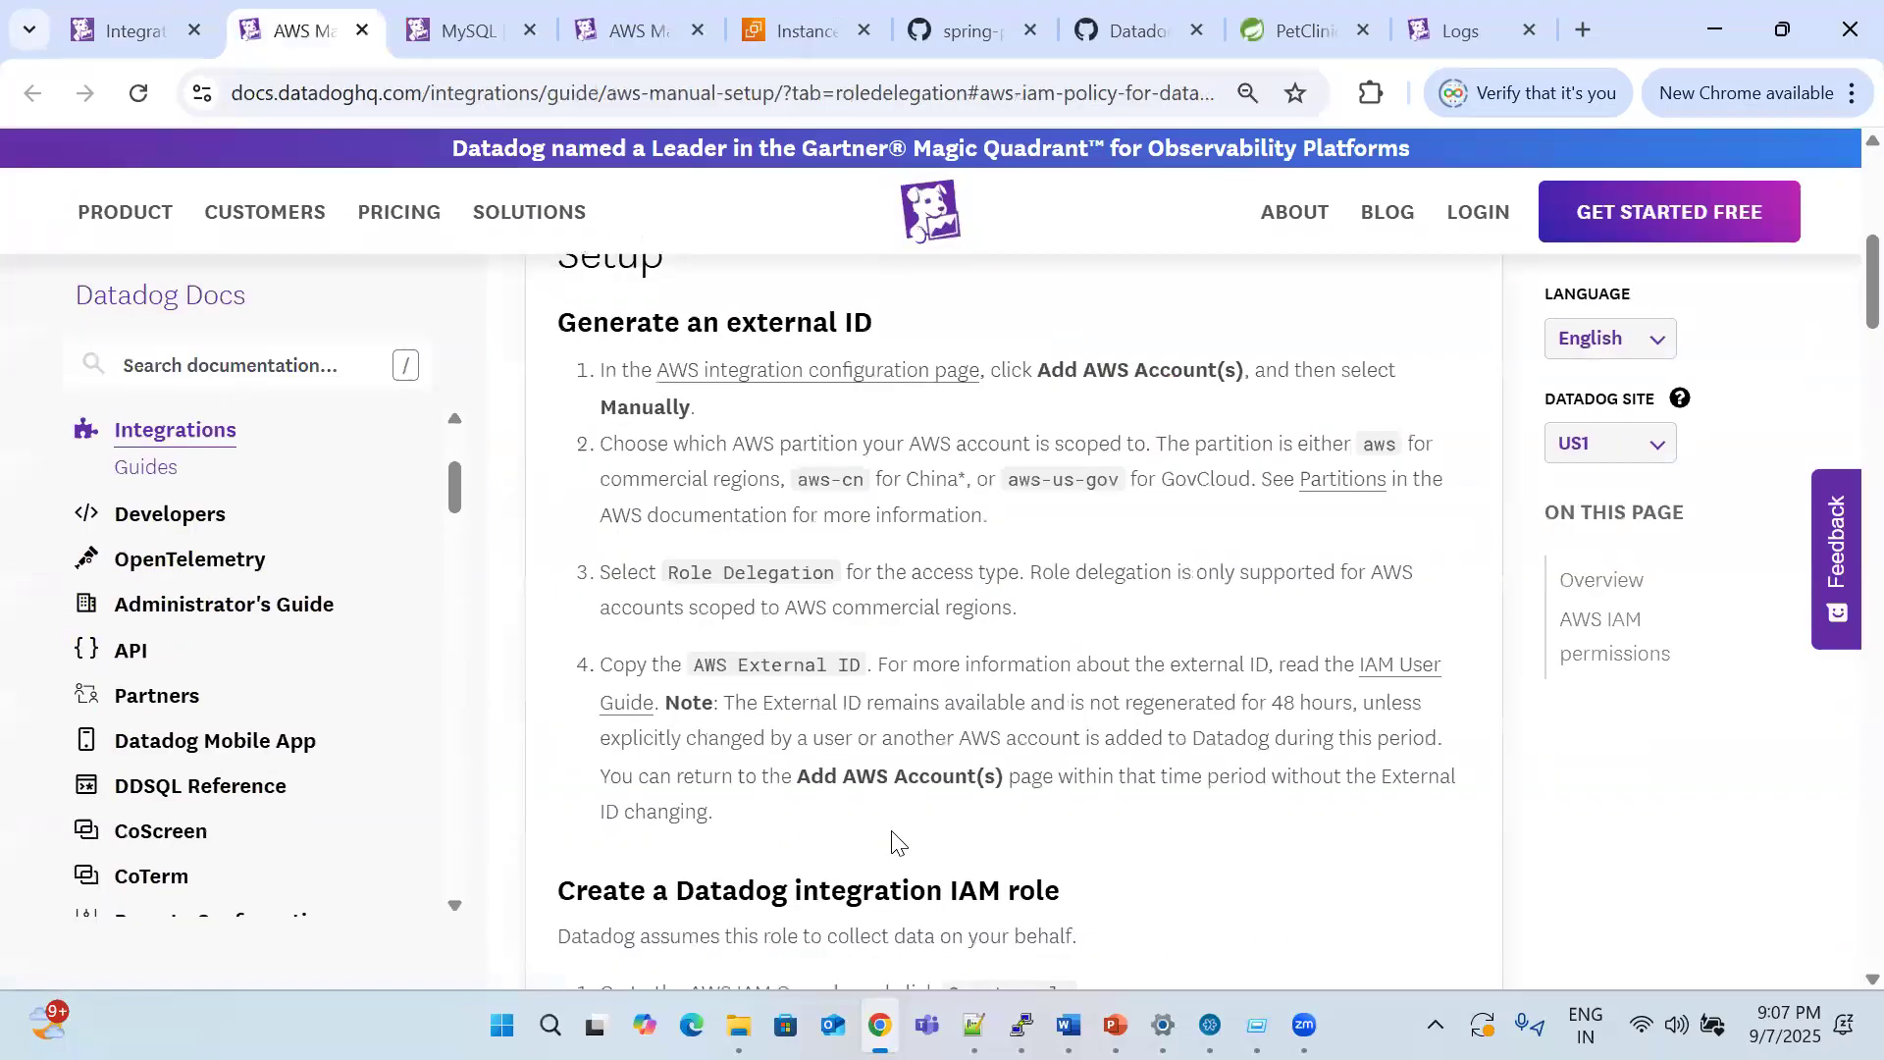
scroll(895, 841, up, 1)
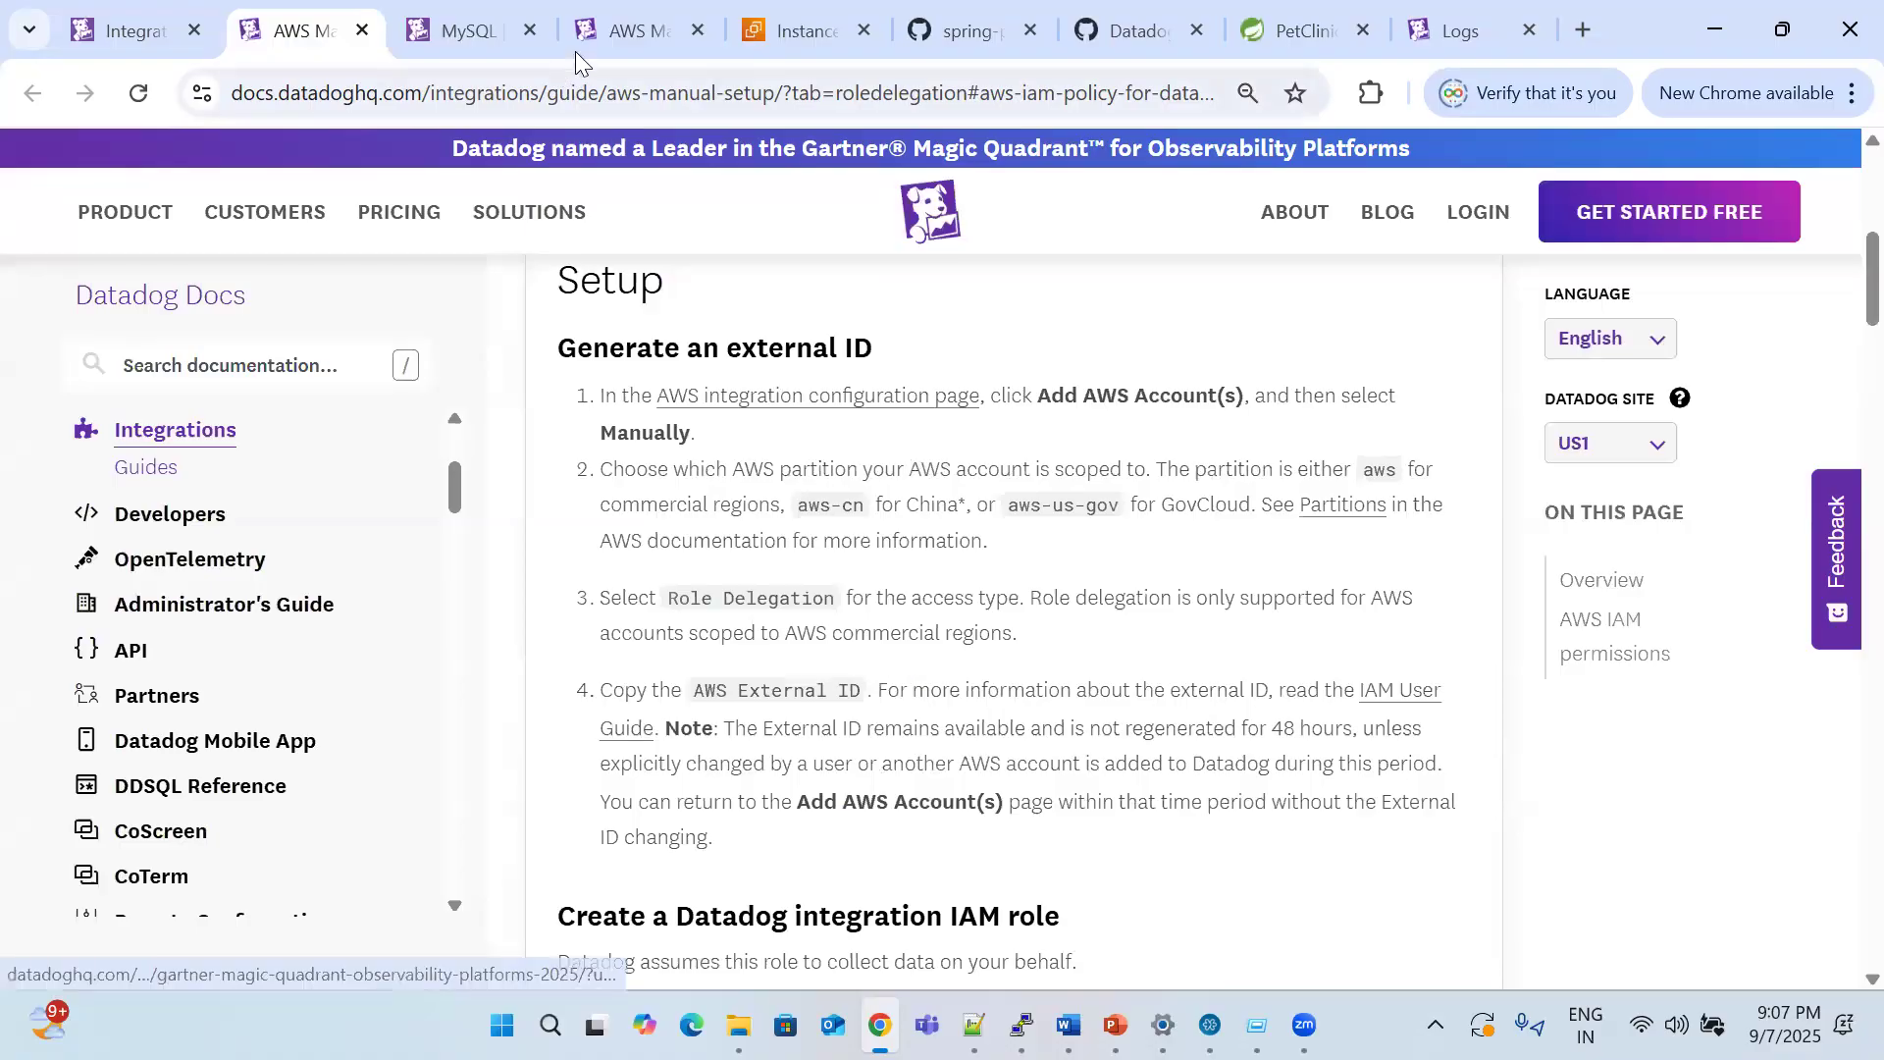
click(616, 44)
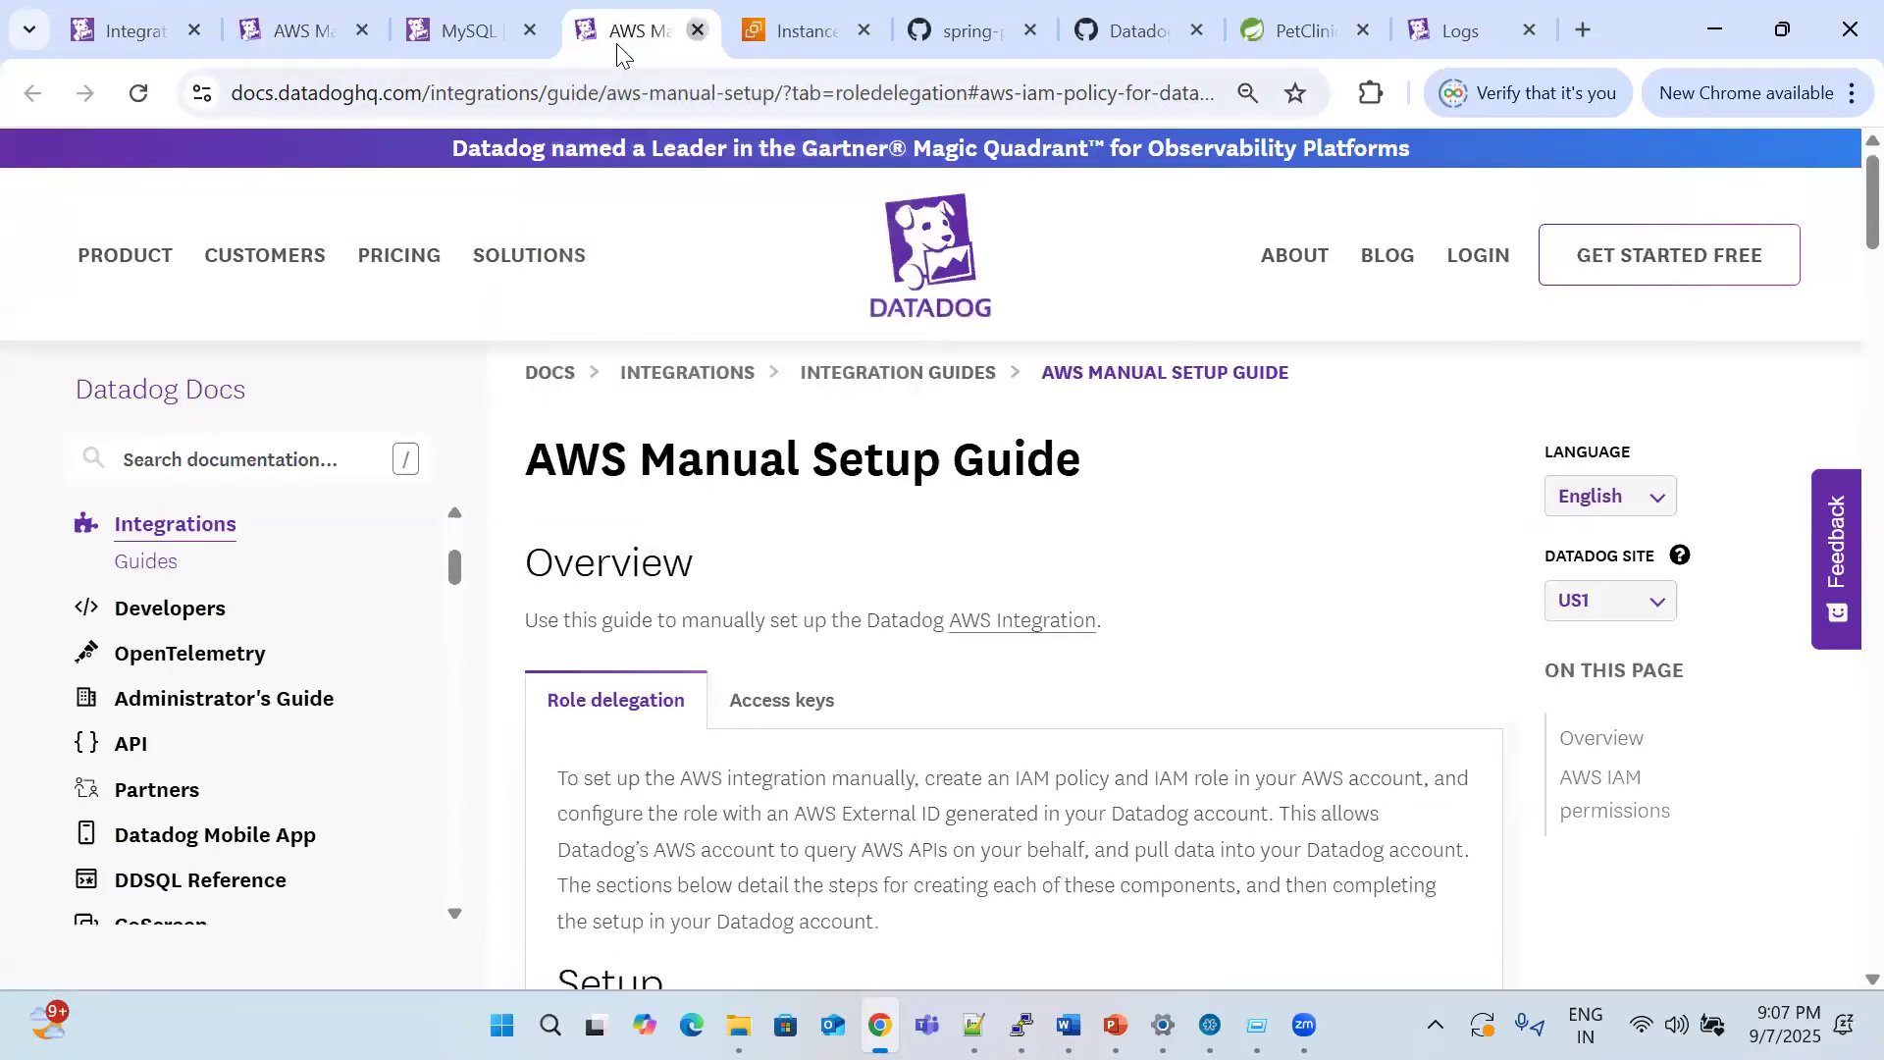
key(ctrl+w)
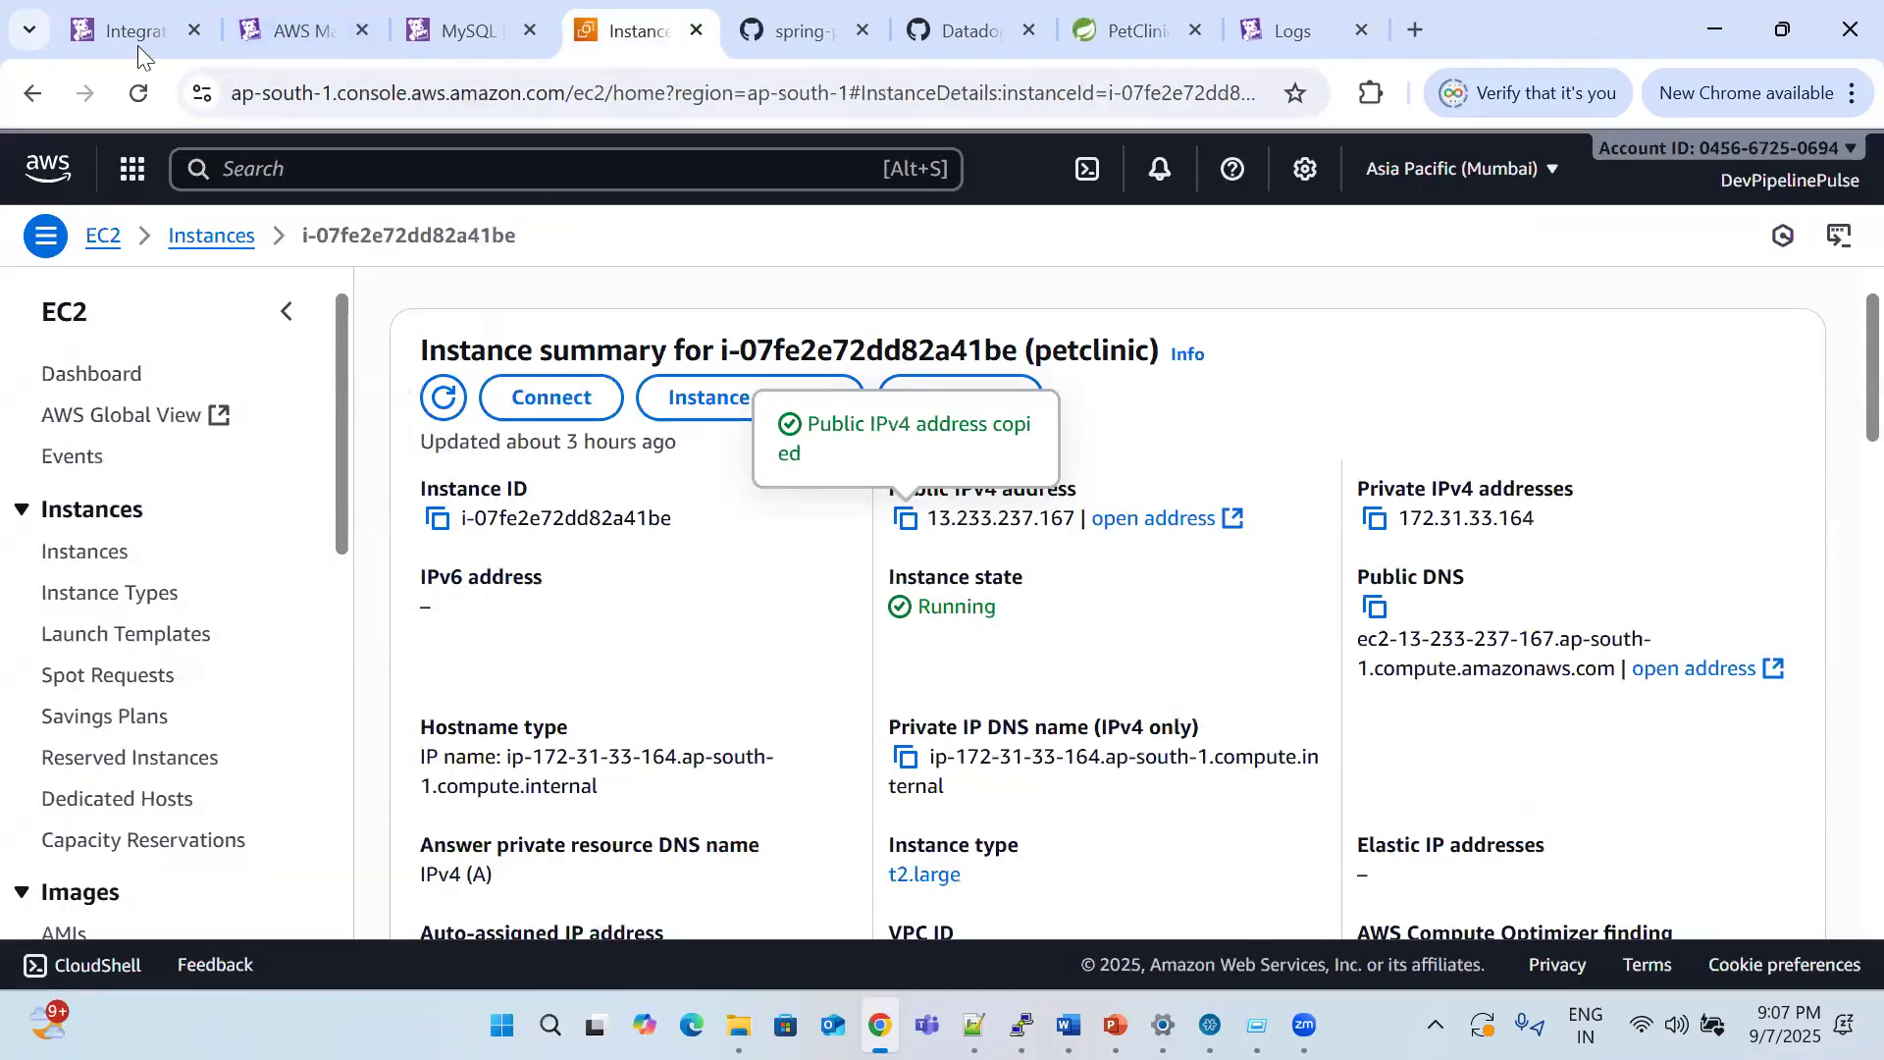
click(298, 32)
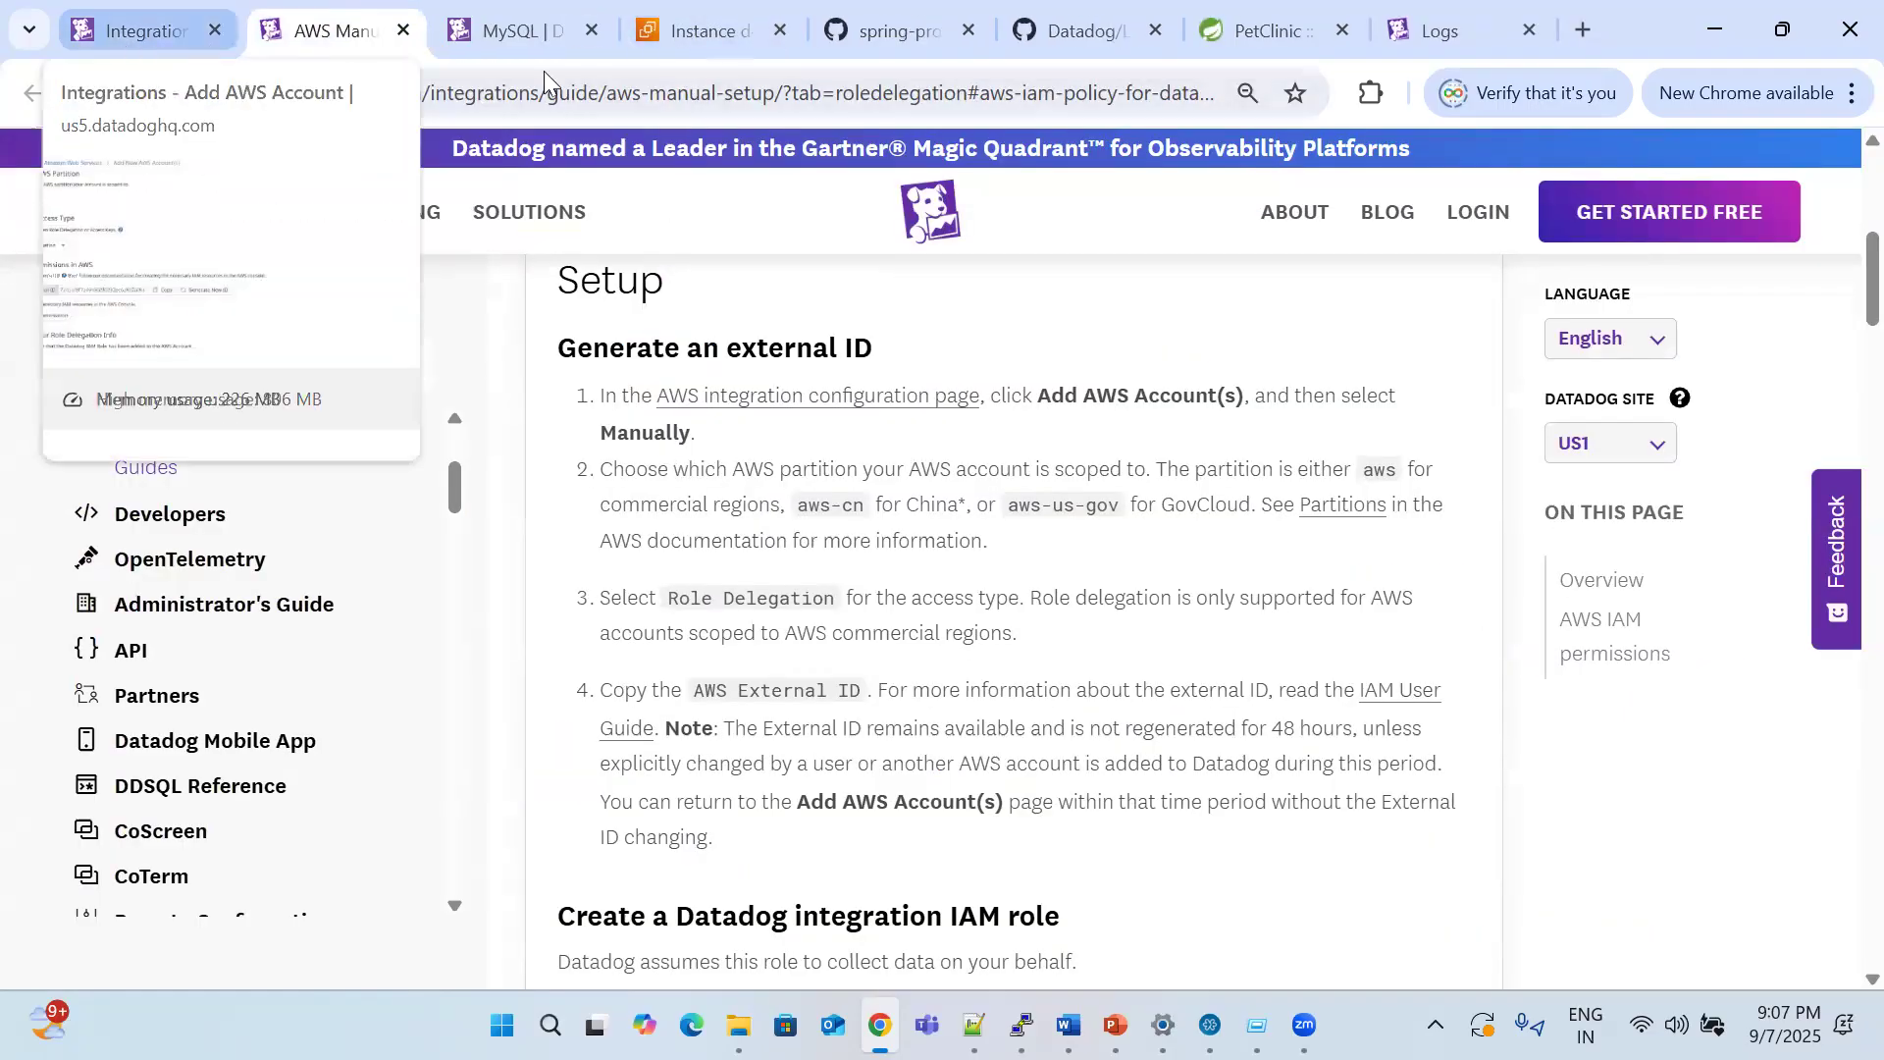
click(135, 33)
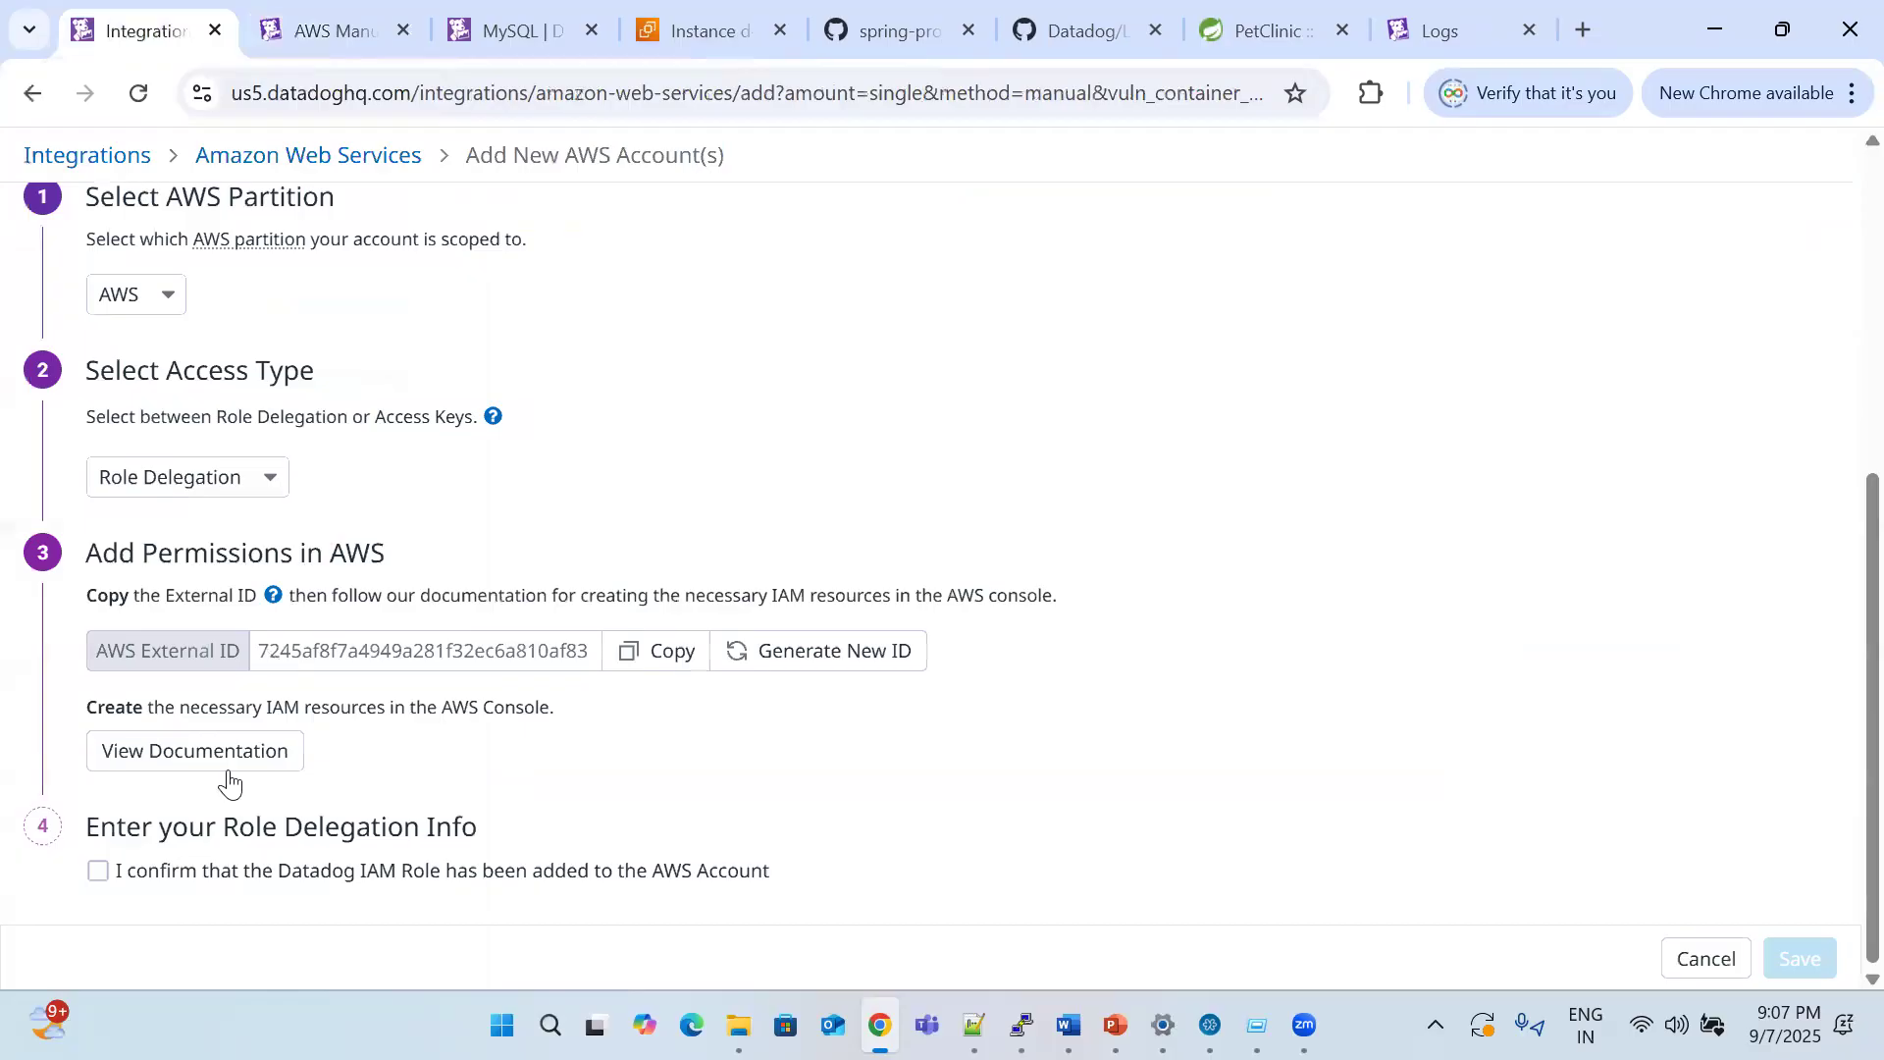
Confirm that the Datadog IAM role has been added.
click(99, 872)
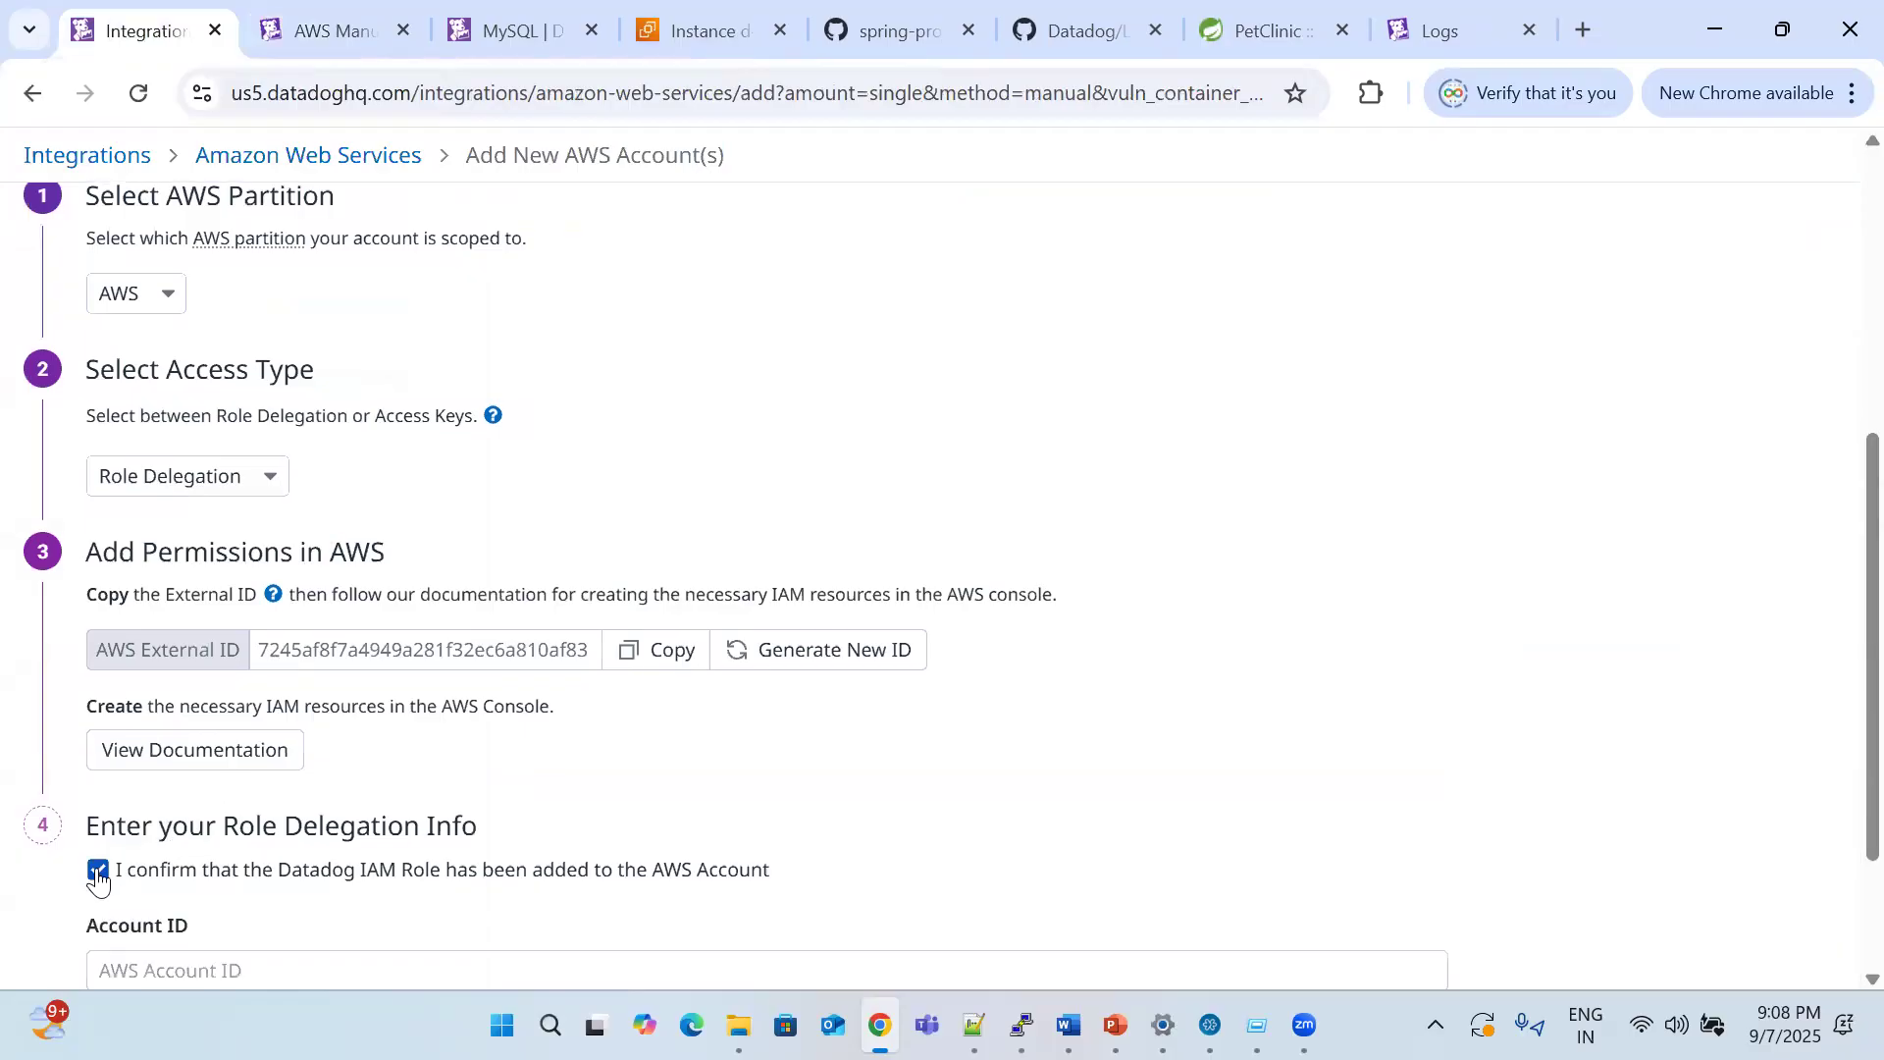
scroll(99, 868, down, 1)
scroll(99, 868, down, 1)
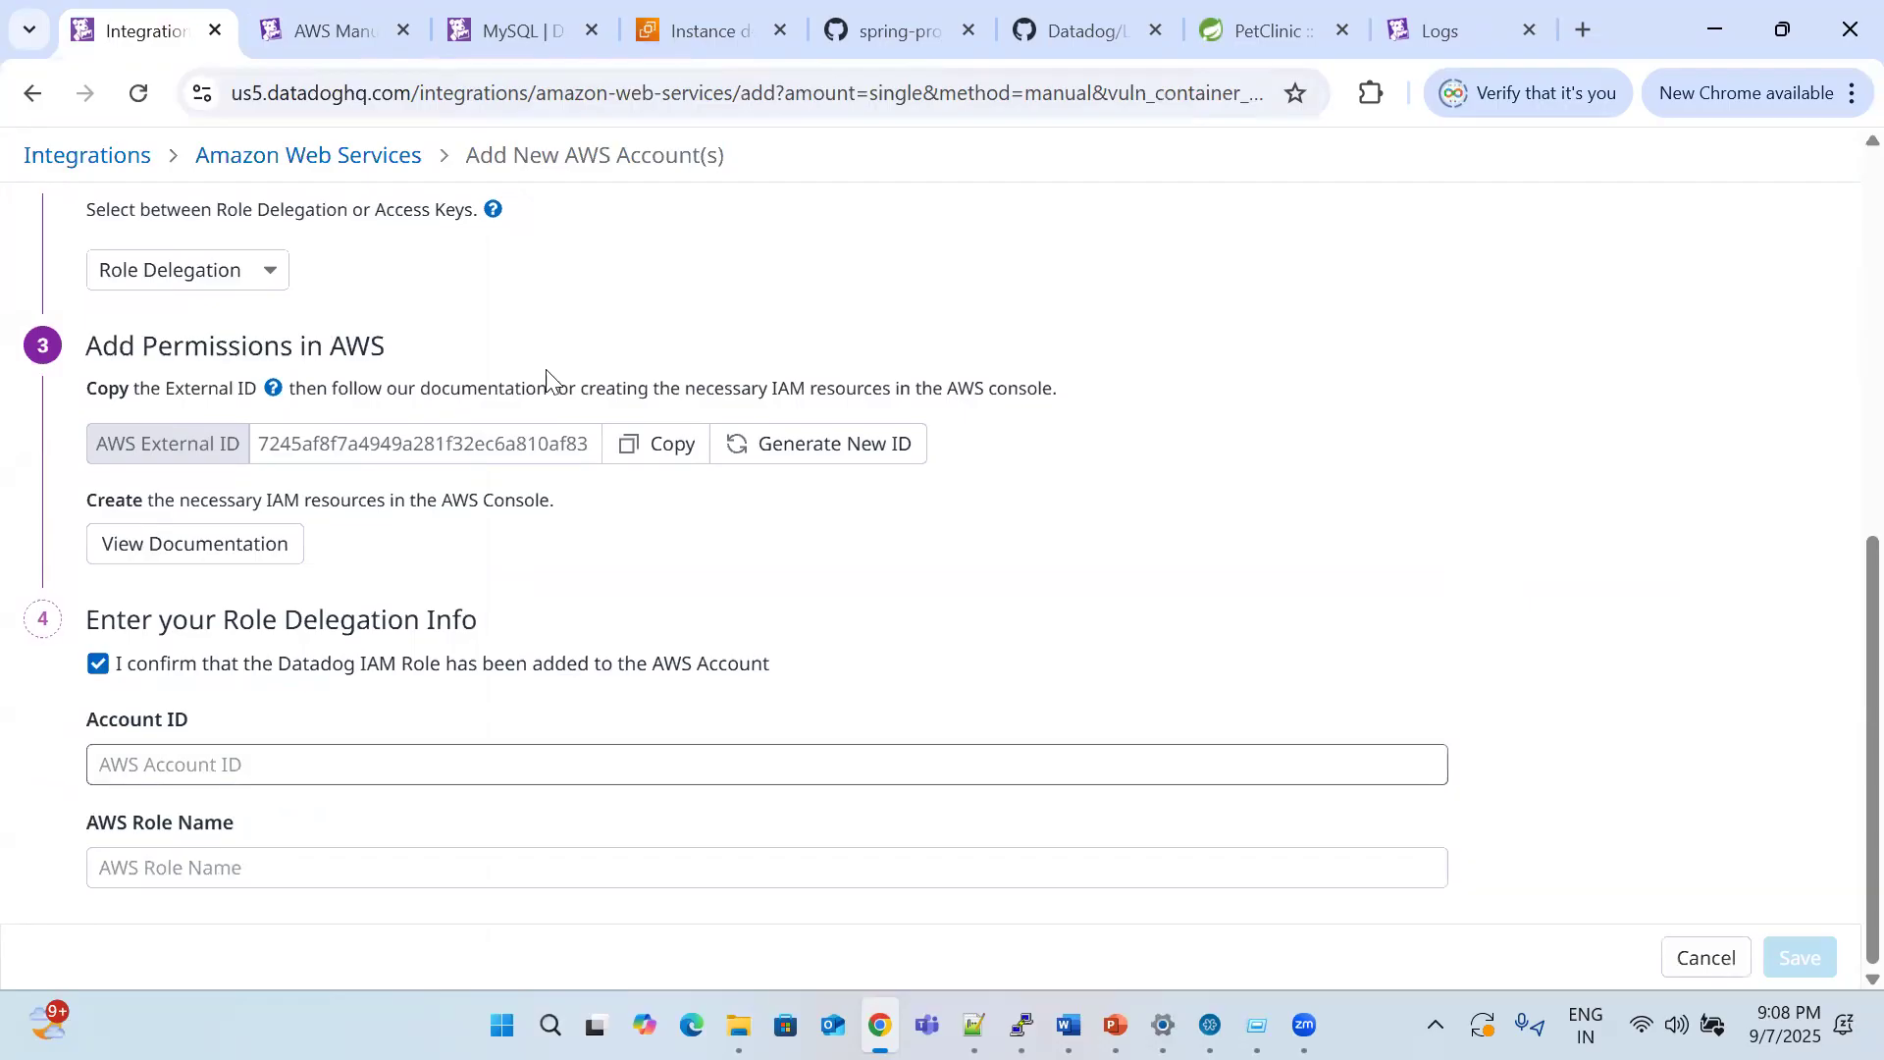
Copy the AWS account ID from the console's account menu into Datadog's Account ID field.
click(668, 60)
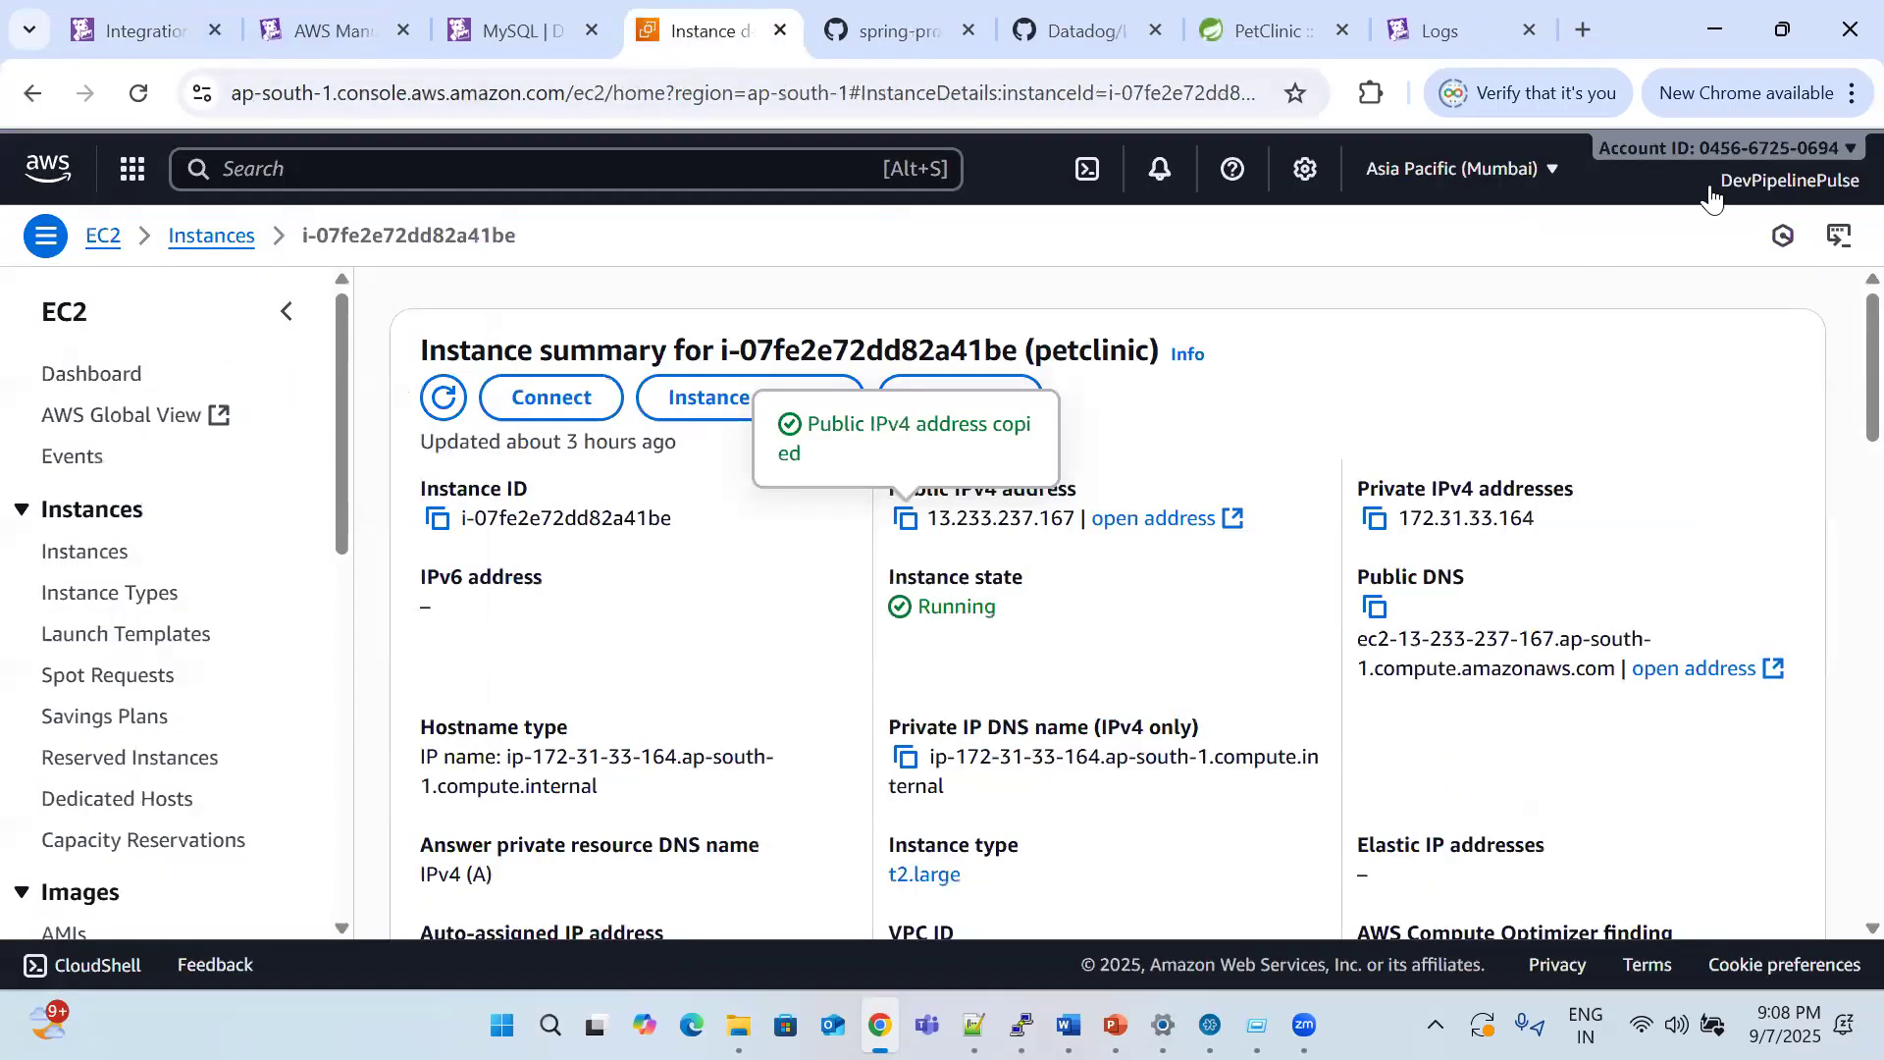
click(1849, 157)
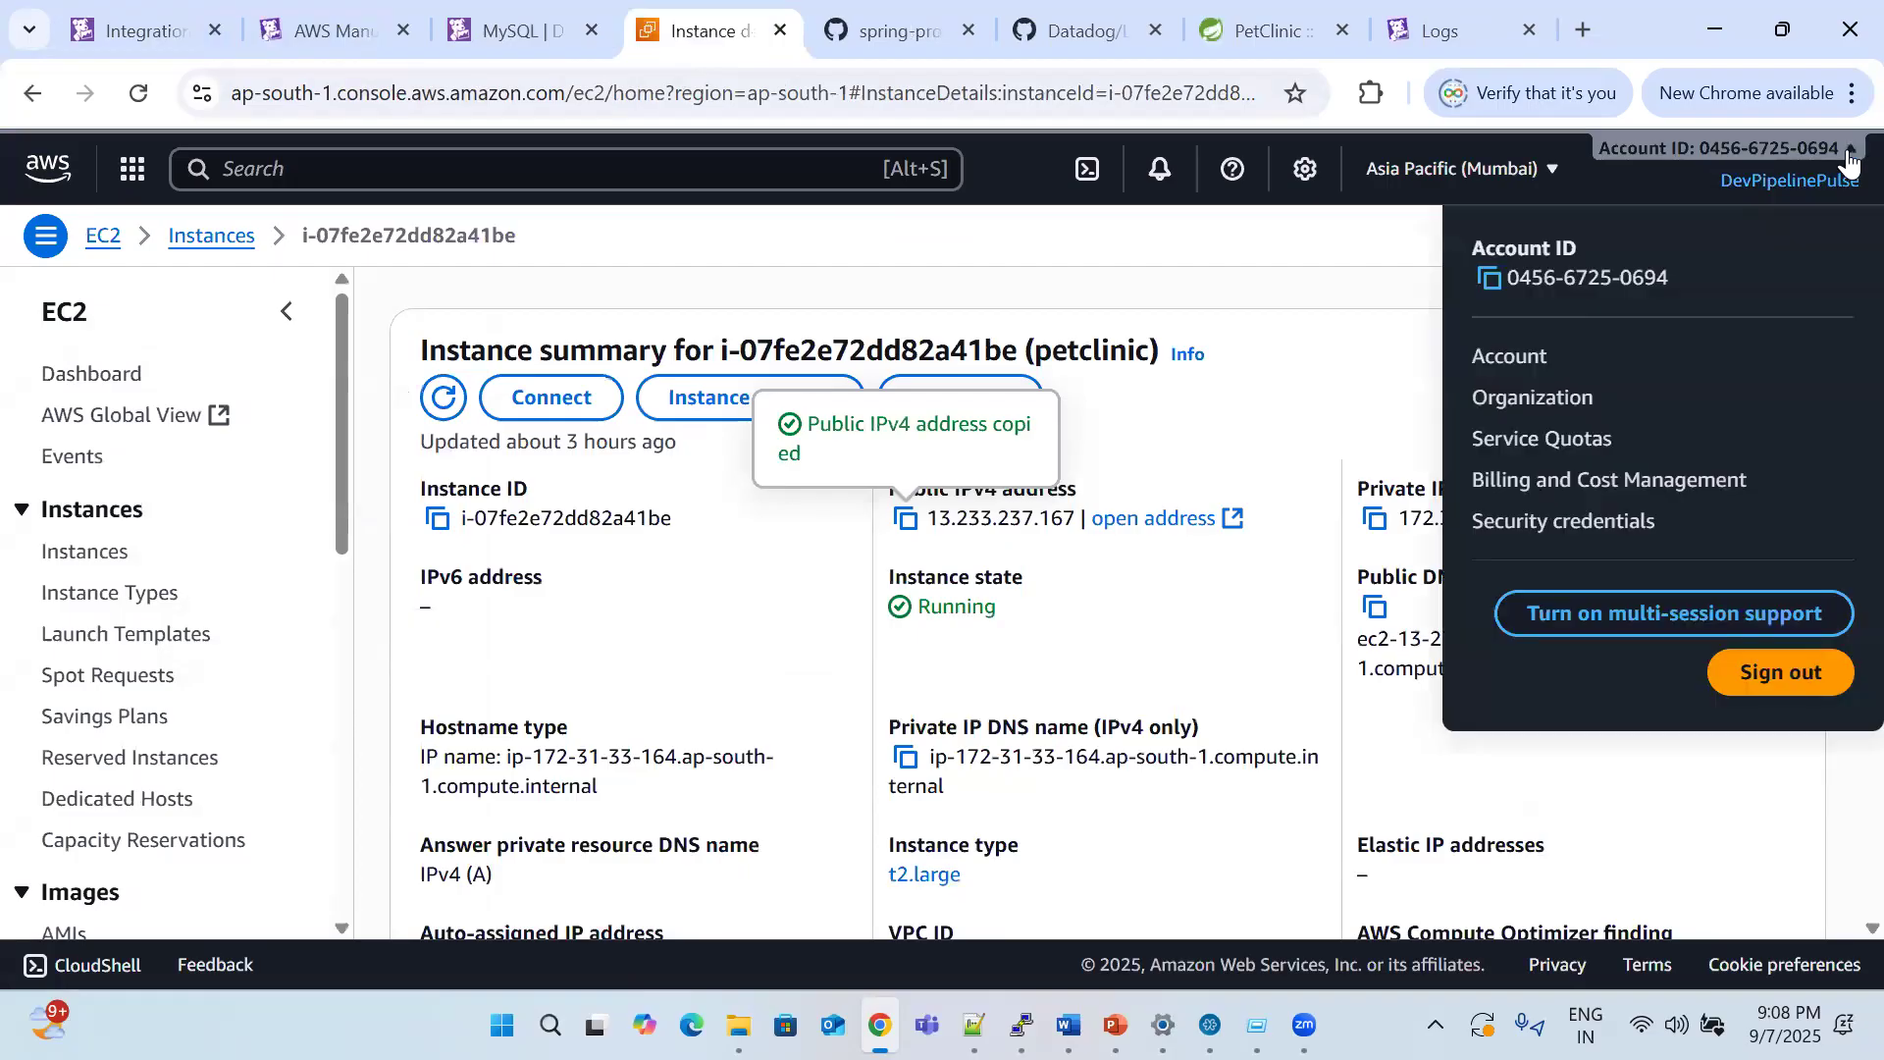
click(1490, 278)
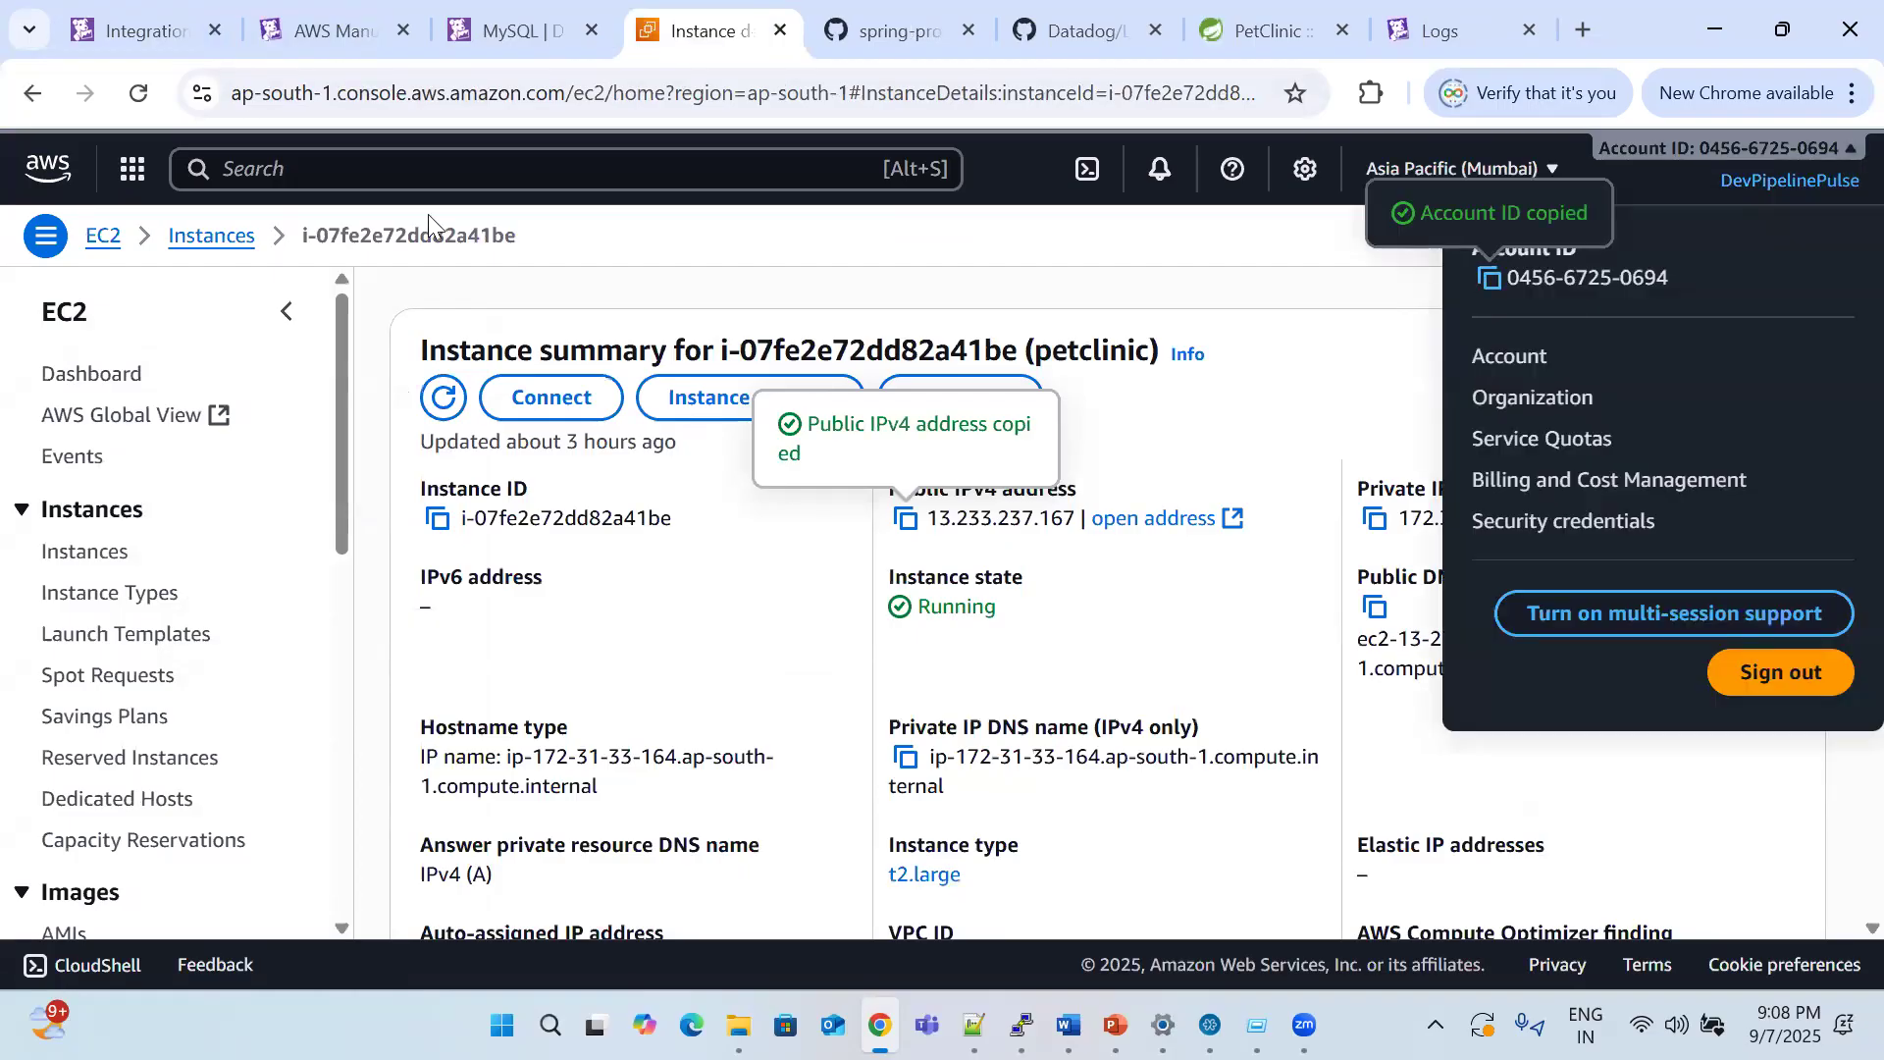
click(123, 29)
click(189, 775)
key(ctrl+v)
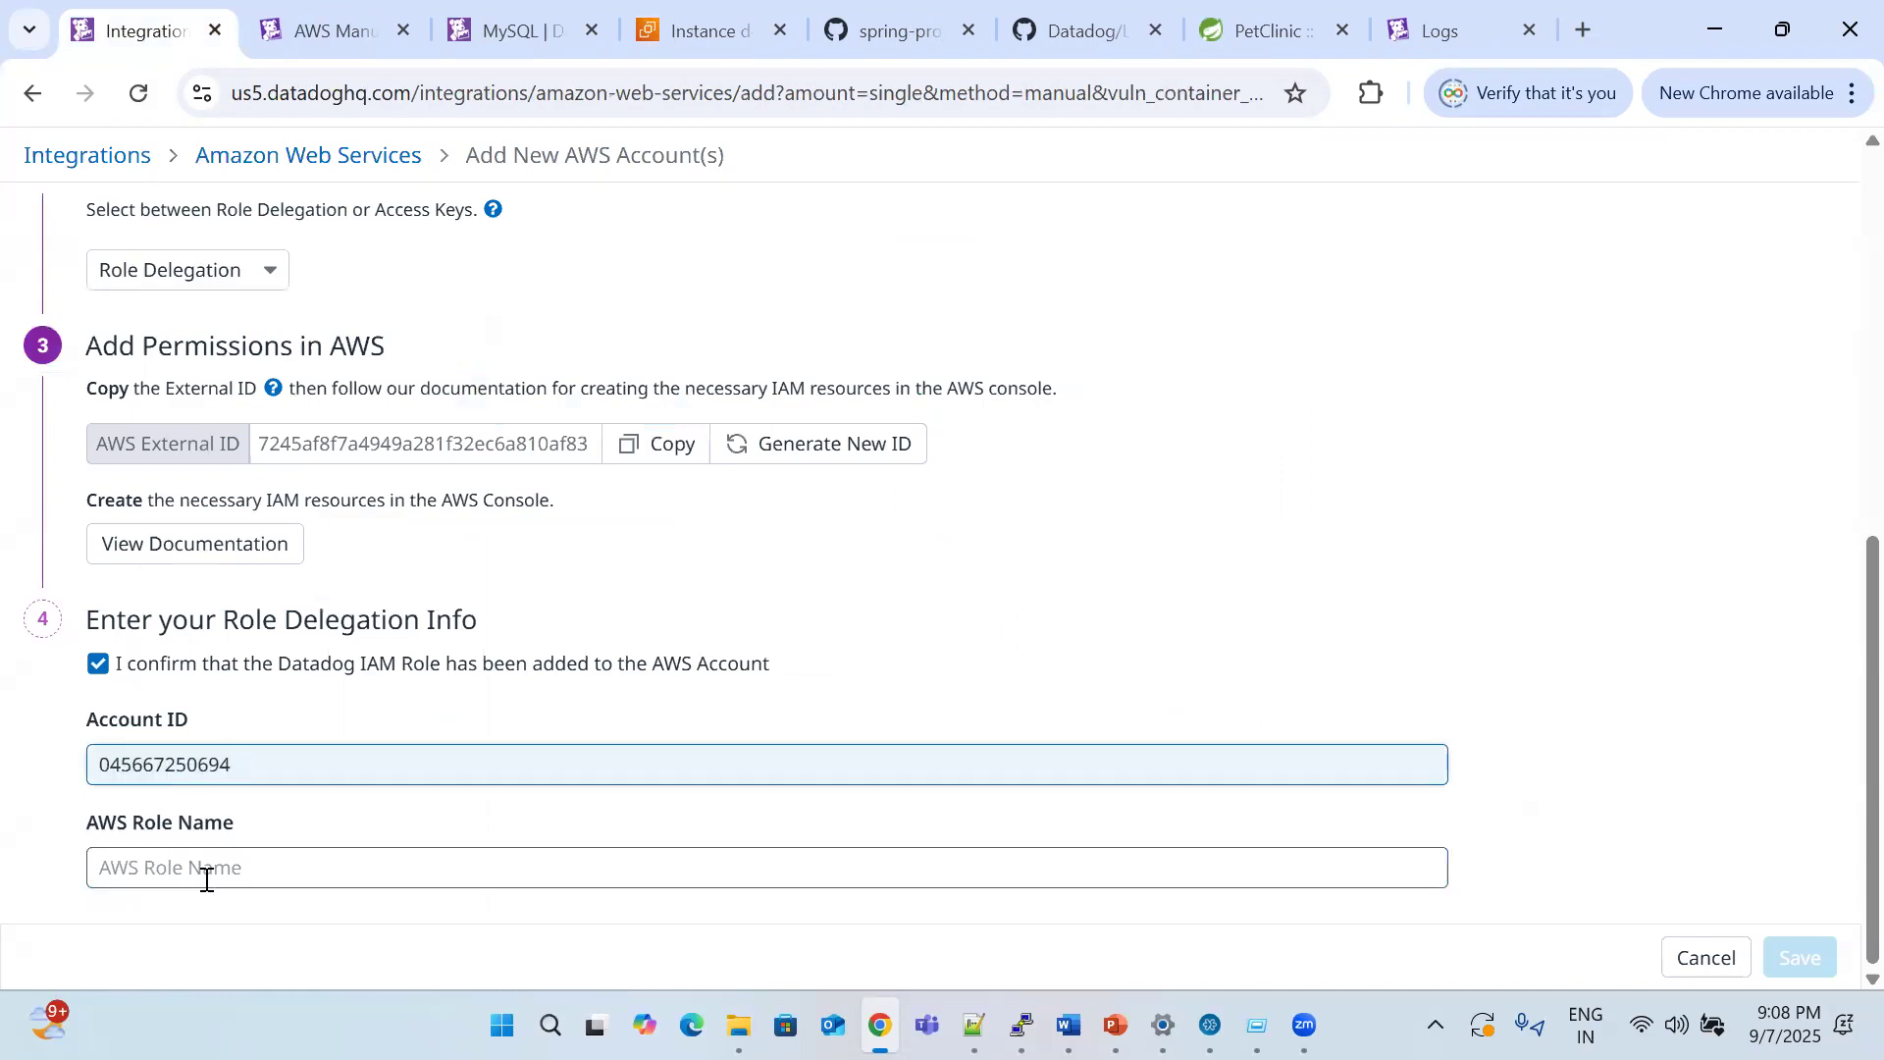
Open the IAM console from the AWS services menu and dismiss the access analyzer banner.
click(698, 29)
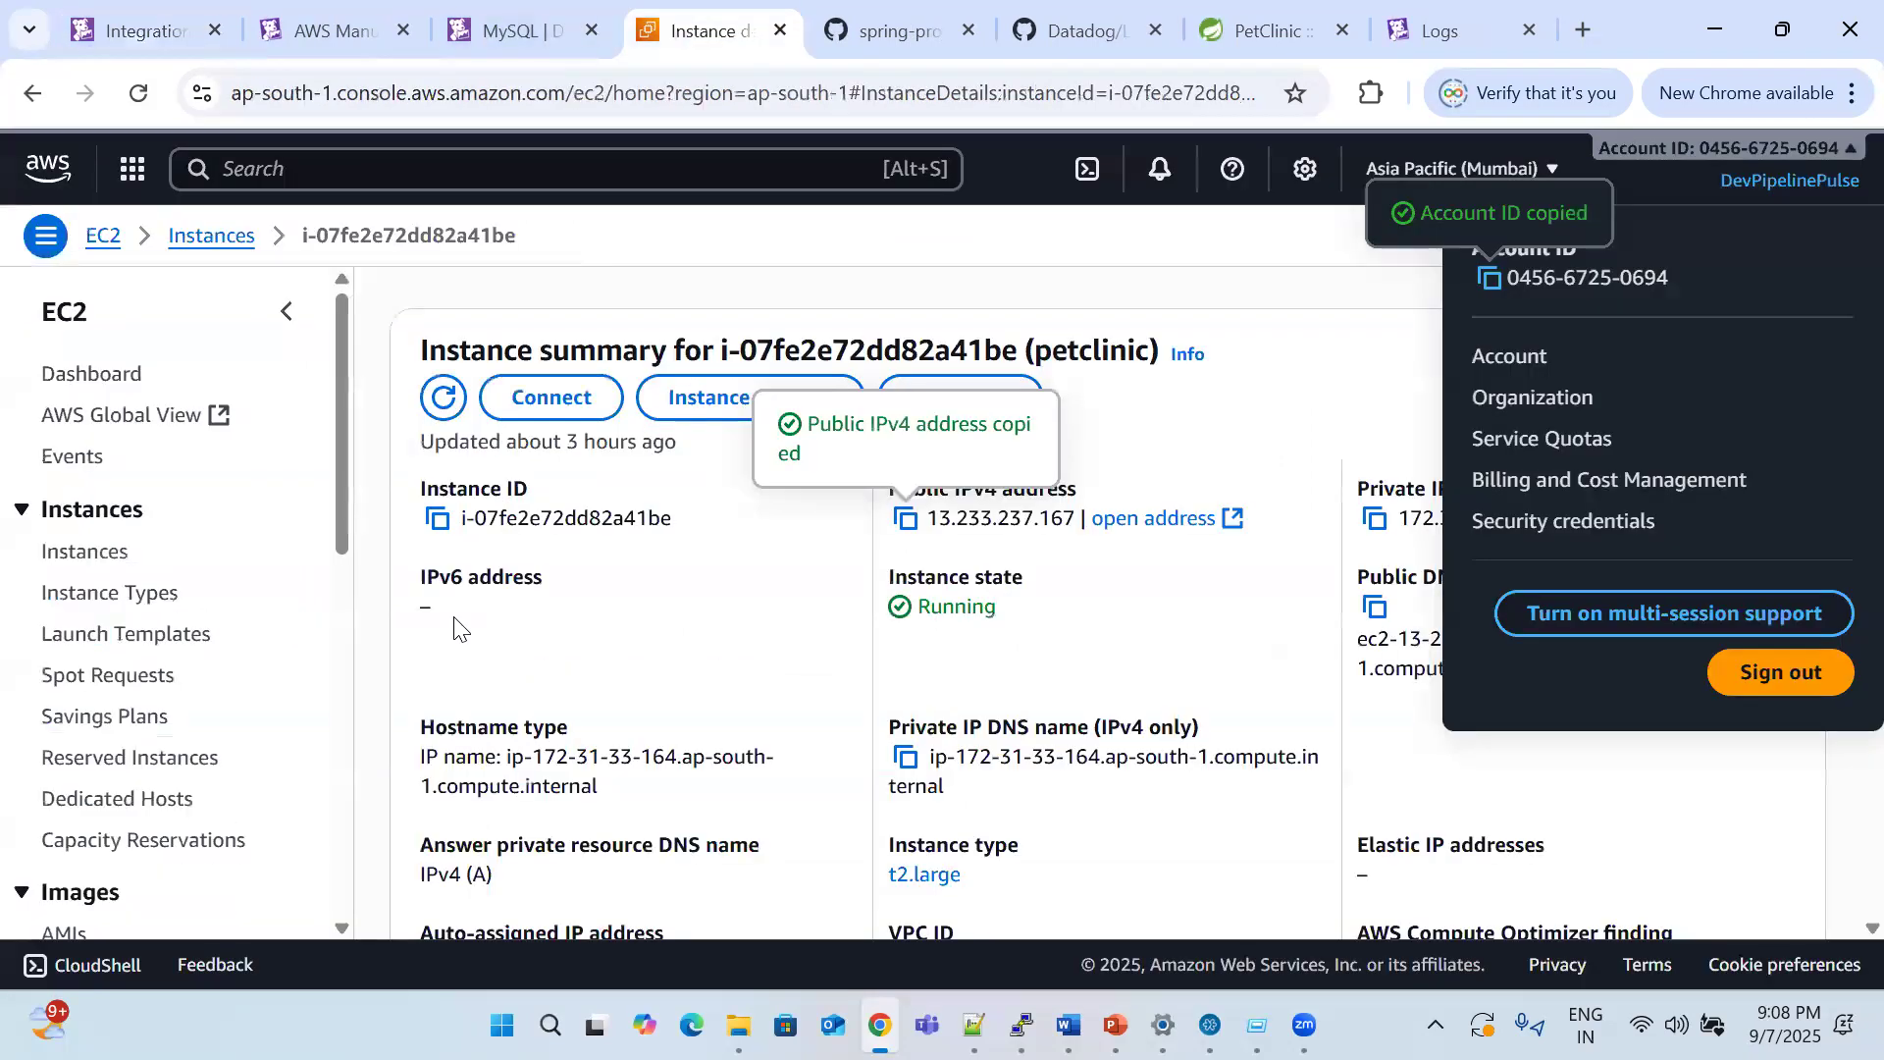
click(204, 169)
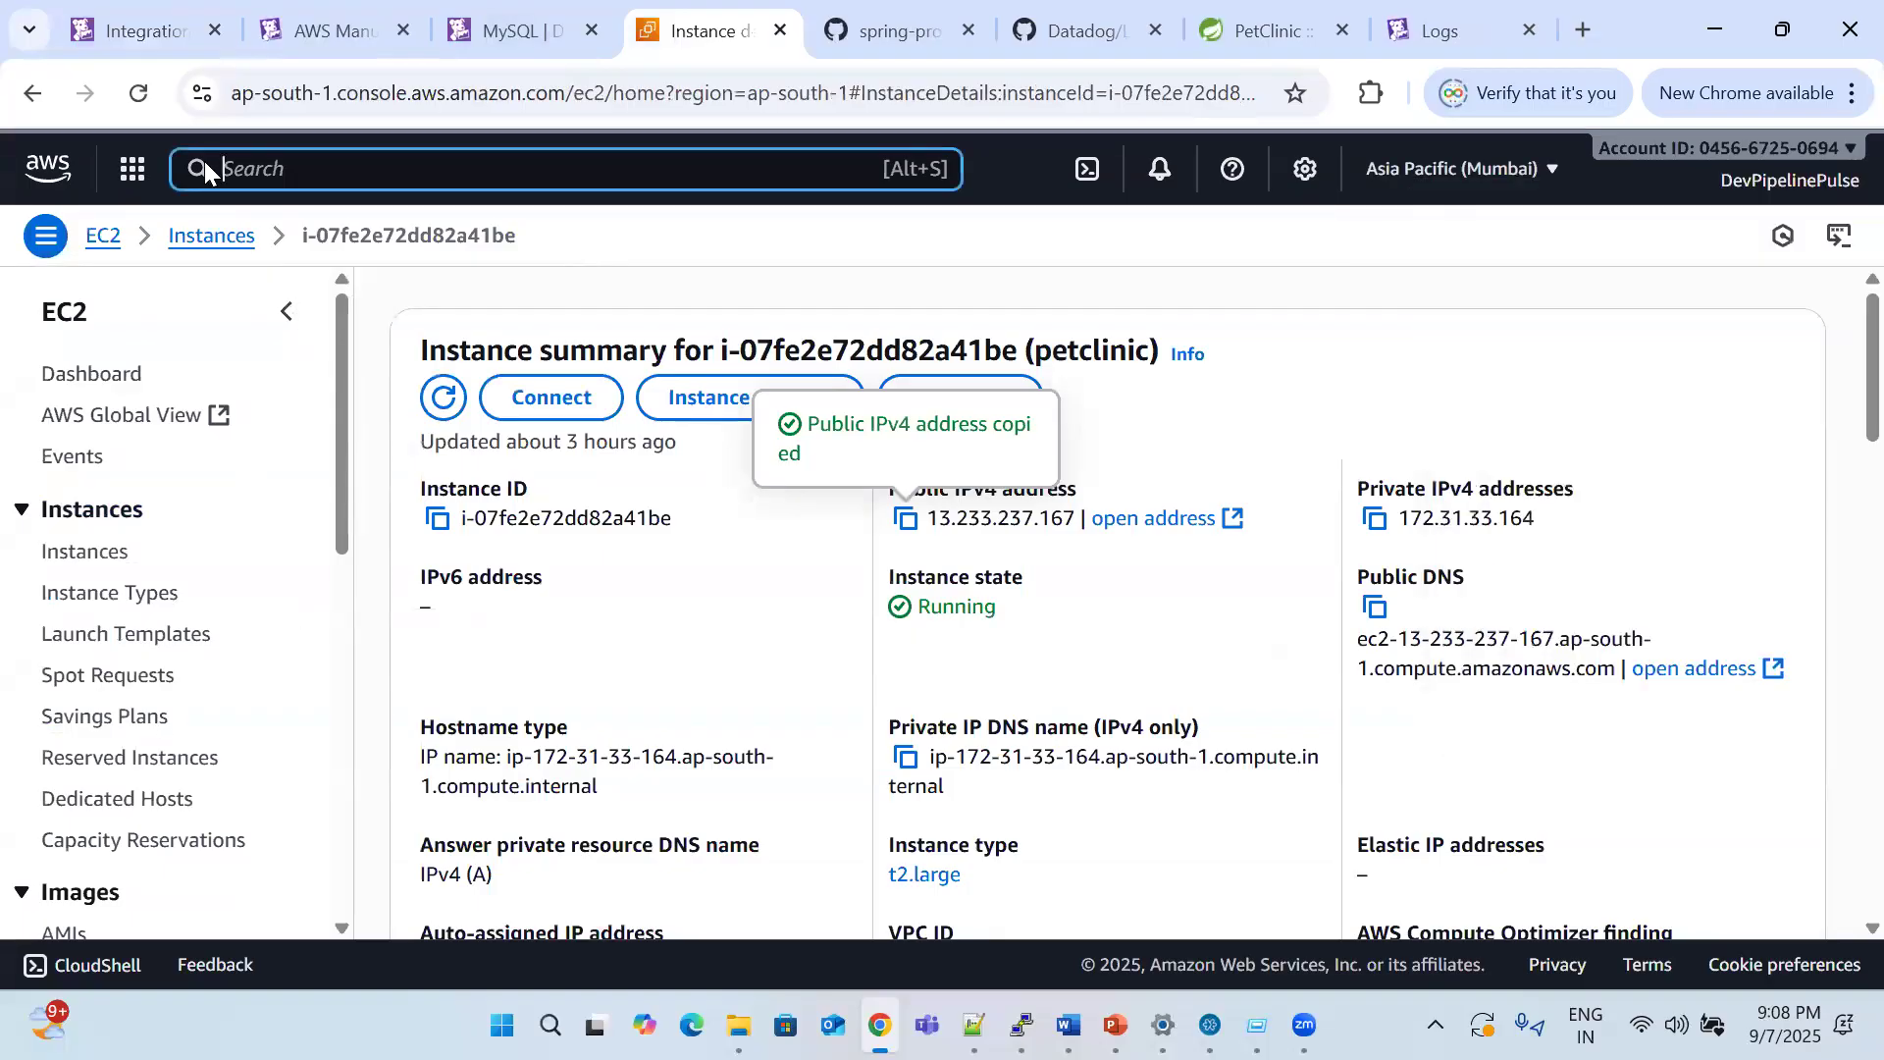
click(133, 168)
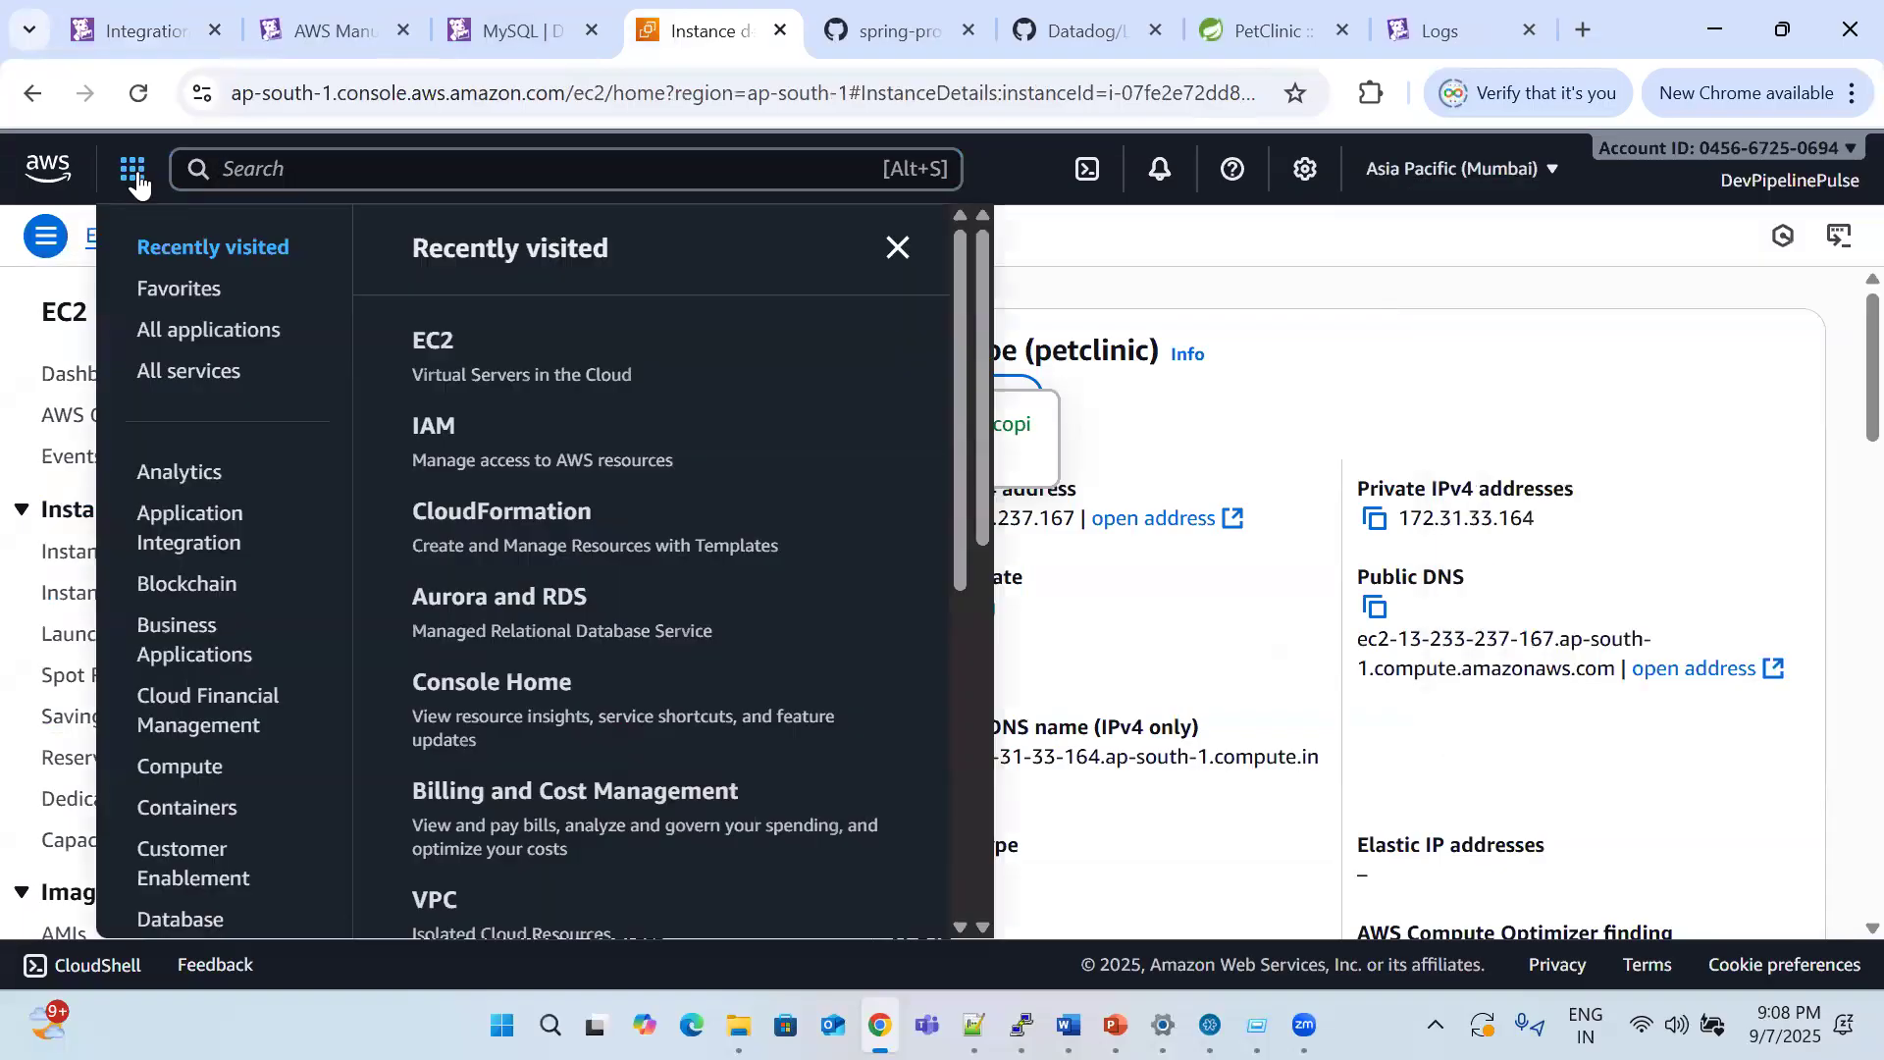
click(435, 424)
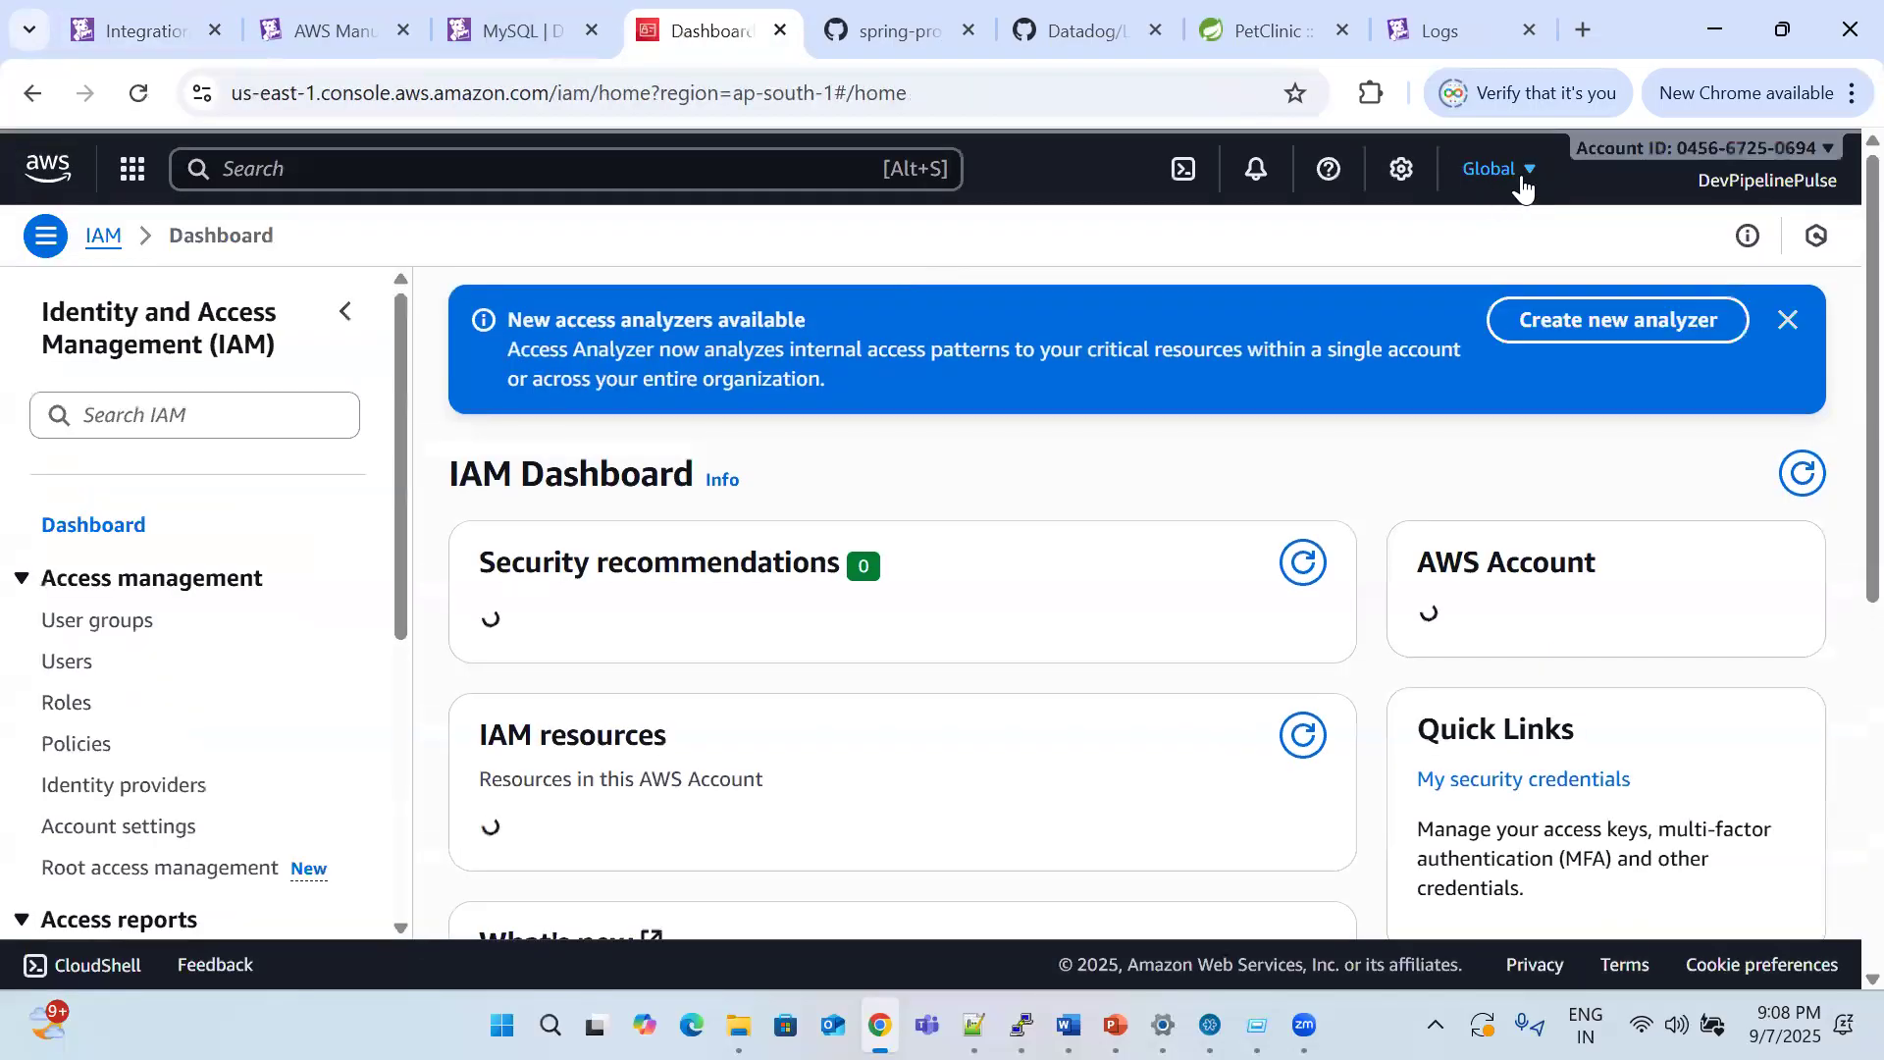
click(1788, 322)
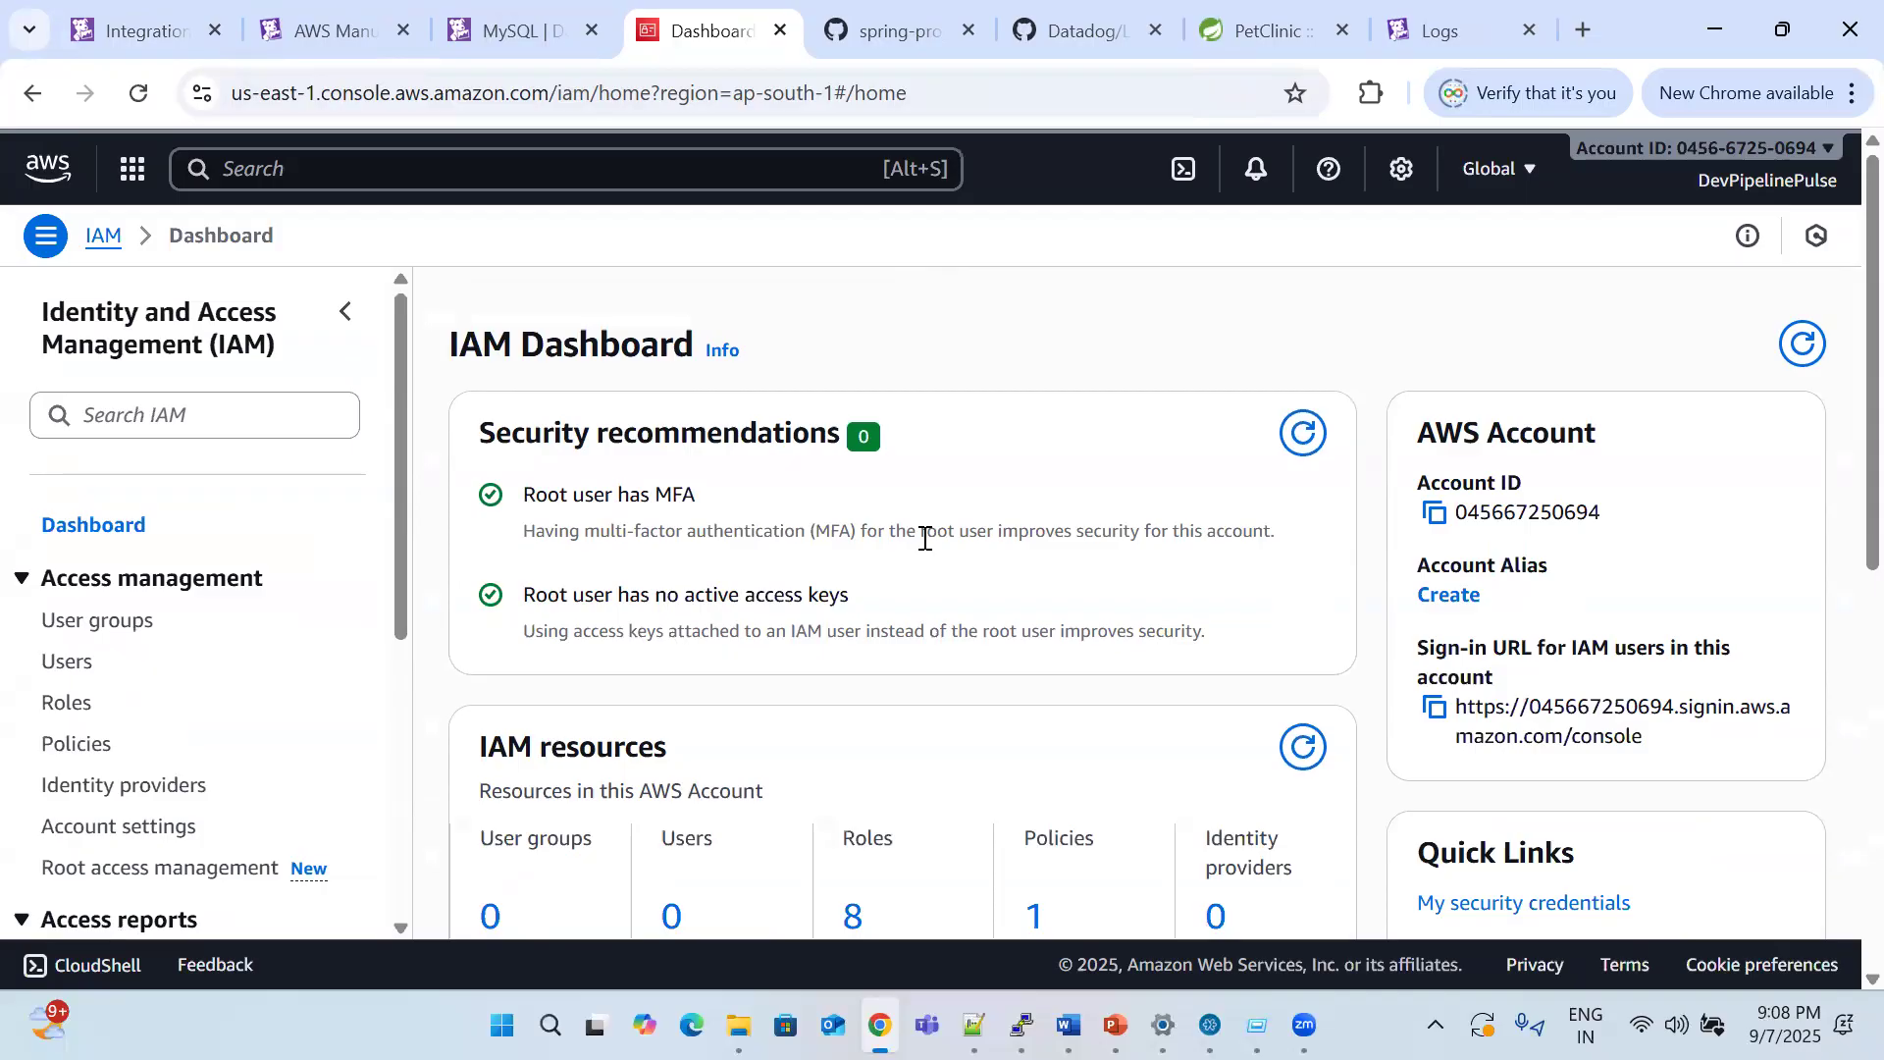
Review the IAM Roles list, then open the IAM Policies list.
scroll(924, 538, down, 2)
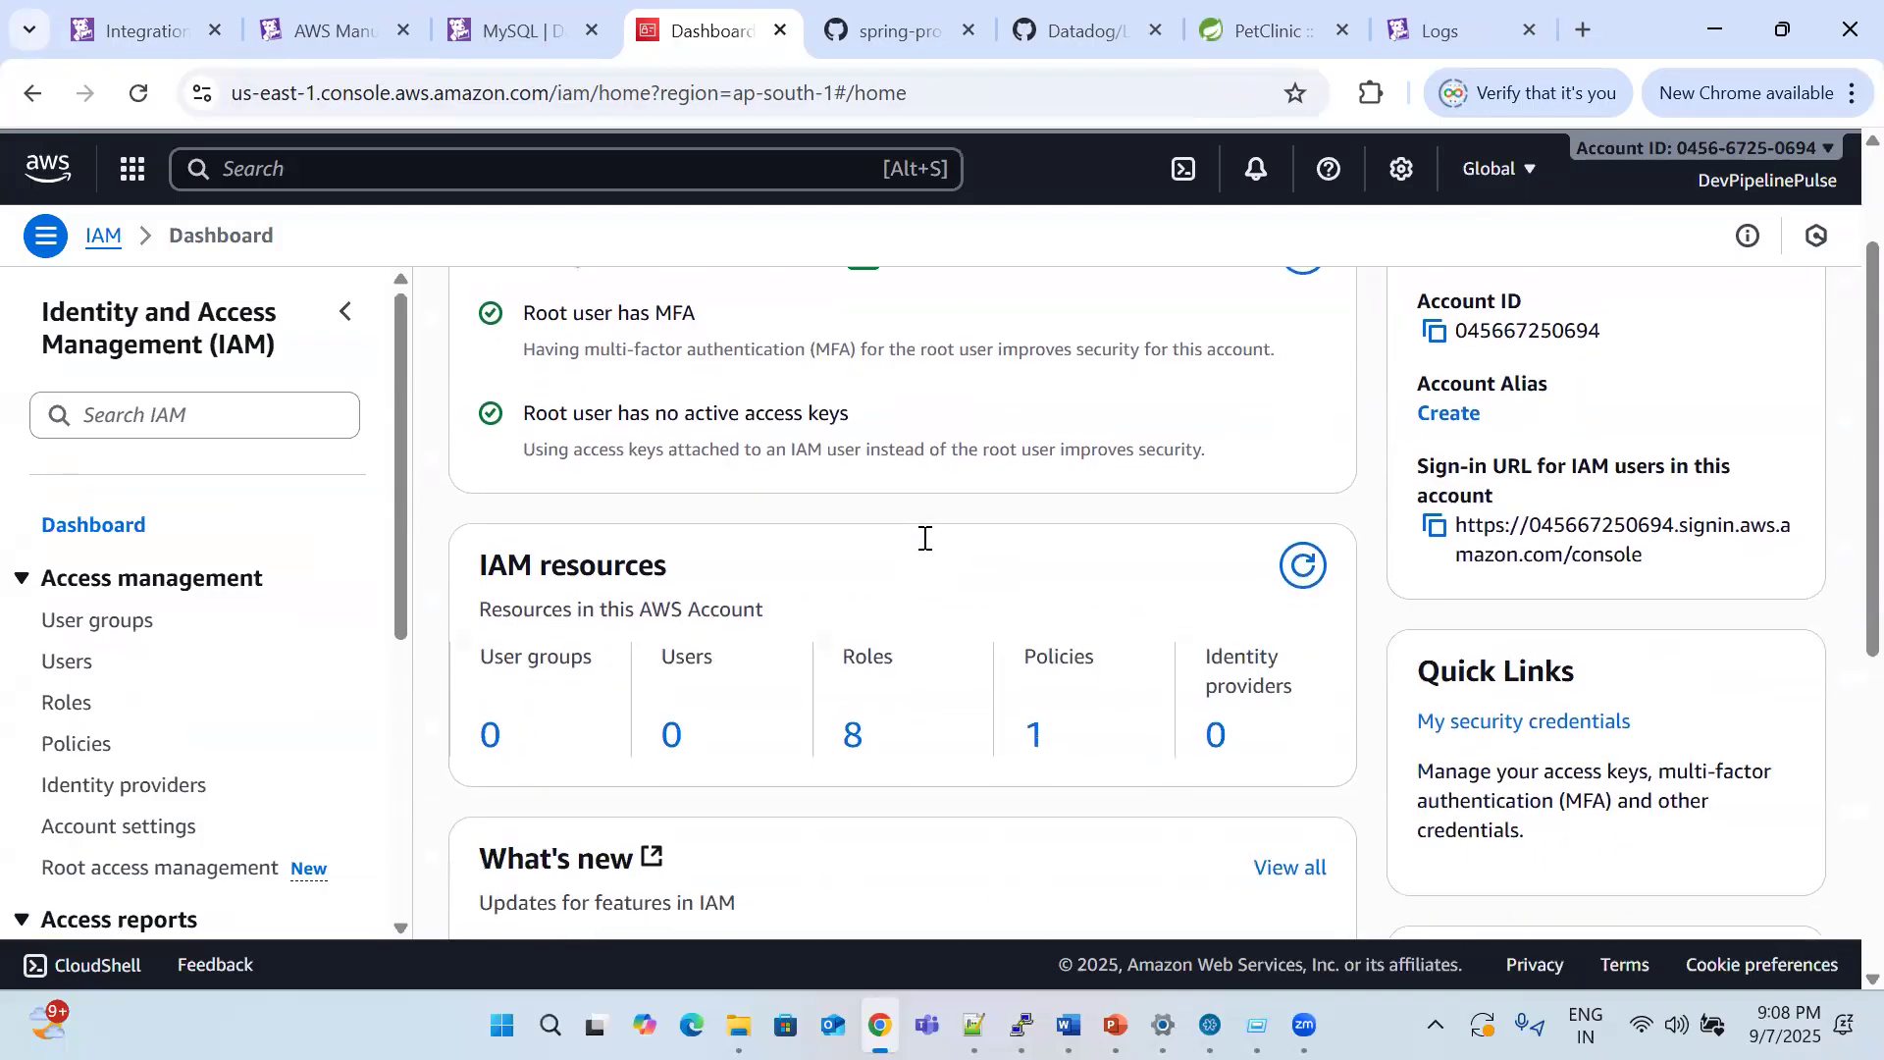
scroll(925, 537, up, 2)
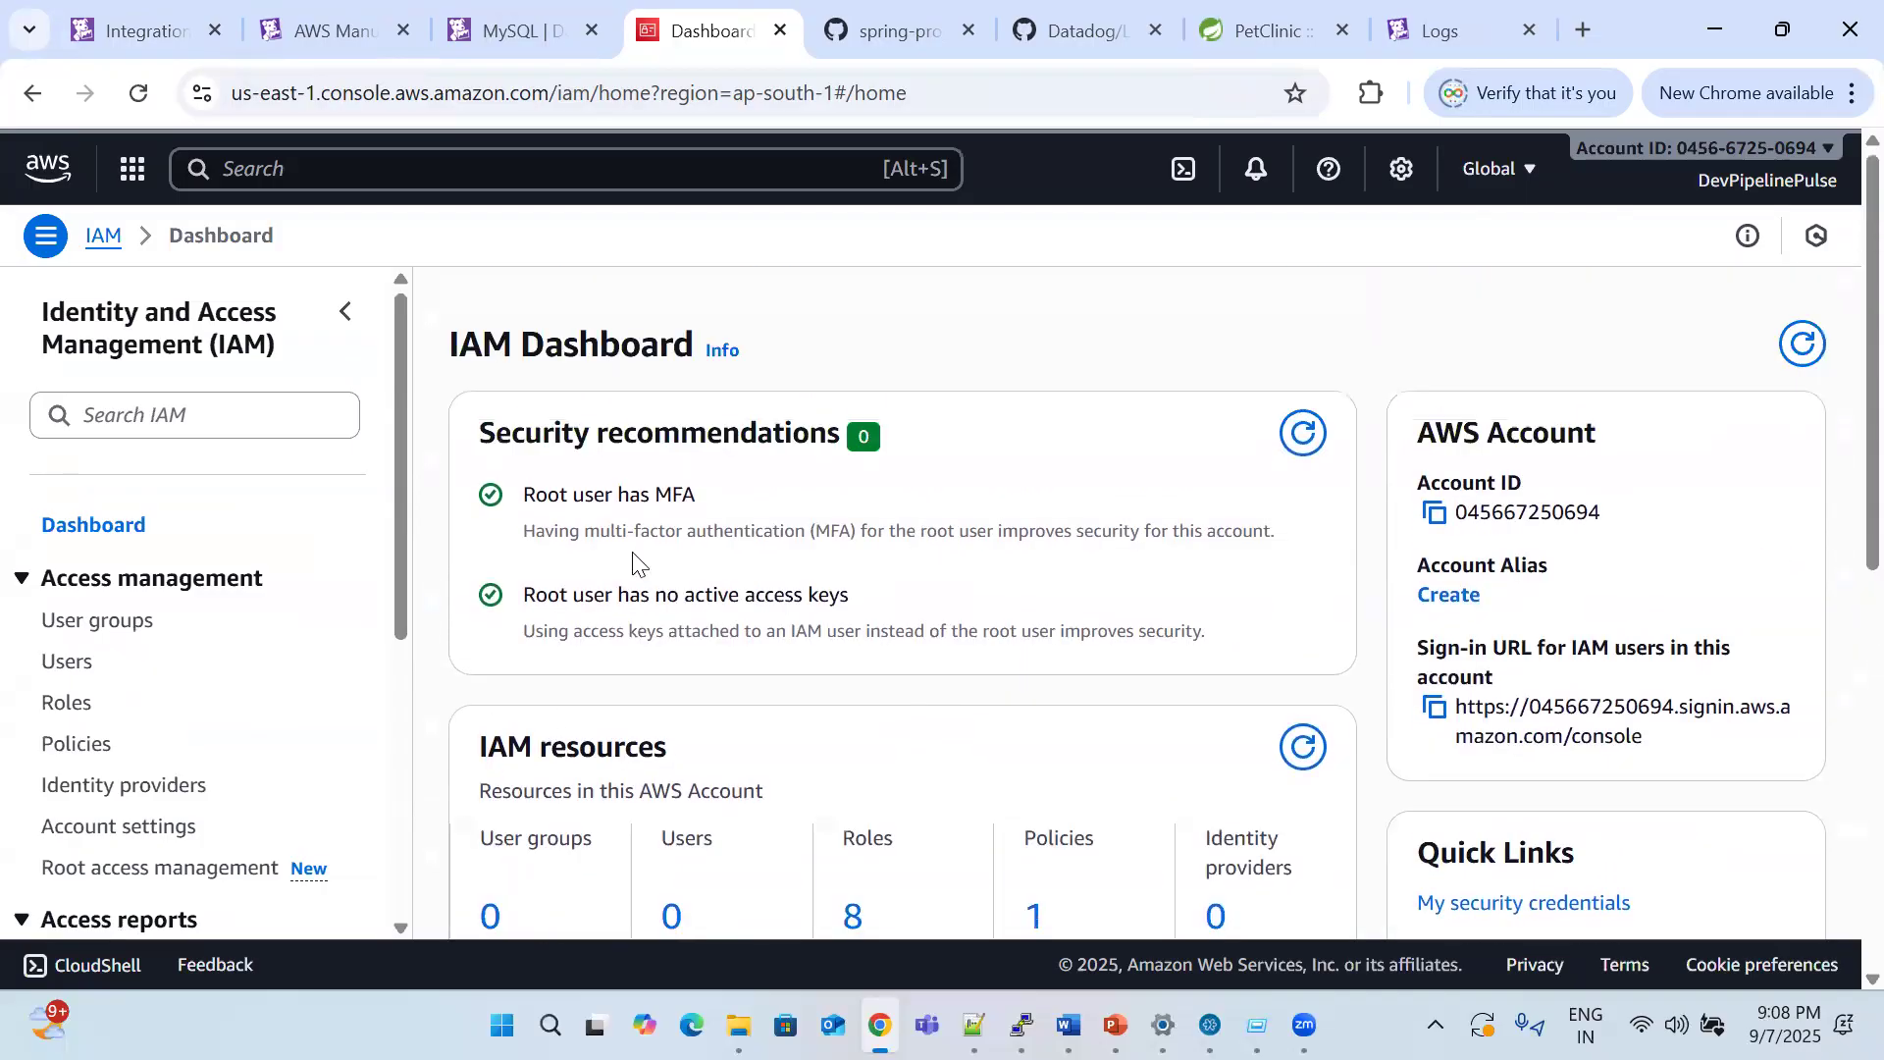
click(69, 706)
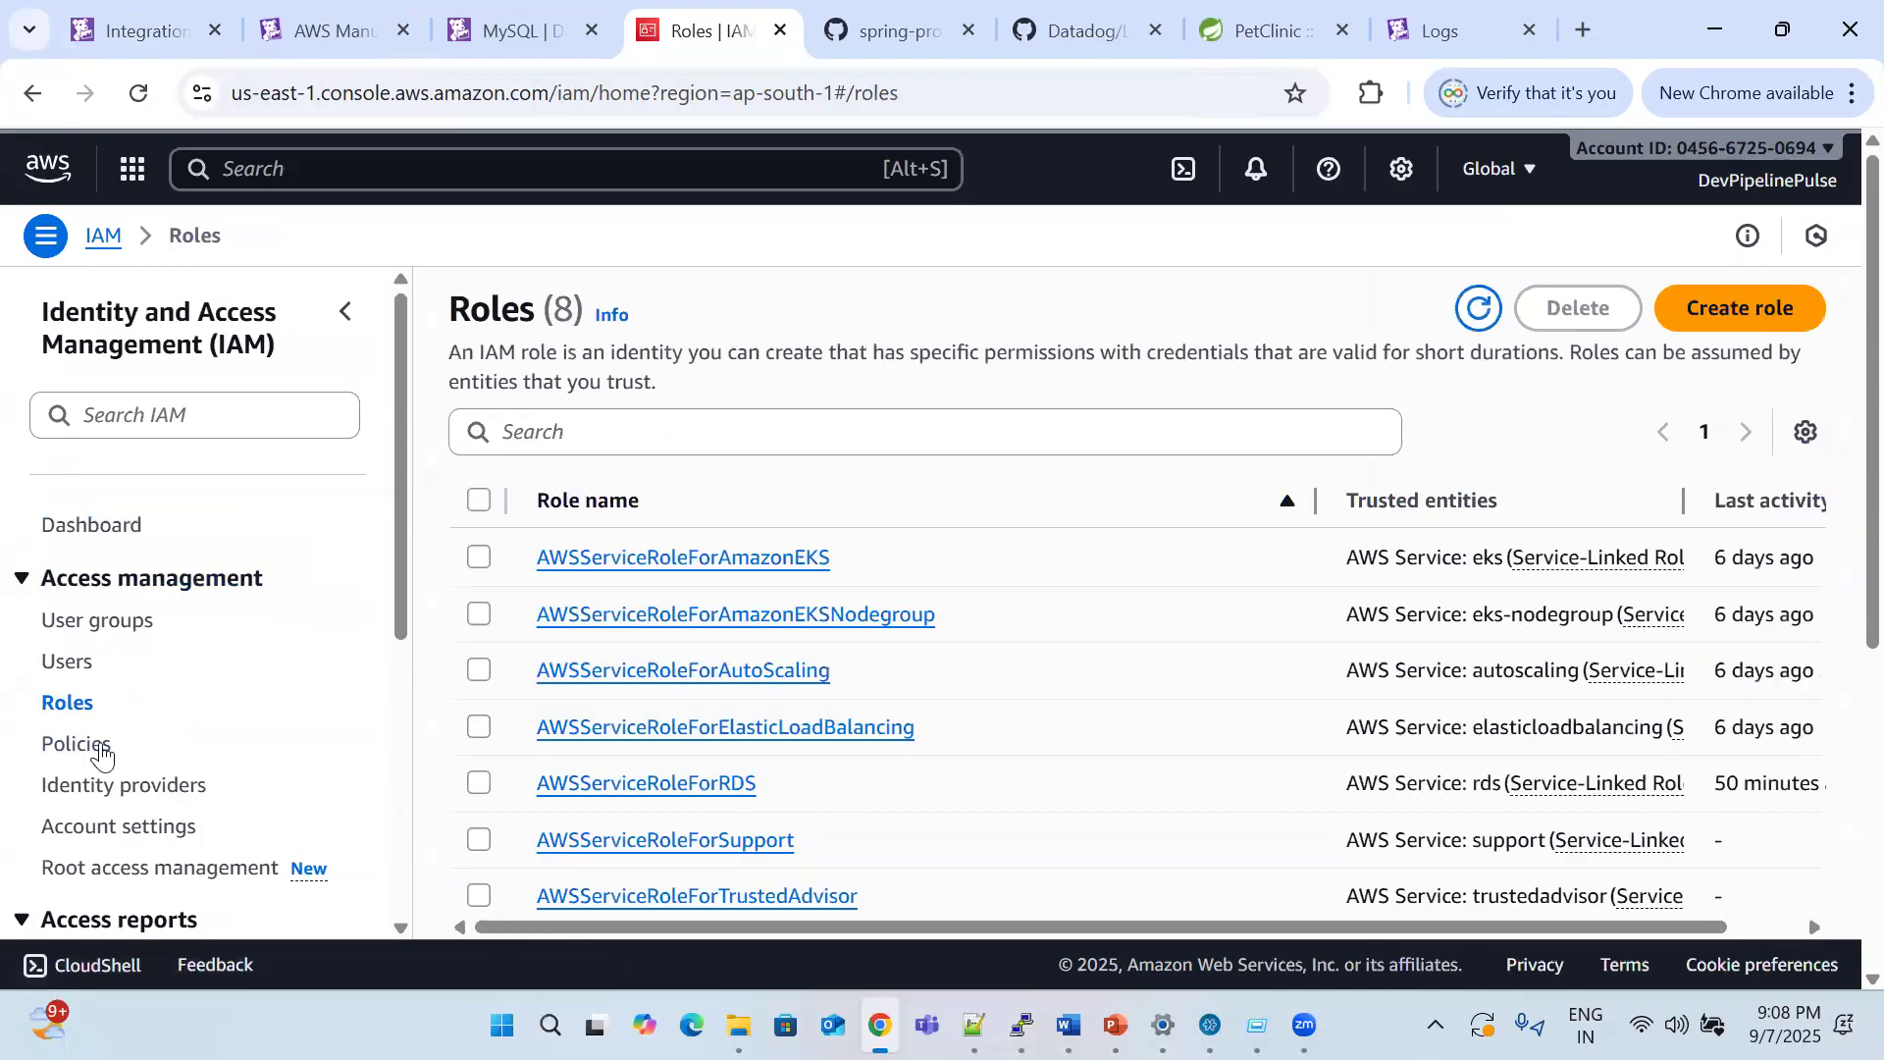
click(79, 745)
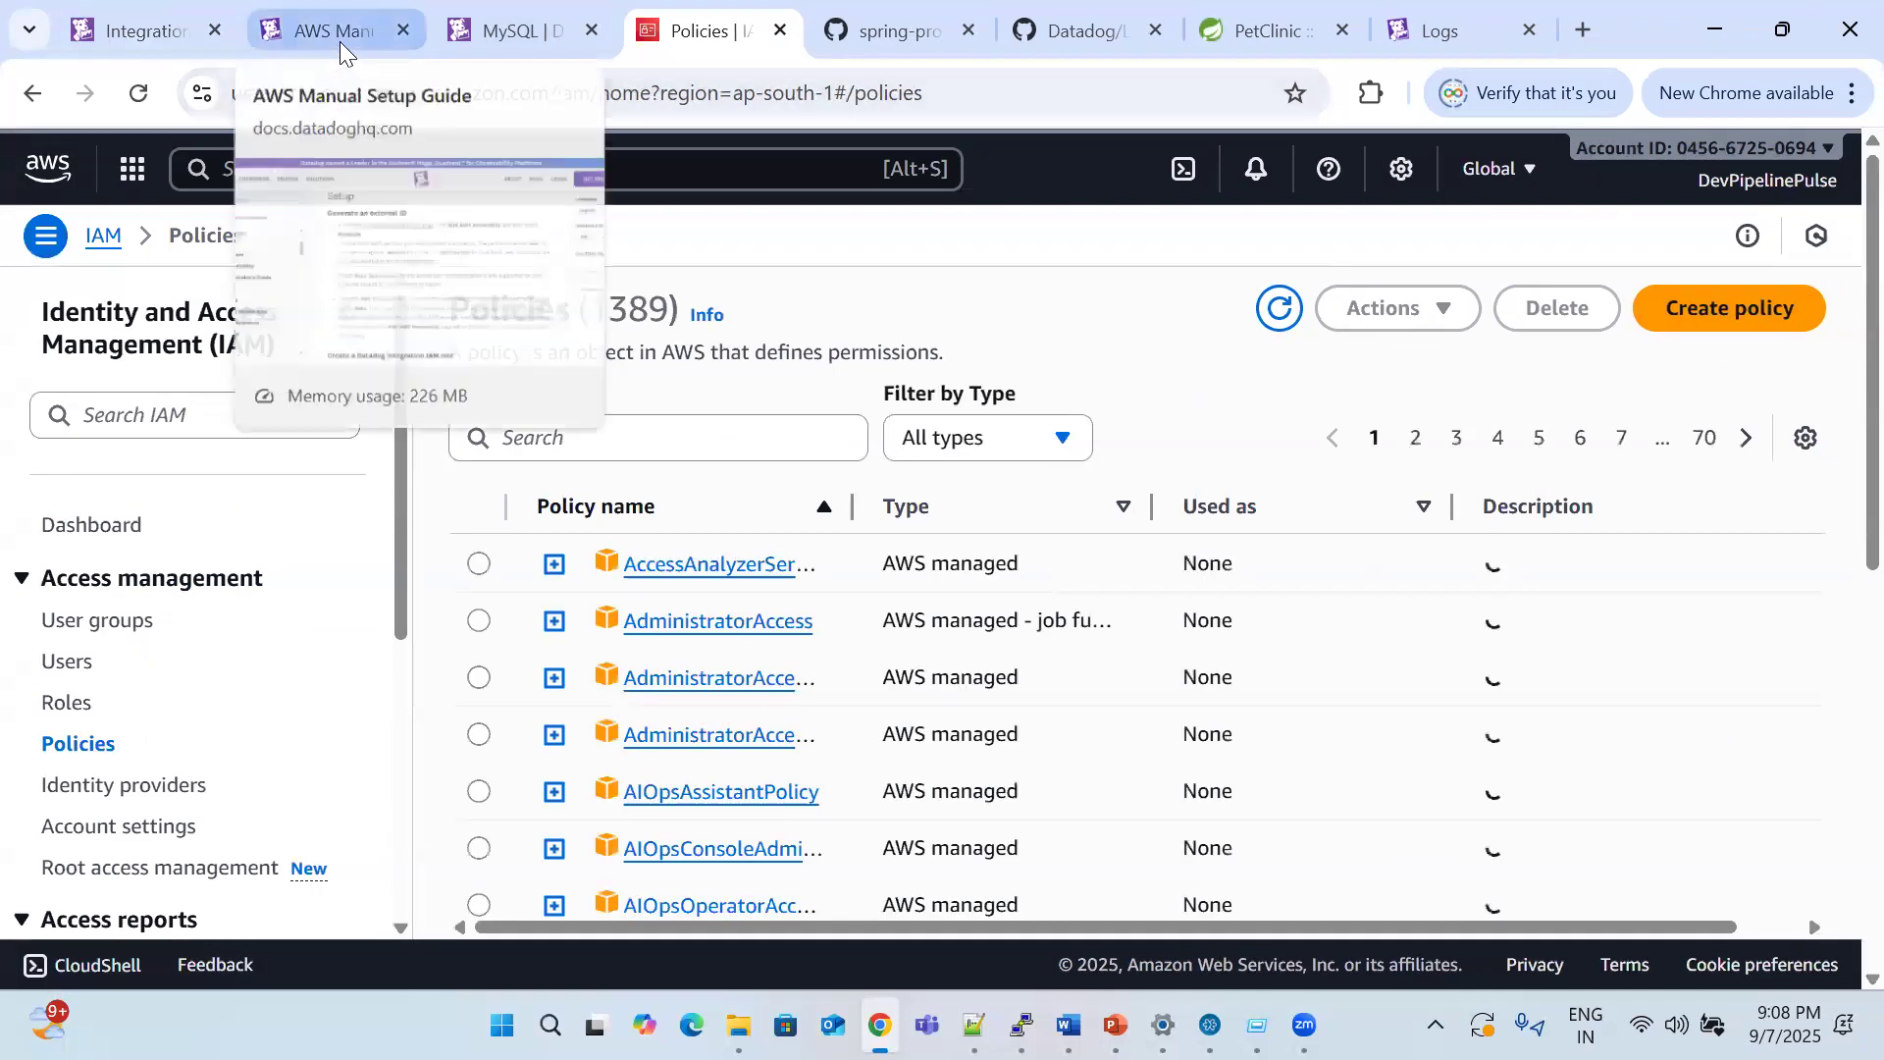
Copy the AWS integration IAM policy JSON from the setup guide and return to IAM Policies.
click(340, 41)
scroll(817, 763, down, 3)
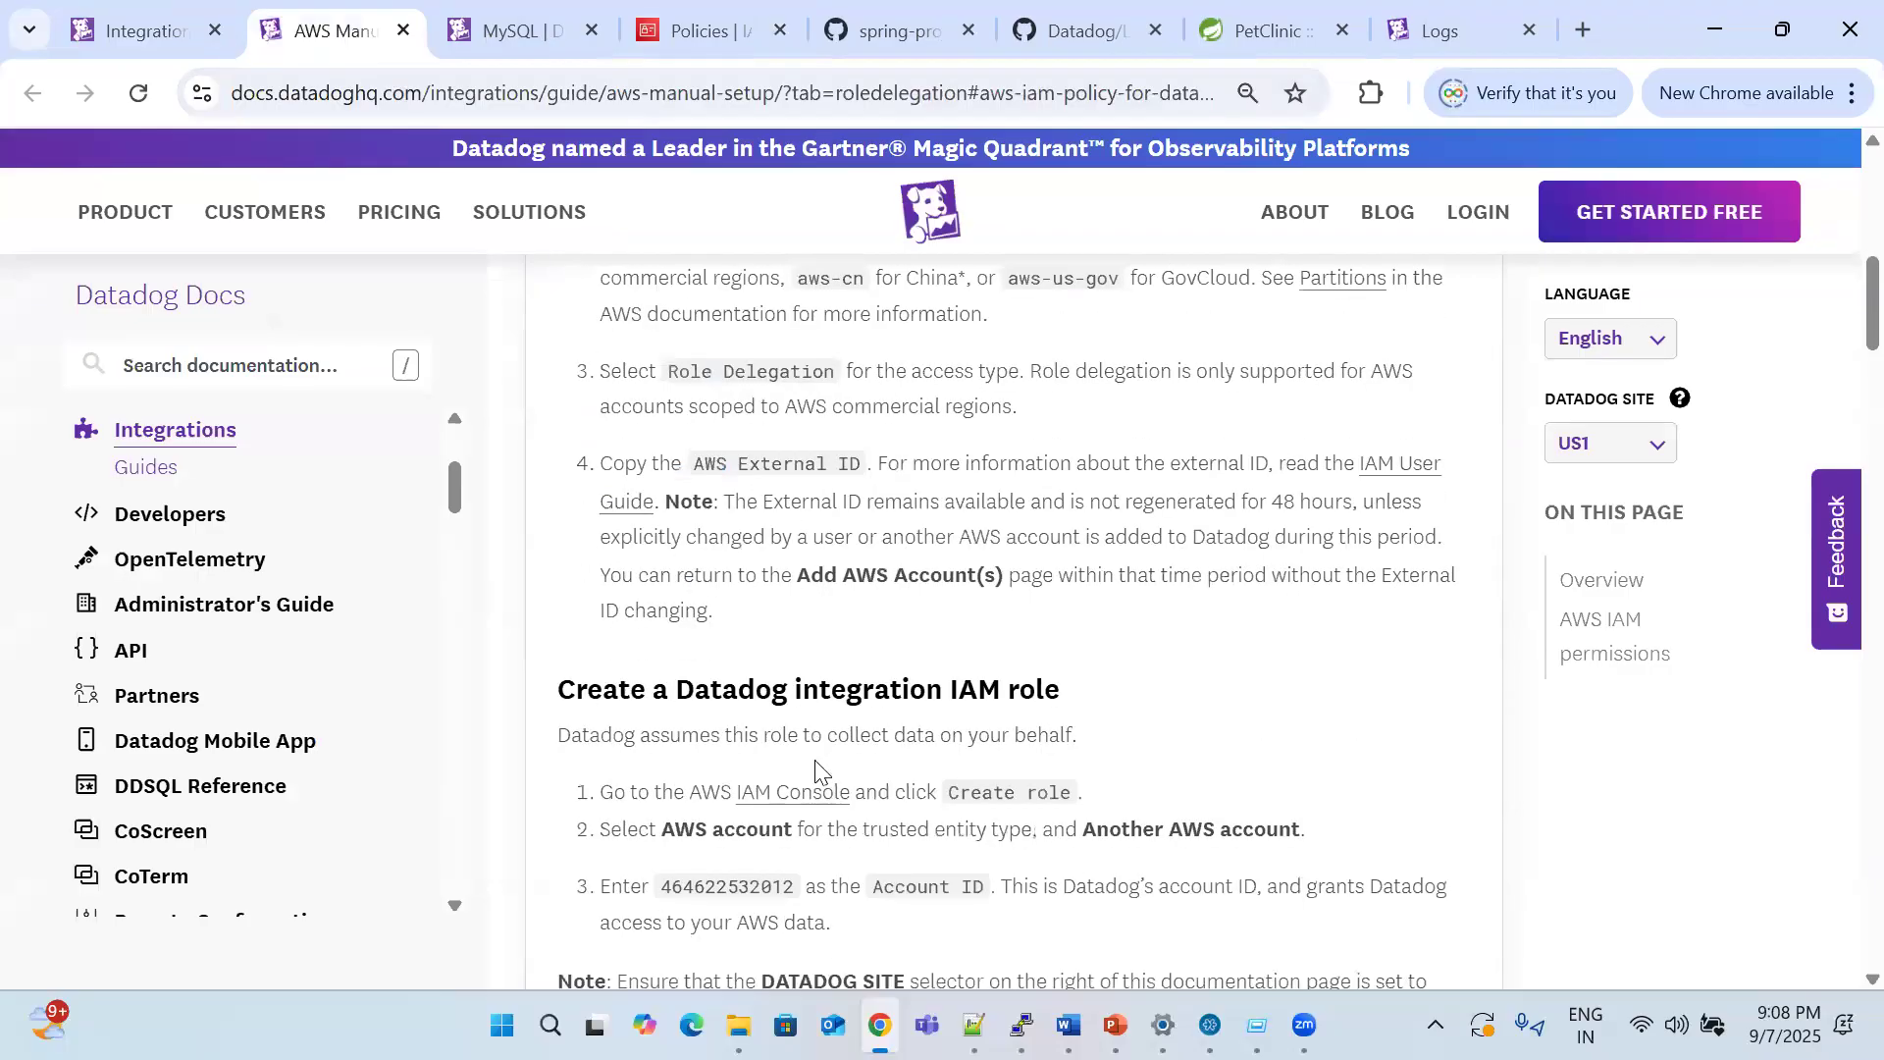
scroll(816, 762, down, 12)
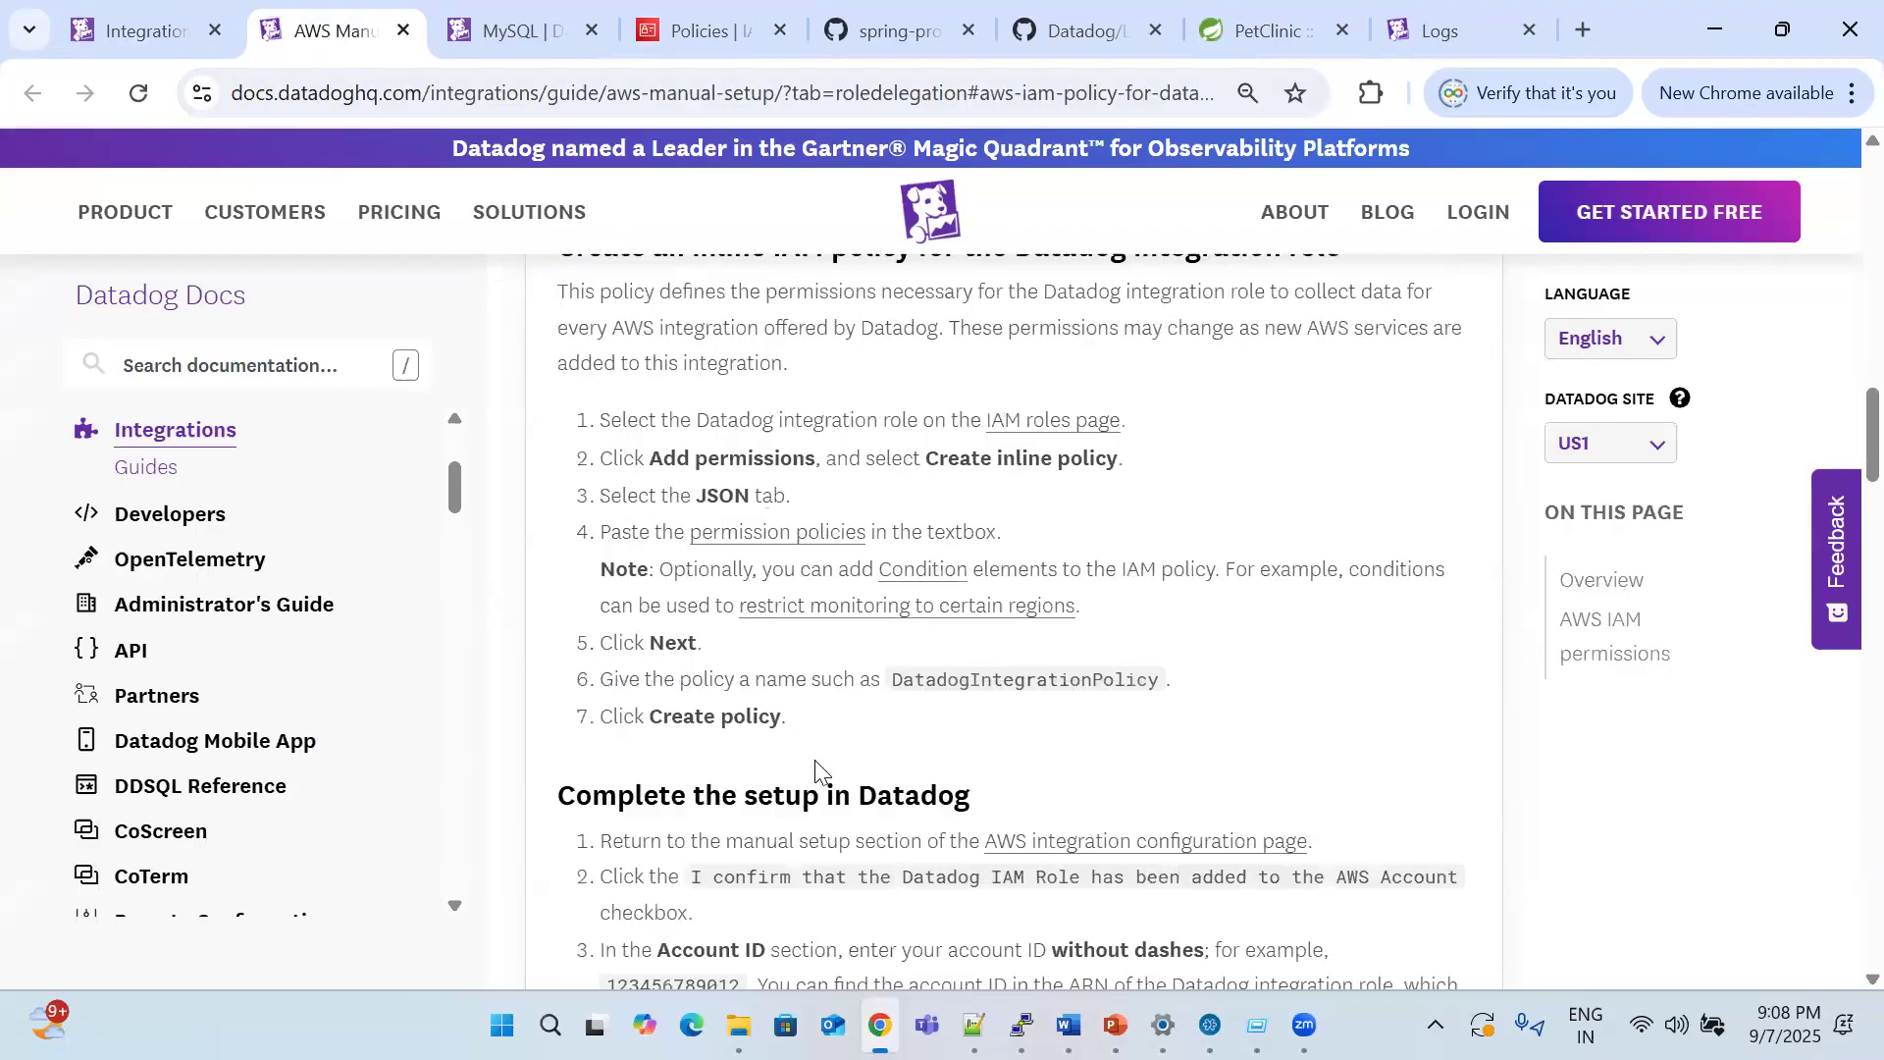
scroll(815, 761, down, 10)
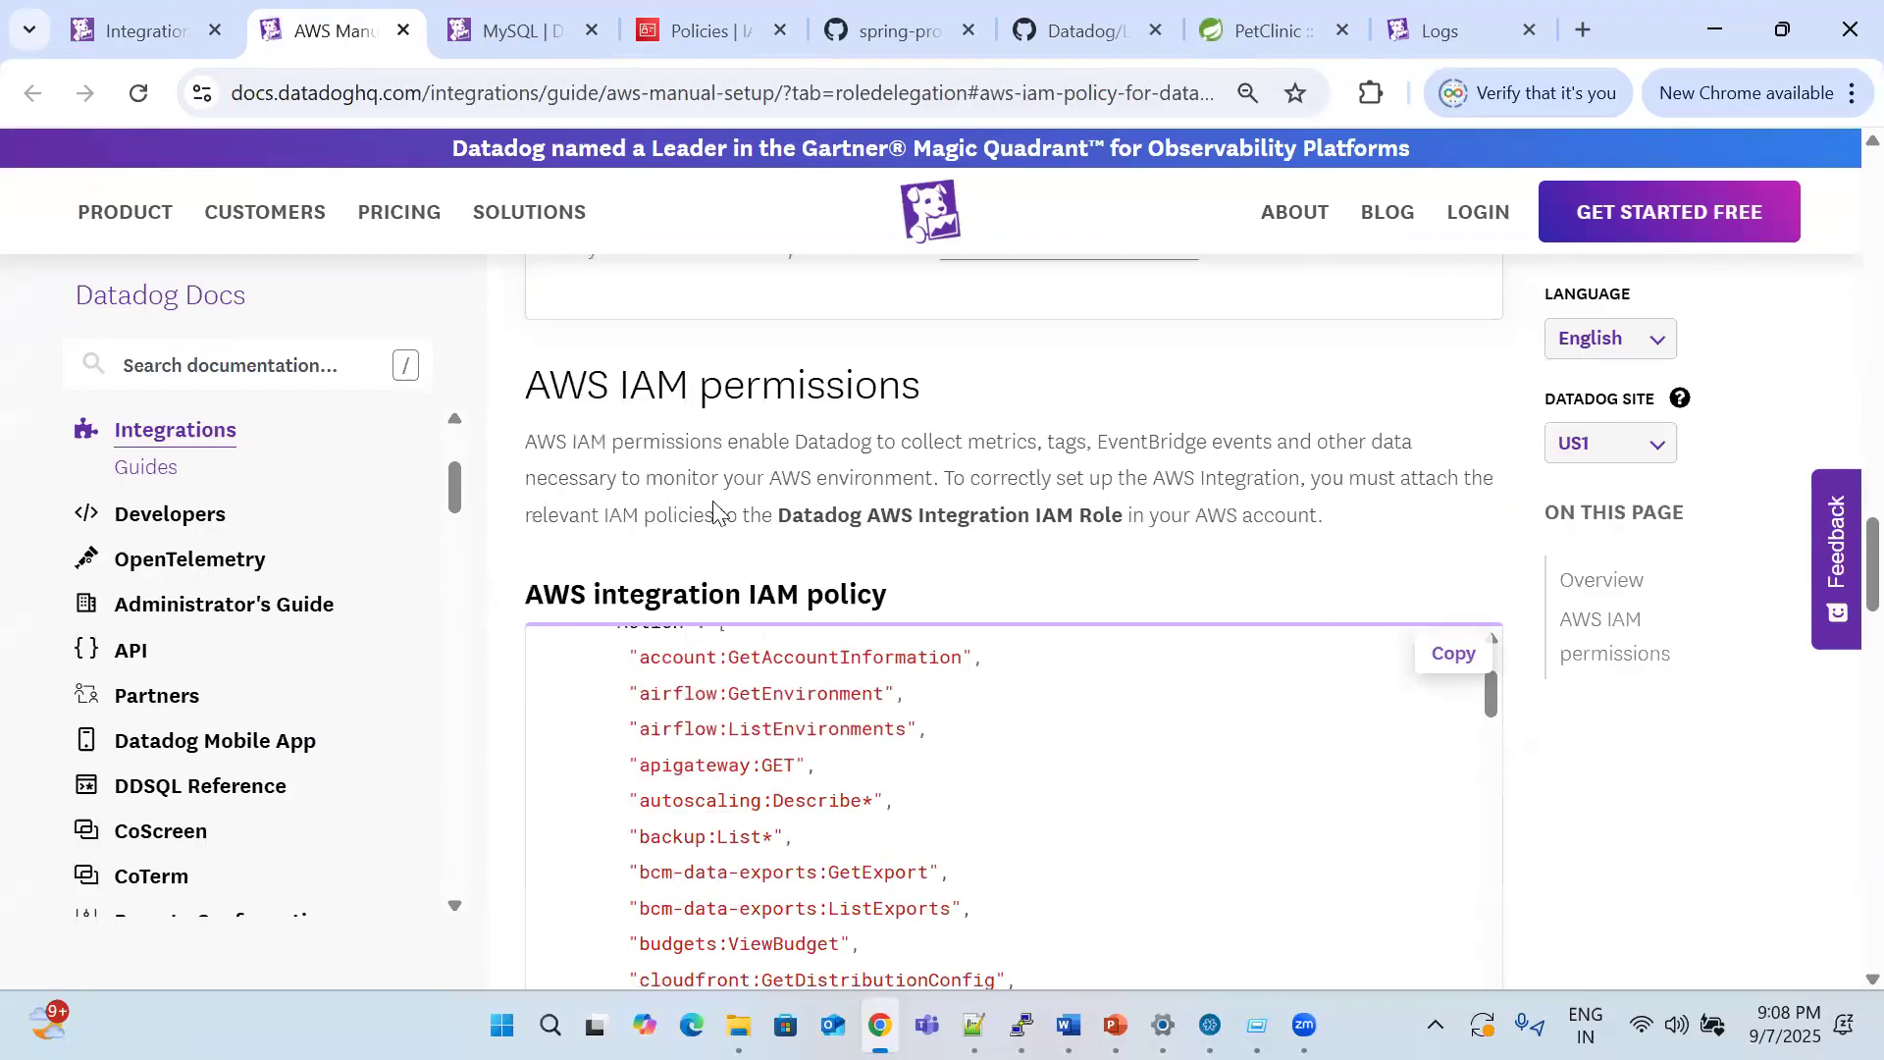
scroll(839, 785, down, 1)
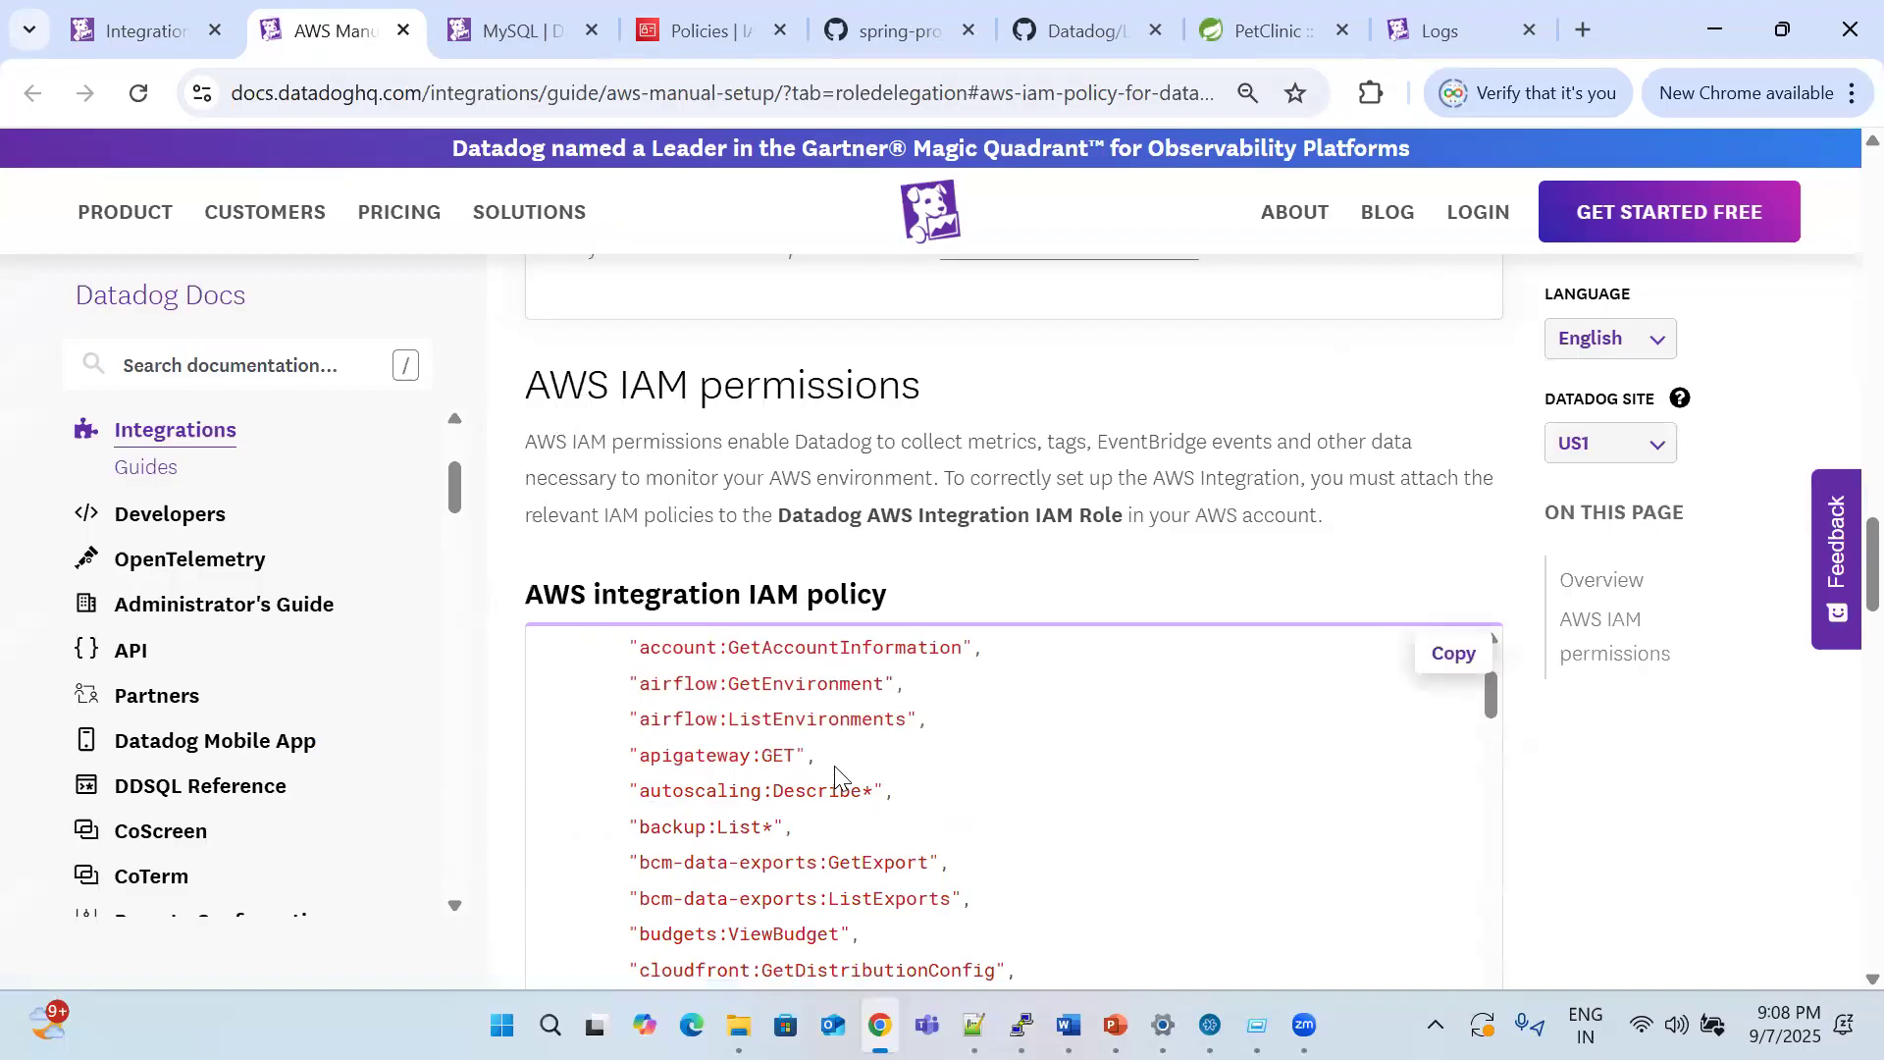
click(1446, 672)
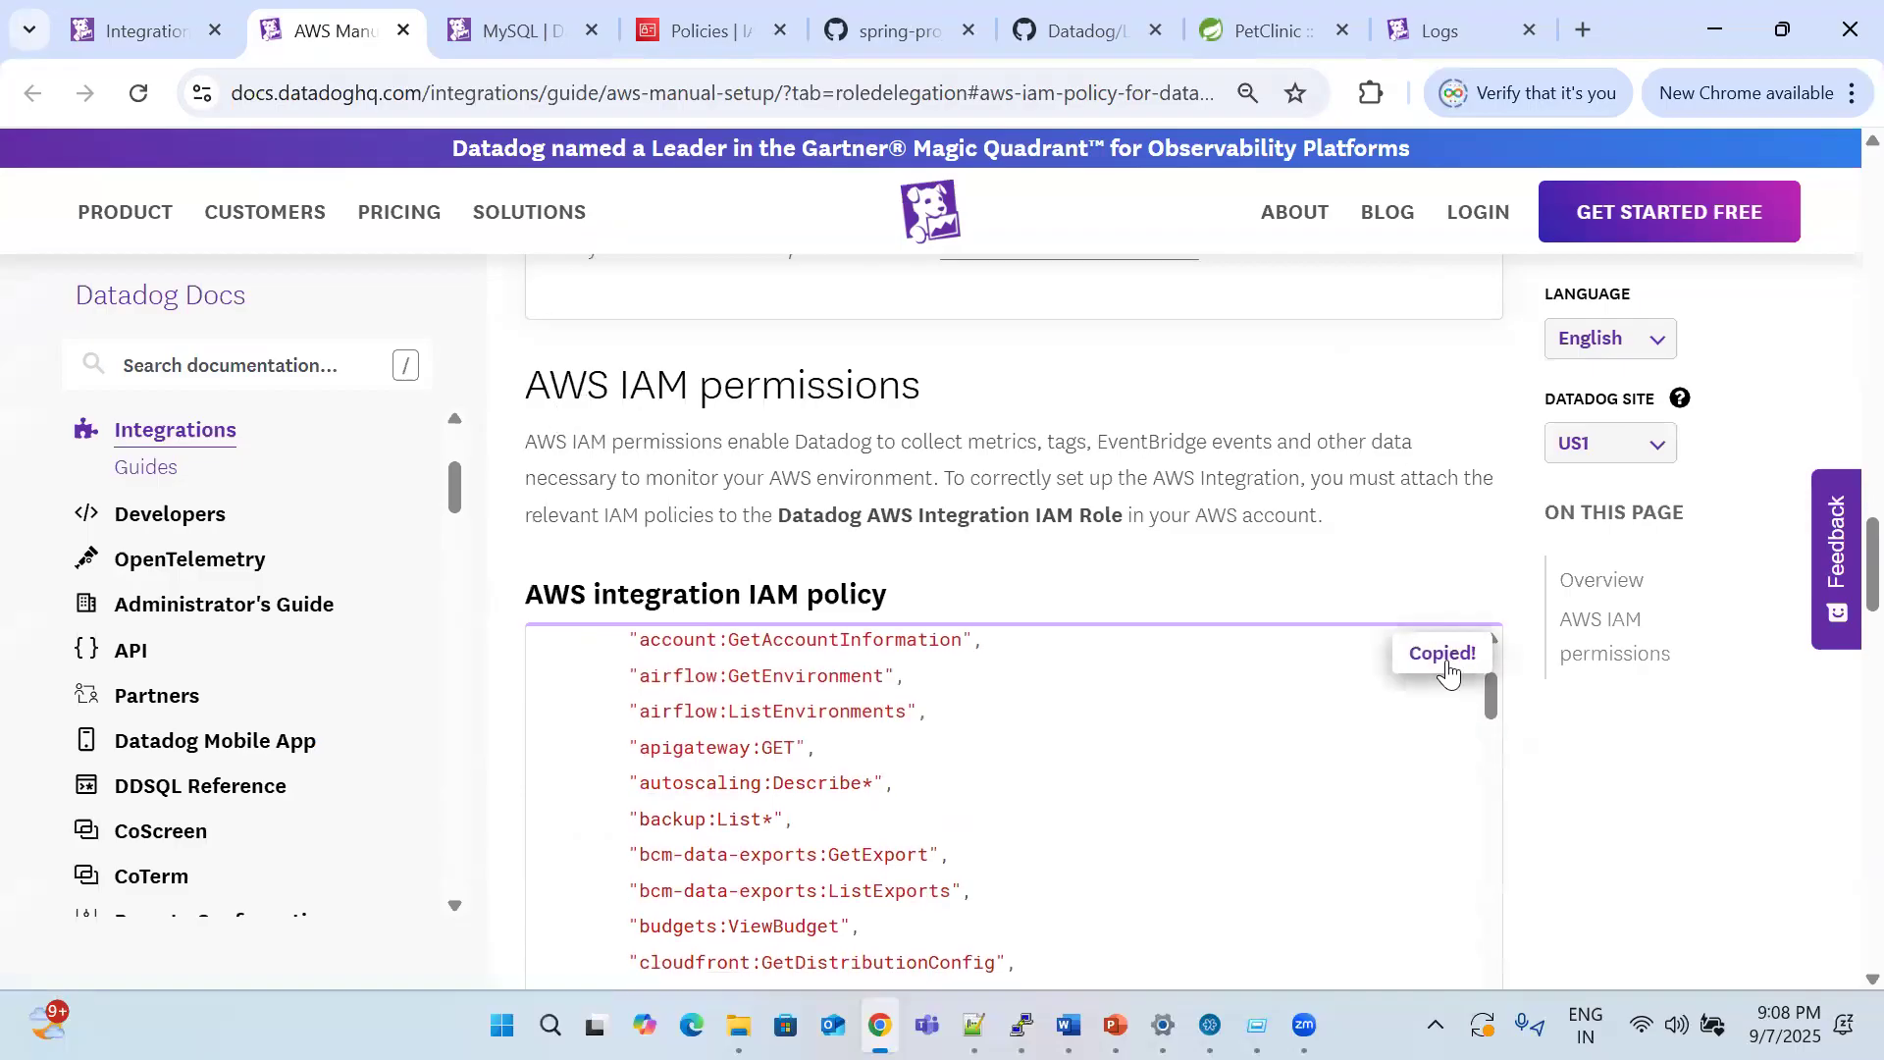
key(alt+Tab)
key(alt+shift+Tab)
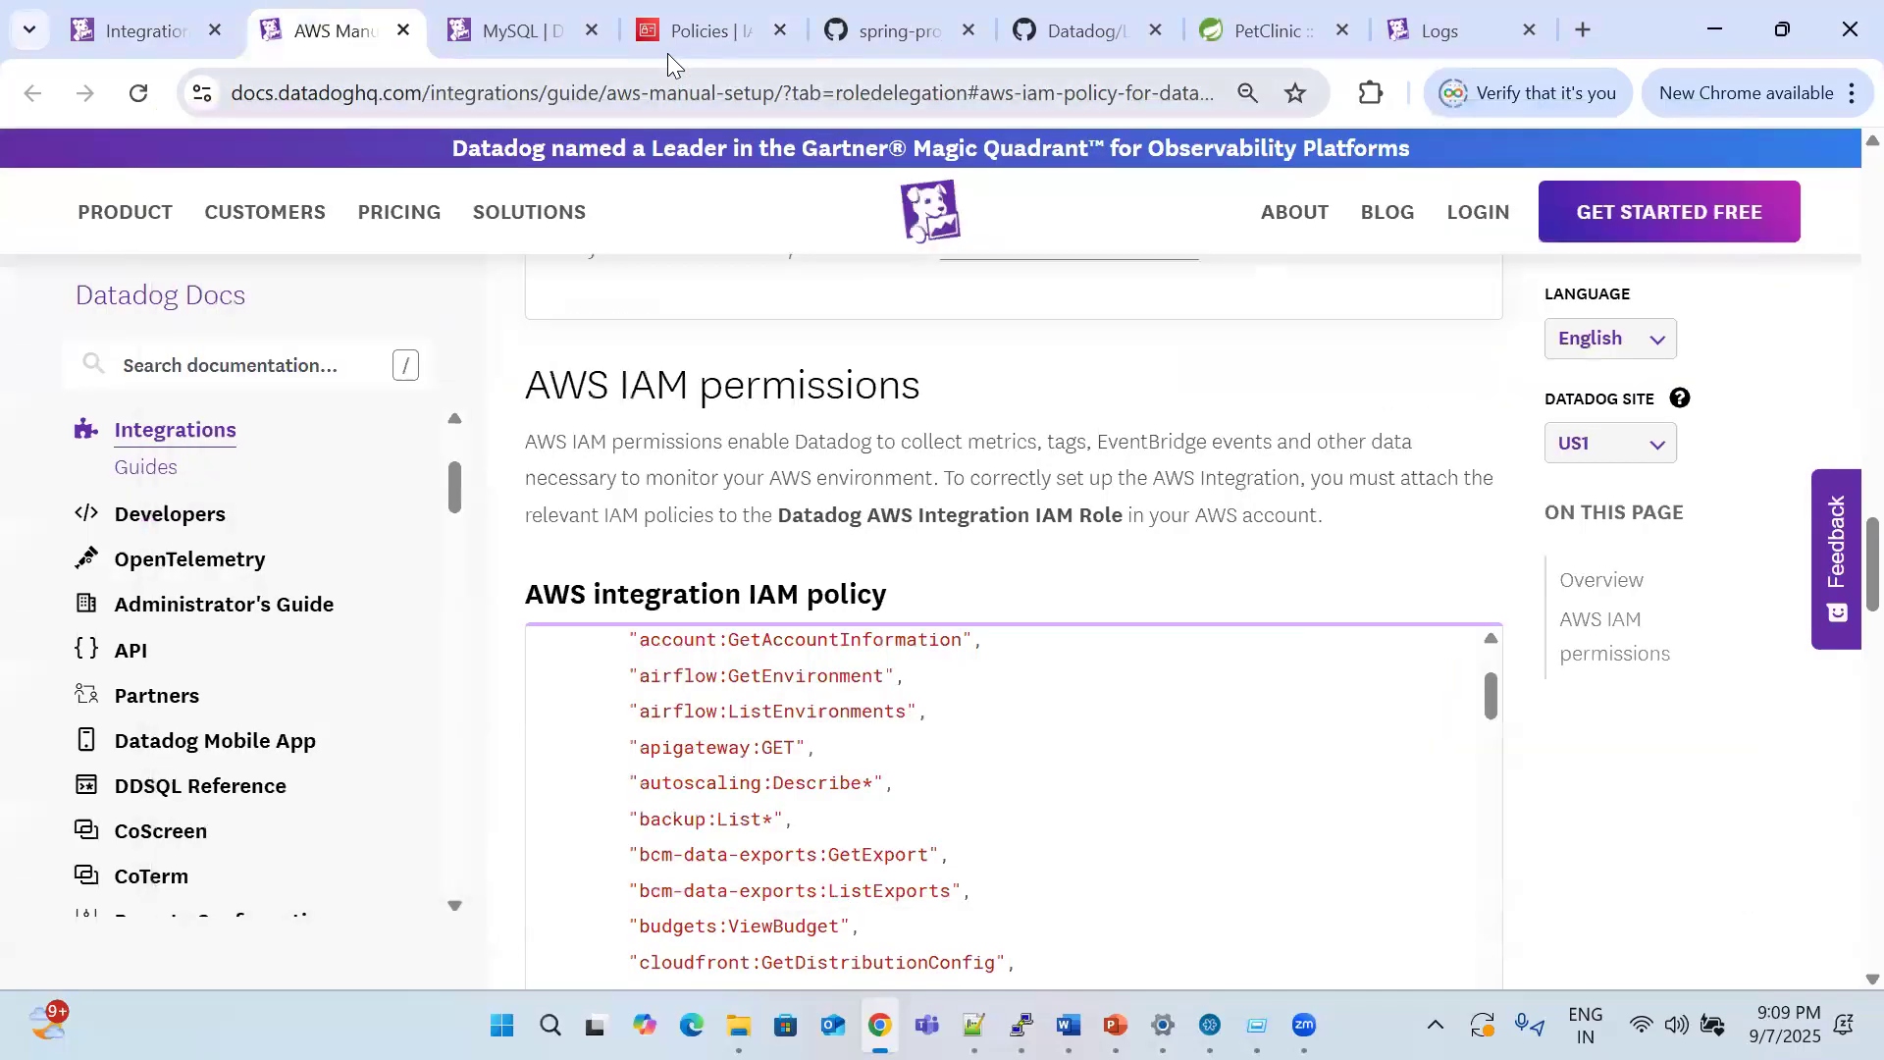
click(667, 52)
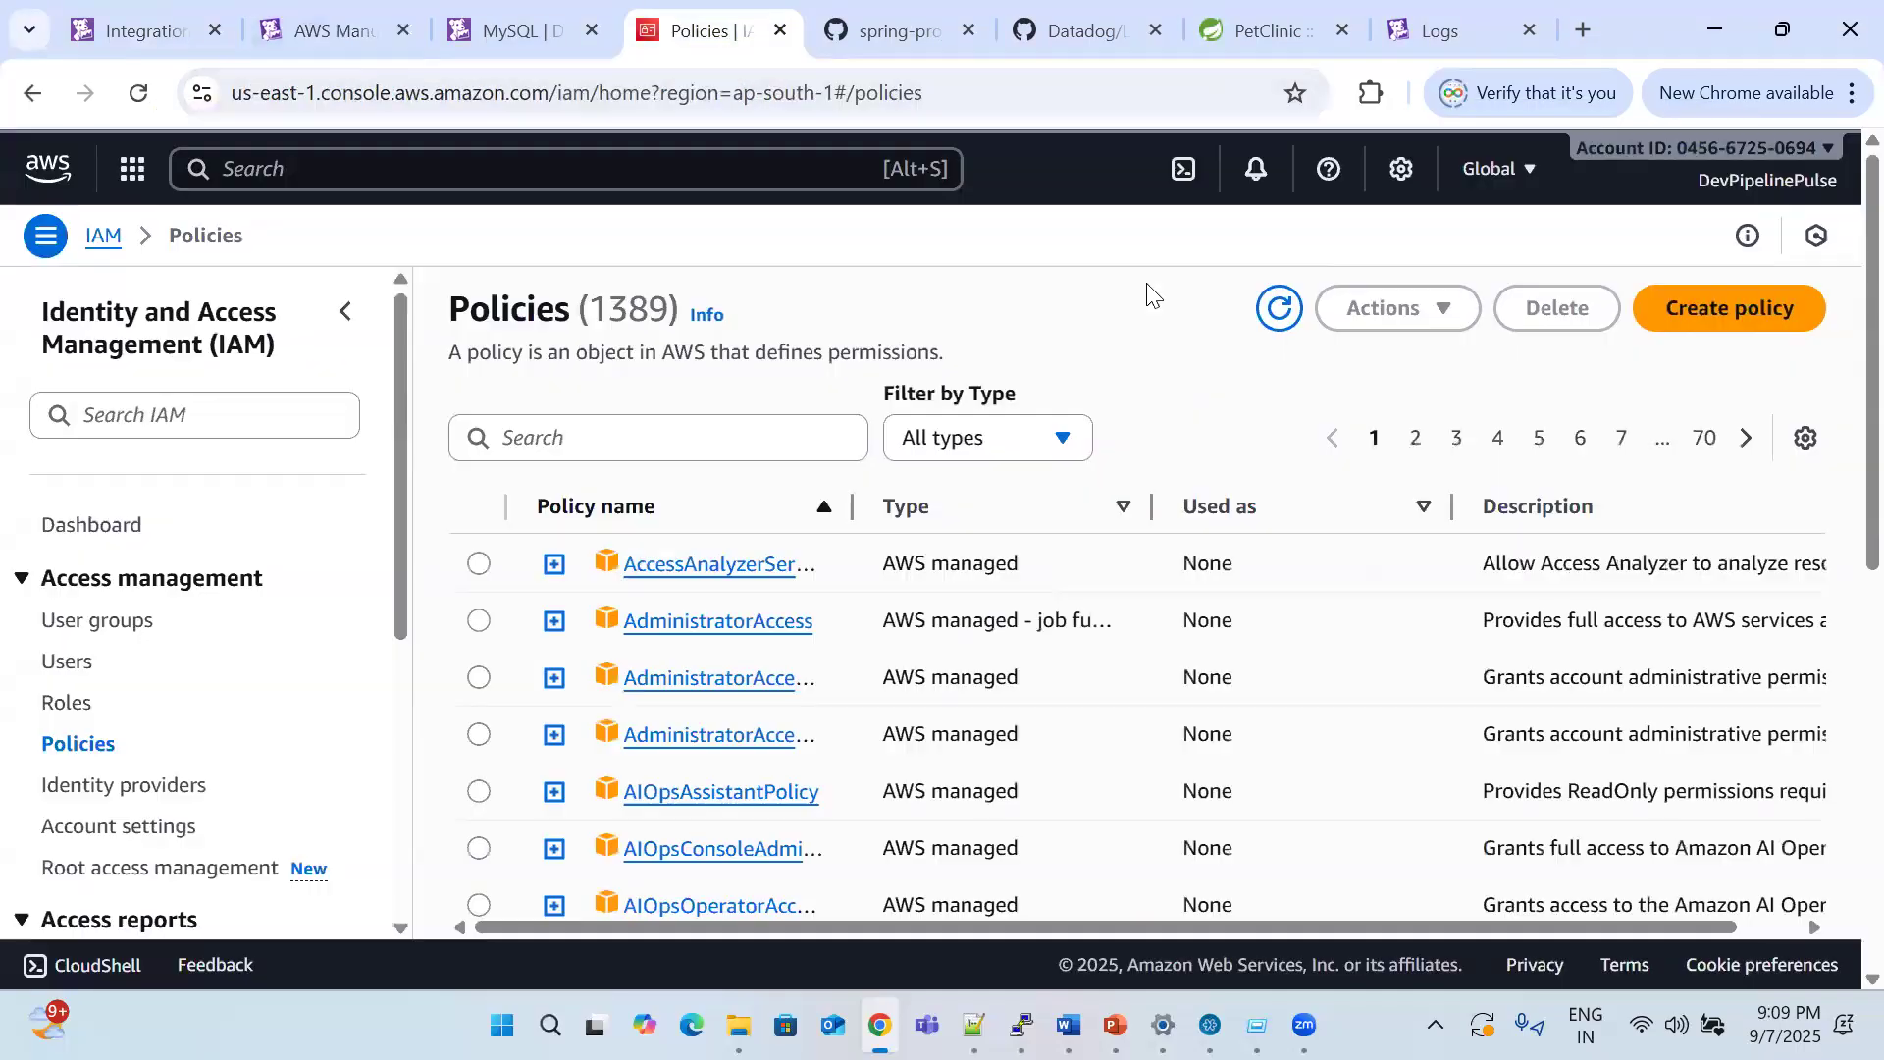
Start a new IAM policy and replace its JSON with the copied Datadog integration policy.
click(1729, 327)
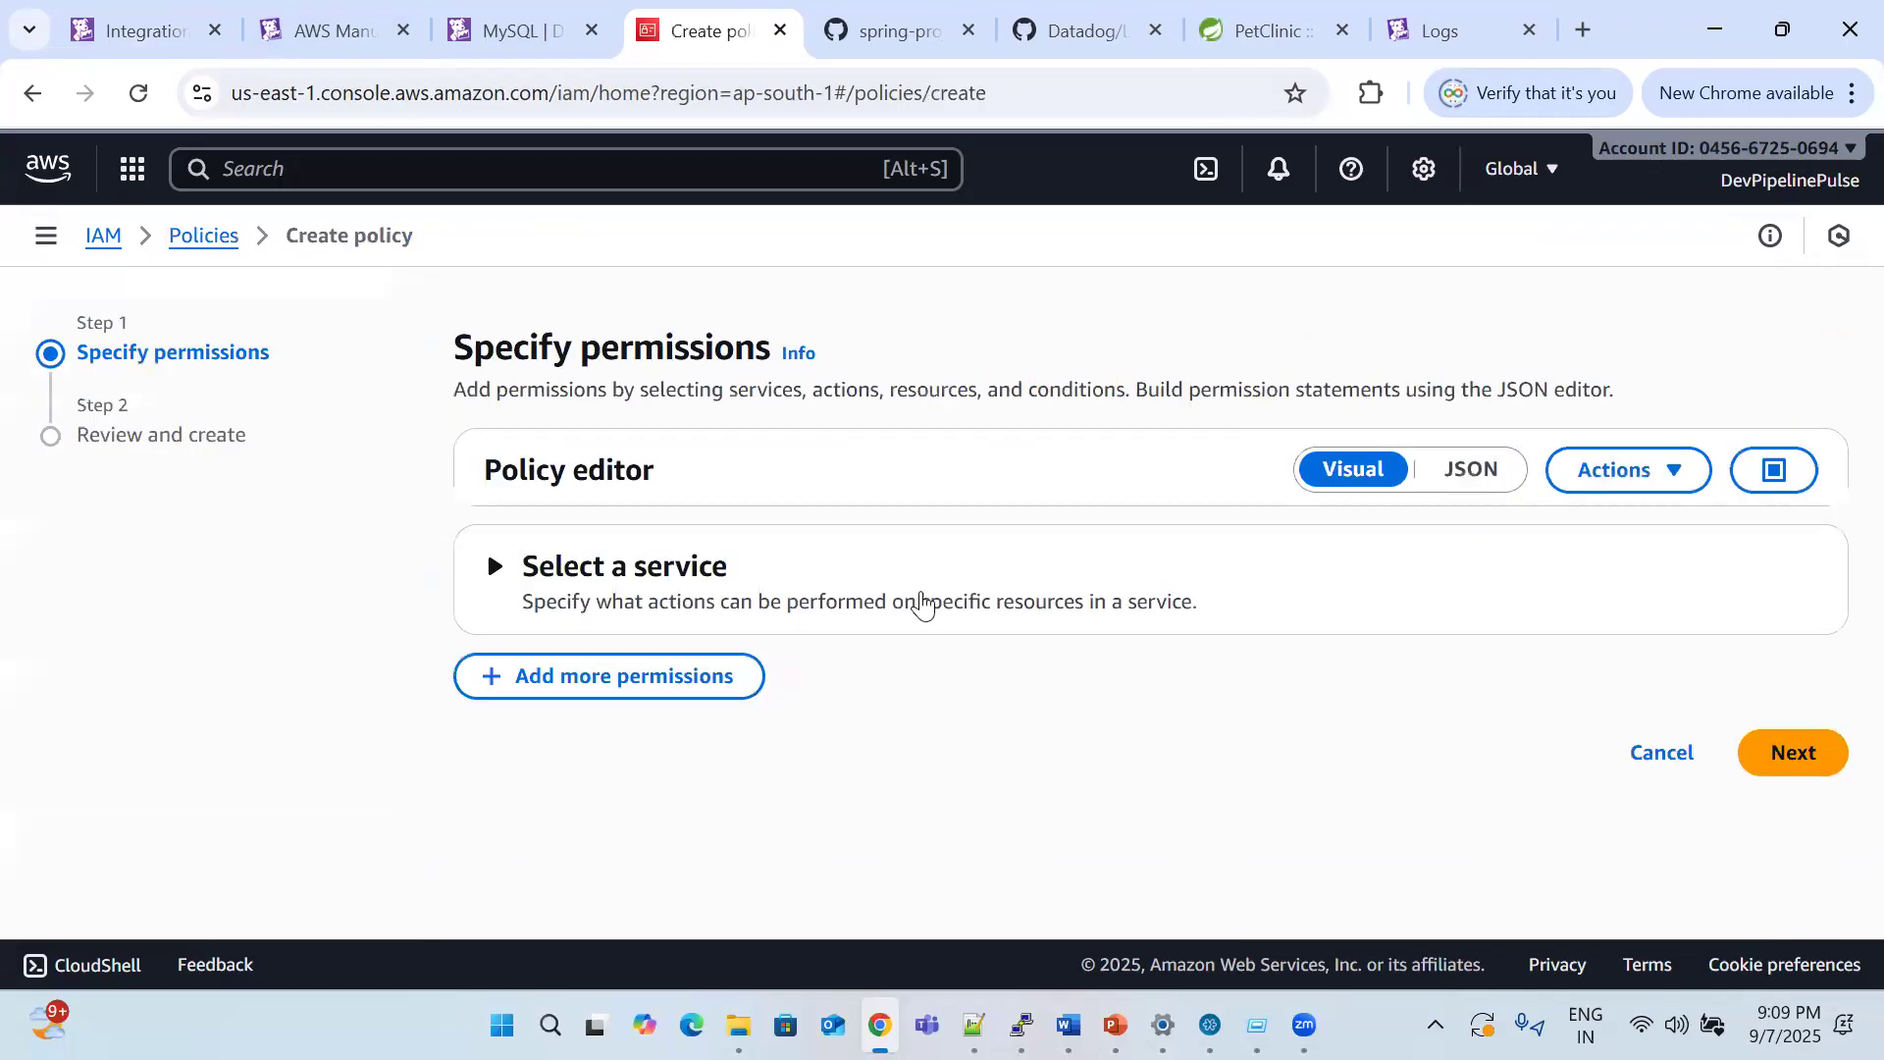
click(918, 601)
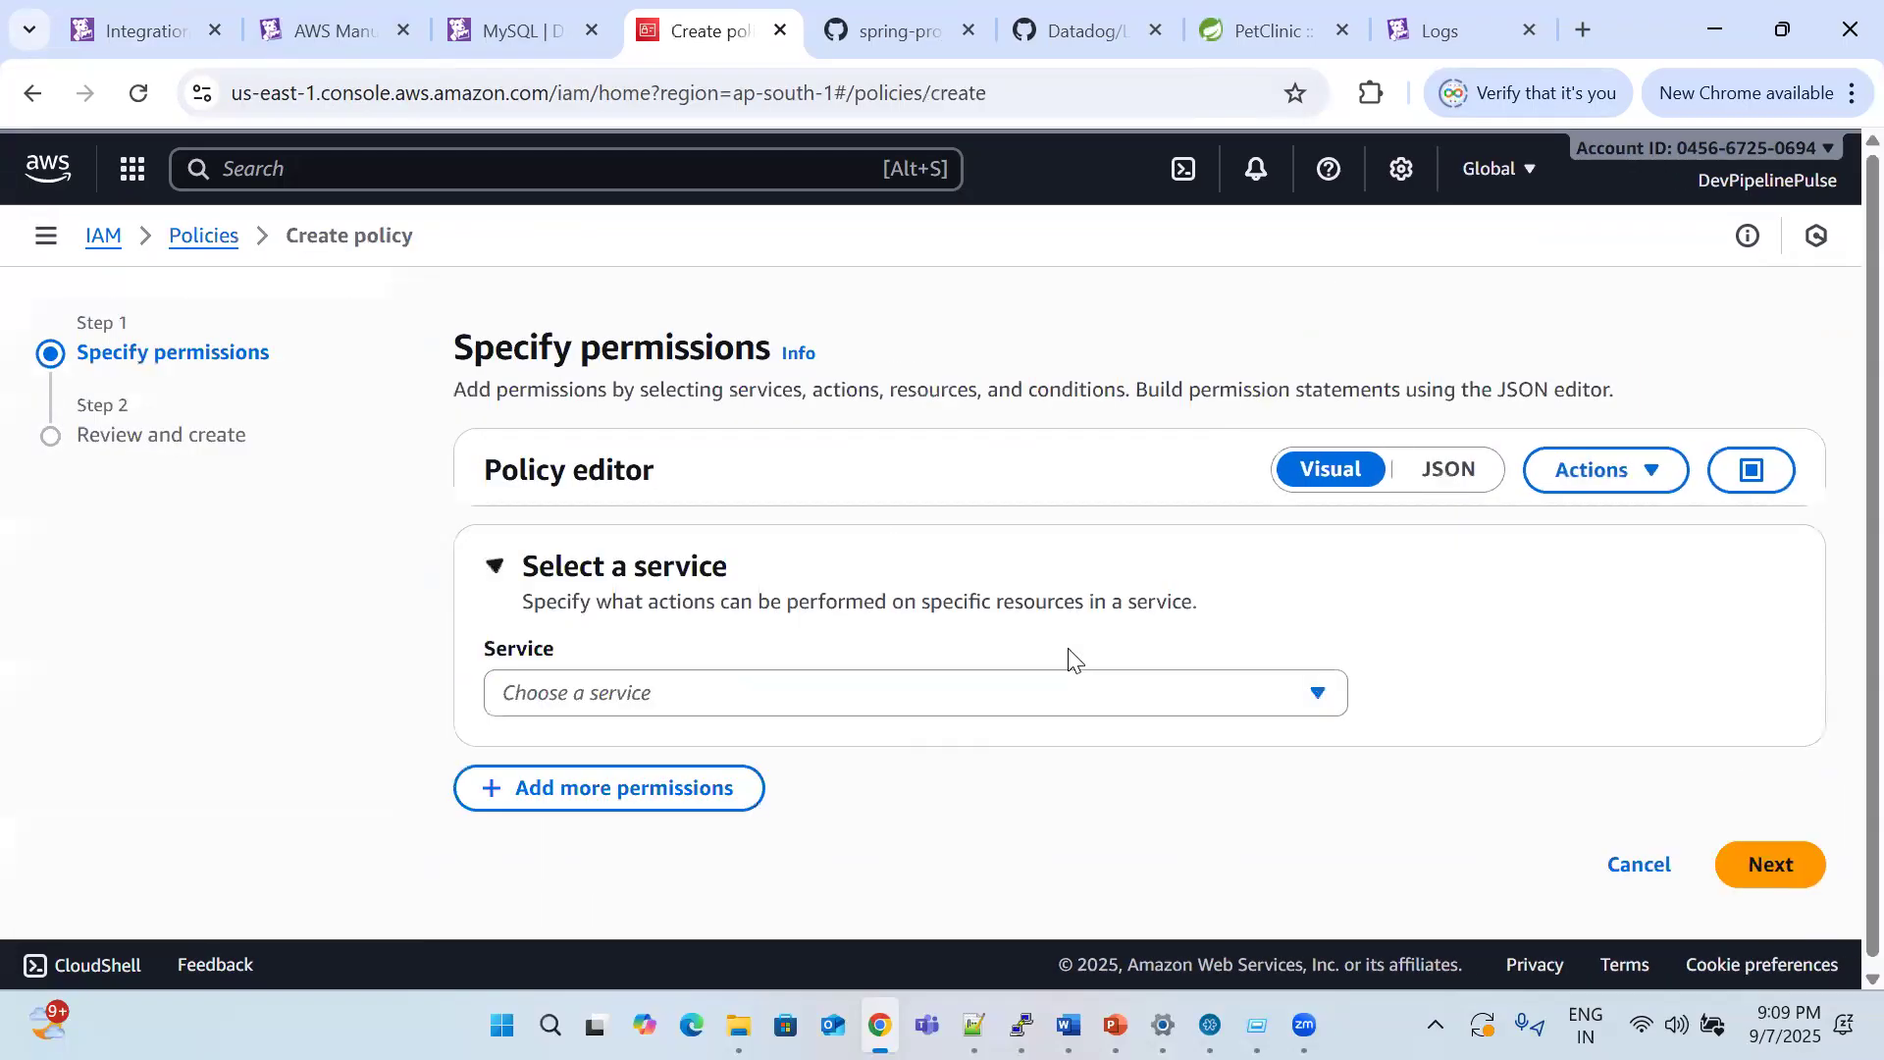
click(1449, 484)
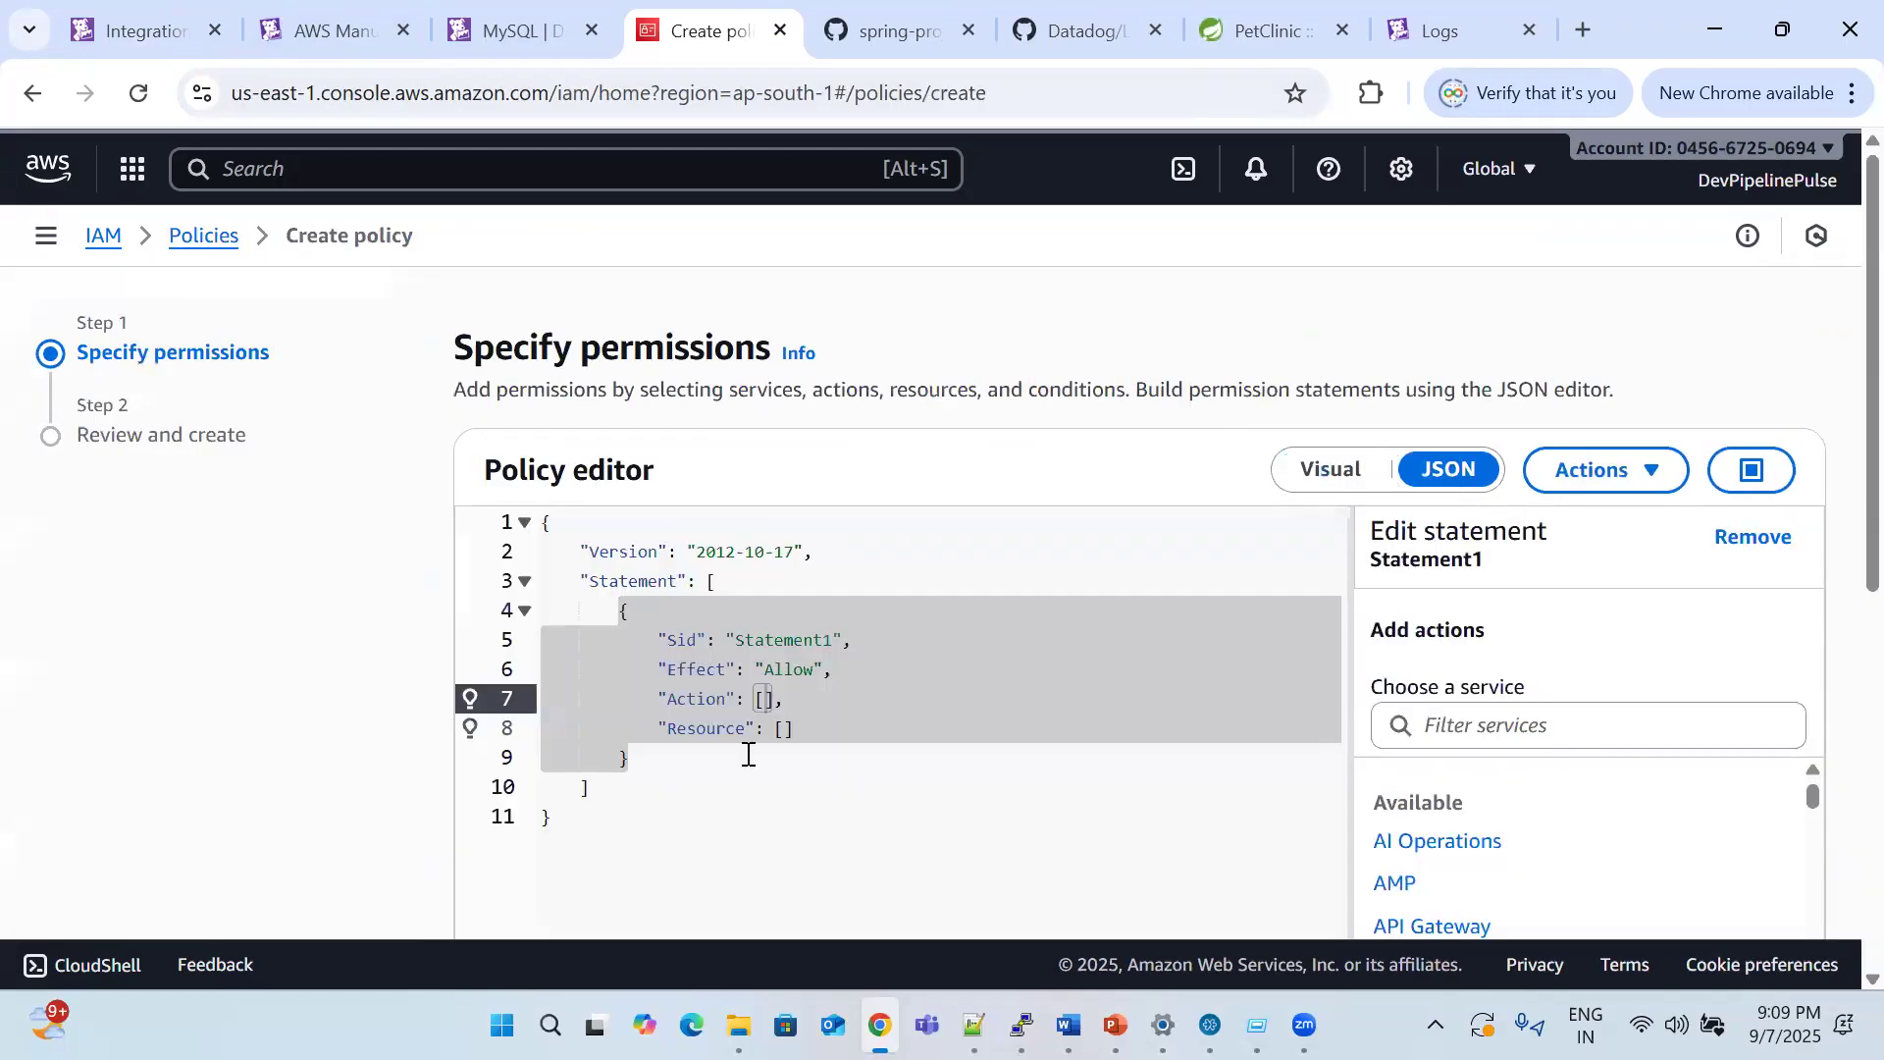
click(629, 813)
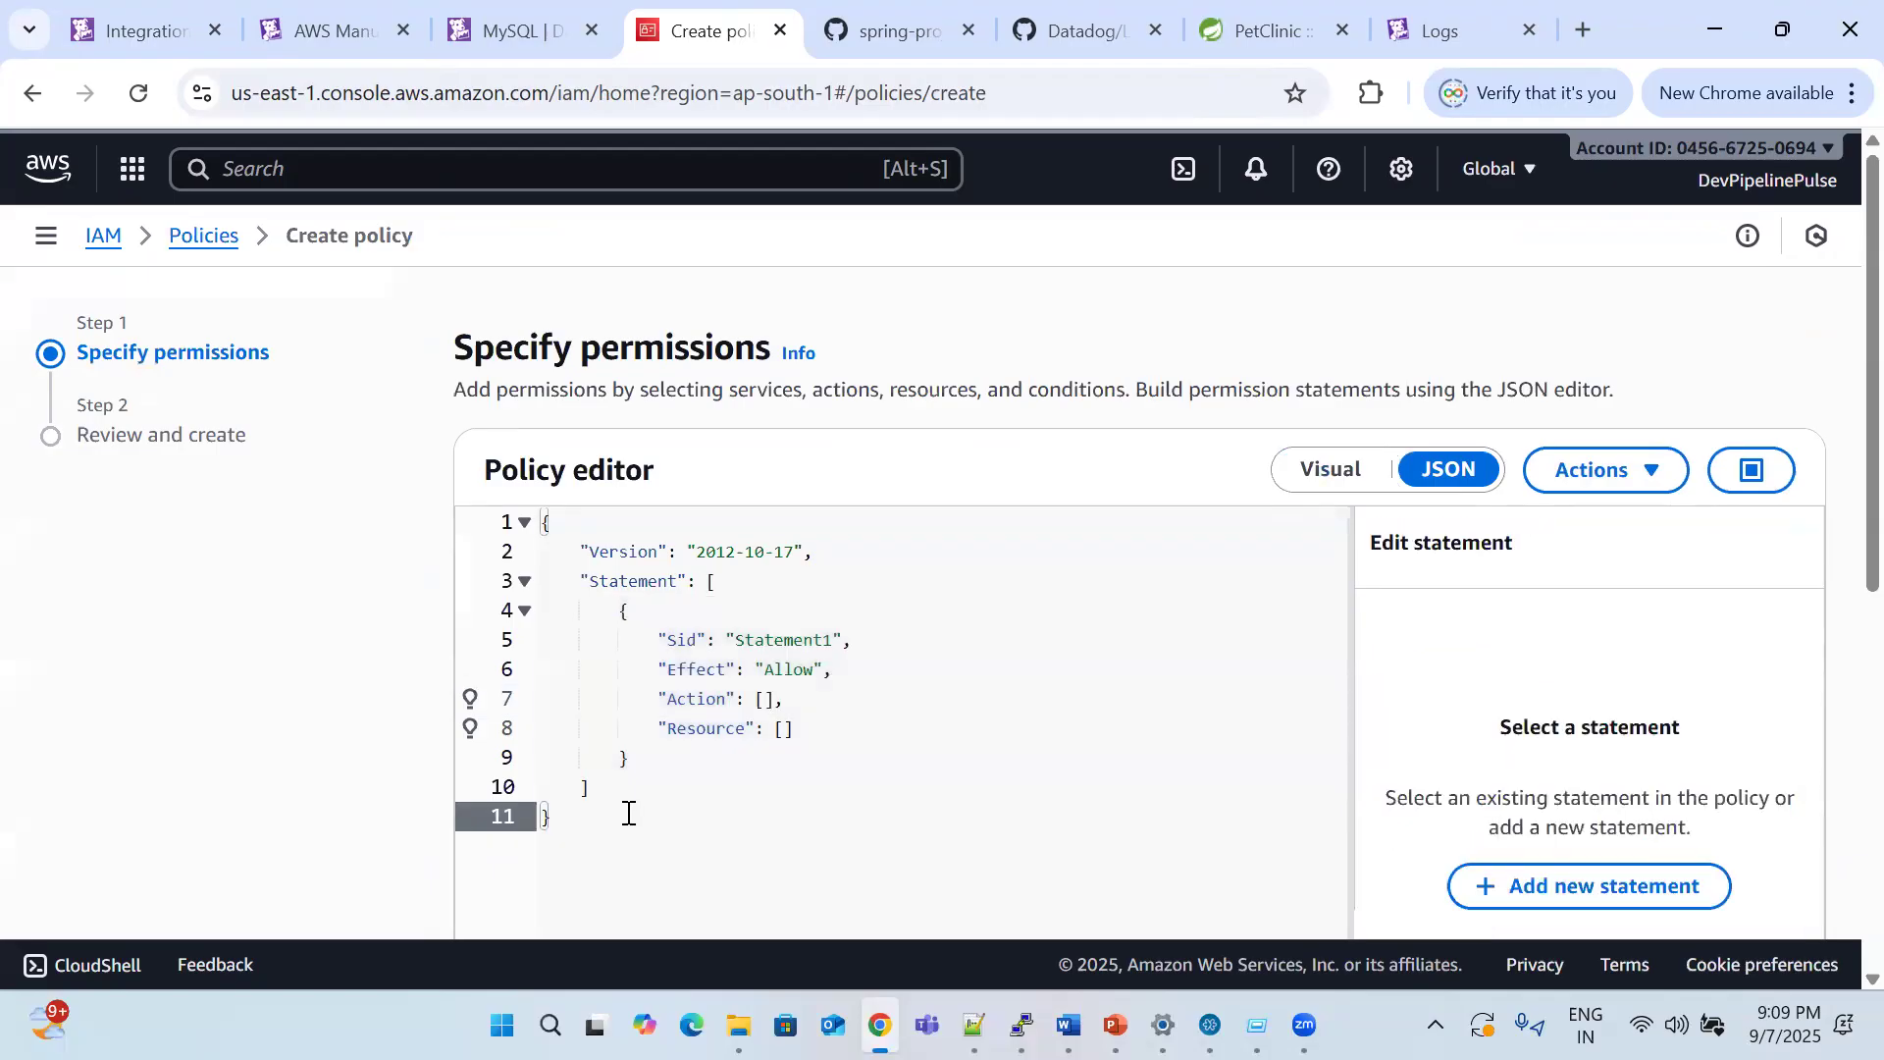
key(ctrl+a)
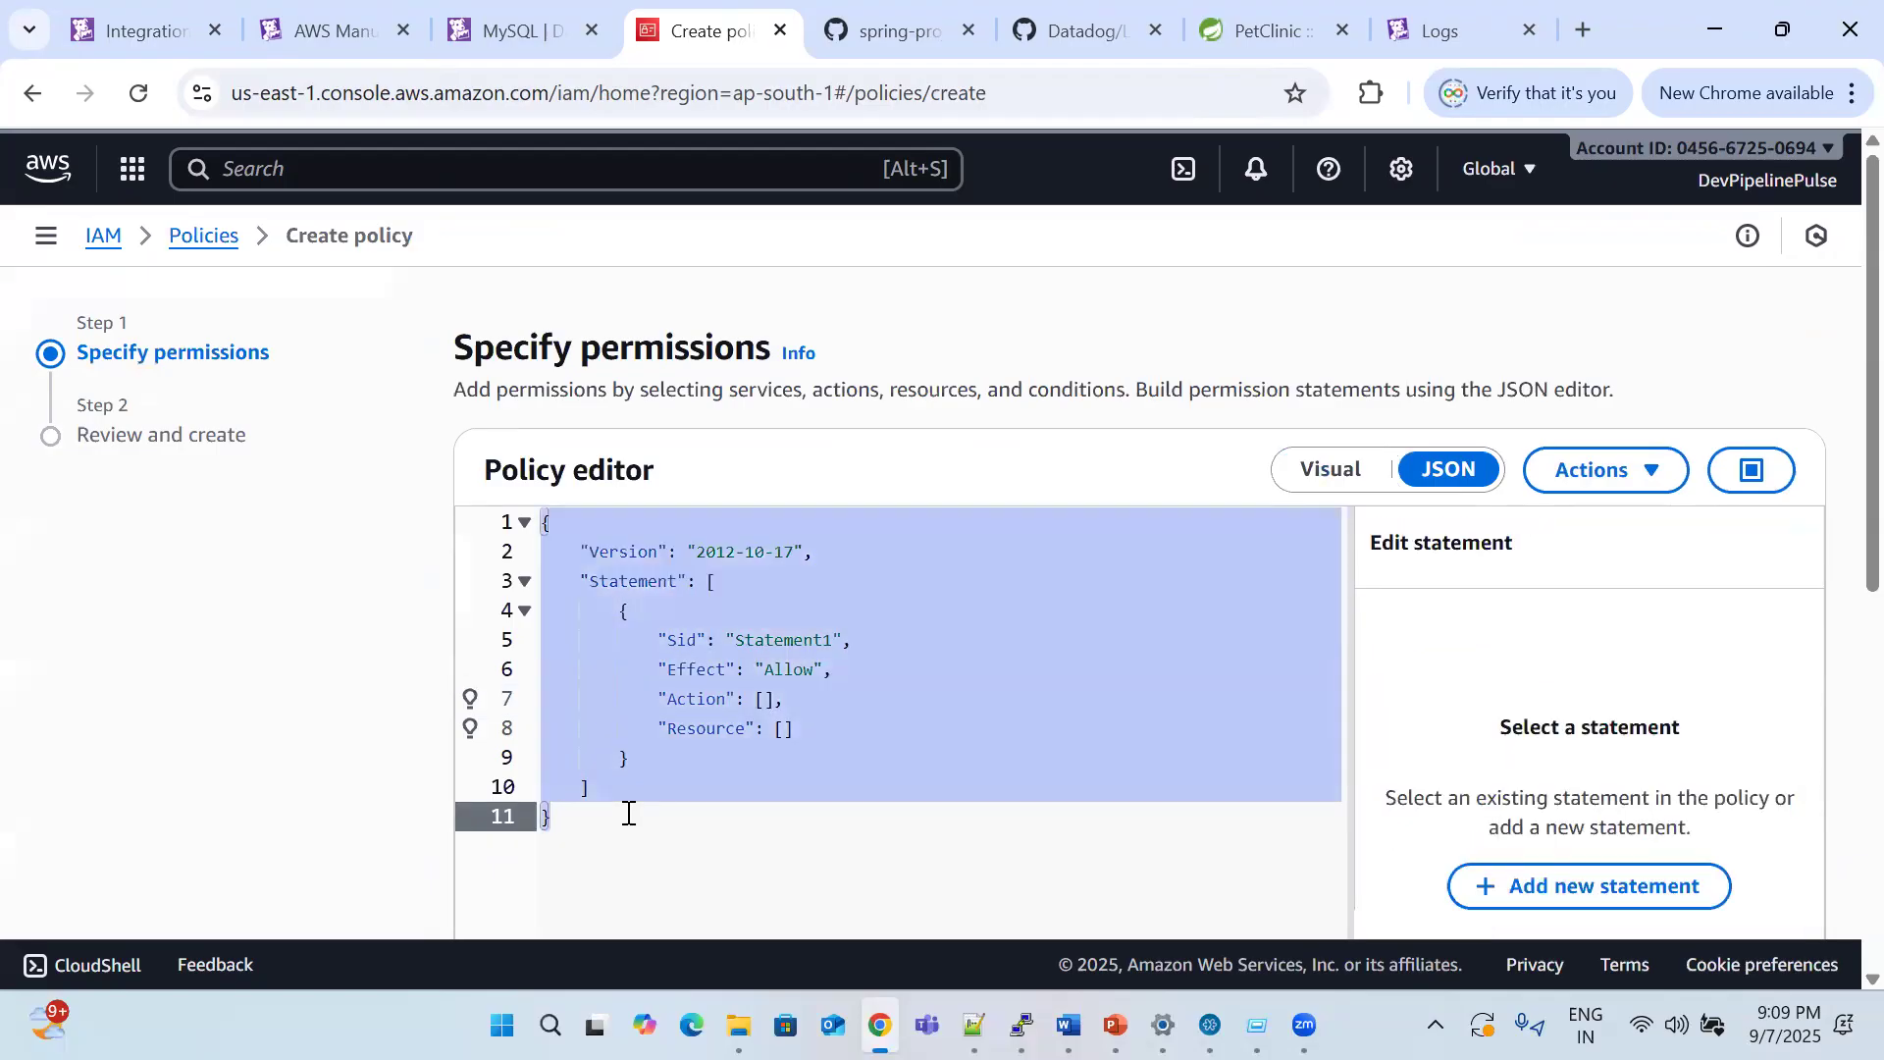
key(ctrl+v)
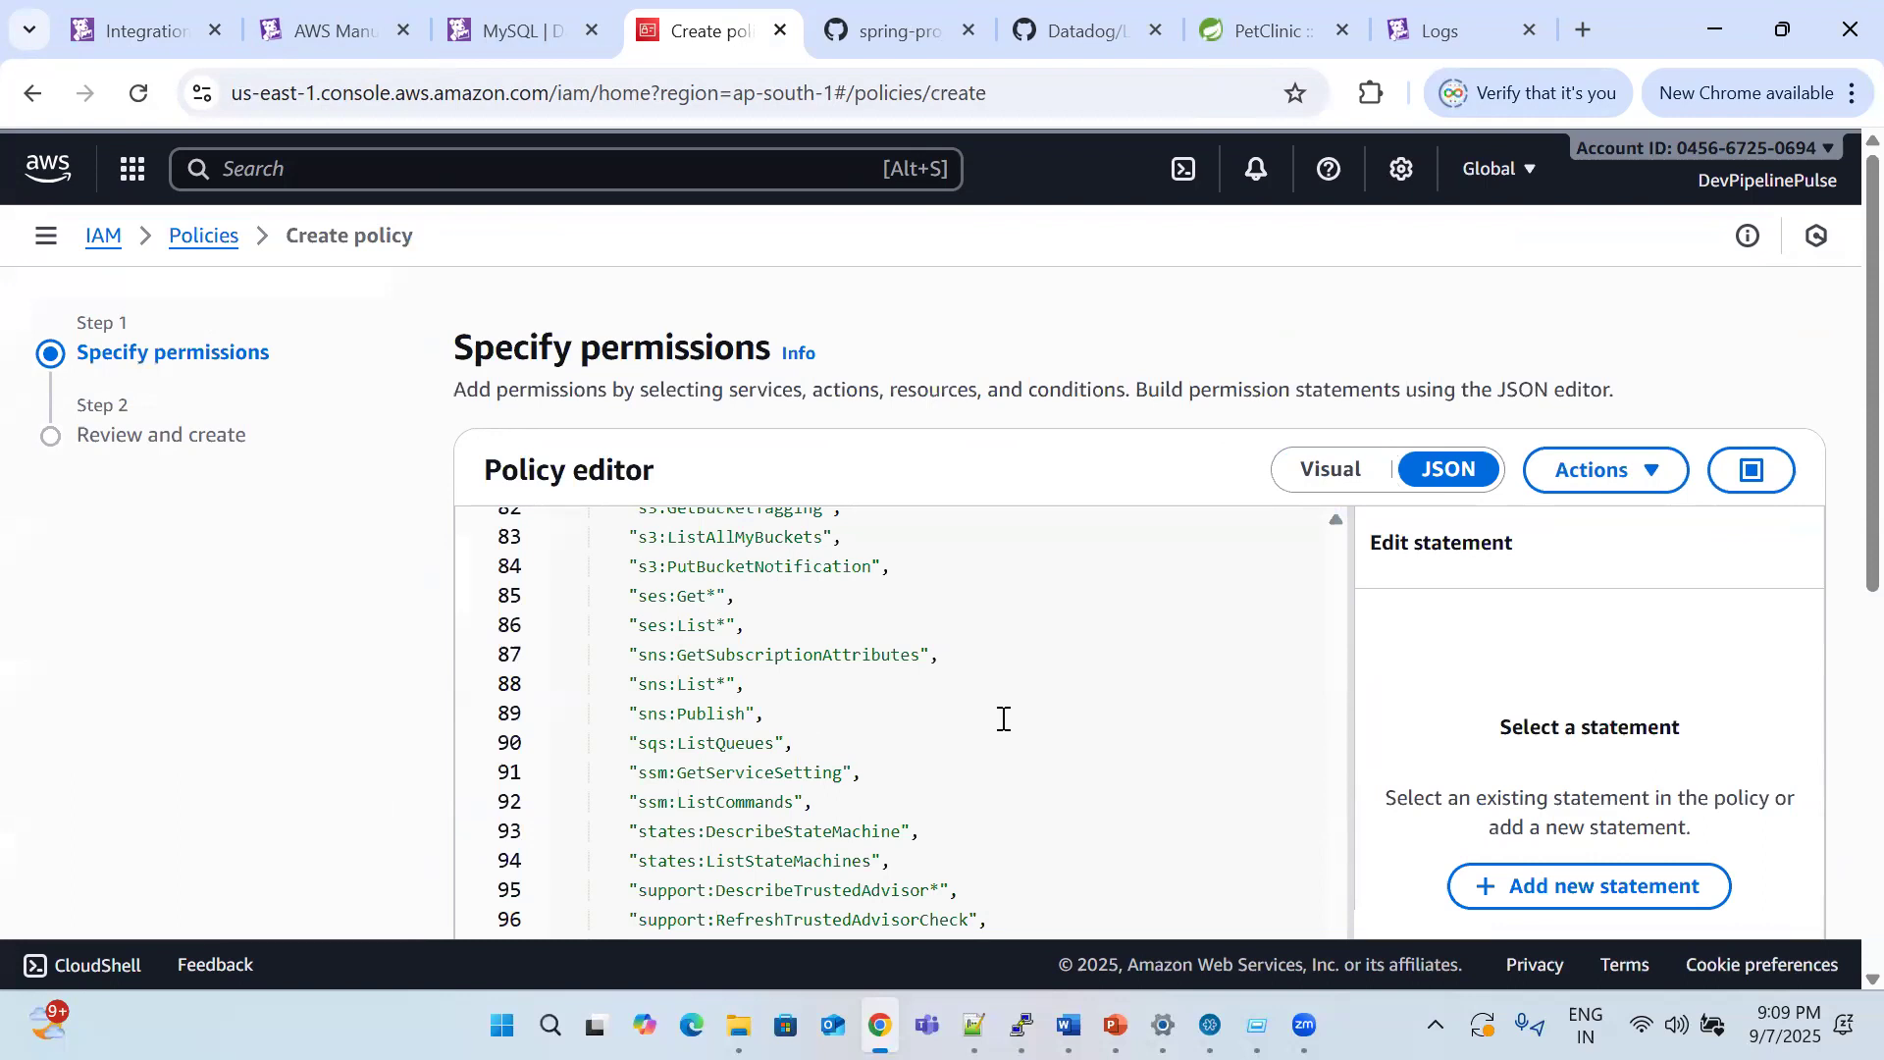
scroll(1003, 719, down, 10)
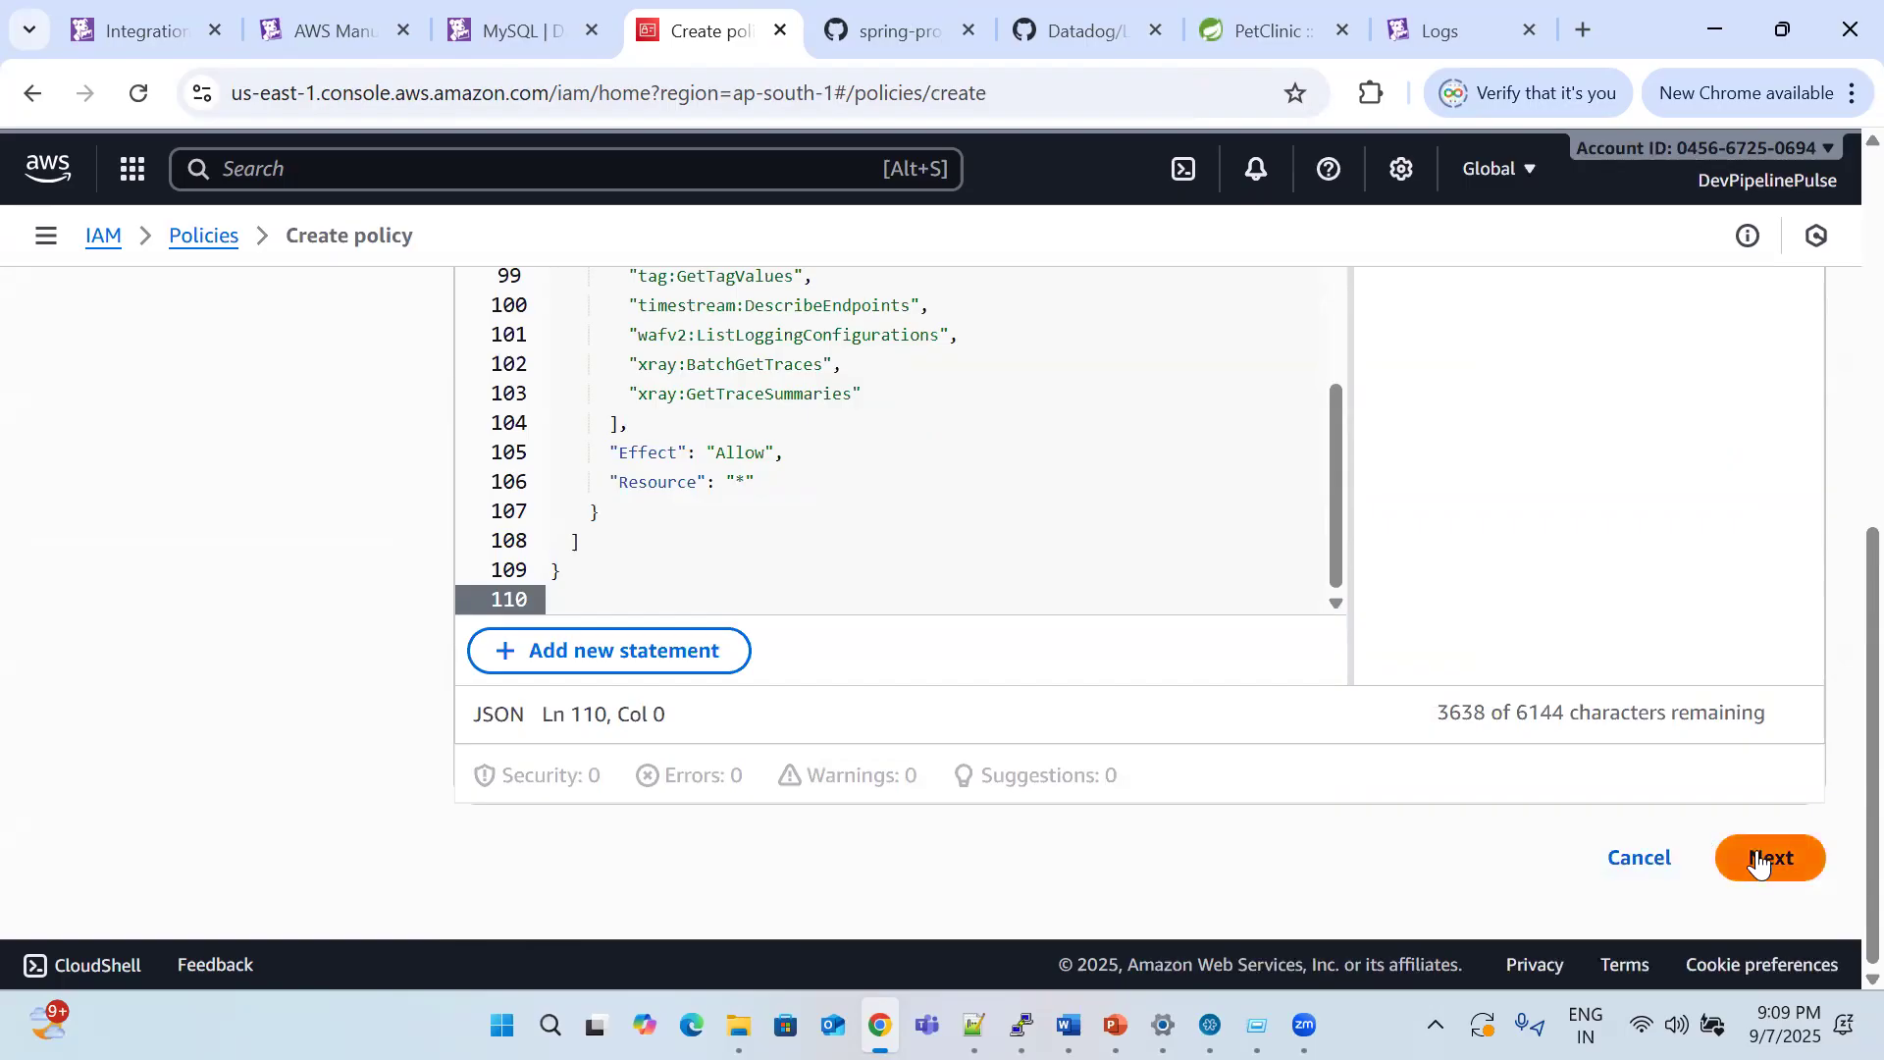
Advance to Review and create and name the policy 'Datadog123policy'.
click(1762, 860)
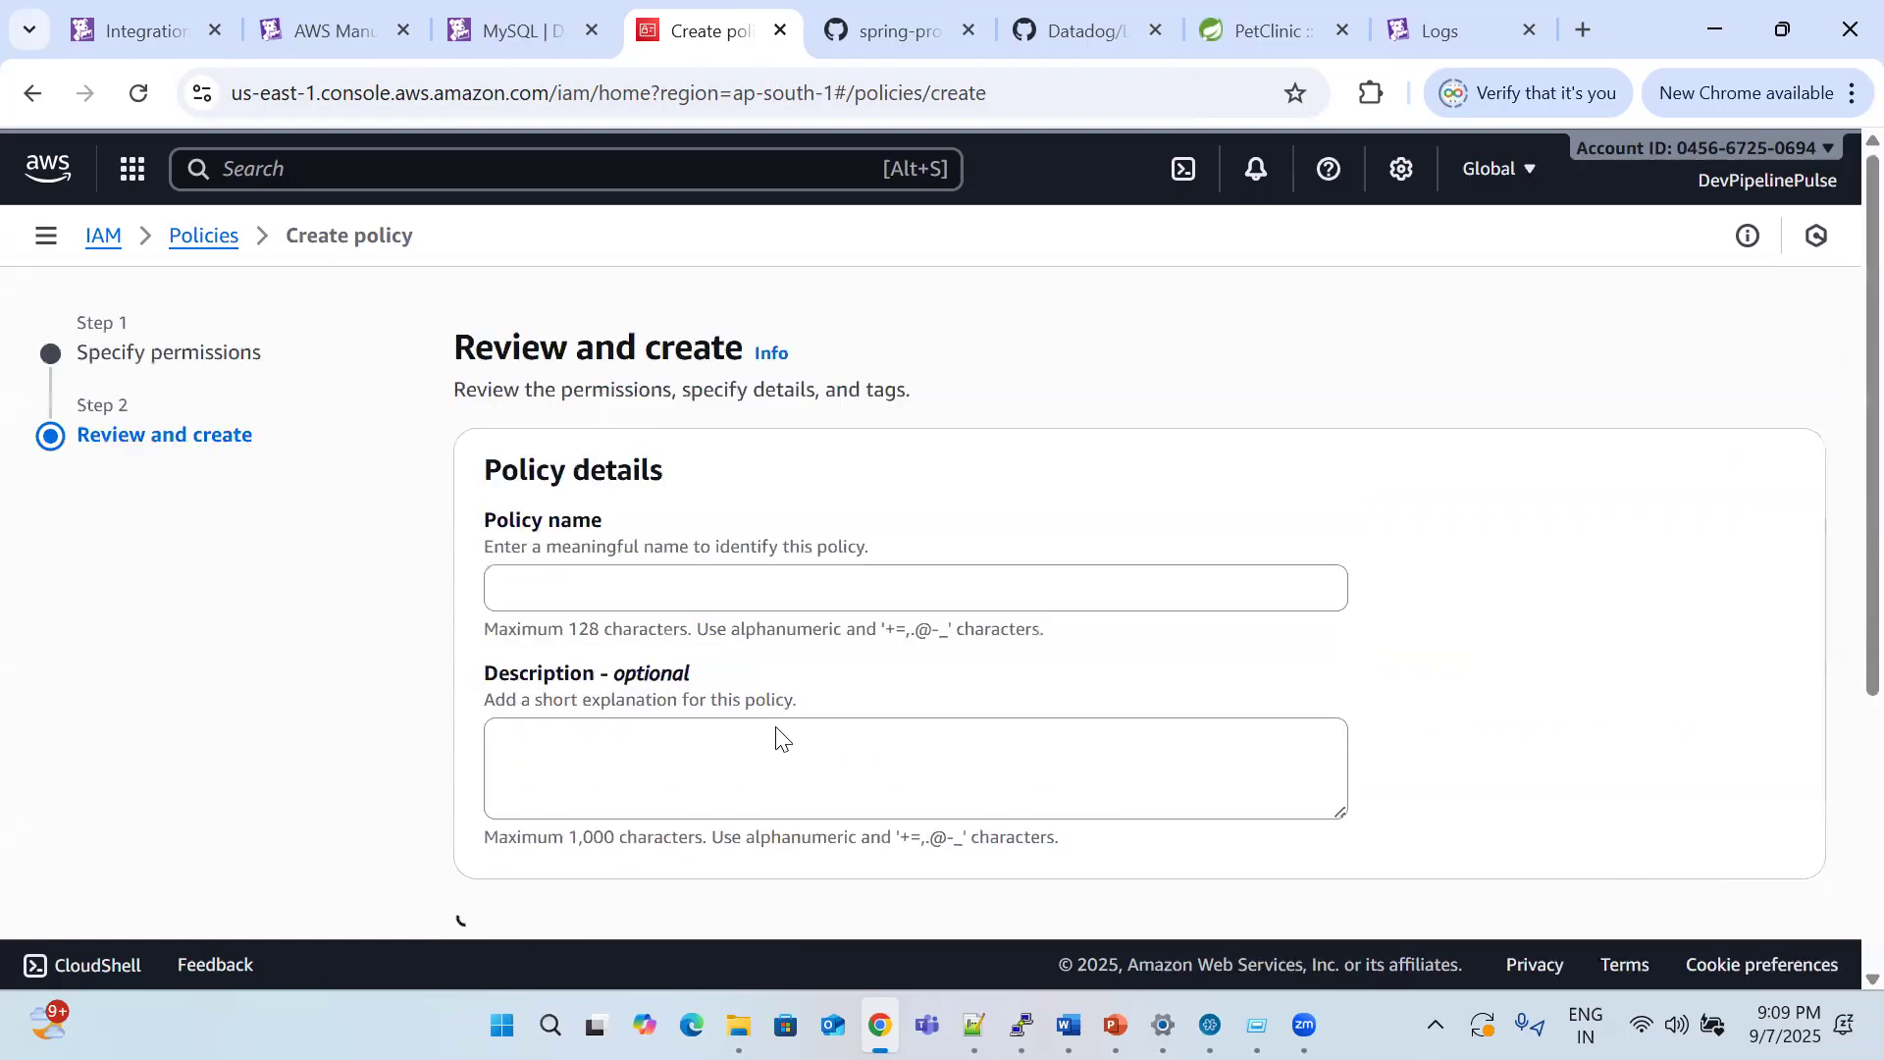
scroll(589, 642, down, 4)
scroll(547, 461, up, 3)
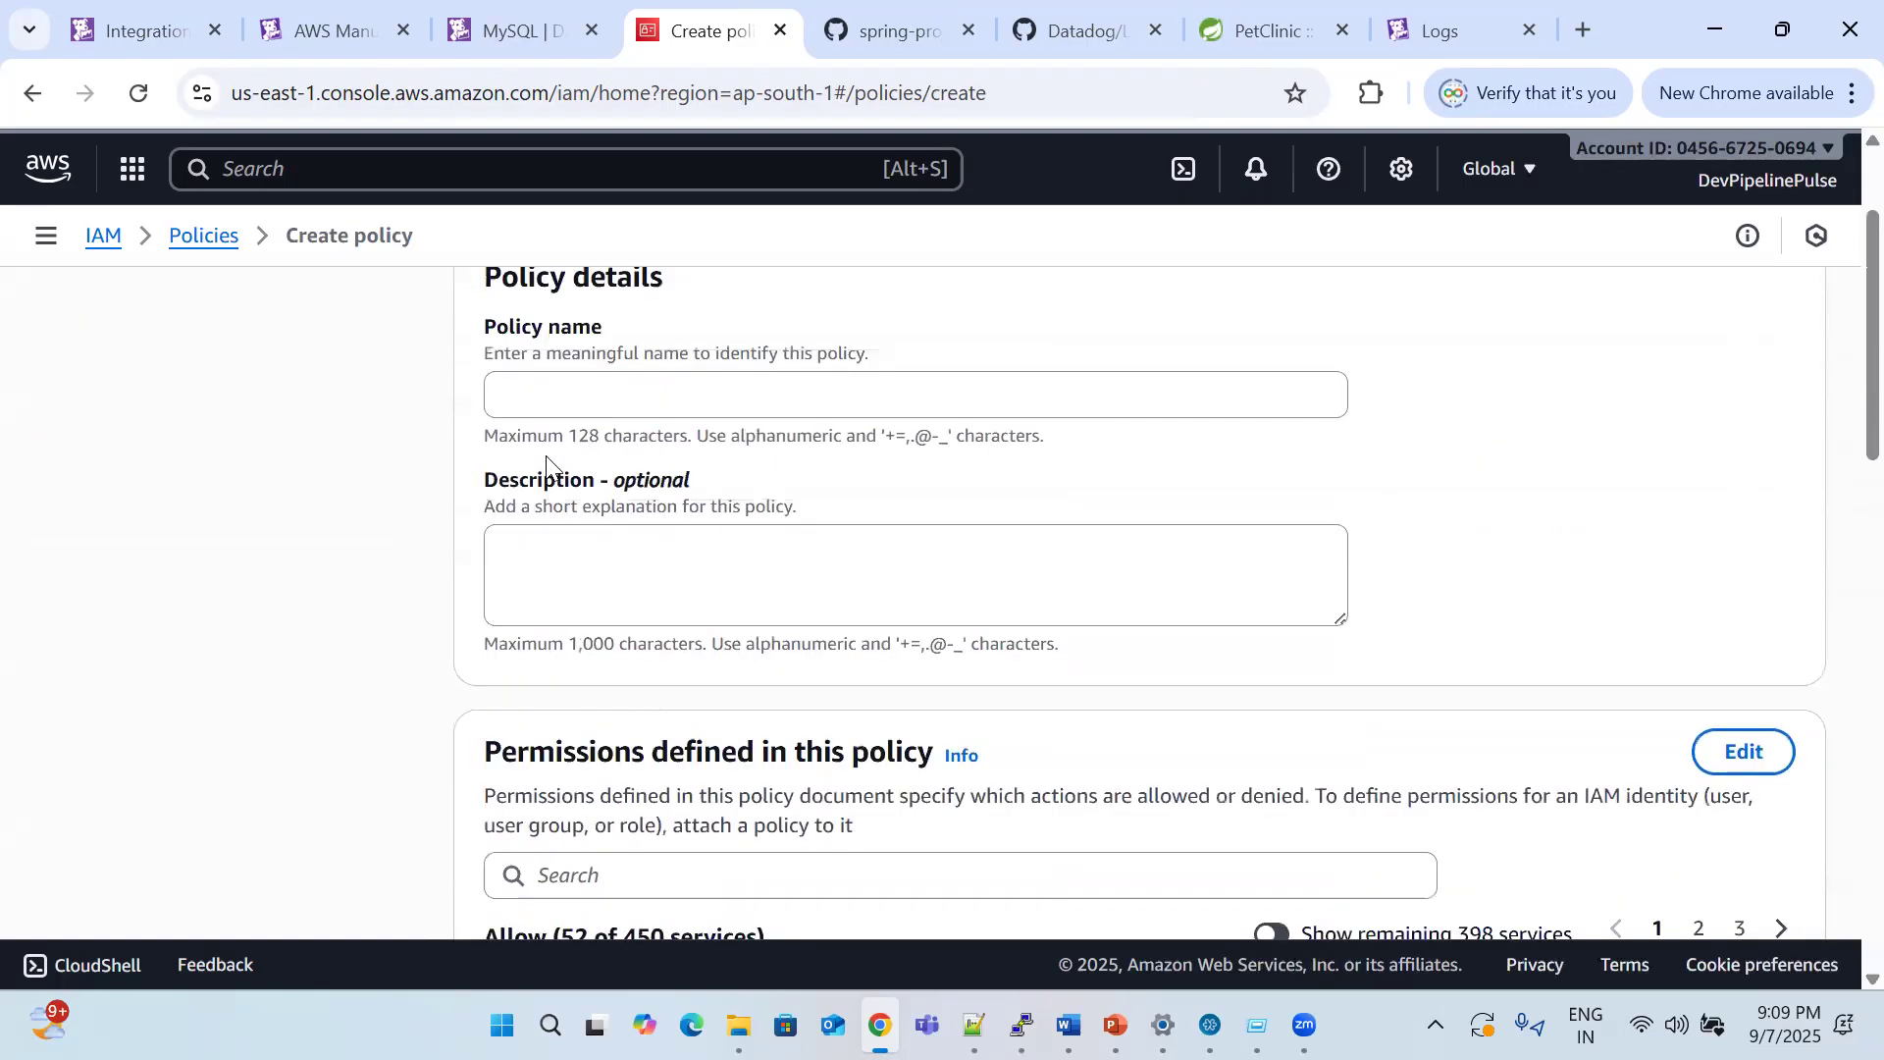
click(576, 424)
text(D)
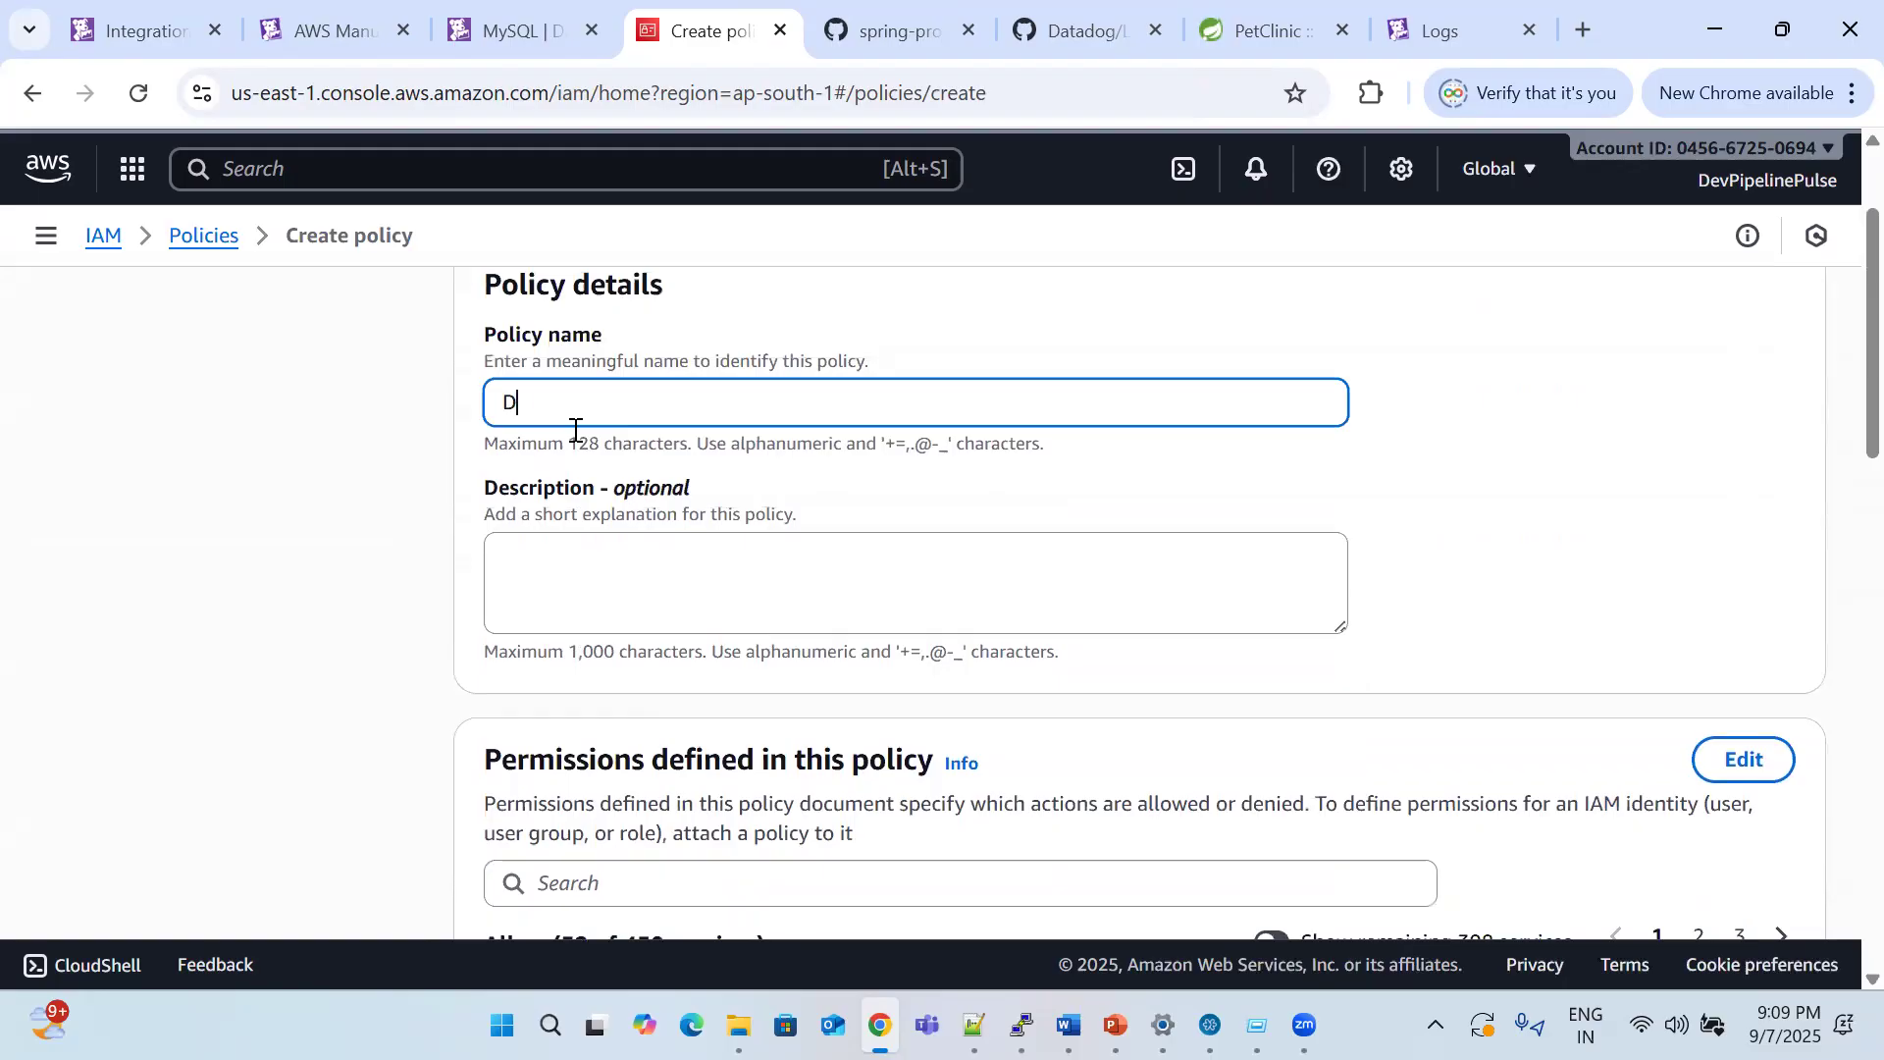
text(atadog)
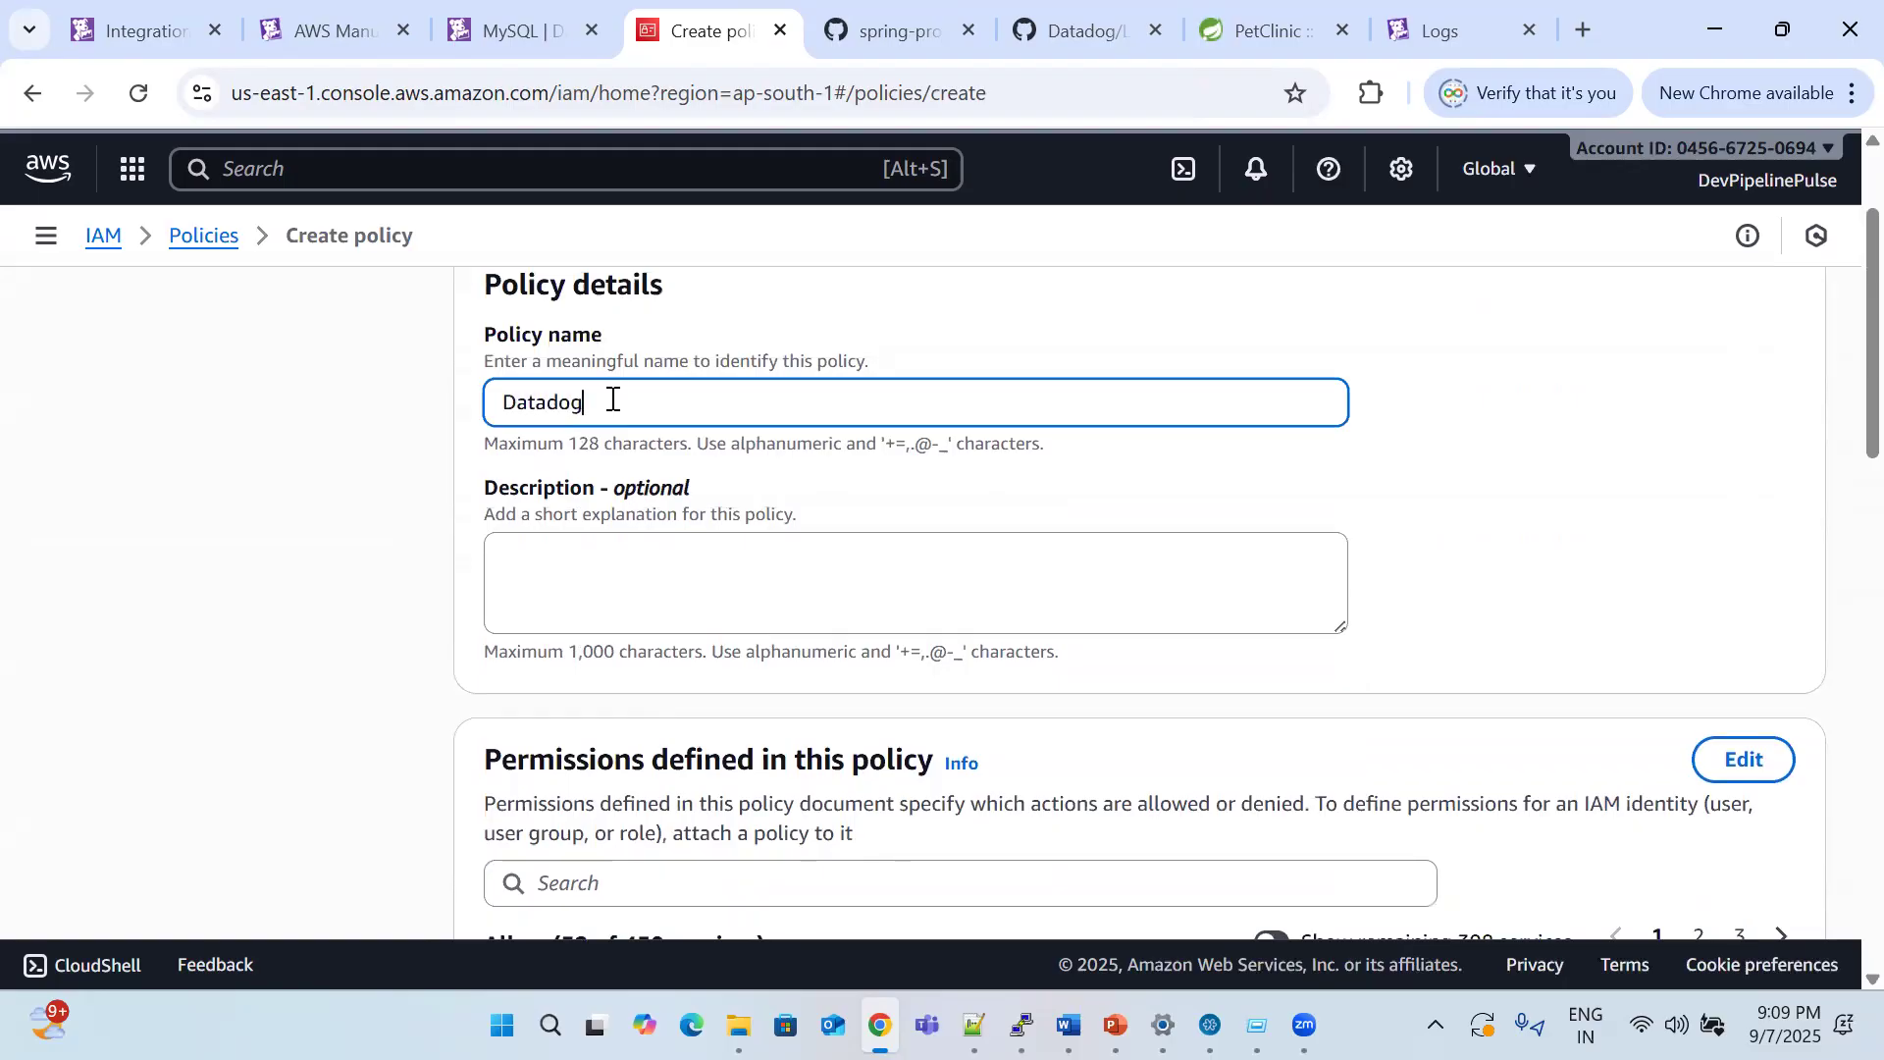
text(123policy)
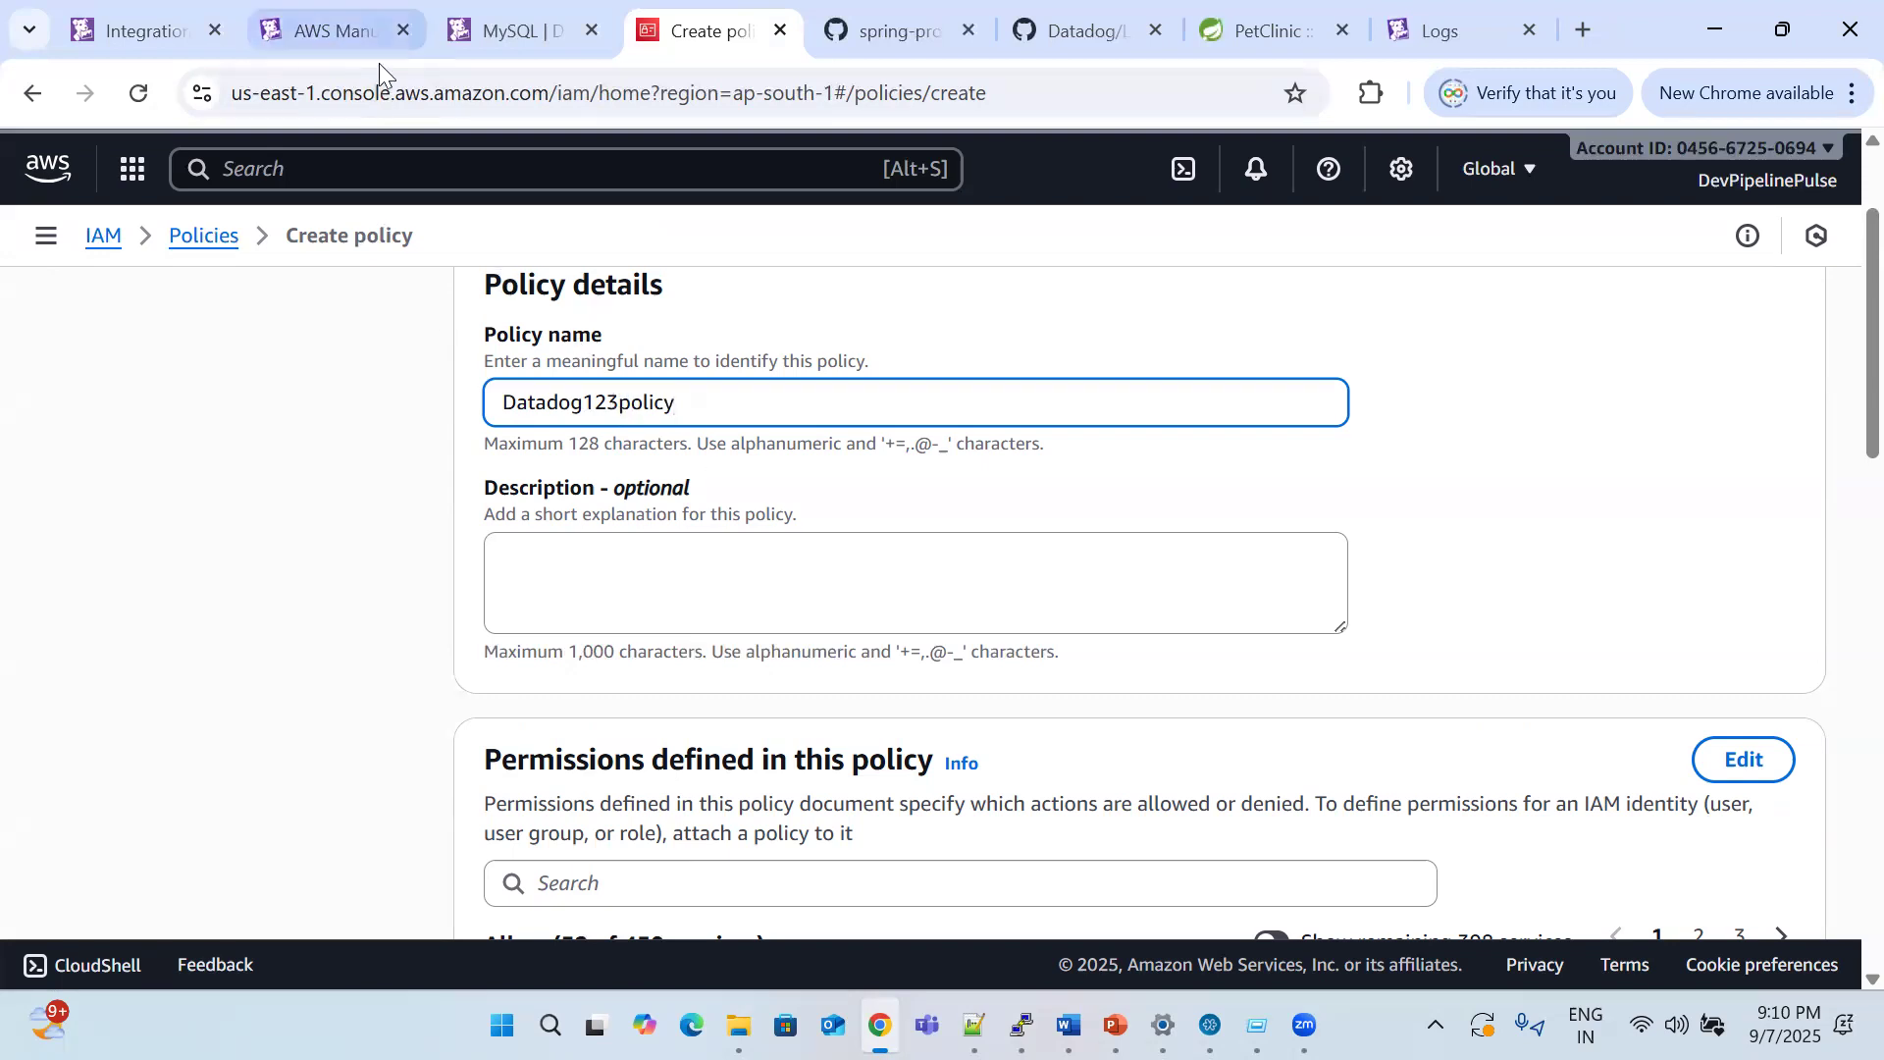
Cross-check the permissions against the Datadog docs, then create the Datadog123policy IAM policy.
click(343, 34)
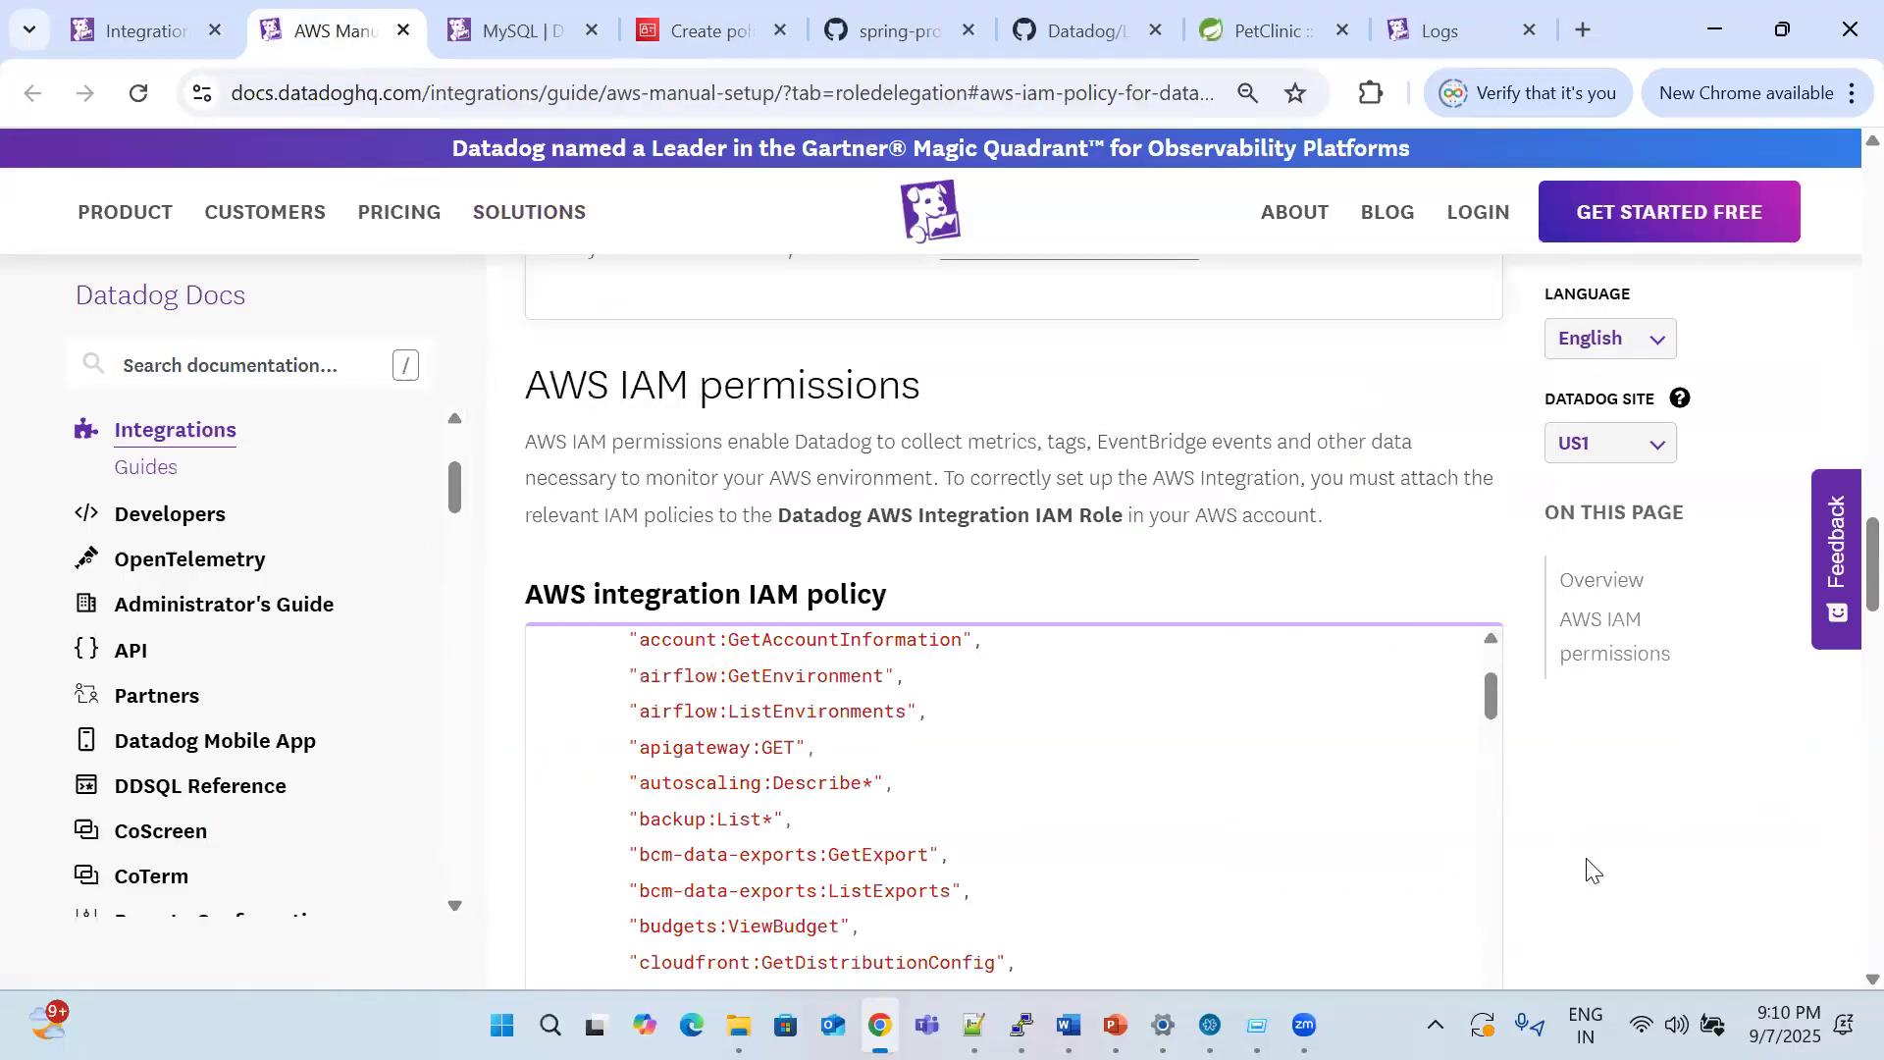
scroll(1590, 870, down, 2)
scroll(939, 702, up, 2)
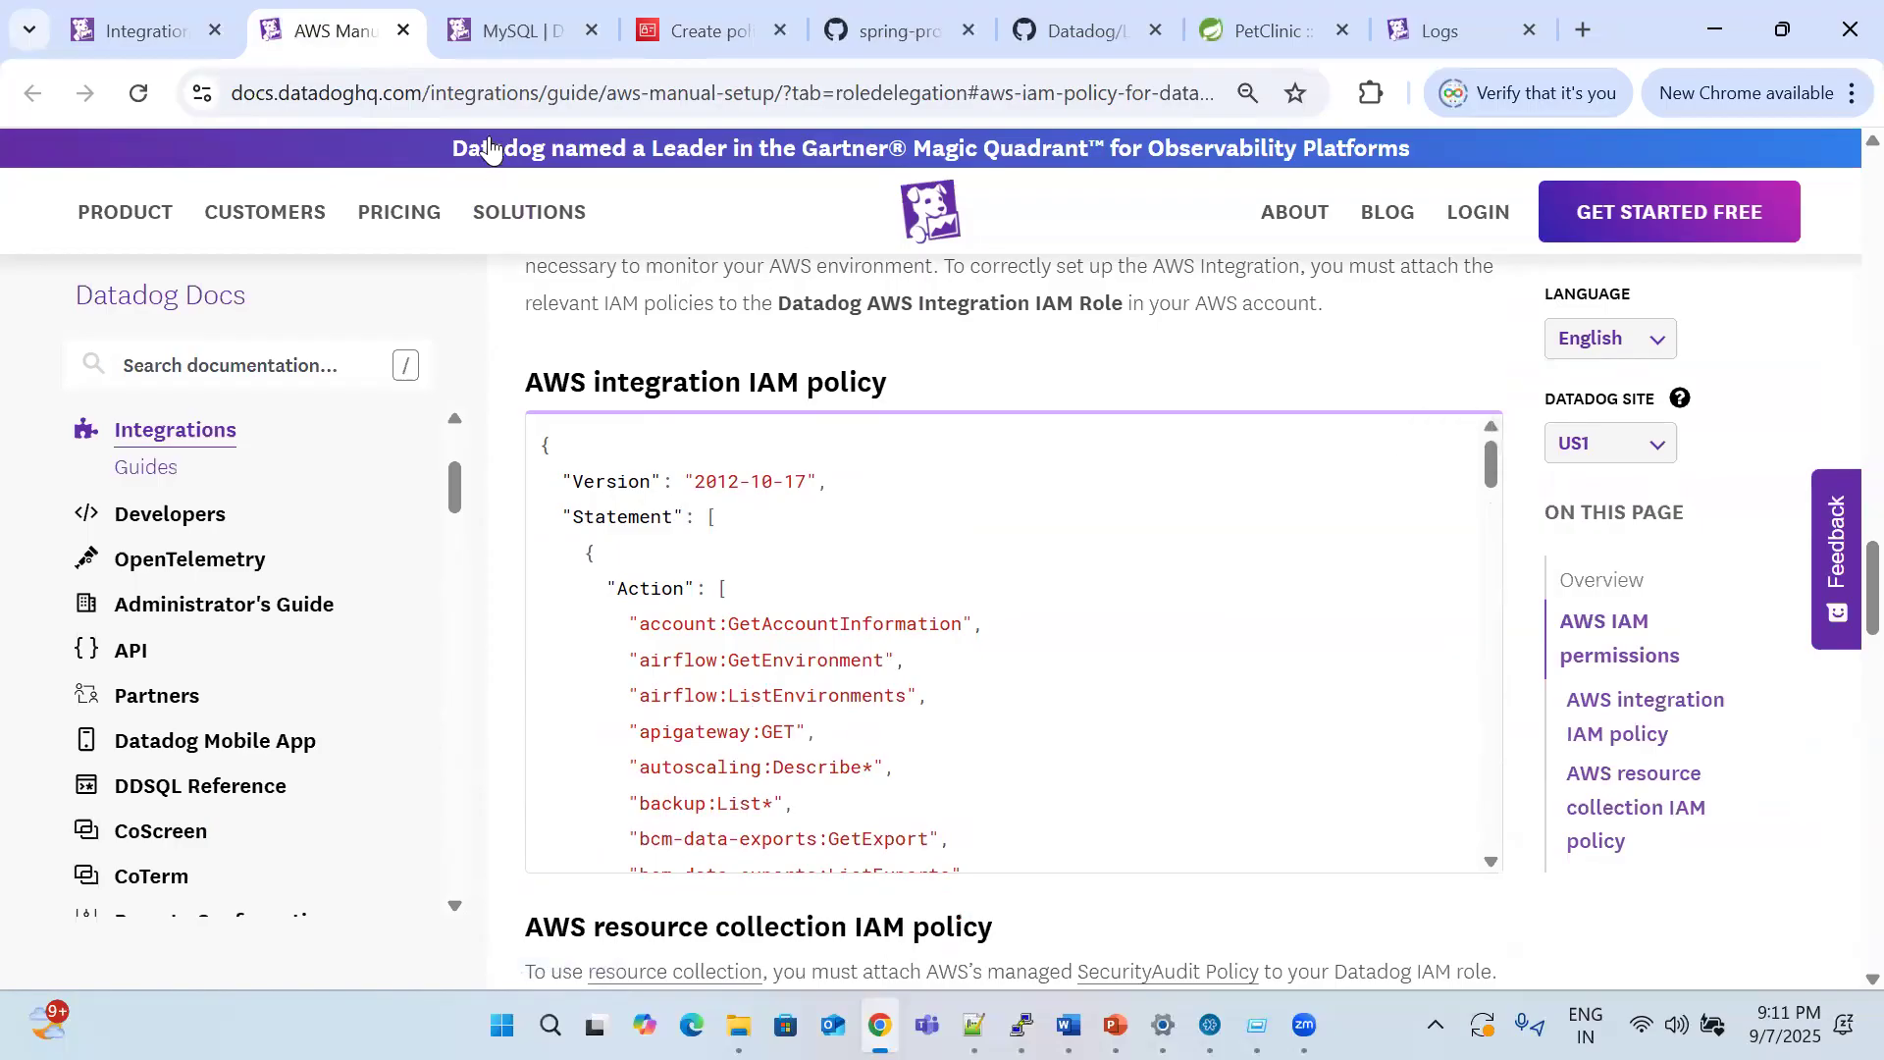
click(138, 35)
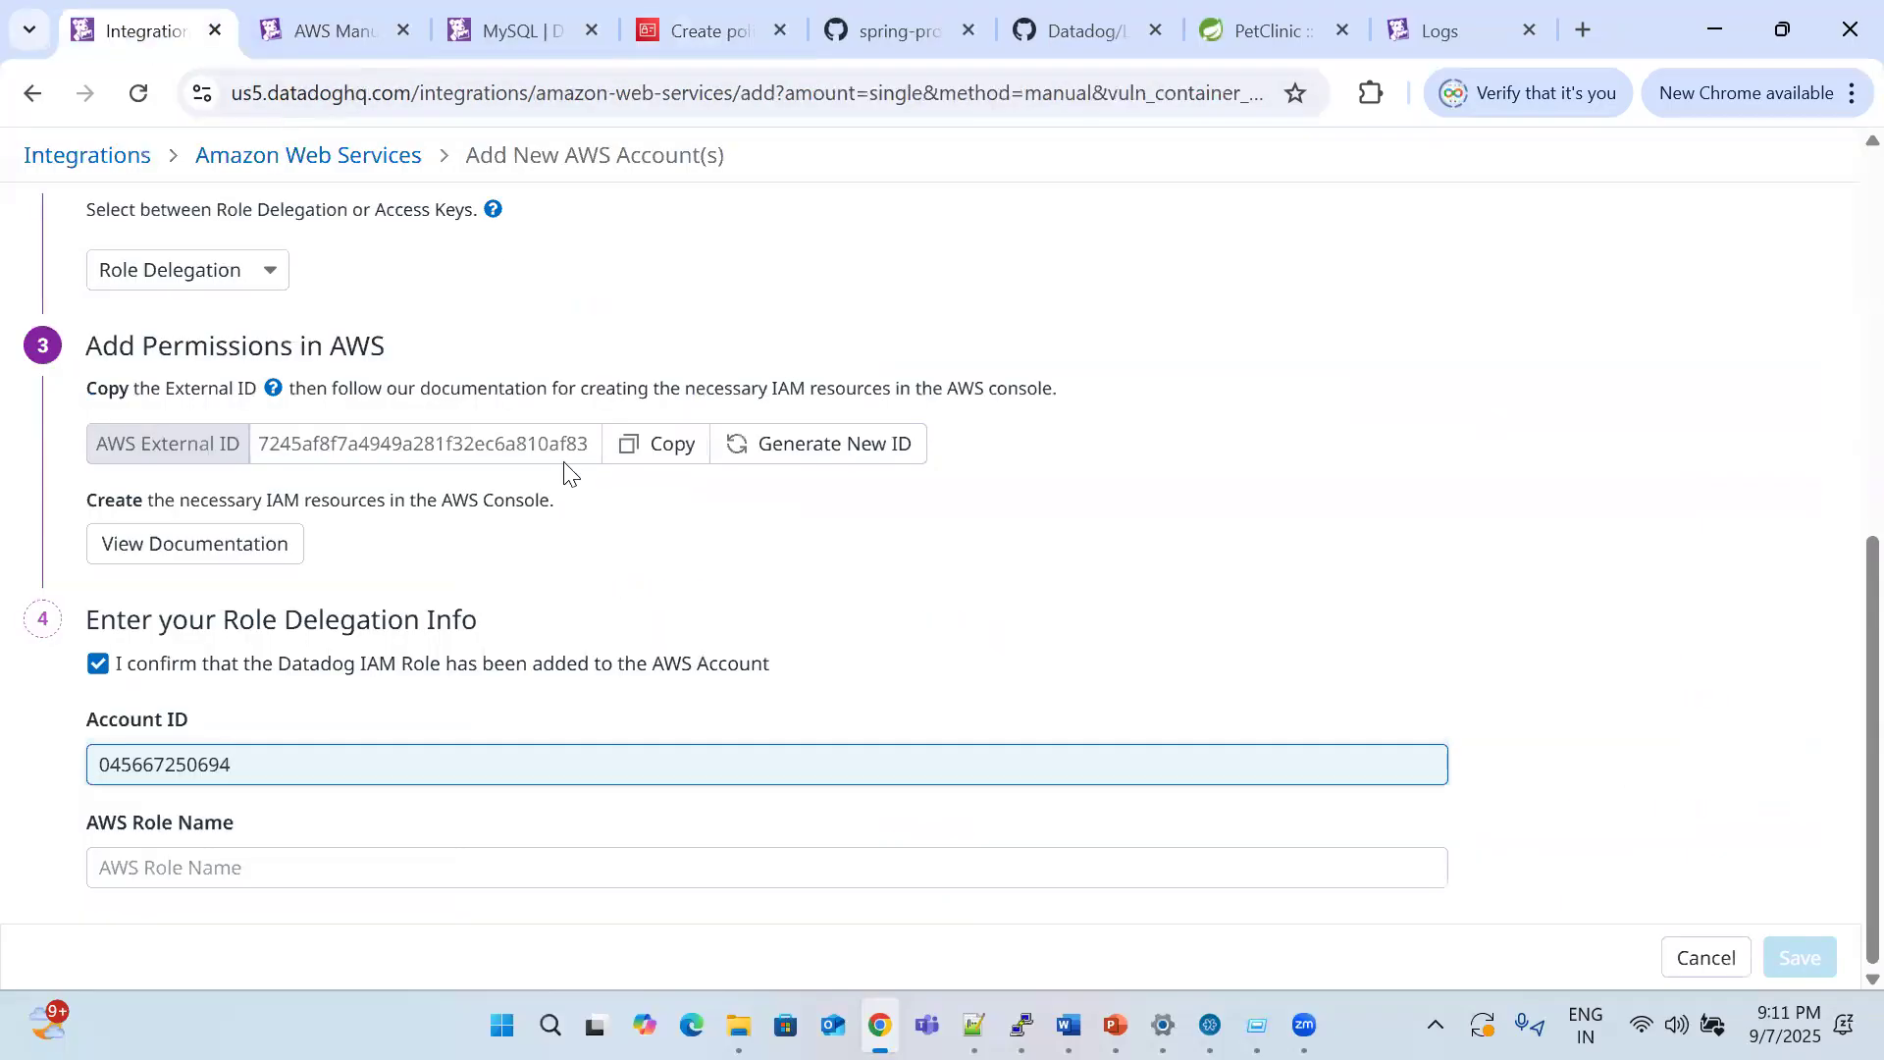
click(667, 40)
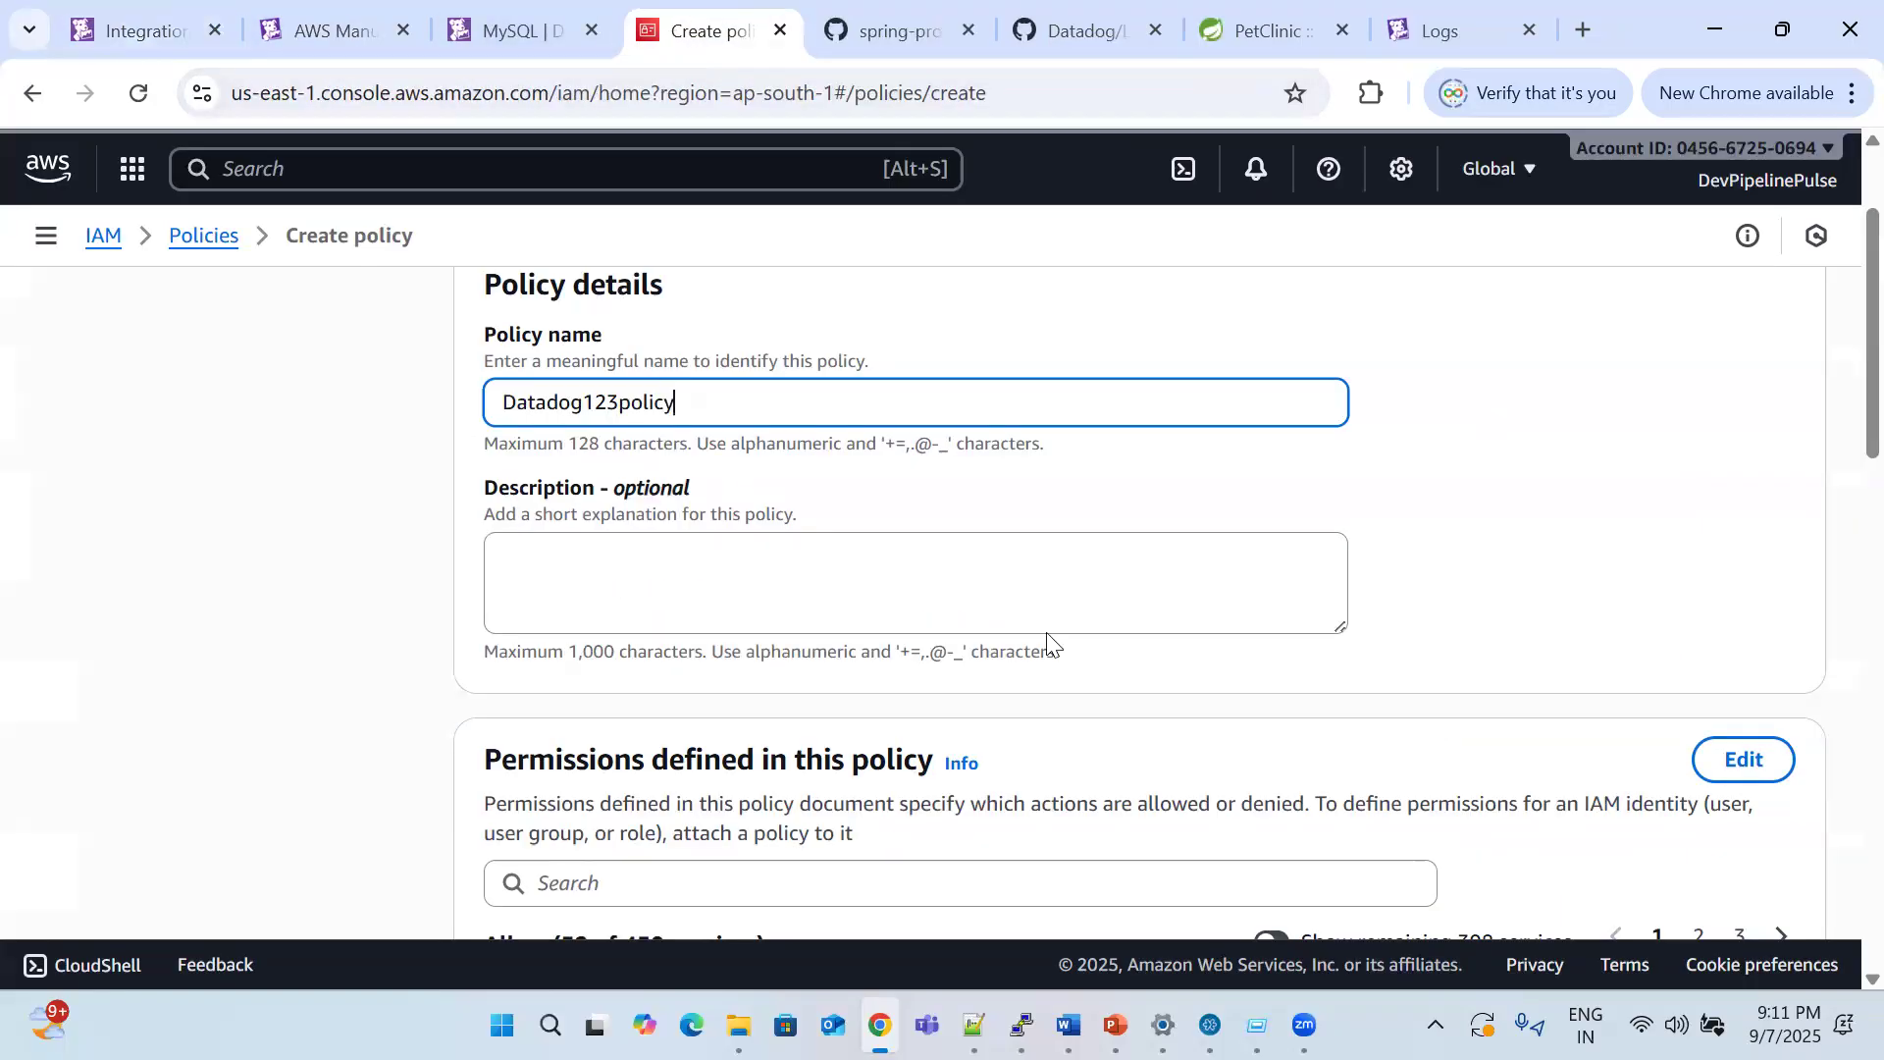
scroll(1556, 706, down, 12)
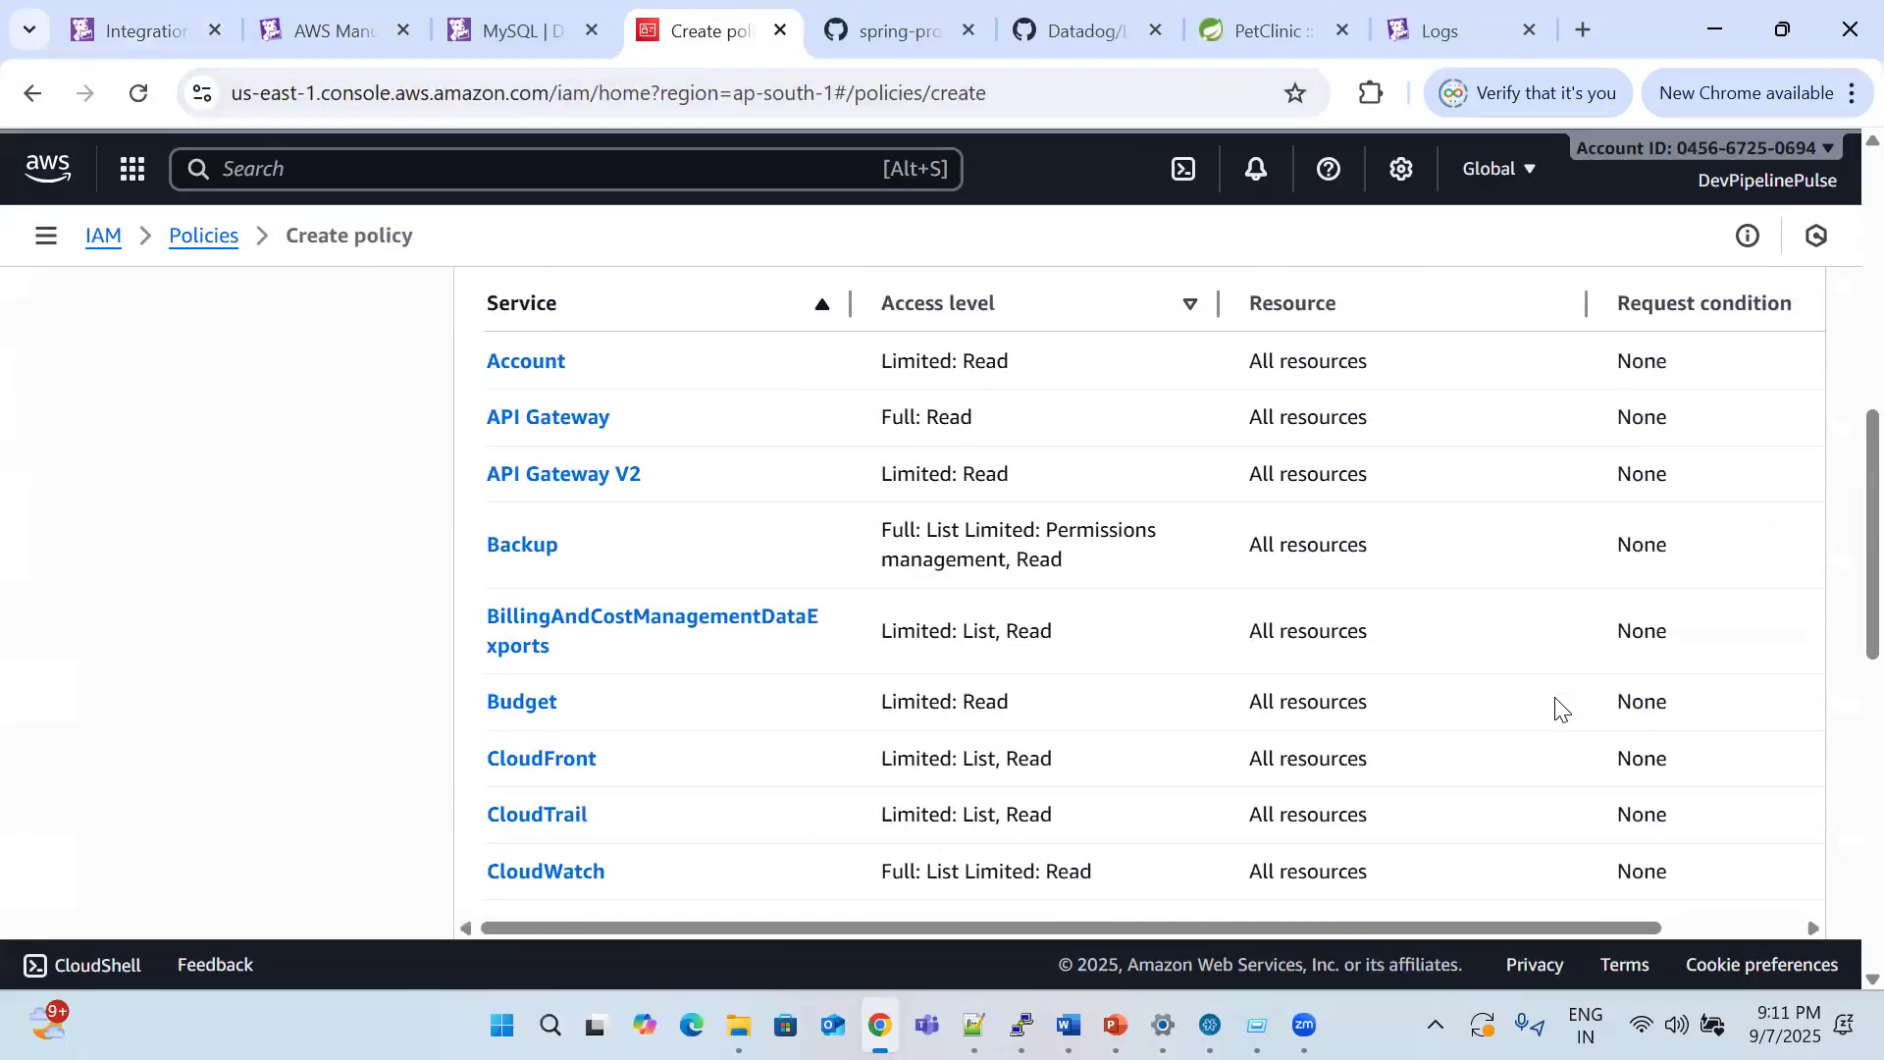
scroll(1560, 706, down, 5)
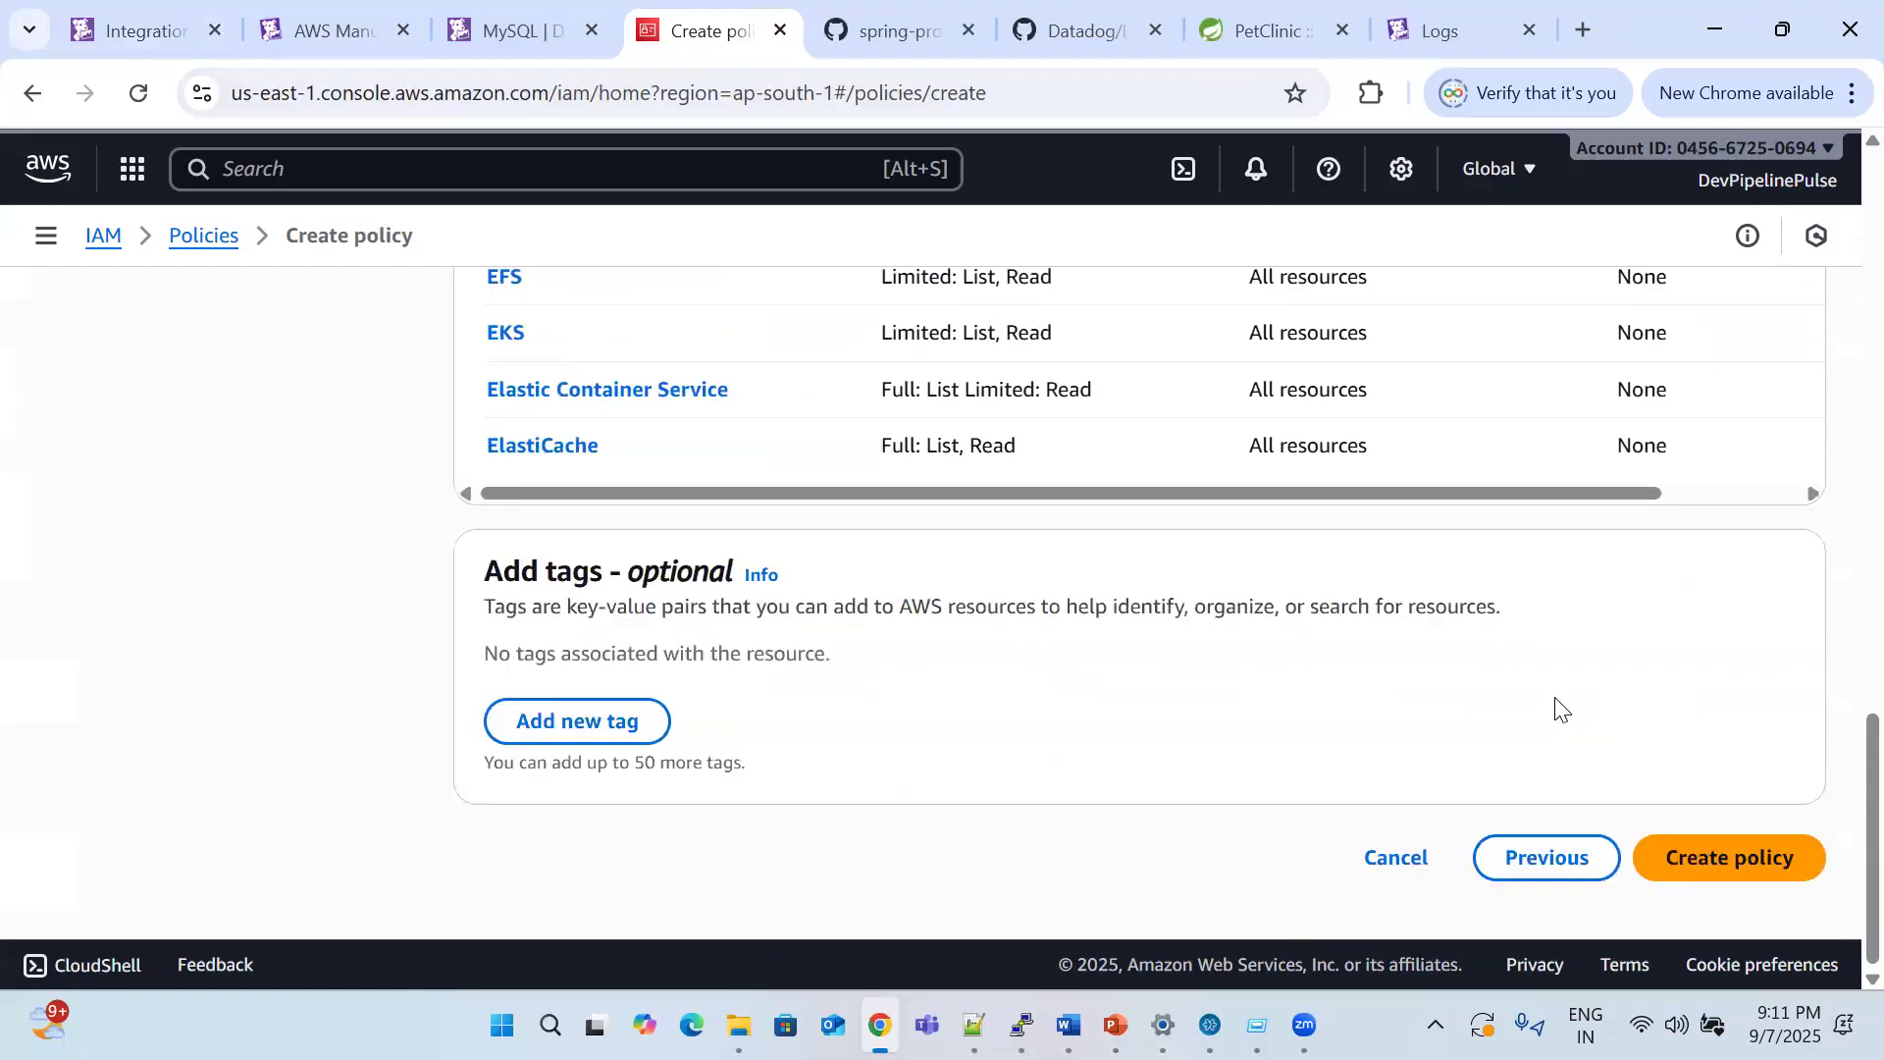
click(1737, 873)
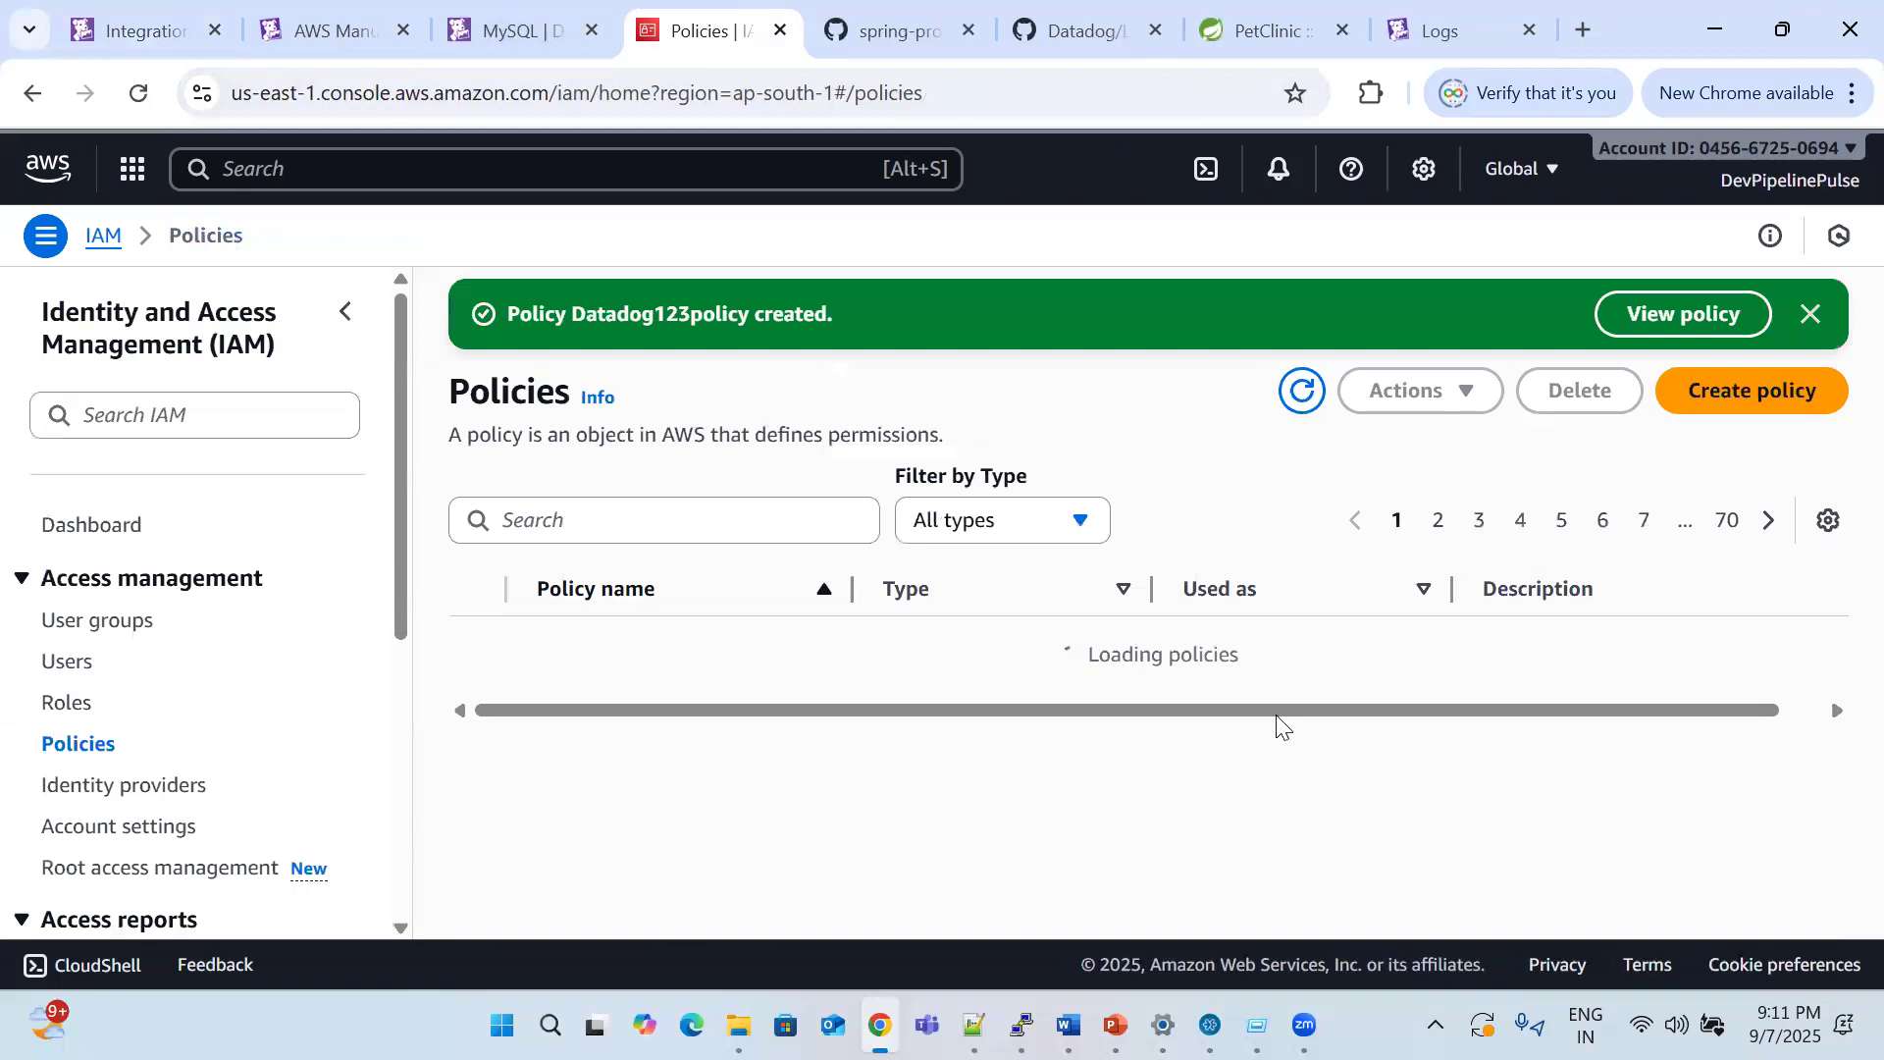
Go to the IAM Roles list and start creating a new role.
click(67, 716)
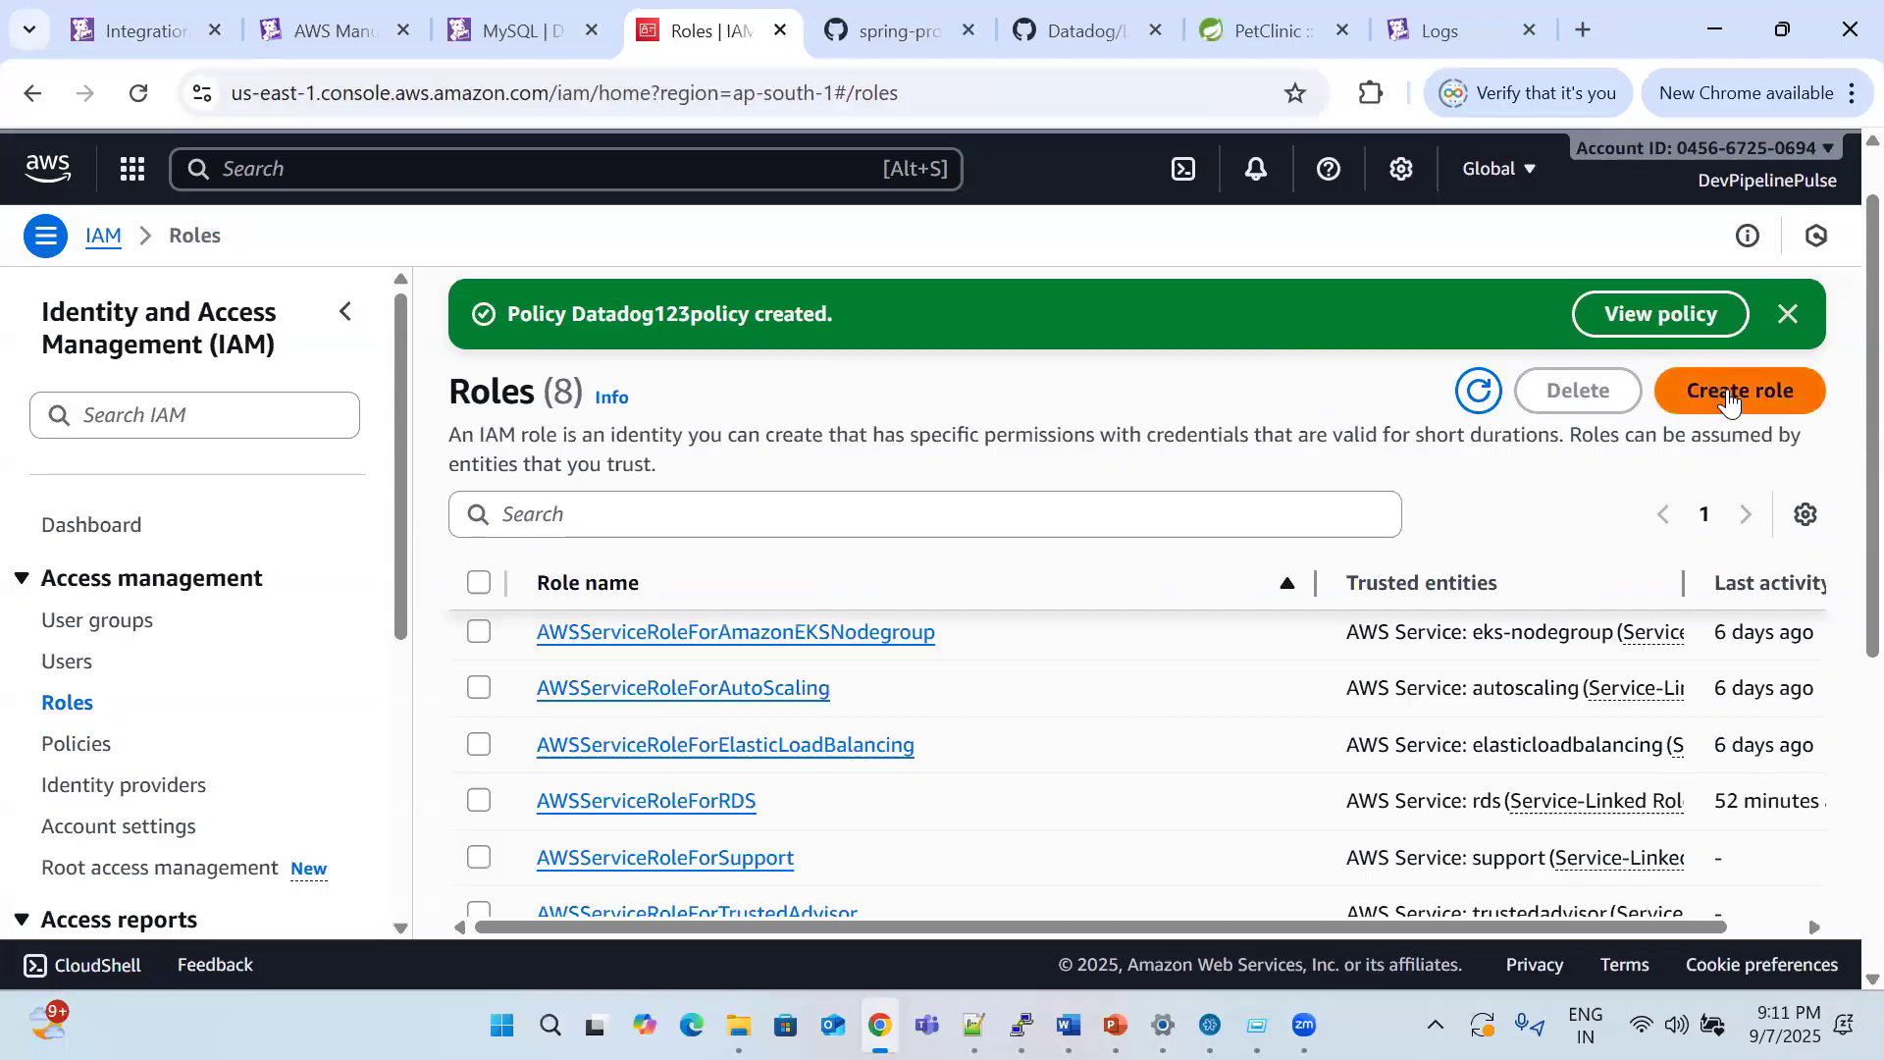
click(1713, 389)
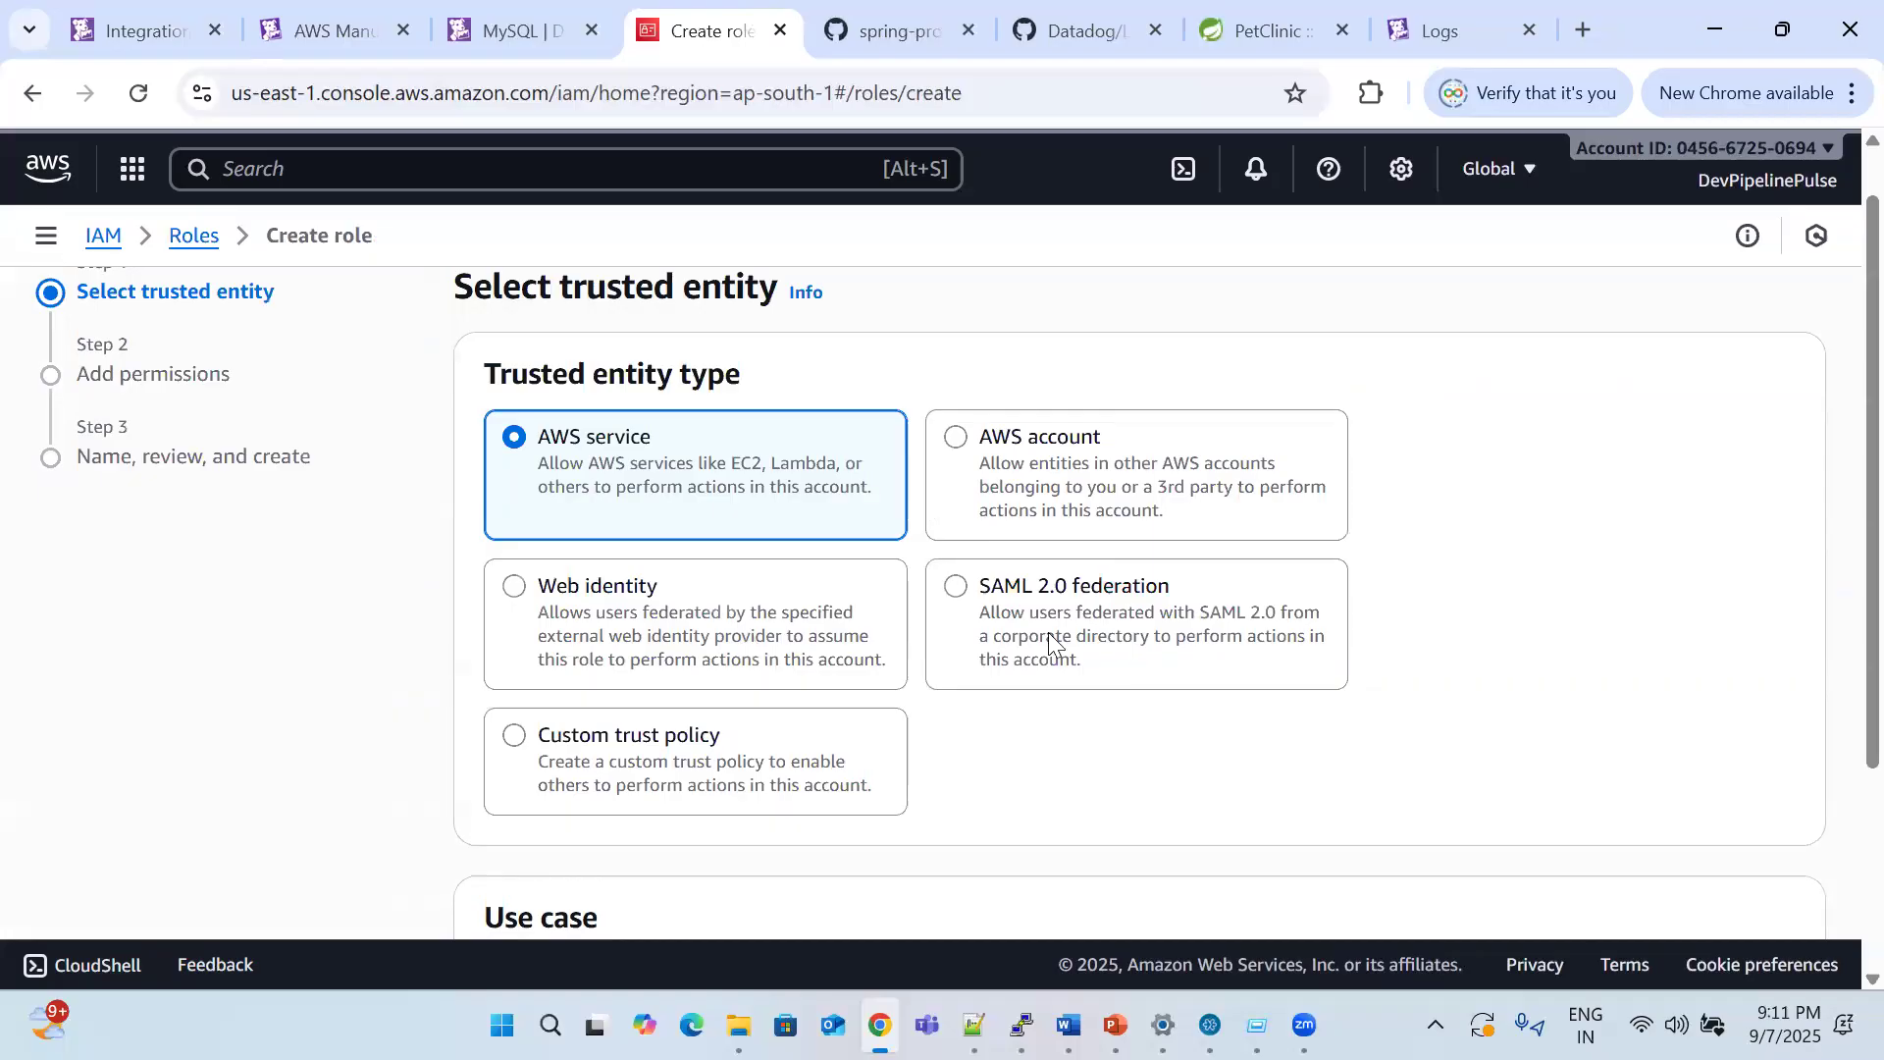
Choose AWS account as the trusted entity, then read the Datadog docs' role creation steps.
click(957, 440)
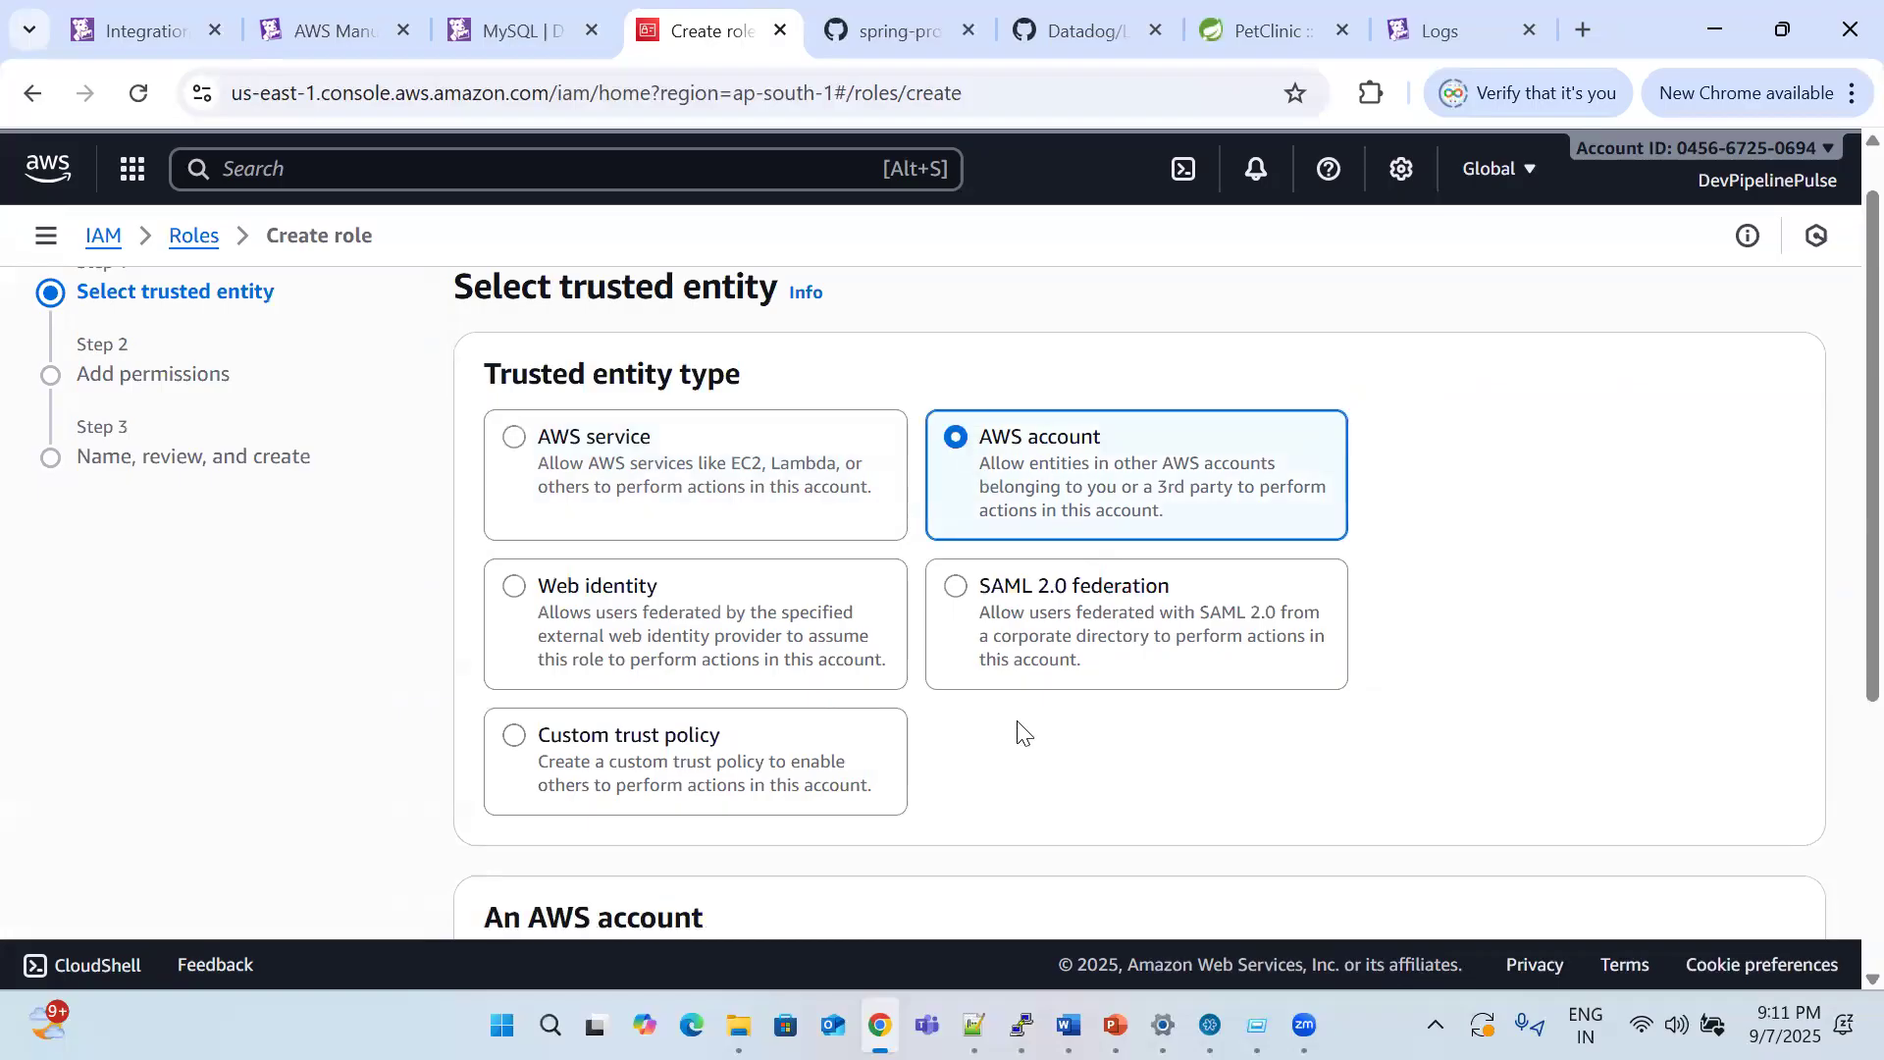
scroll(1016, 731, down, 2)
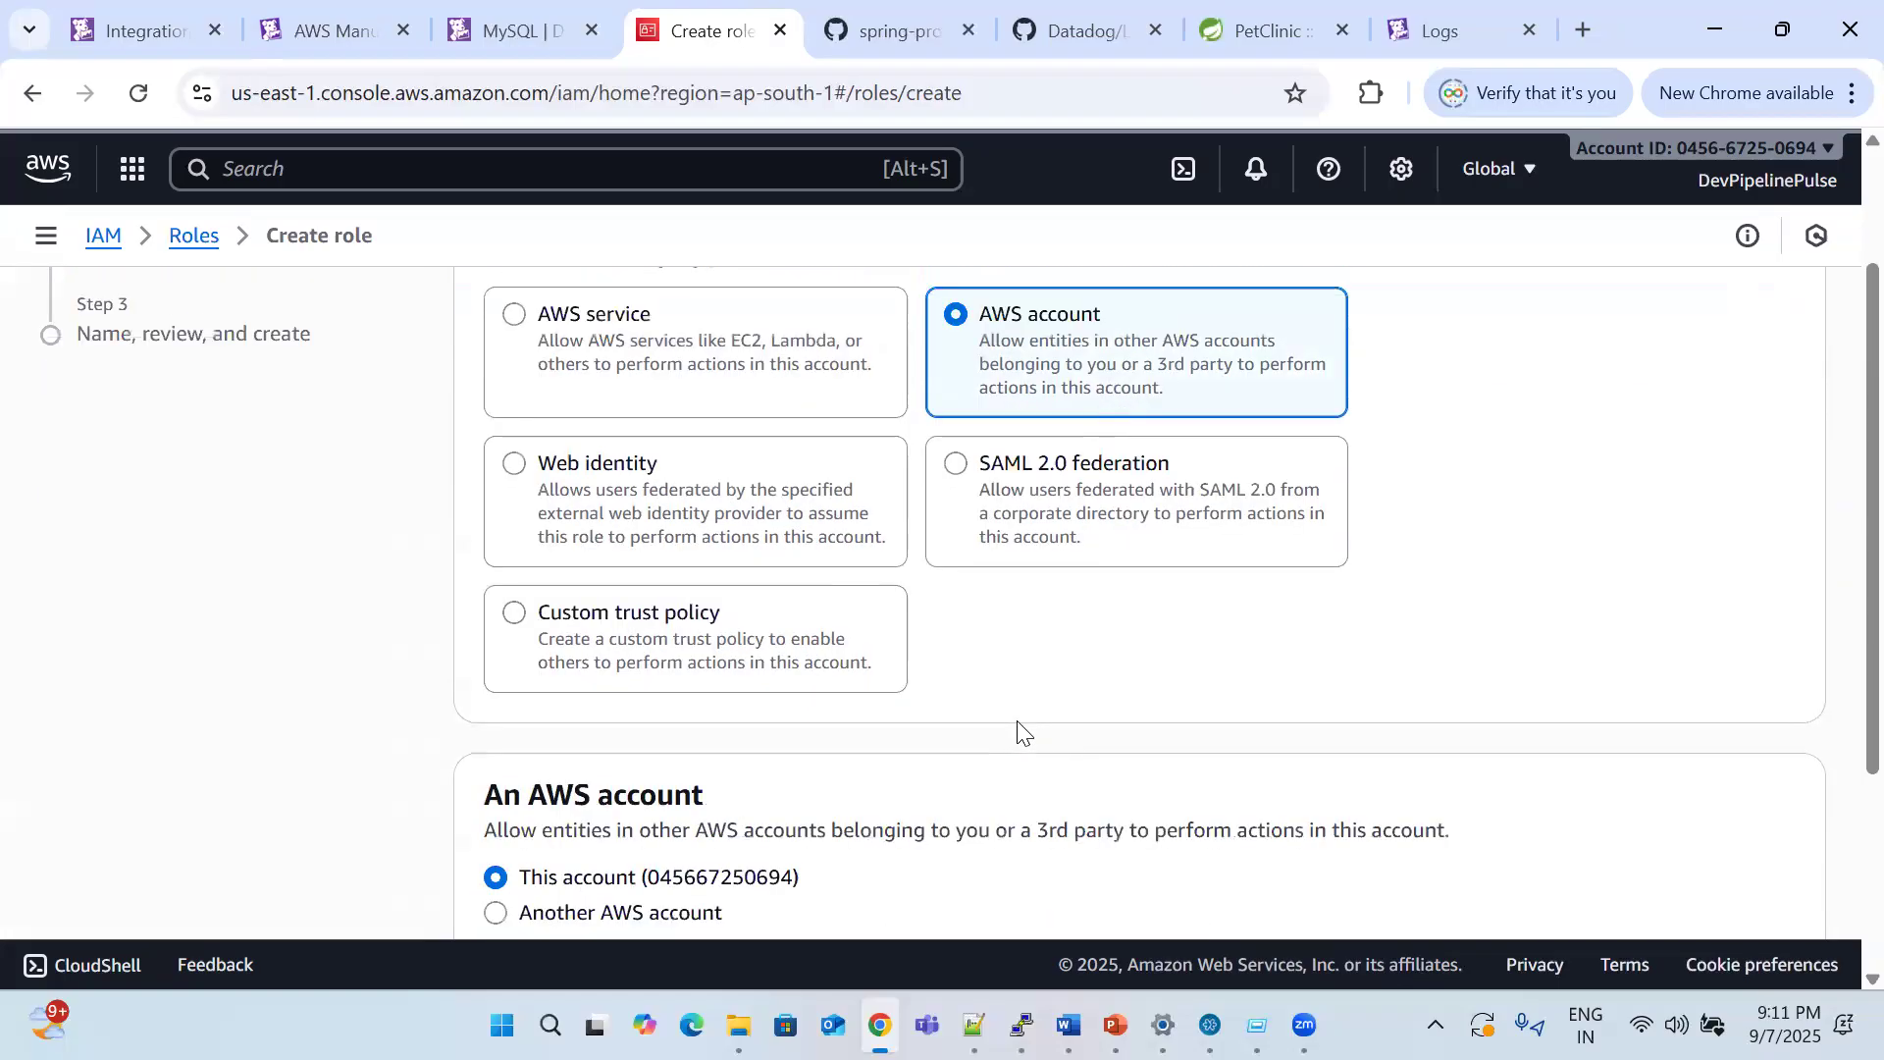
scroll(1021, 731, down, 3)
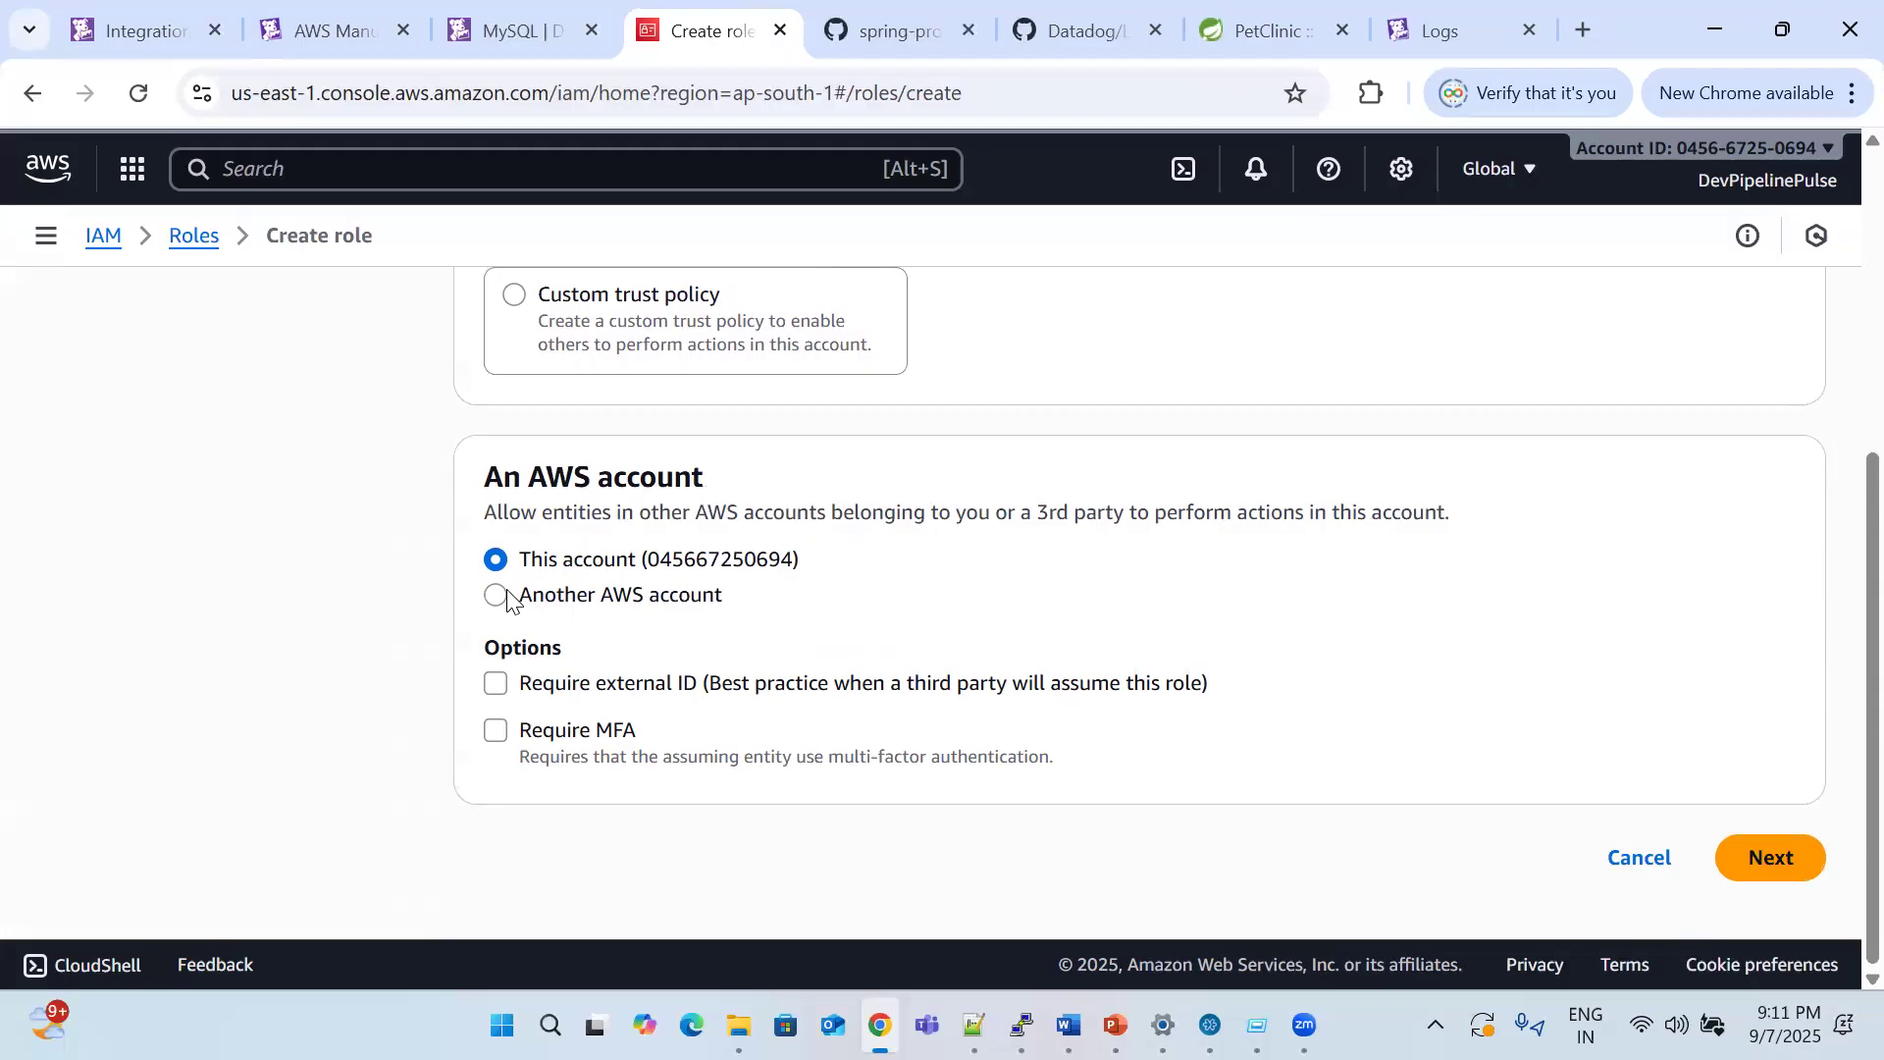
click(325, 39)
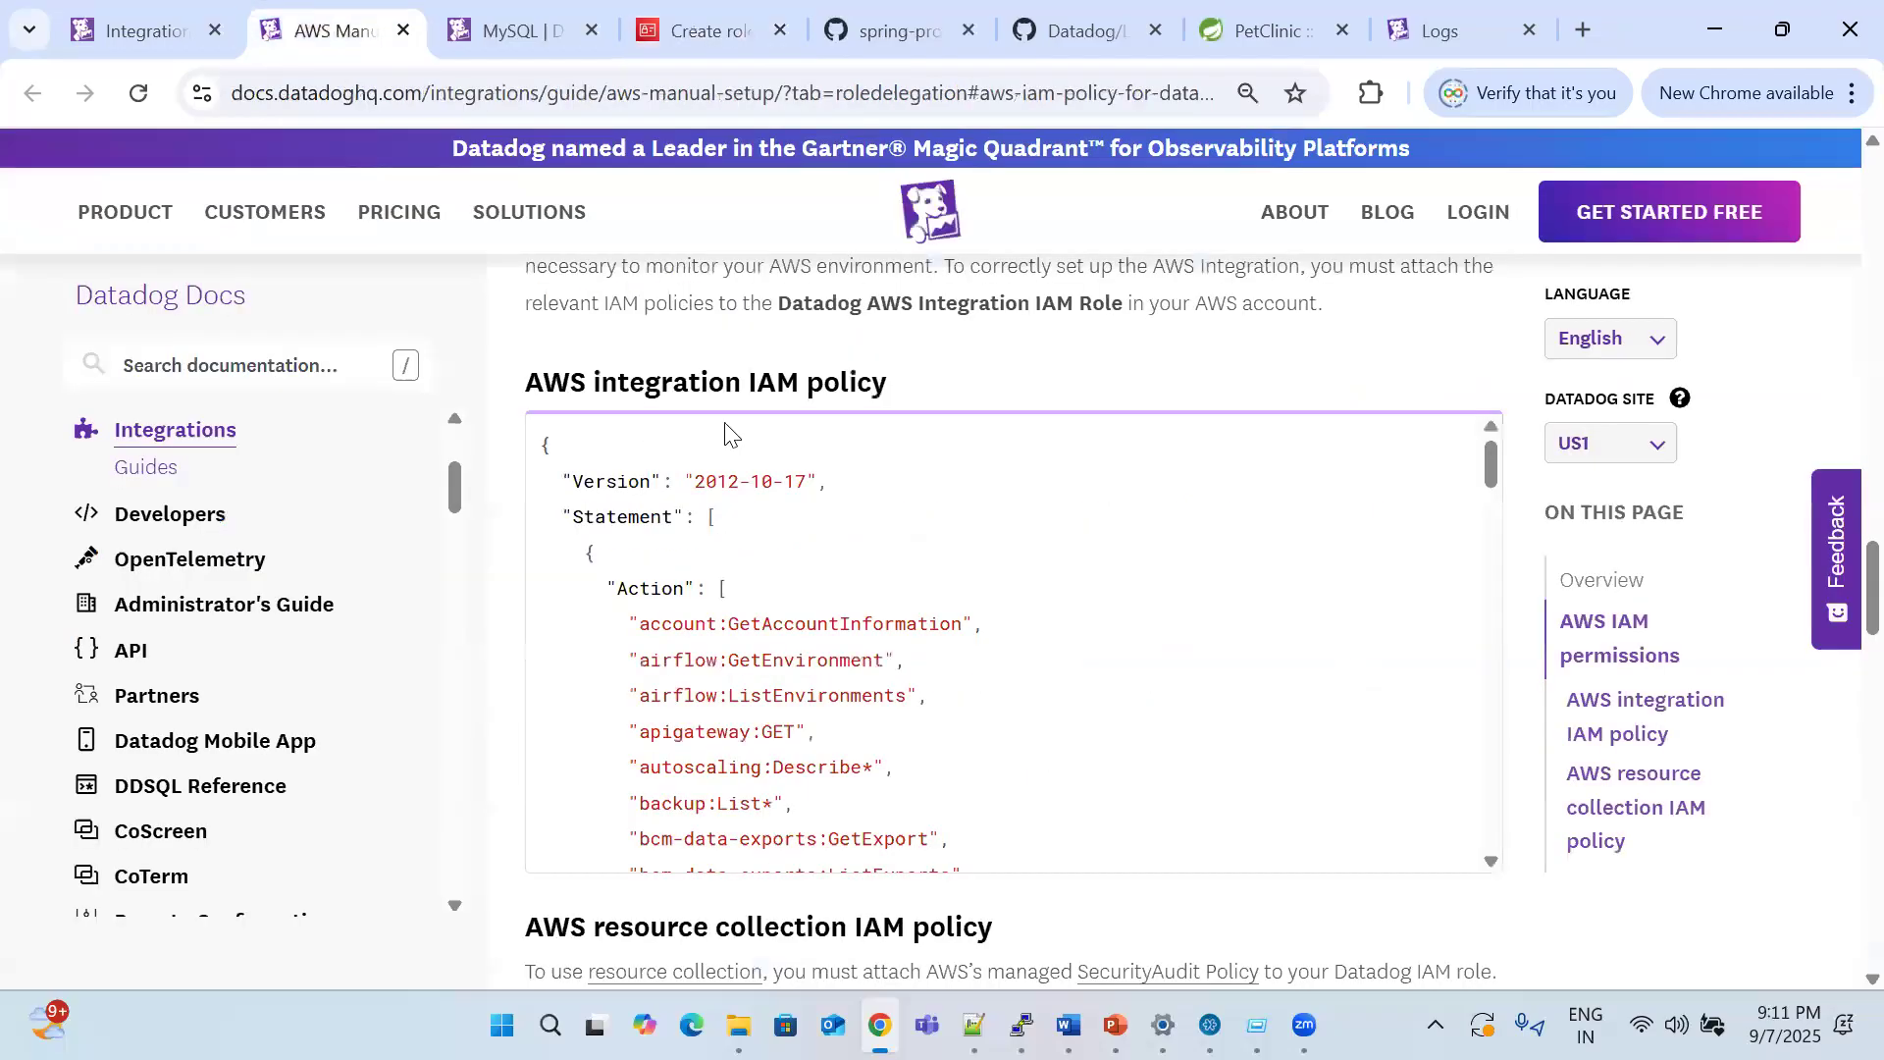
scroll(716, 312, up, 10)
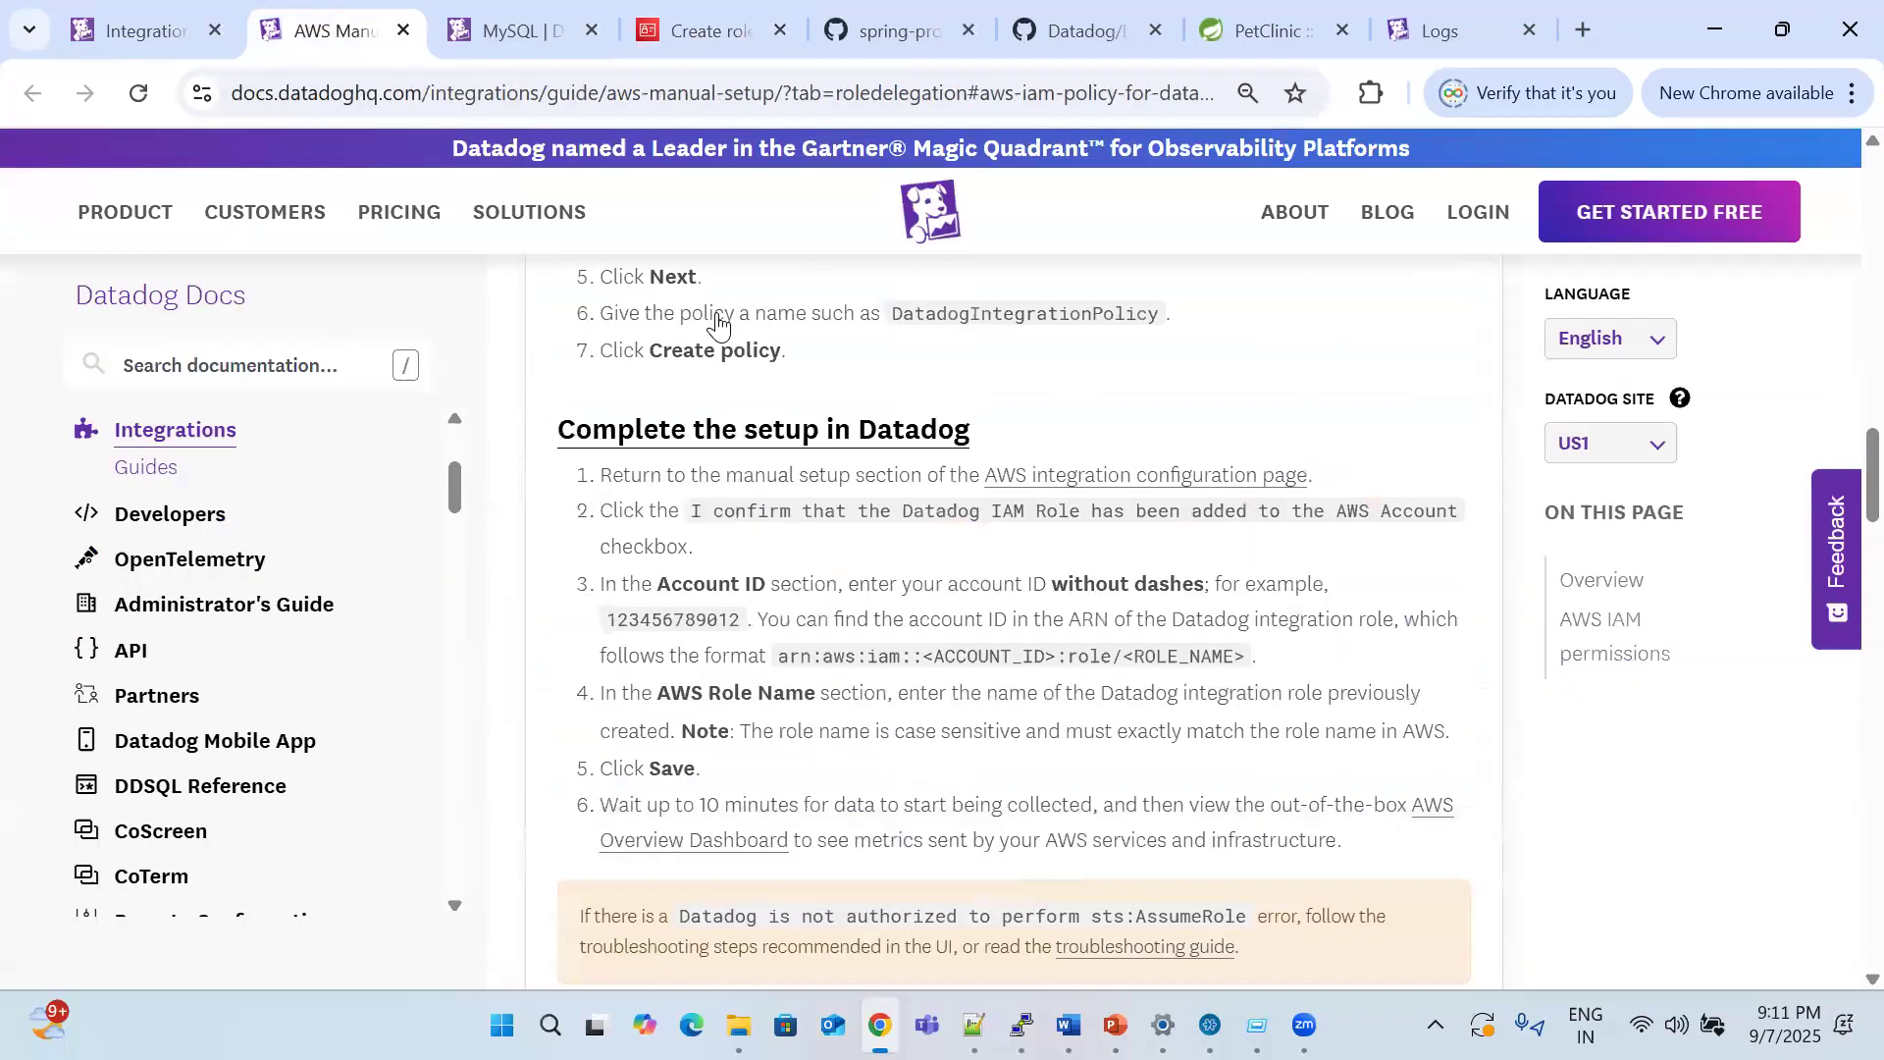
scroll(785, 613, up, 9)
scroll(787, 610, up, 5)
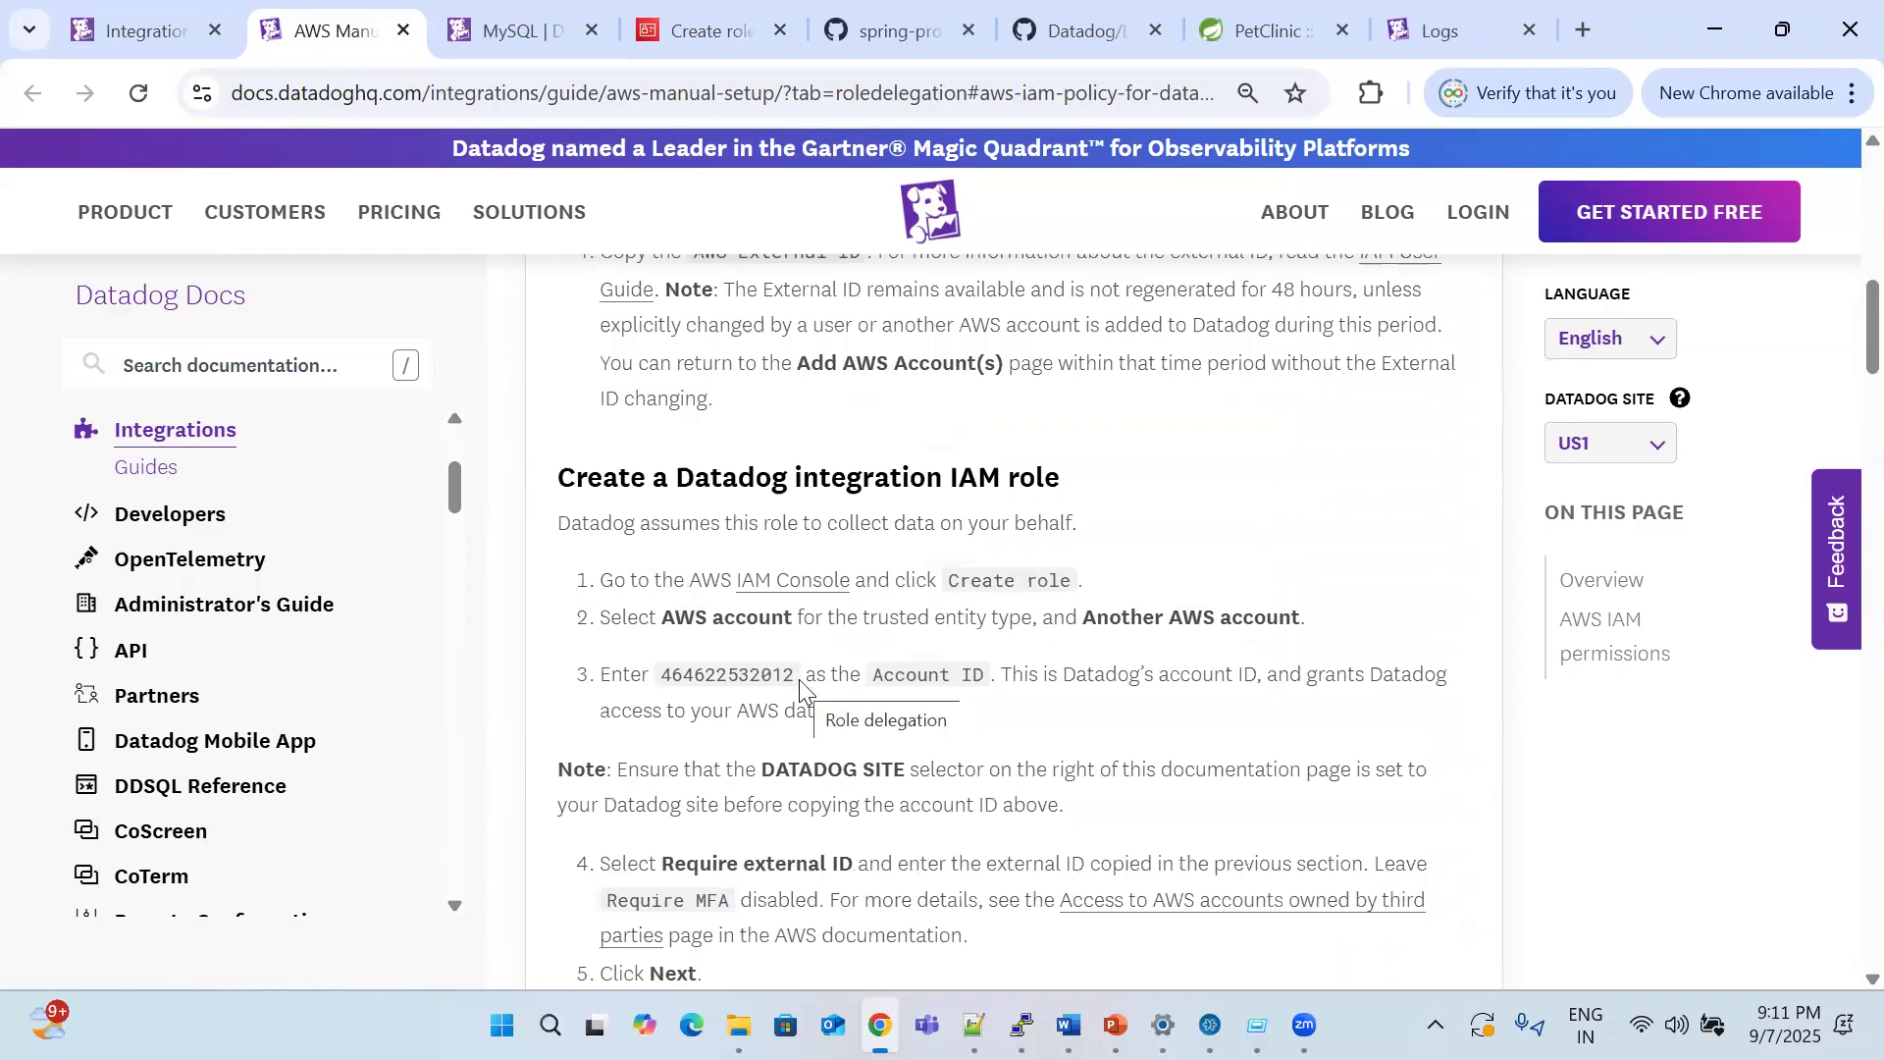
click(663, 46)
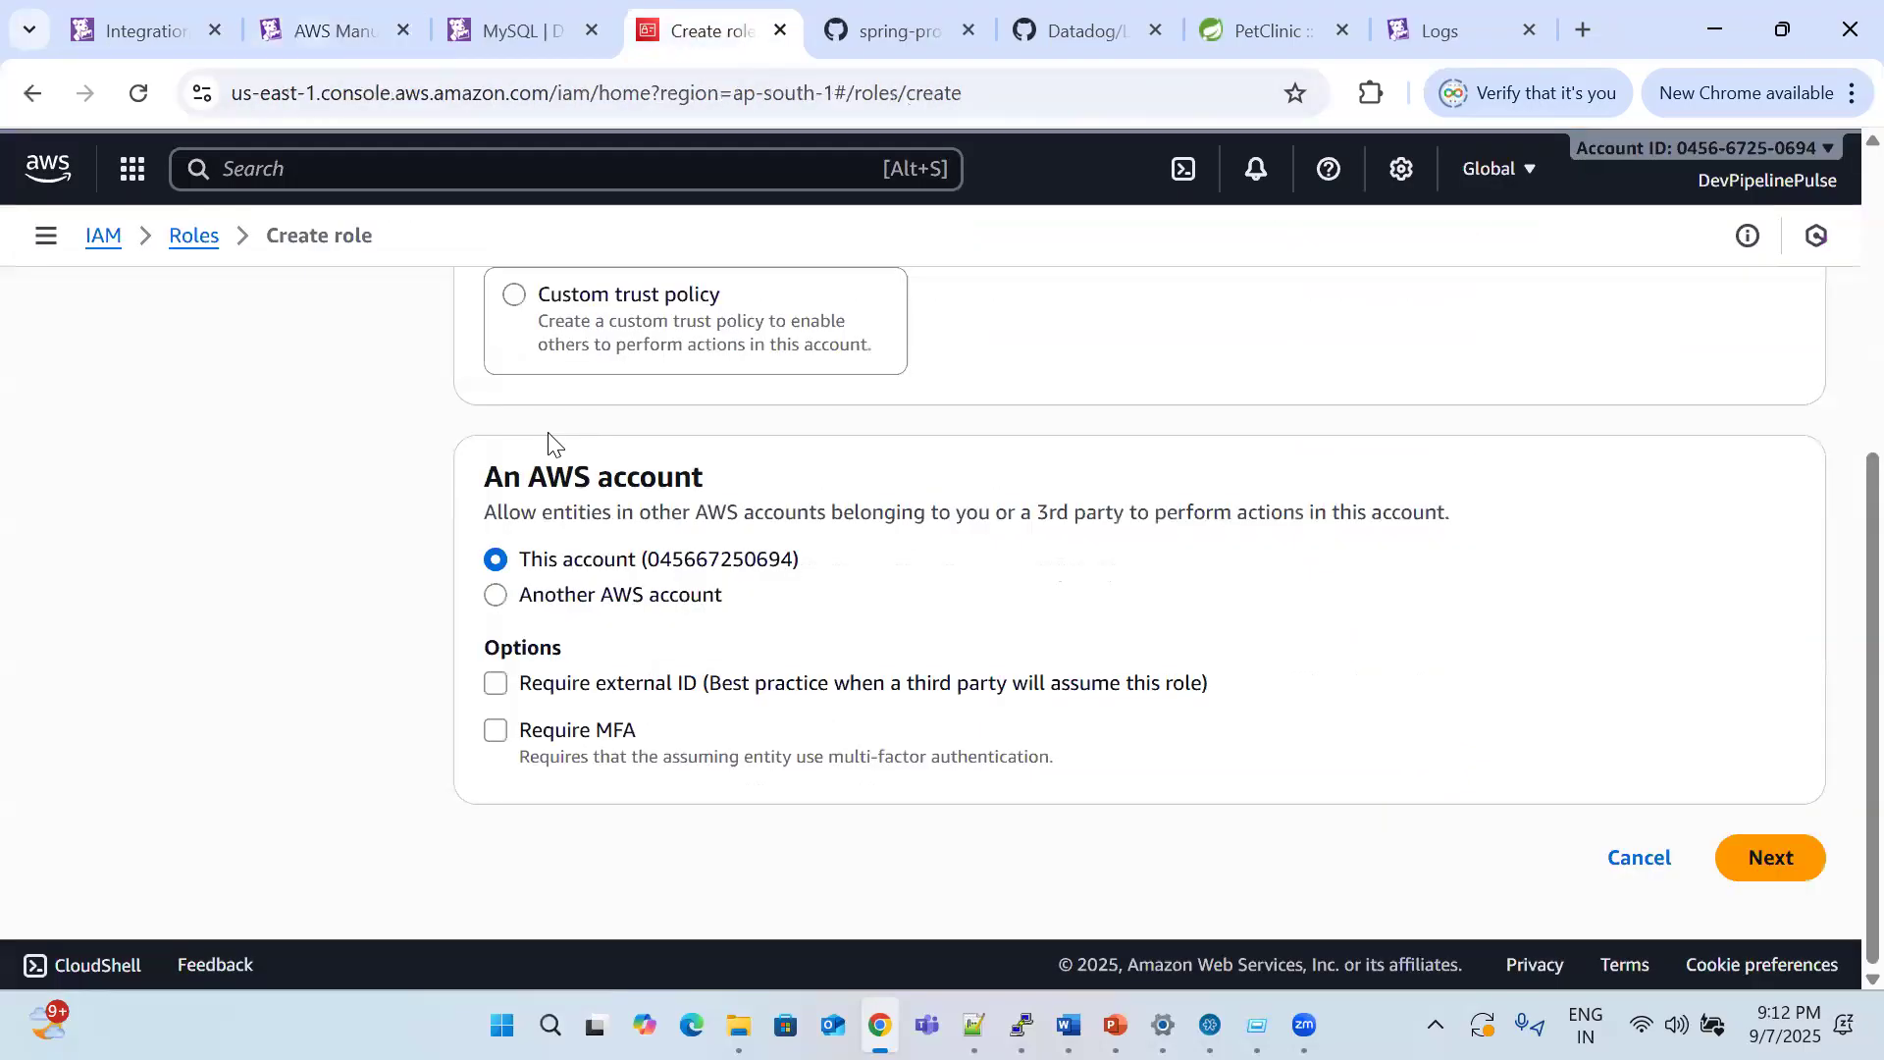
click(520, 595)
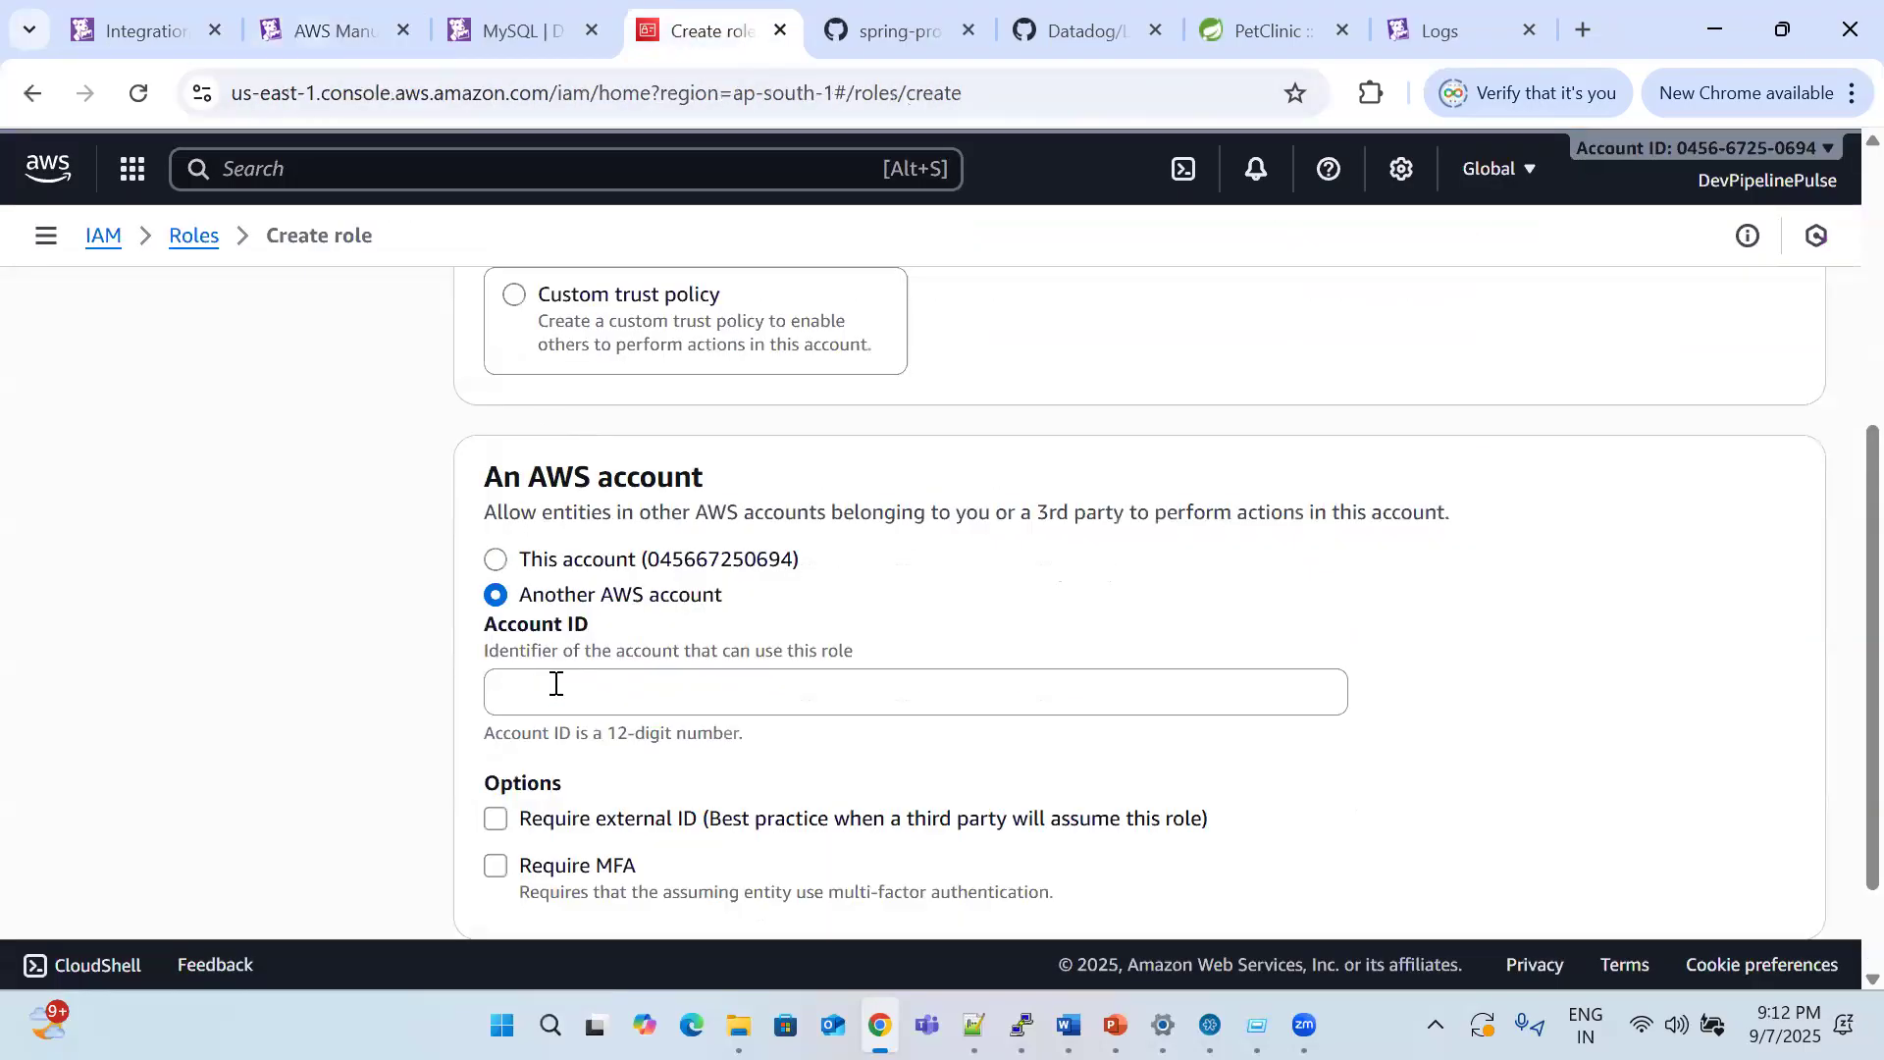
click(563, 689)
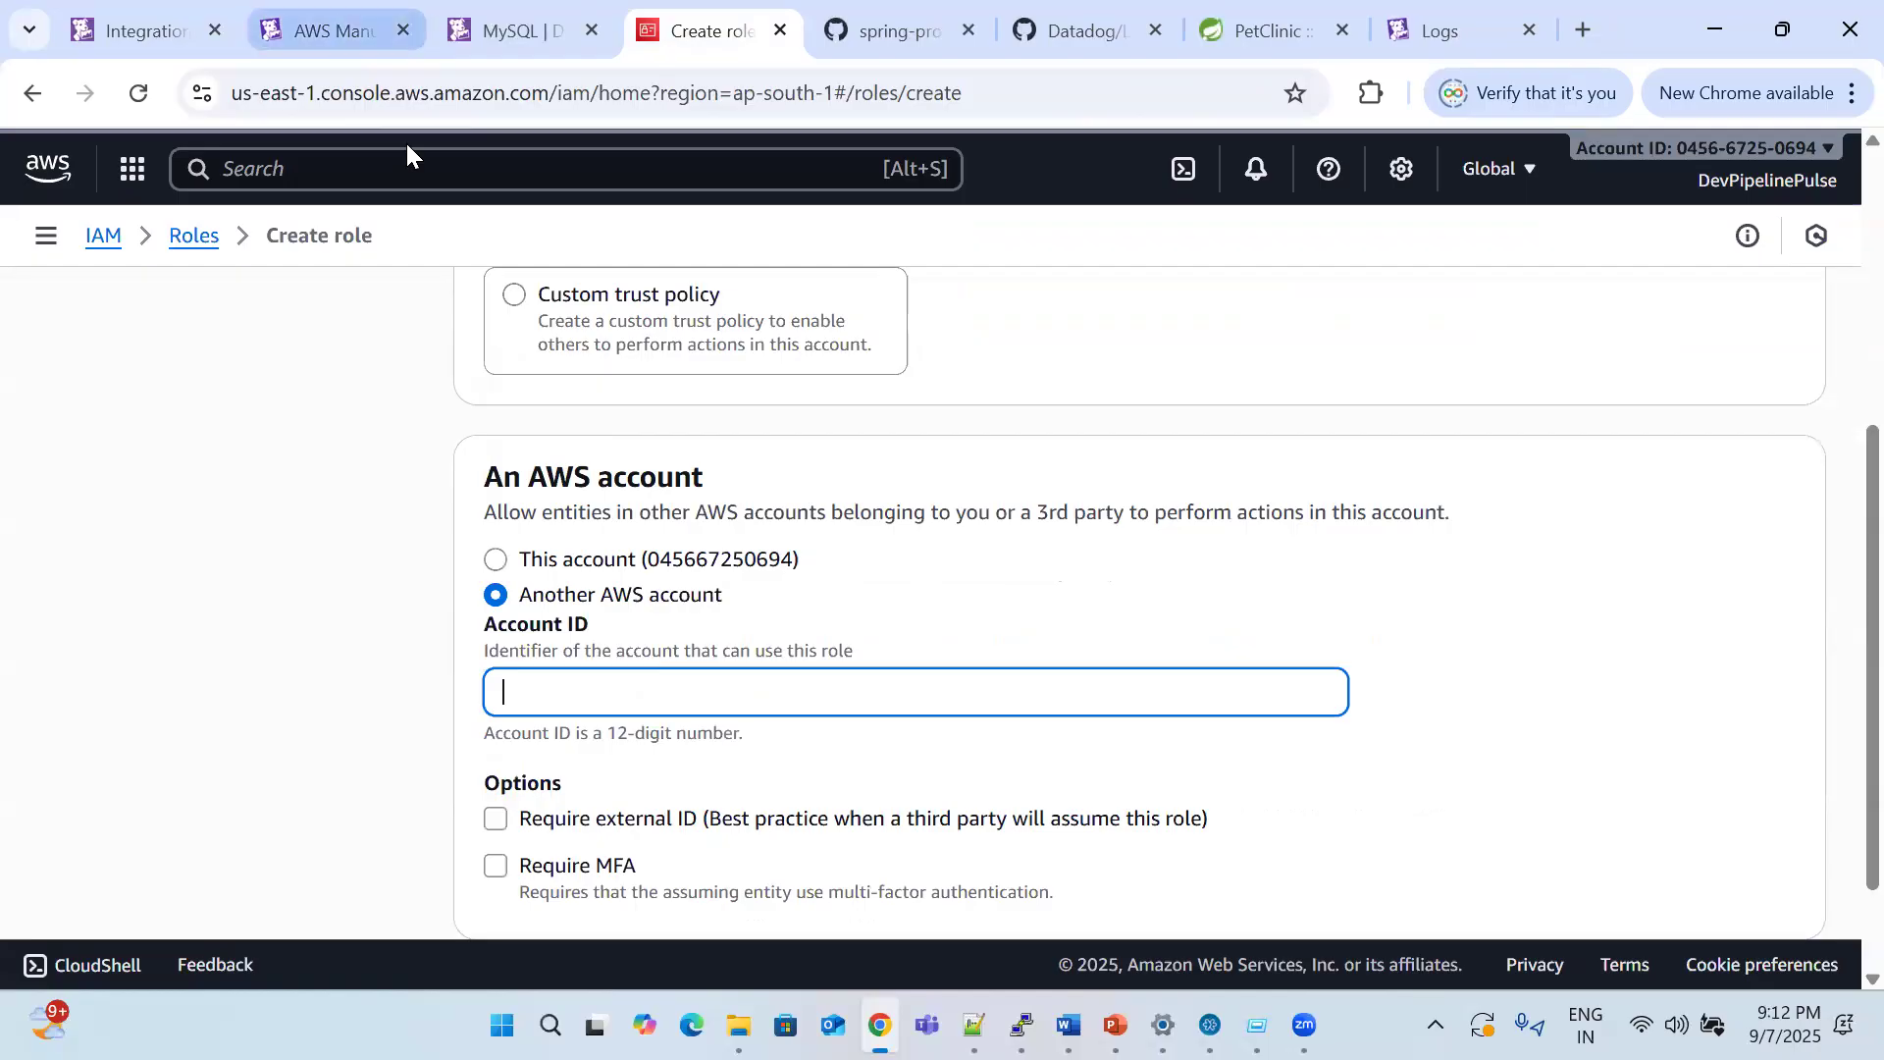
click(346, 35)
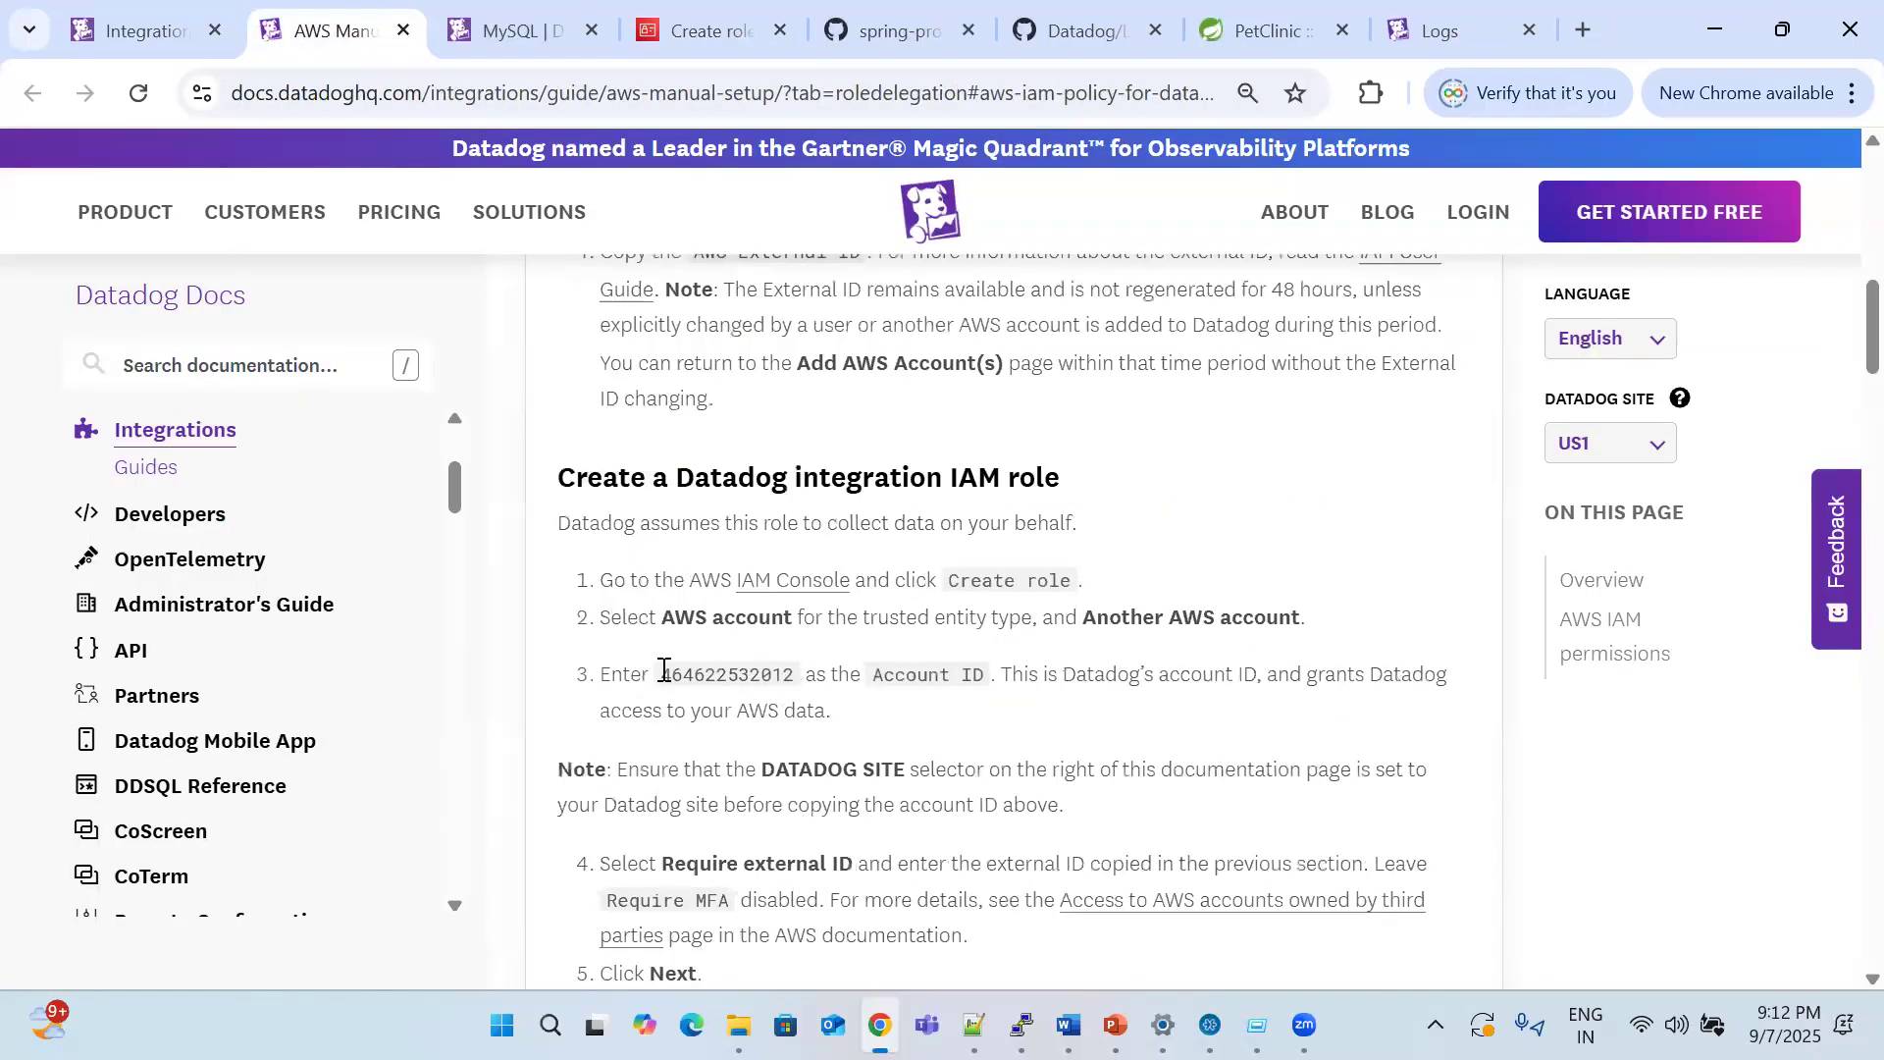
drag(660, 676, 797, 687)
key(ctrl+c)
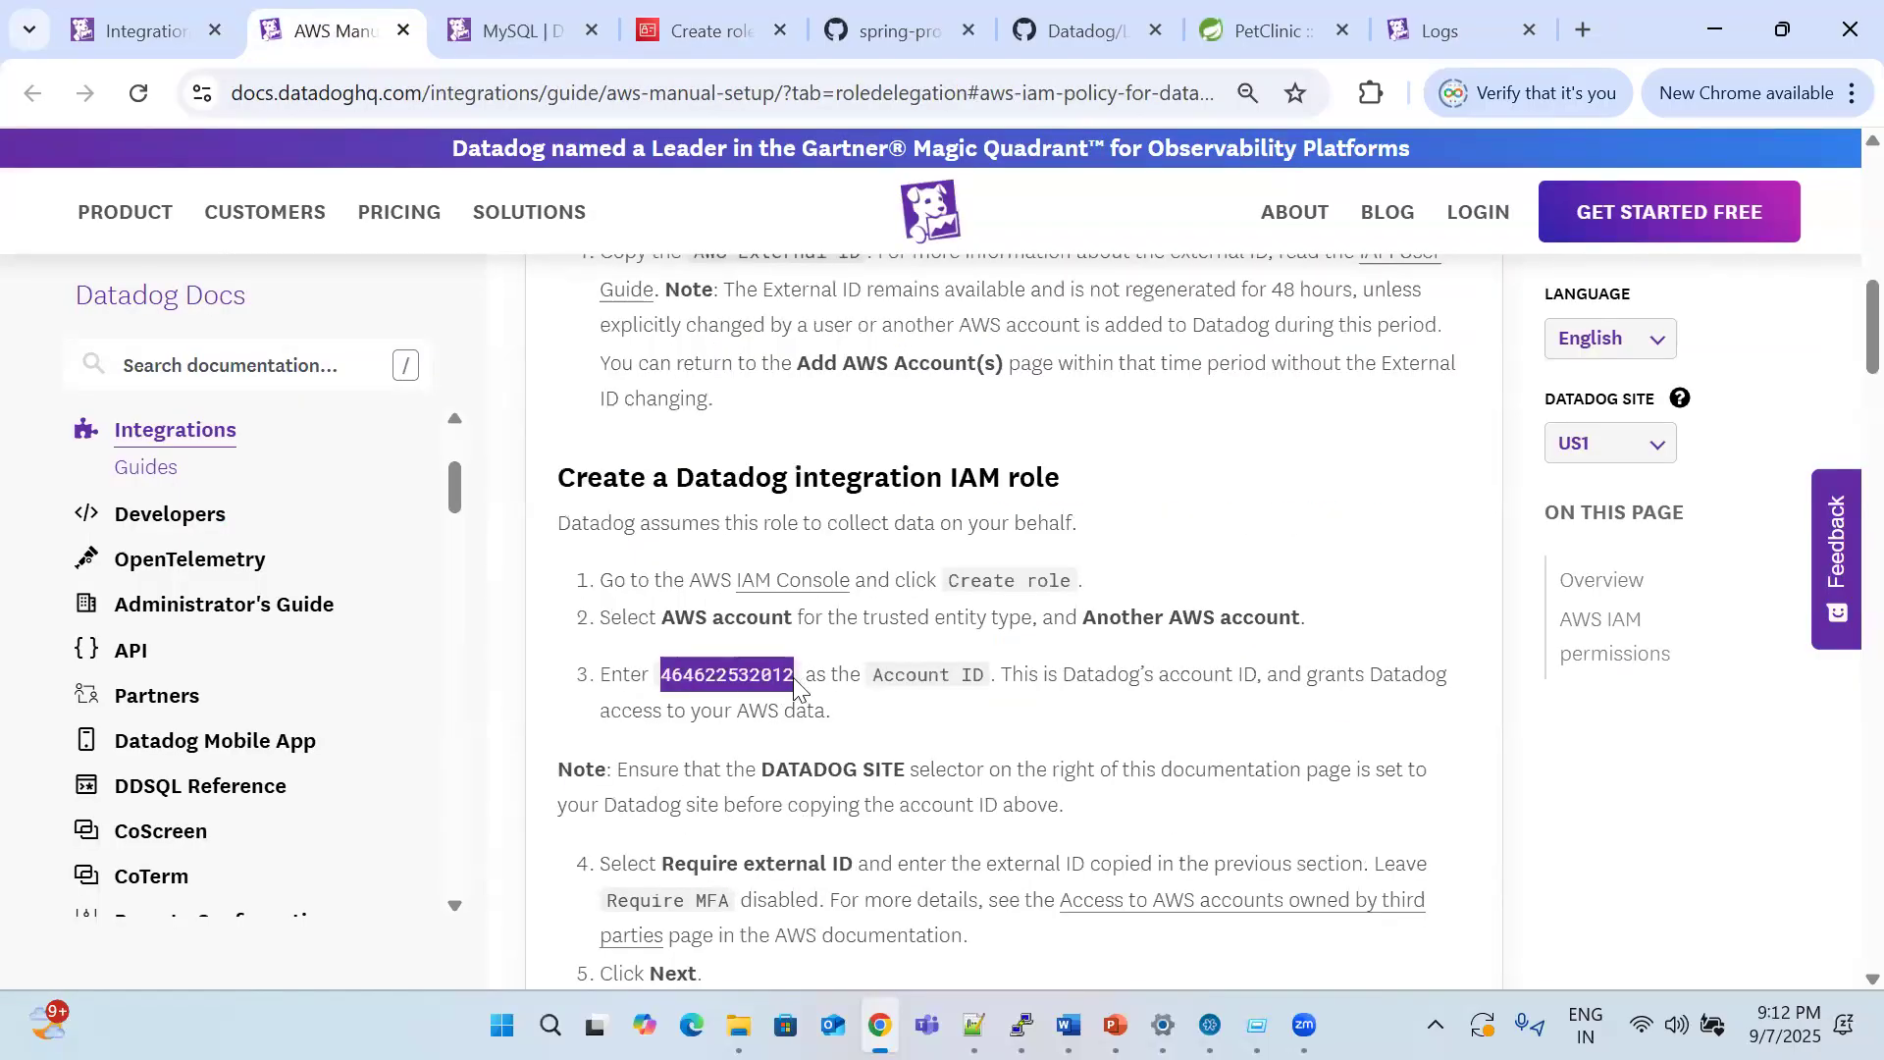
click(640, 47)
key(ctrl+v)
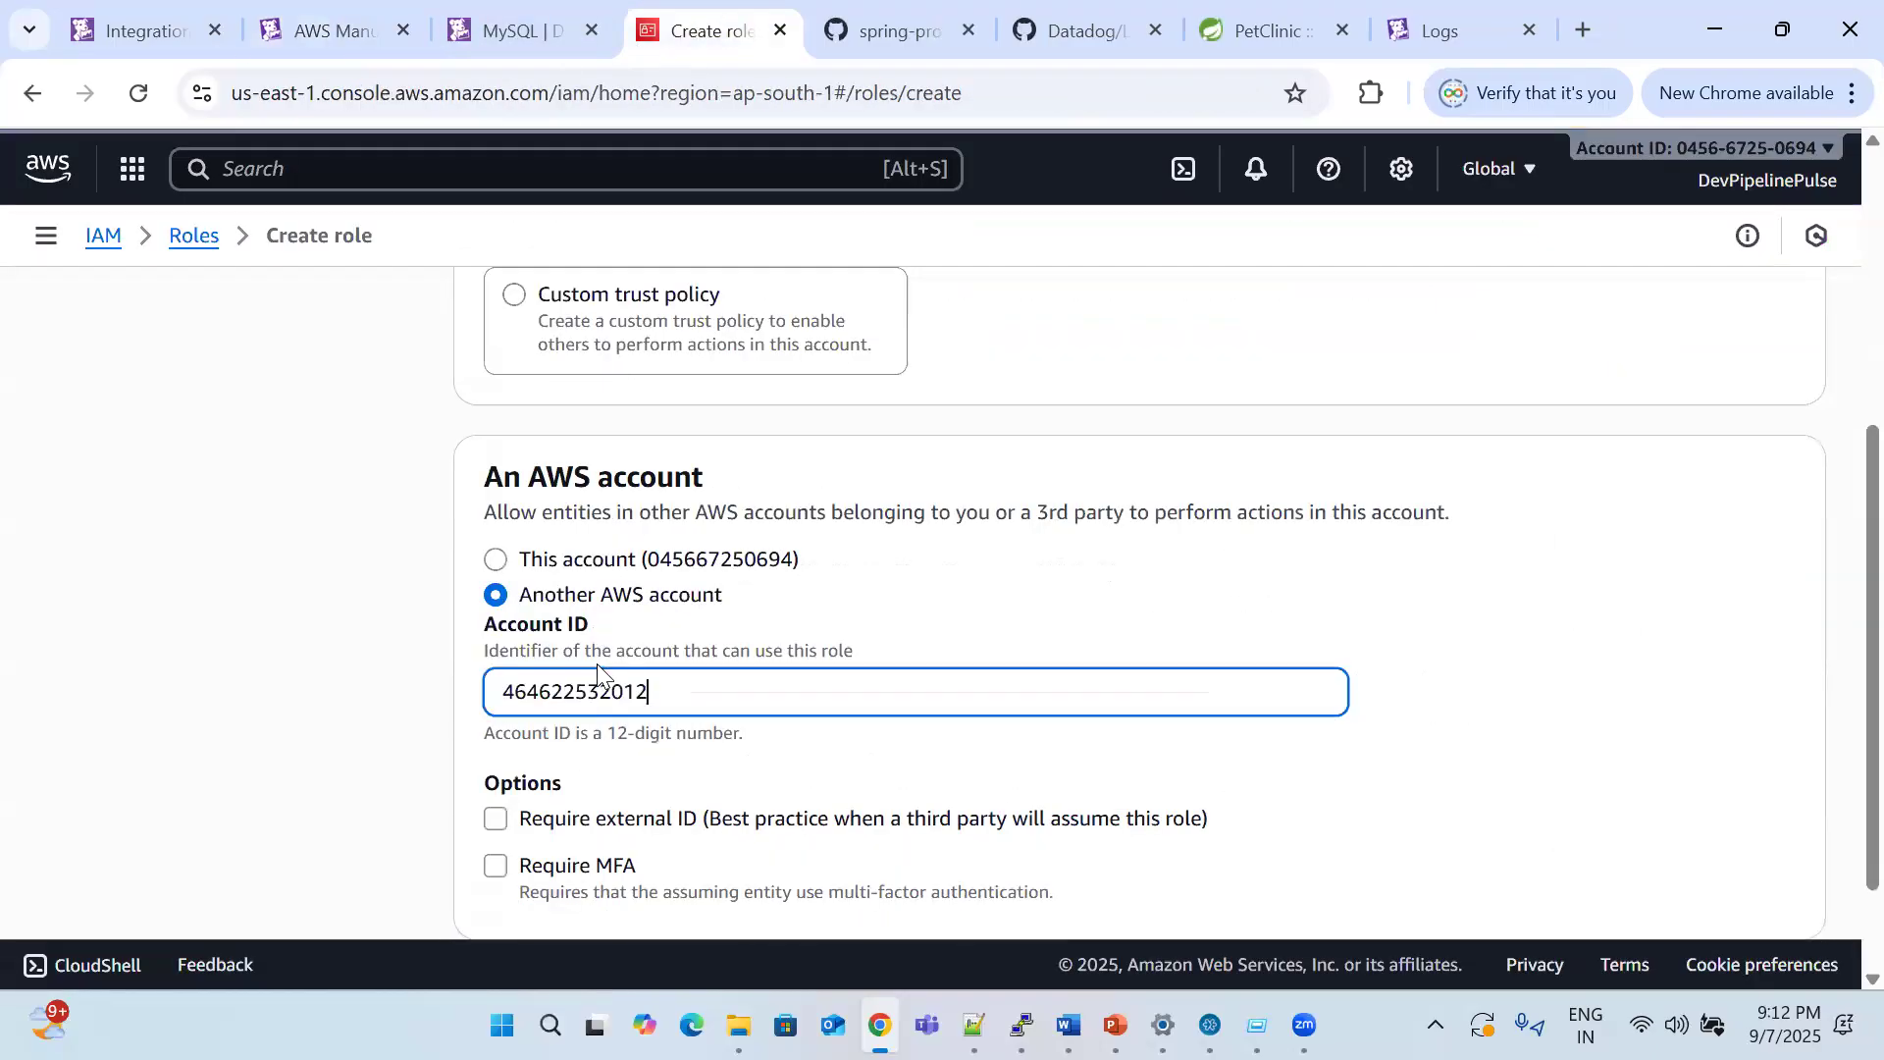
Require an external ID and paste the AWS External ID copied from Datadog's integration form.
click(498, 822)
scroll(499, 829, down, 2)
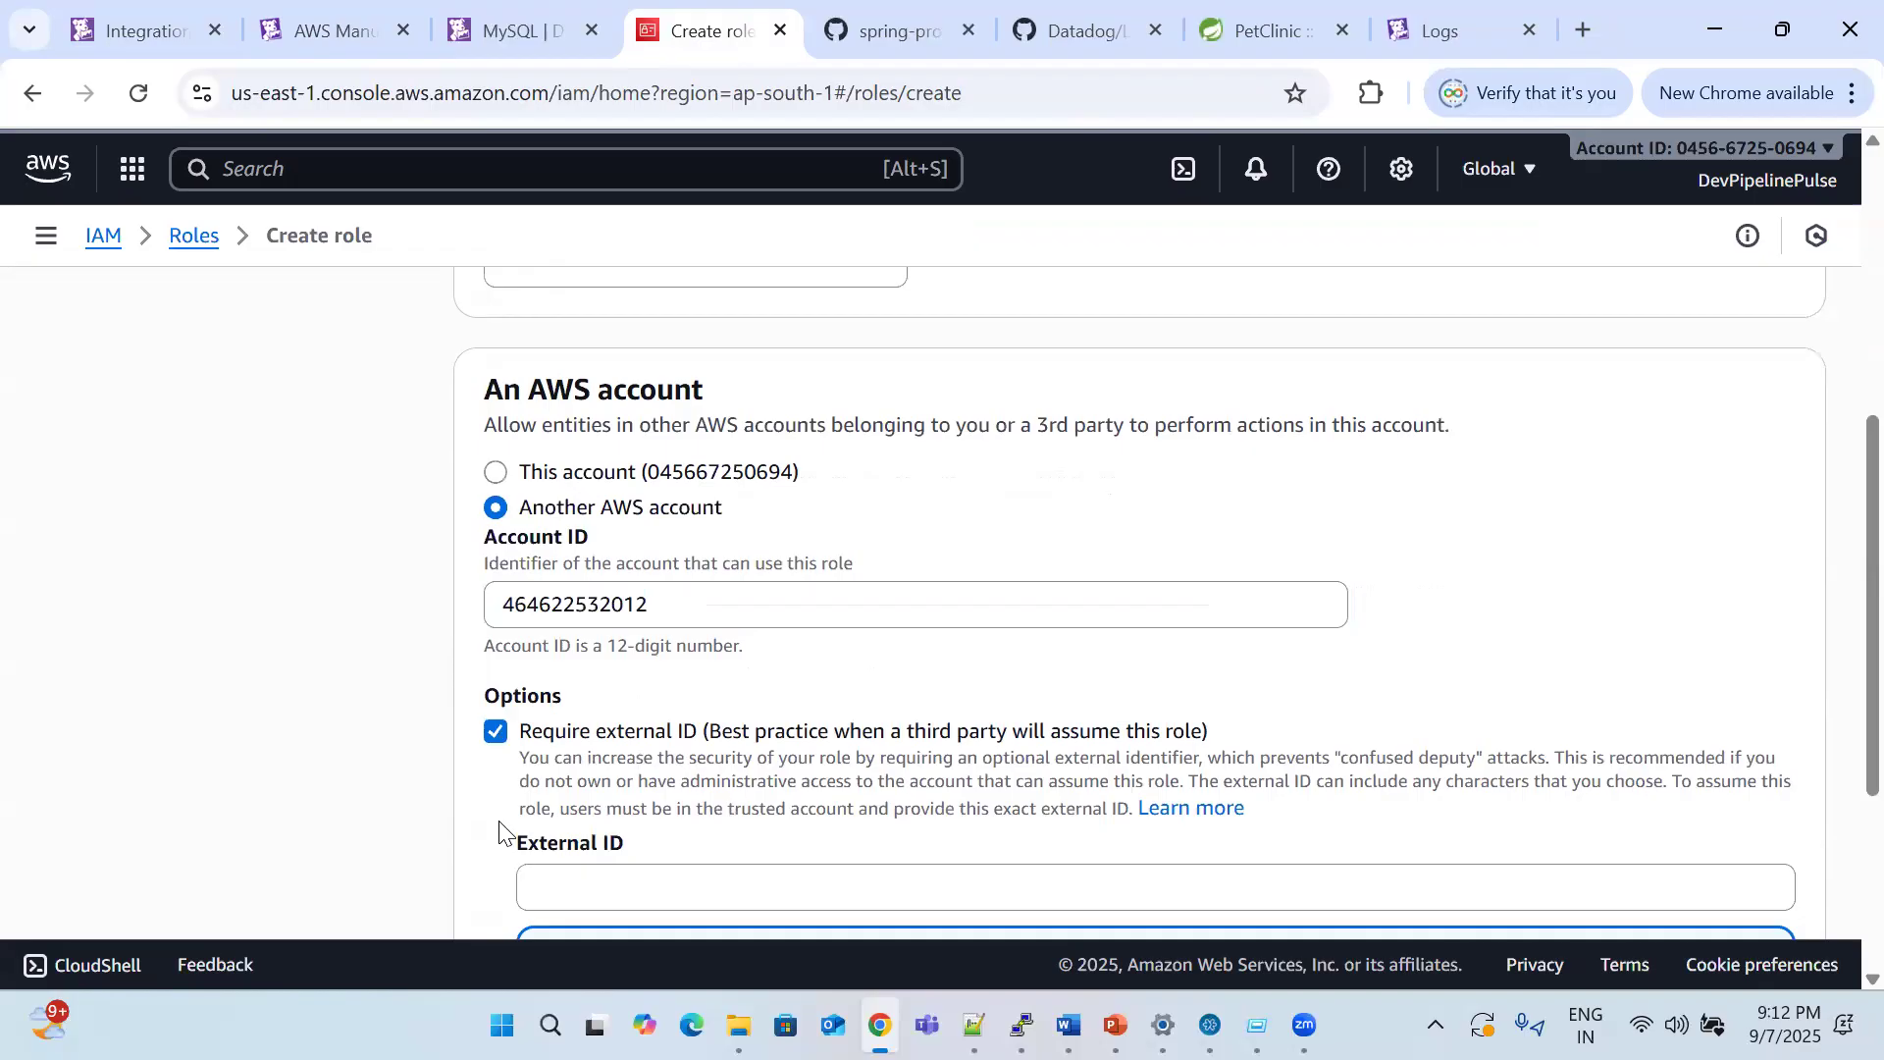
click(139, 41)
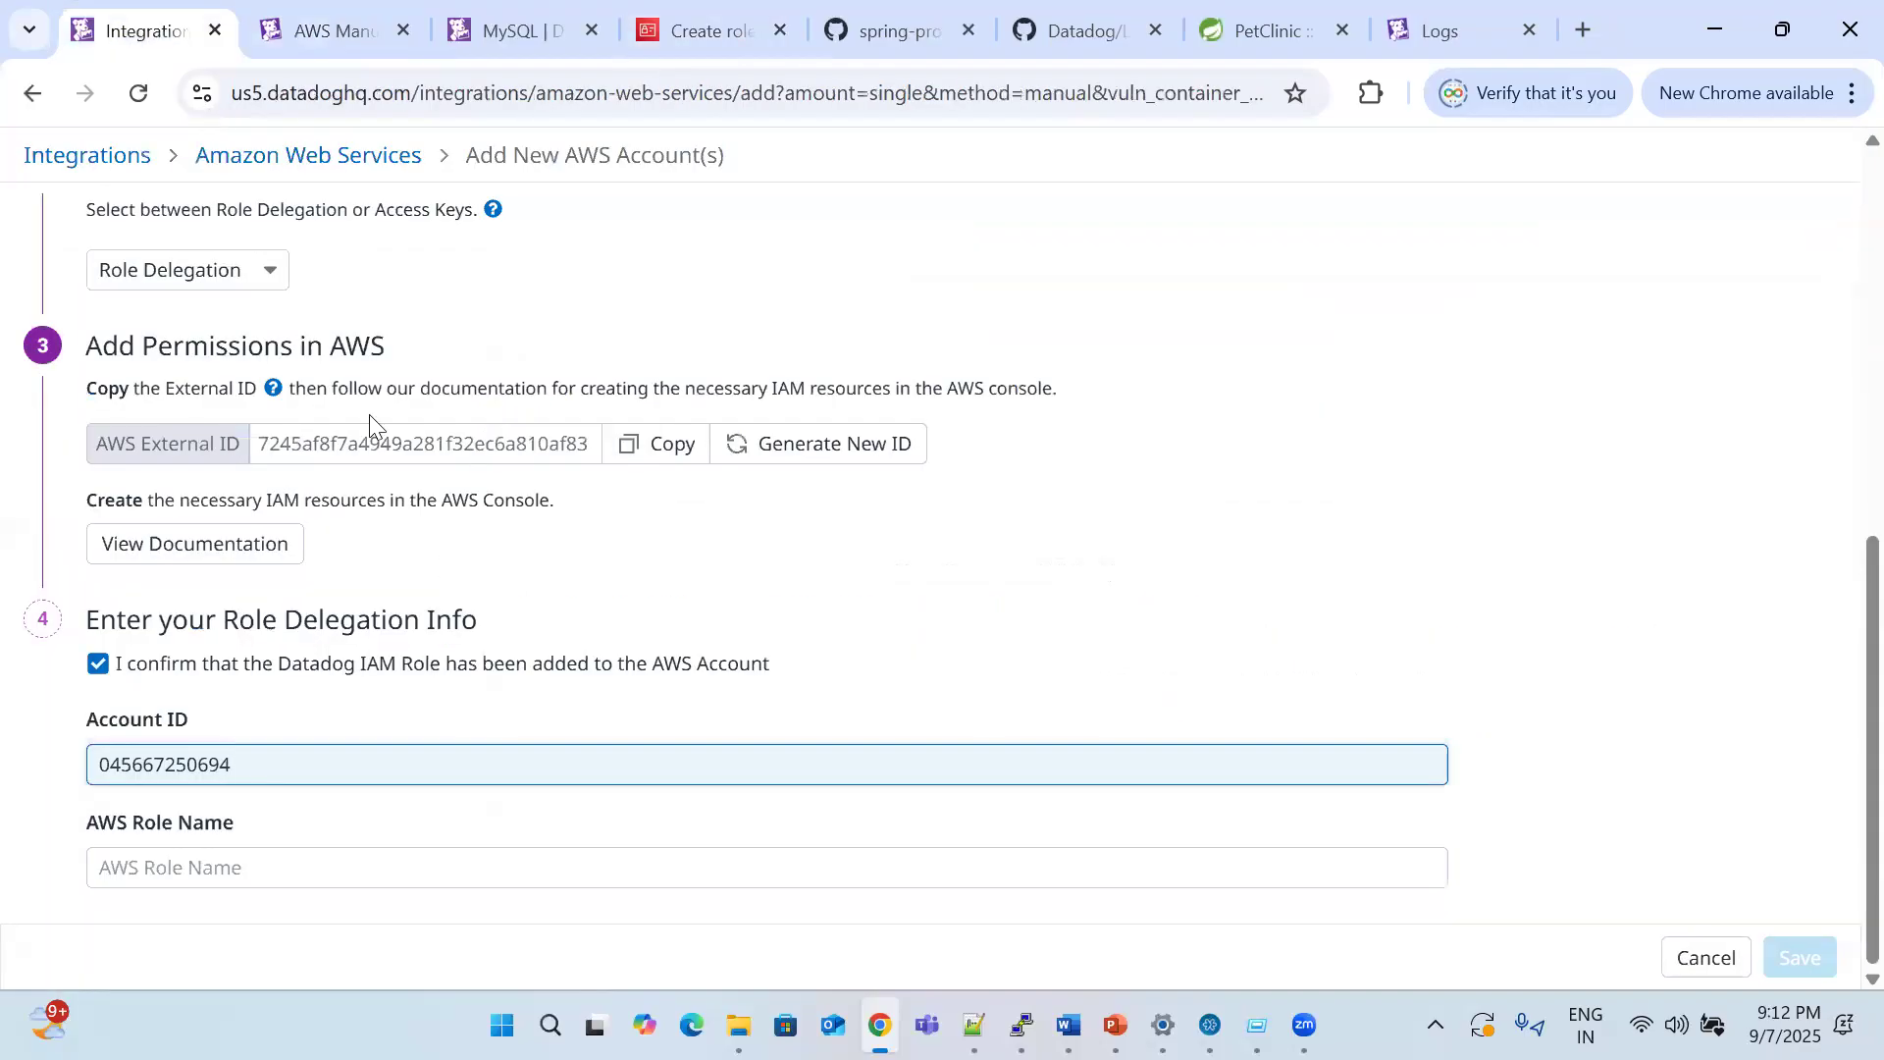
click(675, 451)
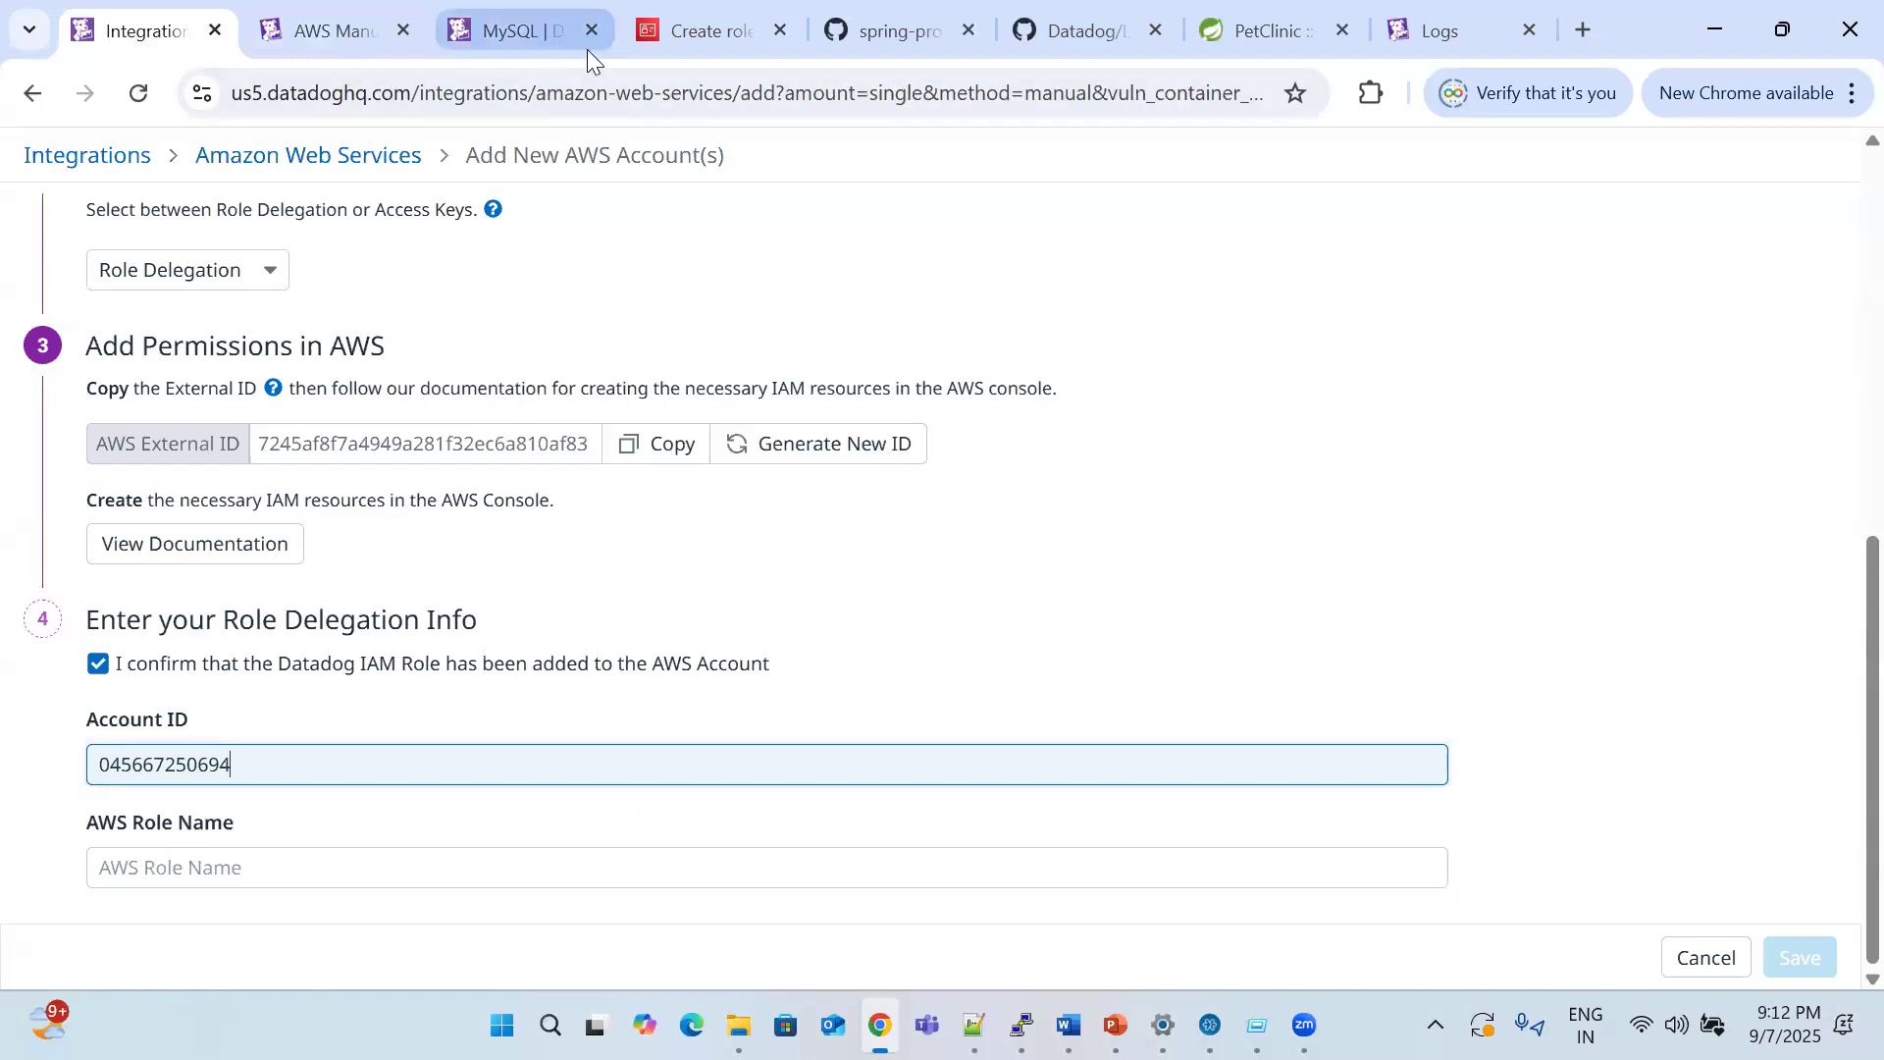
click(675, 49)
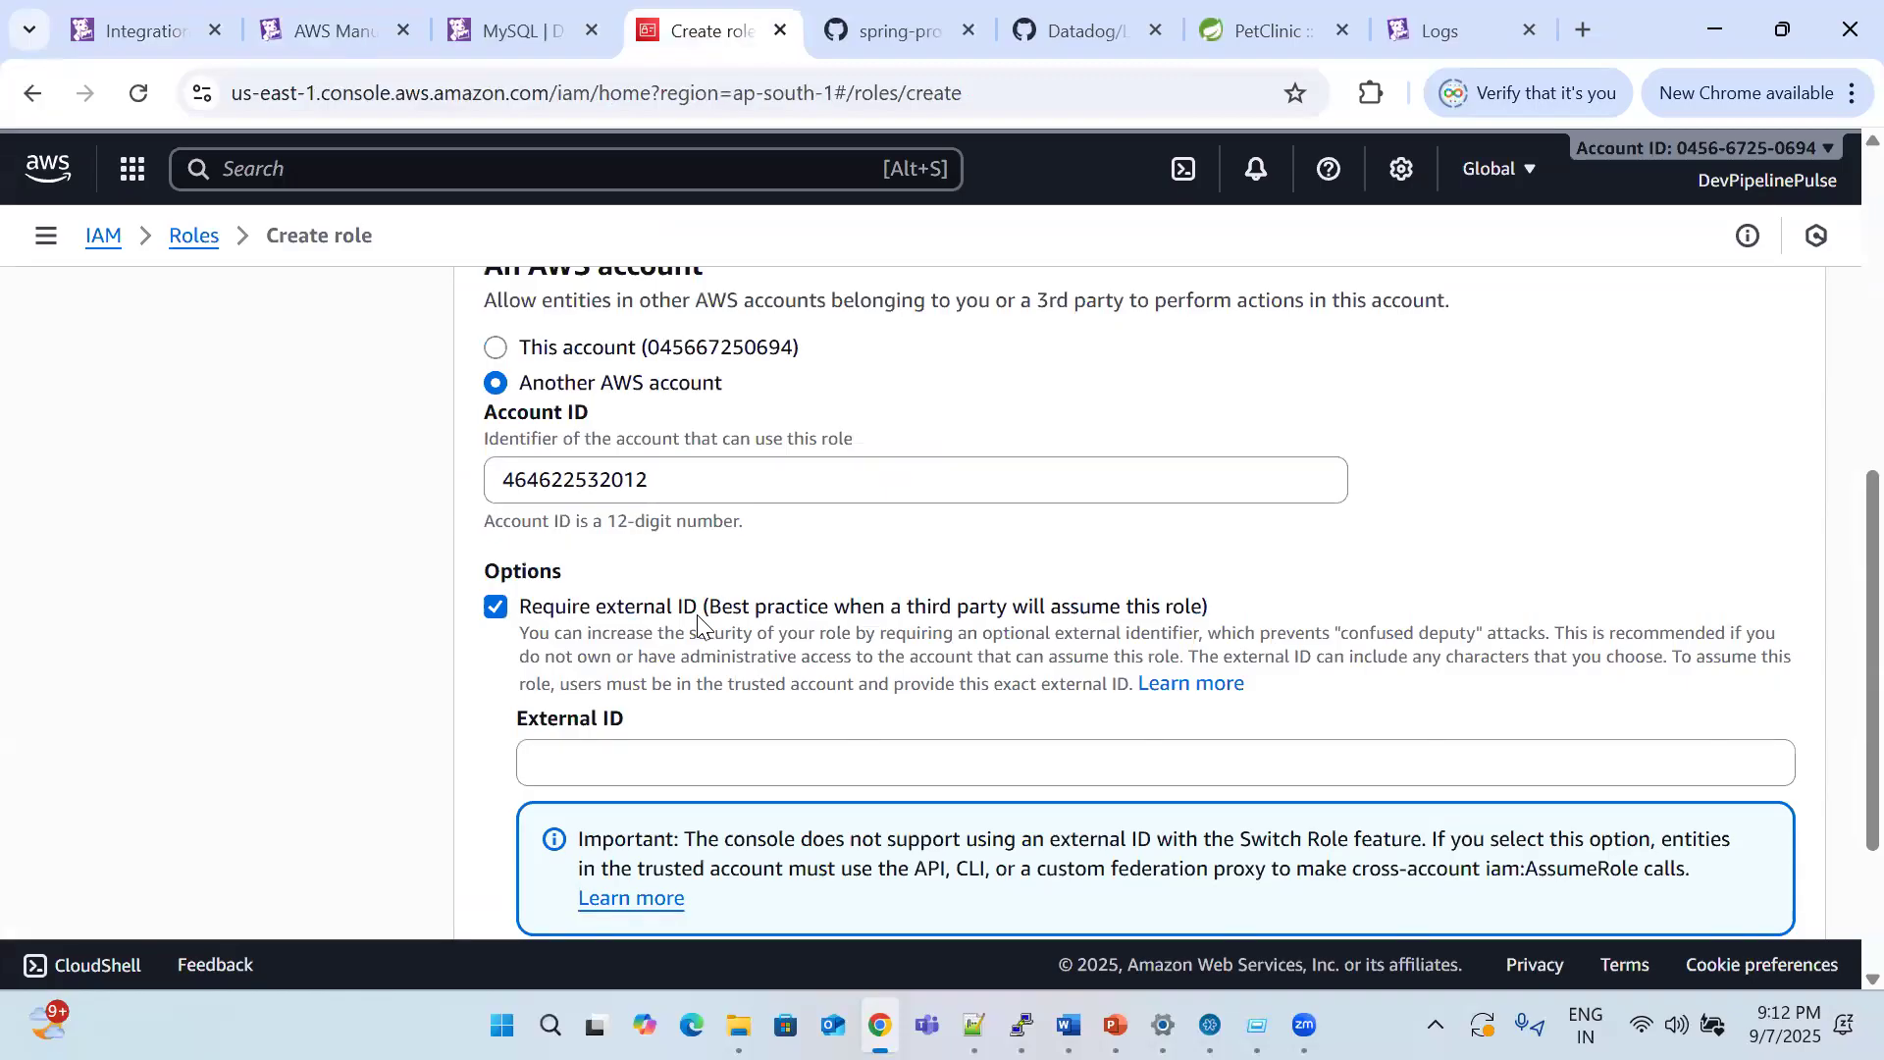
scroll(697, 621, down, 1)
click(702, 702)
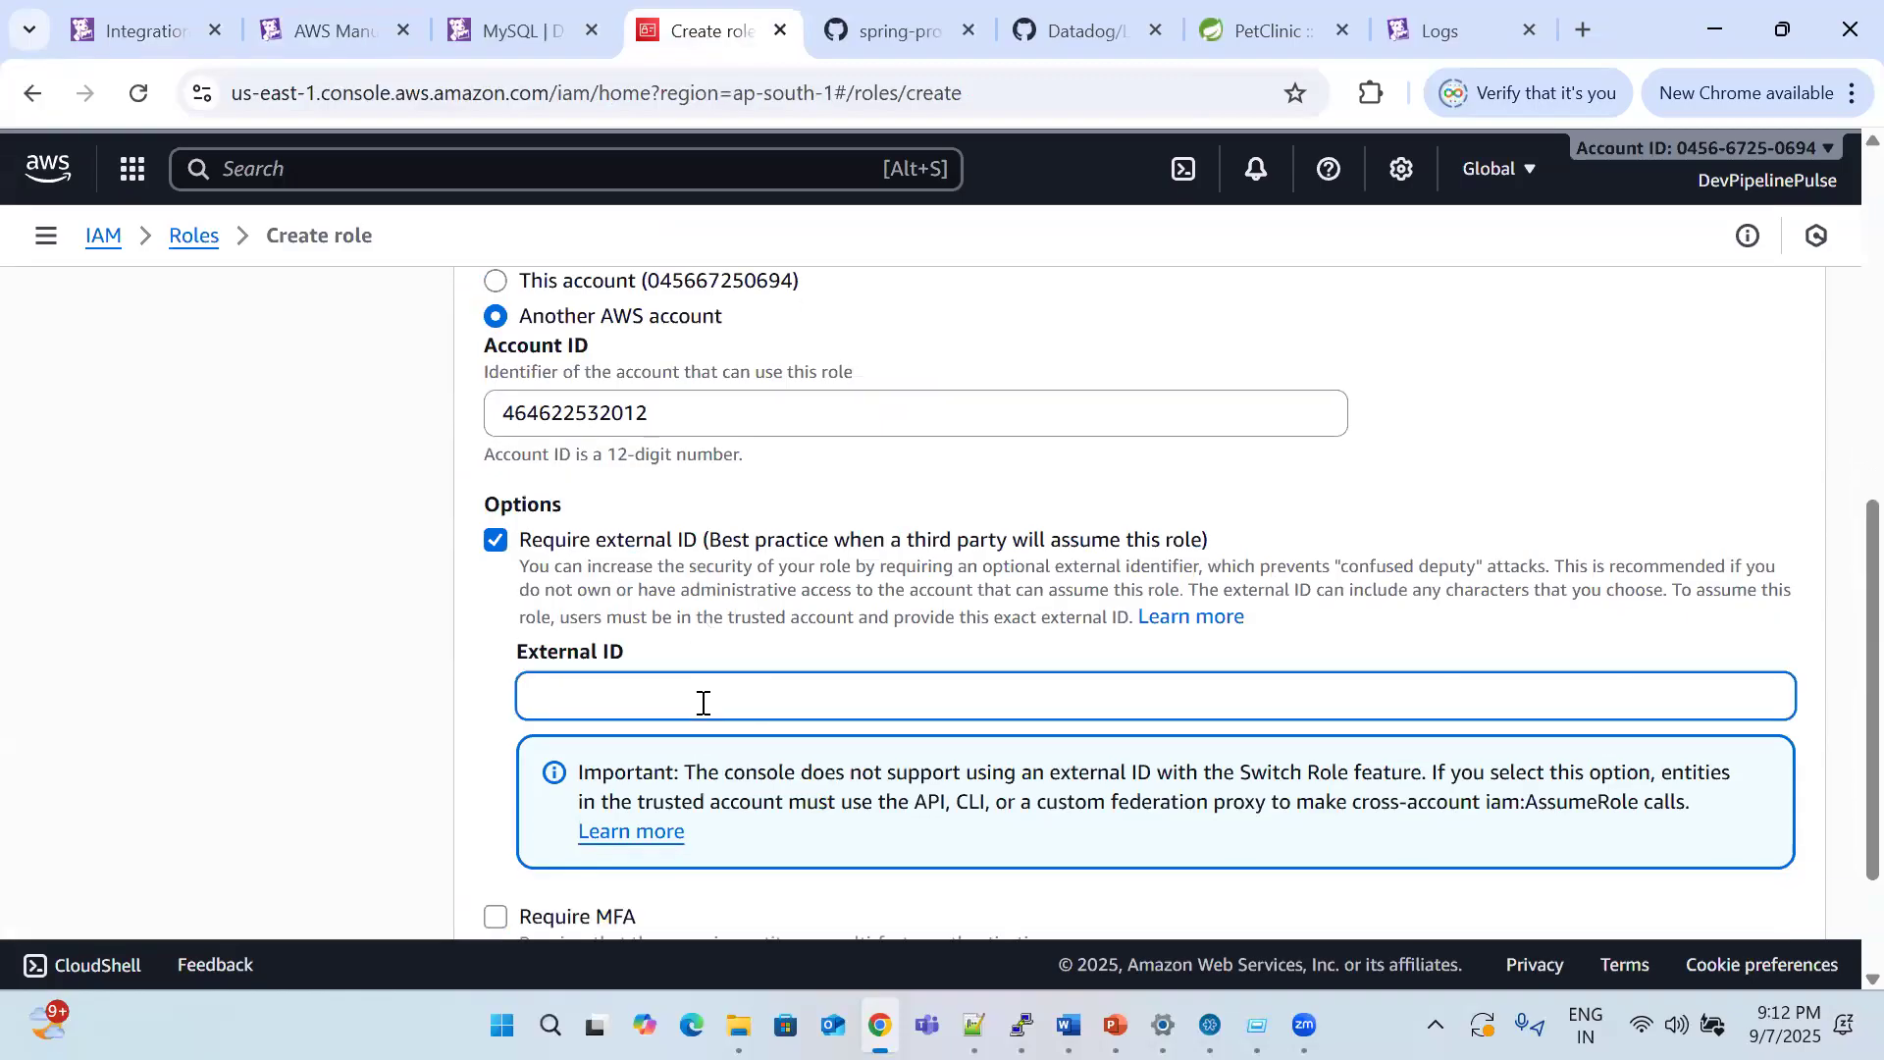
key(ctrl+v)
scroll(703, 702, down, 2)
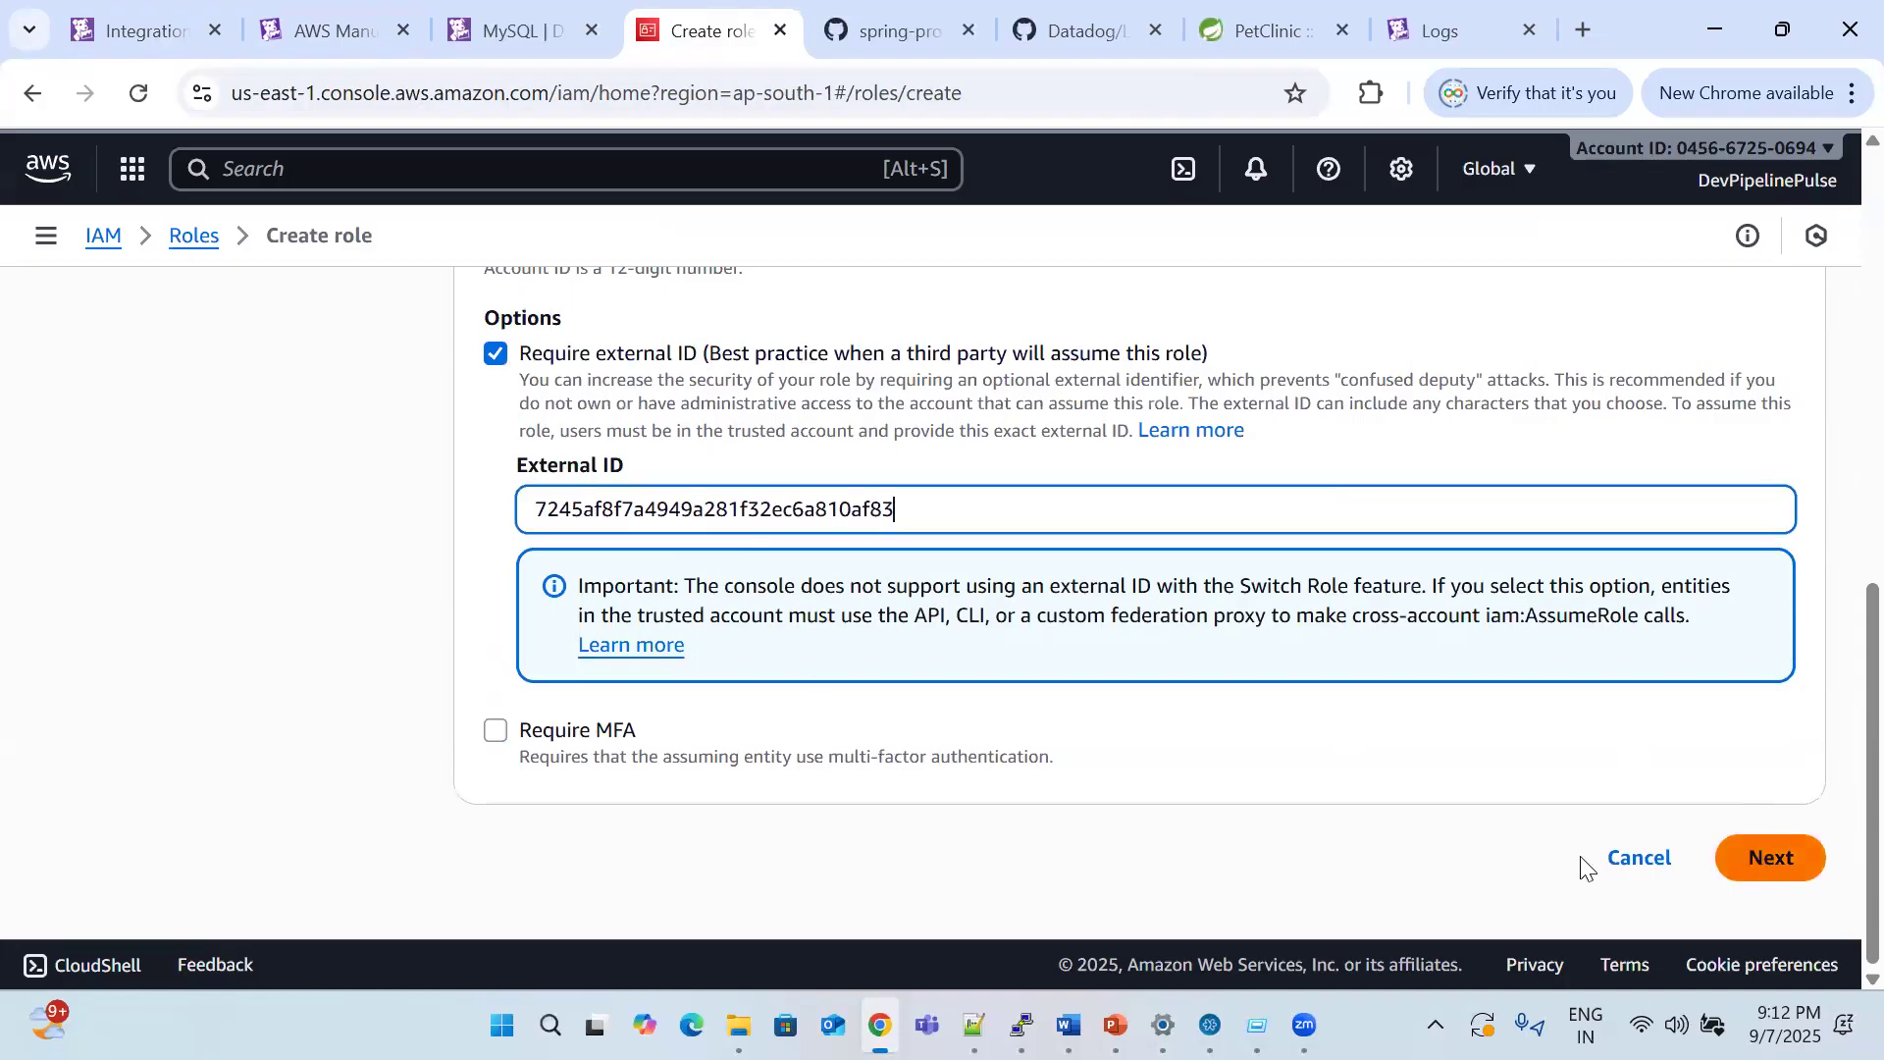
Pass through the Add permissions step without attaching any policies.
click(1790, 868)
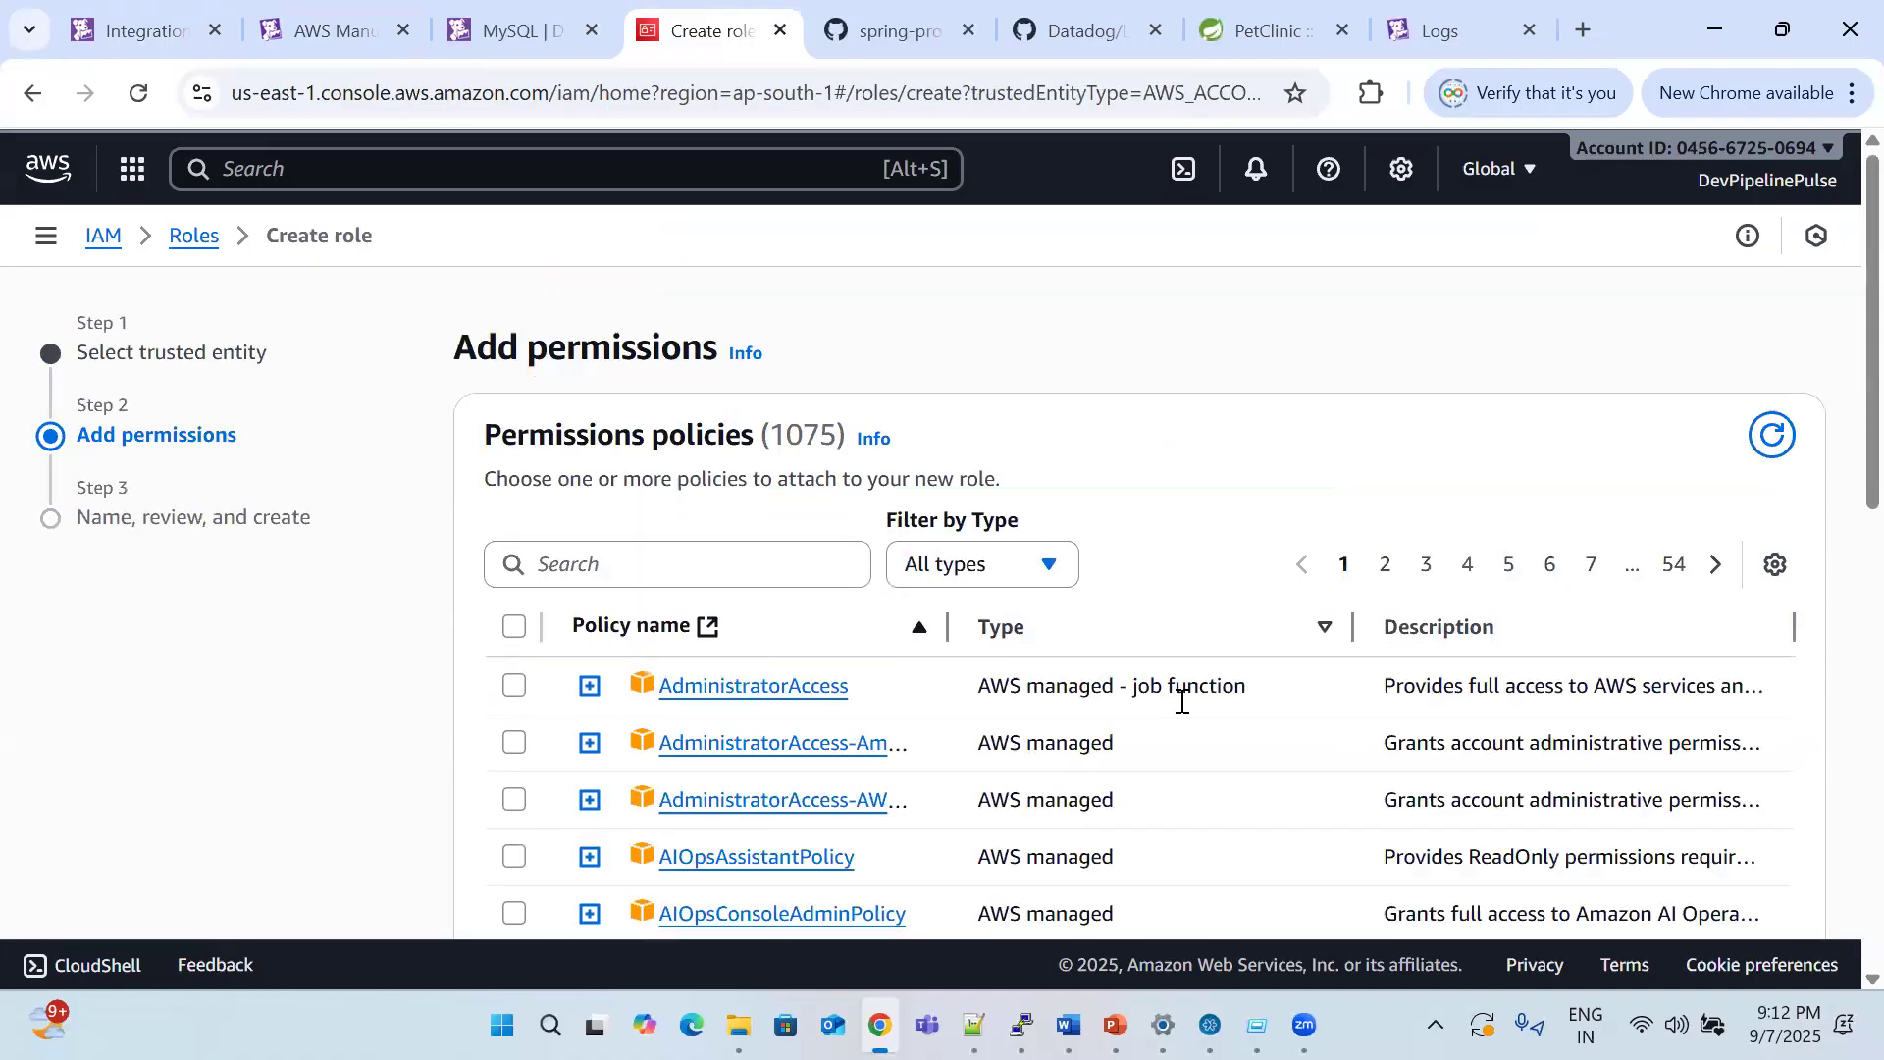
scroll(1183, 703, down, 2)
scroll(1182, 702, up, 2)
click(633, 579)
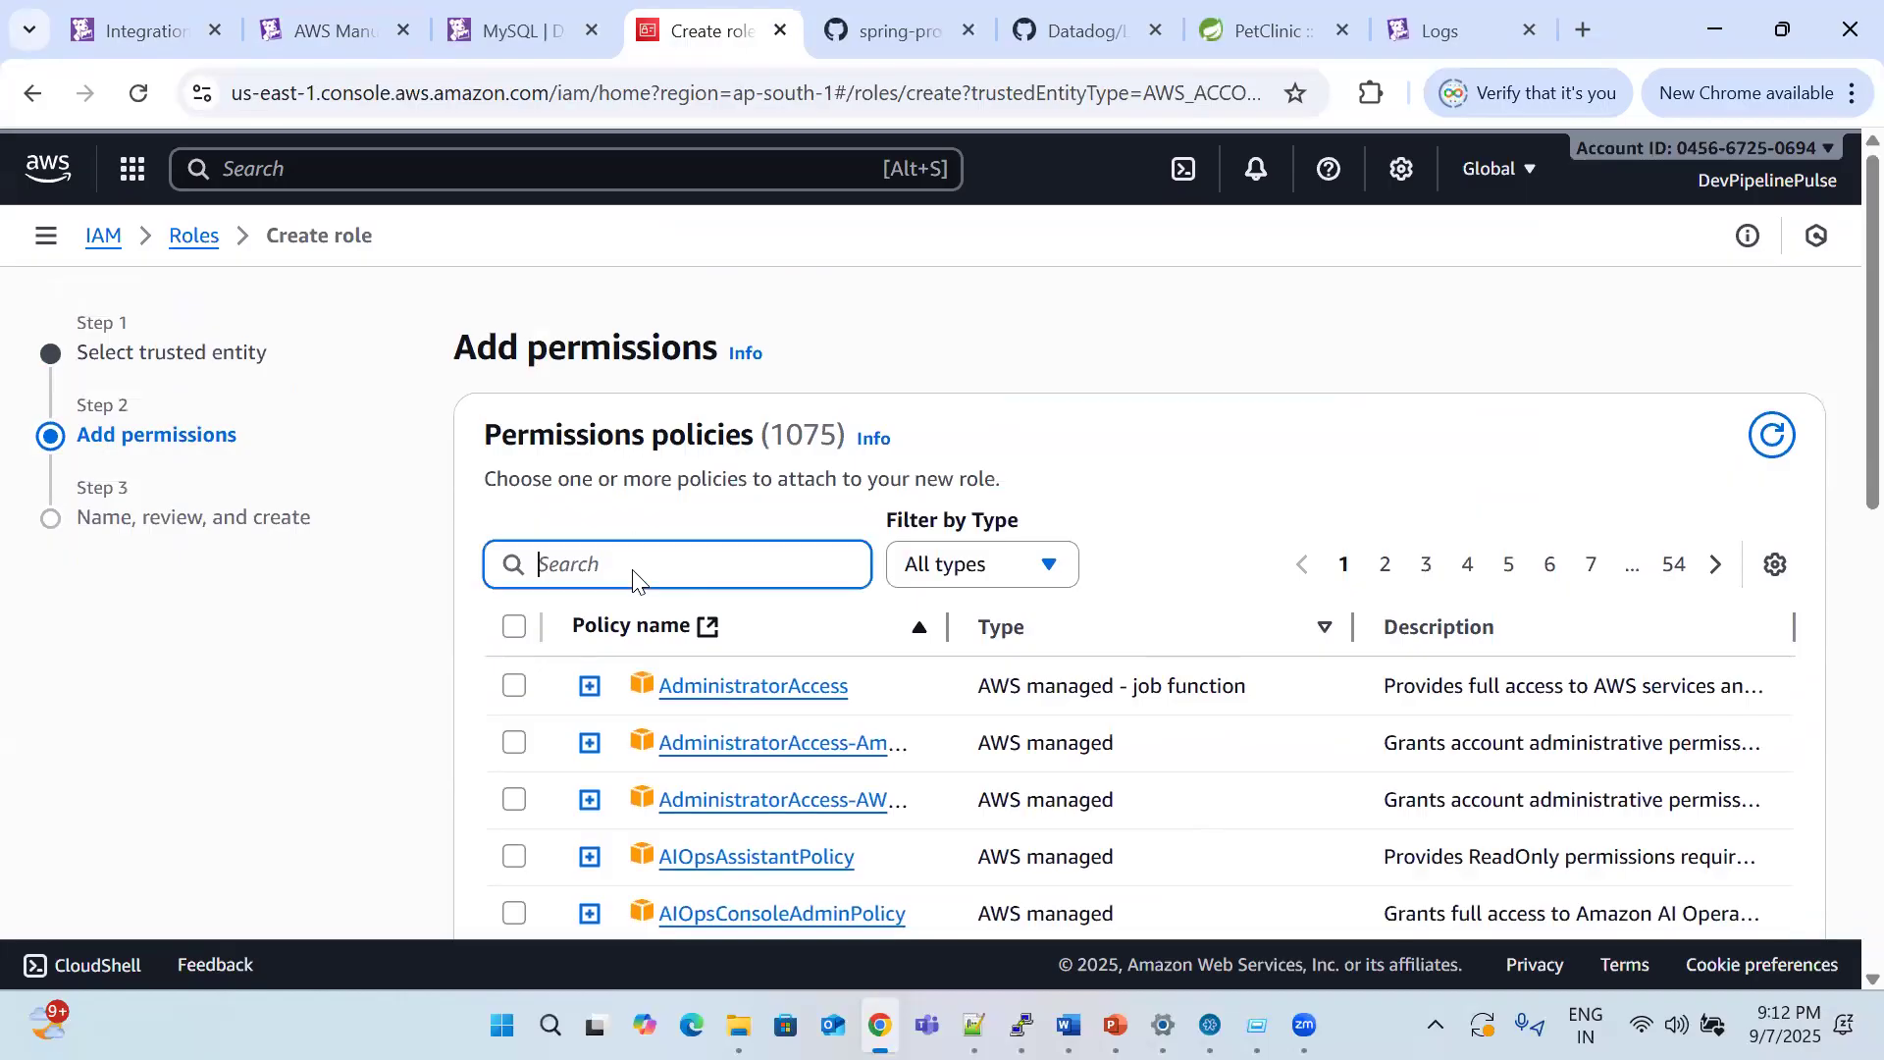
scroll(632, 569, down, 10)
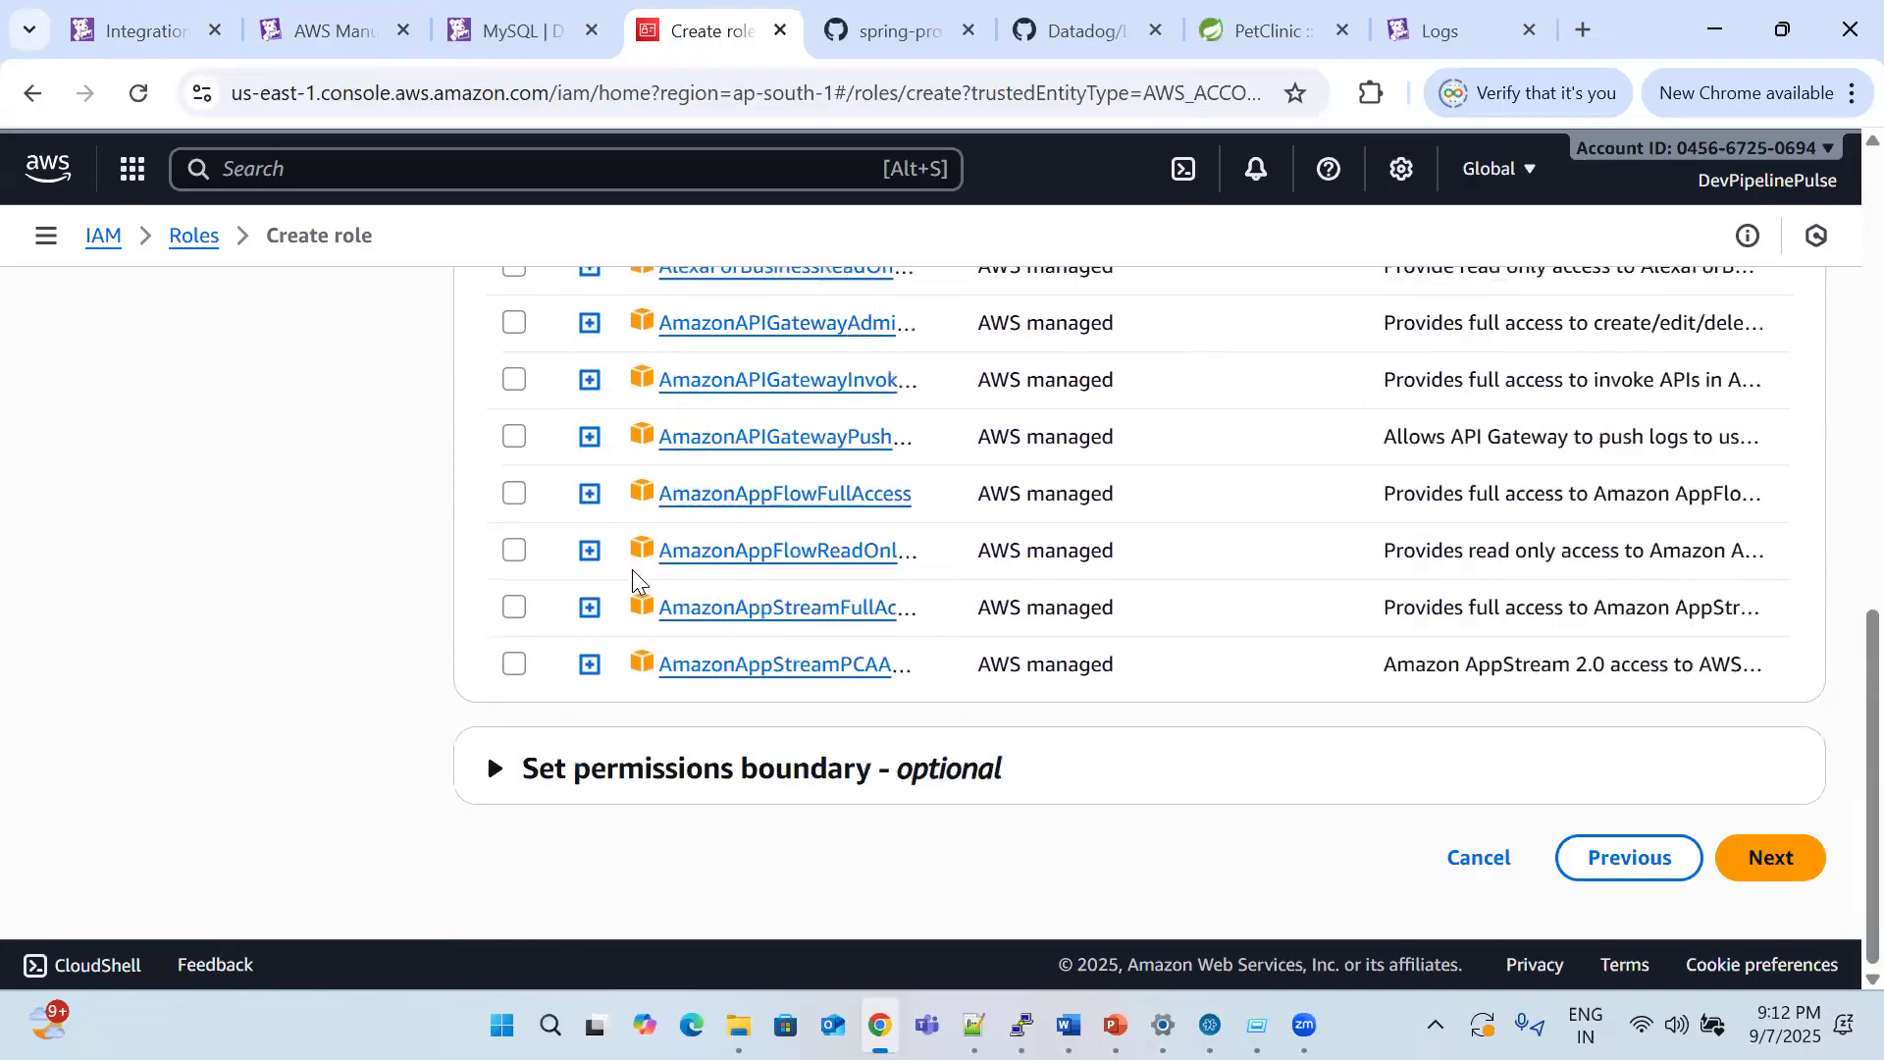
click(1774, 863)
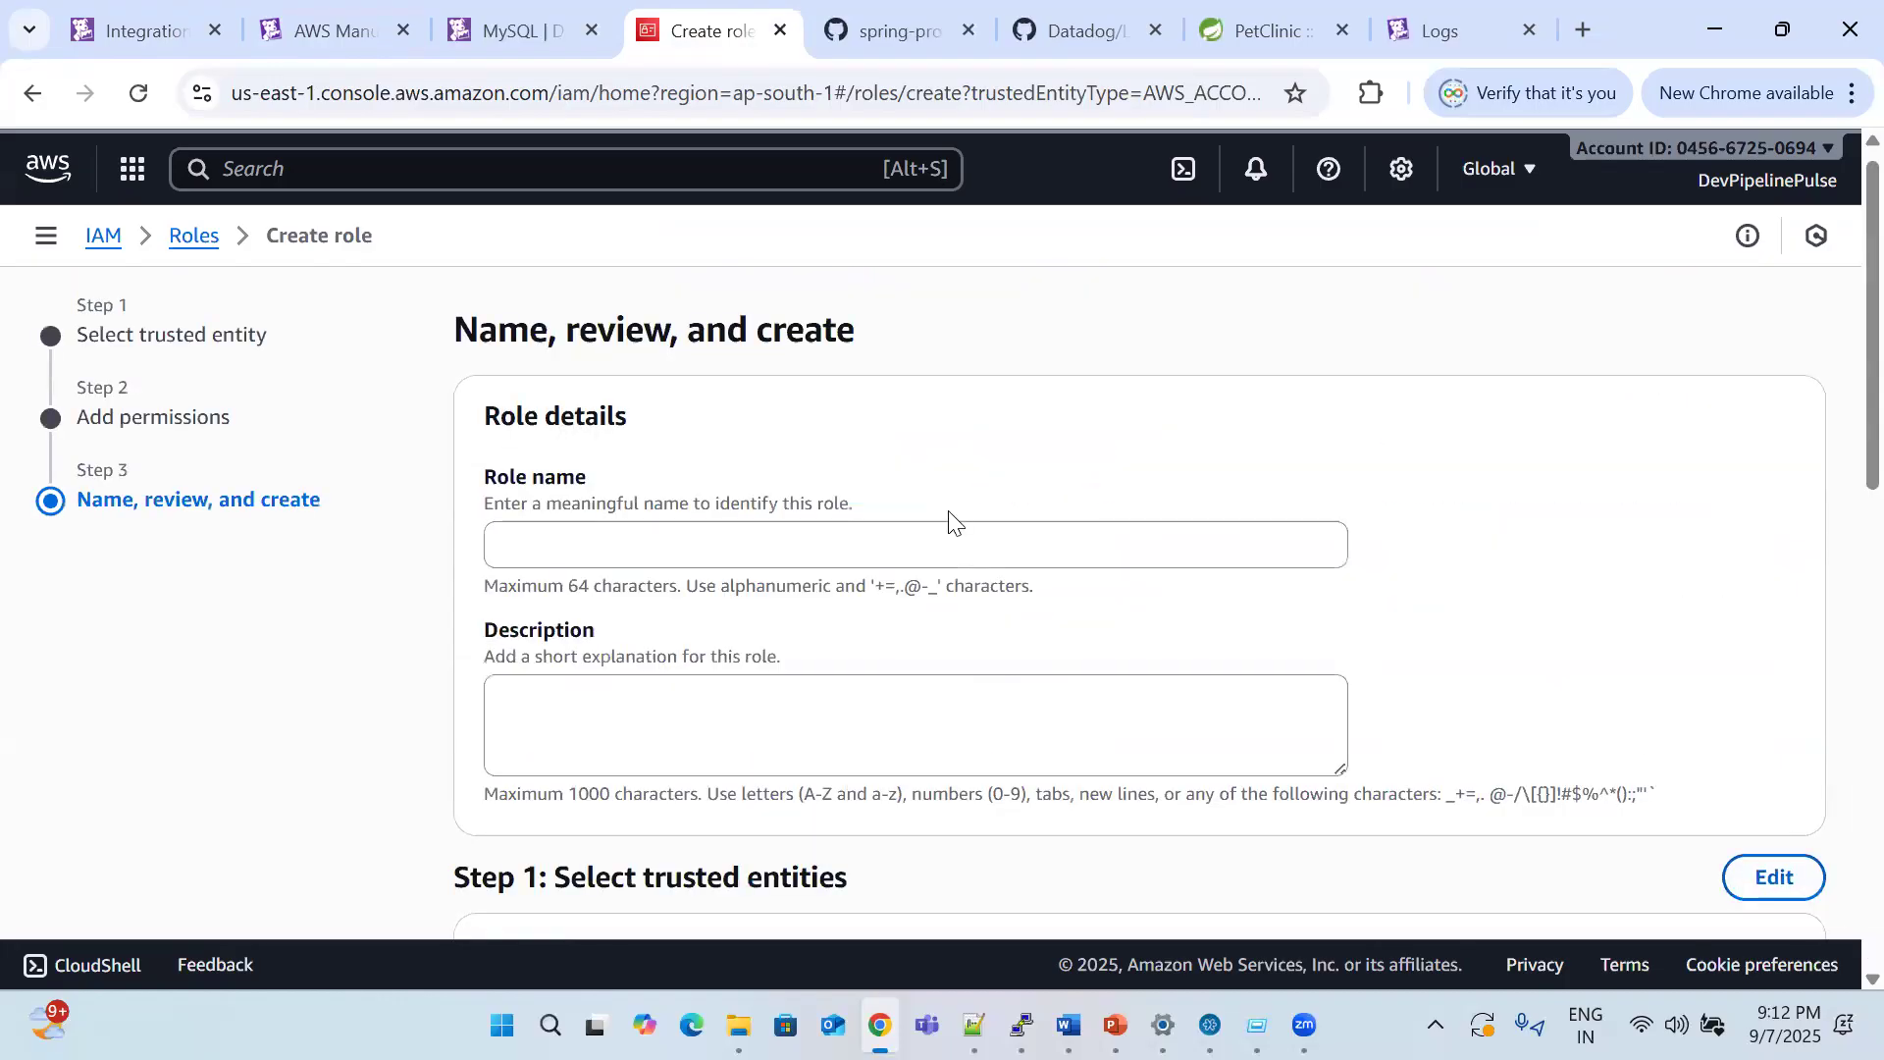
Name the role Datadog123role and create it.
click(634, 552)
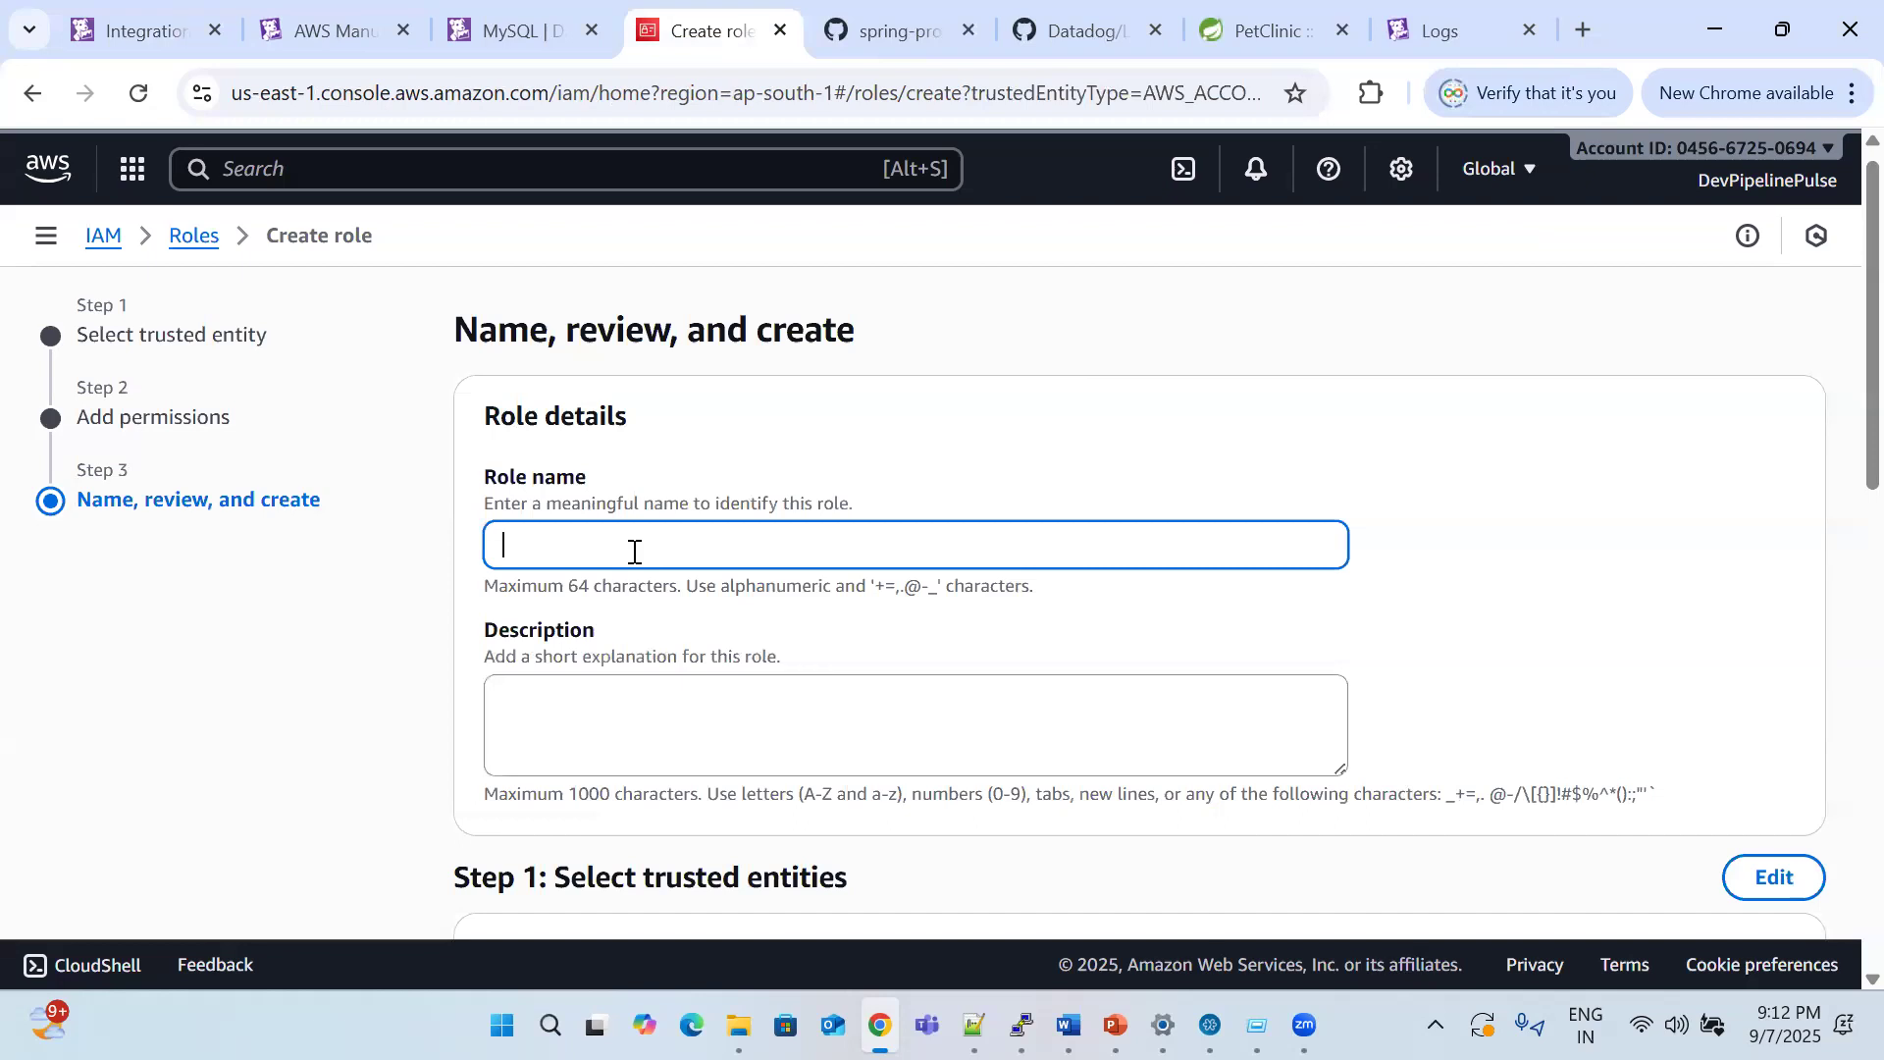
text(Datadog)
key(BackSpace)
key(BackSpace)
key(BackSpace)
text(123)
scroll(728, 719, down, 3)
scroll(728, 720, down, 10)
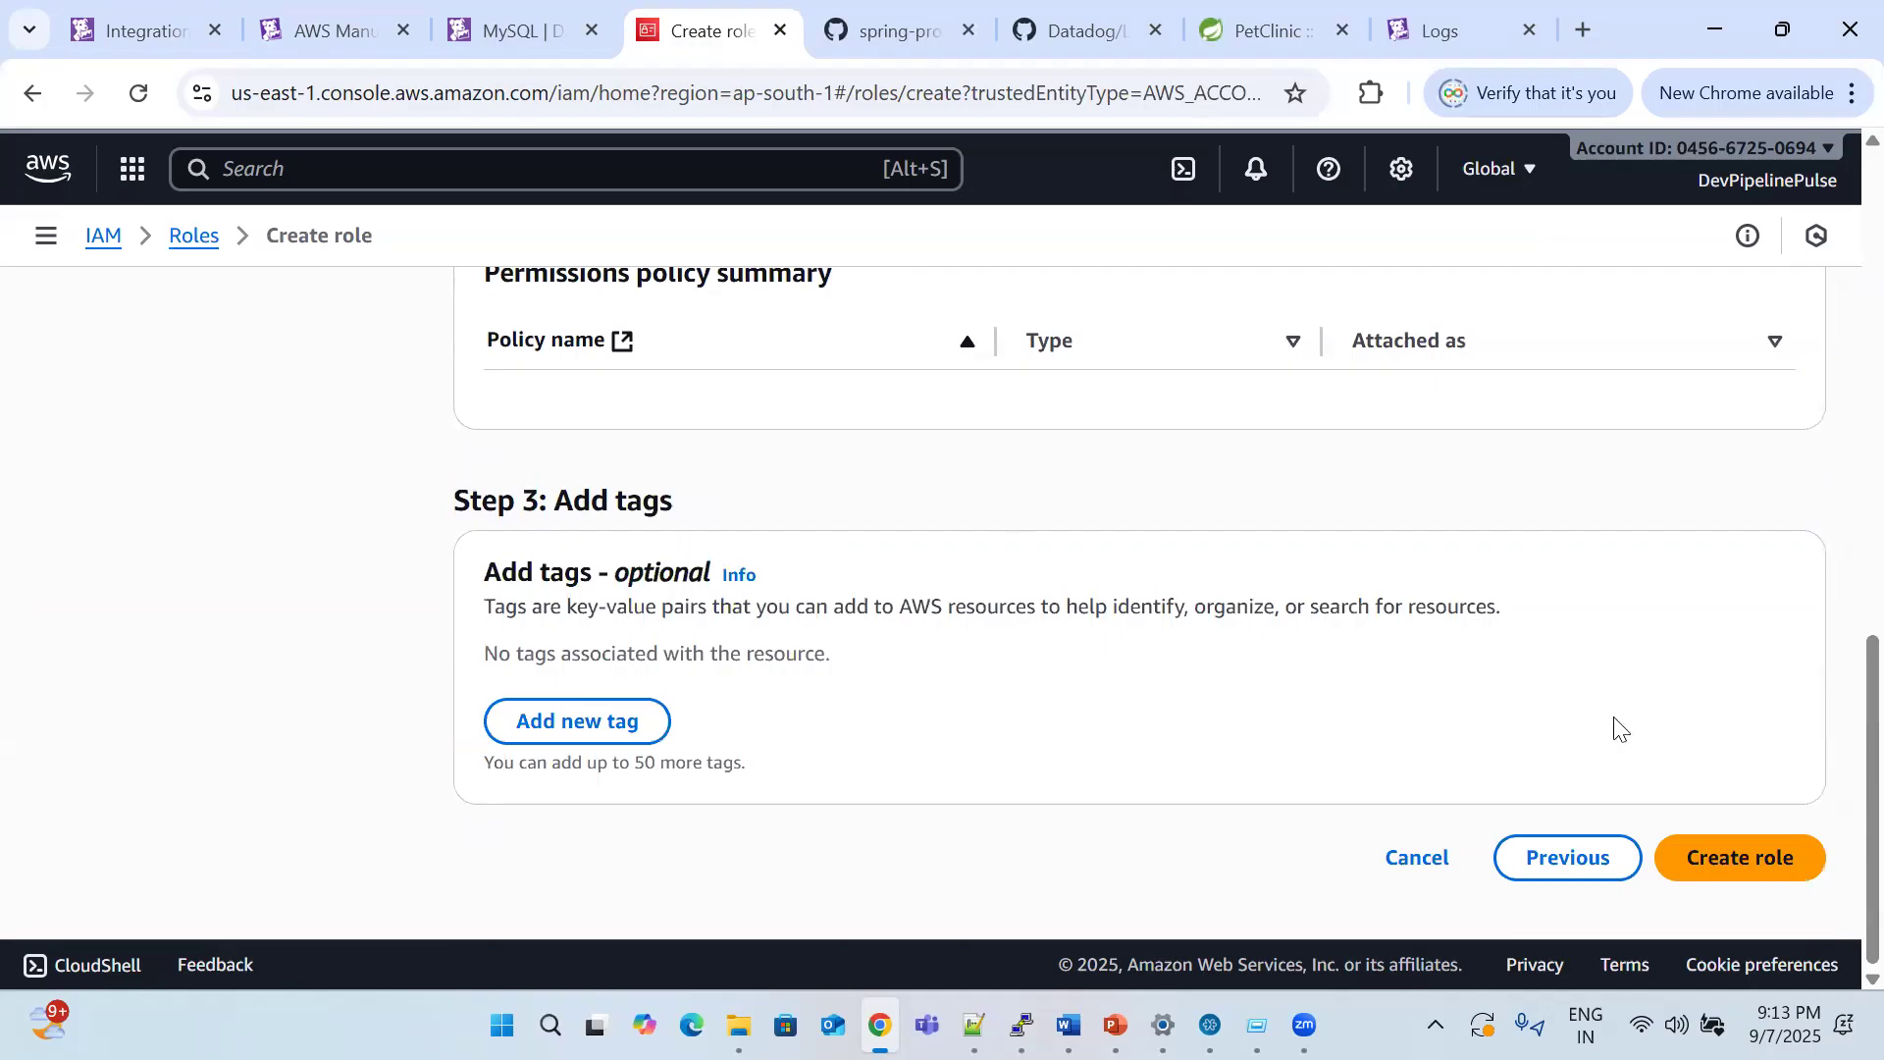
click(1783, 859)
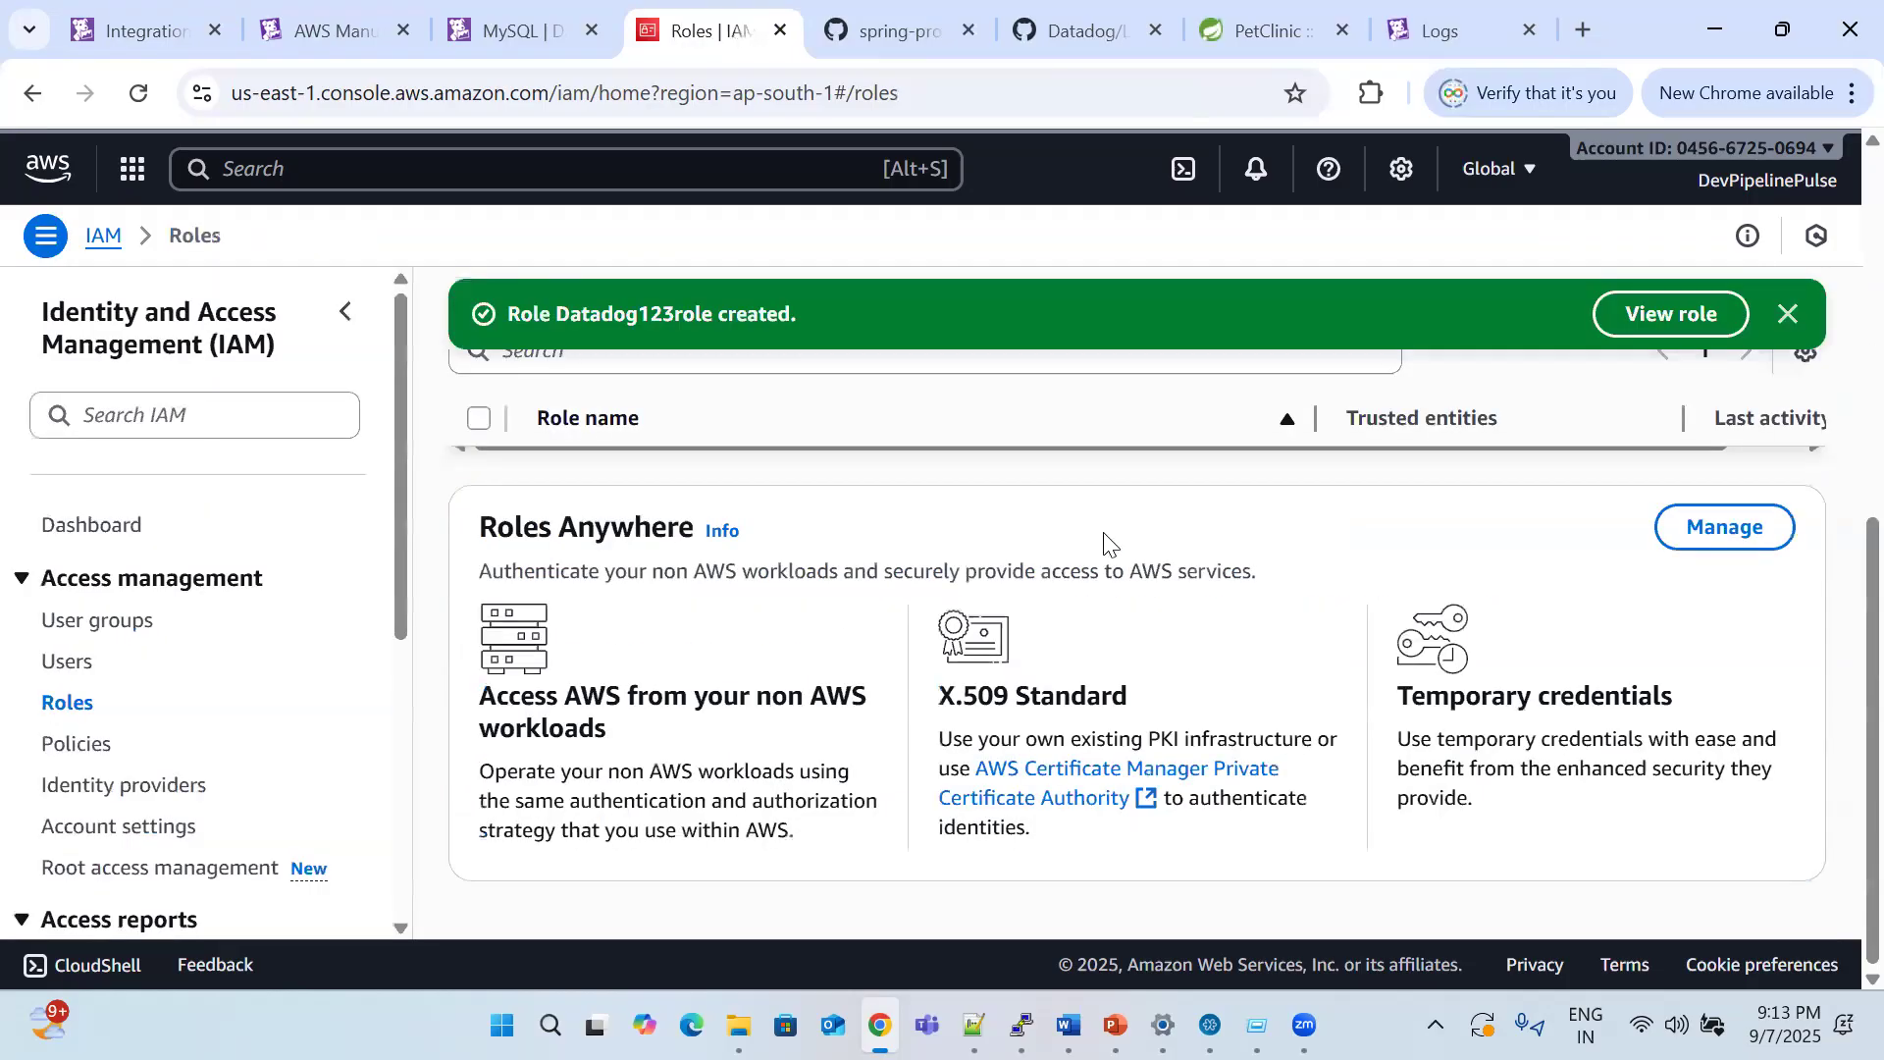
Filter roles by 'dat', open Datadog123role and select its name for copying.
scroll(588, 598, up, 2)
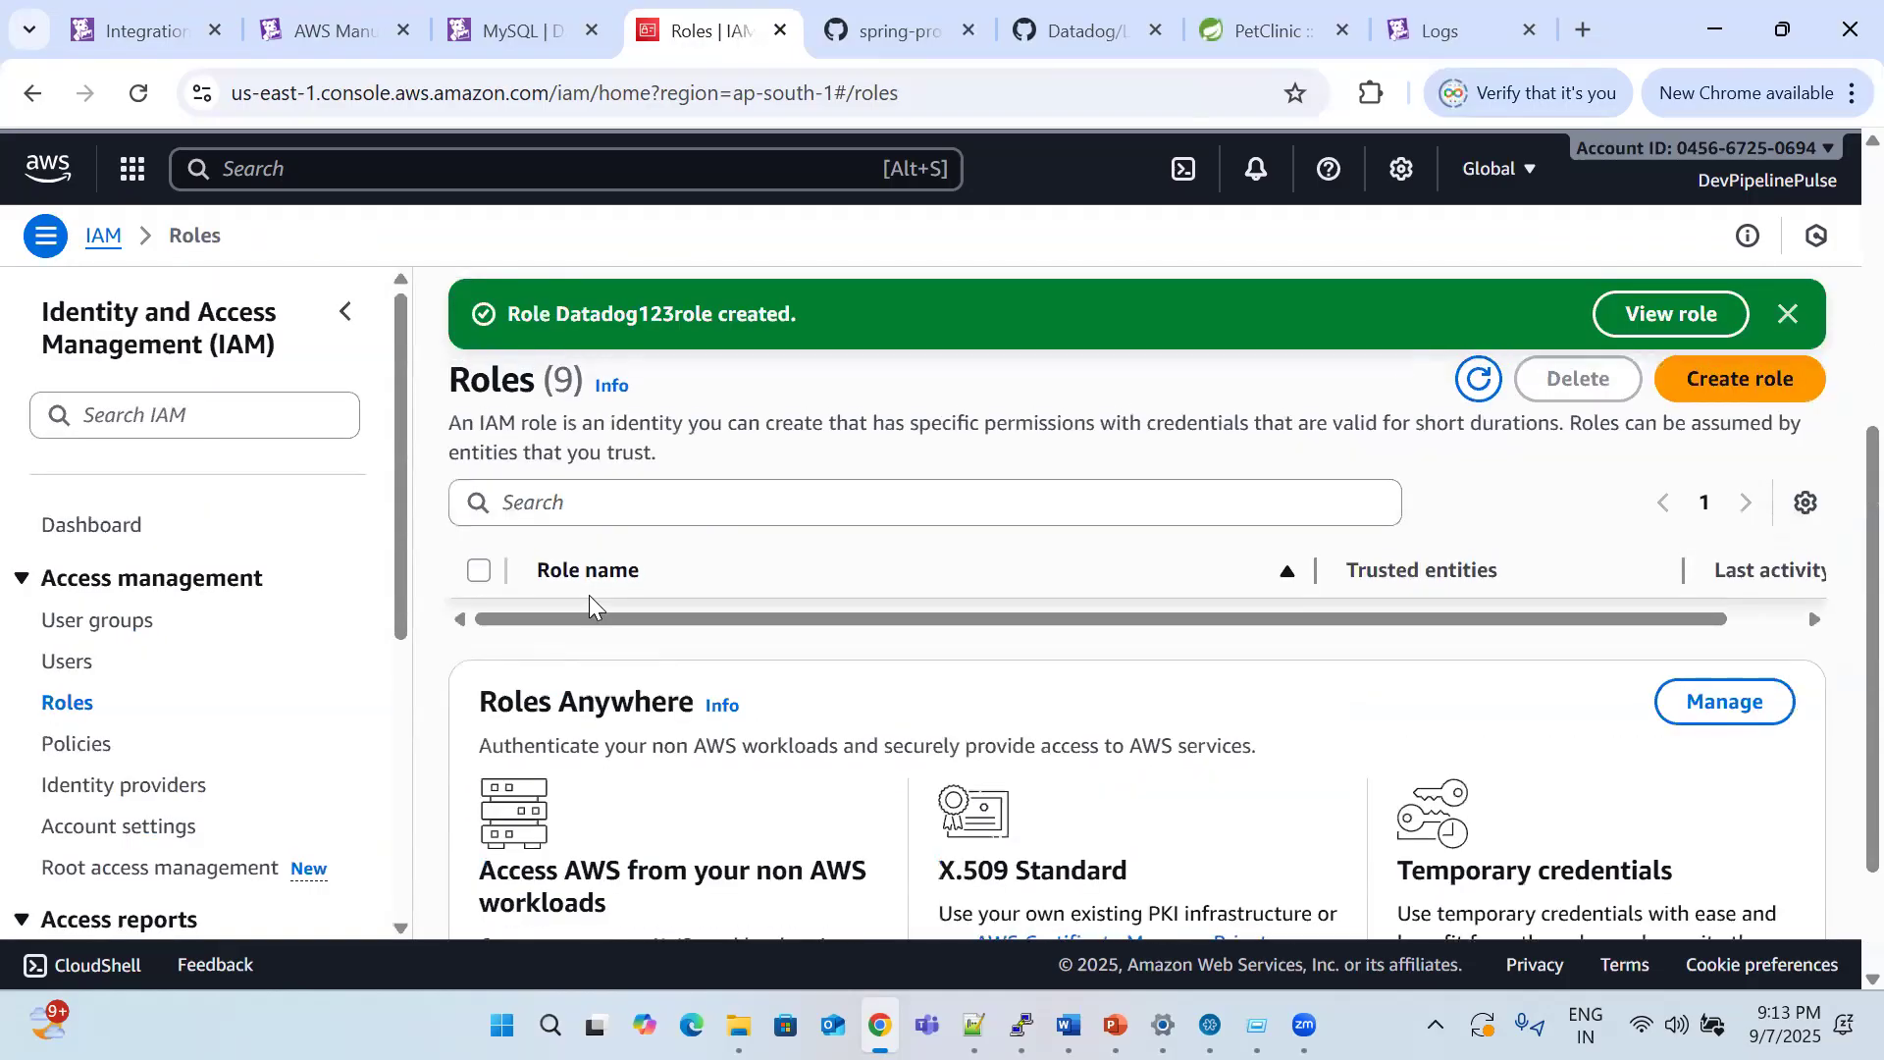
click(559, 509)
text(dat)
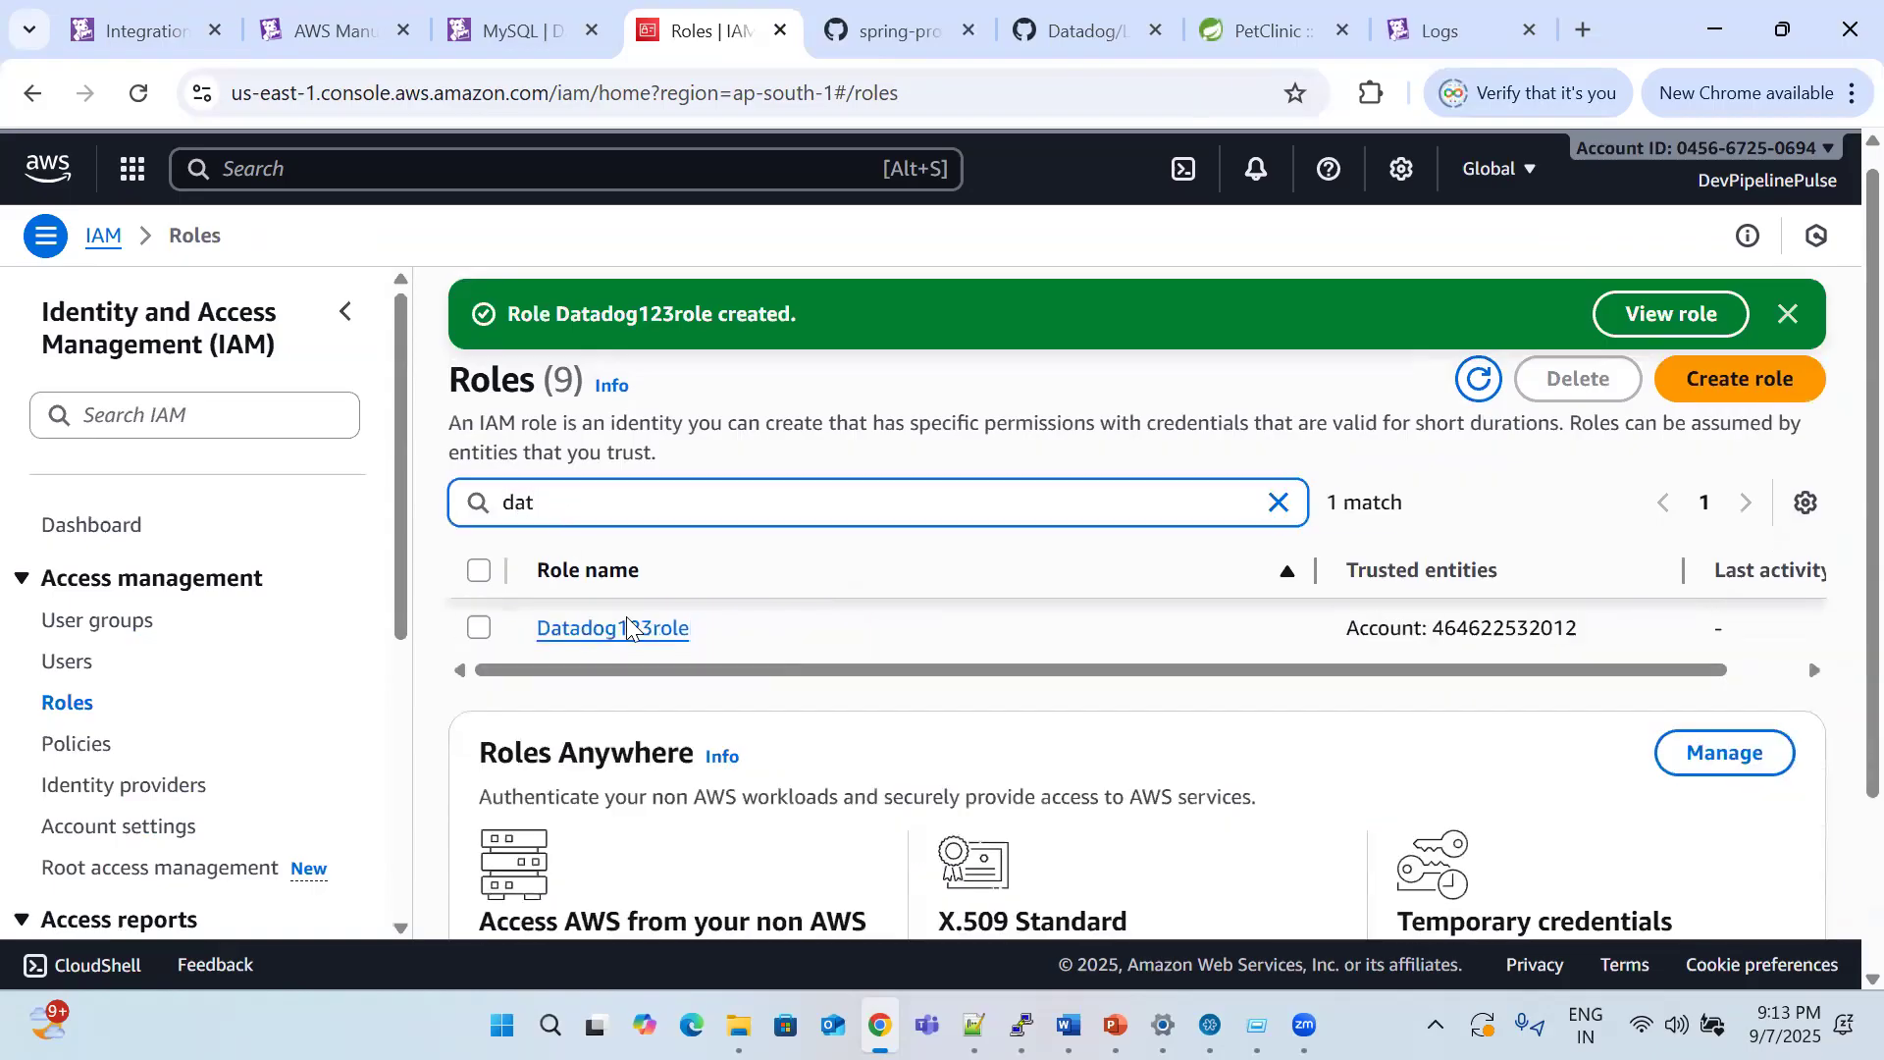
click(658, 636)
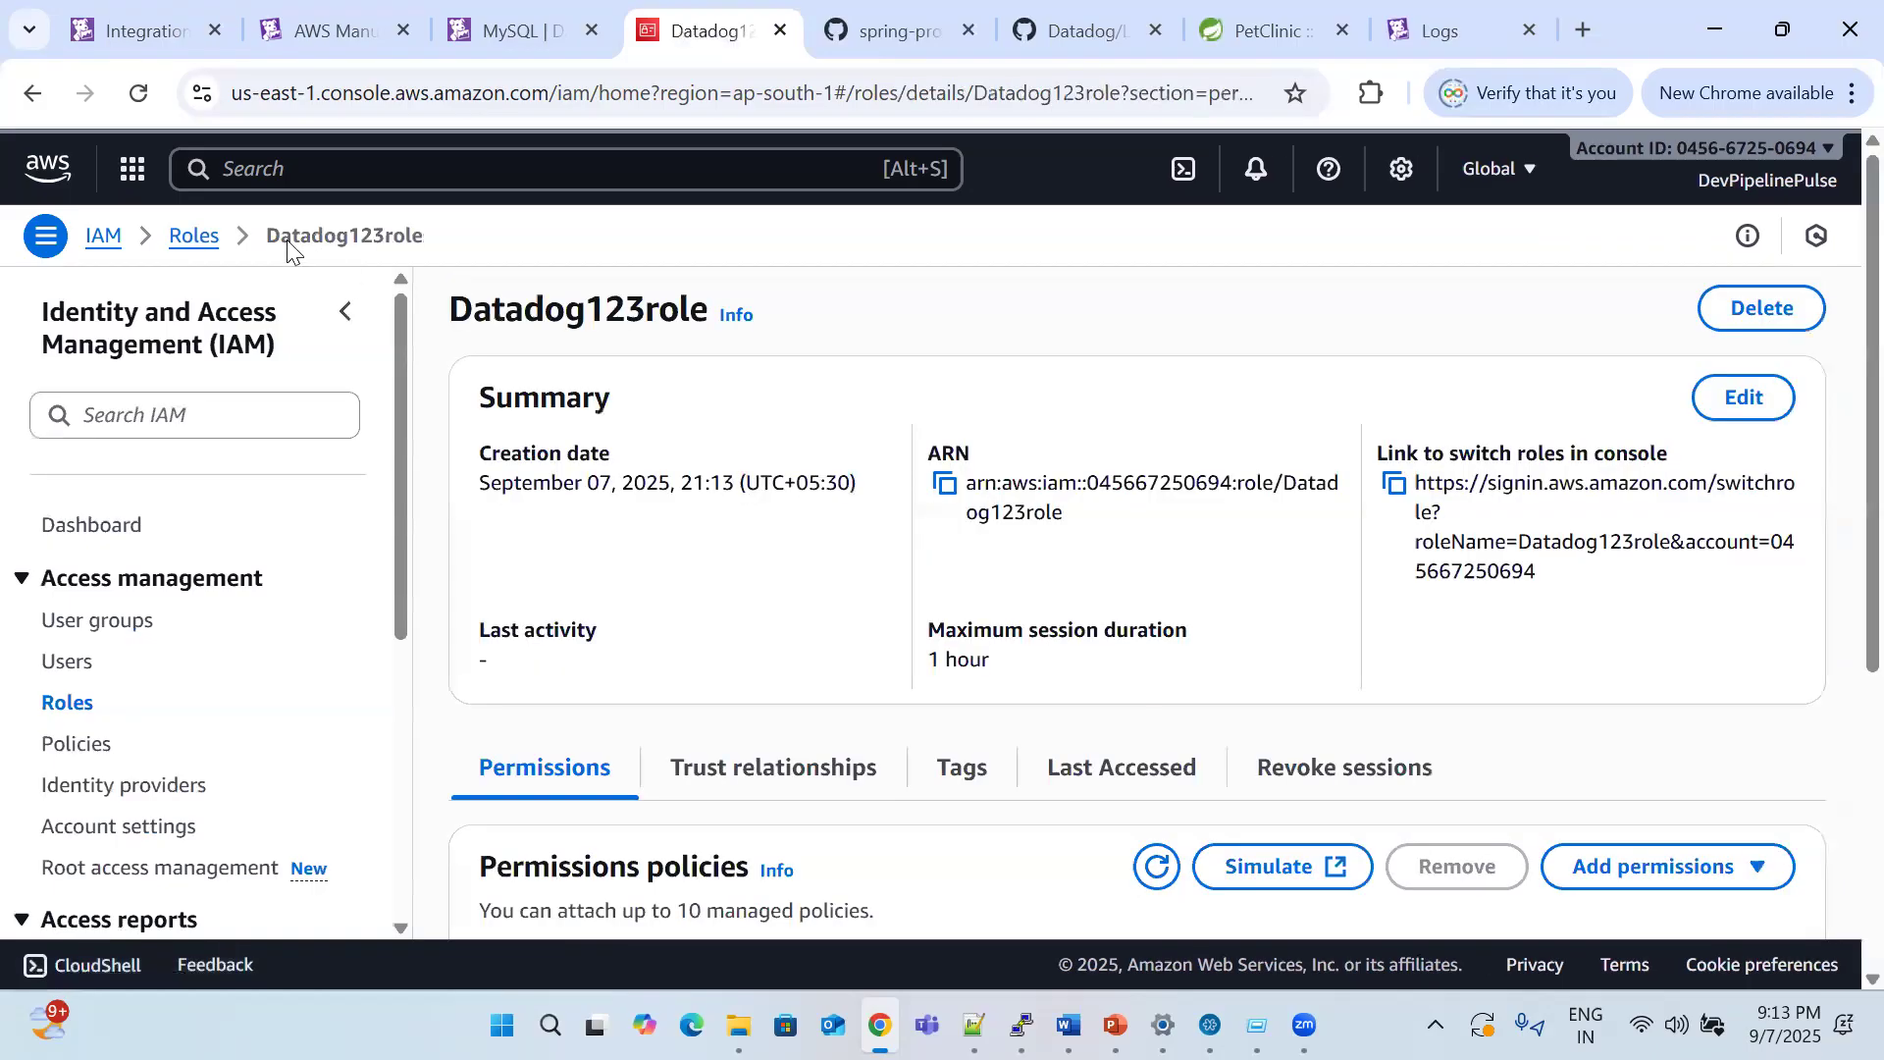
drag(577, 298, 706, 308)
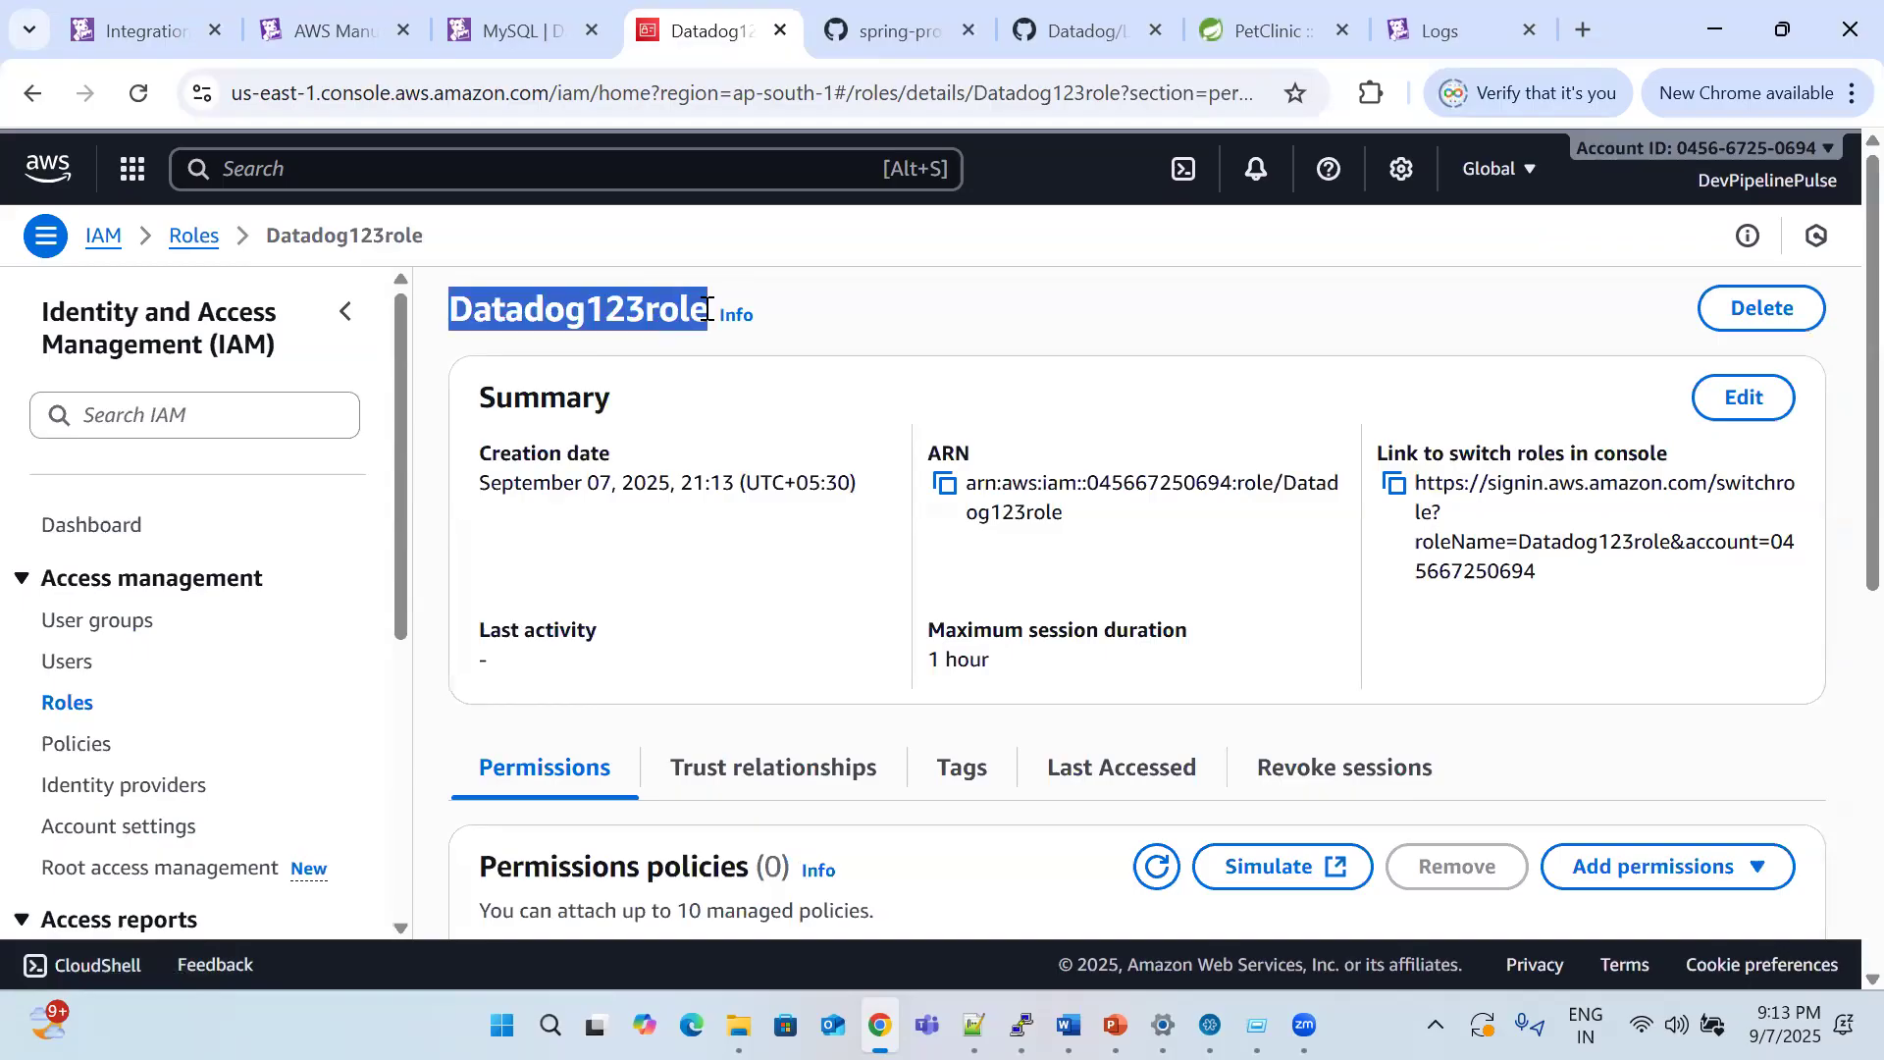
Paste Datadog123role as the AWS Role Name in Datadog's form and save the account.
click(149, 45)
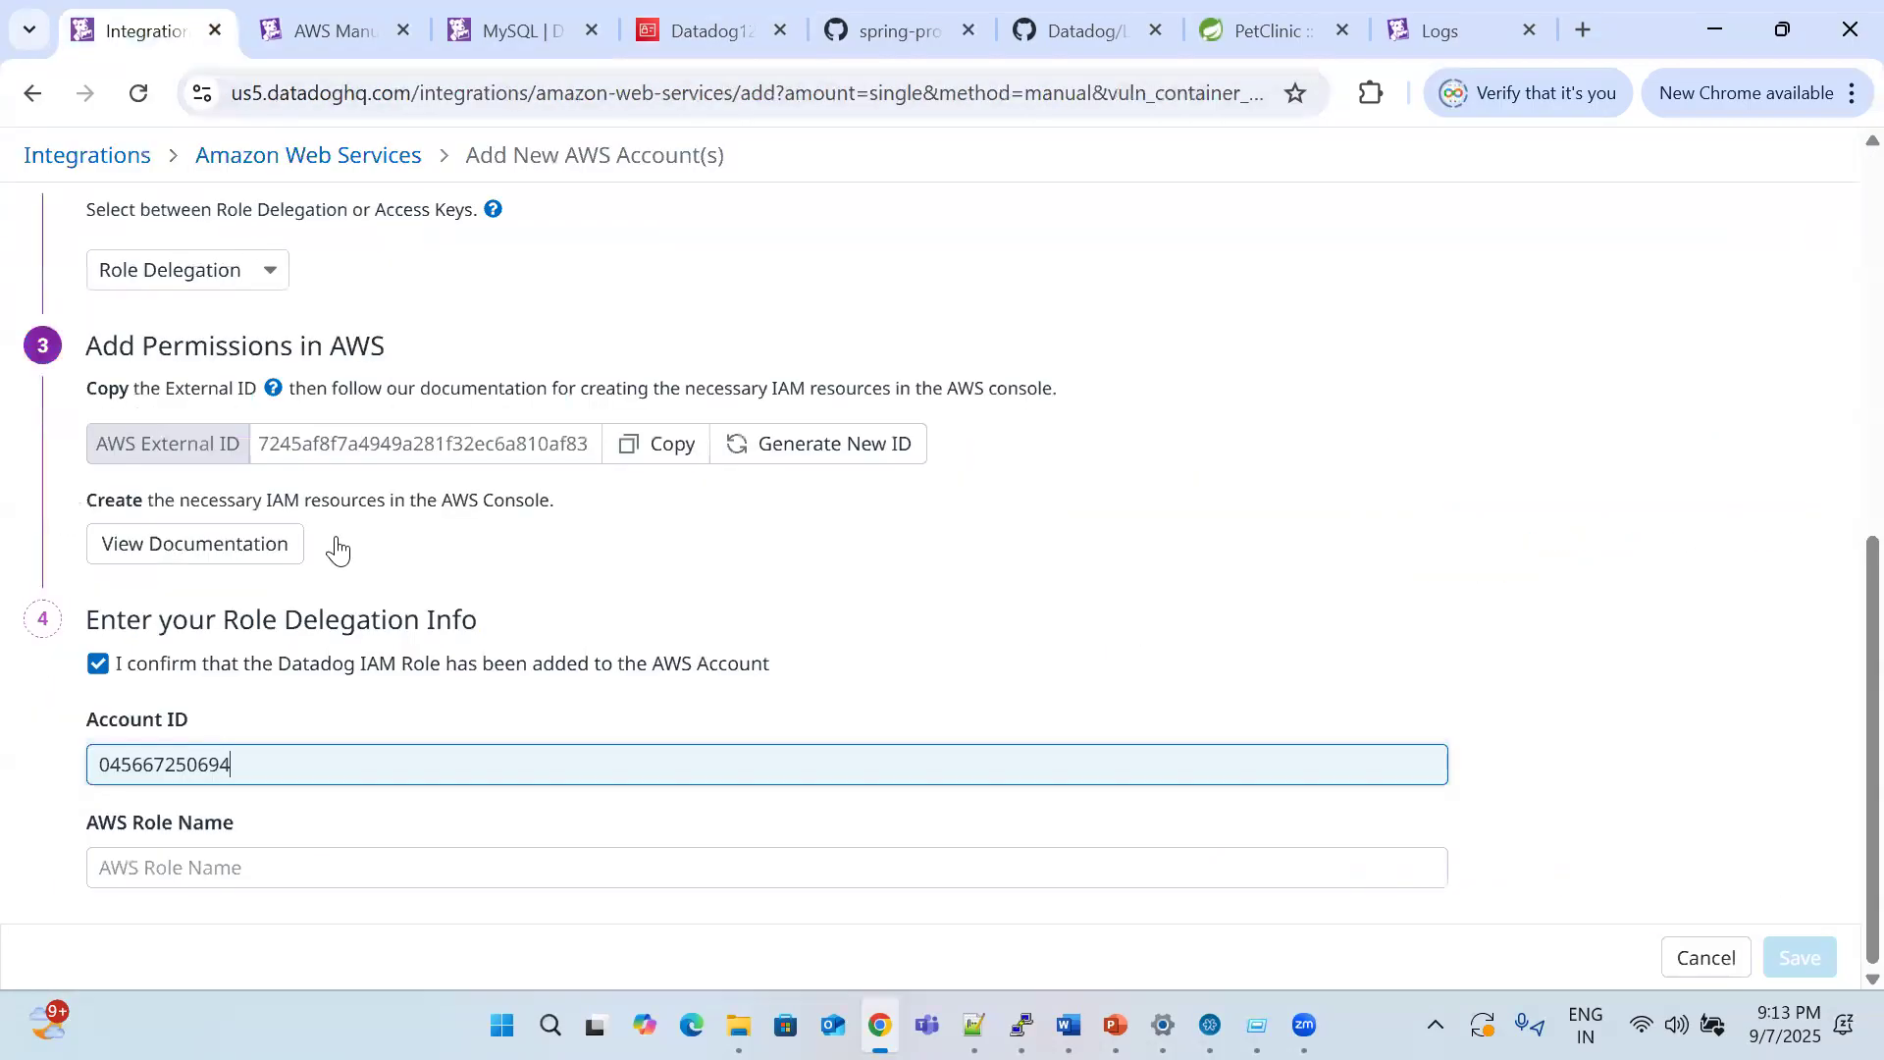
click(165, 869)
key(ctrl+v)
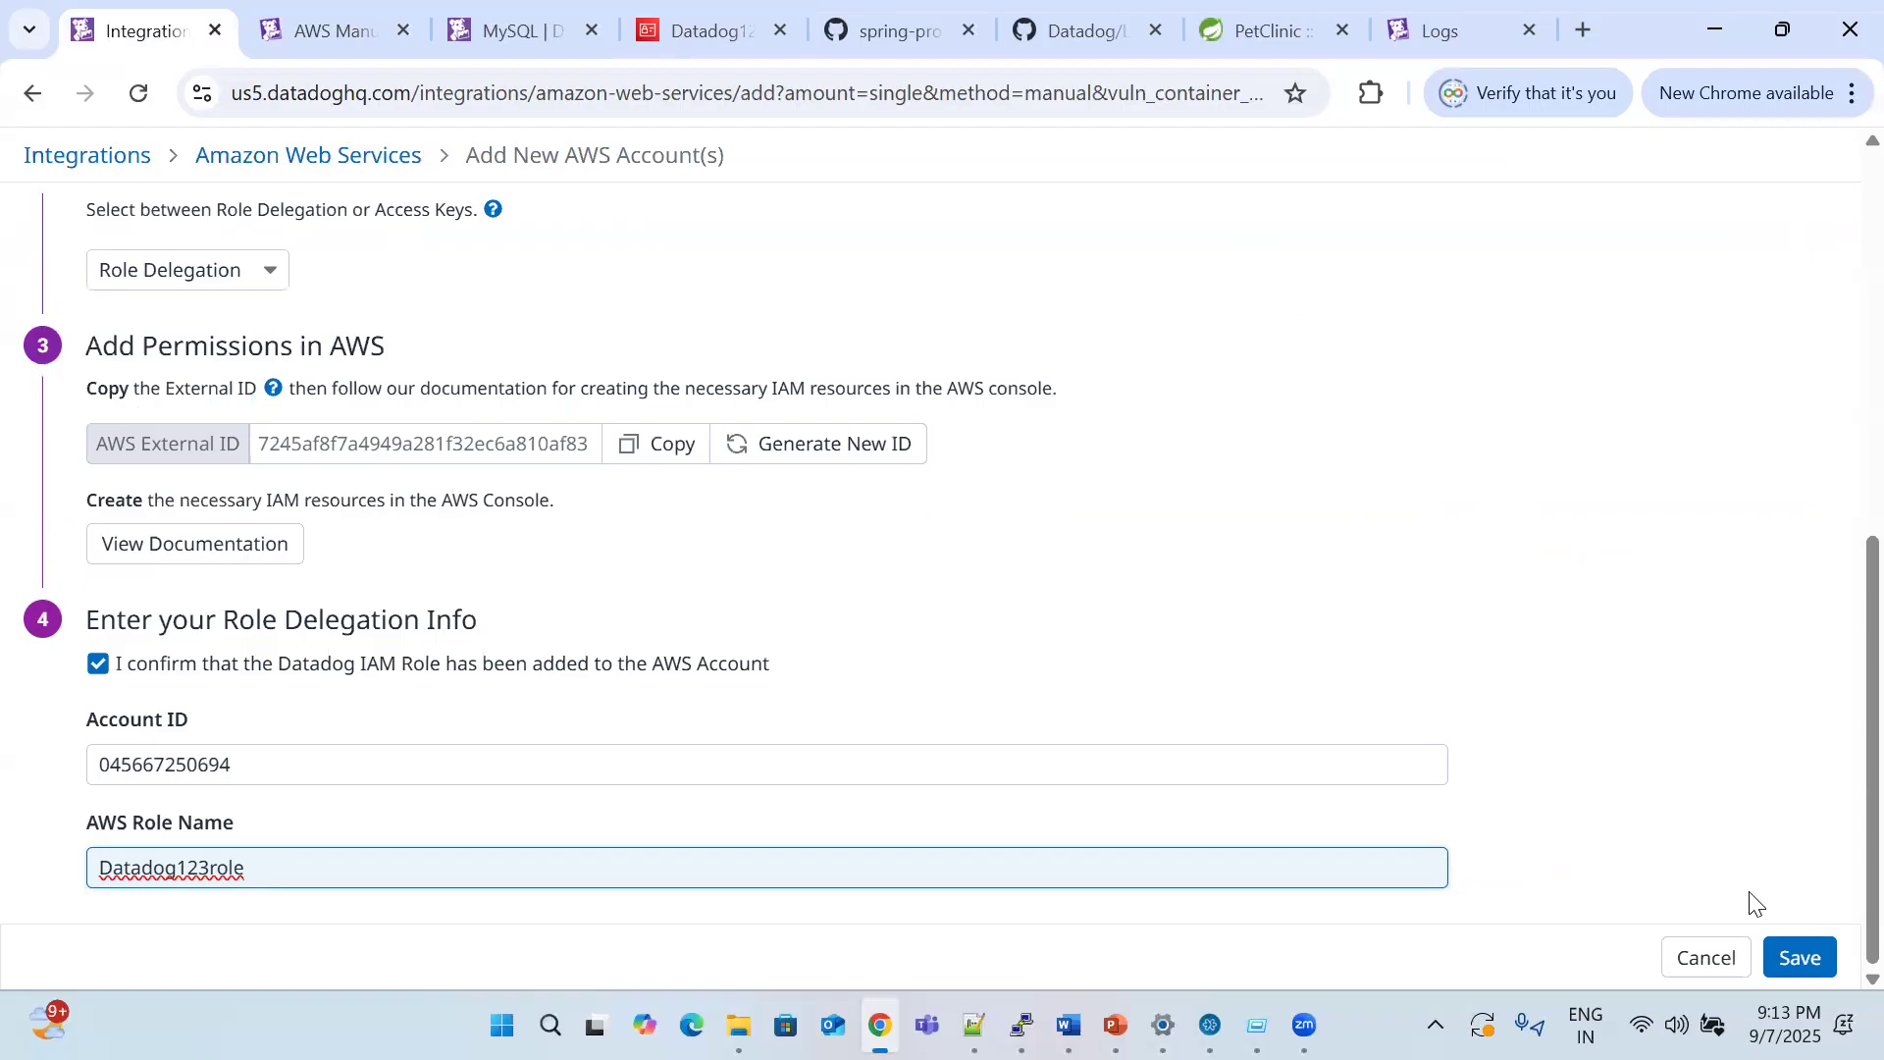
click(1809, 962)
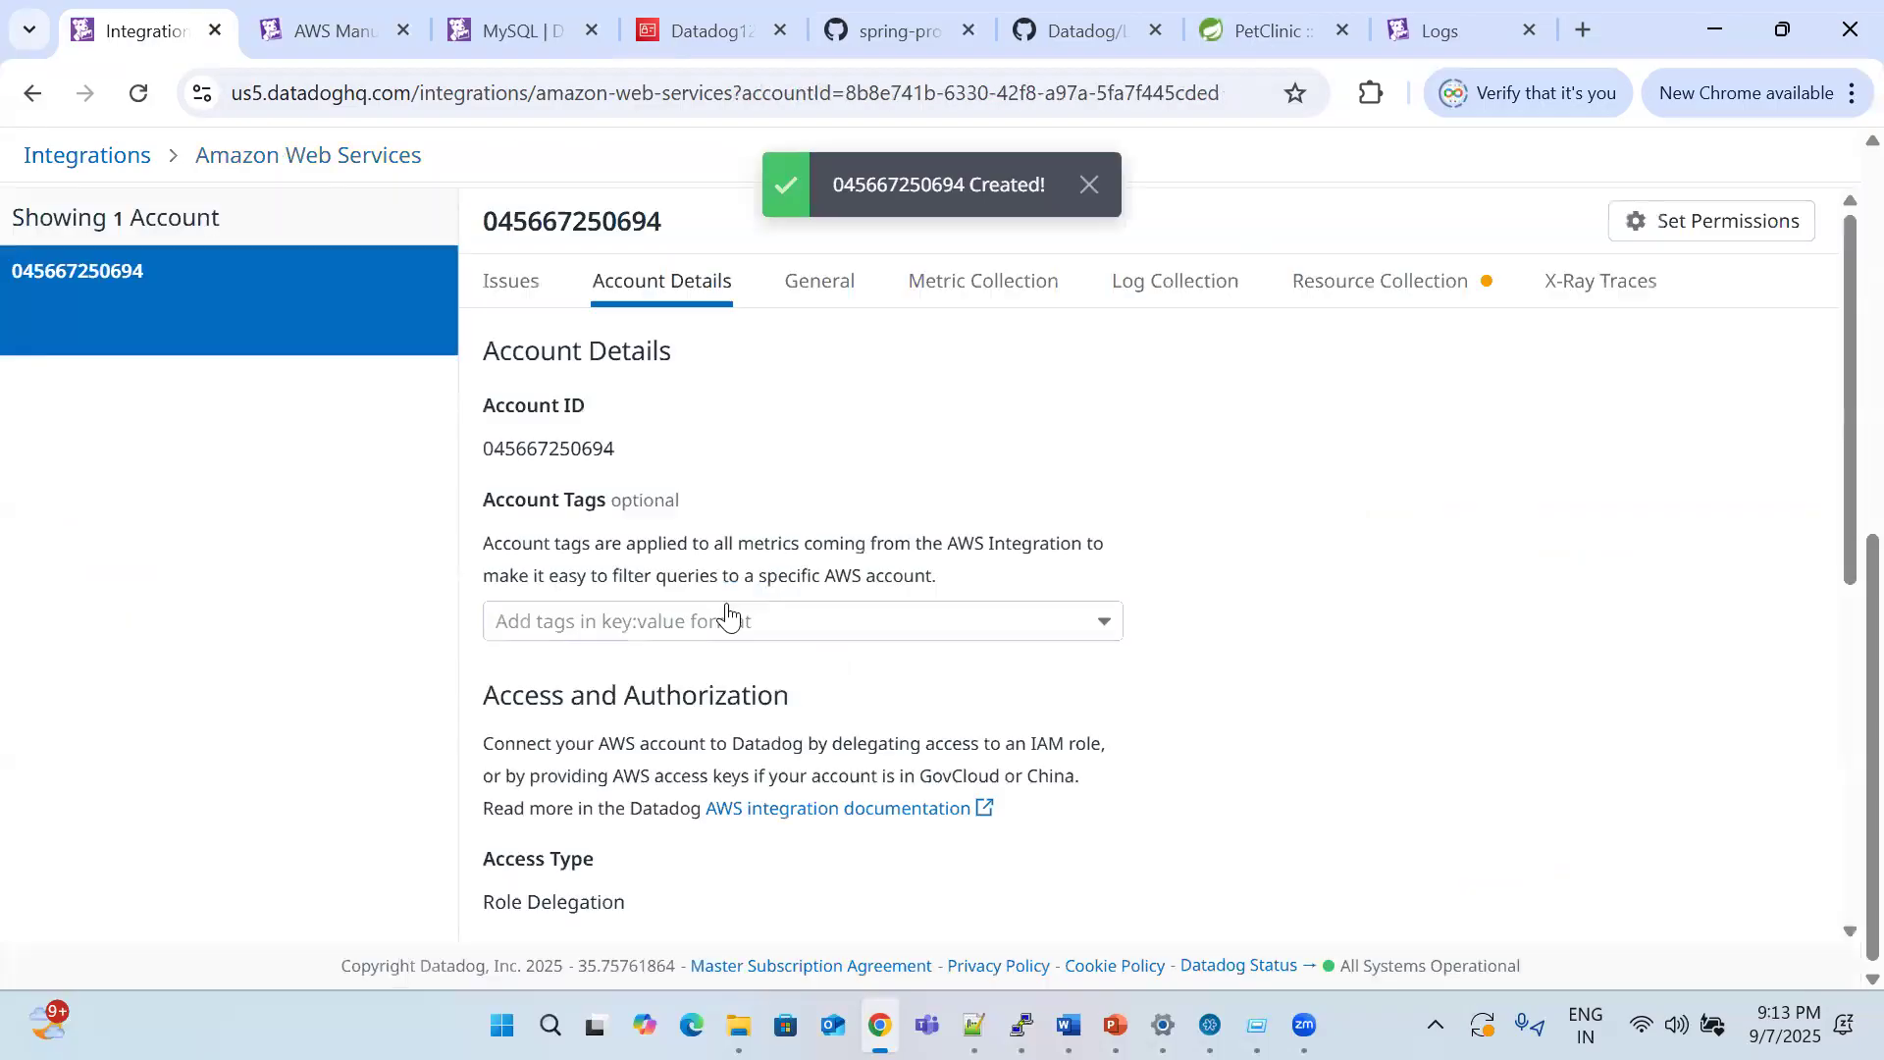
Review the new AWS account's Issues, Account Details, General and Metric Collection tabs.
click(517, 300)
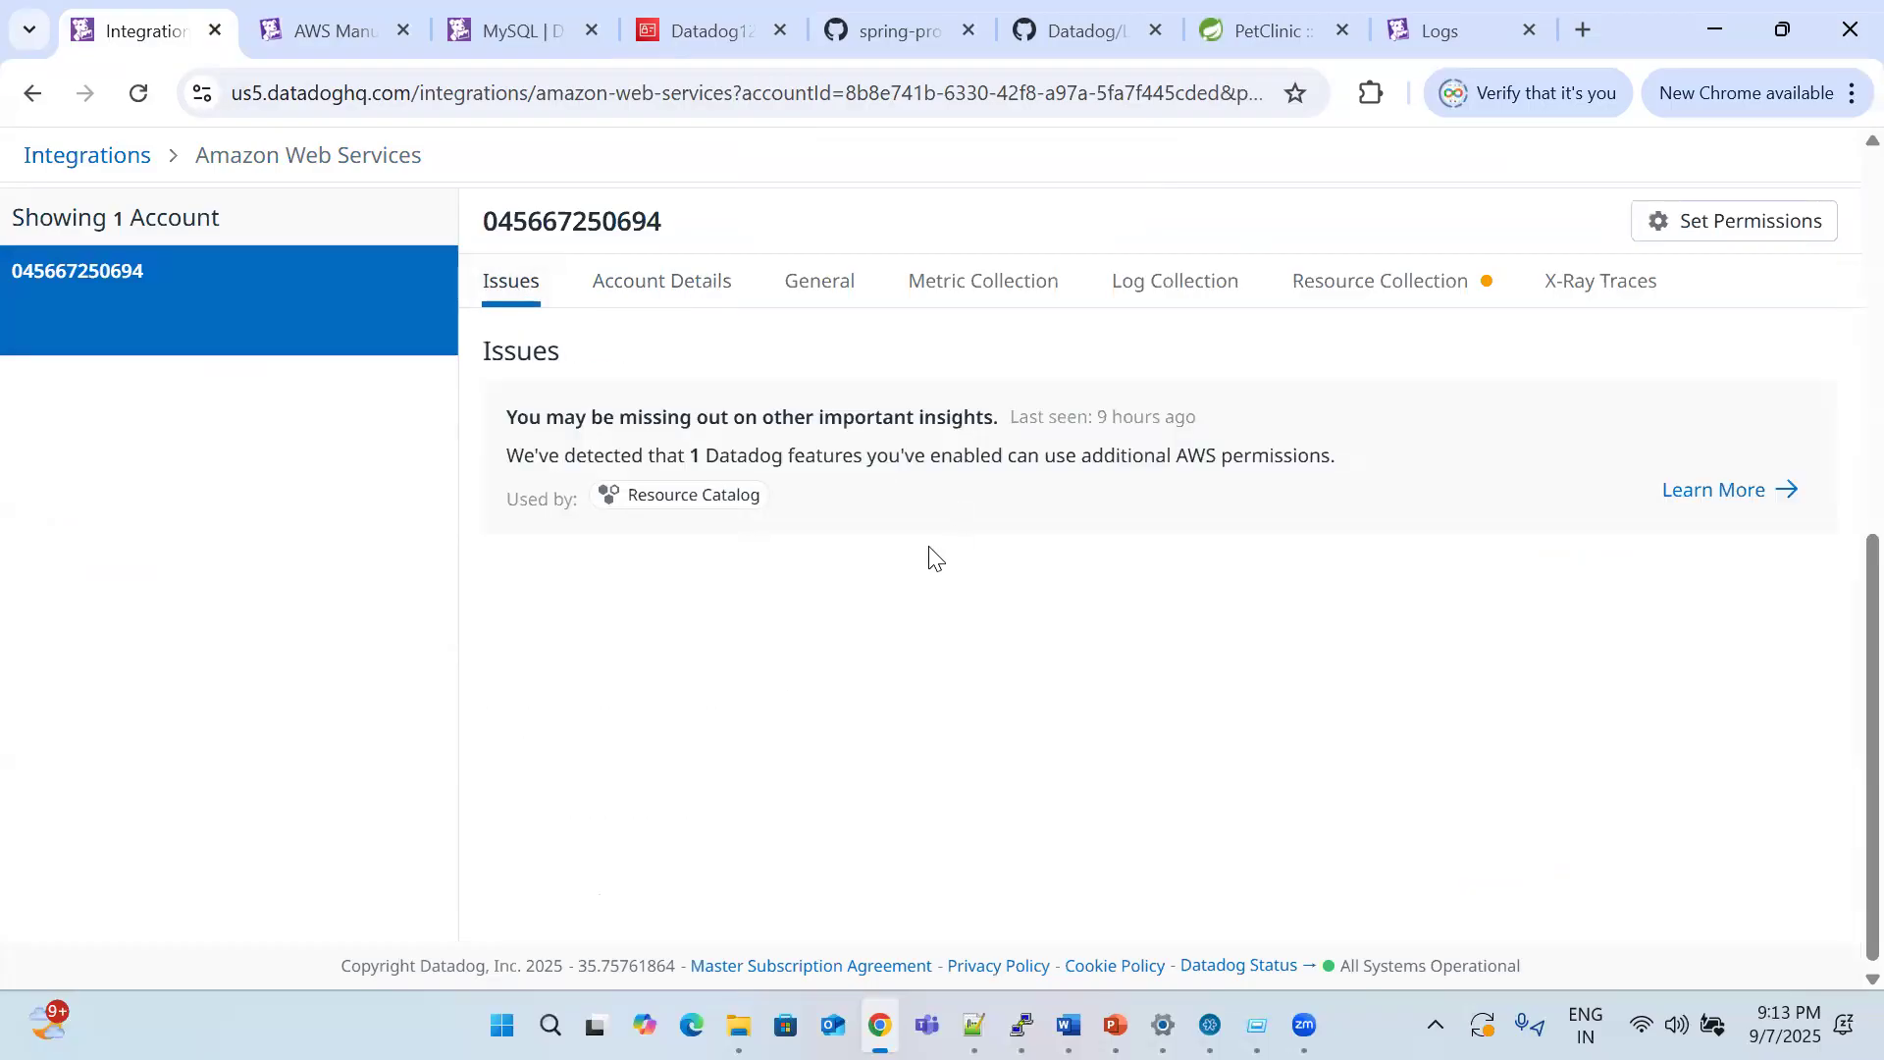
click(651, 294)
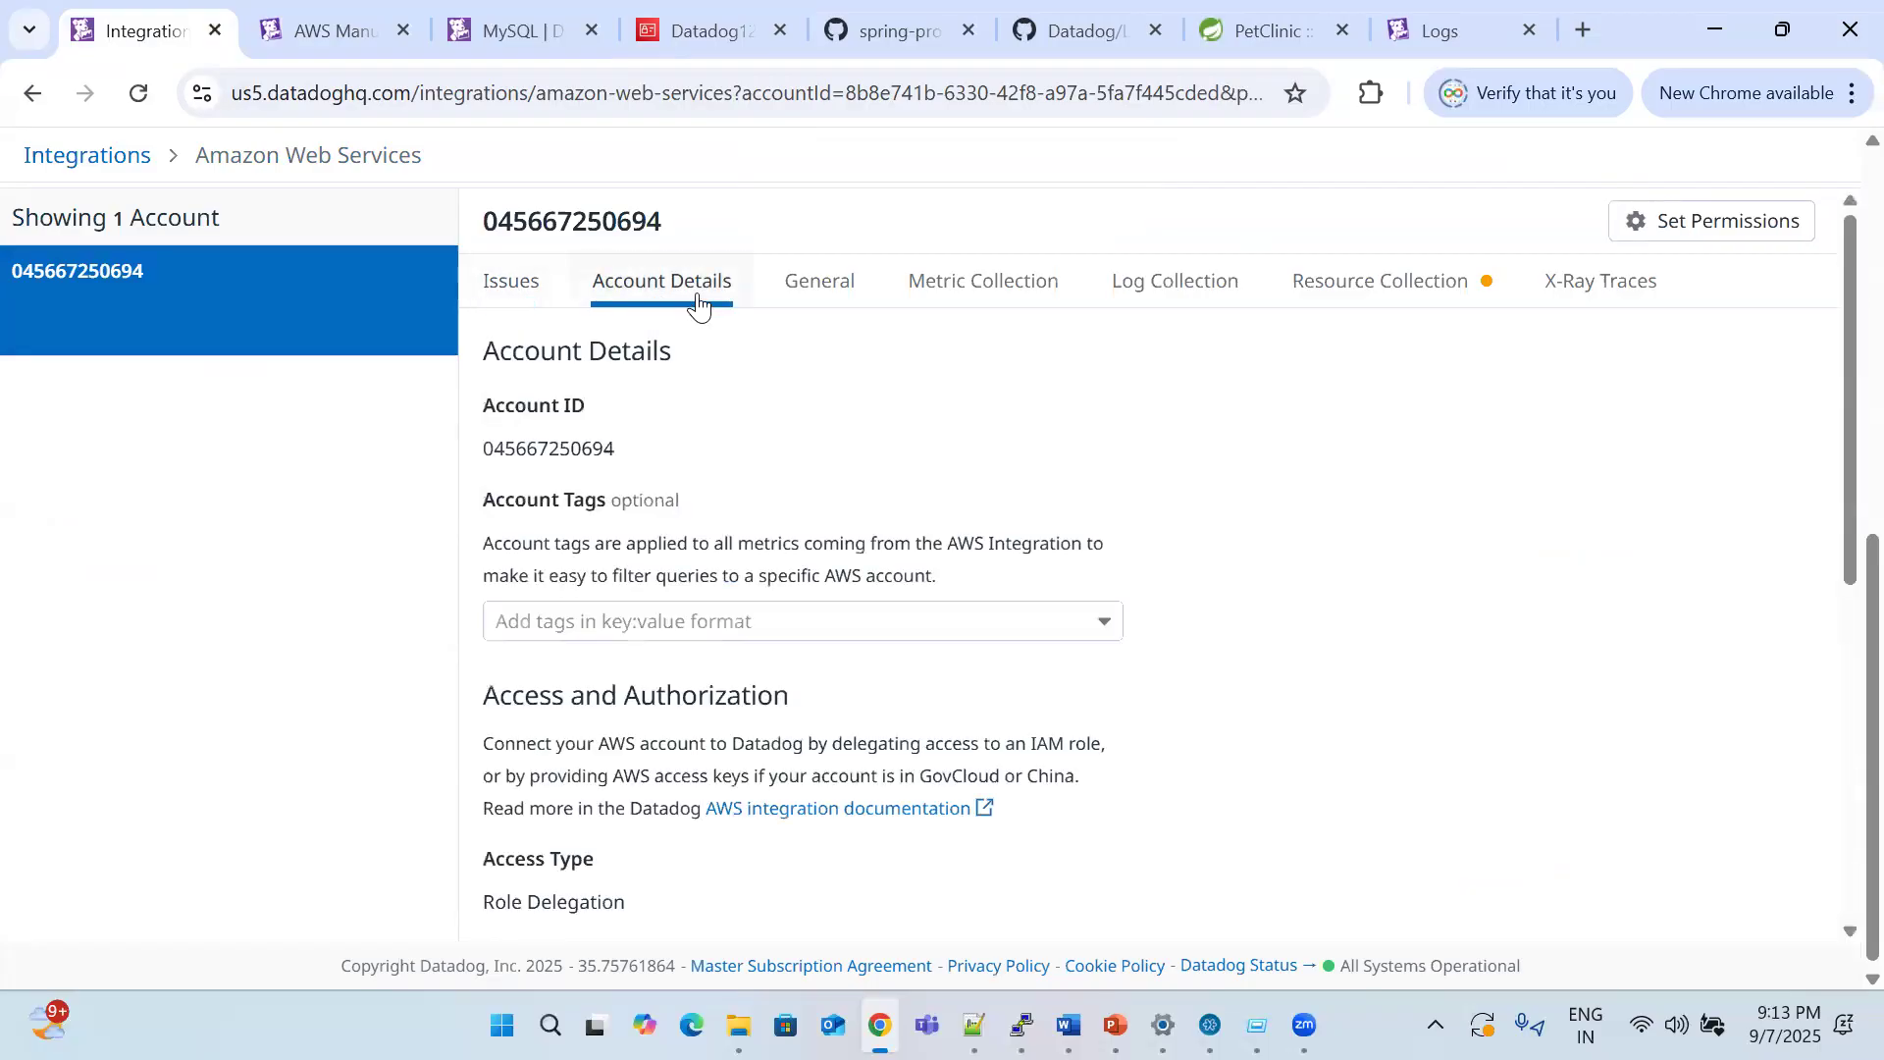
click(829, 294)
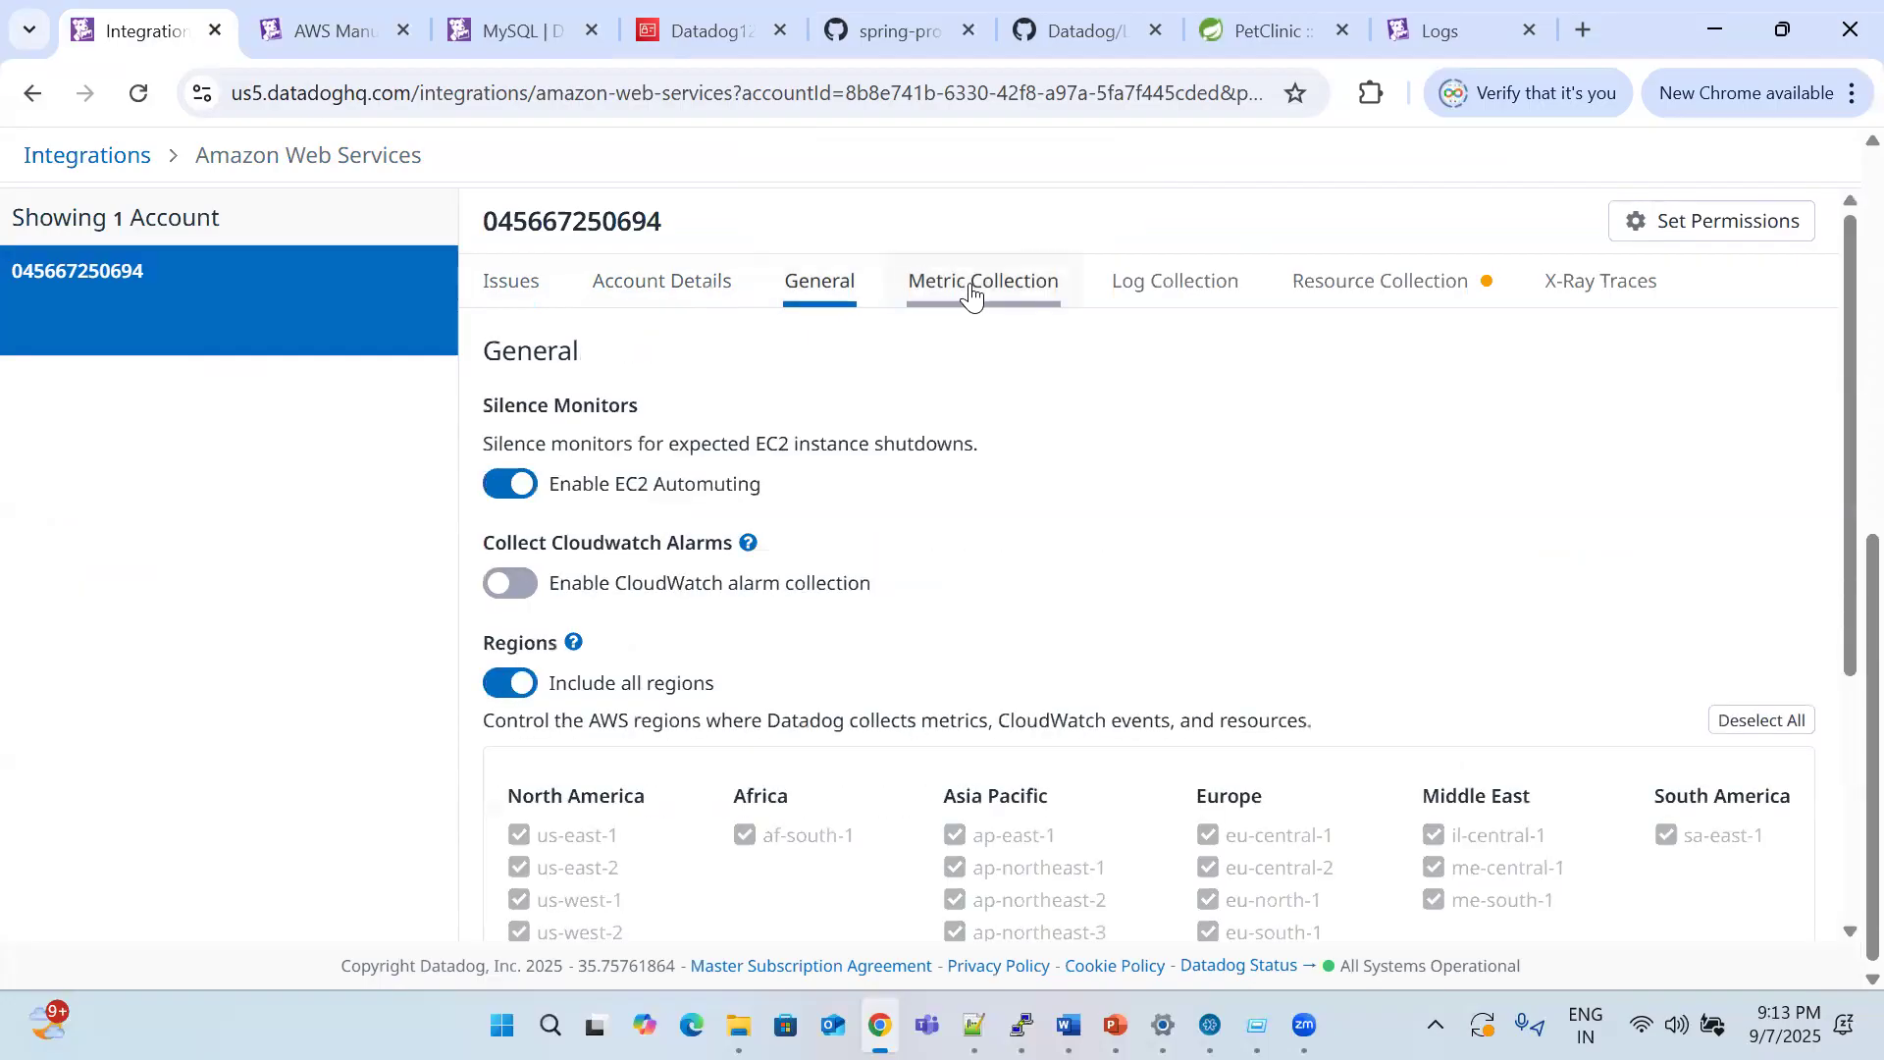
click(970, 295)
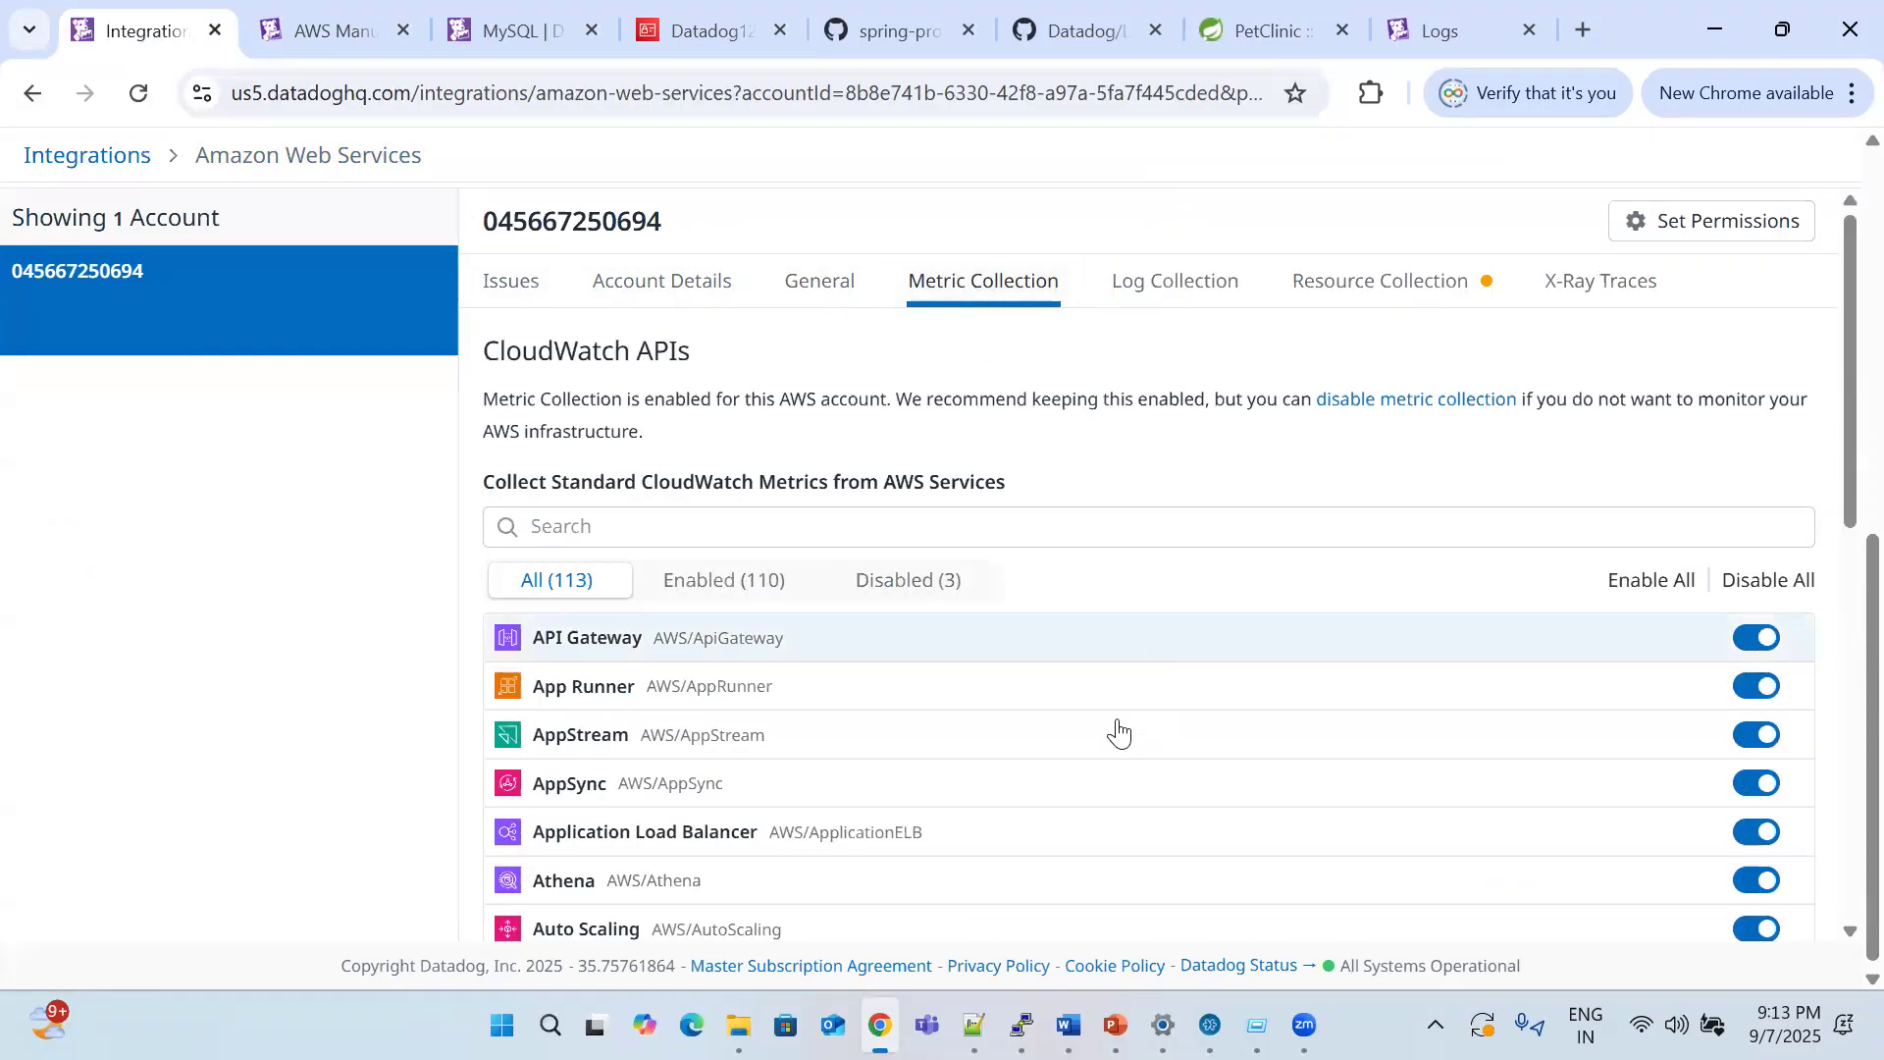
scroll(1118, 731, down, 3)
scroll(1114, 731, up, 1)
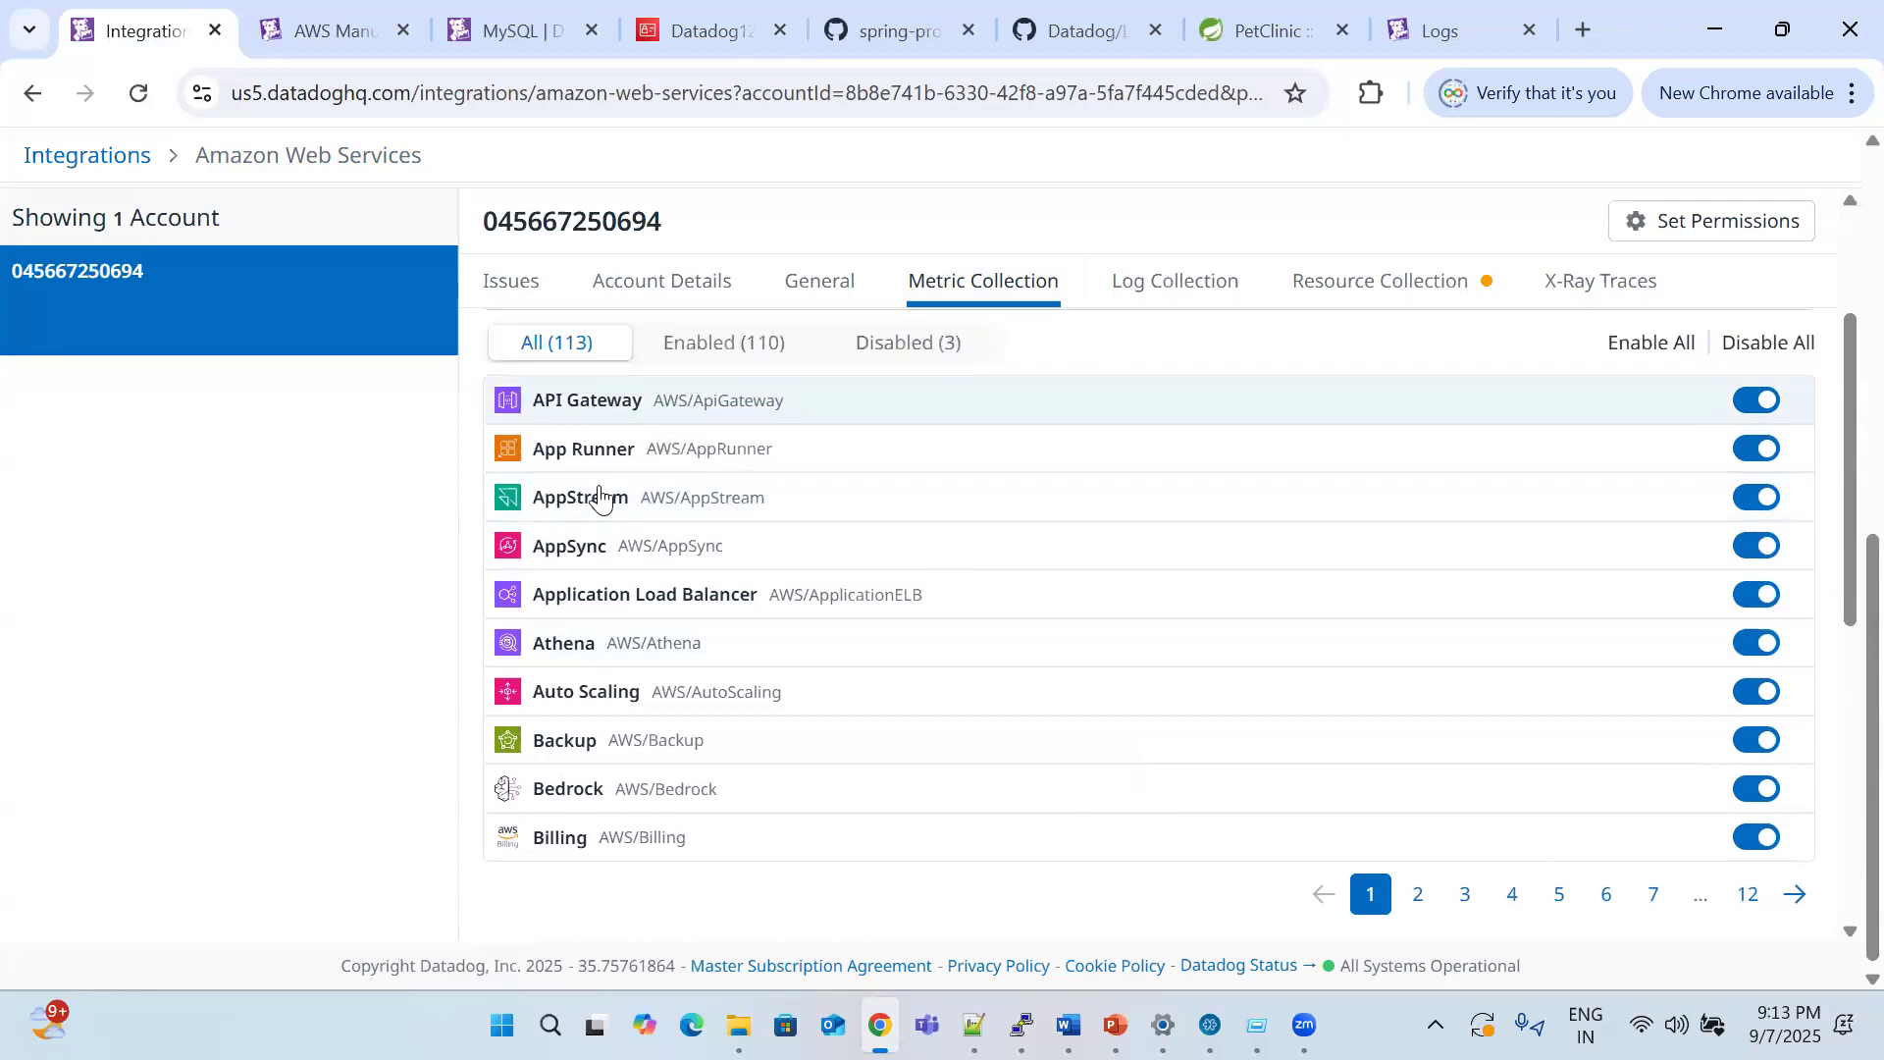
Review the Log Collection, Resource Collection and X-Ray settings, ending on CloudWatch metric collection.
click(1190, 314)
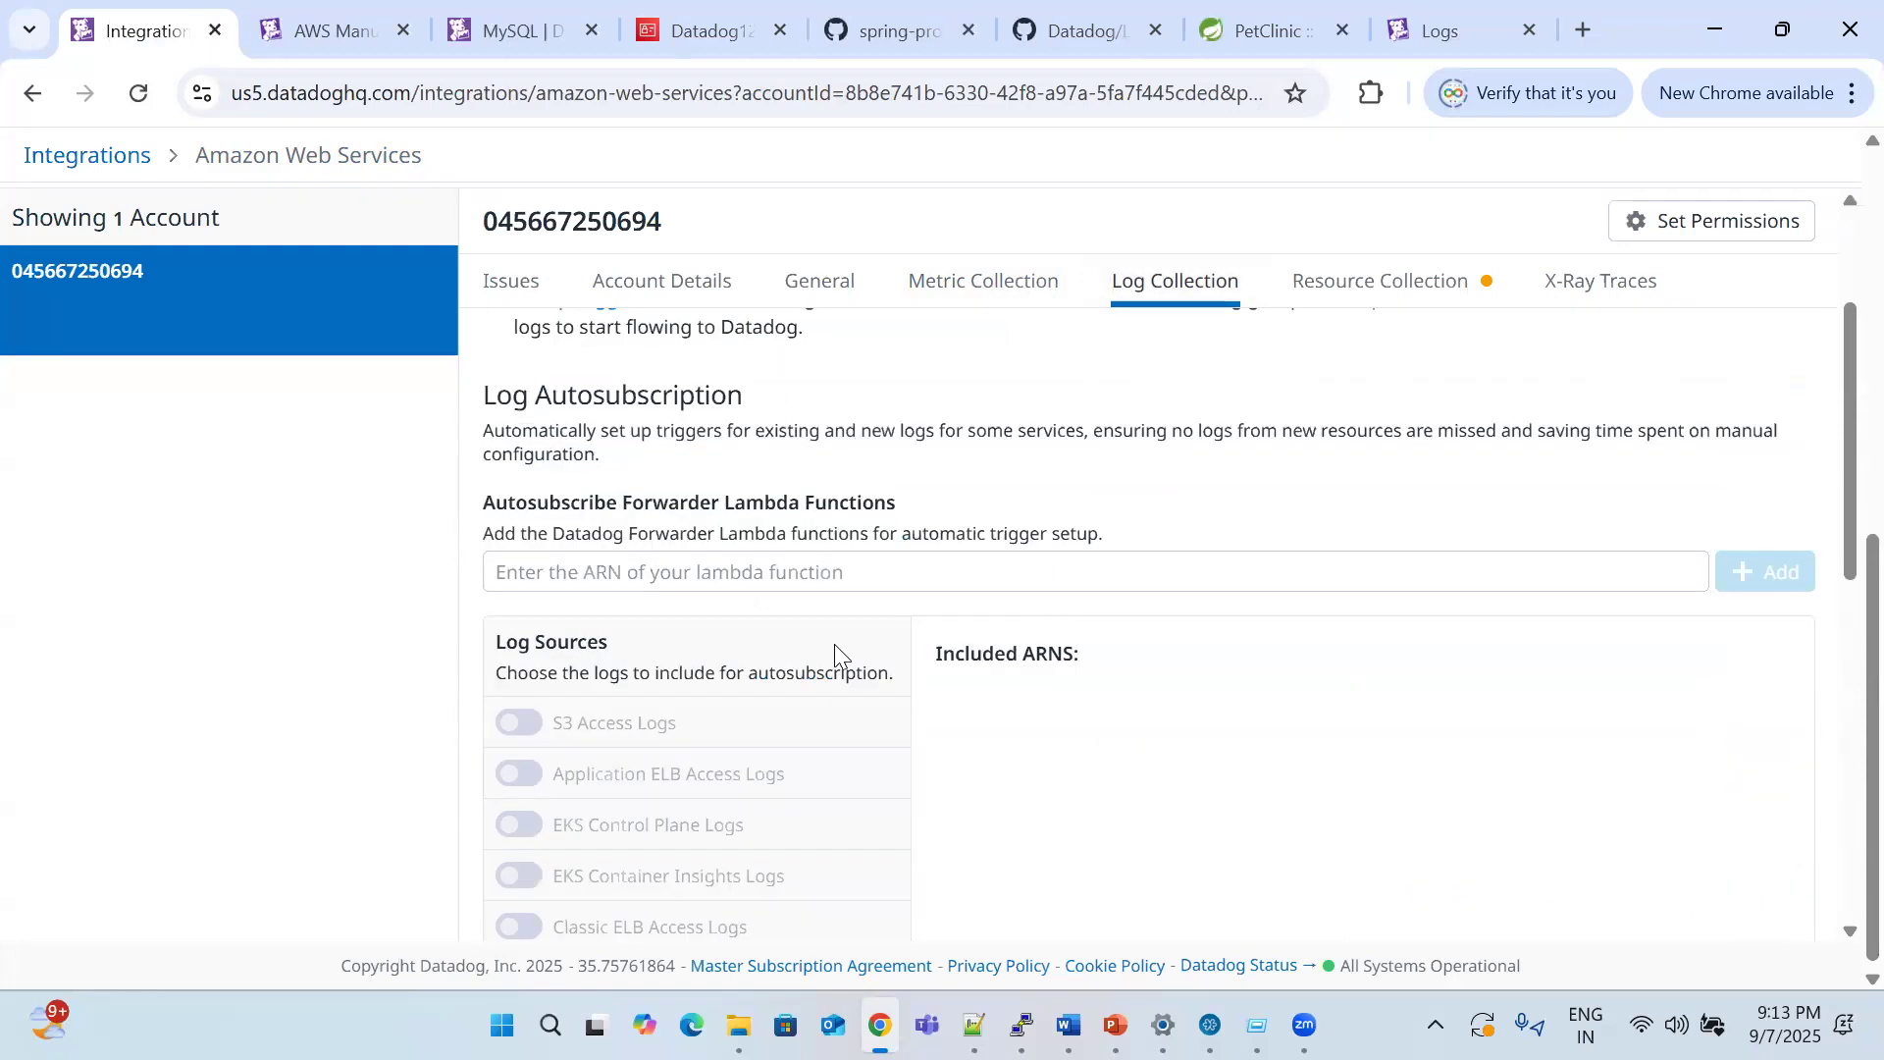
scroll(834, 644, down, 4)
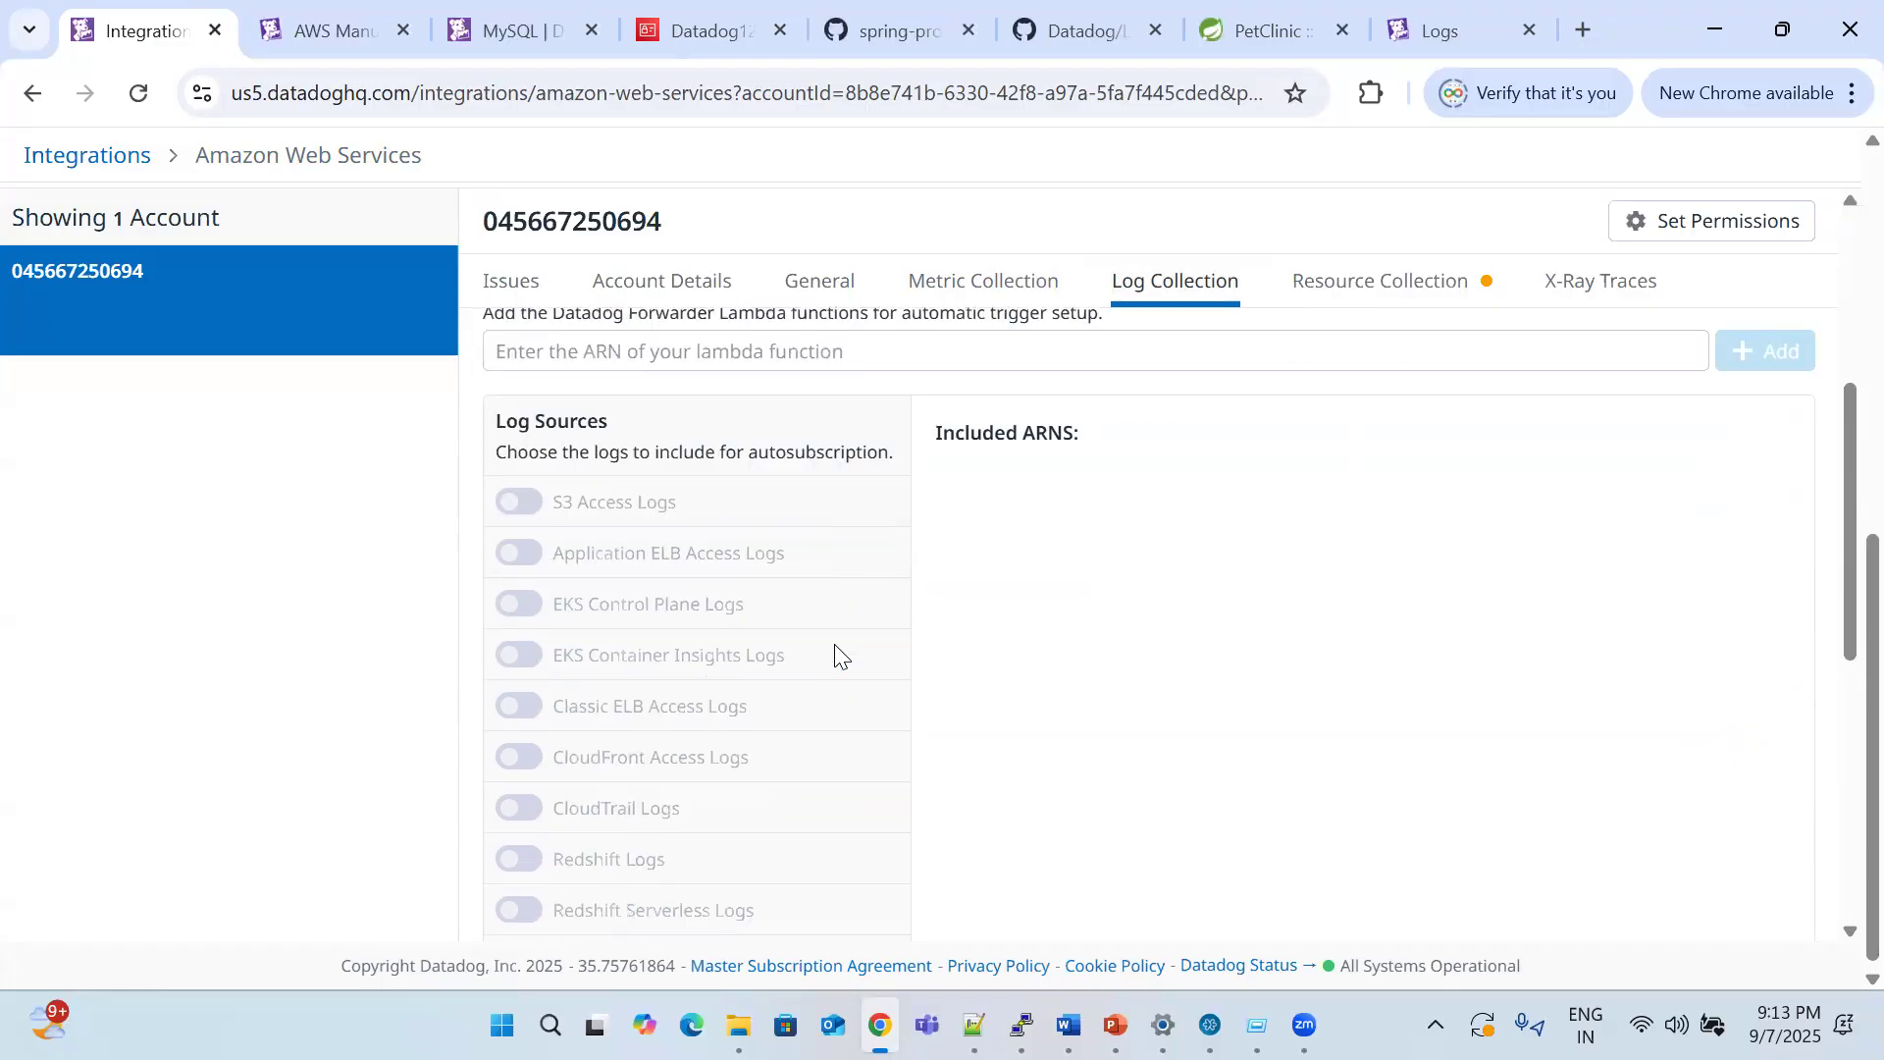
scroll(836, 655, down, 1)
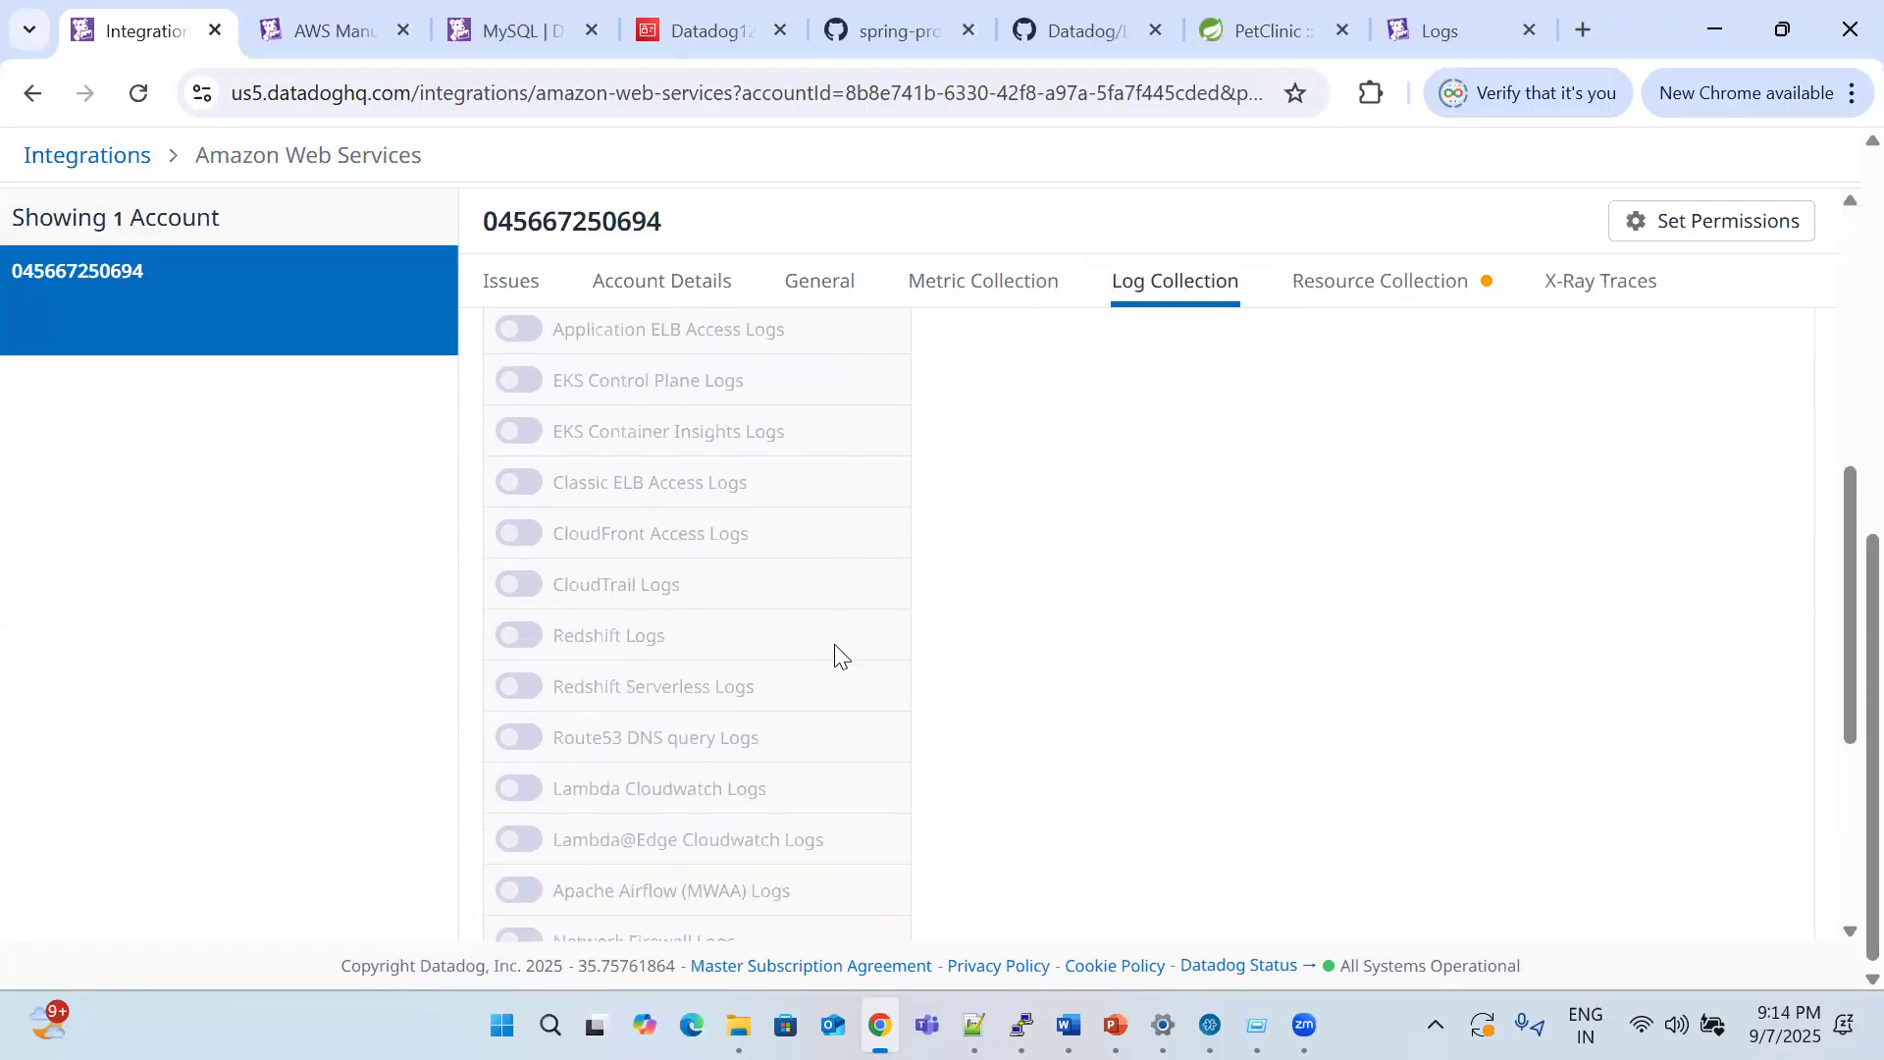
scroll(835, 655, up, 3)
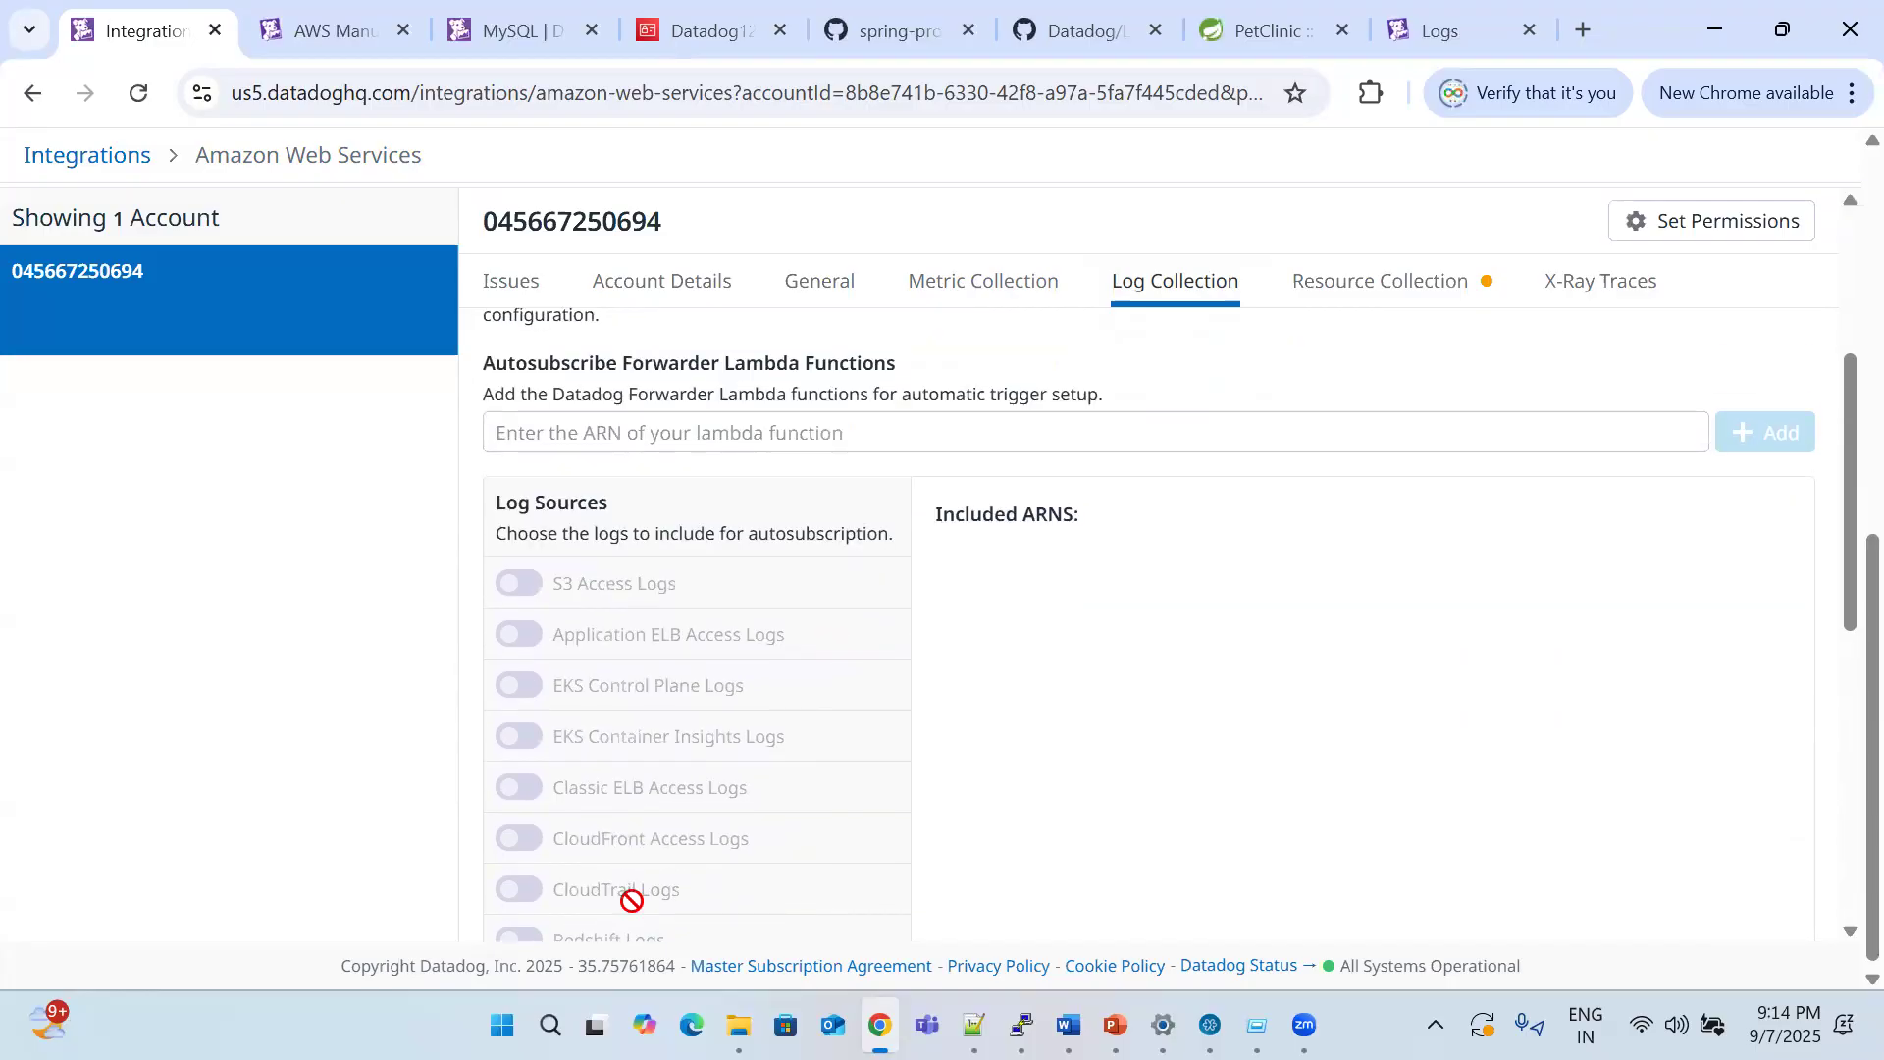
scroll(718, 791, up, 4)
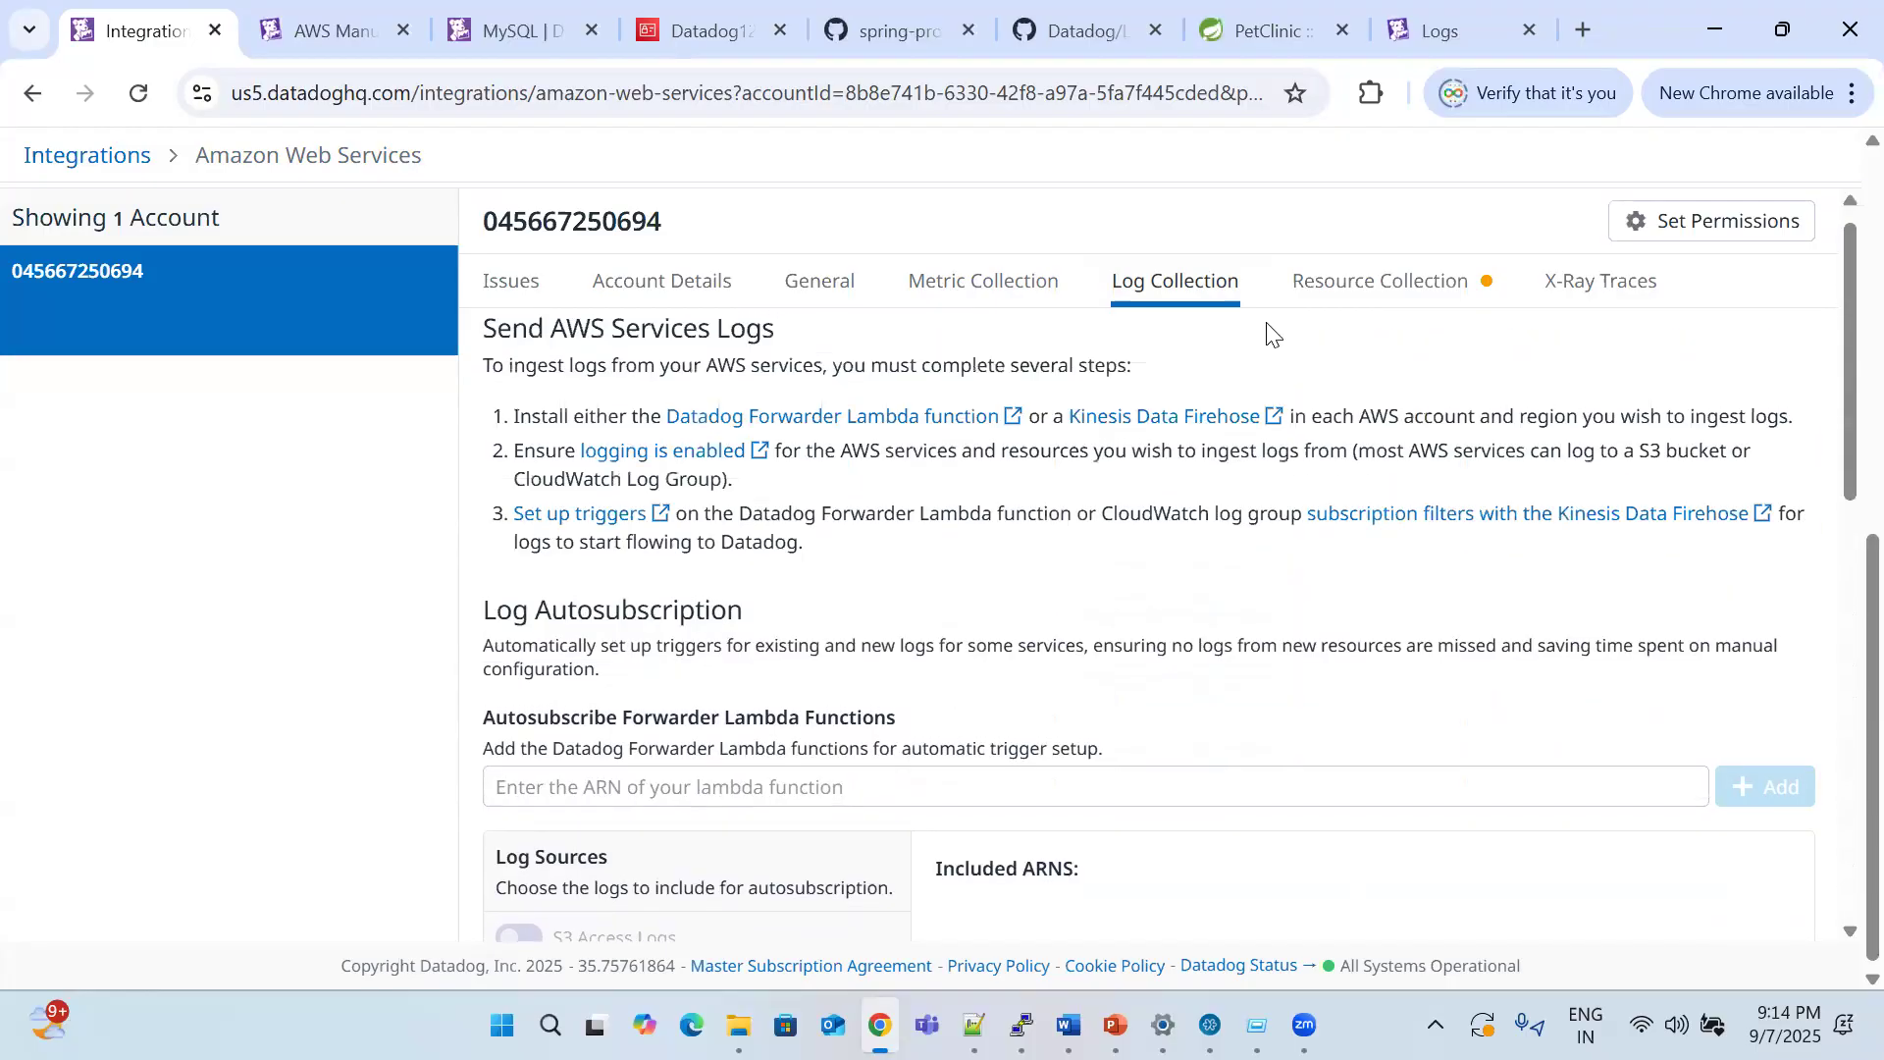
click(1329, 294)
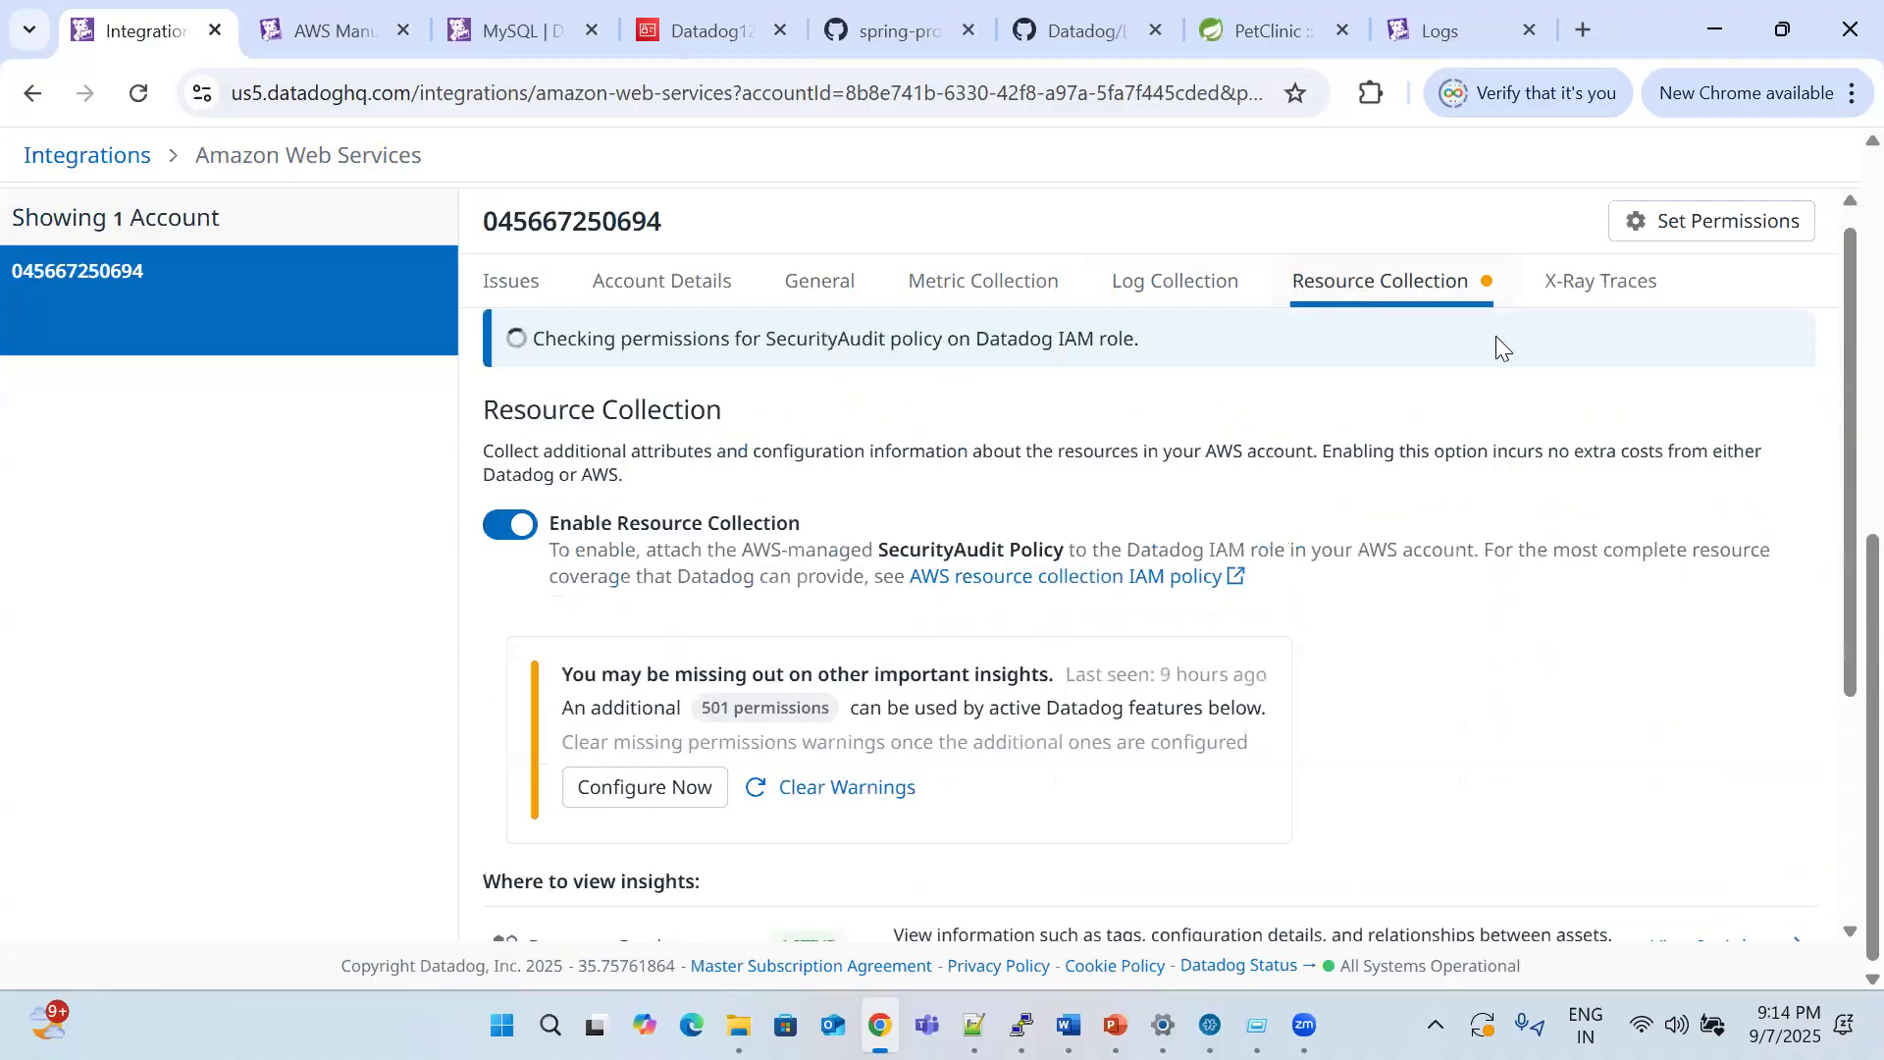
click(1602, 286)
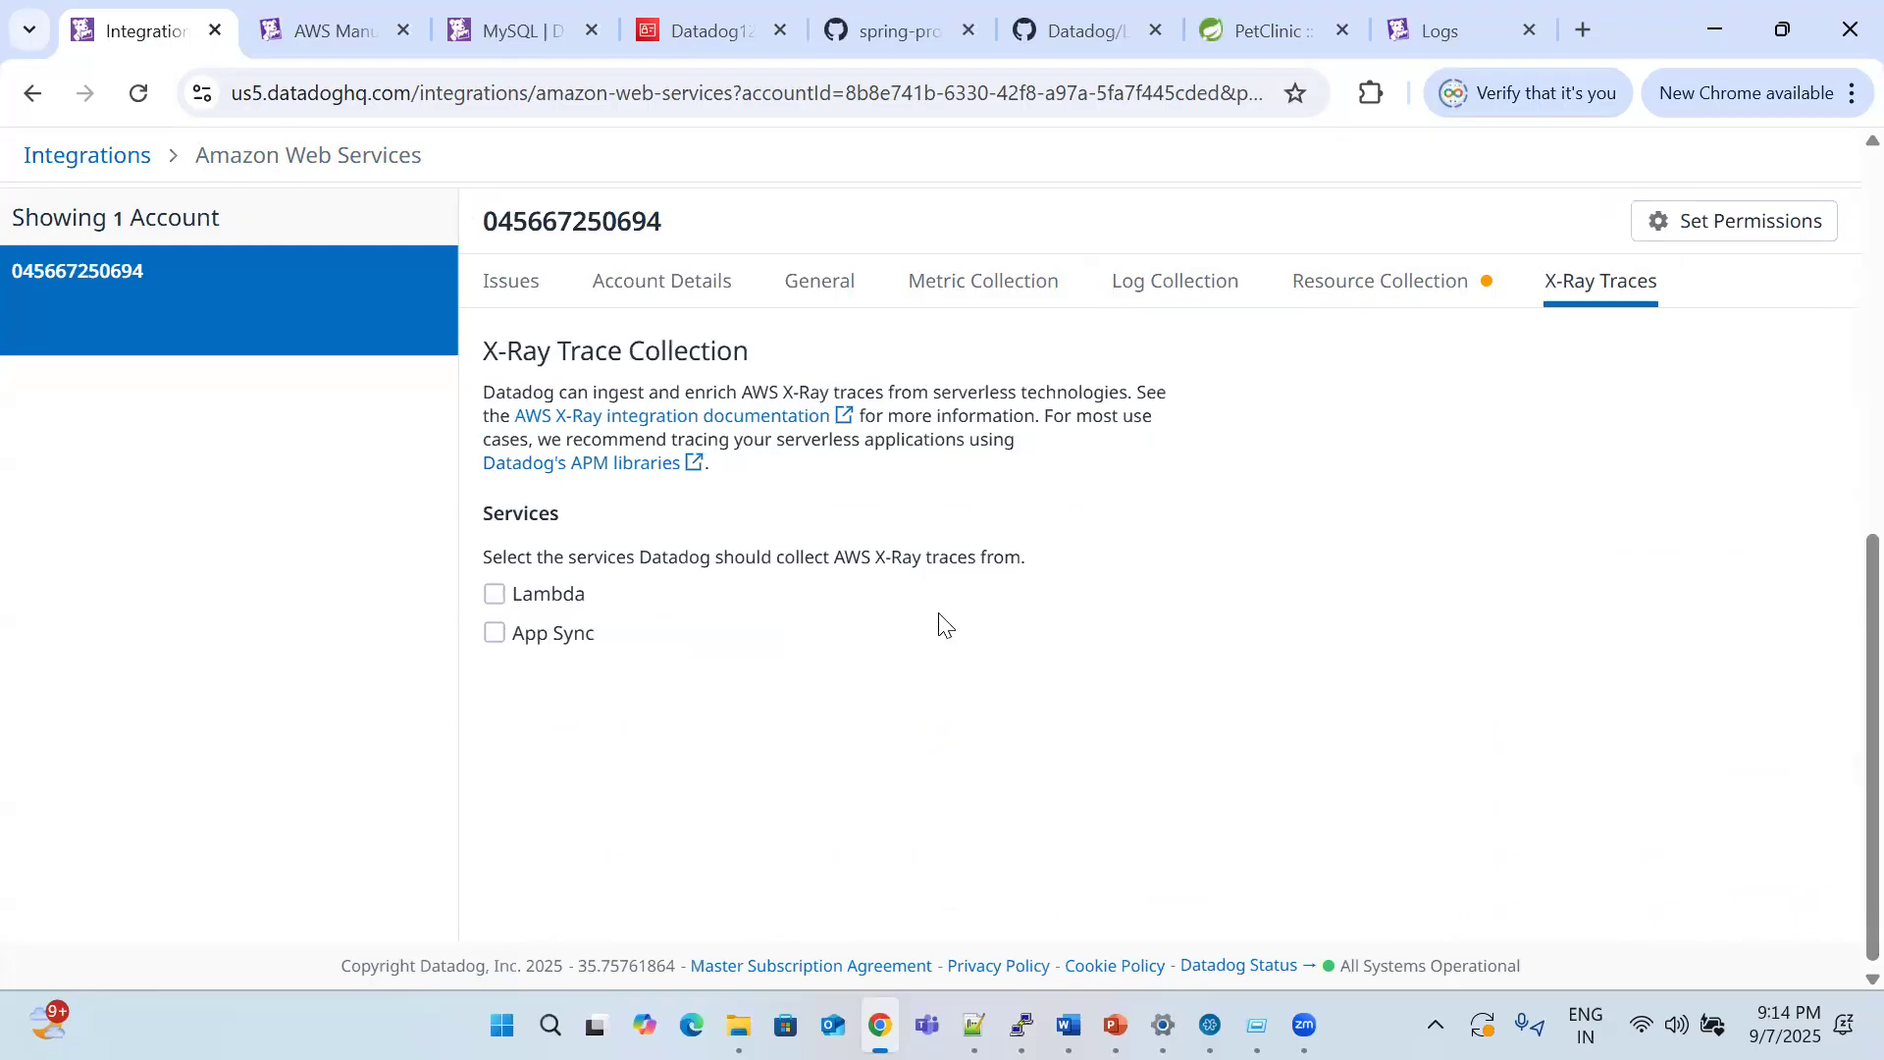
click(841, 296)
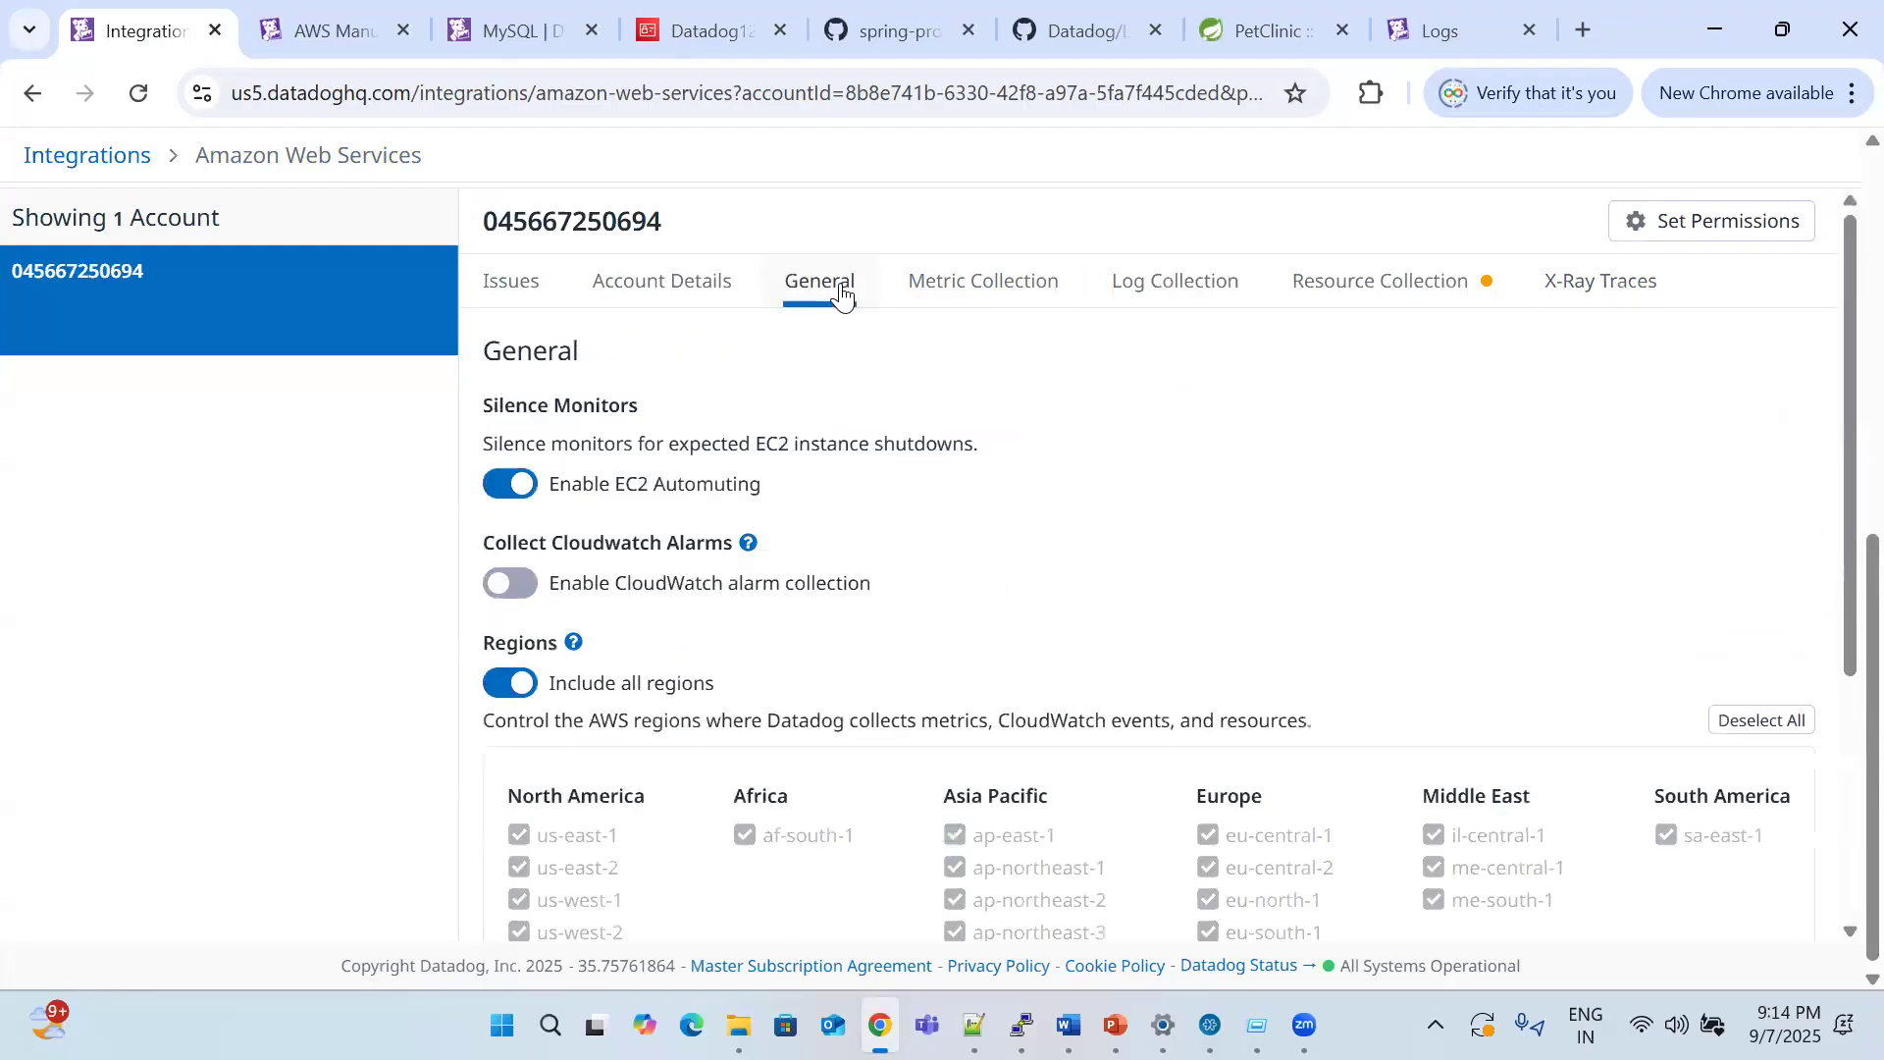
click(976, 294)
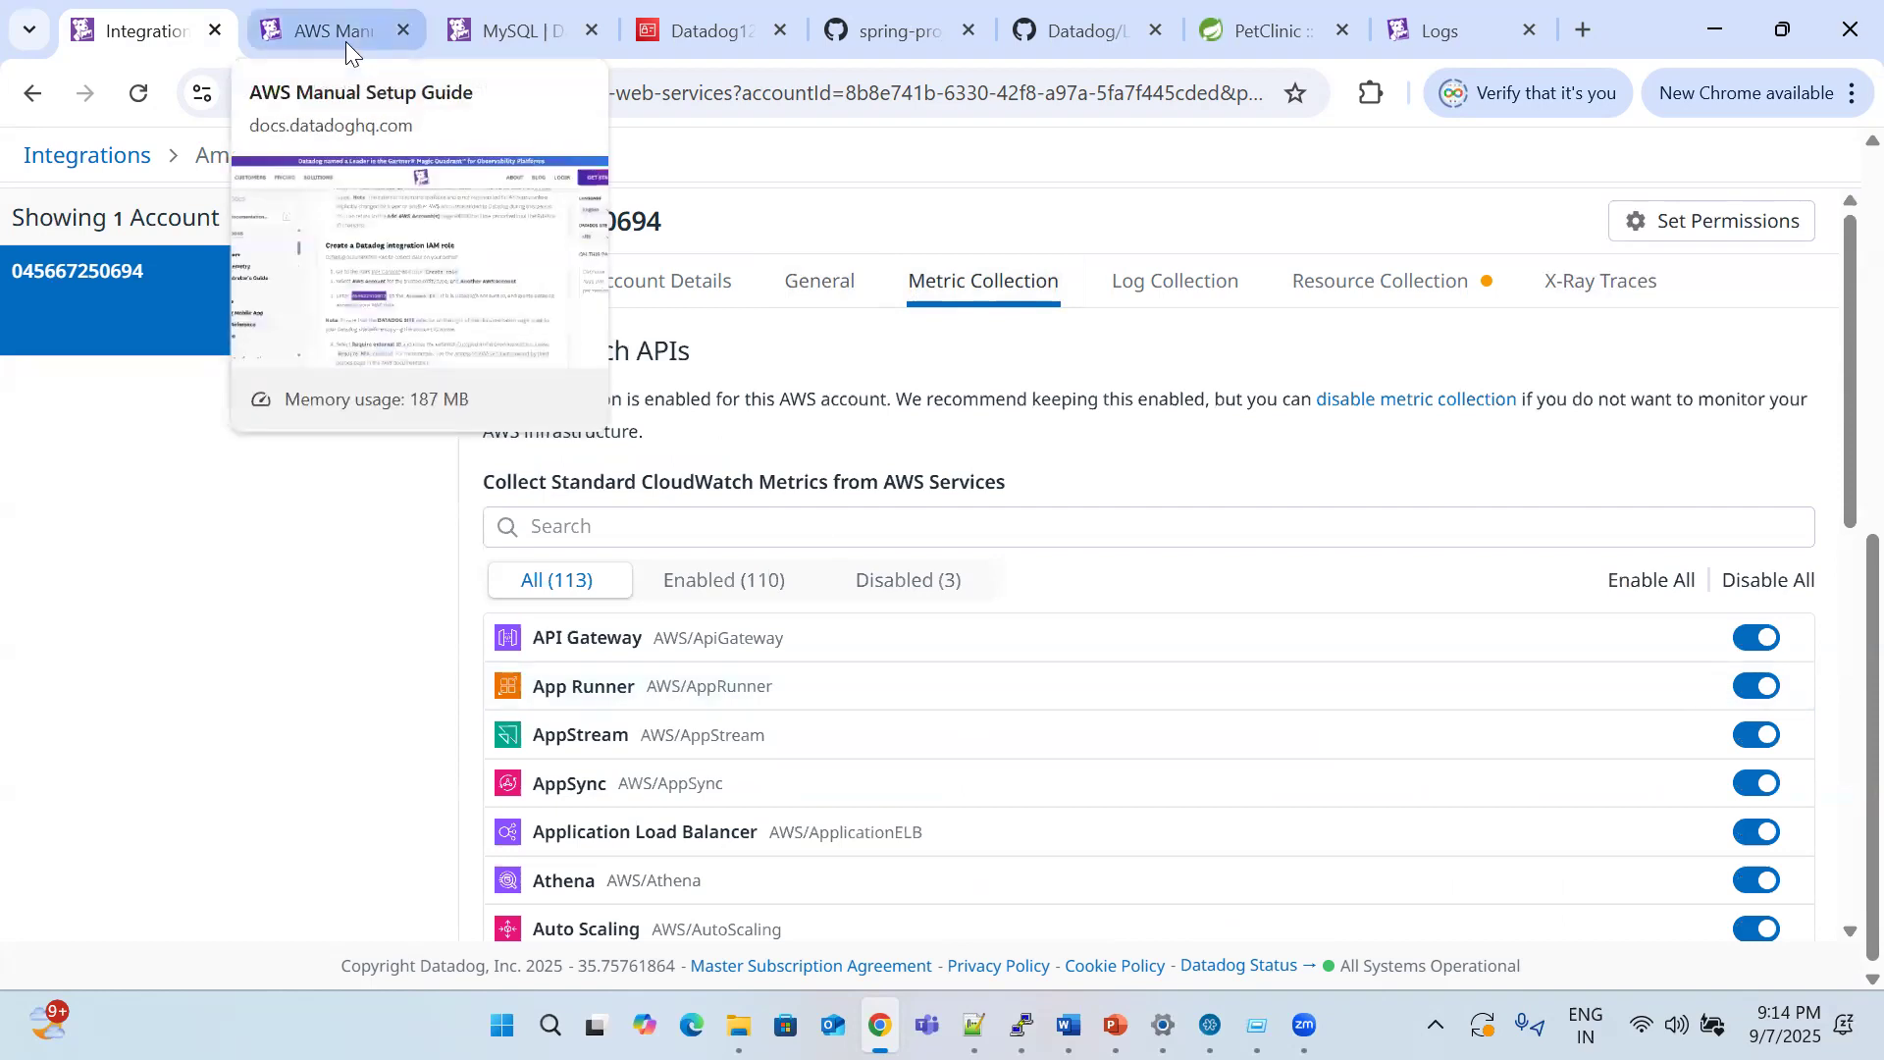
From the MySQL dashboard tab, go to the Dashboard List and open AWS EC2 Overview.
click(511, 31)
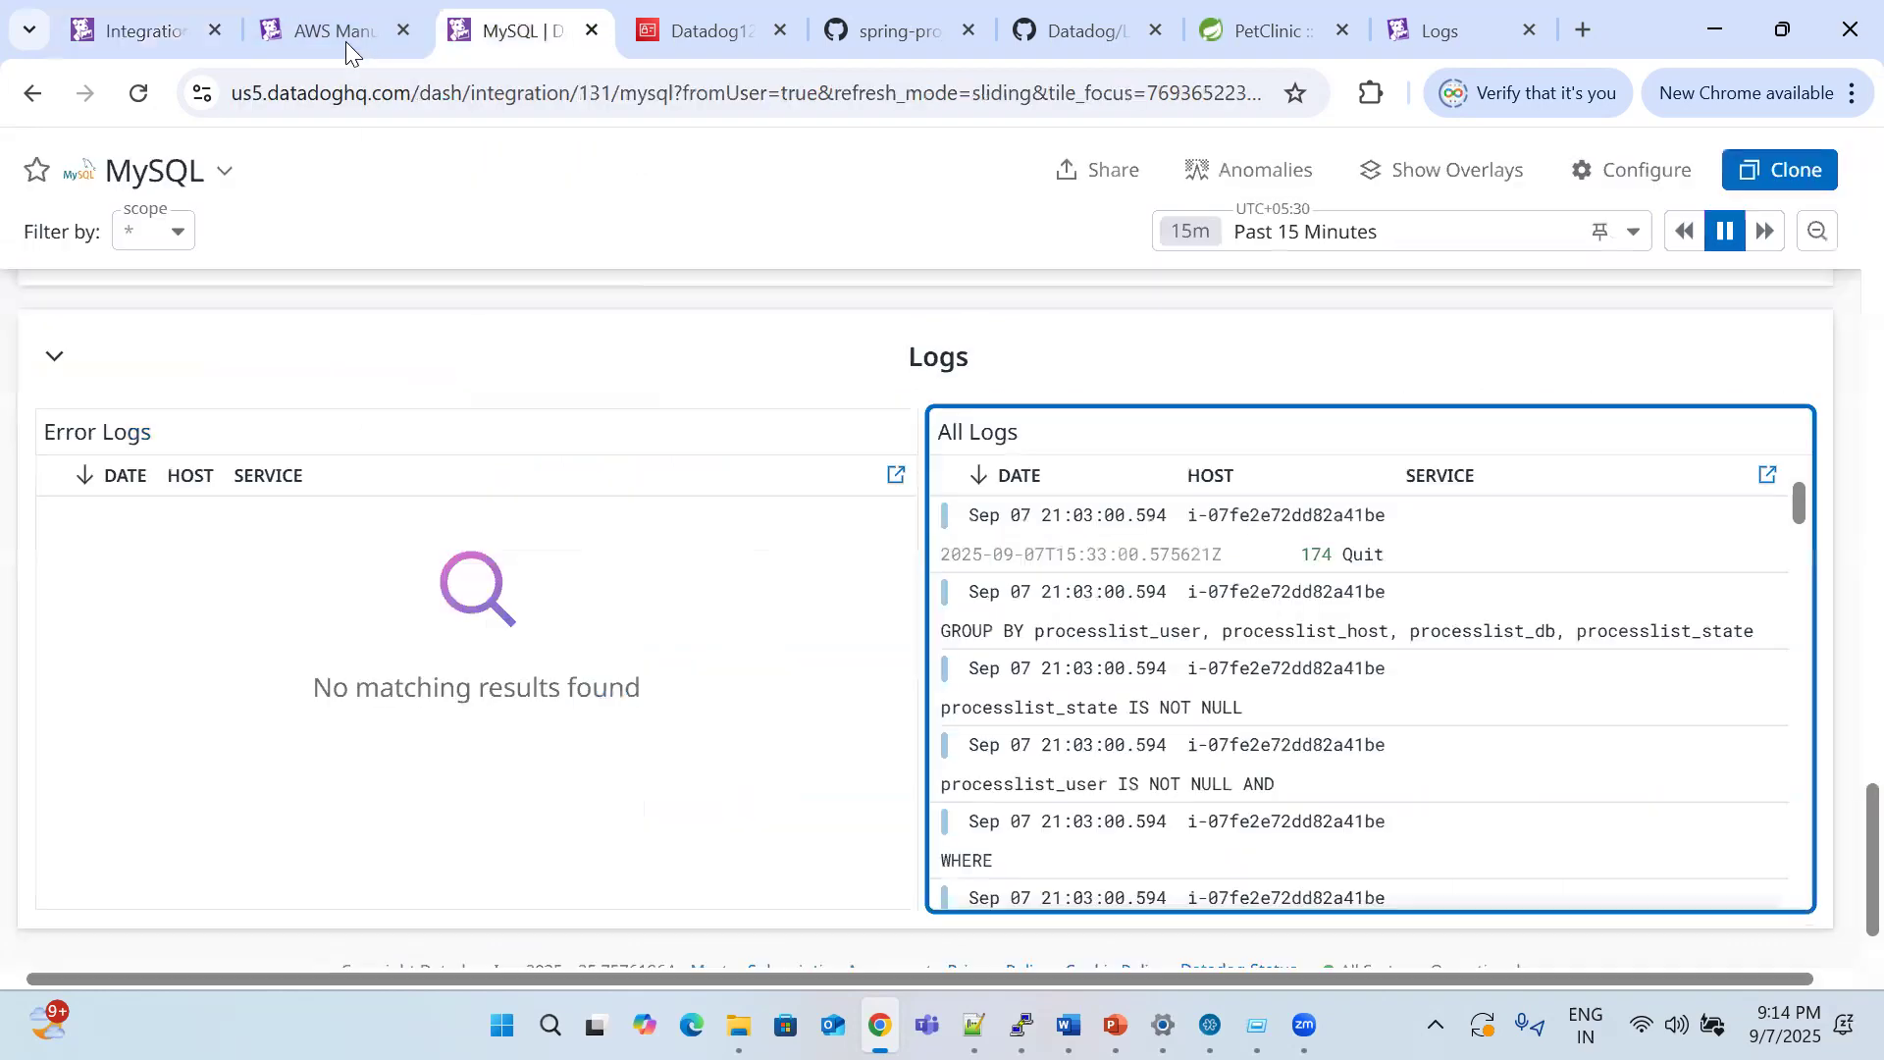
scroll(412, 334, up, 15)
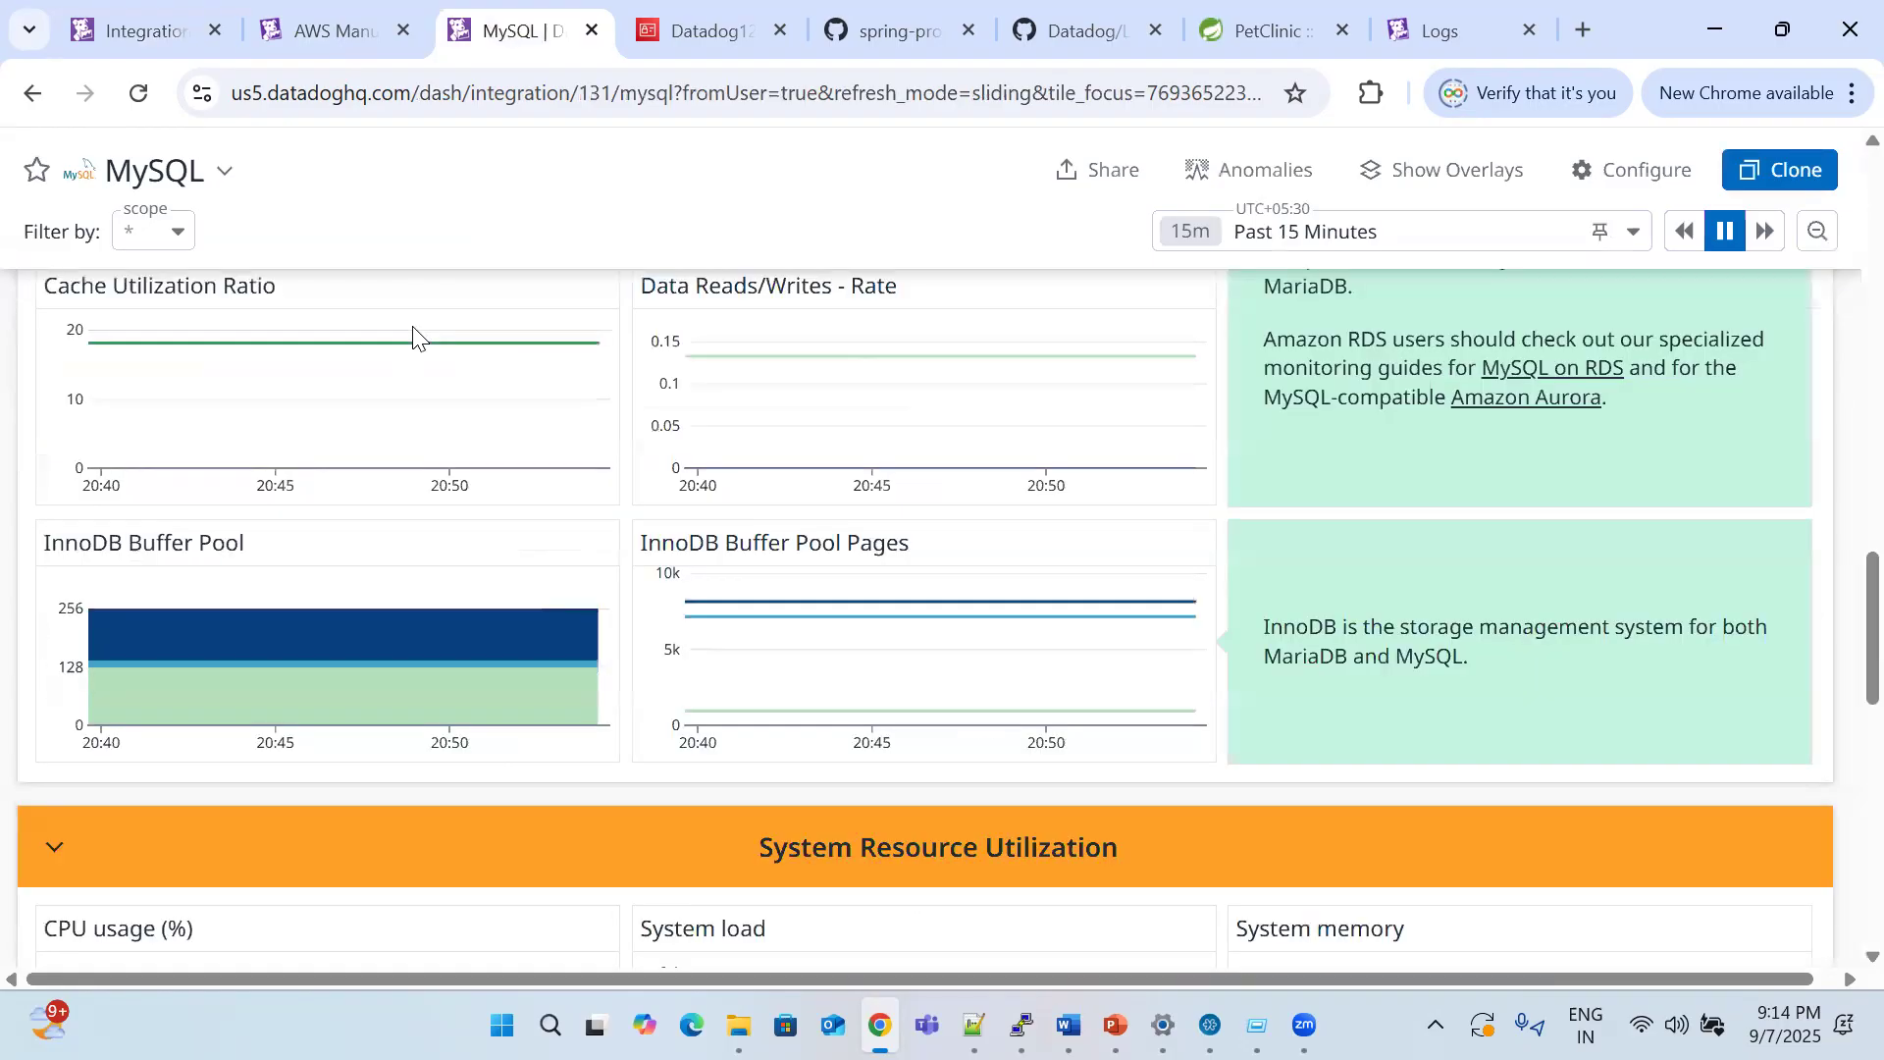
scroll(412, 334, up, 5)
mouse_move(443, 228)
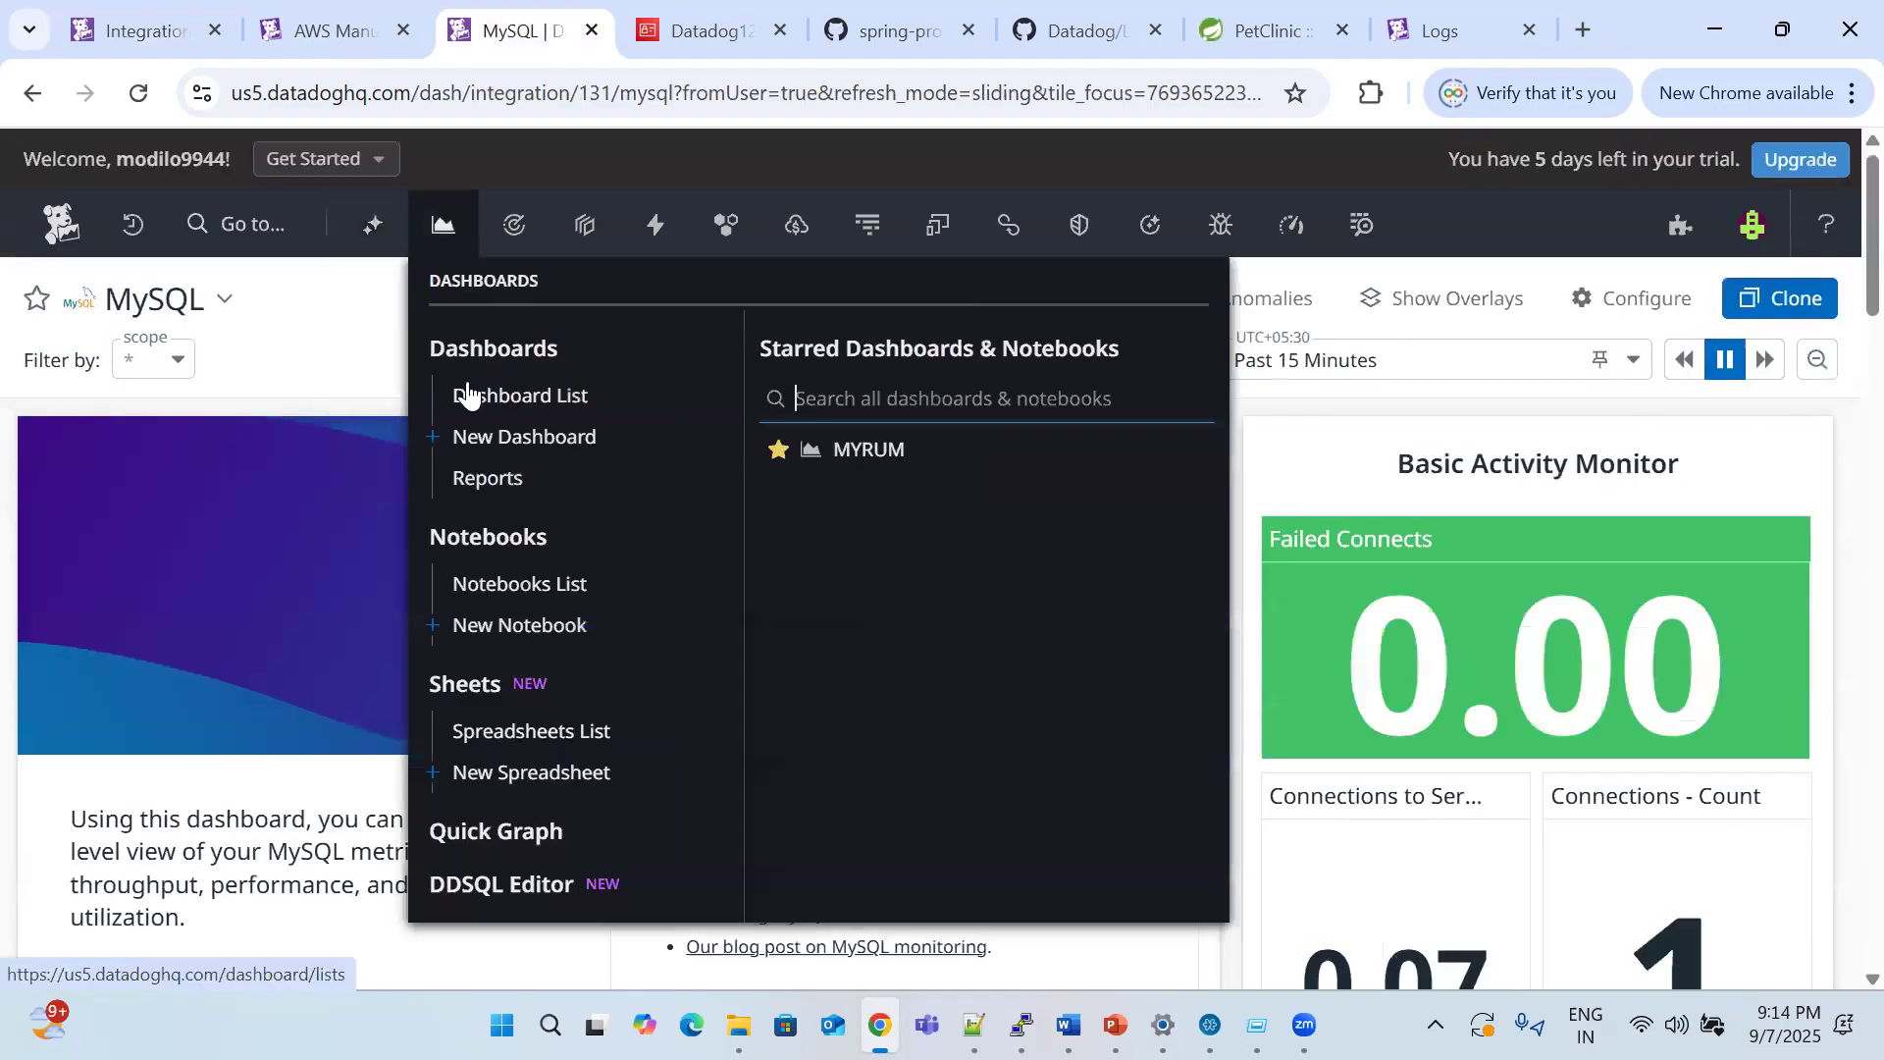
click(520, 397)
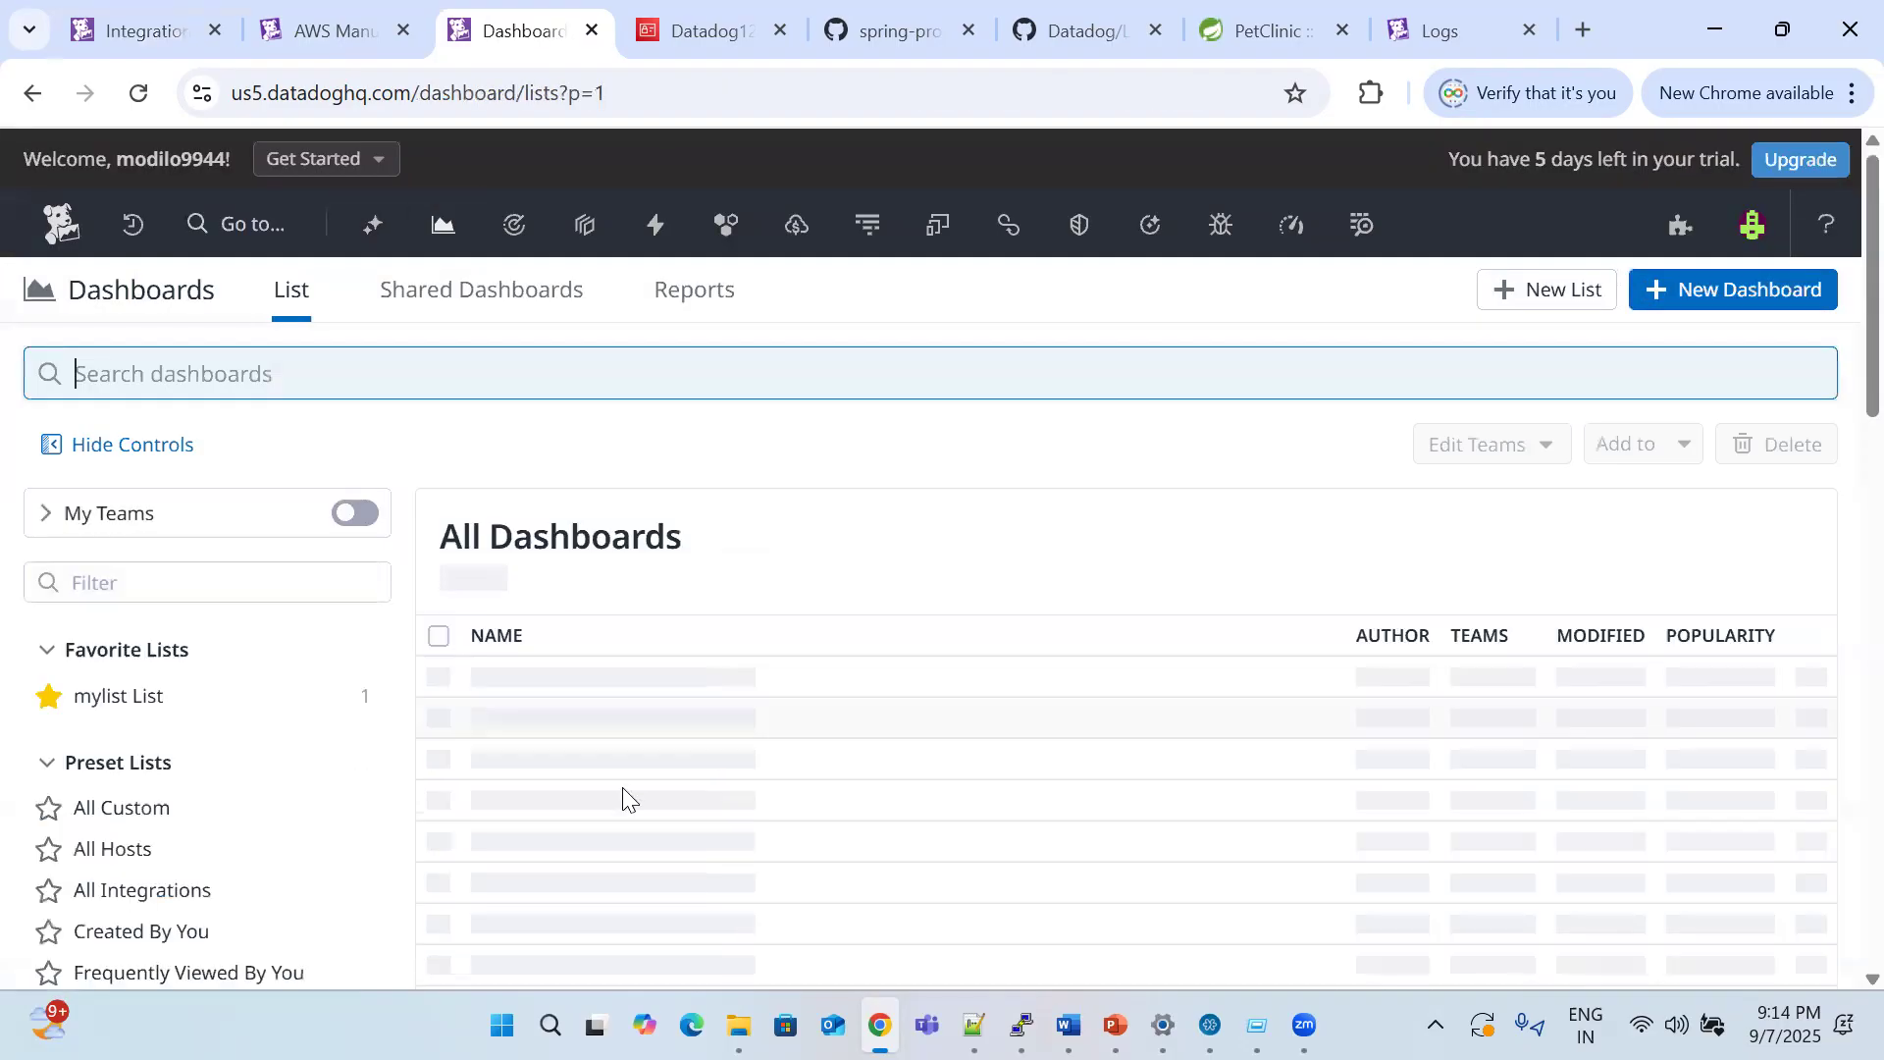
scroll(622, 796, down, 8)
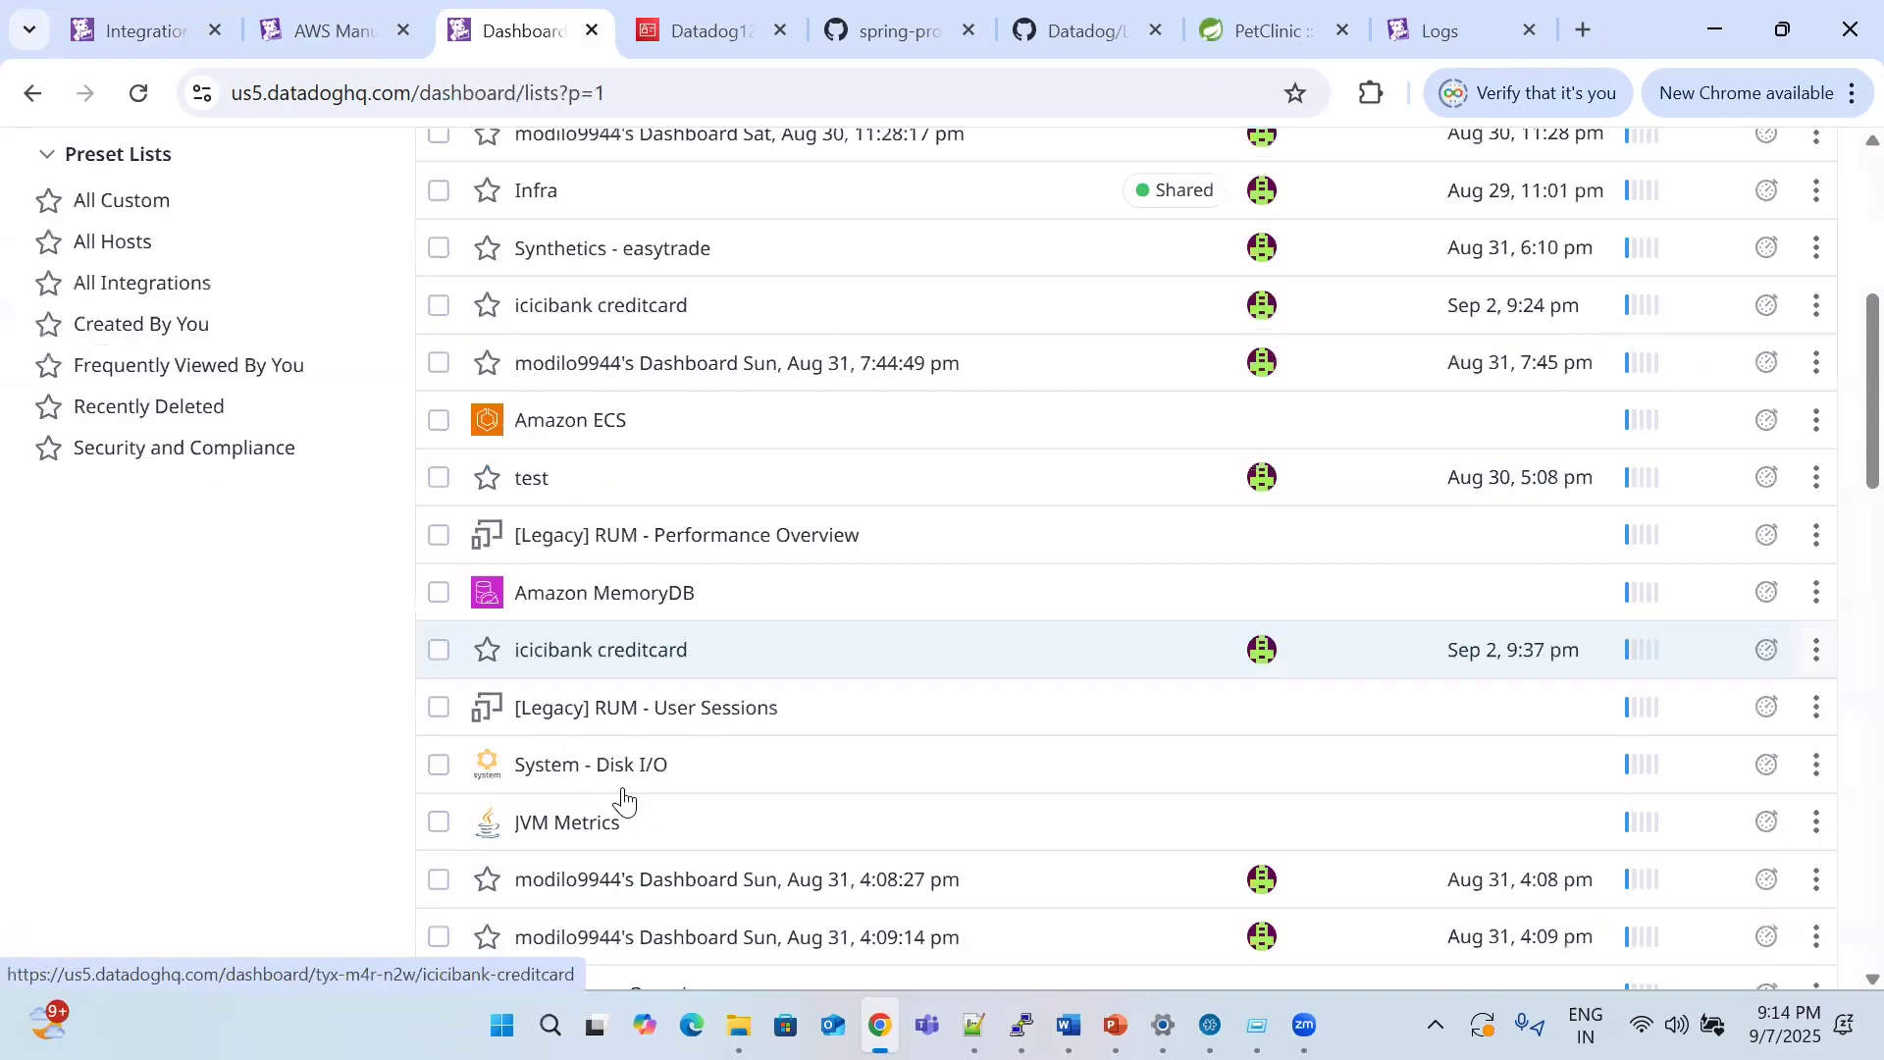
scroll(602, 764, down, 6)
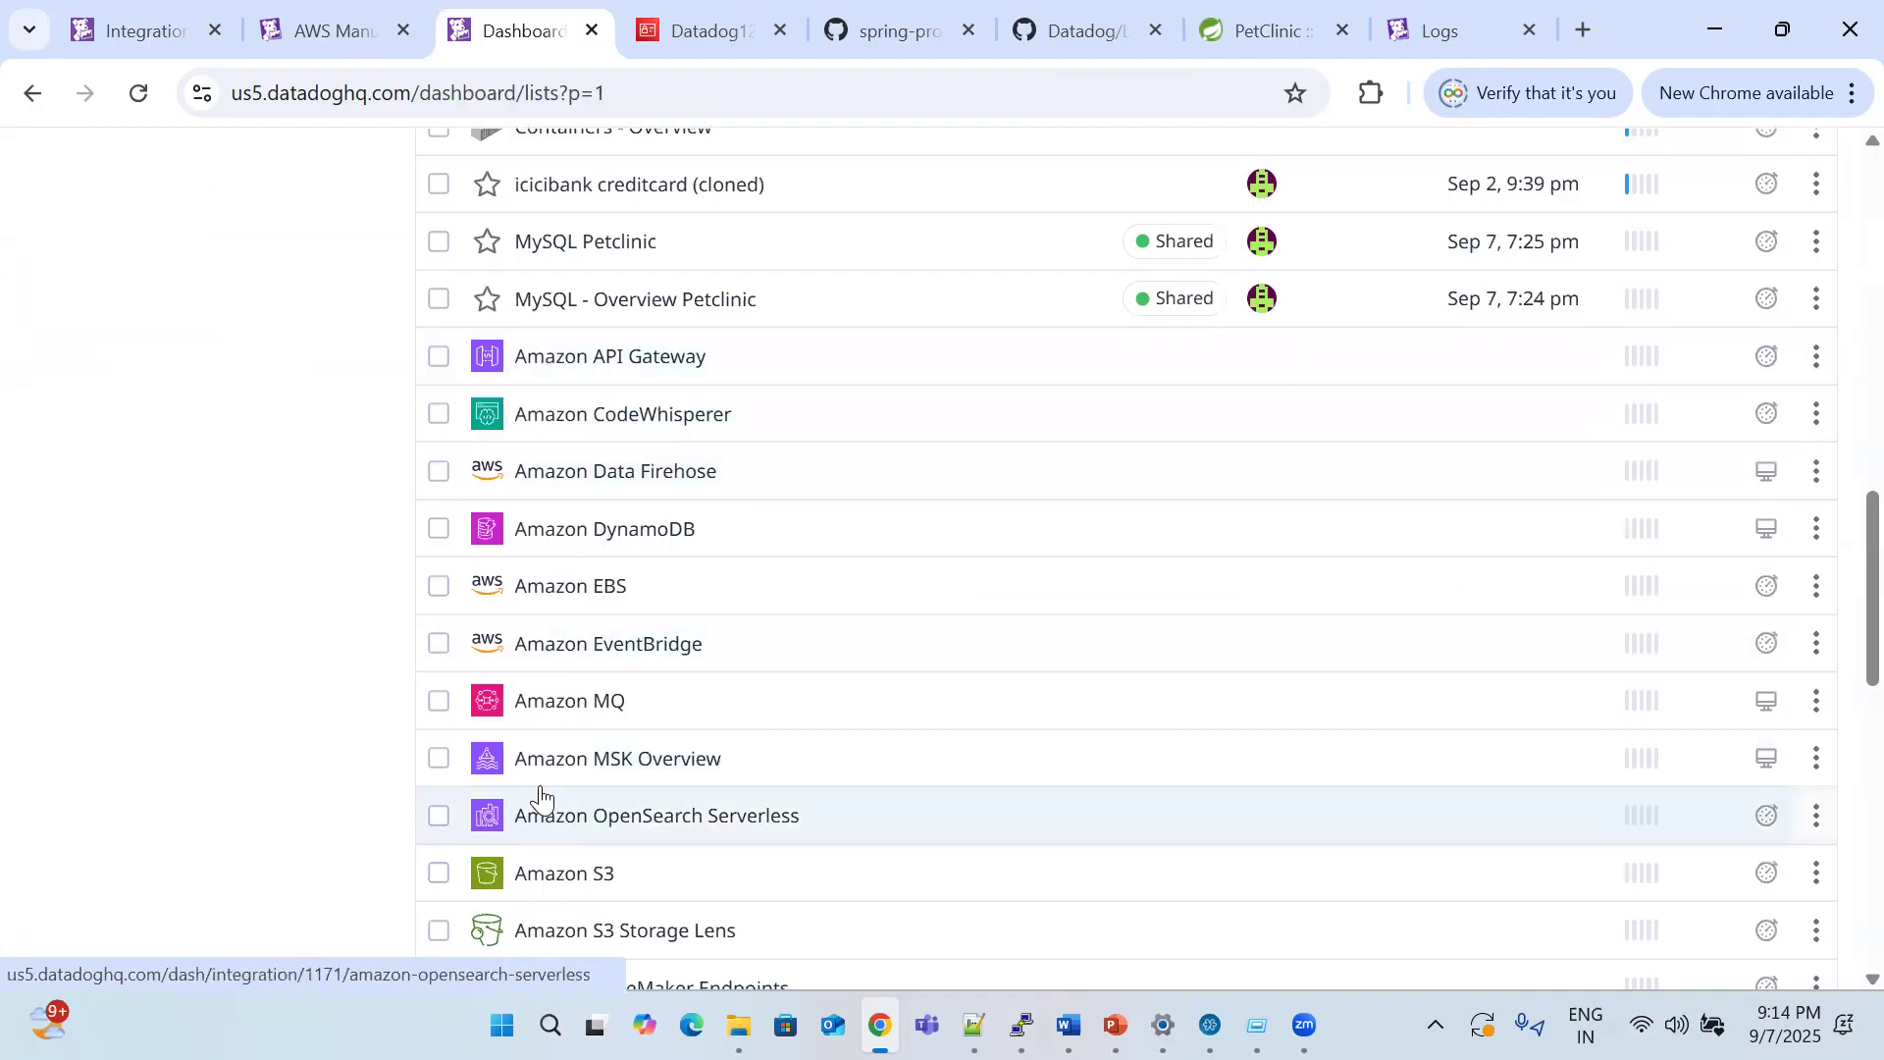
scroll(539, 795, down, 3)
scroll(540, 795, down, 7)
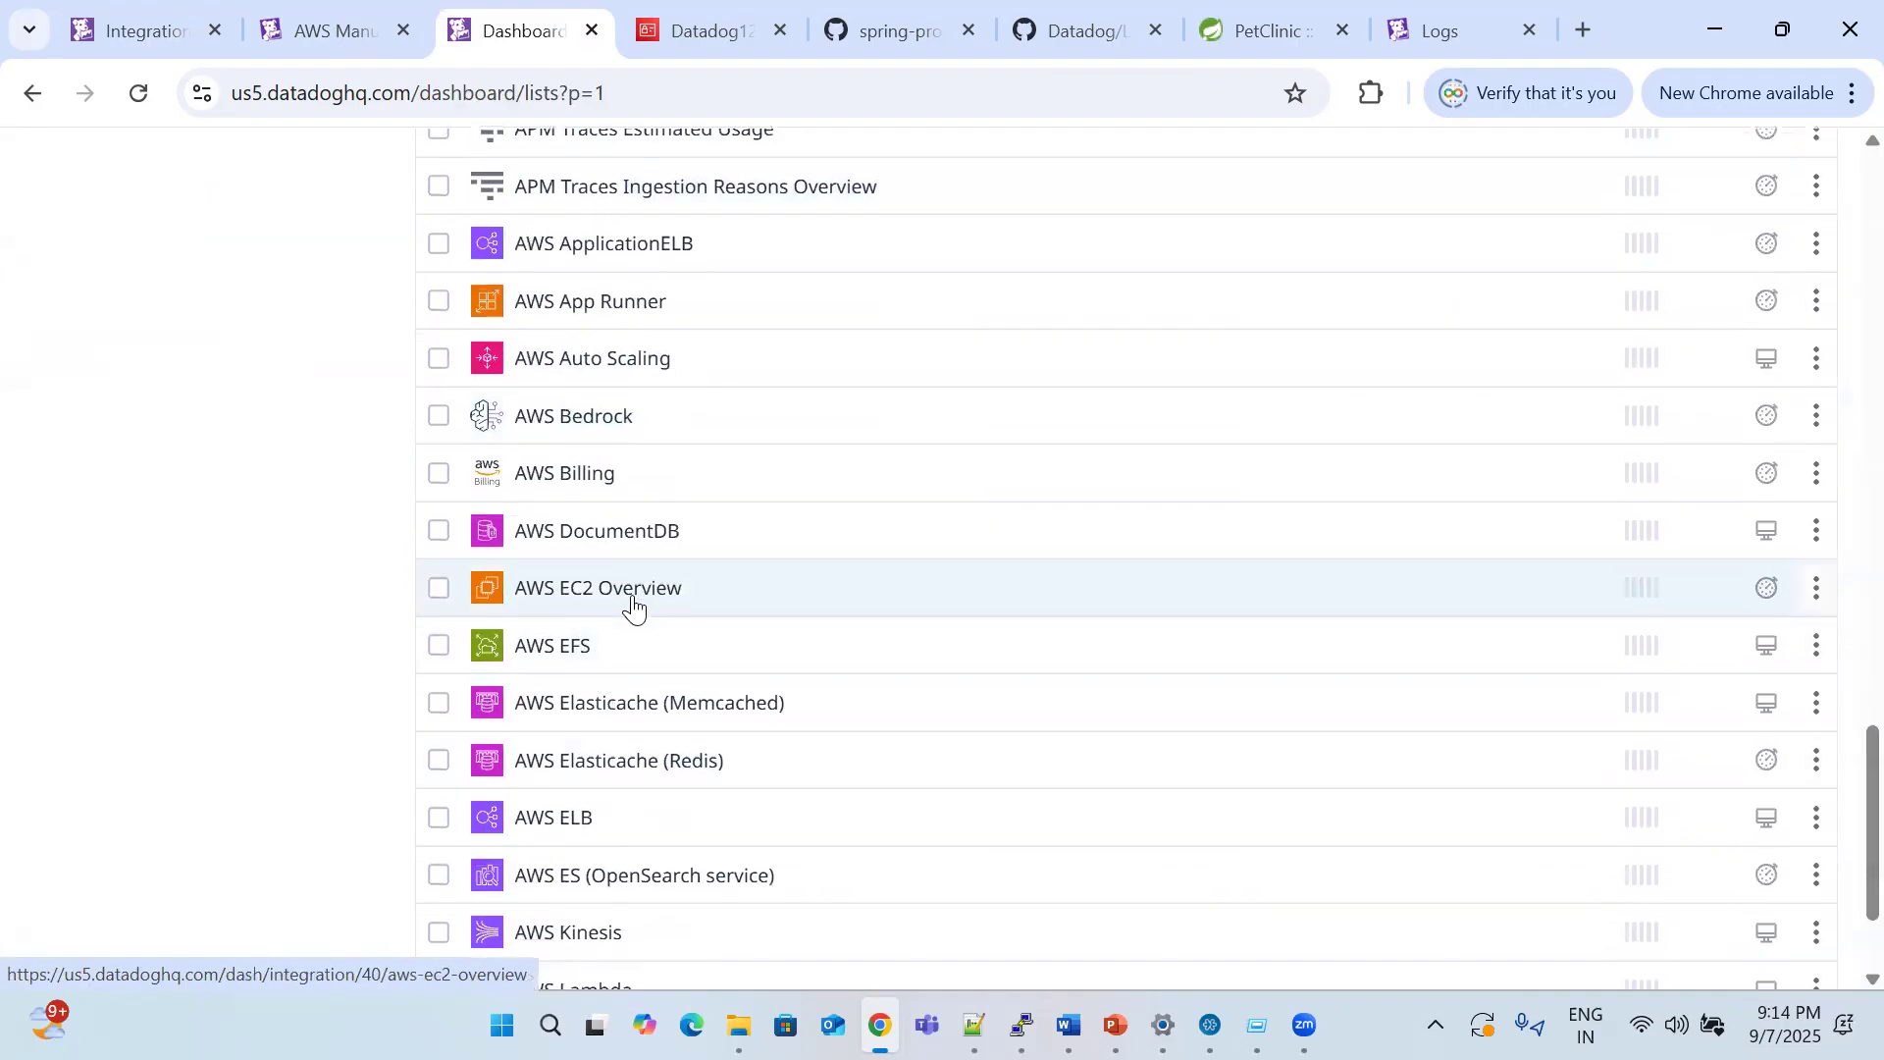
click(633, 592)
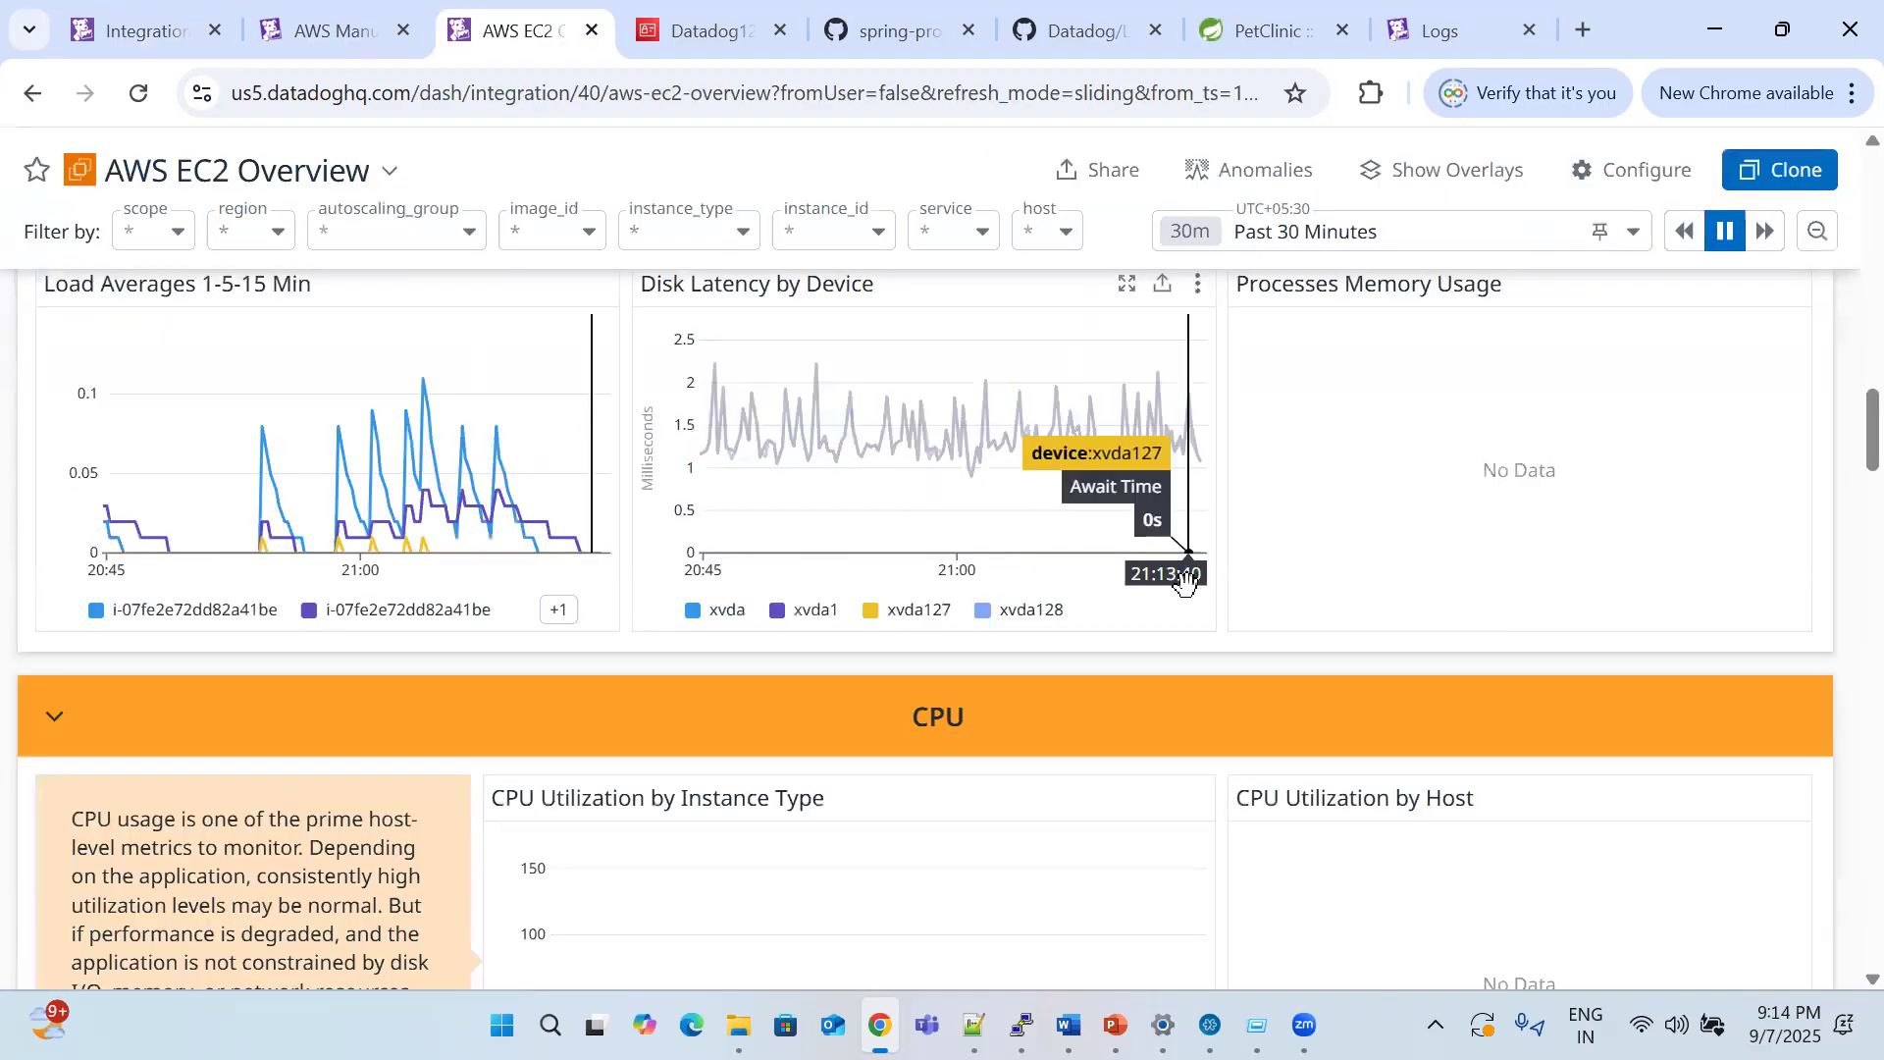
Scroll through the AWS EC2 Overview charts, reloading the dashboard twice.
scroll(1185, 584, up, 3)
scroll(1189, 589, up, 15)
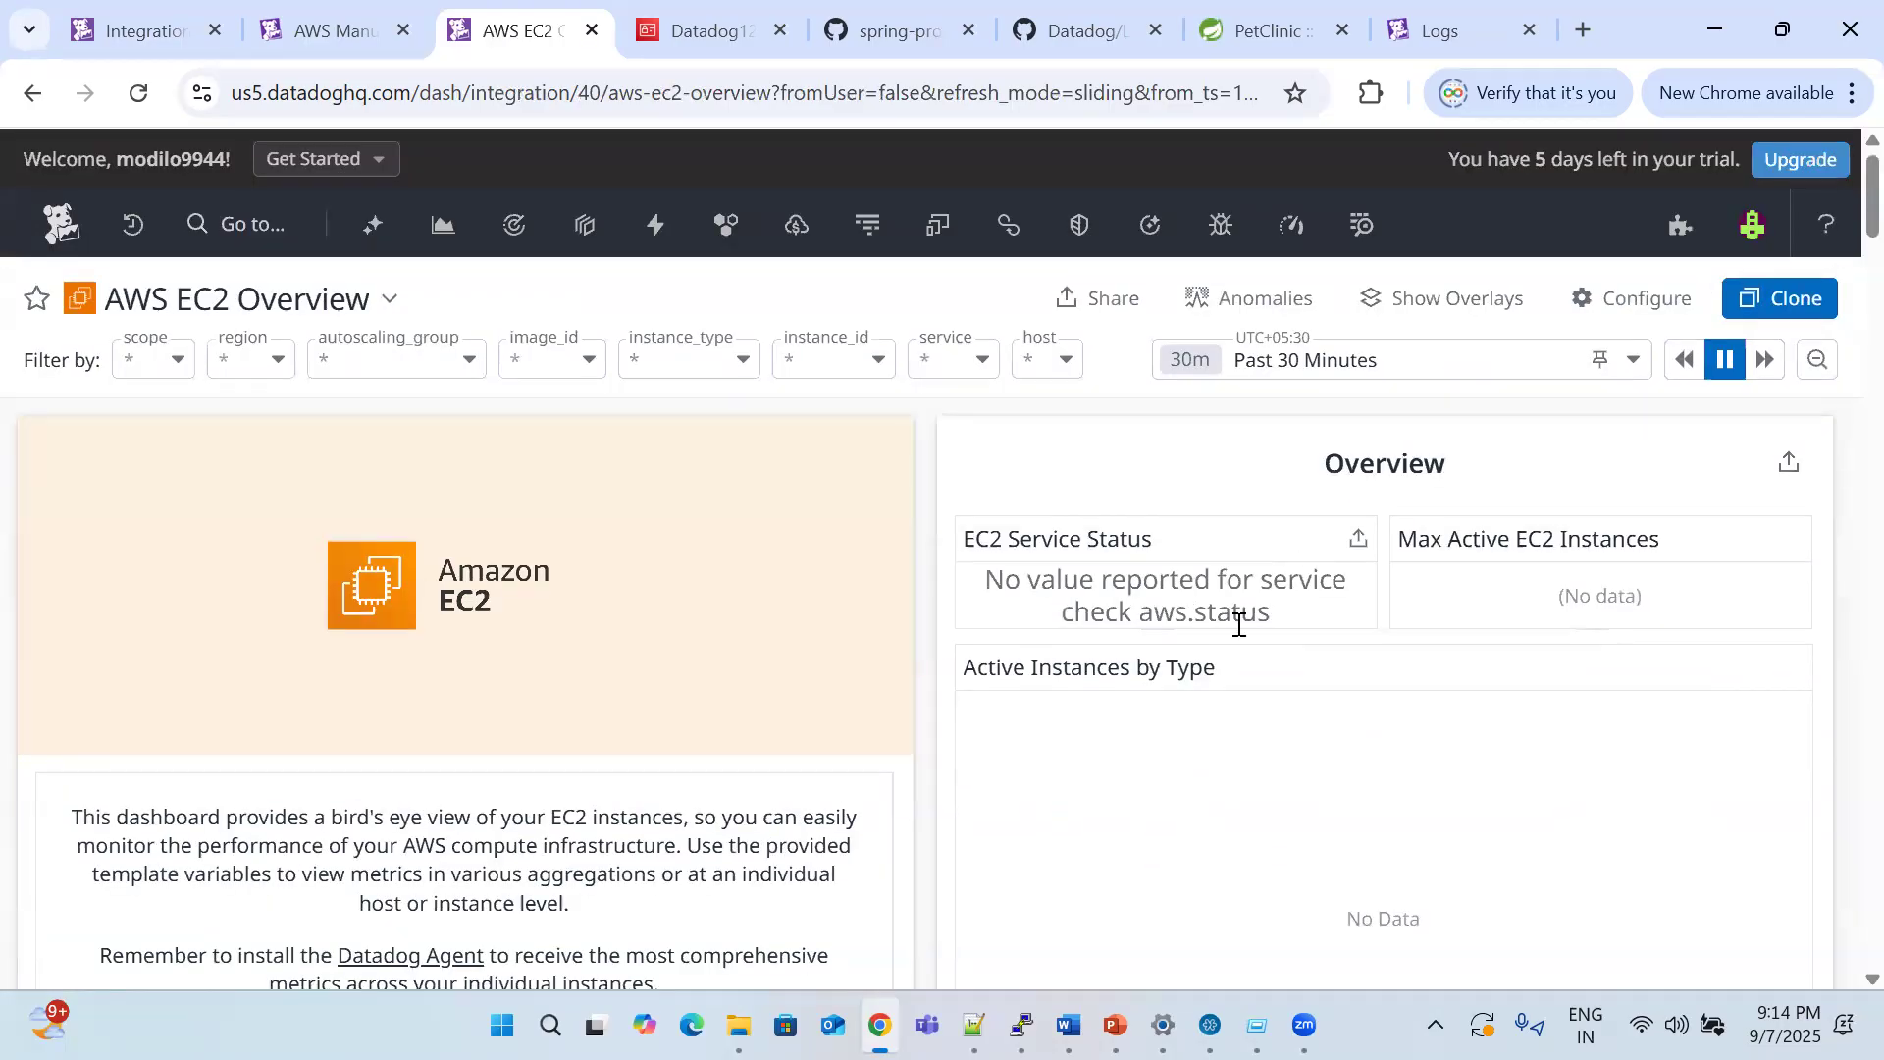
click(138, 94)
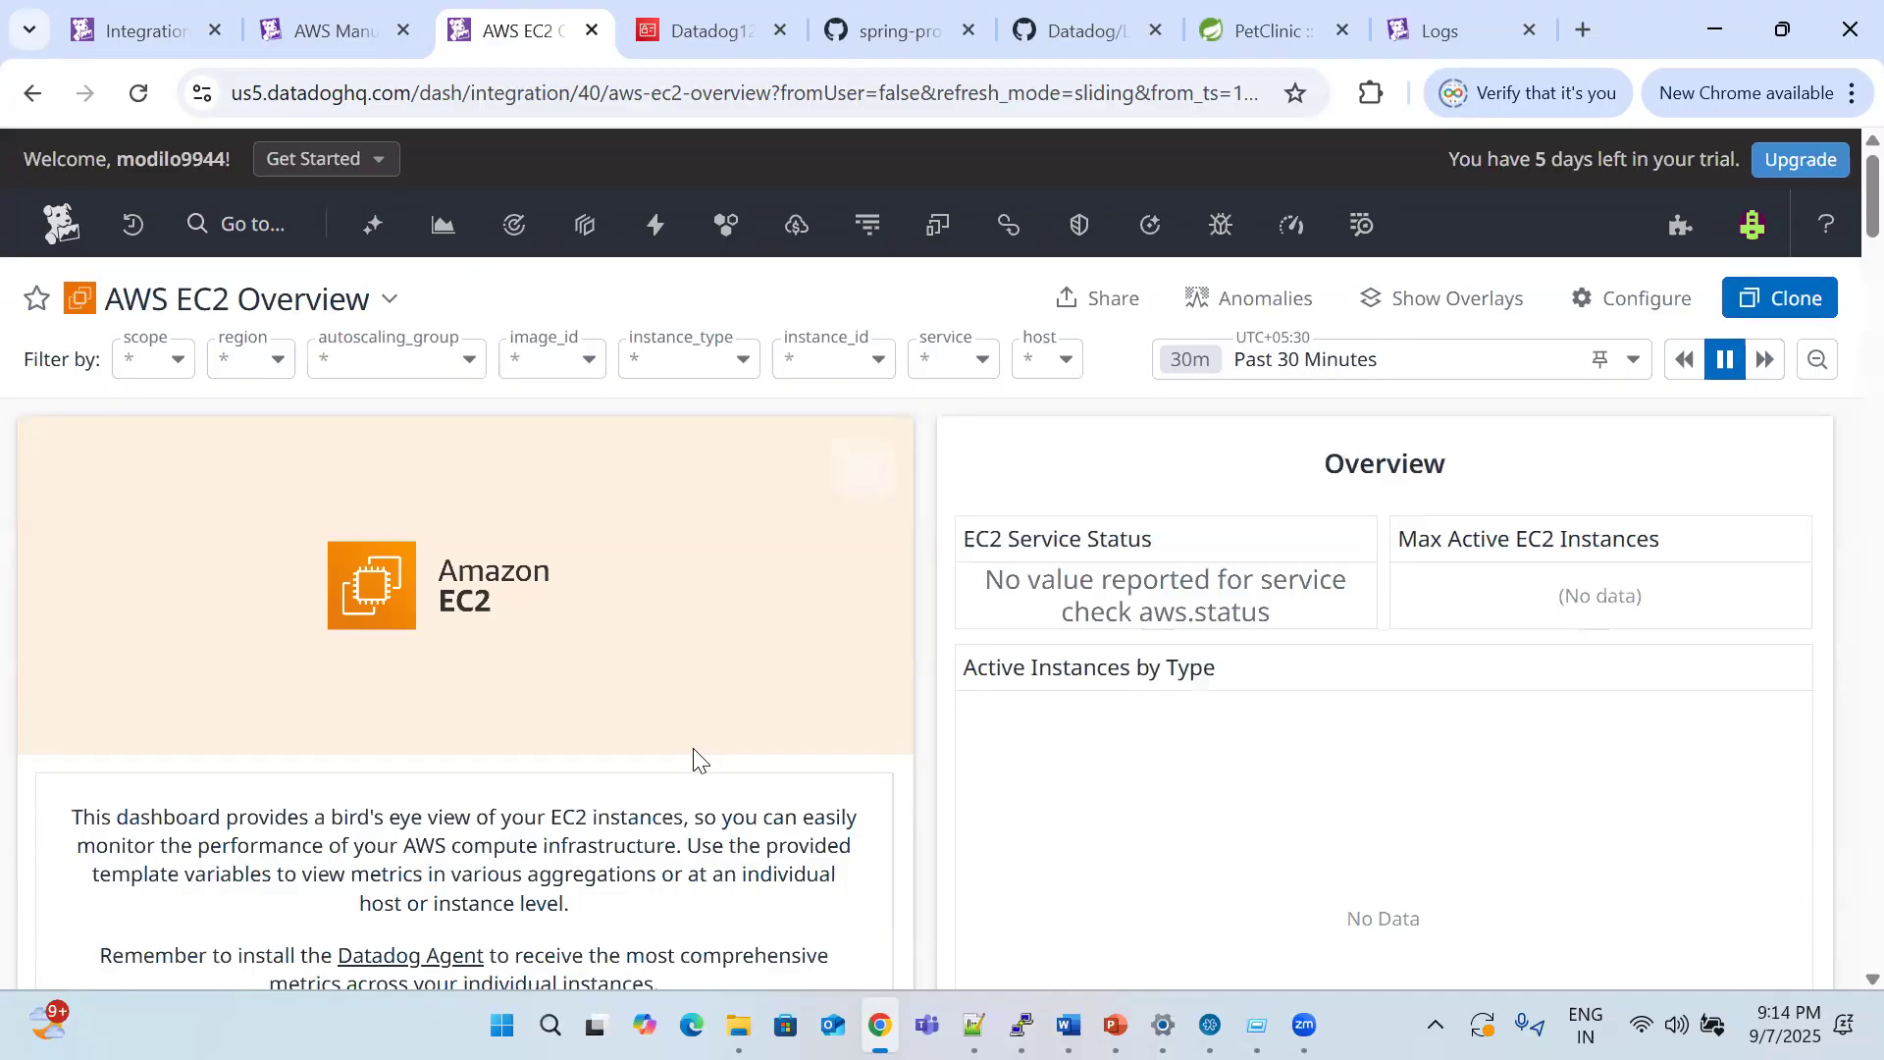
scroll(693, 760, down, 10)
scroll(693, 760, up, 10)
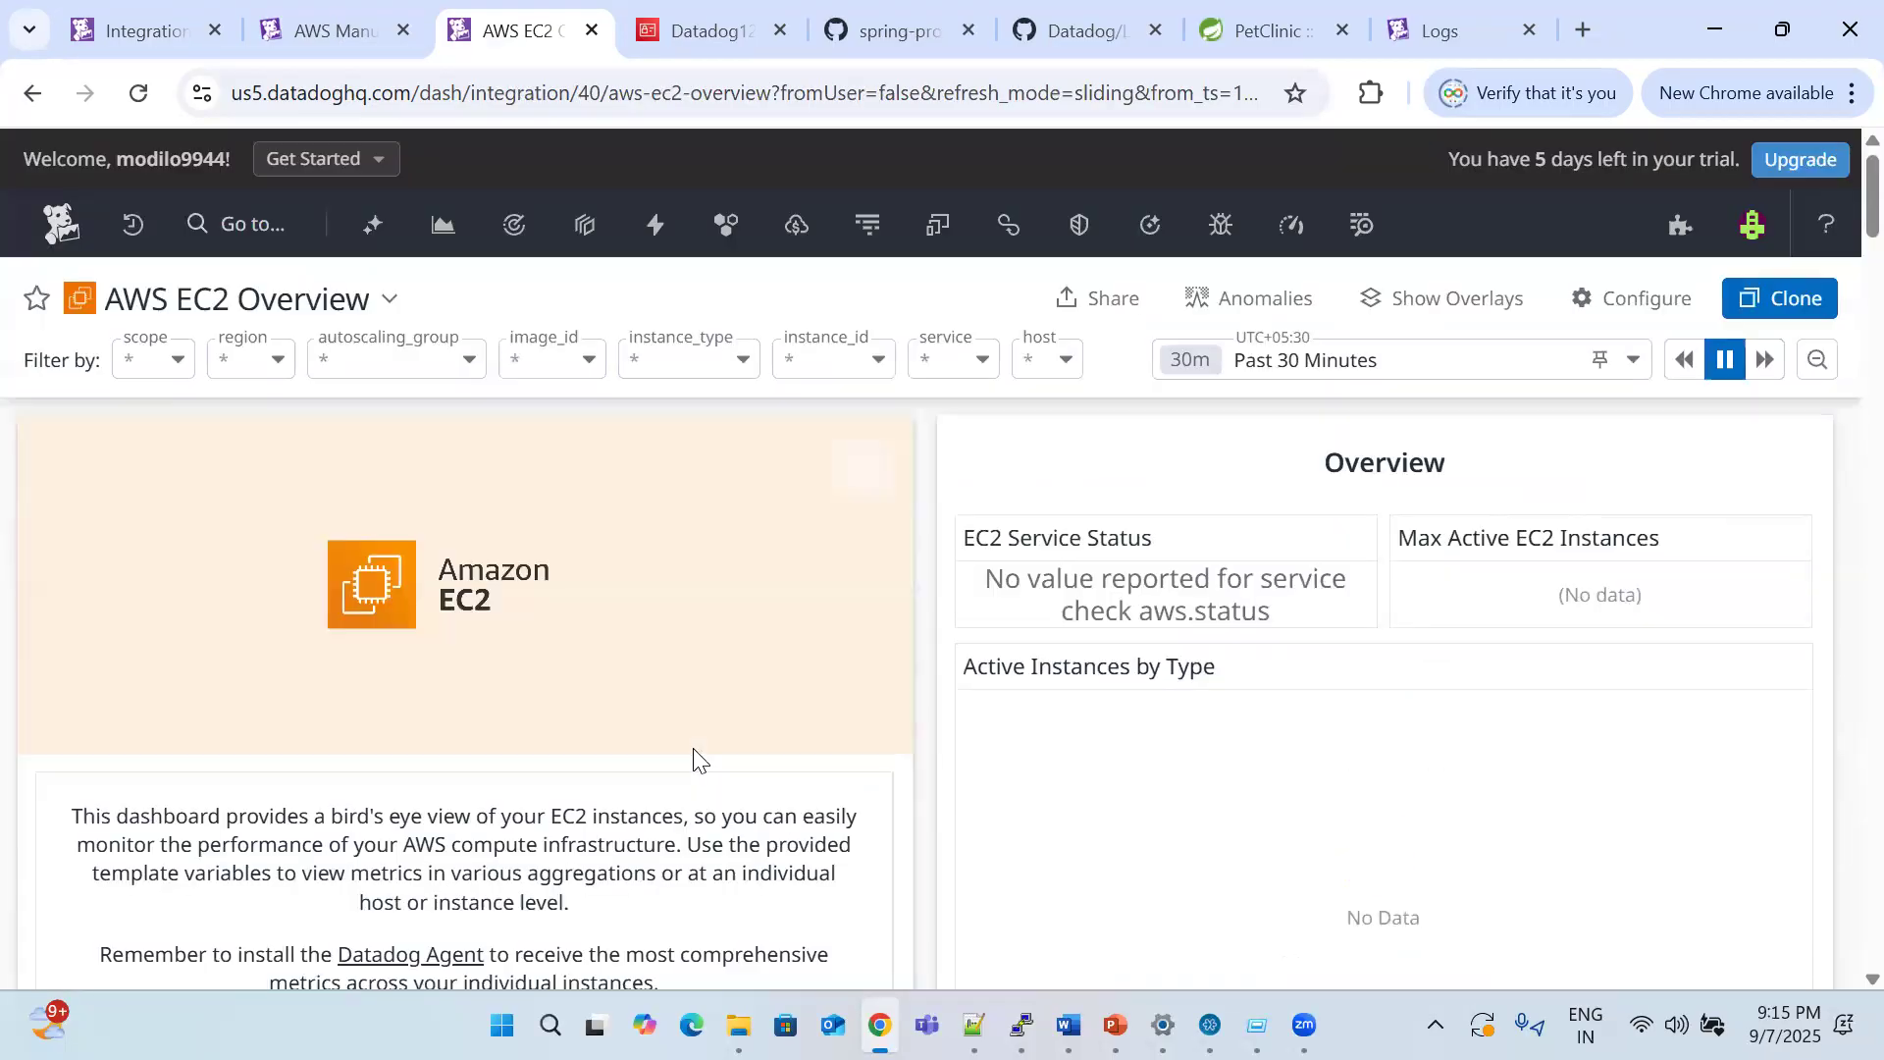
scroll(693, 750, down, 10)
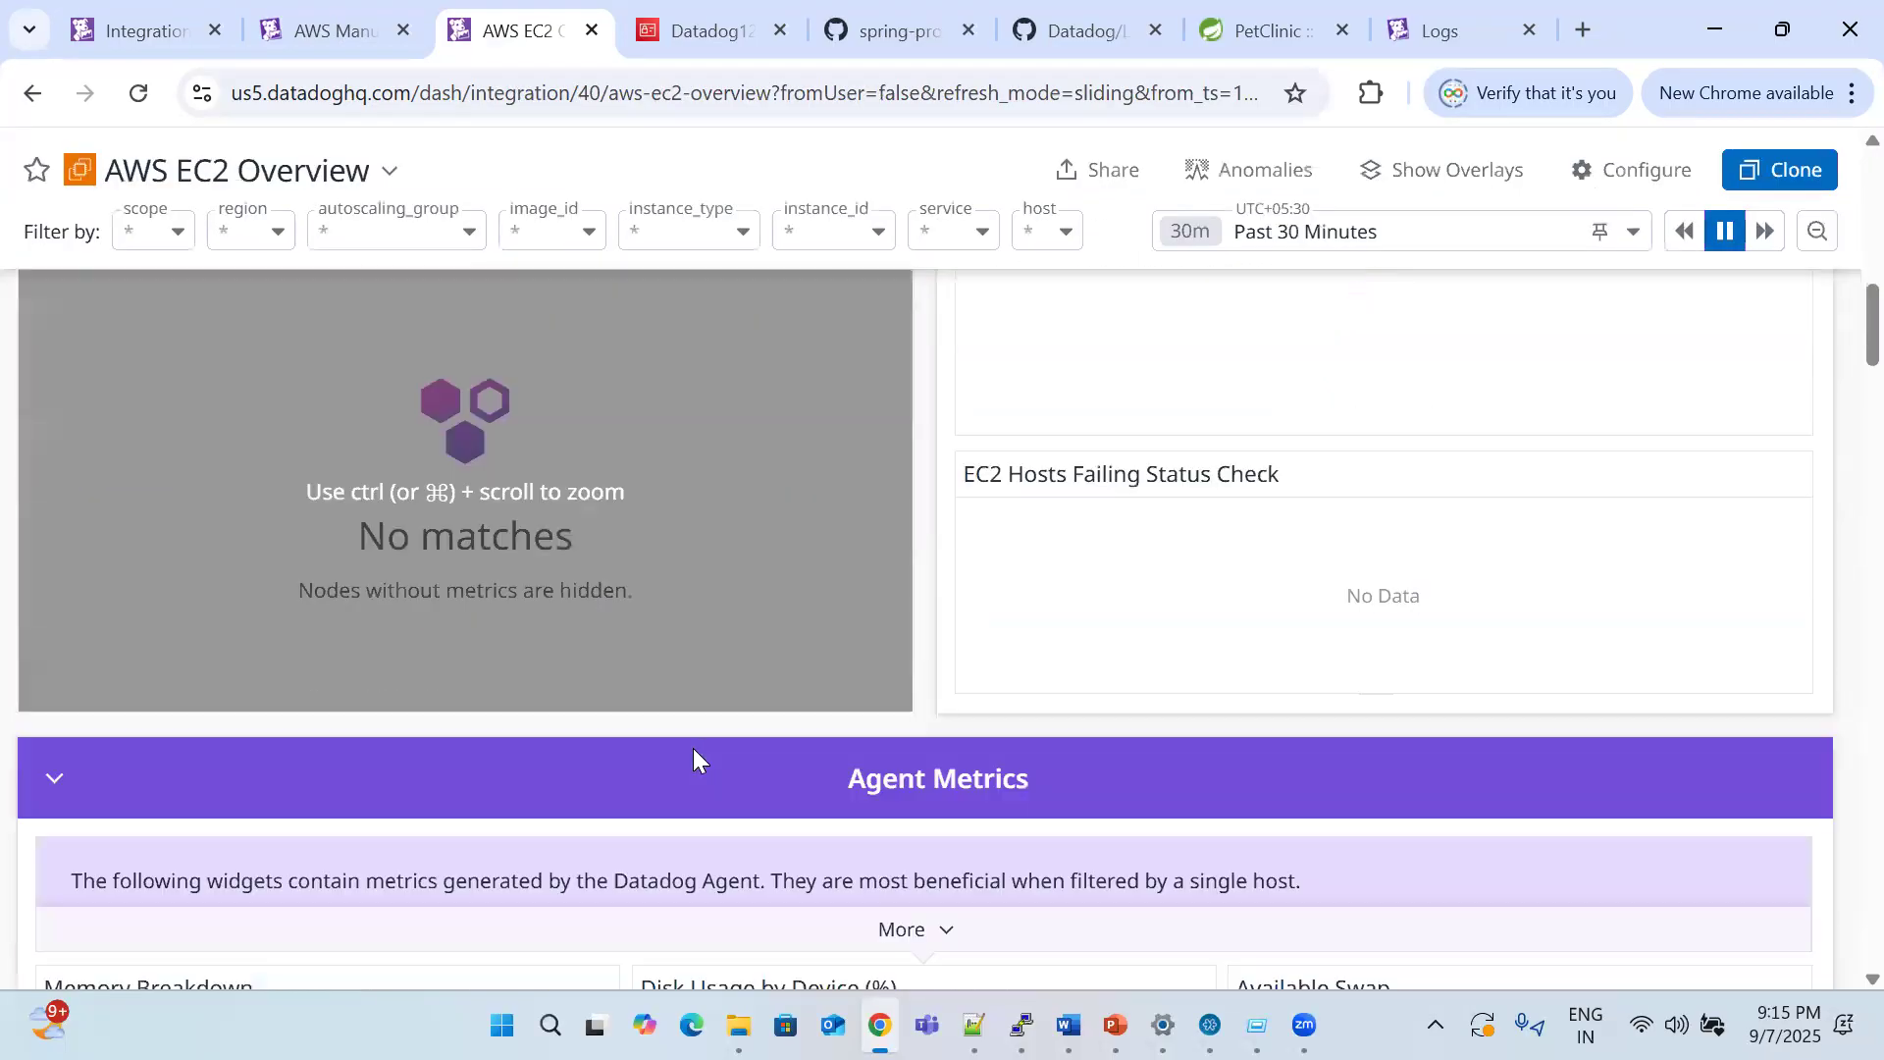
scroll(693, 748, down, 5)
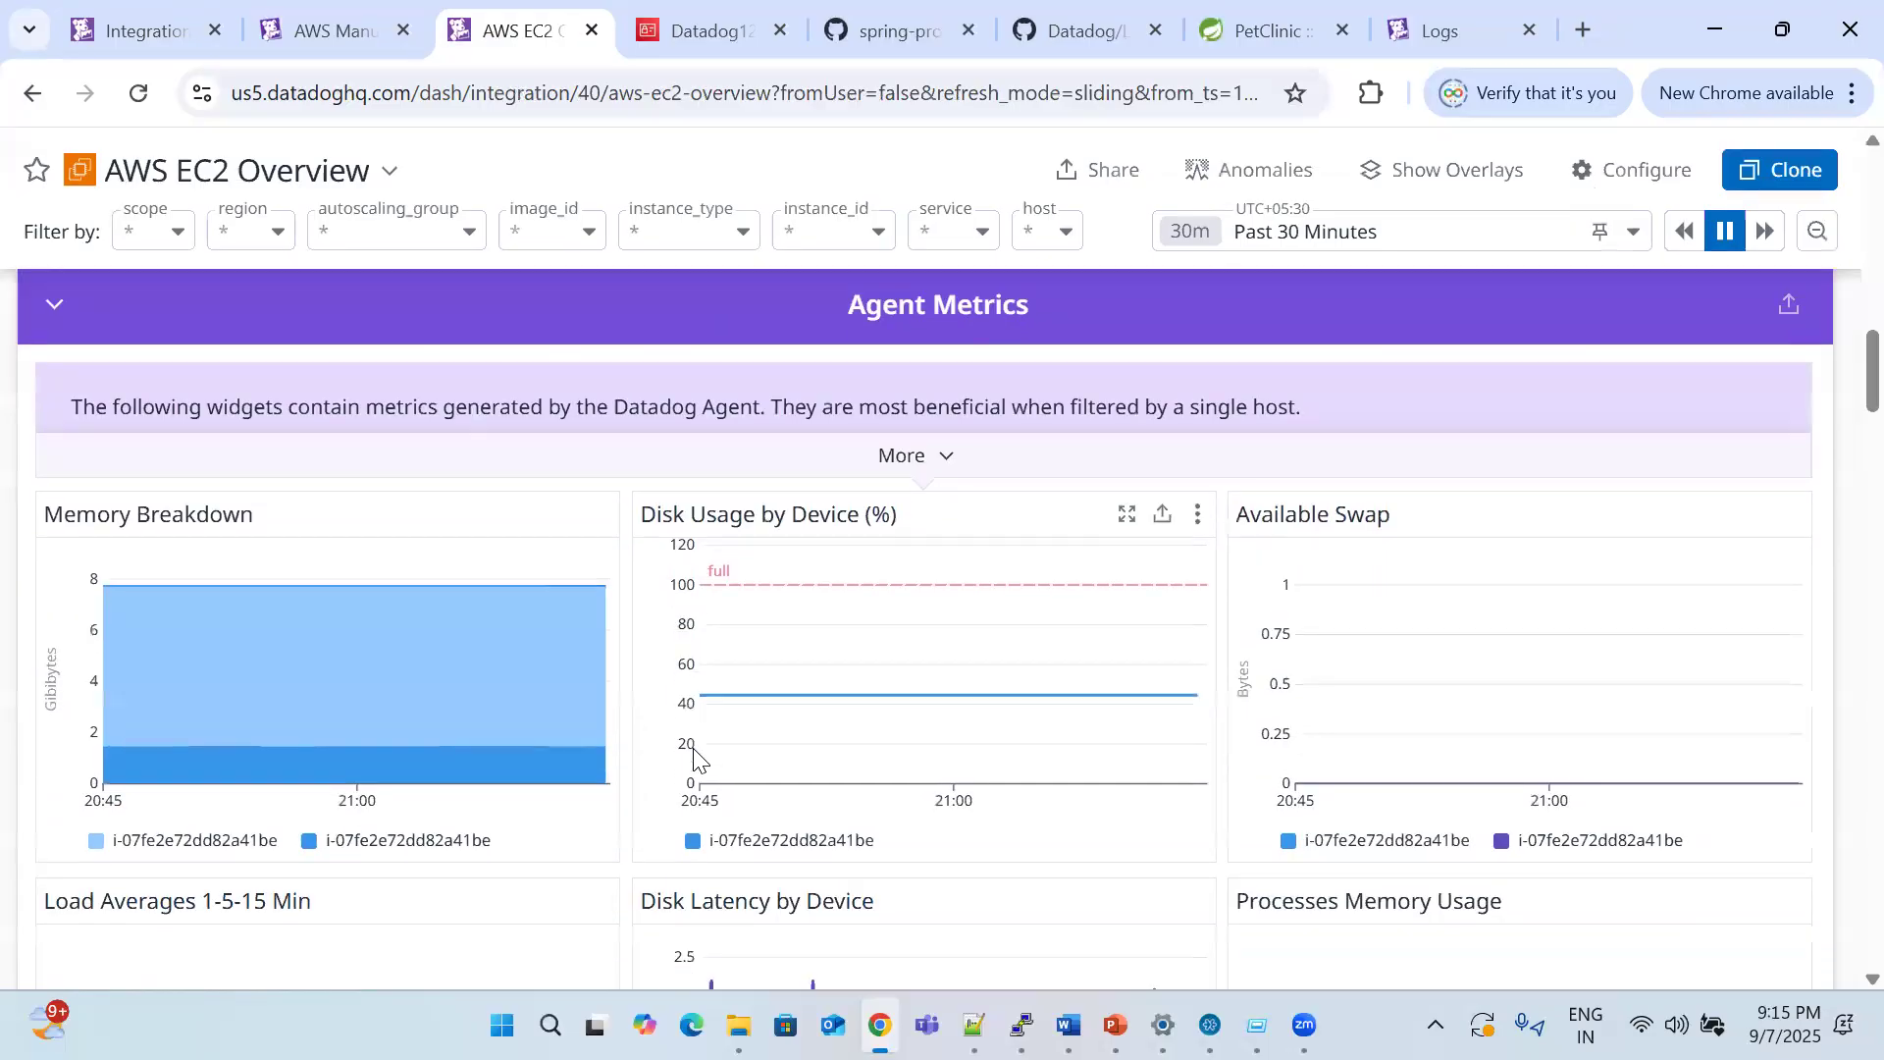
scroll(693, 748, down, 5)
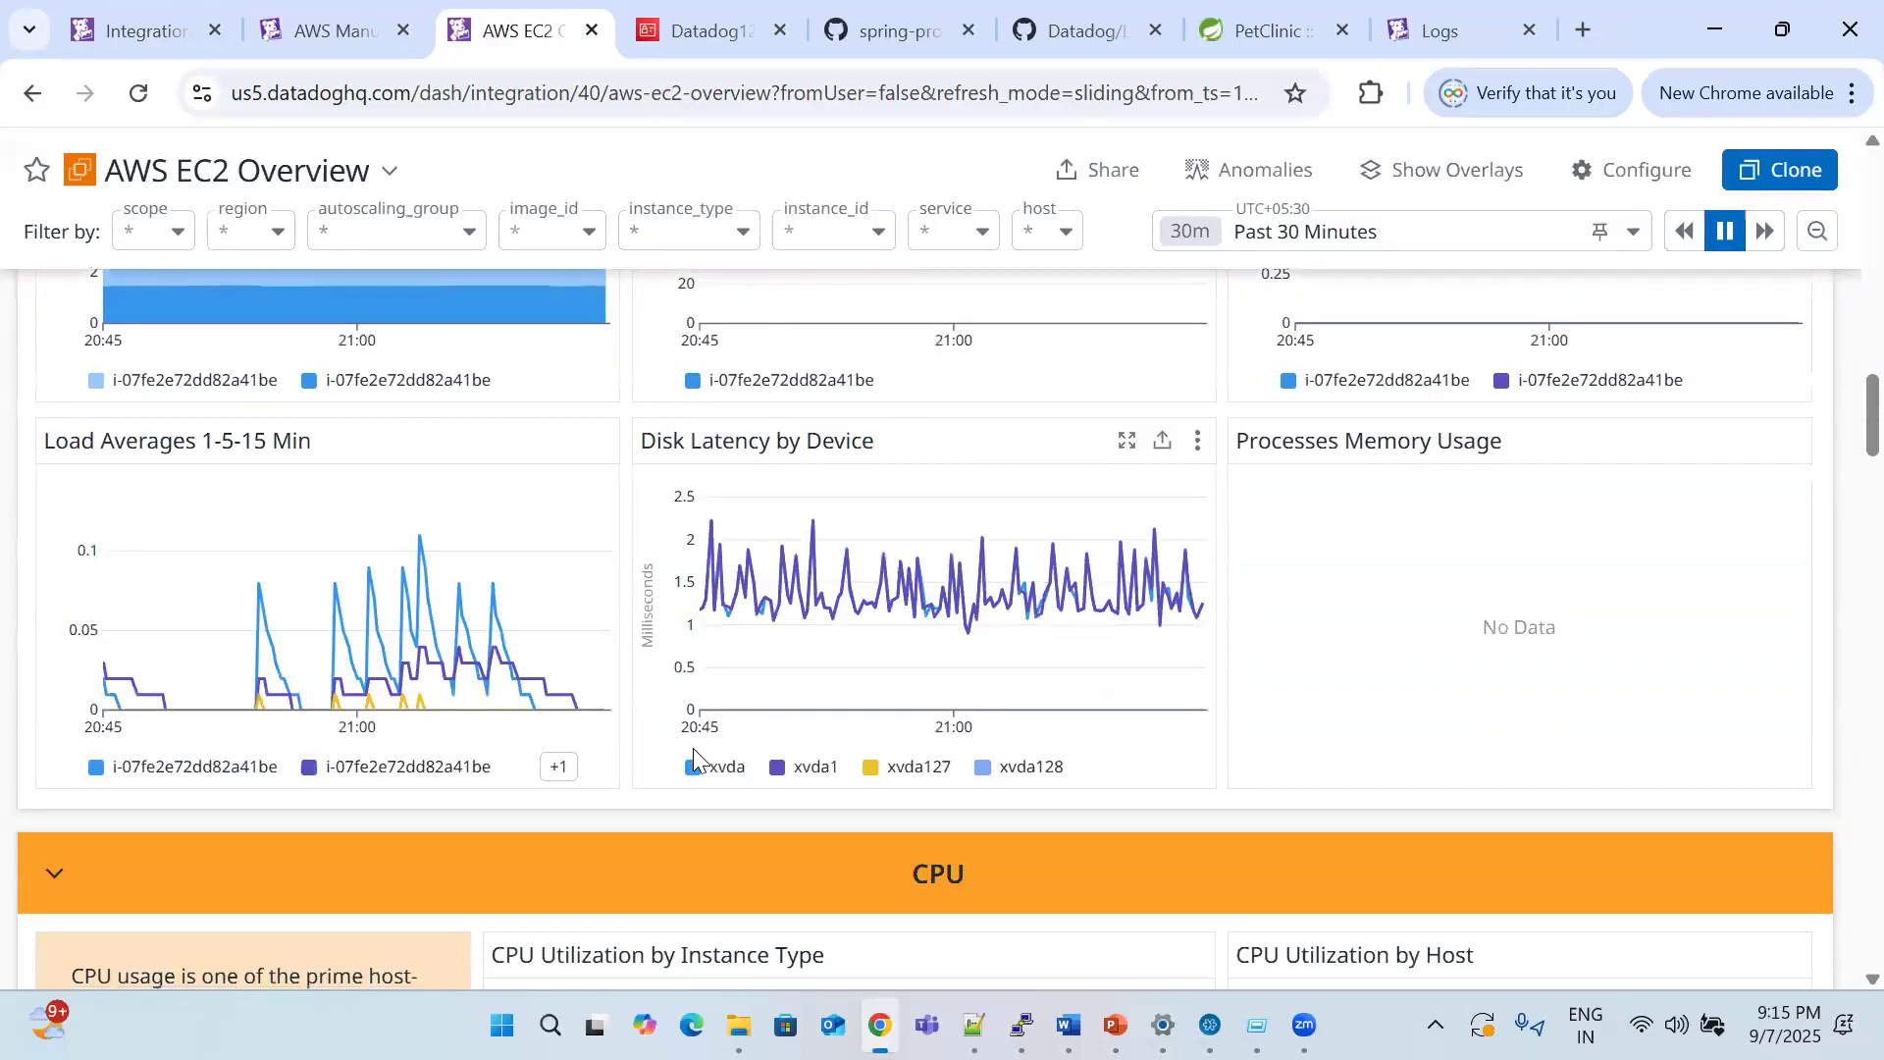
scroll(693, 748, down, 3)
scroll(694, 749, down, 4)
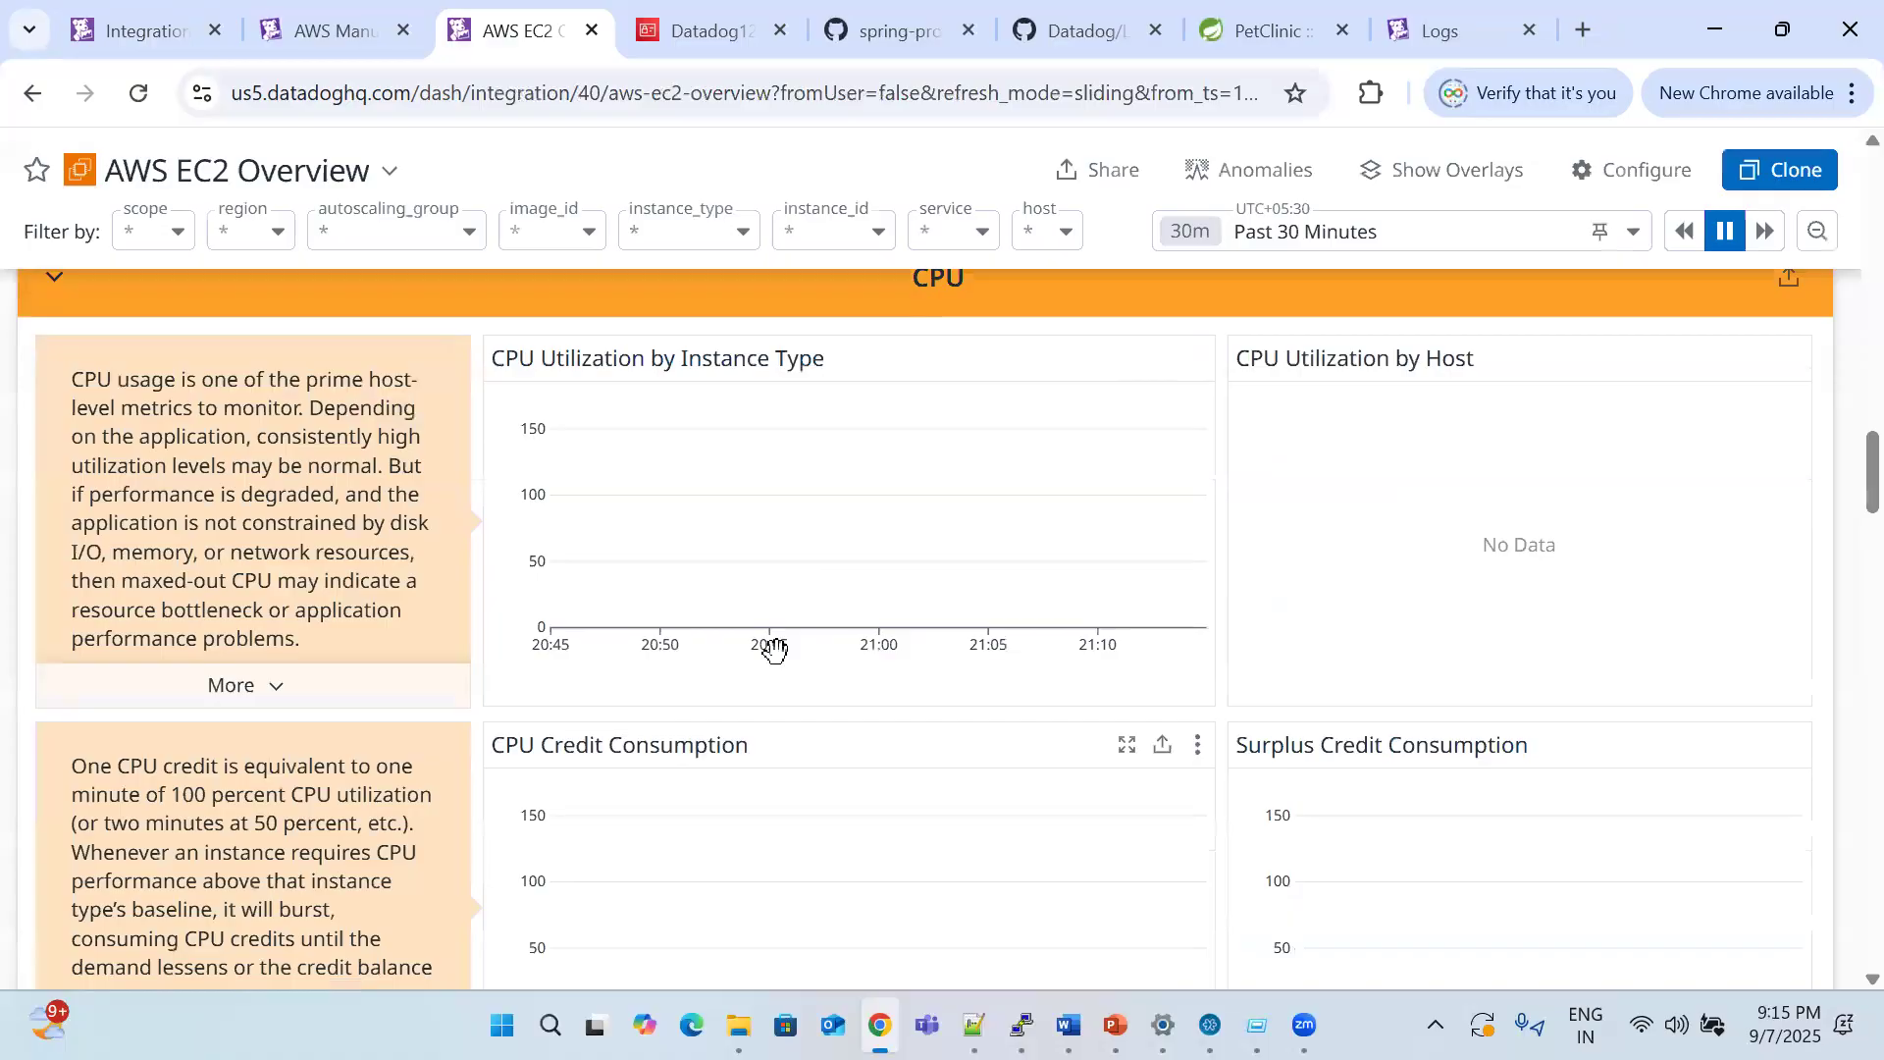
scroll(755, 739, down, 4)
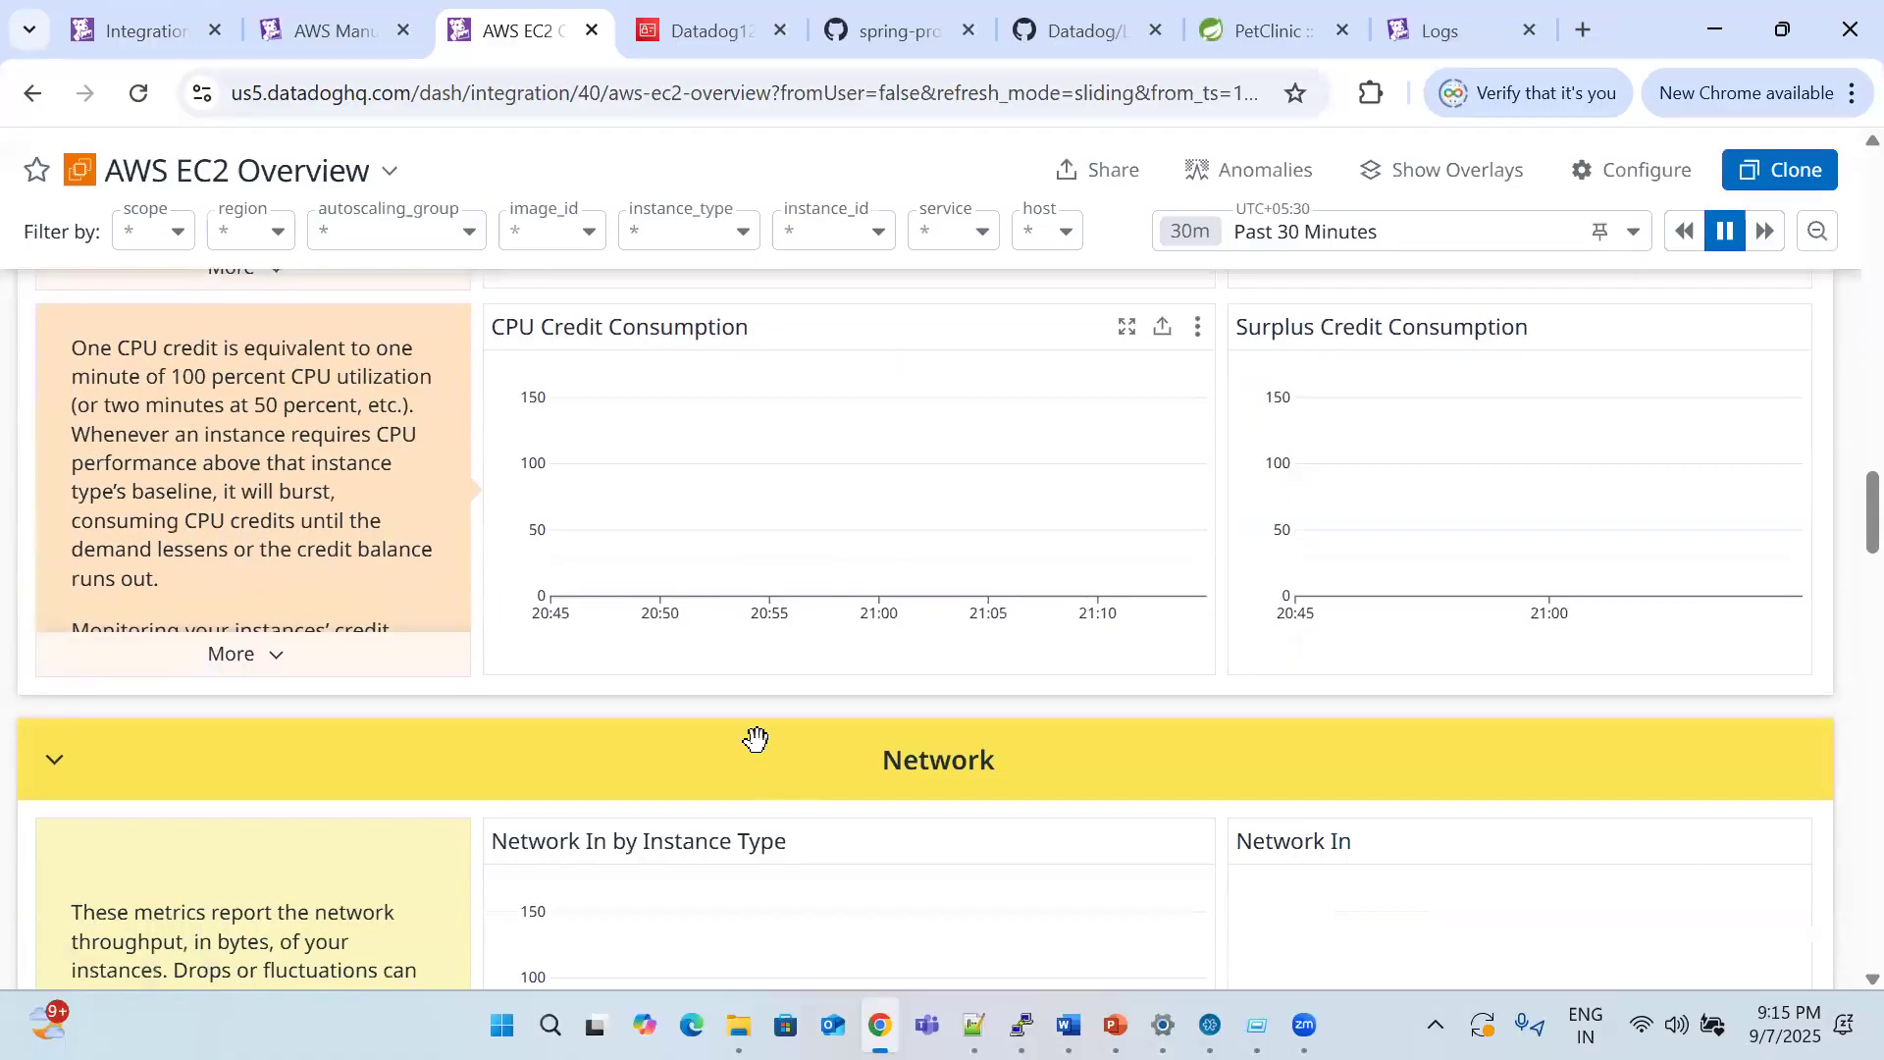
scroll(756, 739, down, 5)
scroll(761, 750, down, 3)
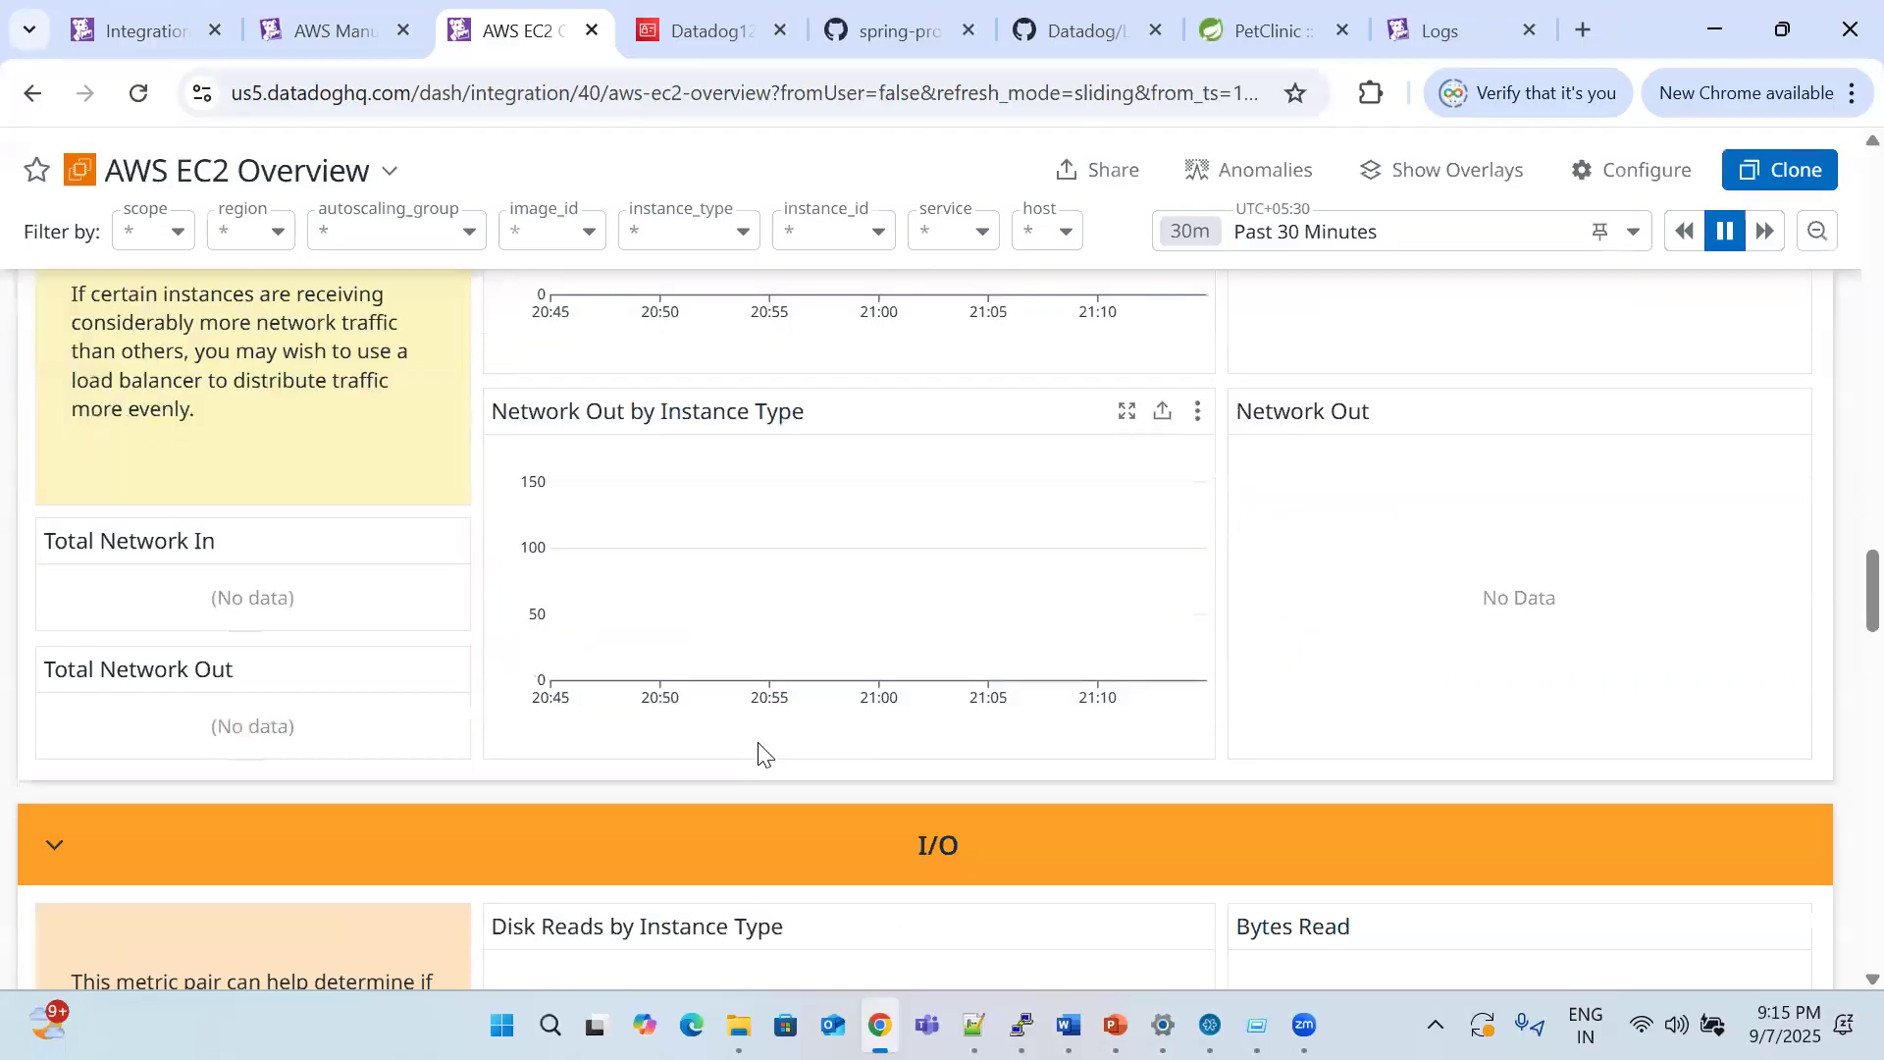
scroll(761, 750, down, 13)
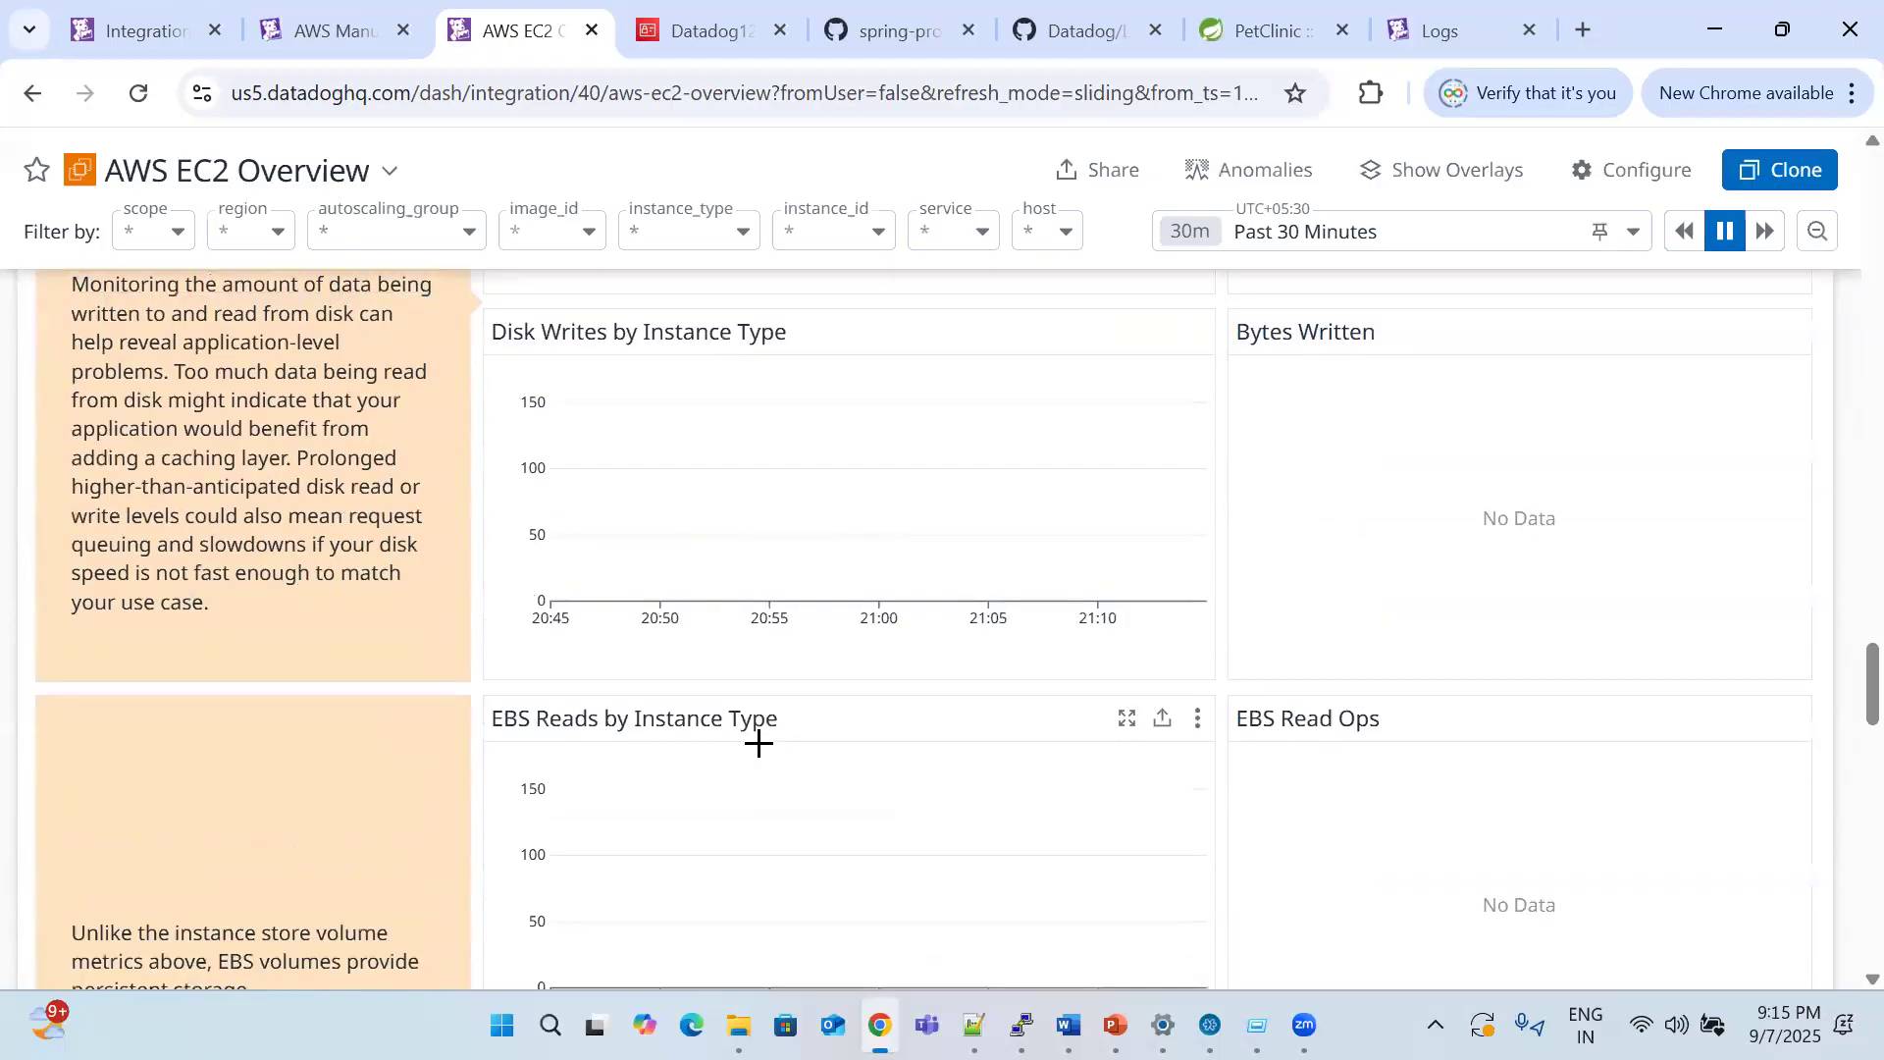
scroll(761, 754, up, 20)
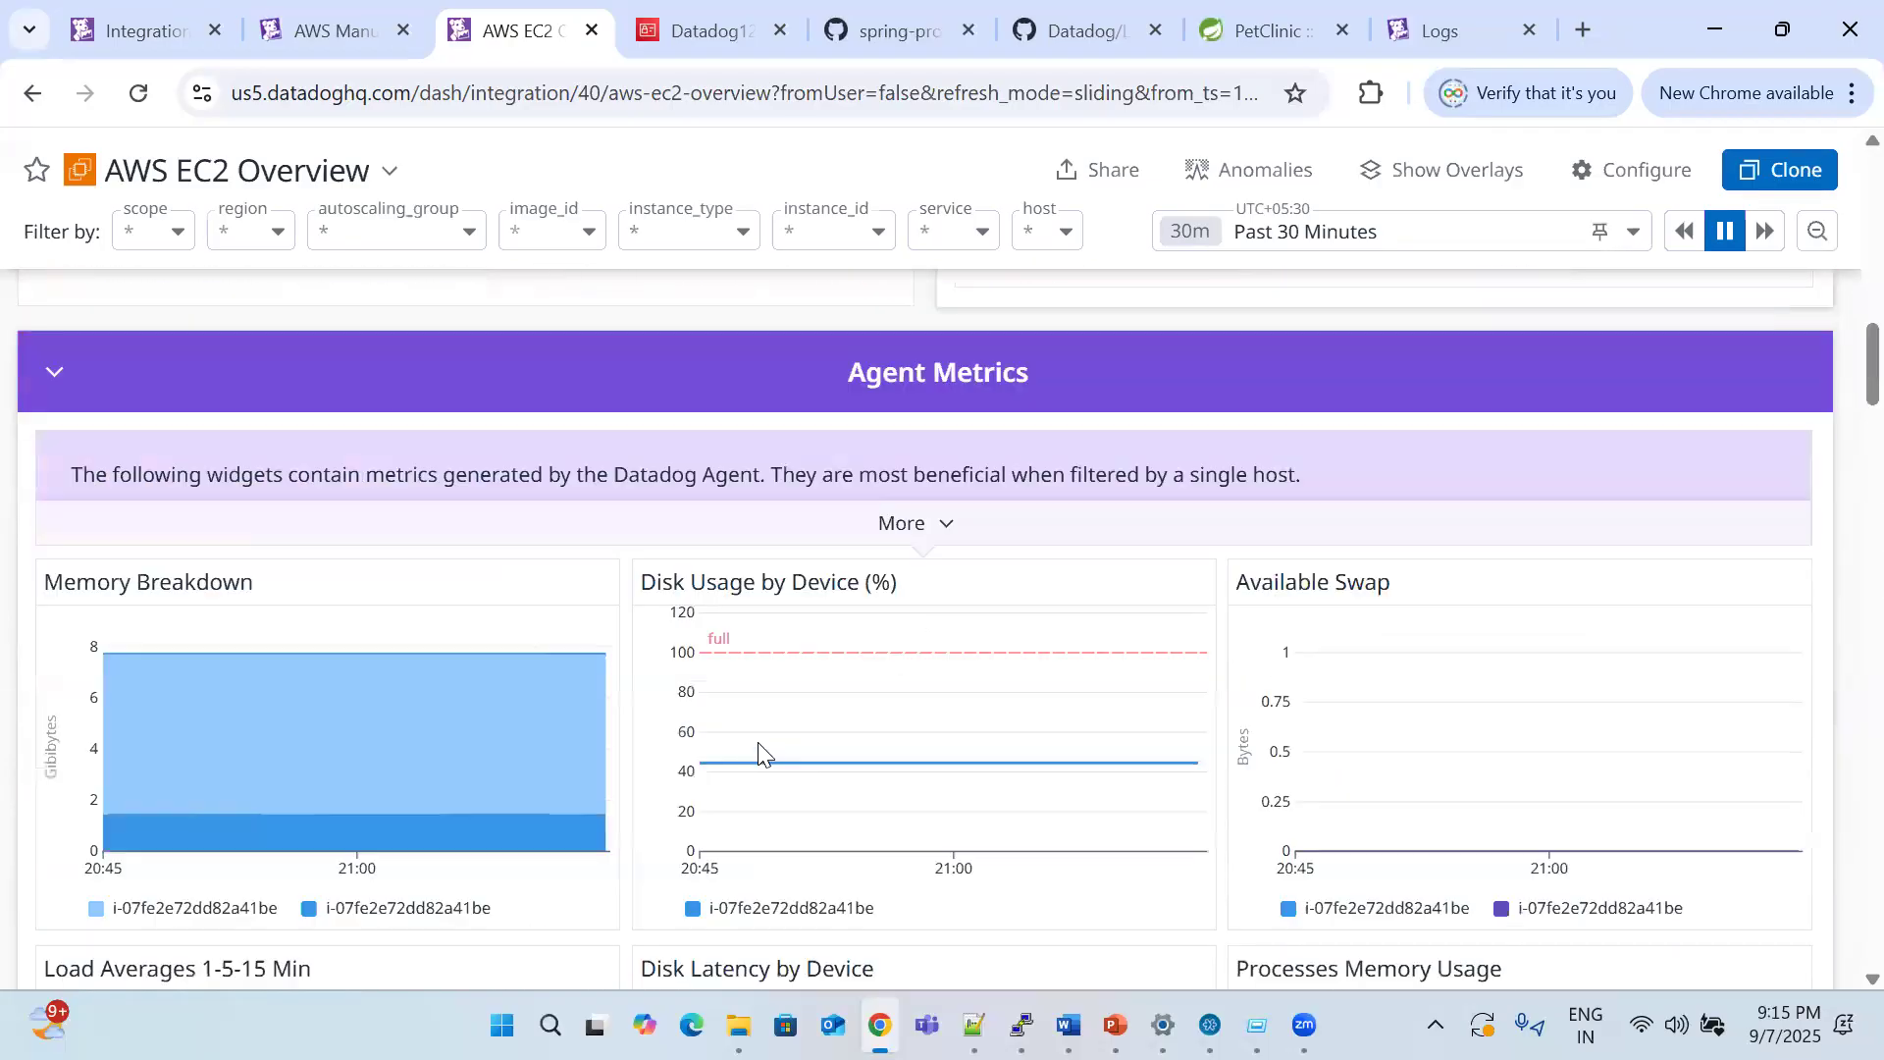
scroll(761, 753, up, 6)
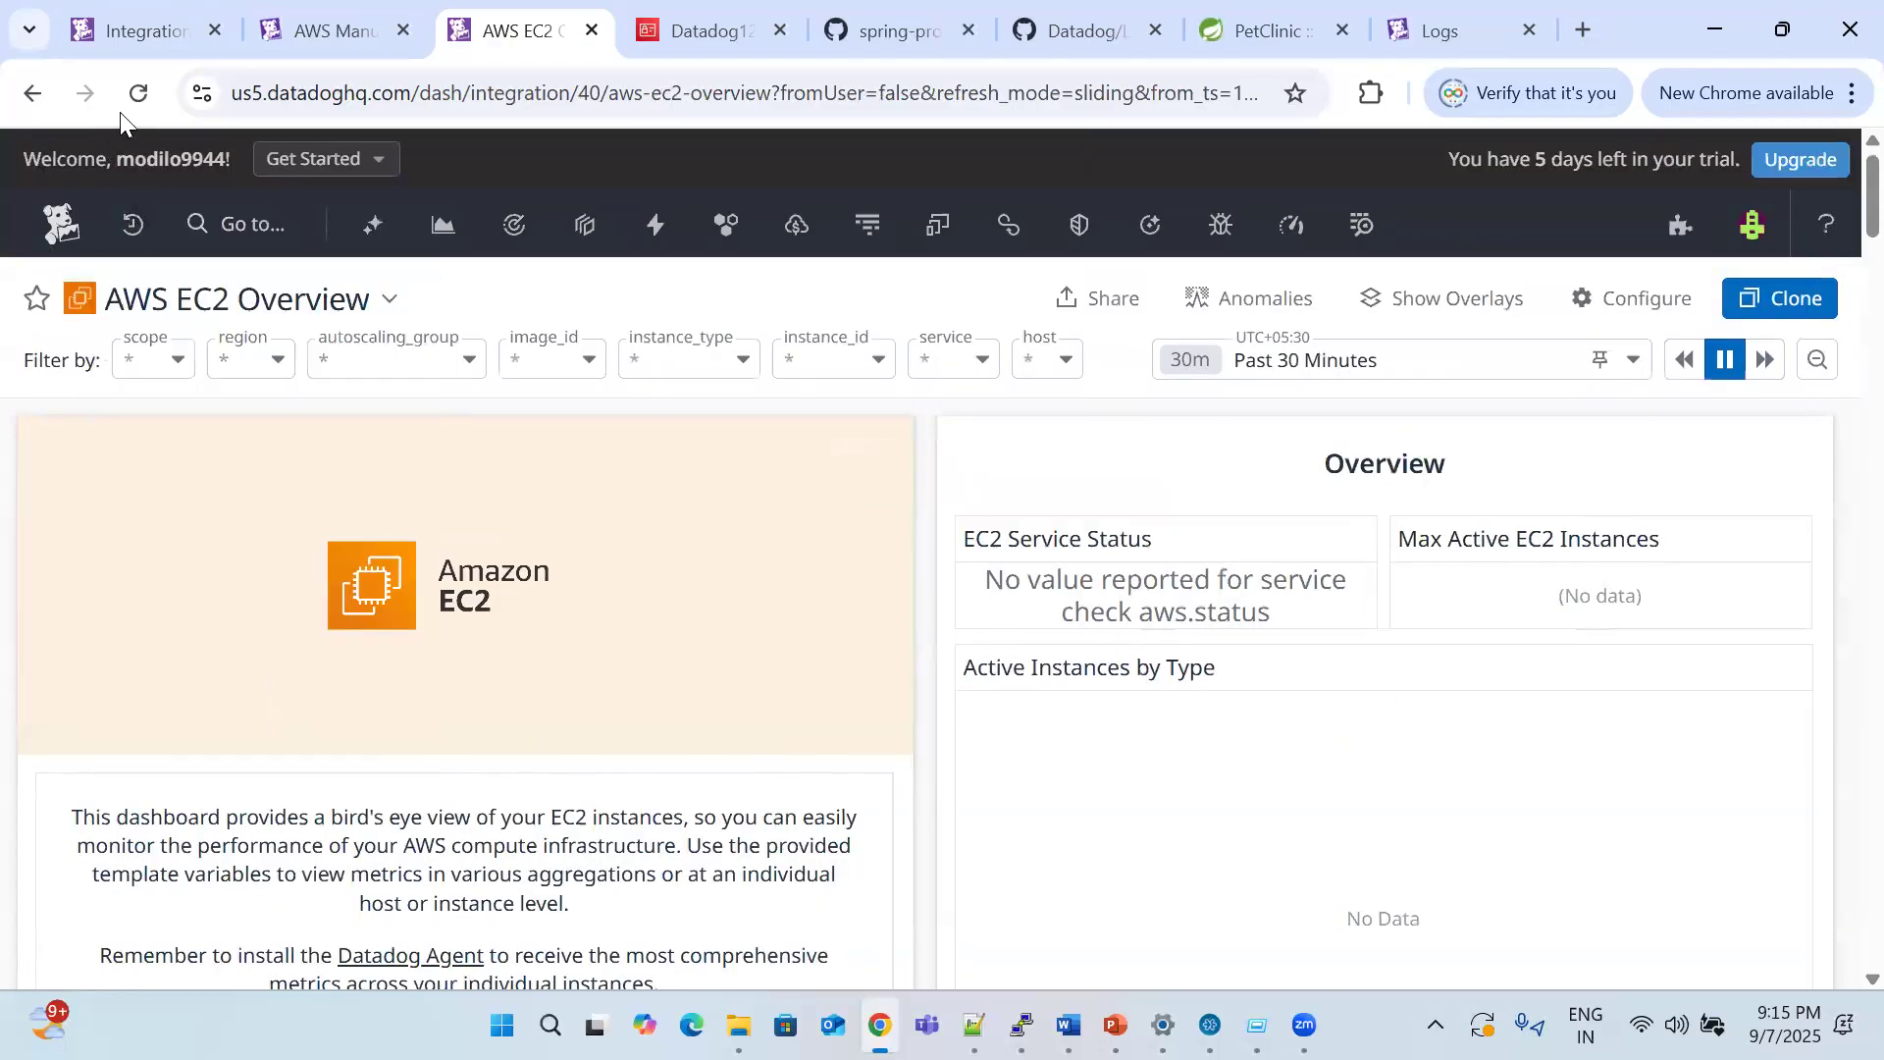
click(133, 98)
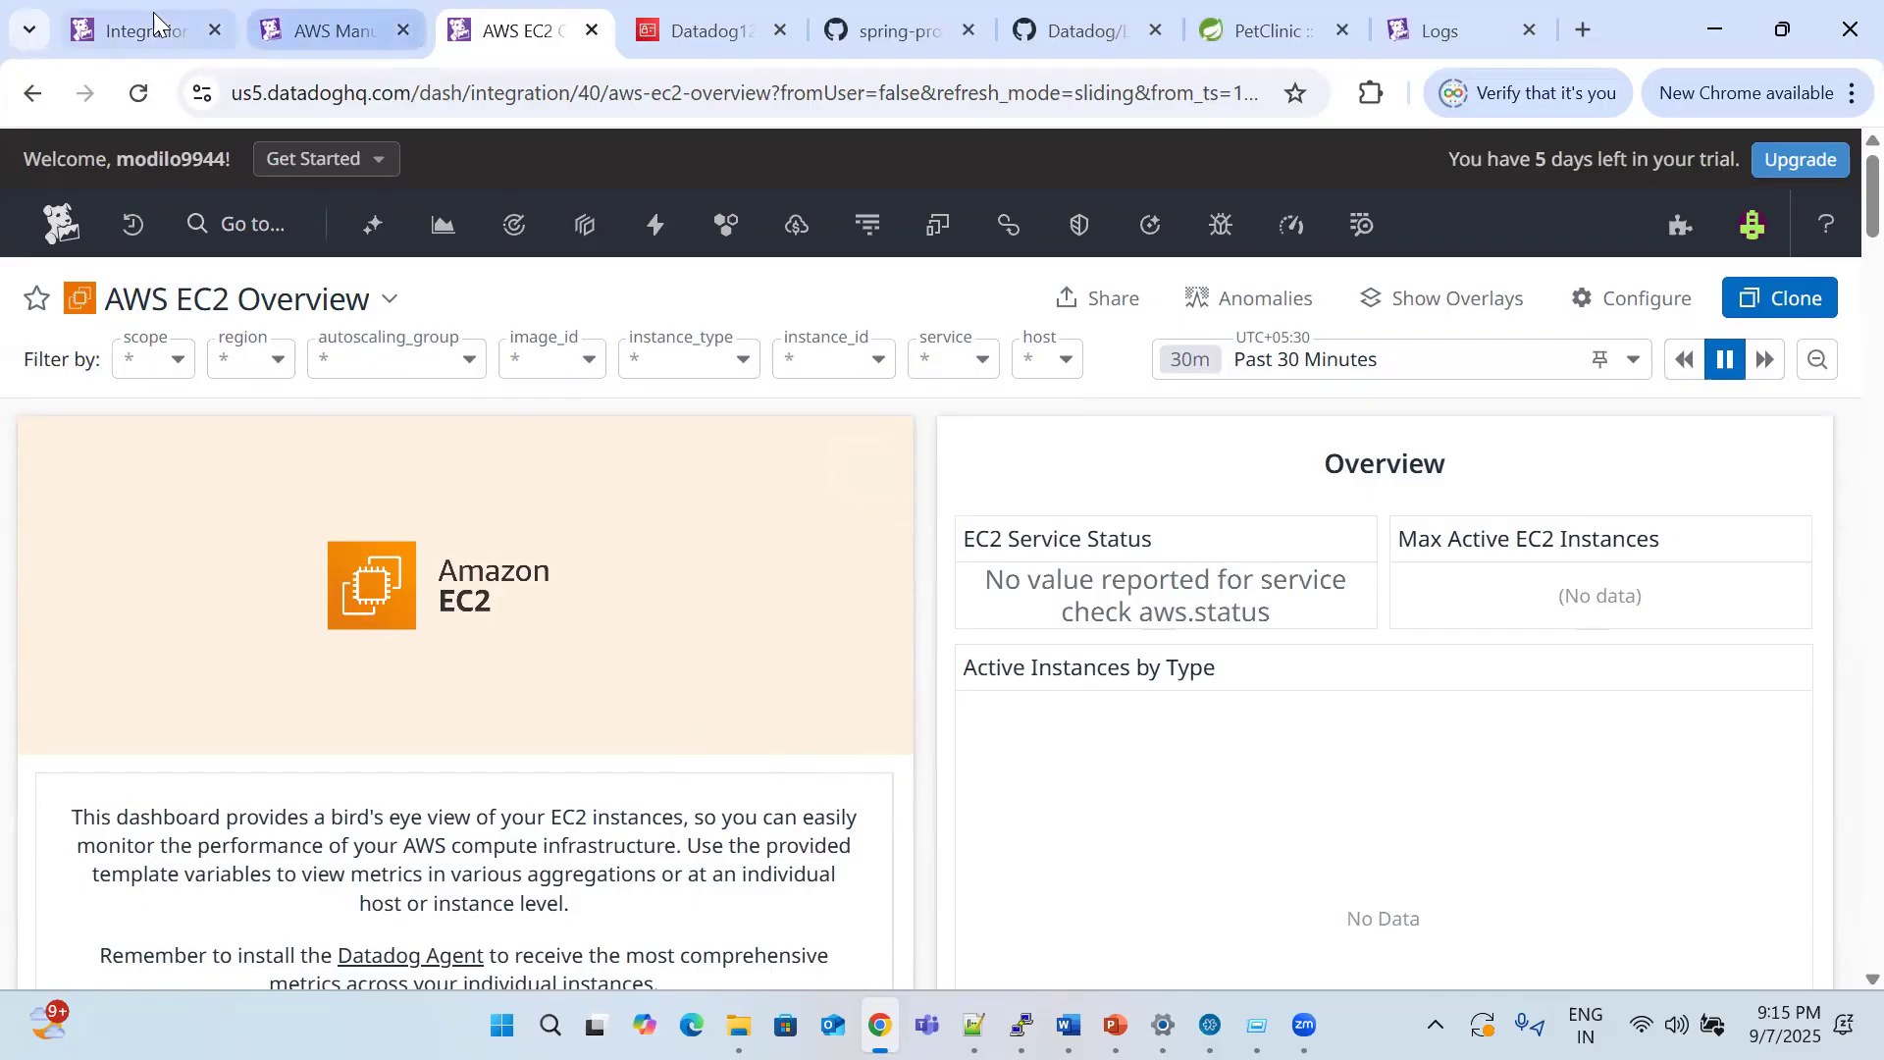
Return to the AWS integration settings, then bring up the AWS manual setup guide.
click(117, 22)
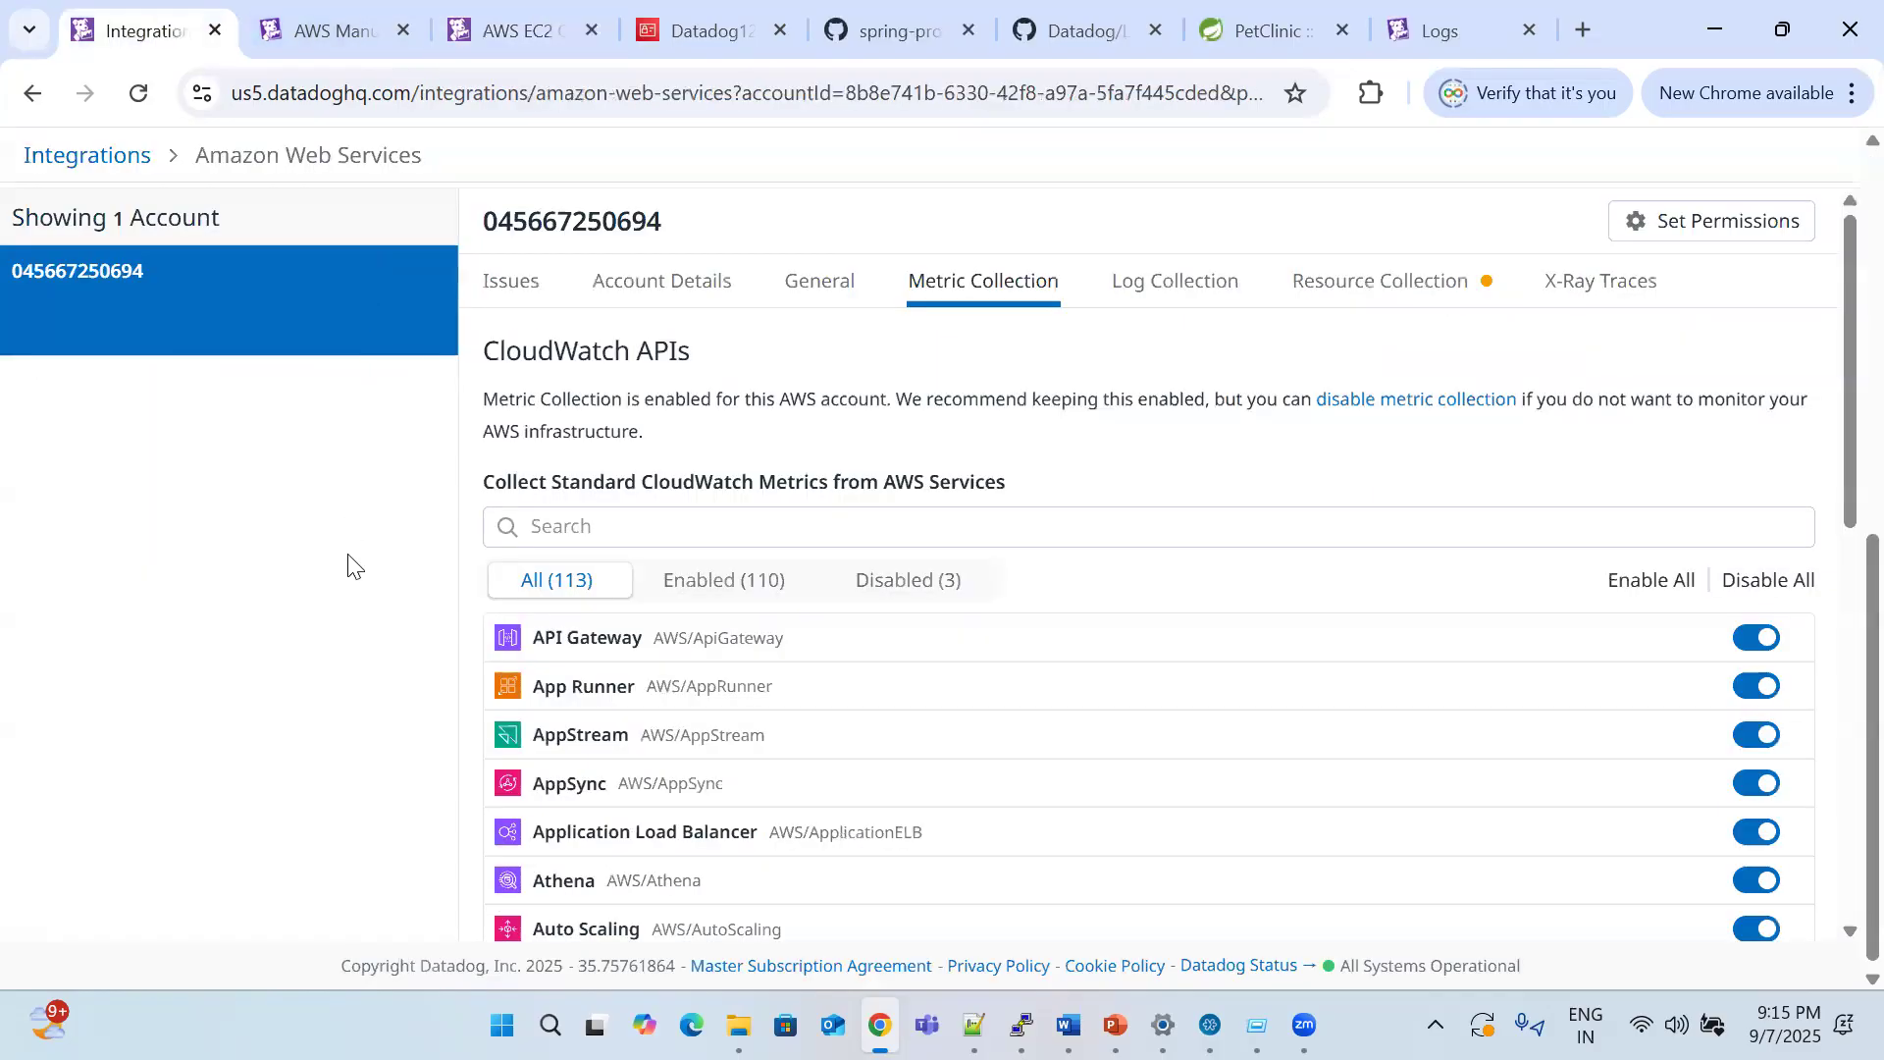
scroll(348, 566, up, 2)
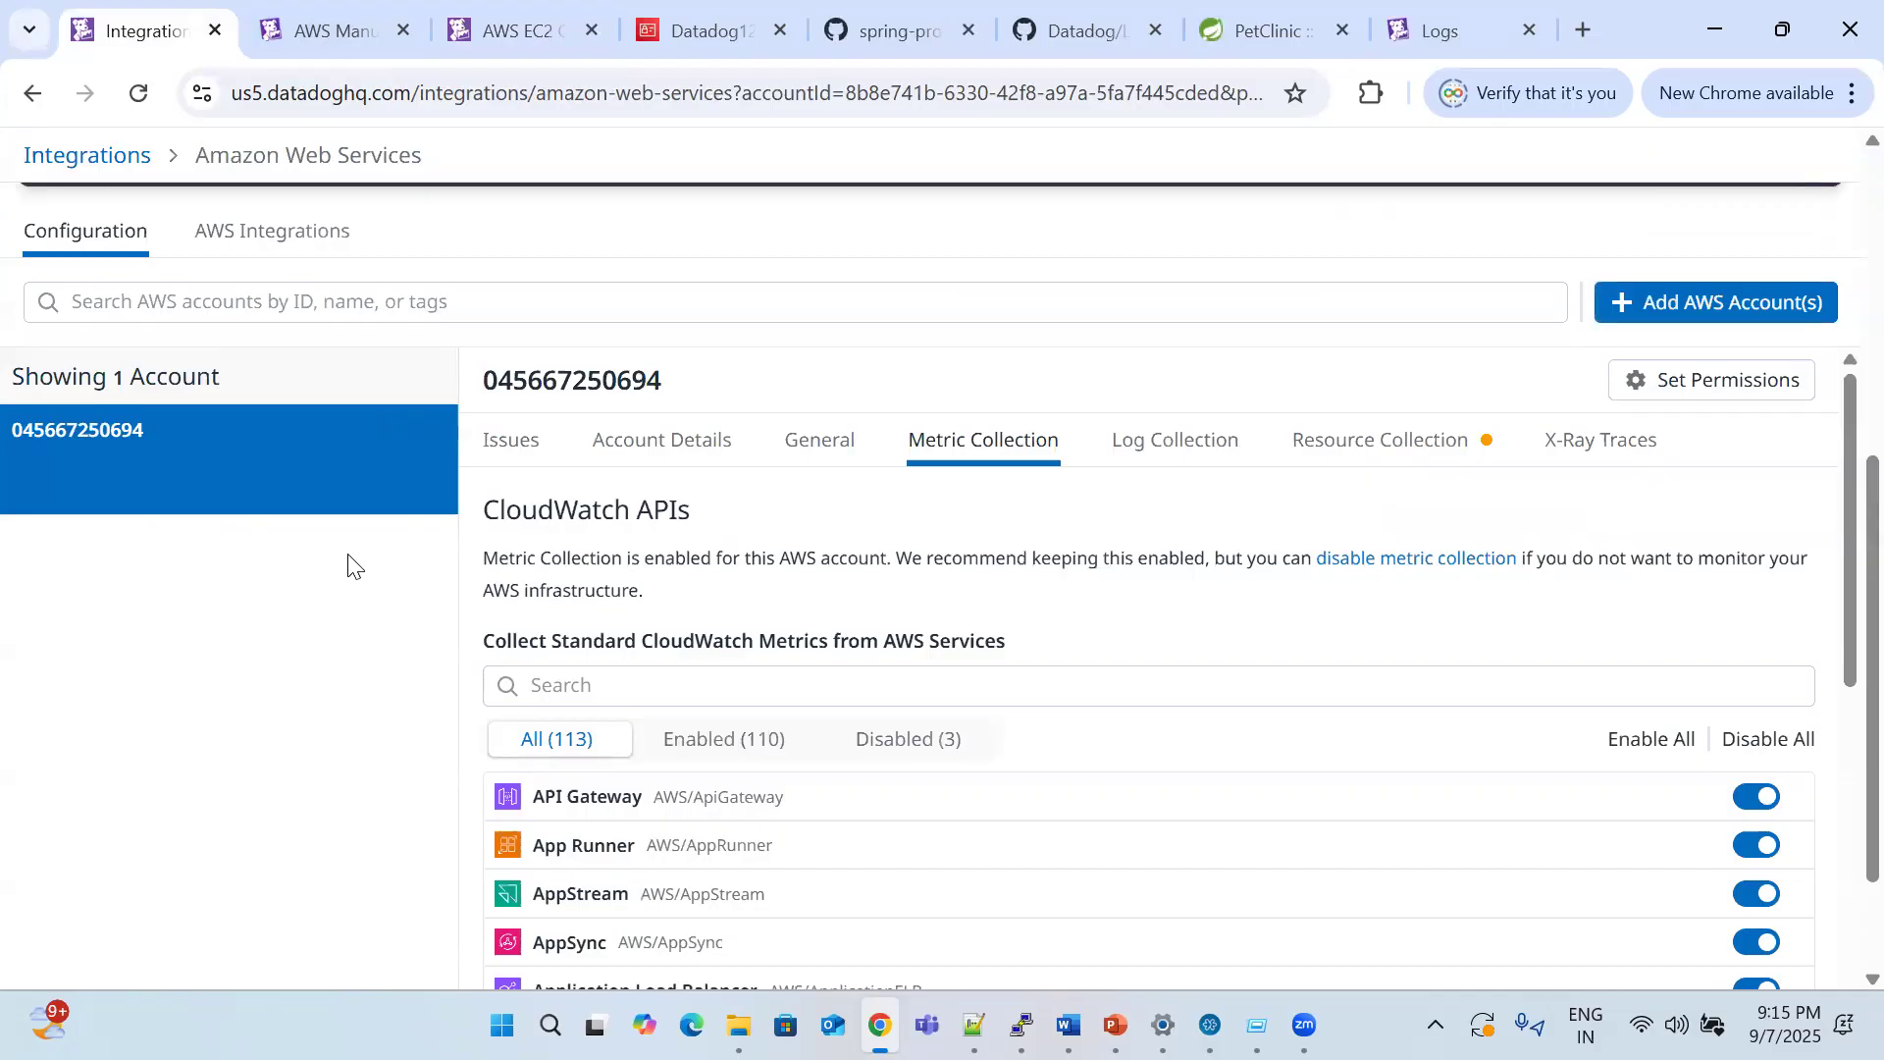
click(327, 37)
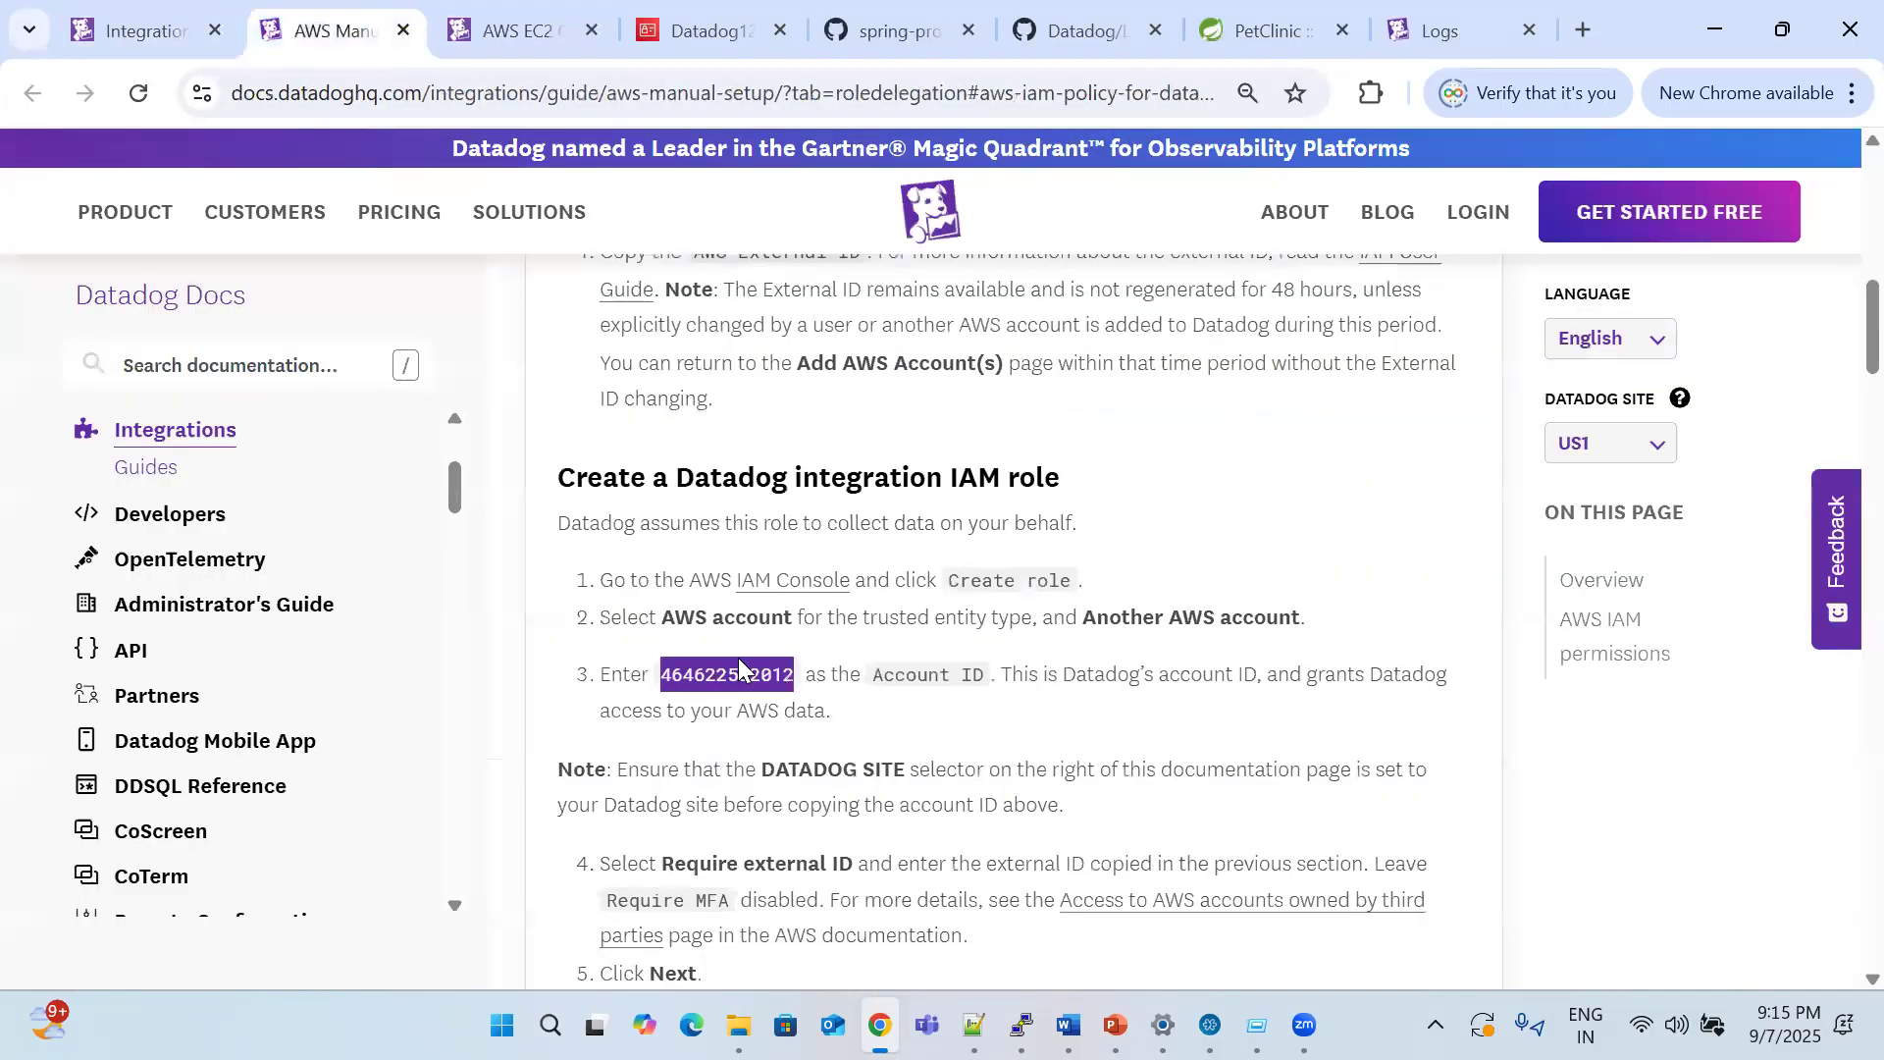
Scroll the AWS manual setup guide to the integration IAM policy JSON and highlight dynamodb:Describe*.
scroll(738, 658, down, 10)
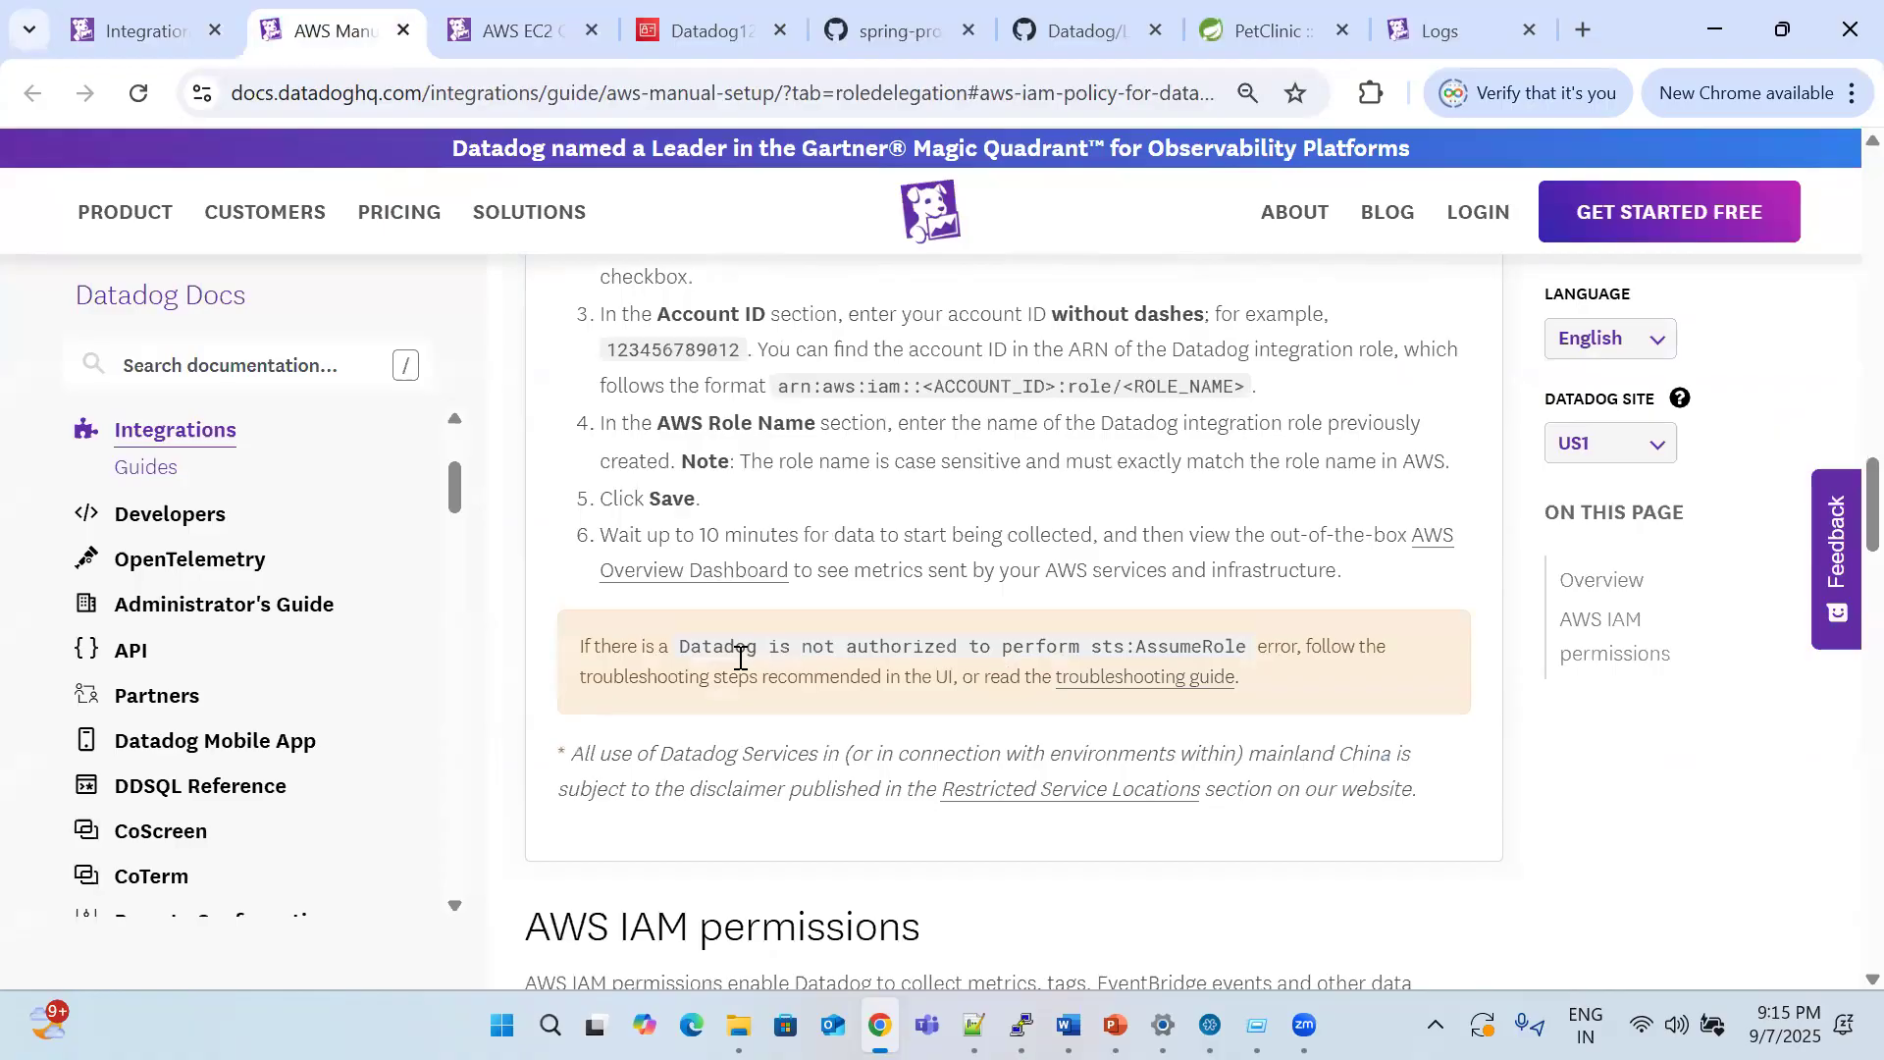
scroll(738, 658, down, 7)
scroll(740, 671, up, 2)
scroll(707, 432, down, 2)
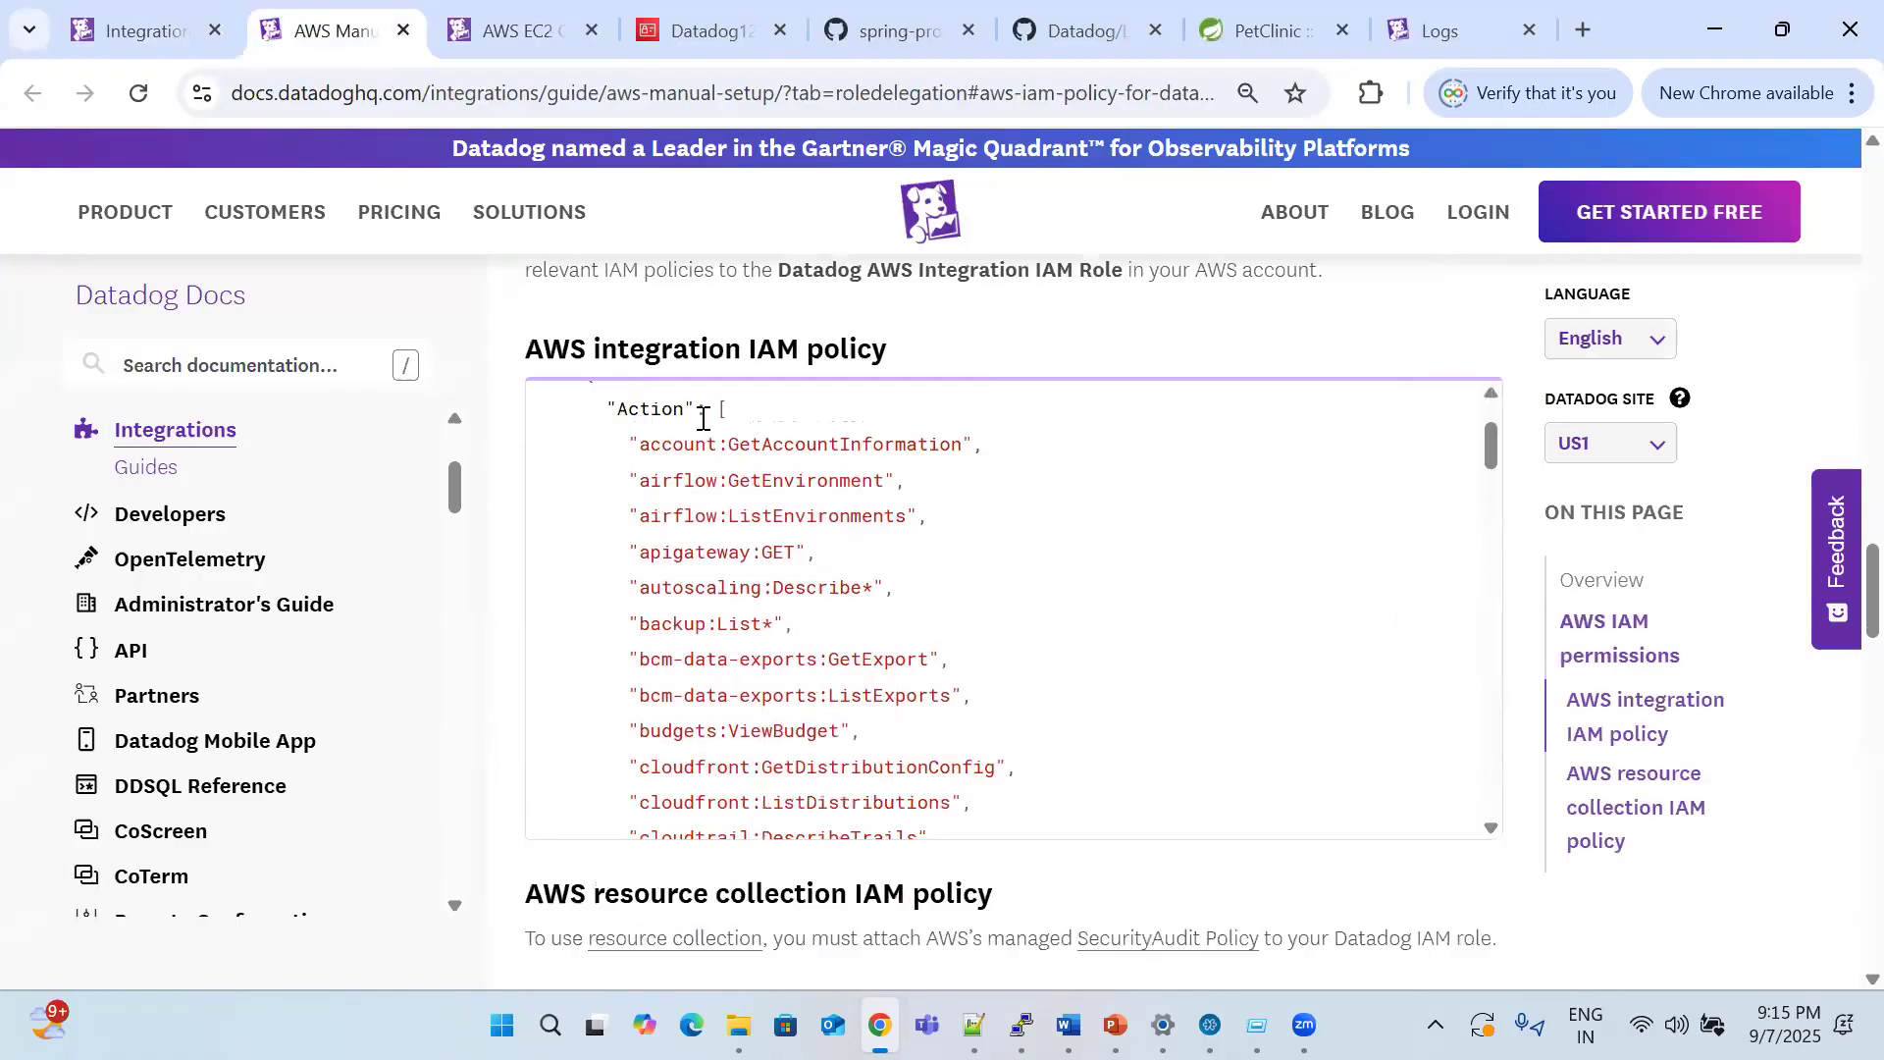
scroll(703, 419, down, 1)
scroll(745, 550, up, 2)
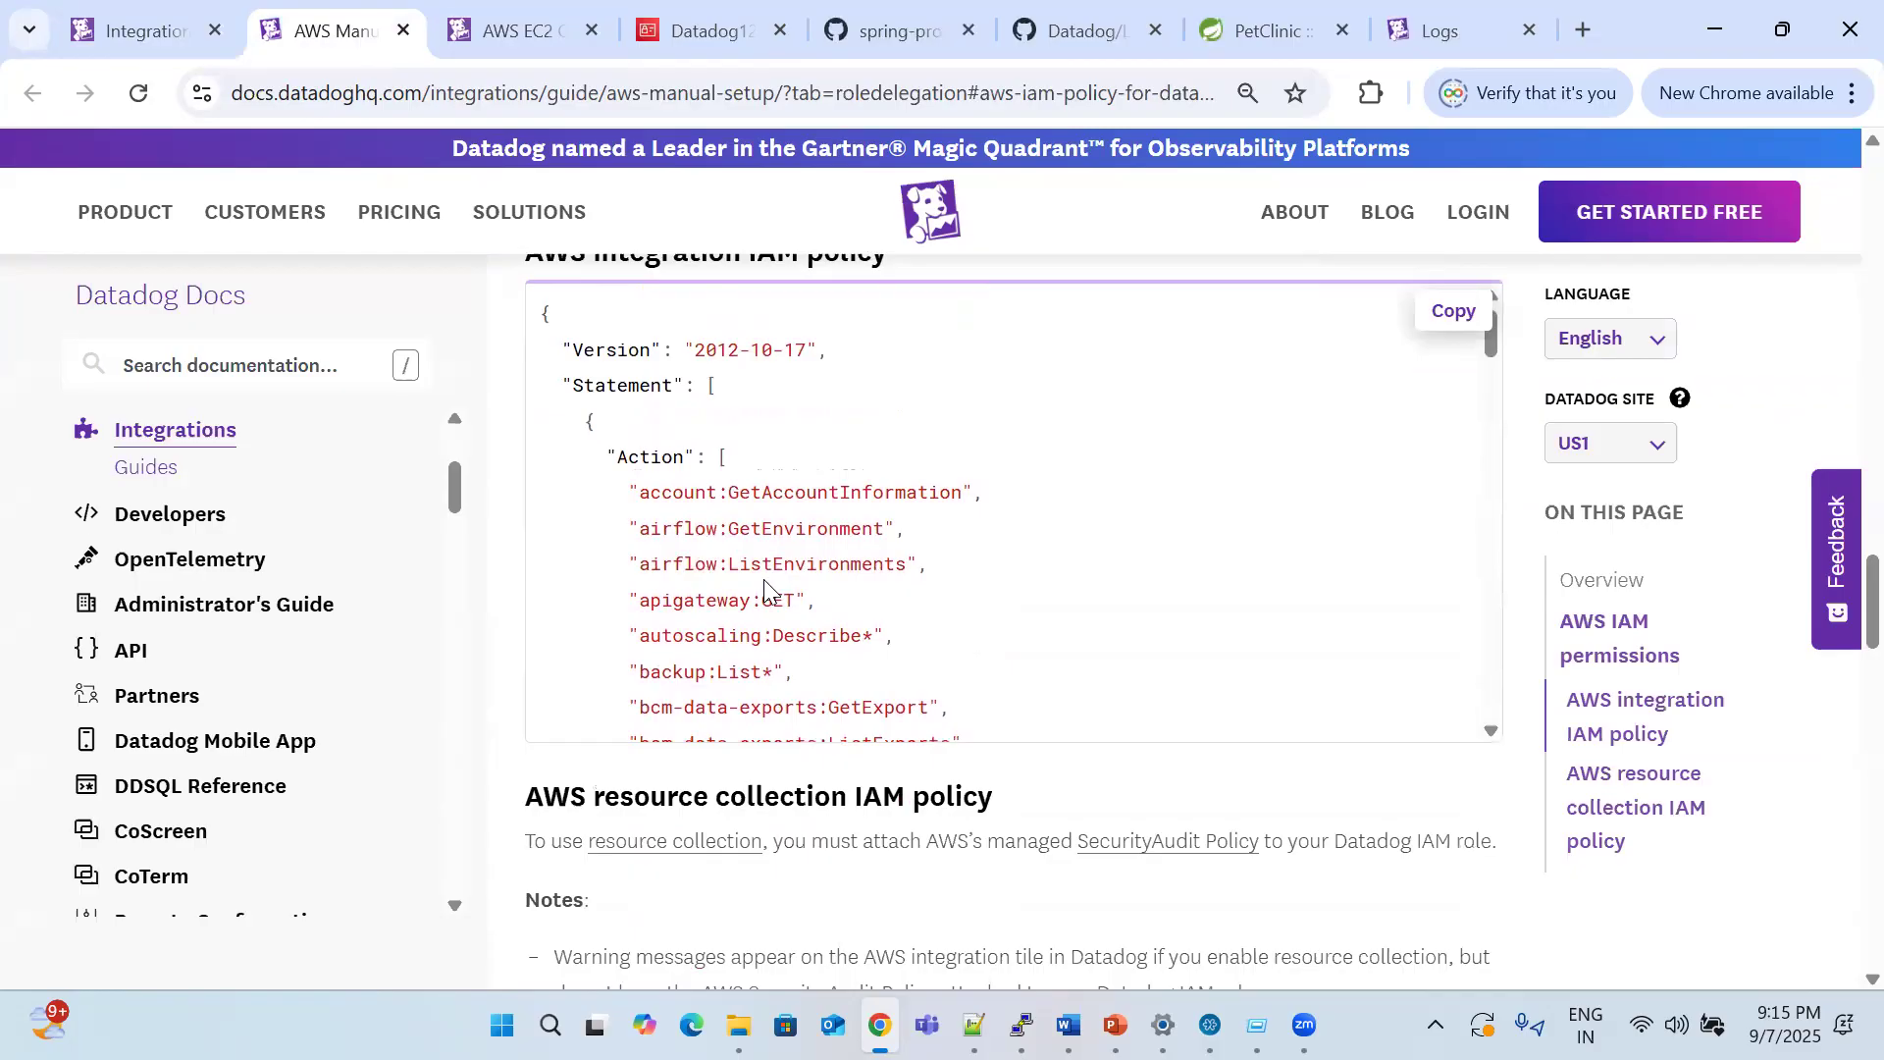
scroll(763, 593, down, 1)
scroll(764, 593, down, 8)
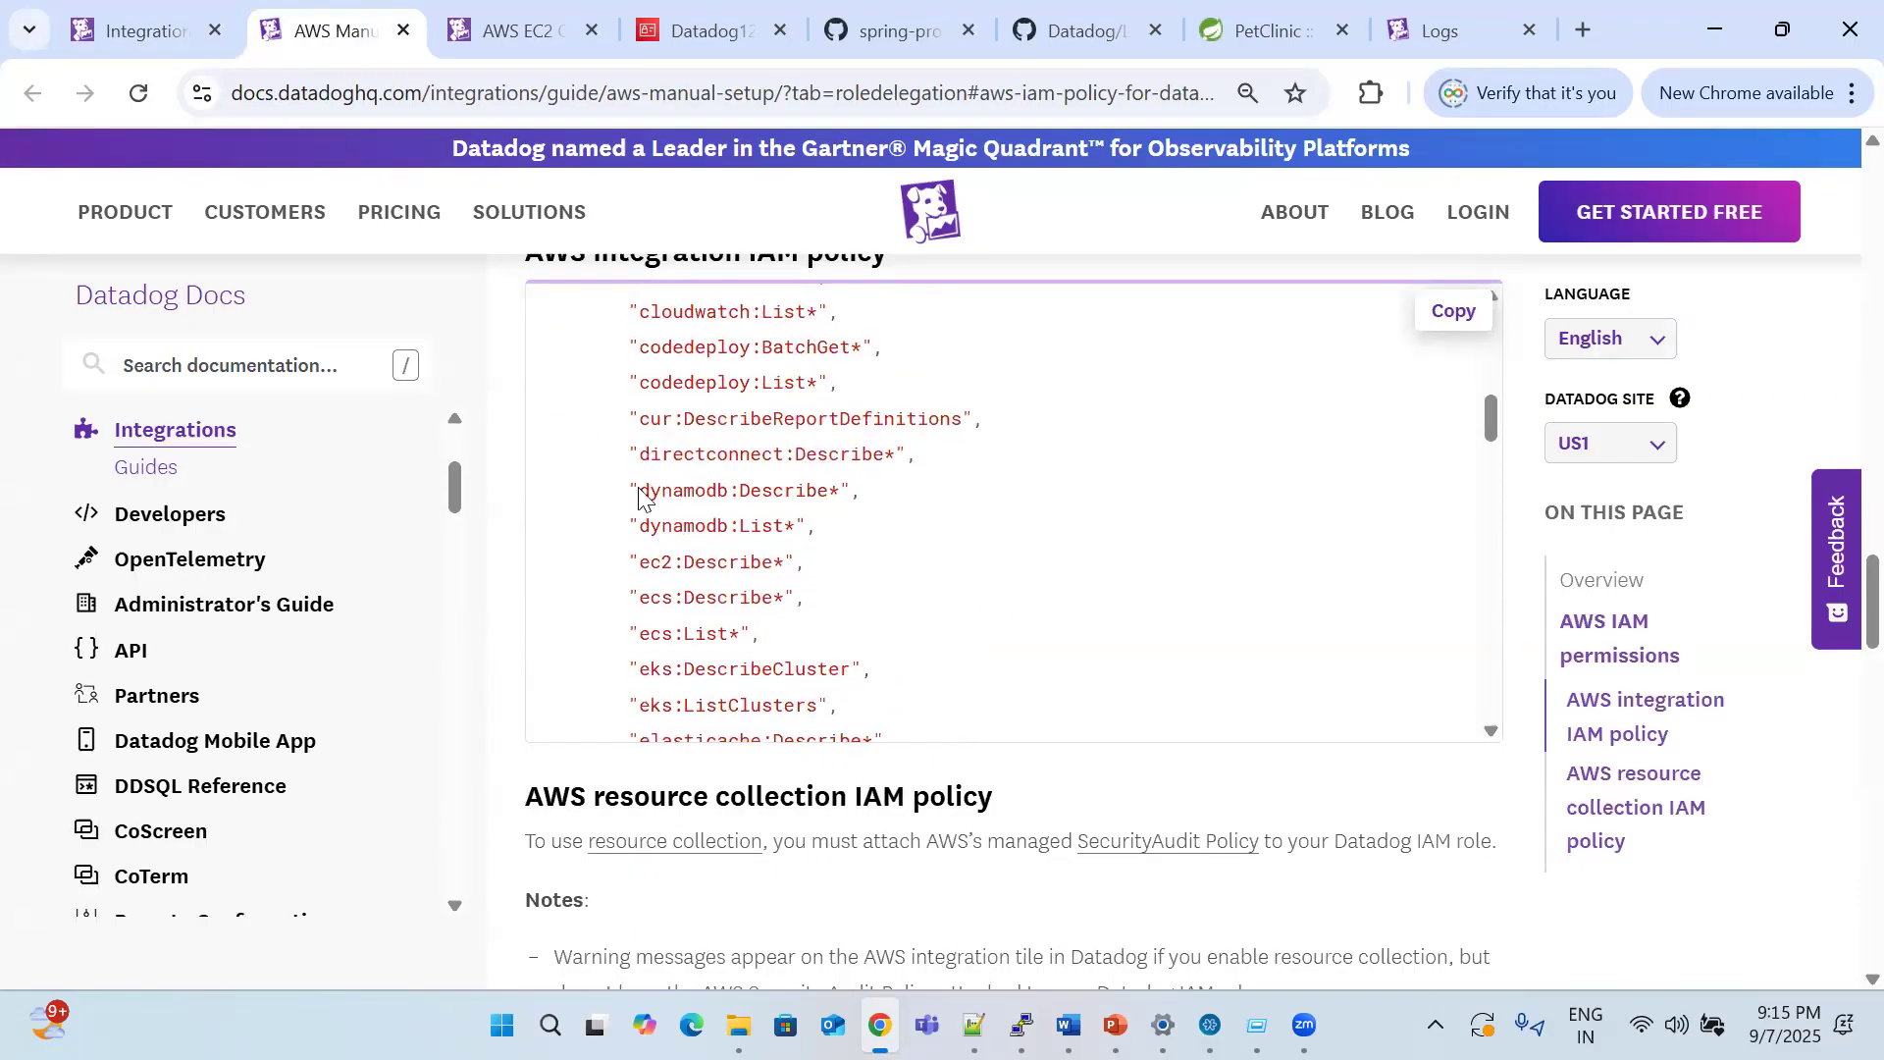
drag(639, 496, 854, 494)
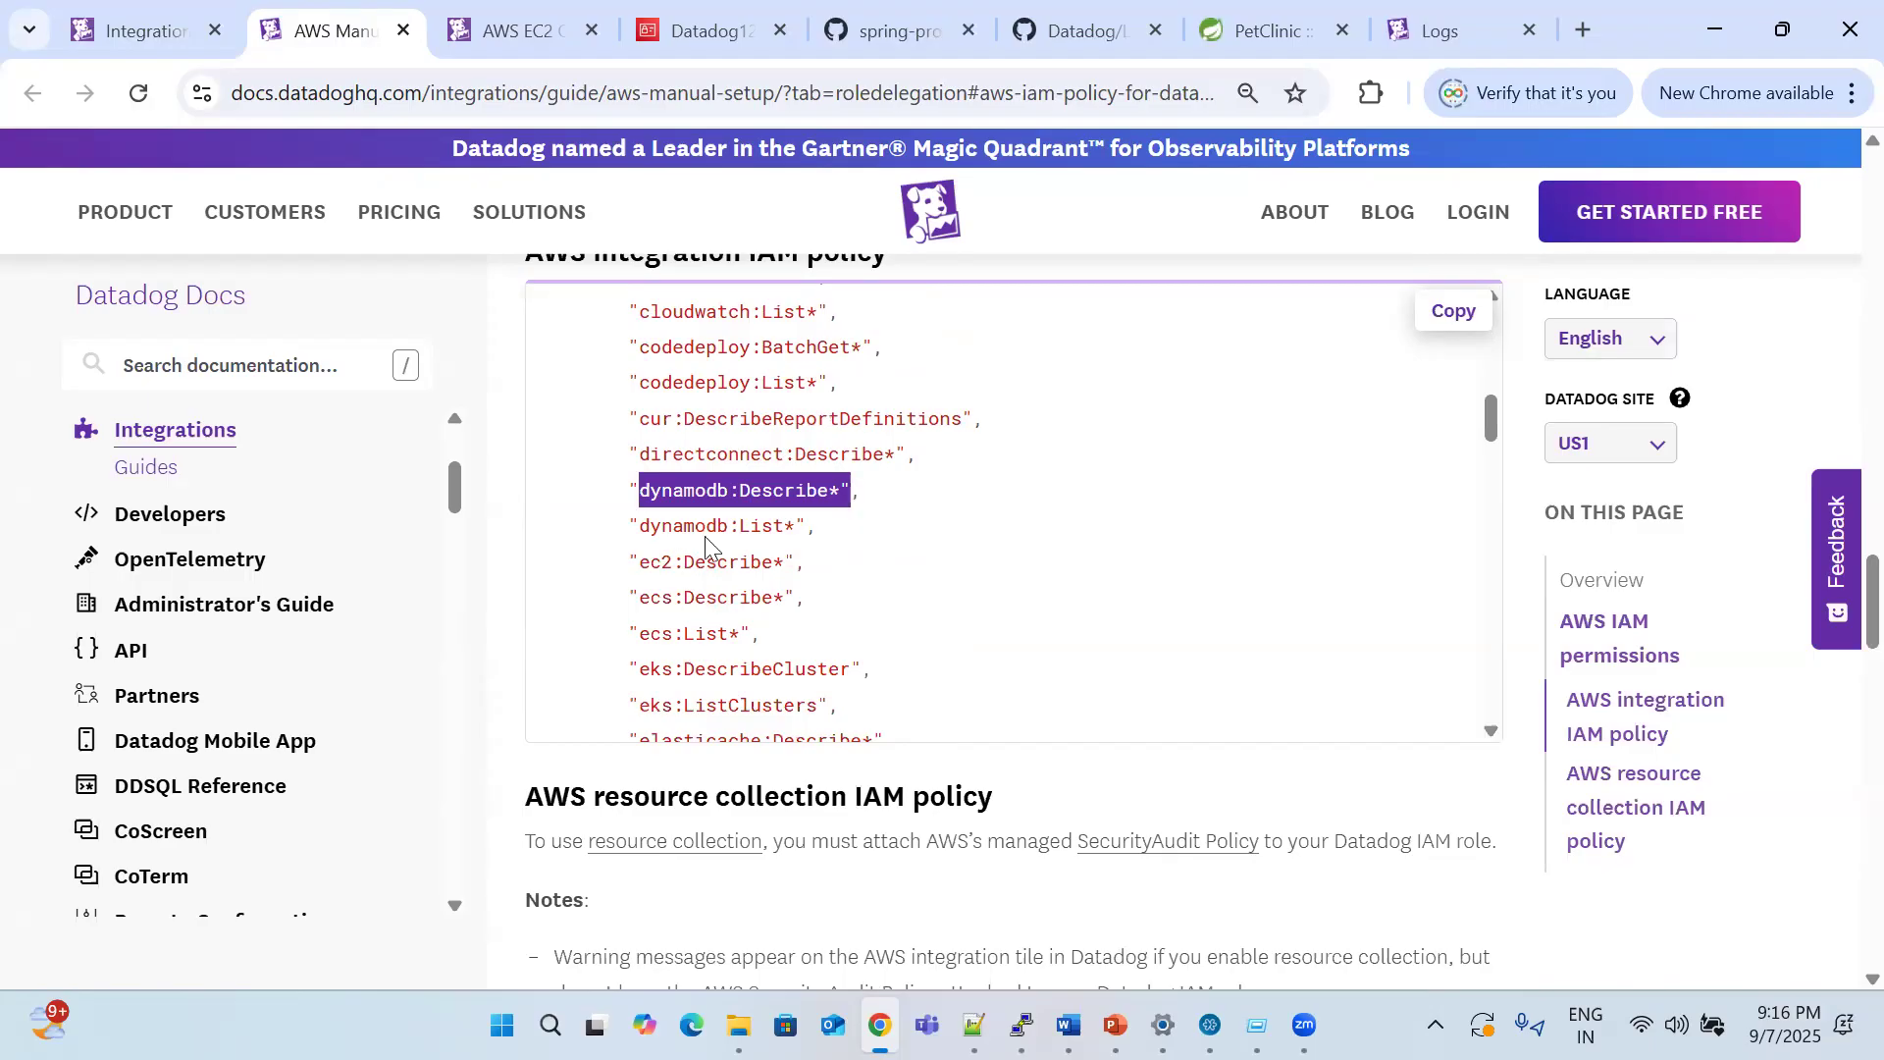
scroll(704, 500, up, 15)
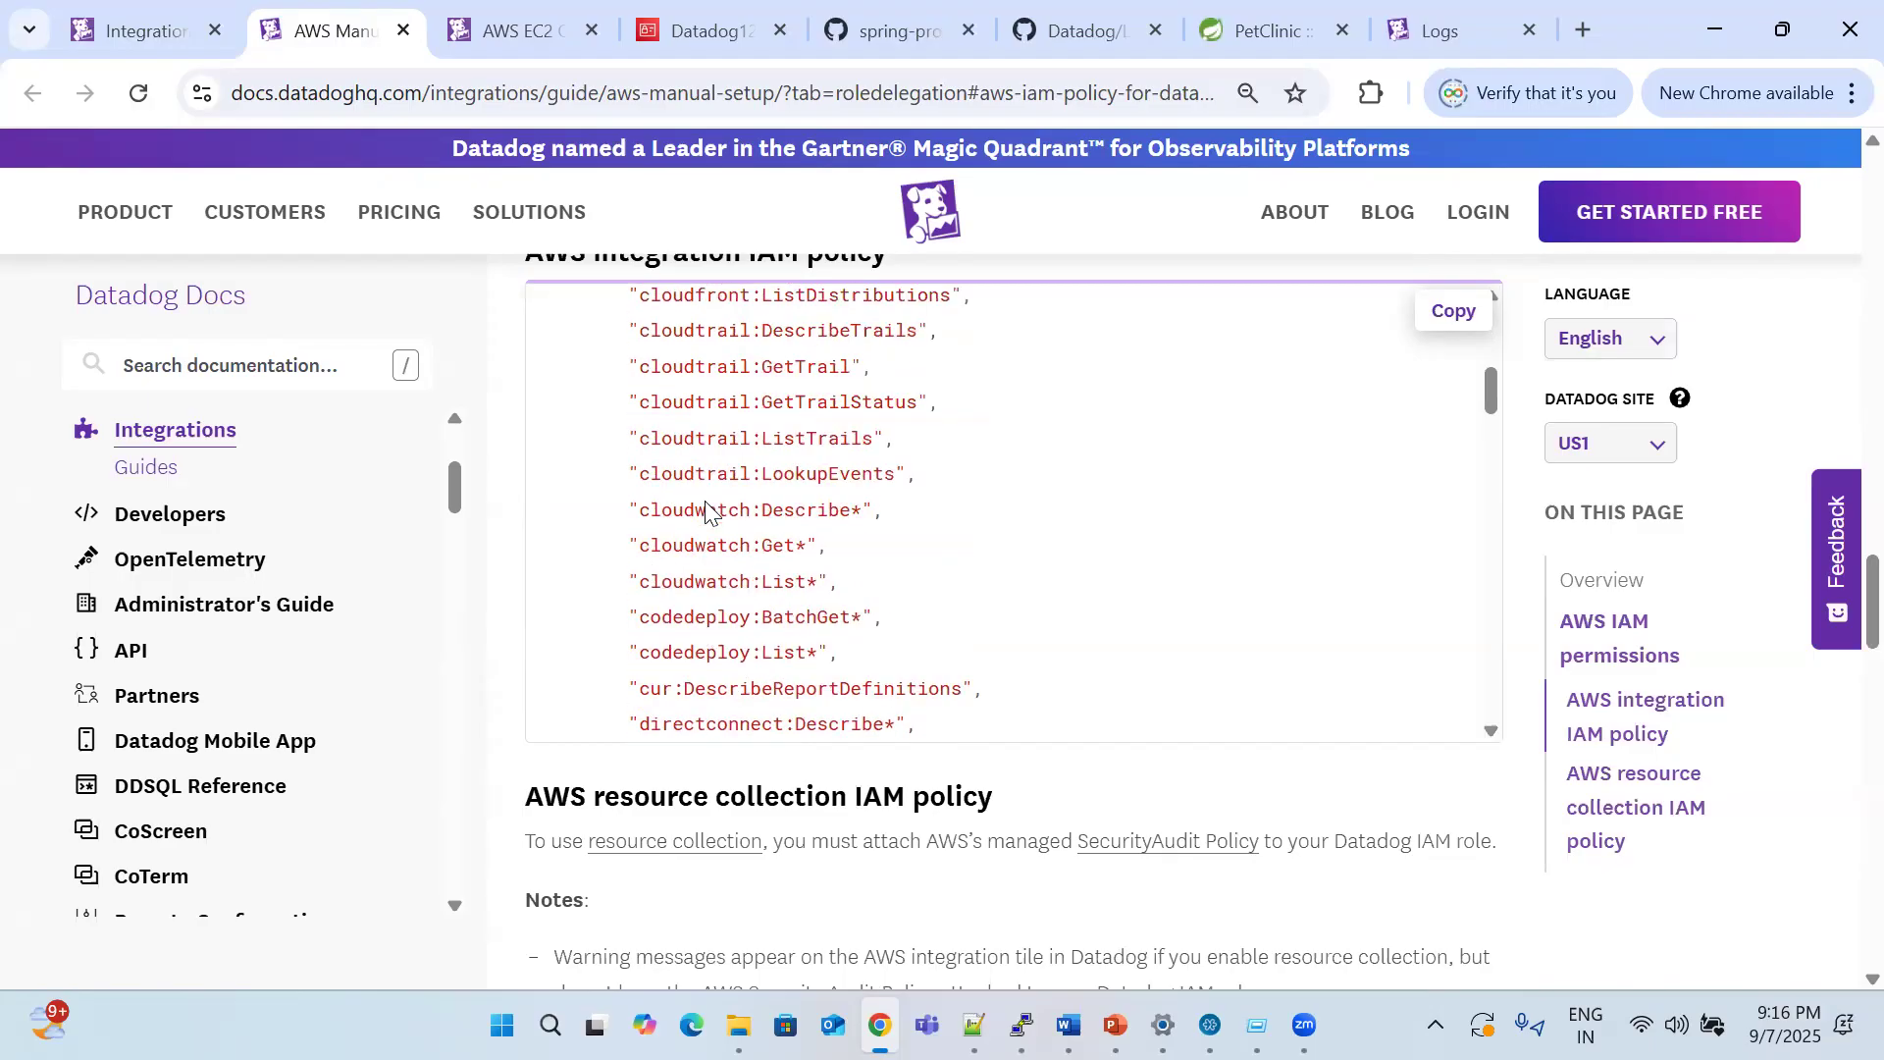
scroll(705, 506, up, 2)
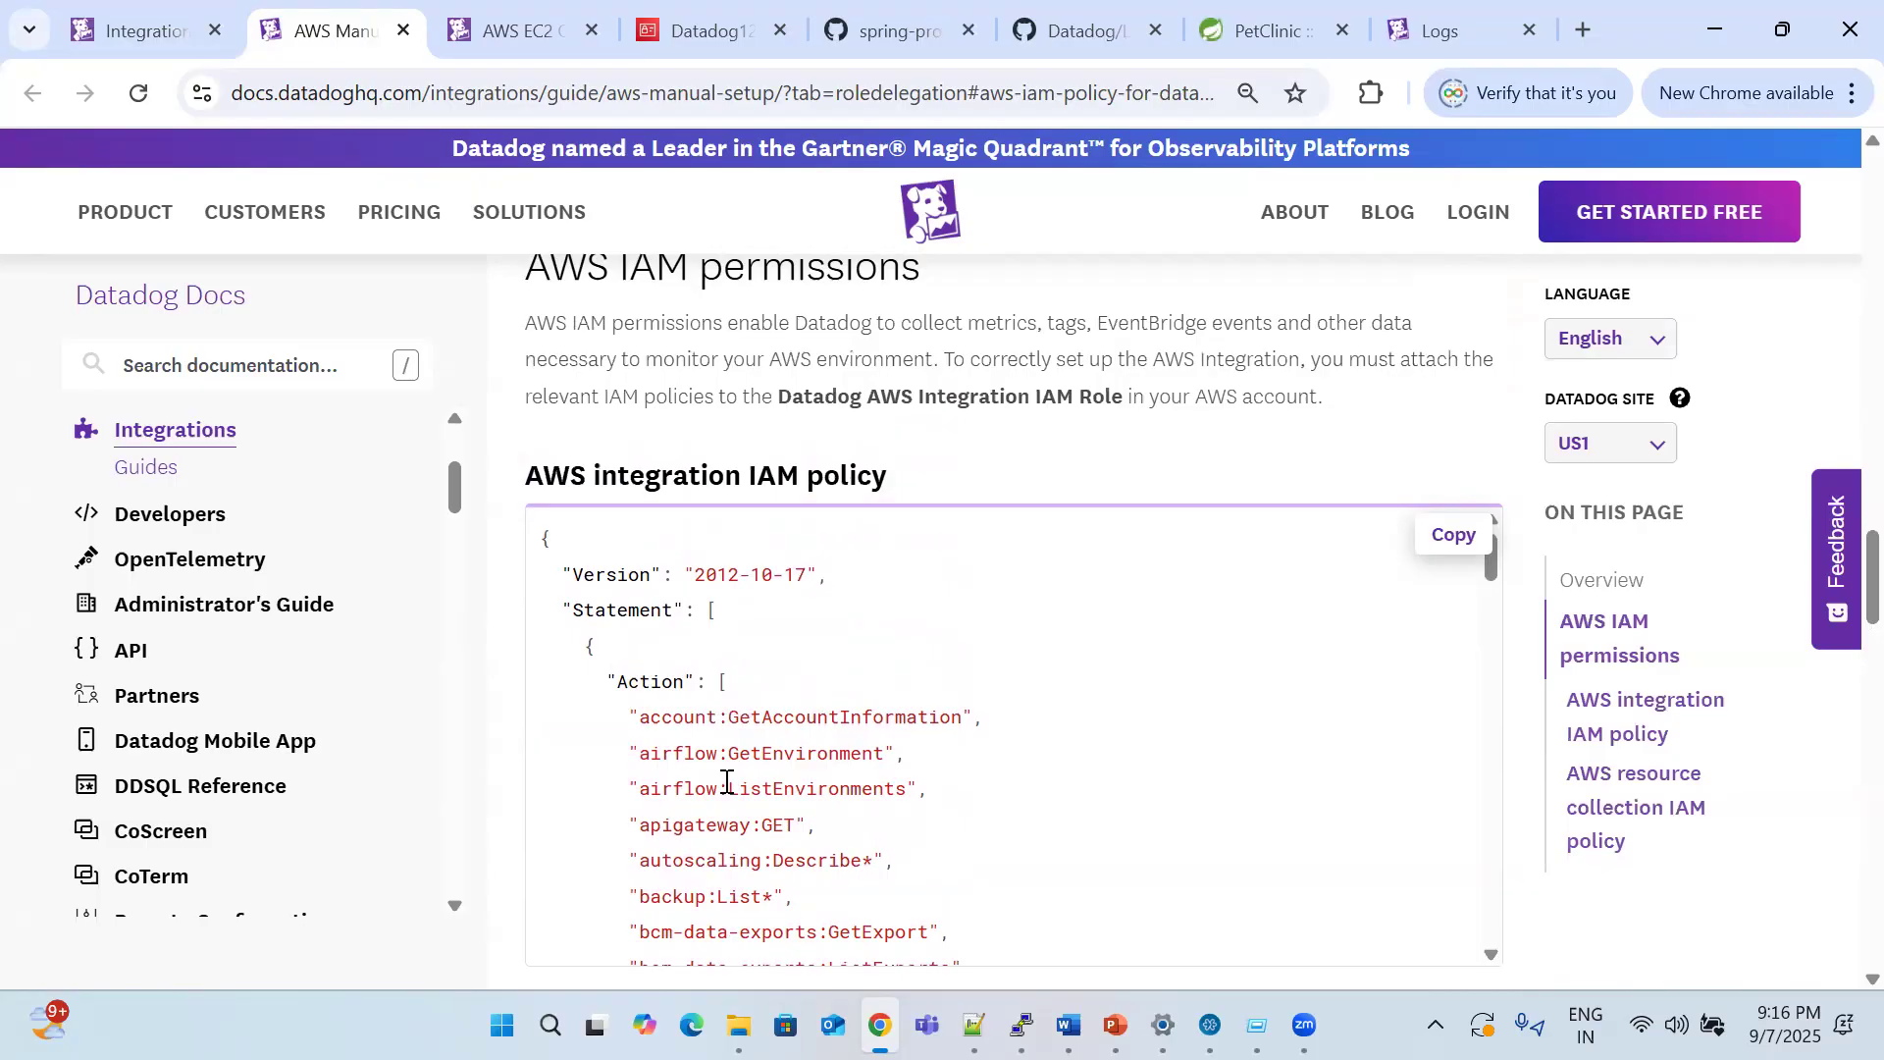
Switch to the AWS EC2 Overview dashboard and set its time range to Past 15 Minutes.
click(133, 28)
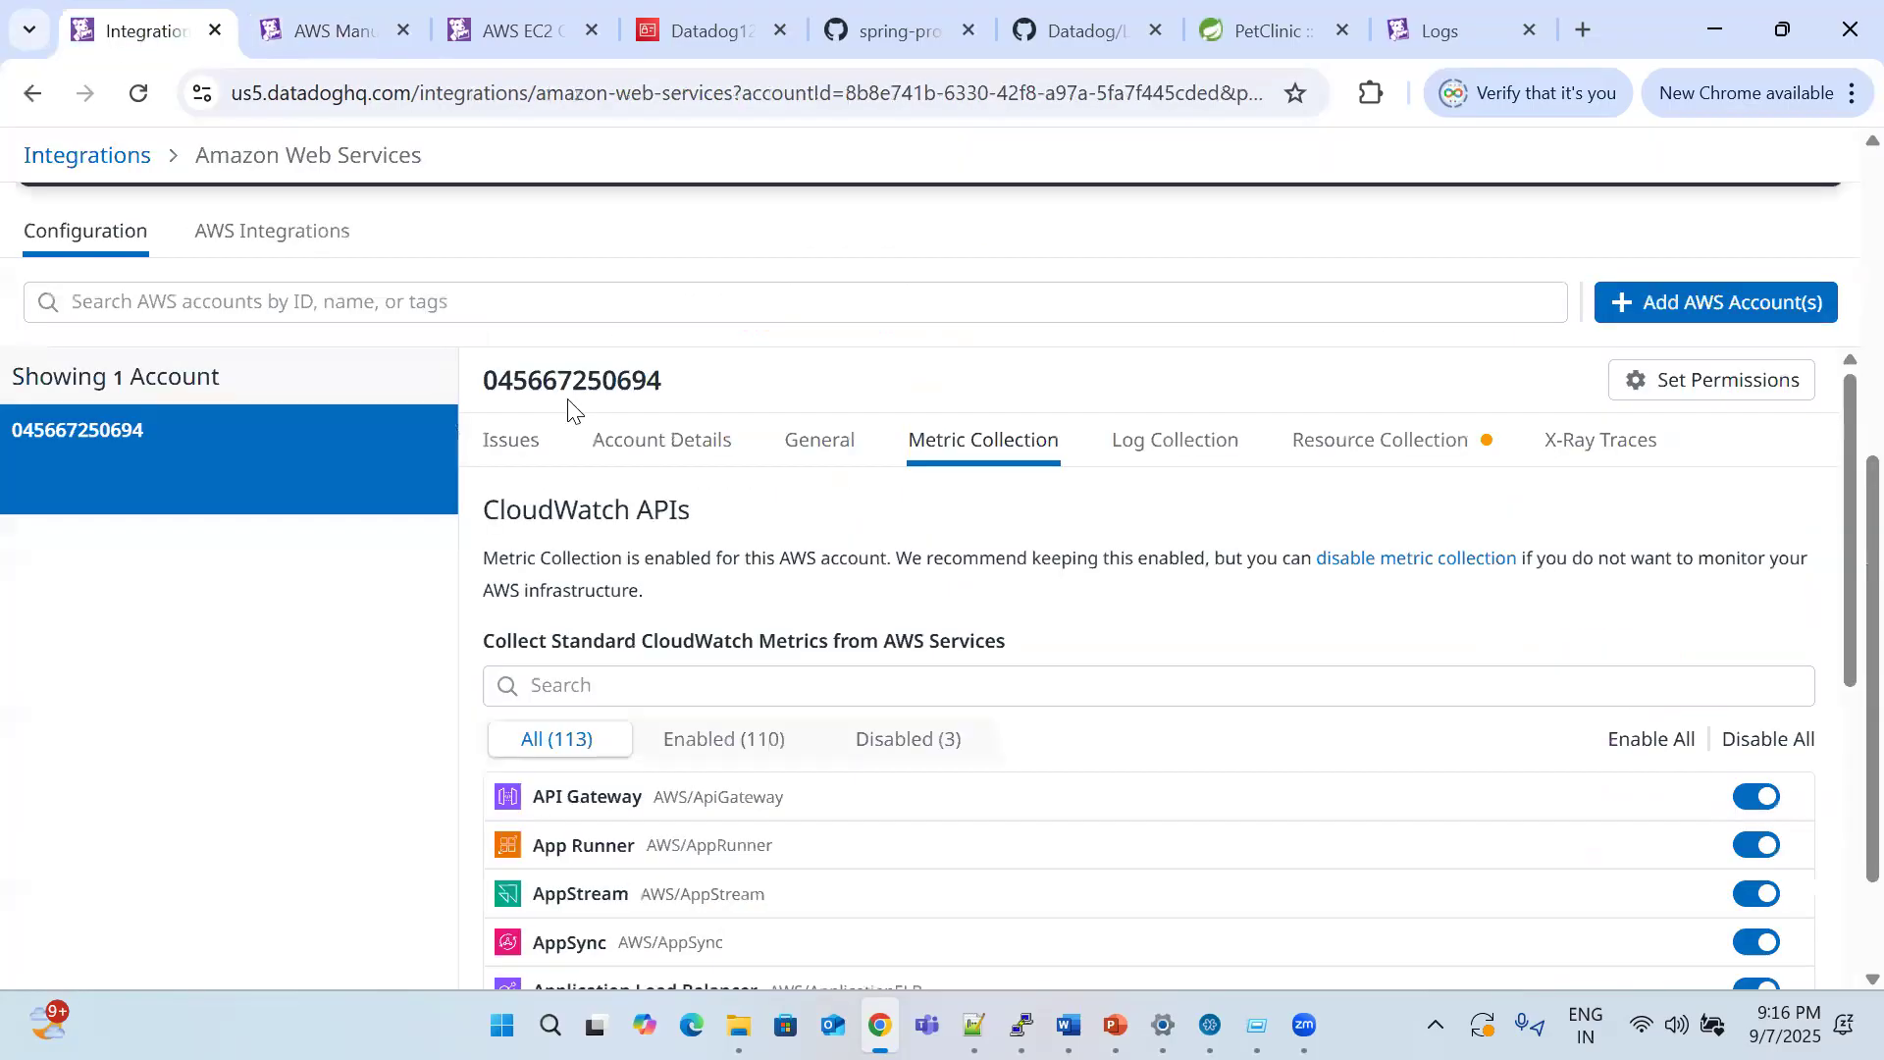
click(516, 49)
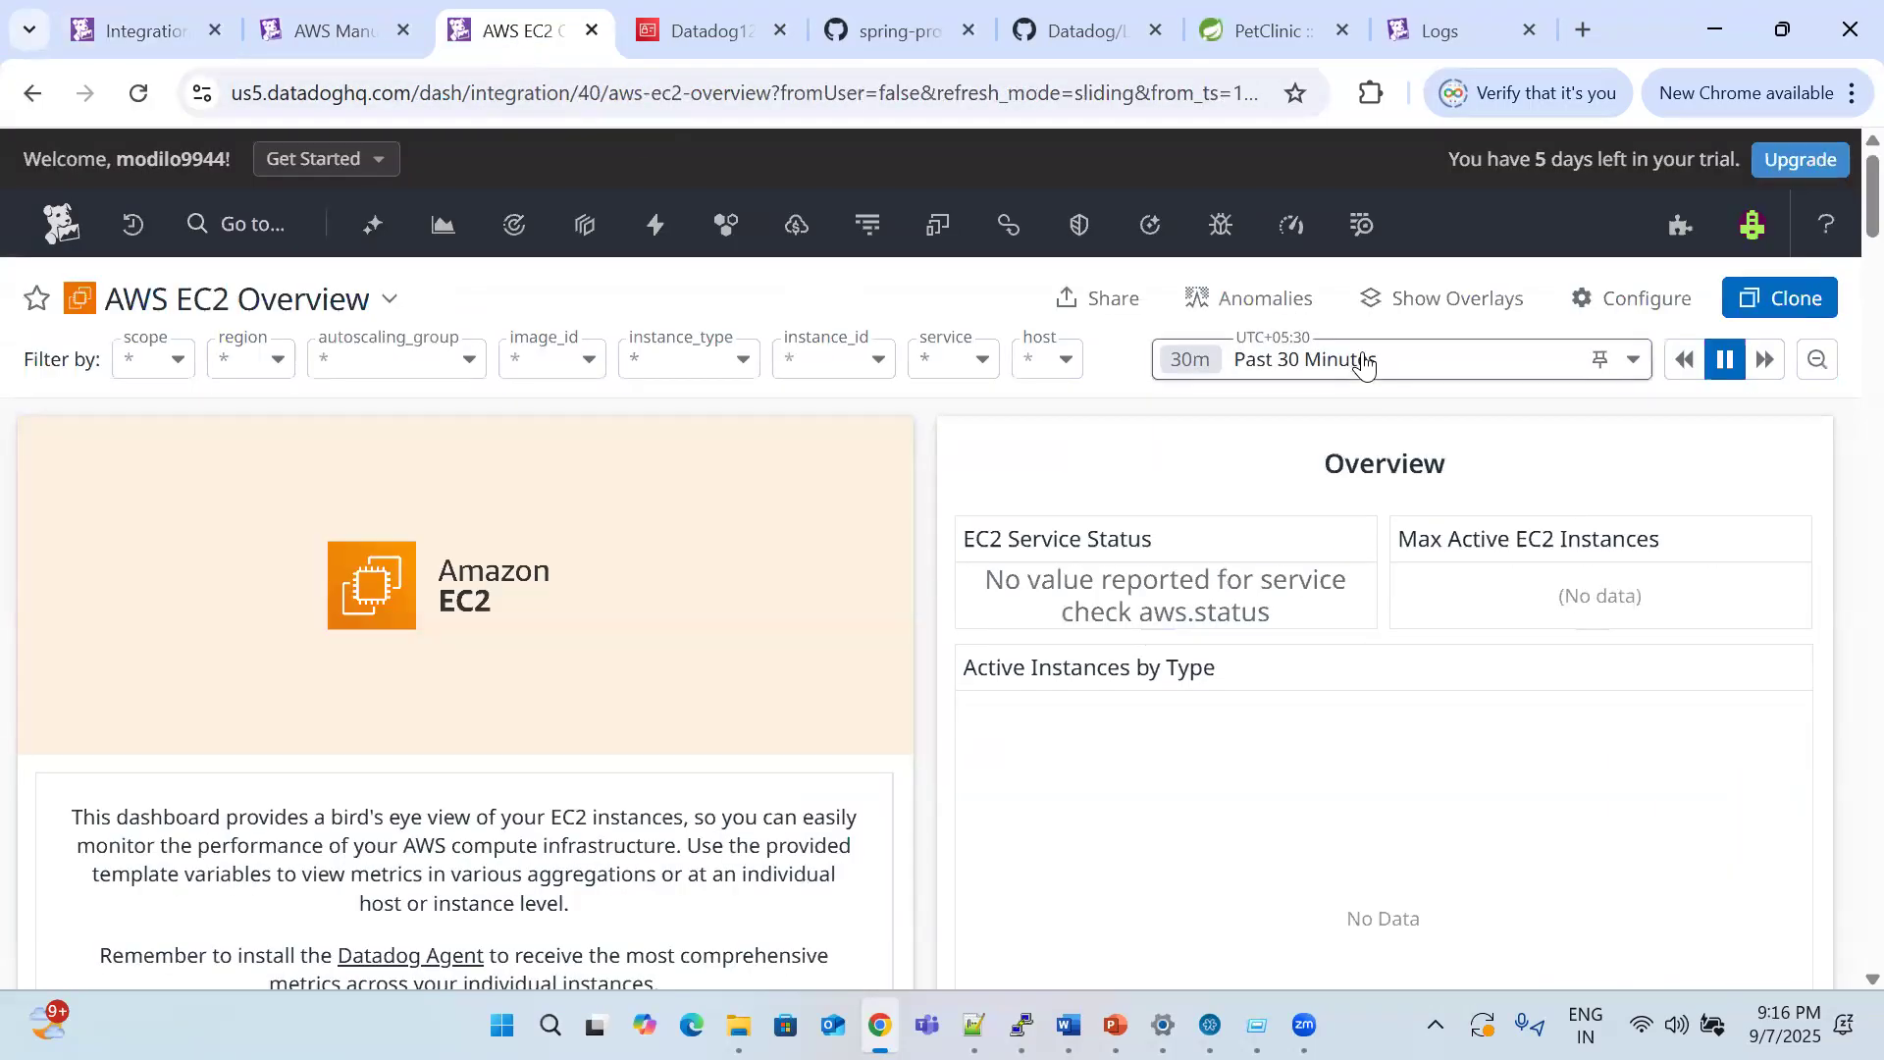
click(1363, 360)
click(1310, 344)
click(1315, 363)
click(1320, 392)
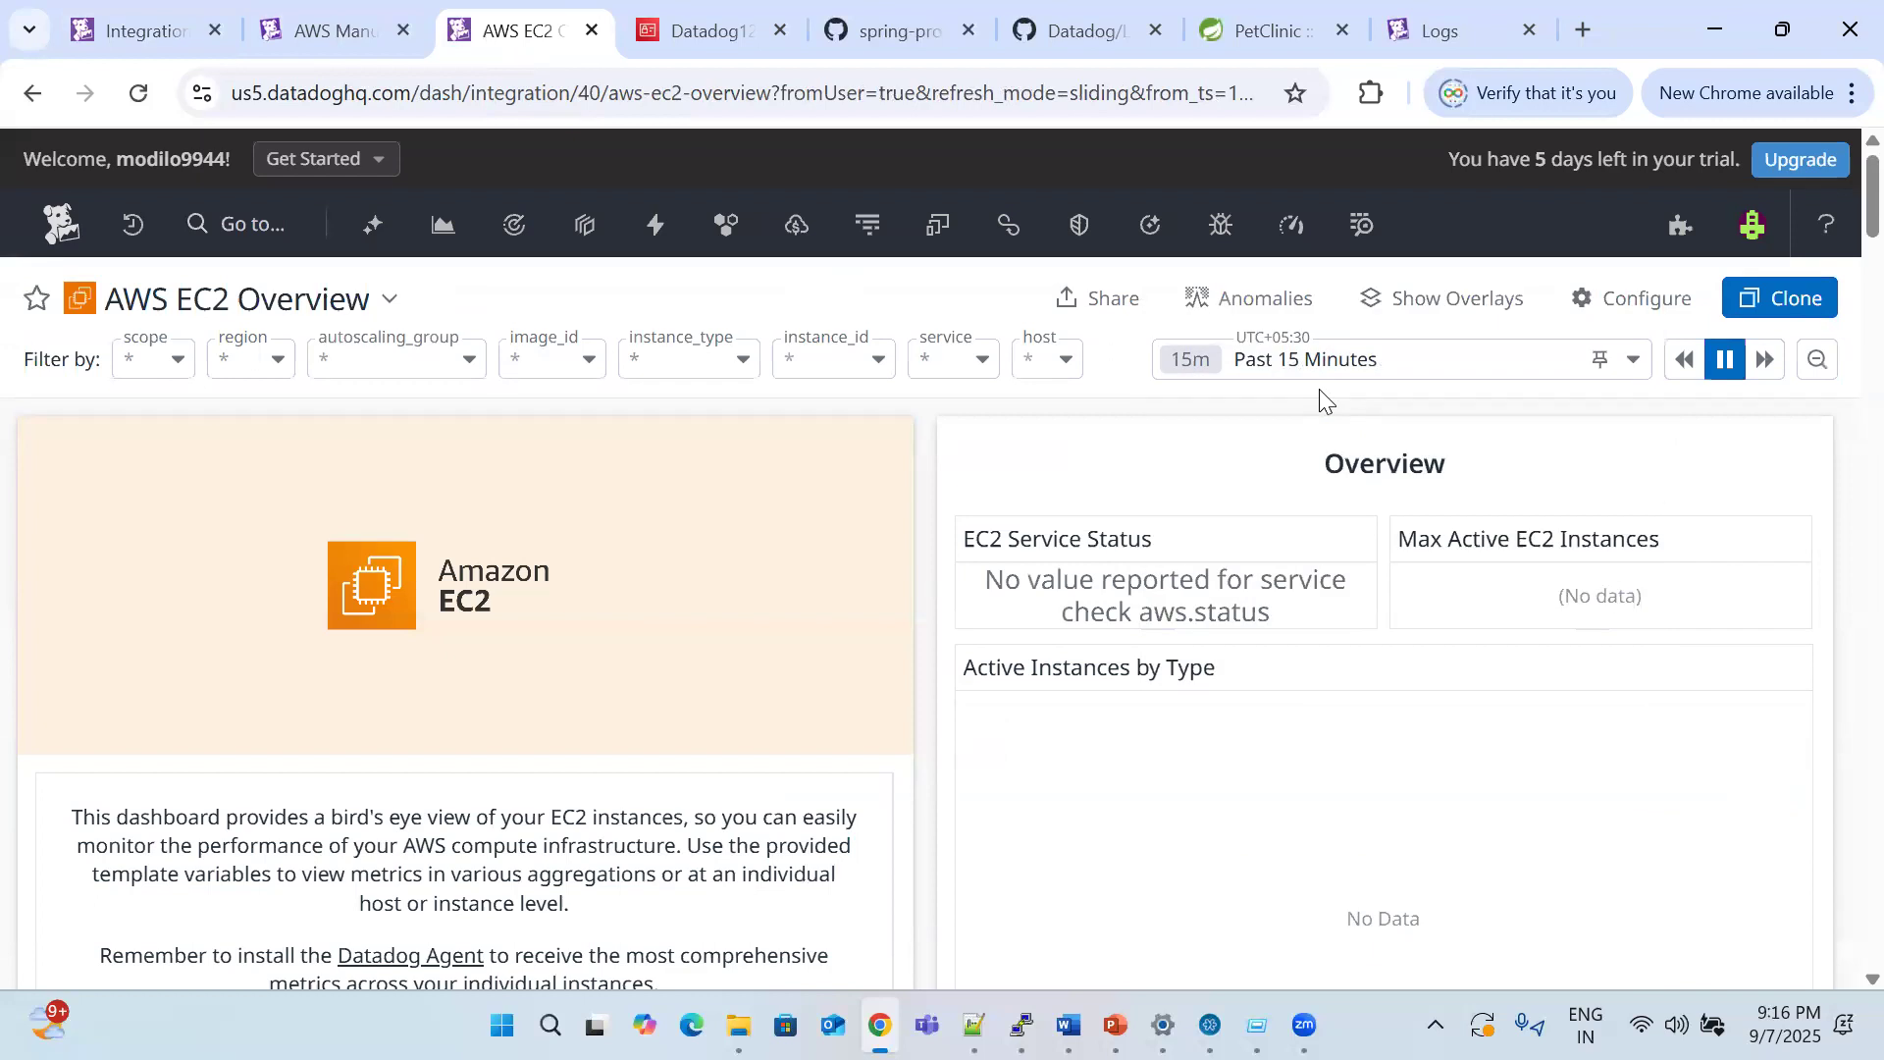
click(1337, 365)
click(1337, 384)
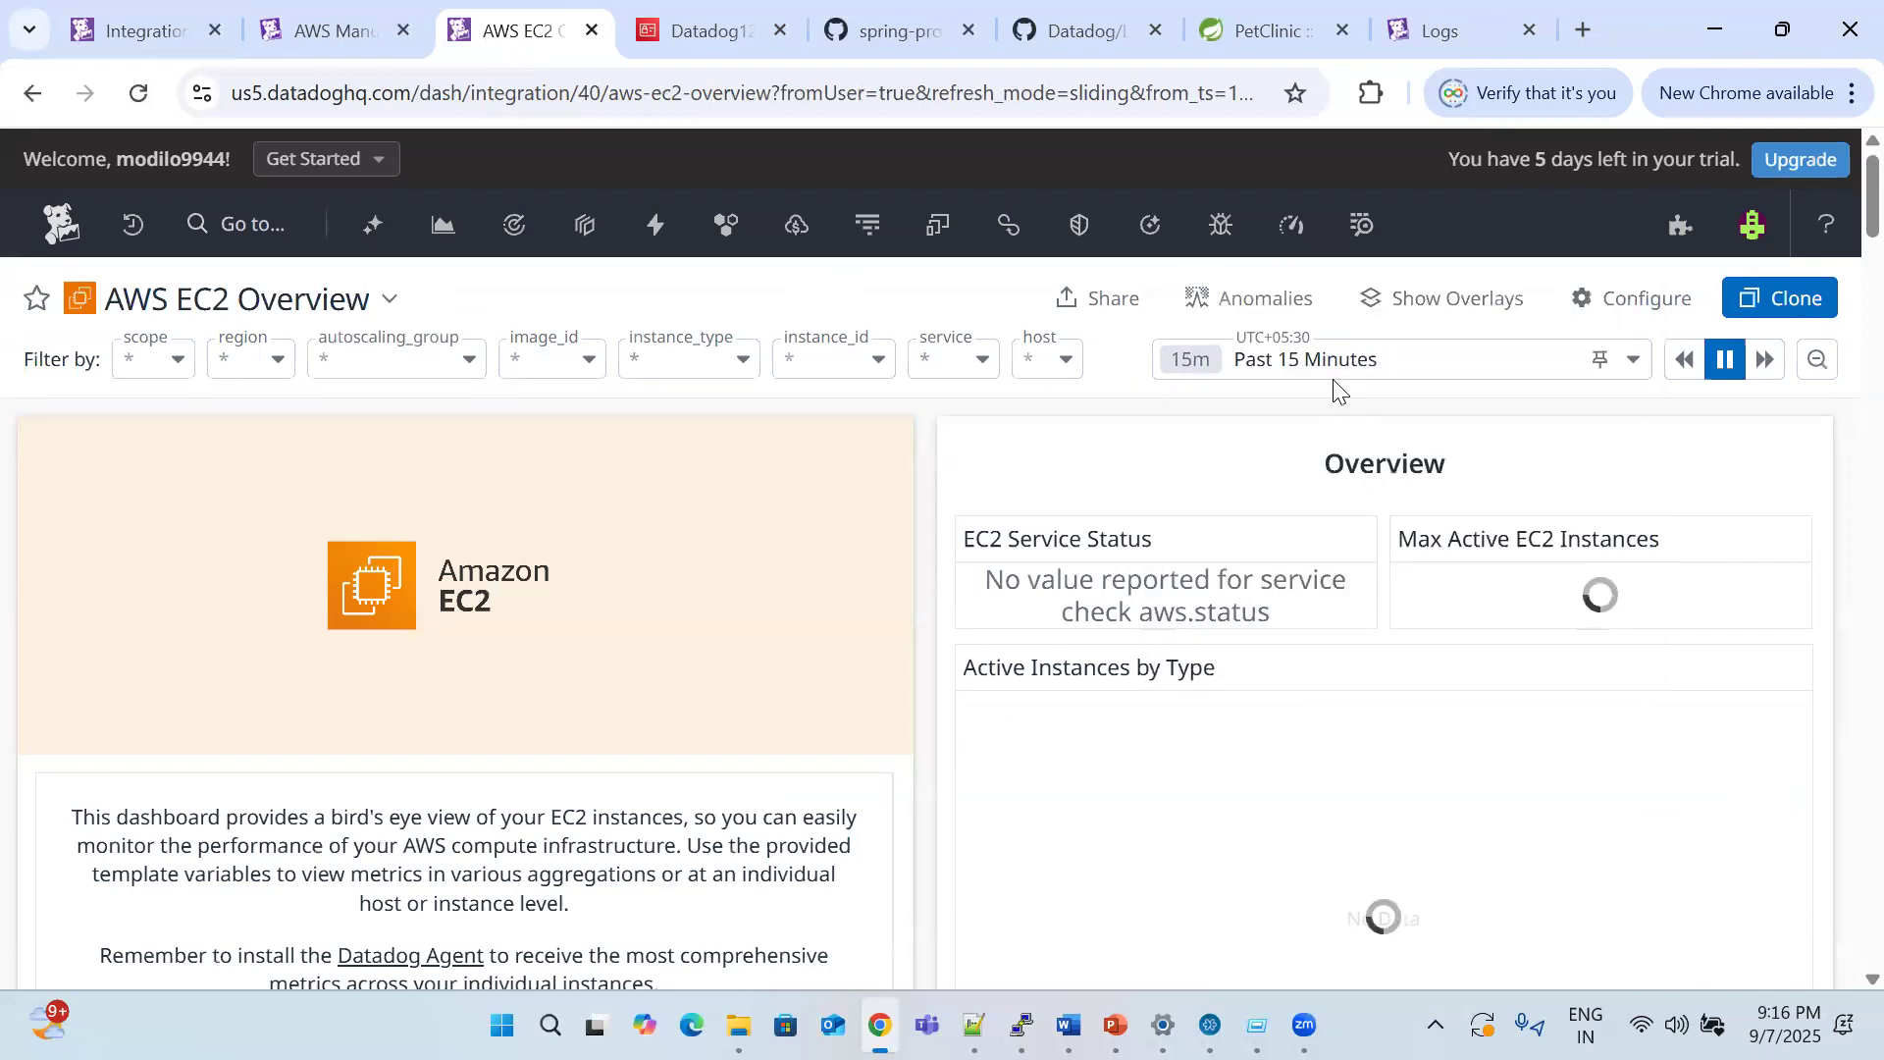
Return to the Amazon Web Services integration page and look it over.
click(122, 25)
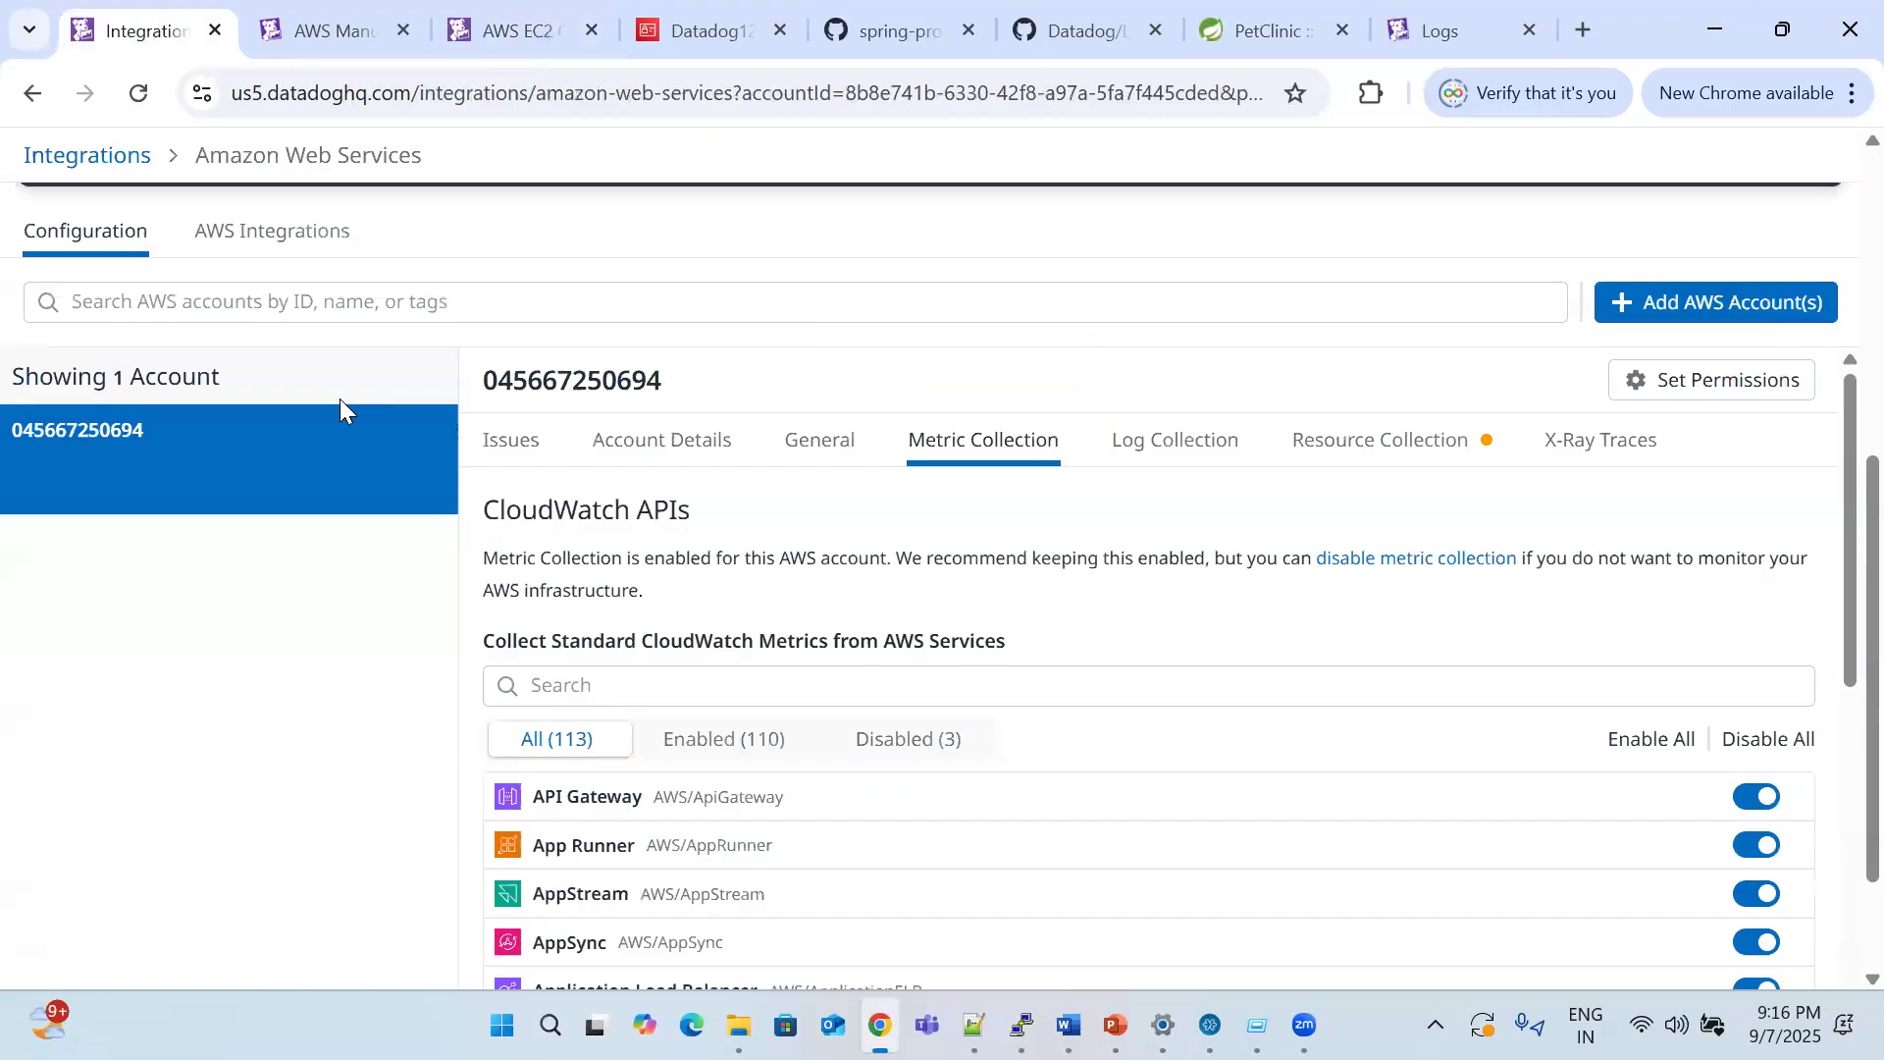
scroll(291, 497, up, 6)
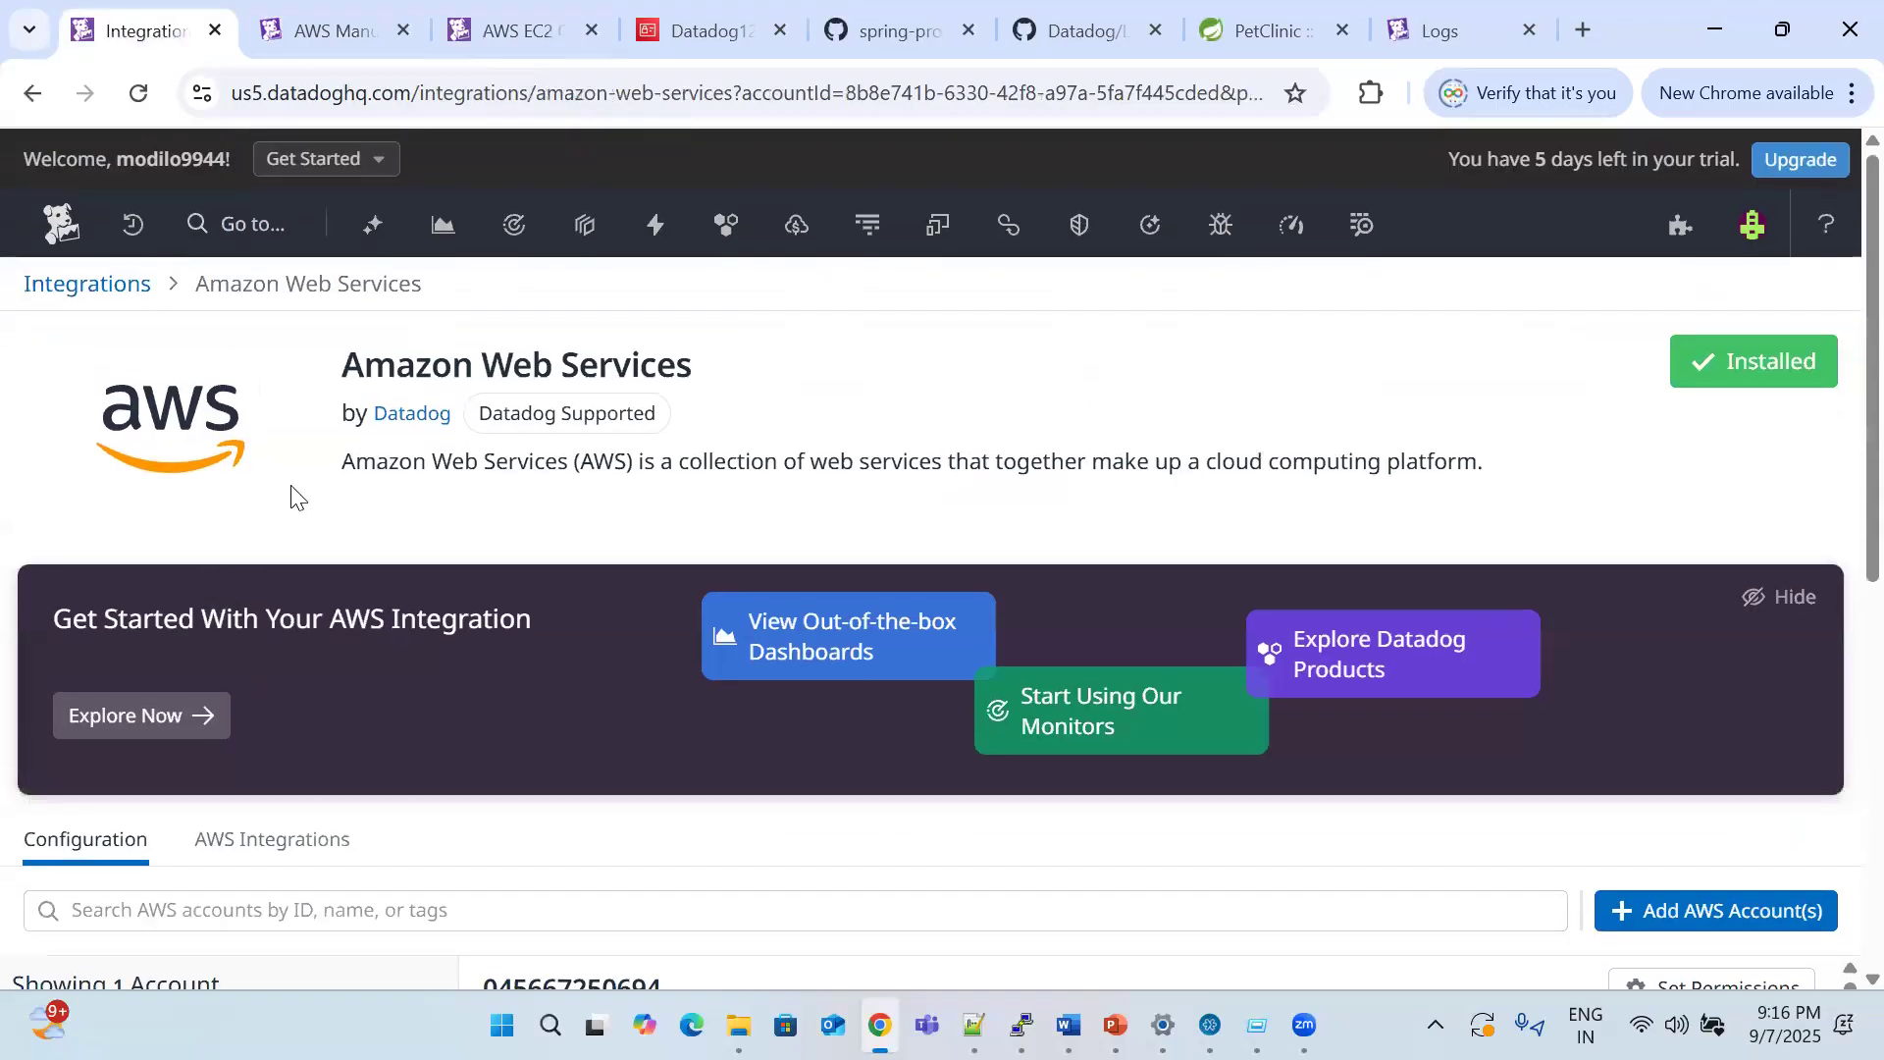
scroll(374, 630, down, 2)
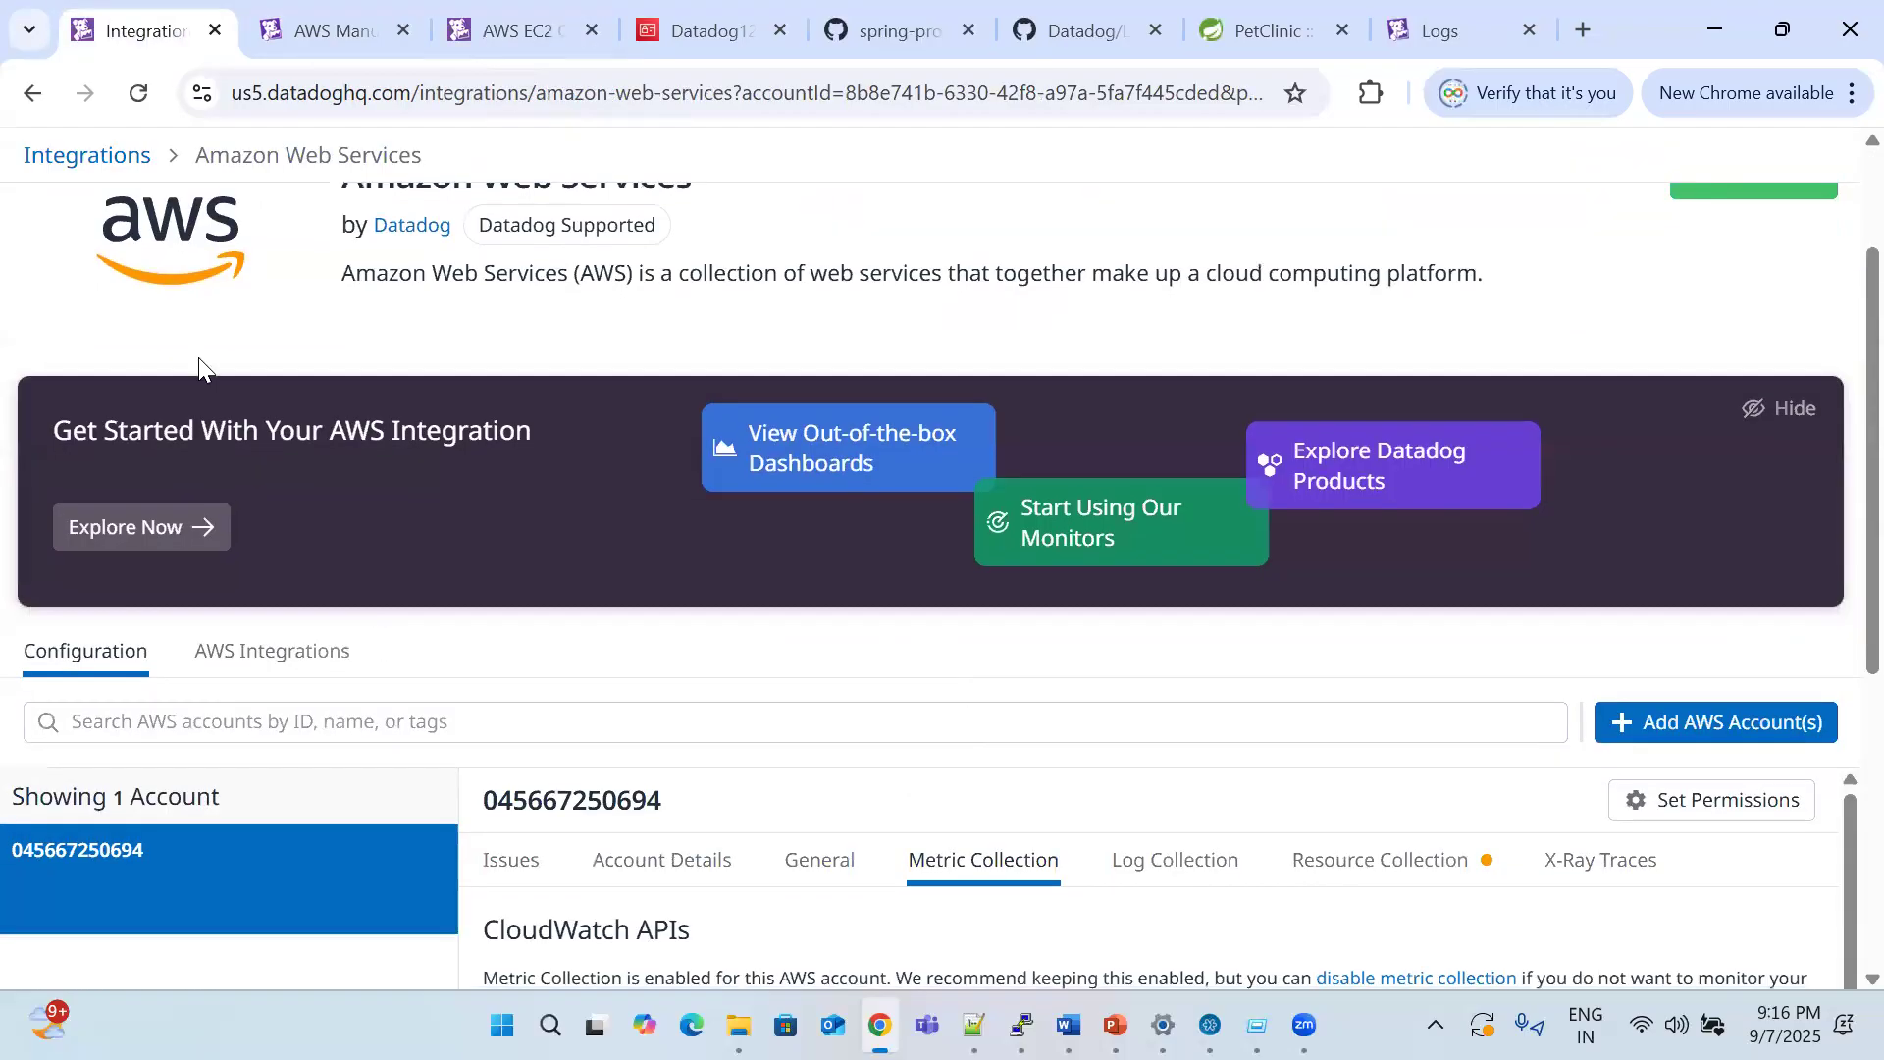
scroll(198, 357, up, 2)
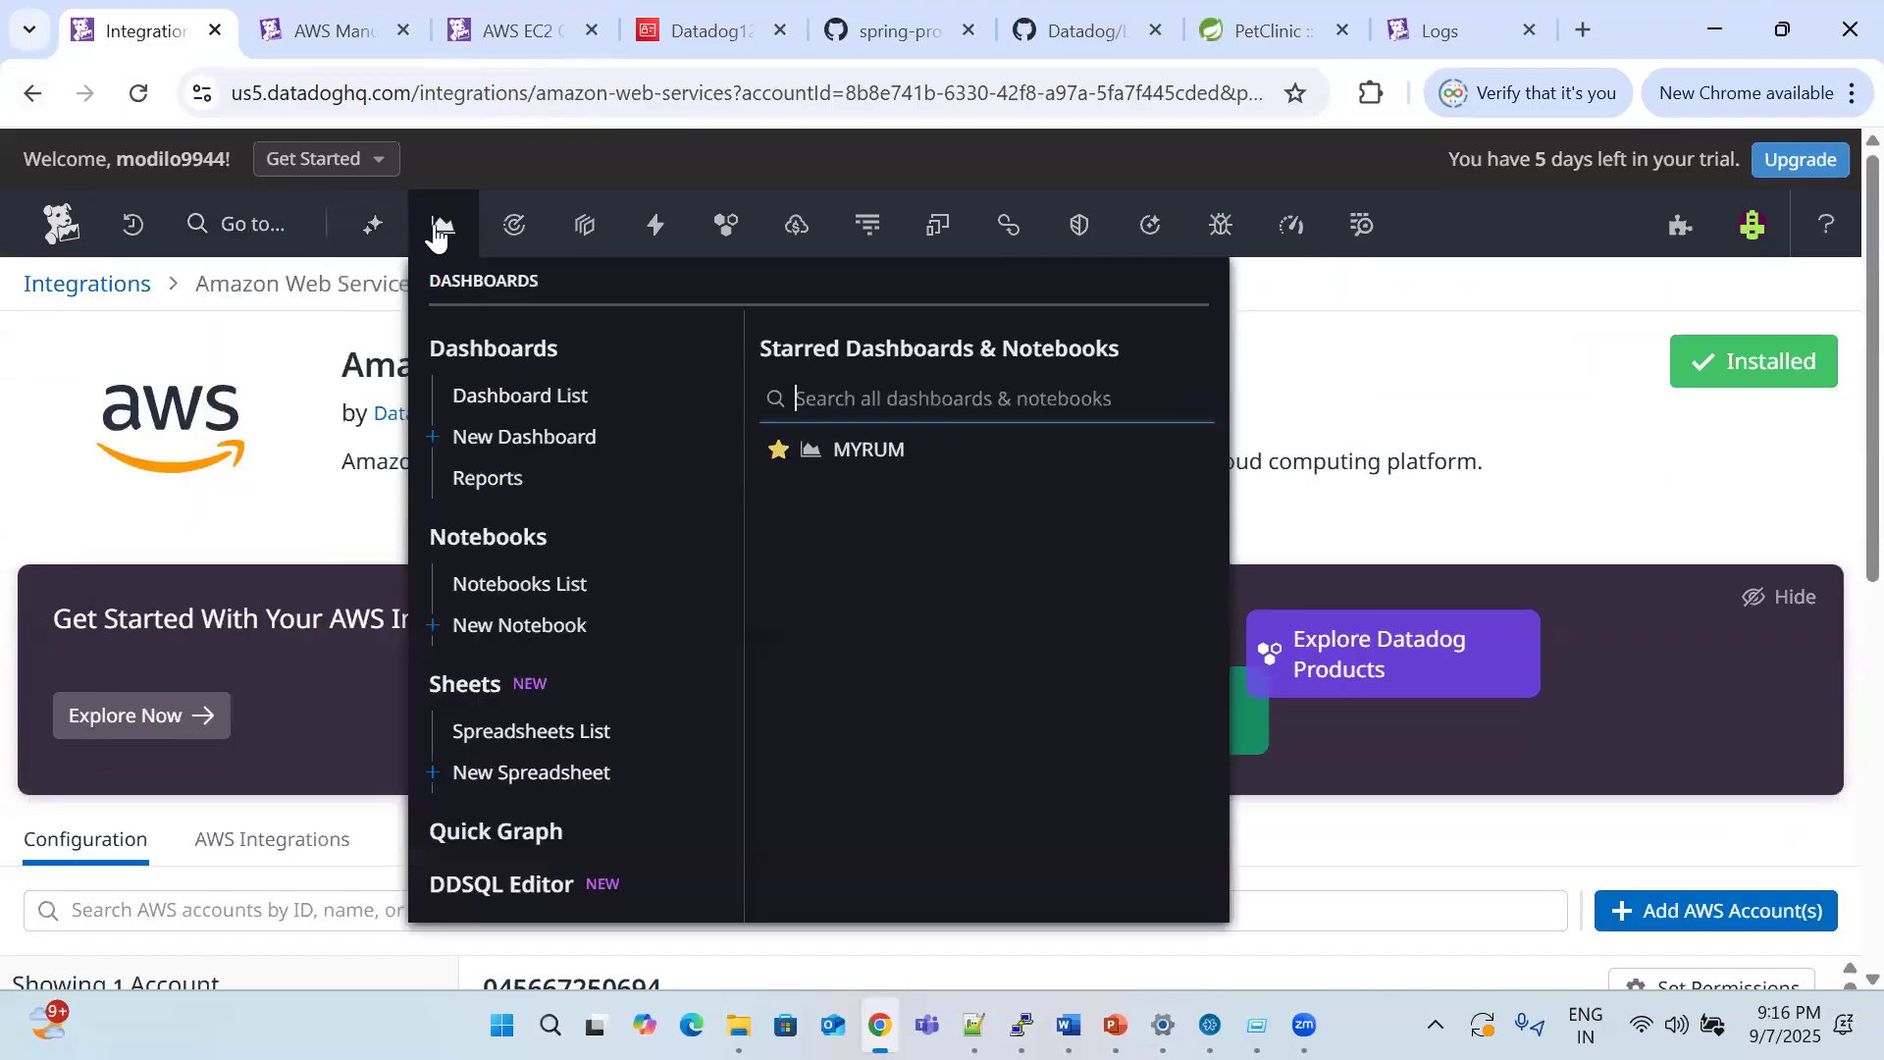
Browse all 125 dashboards in the Dashboard List, then return to the AWS manual setup docs.
mouse_move(441, 232)
click(517, 412)
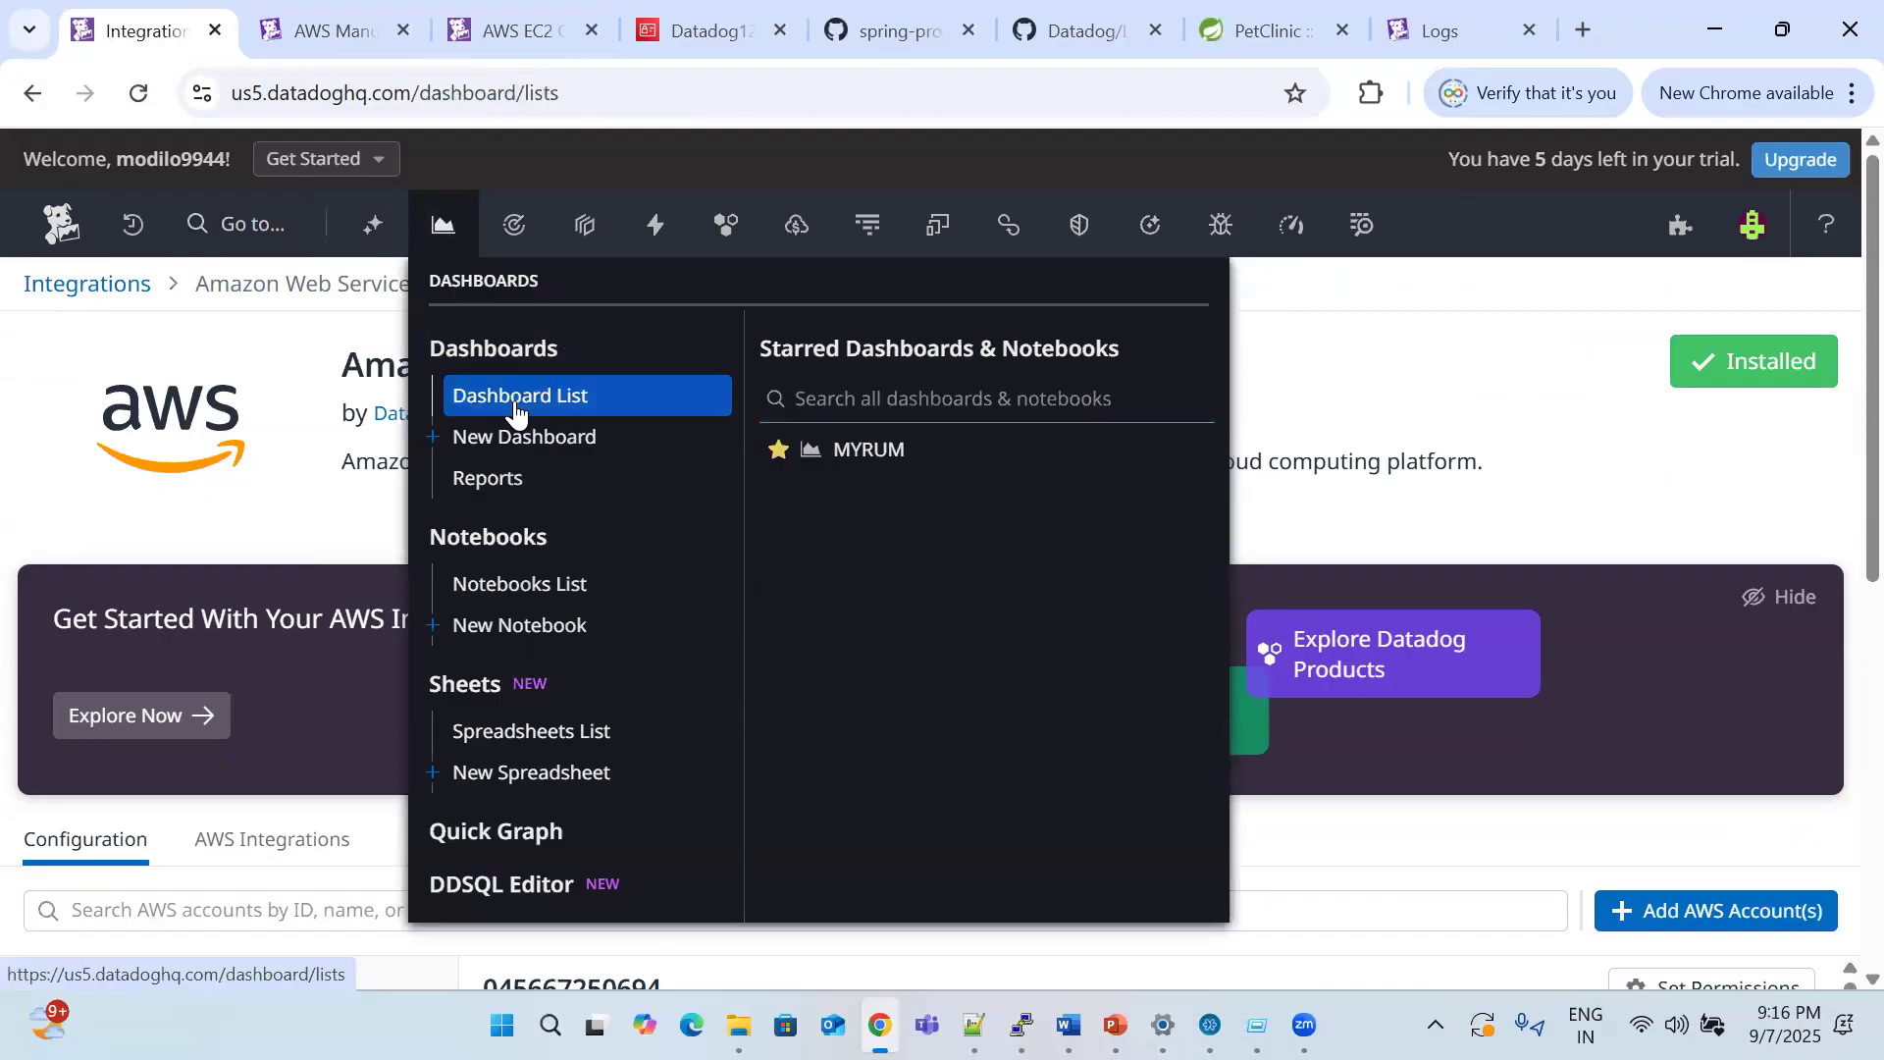
scroll(654, 777, down, 12)
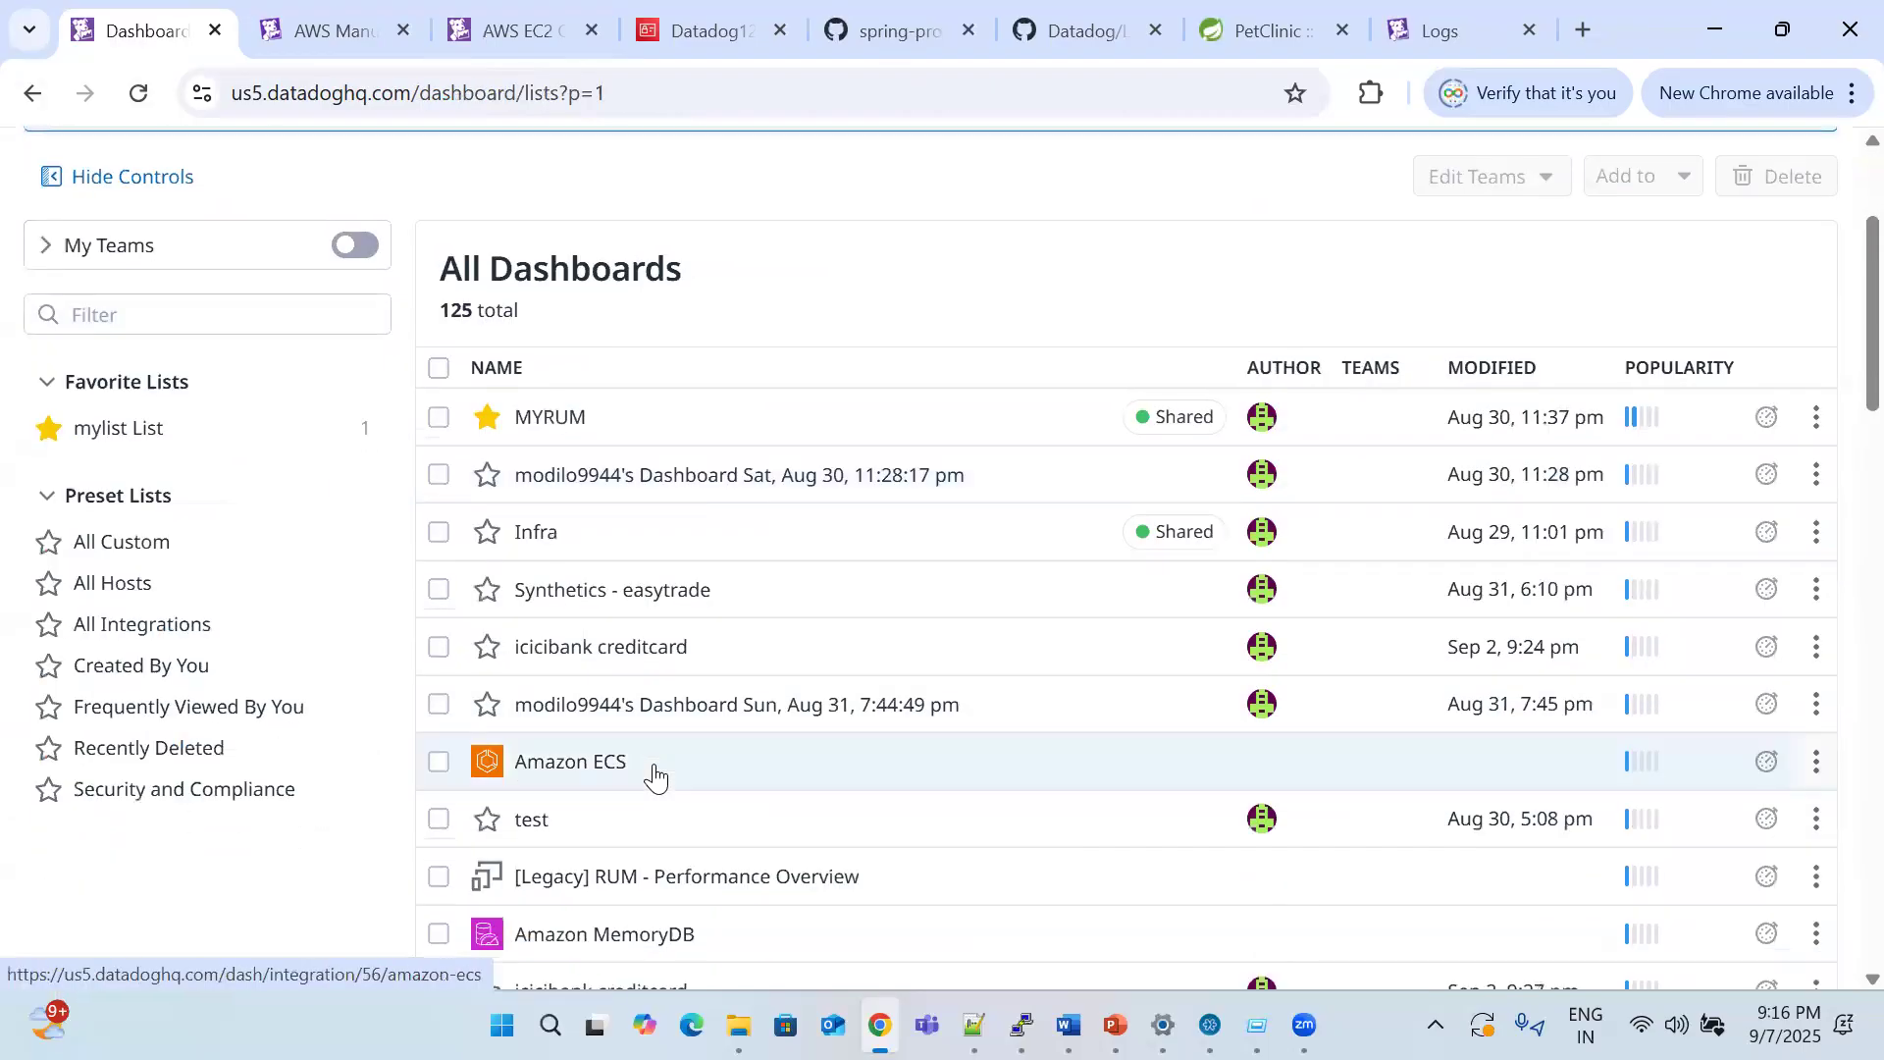
scroll(654, 778, down, 5)
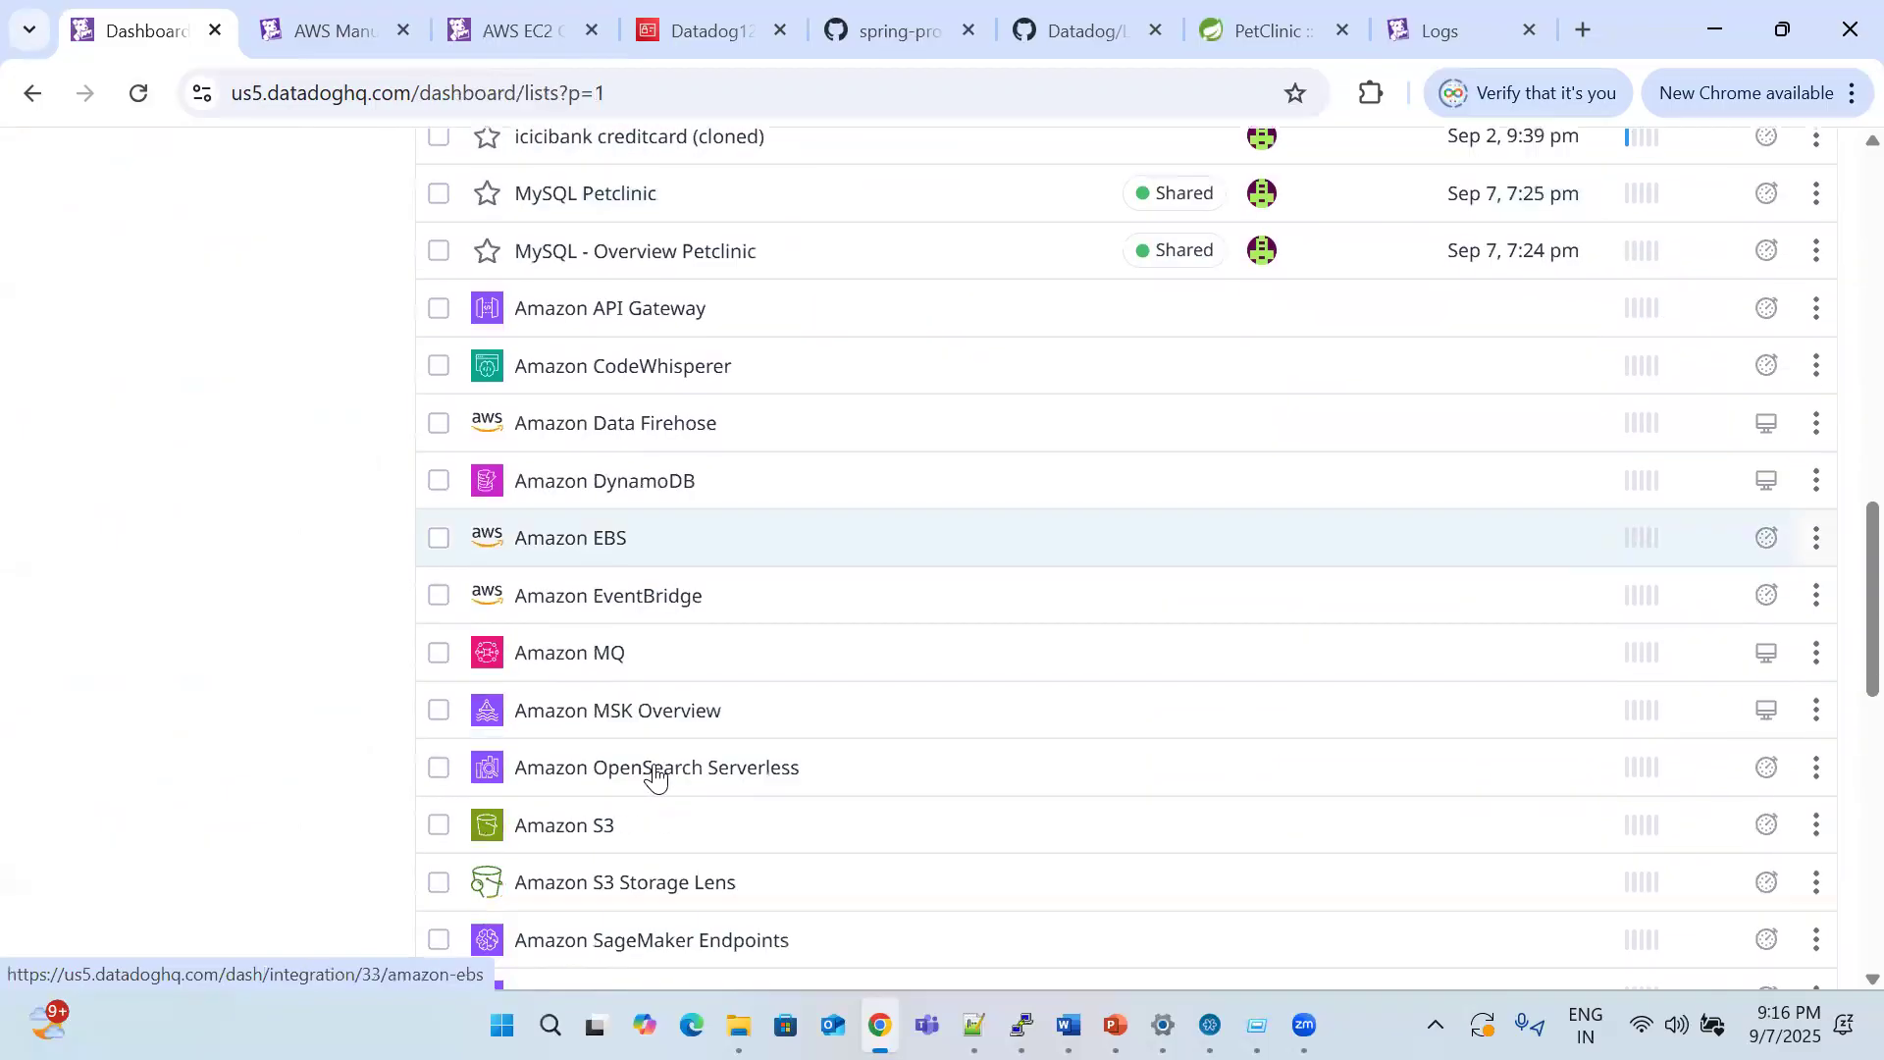
scroll(655, 777, down, 3)
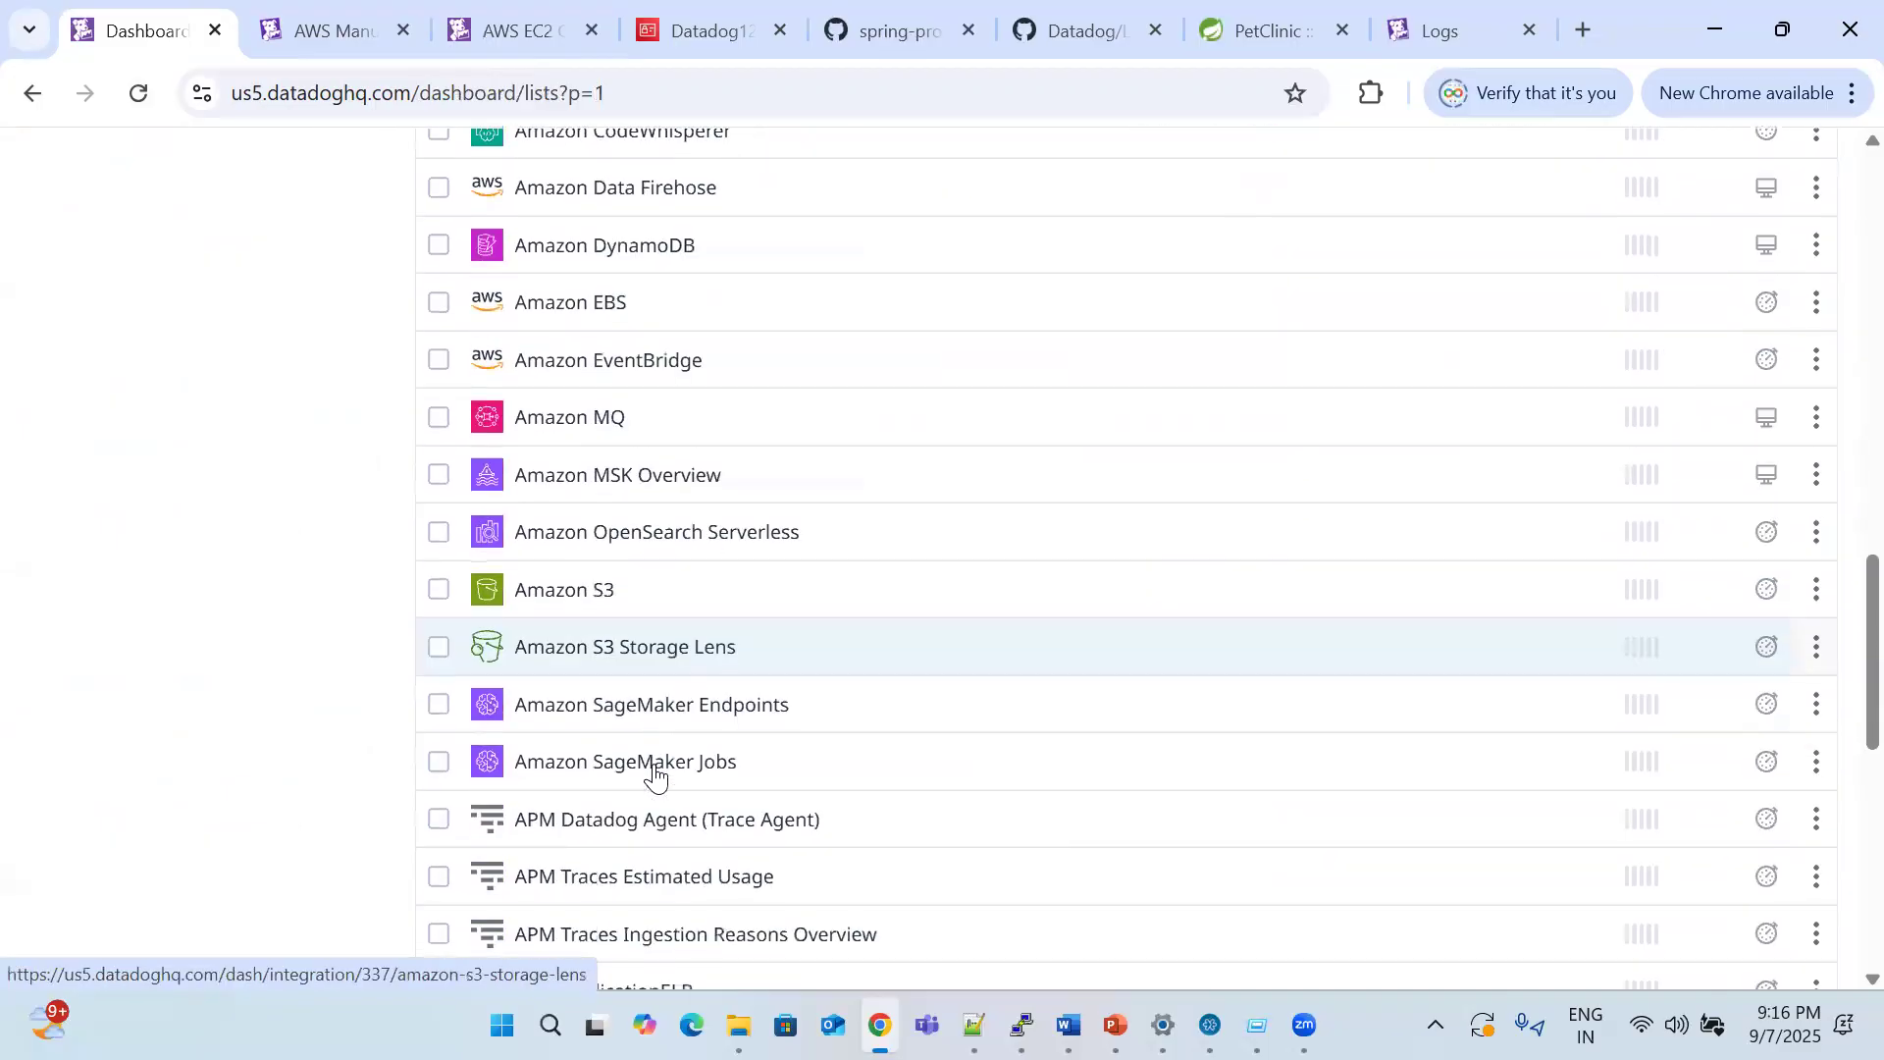
scroll(654, 773, down, 5)
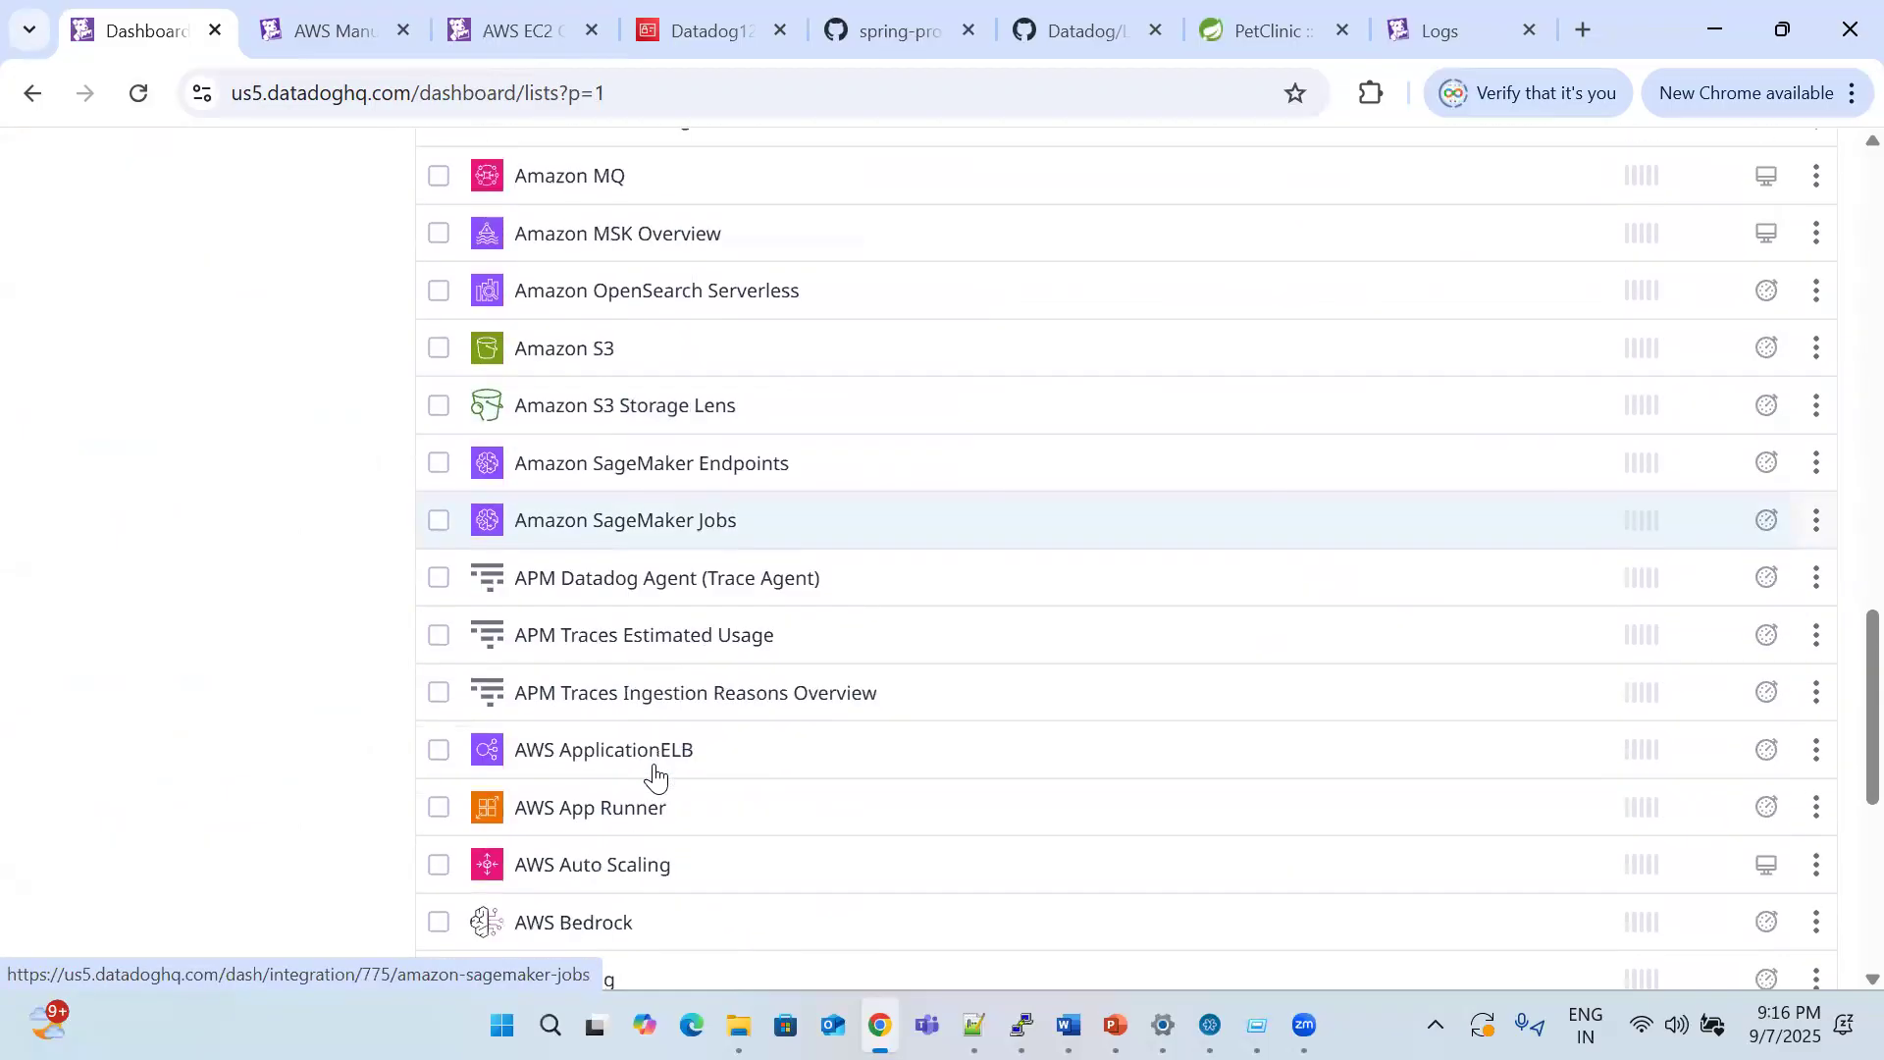
scroll(655, 778, down, 3)
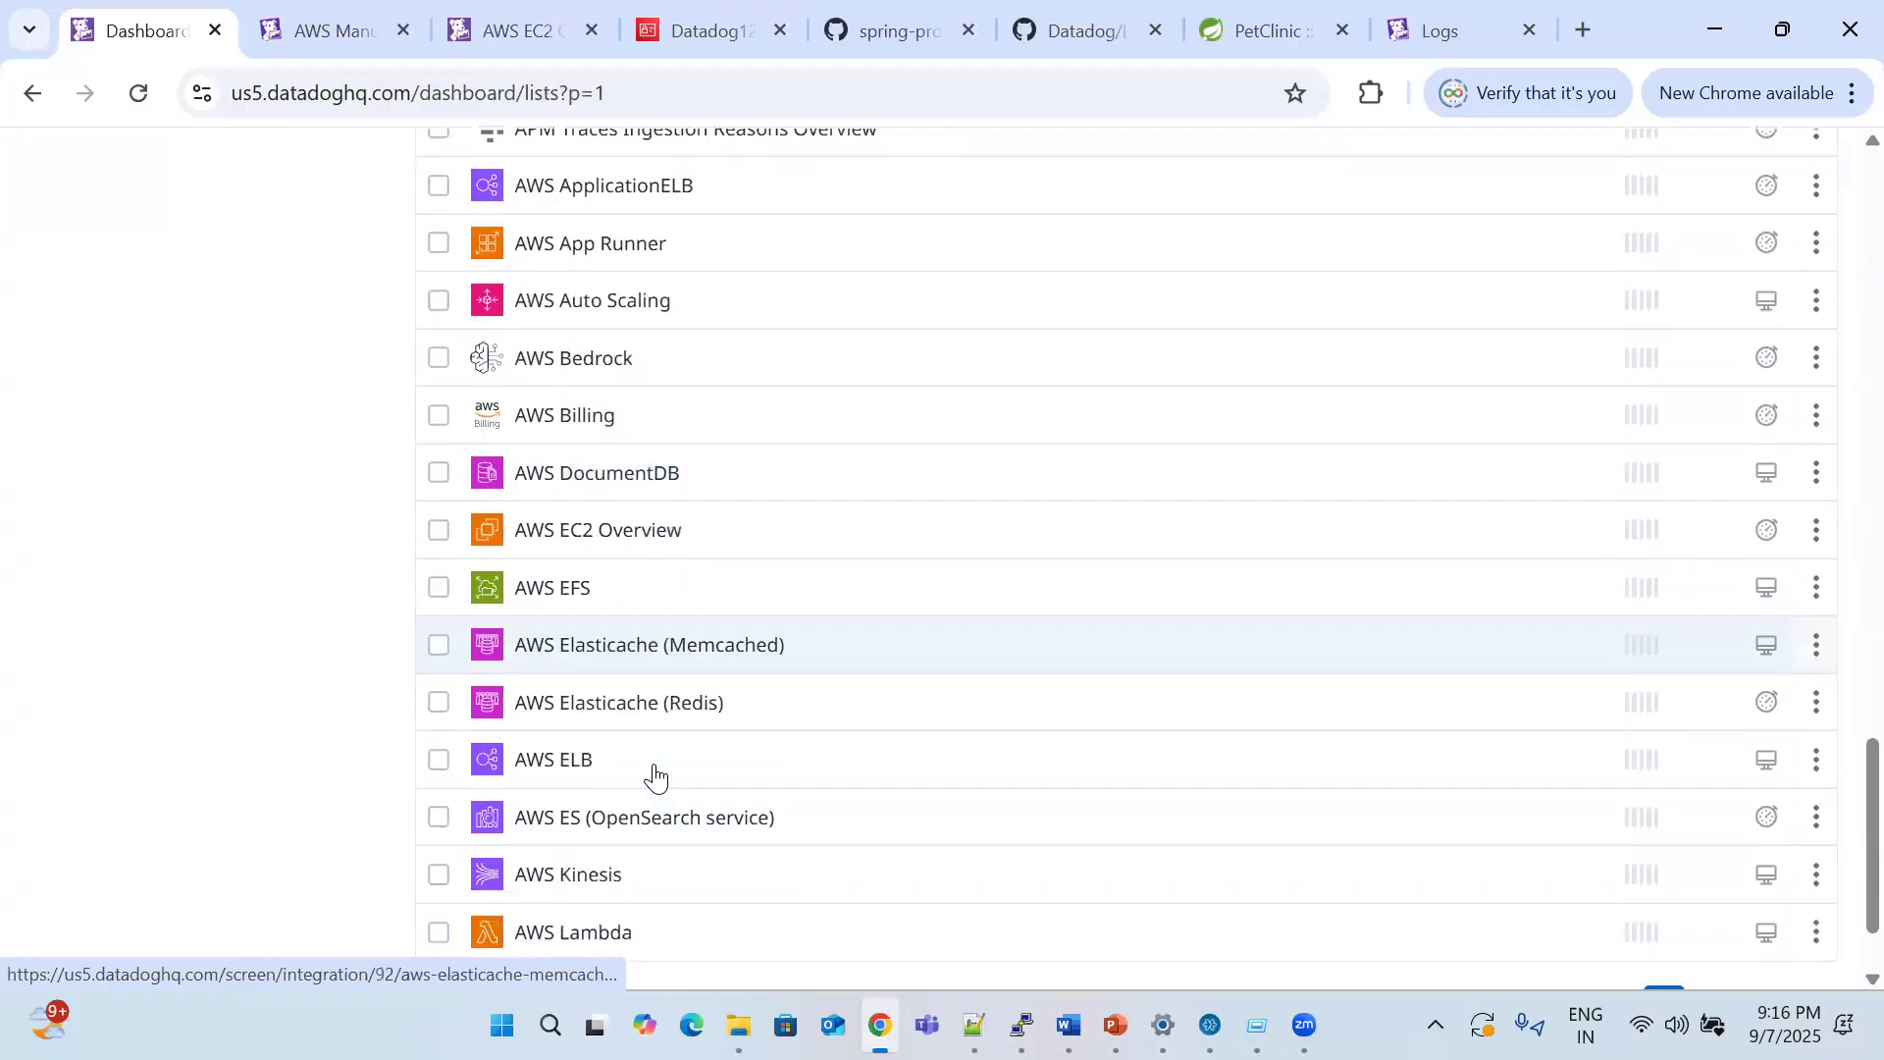
scroll(593, 824, down, 2)
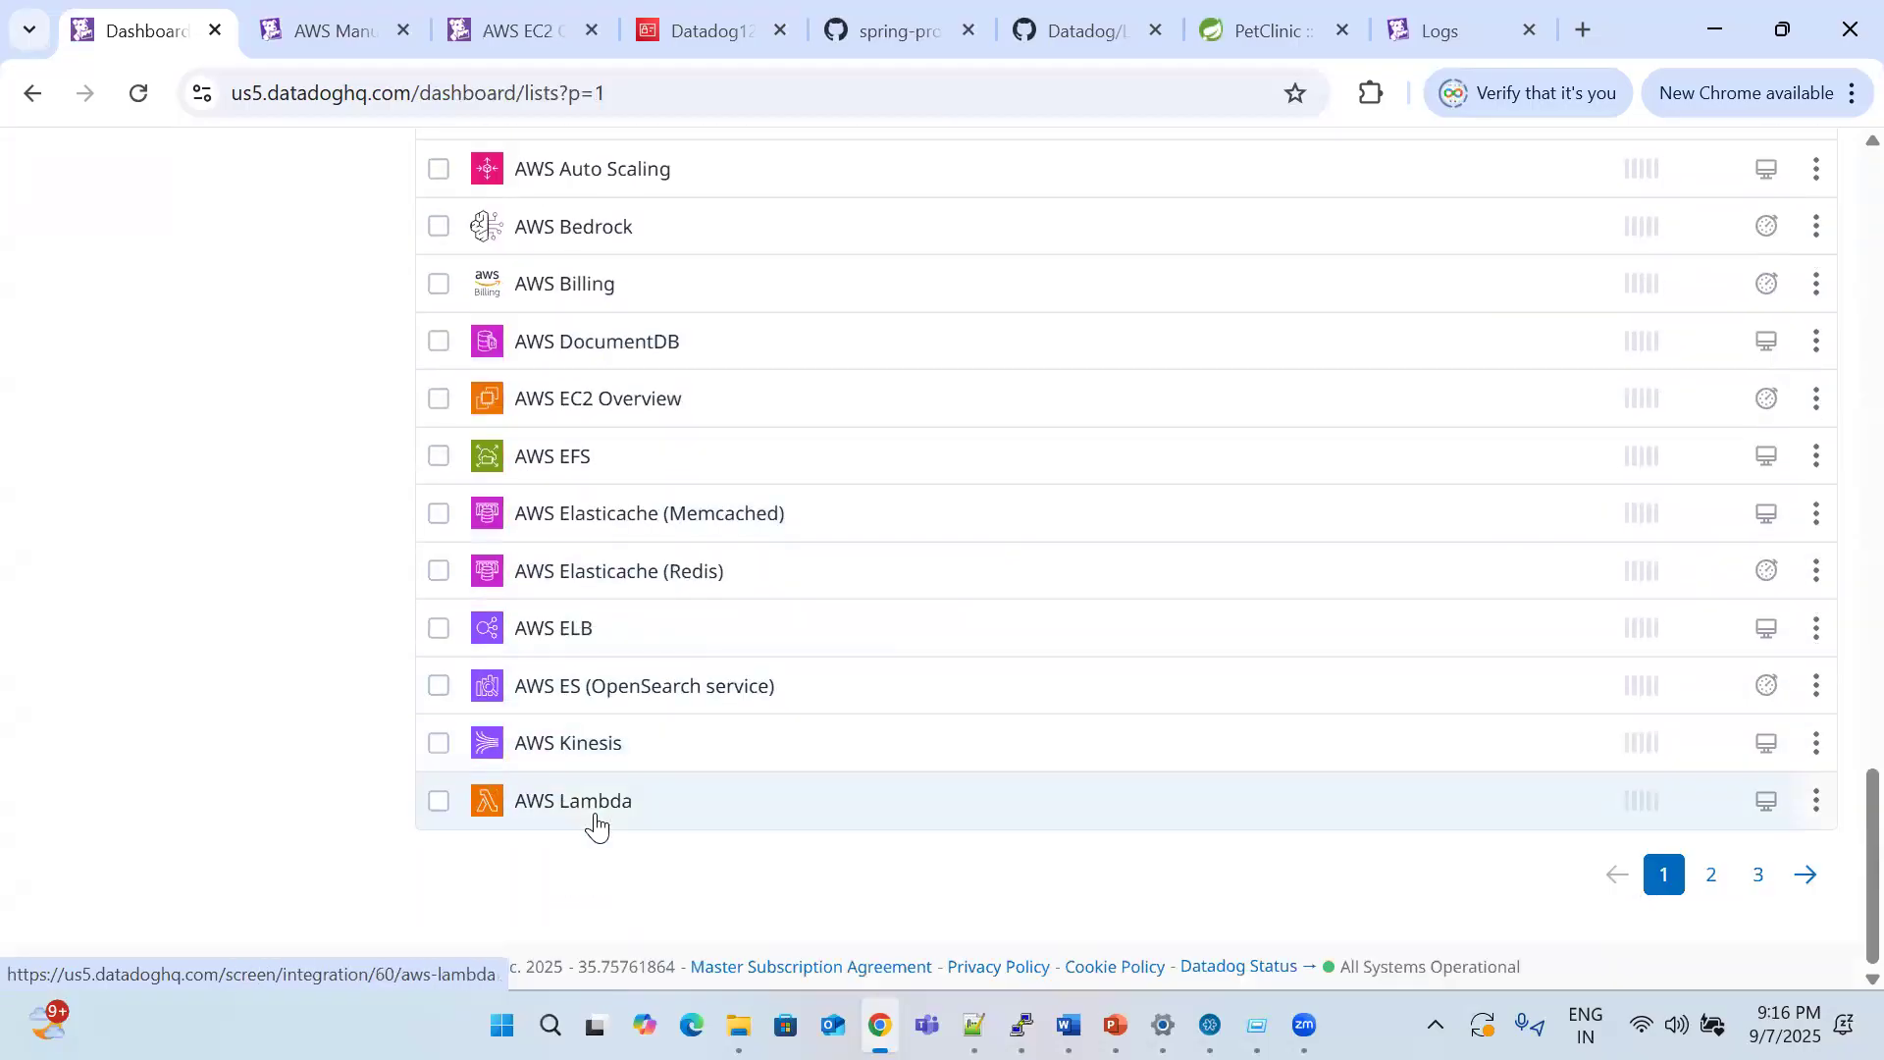
scroll(595, 826, up, 7)
scroll(596, 826, up, 10)
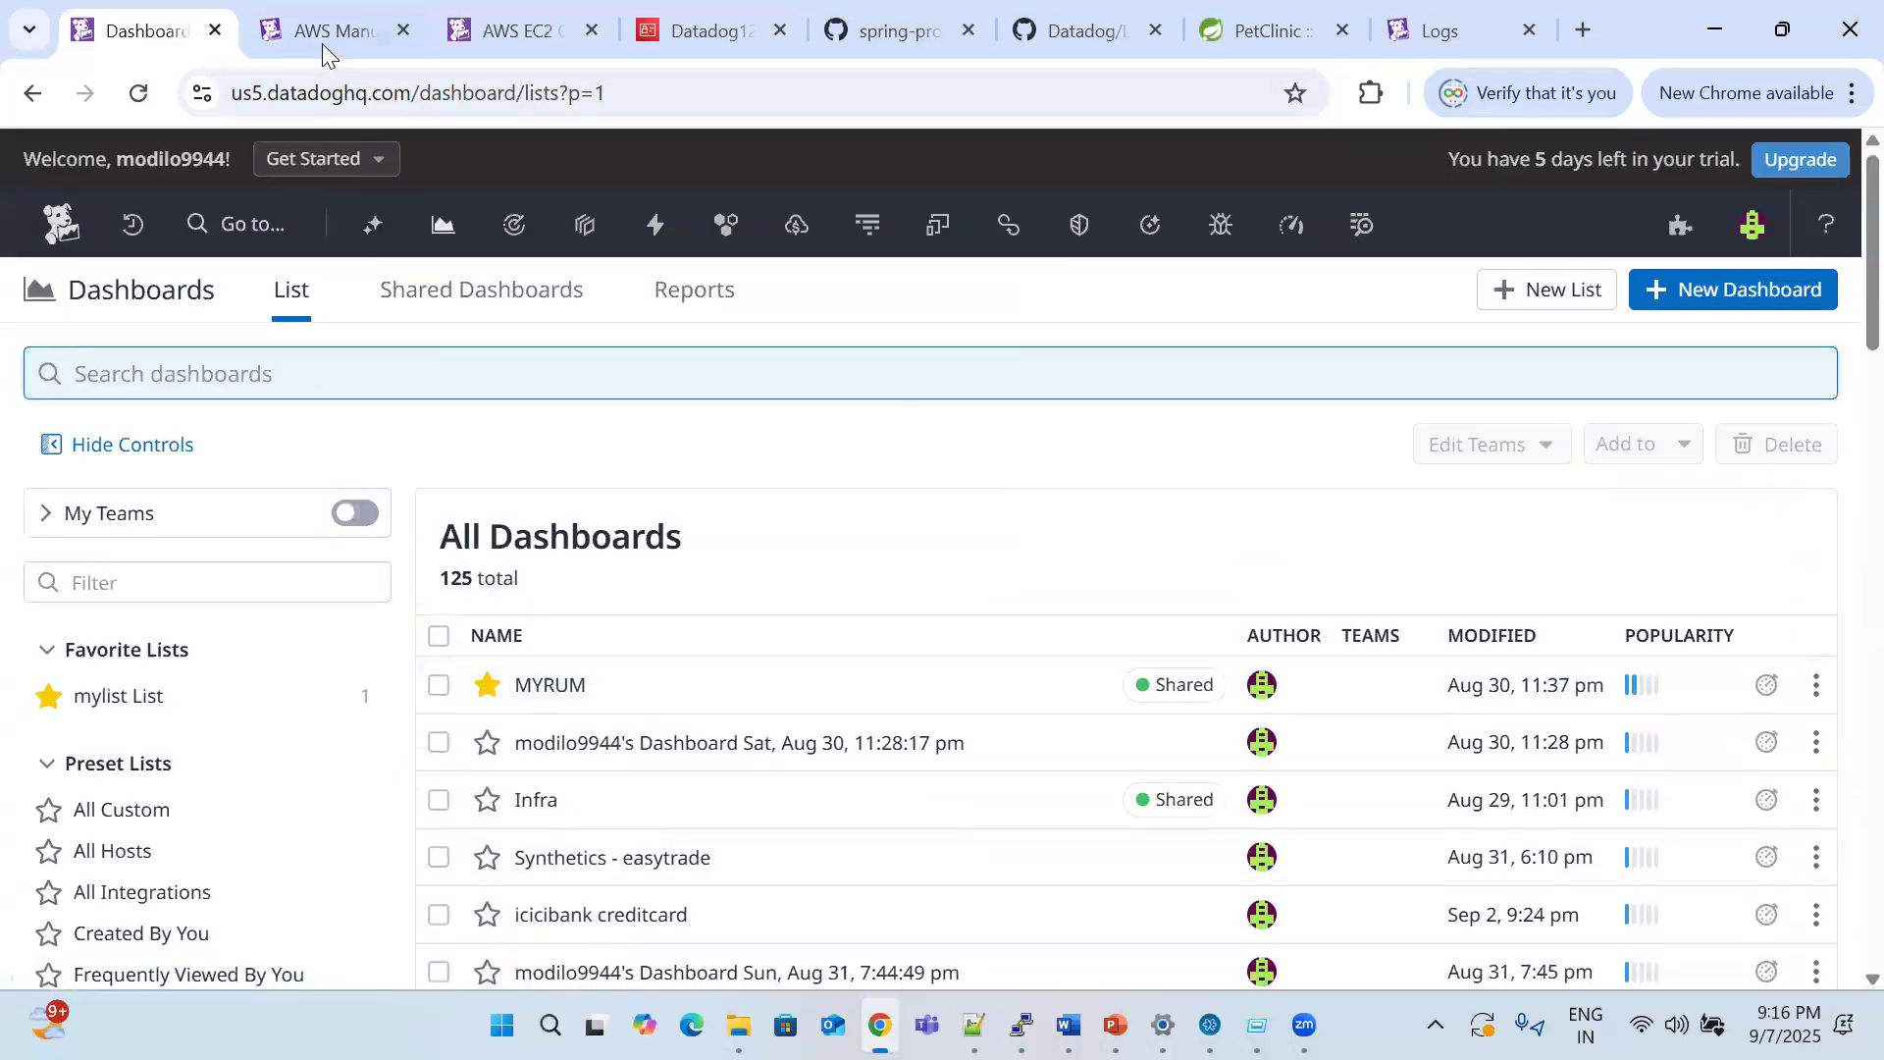
click(323, 43)
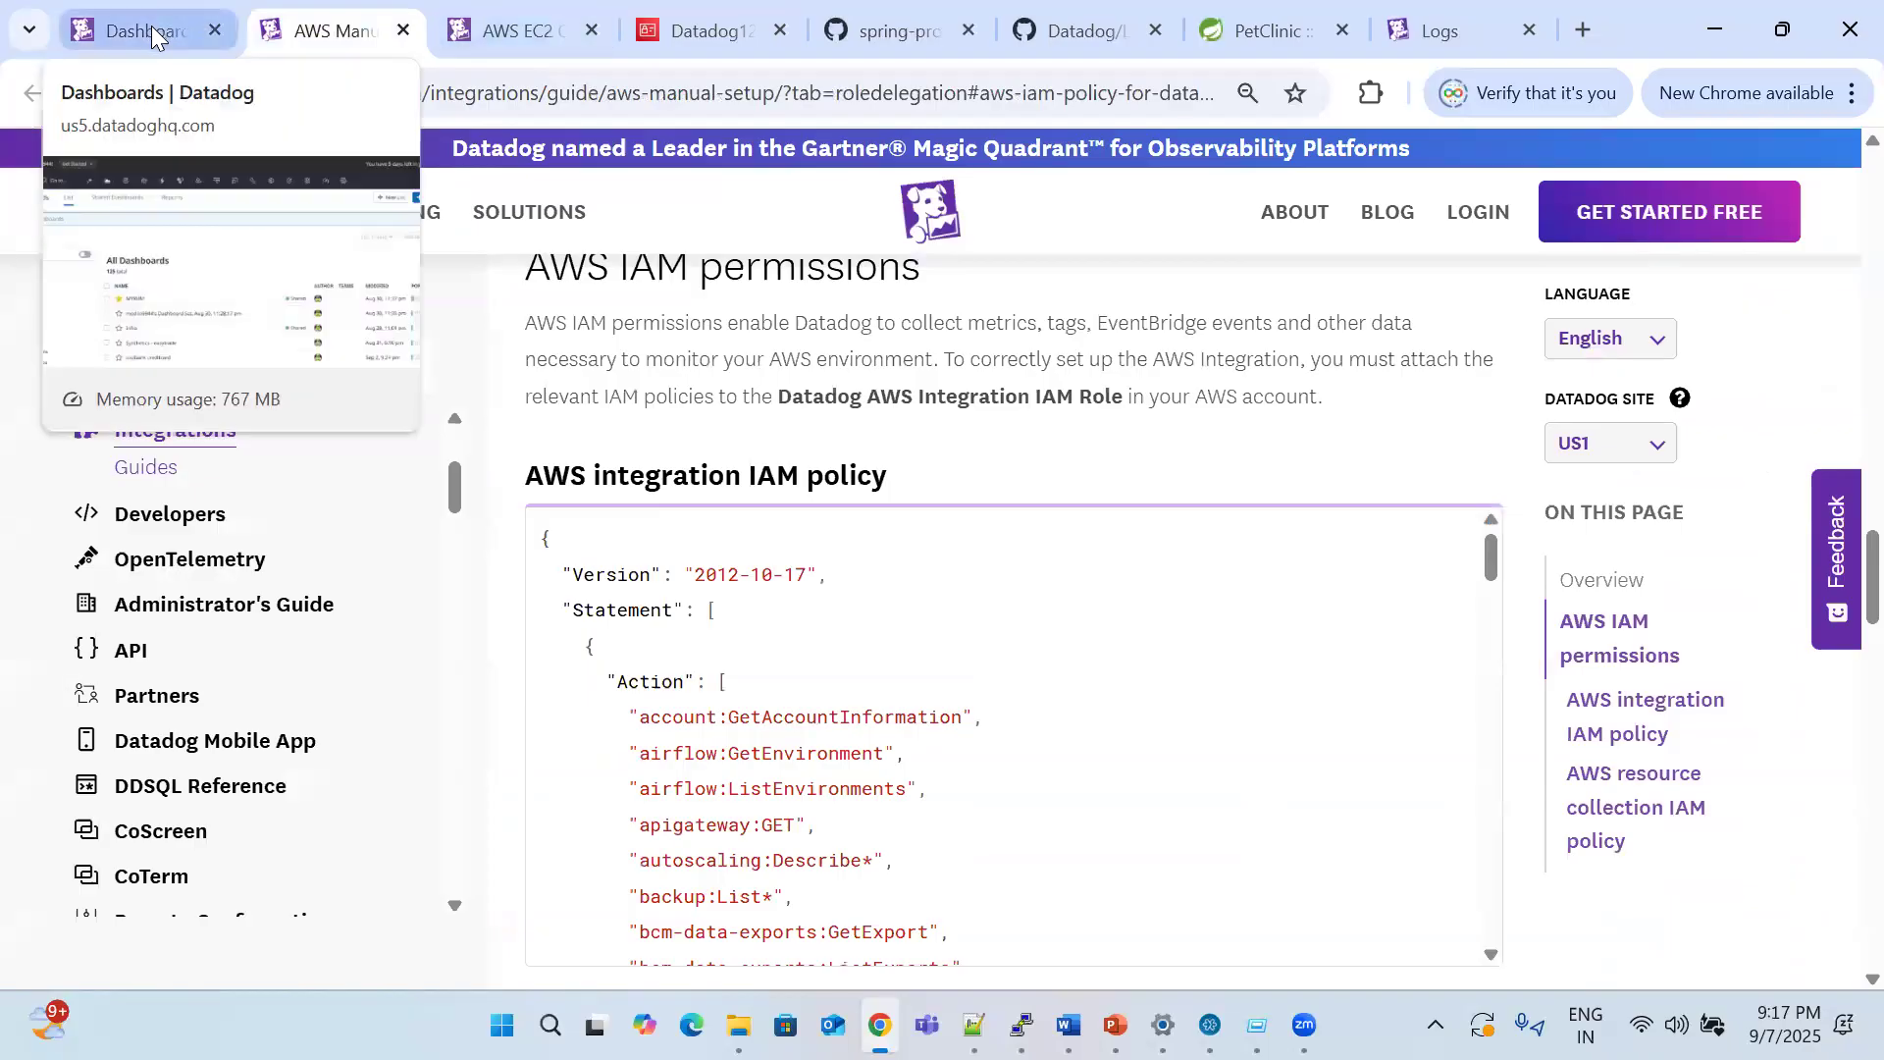
Leave the Datadog123role IAM role page and go to the EC2 console.
click(673, 45)
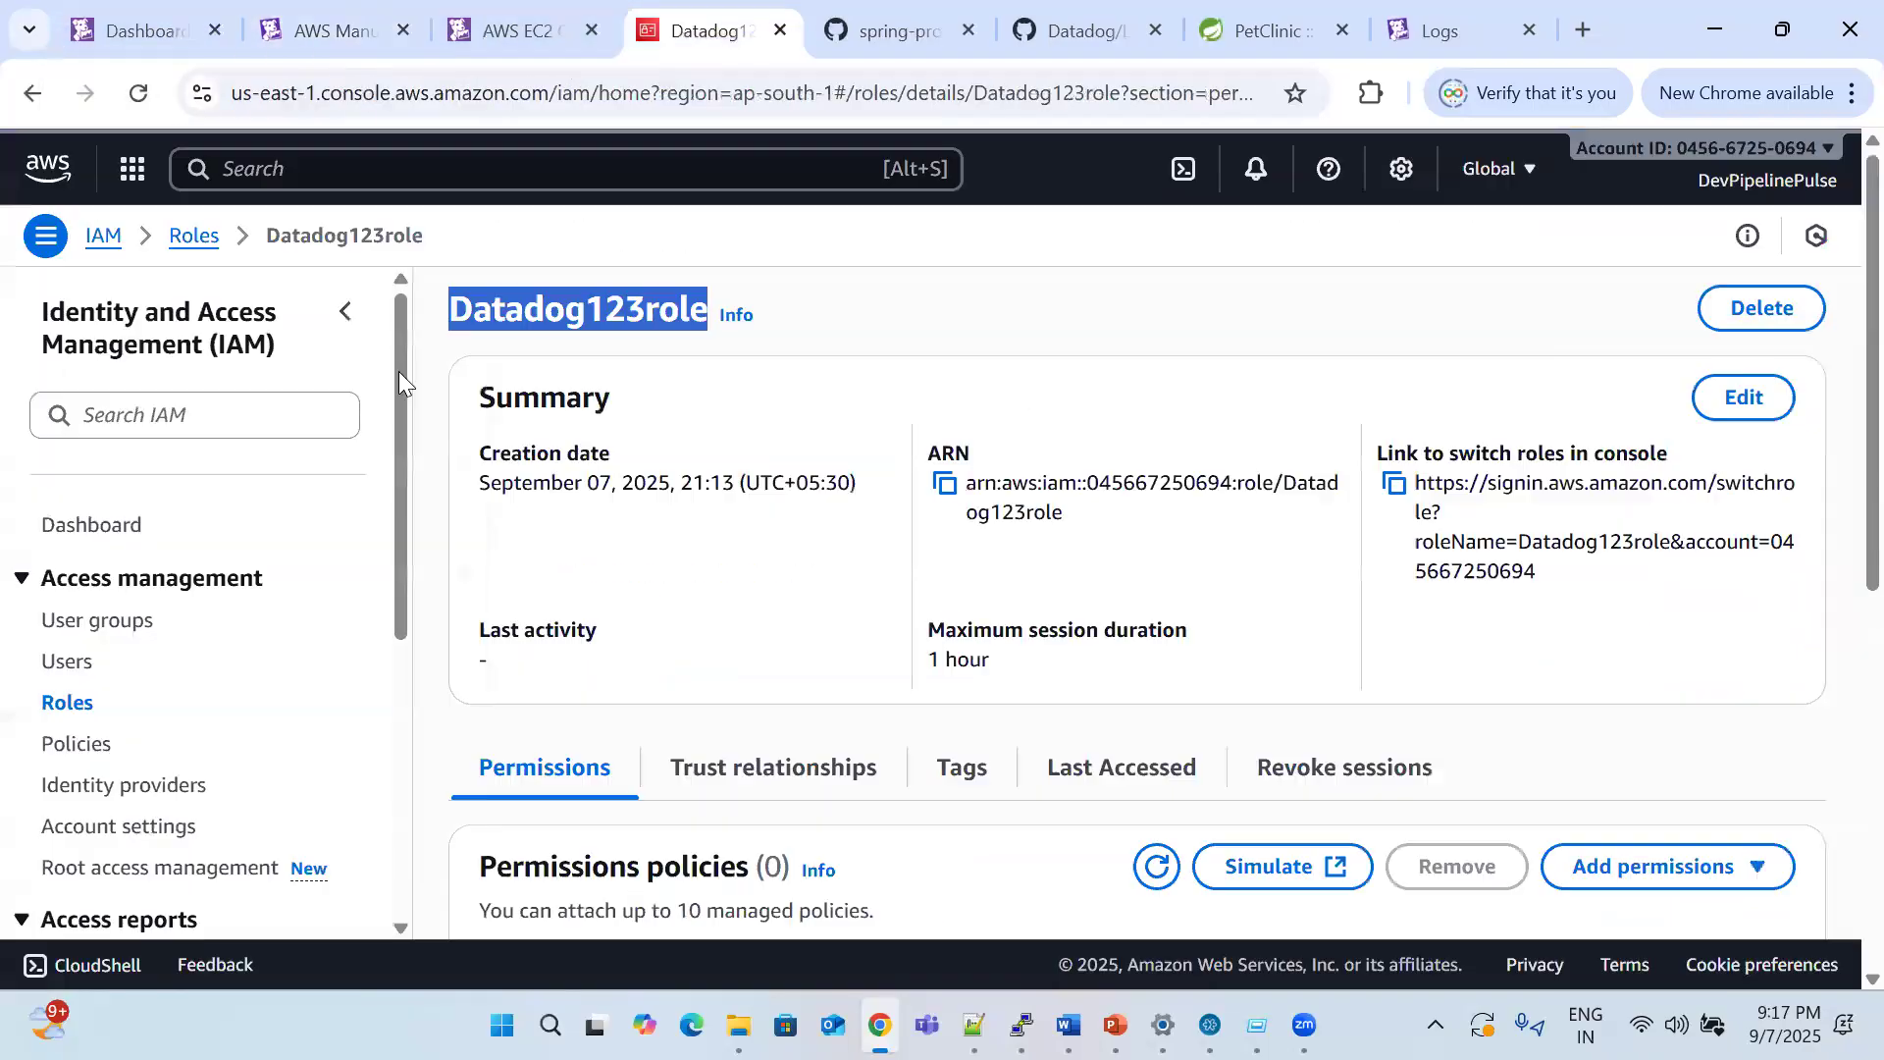
click(131, 174)
click(442, 426)
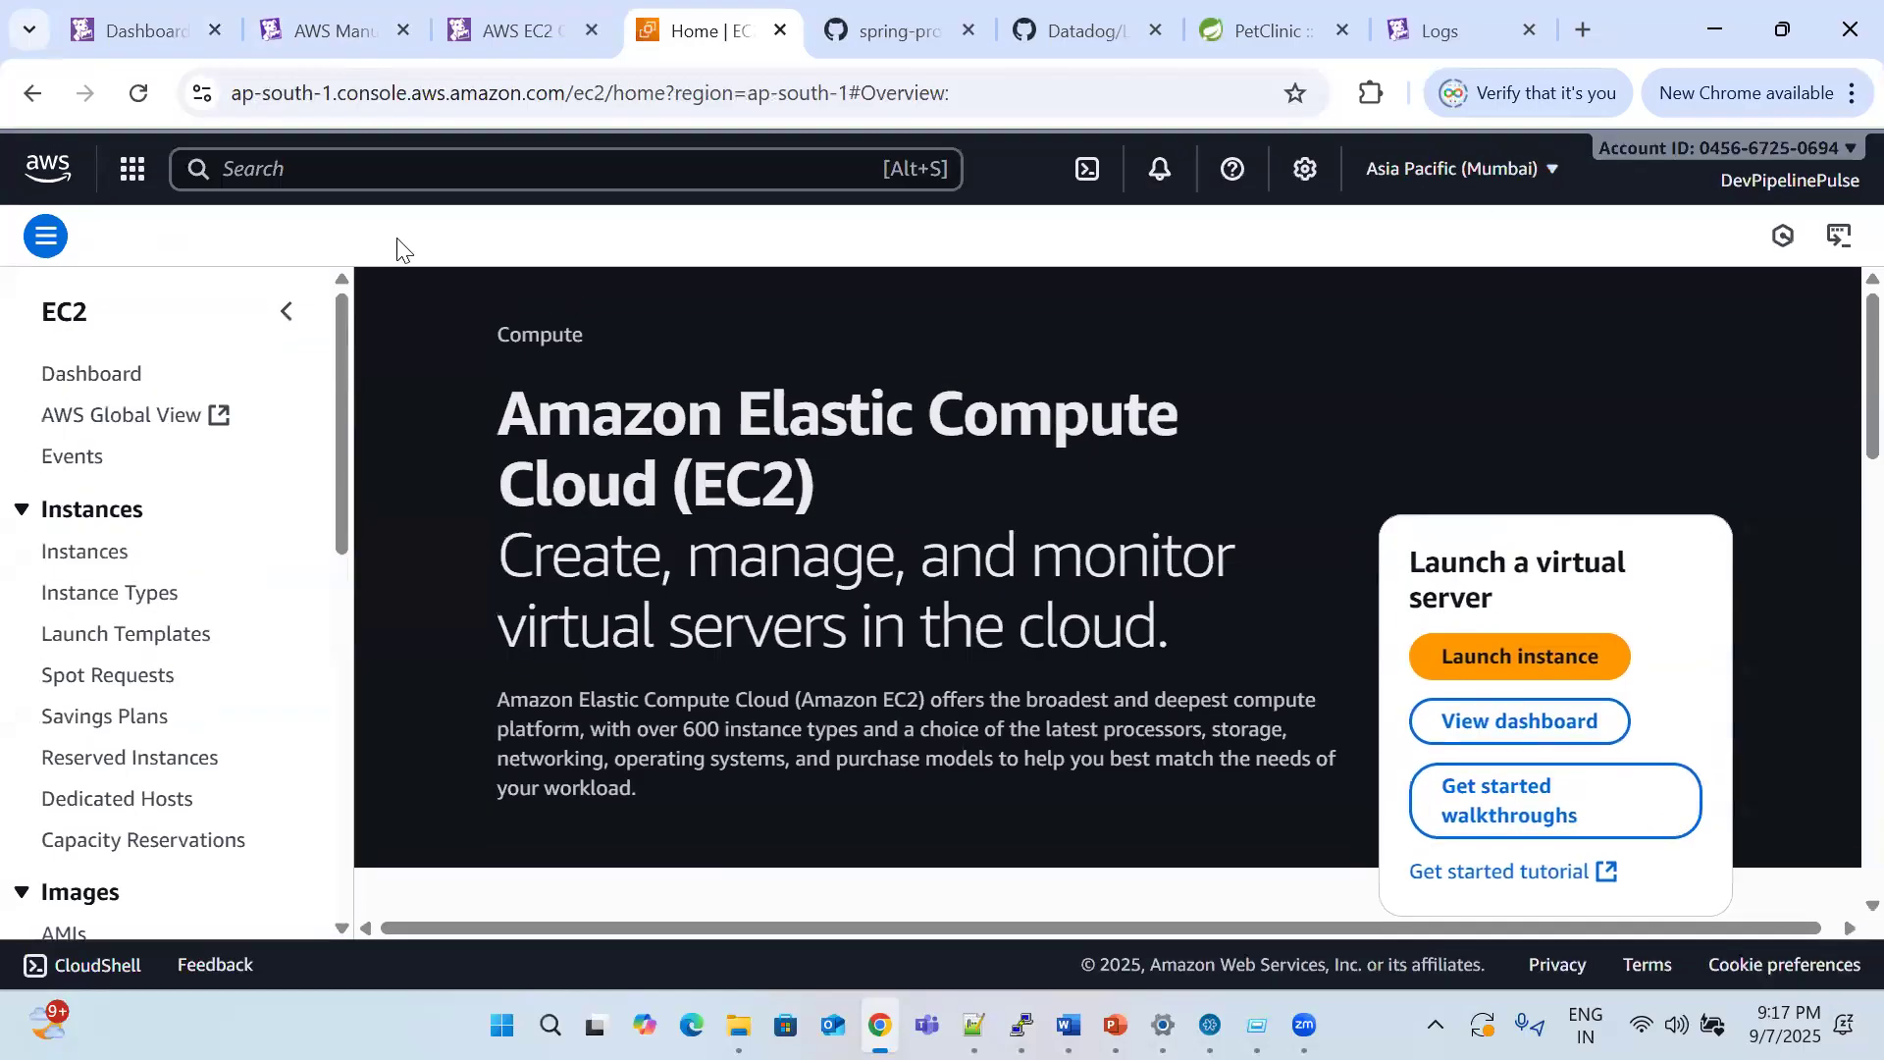
Search for RDS and open the Aurora and RDS console's Databases list, then its Dashboard.
click(305, 159)
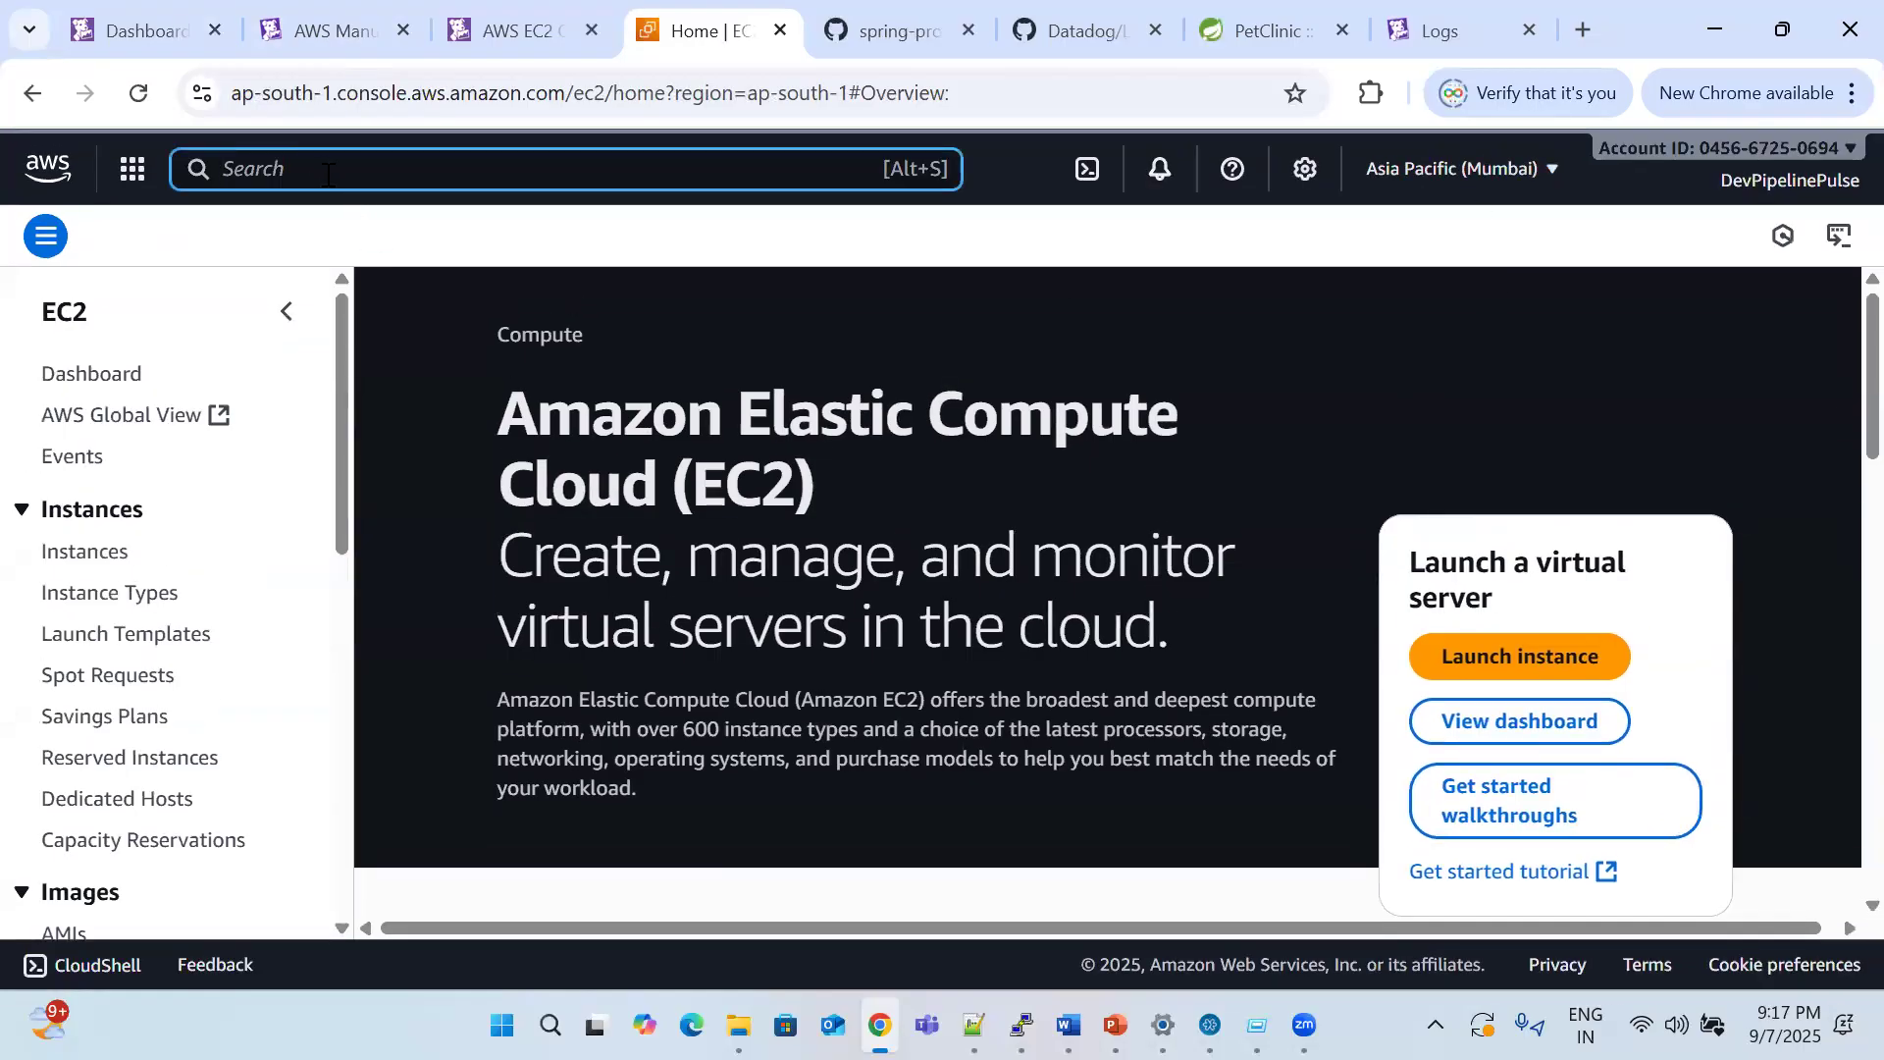
text(RDS)
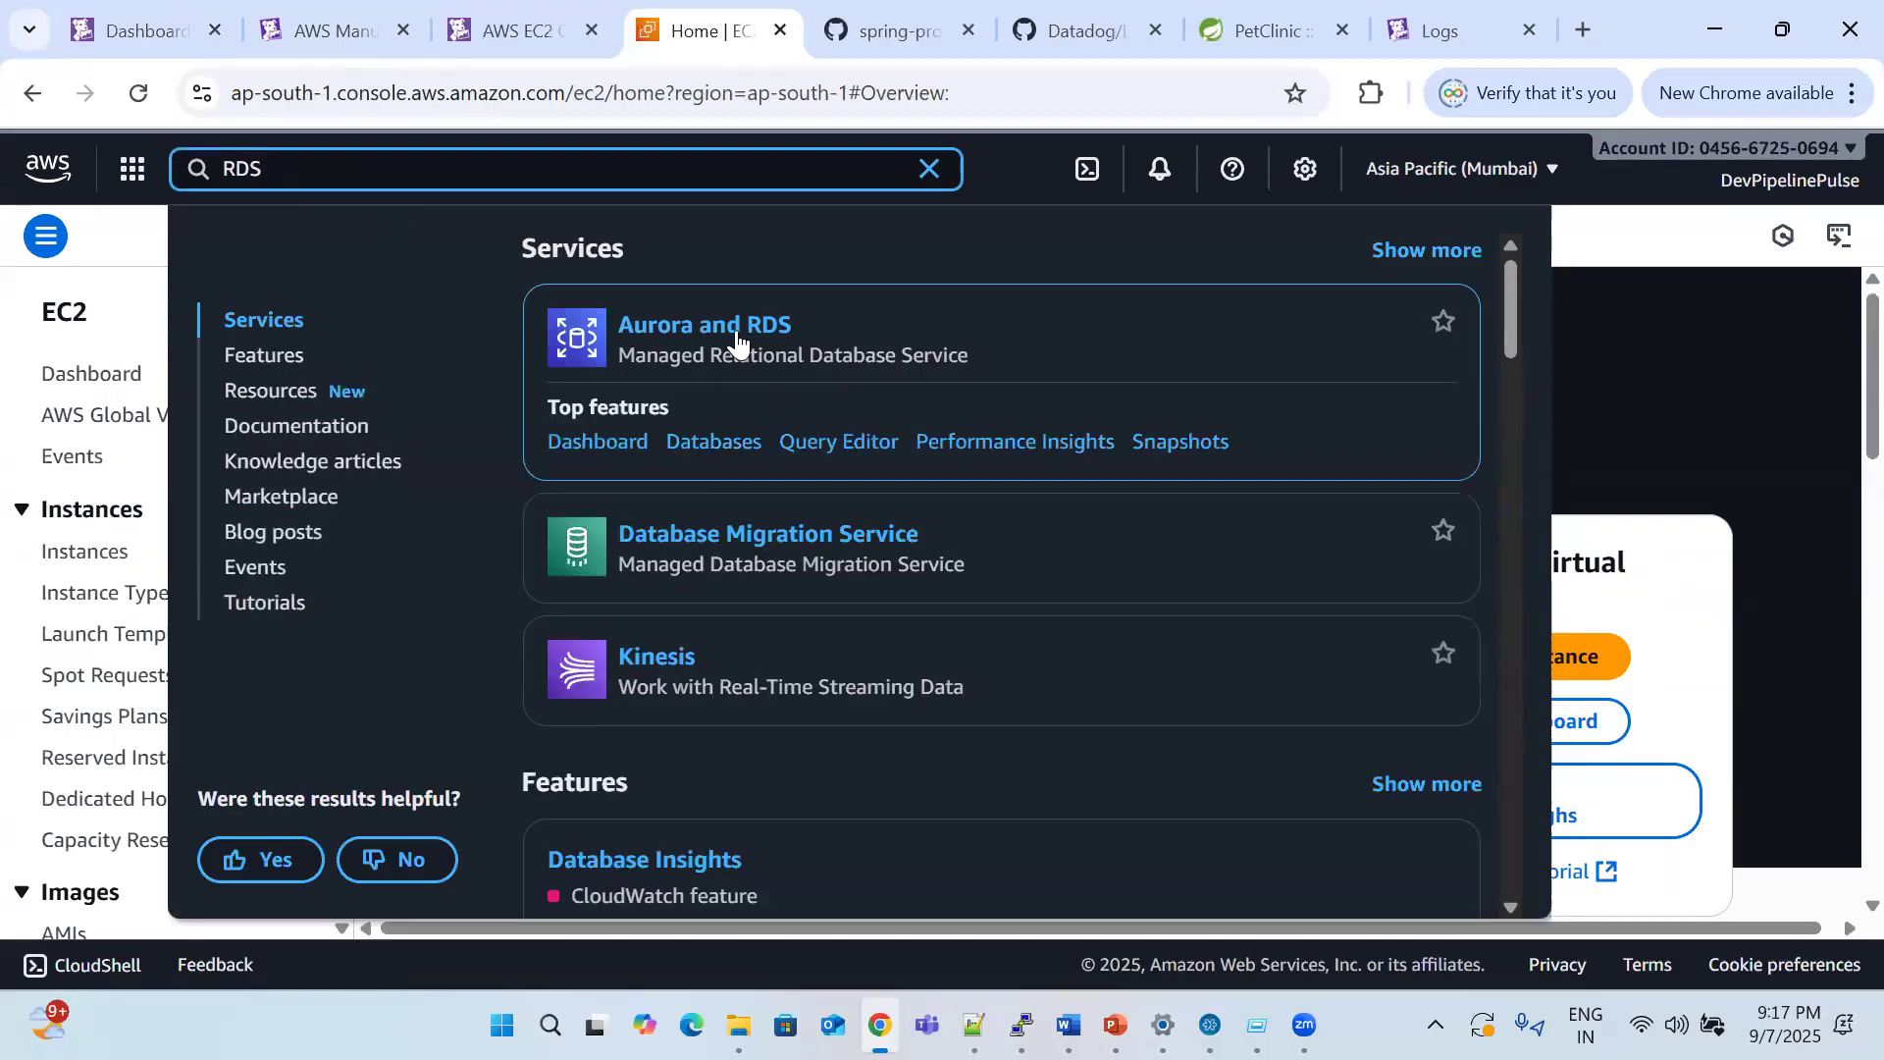
scroll(710, 654, down, 3)
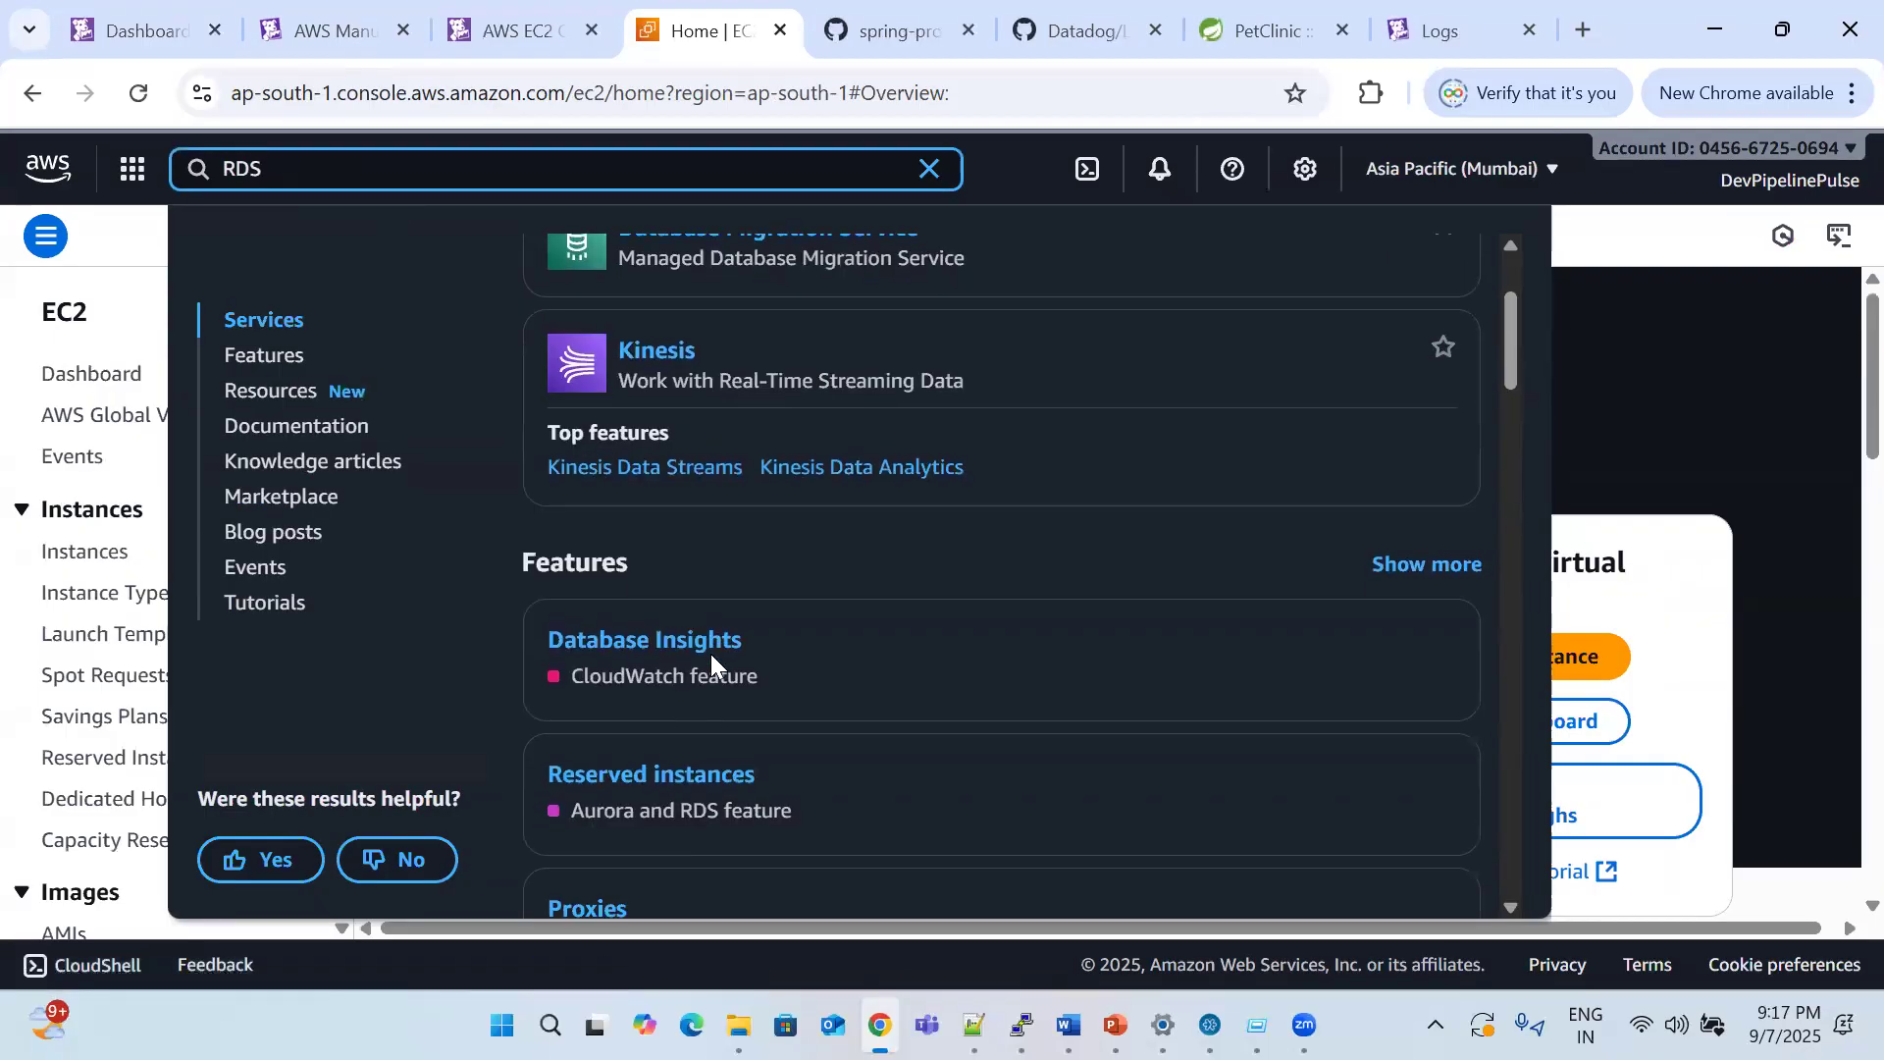
scroll(711, 654, down, 3)
scroll(711, 654, up, 5)
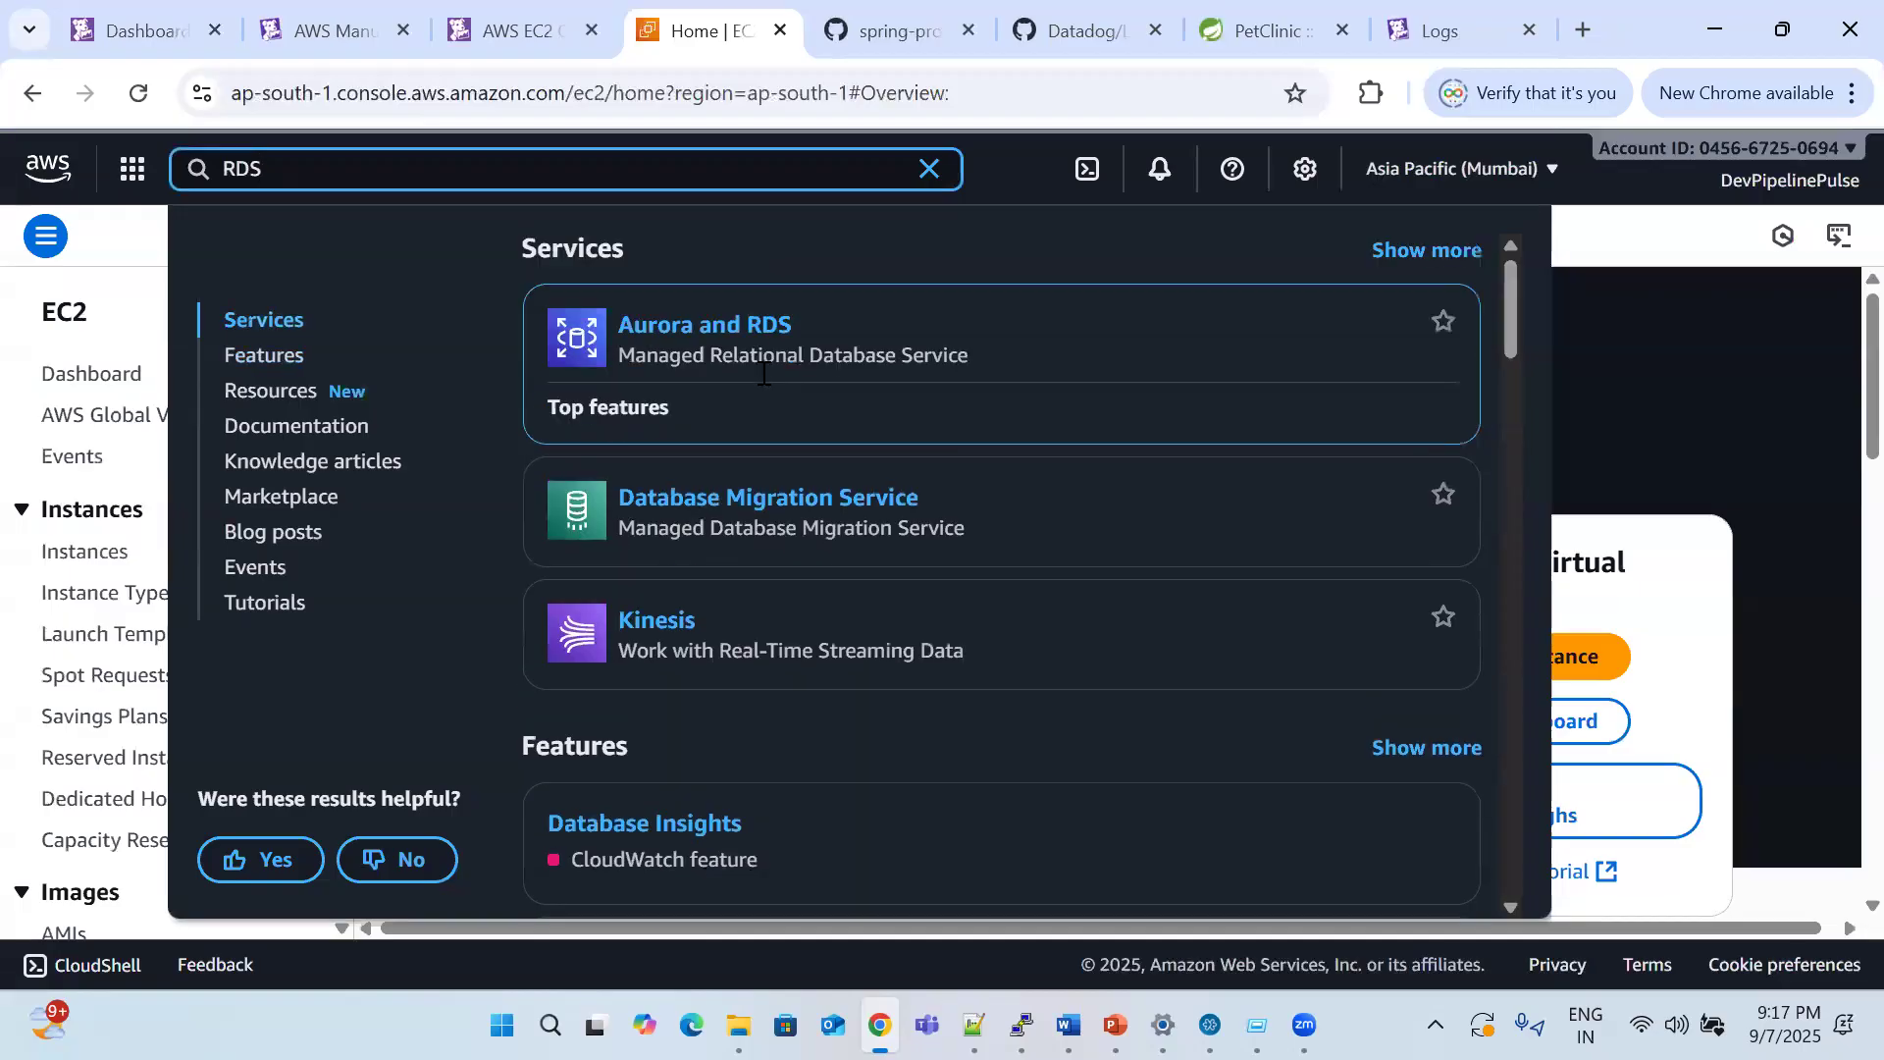
click(749, 326)
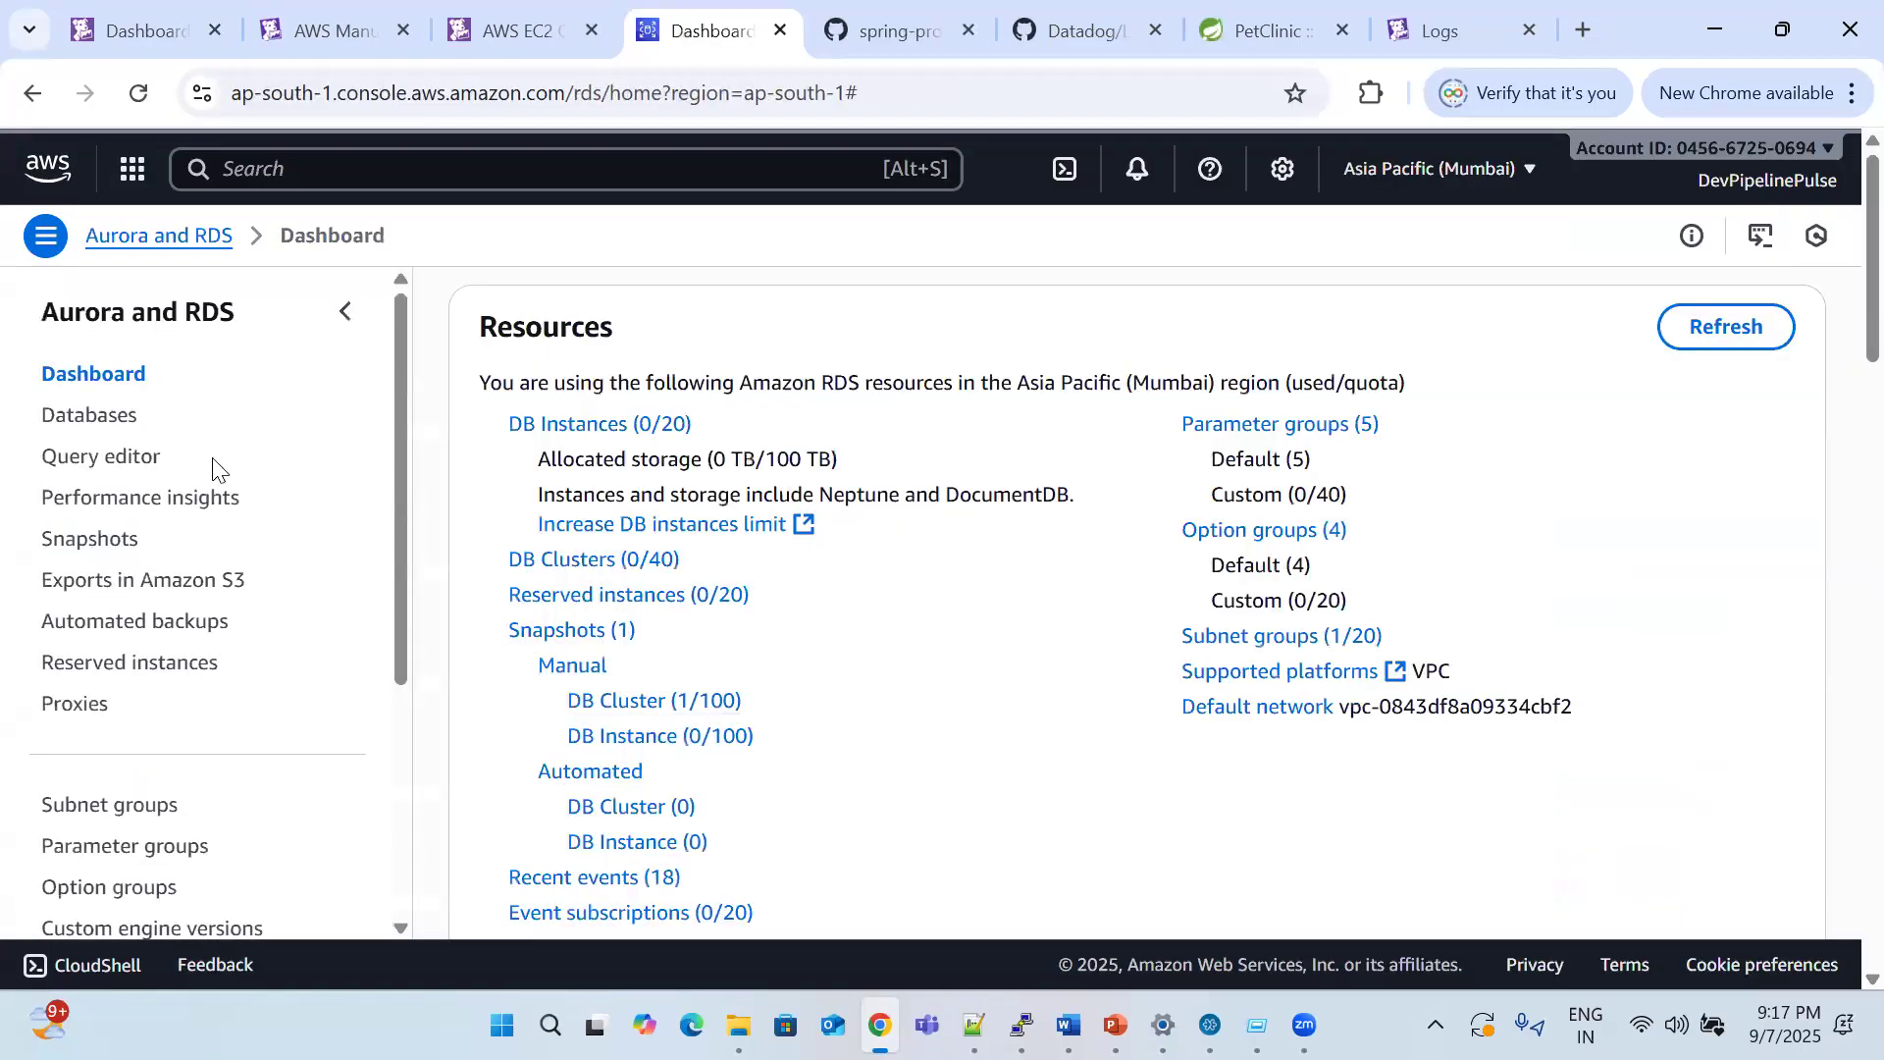
click(114, 422)
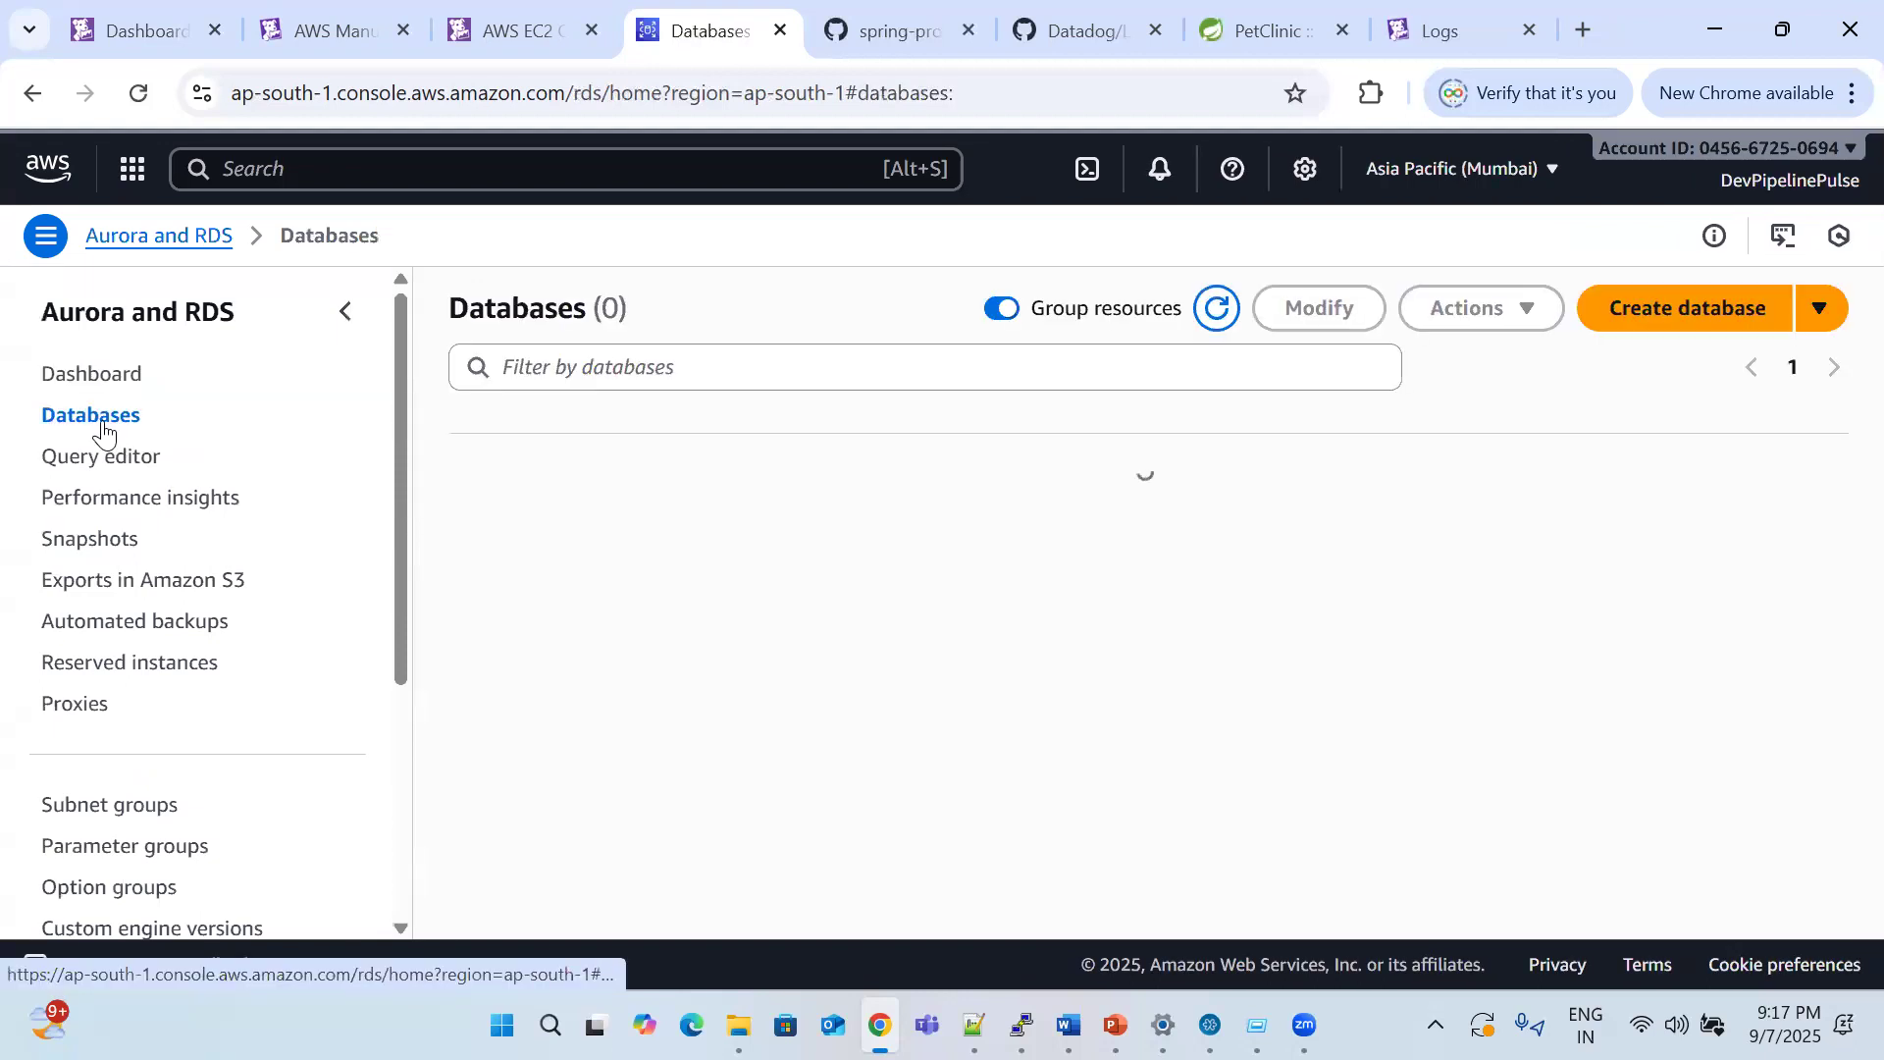
click(93, 377)
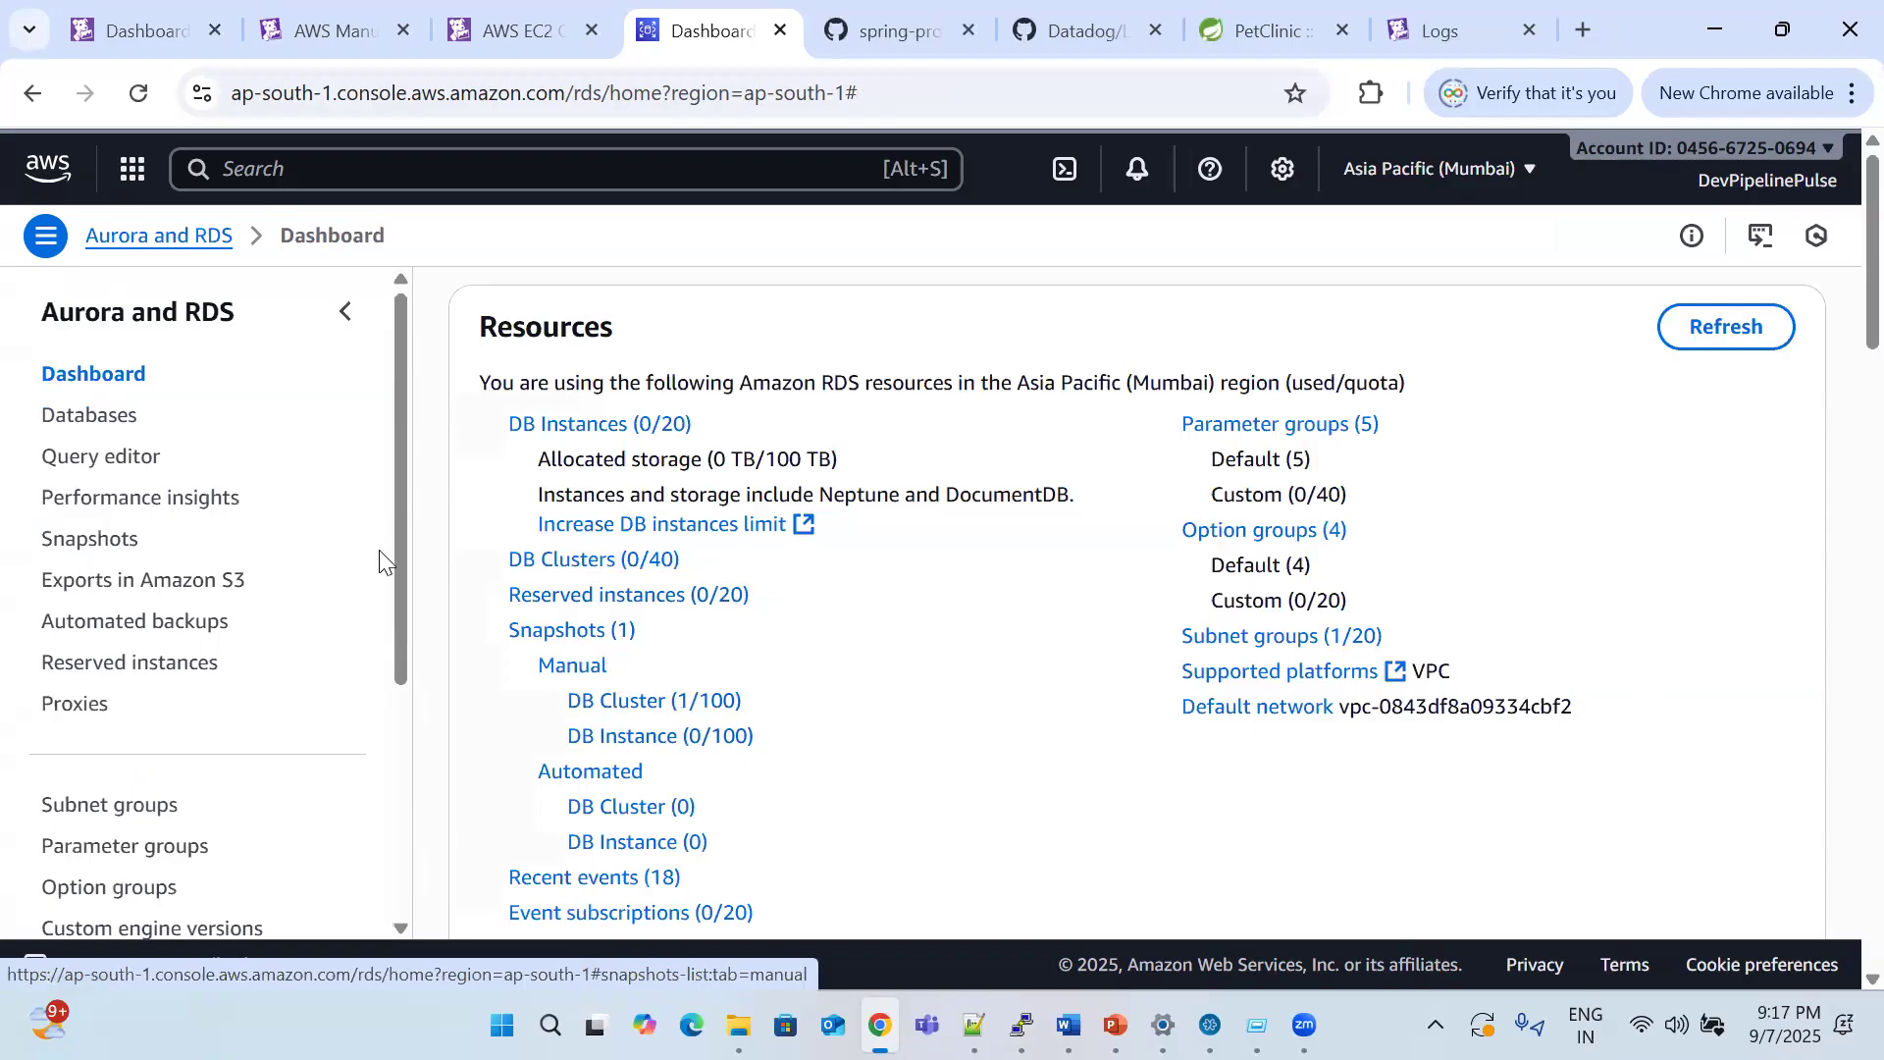
Start a new database using Easy create with Aurora PostgreSQL and the Dev/Test template.
click(113, 420)
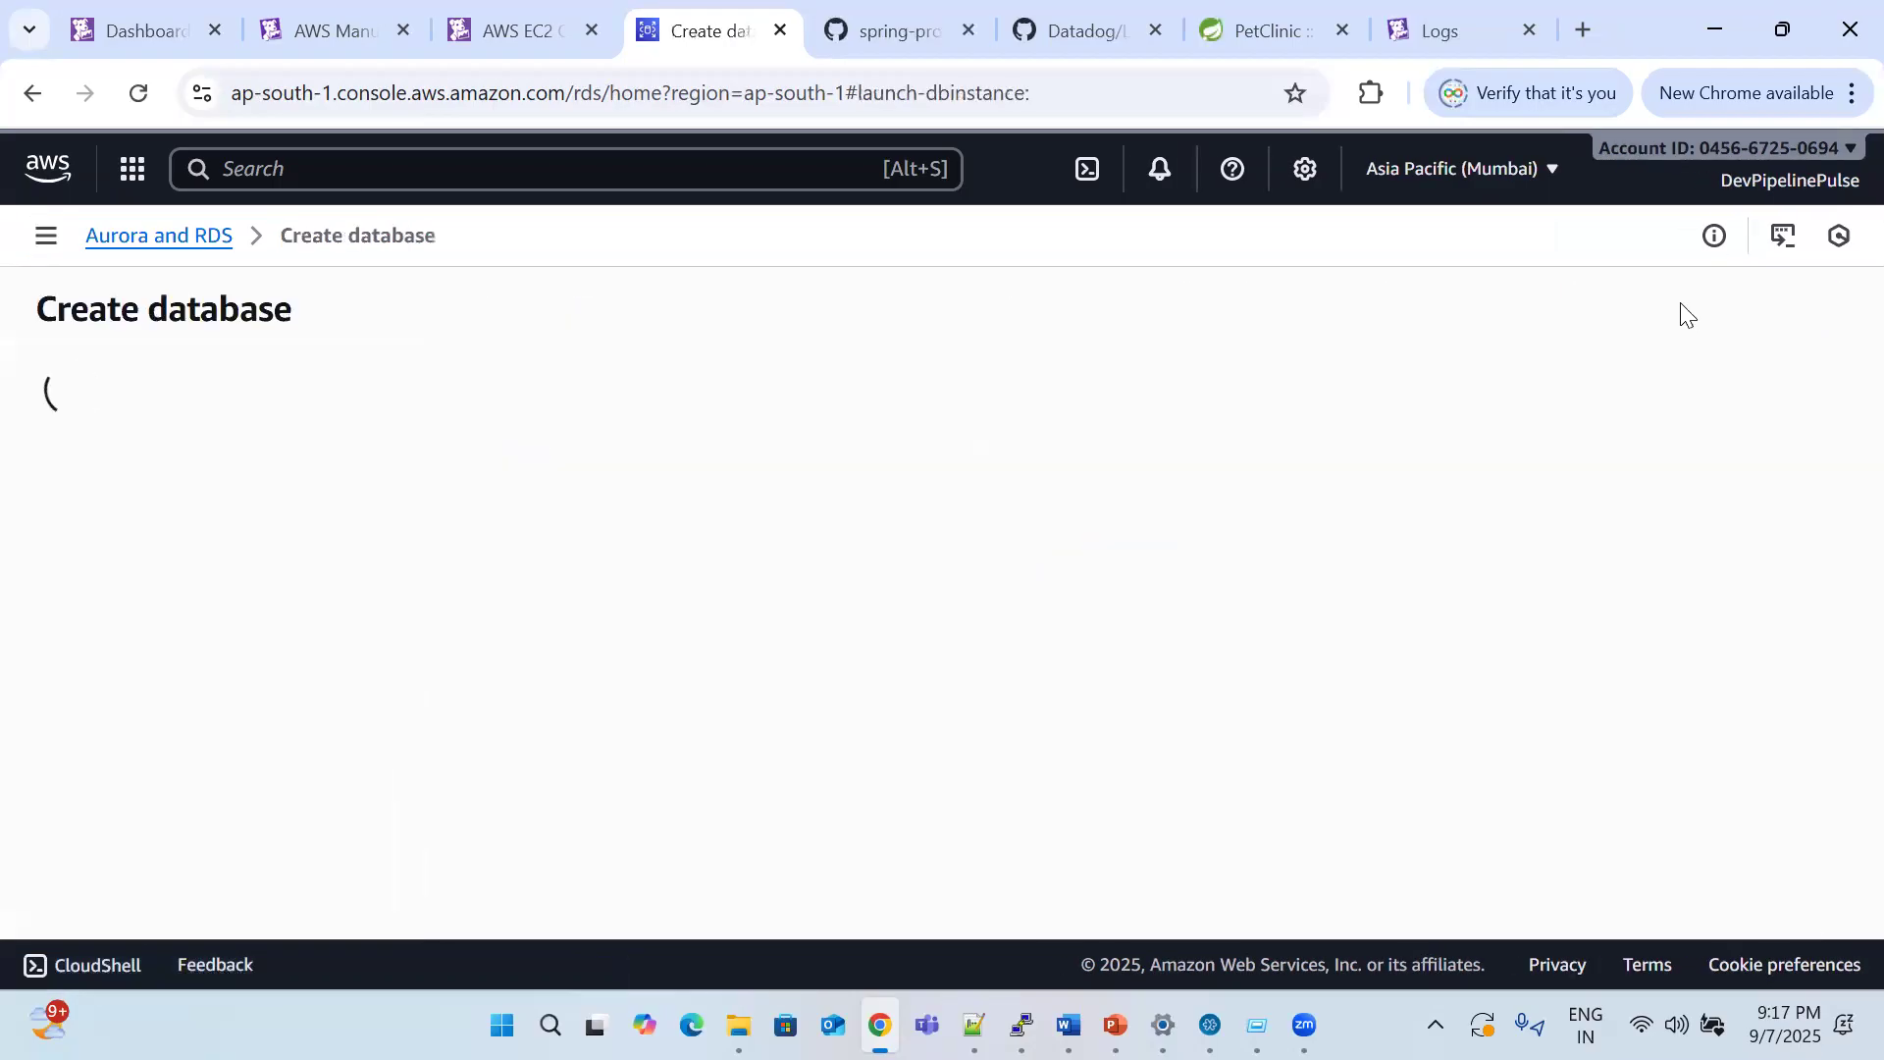
scroll(765, 581, down, 1)
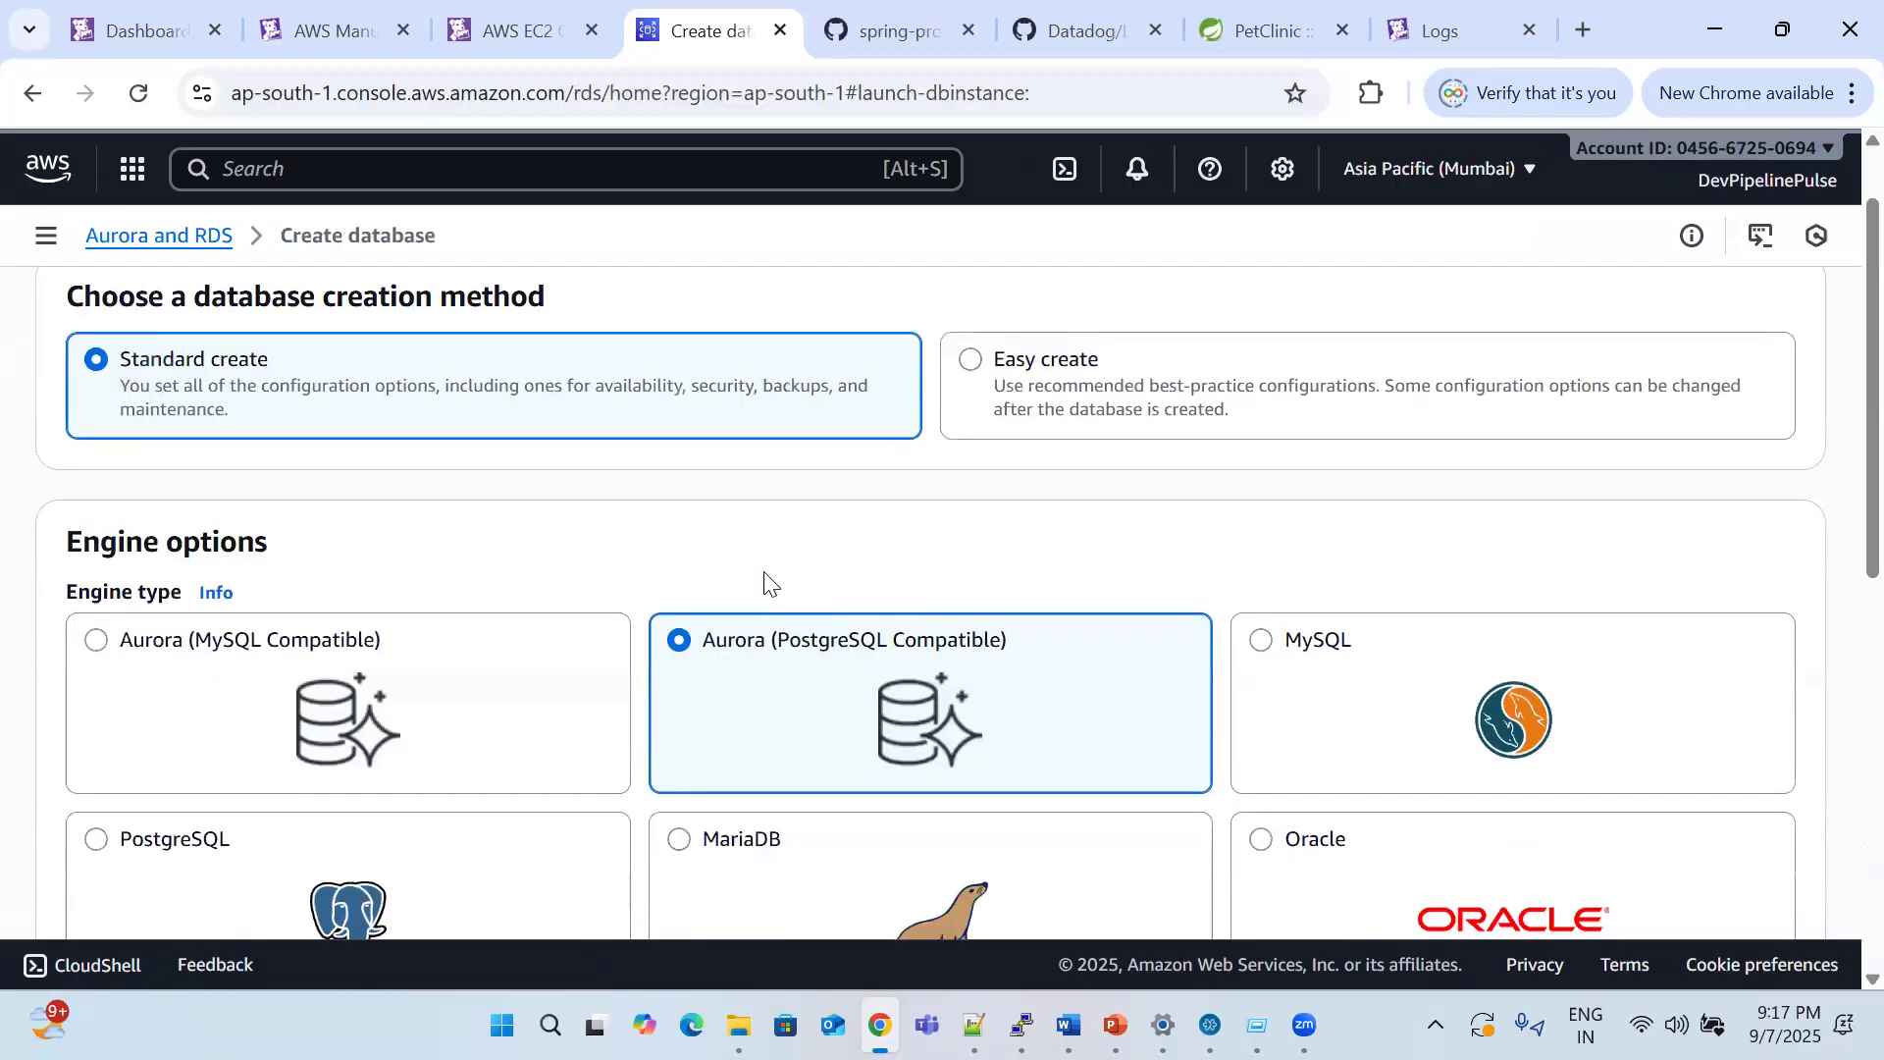
click(974, 359)
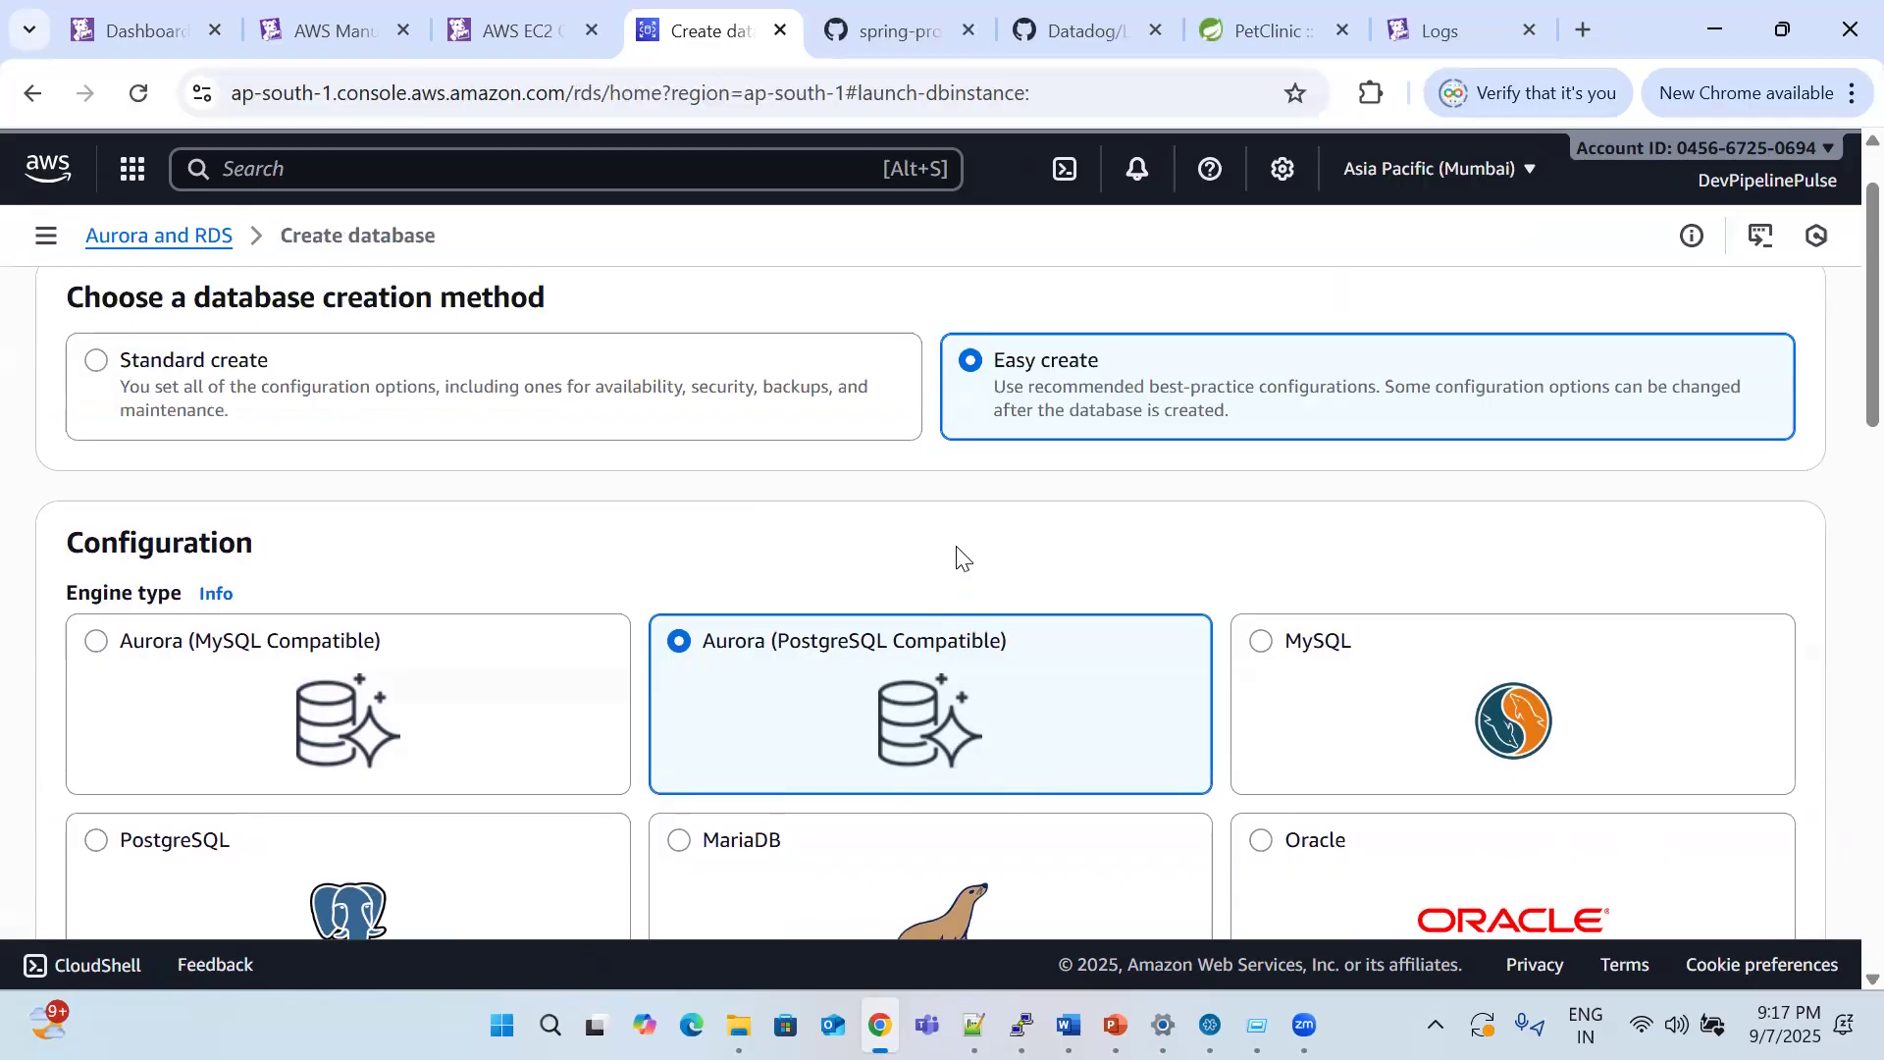
scroll(955, 546, down, 2)
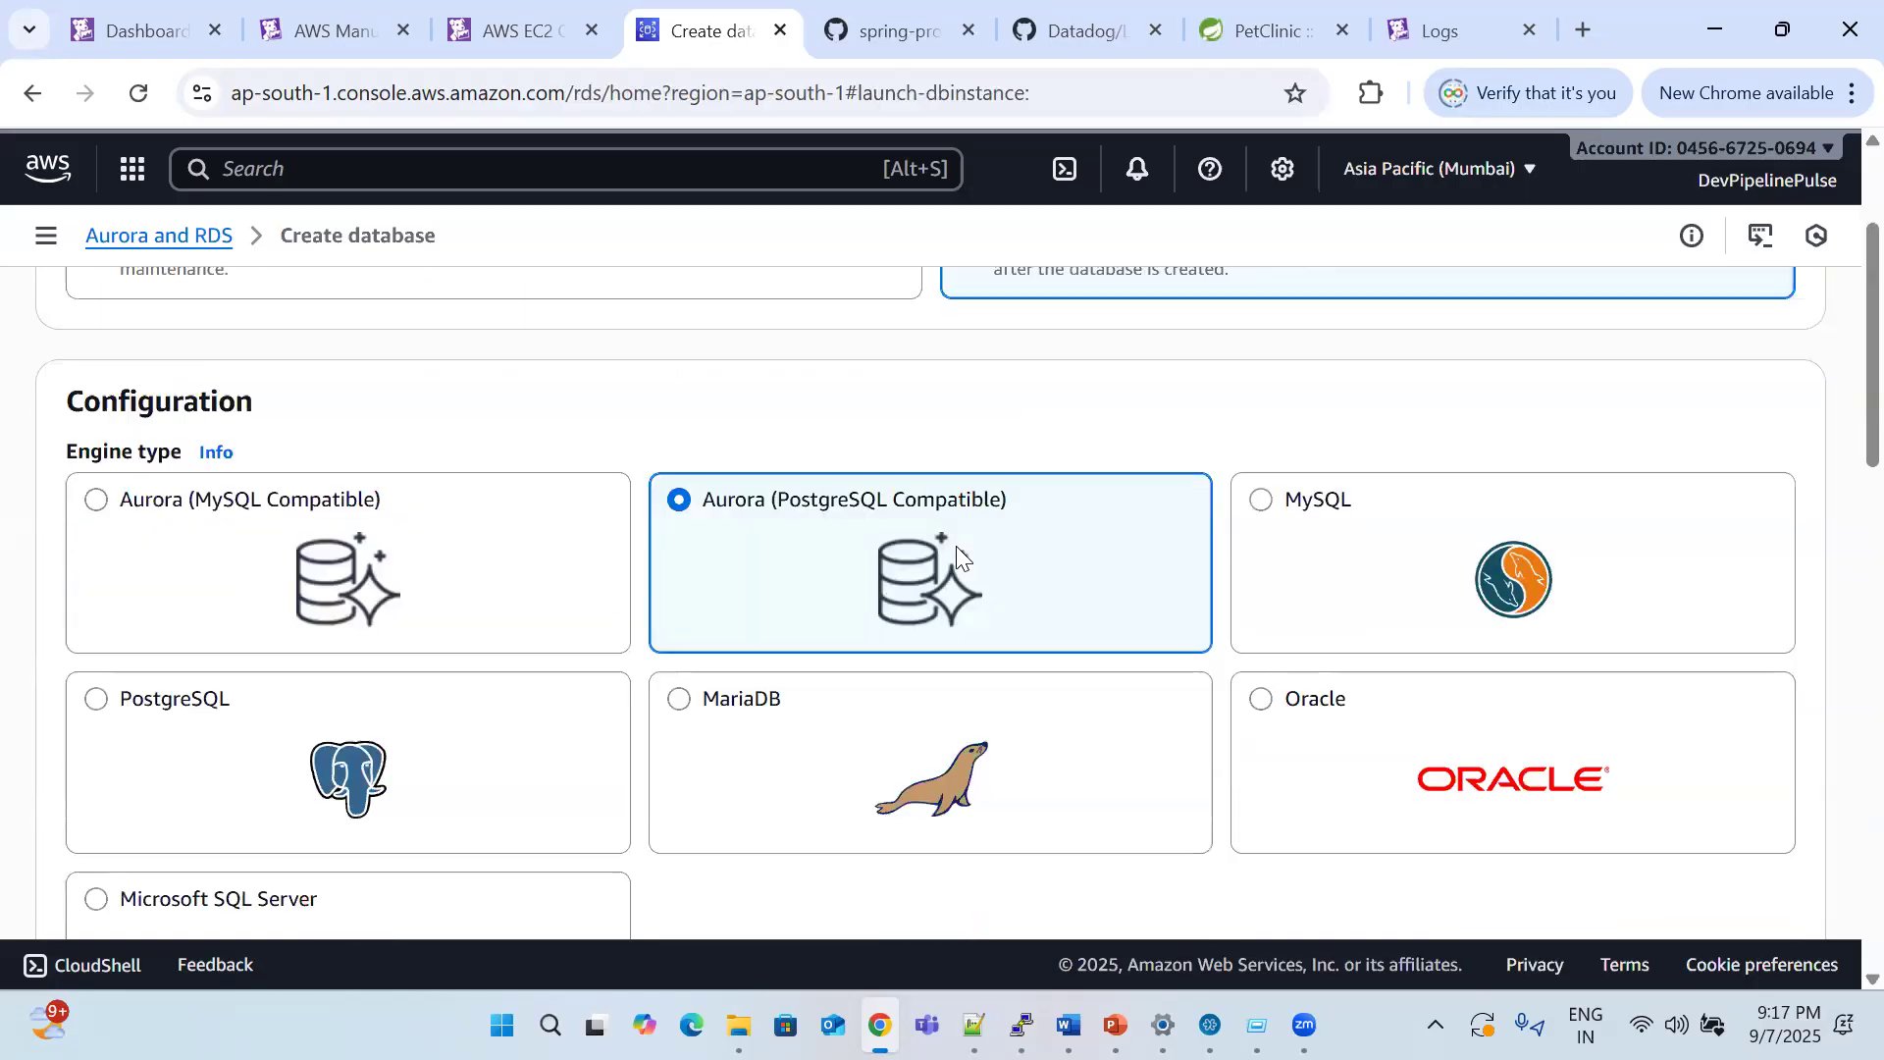
scroll(955, 545, up, 1)
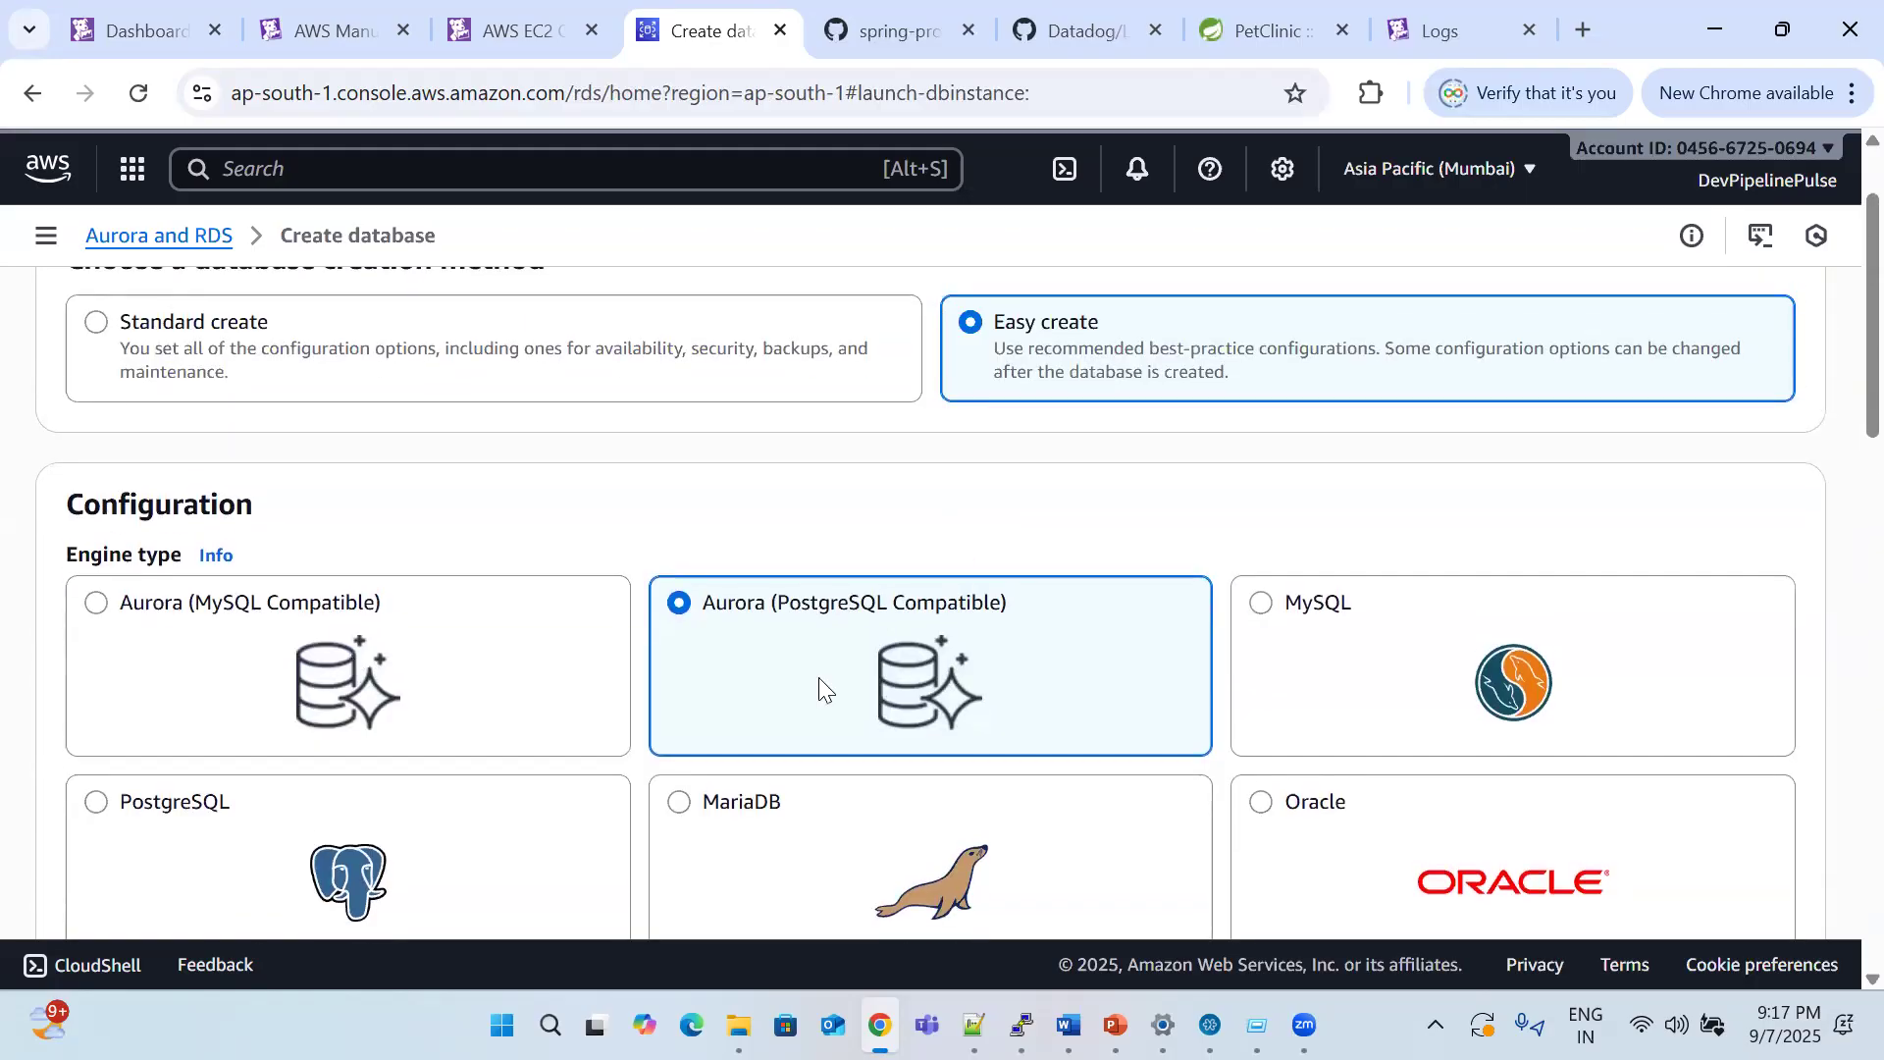
scroll(818, 677, down, 1)
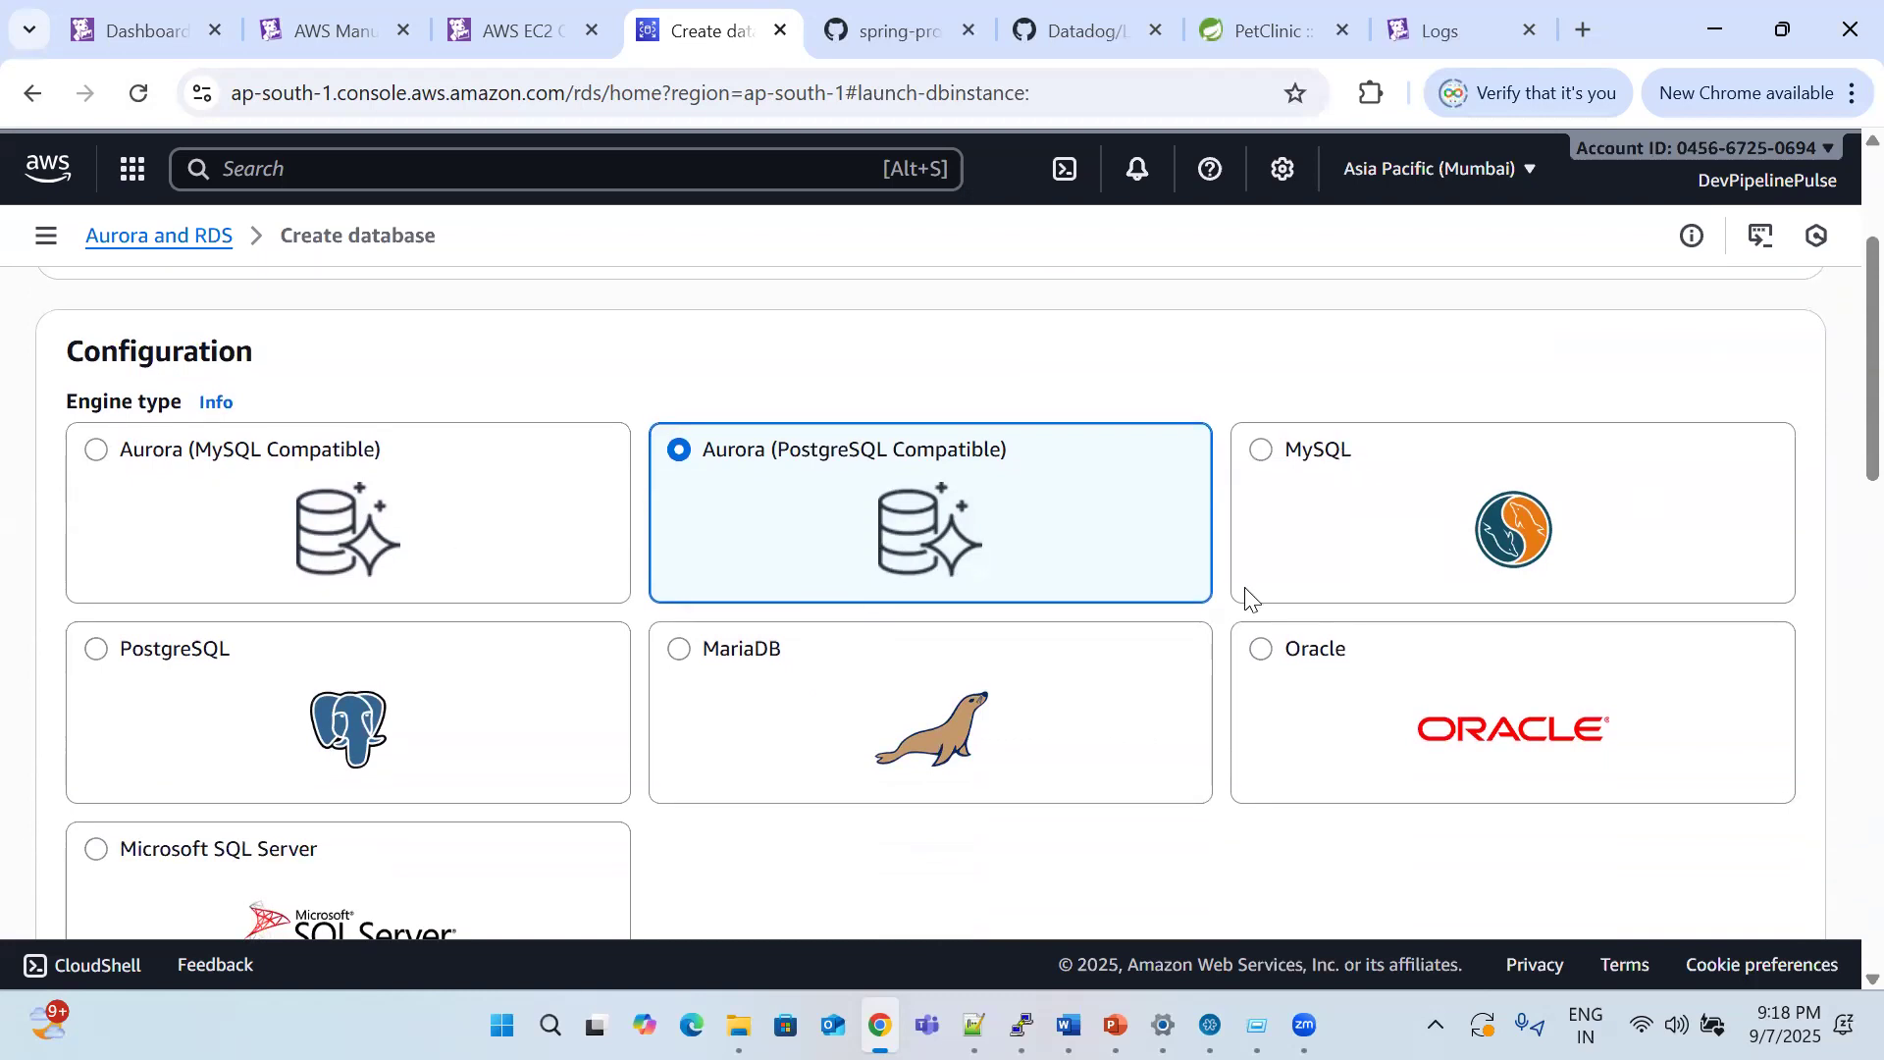
scroll(1099, 525, up, 1)
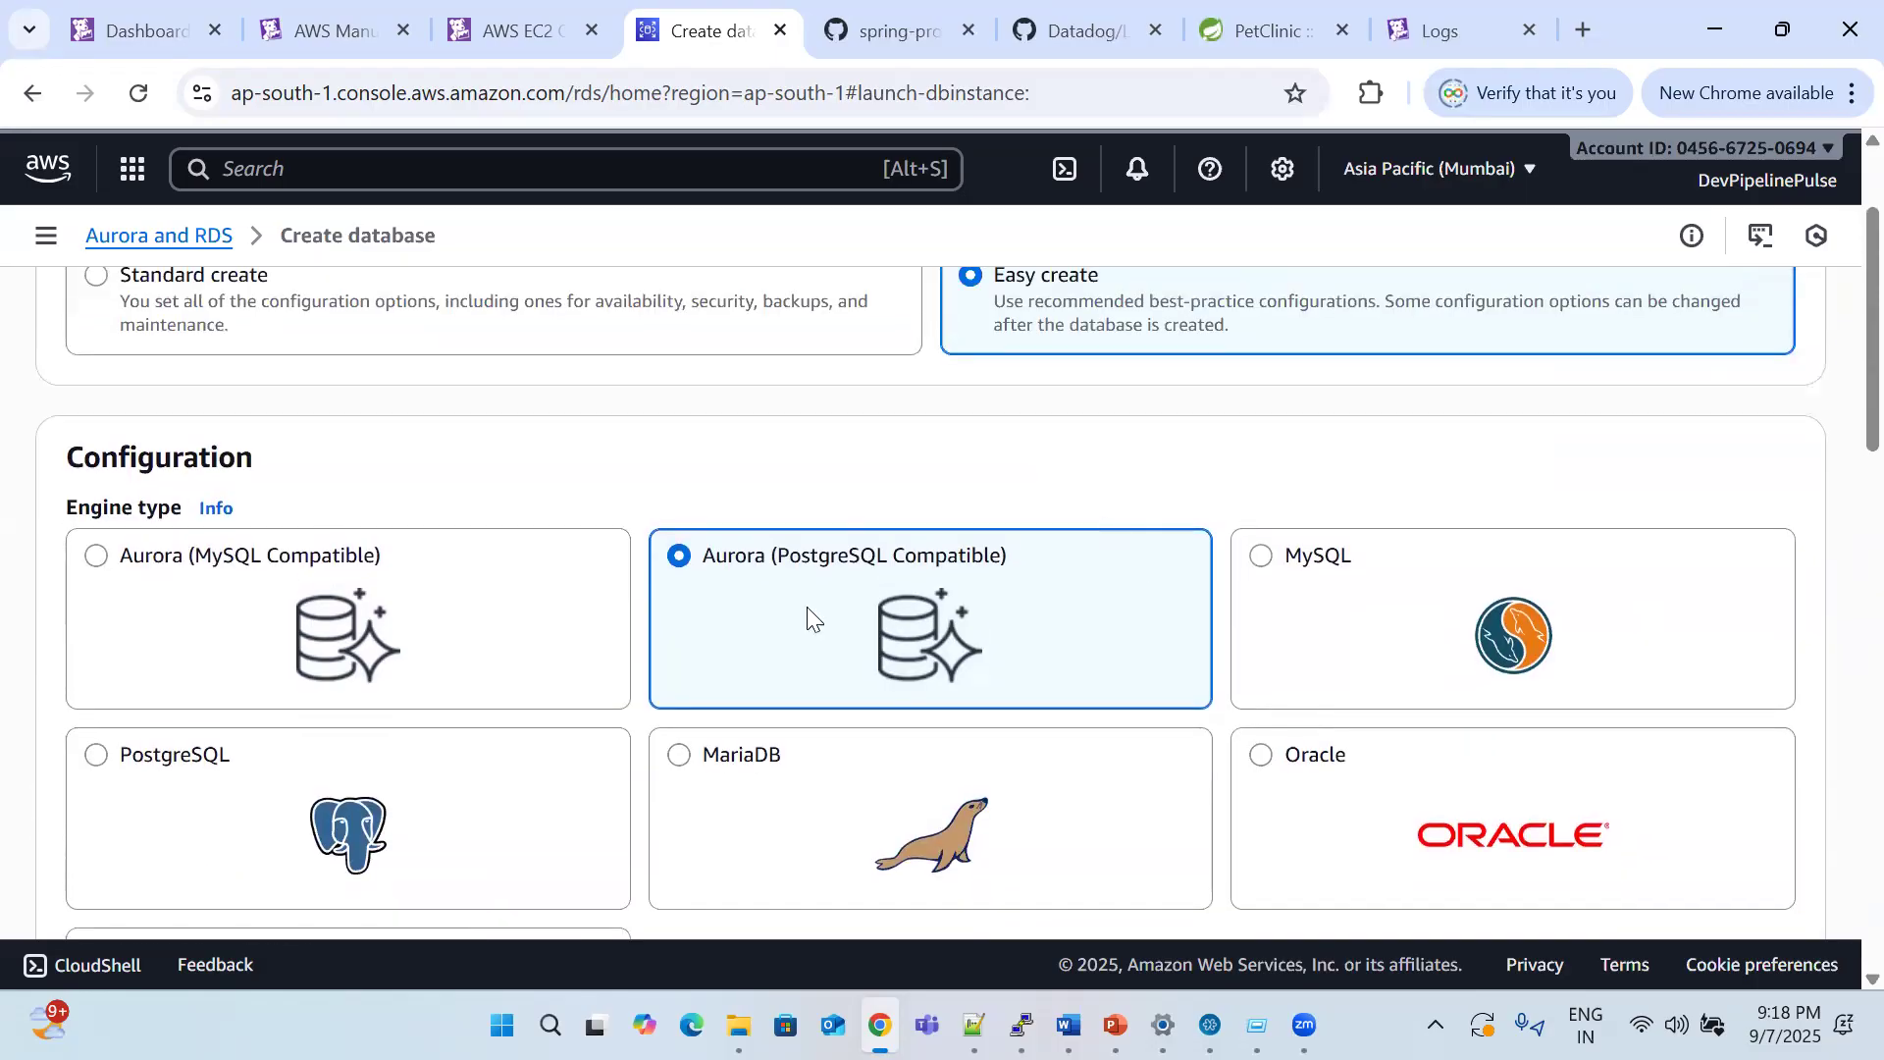
scroll(778, 677, down, 2)
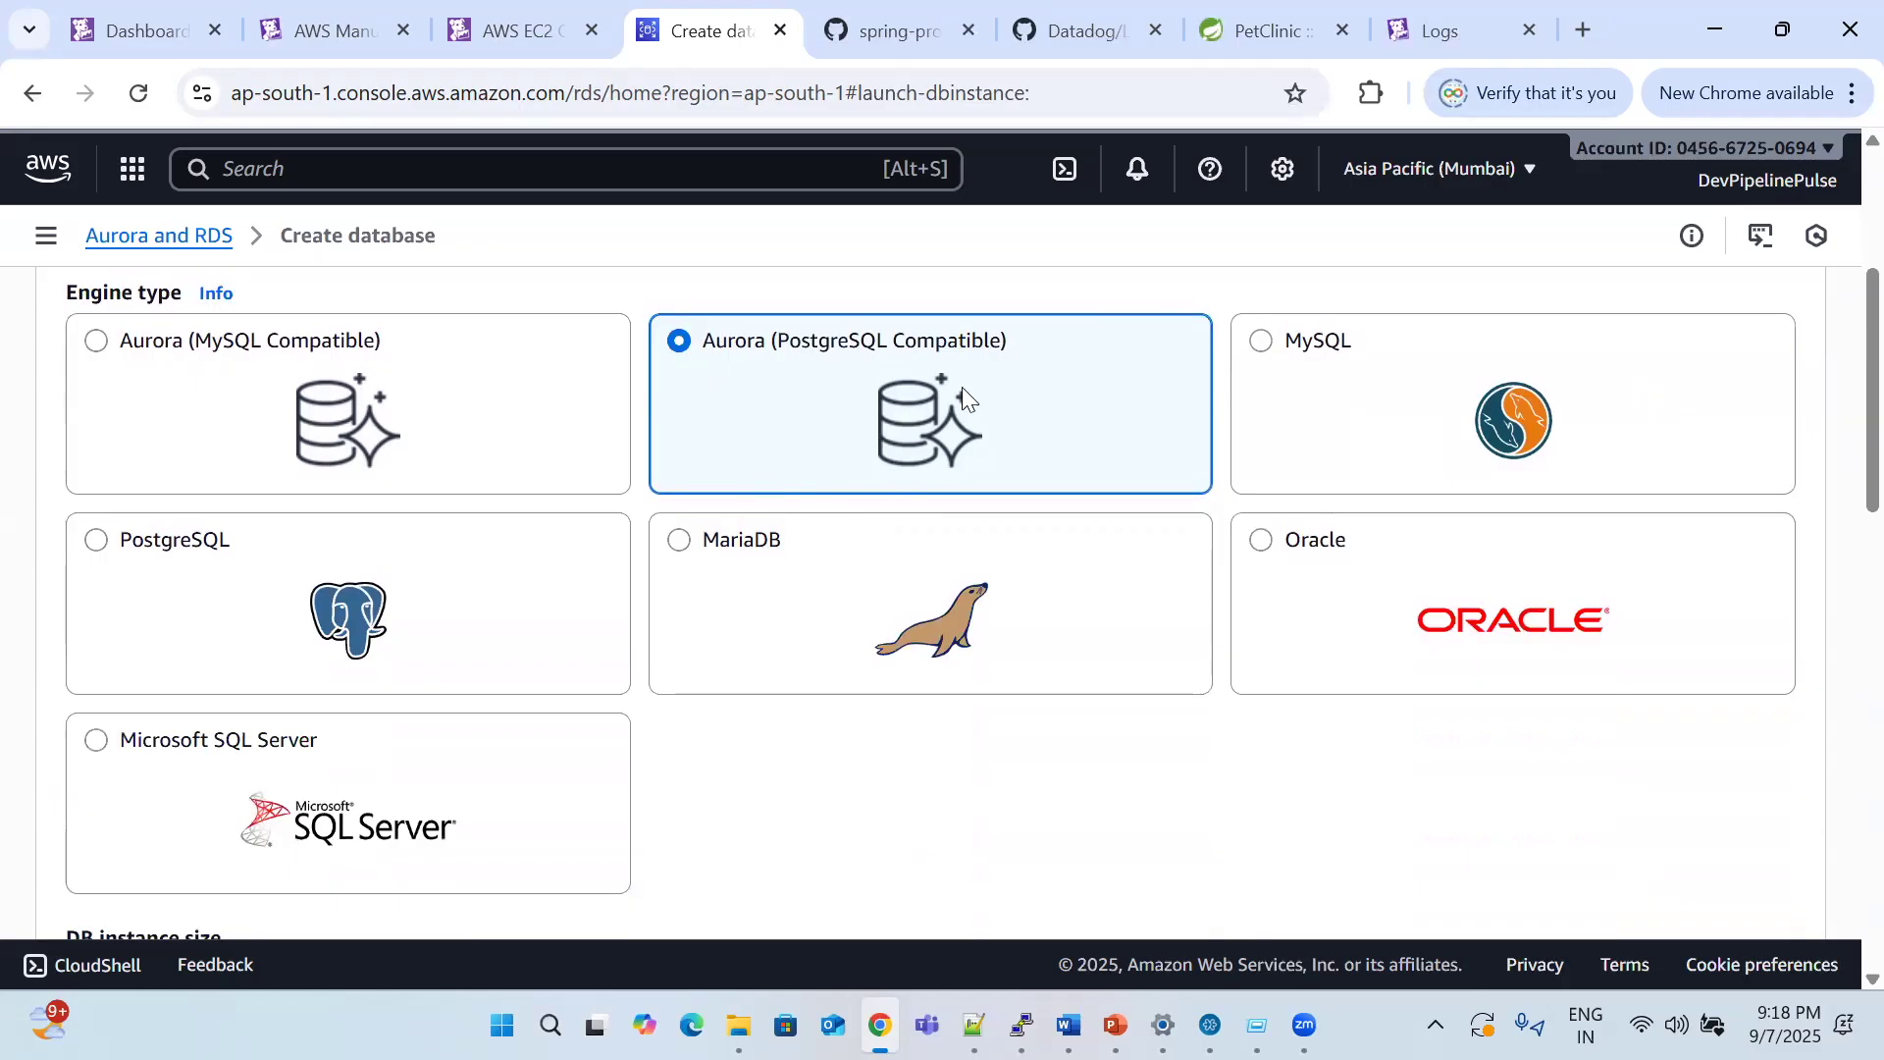
scroll(810, 795, down, 4)
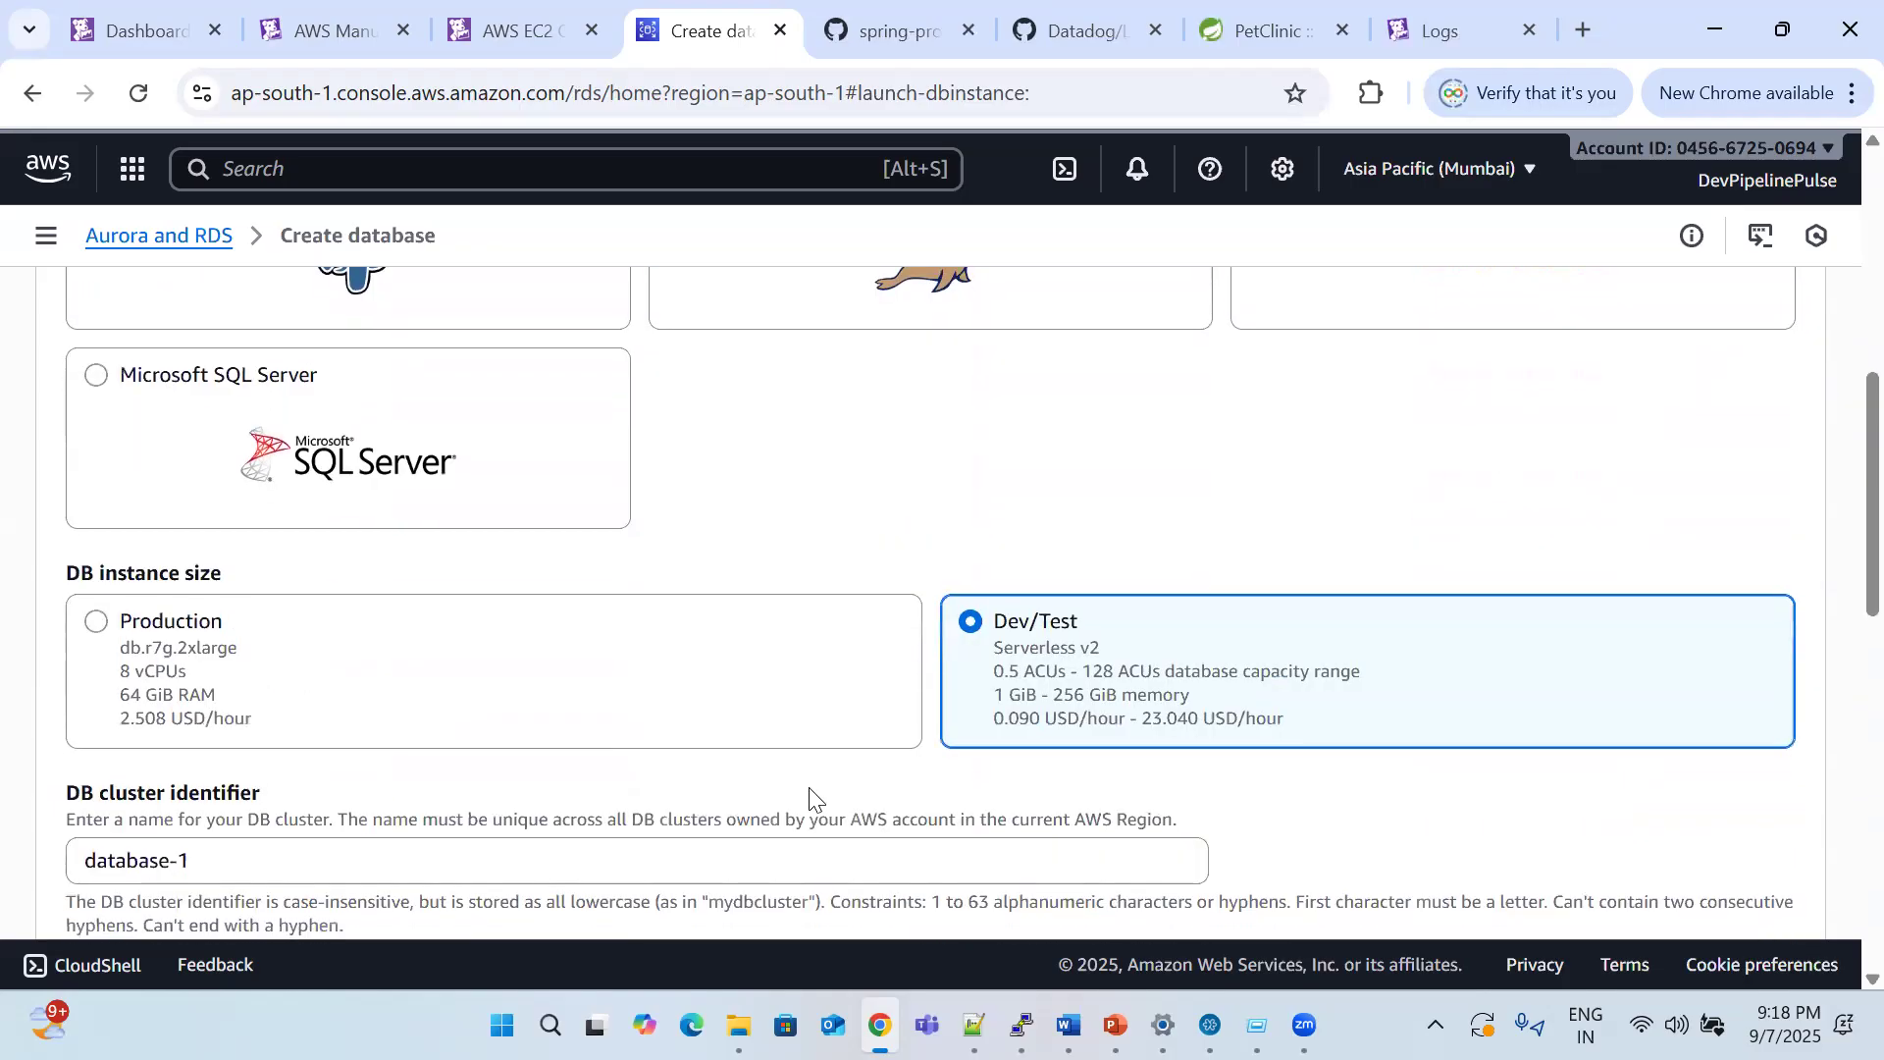
scroll(810, 794, down, 1)
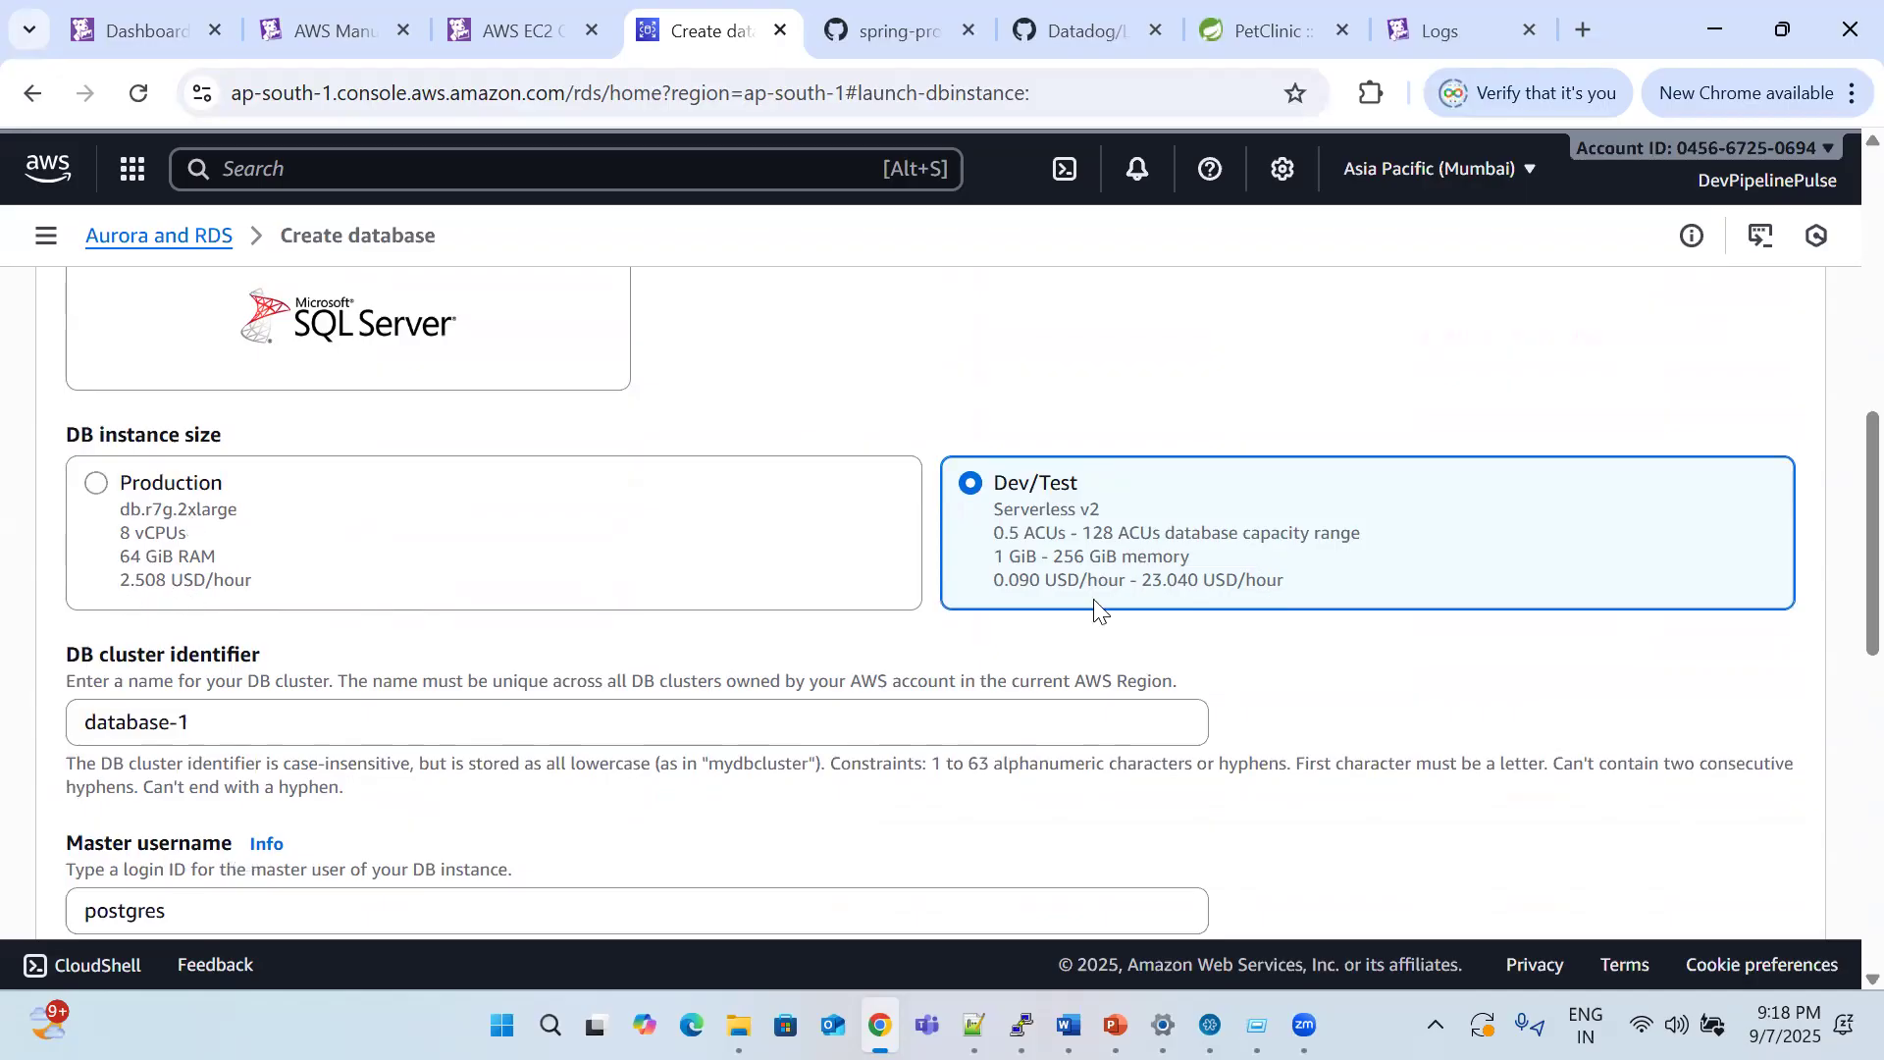
scroll(1095, 610, down, 1)
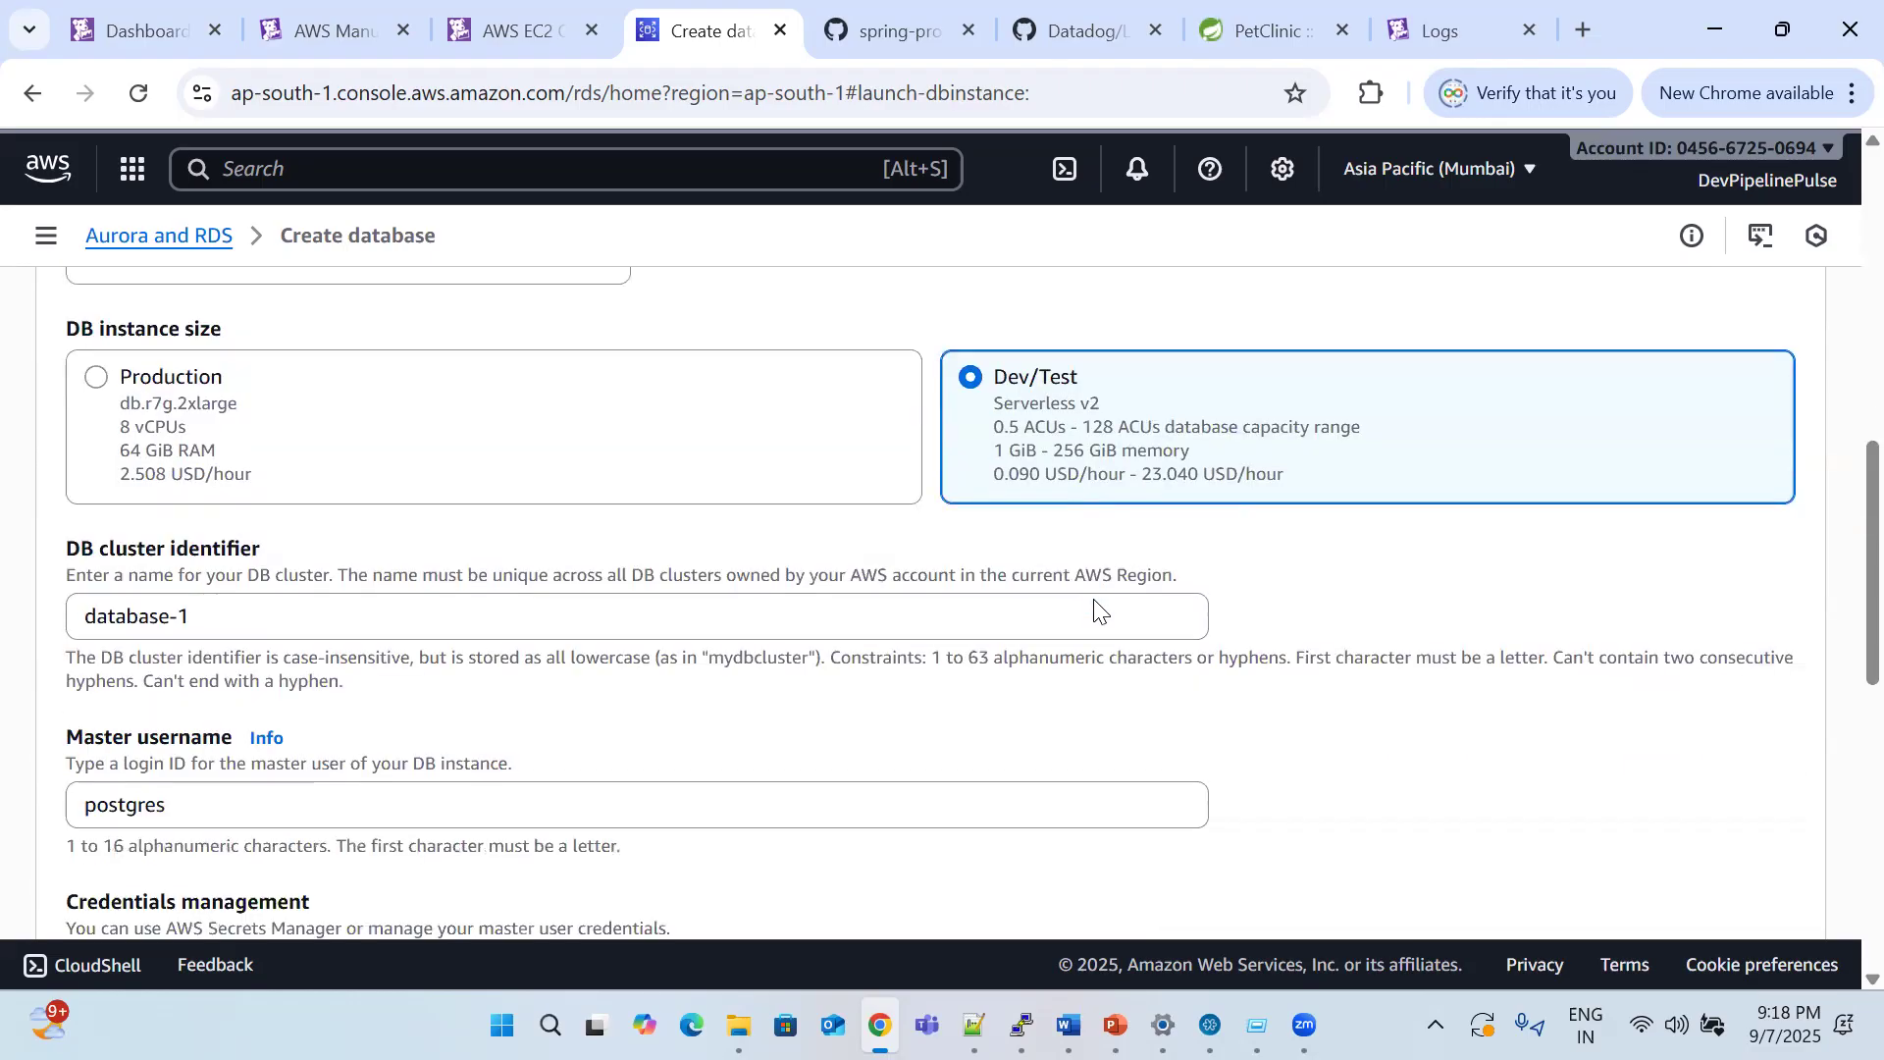
scroll(1095, 599, down, 1)
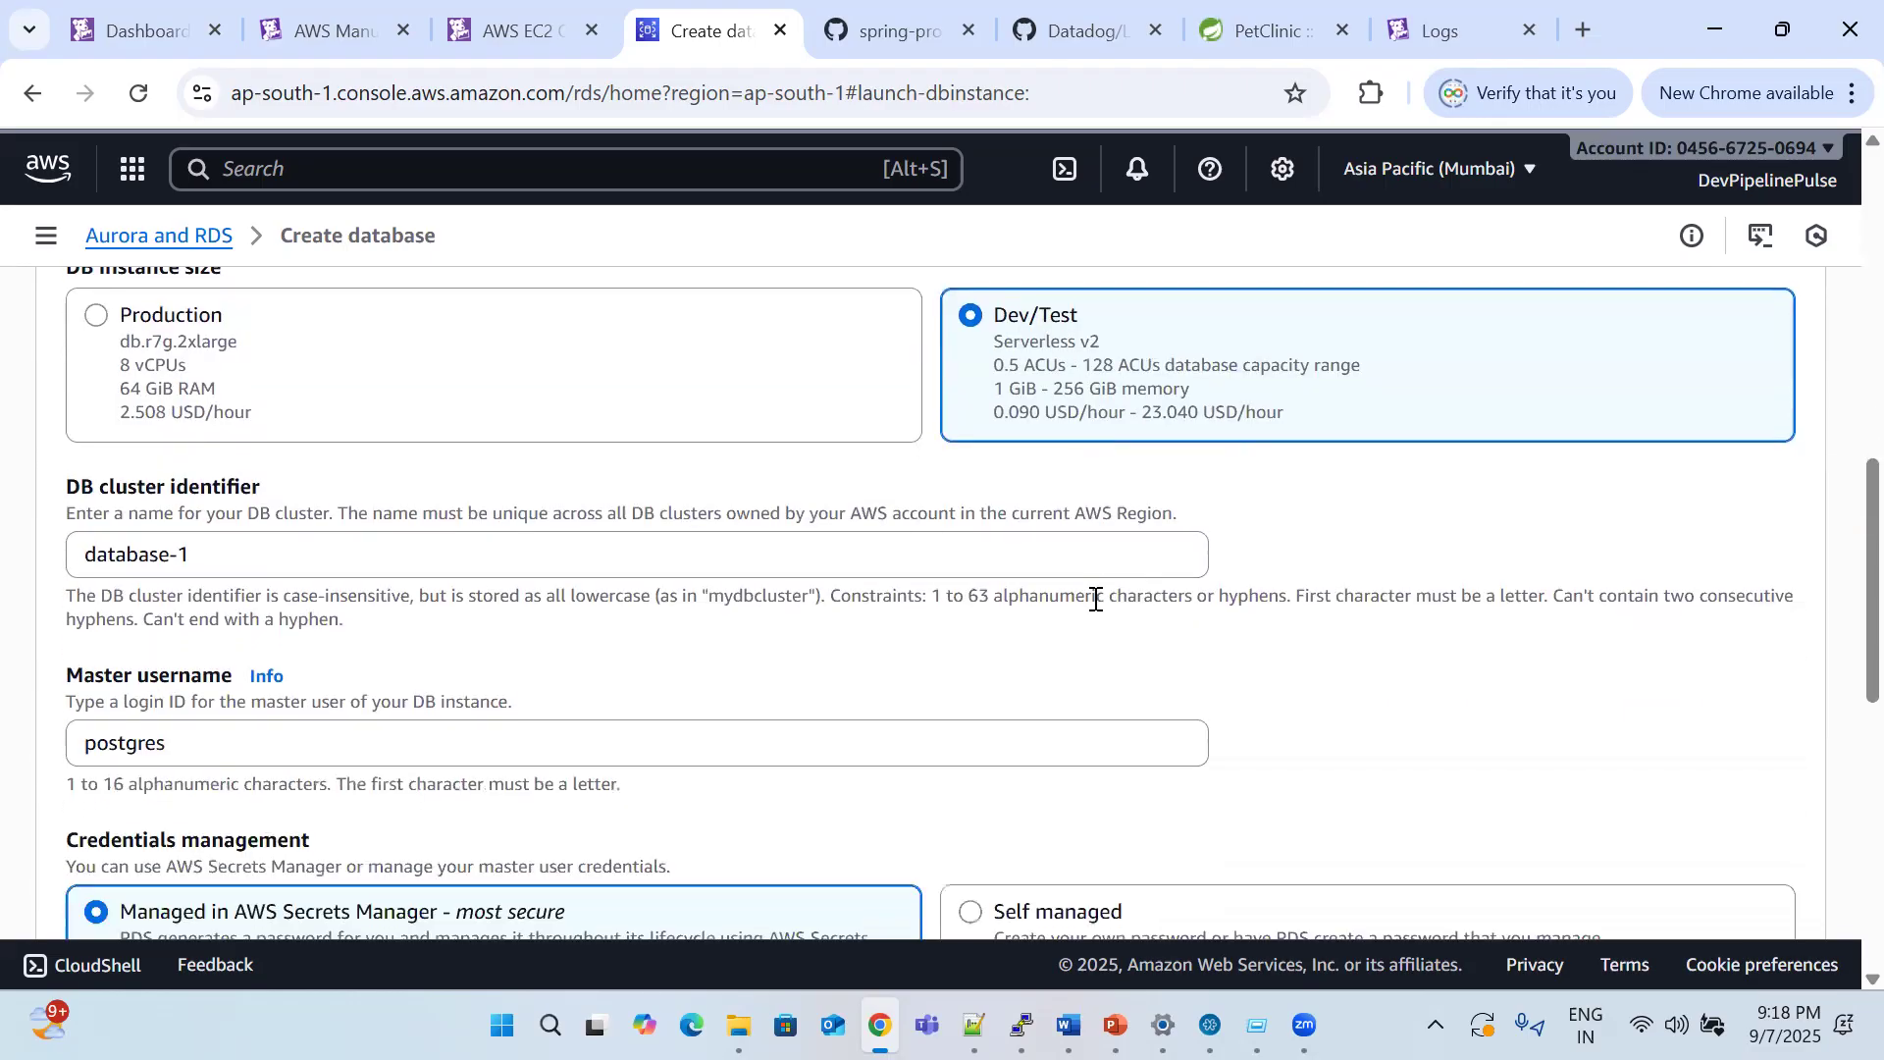
Rename the DB cluster identifier to database-datadog.
click(318, 557)
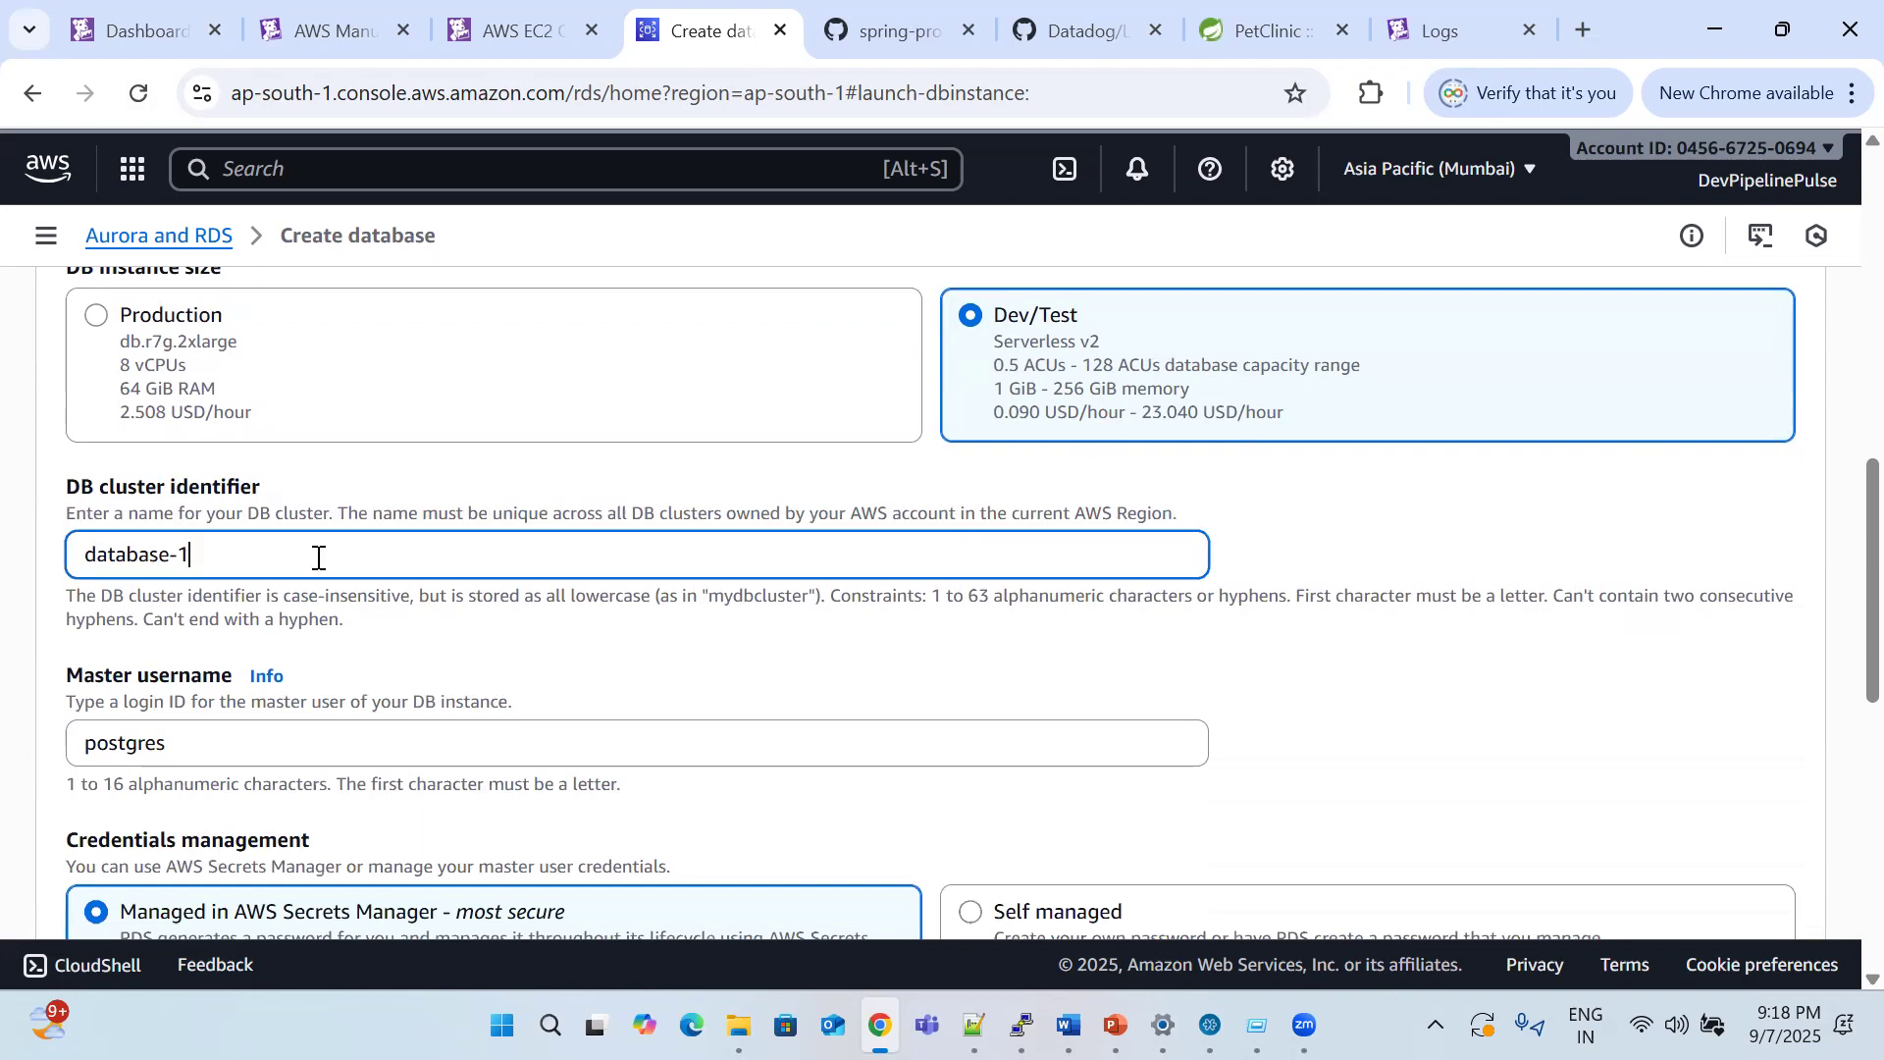
key(BackSpace)
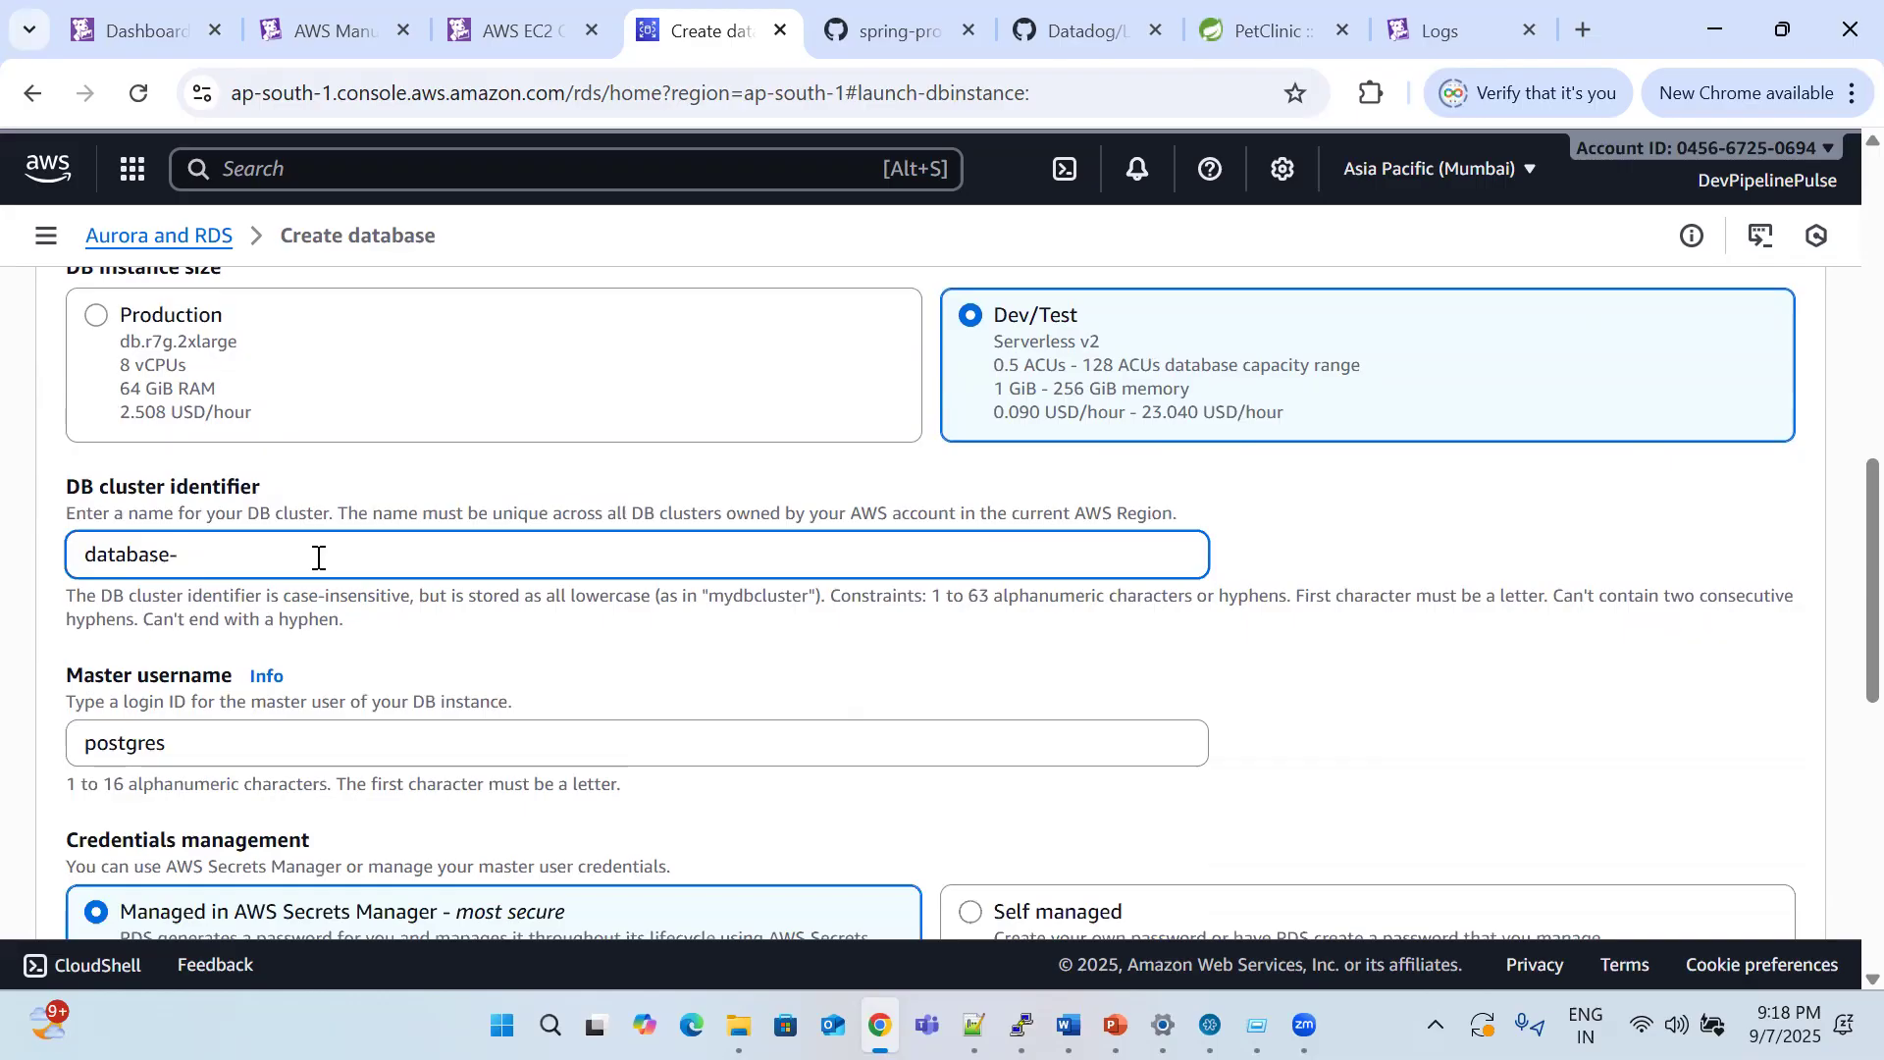
text(datadog)
Choose a self-managed master password, enter and confirm it, and submit the database.
scroll(353, 782, down, 3)
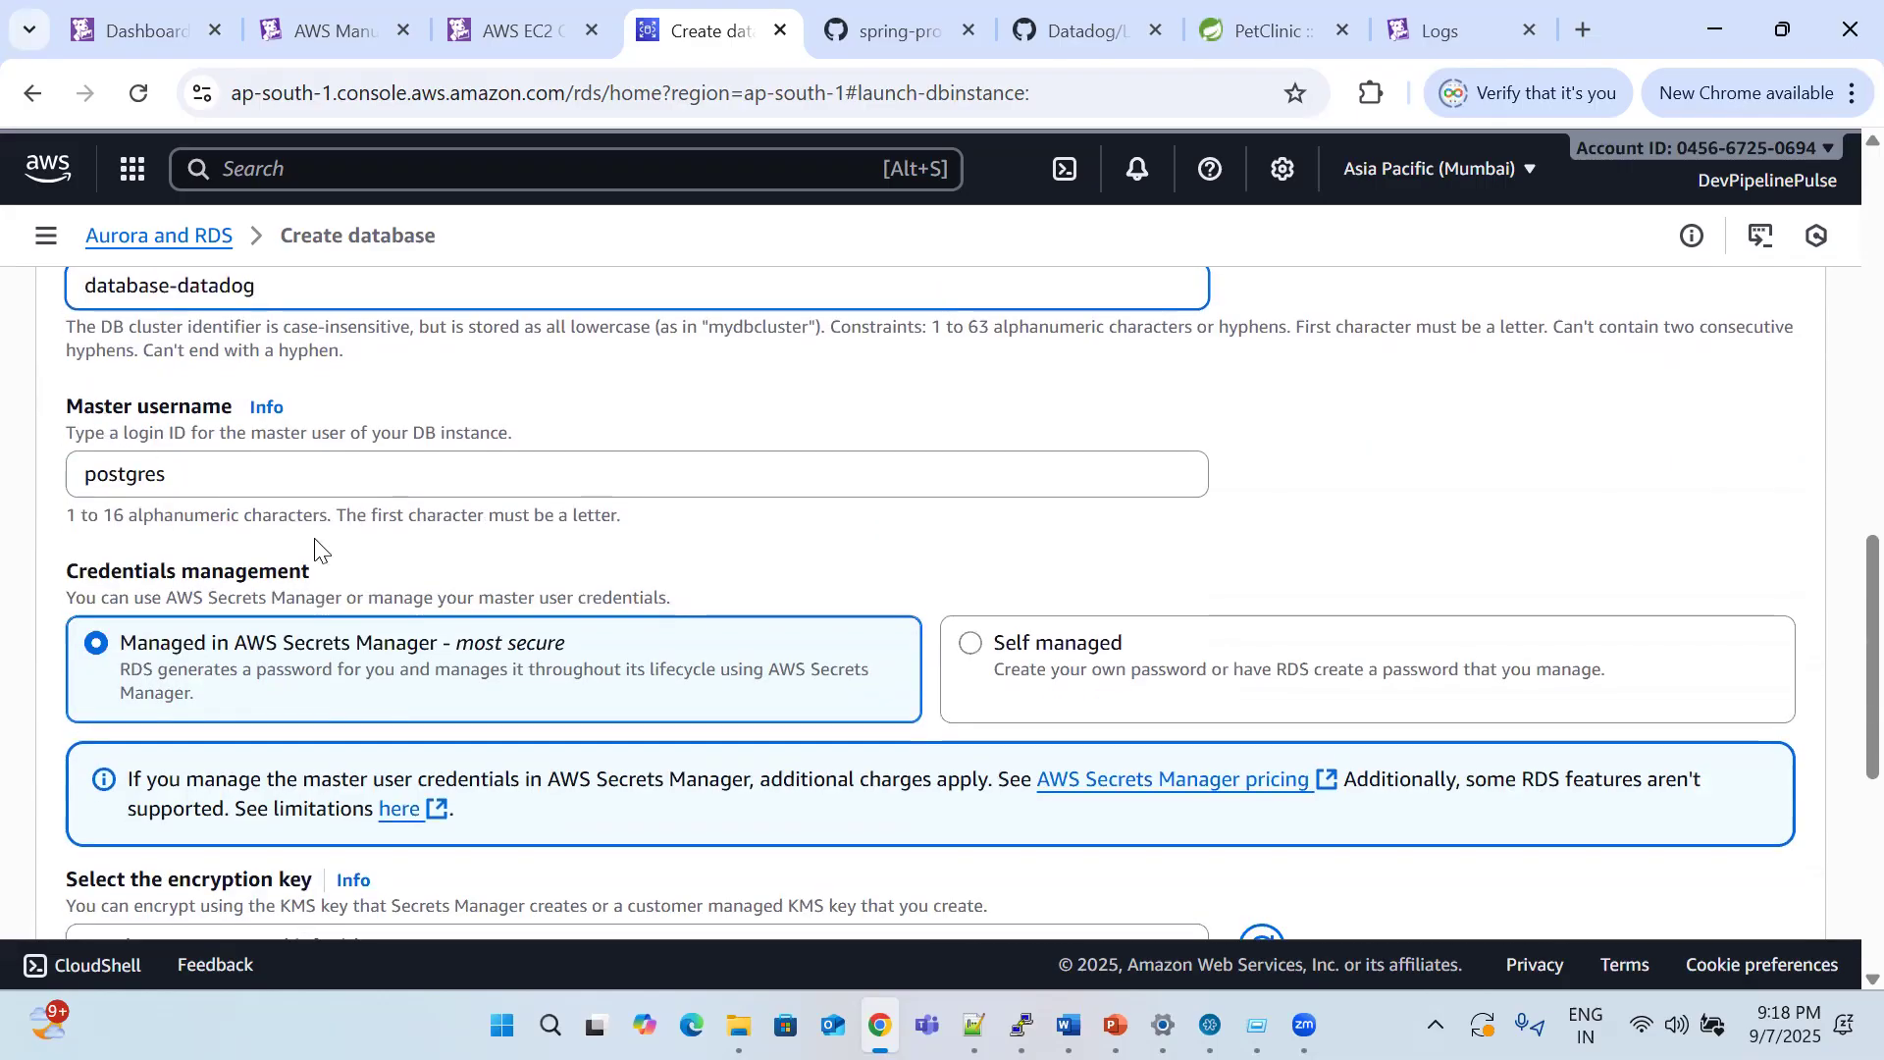
scroll(314, 538, down, 2)
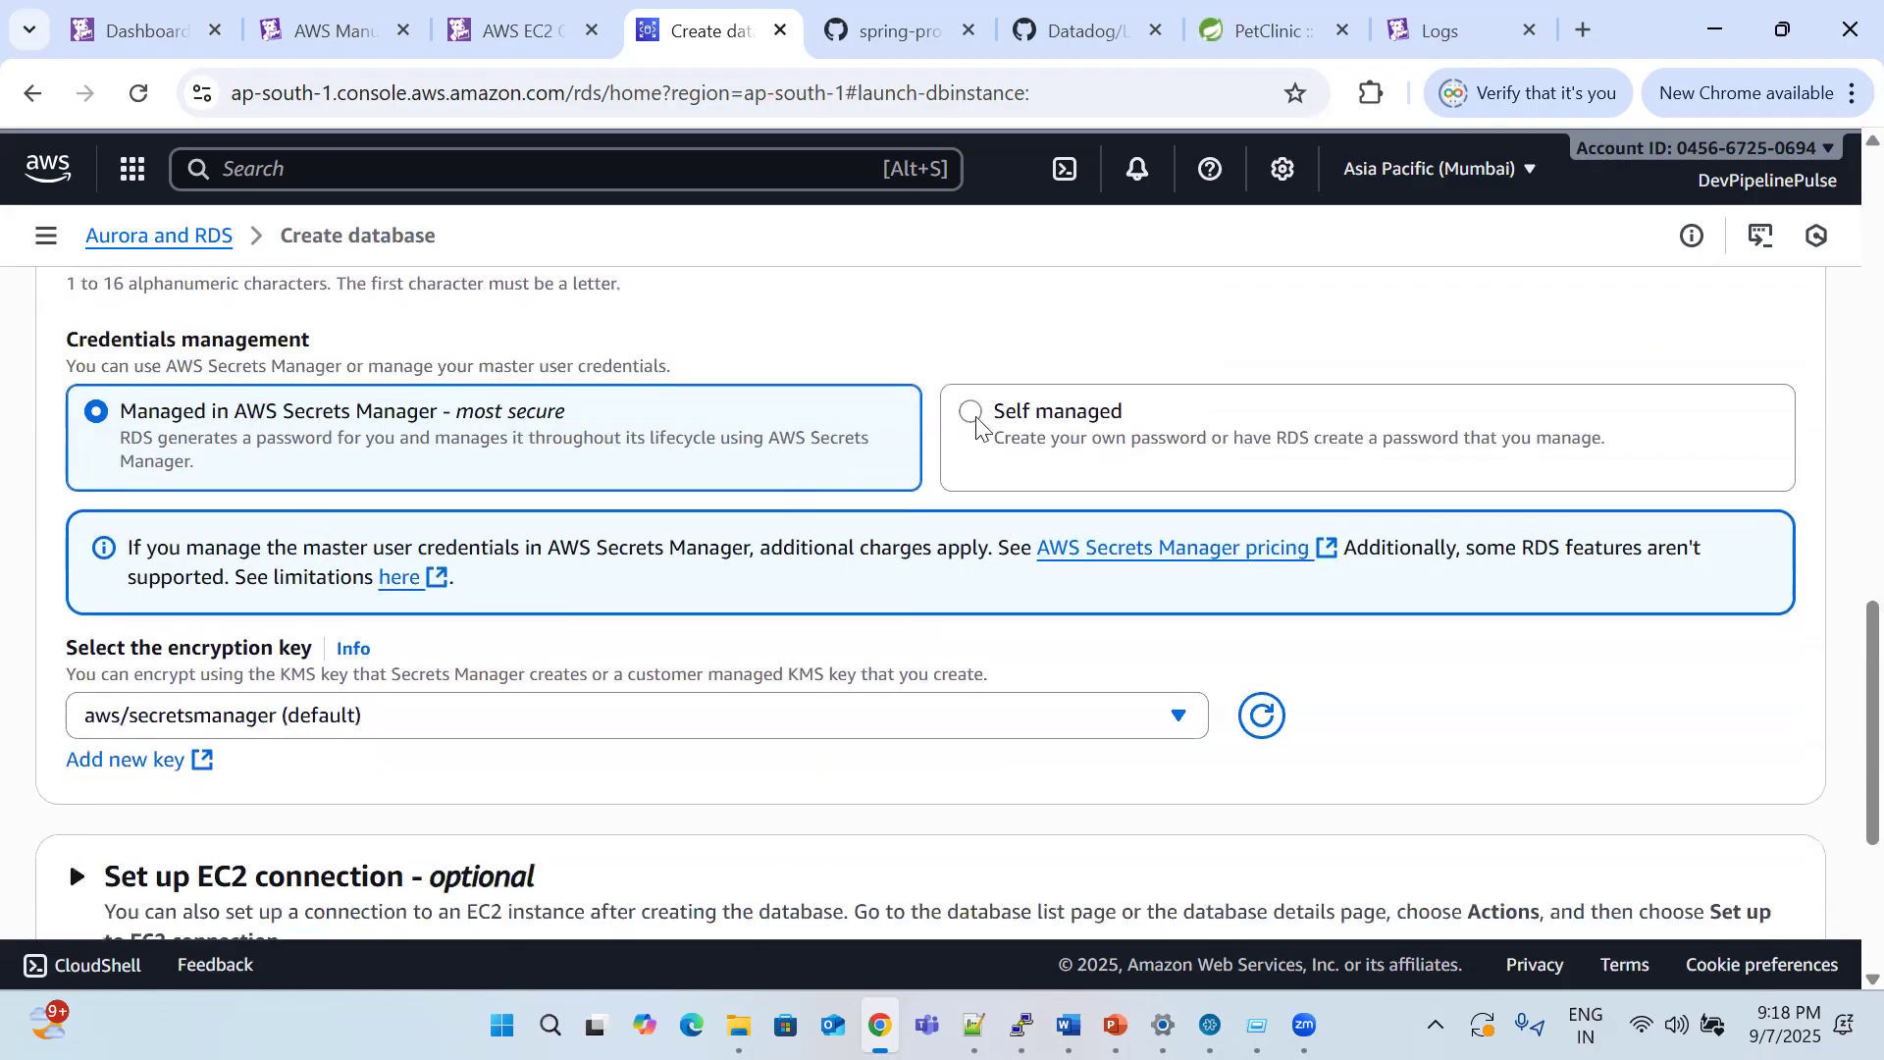
click(972, 411)
click(522, 647)
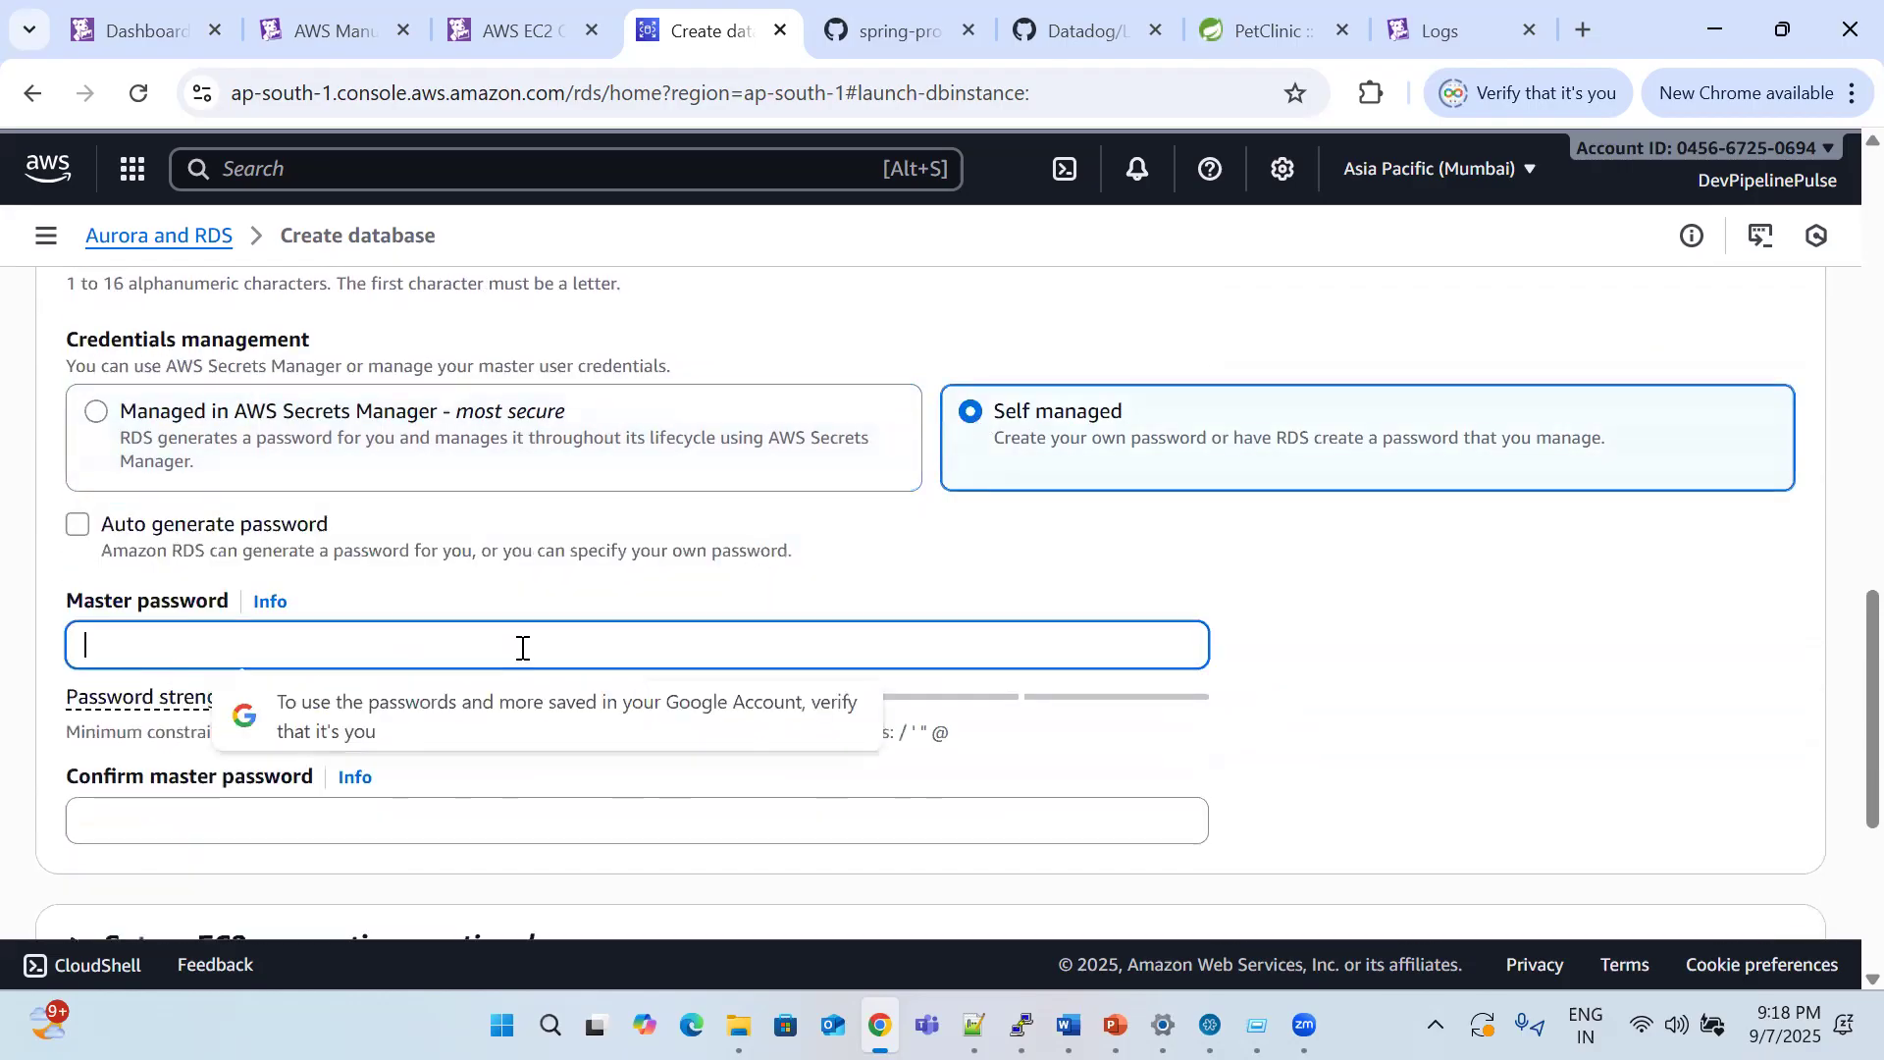
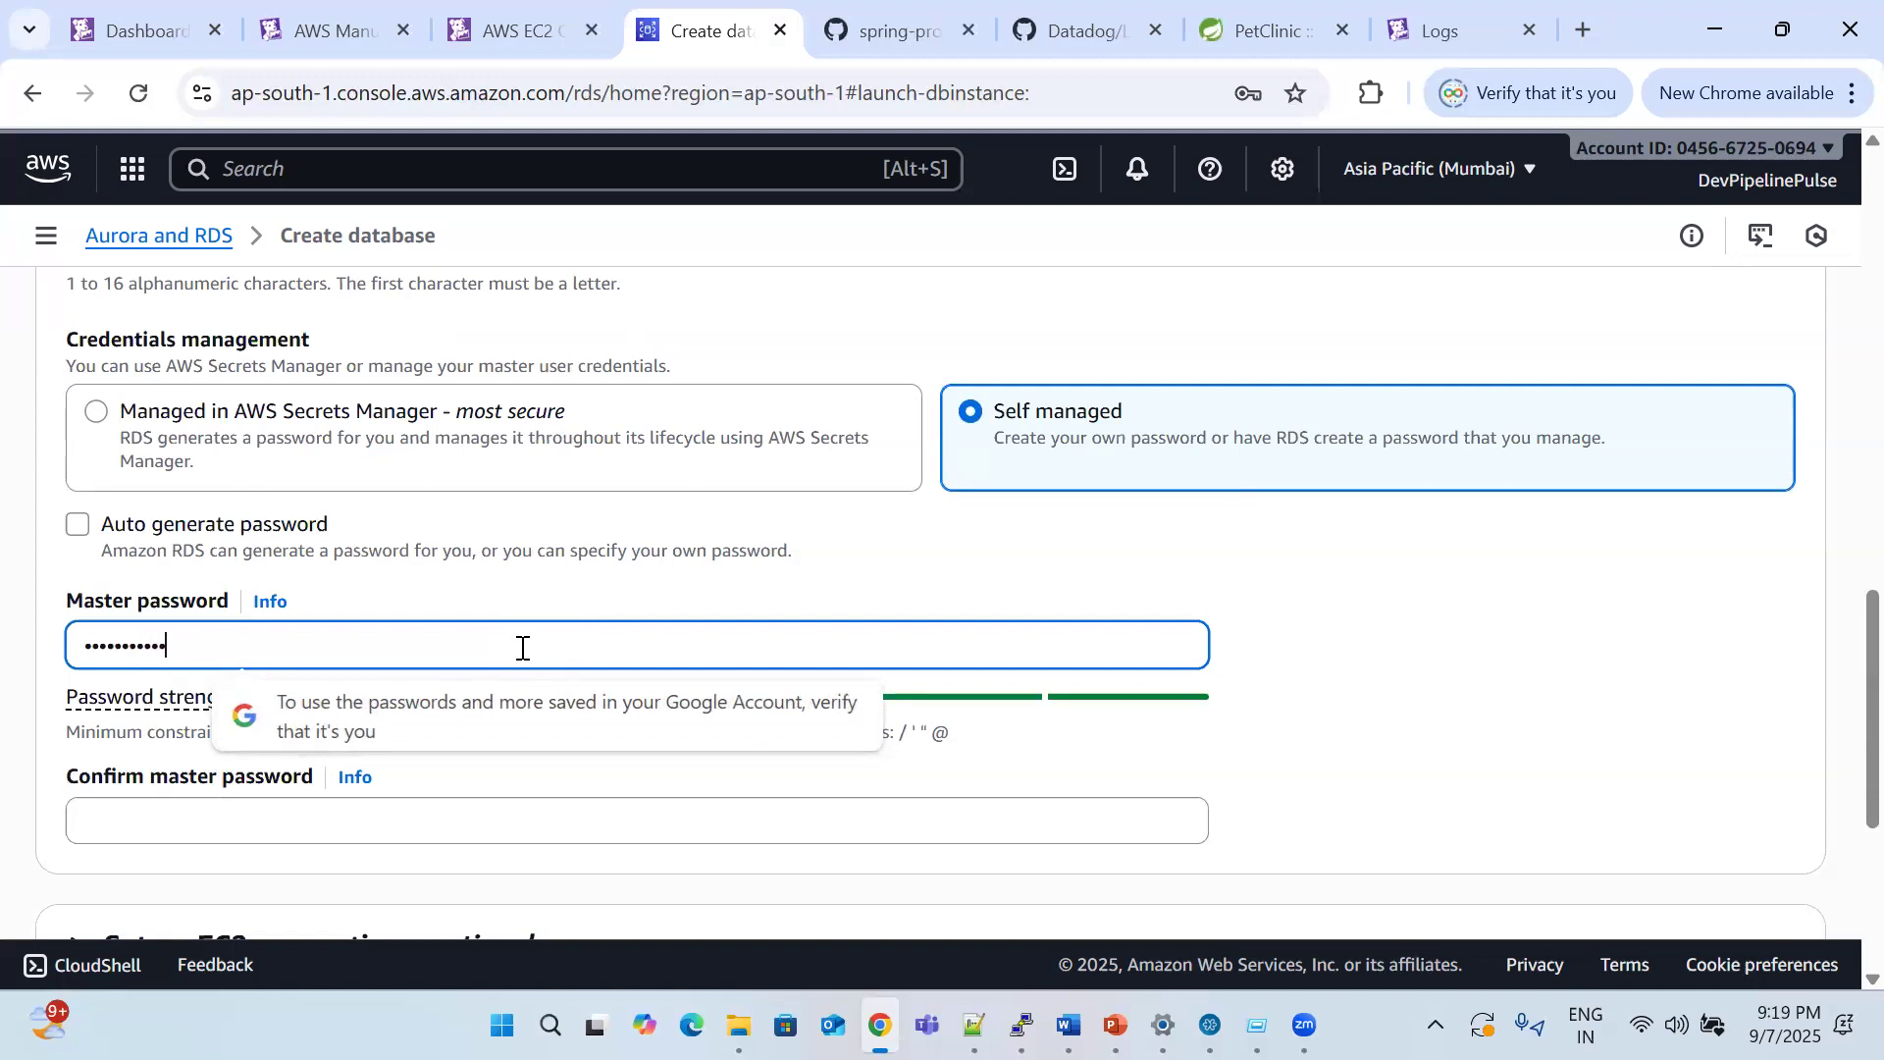
click(397, 815)
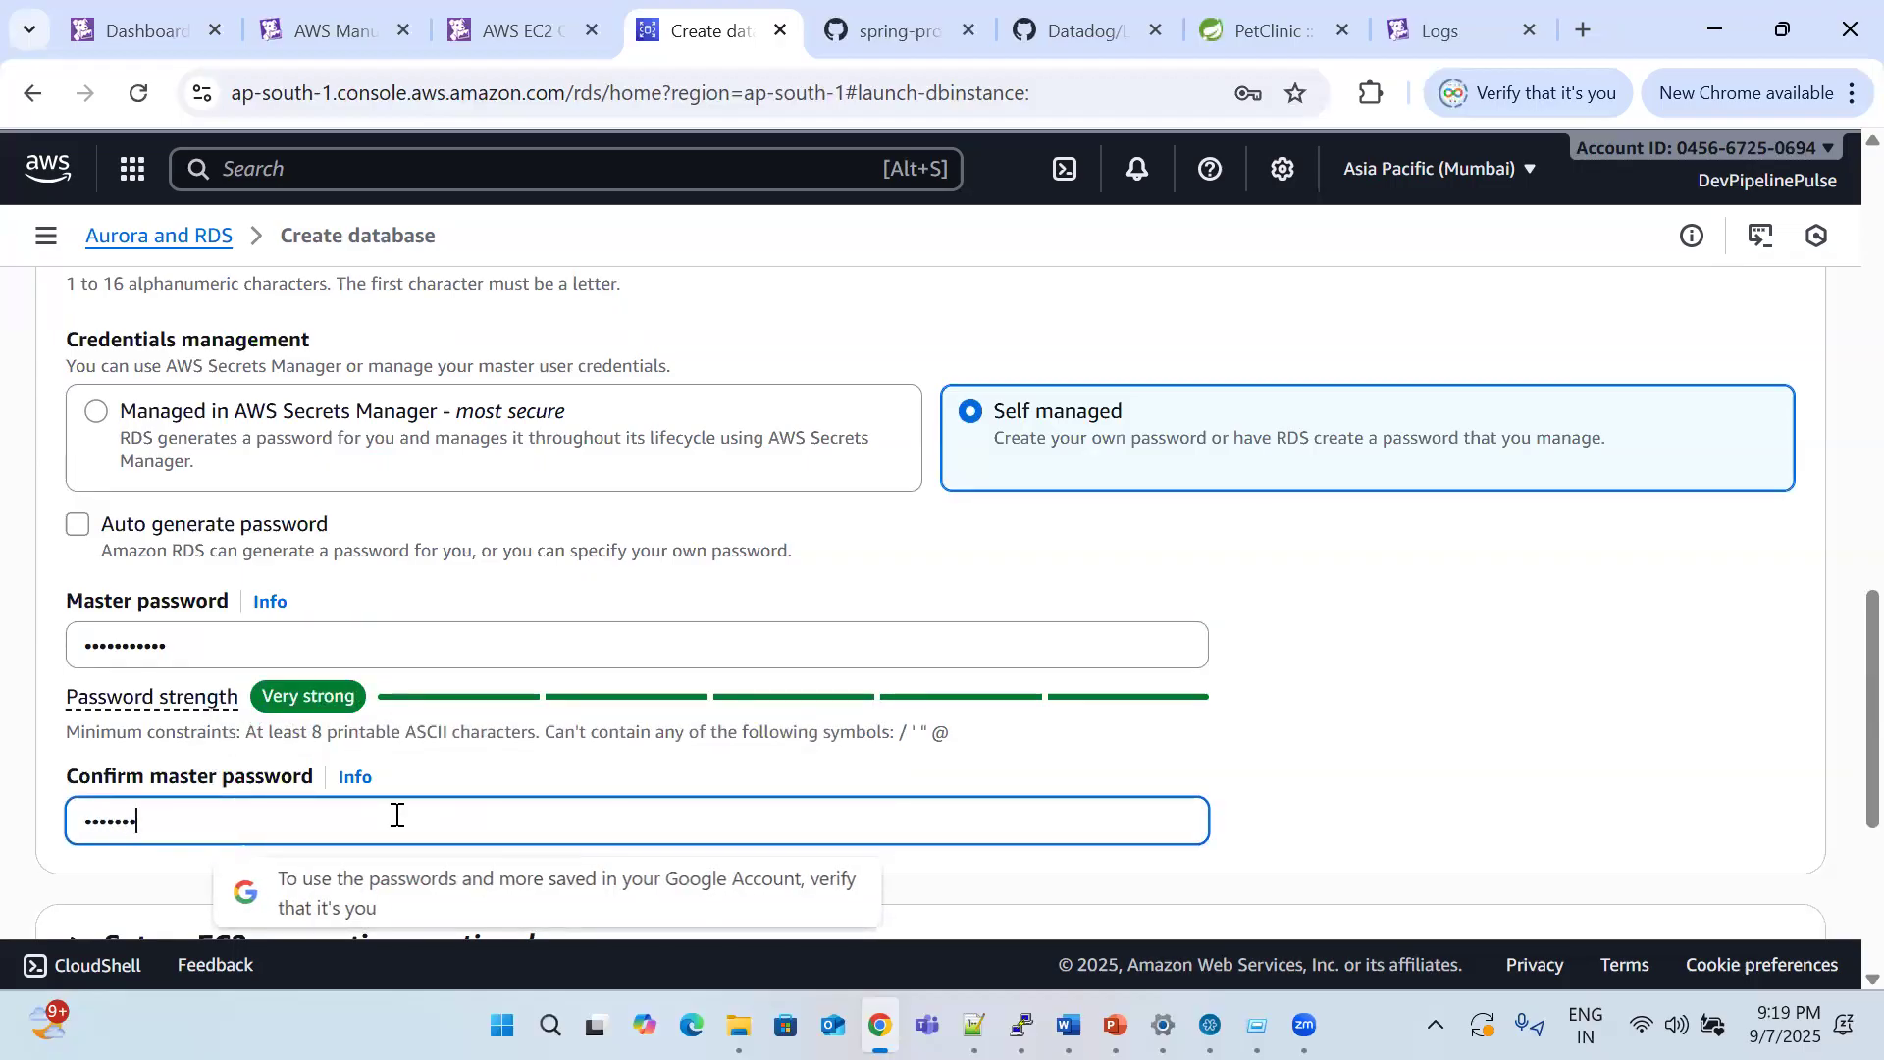
scroll(396, 814, down, 5)
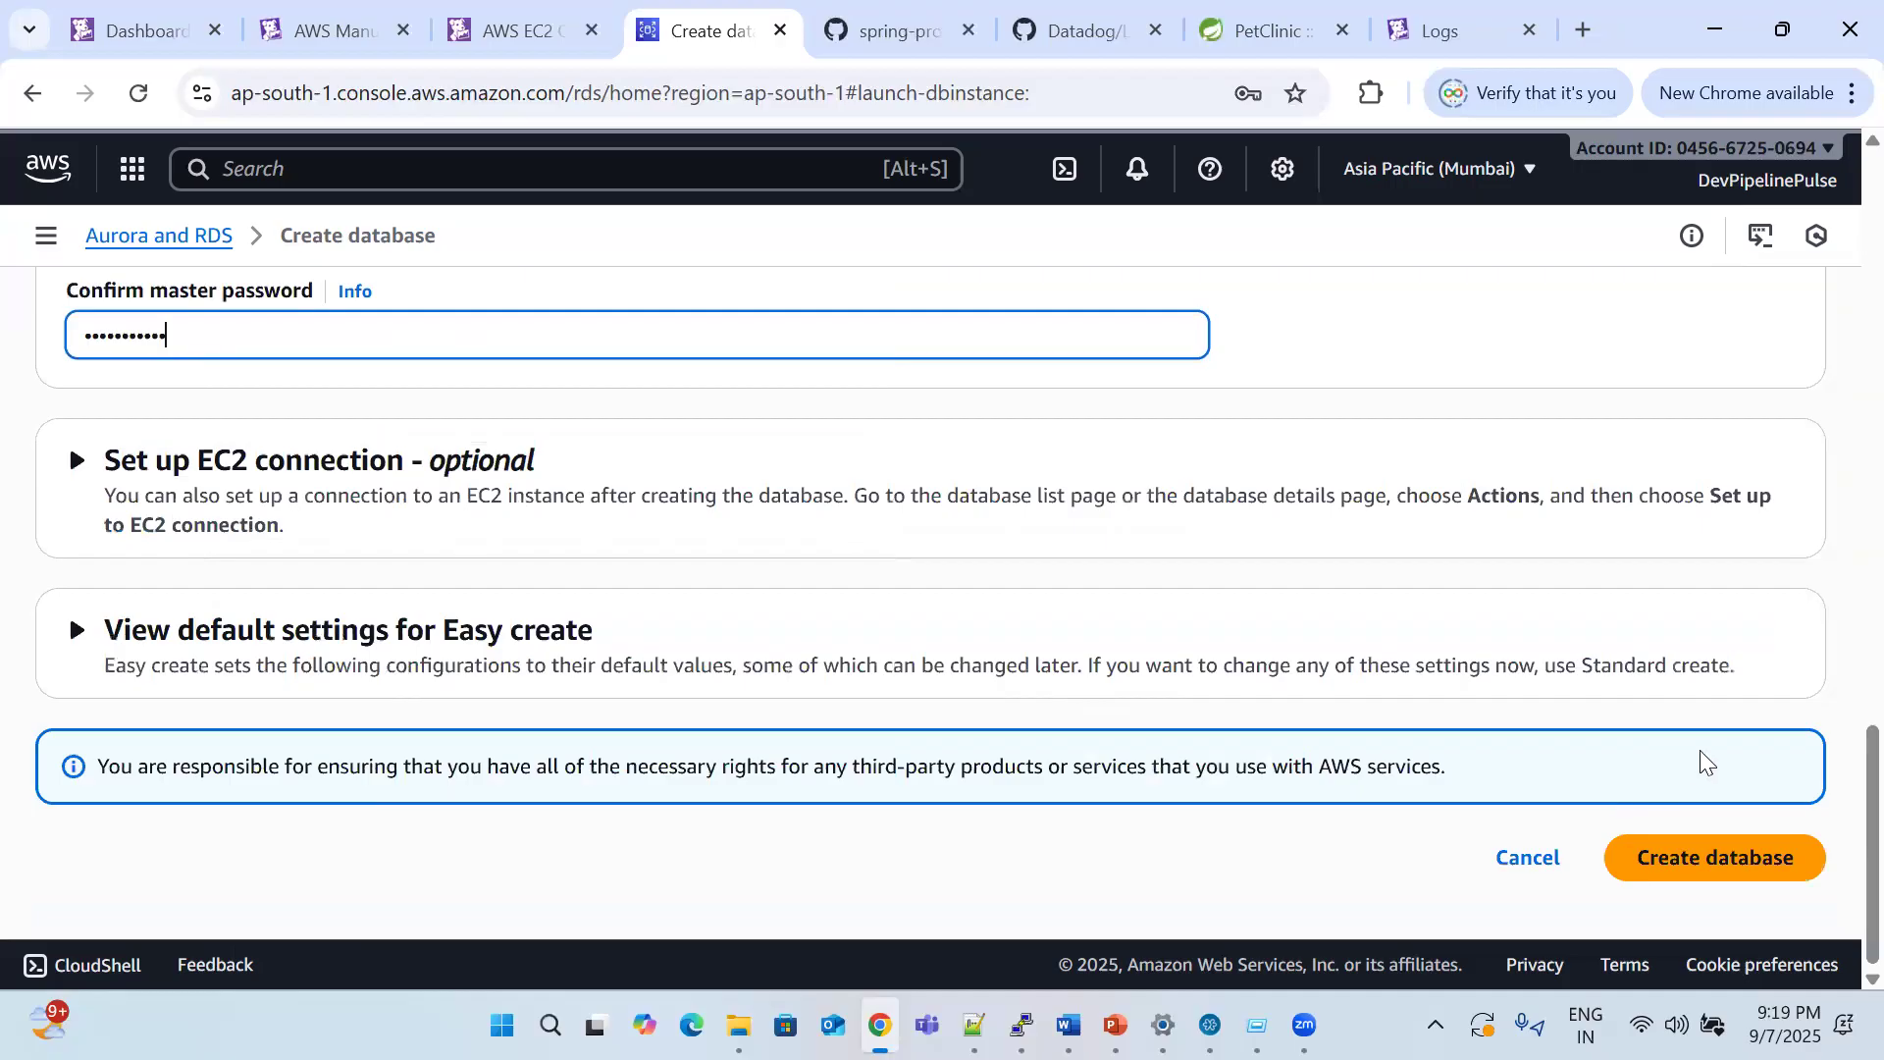
click(1701, 862)
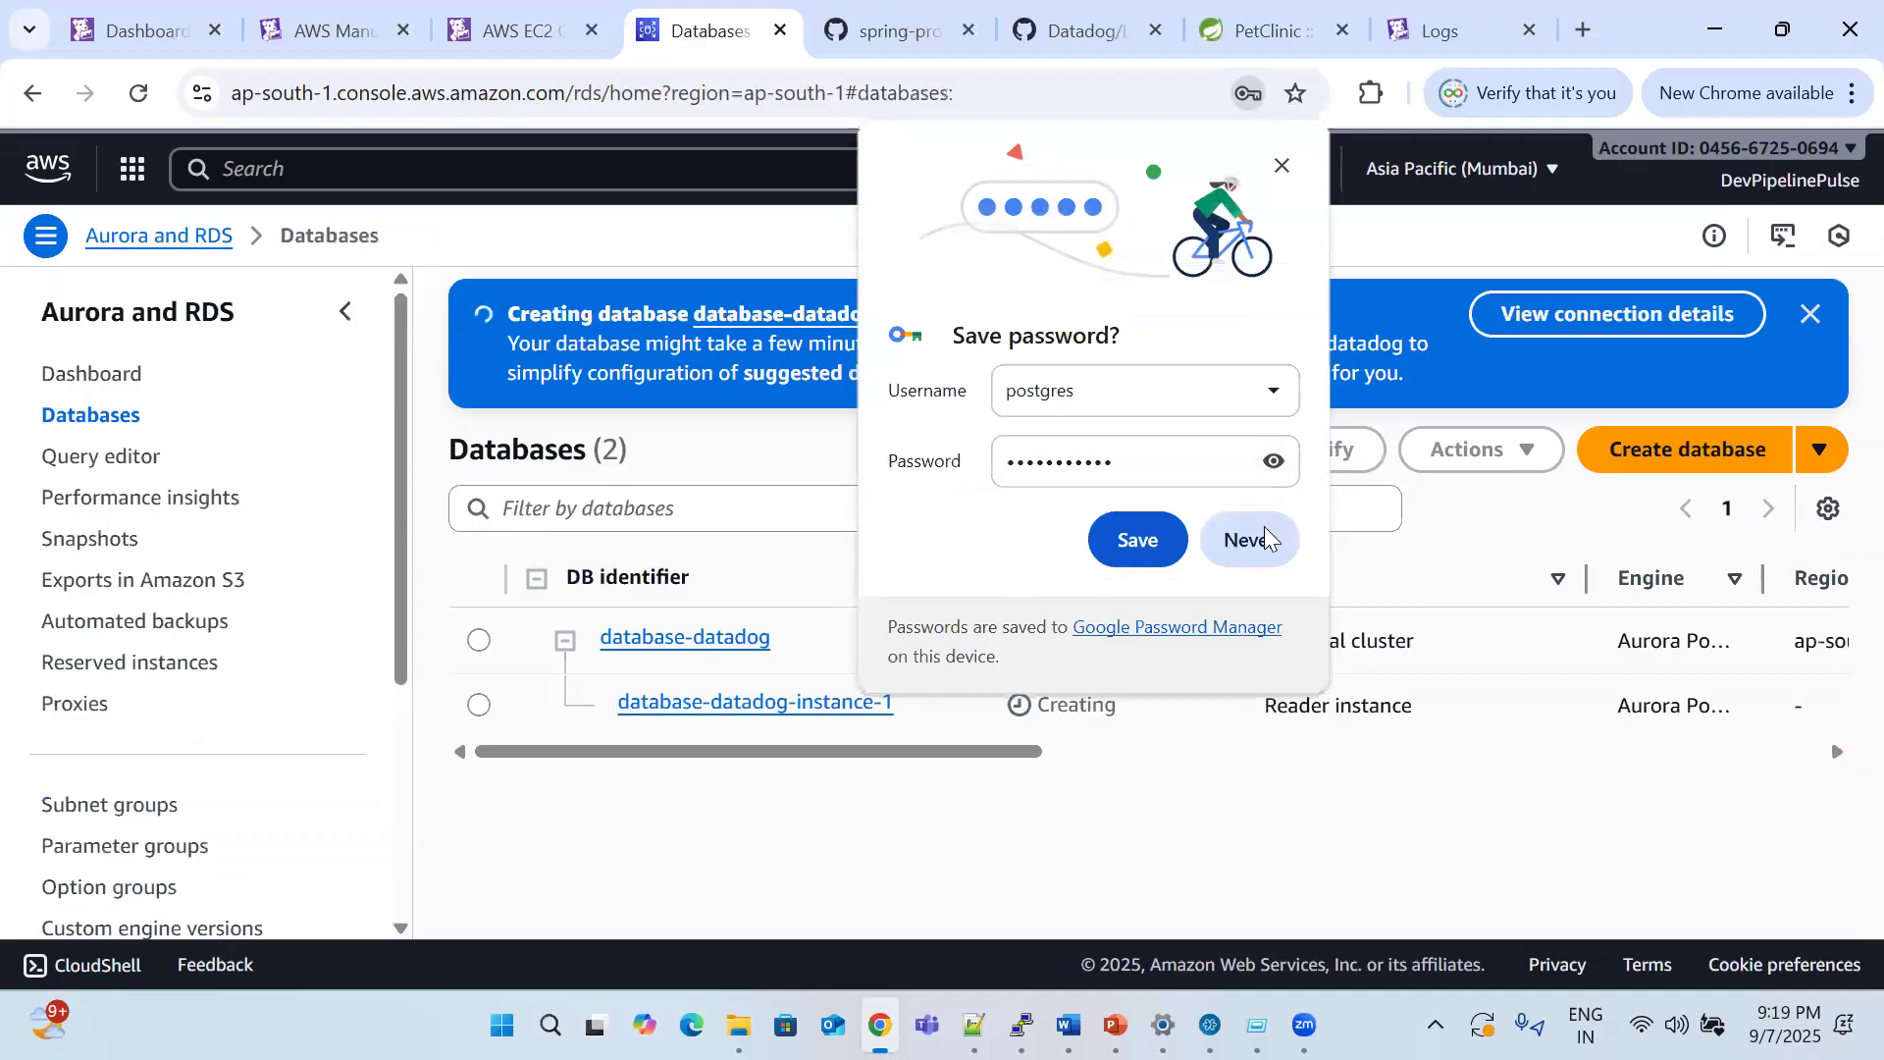
Dismiss the save-password and Suggested add-ons prompts, then refresh until database-datadog shows Available.
click(1272, 547)
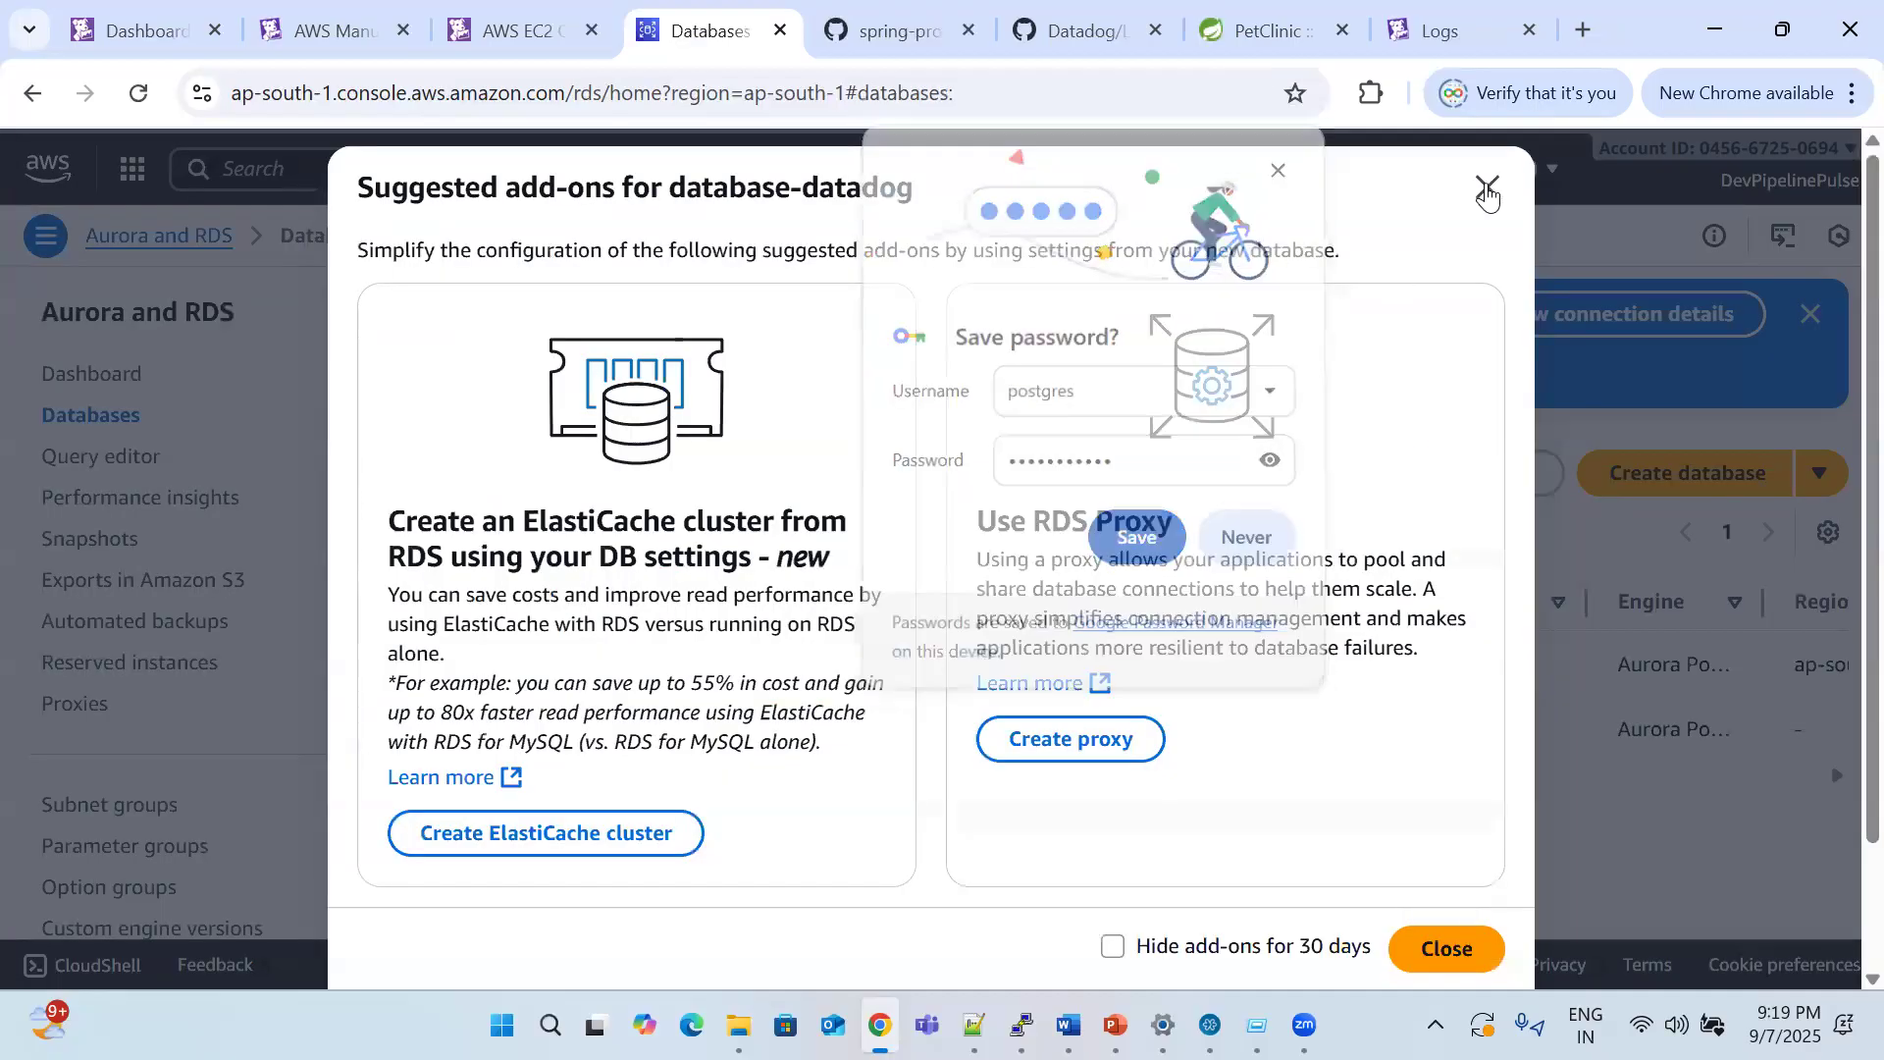
click(1488, 188)
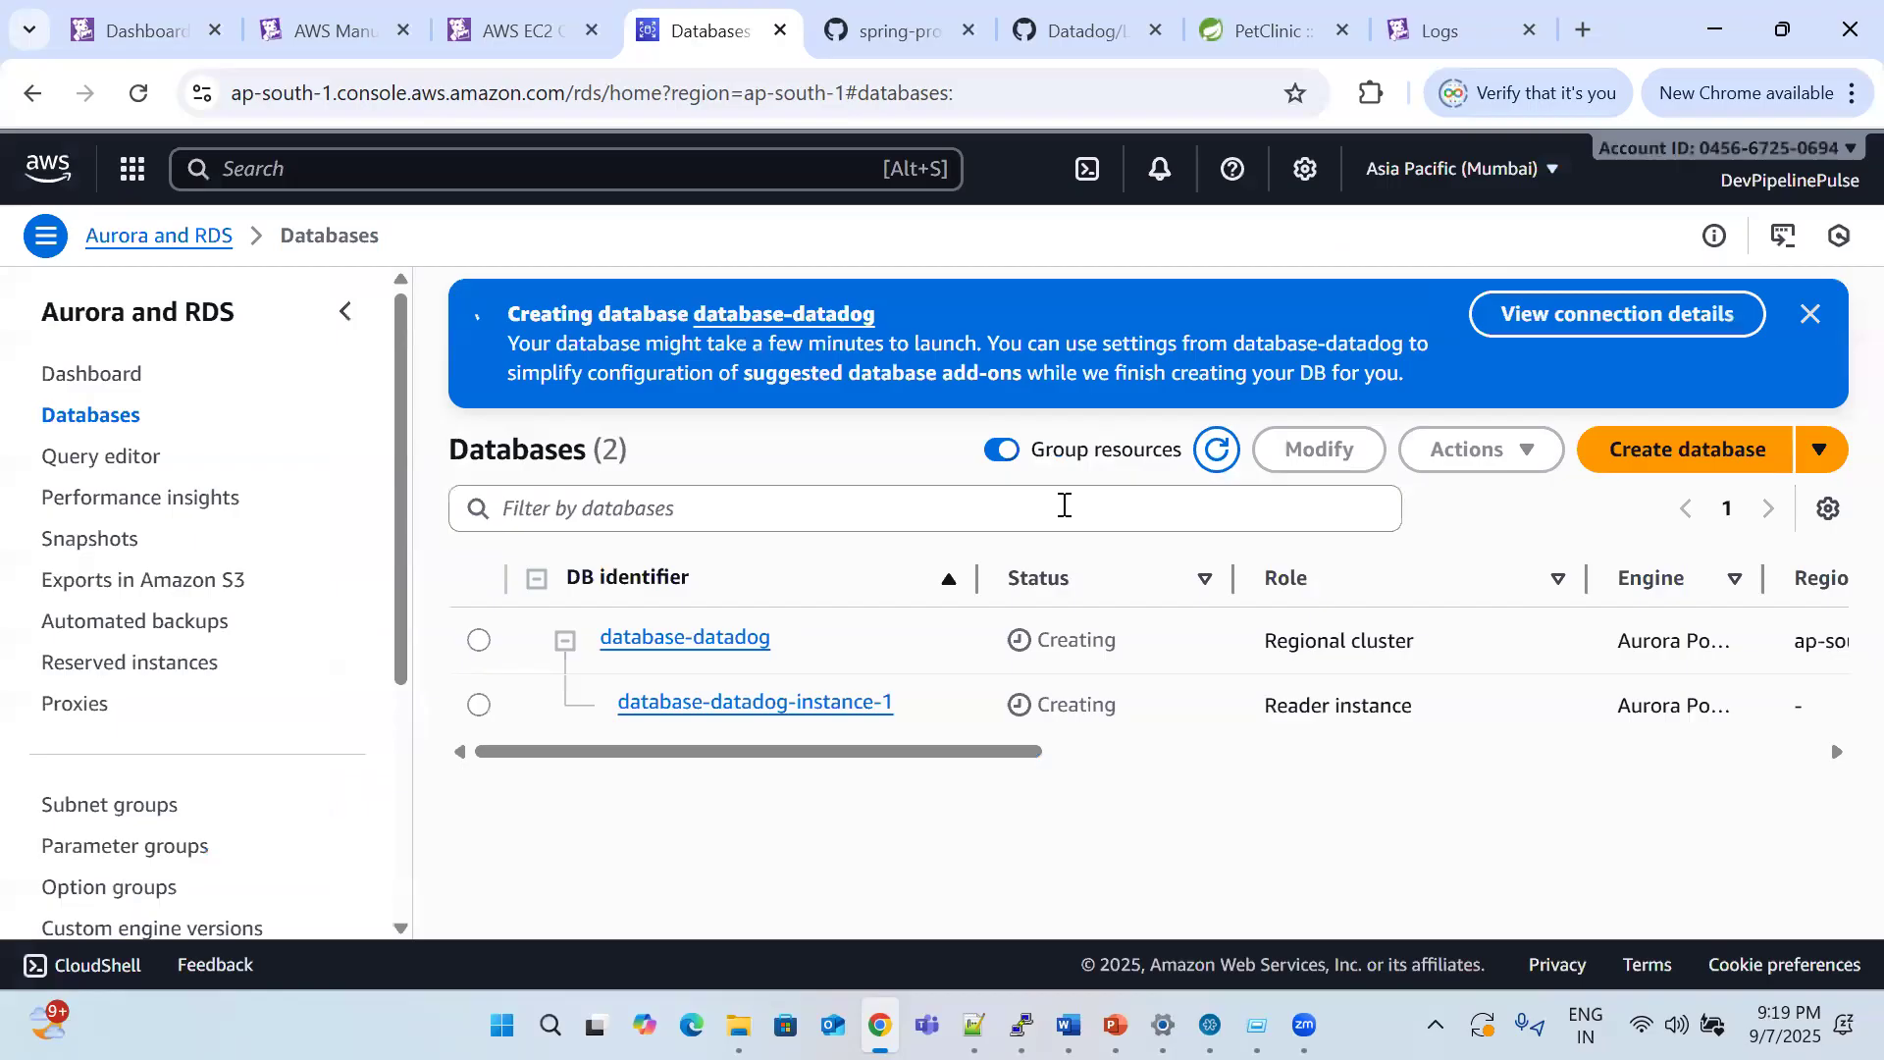
click(1217, 451)
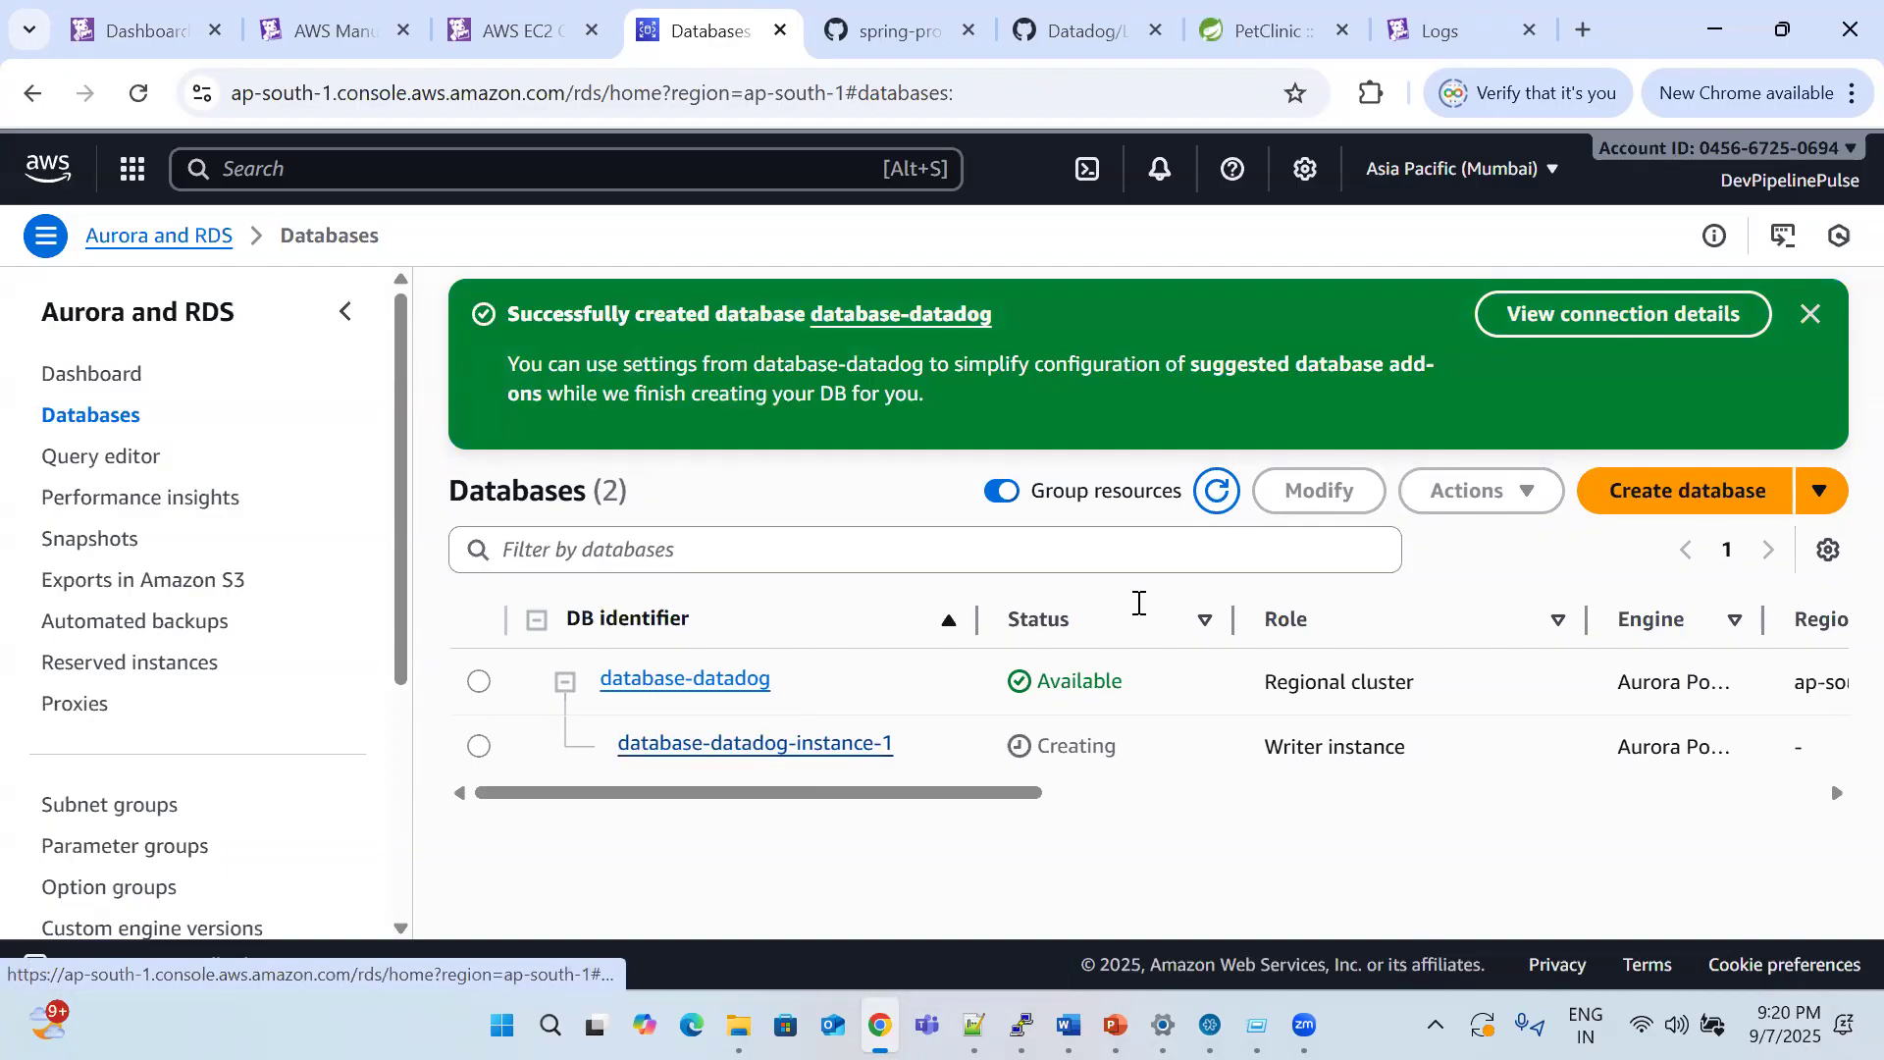
click(1217, 490)
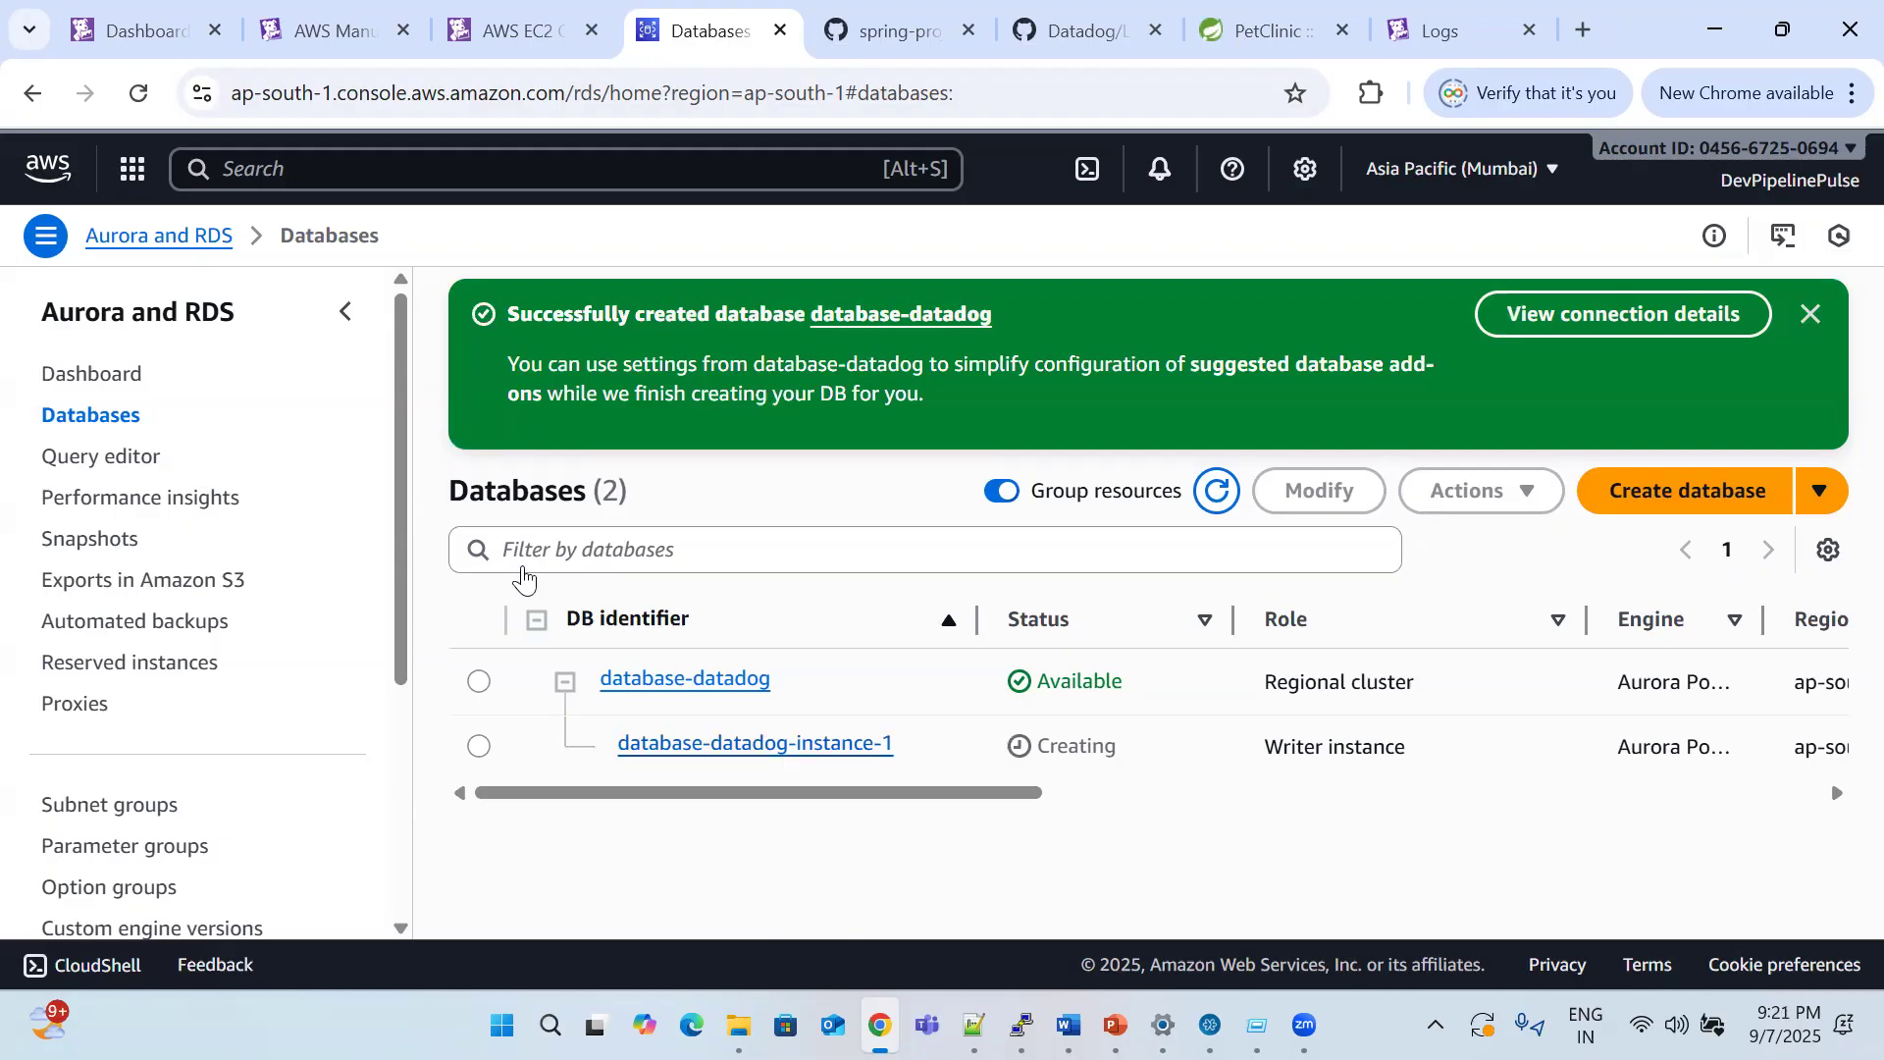
click(519, 49)
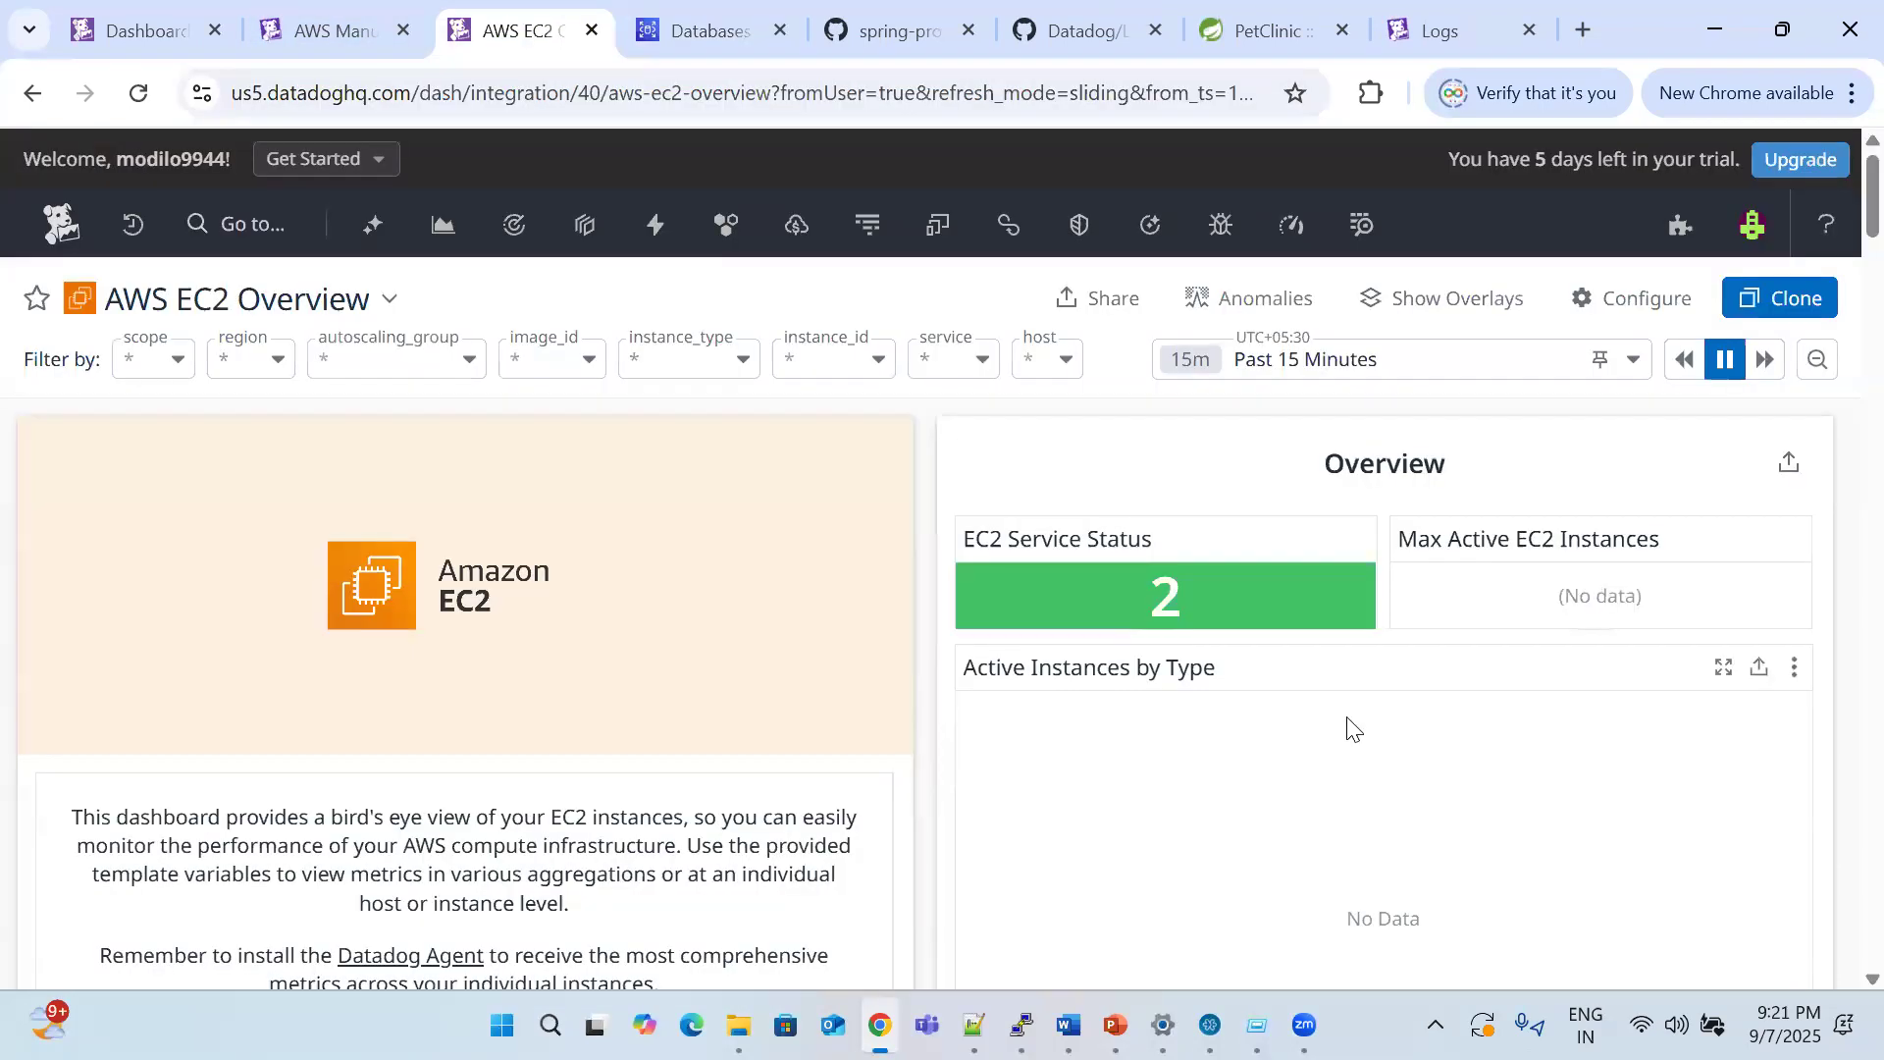
scroll(1349, 726, down, 2)
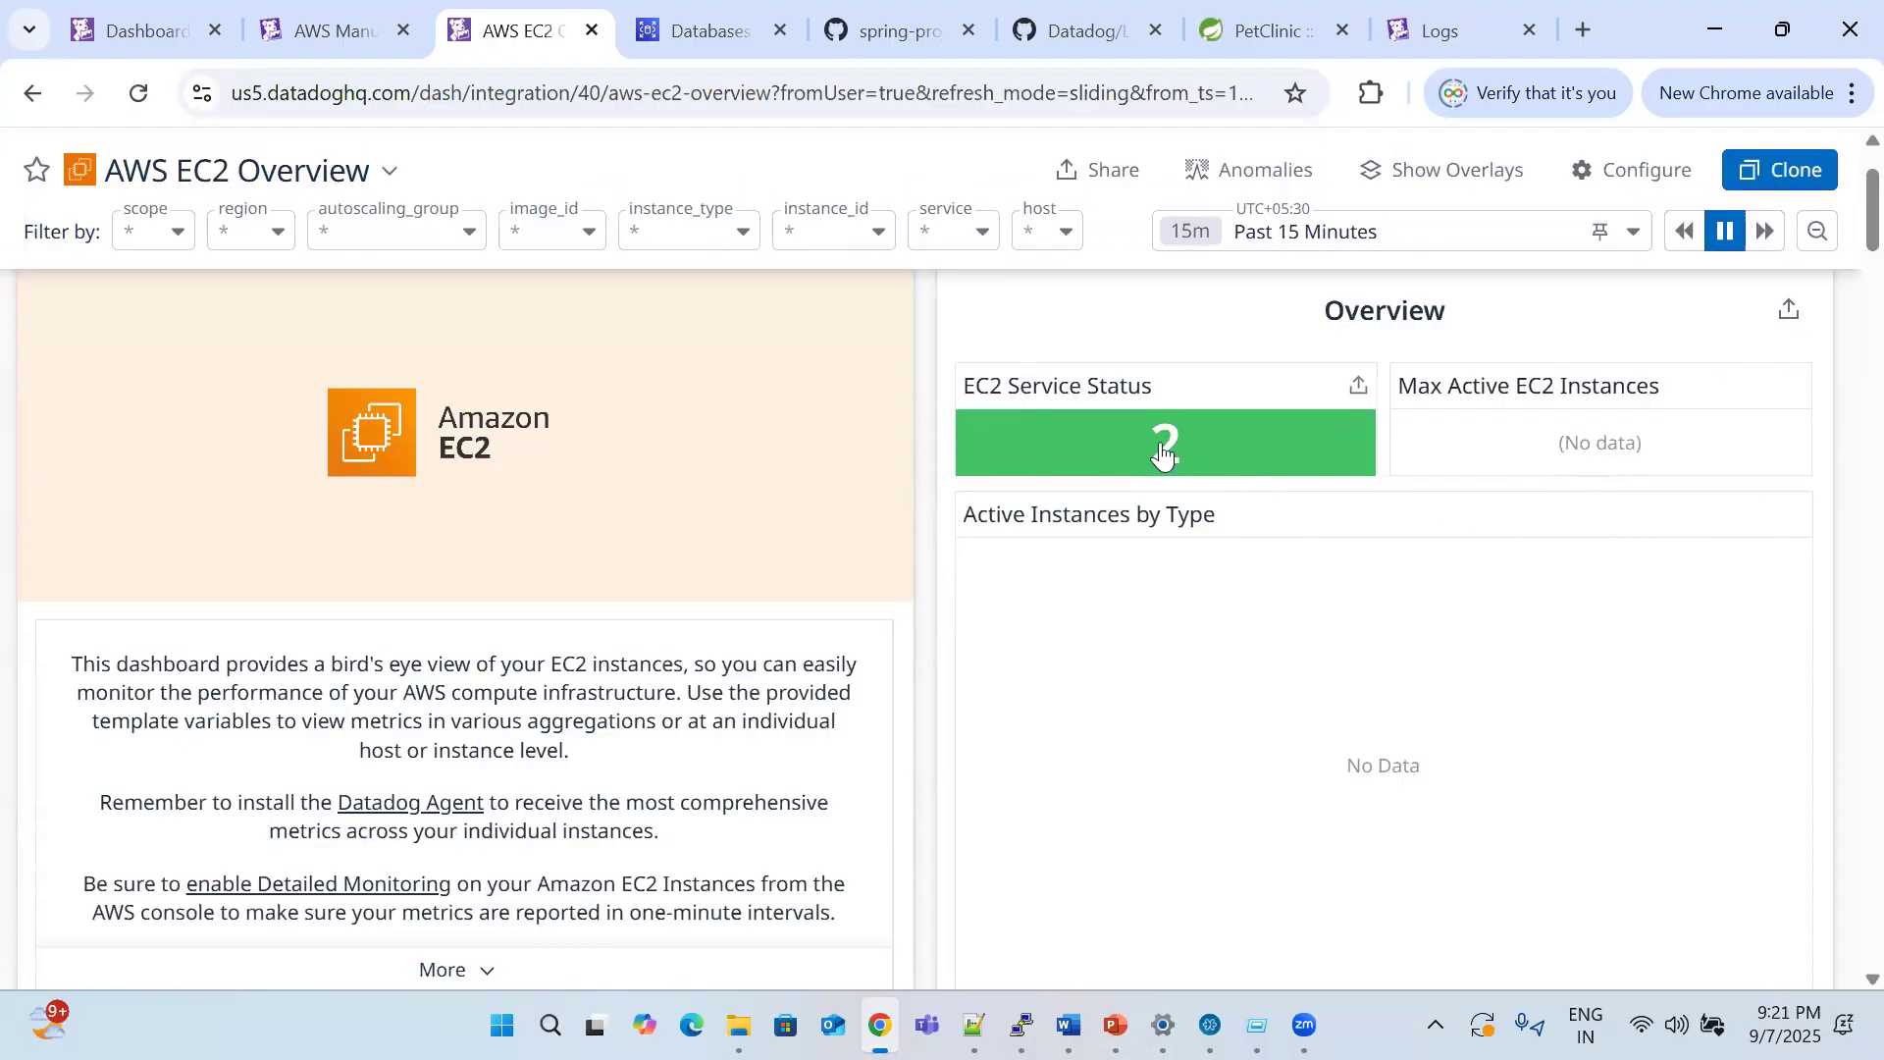
click(140, 95)
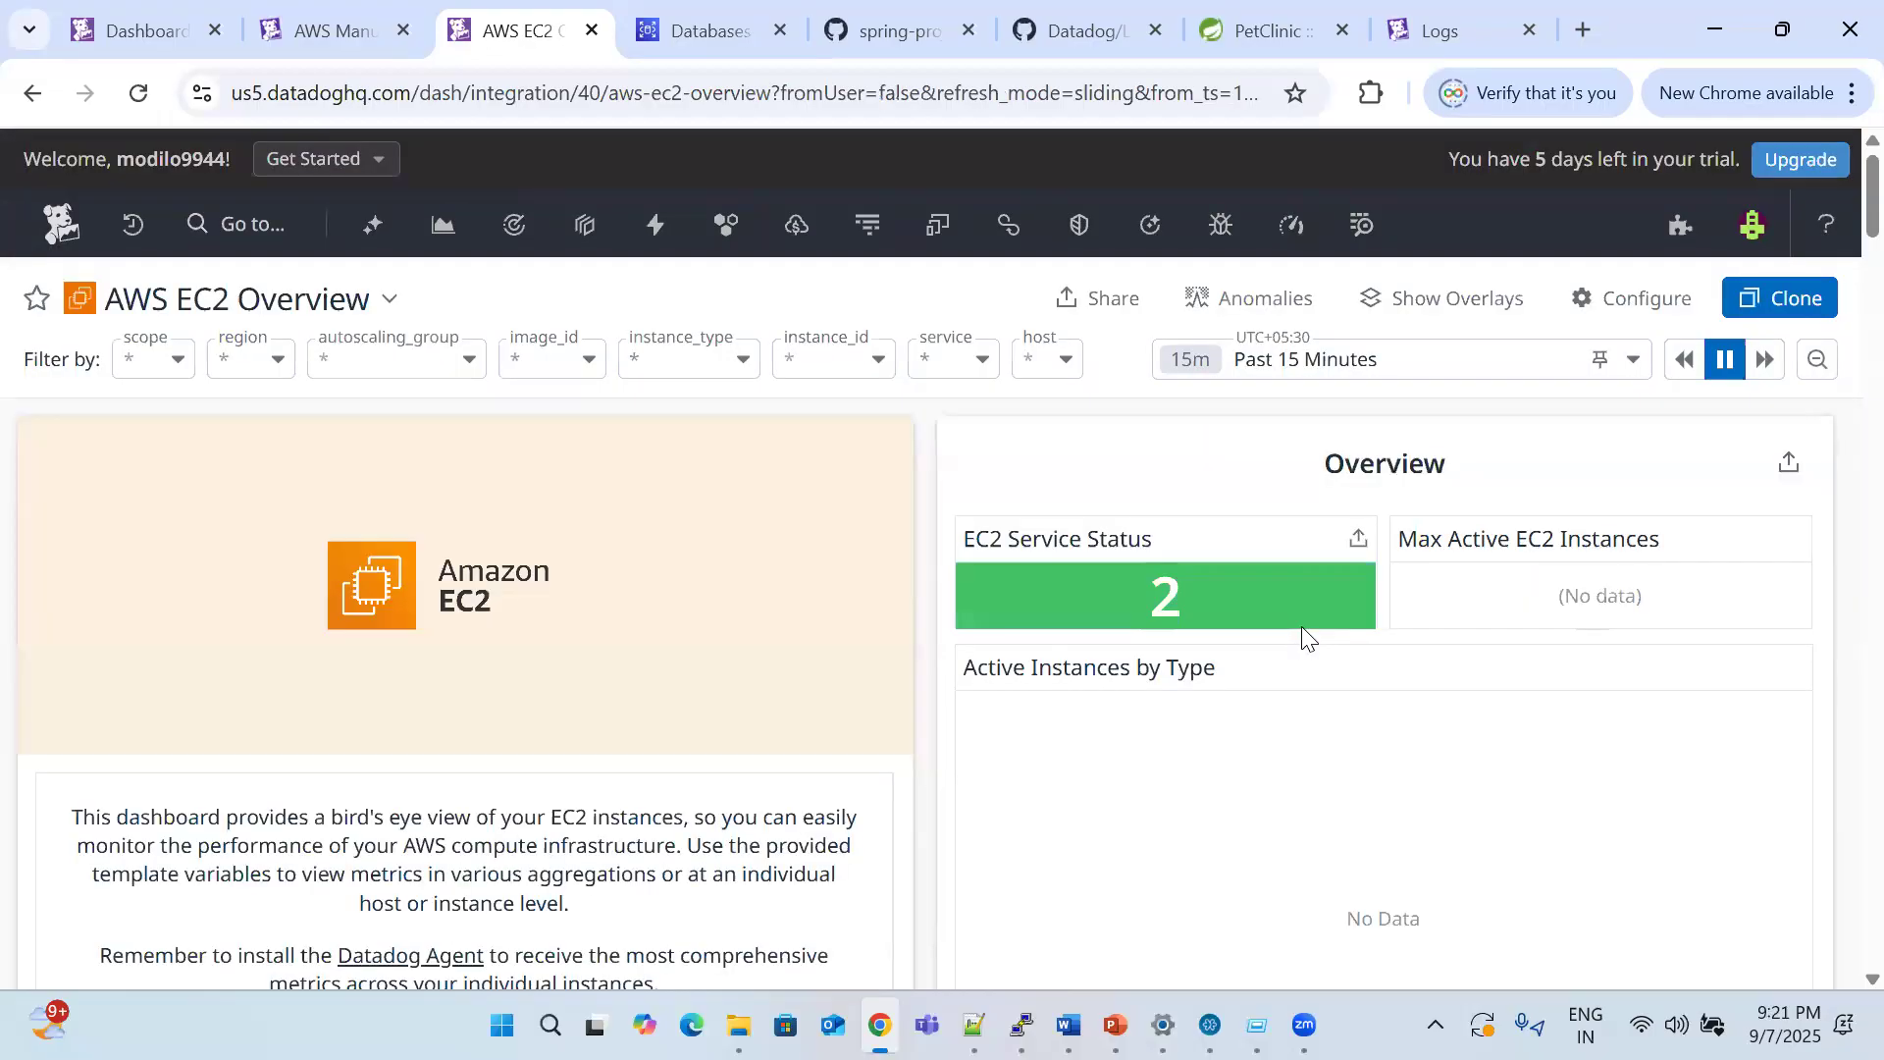
scroll(1302, 637, down, 3)
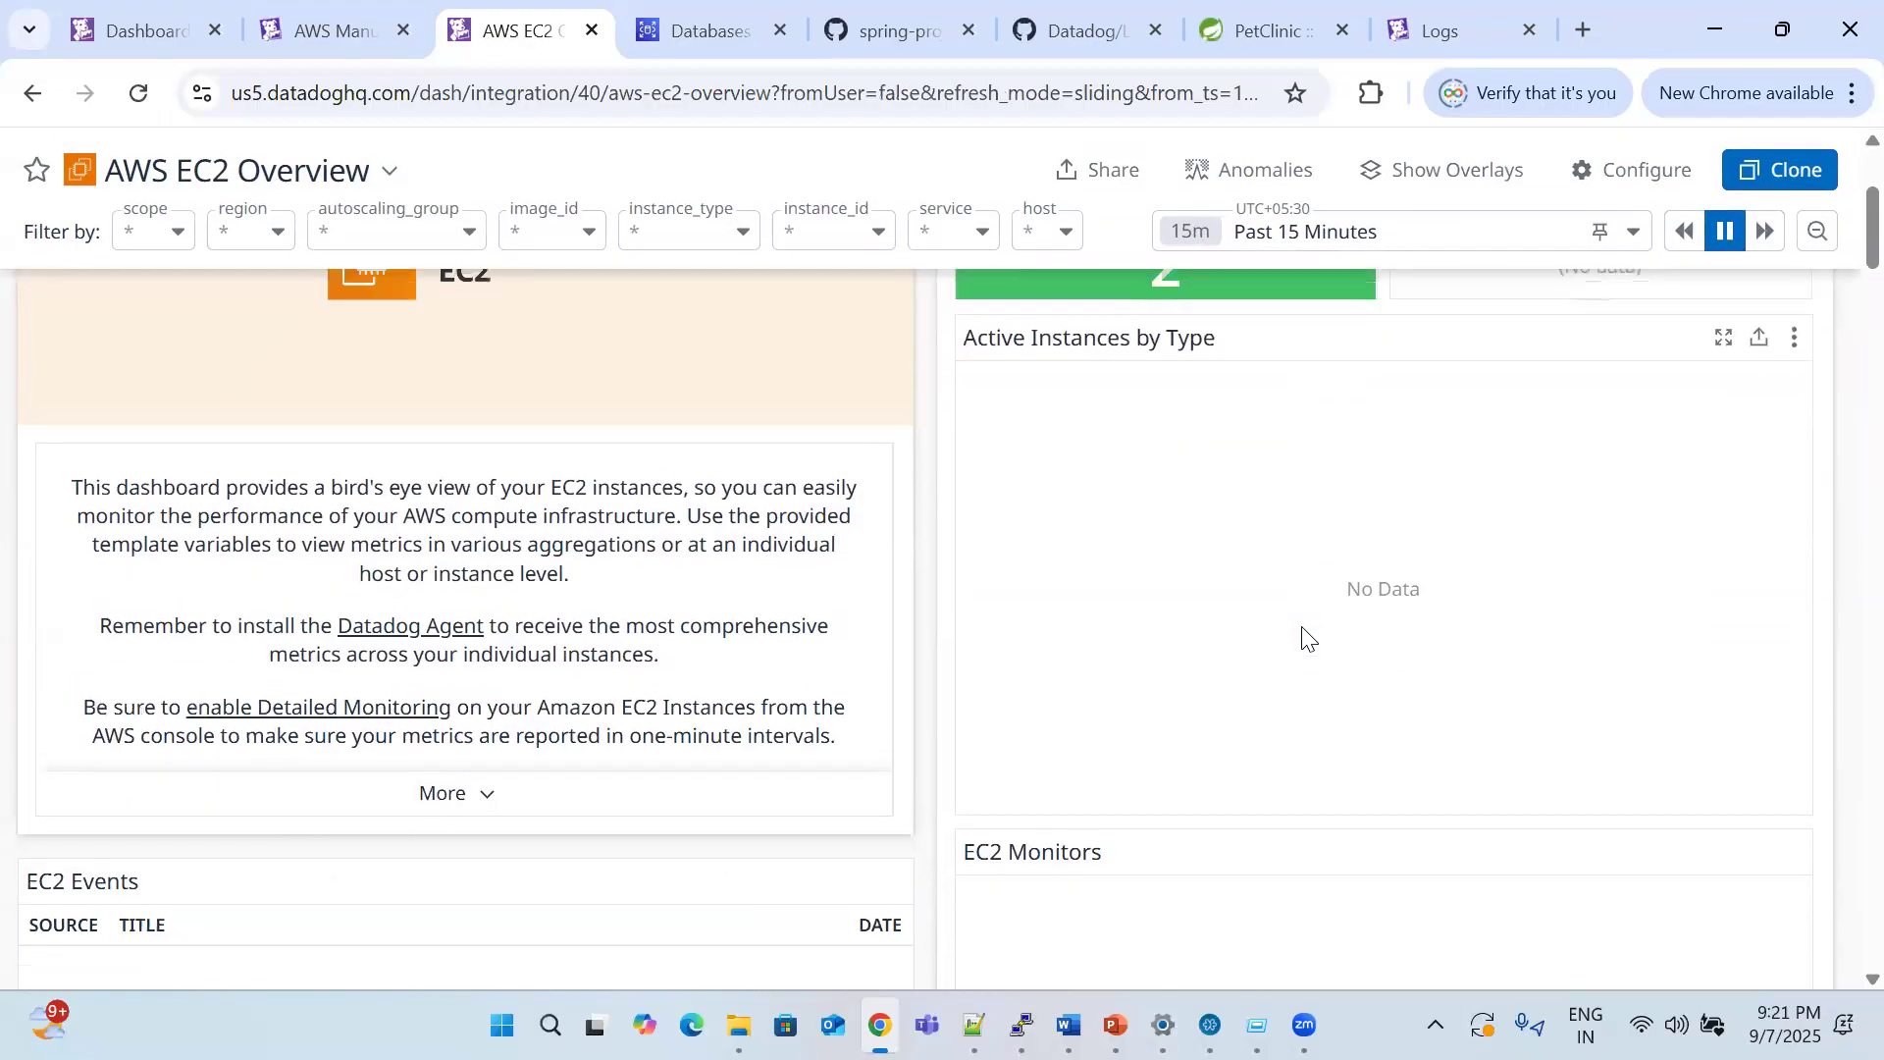
scroll(1304, 639, up, 2)
scroll(1194, 655, down, 10)
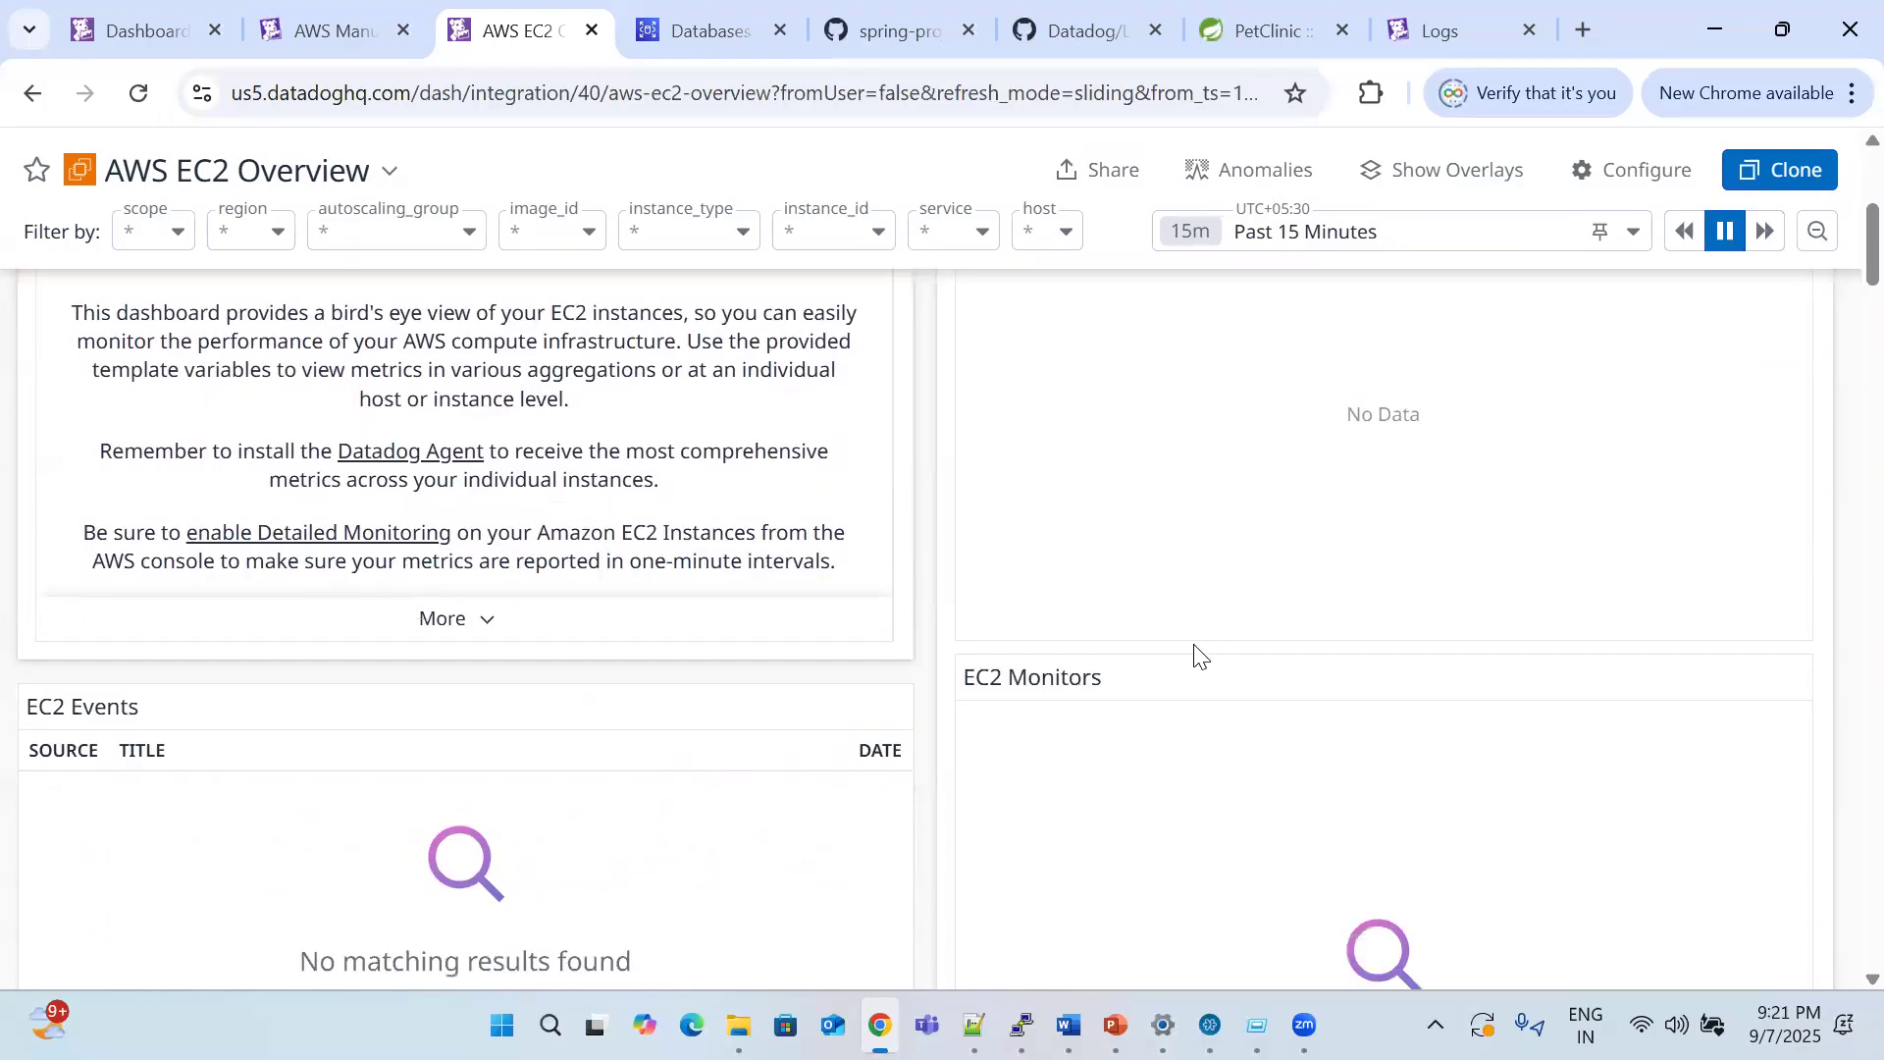
scroll(1193, 647, down, 7)
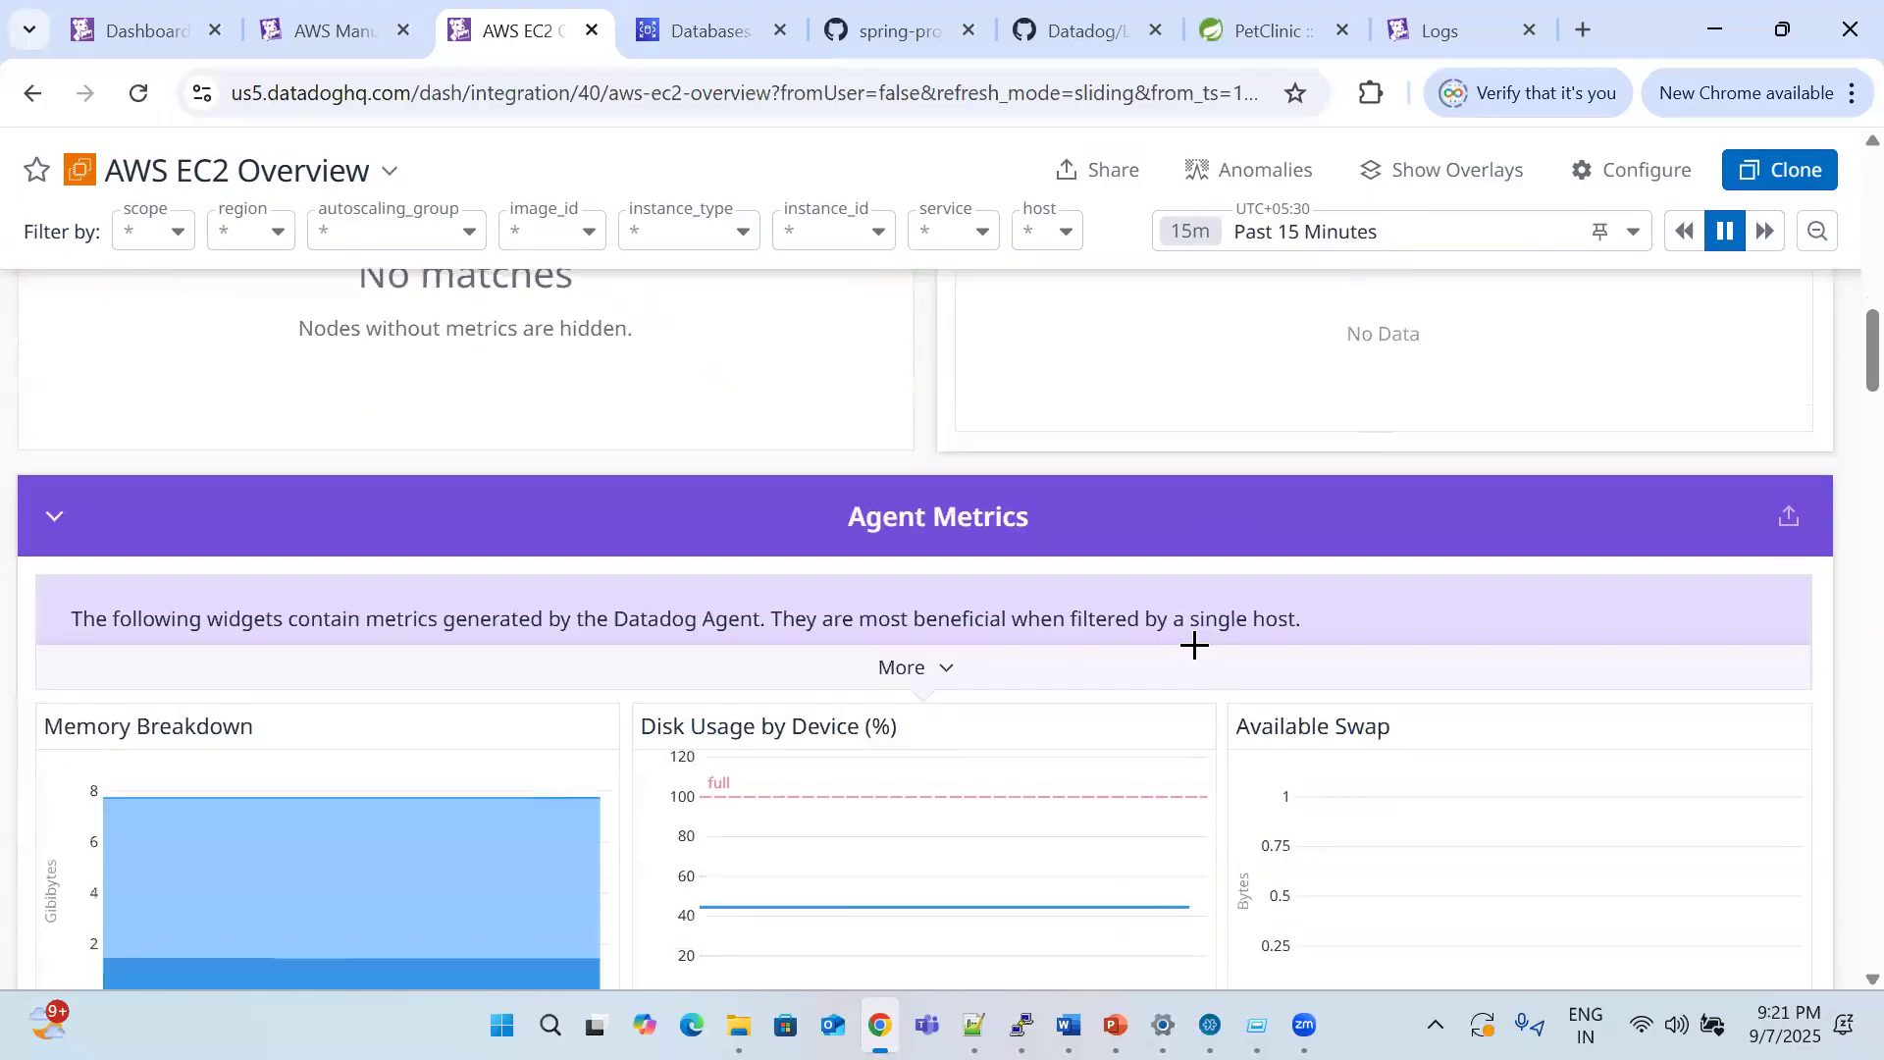
scroll(1193, 644, up, 9)
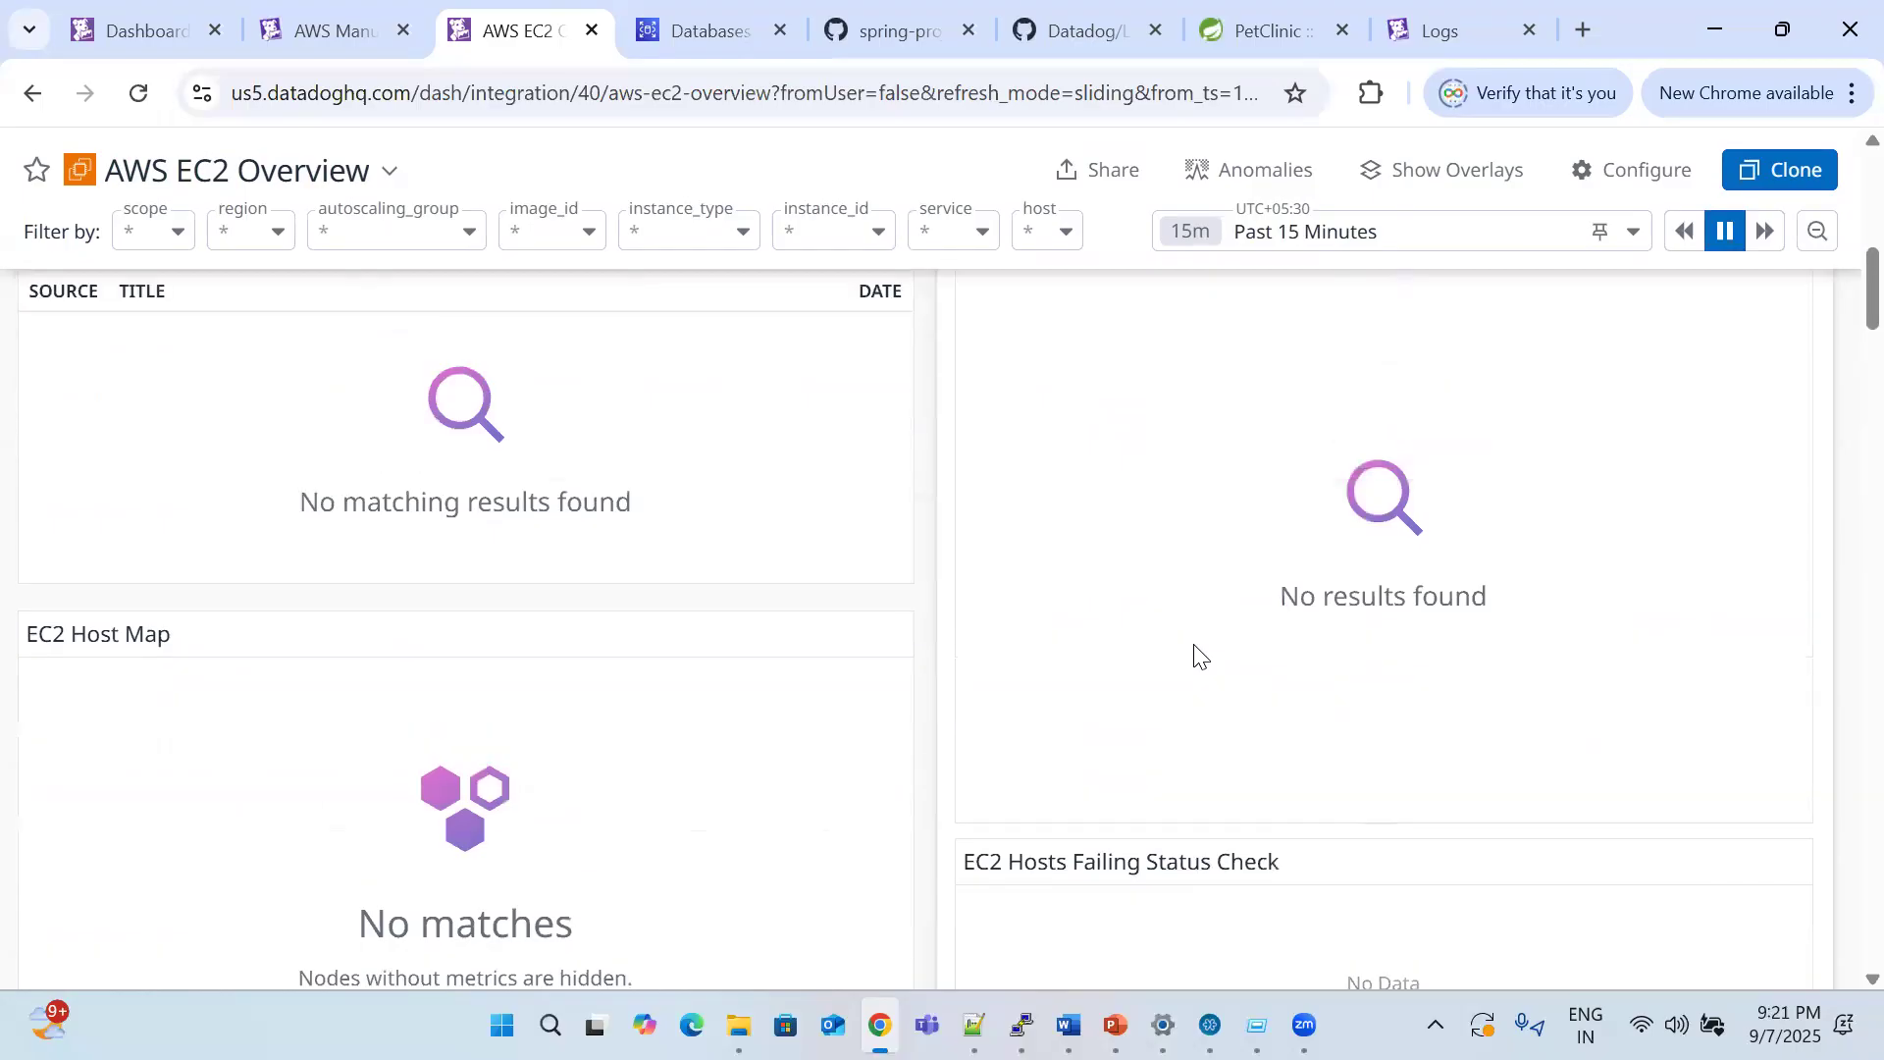
scroll(1194, 656, up, 2)
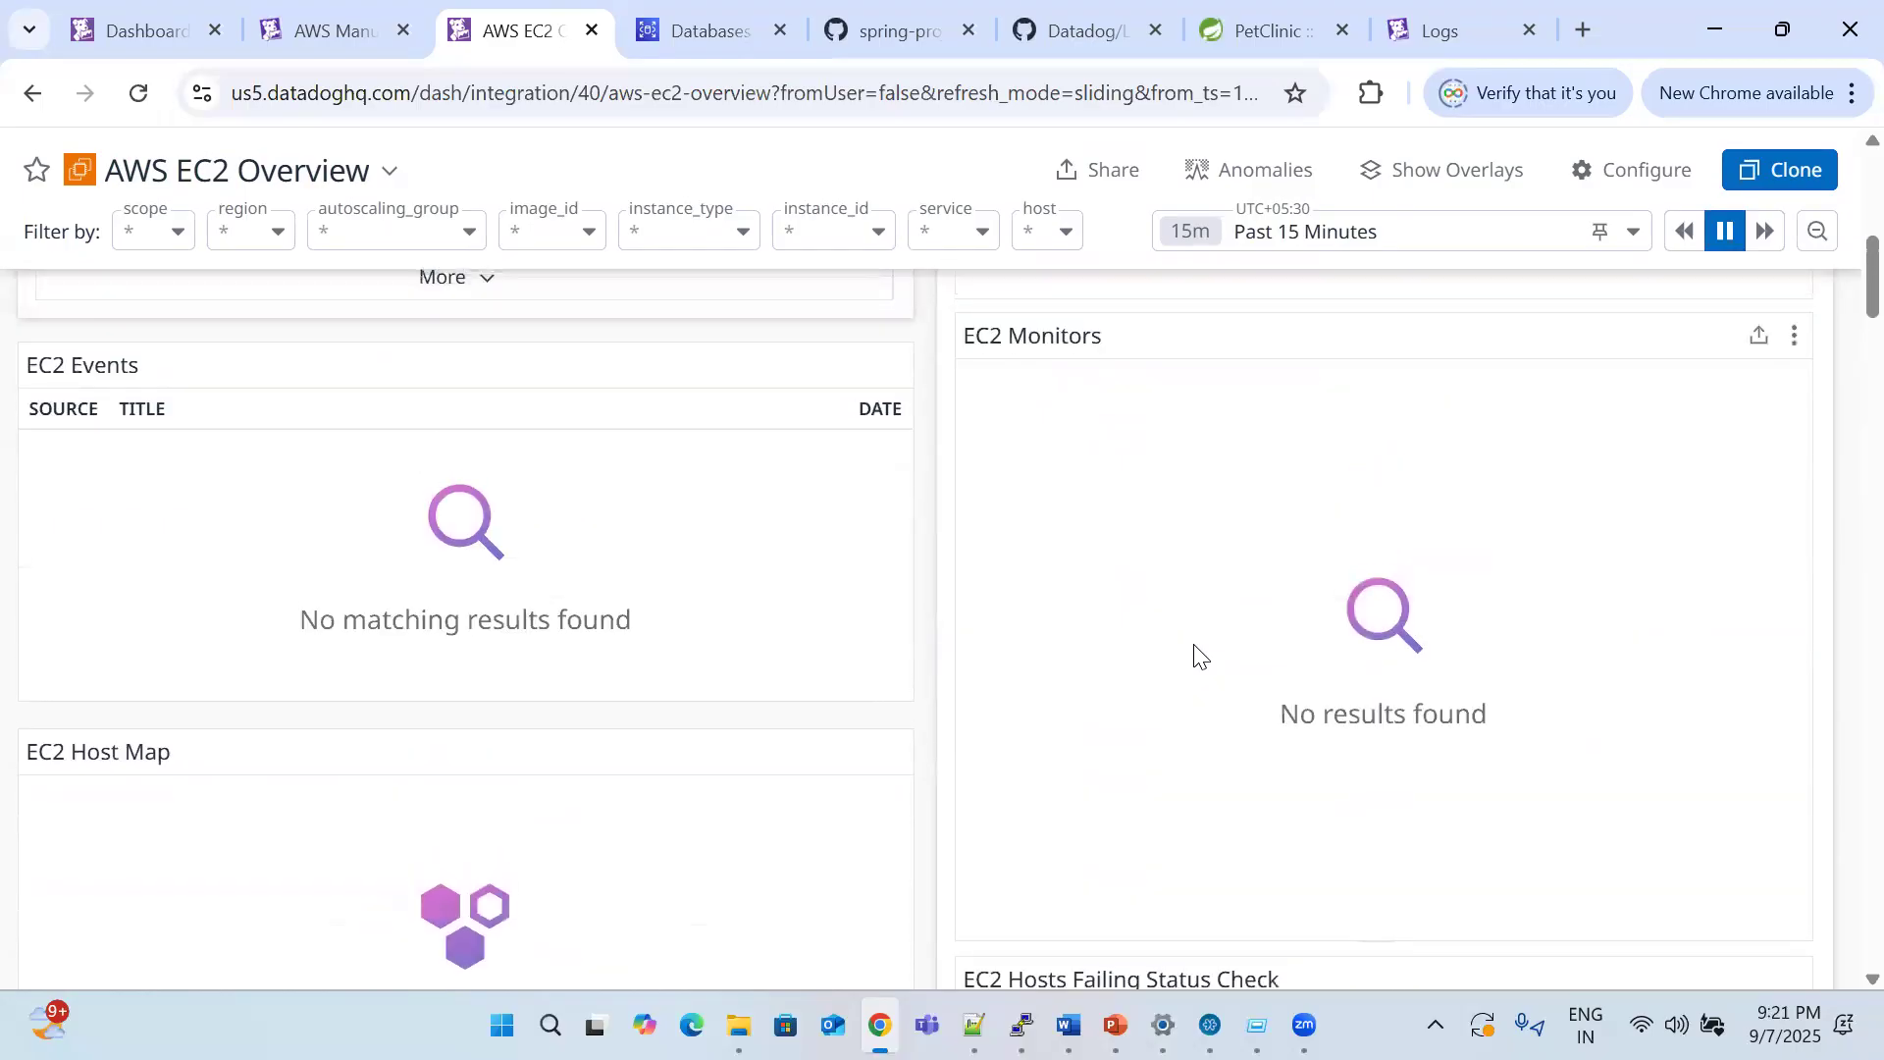
scroll(1194, 649, up, 6)
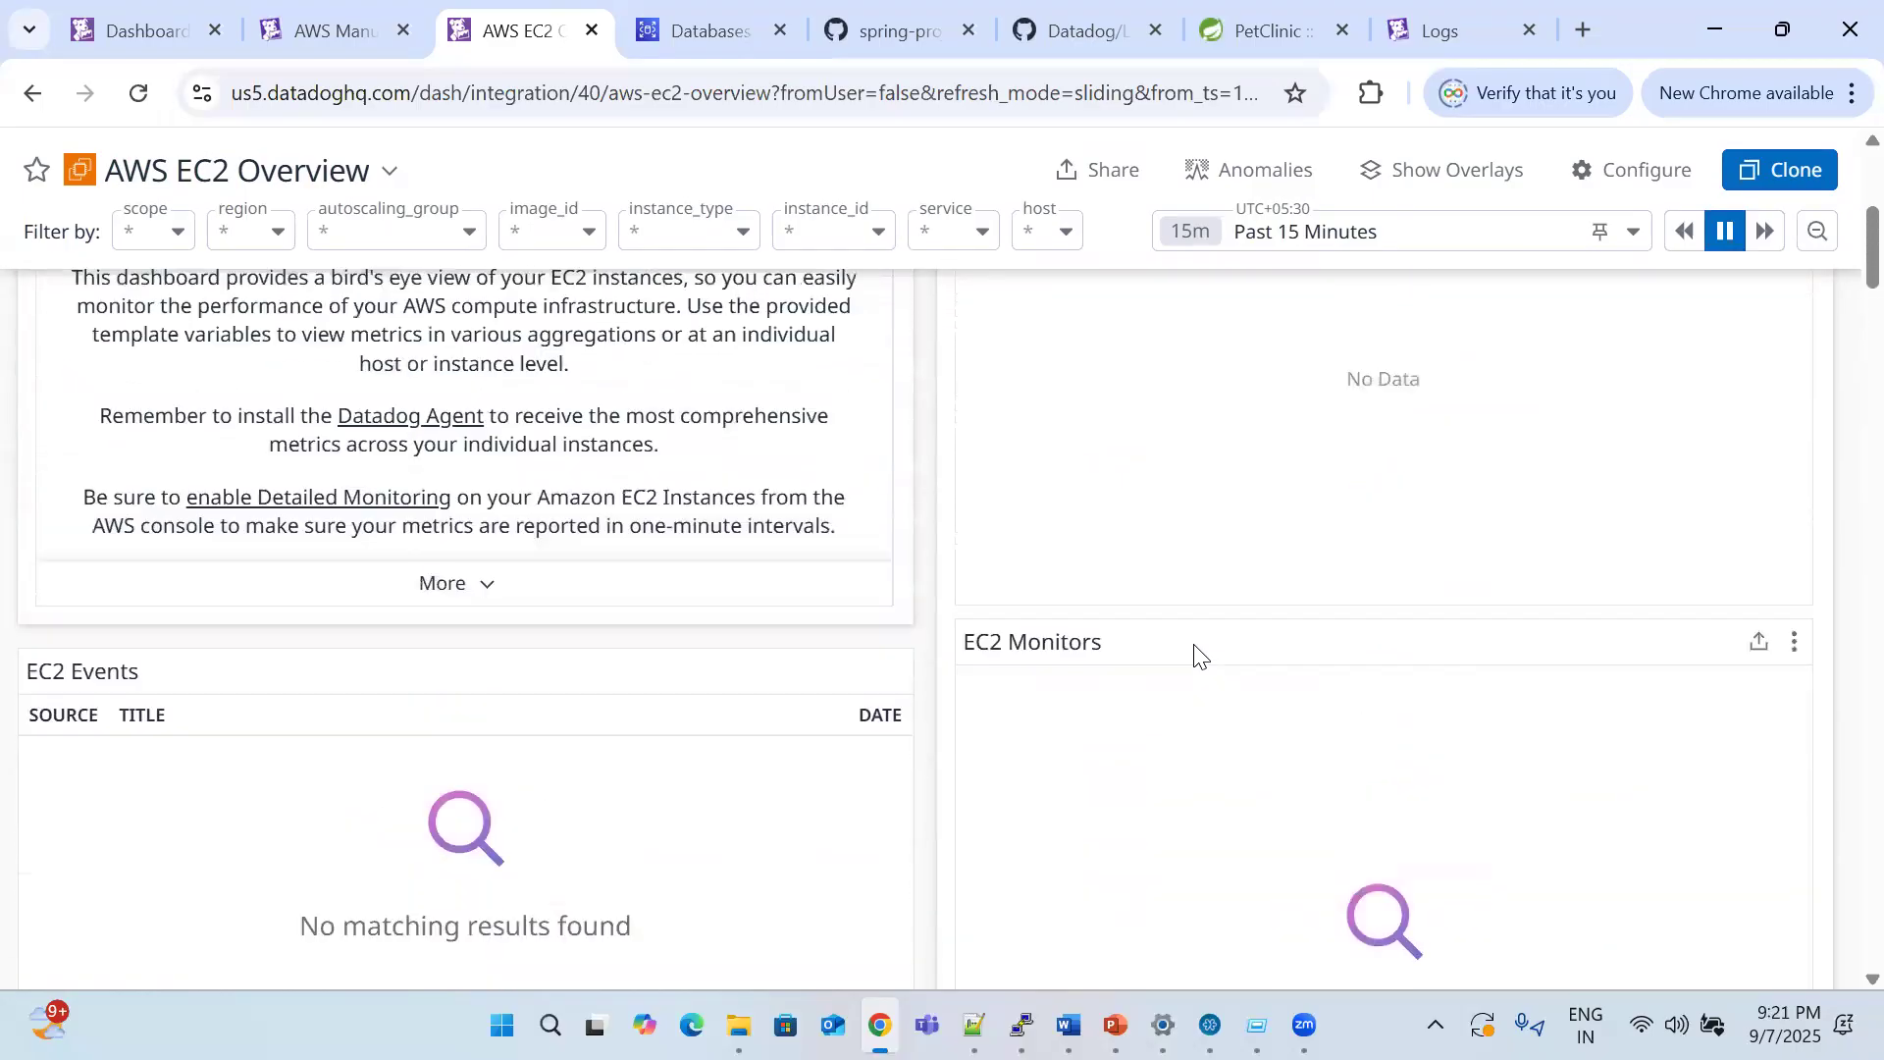
scroll(1195, 645, up, 1)
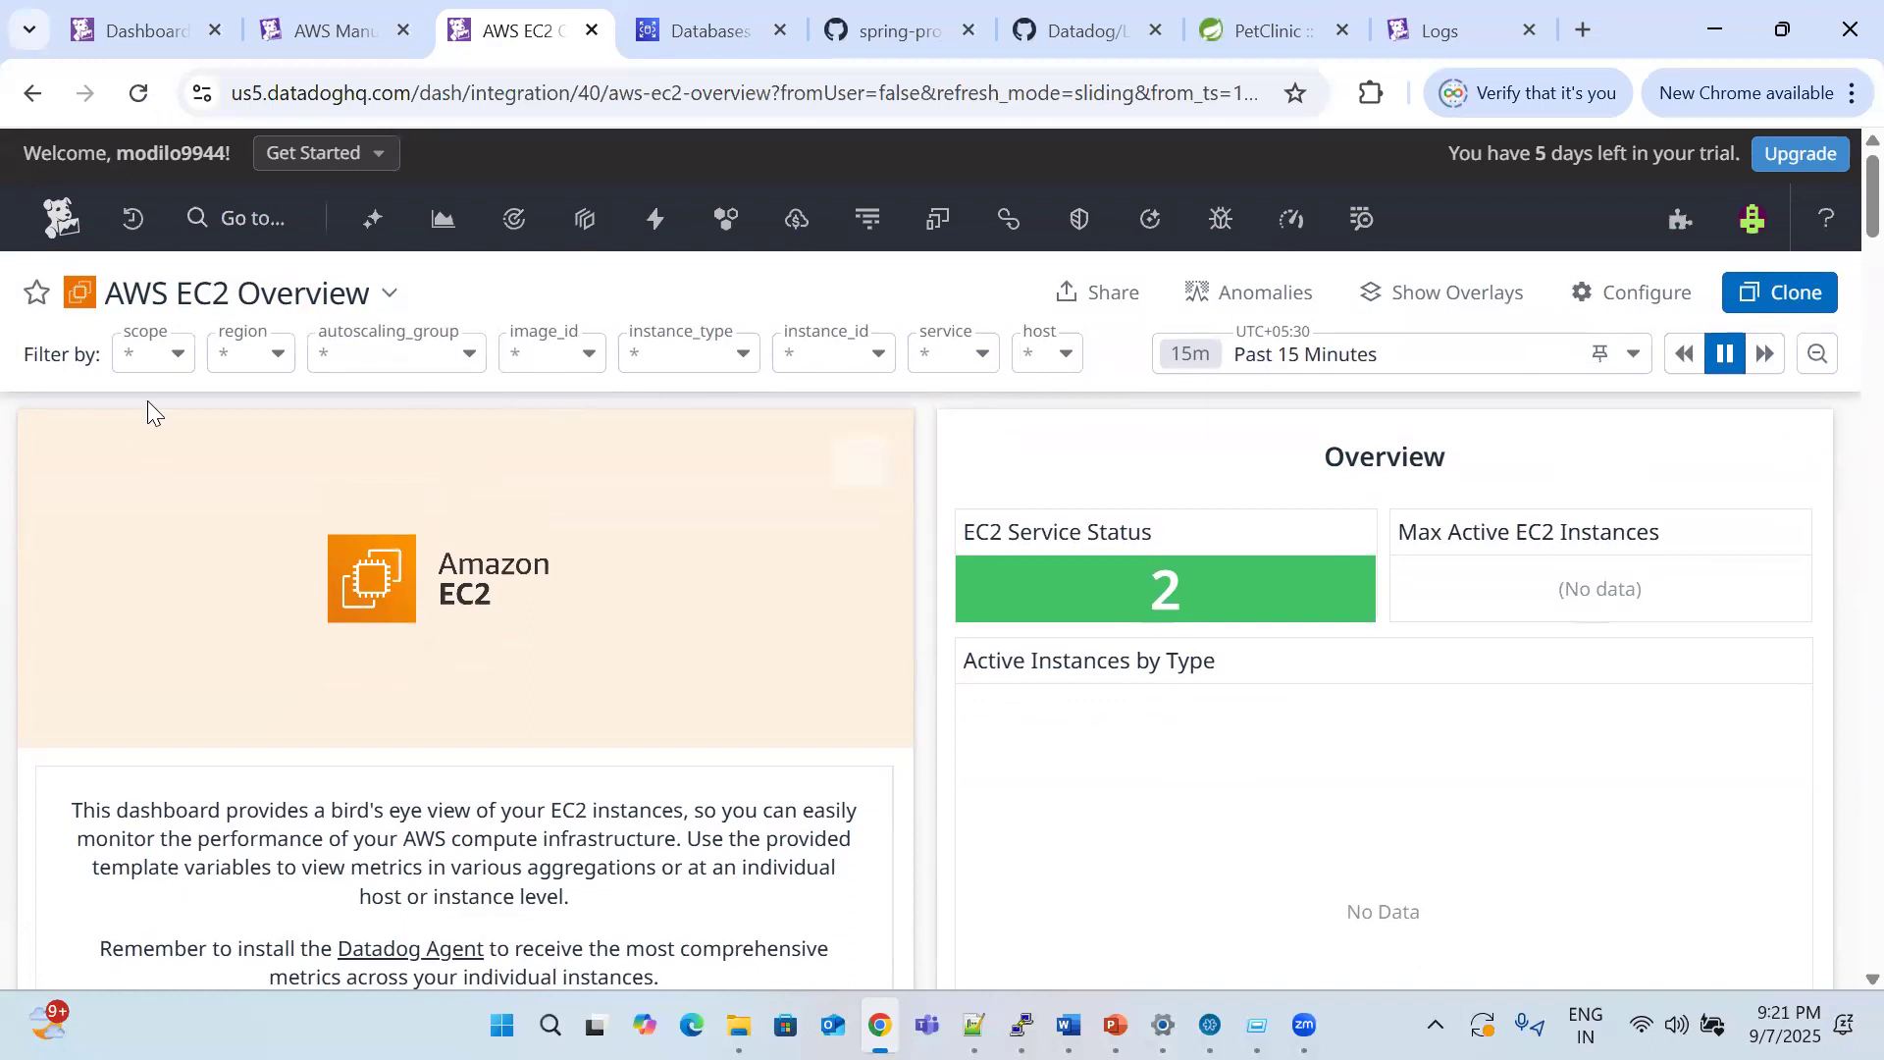
click(170, 368)
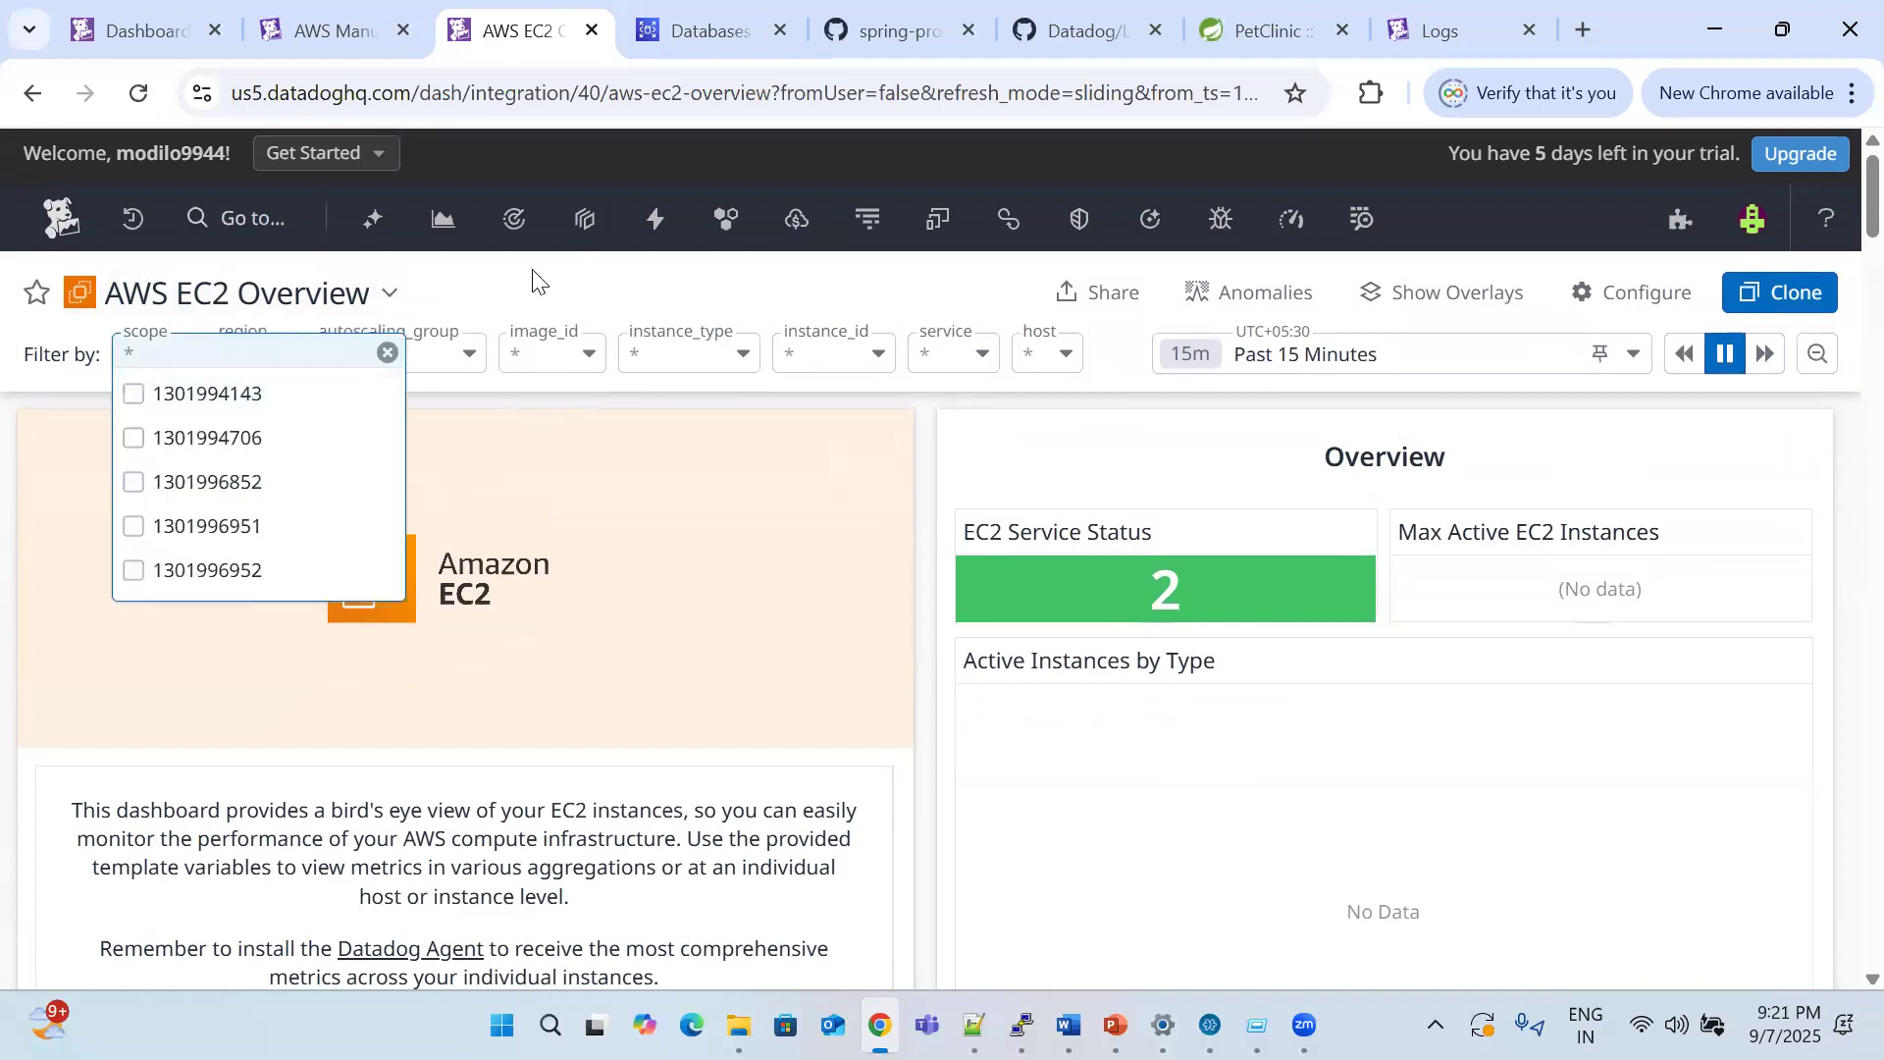
click(299, 353)
click(286, 353)
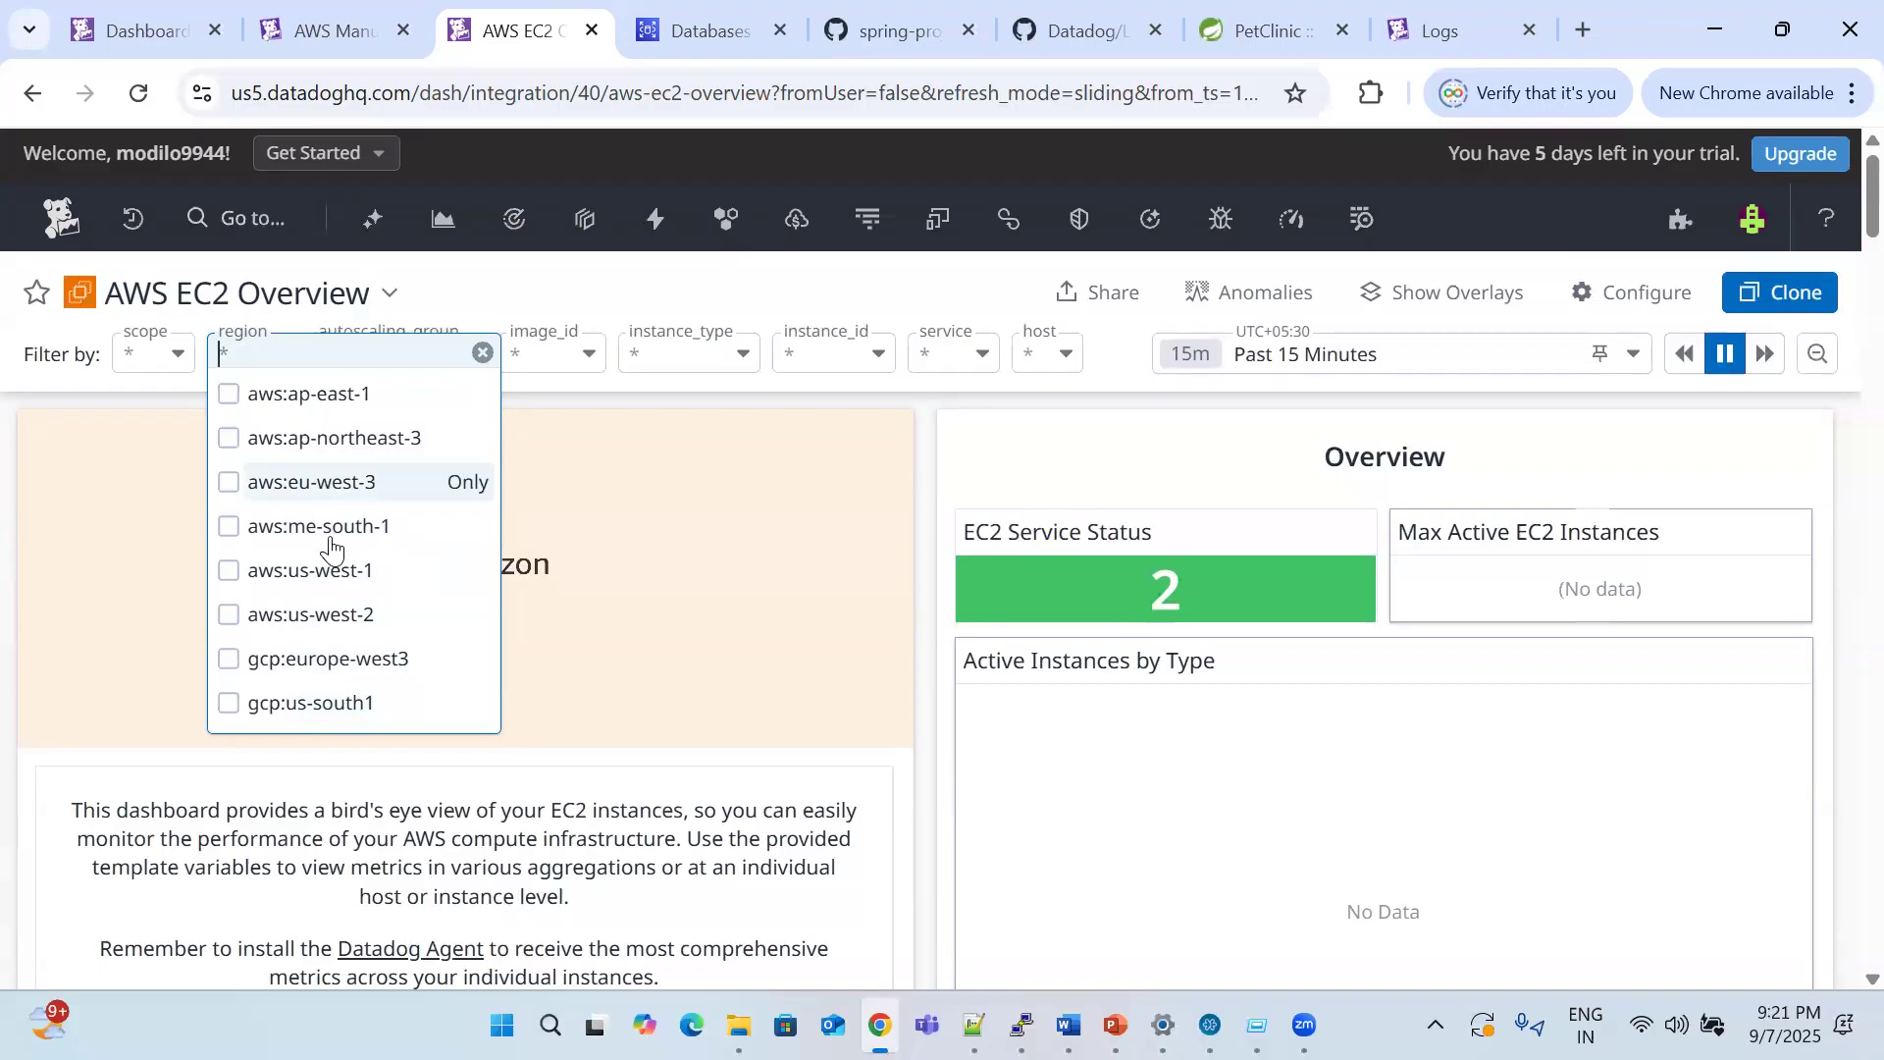
scroll(338, 618, down, 2)
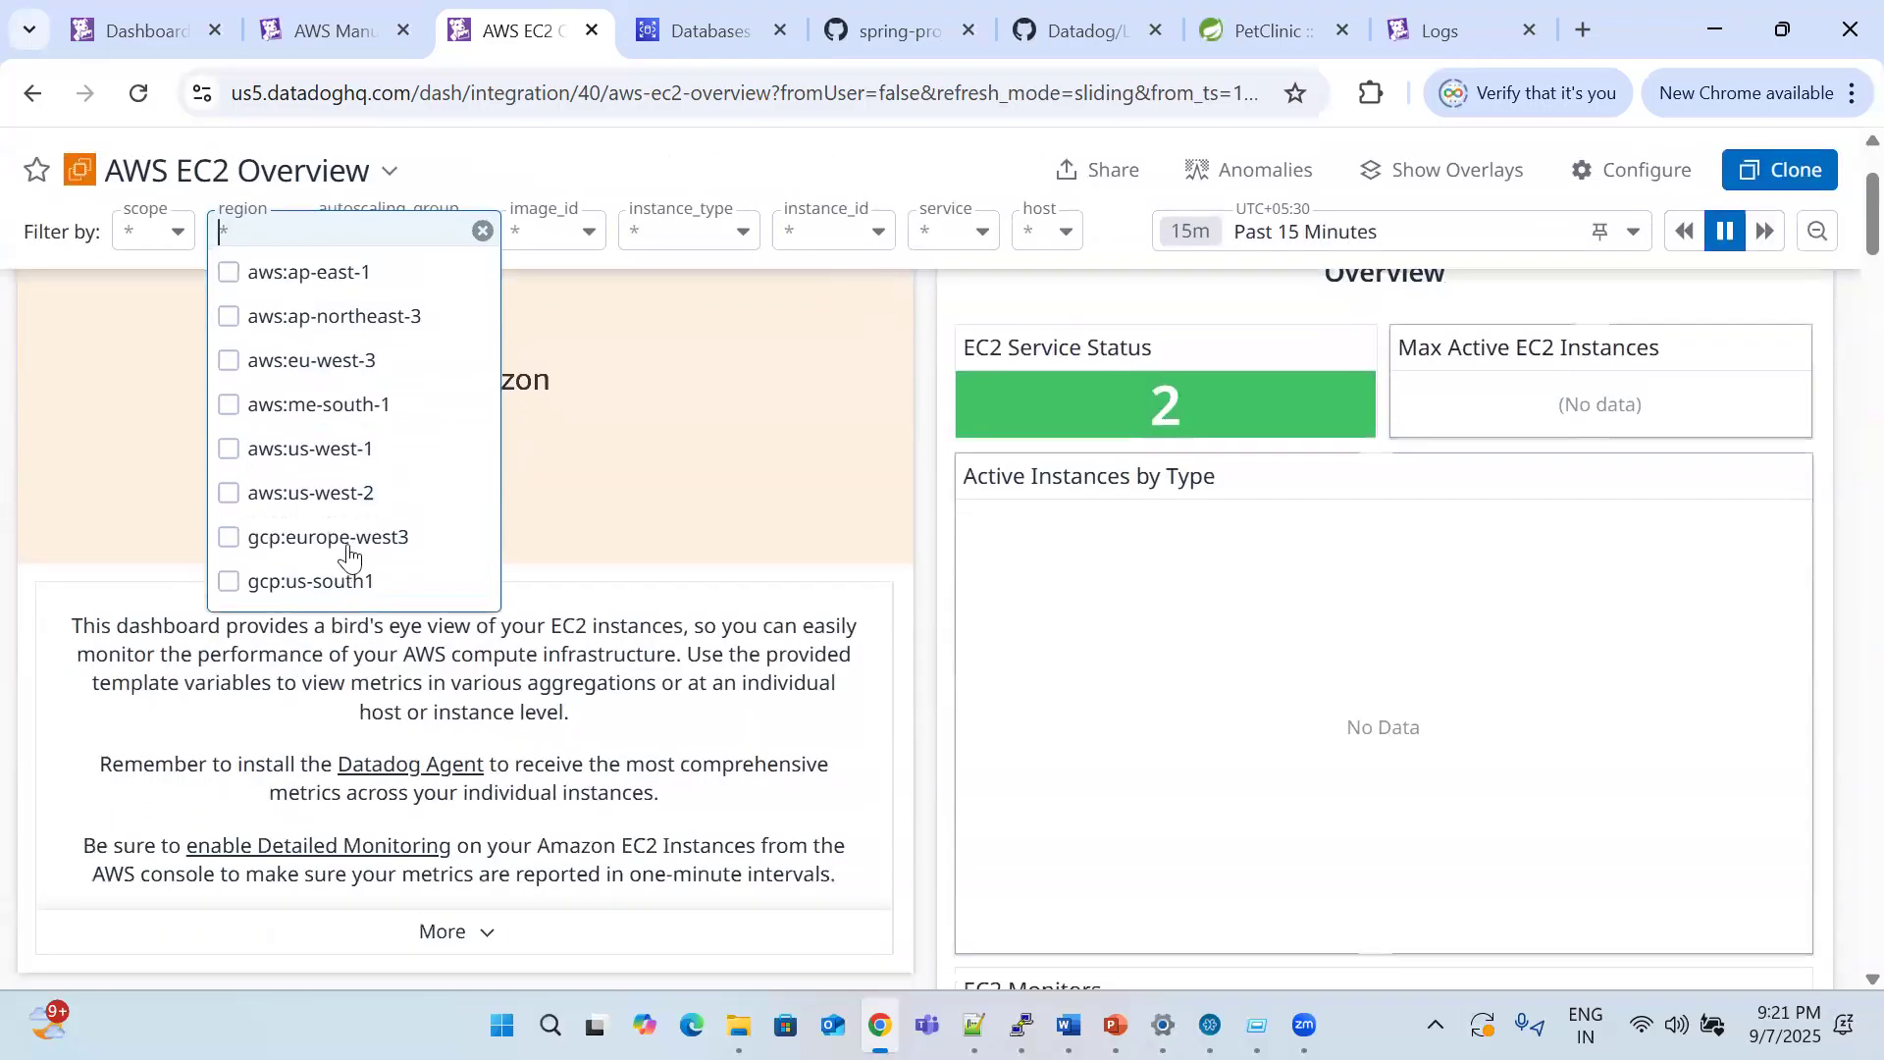
text(ap)
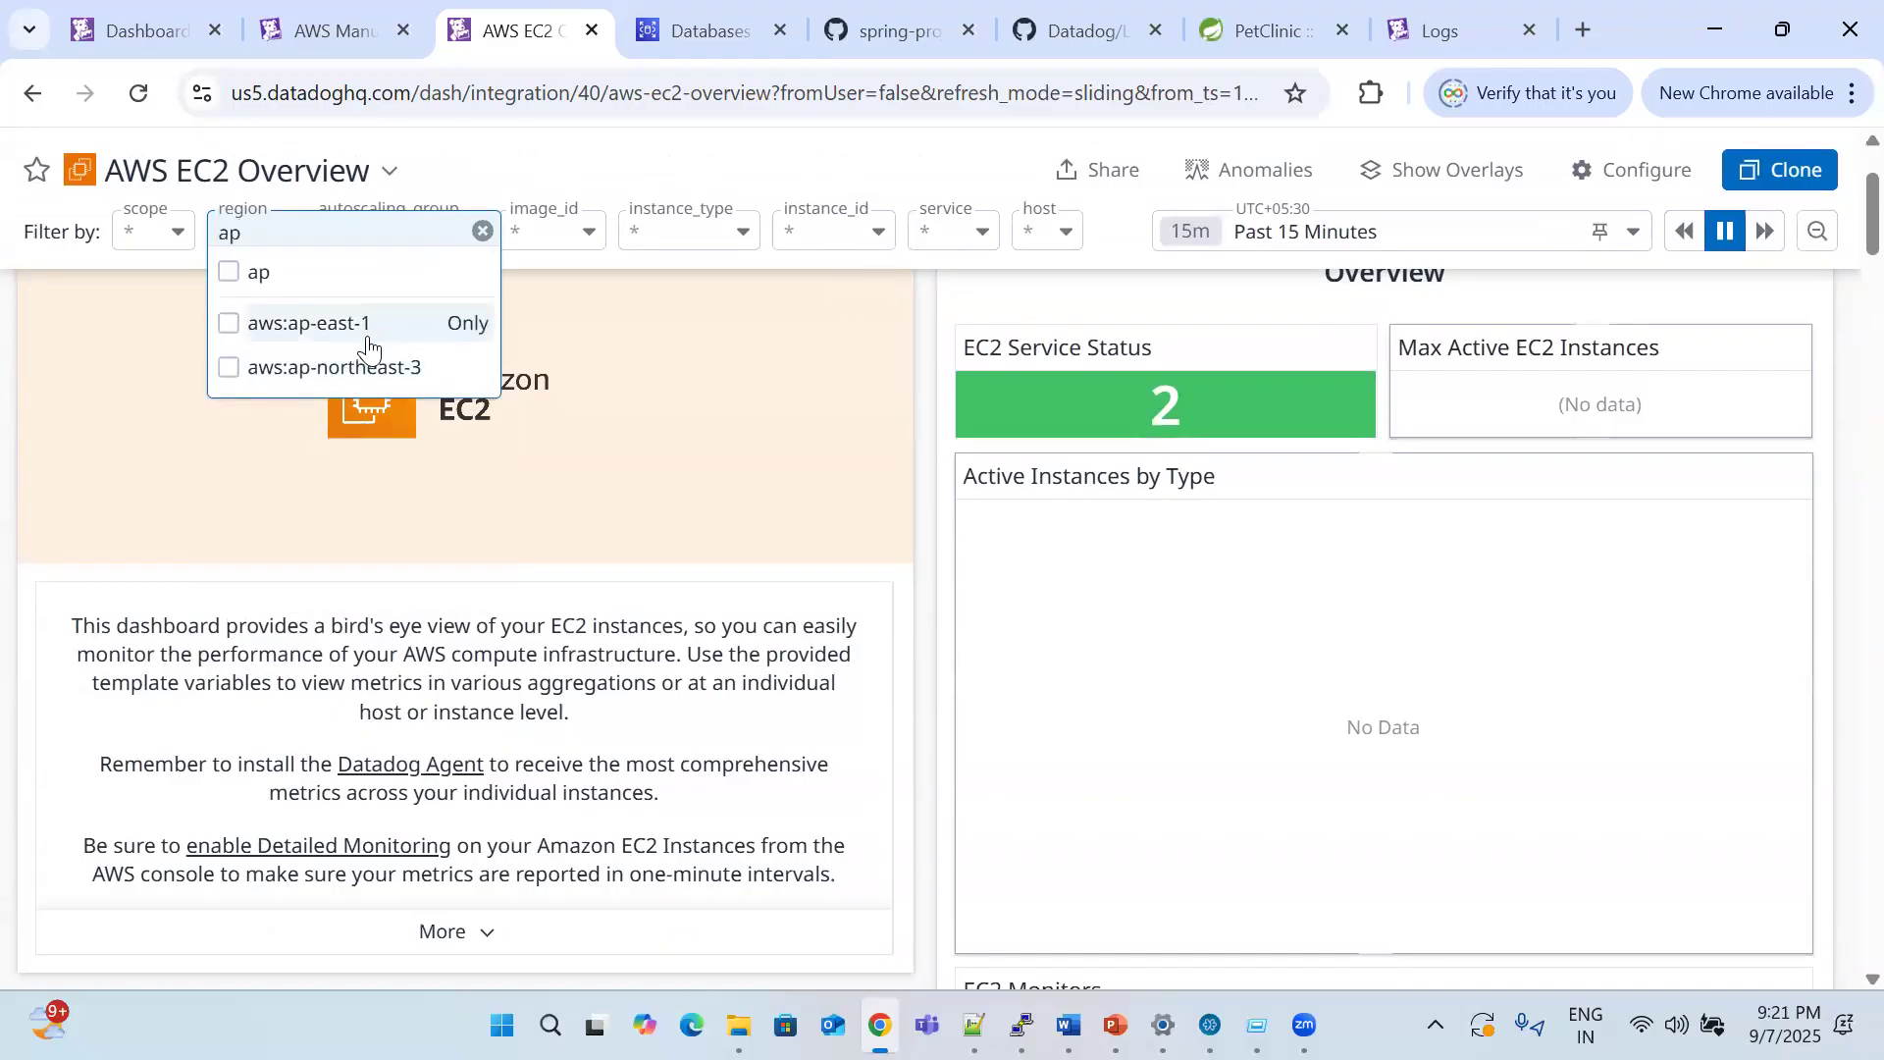
key(BackSpace)
key(BackSpace)
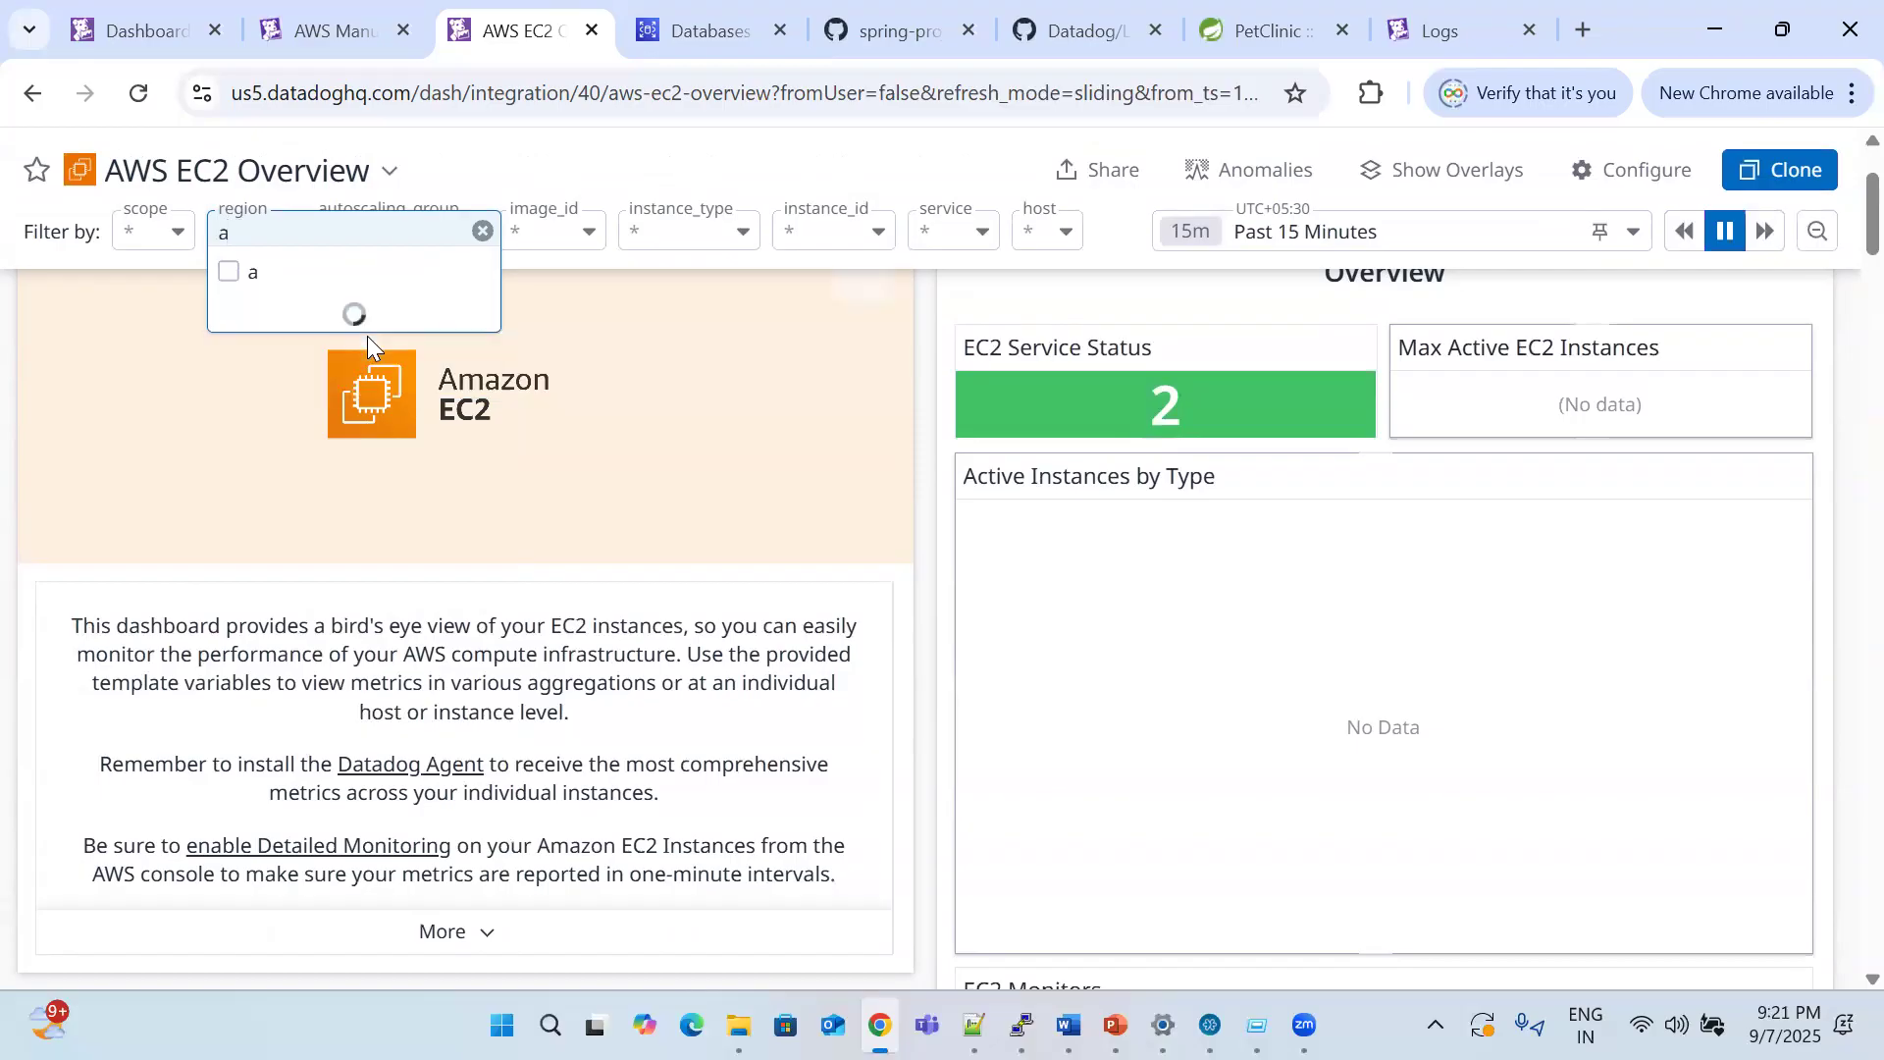
click(510, 135)
click(460, 248)
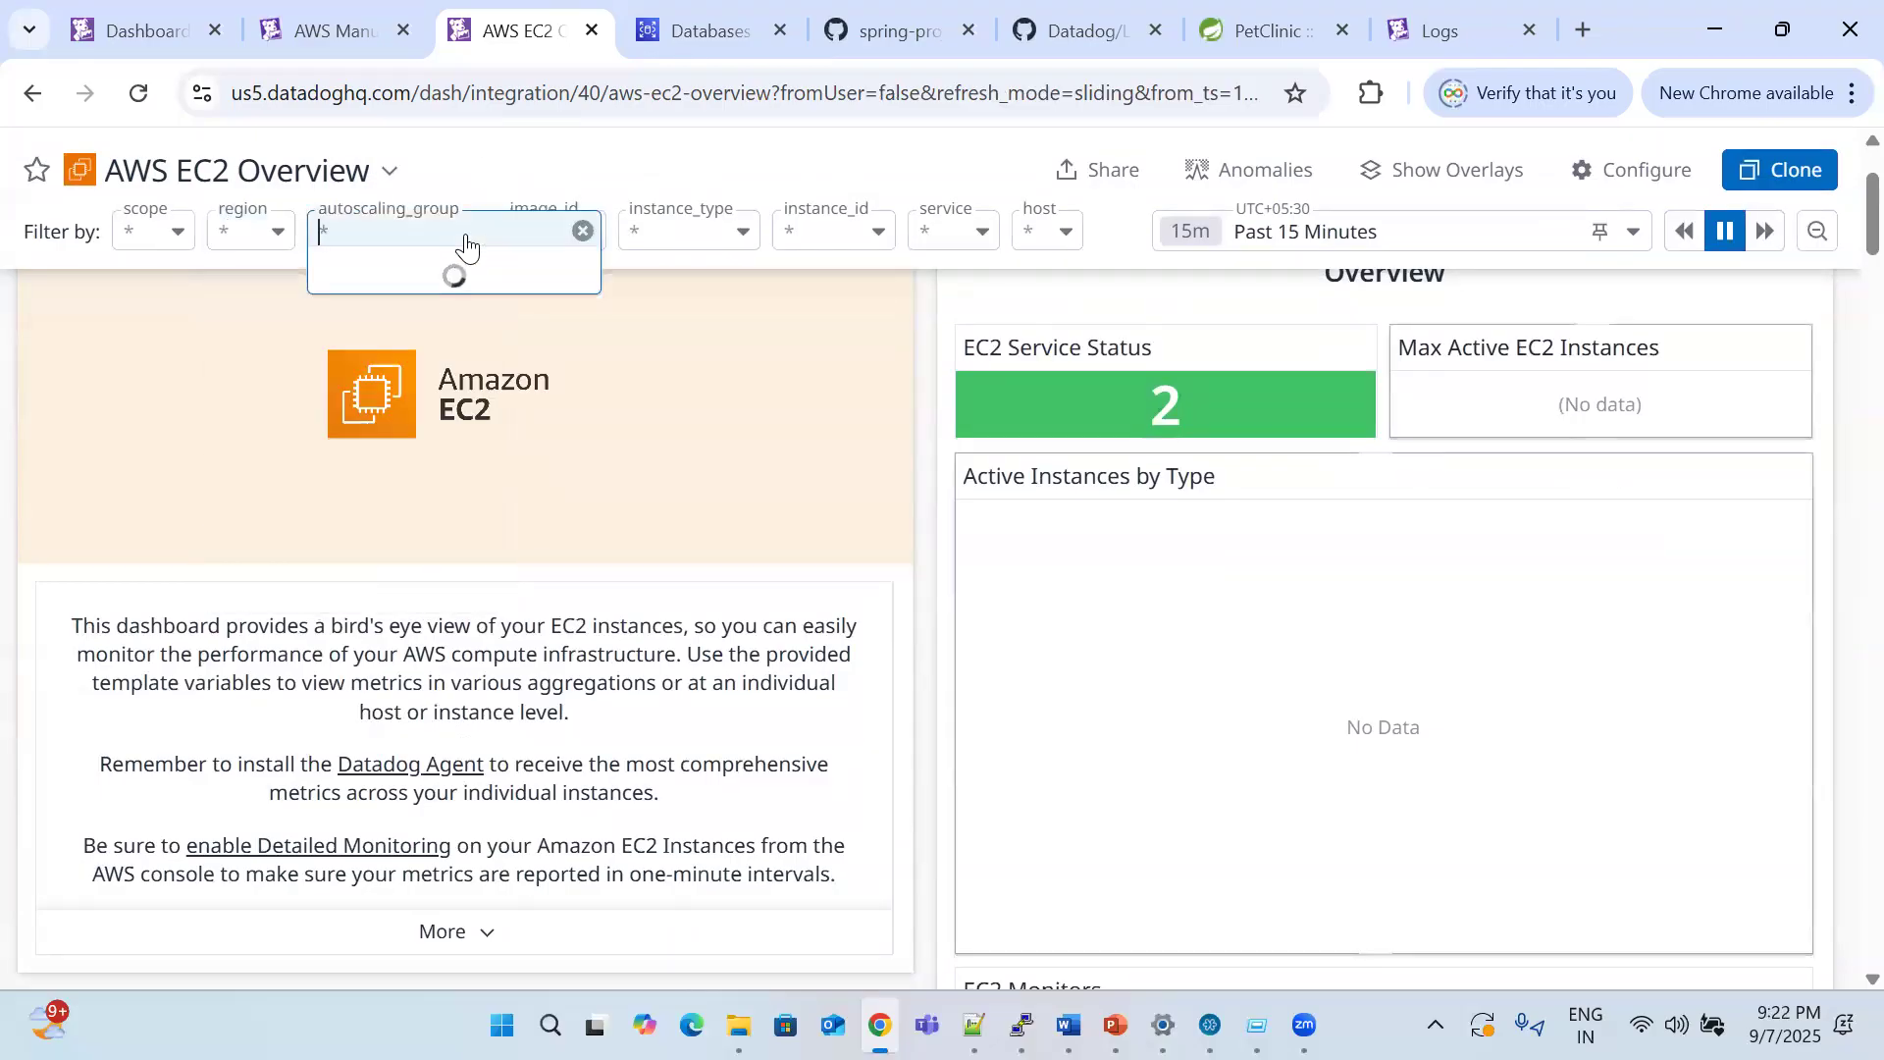
click(600, 166)
click(588, 236)
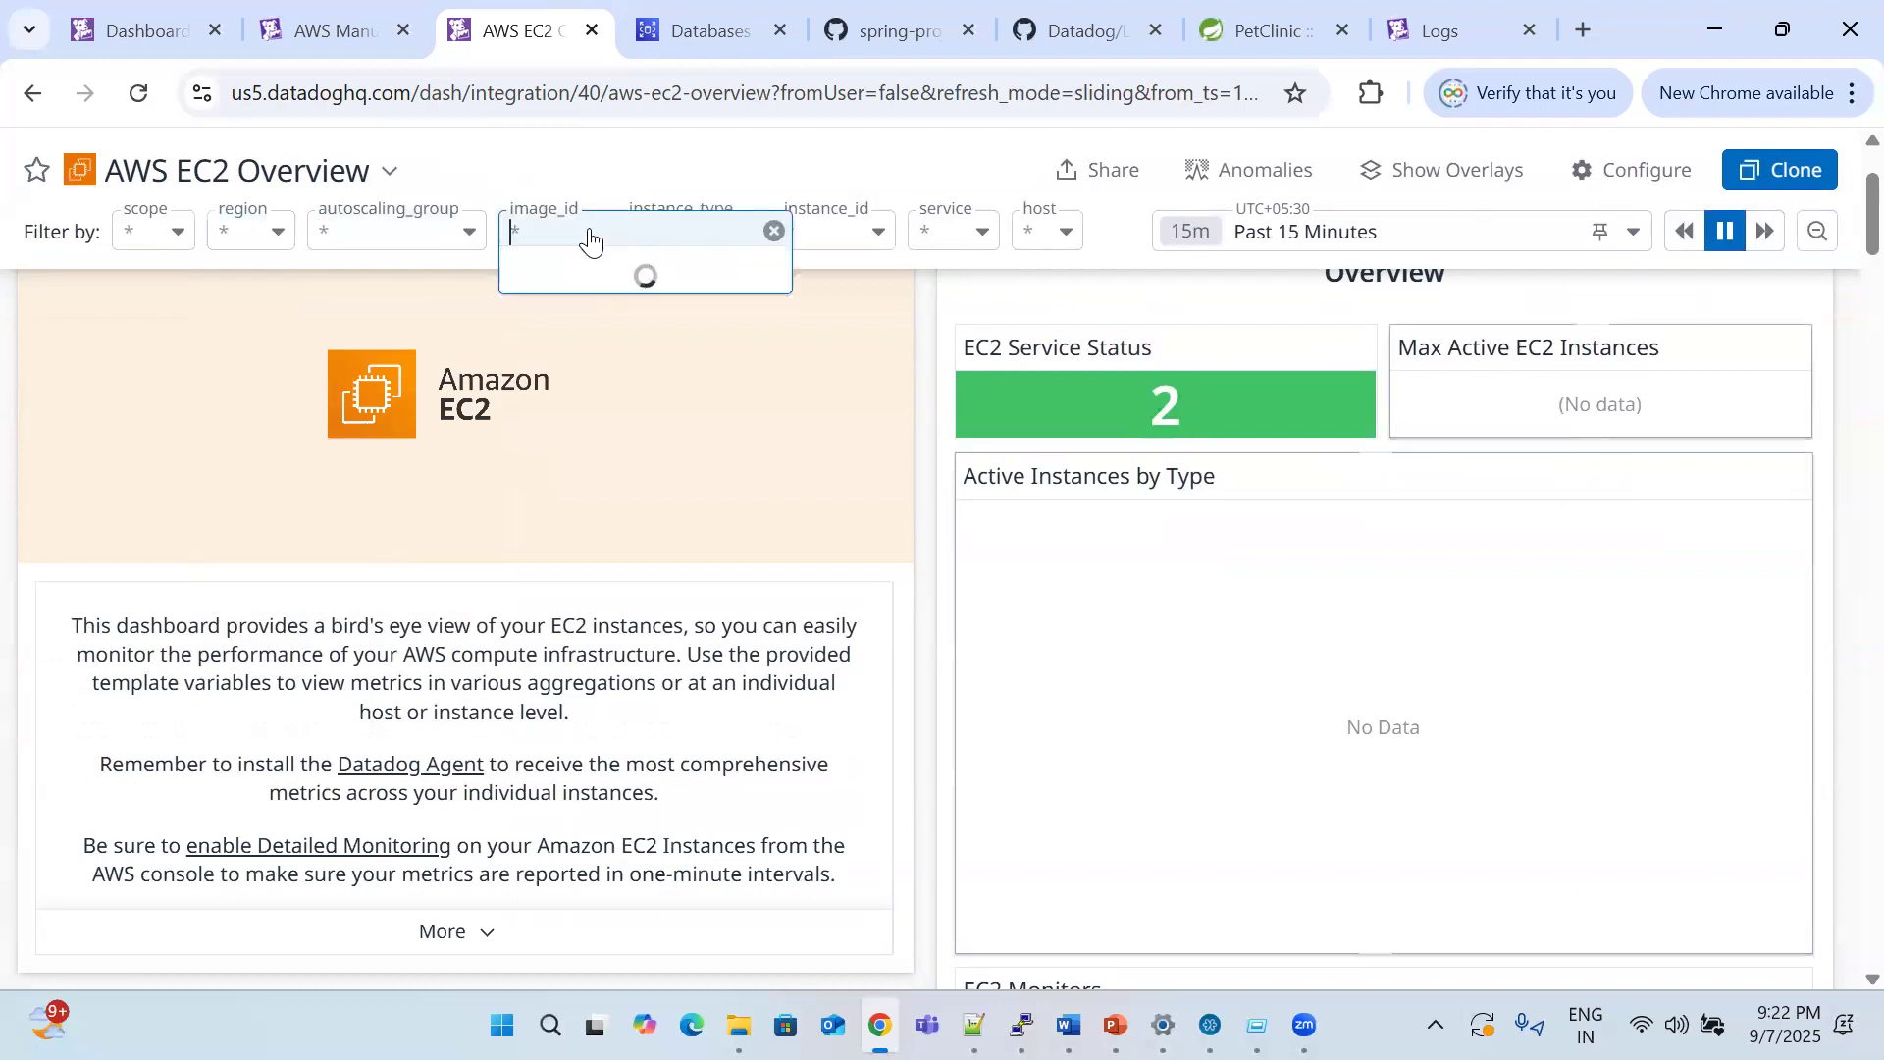
click(706, 160)
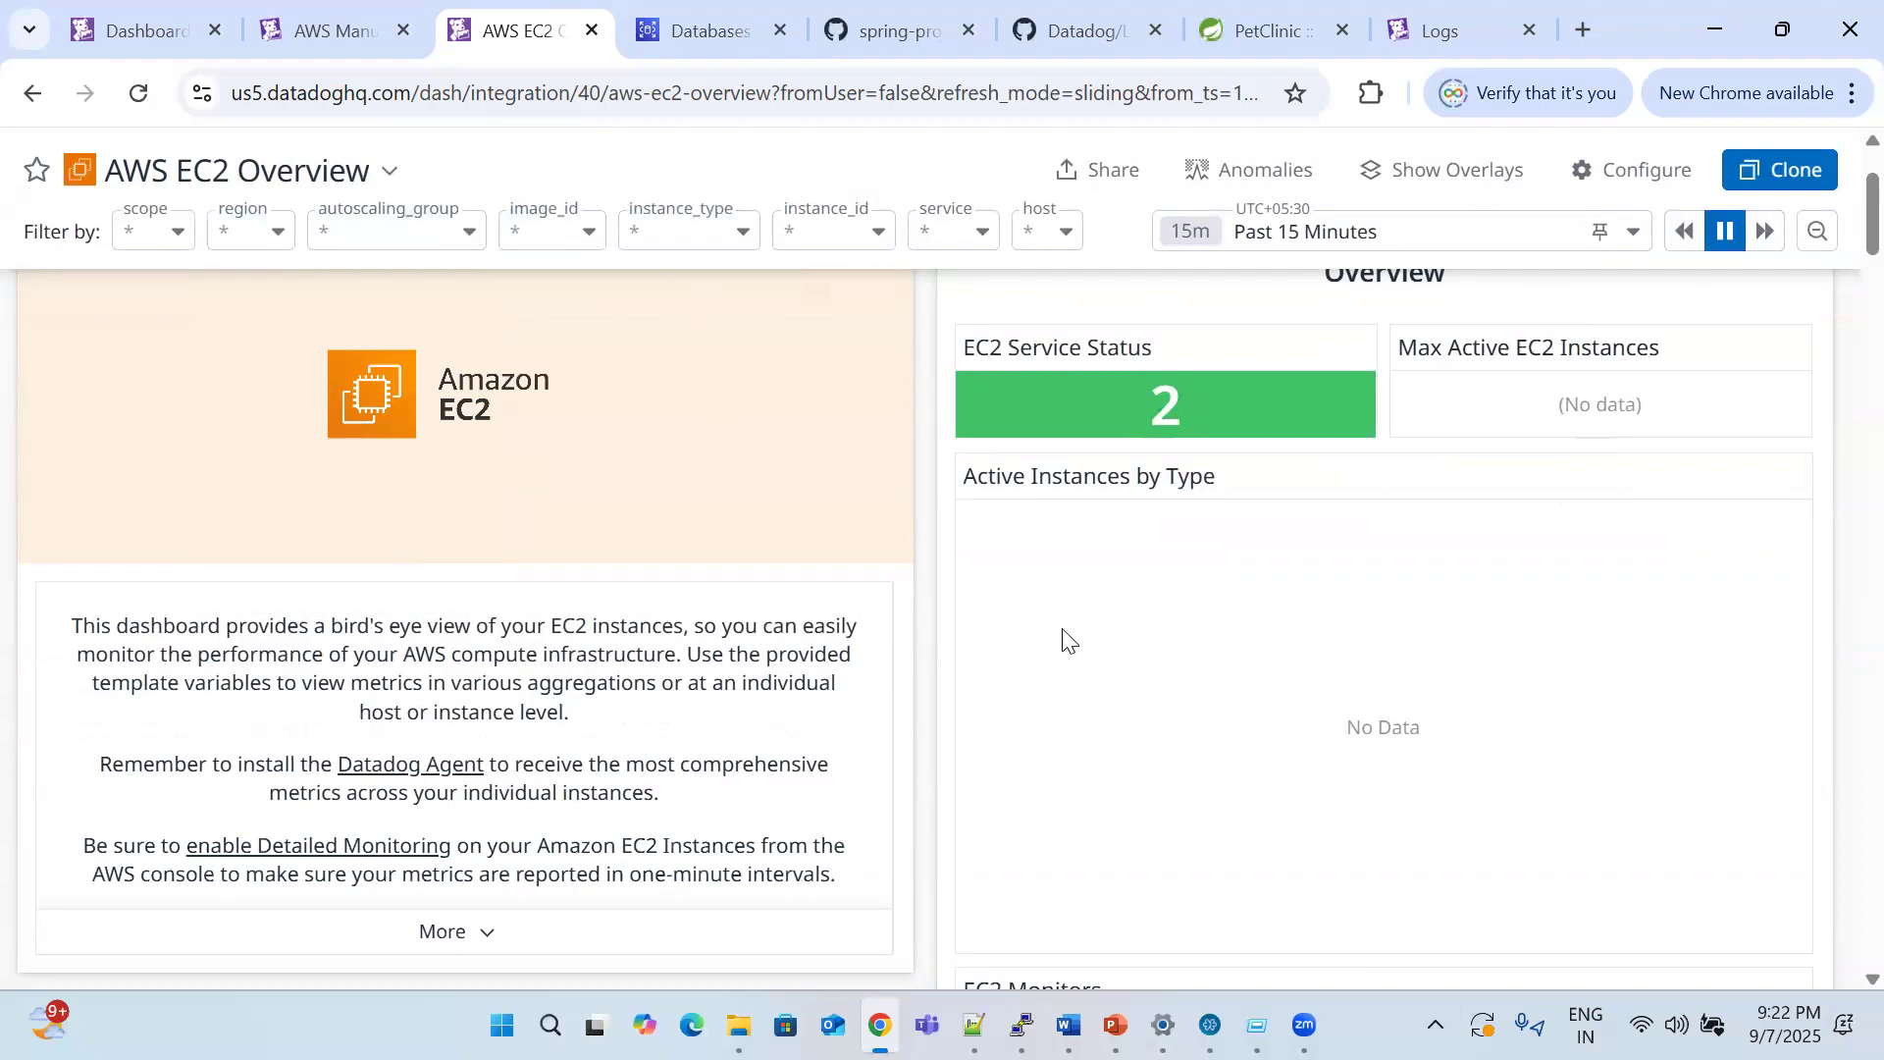
scroll(1063, 639, up, 2)
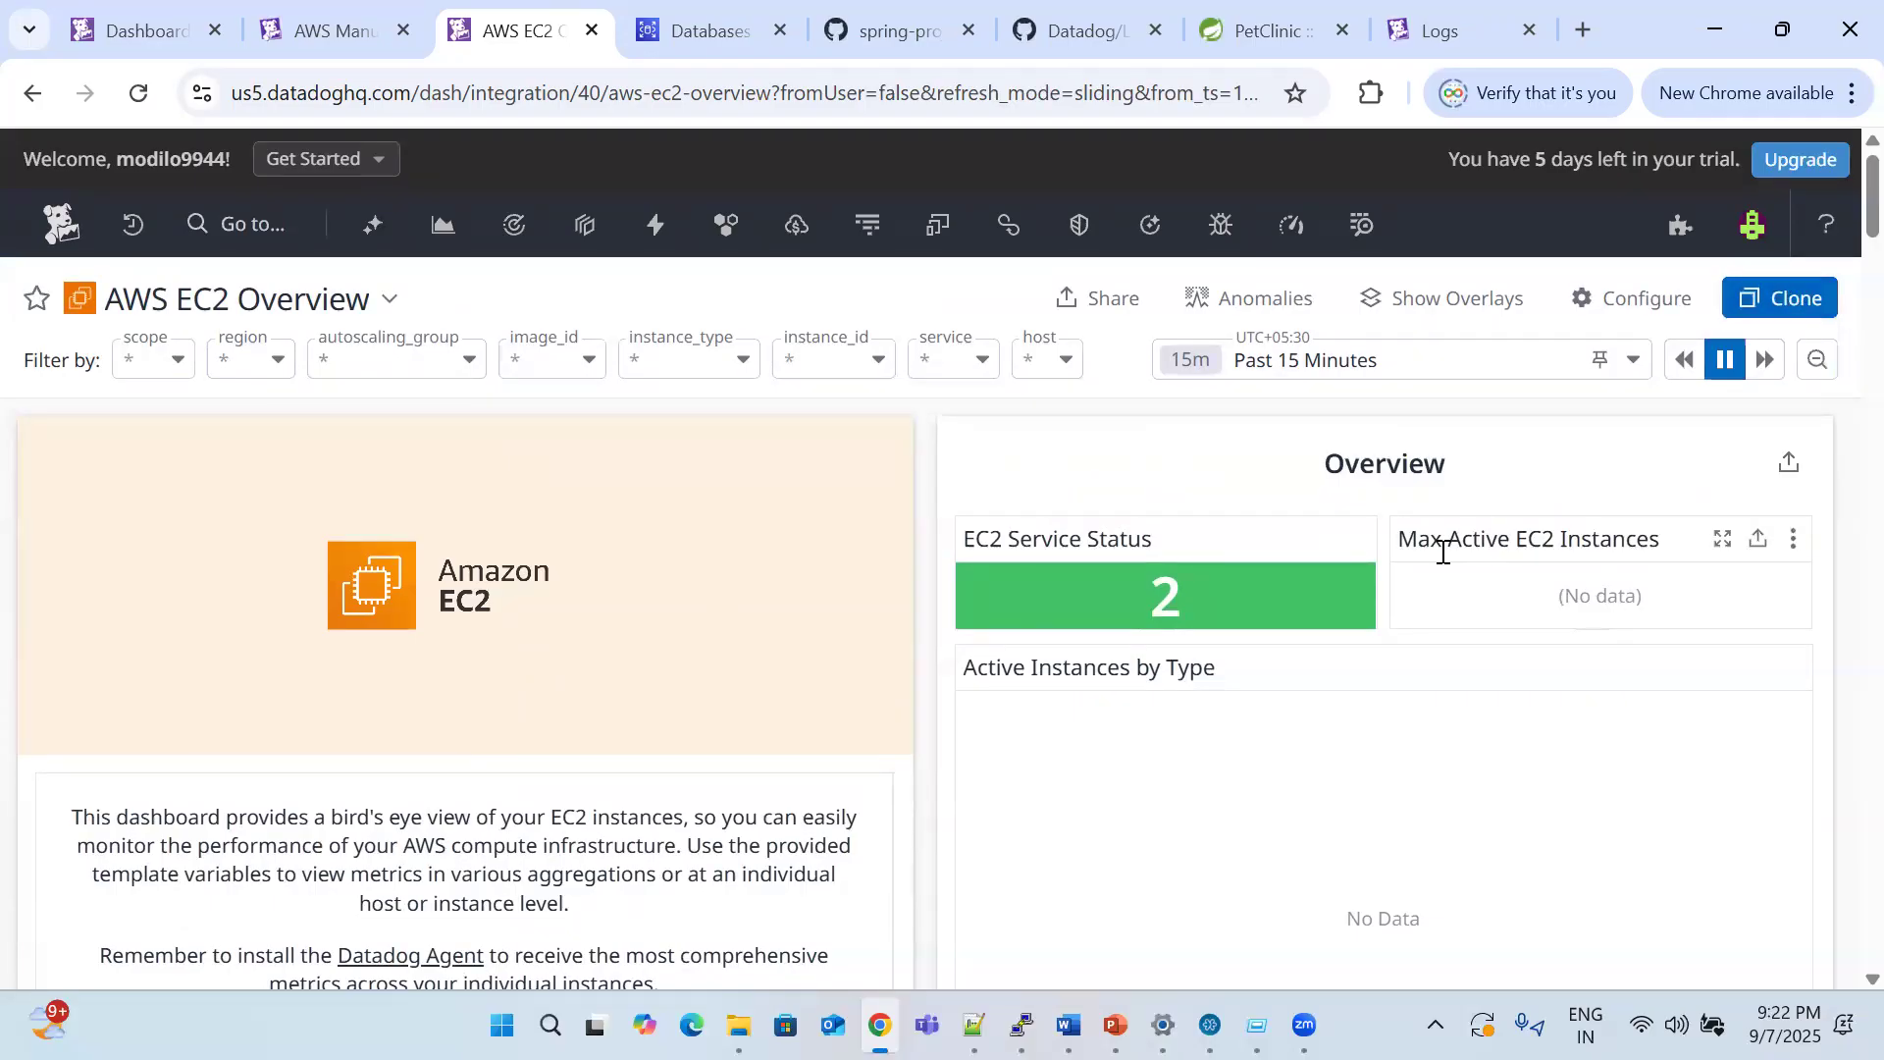
Set the AWS EC2 Overview dashboard to Past 4 Hours and review its memory and disk charts.
click(132, 224)
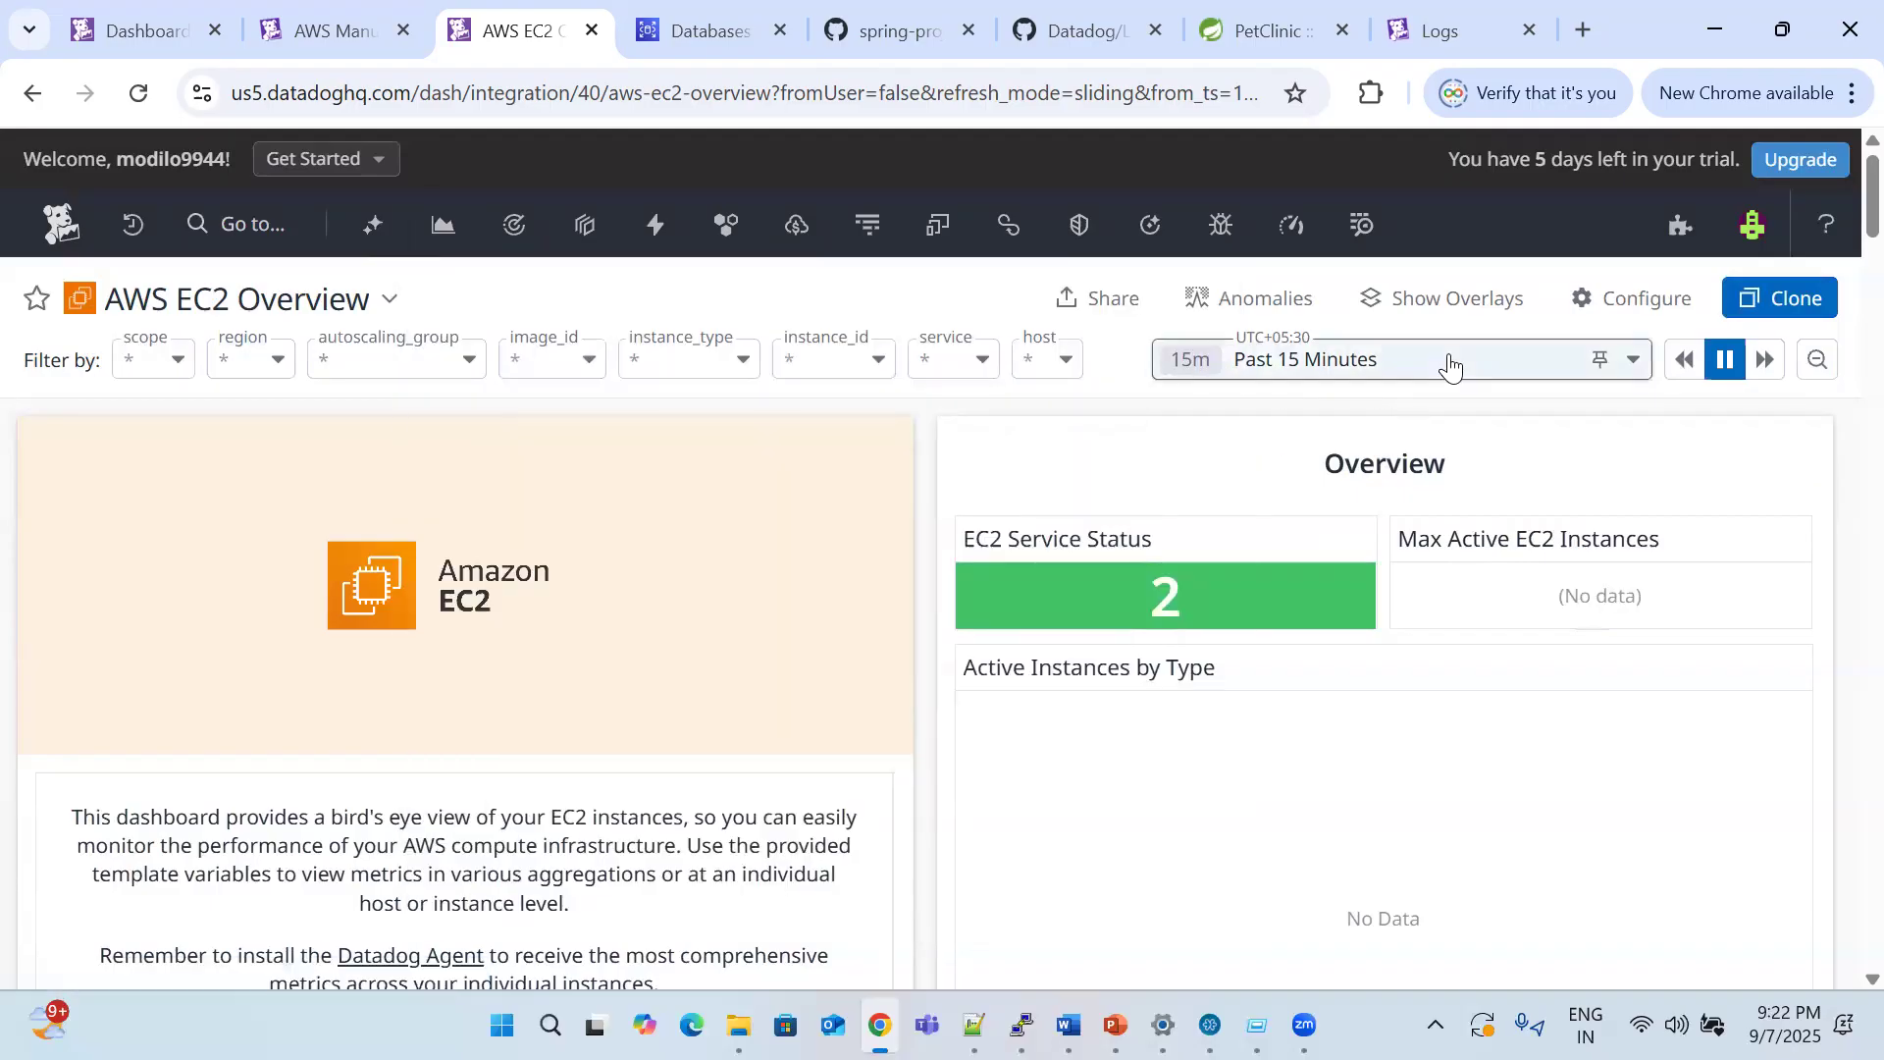
click(1446, 362)
click(1364, 442)
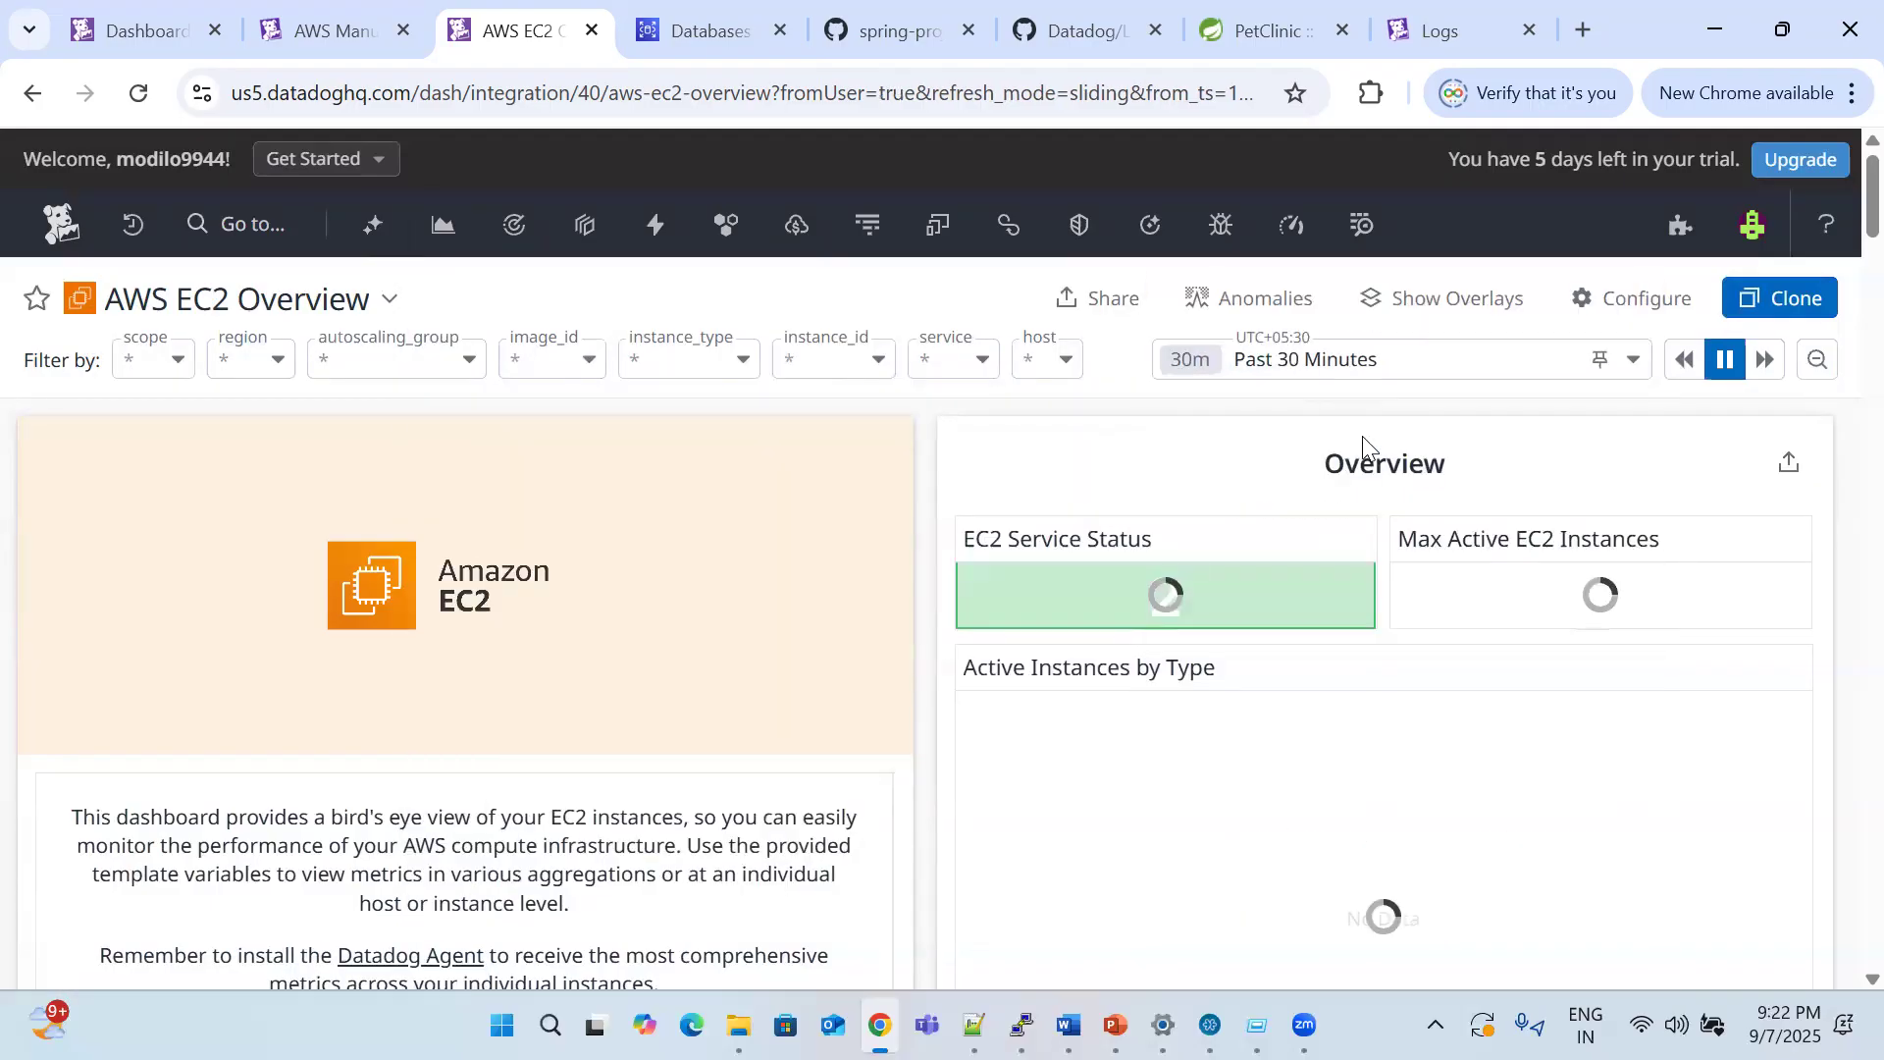
click(1416, 363)
click(1338, 512)
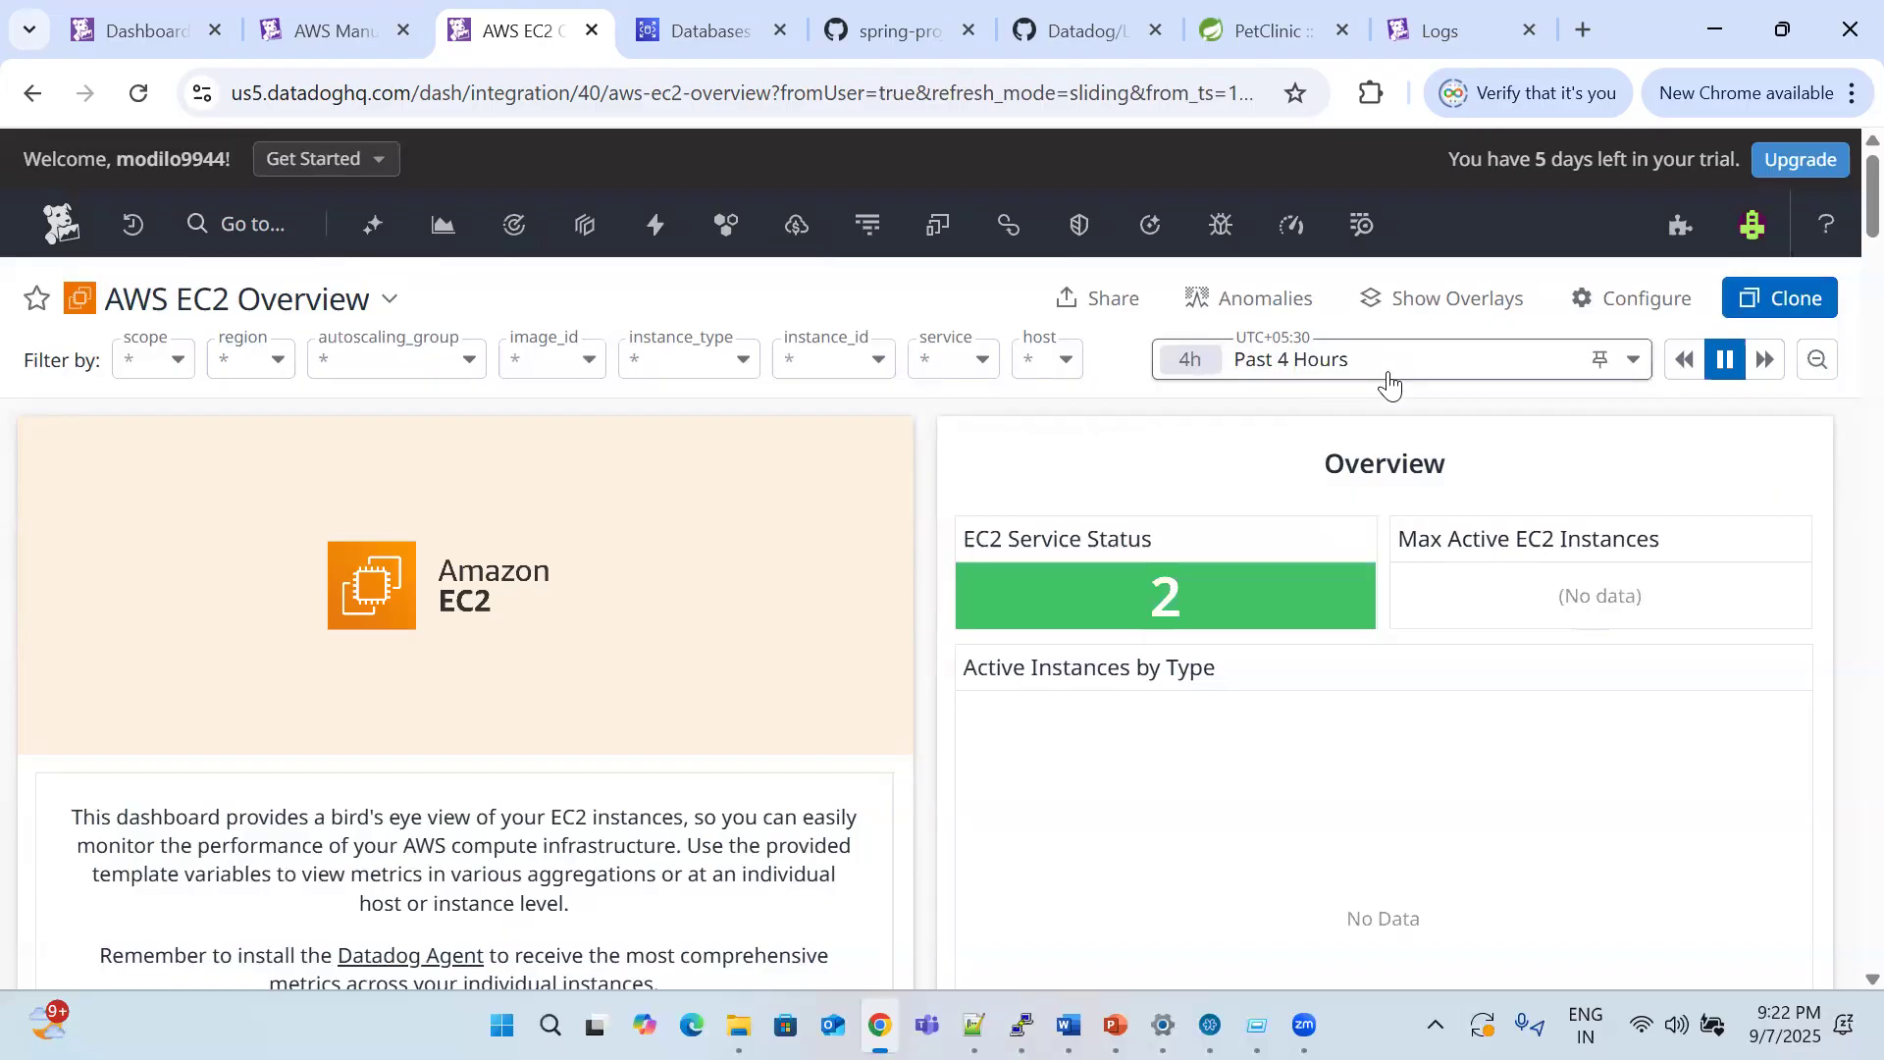
scroll(1244, 633, down, 12)
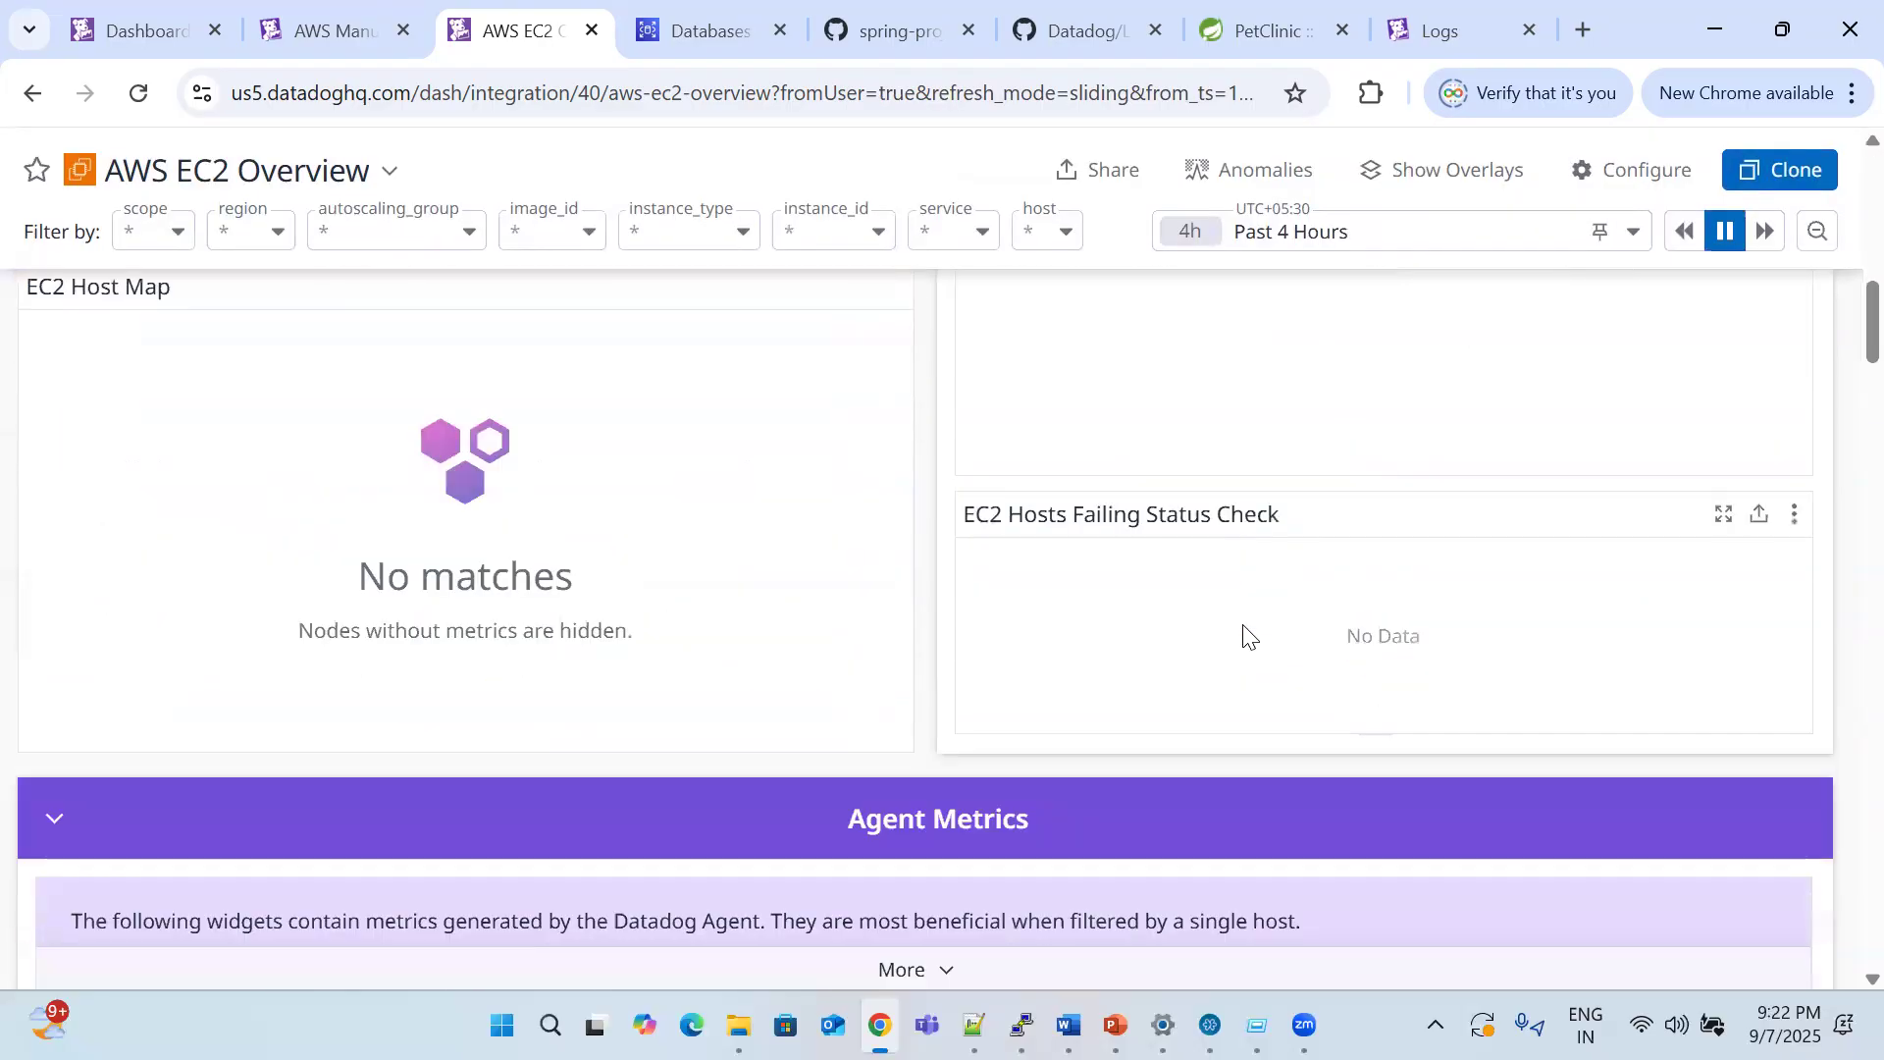
scroll(1244, 633, down, 8)
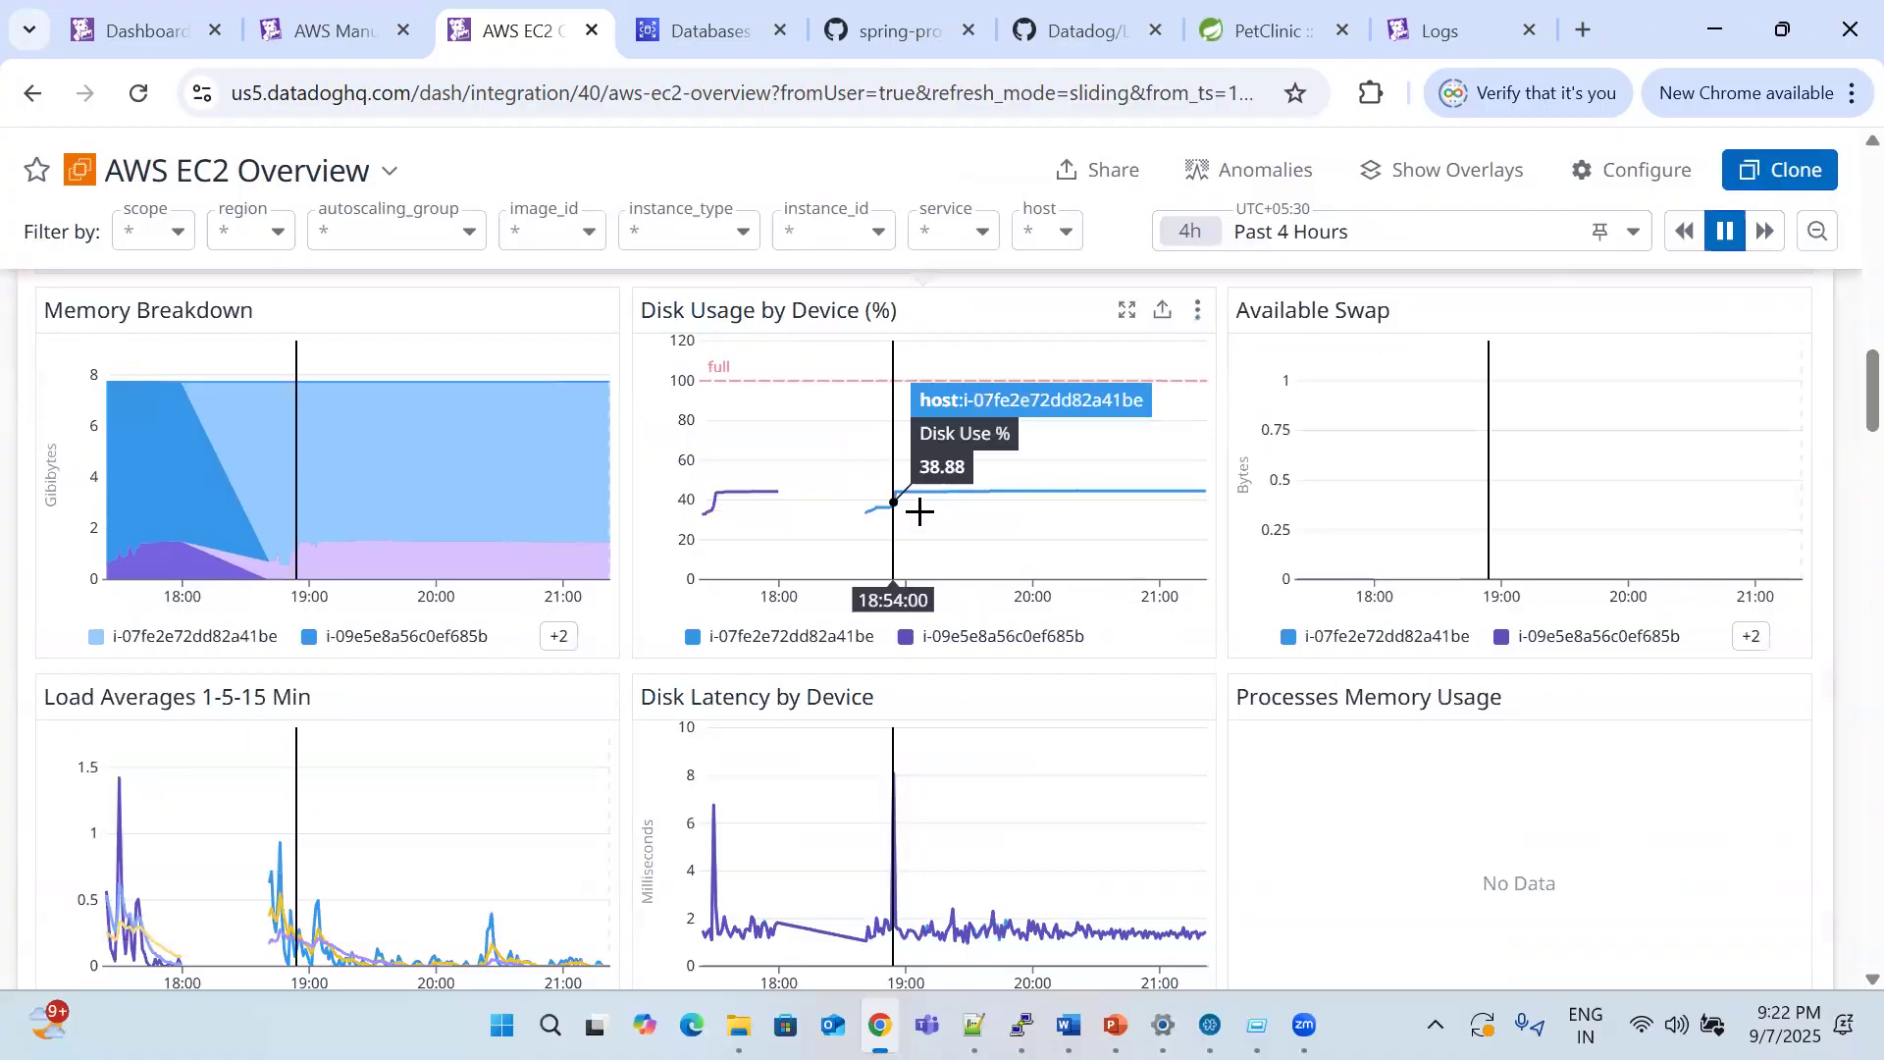
scroll(923, 742, up, 2)
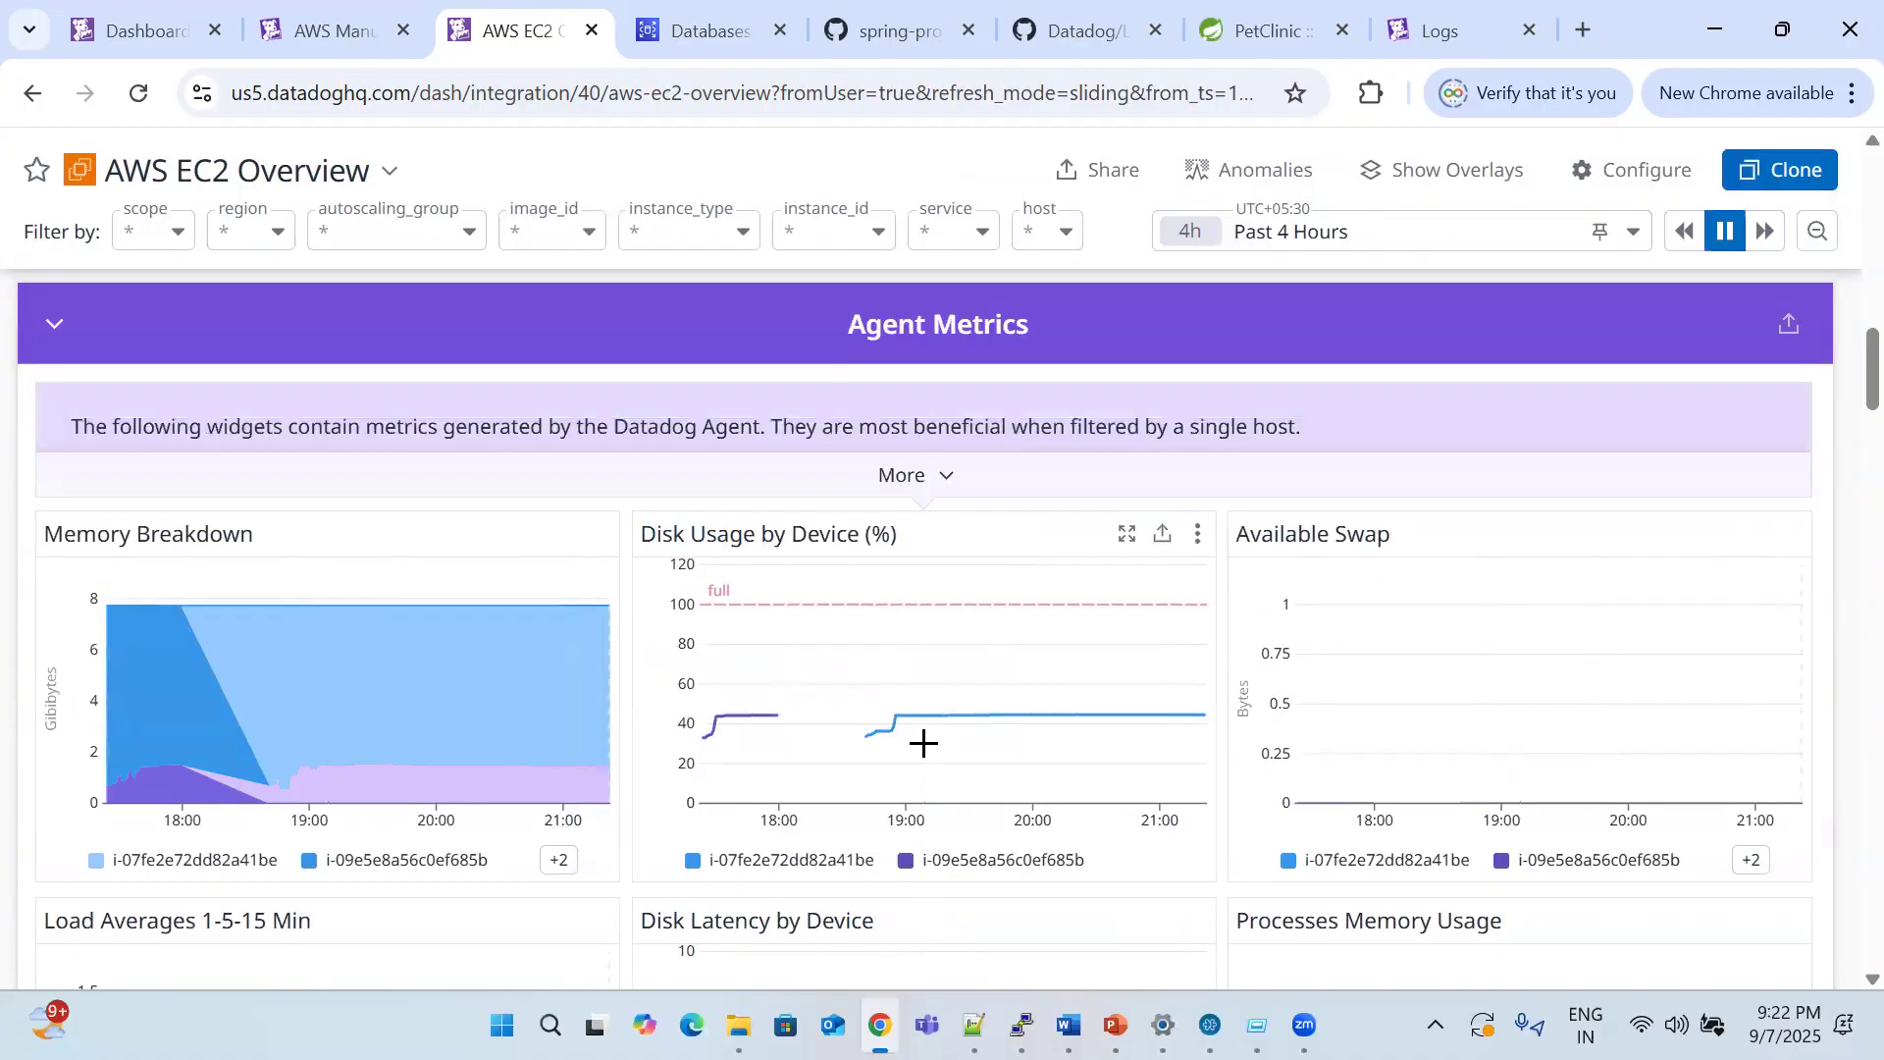
scroll(923, 742, down, 10)
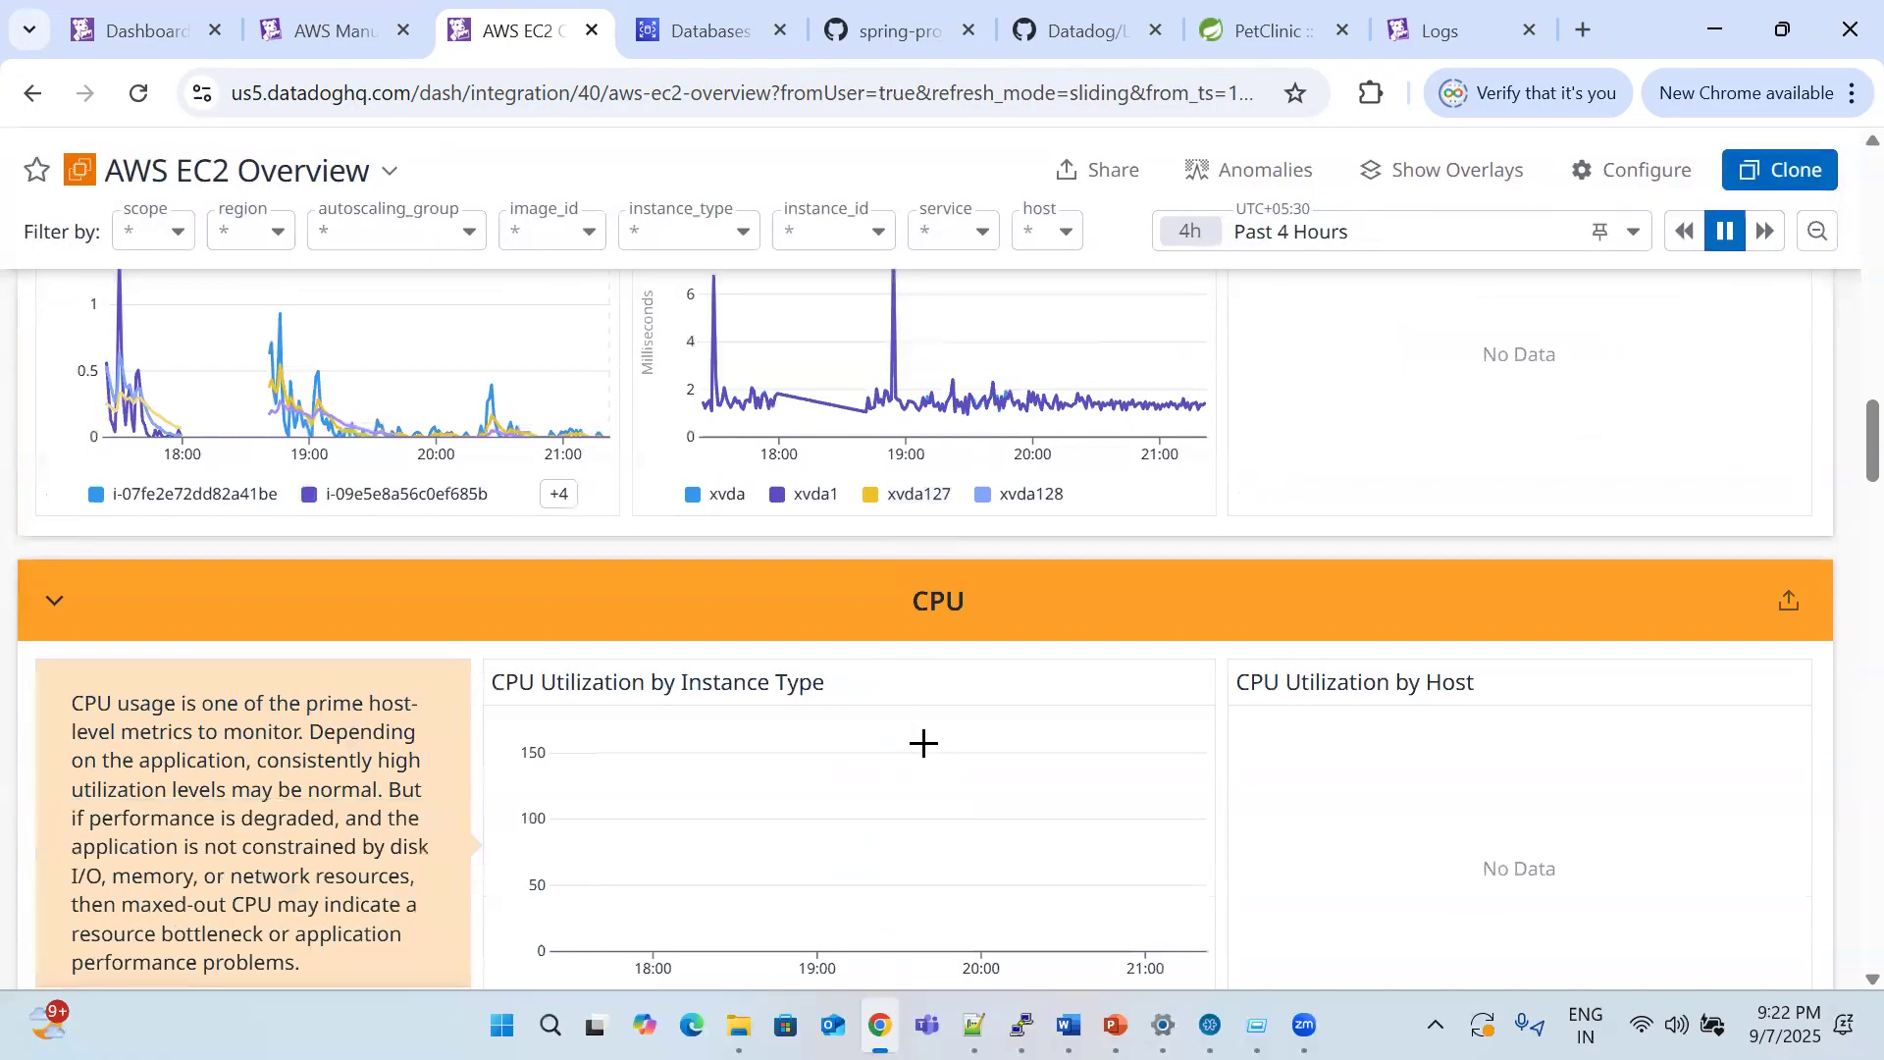
scroll(922, 742, down, 10)
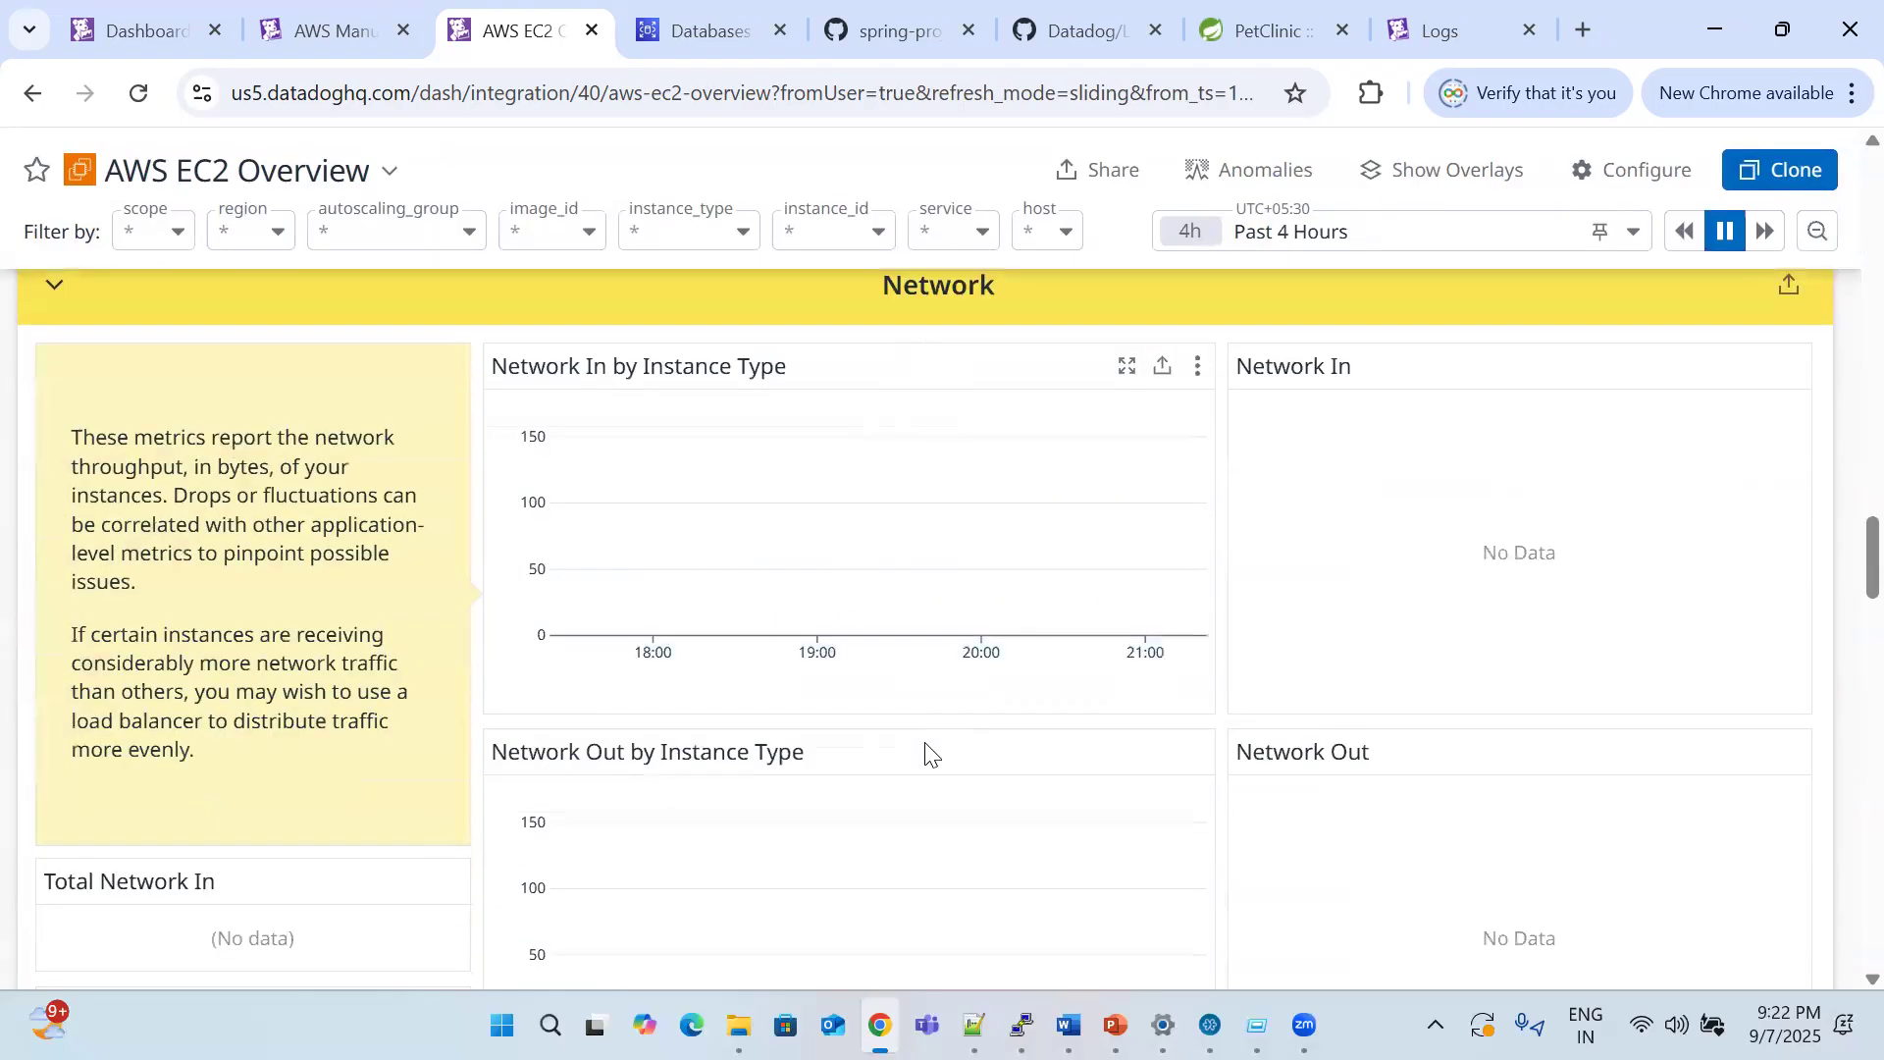
scroll(922, 742, down, 10)
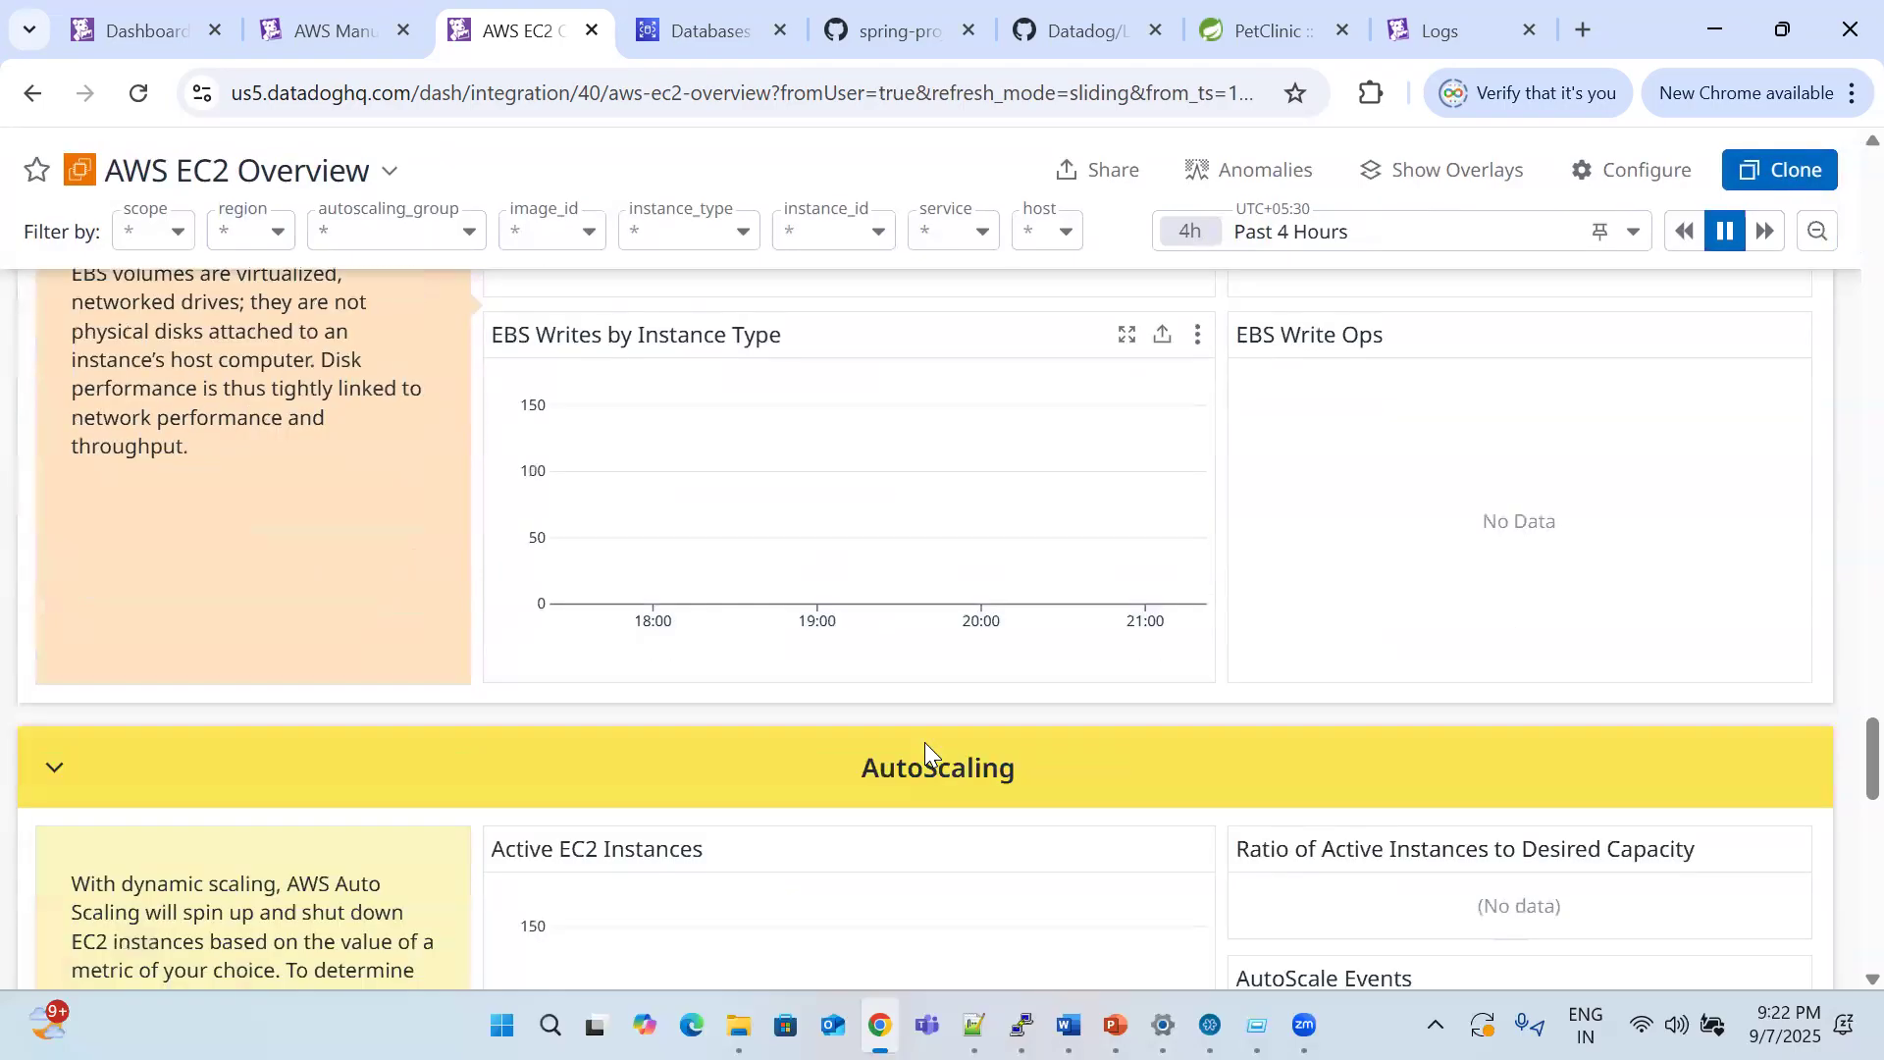
scroll(922, 743, up, 20)
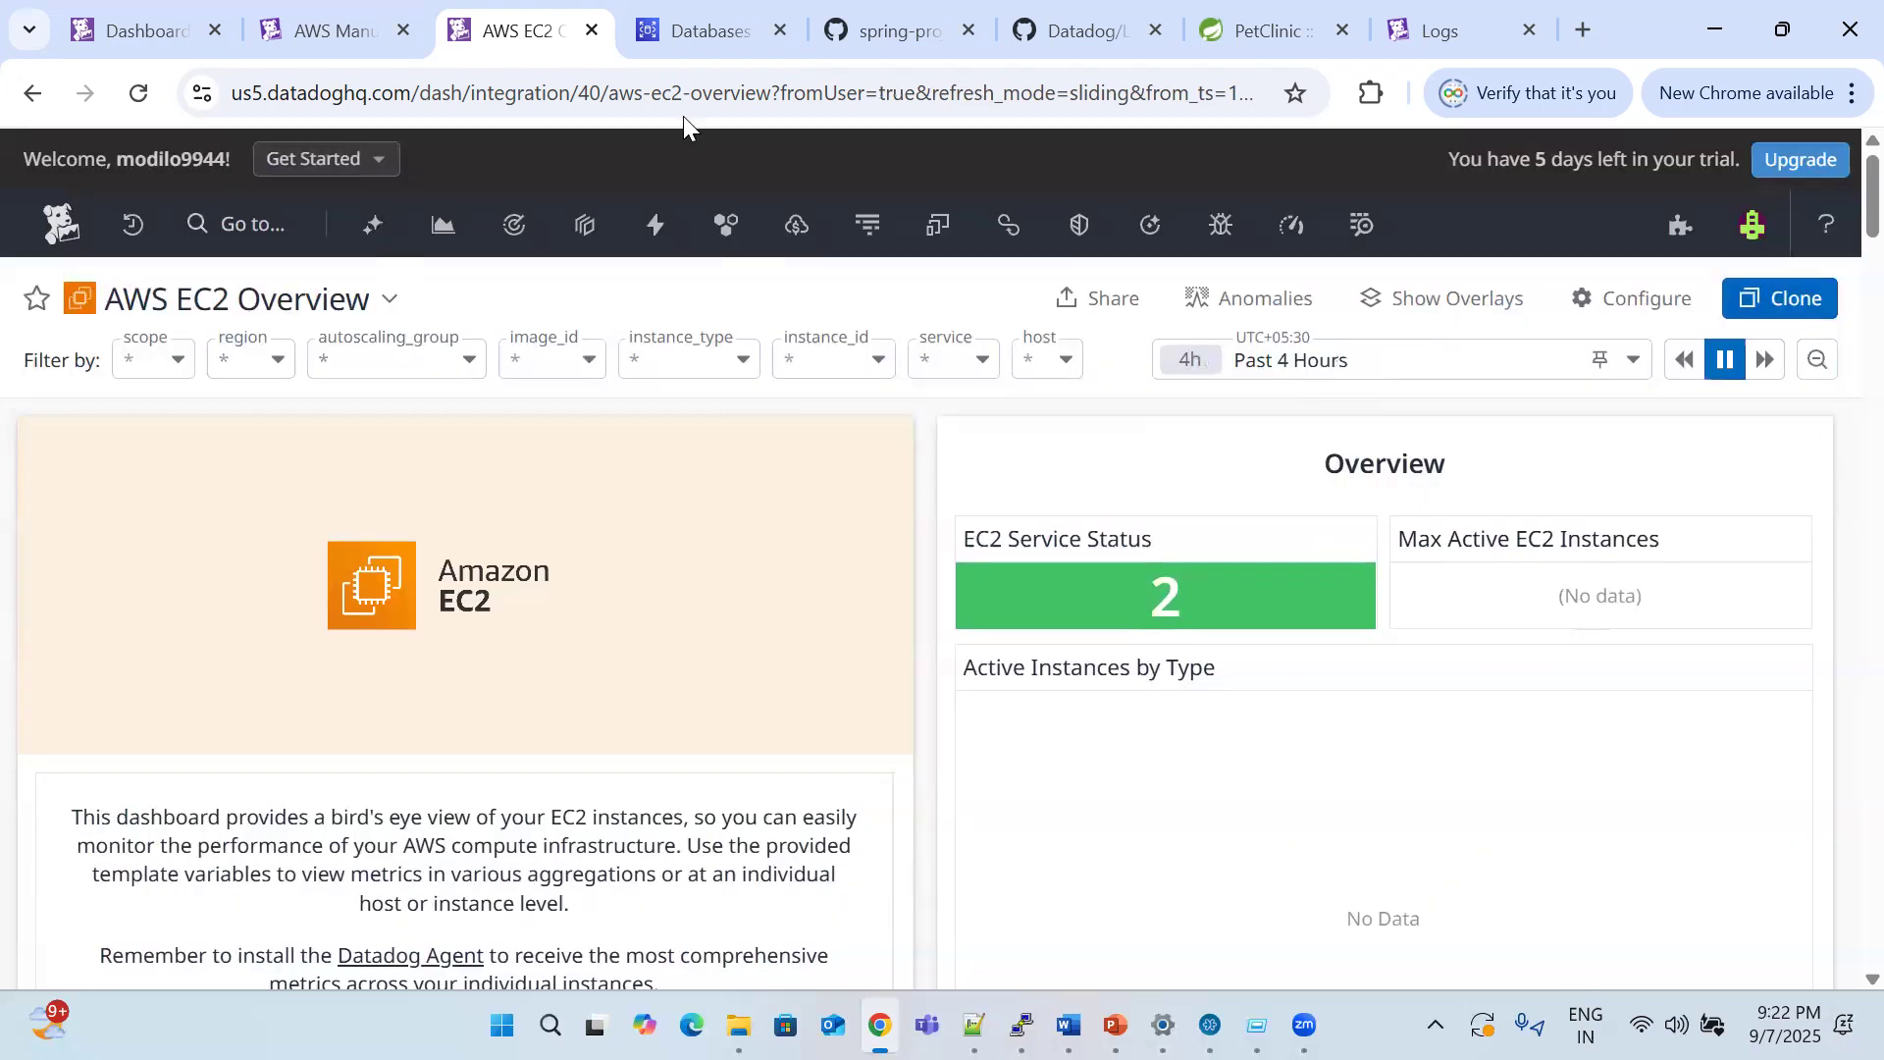
Return to the RDS Databases page and refresh the database-datadog status list.
click(671, 46)
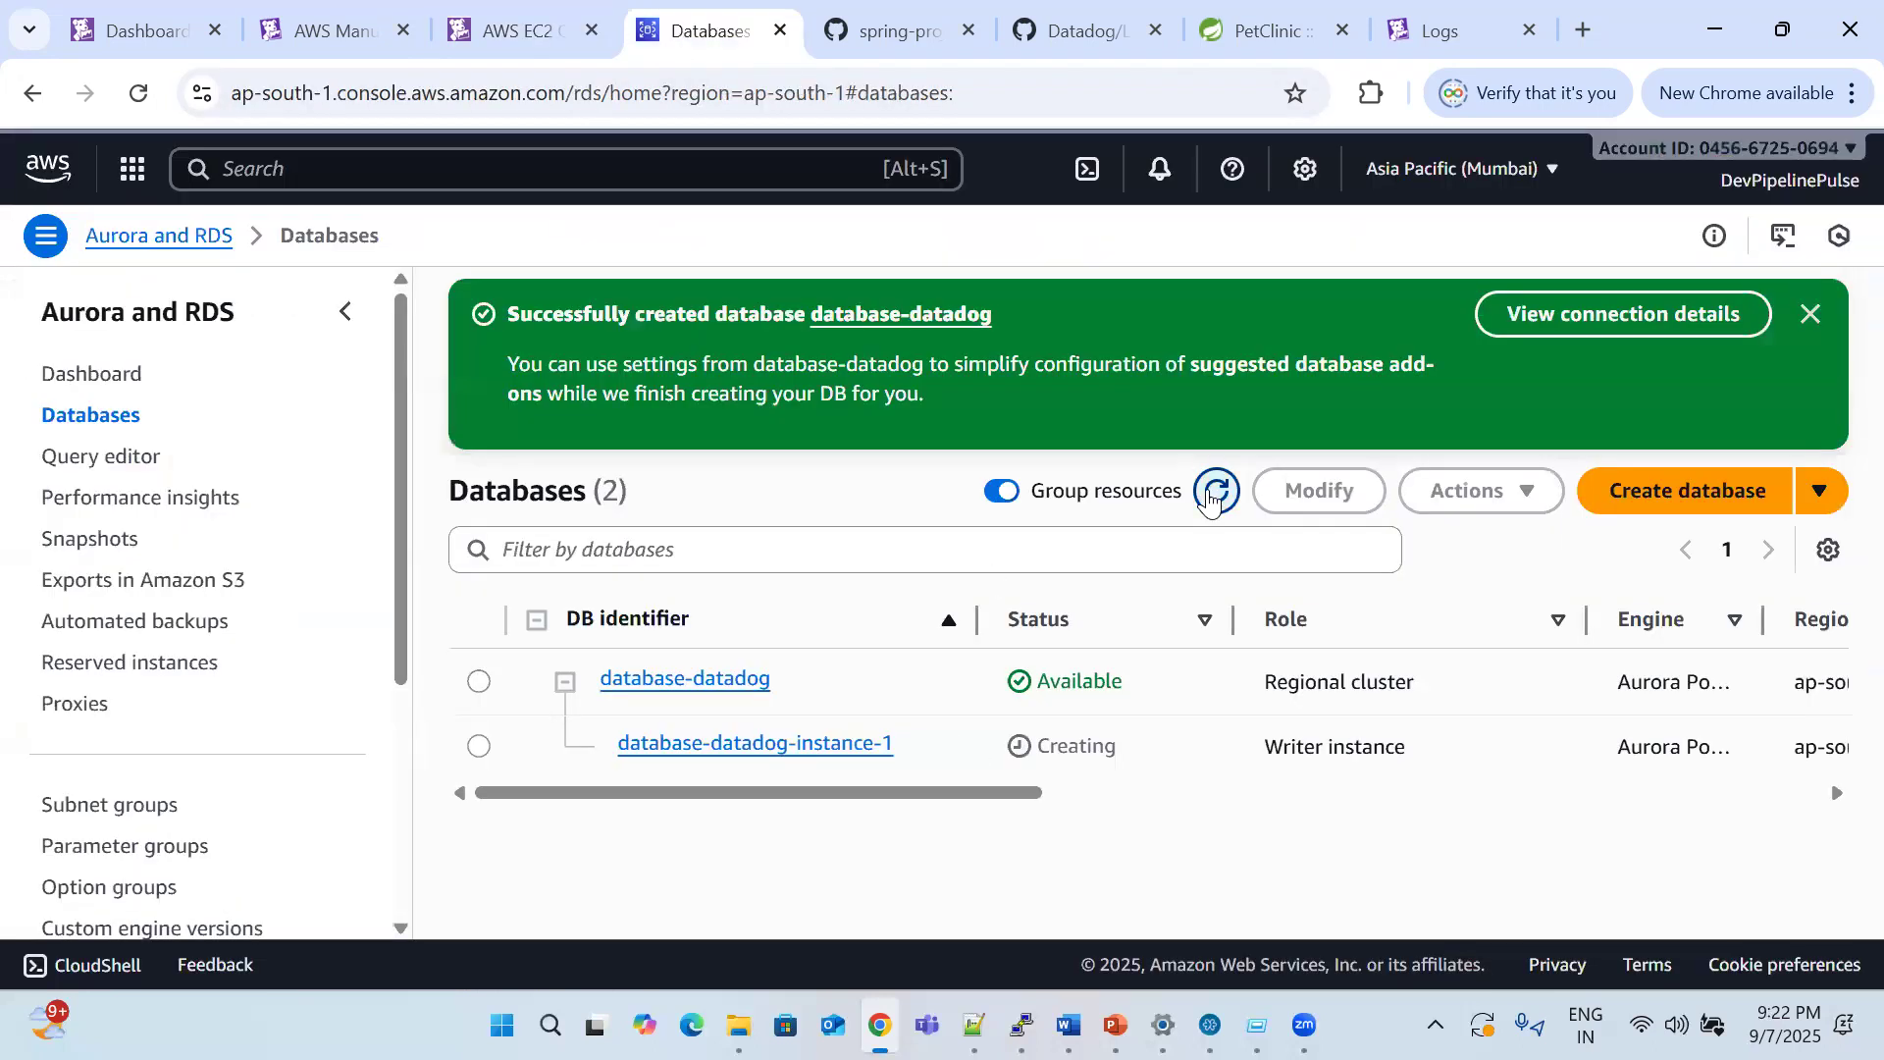
click(1217, 490)
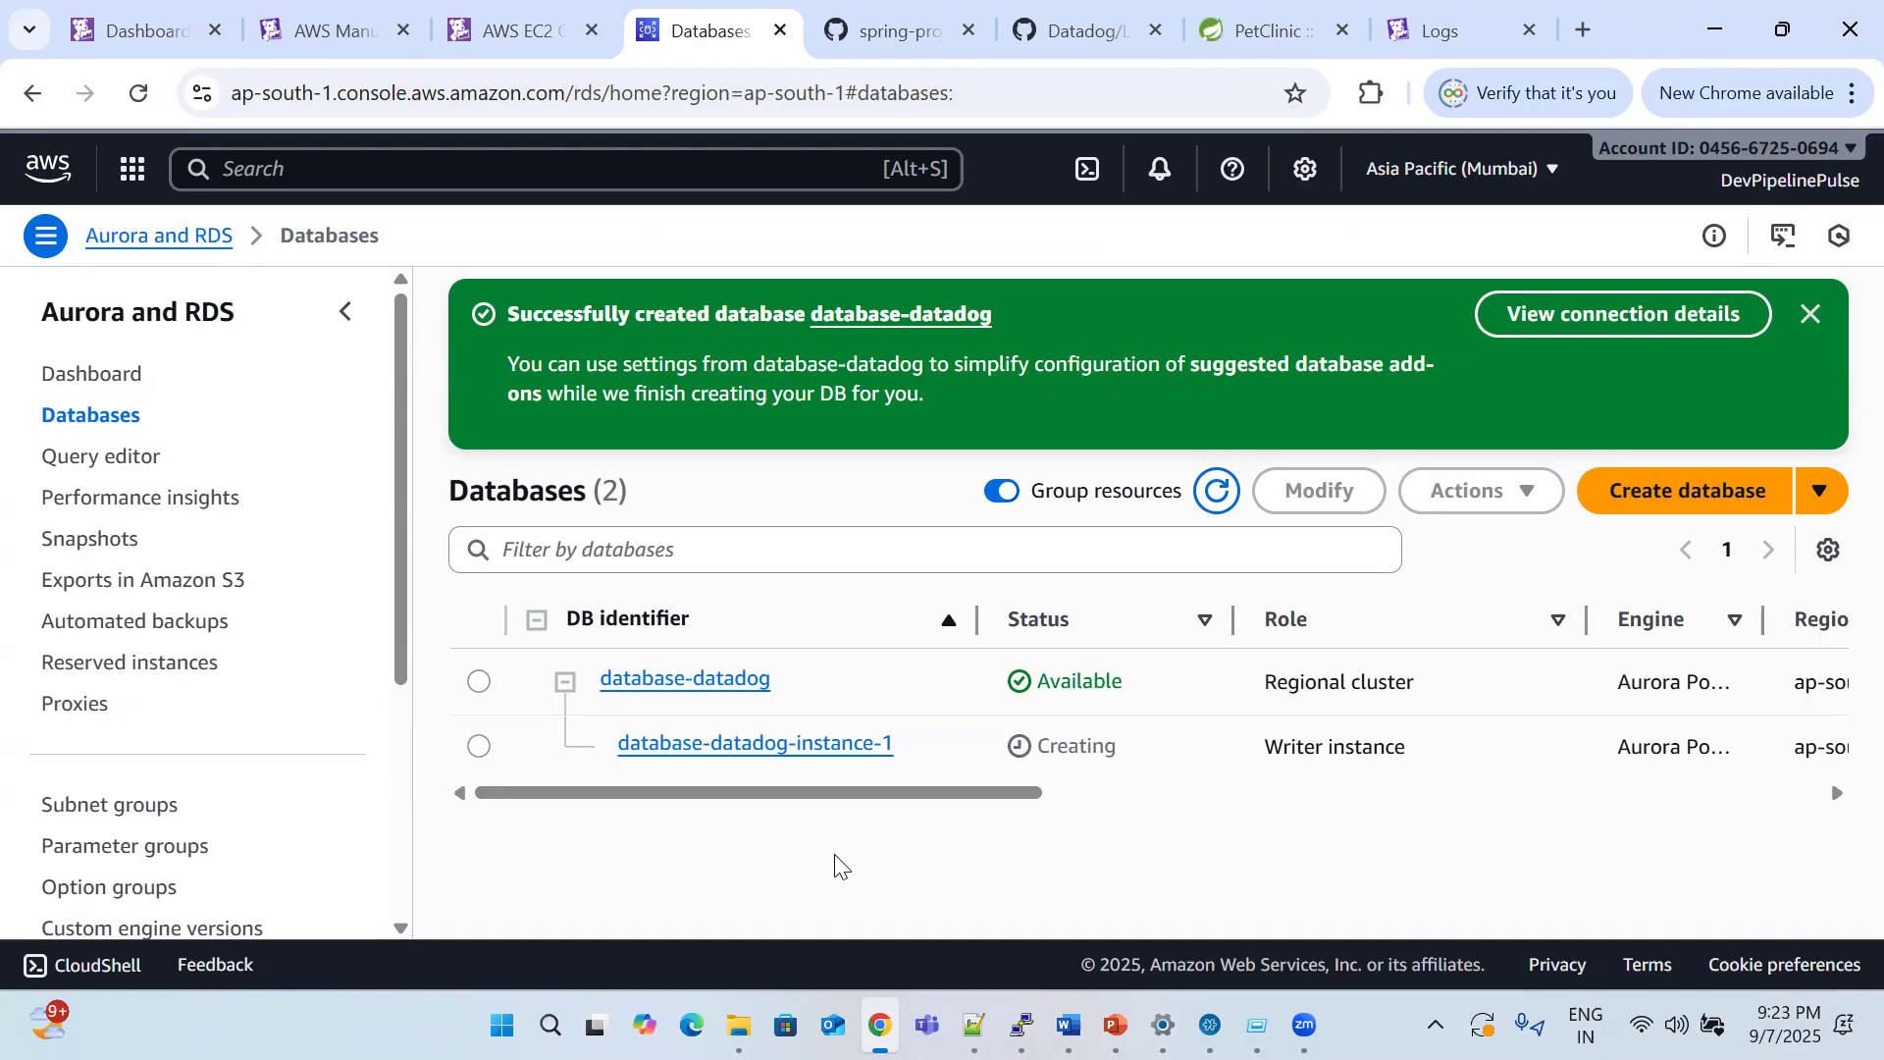
Refresh the database list and open database-datadog-instance-1 to review its Connectivity & security details.
click(1227, 496)
click(778, 749)
scroll(701, 734, down, 7)
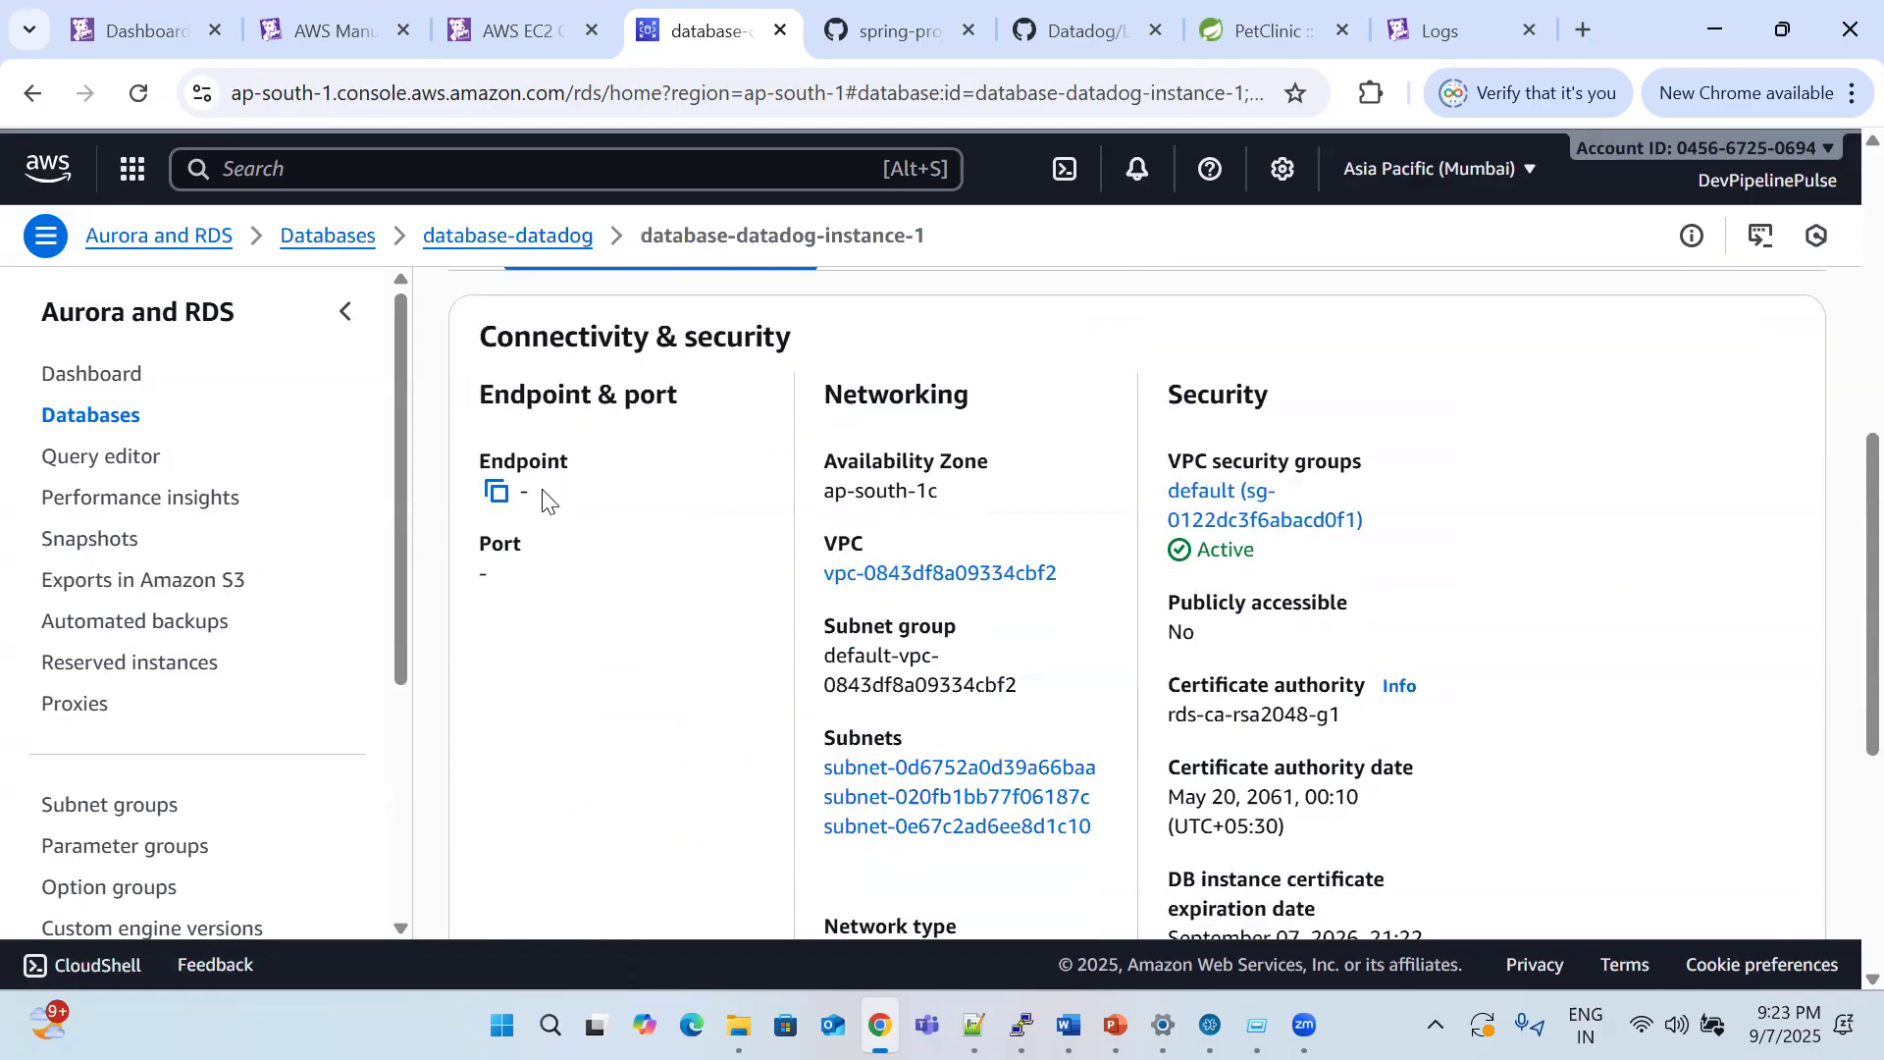
scroll(658, 724, down, 1)
scroll(658, 724, up, 2)
scroll(658, 724, down, 1)
scroll(658, 731, down, 2)
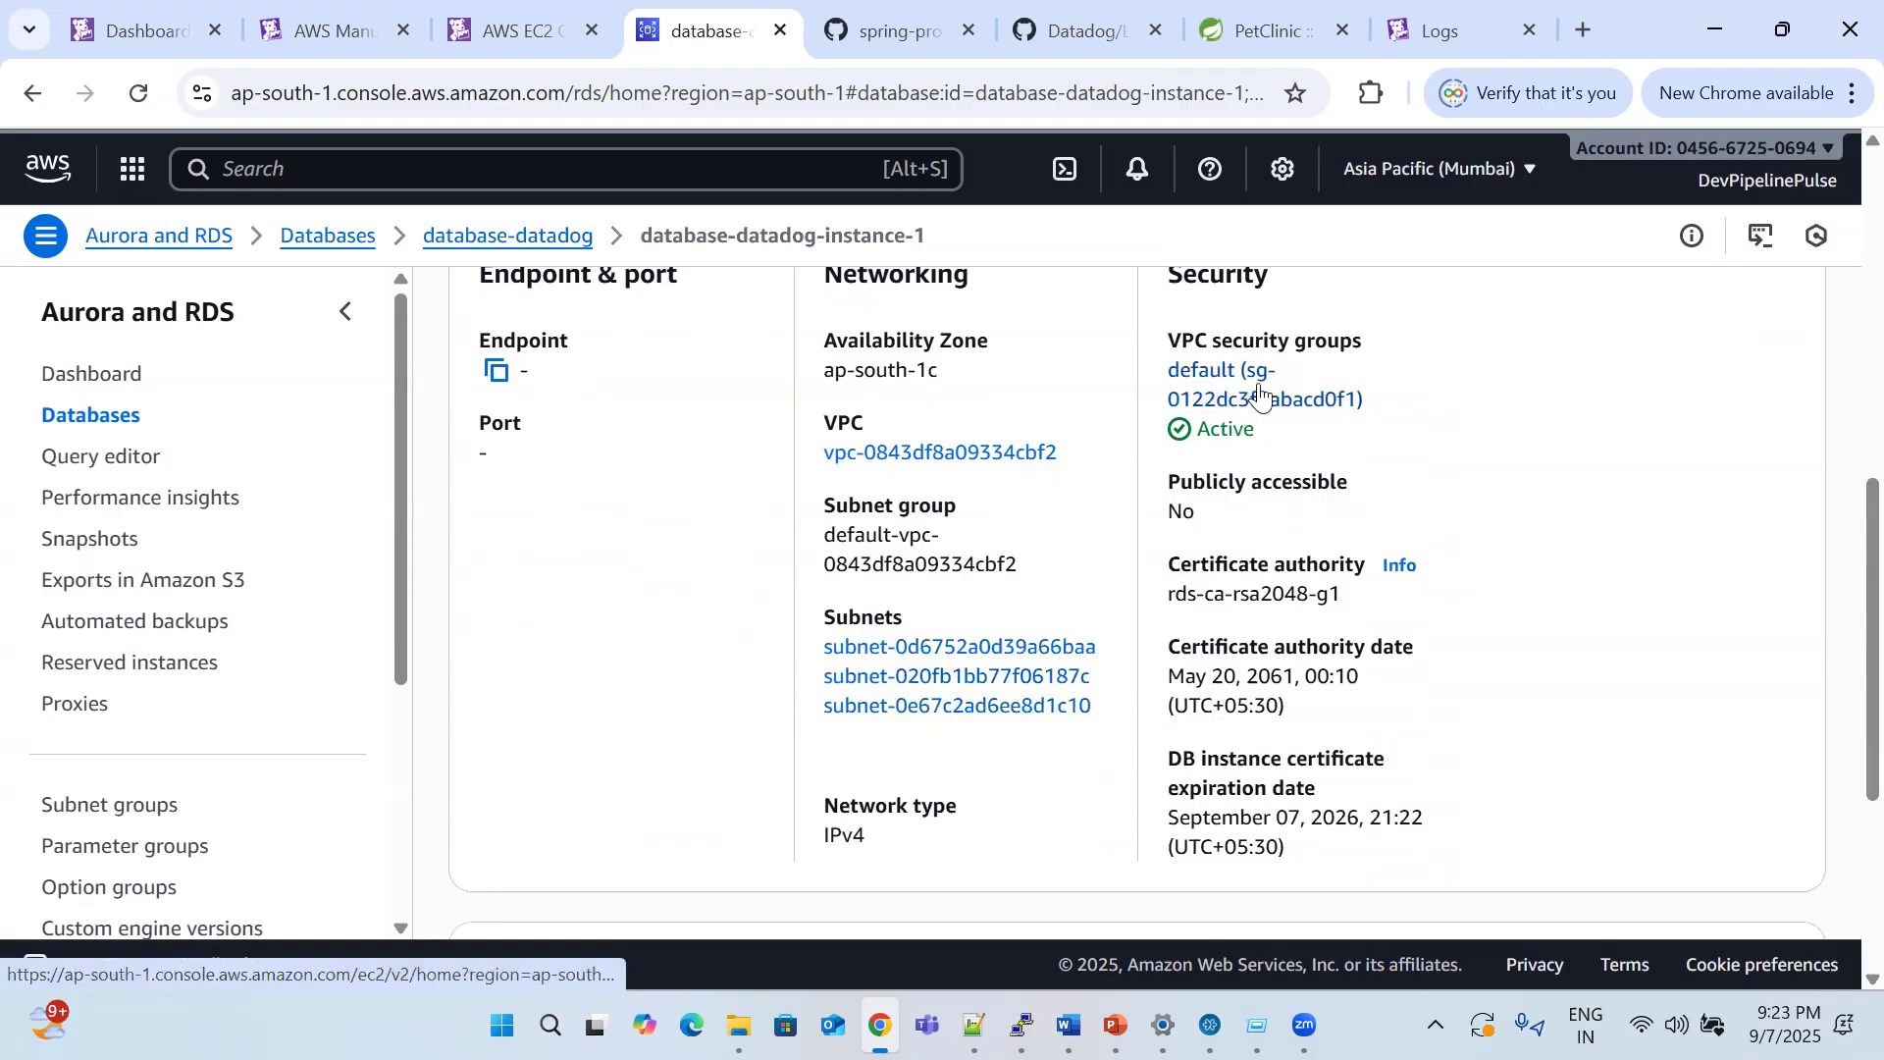
scroll(1177, 675, down, 4)
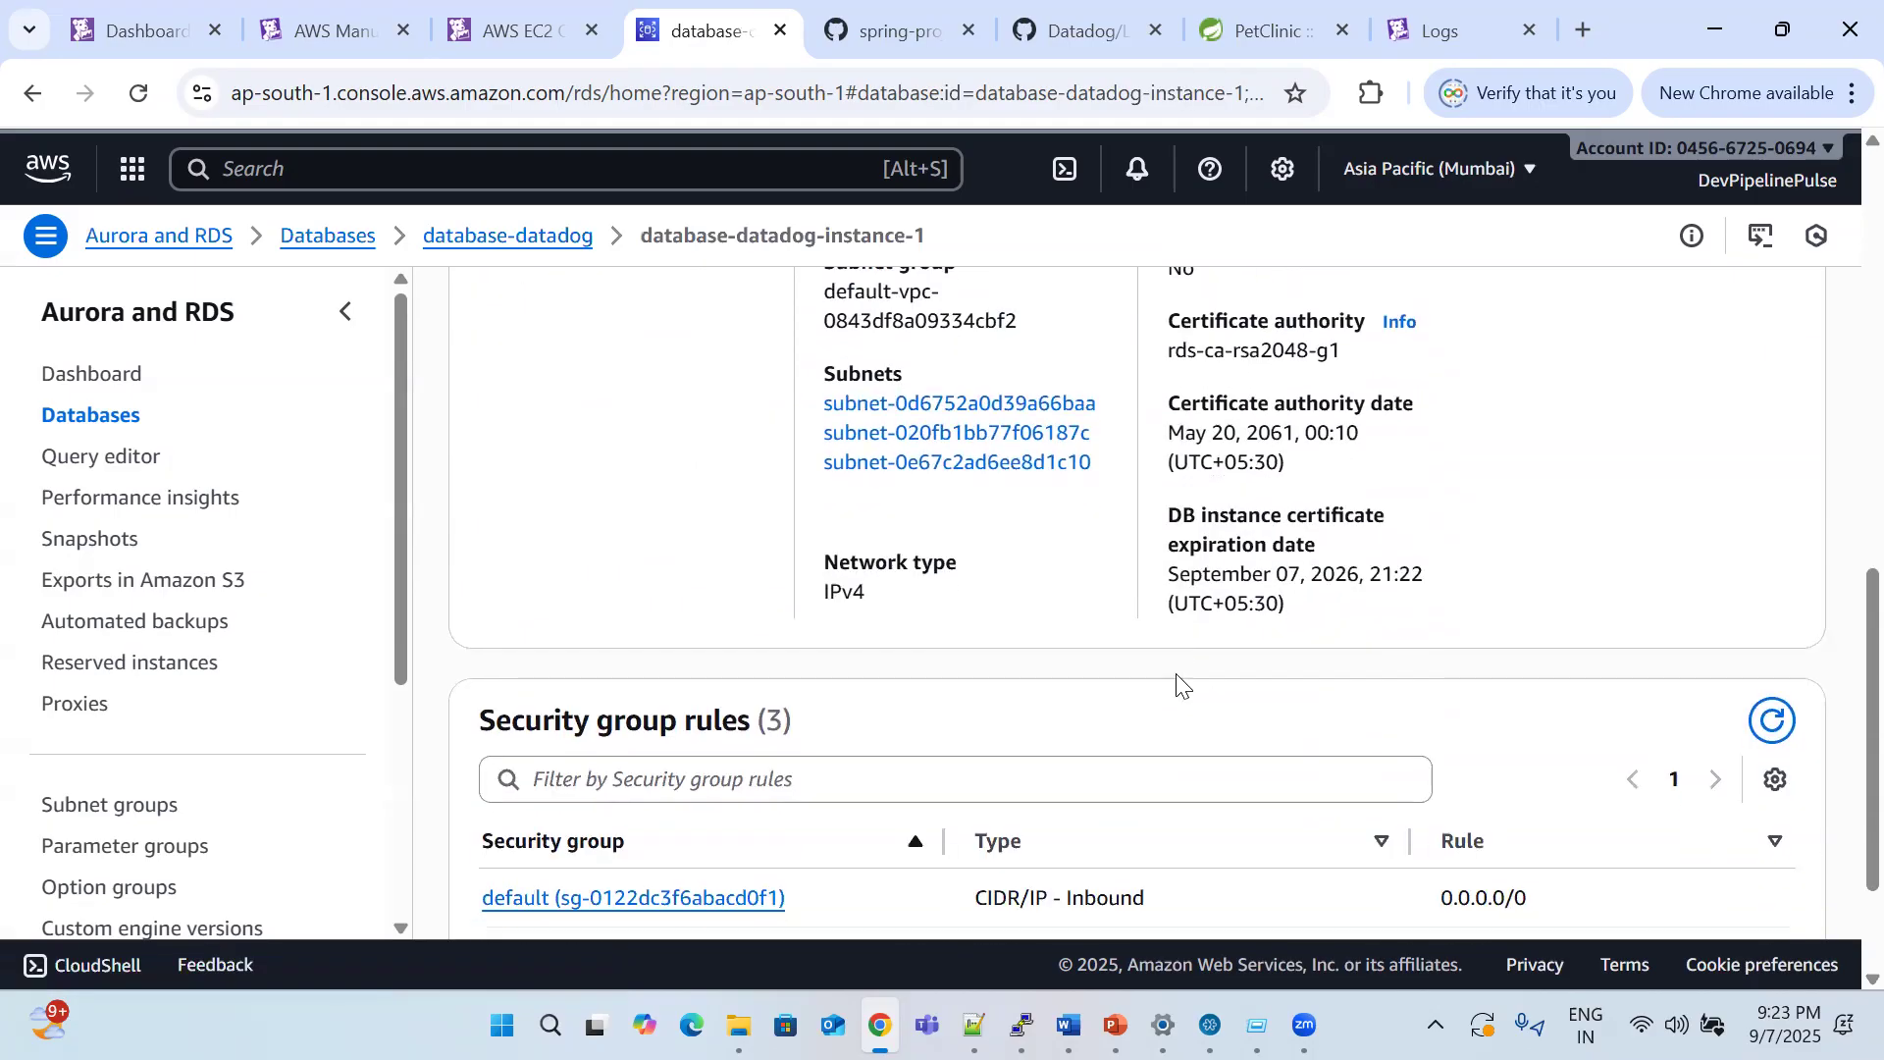
scroll(1178, 684, down, 1)
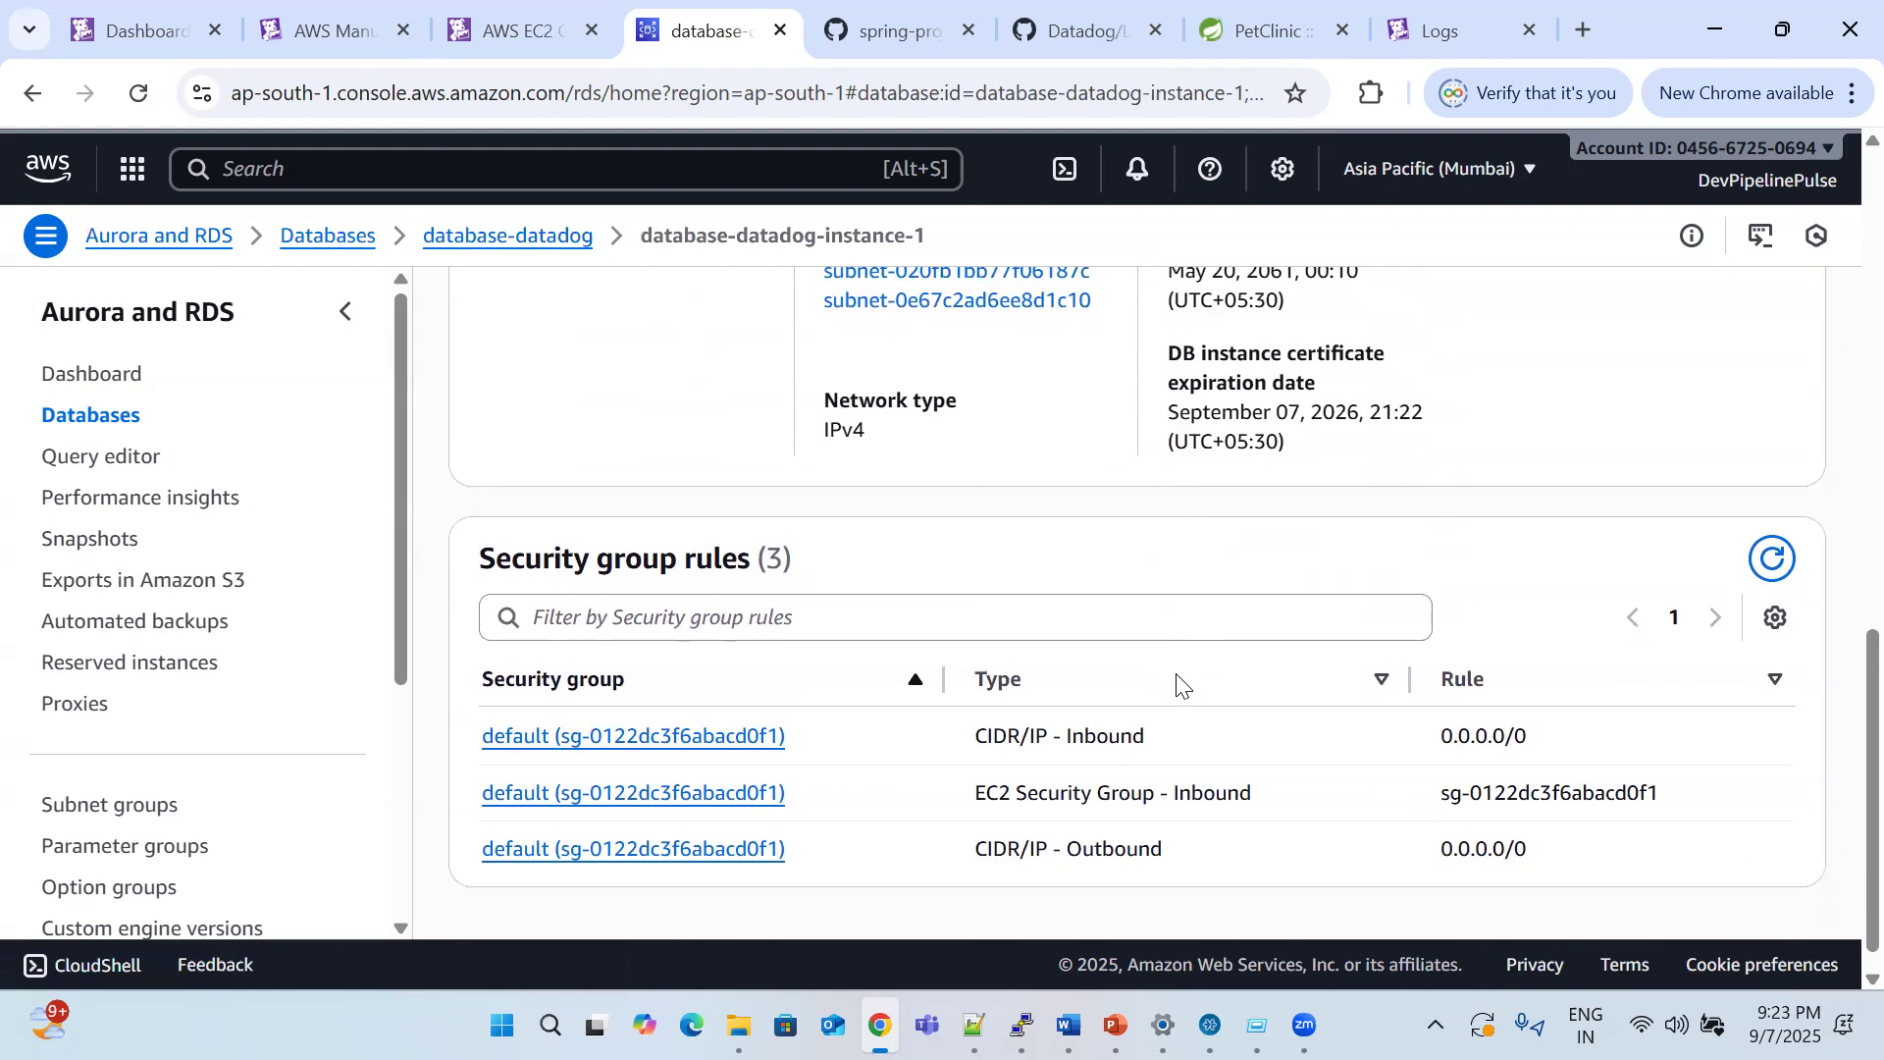
scroll(1180, 684, up, 5)
scroll(1177, 675, up, 5)
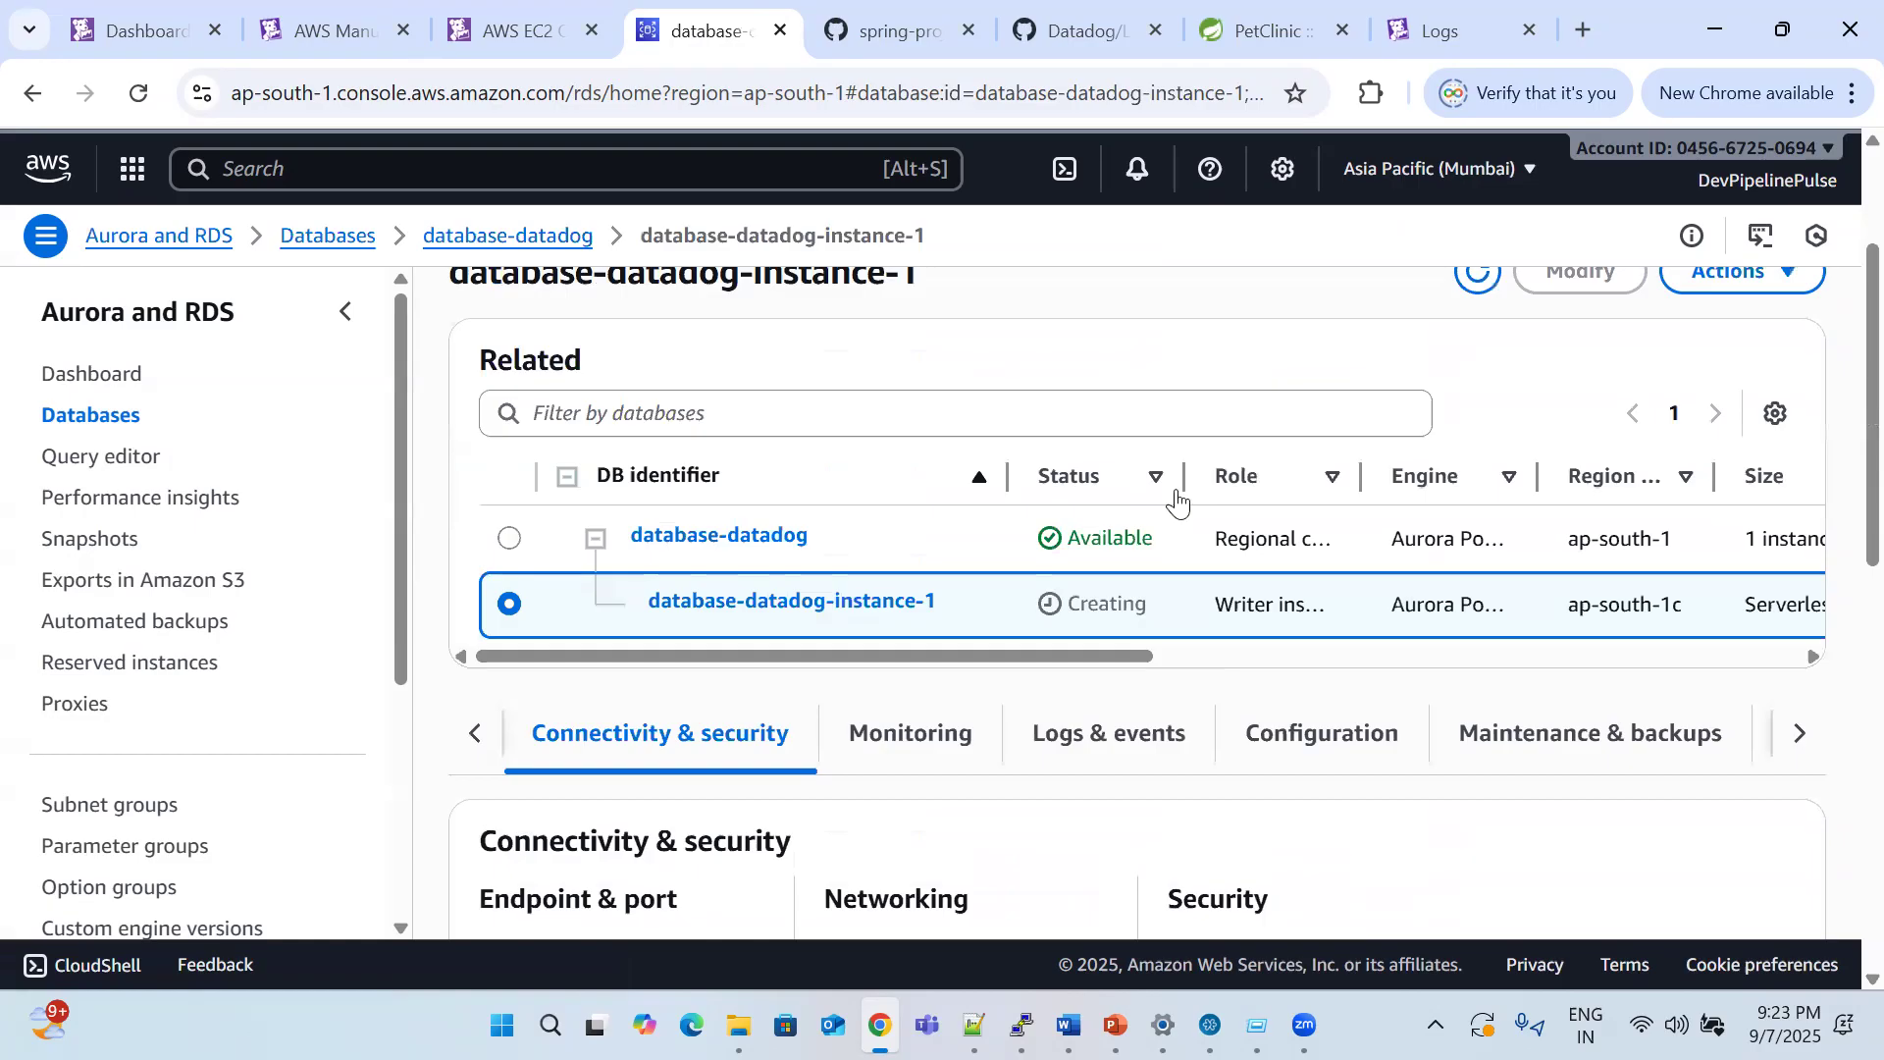
scroll(1178, 502, up, 1)
Refresh the instance page until its endpoint and port 5432 appear.
click(1474, 350)
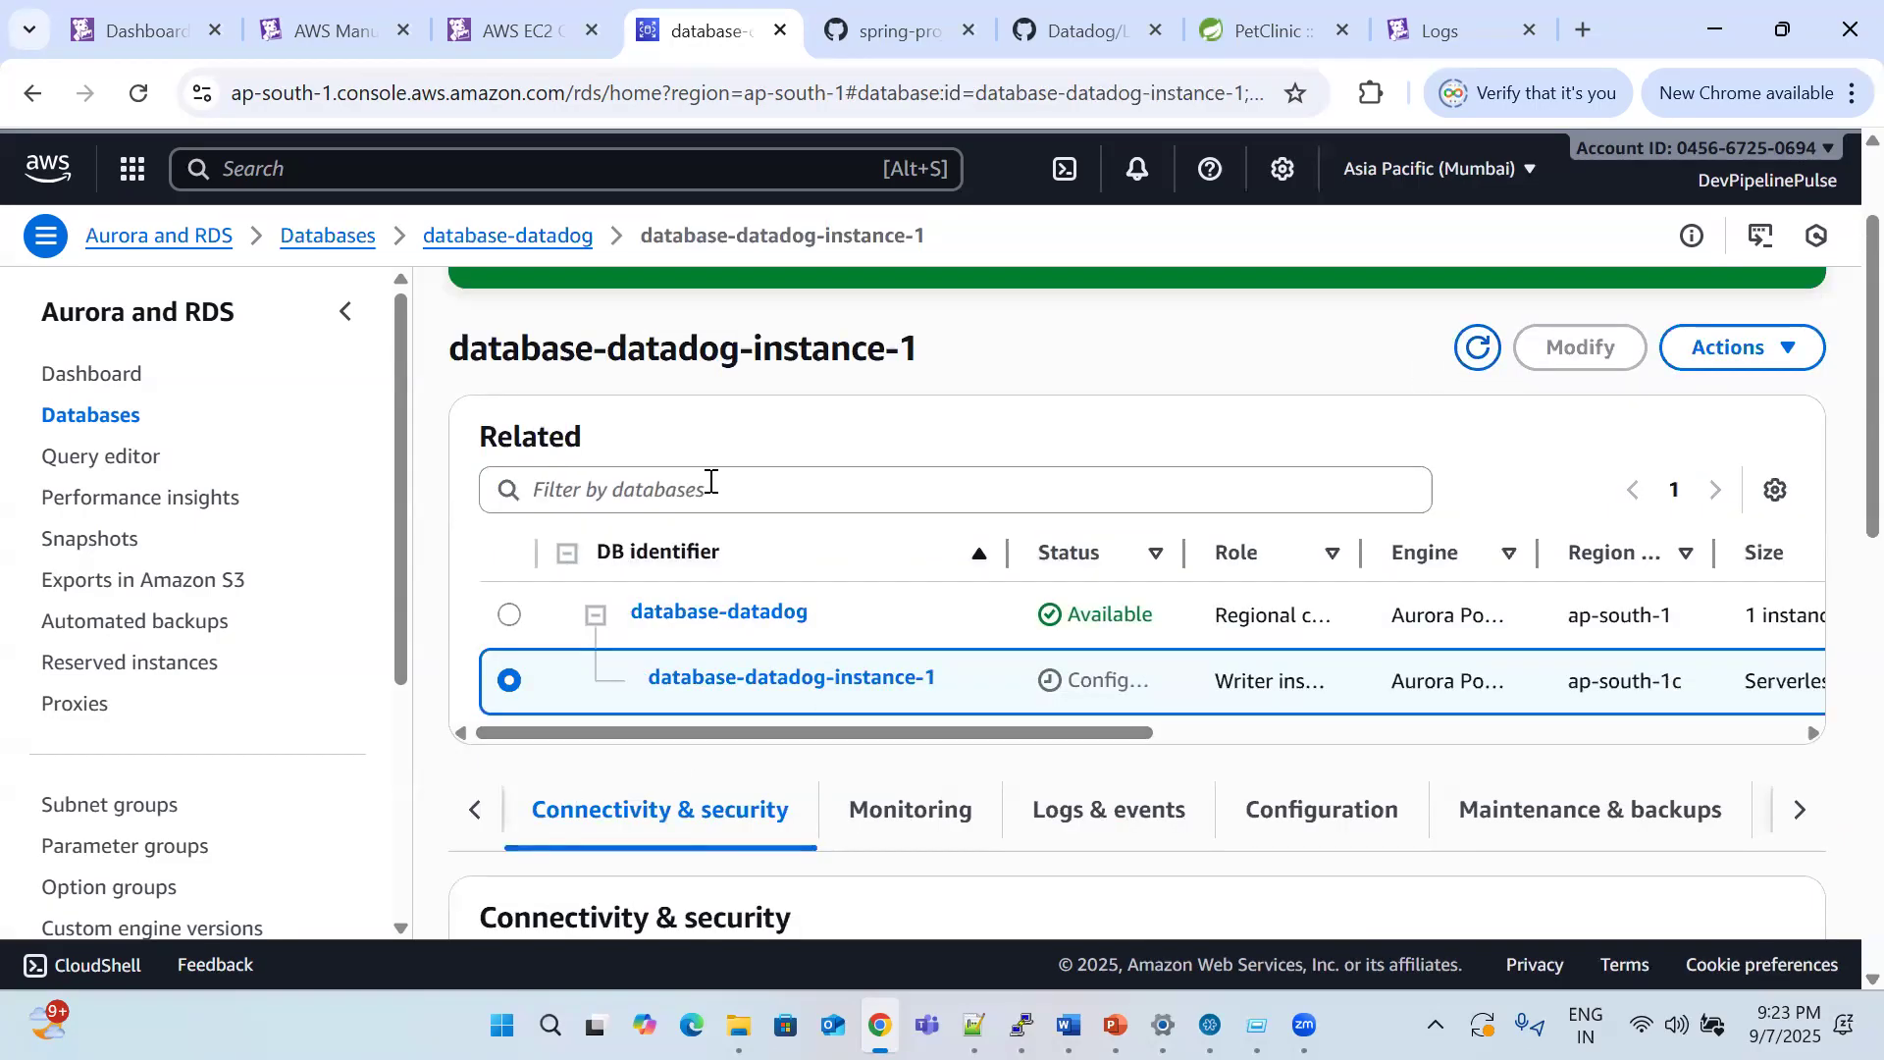
scroll(713, 486, down, 6)
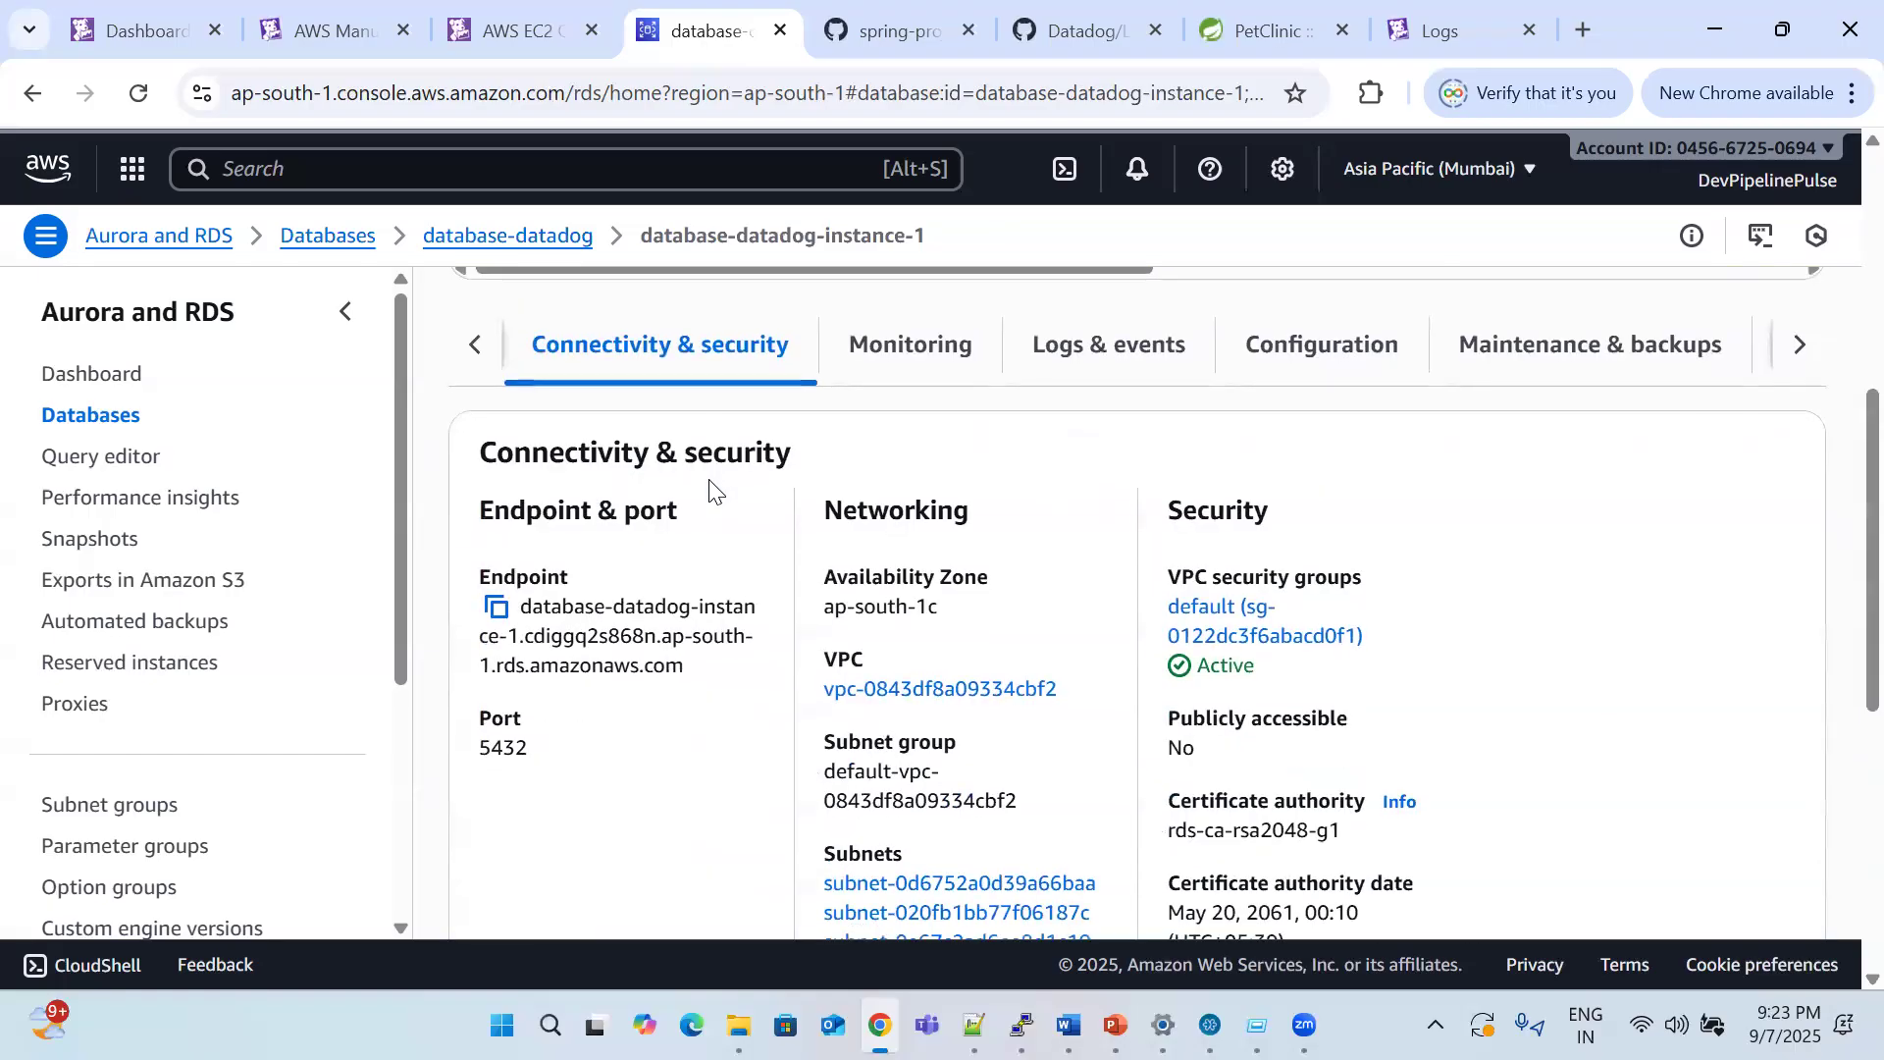
scroll(710, 487, down, 1)
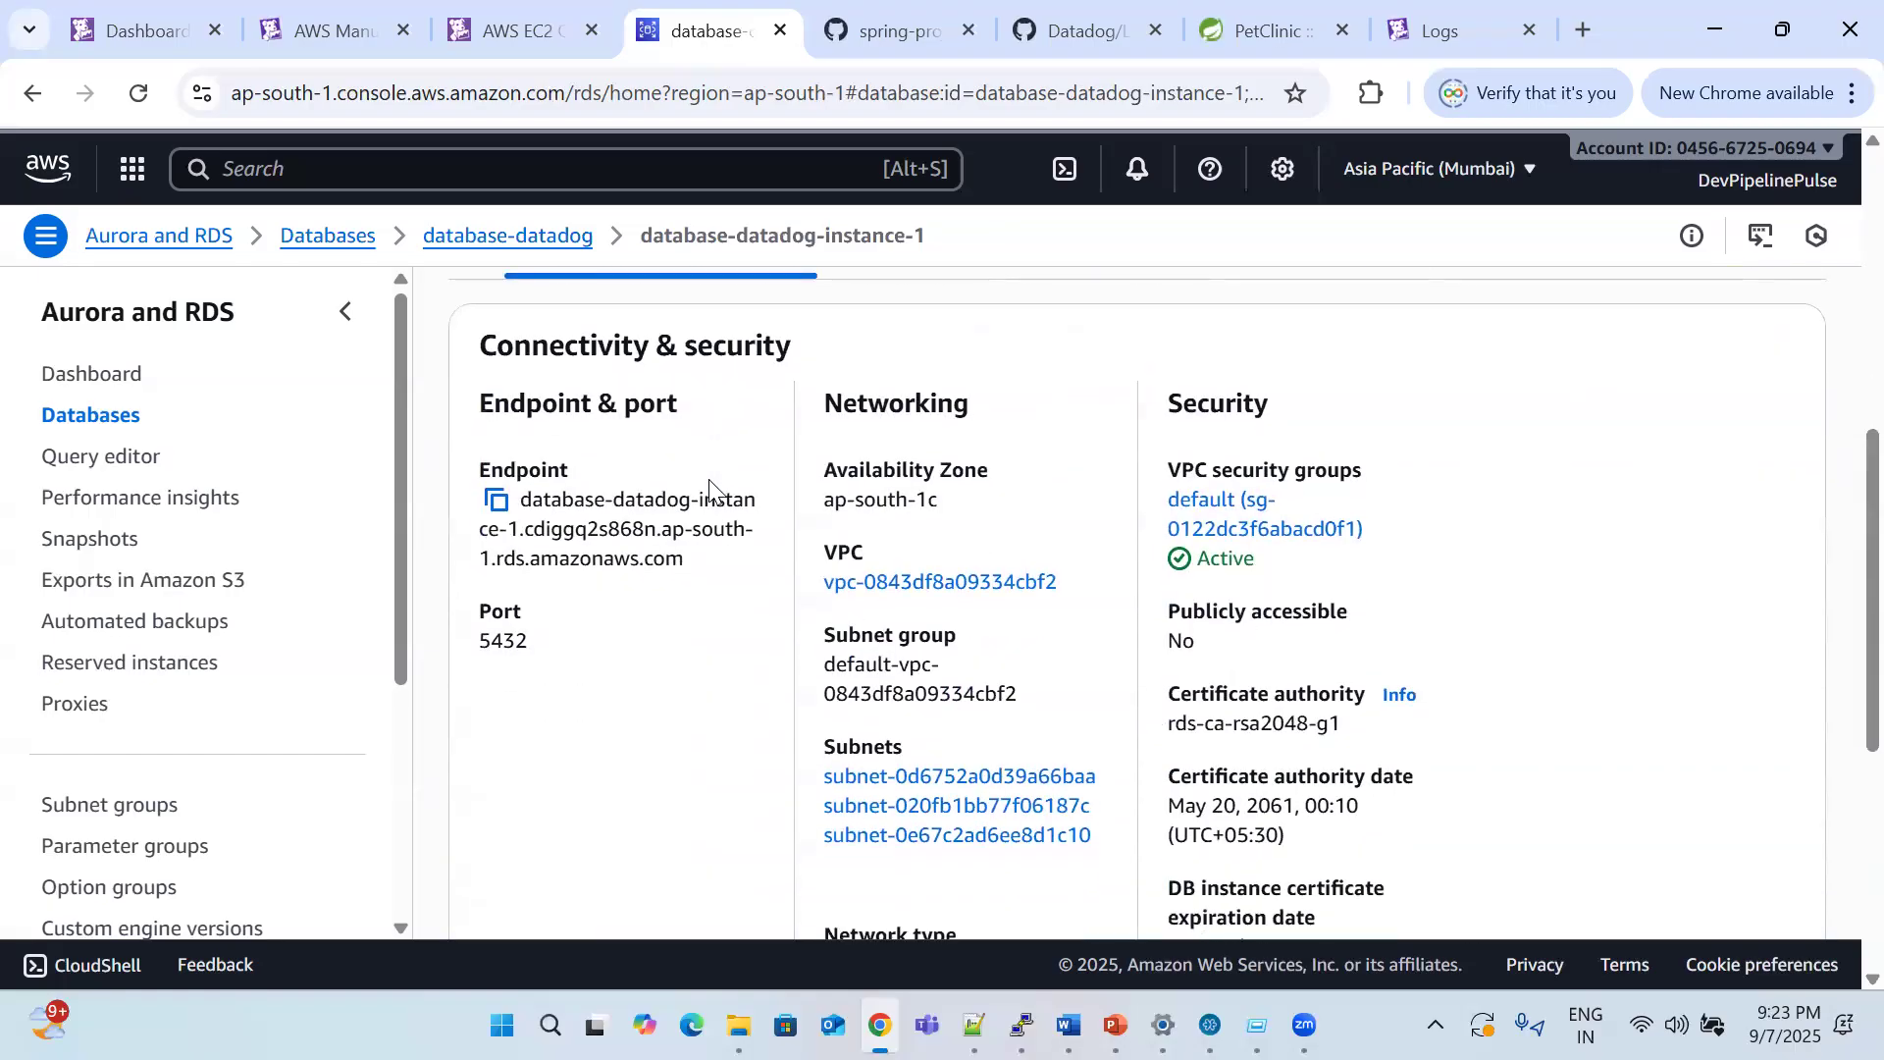
scroll(709, 487, down, 1)
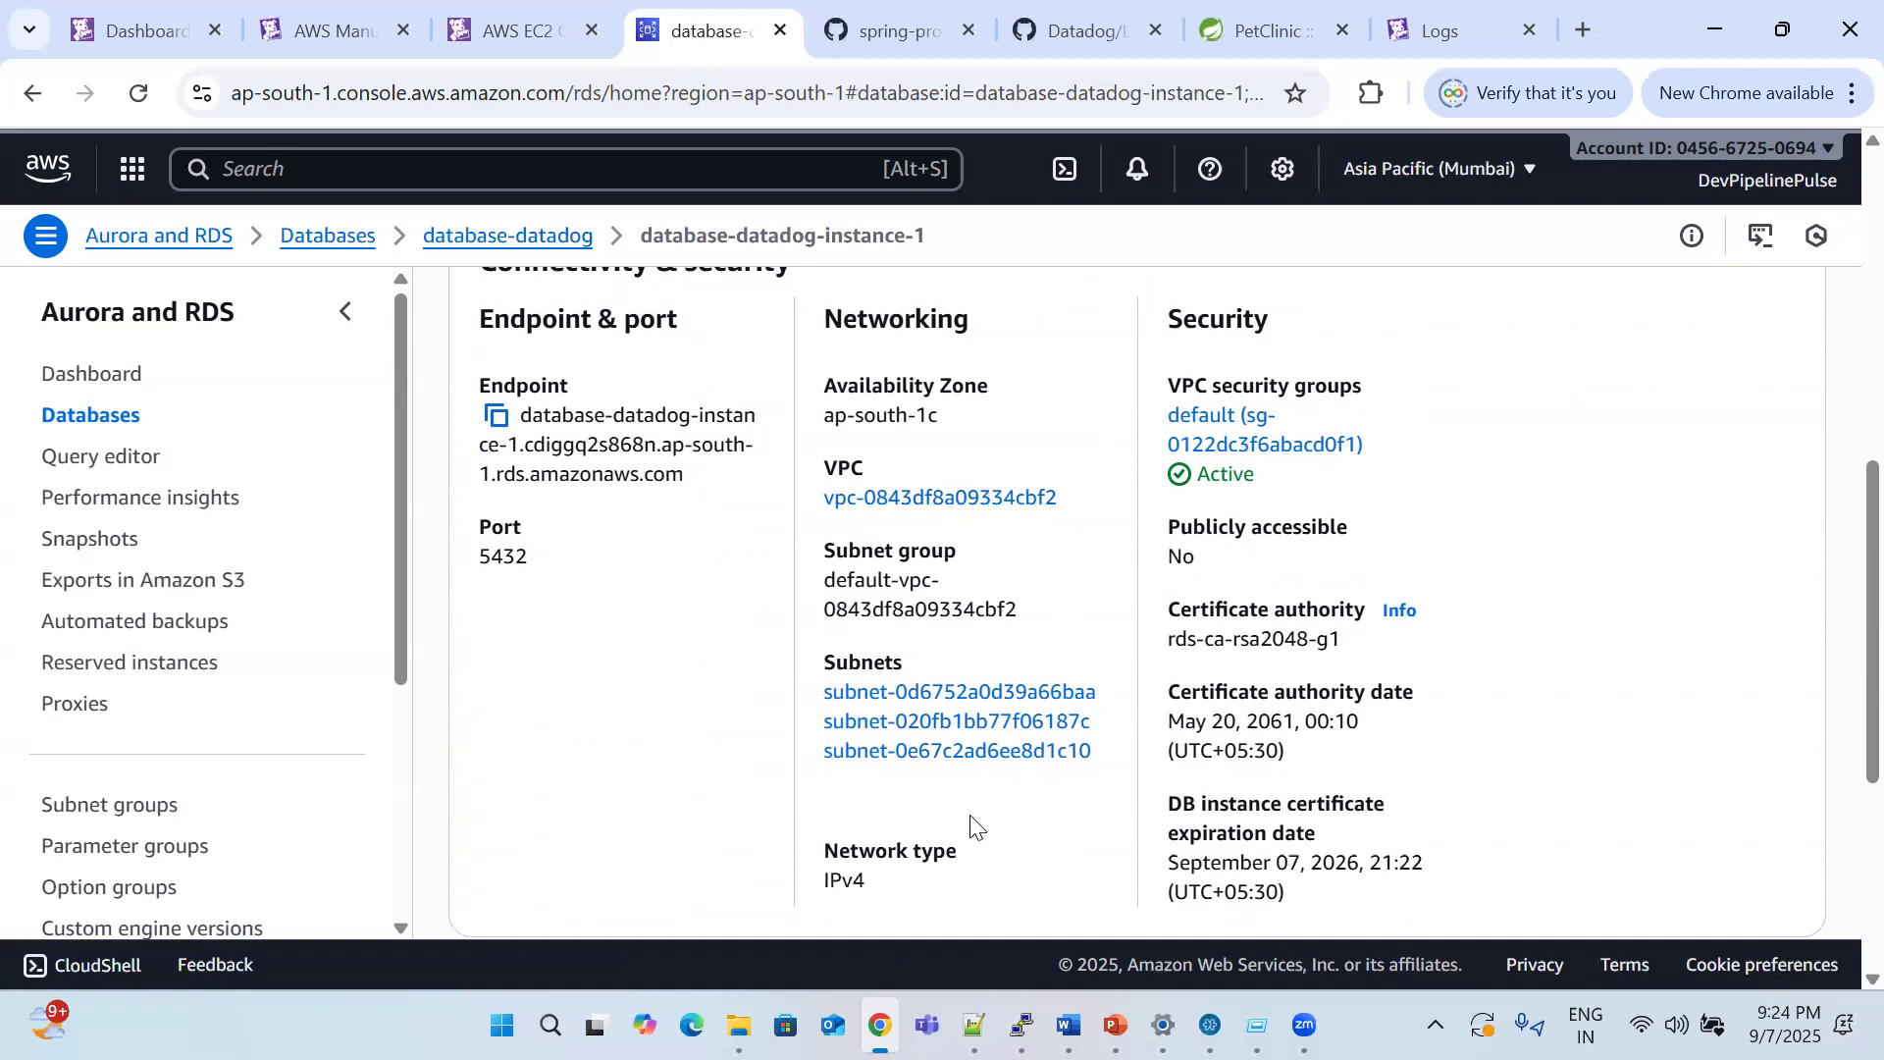
scroll(971, 824, down, 5)
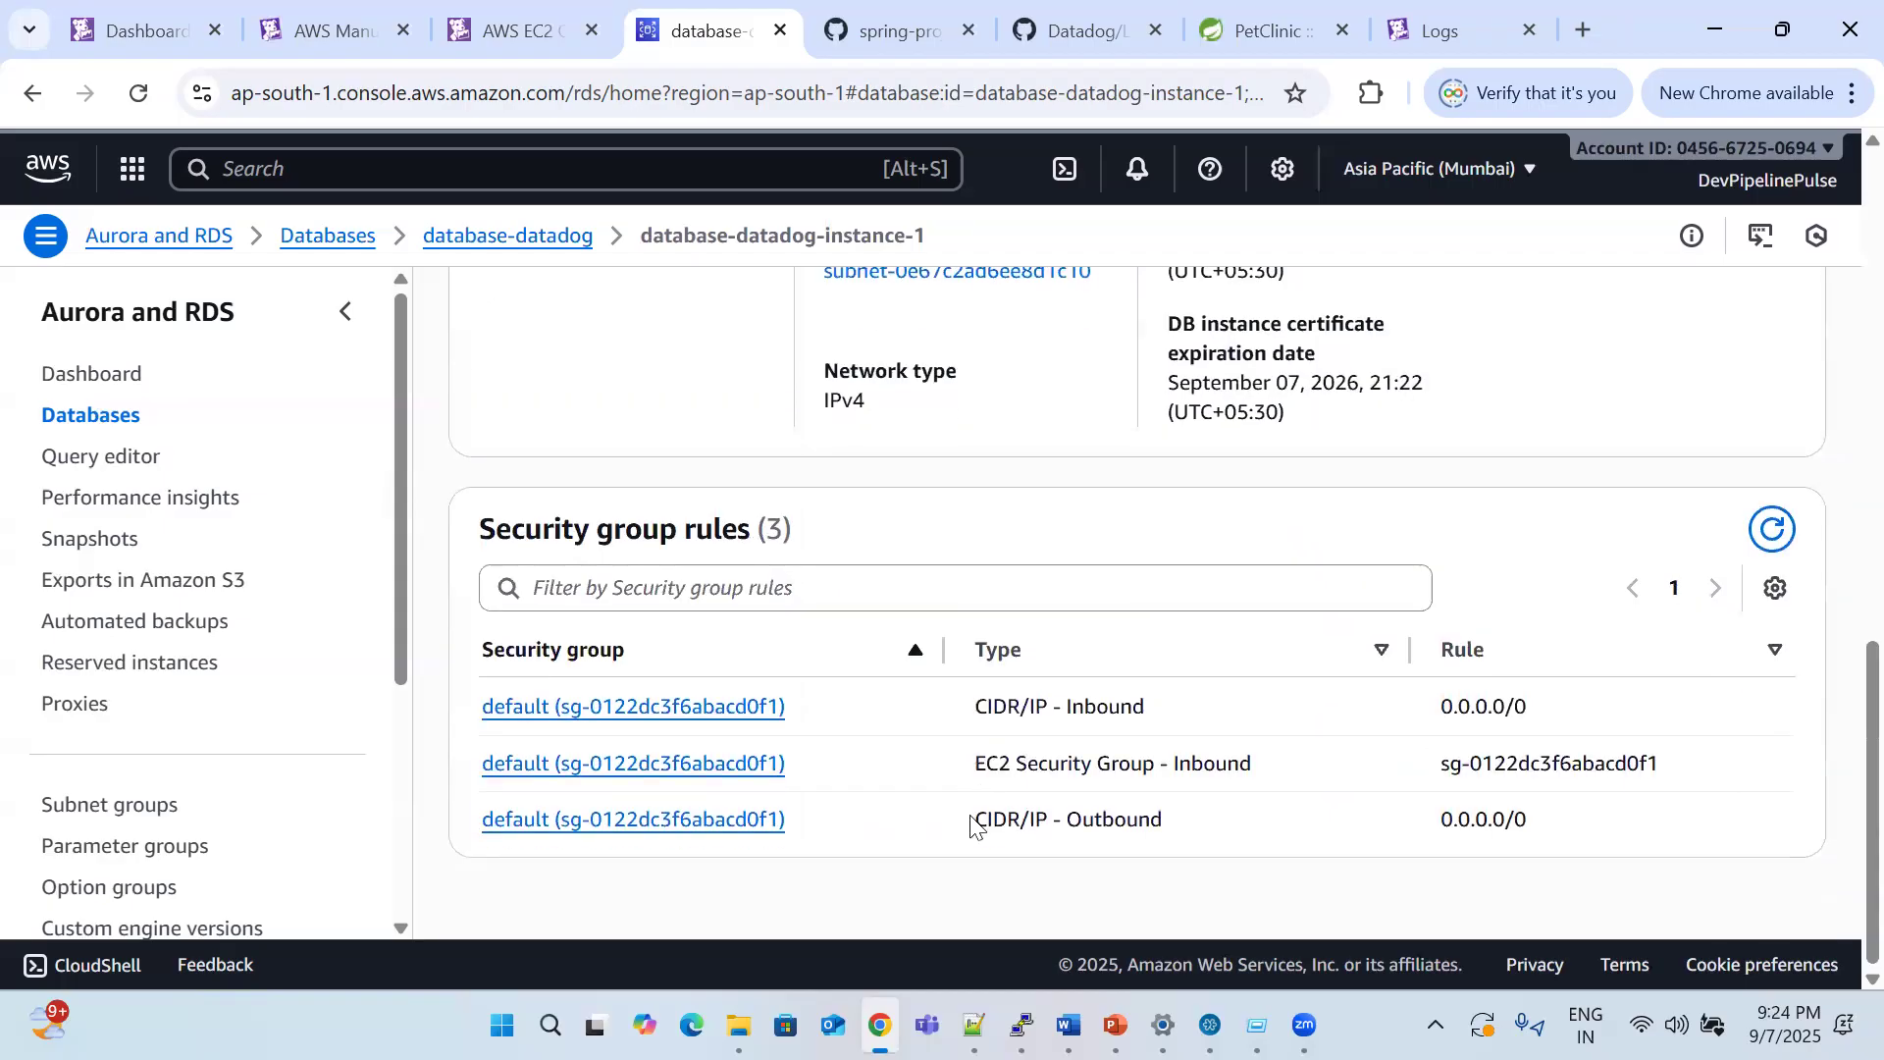
scroll(971, 822, up, 5)
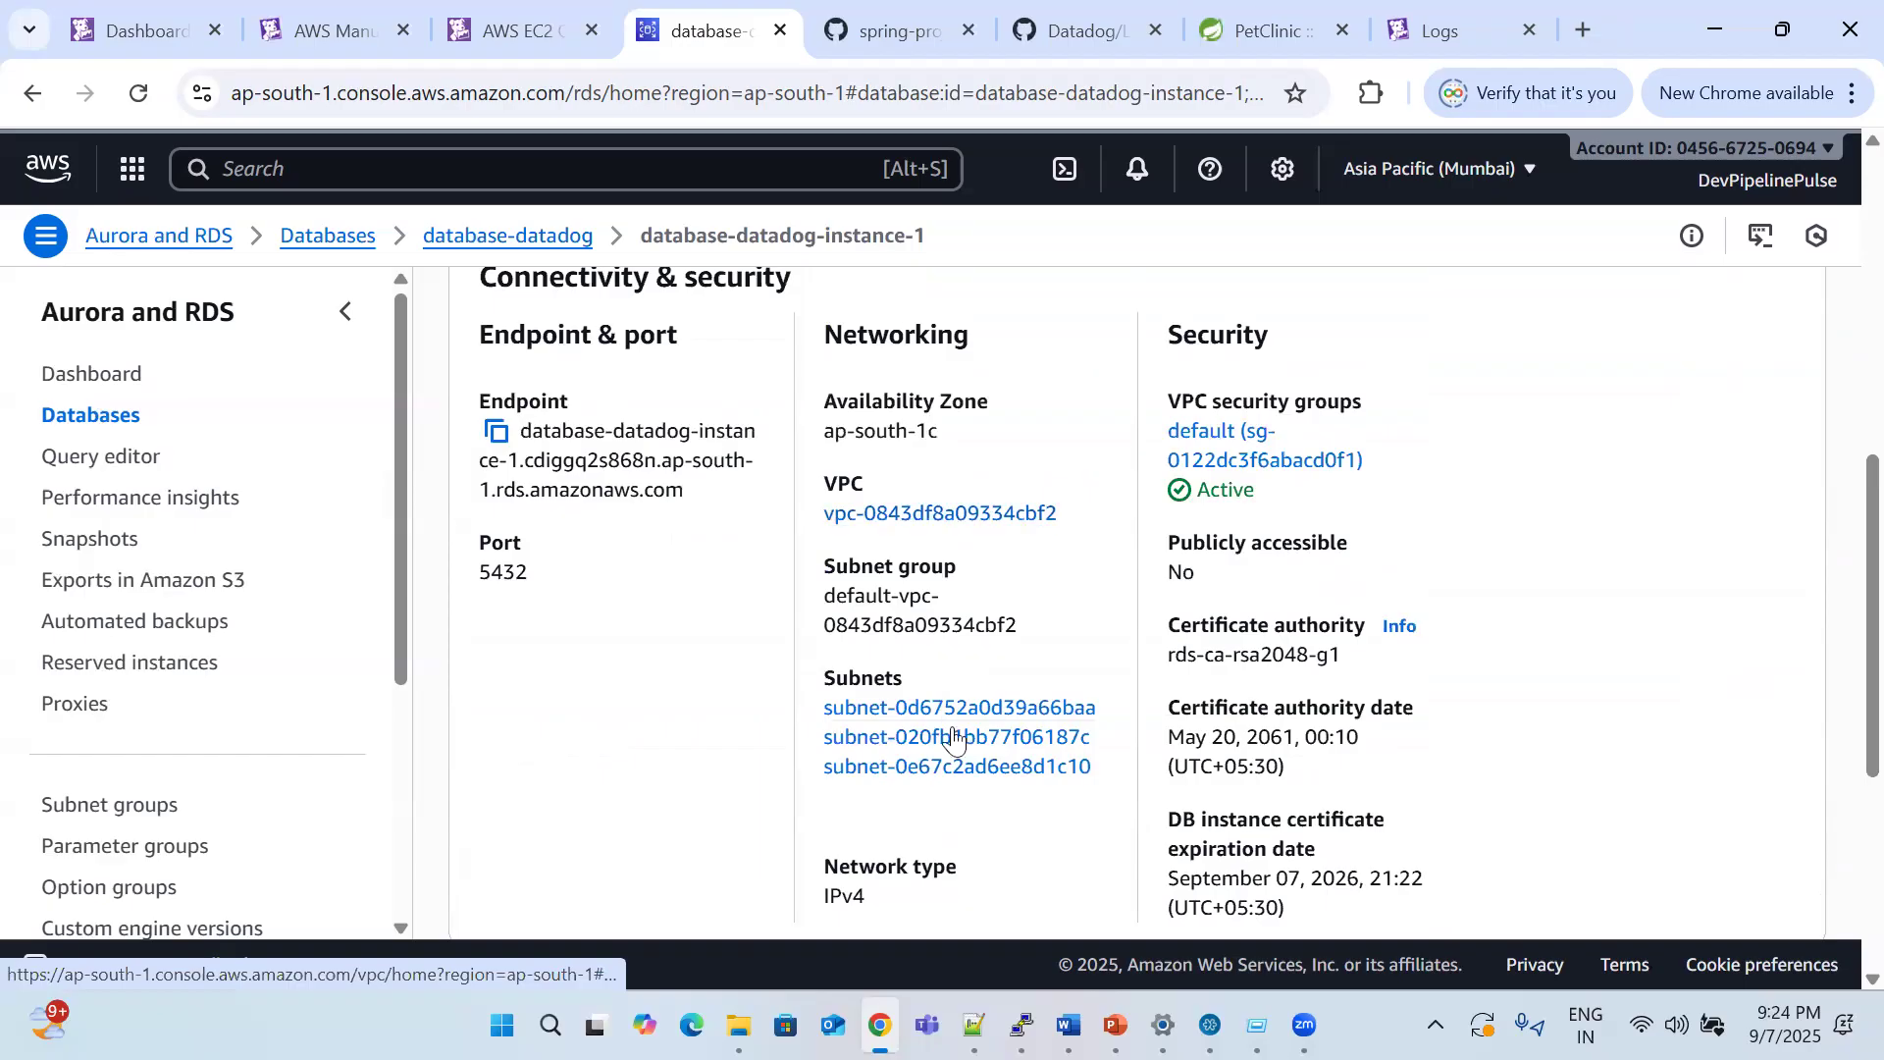
scroll(1065, 667, up, 8)
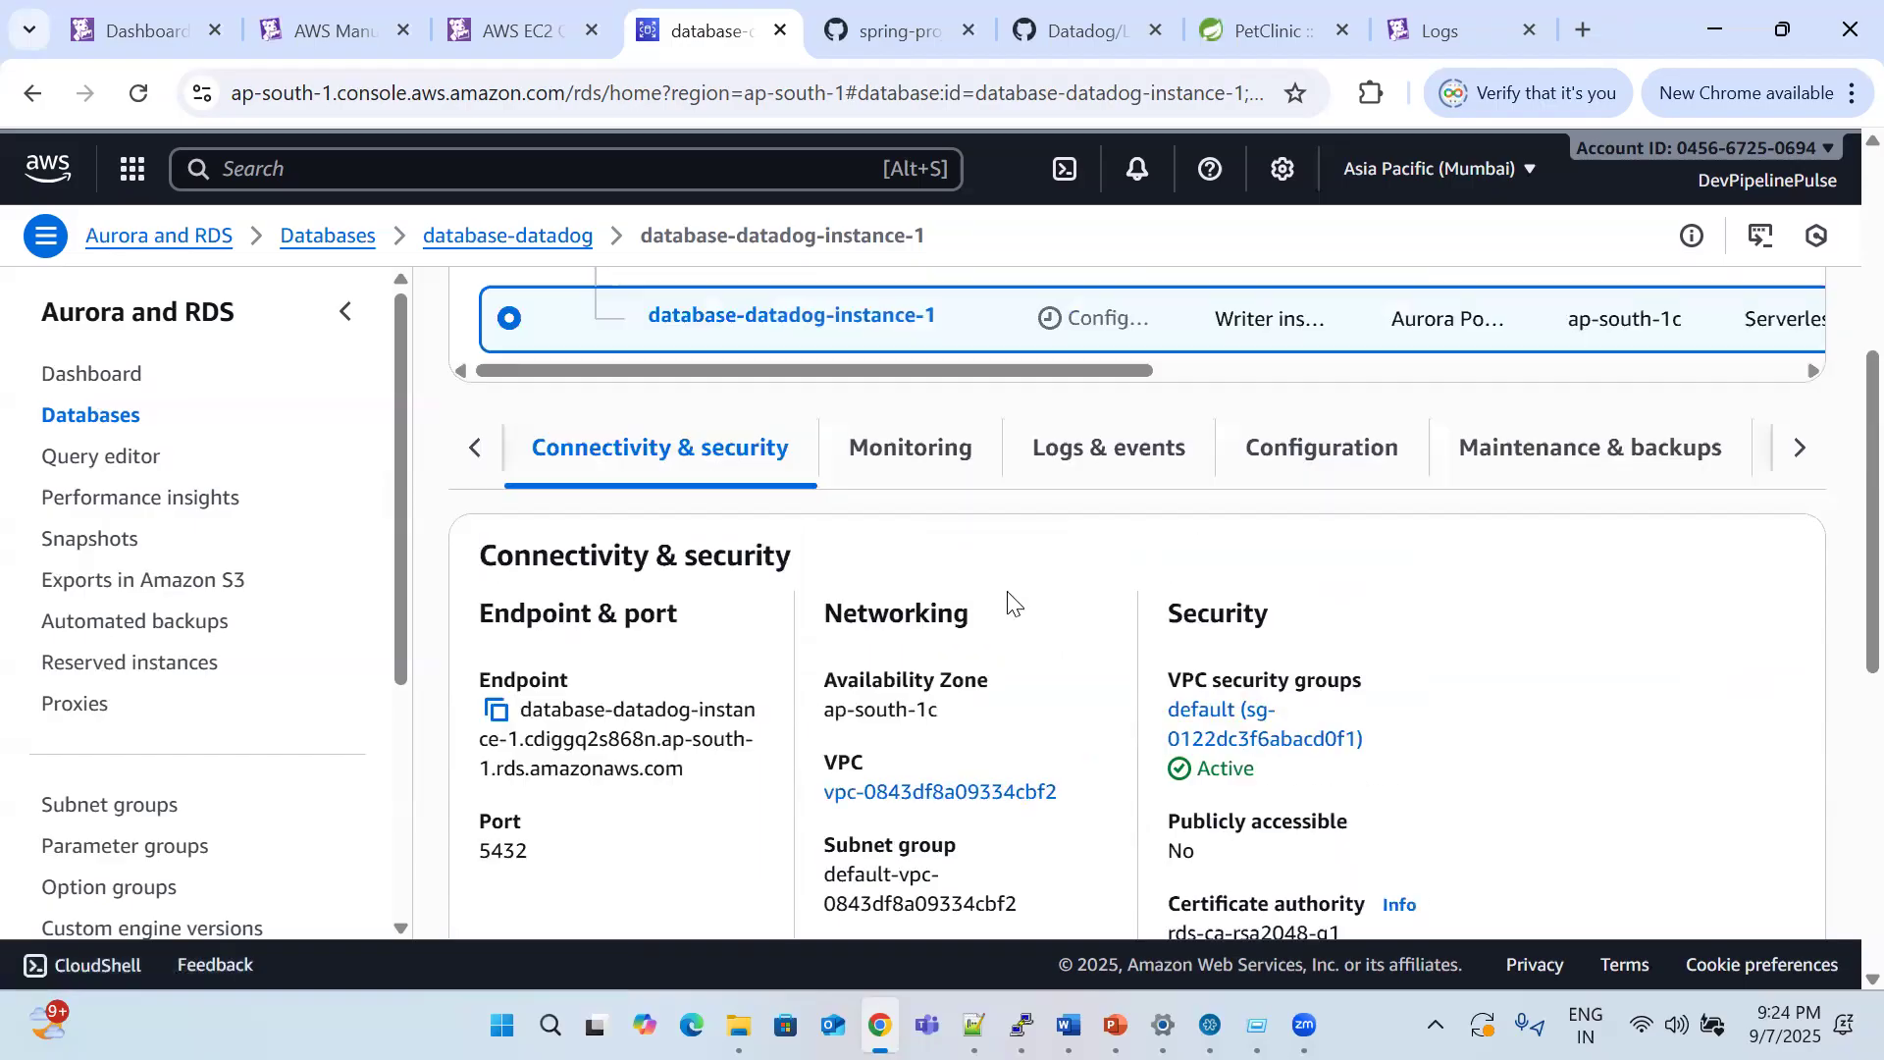
click(1470, 505)
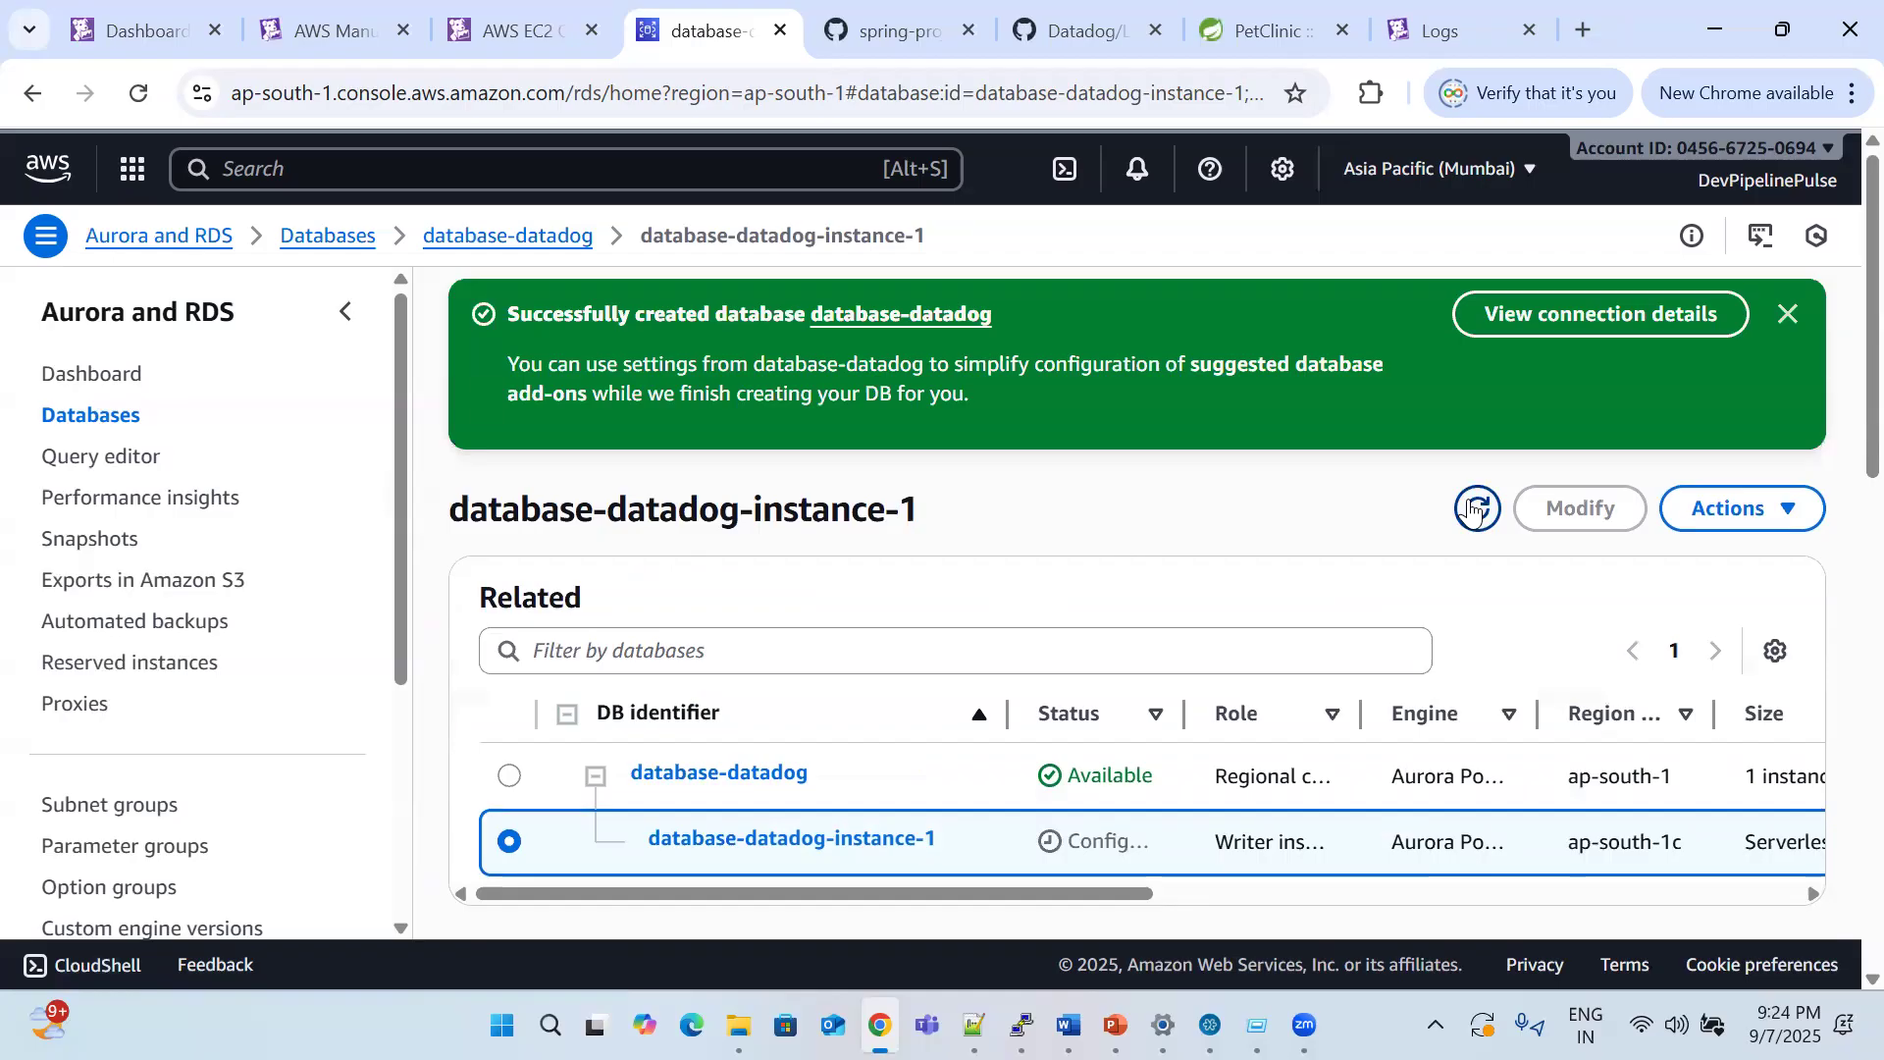
Go to the Datadog GitHub repository's file list and open the PostgresDB Monitoring setup file.
click(1089, 39)
scroll(614, 582, up, 2)
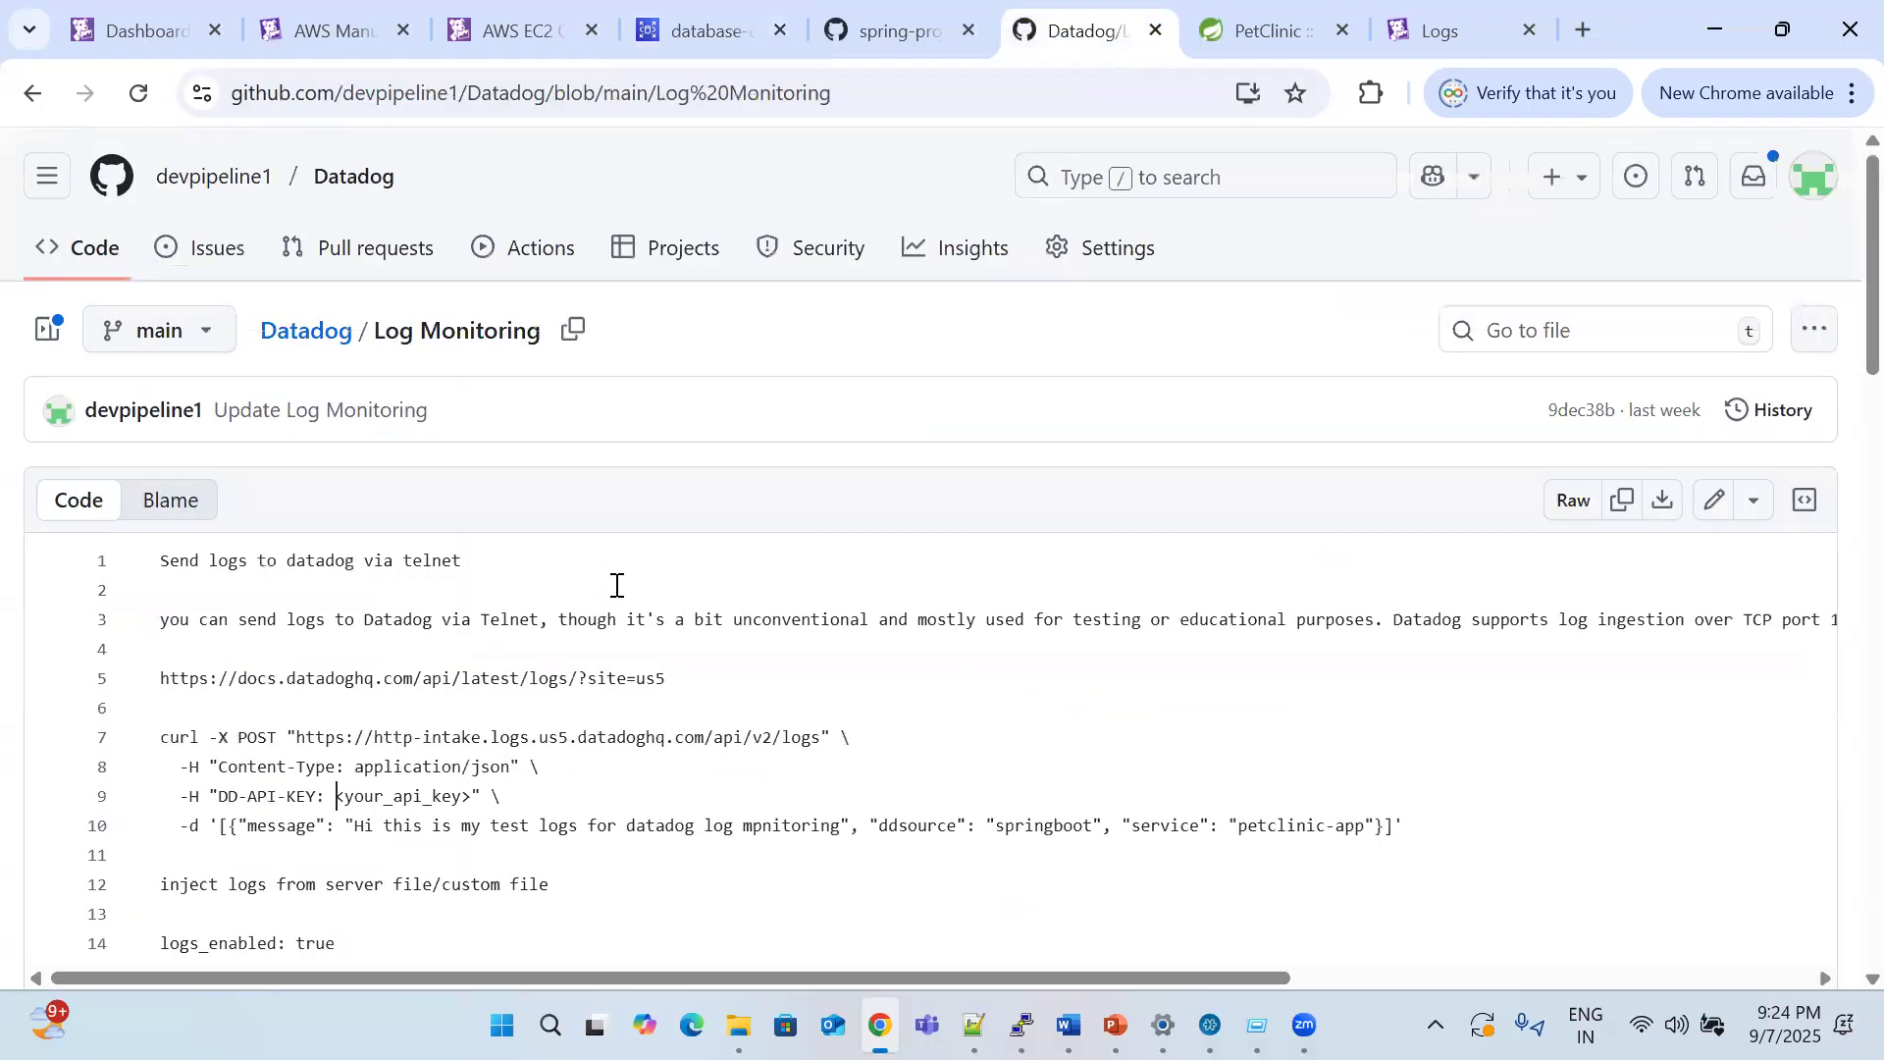
click(308, 334)
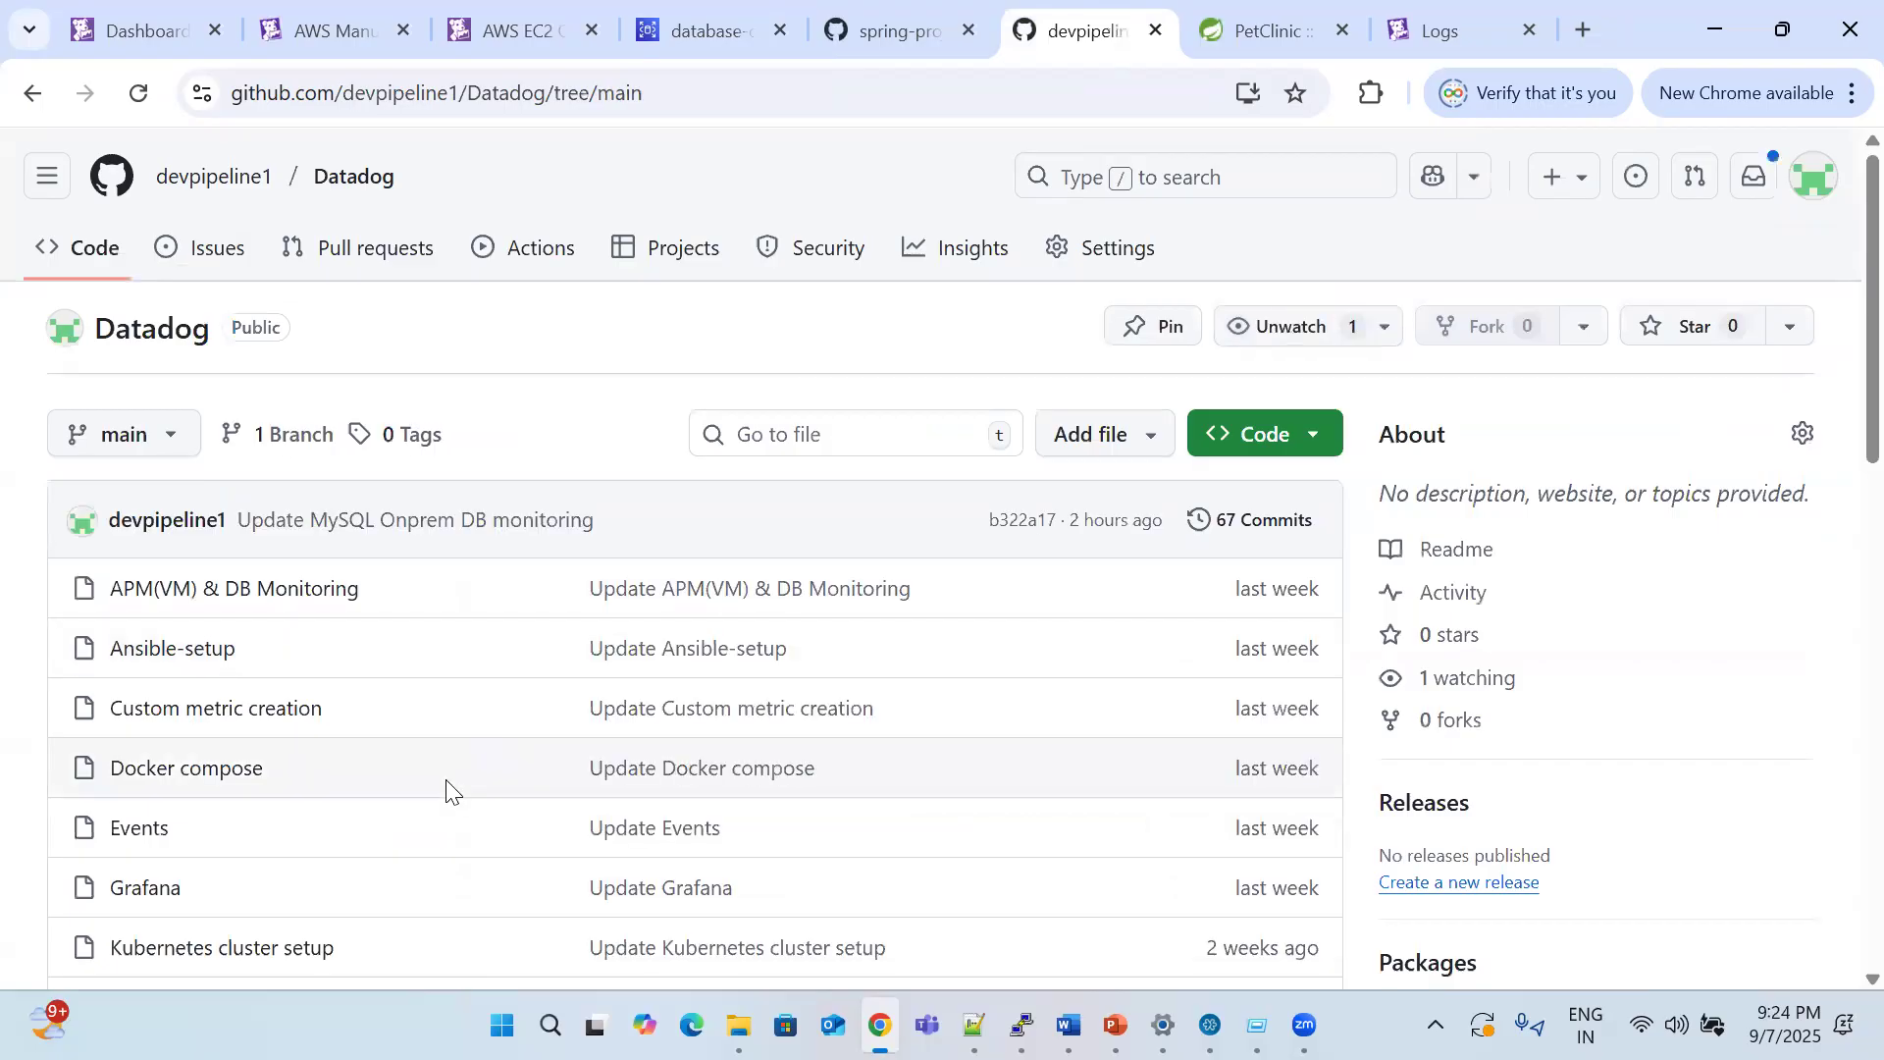
scroll(447, 788, down, 3)
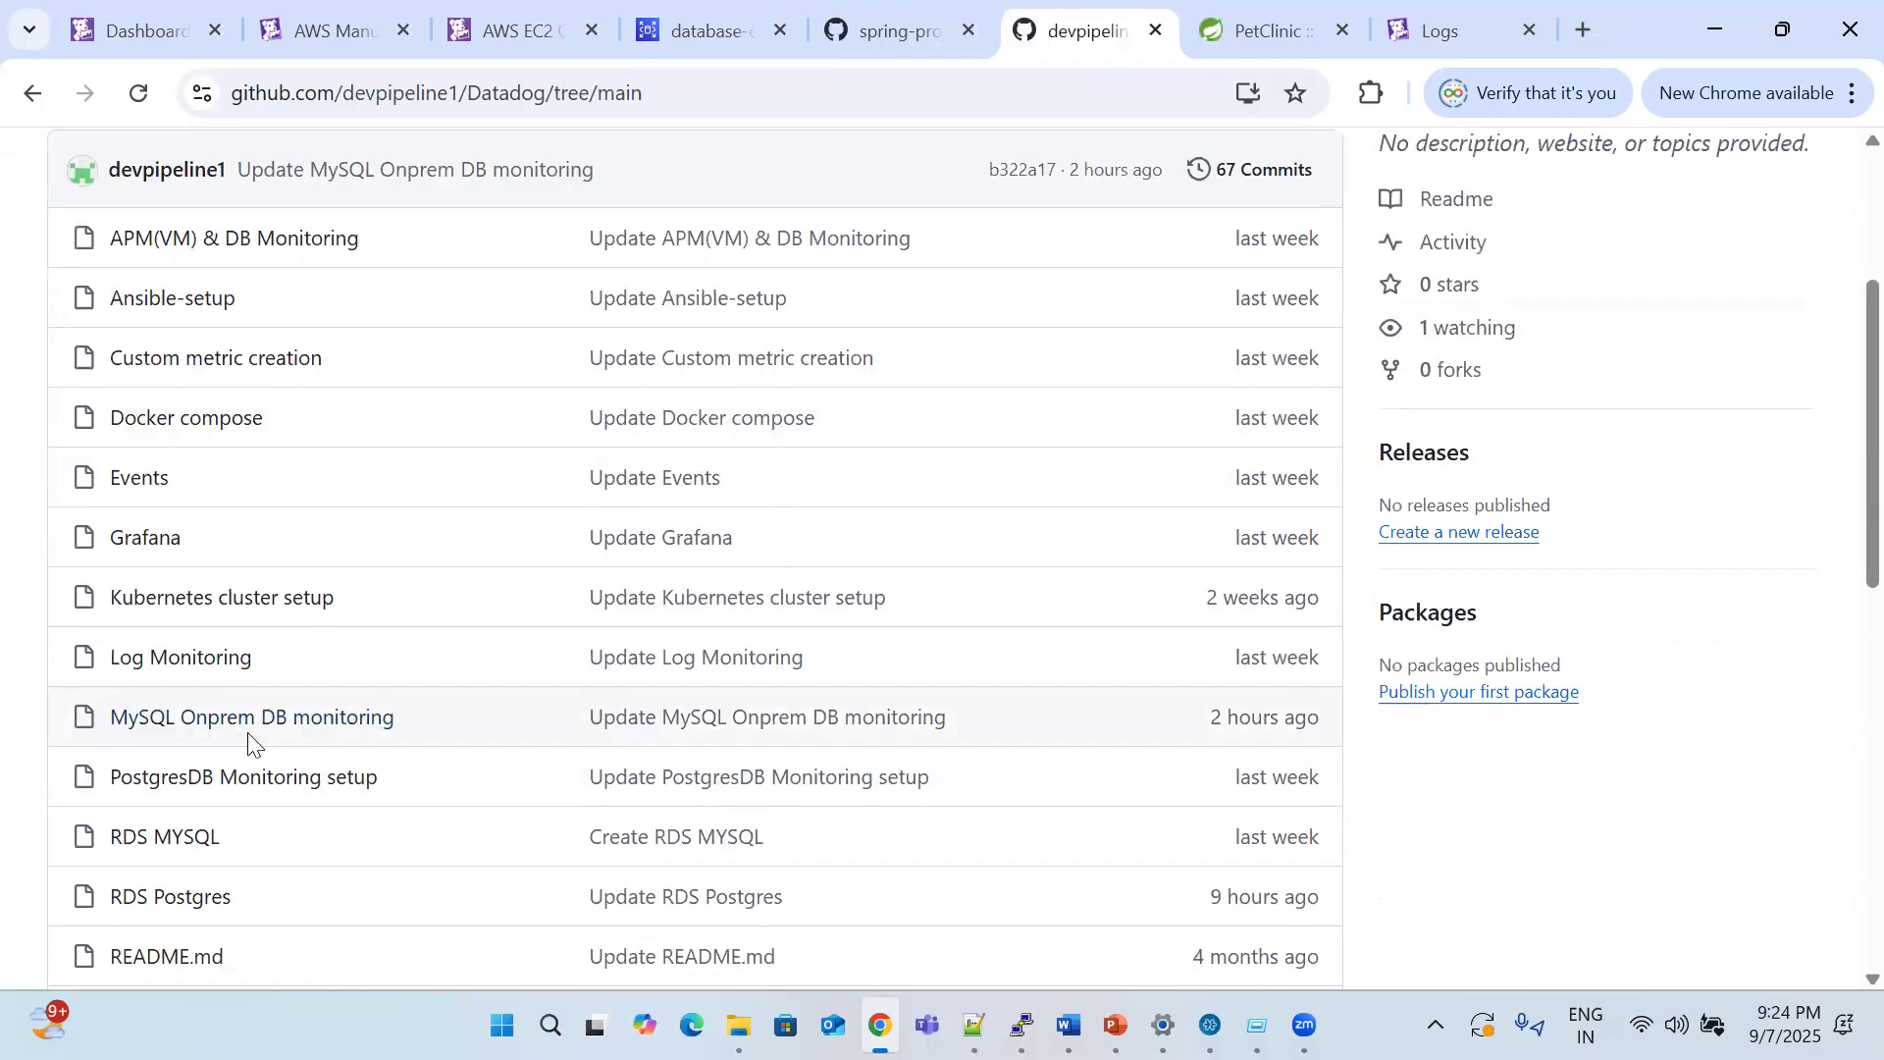
scroll(249, 743, down, 2)
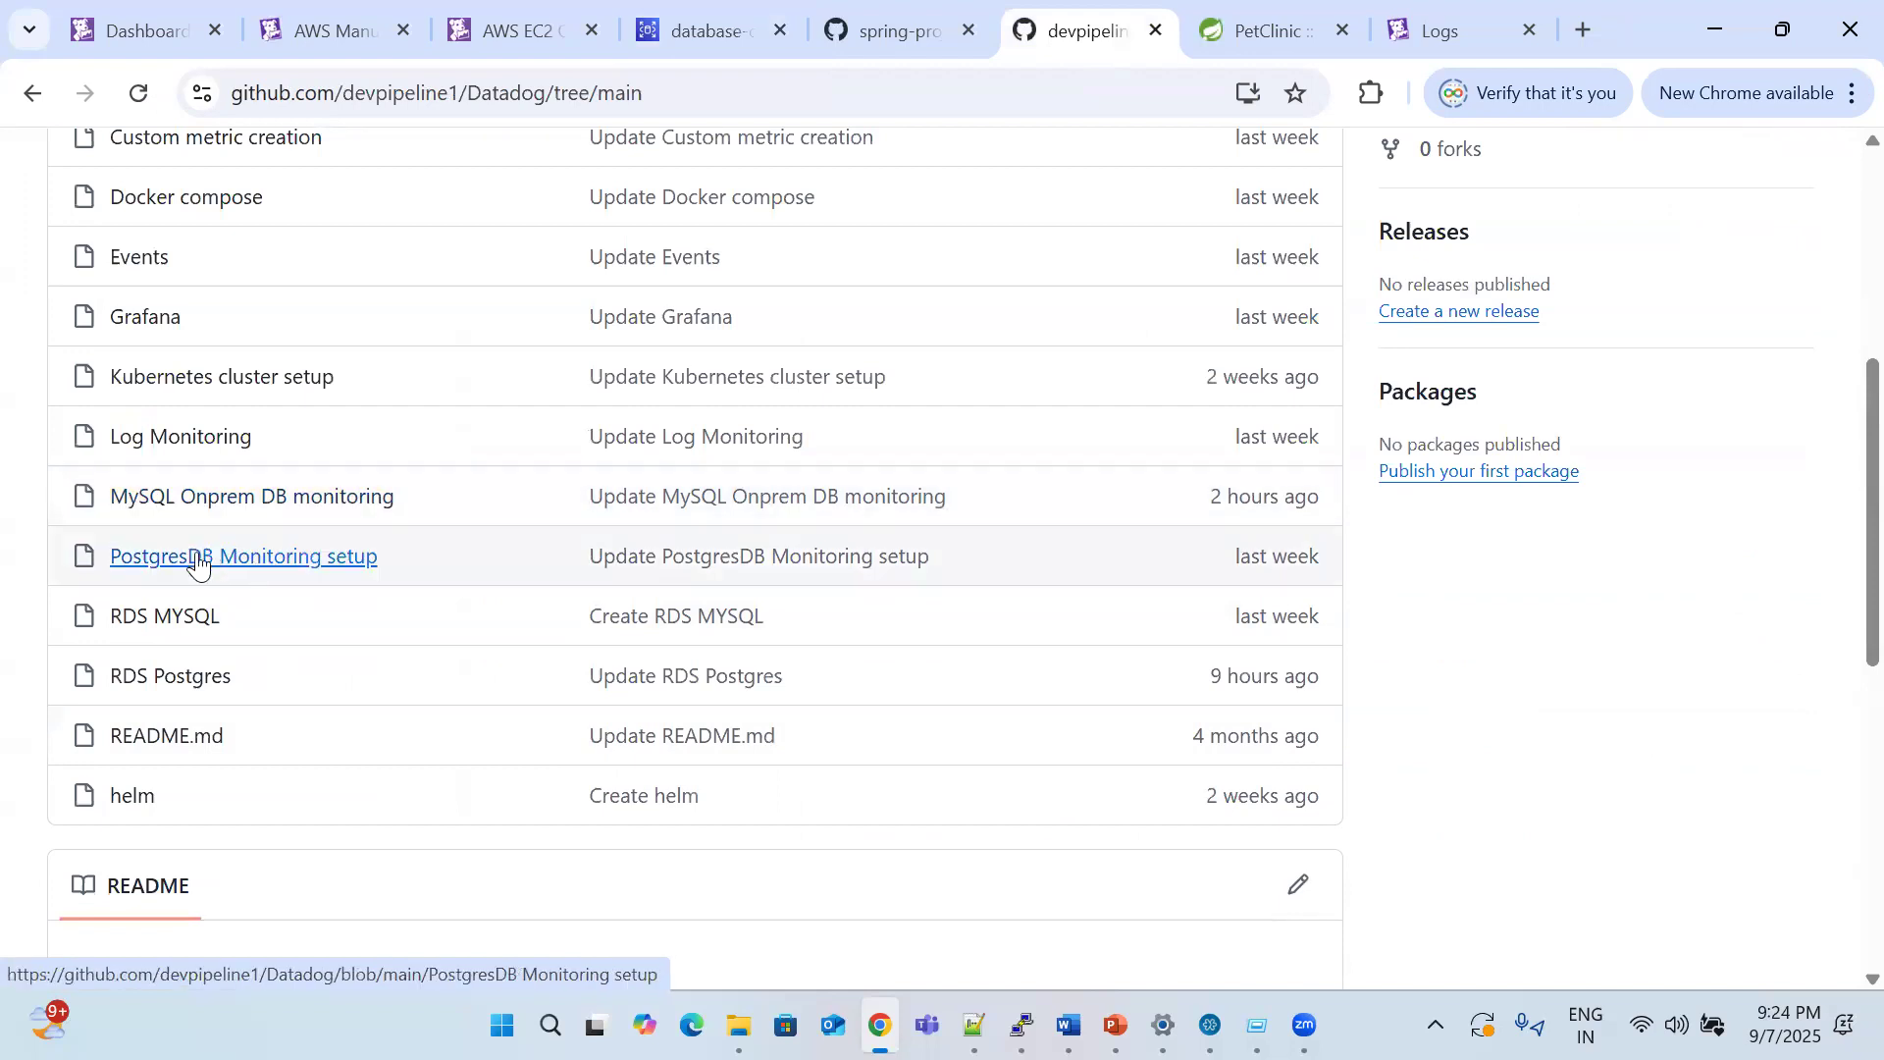
click(283, 566)
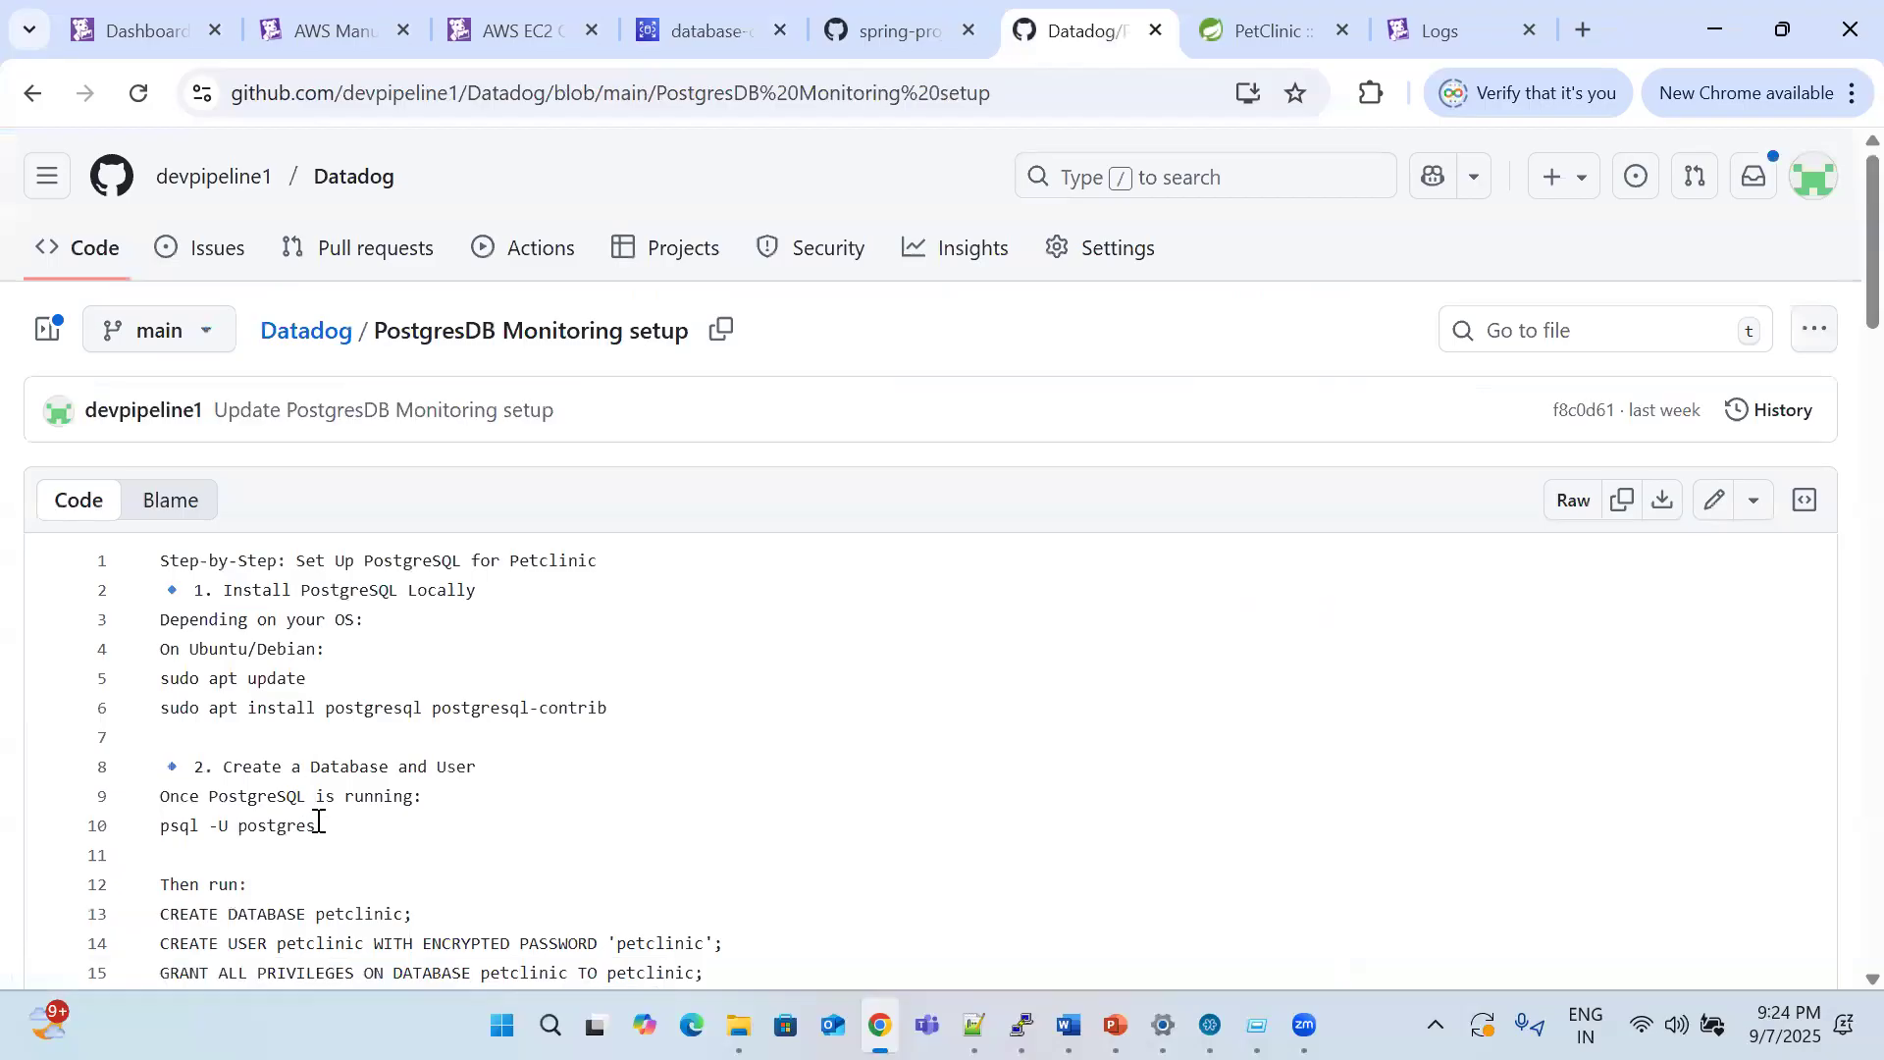
Highlight the config file path and datasource URL lines in the setup guide.
scroll(318, 821, down, 3)
scroll(318, 820, down, 8)
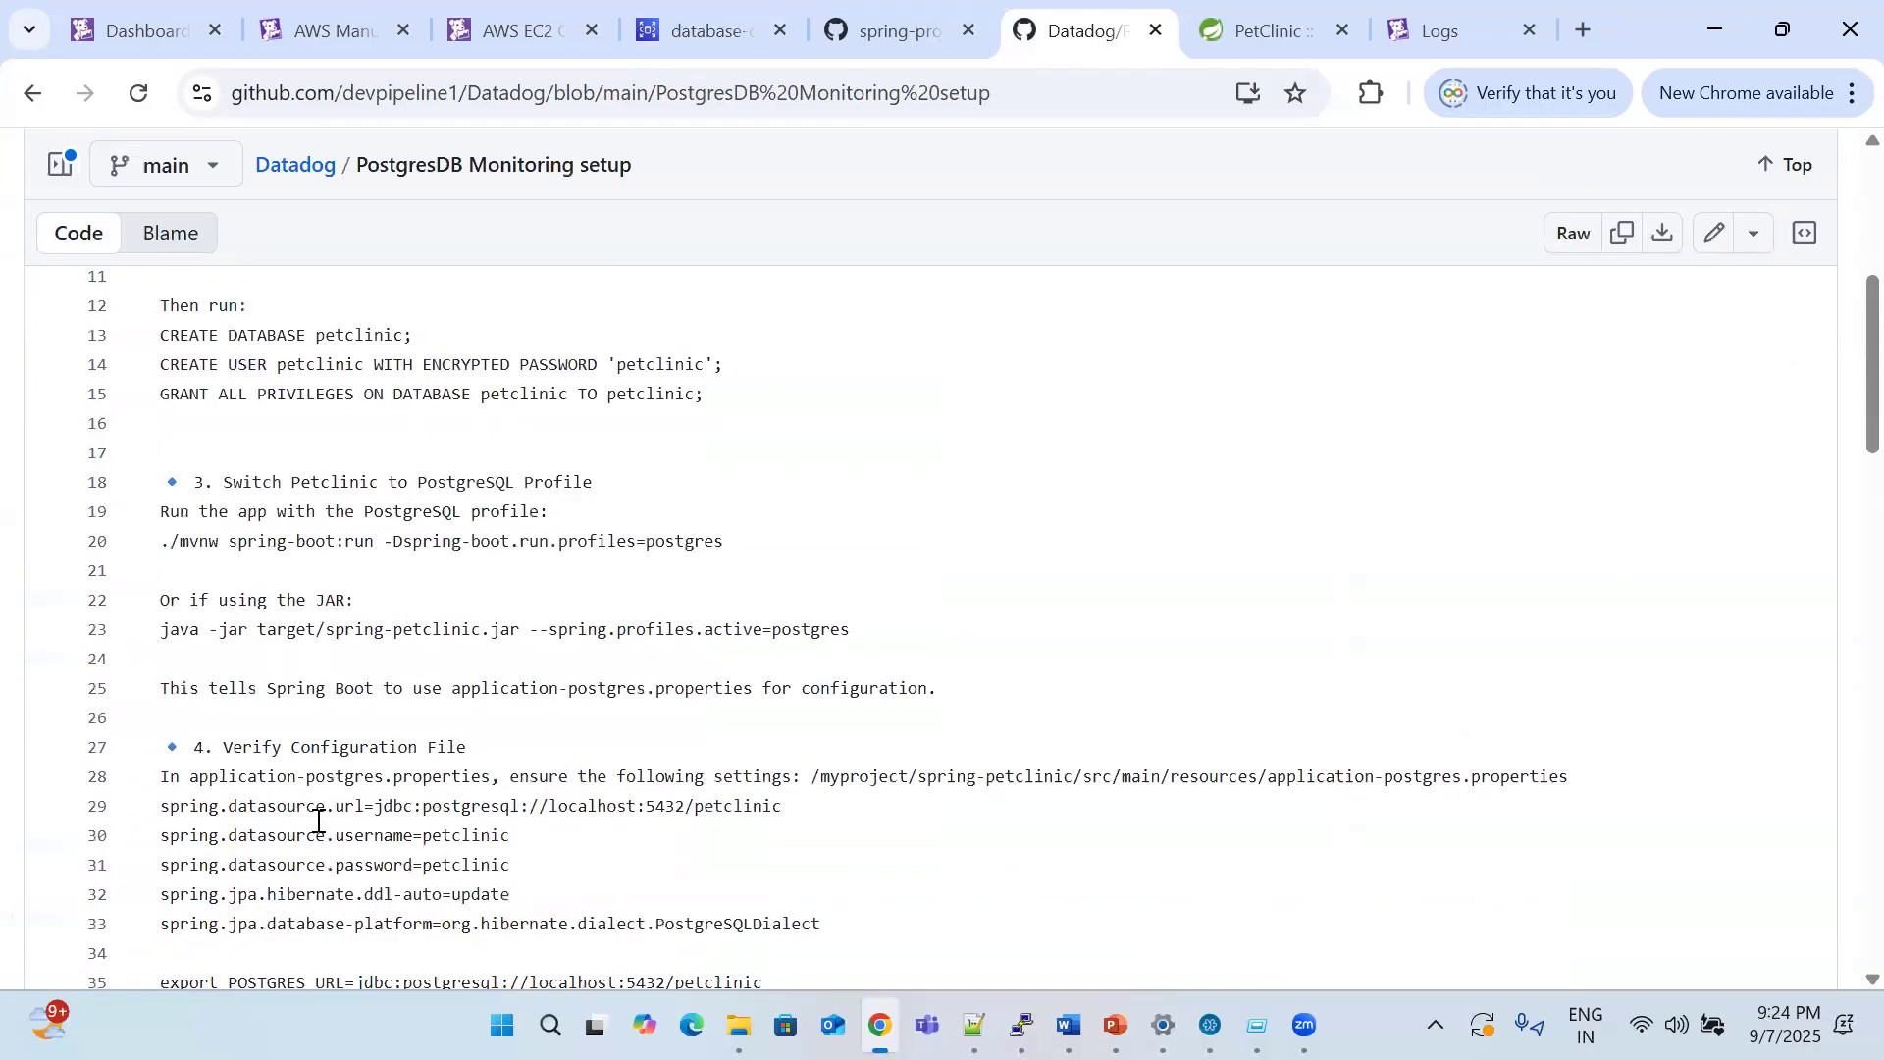
scroll(318, 820, up, 2)
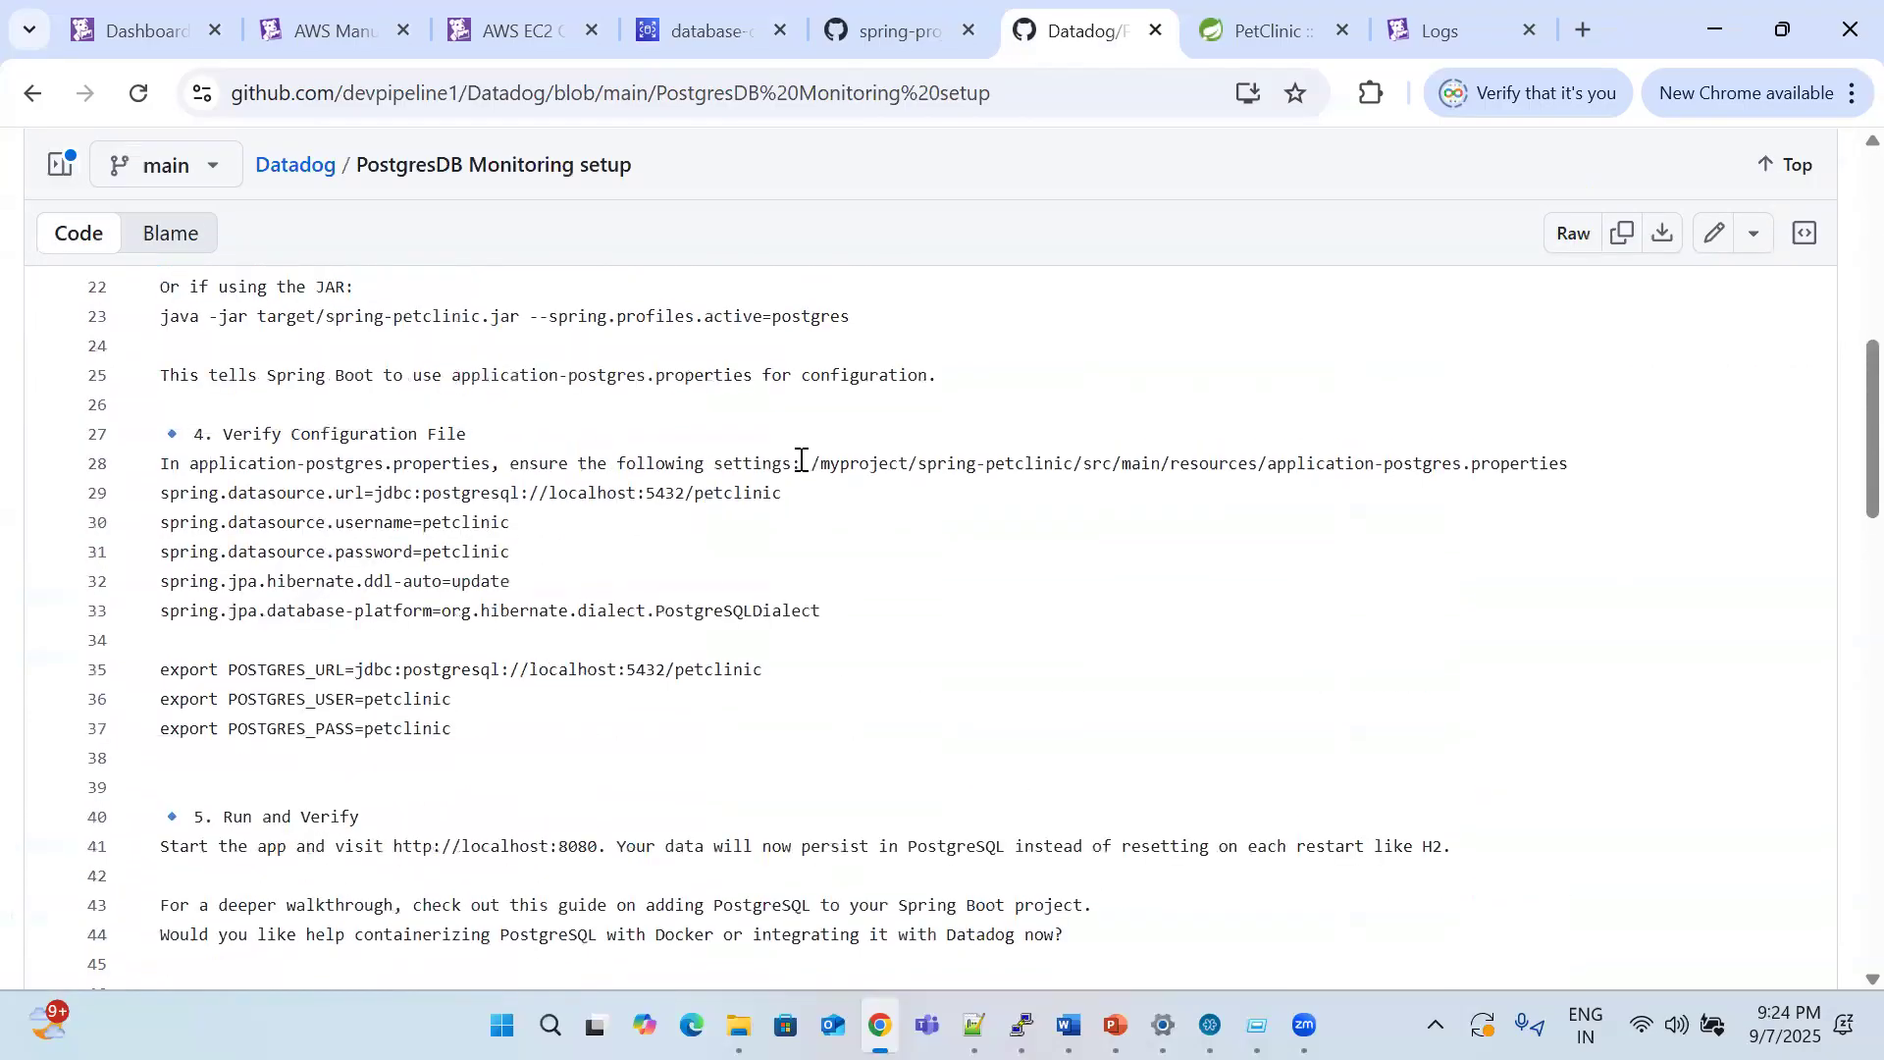
drag(803, 465, 950, 504)
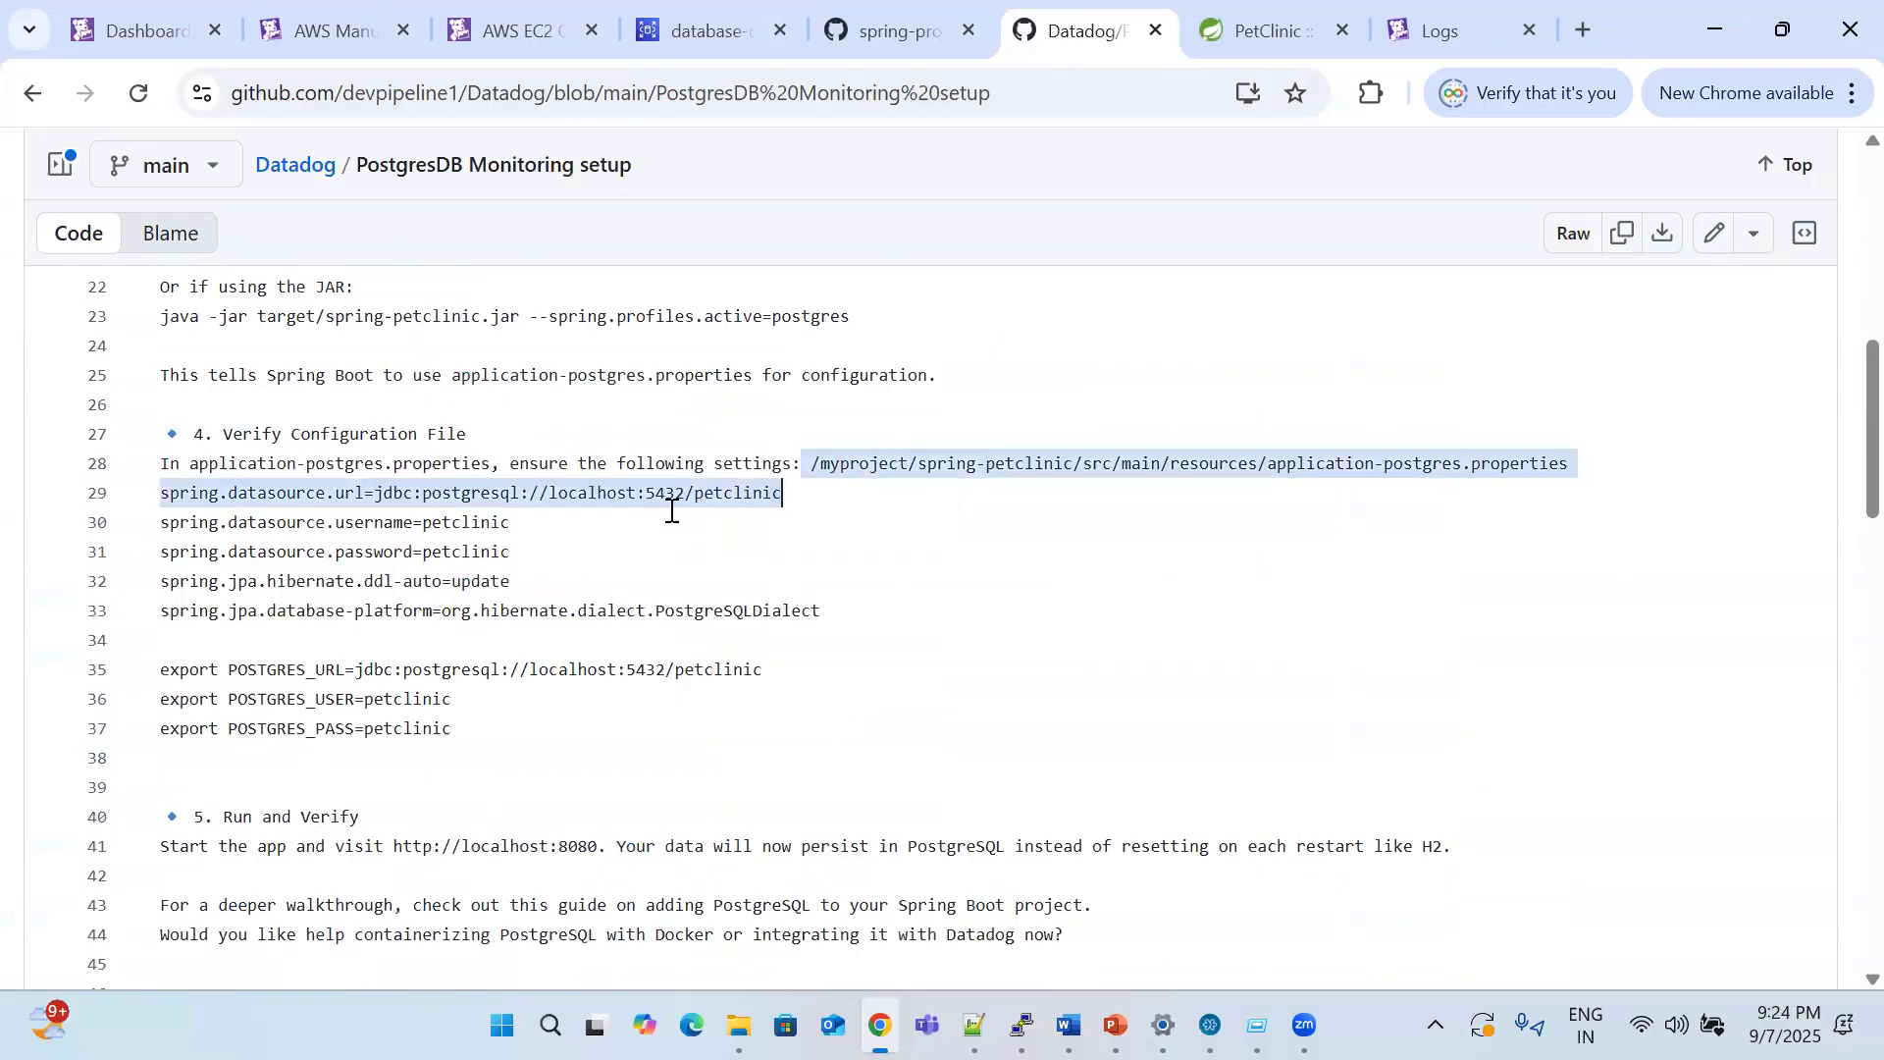
click(671, 511)
drag(819, 464, 1104, 486)
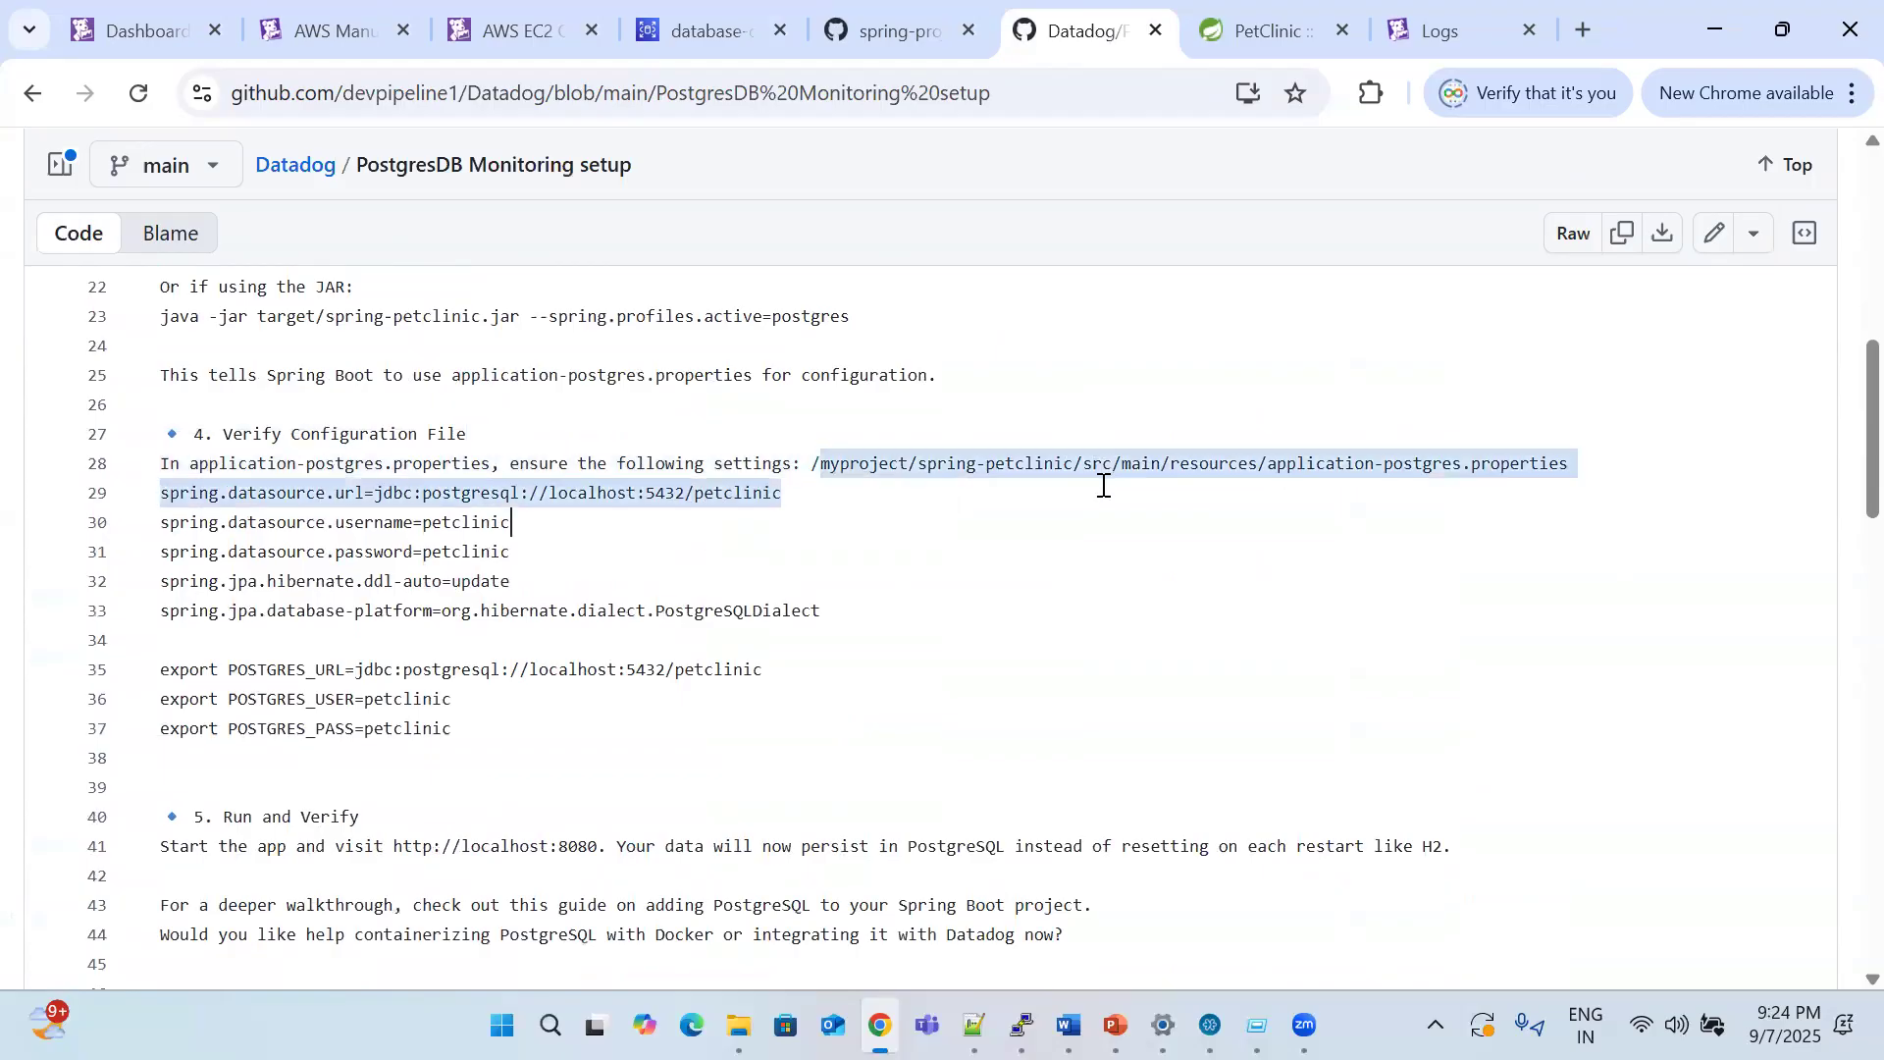
click(589, 655)
Read the rest of the setup guide, then return to the Datadog AWS EC2 Overview dashboard.
scroll(589, 666, up, 8)
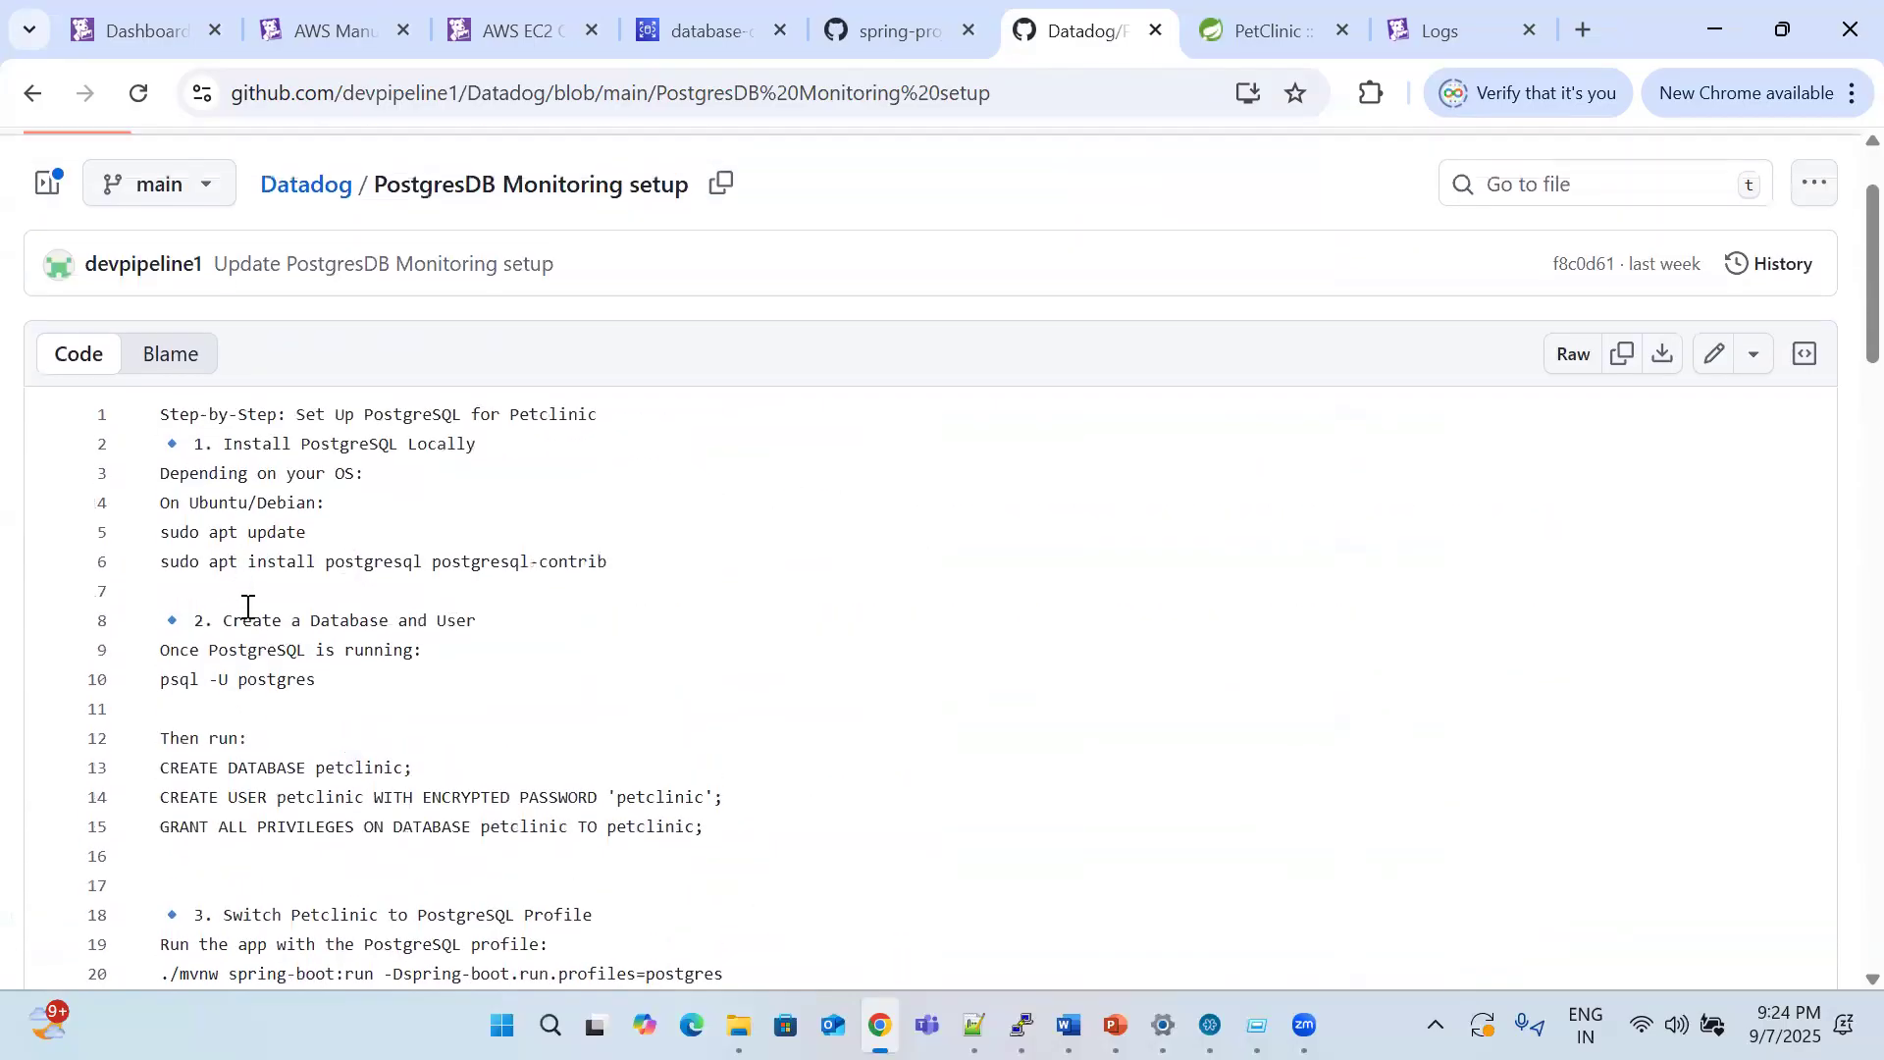
scroll(320, 803, down, 5)
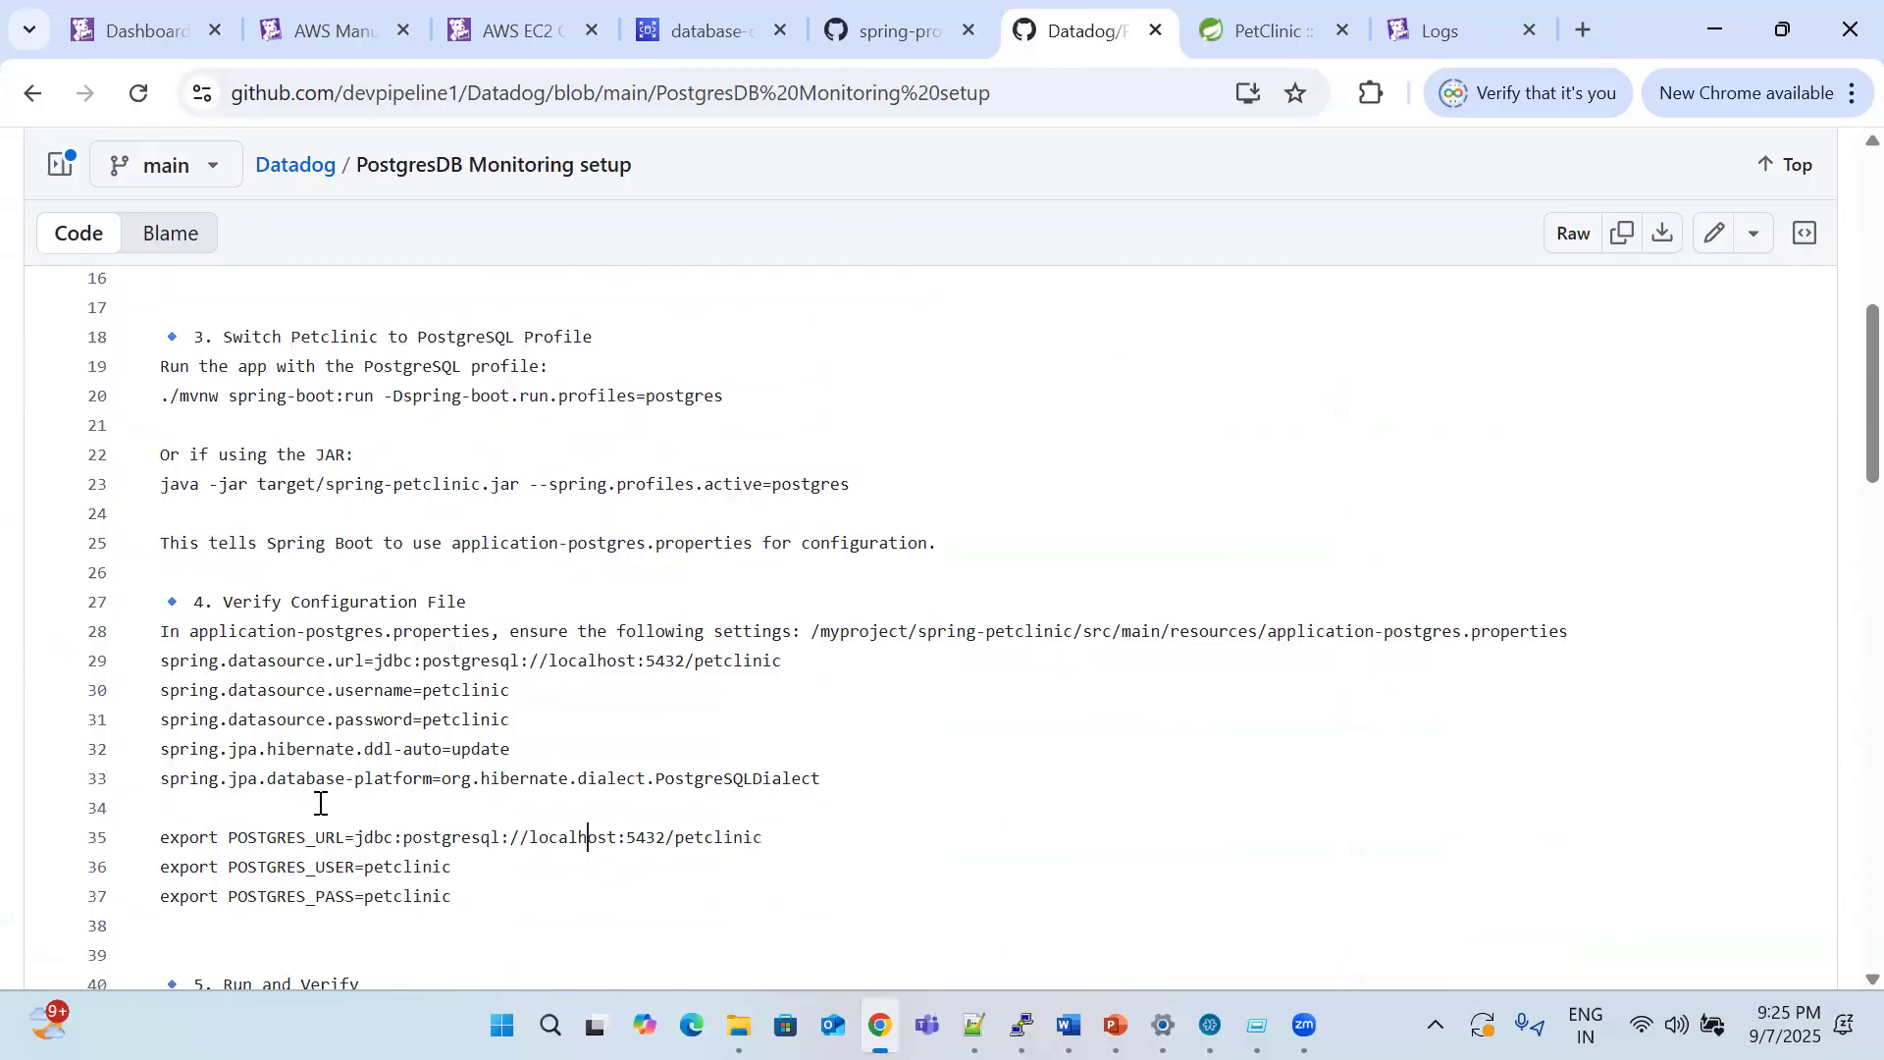
scroll(320, 803, down, 7)
scroll(319, 803, down, 2)
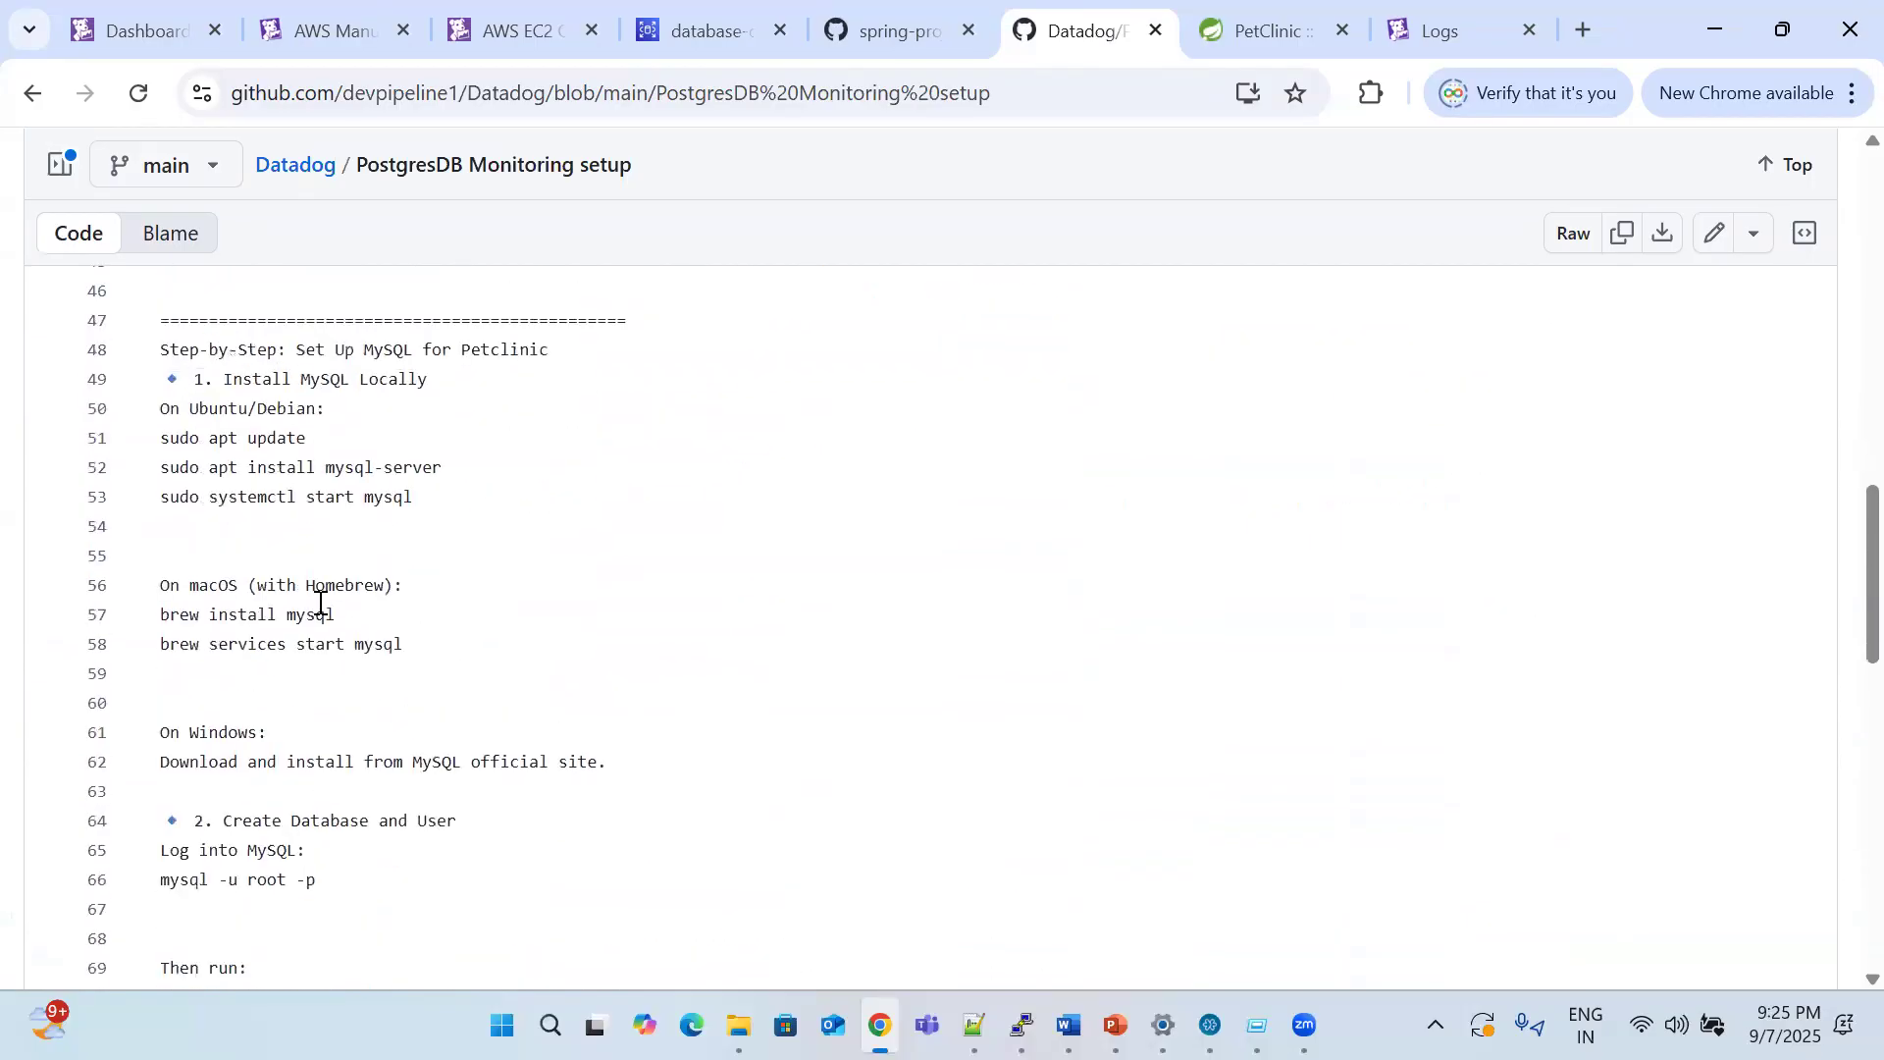
scroll(294, 821, down, 10)
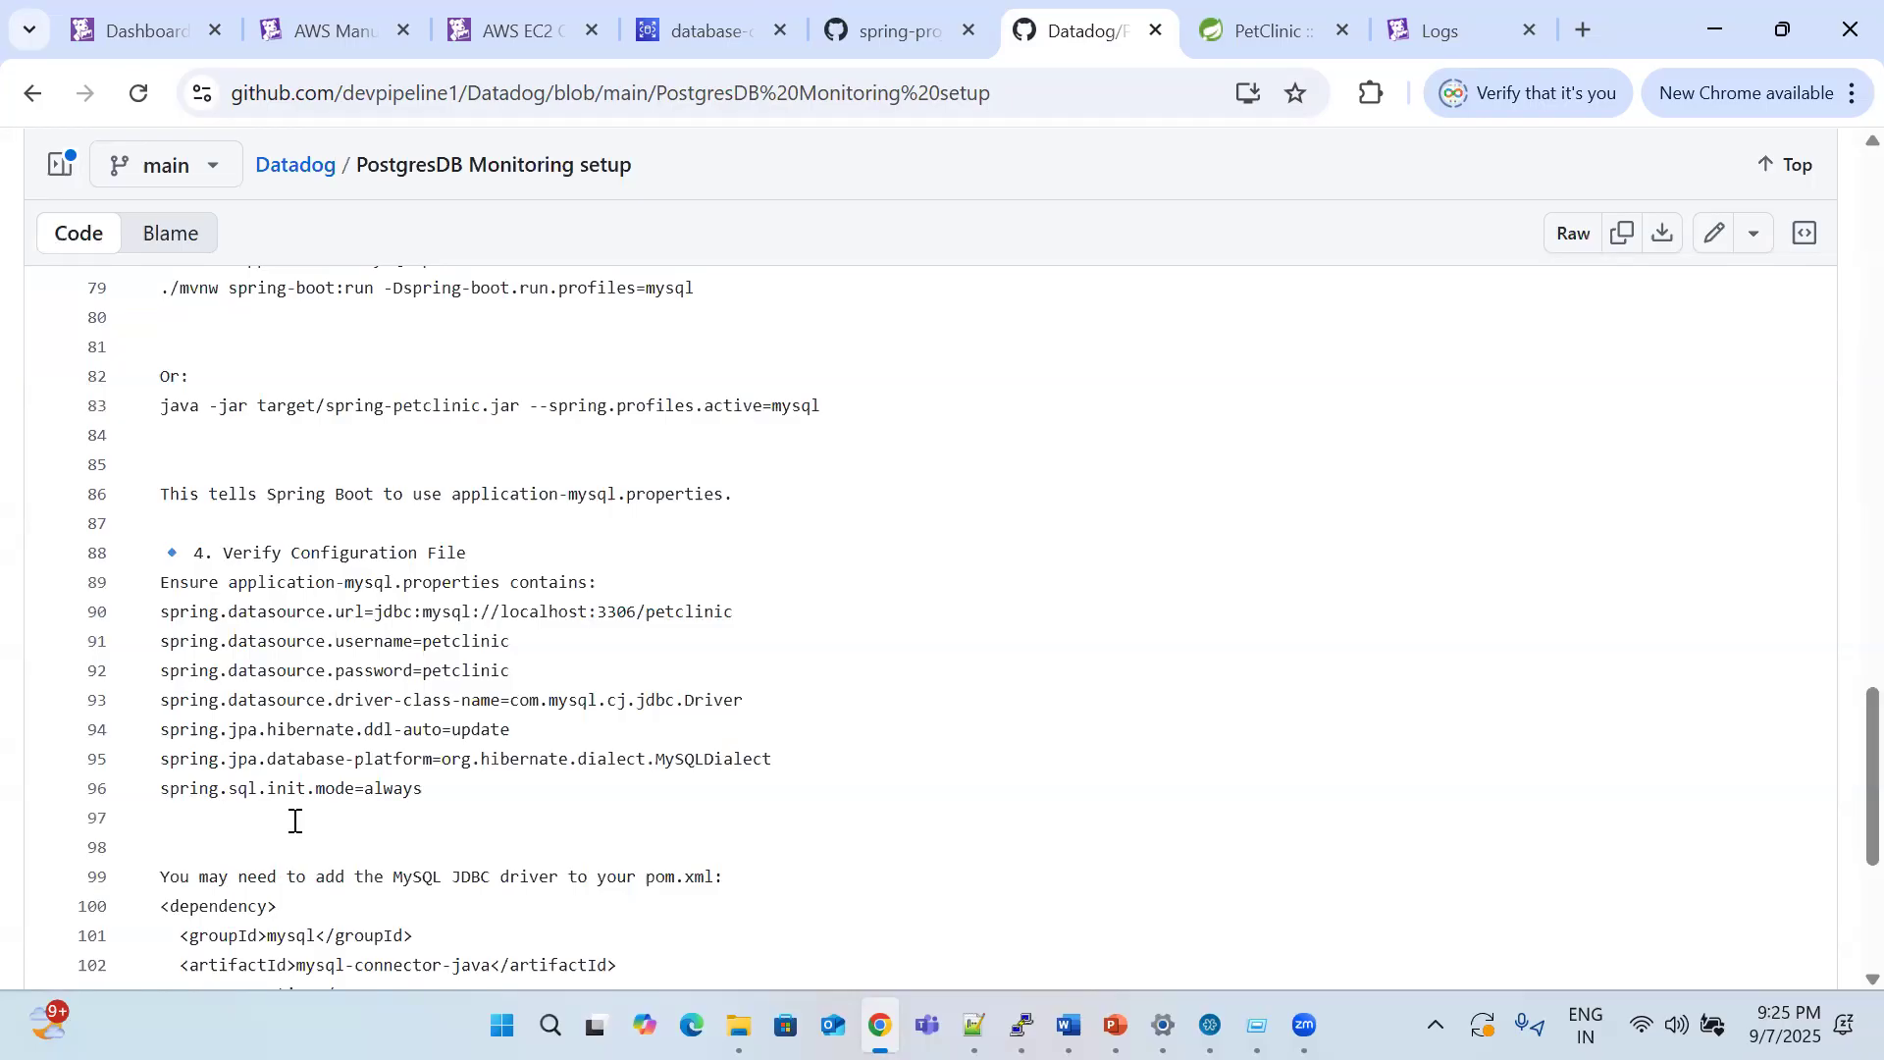
scroll(522, 668, down, 5)
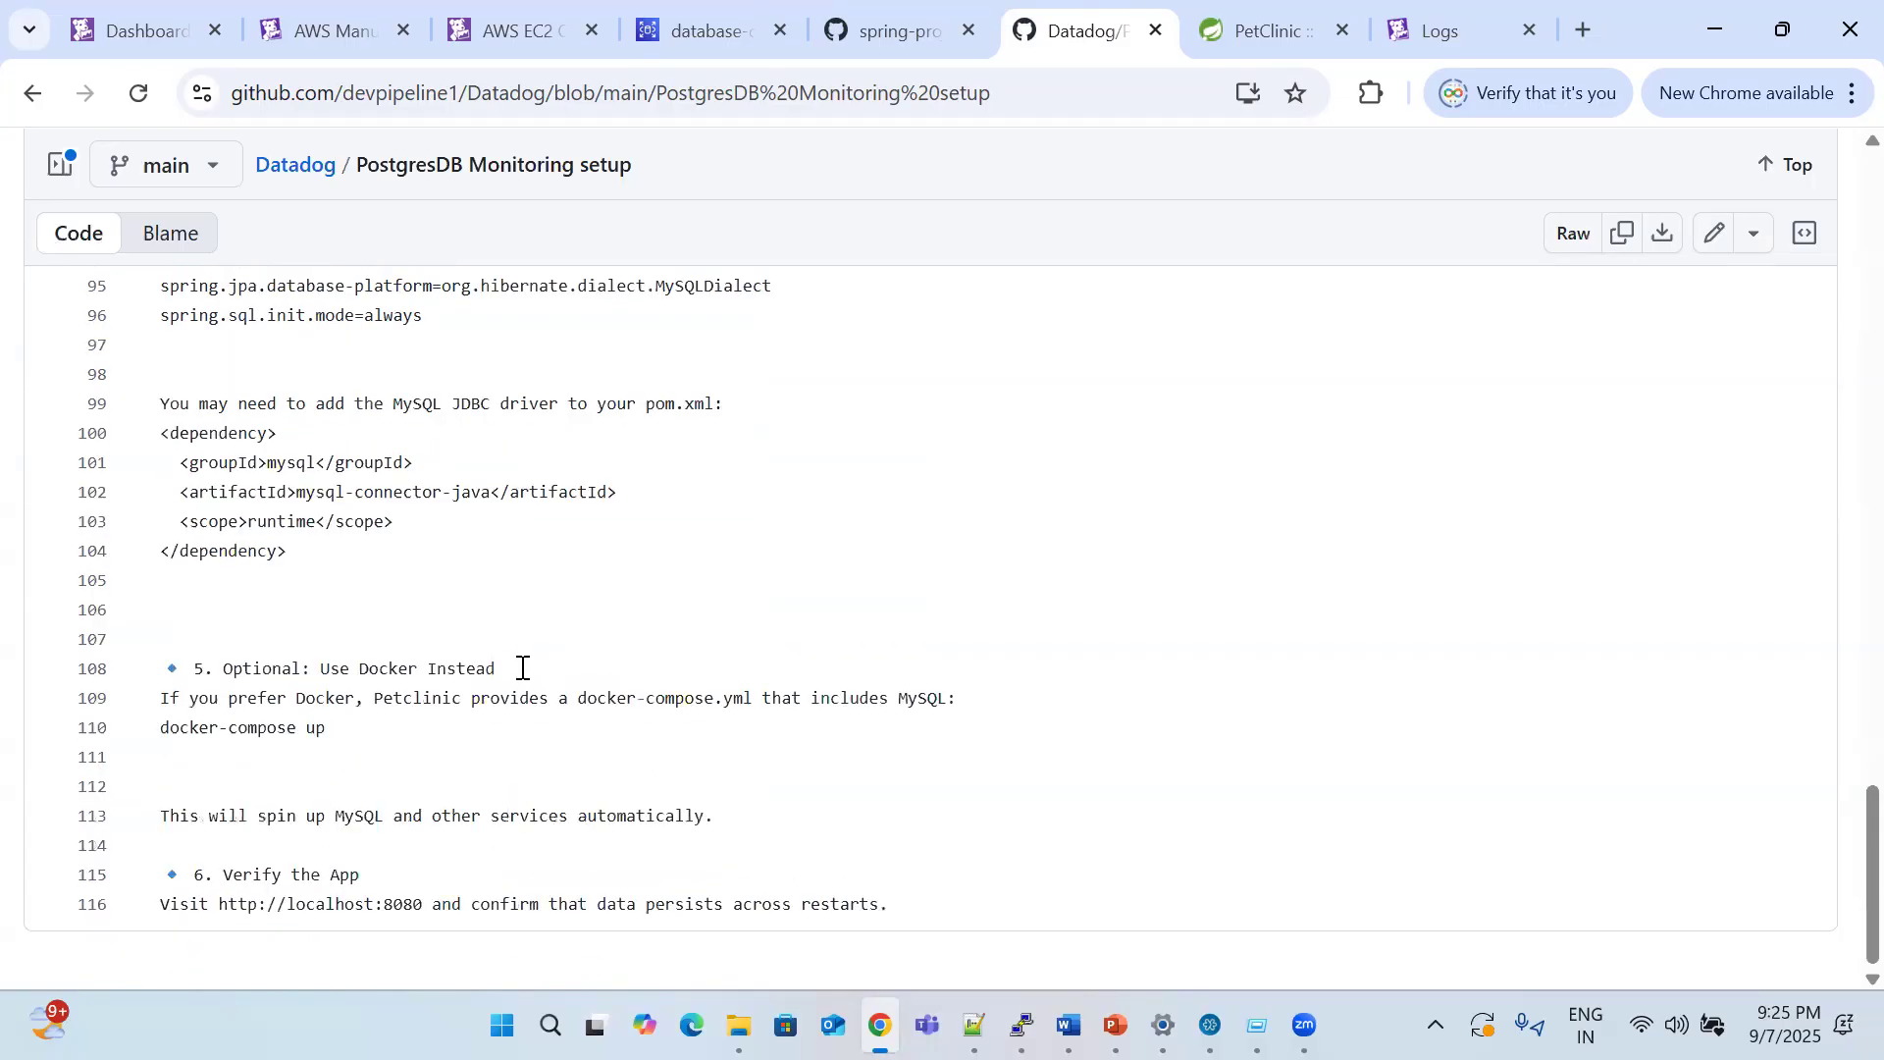
scroll(522, 669, up, 20)
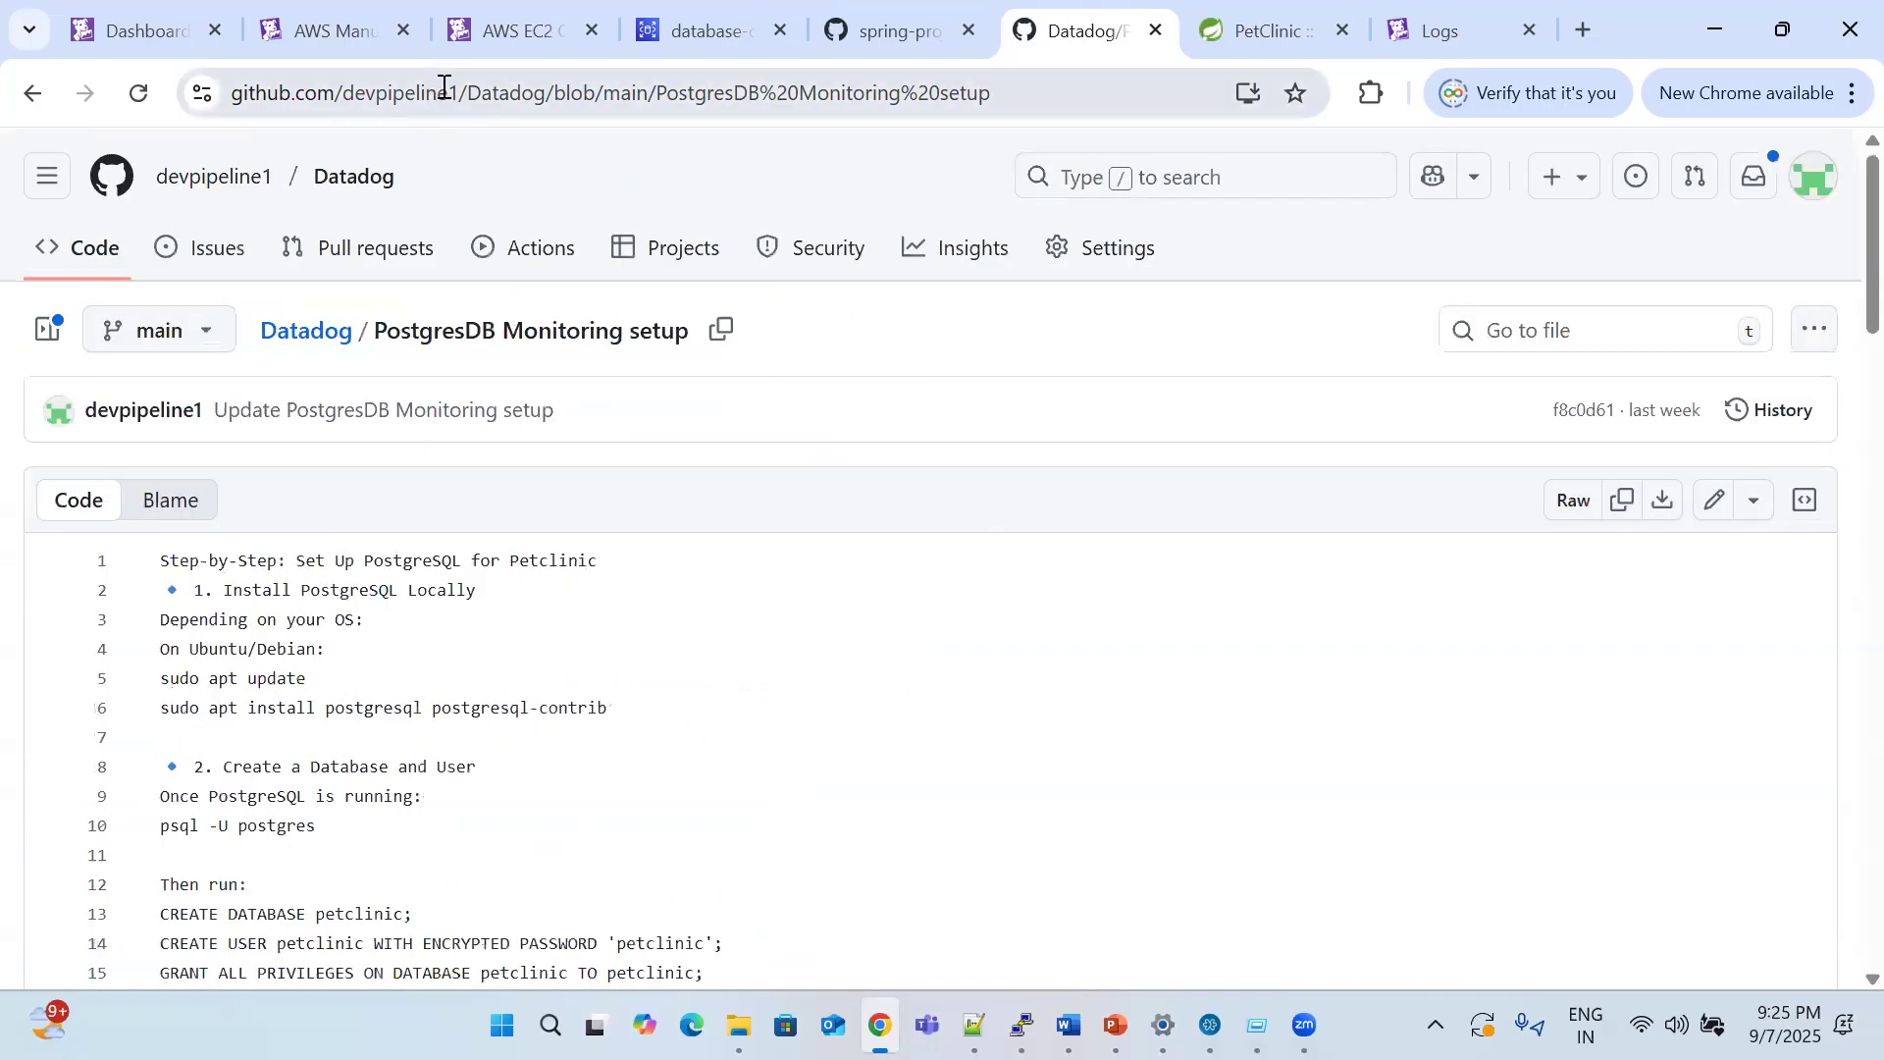
click(504, 46)
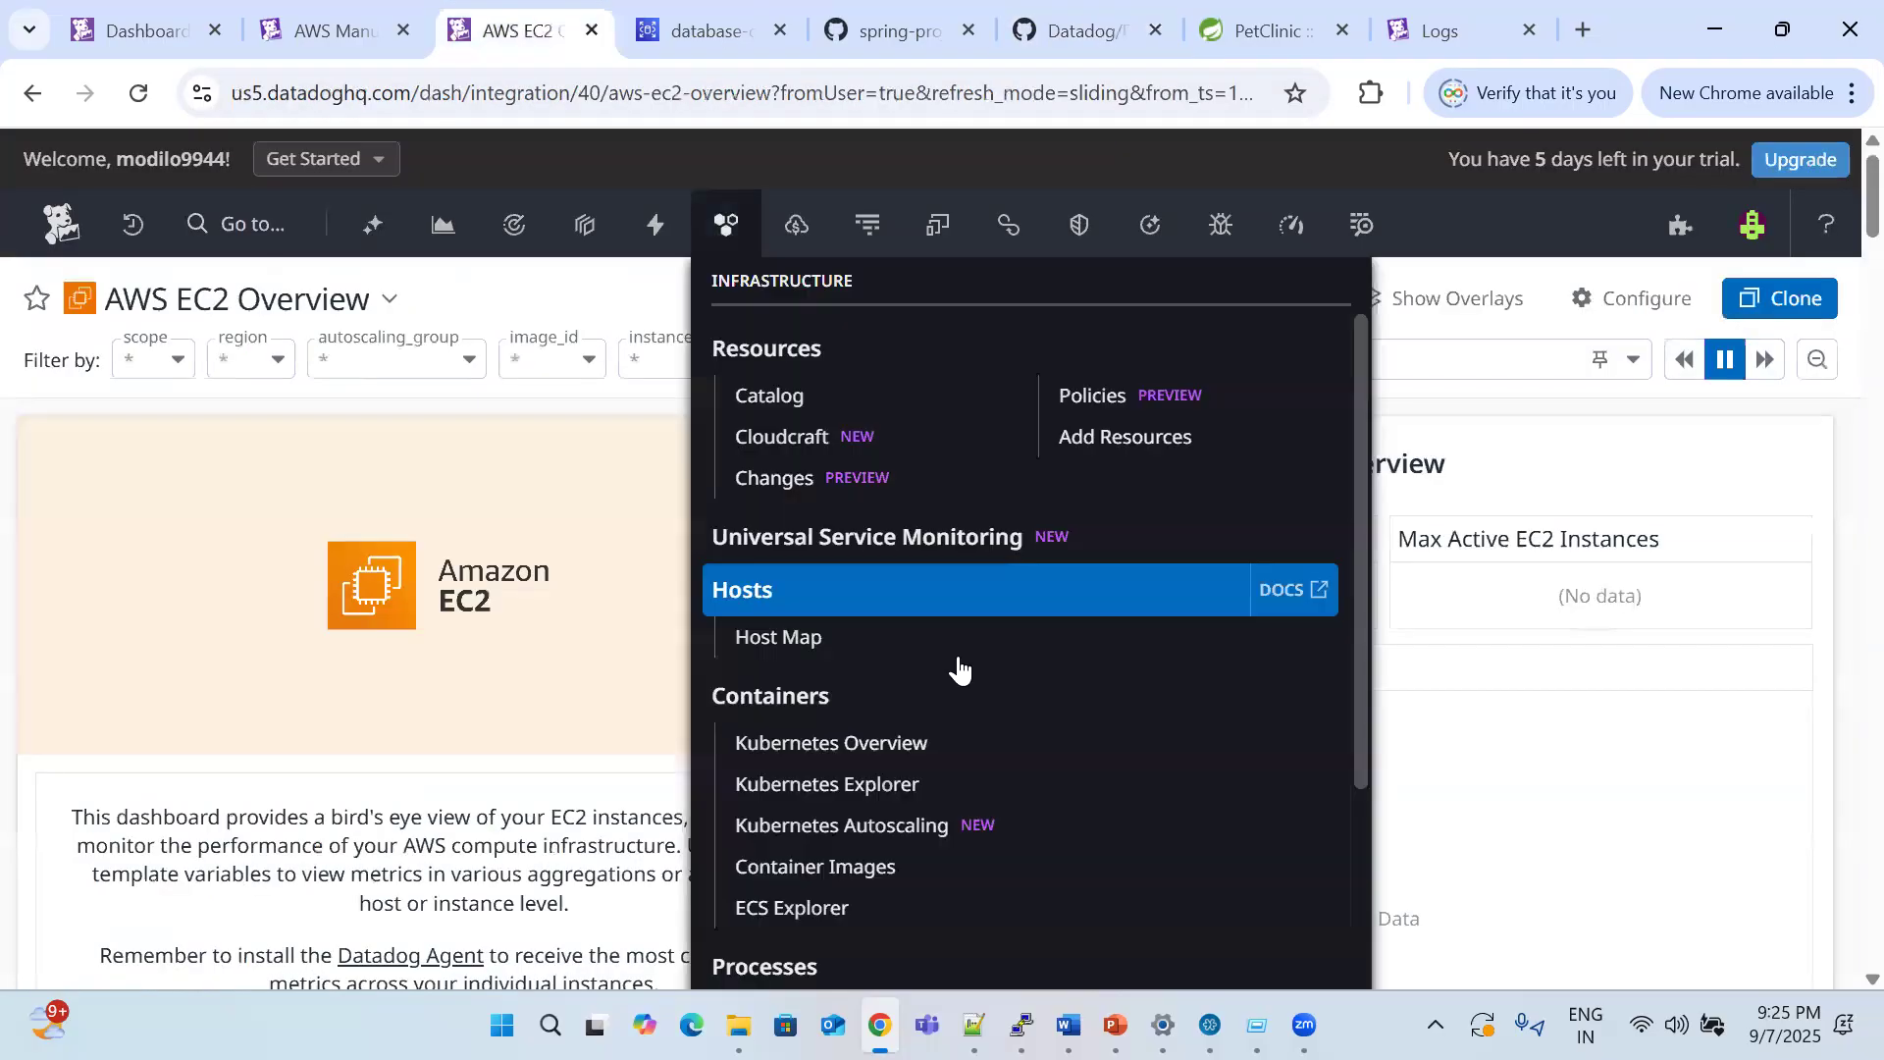
Reload the EC2 Overview dashboard, then return to the database-datadog RDS instance page.
click(137, 94)
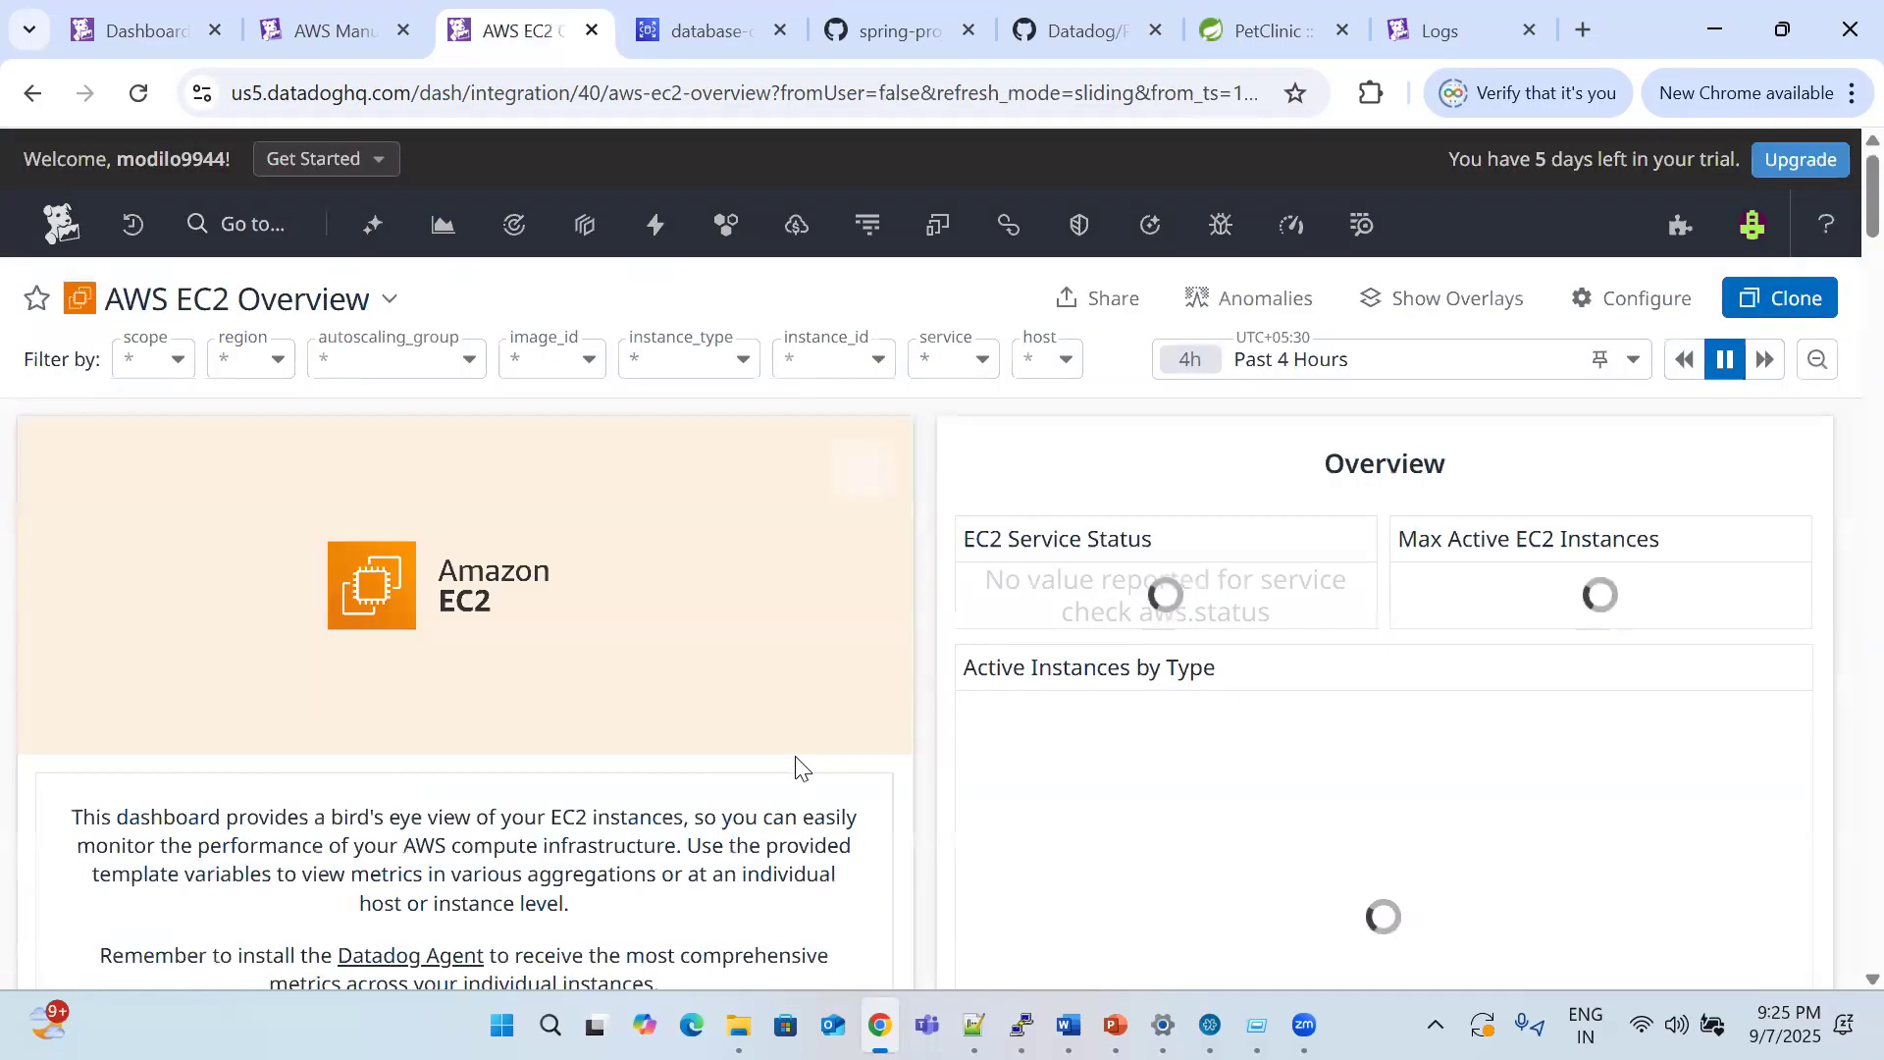
scroll(796, 758, down, 10)
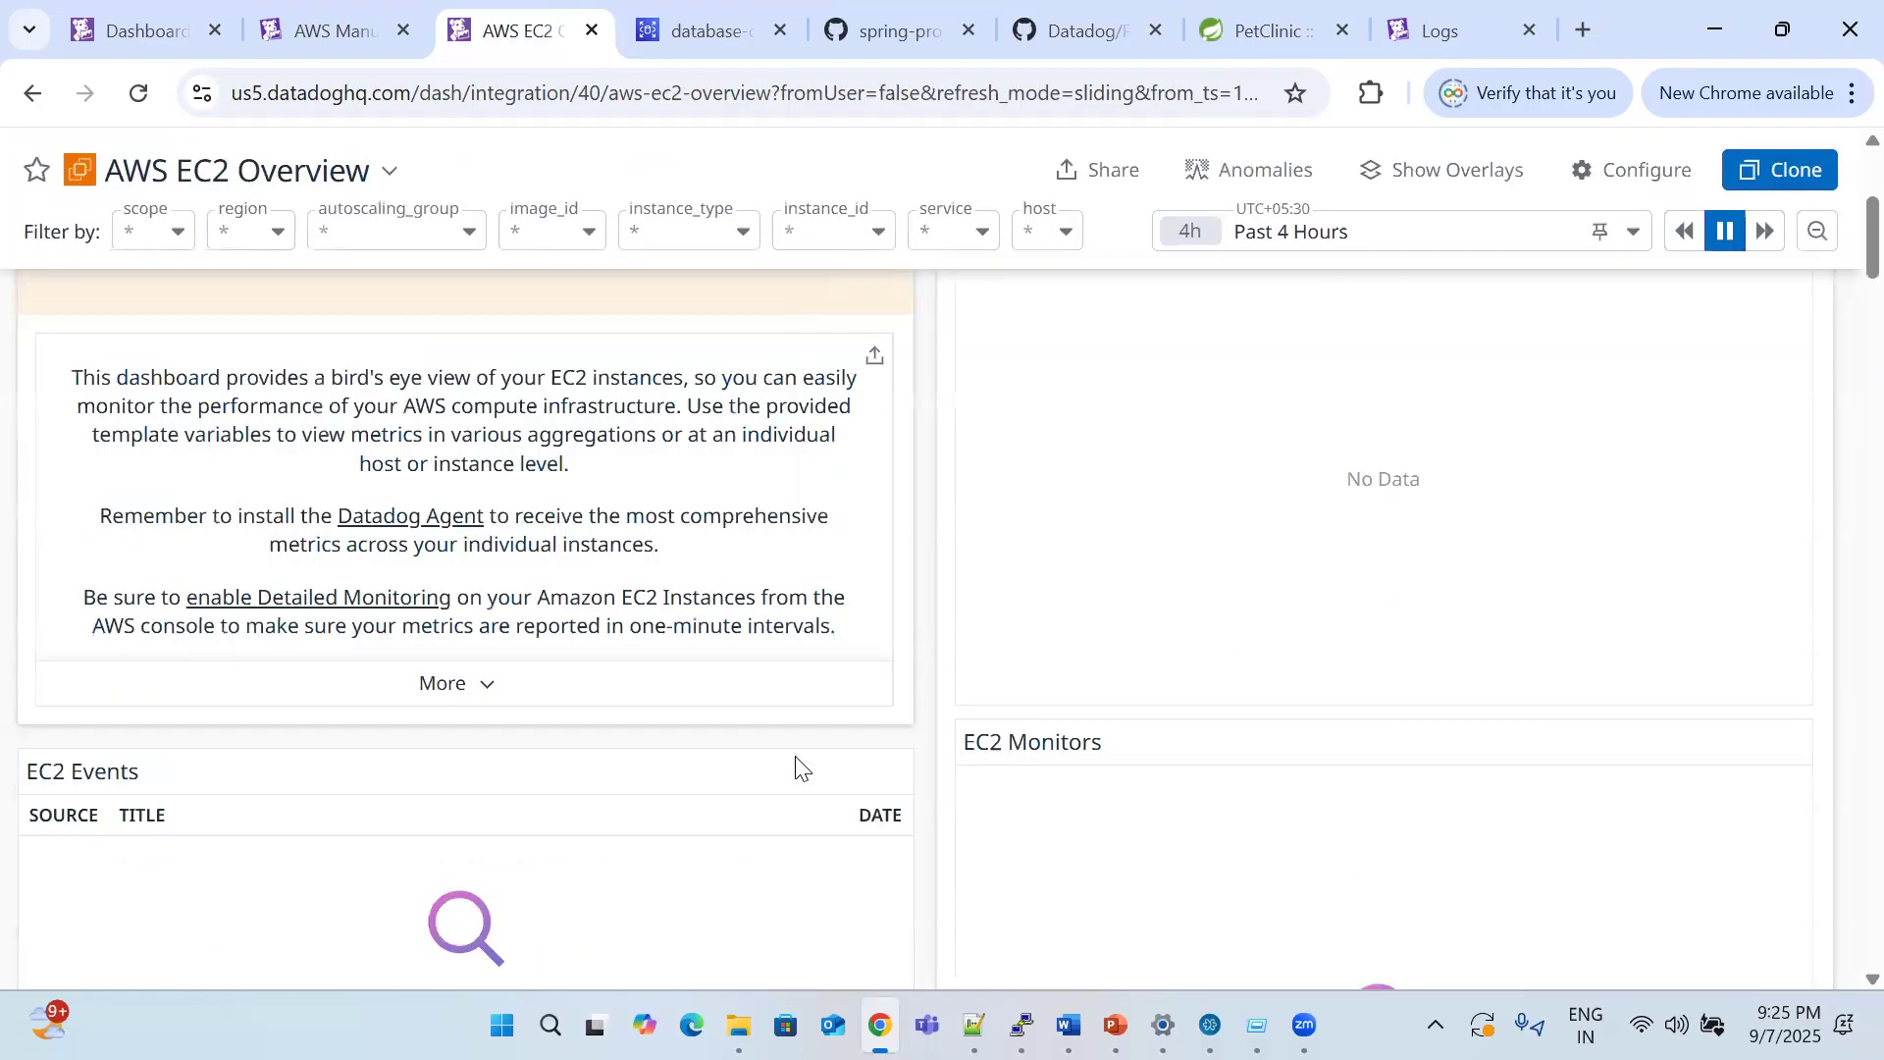
scroll(794, 756, up, 10)
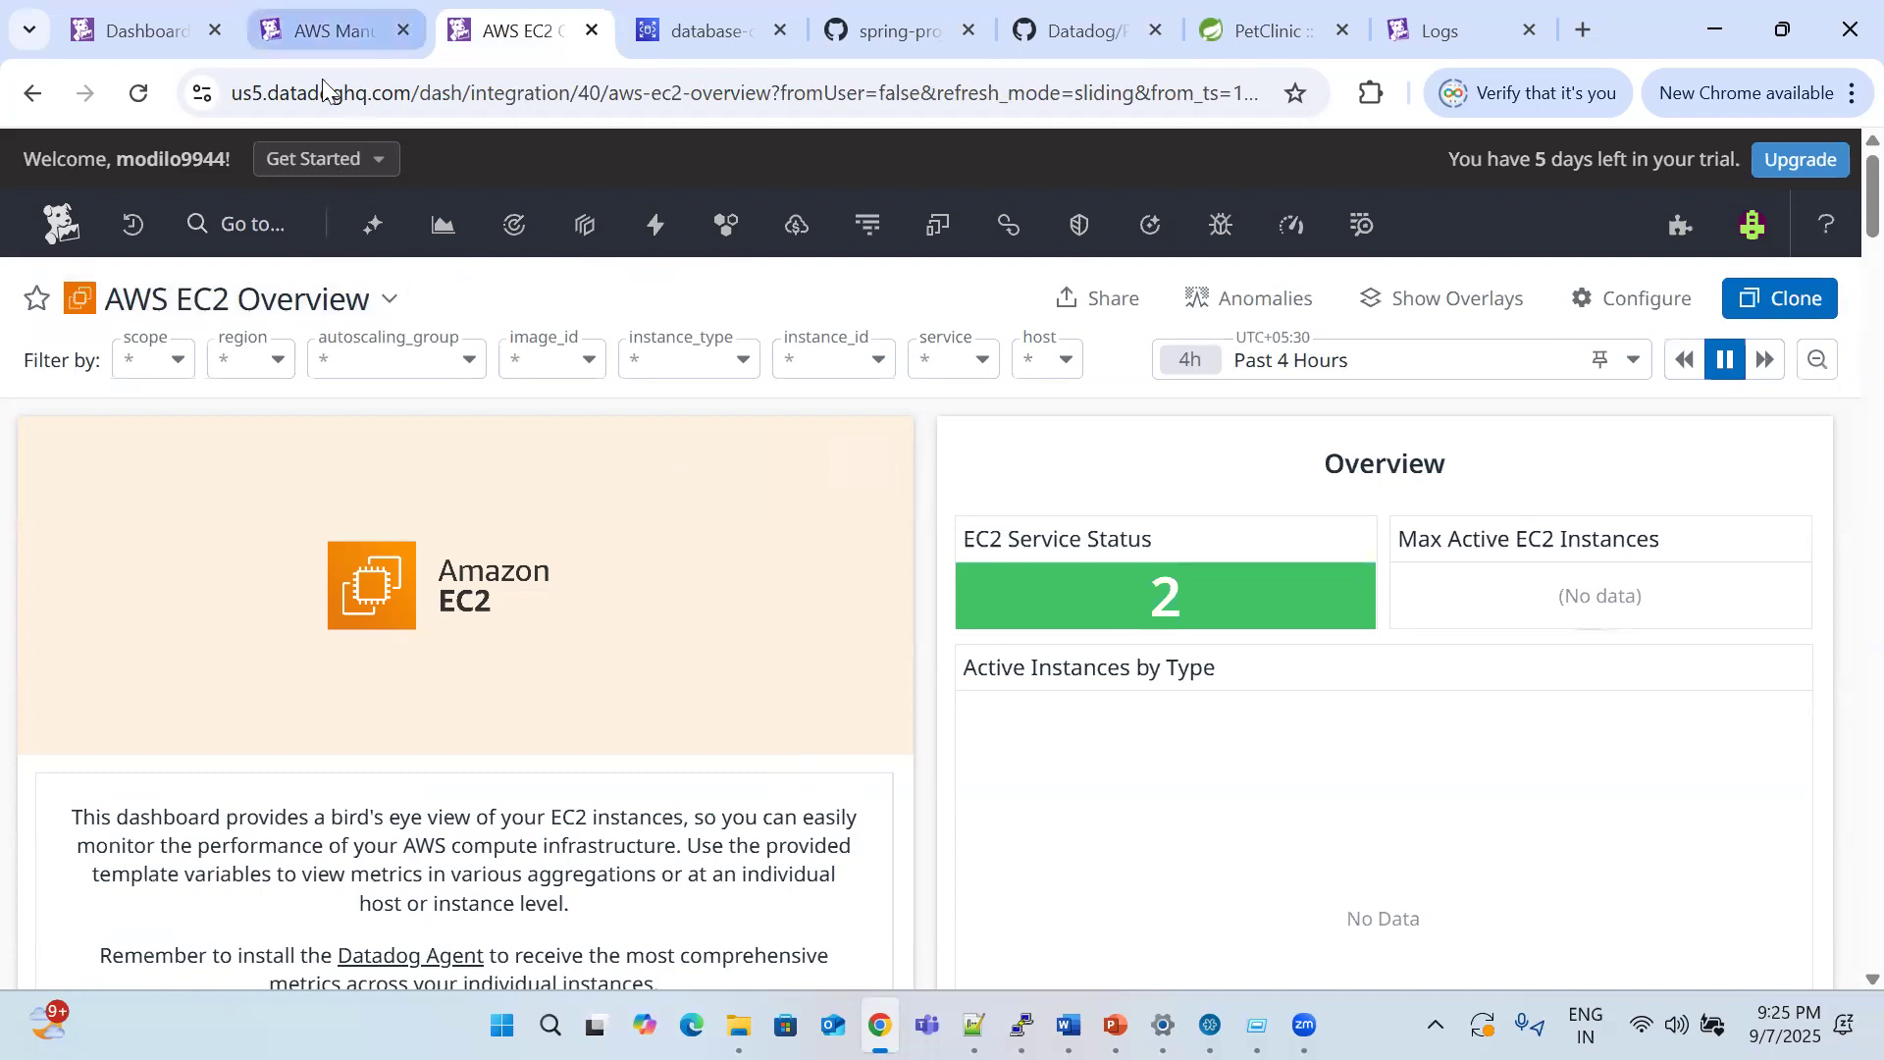
key(ctrl+shift+Tab)
key(ctrl+shift+Tab)
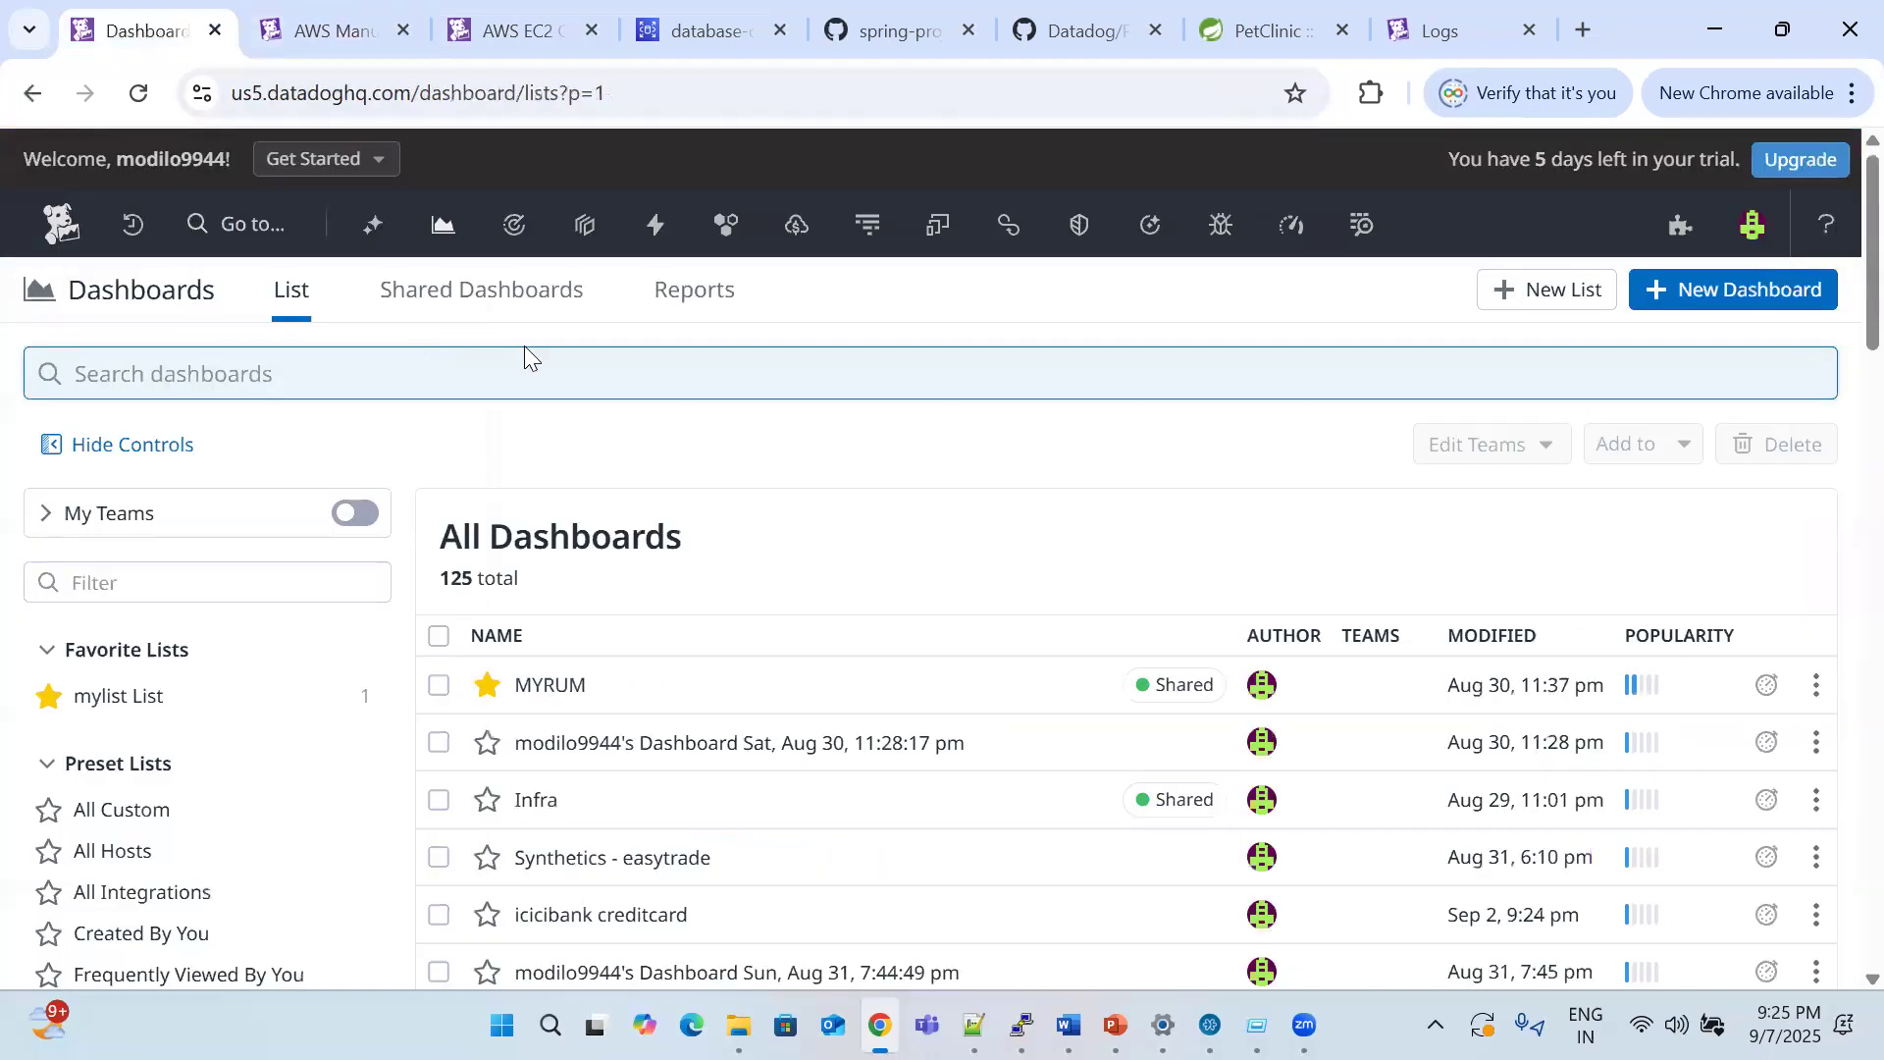
click(673, 41)
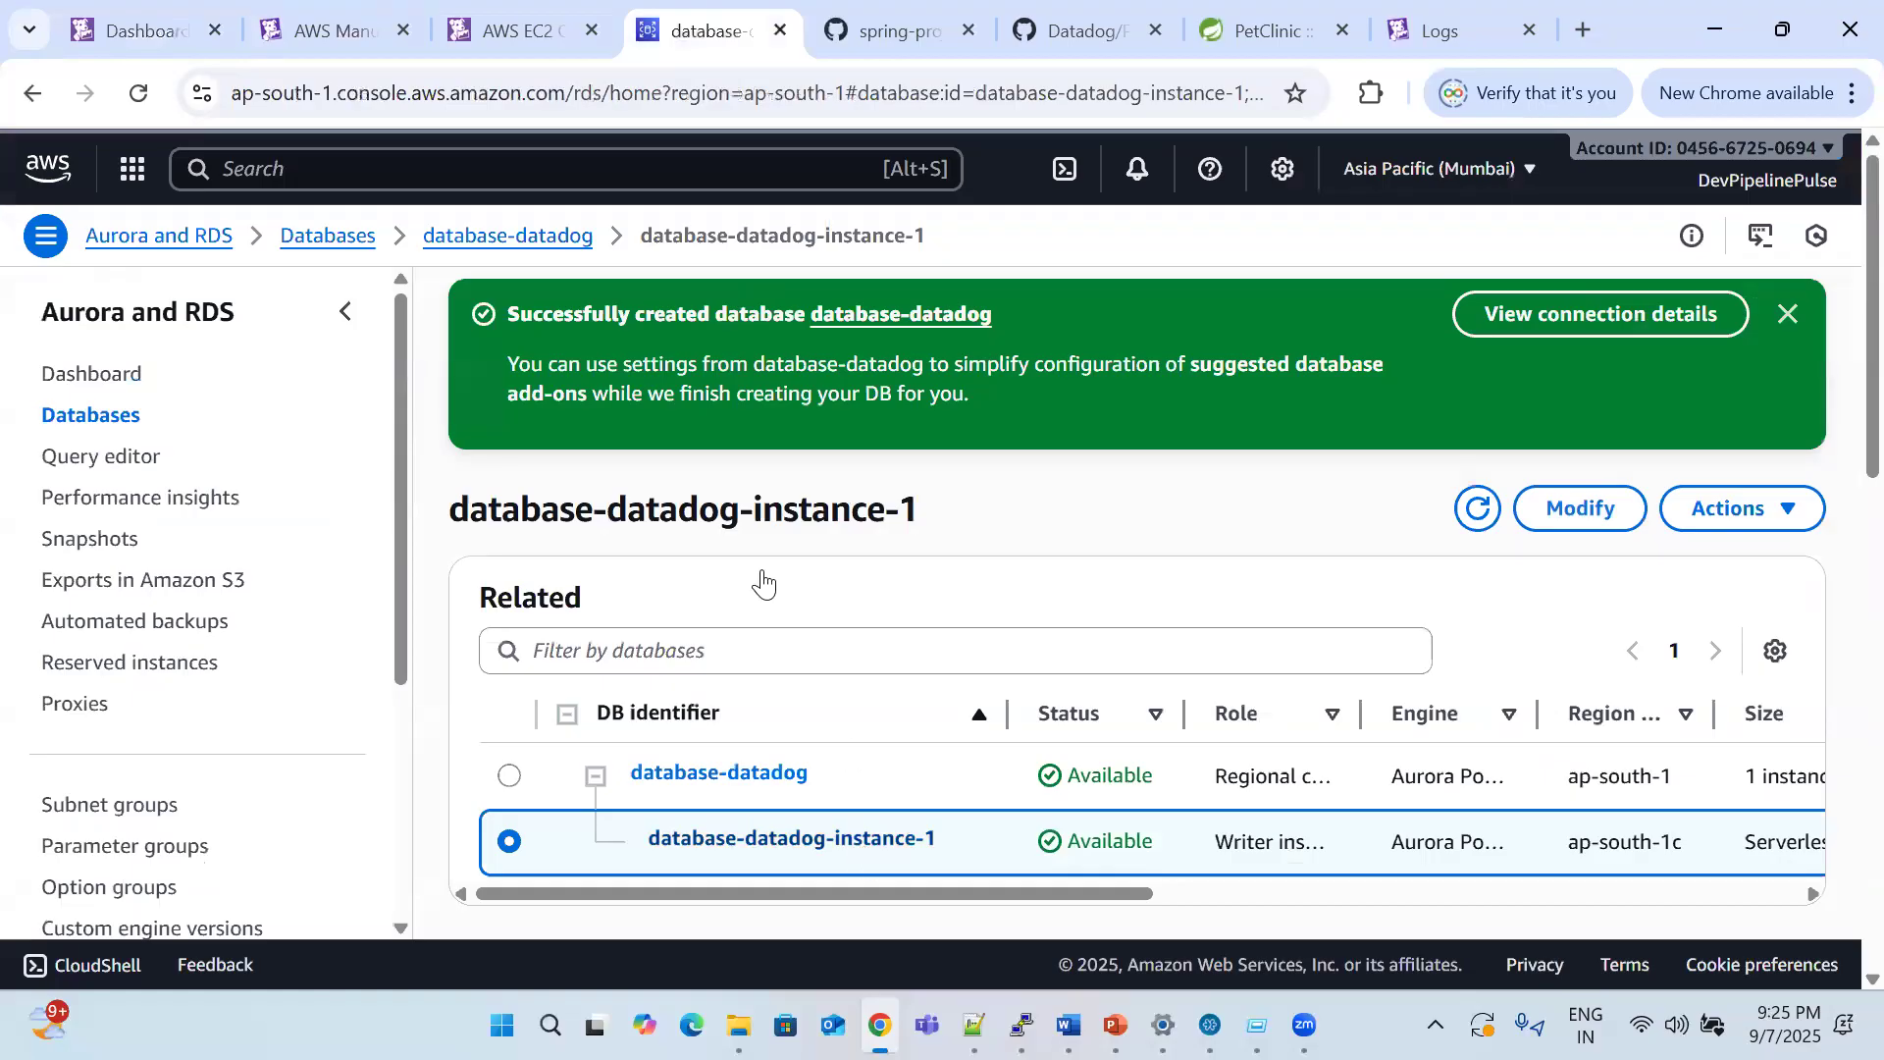
click(1092, 51)
click(310, 334)
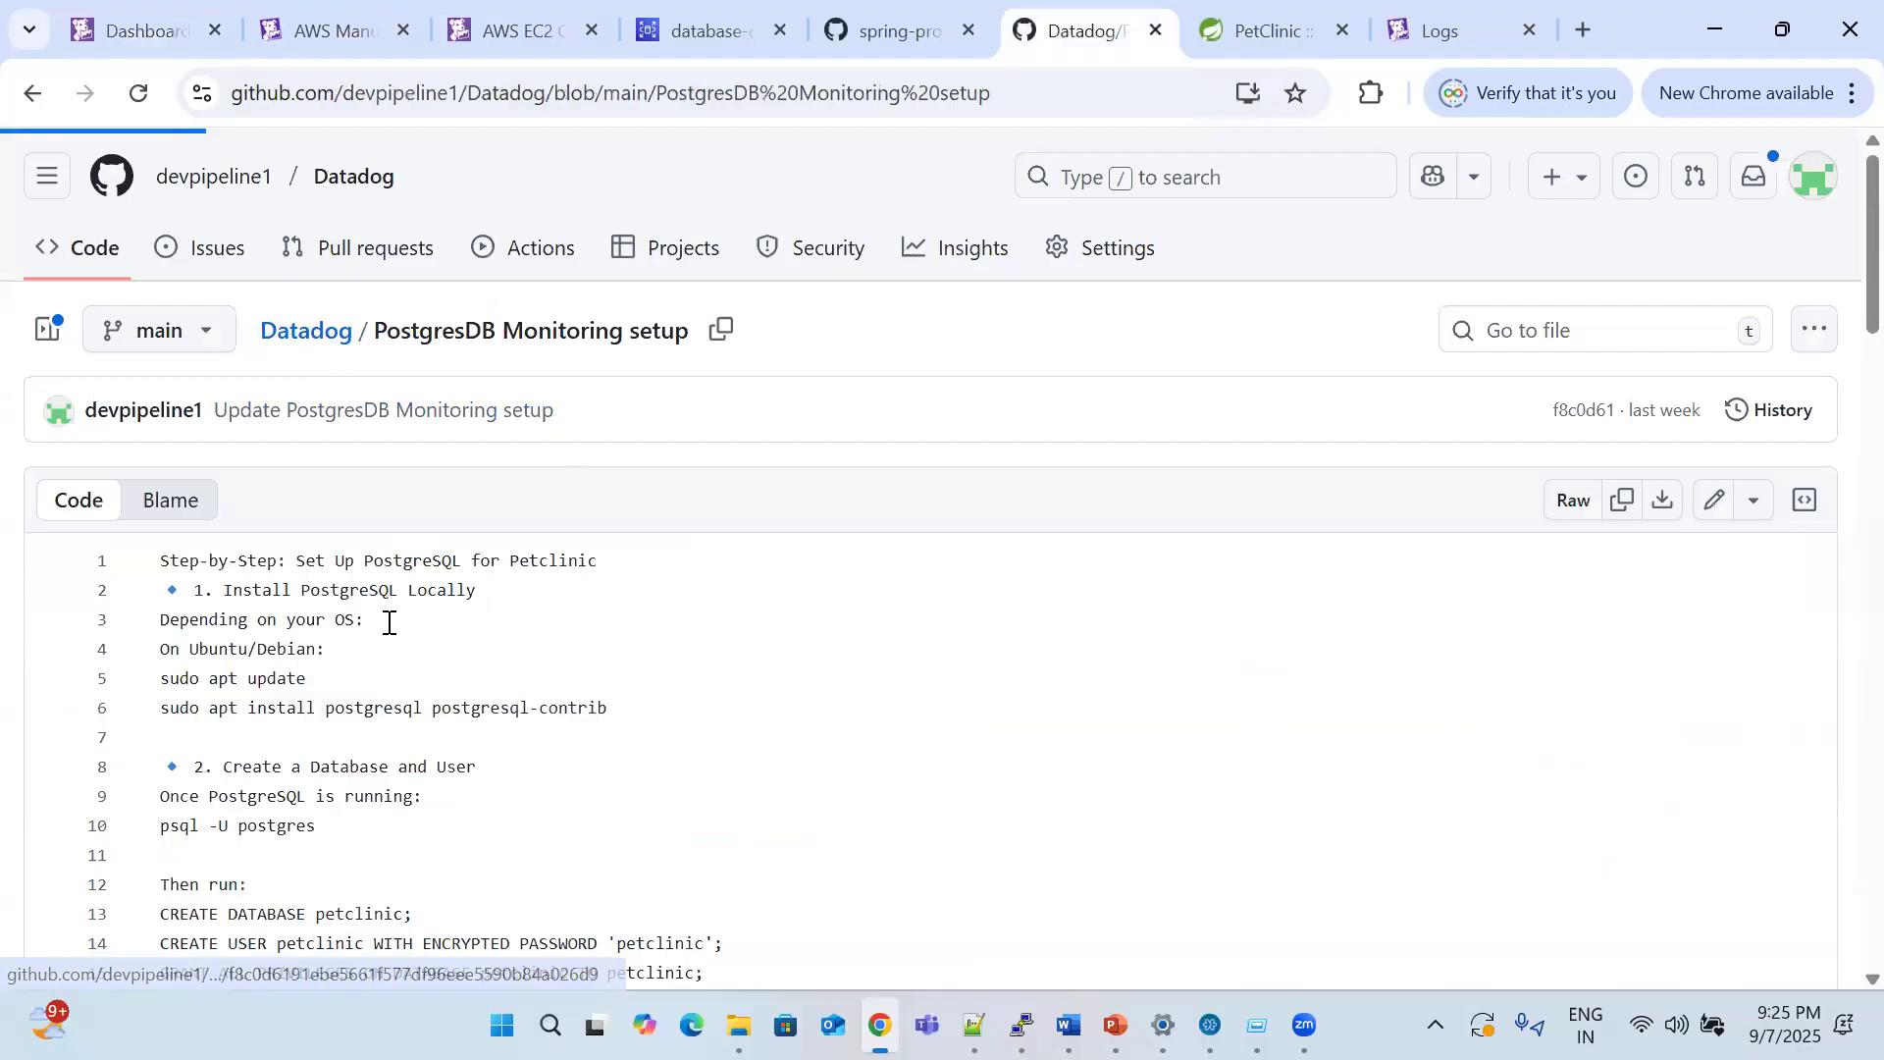
scroll(280, 860, down, 1)
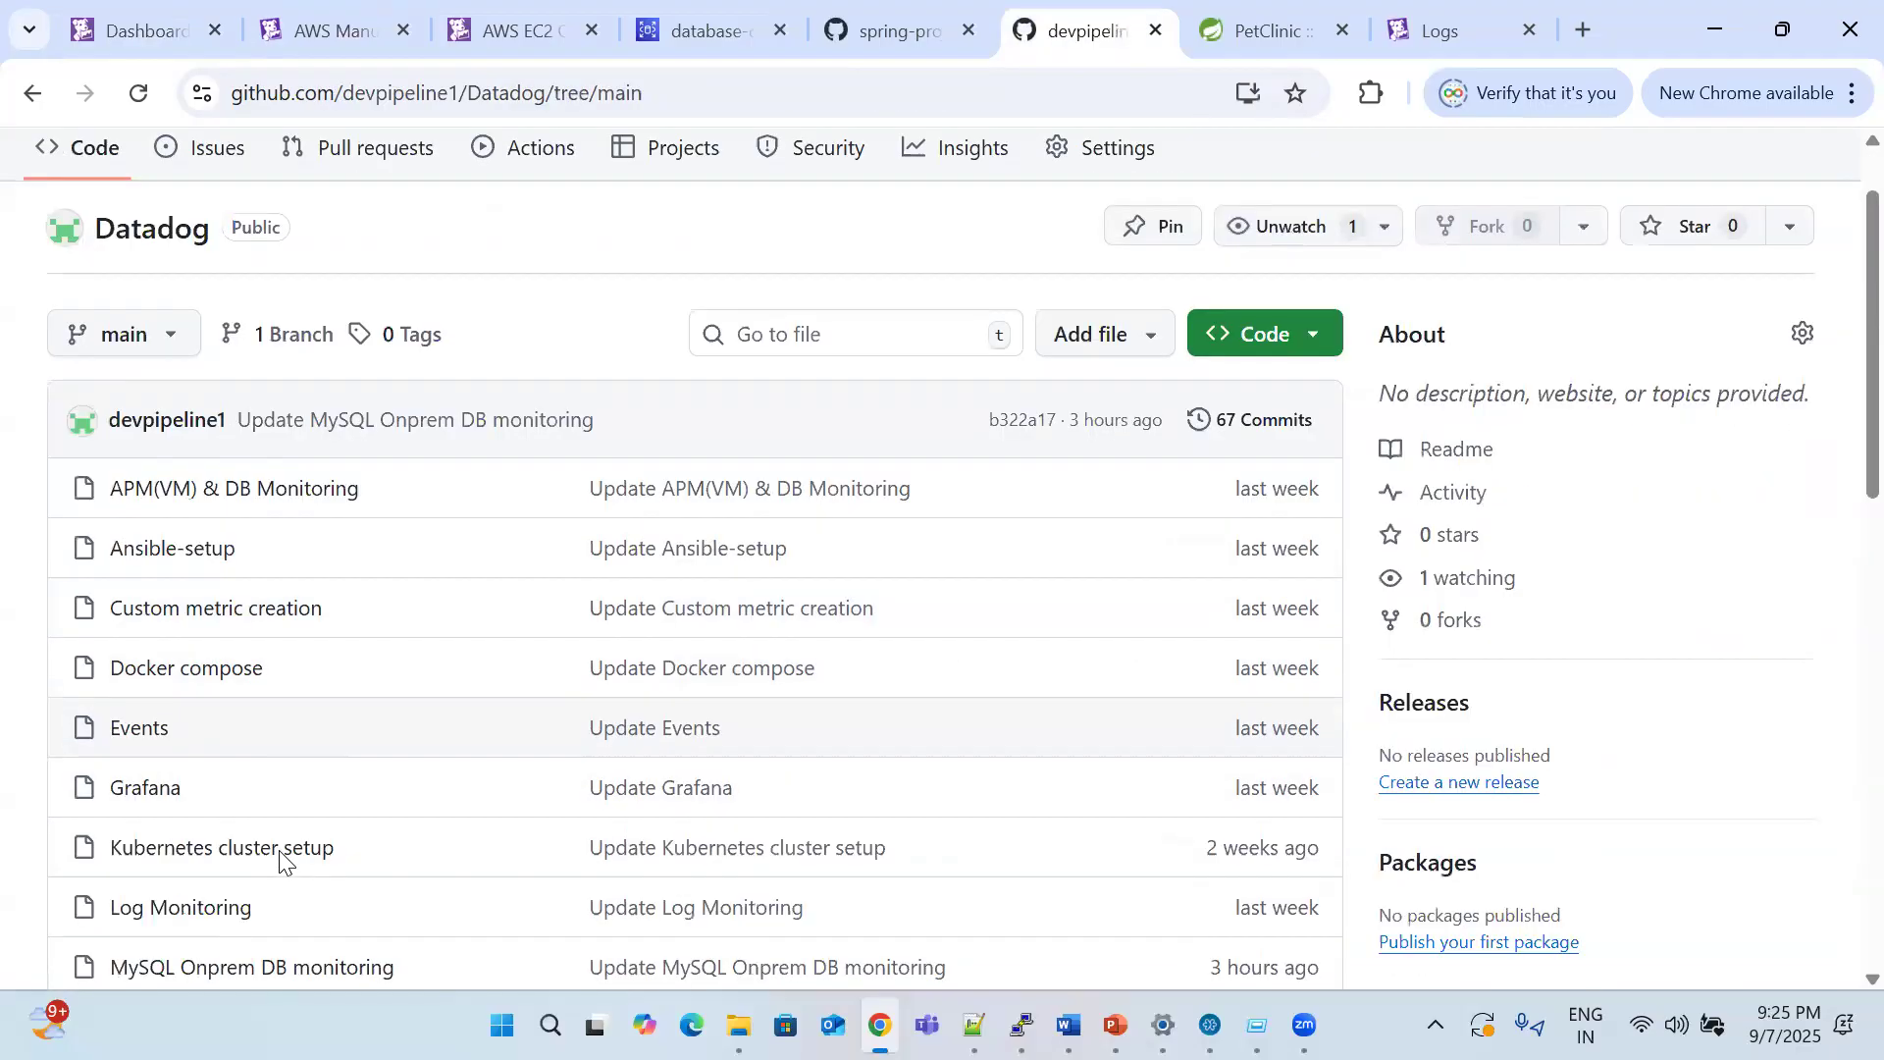
scroll(279, 861, down, 5)
scroll(275, 834, up, 1)
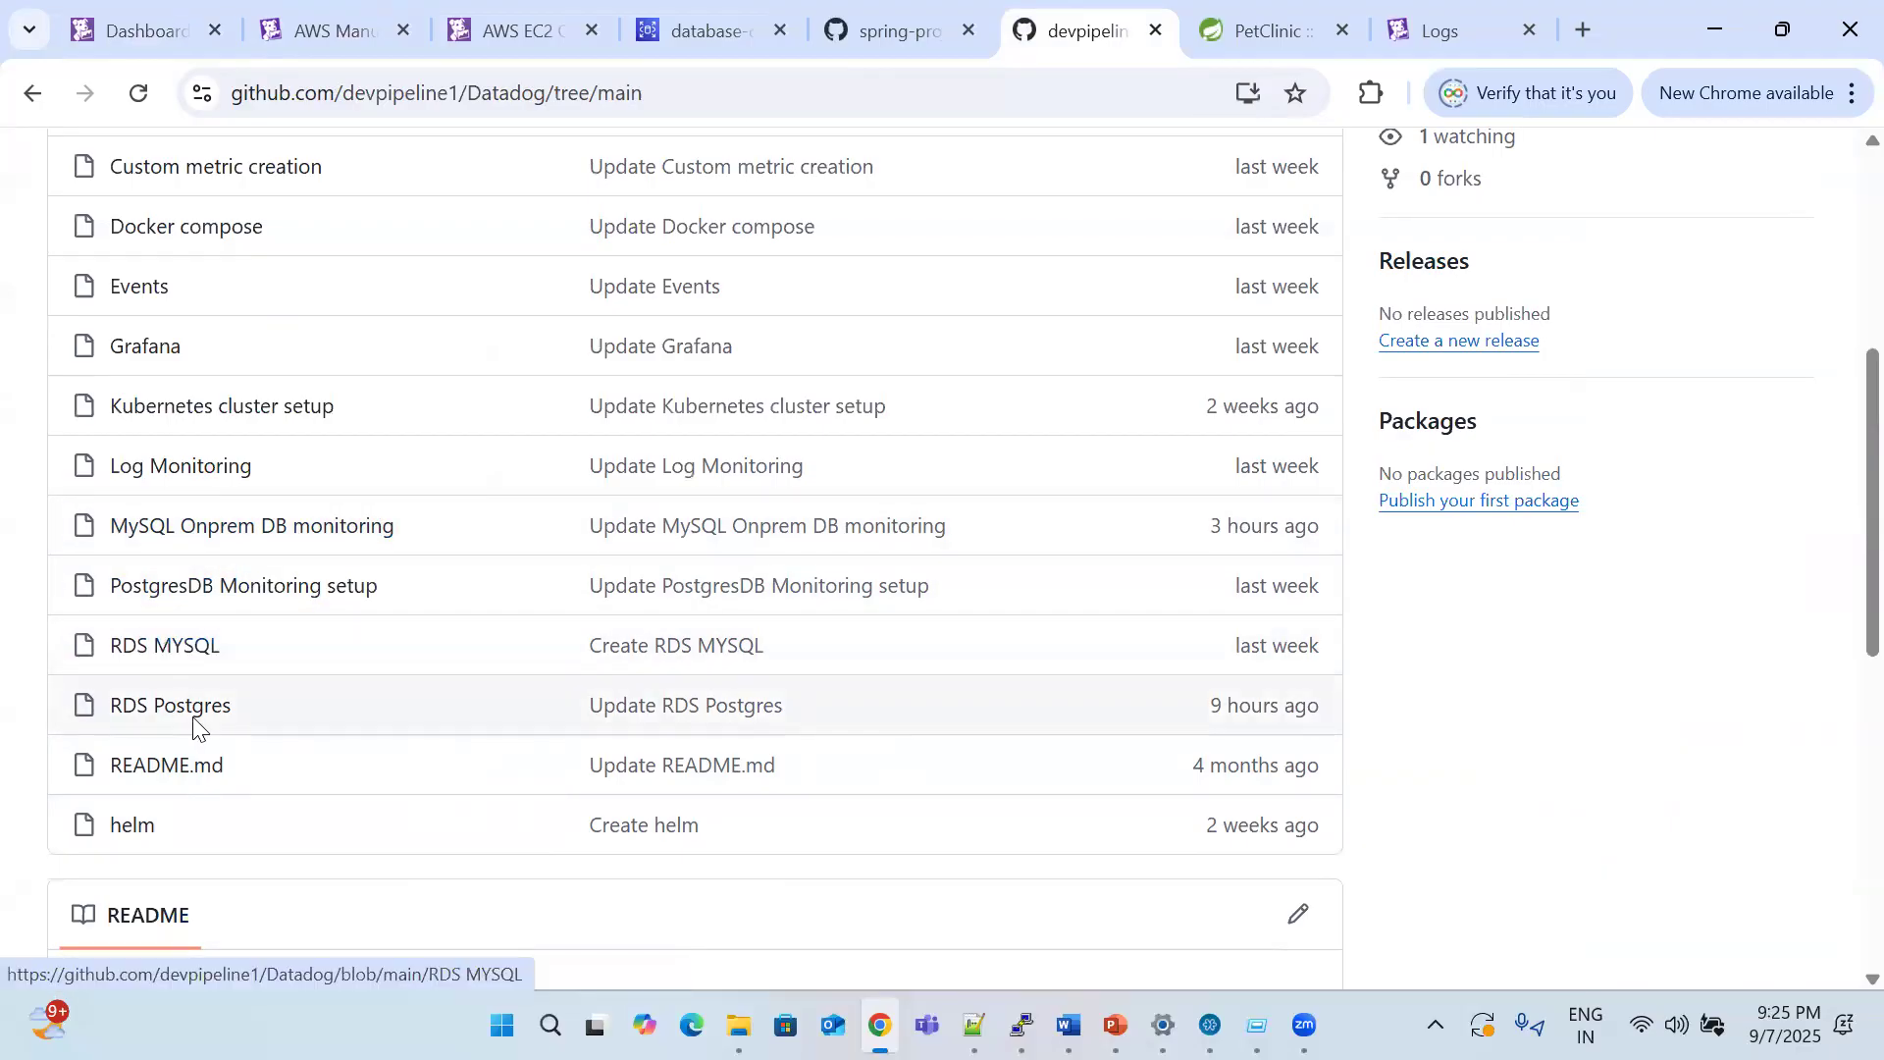
click(195, 649)
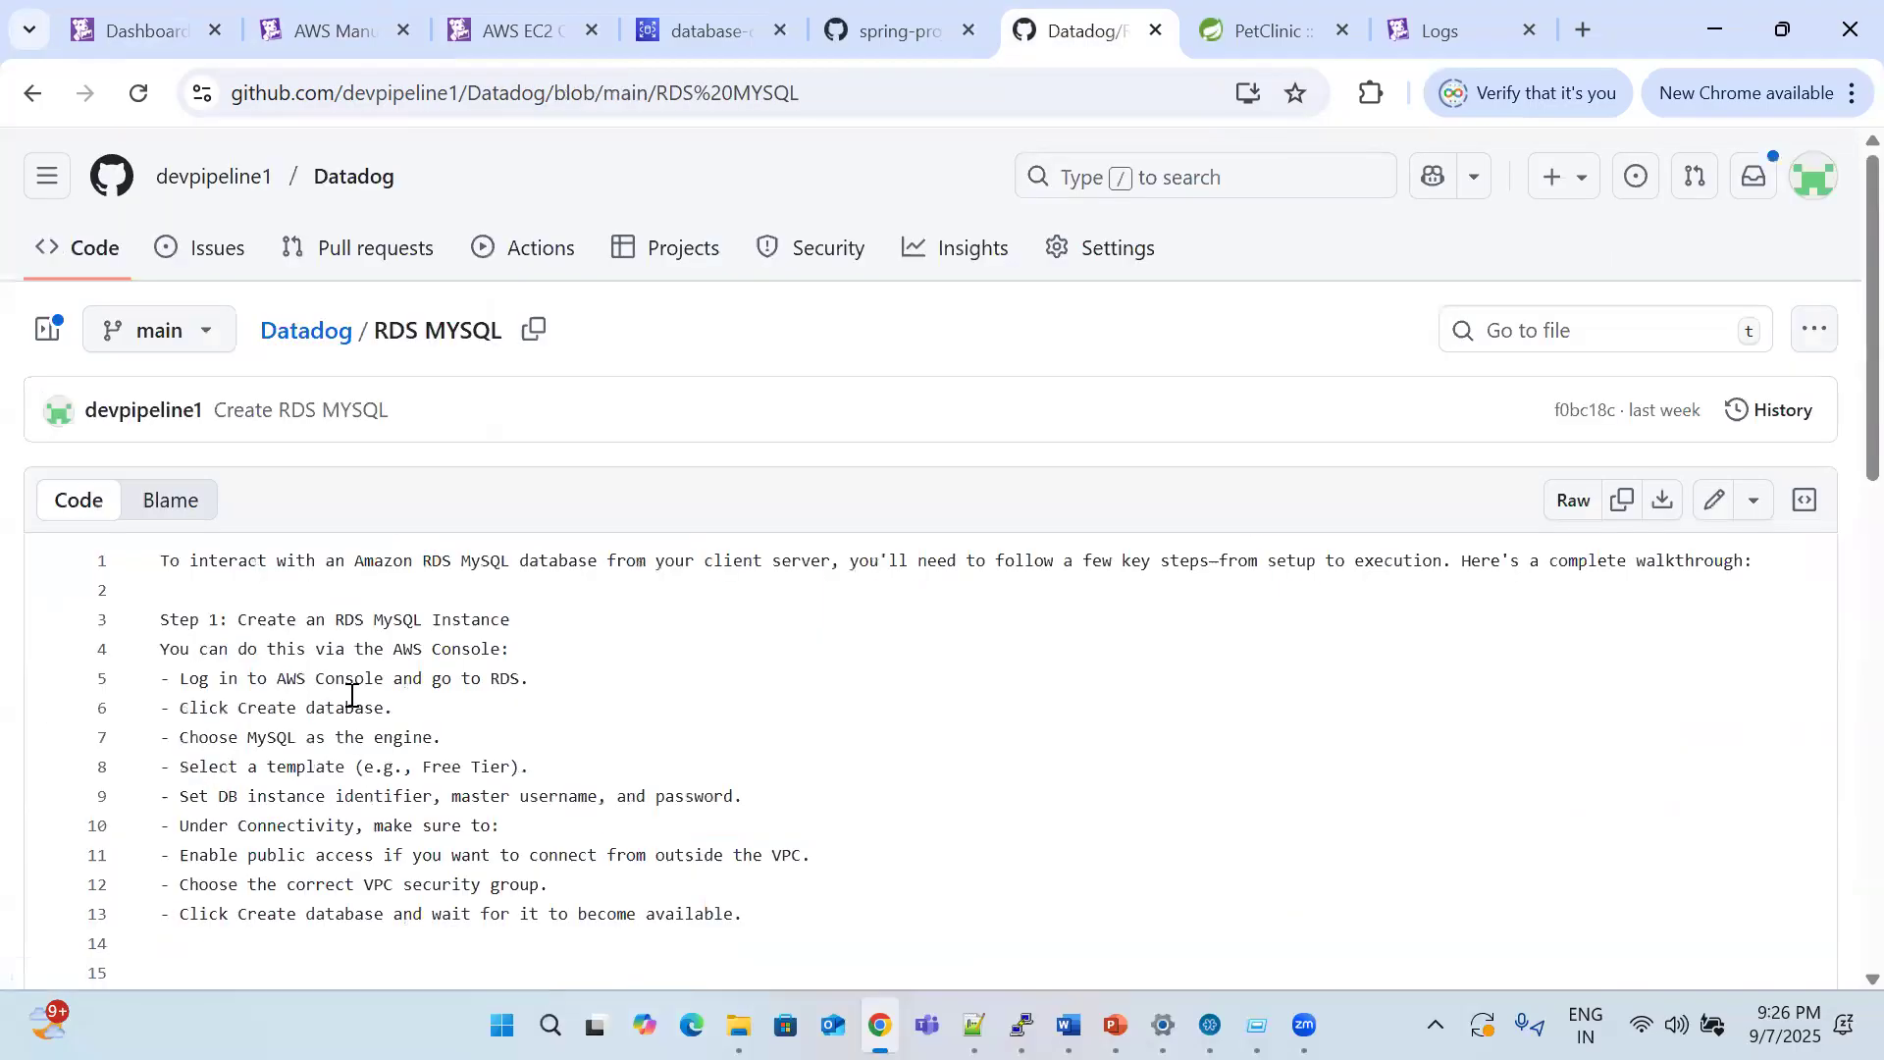
scroll(369, 747, down, 10)
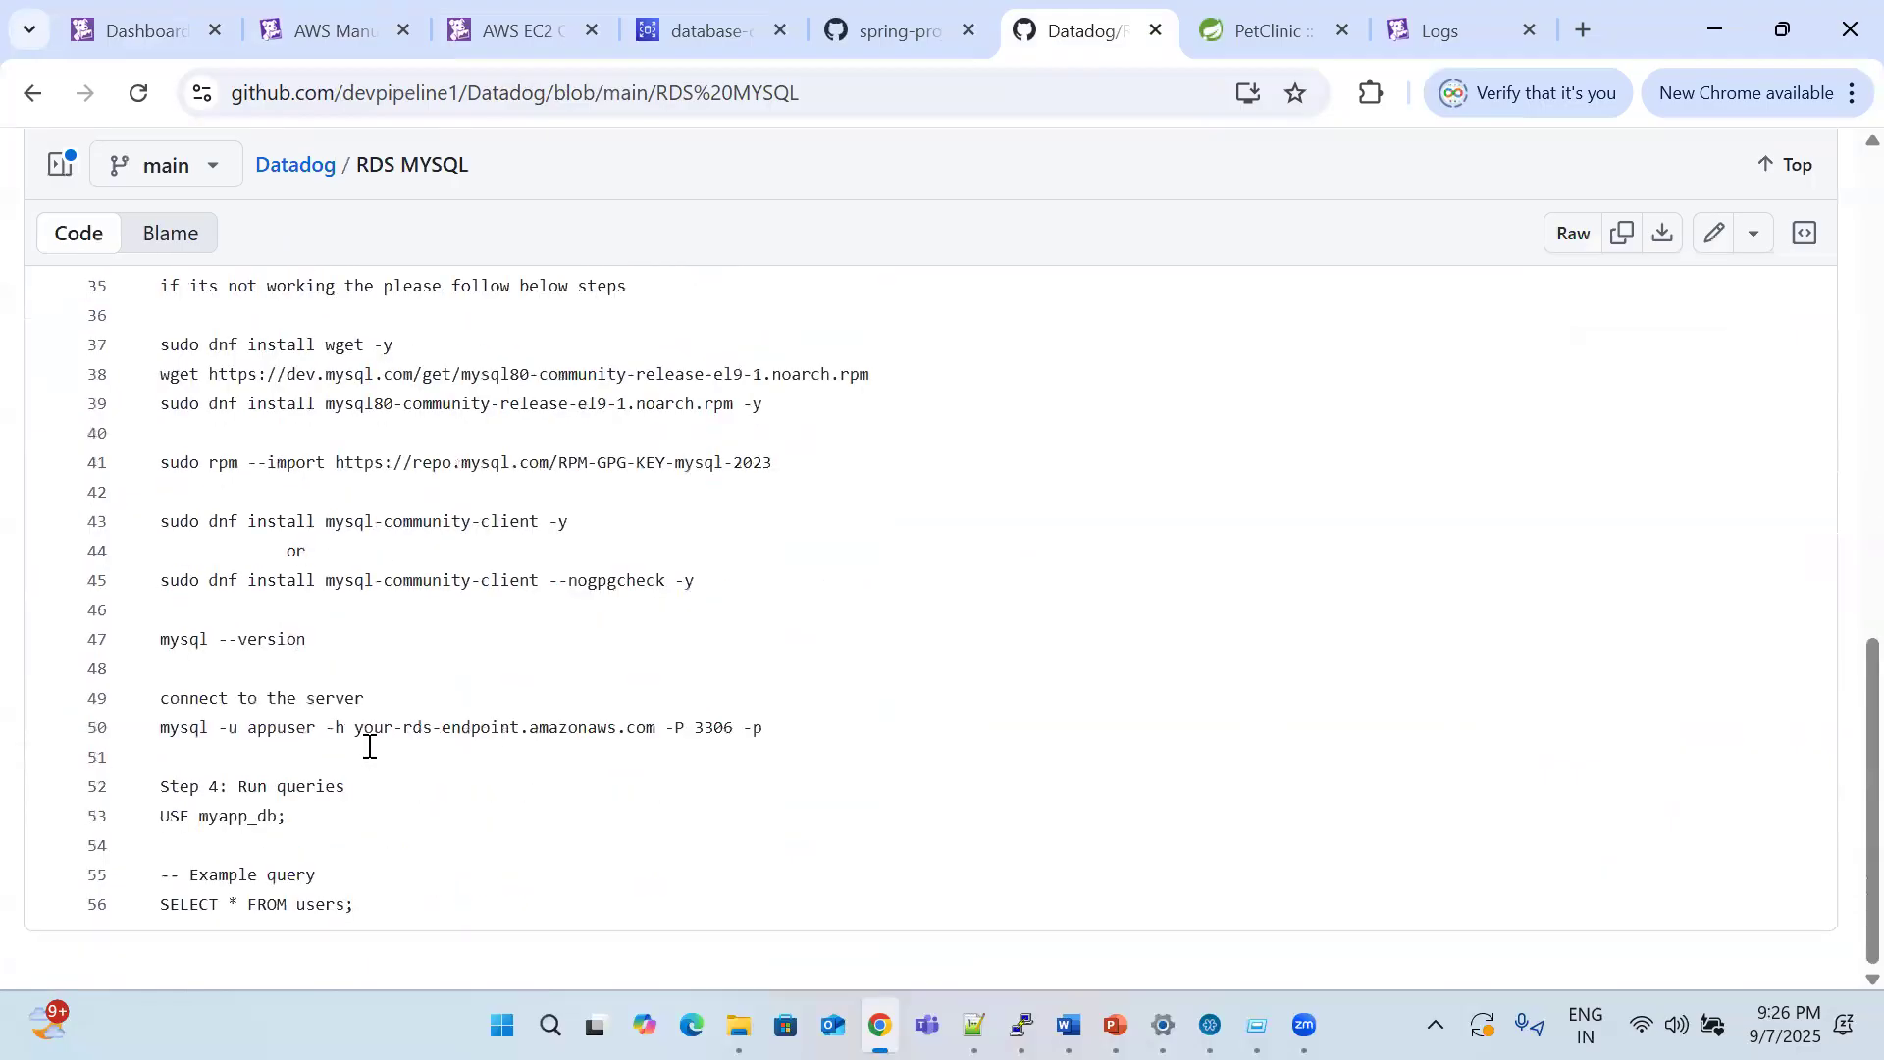
scroll(369, 746, up, 10)
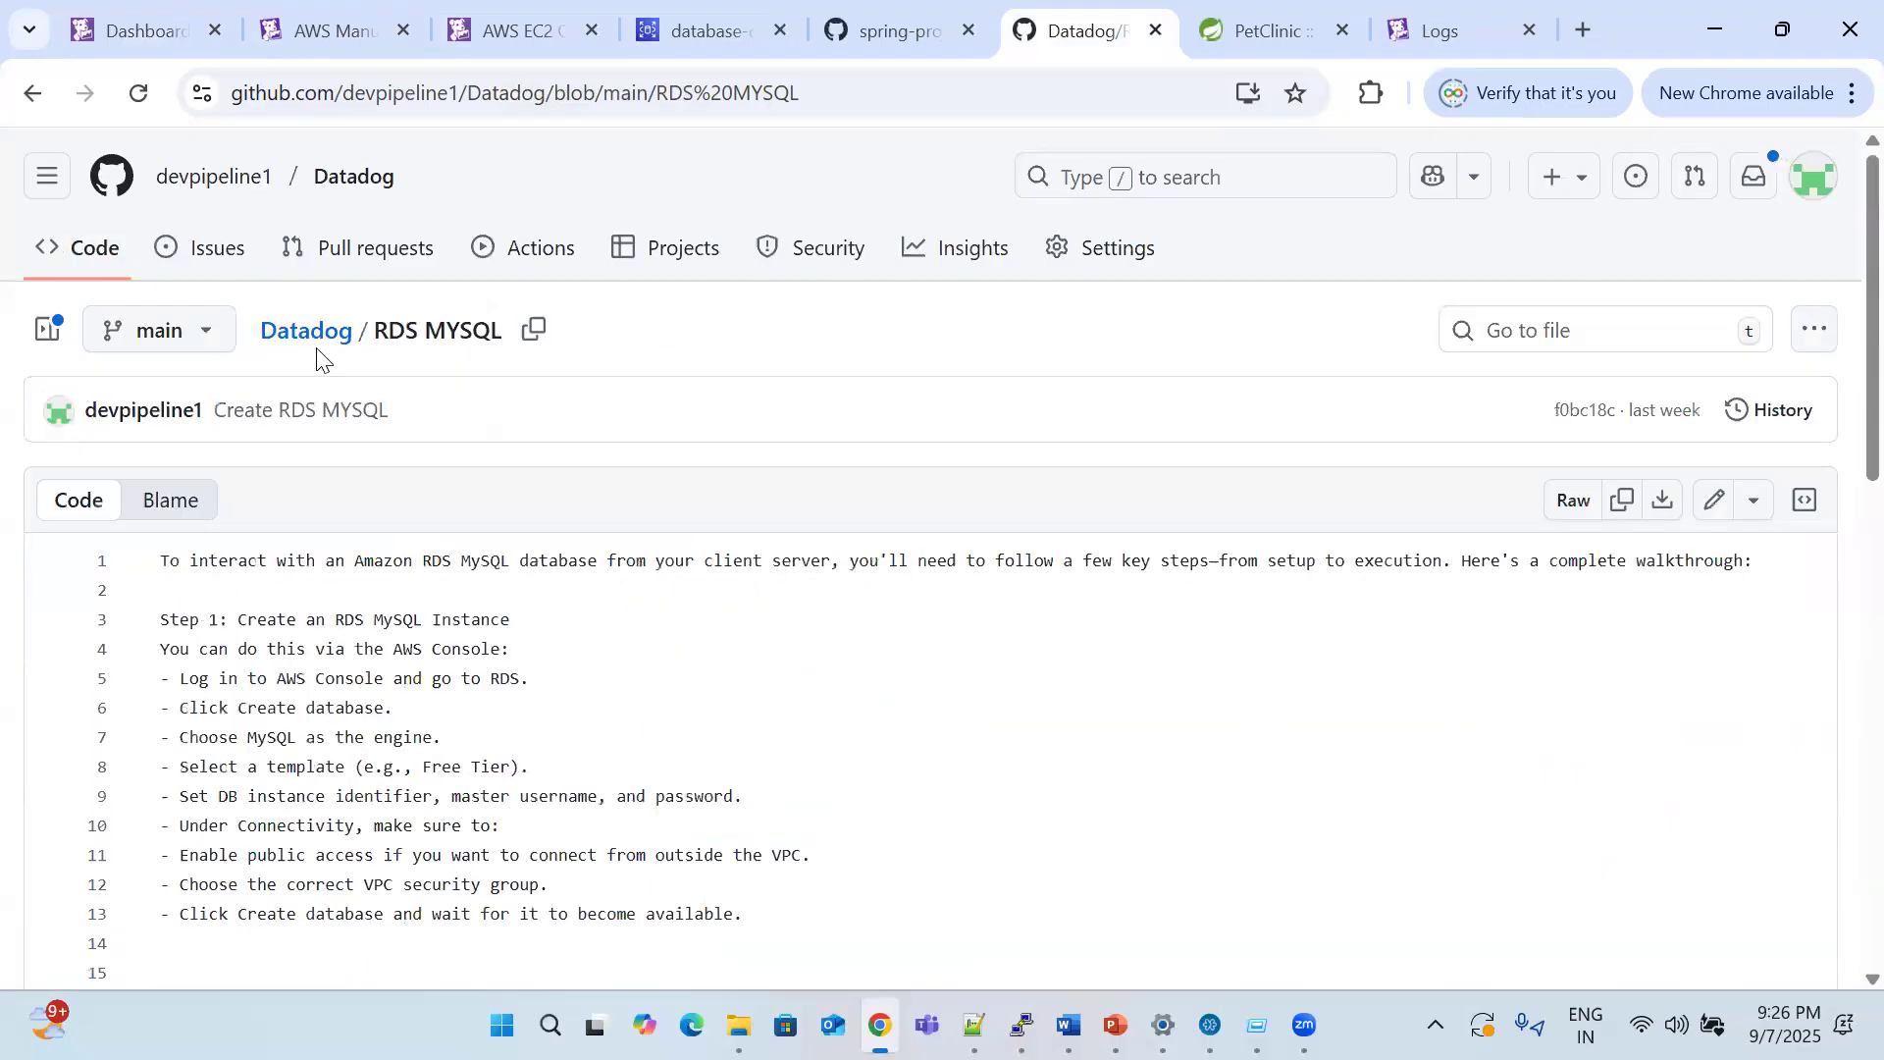
click(316, 339)
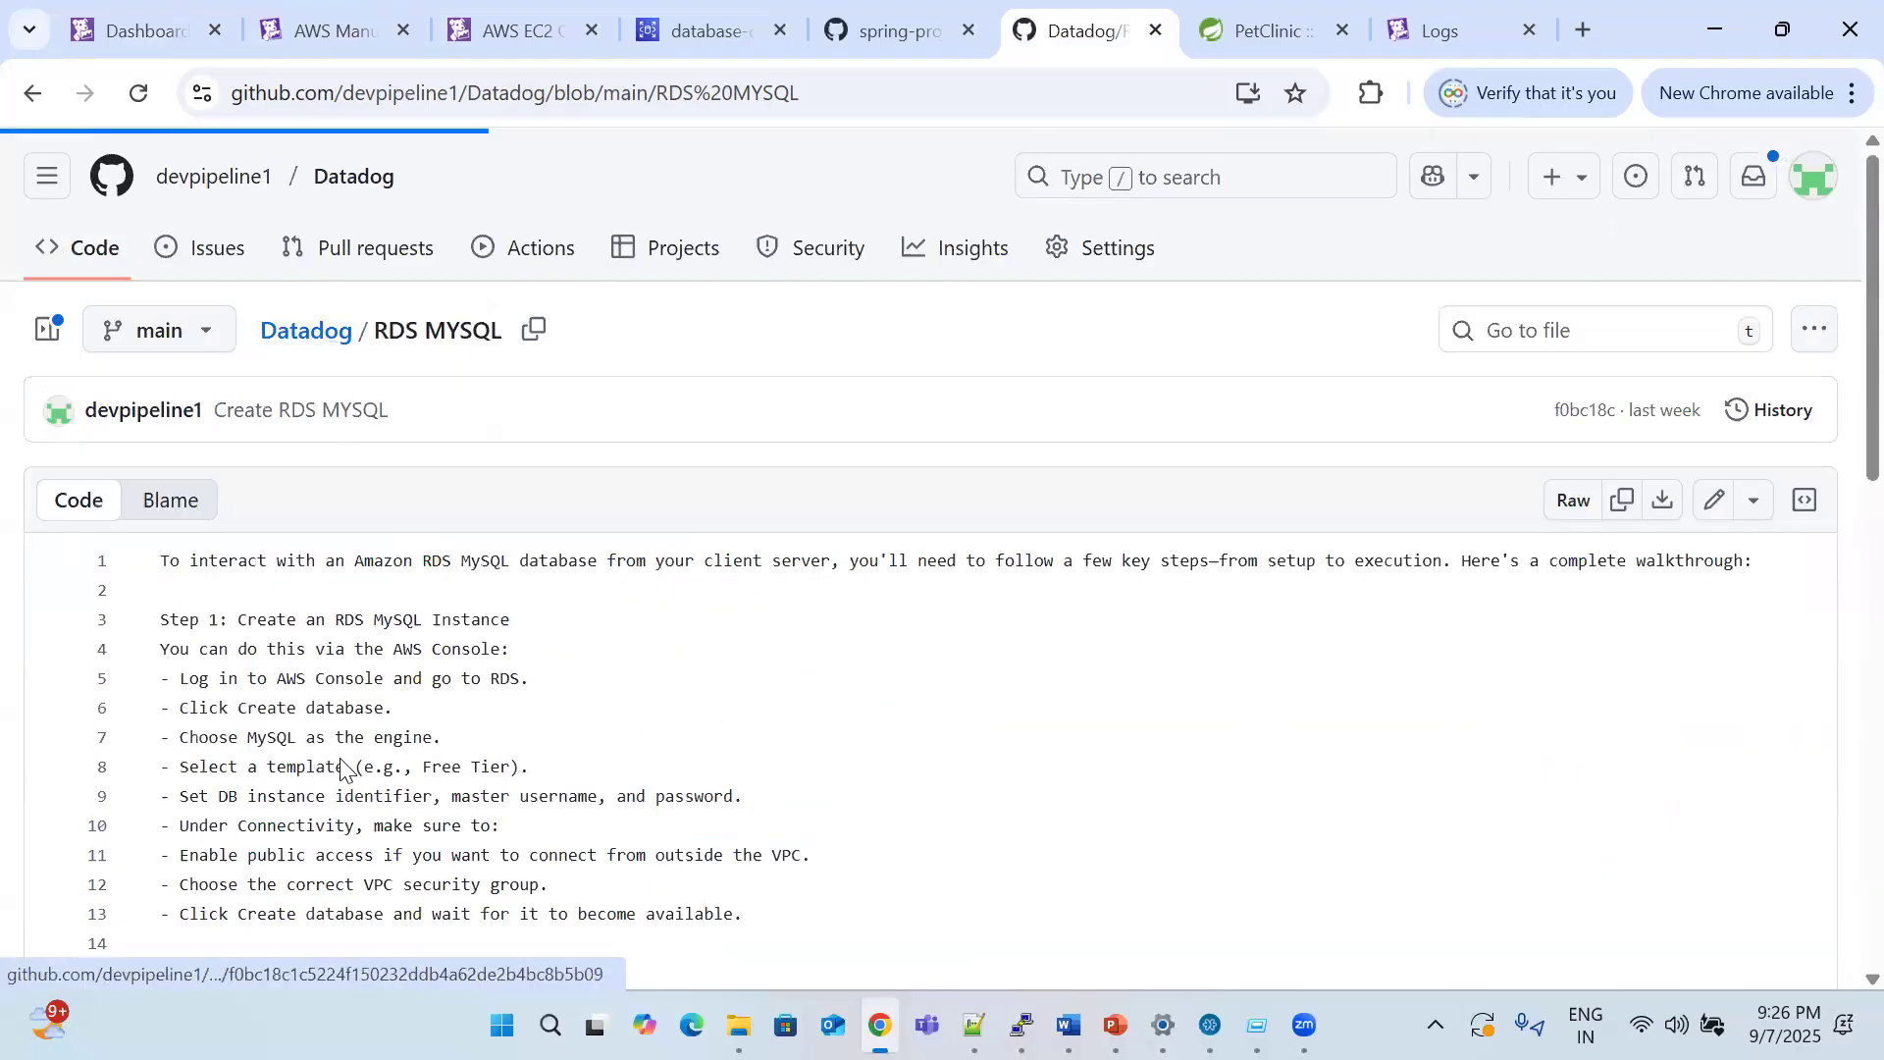
scroll(340, 757, down, 7)
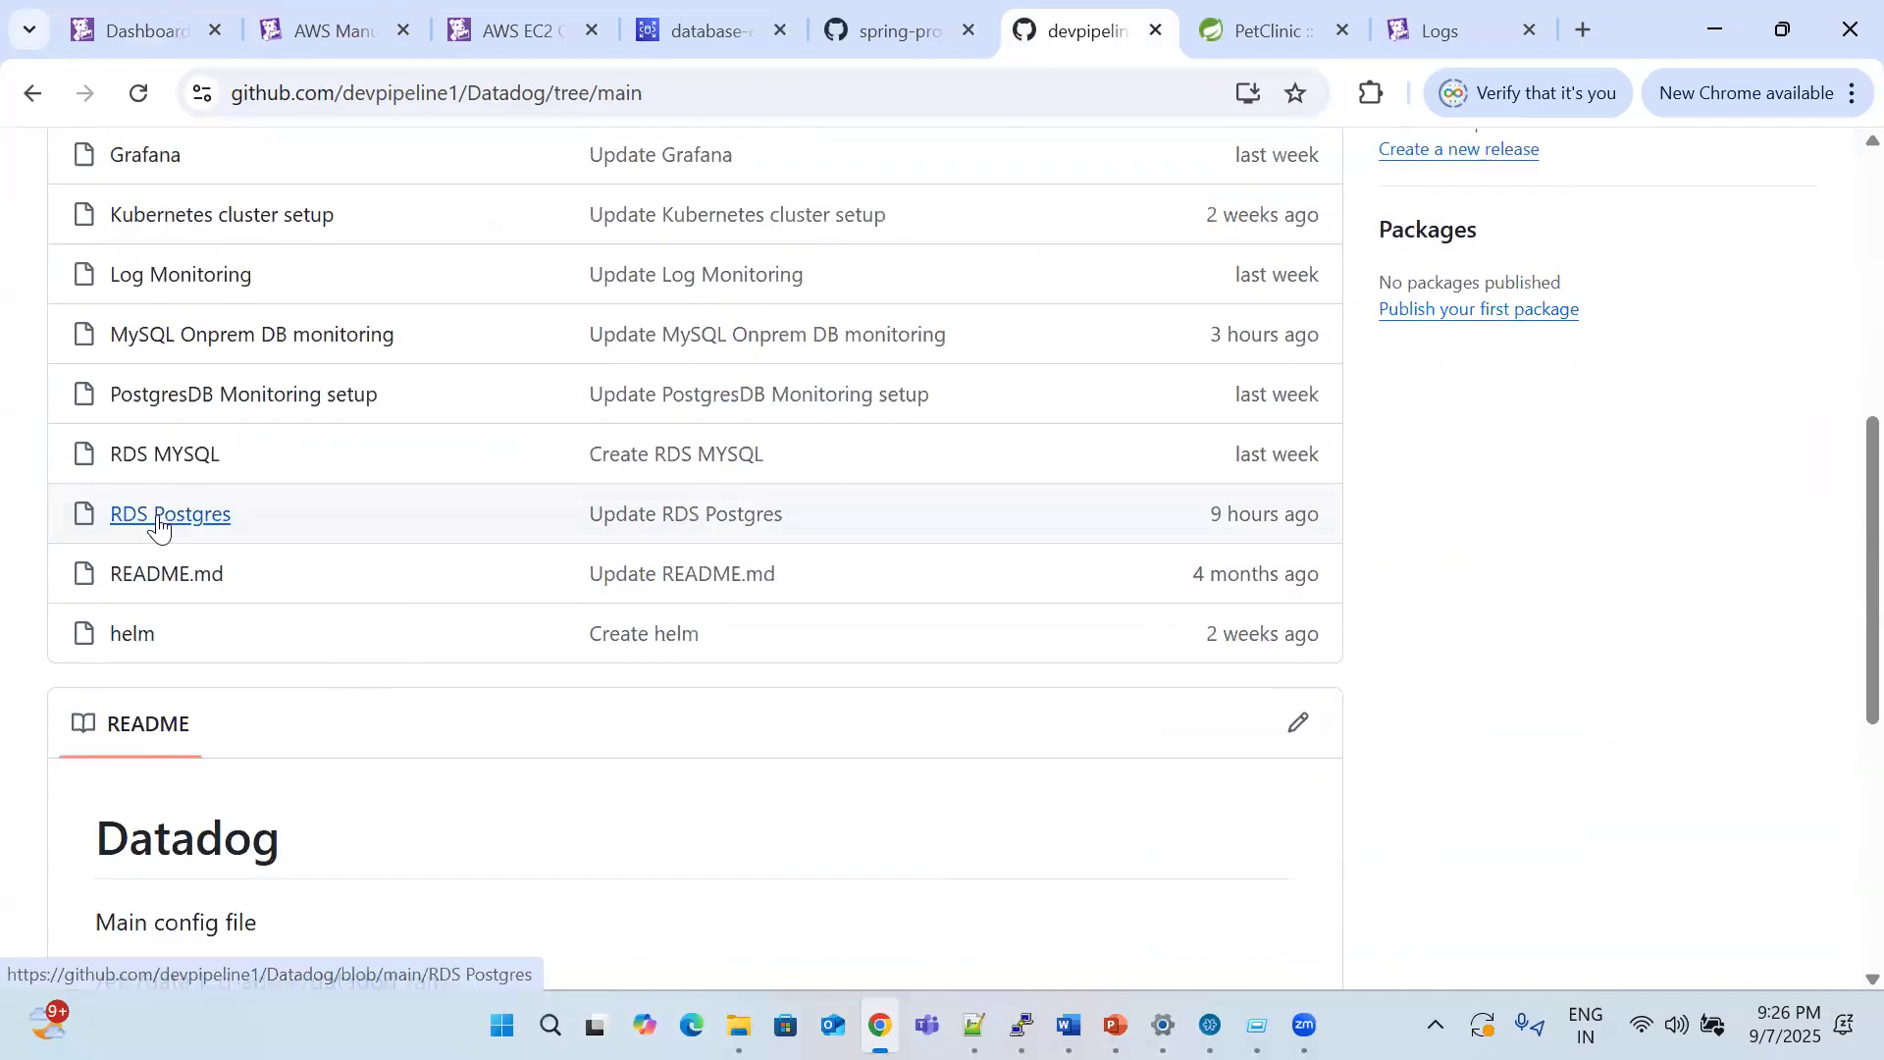
click(158, 527)
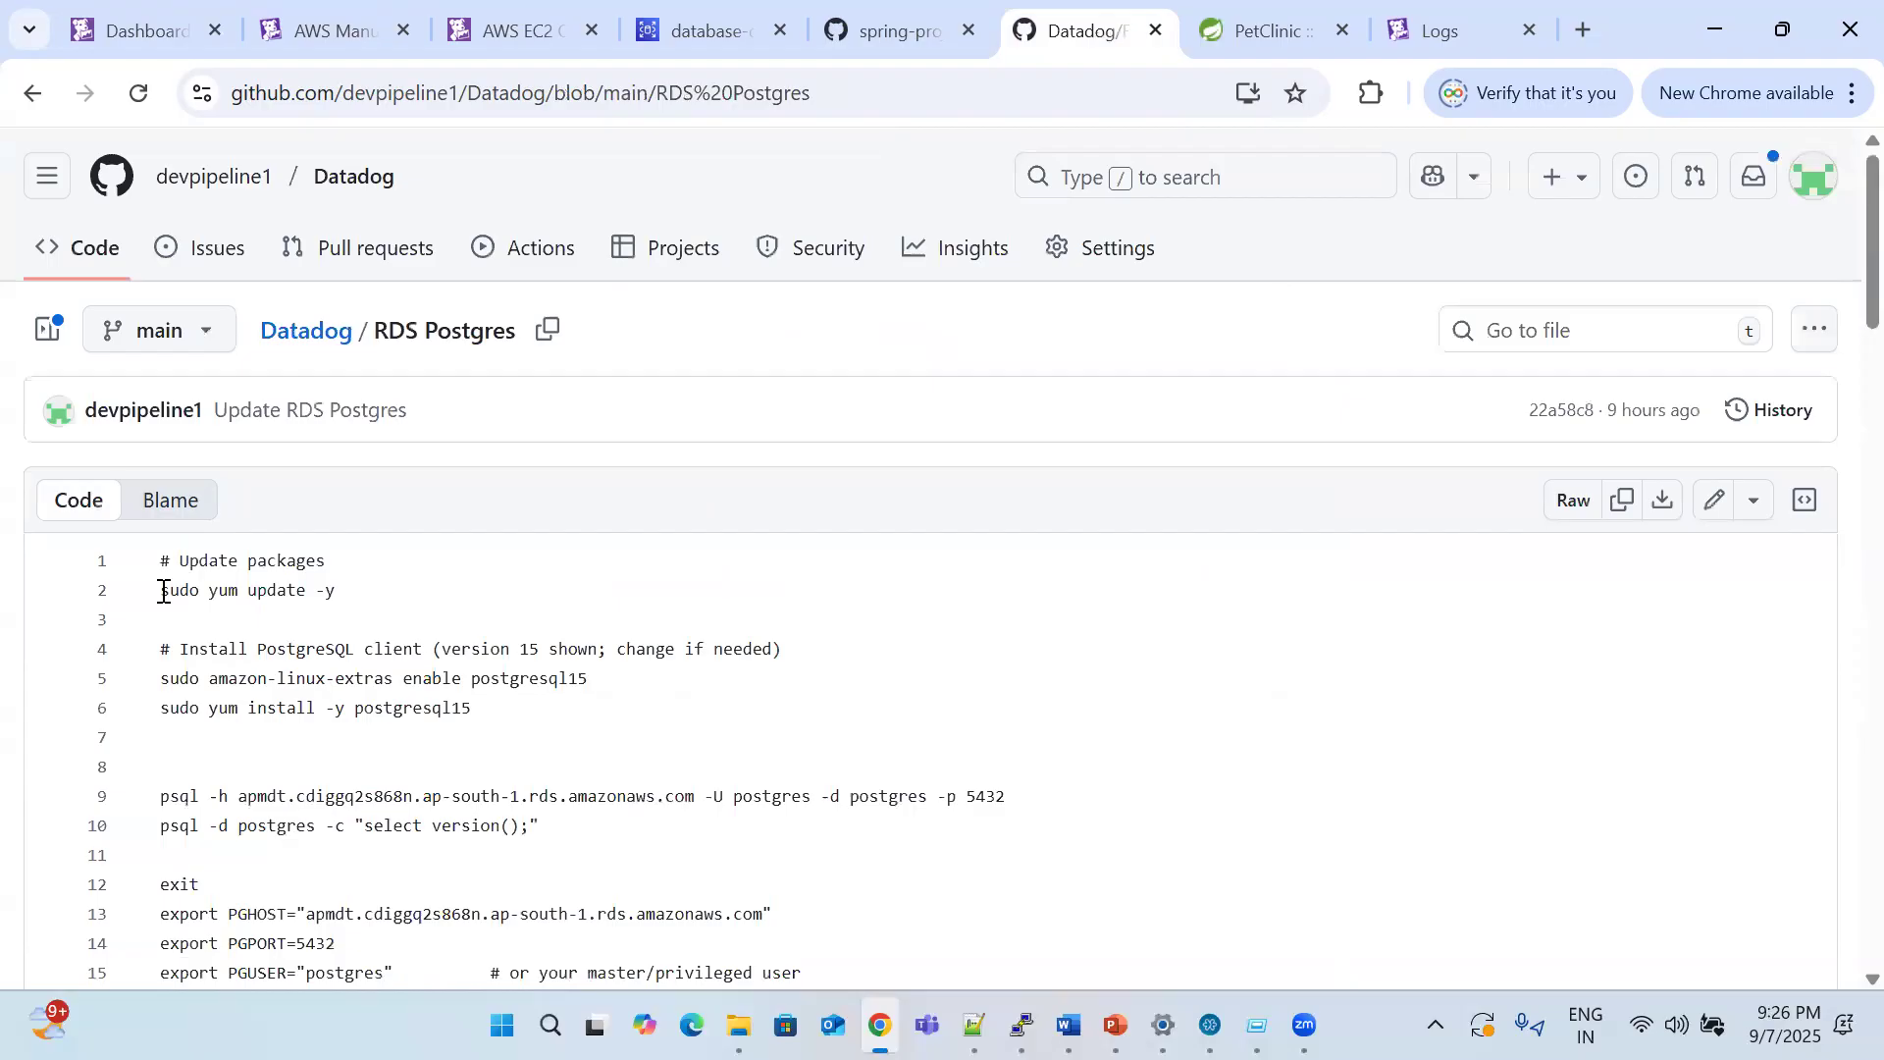
click(669, 43)
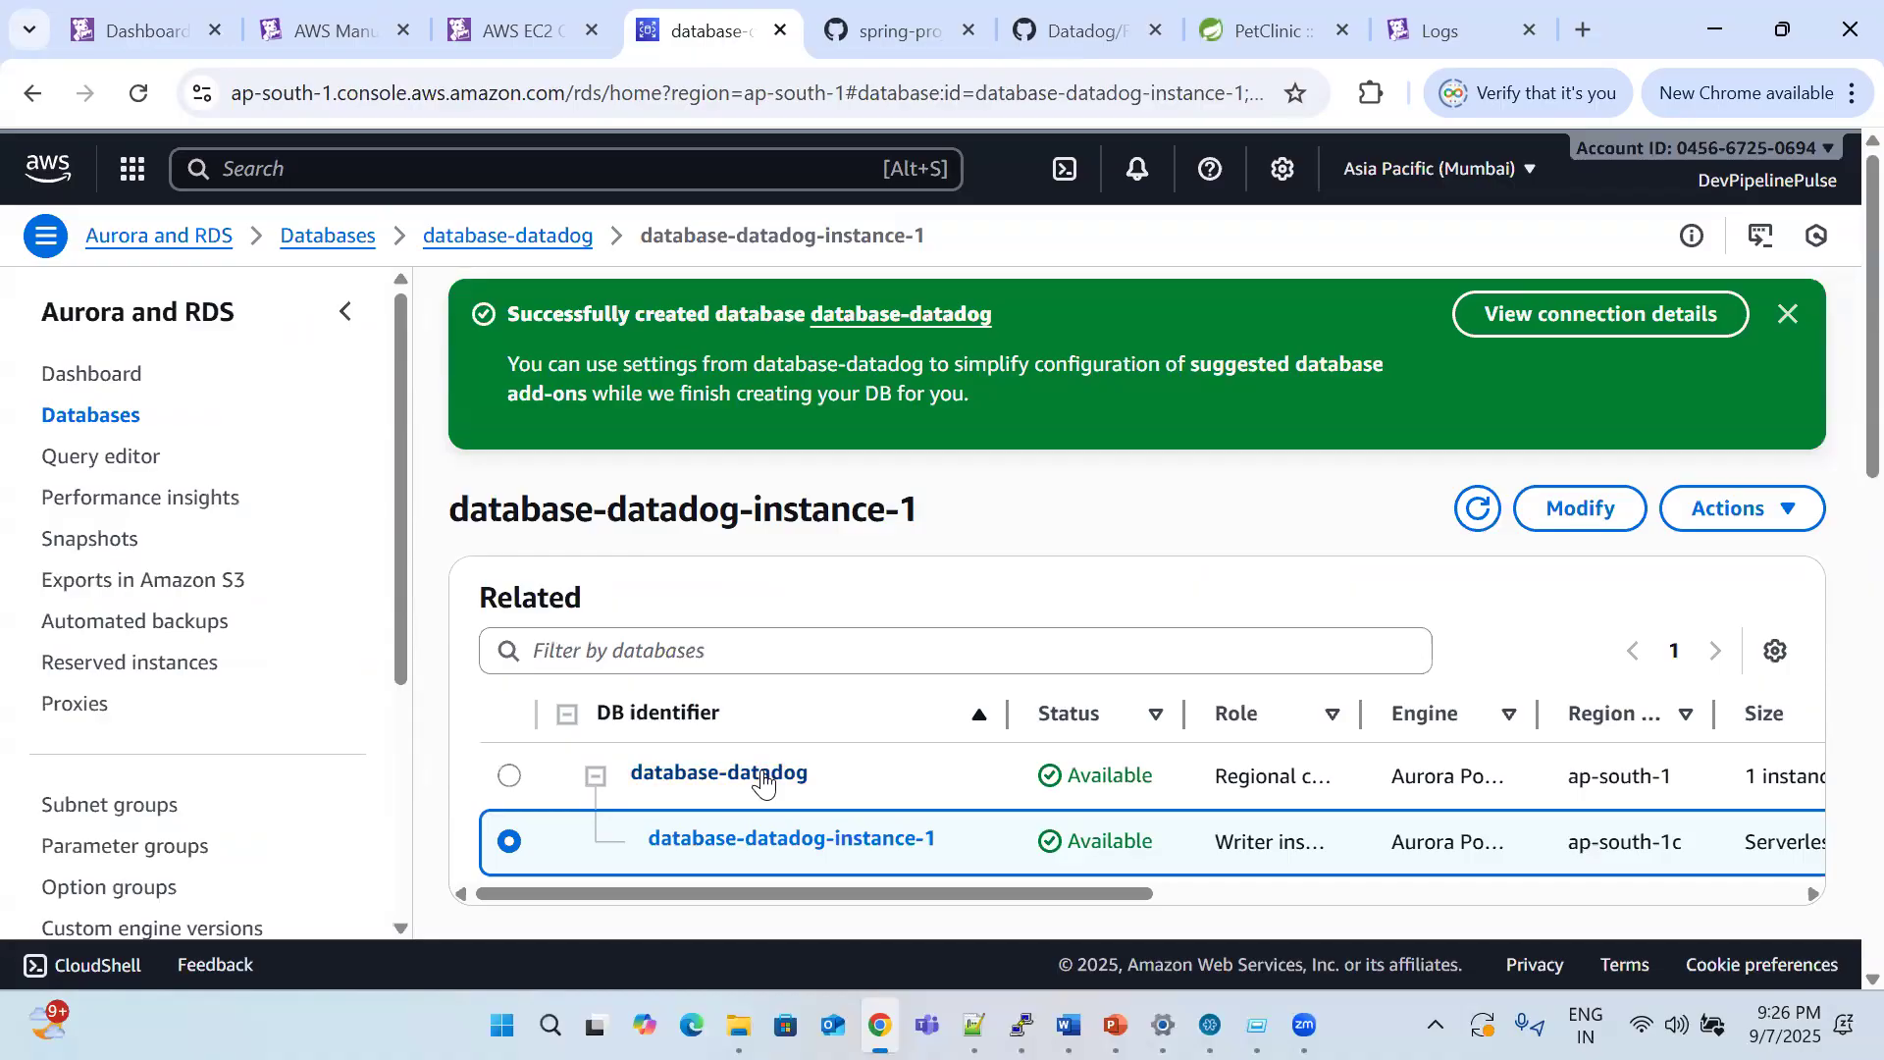
click(91, 424)
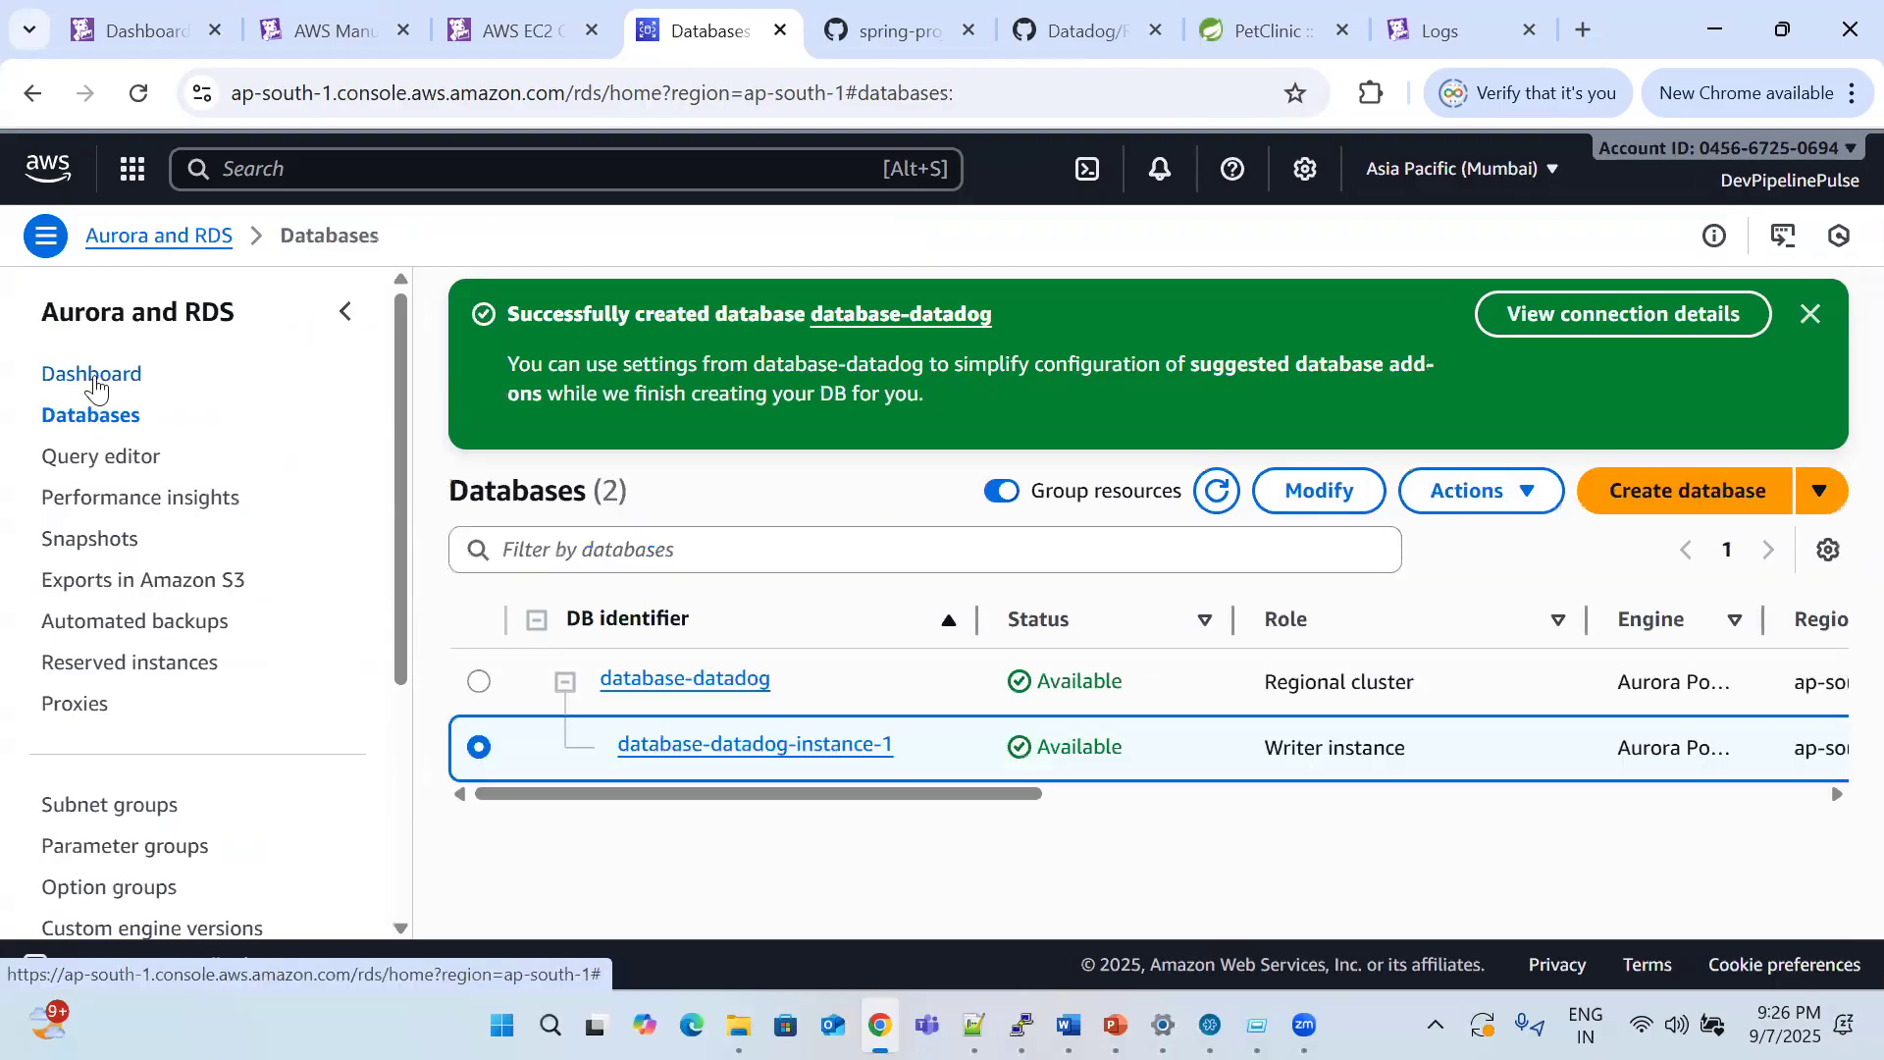
click(93, 377)
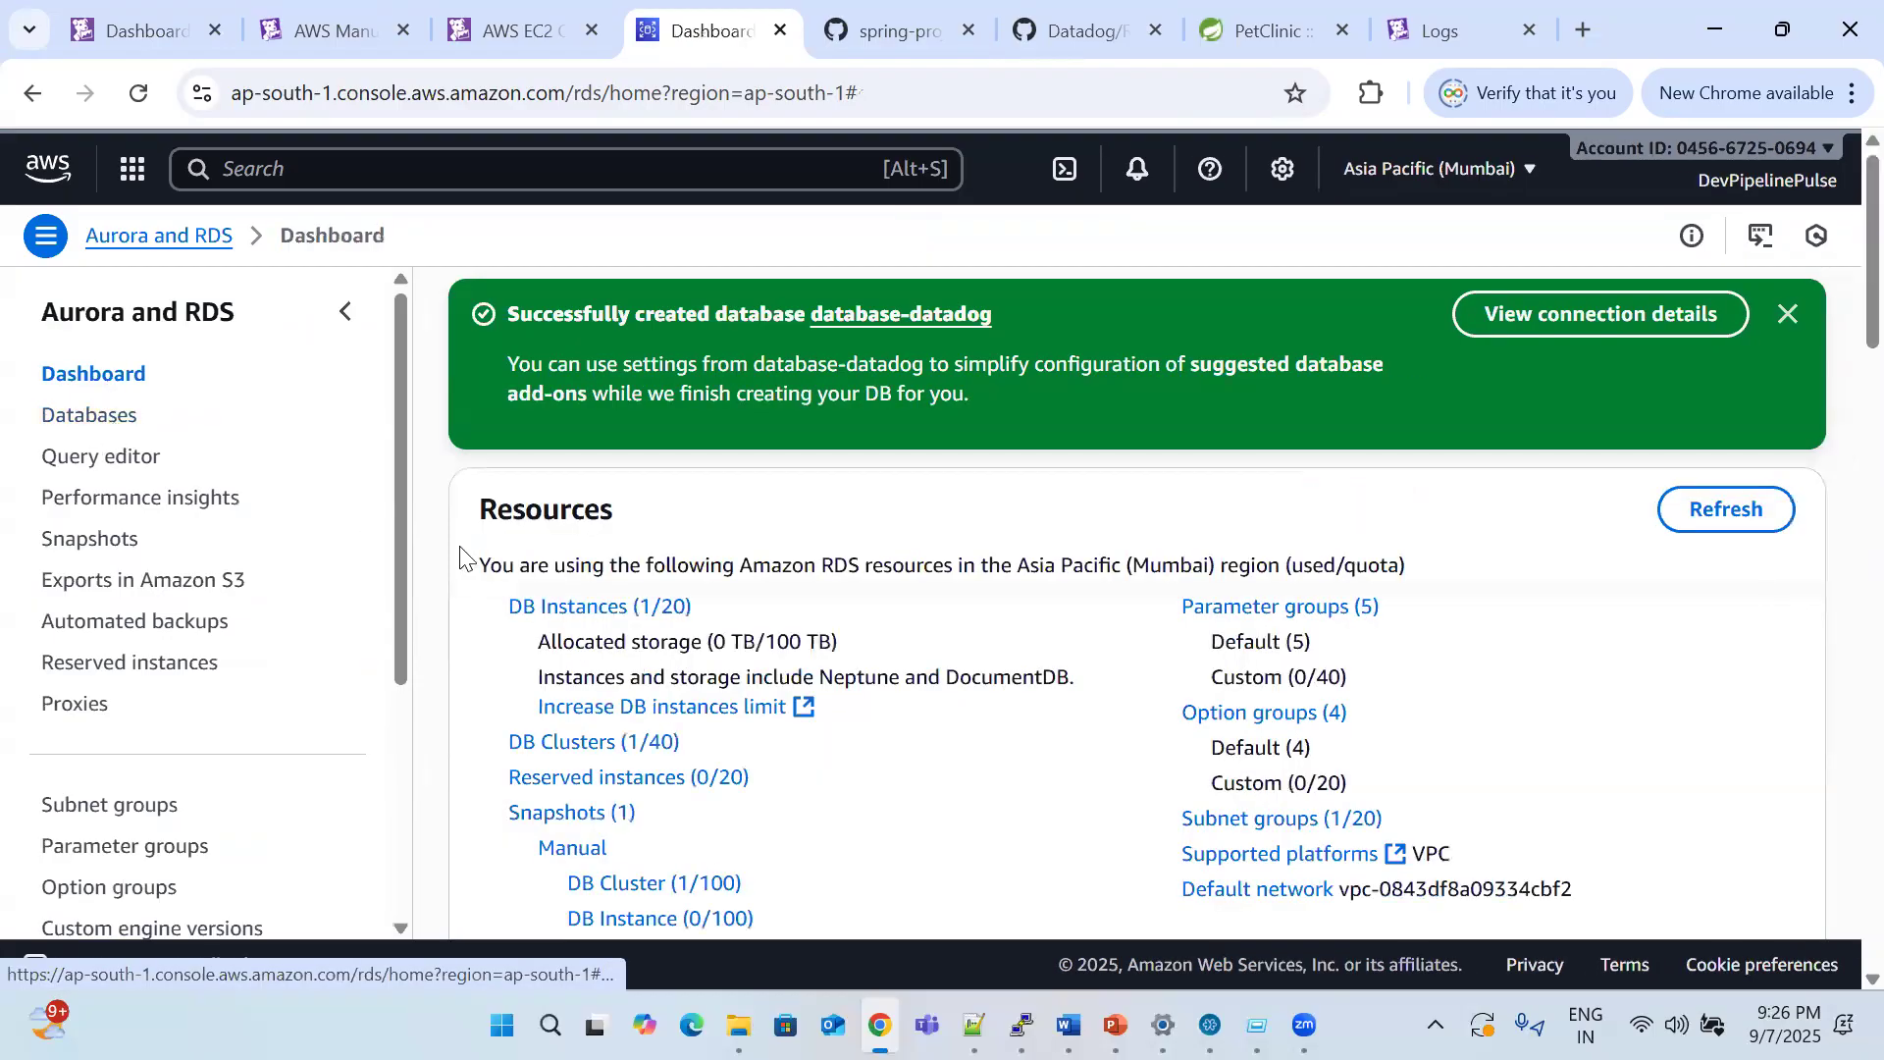
click(565, 609)
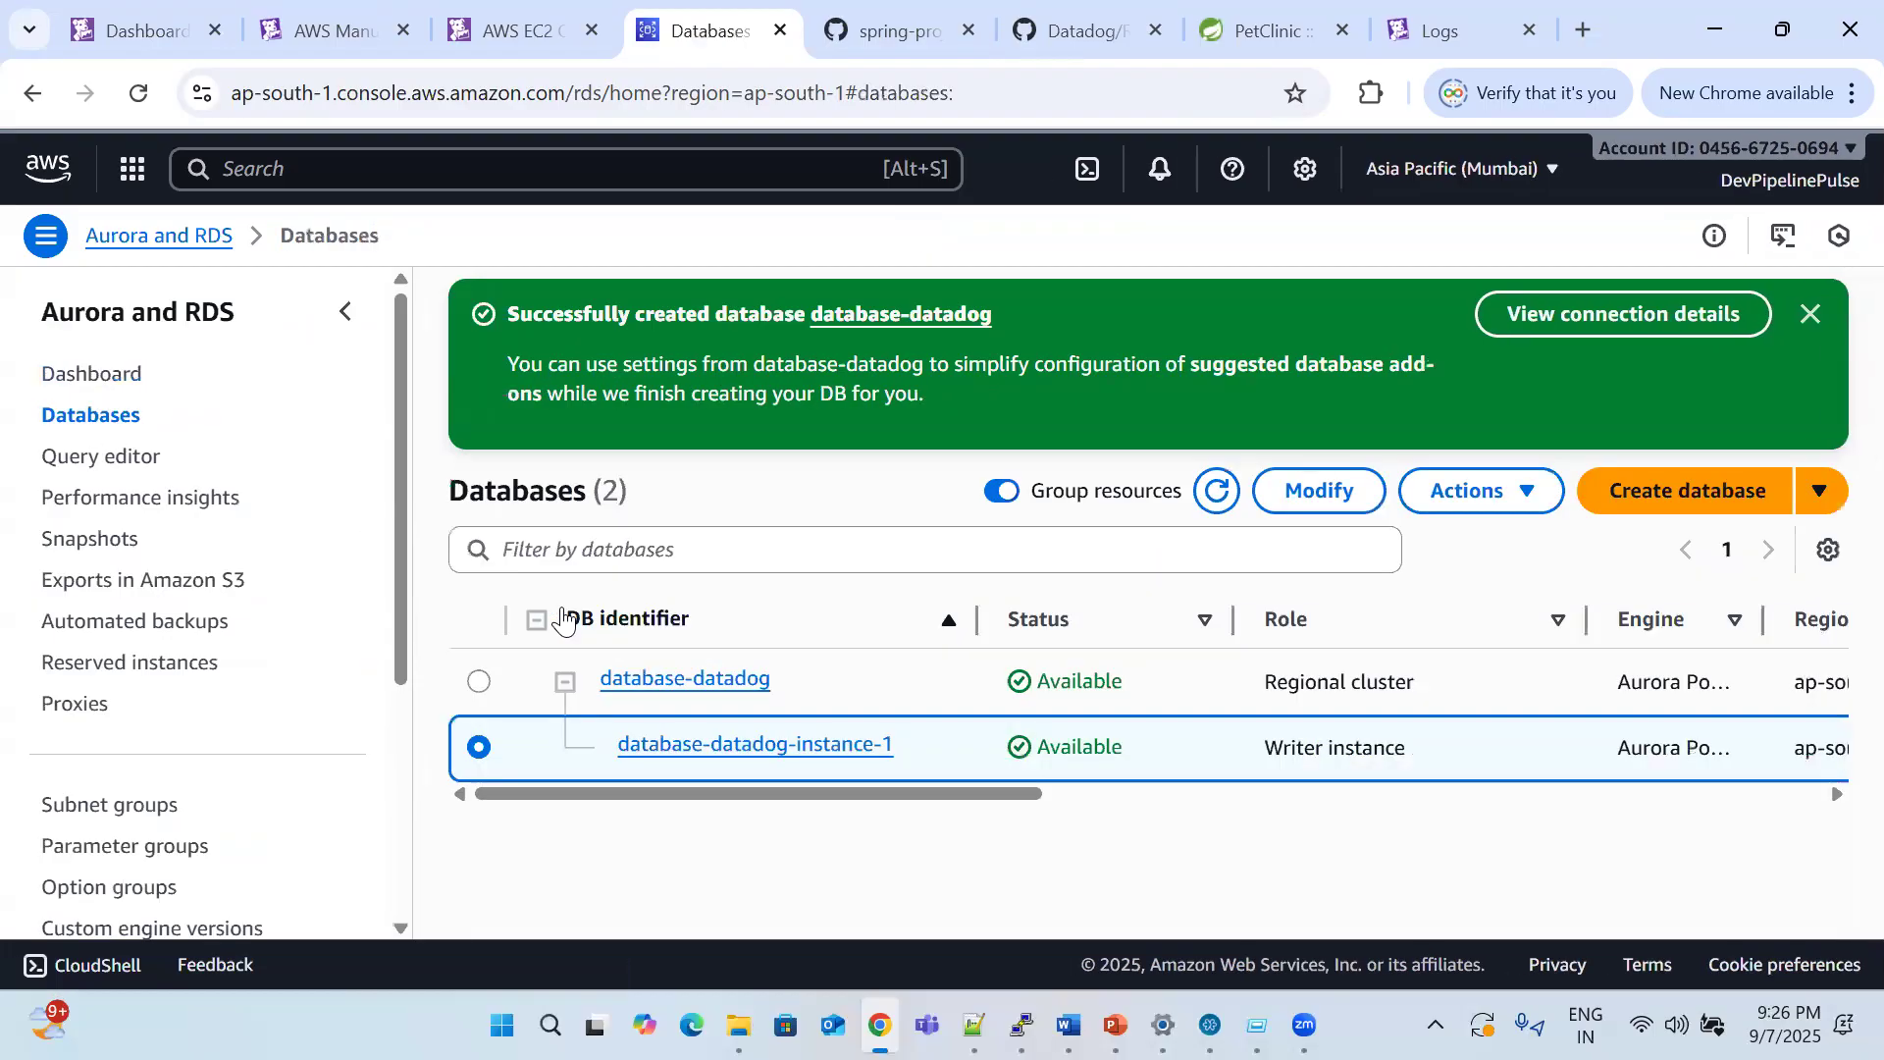
click(731, 687)
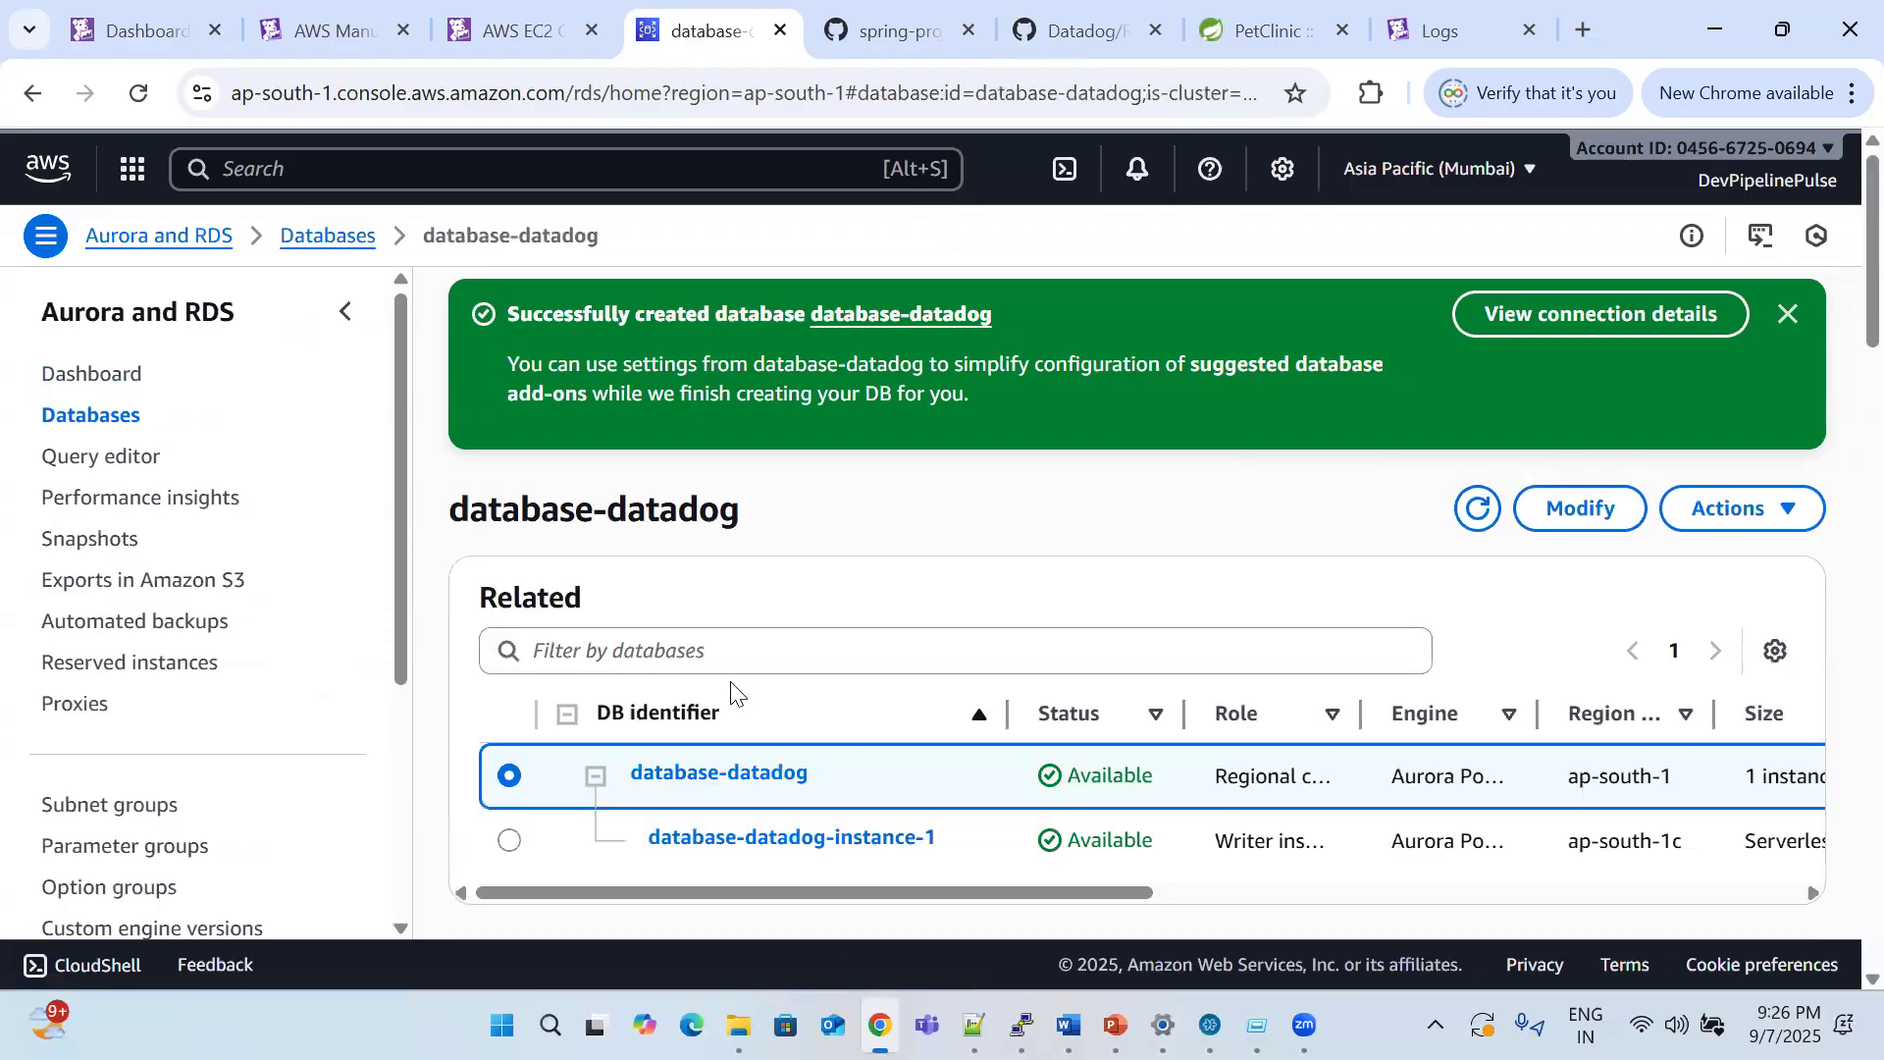
scroll(760, 790, down, 3)
scroll(760, 790, down, 5)
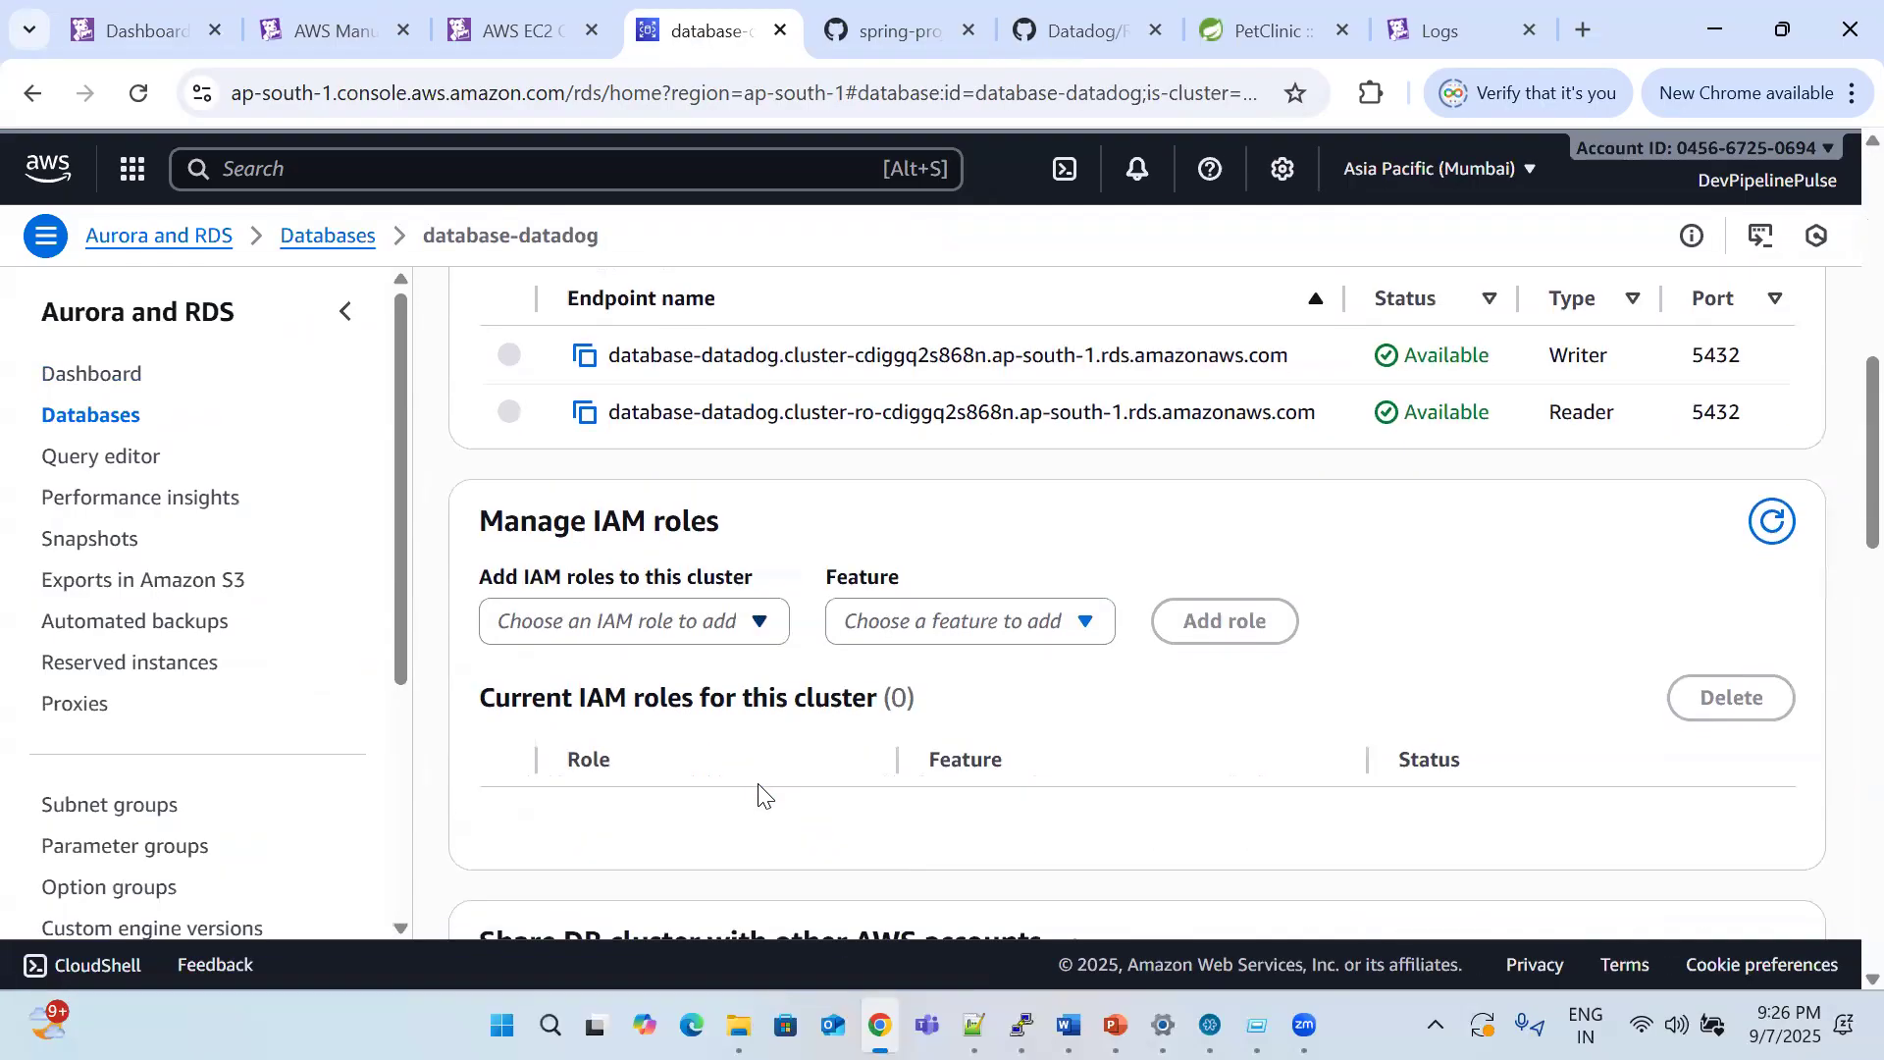
scroll(765, 795, down, 3)
scroll(766, 798, down, 10)
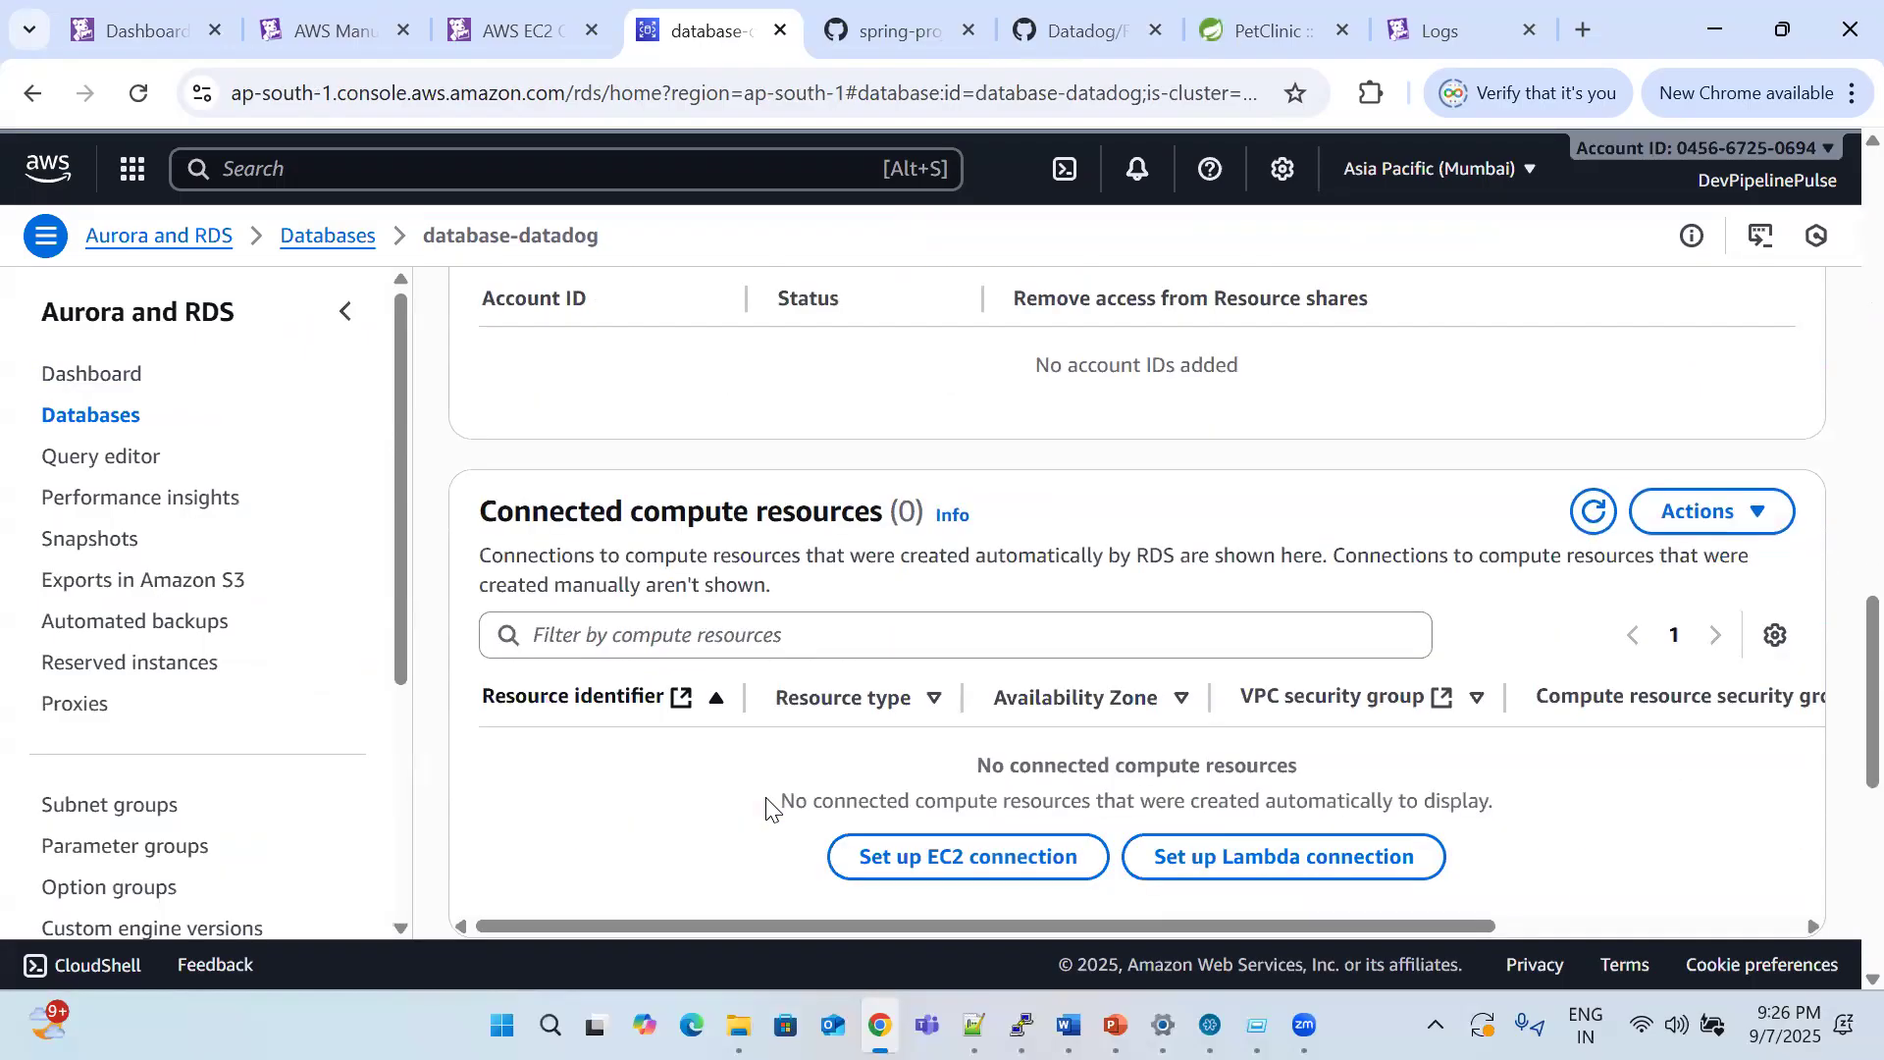
scroll(767, 800, up, 12)
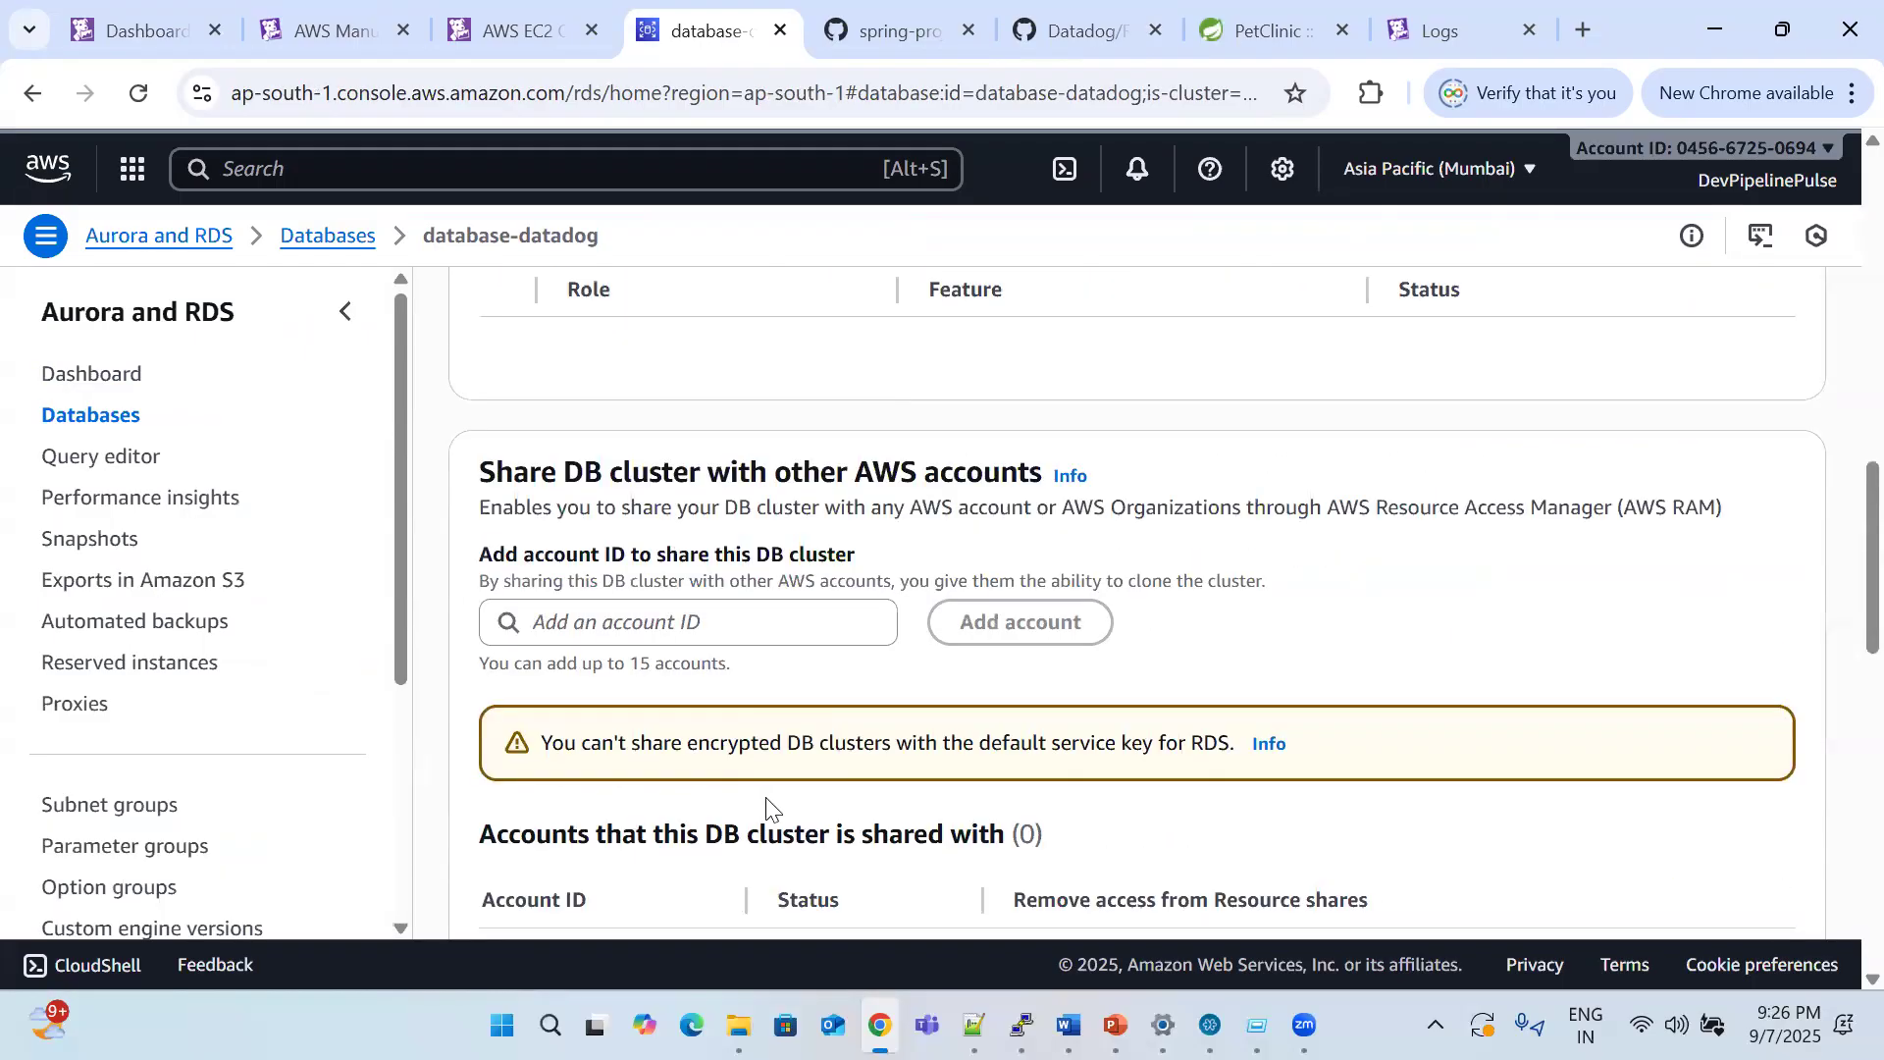
scroll(767, 797, up, 5)
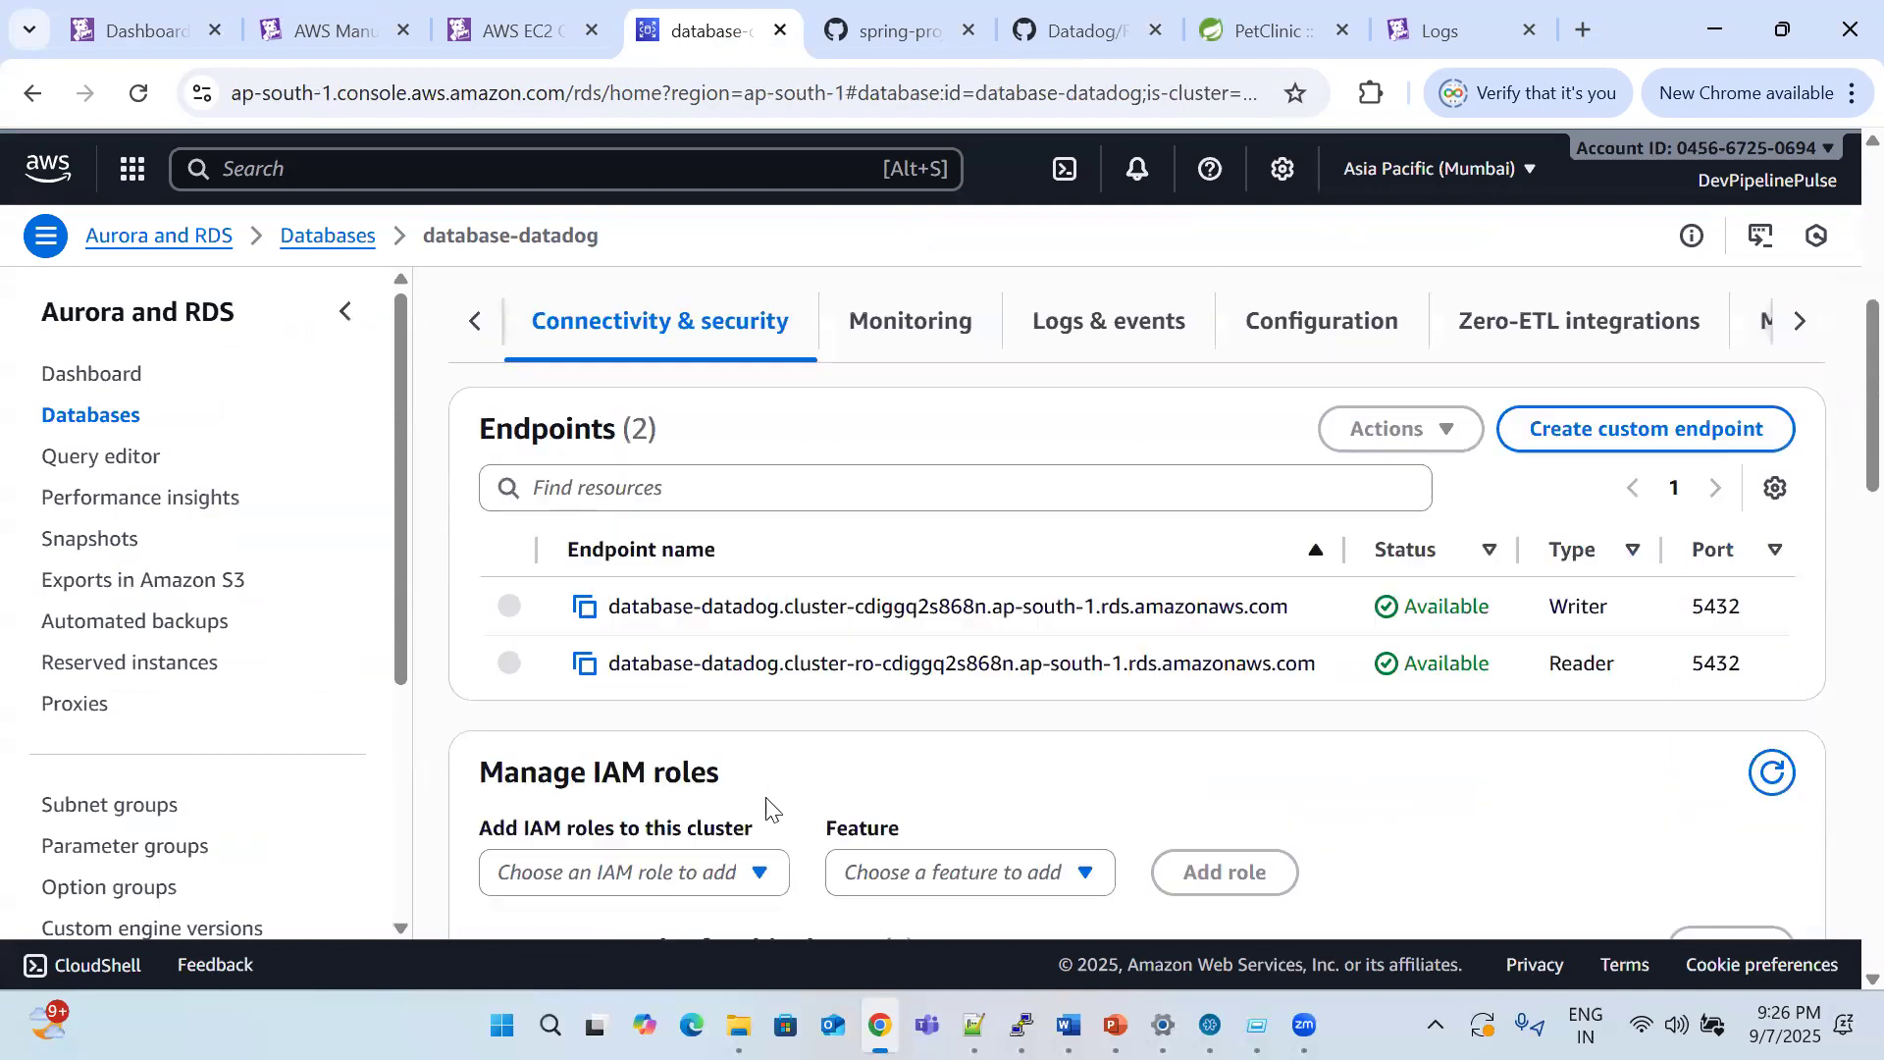
scroll(768, 799, up, 2)
click(805, 510)
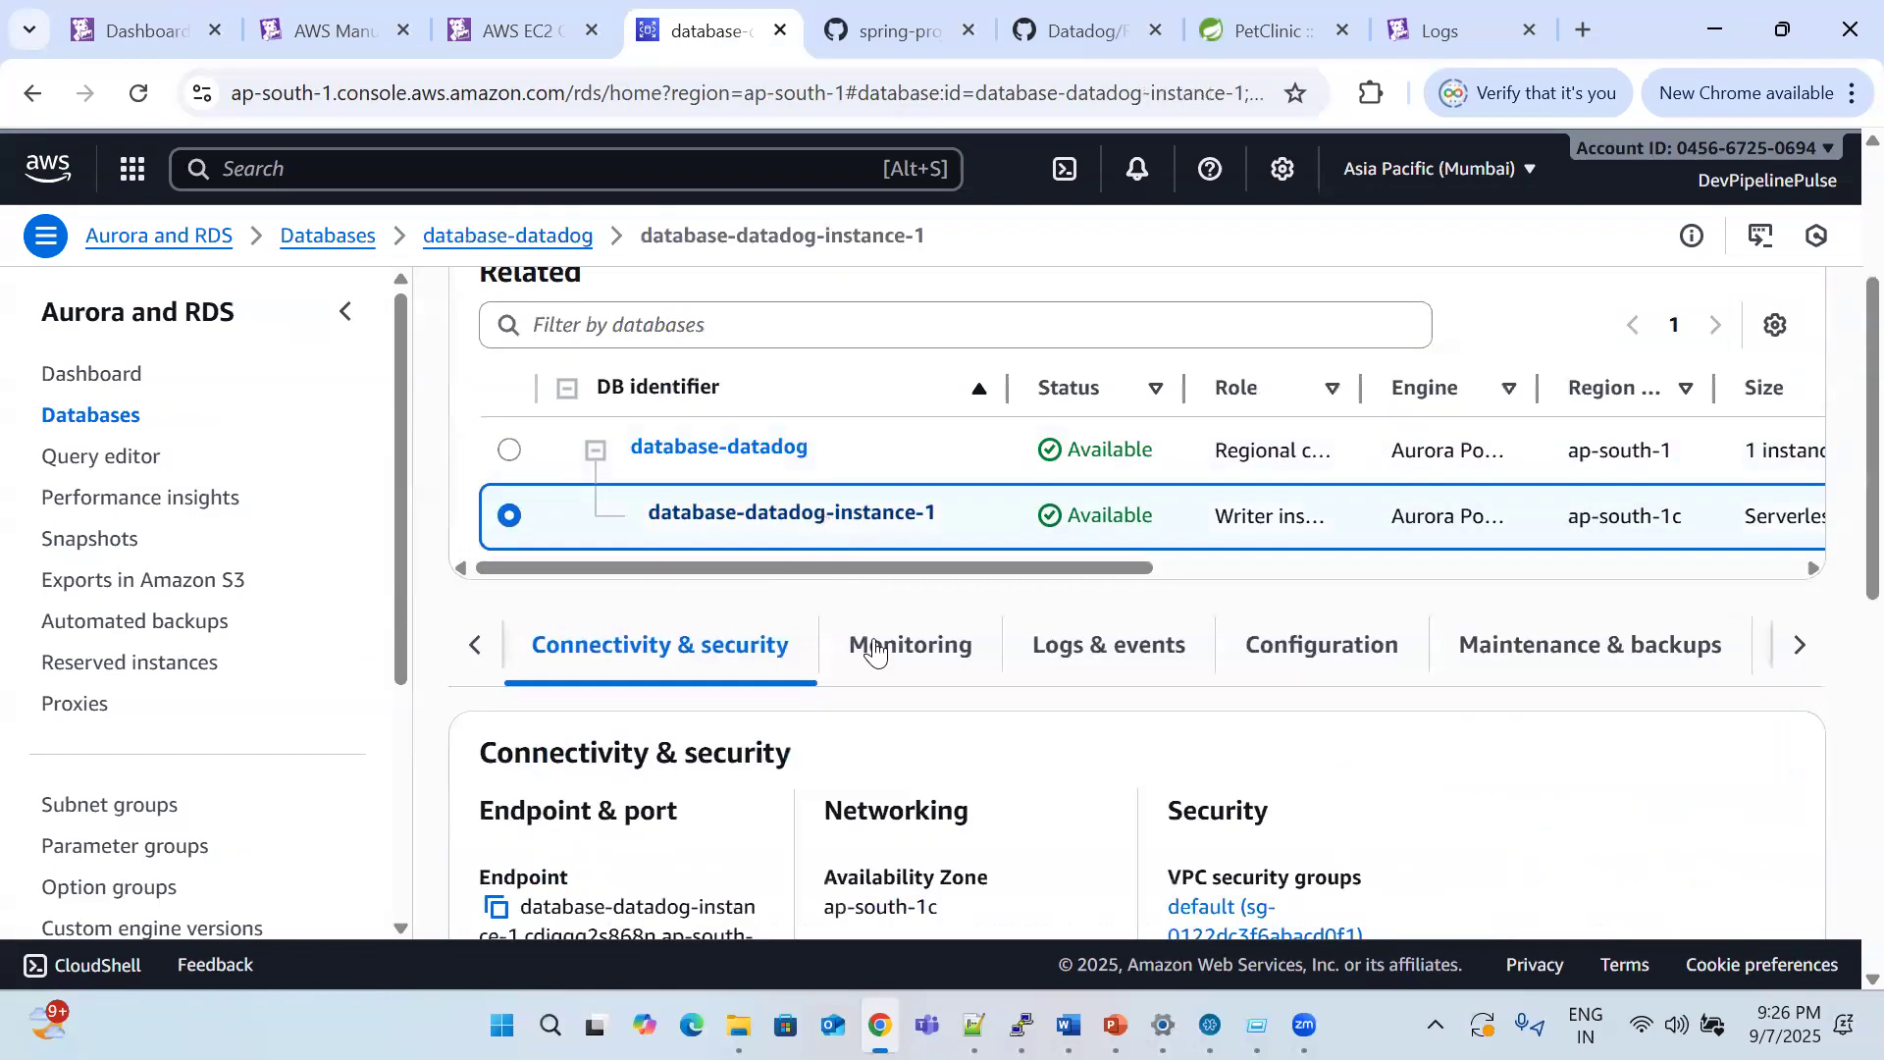
scroll(883, 686, down, 3)
scroll(893, 731, down, 1)
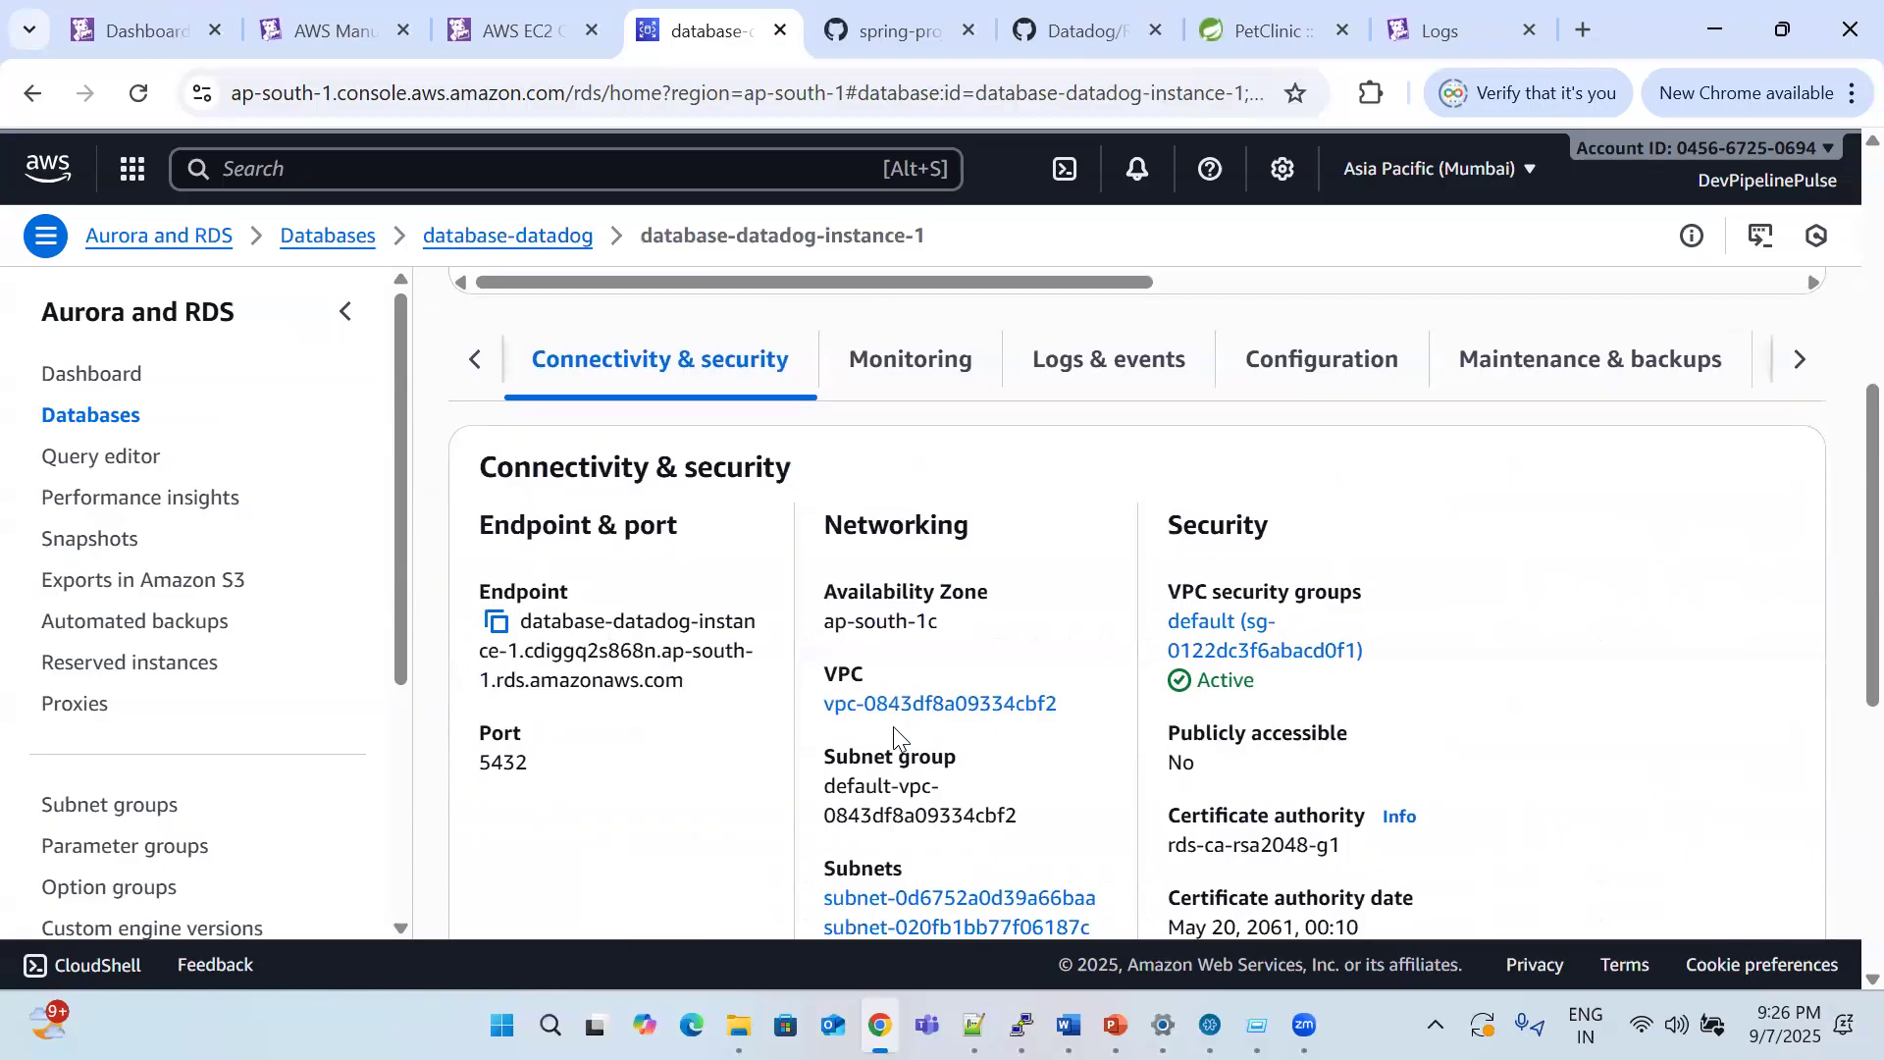
scroll(893, 731, down, 3)
scroll(894, 737, down, 1)
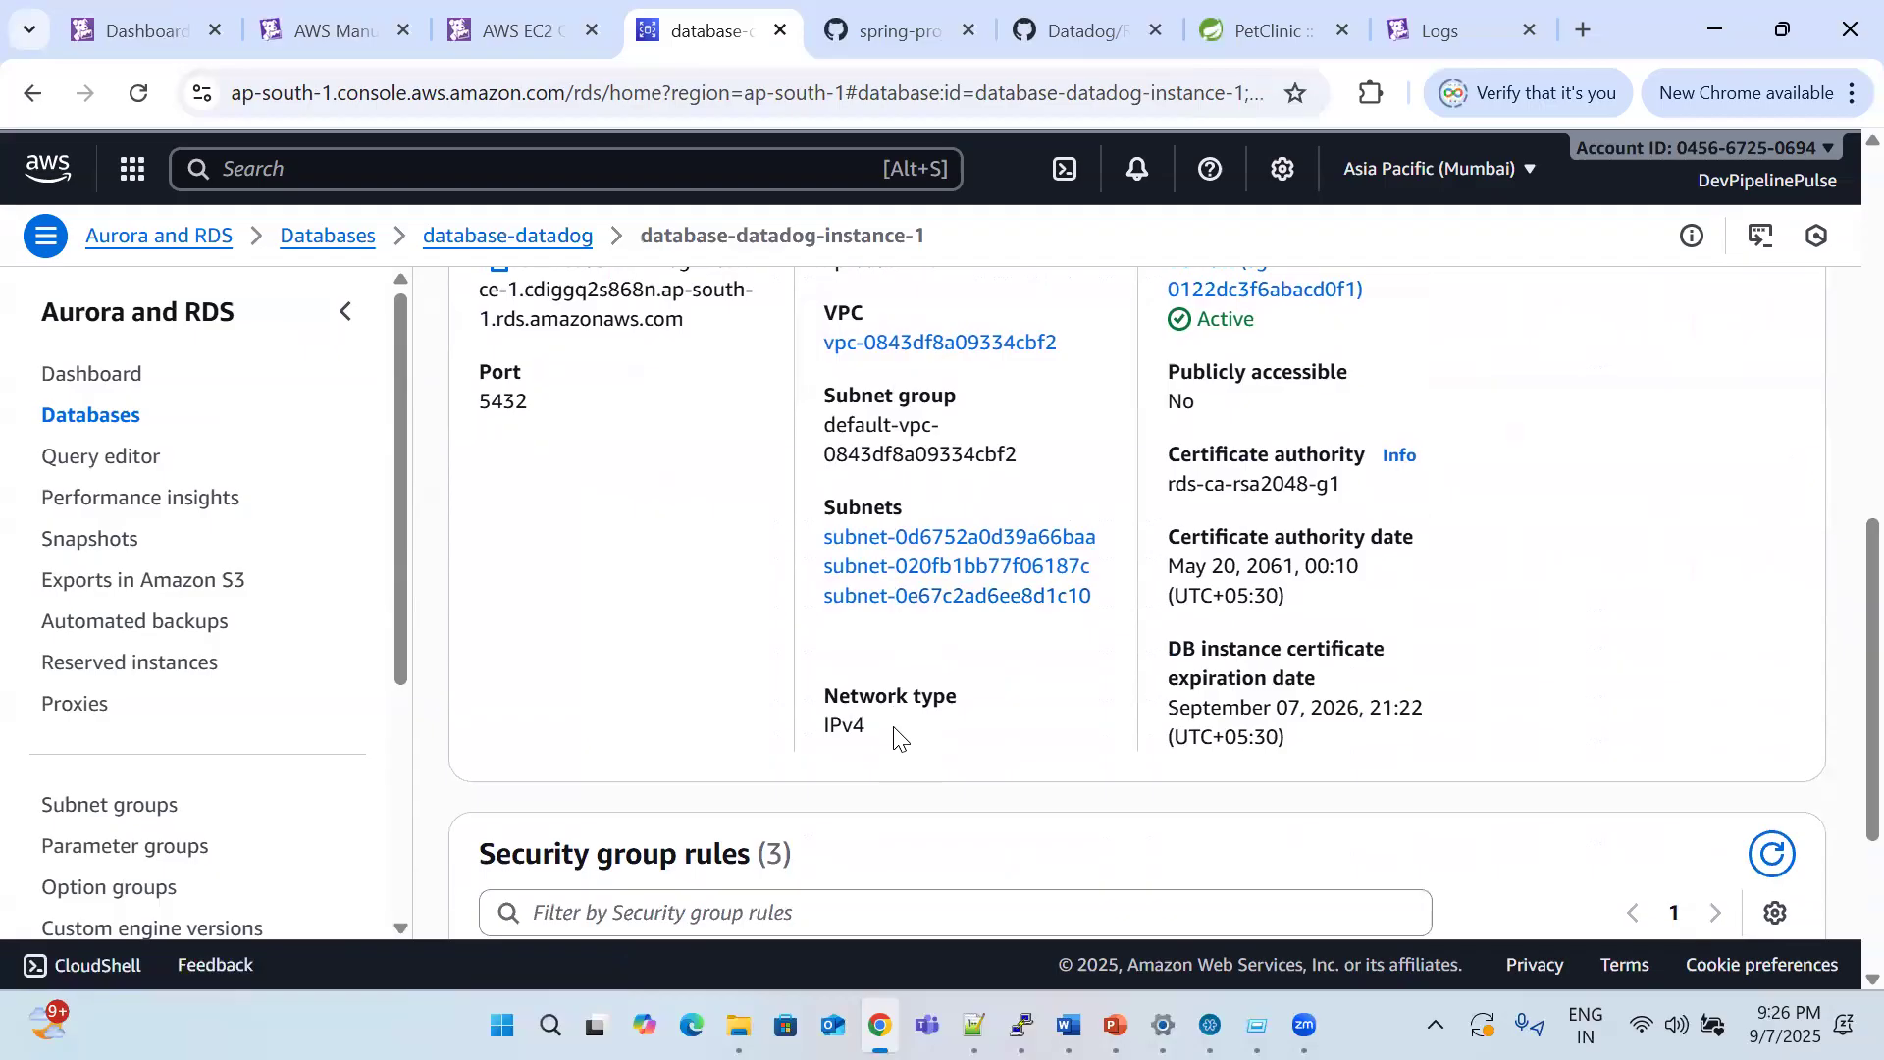
scroll(894, 734, down, 3)
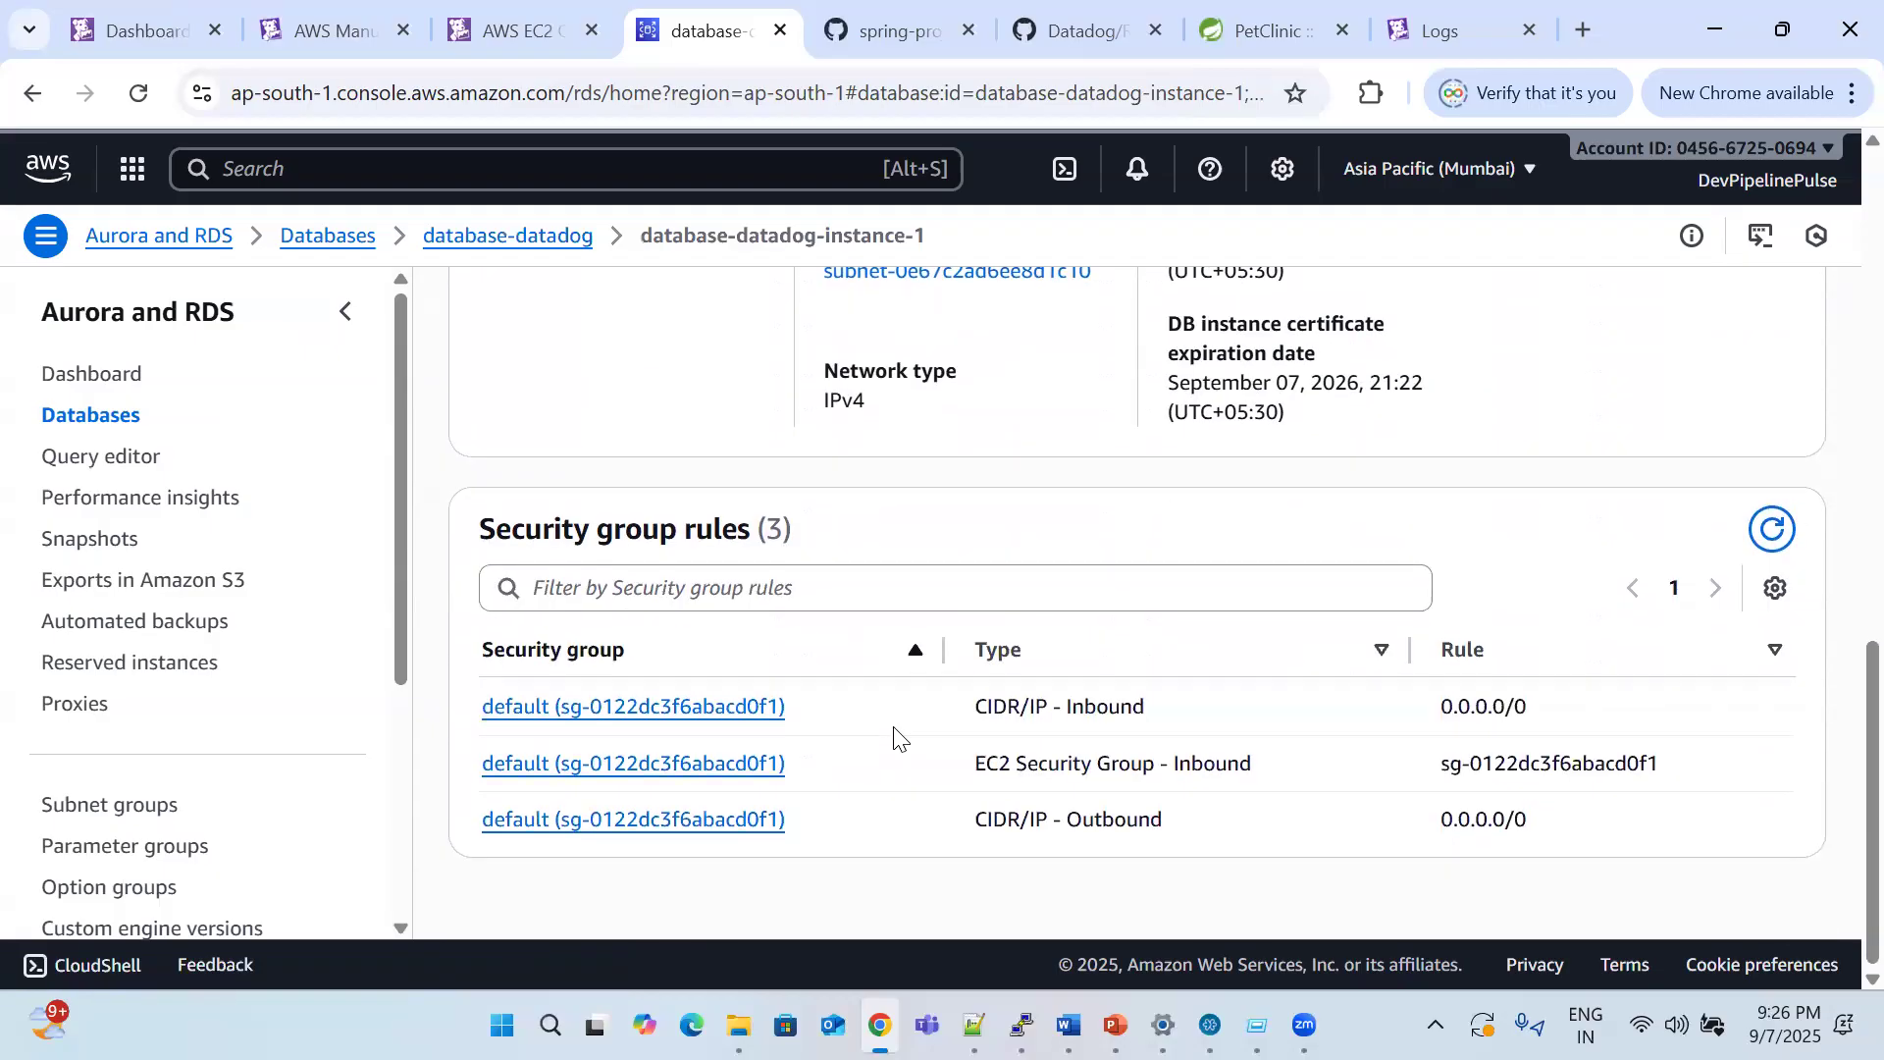
scroll(894, 736, up, 6)
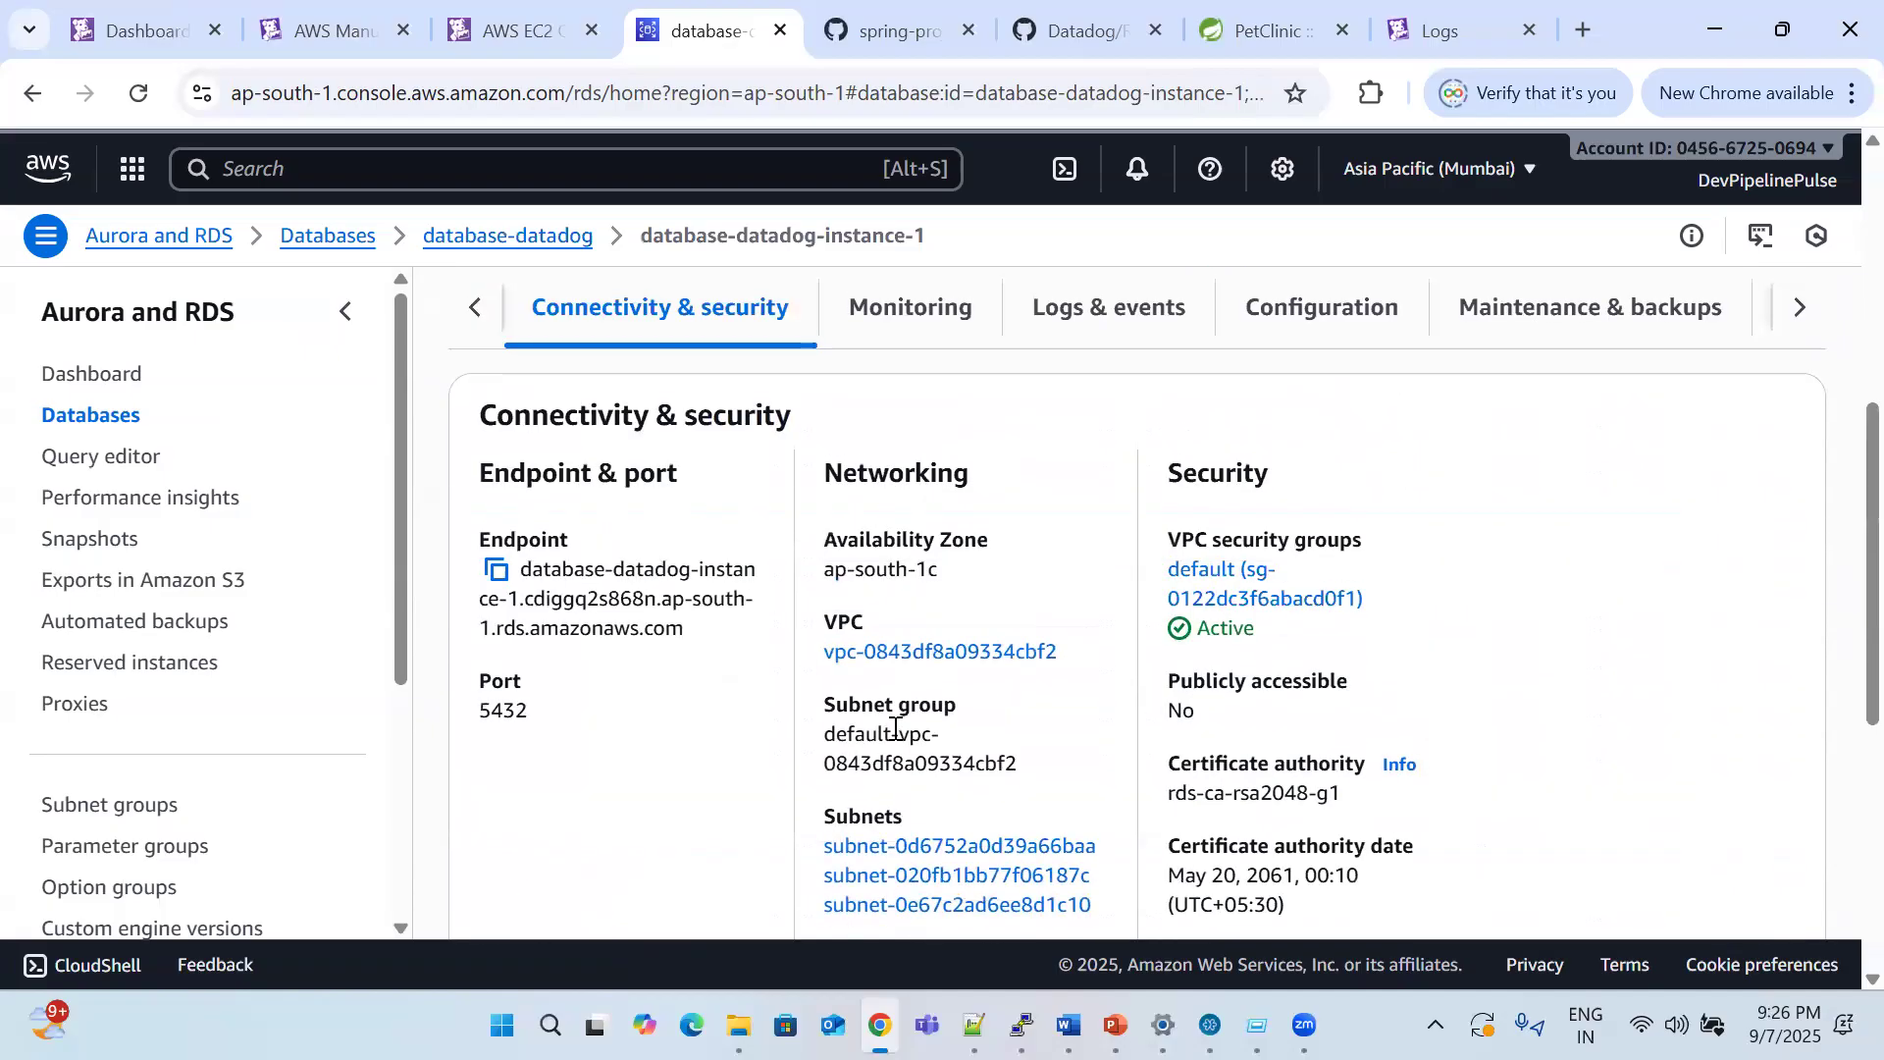
click(910, 310)
scroll(901, 778, down, 4)
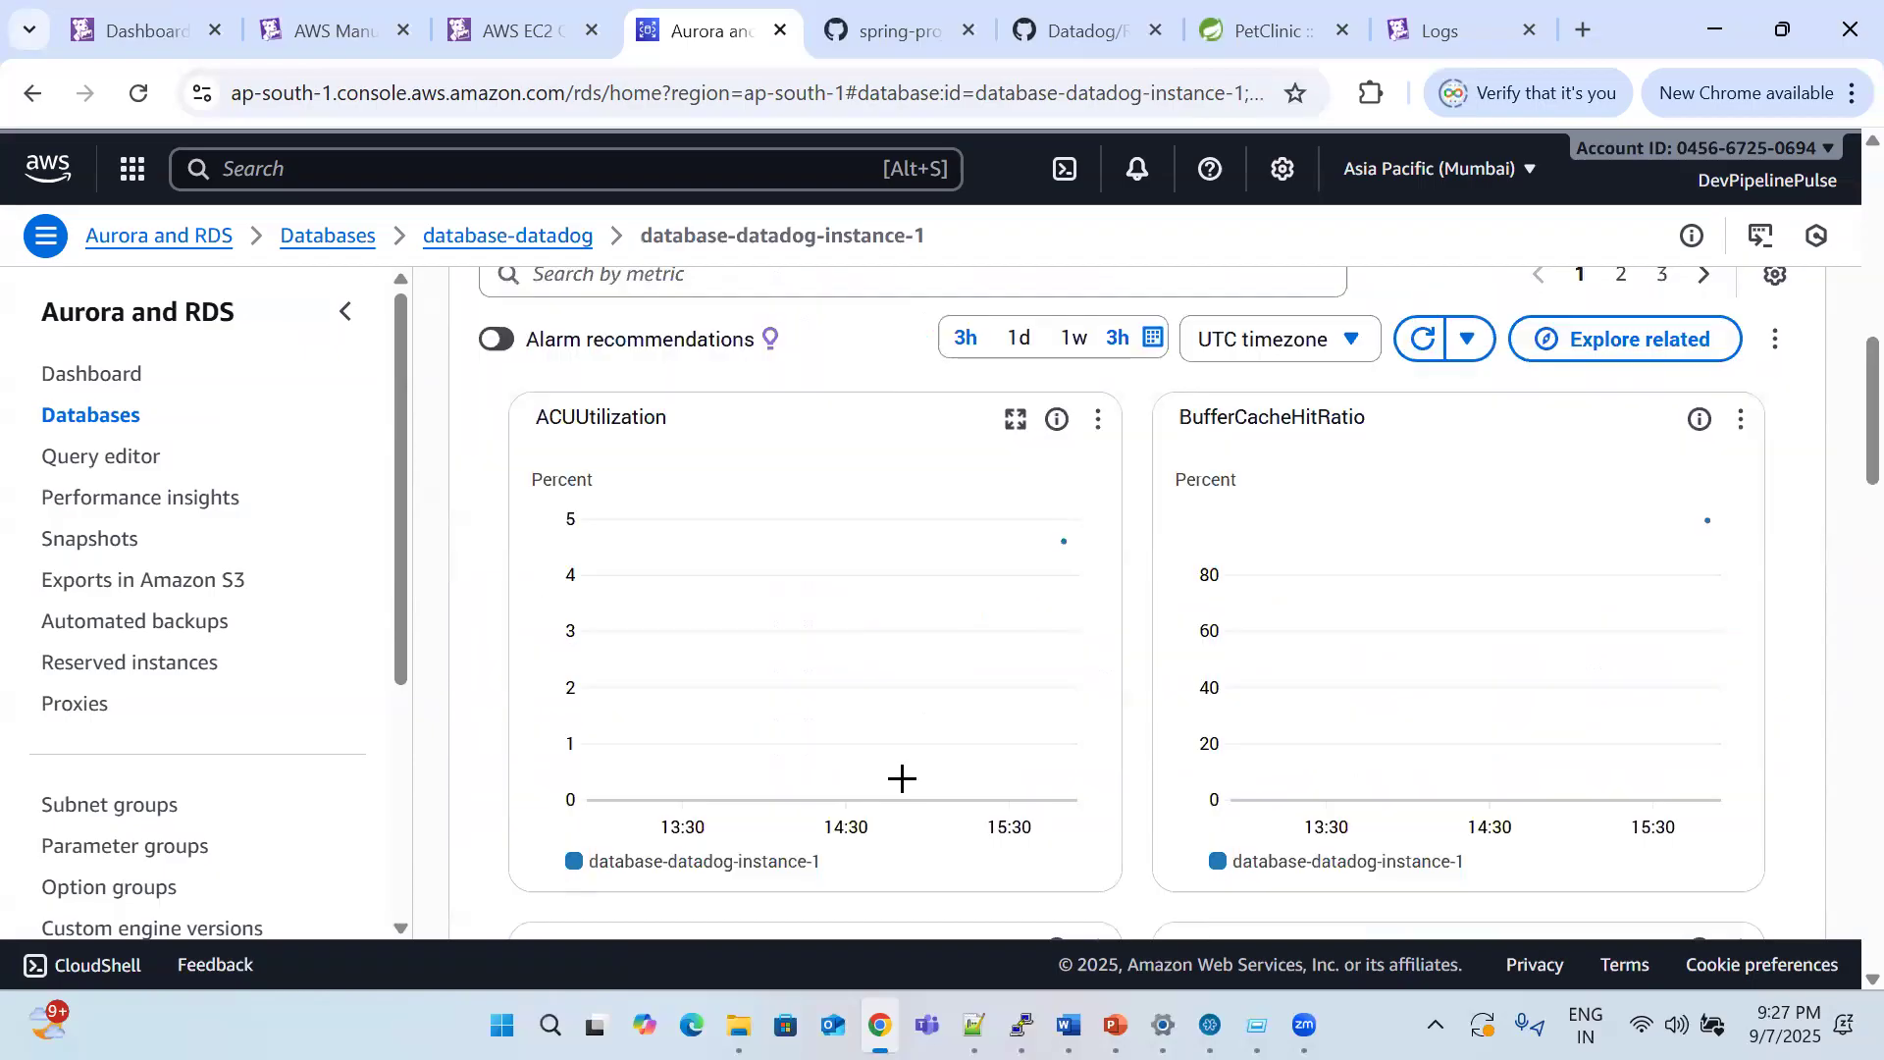
scroll(901, 778, down, 1)
scroll(901, 778, up, 5)
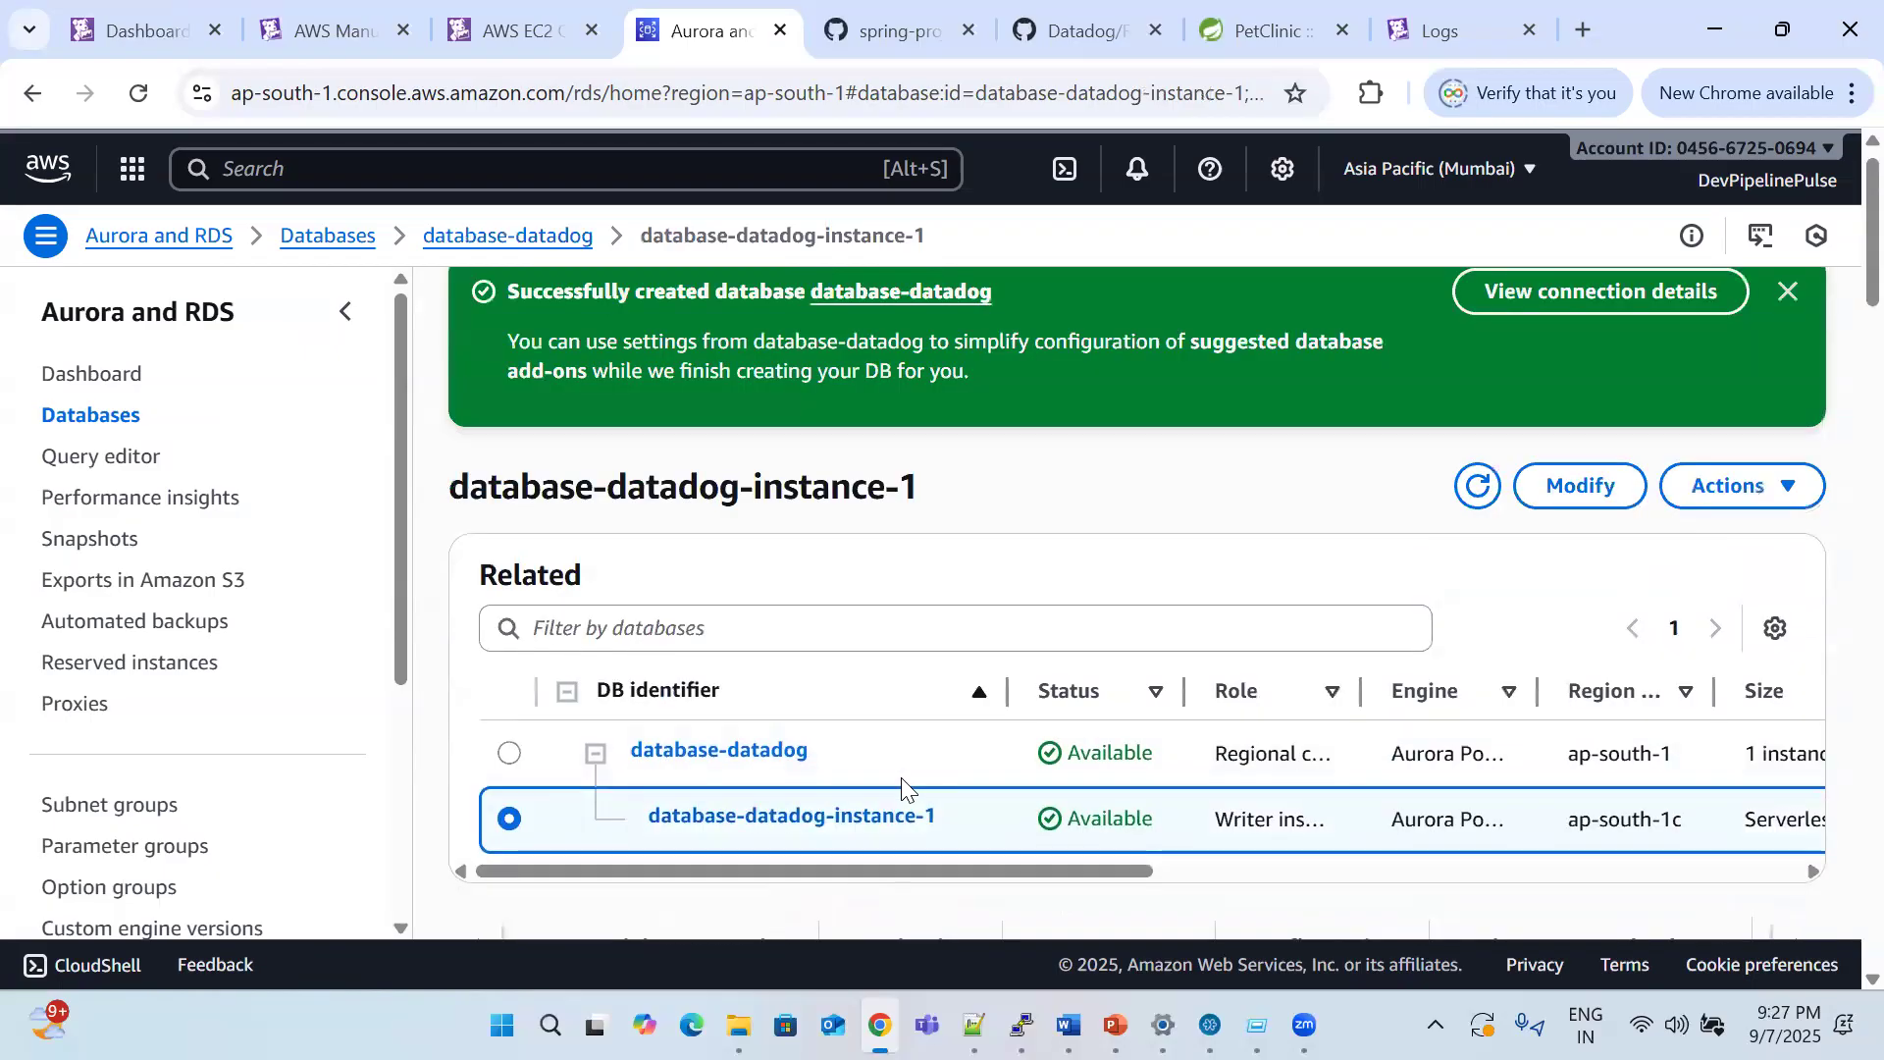
scroll(1057, 749, down, 7)
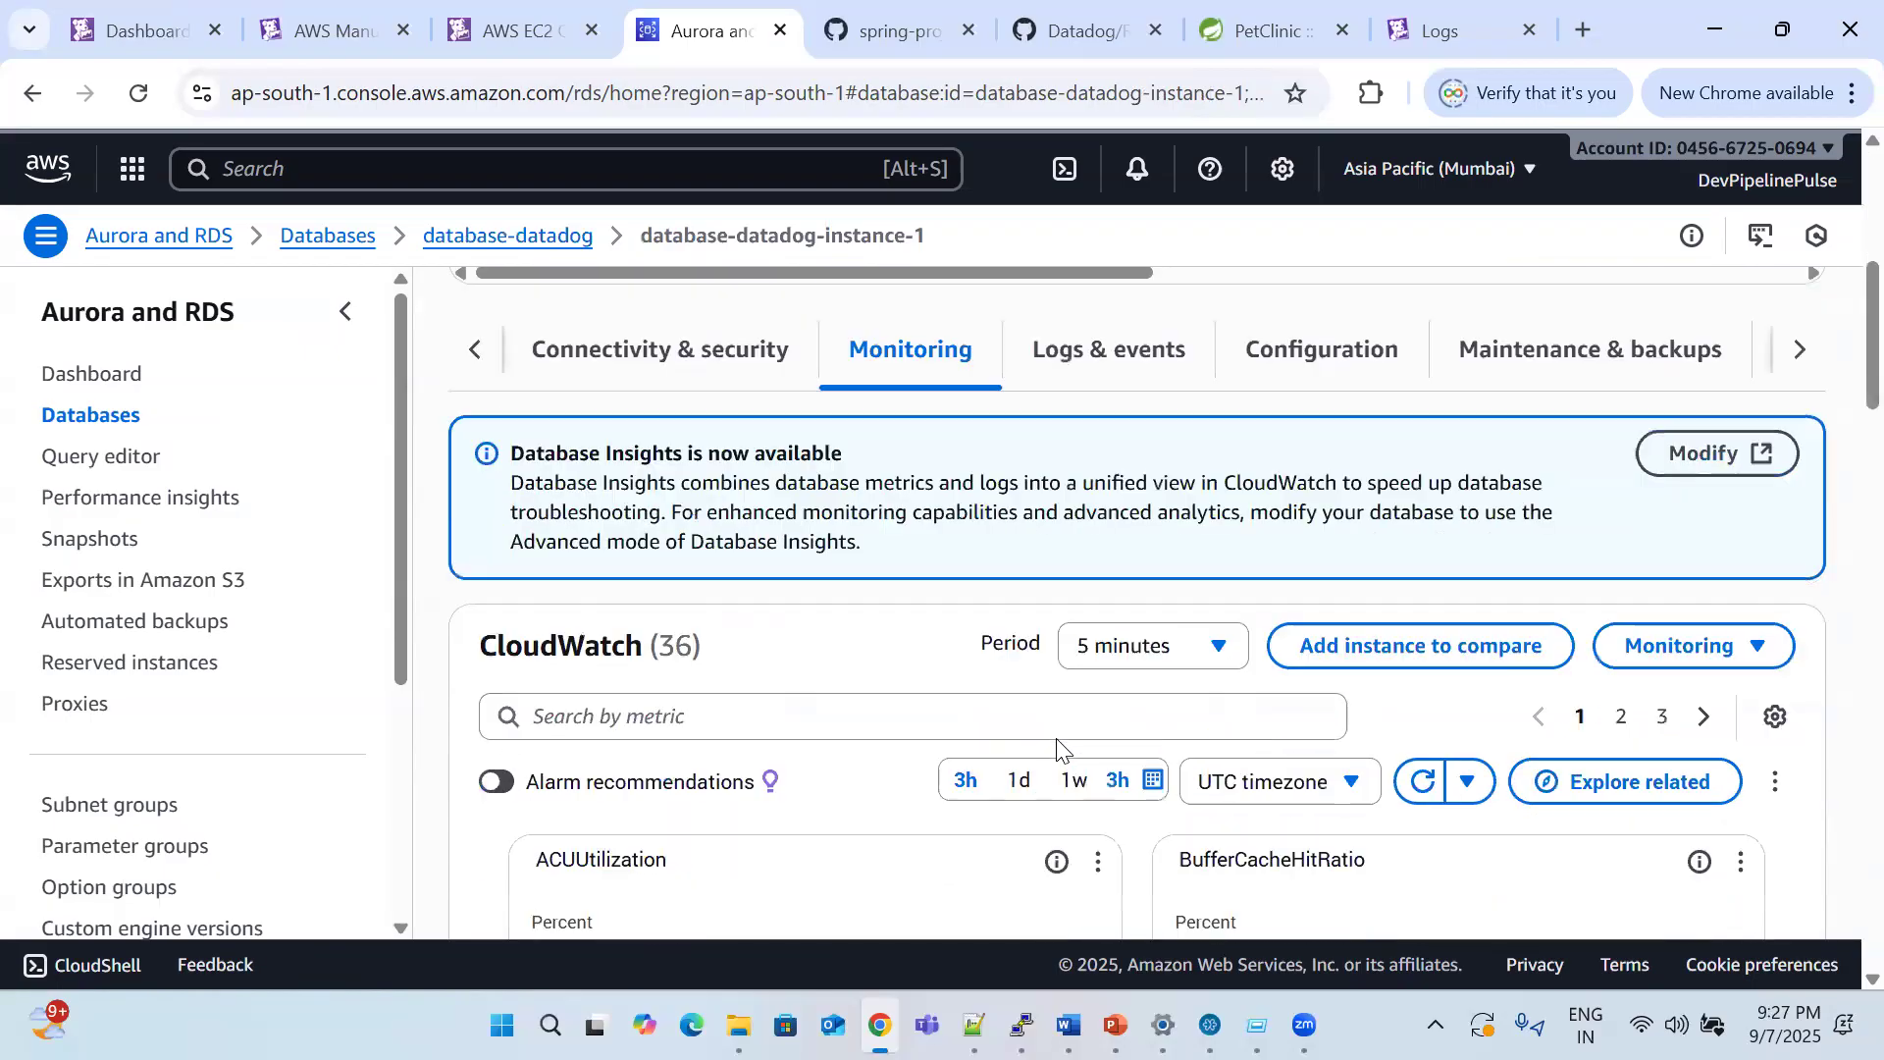
scroll(1128, 687, up, 5)
click(1177, 619)
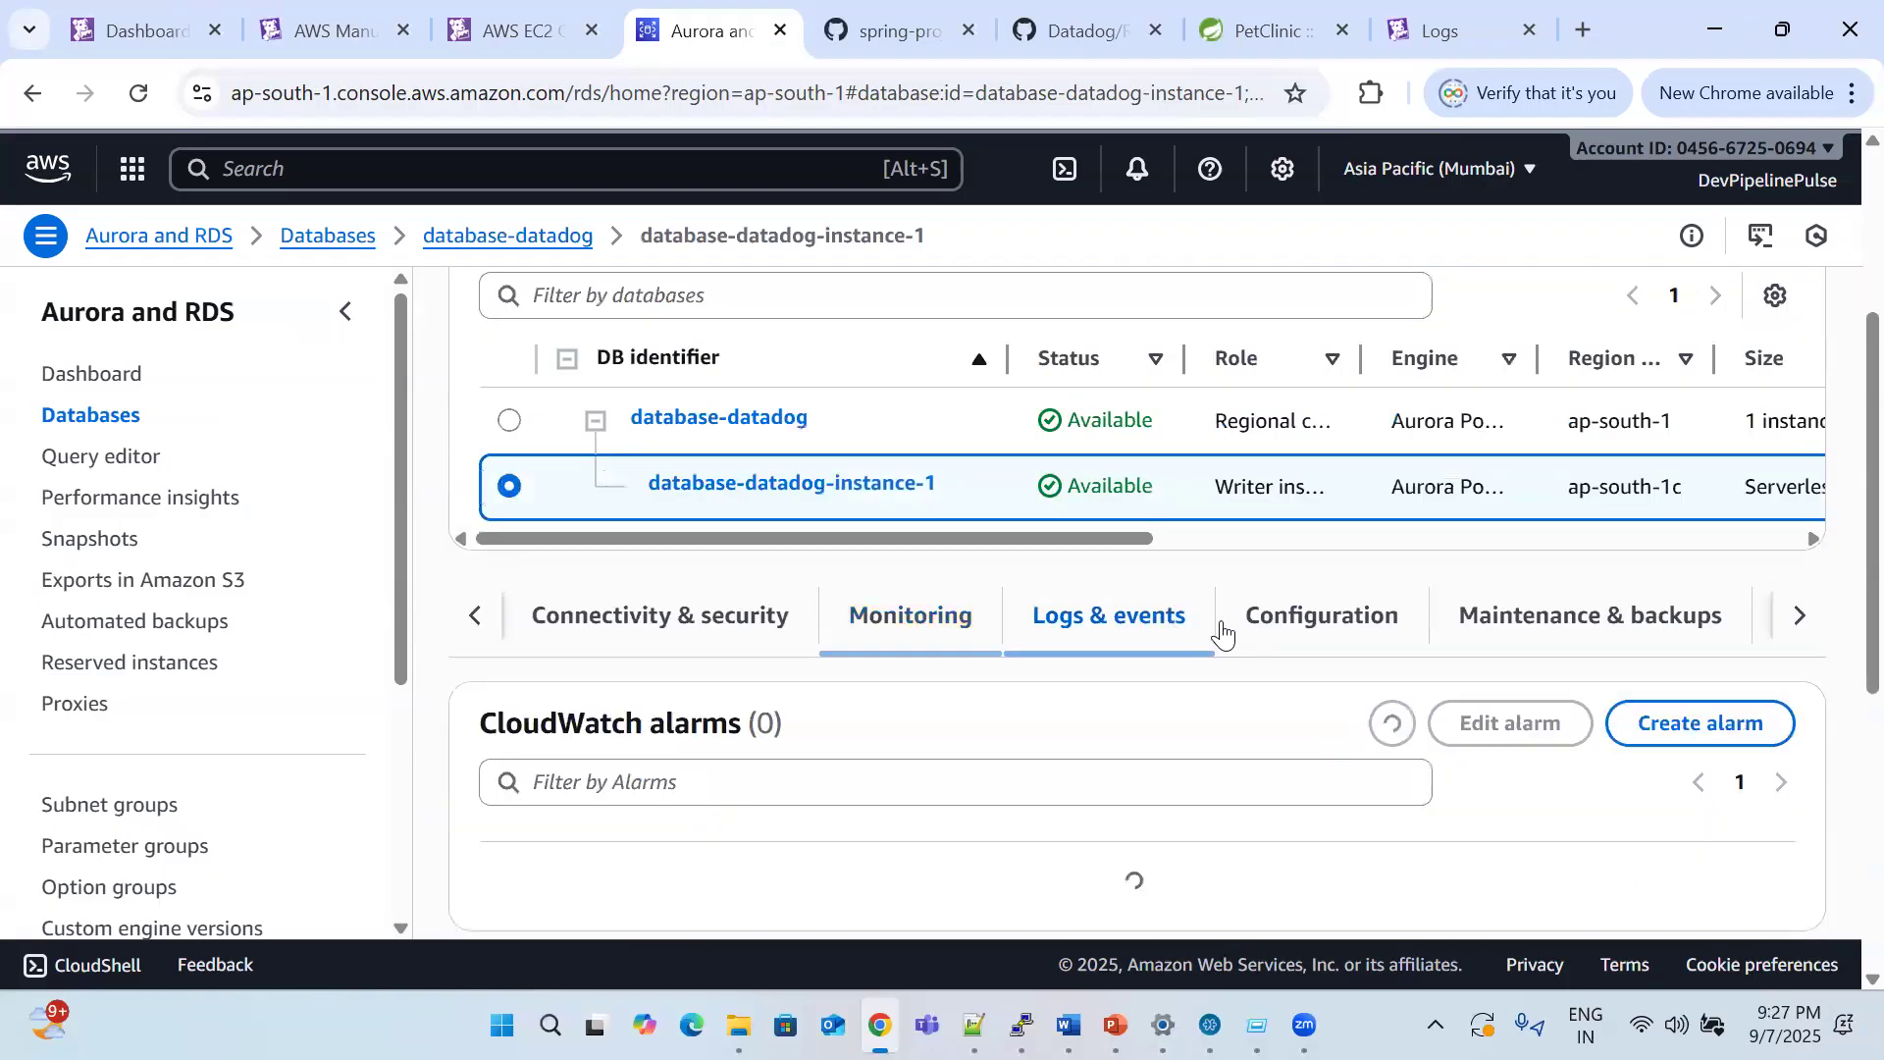
click(1291, 636)
scroll(1291, 638, down, 3)
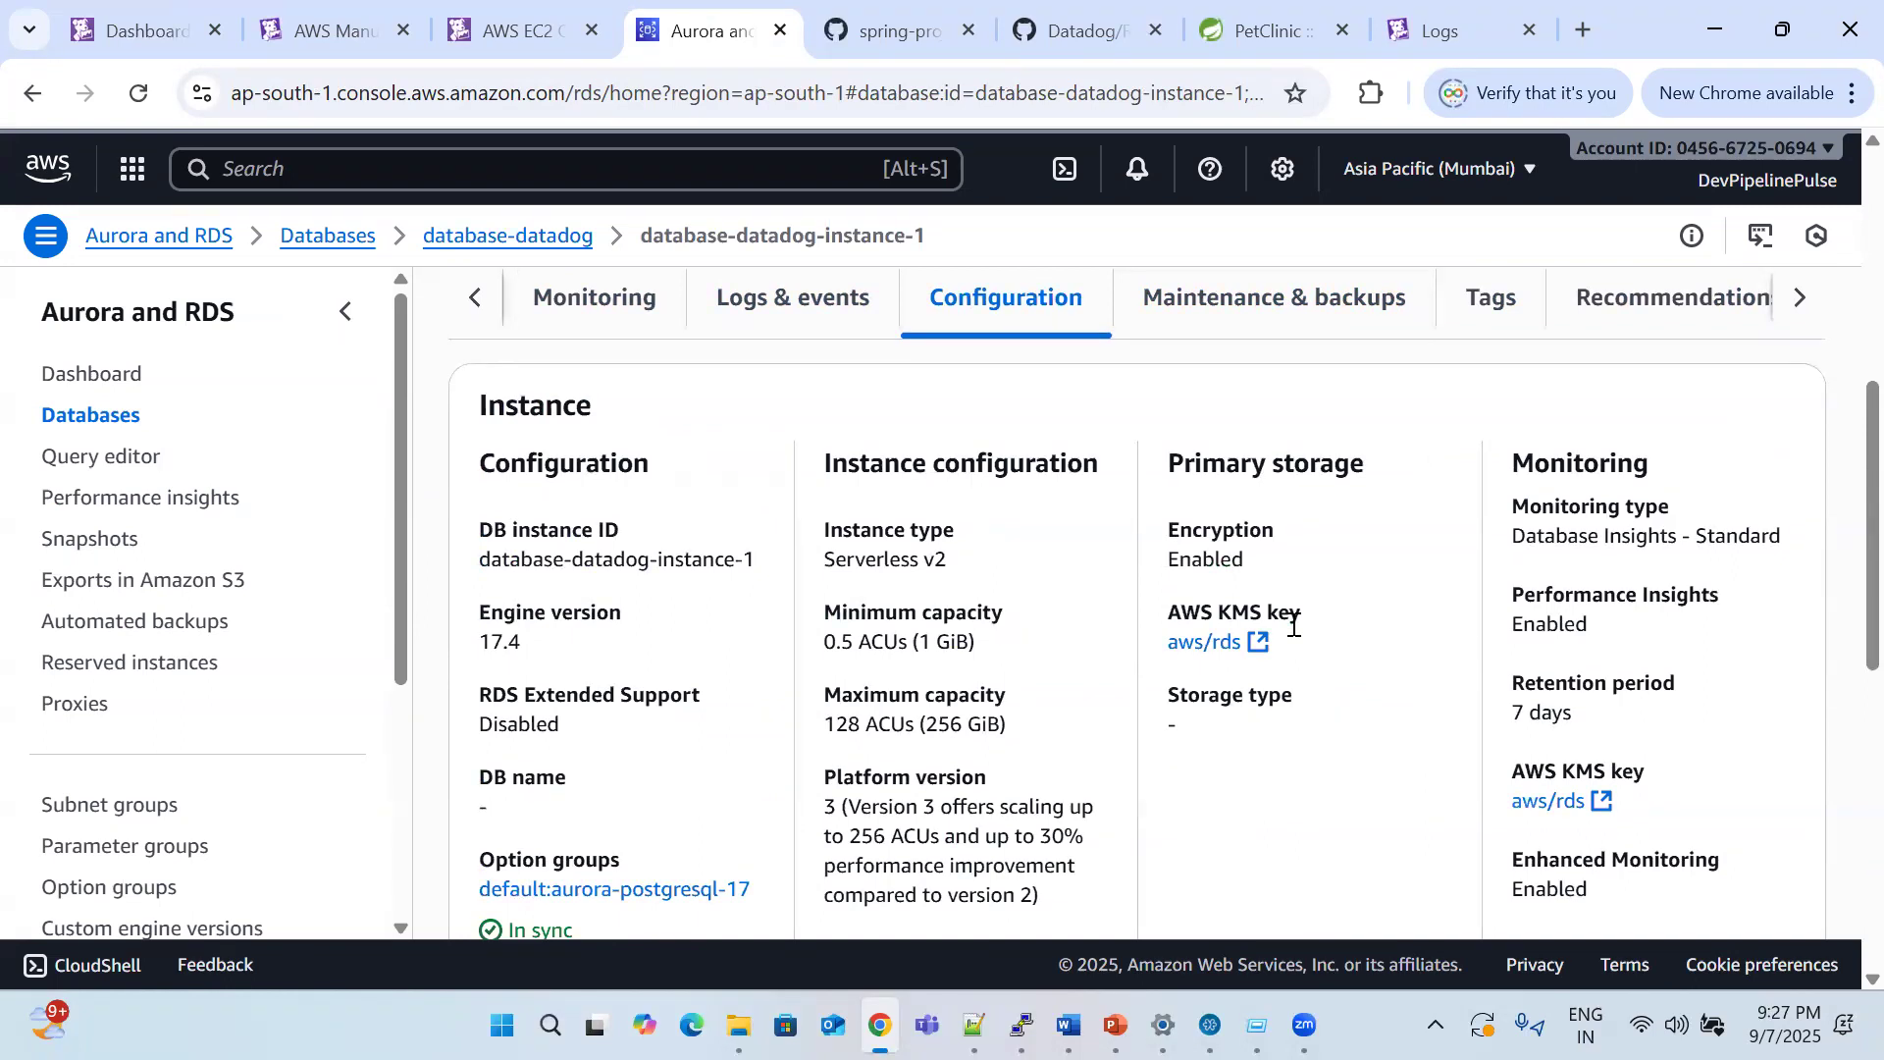
scroll(1293, 626, down, 2)
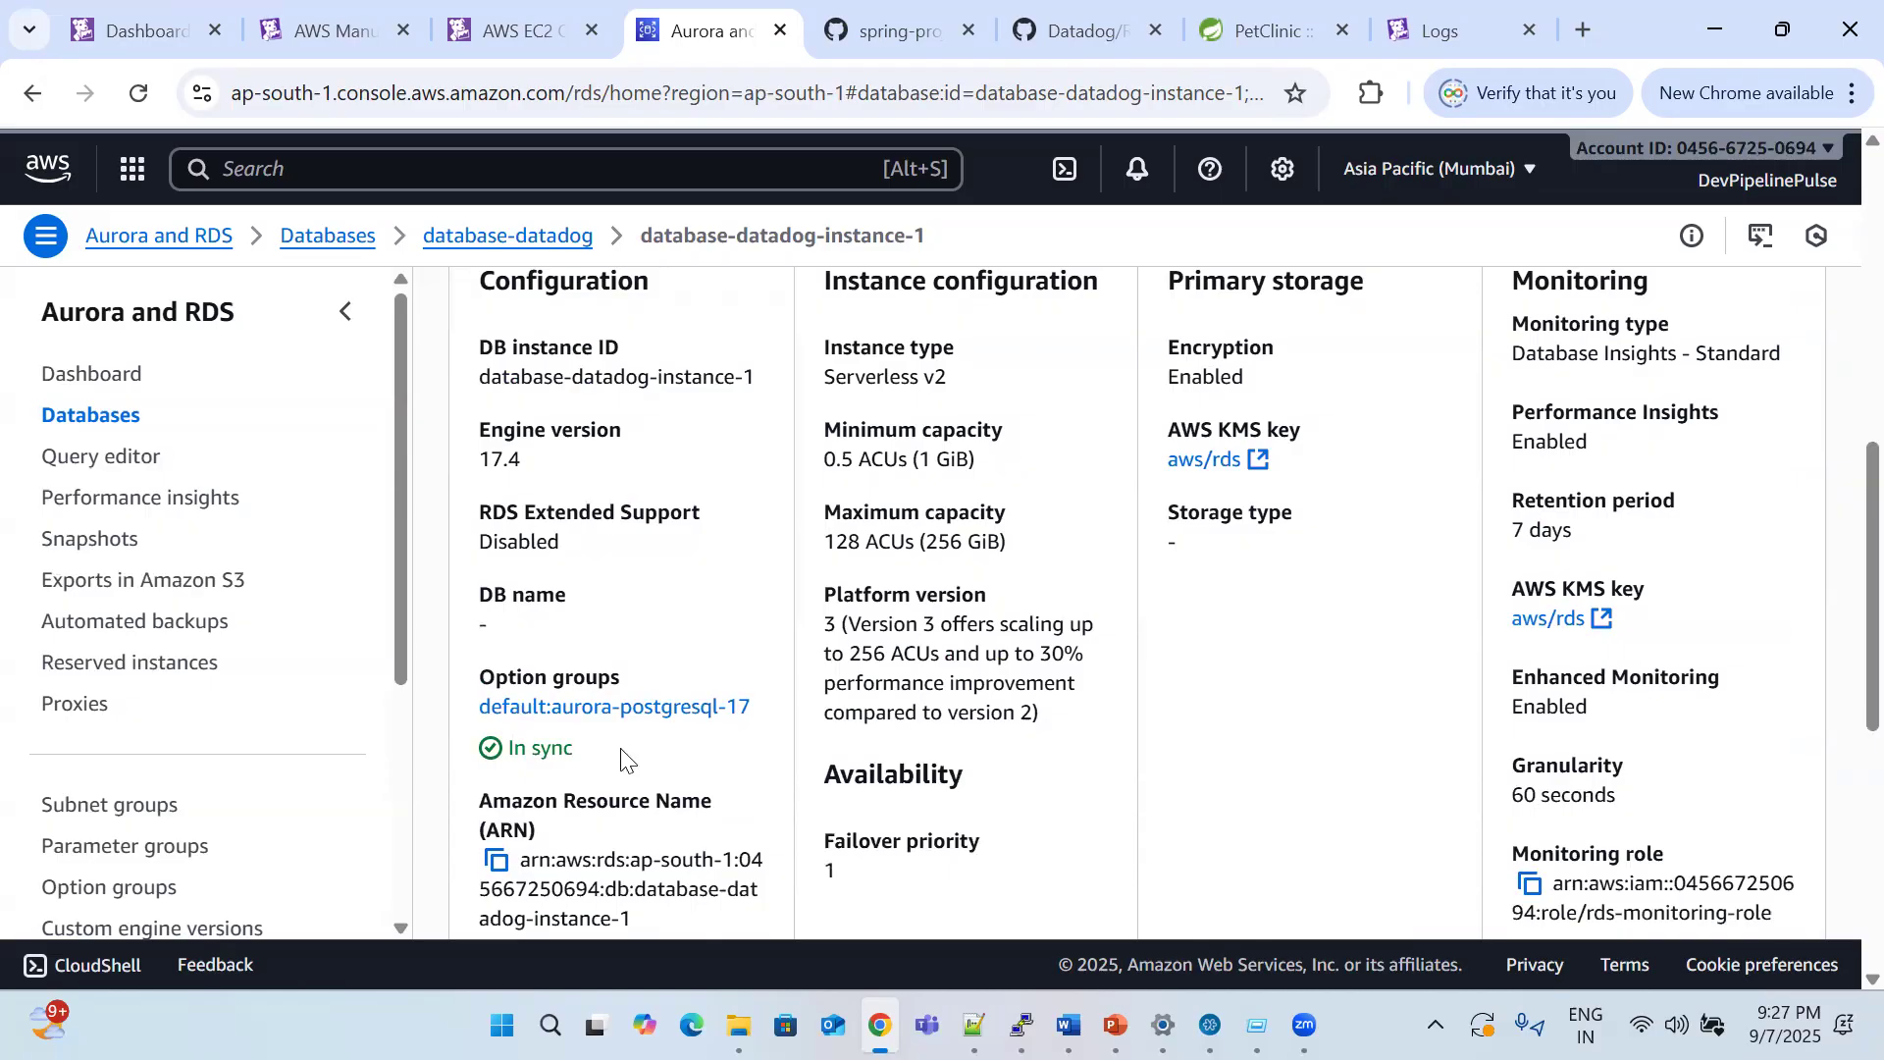
scroll(1005, 661, up, 10)
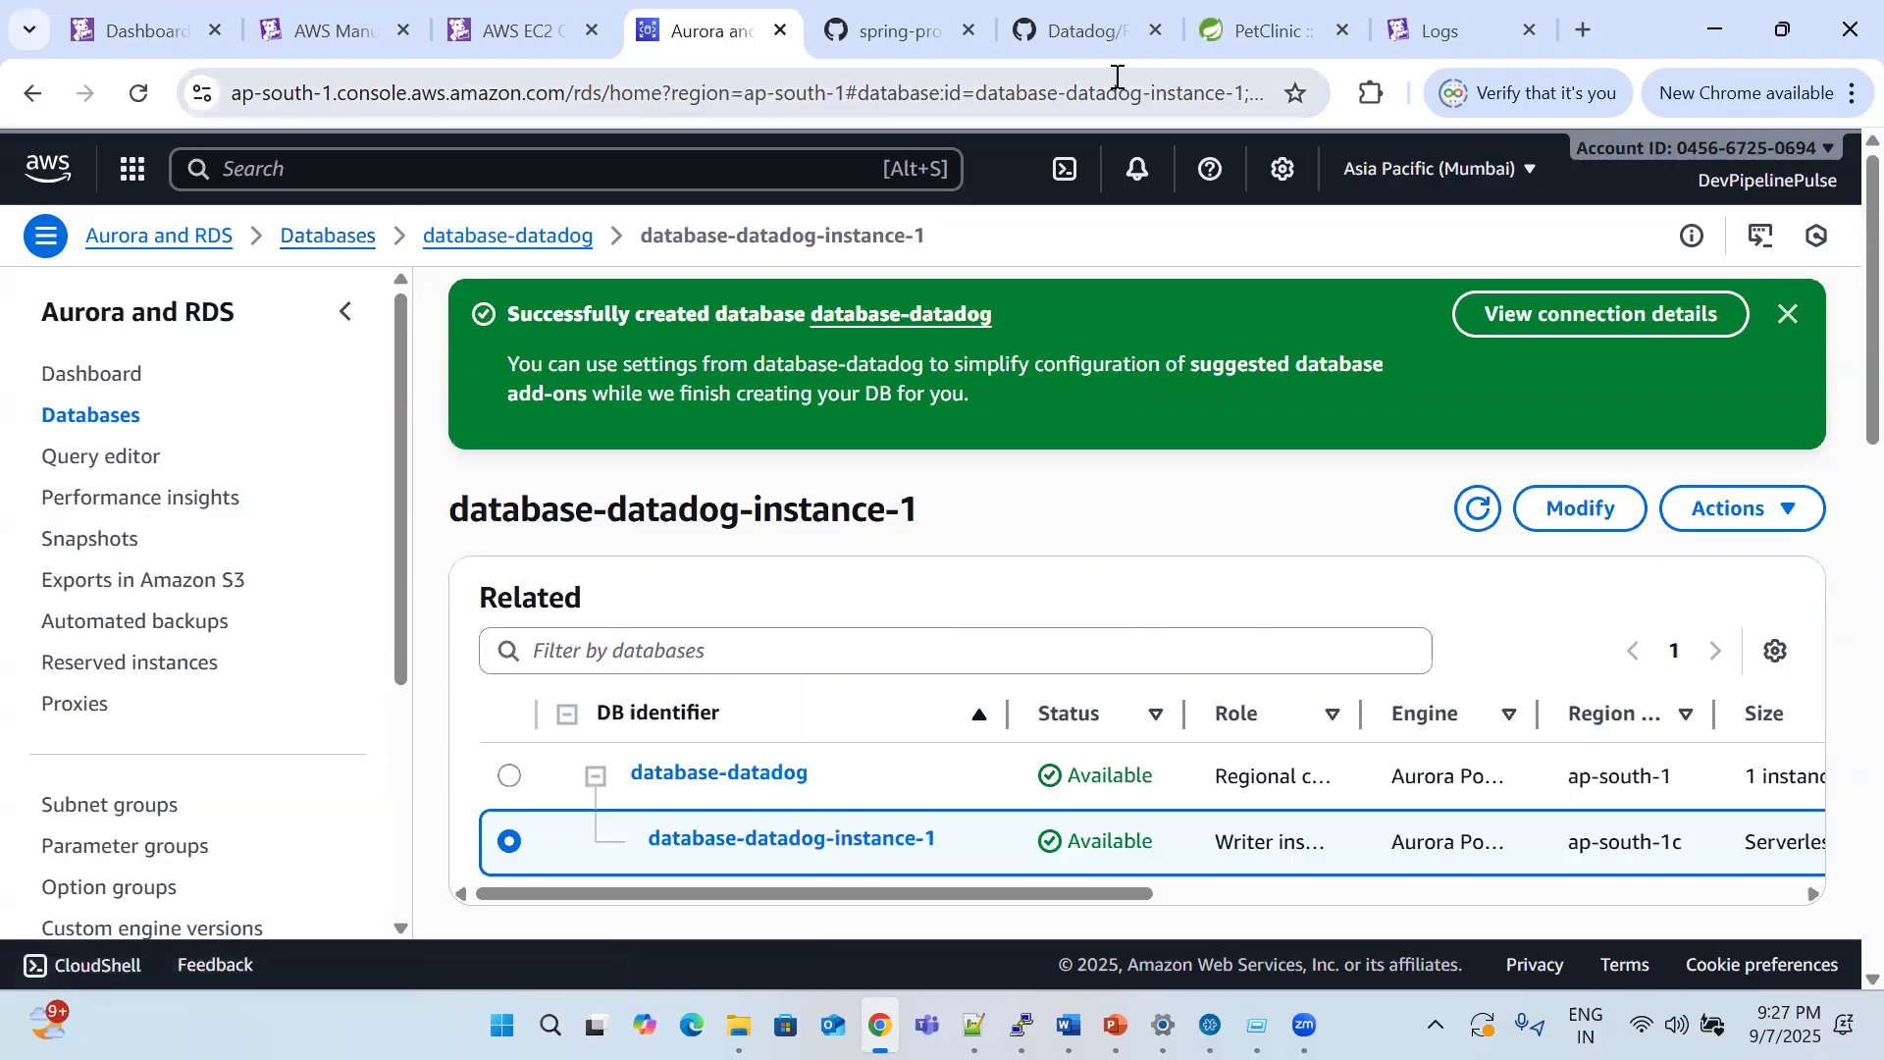
Select the 'sudo yum update -y' line in the GitHub RDS Postgres script.
click(1076, 47)
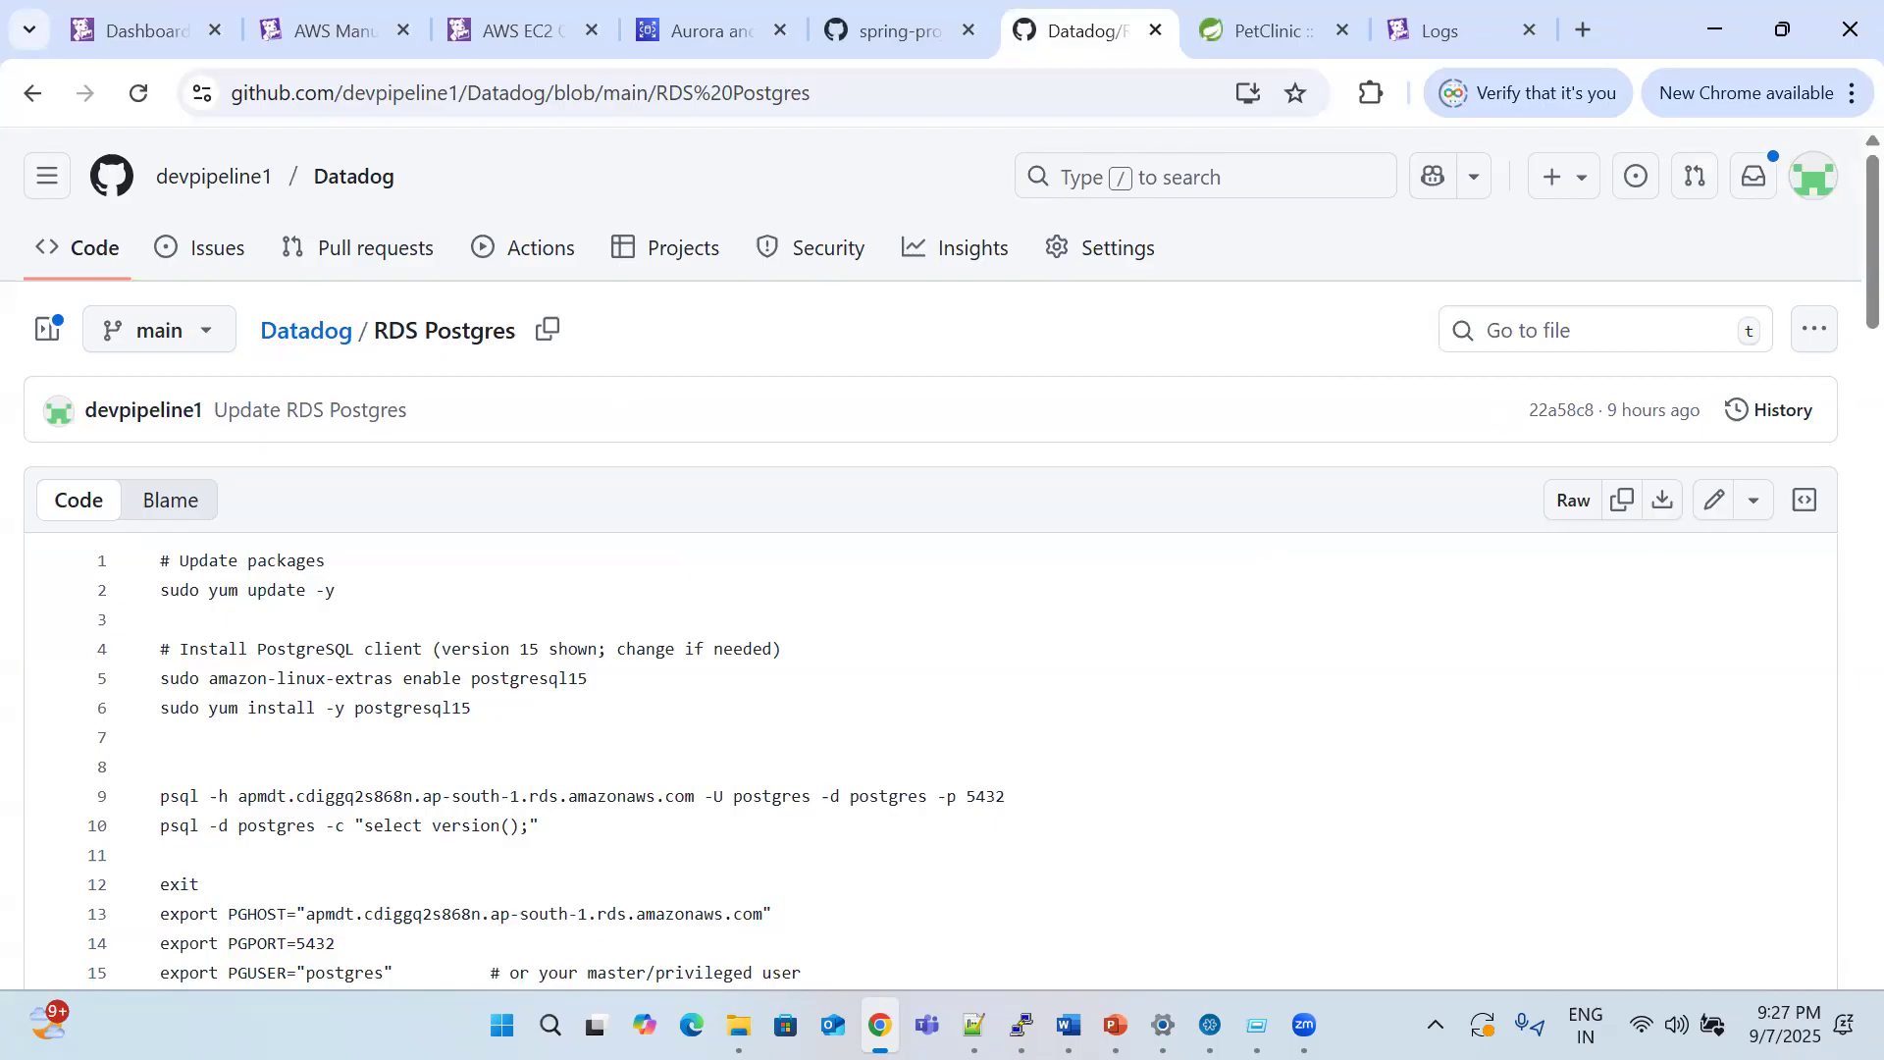
click(1020, 1026)
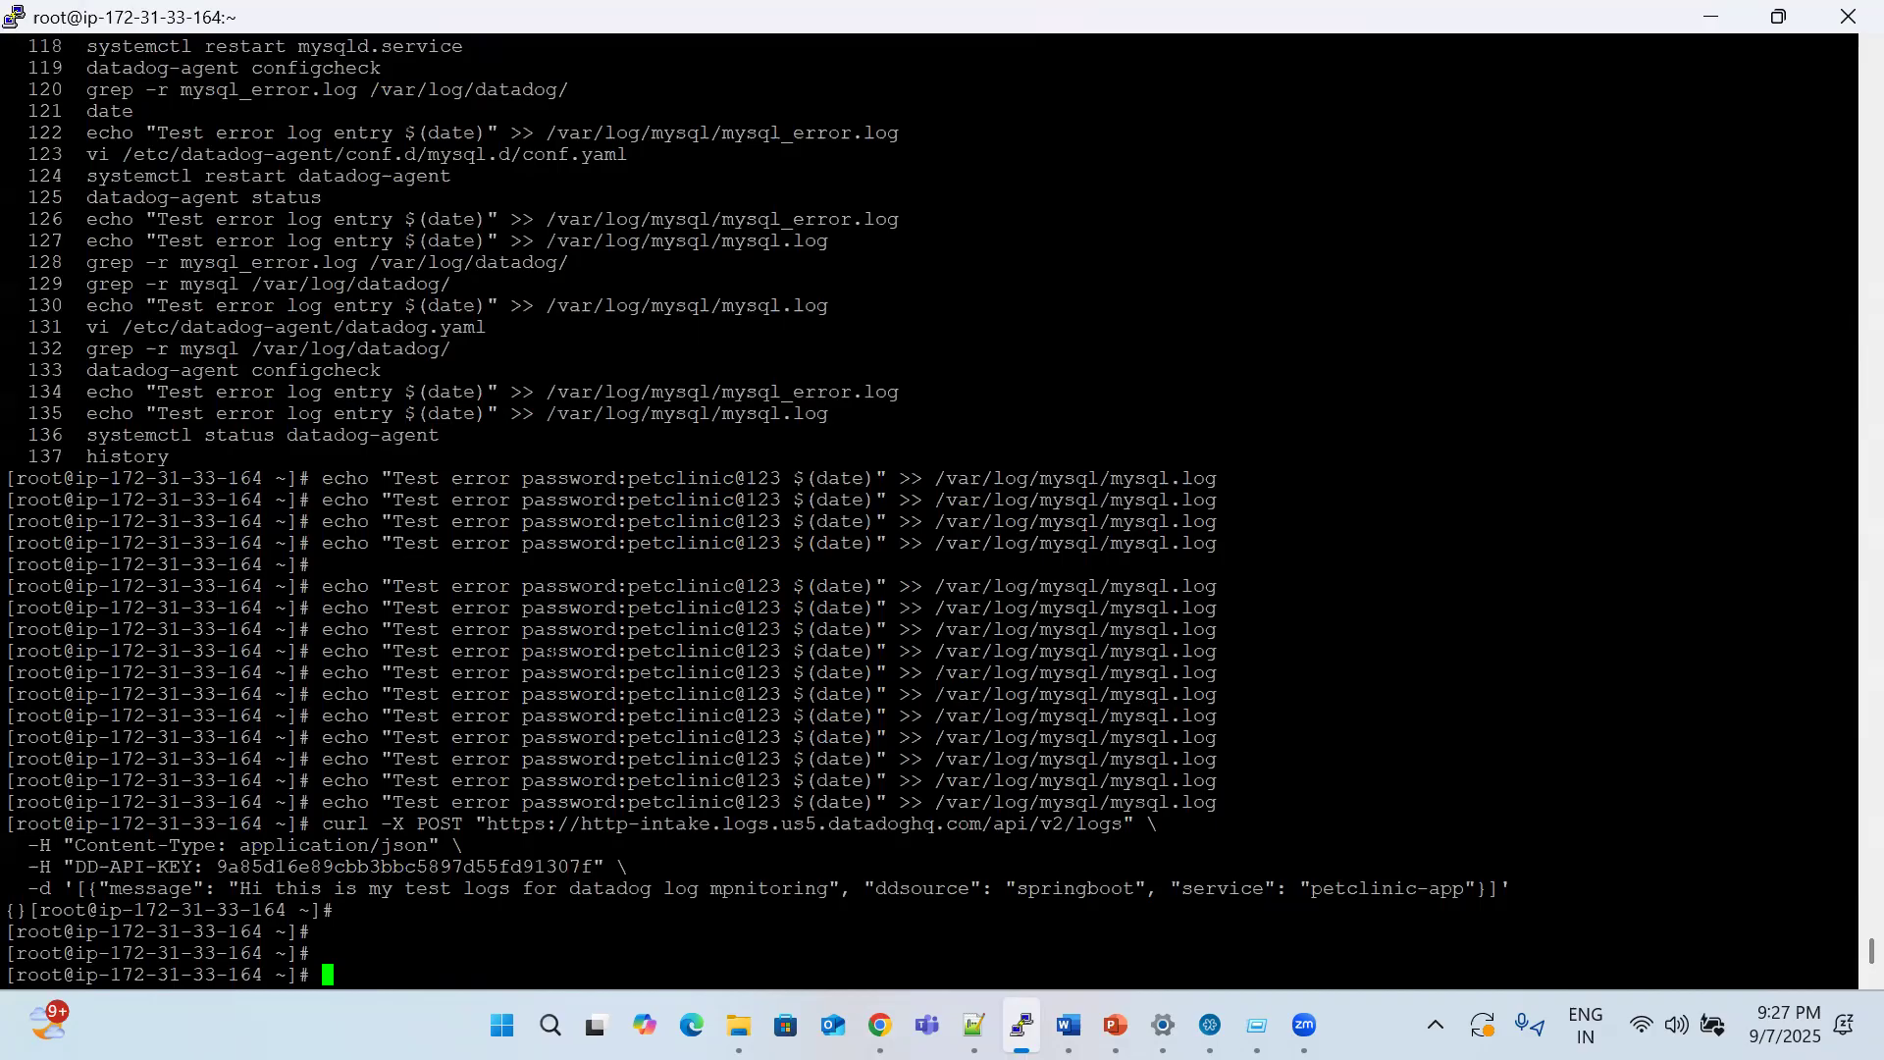
click(1712, 16)
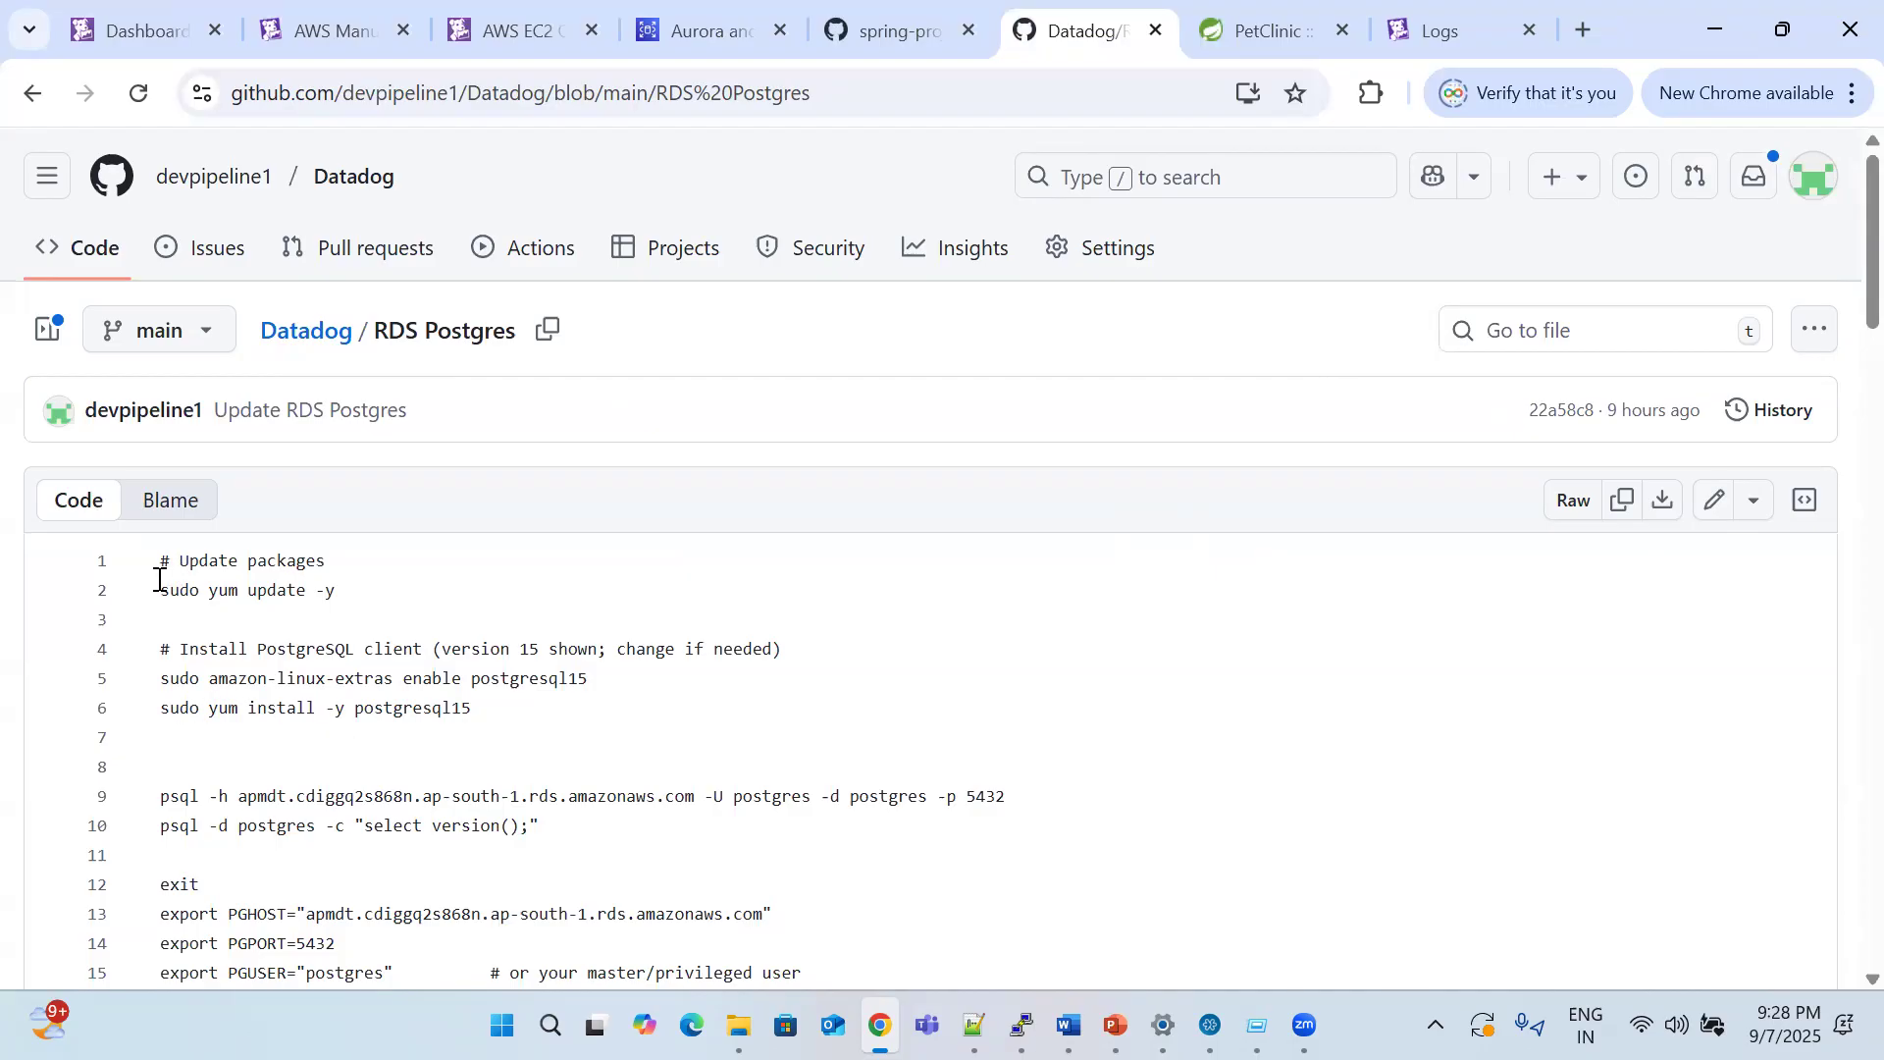
drag(160, 581, 277, 626)
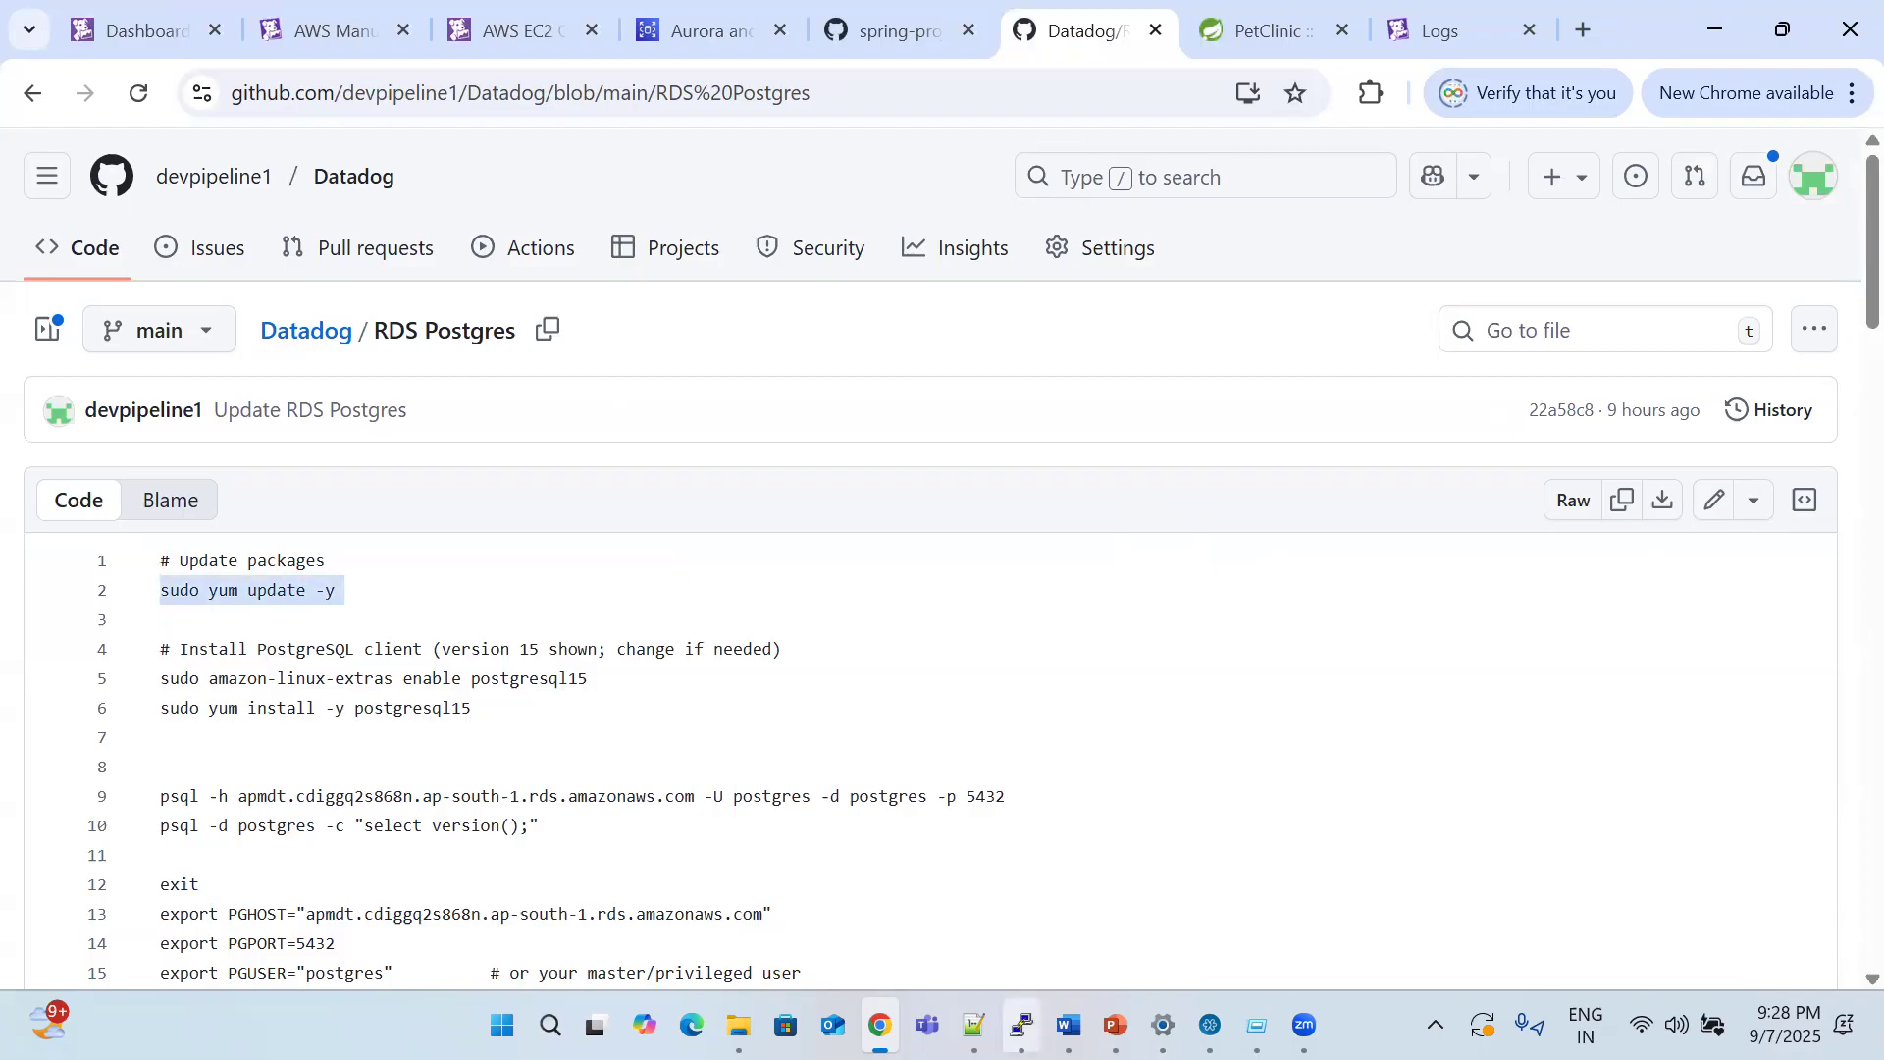
key(alt+Tab)
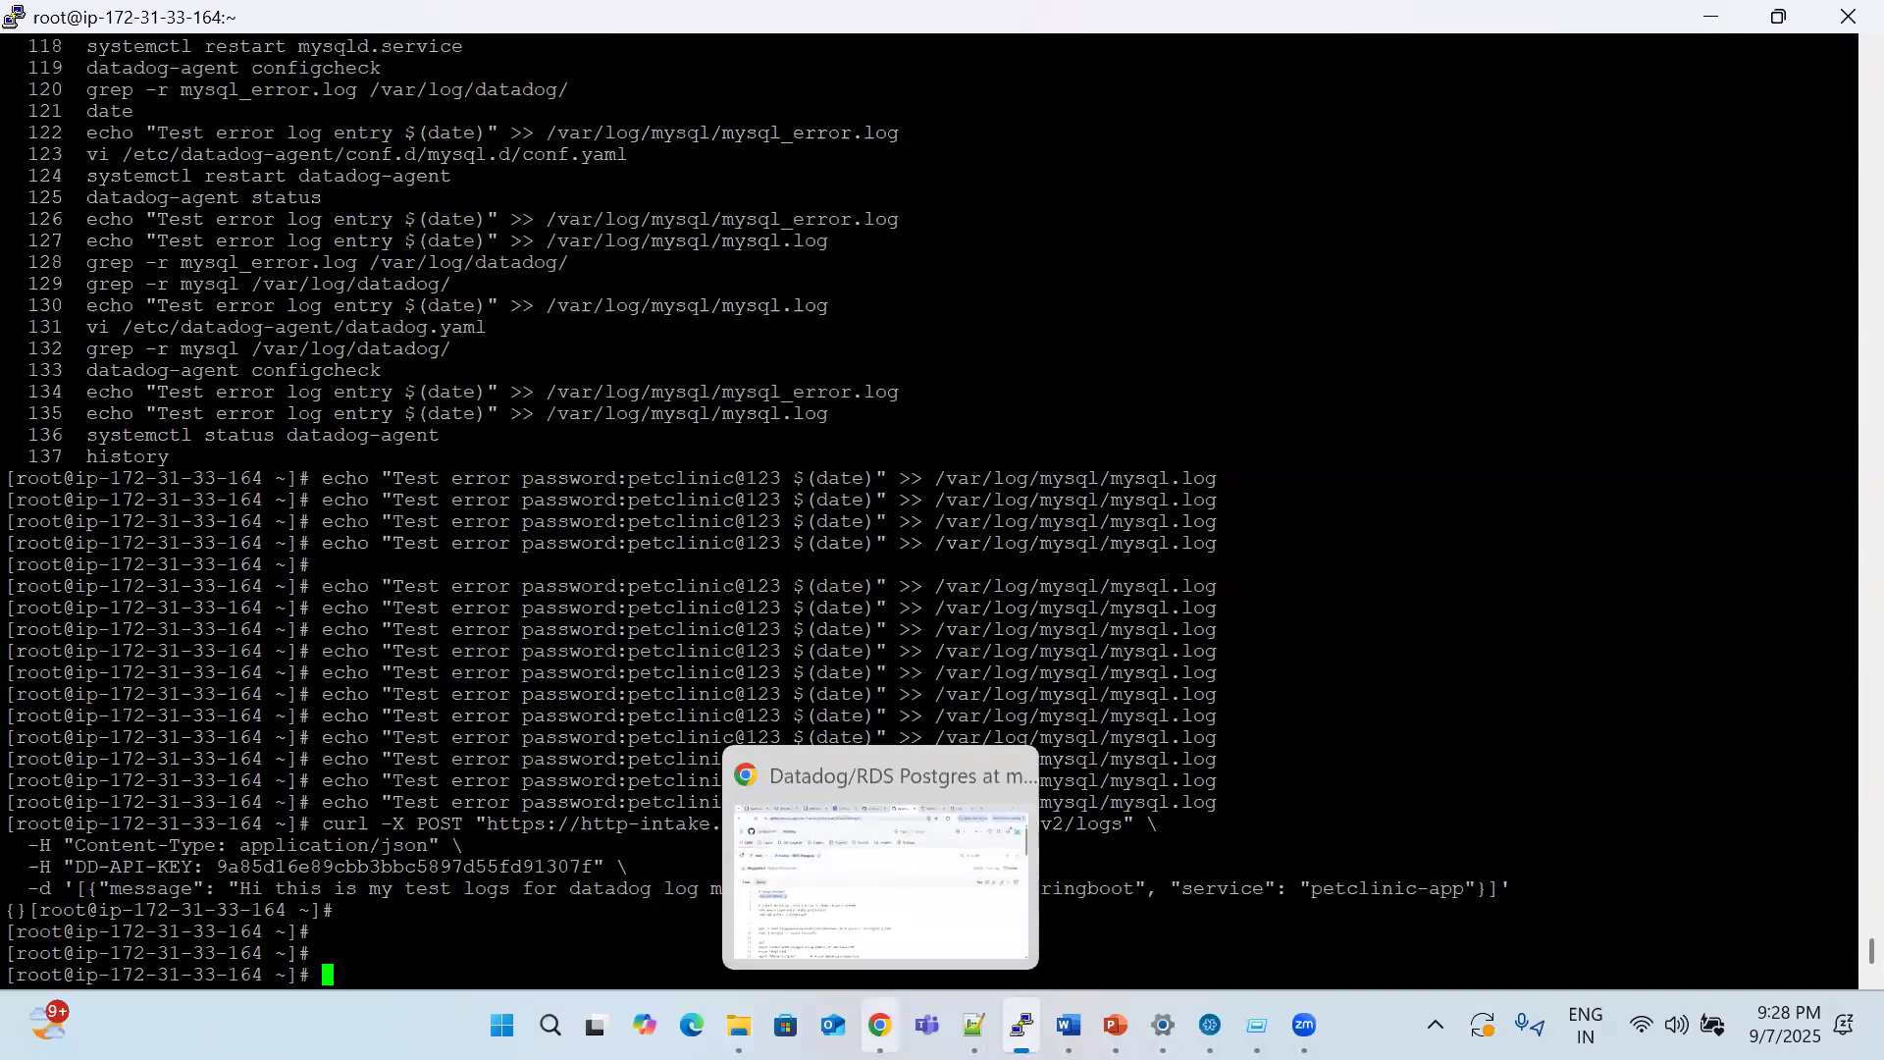
click(880, 1025)
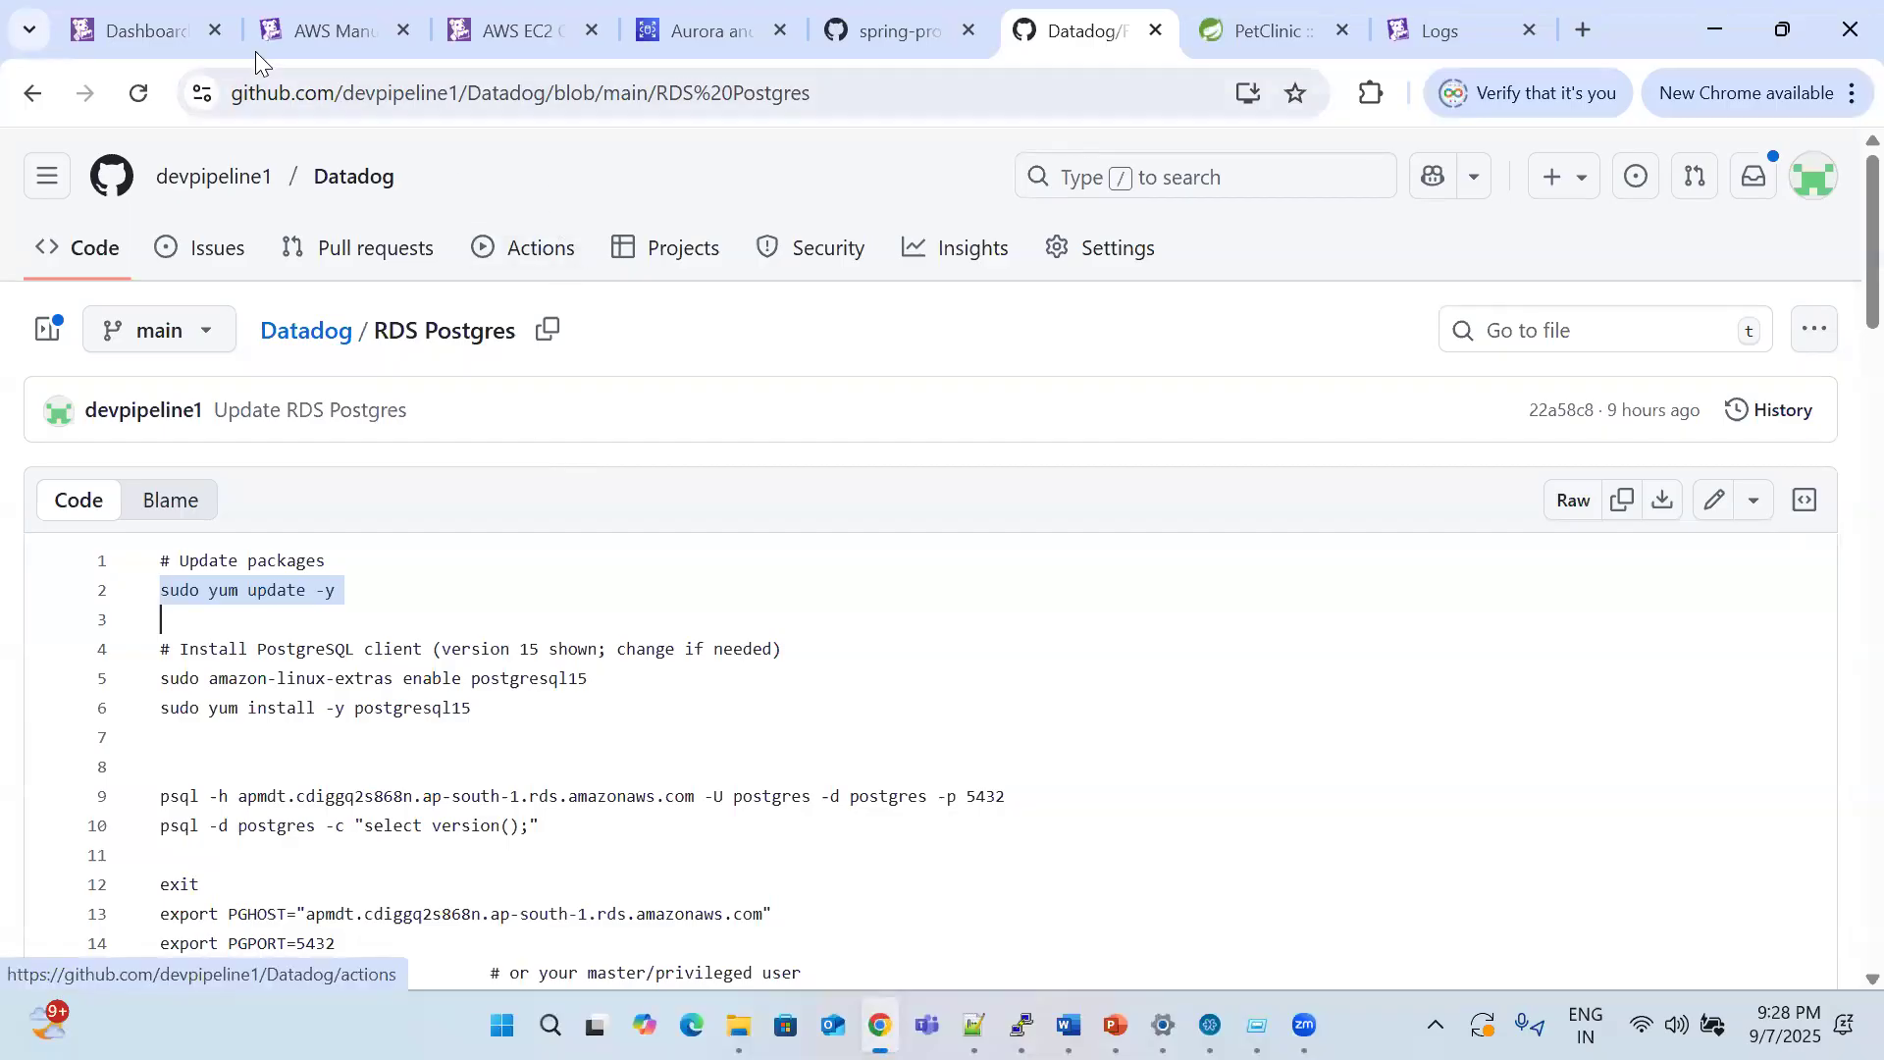
Cycle through the Datadog tabs back to the Aurora and RDS console.
key(ctrl+3)
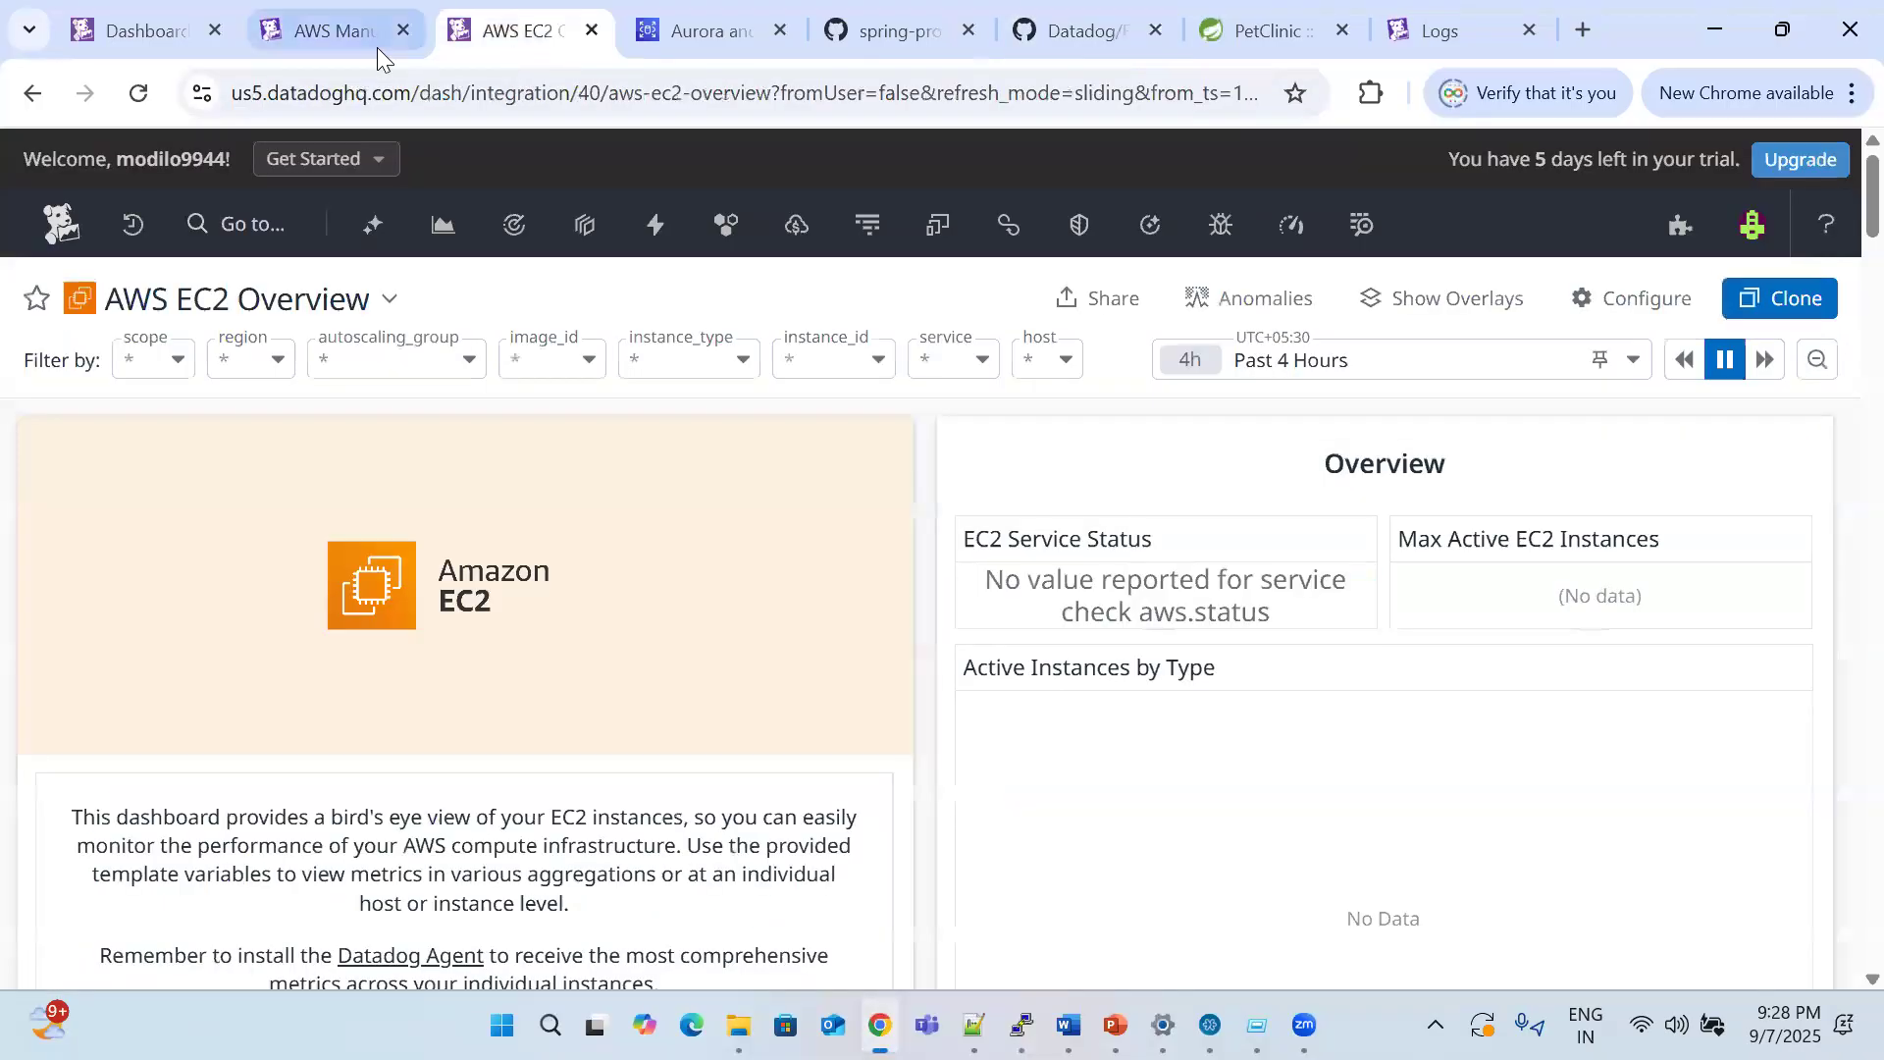
key(ctrl+2)
click(155, 8)
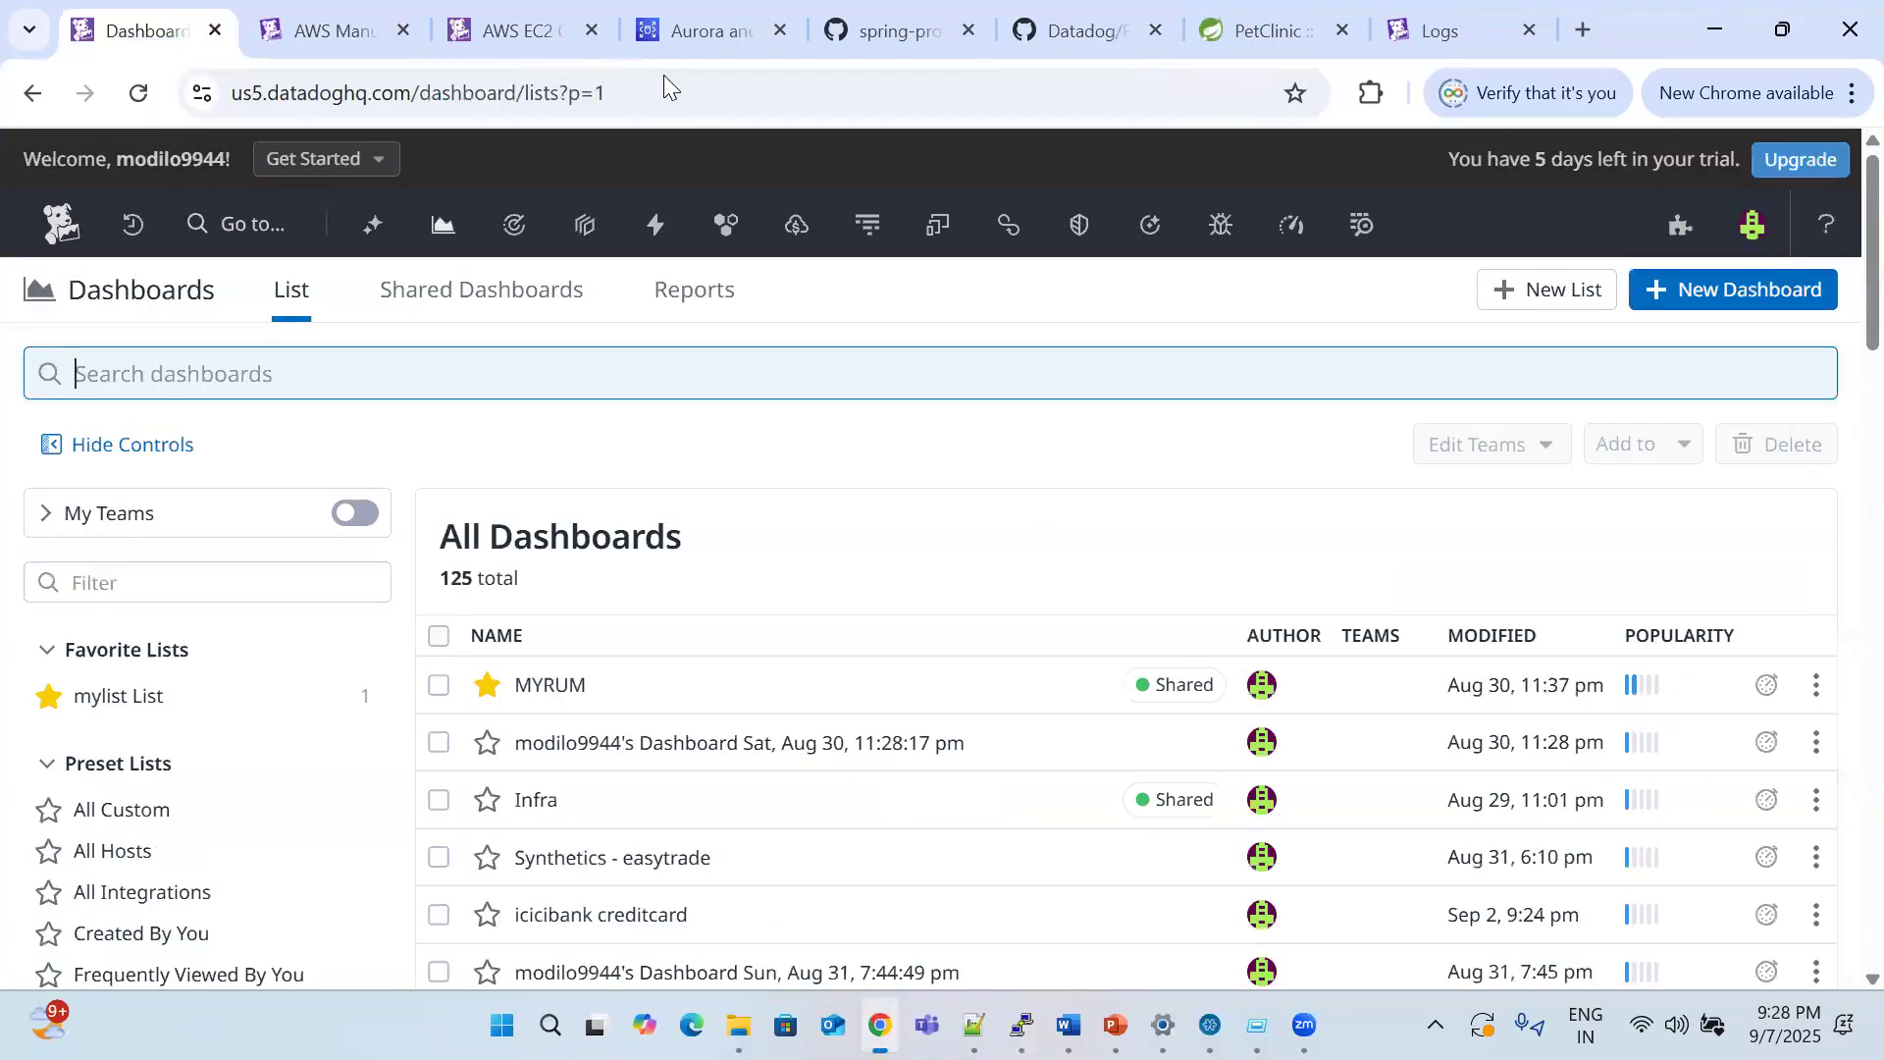
click(684, 41)
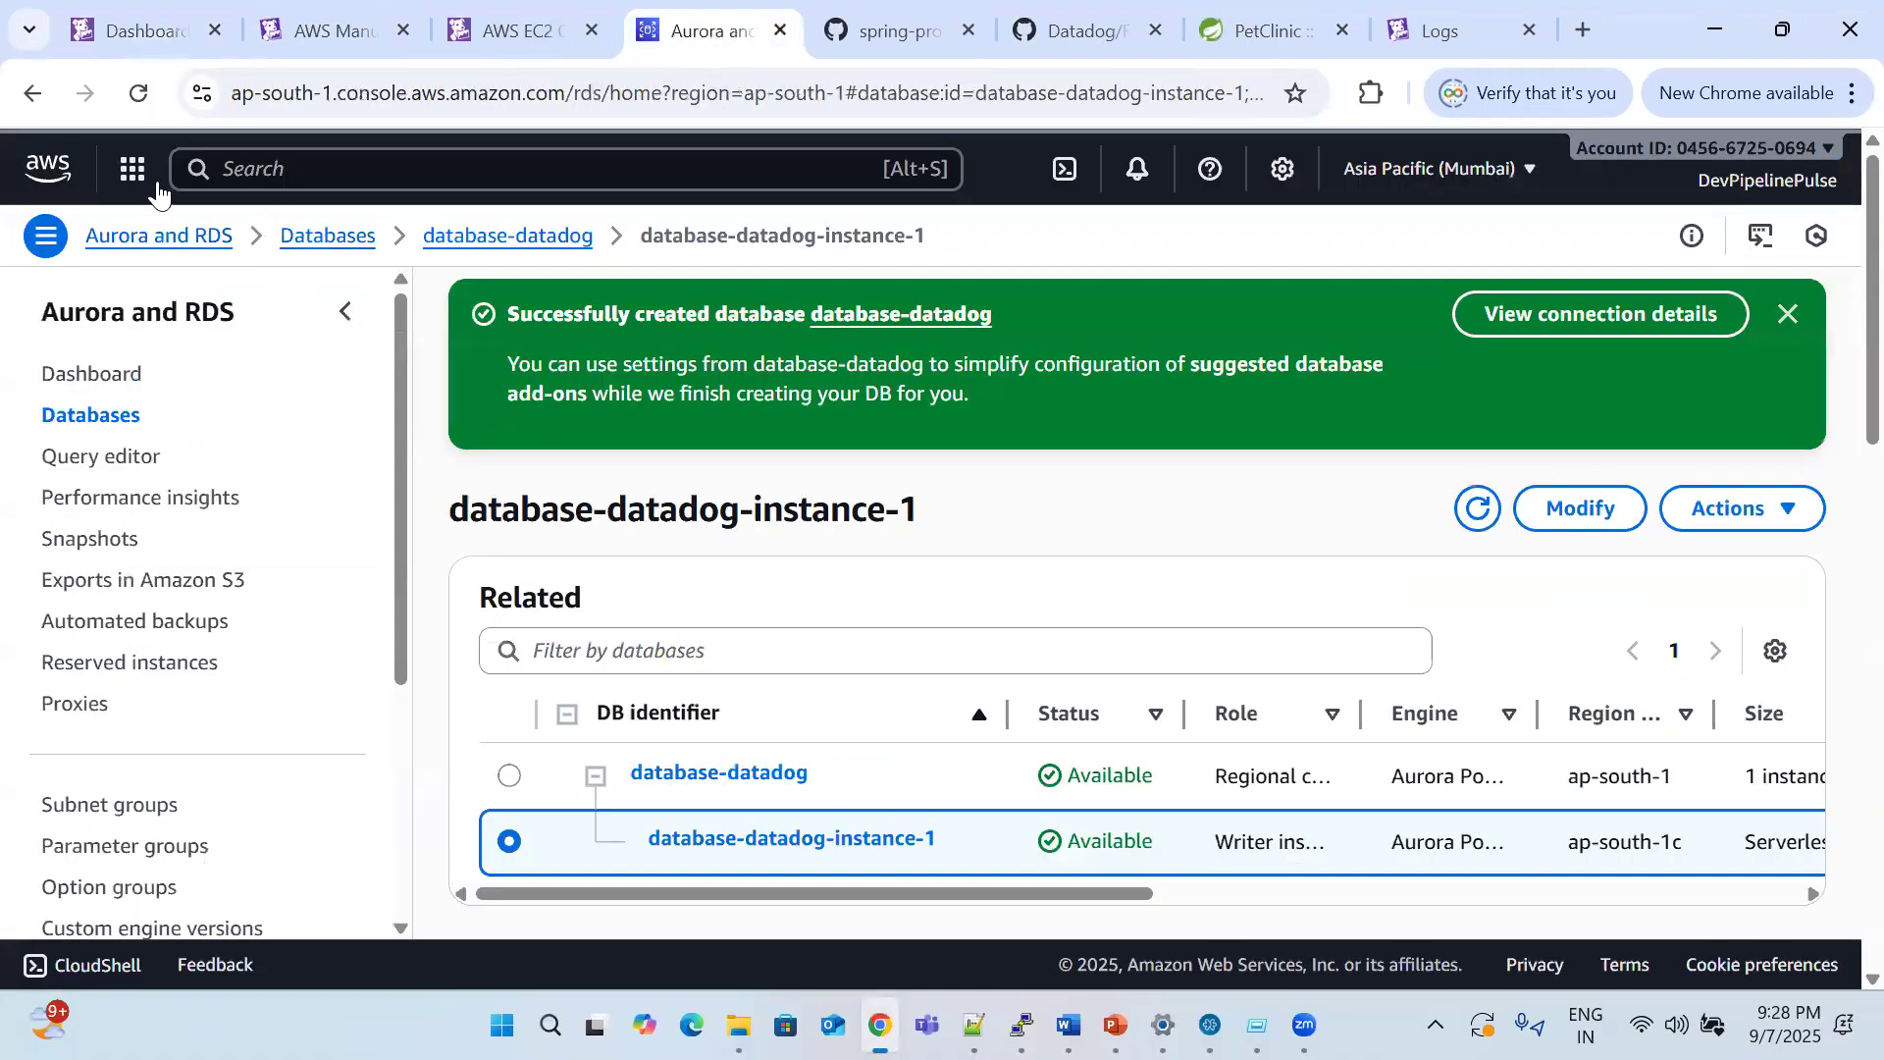
Start a new EC2 instance launch and name it Postgres.
click(133, 173)
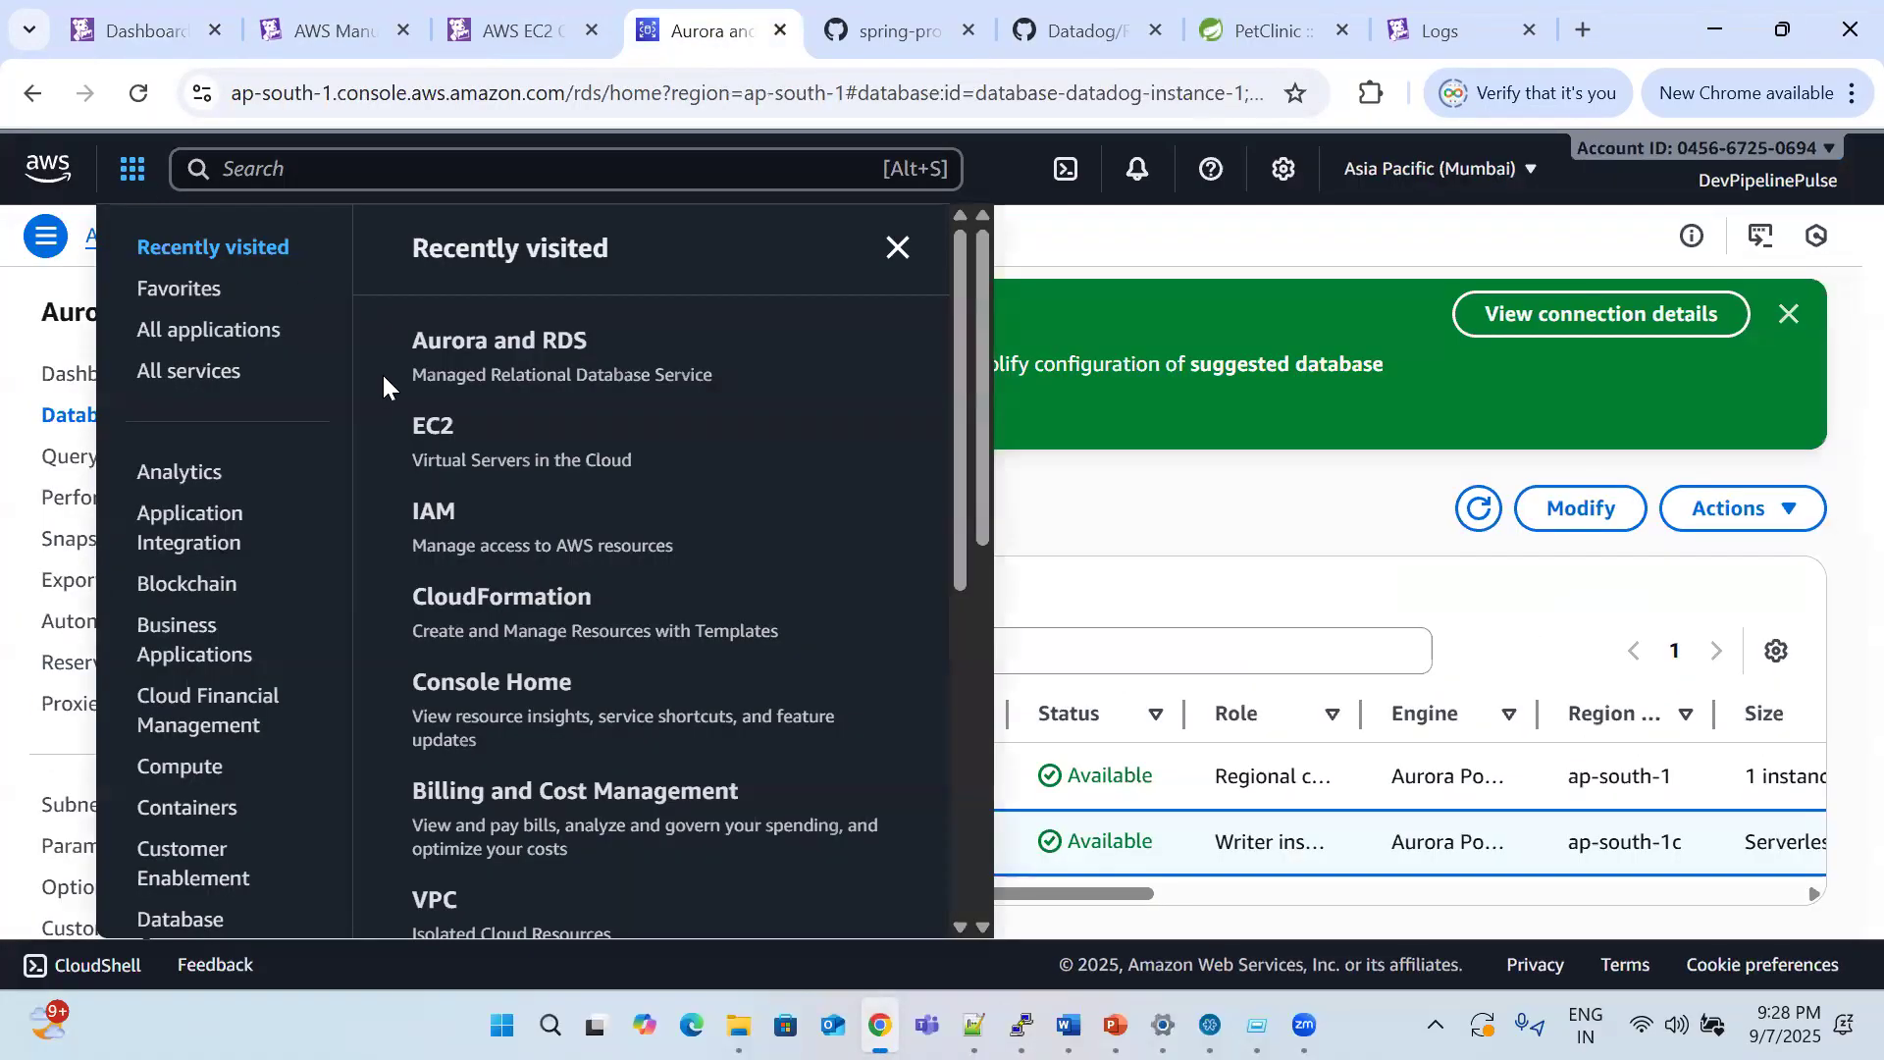
click(435, 424)
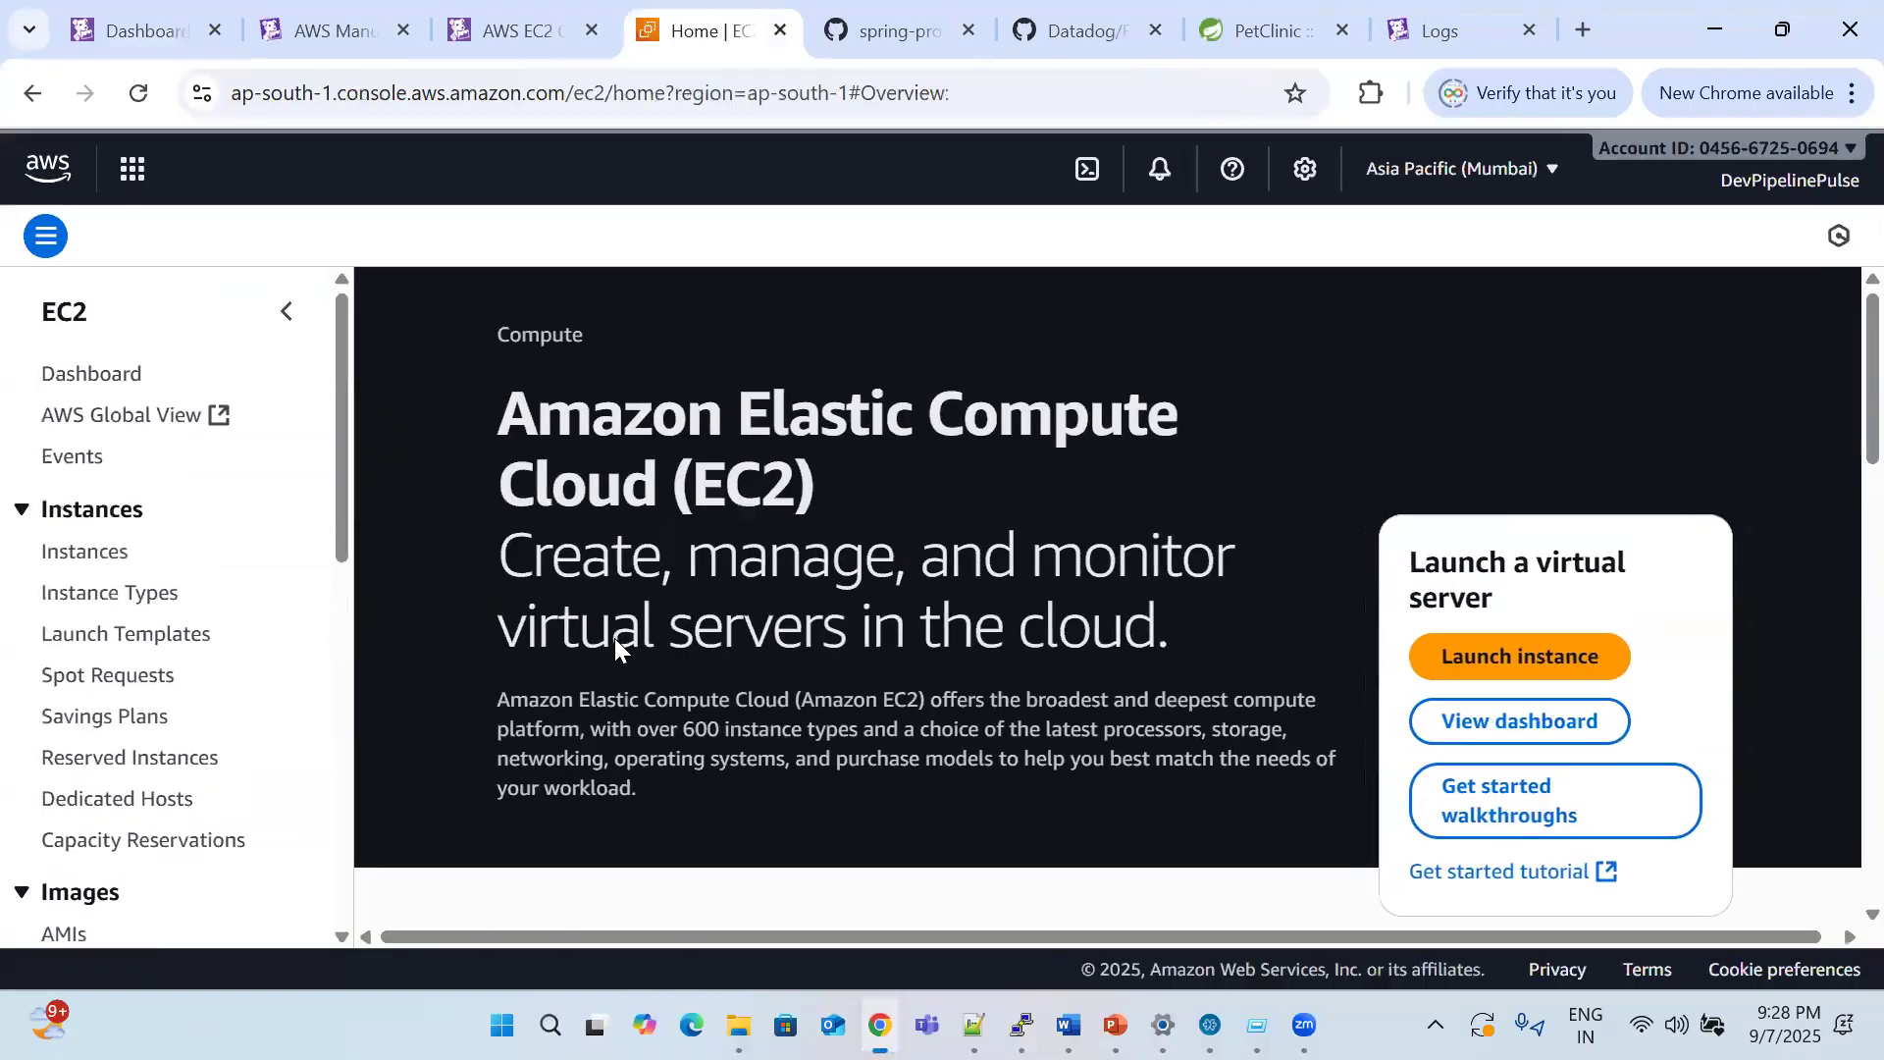
scroll(614, 637, down, 7)
scroll(614, 638, up, 7)
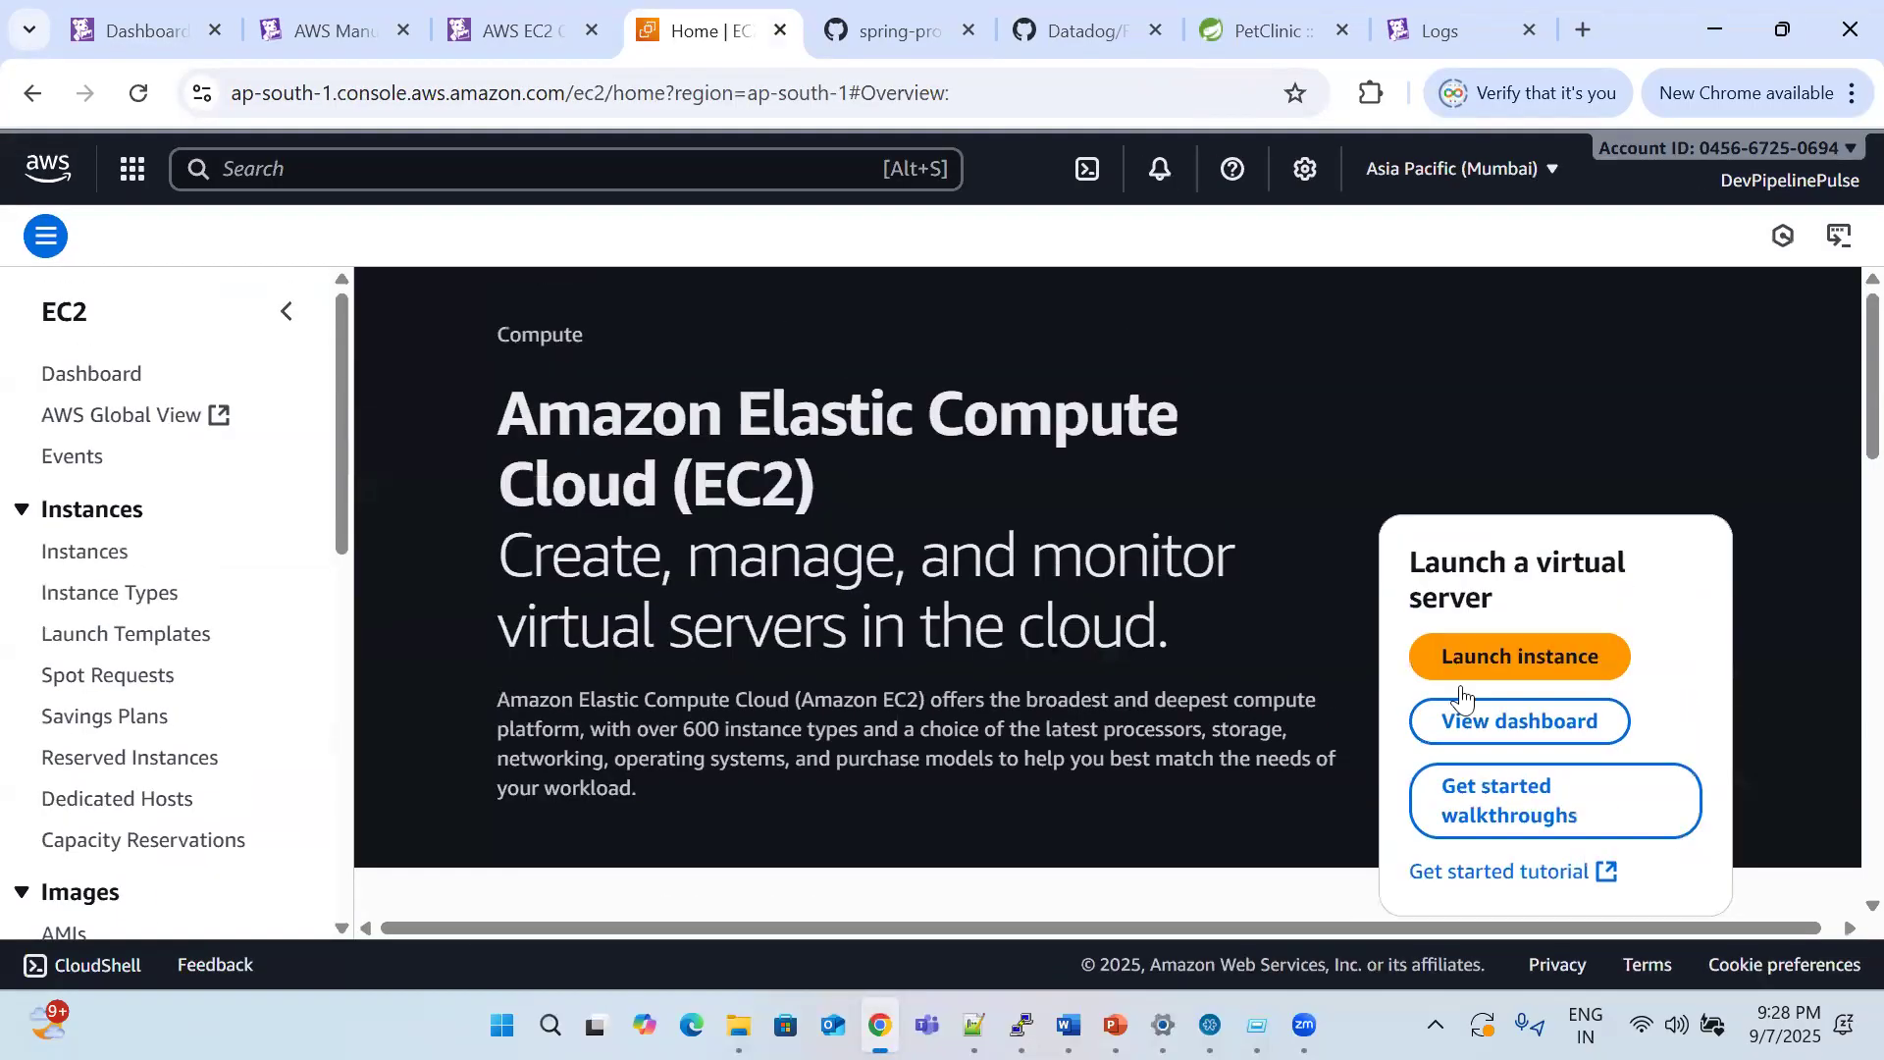
click(1535, 677)
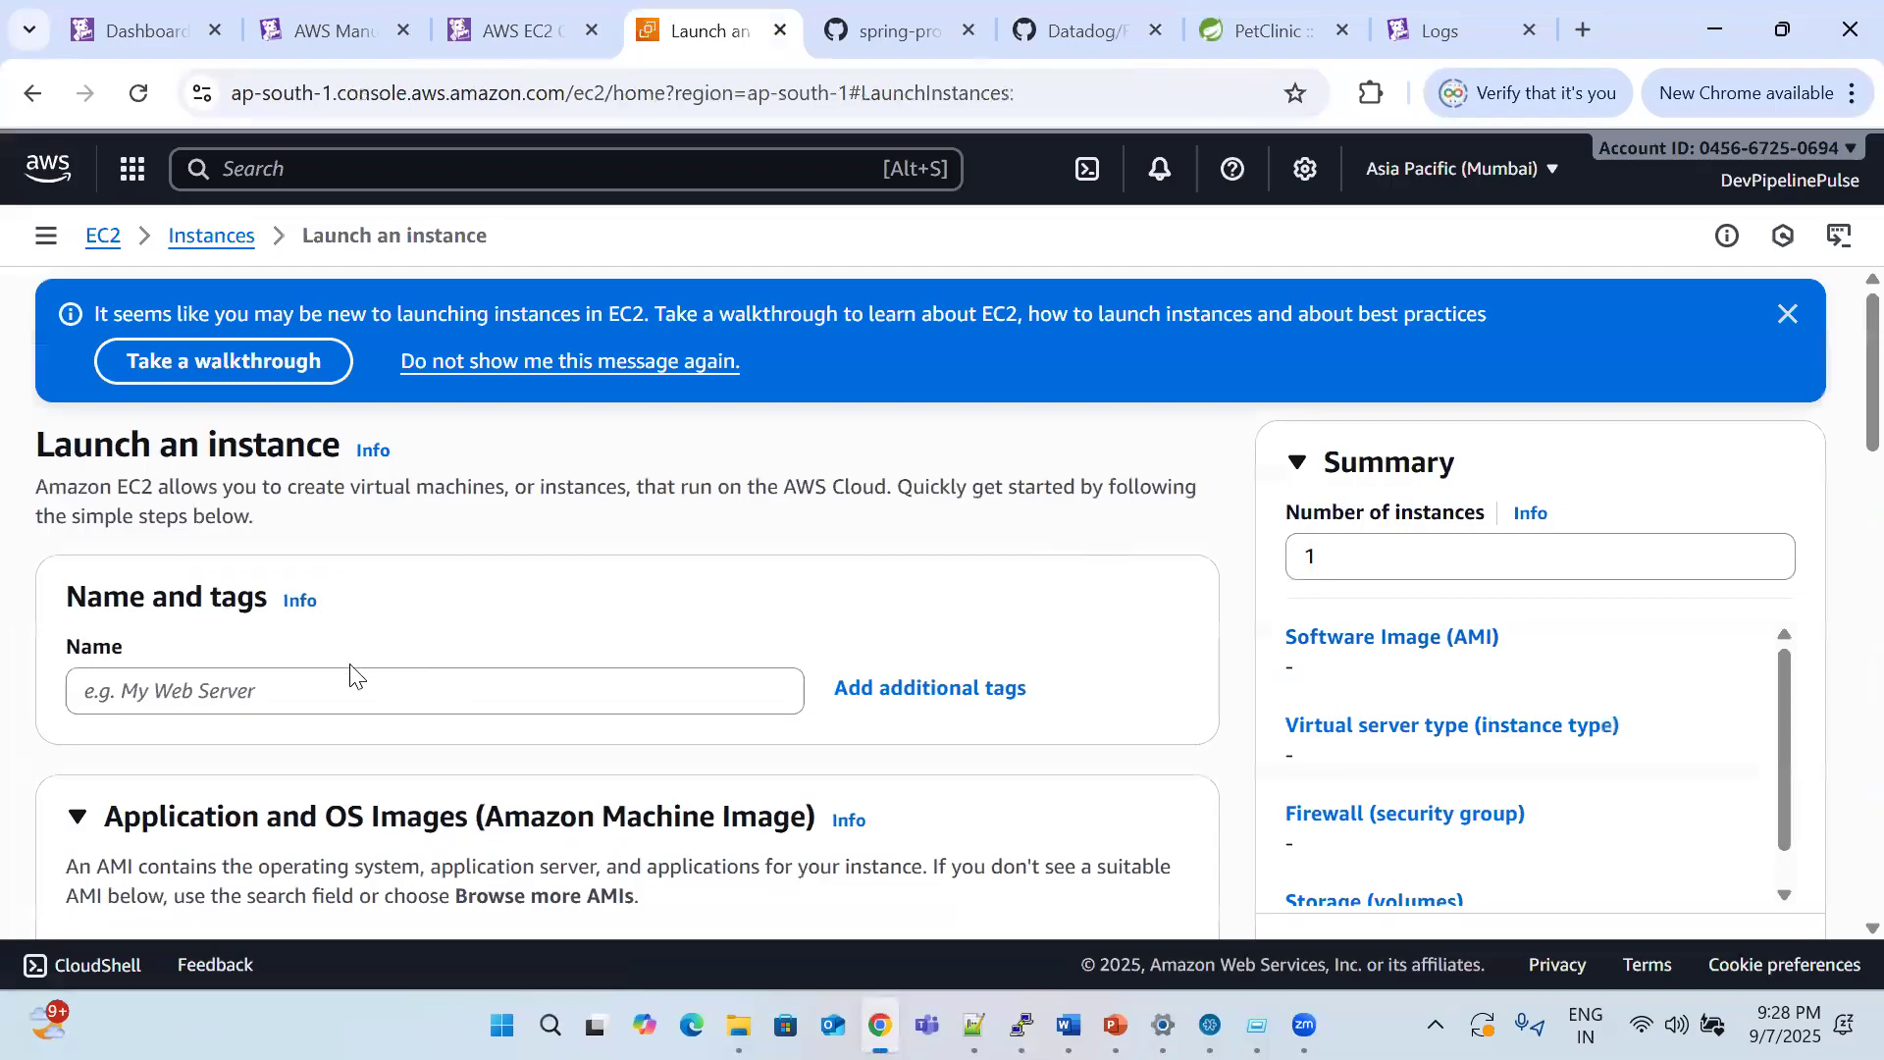
click(351, 688)
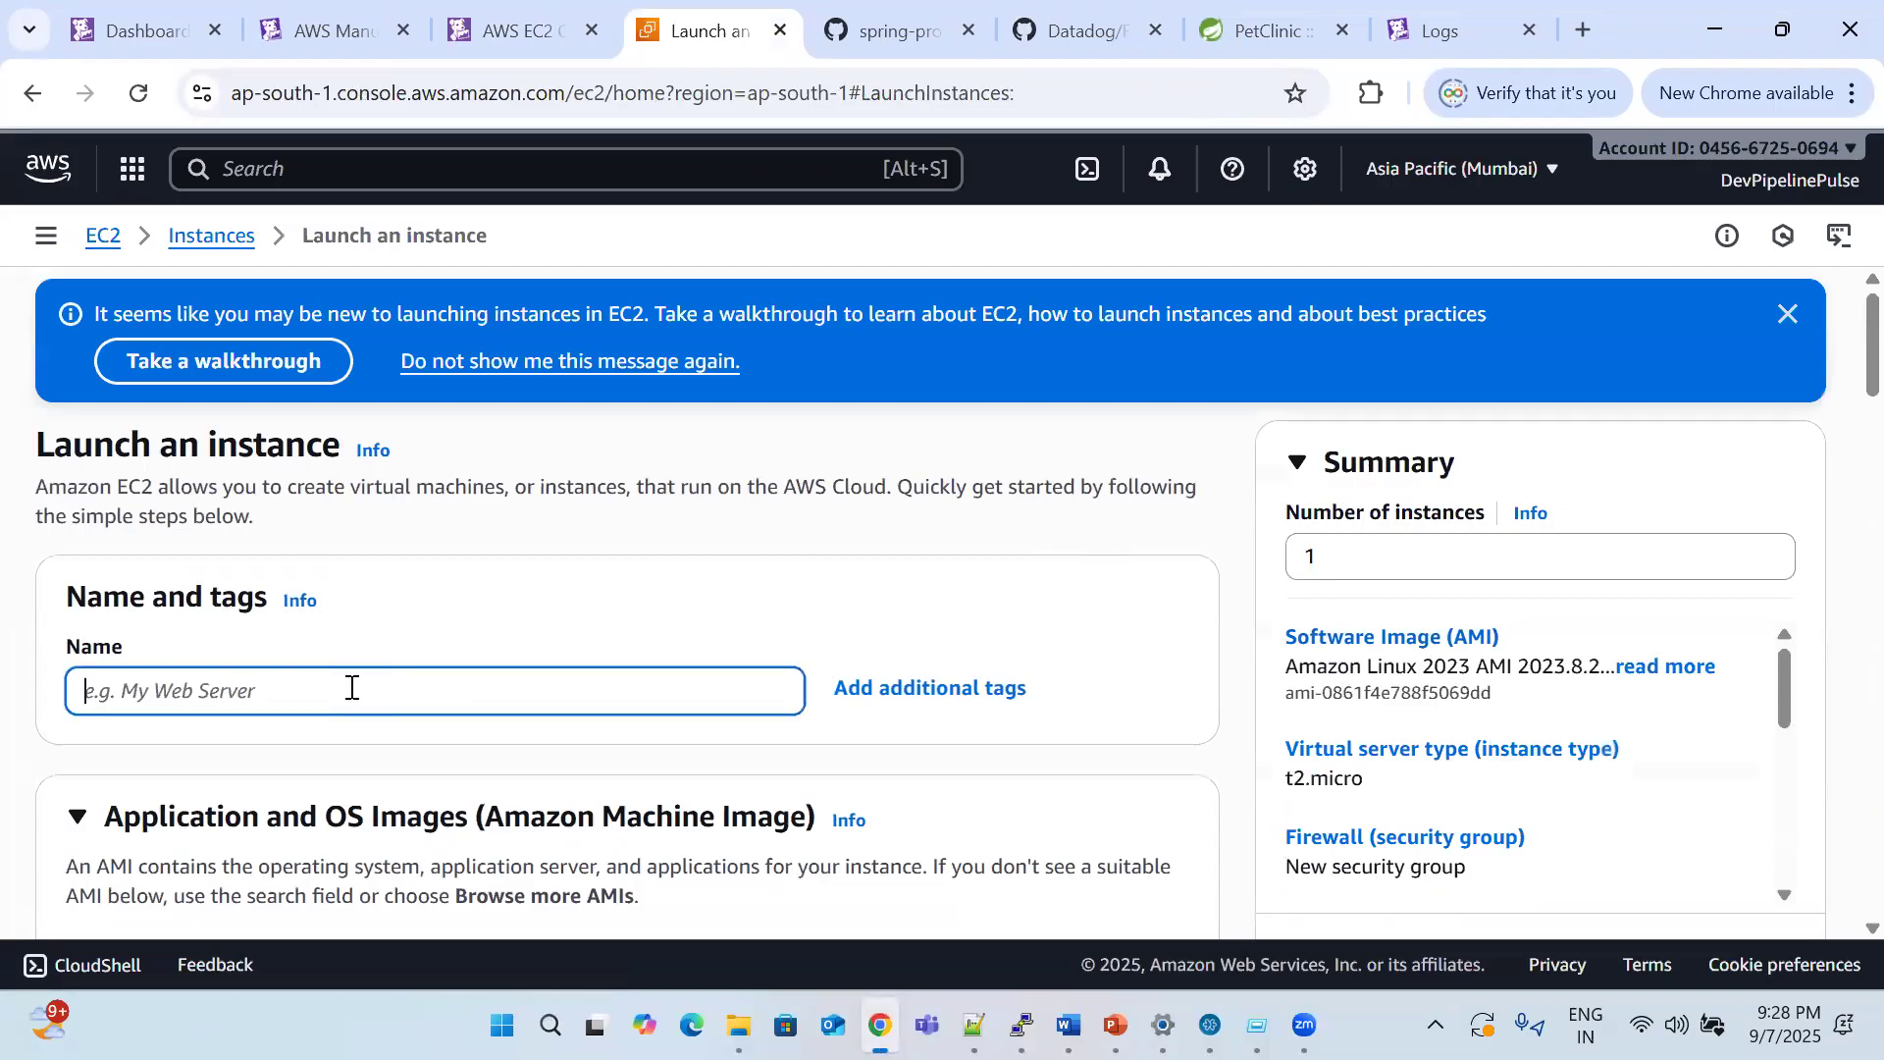
text(Postgres)
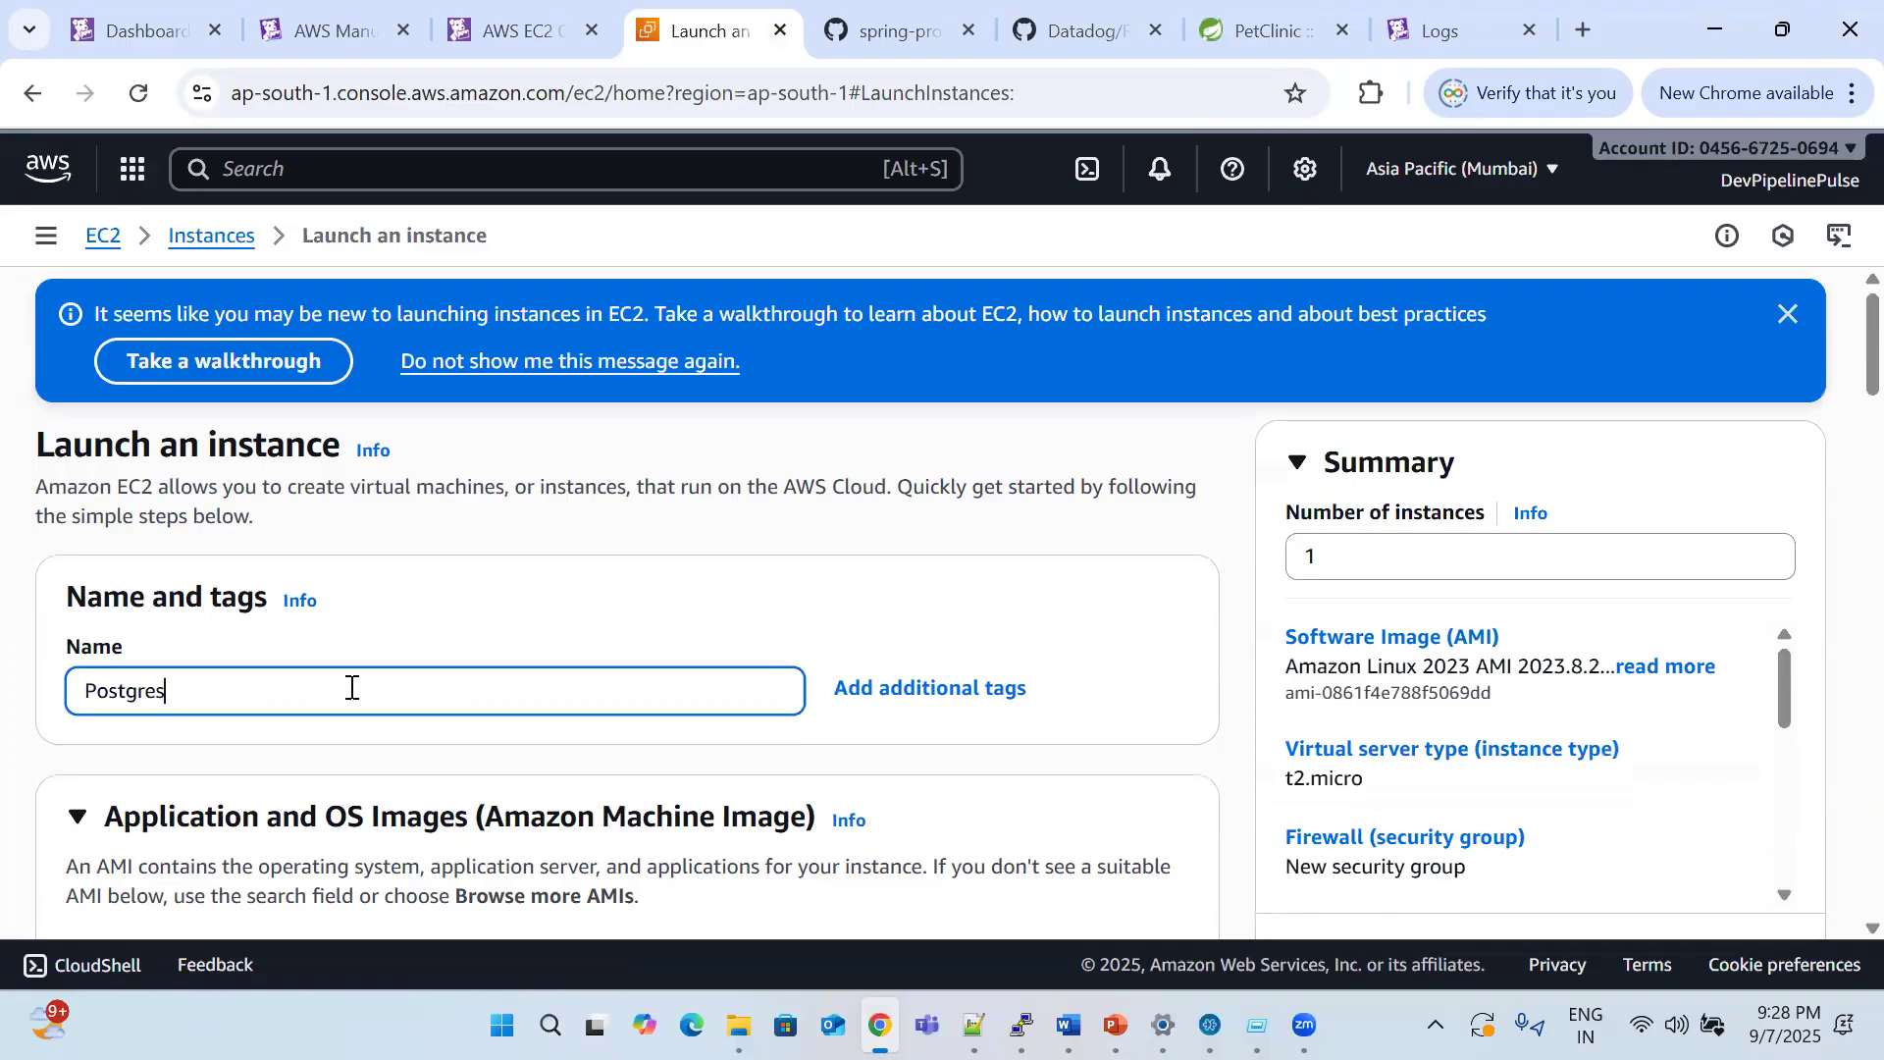
Choose the t2.medium instance type and the mylinuxserverkey key pair.
scroll(351, 688, down, 10)
scroll(352, 688, down, 10)
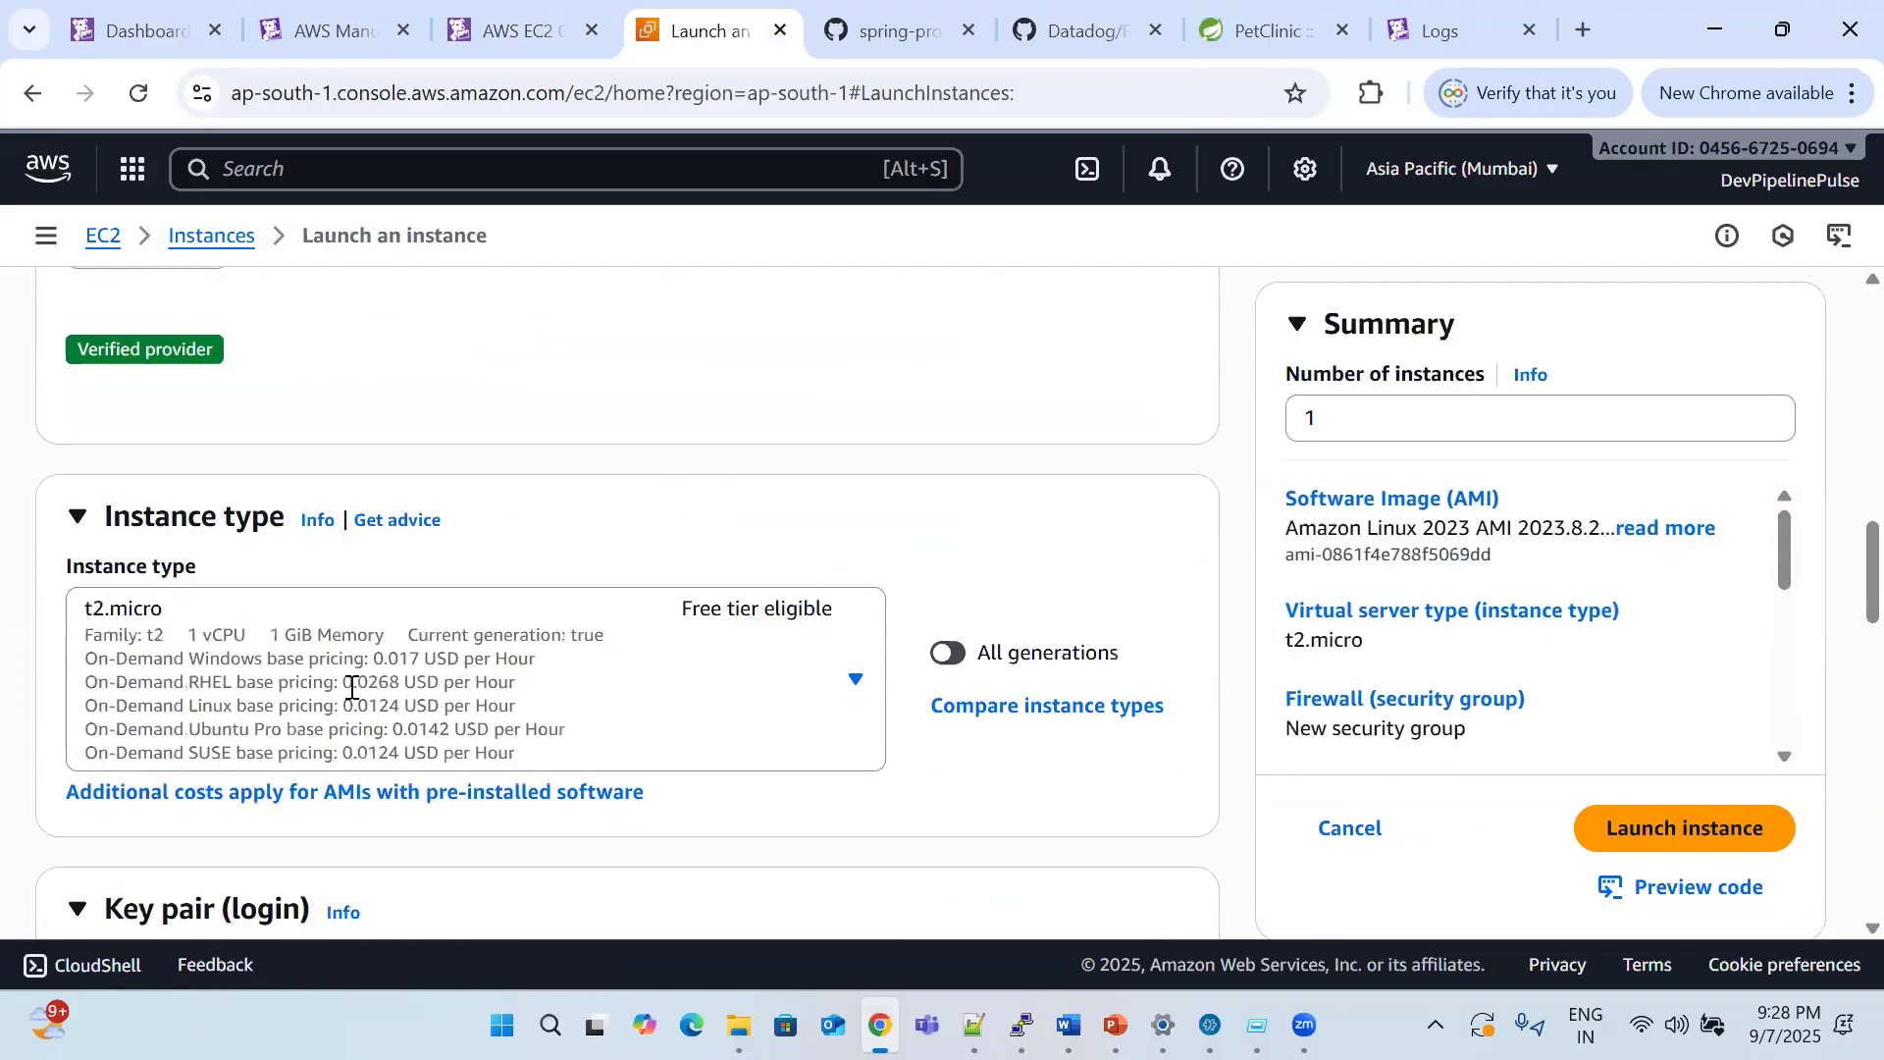
click(531, 429)
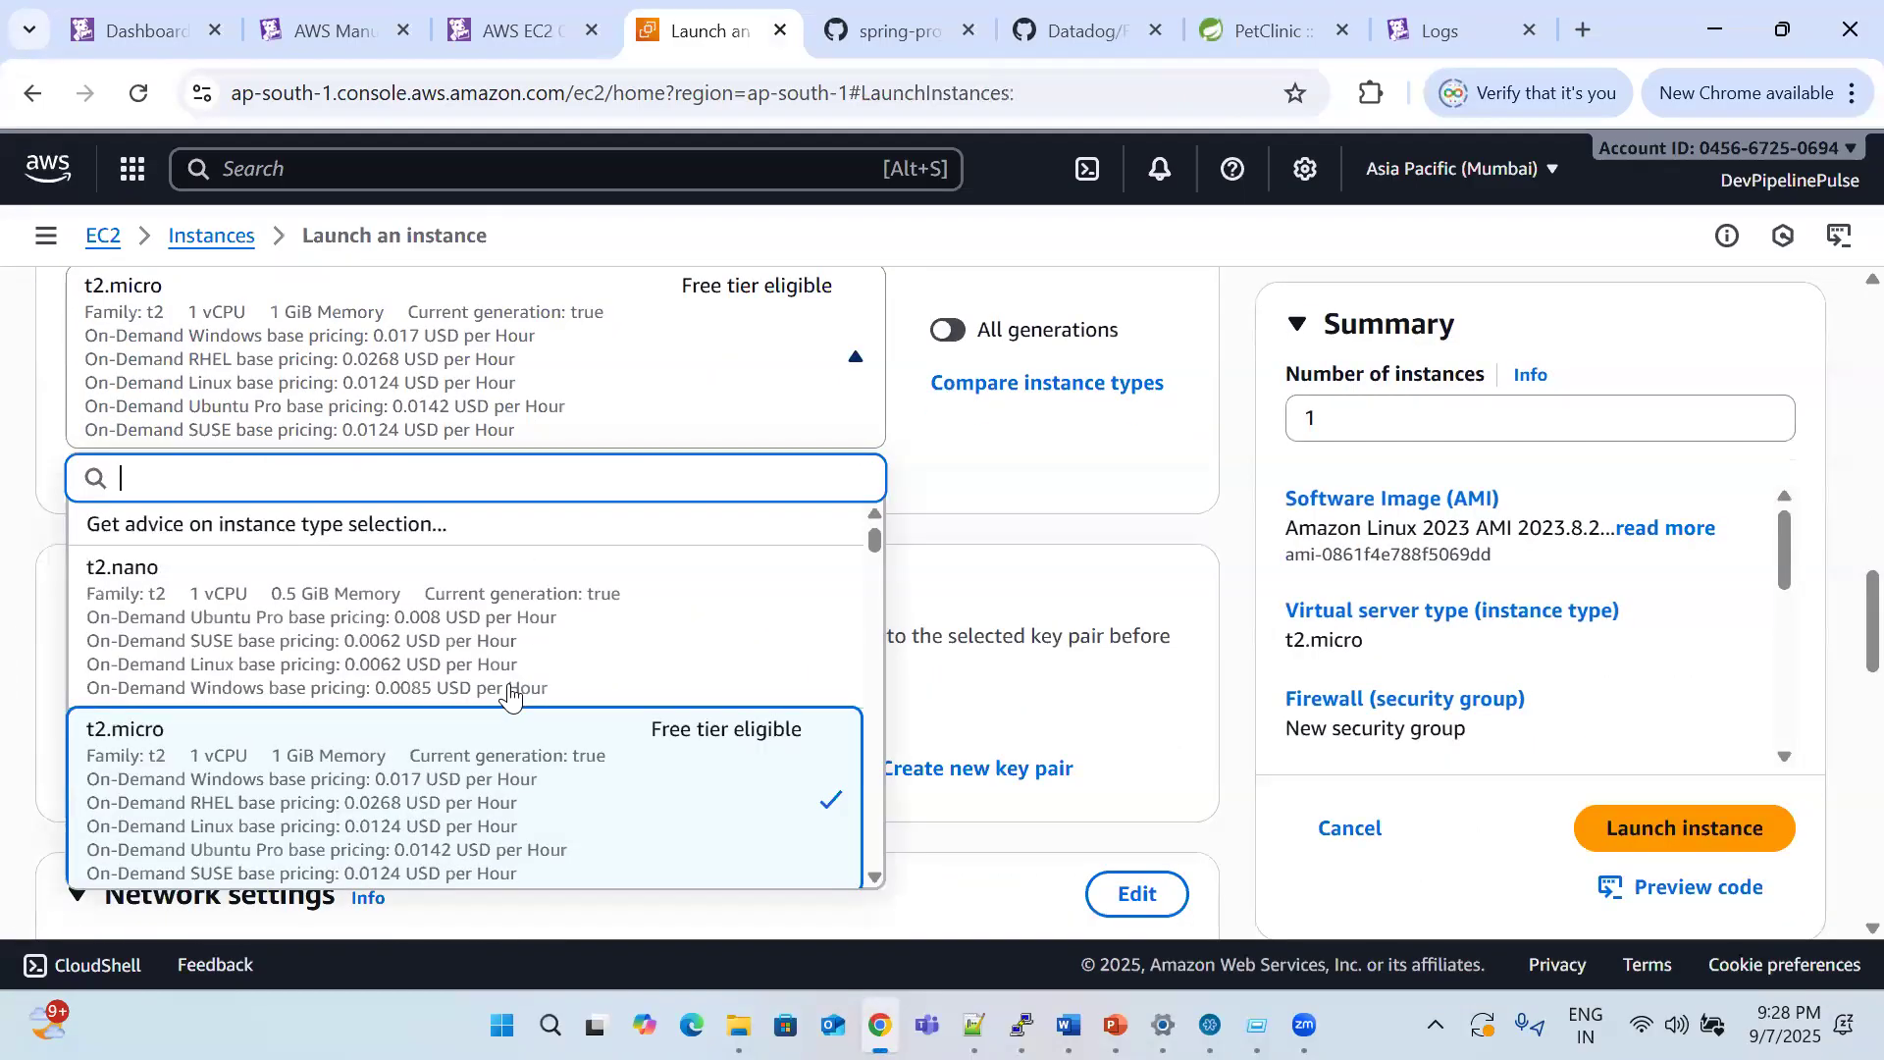
scroll(495, 746, down, 5)
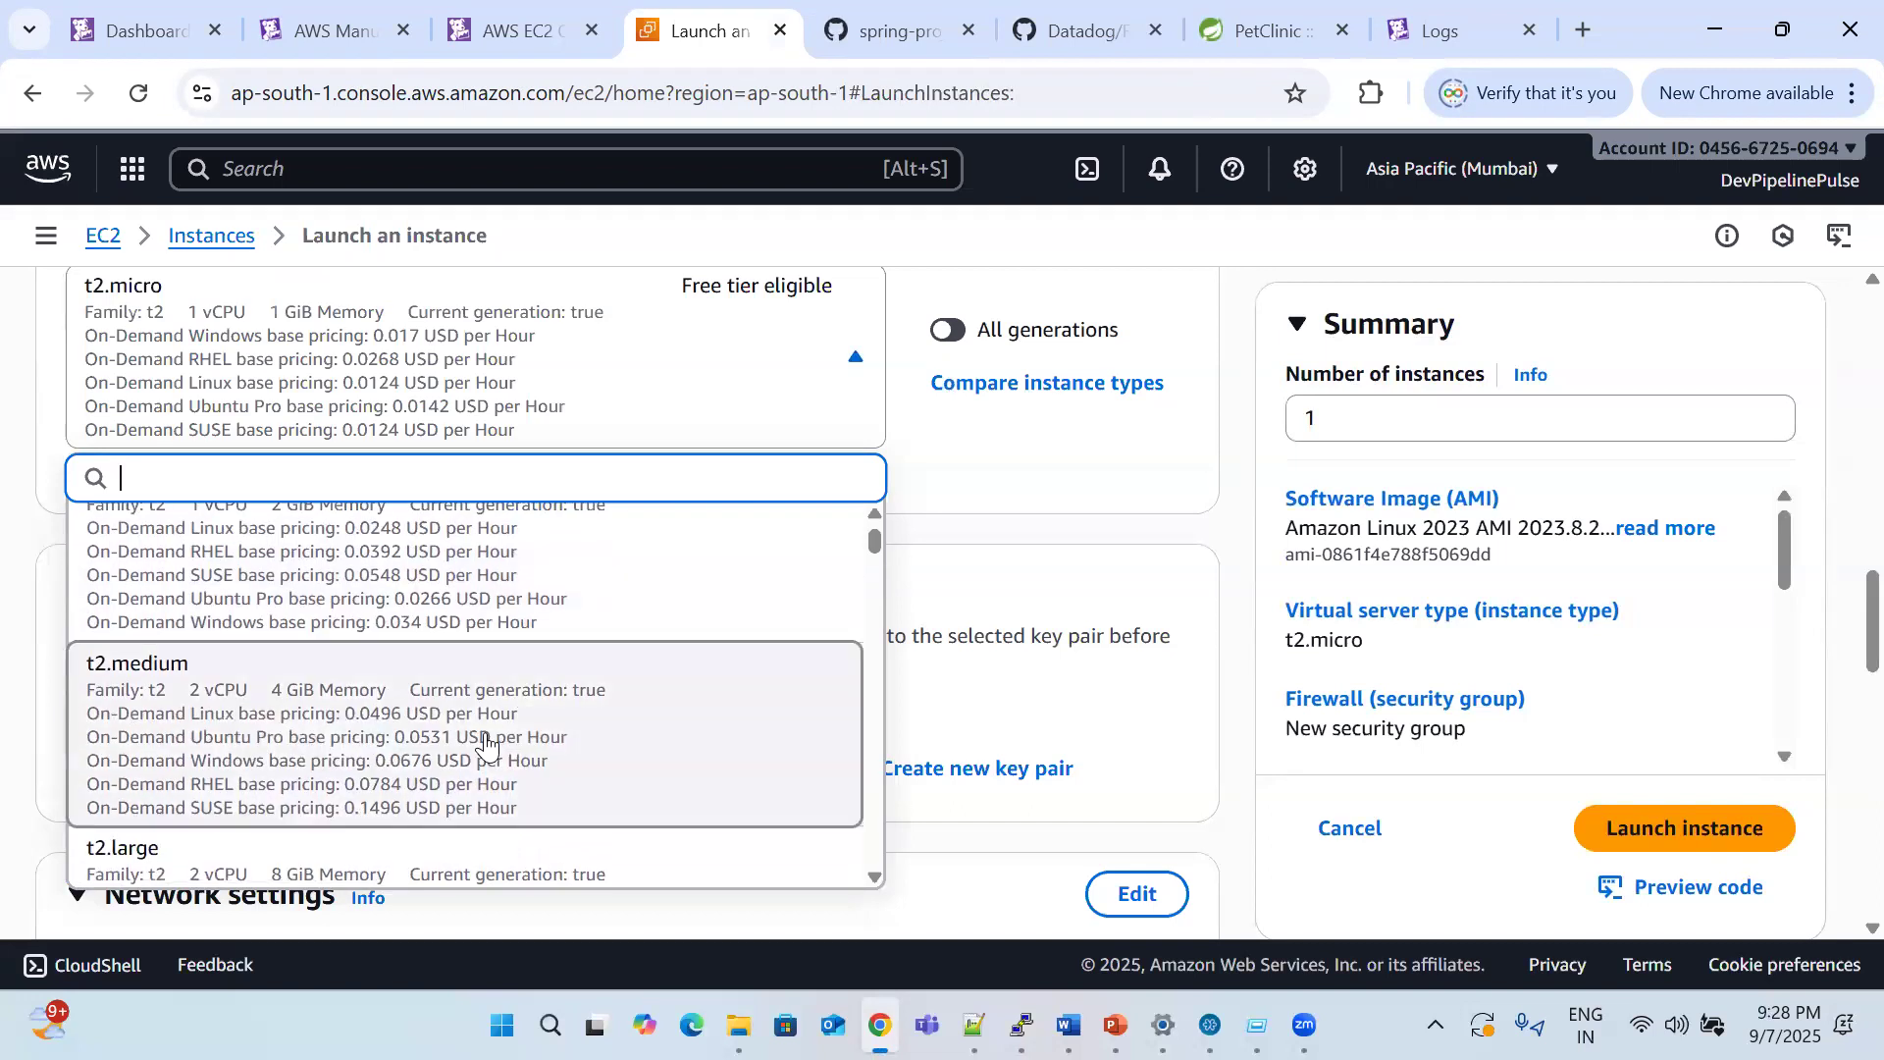
click(488, 746)
scroll(559, 510, down, 3)
click(558, 508)
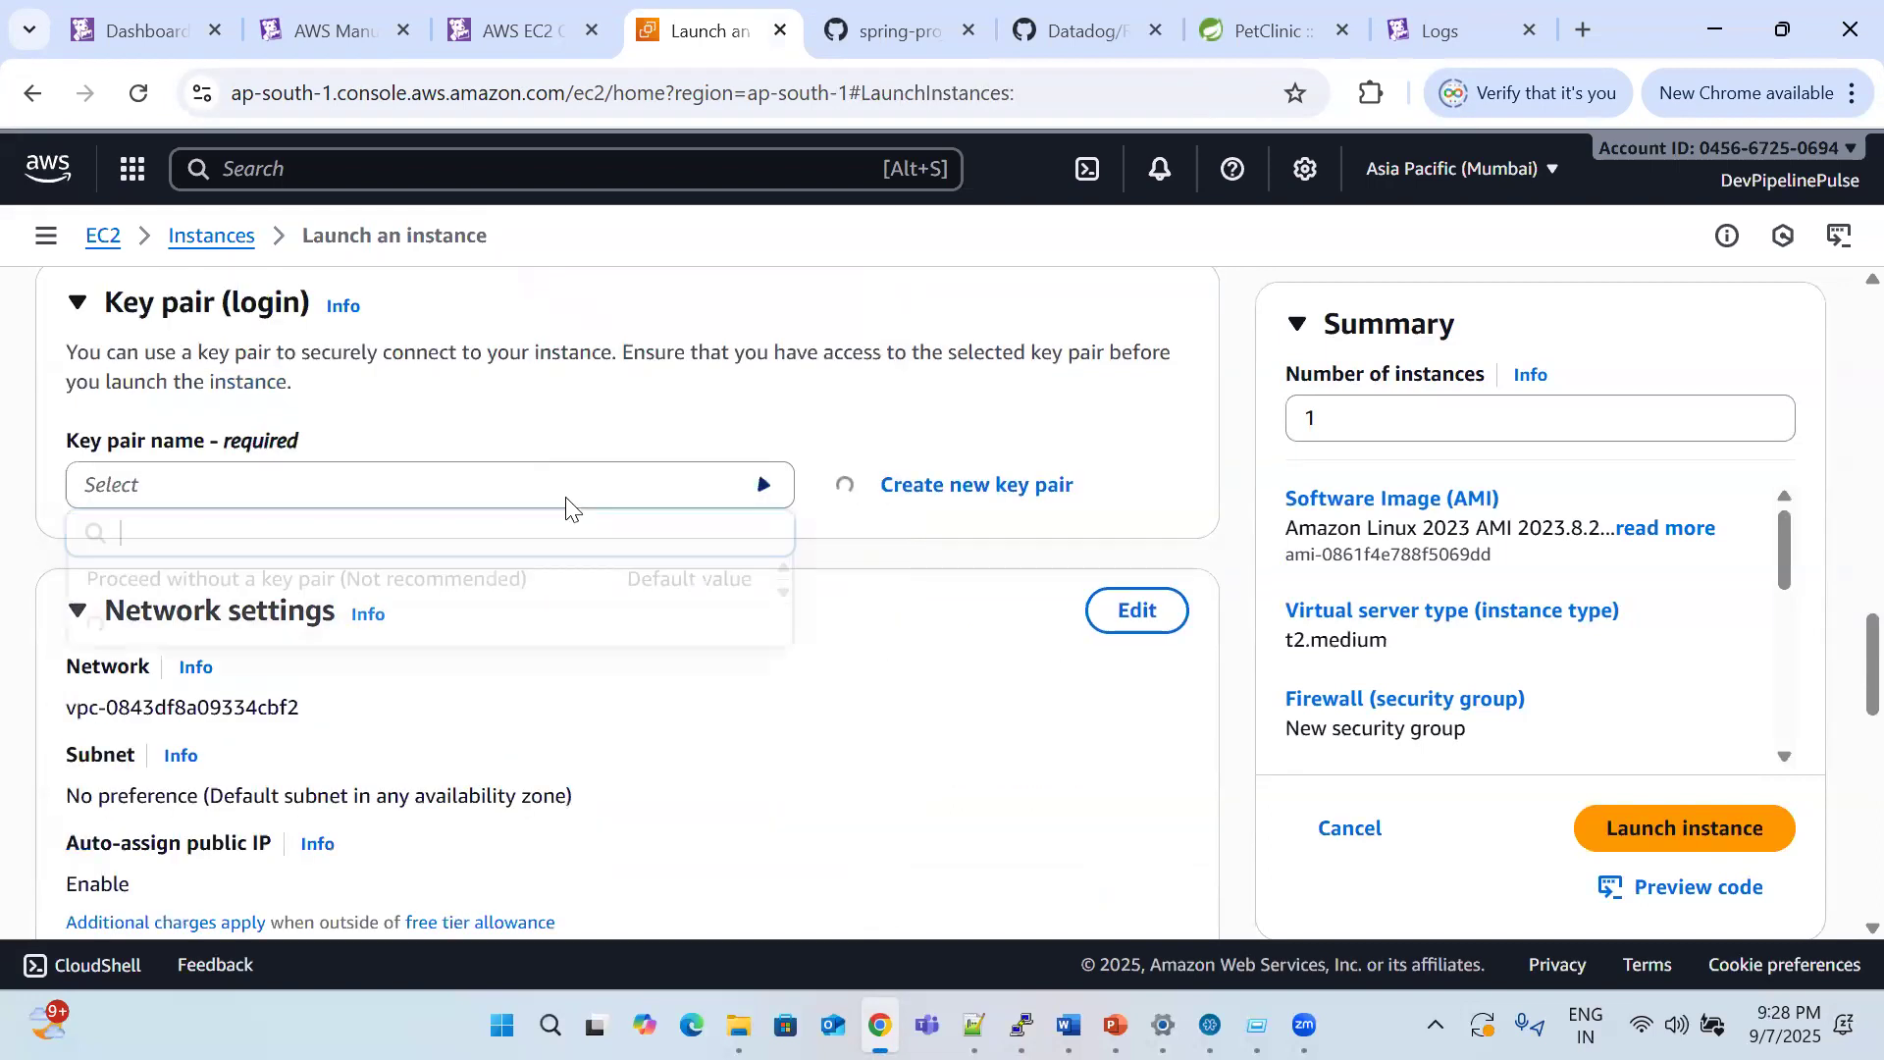
click(427, 653)
Attach the existing default security group and launch the instance.
scroll(622, 707, down, 5)
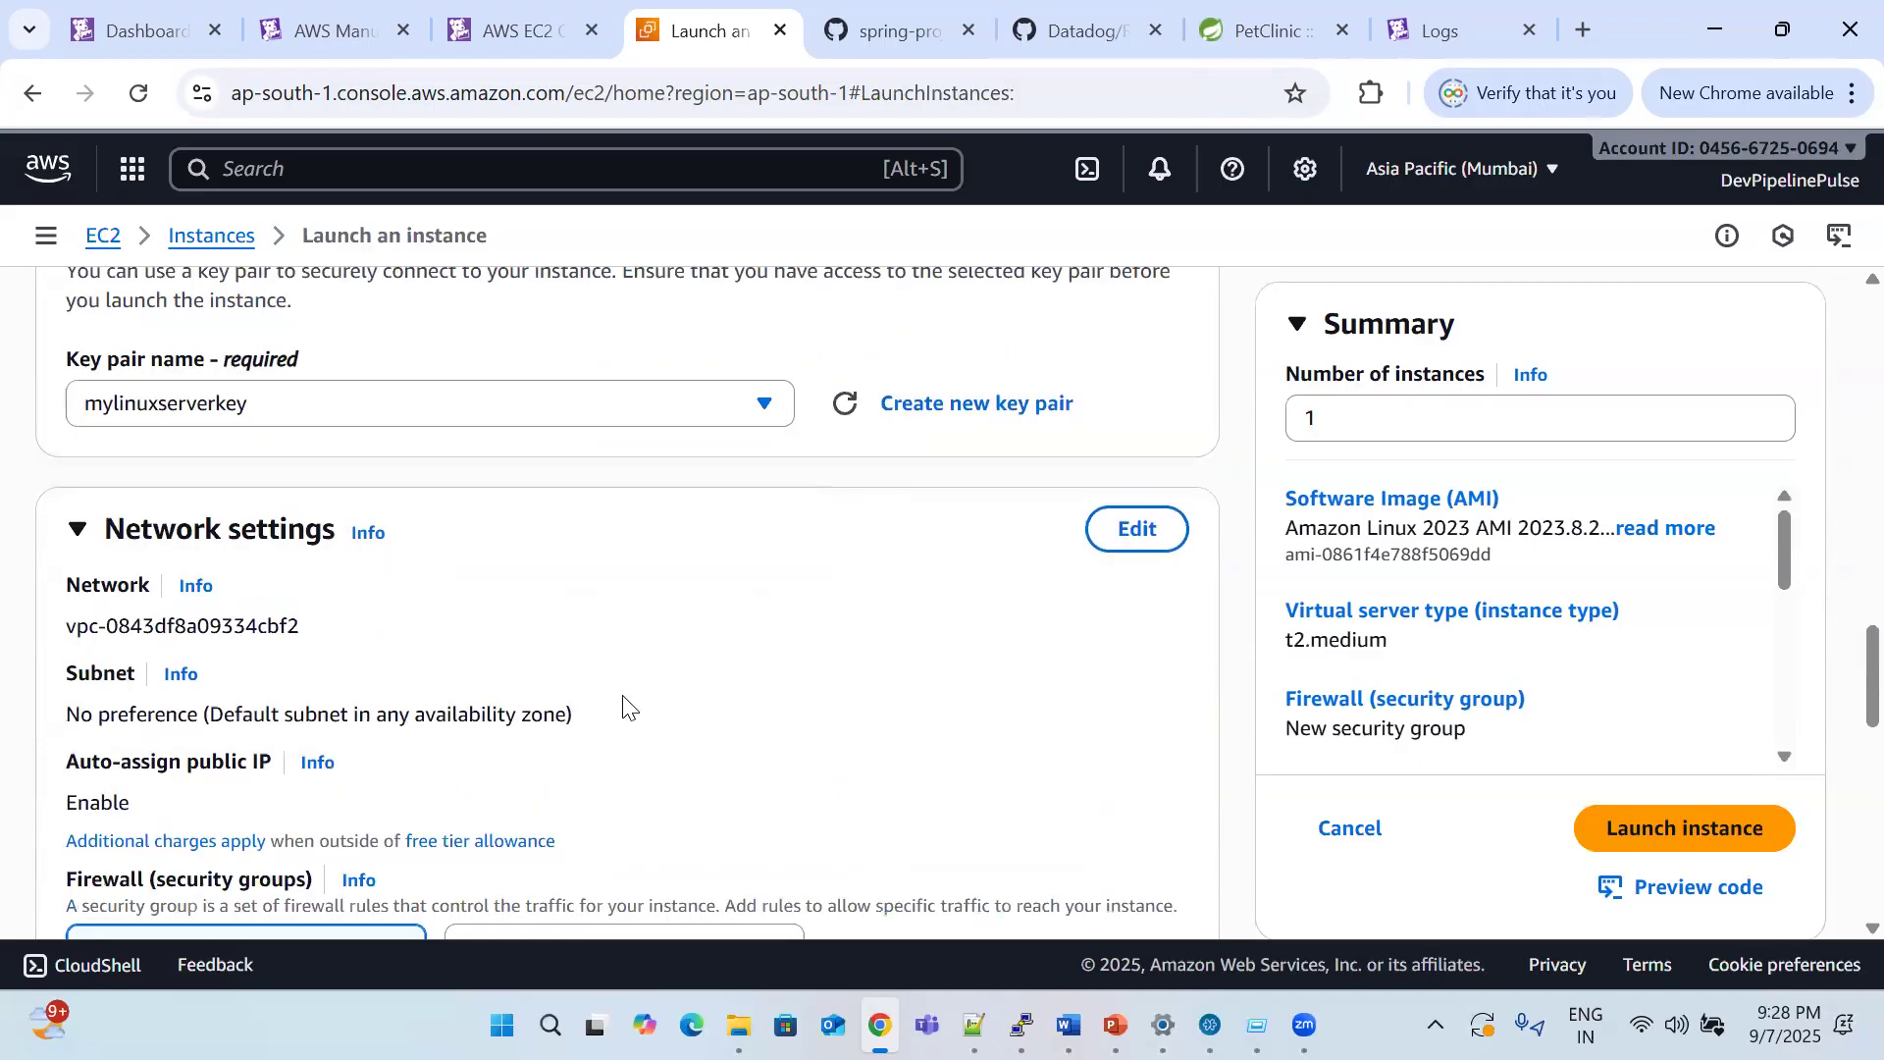
click(486, 491)
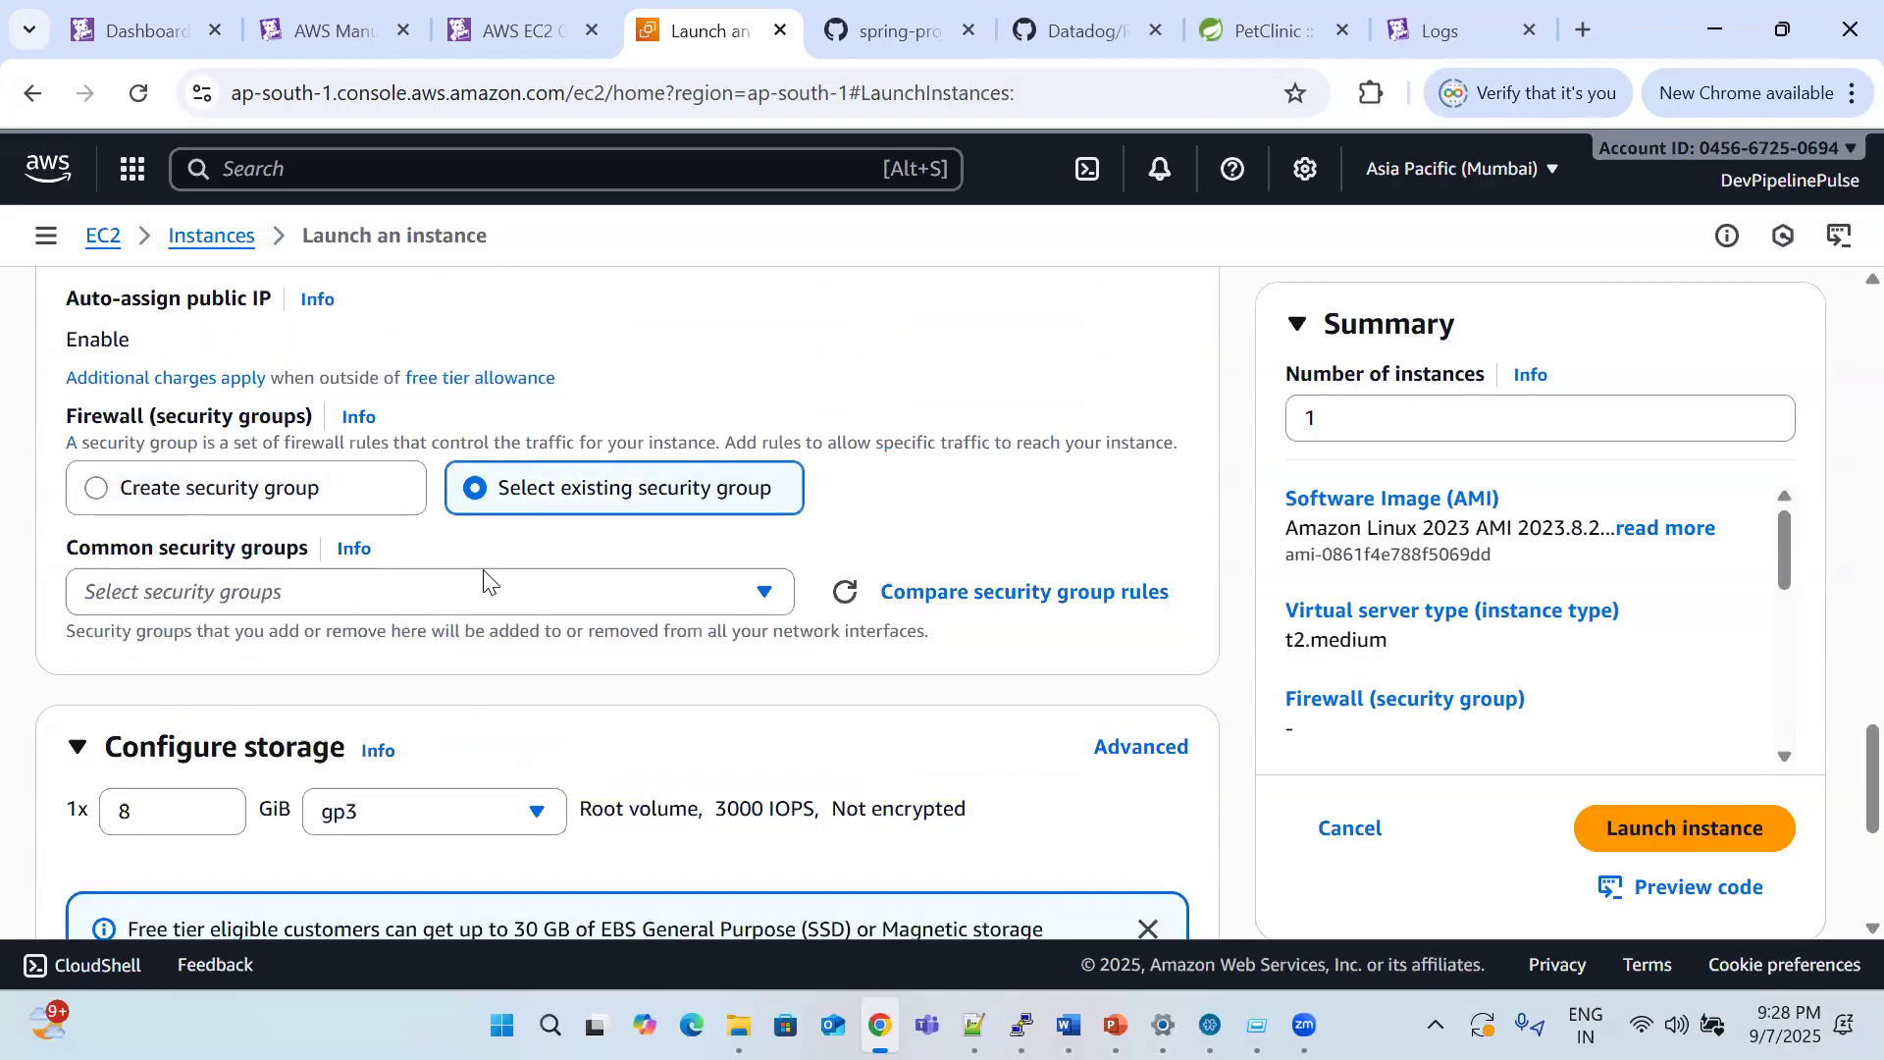
click(489, 590)
click(453, 704)
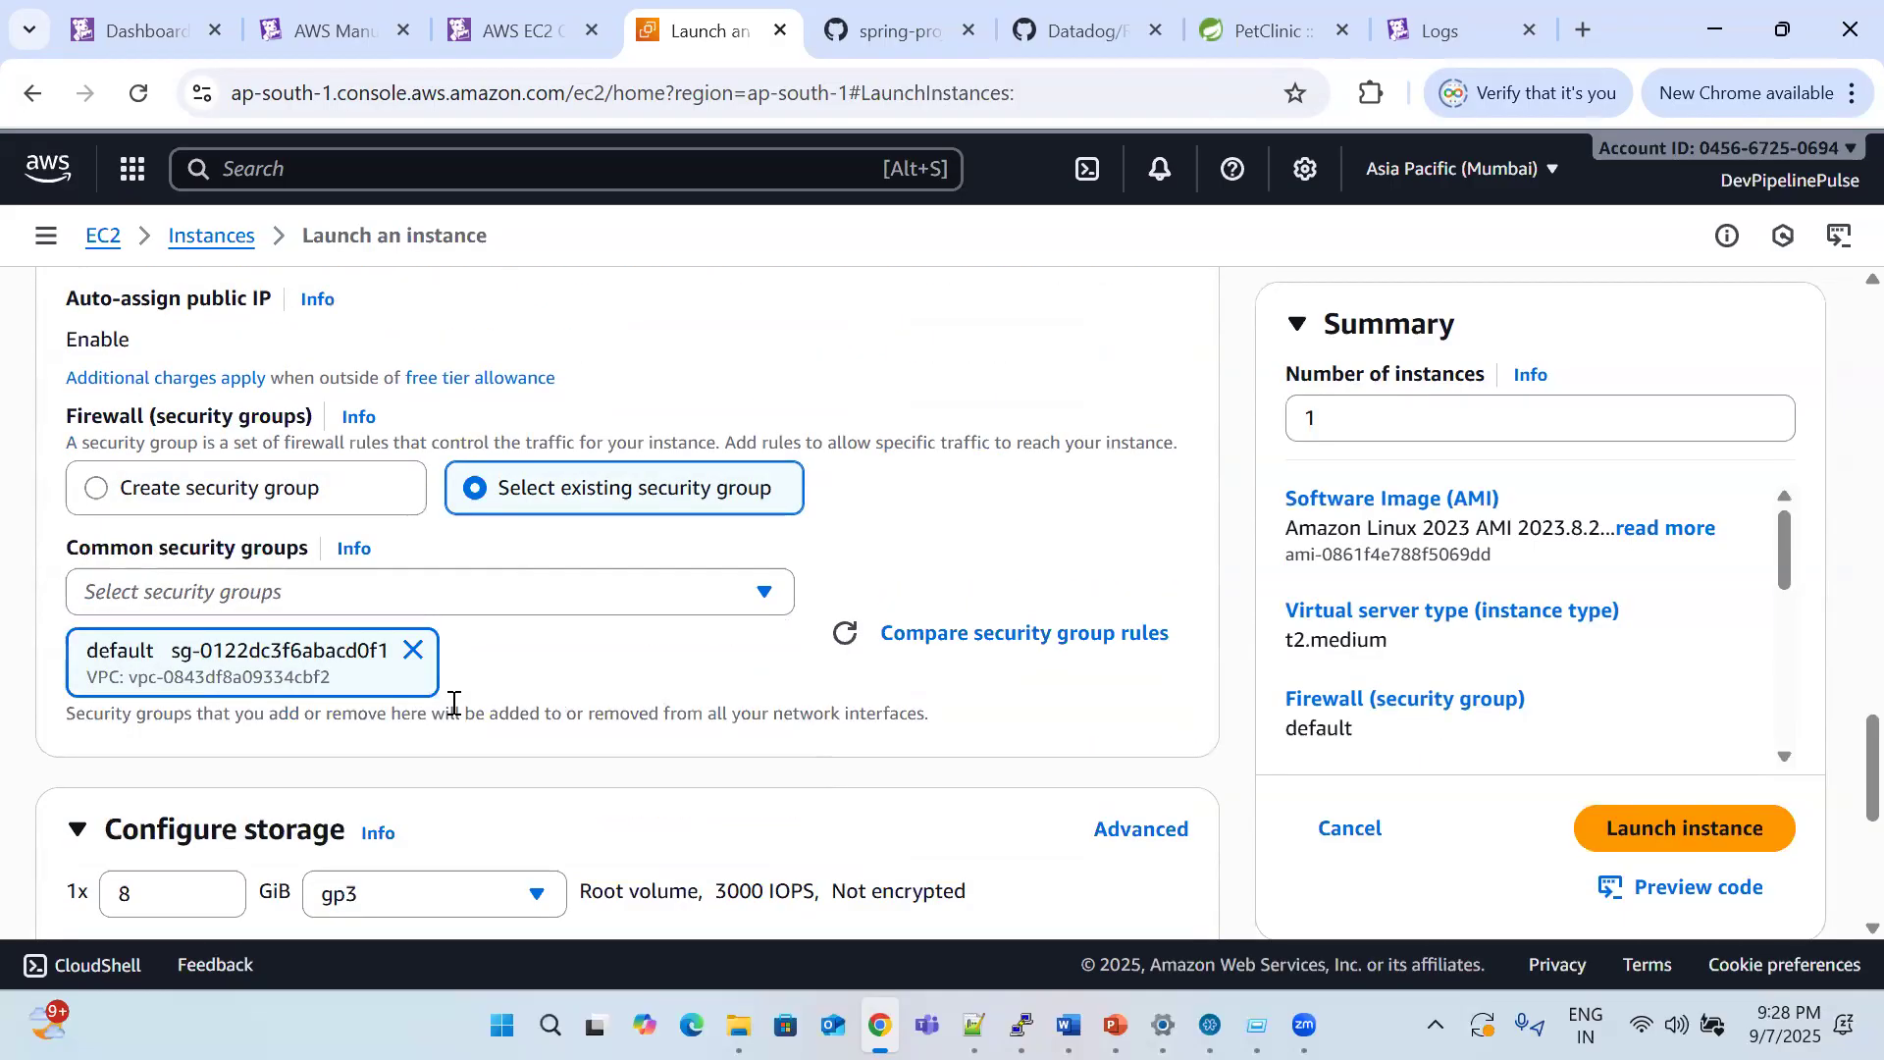
scroll(455, 711, down, 3)
click(1688, 827)
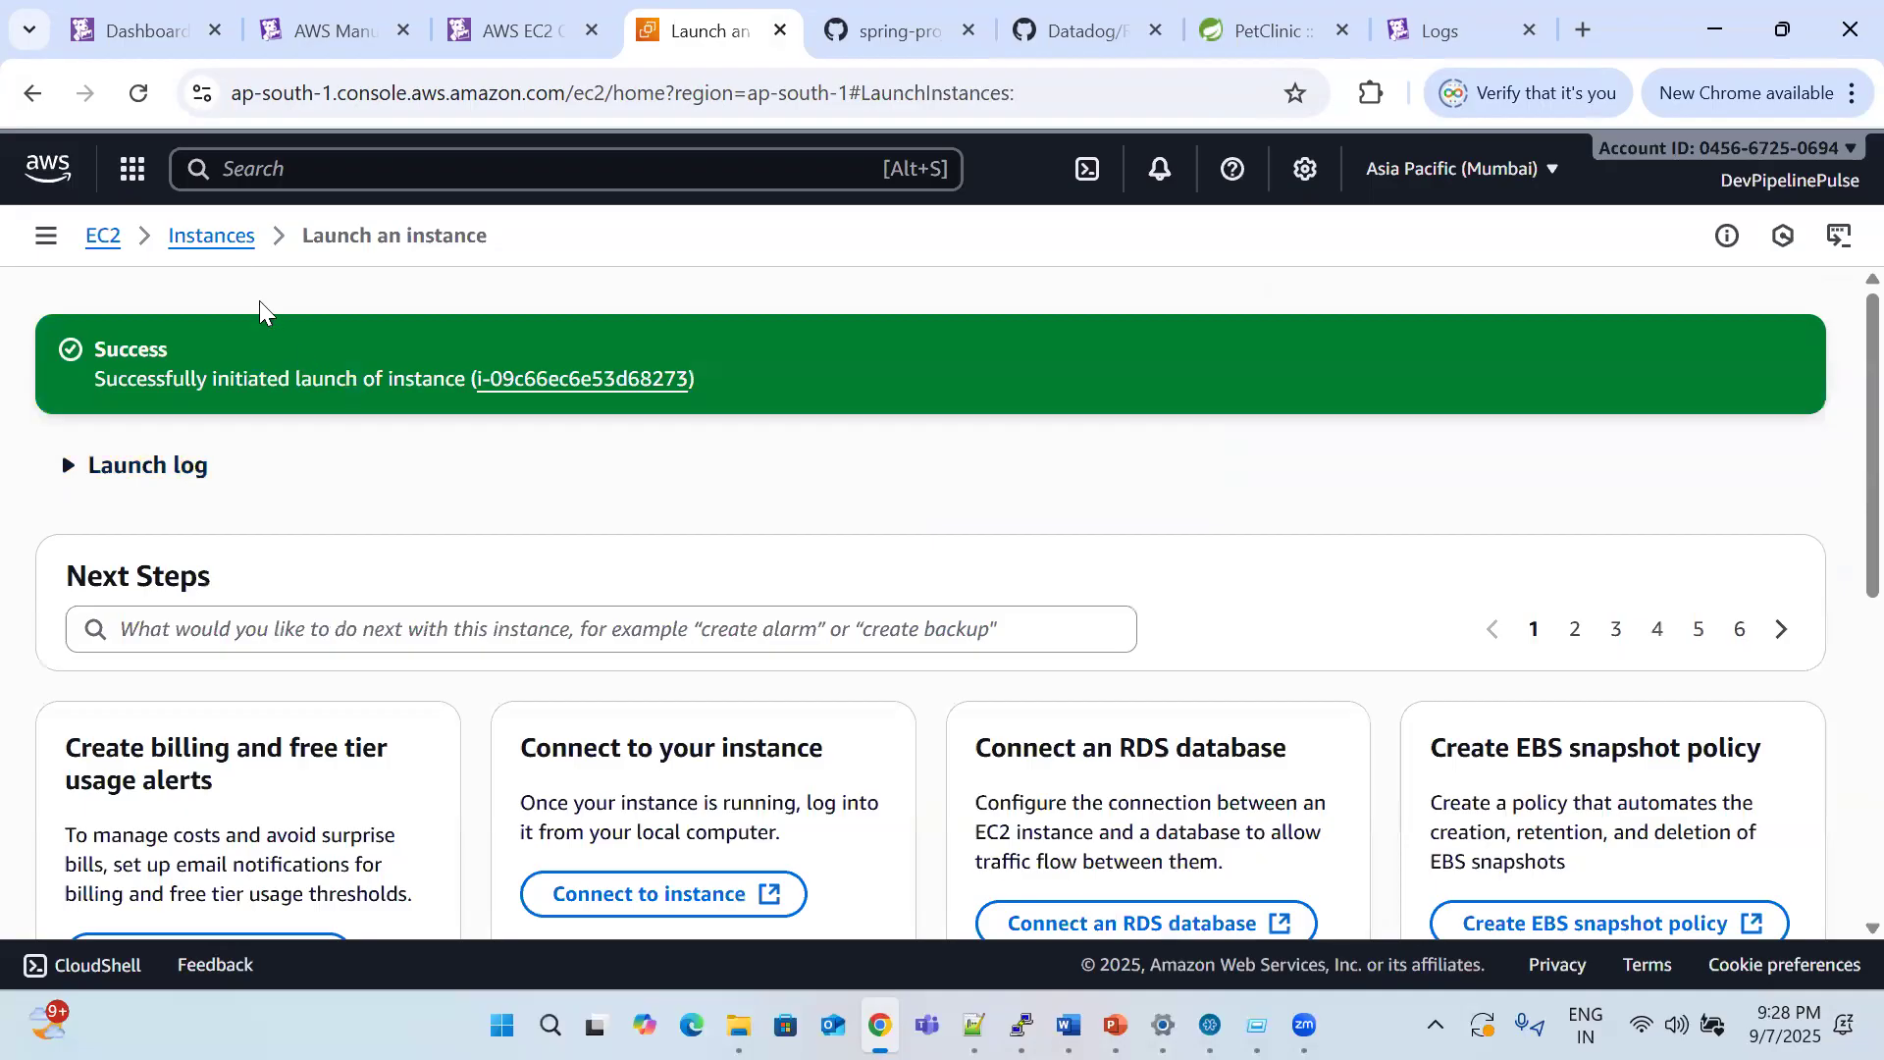
Copy the Postgres instance's public IPv4 and paste it as host in a new PuTTY session.
click(218, 239)
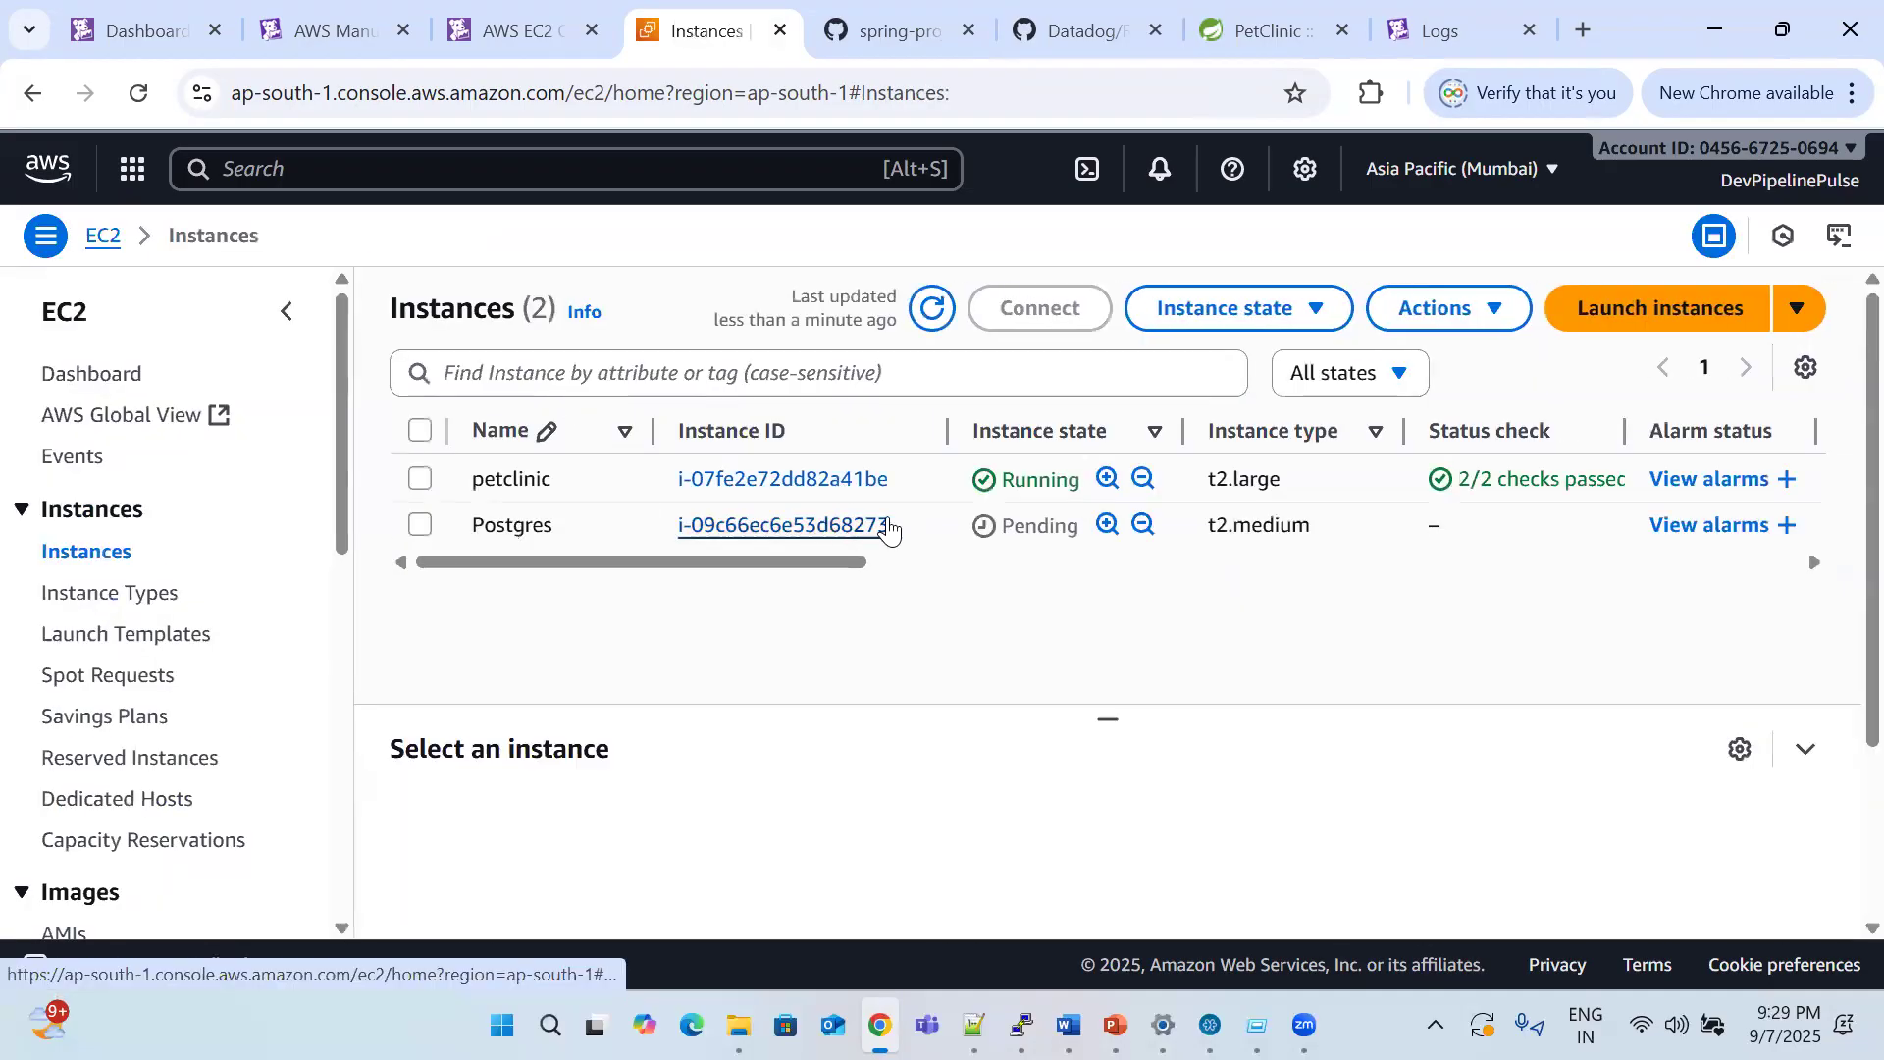
click(847, 532)
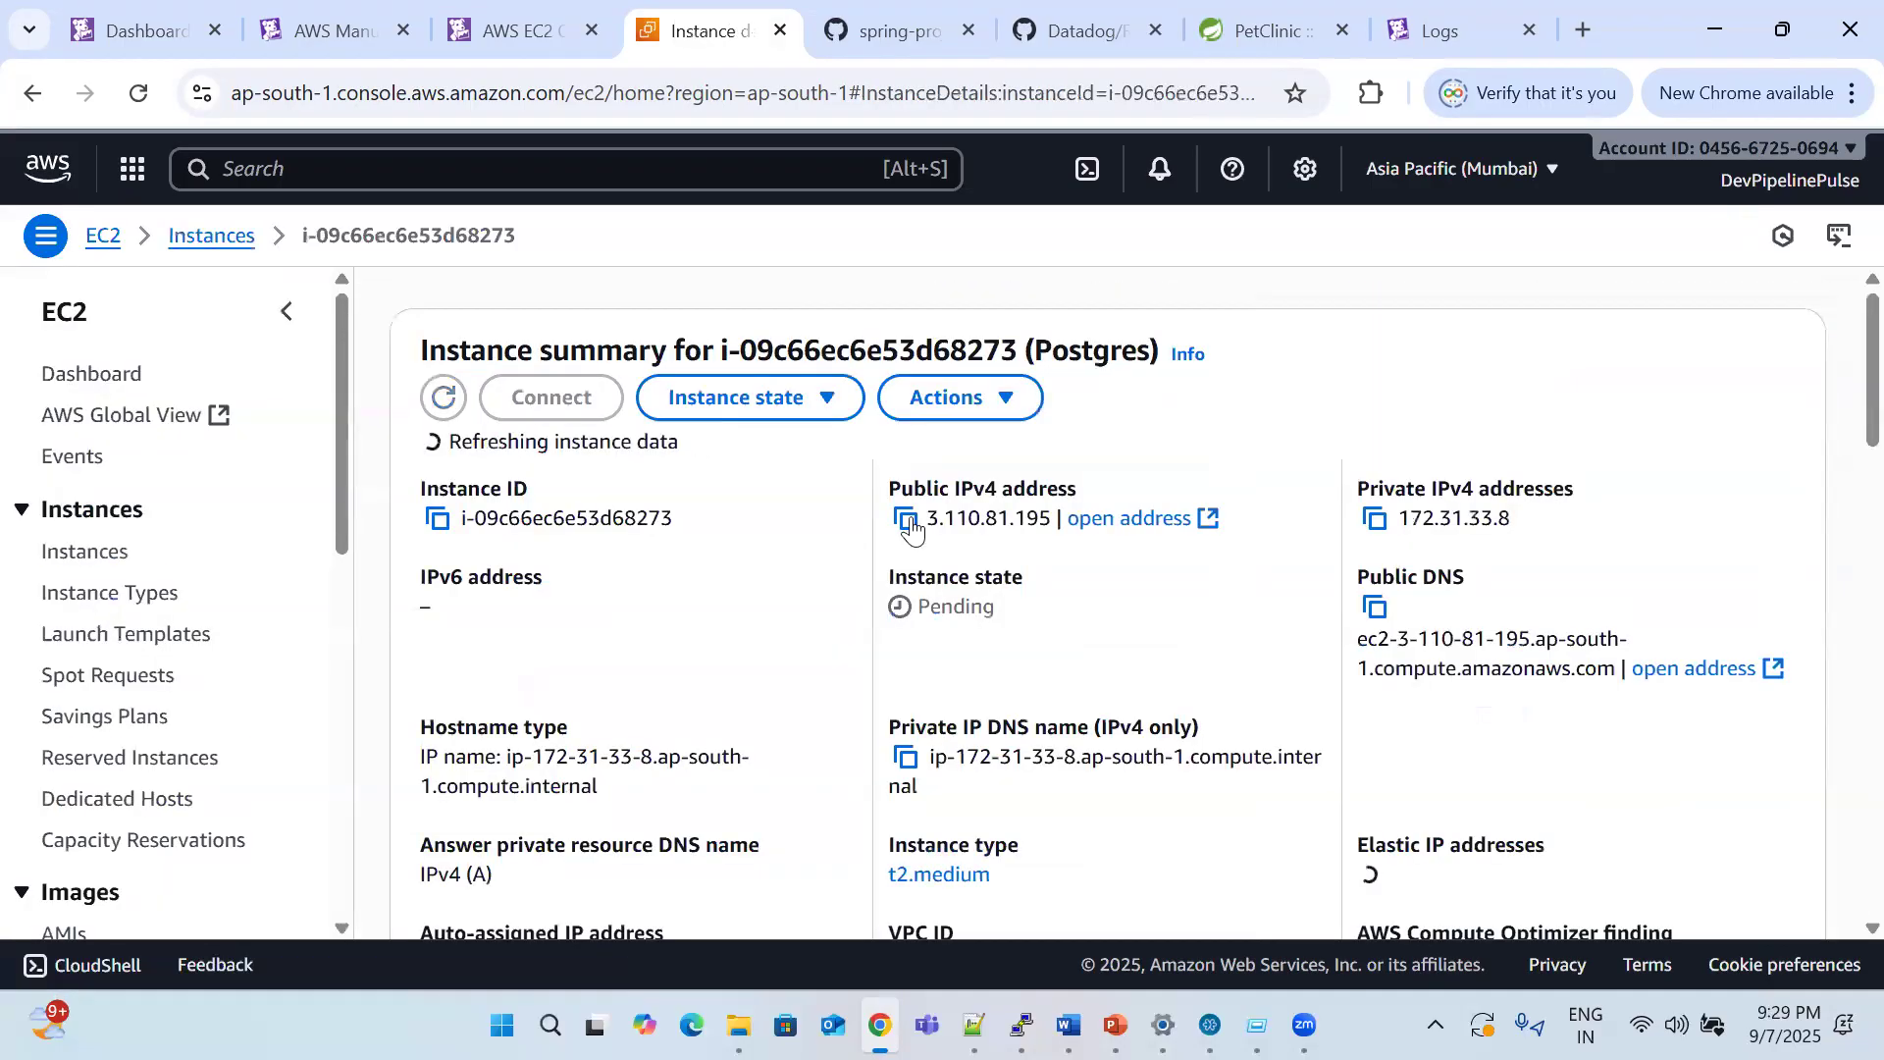
click(905, 518)
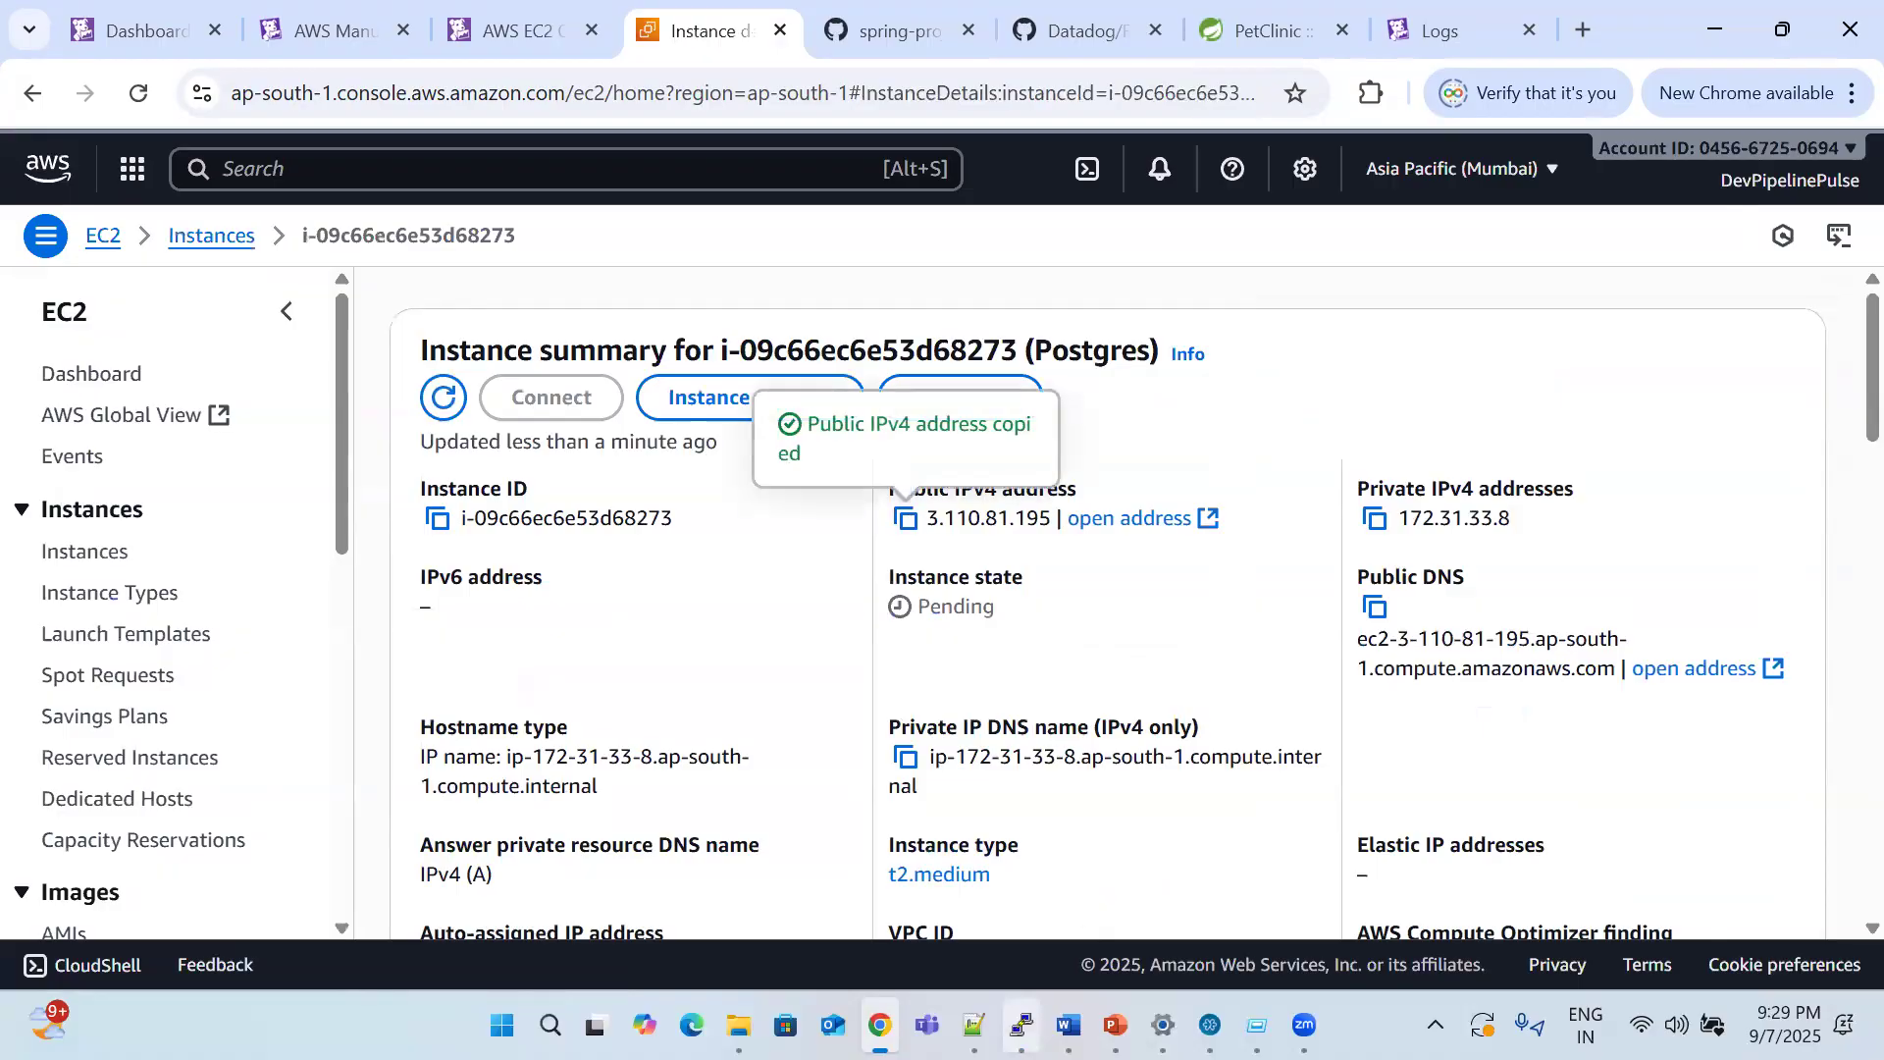
click(1020, 1024)
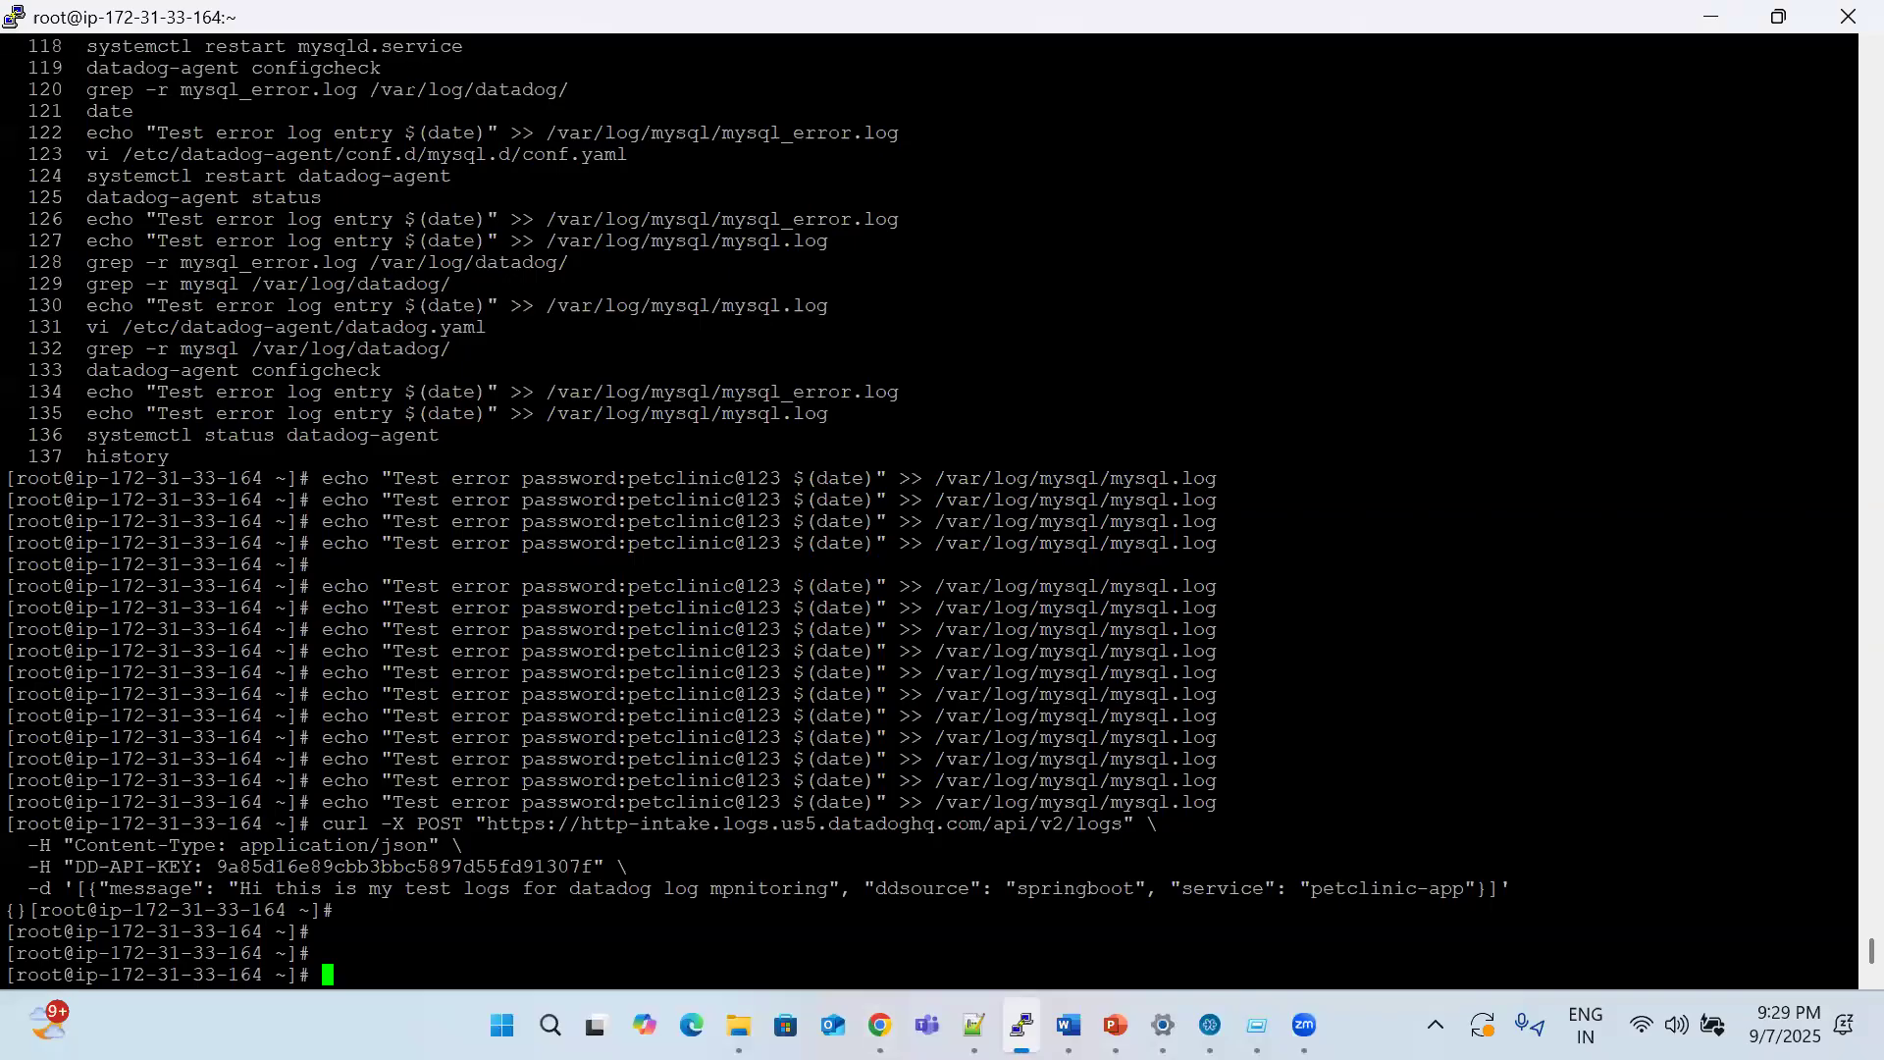
ctrl+right_click(558, 381)
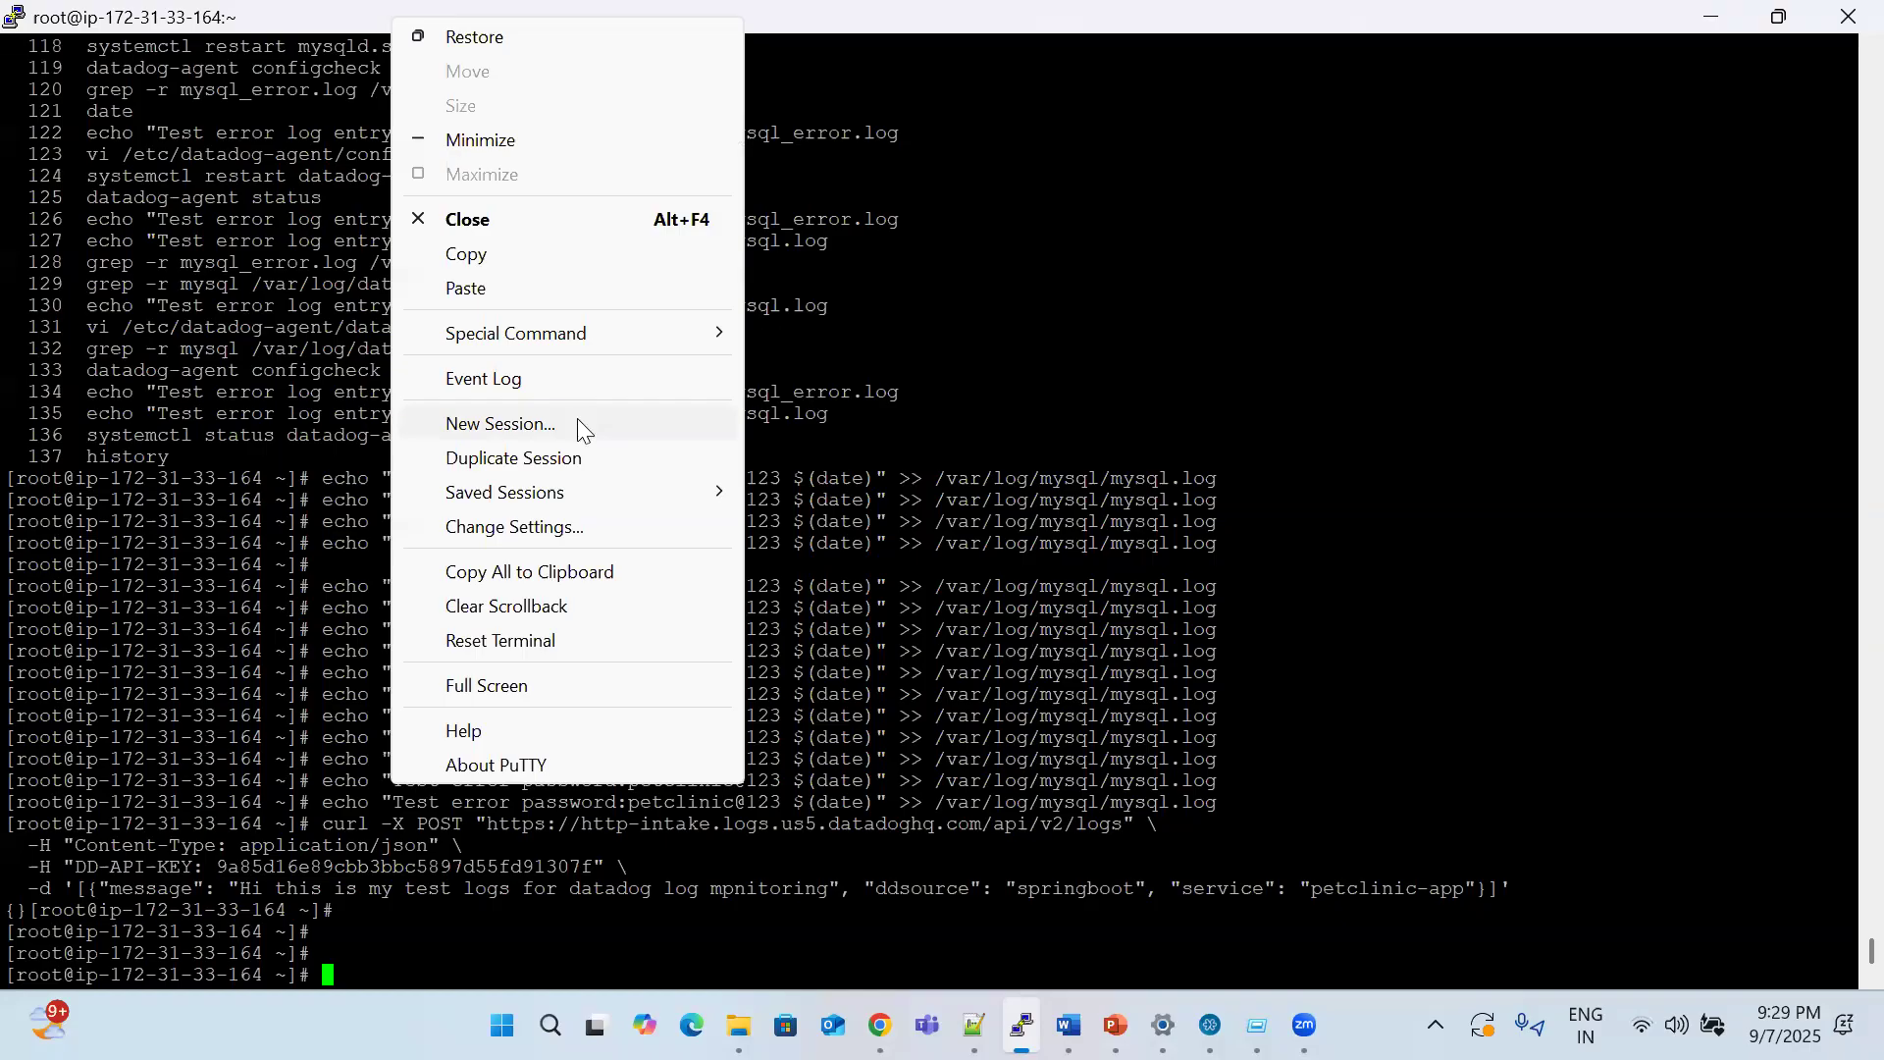
click(576, 424)
key(ctrl+v)
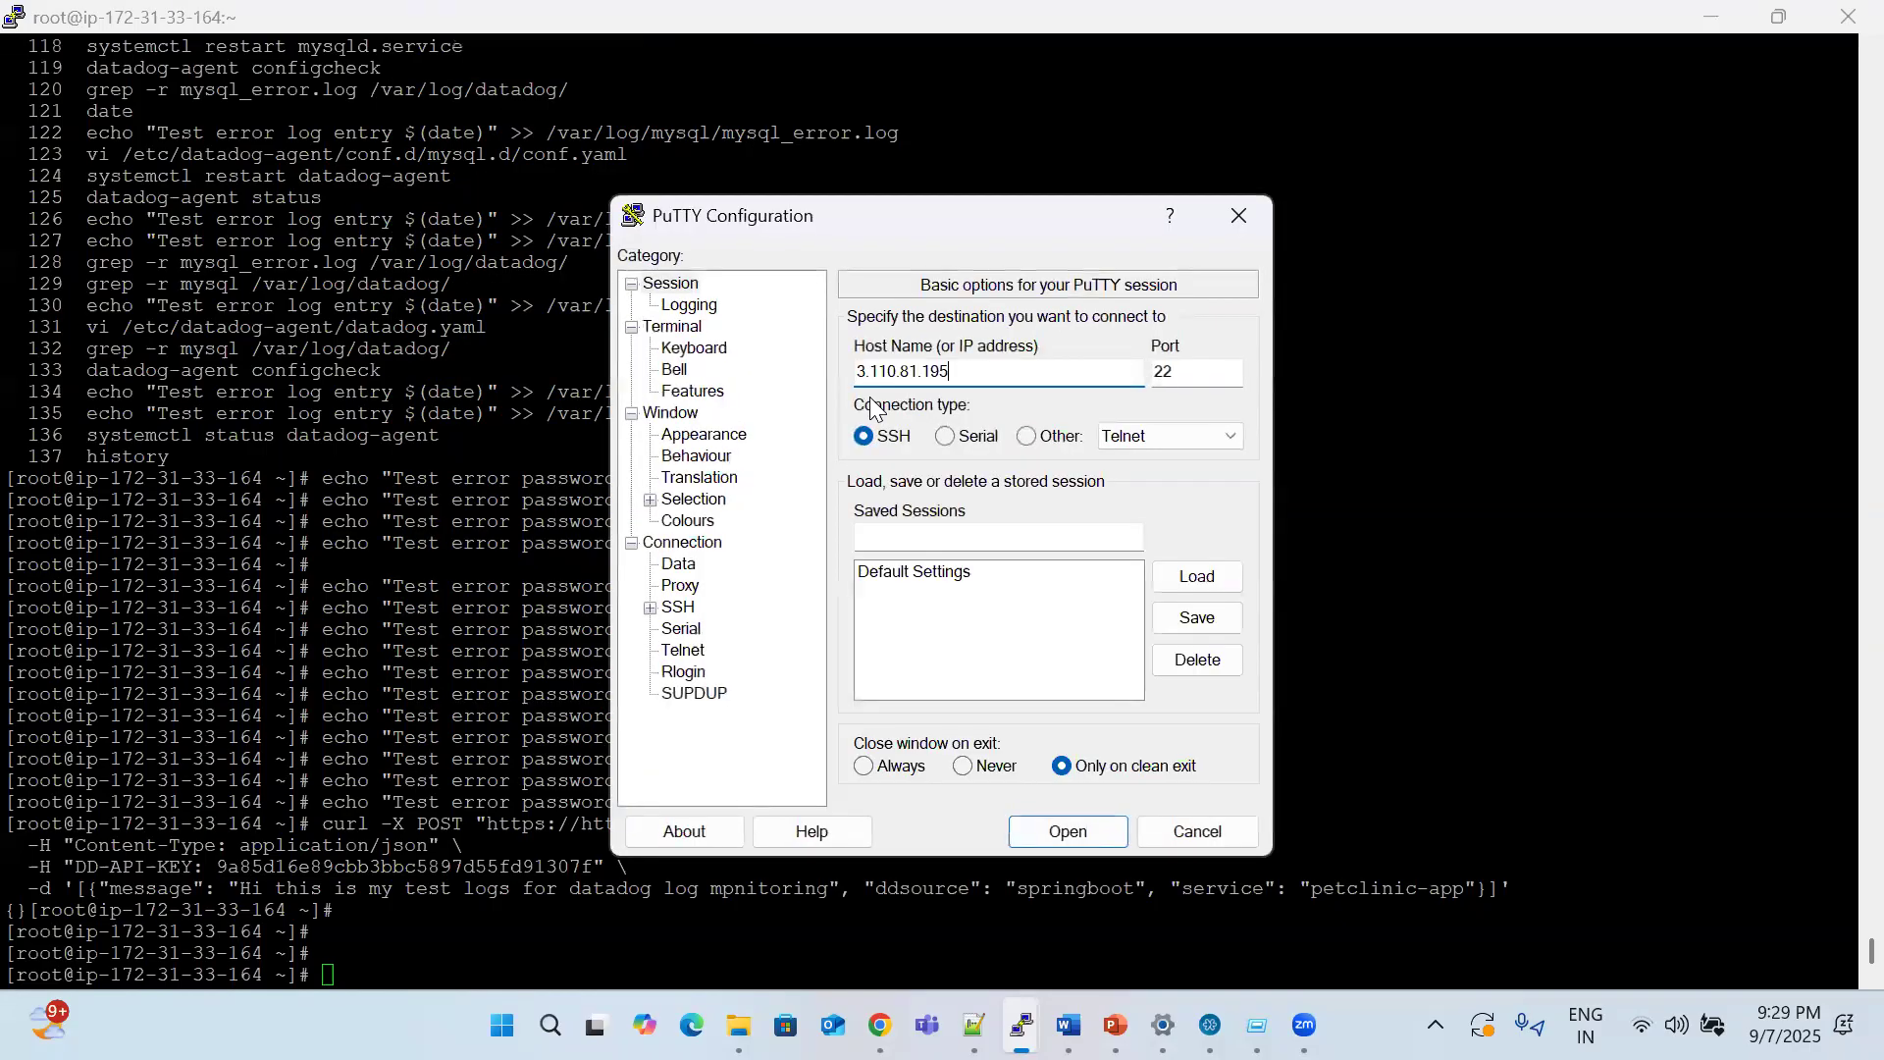
Use mylinuxserverkey.ppk as PuTTY's SSH auth key, connect, and accept the host key.
click(651, 609)
click(669, 673)
click(710, 694)
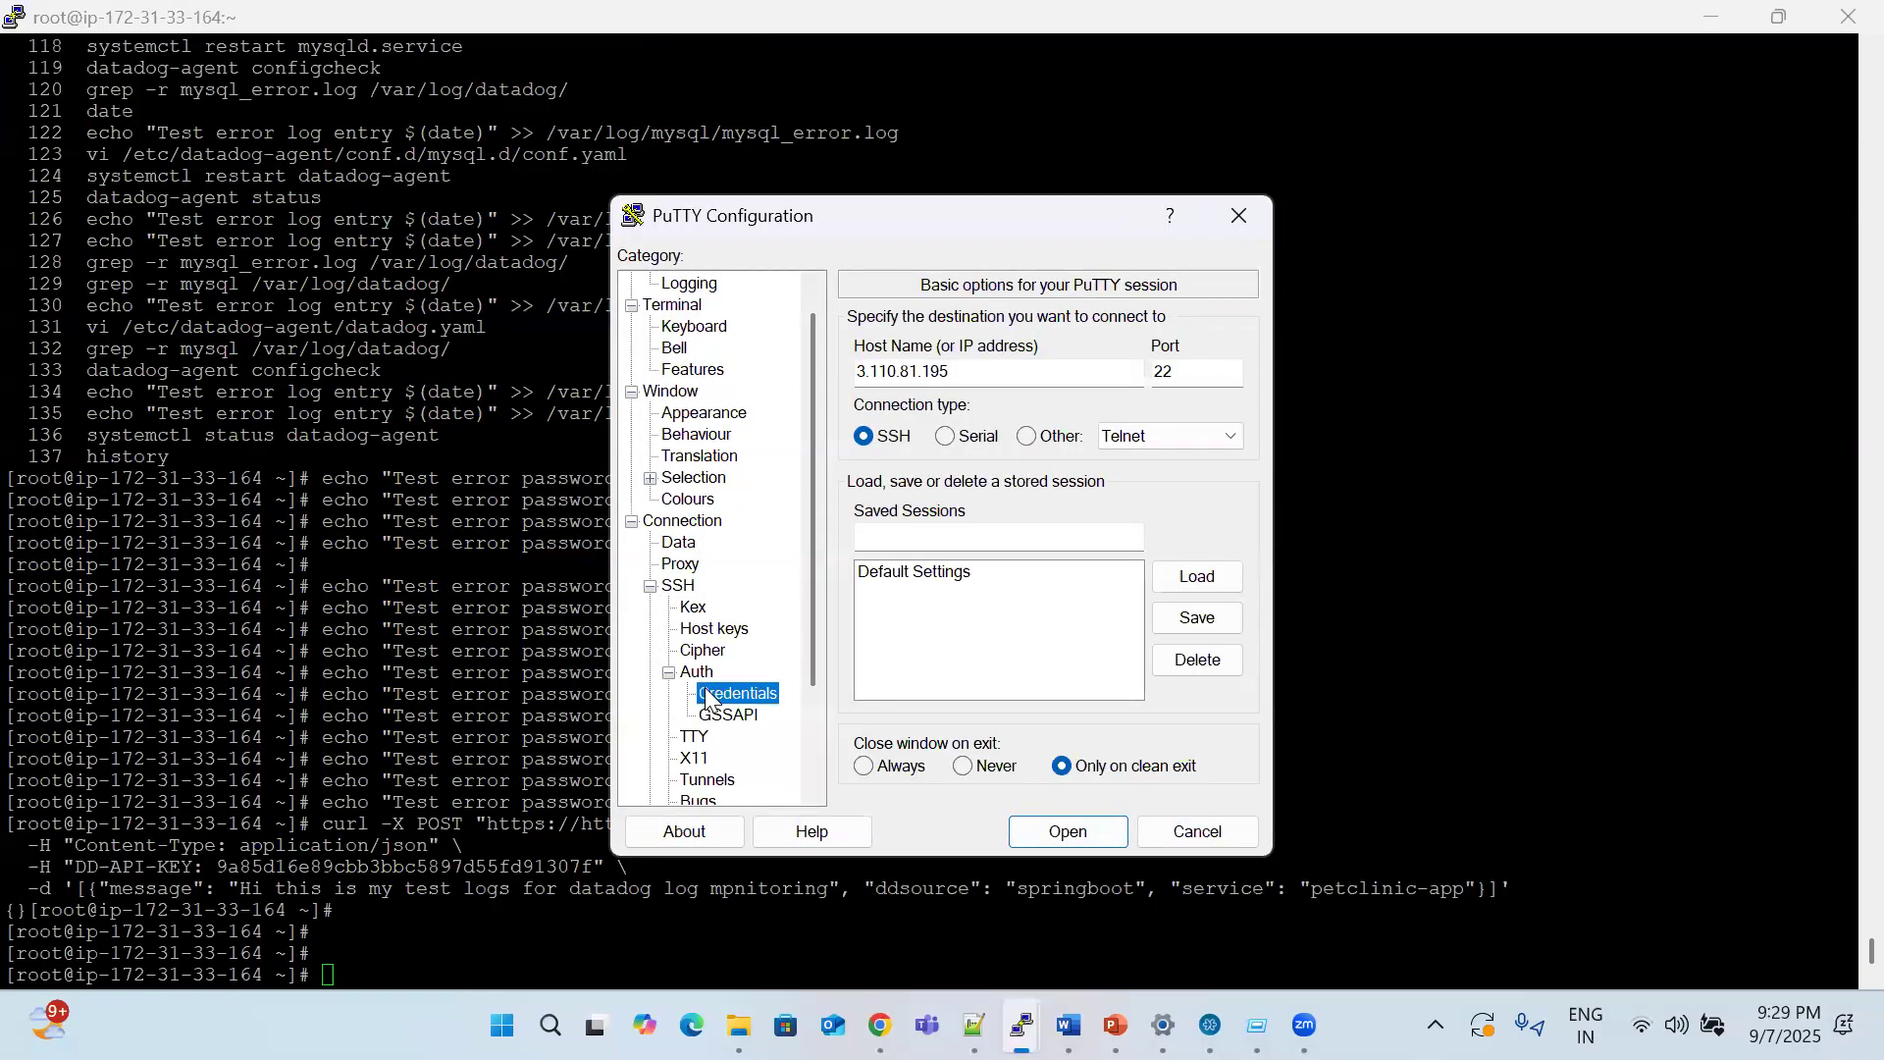
click(1213, 381)
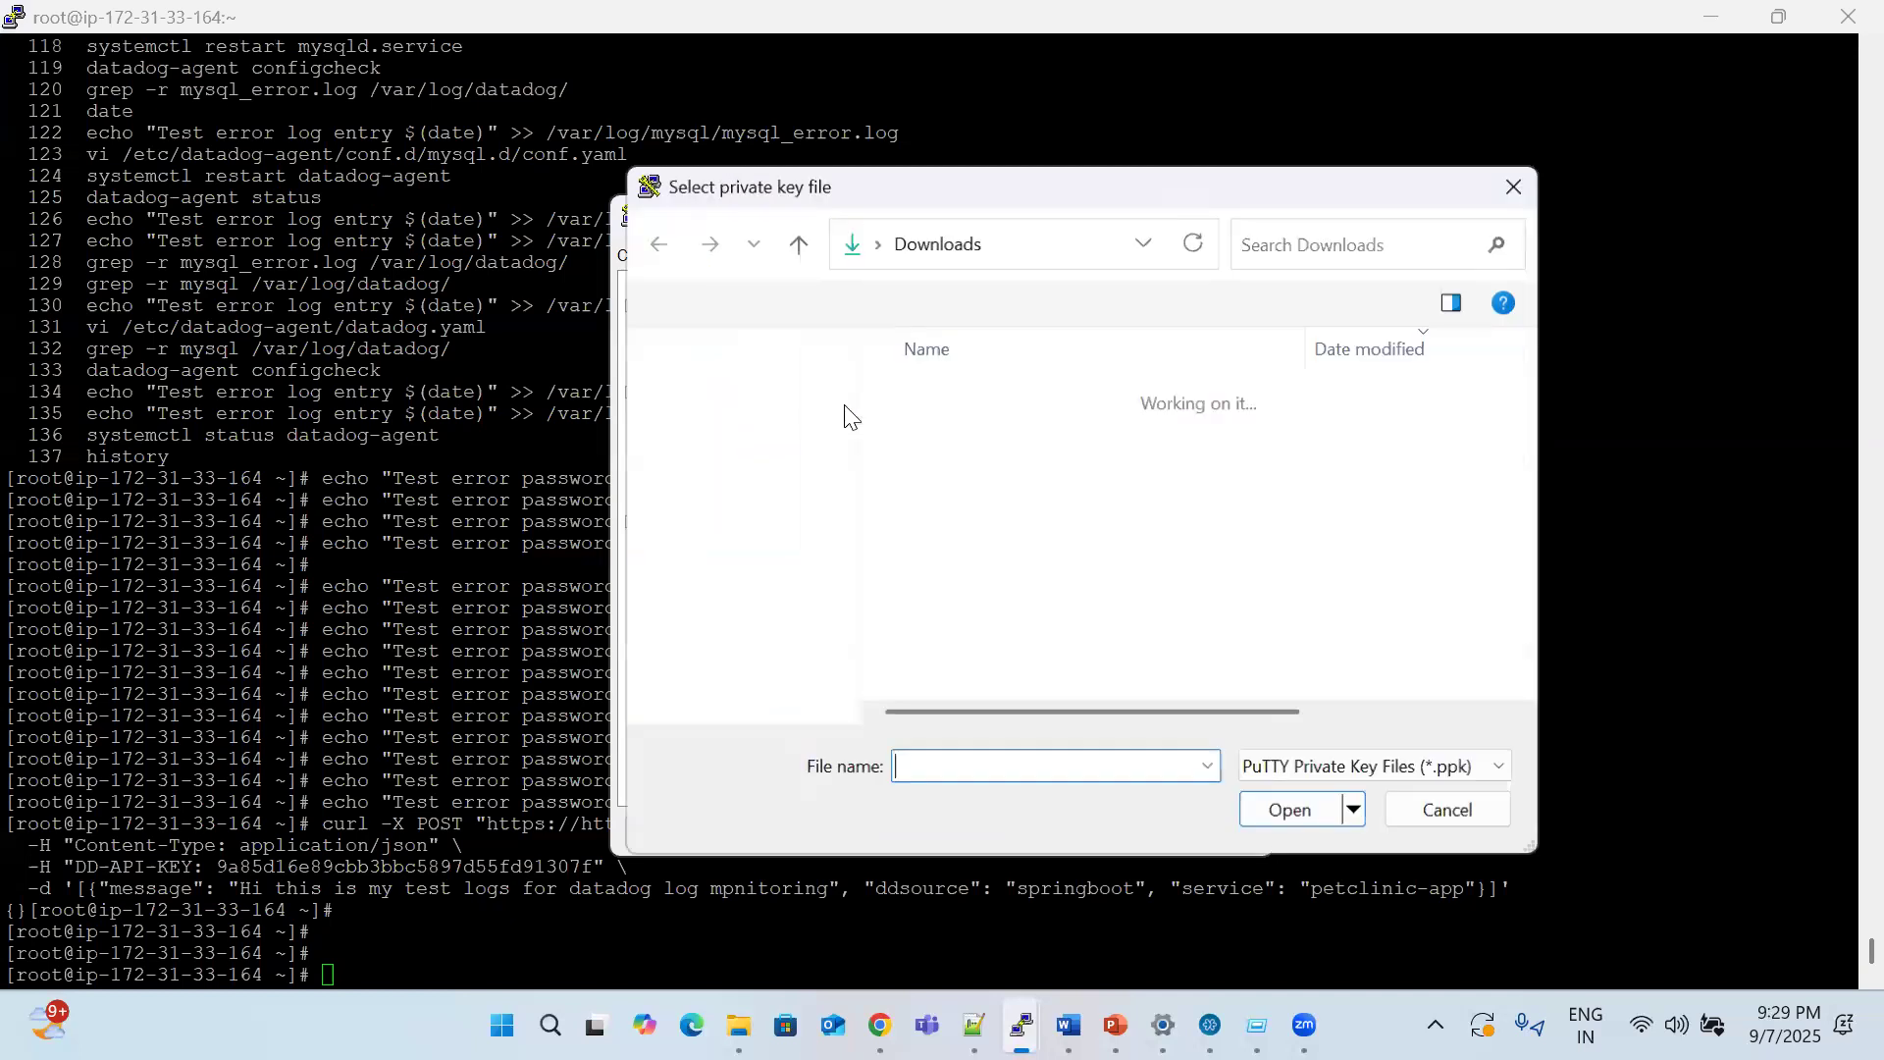
click(1040, 480)
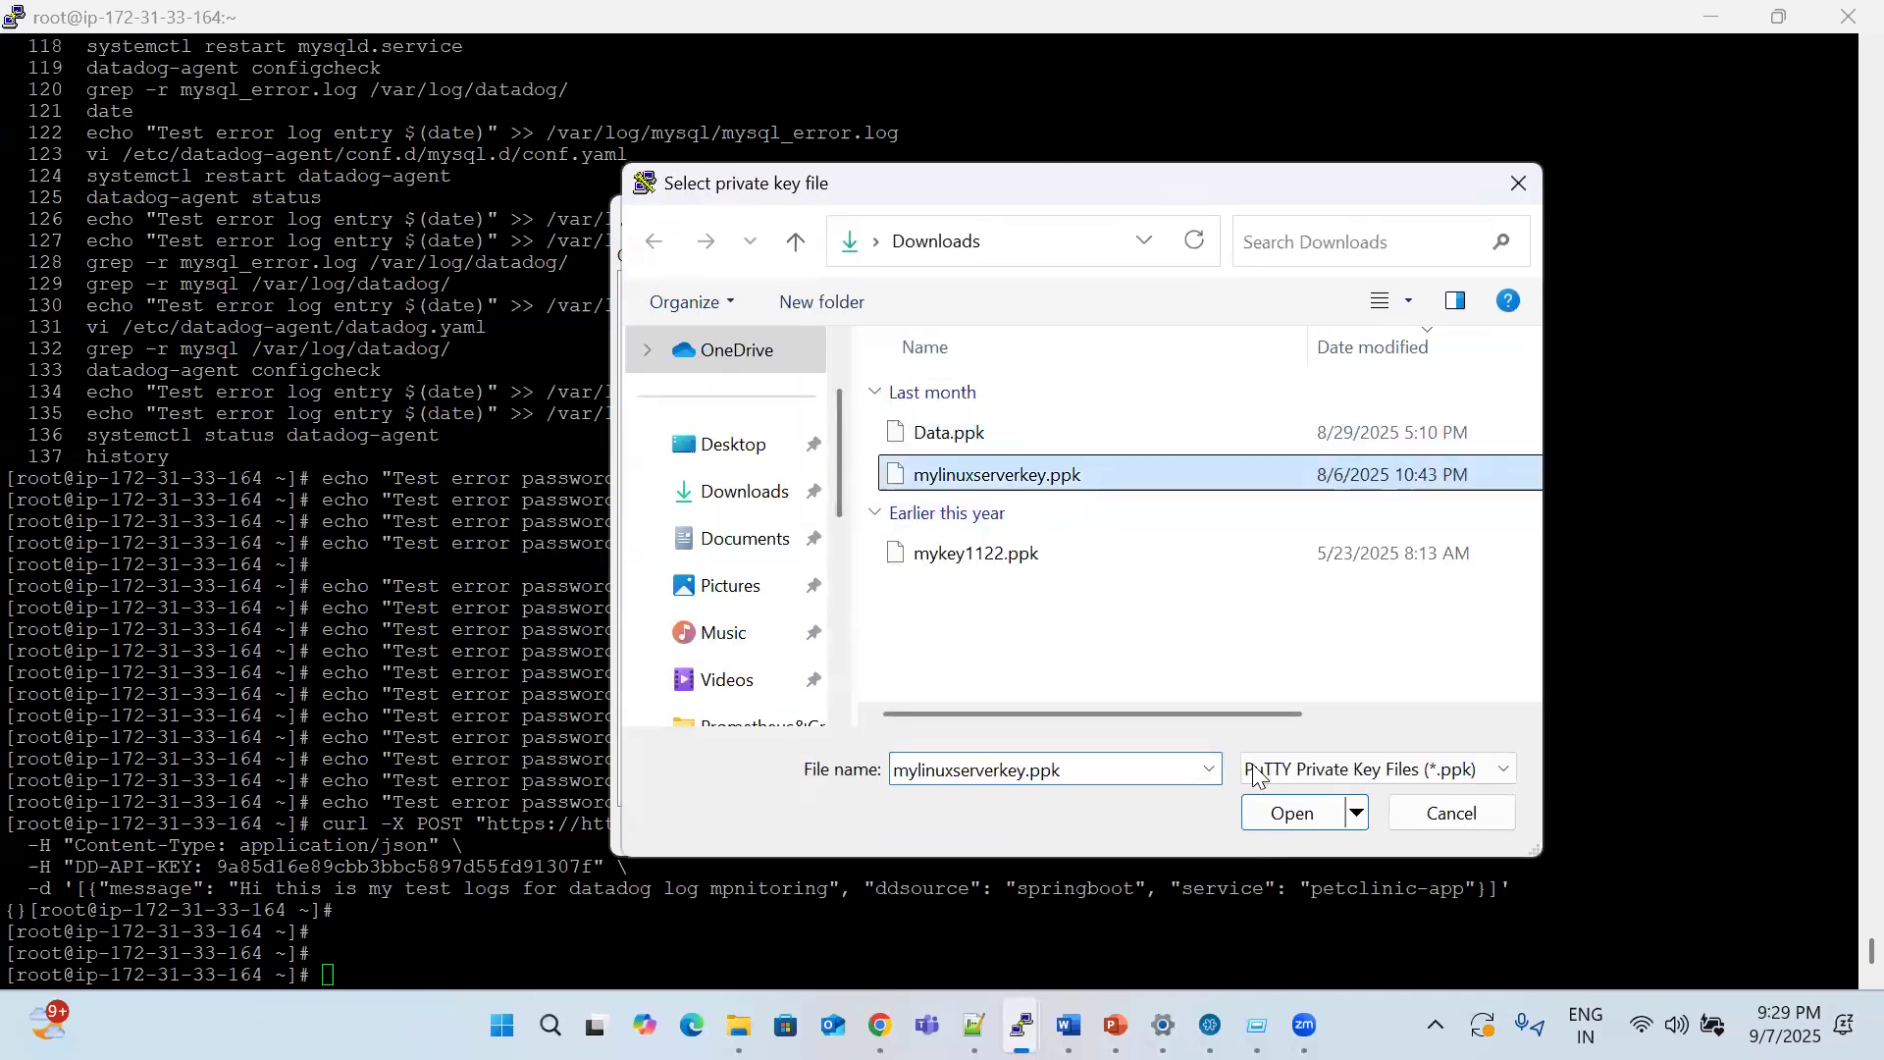
click(1295, 812)
click(1065, 831)
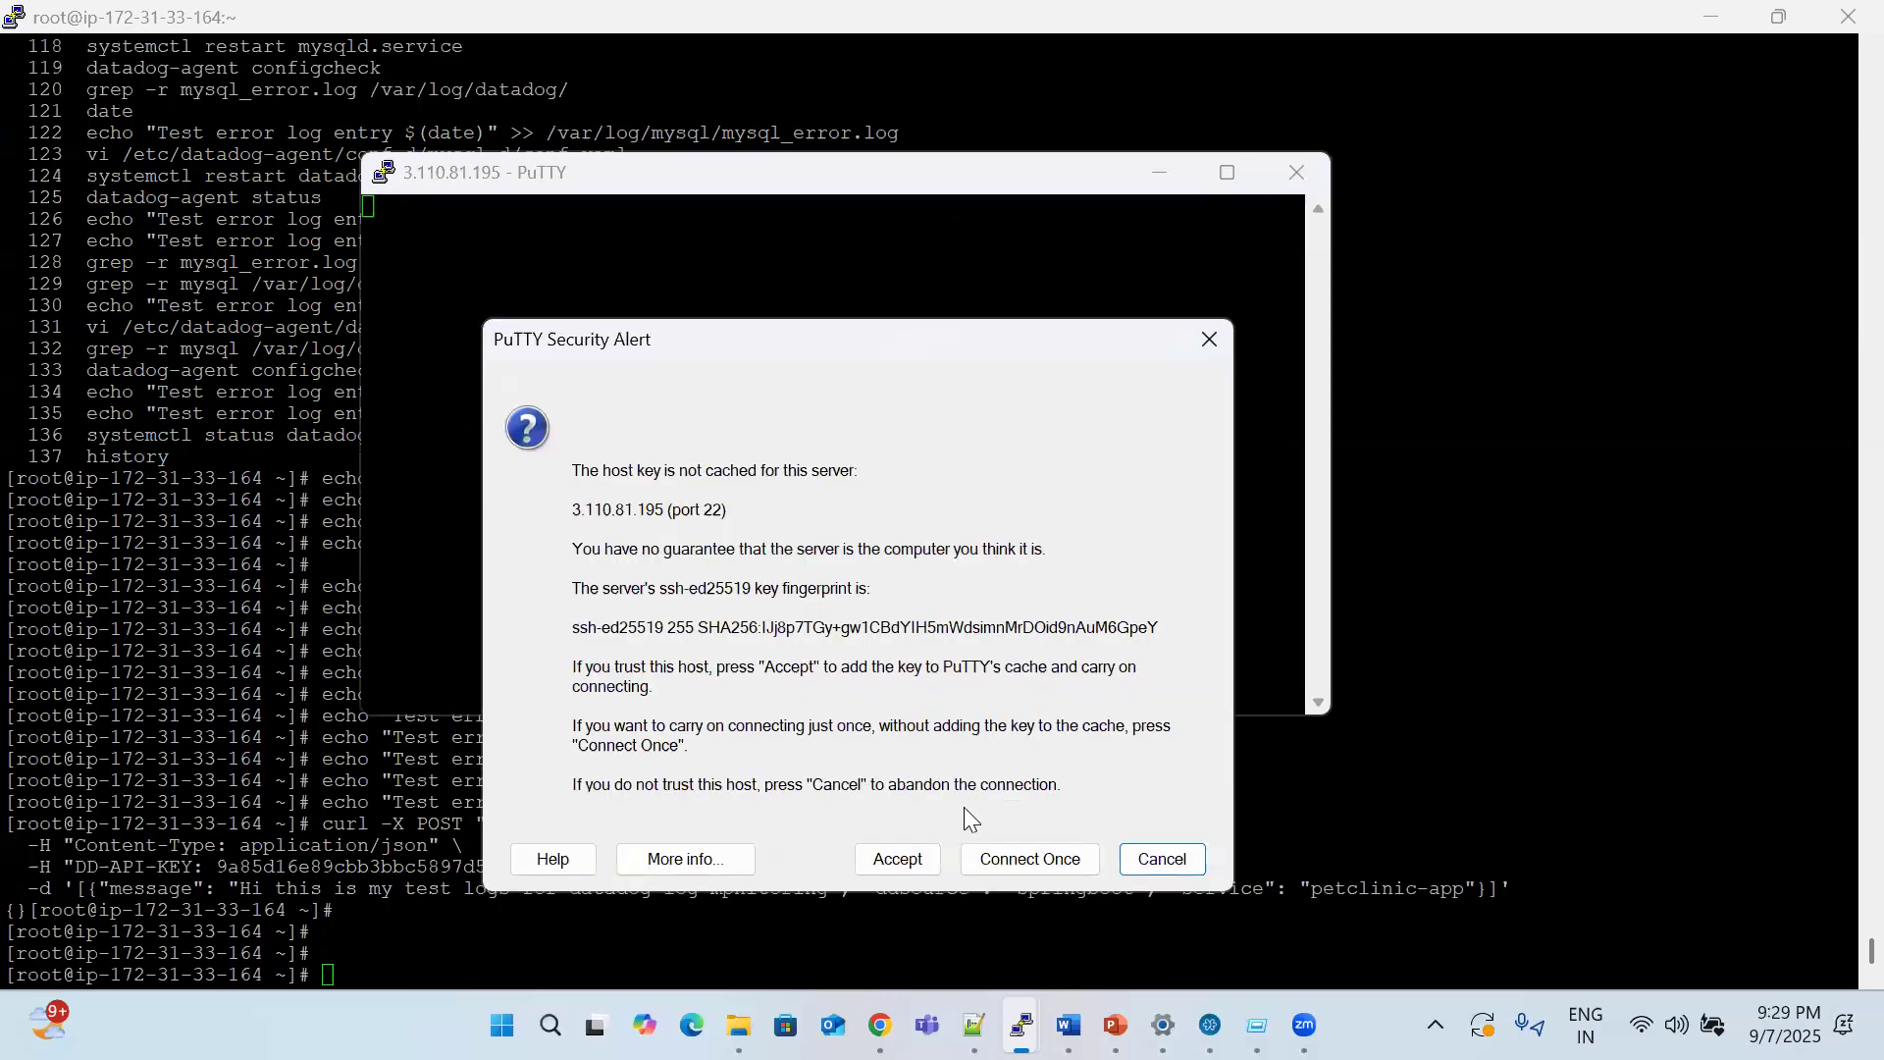
click(901, 859)
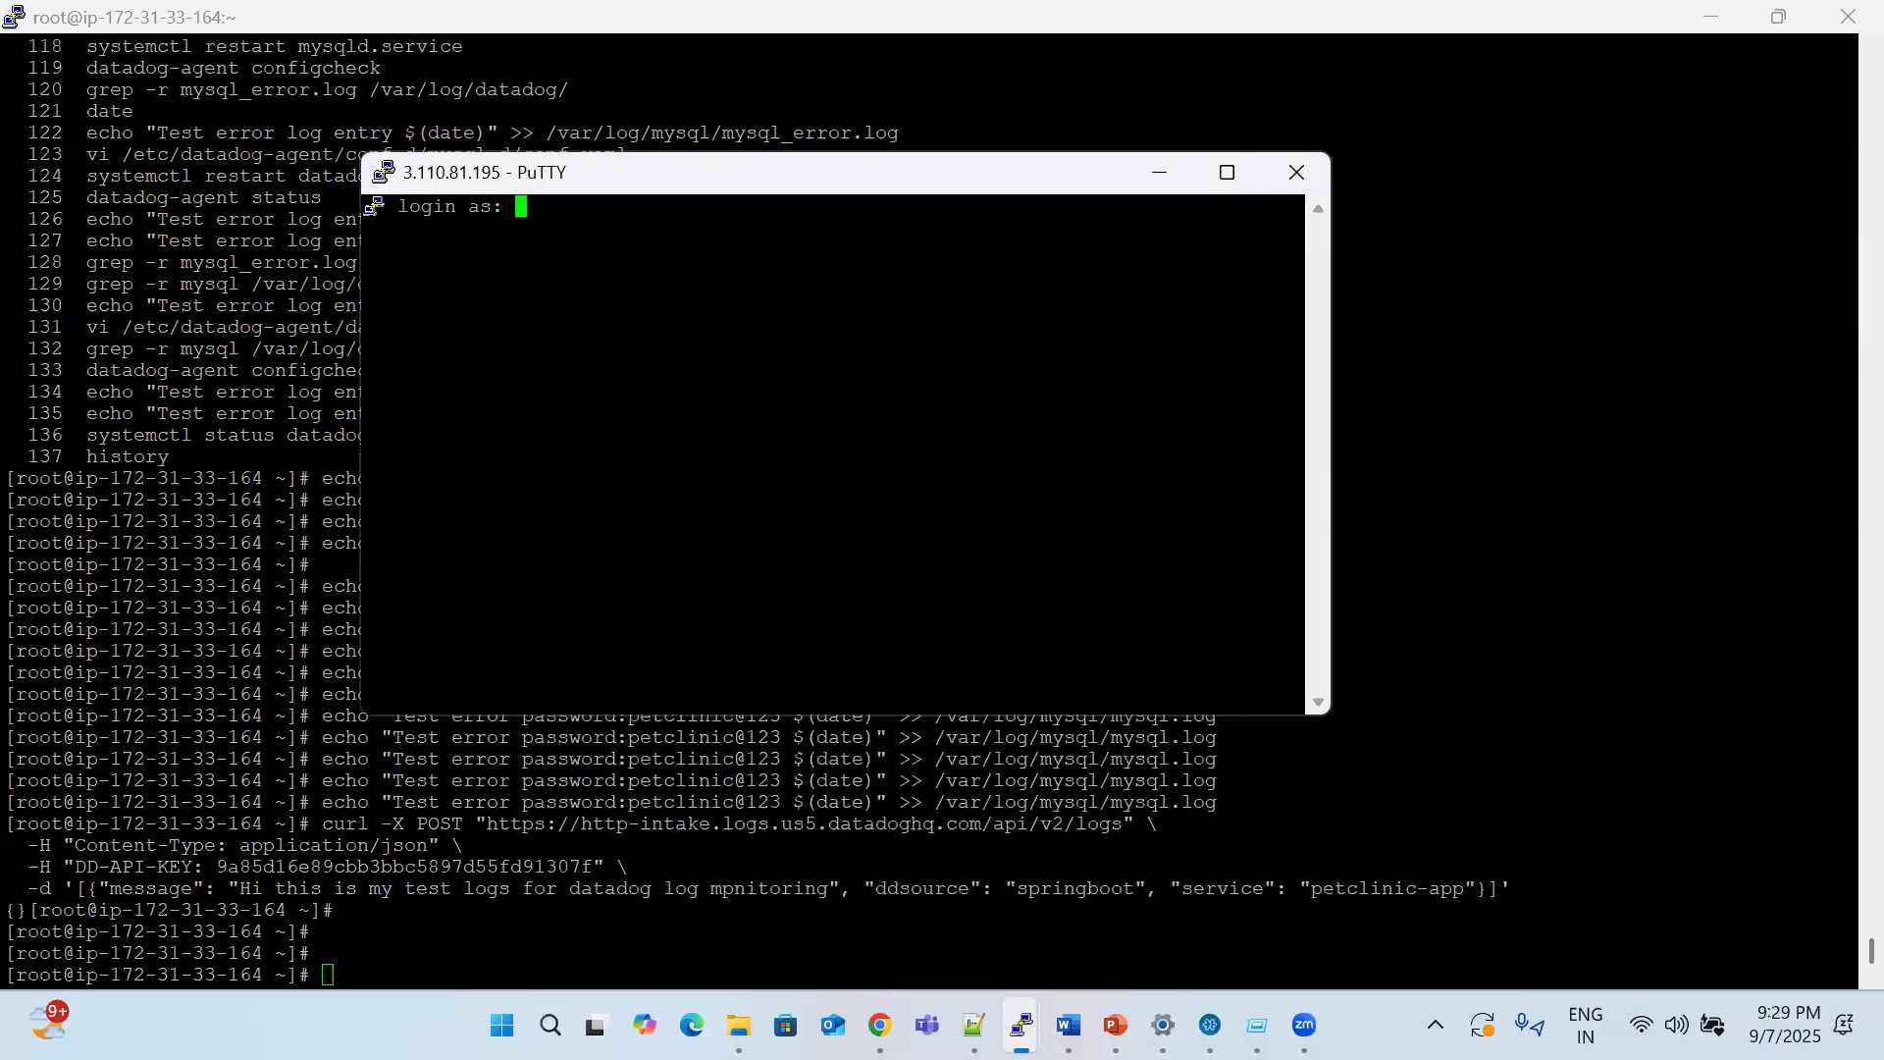
Log in as ec2-user, become root with sudo -i, and clear the screen.
click(1227, 173)
text(ec2-user)
key(Return)
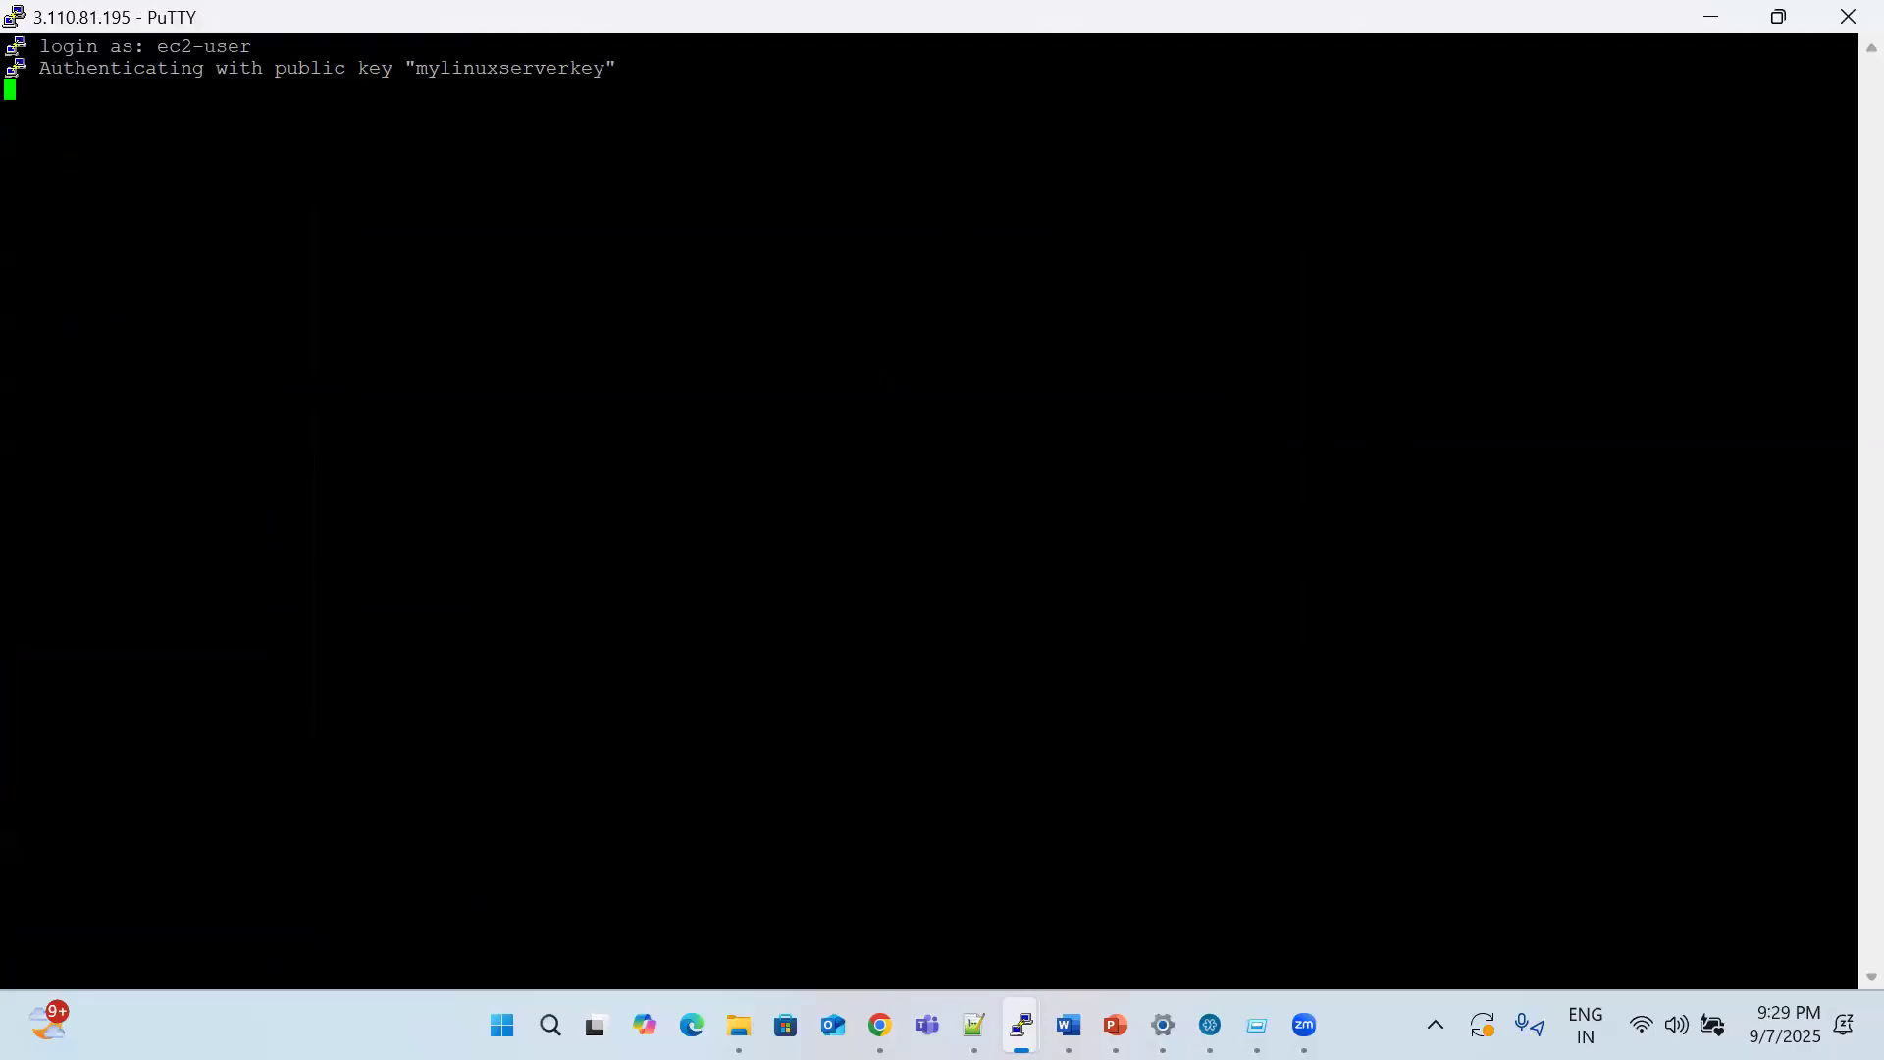
text(sudo )
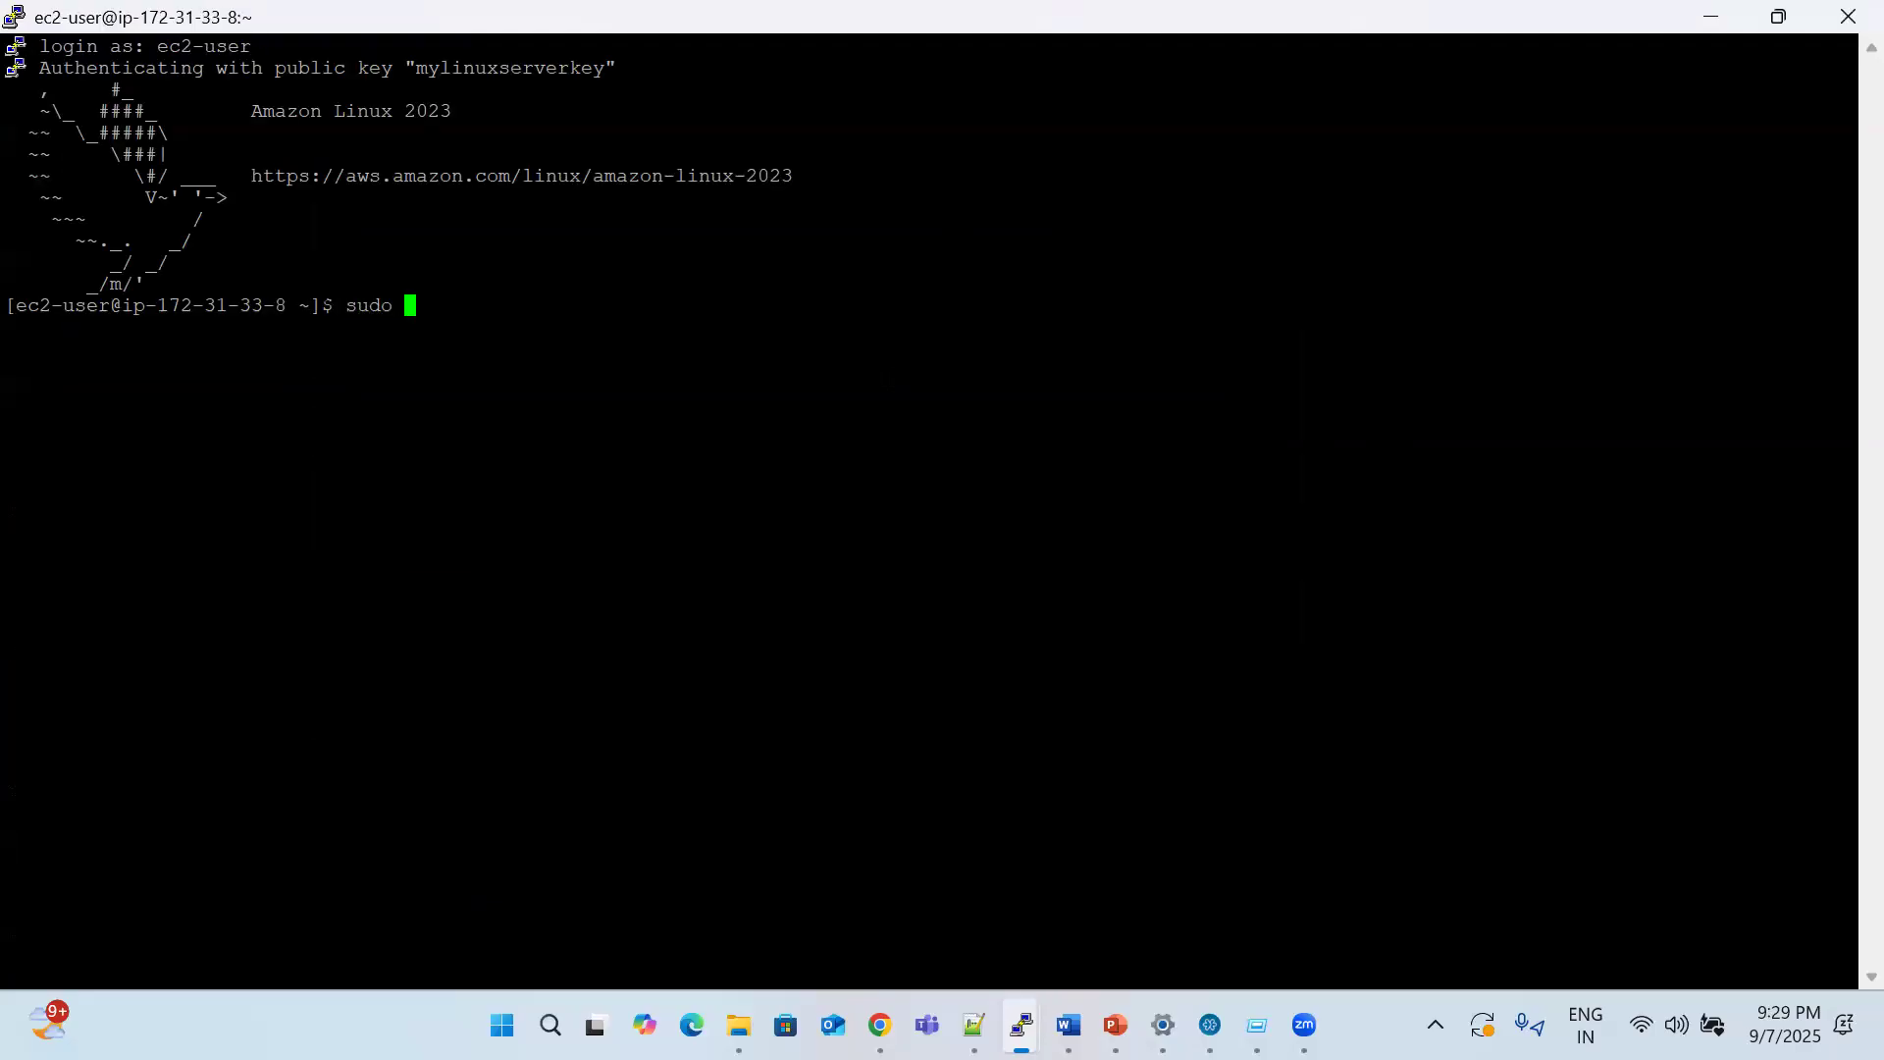
text(-i)
key(Return)
key(Return)
text(clear)
key(Return)
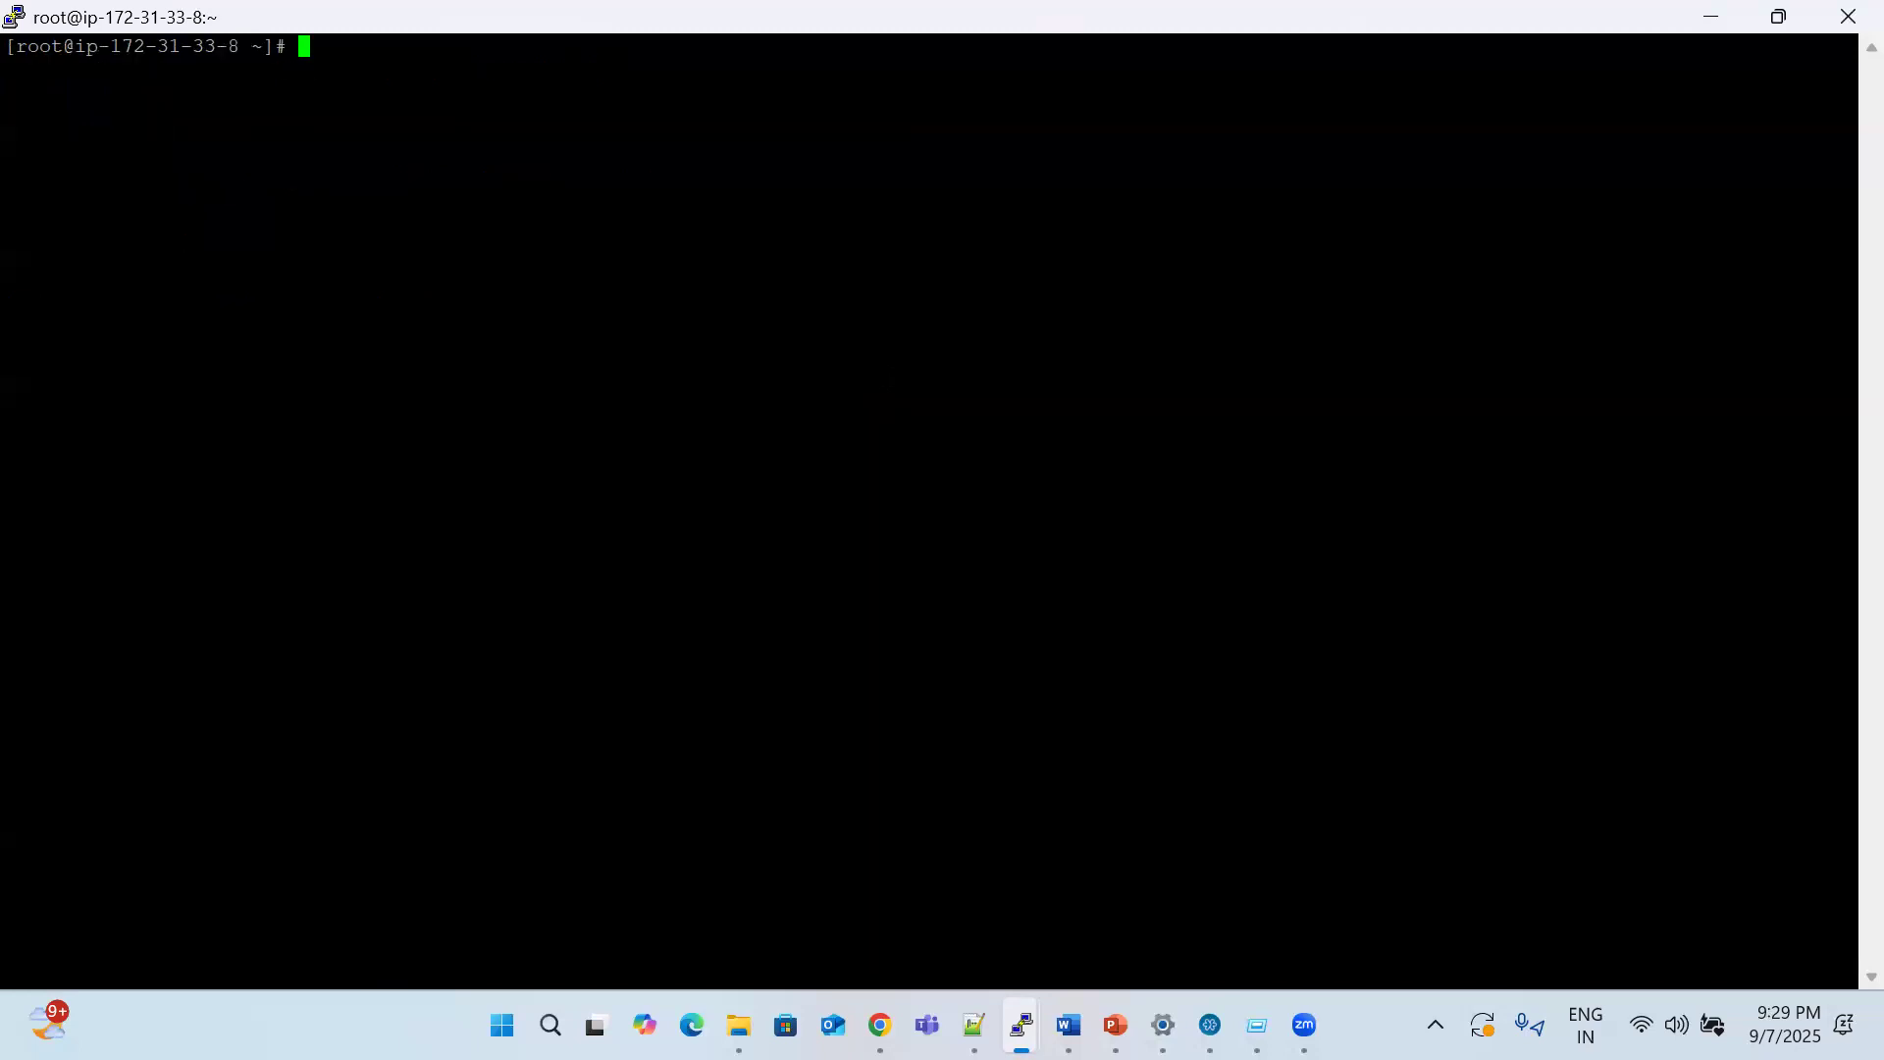
key(Return)
Rename the host with 'hostnamectl hostname postgres', then exit the root shell.
text(syst)
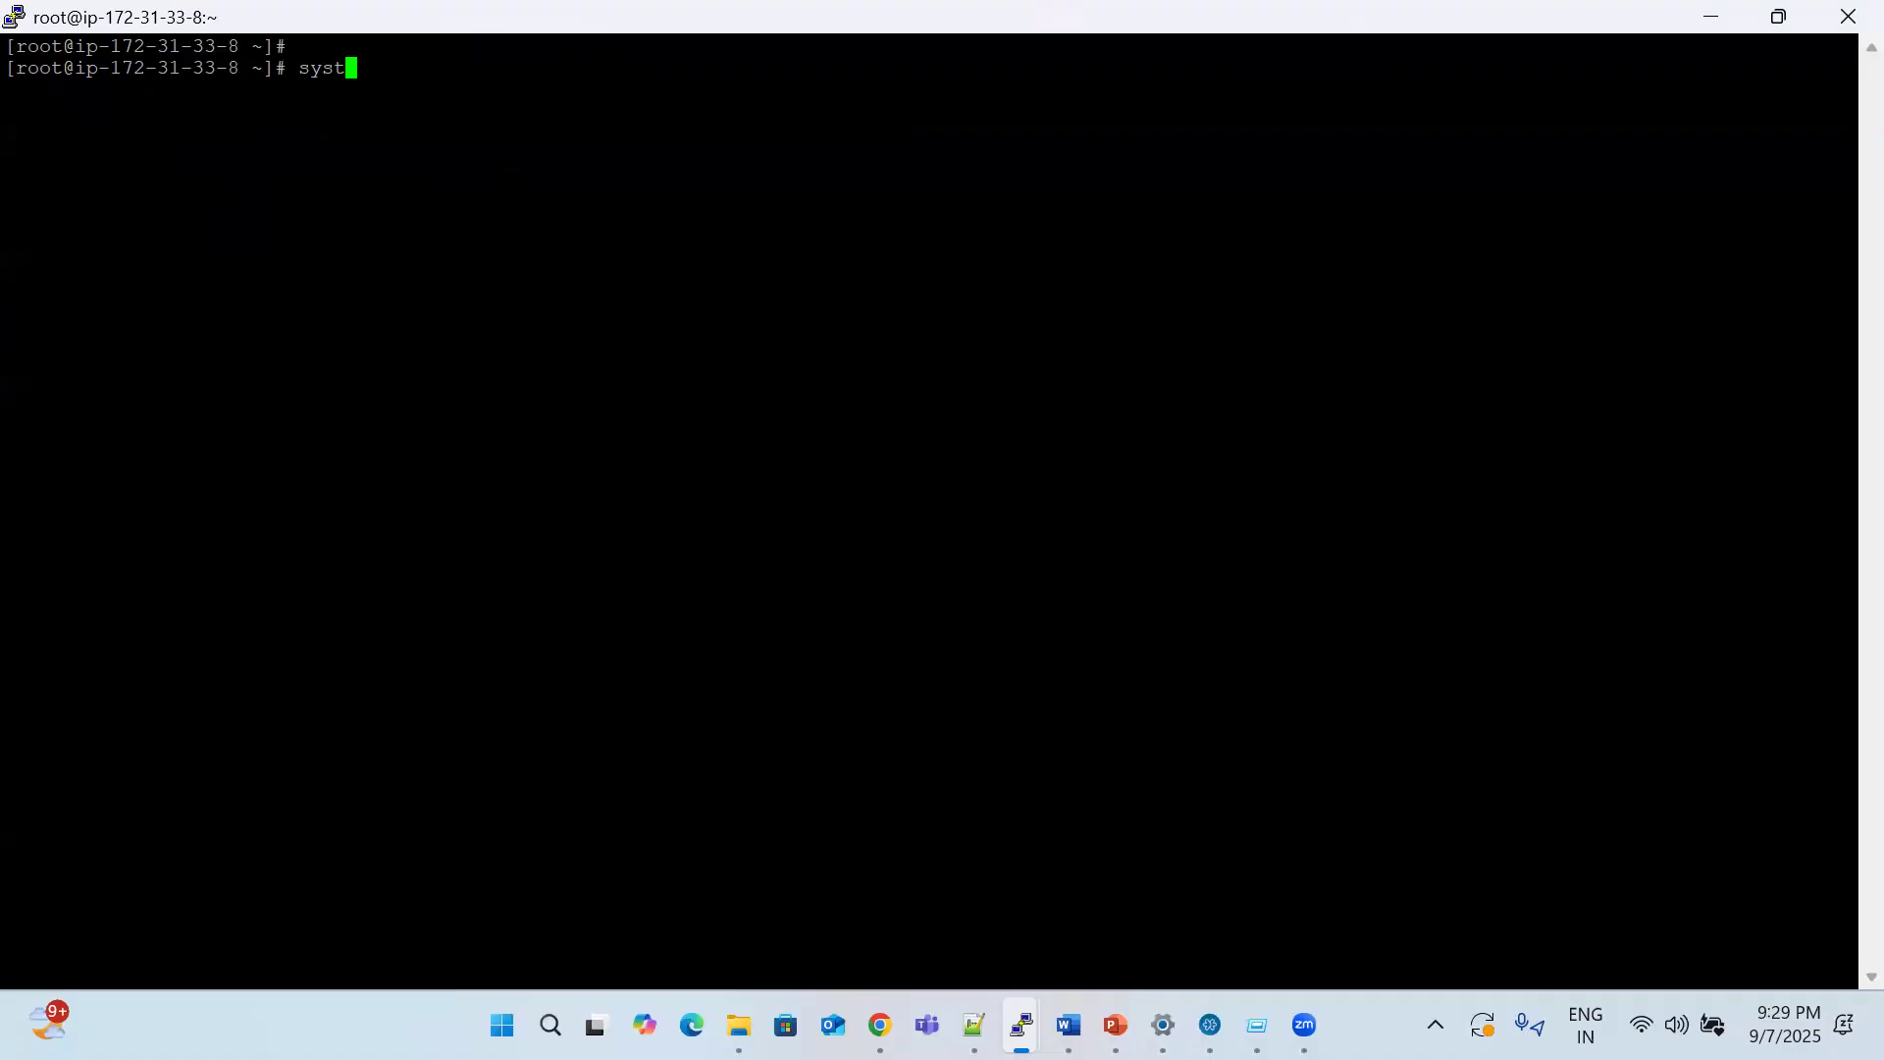
key(BackSpace)
key(BackSpace)
key(BackSpace)
key(BackSpace)
text(usernc\)
key(BackSpace)
key(BackSpace)
key(BackSpace)
key(BackSpace)
key(BackSpace)
key(BackSpace)
key(BackSpace)
text(hostnamectl hostname)
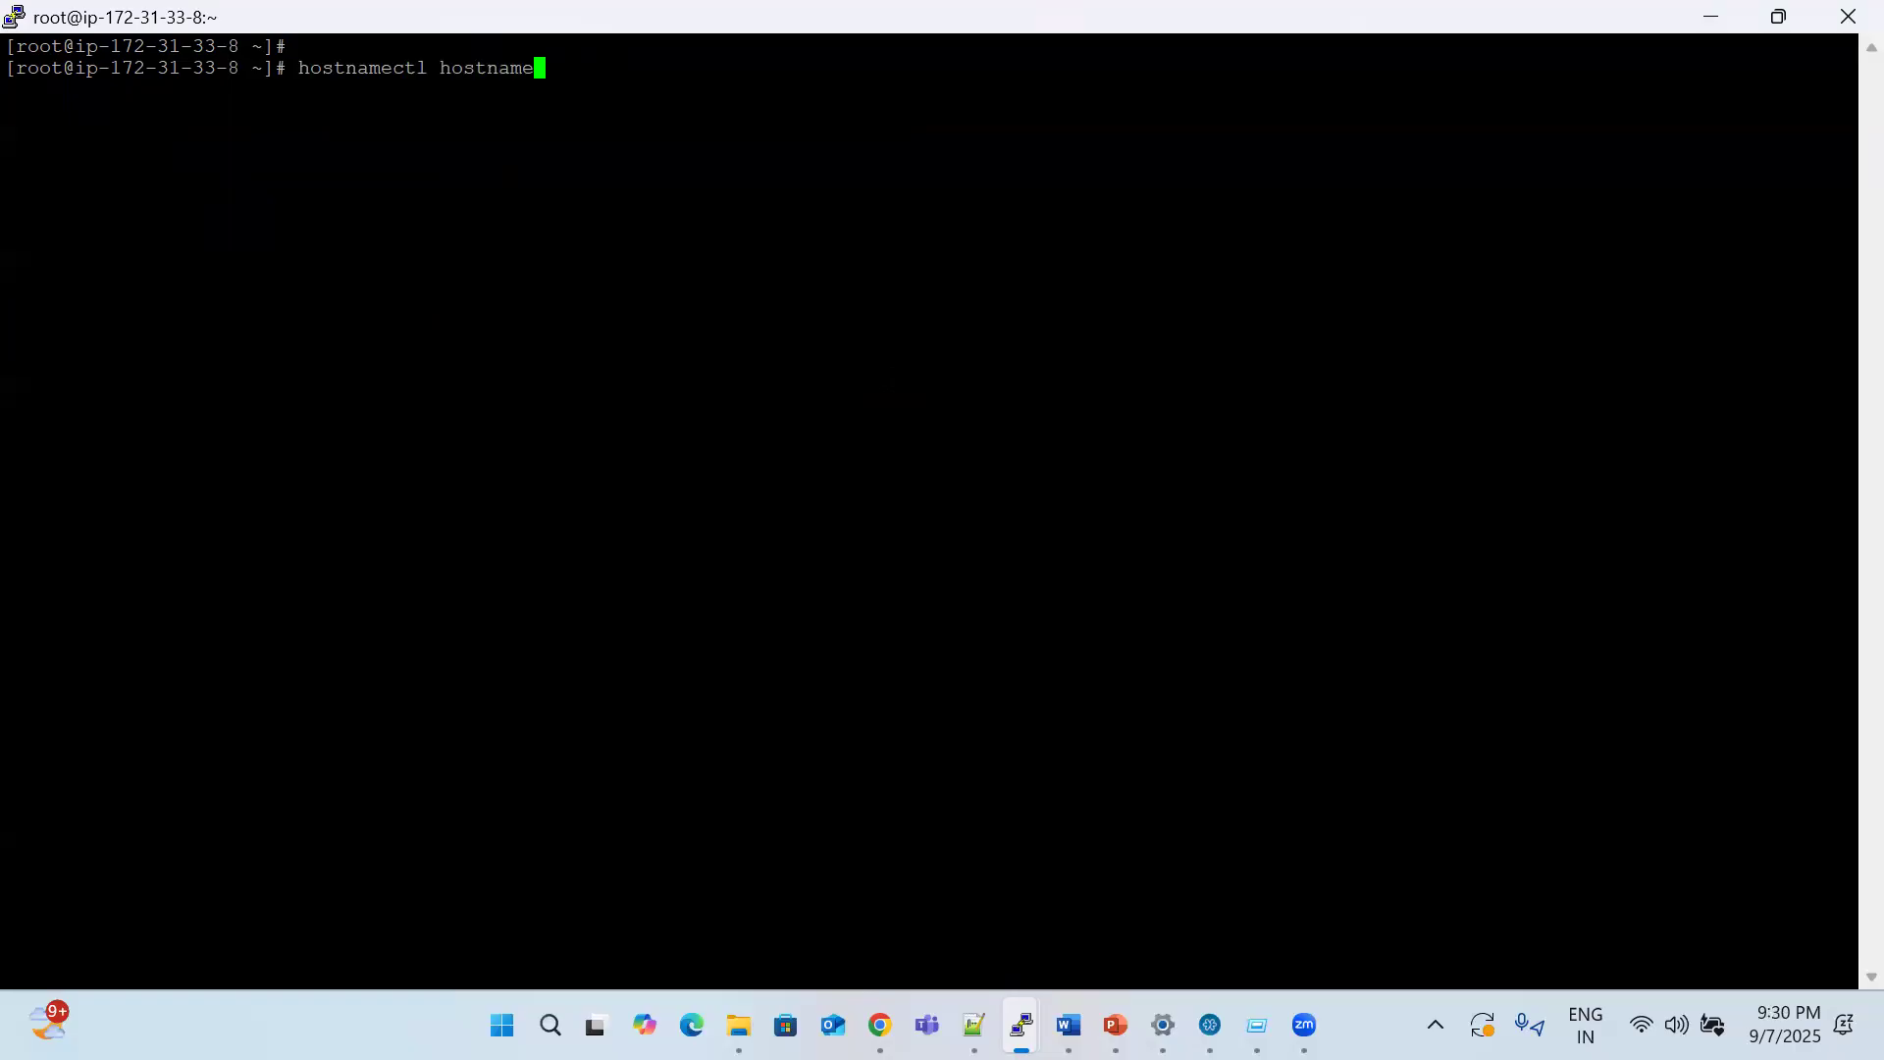
text( postgres)
key(Return)
text(exit)
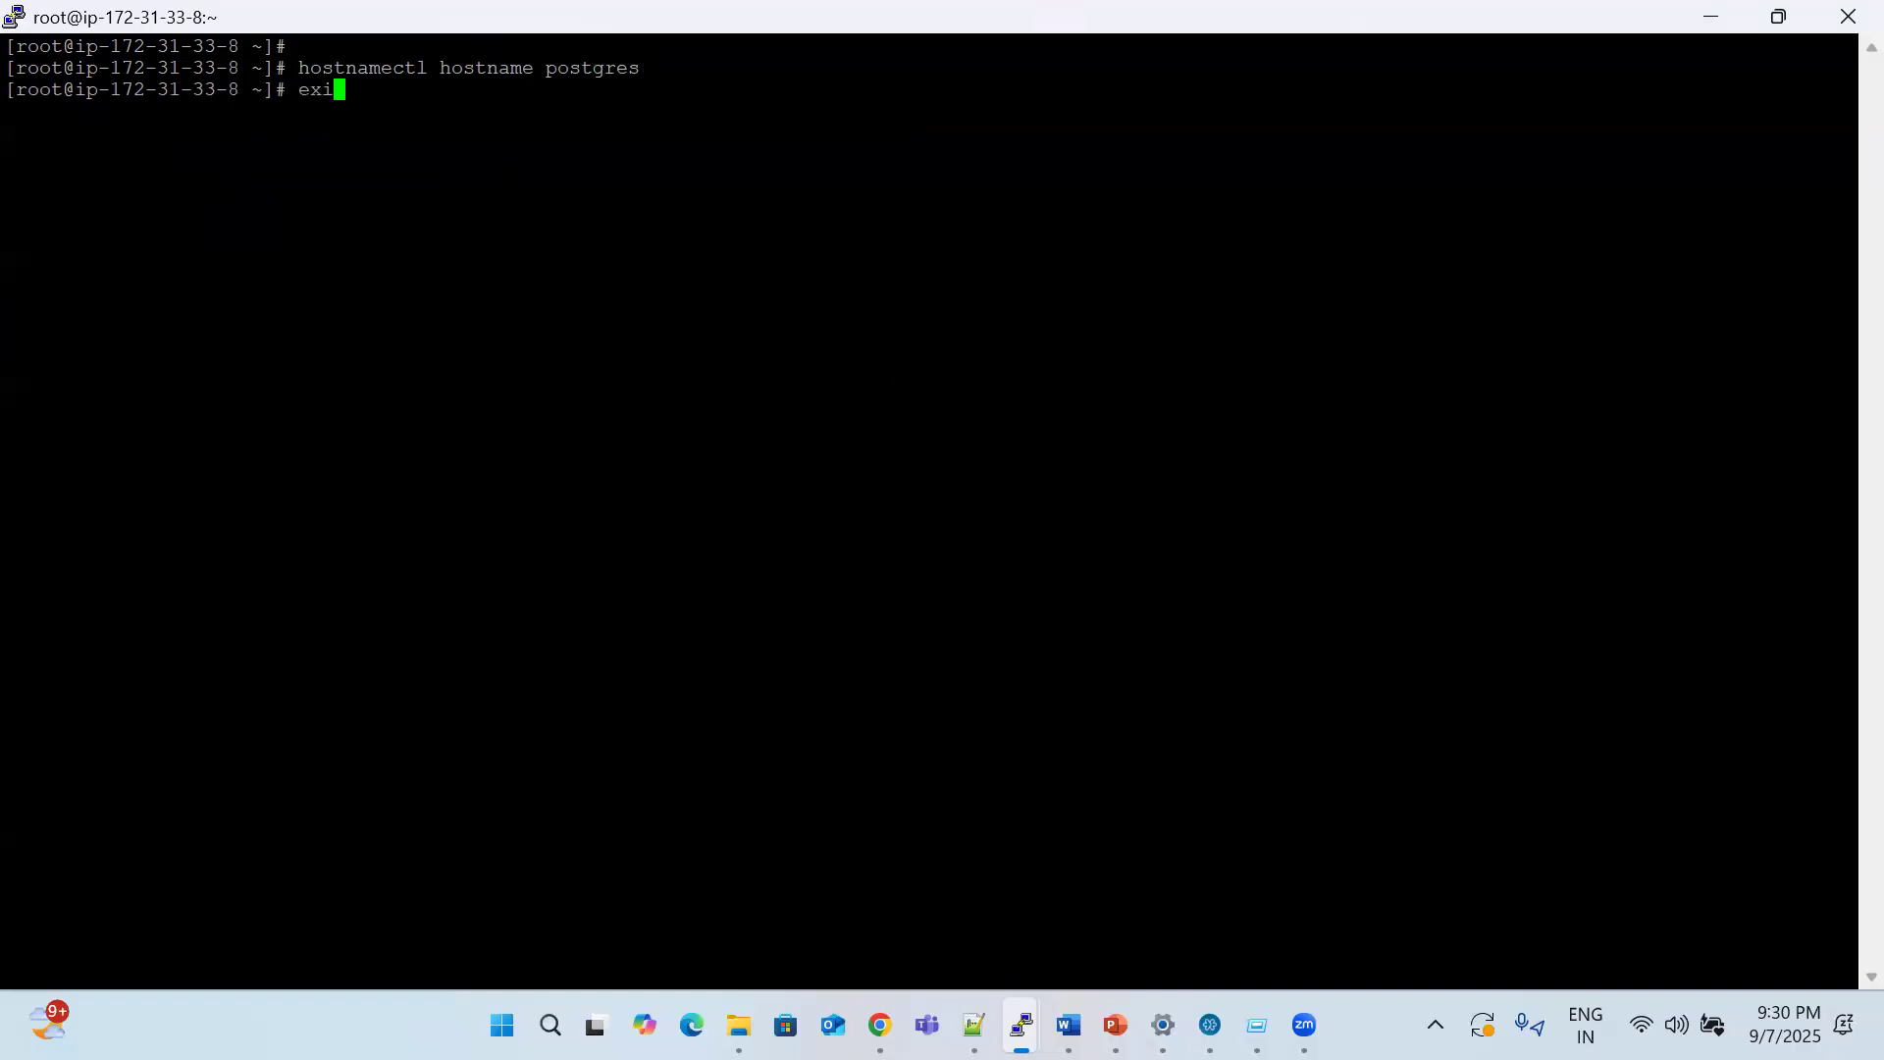
key(Return)
Reopen a root shell showing the postgres prompt and clear the screen.
text(sudo -i)
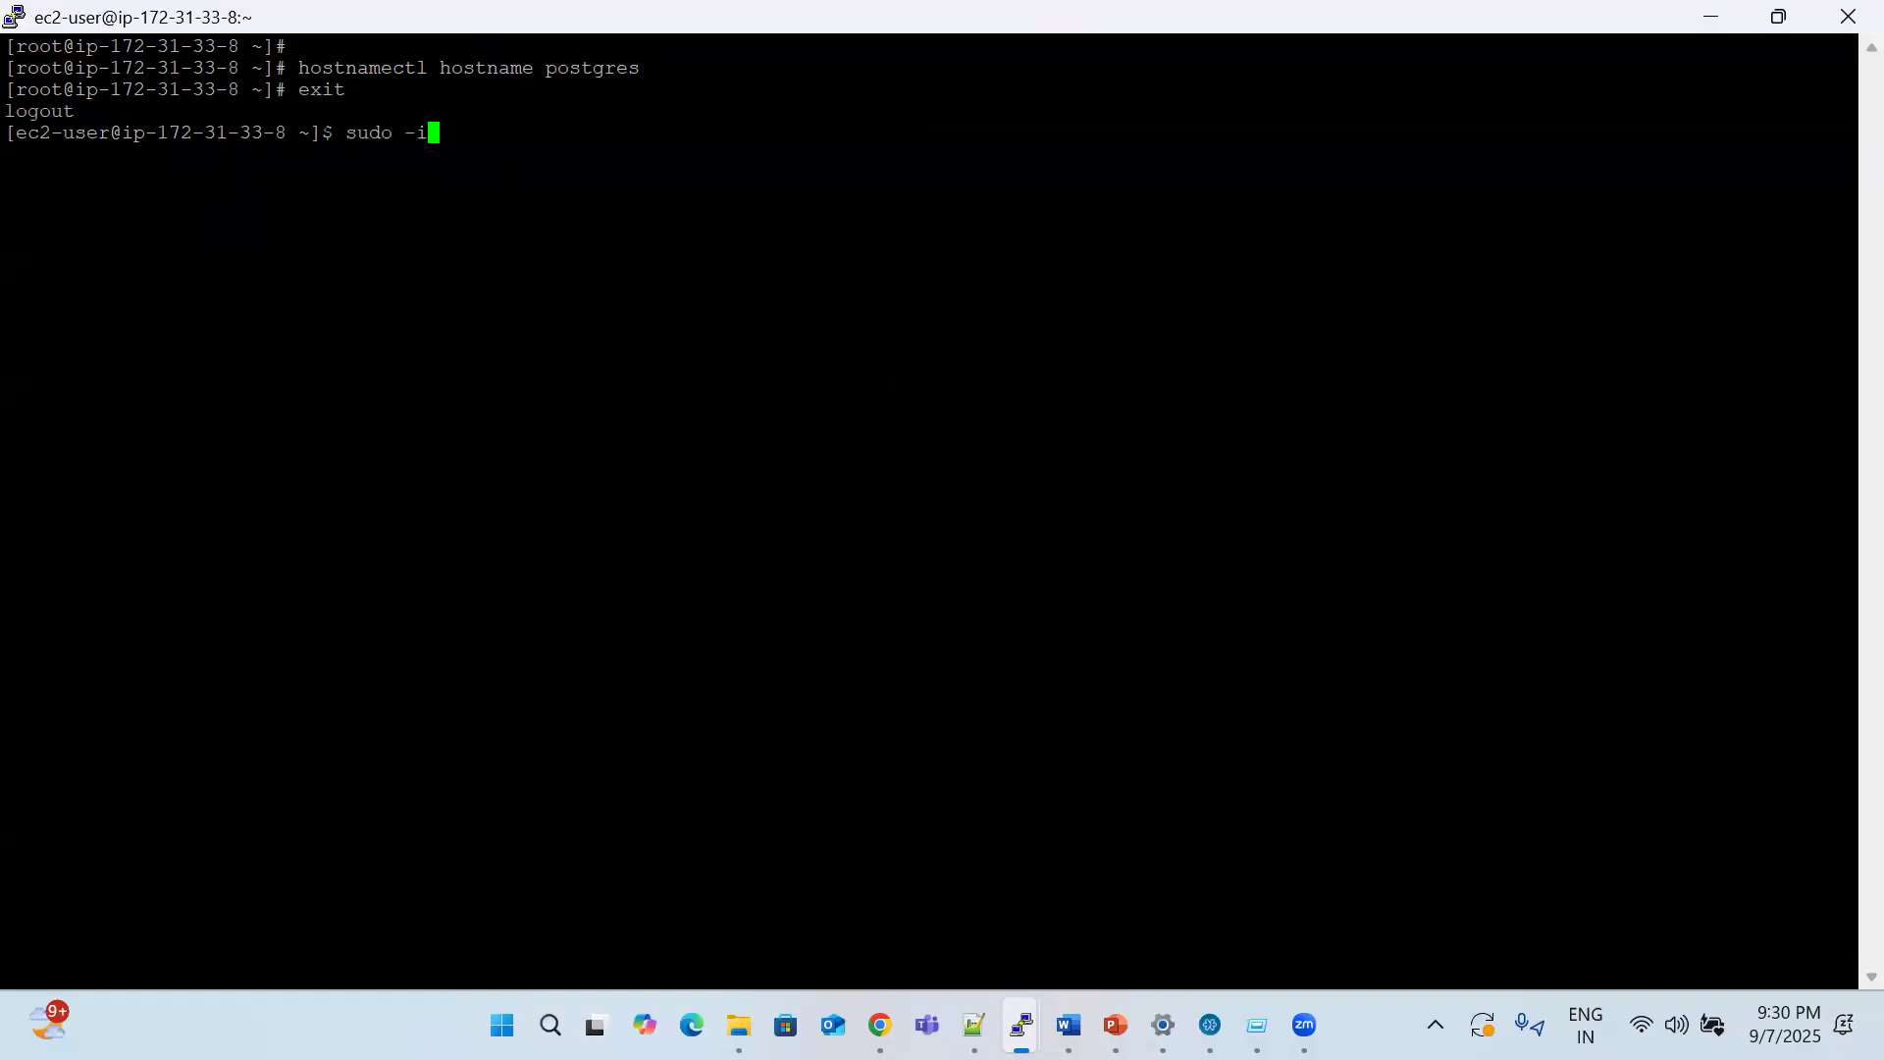
key(Return)
text(cleat)
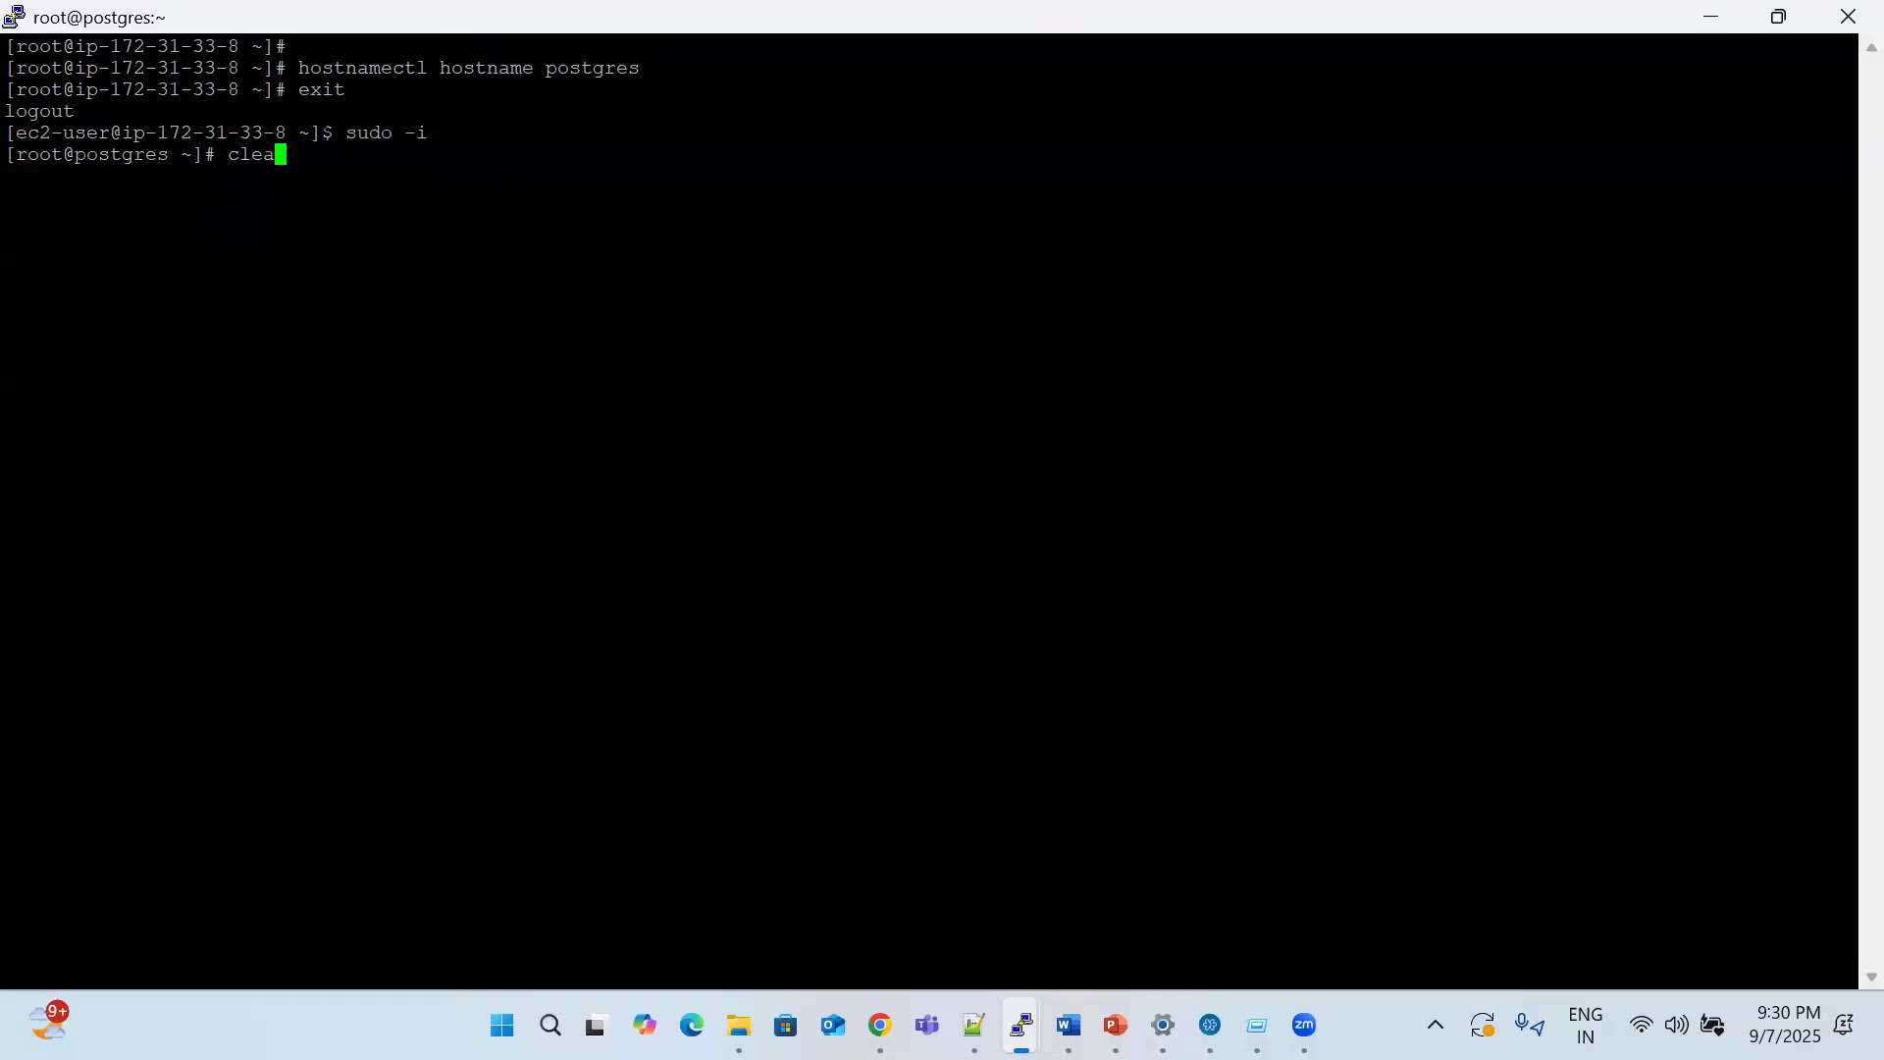
key(Return)
text(clear)
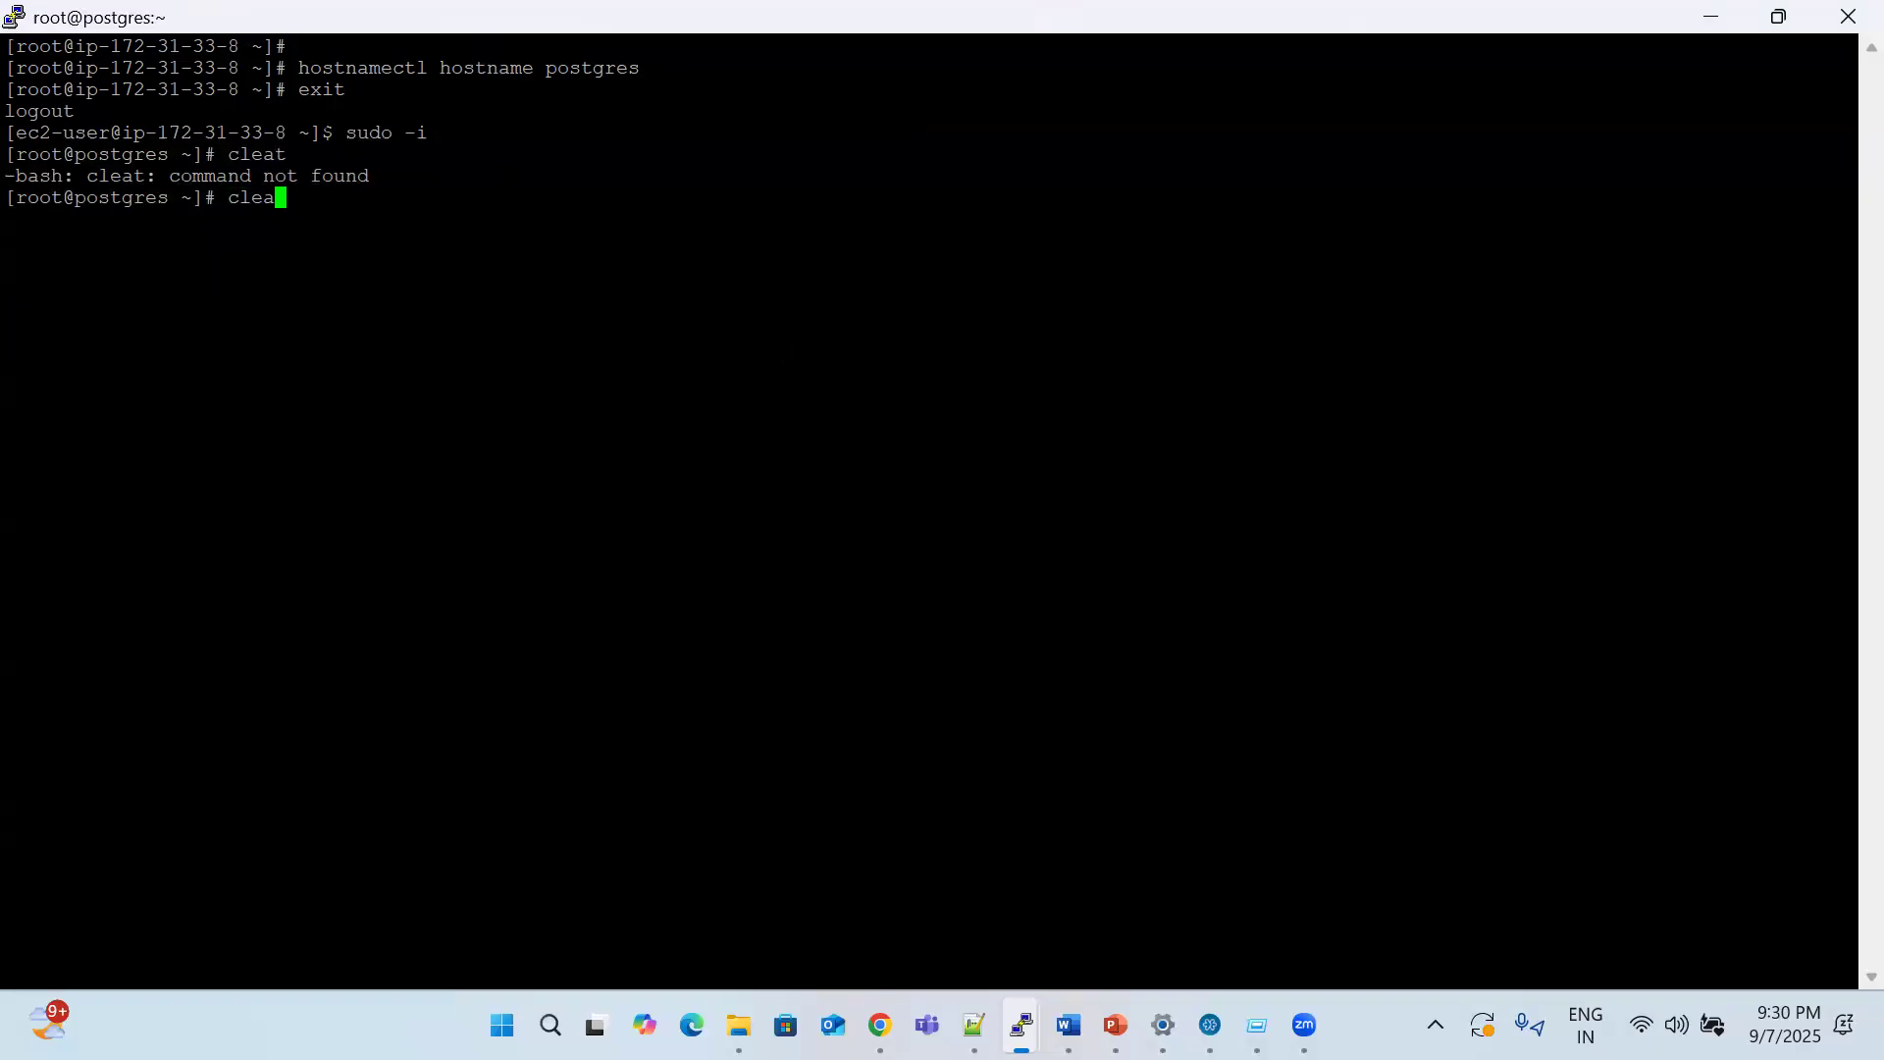
key(Return)
key(Return)
key(Return)
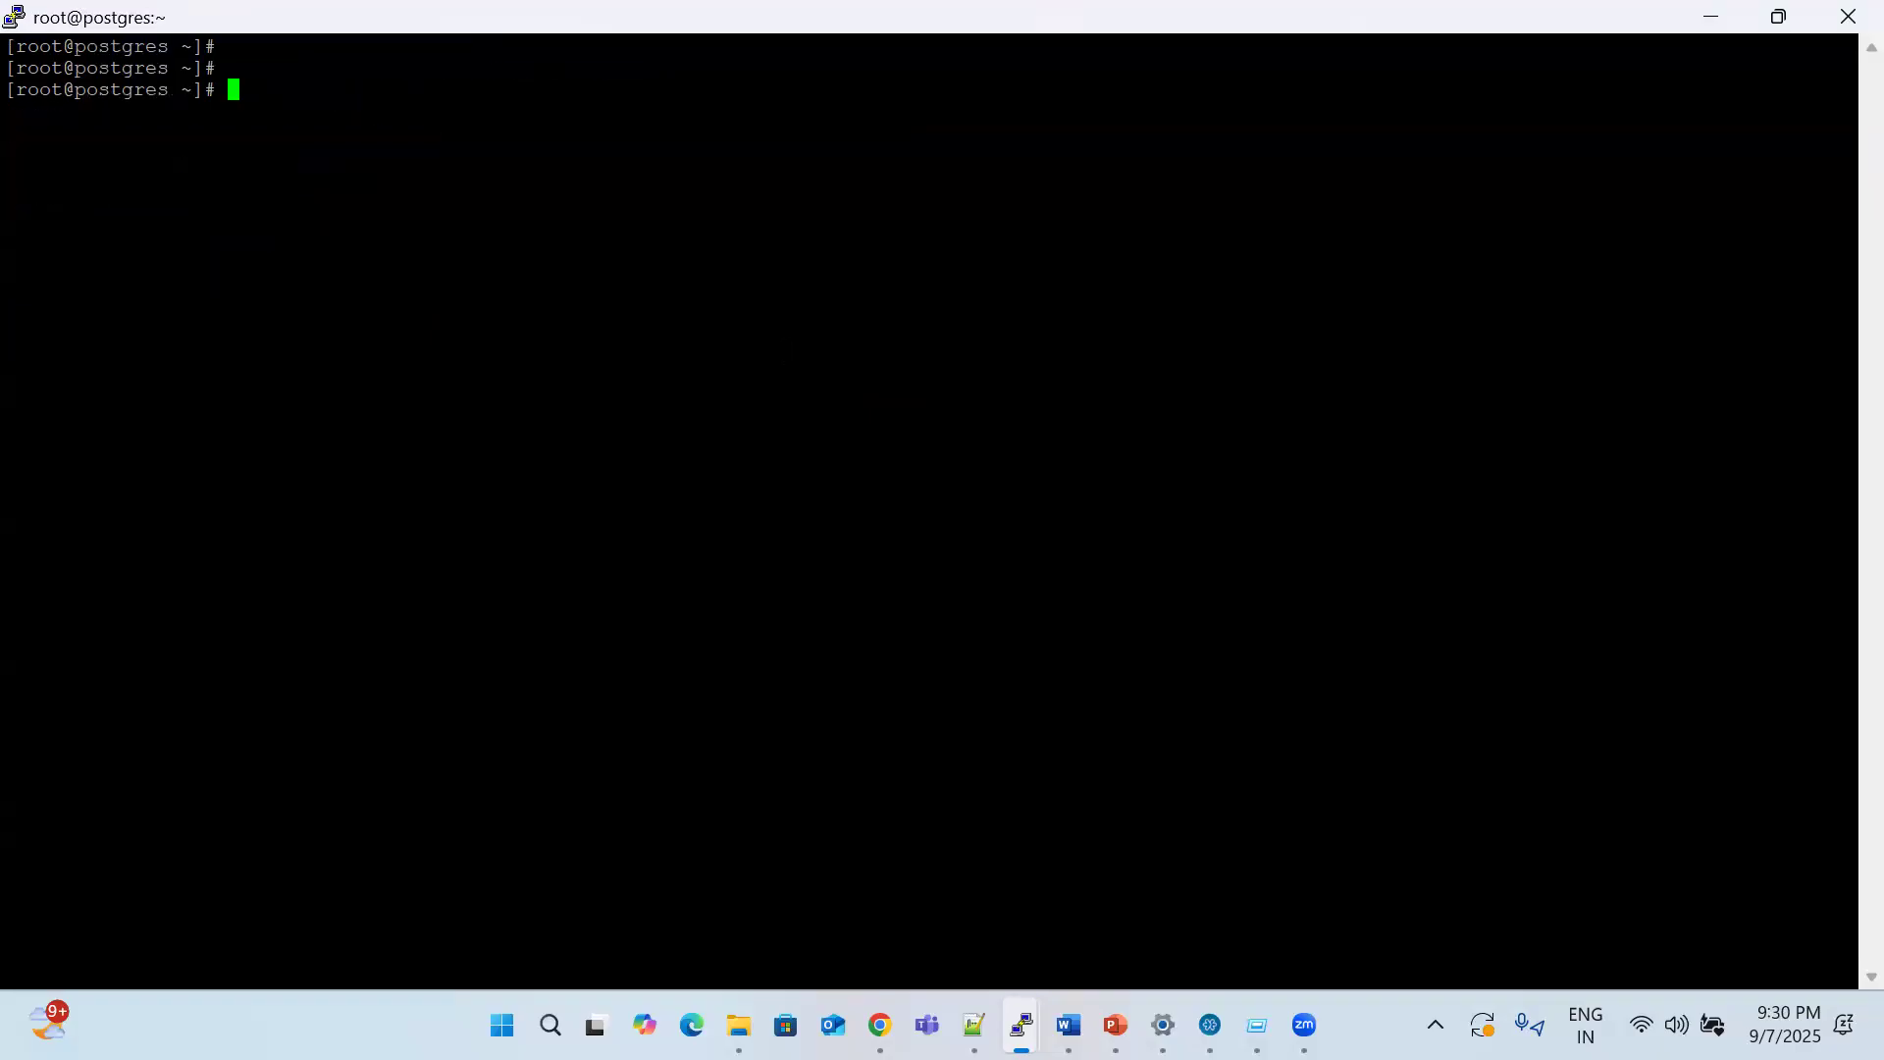
key(alt+Tab)
key(alt+Tab)
key(Tab)
key(Tab)
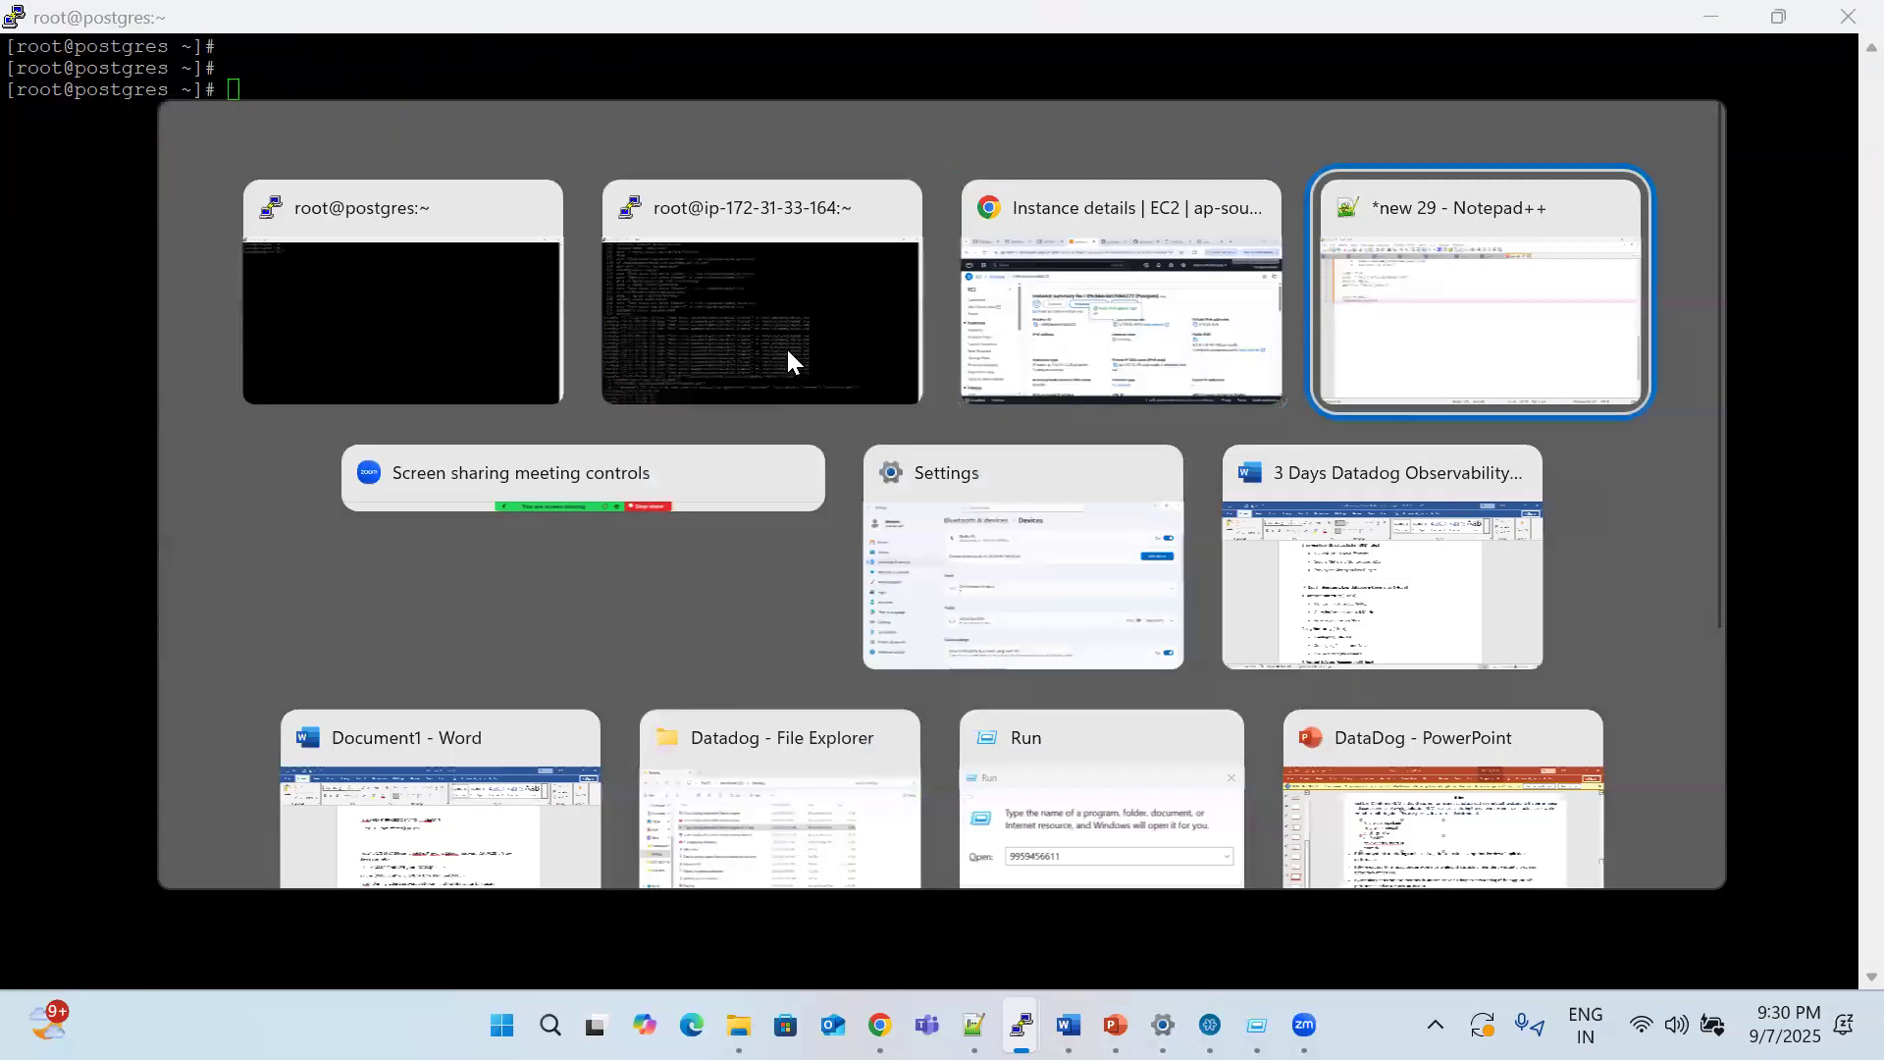
In the GitHub RDS Postgres script, select line 5 'sudo amazon-linux-extras enable postgresql15'.
key(alt+shift+Tab)
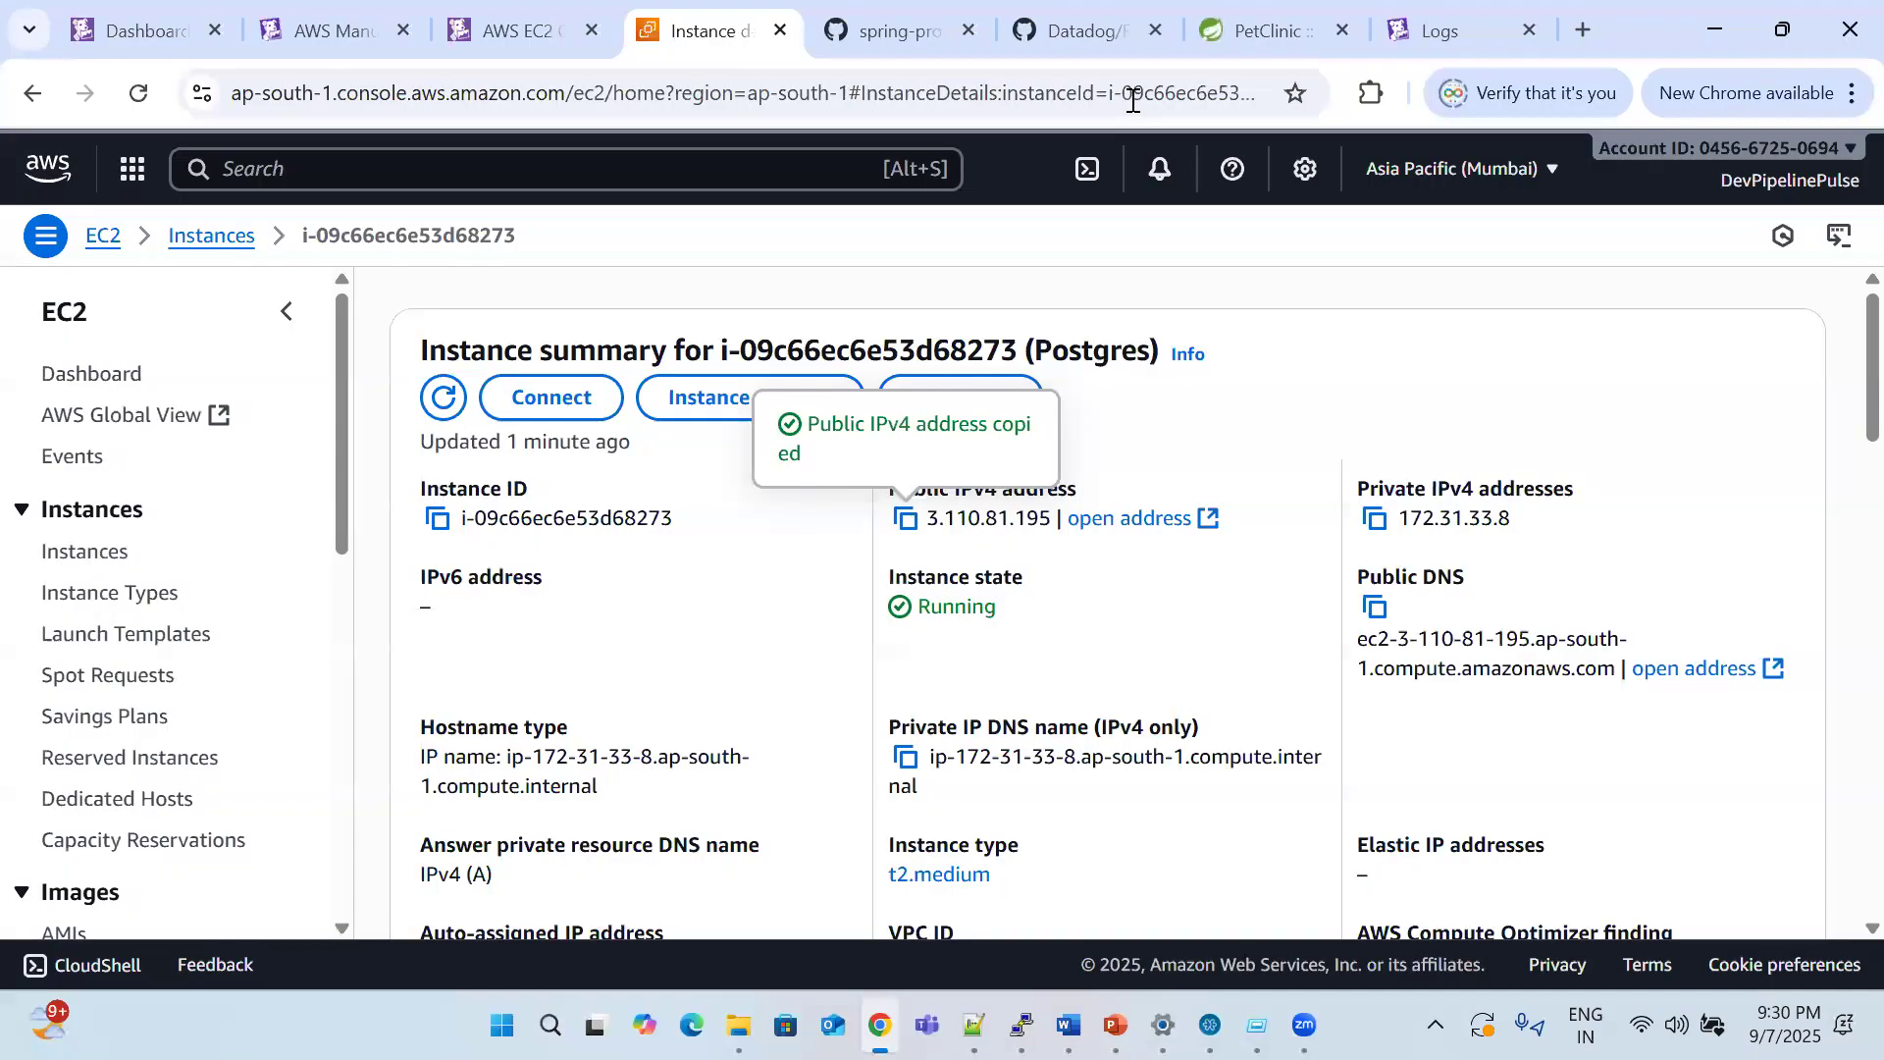
click(1068, 47)
click(390, 602)
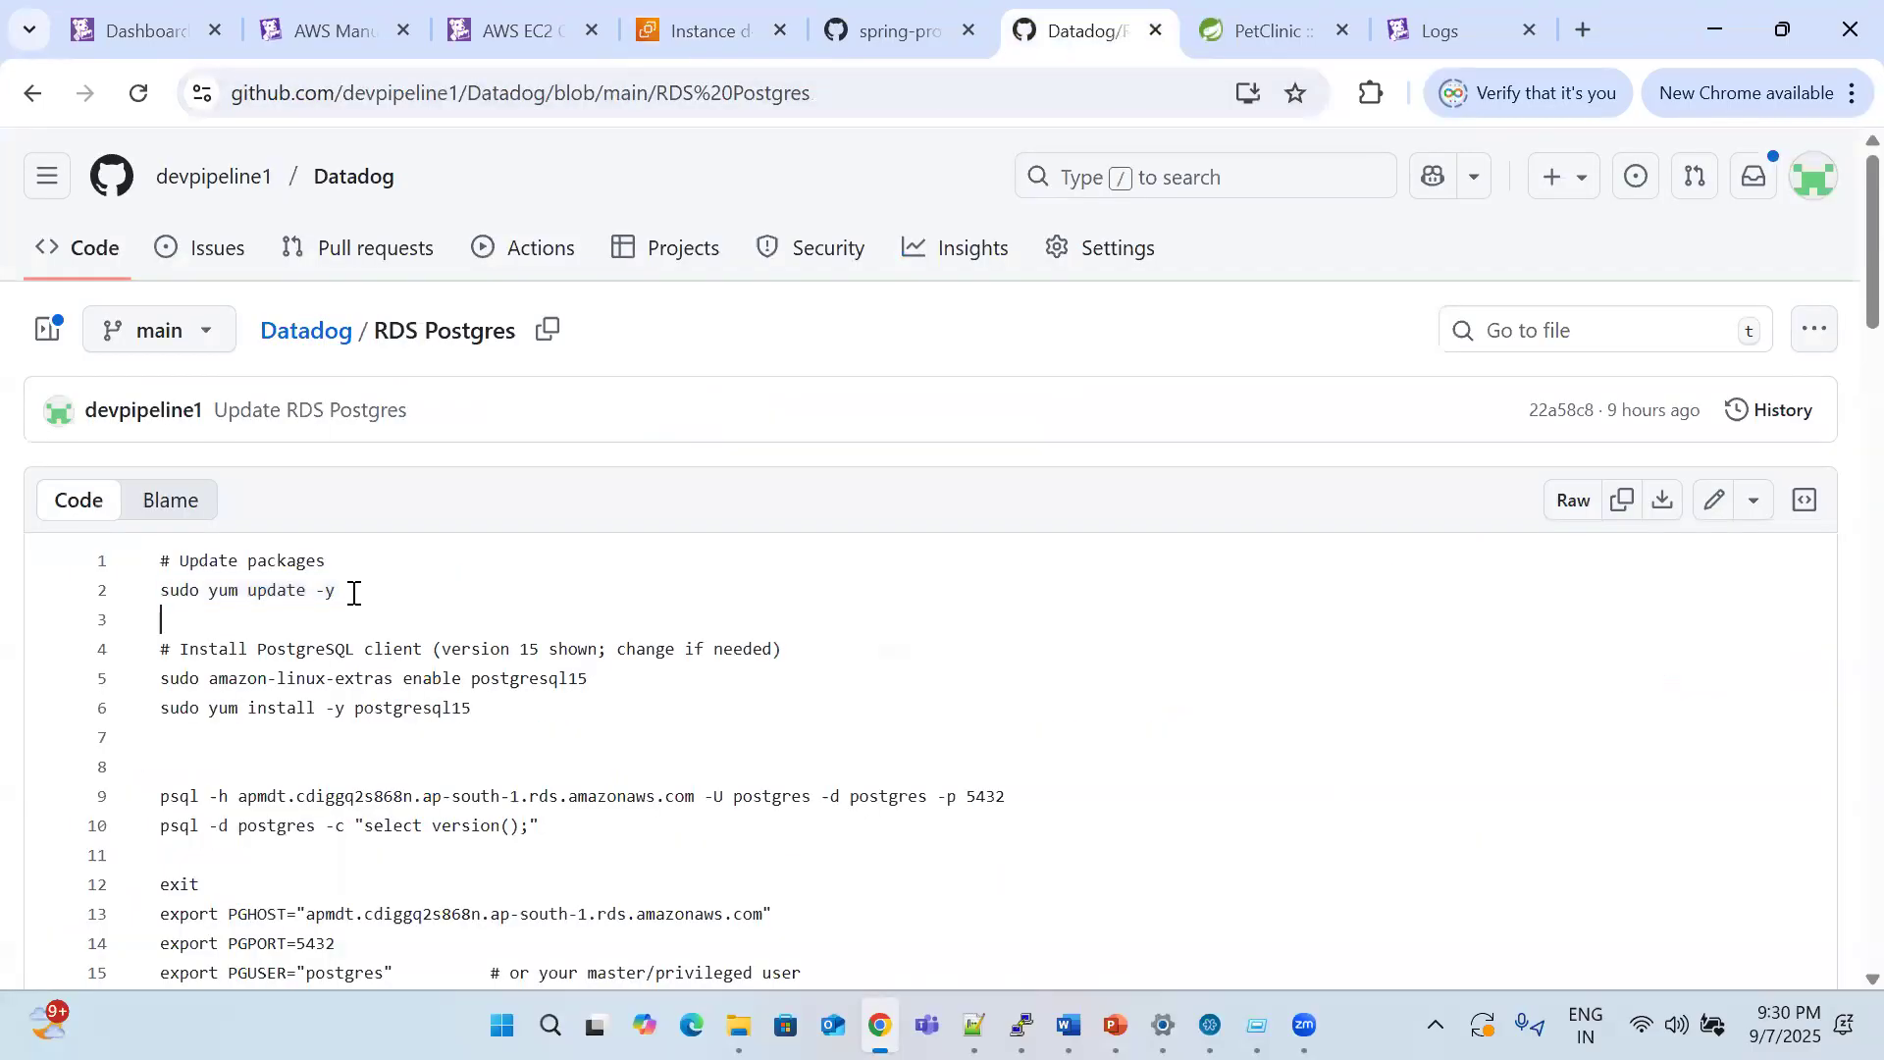
drag(167, 590, 374, 597)
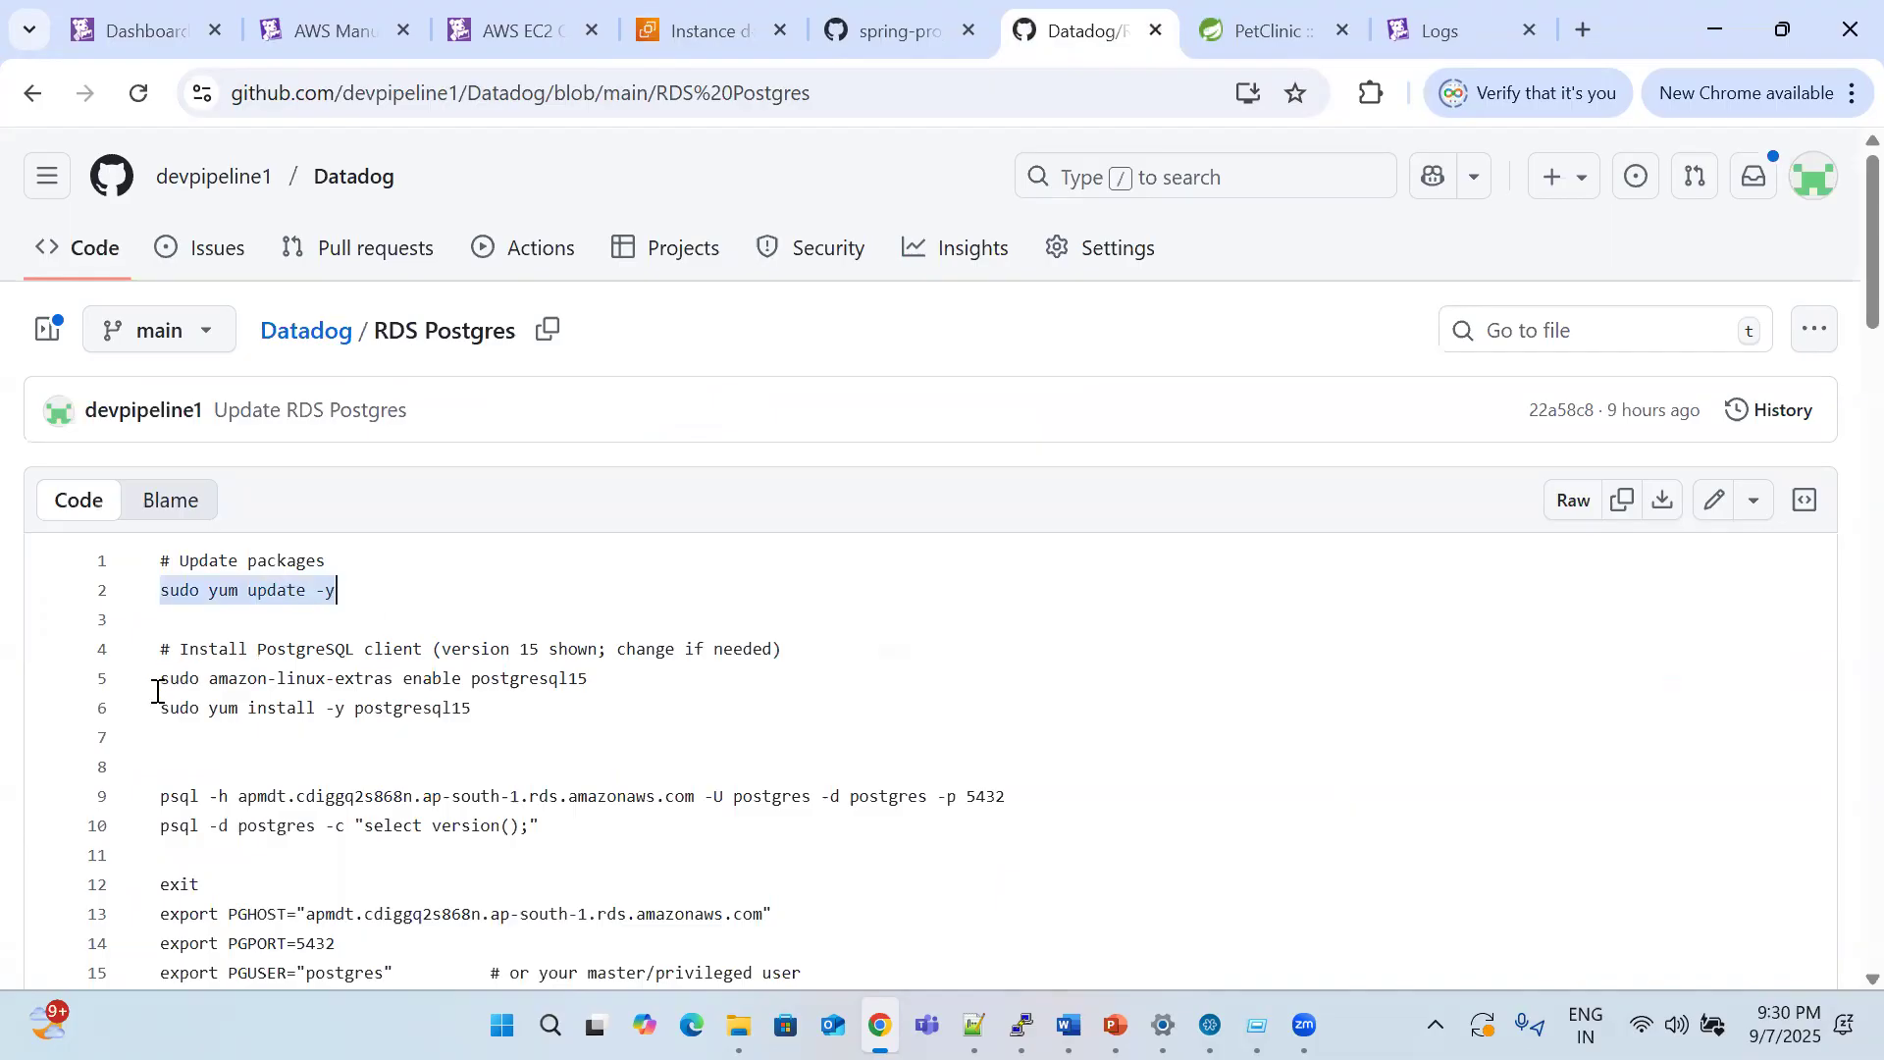
drag(159, 708, 483, 708)
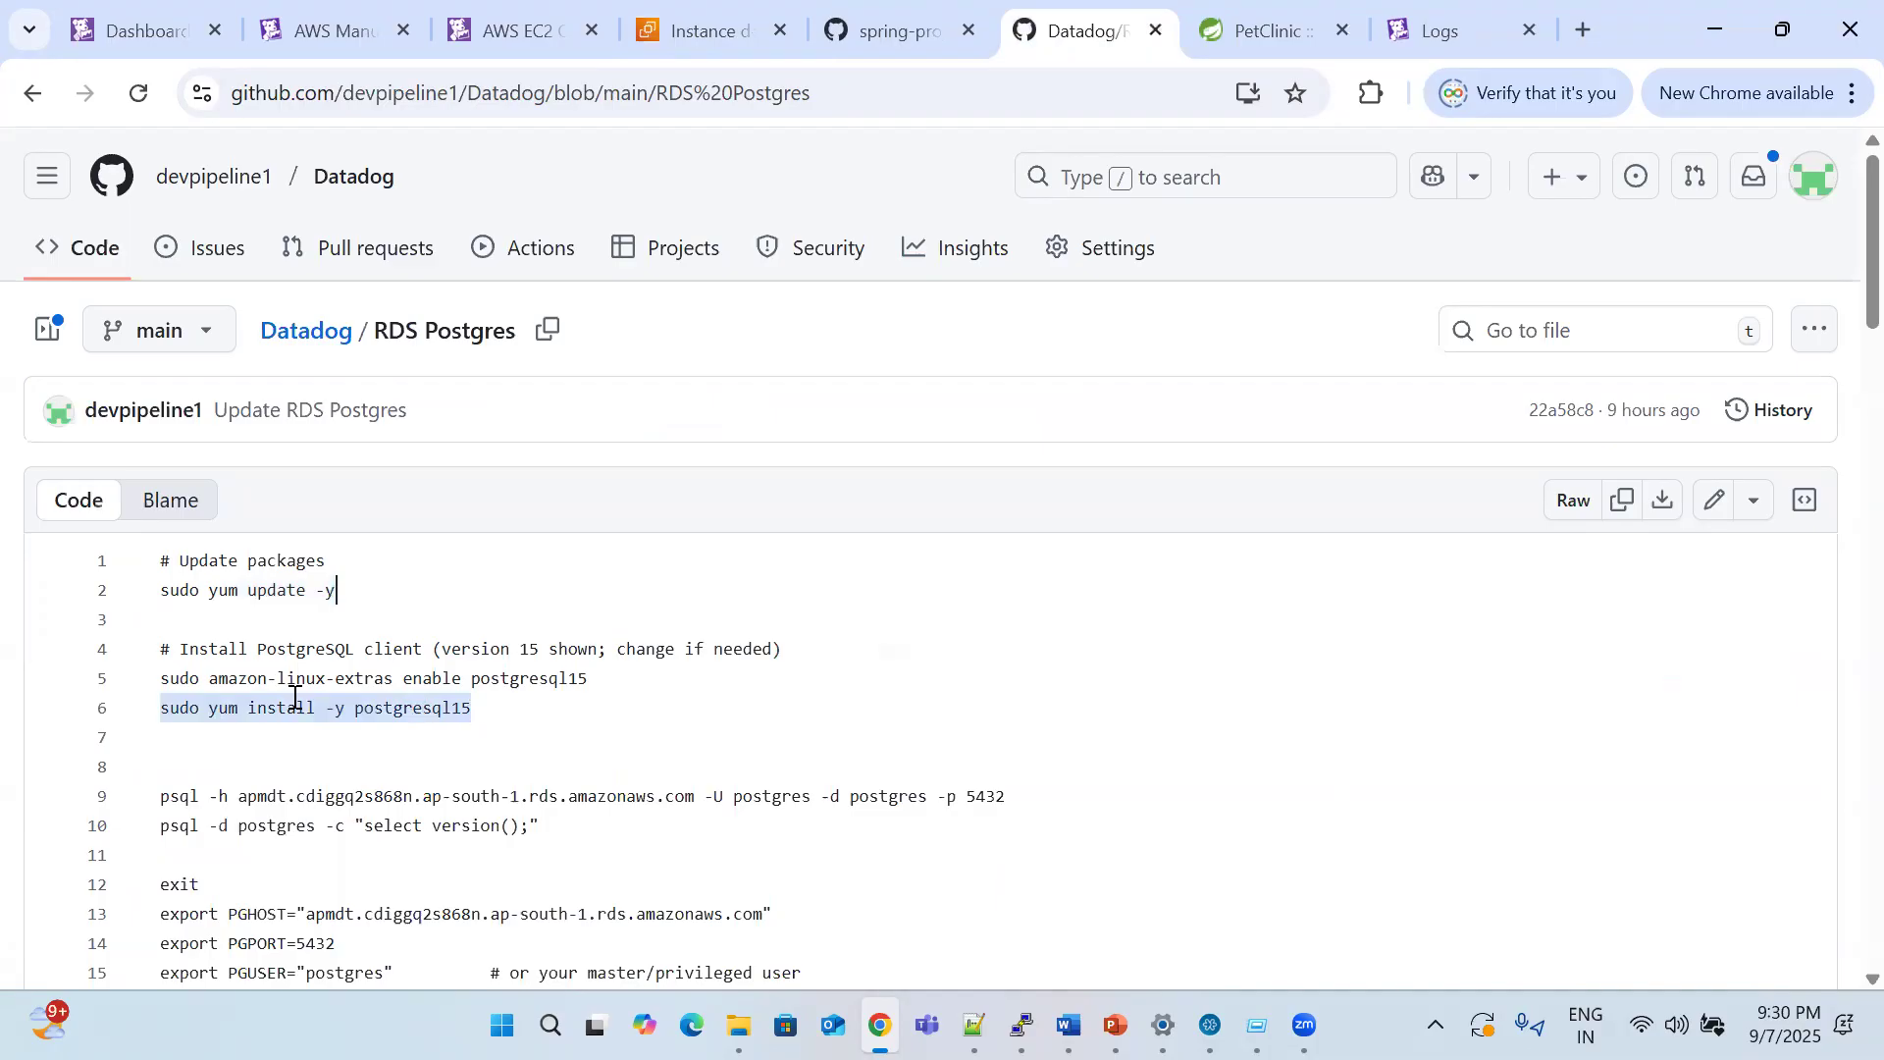
click(220, 677)
drag(163, 677, 491, 679)
click(491, 677)
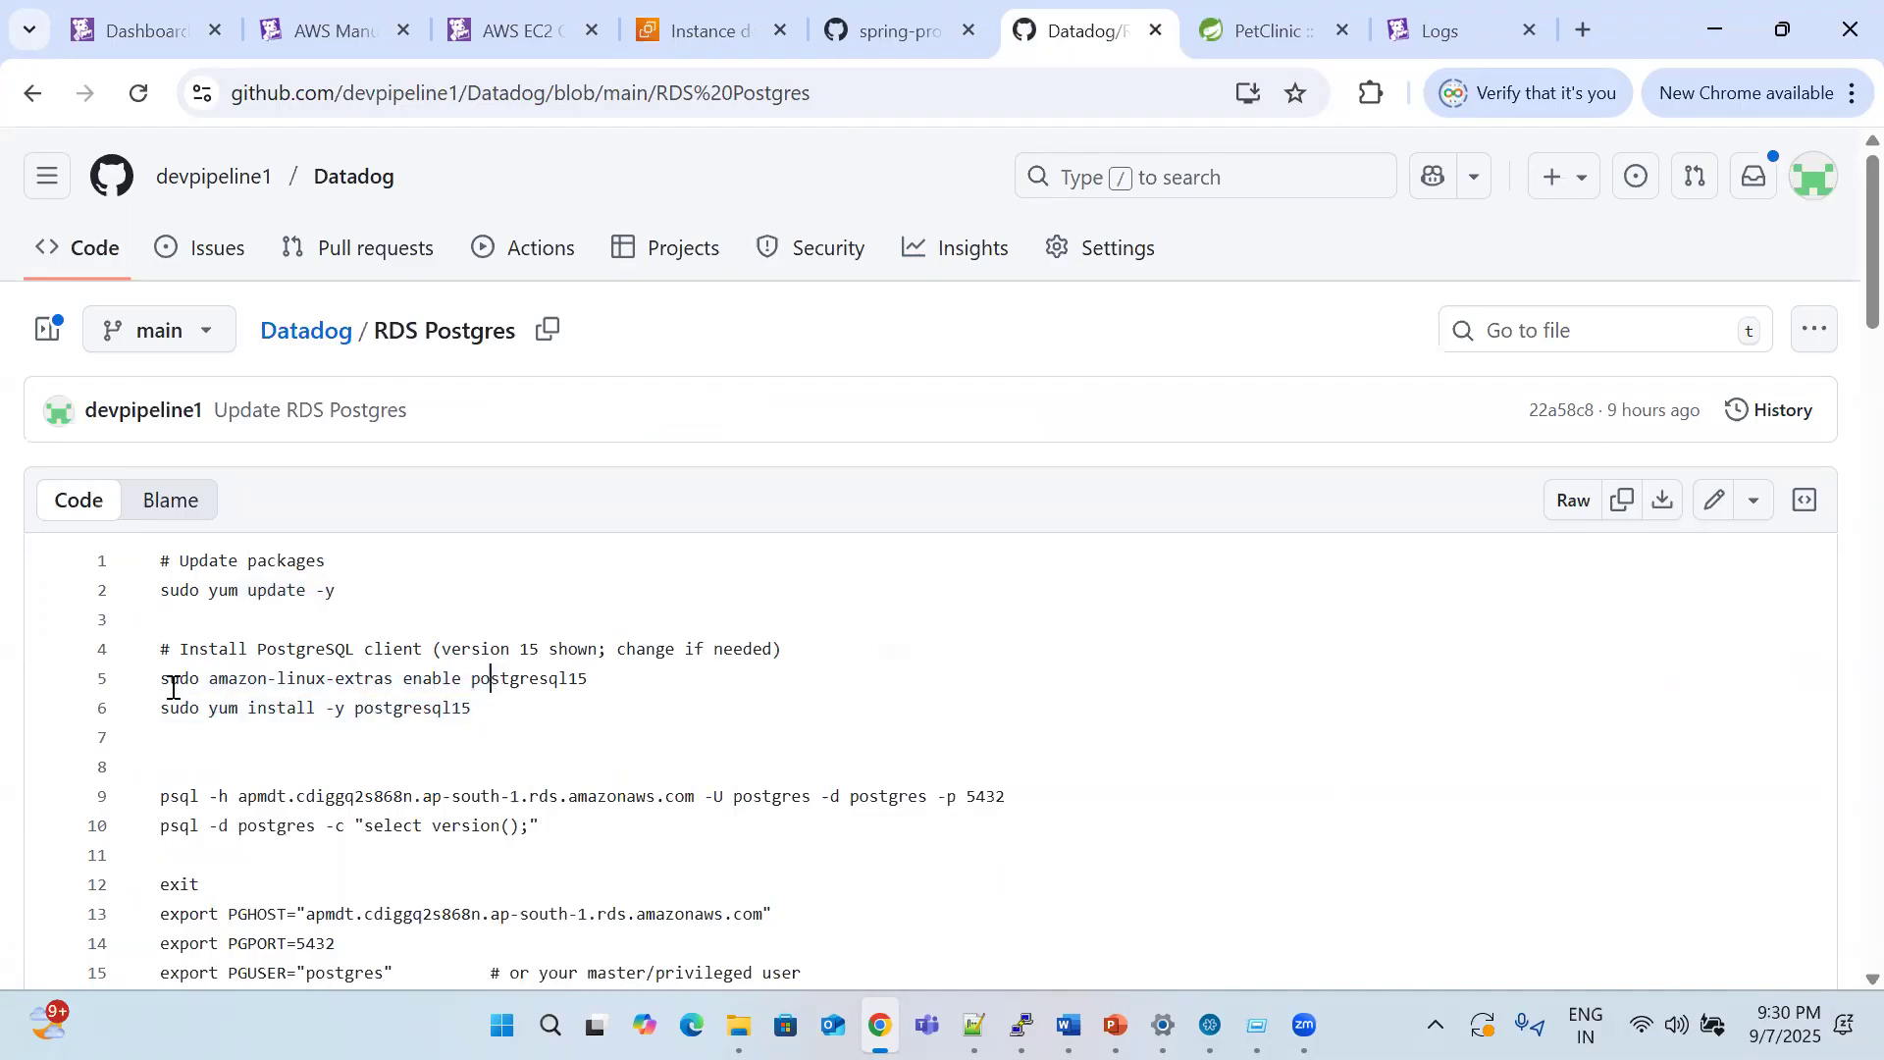
drag(163, 683, 622, 685)
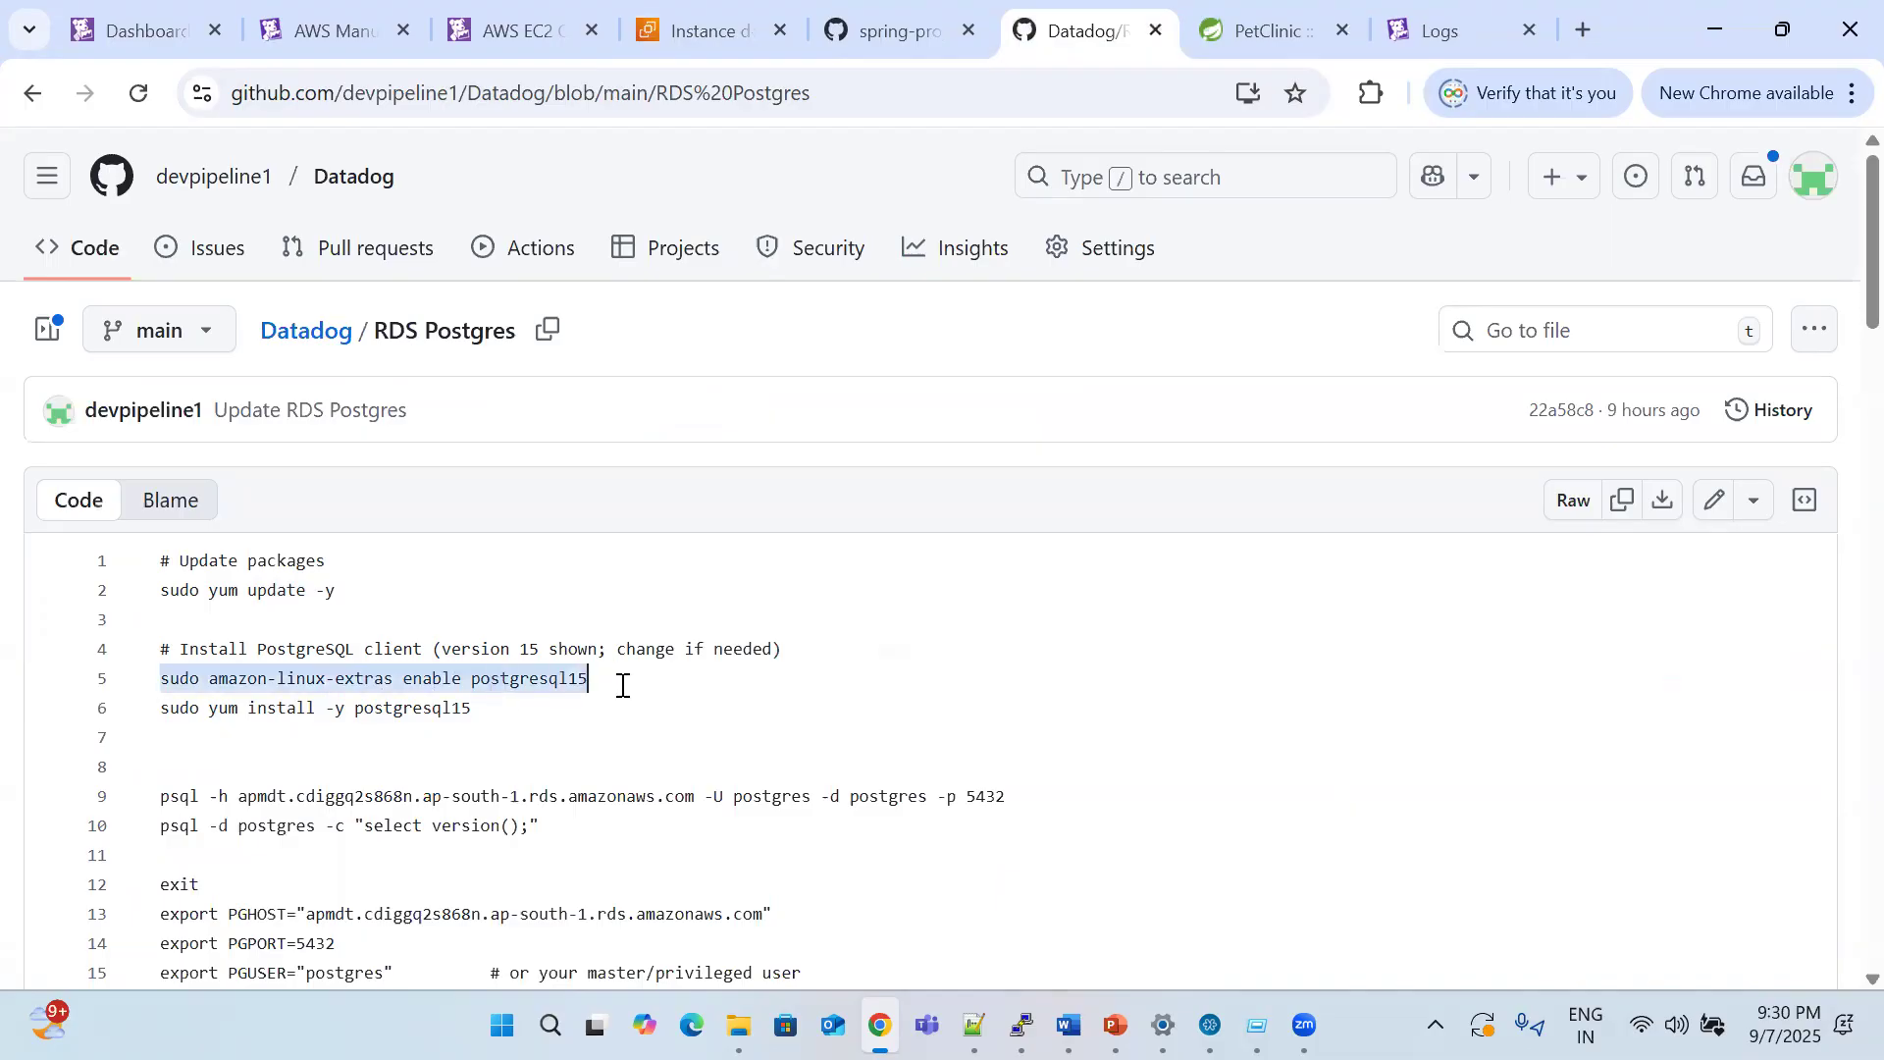
Run the line 5 amazon-linux-extras enable postgresql15 command on the server, which fails.
key(ctrl+c)
key(alt+Tab)
key(shift+Insert)
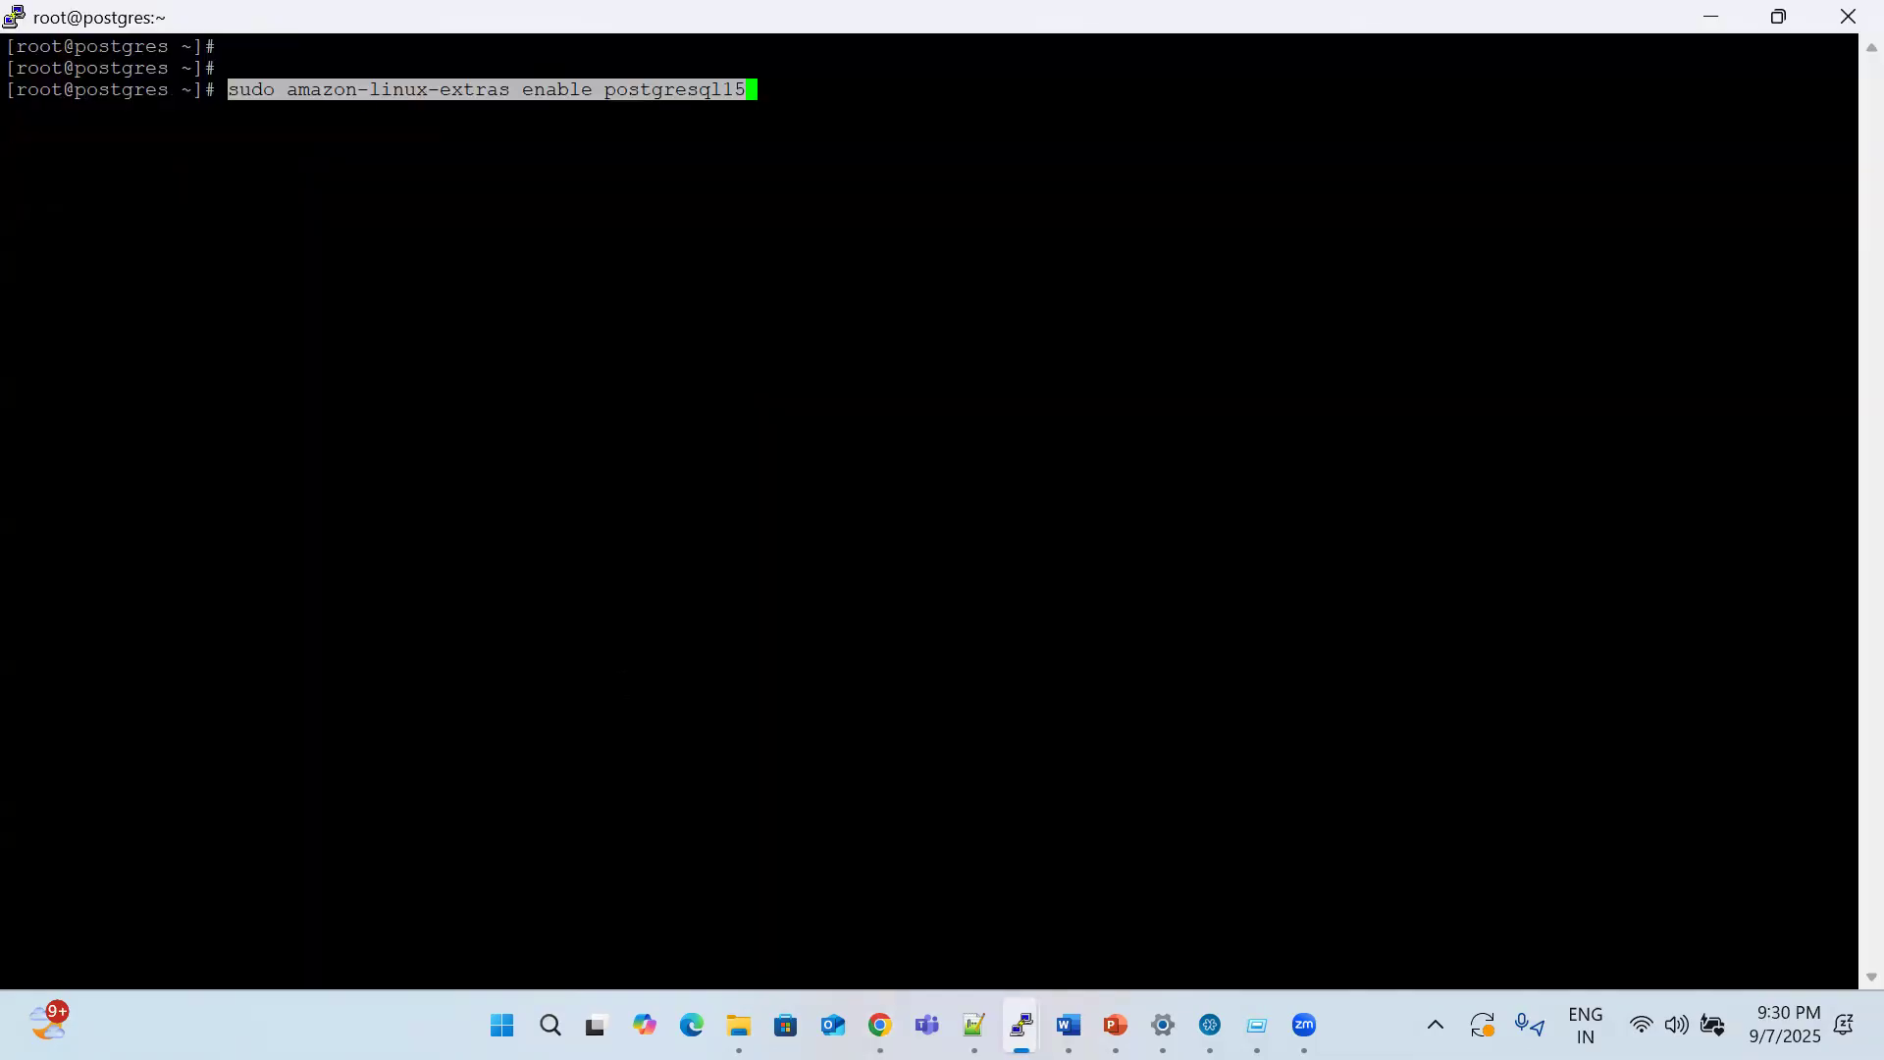
key(Return)
key(alt+Tab)
key(alt+Tab)
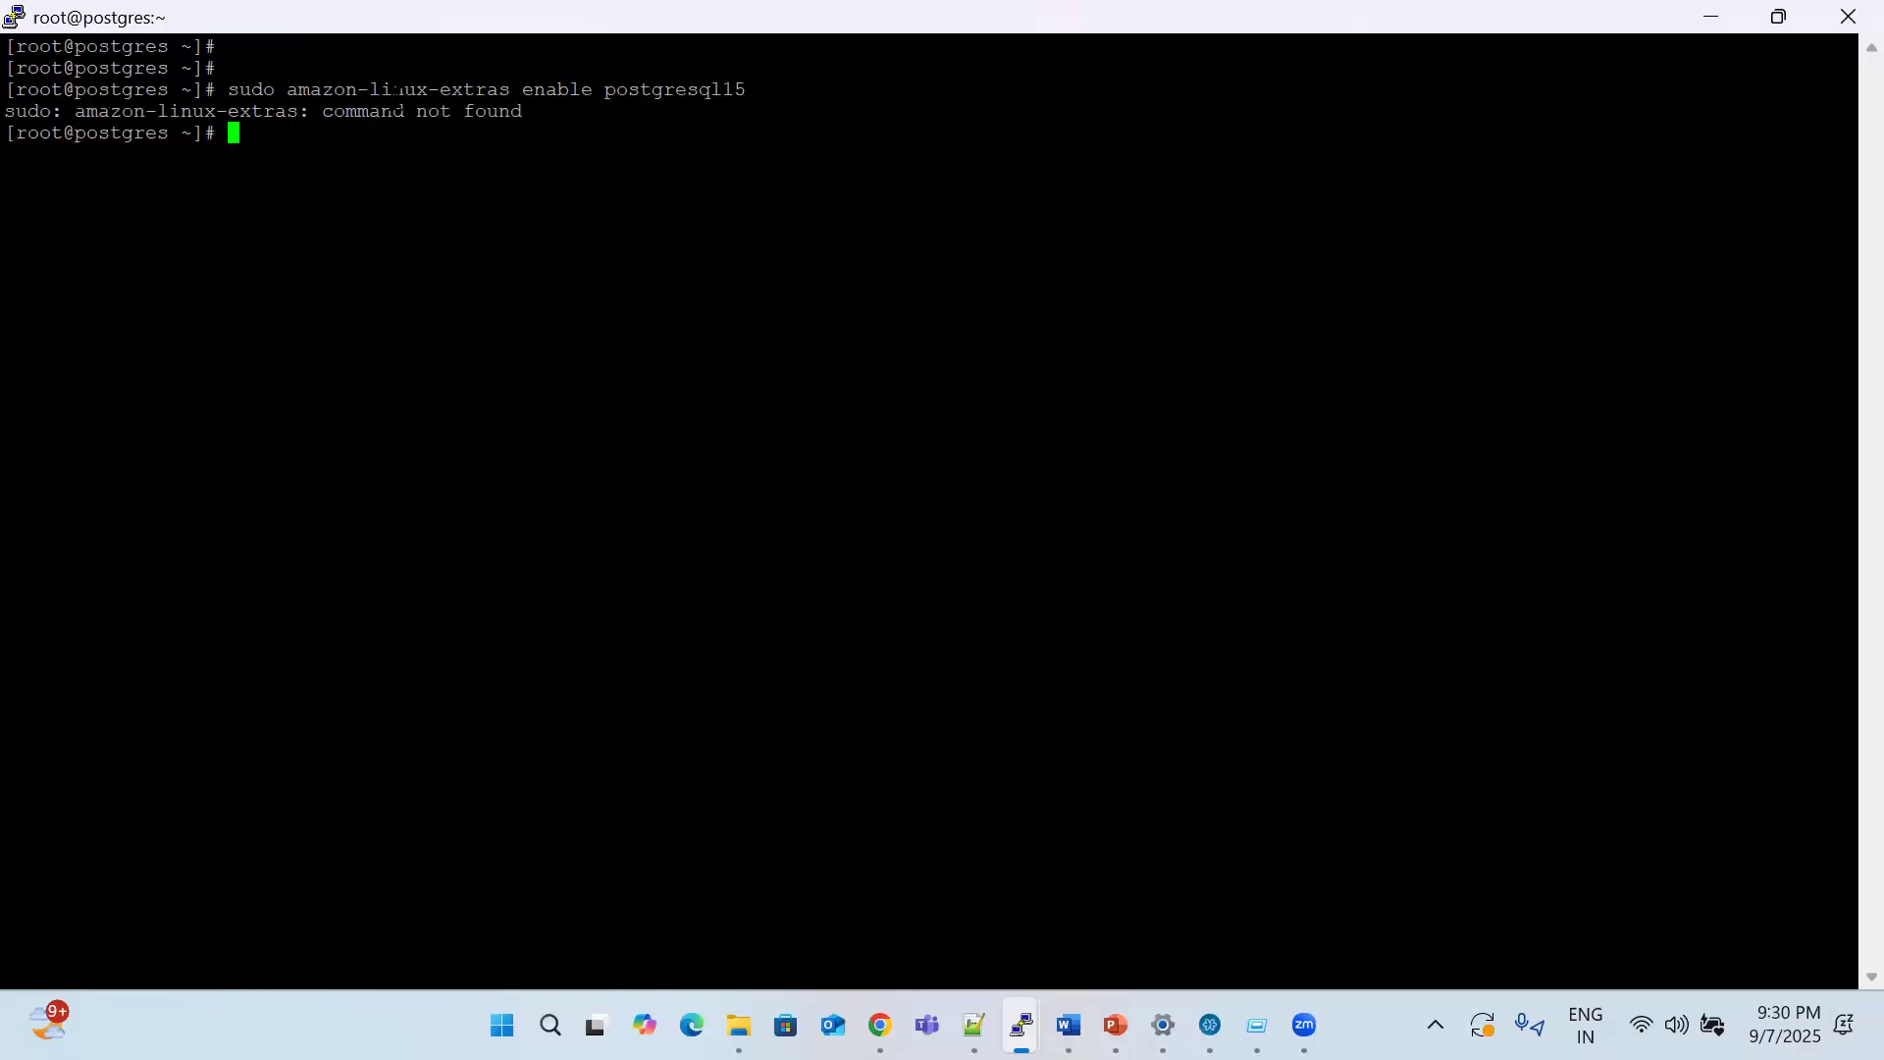
Run line 6 'sudo yum install -y postgresql15', installing the 15.13 client and private libs.
key(alt+Tab)
drag(162, 702, 576, 710)
key(alt+Tab)
right_click(576, 710)
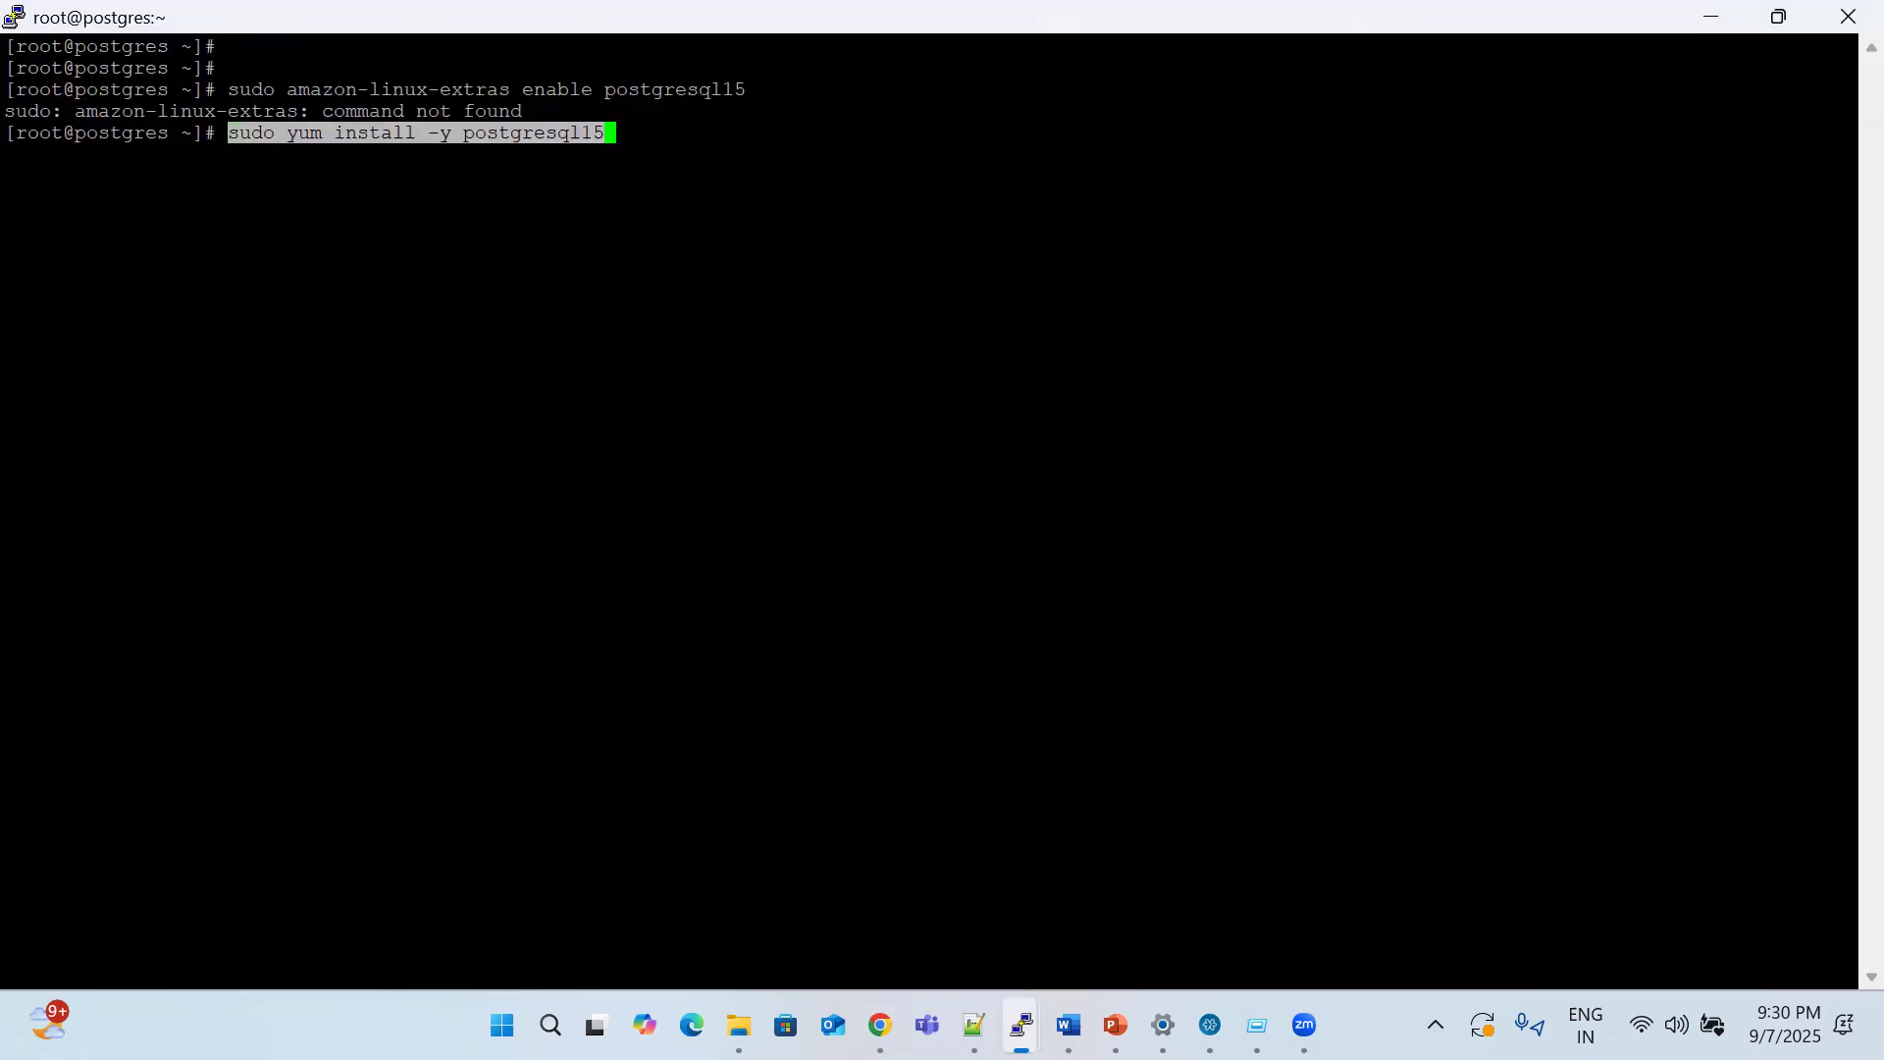
key(Return)
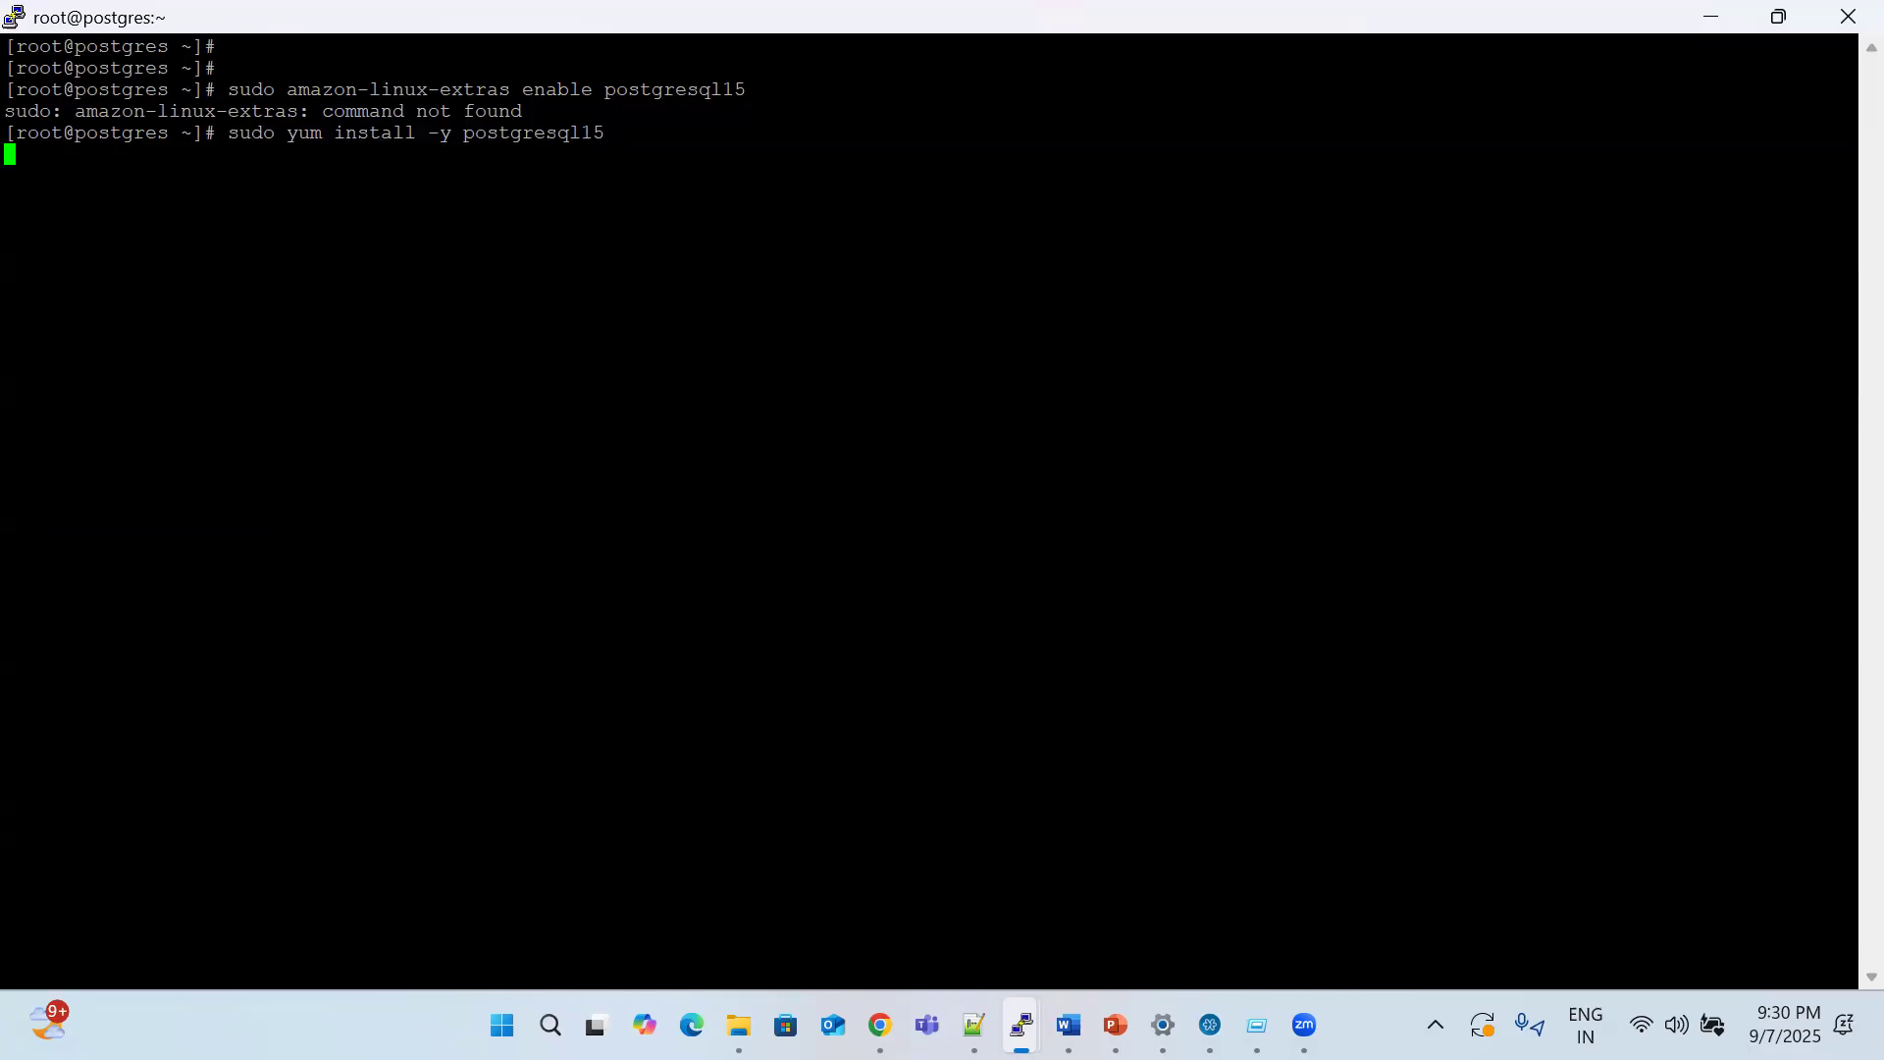
double_click(558, 135)
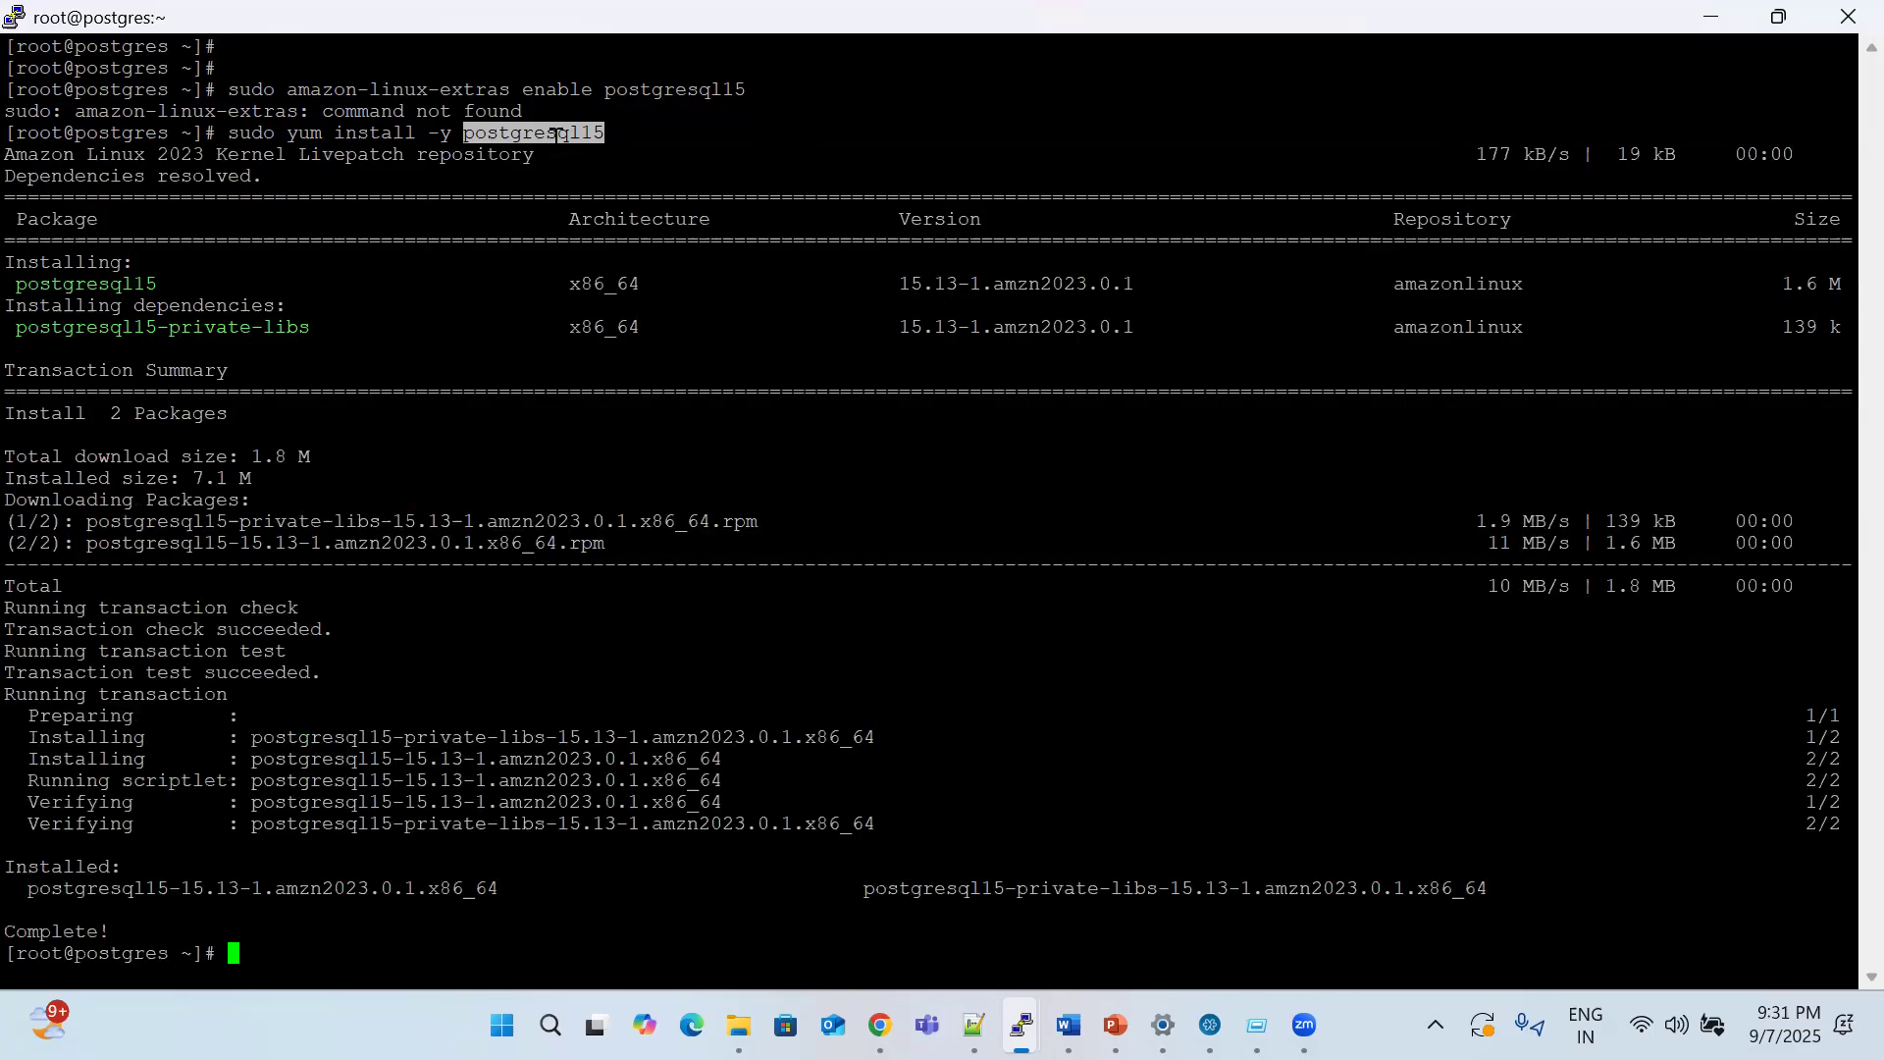
key(alt+Tab)
Review the script's postgresql15 line and the psql command to the RDS endpoint on line 9.
scroll(353, 589, down, 2)
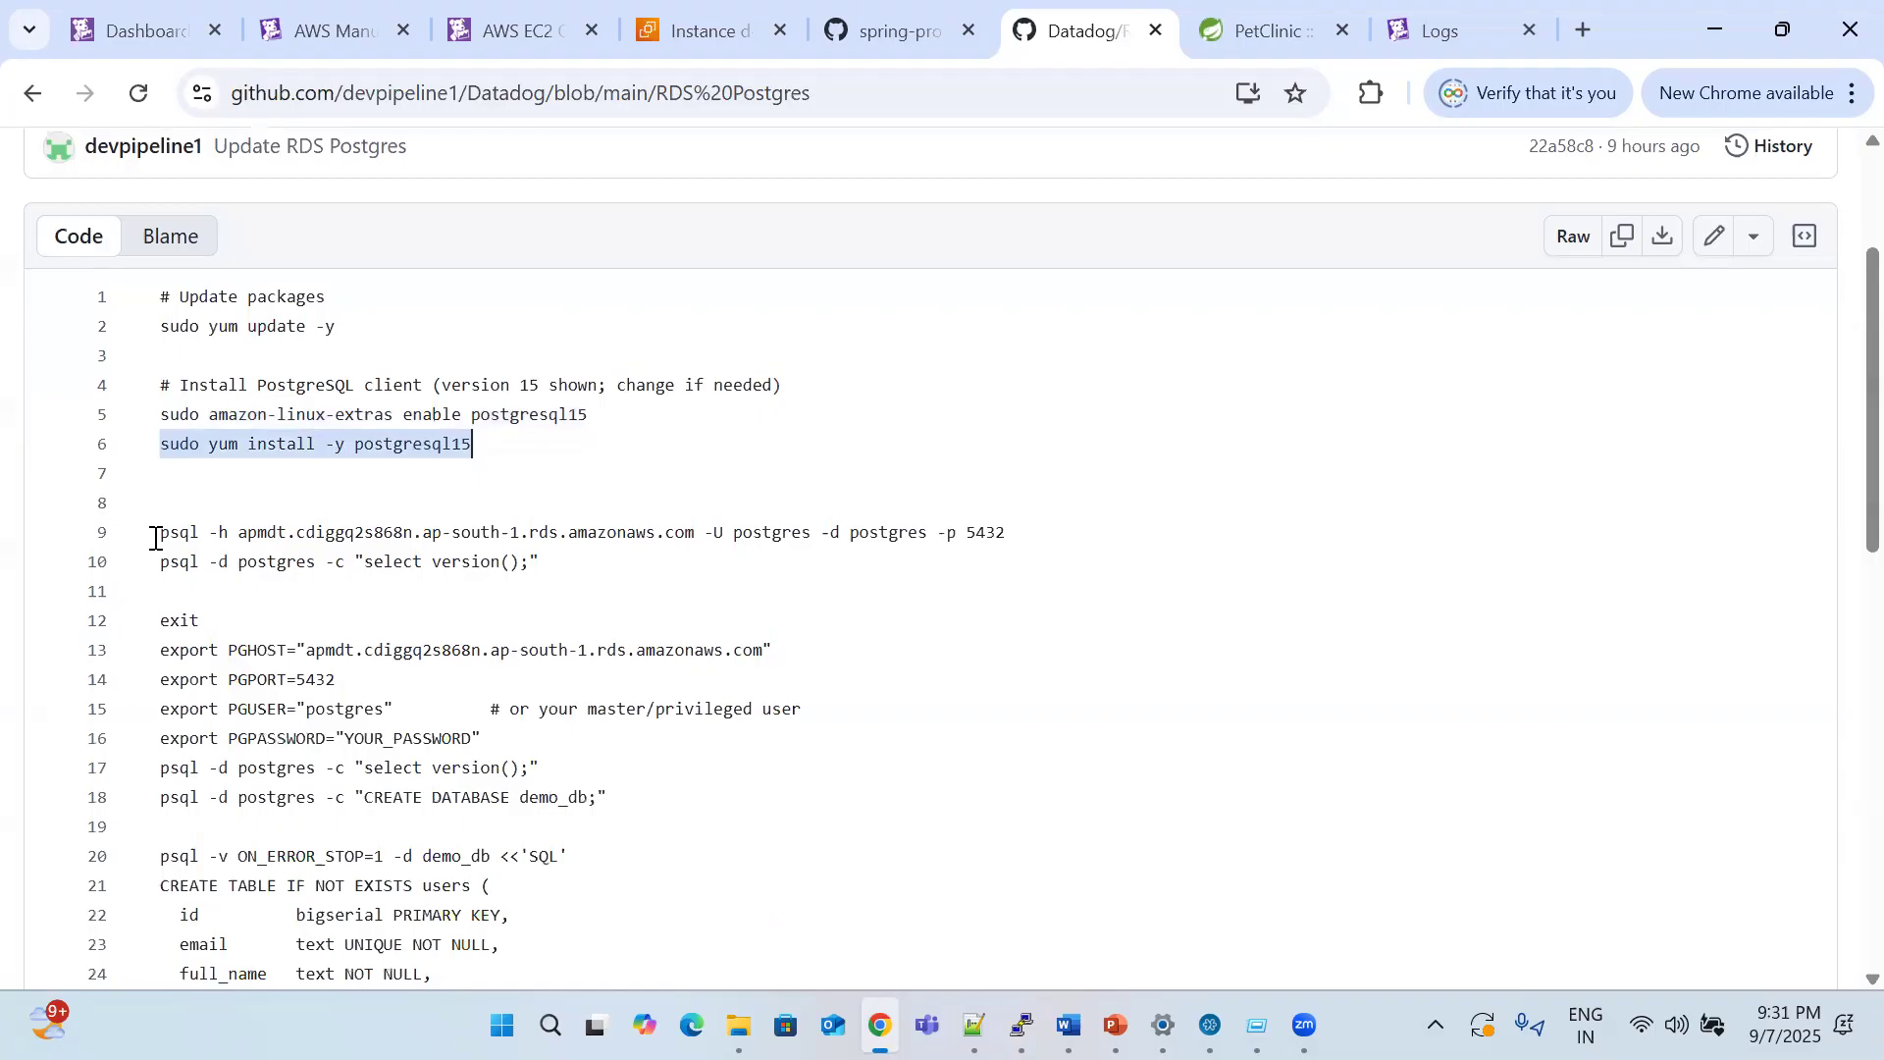
double_click(399, 443)
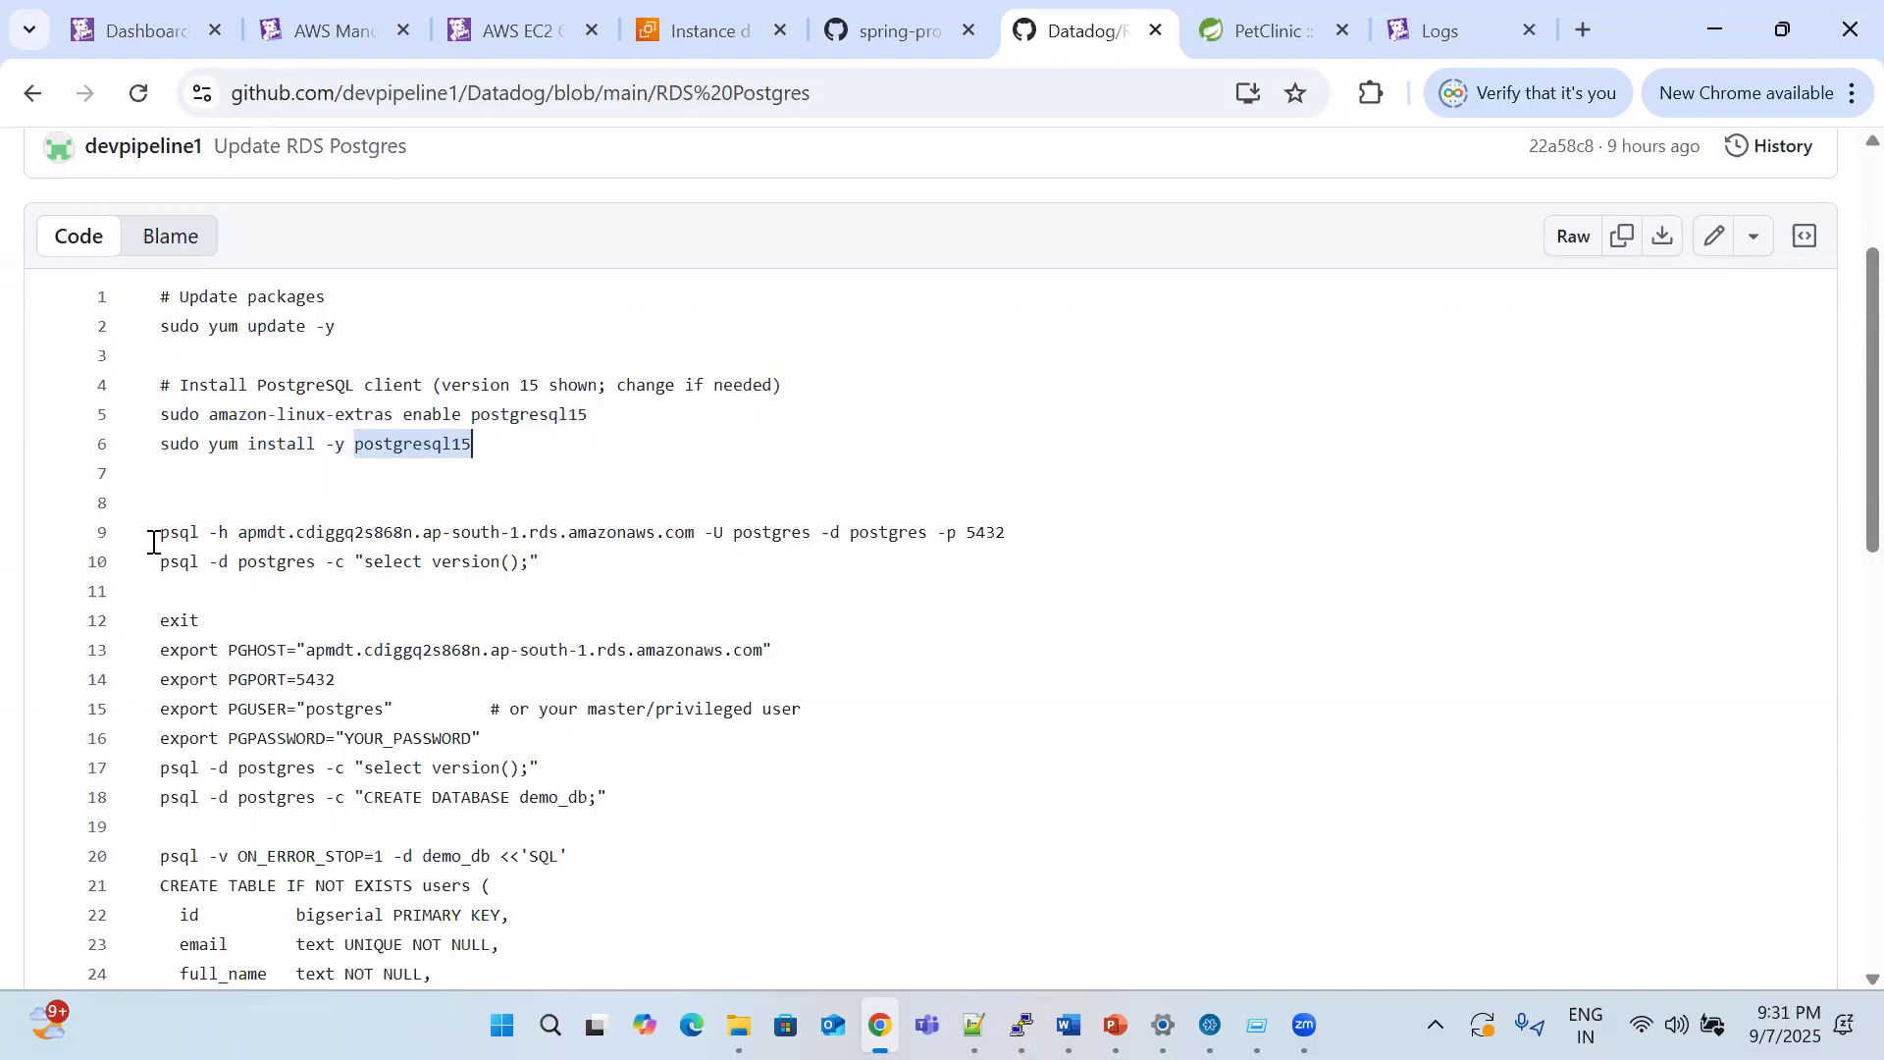
drag(157, 538, 216, 540)
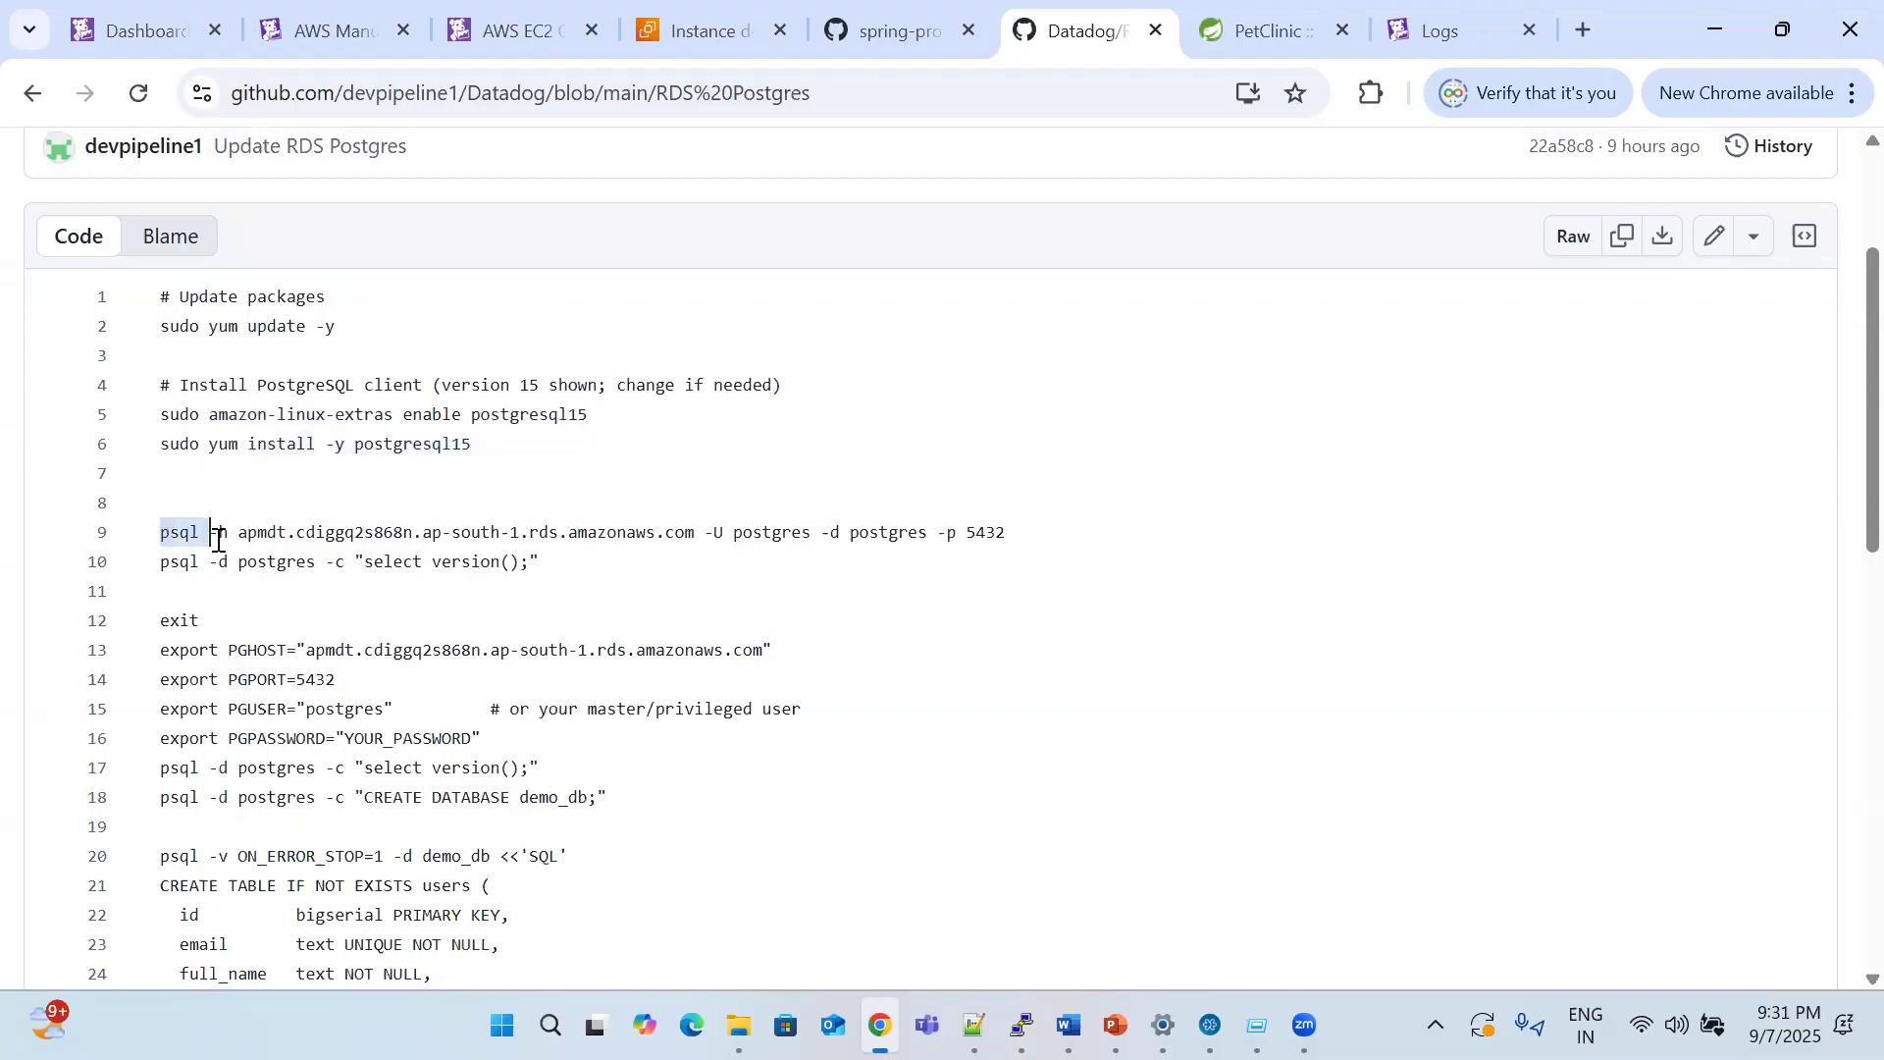
double_click(304, 534)
drag(695, 533, 238, 540)
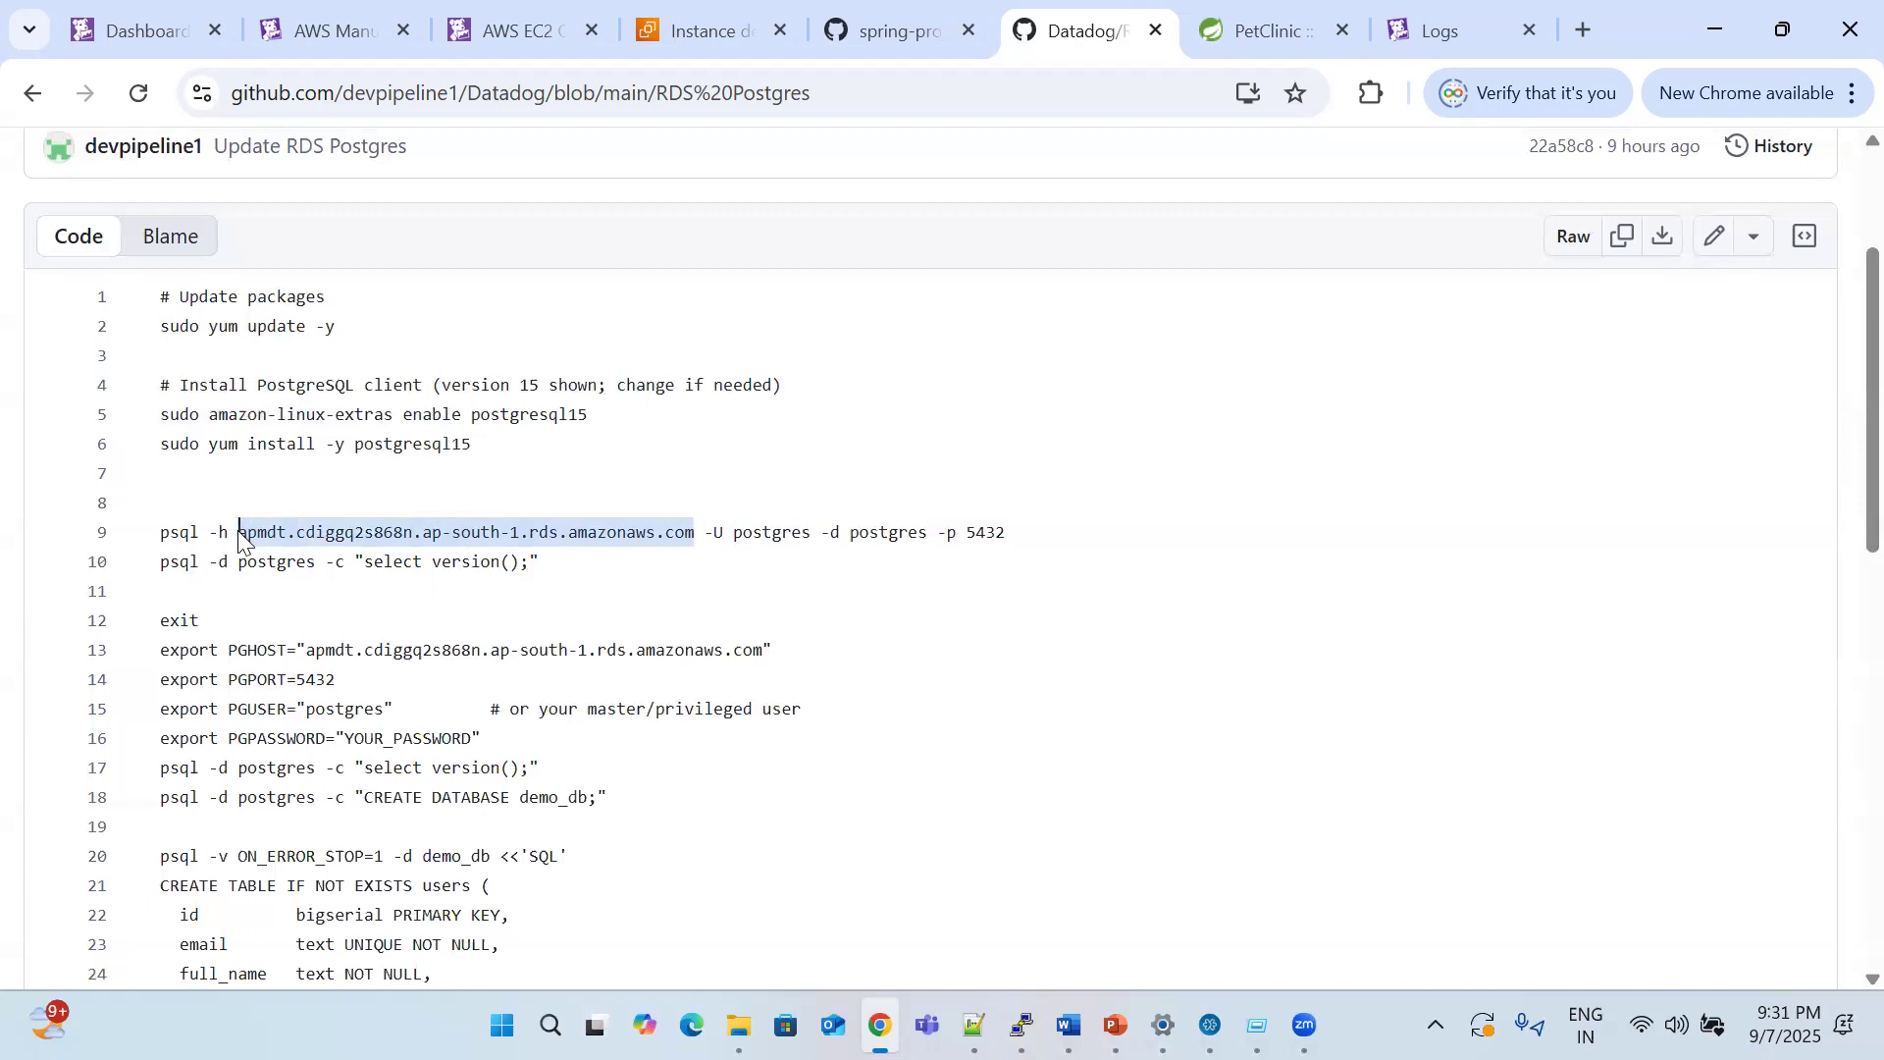
click(169, 535)
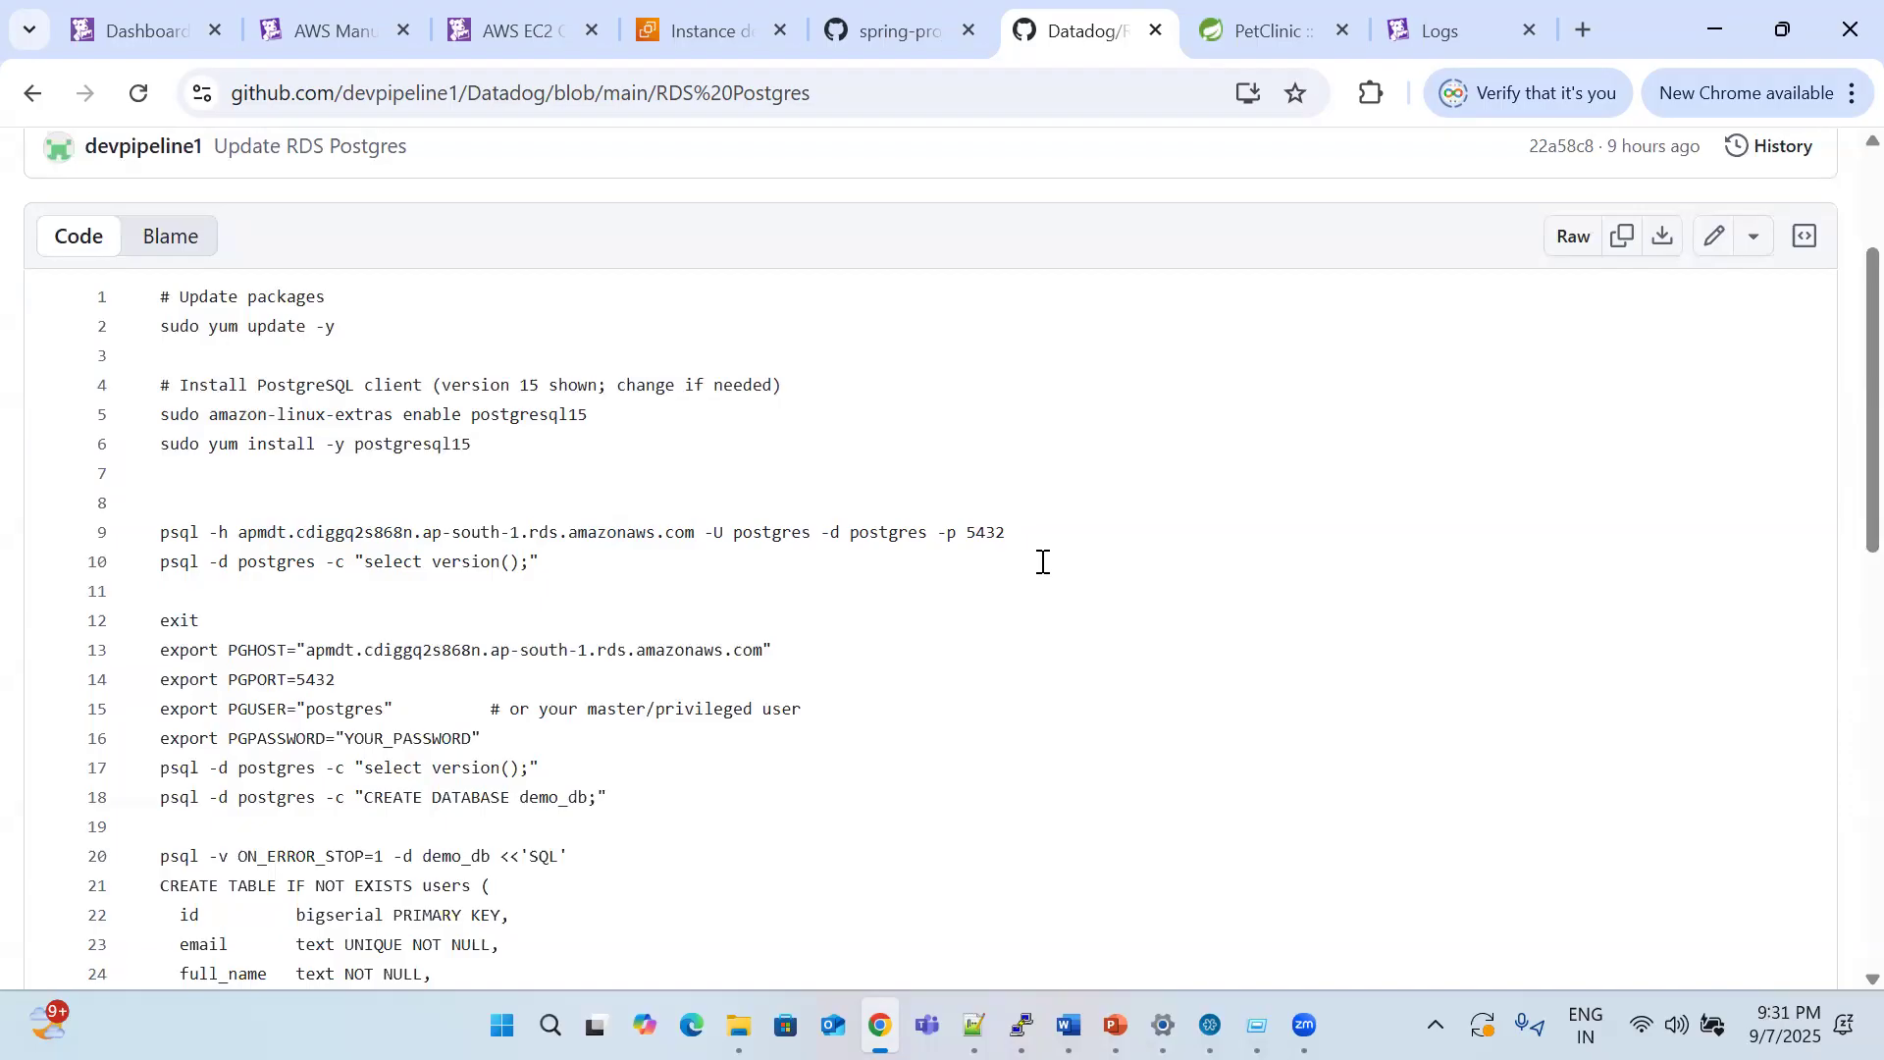
key(alt+Tab)
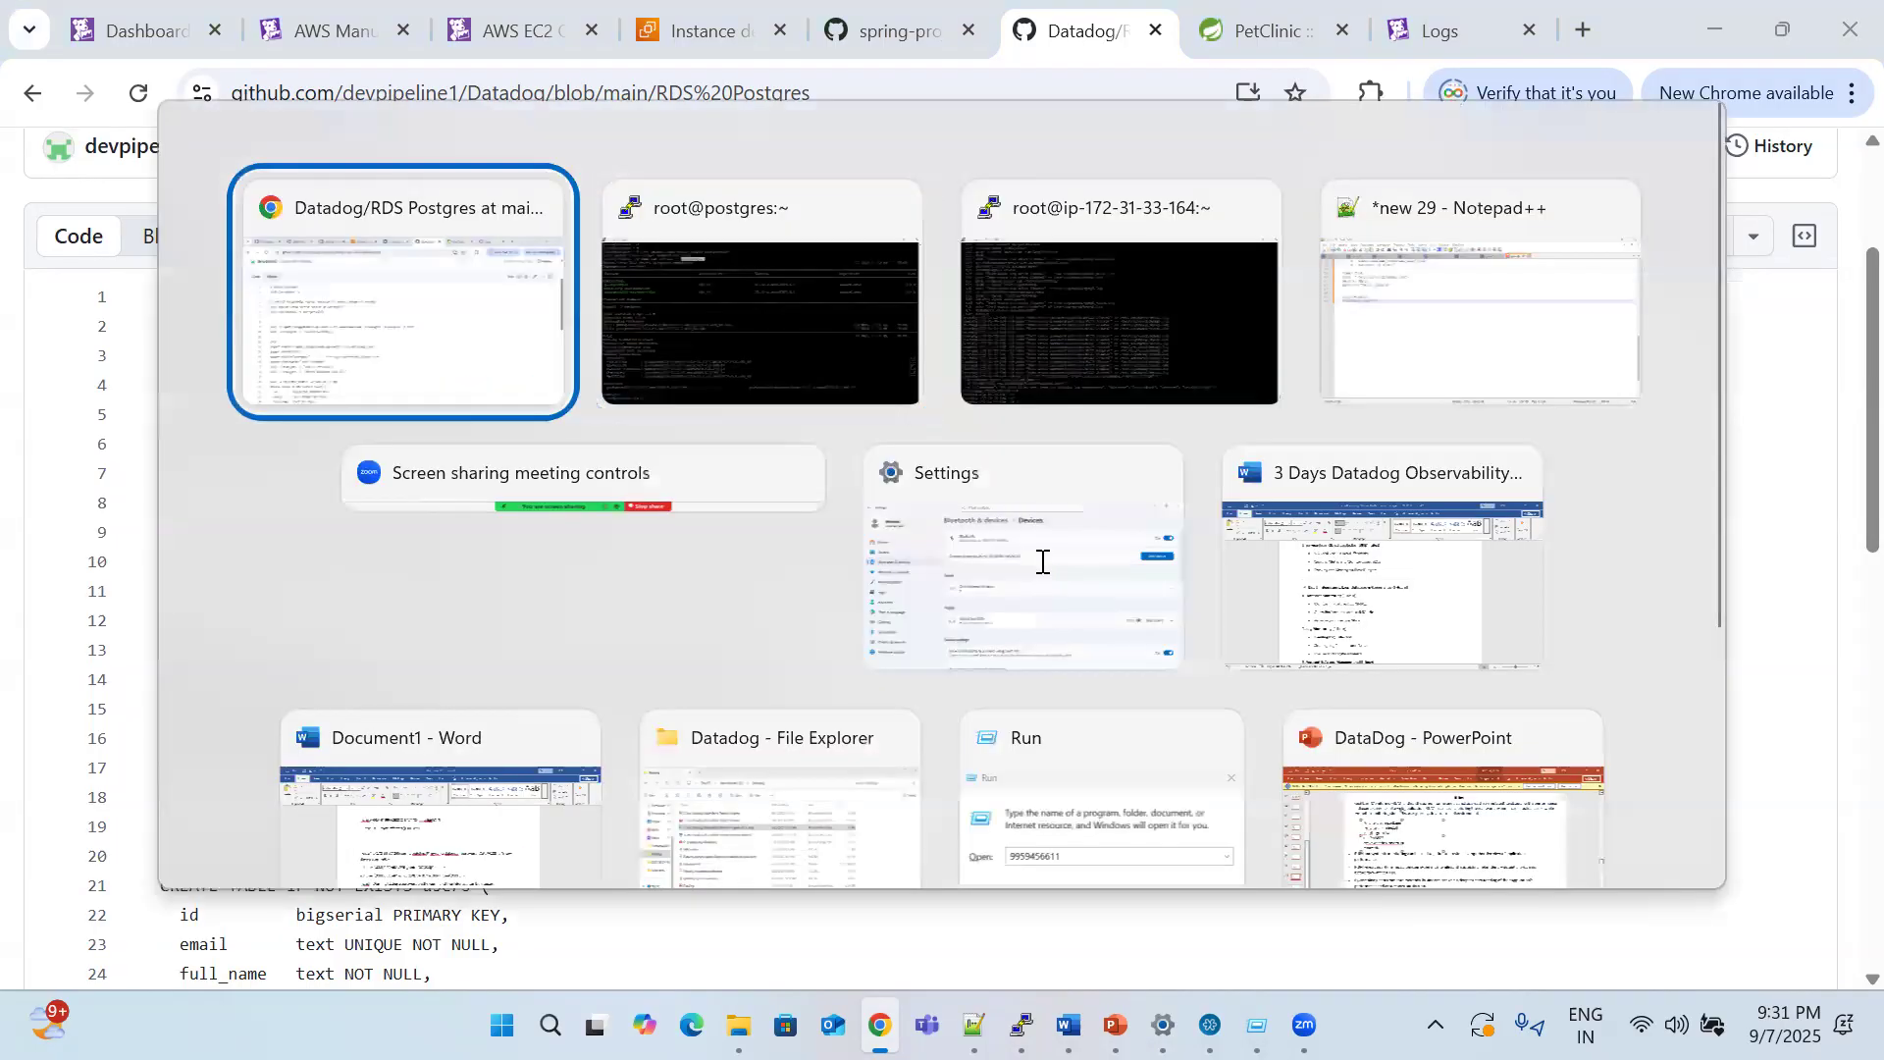
Copy the endpoint of database-datadog-instance-1 from the RDS Databases list.
click(681, 40)
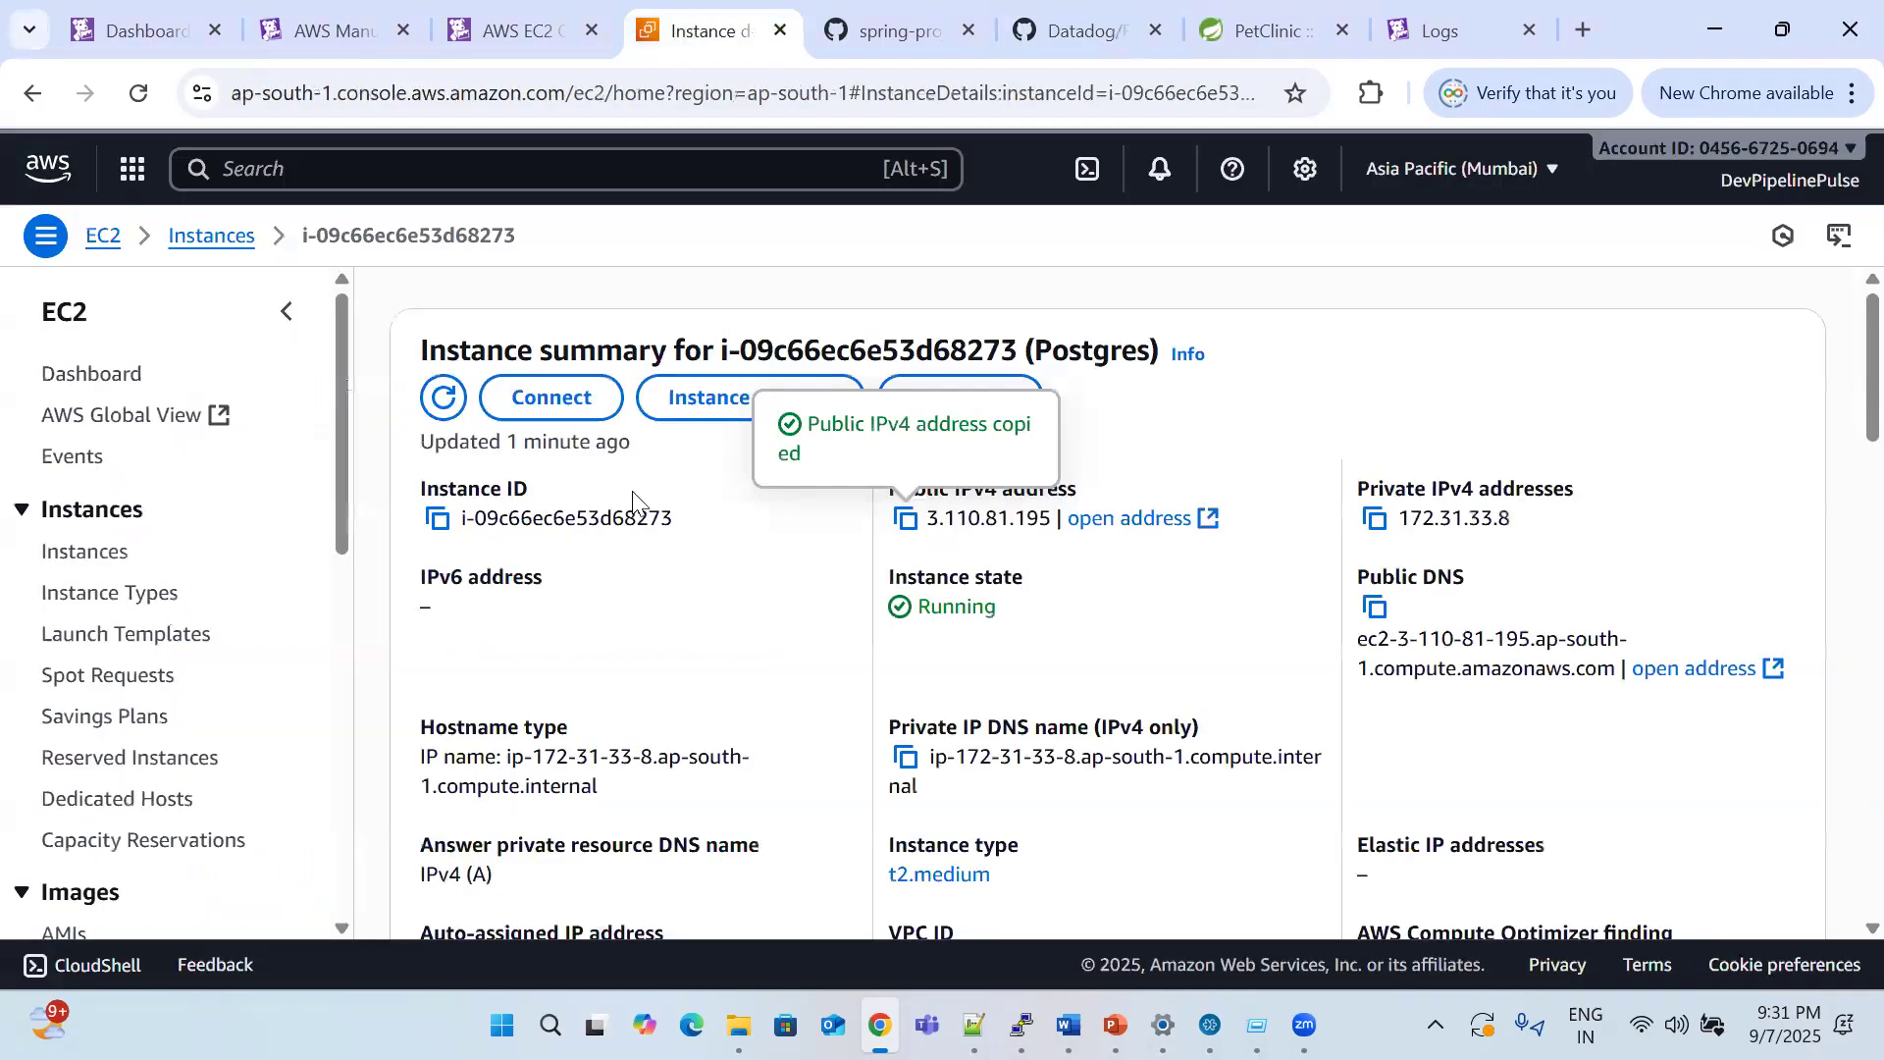
key(alt+s)
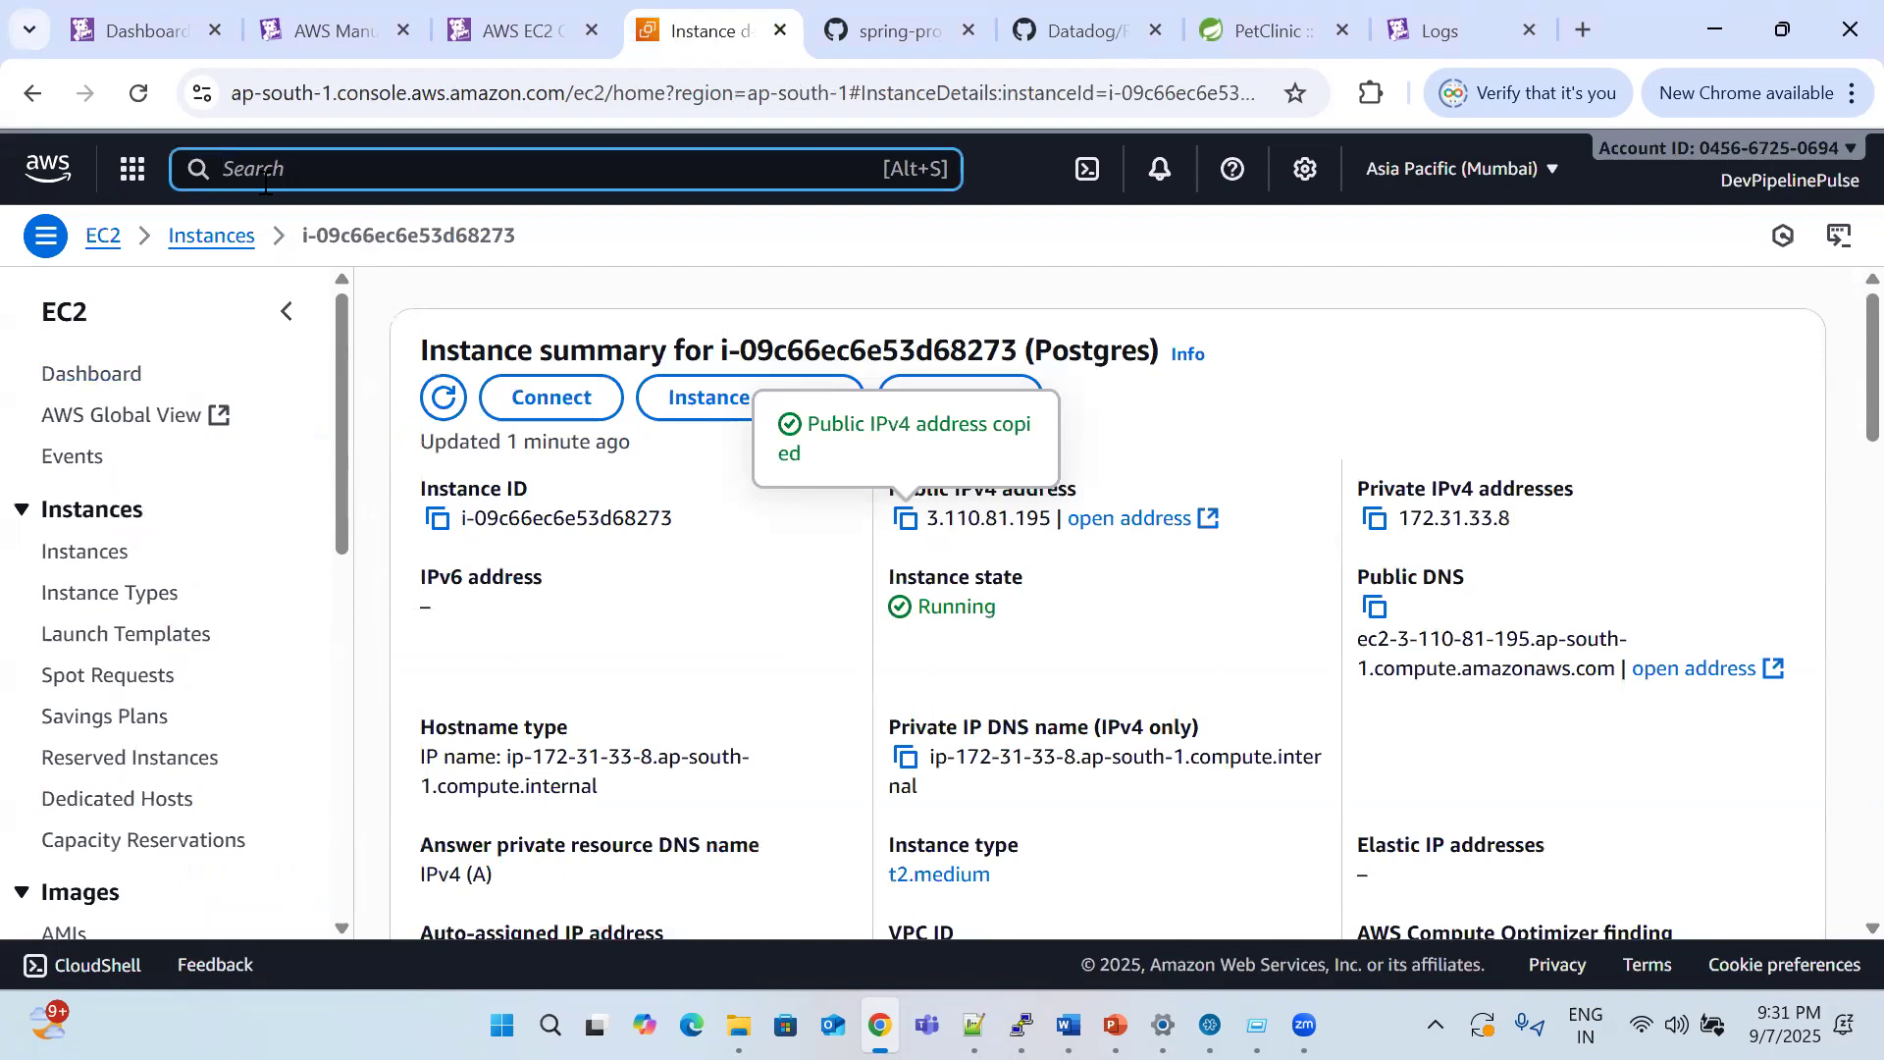
text(RDS)
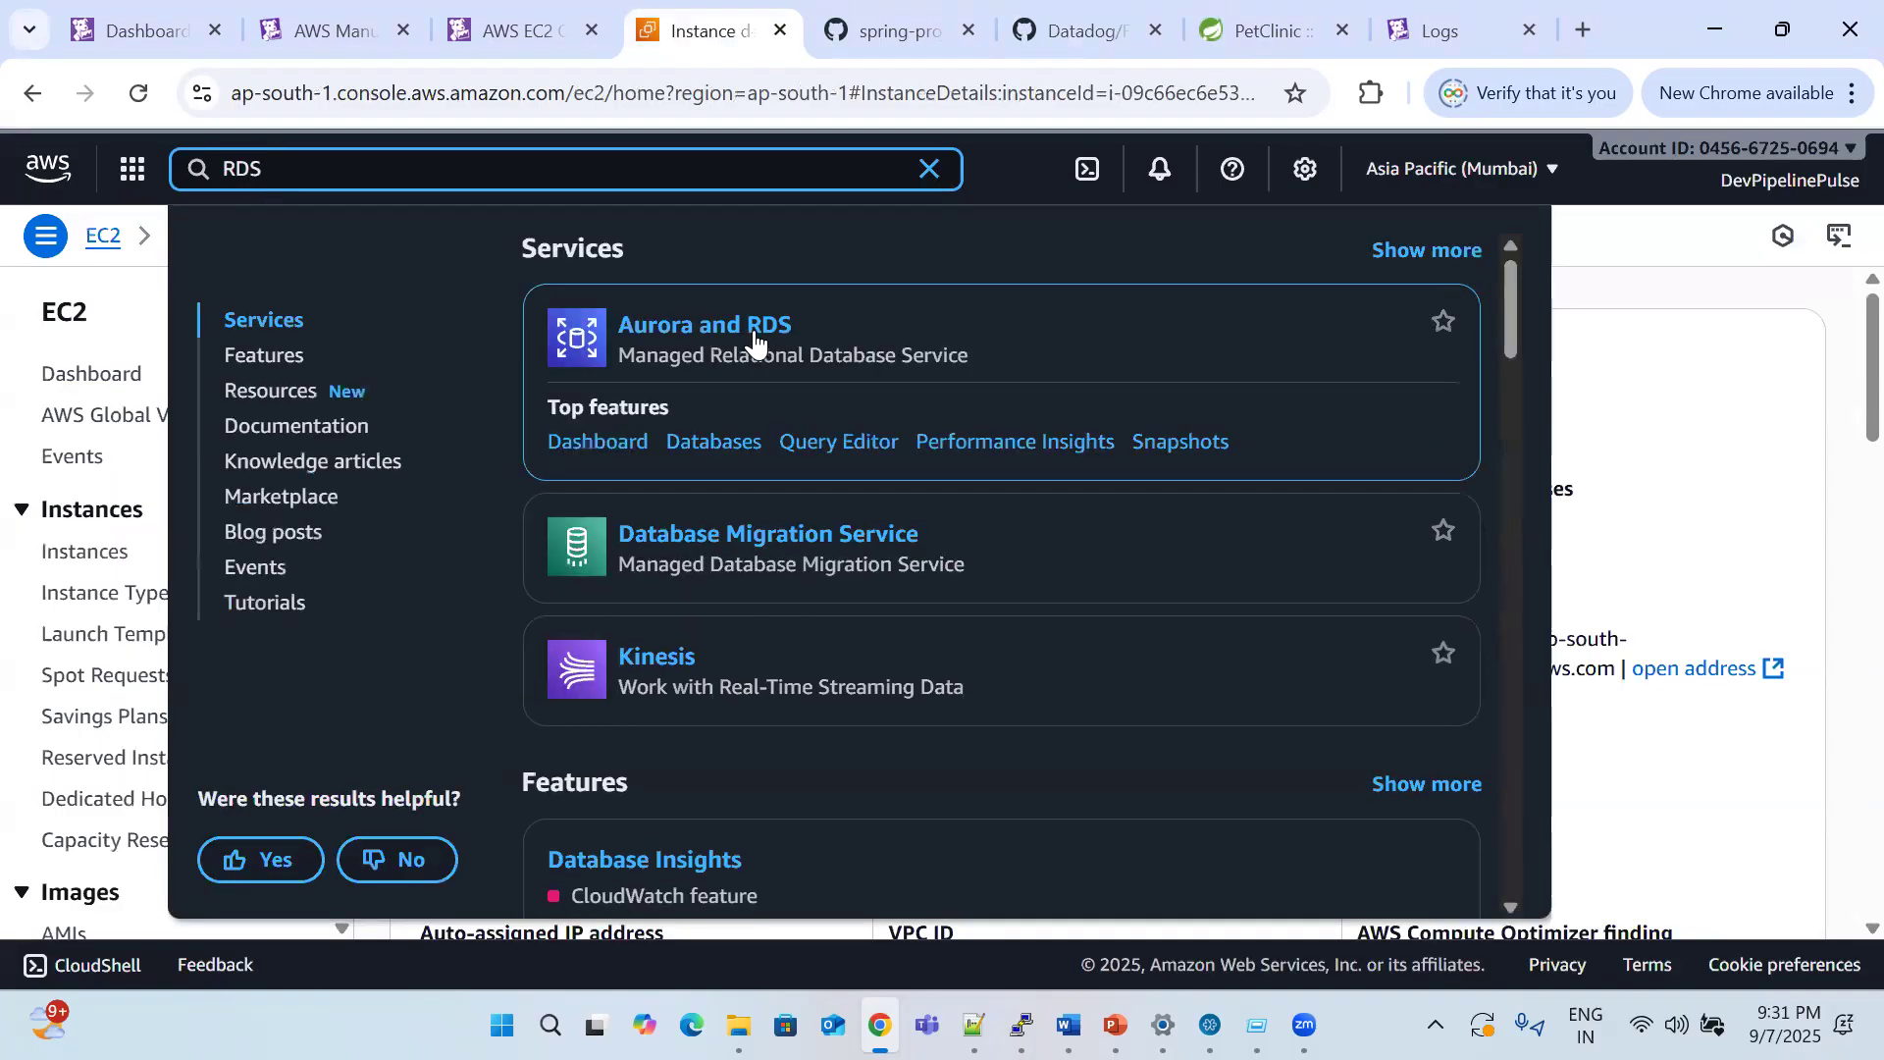
click(754, 330)
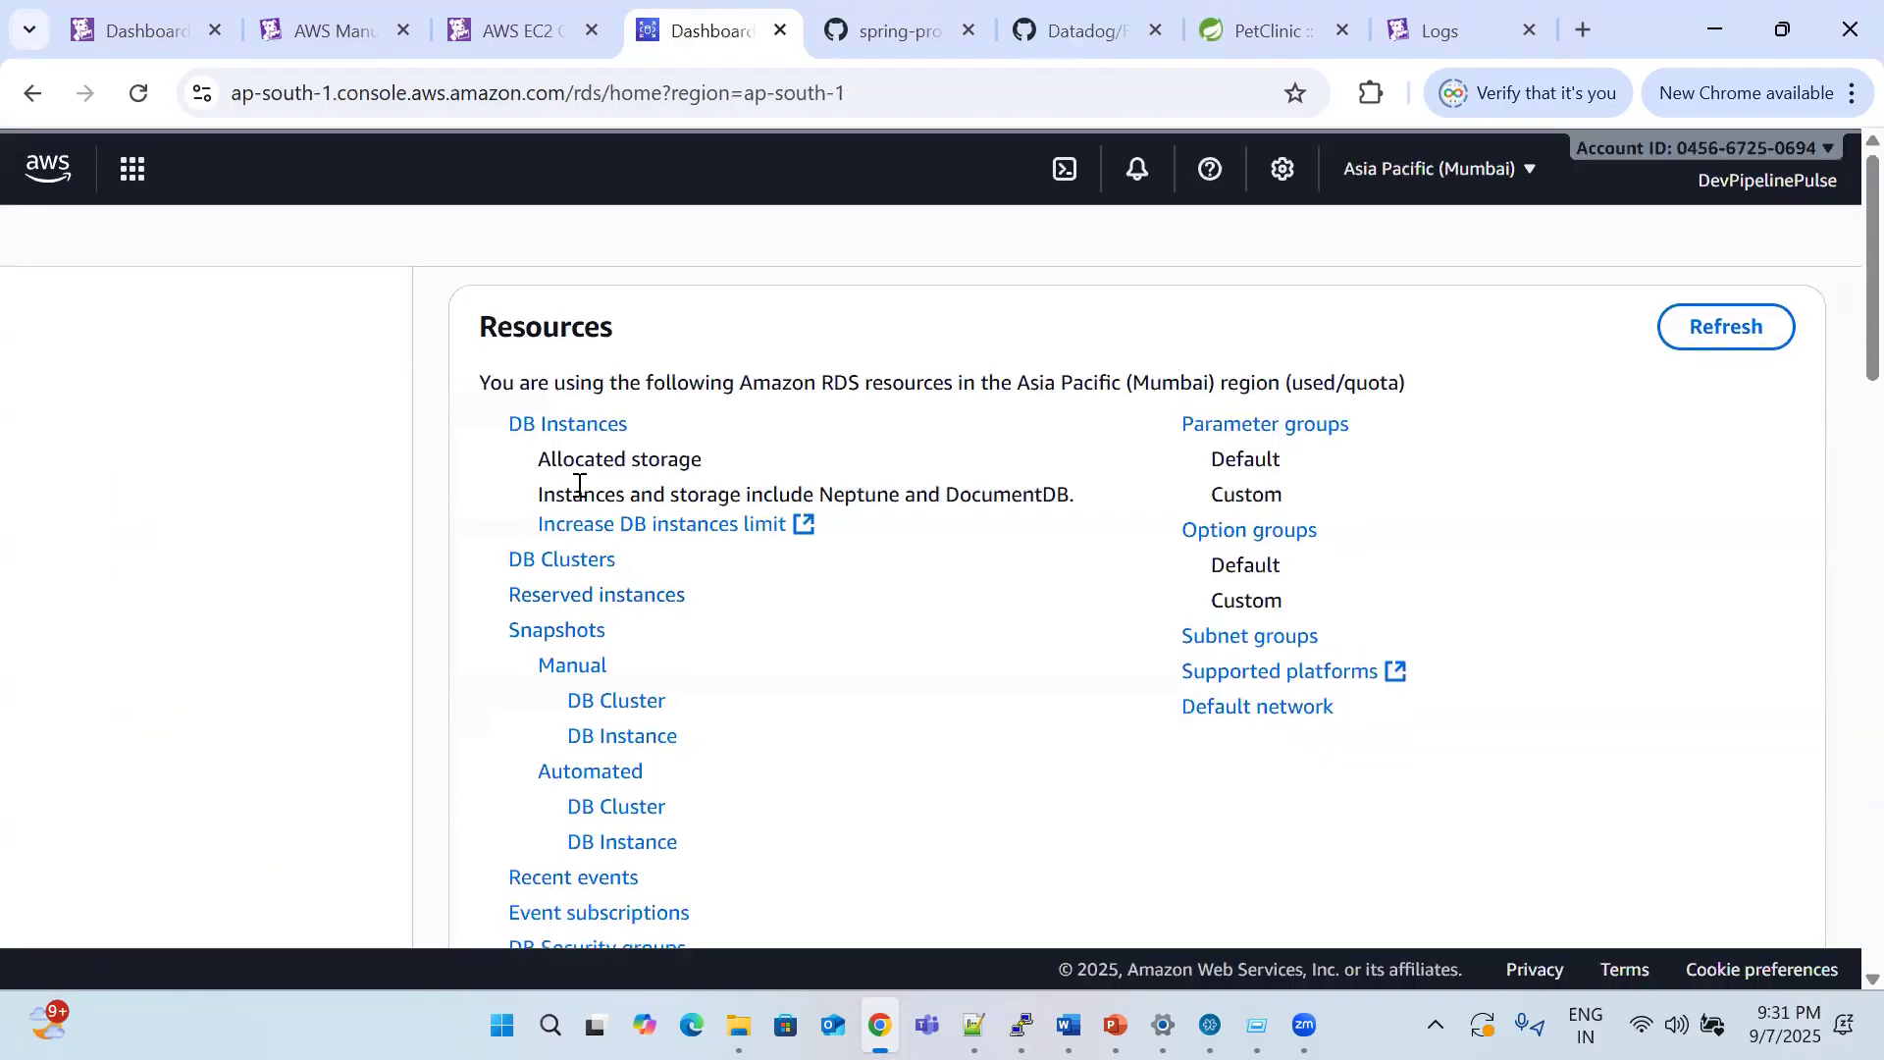
click(591, 566)
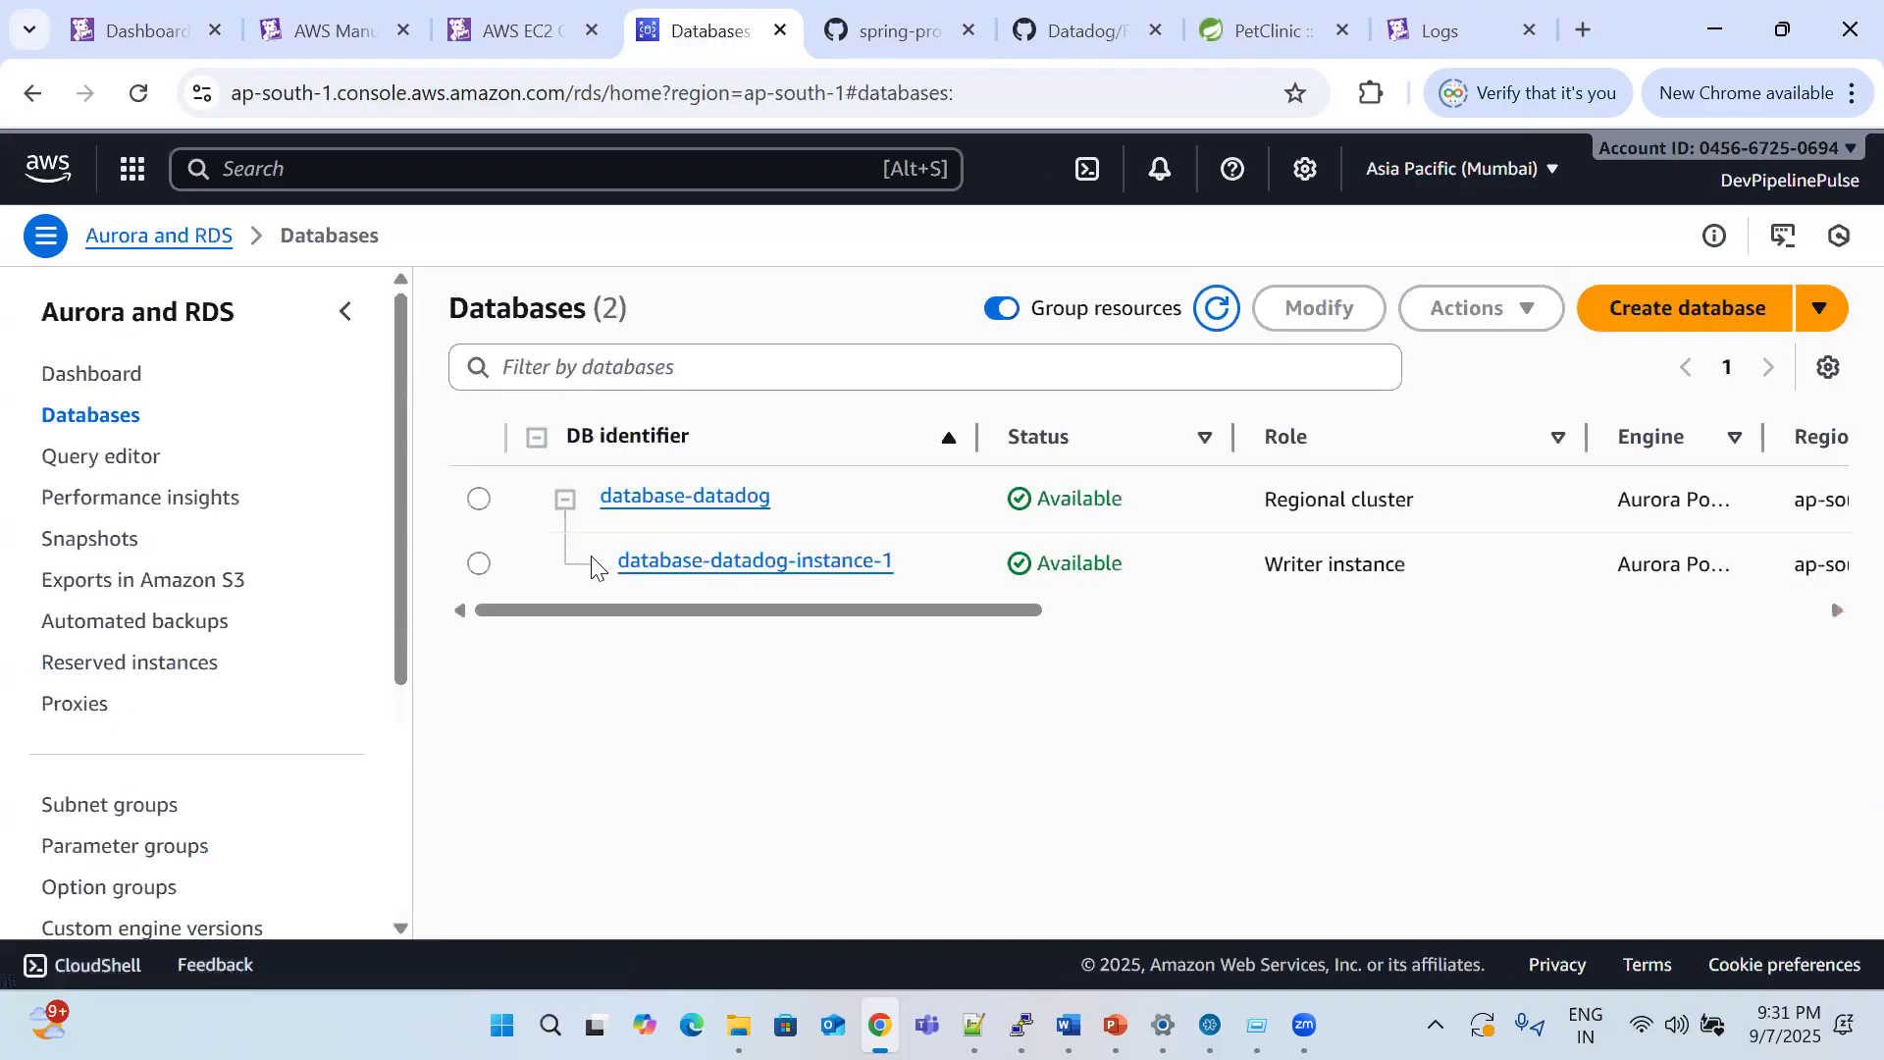
click(747, 567)
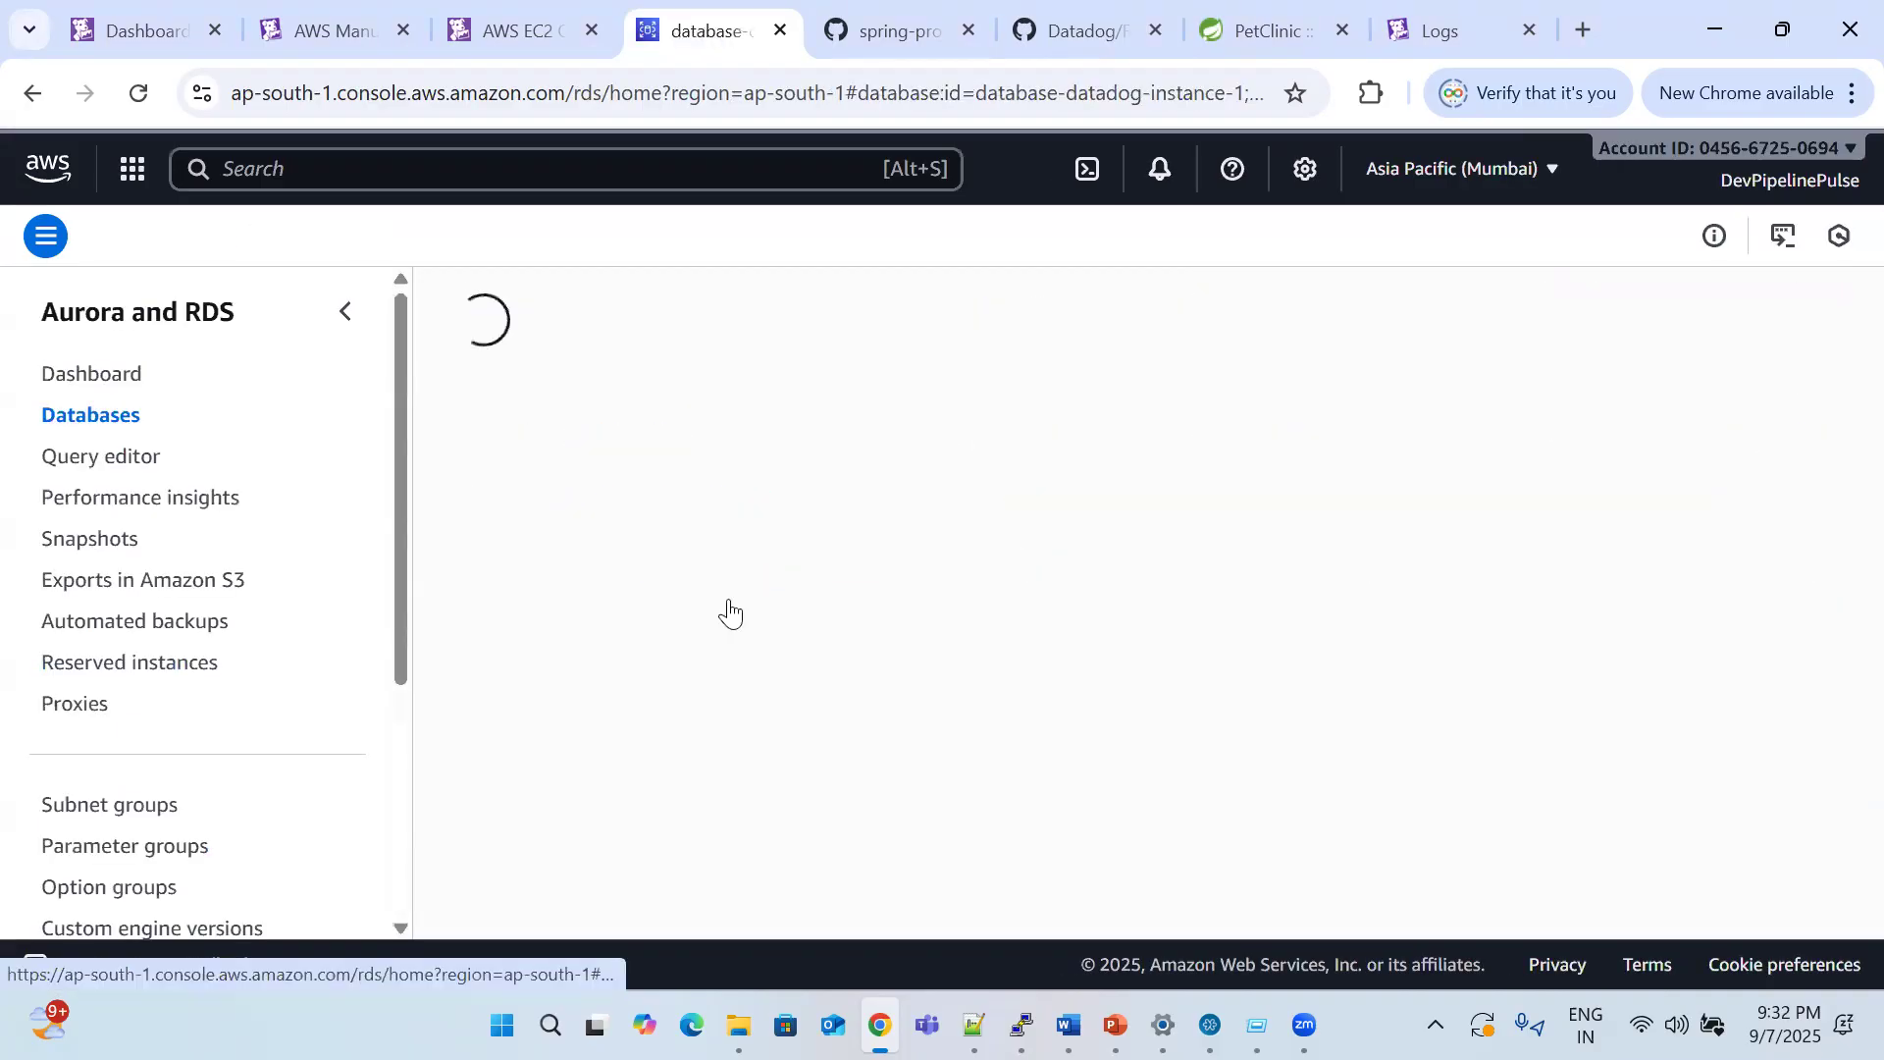
scroll(700, 695, down, 3)
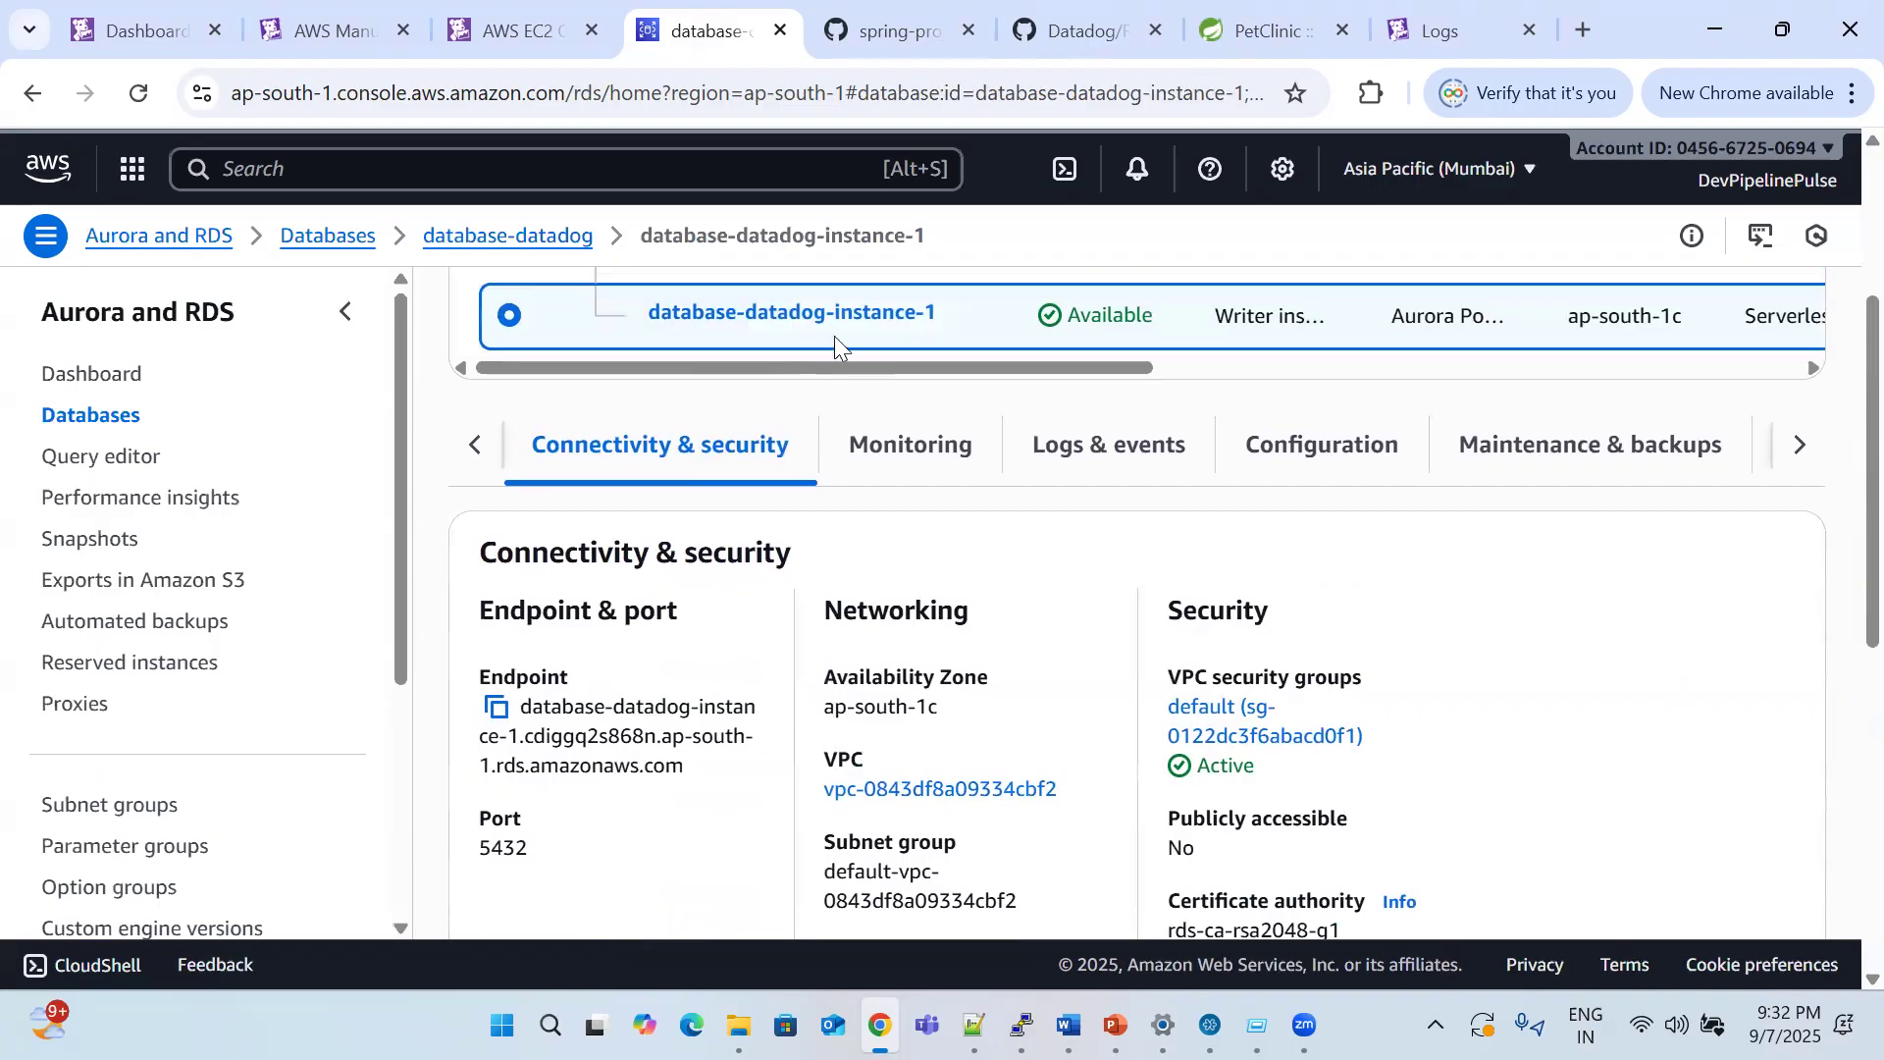
click(498, 708)
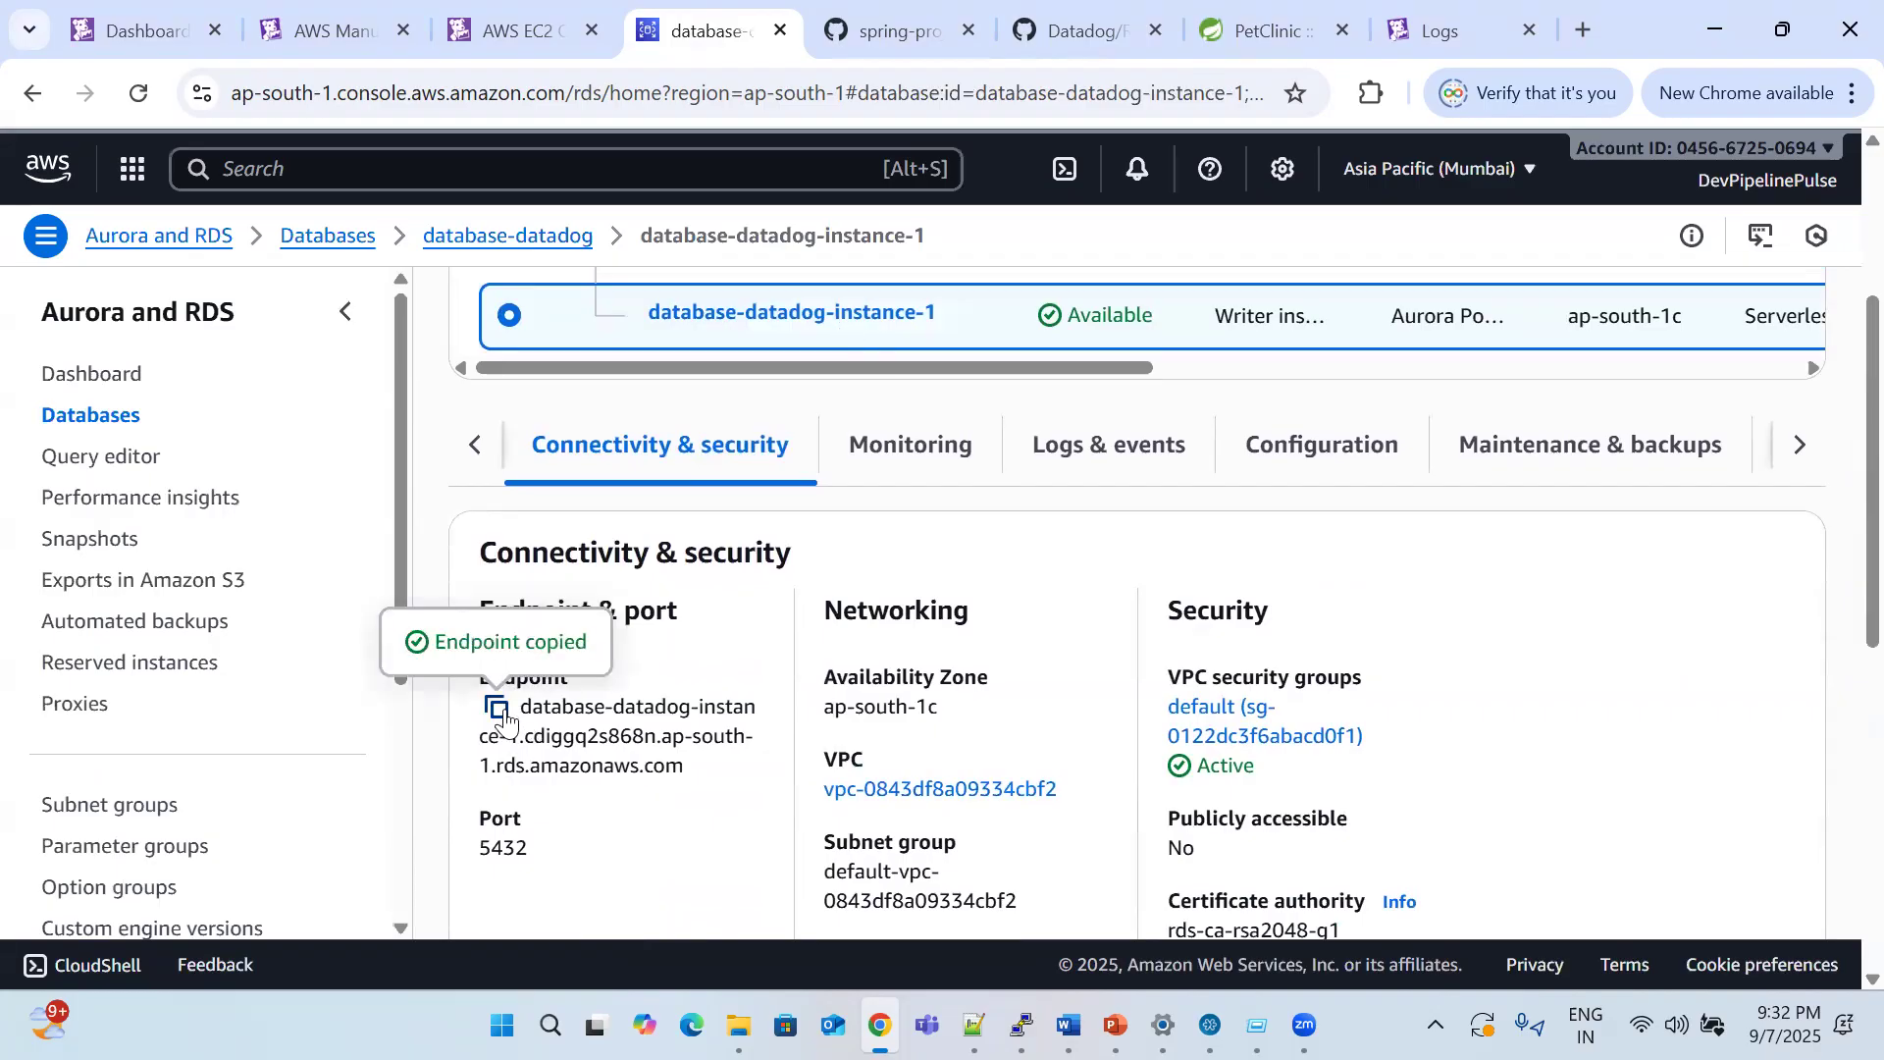
Paste the copied RDS endpoint at the PuTTY shell prompt and return to the GitHub script.
key(alt+Tab)
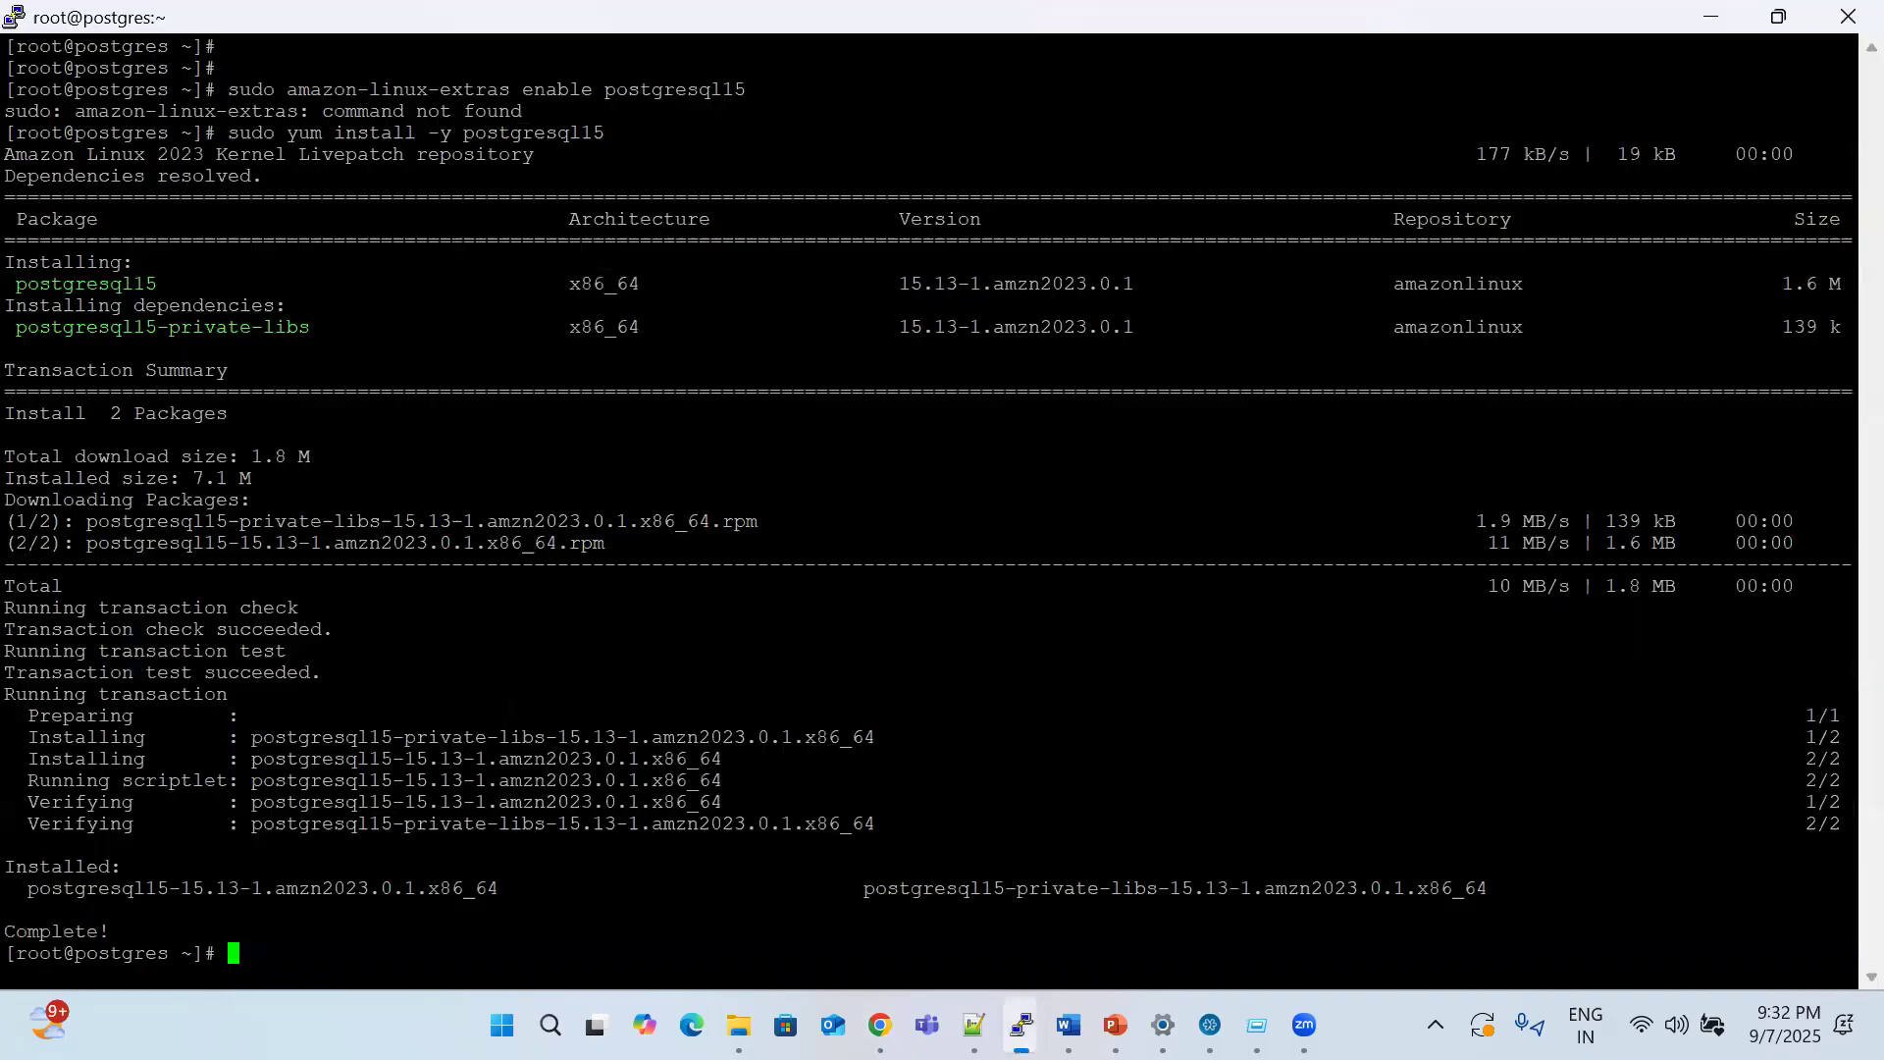
key(shift+Insert)
key(Left)
key(Left)
key(Left)
key(Left)
key(Left)
key(Left)
key(Left)
key(Left)
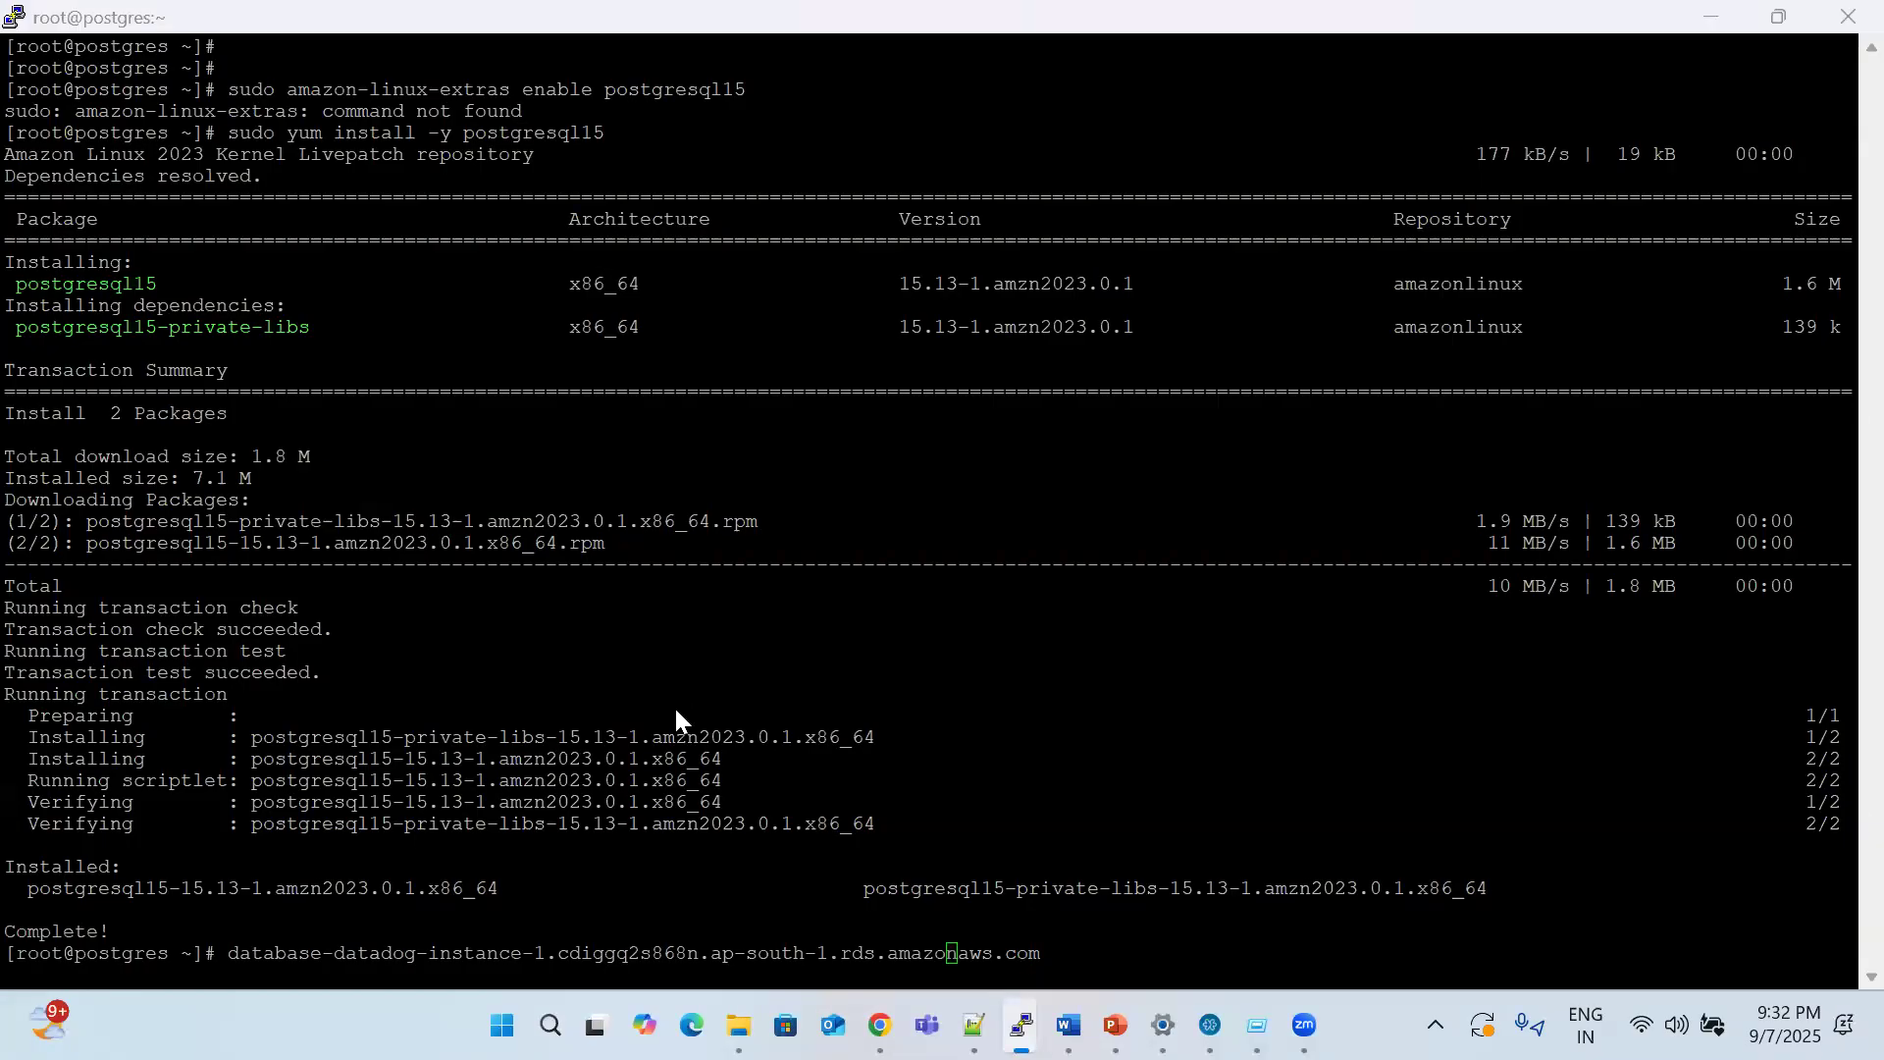
key(alt+Tab)
key(Tab)
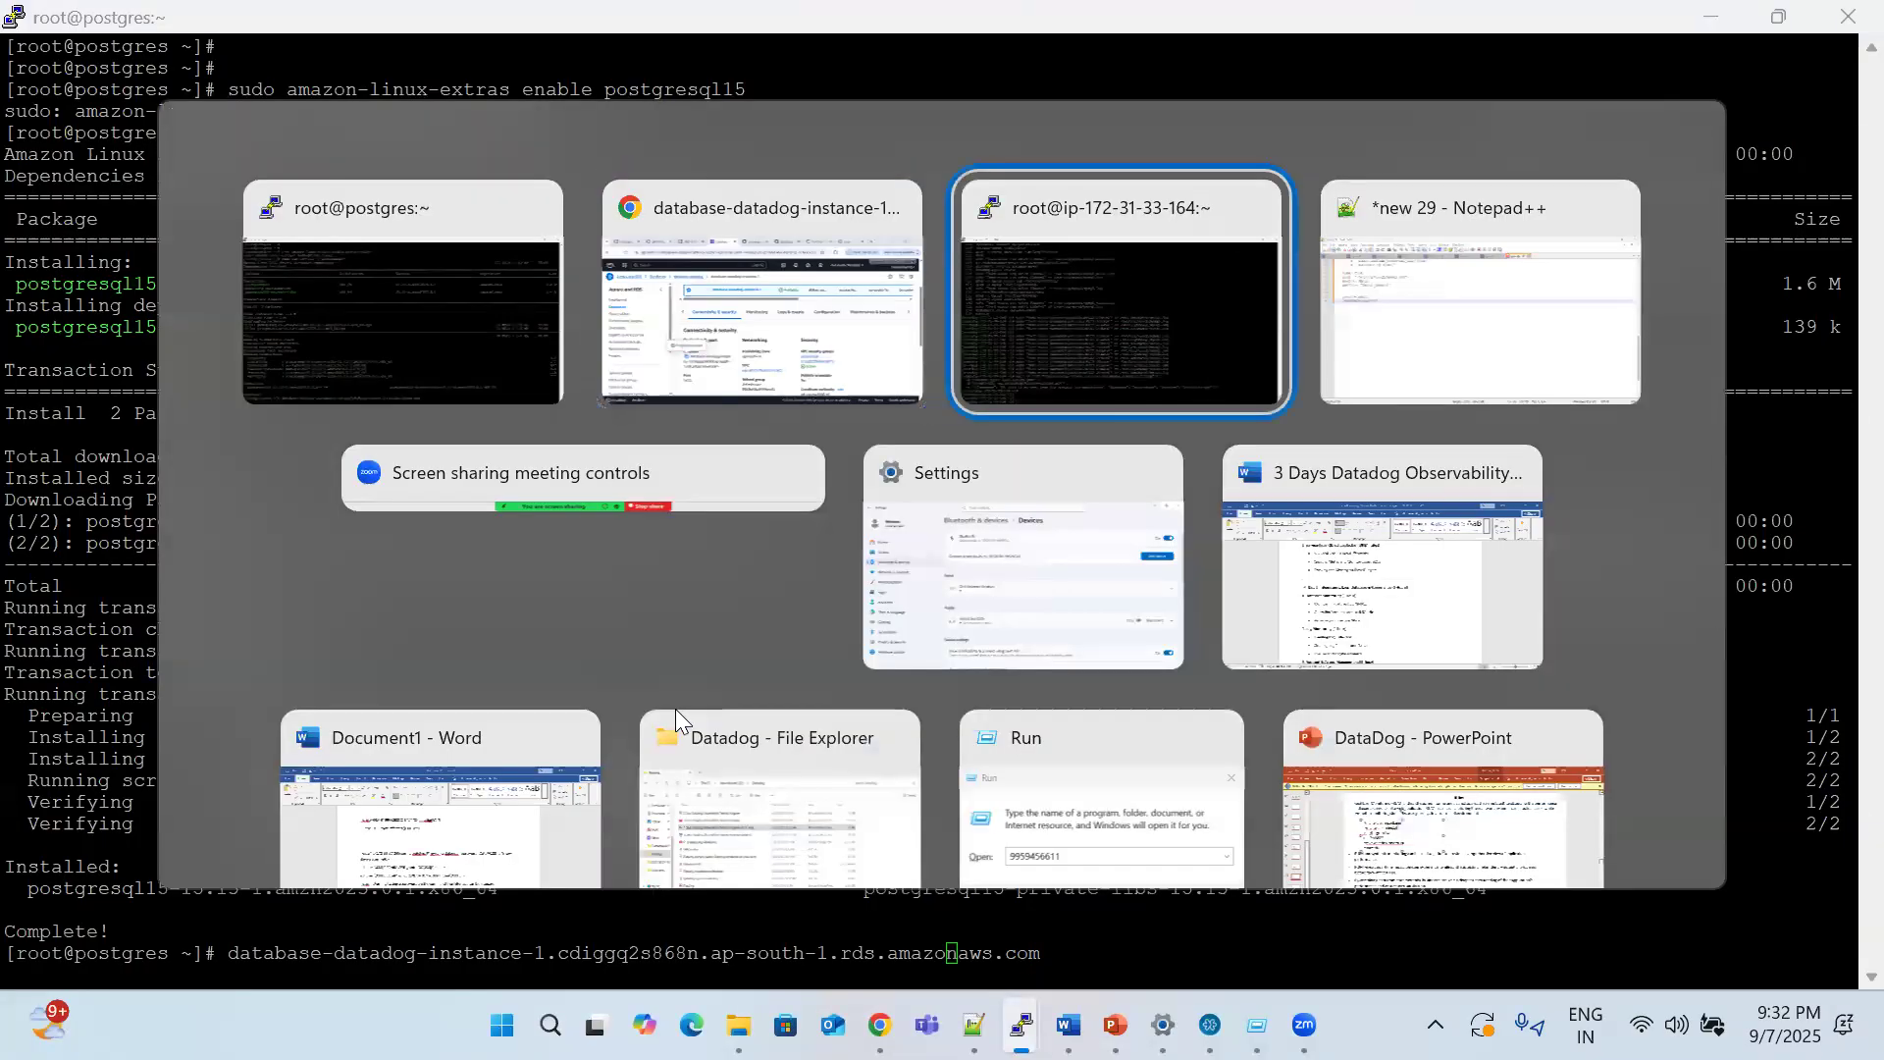
key(shift+Tab)
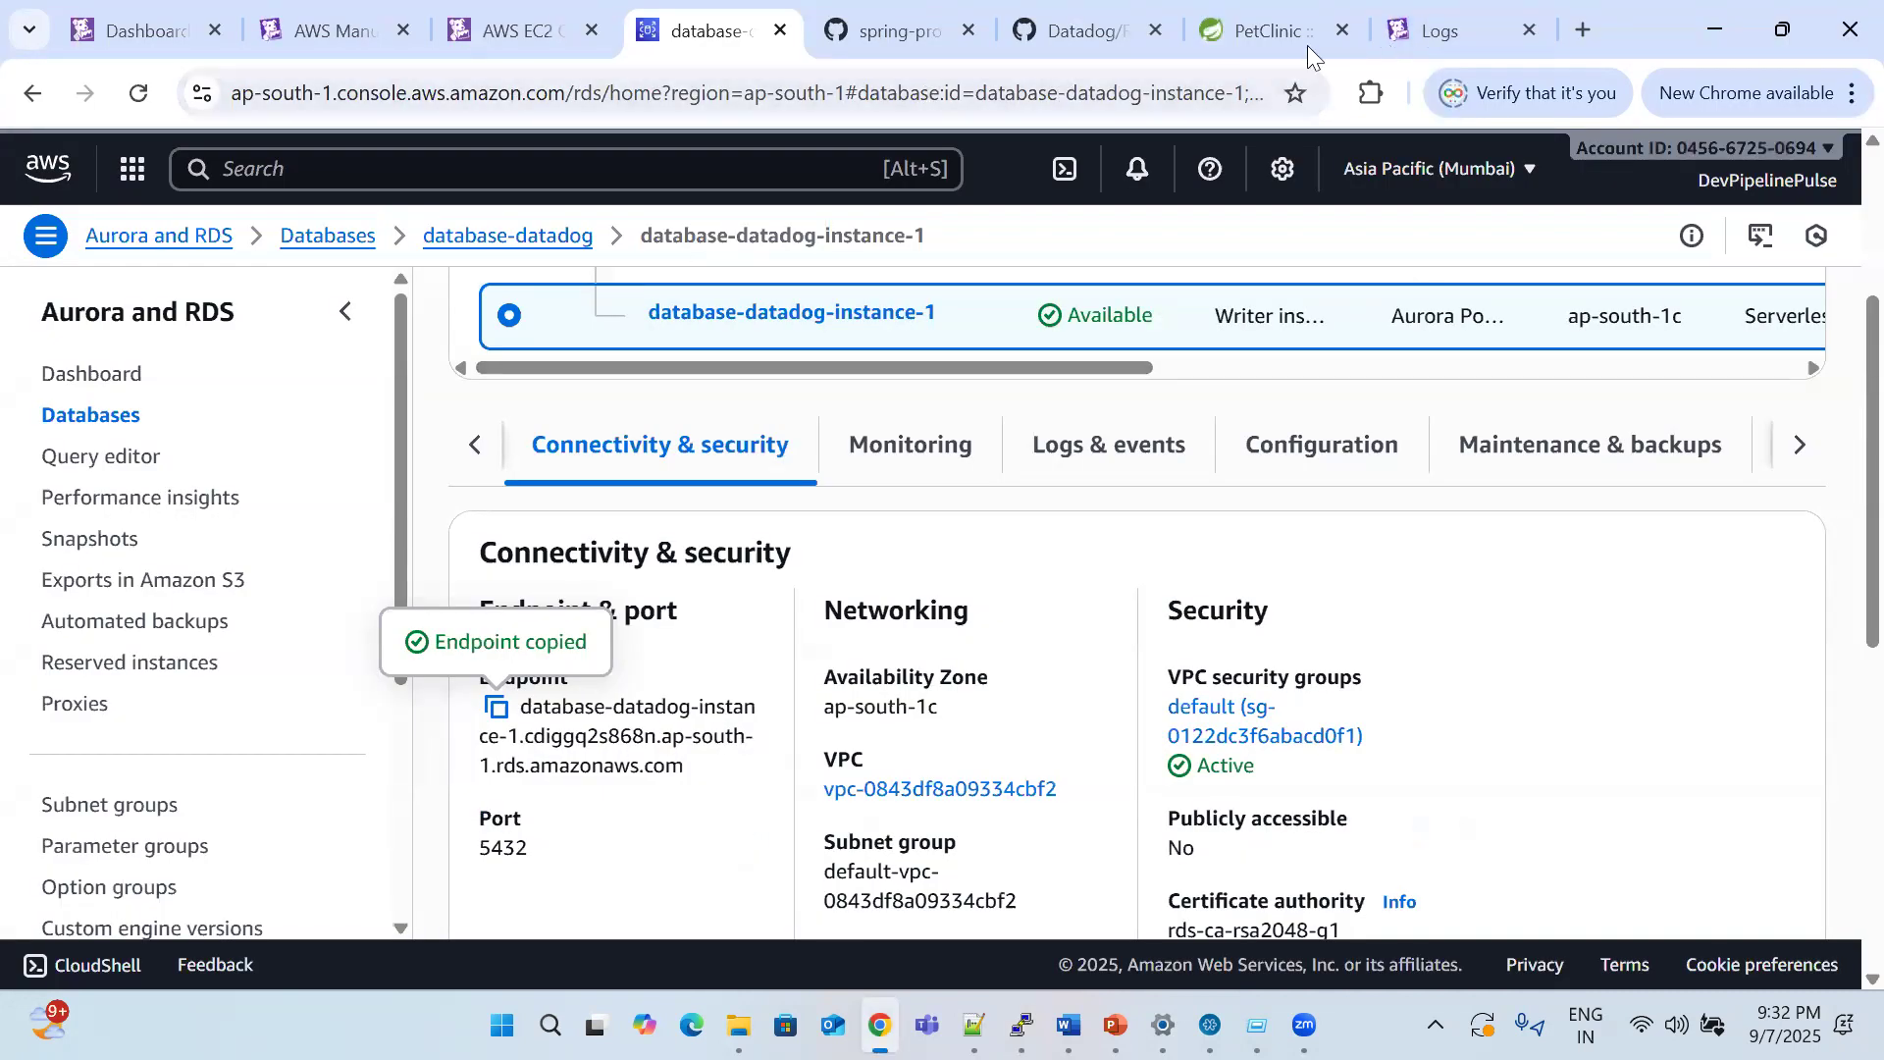
click(1060, 45)
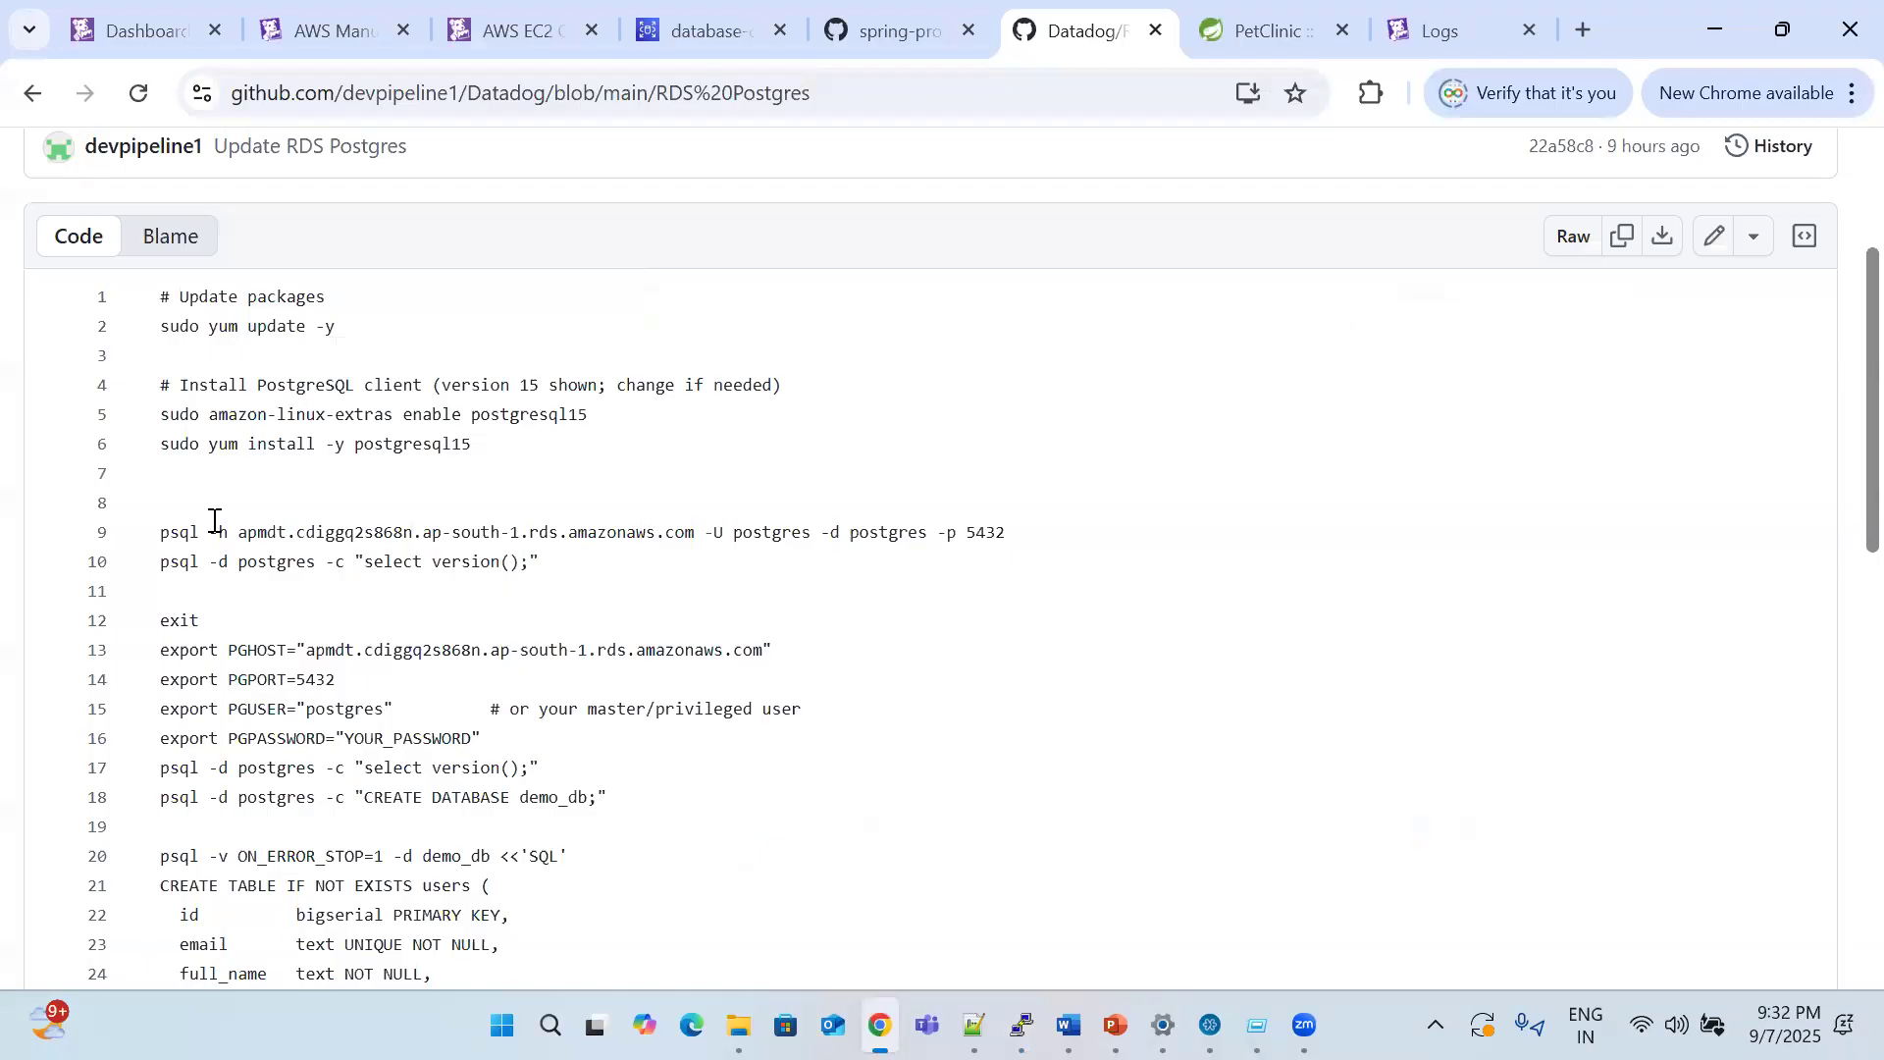
Paste line 9's psql command into PuTTY and delete its placeholder host name.
drag(167, 533, 1020, 538)
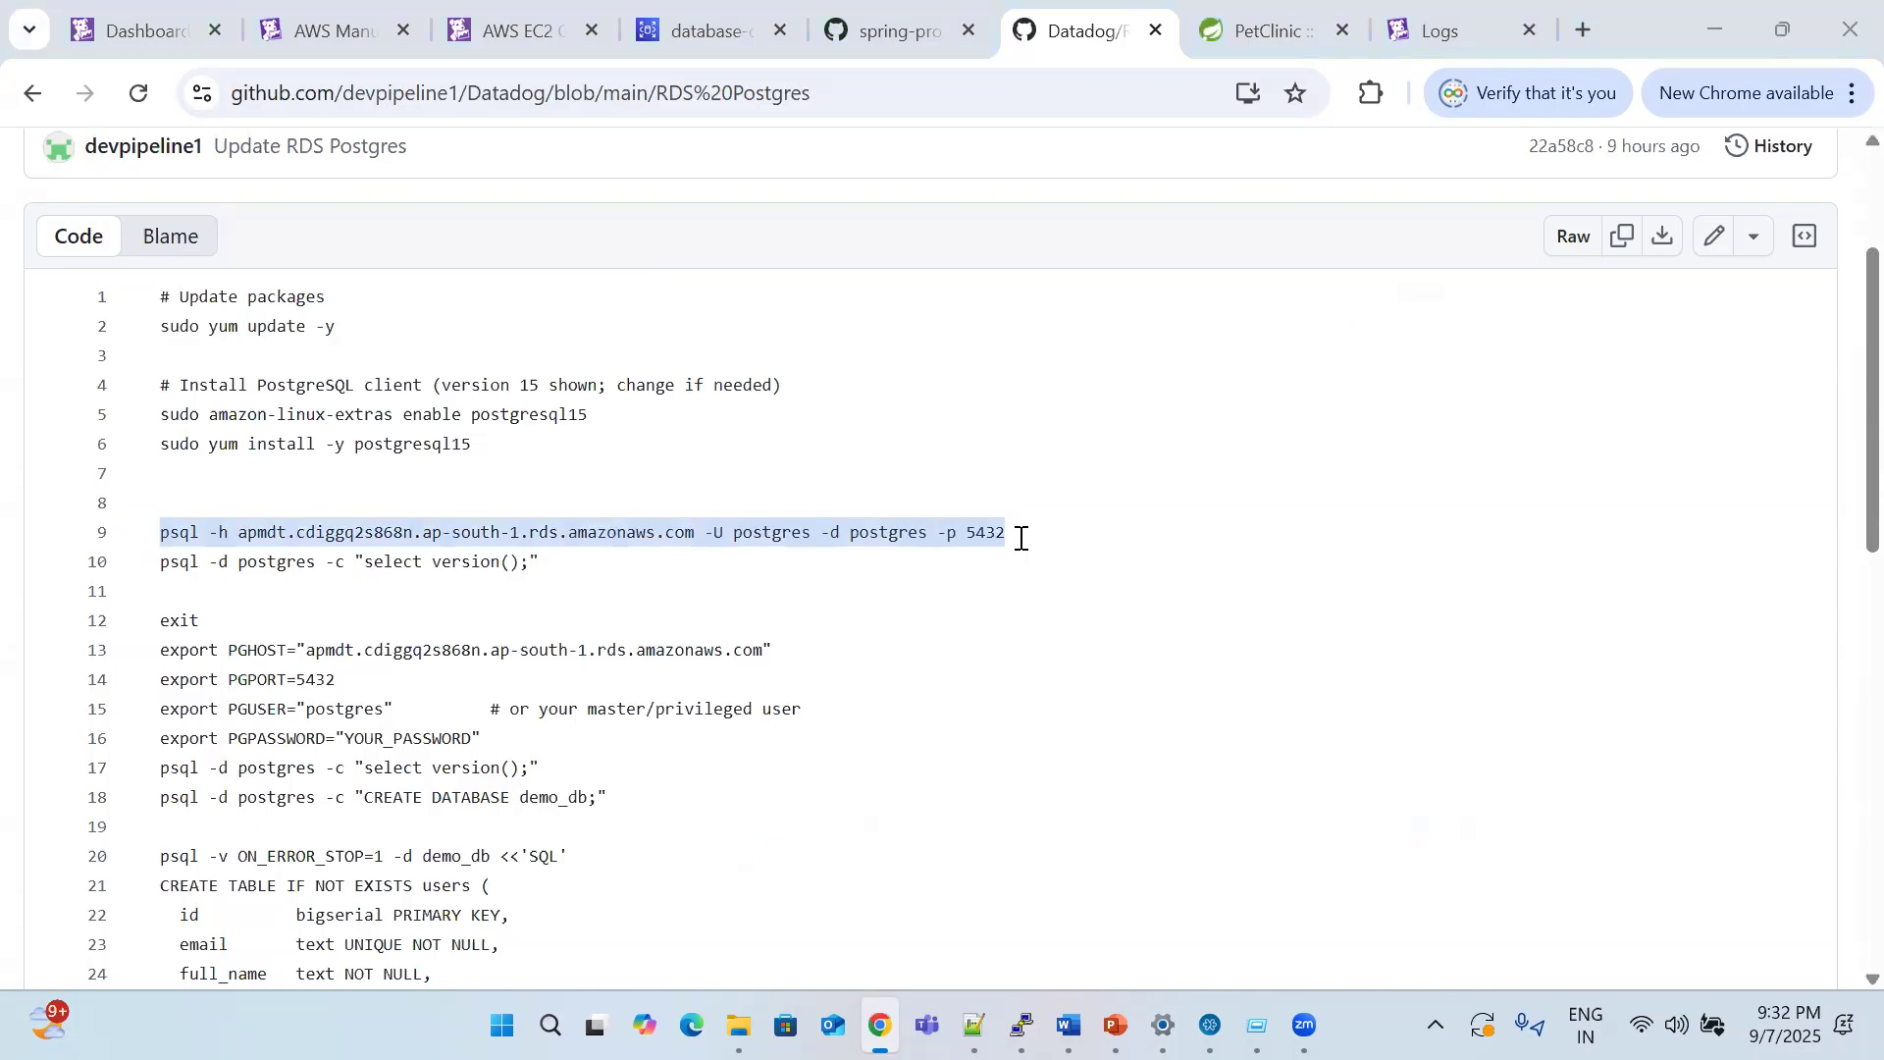
key(alt+Tab)
key(ctrl+c)
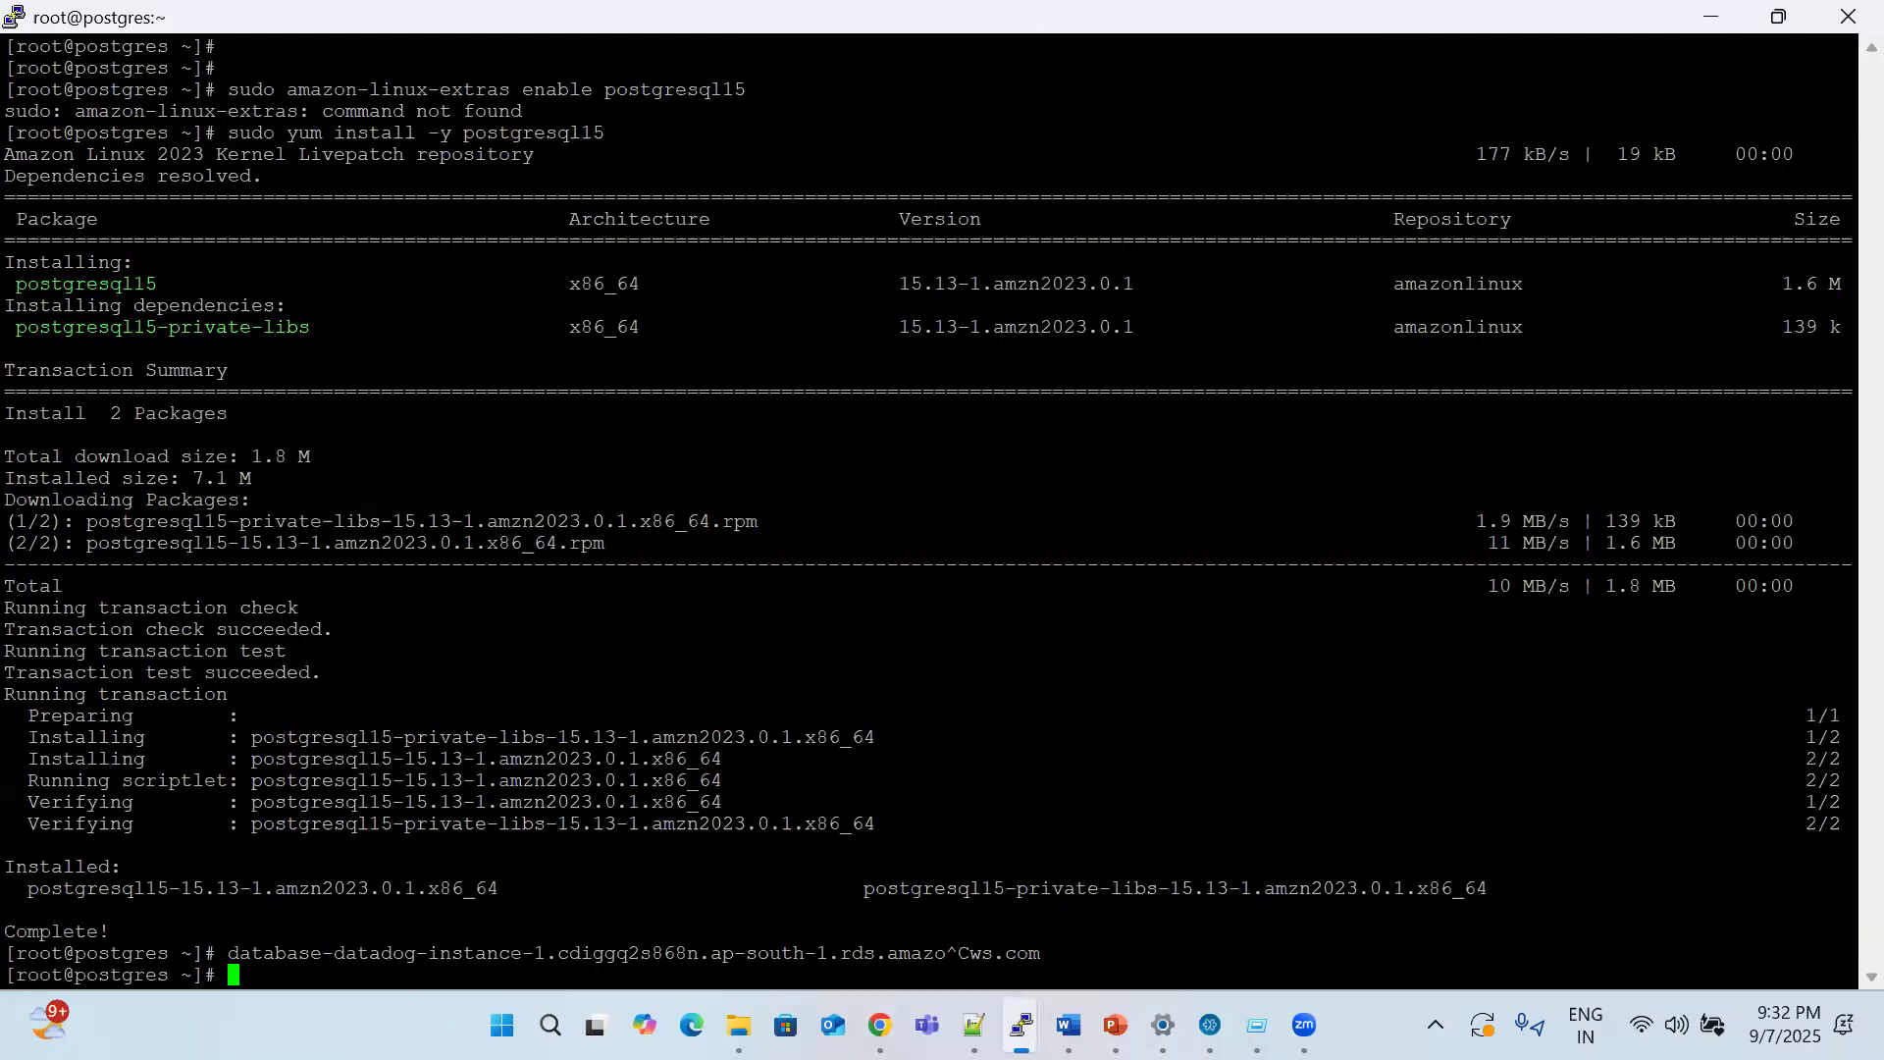
key(shift+Insert)
key(Left)
key(Left)
key(Left)
key(Left)
key(Left)
key(Left)
key(Left)
key(Left)
key(Left)
key(Left)
key(Left)
key(Left)
key(Left)
key(Left)
key(Left)
key(Left)
key(Left)
key(Left)
key(Left)
key(Left)
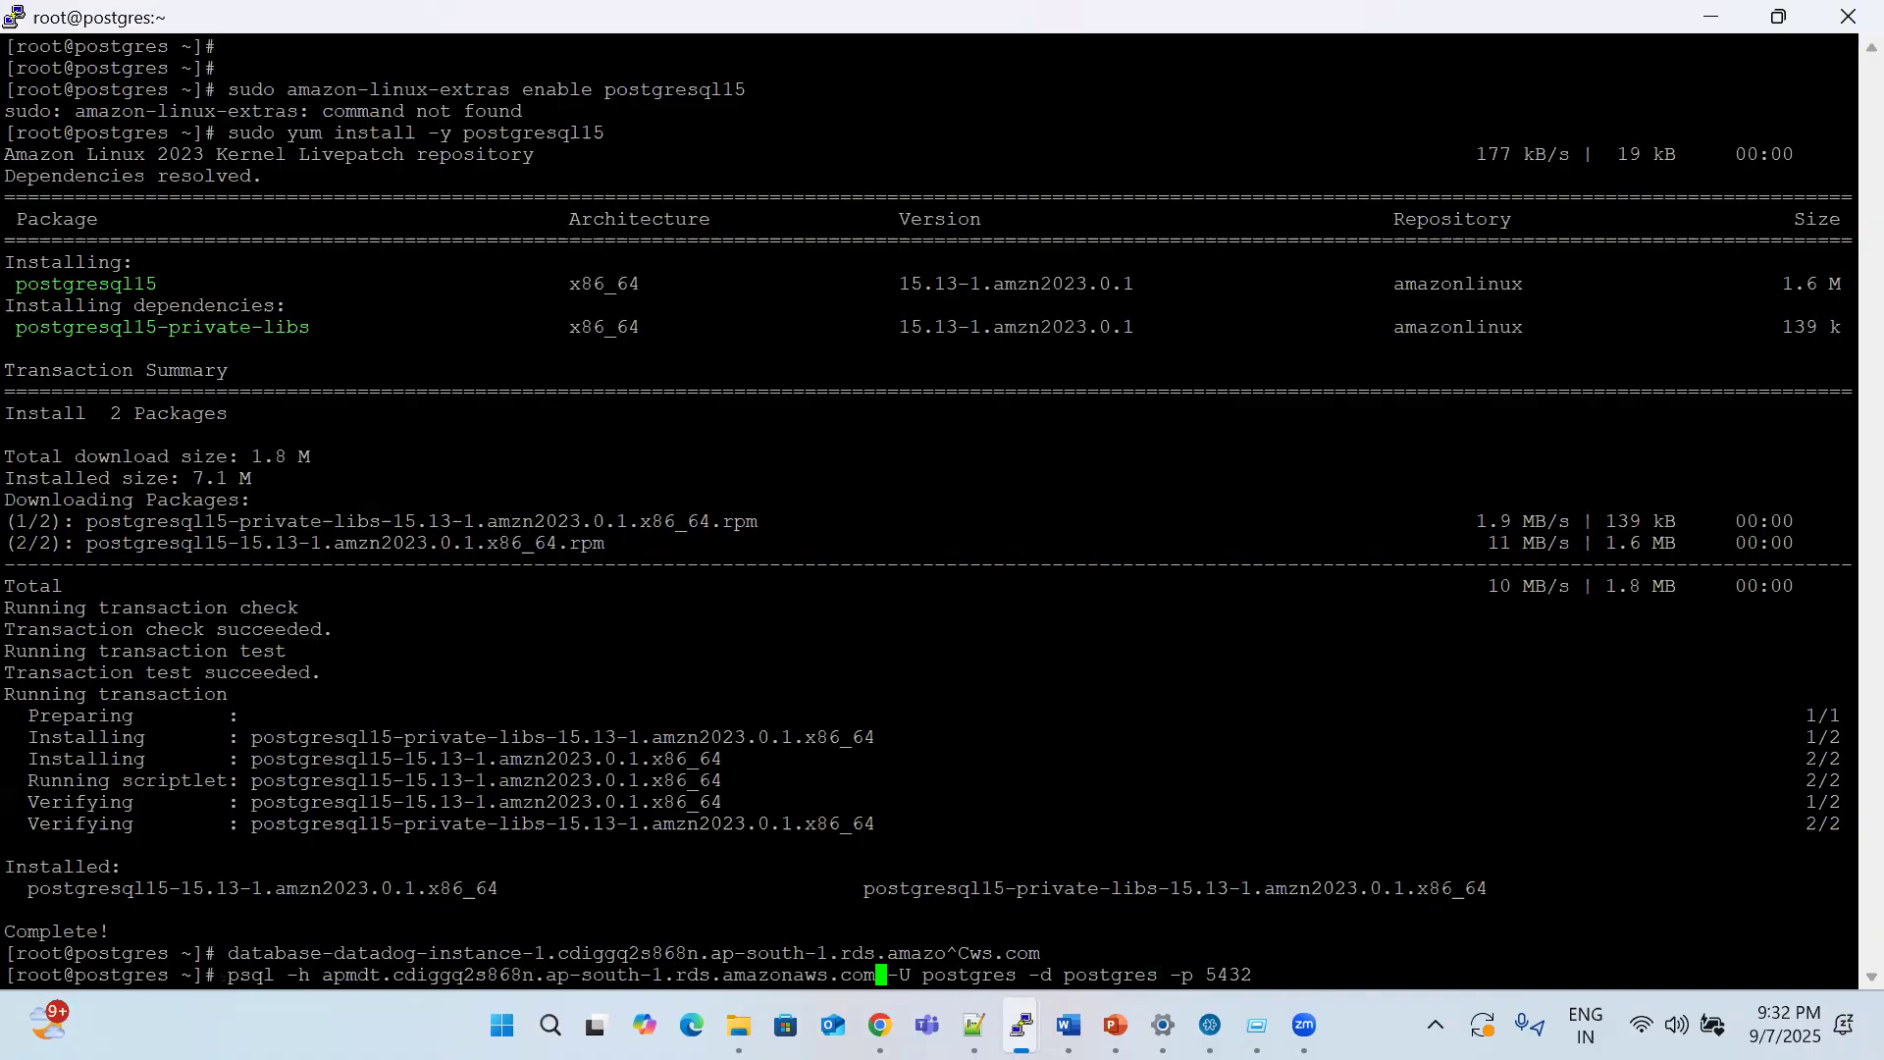
key(Left)
key(Left)
key(Left)
key(Left)
key(Left)
key(Left)
key(Left)
key(Left)
key(Left)
key(Left)
key(Left)
key(Left)
key(Left)
key(Left)
key(Left)
key(Left)
key(Left)
key(Left)
key(BackSpace)
key(BackSpace)
key(BackSpace)
key(BackSpace)
key(BackSpace)
key(BackSpace)
key(BackSpace)
key(BackSpace)
key(BackSpace)
key(BackSpace)
key(BackSpace)
key(BackSpace)
key(BackSpace)
key(BackSpace)
key(BackSpace)
key(BackSpace)
key(BackSpace)
key(BackSpace)
key(BackSpace)
key(BackSpace)
key(BackSpace)
key(BackSpace)
key(BackSpace)
key(BackSpace)
key(BackSpace)
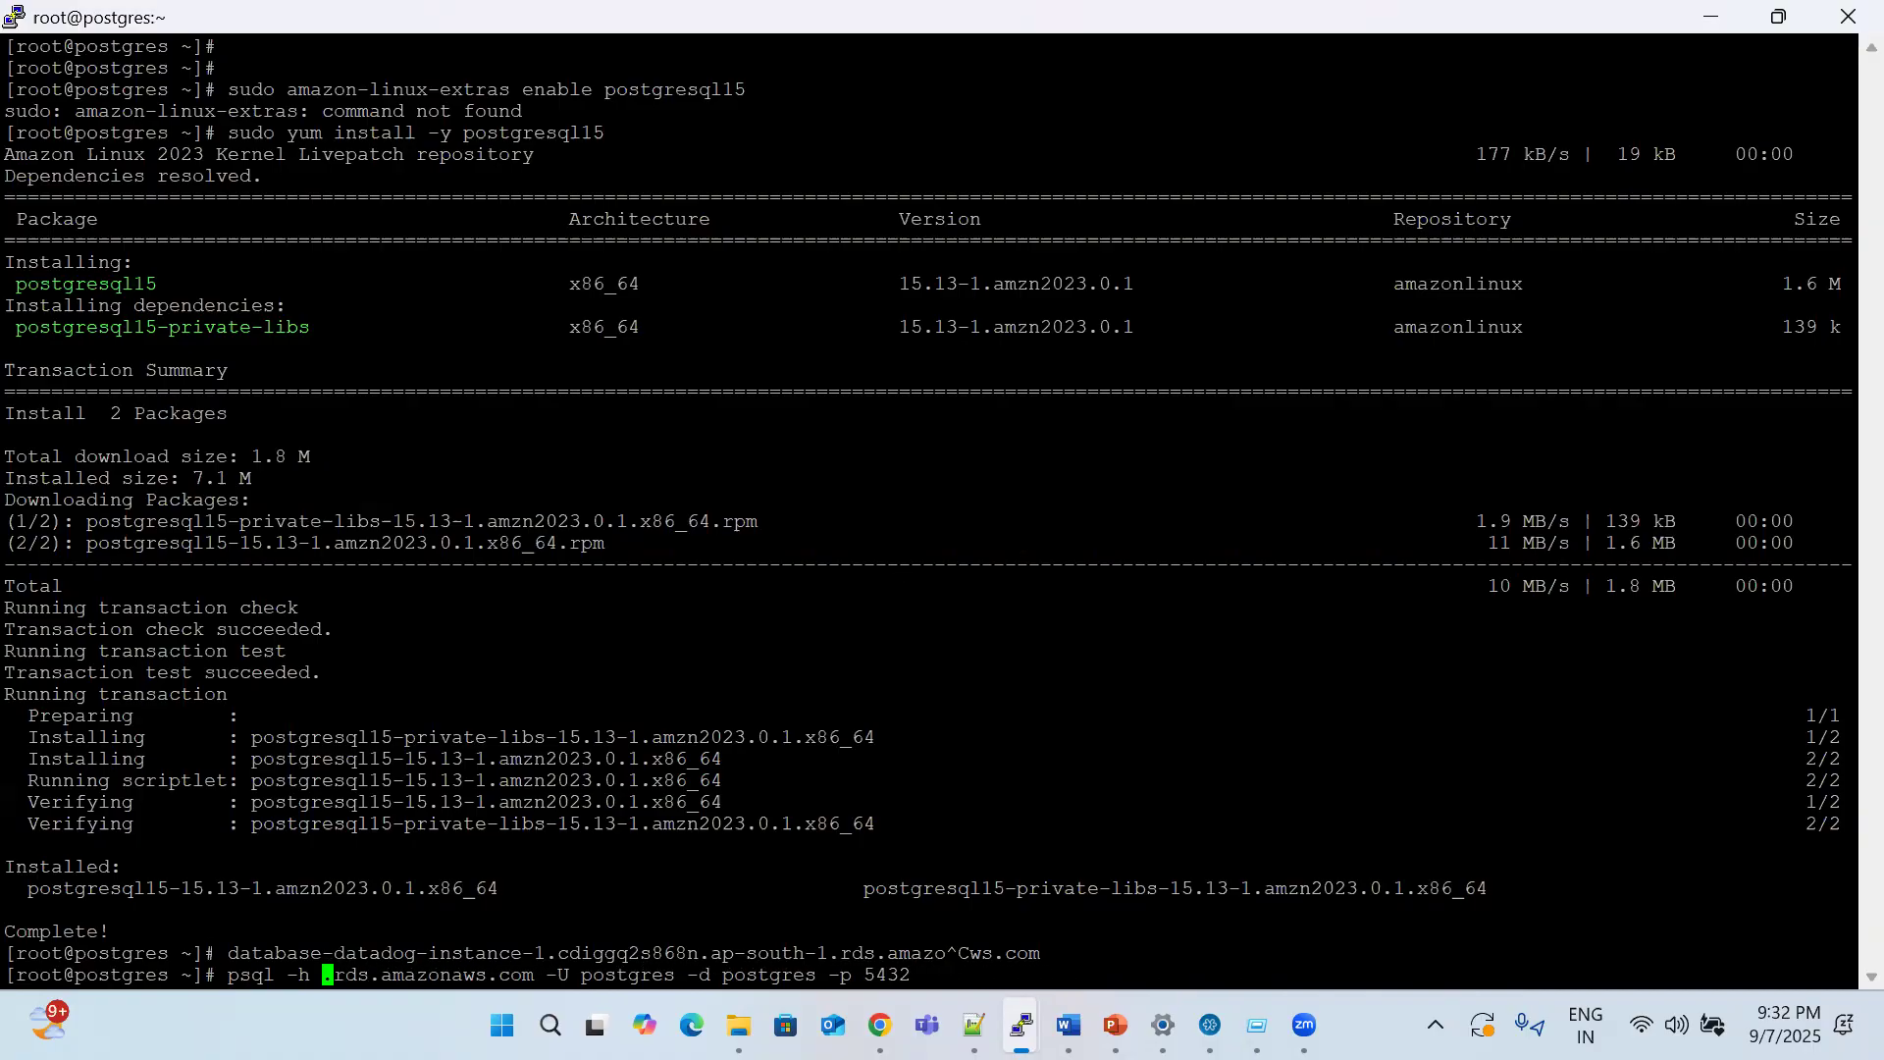
Insert the real RDS endpoint as host, run psql as postgres on 5432, and enter the password.
drag(228, 953, 822, 952)
right_click(822, 953)
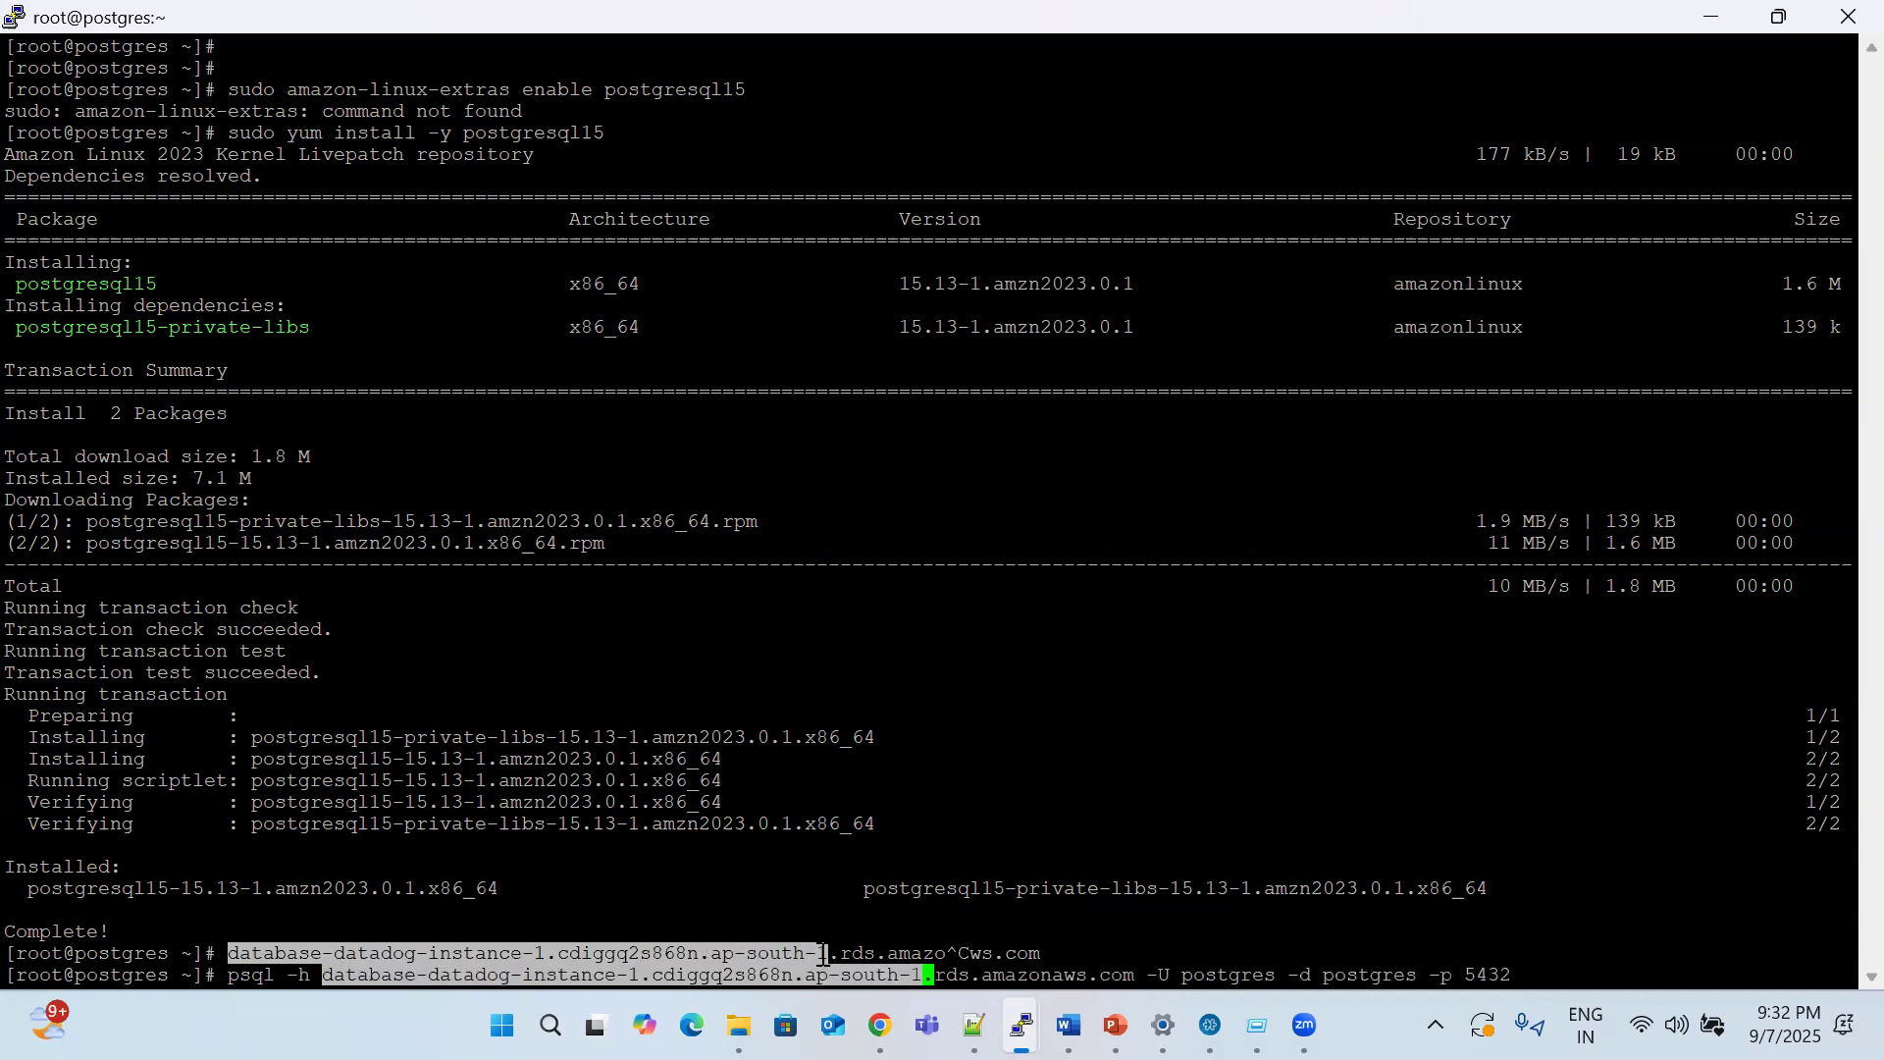
key(Return)
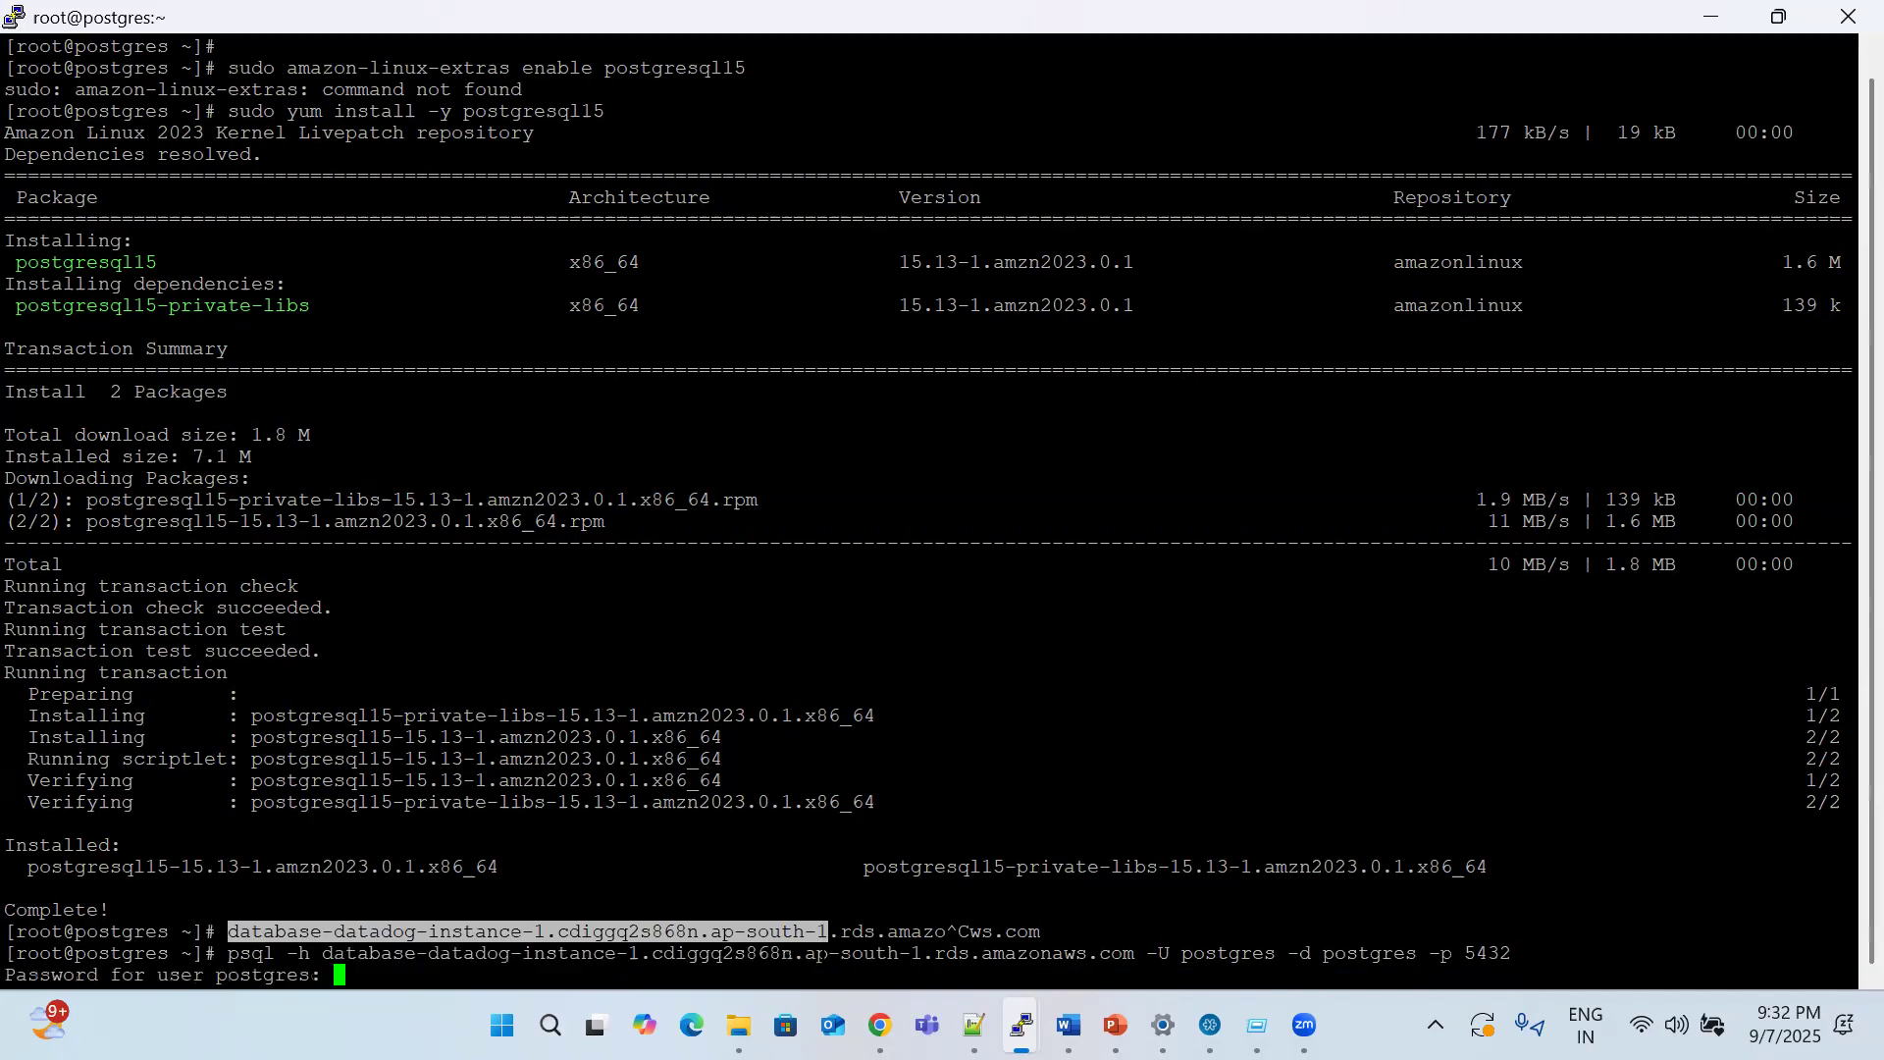
click(822, 953)
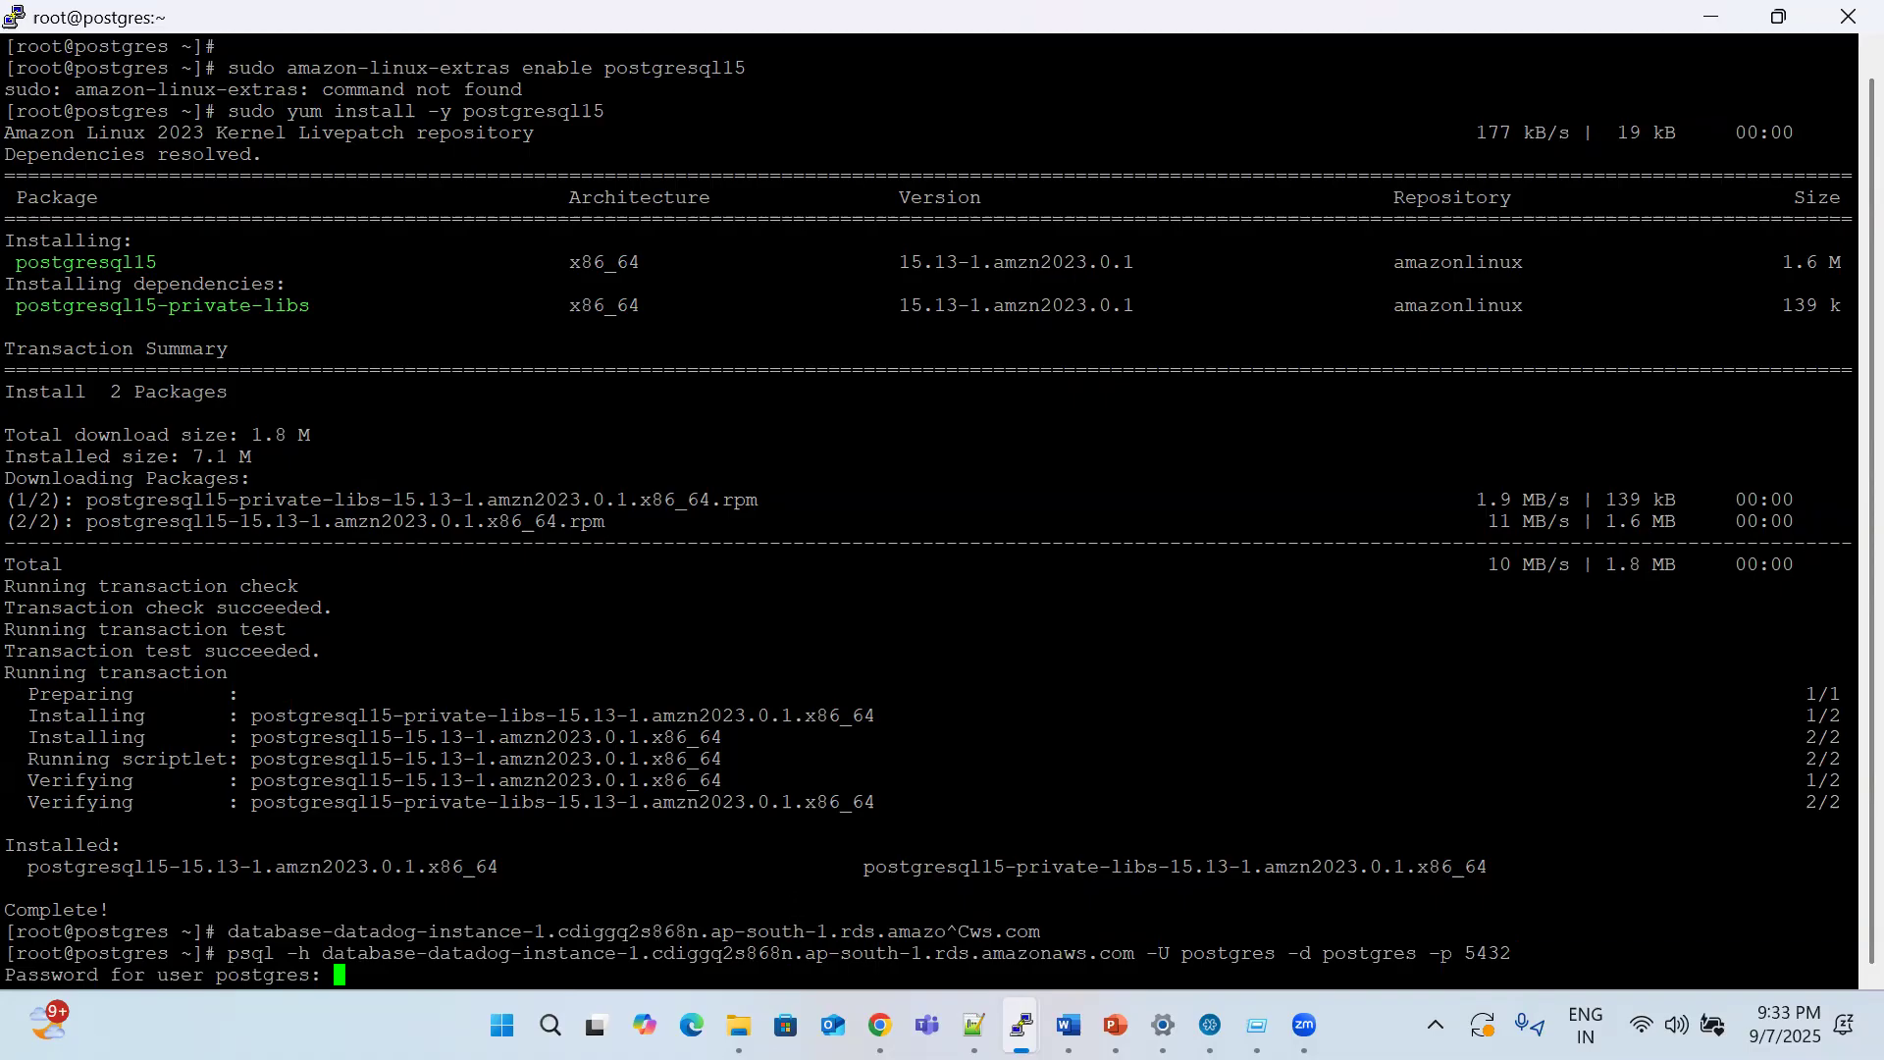
key(Return)
key(Return)
key(Return)
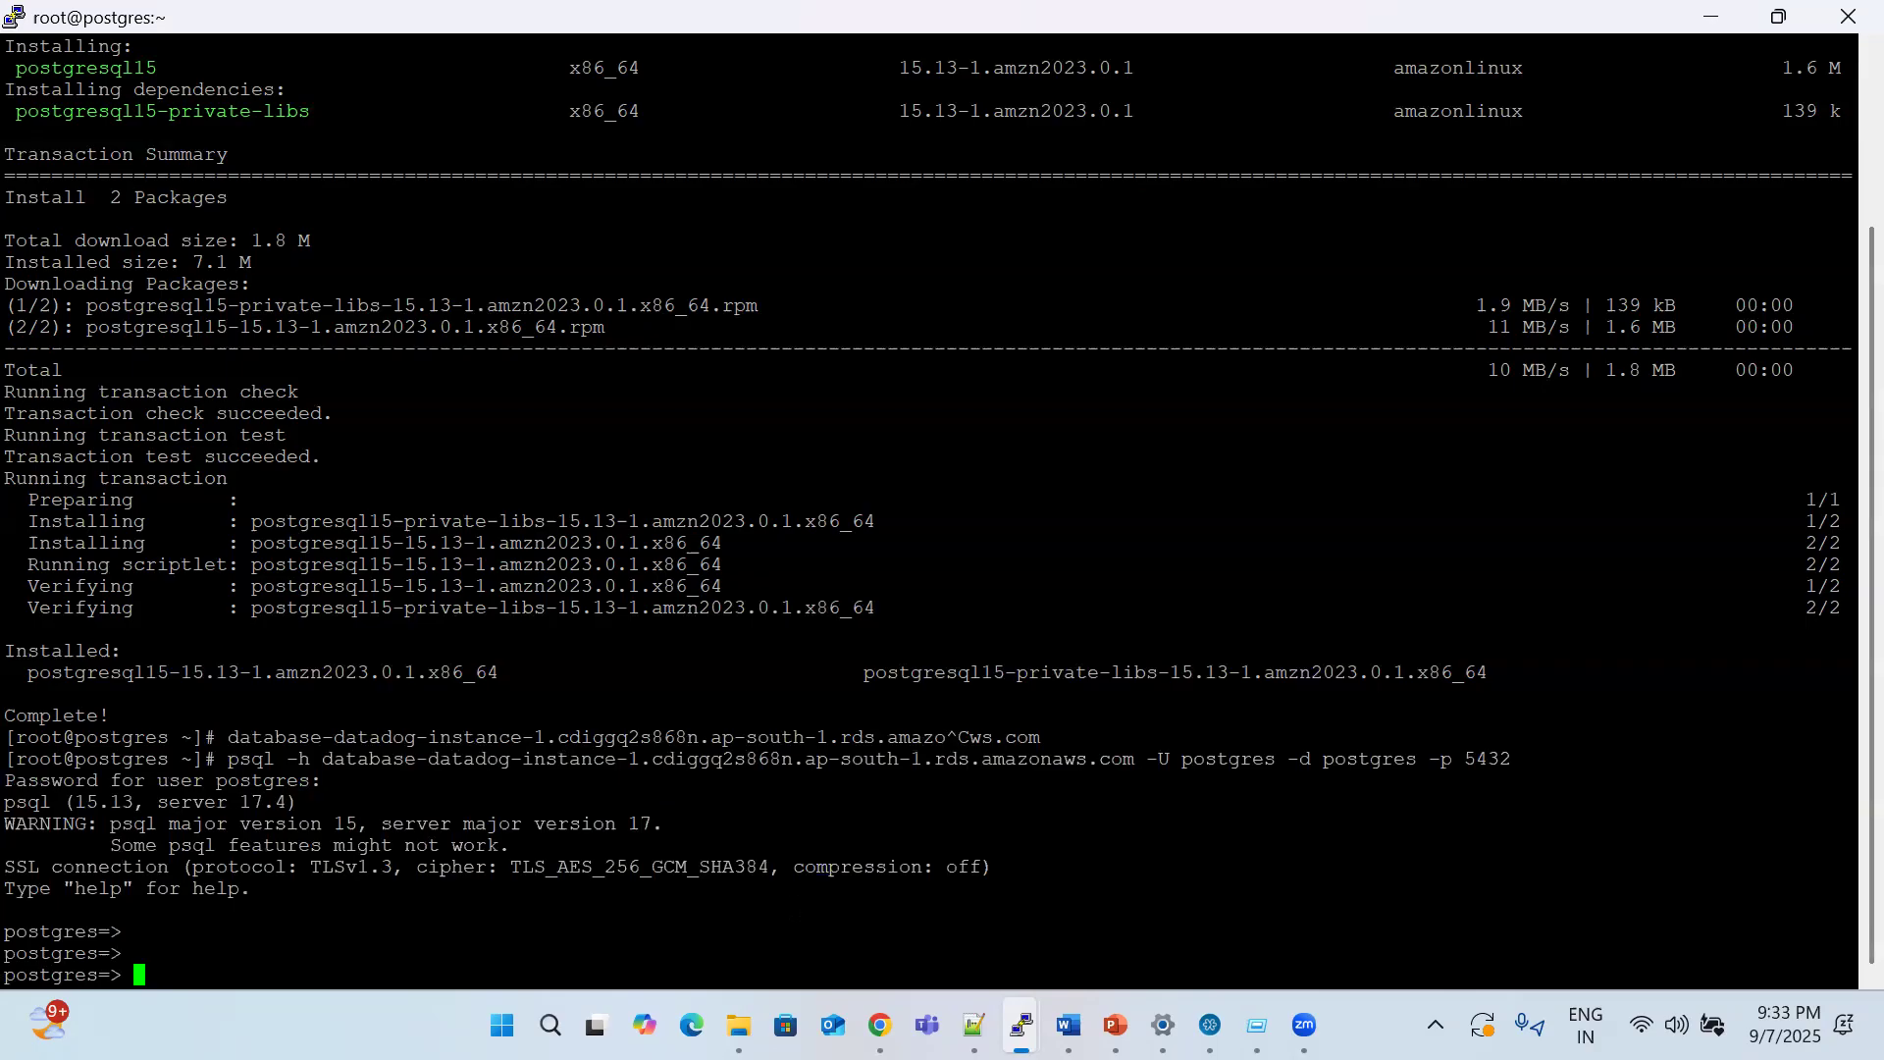
Copy the select version() command from the script and run it at the psql prompt.
key(alt+Tab)
key(alt+Tab)
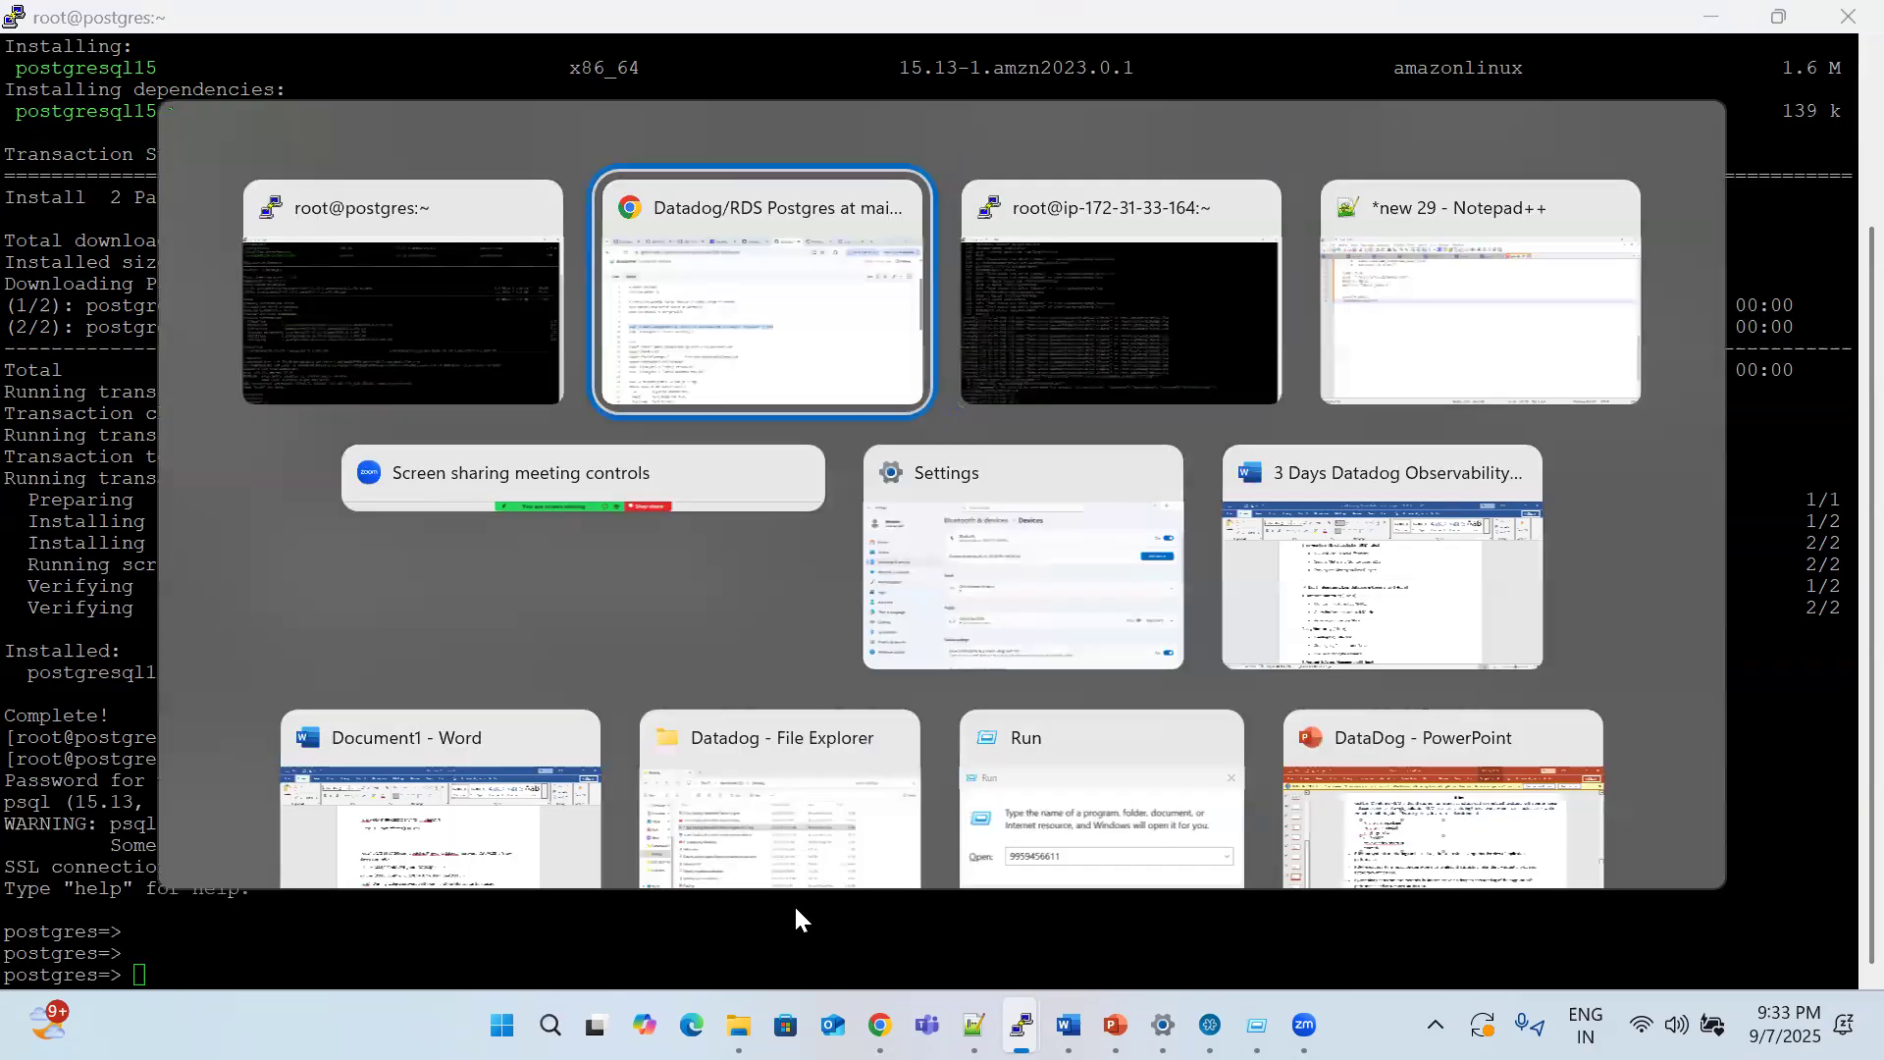
key(alt+Tab)
key(alt+shift+Tab)
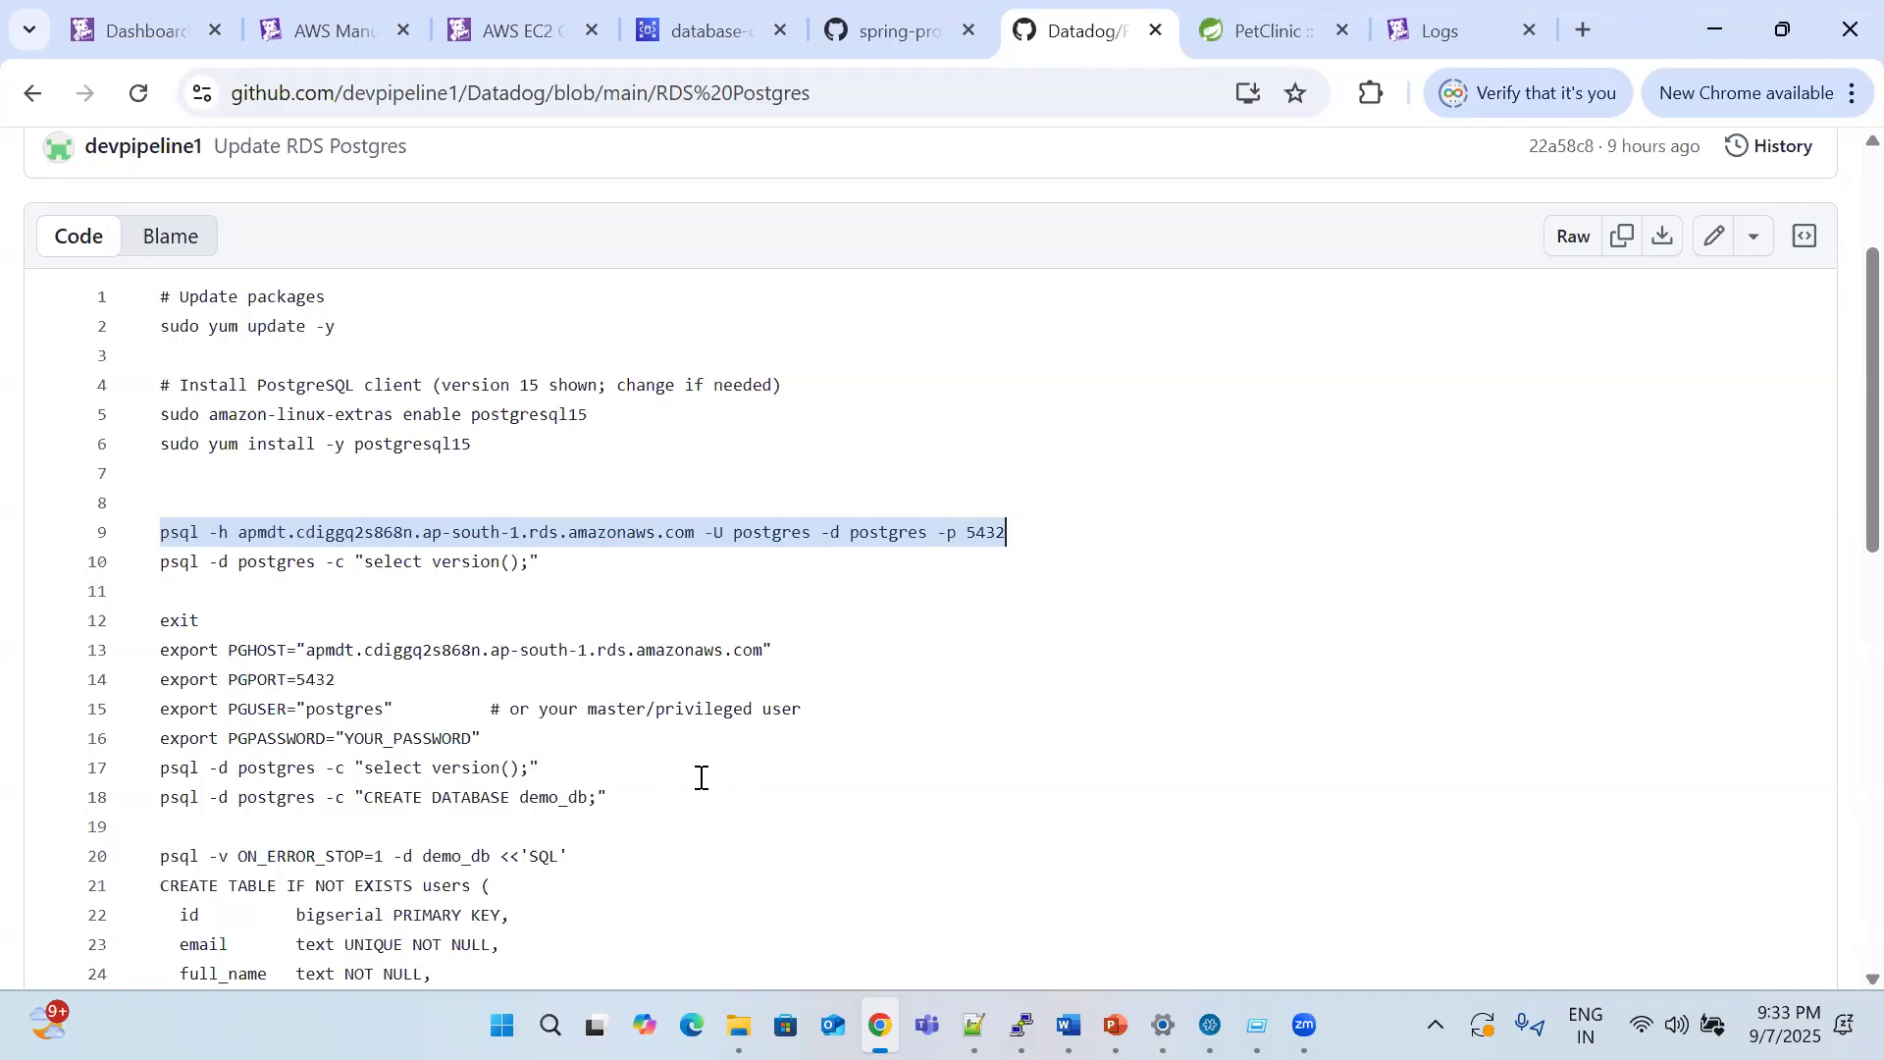
scroll(336, 631, down, 1)
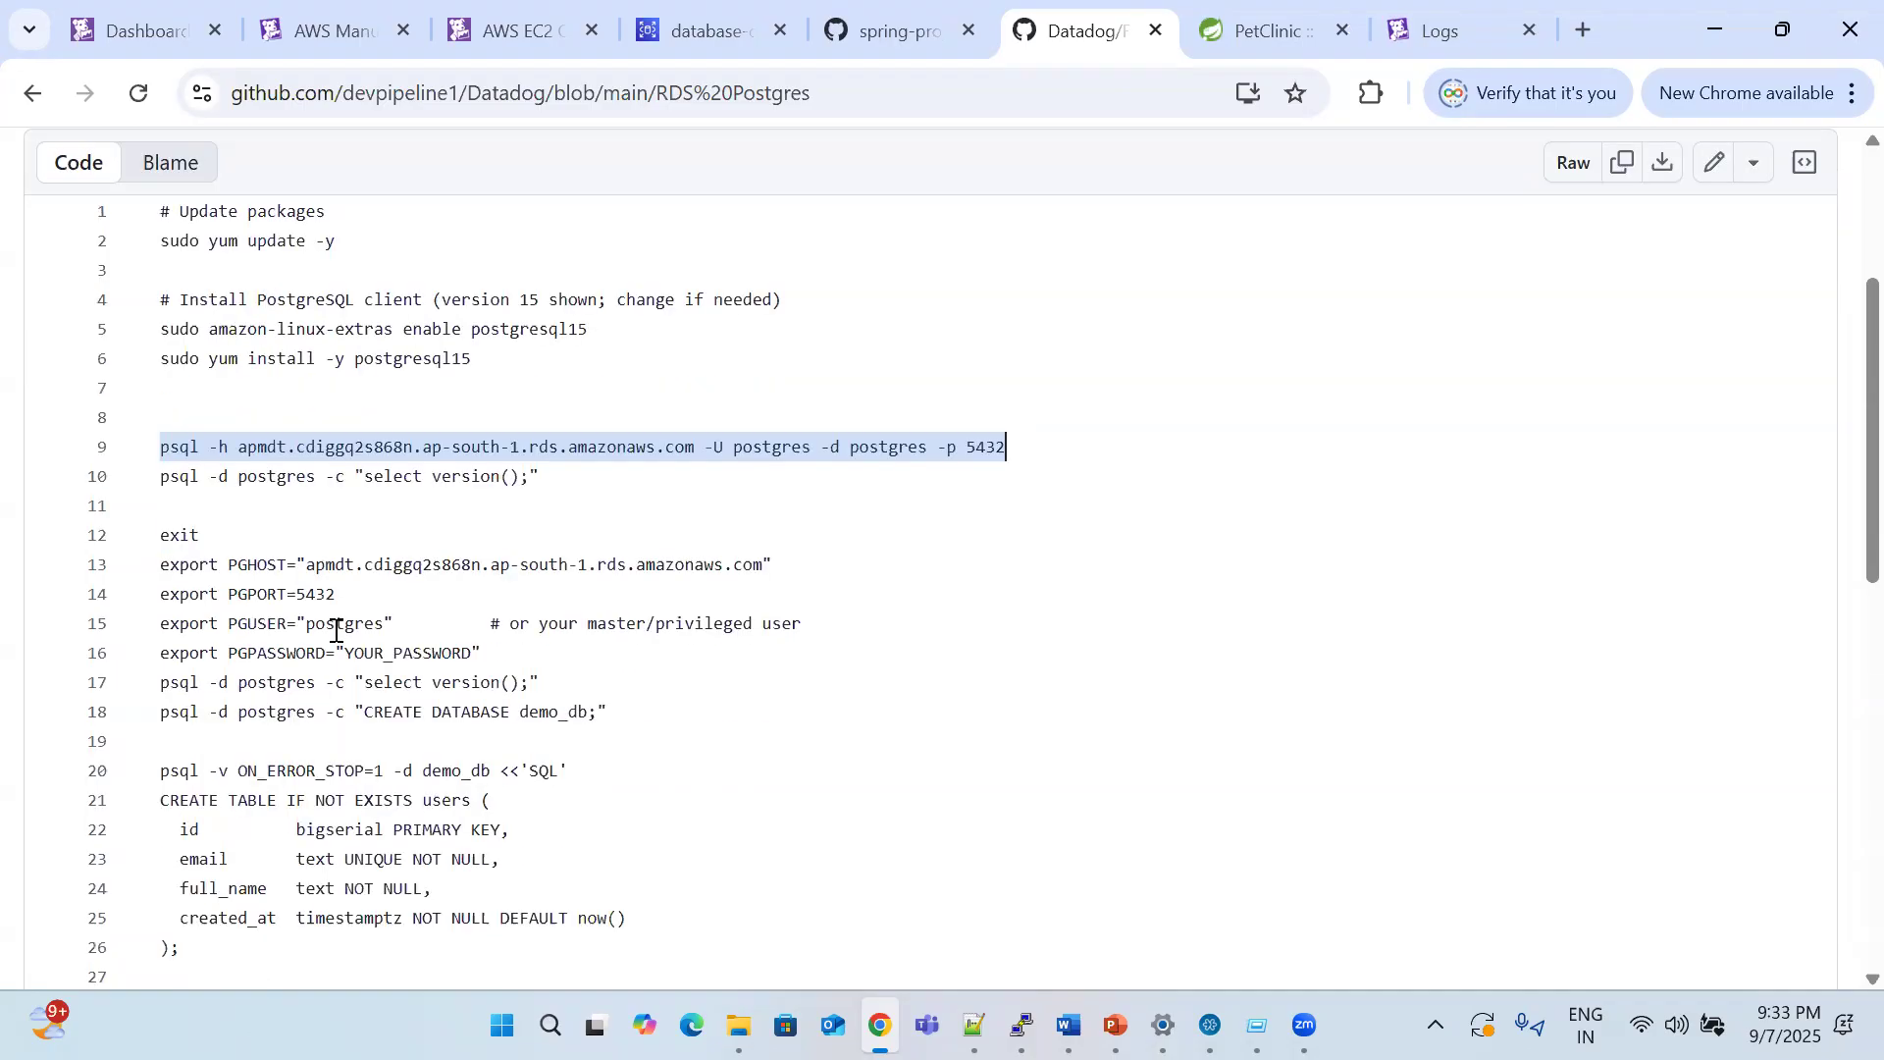
scroll(172, 502, down, 1)
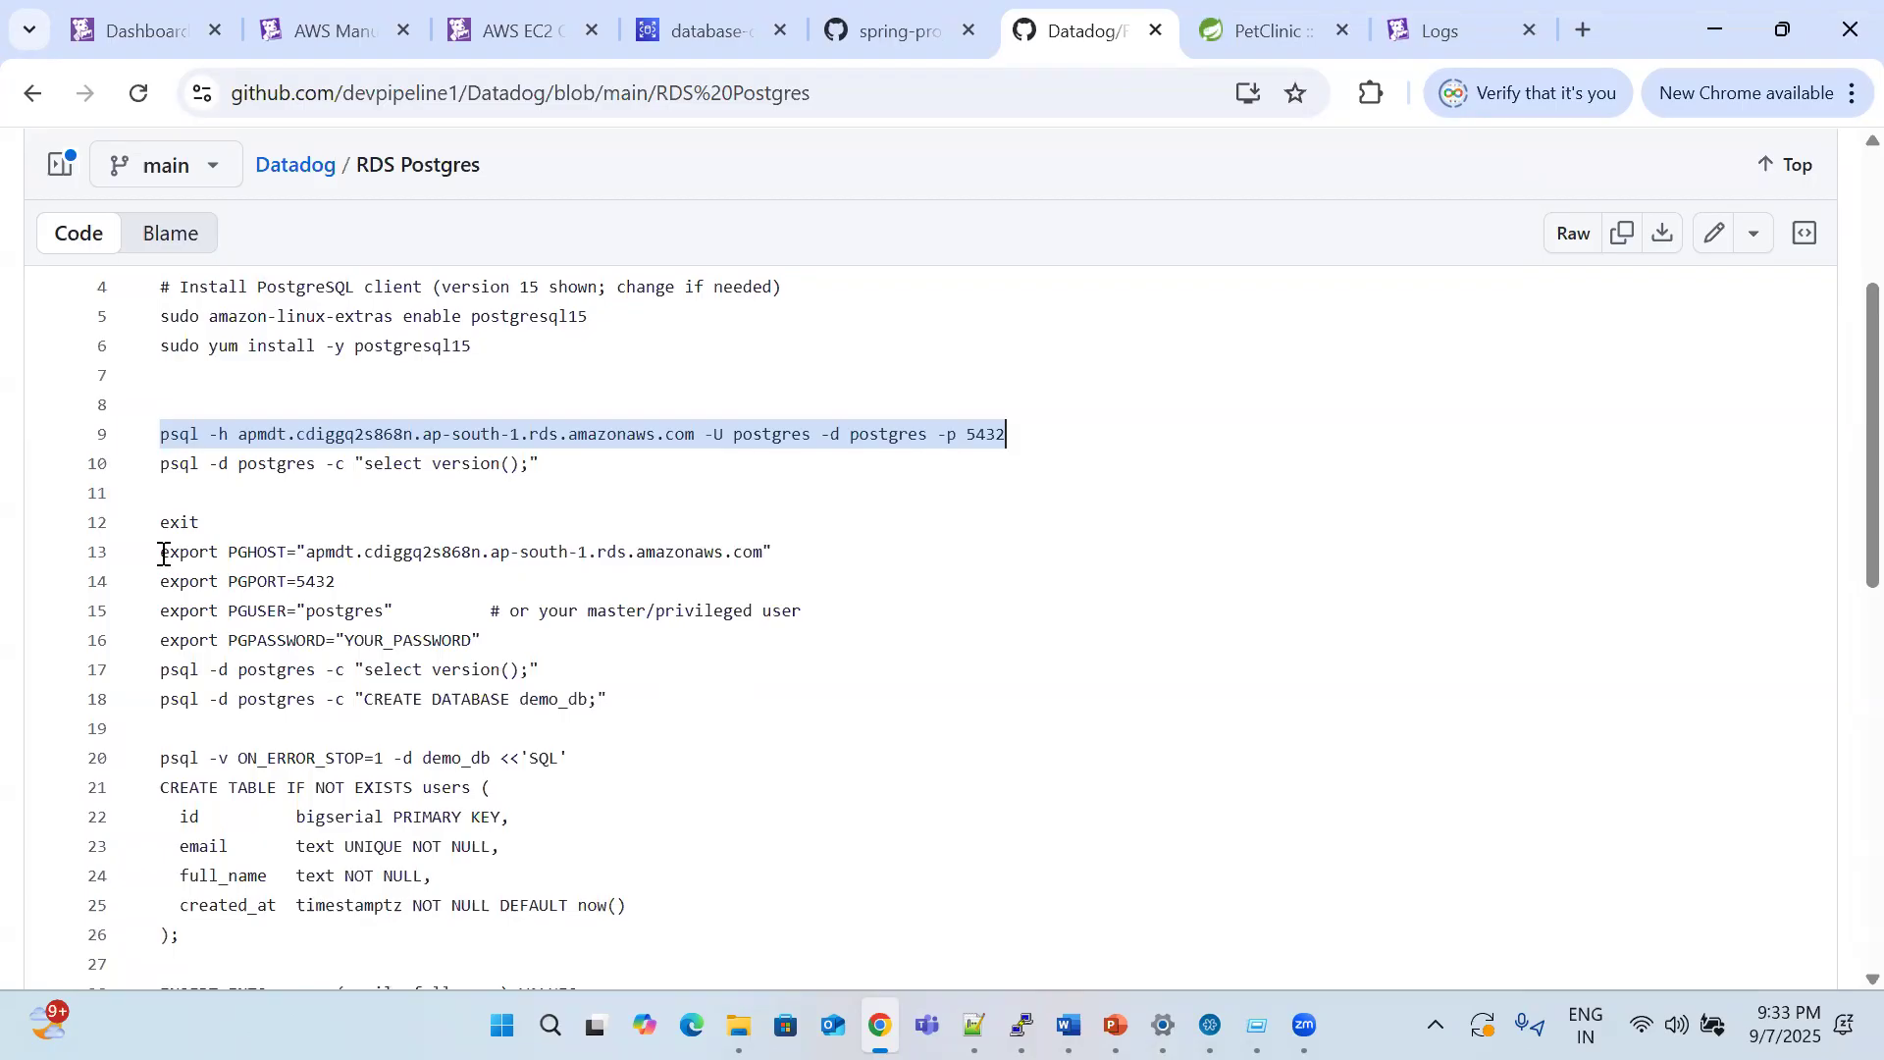
drag(159, 555, 146, 676)
key(ctrl+c)
key(alt+Tab)
right_click(147, 676)
key(Return)
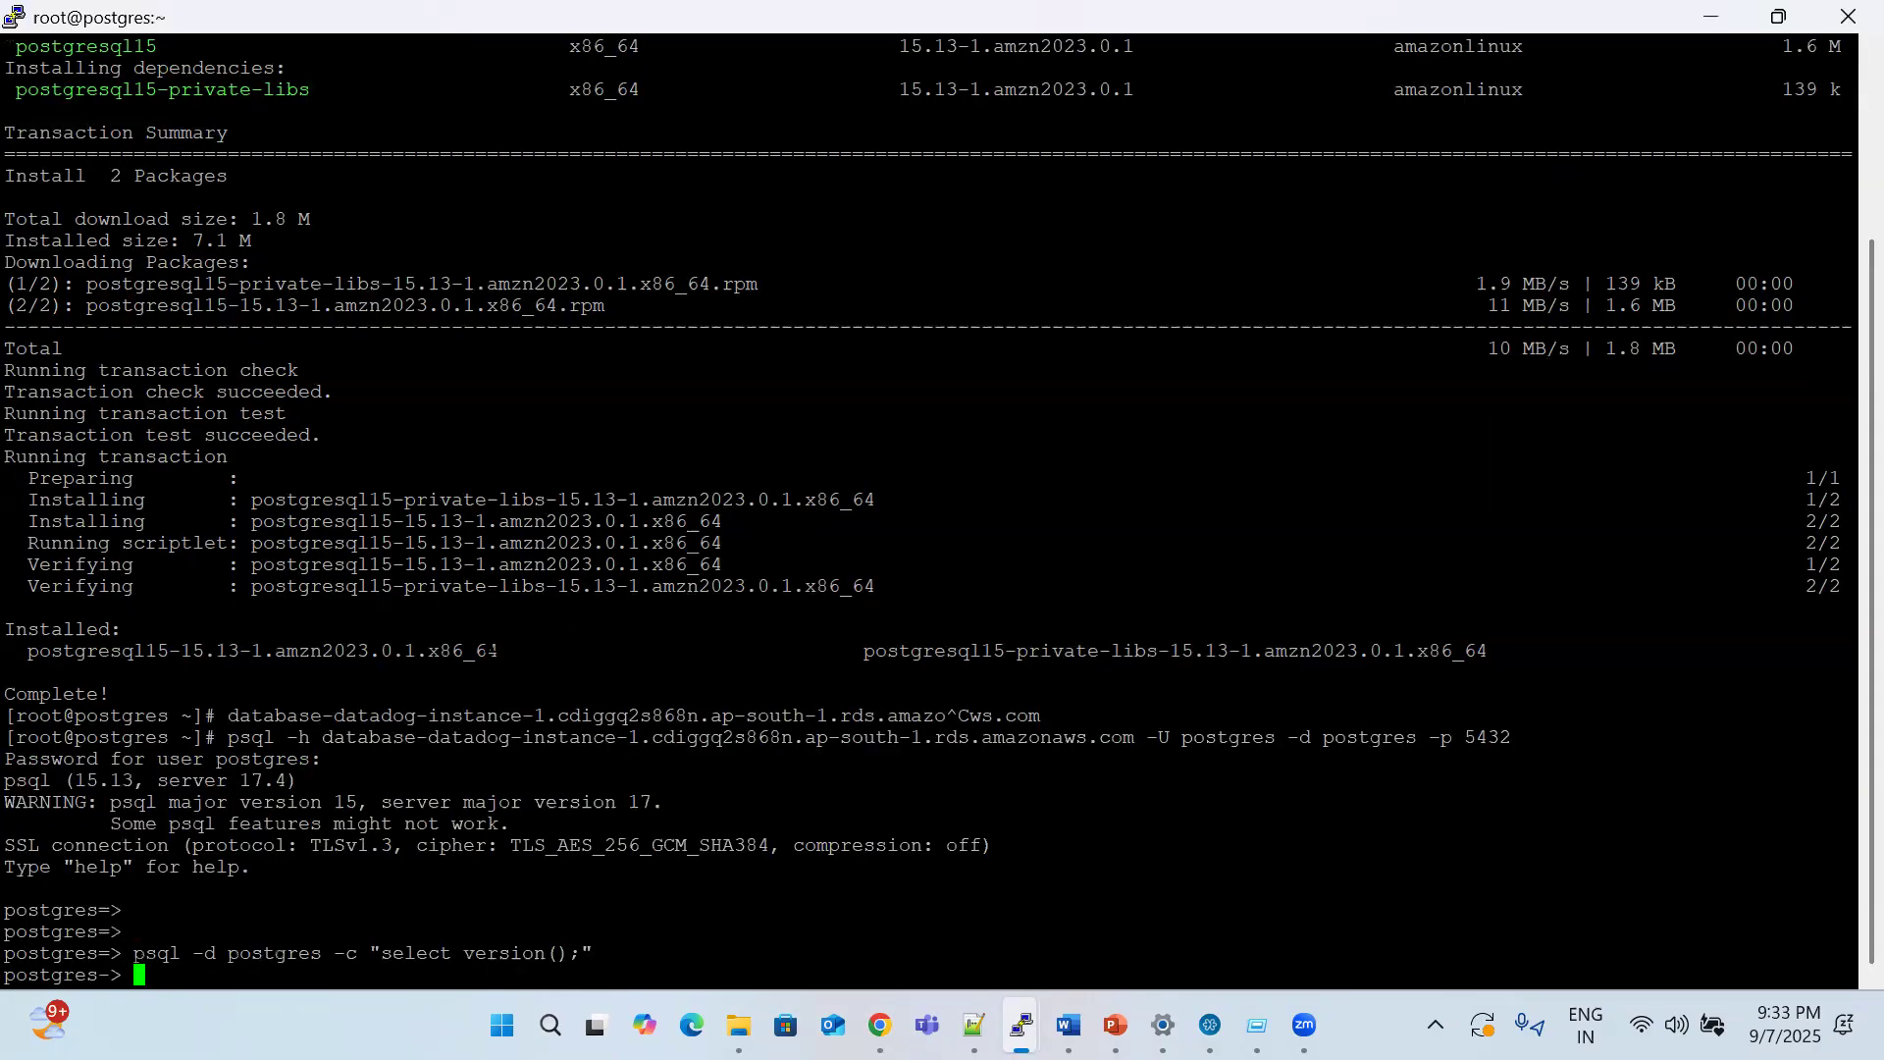
Paste the CREATE DATABASE demo_db line into psql, then cancel it.
key(alt+Tab)
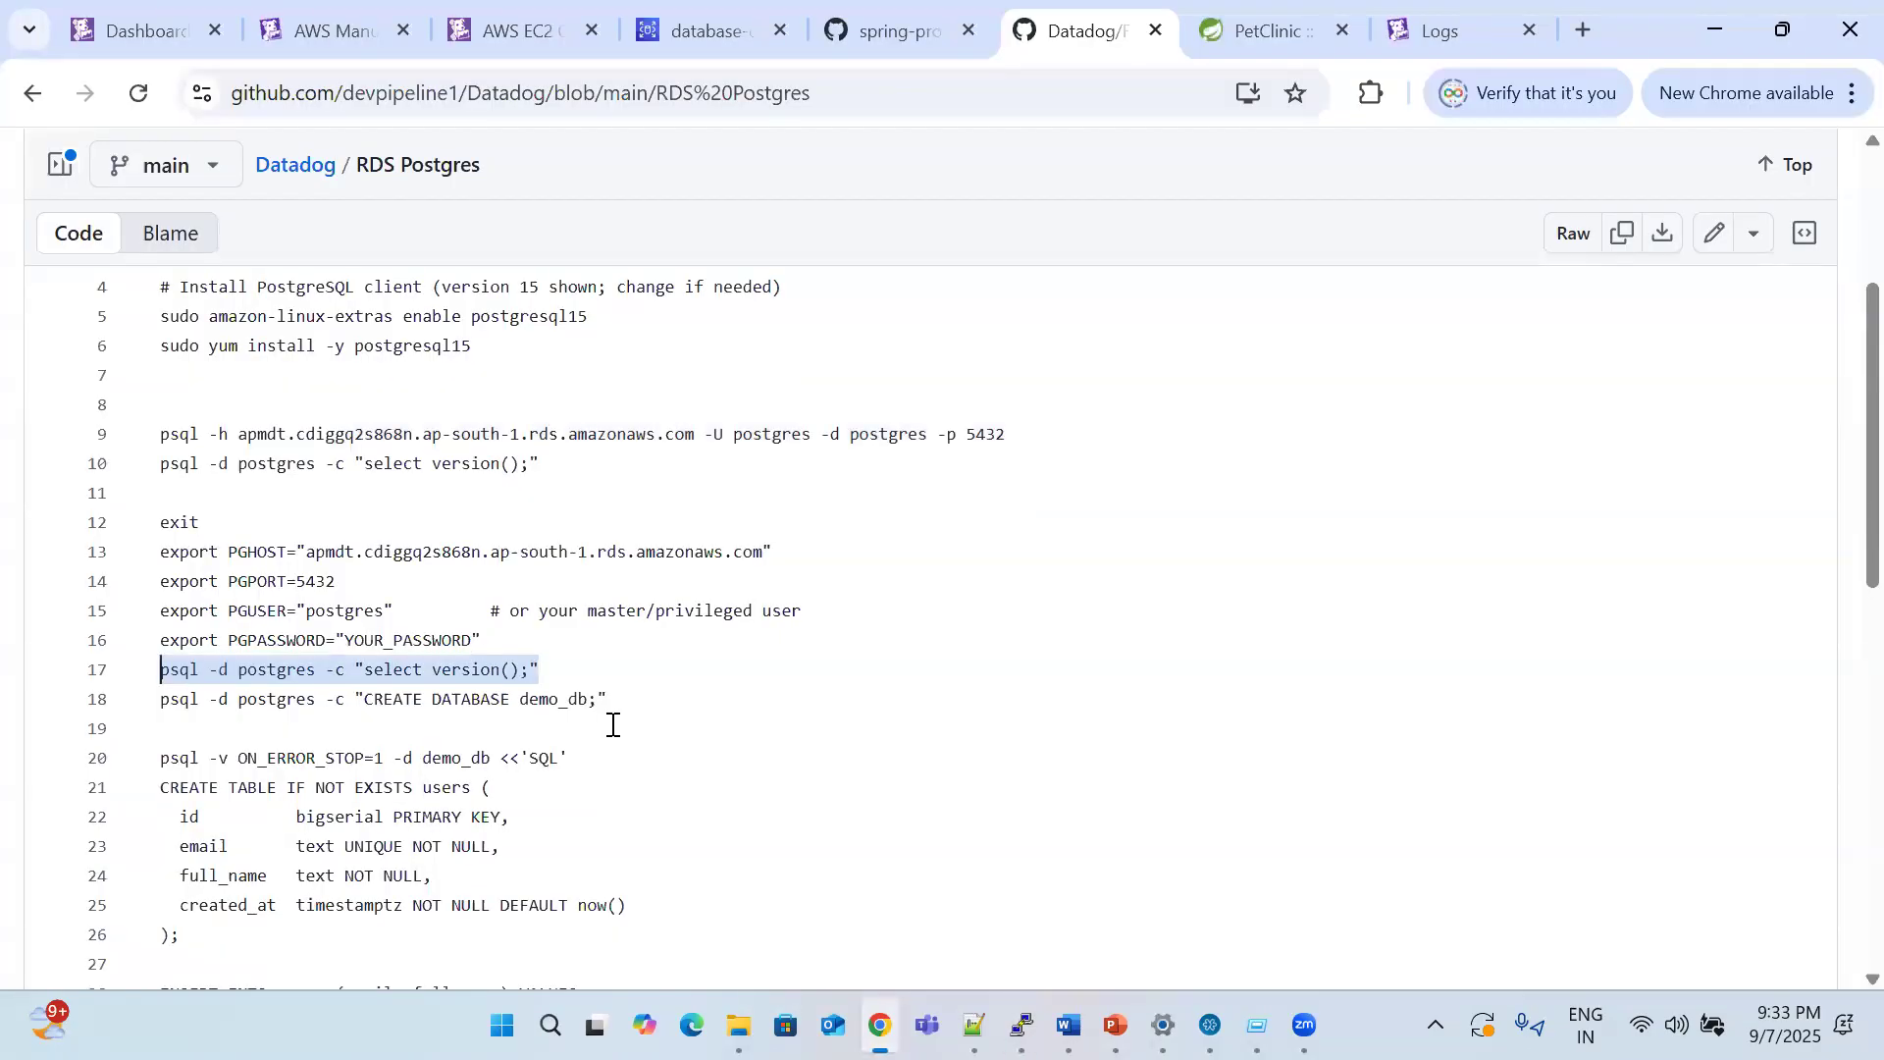
drag(609, 706, 163, 723)
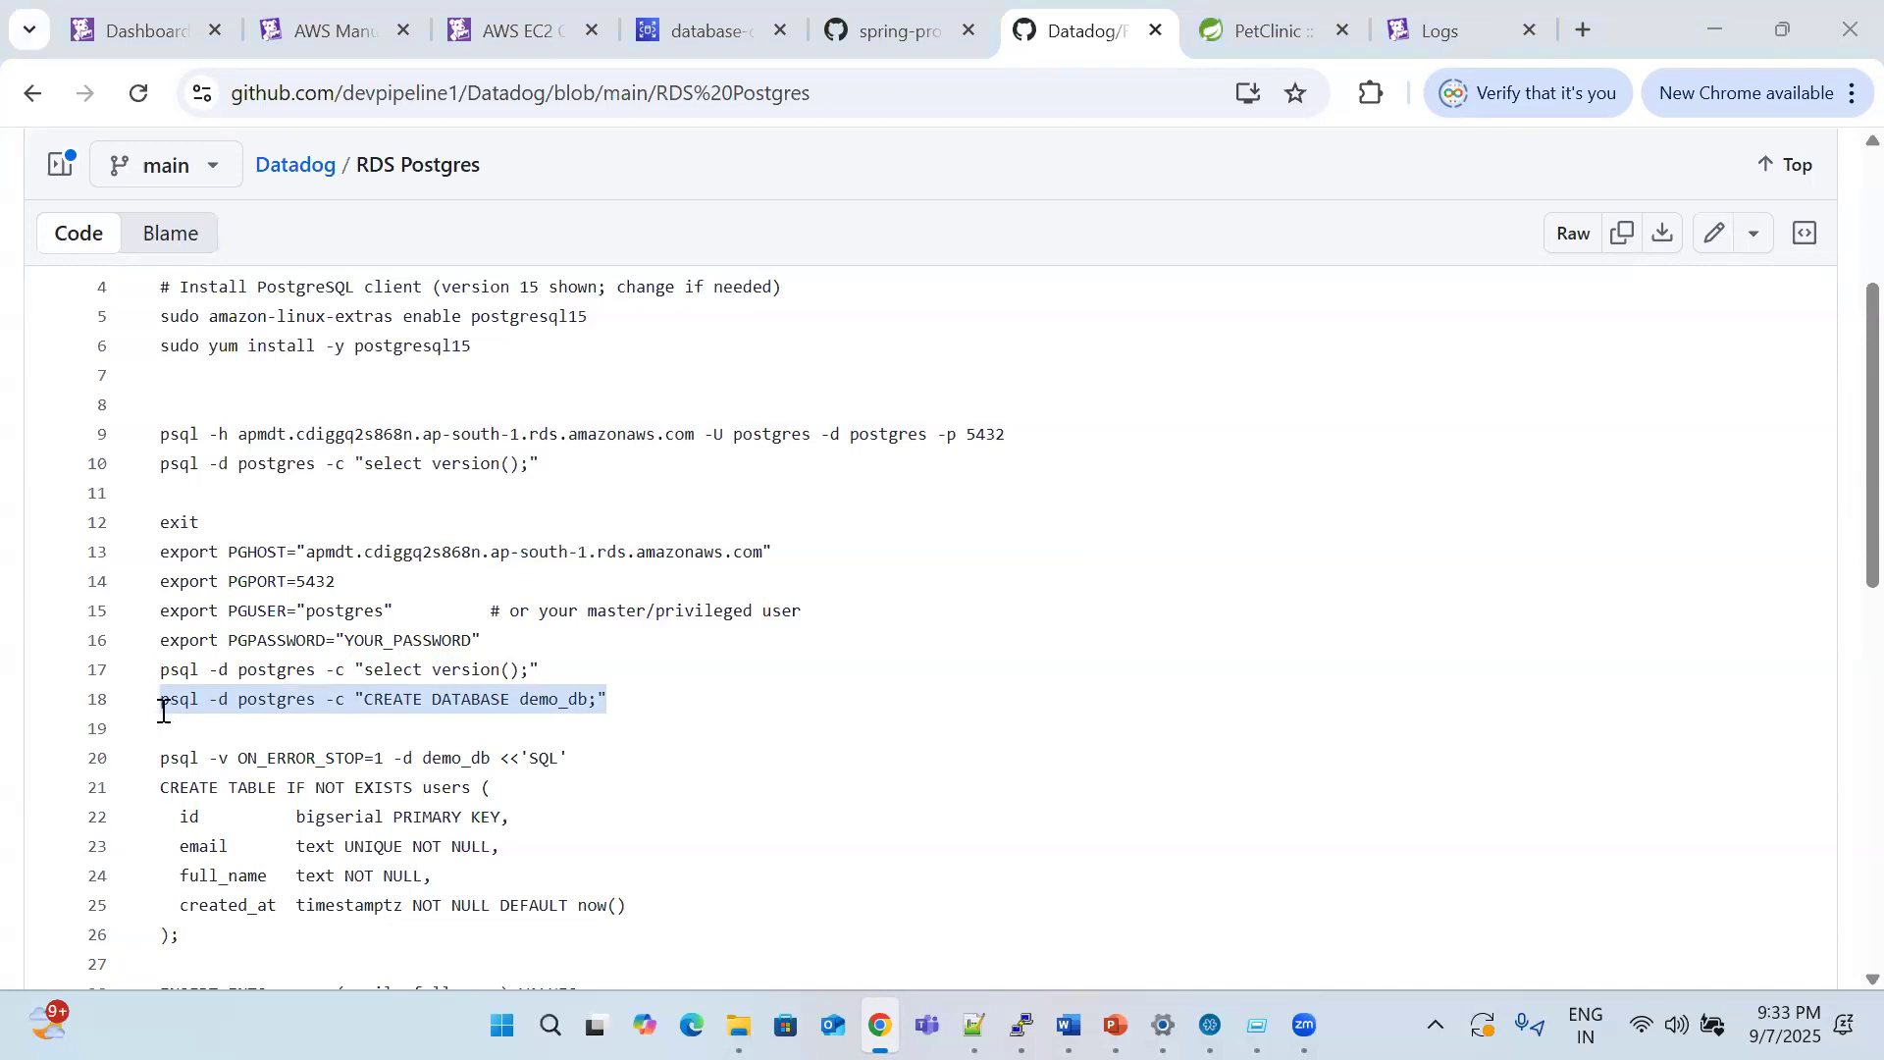
key(alt+Tab)
key(shift+Insert)
key(Return)
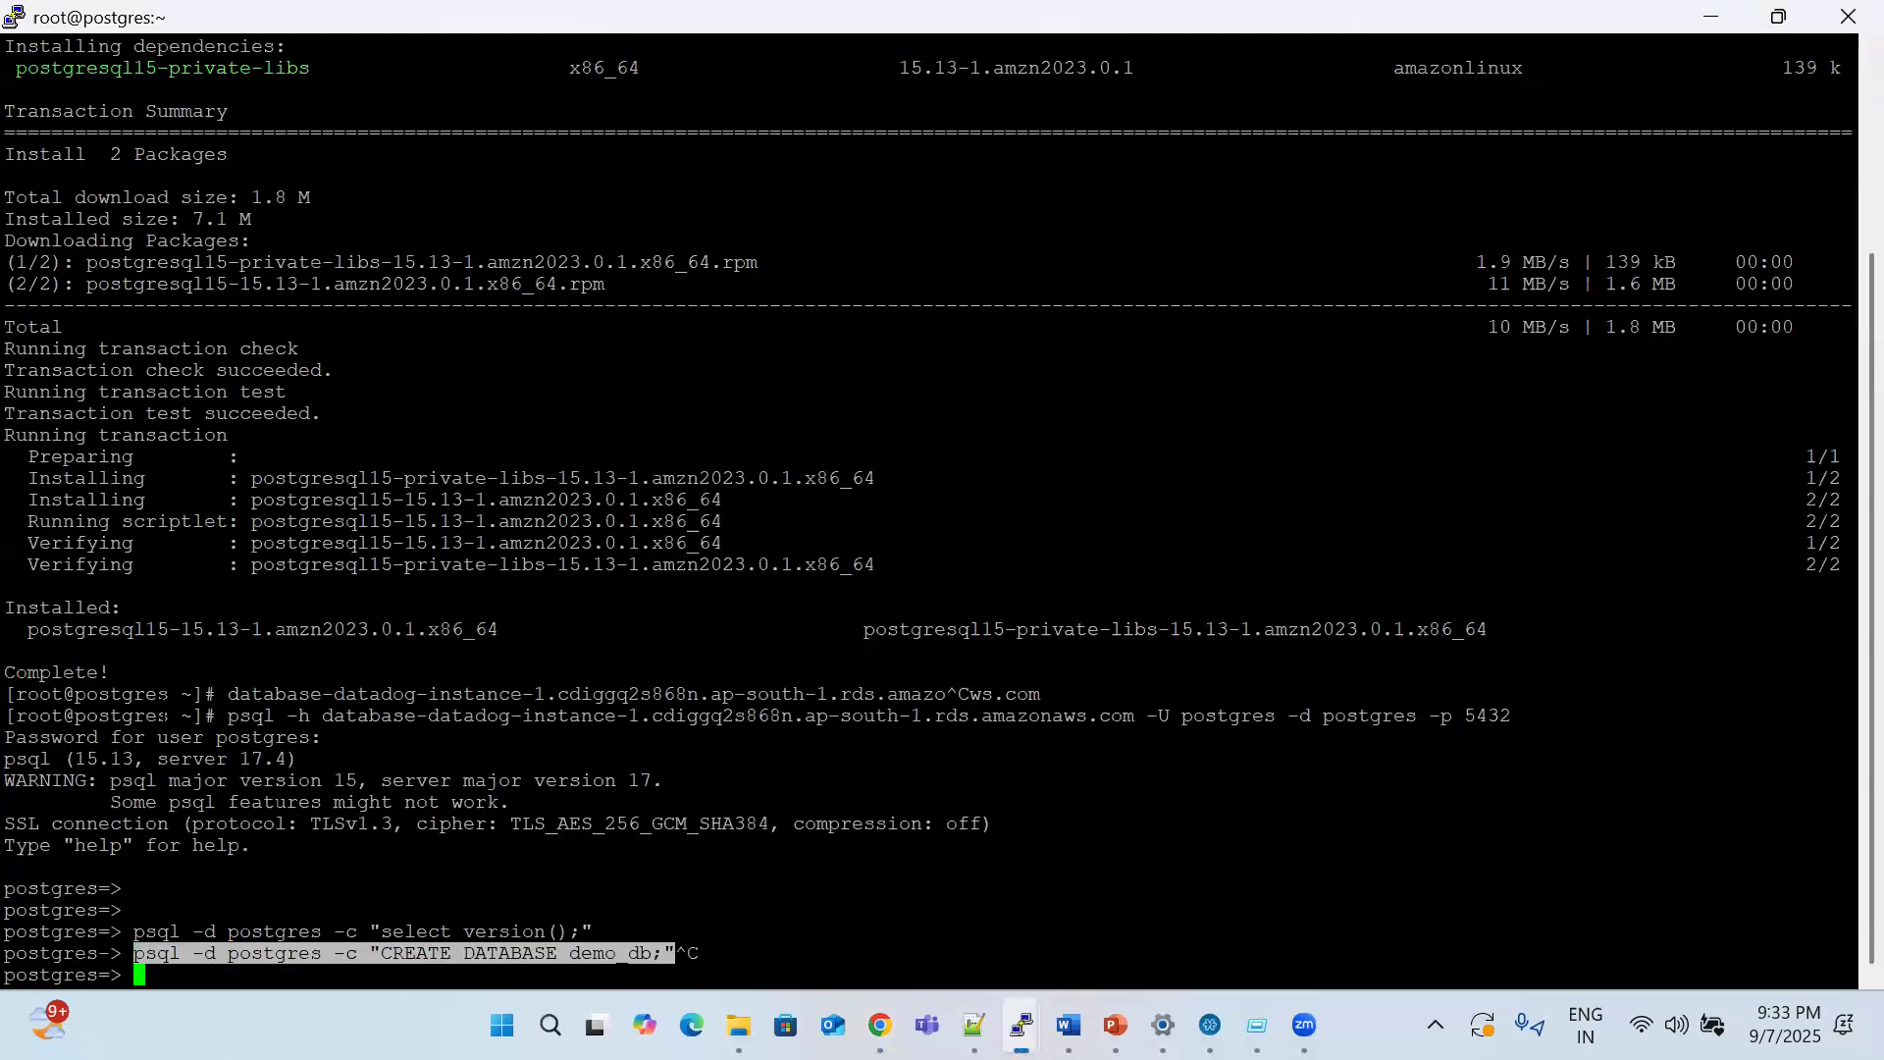
Quit psql with \q to return to the shell.
key(alt+Tab)
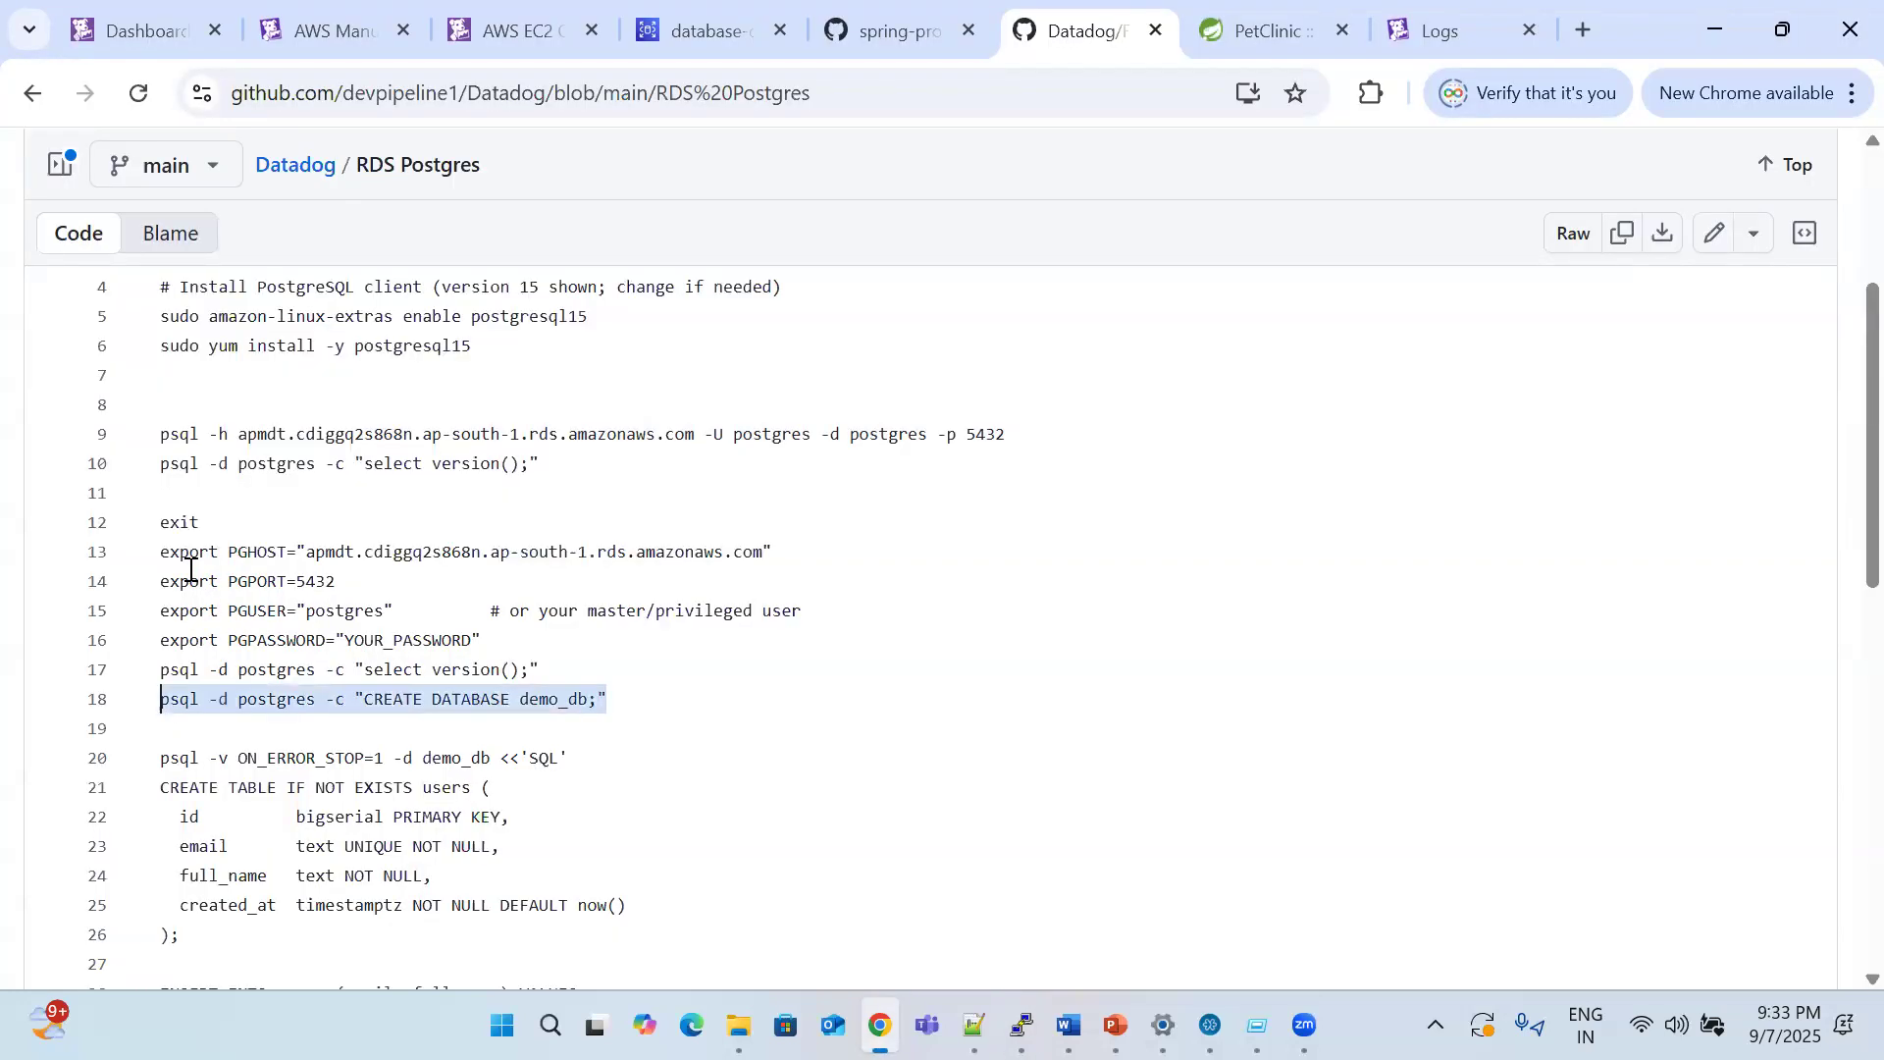
key(alt+Tab)
text(ex)
key(BackSpace)
key(BackSpace)
text(\q)
key(Return)
Run line 10's select version() check at the shell, which fails with a local socket error.
key(alt+Tab)
drag(162, 467, 543, 466)
key(ctrl+c)
key(alt+Tab)
key(shift+Insert)
key(Return)
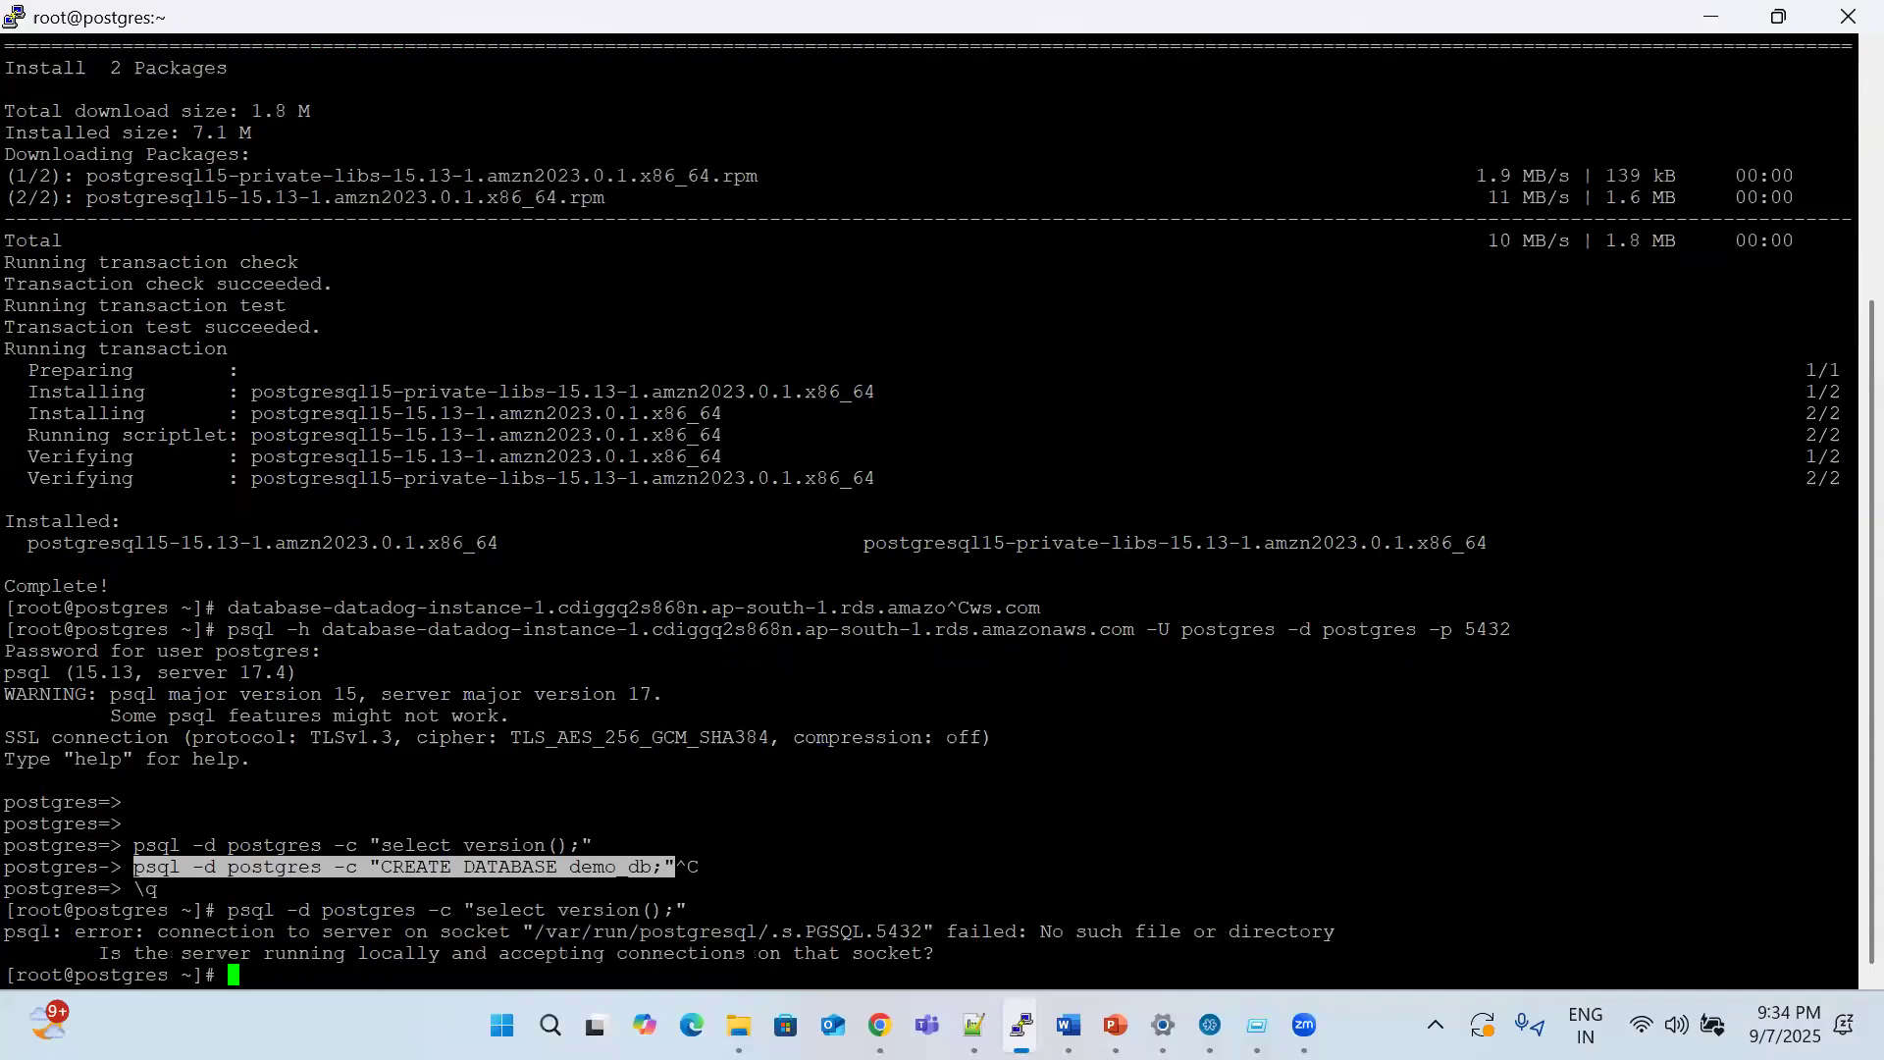
key(Return)
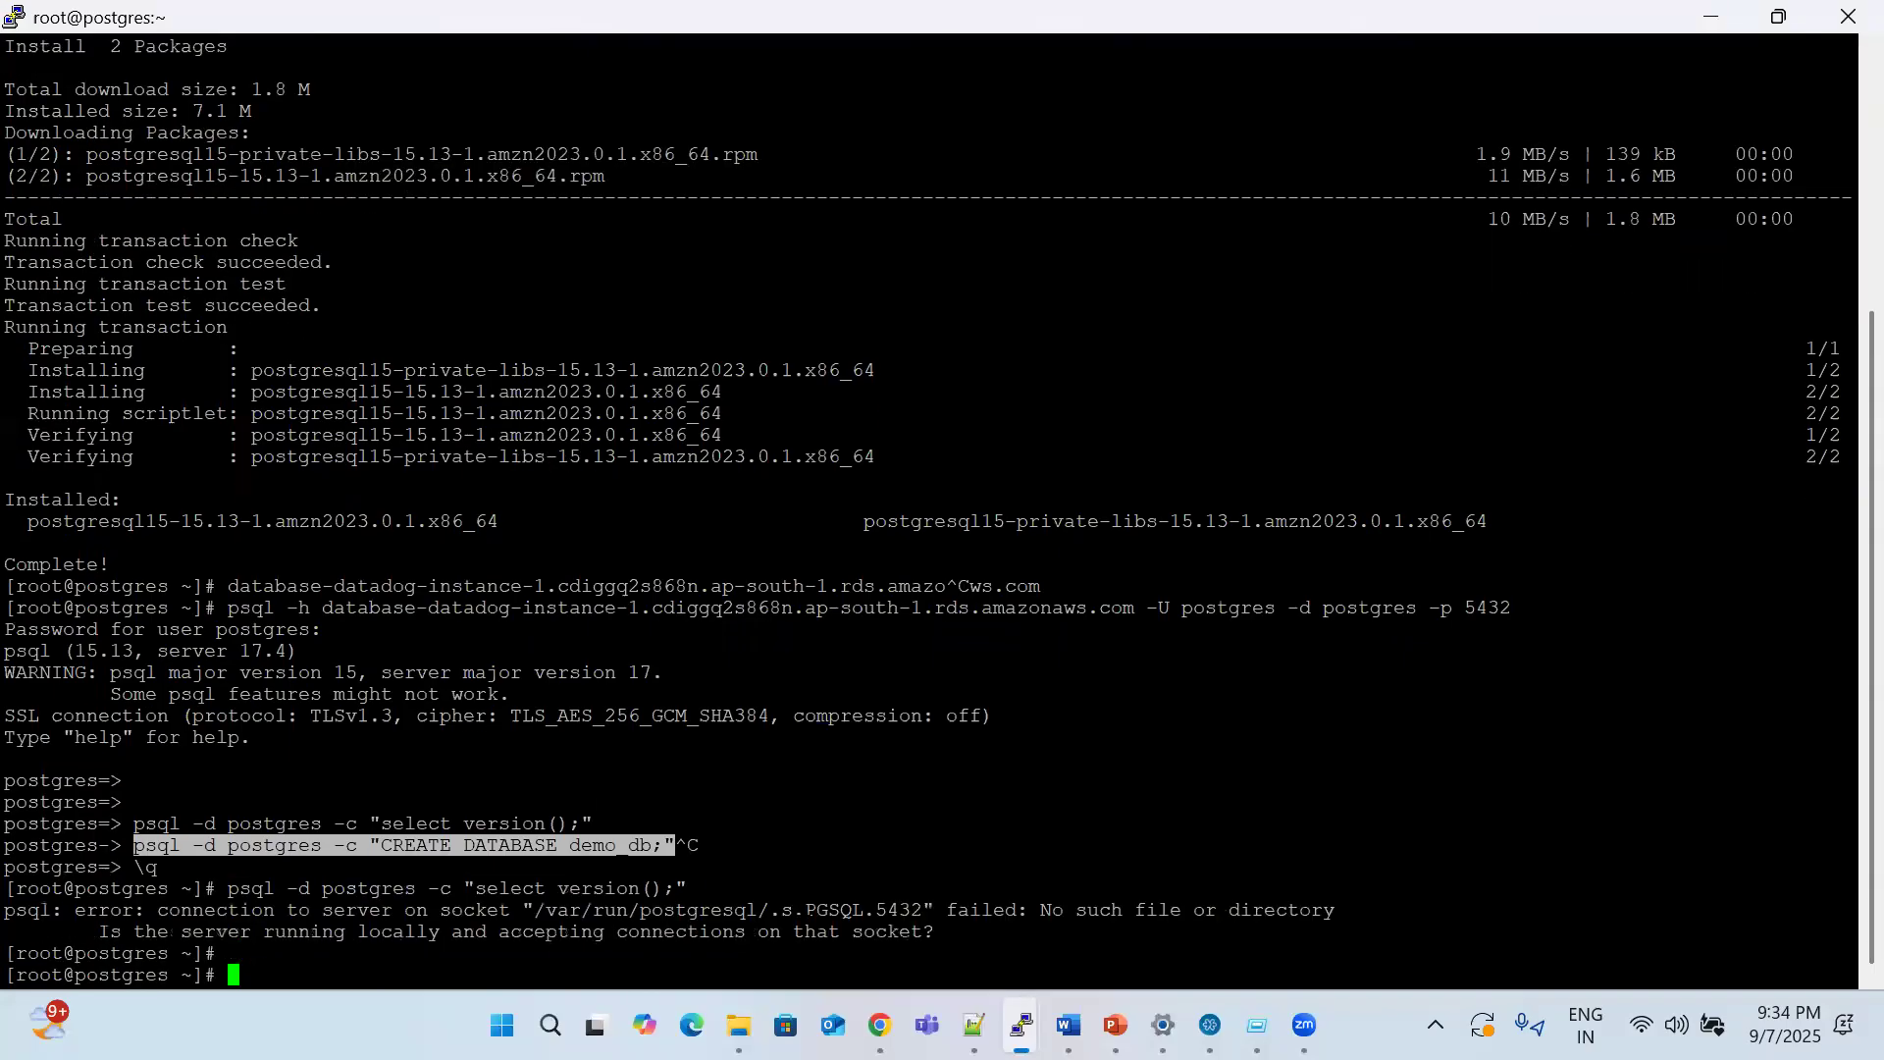
key(Return)
key(Return)
Copy the PGHOST, PGPORT, PGUSER and PGPASSWORD export lines 13–16 from the script.
key(alt+Tab)
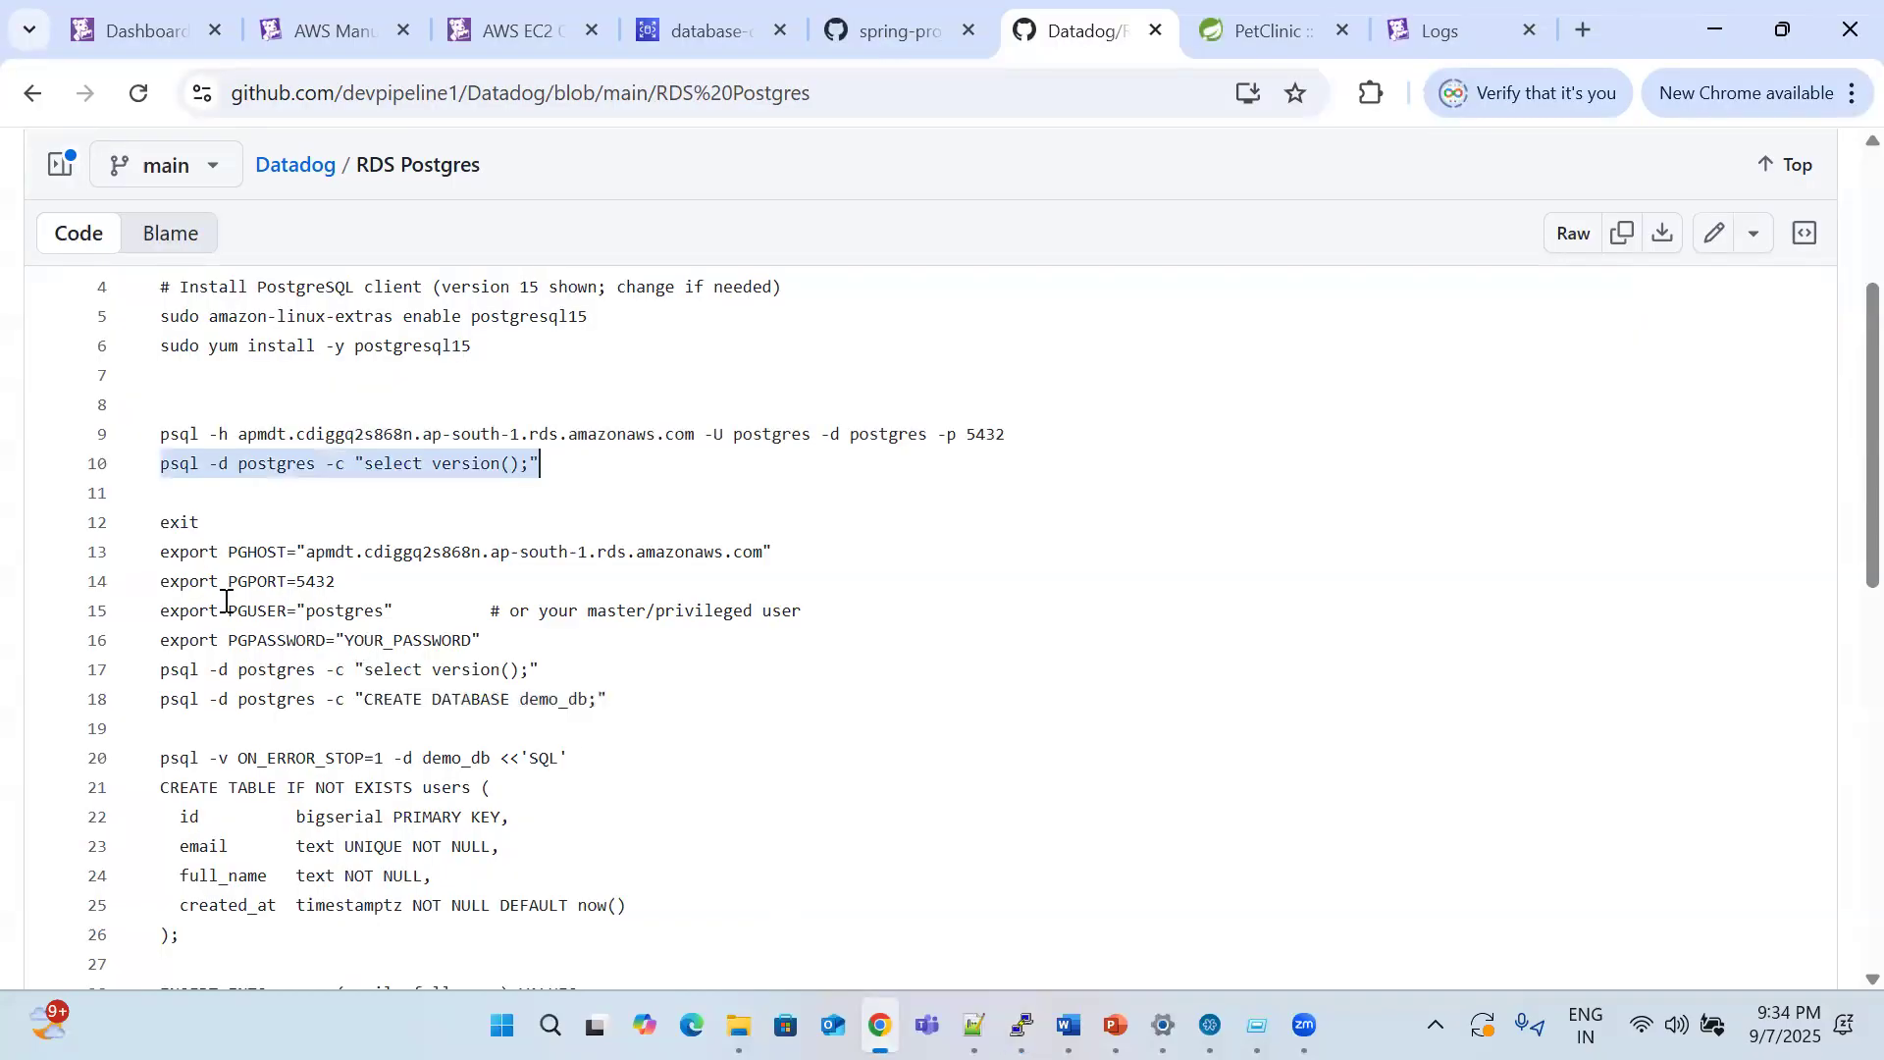
click(157, 551)
double_click(253, 552)
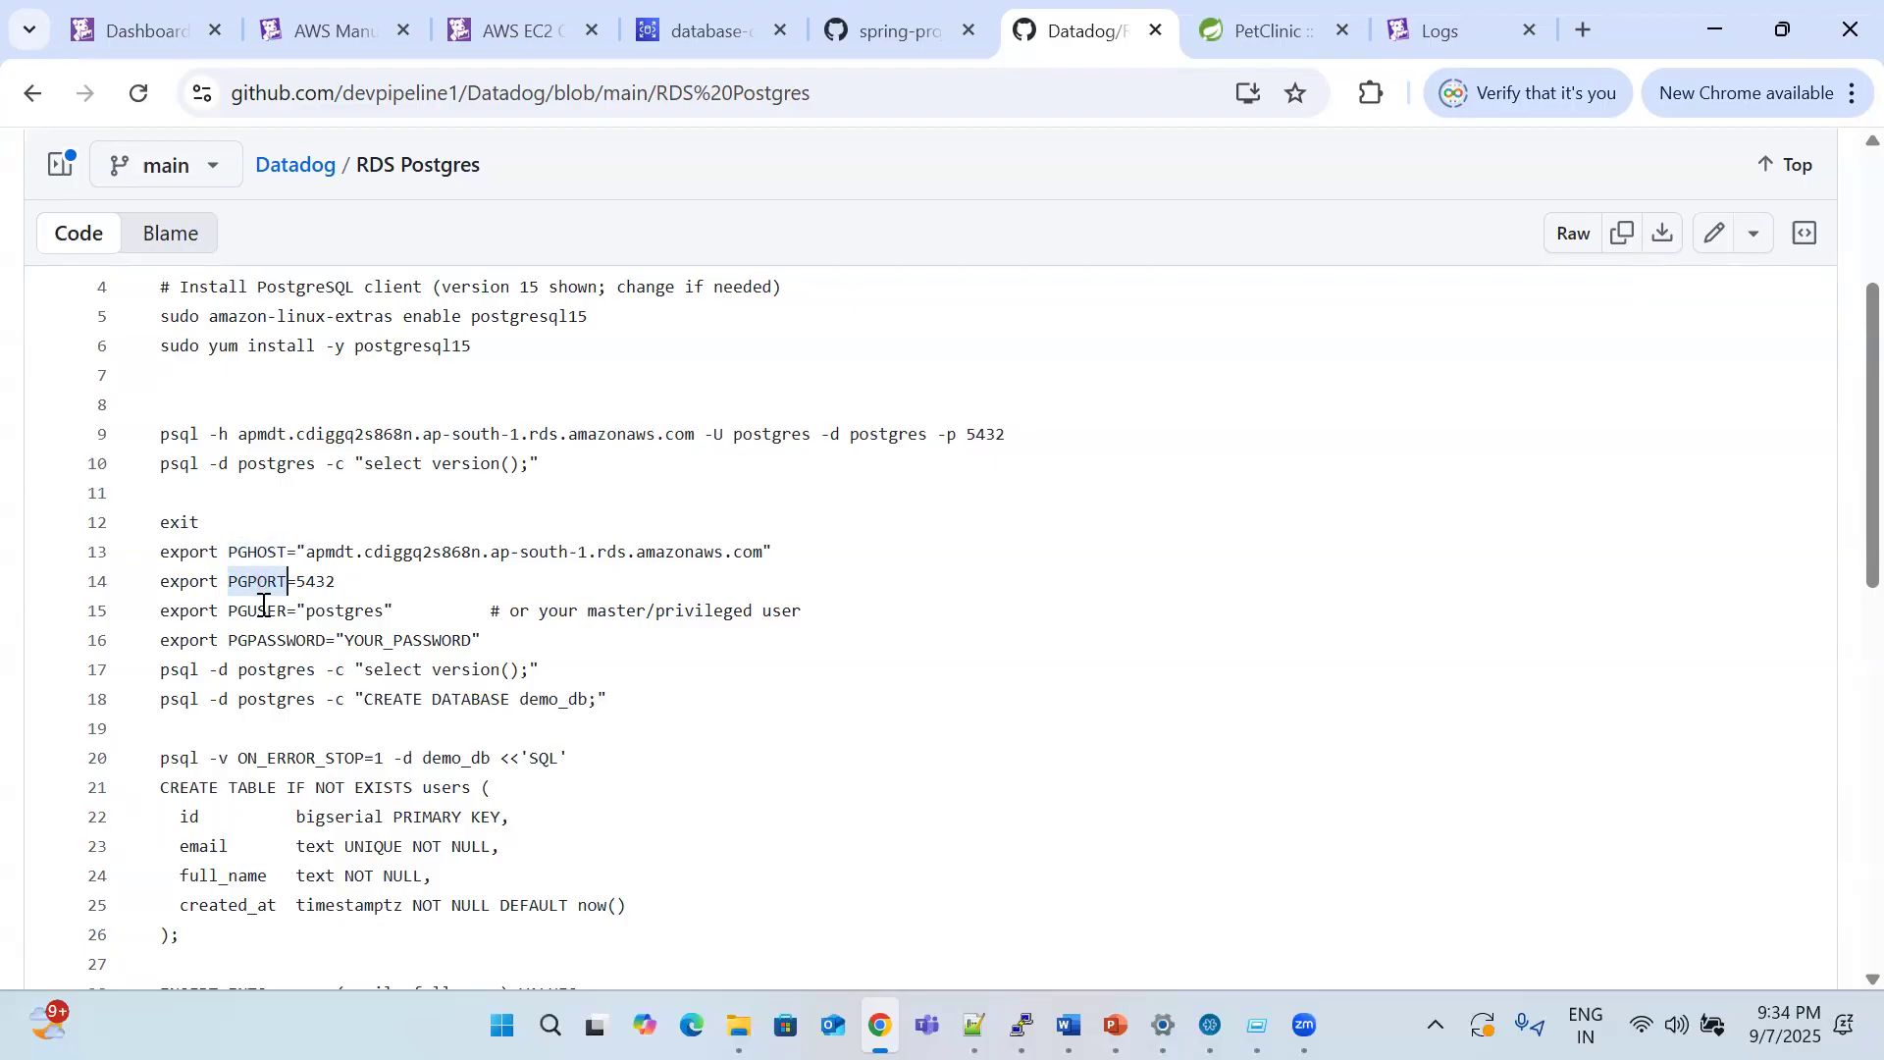
double_click(258, 610)
click(275, 642)
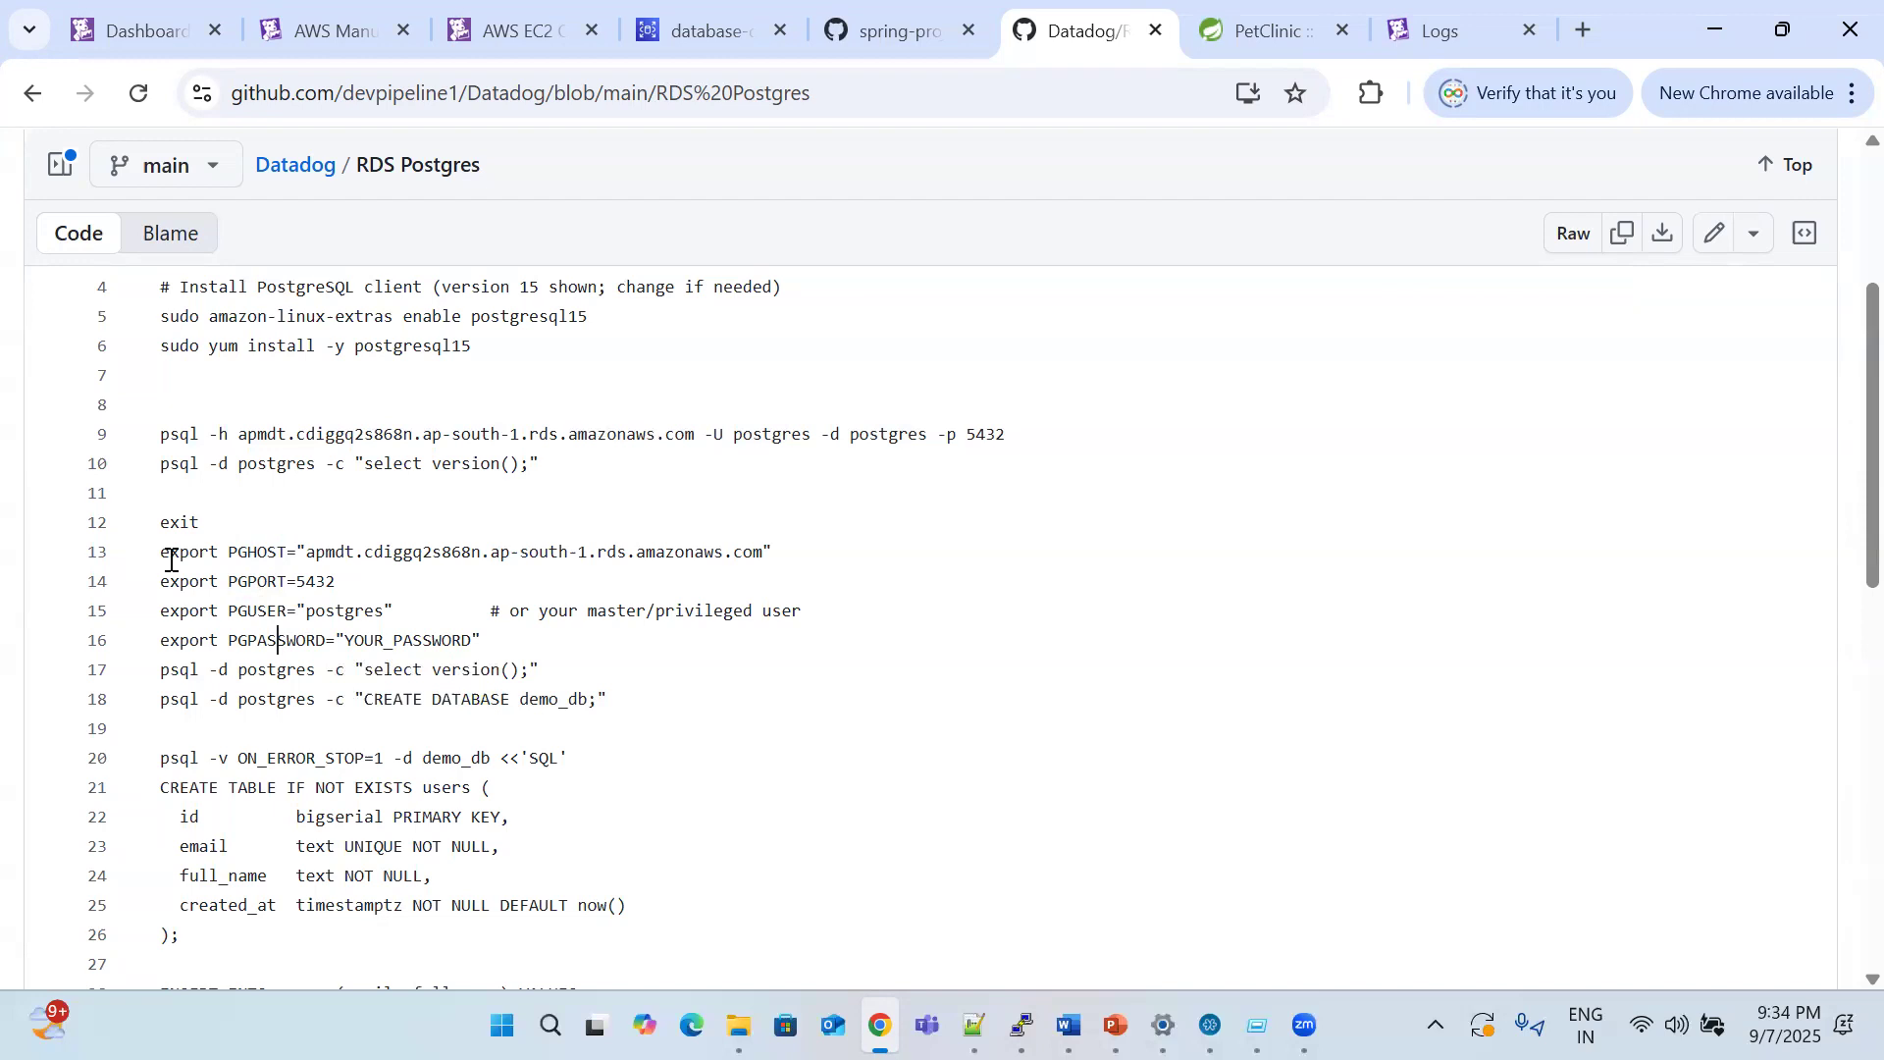
drag(164, 550, 786, 553)
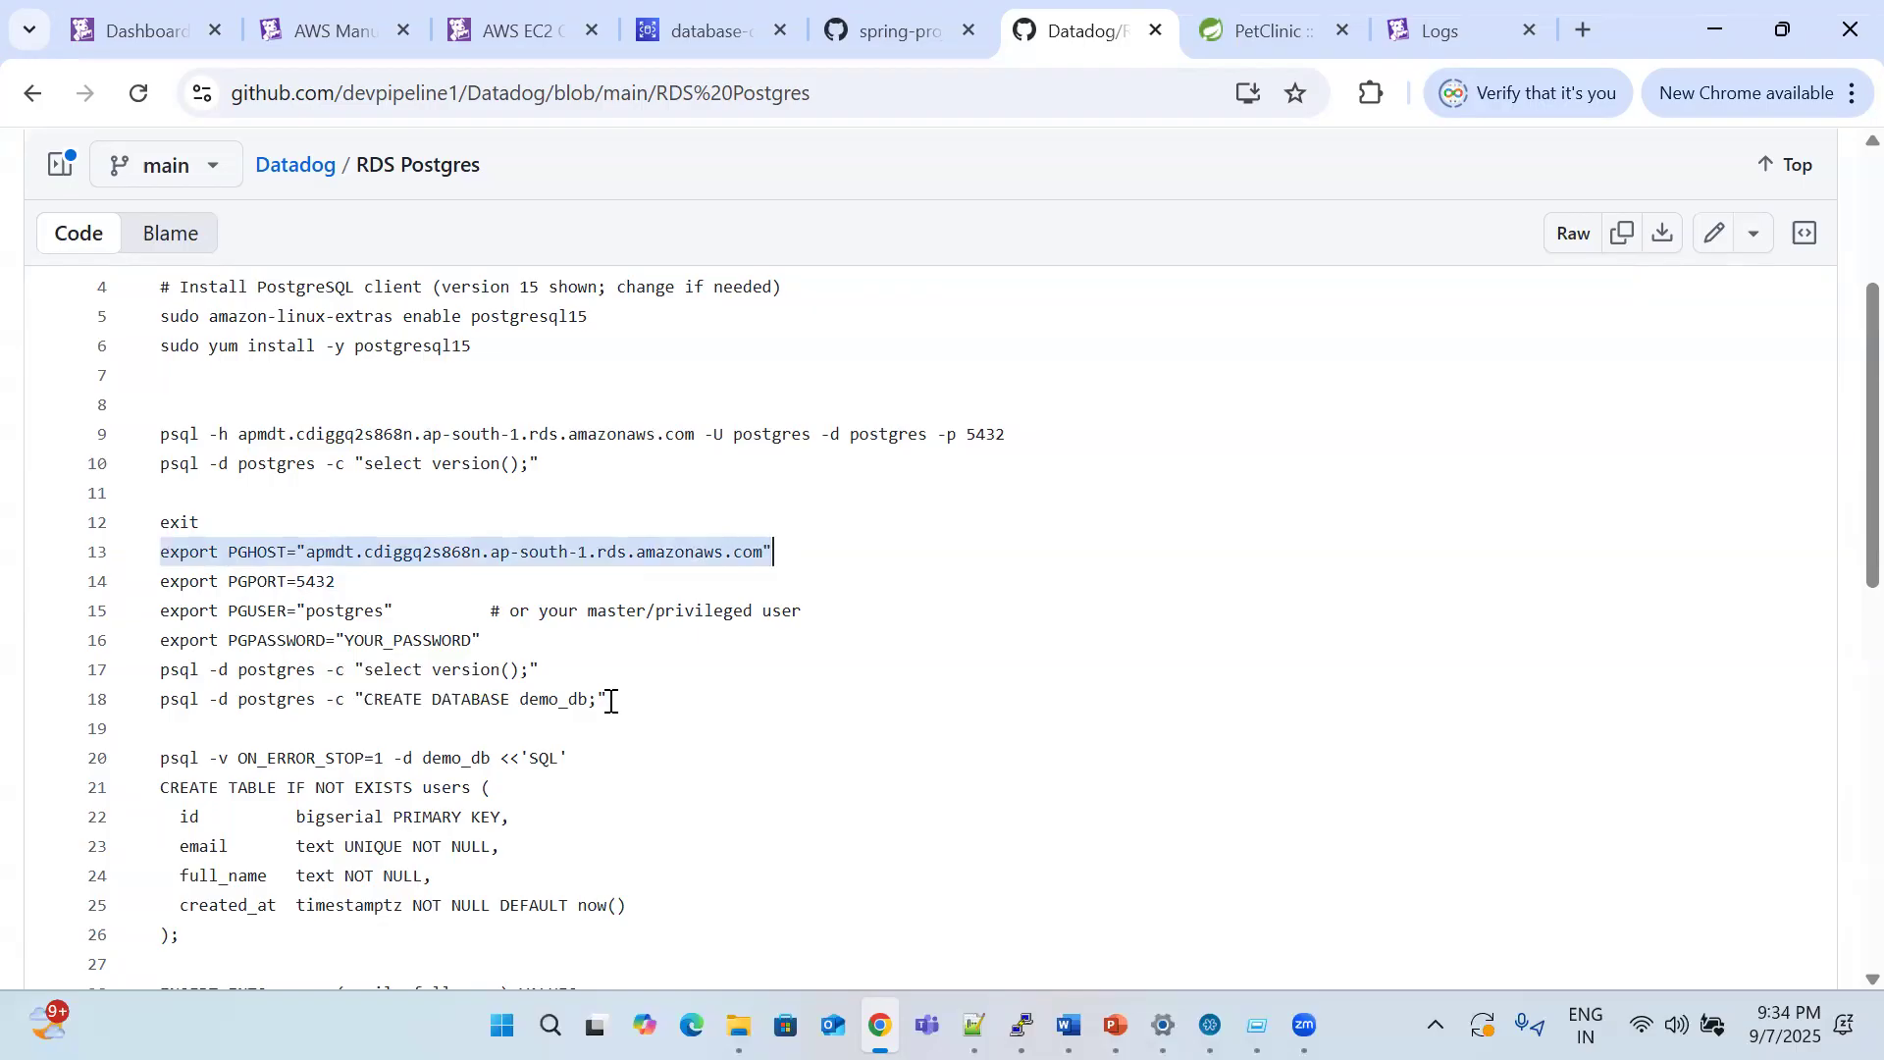
drag(601, 698, 412, 651)
click(500, 631)
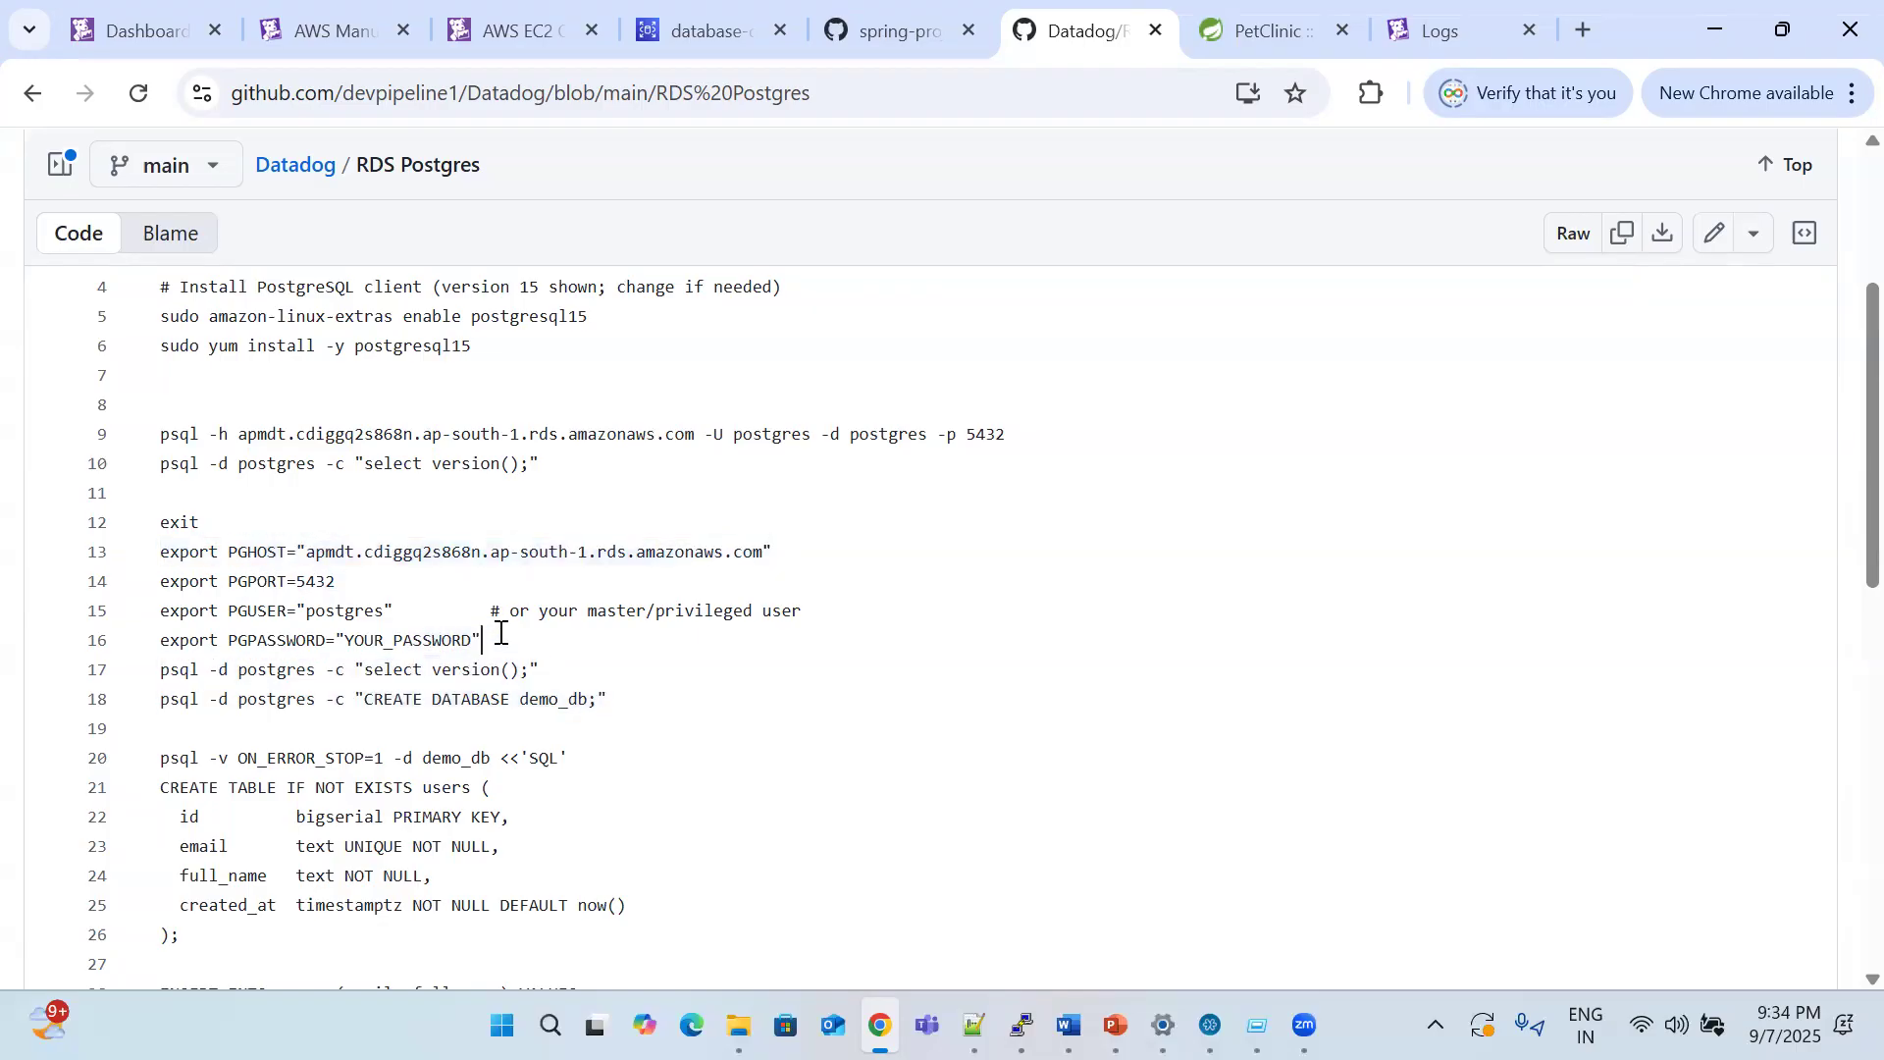
shift+click(154, 555)
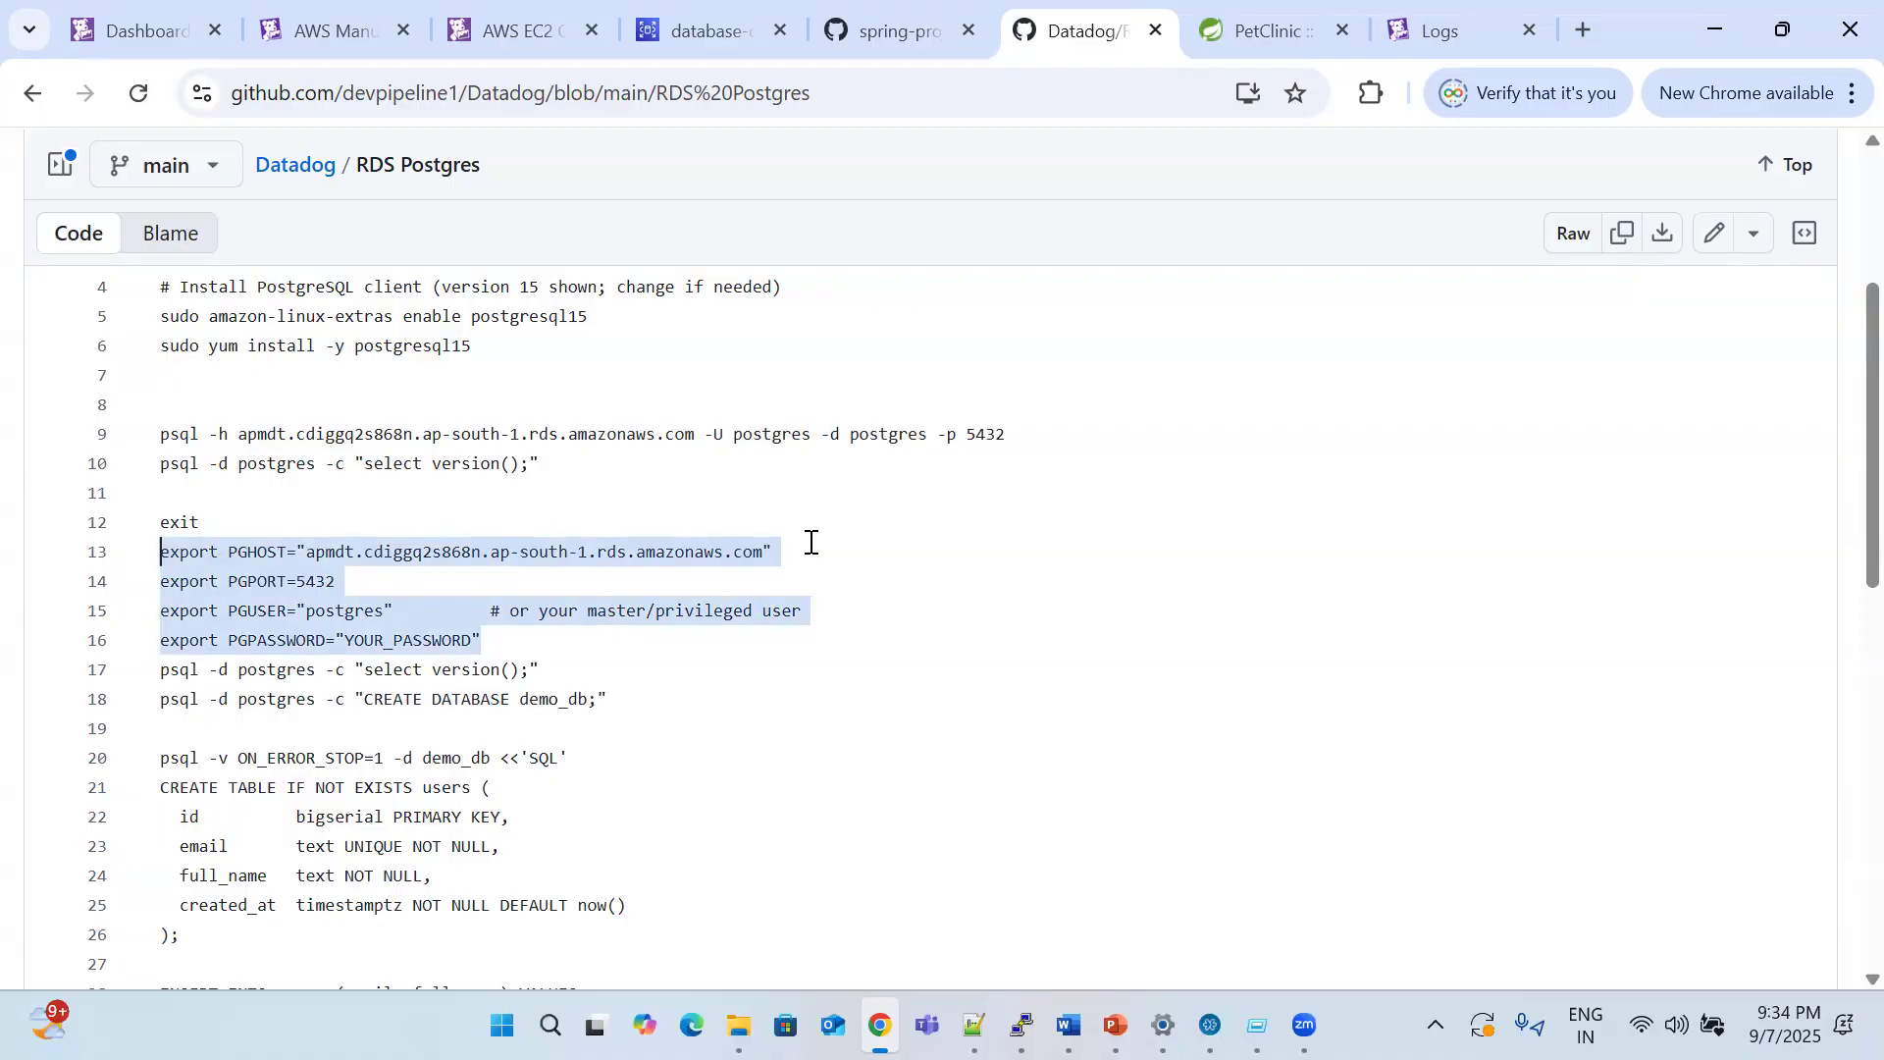
key(alt+Tab)
key(alt+Tab)
key(alt+Tab)
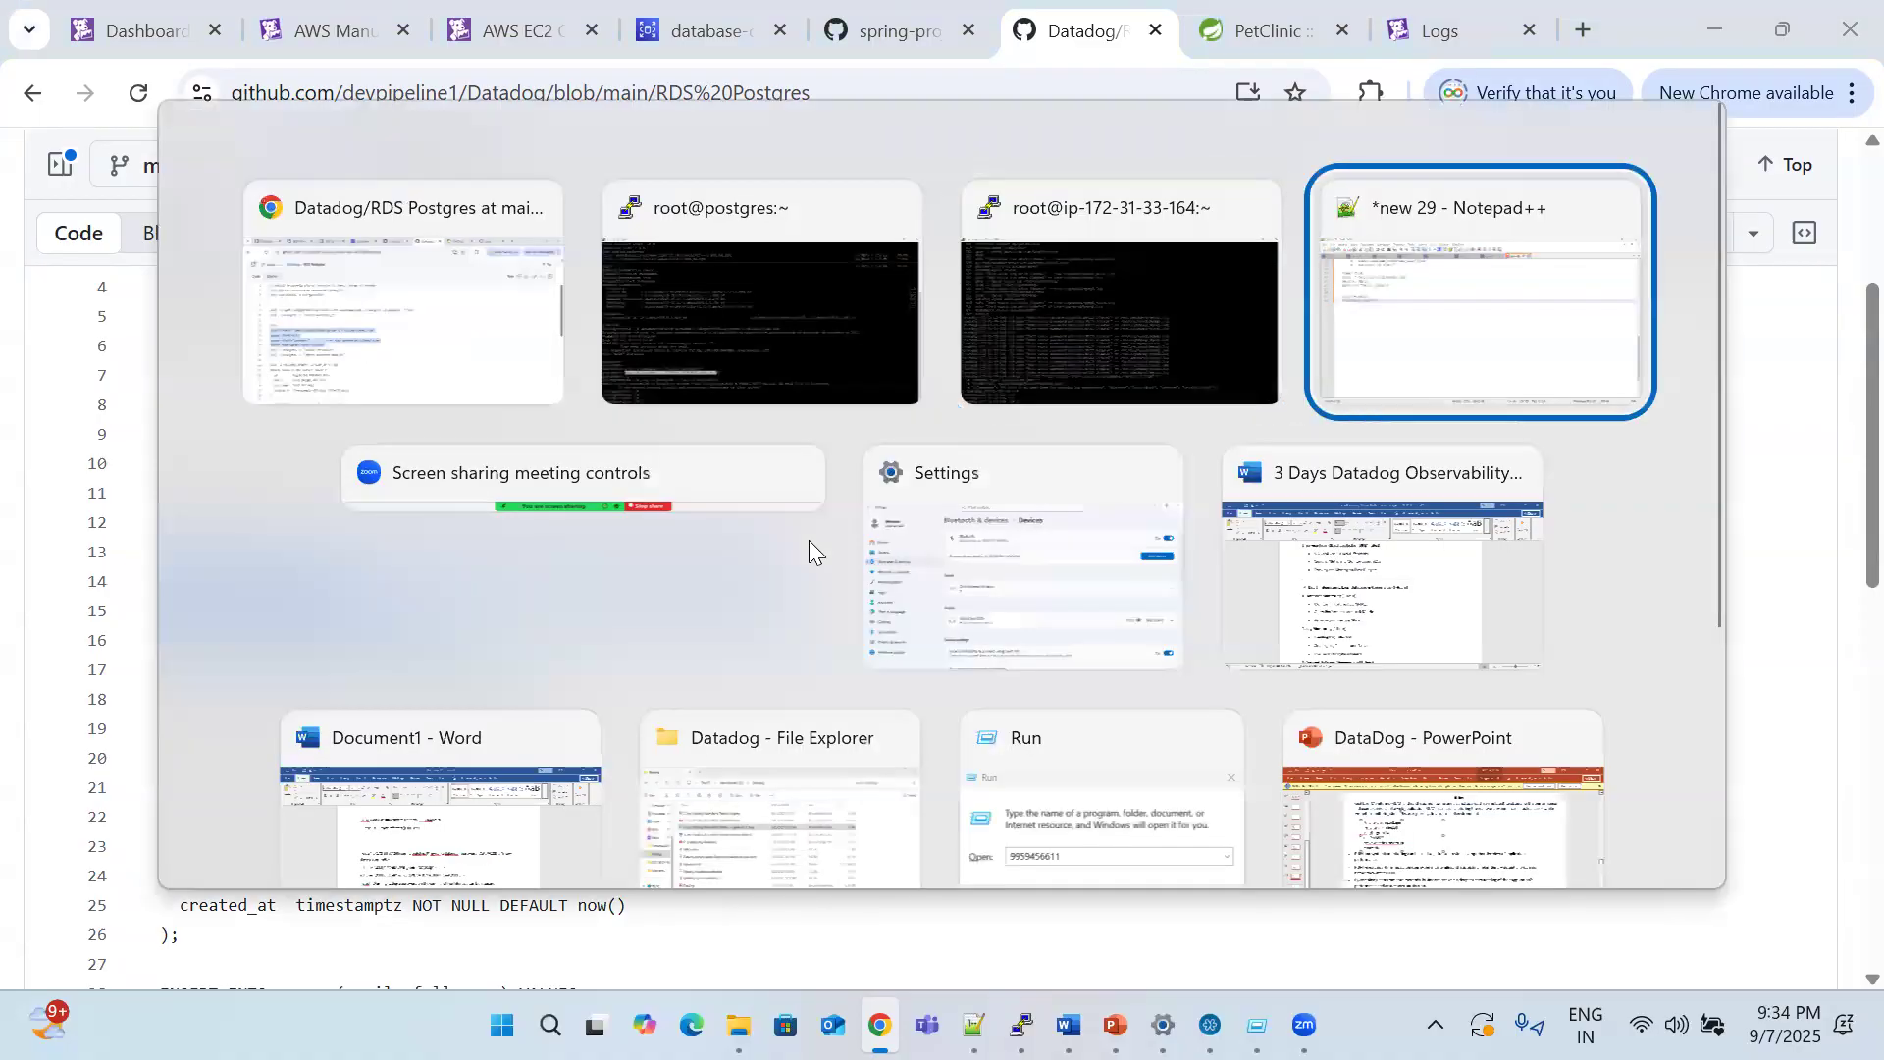
Paste the export lines into new 29 and swap PGHOST's placeholder for the real RDS hostname.
key(Return)
key(Return)
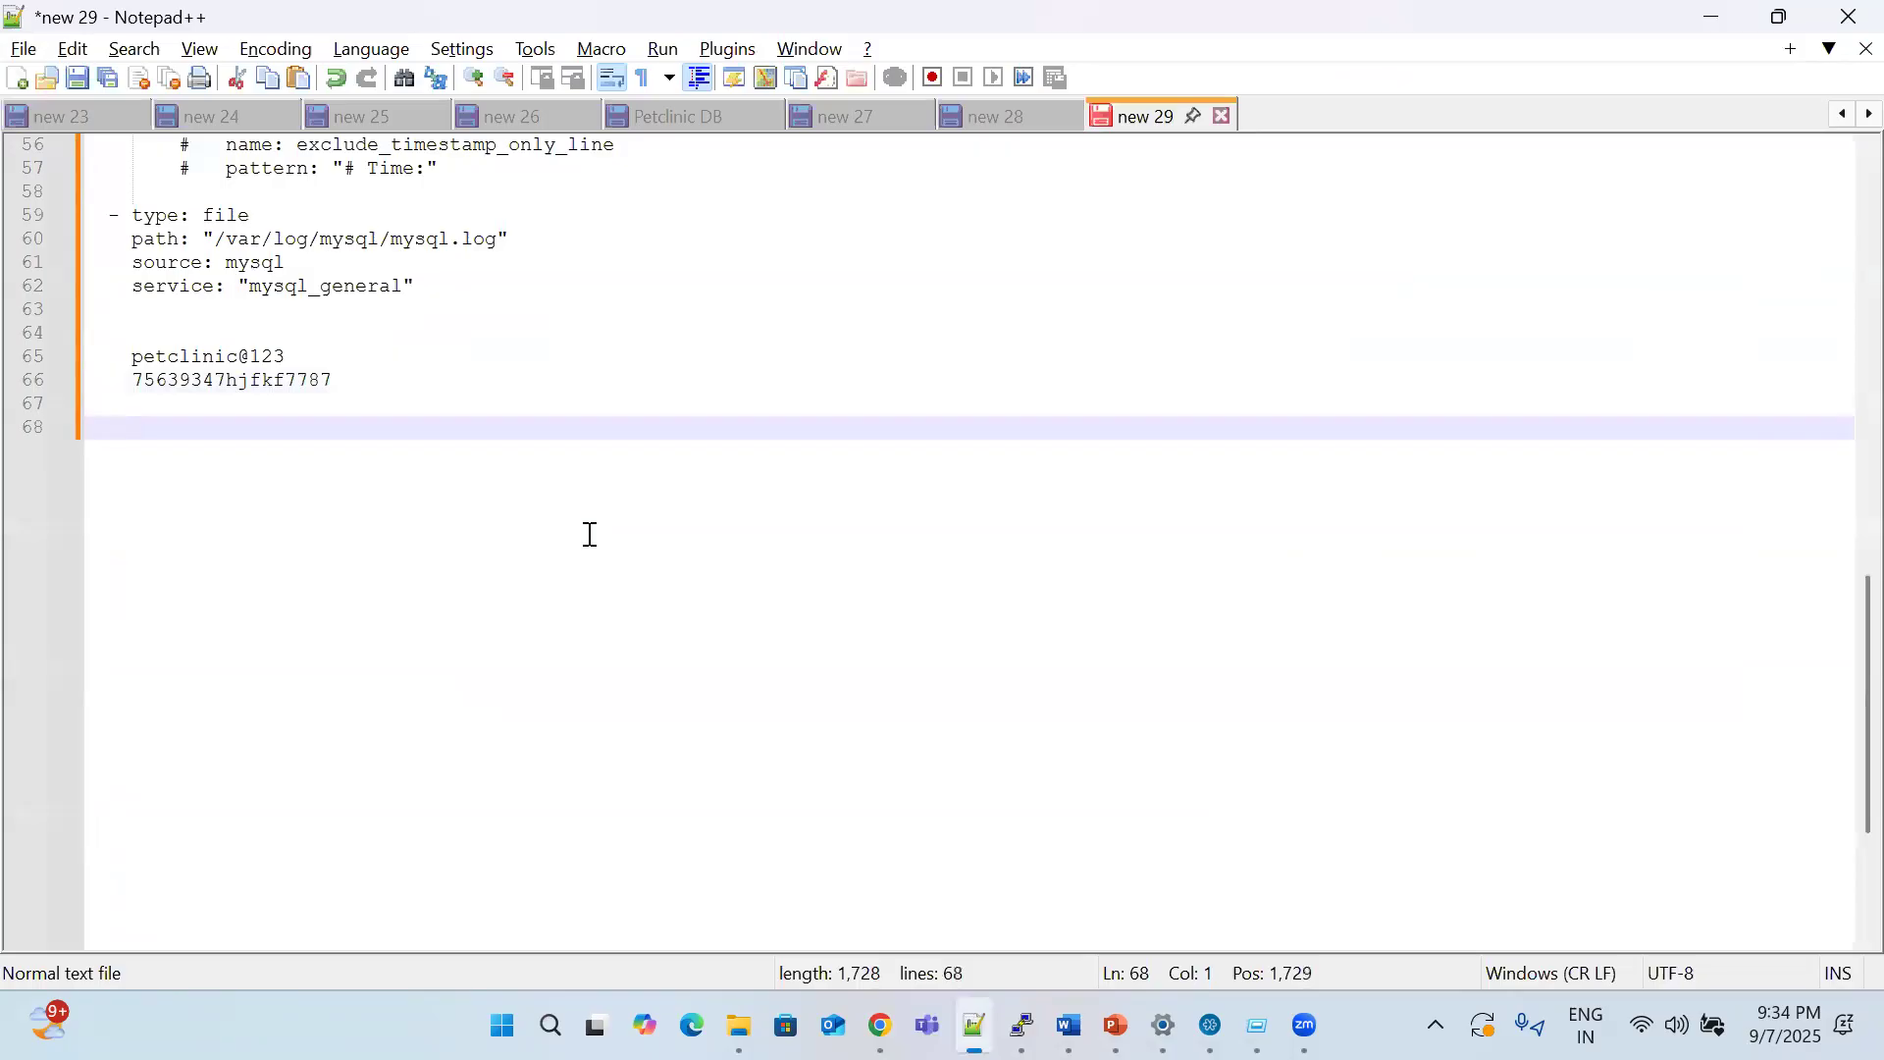
key(Return)
key(ctrl+v)
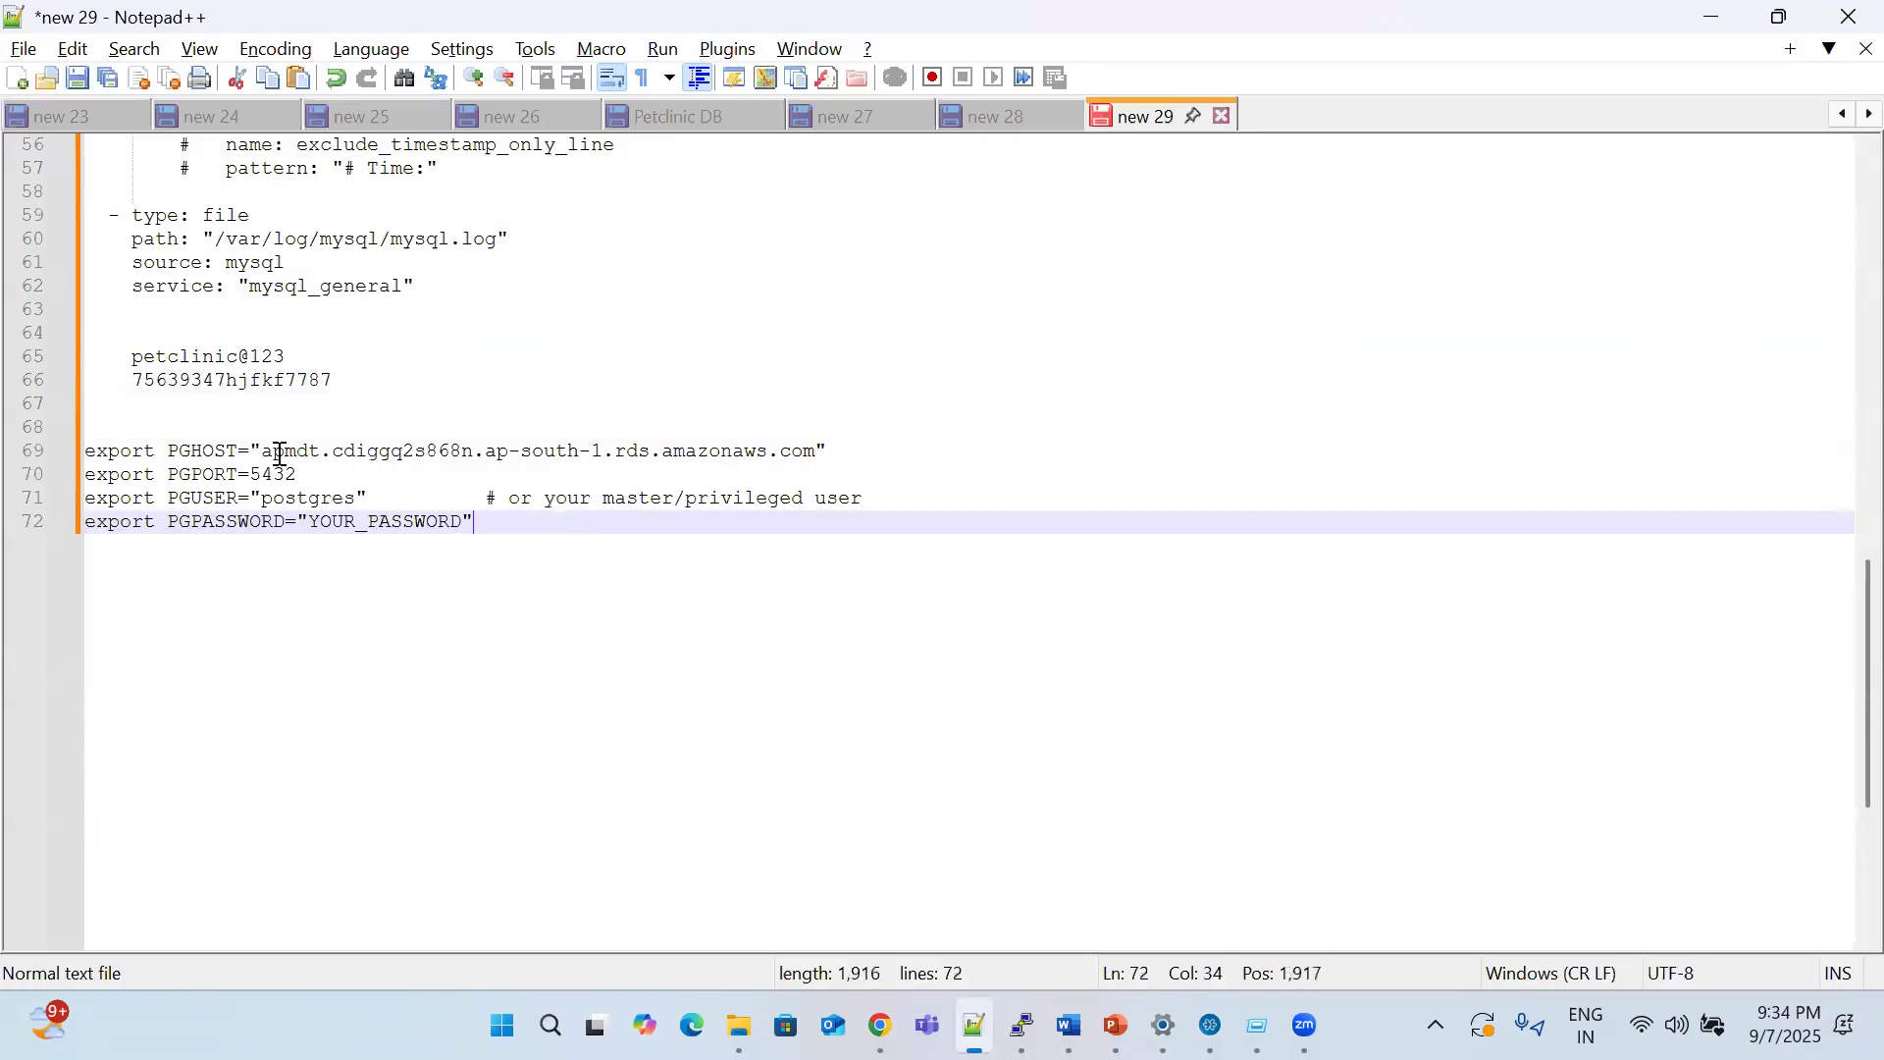
key(alt+Tab)
key(alt+Tab)
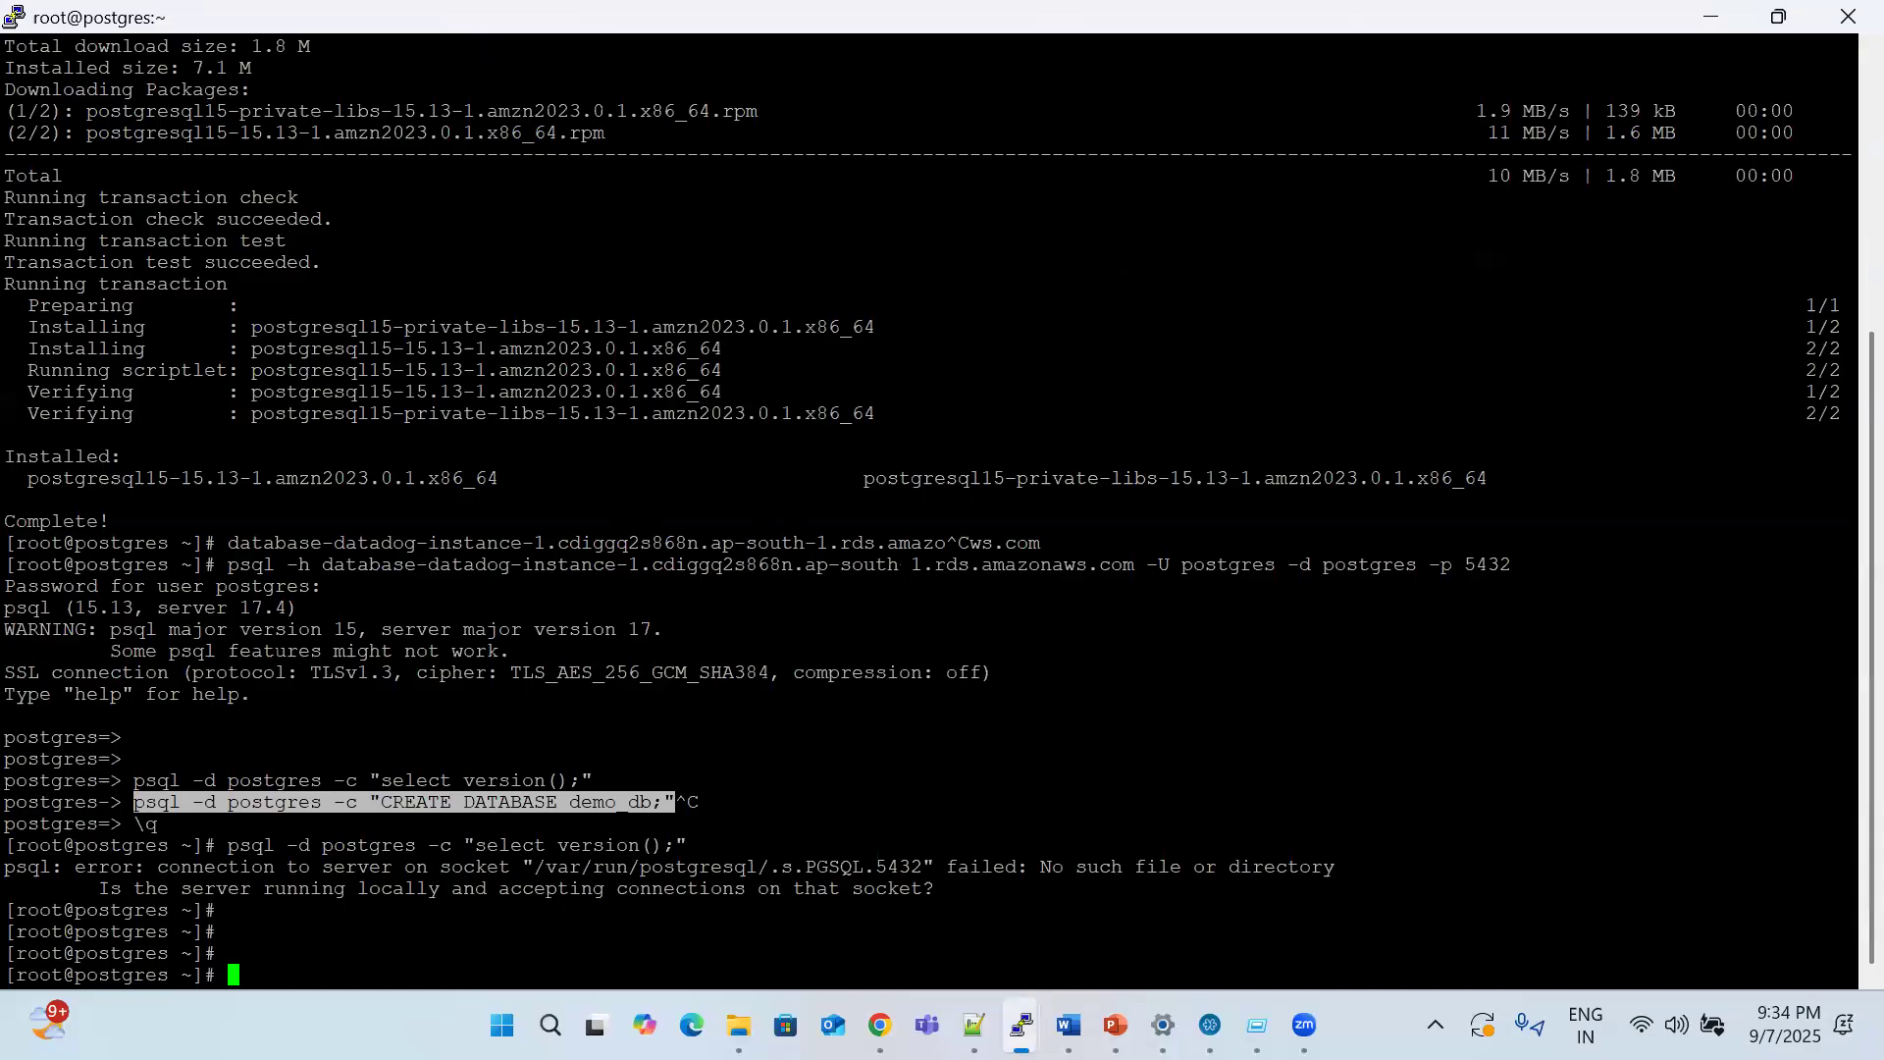
double_click(731, 565)
key(alt+Tab)
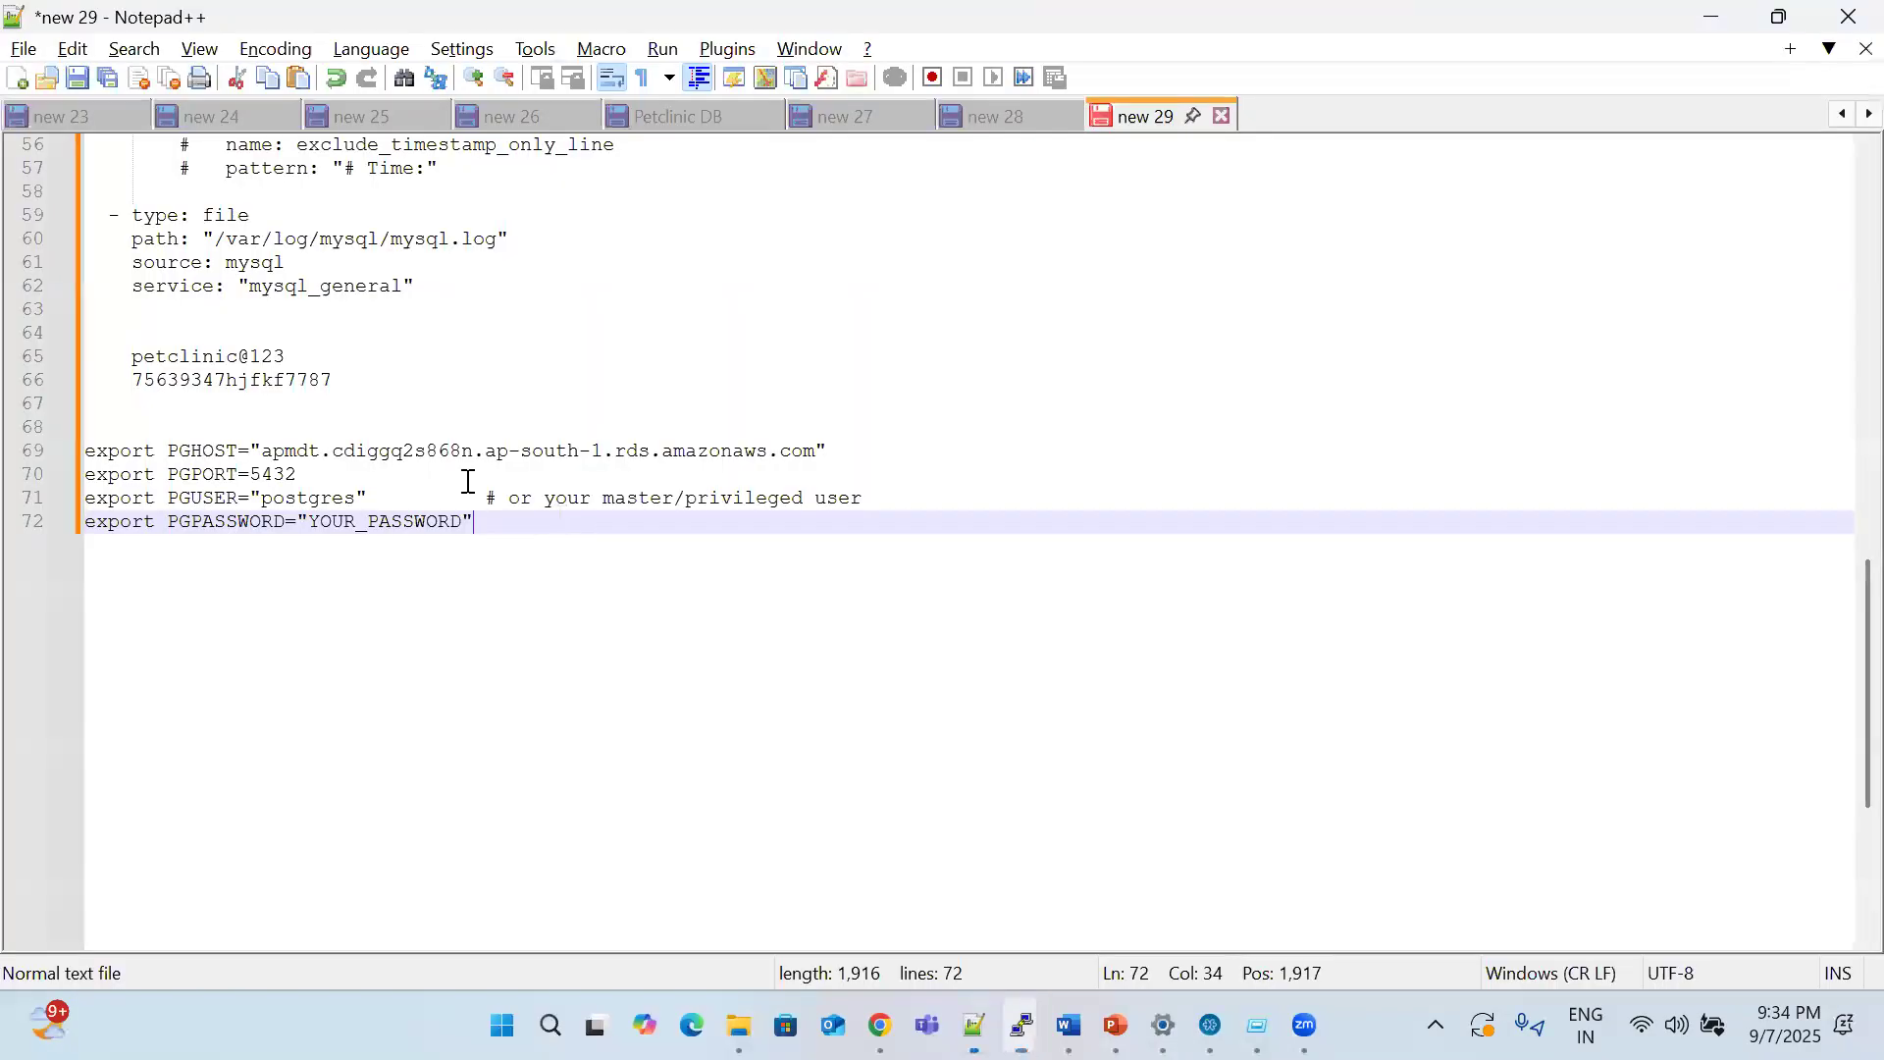
drag(263, 453, 822, 456)
key(ctrl+v)
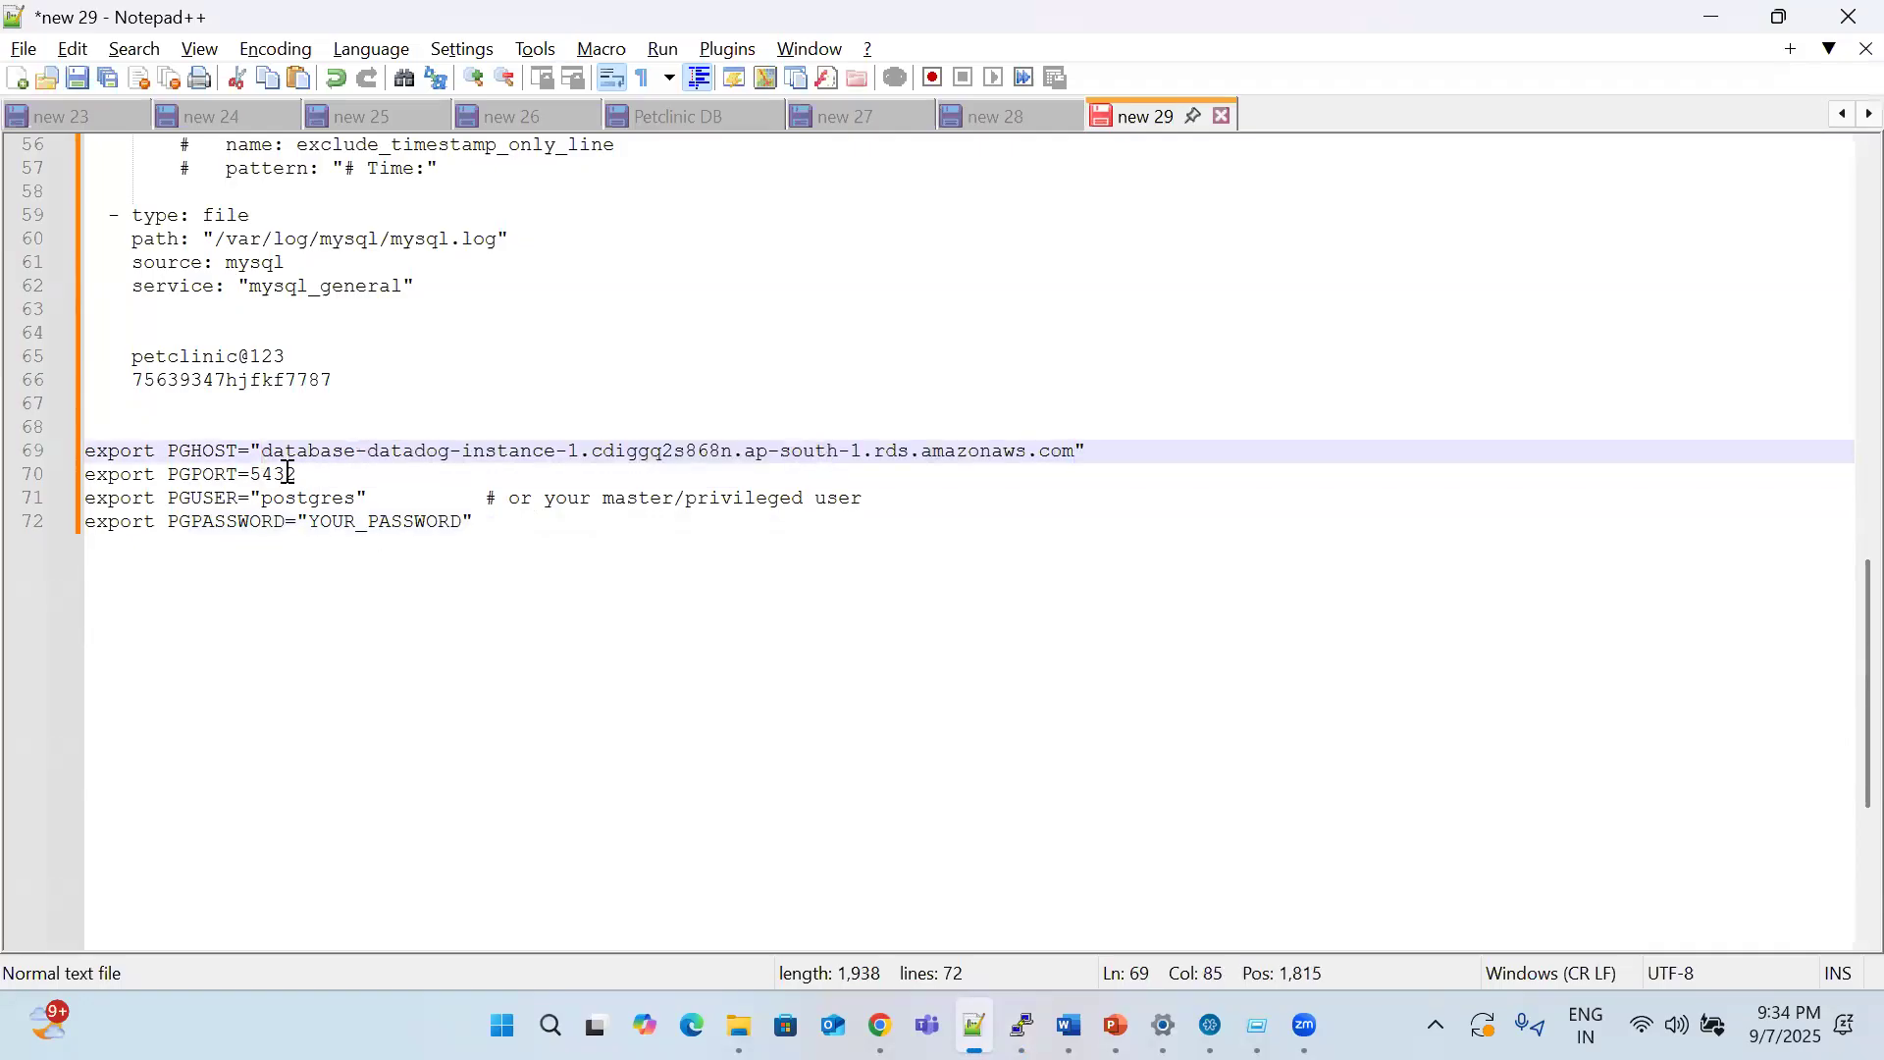
Delete the trailing comment from the PGUSER postgres line.
key(alt+Tab)
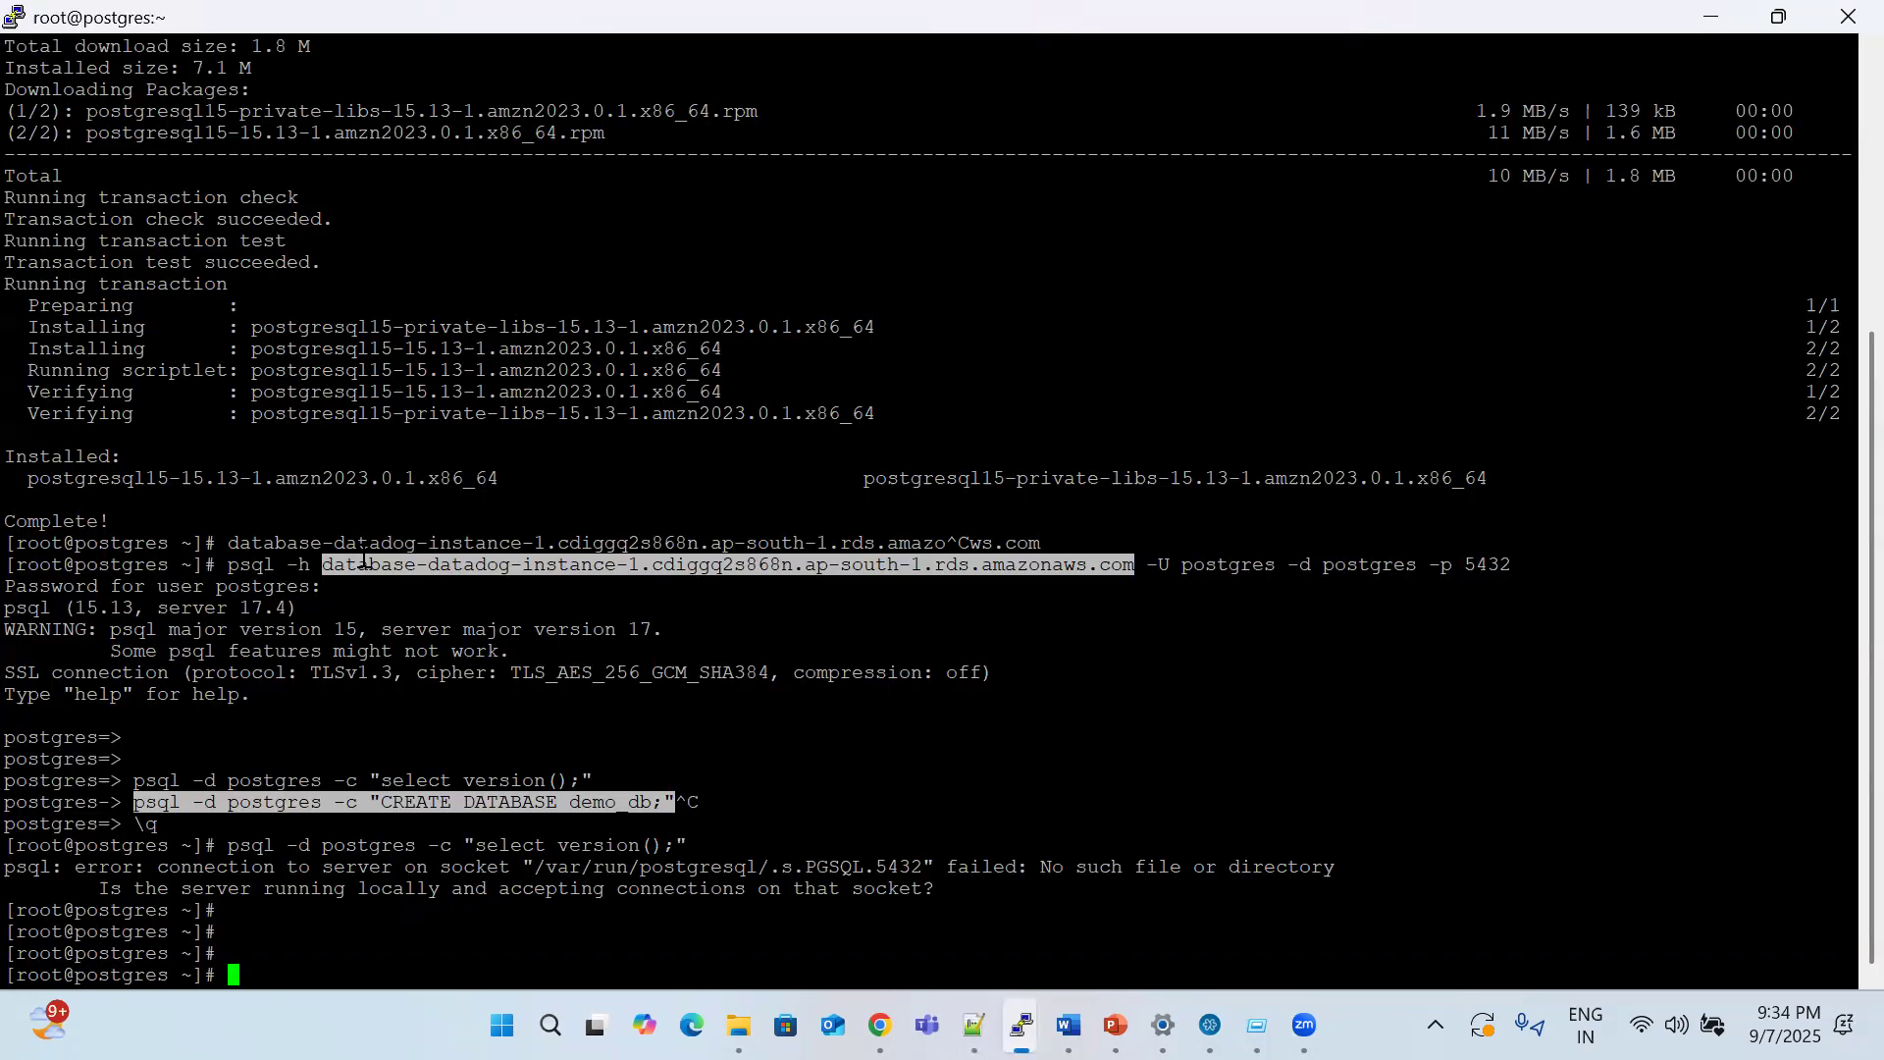
key(alt+Tab)
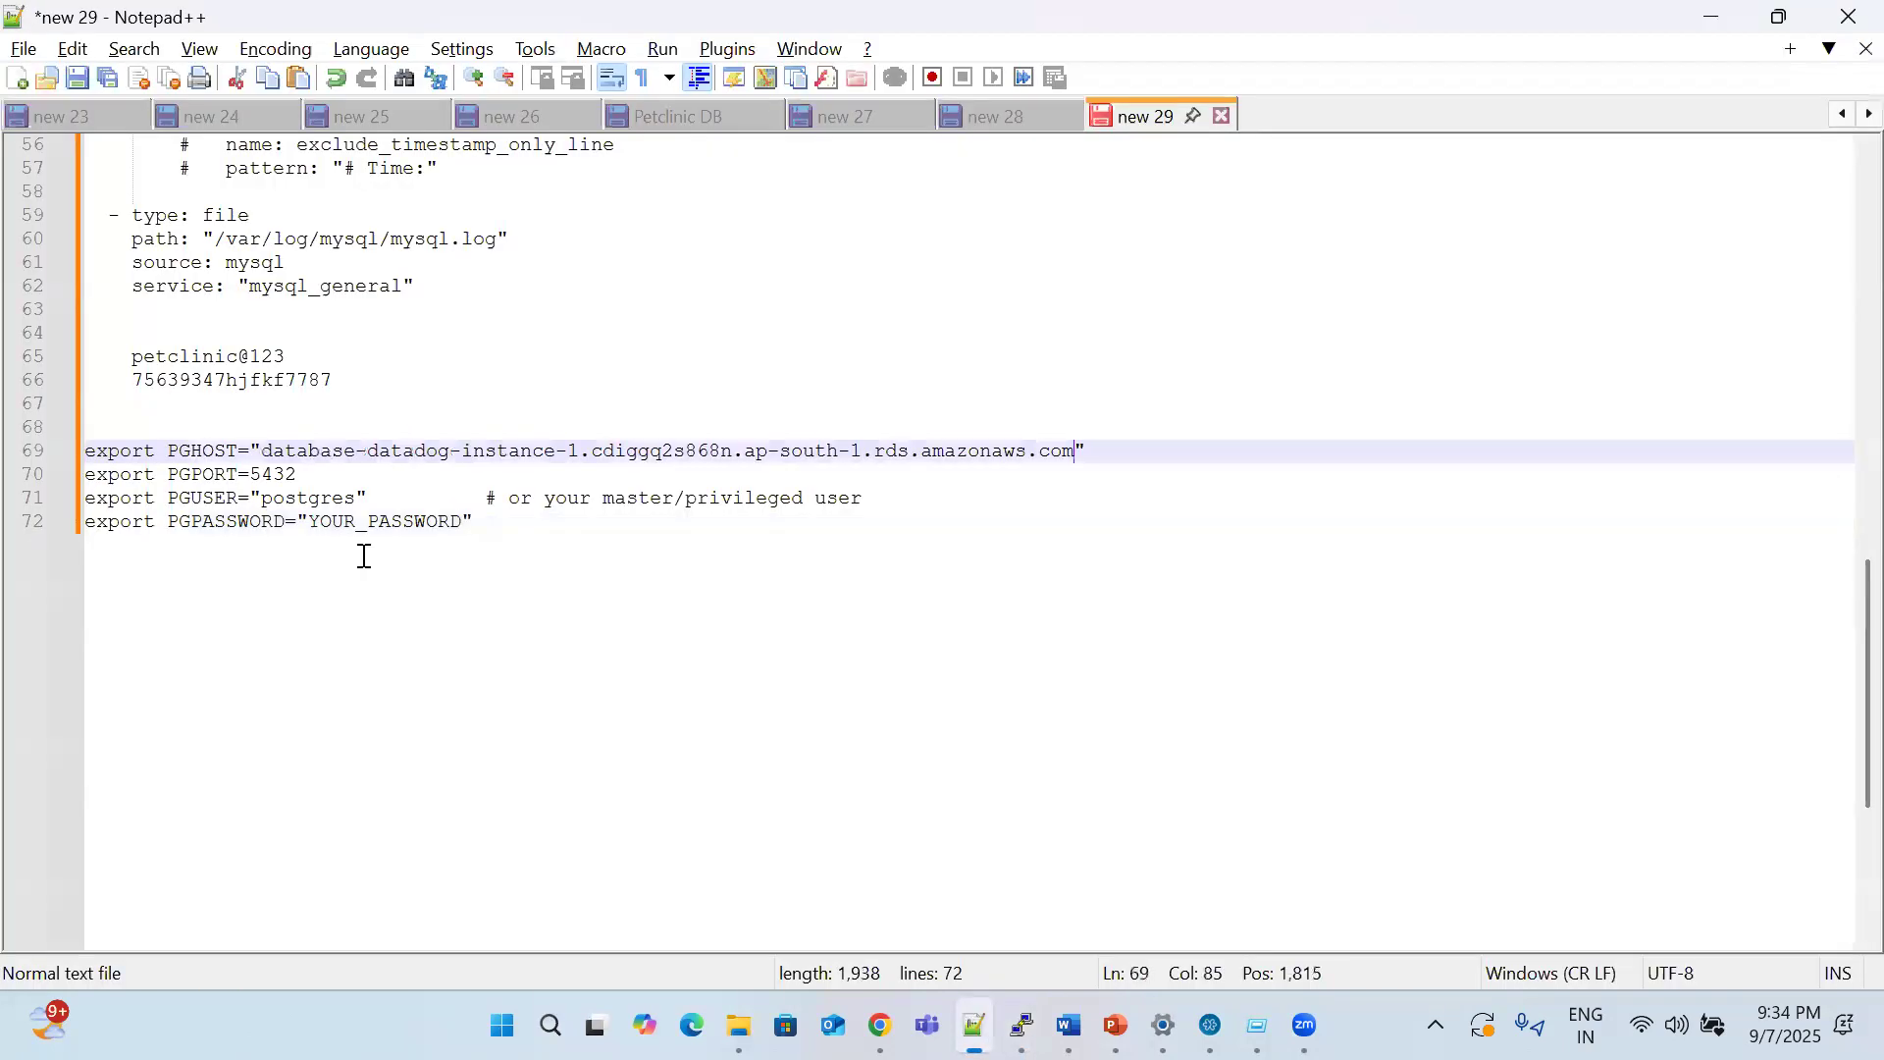
drag(485, 497, 878, 493)
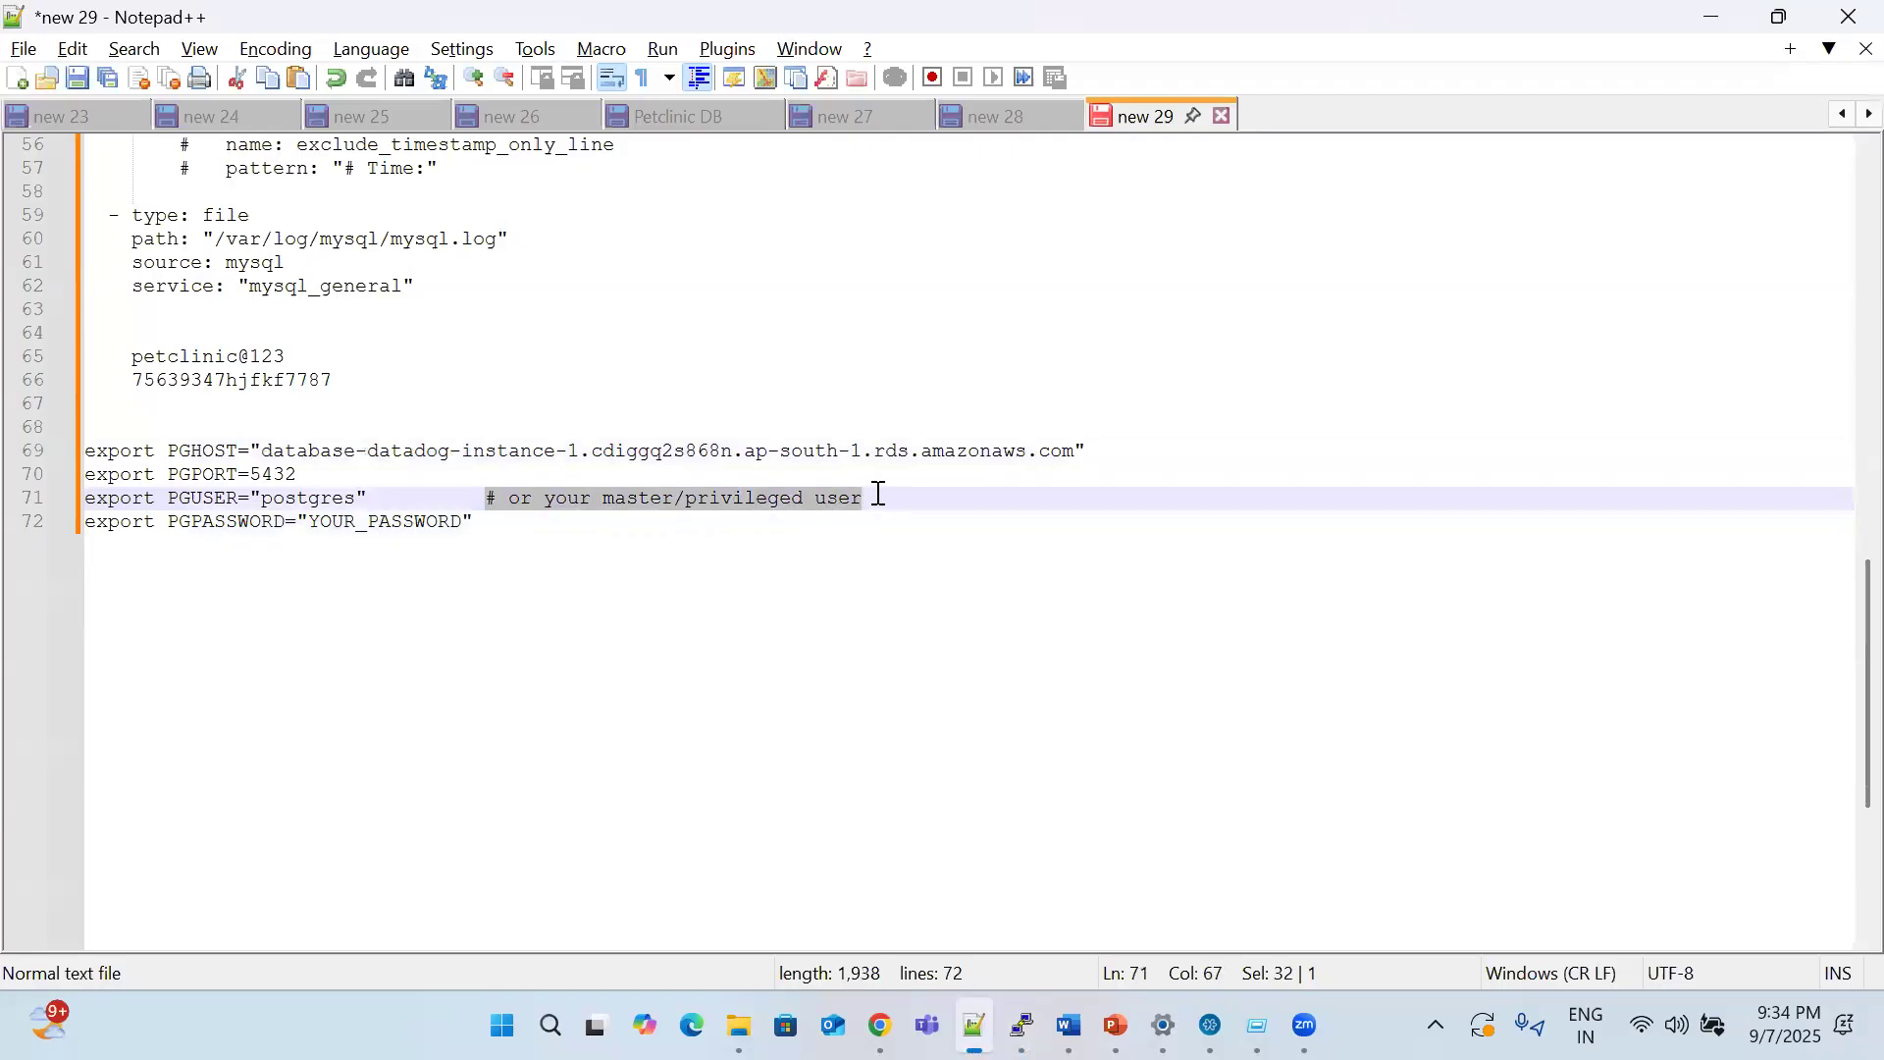
key(Delete)
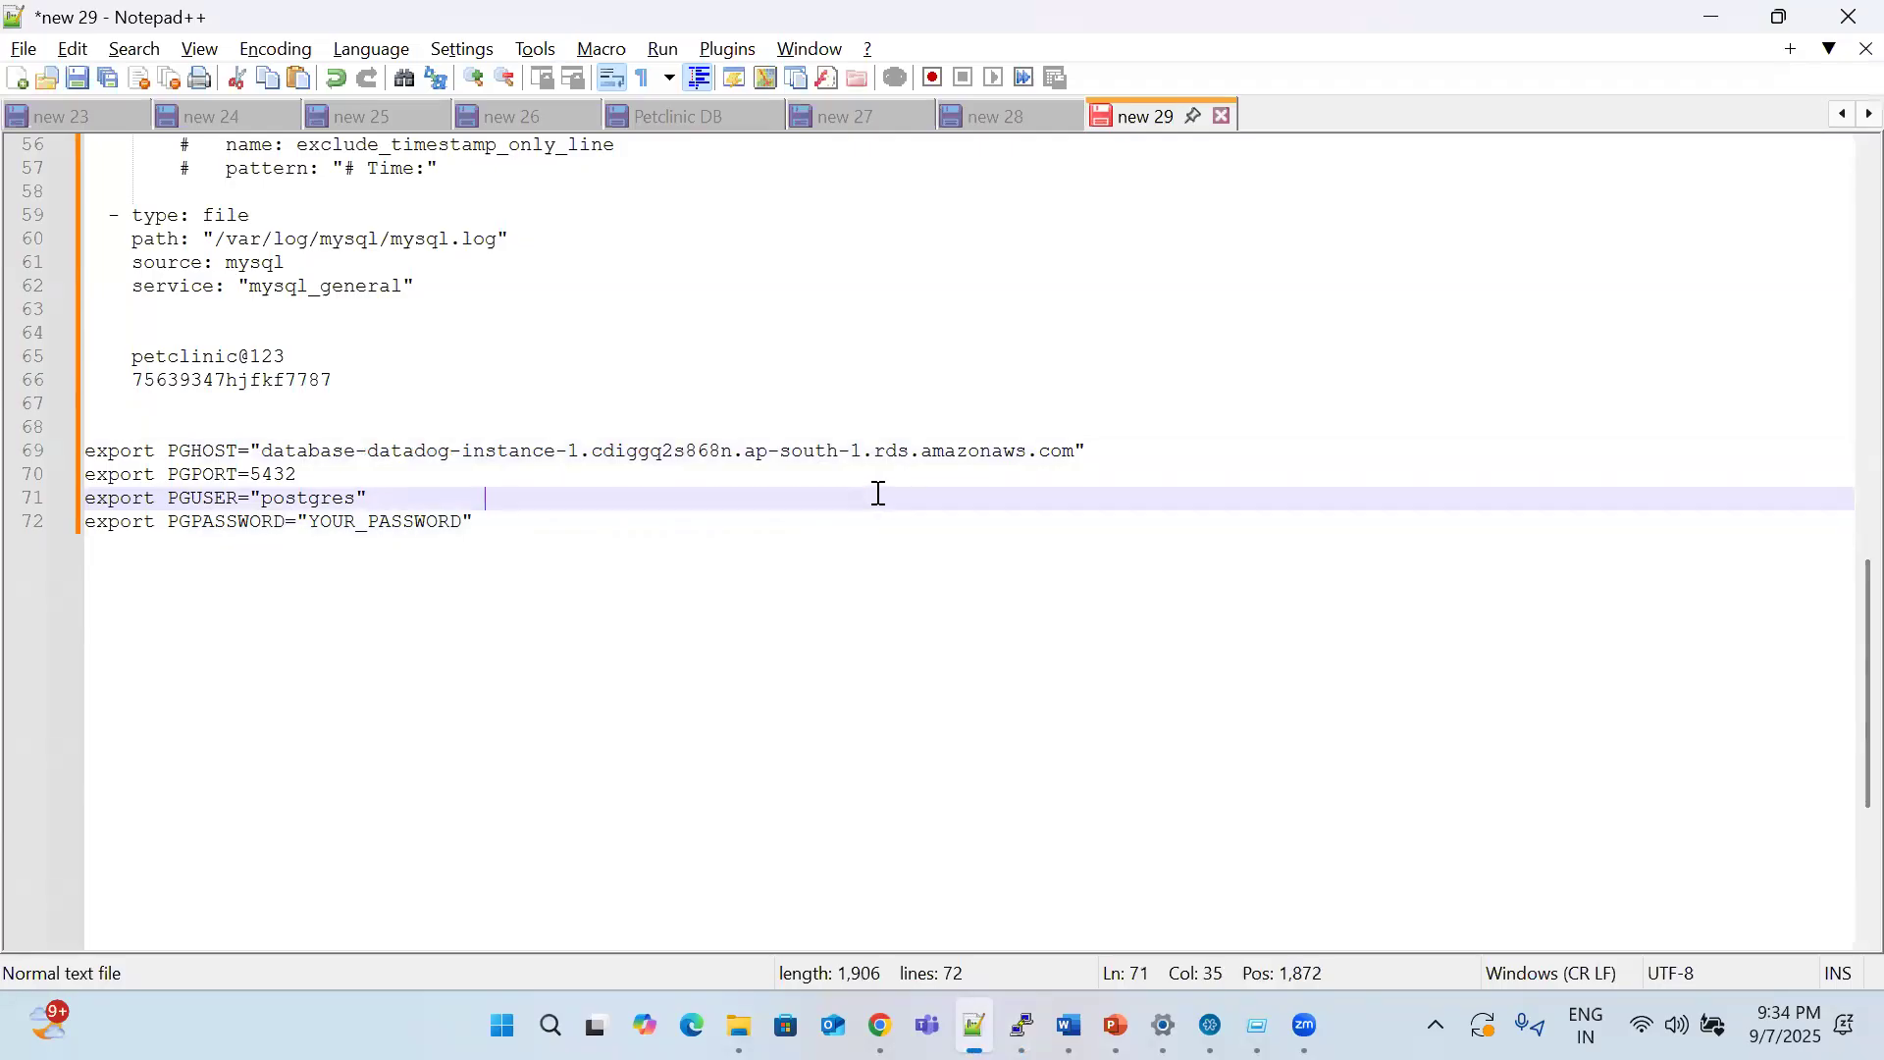
key(BackSpace)
key(BackSpace)
key(BackSpace)
key(BackSpace)
key(BackSpace)
key(BackSpace)
key(BackSpace)
key(BackSpace)
key(BackSpace)
key(BackSpace)
key(alt+Tab)
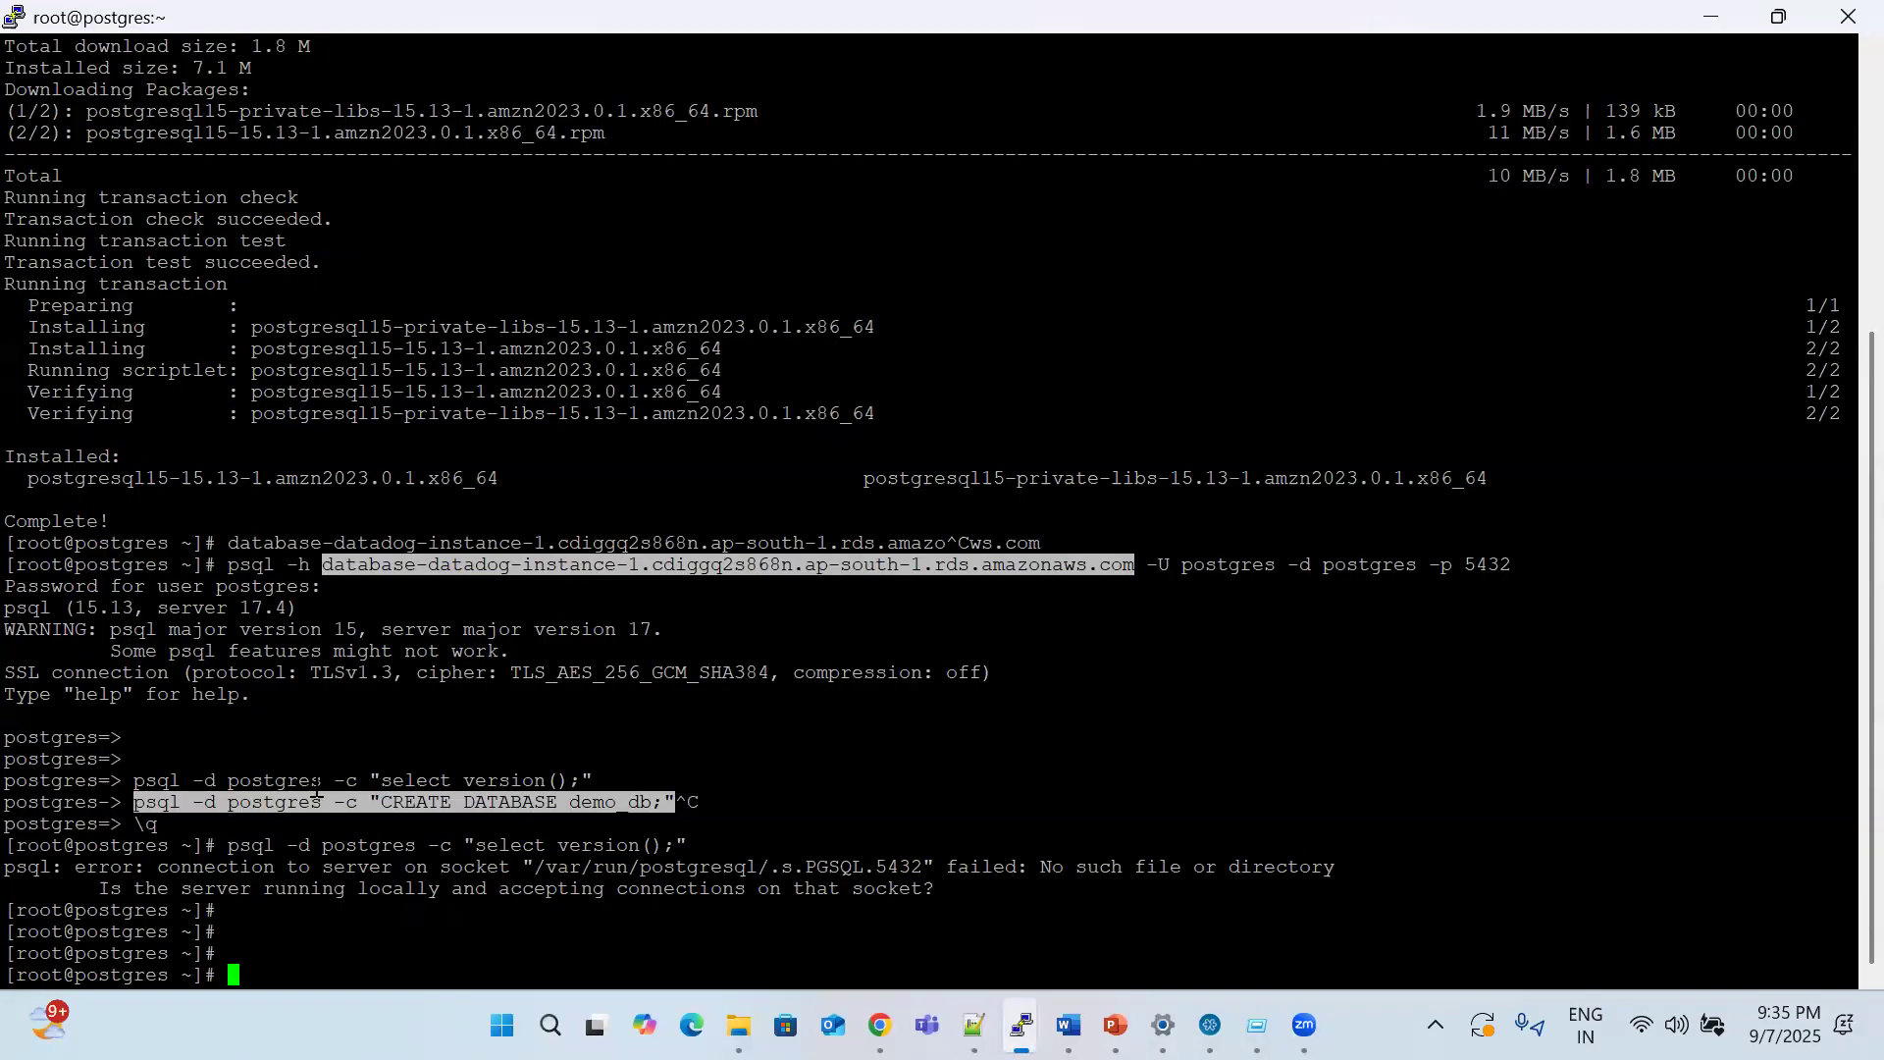
click(728, 565)
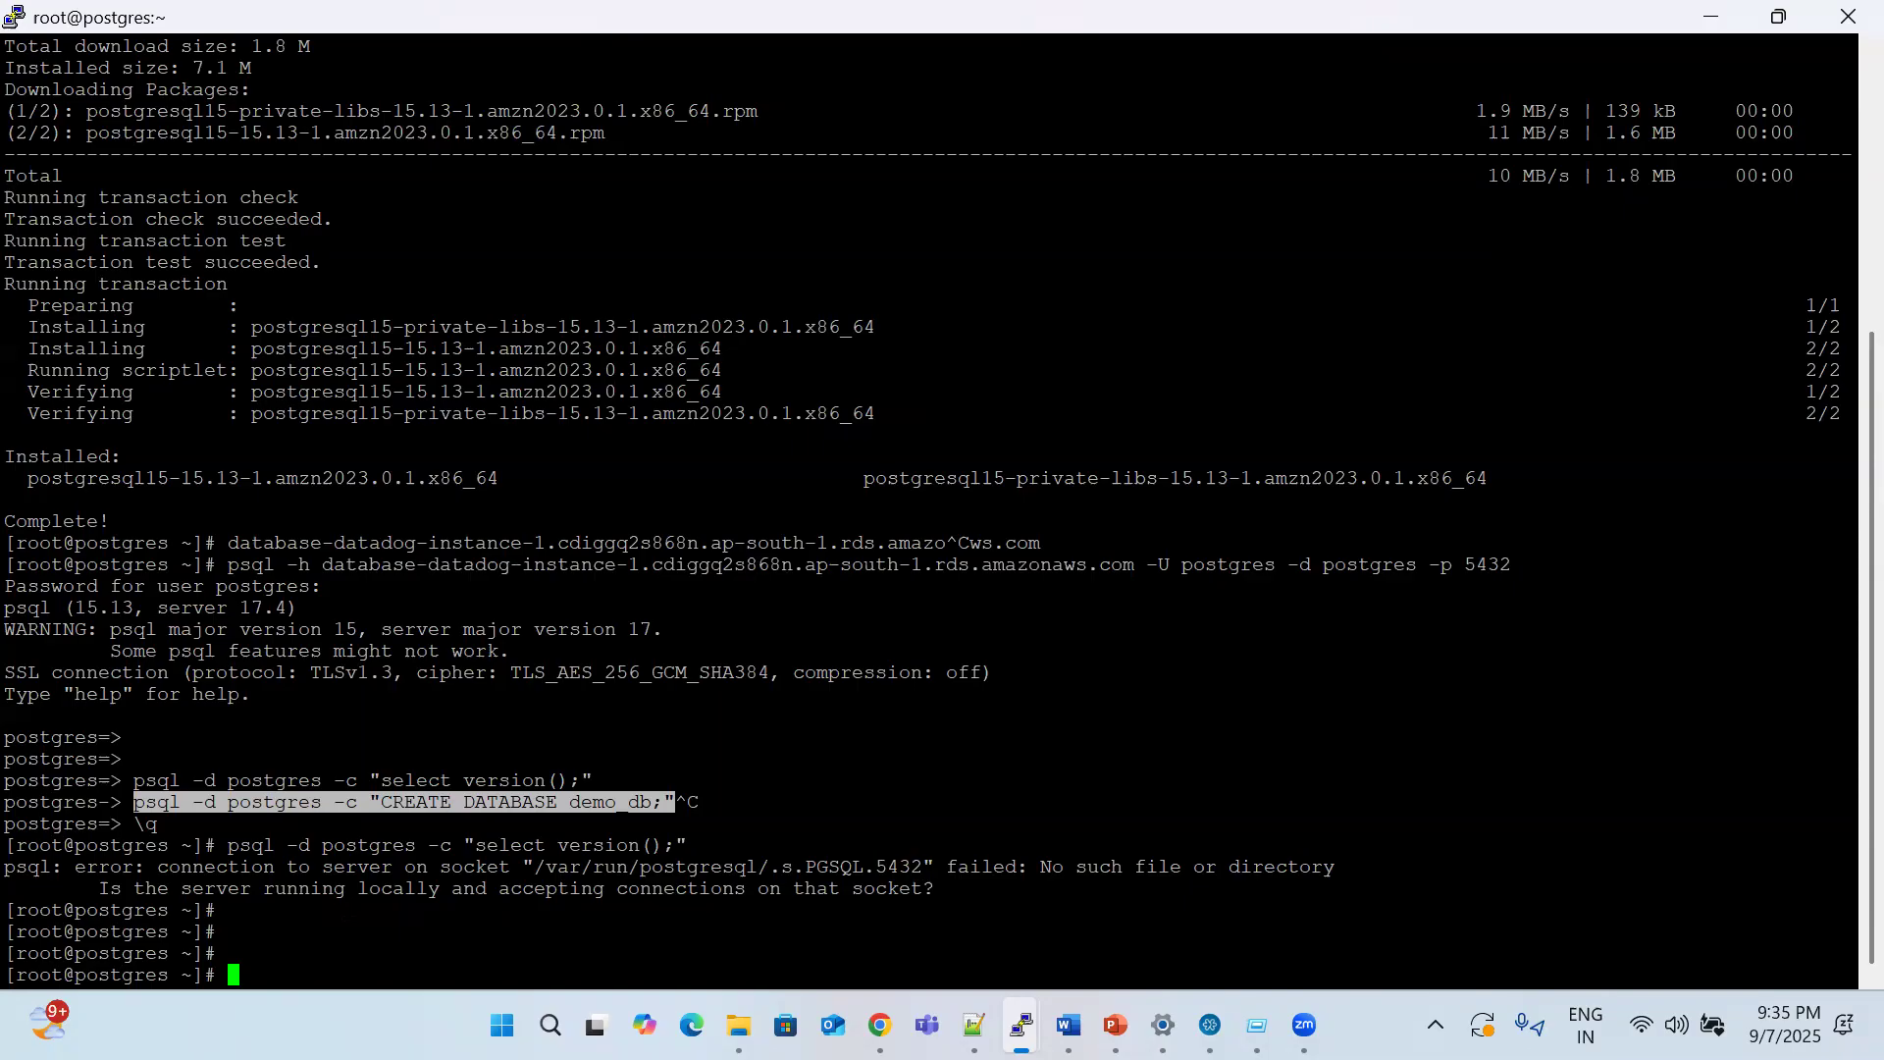
Replace PGPASSWORD's YOUR_PASSWORD placeholder with the database password and copy export lines 69–72.
key(alt+Tab)
click(469, 521)
drag(469, 521, 451, 521)
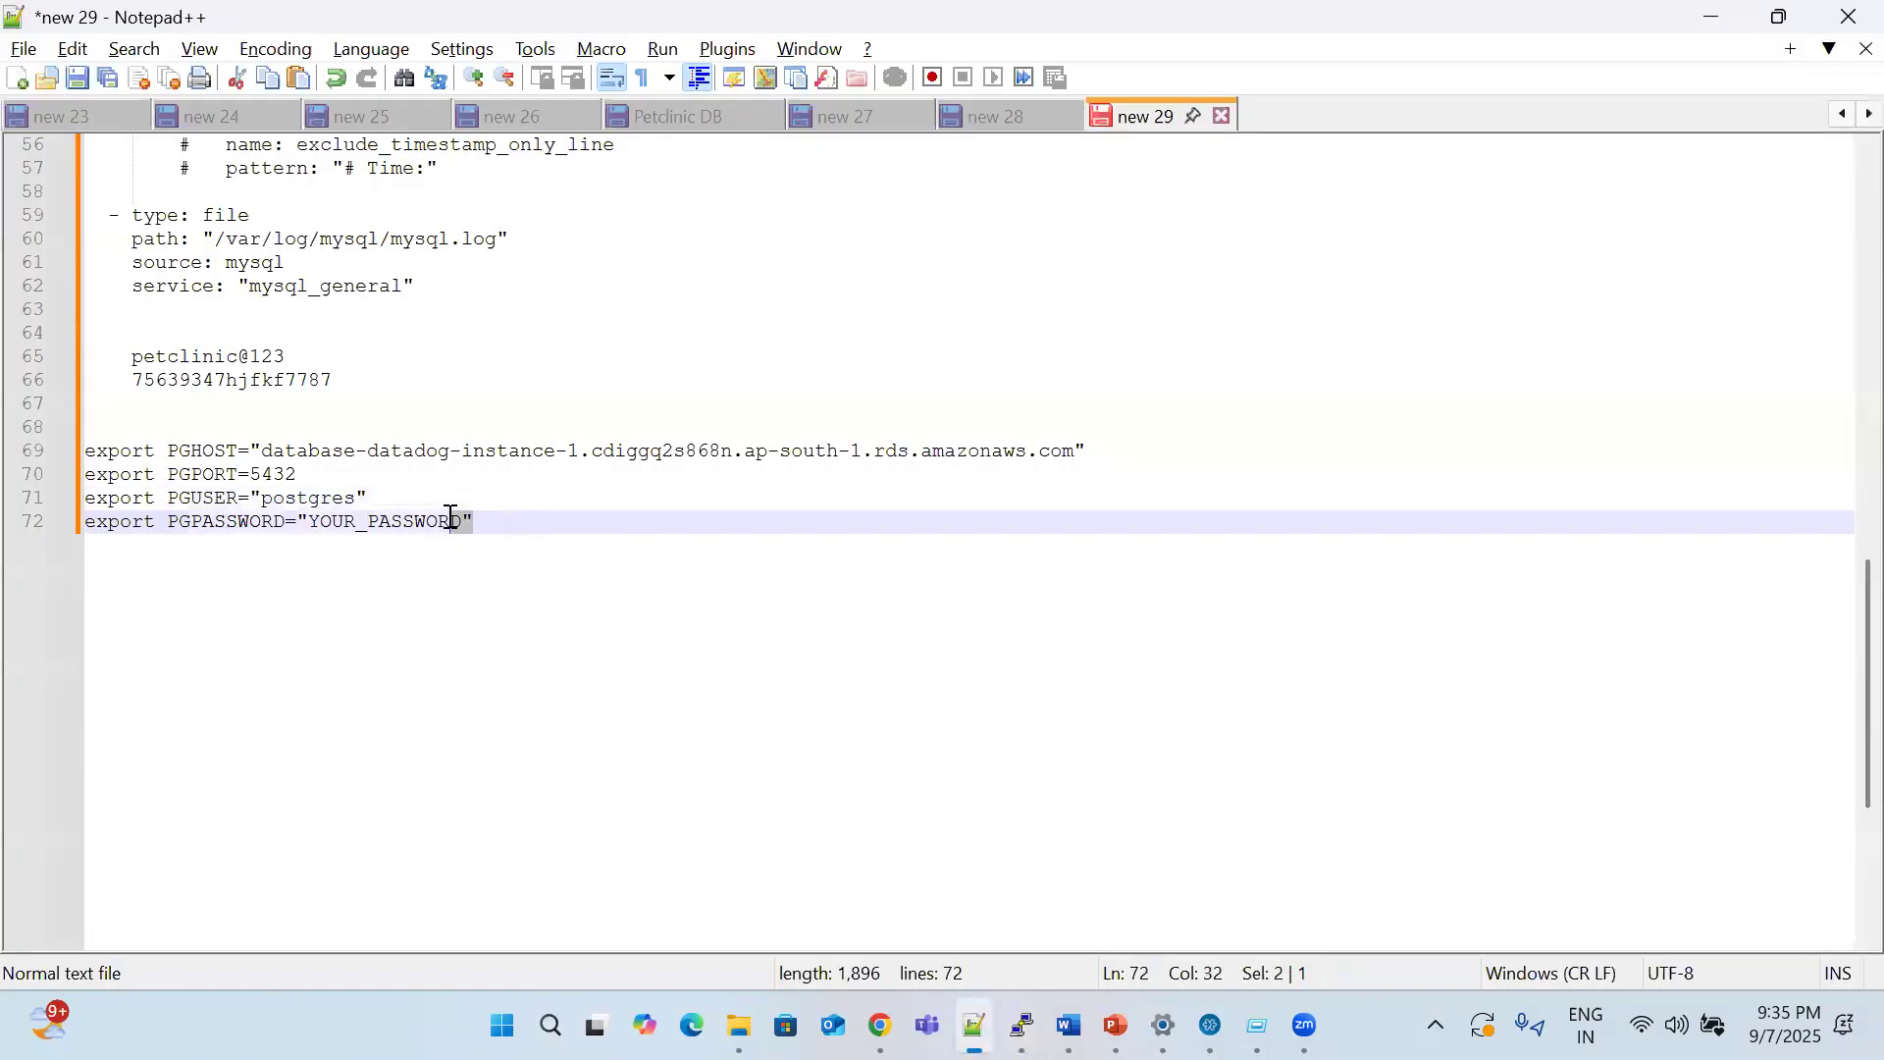
click(465, 524)
key(BackSpace)
key(BackSpace)
key(BackSpace)
key(BackSpace)
key(BackSpace)
key(BackSpace)
key(BackSpace)
key(BackSpace)
key(BackSpace)
key(BackSpace)
key(BackSpace)
key(BackSpace)
key(BackSpace)
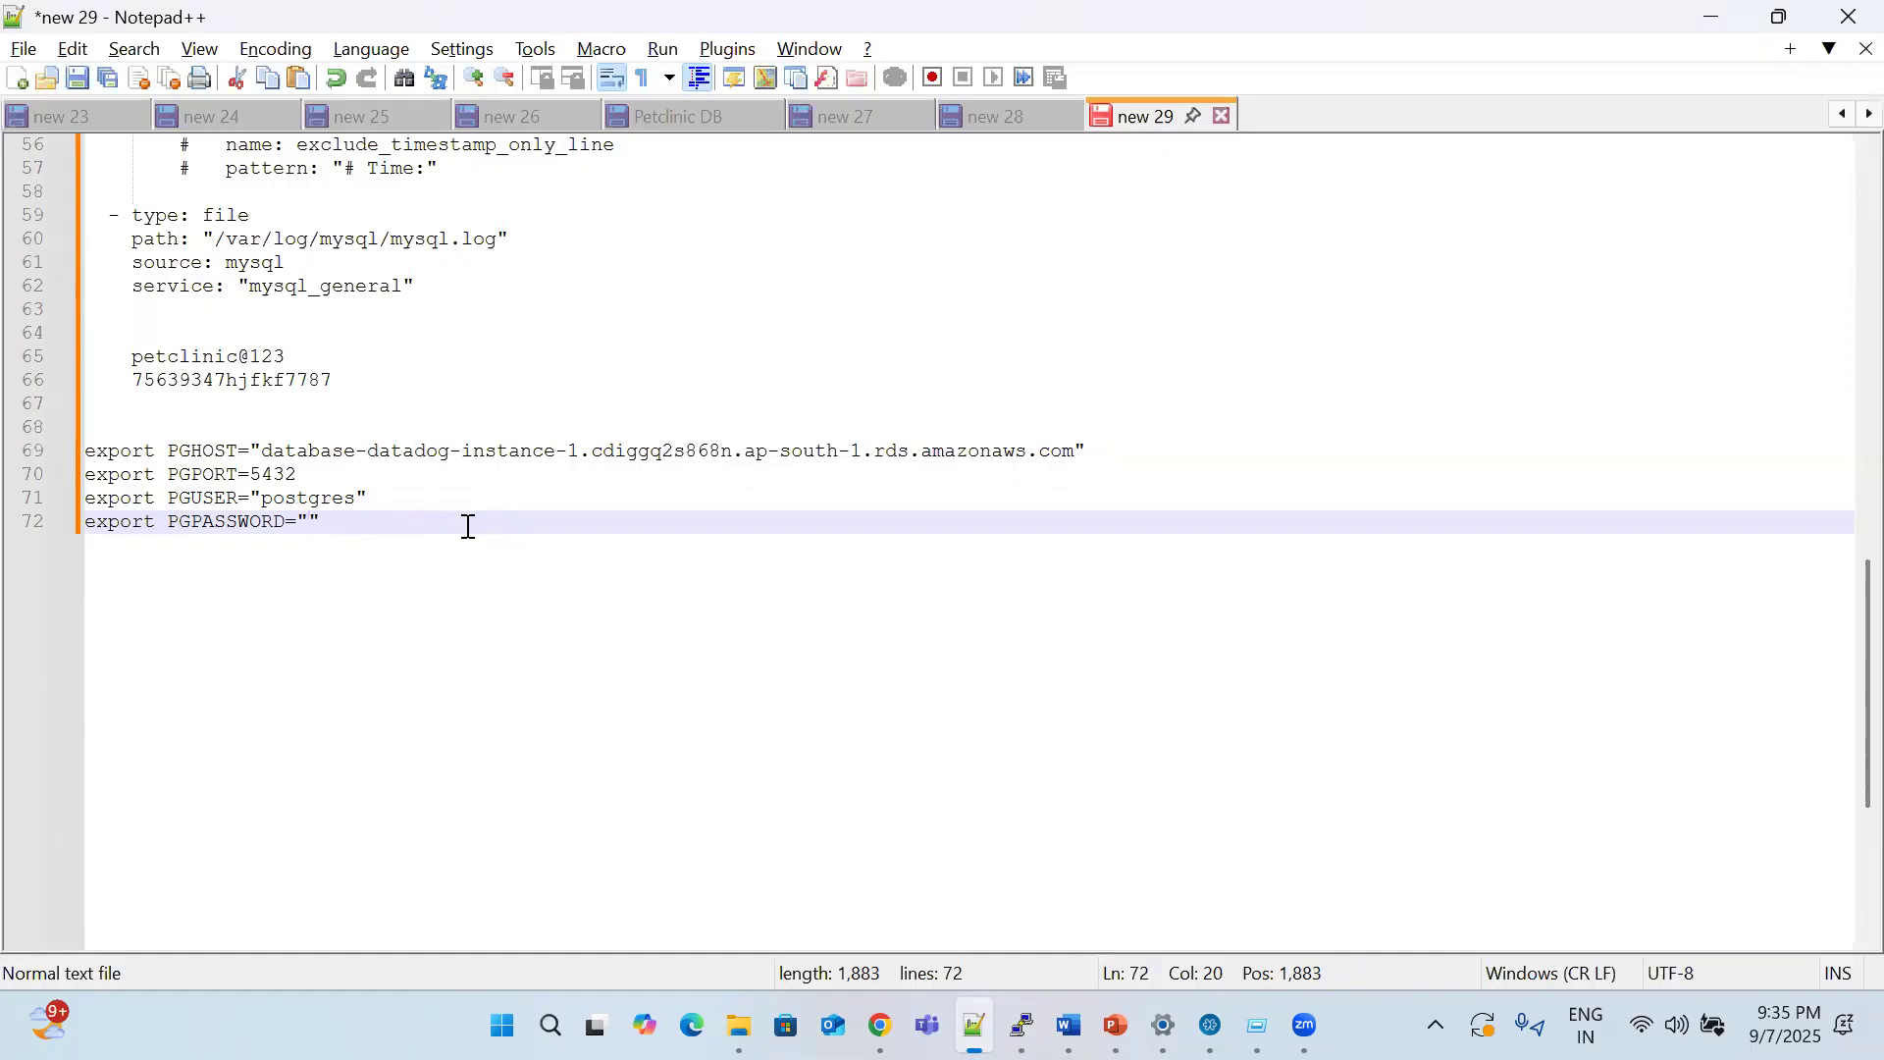
key(shift+Right)
drag(317, 513, 46, 455)
key(ctrl+c)
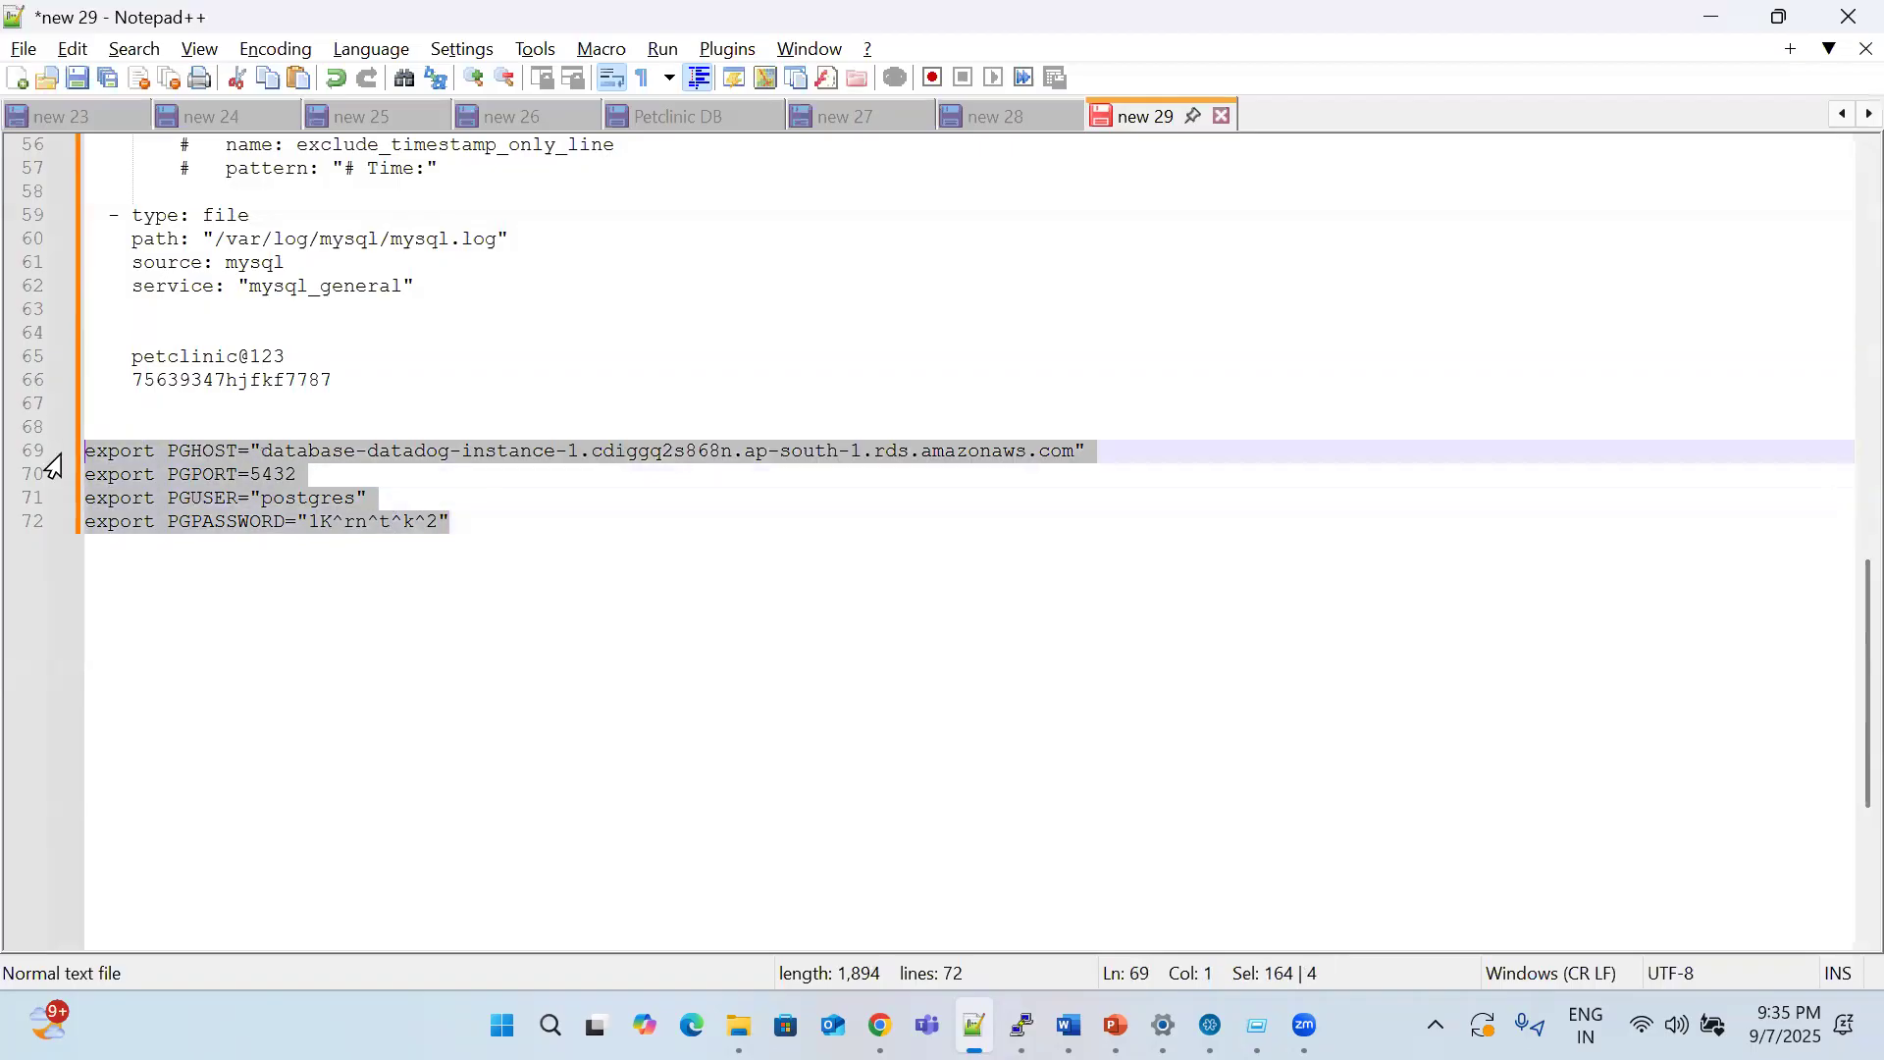
key(alt+Tab)
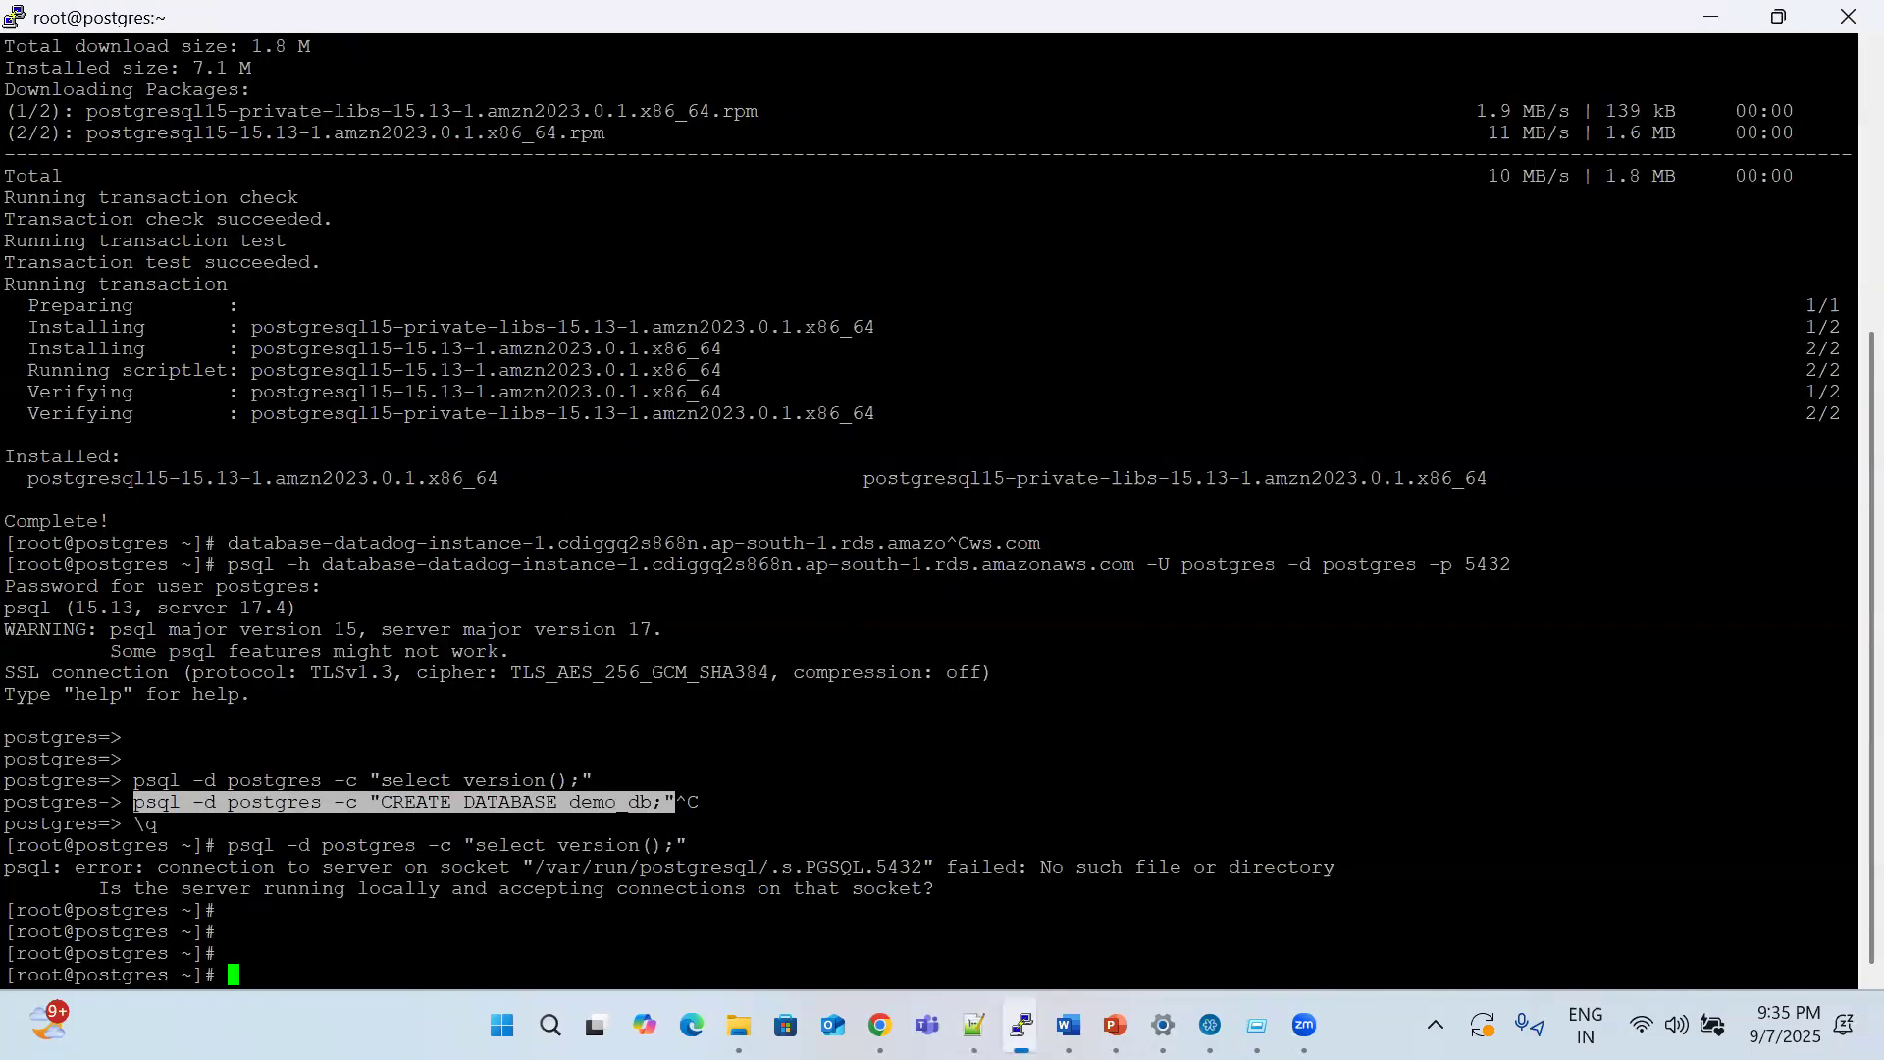
Apply the four PG exports and rerun select version(), which now reports PostgreSQL 17.4.
key(shift+Insert)
key(Return)
key(Up)
key(Up)
key(Up)
key(Up)
key(Up)
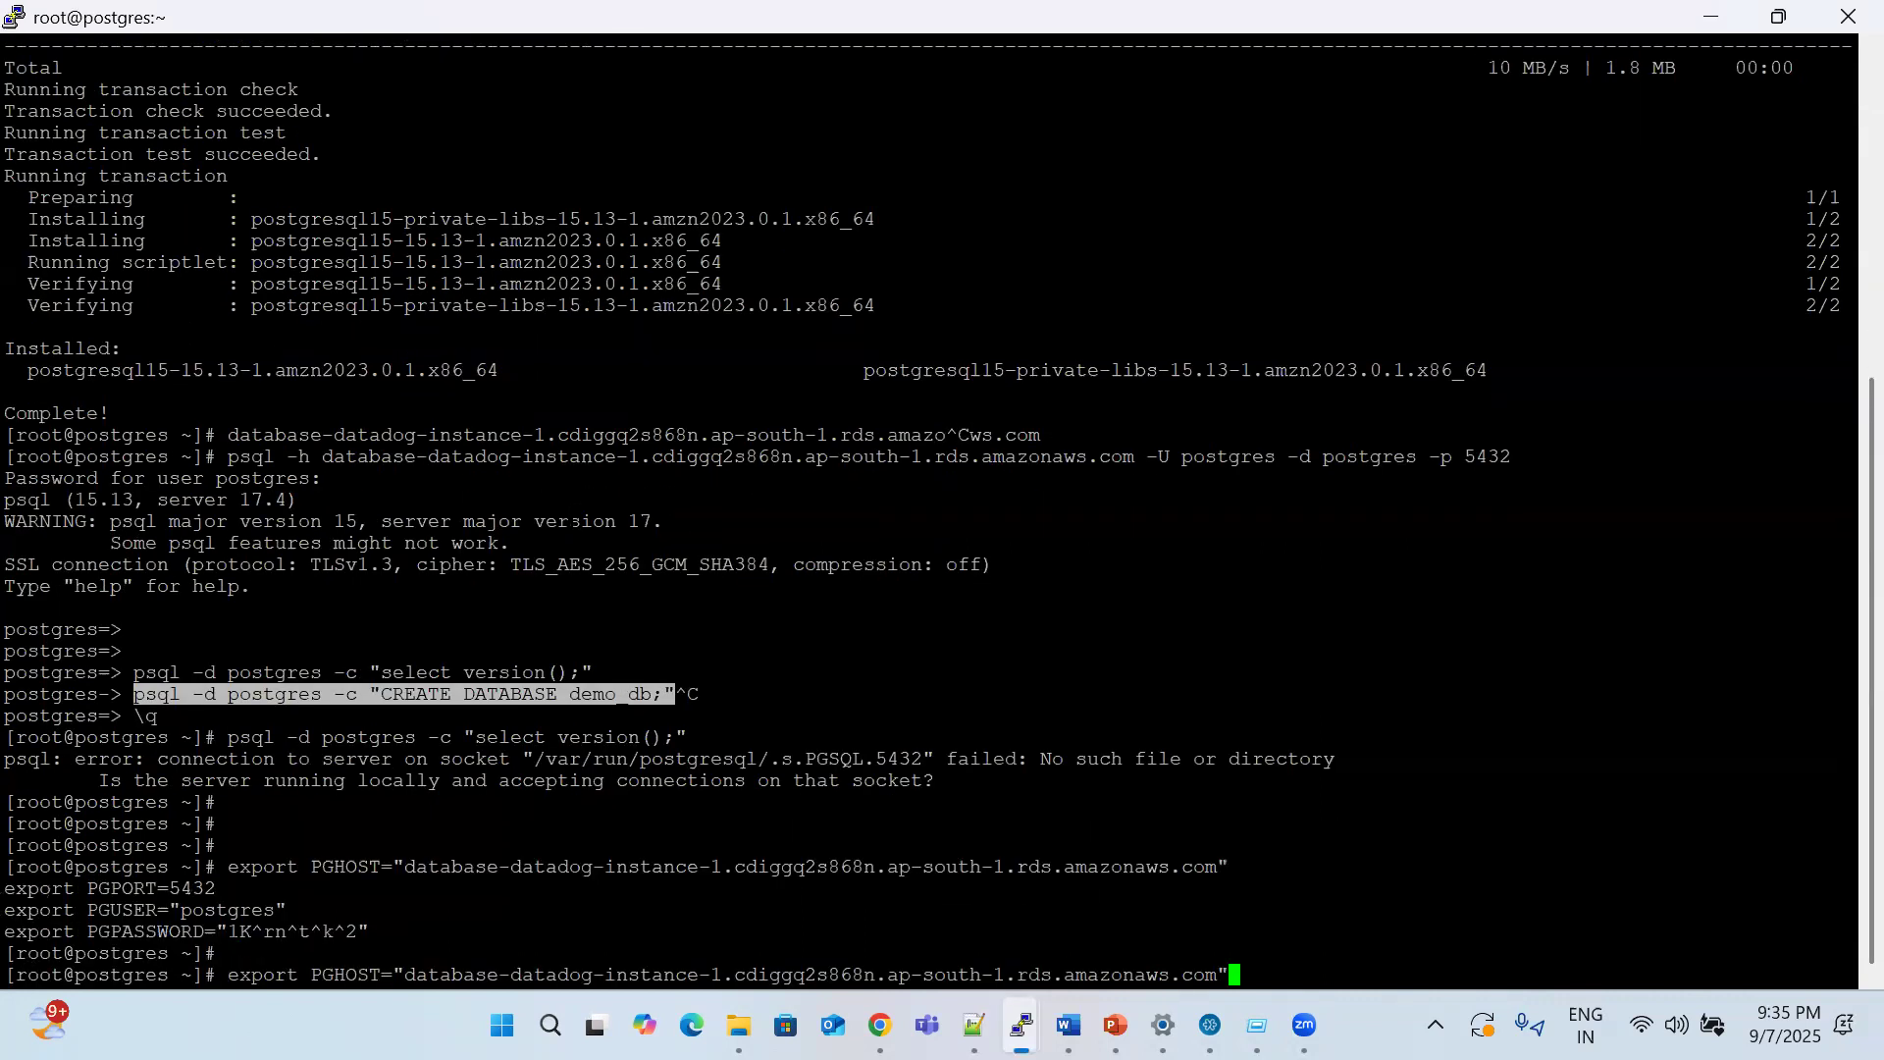
key(Return)
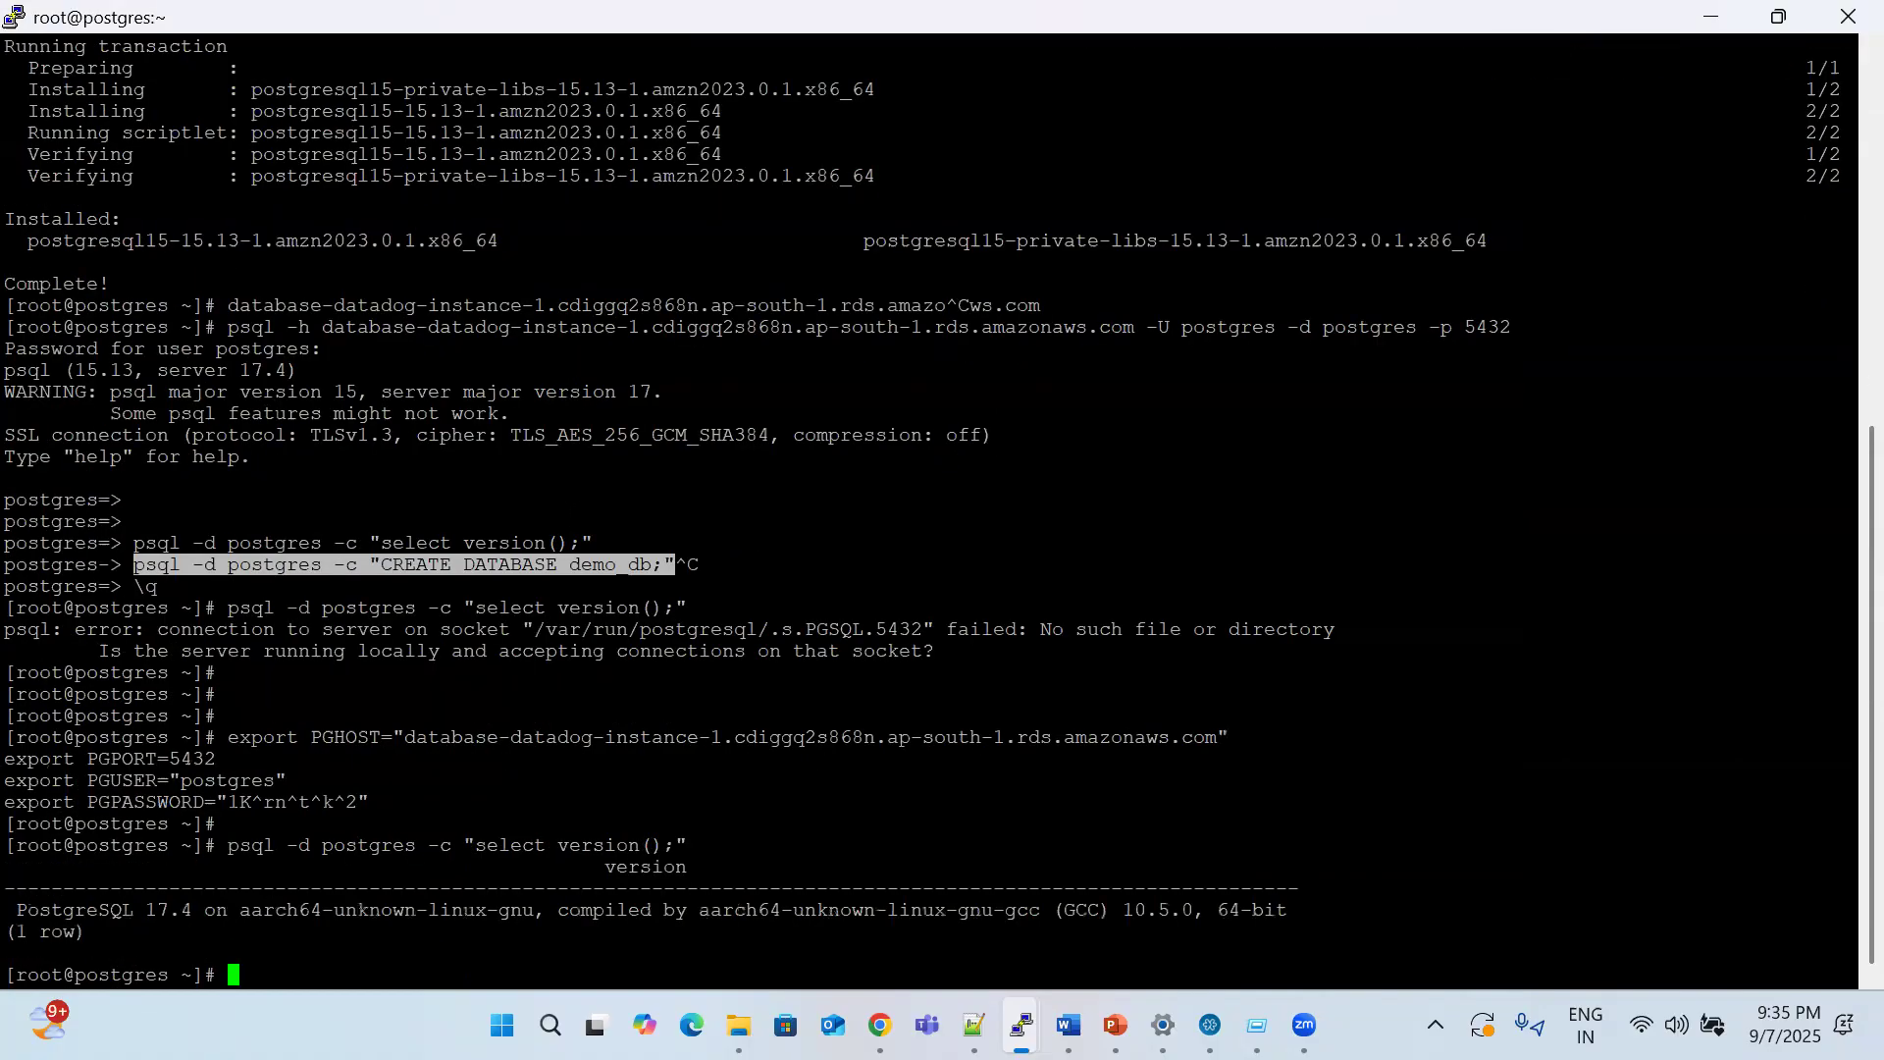
key(Return)
key(Return)
key(Return)
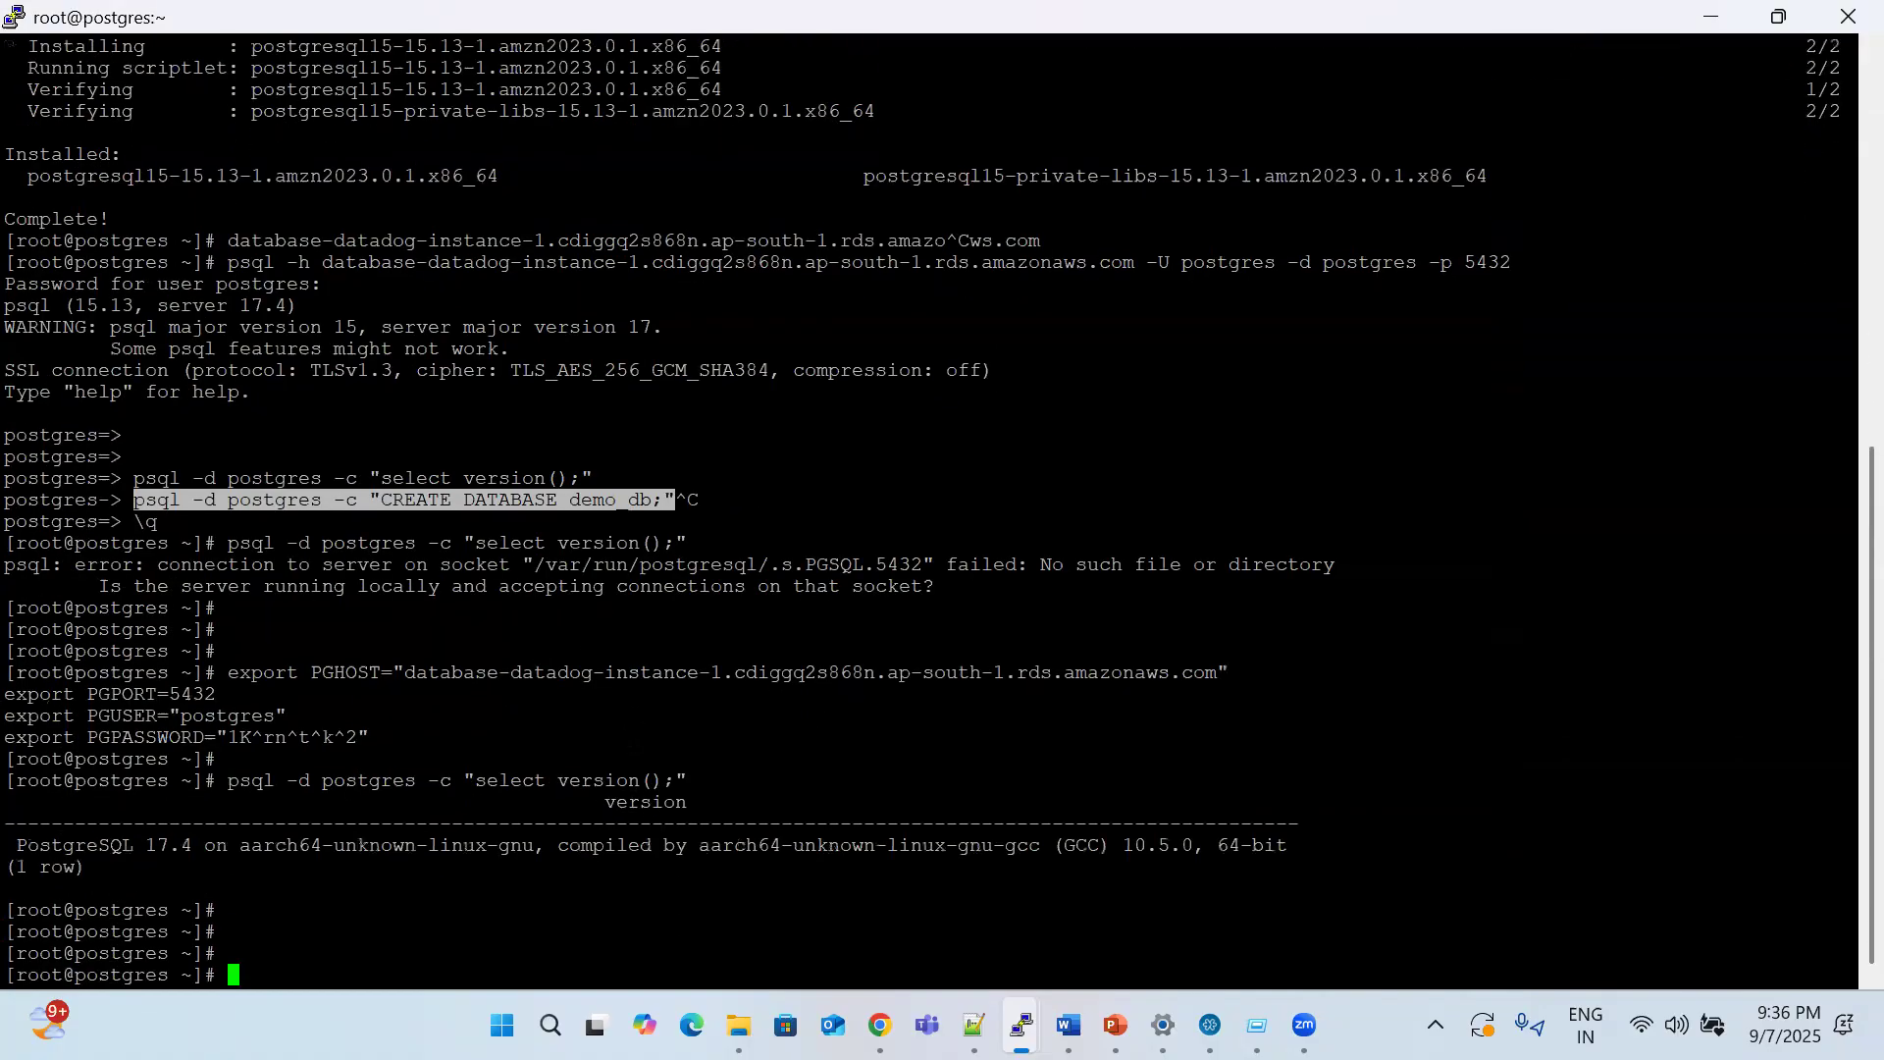
drag(383, 565, 546, 613)
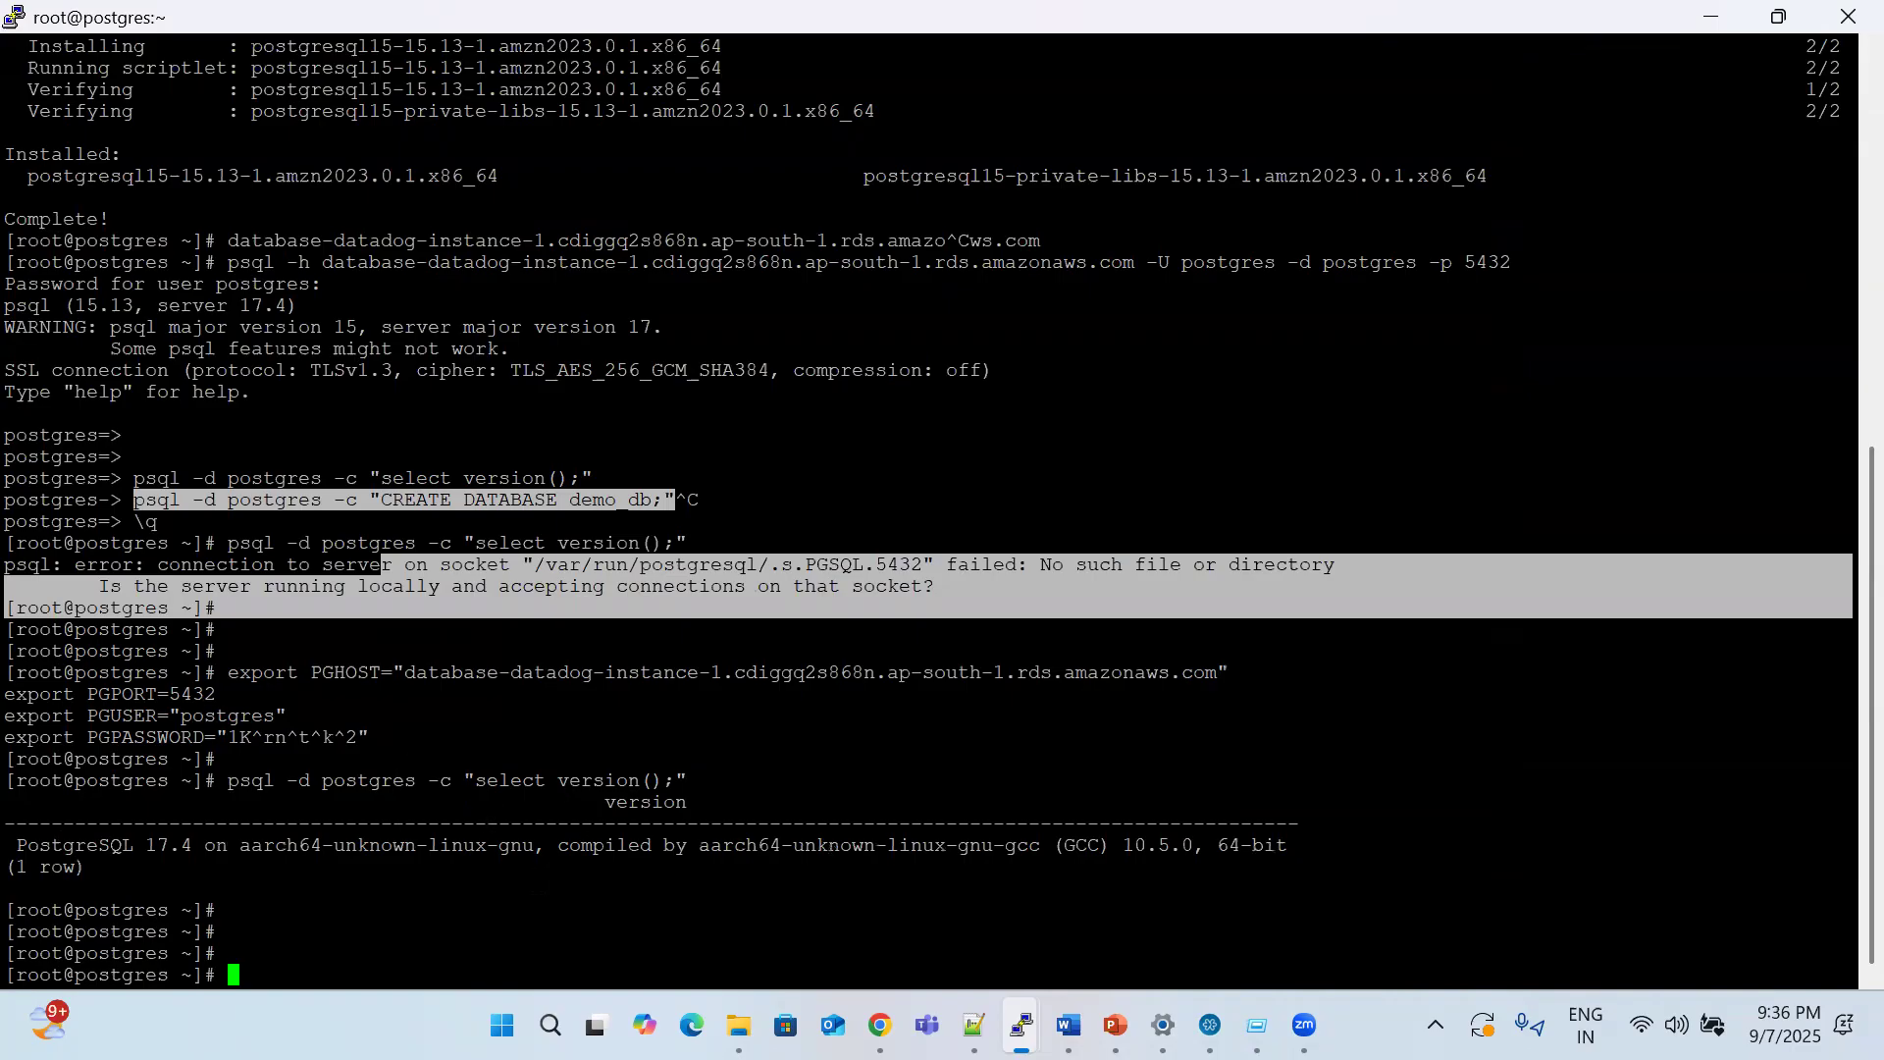
drag(146, 845, 190, 845)
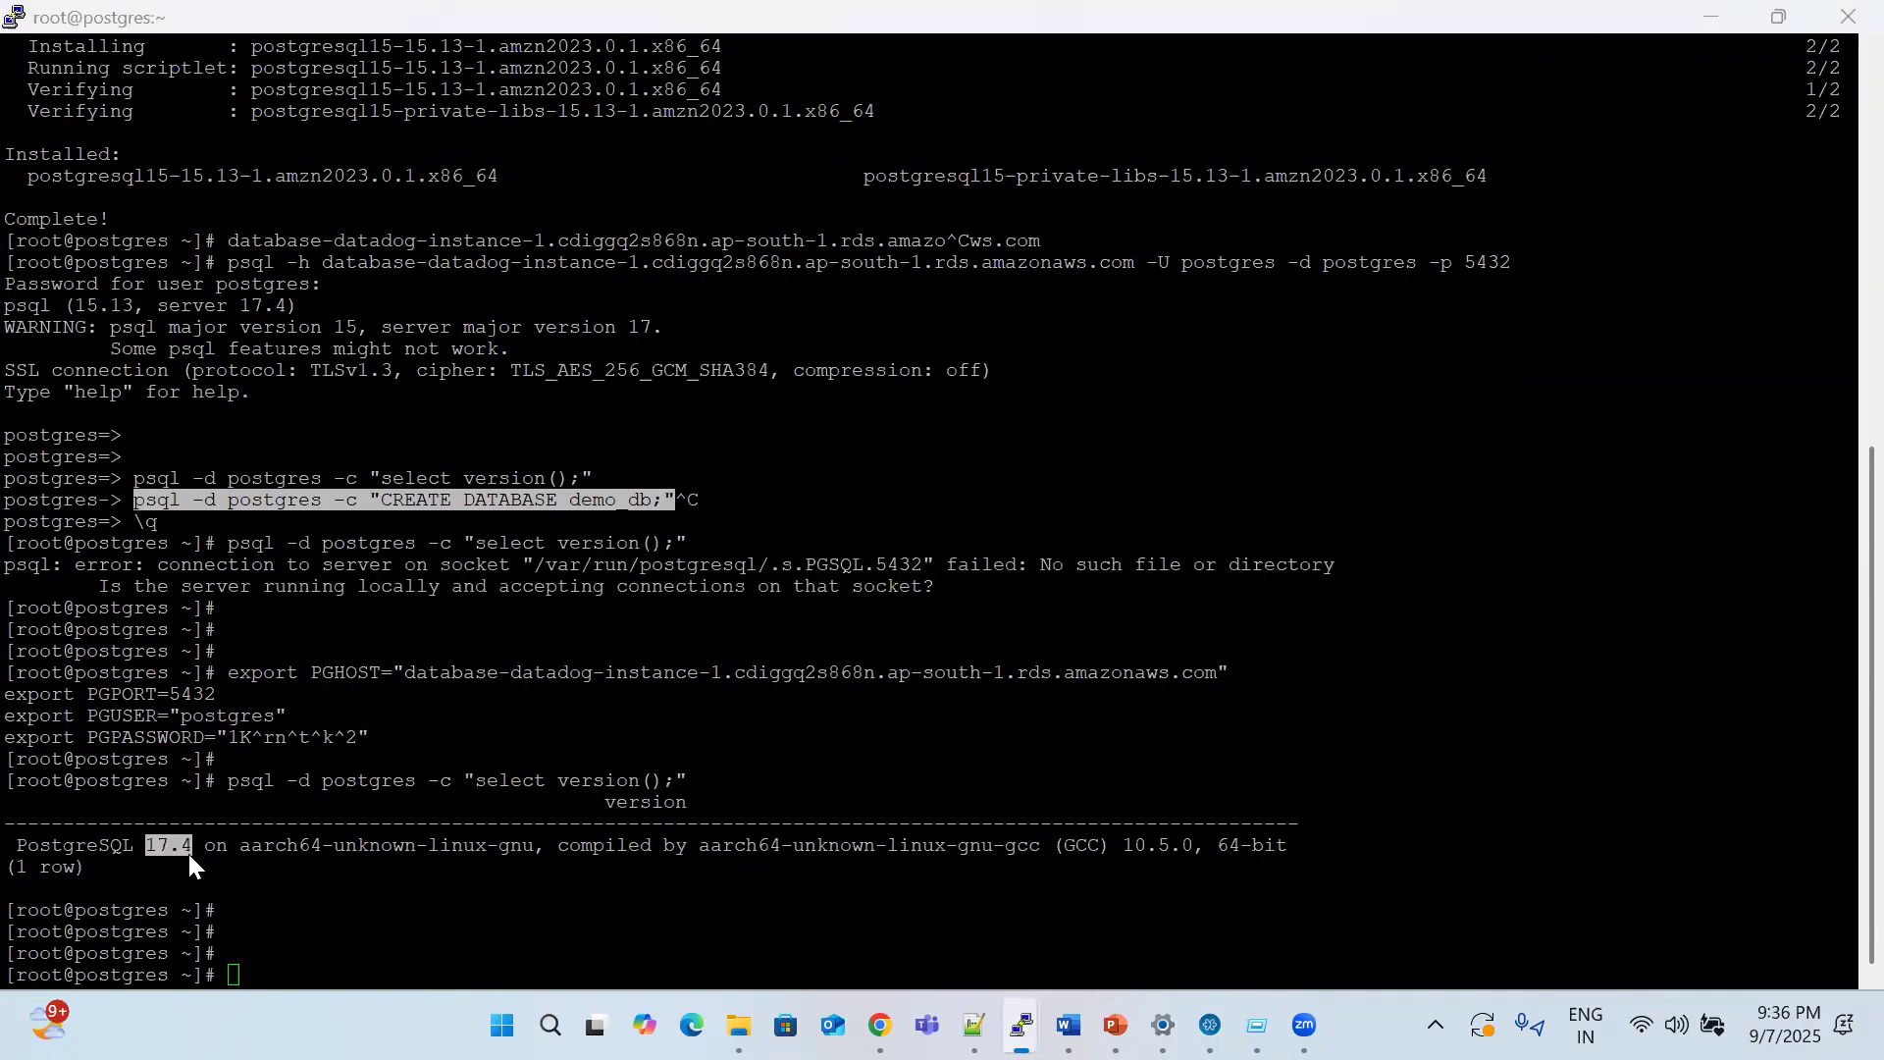
Run the script's line 18 CREATE DATABASE demo_db command on the RDS server.
key(alt+Tab)
key(alt+Tab)
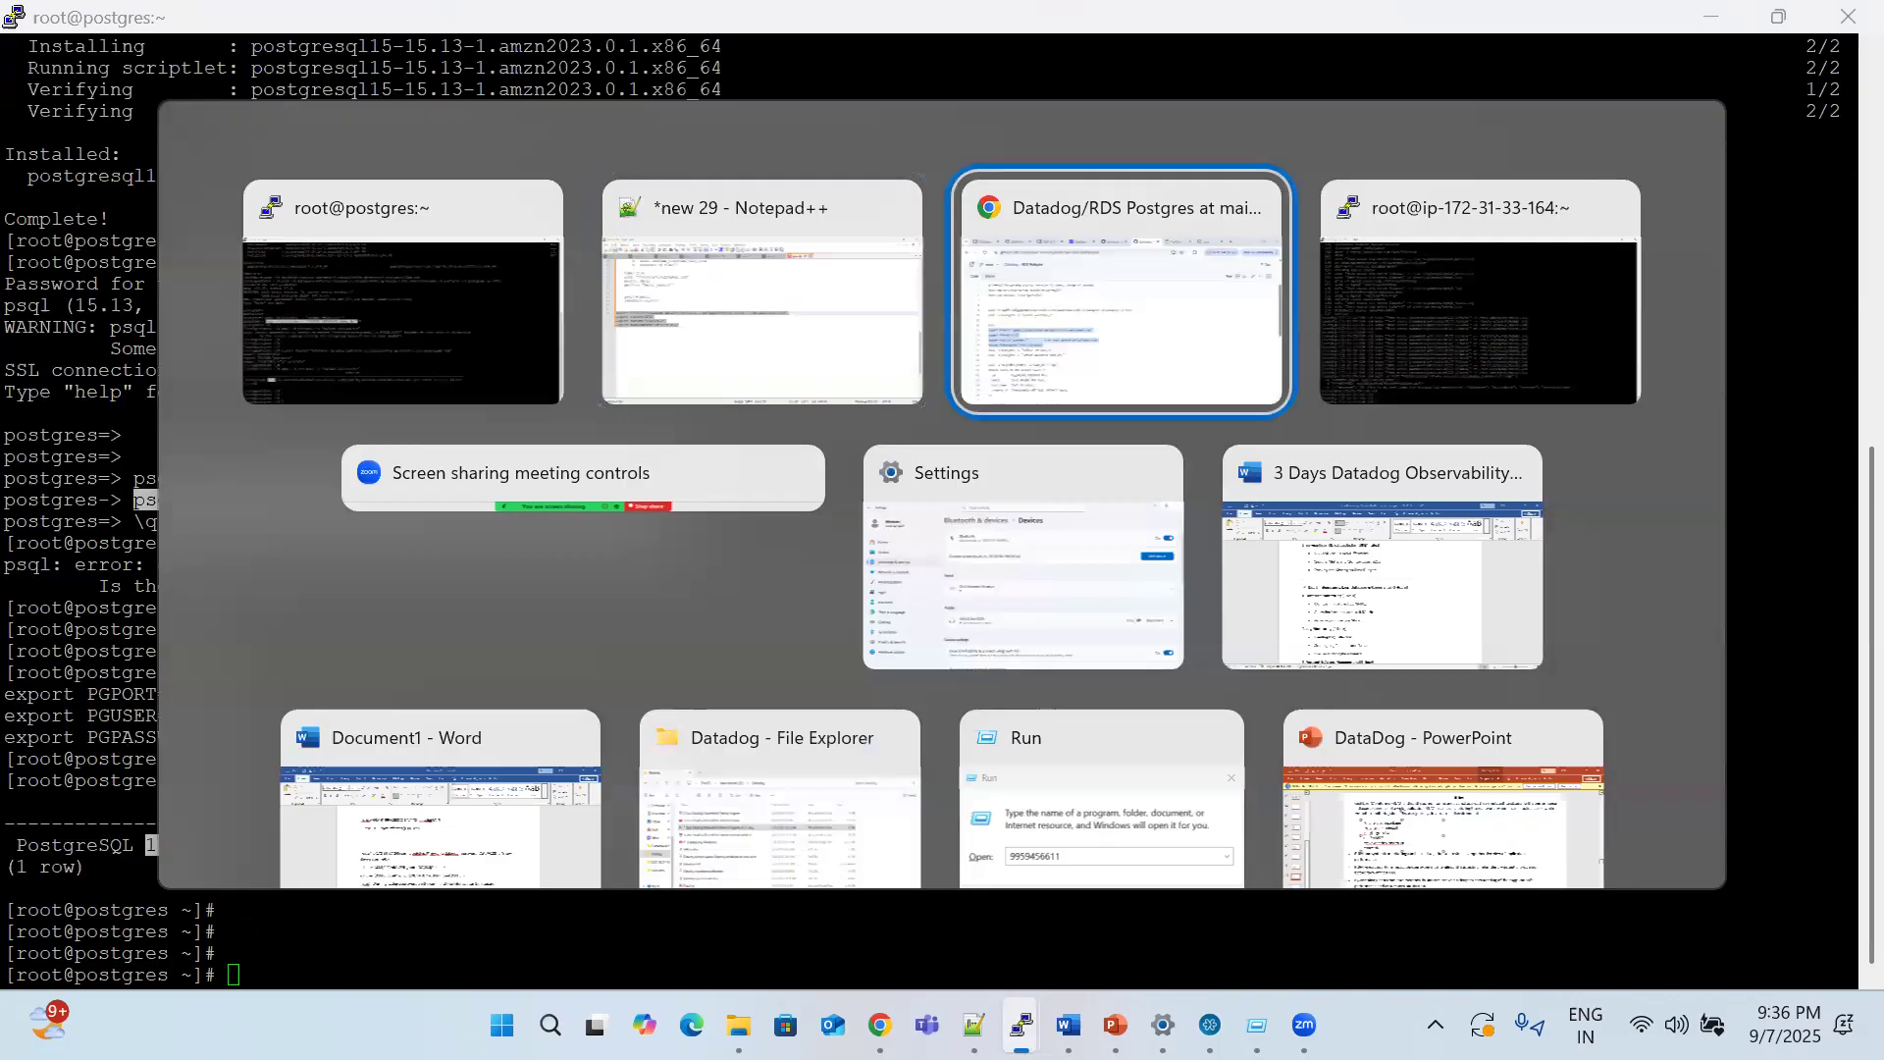
scroll(315, 782, down, 1)
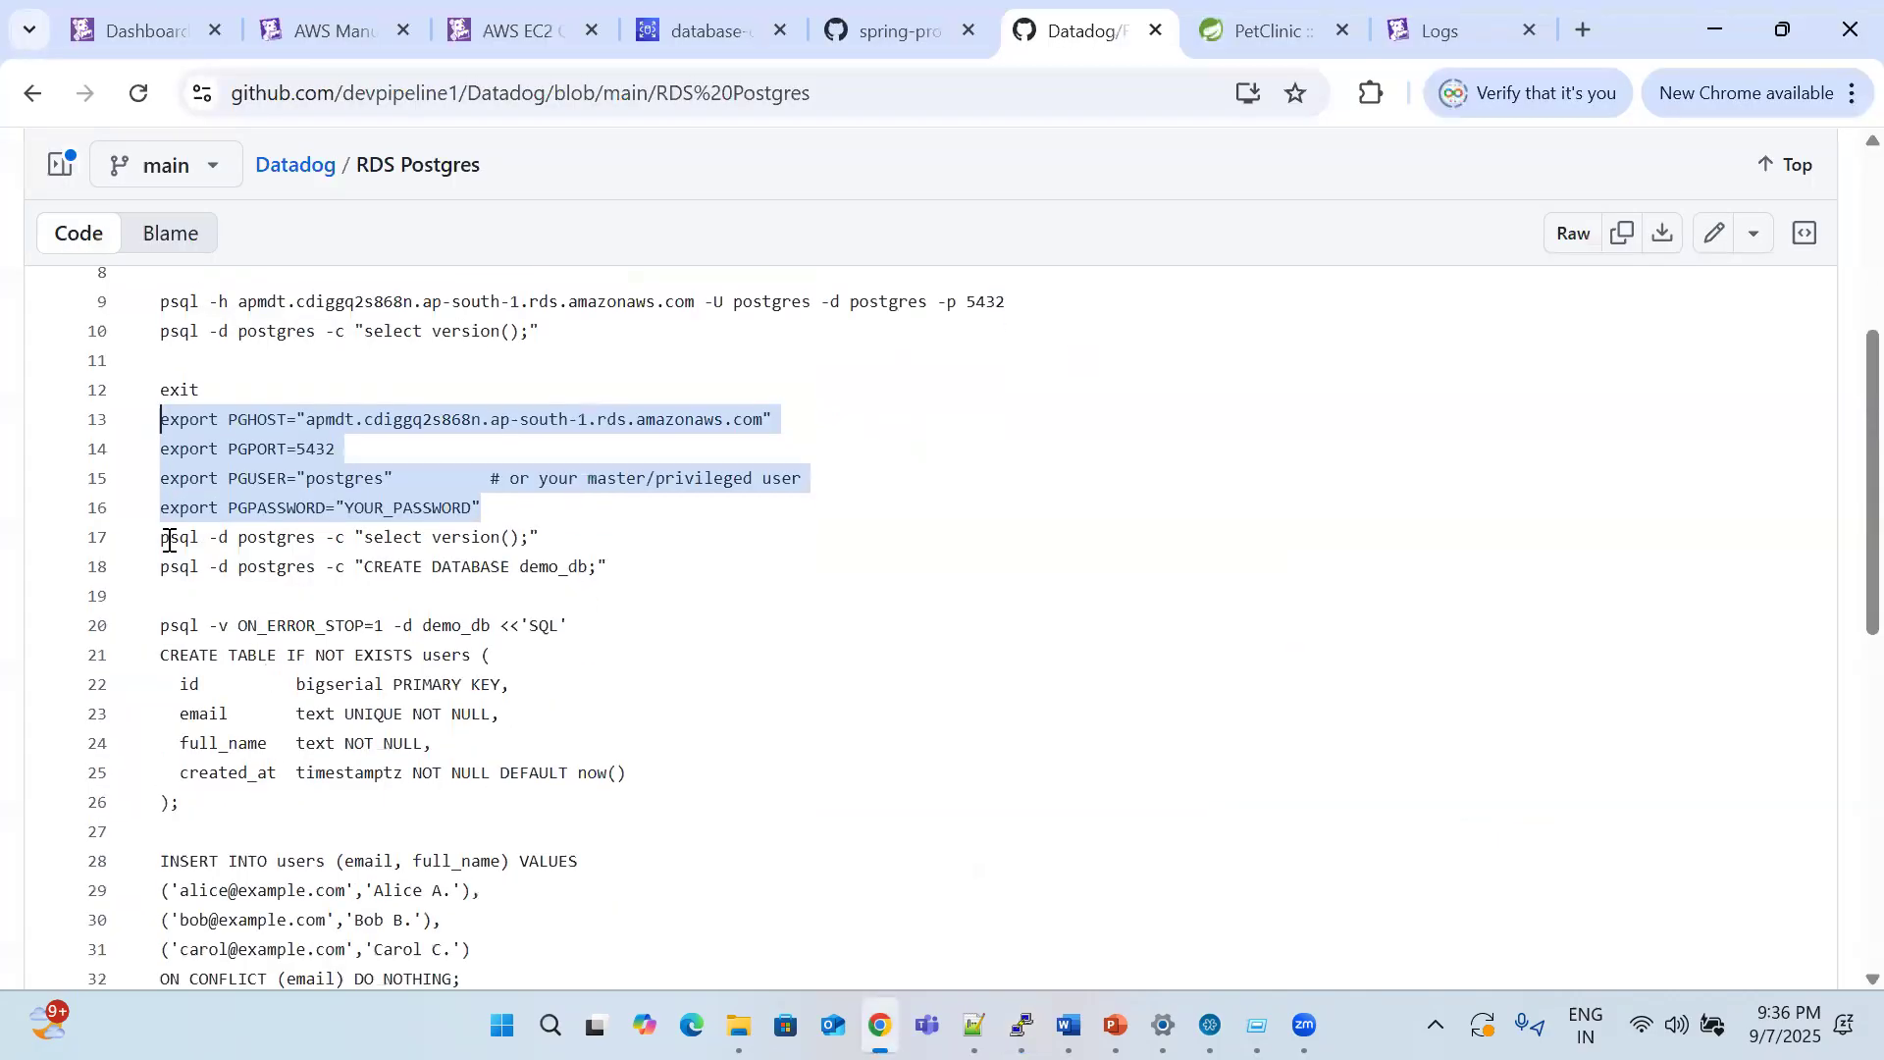
drag(162, 569, 626, 565)
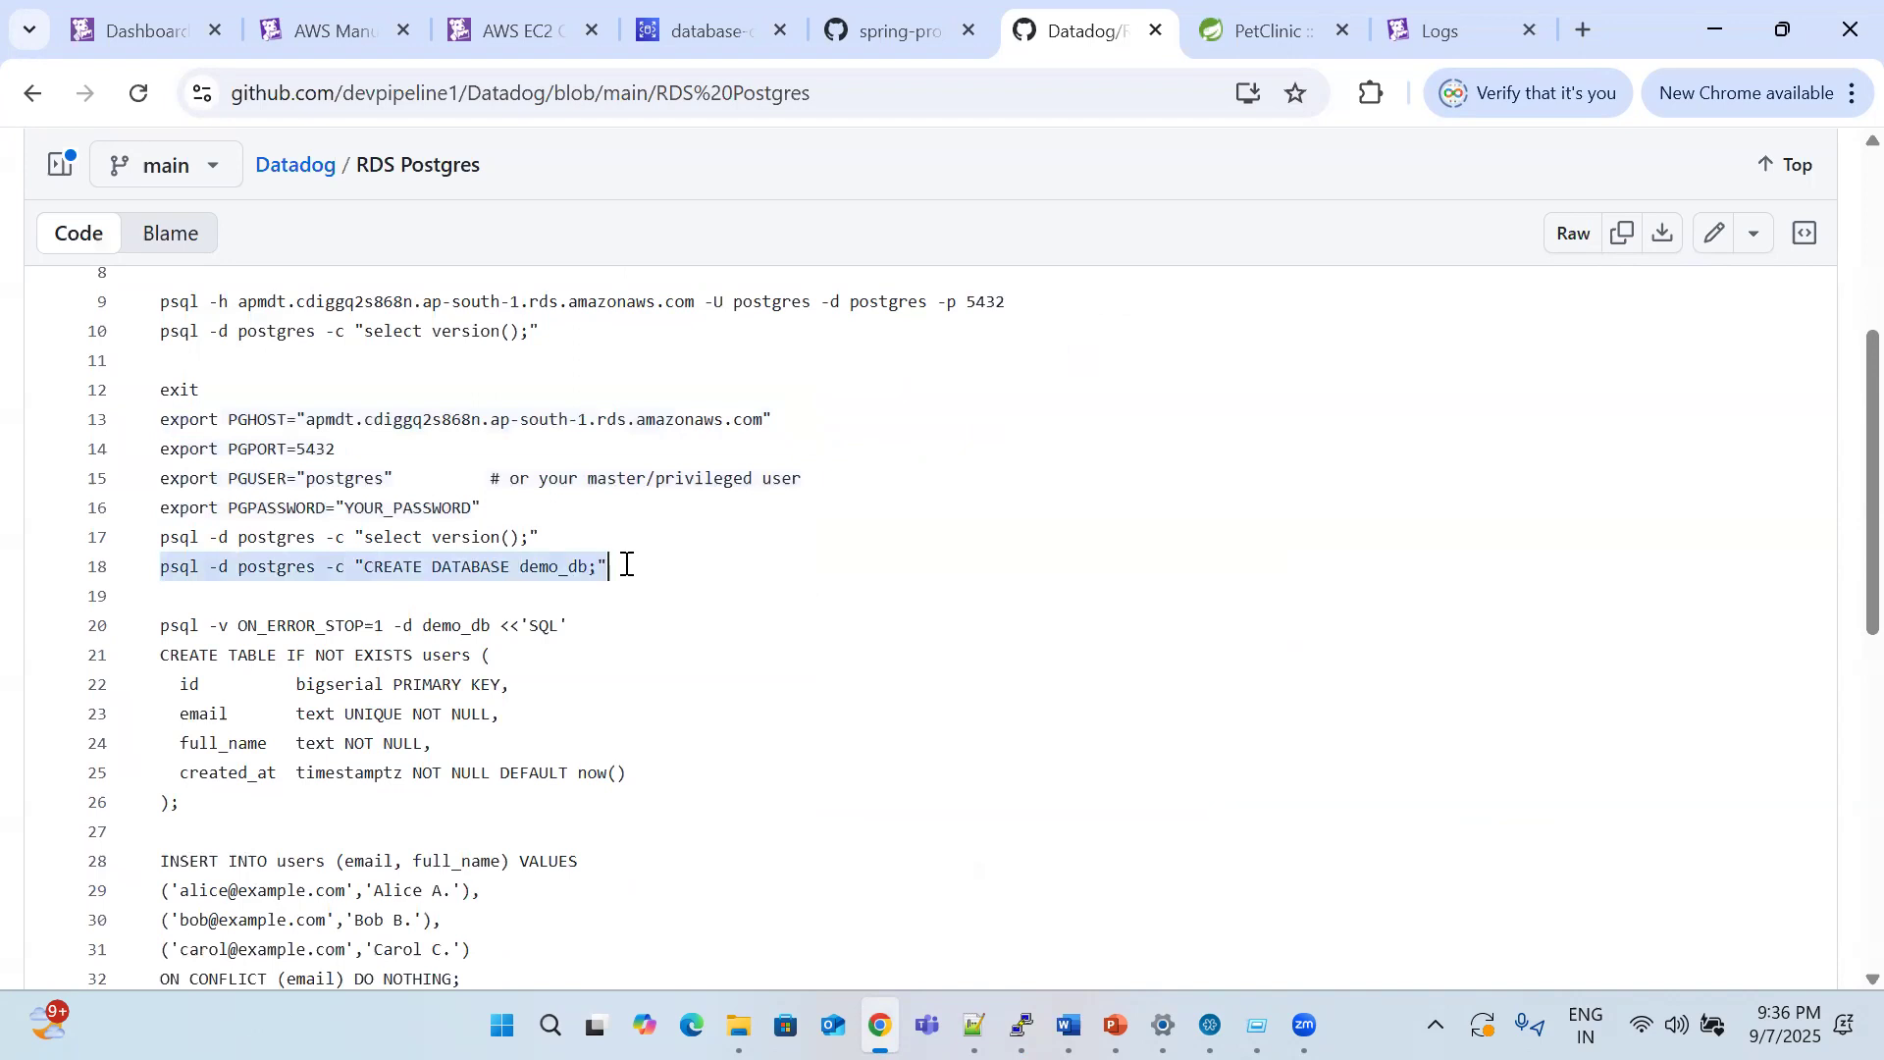
key(ctrl+c)
key(alt+Tab)
key(shift+Insert)
key(Return)
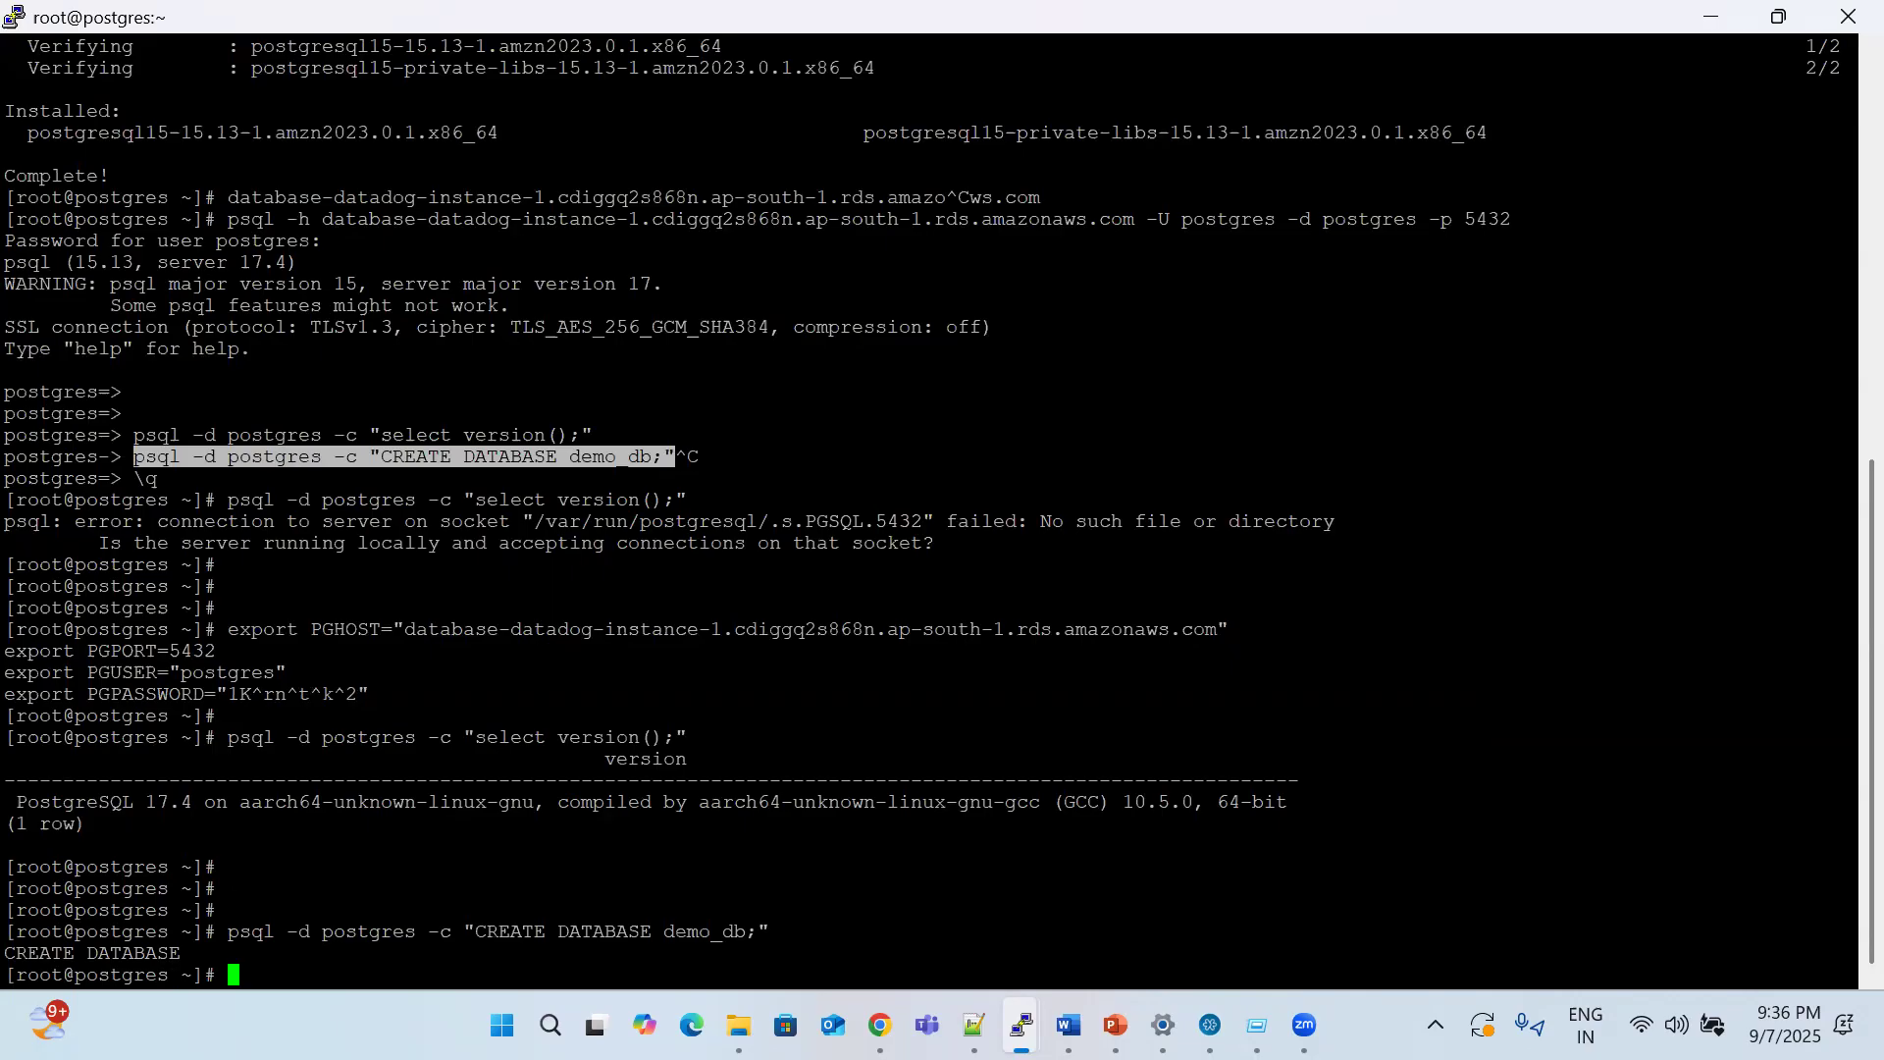
key(alt+Tab)
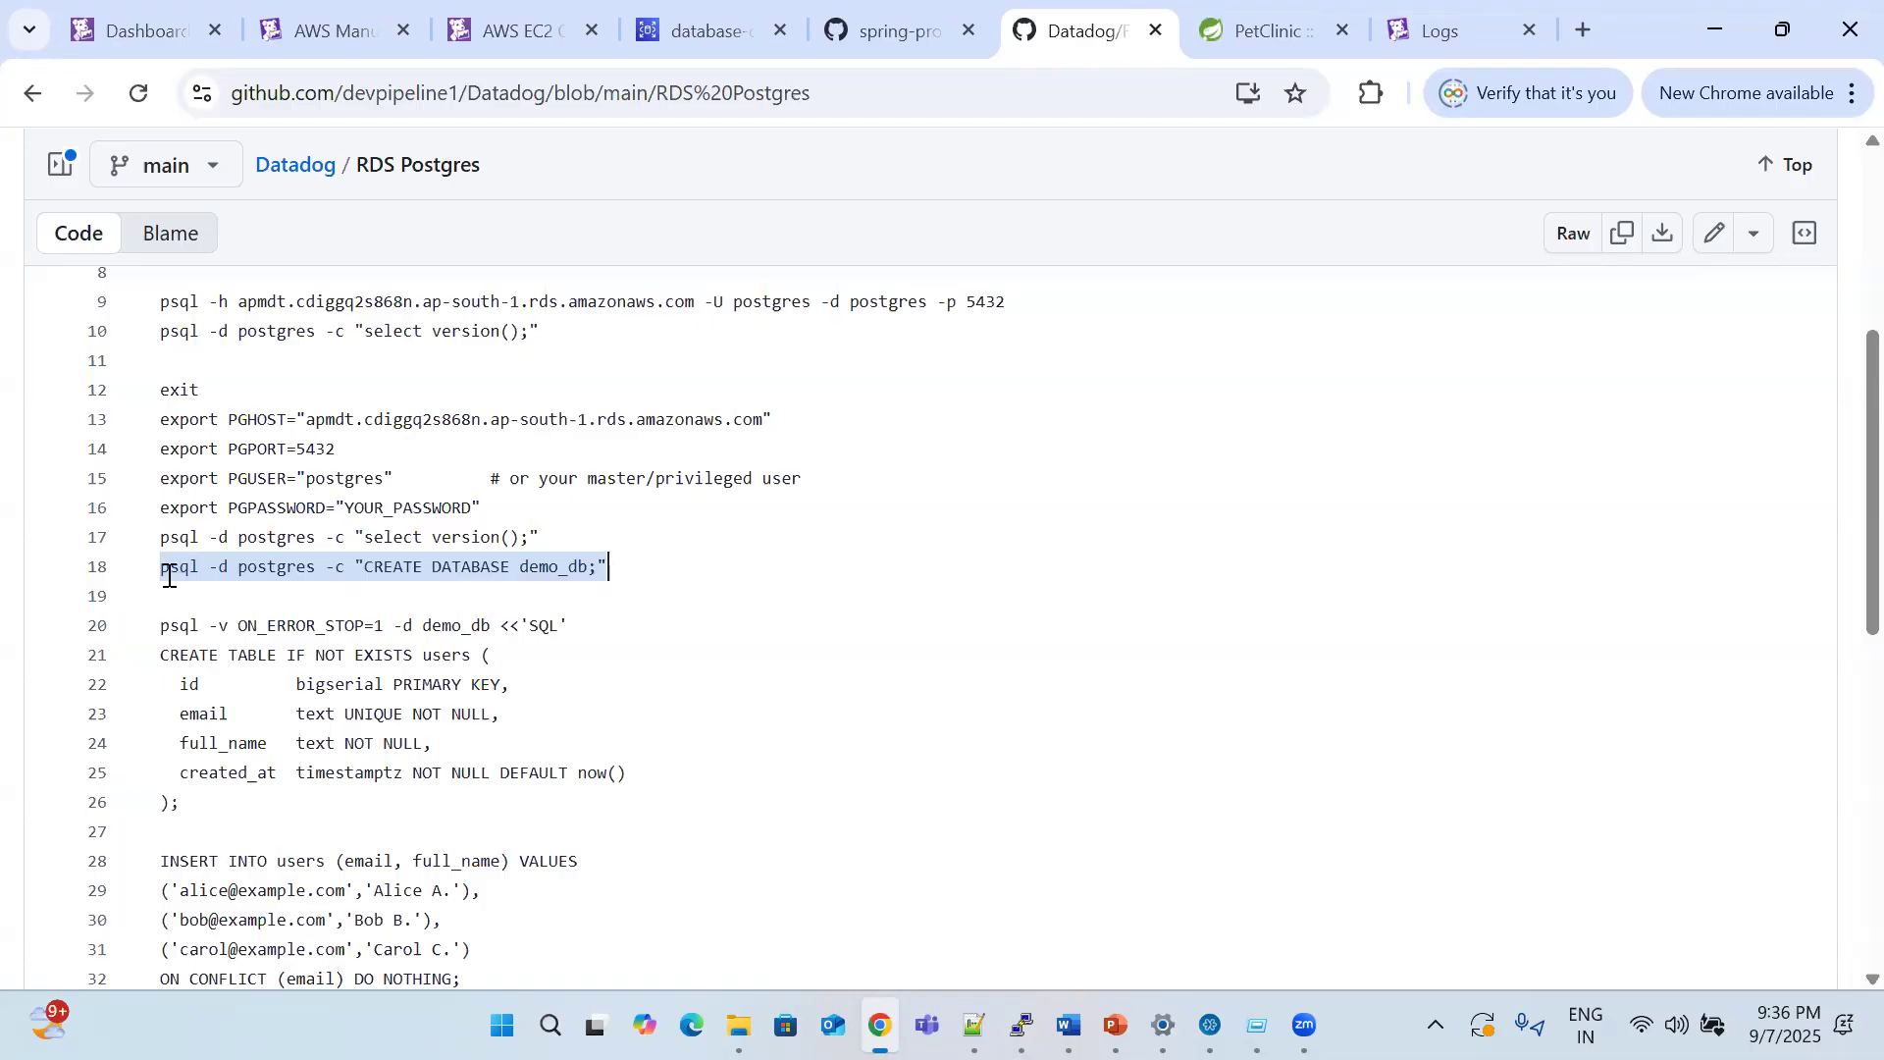
Look over the CREATE TABLE users block on lines 20–37, then return to PuTTY.
drag(158, 626, 345, 803)
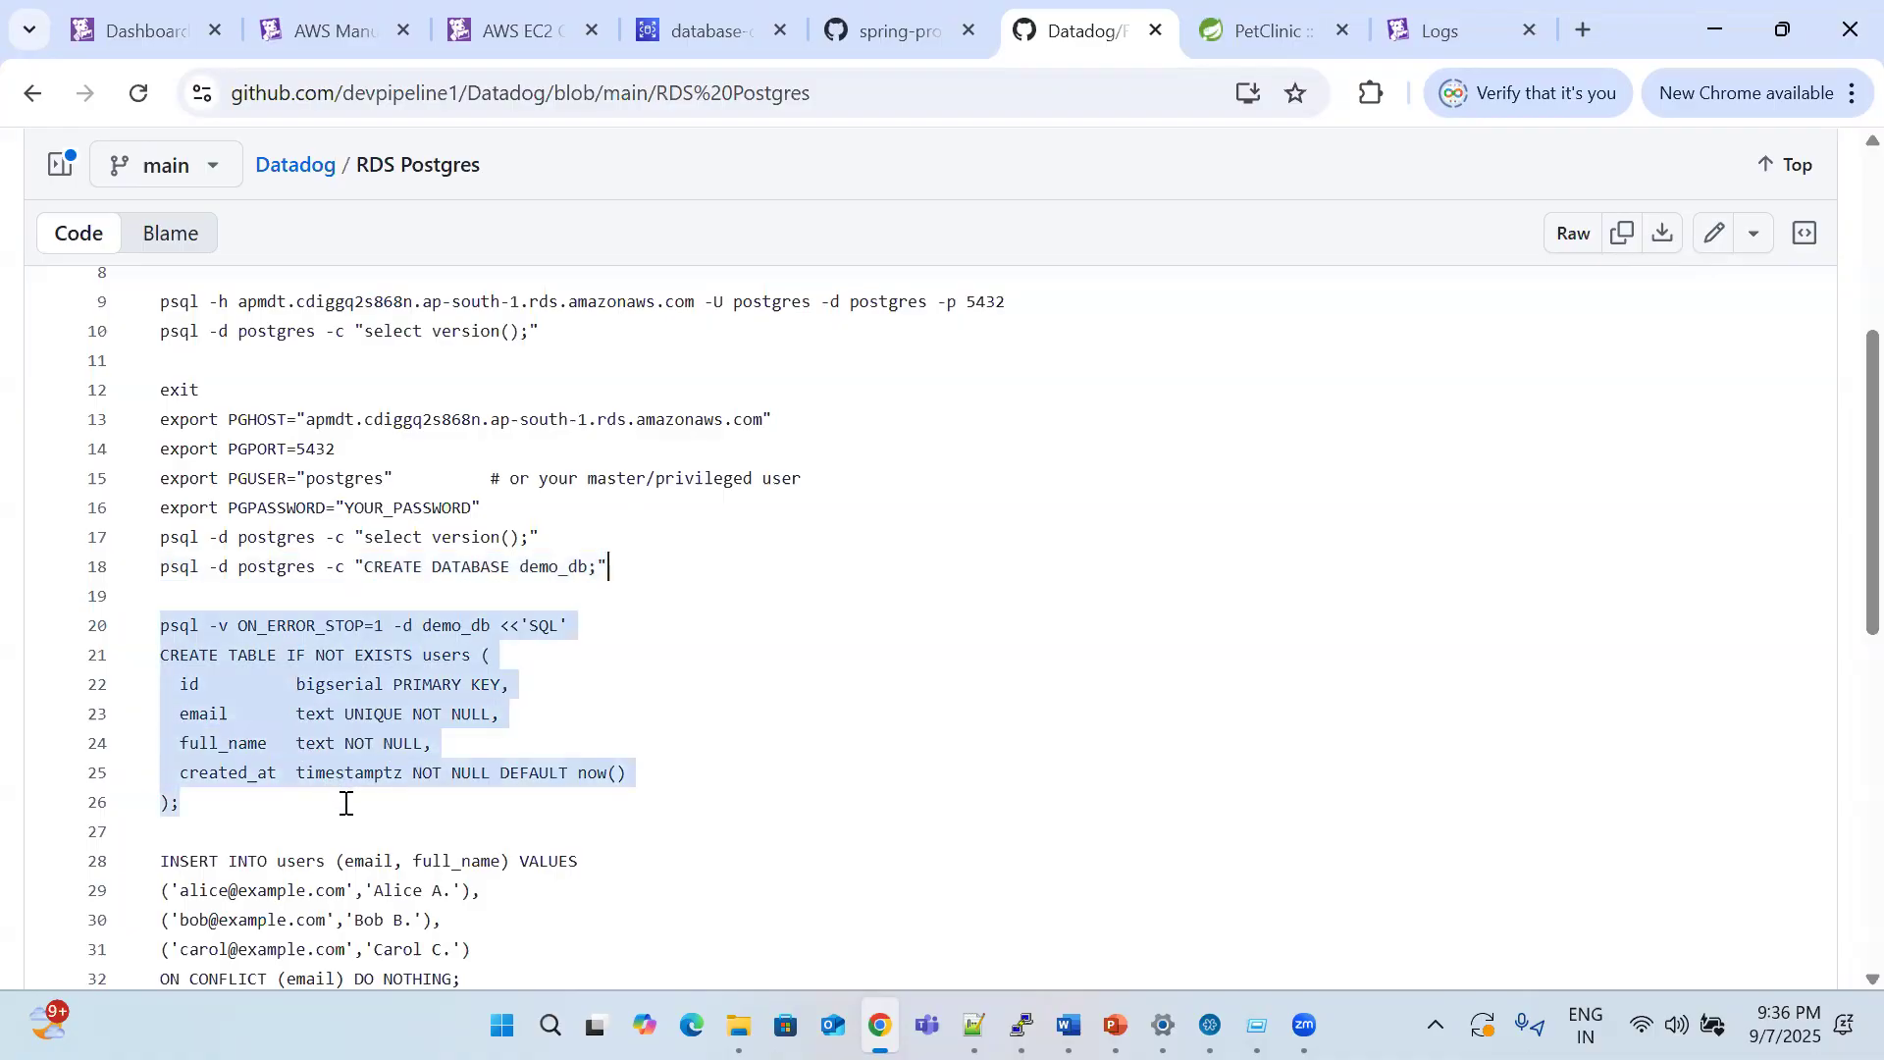
drag(345, 803, 565, 314)
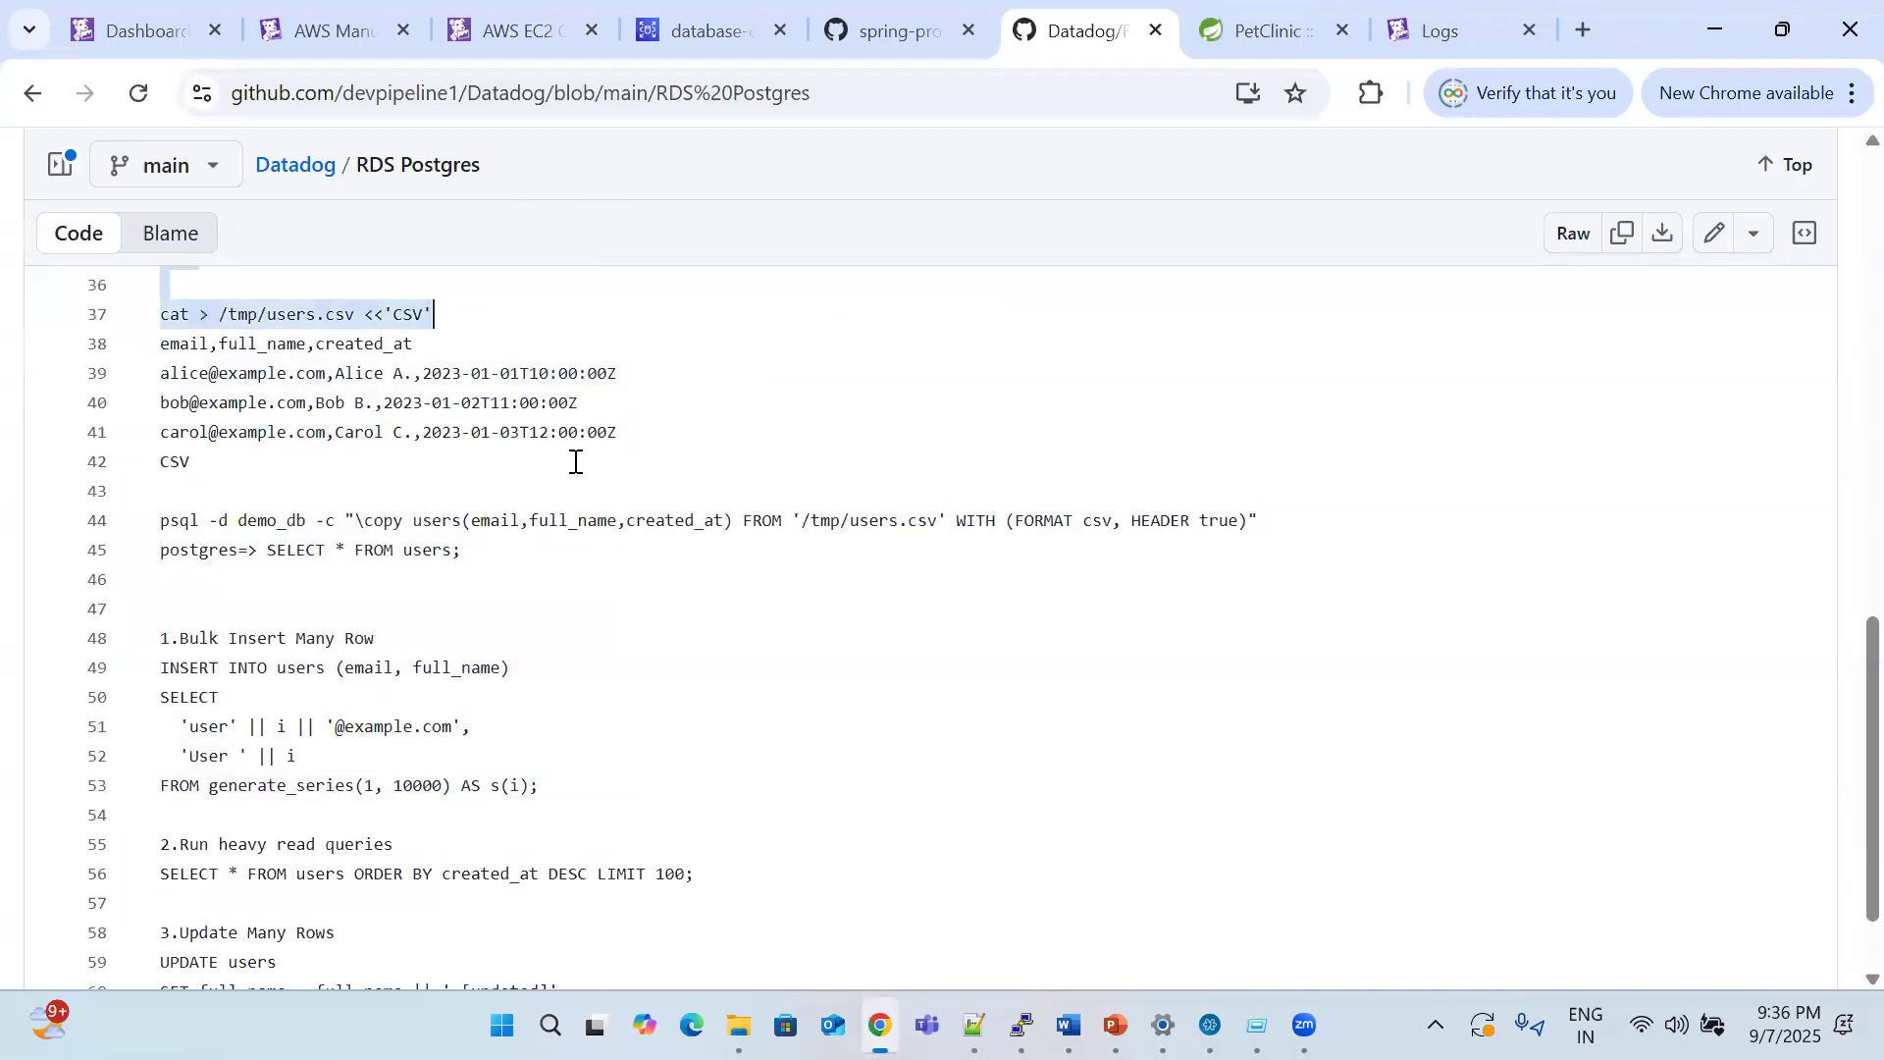
scroll(572, 456, up, 3)
scroll(575, 461, up, 4)
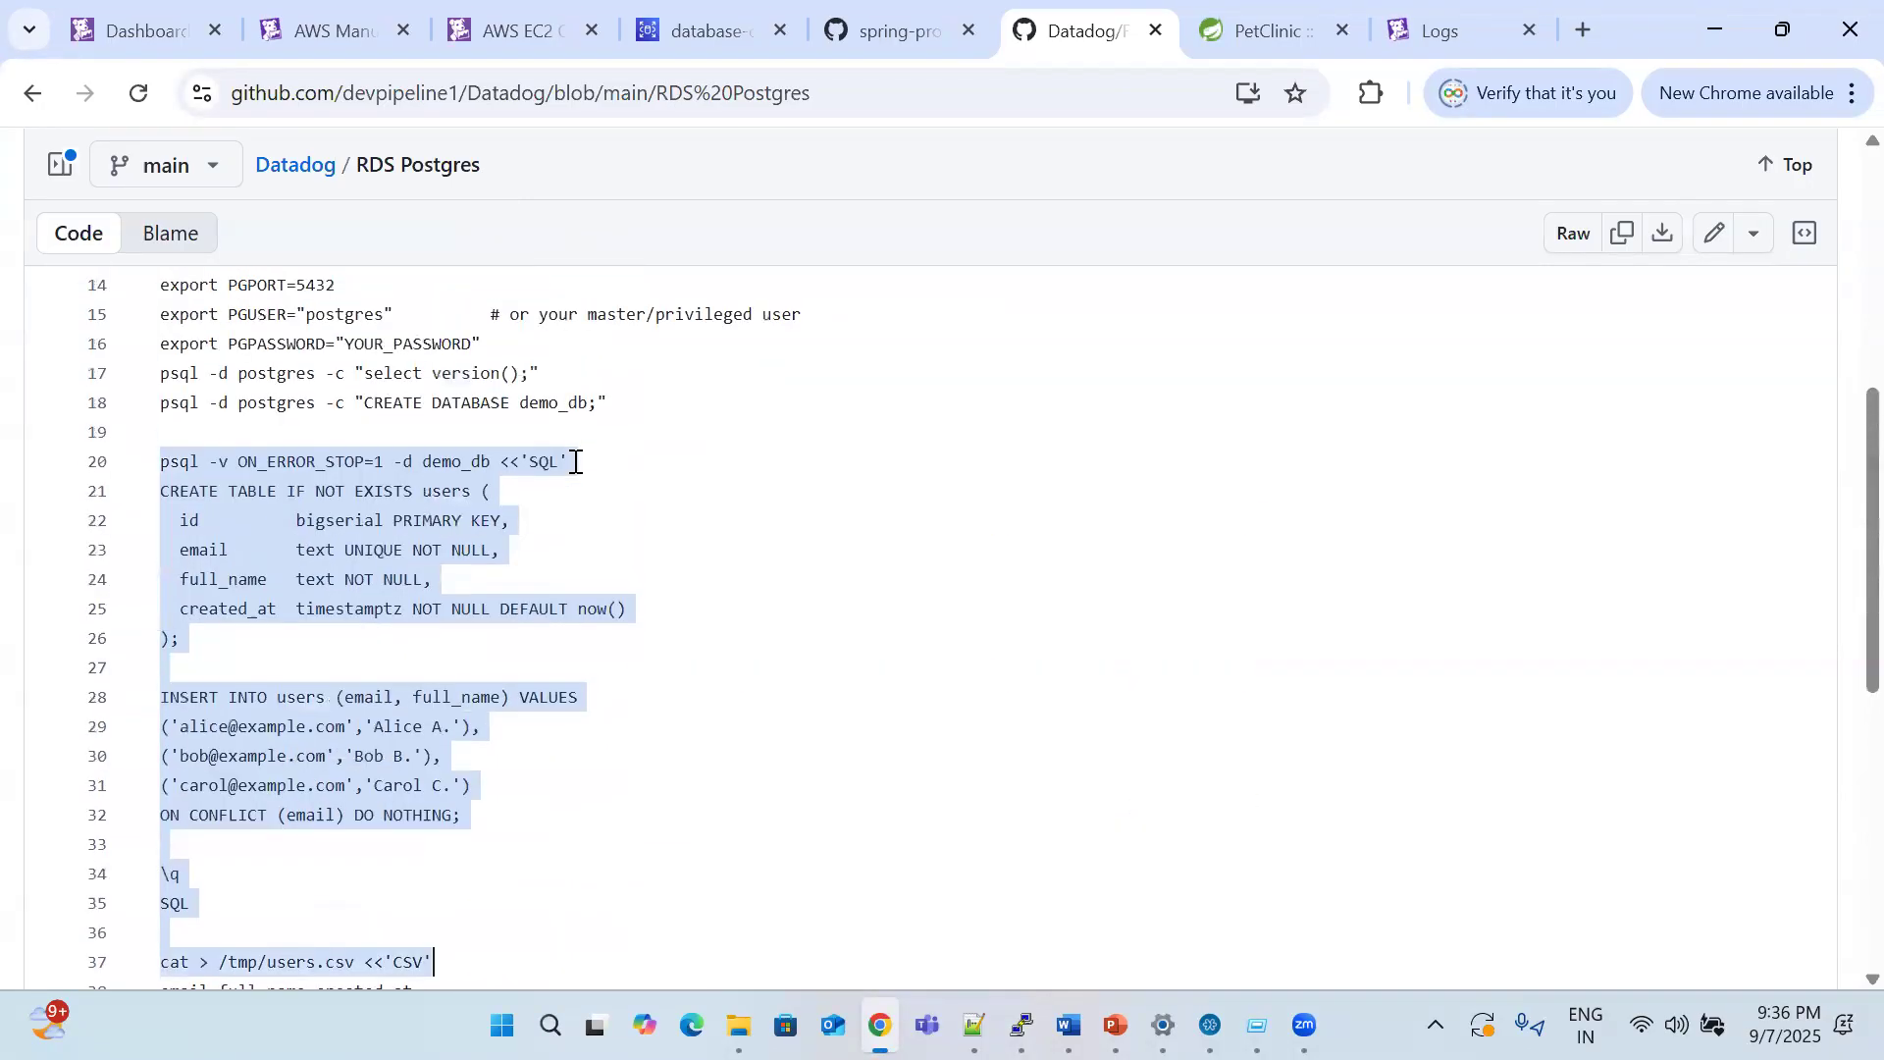
click(575, 461)
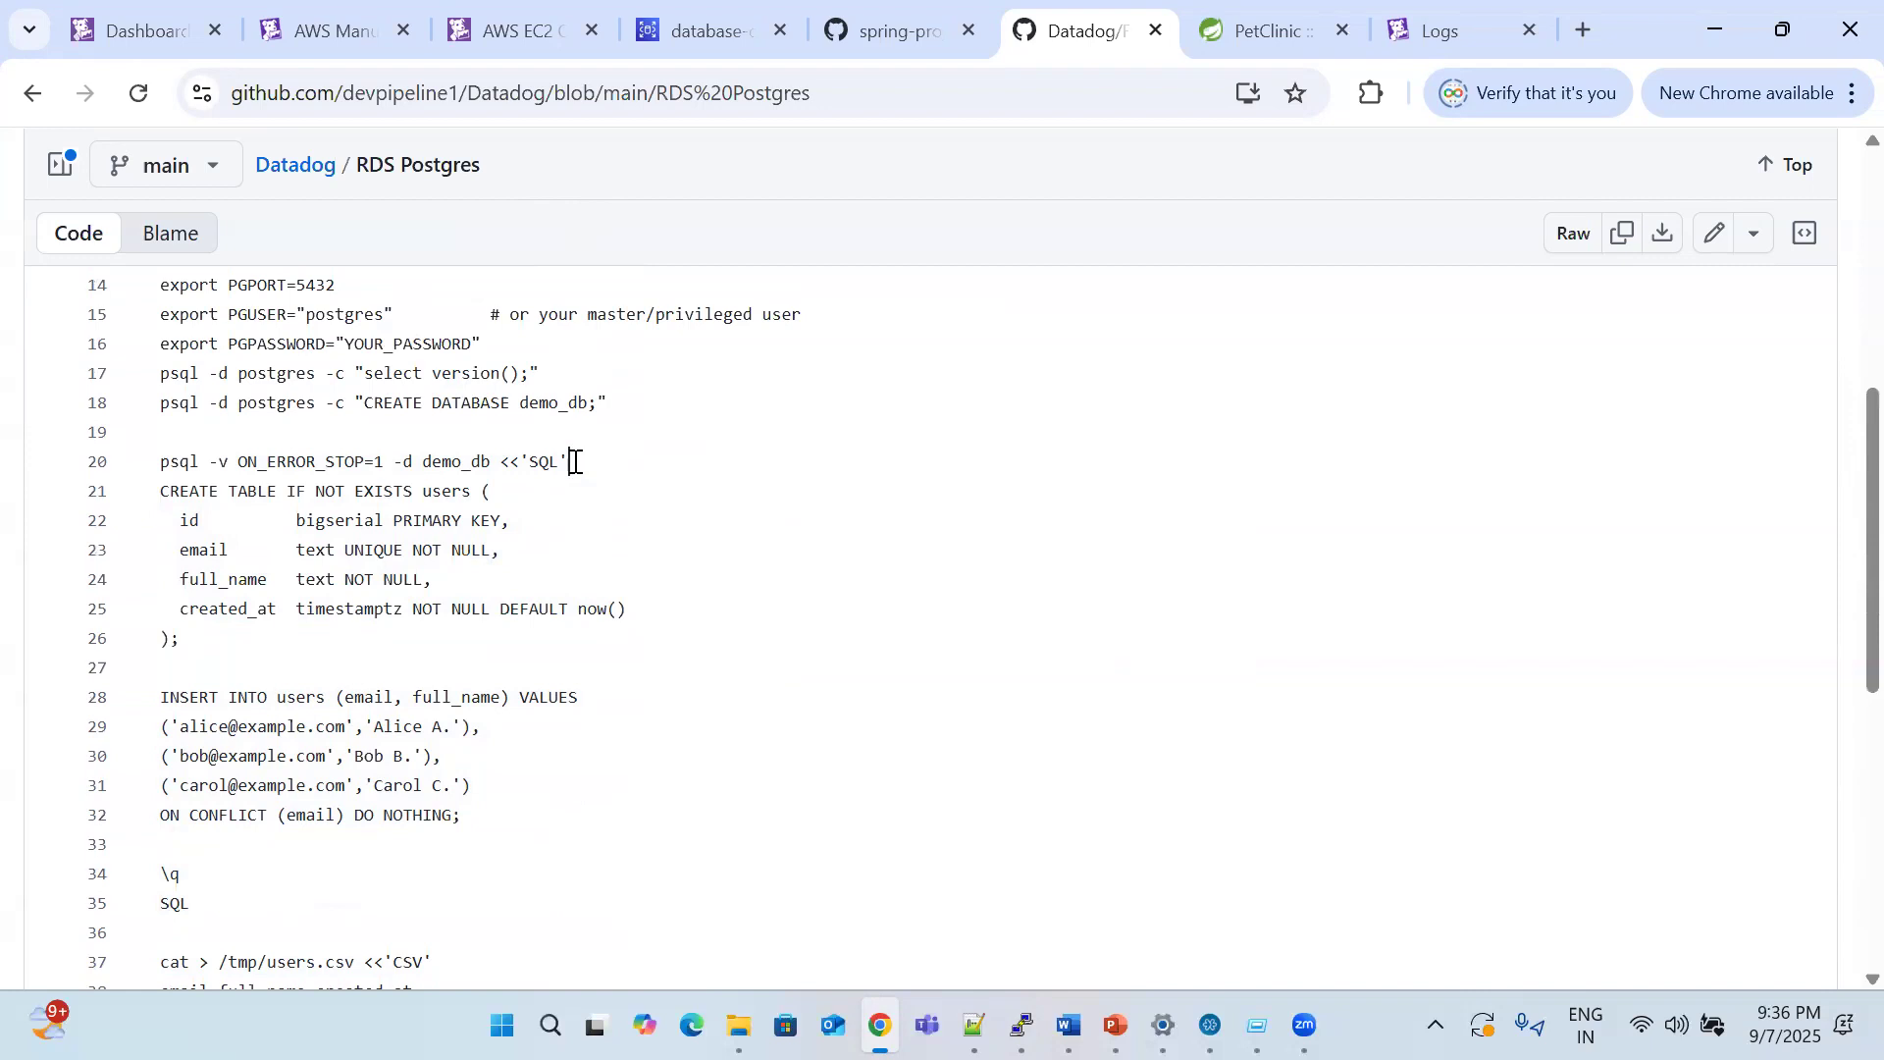
key(alt+Tab)
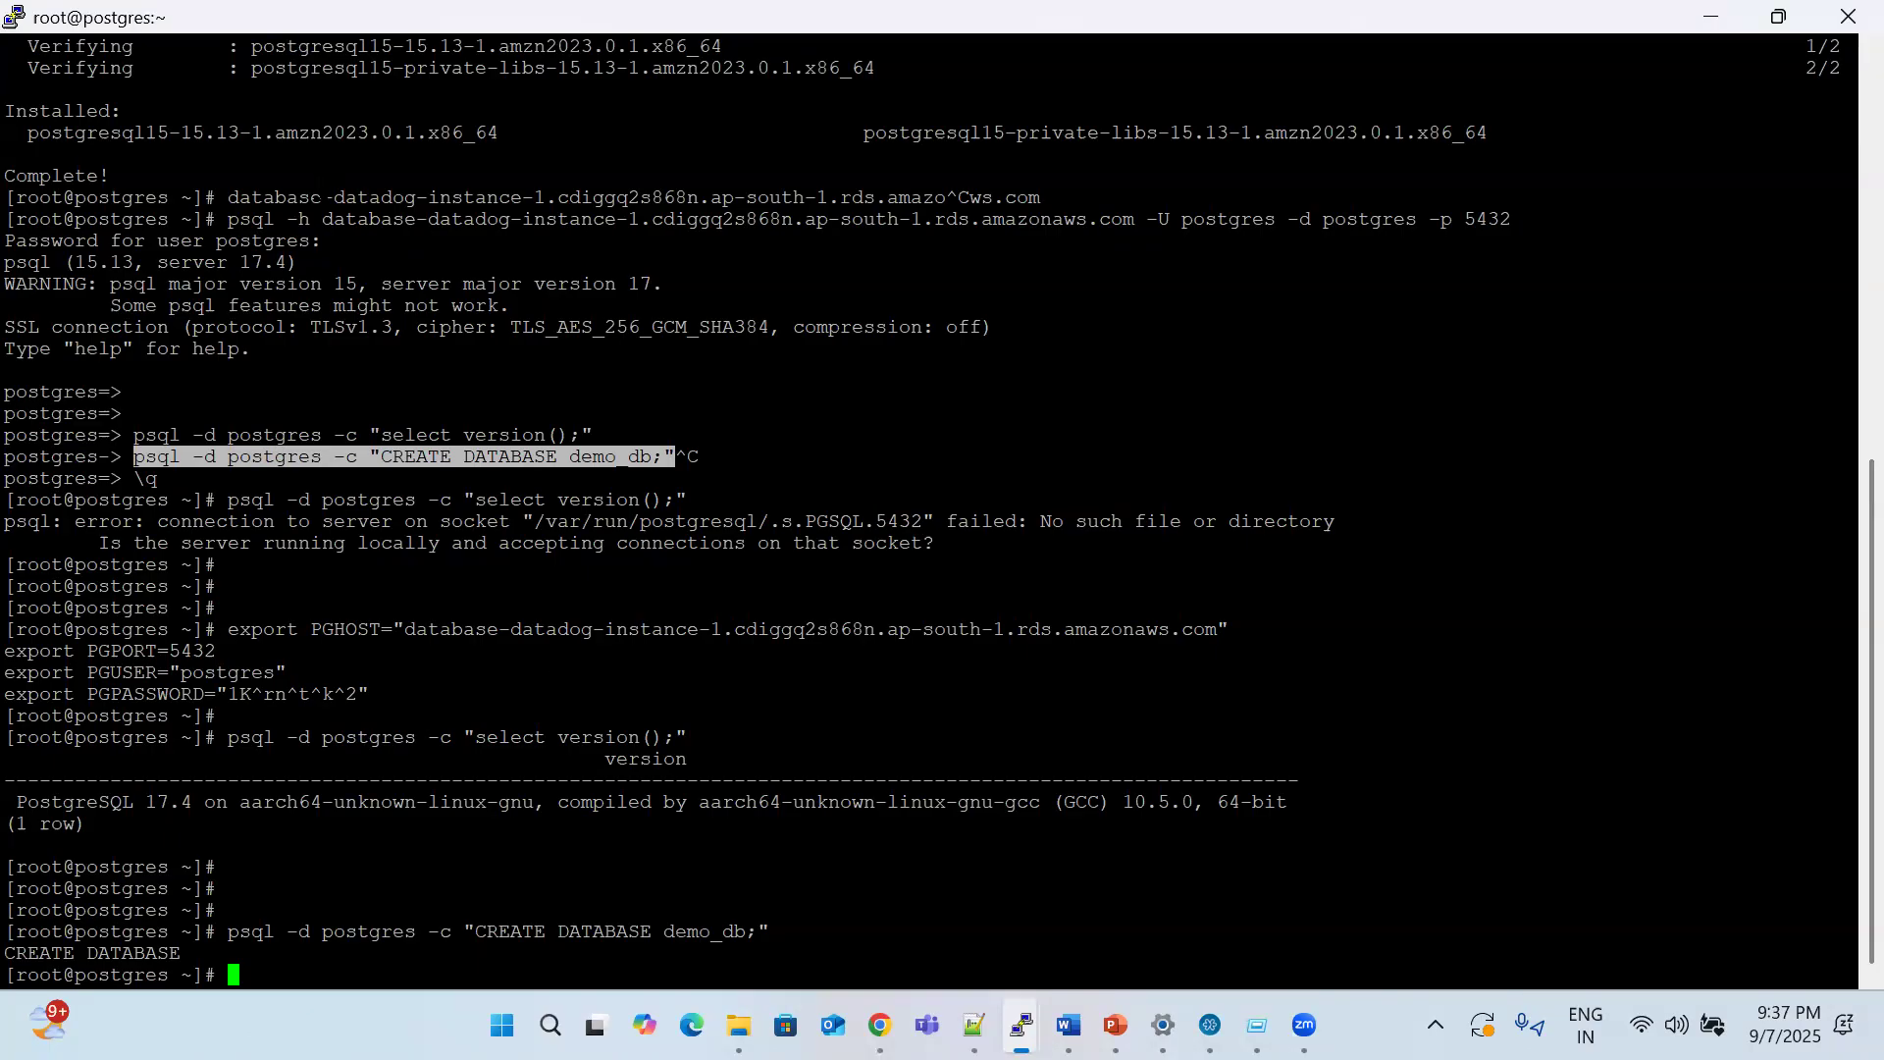
drag(327, 218, 1129, 220)
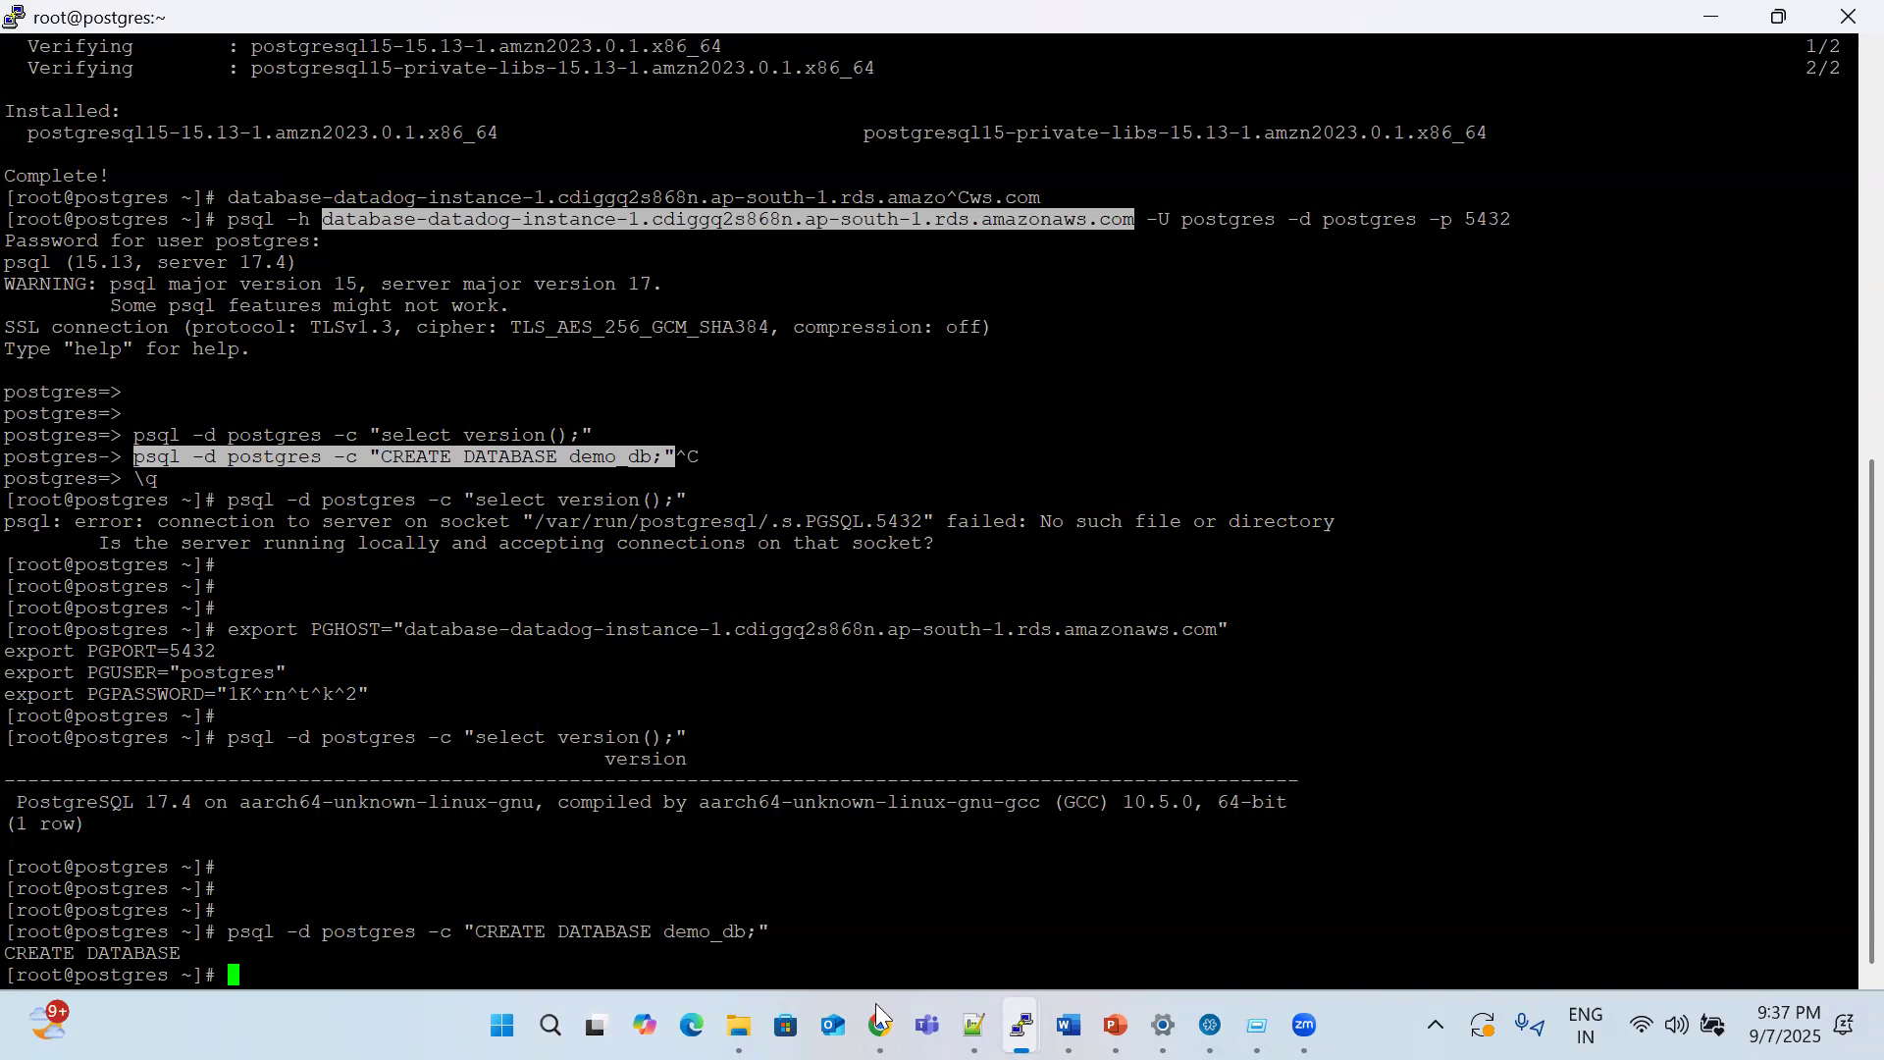
mouse_move(880, 1024)
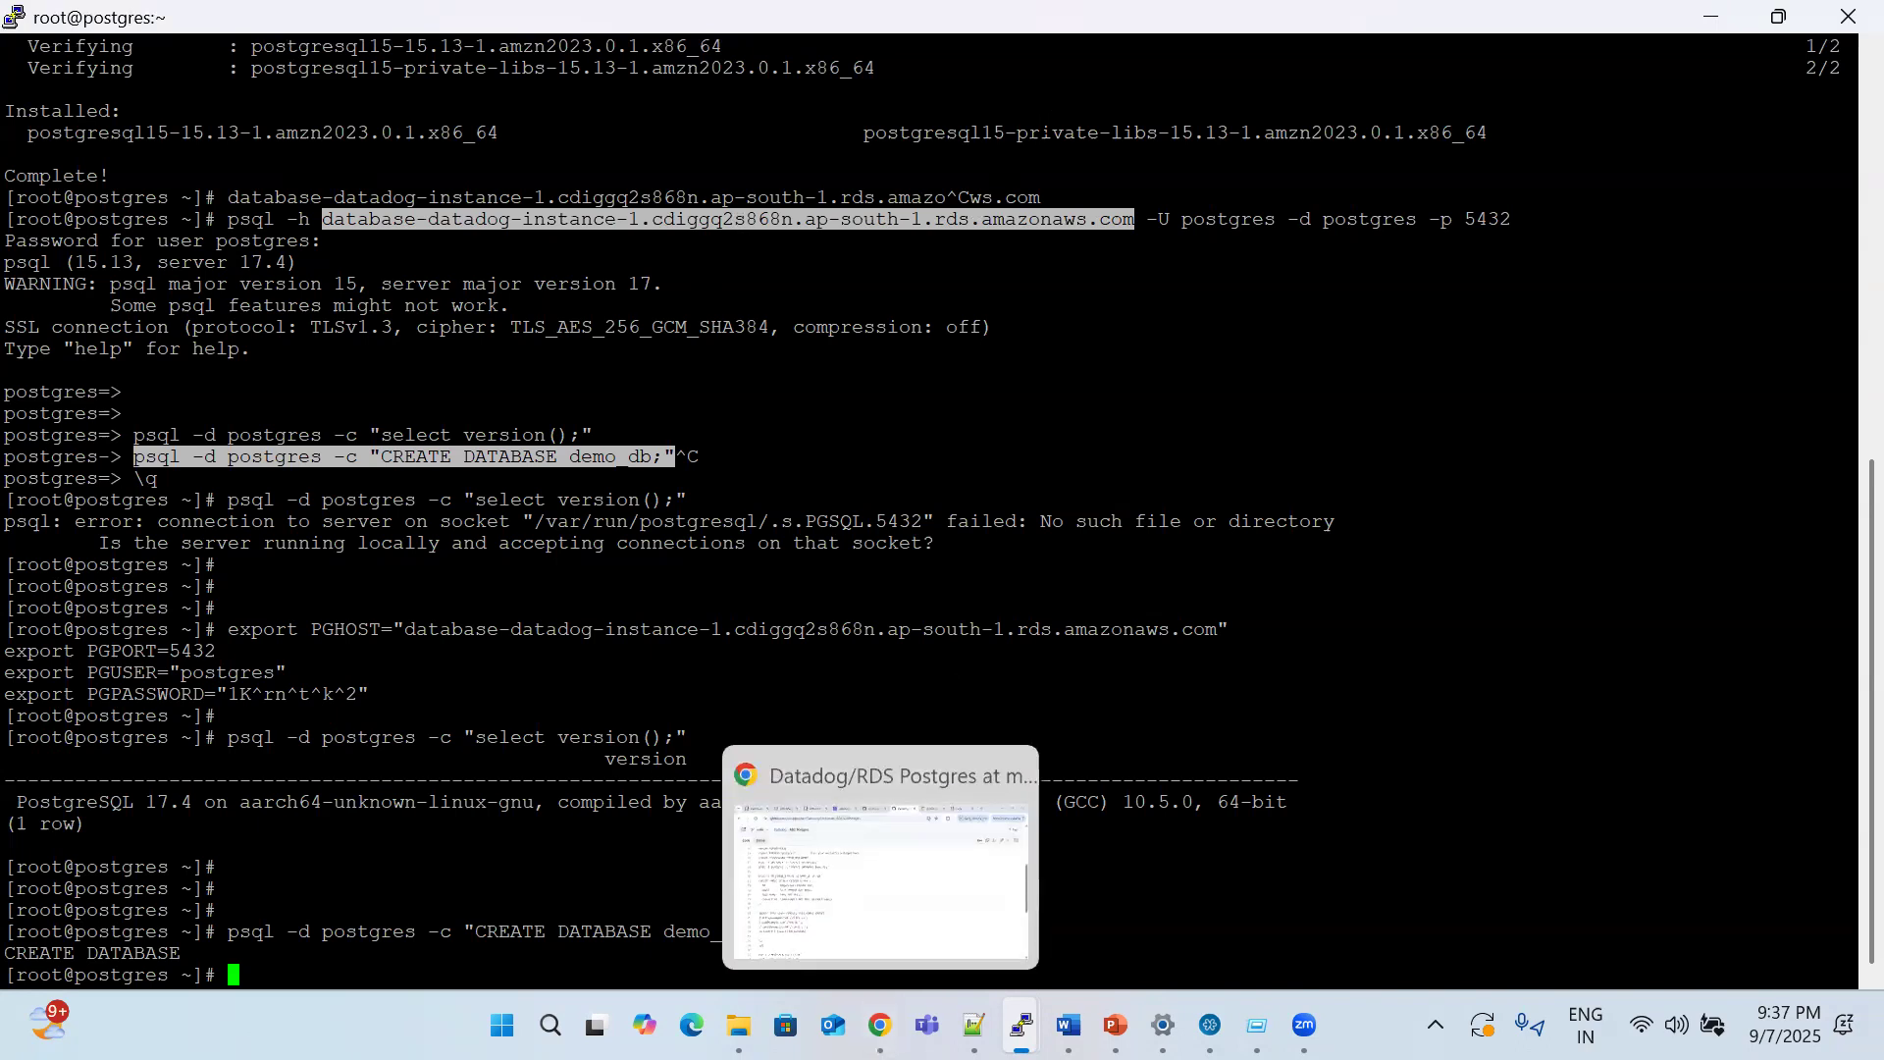
double_click(1223, 219)
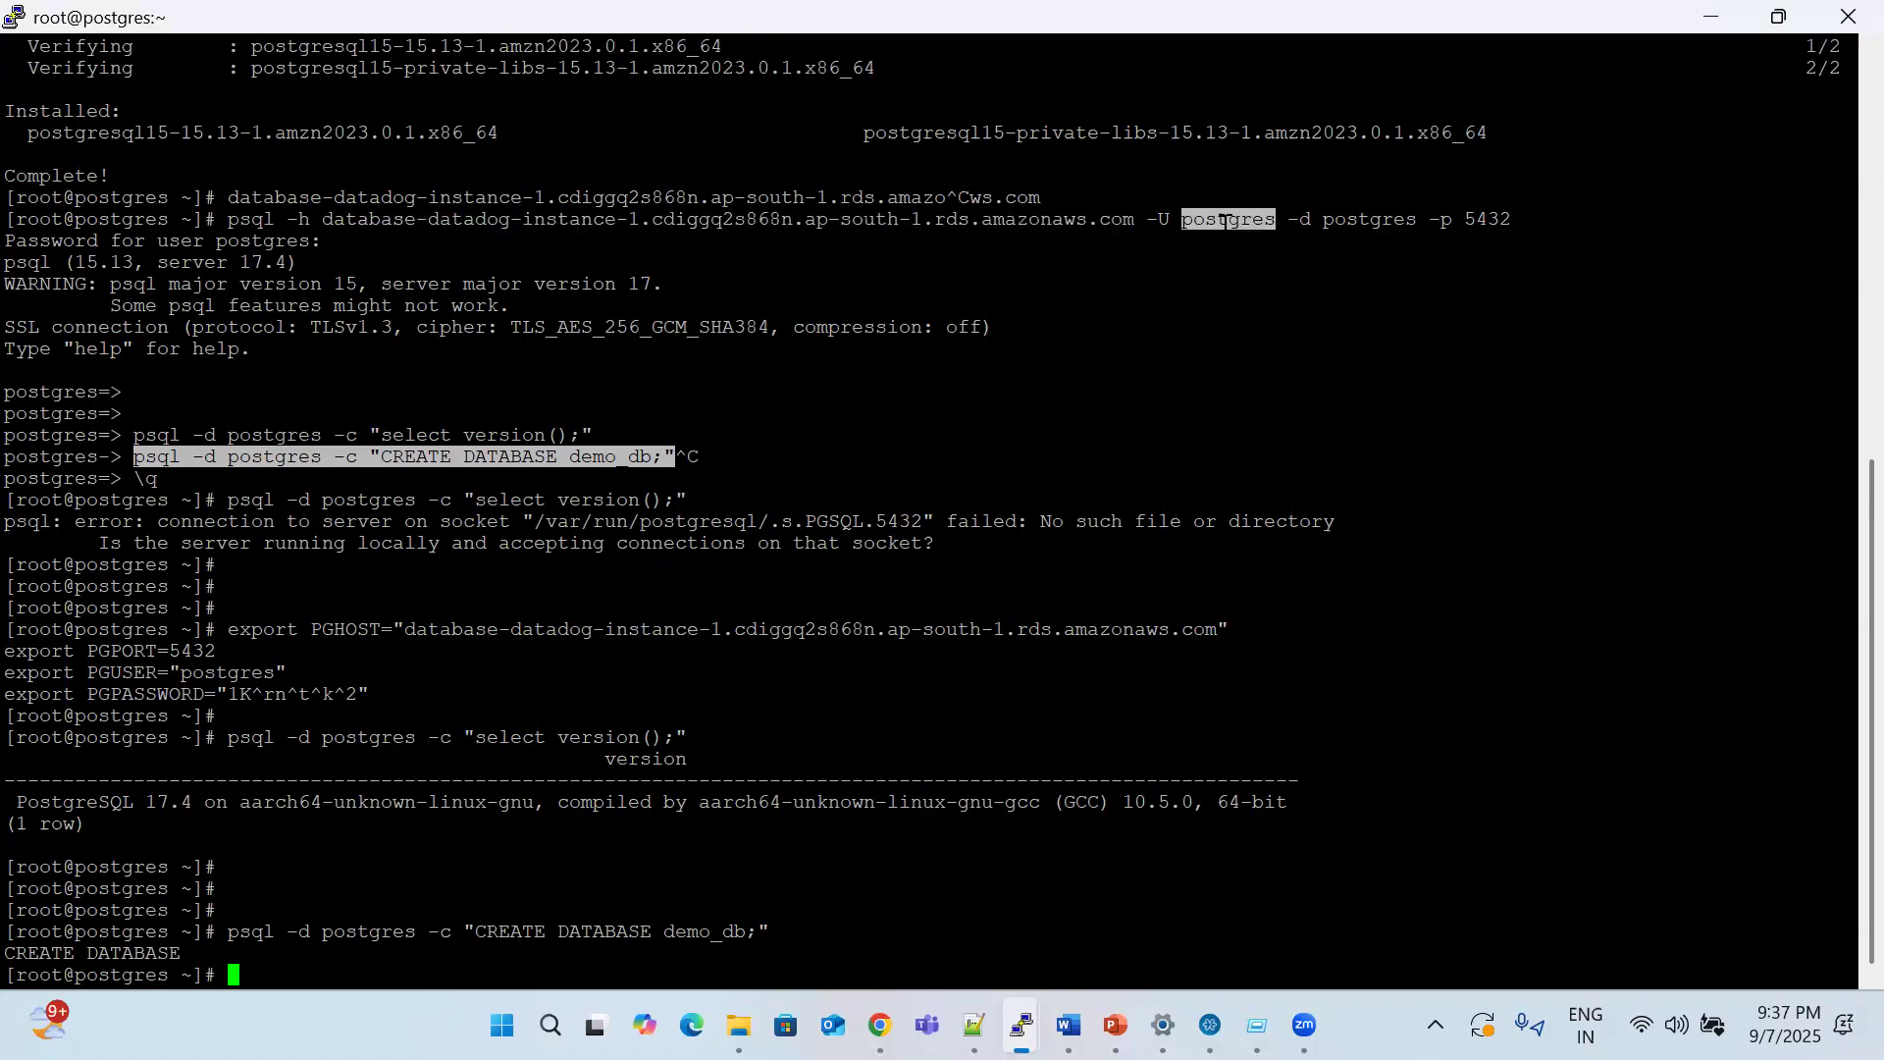
double_click(1486, 220)
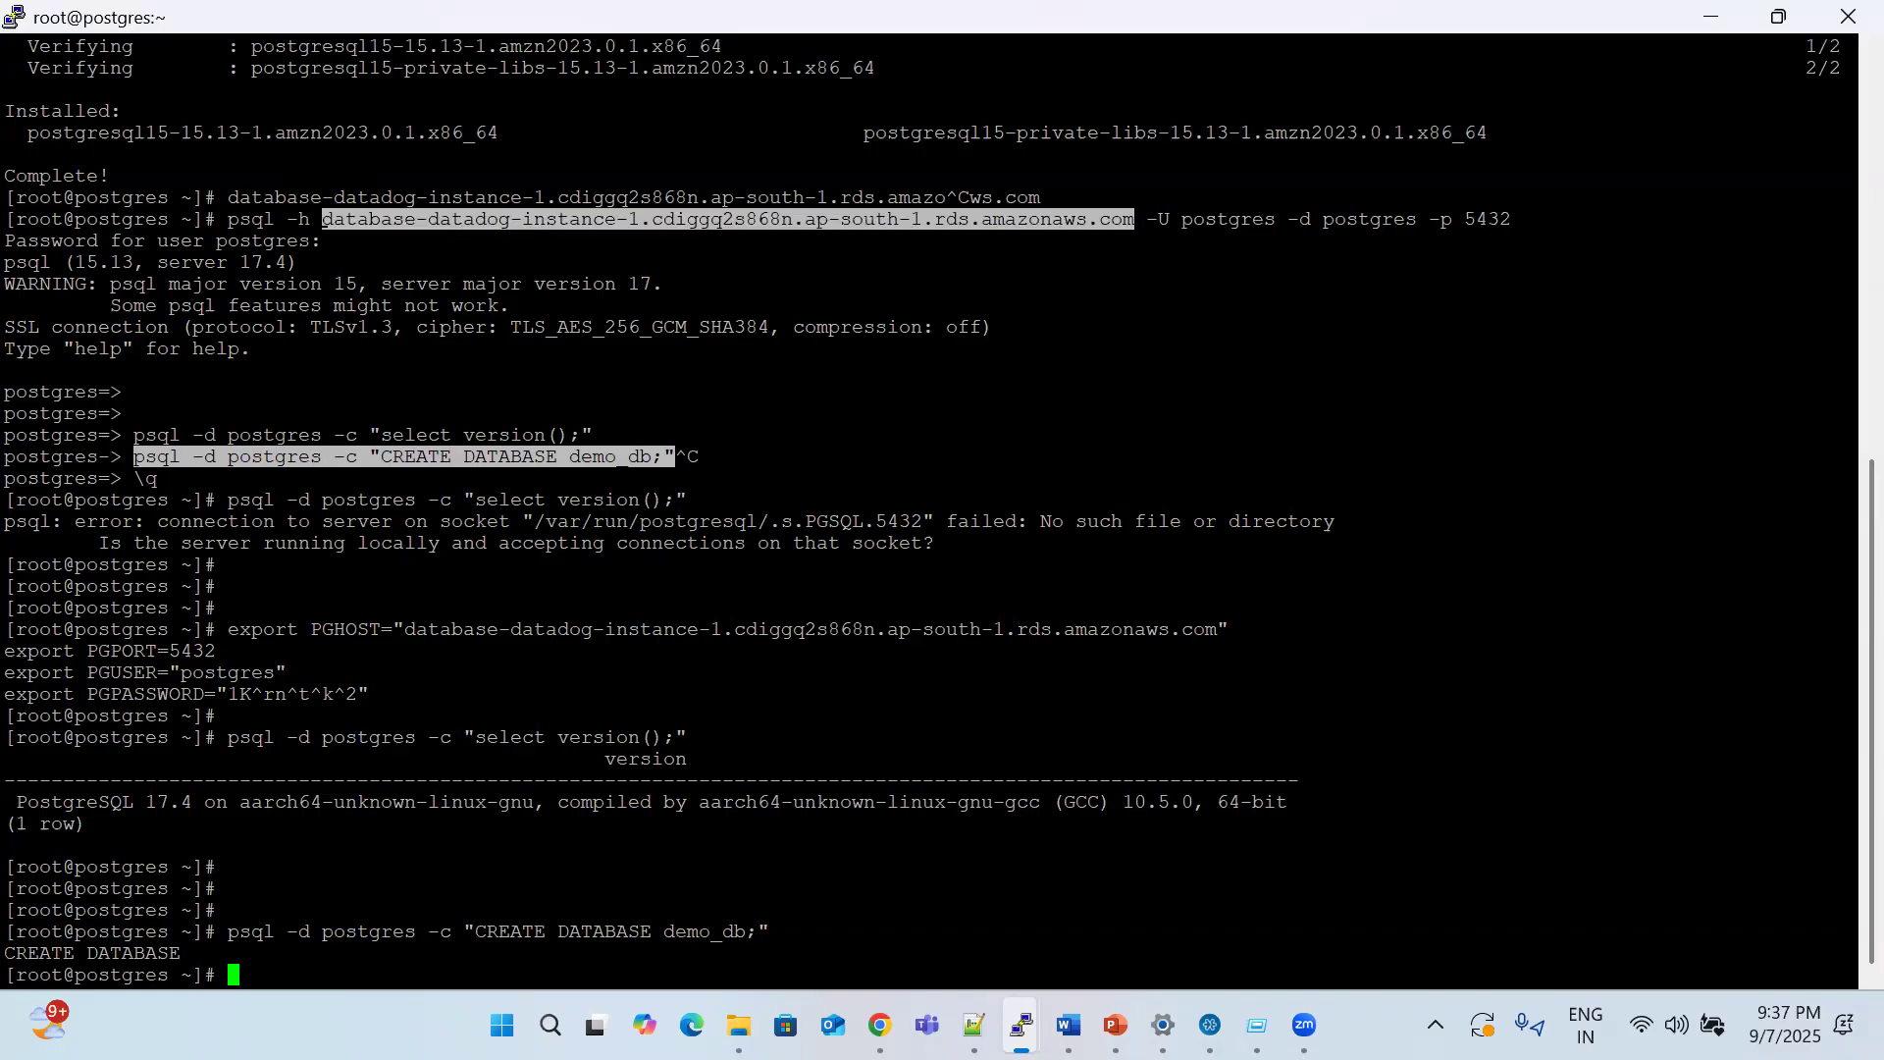
click(230, 240)
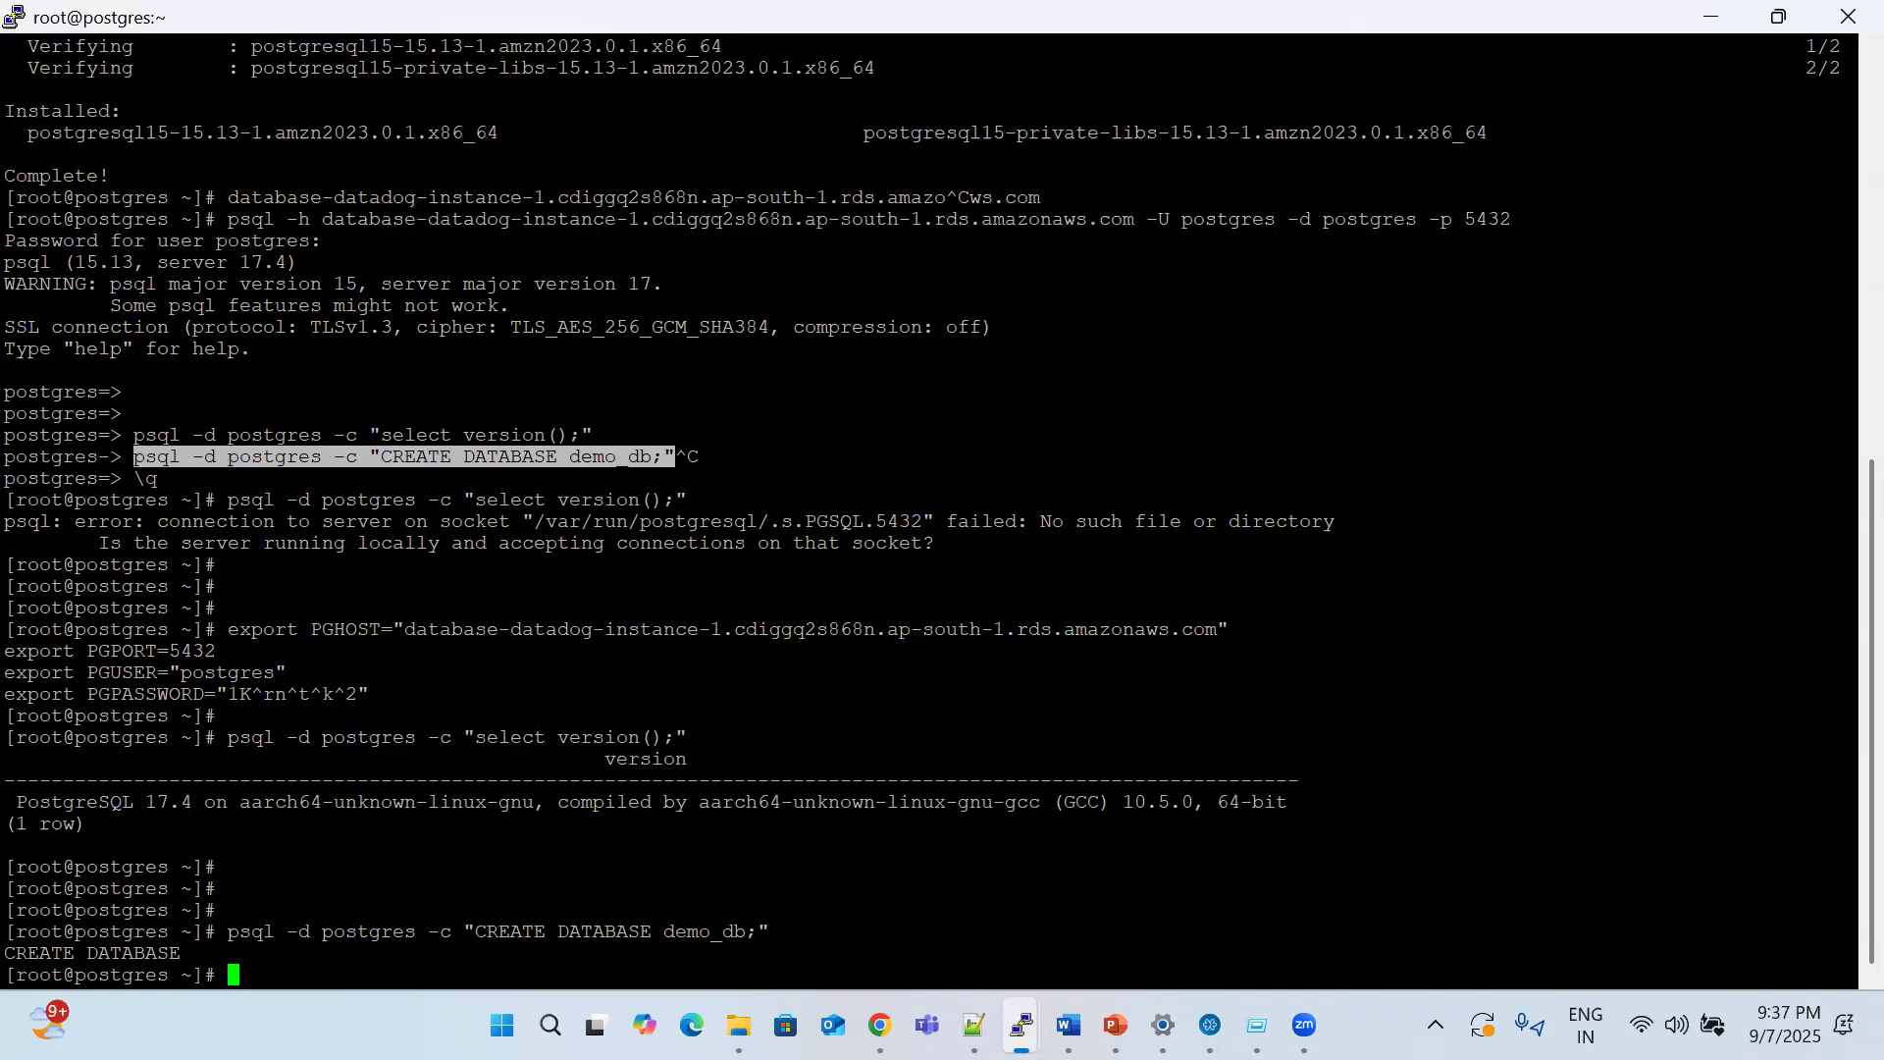
double_click(403, 219)
double_click(257, 241)
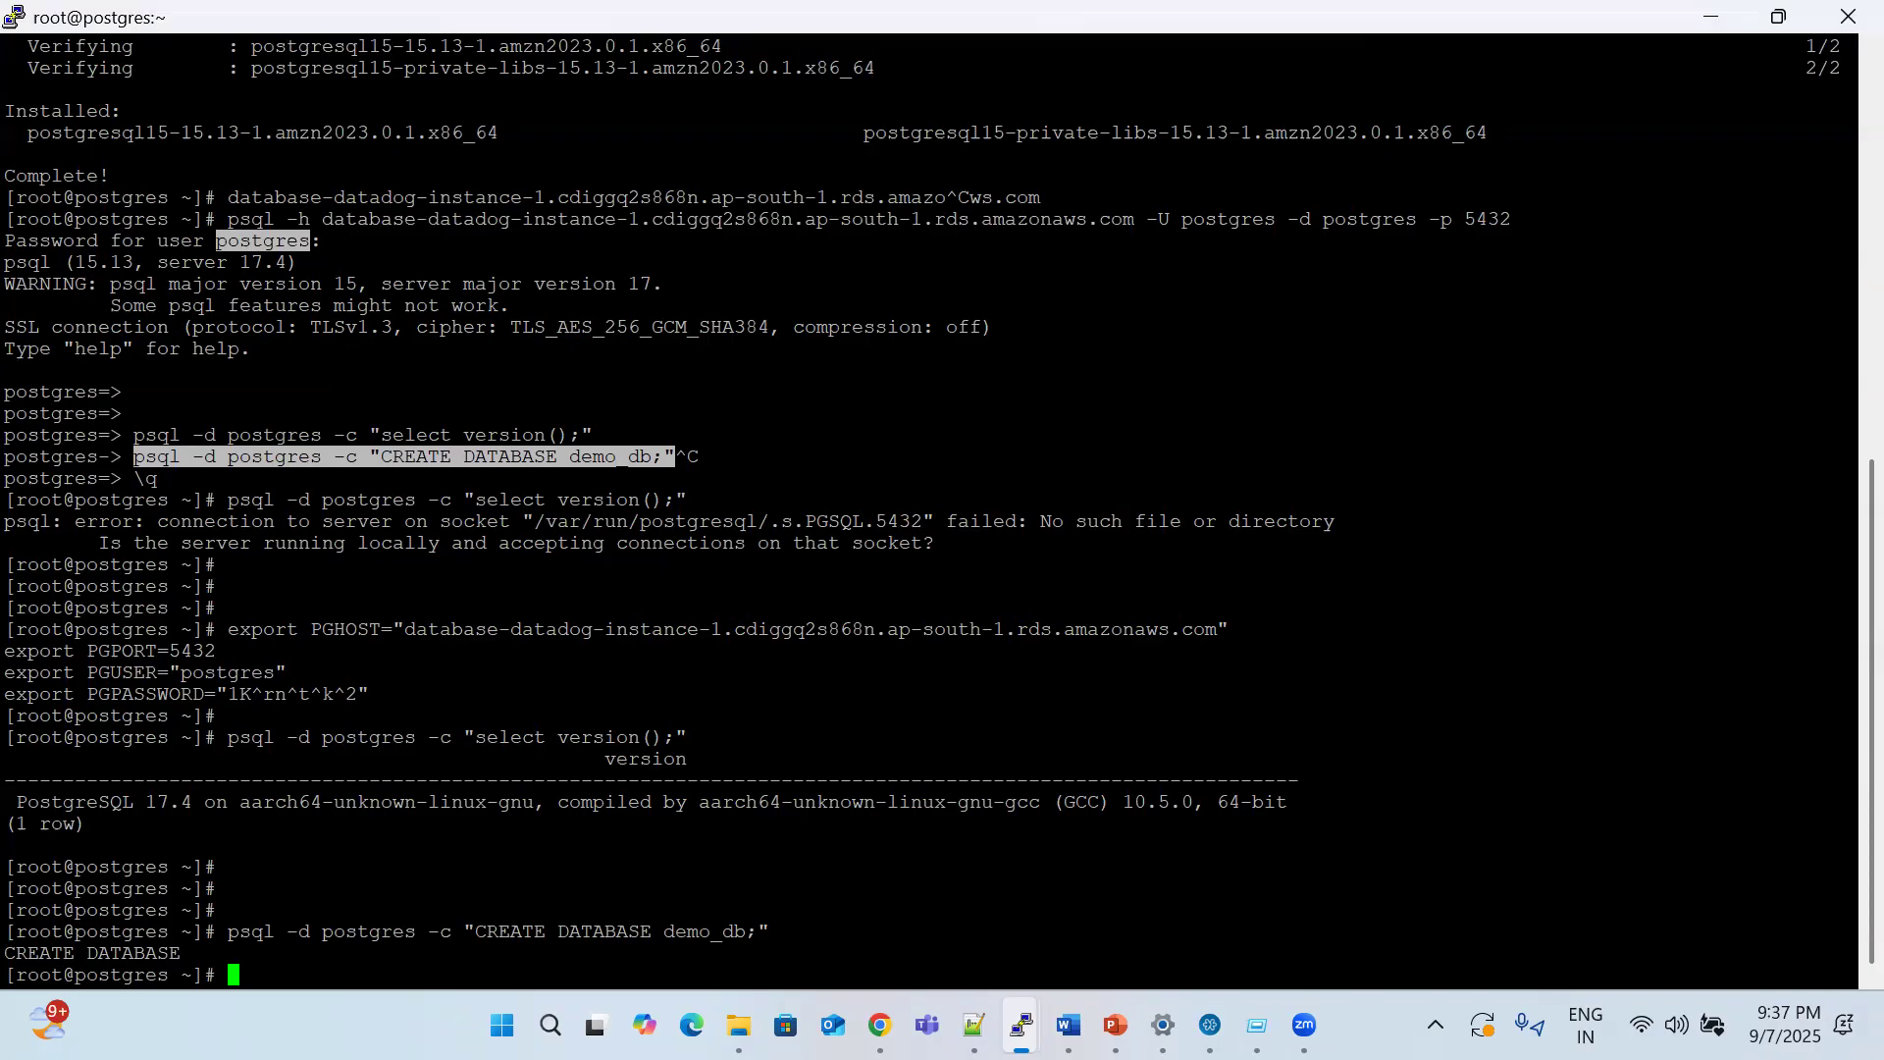
click(553, 222)
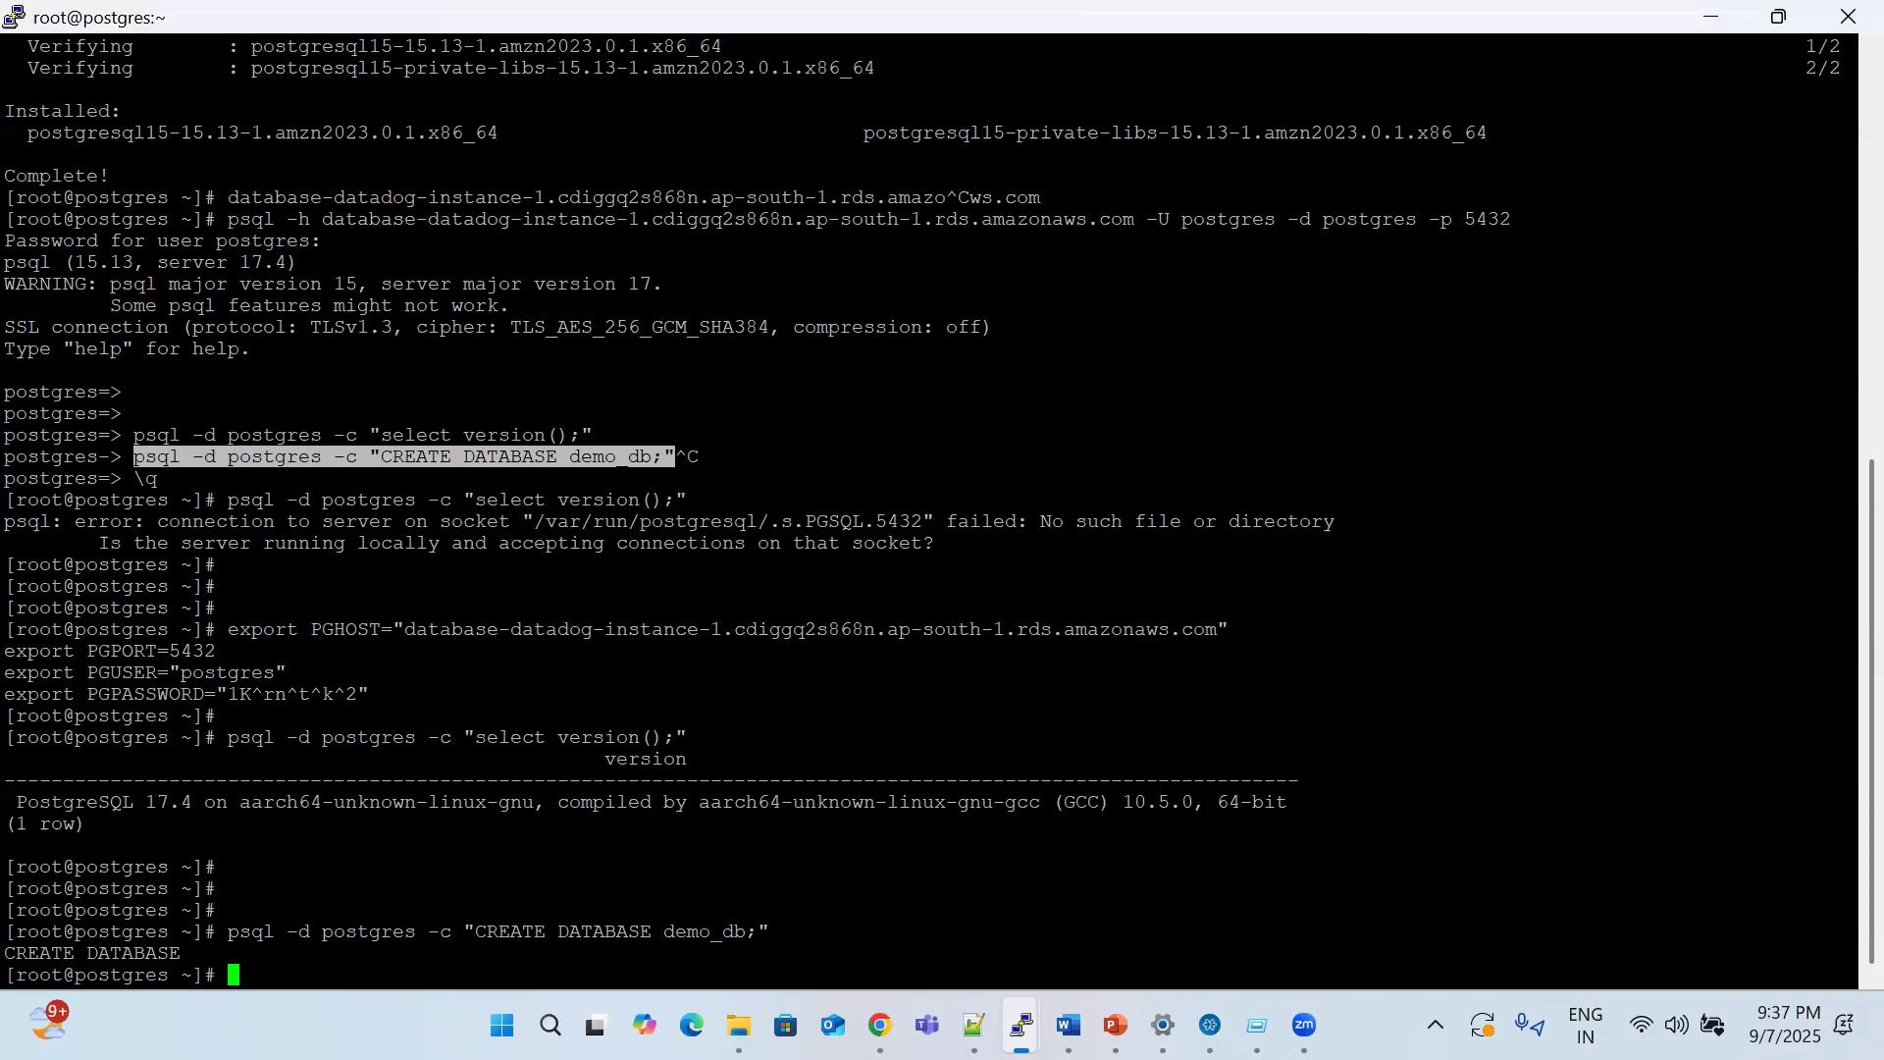
double_click(552, 222)
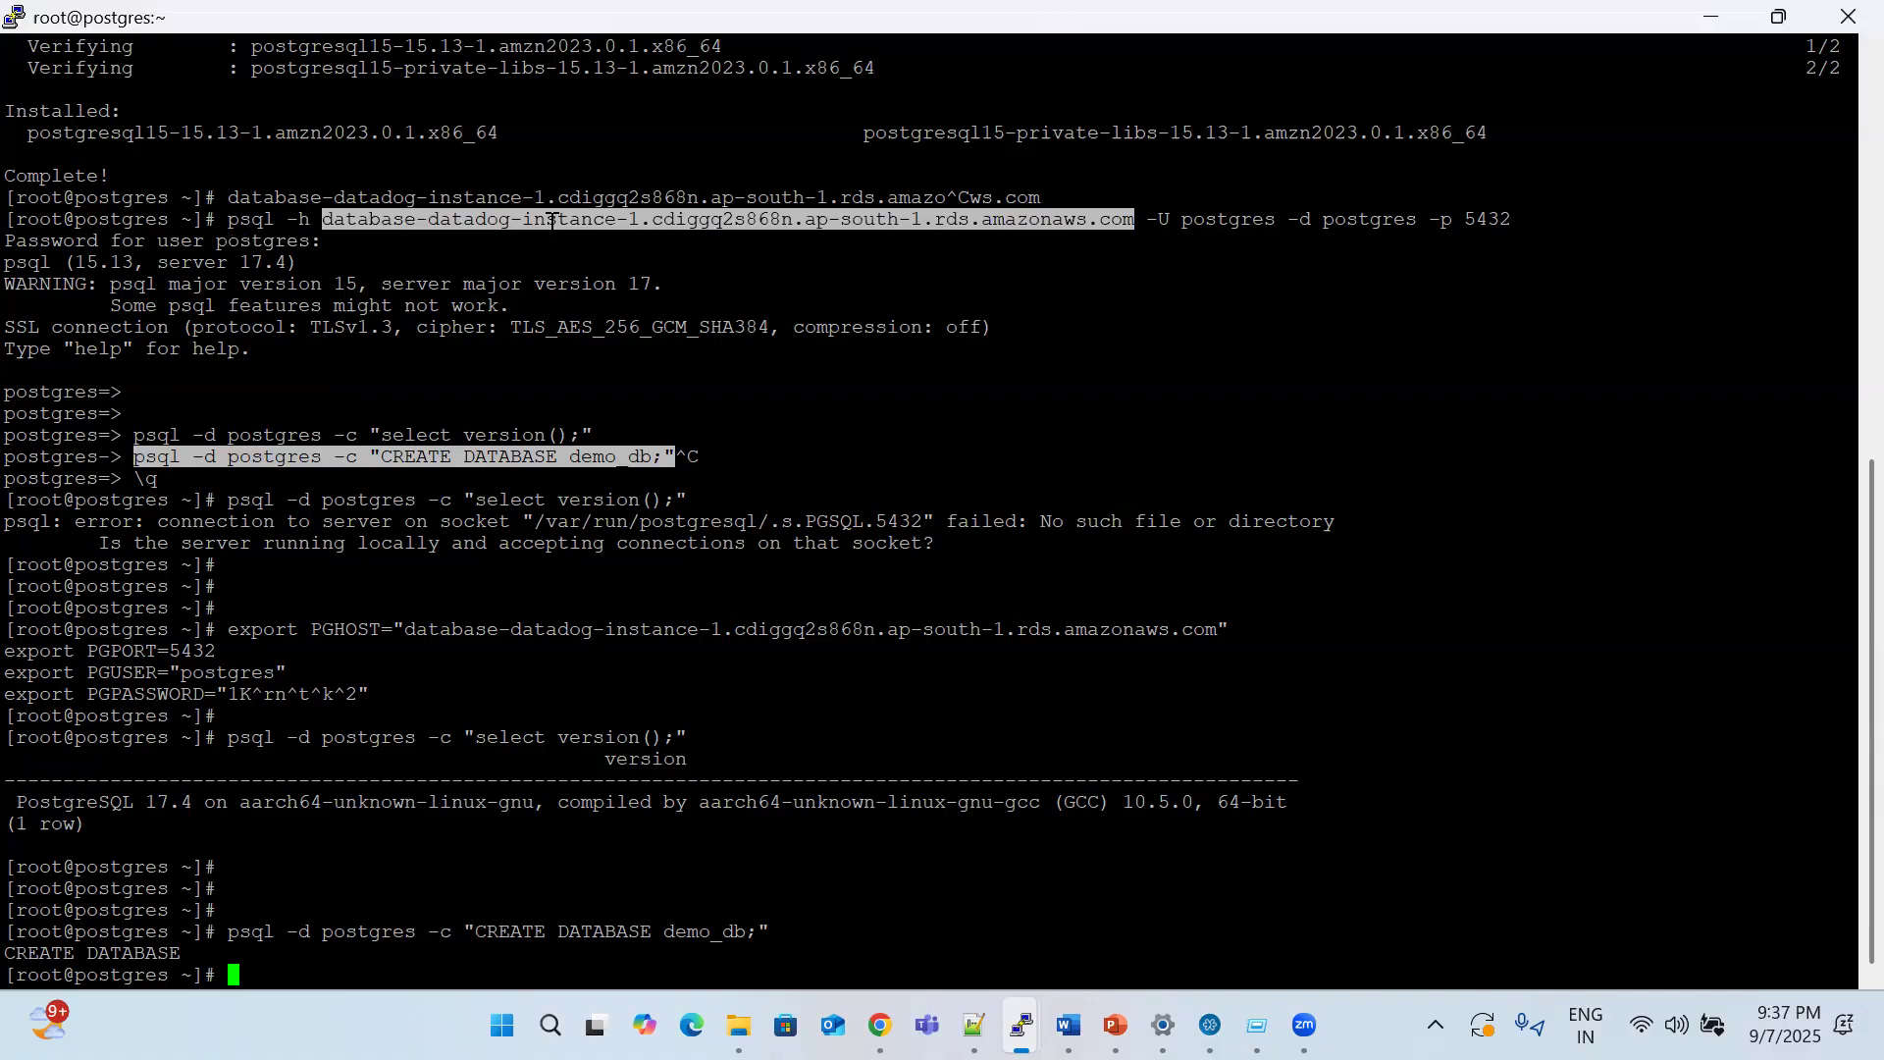
double_click(583, 221)
Copy the RDS instance endpoint from the AWS console and paste it at PuTTY's root prompt.
click(880, 1024)
click(684, 40)
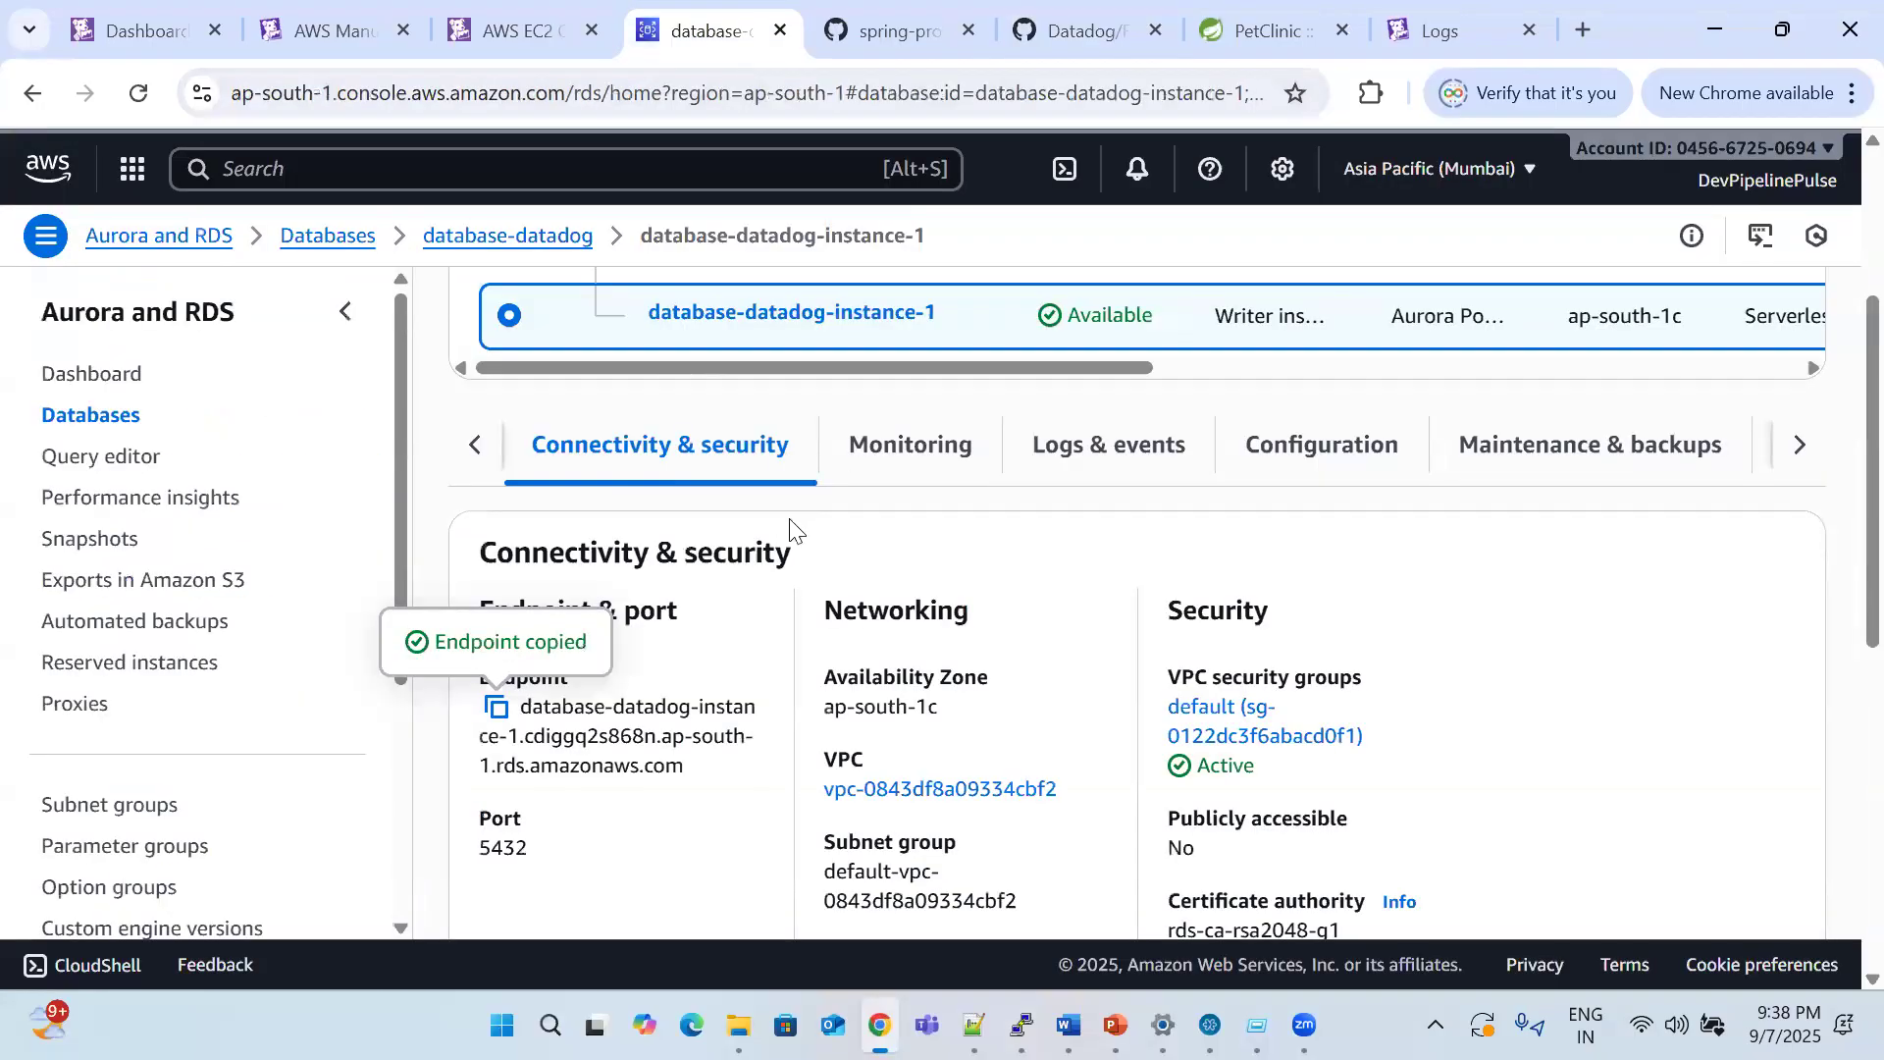
click(1715, 28)
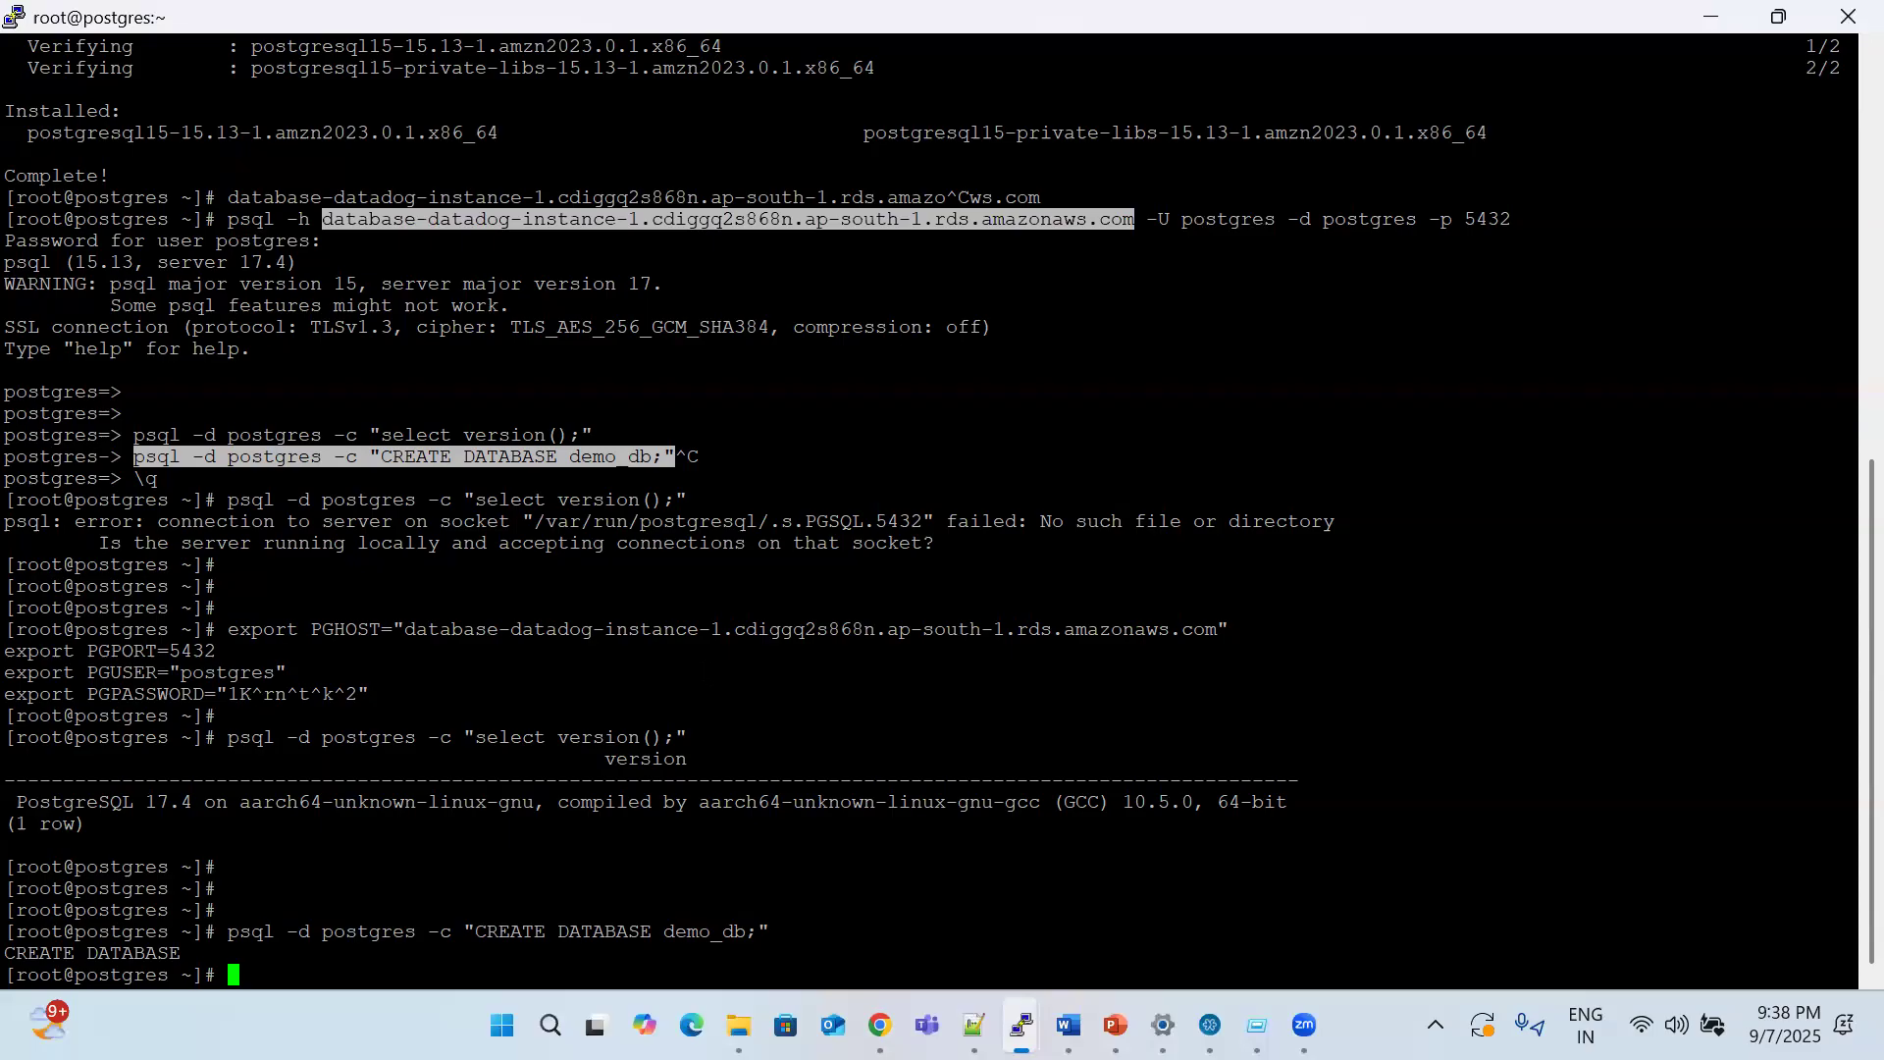
key(shift+Insert)
double_click(333, 68)
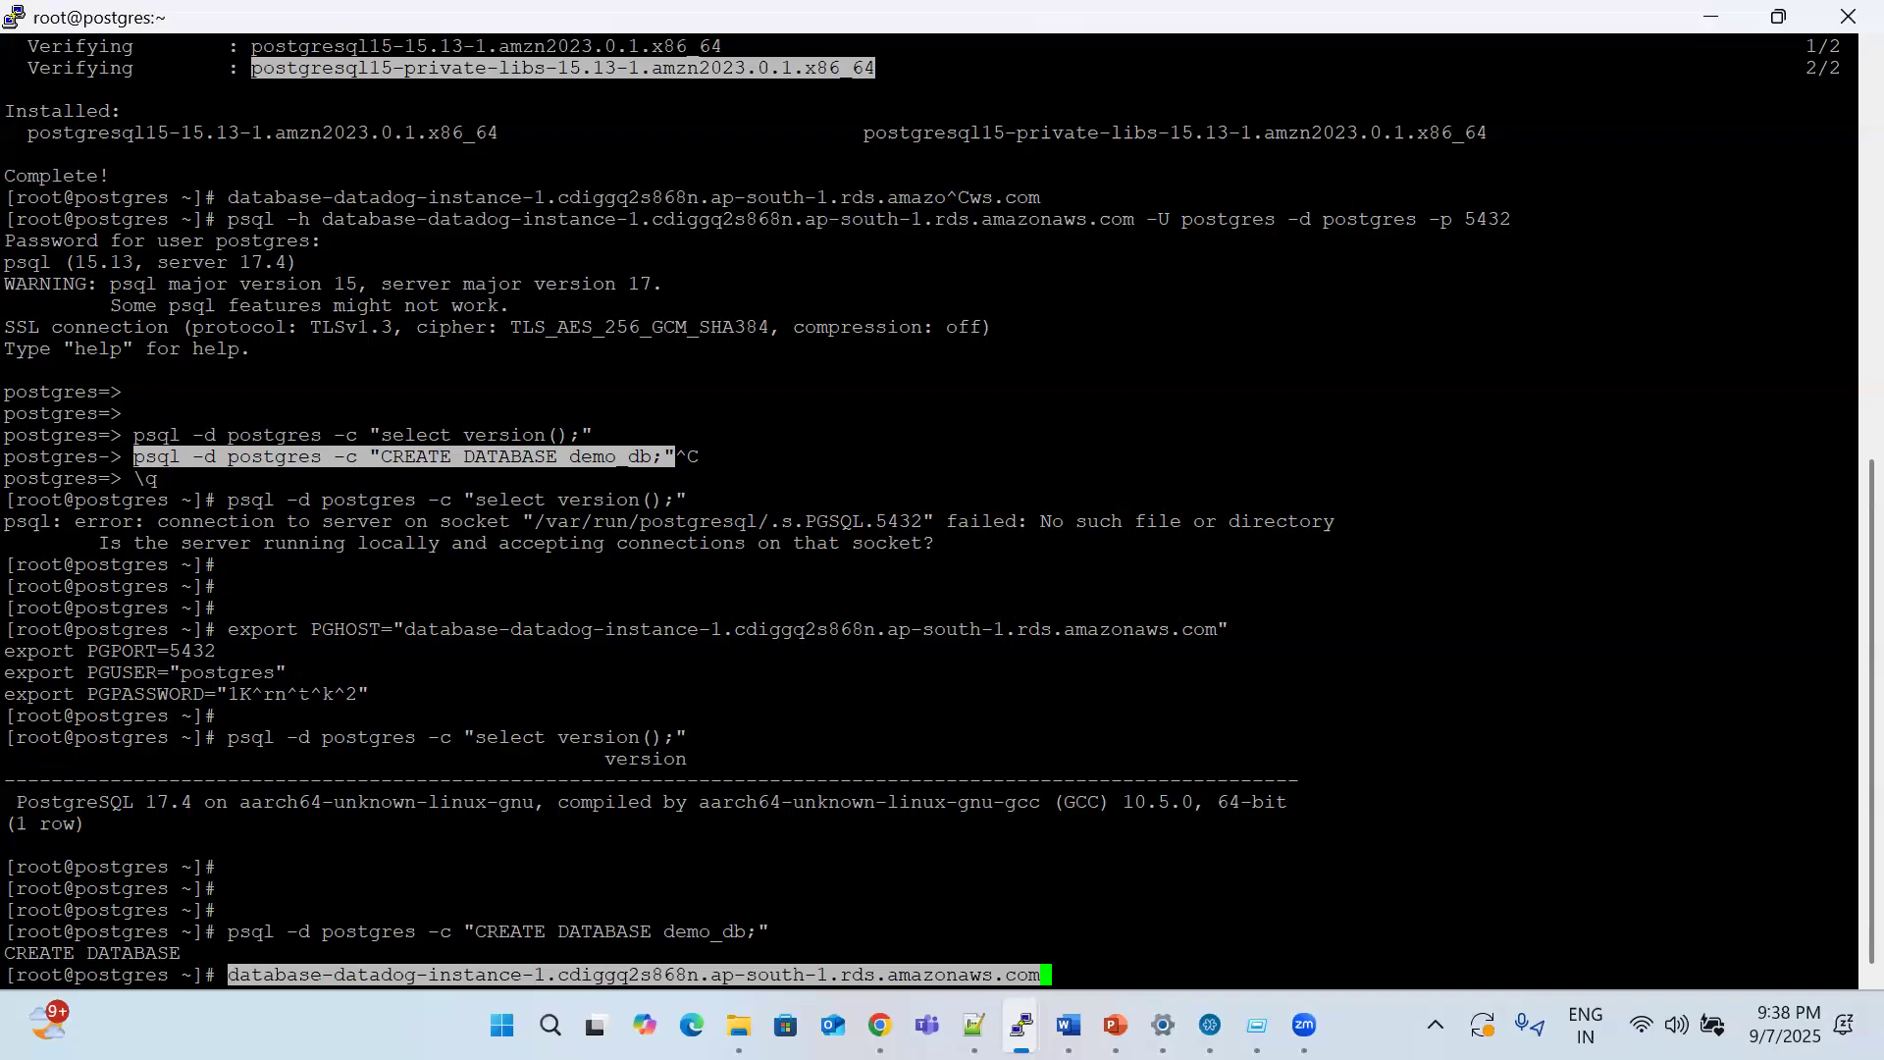
Compare the endpoint with the exported PGHOST, port 5432, postgres user and password.
double_click(491, 629)
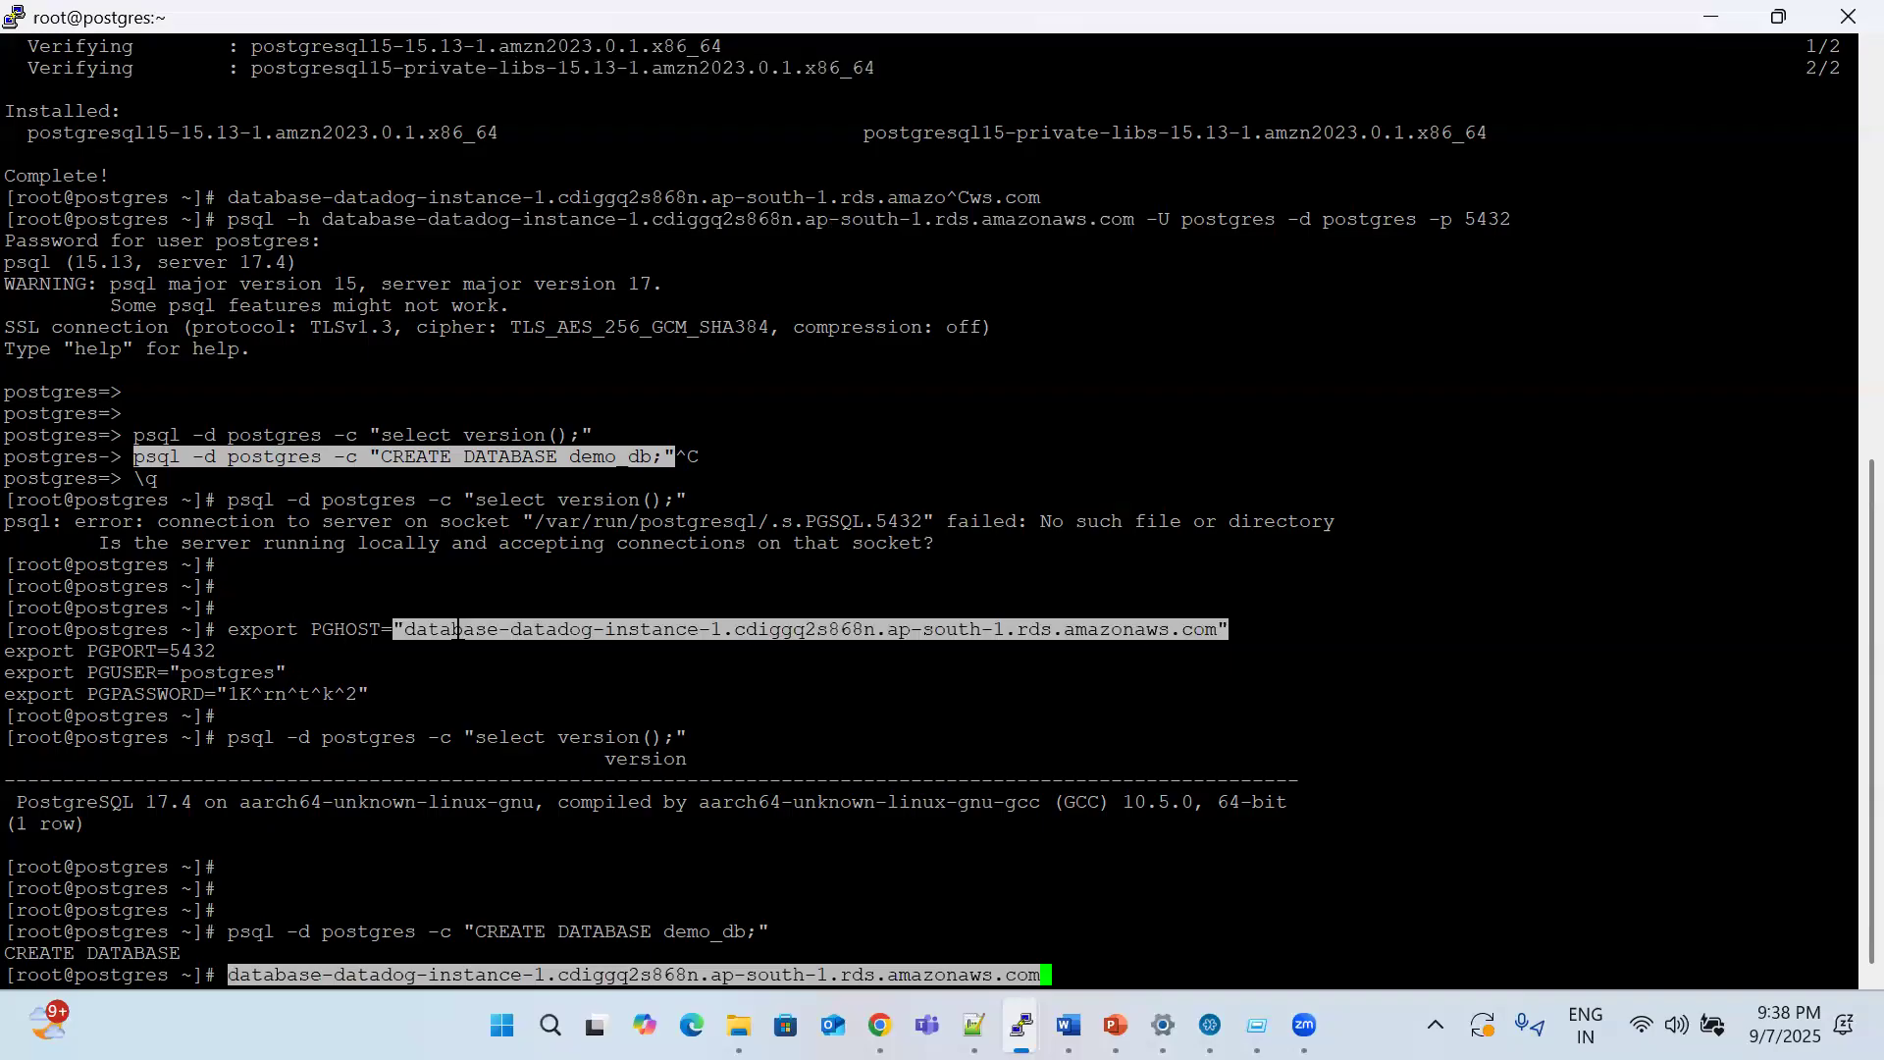
double_click(189, 650)
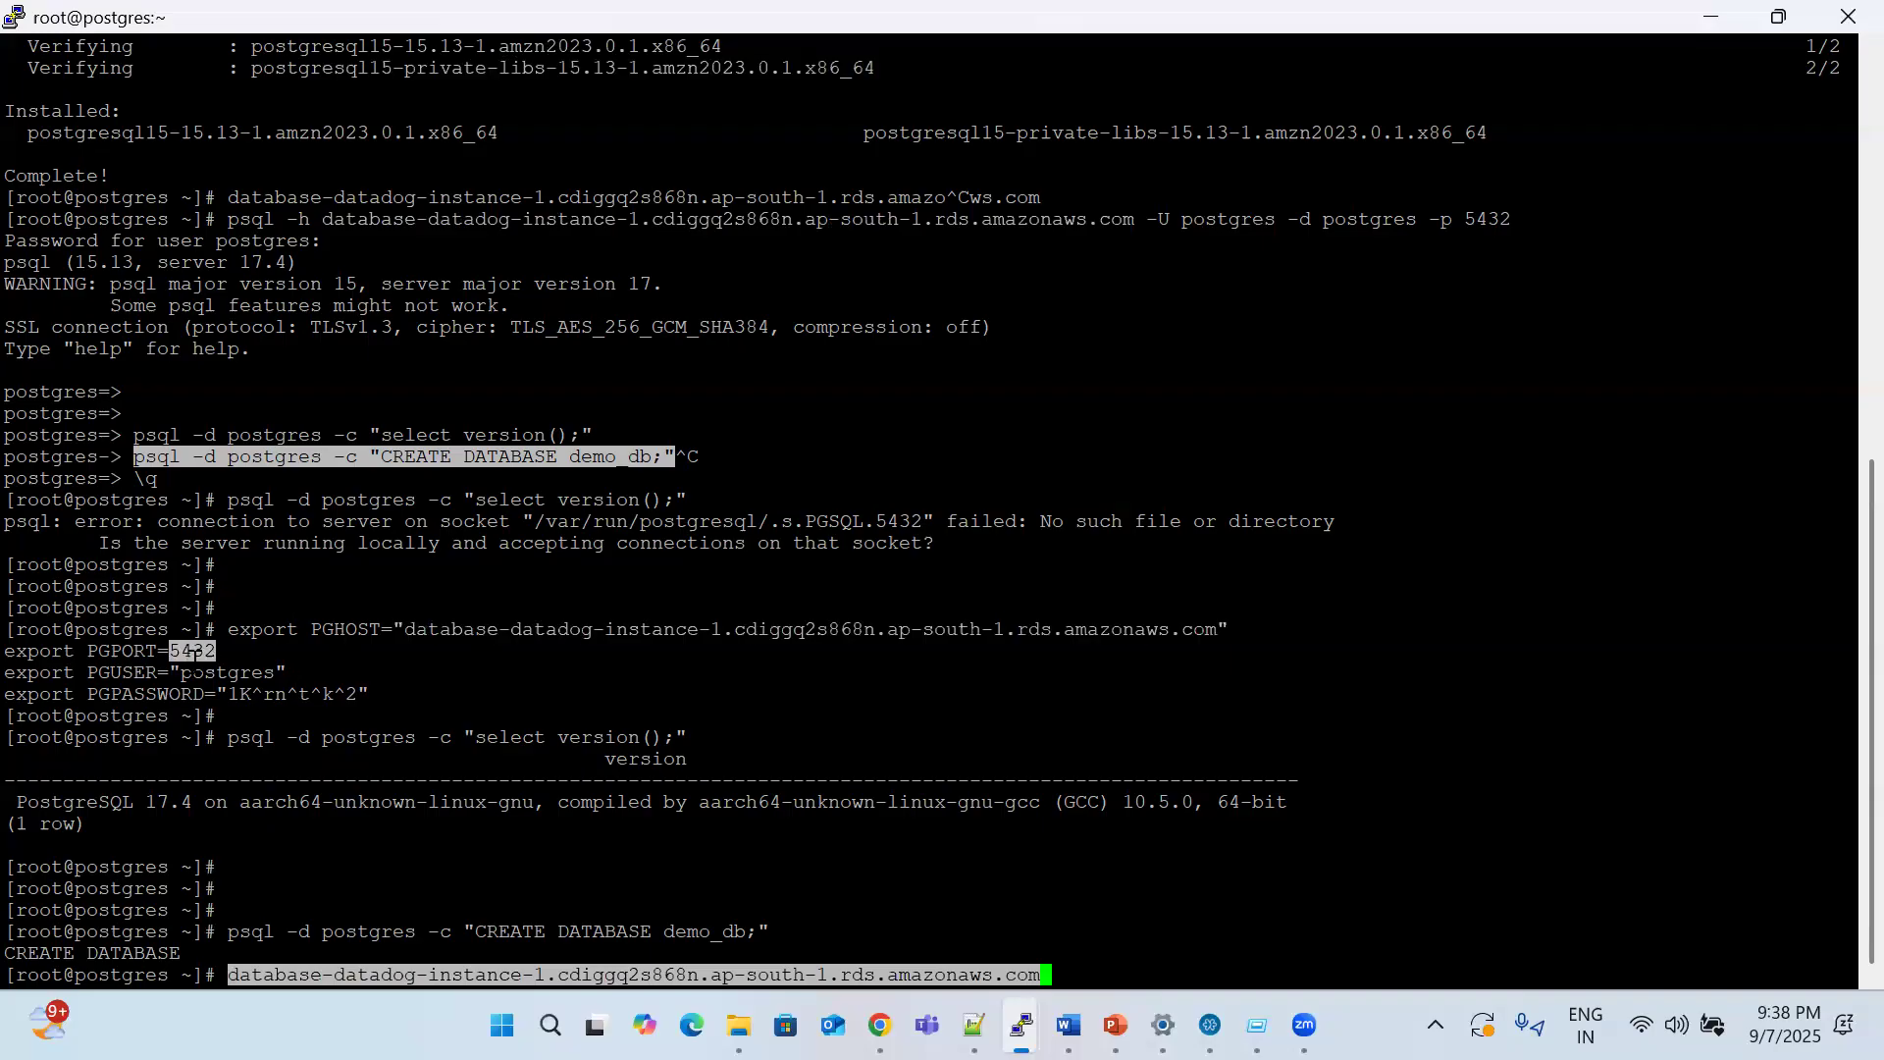
double_click(224, 672)
double_click(275, 694)
drag(227, 737, 522, 737)
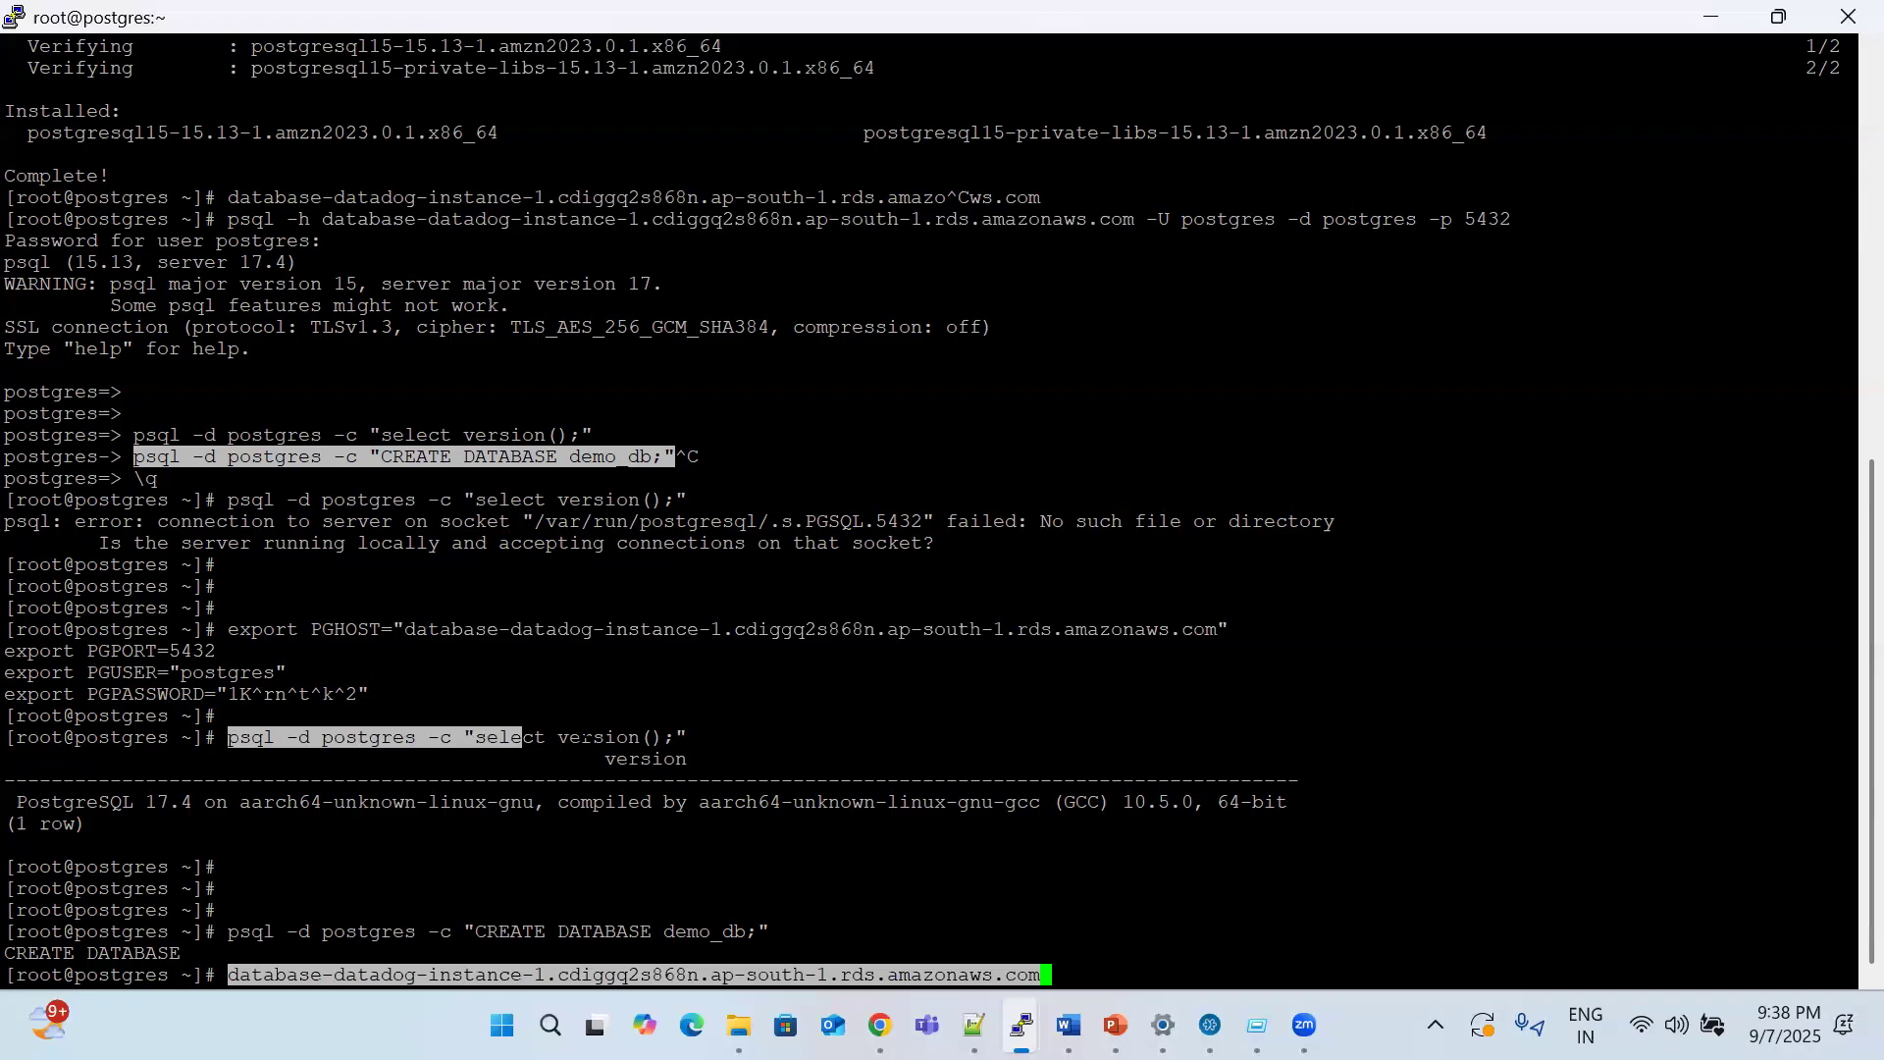
click(586, 736)
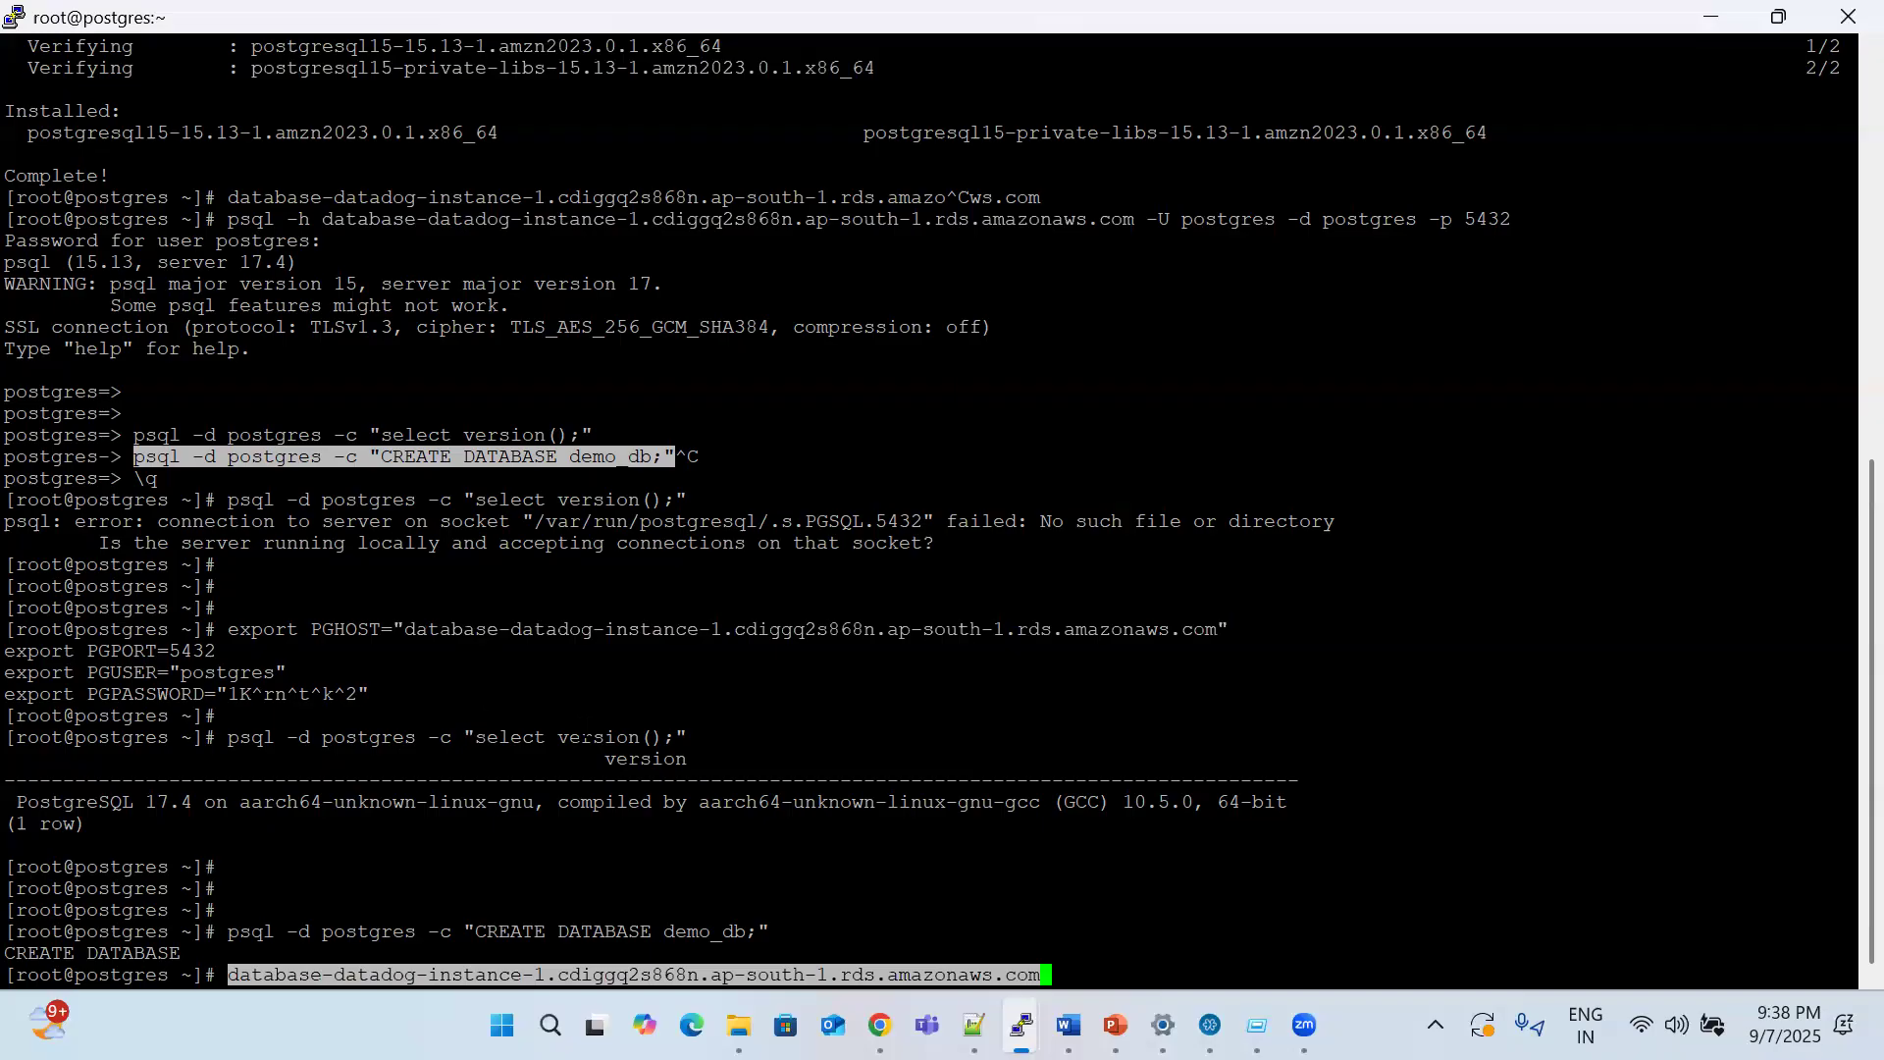
Cancel the pasted endpoint line with Ctrl+C, leaving an empty prompt.
key(ctrl+c)
key(alt+Tab)
key(Tab)
key(shift+Tab)
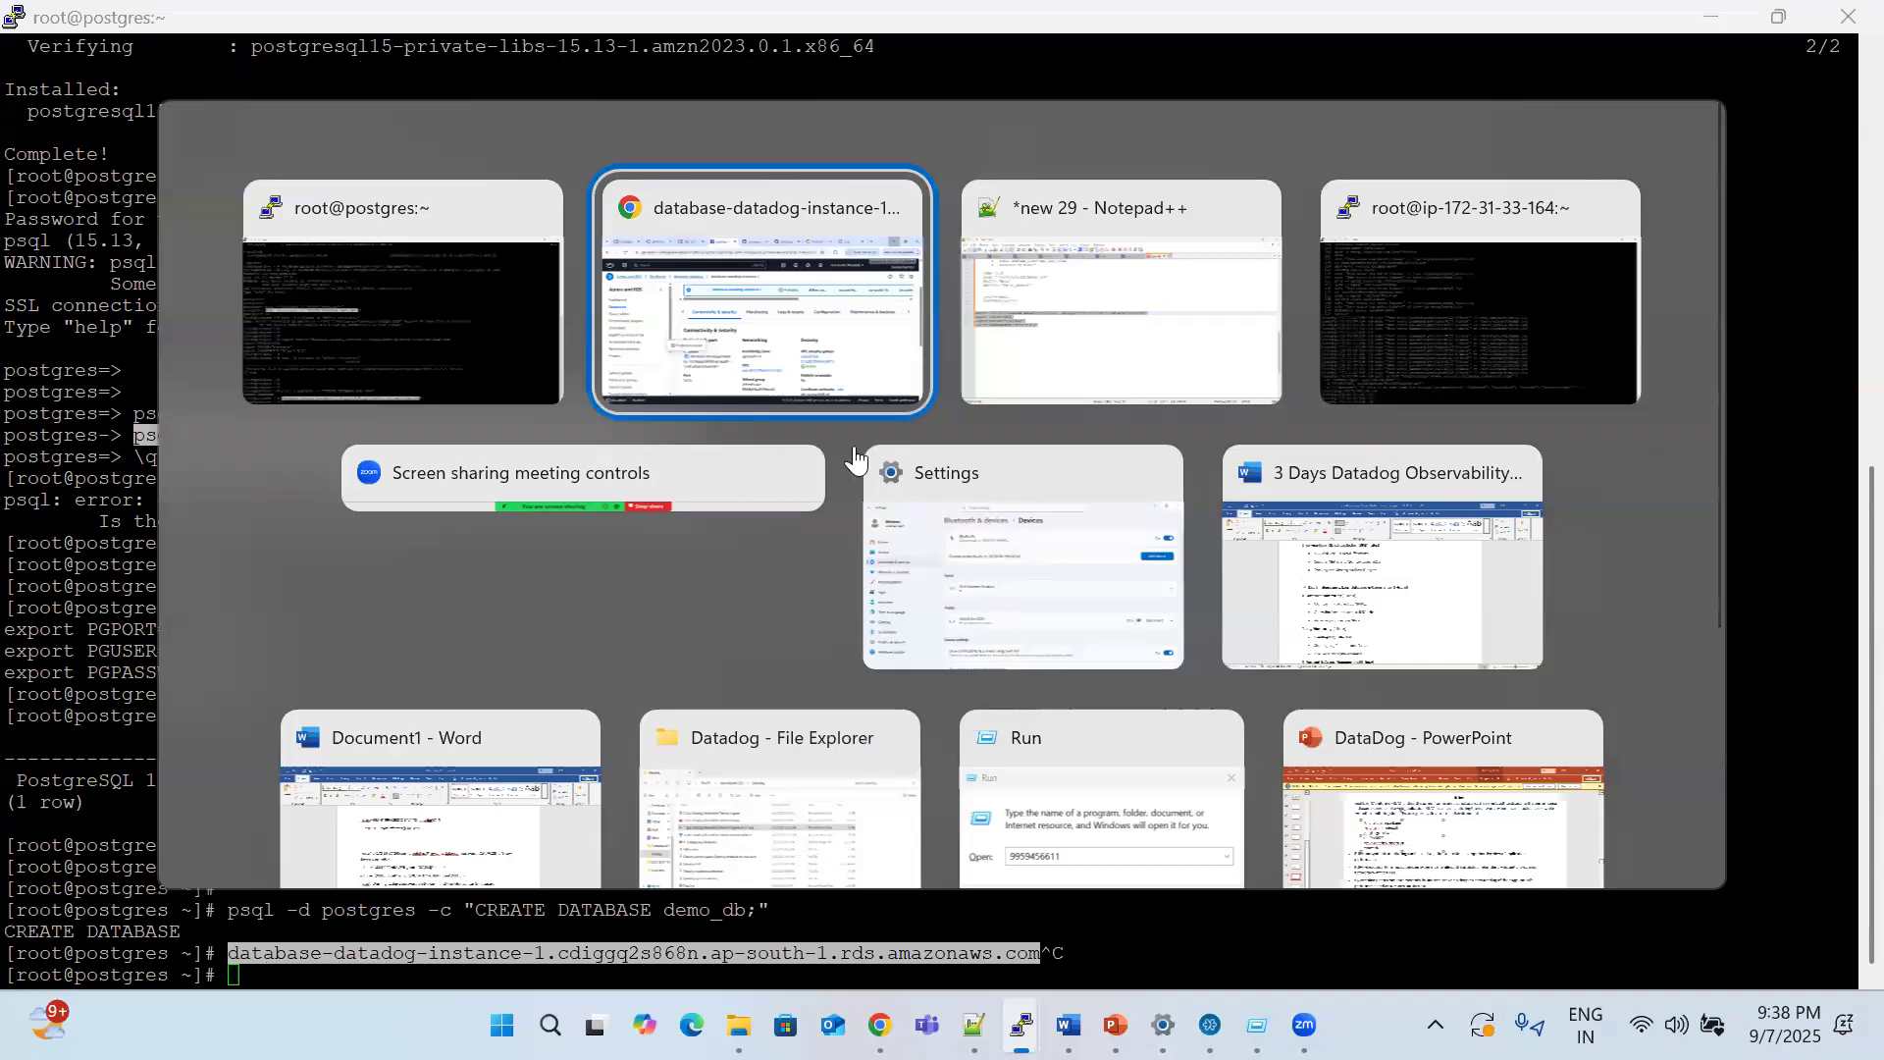
Paste the CREATE TABLE users block from the GitHub script into PuTTY, then abort the incomplete heredoc.
click(734, 275)
click(1072, 43)
scroll(775, 662, up, 2)
scroll(774, 662, up, 3)
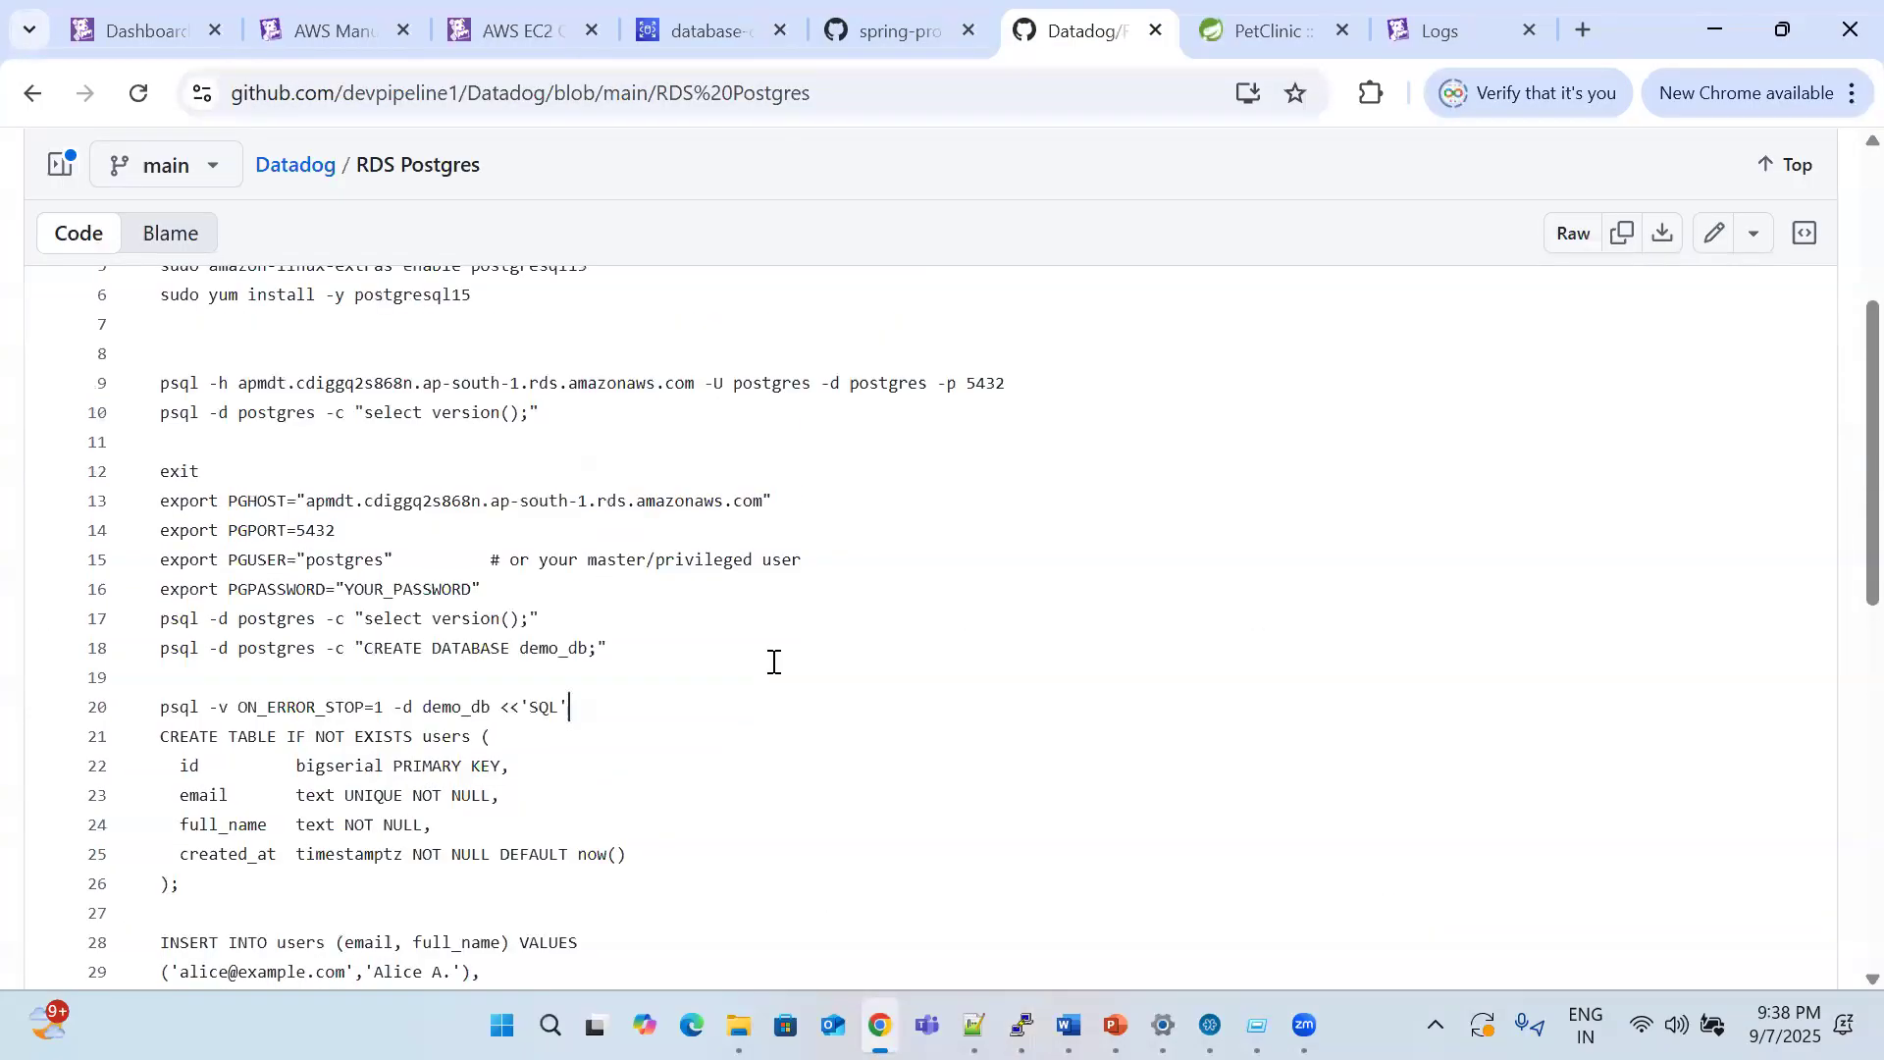
scroll(774, 662, down, 2)
scroll(774, 662, down, 3)
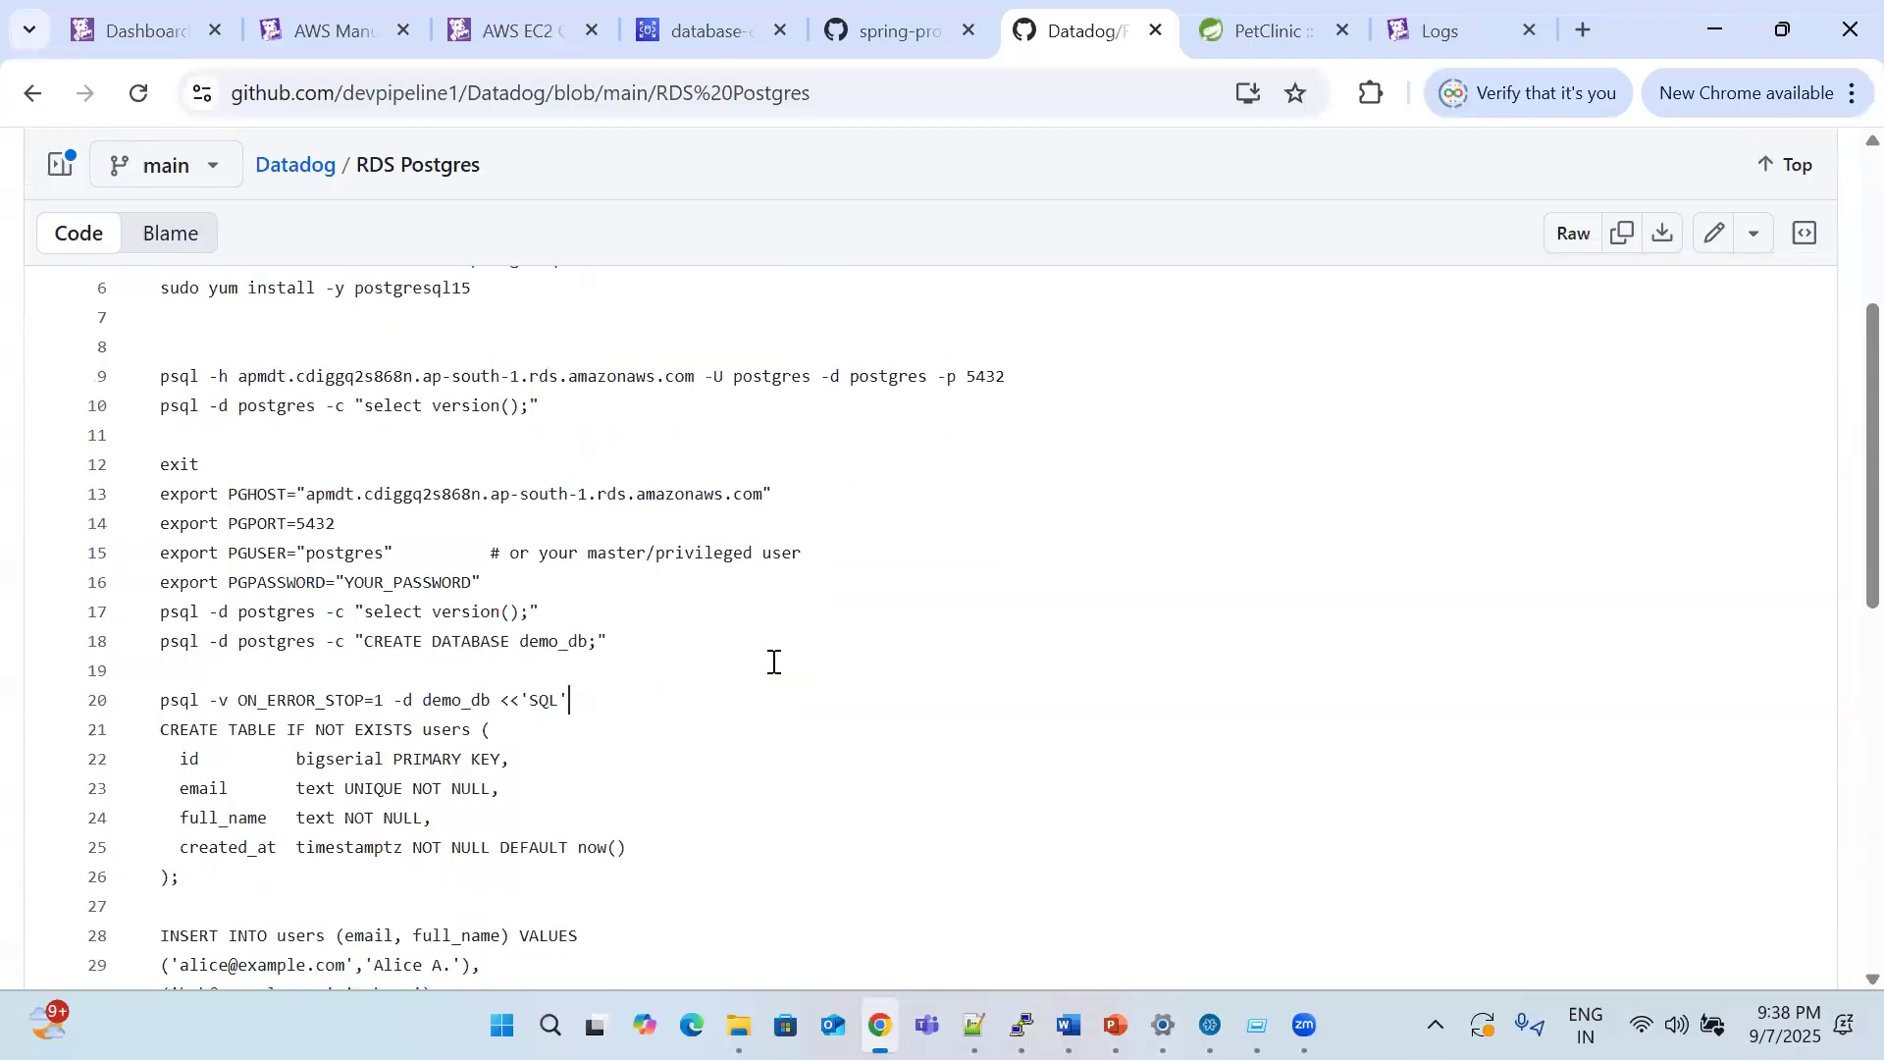
scroll(774, 662, down, 3)
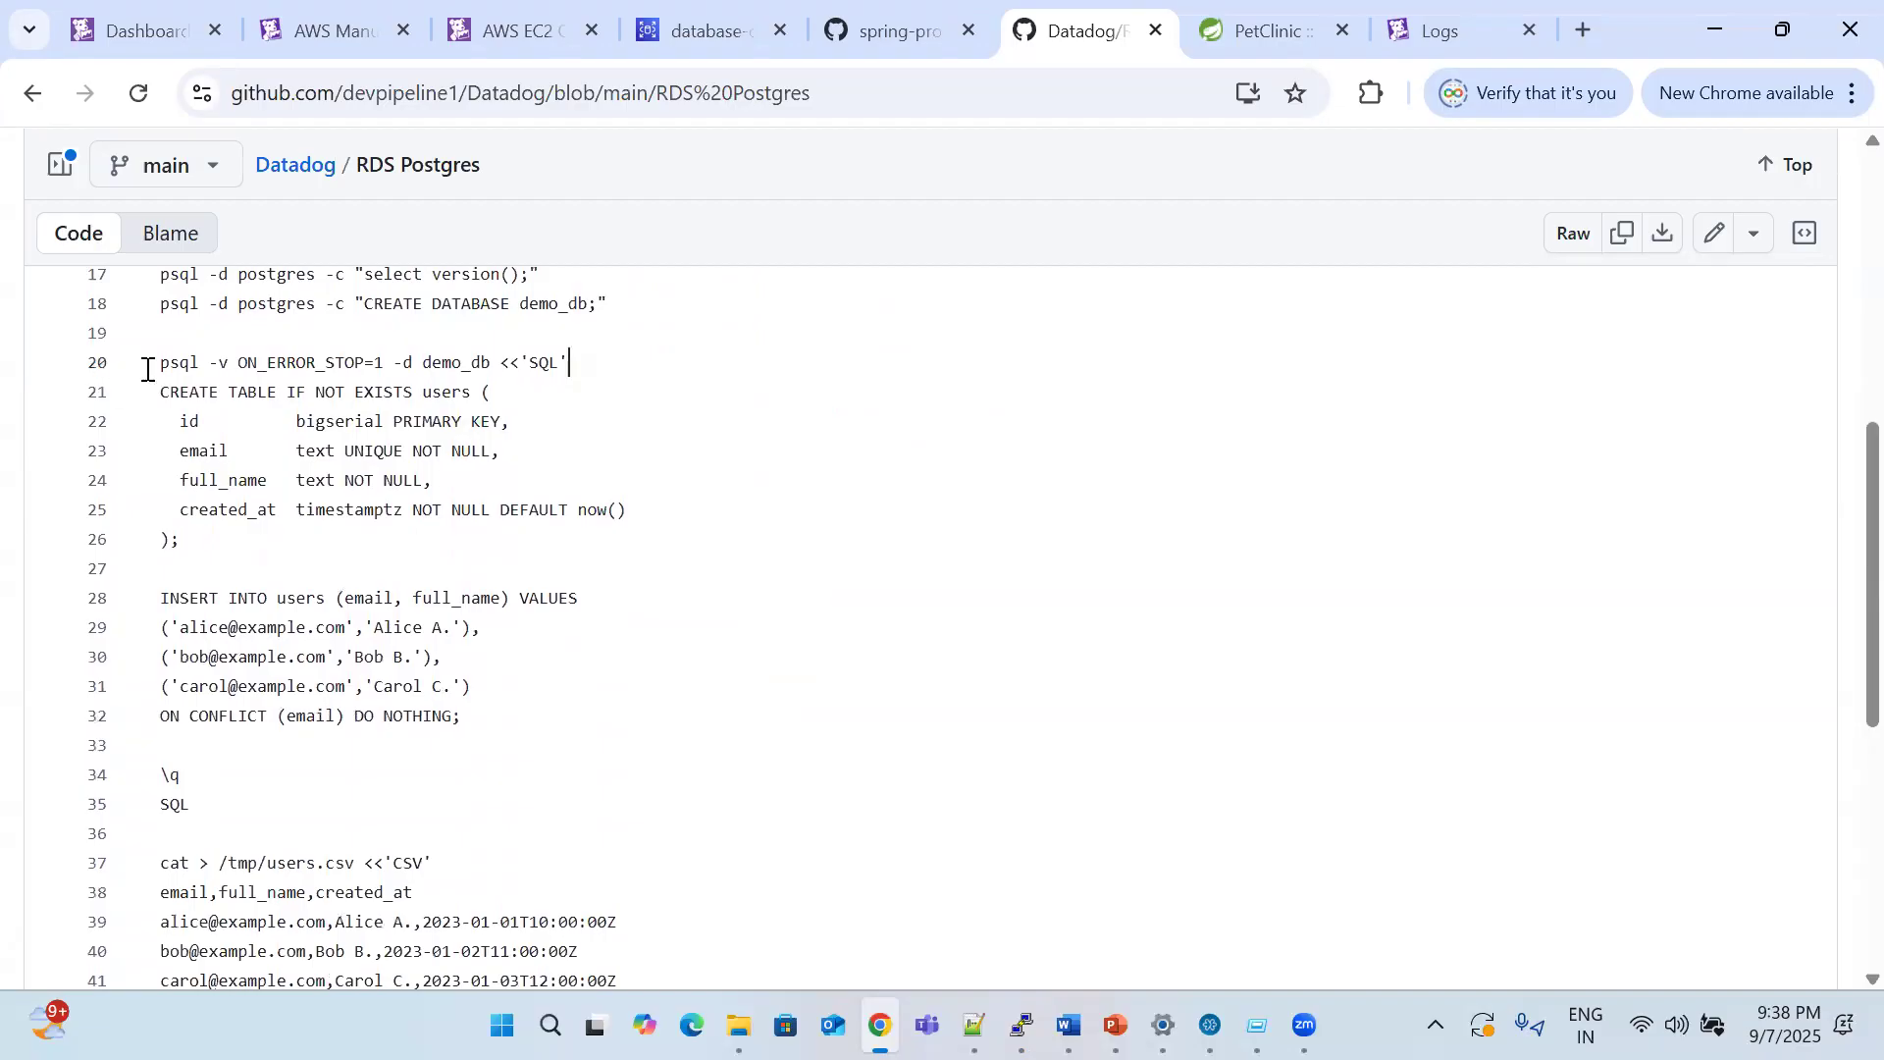
drag(160, 362, 318, 561)
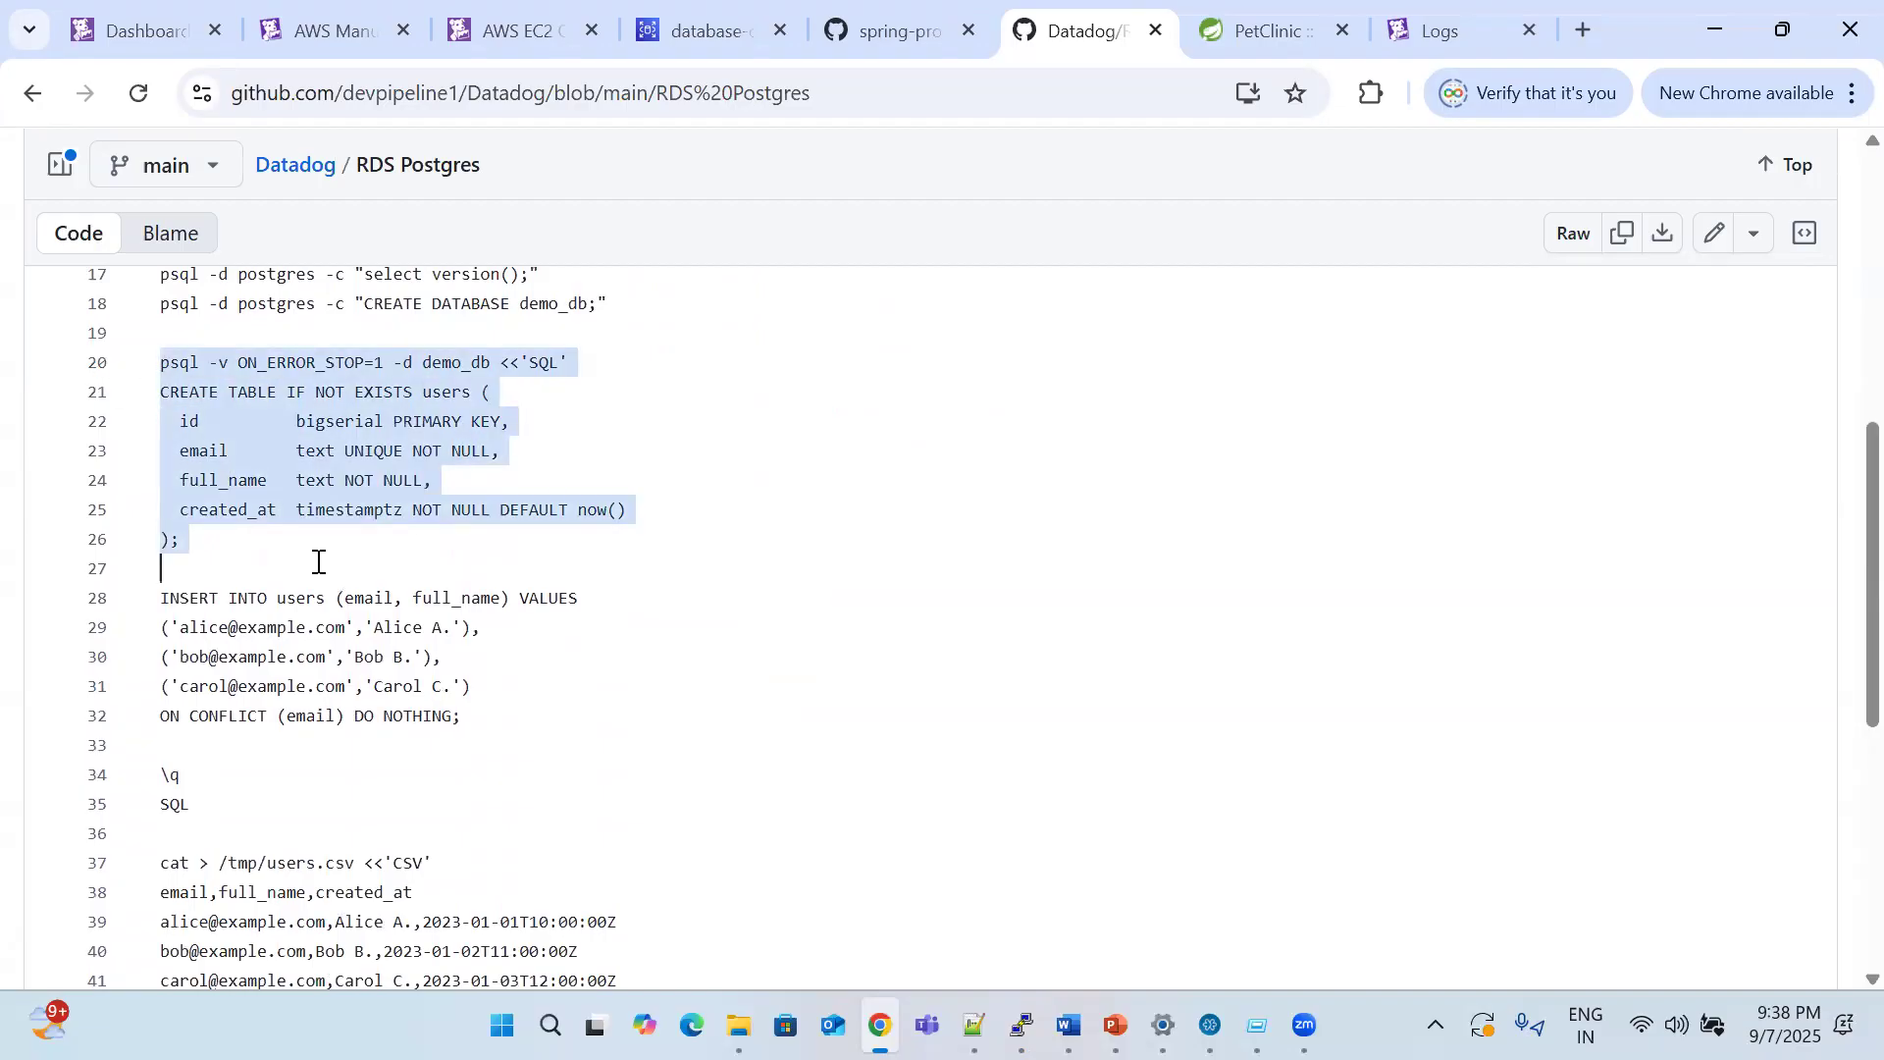
key(alt+Tab)
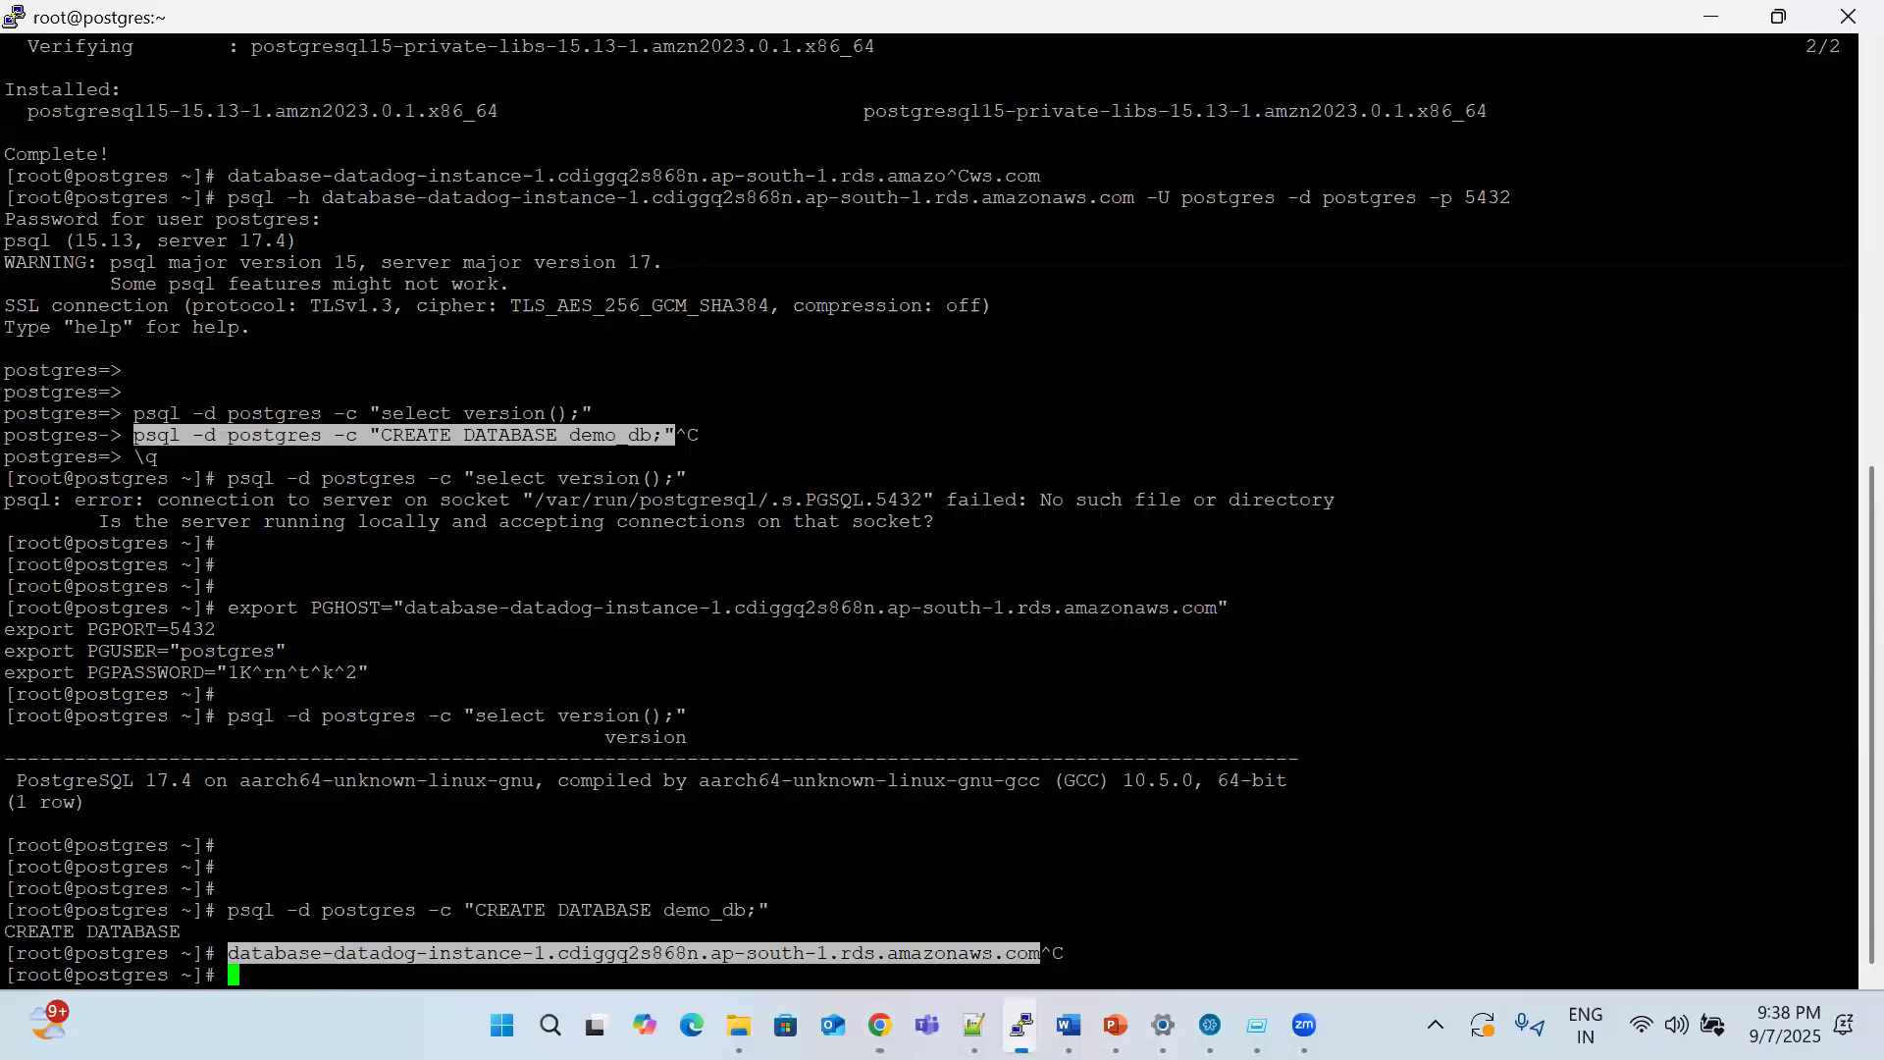
key(shift+Insert)
key(Return)
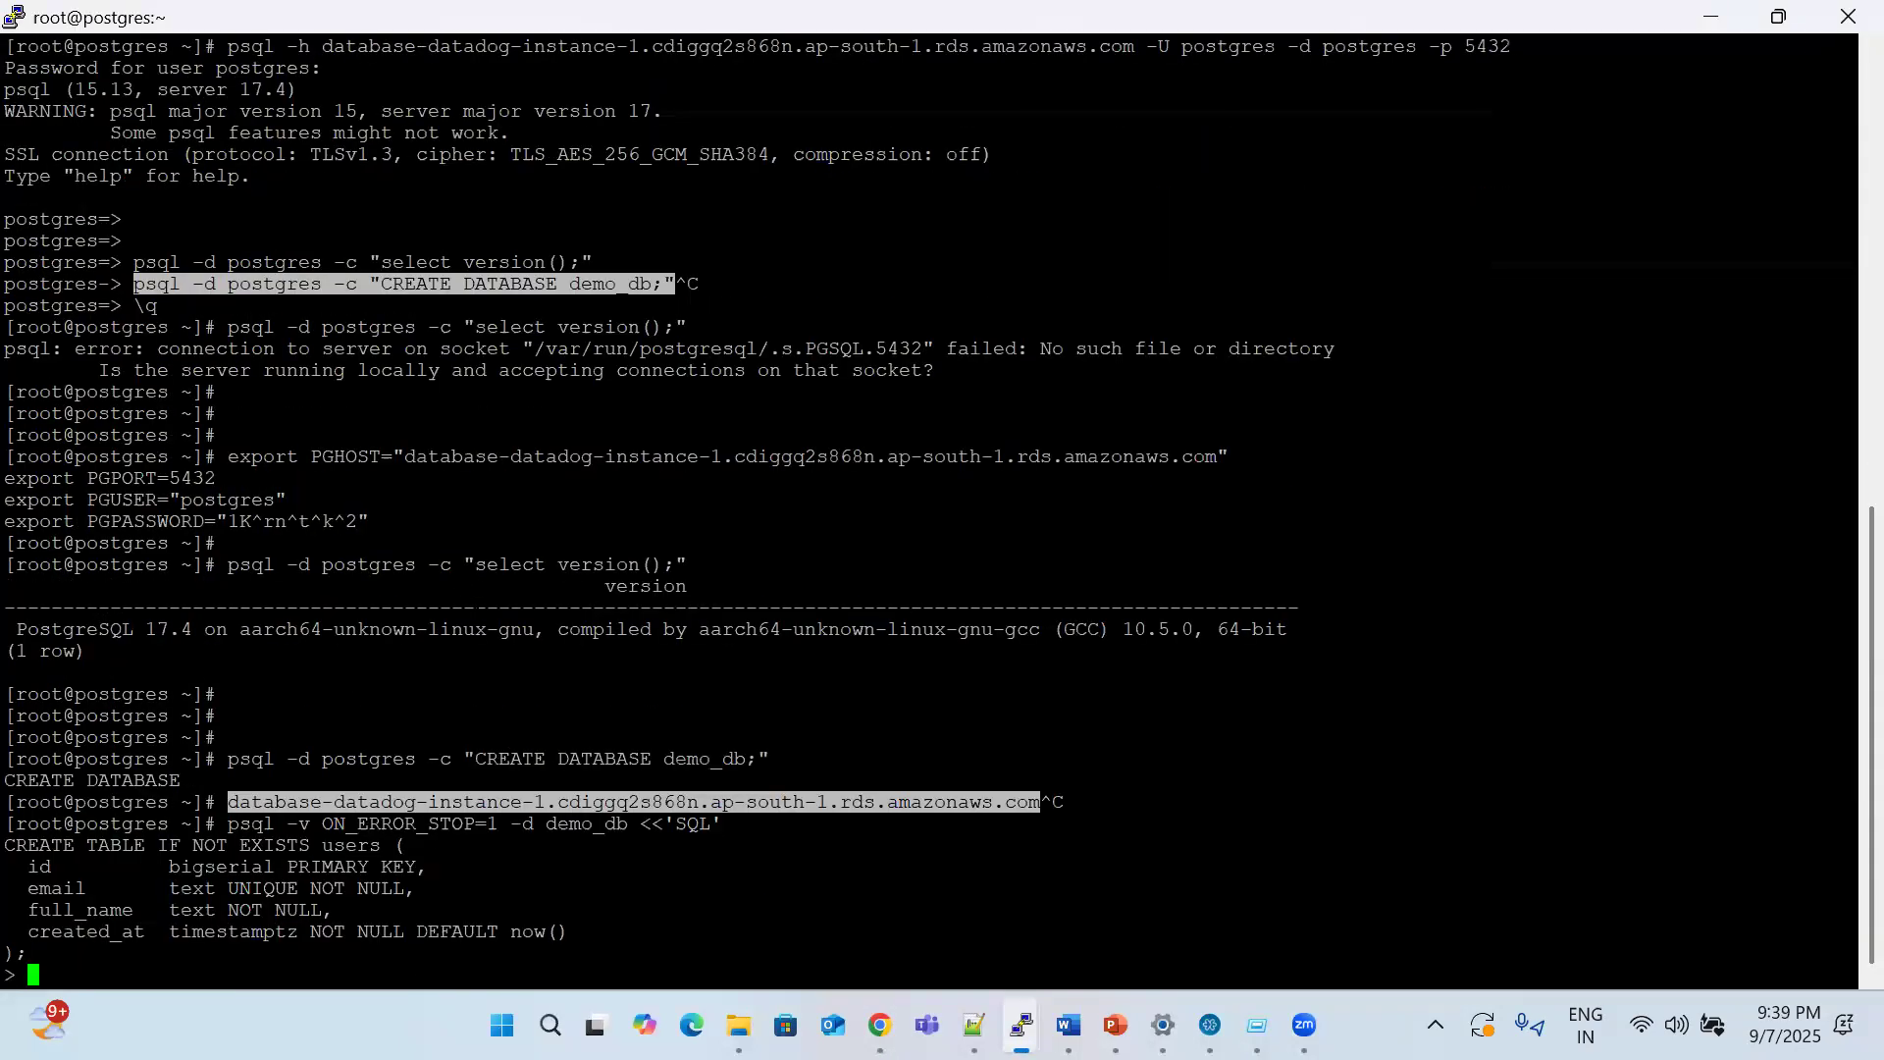
key(ctrl+c)
Run the full users table creation and insert script, returning CREATE TABLE and INSERT 0 3.
key(alt+Tab)
click(278, 601)
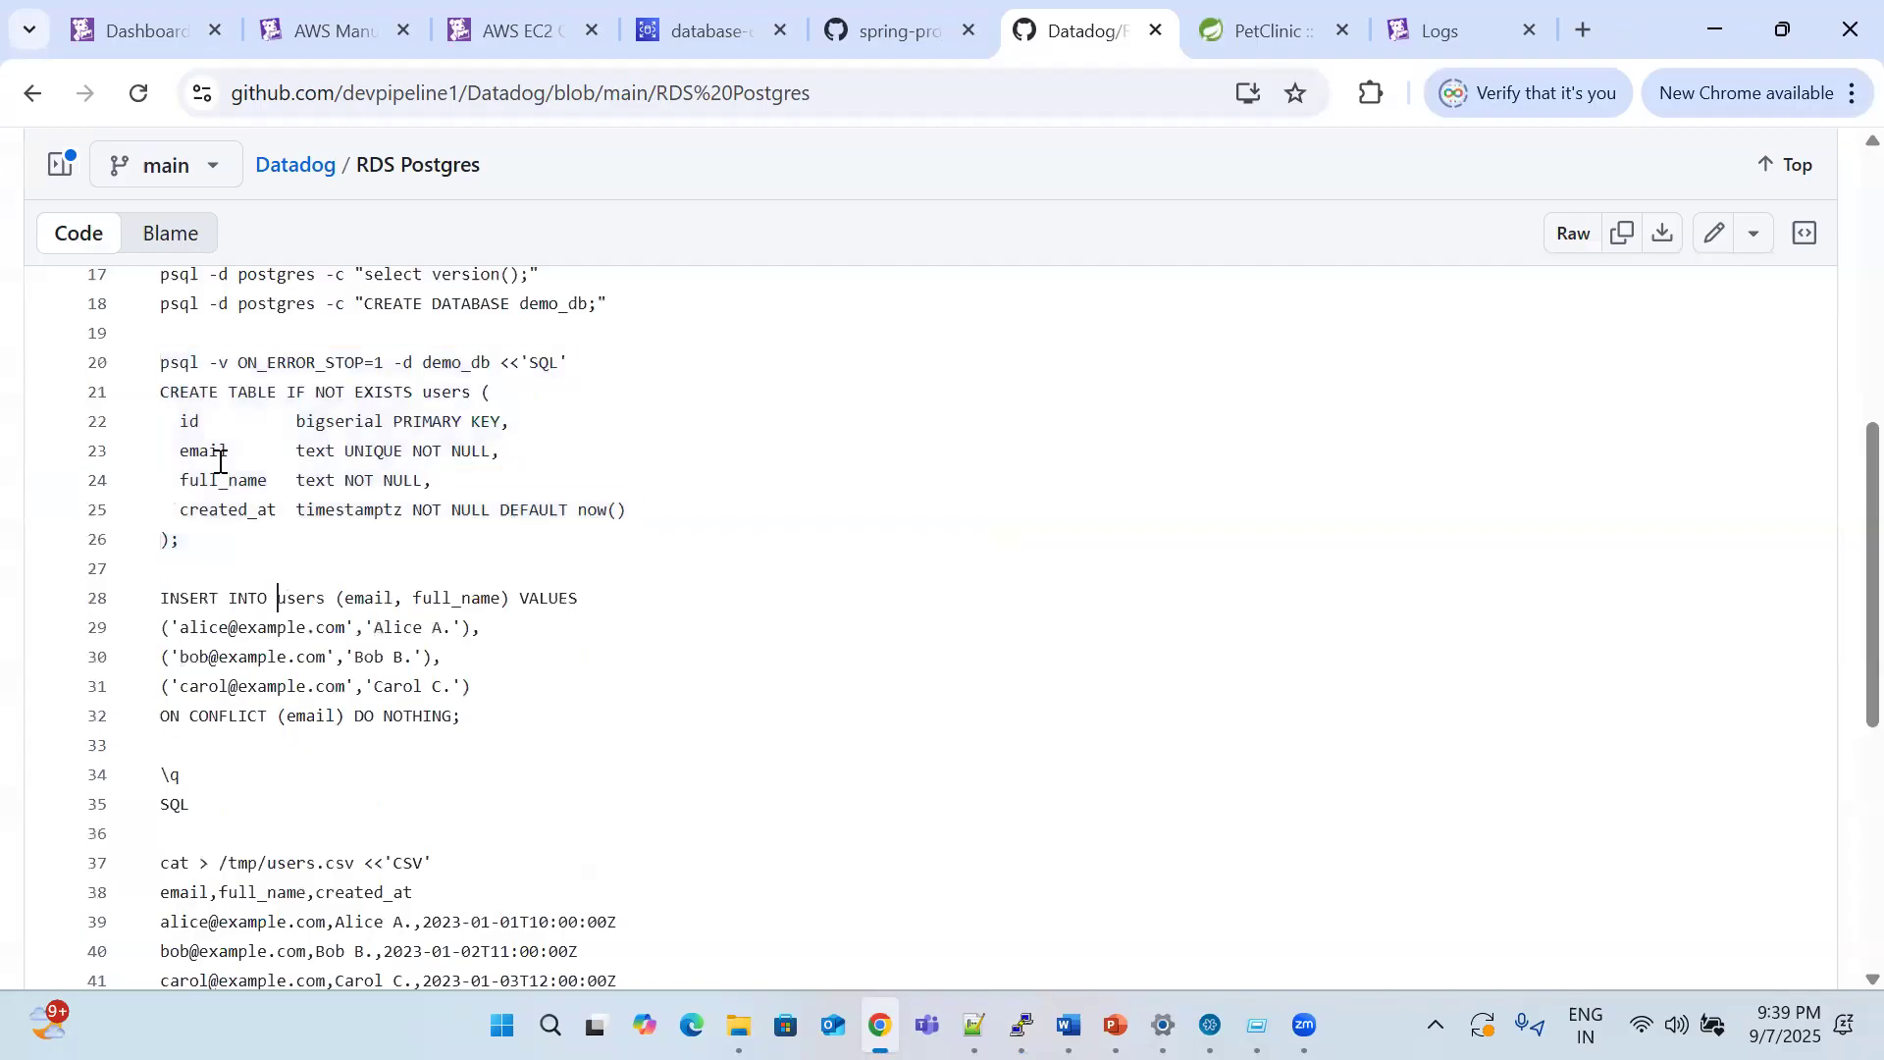
drag(160, 362, 225, 803)
key(alt+Tab)
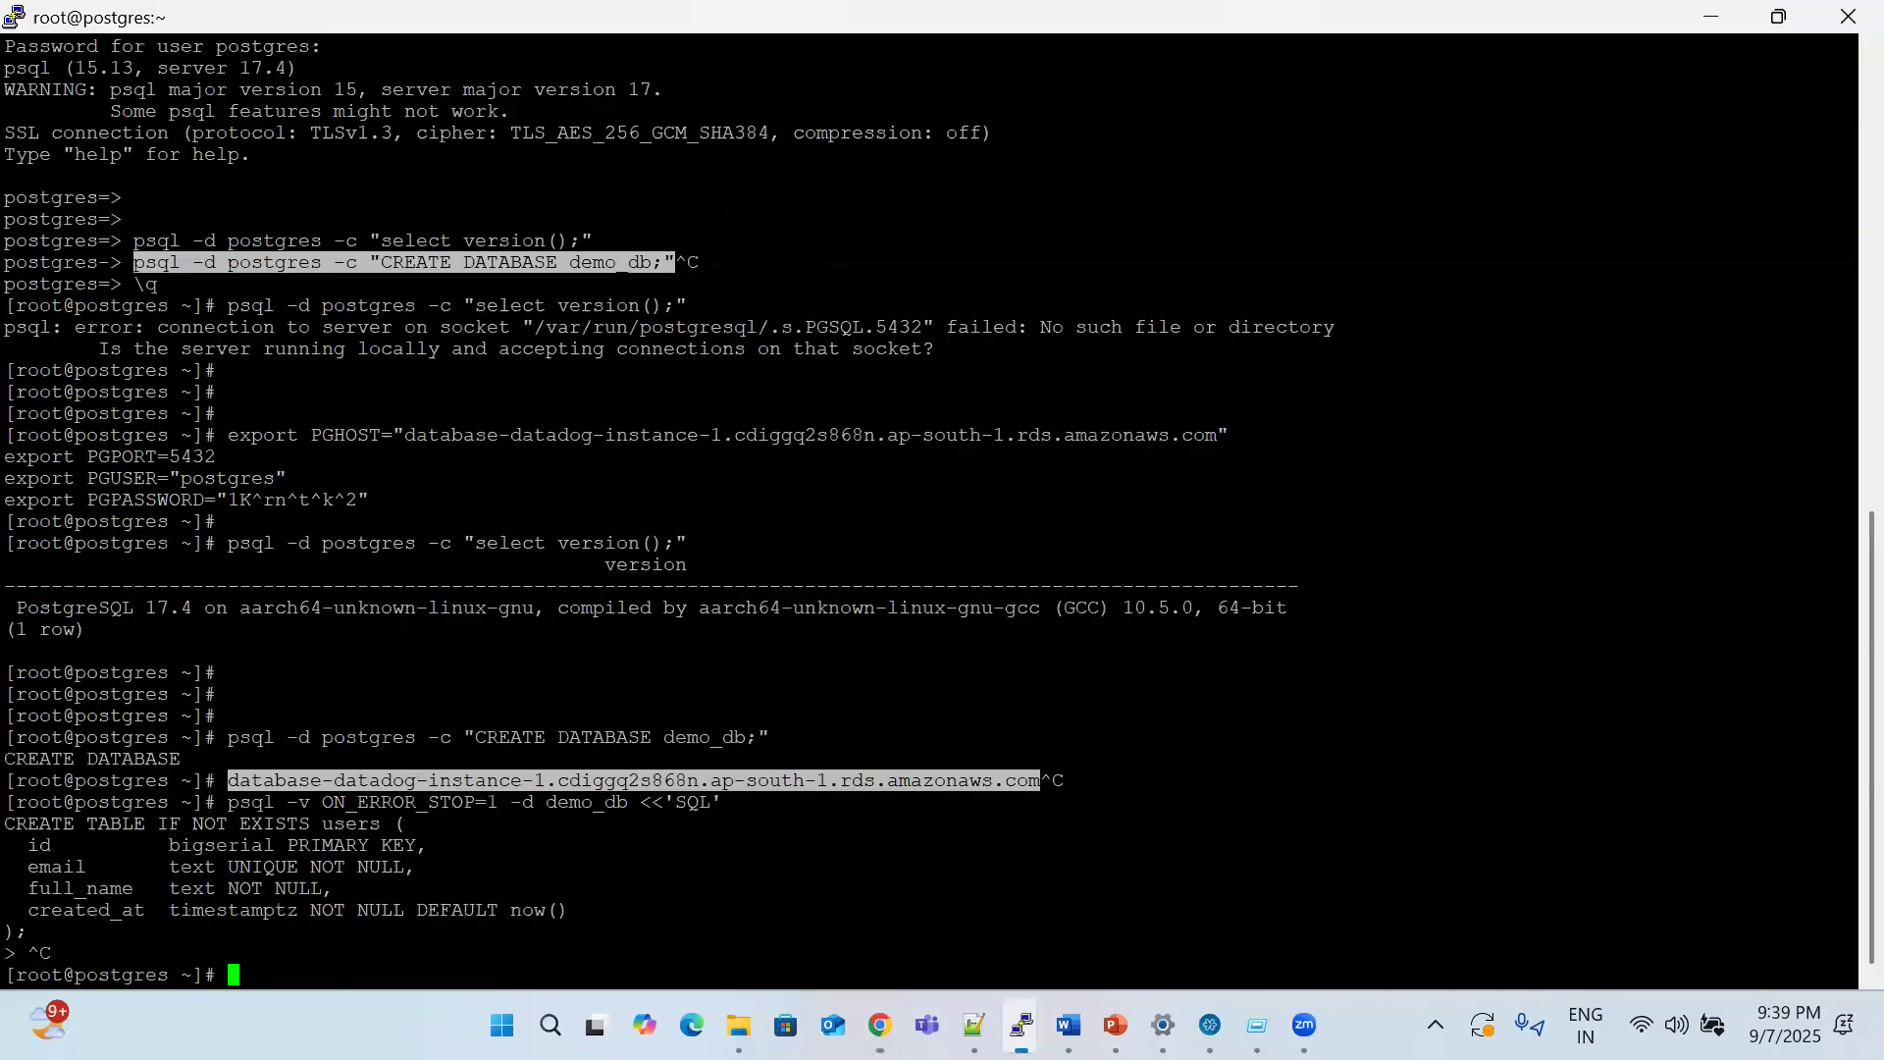
right_click(424, 783)
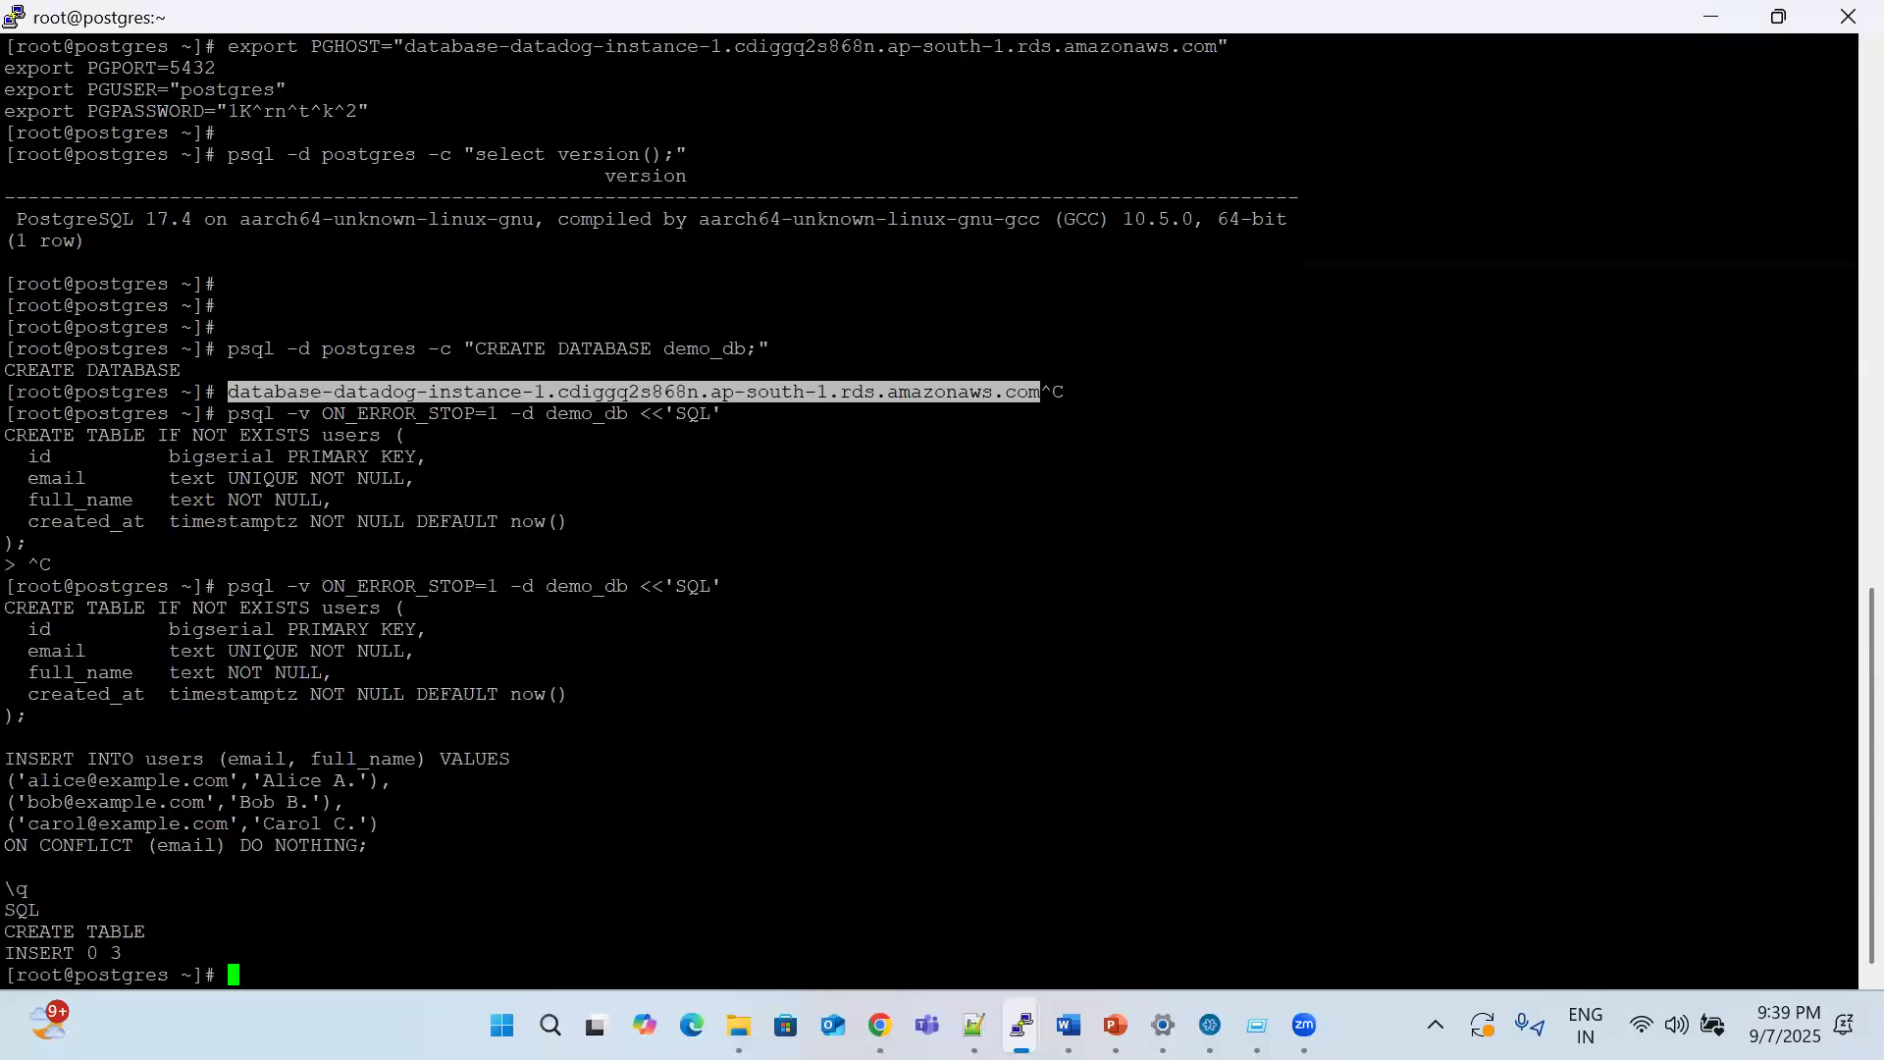
key(Return)
key(Return)
key(Return)
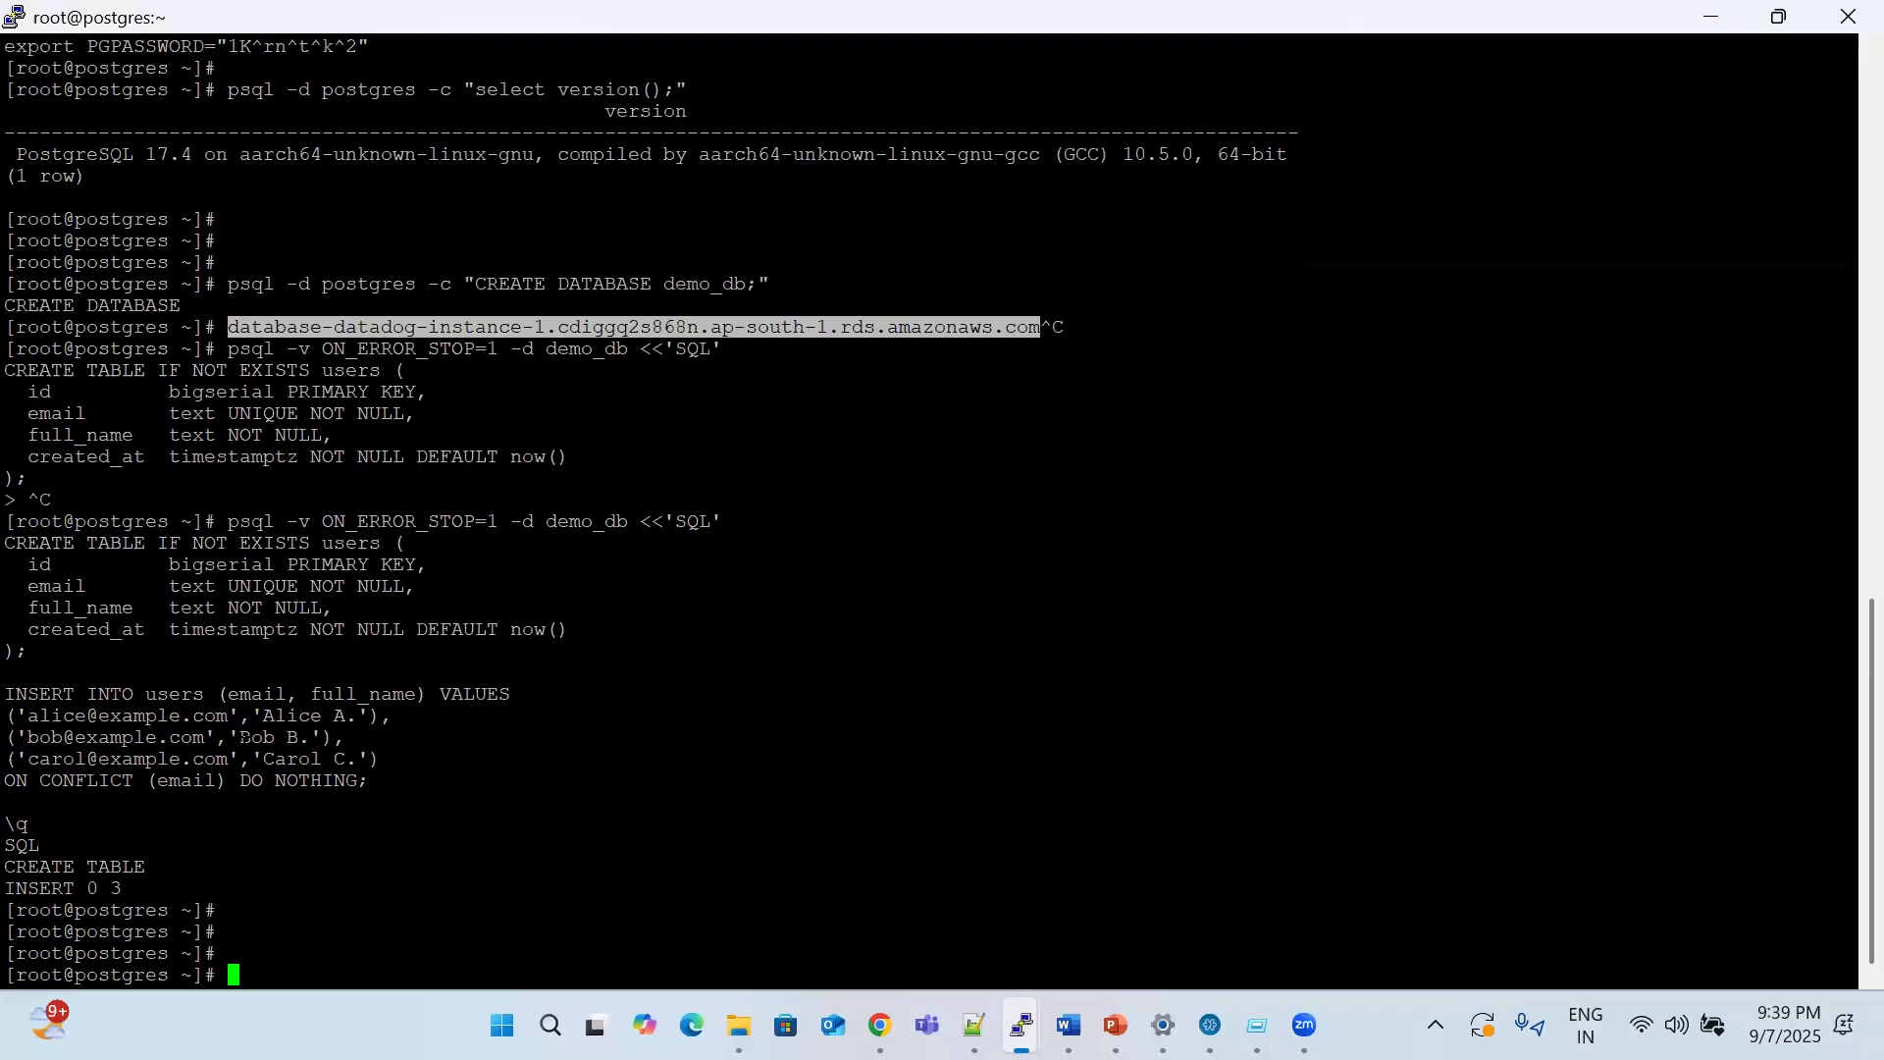
key(alt+Tab)
Write /tmp/users.csv with a header and three demo users from the GitHub heredoc.
scroll(244, 748, down, 3)
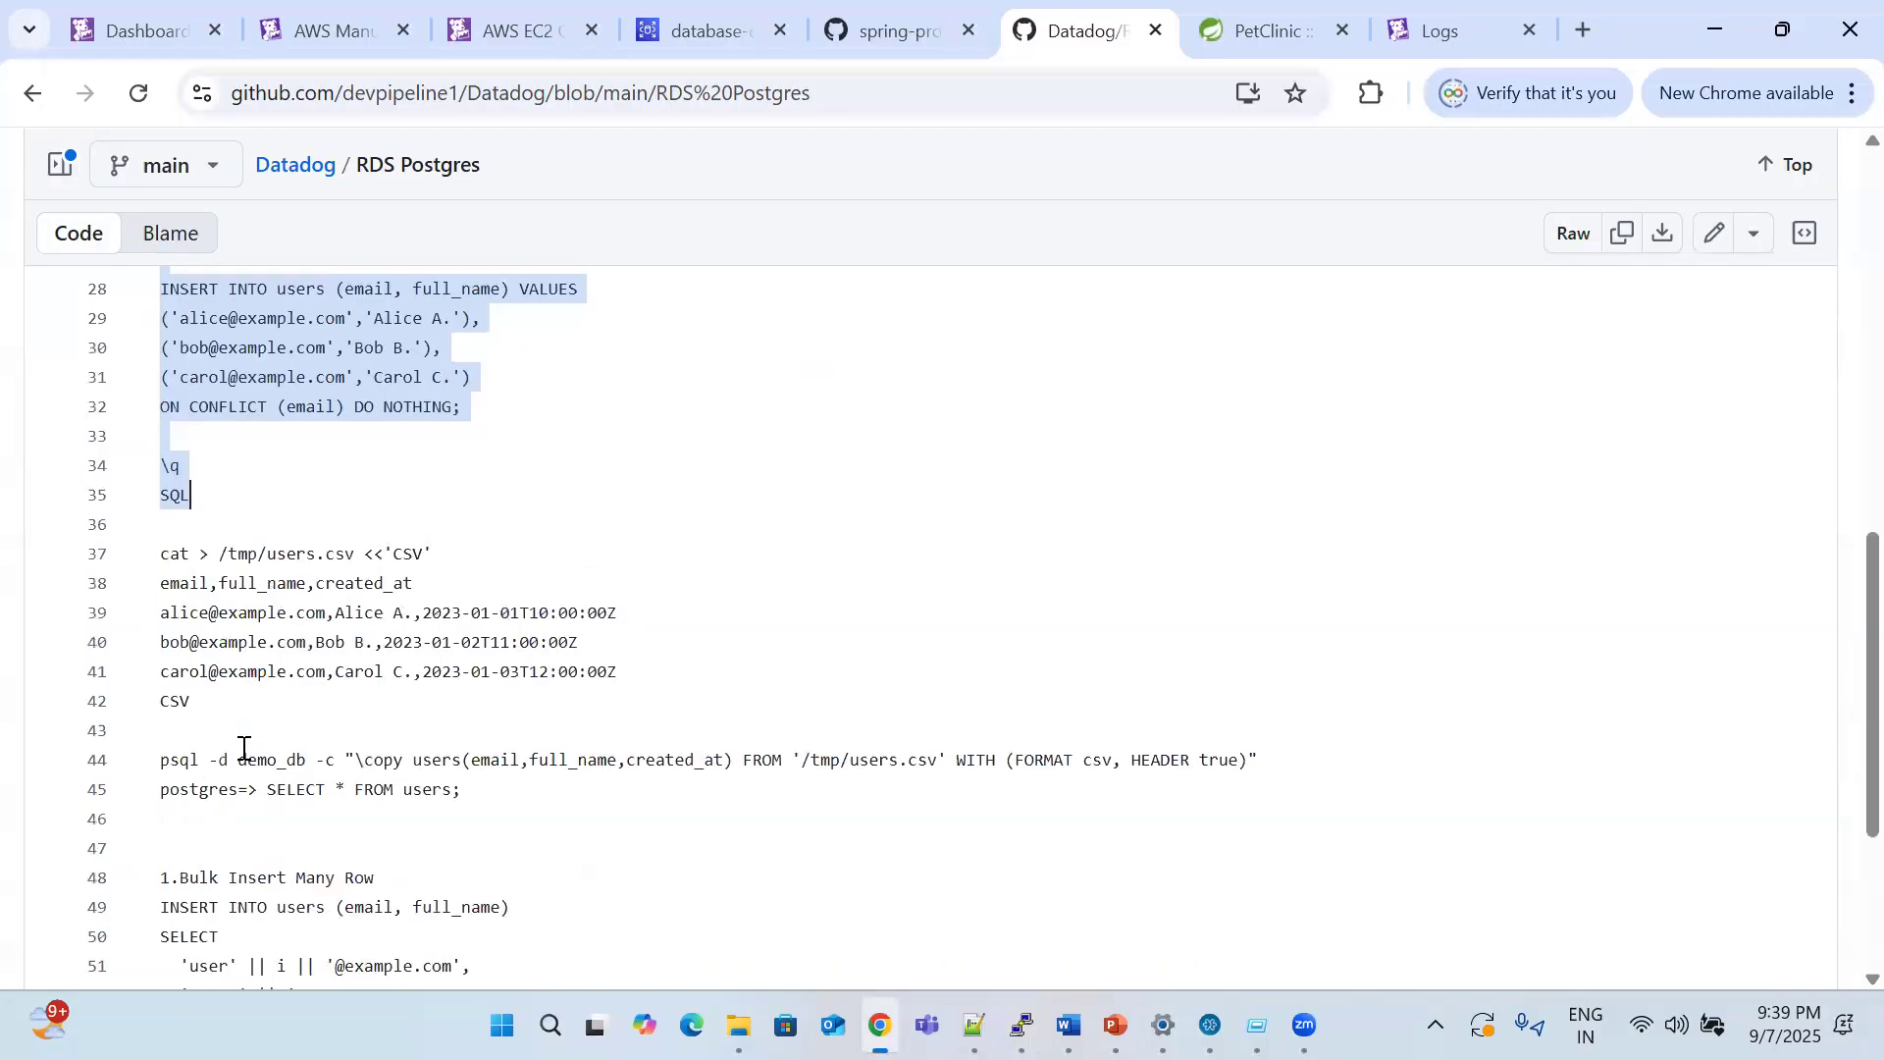
drag(160, 554, 230, 705)
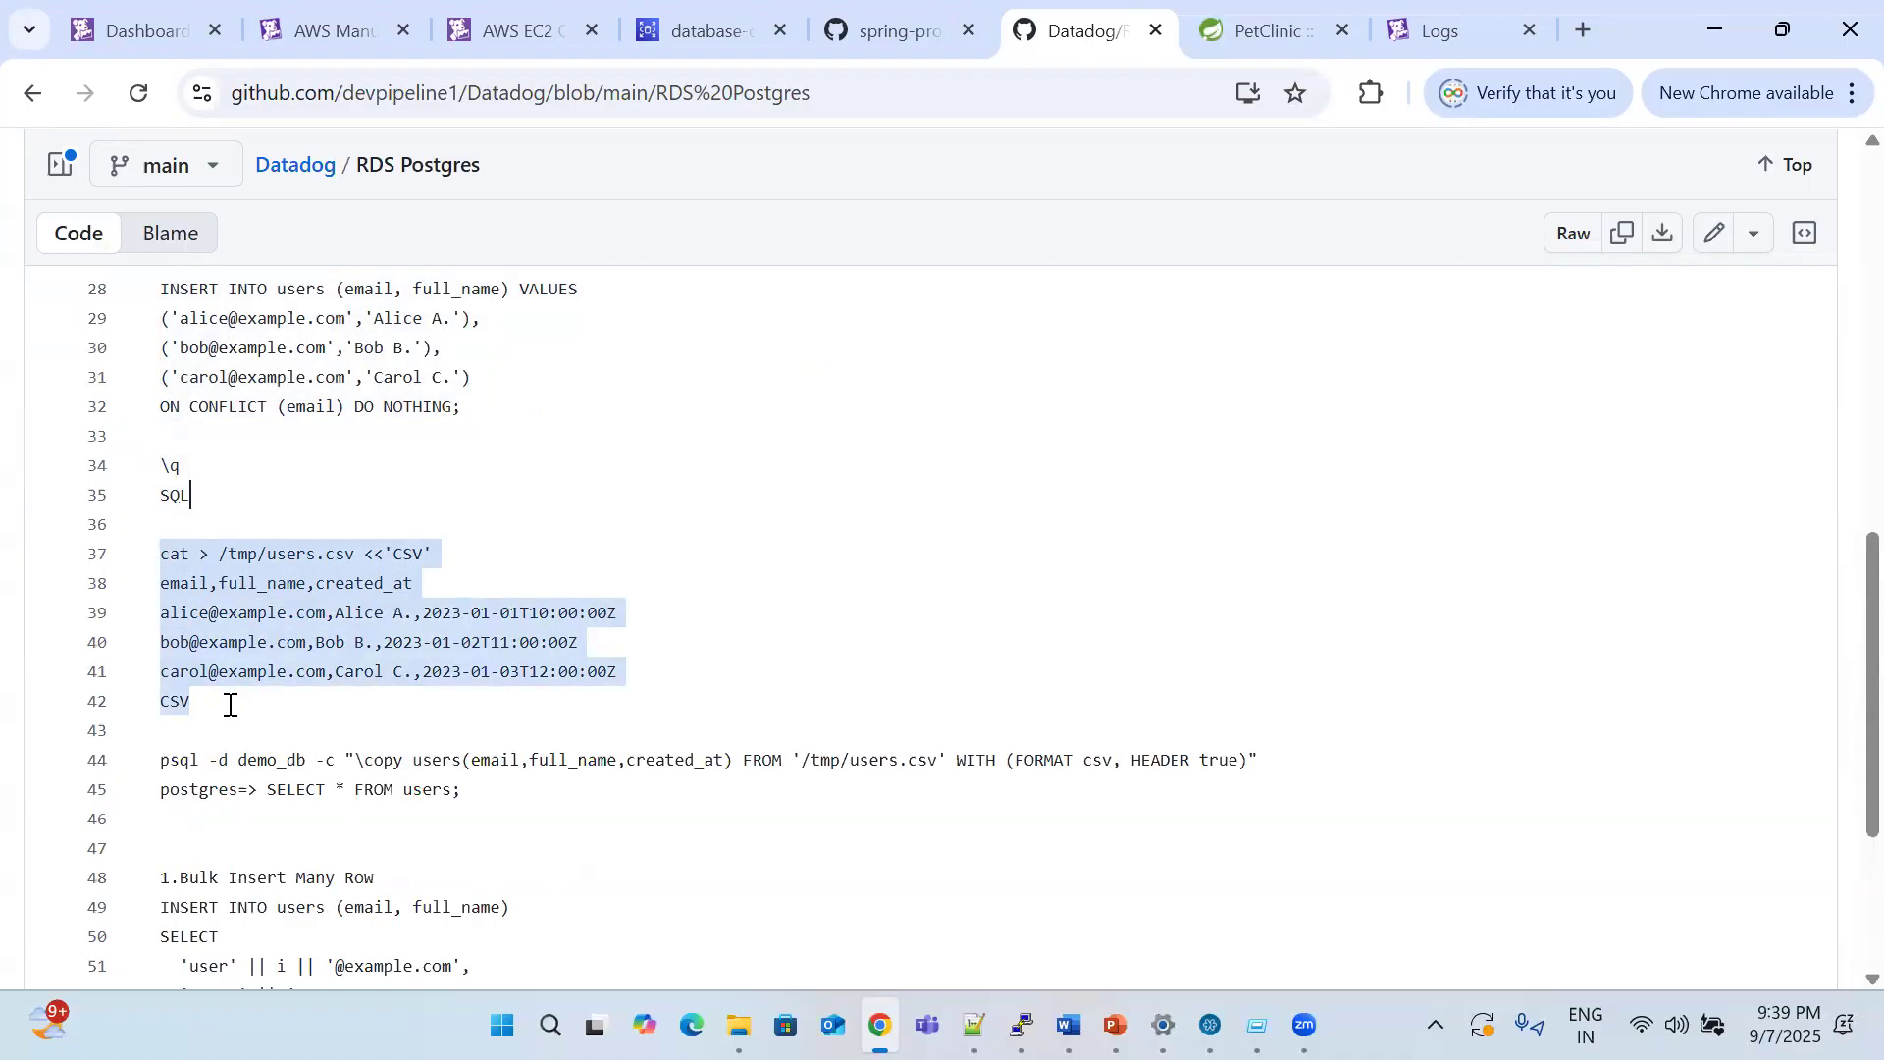
key(ctrl+c)
key(alt+Tab)
right_click(230, 705)
key(Return)
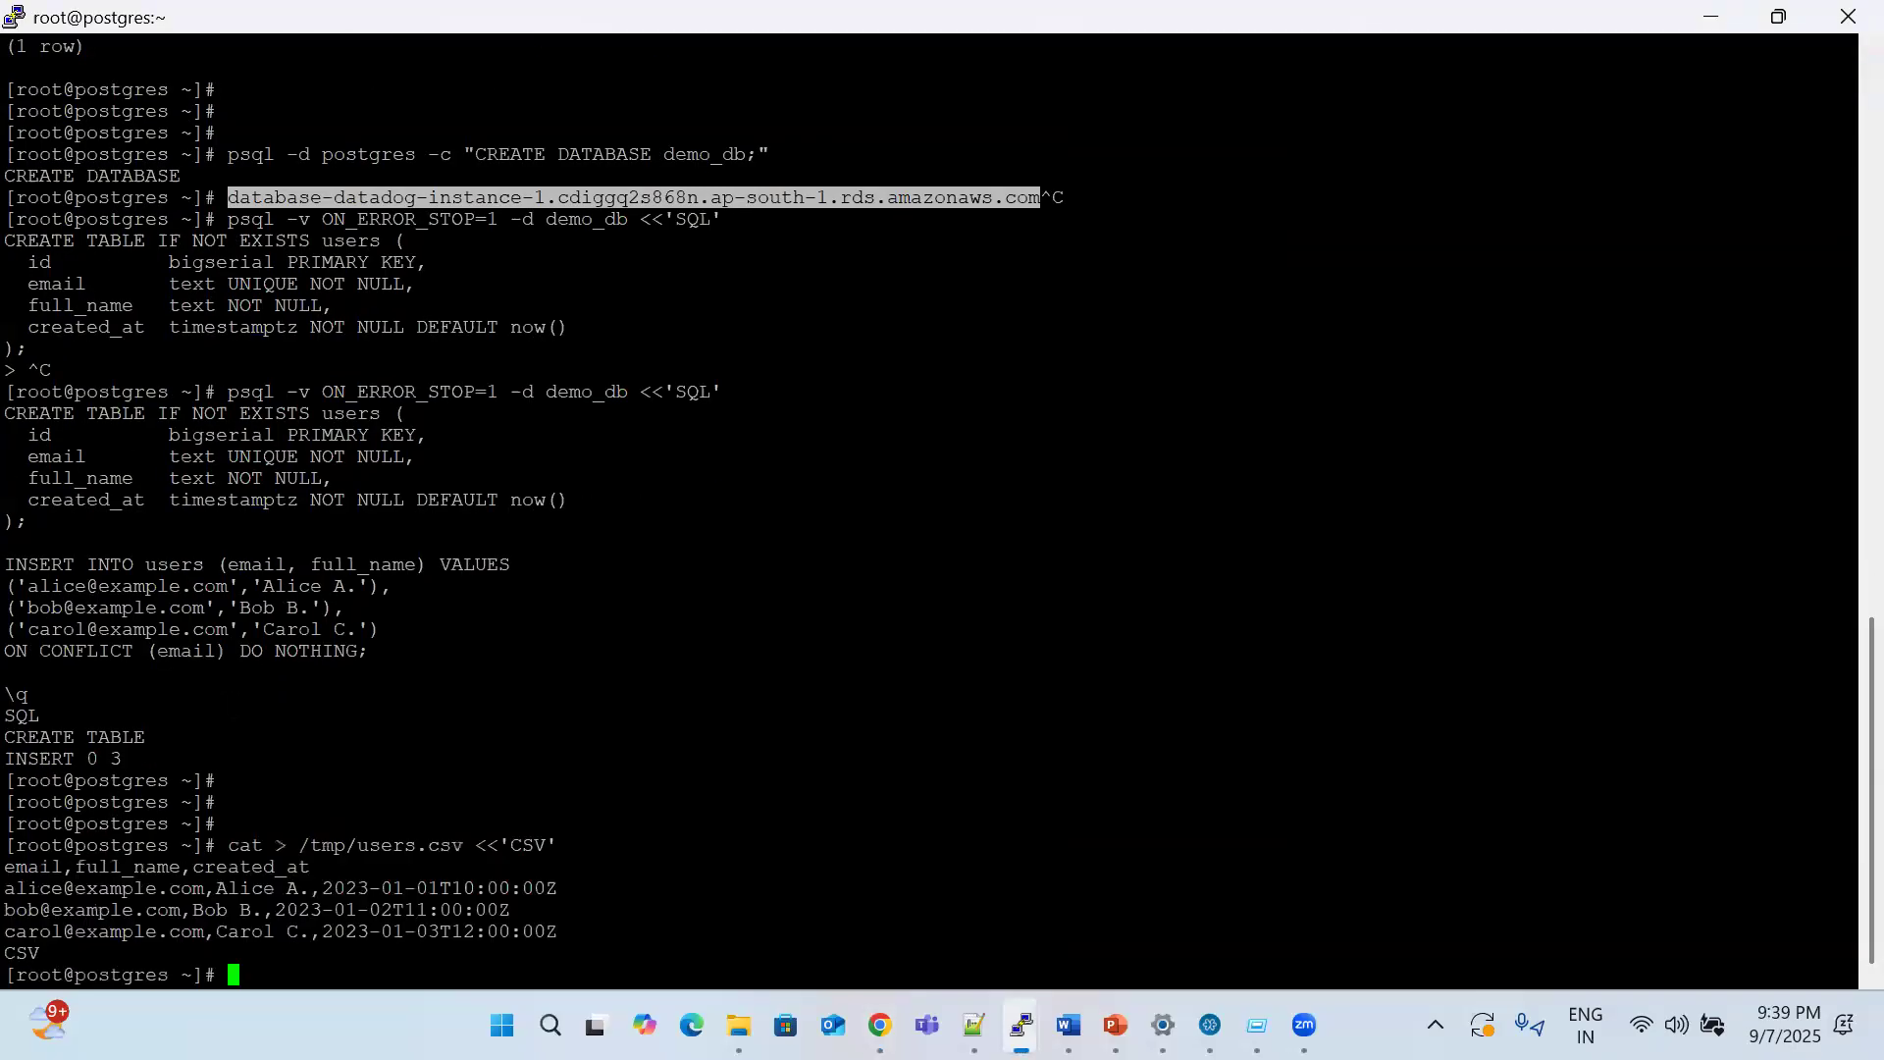
Run the \copy import of /tmp/users.csv into users, which fails with a duplicate email key error.
key(alt+Tab)
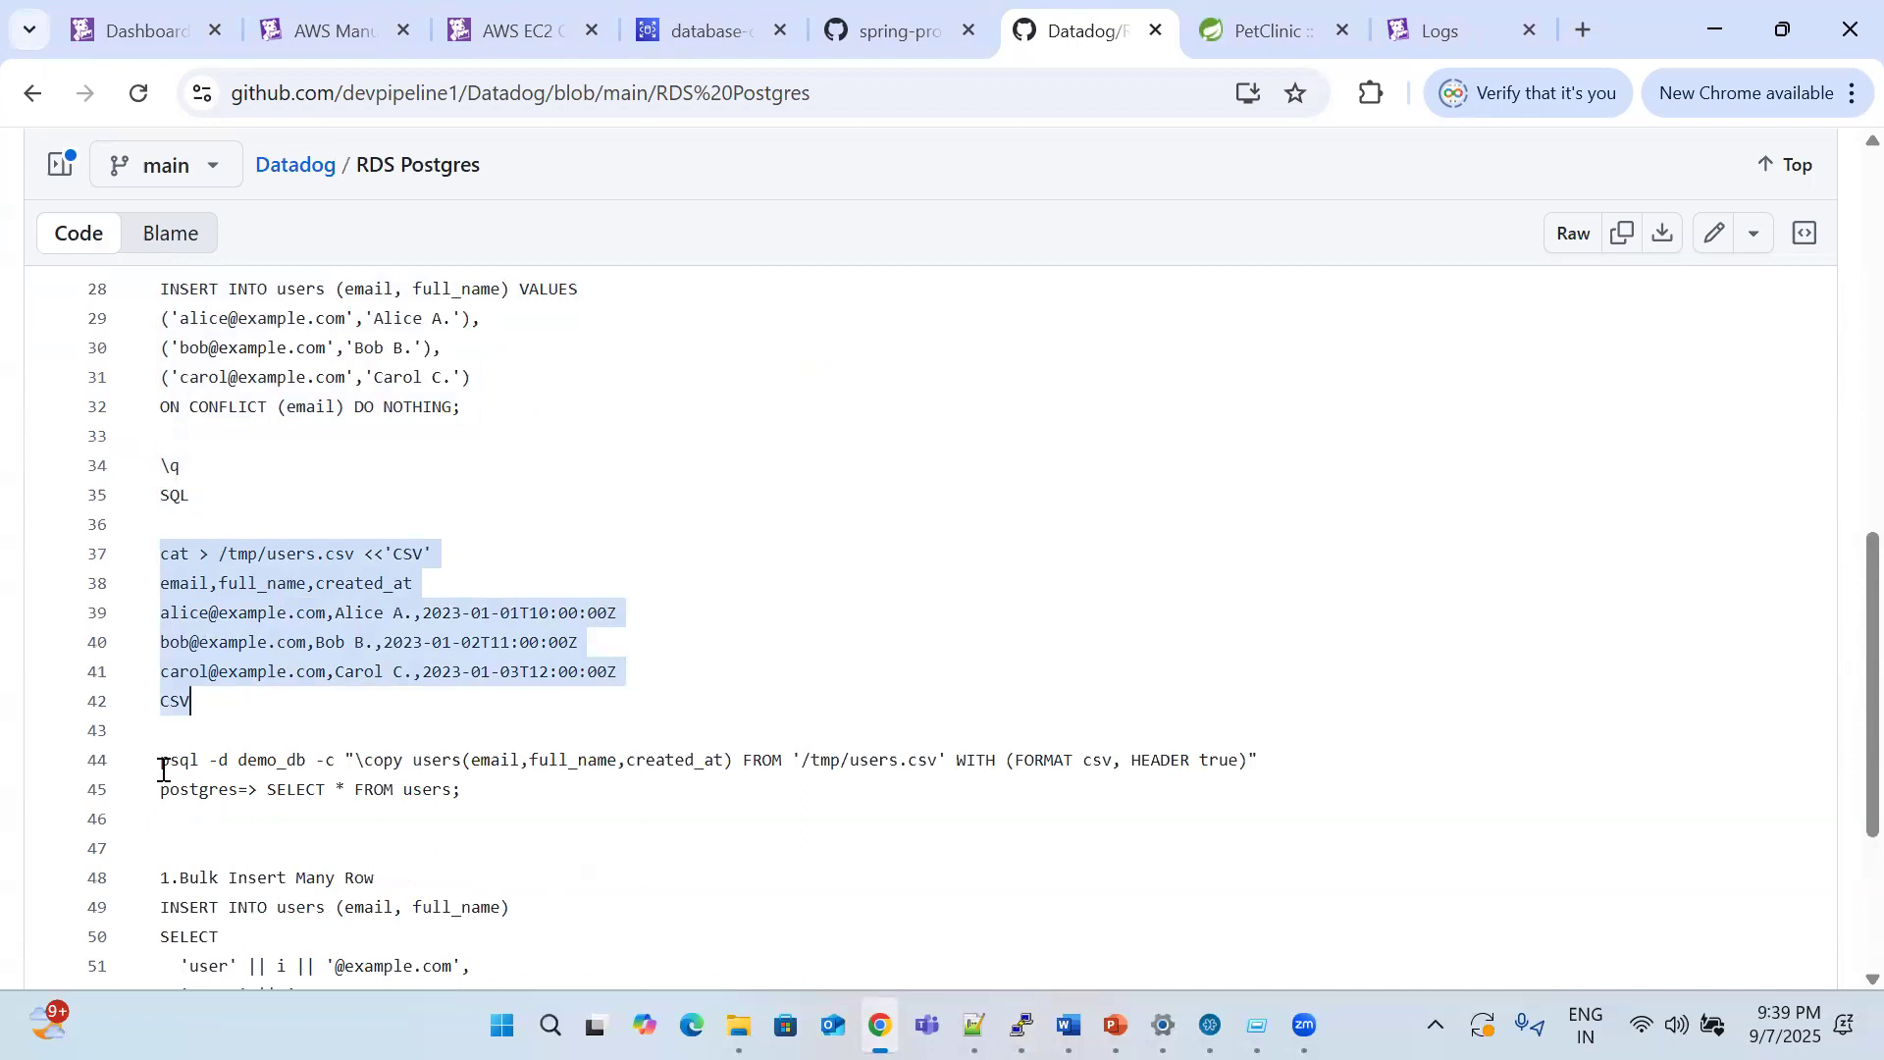
drag(162, 770, 1263, 770)
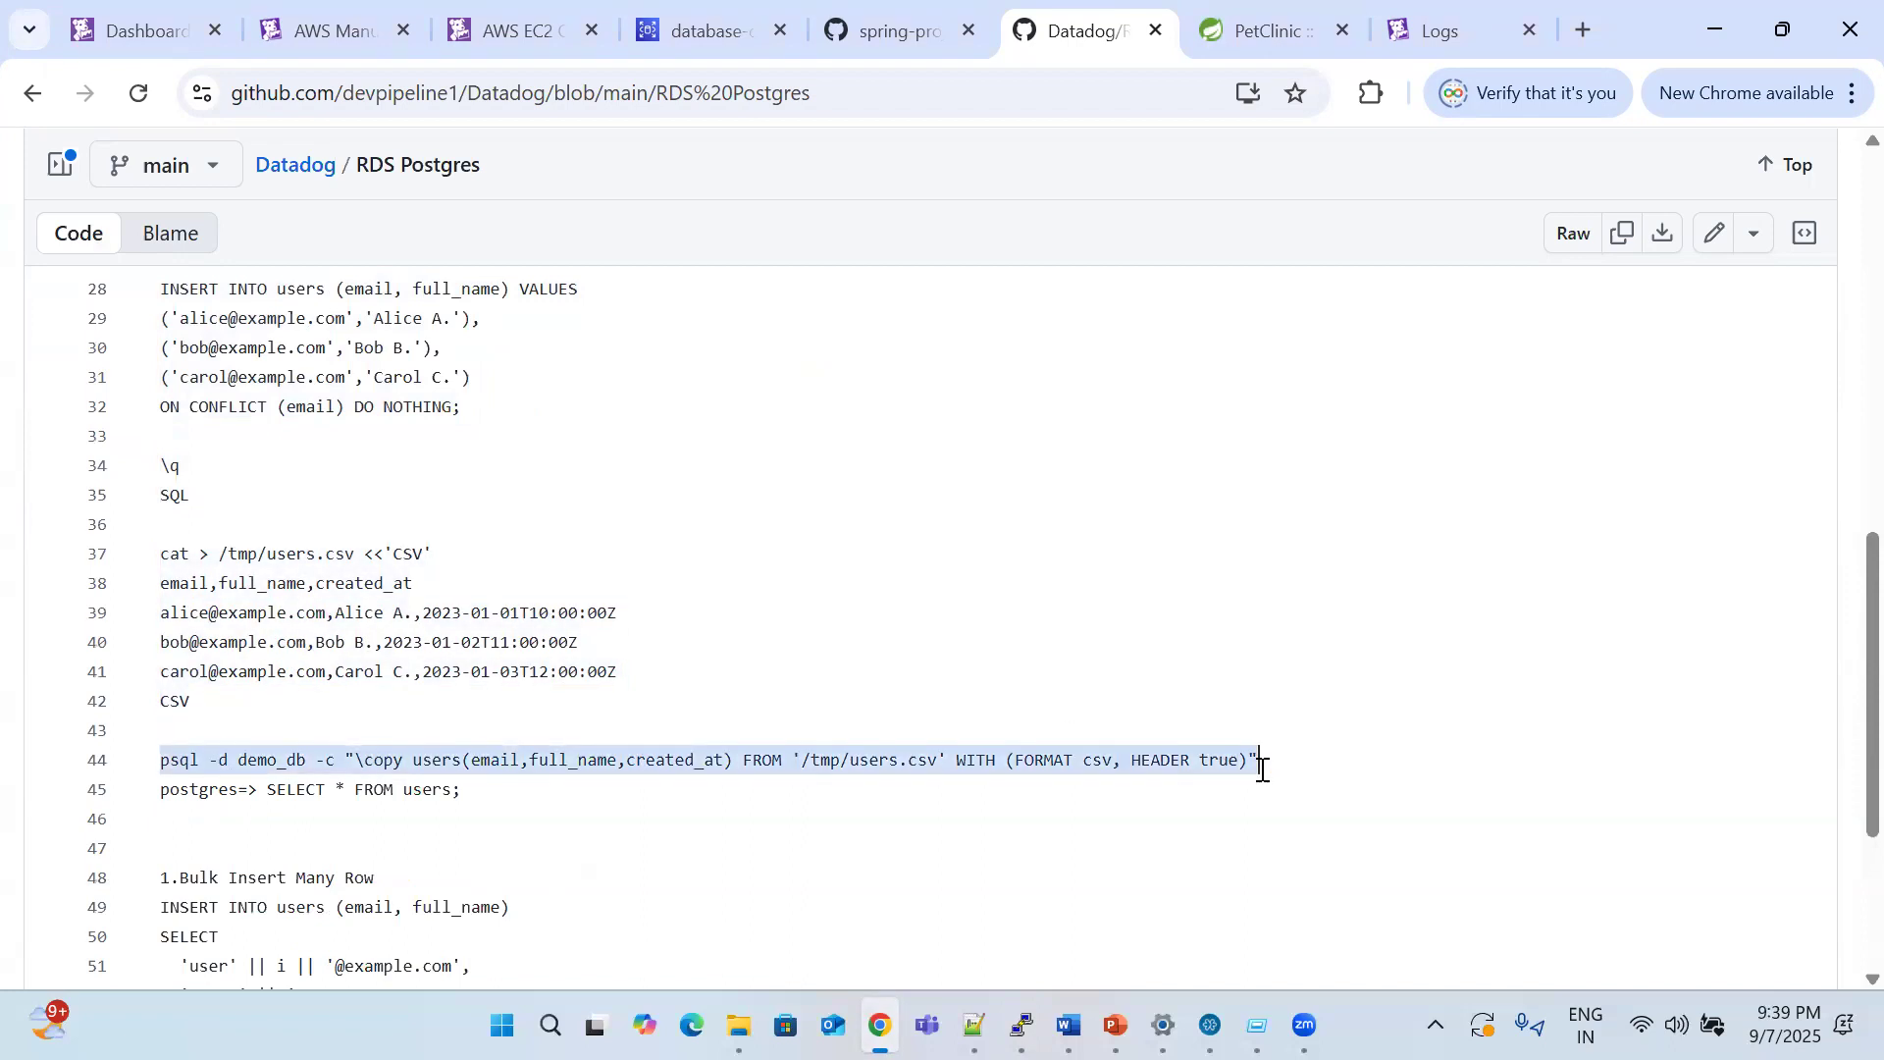
key(ctrl+c)
key(alt+Tab)
right_click(1263, 770)
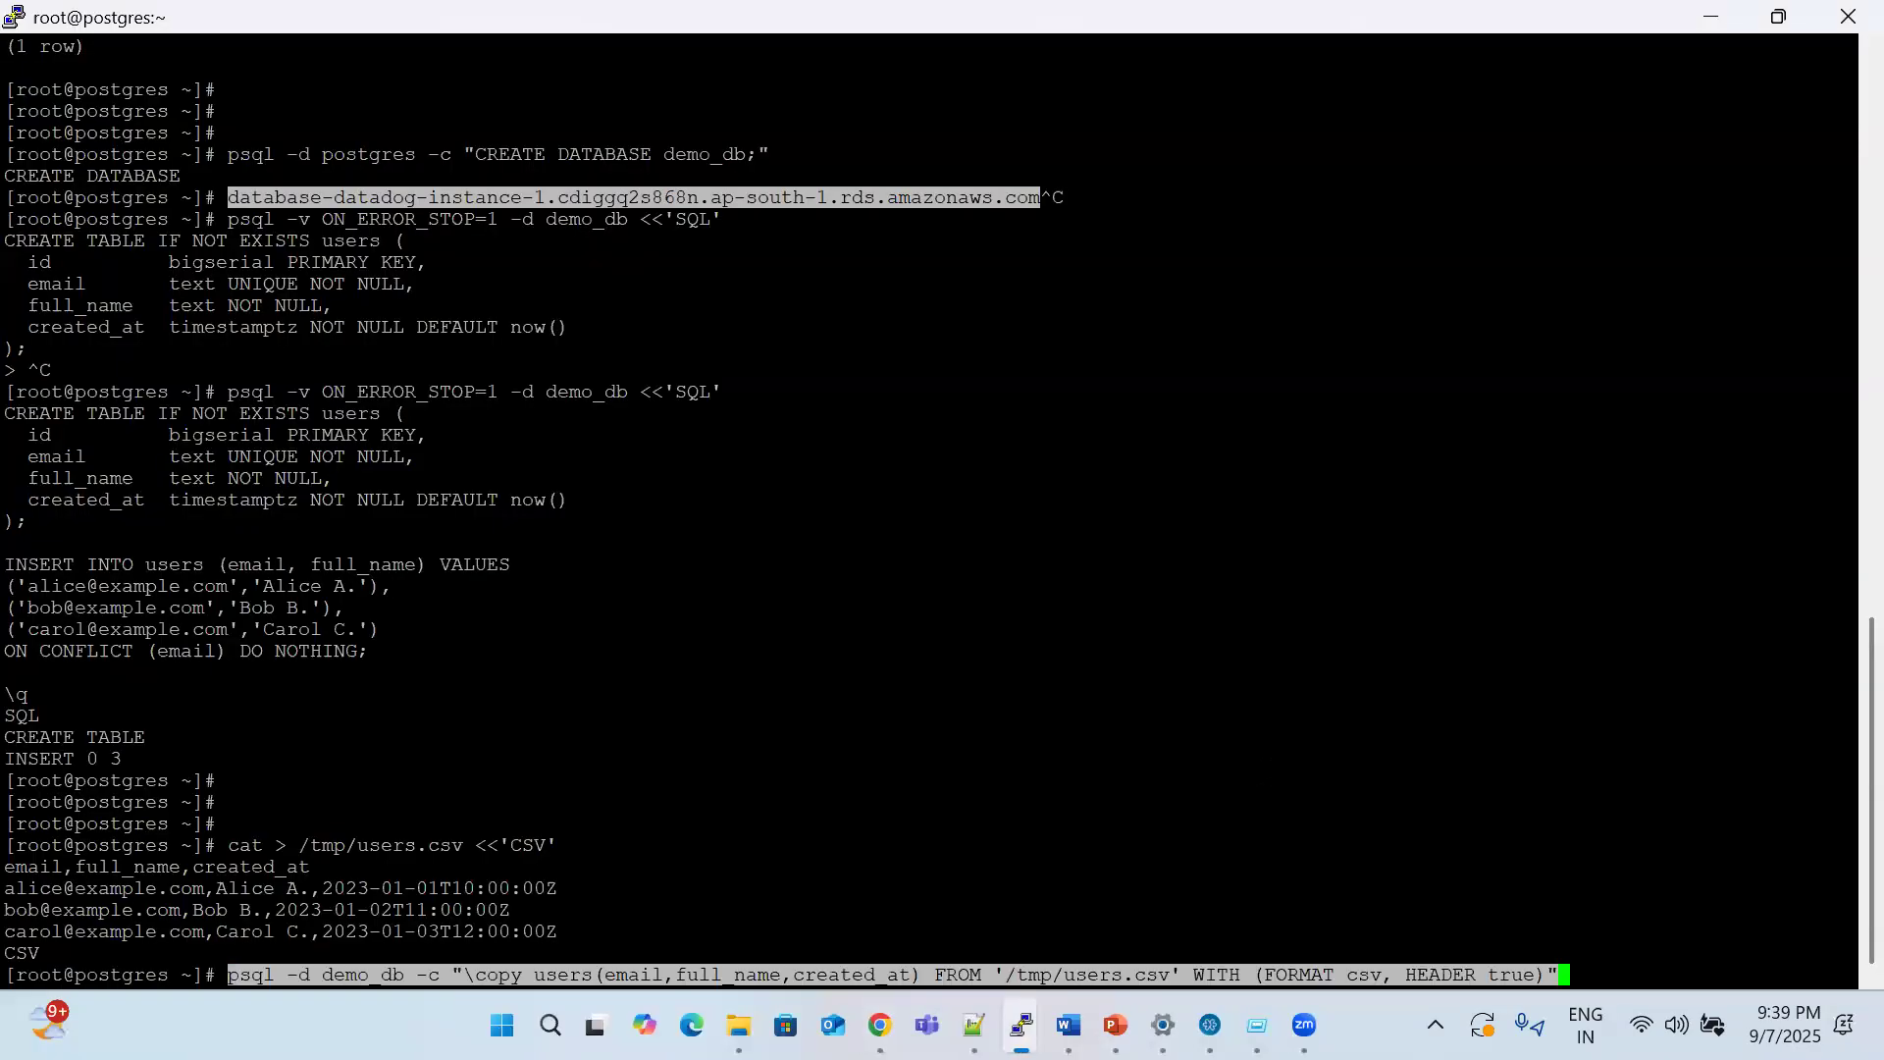
key(Return)
key(Return)
key(Return)
key(Return)
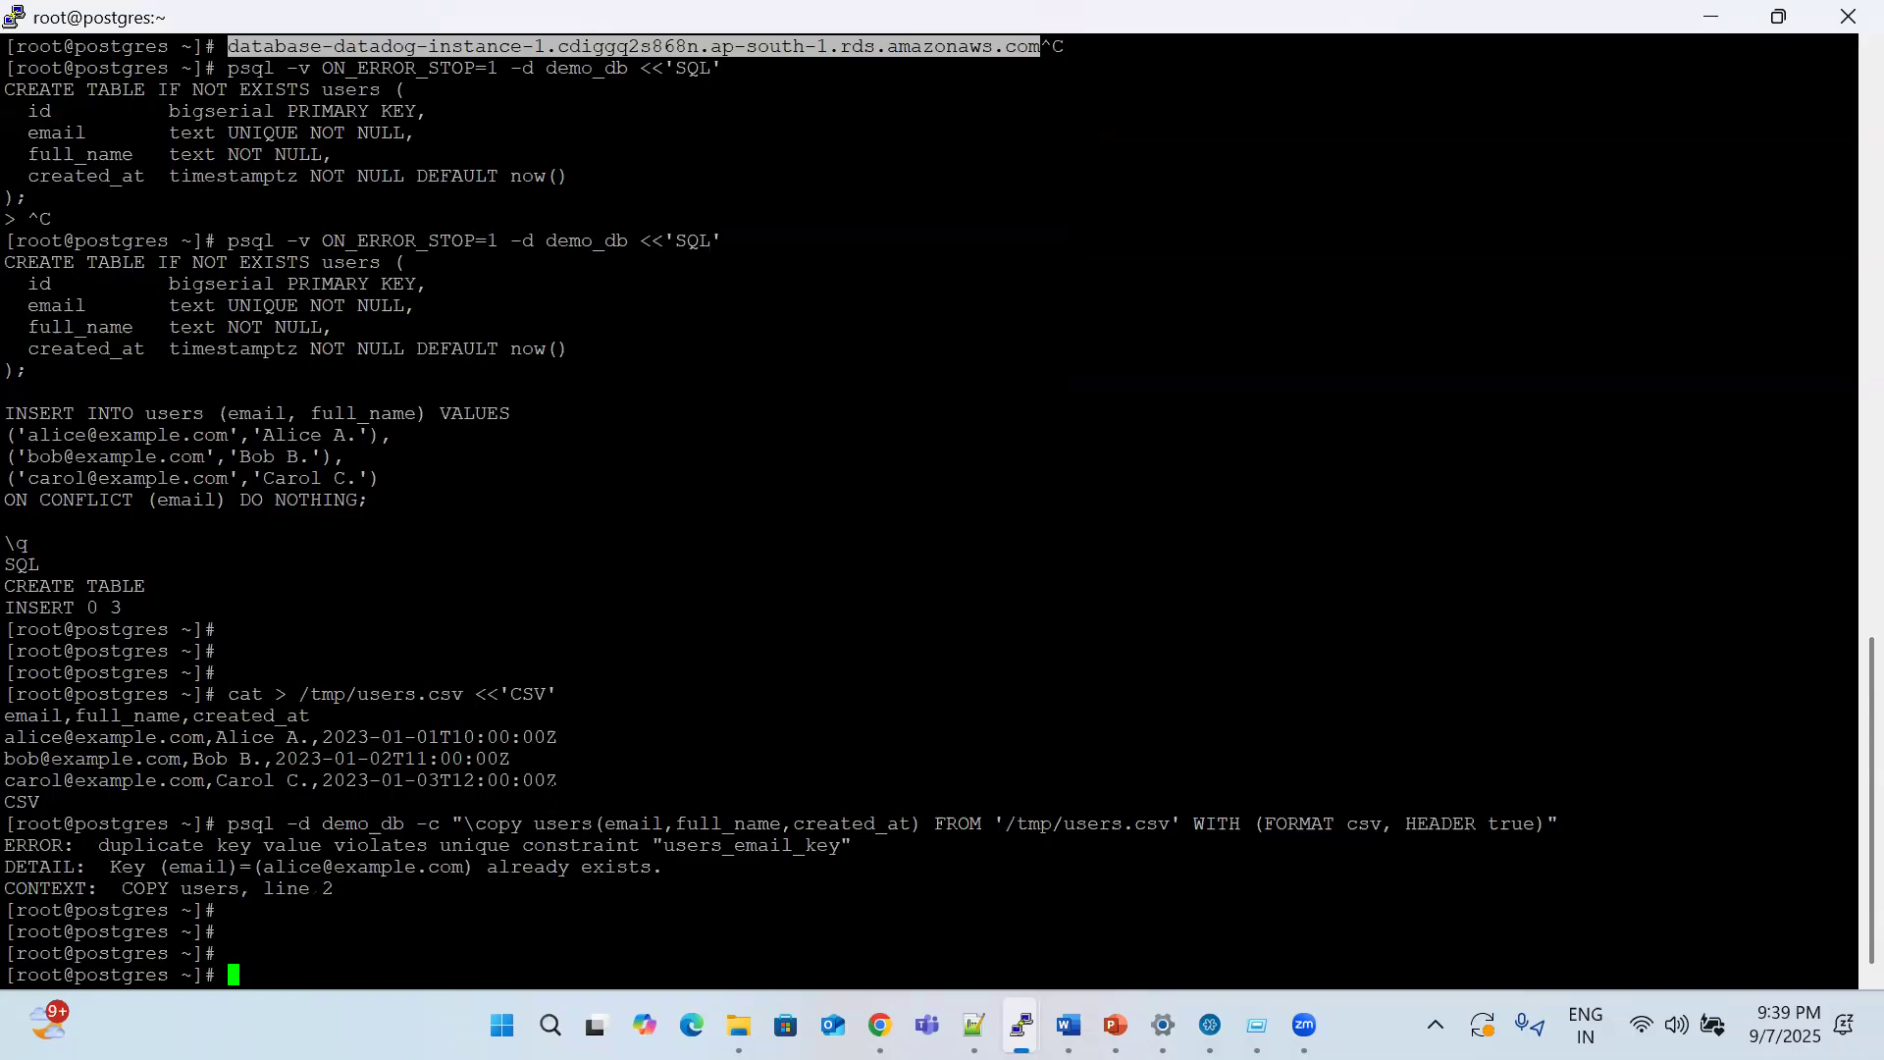
key(alt+Tab)
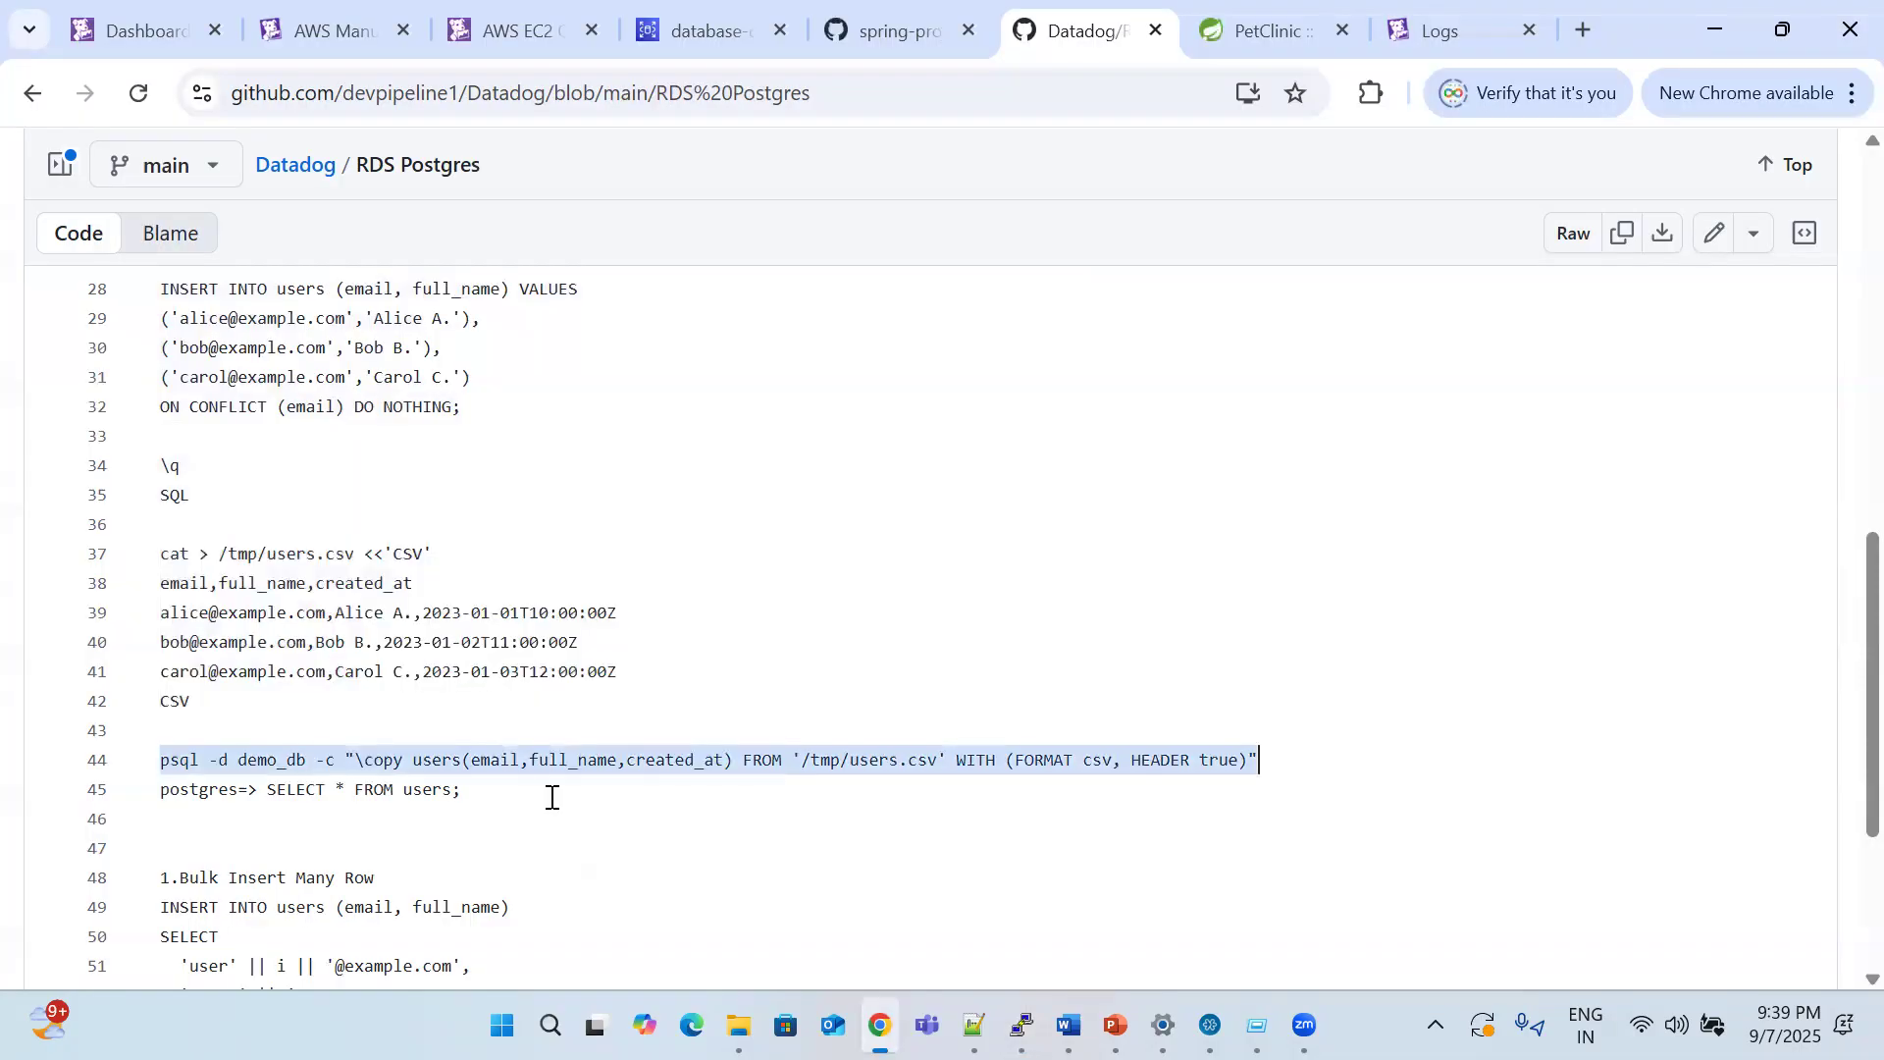
key(alt+Tab)
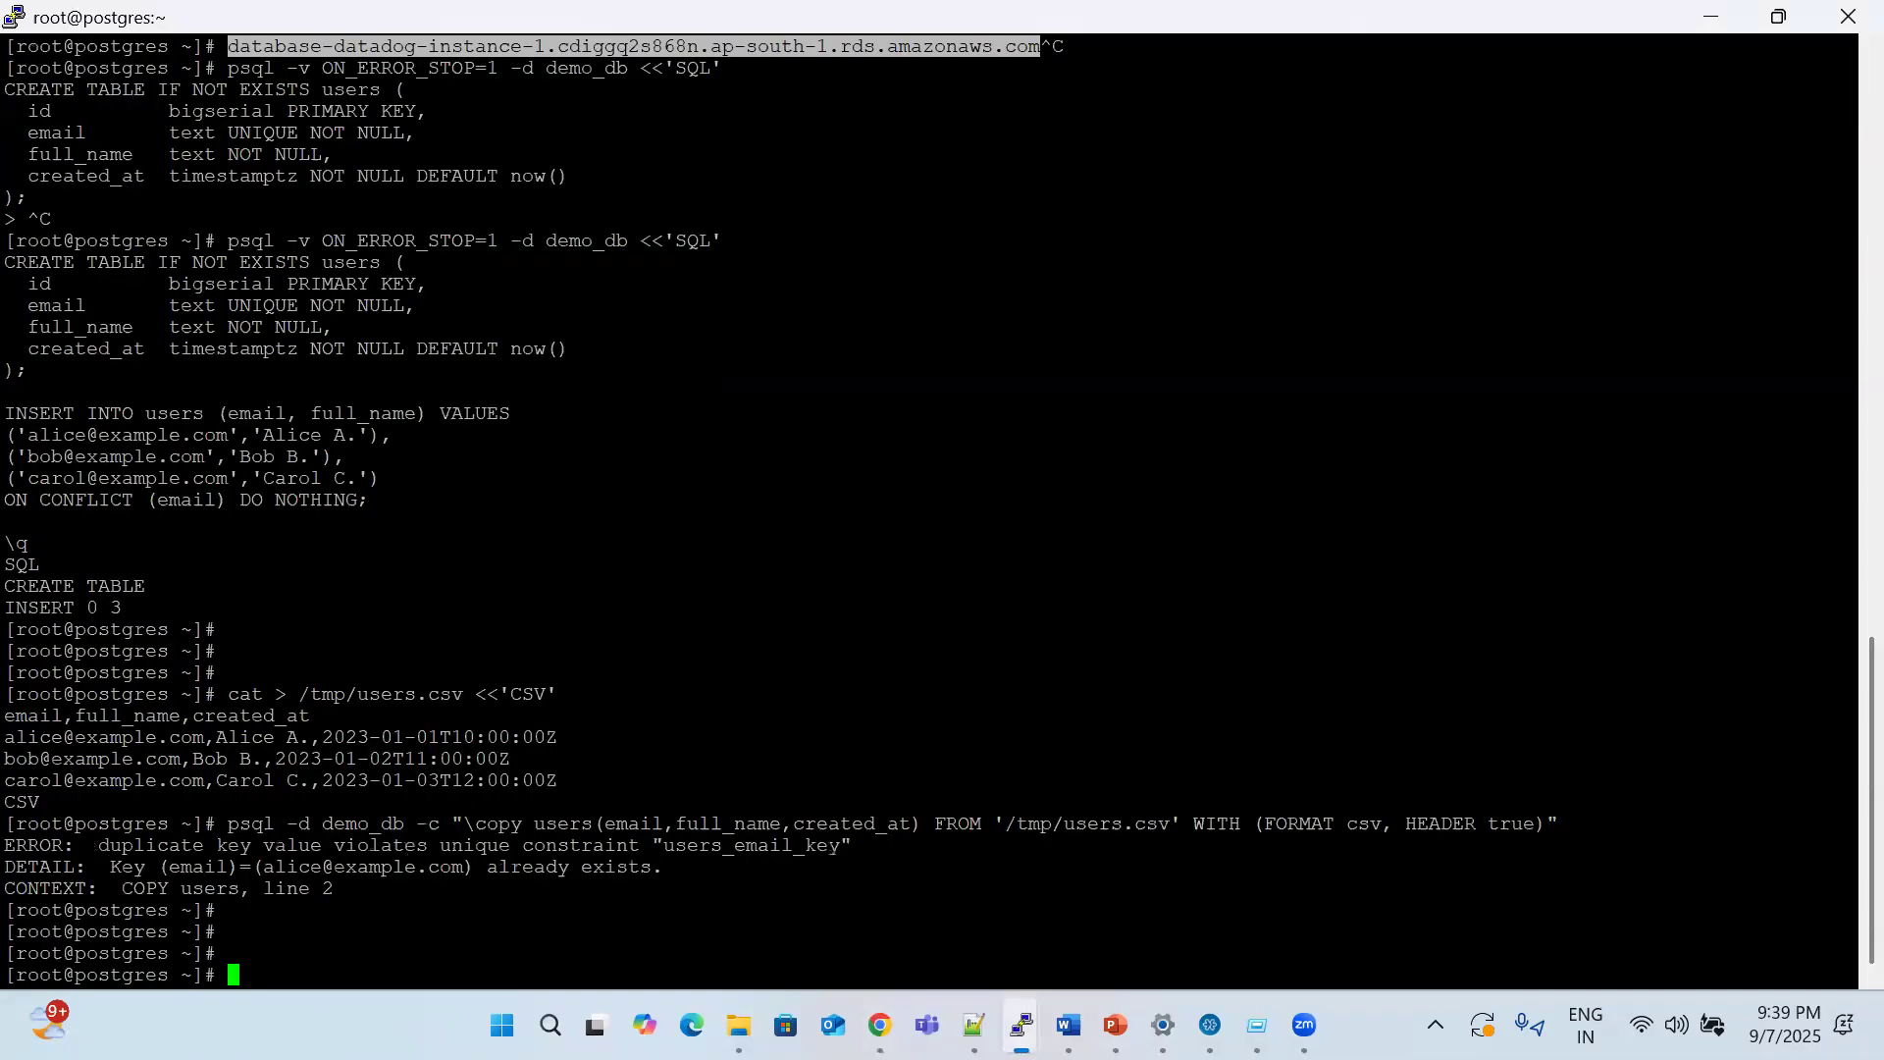
key(alt+Tab)
scroll(443, 831, down, 2)
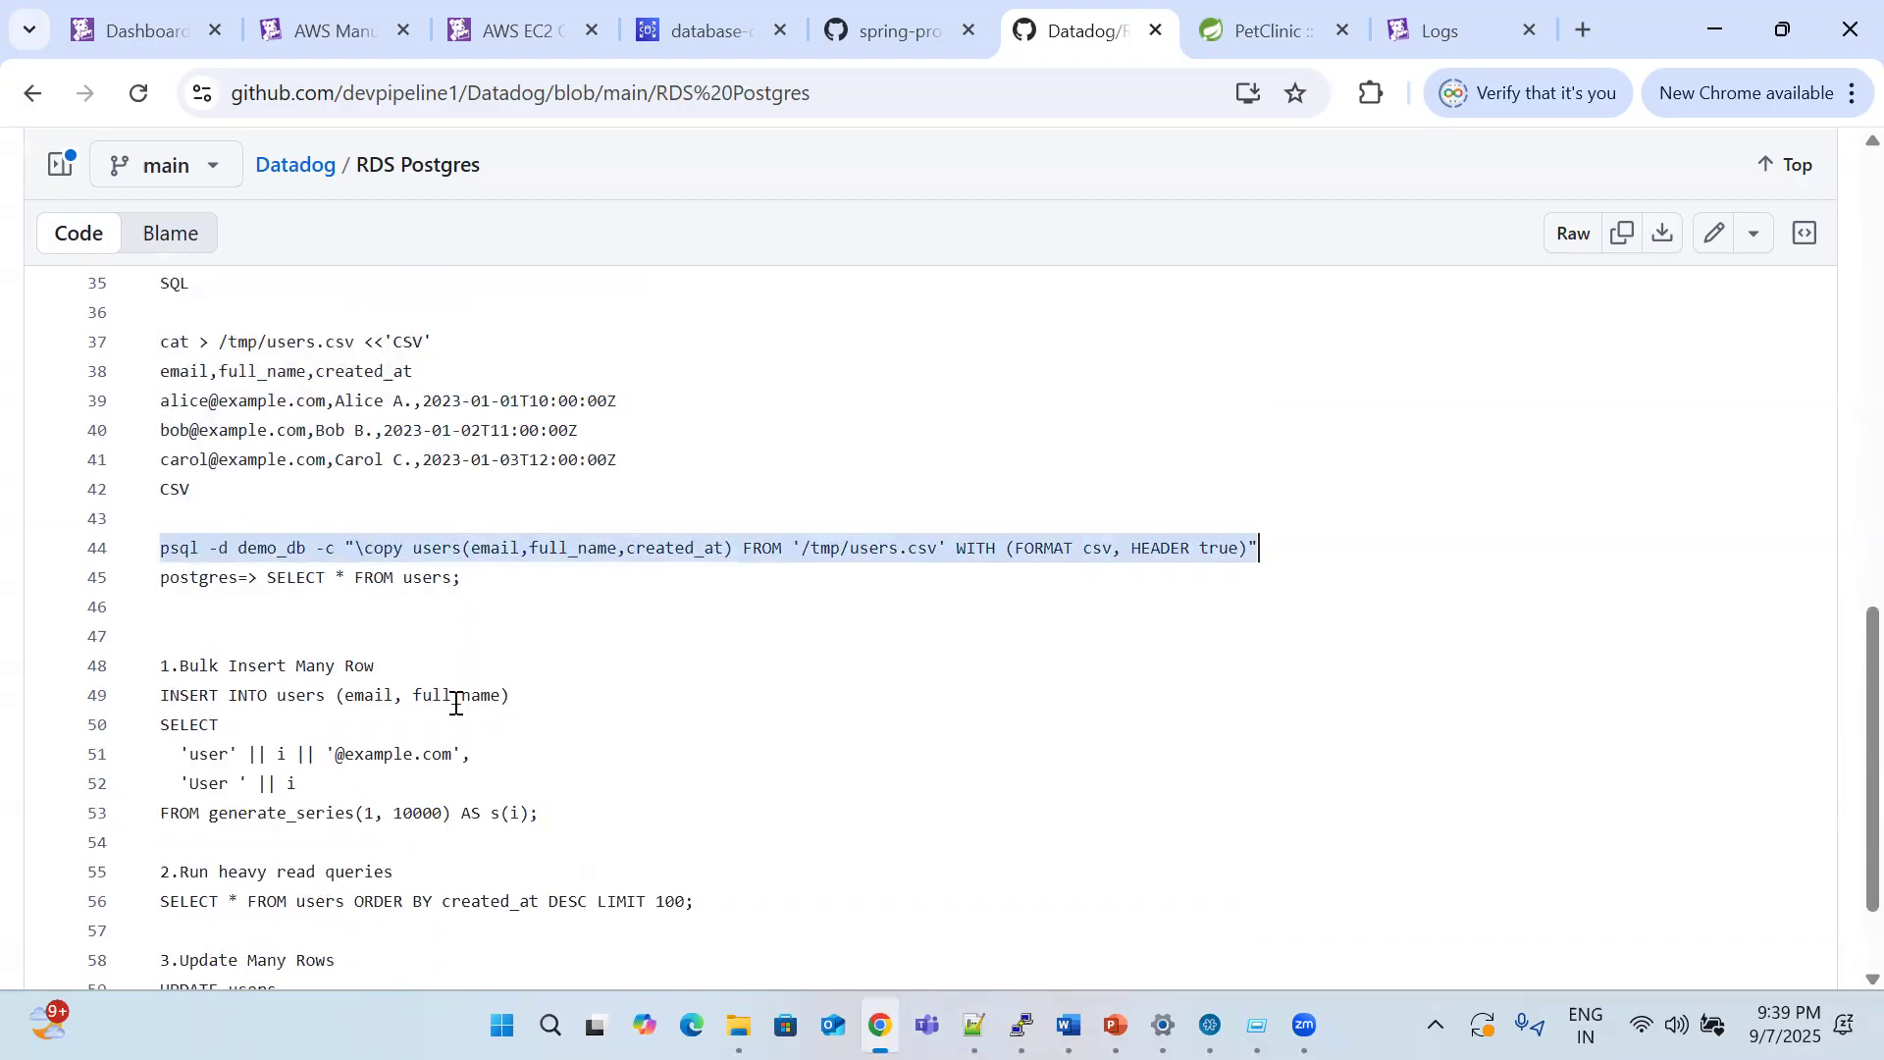
Recall and run psql -h <RDS endpoint> -U postgres -d postgres -p 5432 to connect.
click(359, 581)
drag(267, 580, 479, 583)
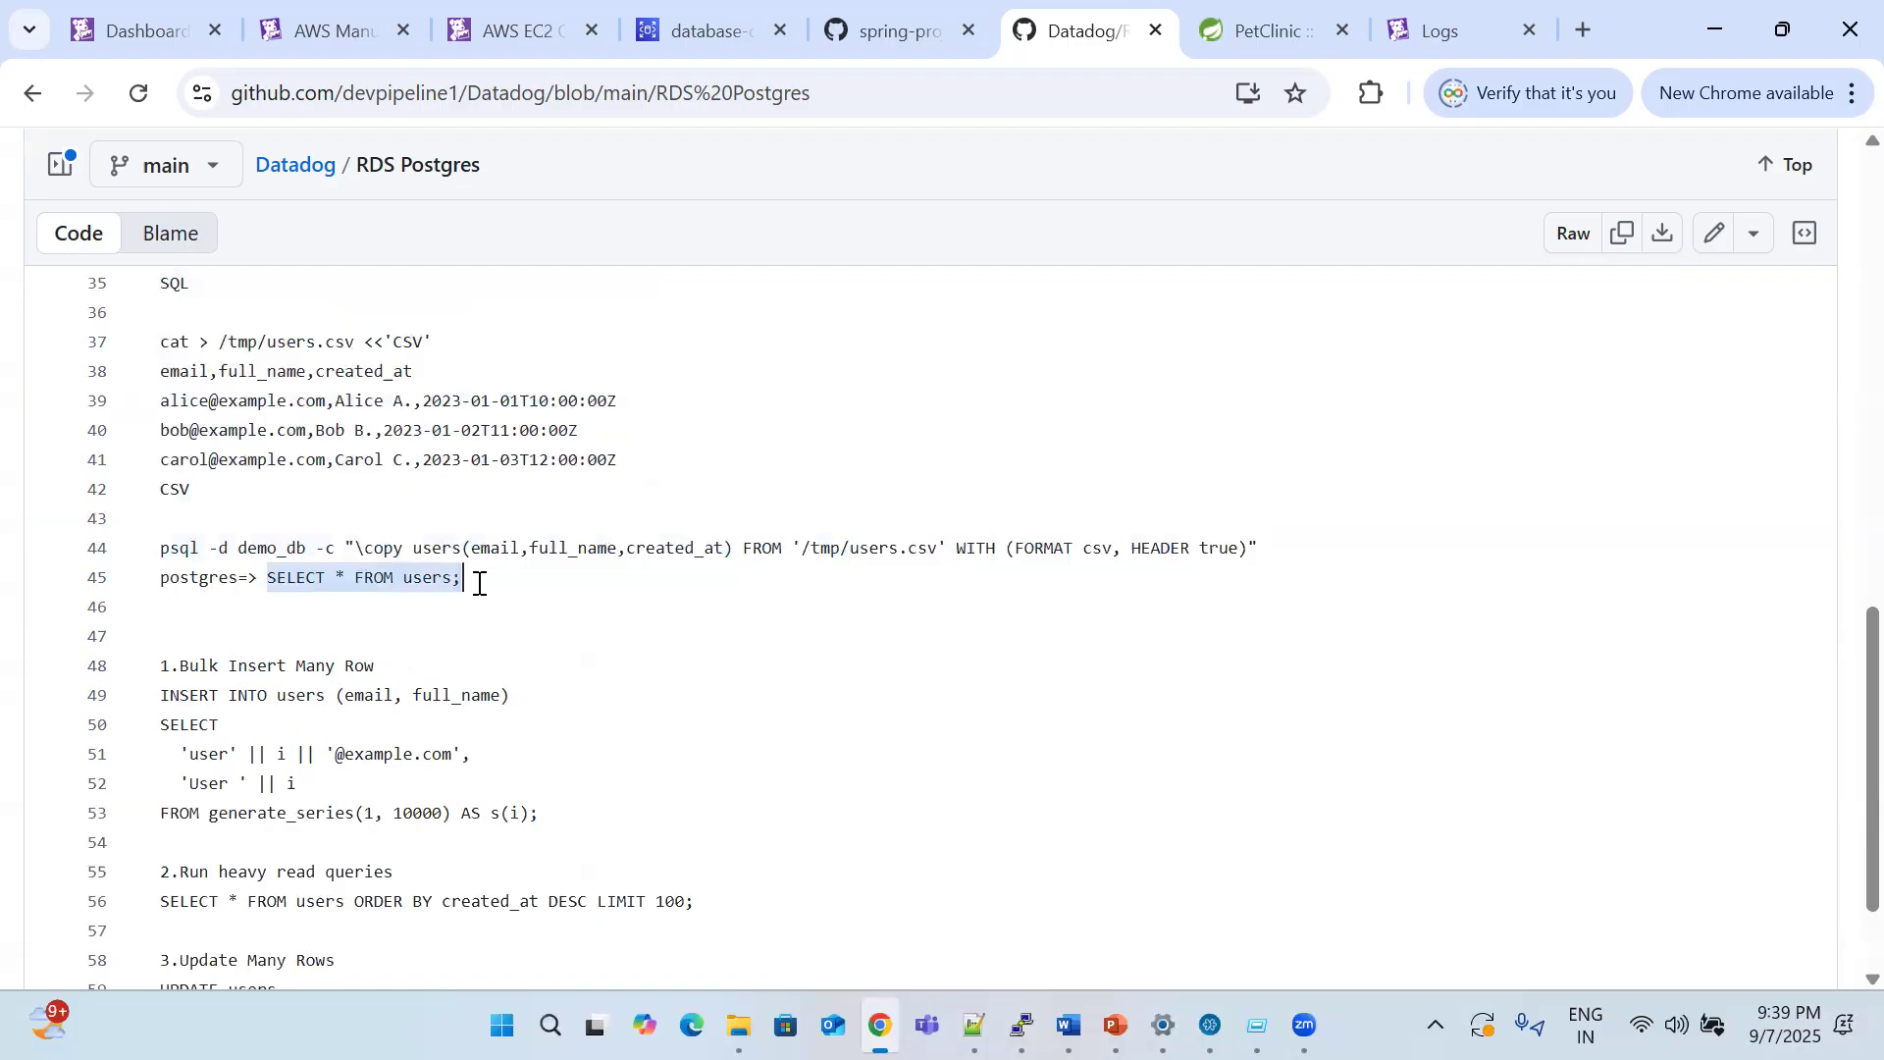
key(alt+Tab)
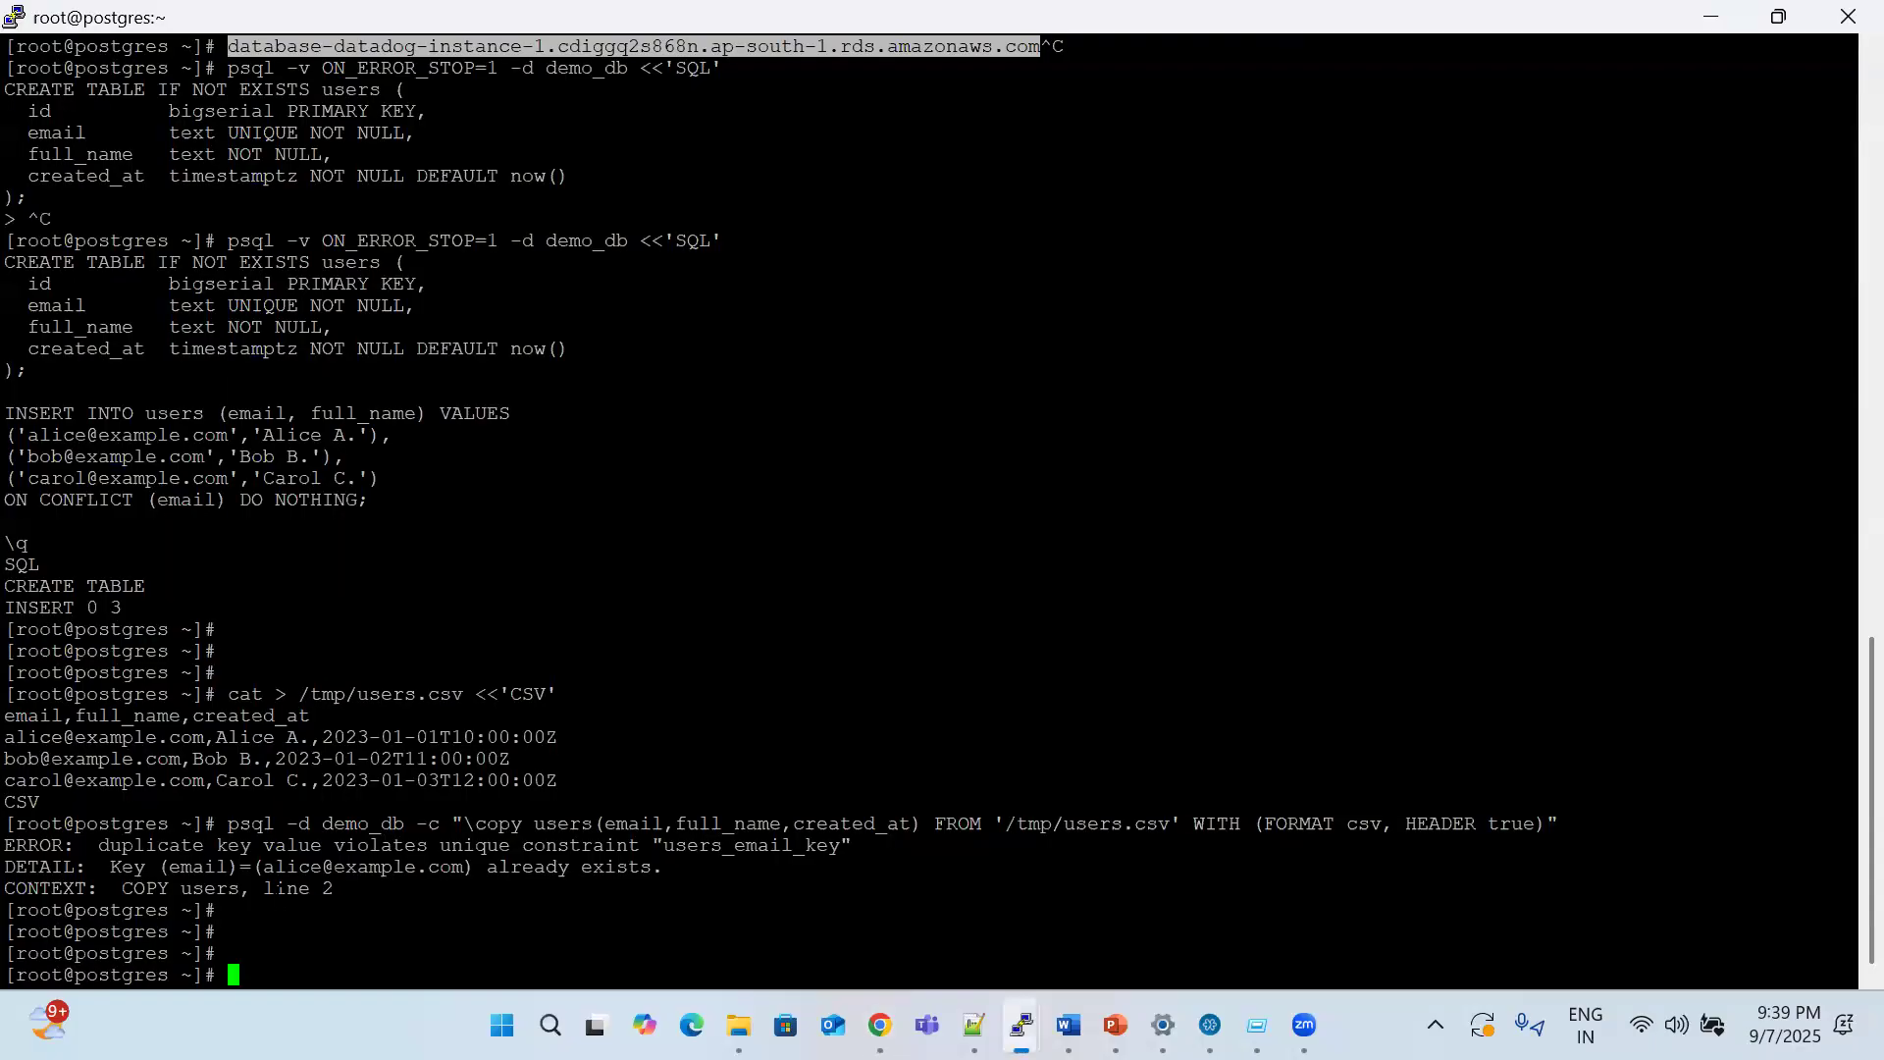
key(Up)
key(Up)
key(Up)
key(Up)
key(Up)
key(Up)
key(Up)
key(Up)
key(Up)
key(Down)
key(Down)
key(Down)
key(Down)
key(Down)
key(Up)
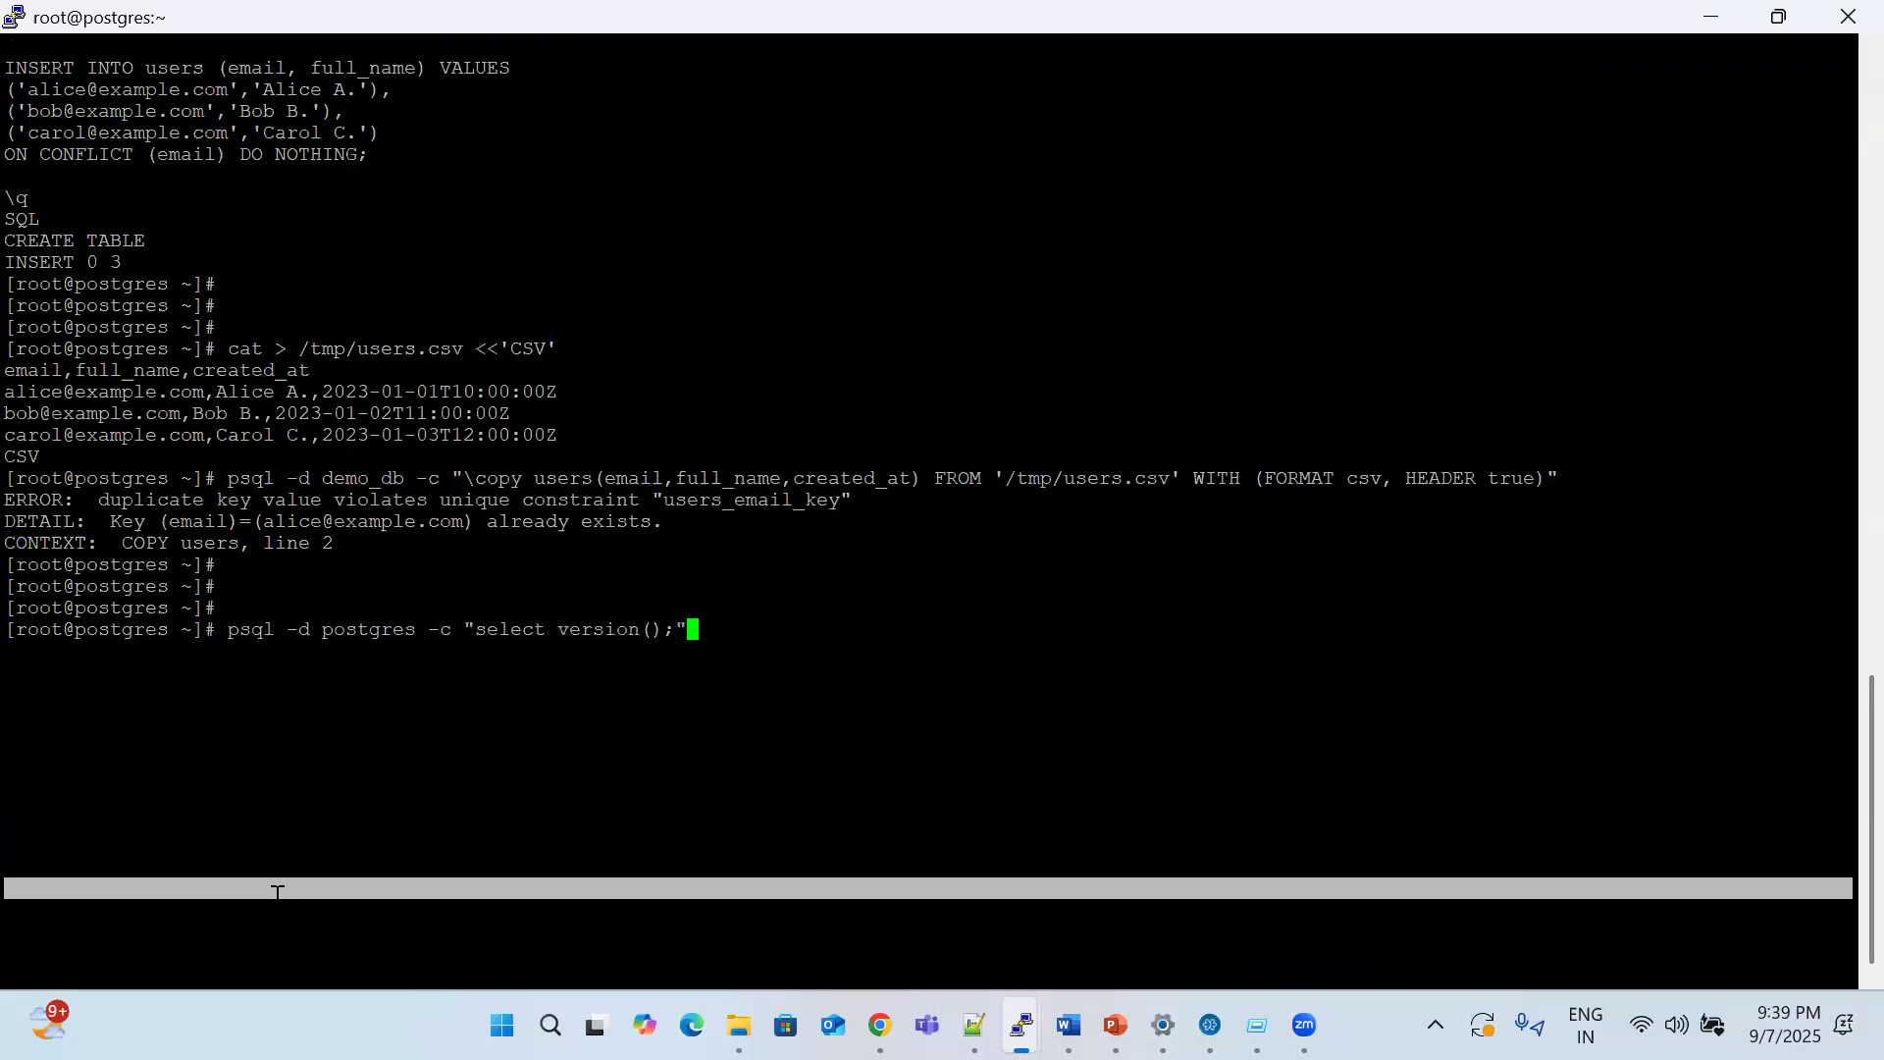
key(Up)
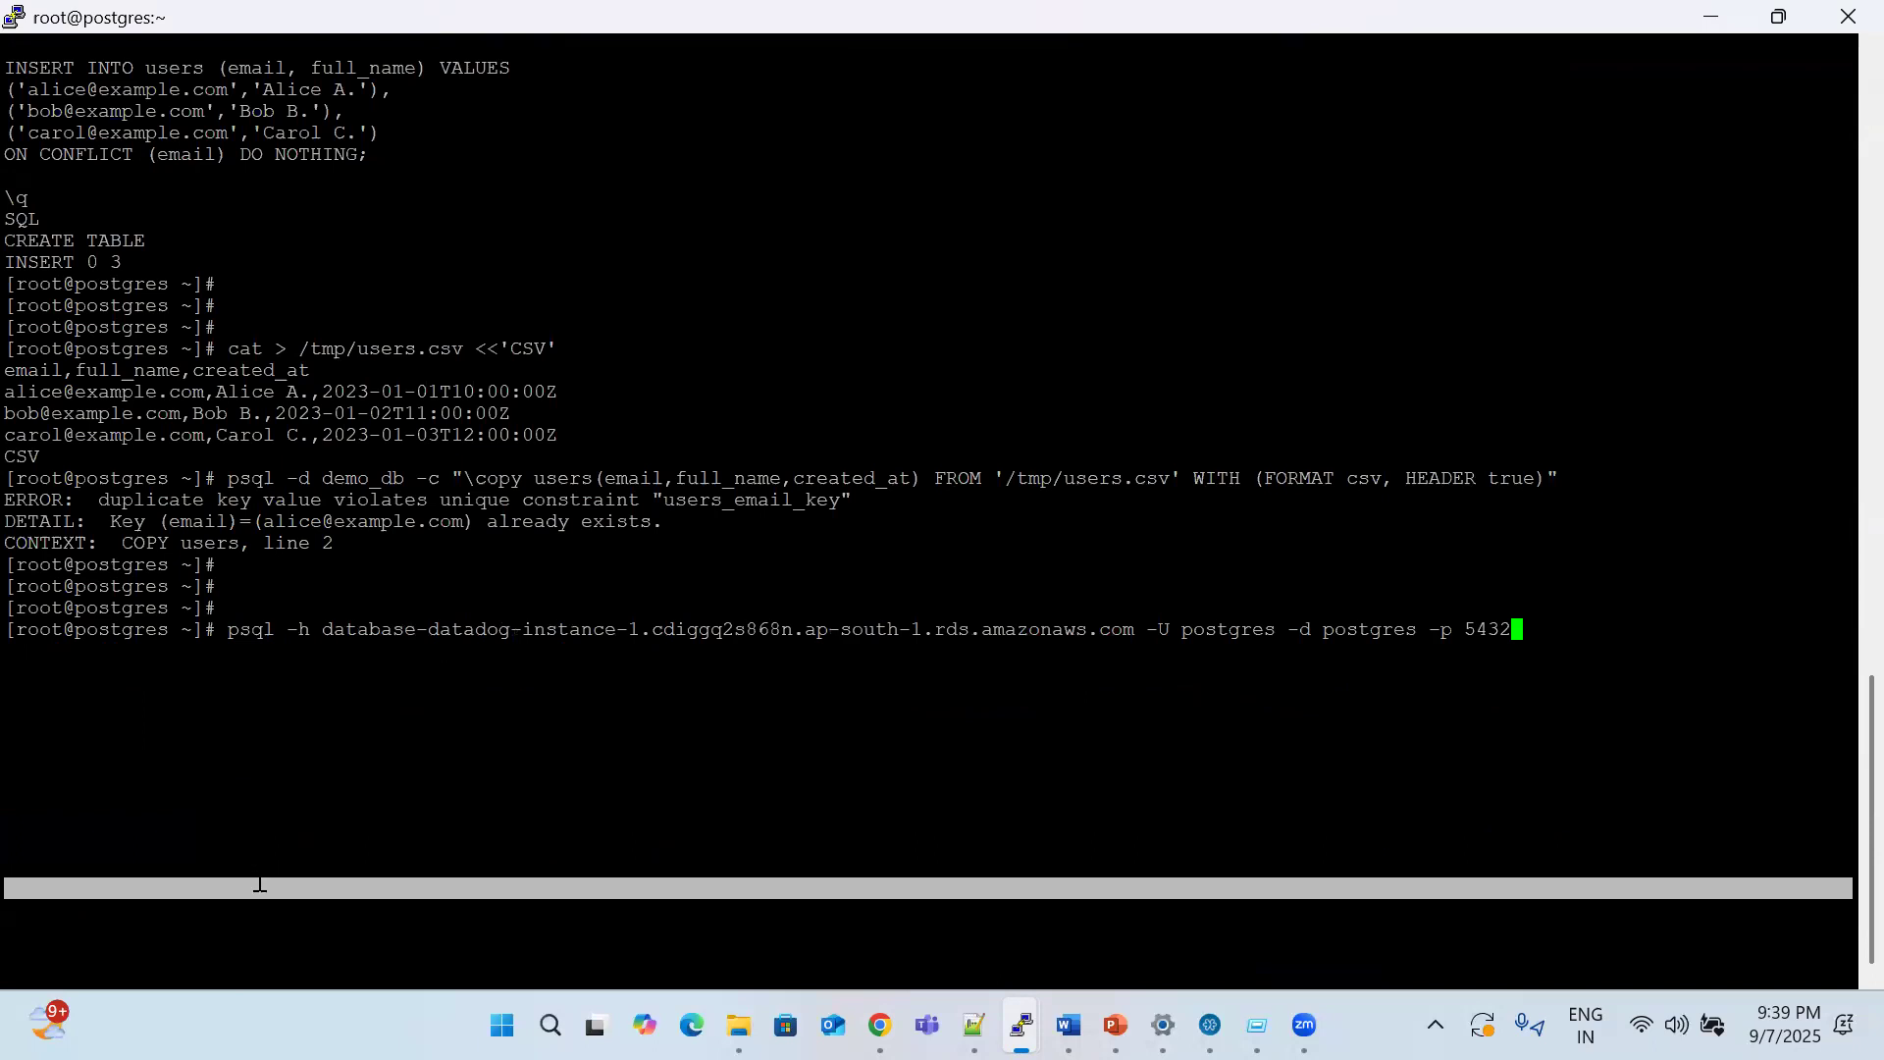
key(Return)
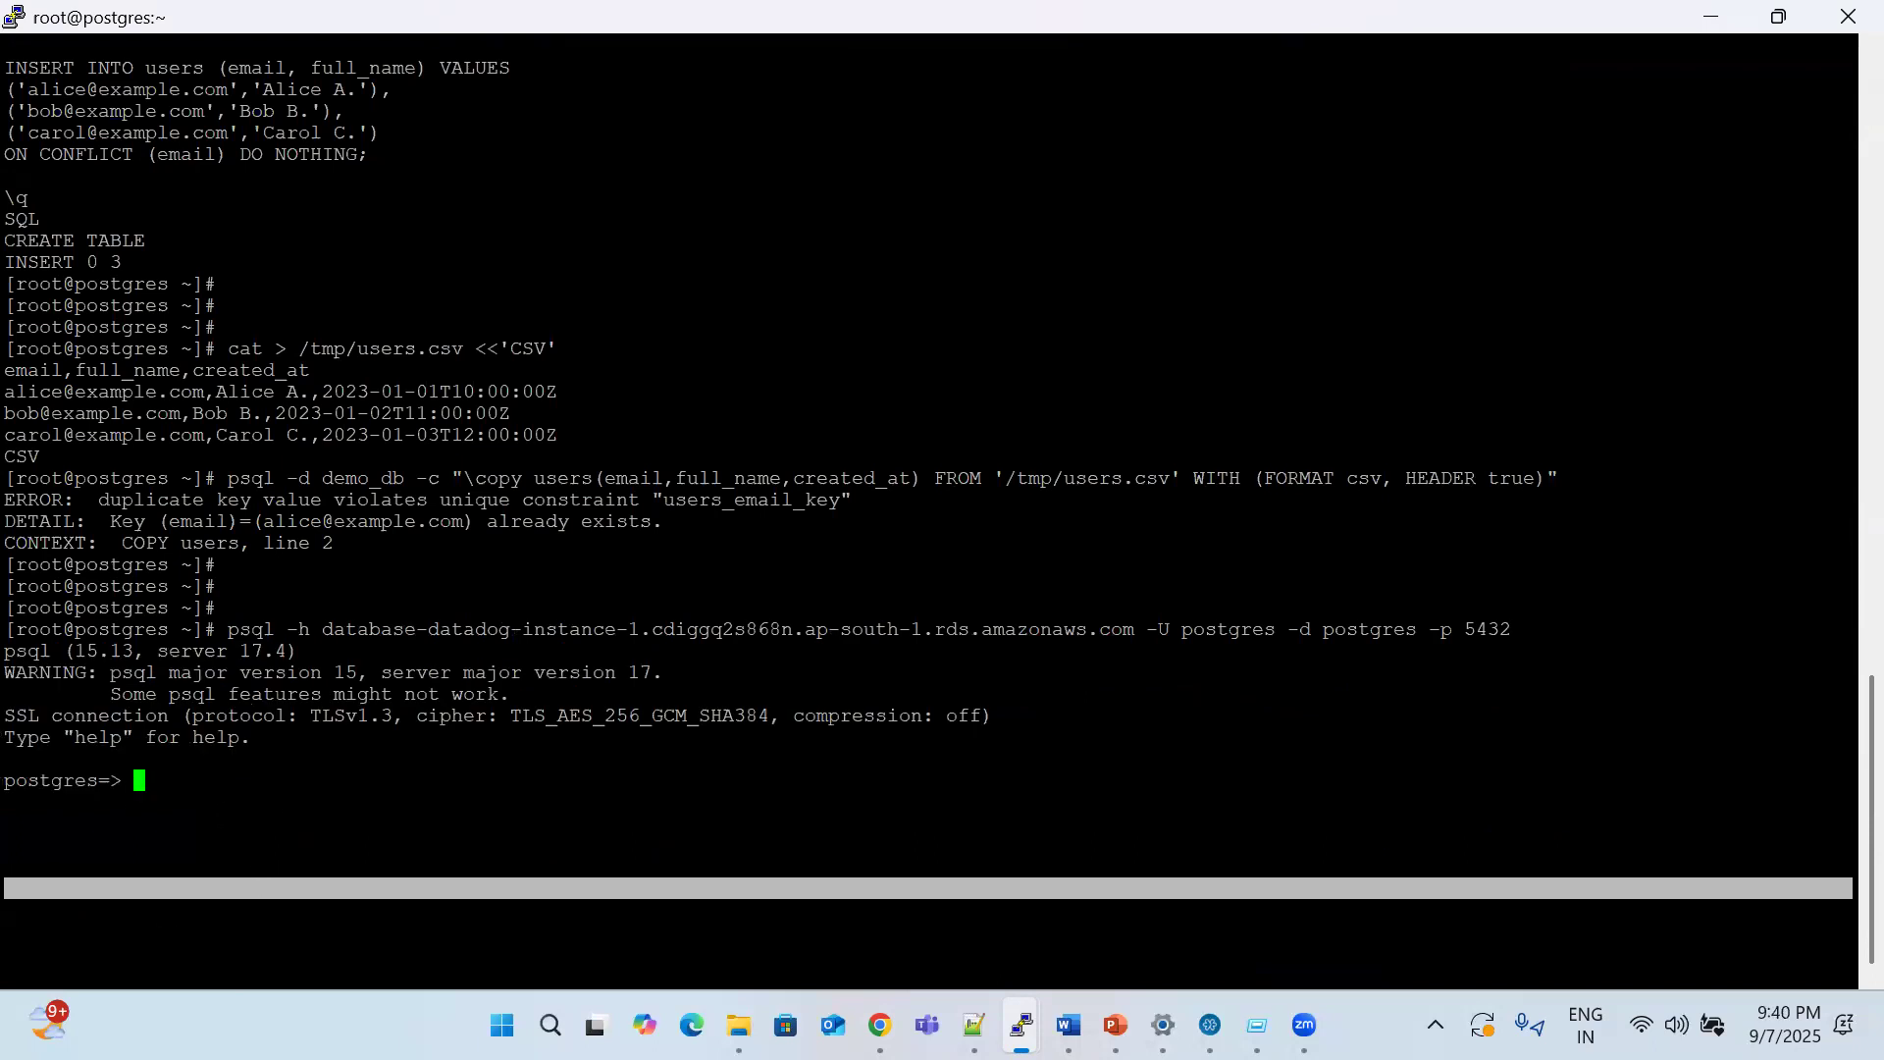
Inspect the postgres=> prompt and the RDS endpoint hostname in the connection command.
drag(4, 780, 115, 780)
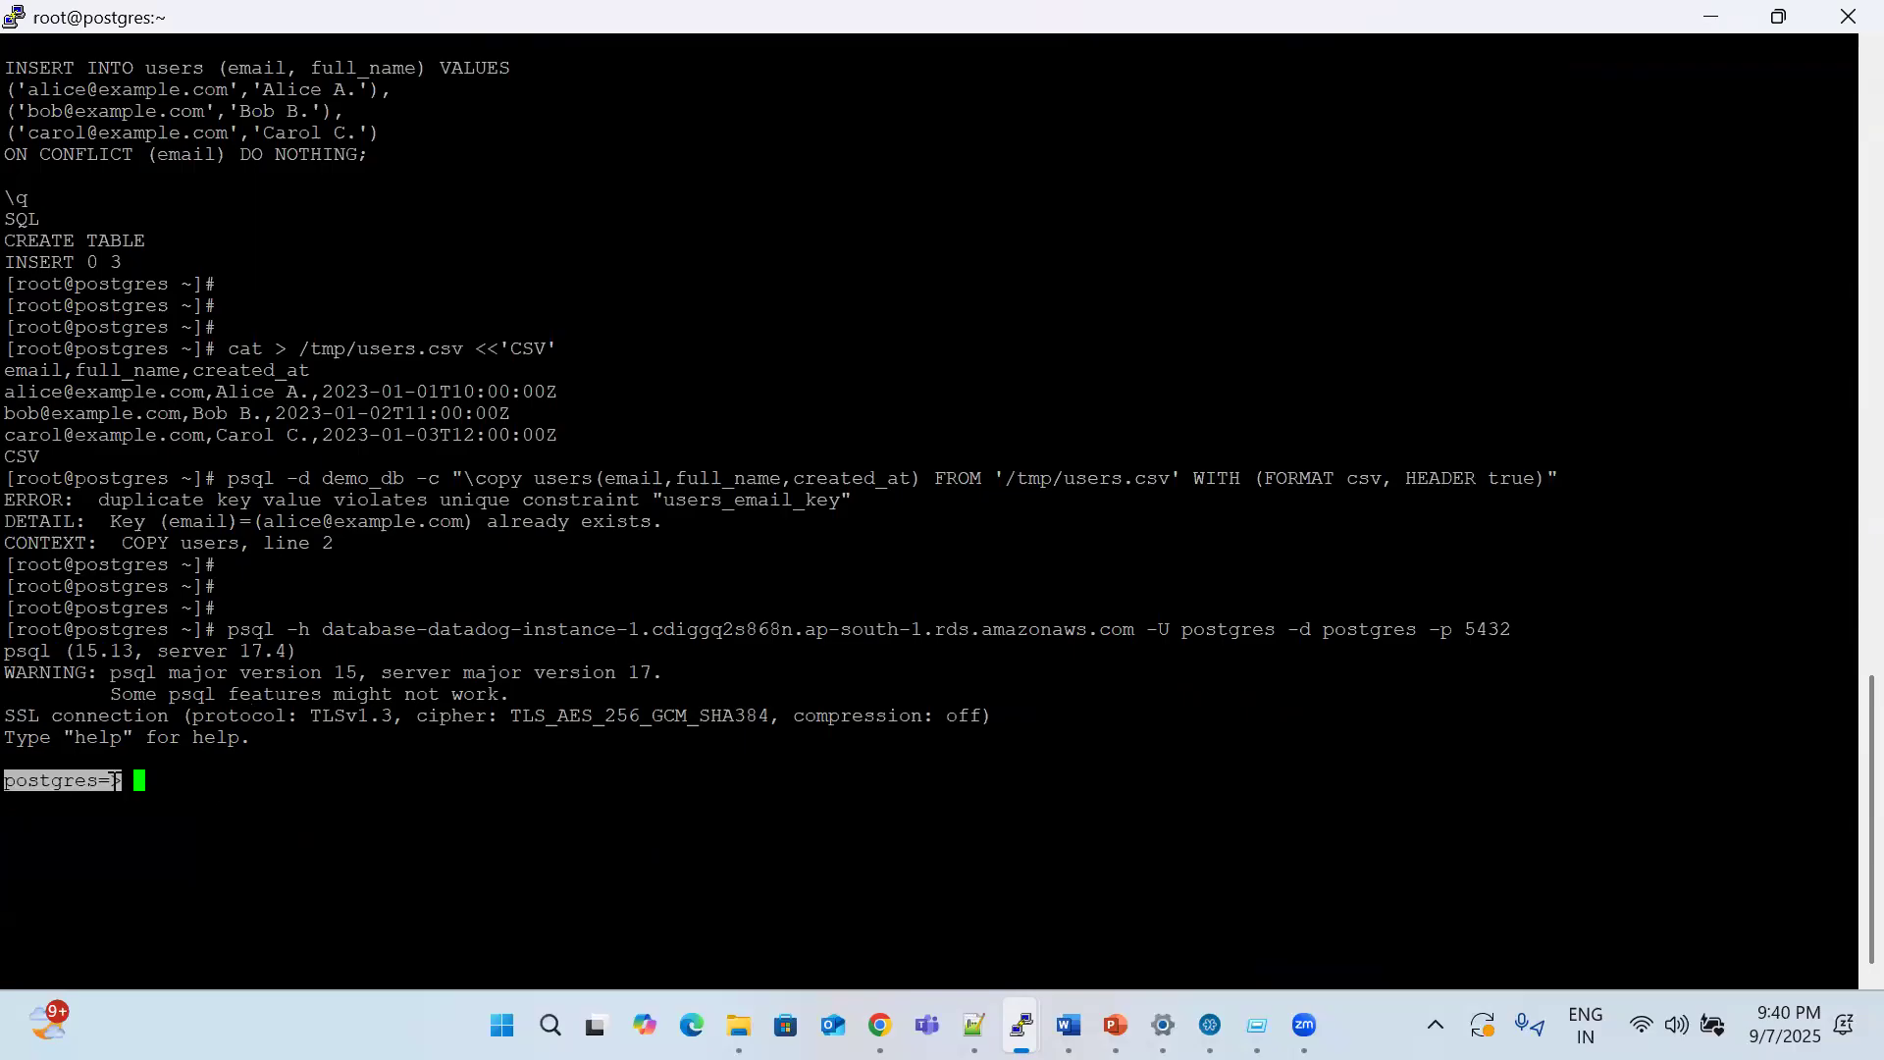
click(78, 780)
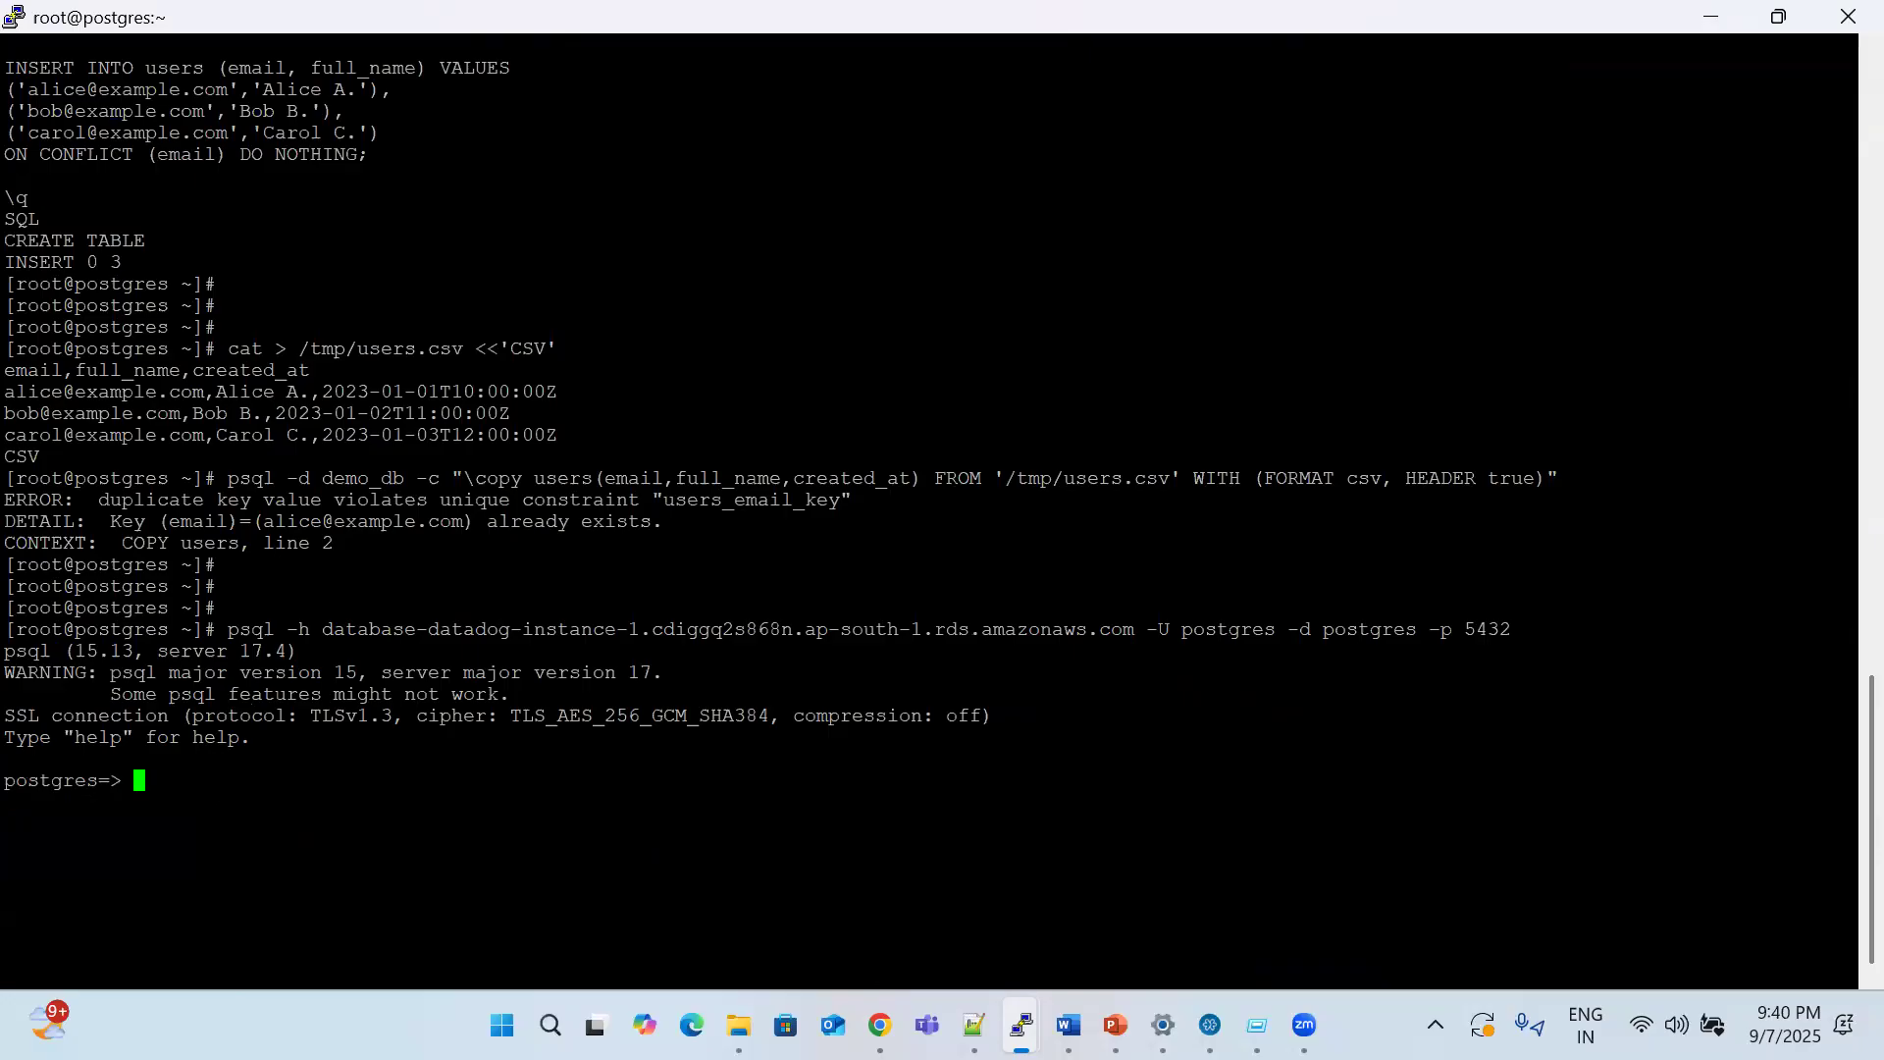
drag(4, 780, 98, 780)
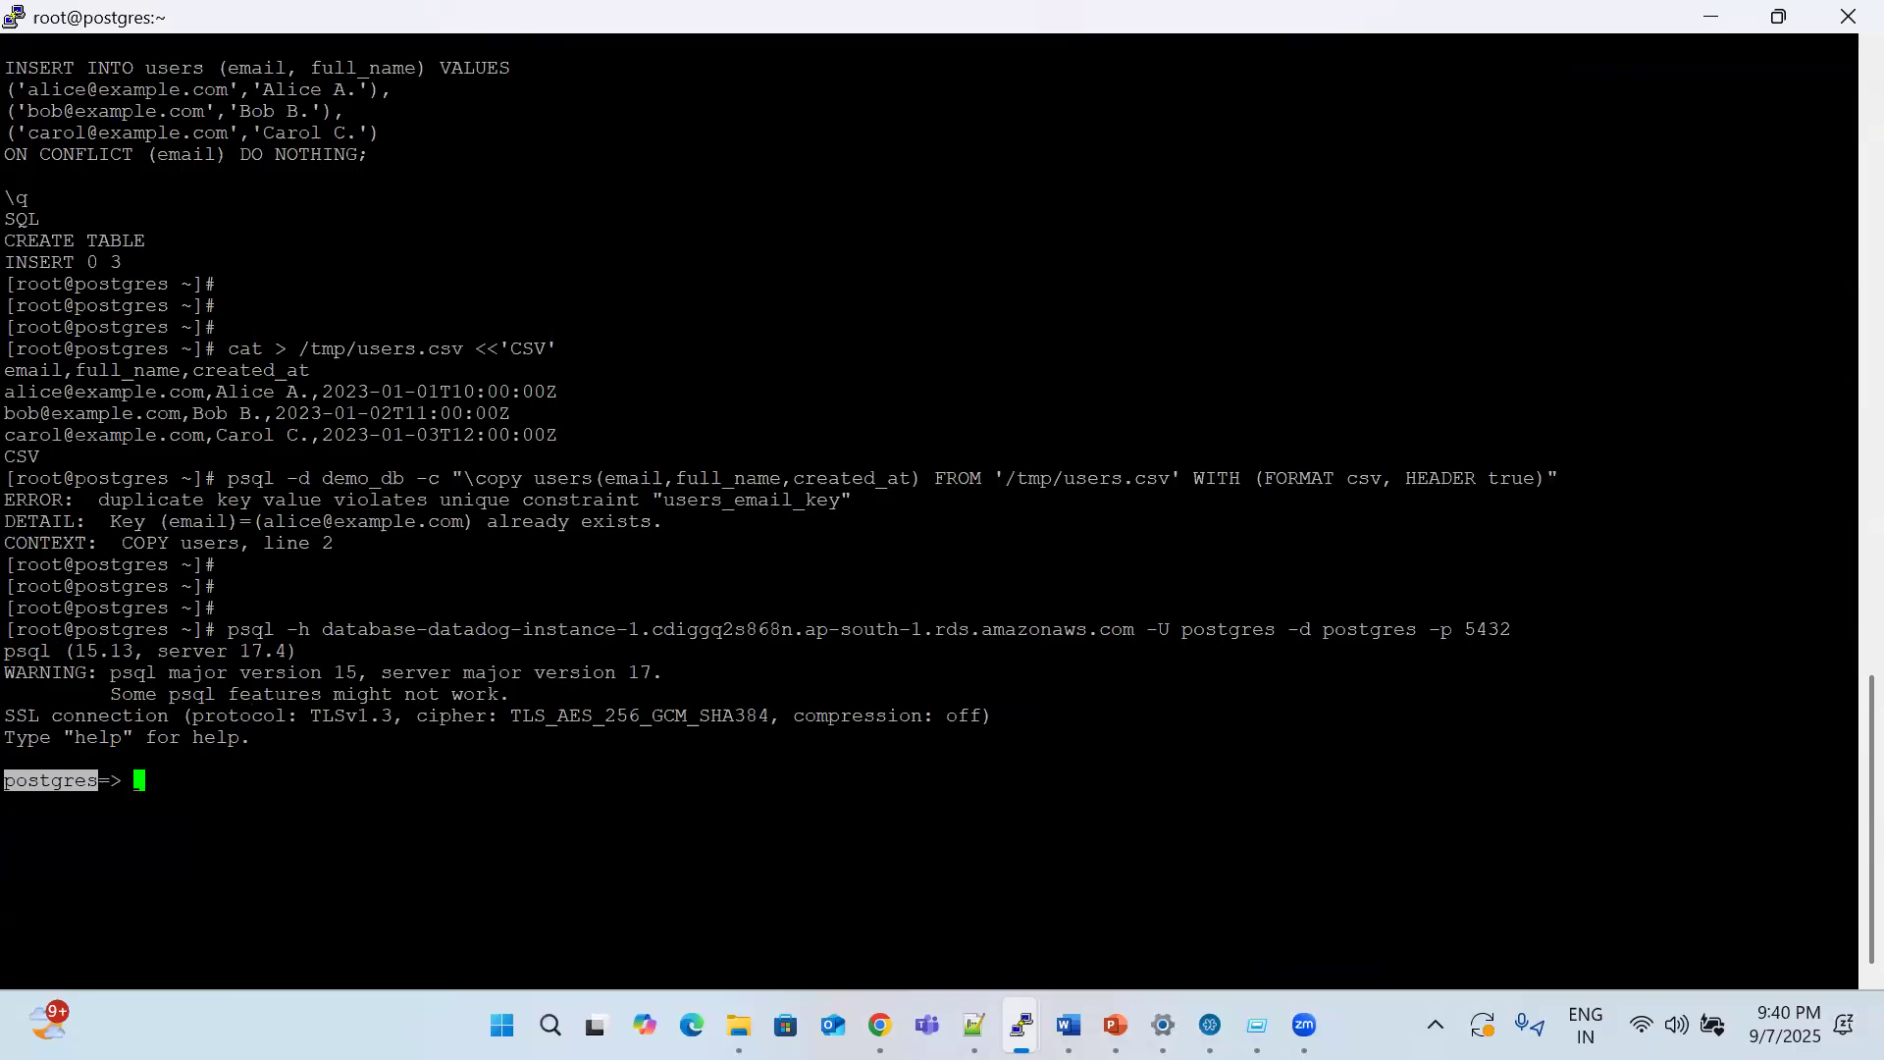
double_click(91, 796)
double_click(68, 782)
click(91, 782)
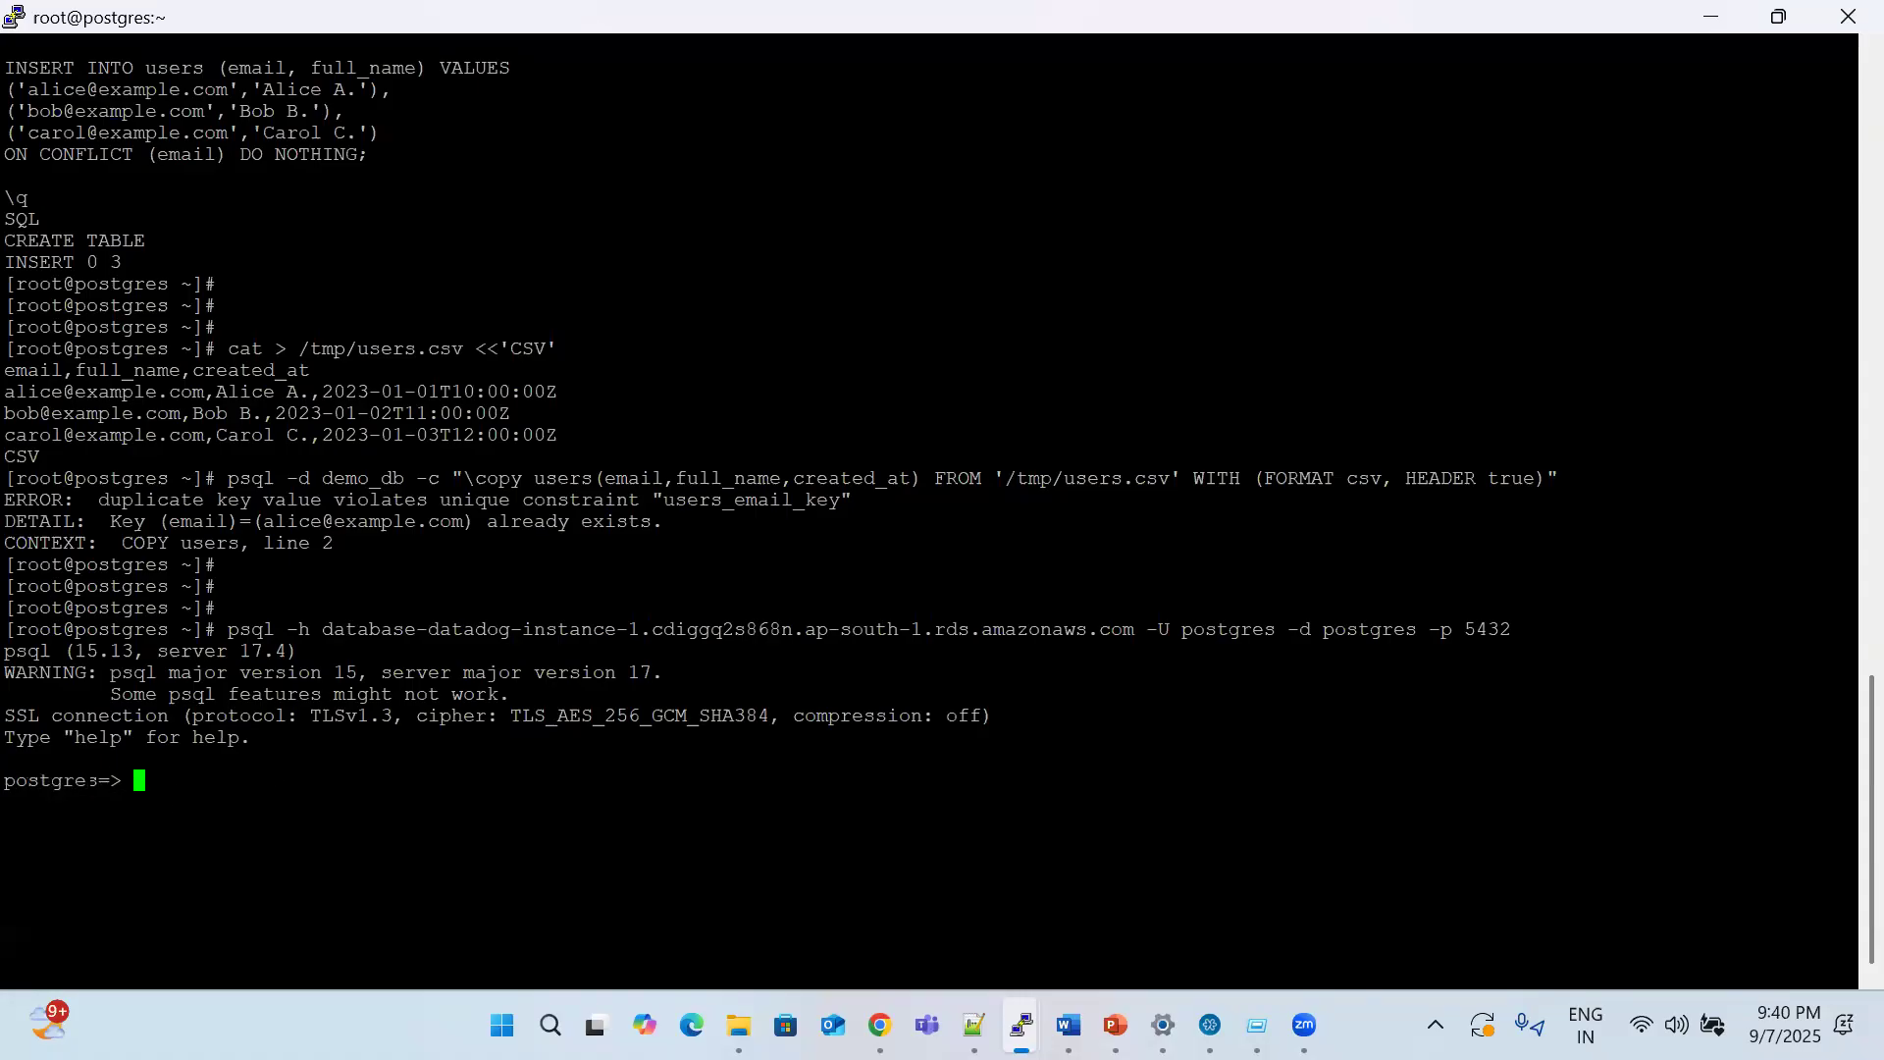
double_click(584, 629)
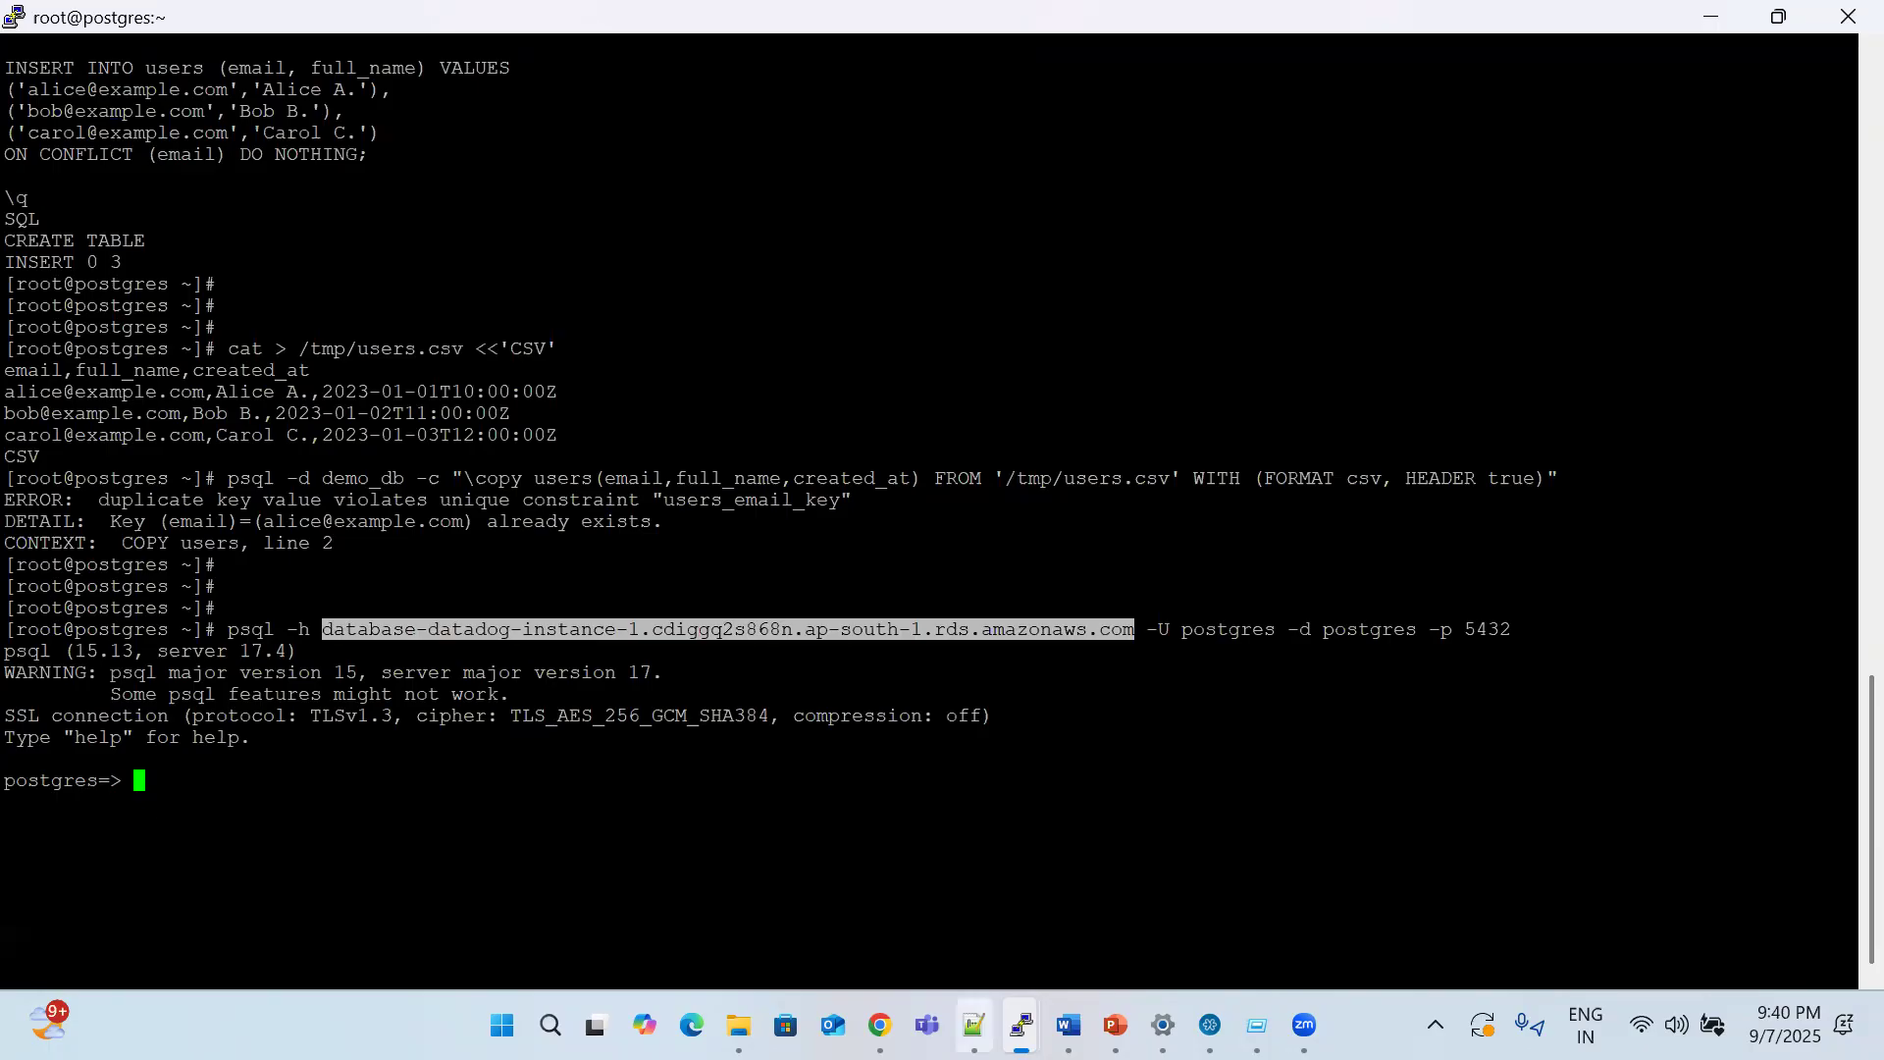
click(880, 1024)
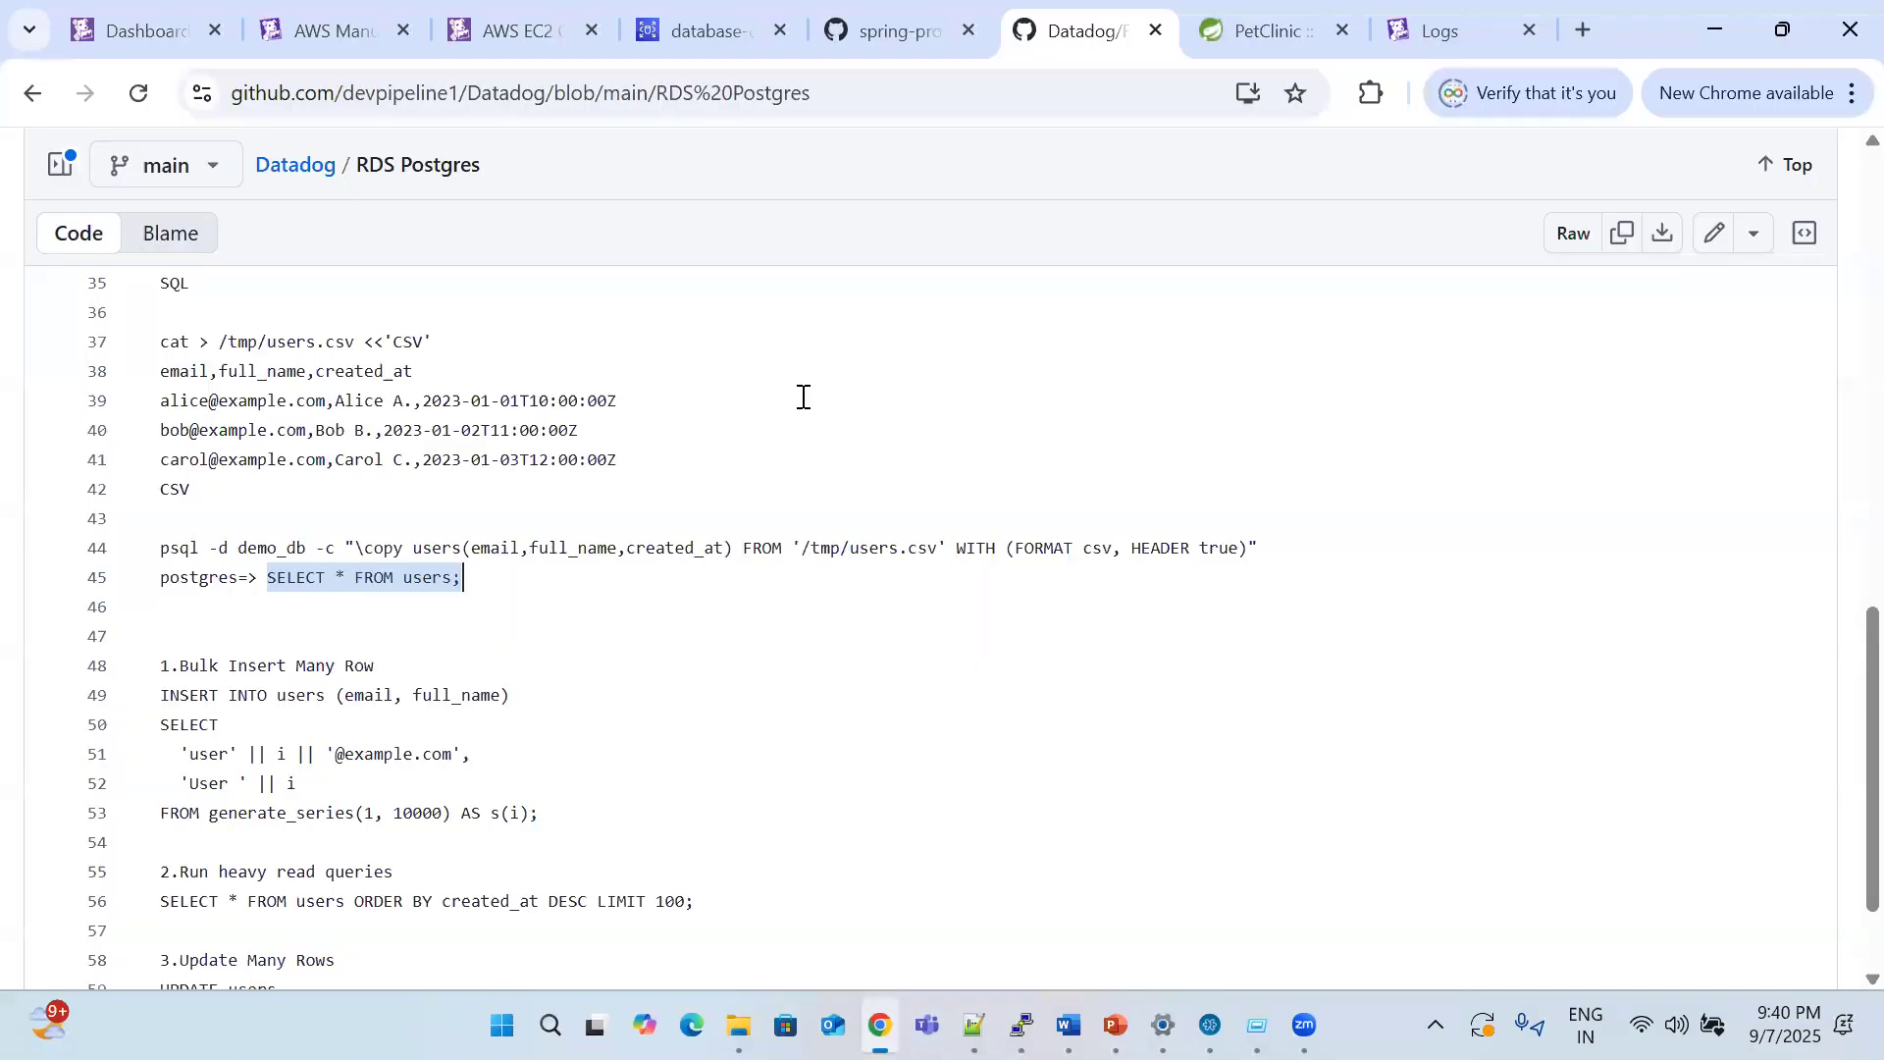
Run SELECT * FROM users; at the psql prompt.
scroll(799, 397, up, 2)
scroll(799, 397, down, 1)
key(alt+Tab)
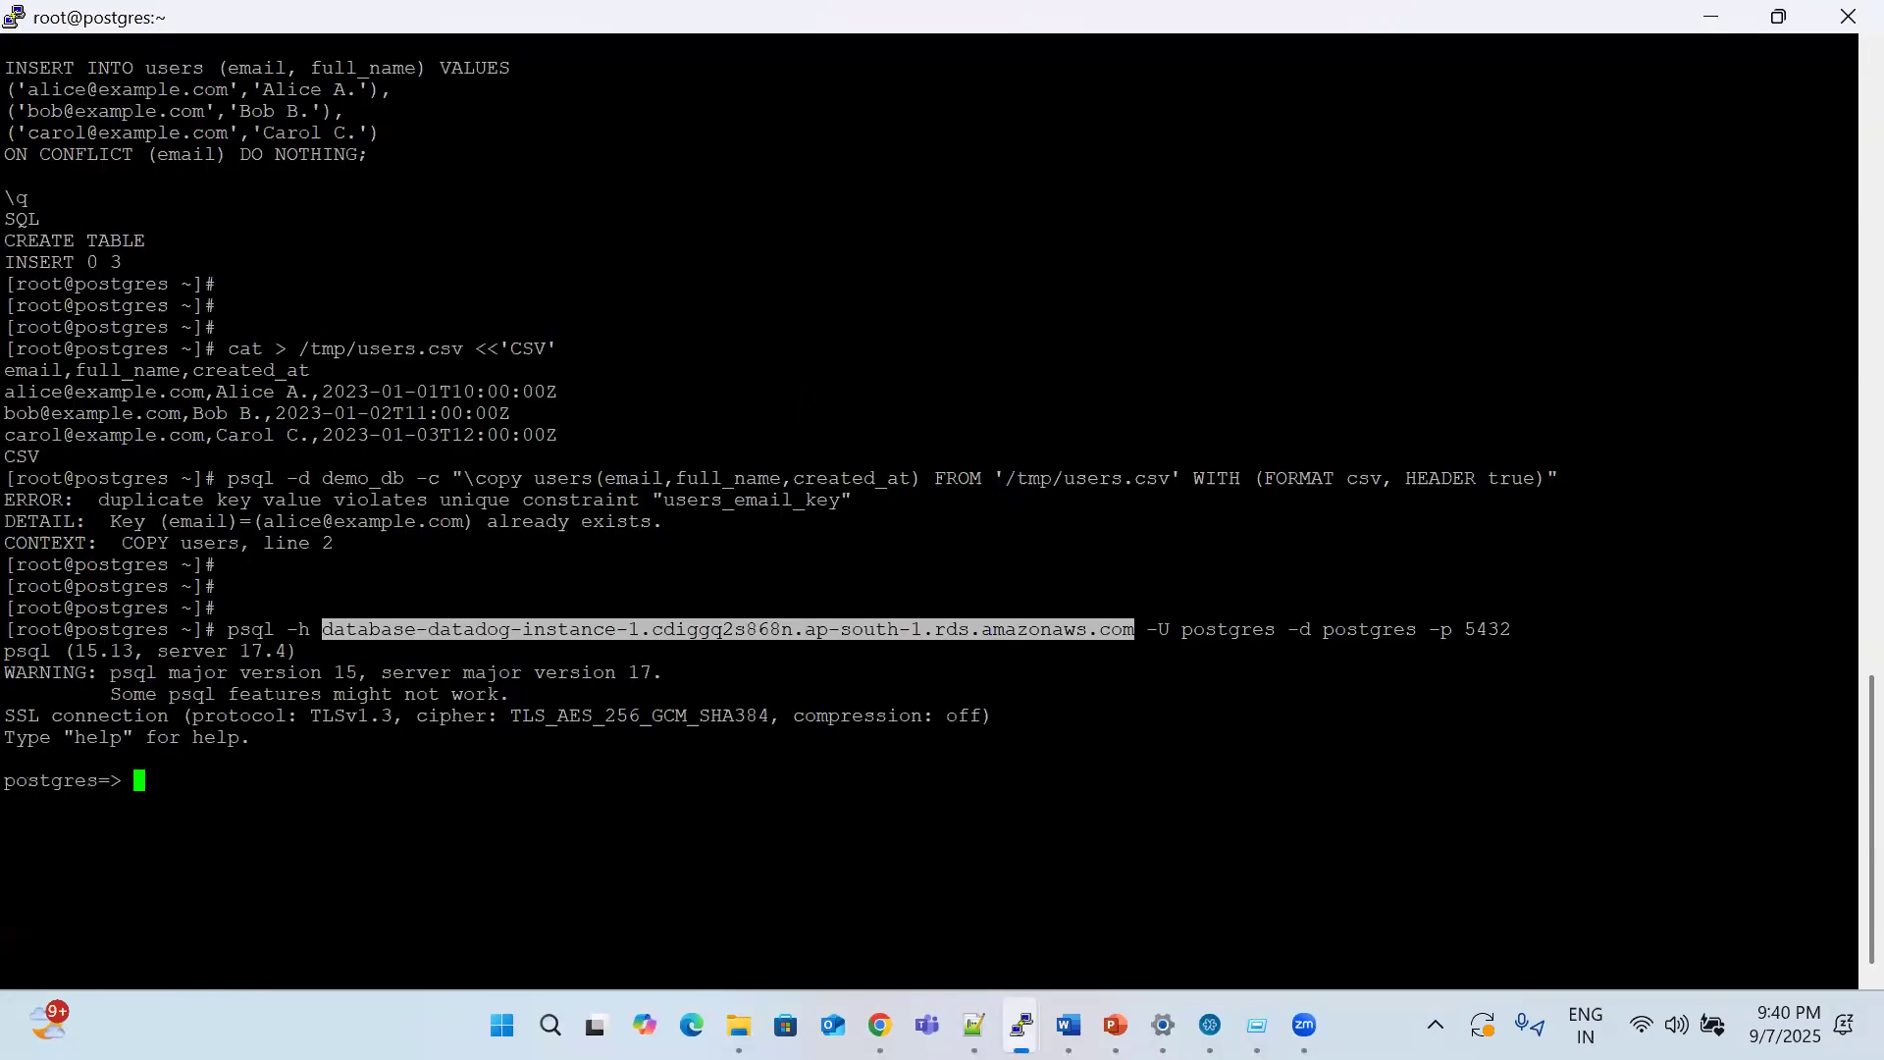
key(alt+Tab)
scroll(576, 808, down, 2)
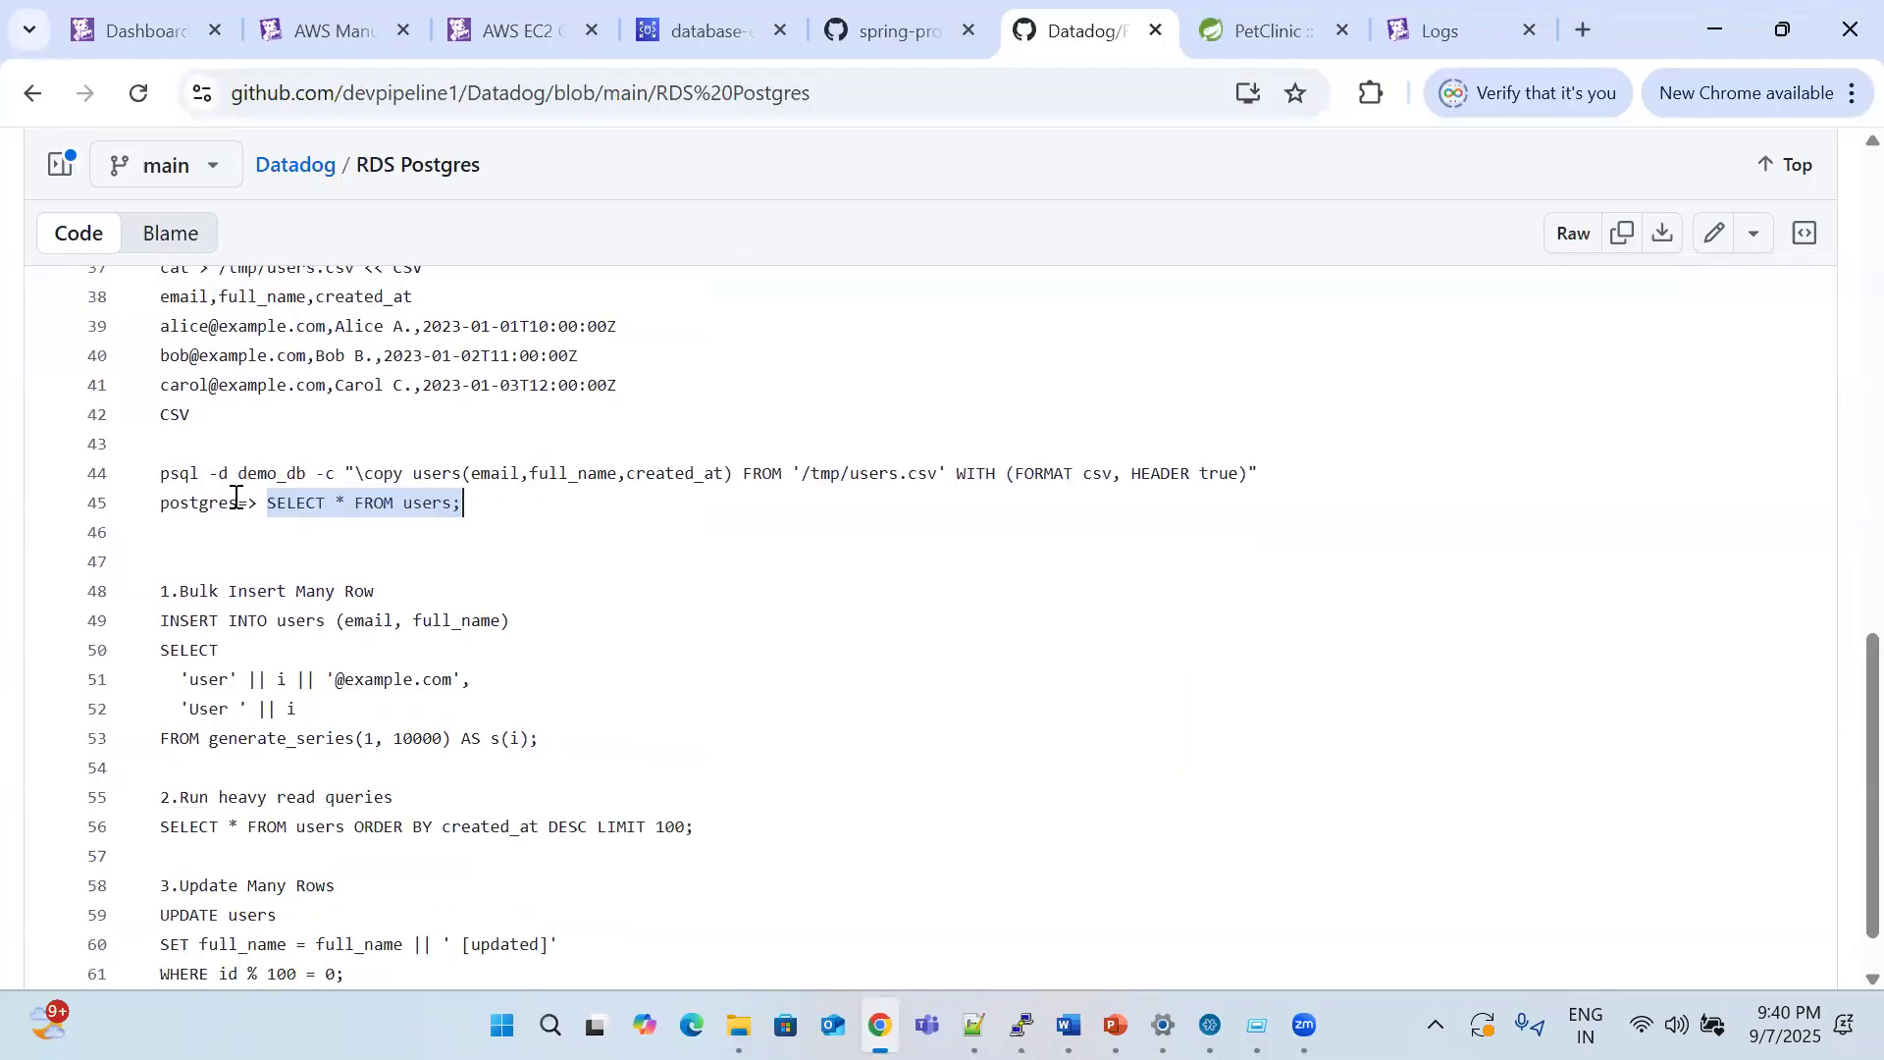
click(267, 502)
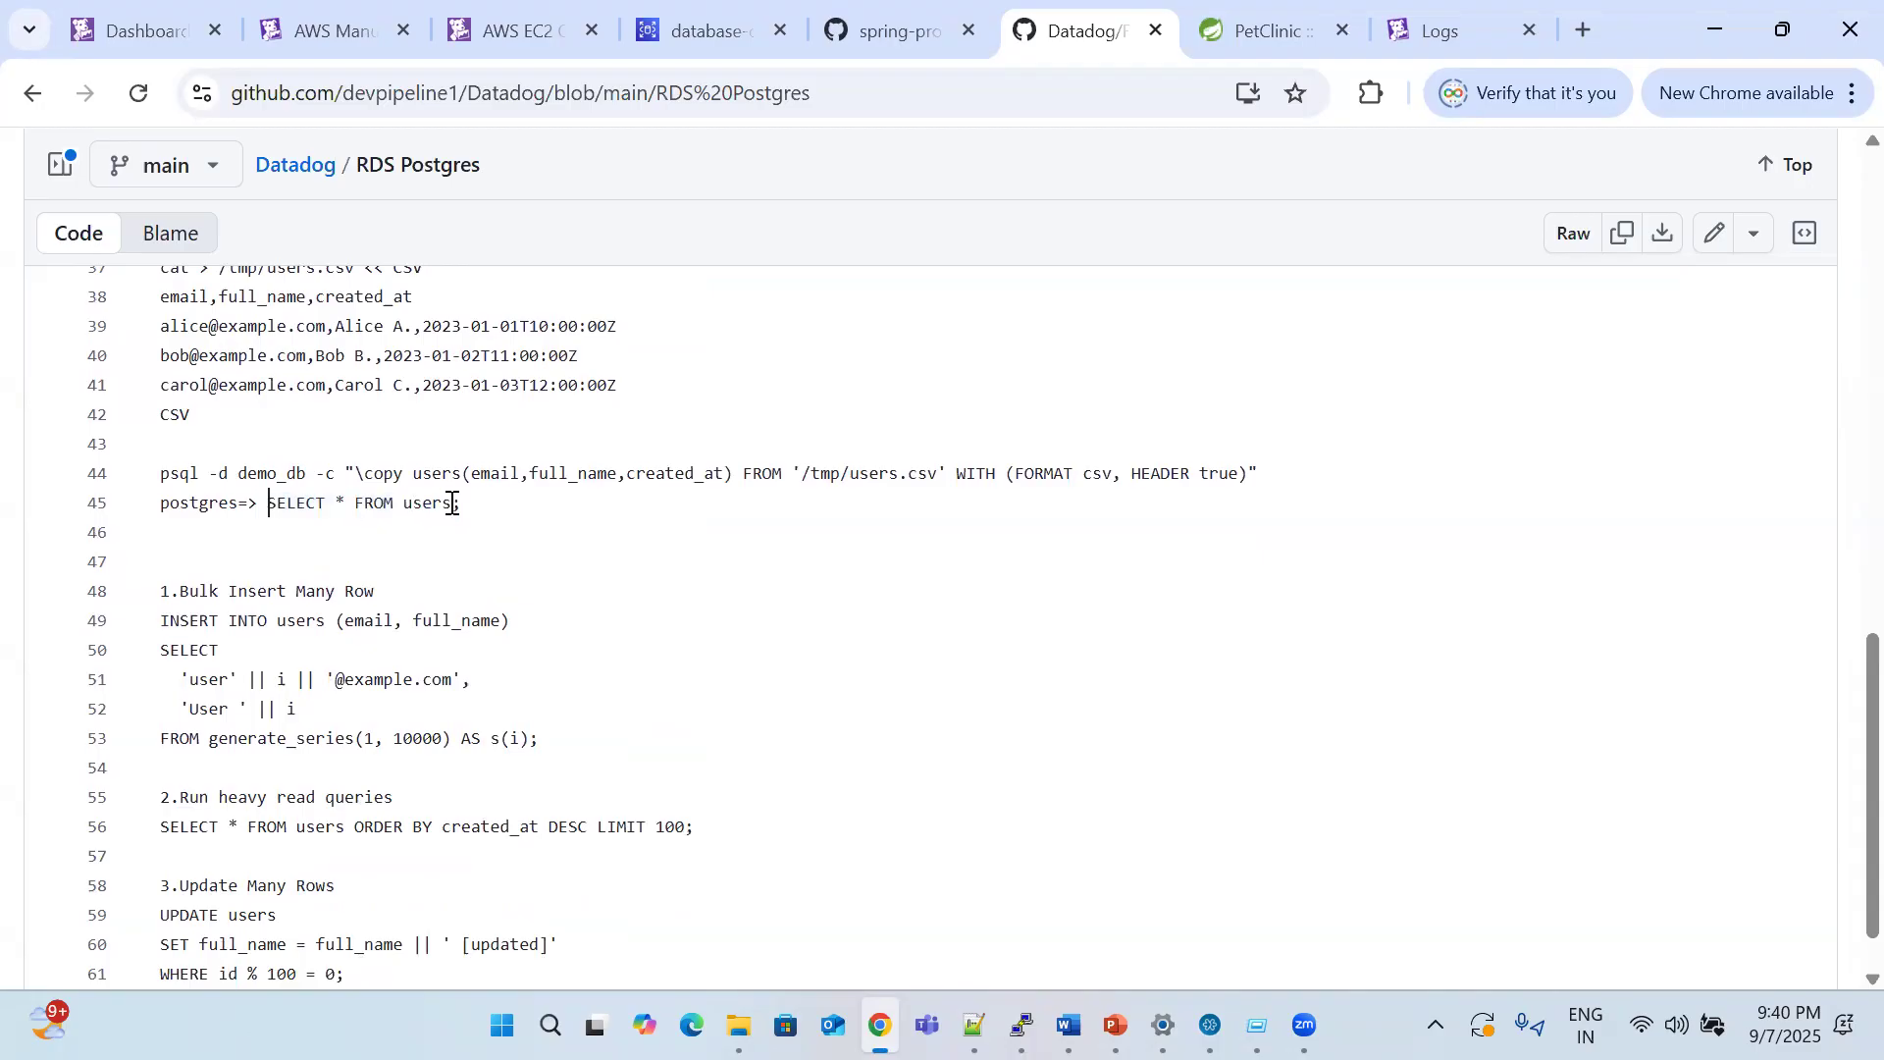
drag(468, 503, 270, 507)
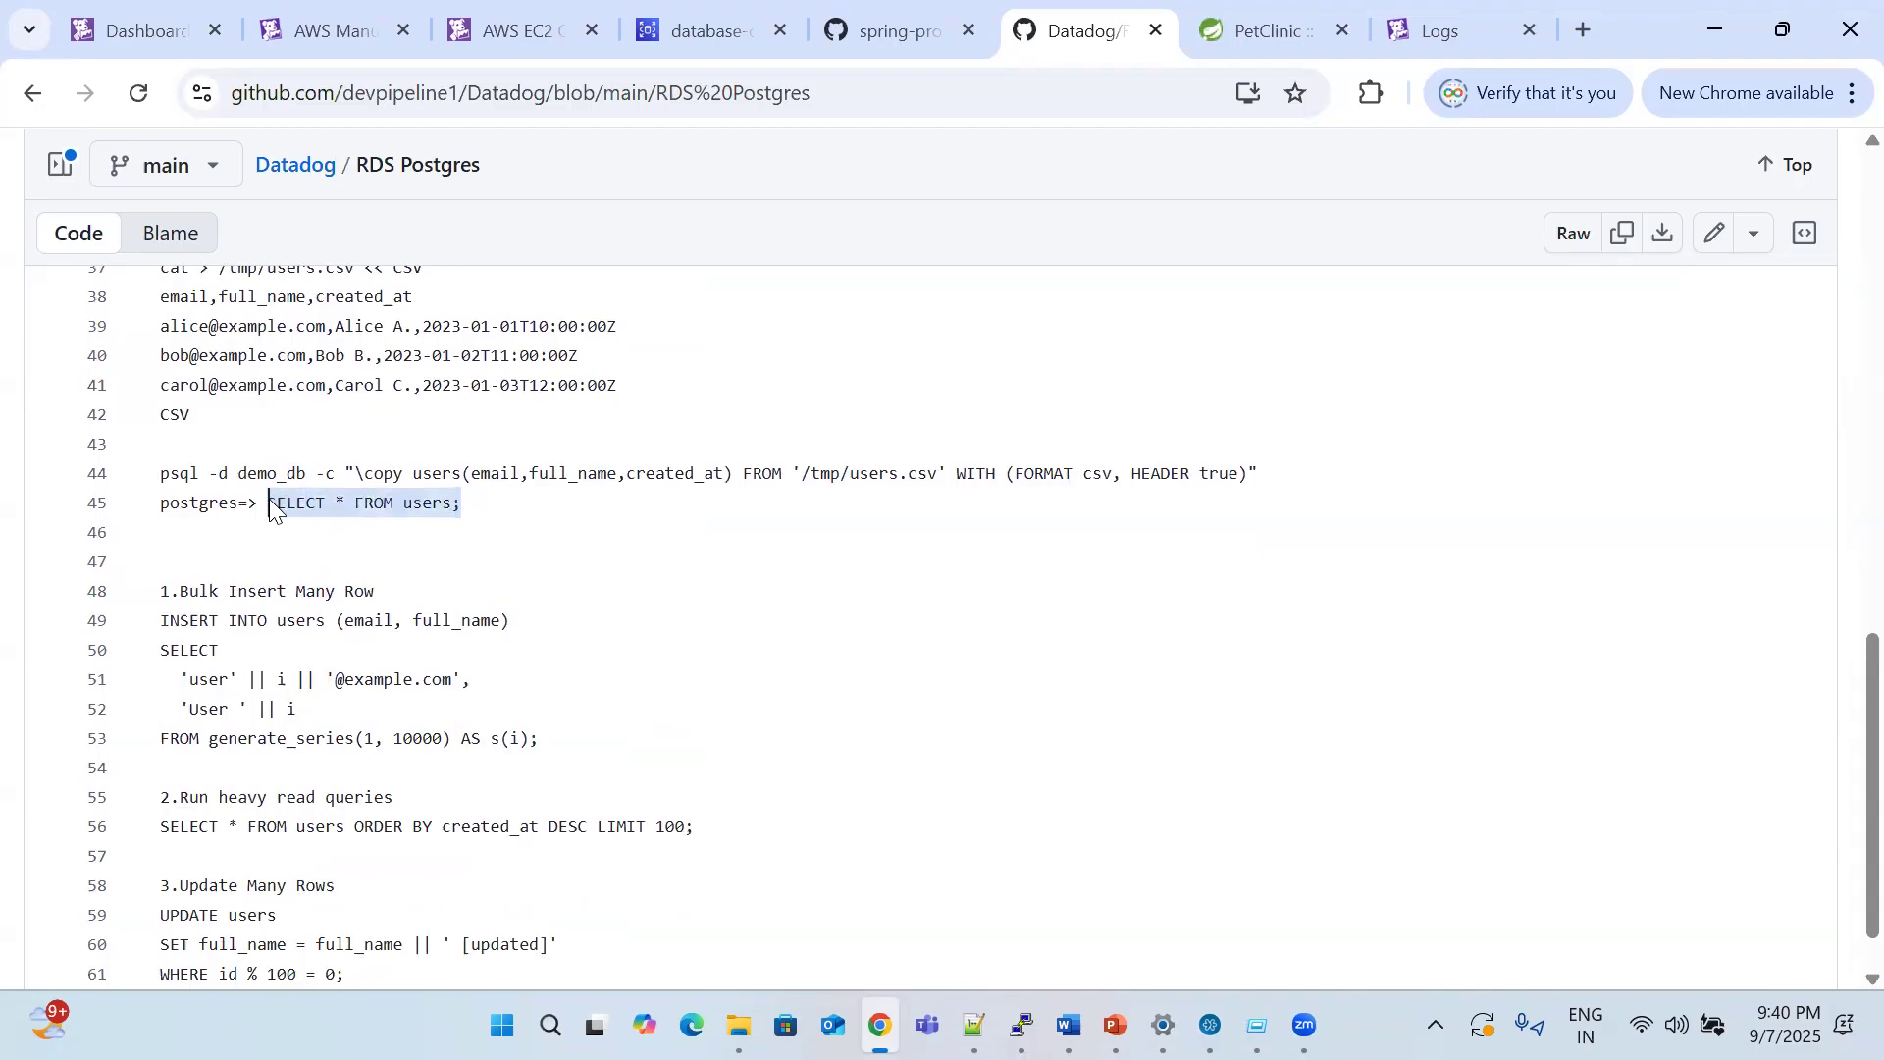
key(ctrl+c)
key(alt+Tab)
key(shift+Insert)
key(Return)
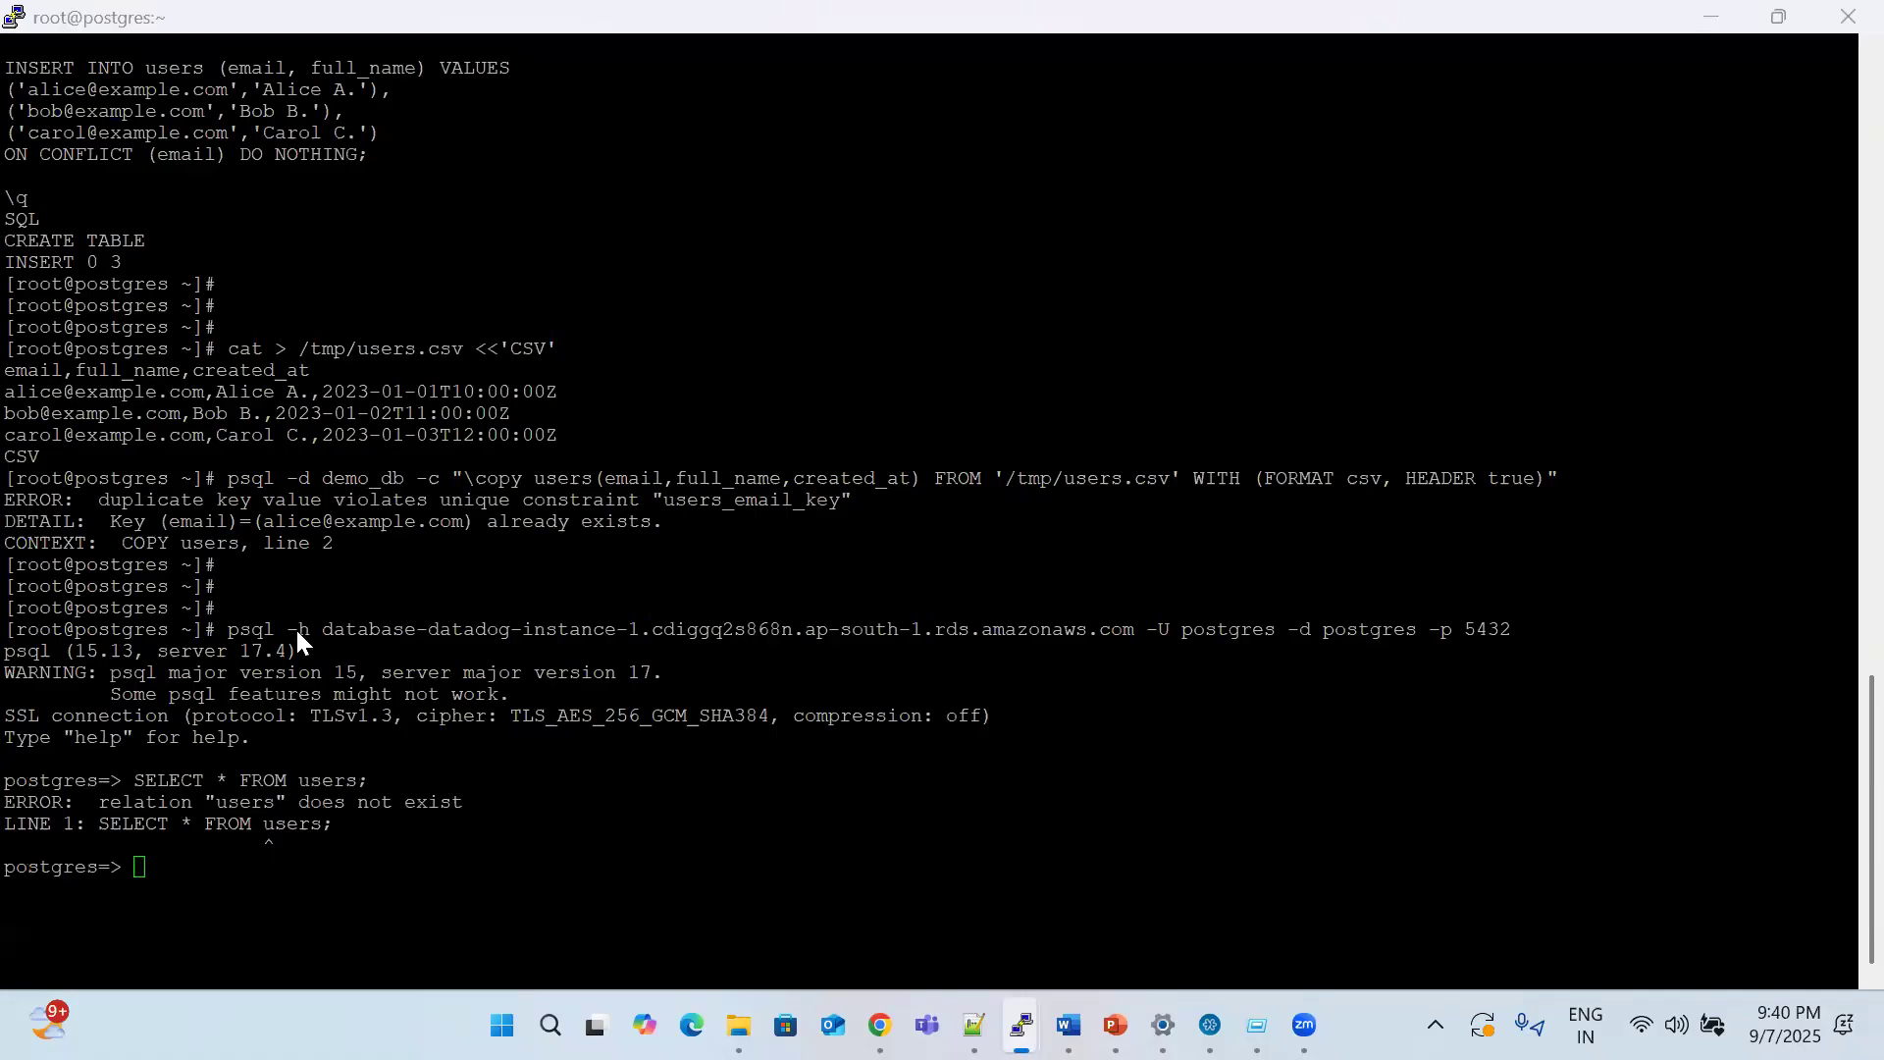
Run the 10,000-row generate_series bulk insert into users, then retry it against users1.
key(alt+Tab)
scroll(392, 664, down, 1)
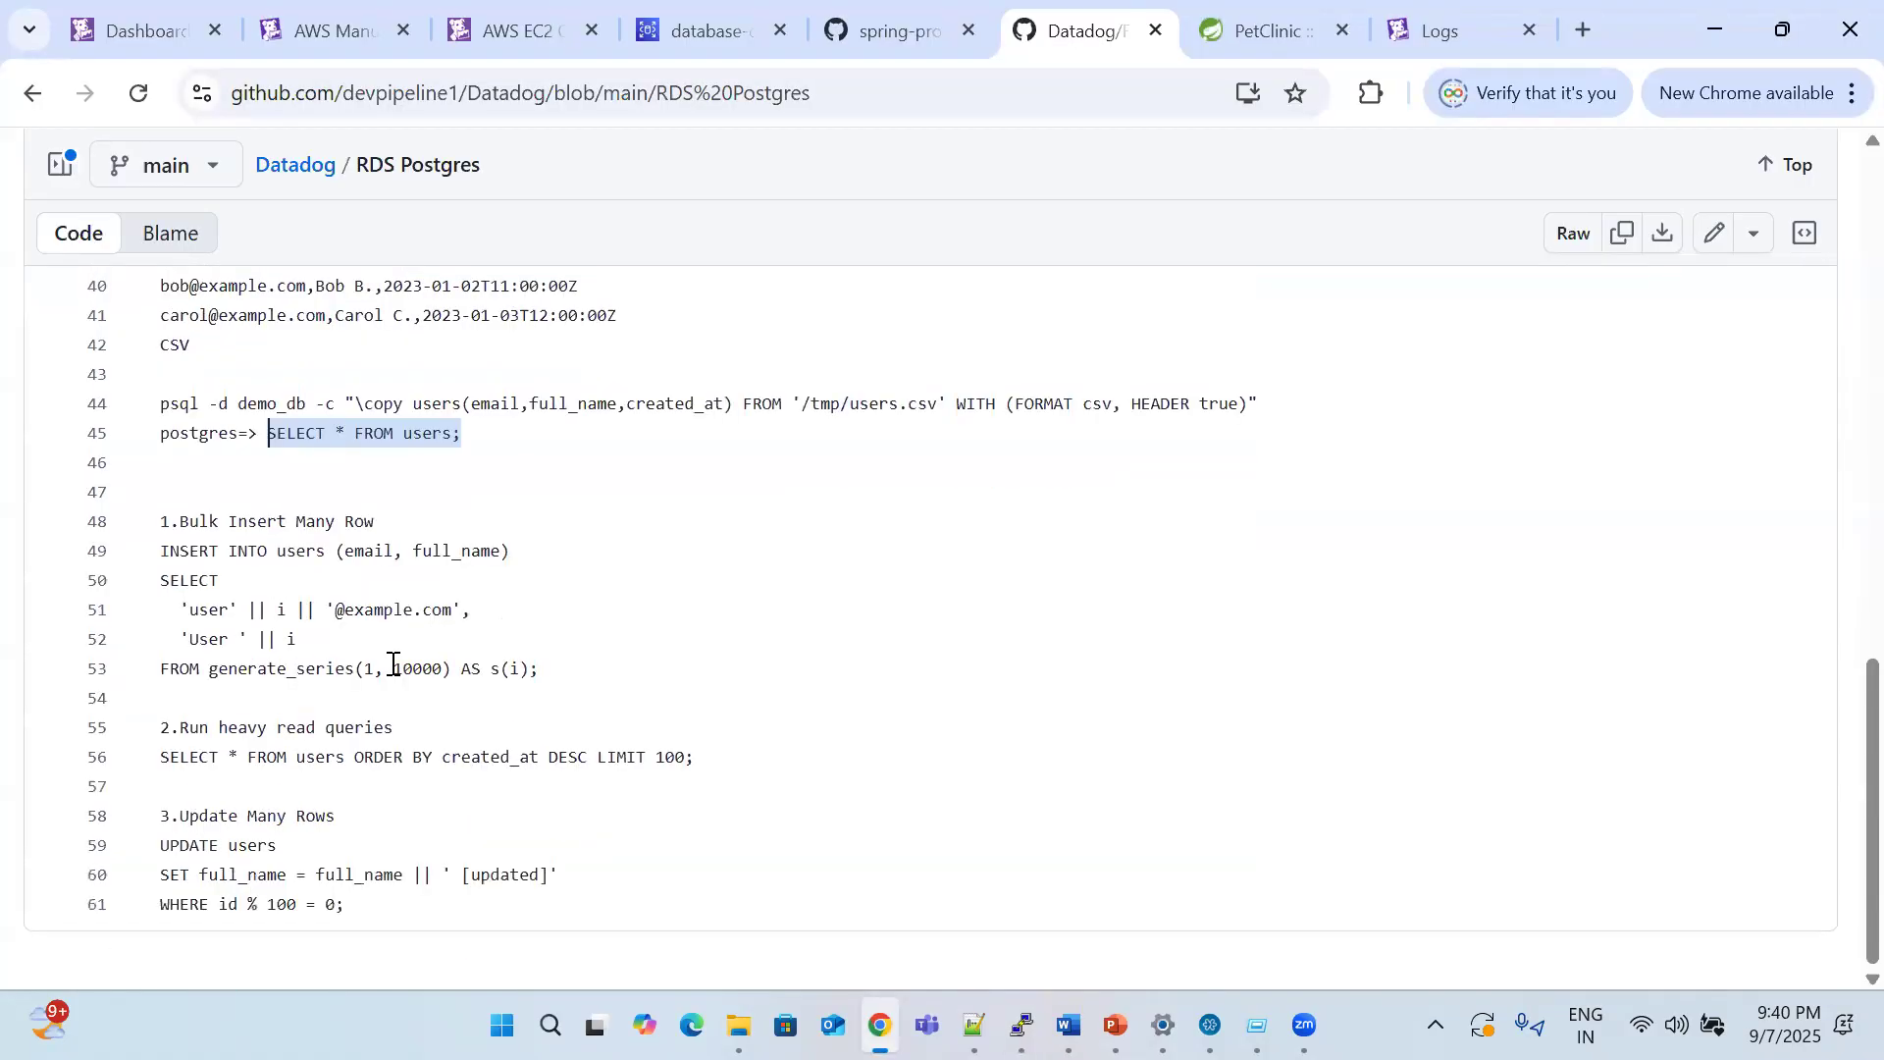
drag(157, 550, 574, 676)
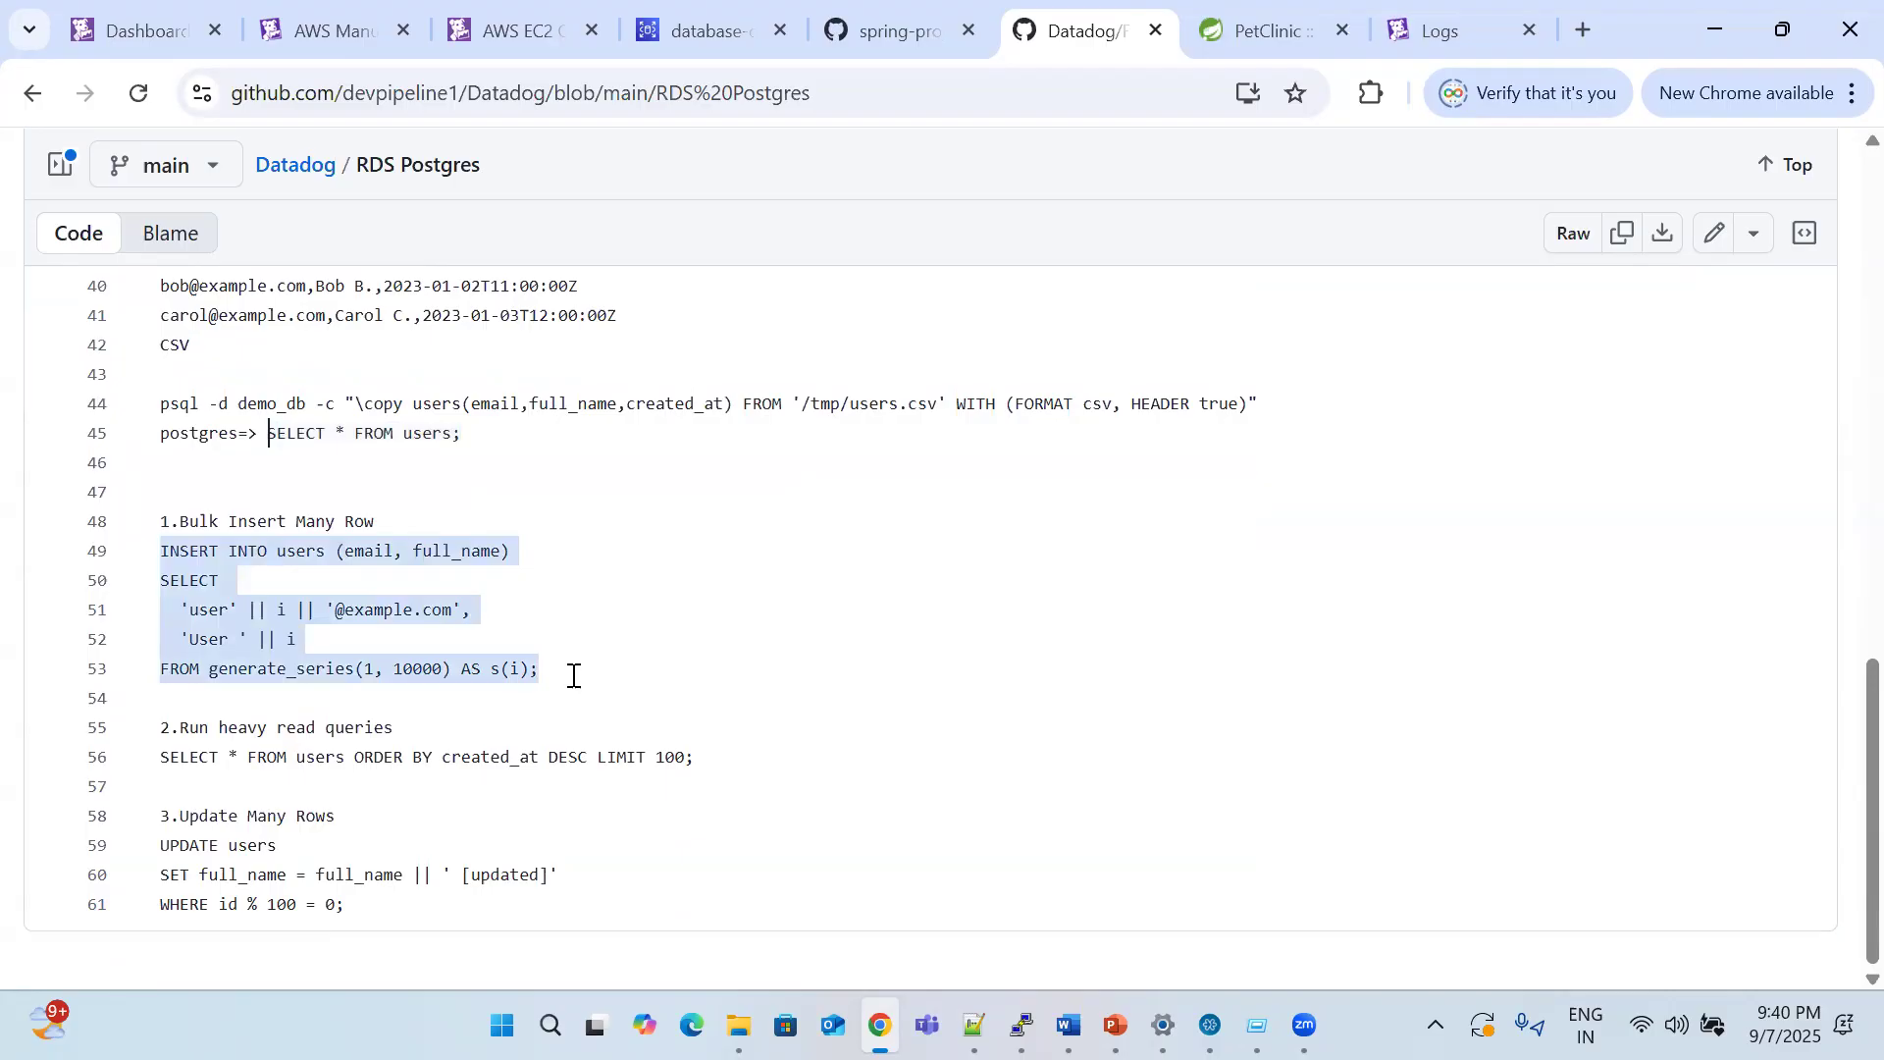
key(ctrl+c)
key(alt+Tab)
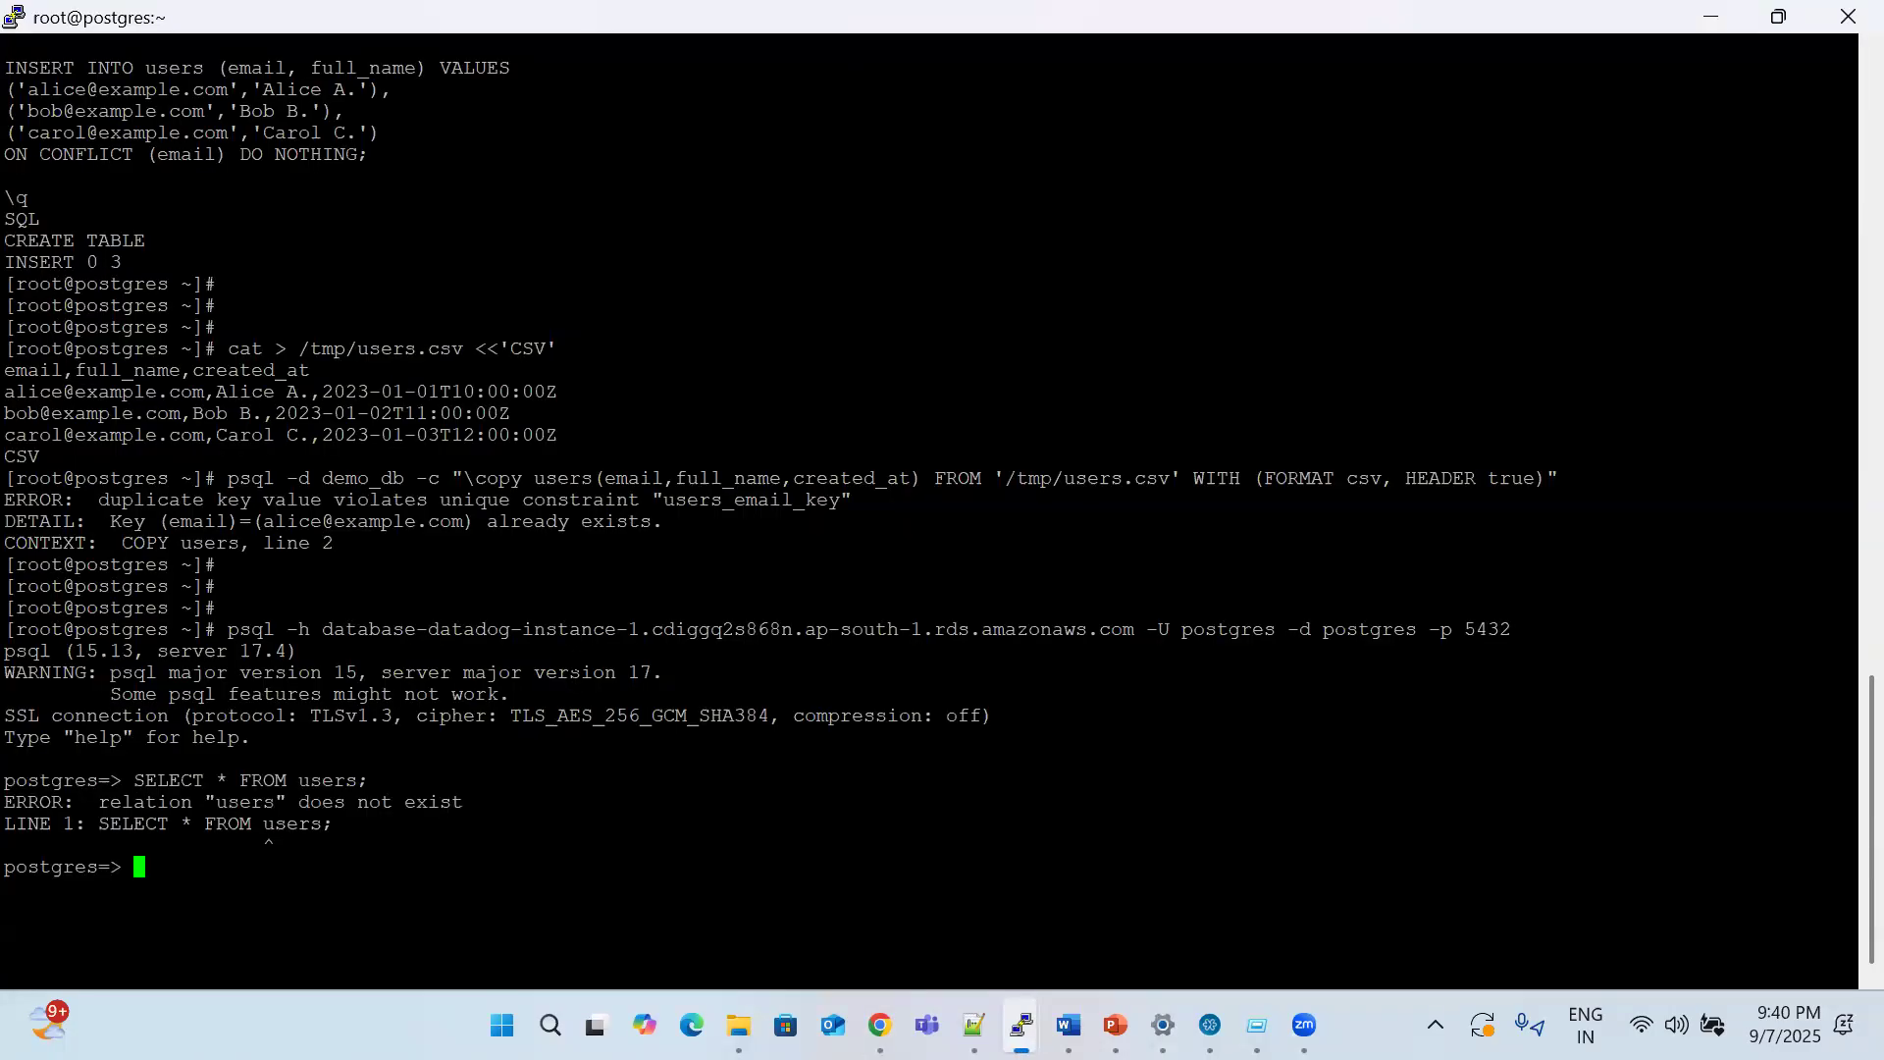
key(shift+Insert)
key(Return)
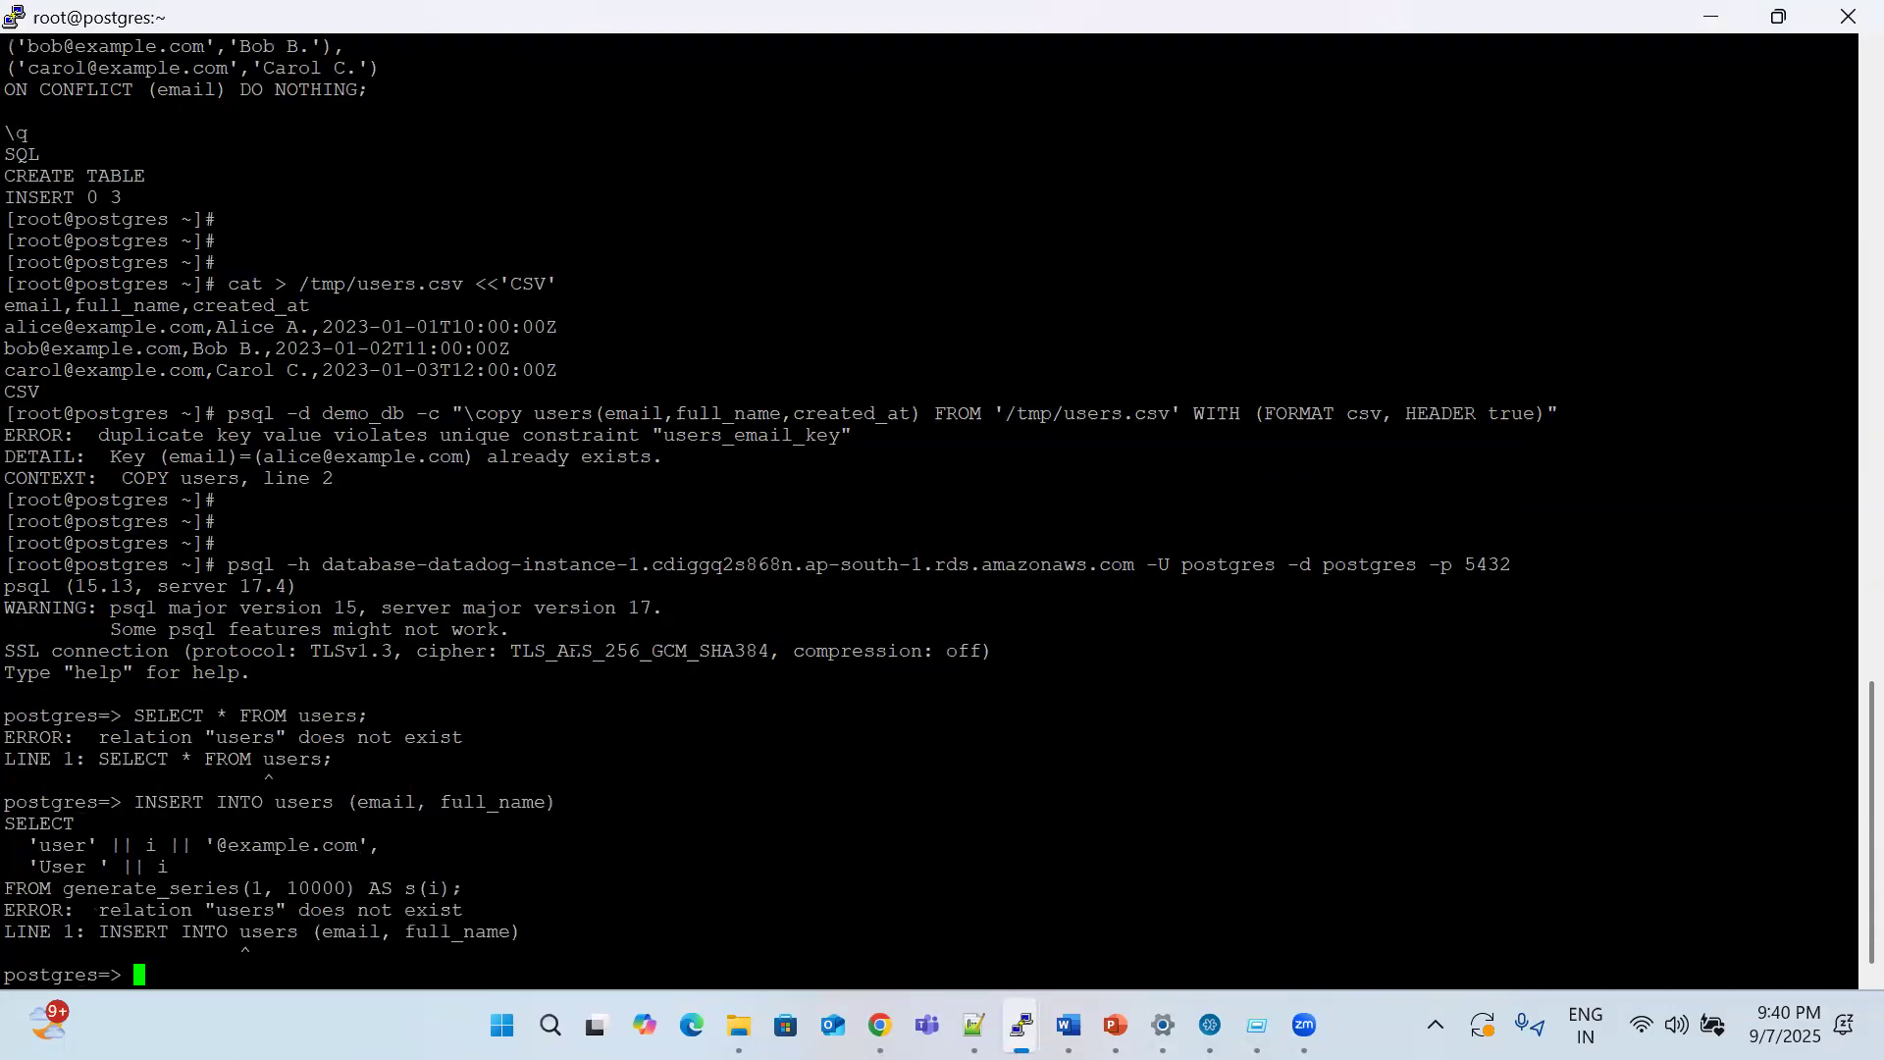
key(shift+Insert)
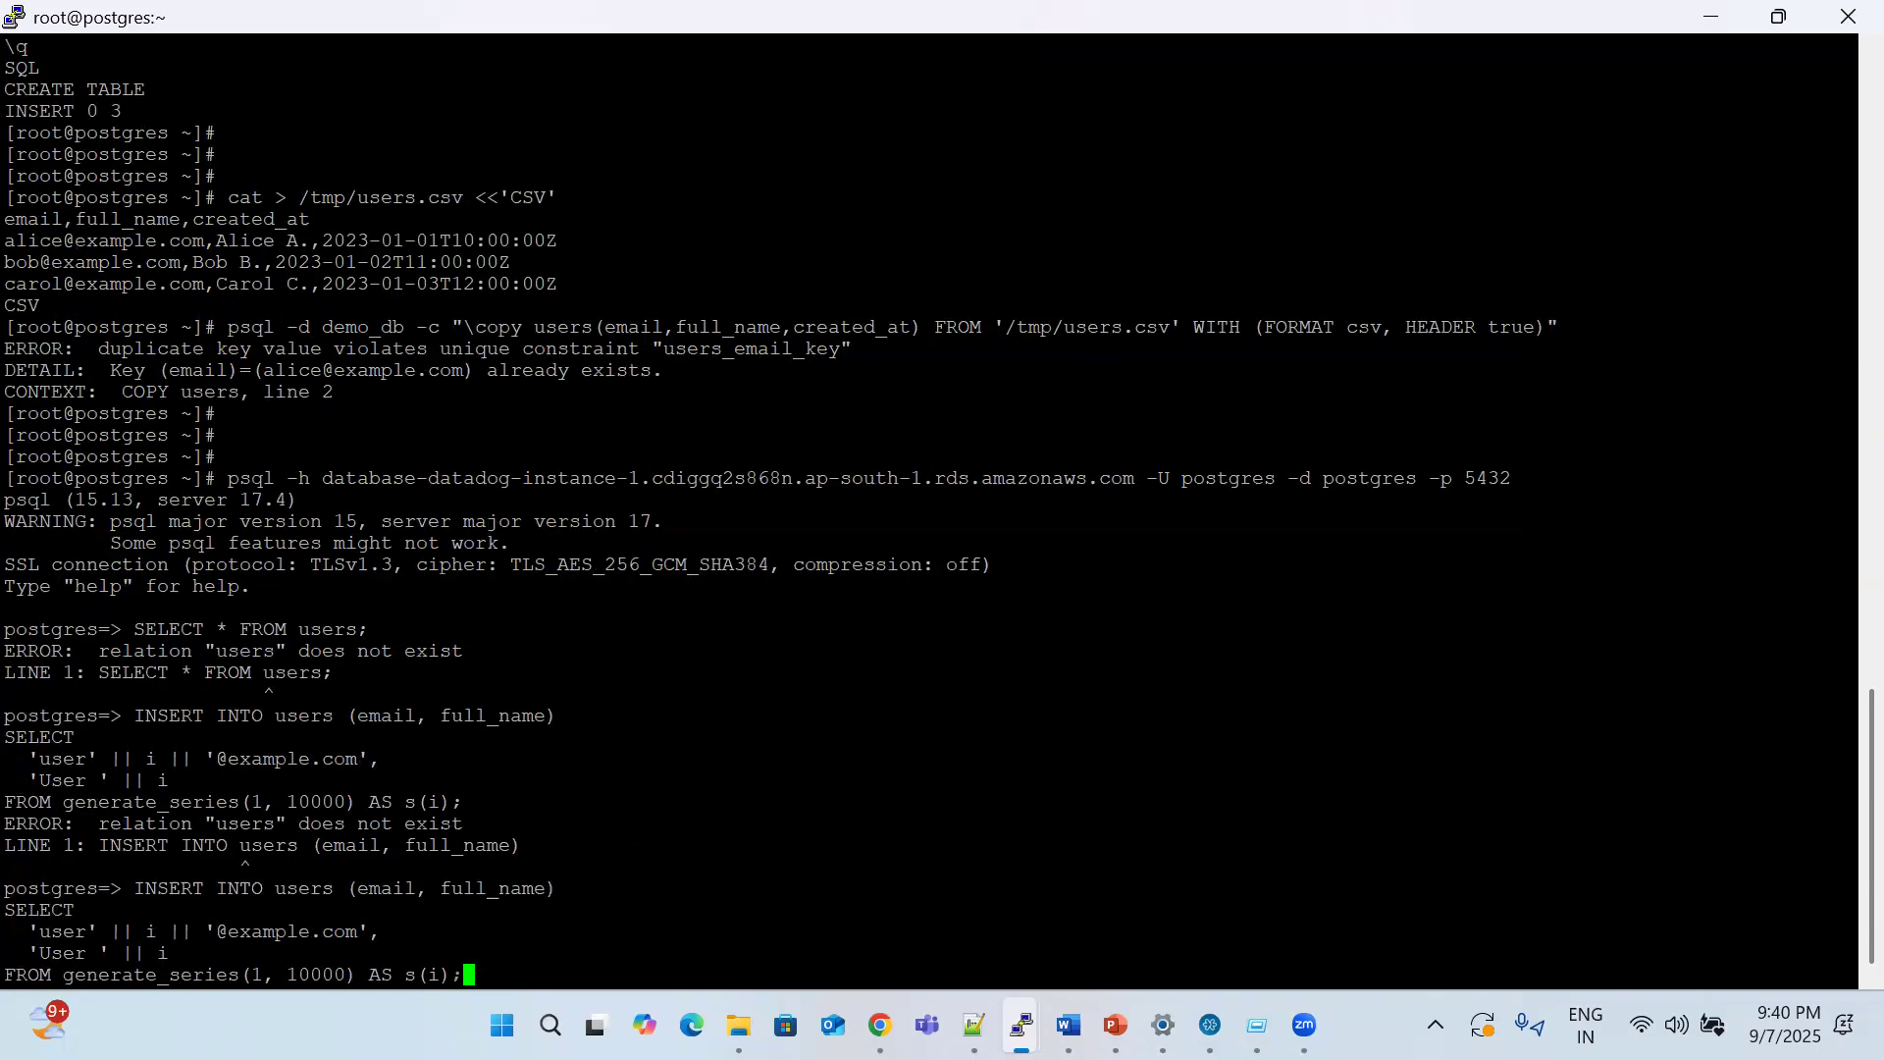
key(Left)
key(Left)
key(Left)
key(Left)
key(Left)
key(Left)
key(Left)
key(Left)
key(Left)
key(Left)
key(Left)
key(Left)
key(Left)
key(Left)
key(Left)
key(Left)
key(Left)
key(Left)
key(Left)
key(Left)
key(Left)
key(Left)
key(Left)
key(Left)
key(Left)
key(Left)
key(Left)
key(Left)
key(Left)
key(Left)
key(Left)
key(Left)
key(Left)
key(Left)
key(Left)
key(Left)
key(Left)
key(Left)
key(Left)
key(Left)
key(Left)
key(Left)
key(Left)
key(Left)
key(Left)
key(Left)
key(Left)
text(1)
key(Return)
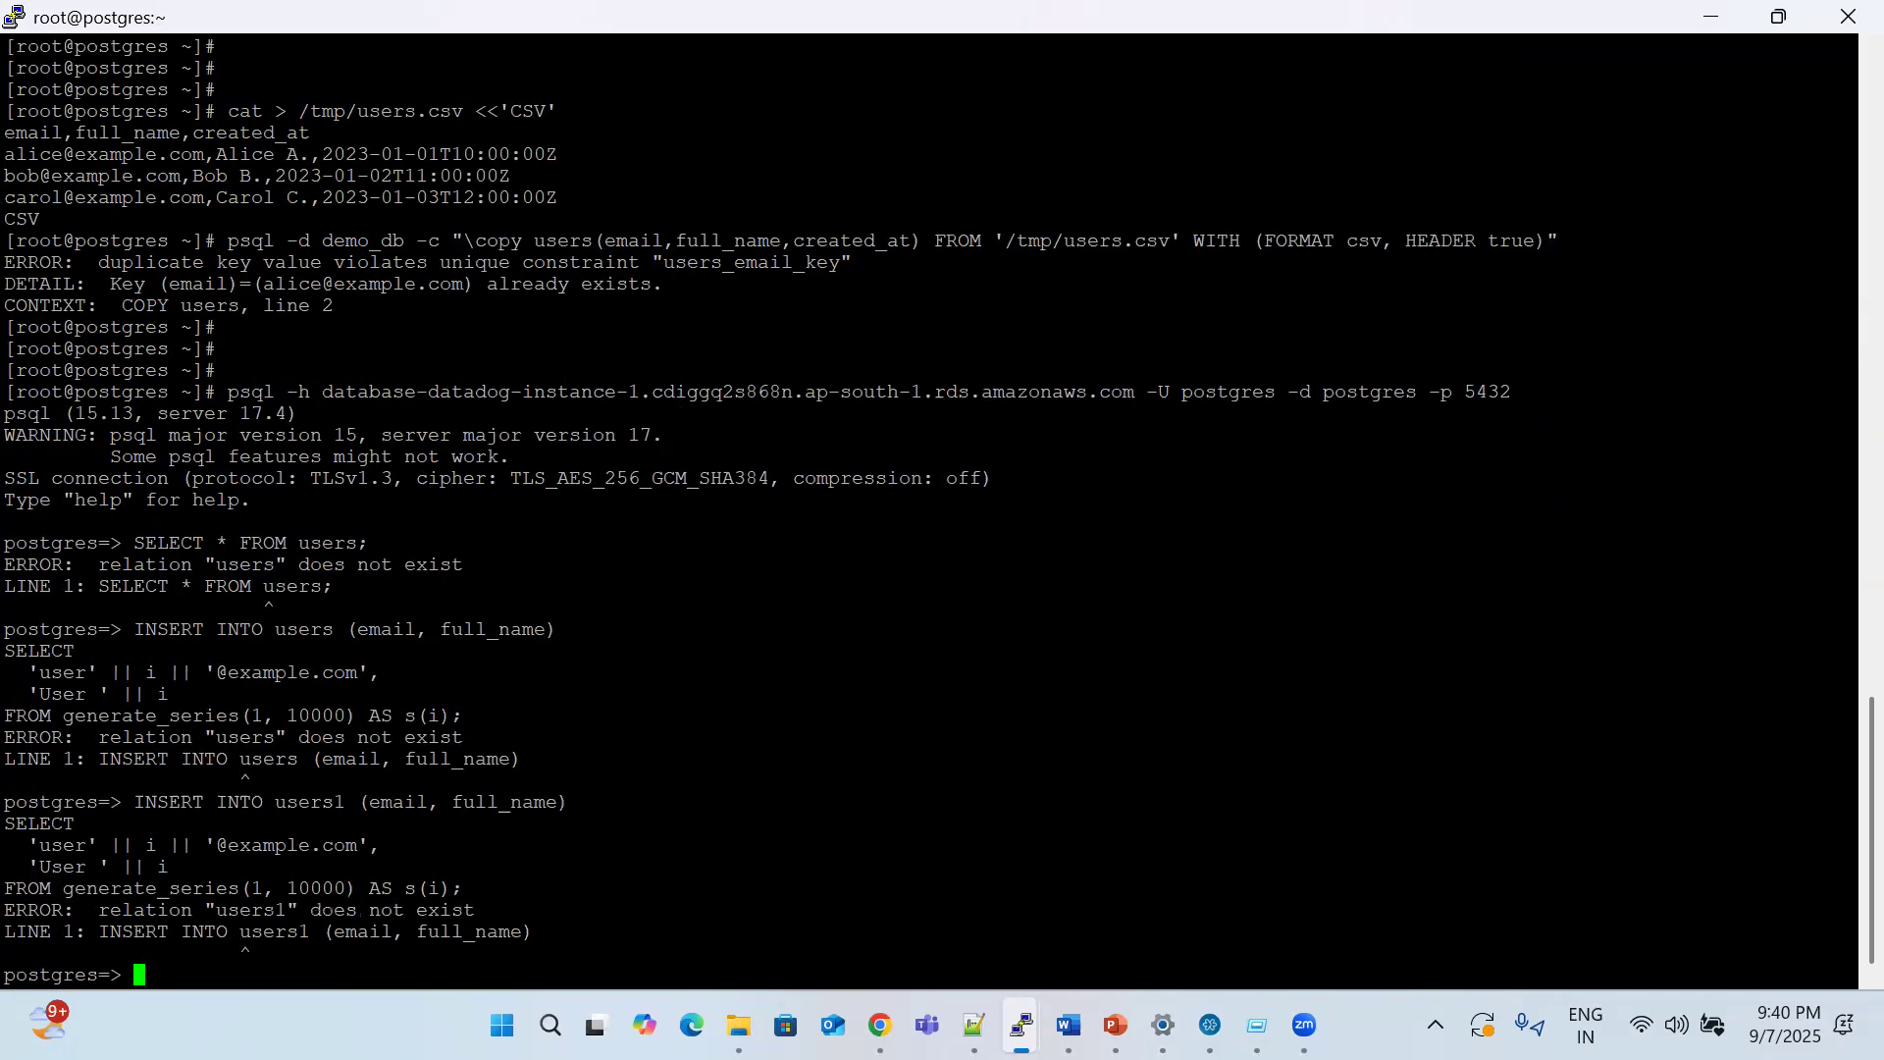
Run the ORDER BY created_at LIMIT 100 read query, which fails because users does not exist.
key(alt+Tab)
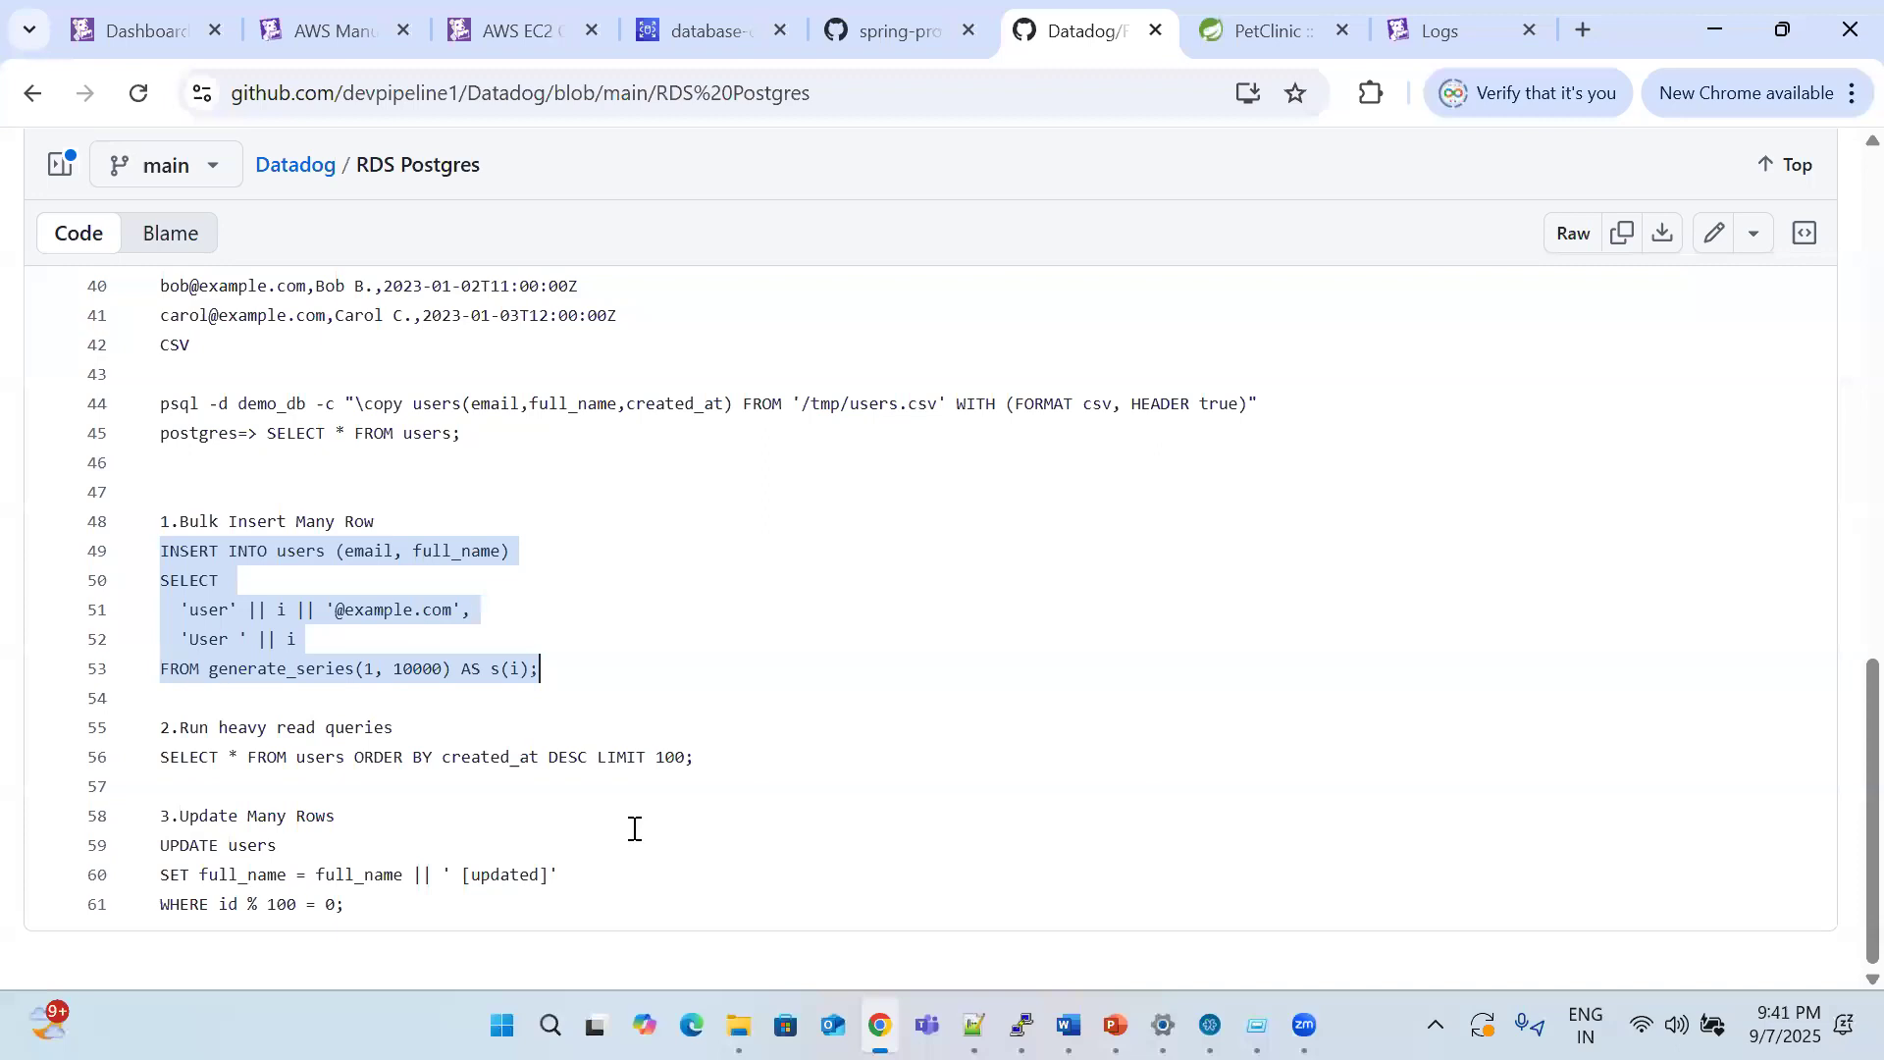
drag(157, 753, 732, 770)
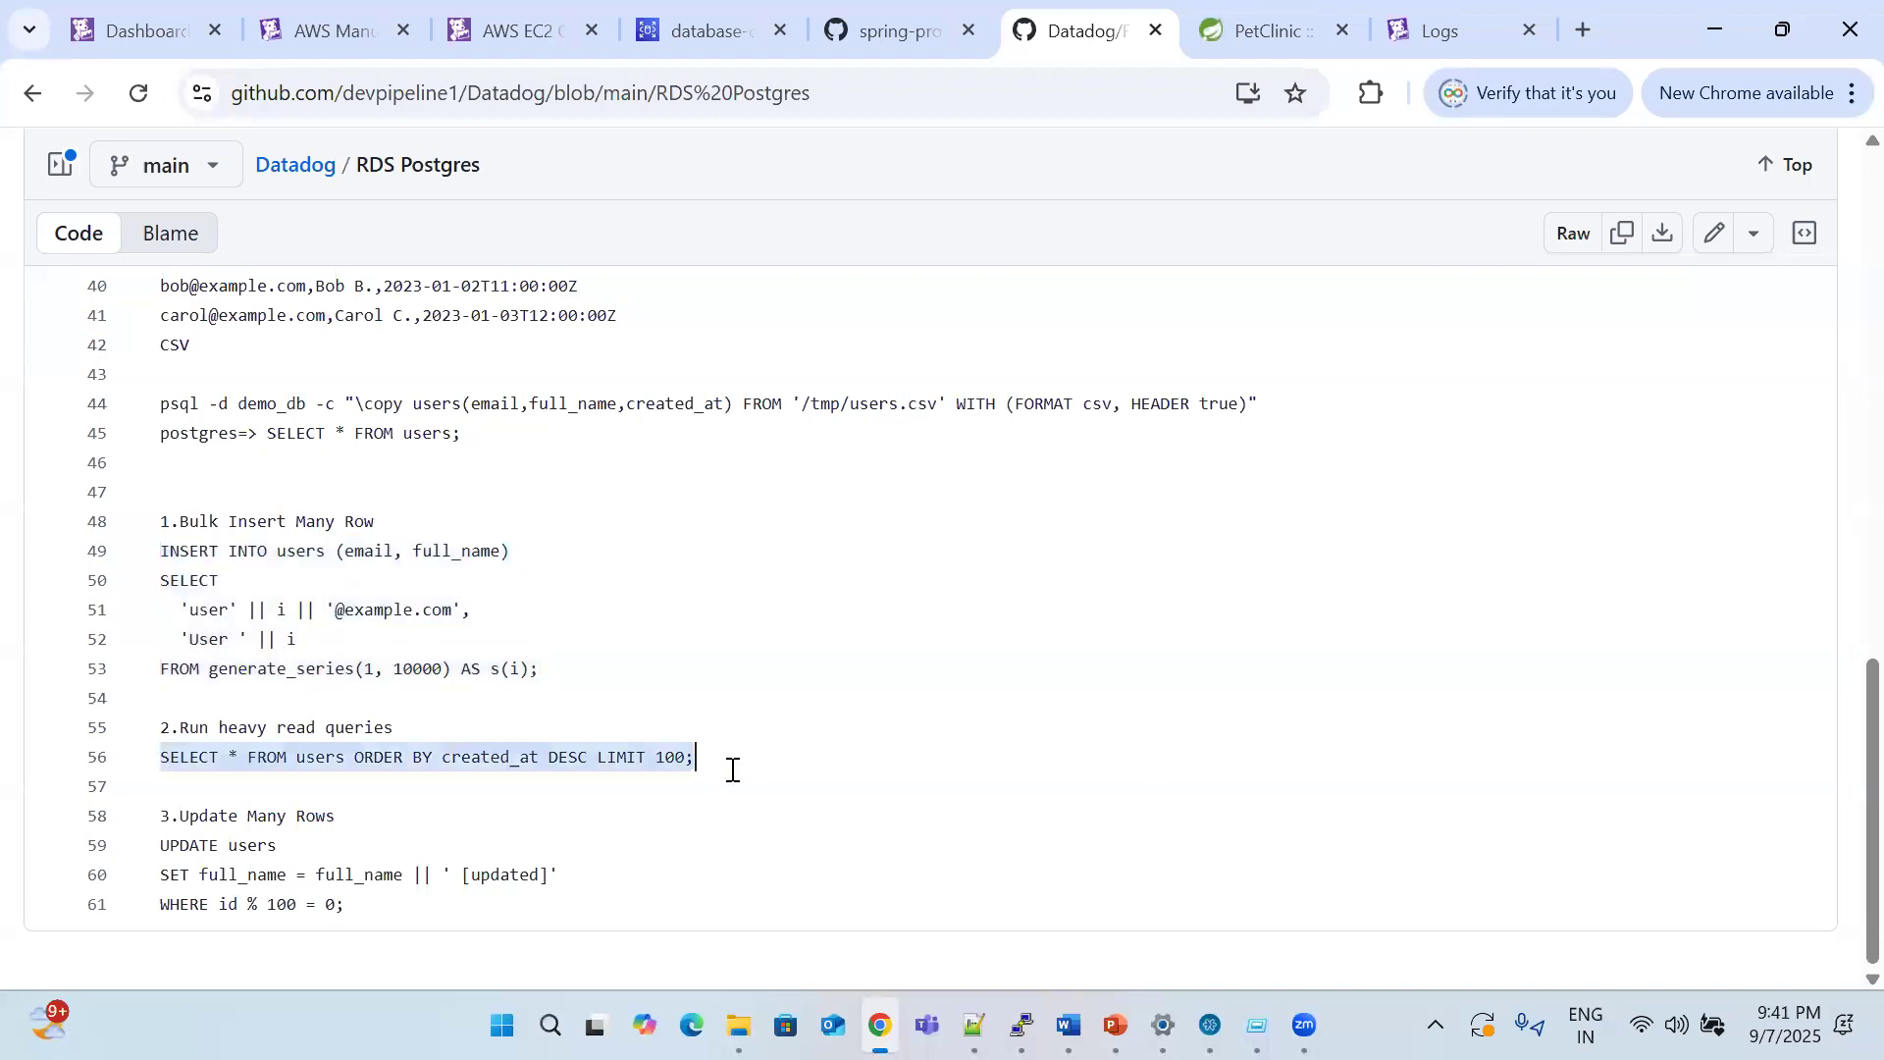
key(ctrl+c)
key(alt+Tab)
right_click(732, 770)
key(Return)
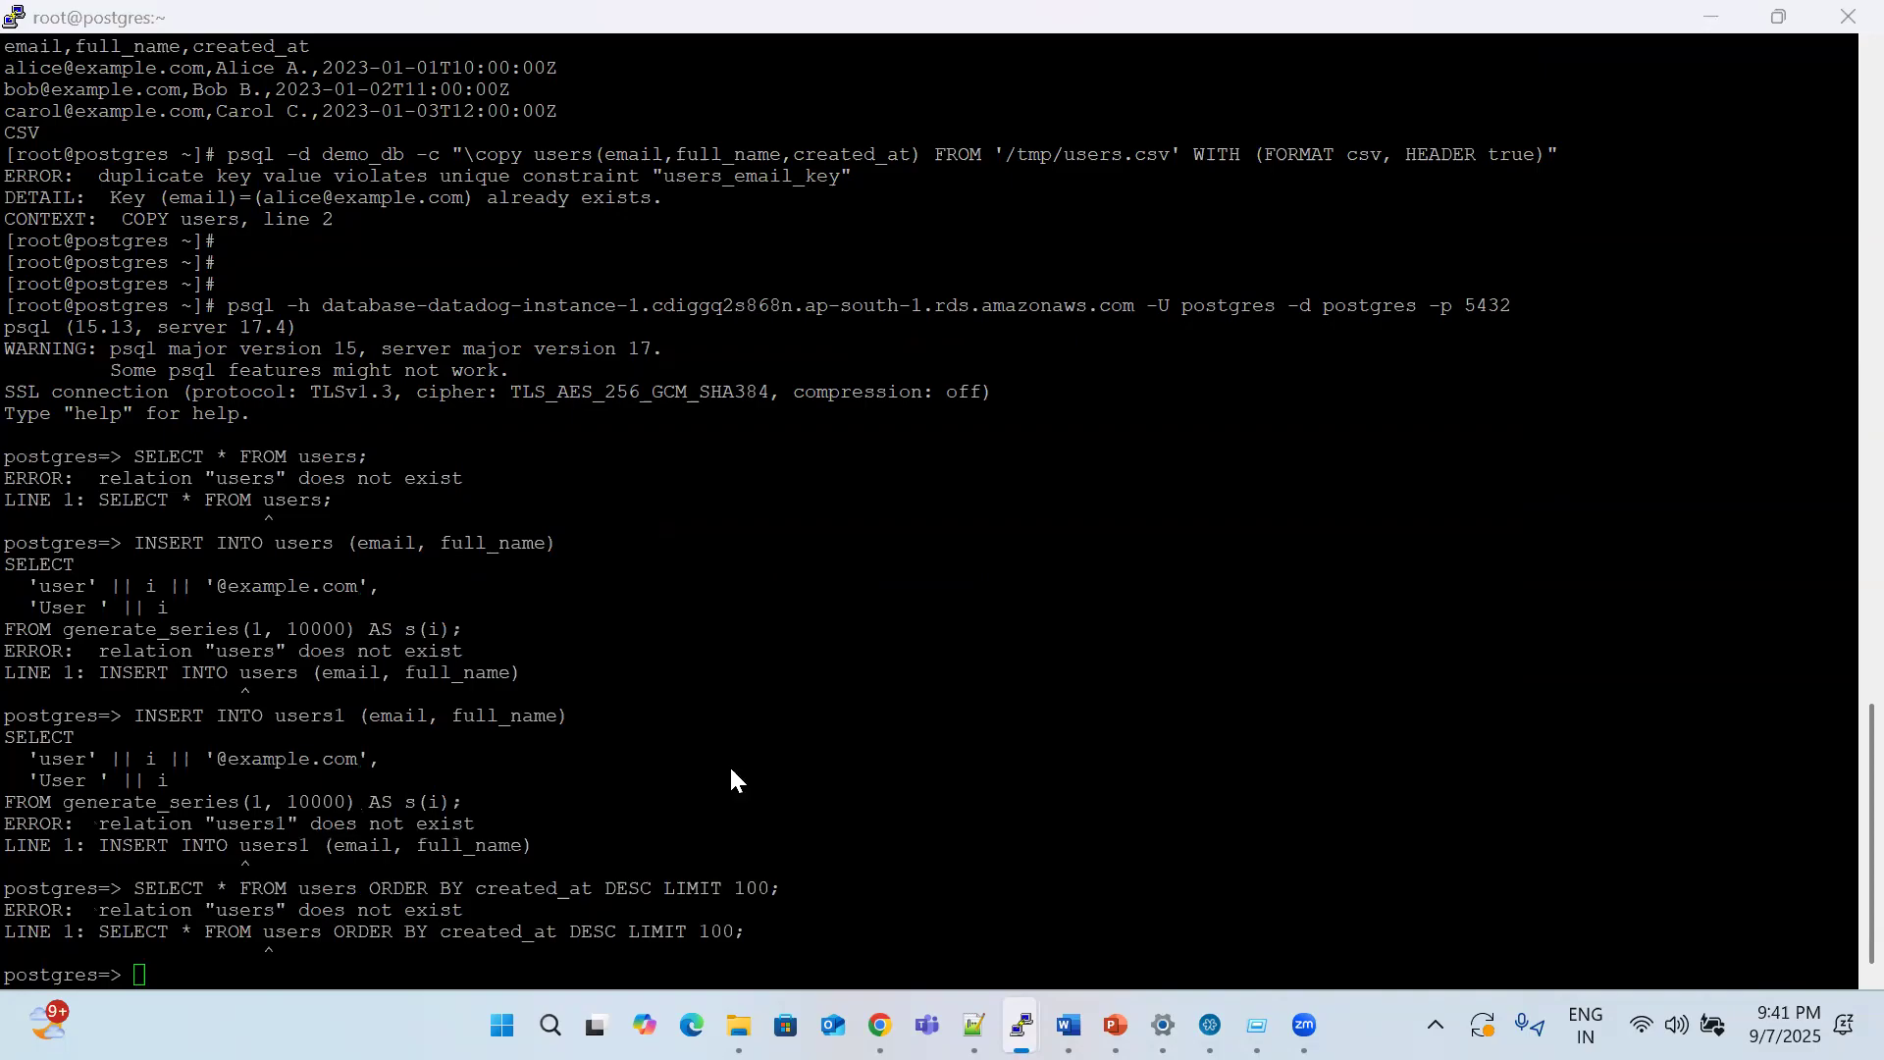
key(alt+Tab)
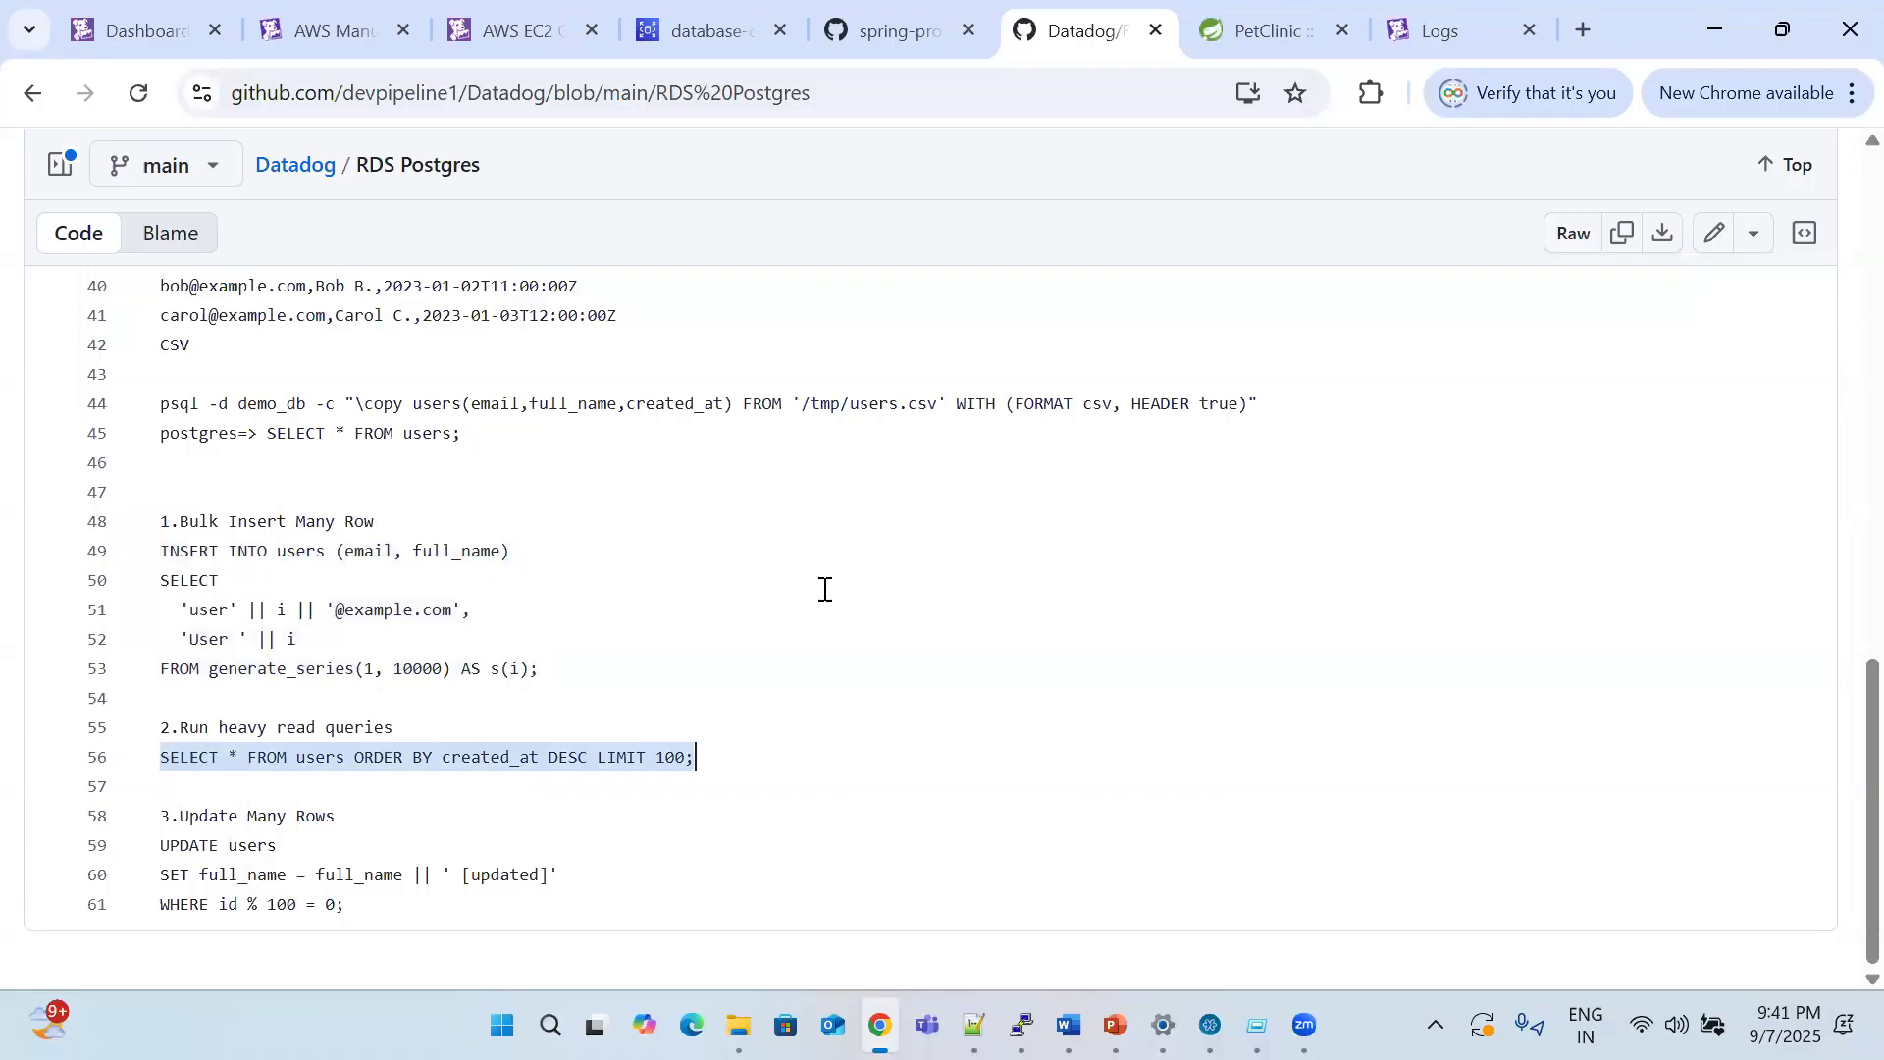
Search dashboards for 'RDS' and open AWS RDS (PostgreSQL), whose Overview widgets show no data.
click(143, 29)
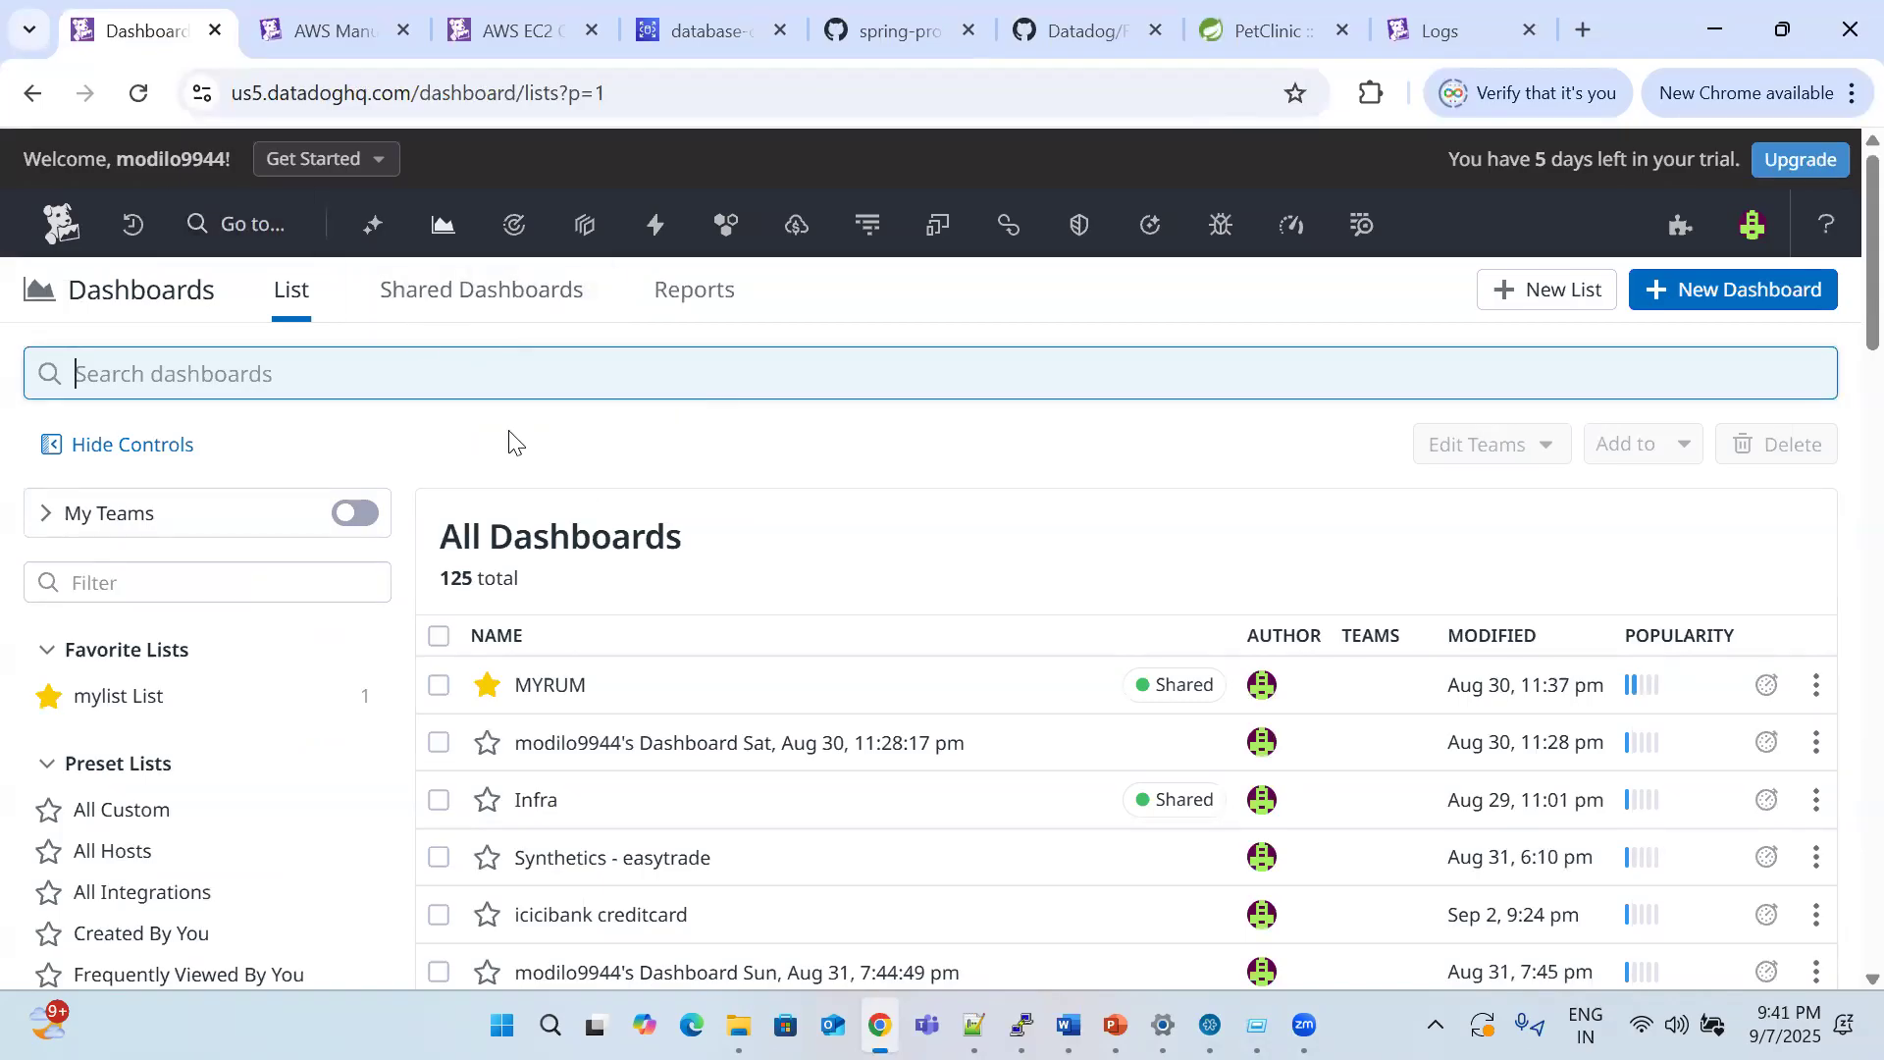
scroll(732, 745, down, 7)
scroll(732, 743, up, 7)
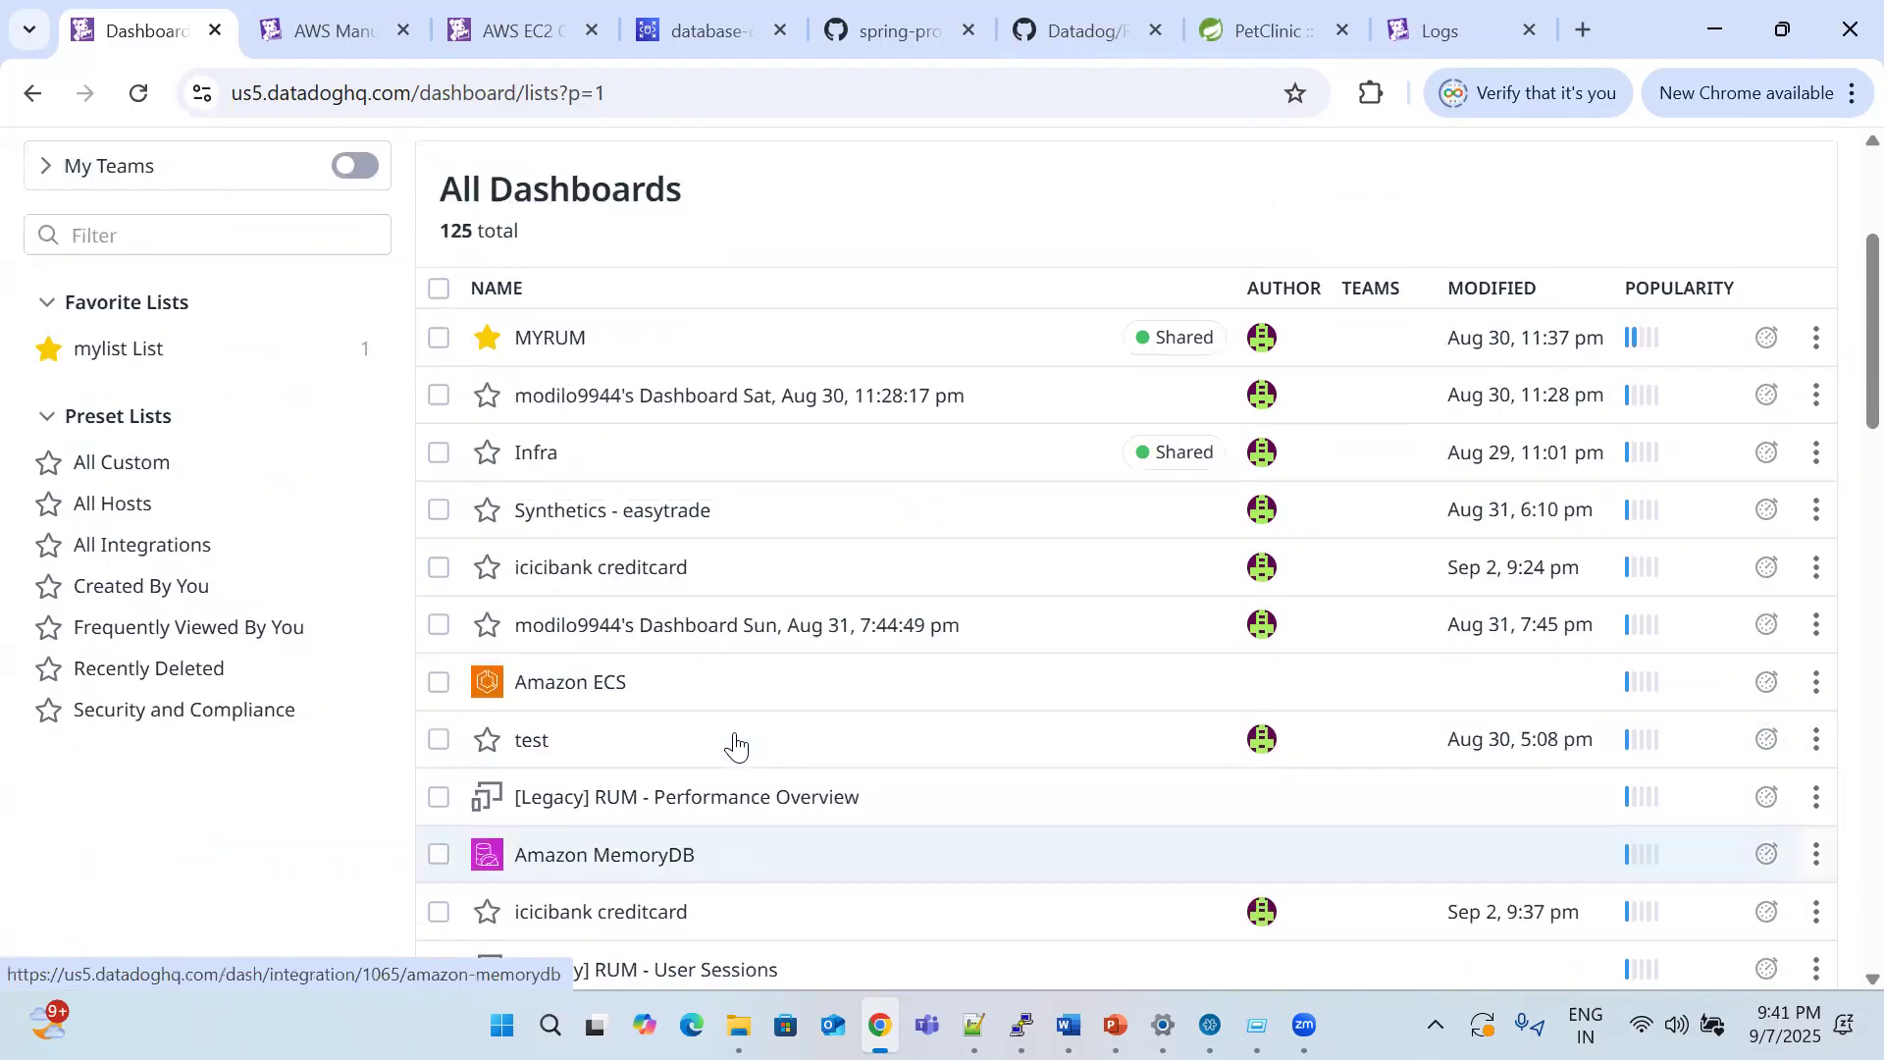
click(370, 312)
text(RDS)
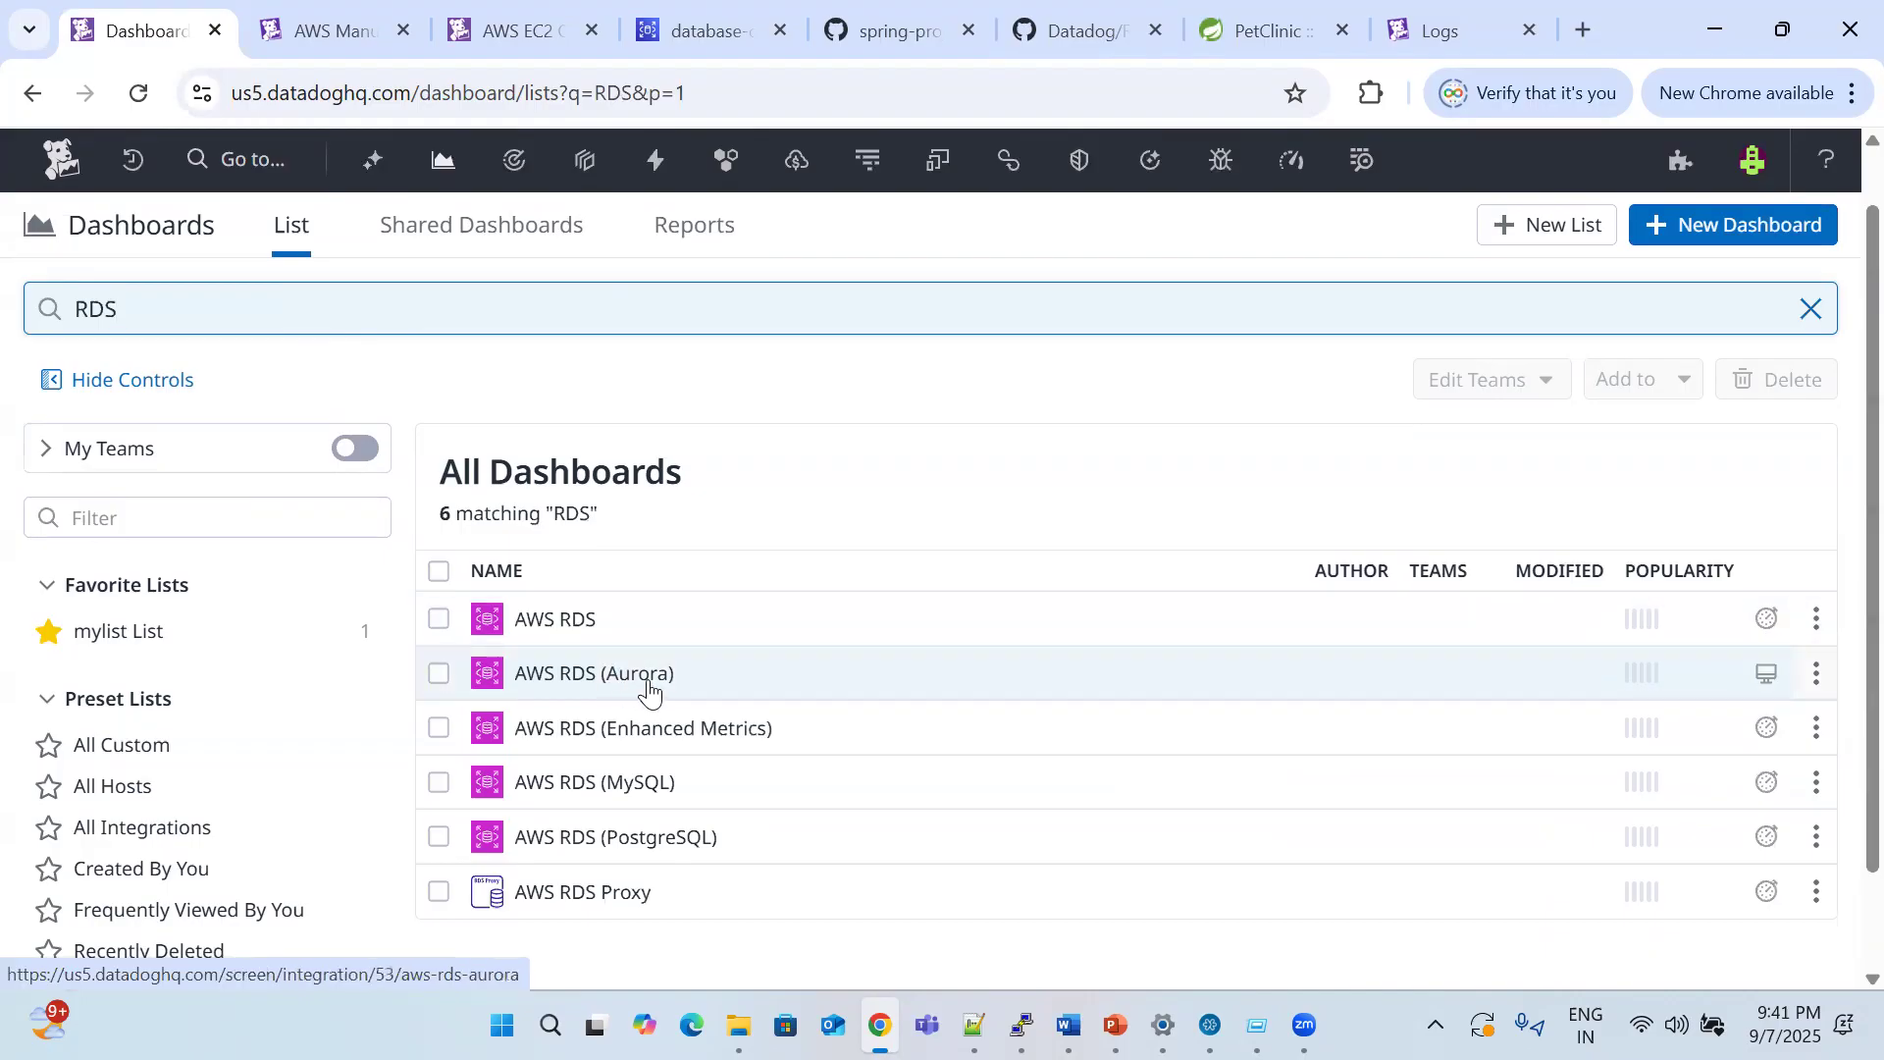
click(667, 849)
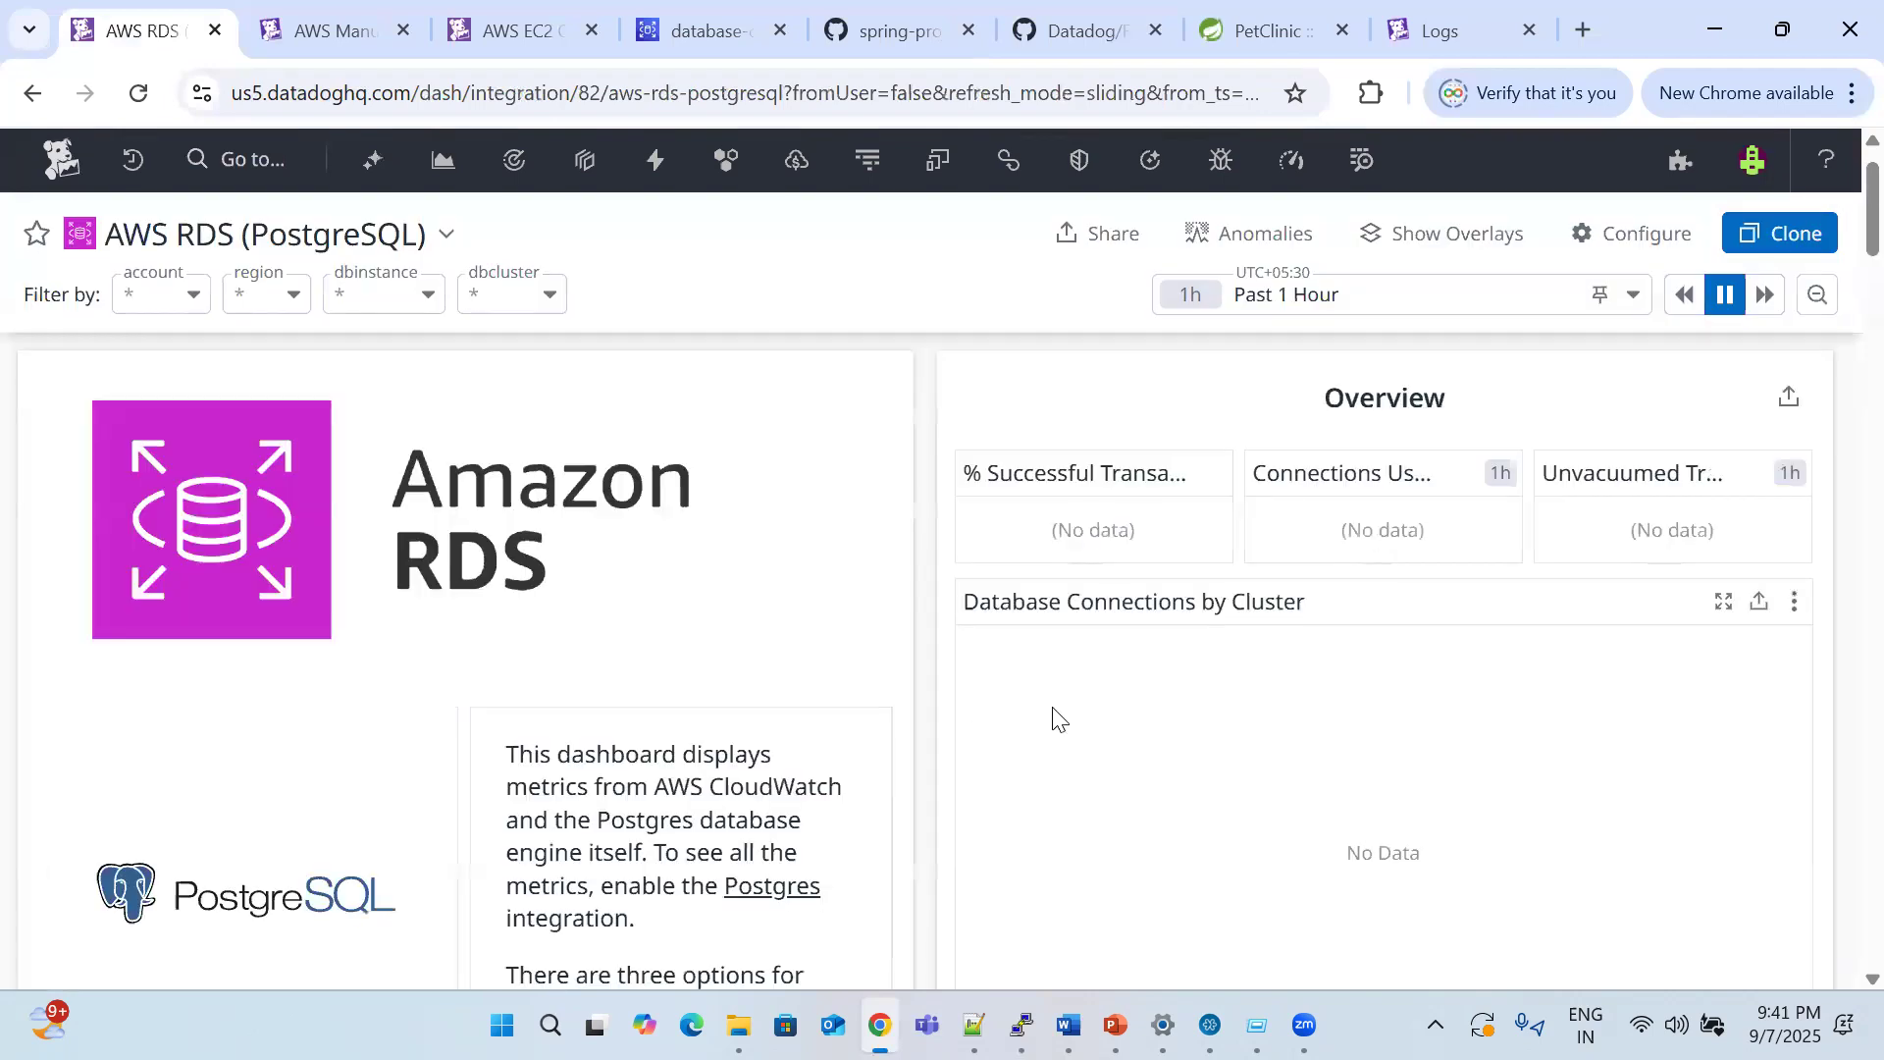
scroll(1064, 756, down, 3)
scroll(1065, 755, up, 4)
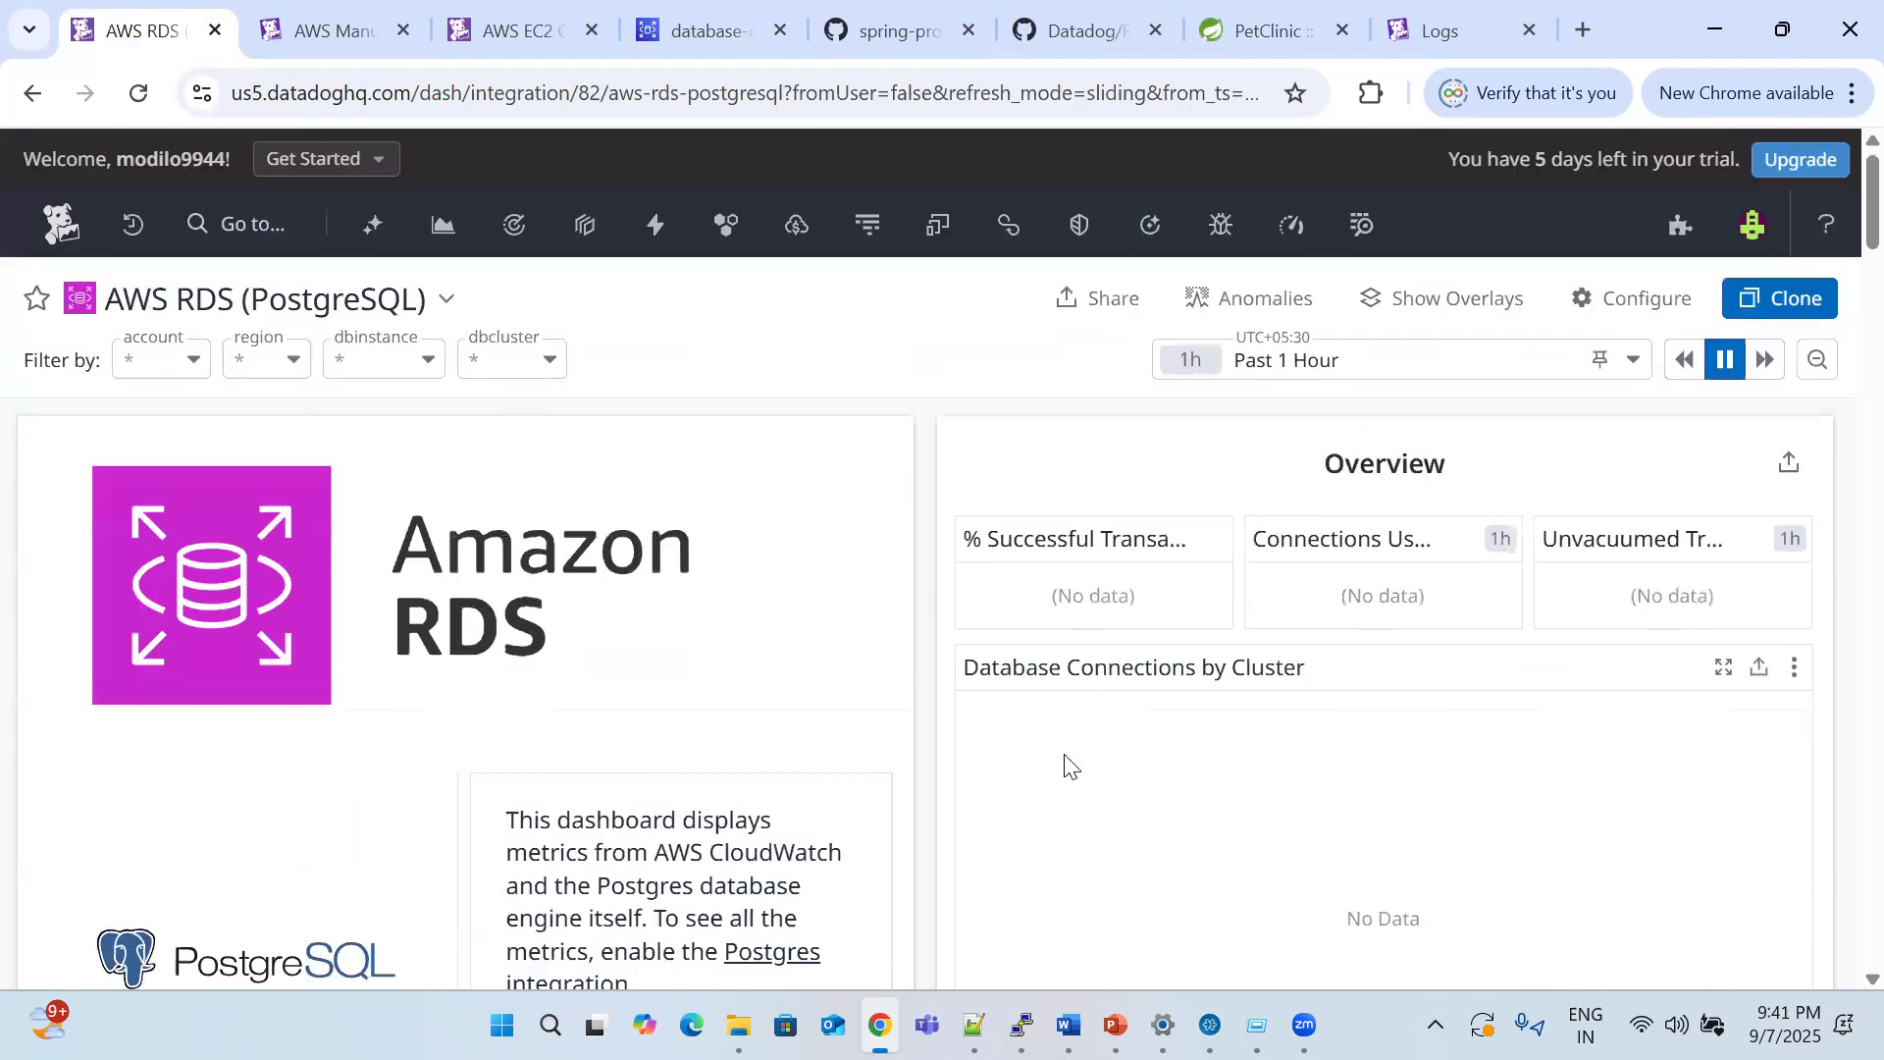
Find the Amazon RDS integration in the Integrations catalogue and open its details.
click(200, 231)
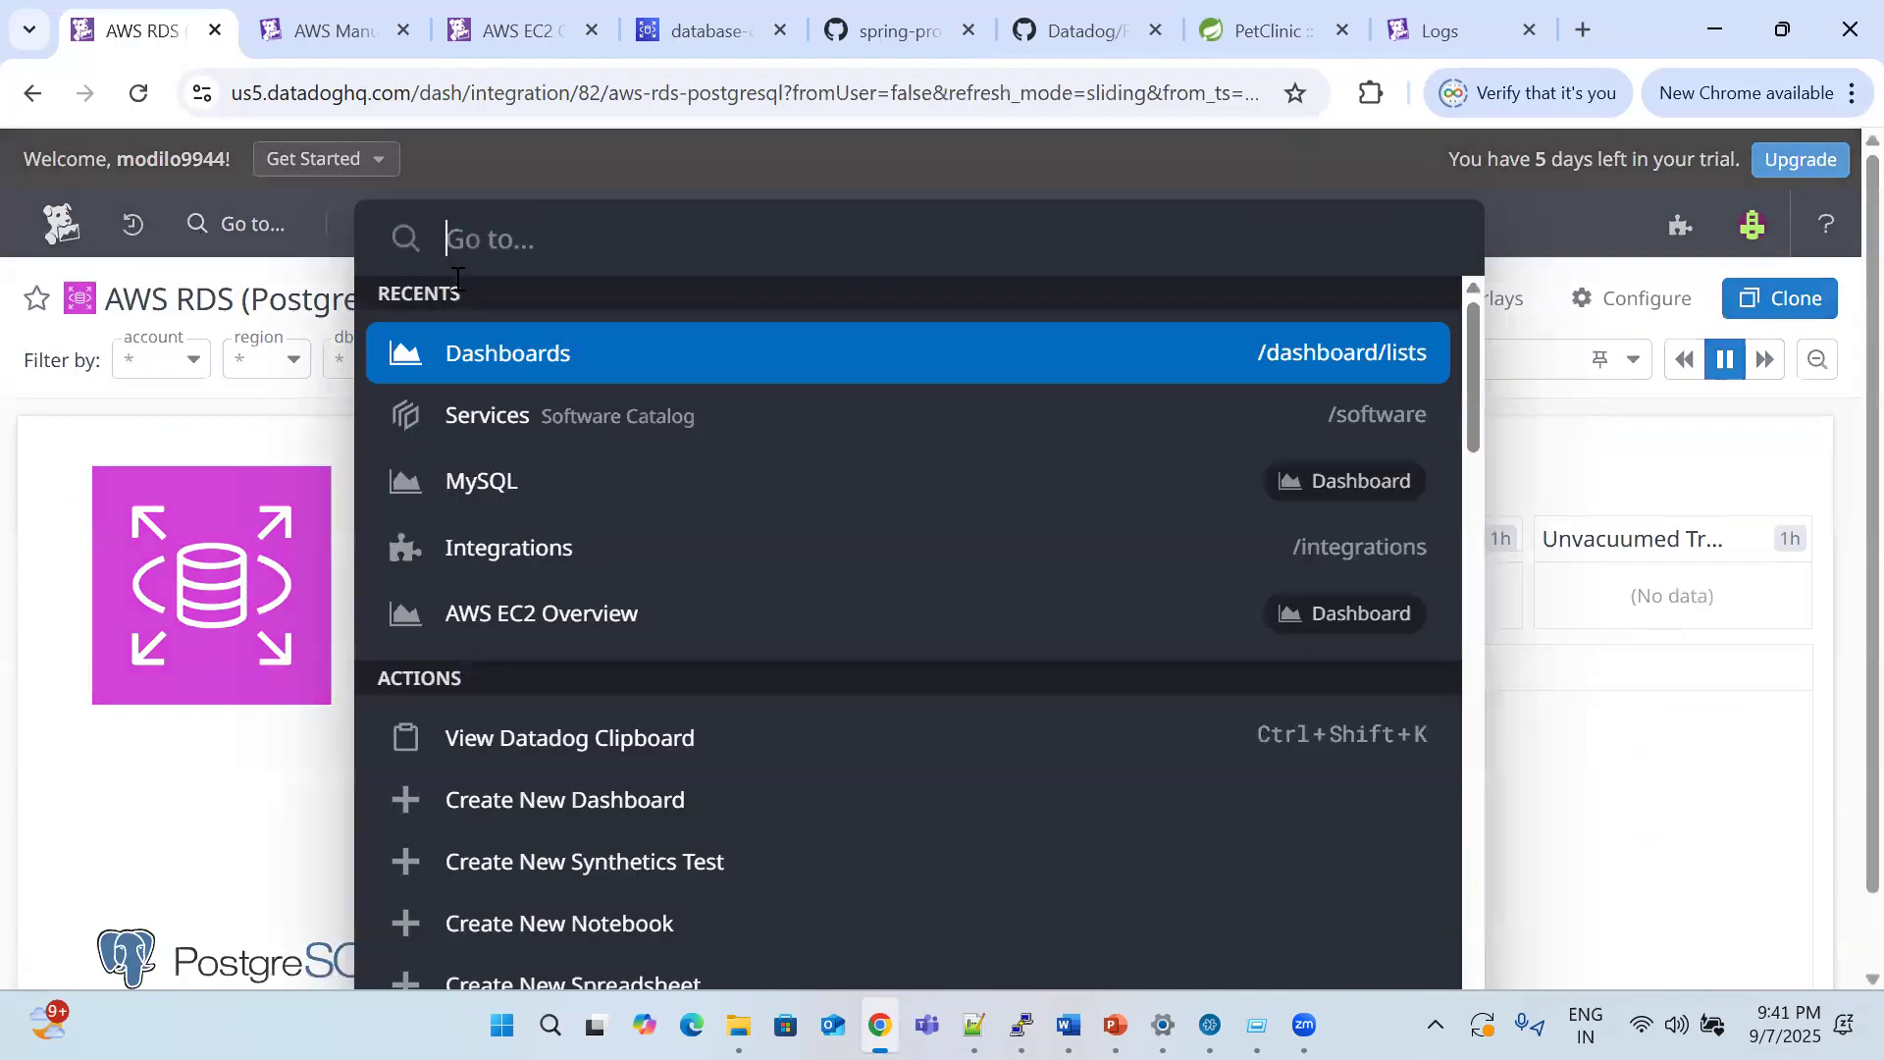
click(509, 546)
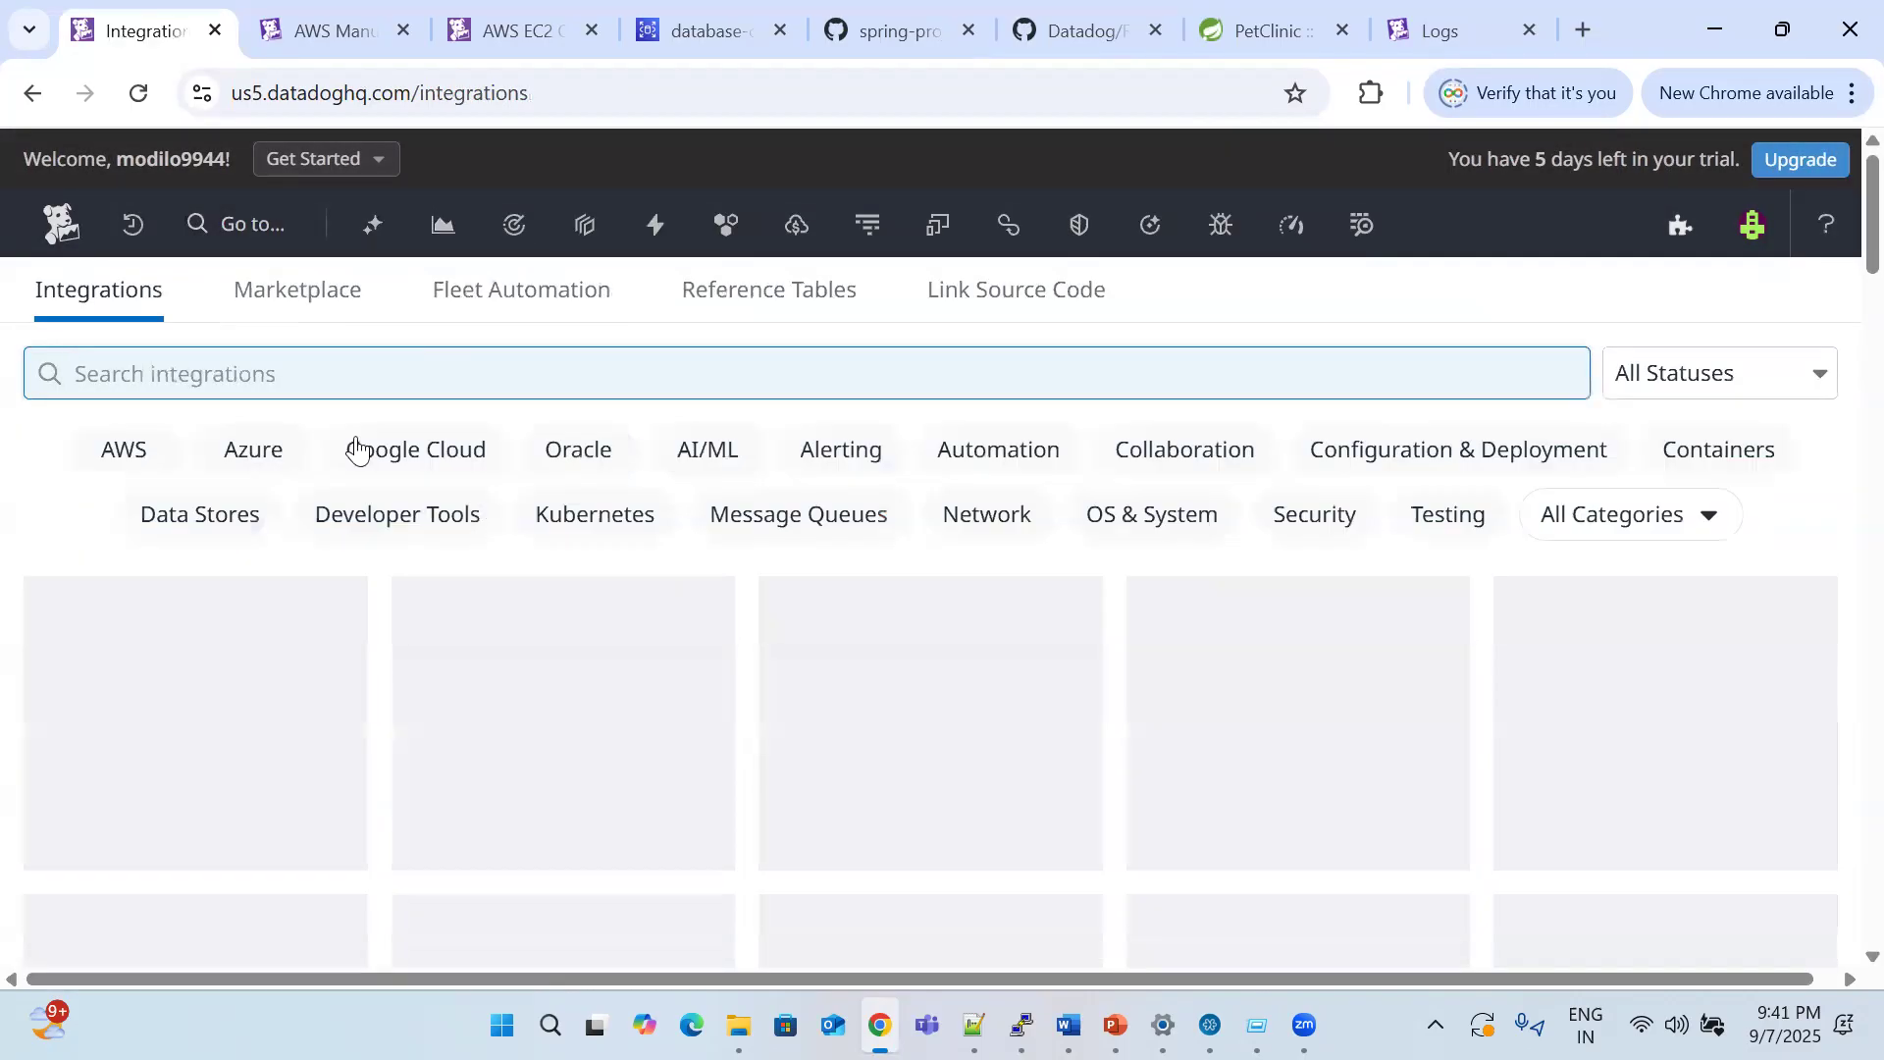
text(RDS)
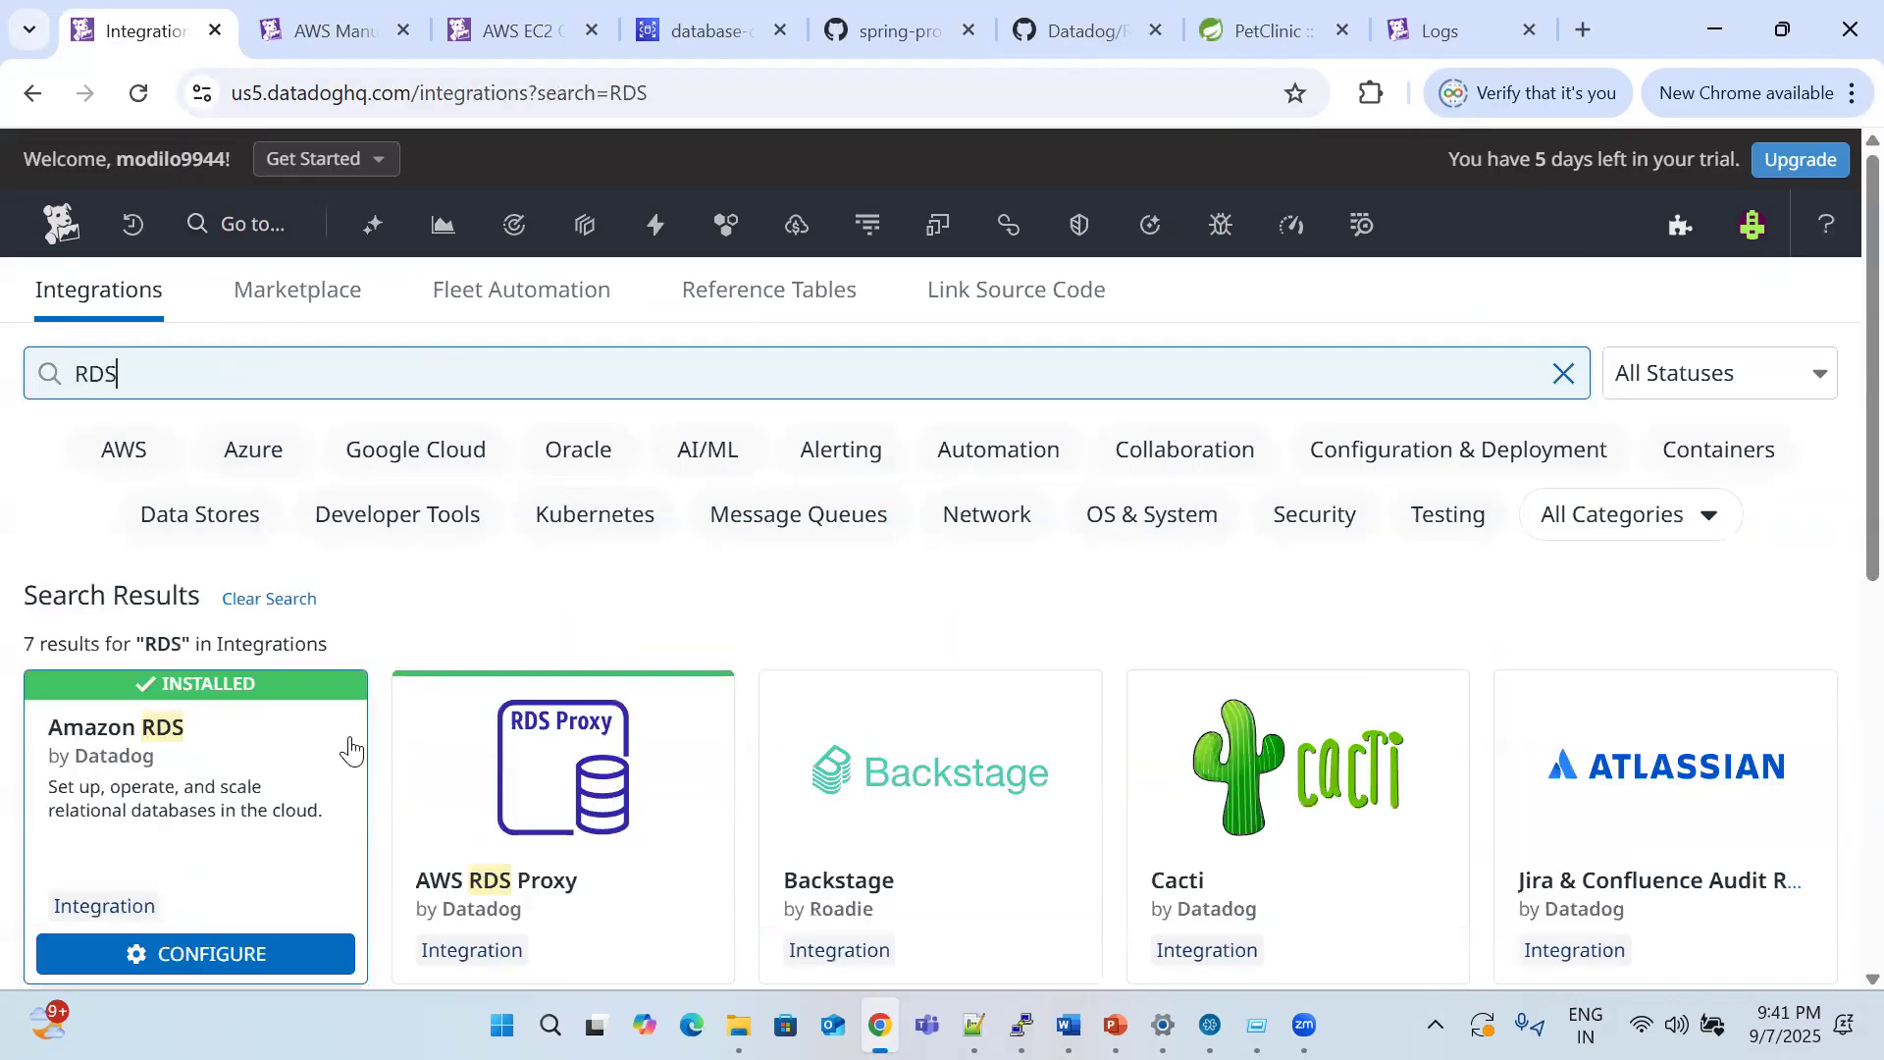
scroll(279, 530, down, 3)
click(244, 488)
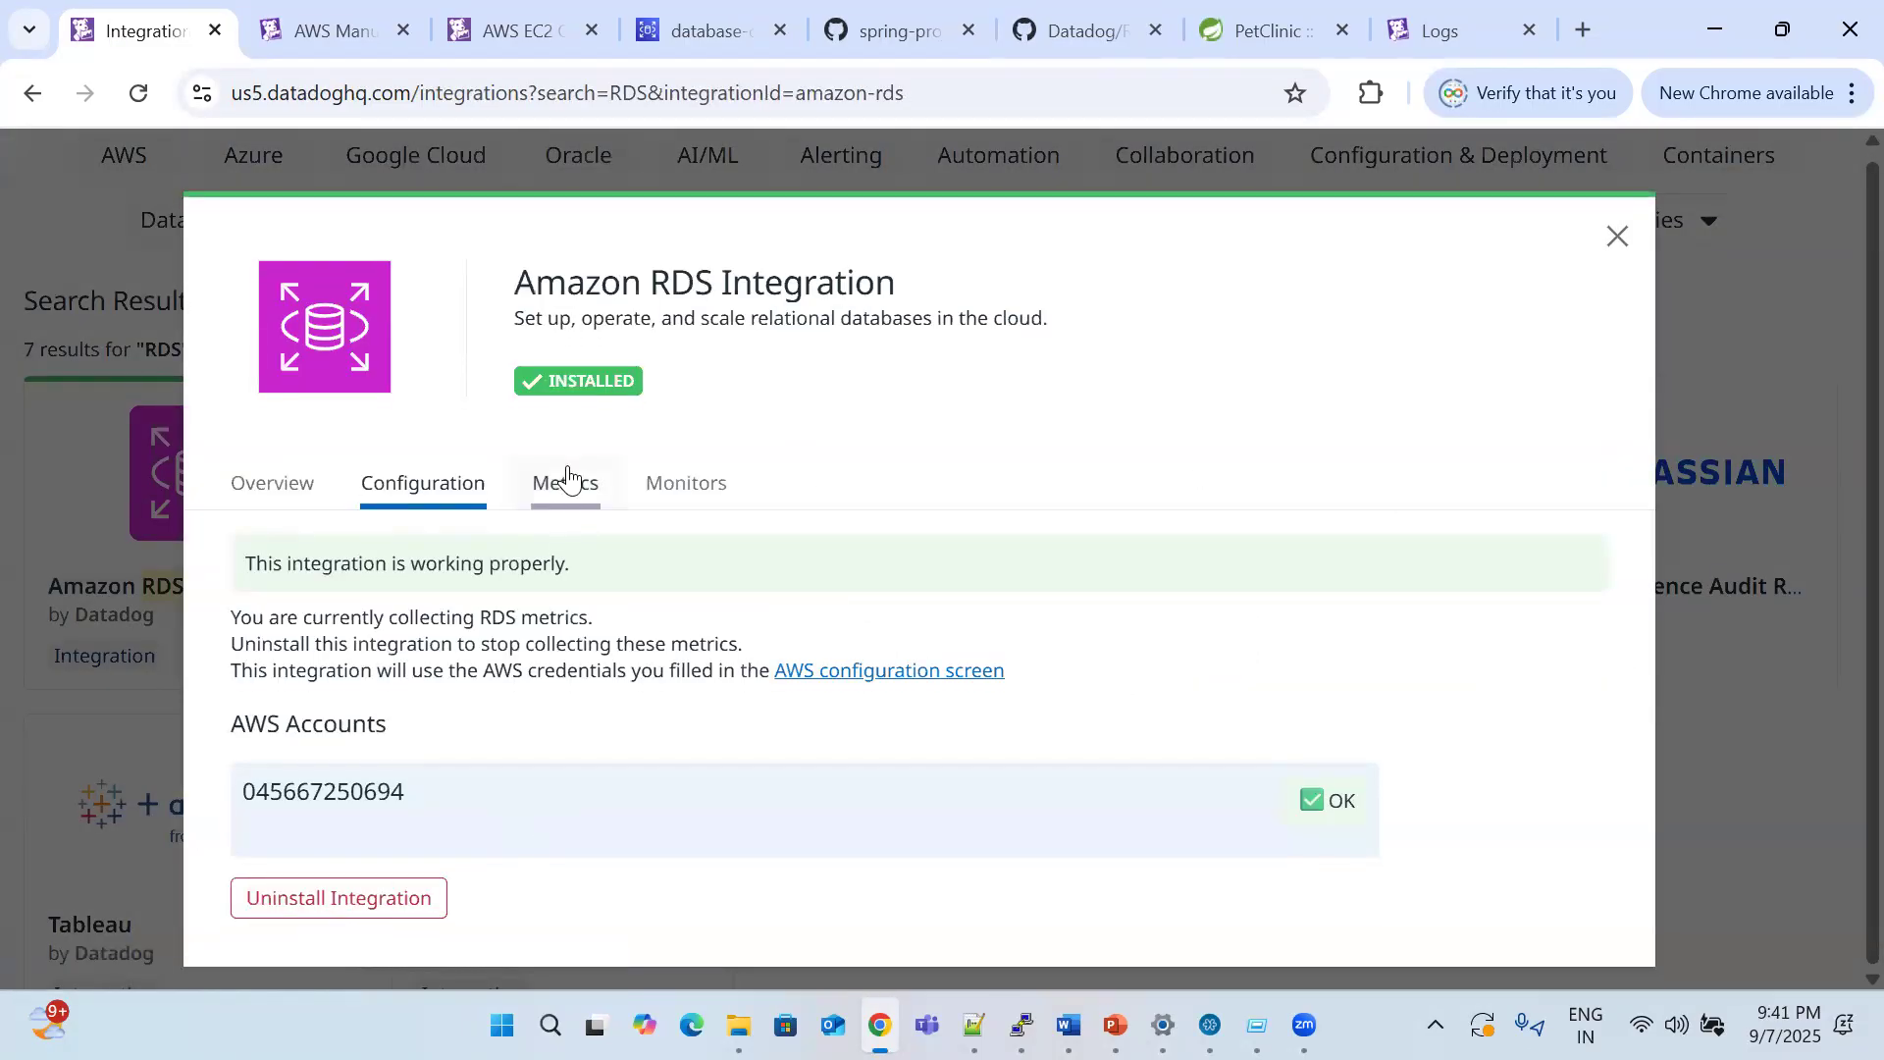
click(1615, 239)
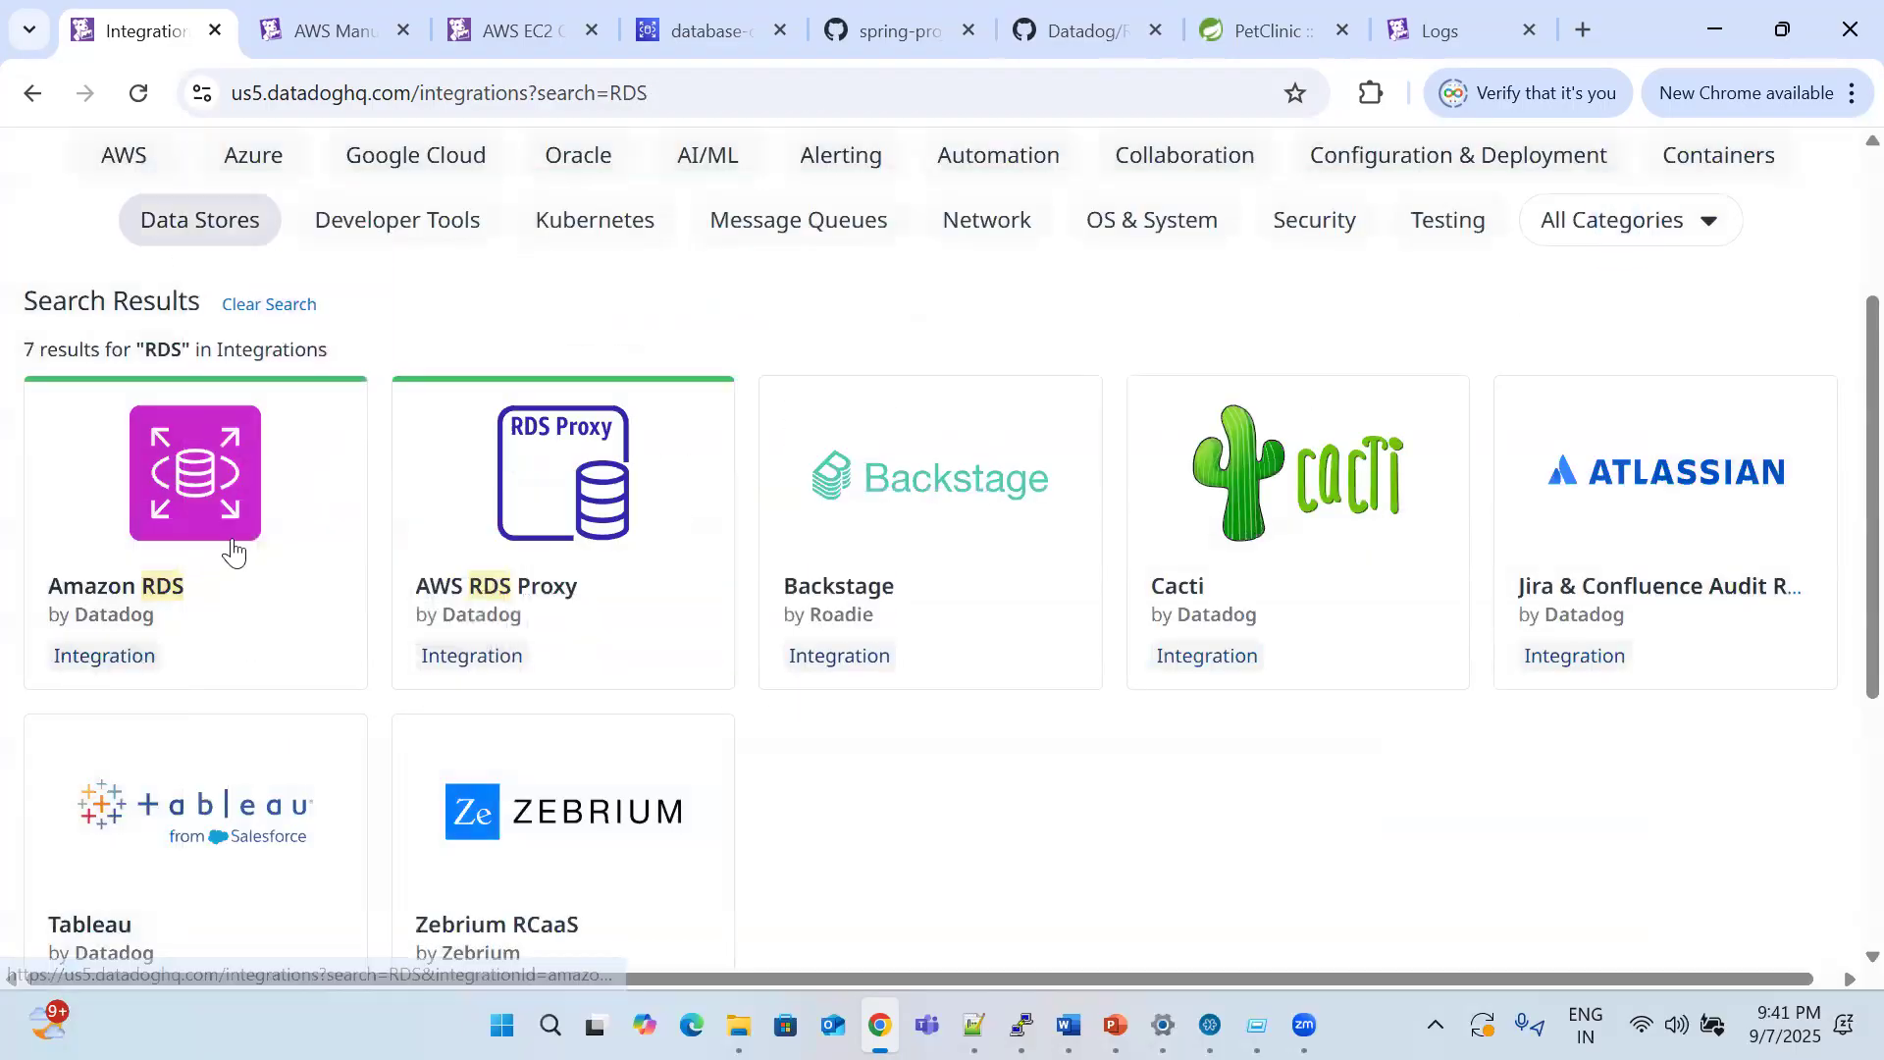
mouse_move(233, 553)
scroll(234, 553, down, 2)
scroll(233, 547, up, 3)
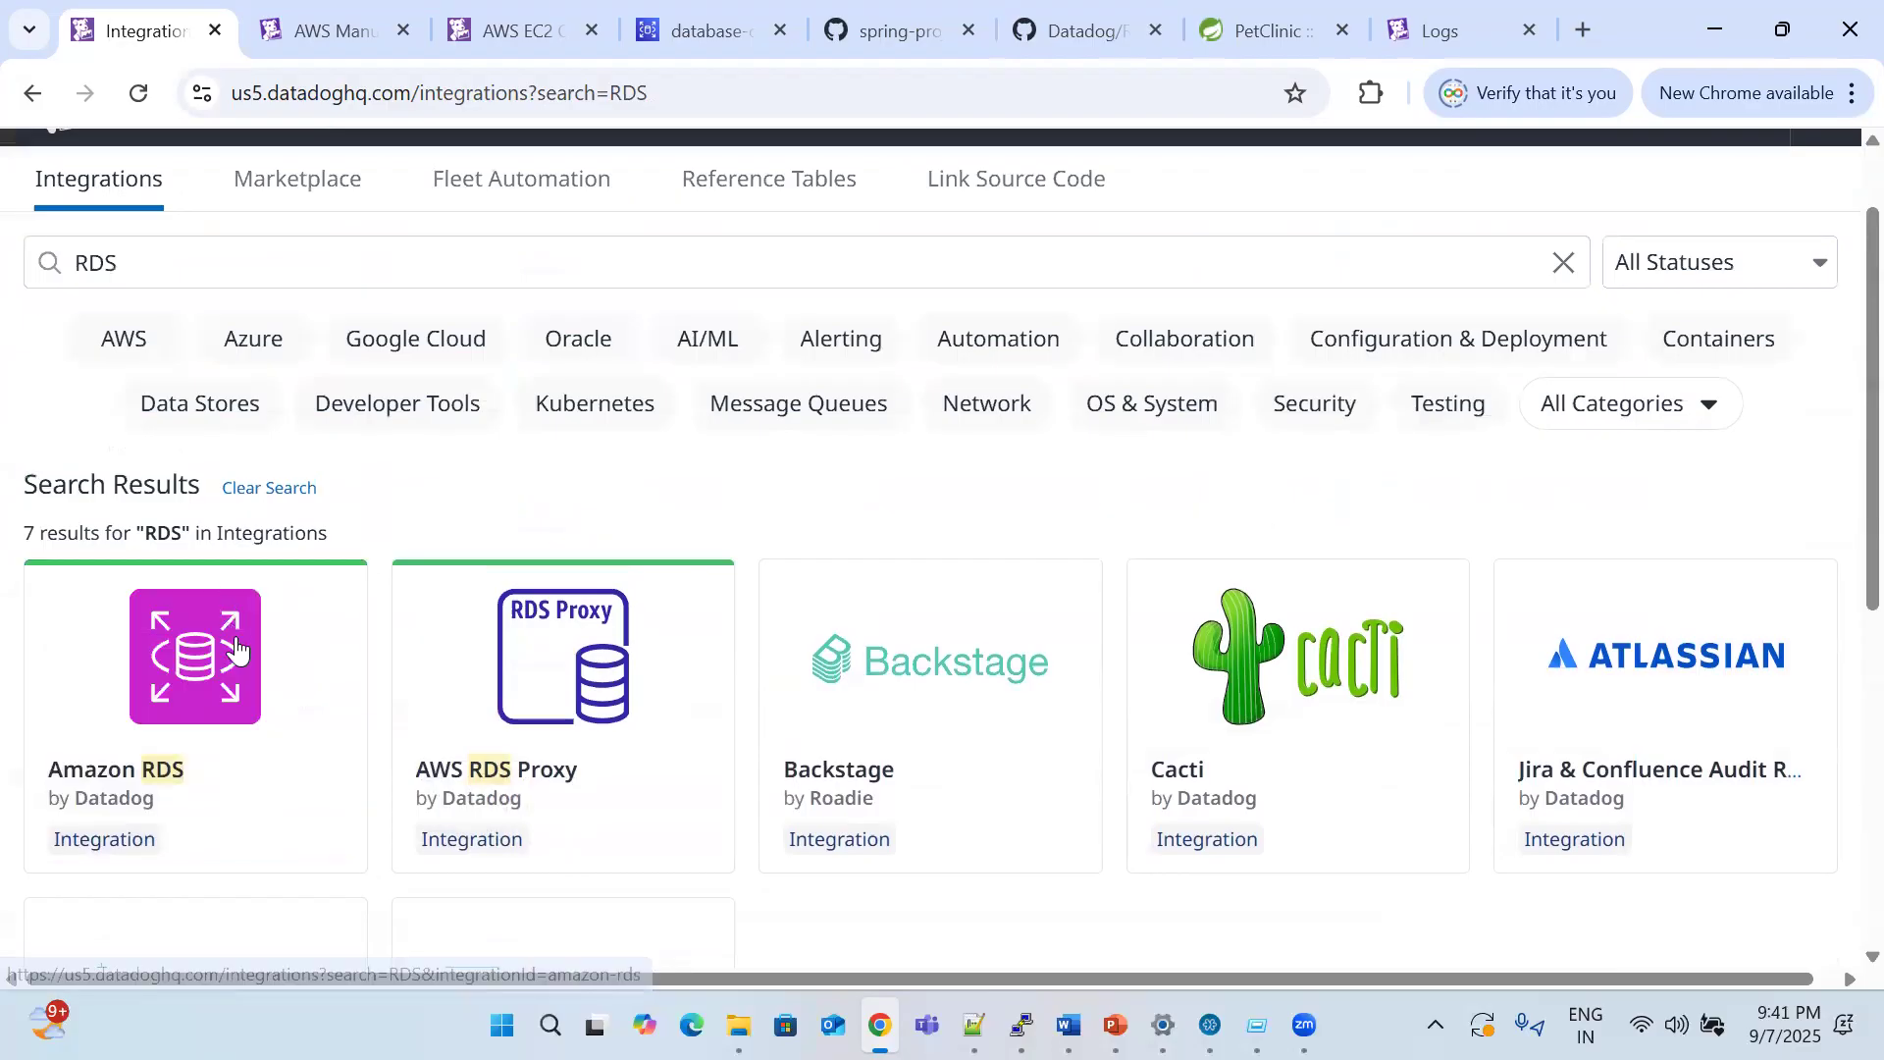
click(240, 686)
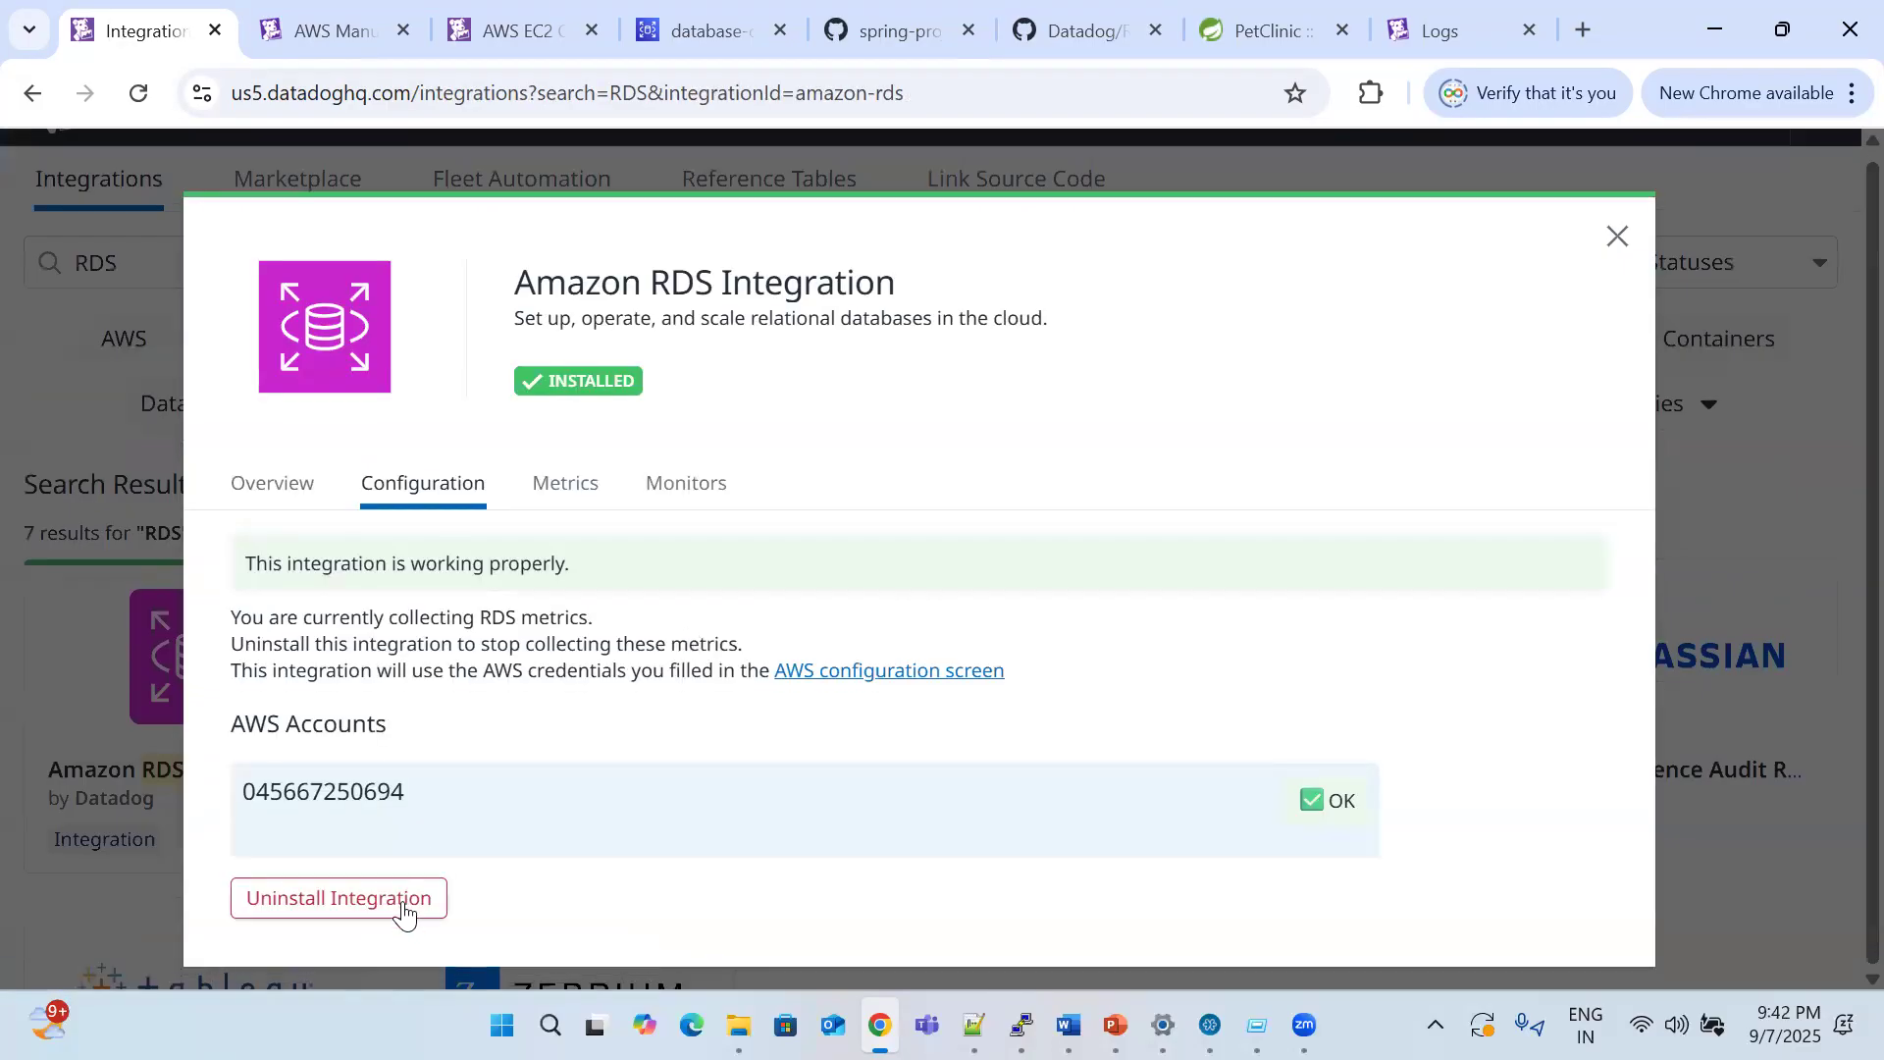
Review the integration's Overview, Configuration and Metrics, then uninstall it and confirm.
click(582, 488)
click(300, 508)
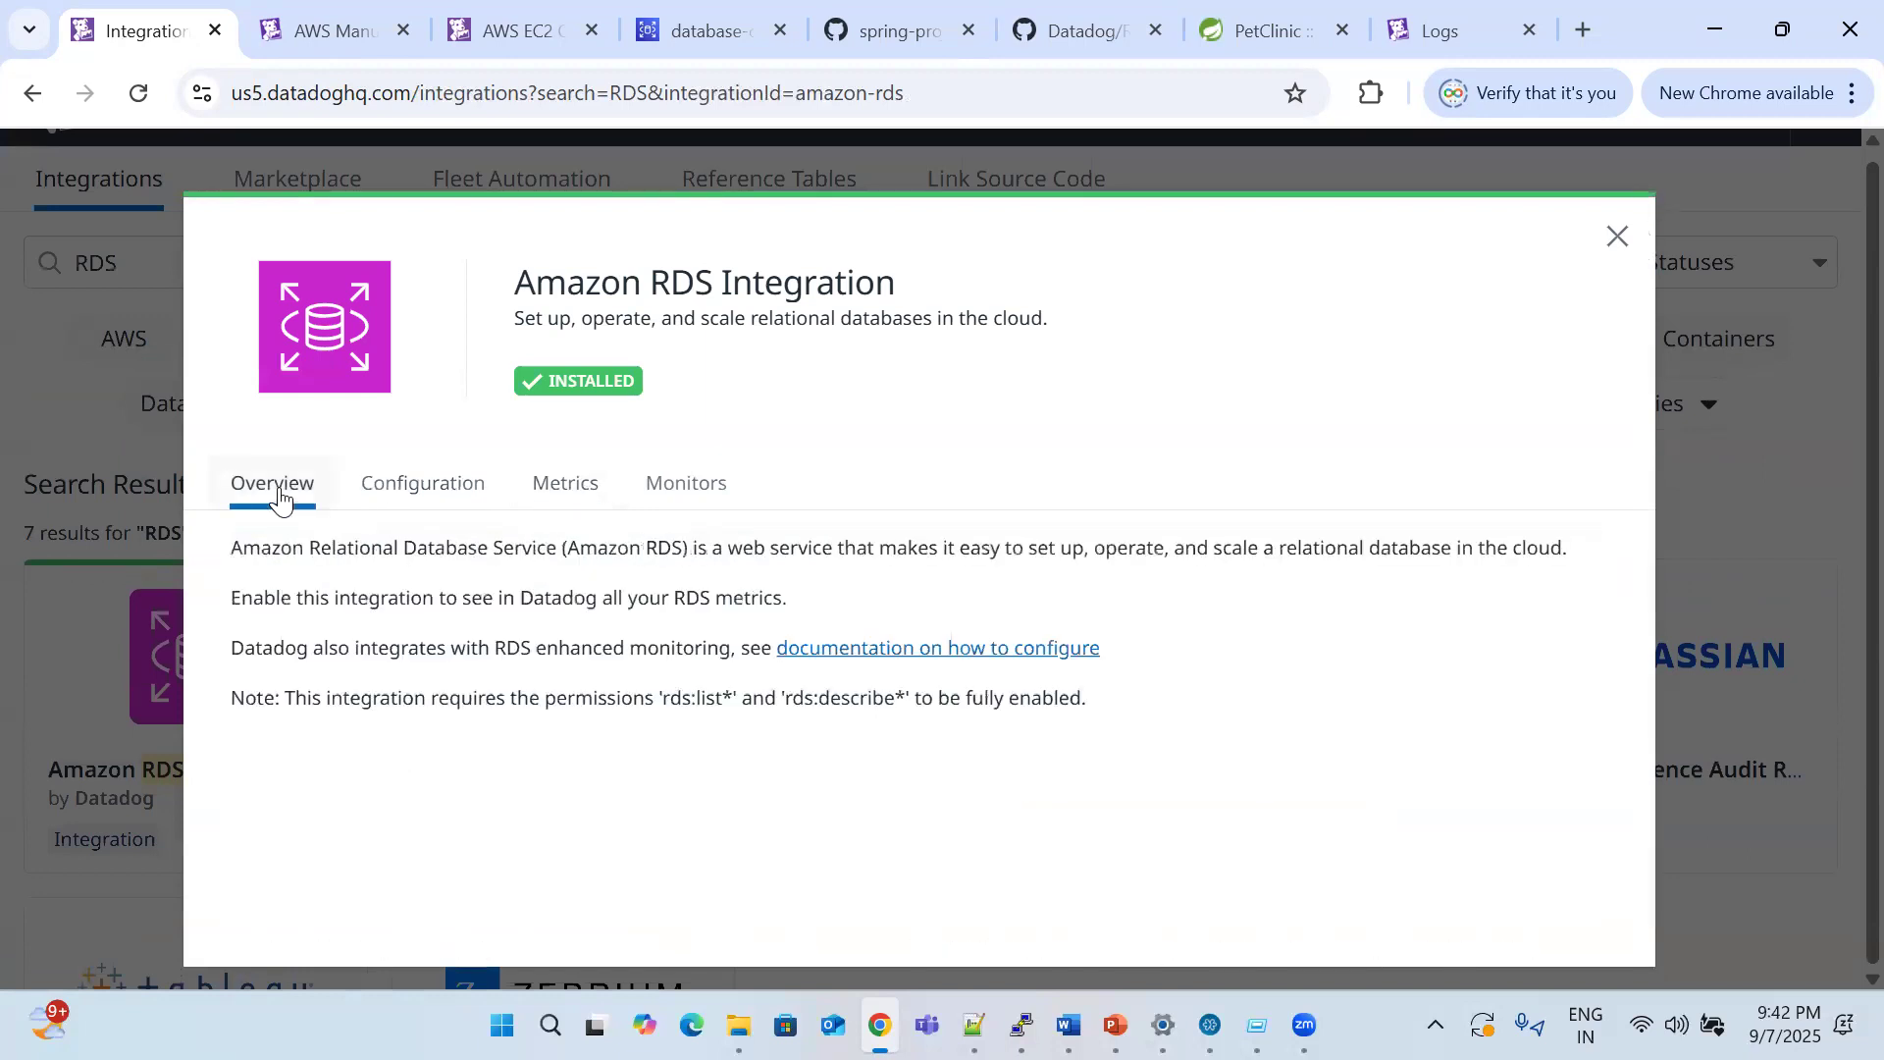
click(417, 498)
click(550, 492)
click(424, 493)
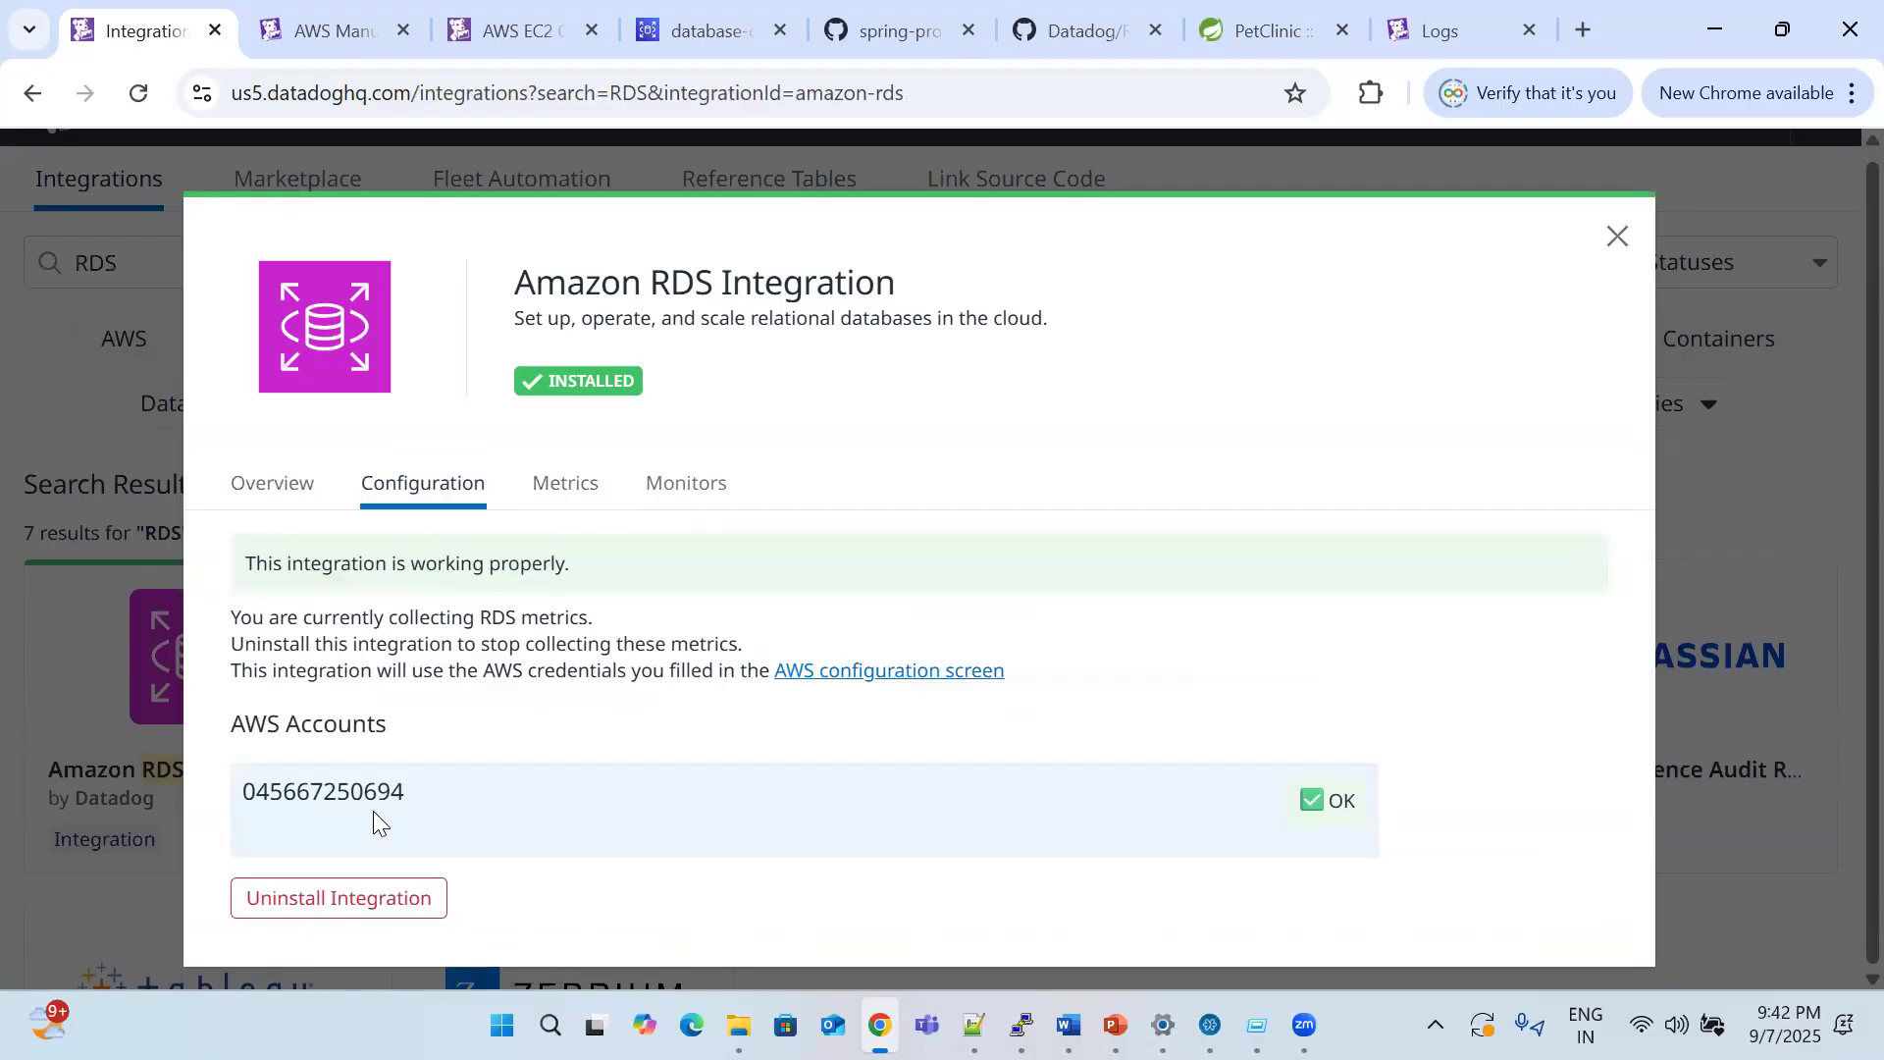
click(407, 902)
click(1242, 429)
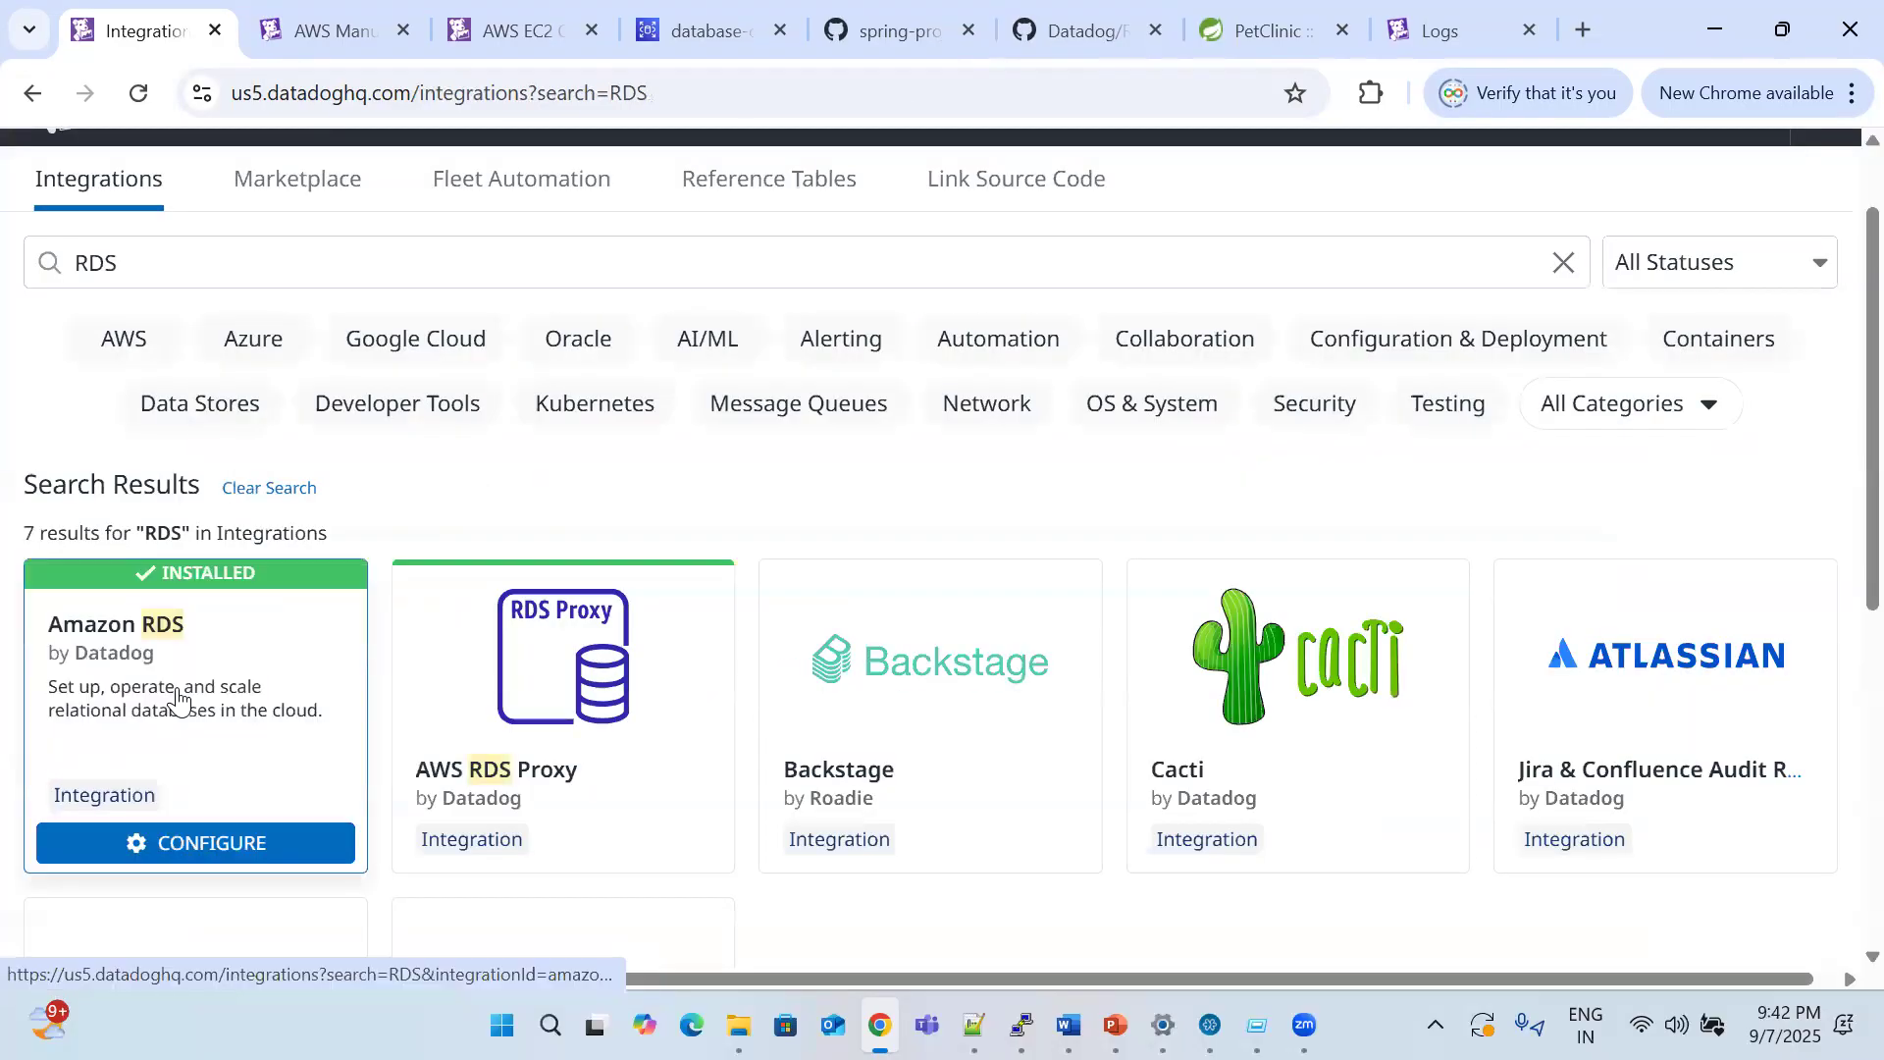
Reinstall the Amazon RDS integration from its Configure options.
click(223, 842)
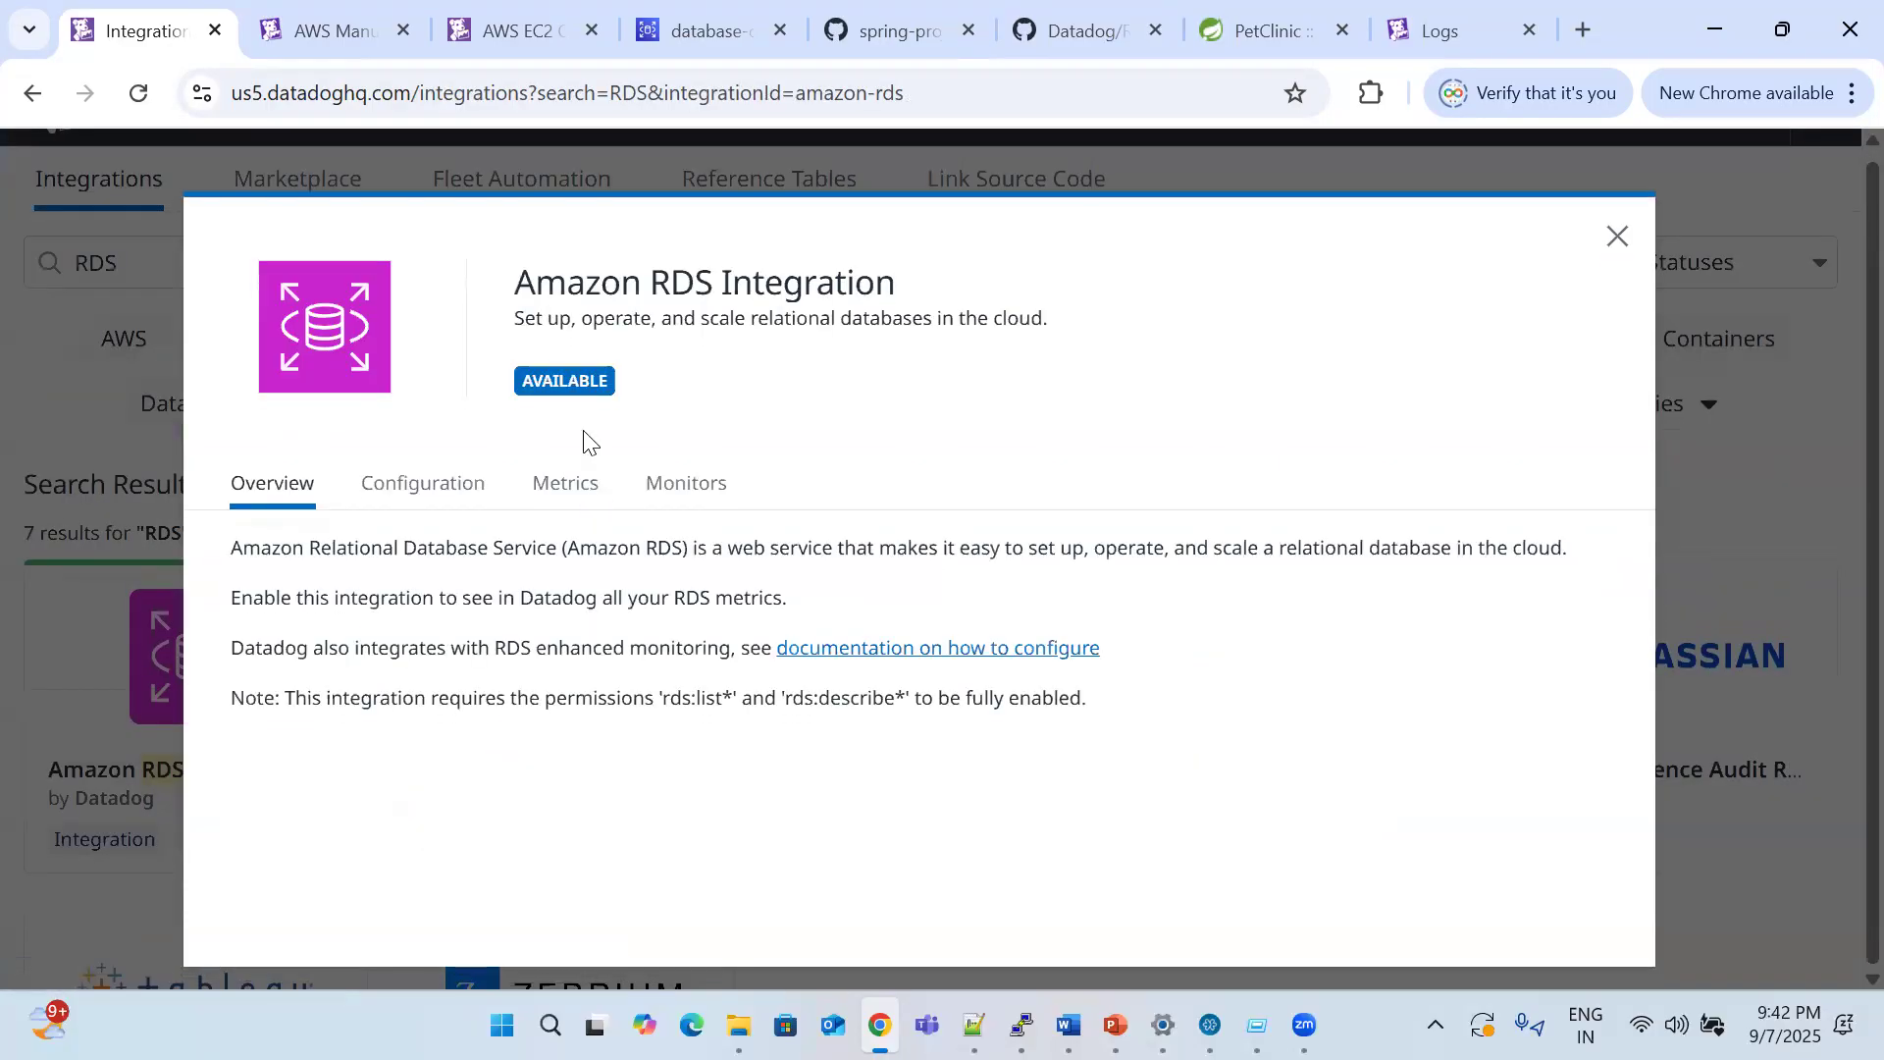
click(432, 491)
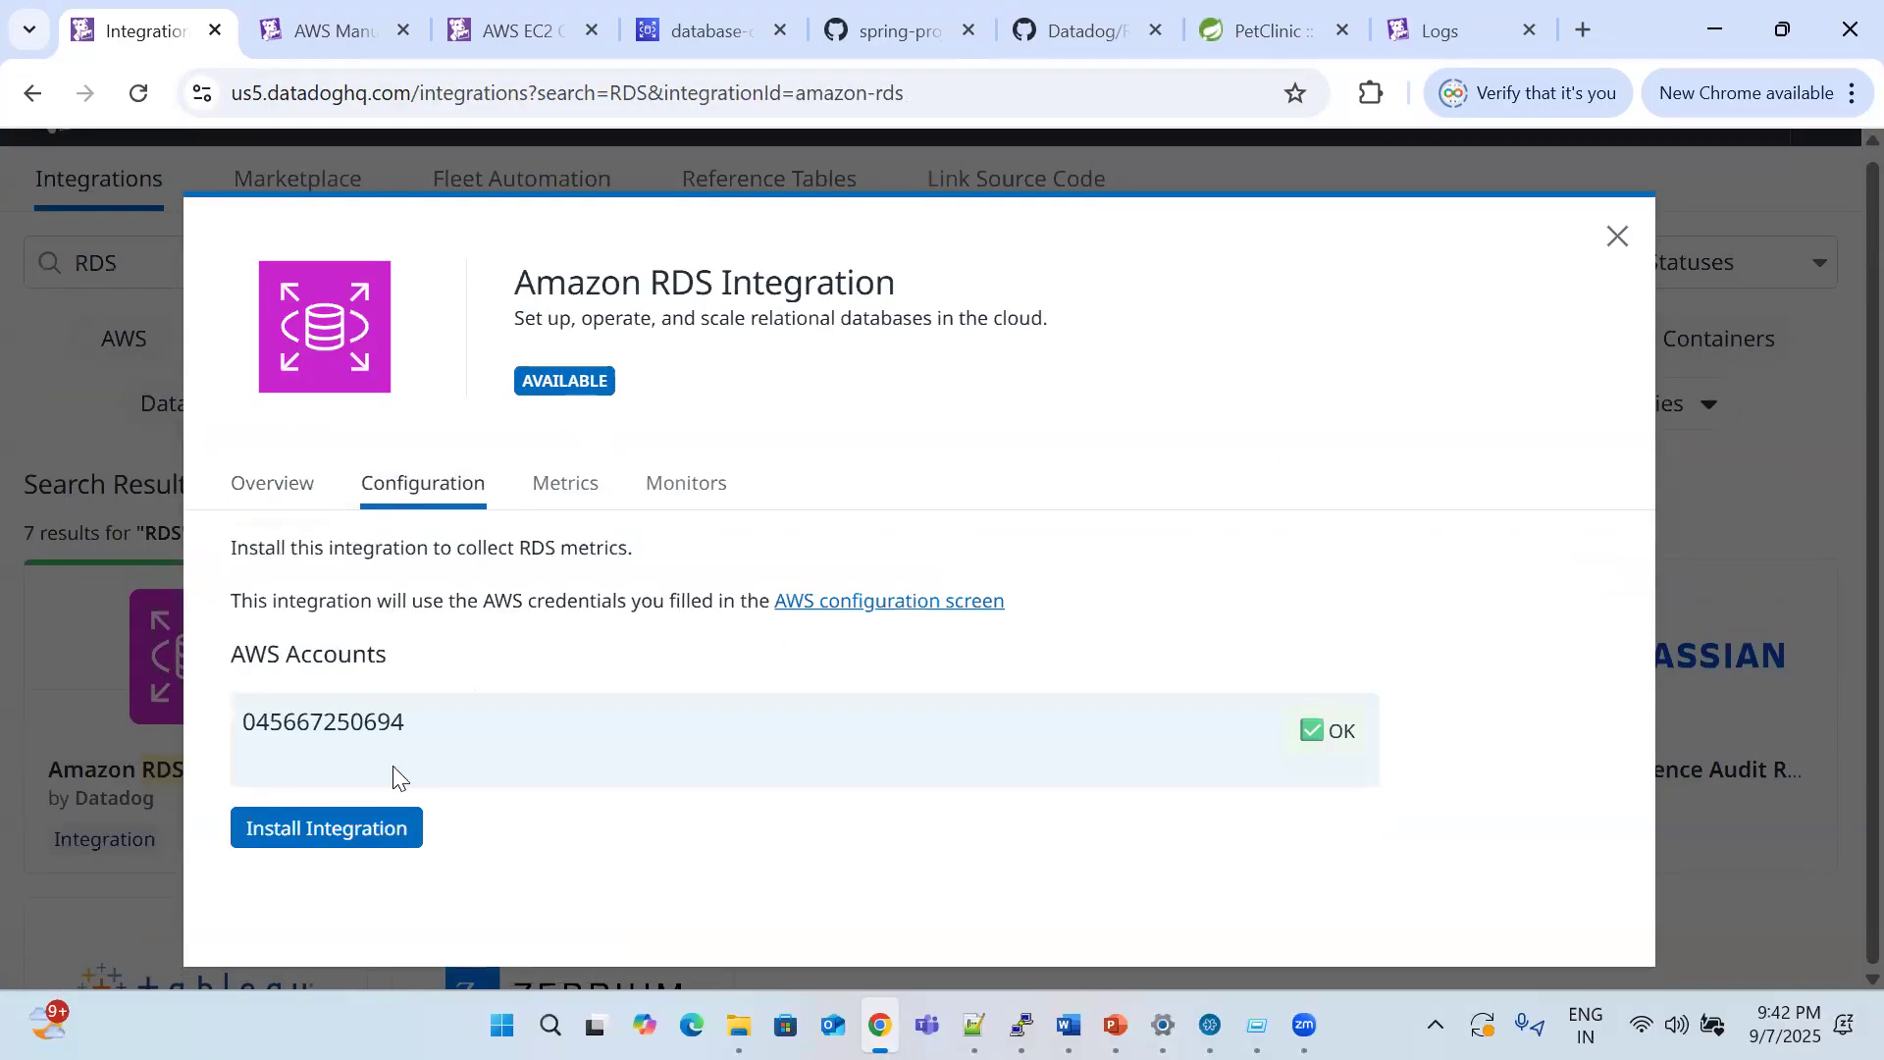
click(382, 830)
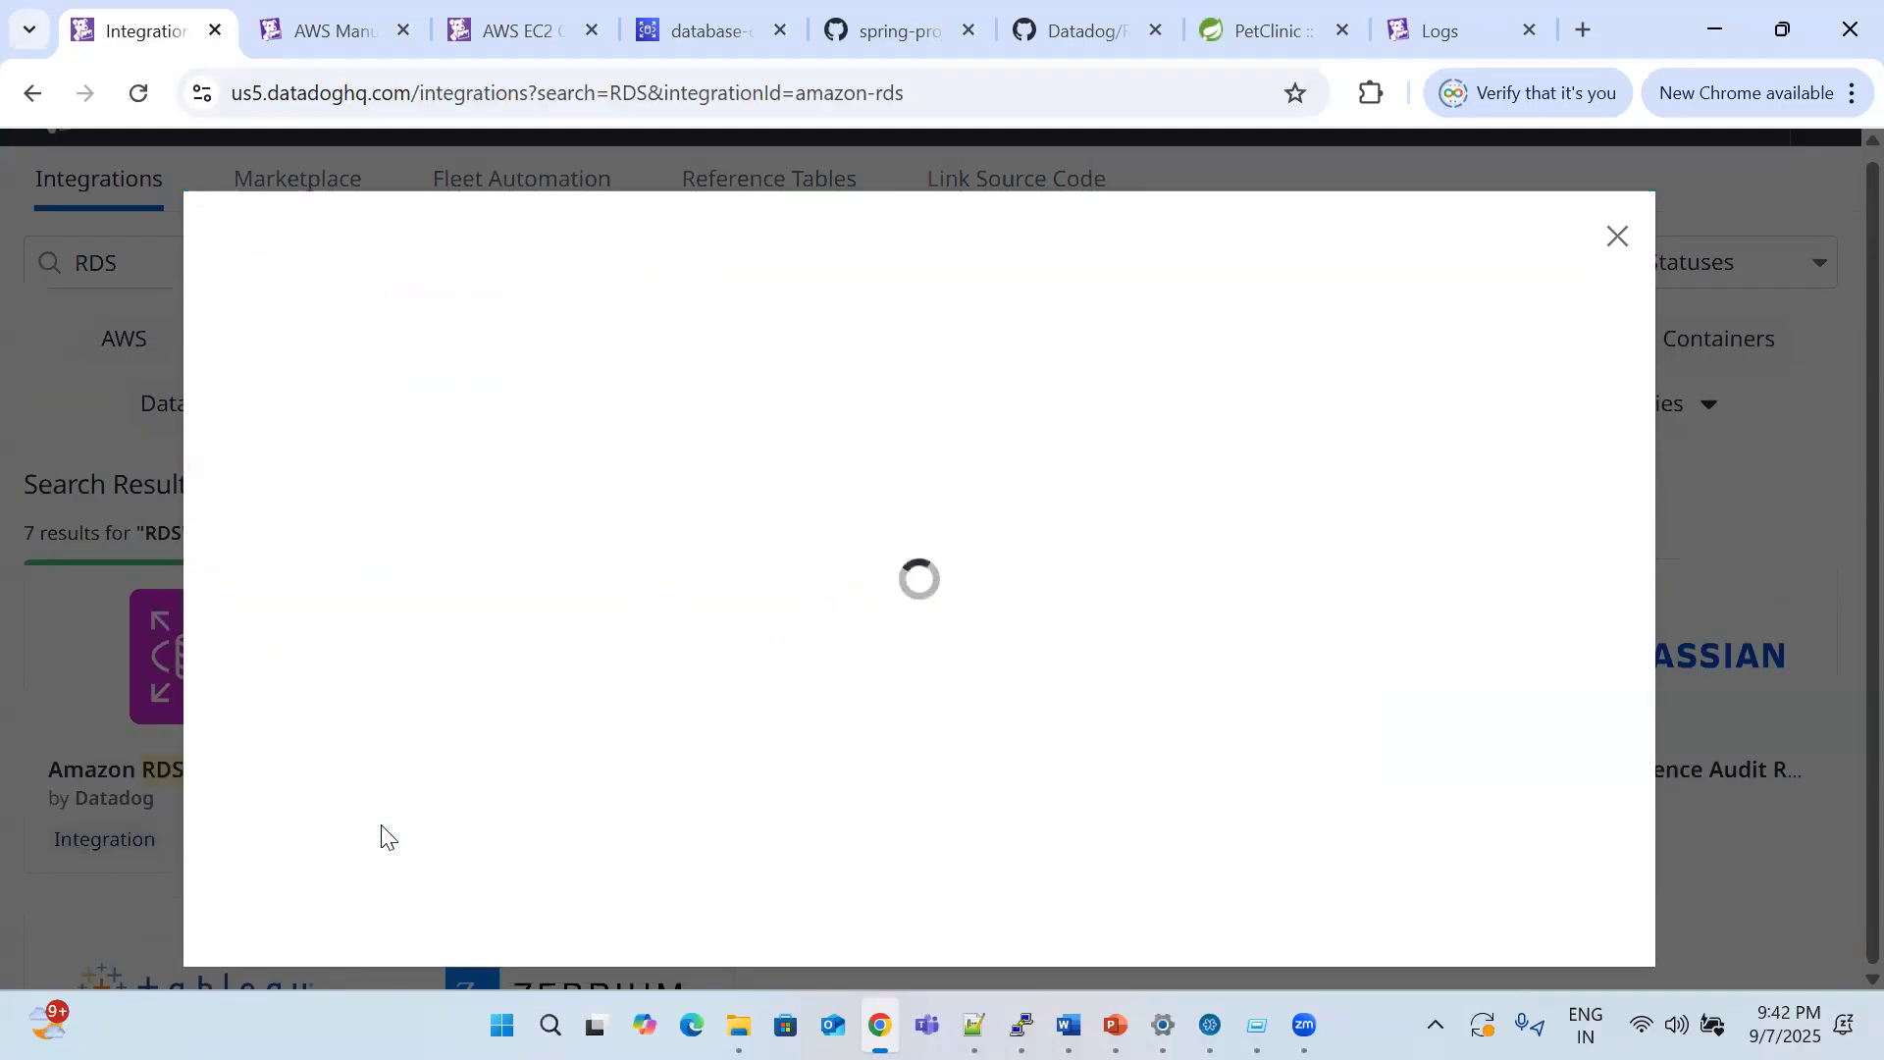
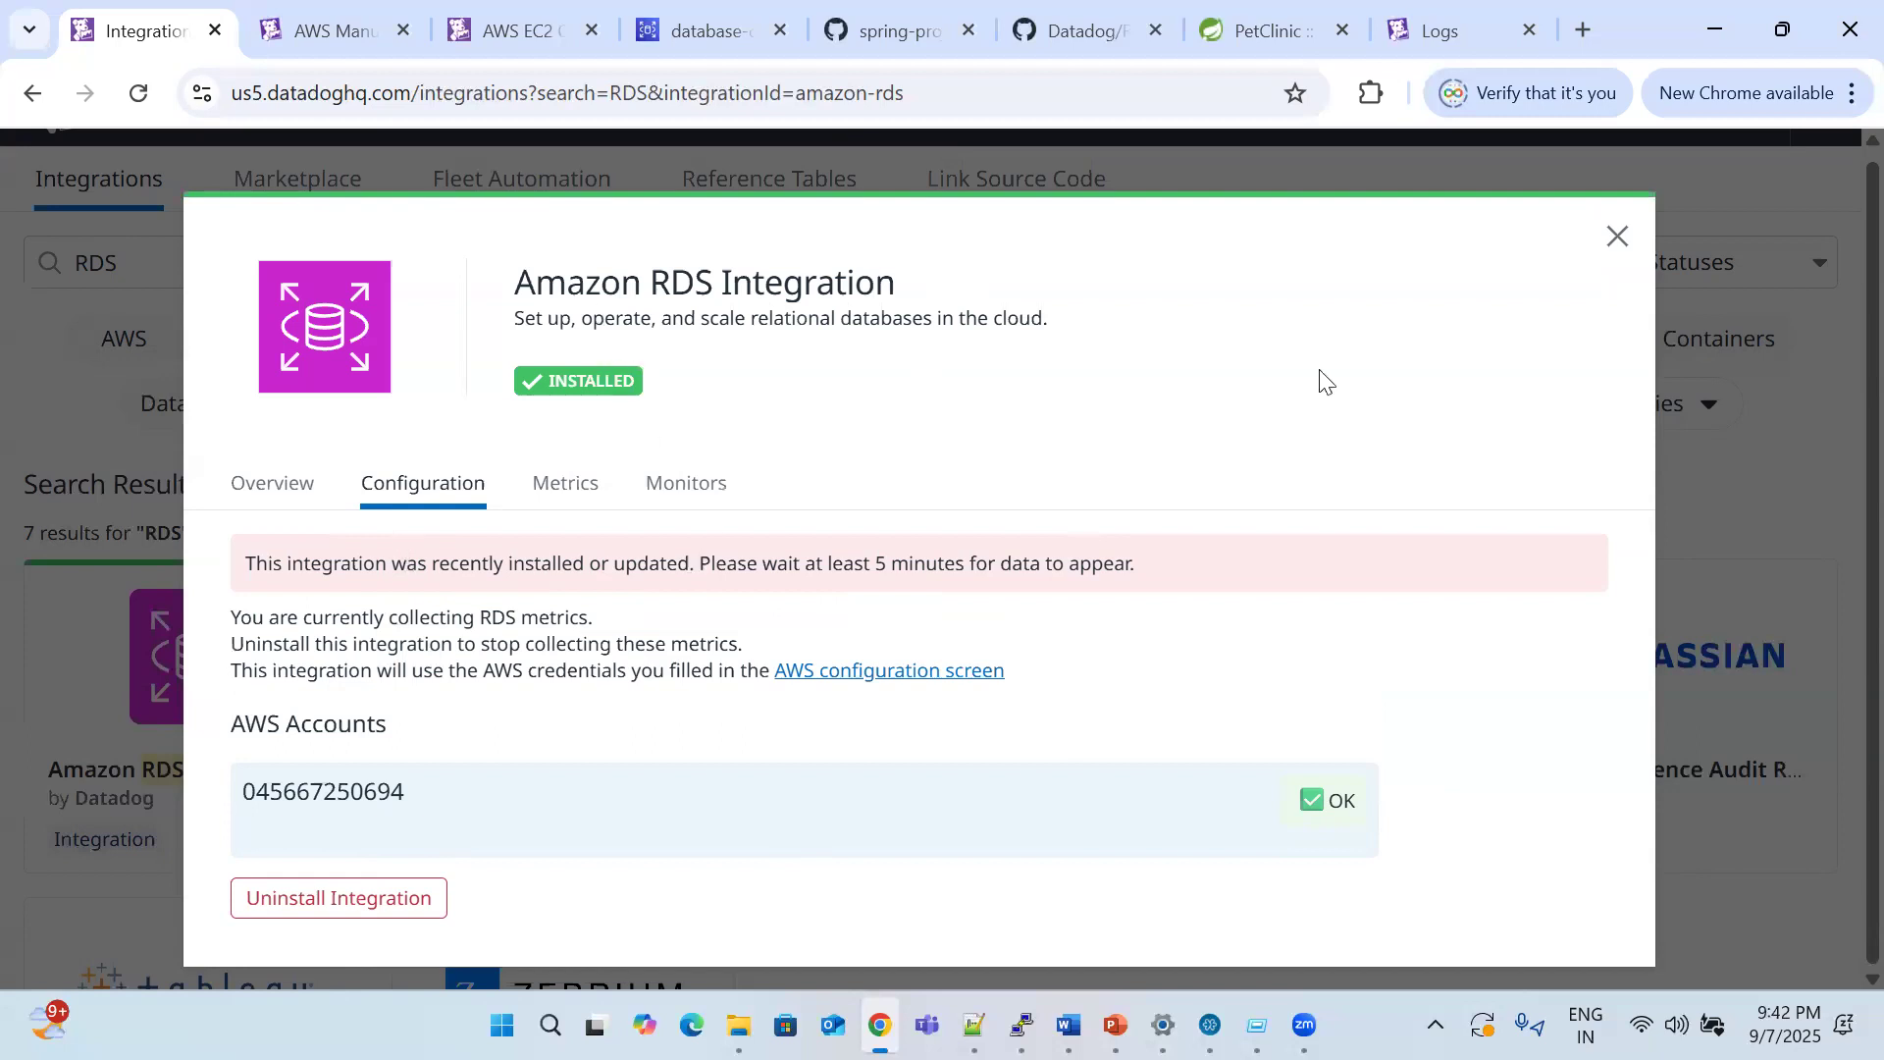
Close the Amazon RDS integration details, glance at the AWS EC2 Overview tab, and return to the RDS results.
click(1616, 235)
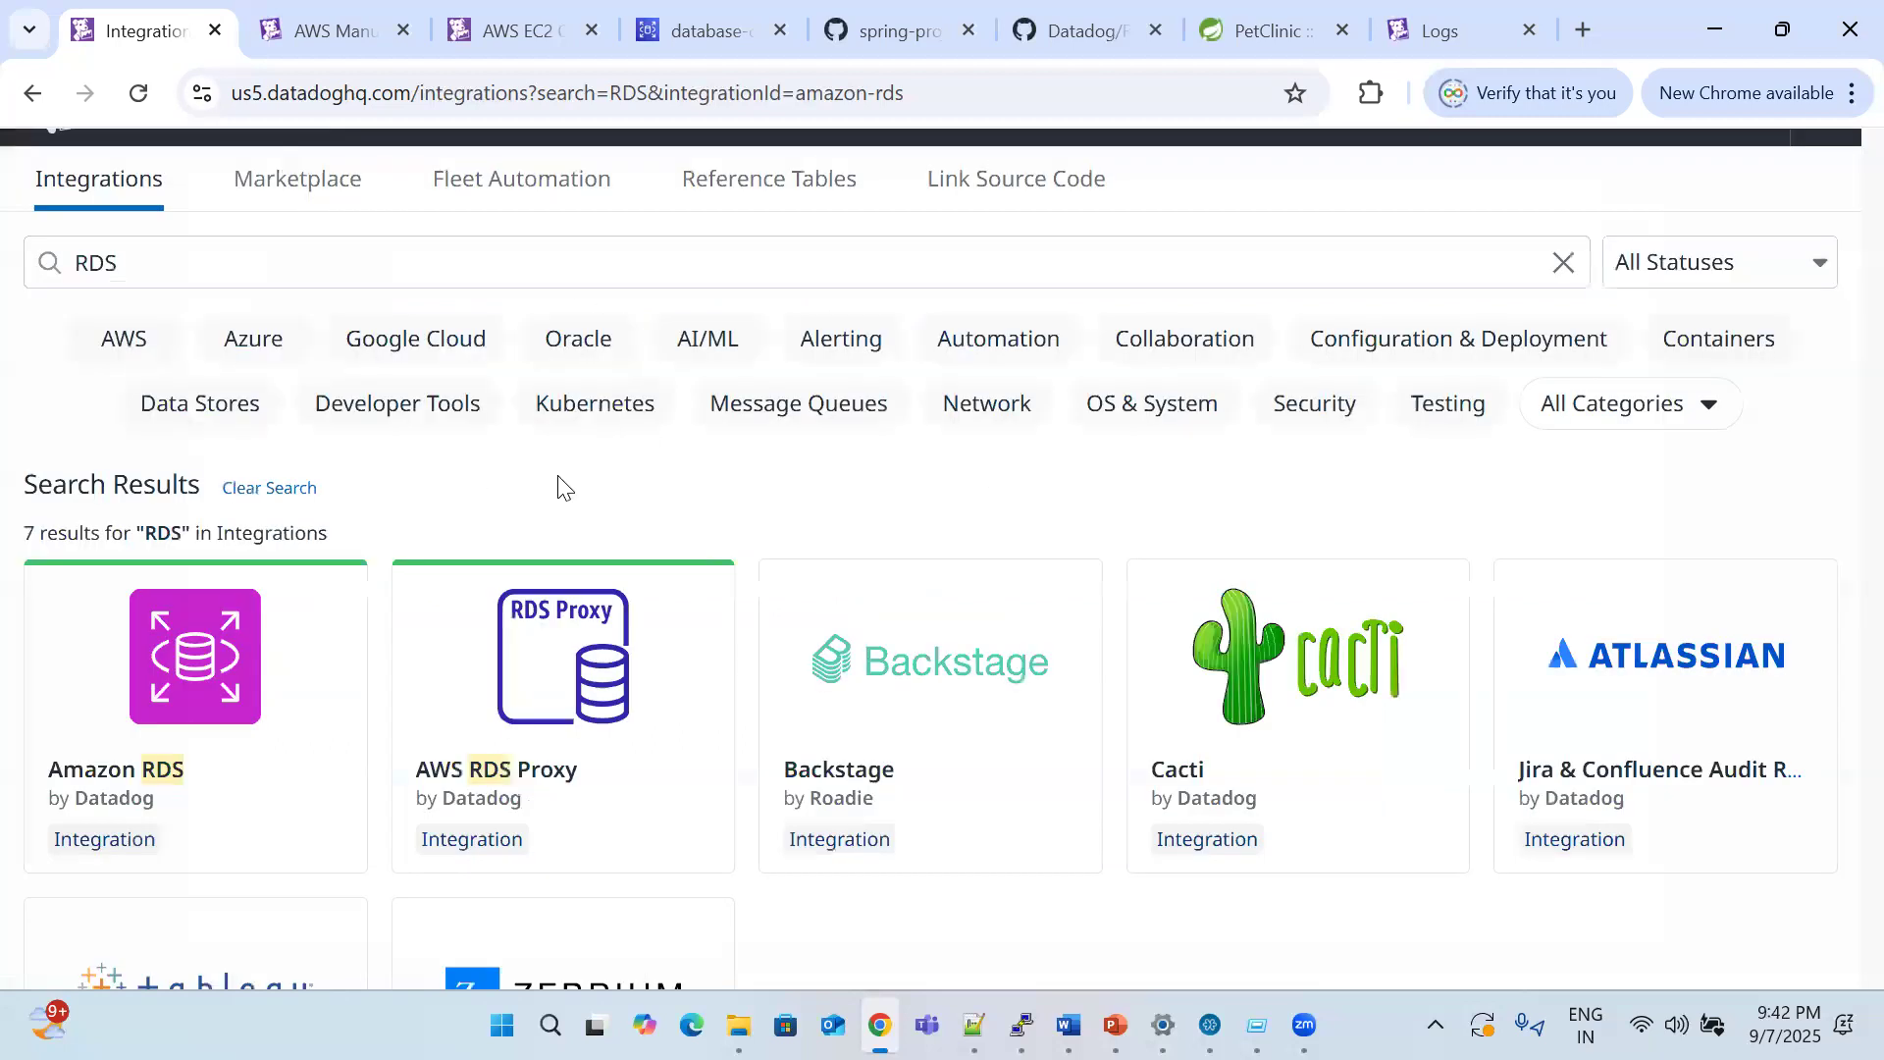
scroll(357, 681, down, 3)
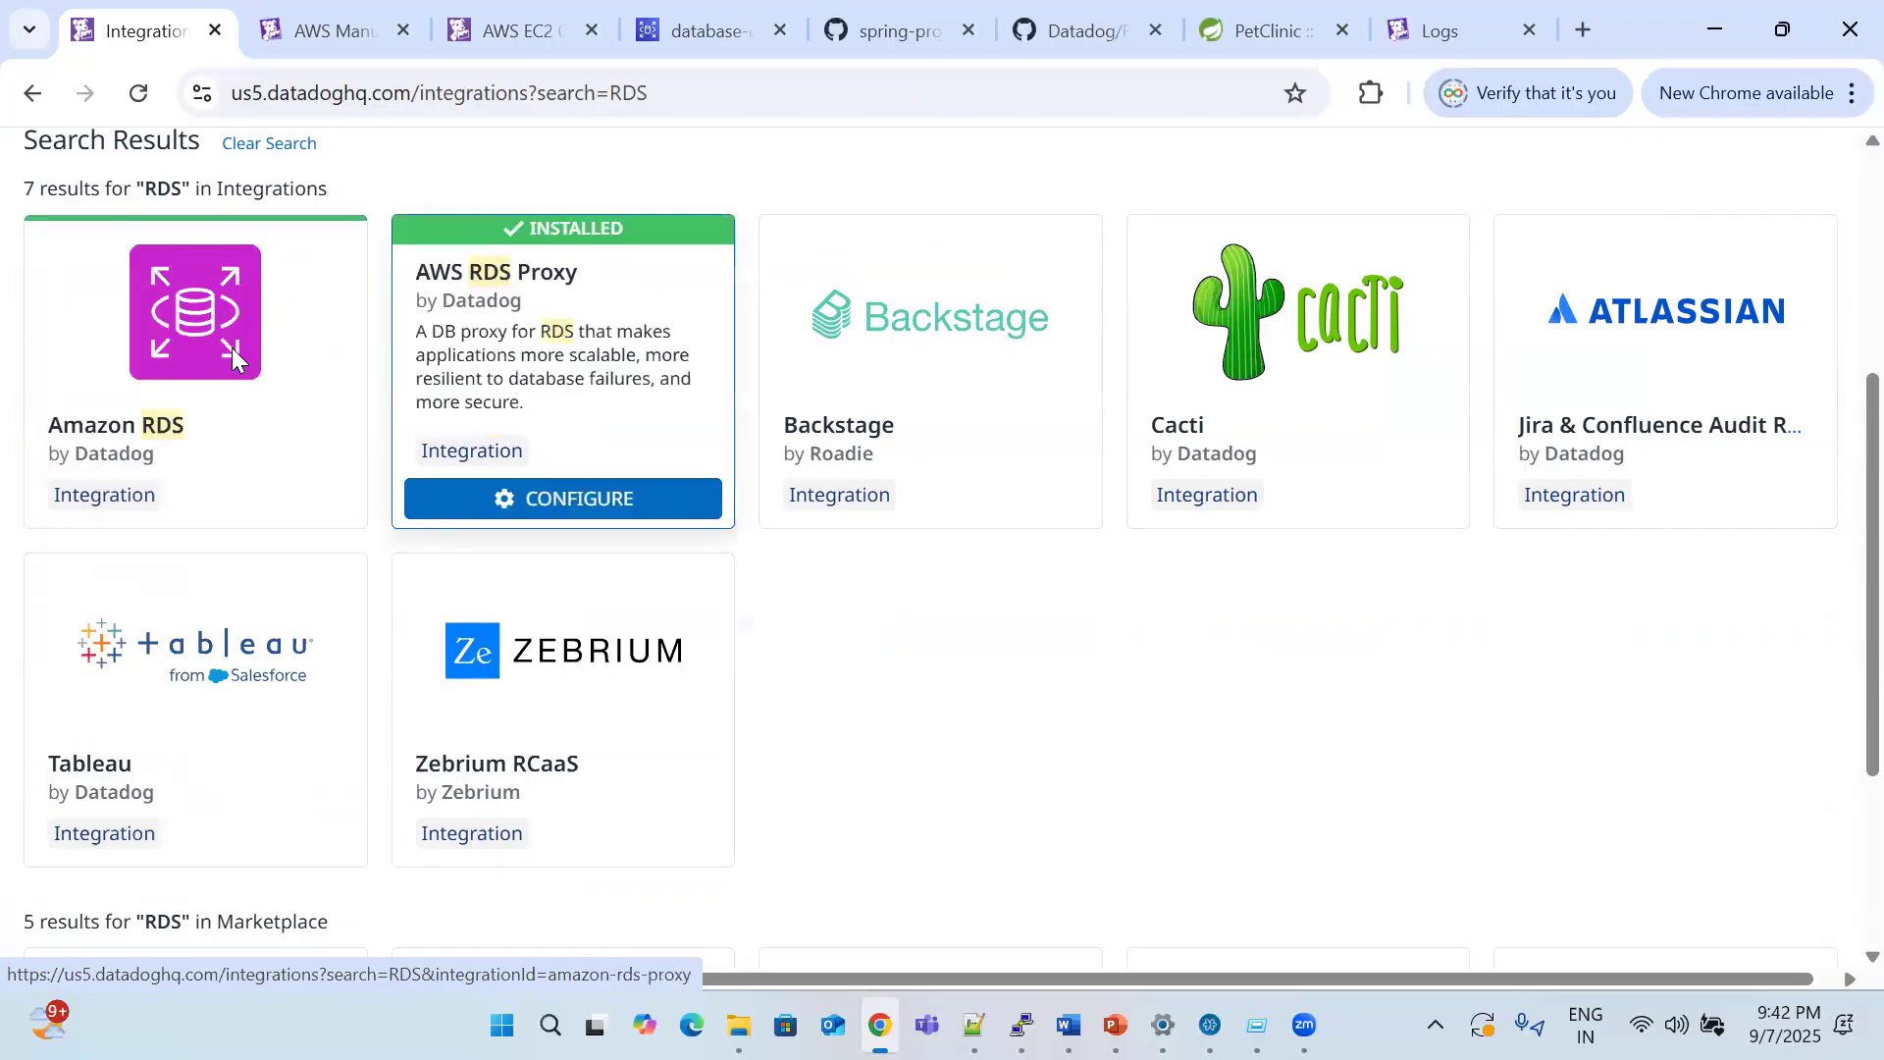
key(ctrl+Tab)
key(ctrl+Tab)
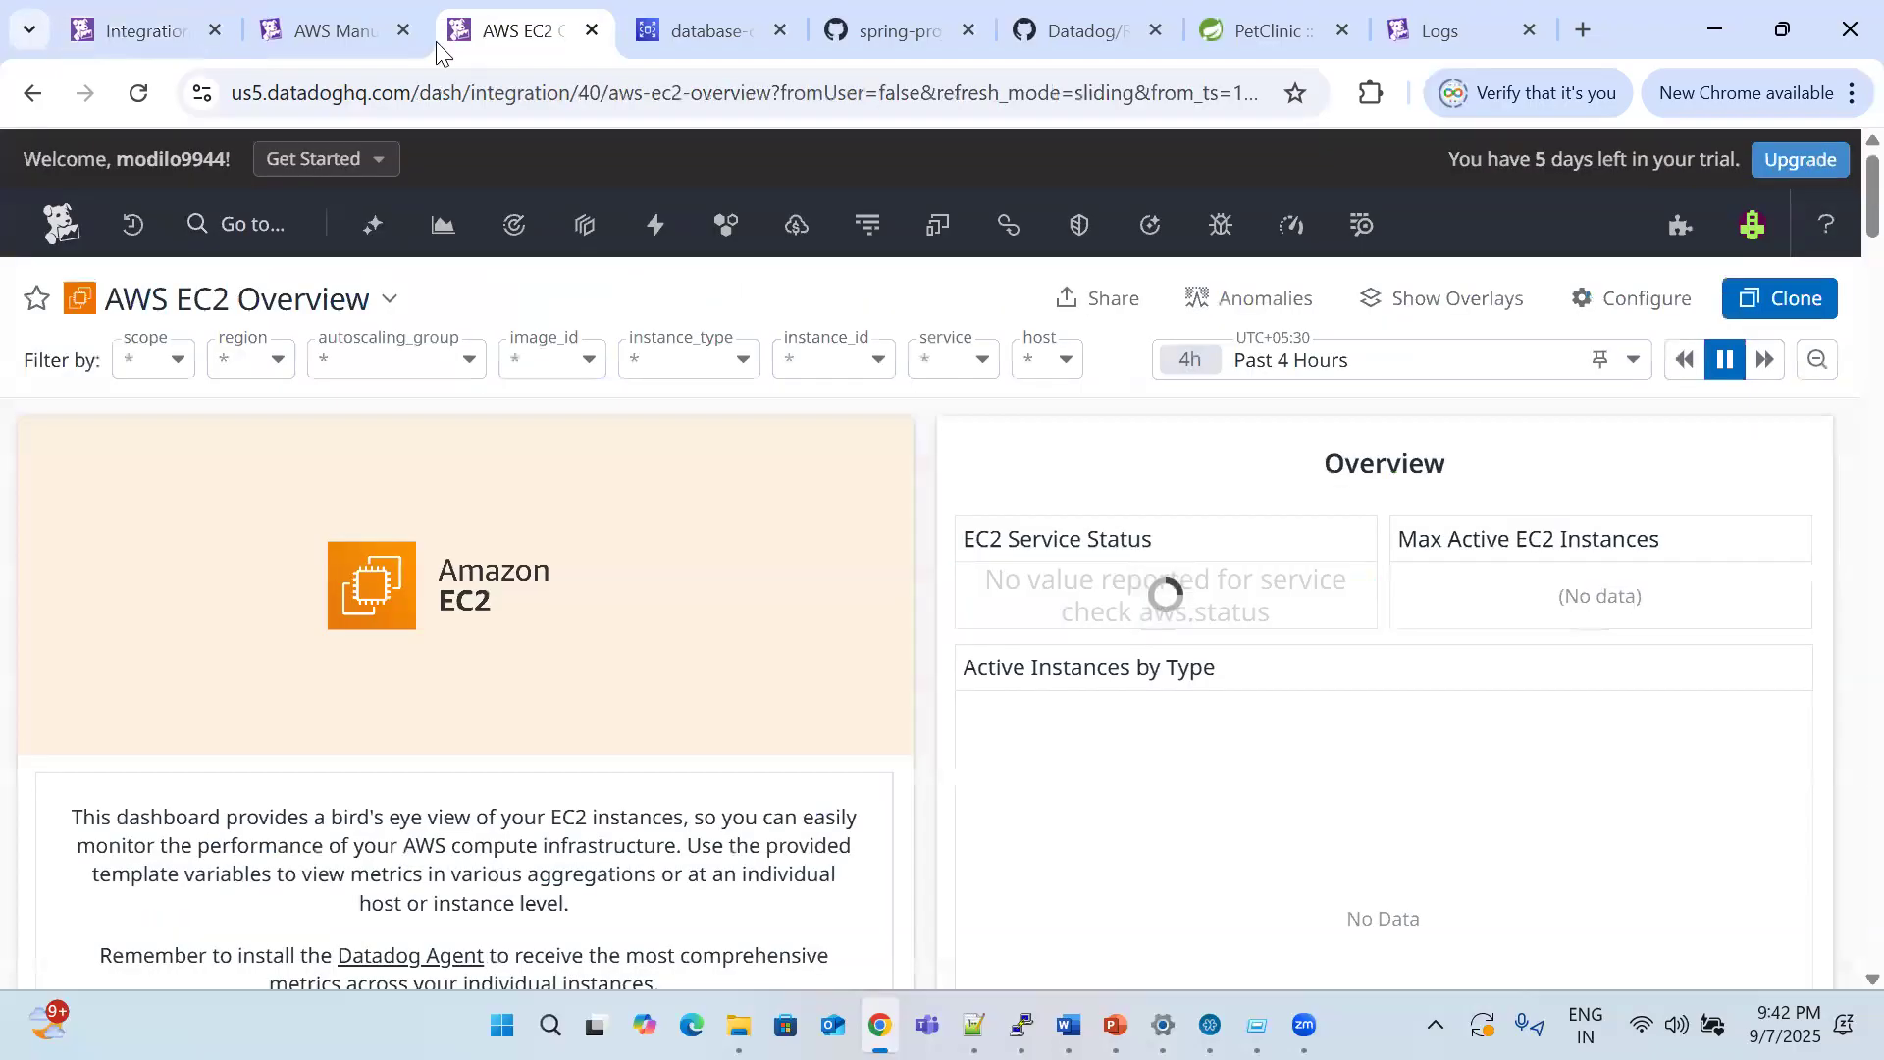
click(436, 41)
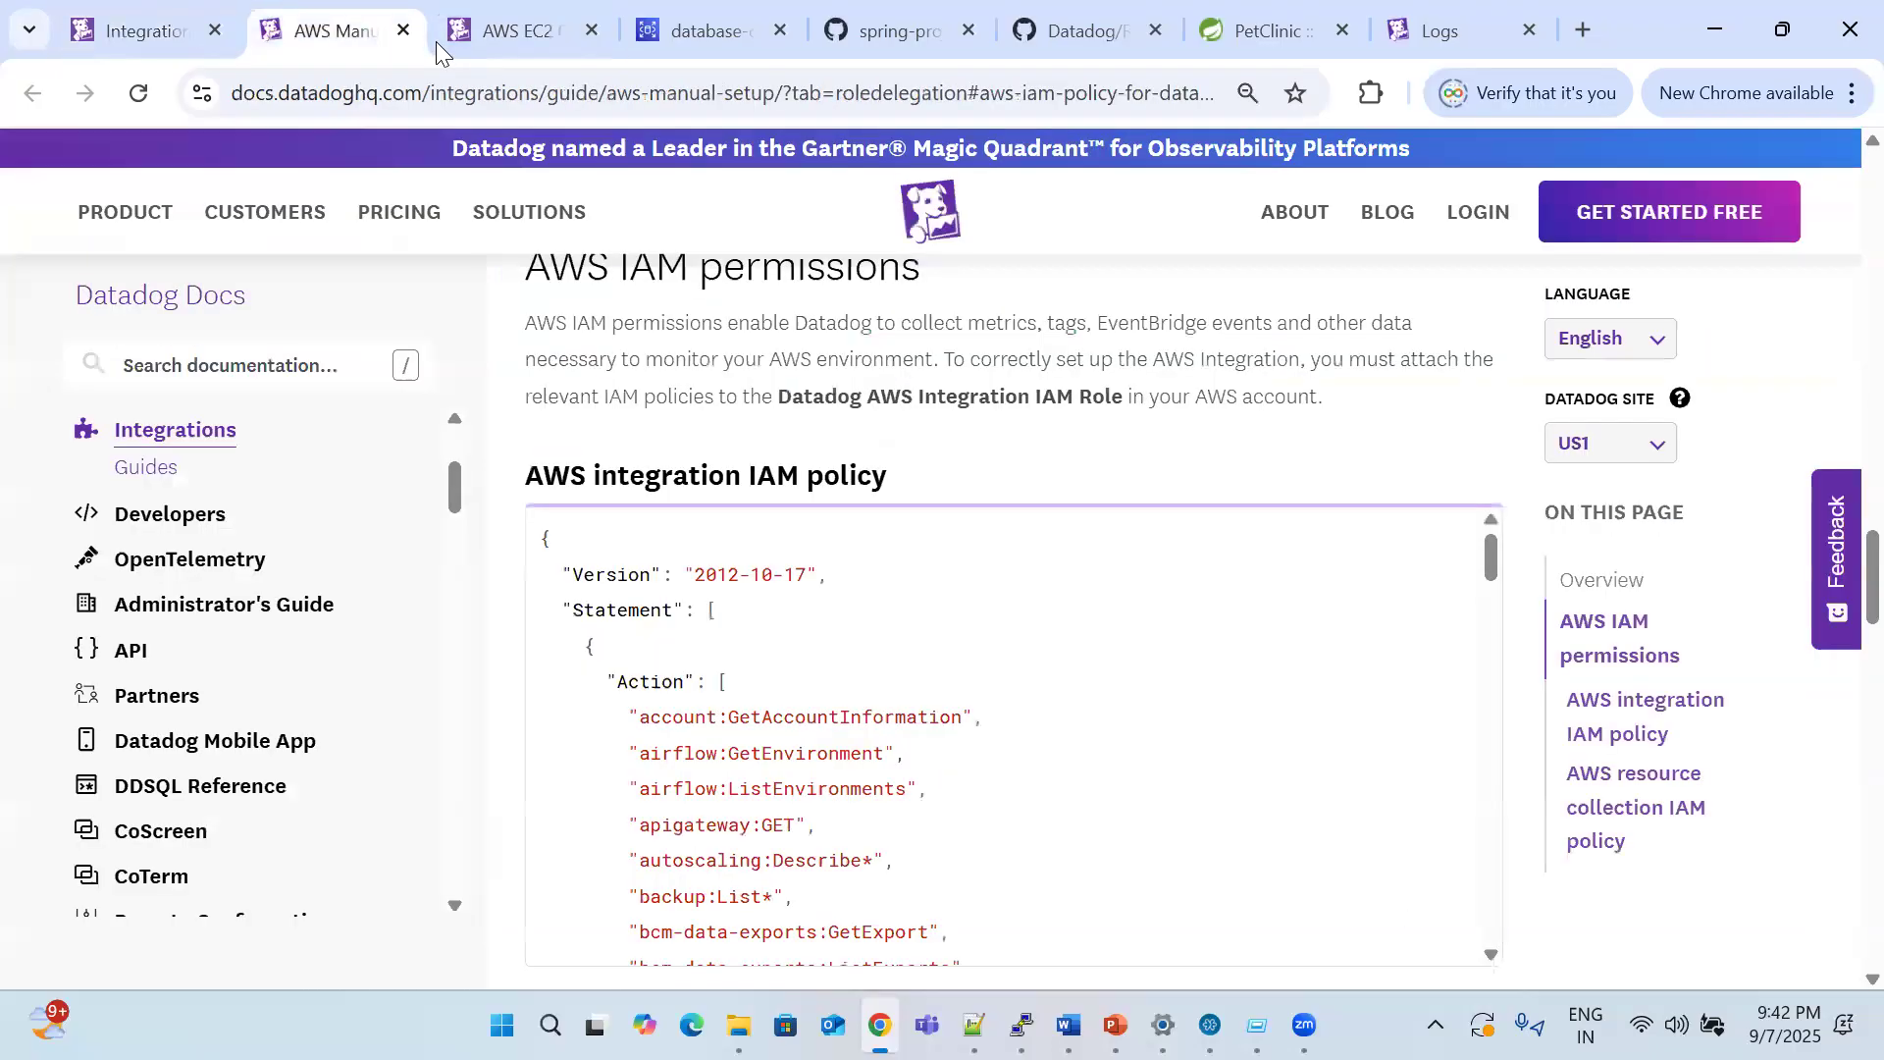
click(185, 24)
scroll(322, 424, up, 5)
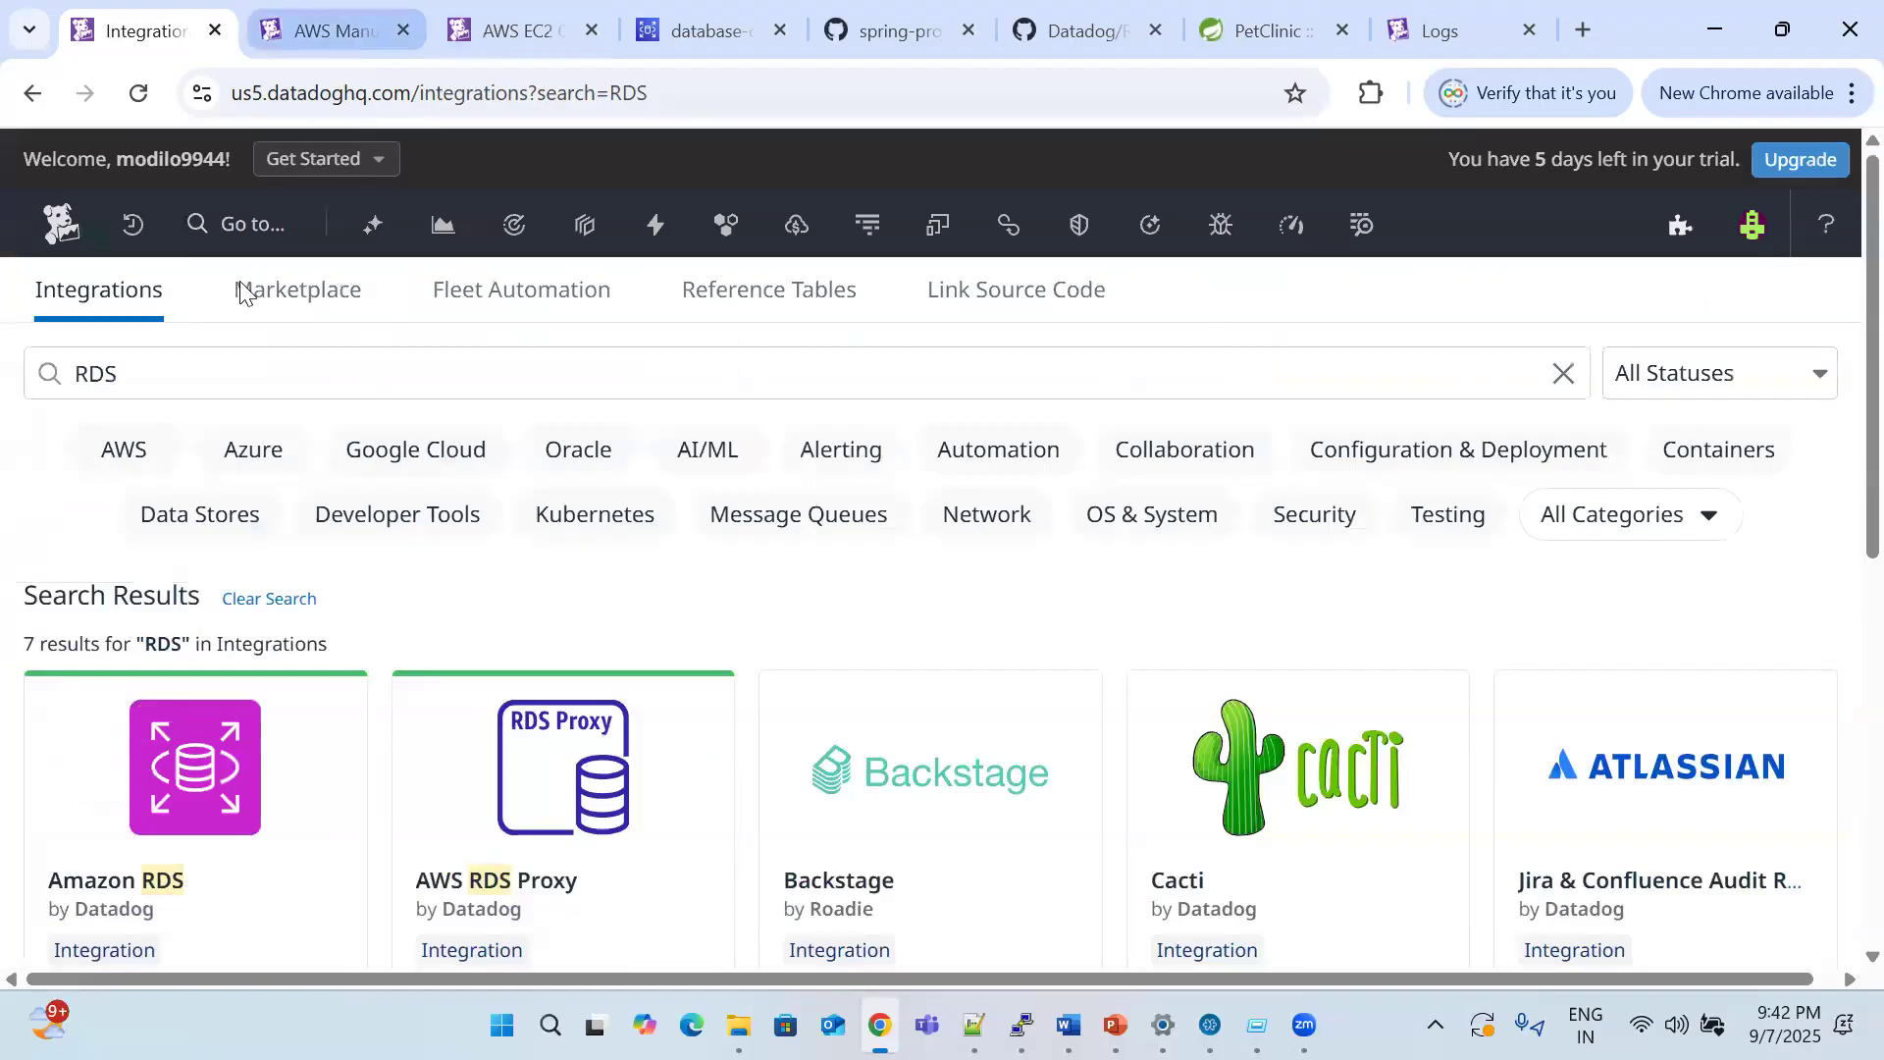
Open the list of all dashboards and search it for 'RDS'.
mouse_move(443, 225)
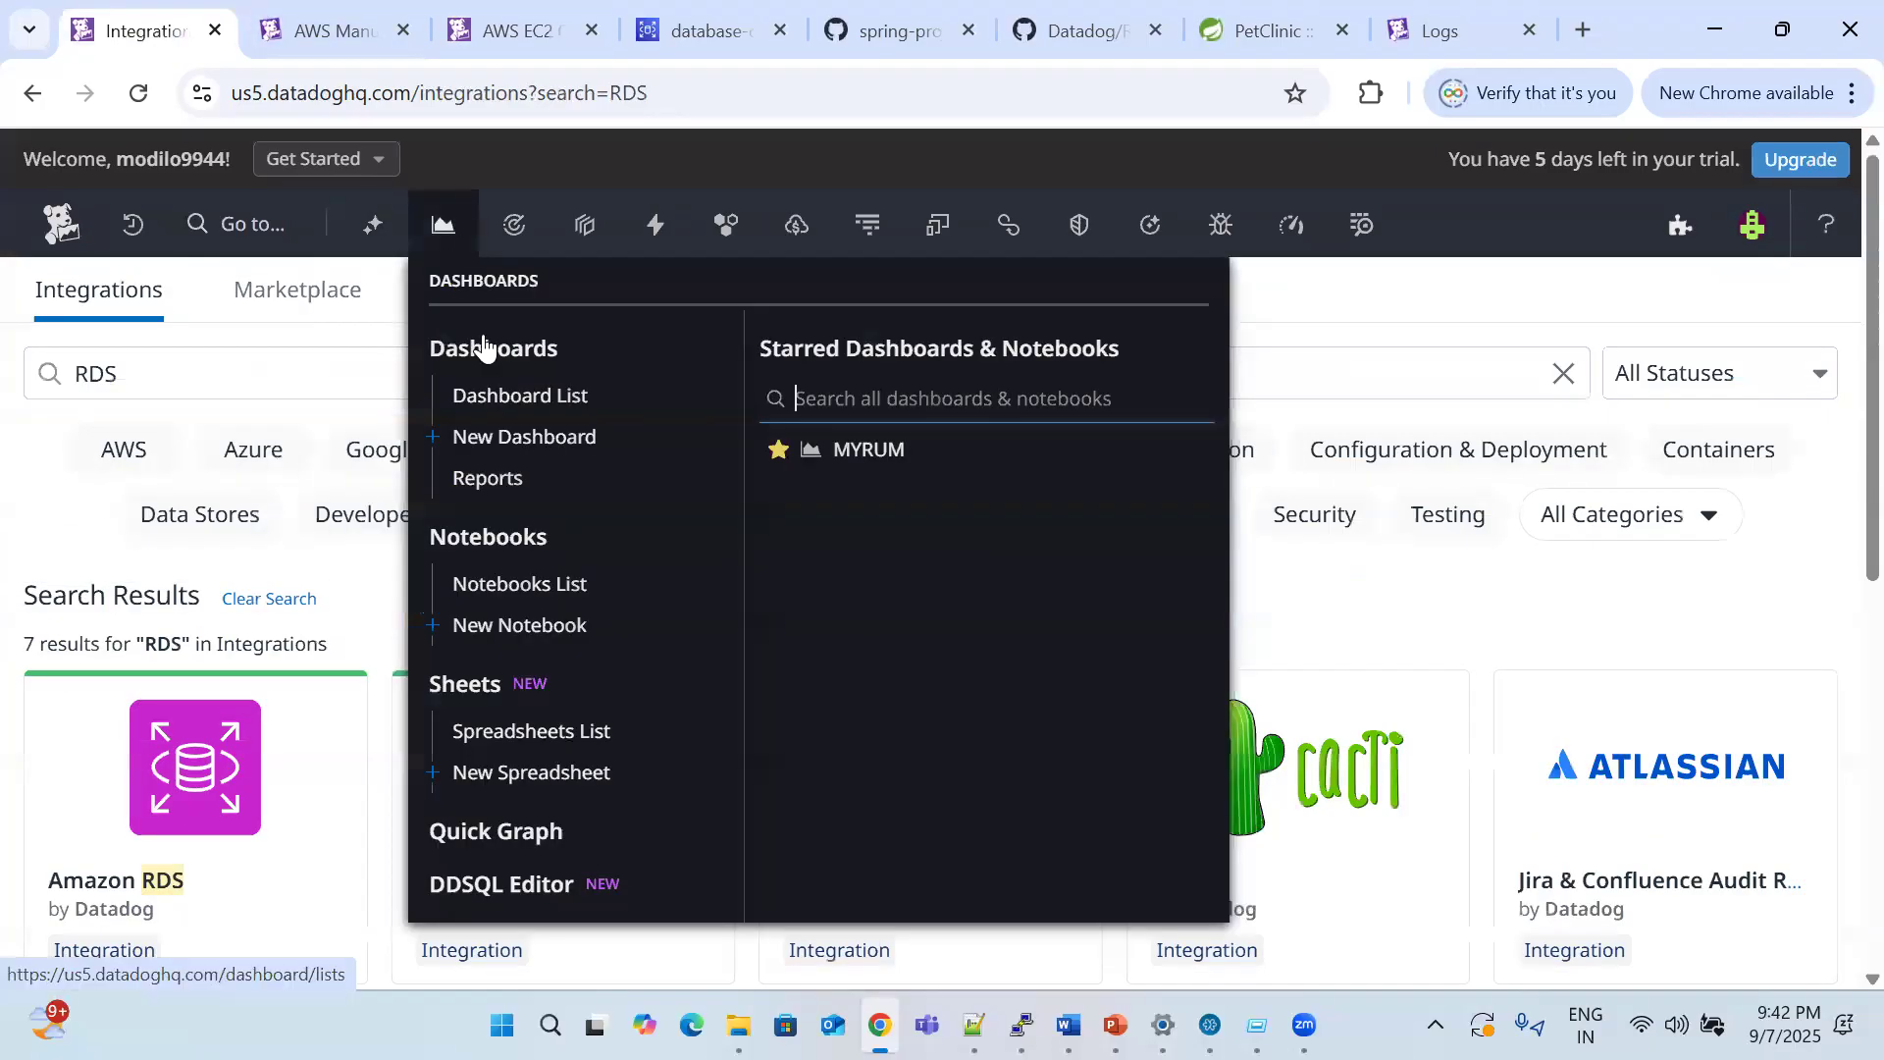
click(514, 365)
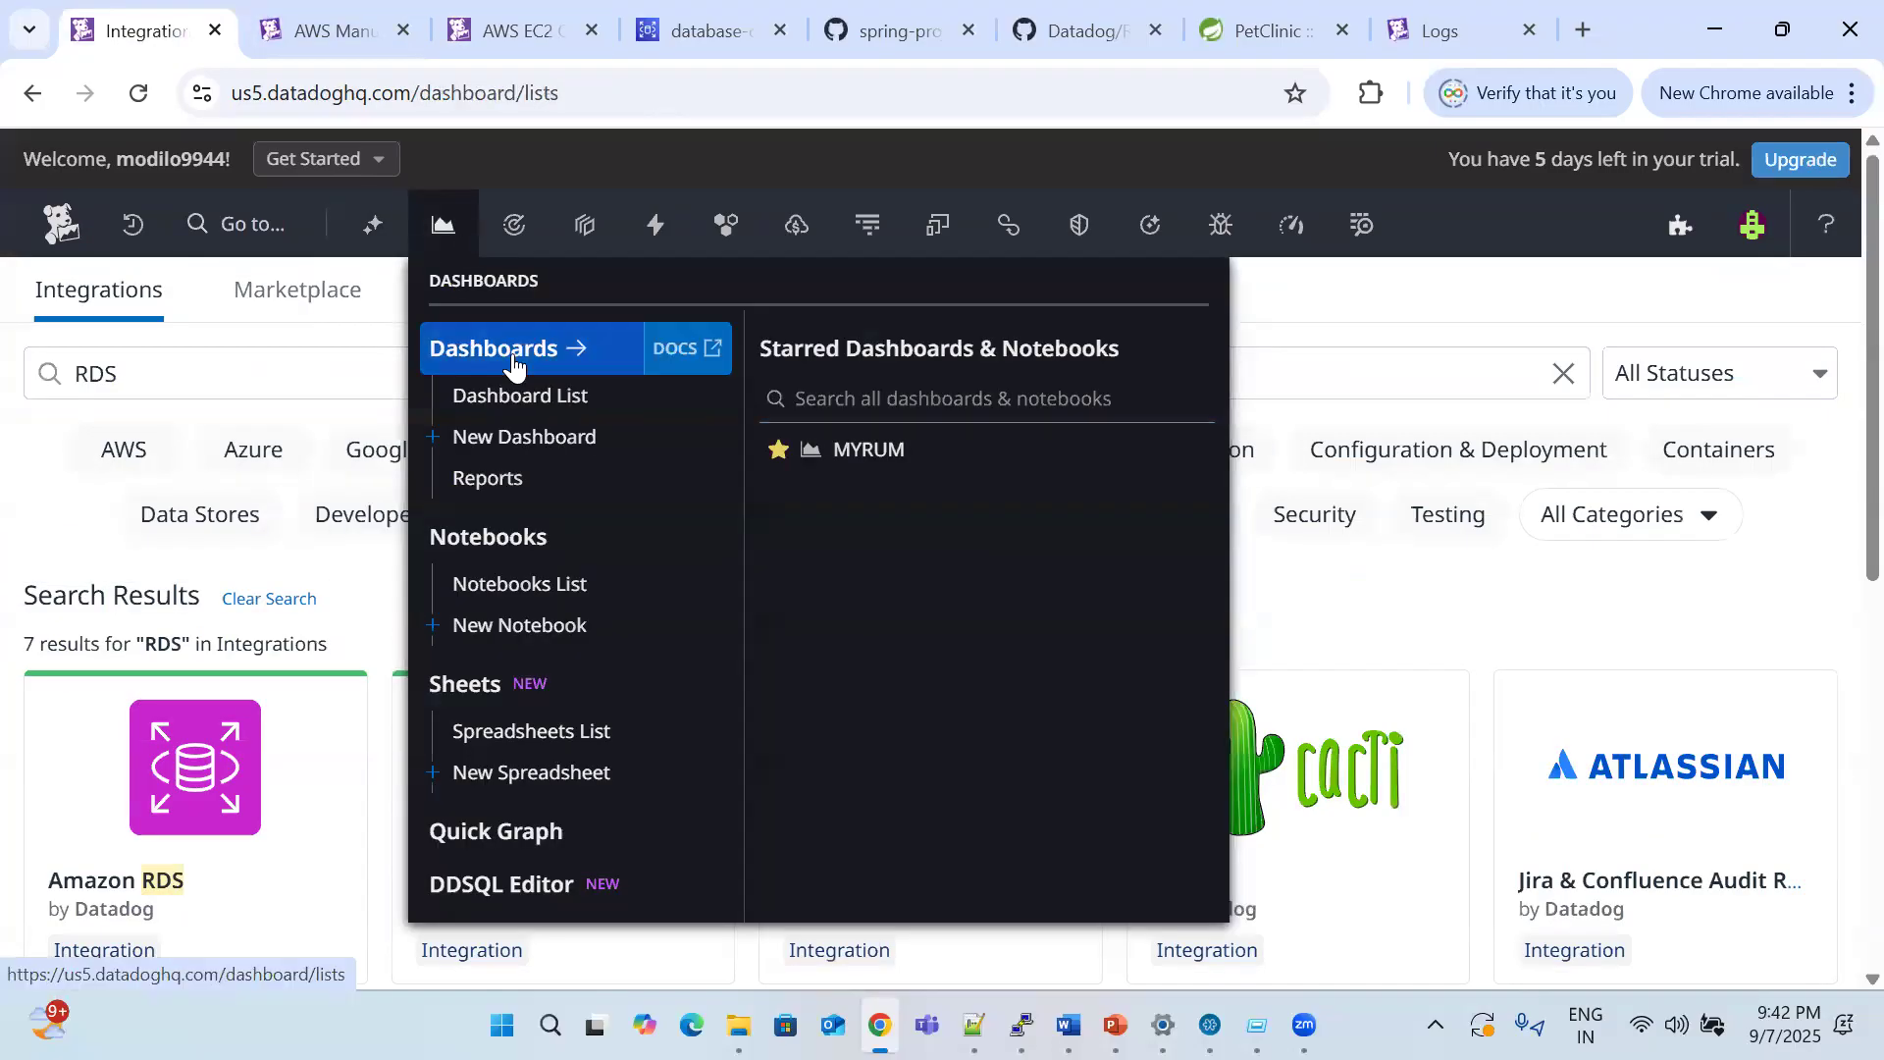
scroll(527, 790, down, 13)
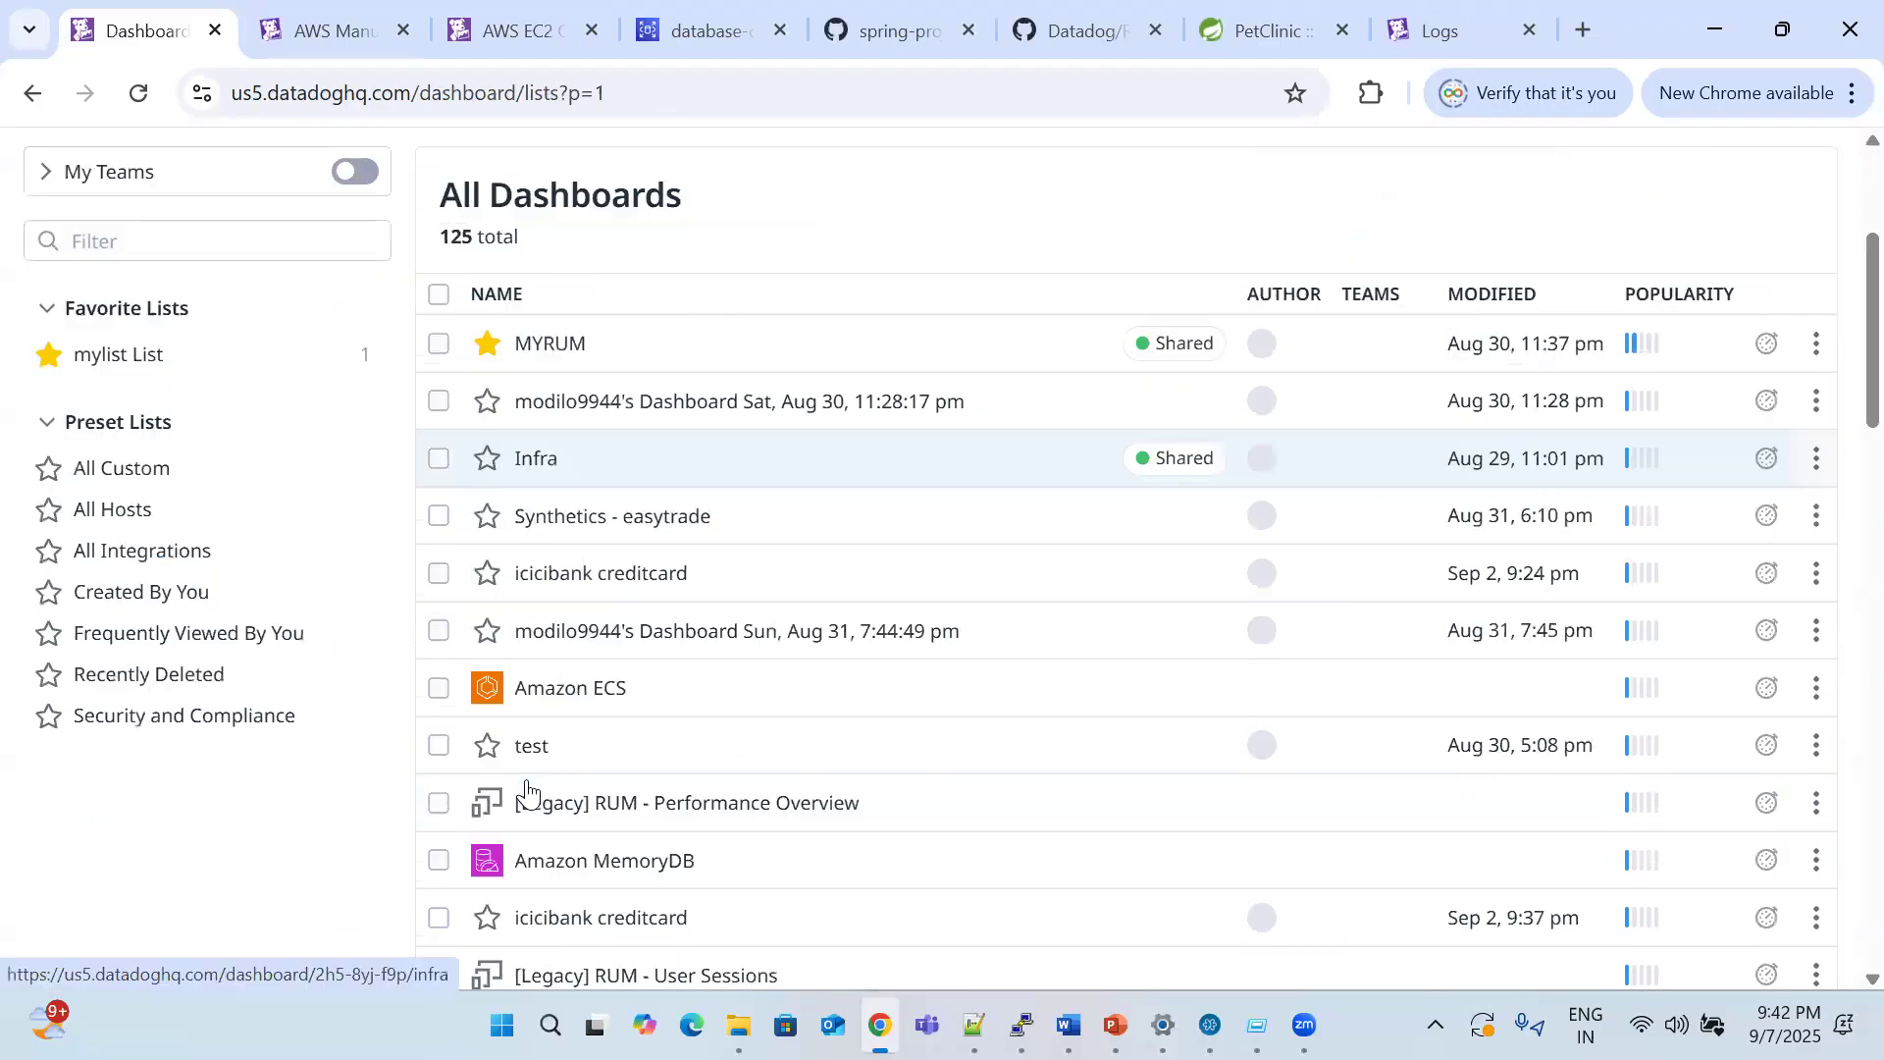
scroll(527, 790, down, 3)
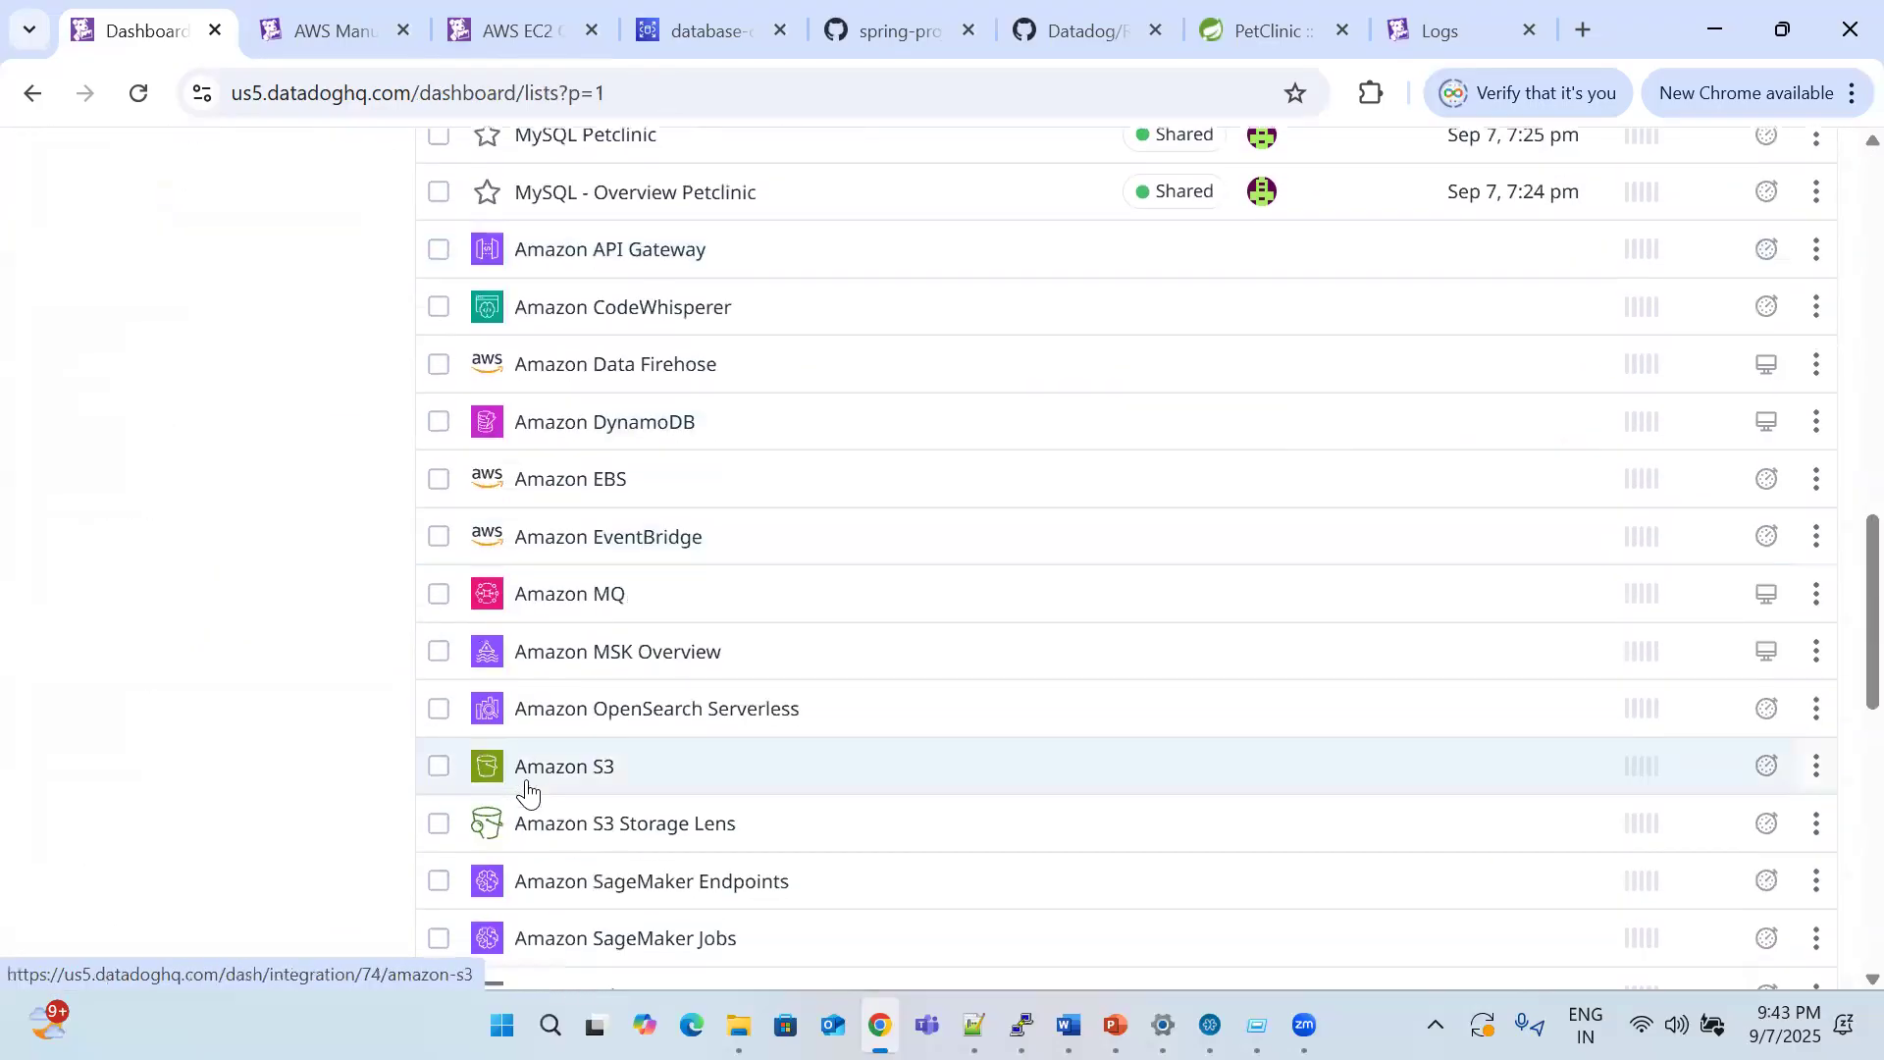
scroll(526, 789, up, 15)
scroll(523, 420, up, 5)
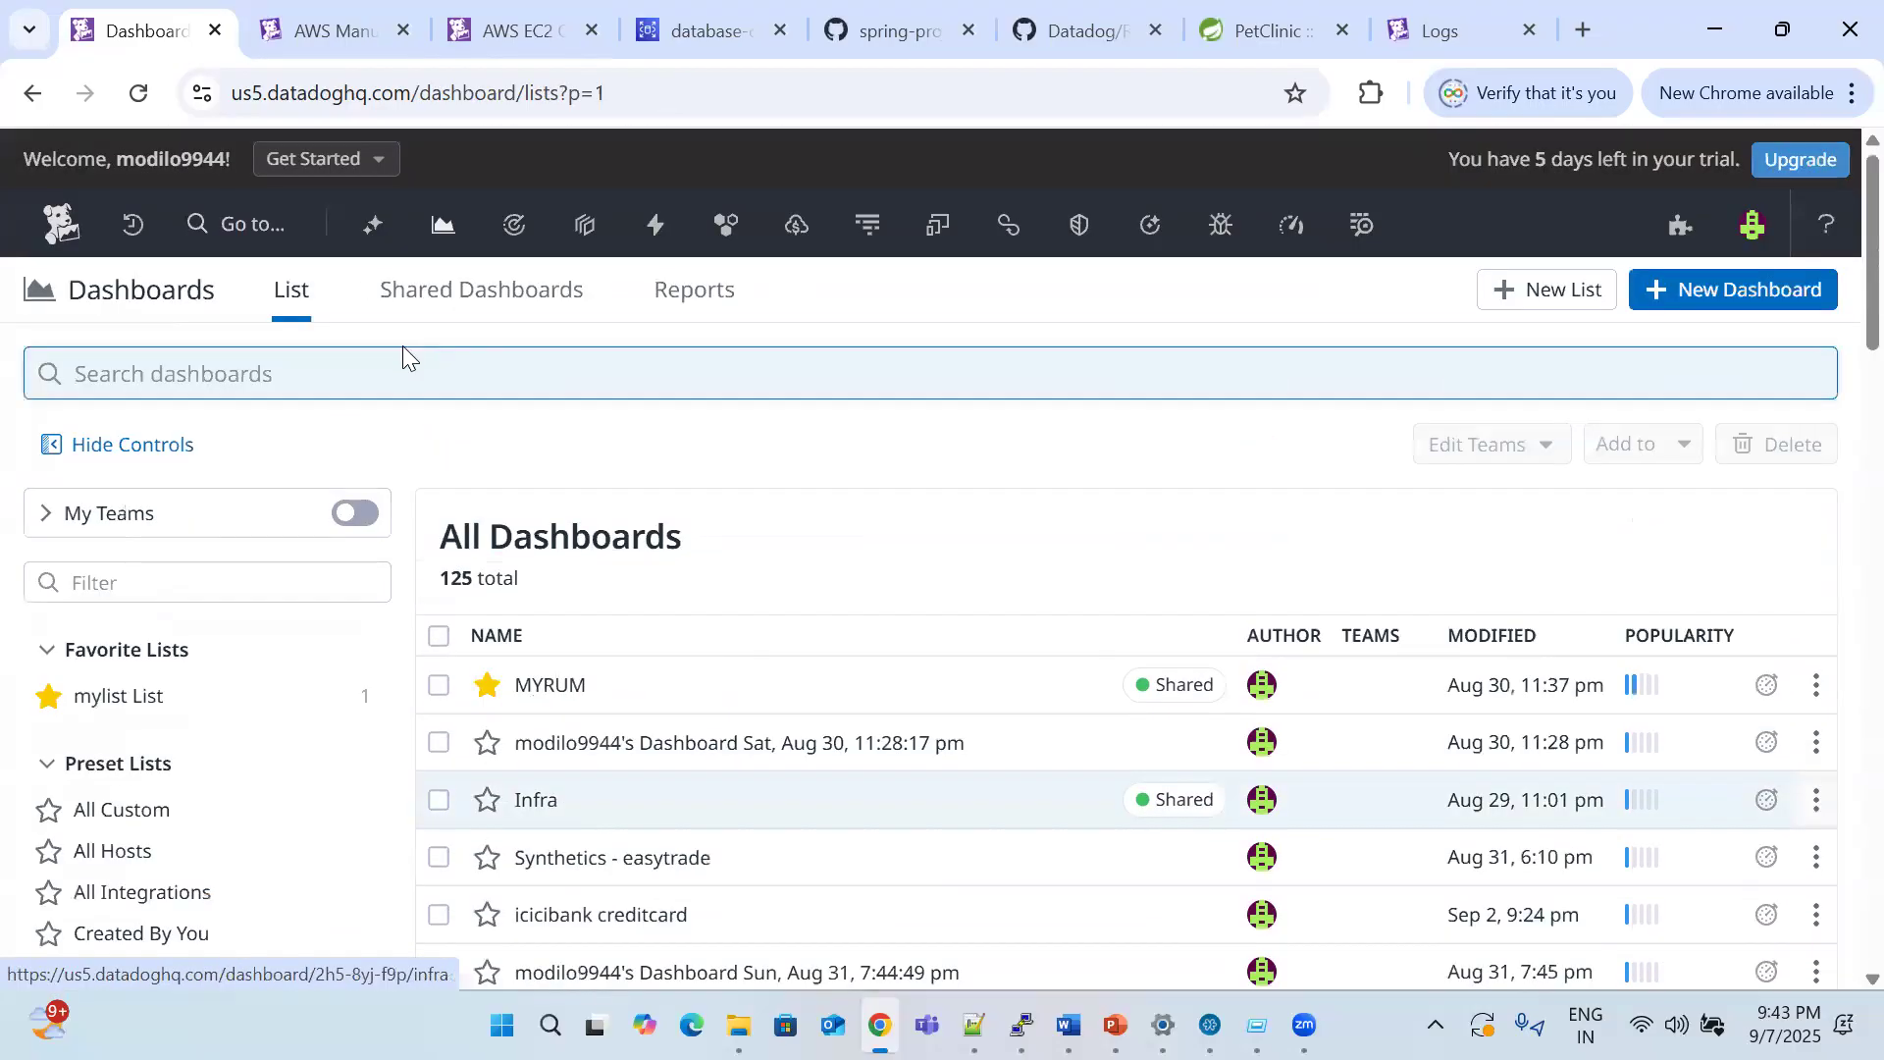
text(RDS)
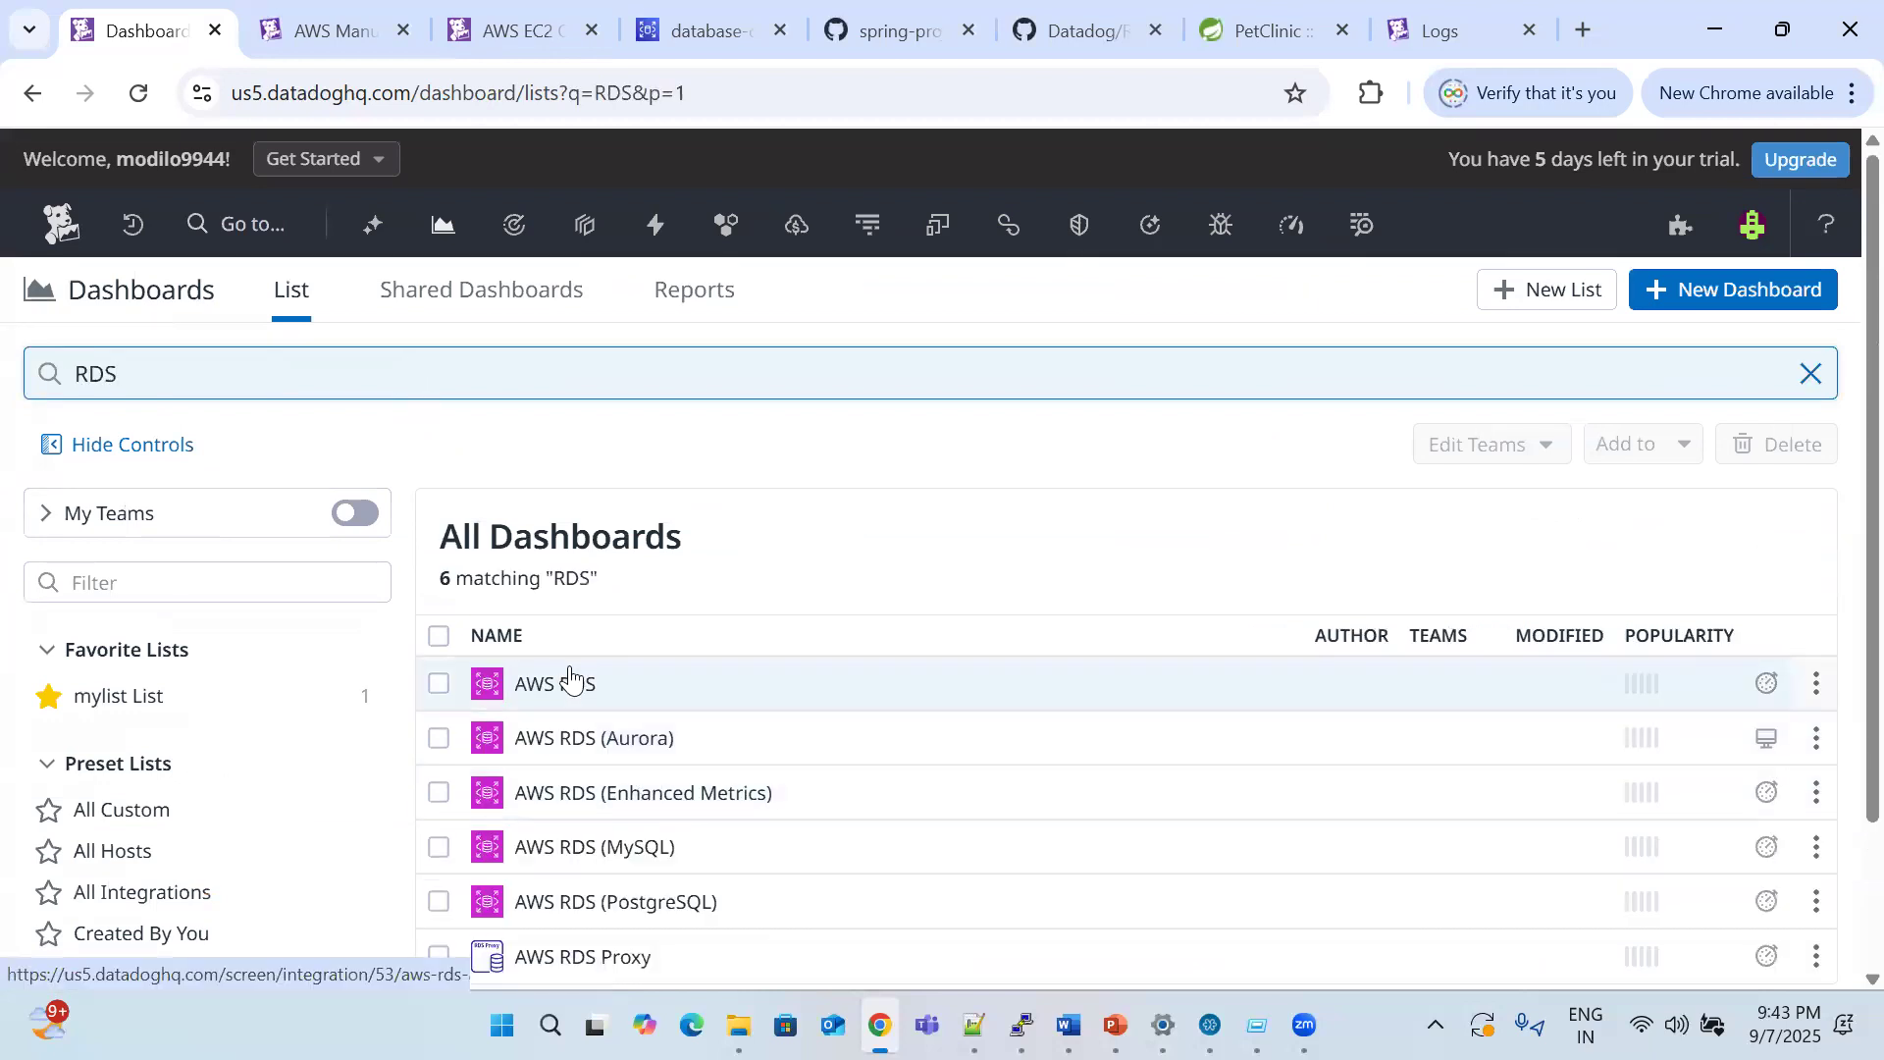
Review the AWS RDS (Aurora) dashboard's charts, then return to the RDS dashboard results.
click(661, 759)
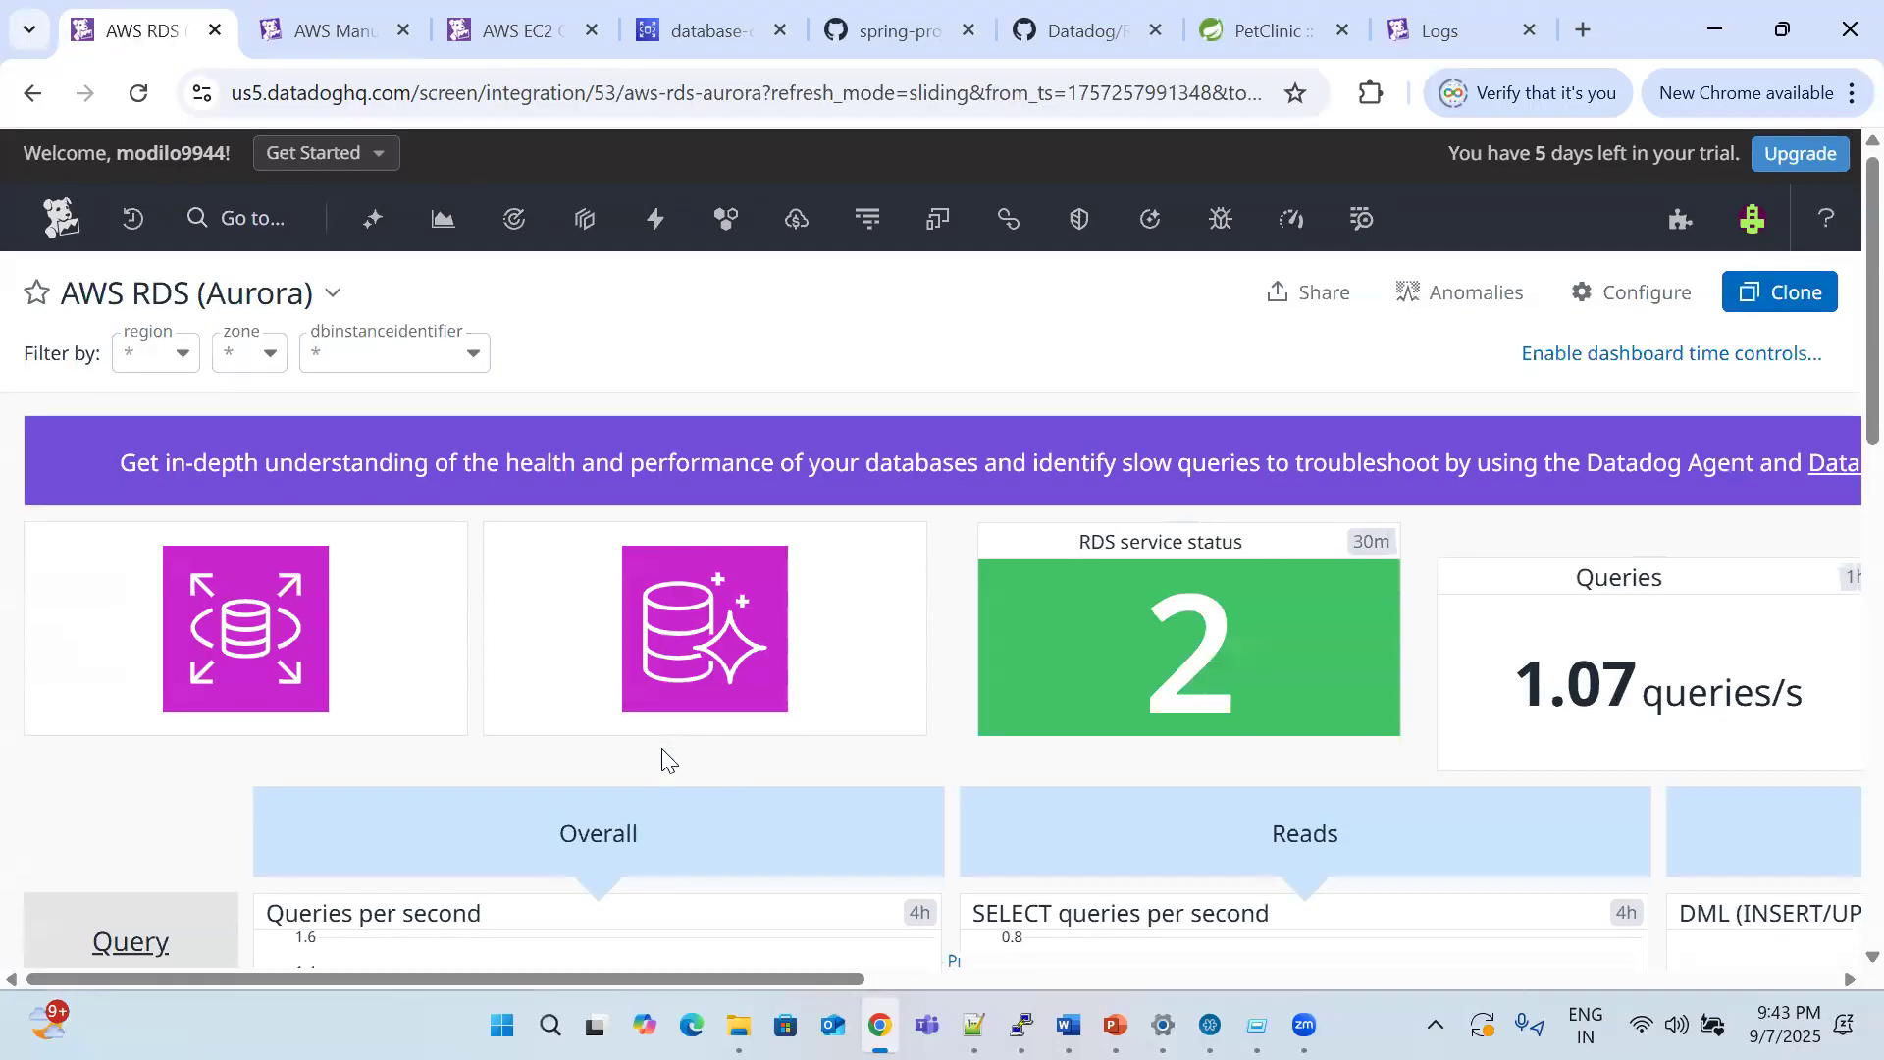
scroll(661, 759, down, 2)
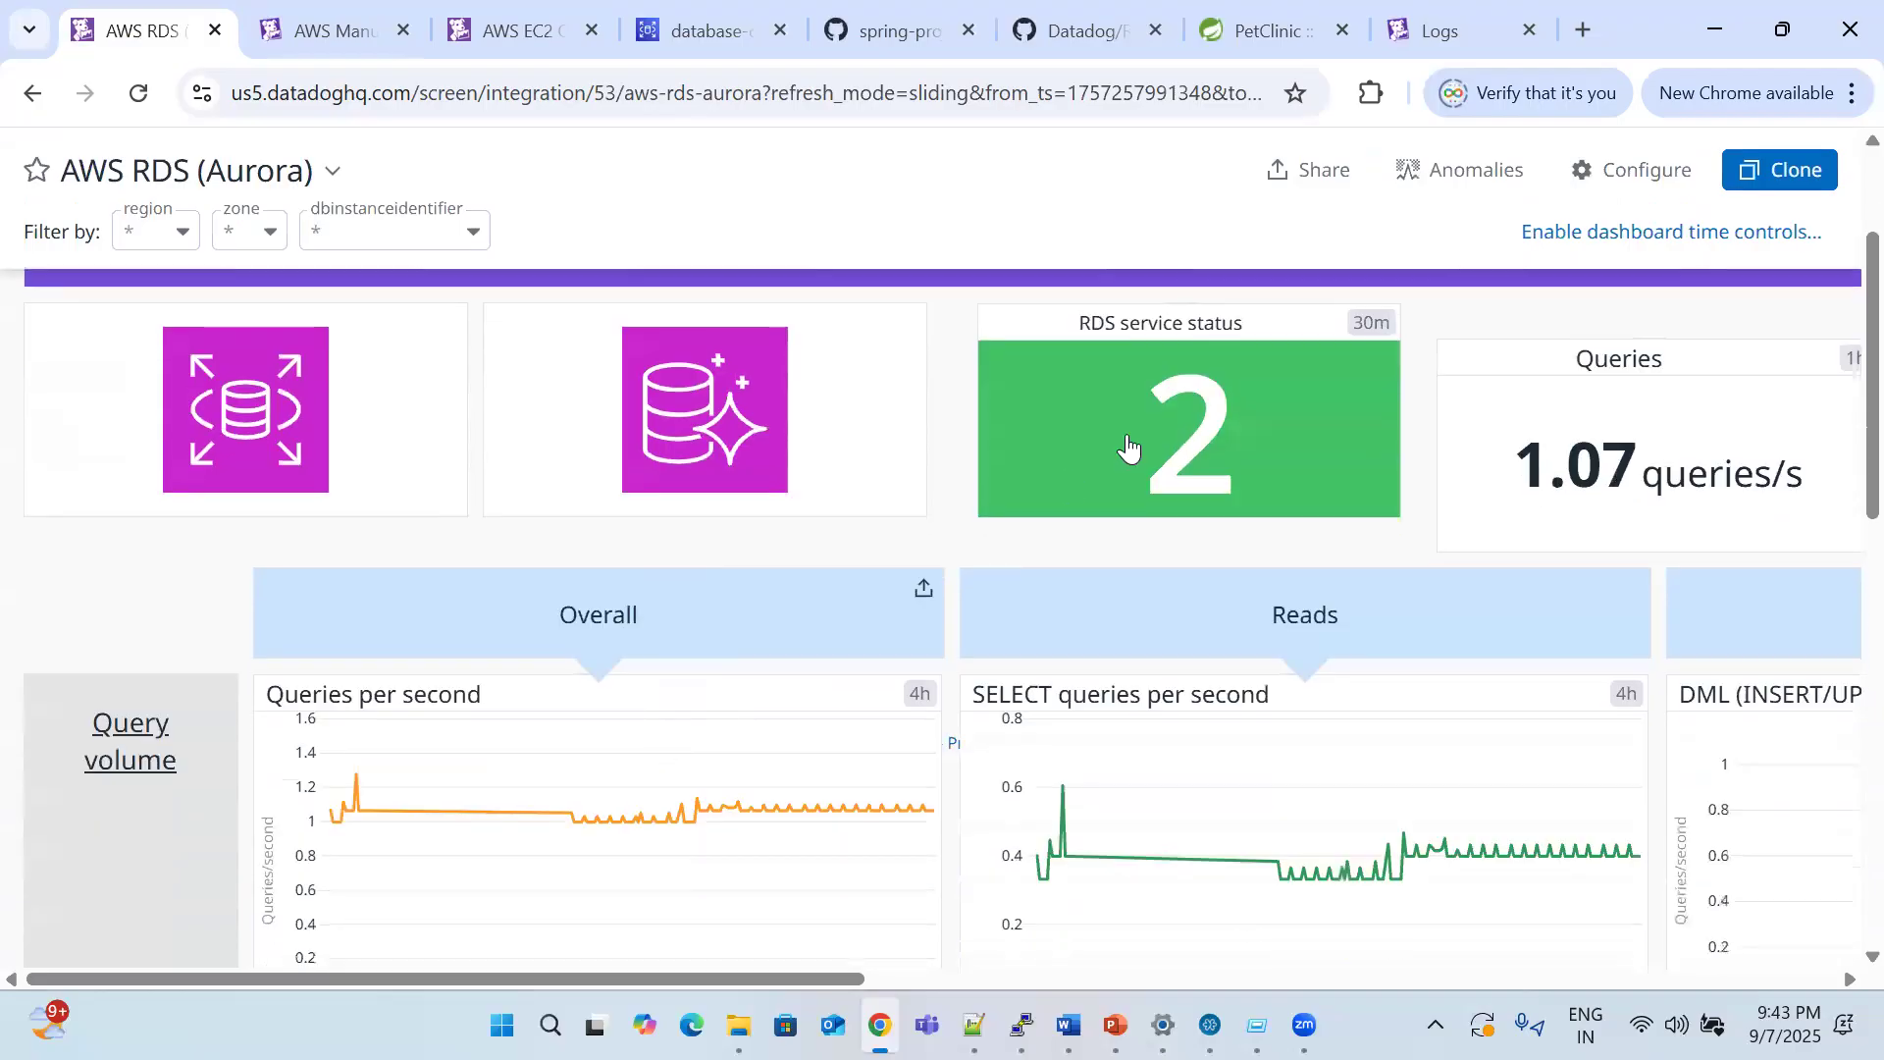
scroll(1129, 446, down, 2)
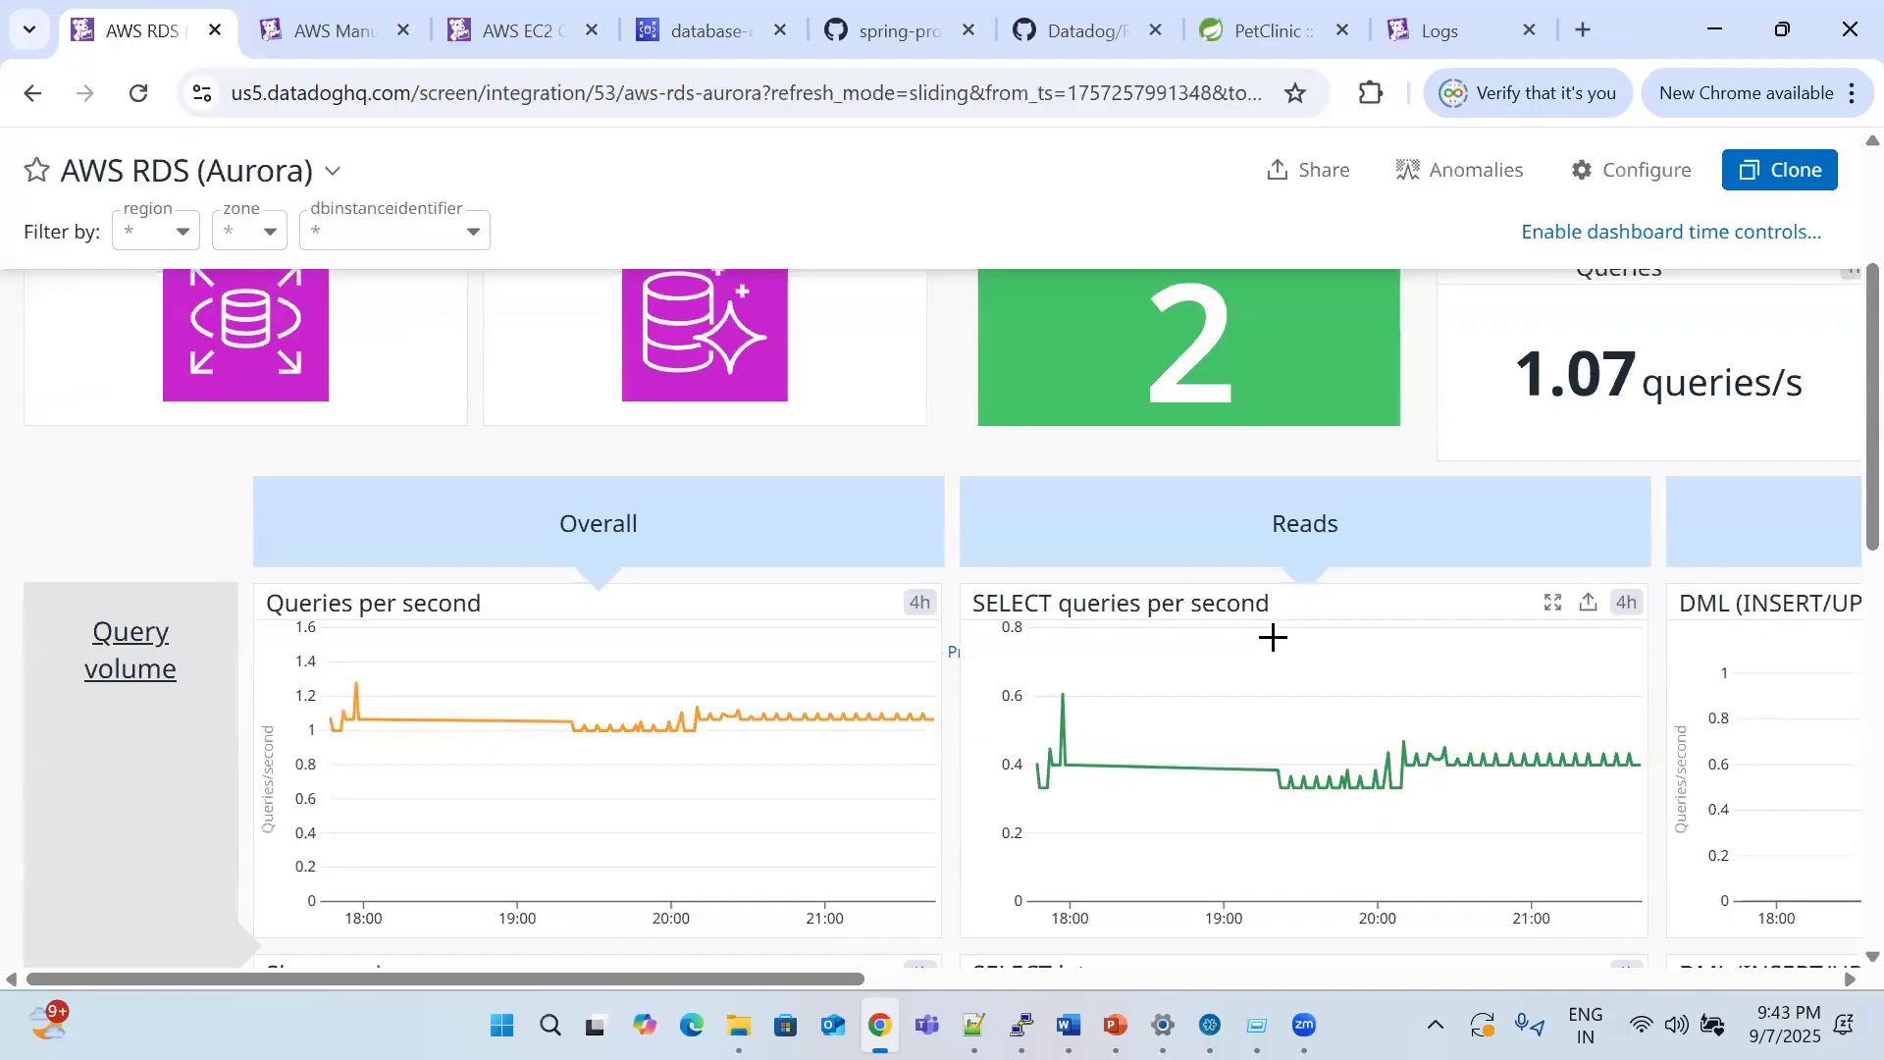
scroll(1243, 742, down, 7)
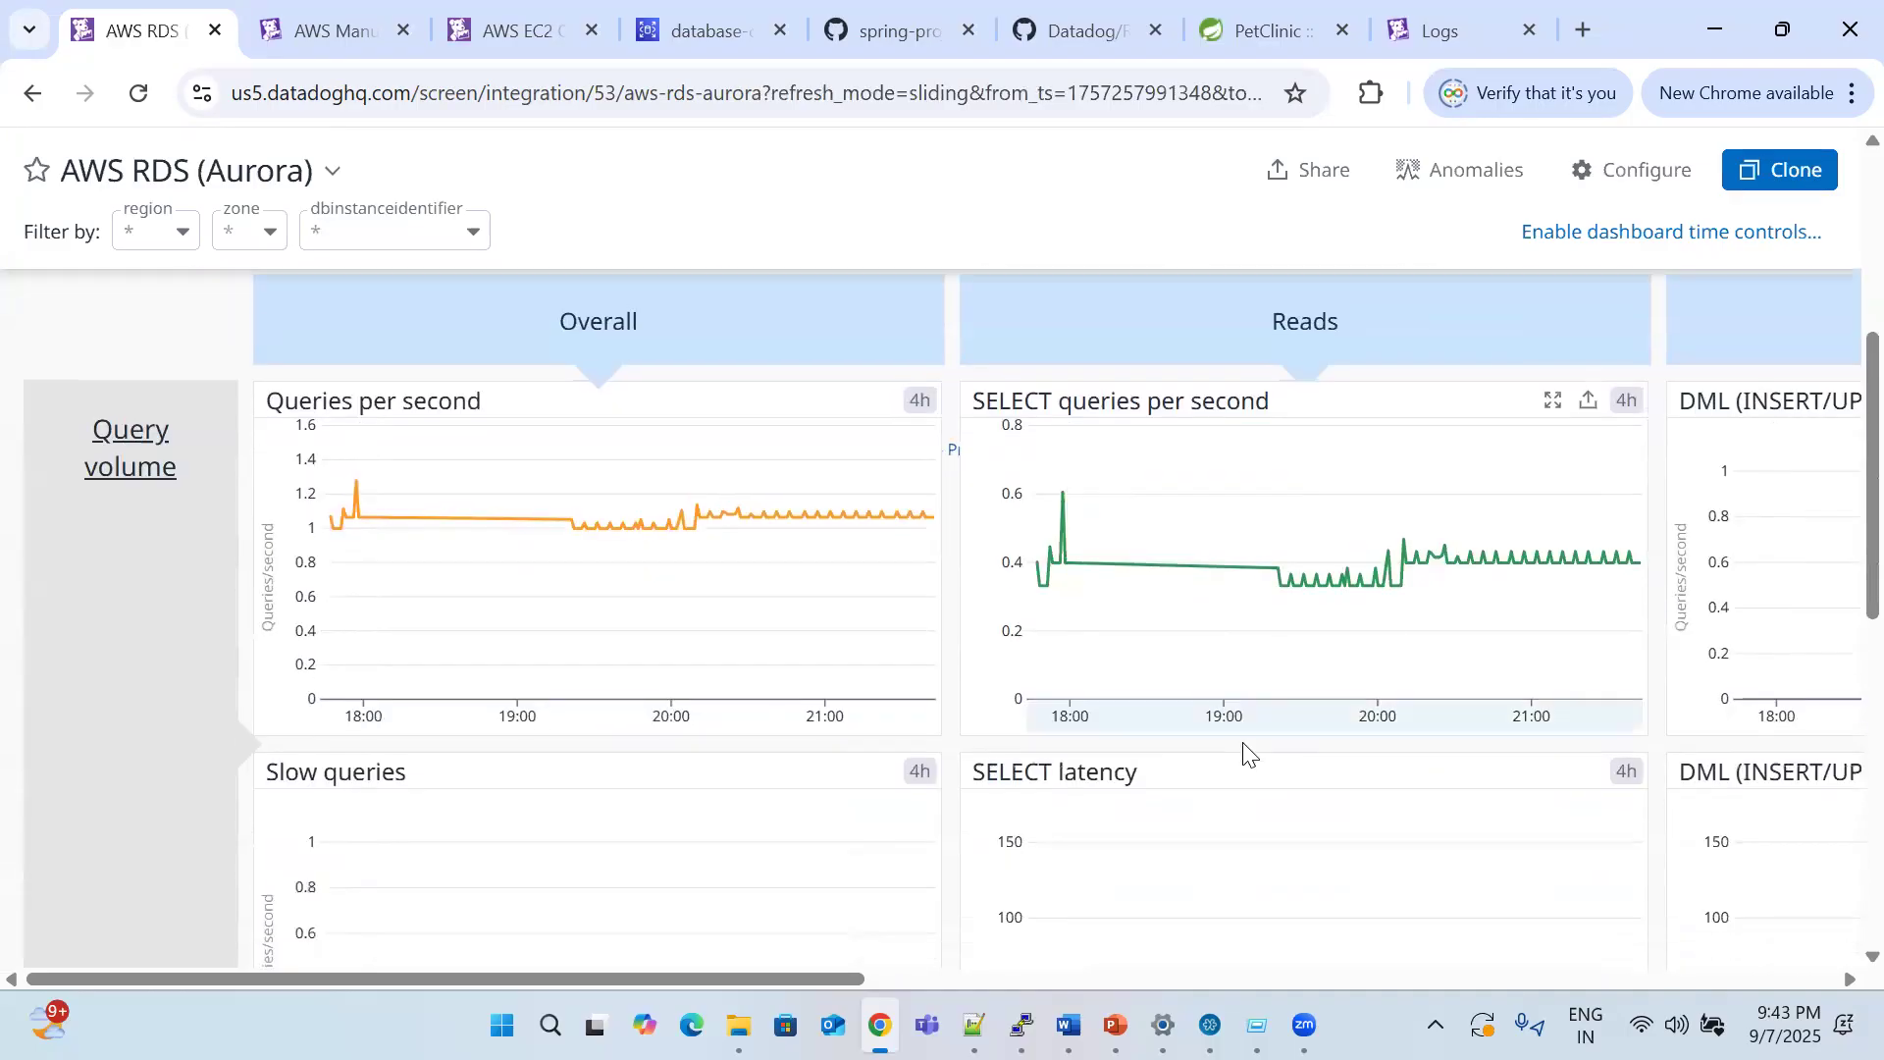
scroll(1243, 743, up, 10)
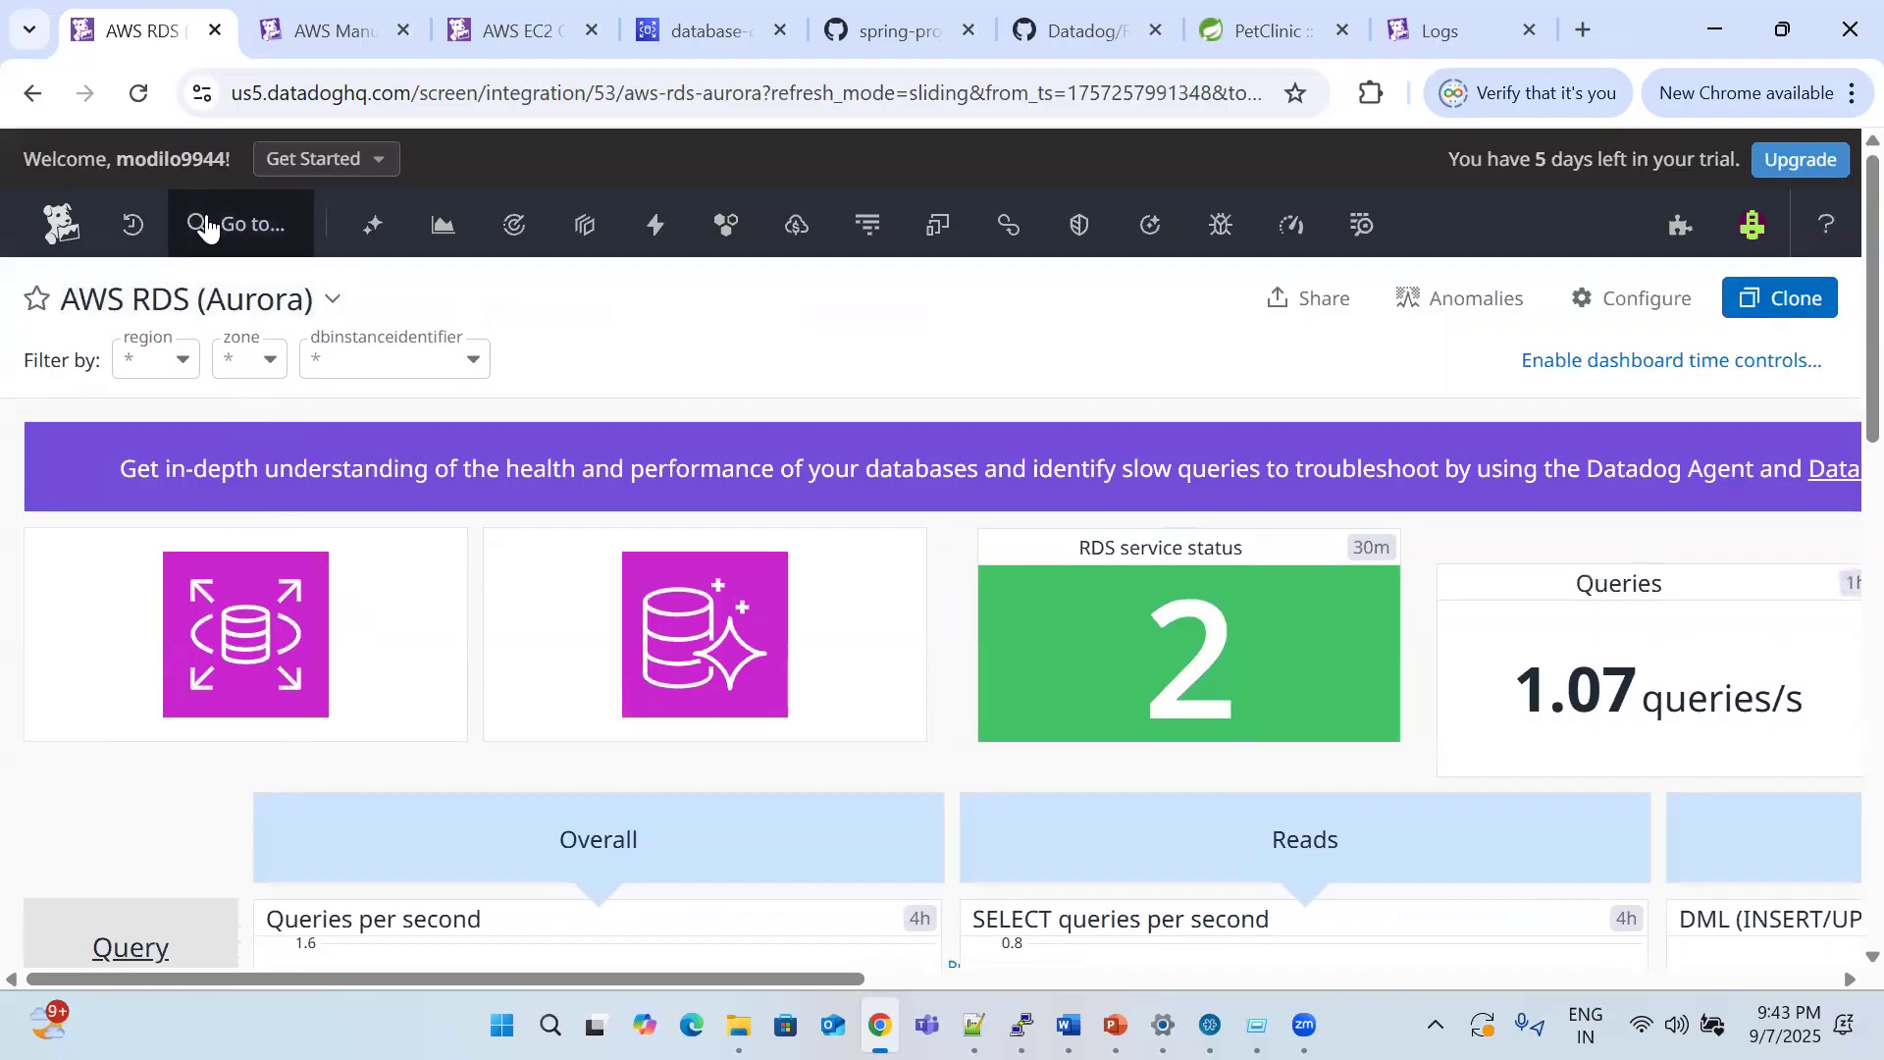
click(32, 93)
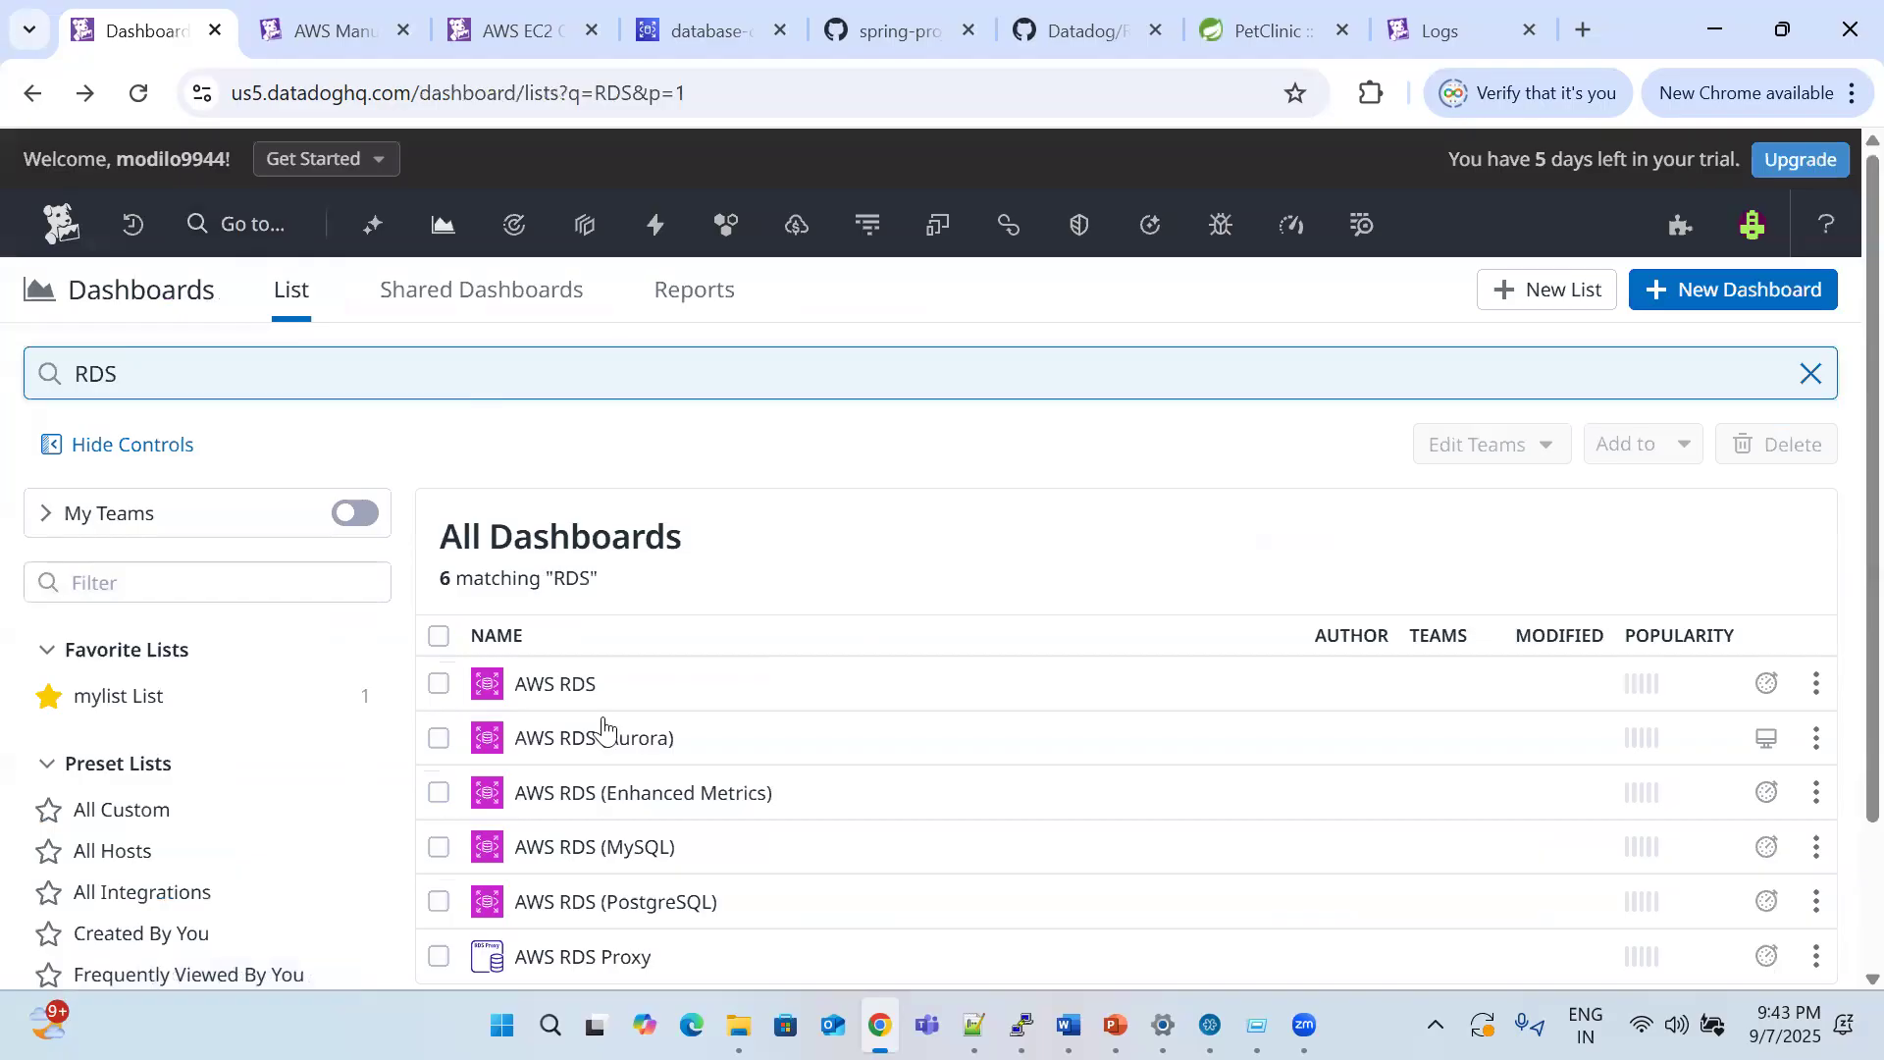
Open the AWS RDS (PostgreSQL) dashboard and look through its panels.
click(673, 899)
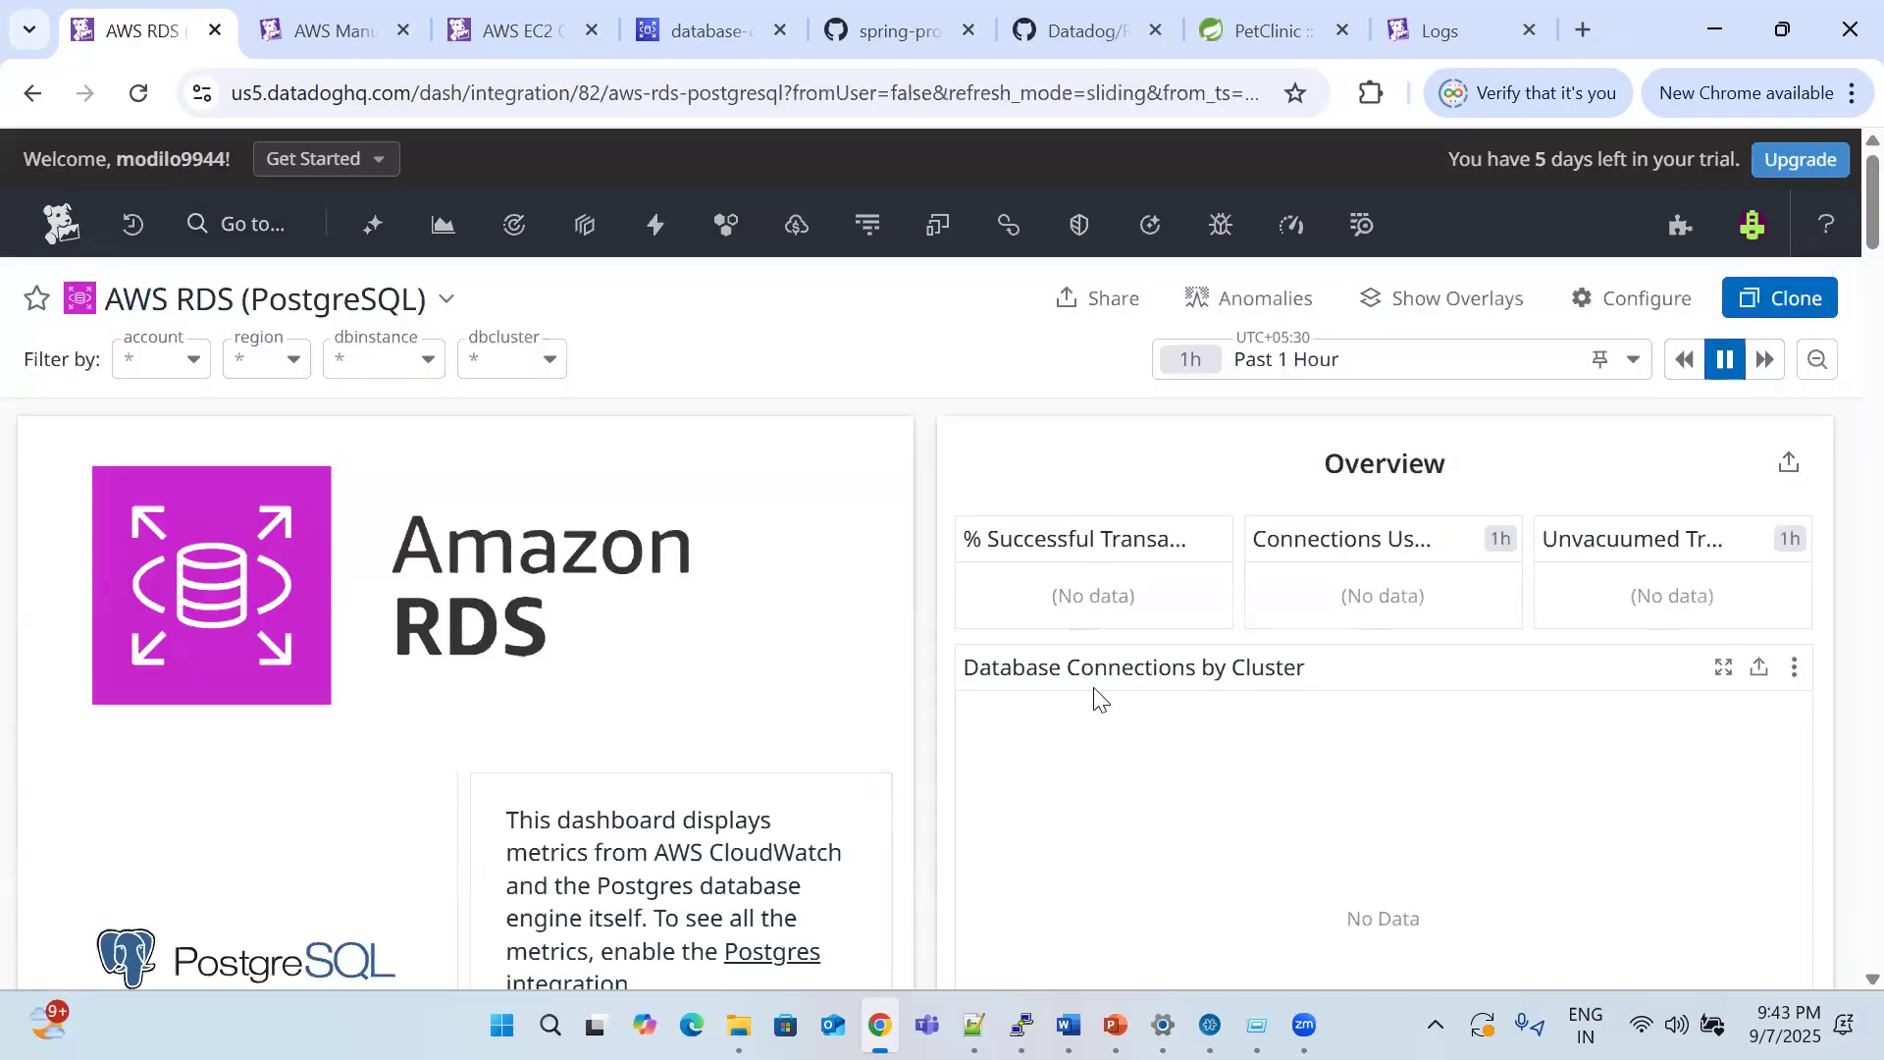
scroll(1094, 687, down, 10)
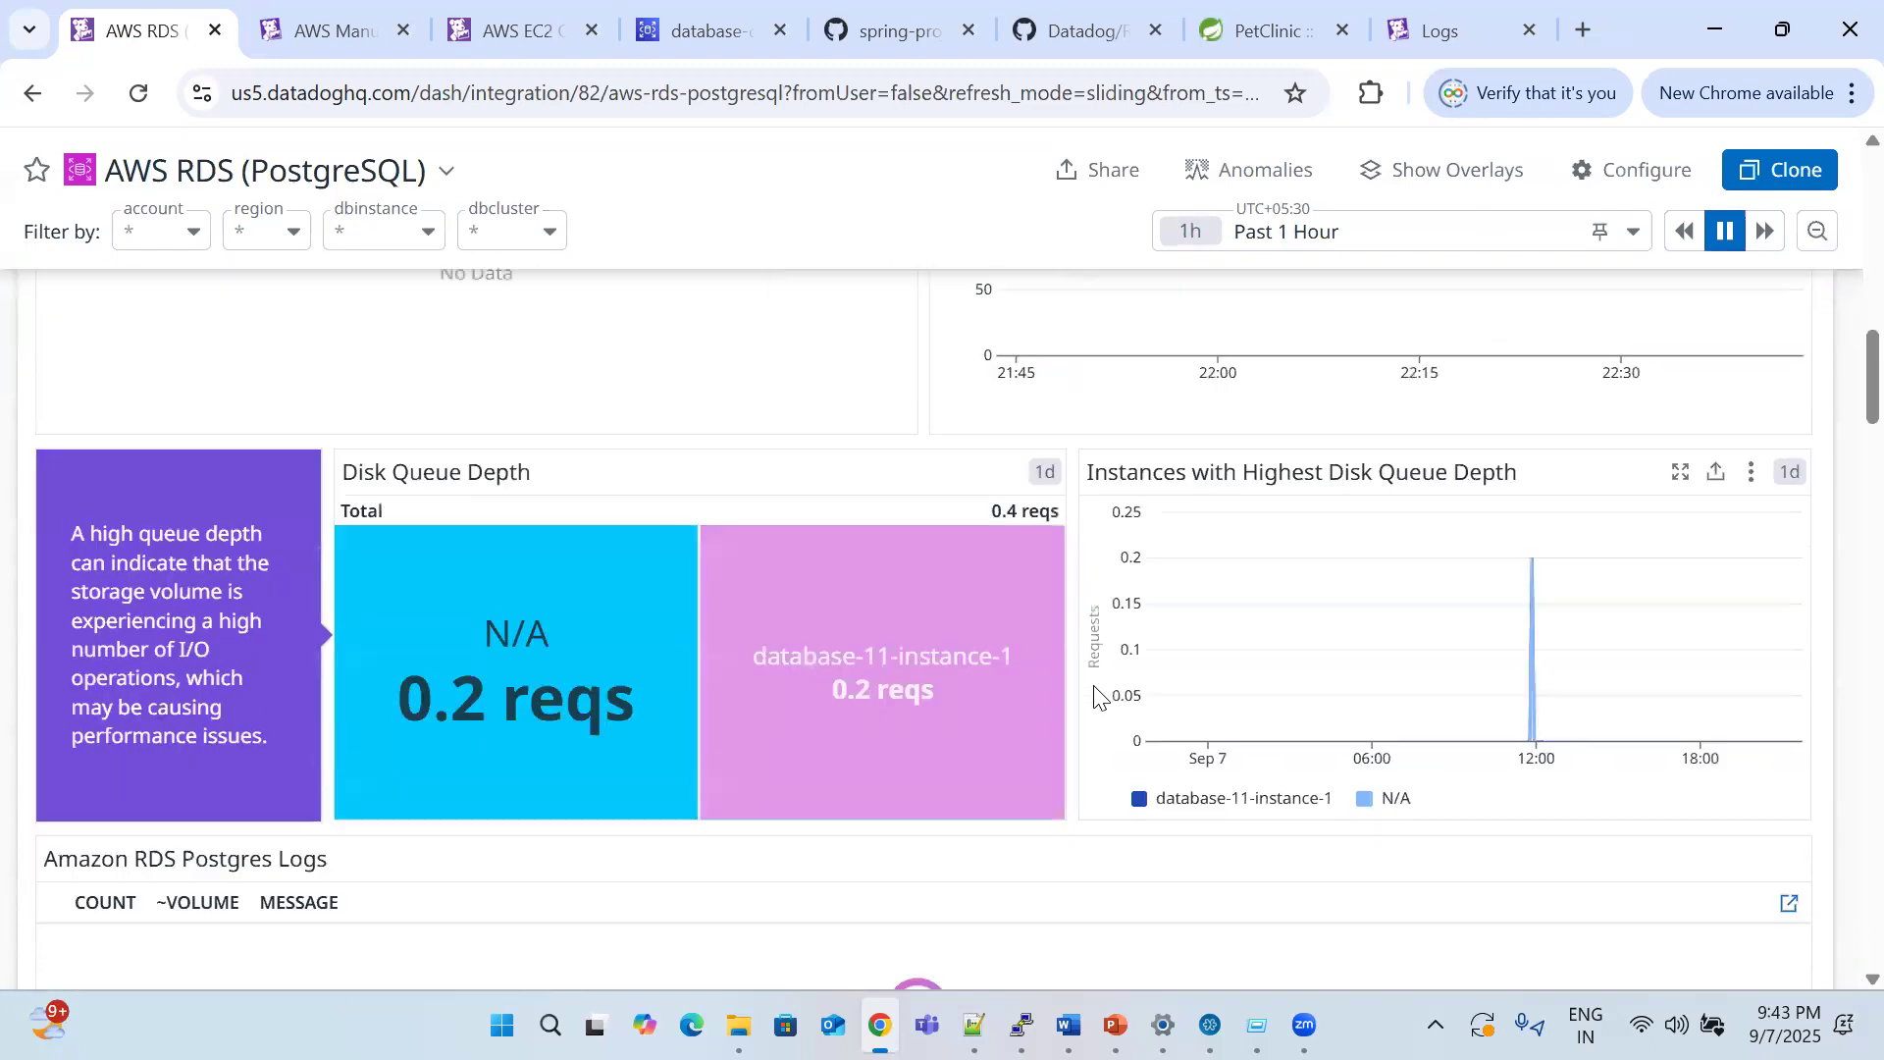
scroll(1094, 695, down, 1)
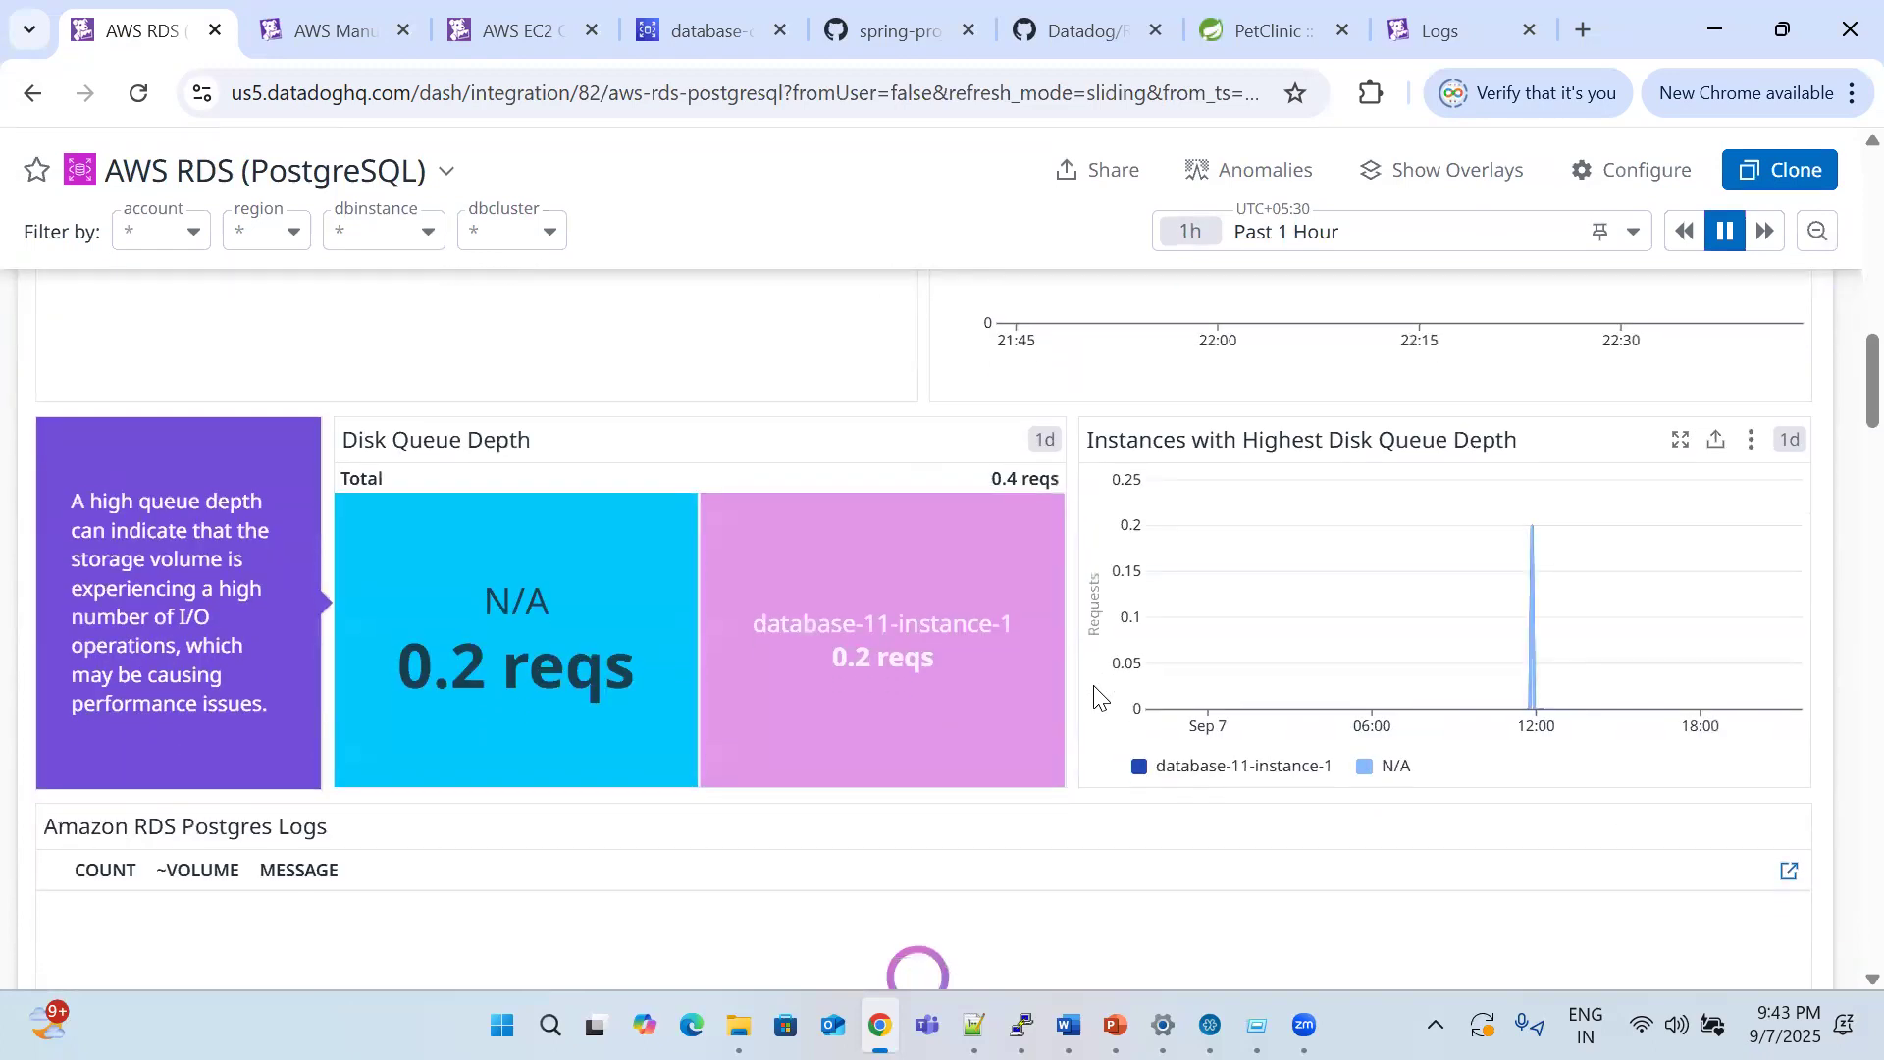
scroll(1094, 692, down, 4)
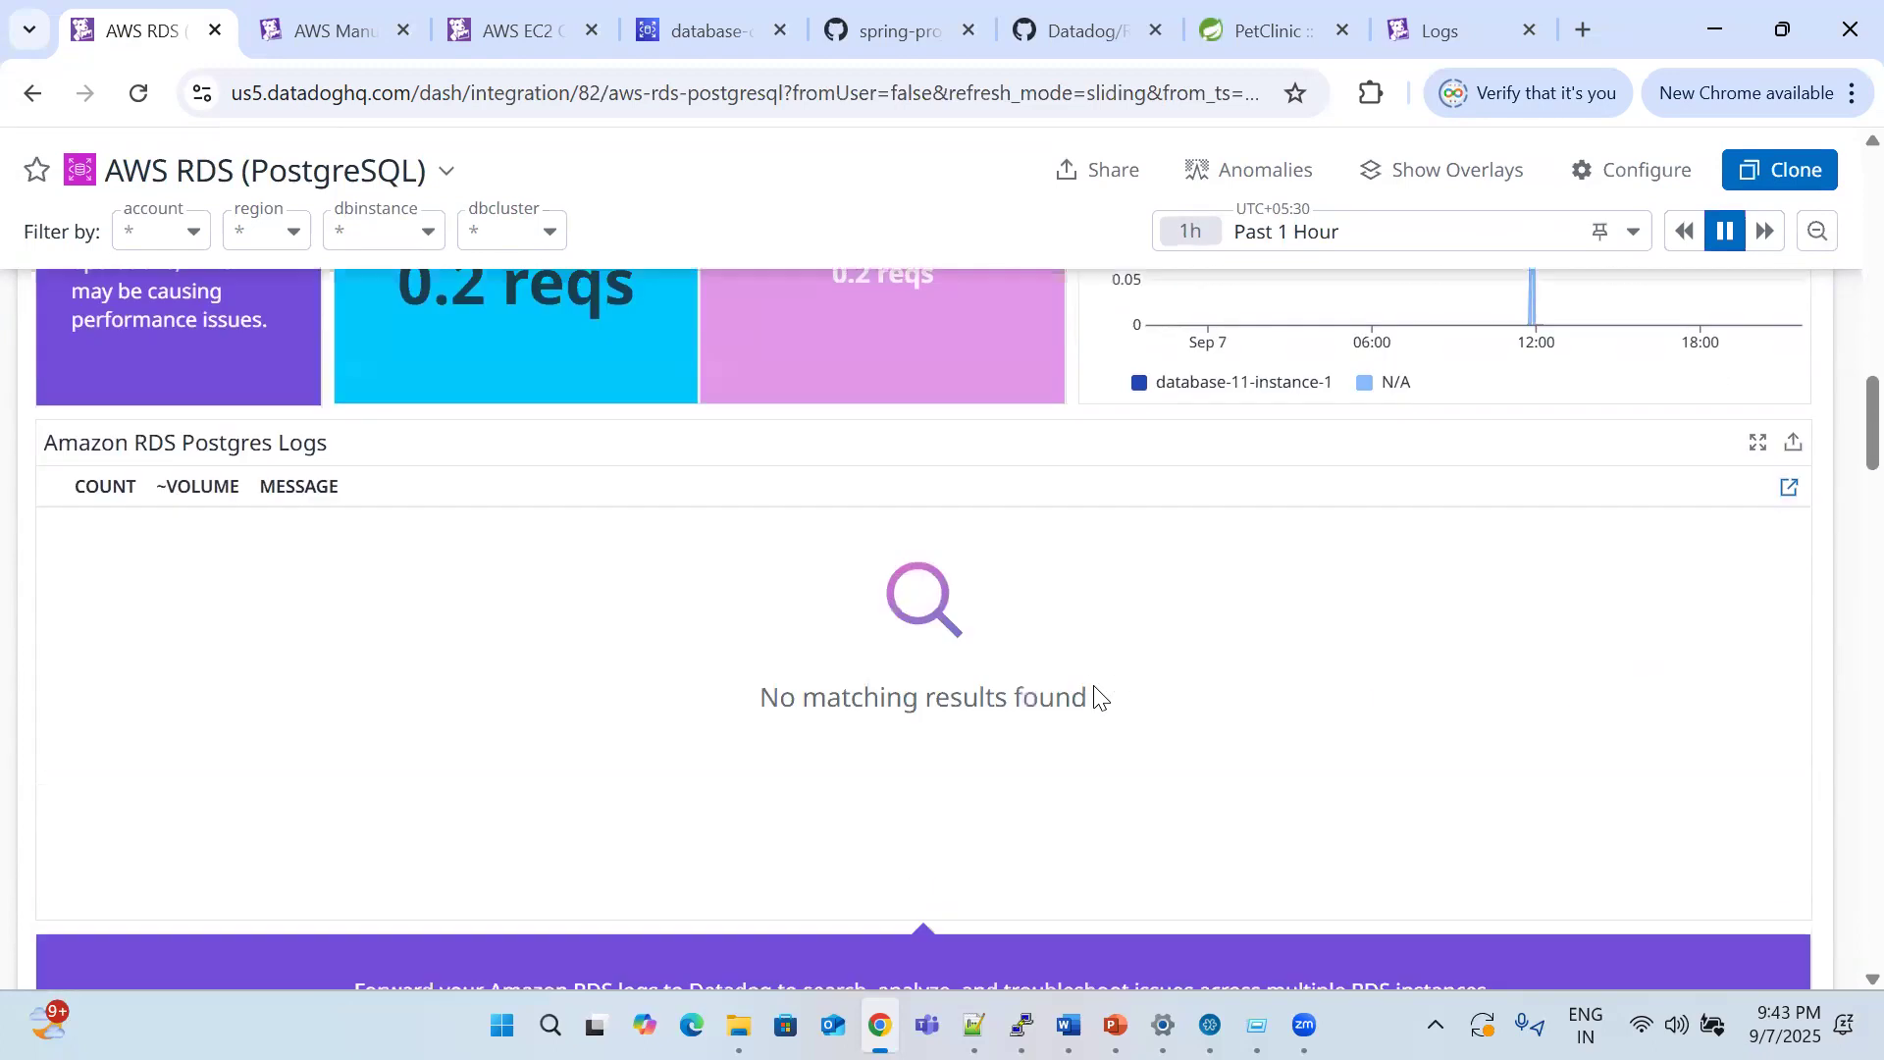
scroll(1093, 692, up, 8)
scroll(1093, 685, up, 5)
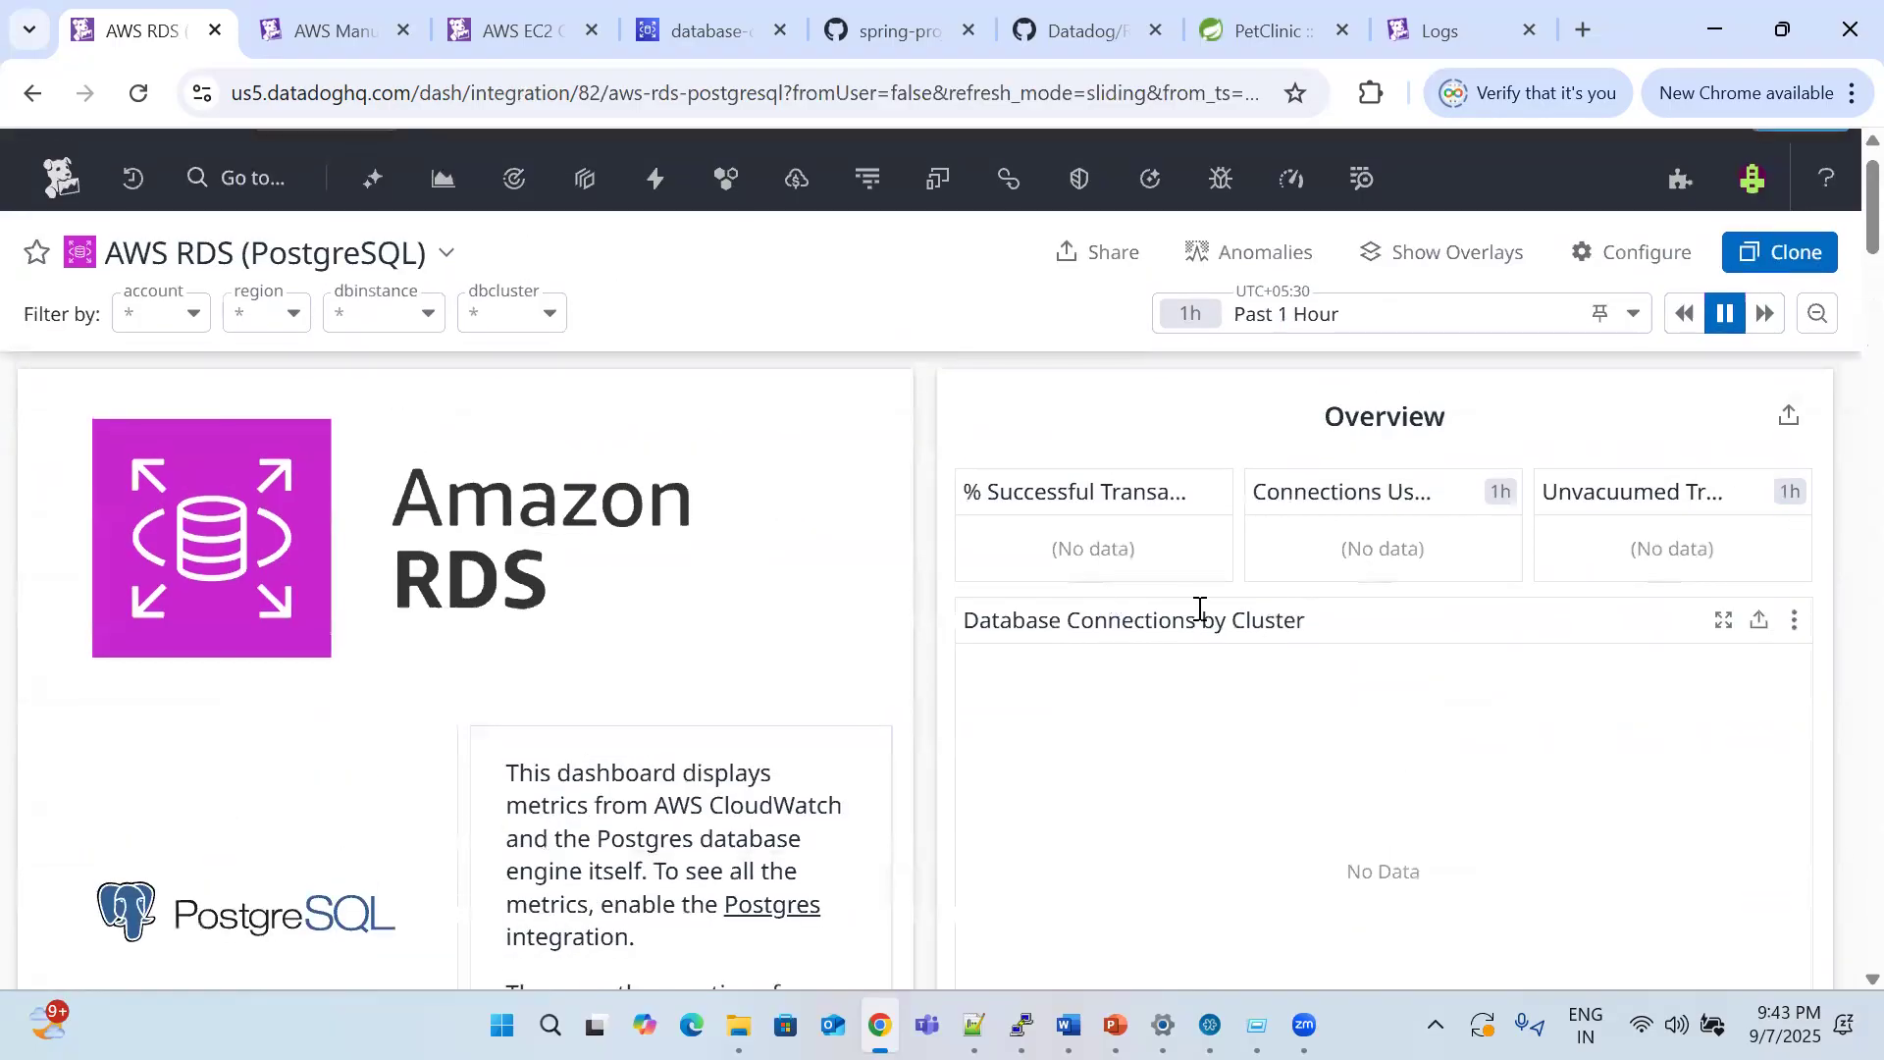
Limit the dashboard to the Past 15 Minutes and review the panels again.
click(1363, 312)
click(1336, 393)
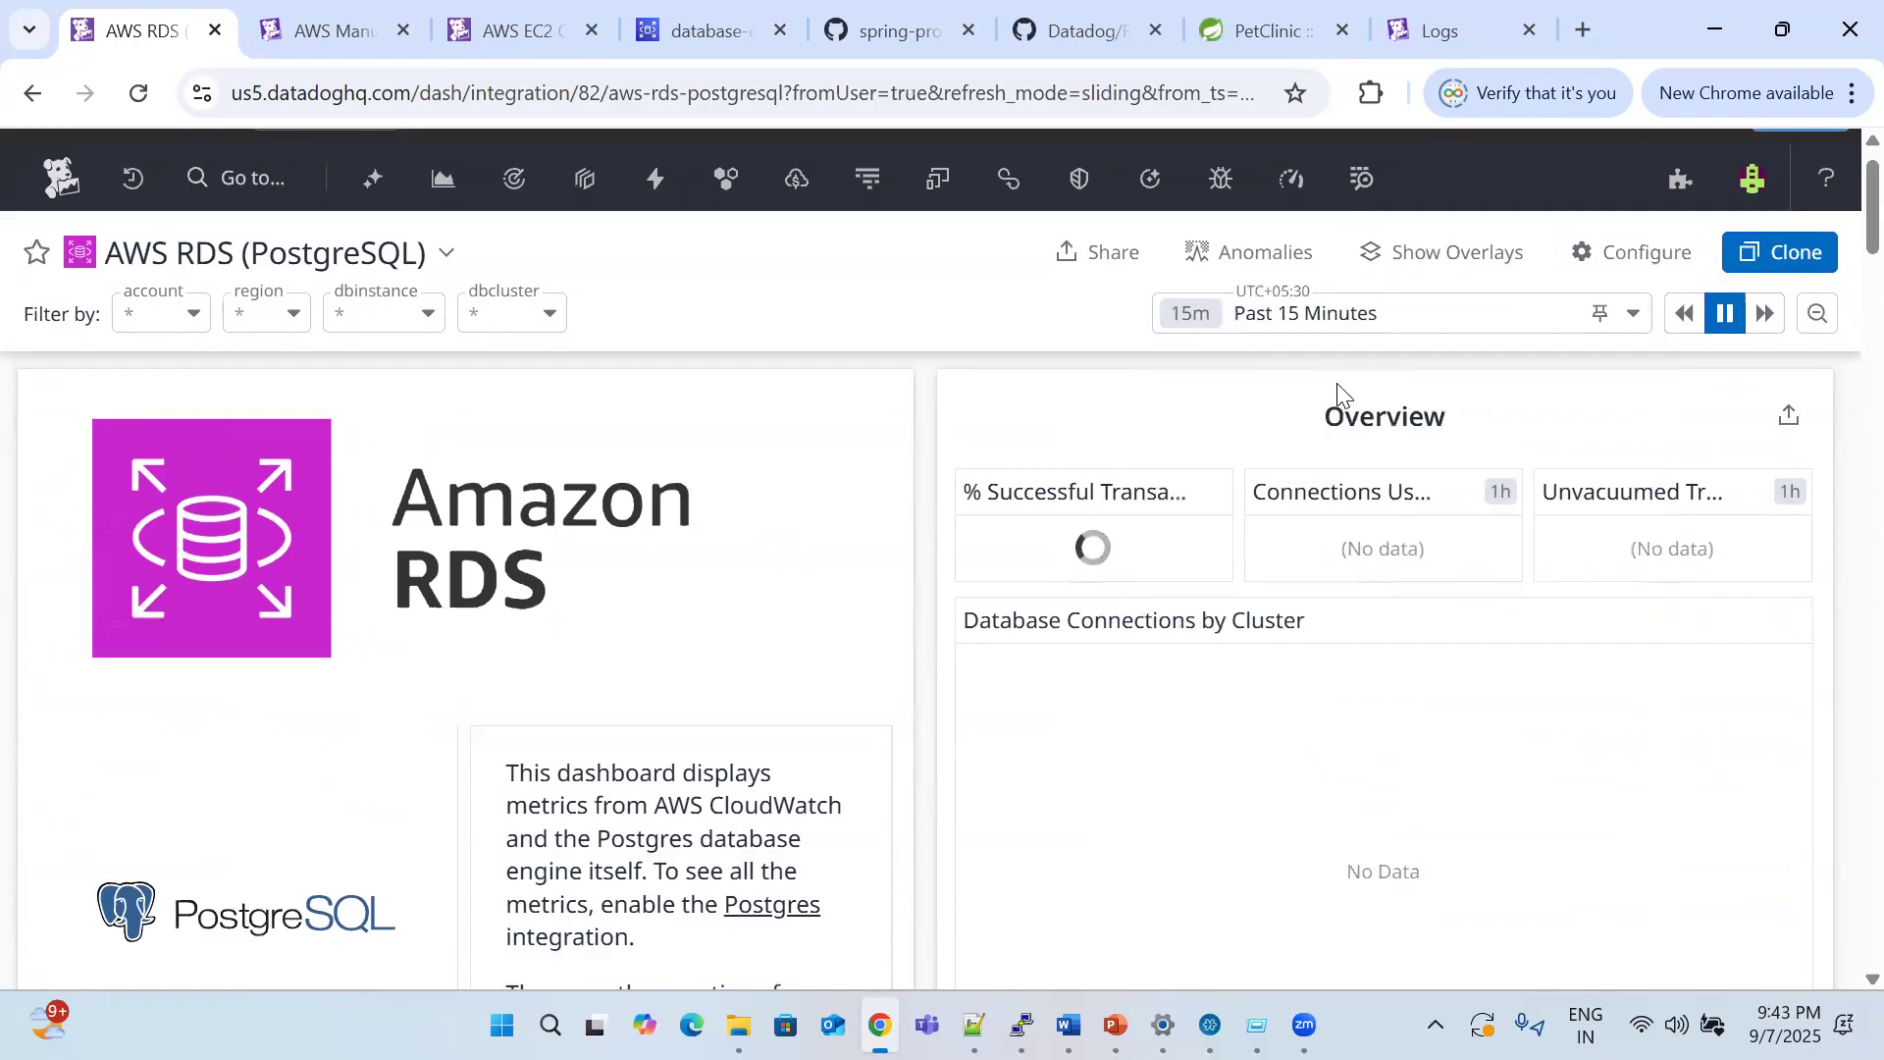
scroll(1059, 683, down, 4)
scroll(1060, 684, down, 10)
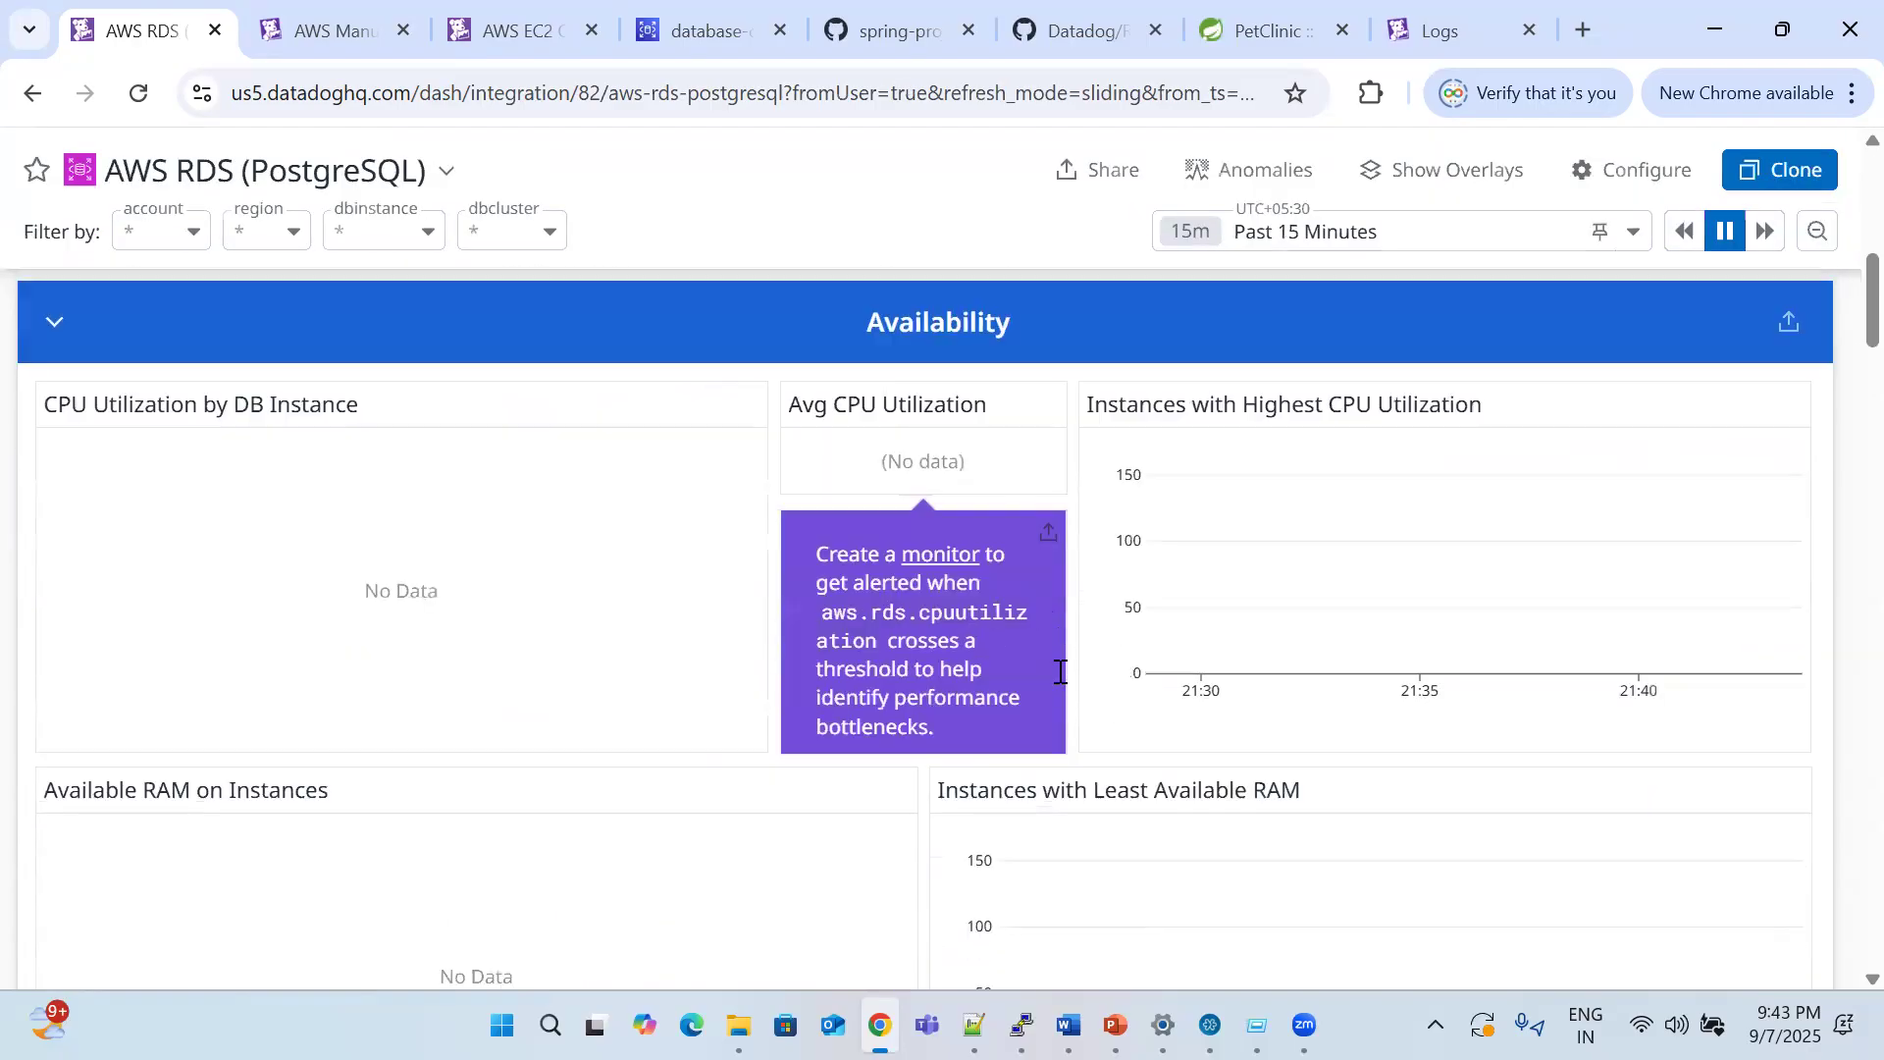
scroll(1060, 684, down, 10)
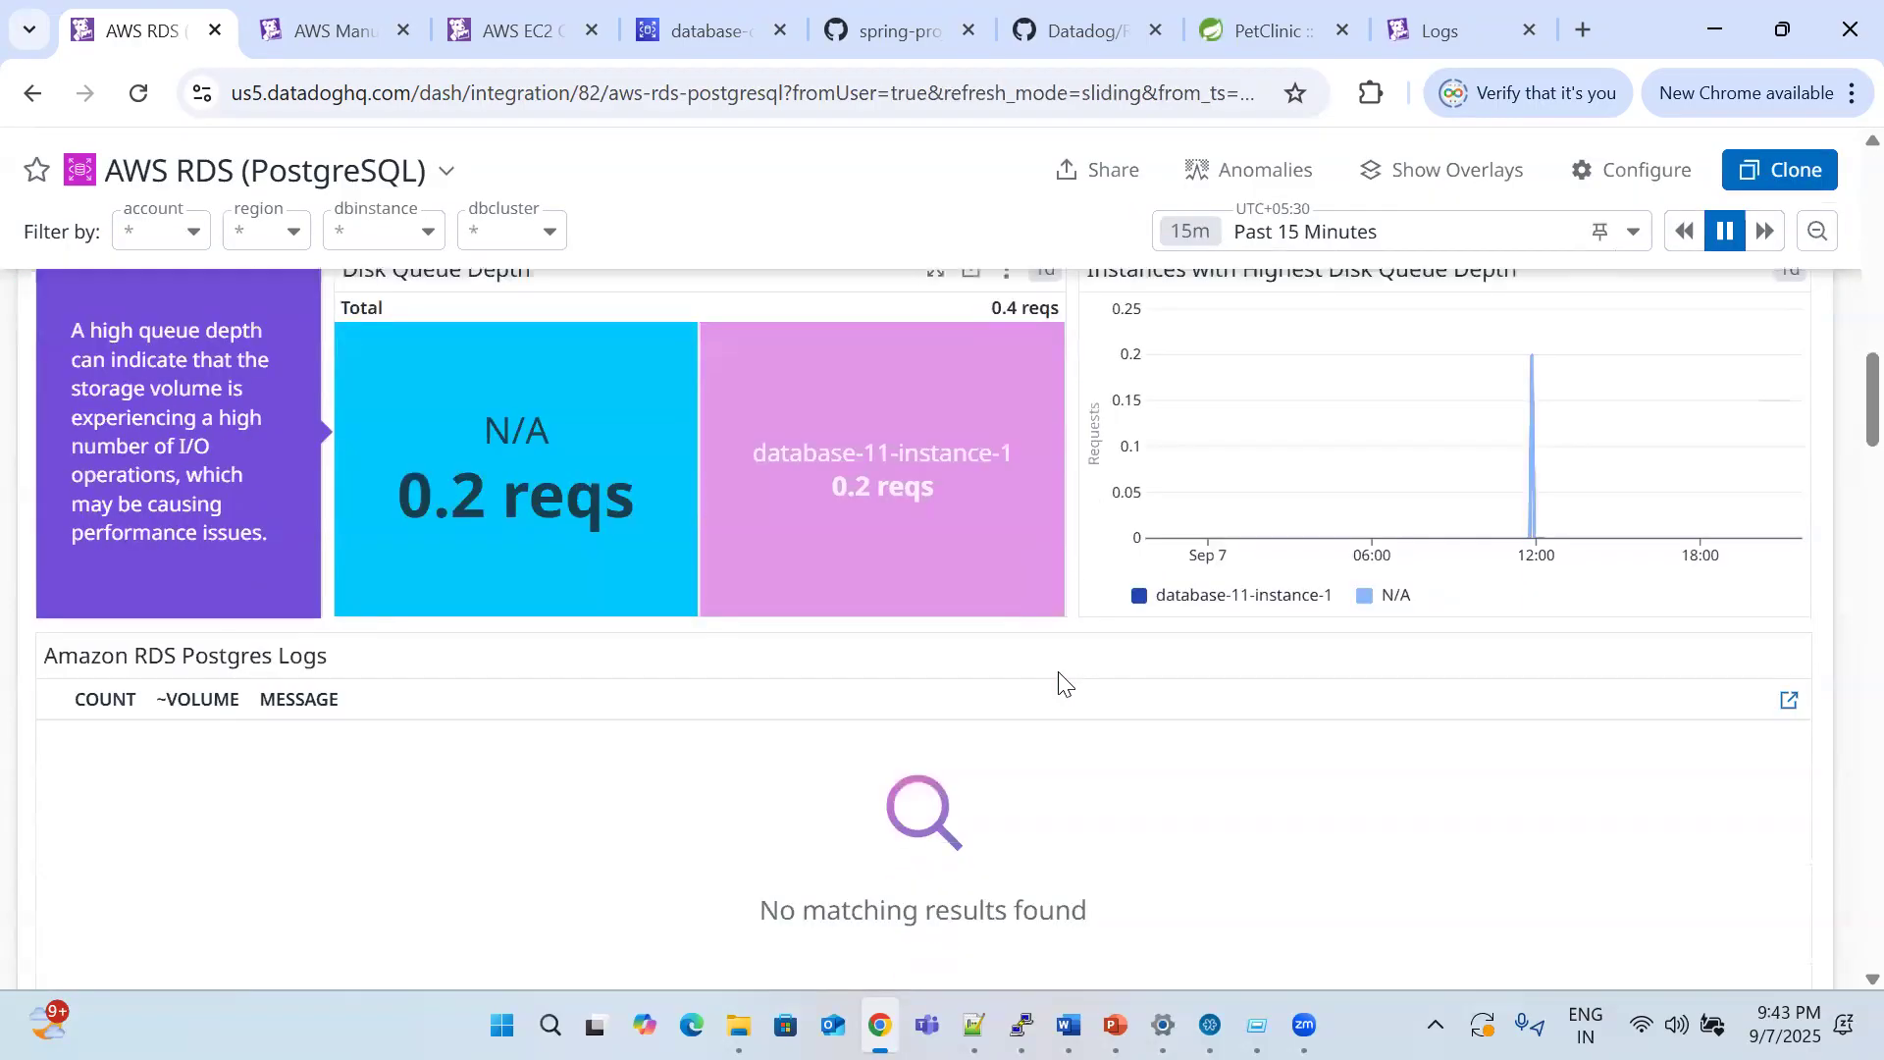
scroll(1060, 684, down, 4)
scroll(1059, 683, up, 3)
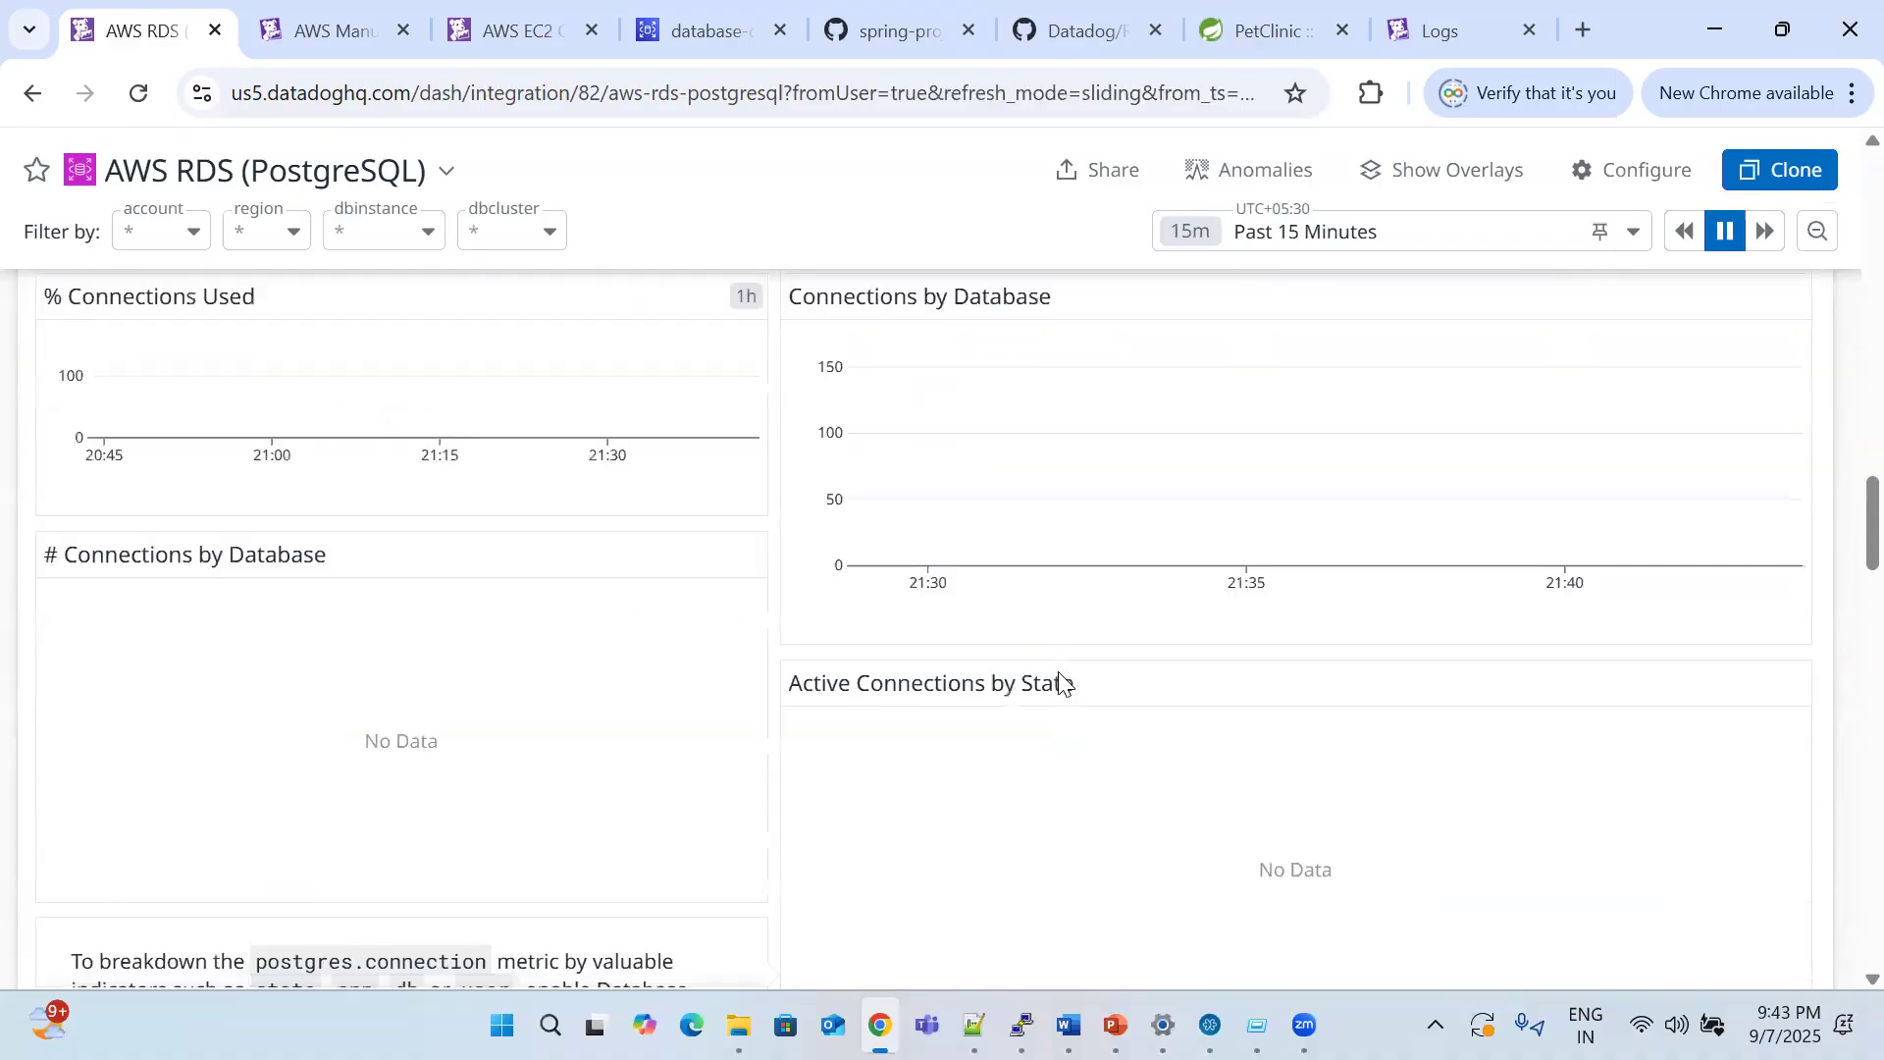
scroll(1059, 684, down, 1)
scroll(1063, 680, down, 4)
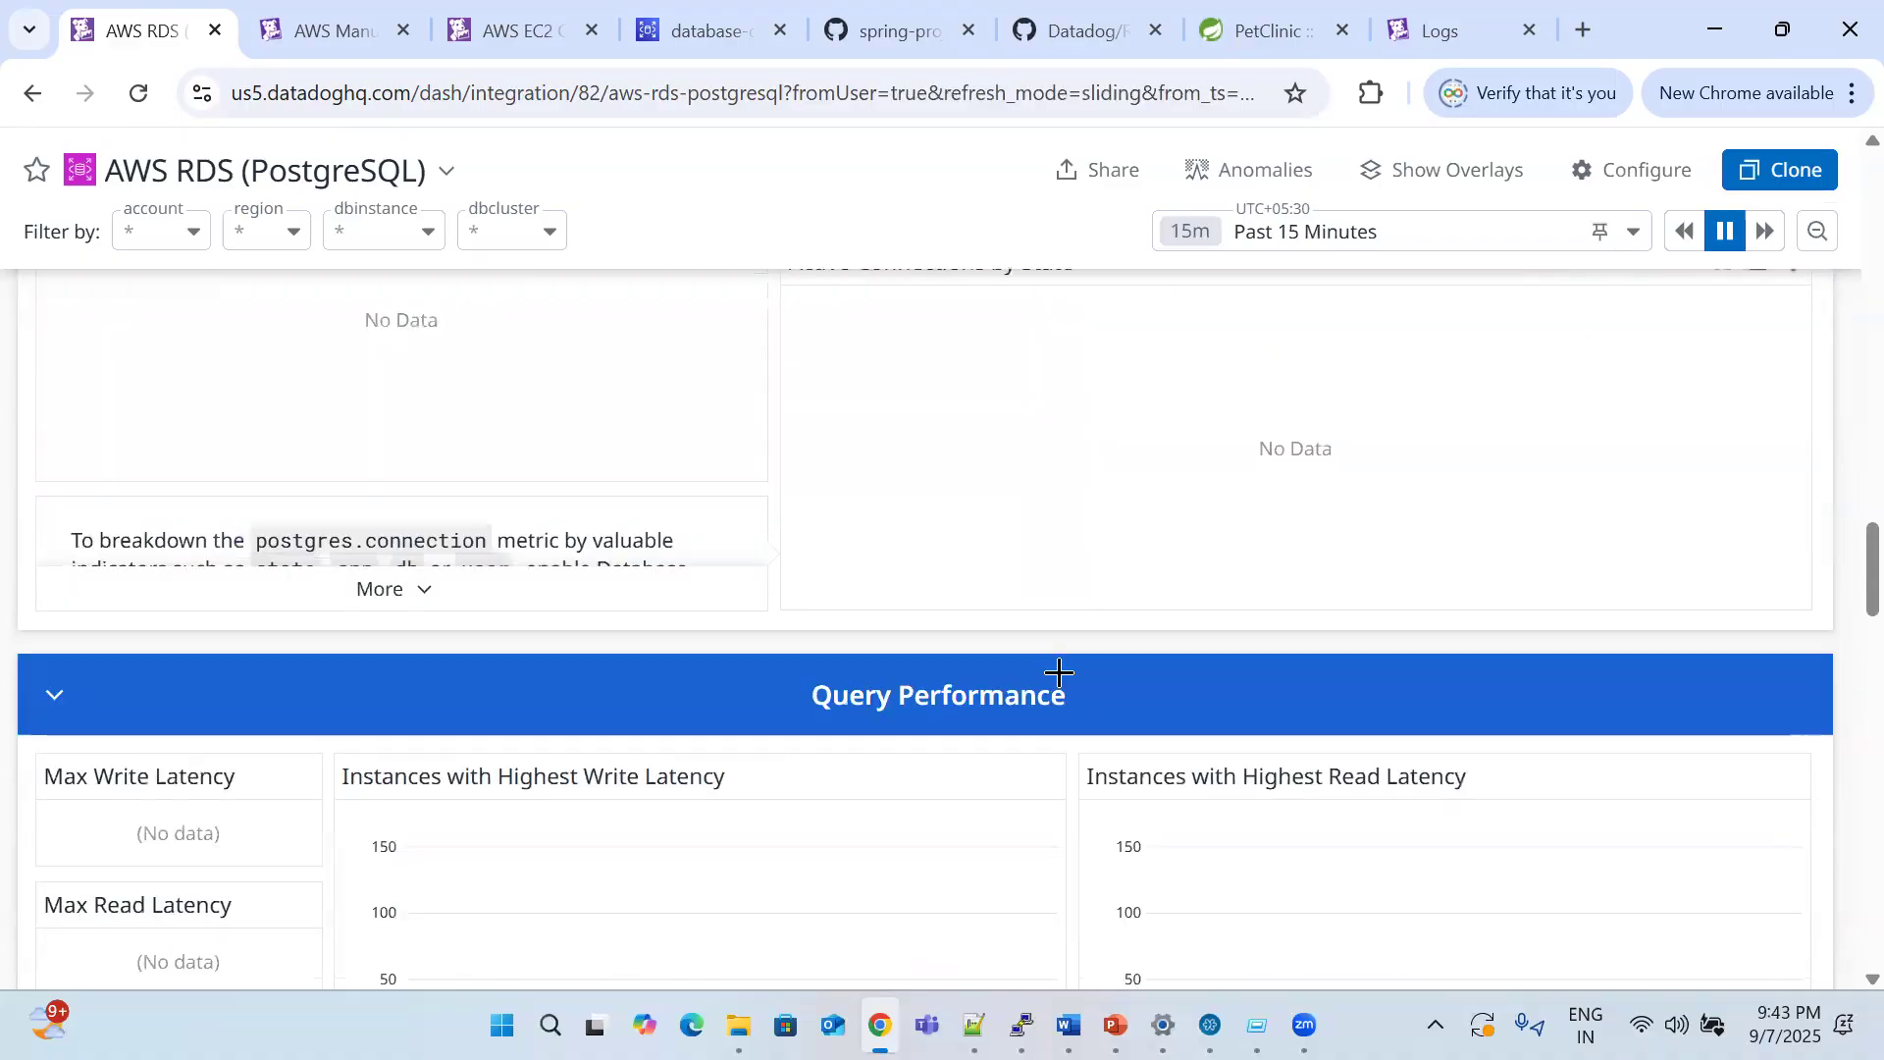
scroll(1059, 673, down, 1)
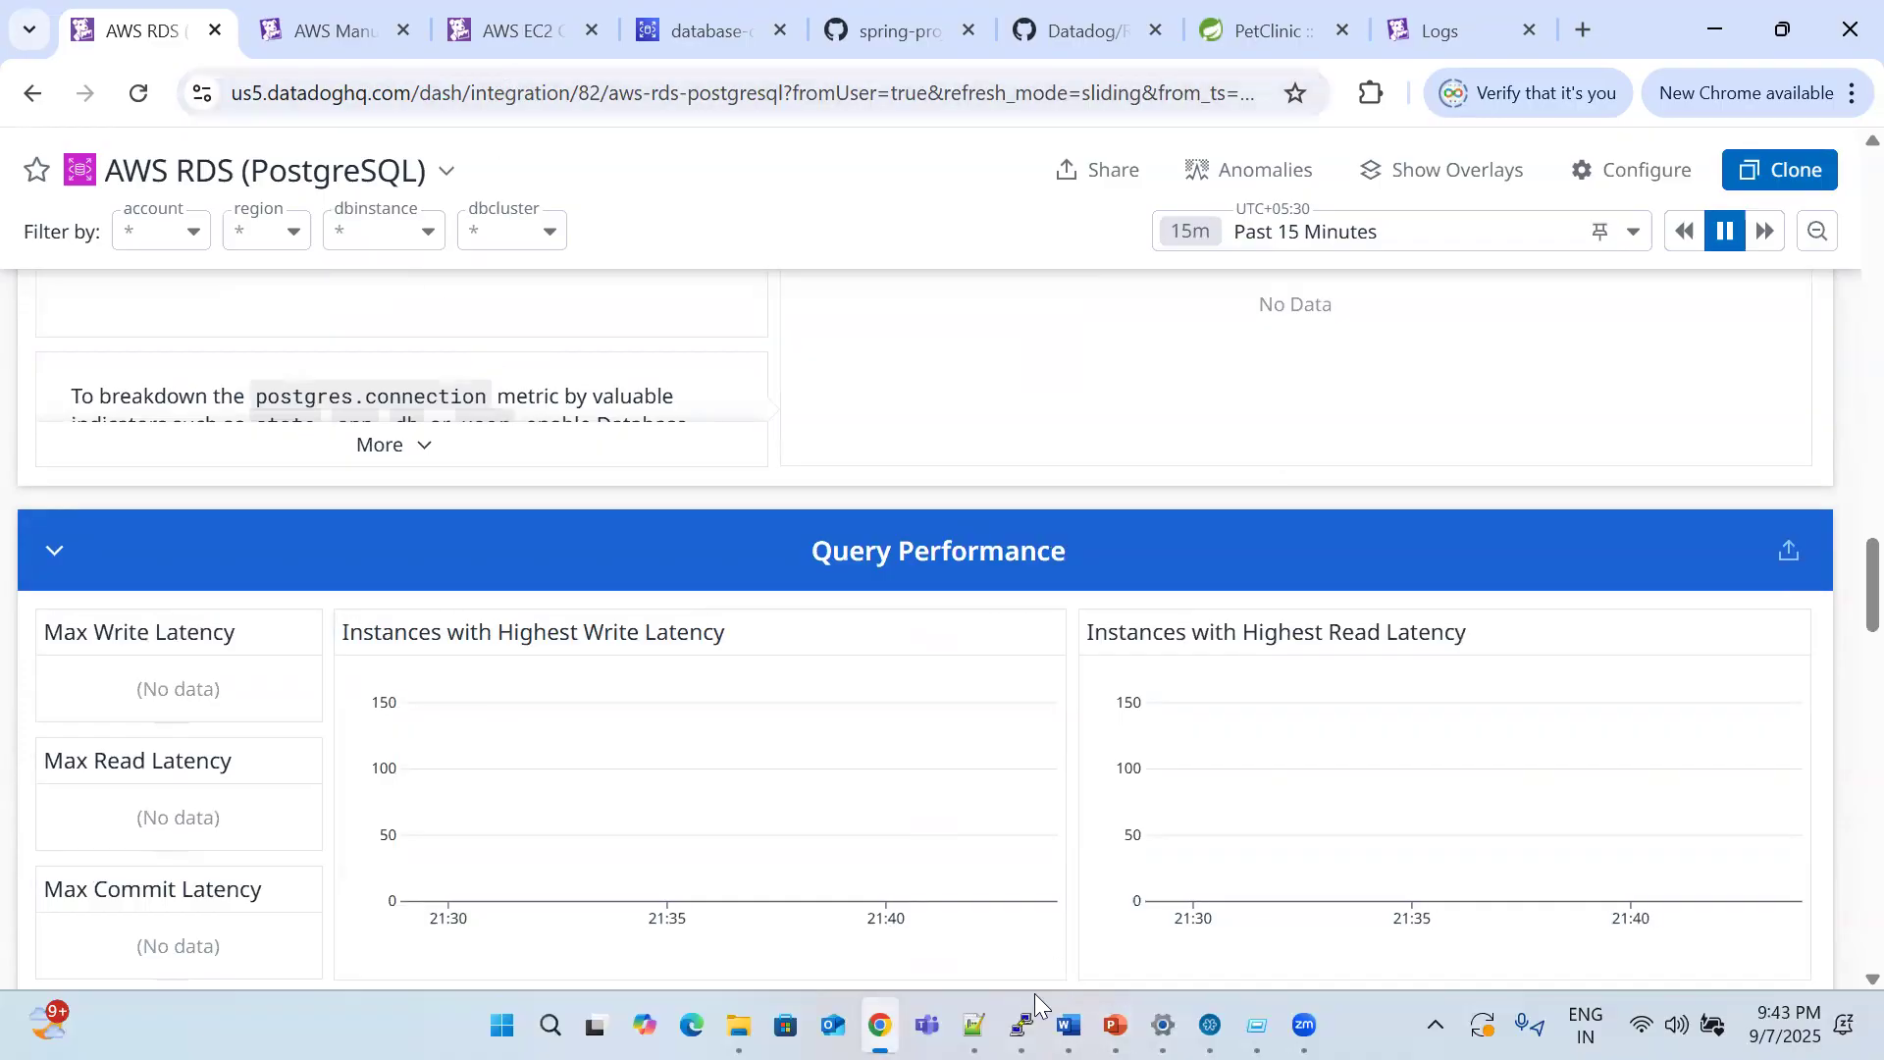
Quit the psql session on the Postgres server with \q.
mouse_move(1020, 1024)
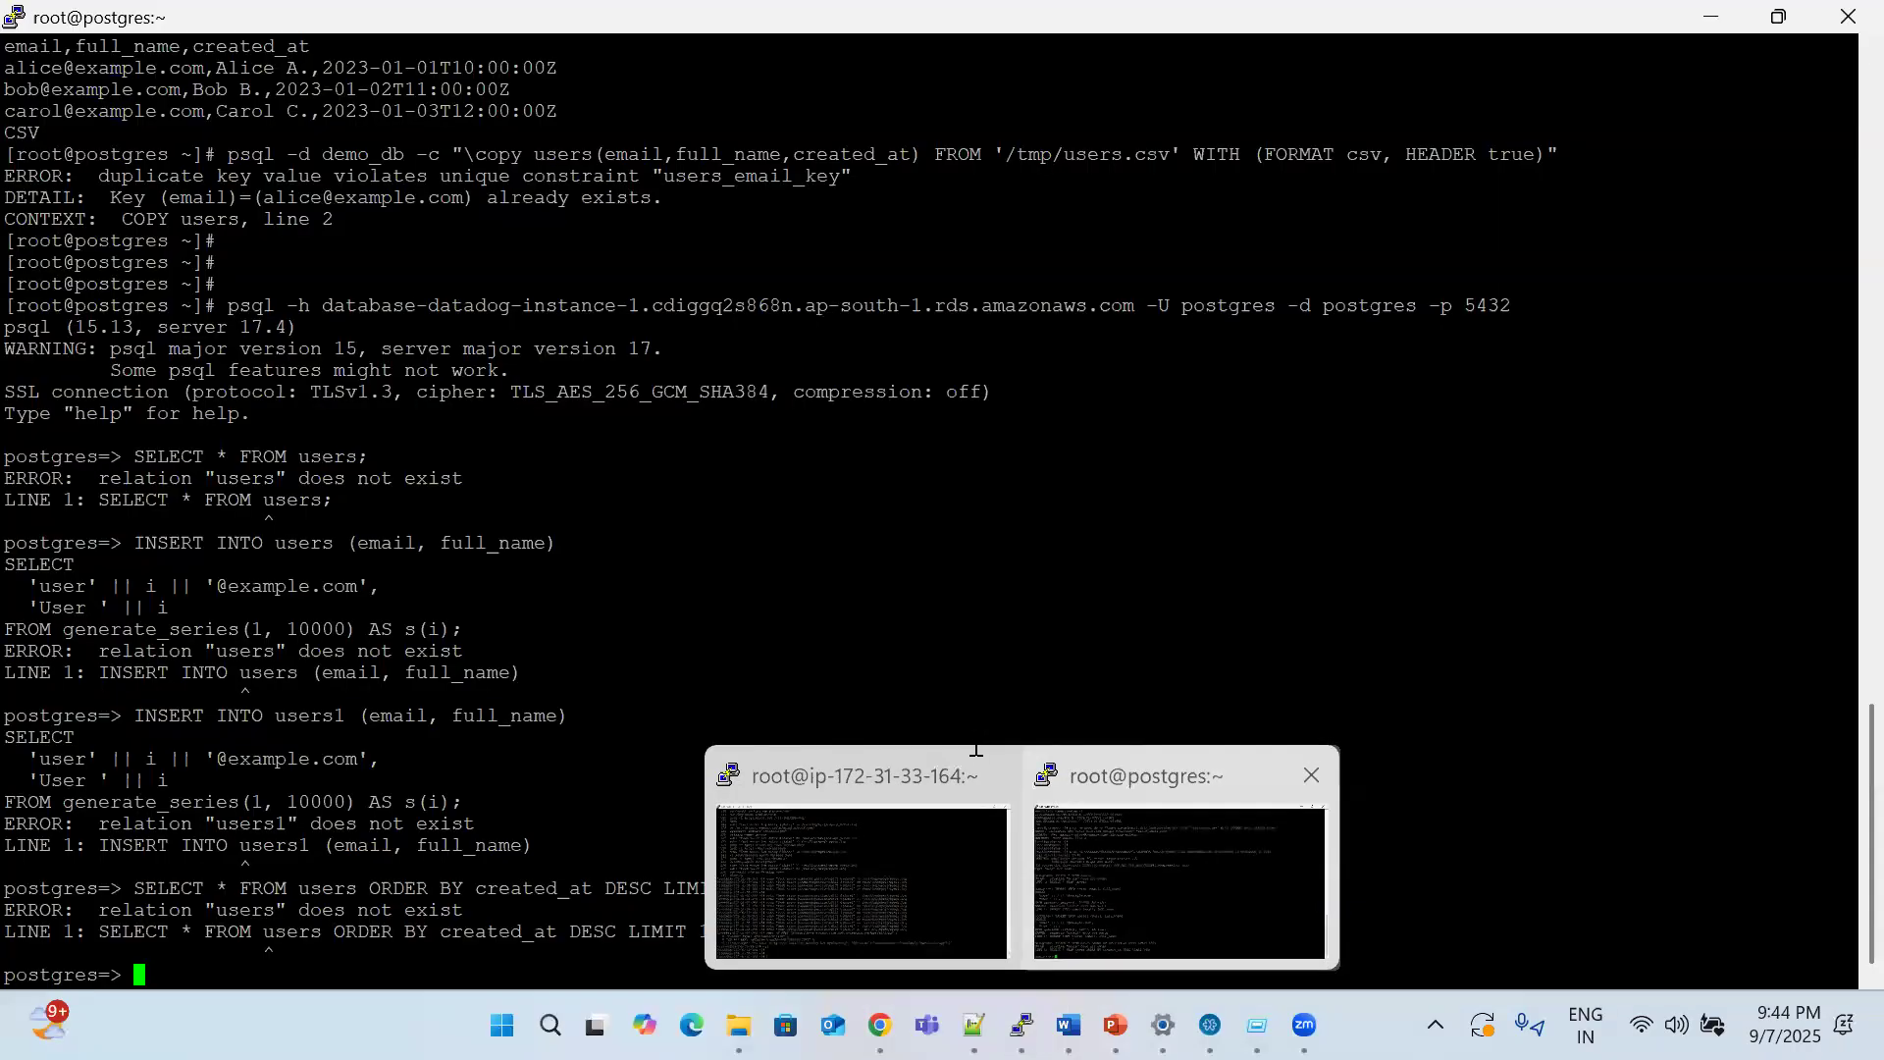
click(1177, 873)
text(\q)
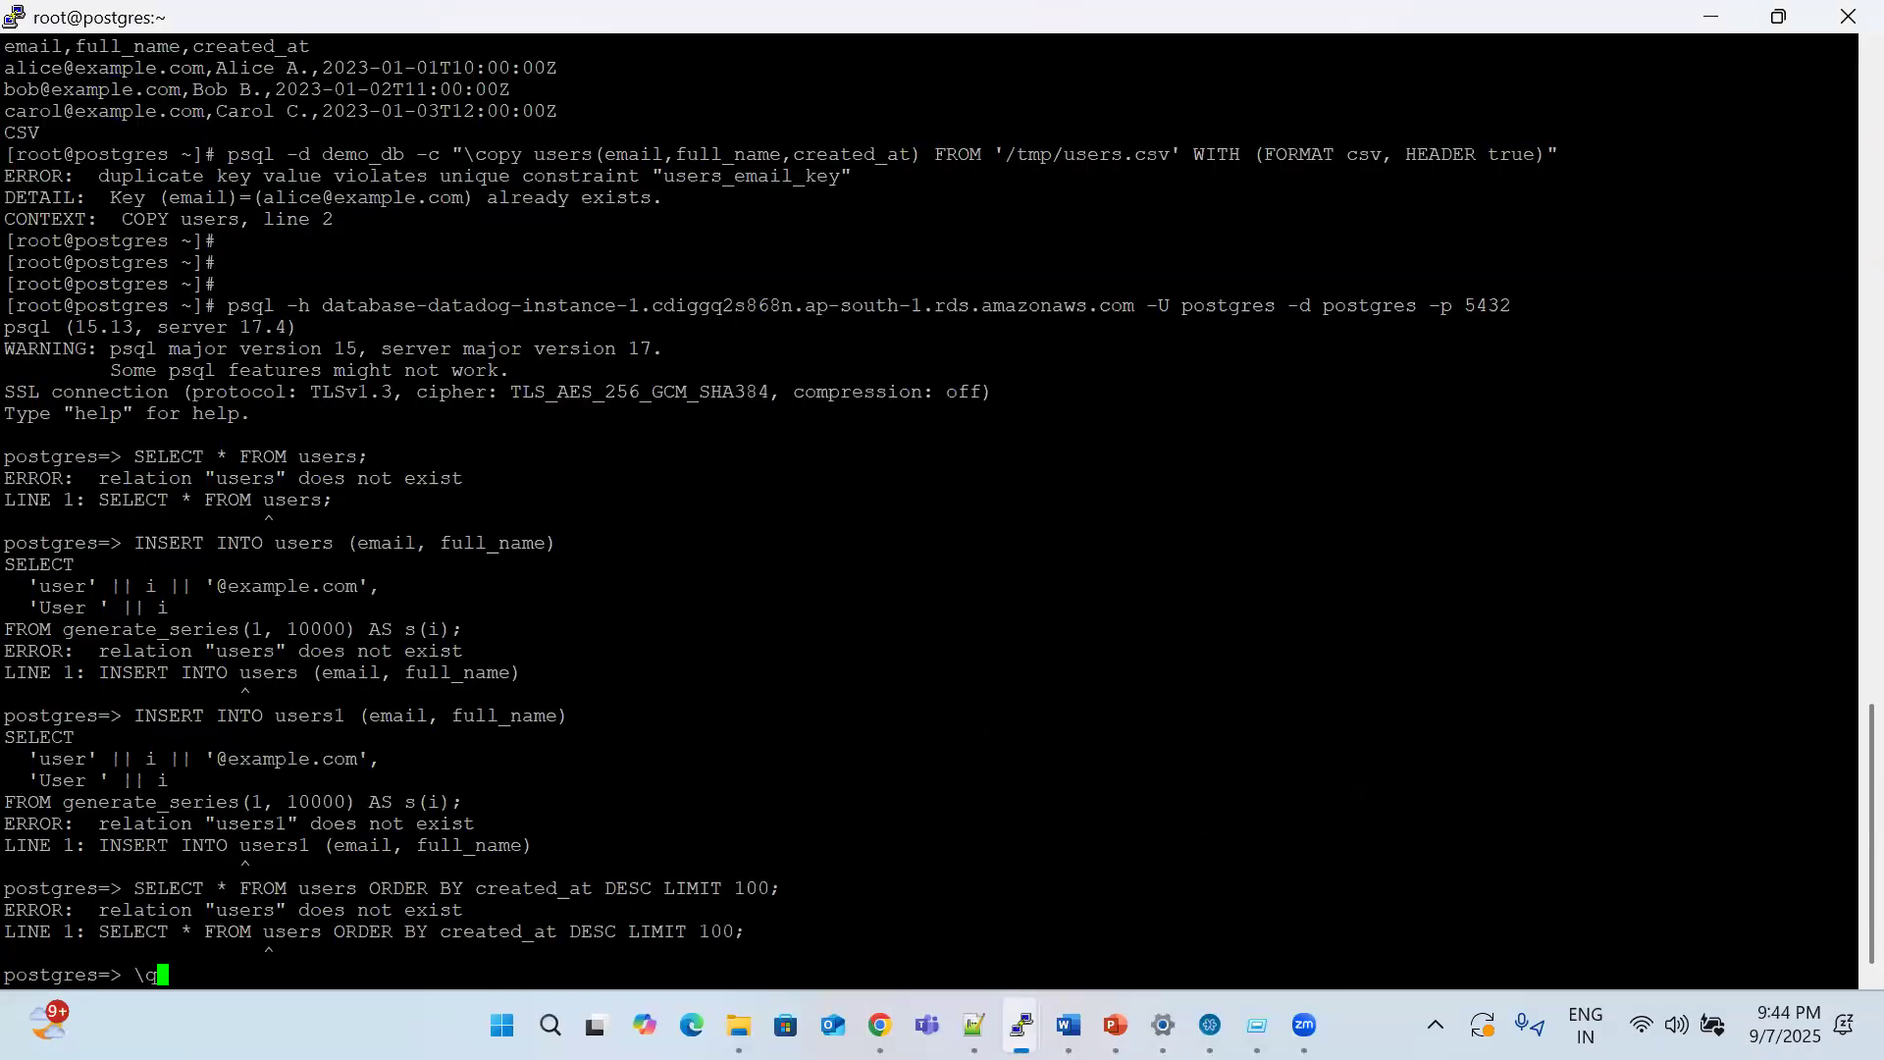
key(Return)
key(Up)
key(Down)
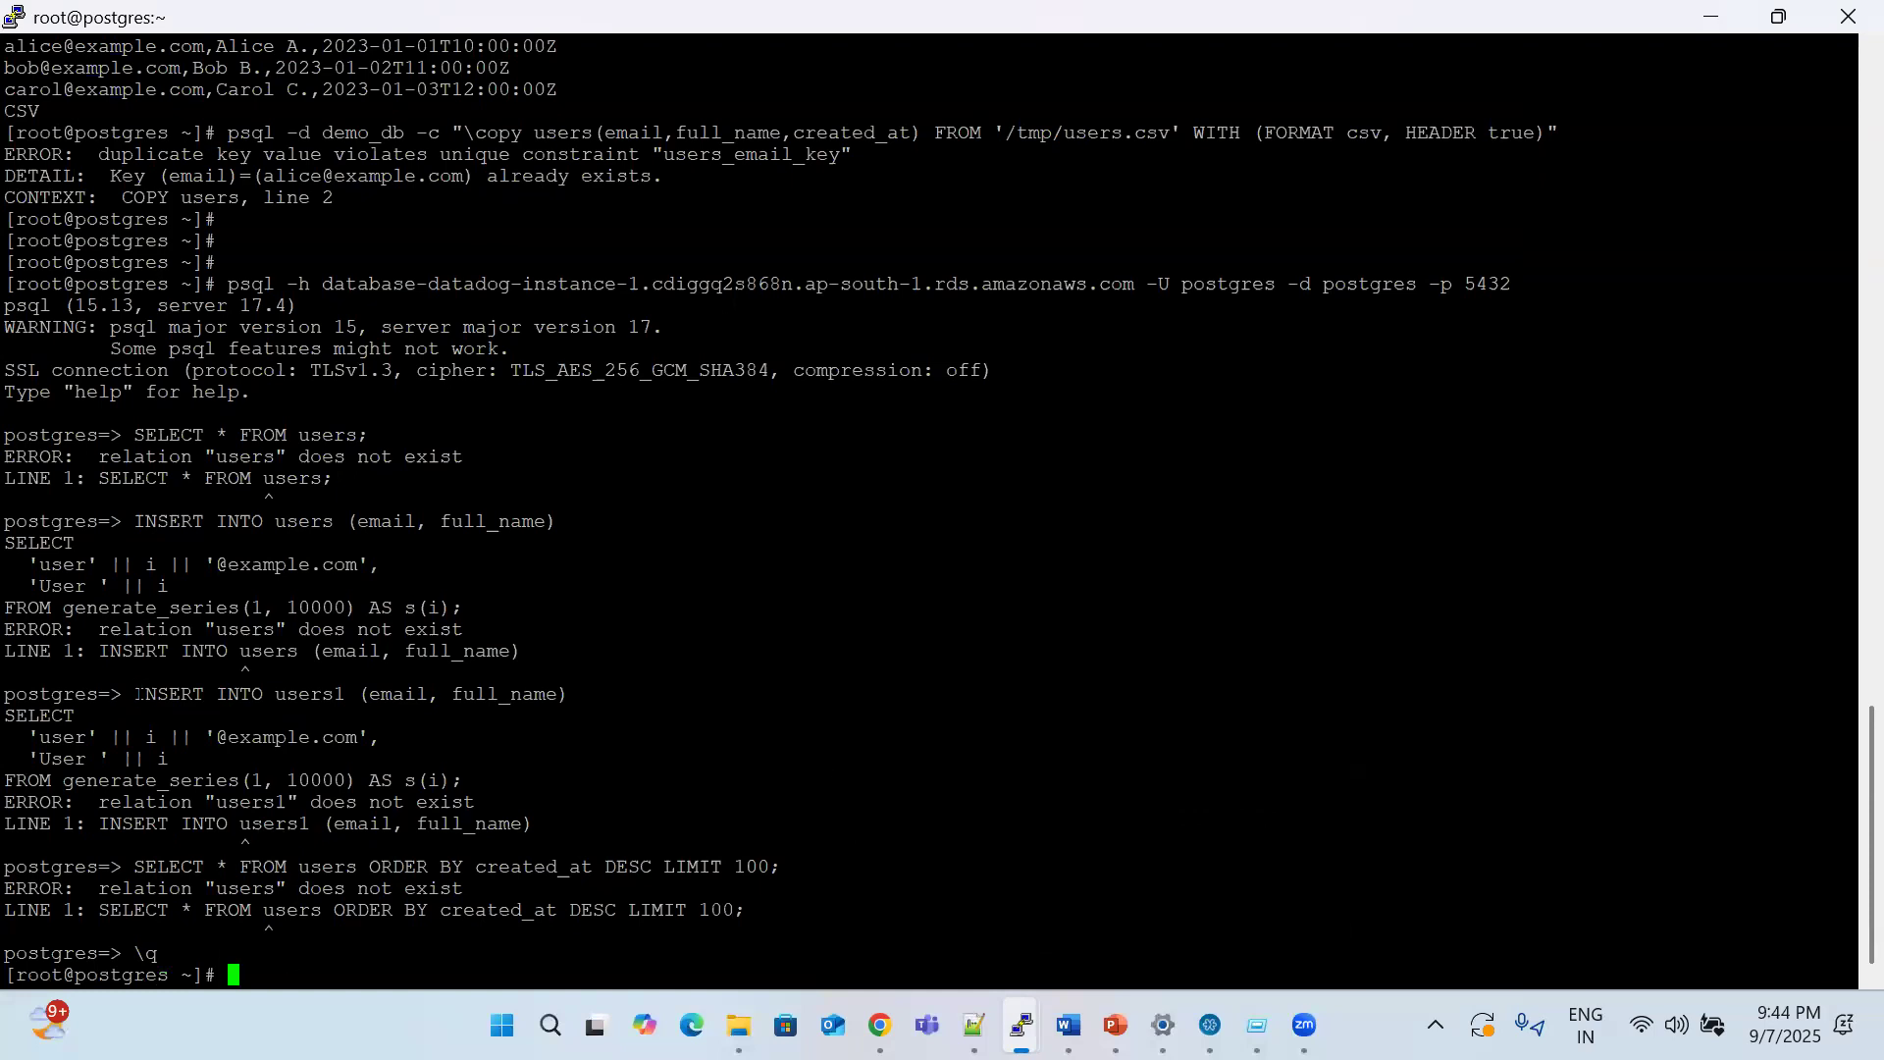
Paste and run the copied users SELECT query at bash, which fails with 'command not found'.
drag(134, 867, 763, 864)
right_click(772, 866)
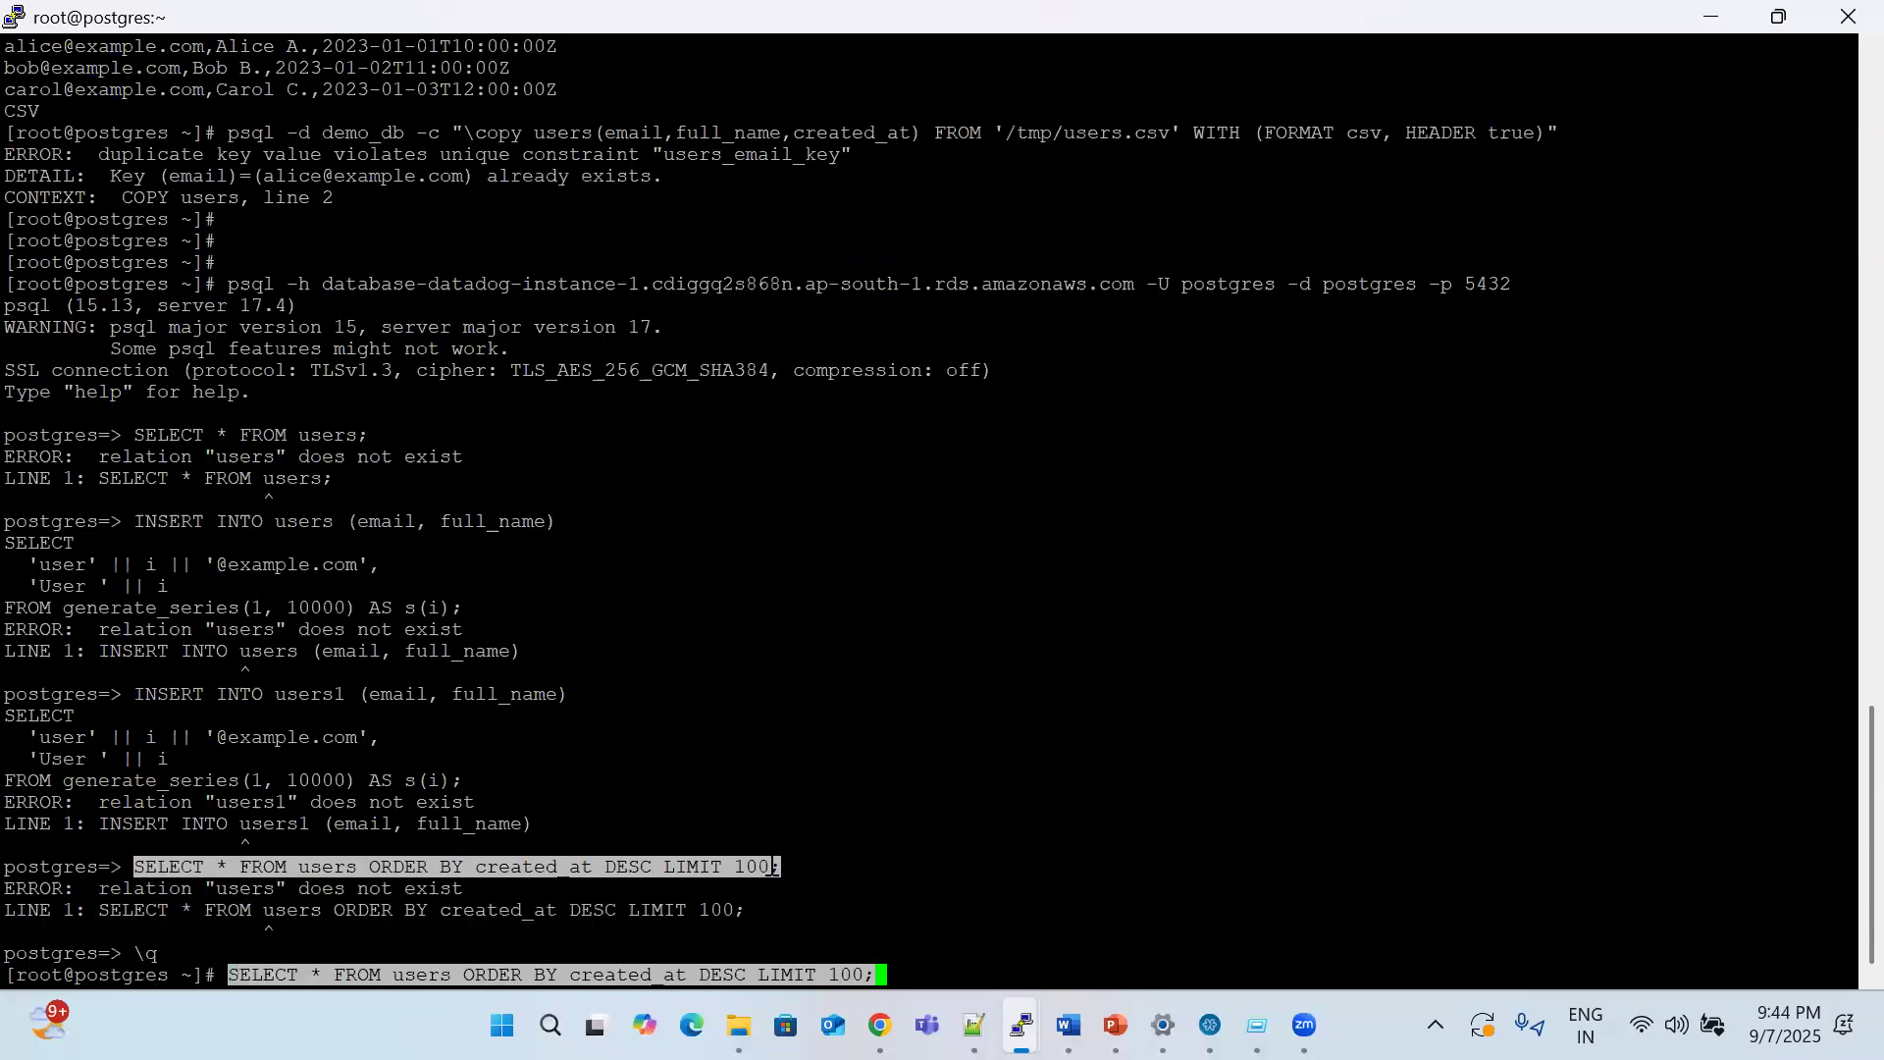
key(Return)
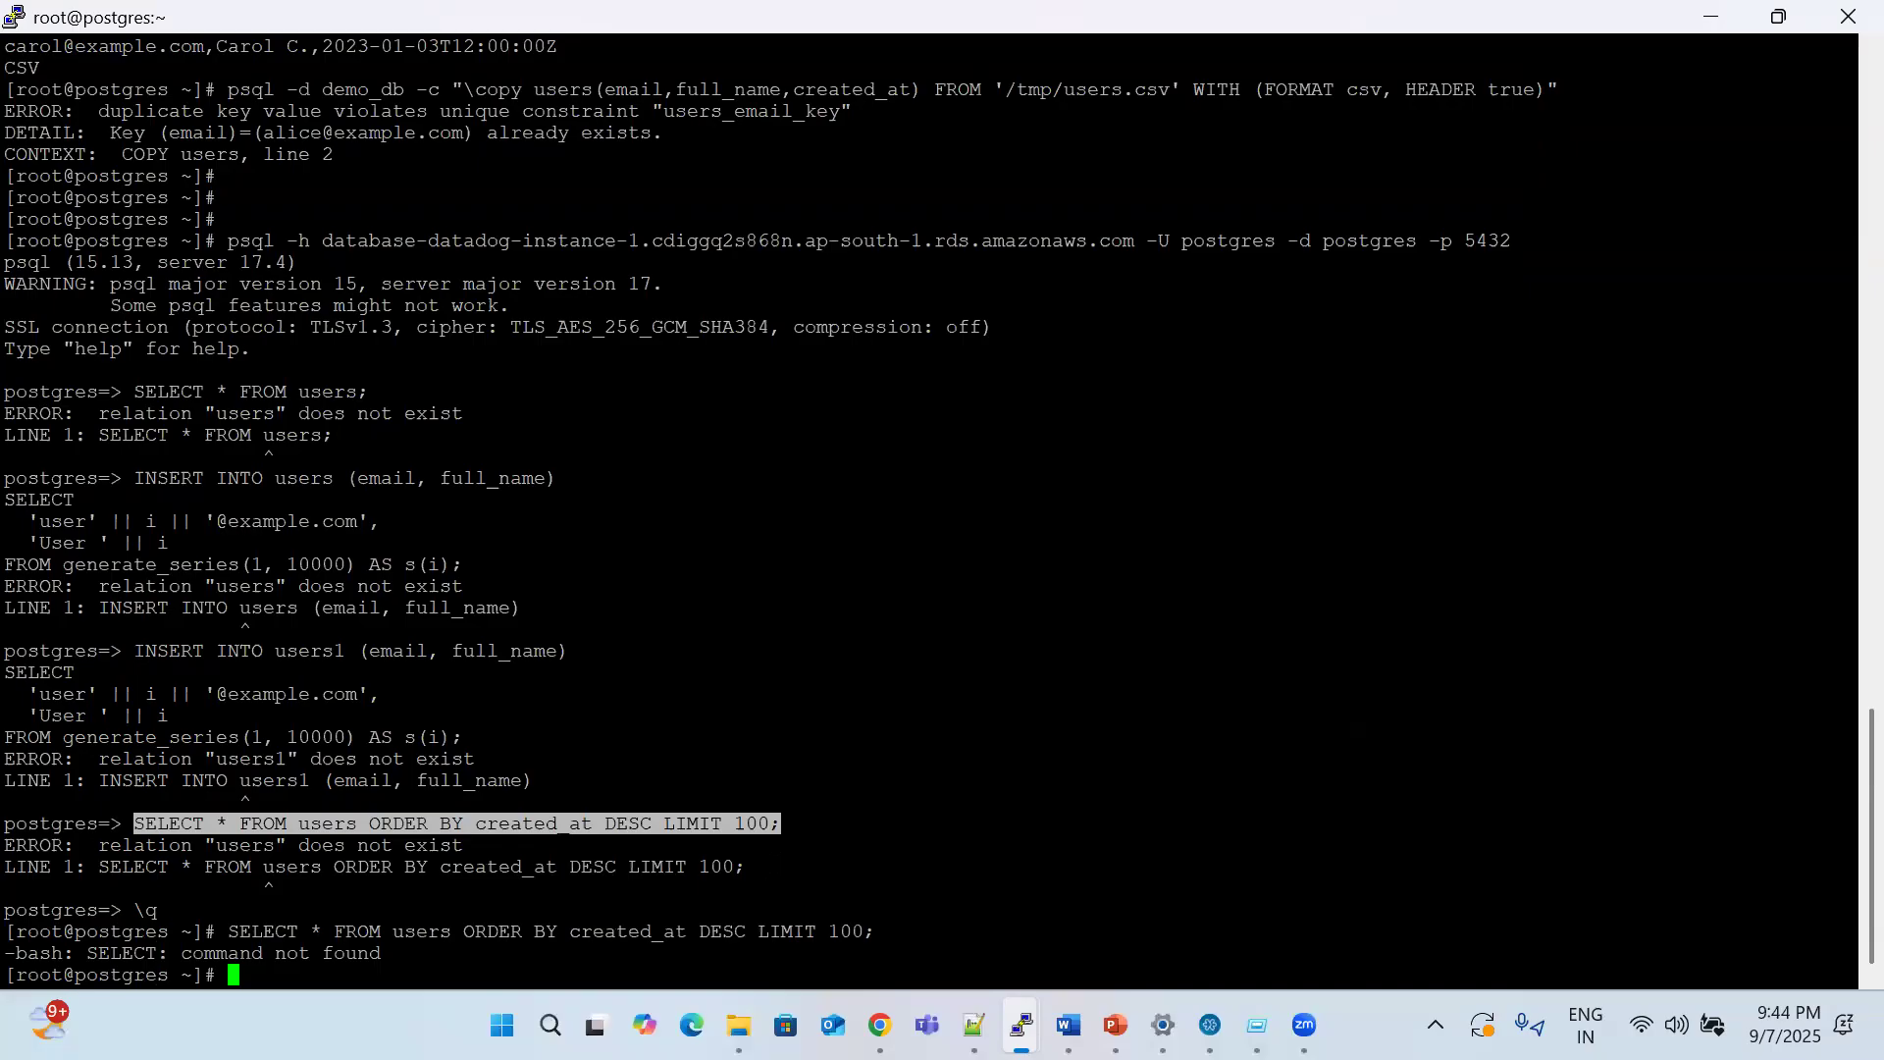
key(alt+Tab)
key(alt+Tab)
key(alt+Tab)
key(alt+Tab)
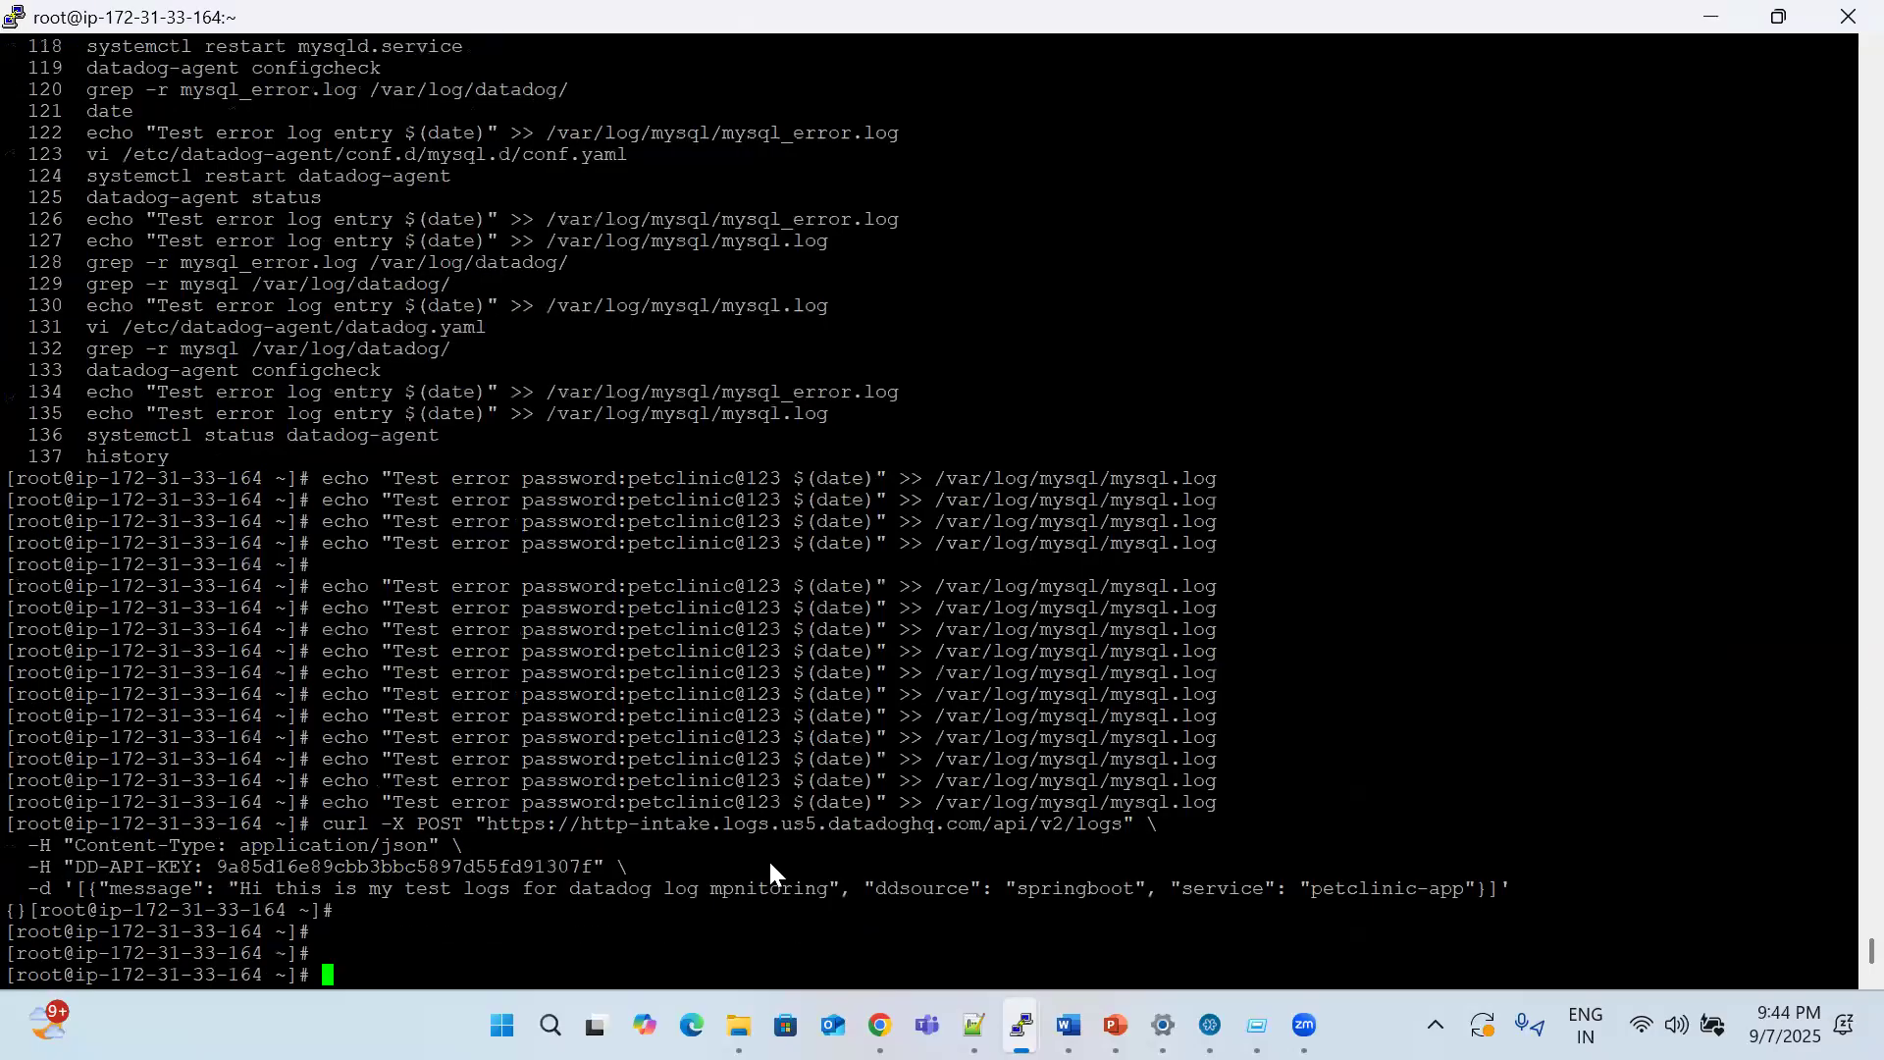
key(alt+Tab)
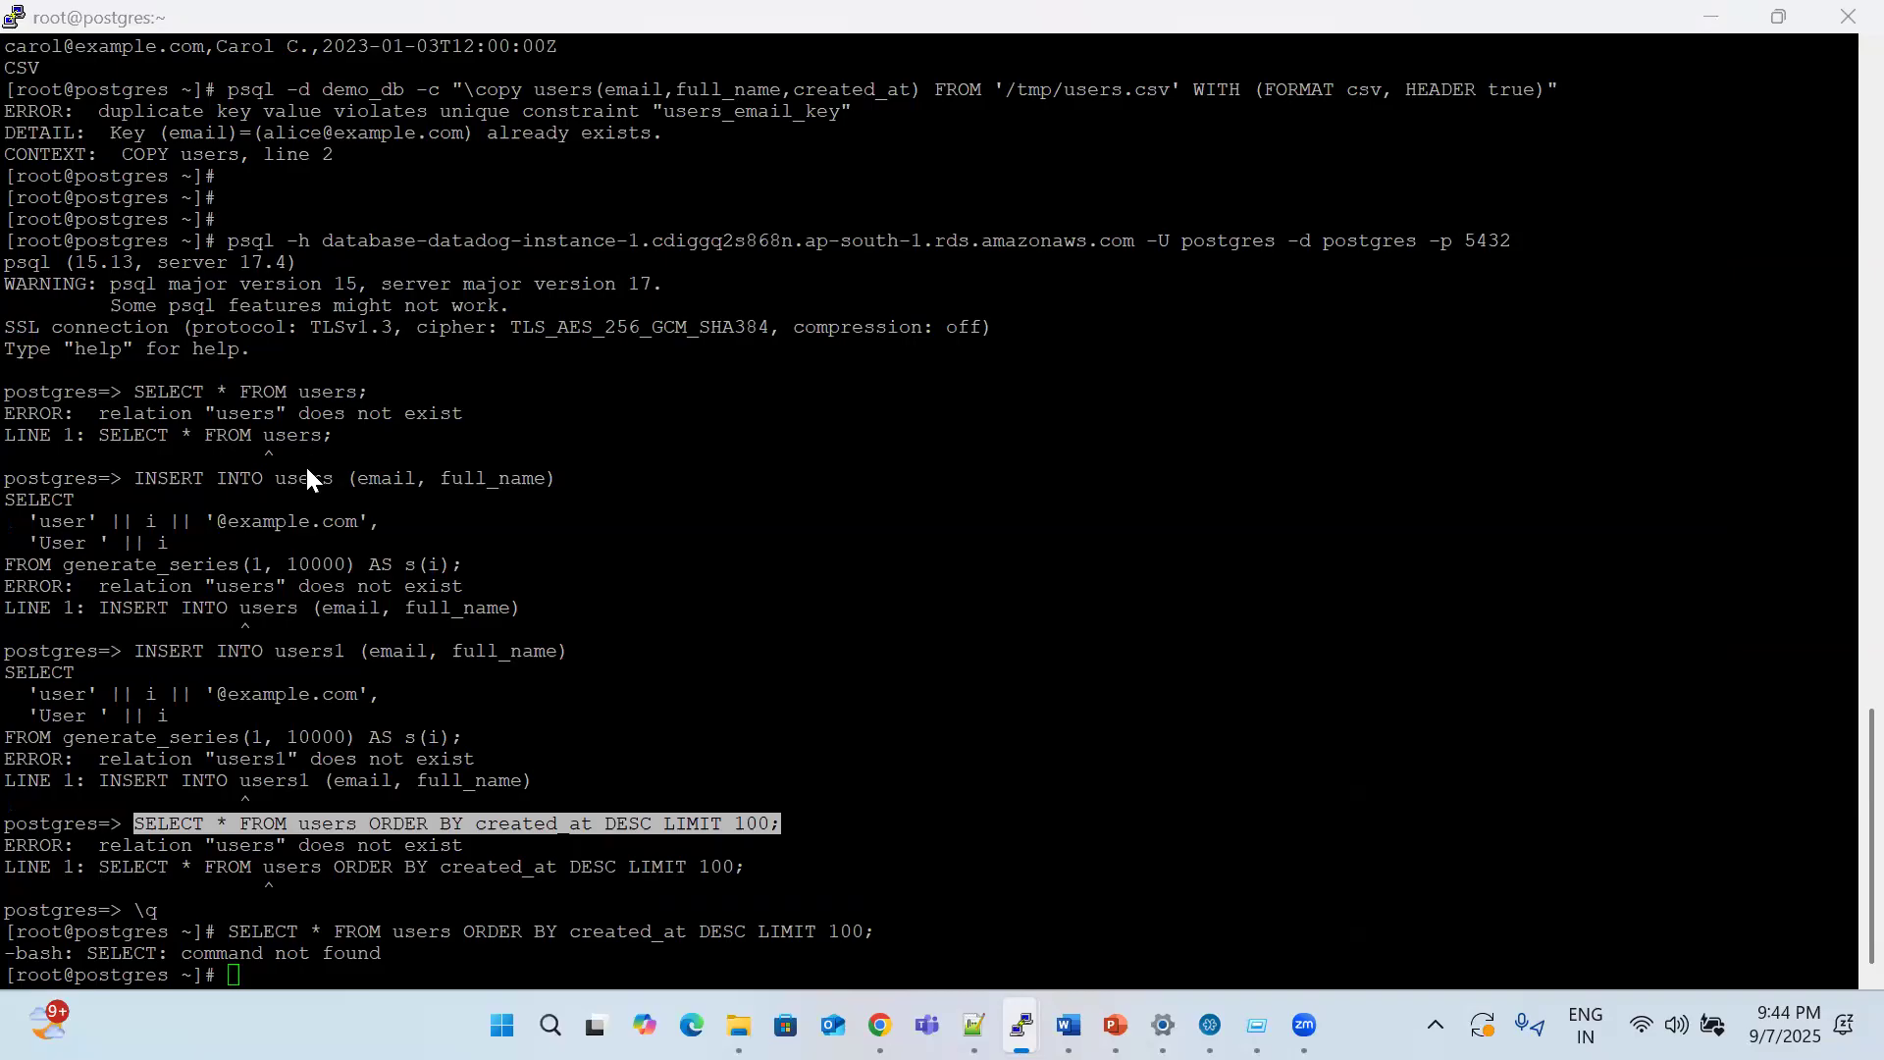
key(alt+Tab)
key(alt+Tab)
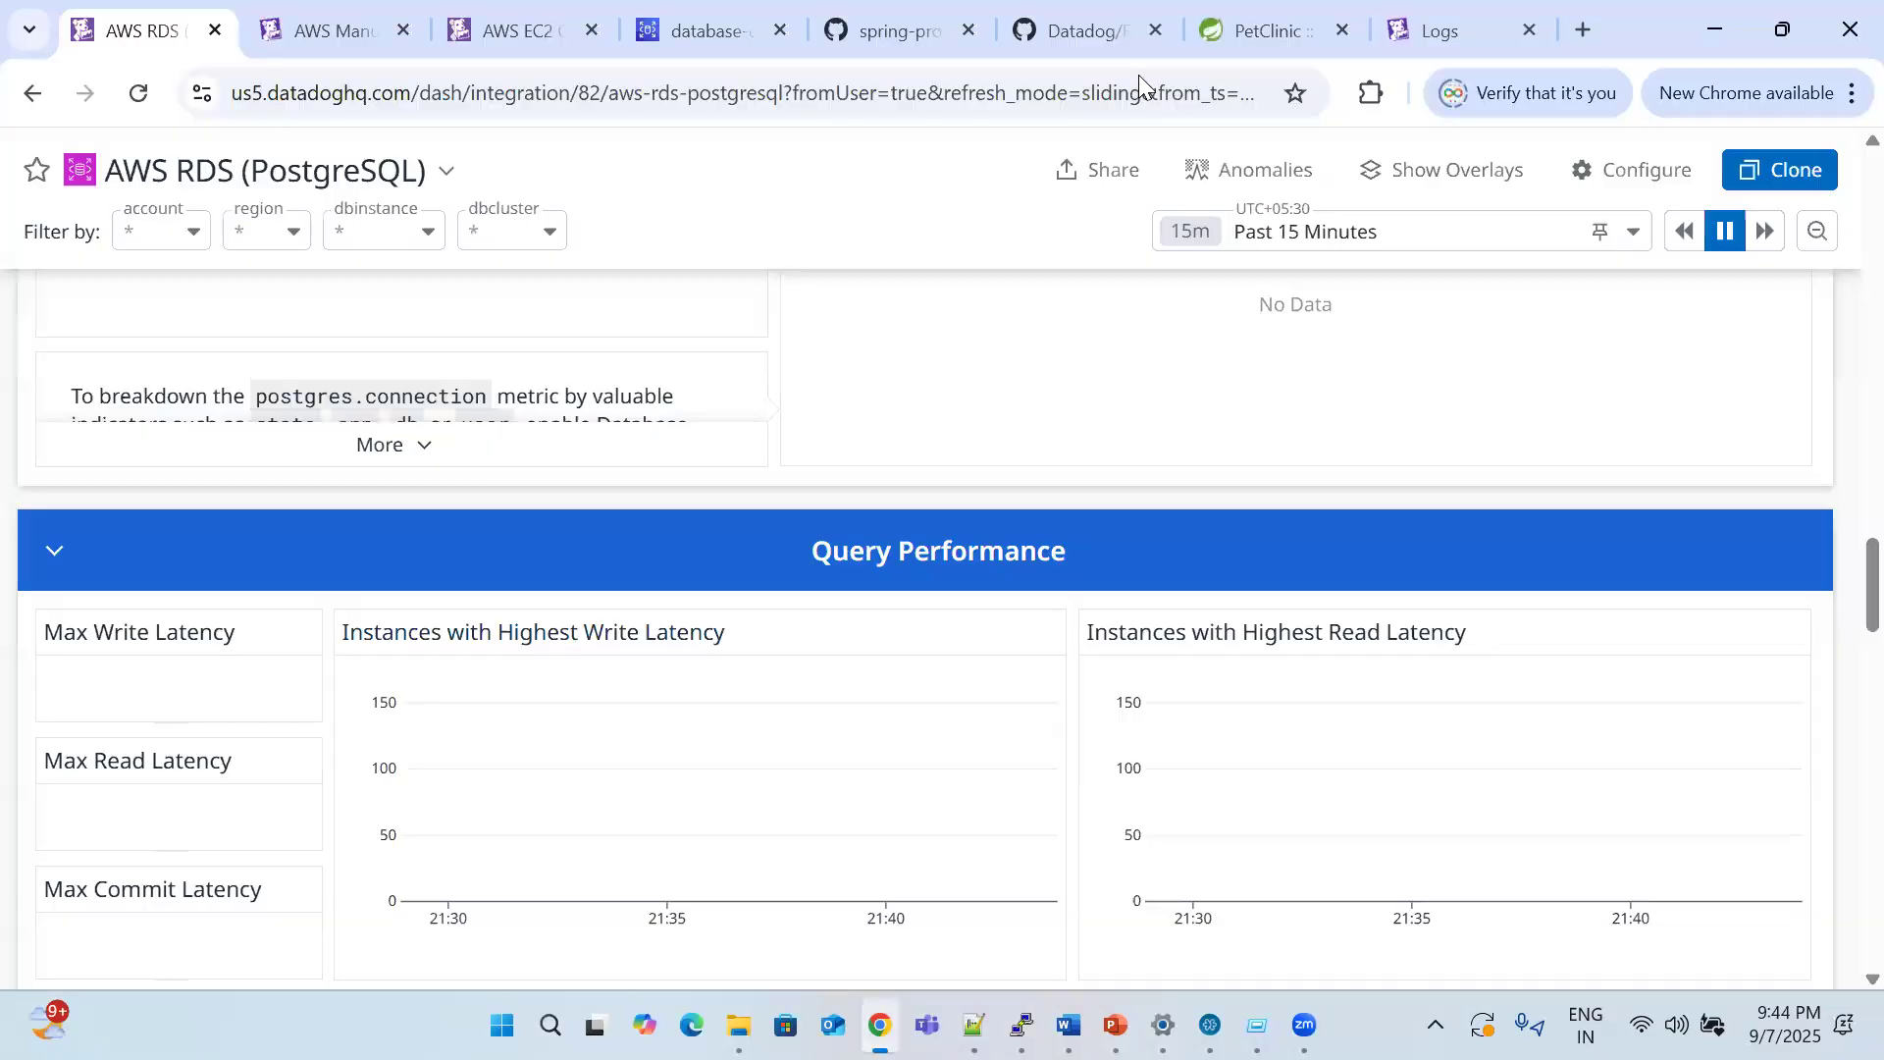
In the GitHub RDS Postgres notes, copy the bulk INSERT…SELECT statement on lines 49–53.
click(1077, 30)
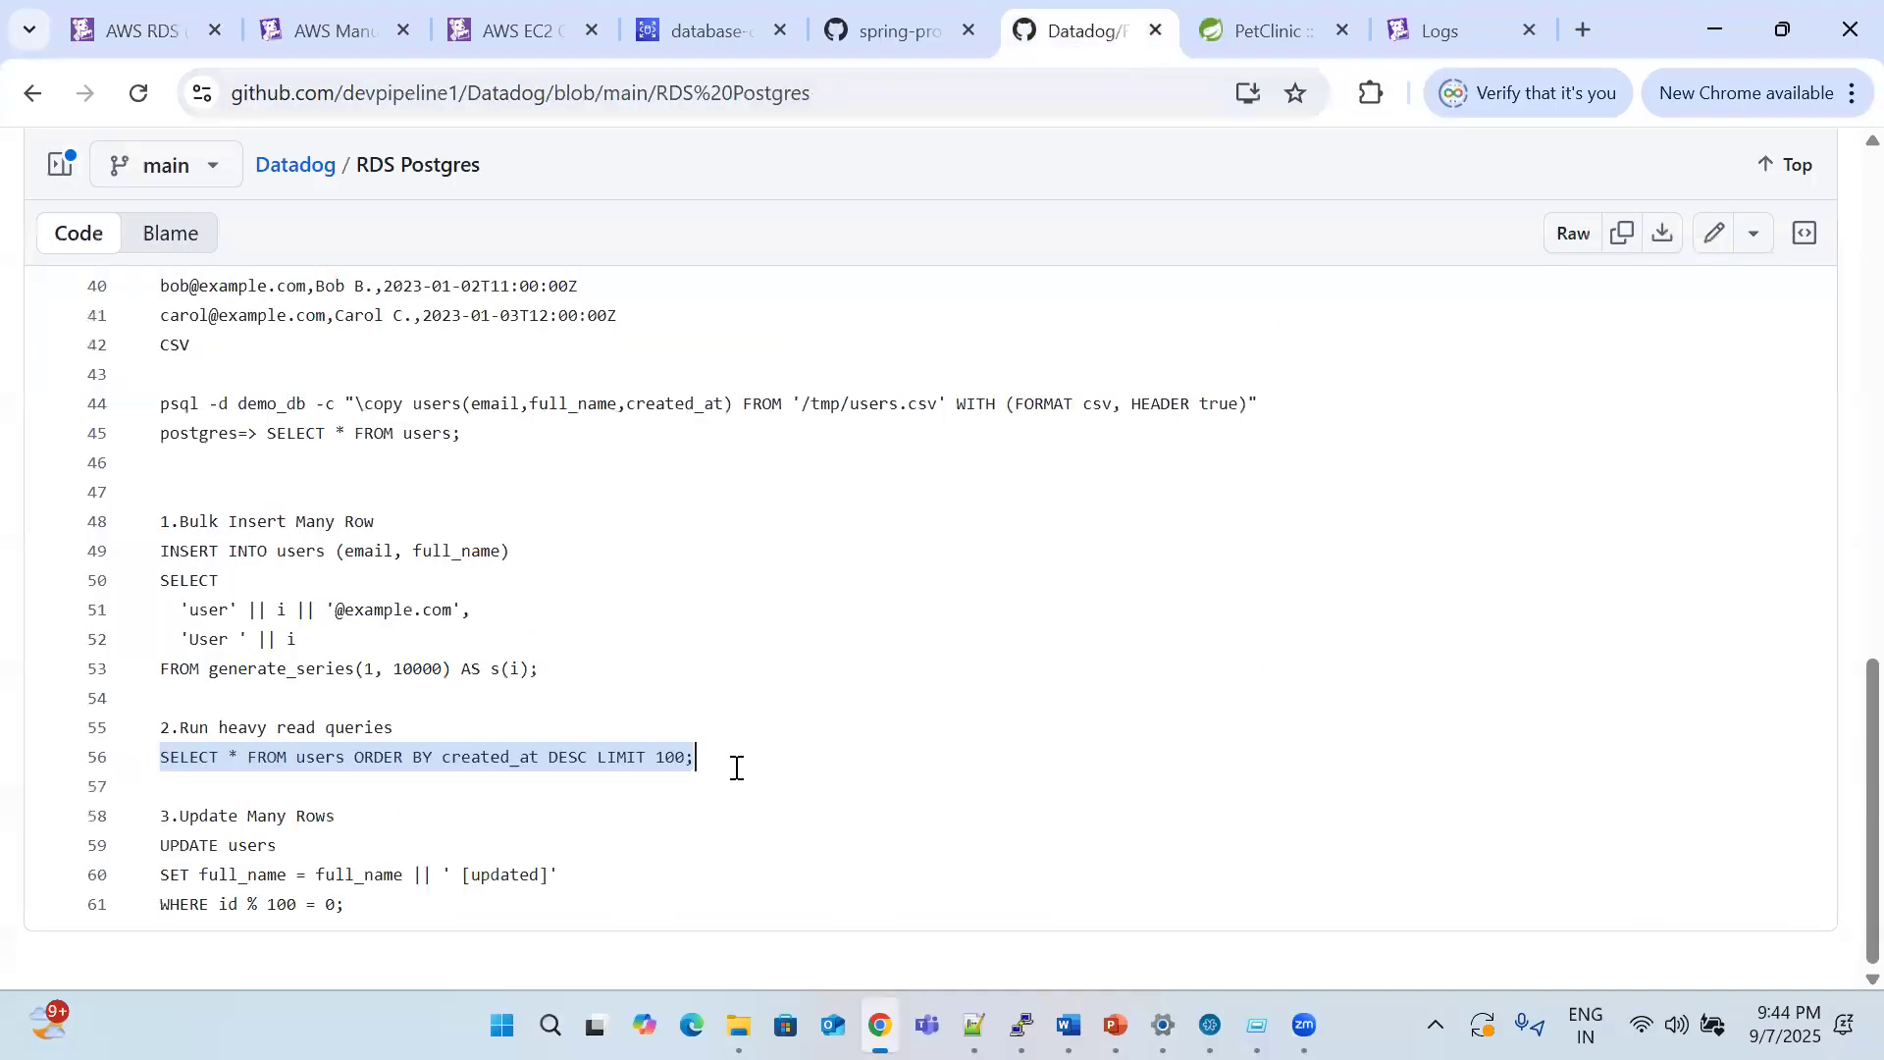
scroll(736, 767, up, 8)
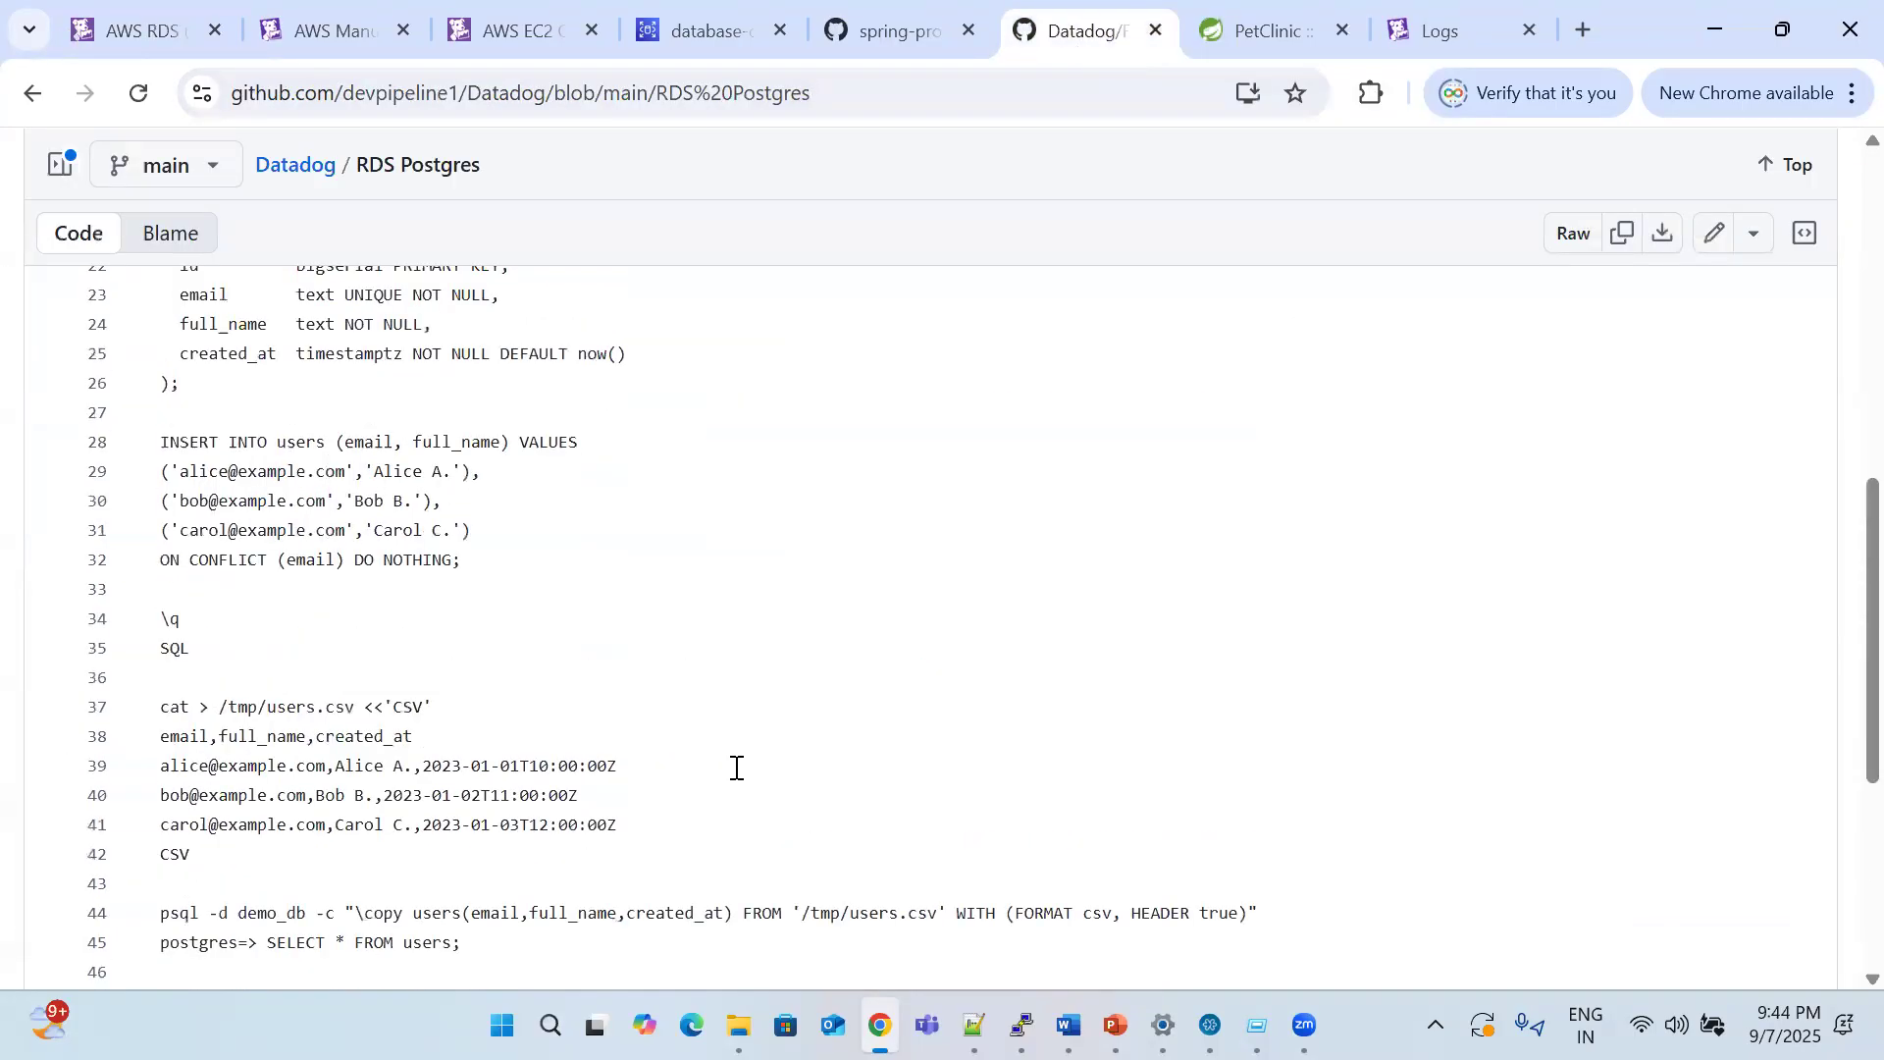
scroll(491, 746, up, 1)
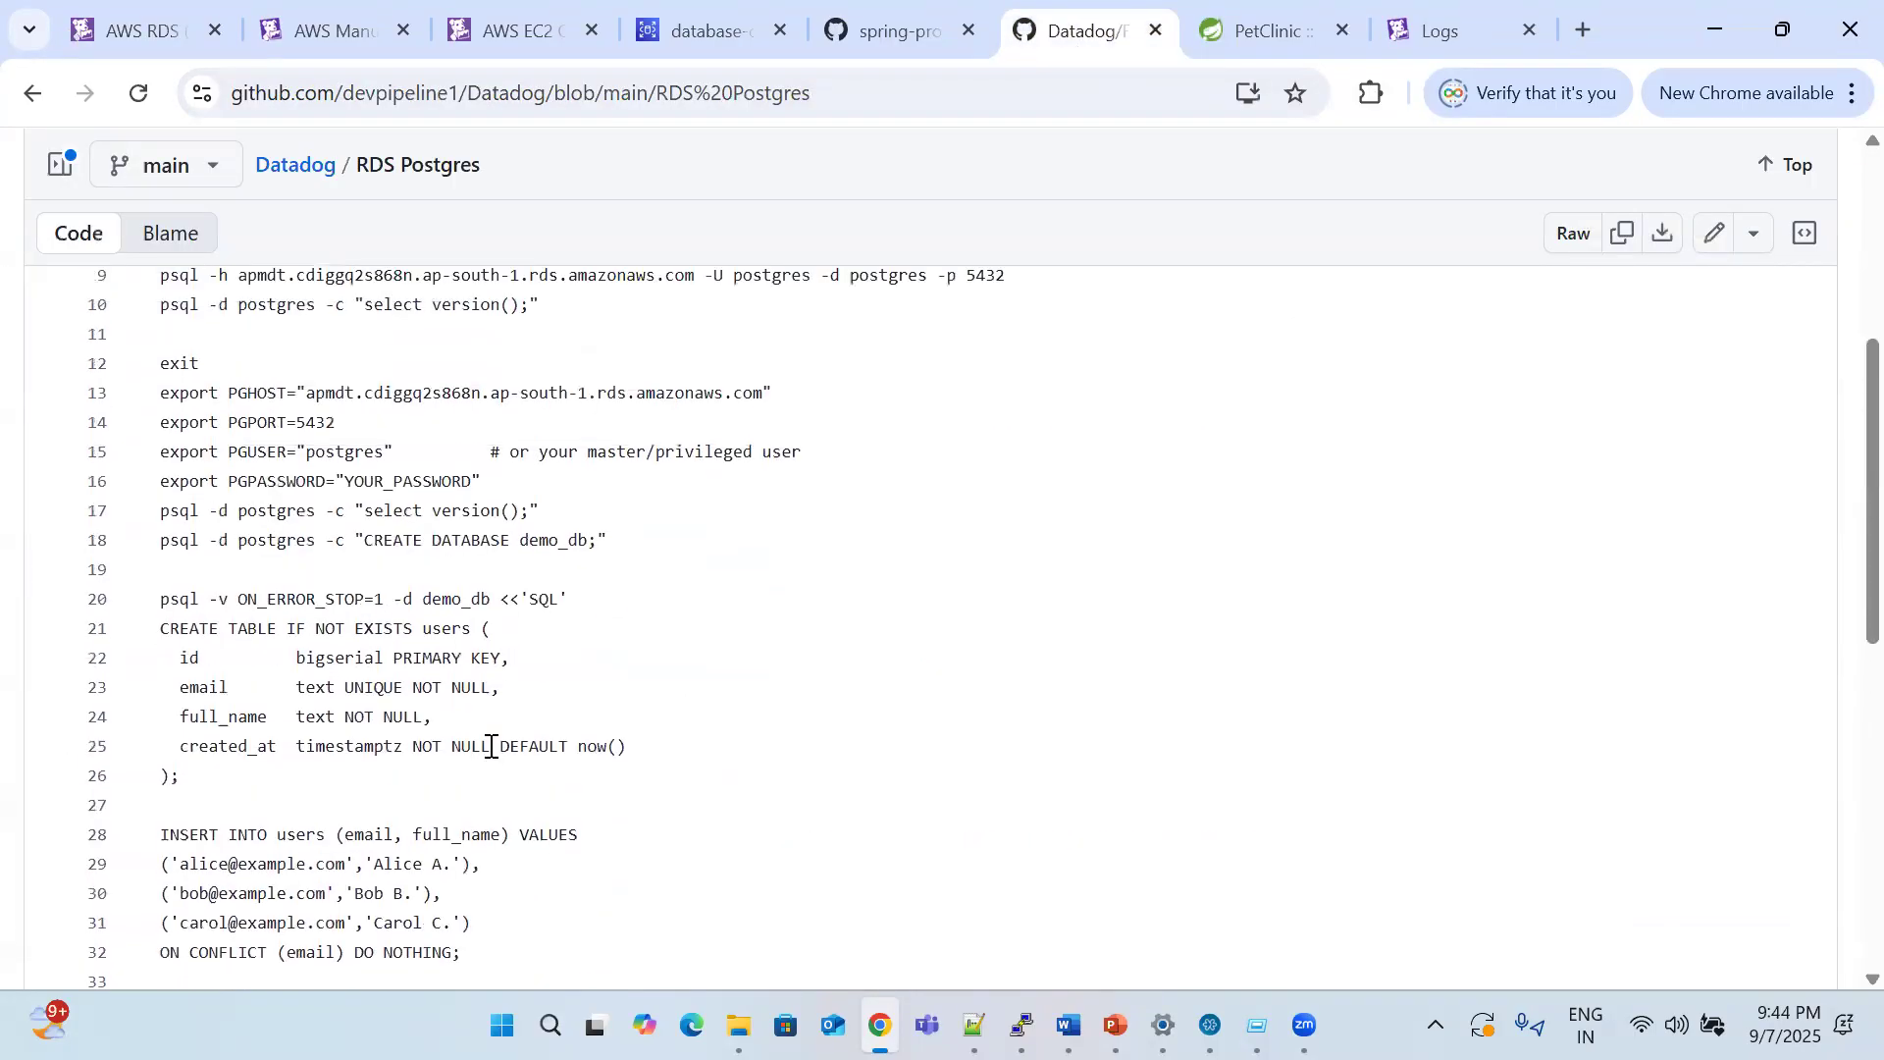
scroll(373, 785, down, 3)
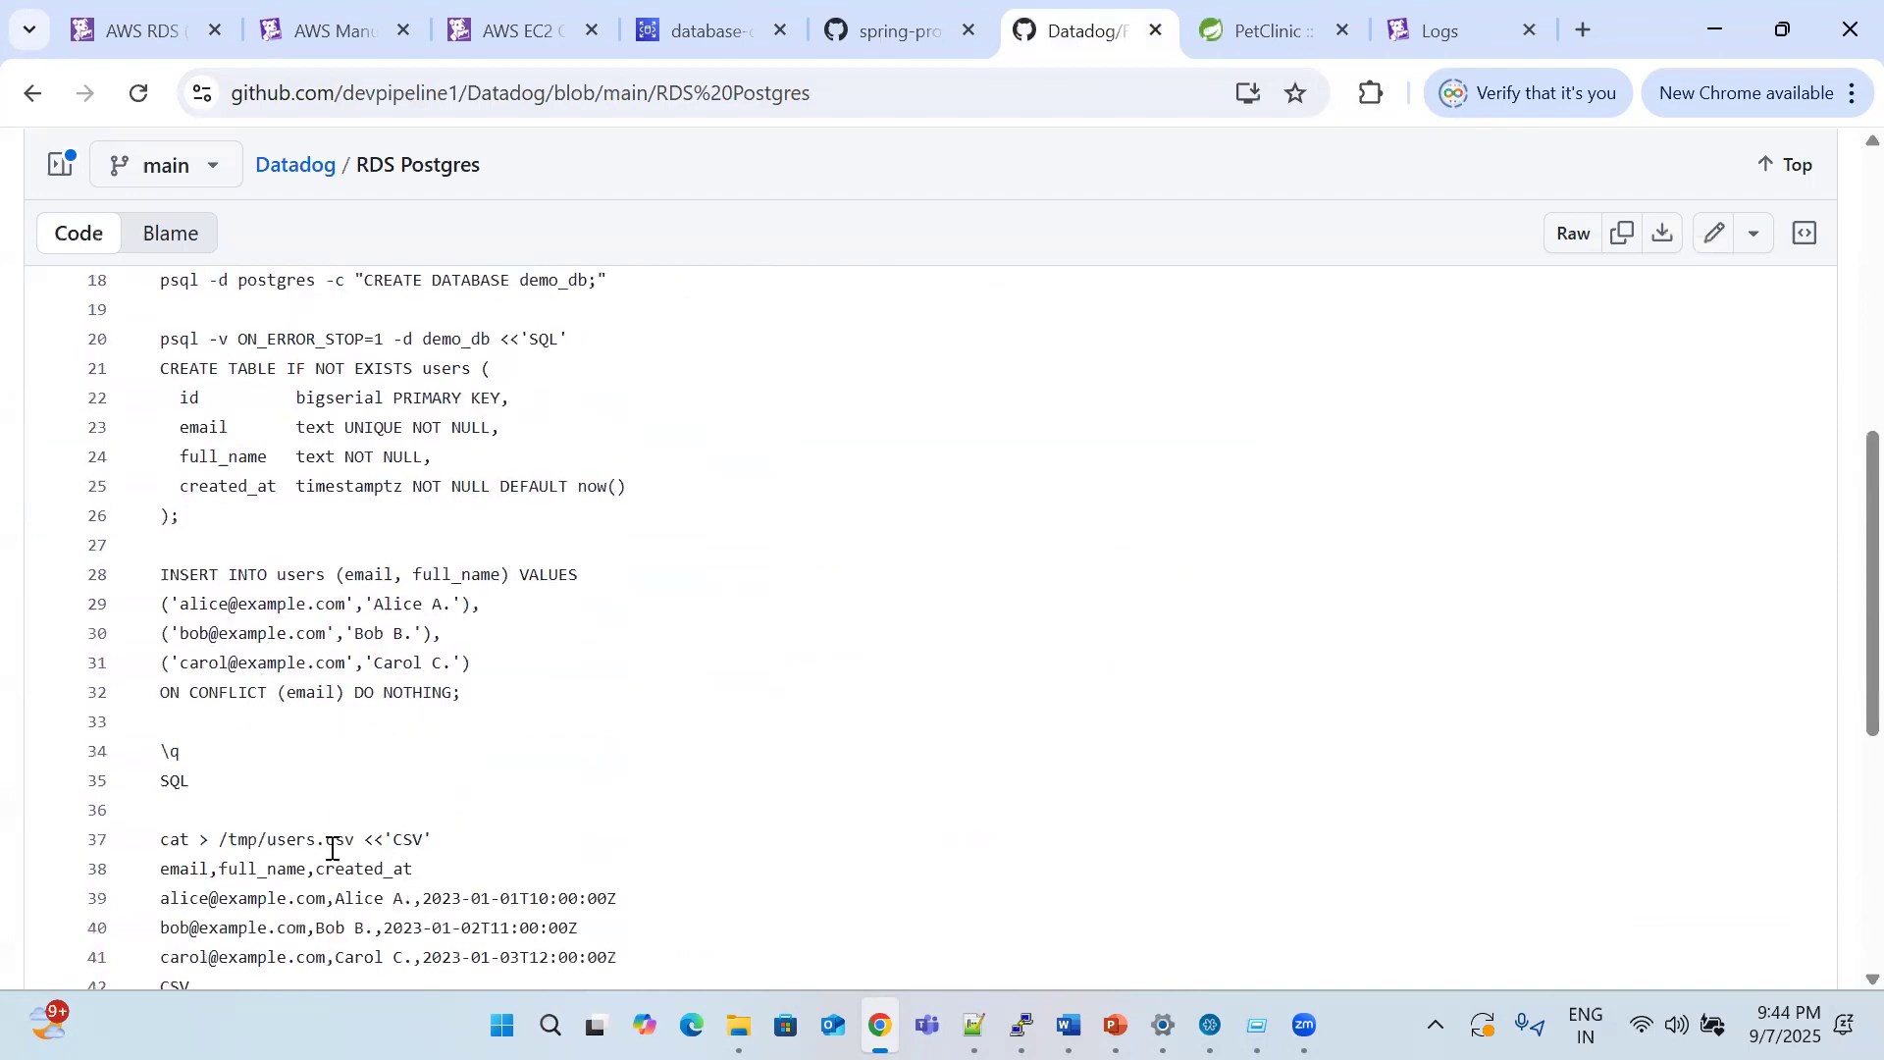
scroll(337, 834, down, 2)
scroll(332, 849, down, 4)
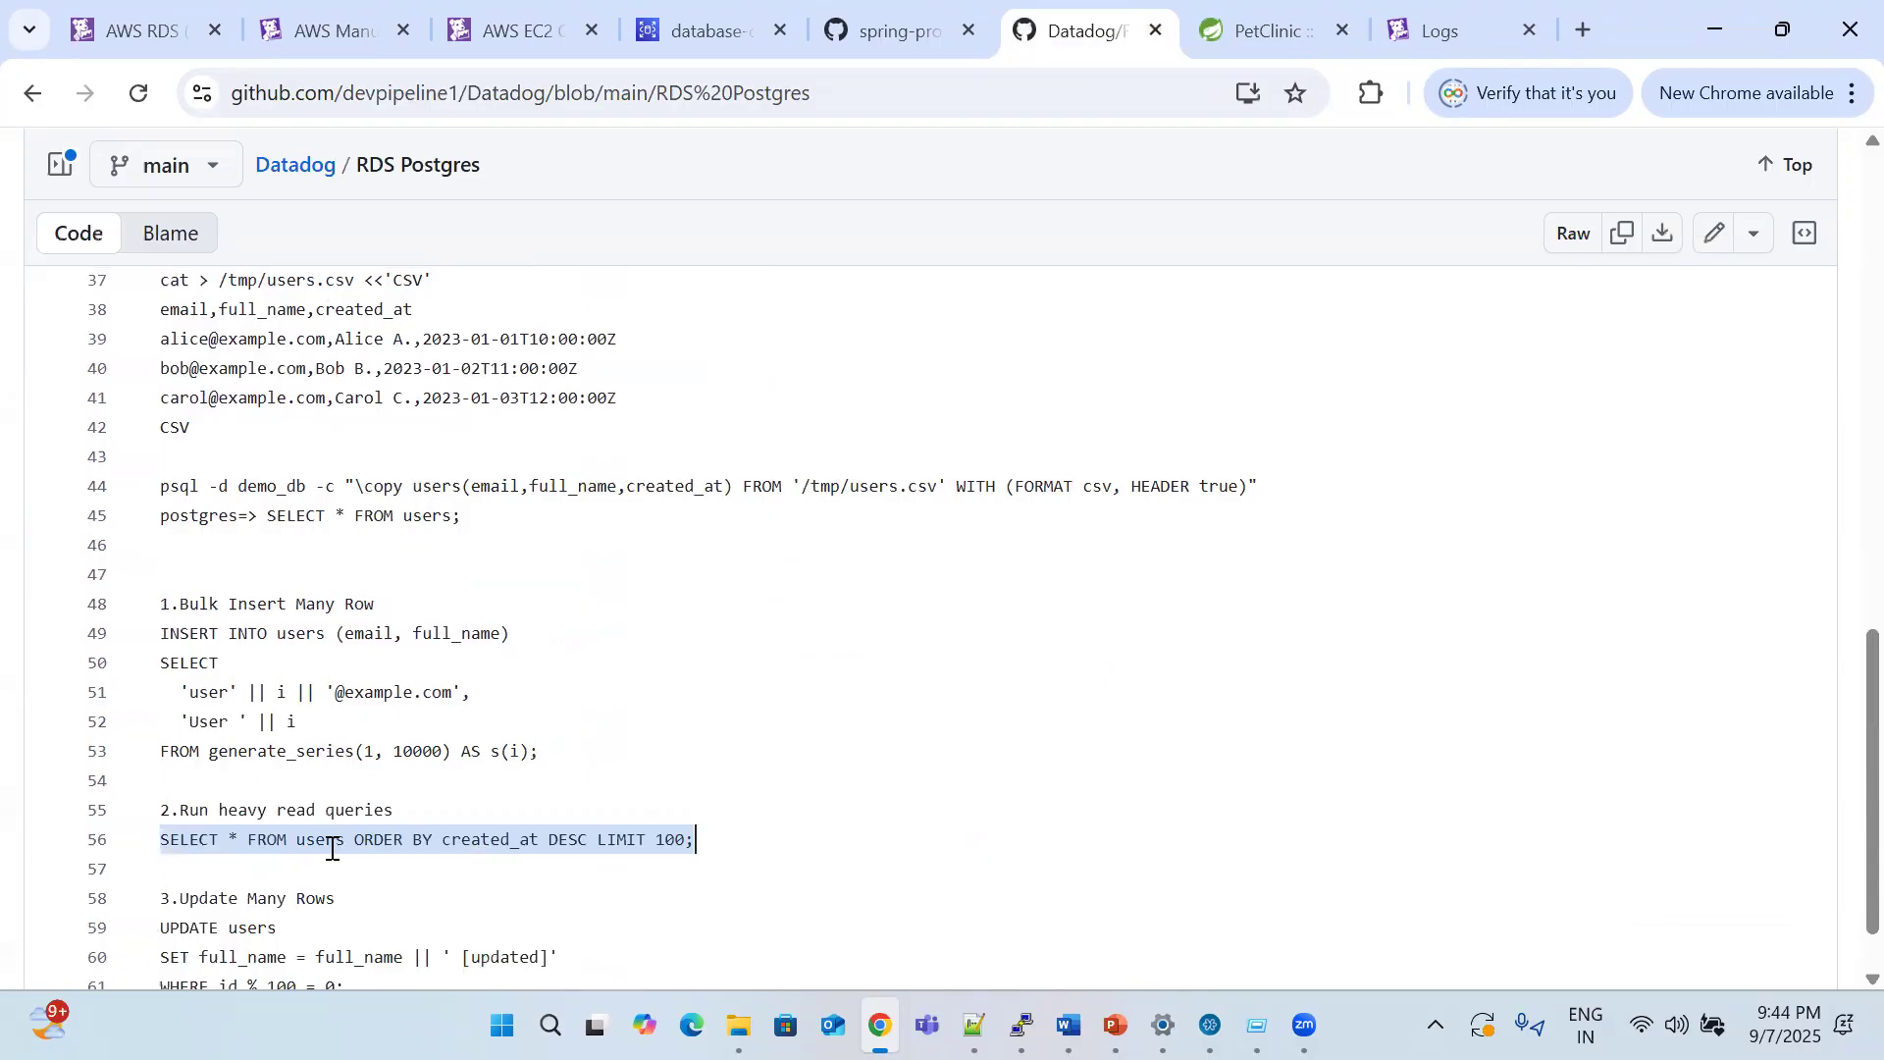
drag(163, 631, 283, 693)
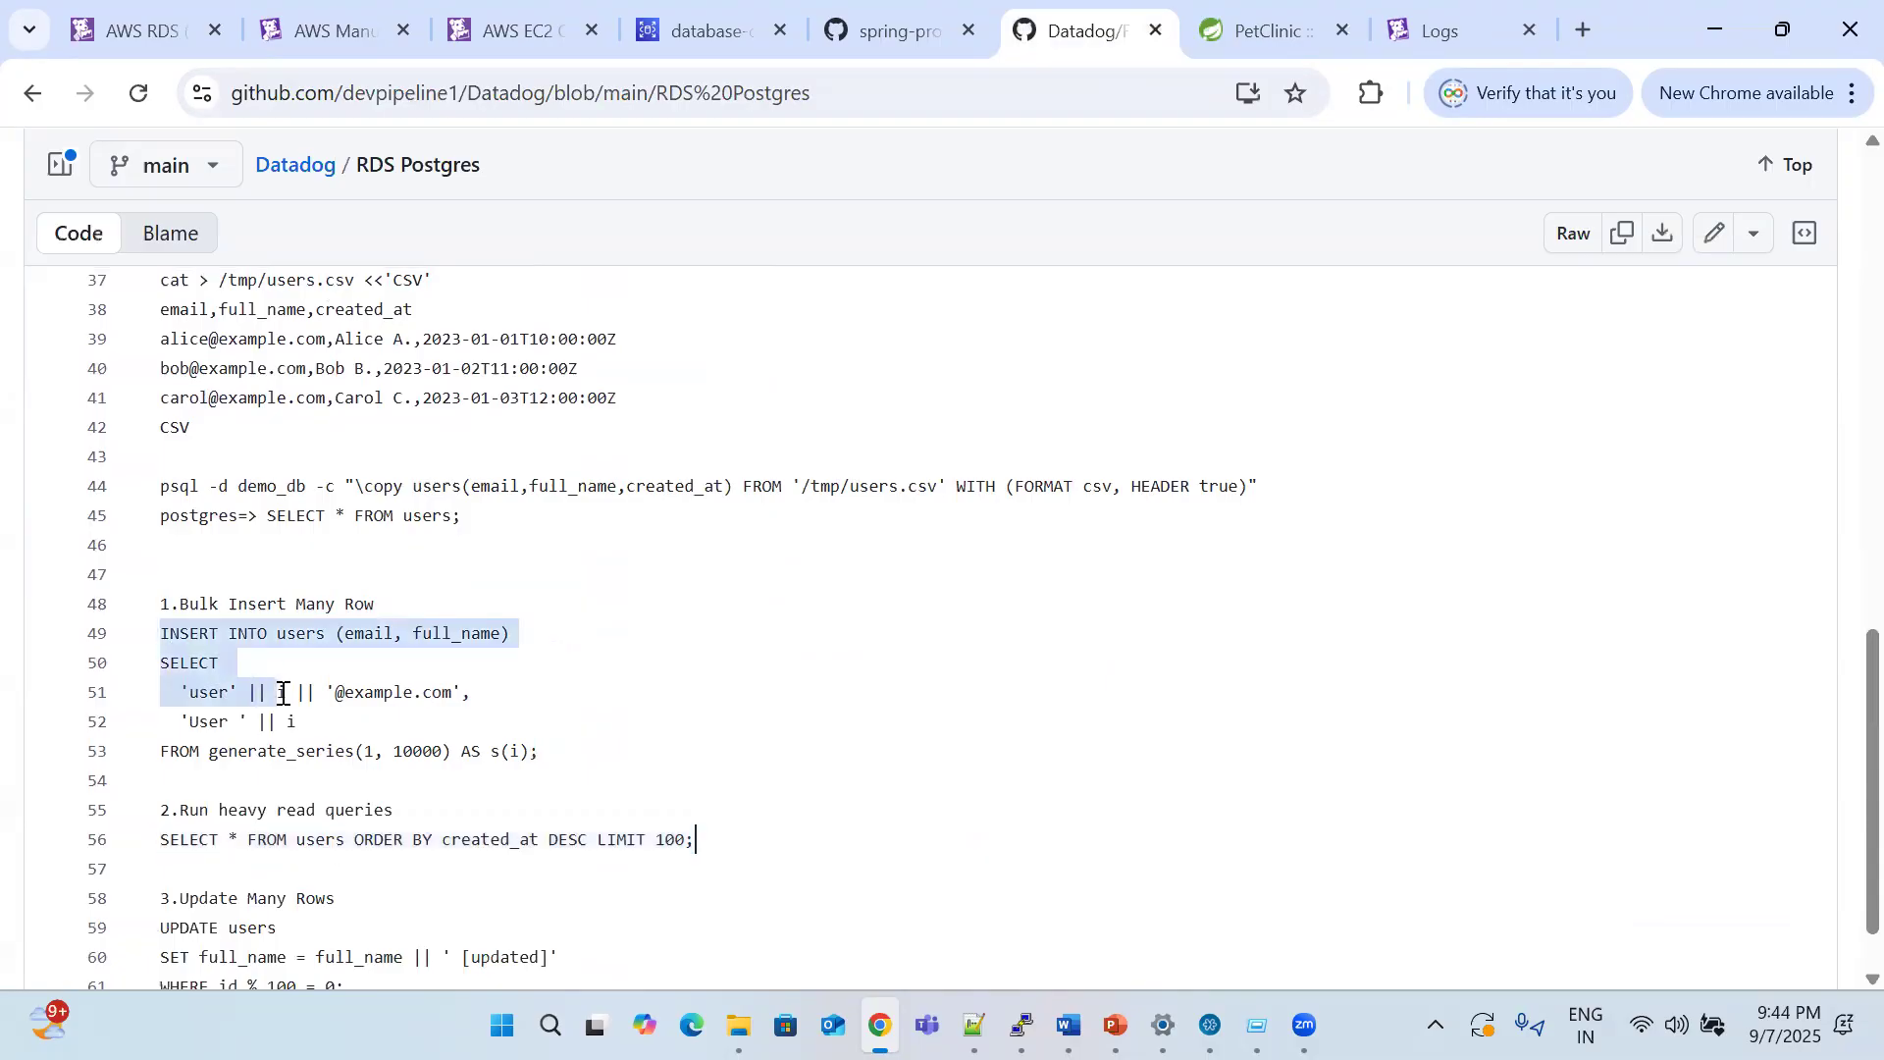
drag(326, 741, 558, 748)
key(ctrl+c)
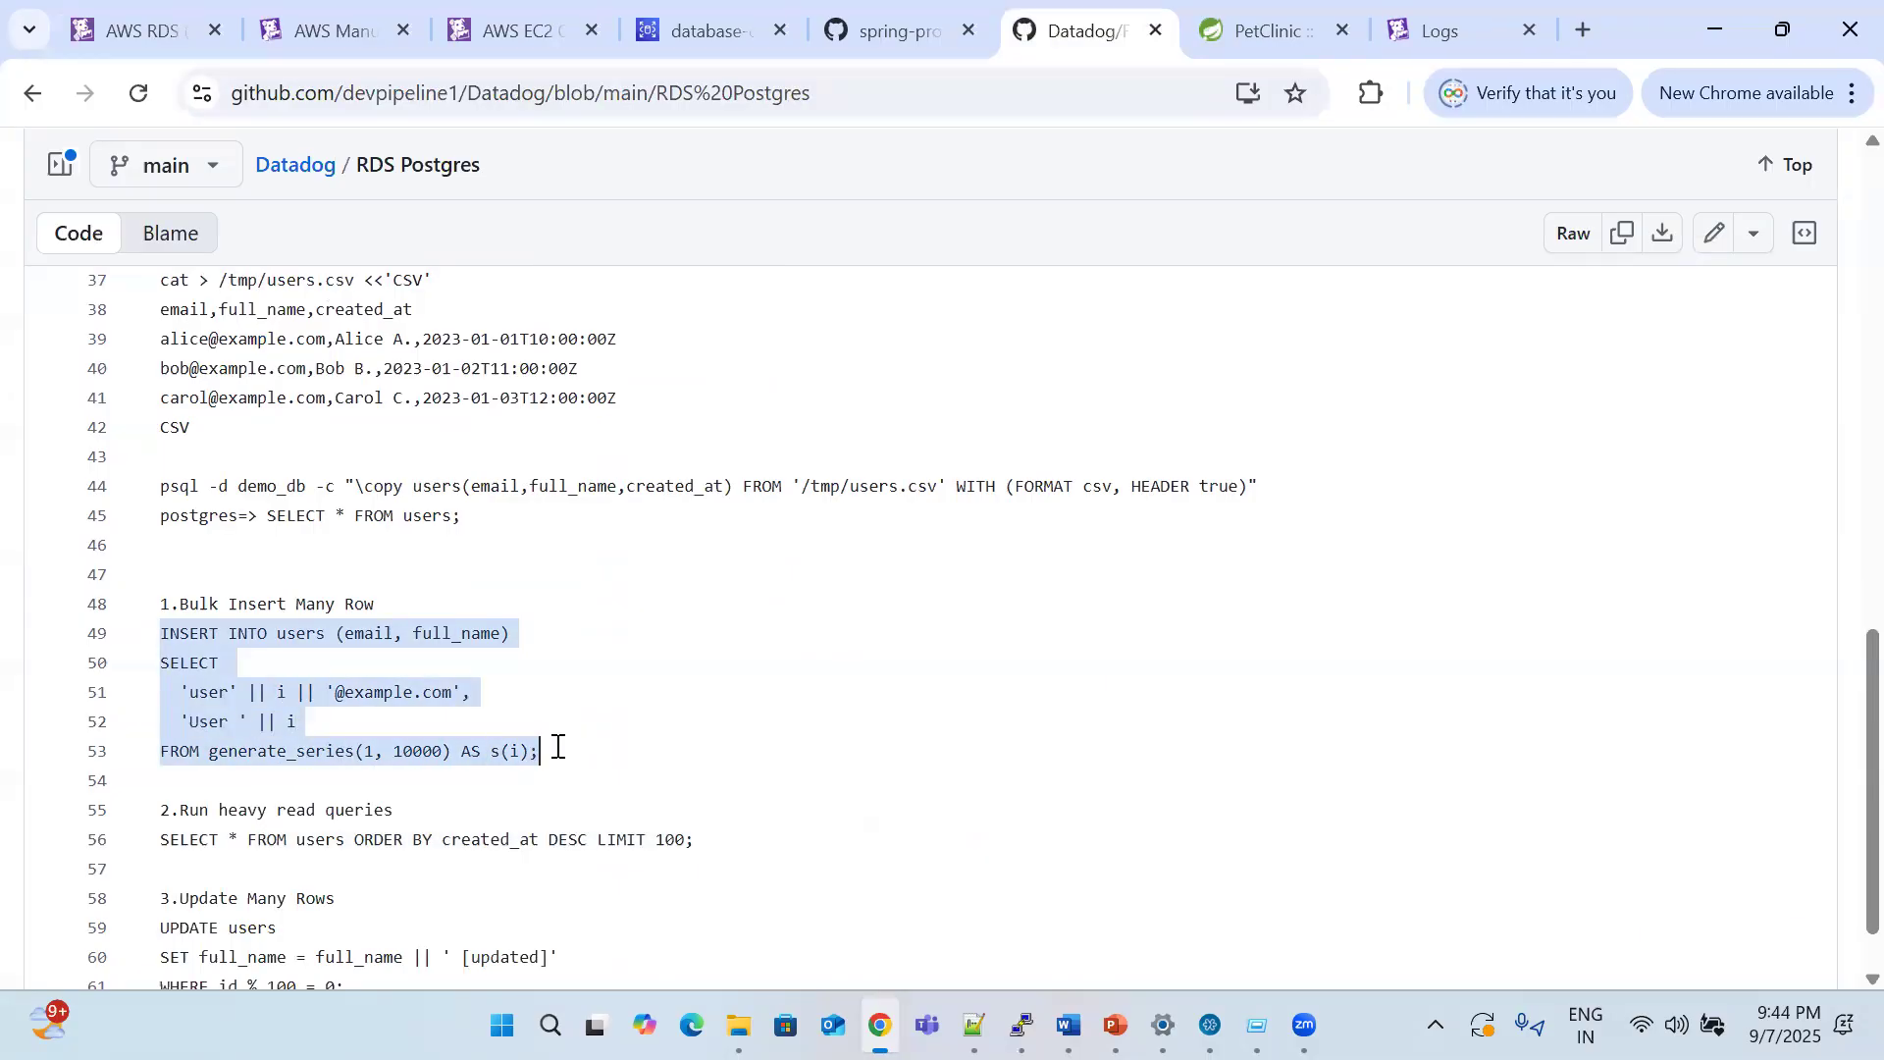
Reconnect psql to the RDS postgres database using the recalled psql -h command.
key(alt+Tab)
key(Up)
key(Up)
key(Up)
key(Down)
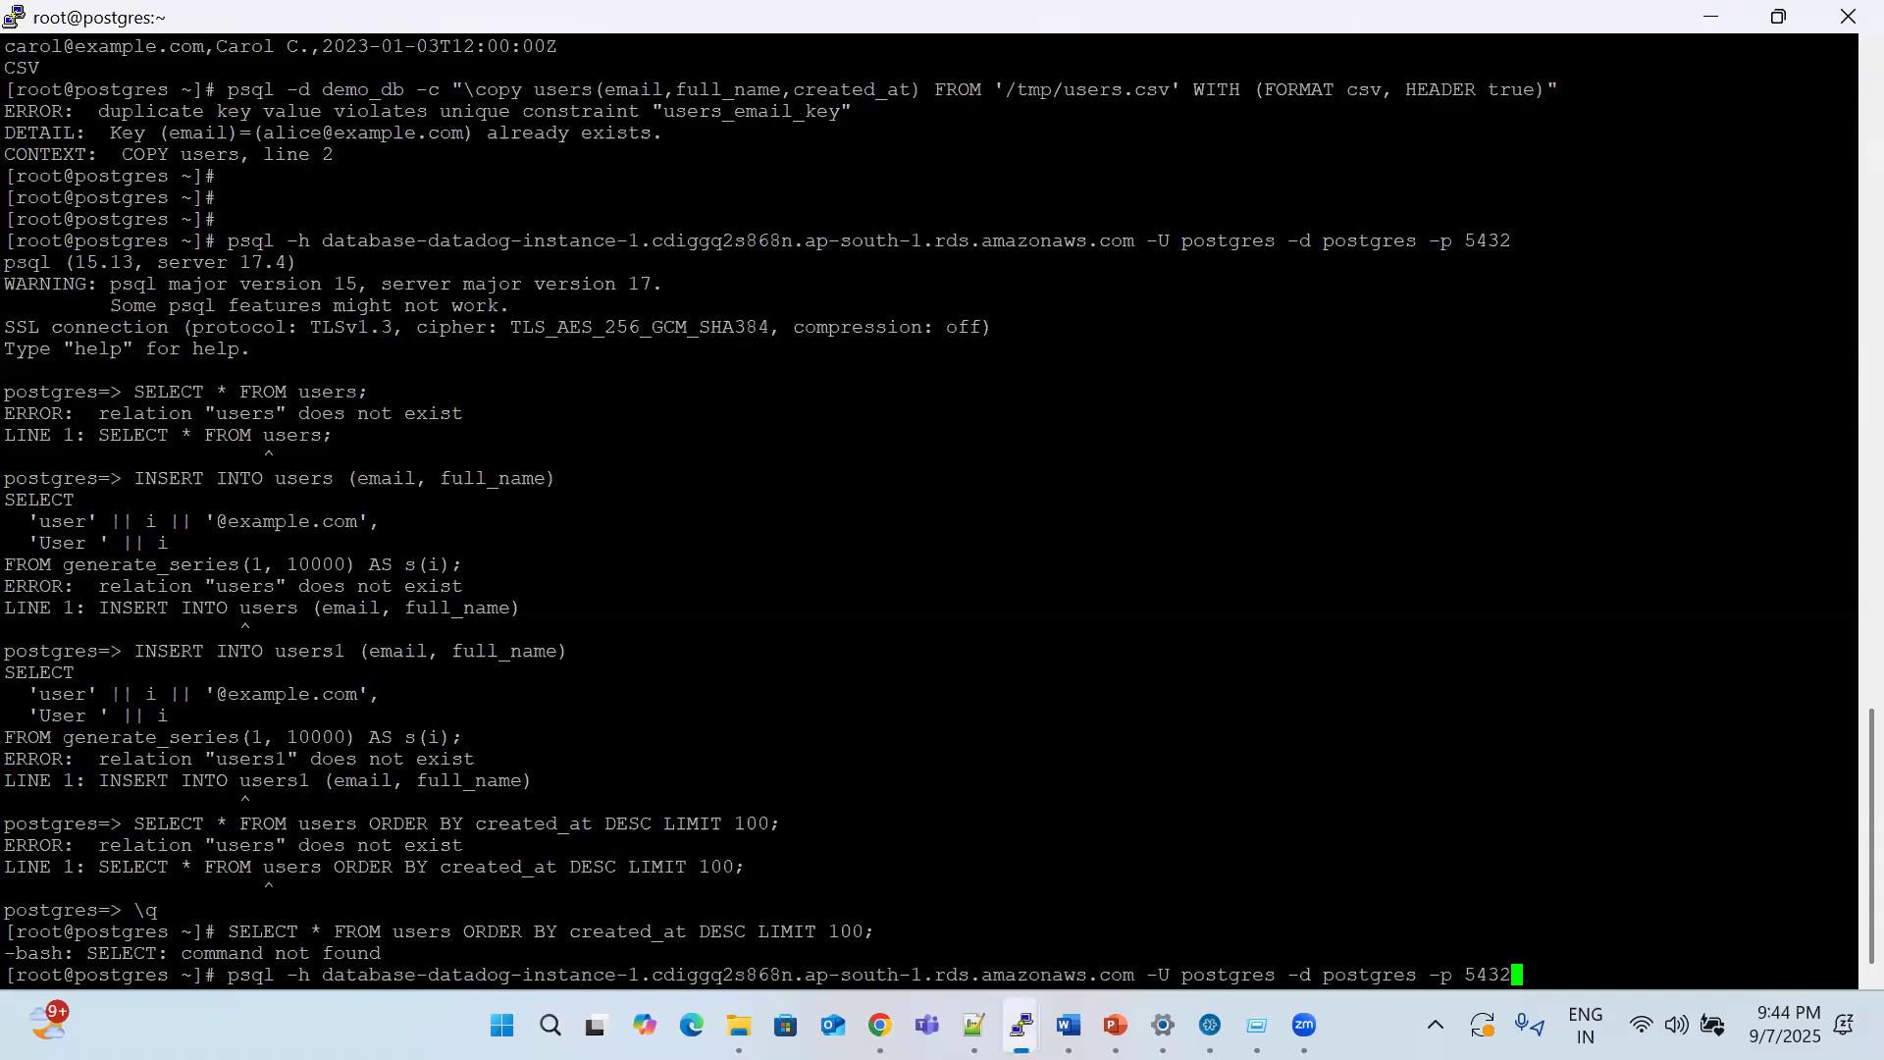
key(Return)
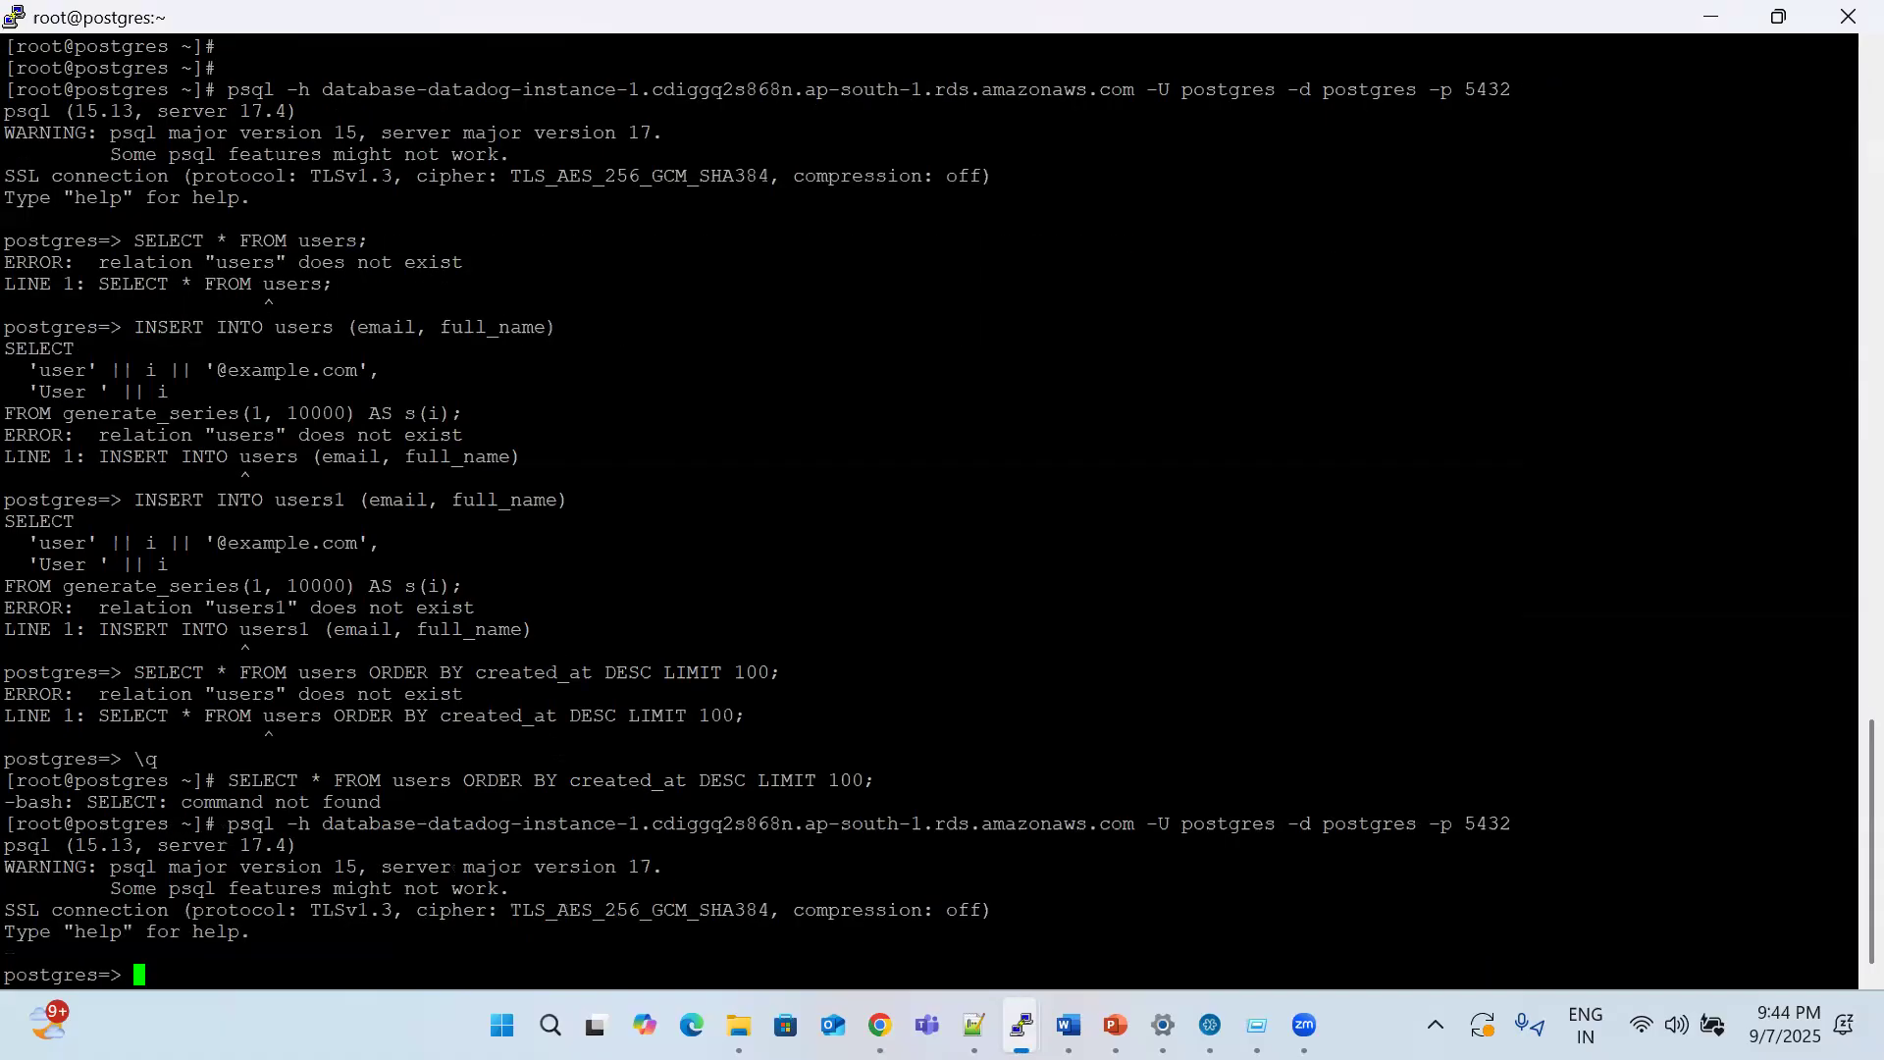
Run the pasted bulk INSERT, which fails because relation 'users' does not exist.
right_click(560, 737)
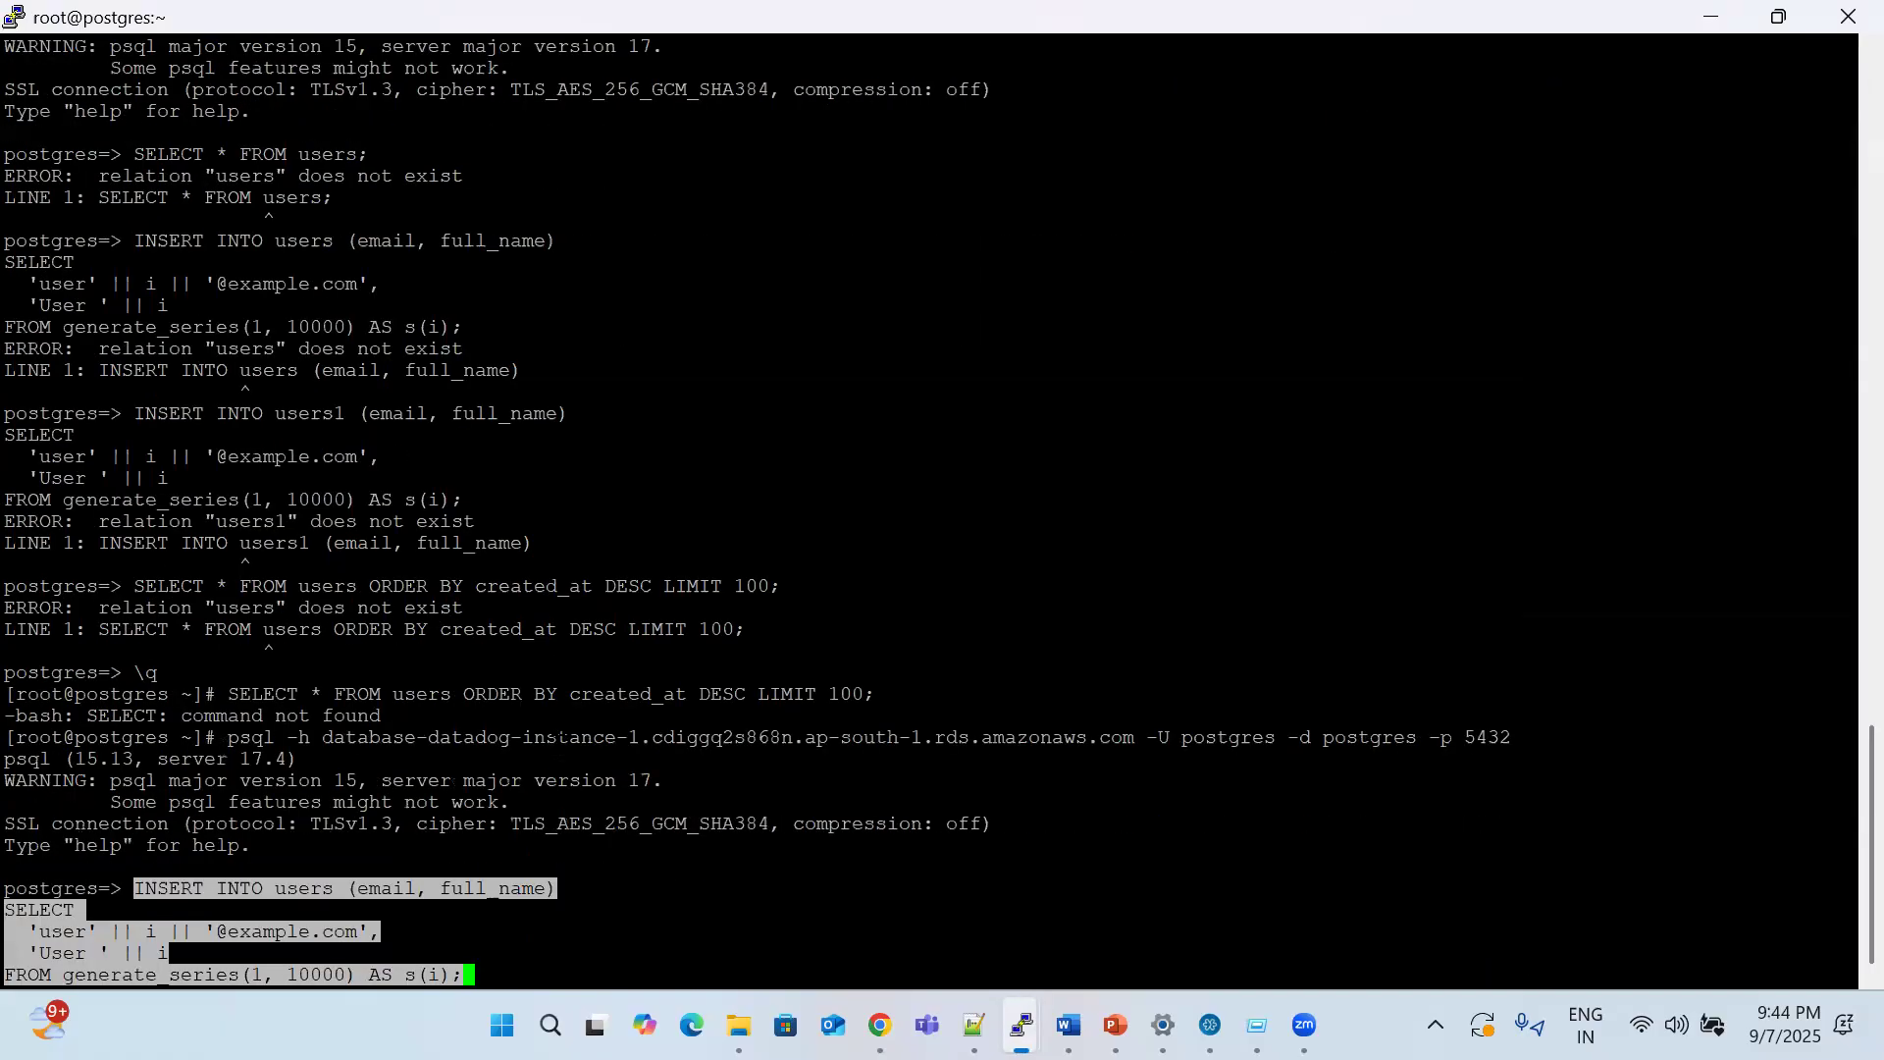
key(Return)
key(Return)
key(Return)
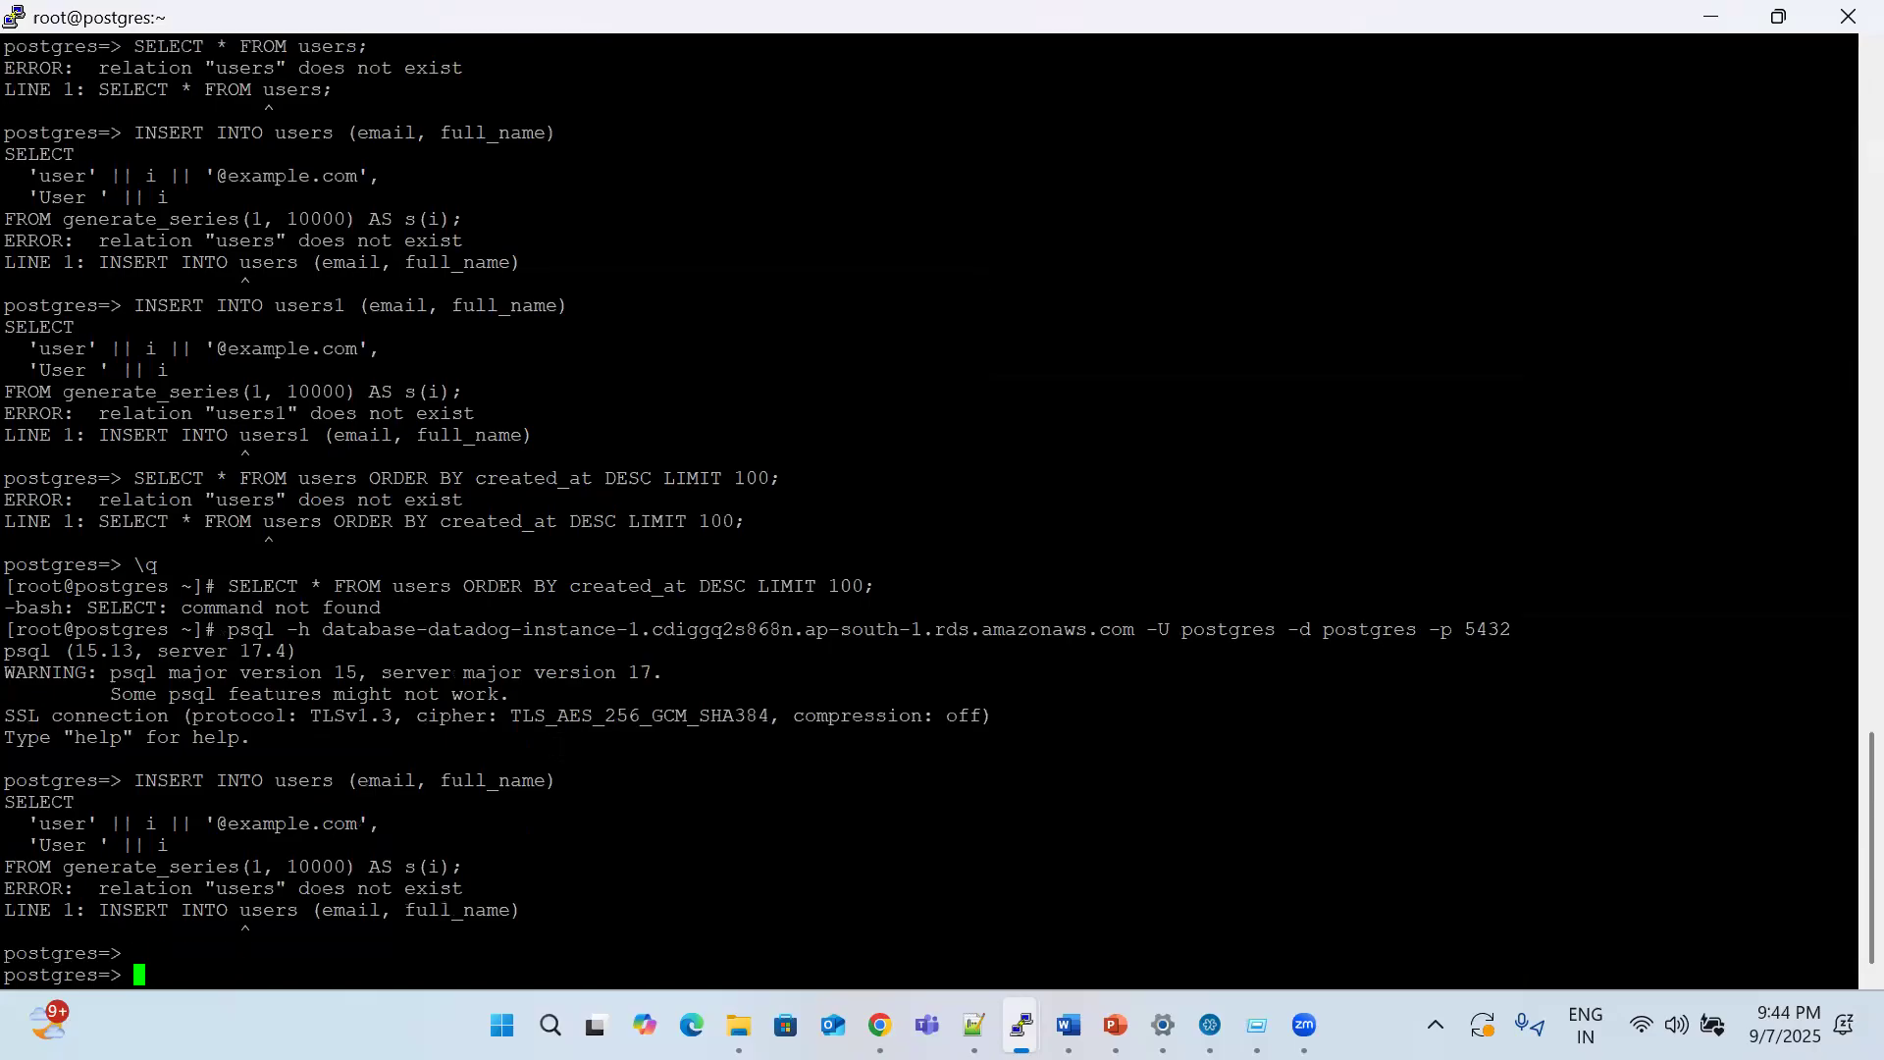
key(Return)
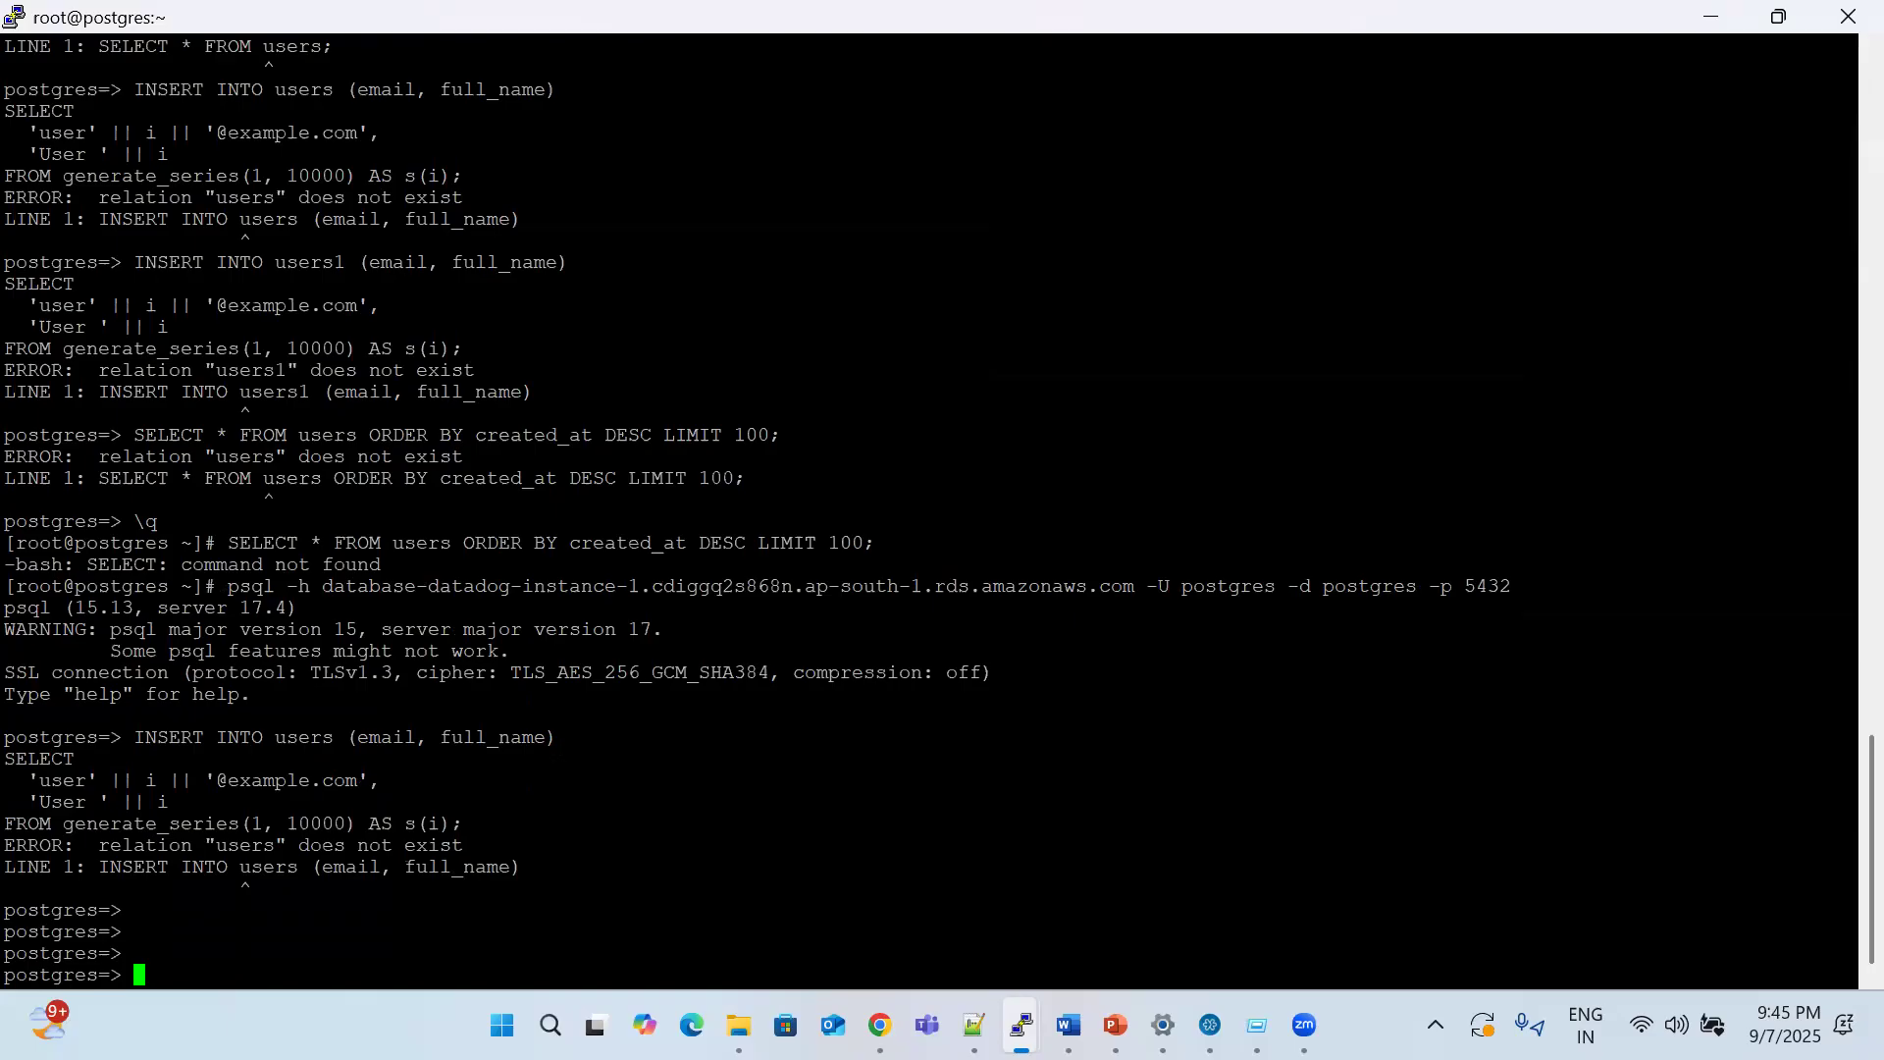
key(shift+Insert)
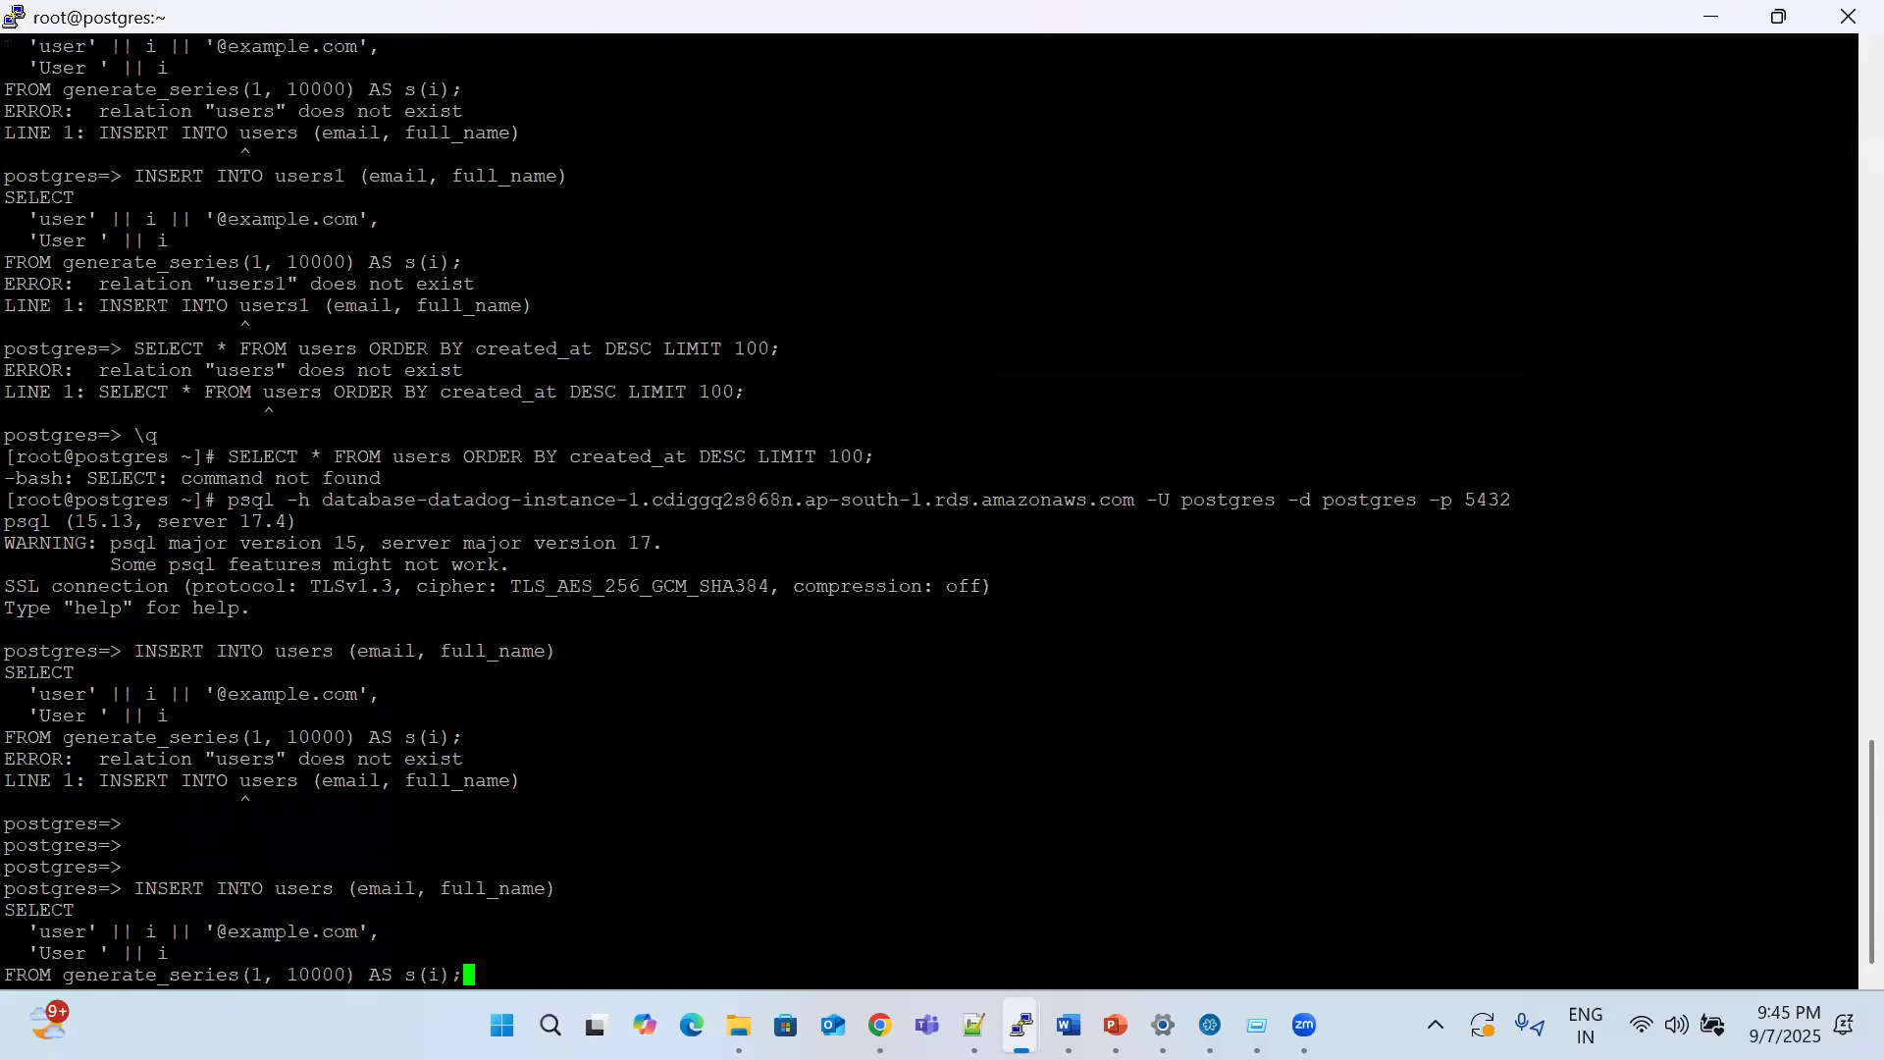
key(alt+Tab)
scroll(558, 747, up, 3)
scroll(558, 747, up, 3)
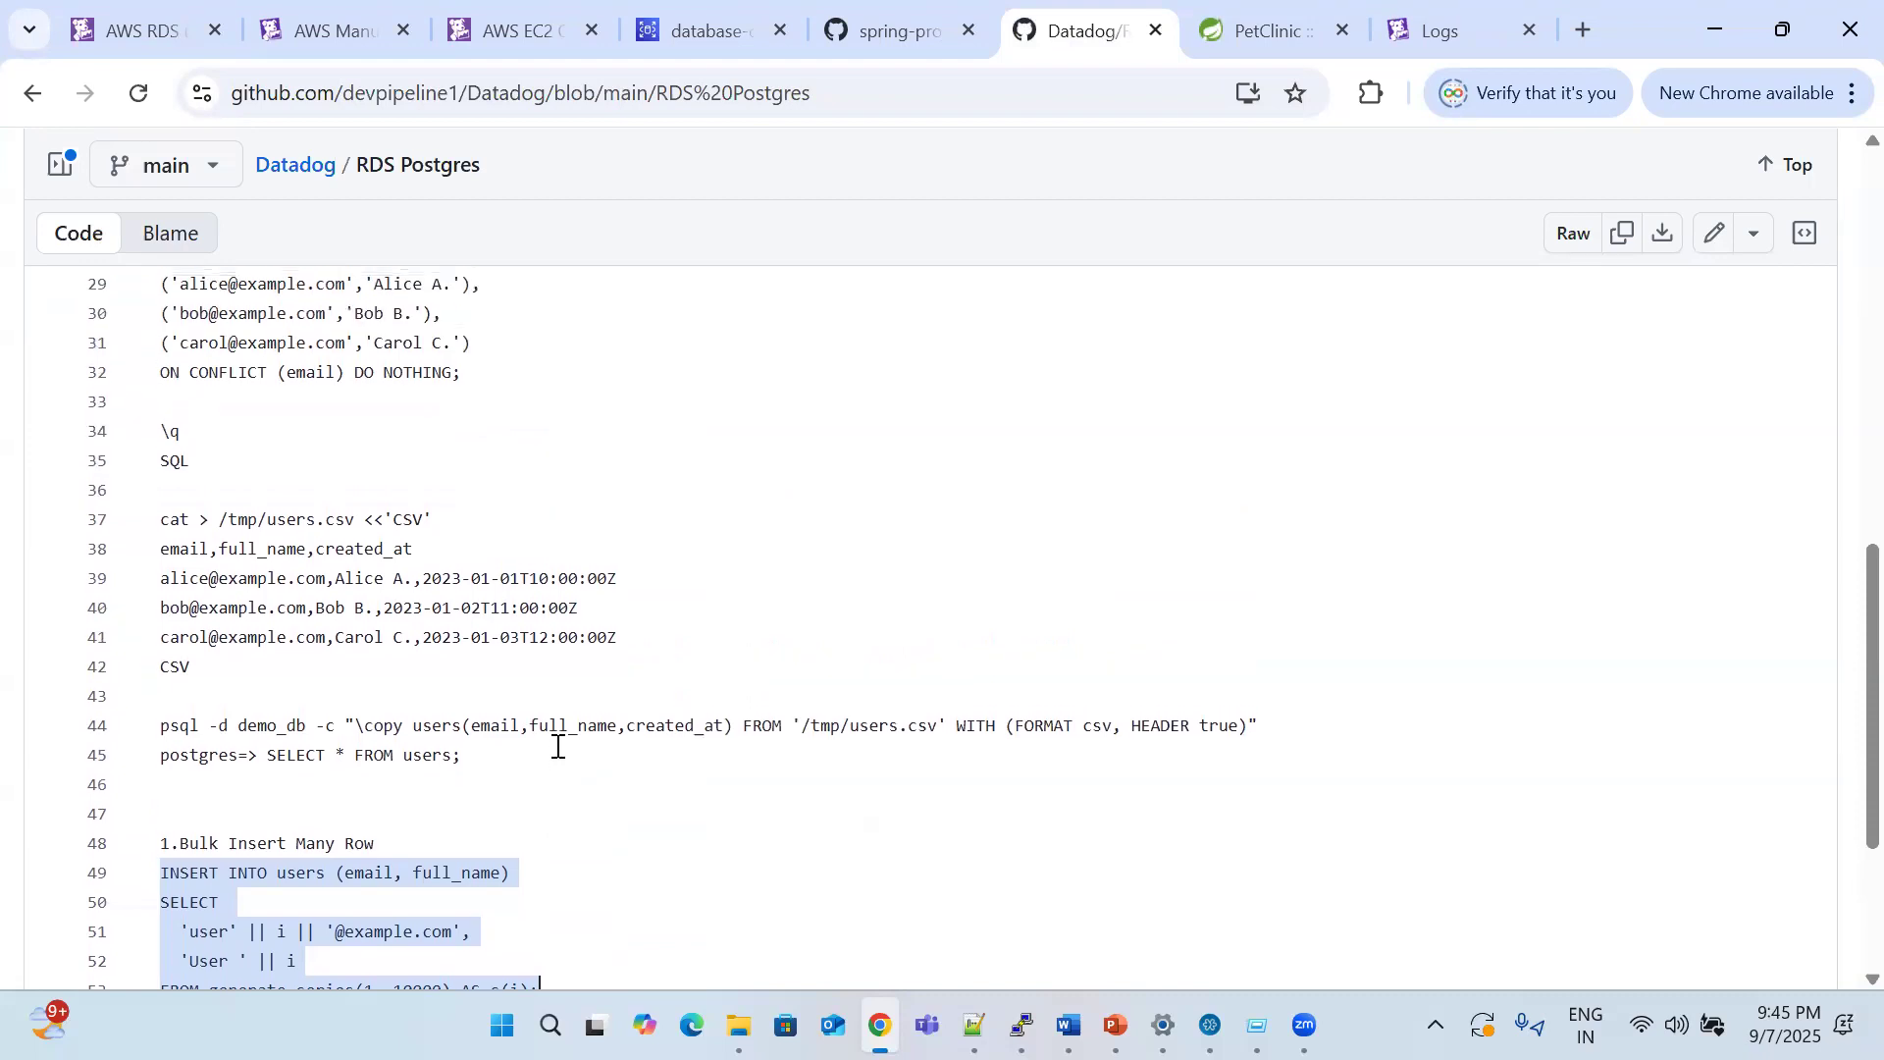
scroll(557, 747, up, 10)
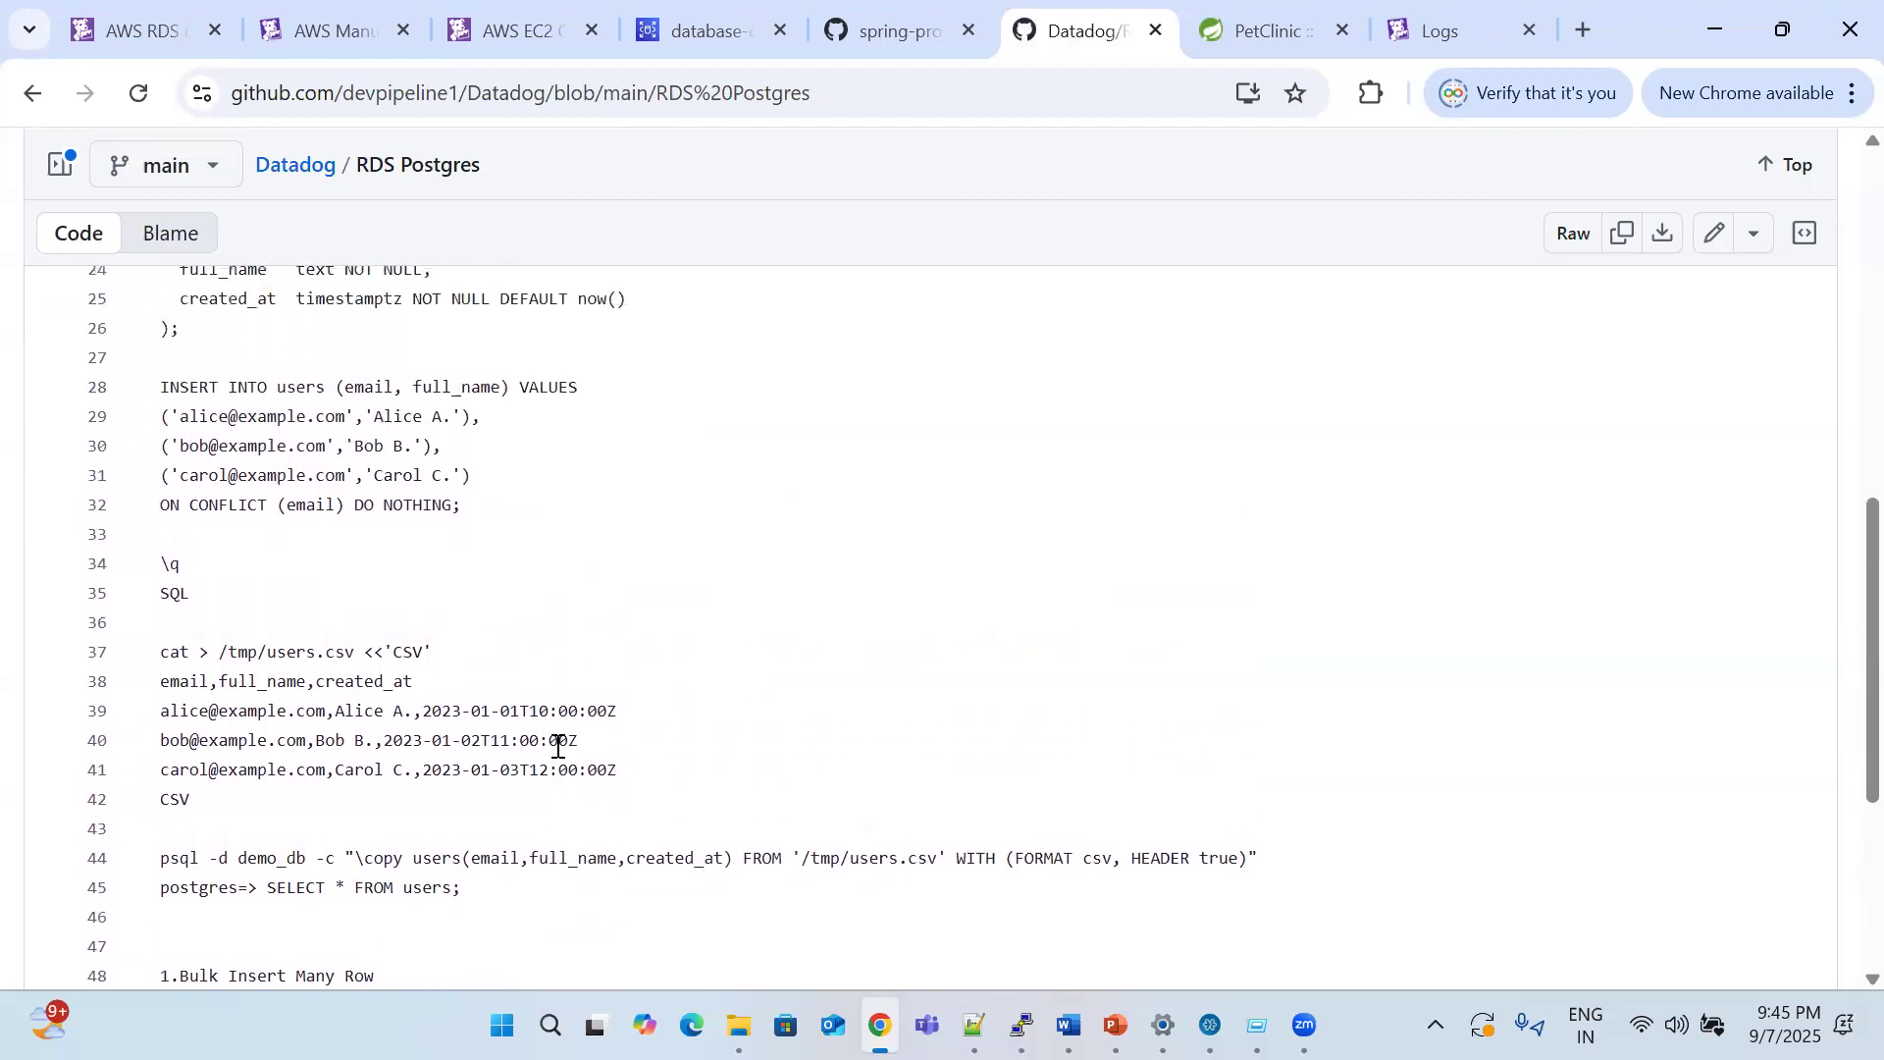
Open PostgresDB Monitoring setup from the Datadog repository and copy line 70's CREATE DATABASE petclinic;.
click(327, 351)
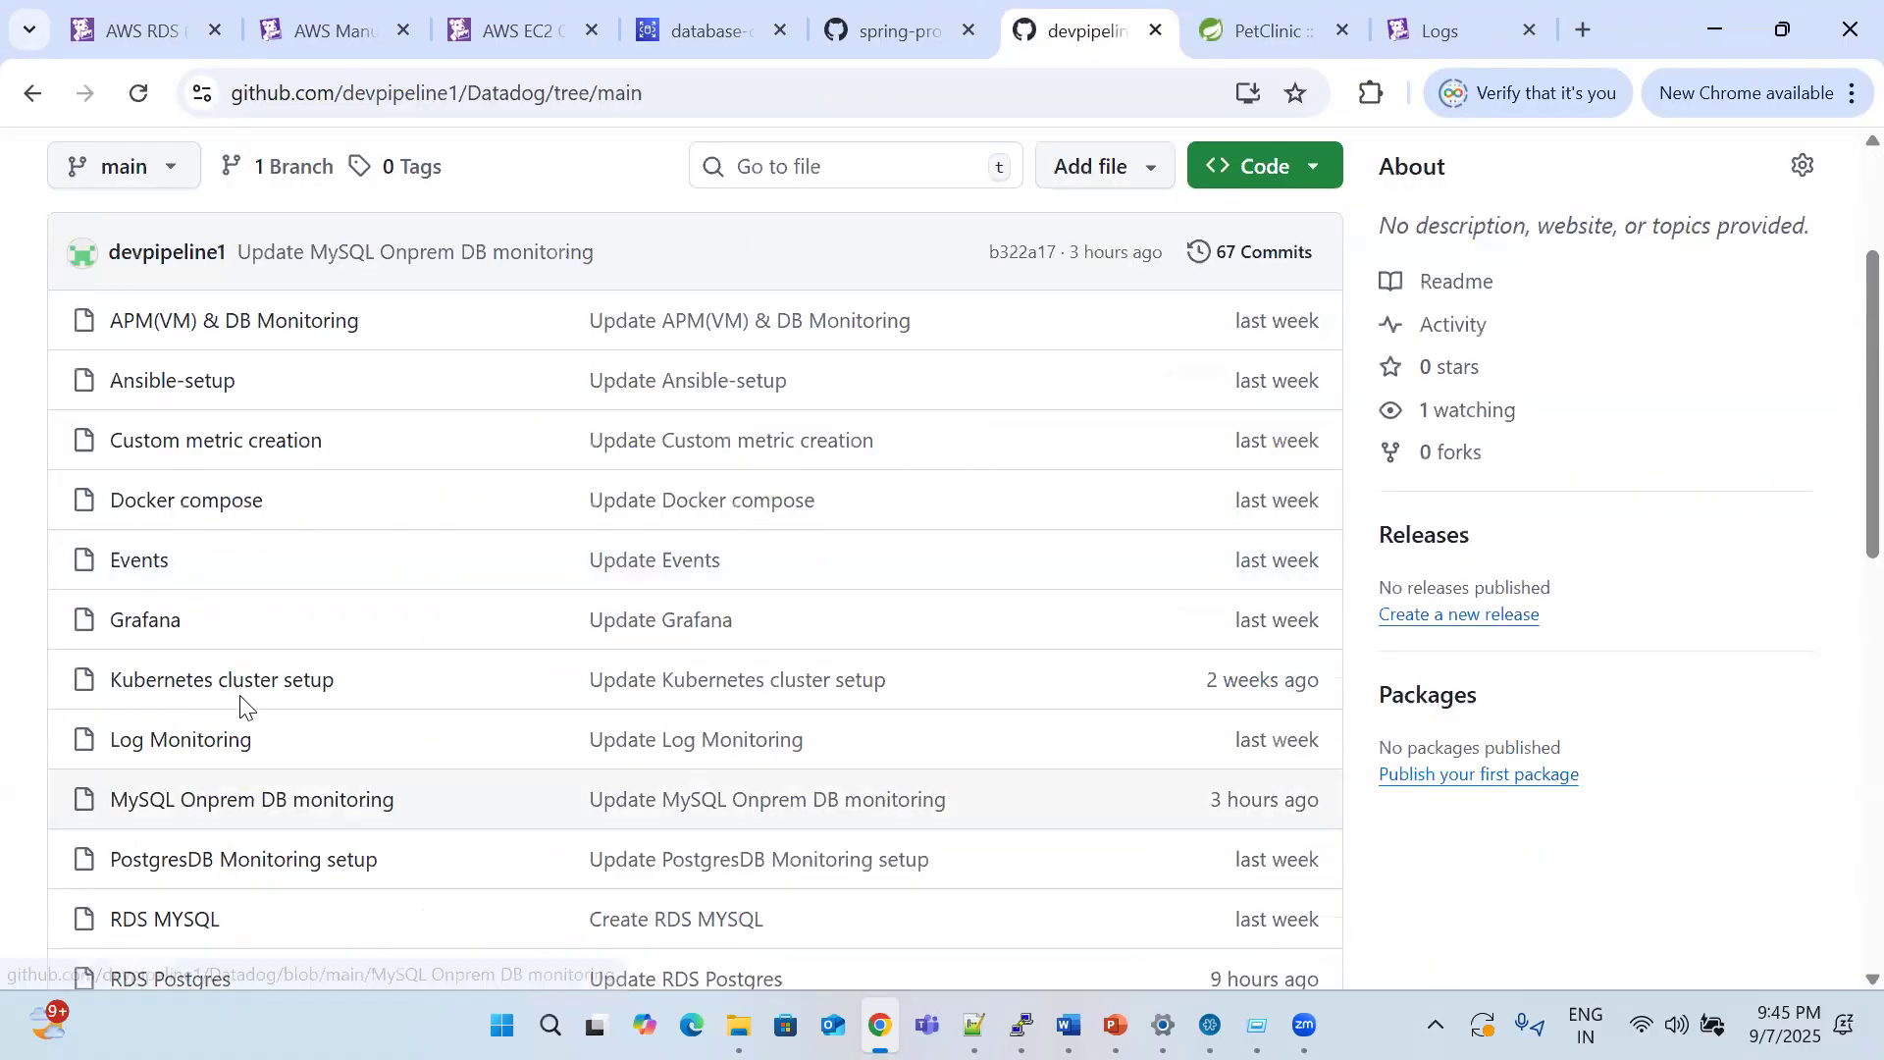
scroll(186, 618, down, 3)
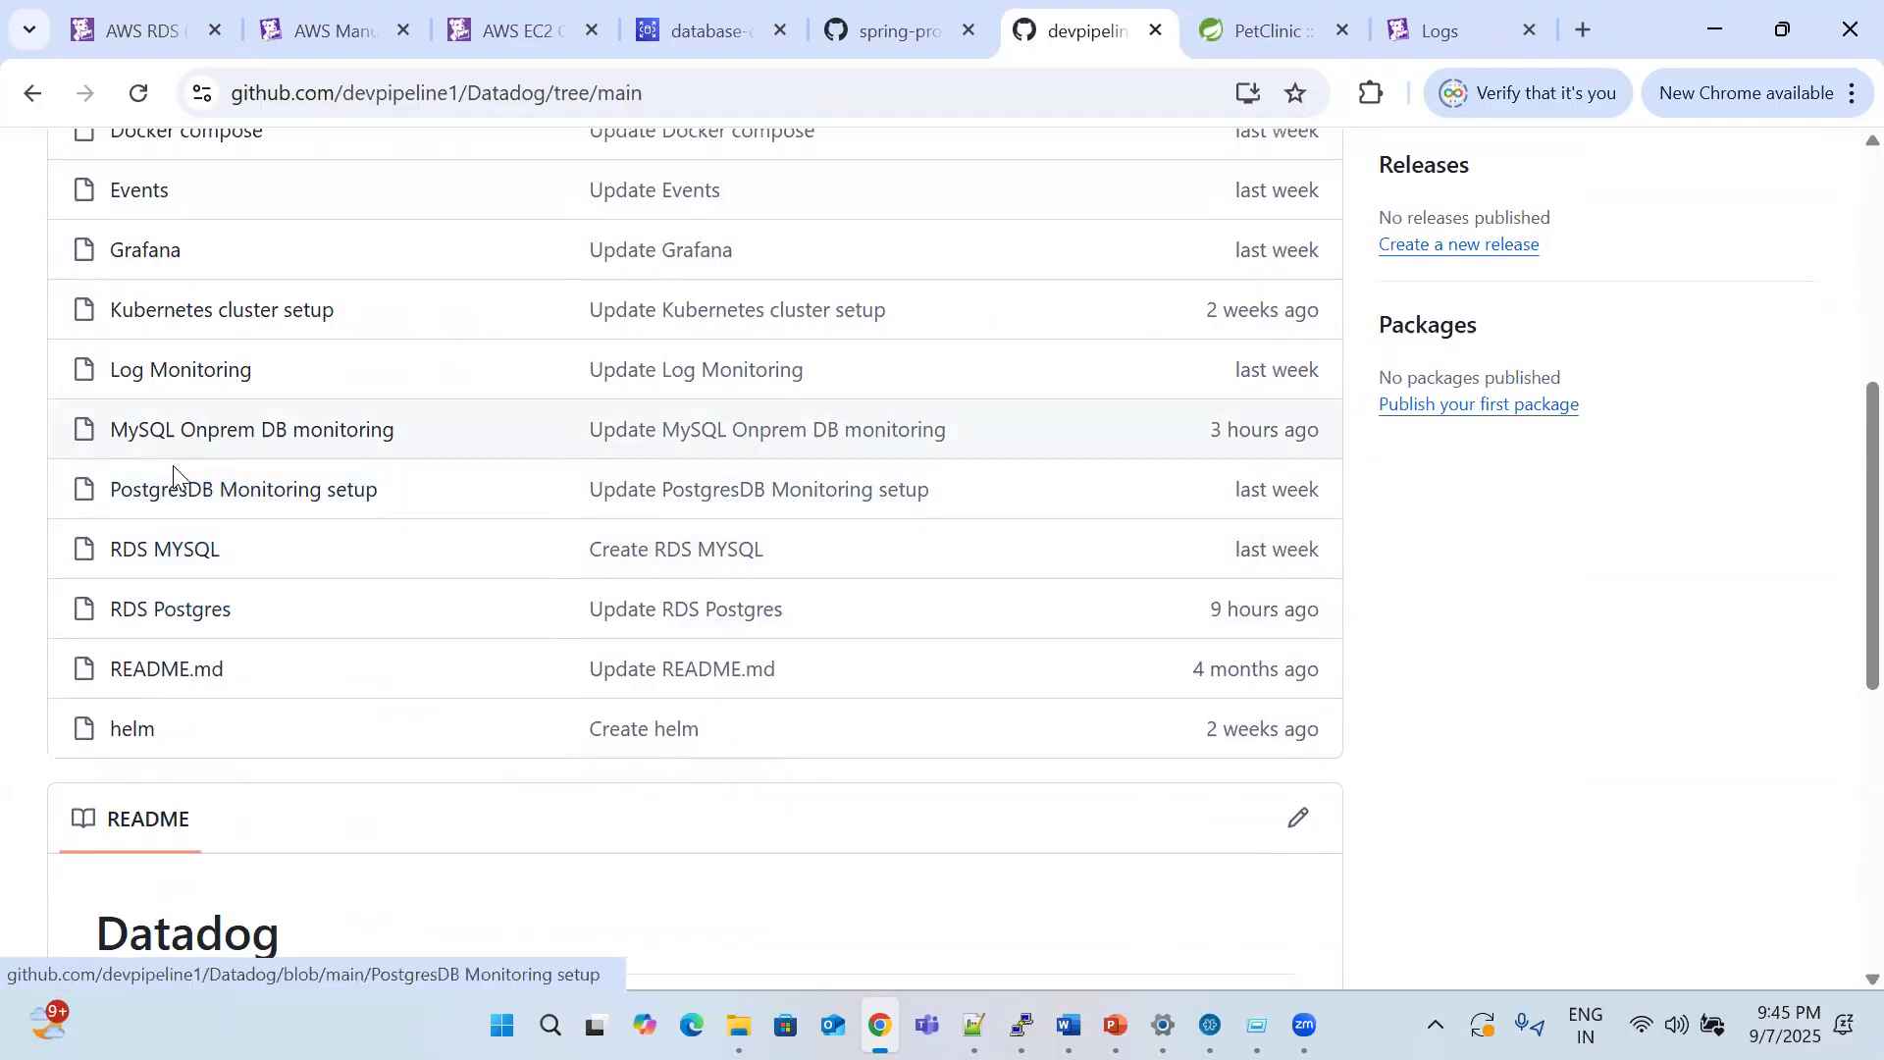
click(182, 507)
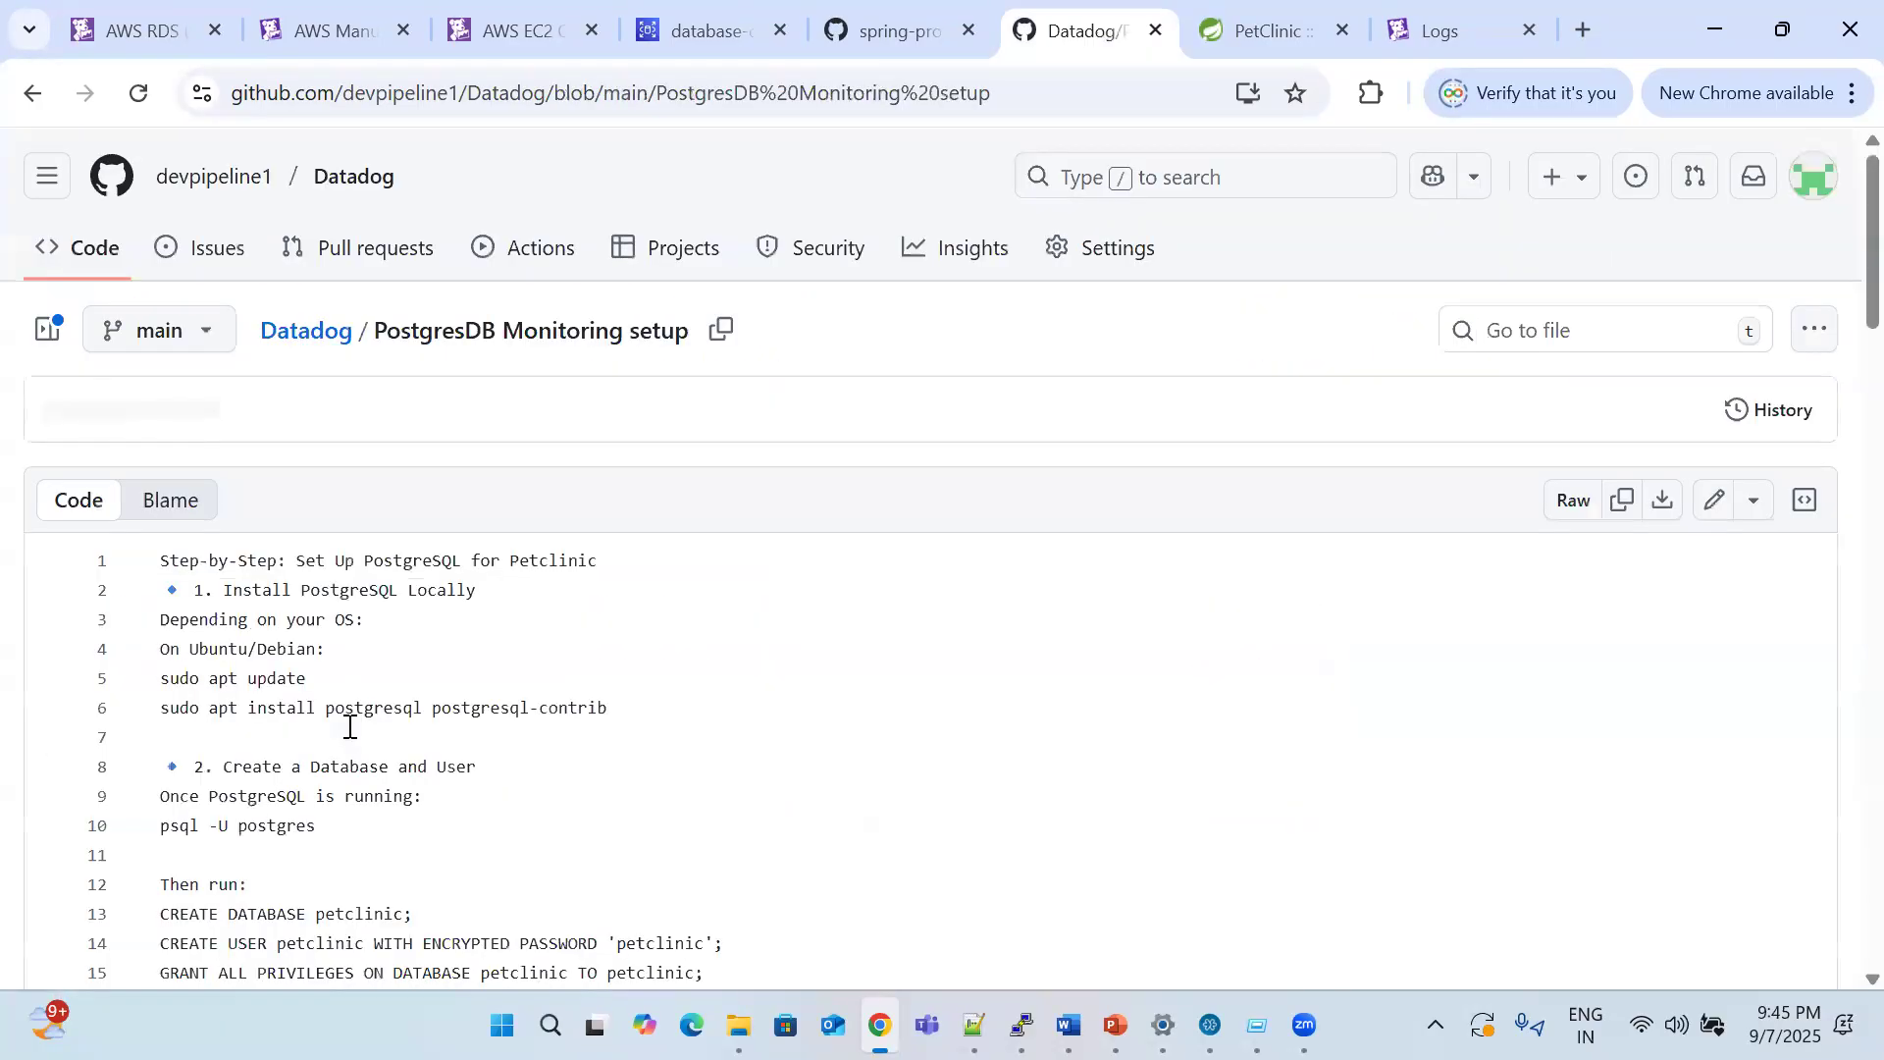
scroll(349, 726, down, 10)
scroll(349, 726, down, 6)
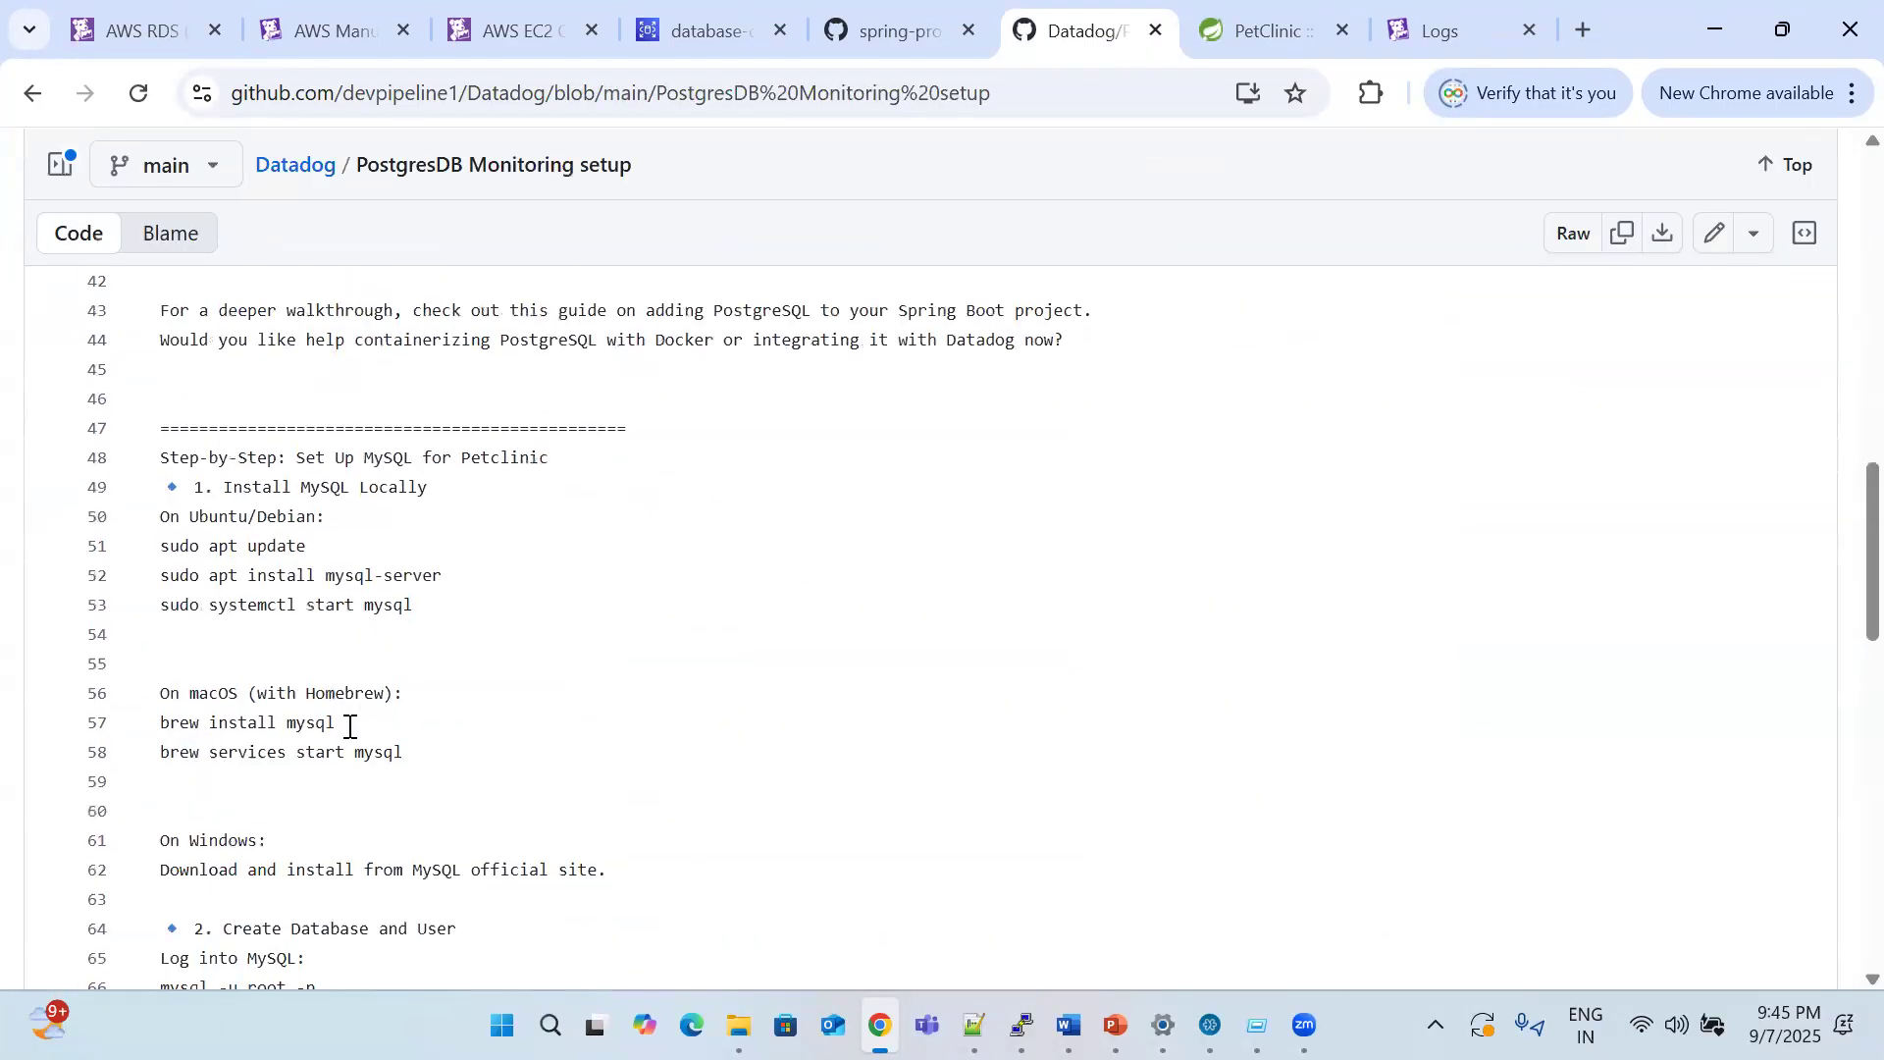
scroll(350, 726, down, 3)
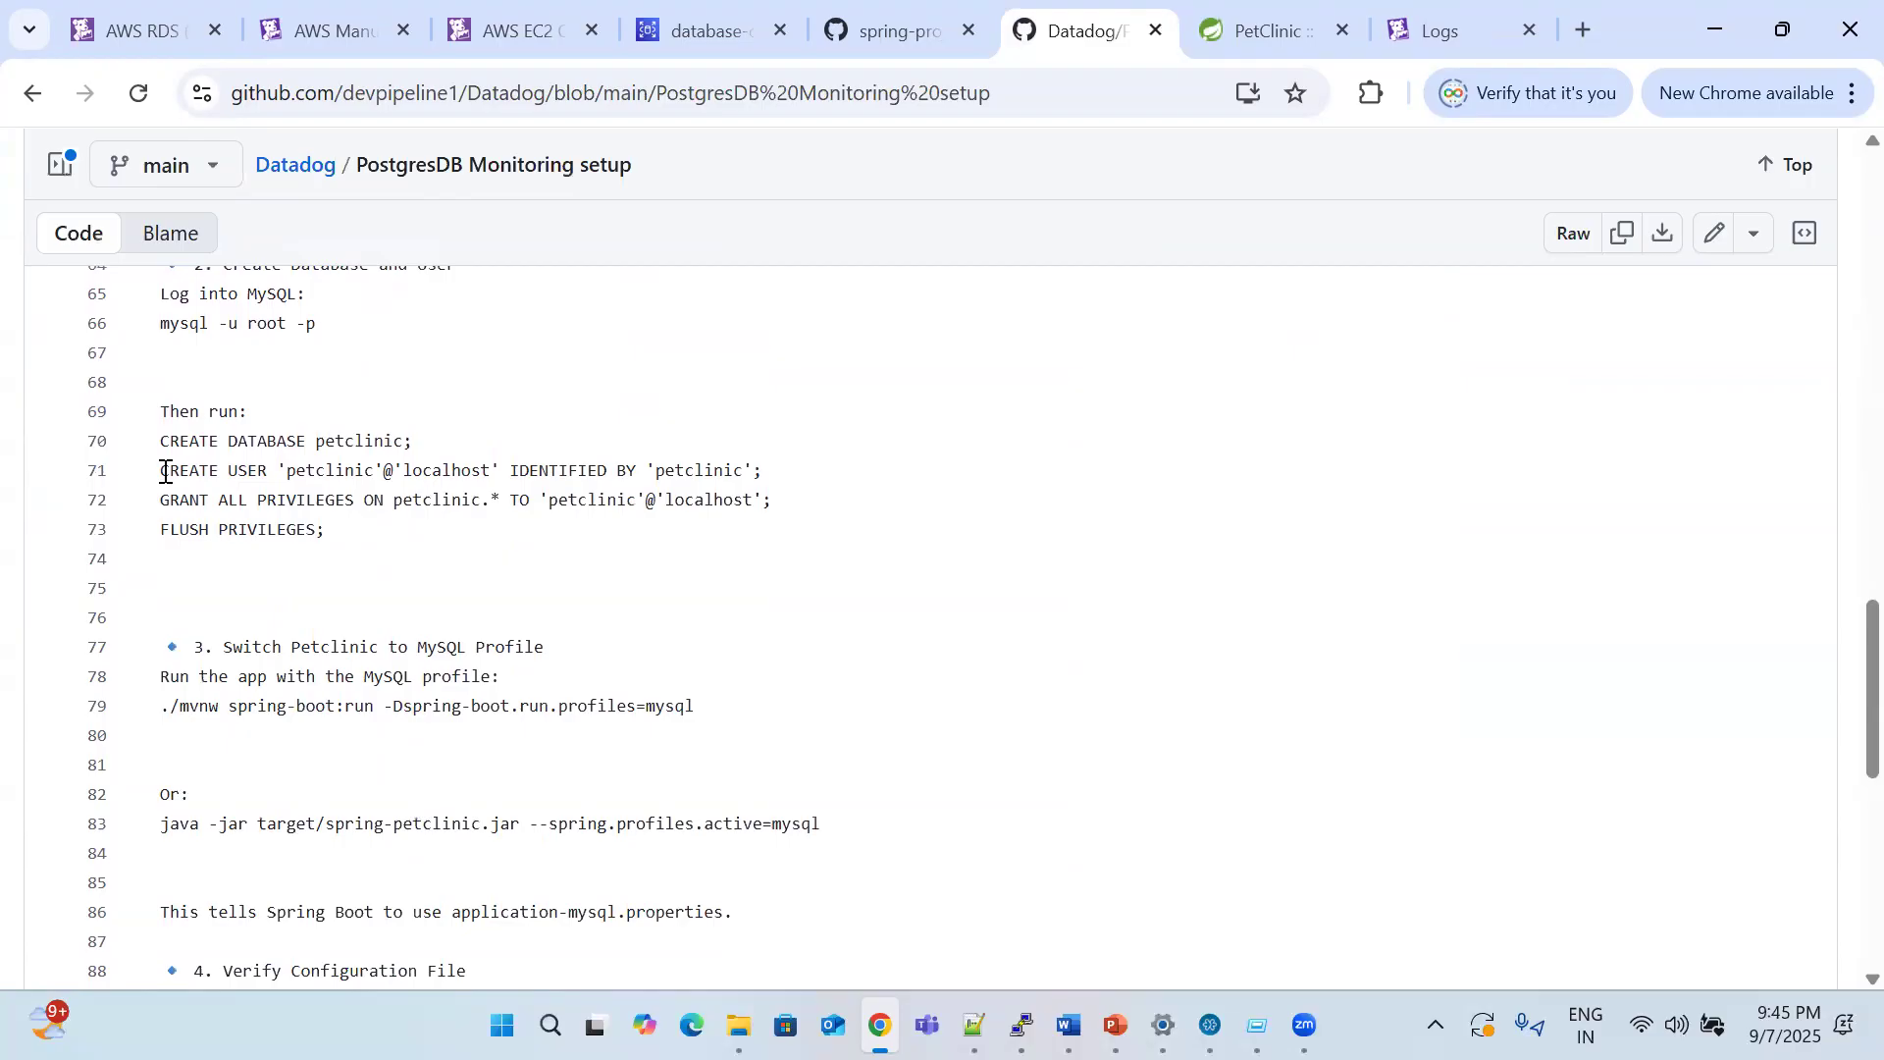
drag(160, 444, 431, 447)
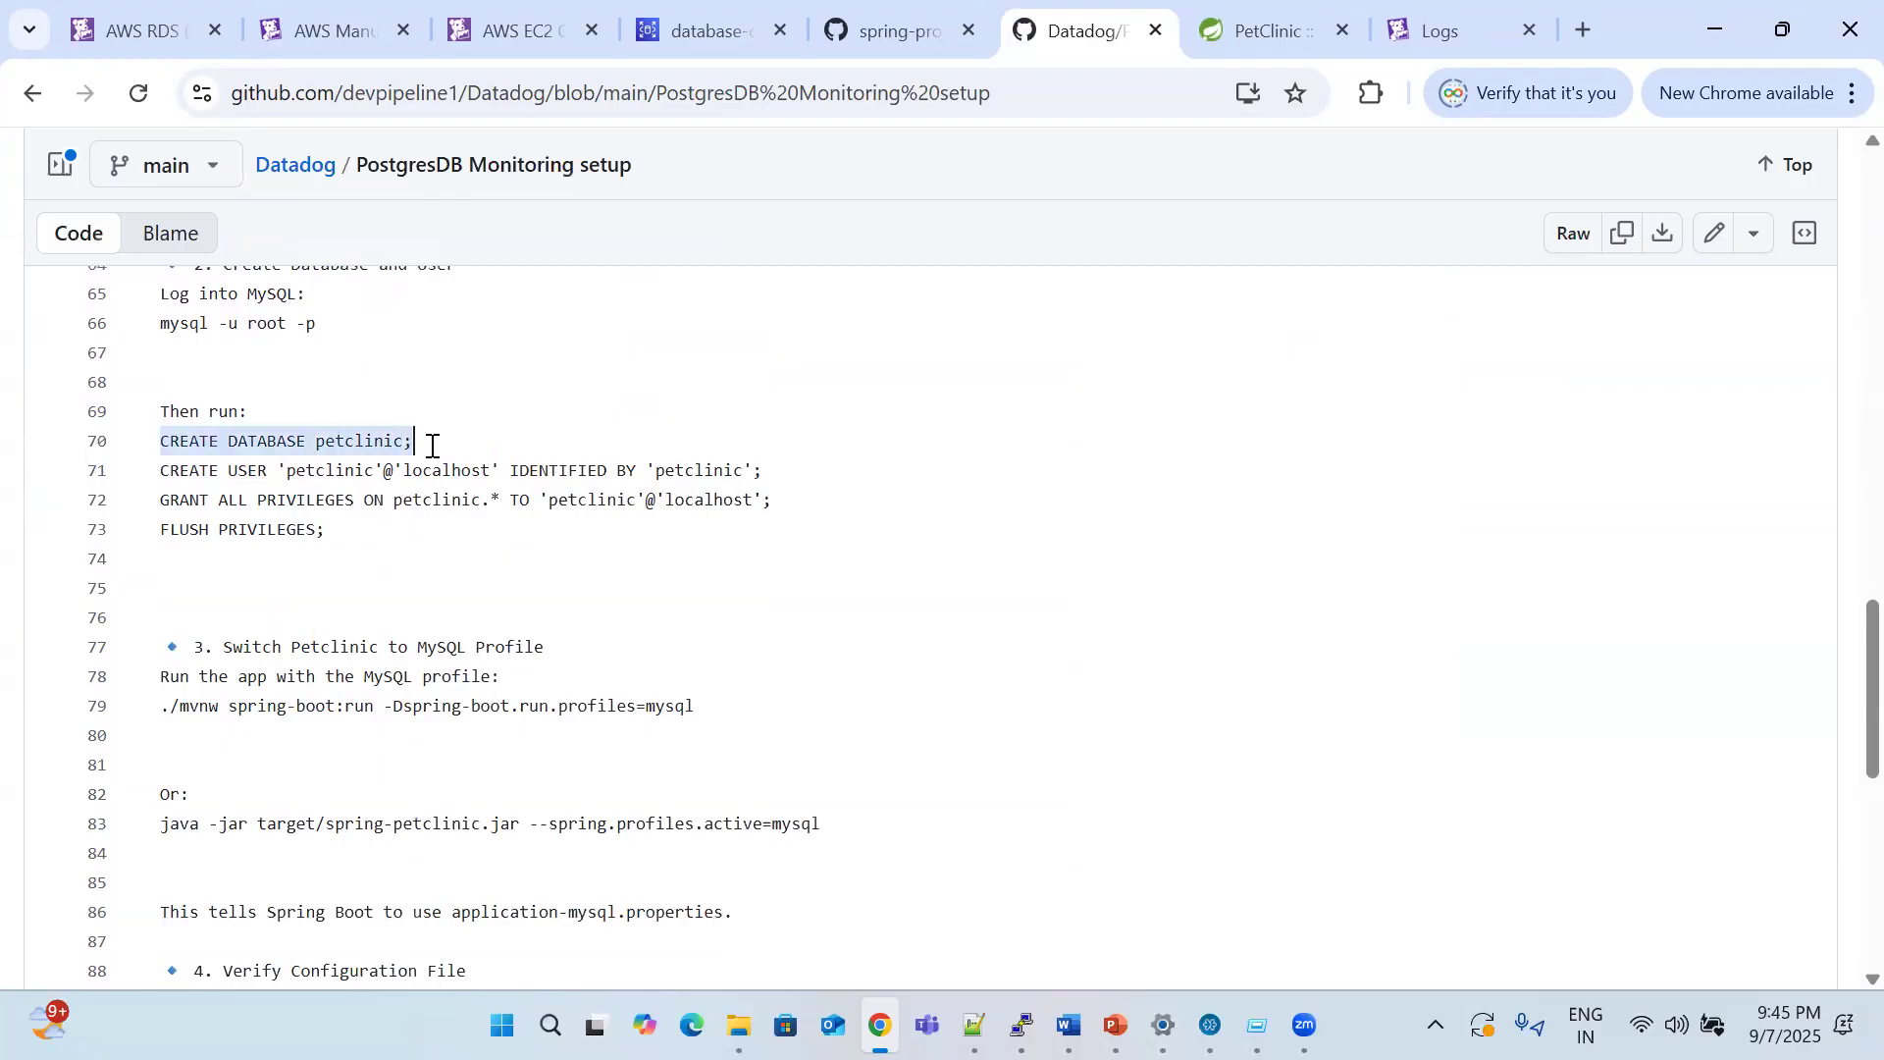
Cancel the unfinished insert and create the petclinic database in psql.
key(alt+Tab)
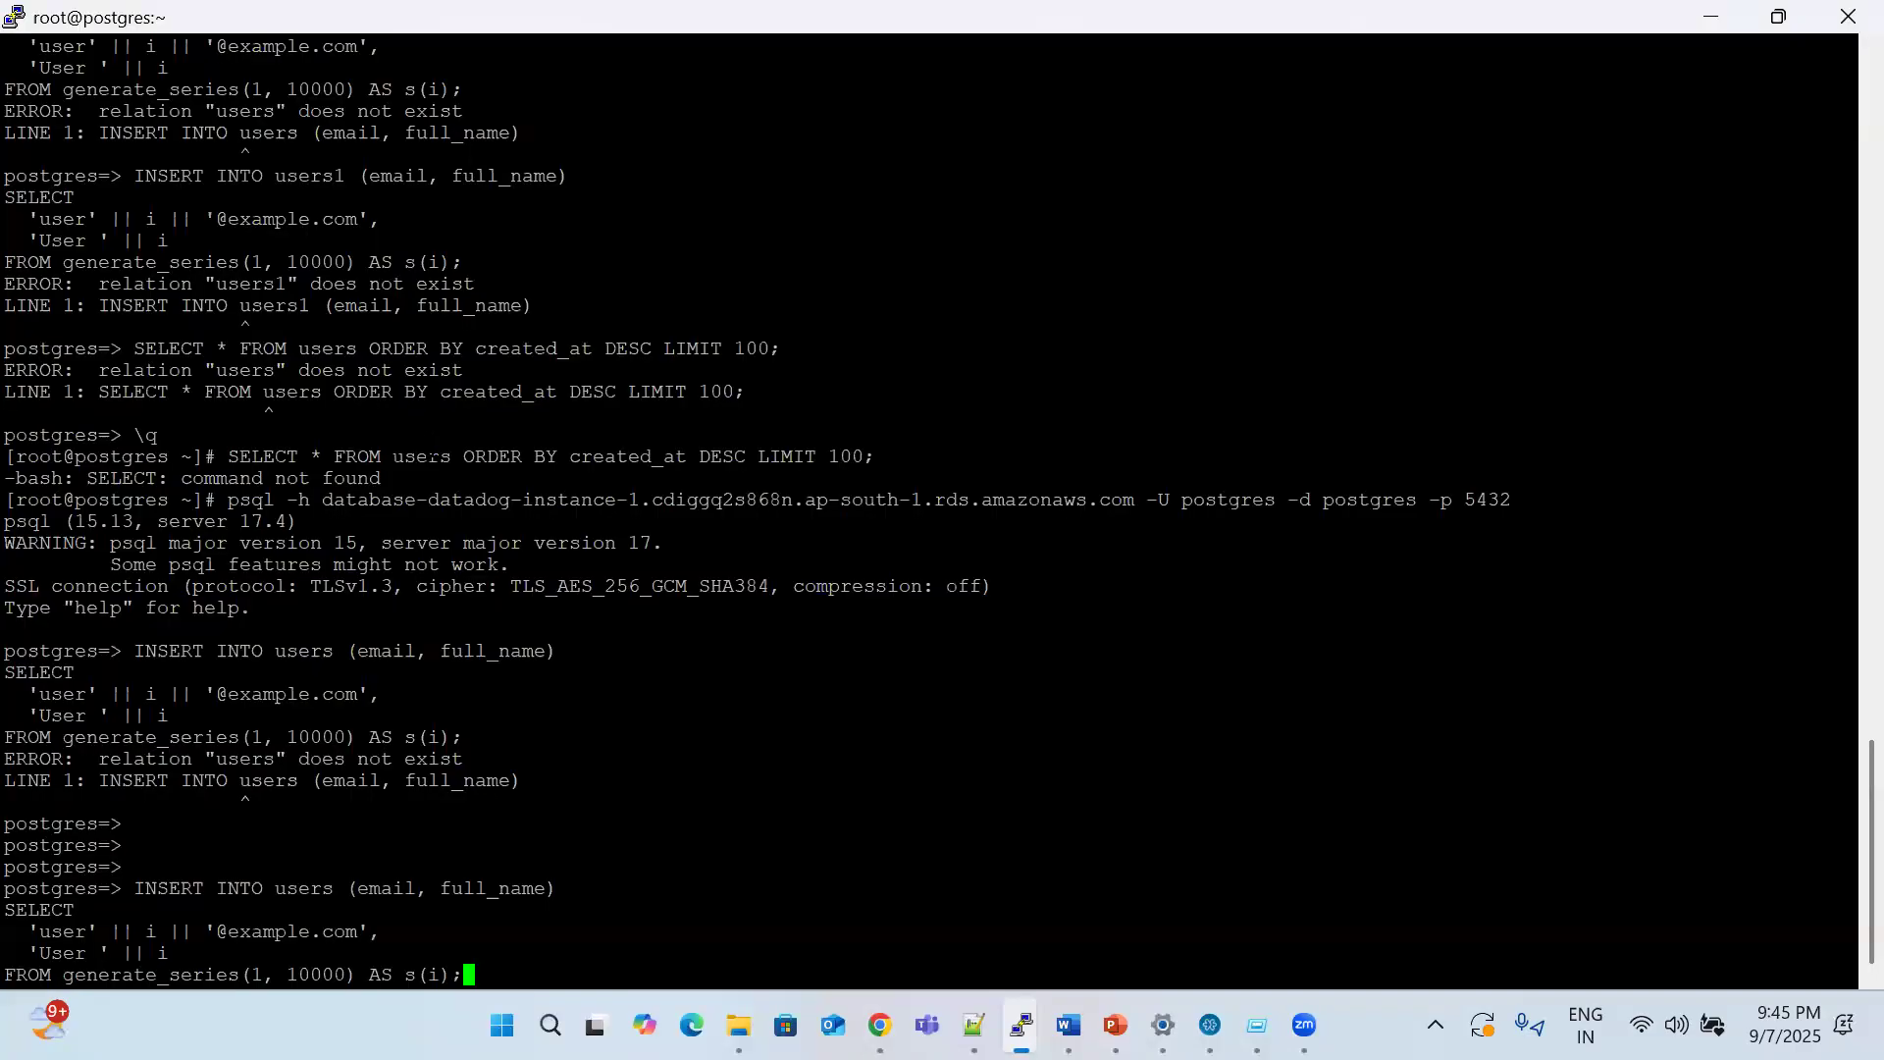
key(ctrl+c)
right_click(429, 438)
key(Return)
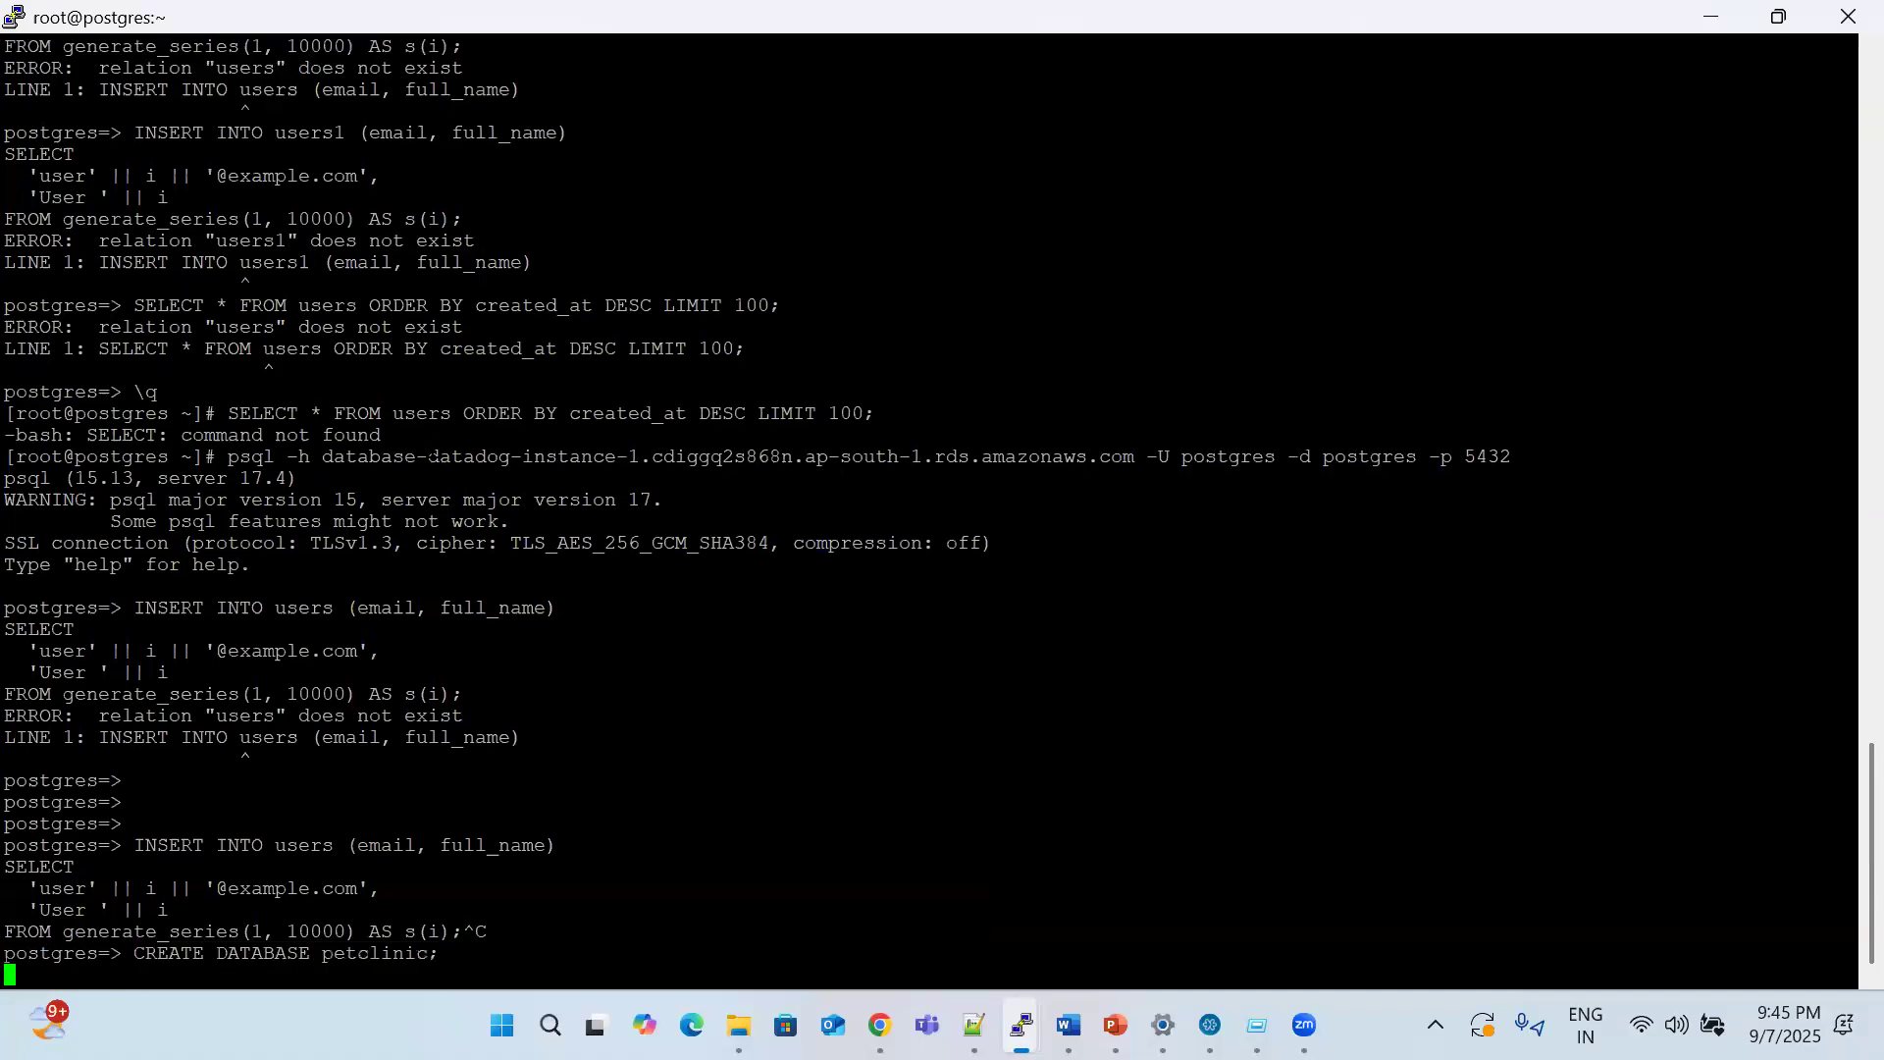
key(alt+Tab)
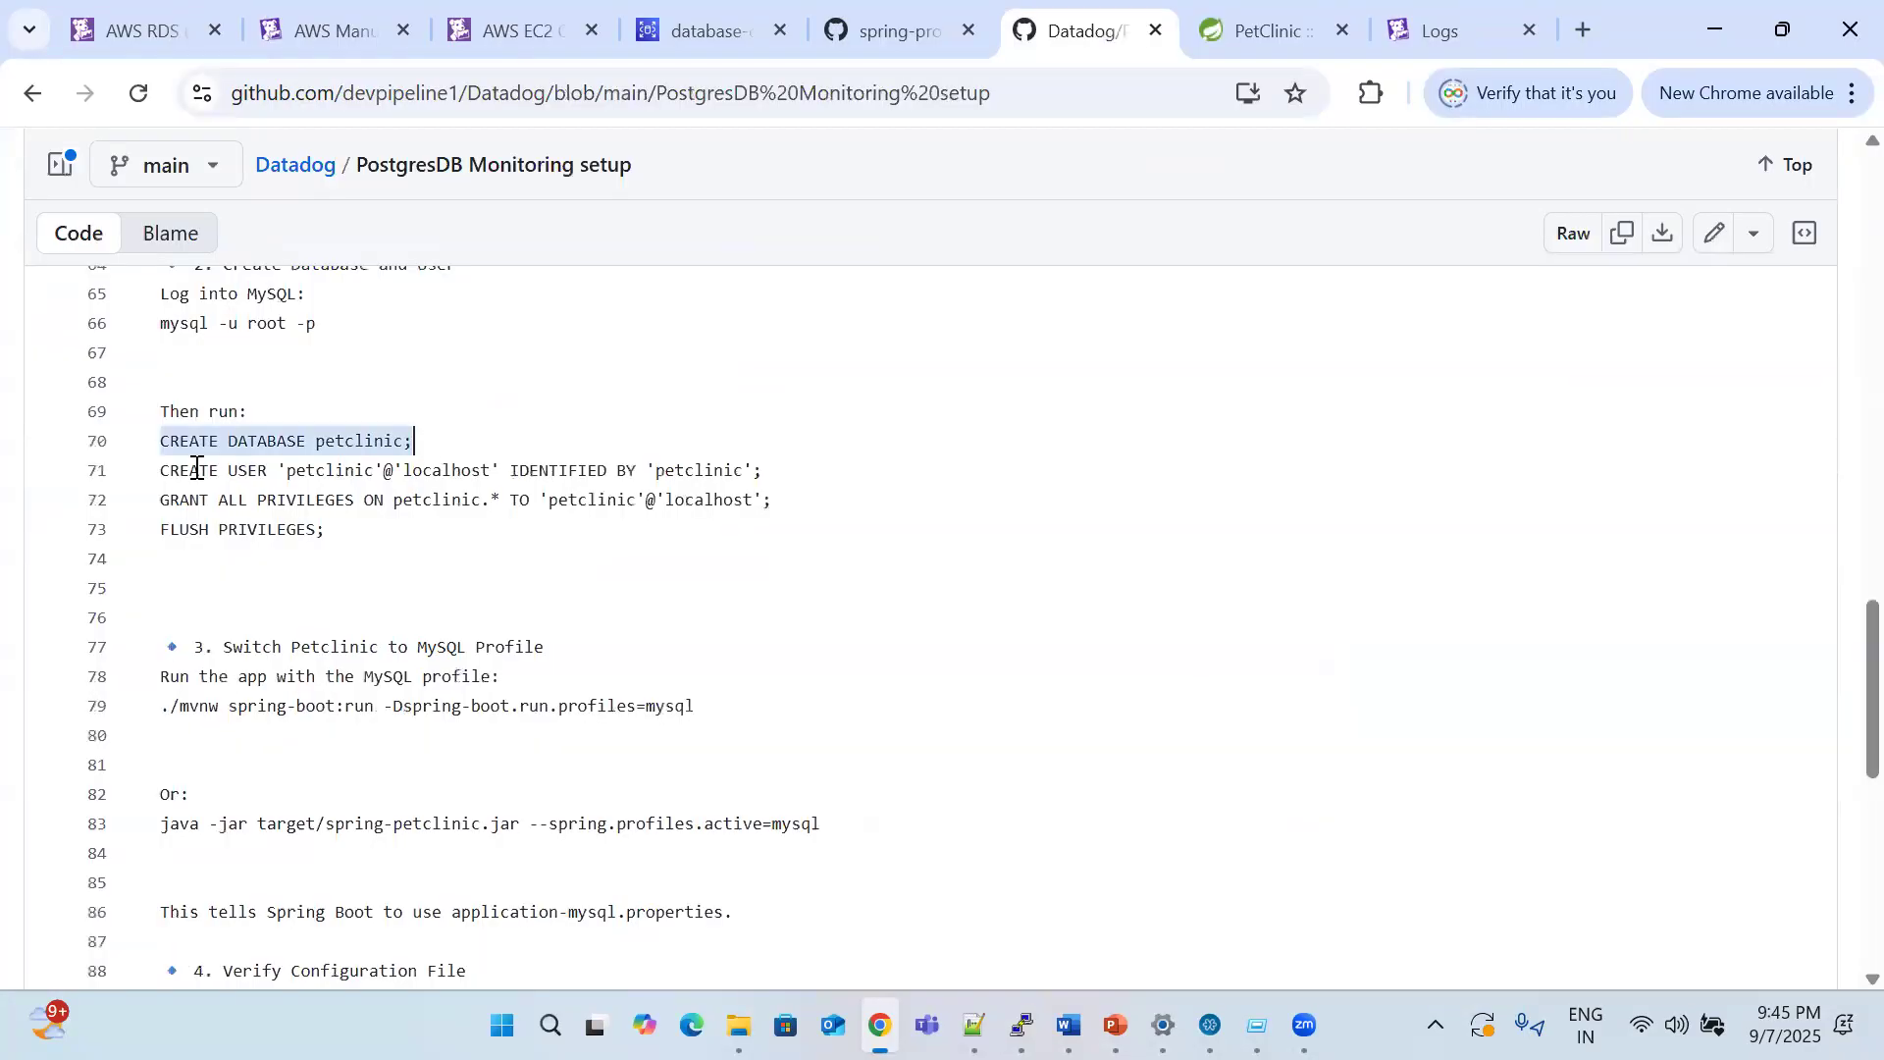
Copy and run the CREATE USER statement from line 71, which hits a syntax error.
drag(157, 467, 795, 472)
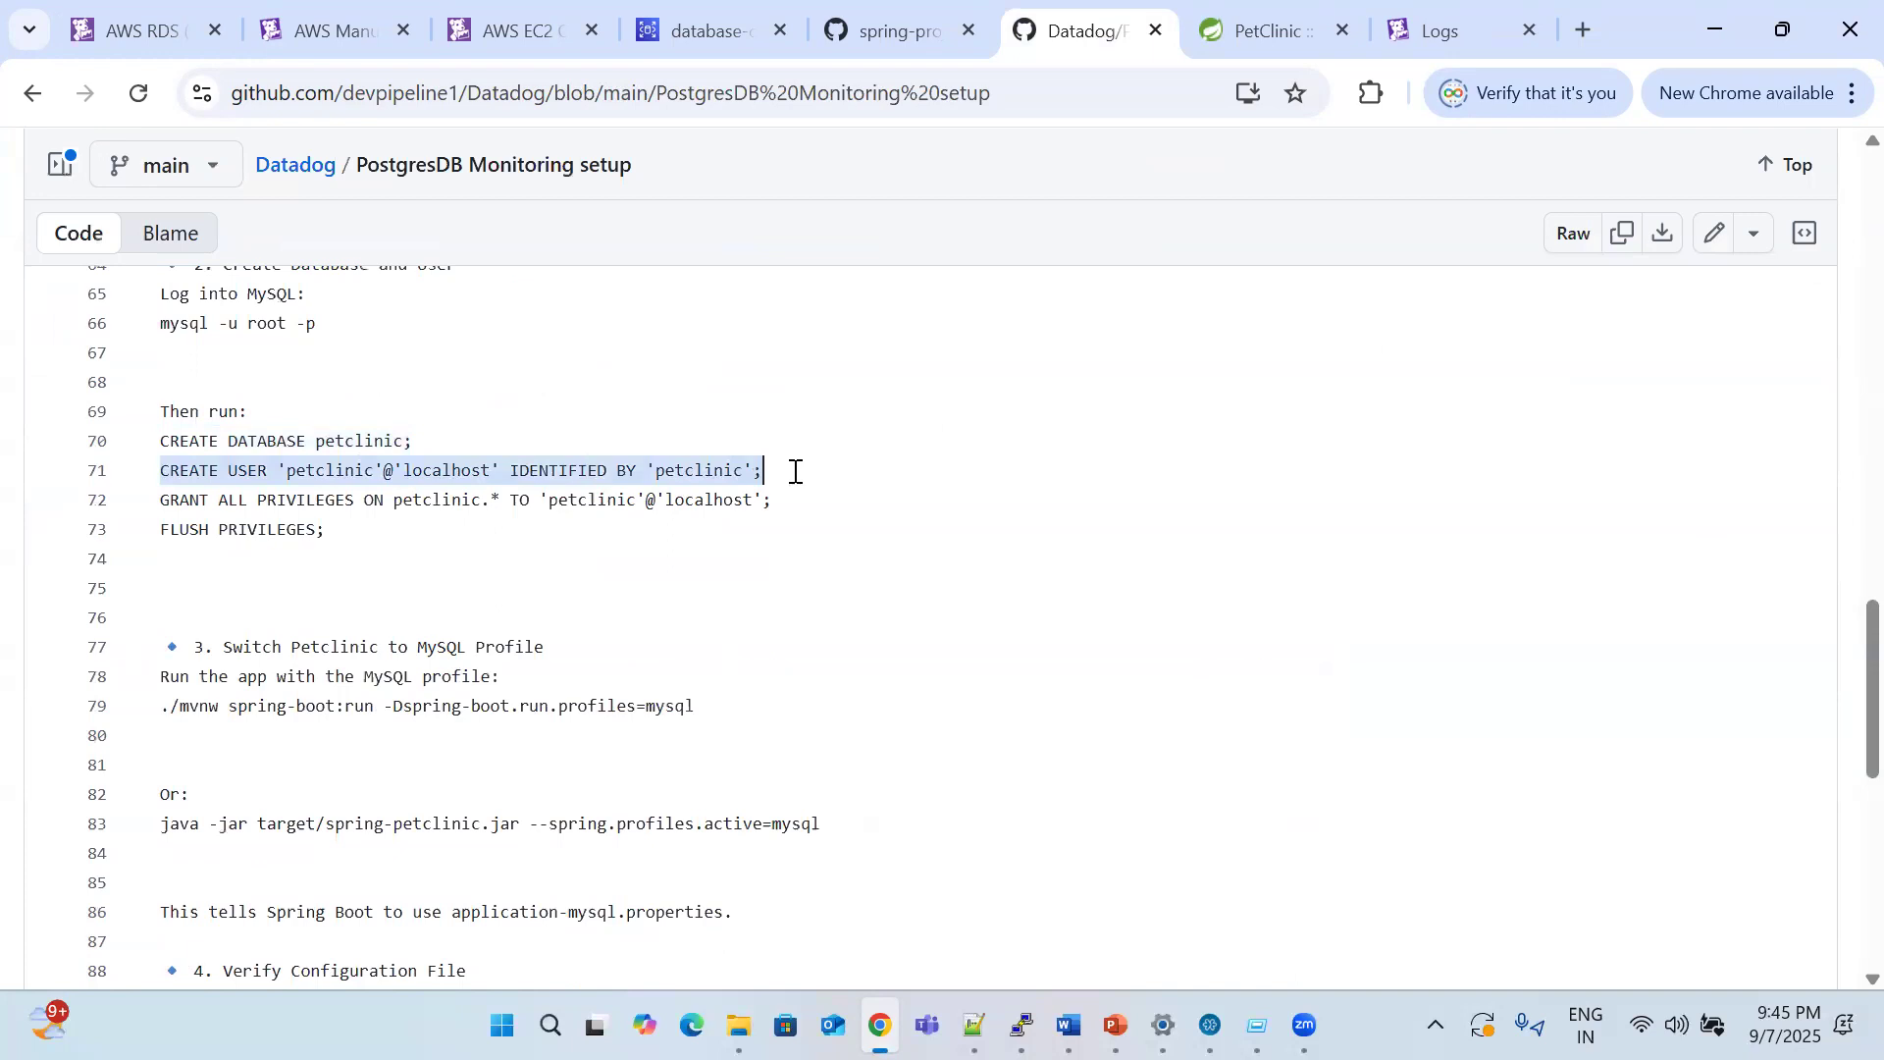
key(alt+Tab)
right_click(794, 472)
key(Return)
key(alt+Tab)
key(alt+Tab)
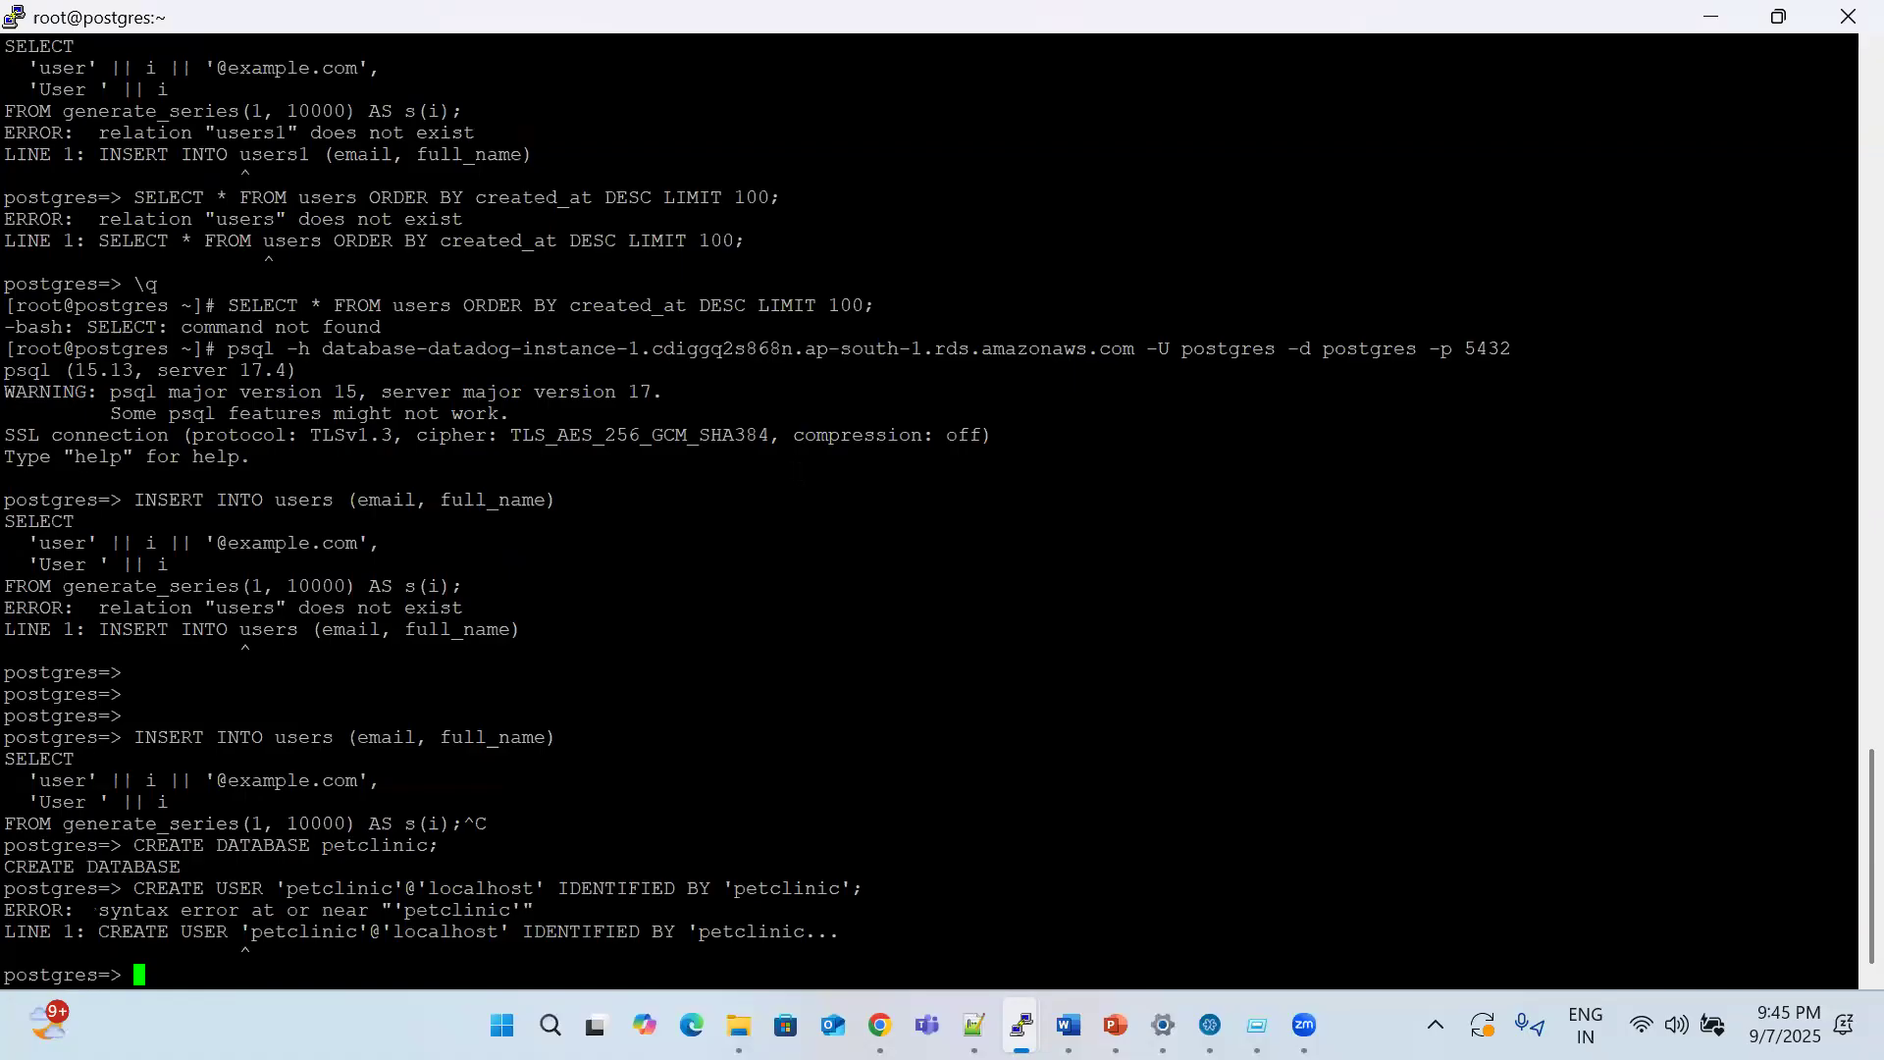
Edit the recalled CREATE DATABASE command to create a second database, petclinic1.
key(Up)
key(Left)
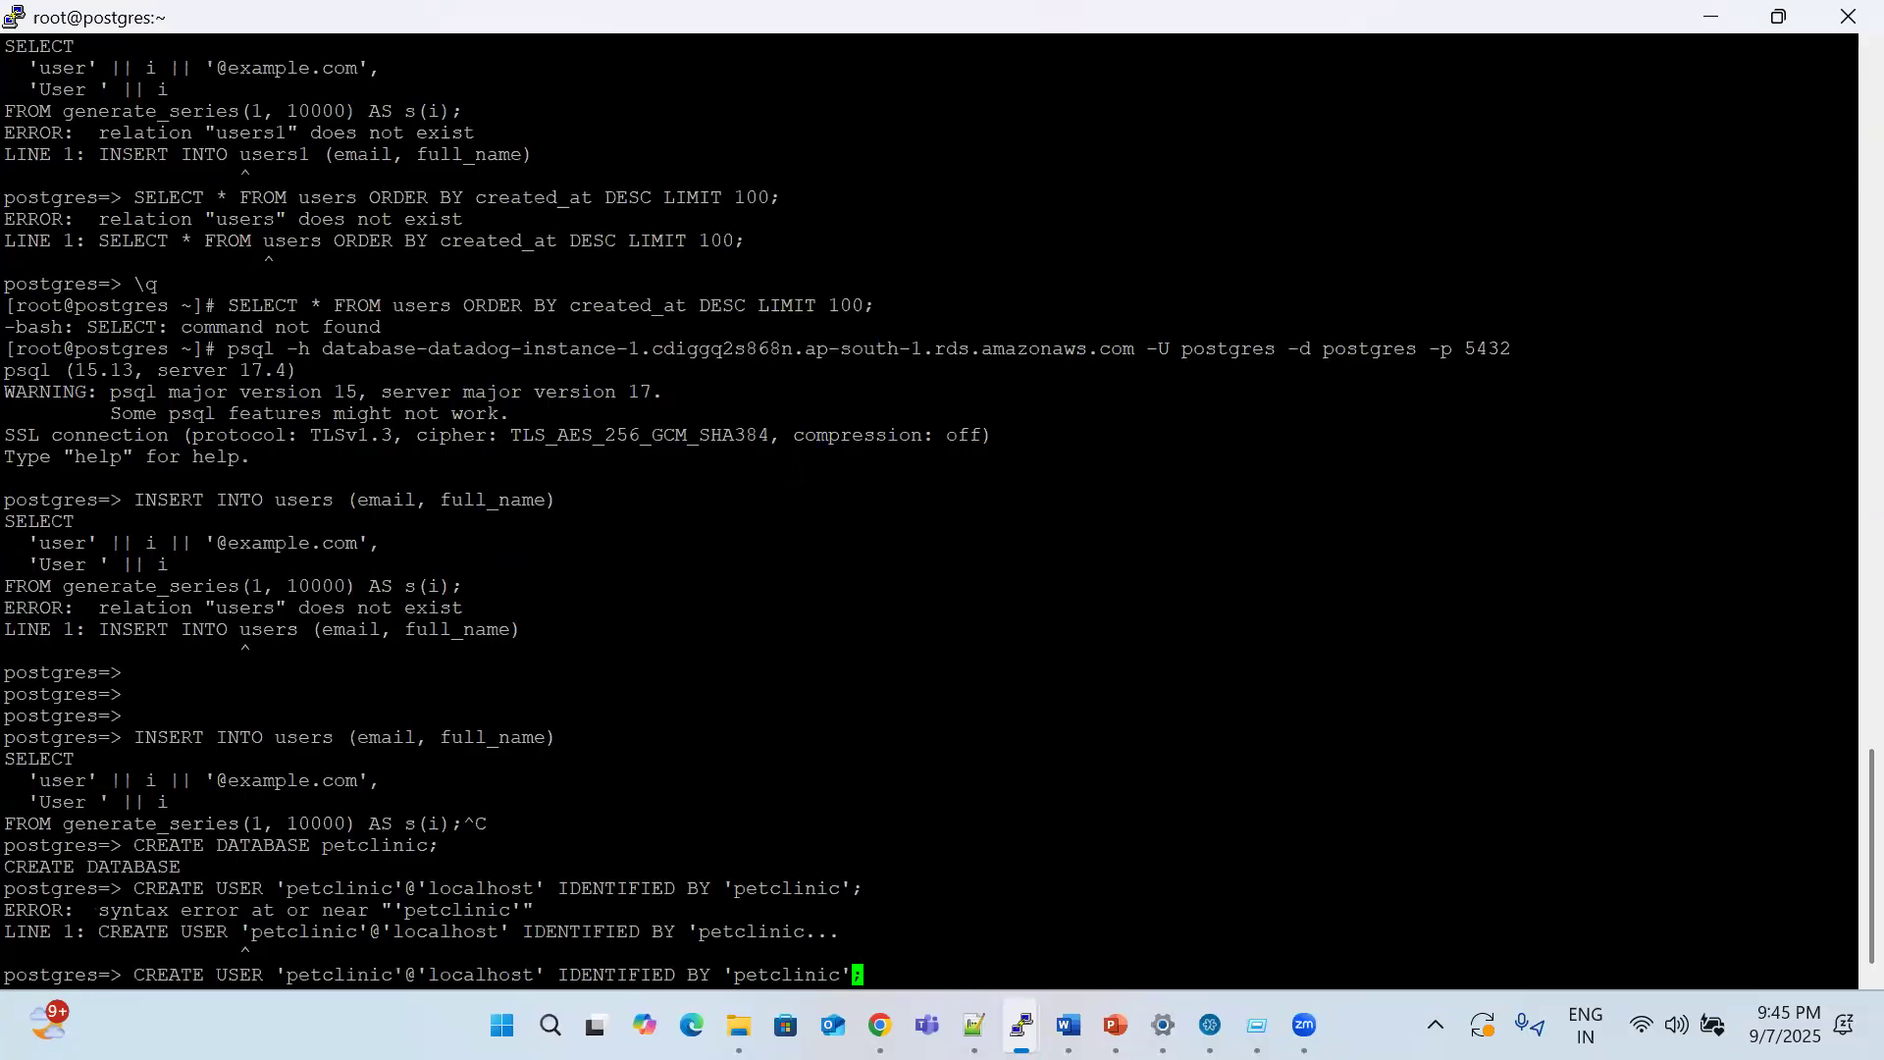
key(Up)
key(Left)
text(1)
key(Return)
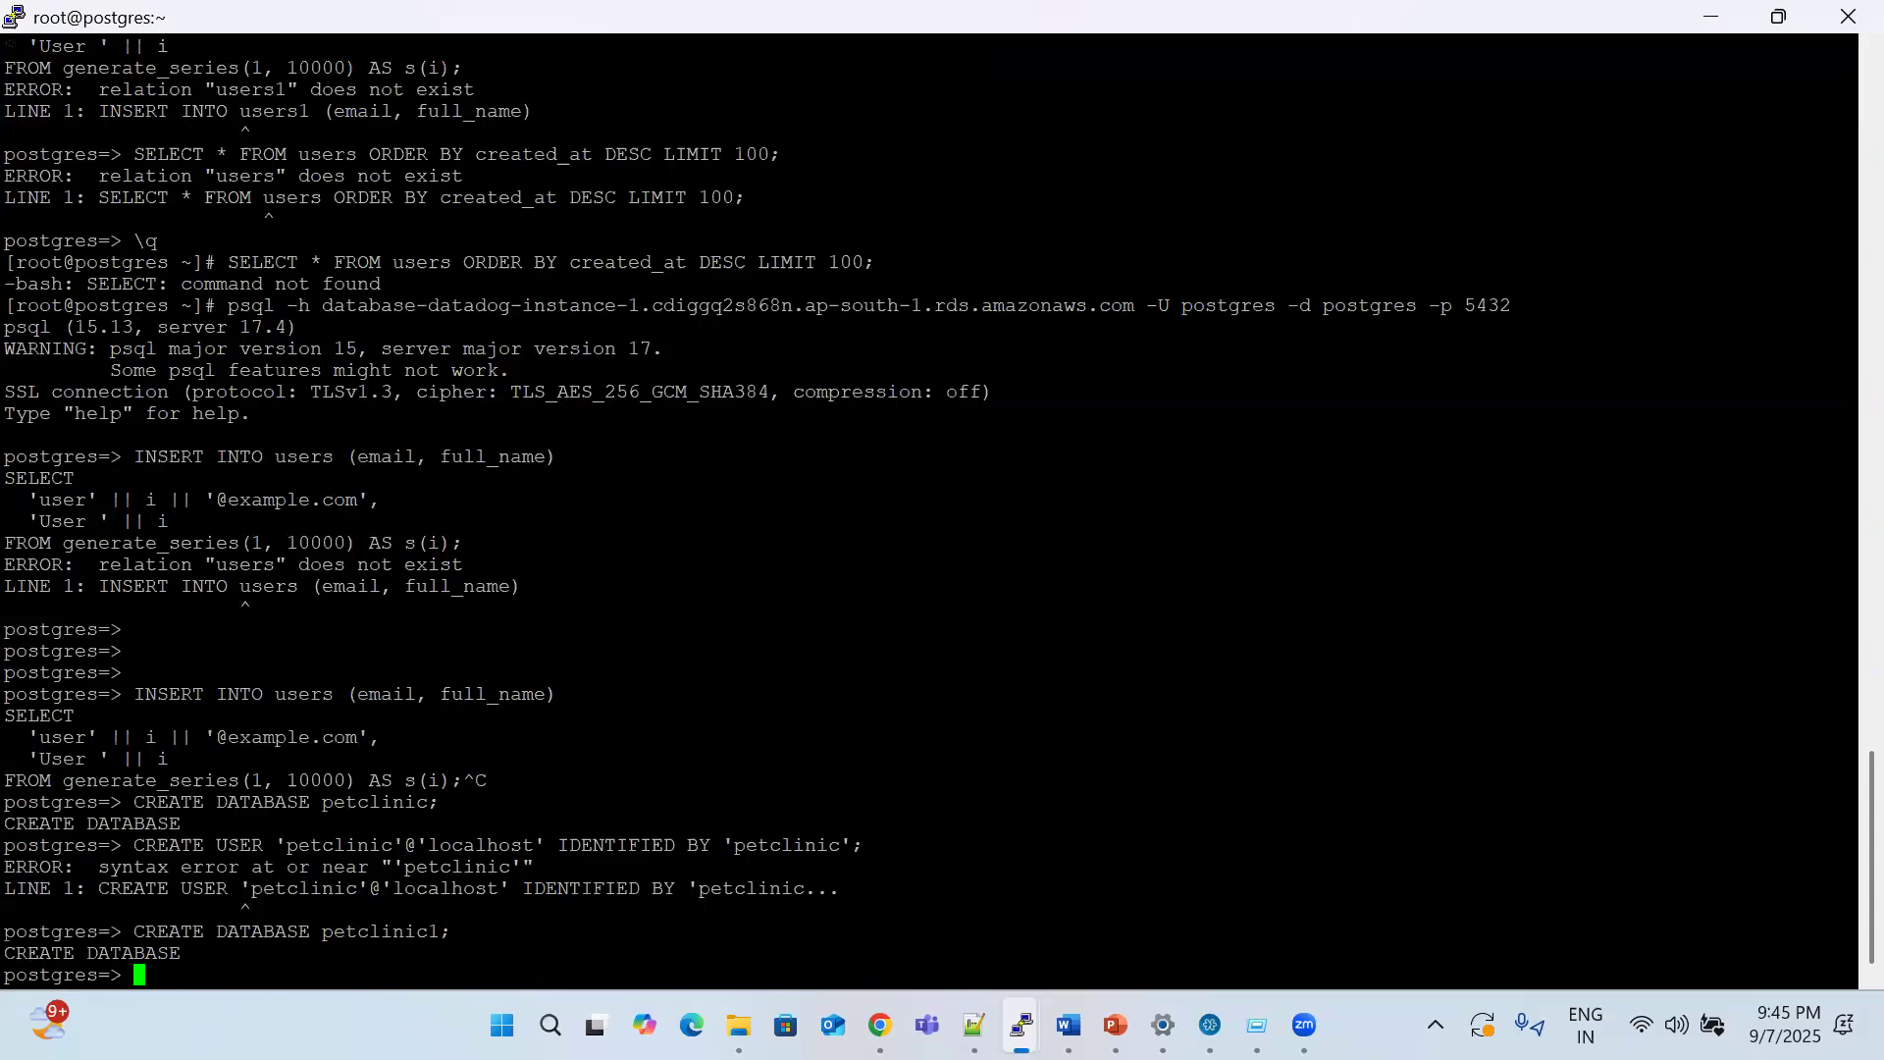
key(alt+Tab)
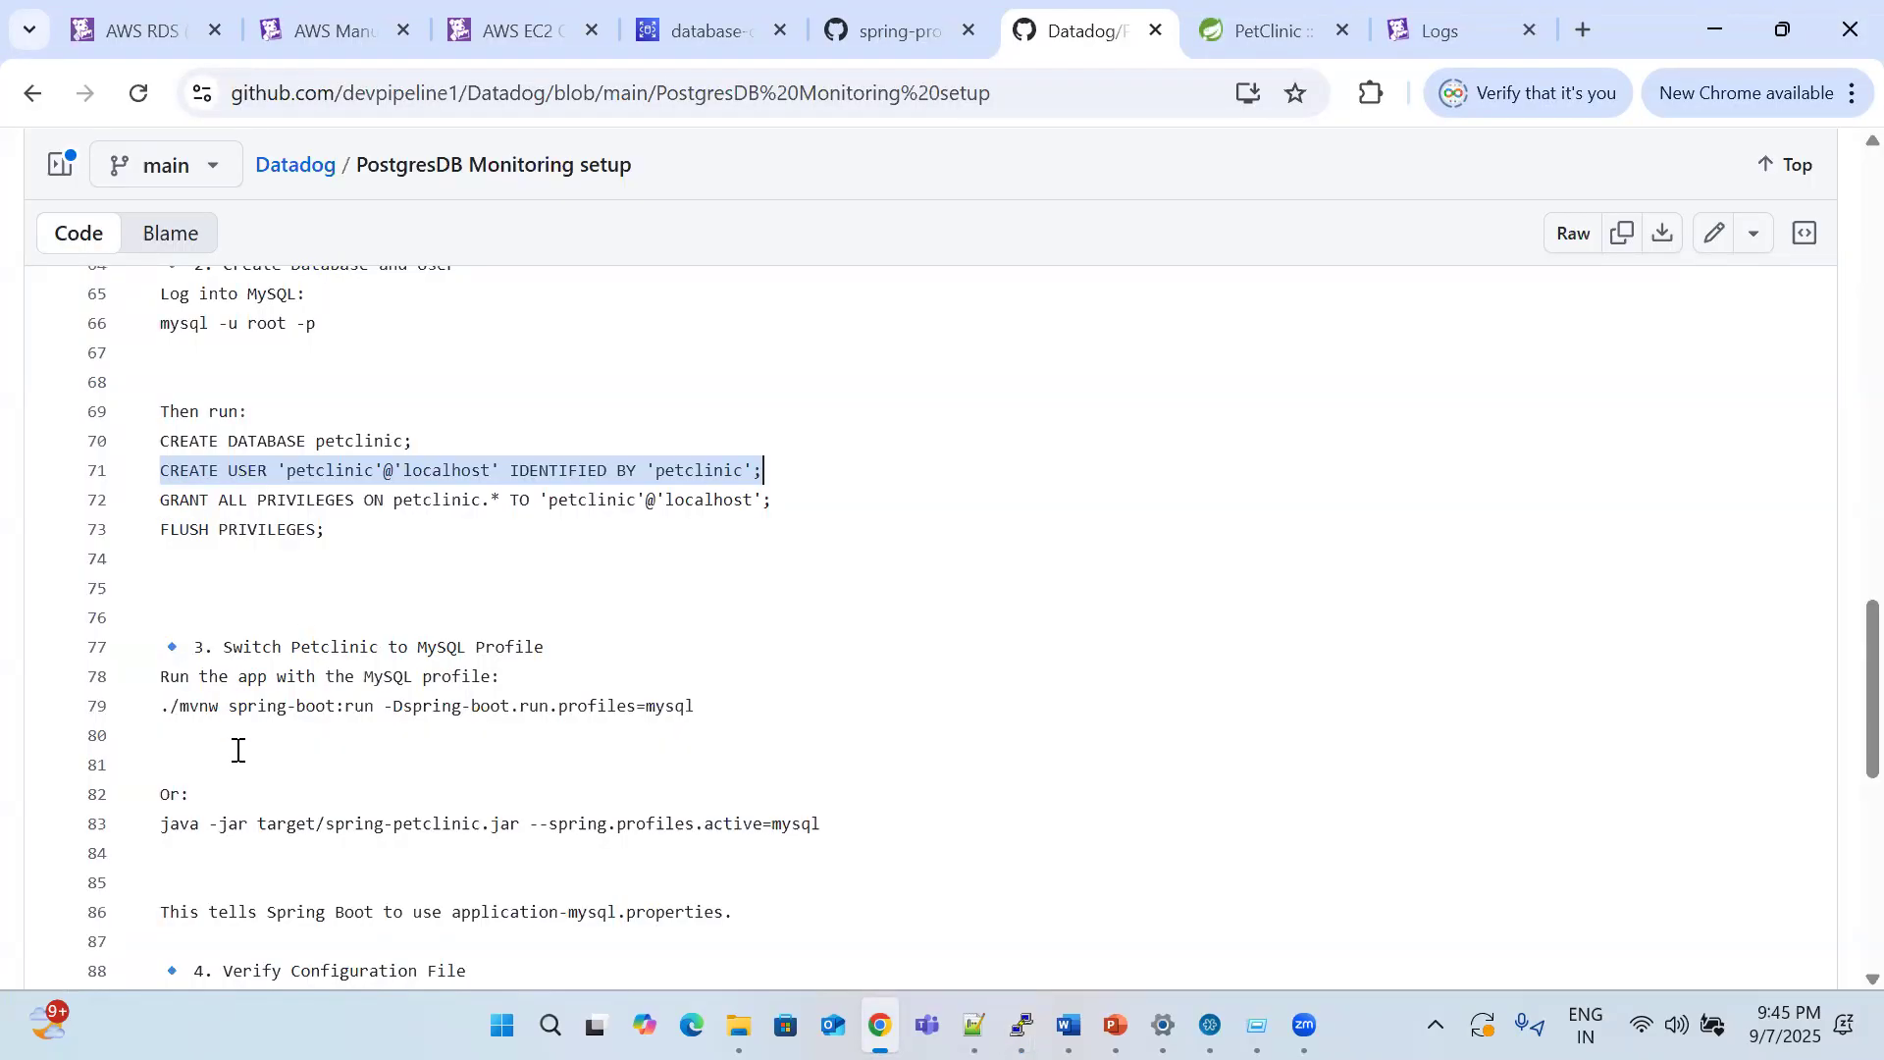
key(alt+Tab)
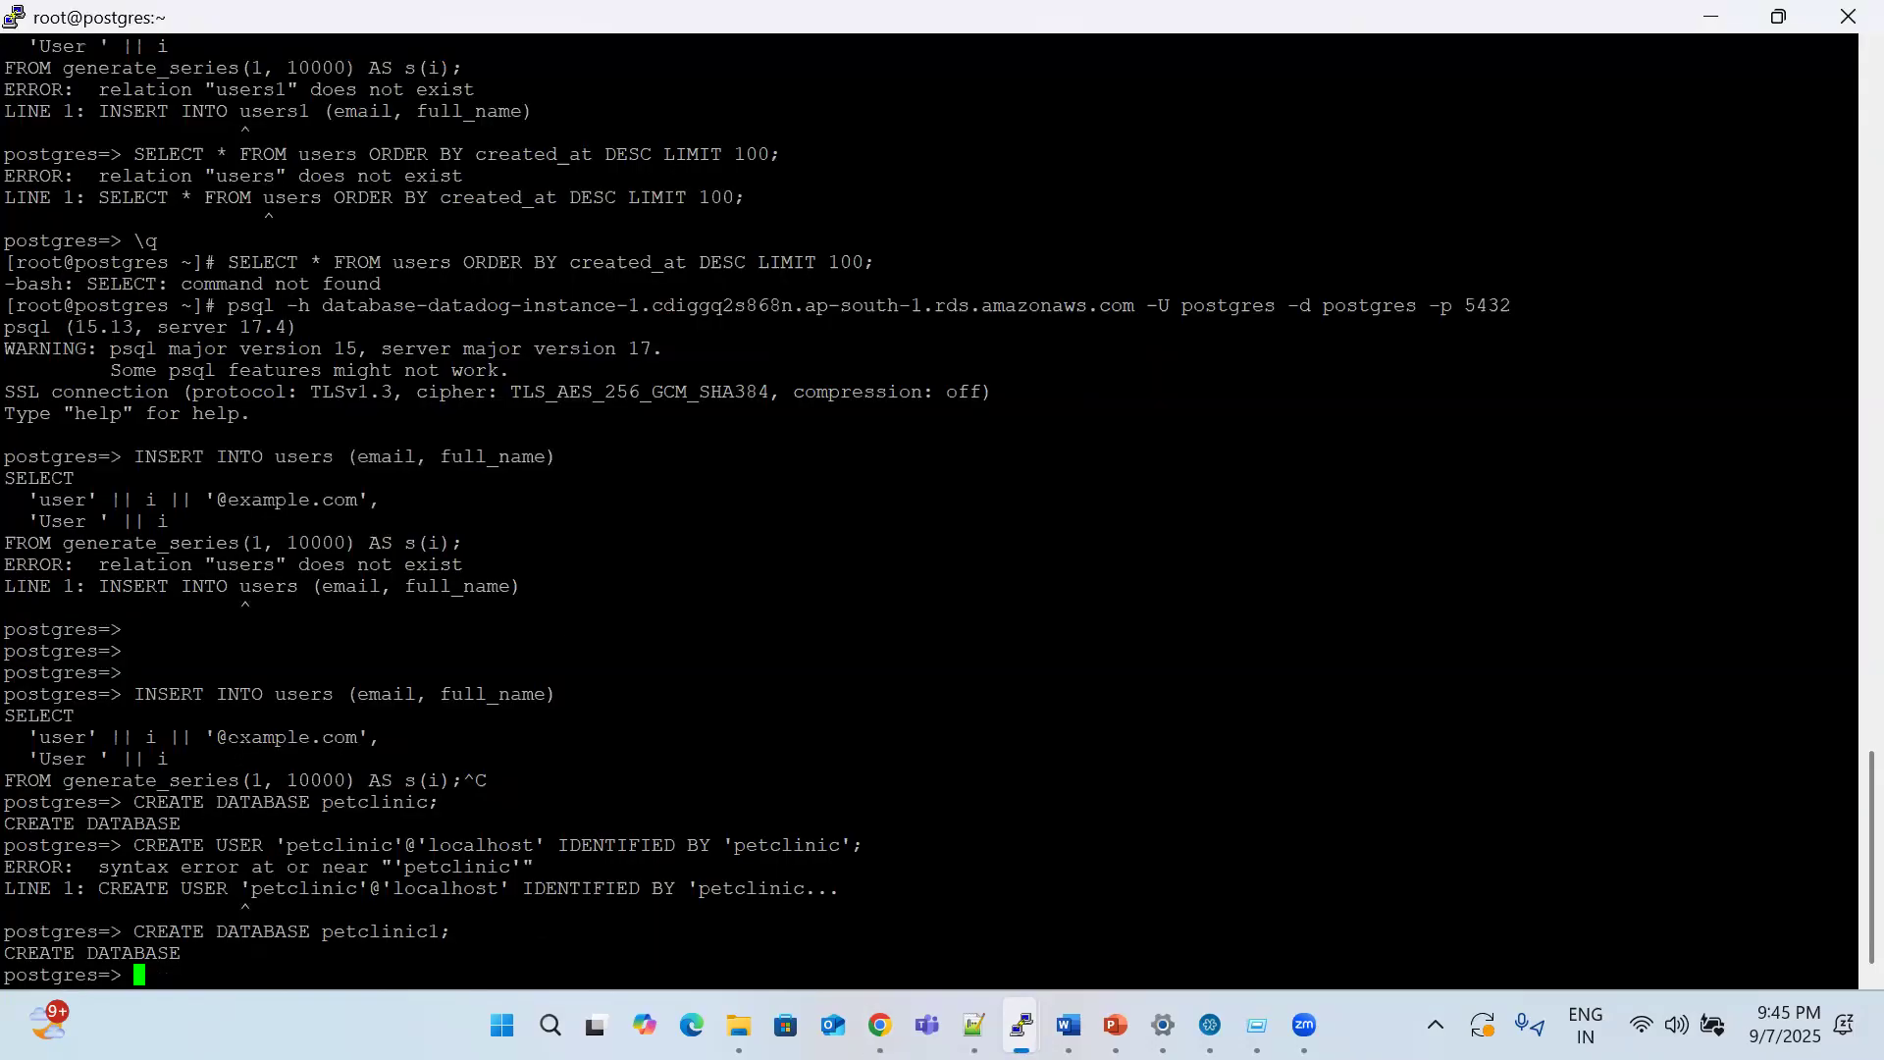
key(alt+Tab)
key(alt+shift+Tab)
key(alt+Tab)
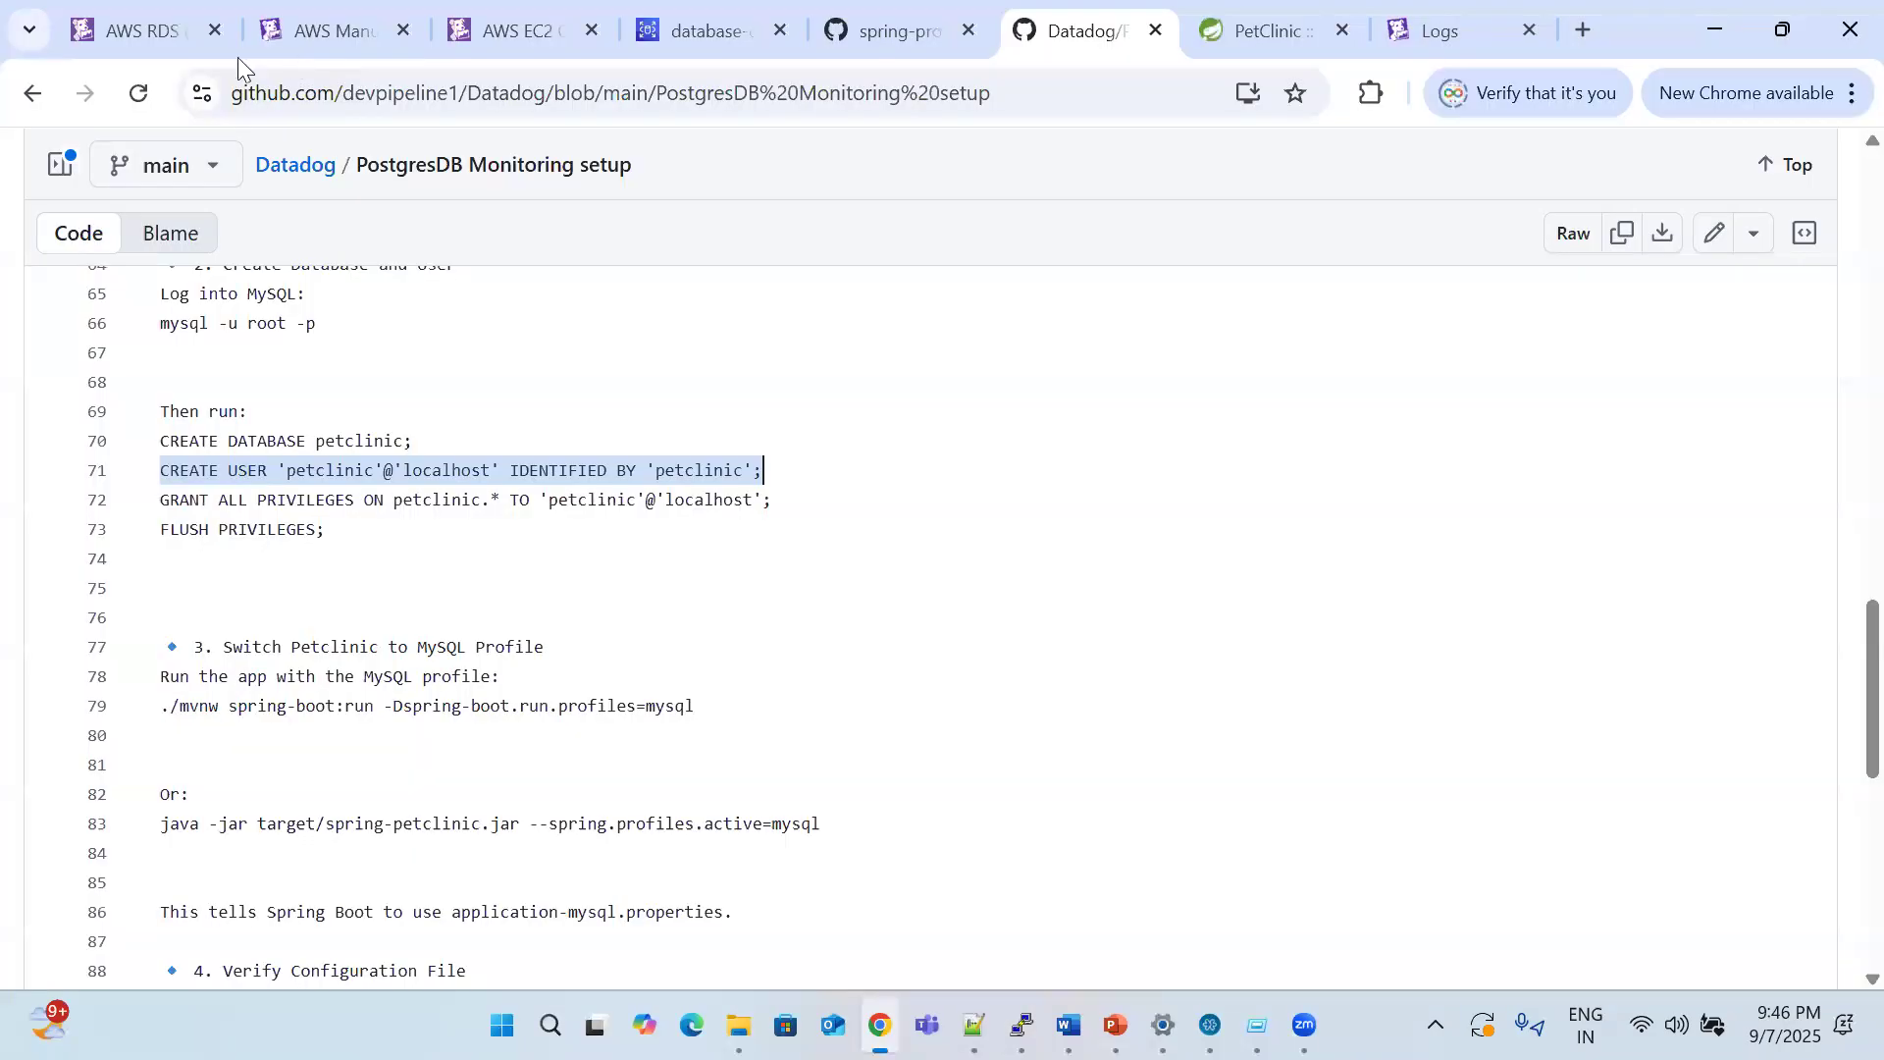
Switch the AWS RDS (PostgreSQL) dashboard's time range to Past 1 Hour.
click(170, 36)
scroll(622, 705, up, 15)
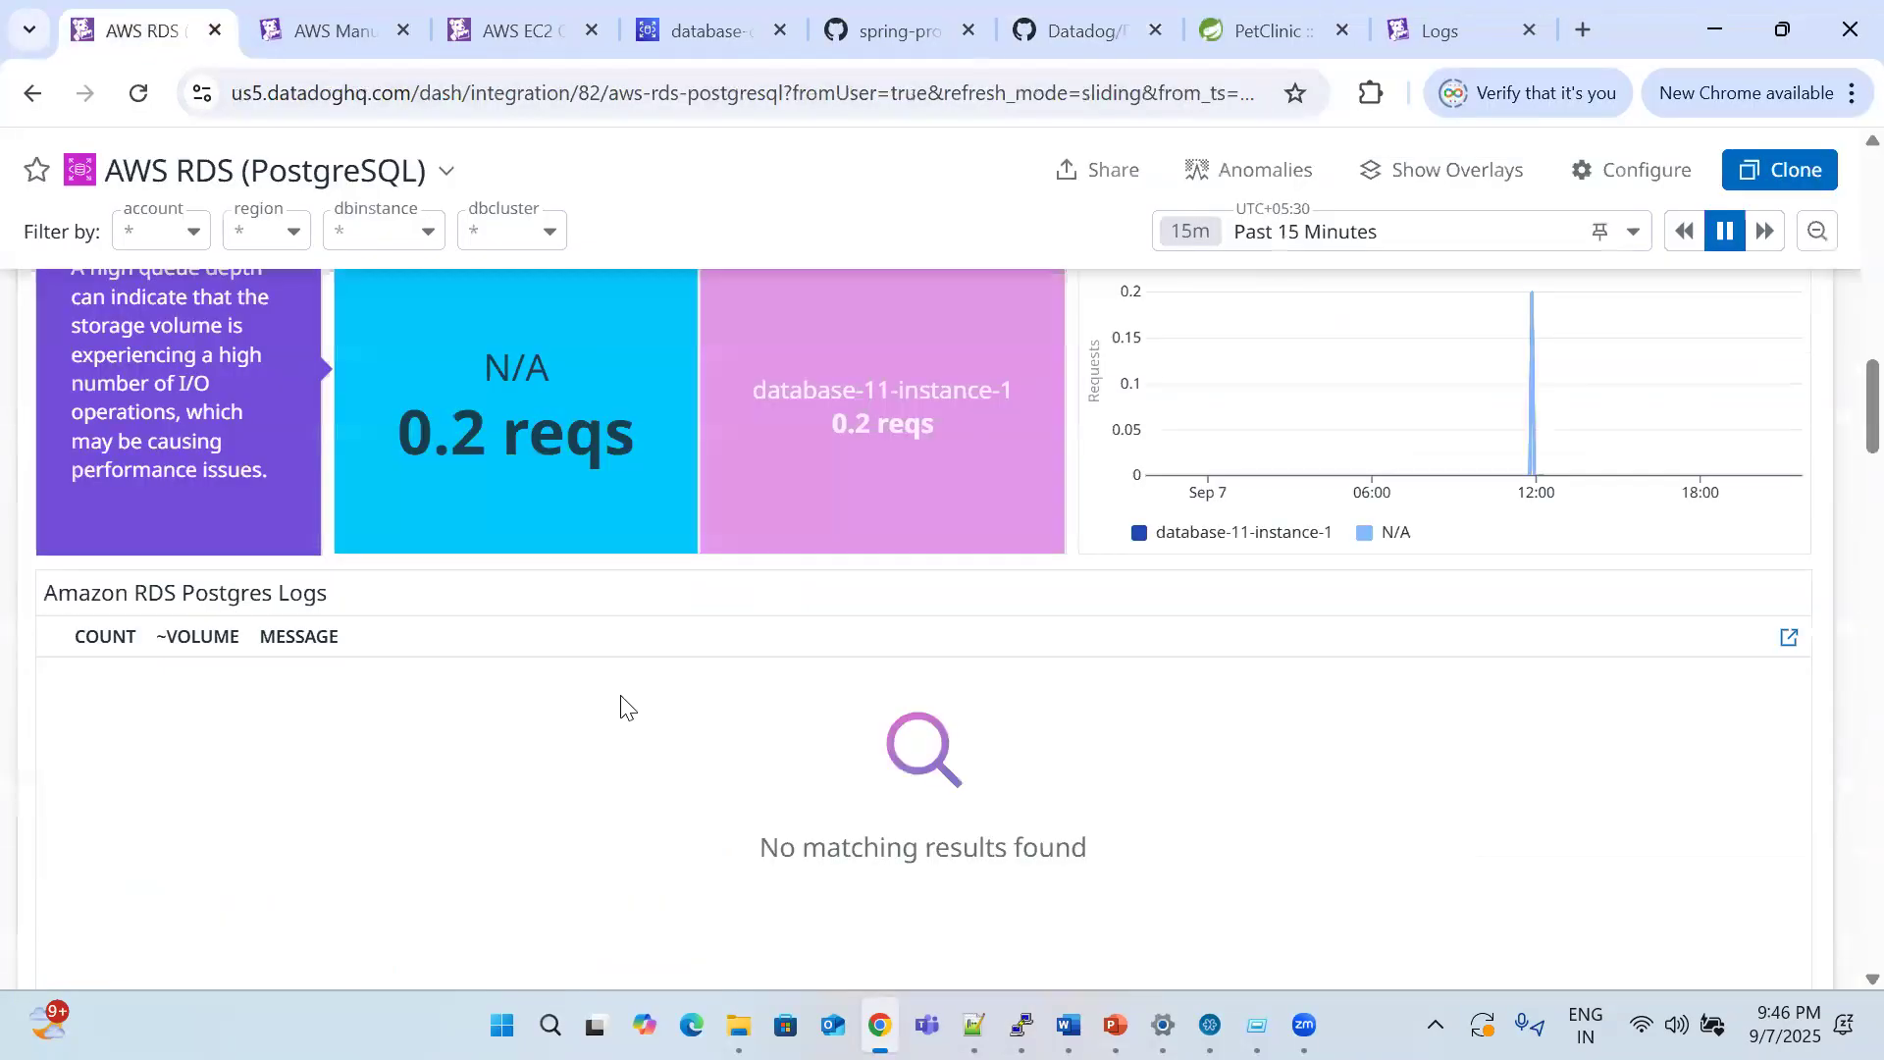
scroll(622, 704, up, 4)
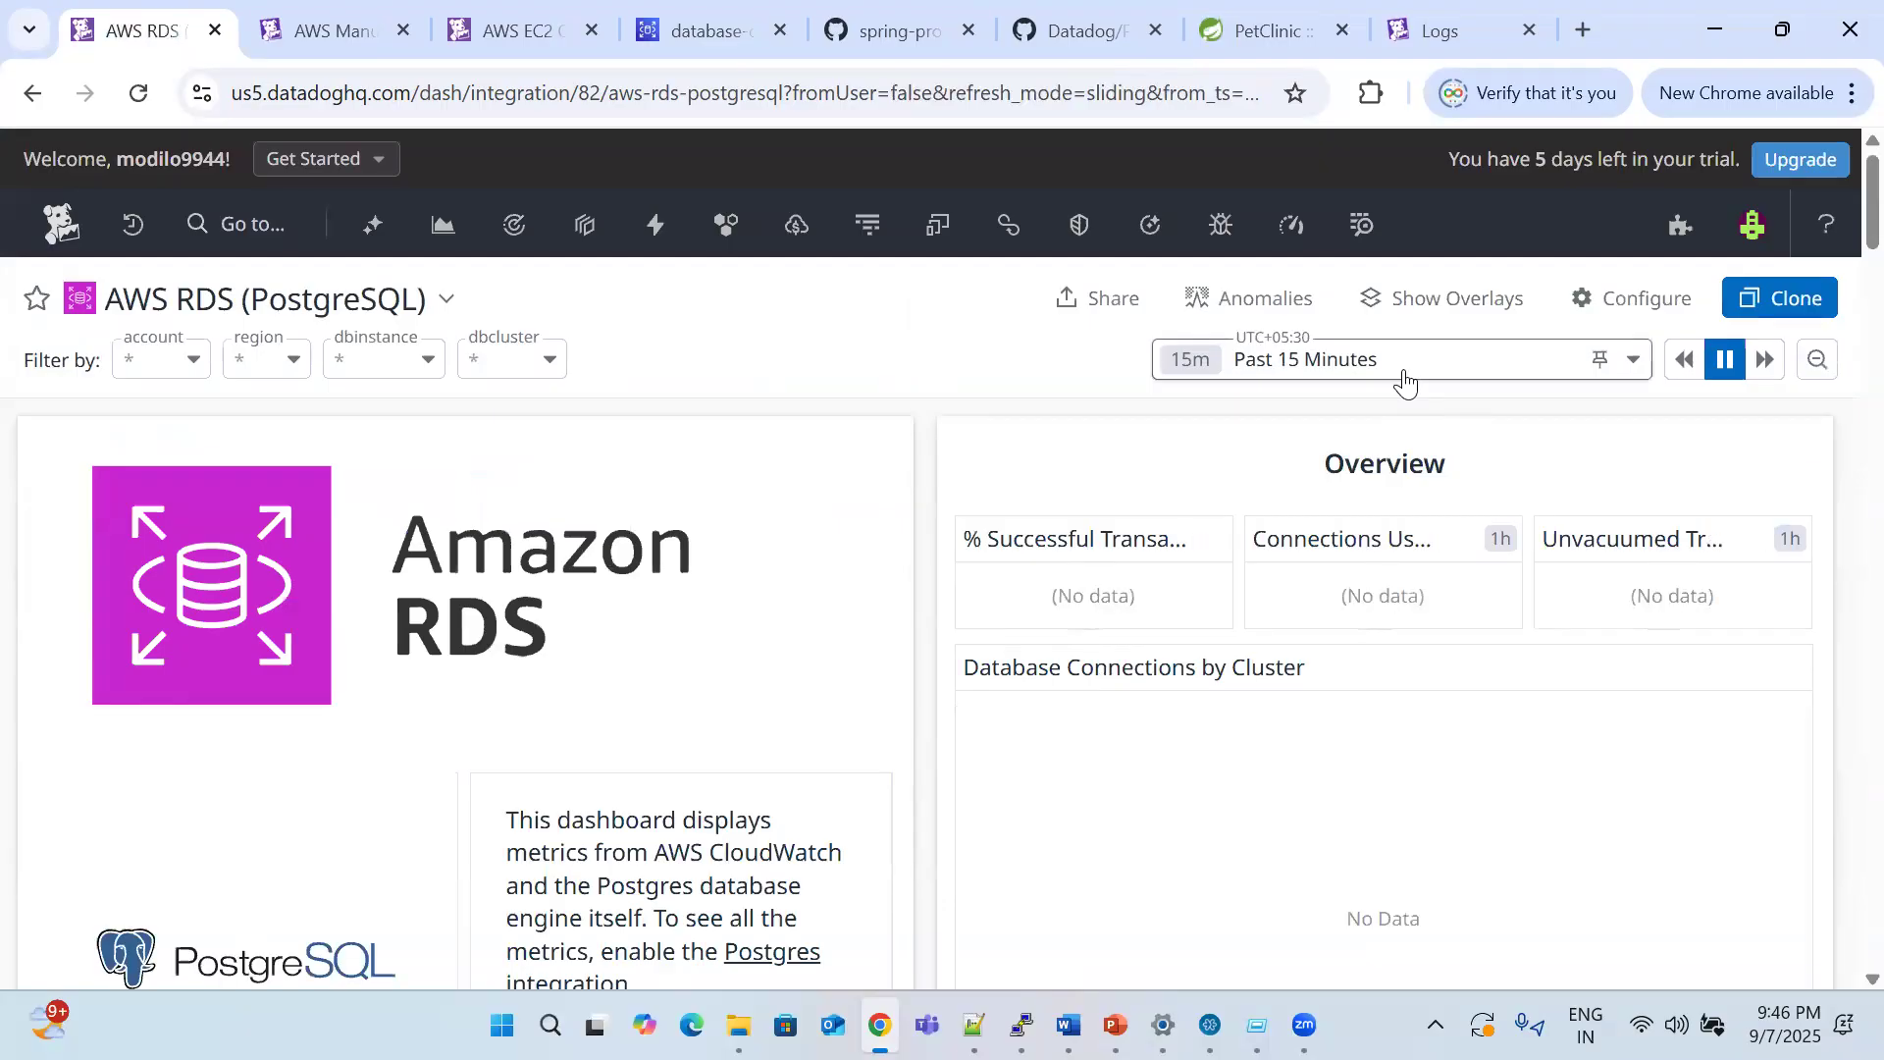
click(1368, 377)
click(1323, 346)
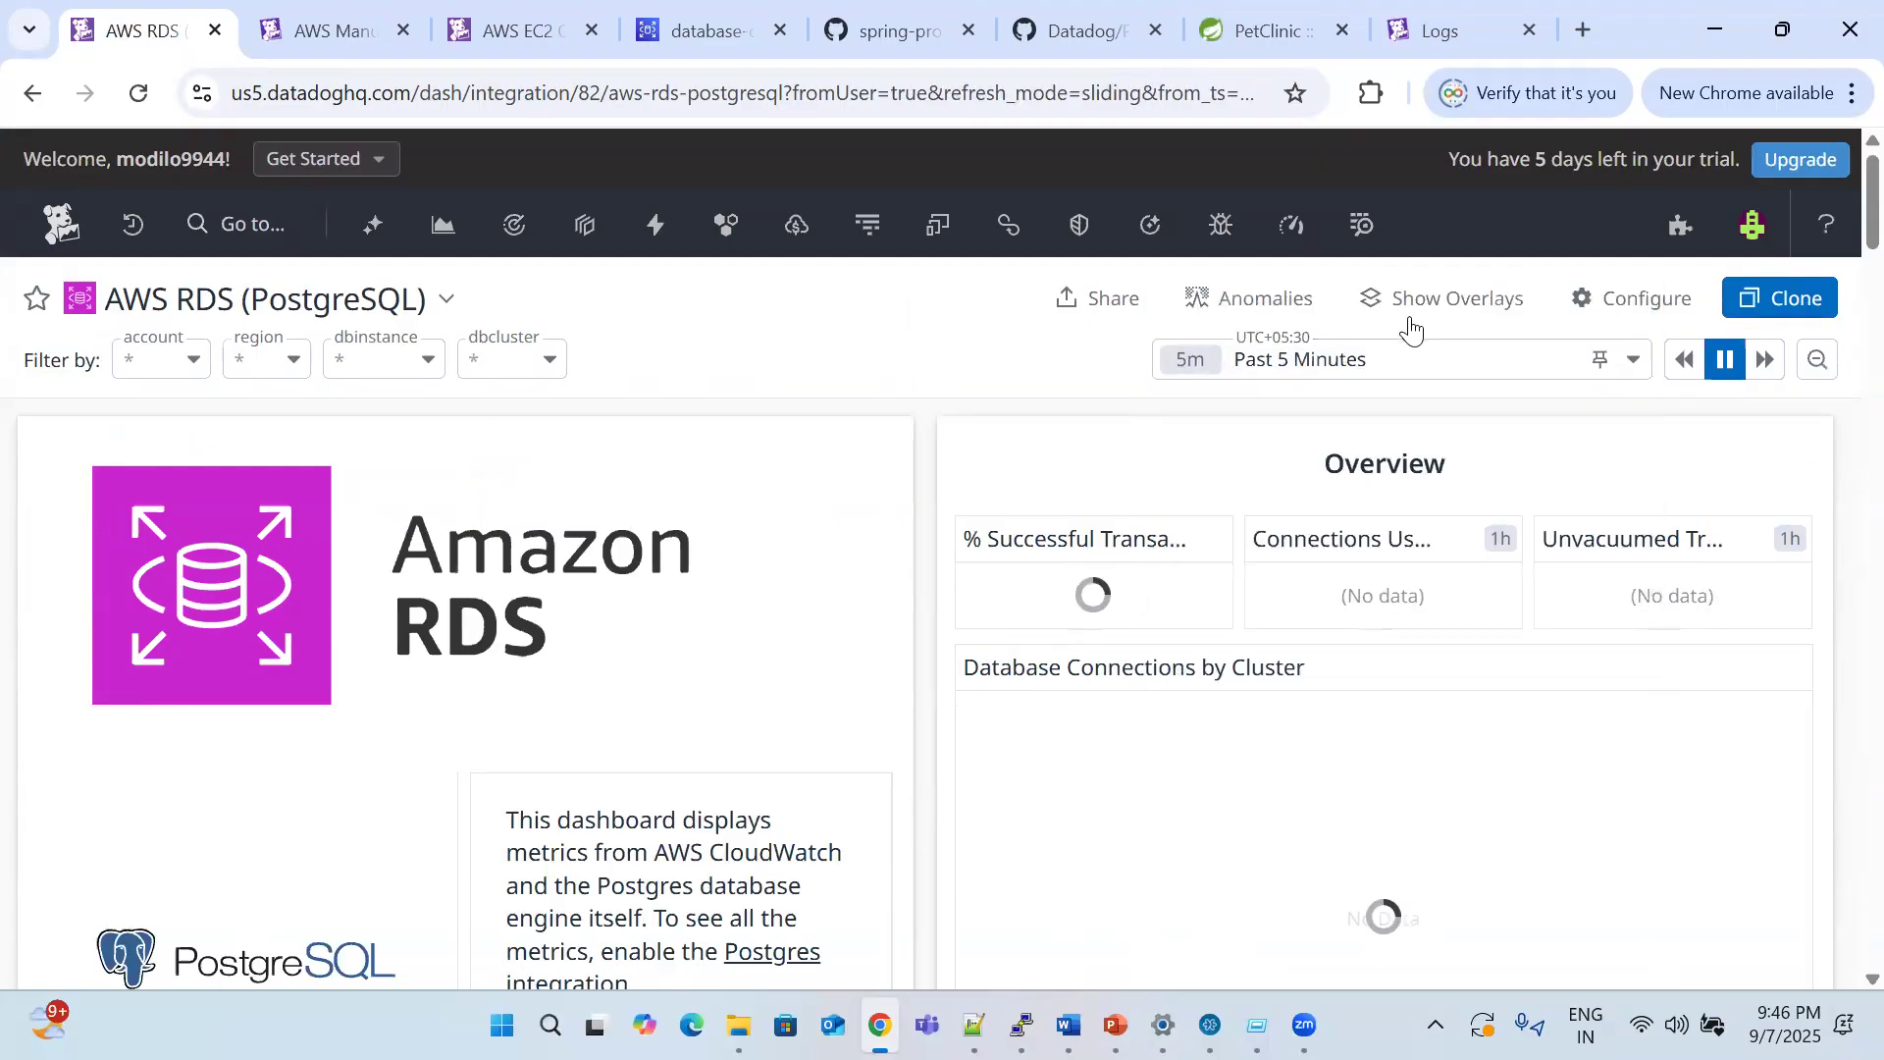
click(1399, 365)
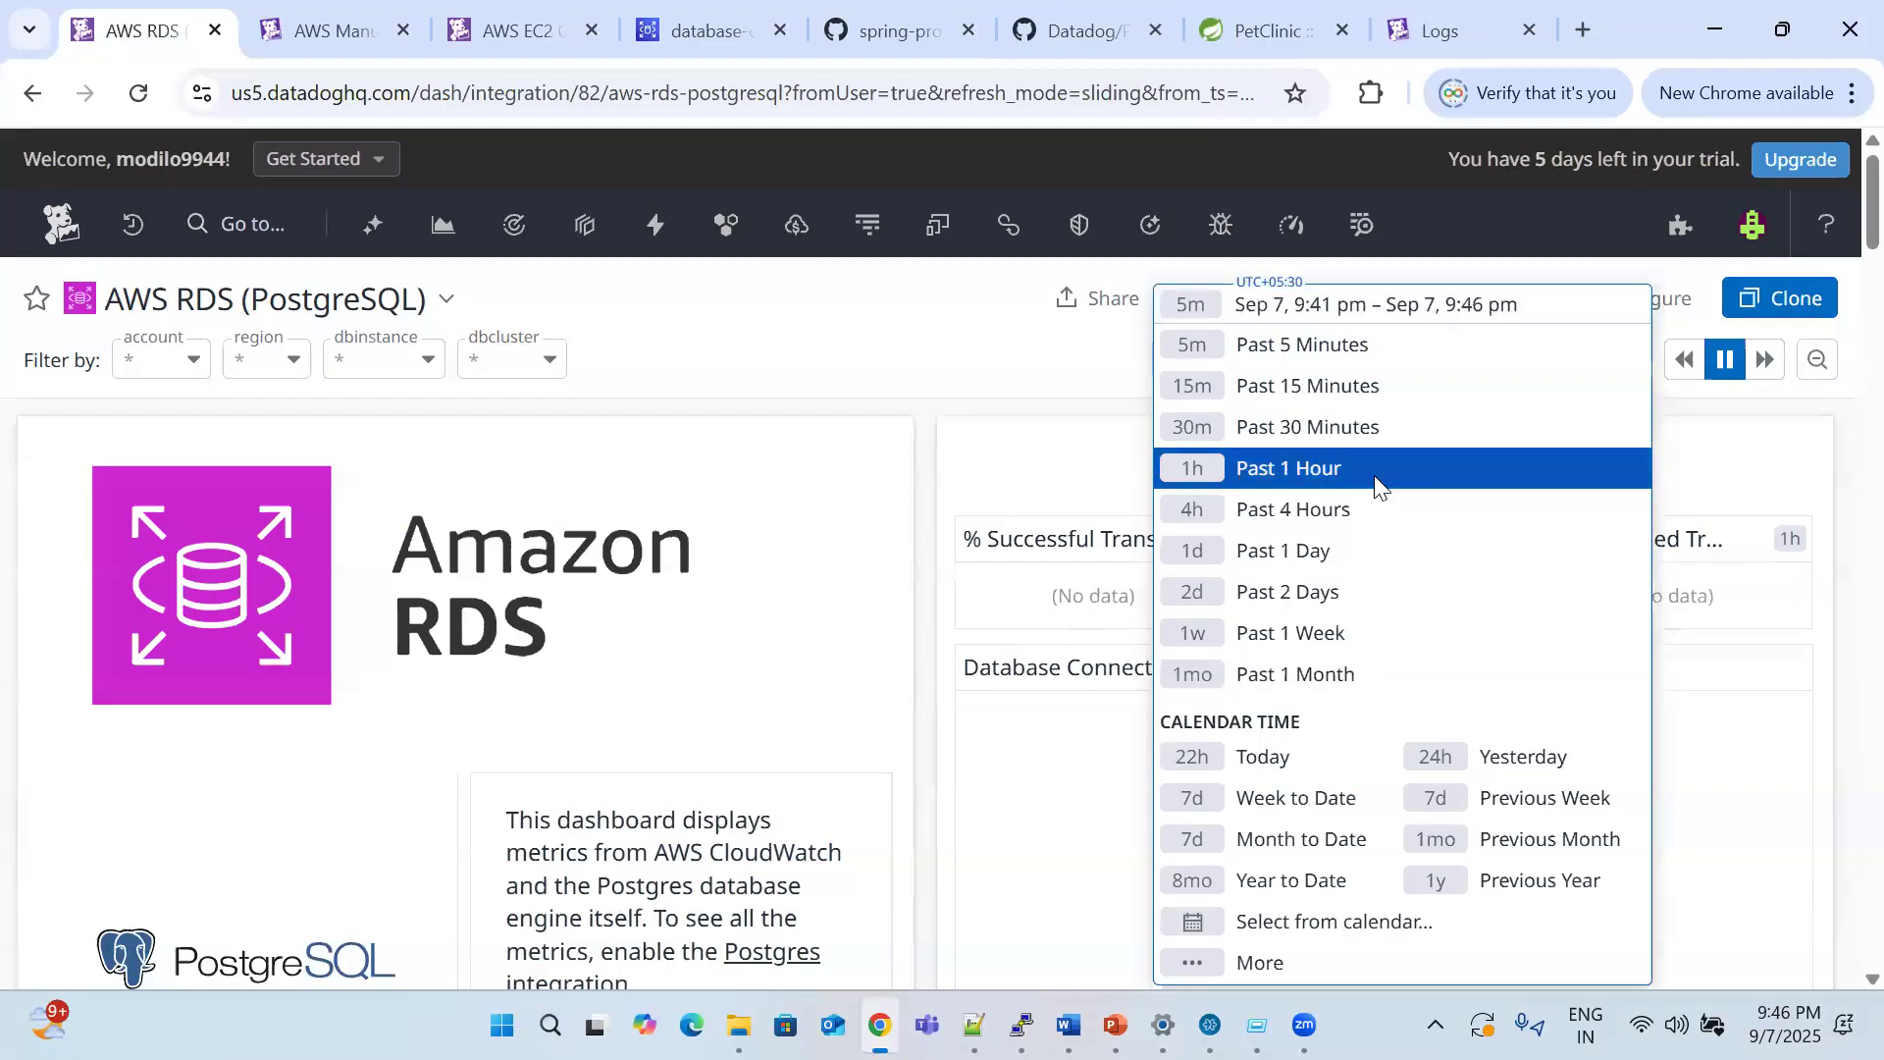
click(1374, 475)
Check the widgets, which still show no data, then open the AWS IAM permissions docs.
scroll(1170, 777, down, 7)
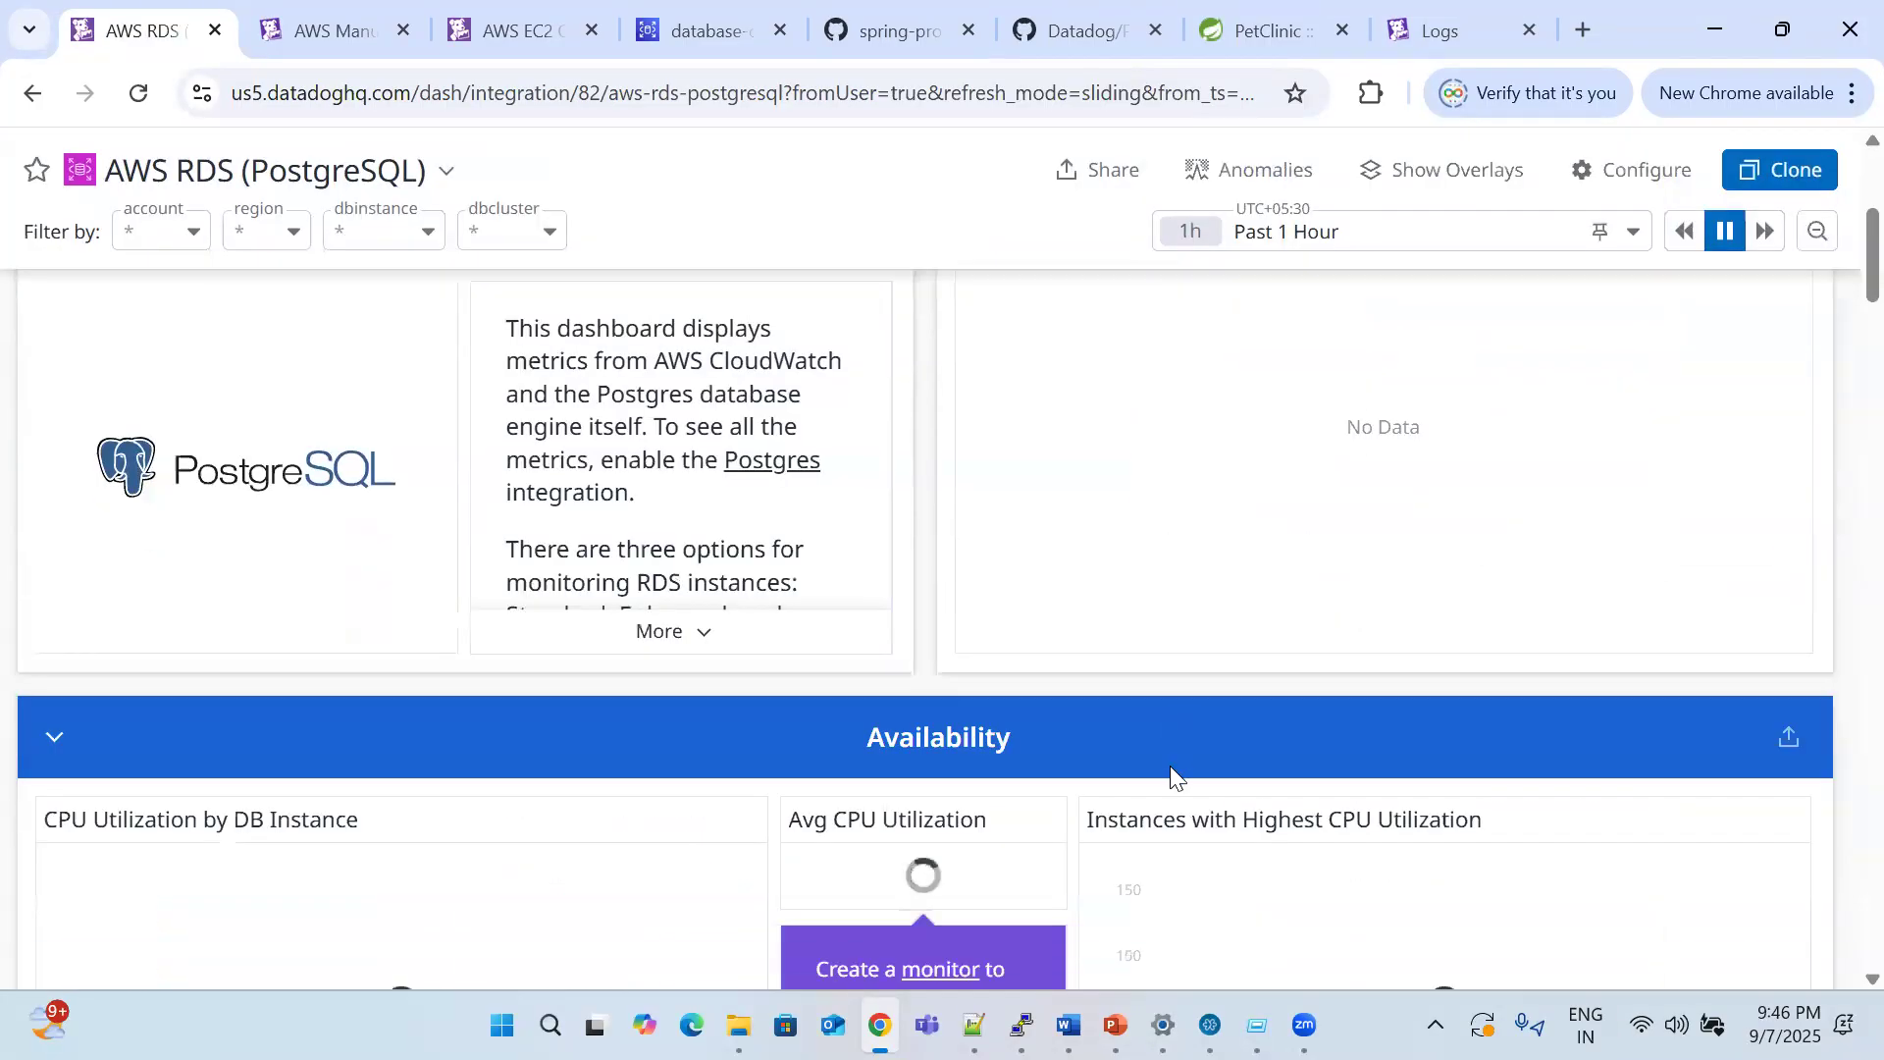
scroll(1170, 777, up, 7)
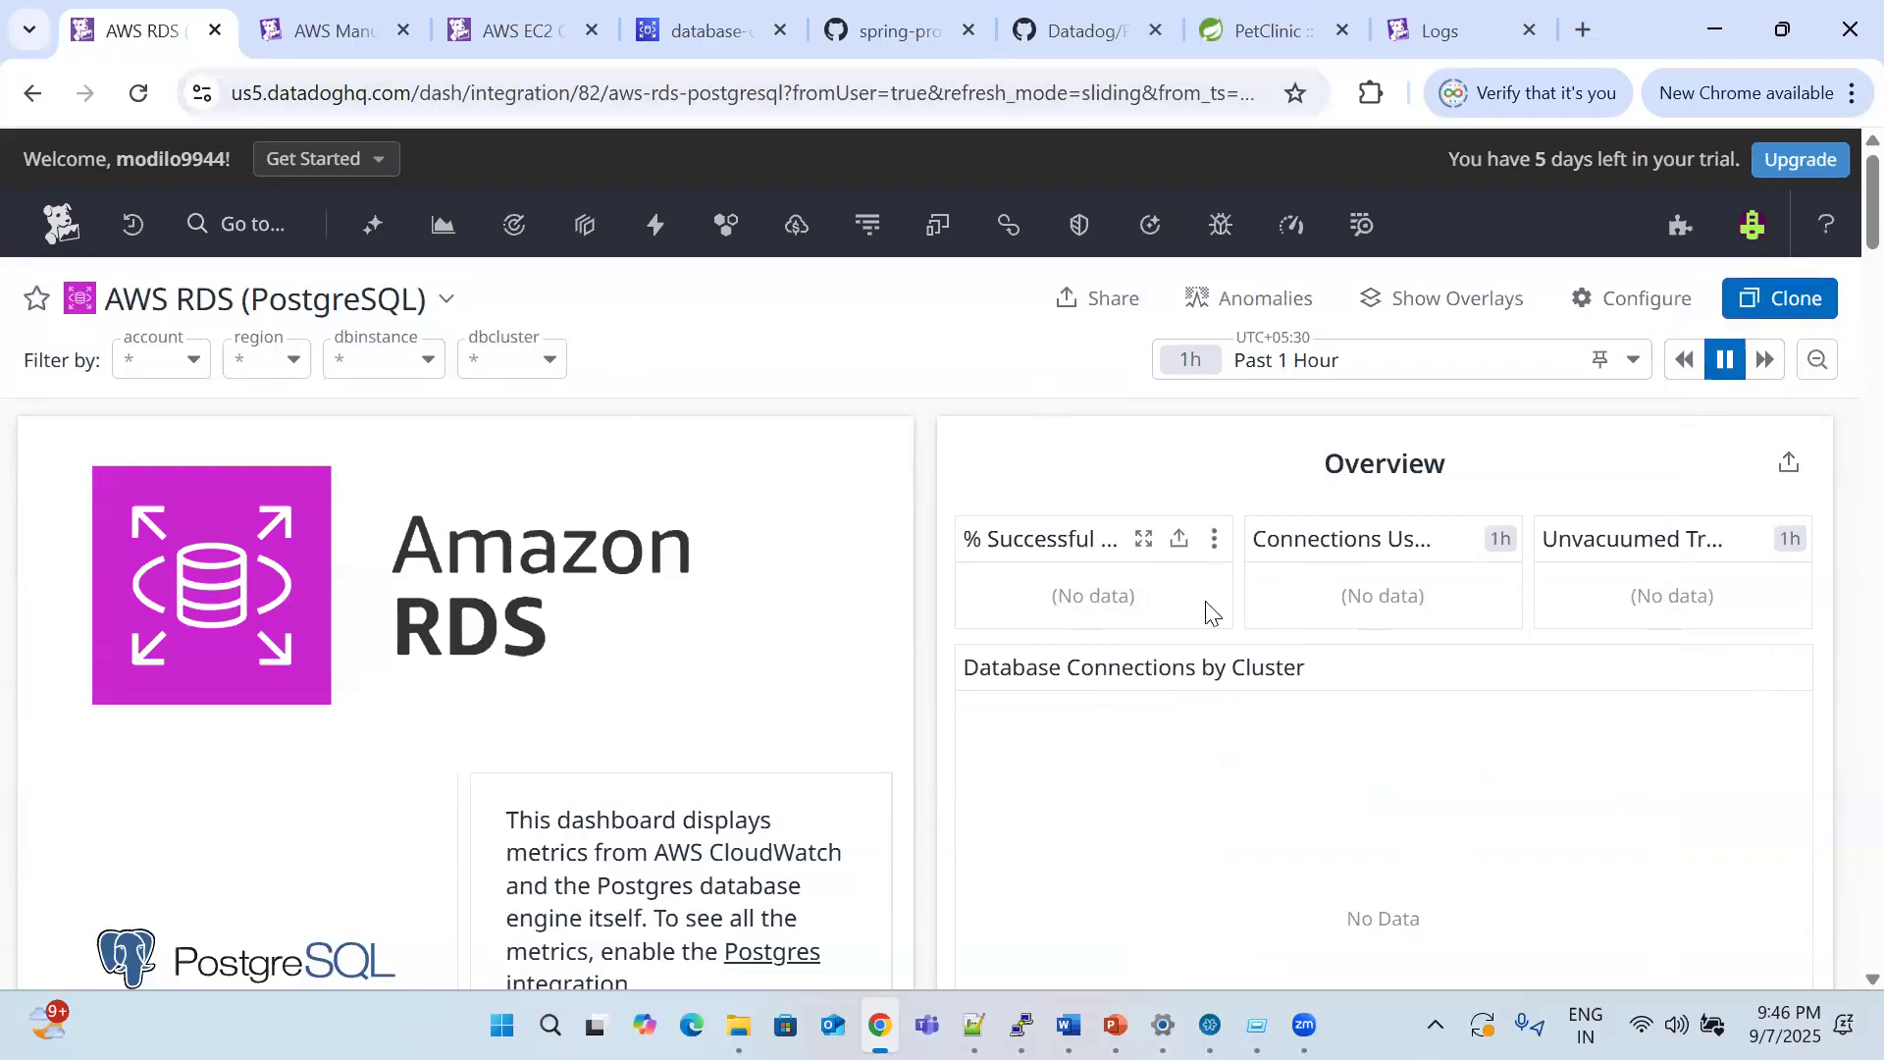
scroll(1295, 767, down, 4)
scroll(1295, 768, down, 5)
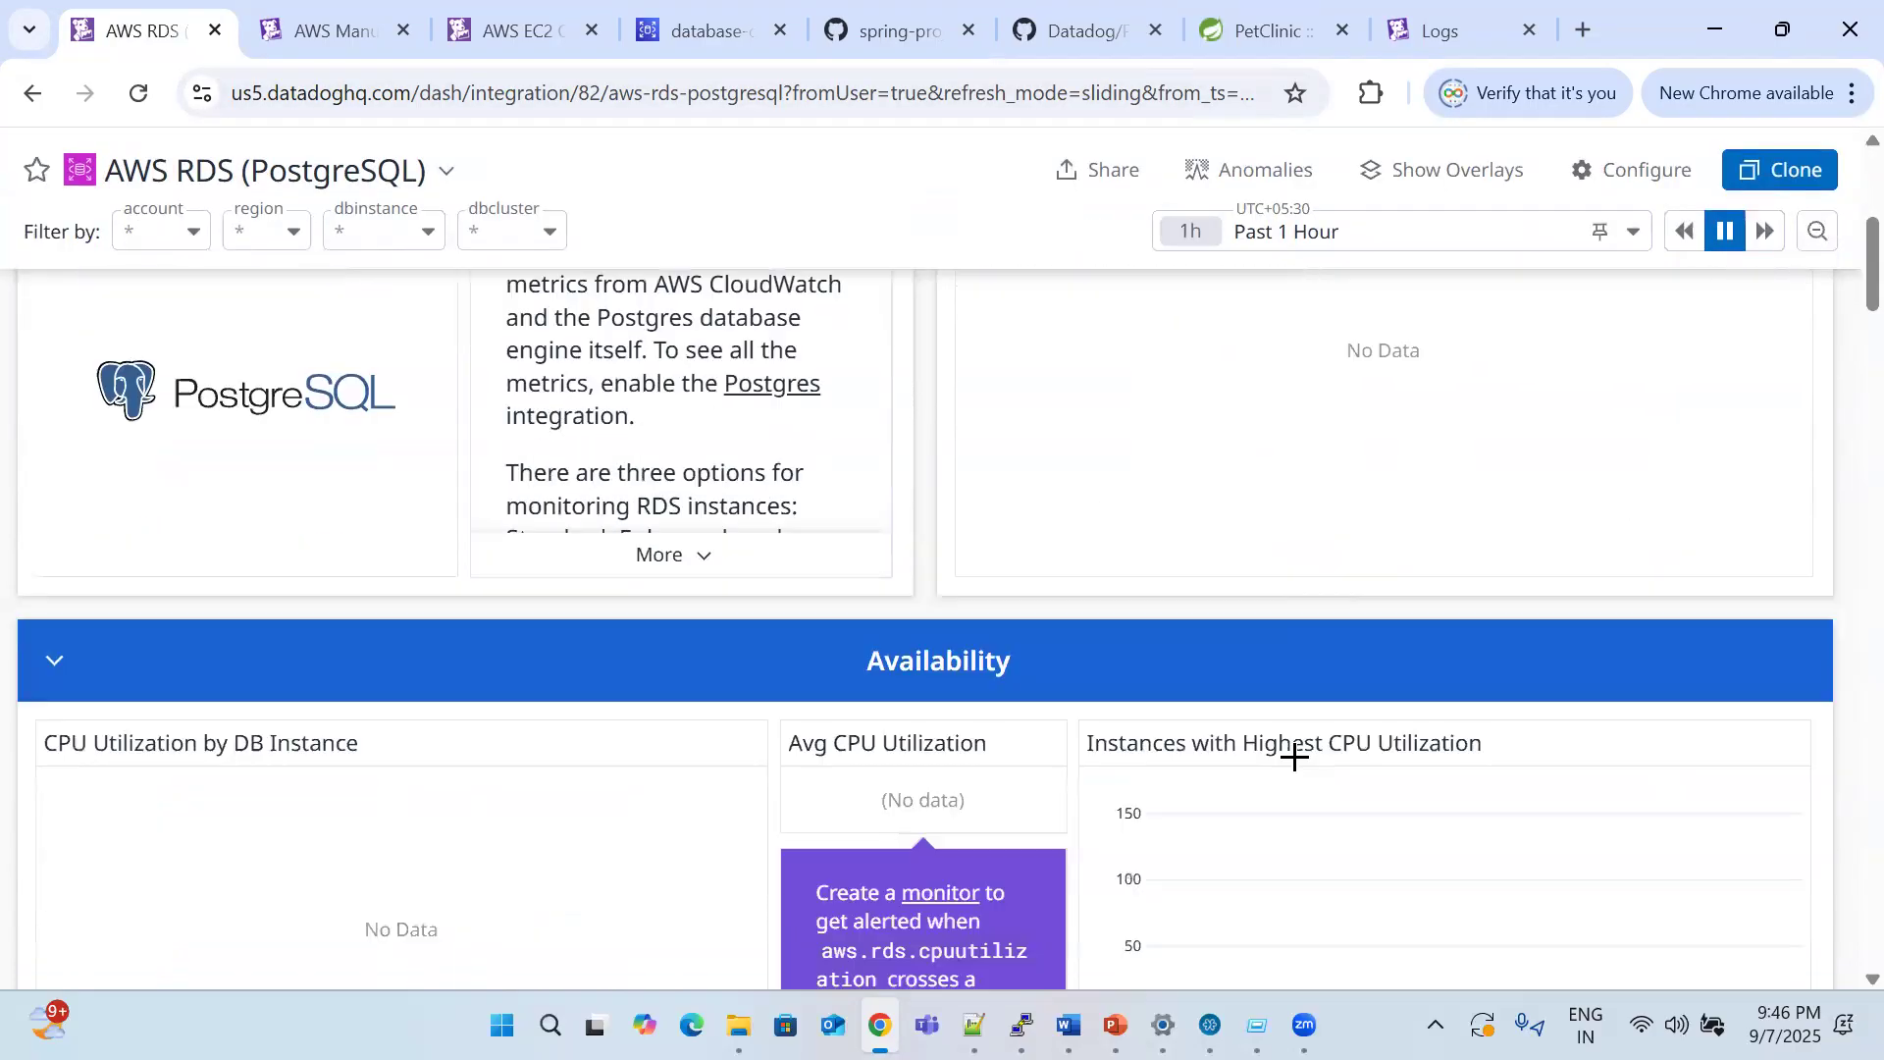
scroll(778, 366, up, 6)
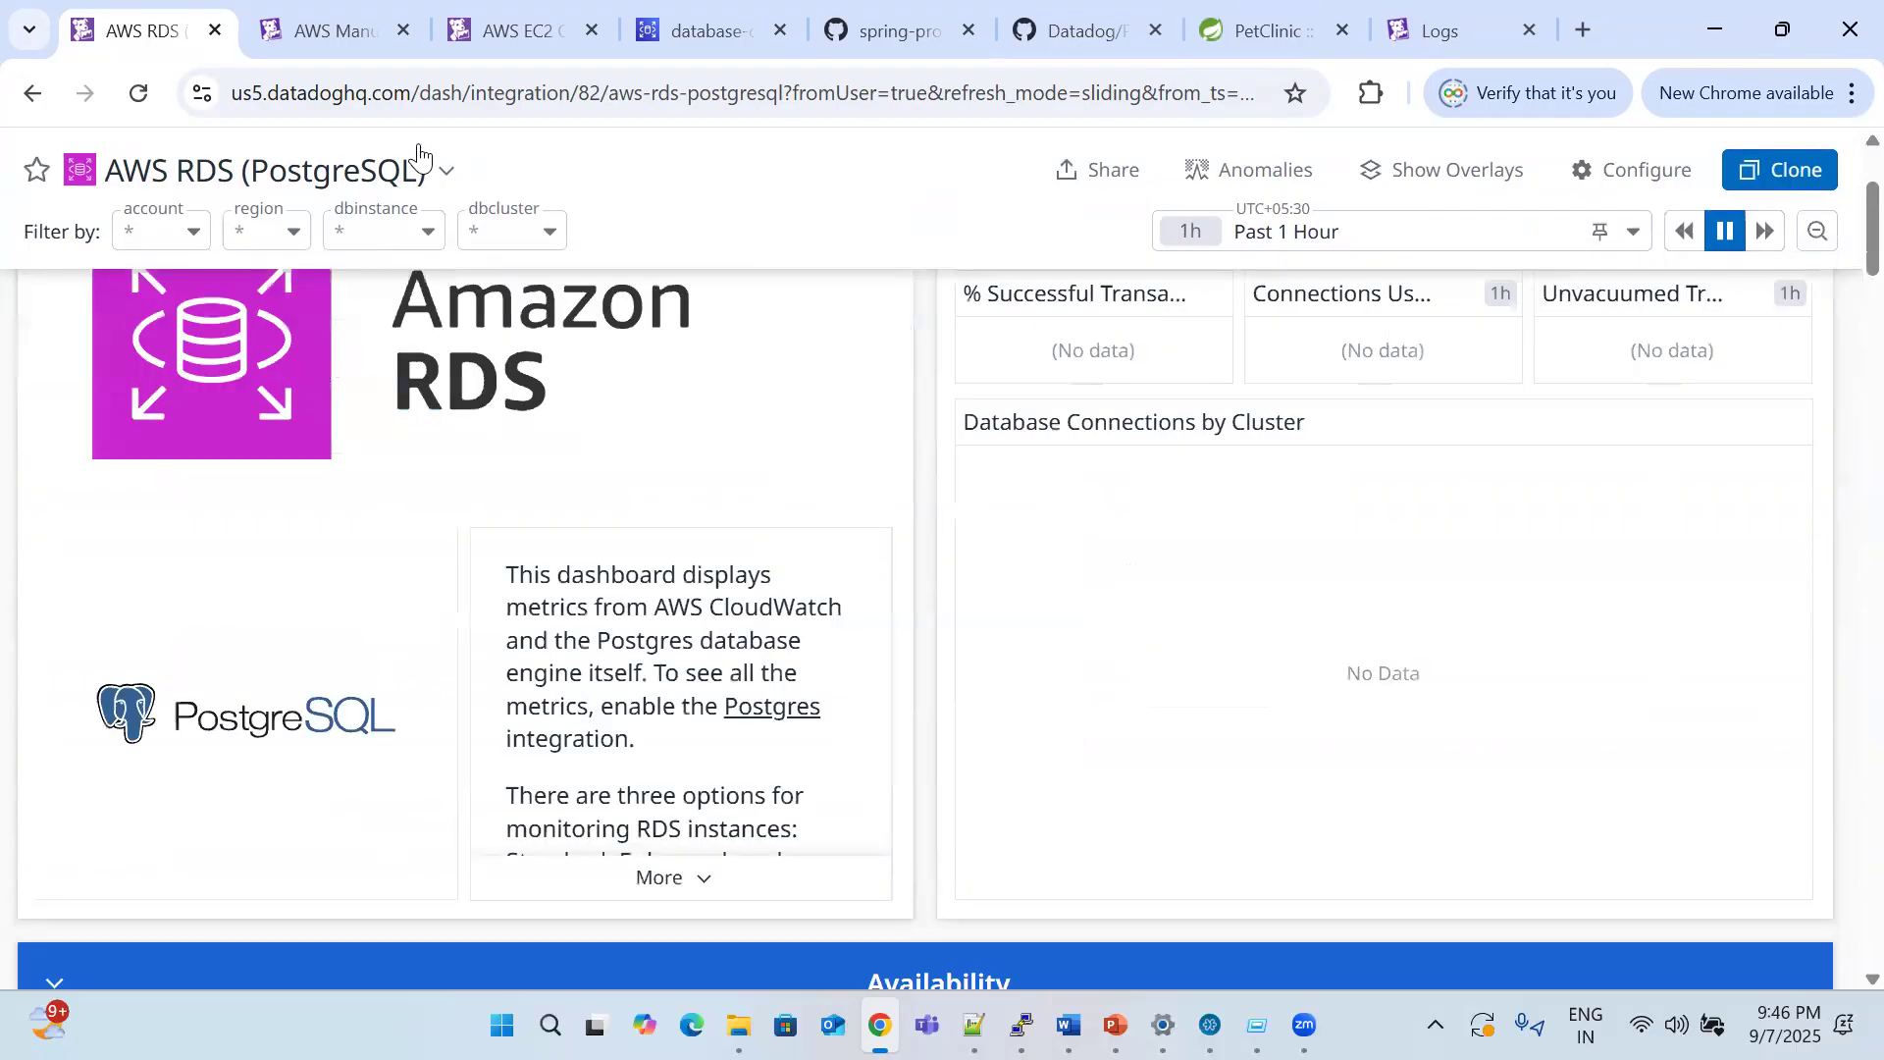
click(312, 45)
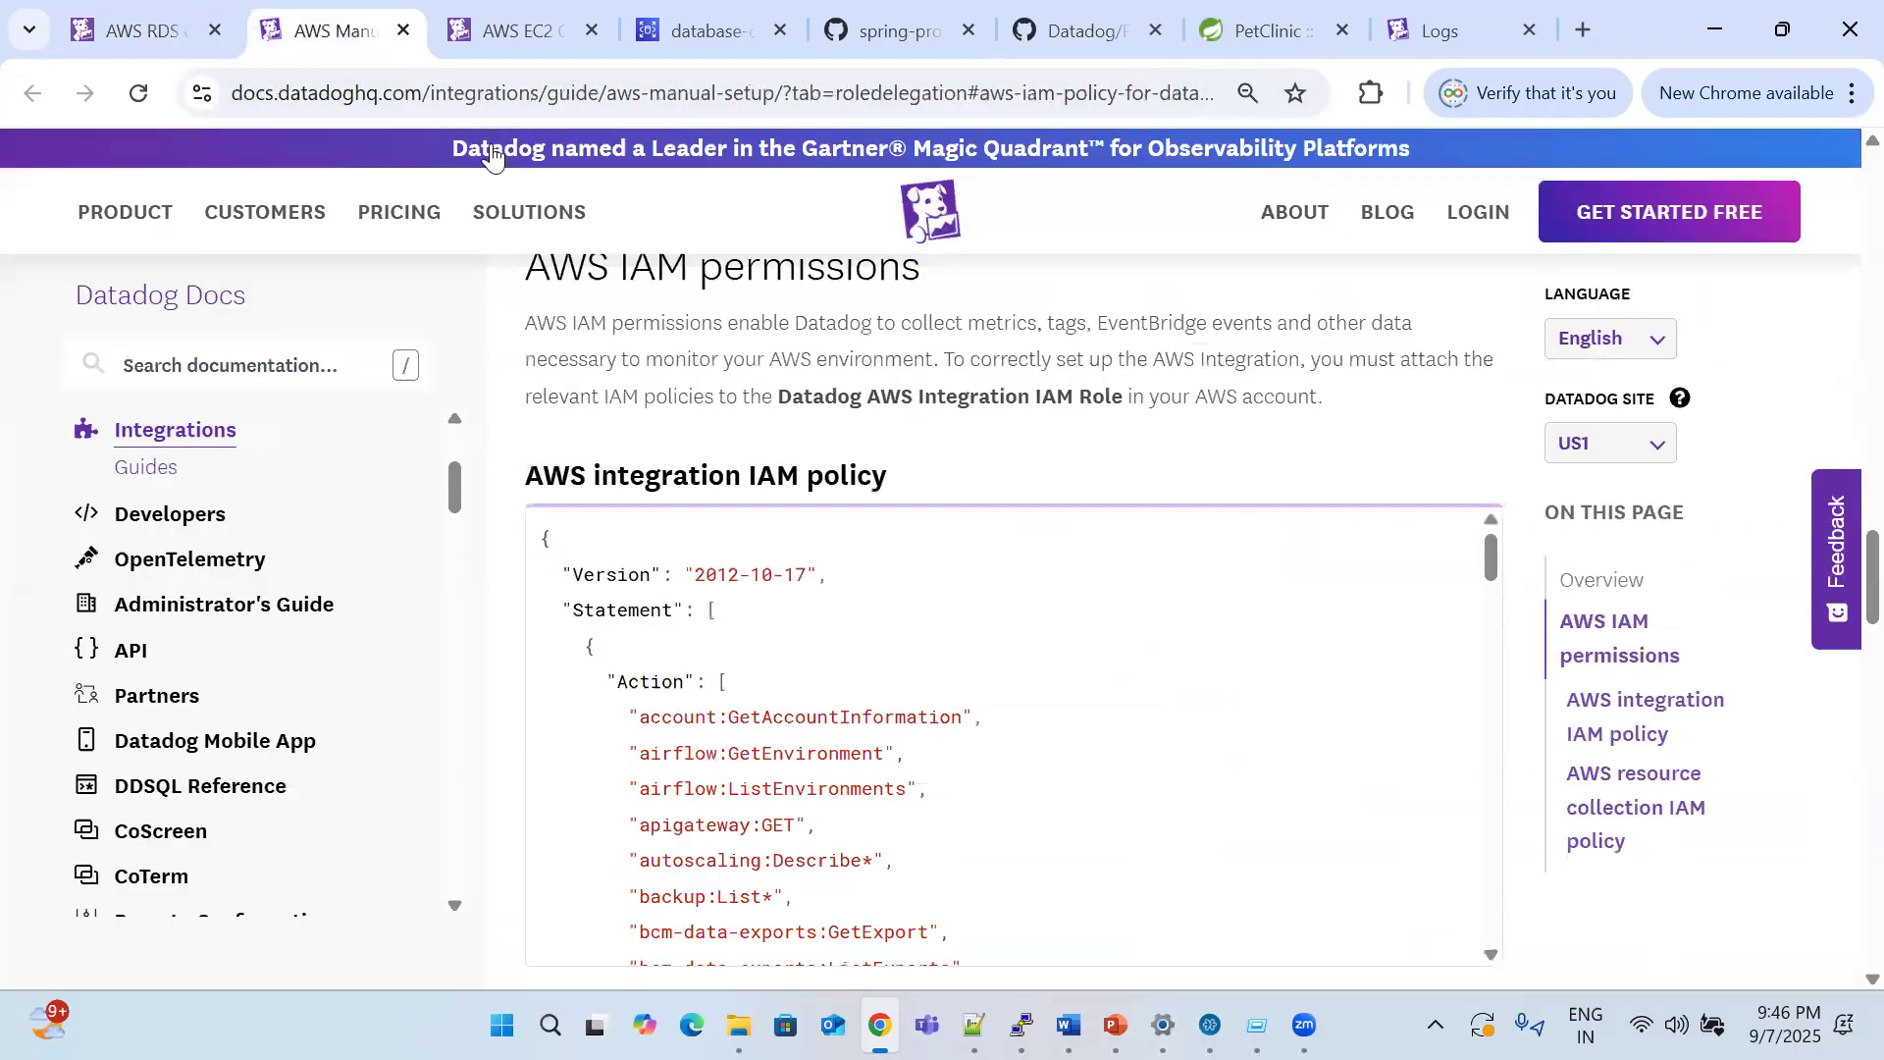
Go to Integrations via 'integ' and open Amazon Web Services under the AWS category.
click(482, 51)
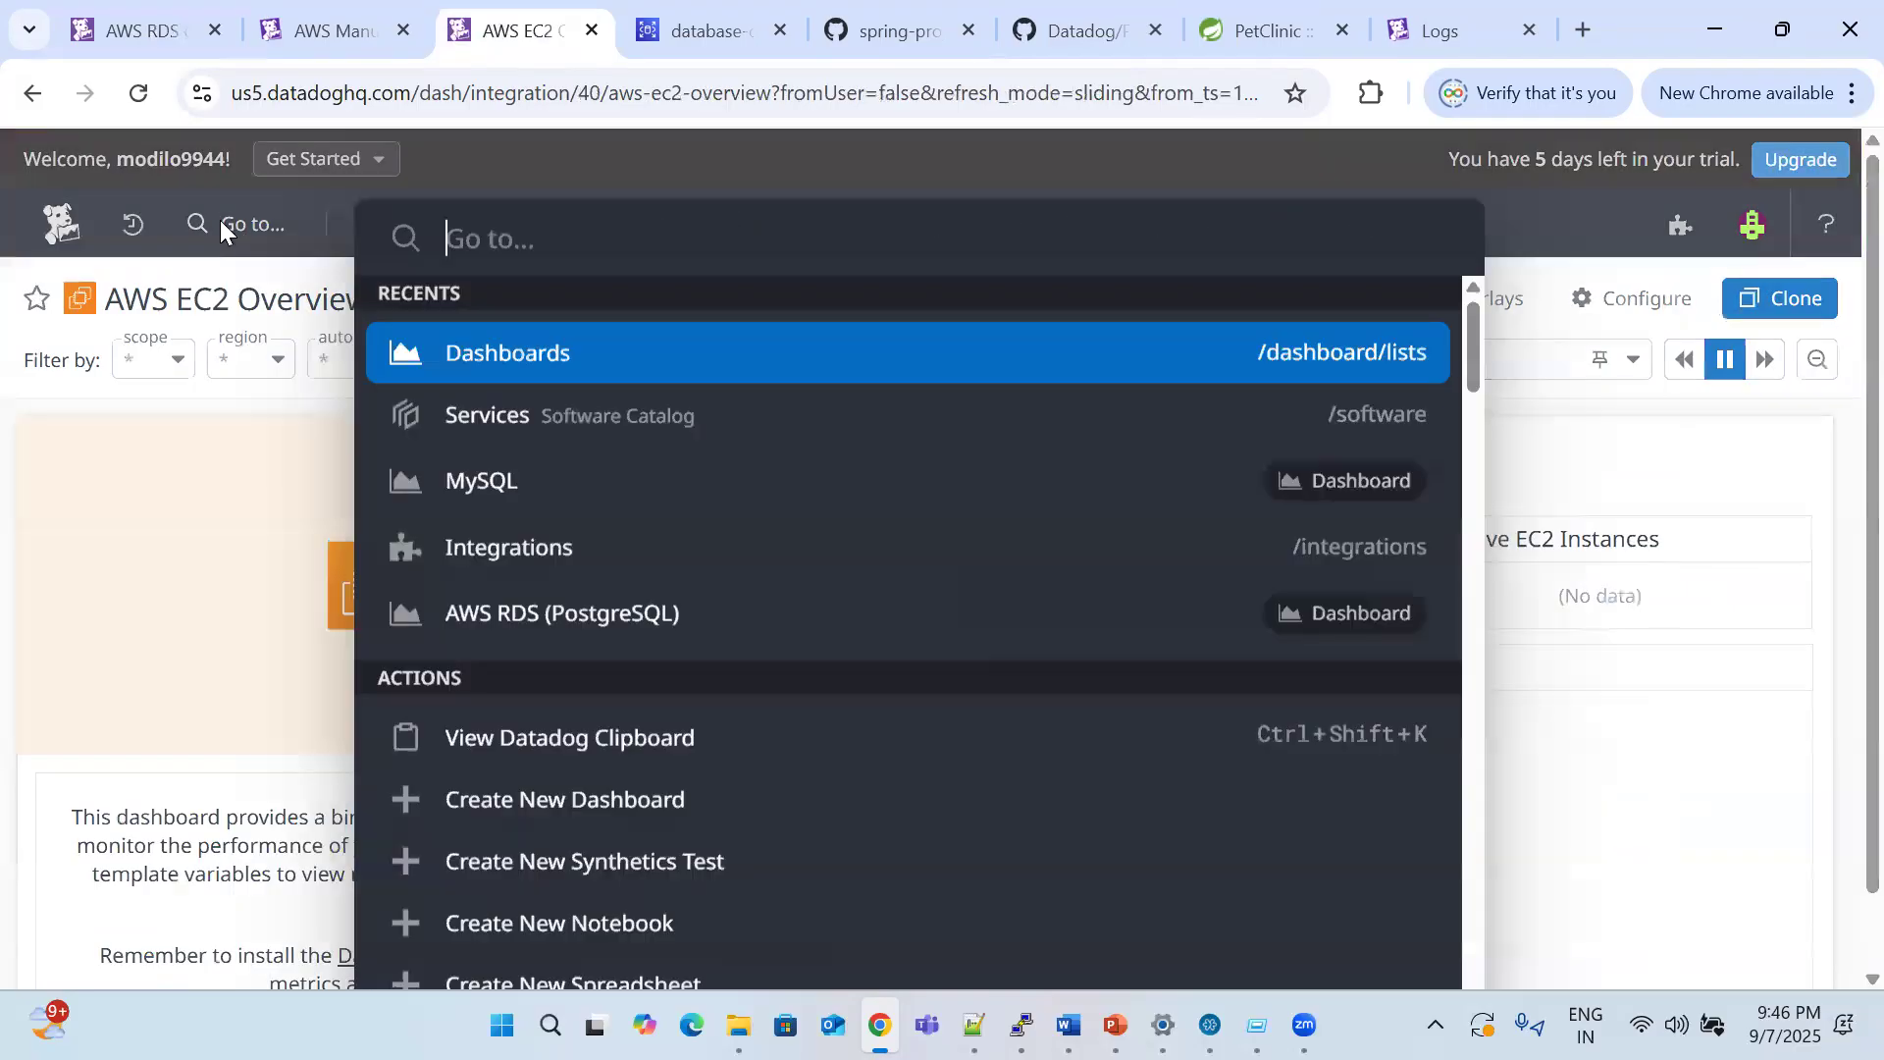
click(222, 223)
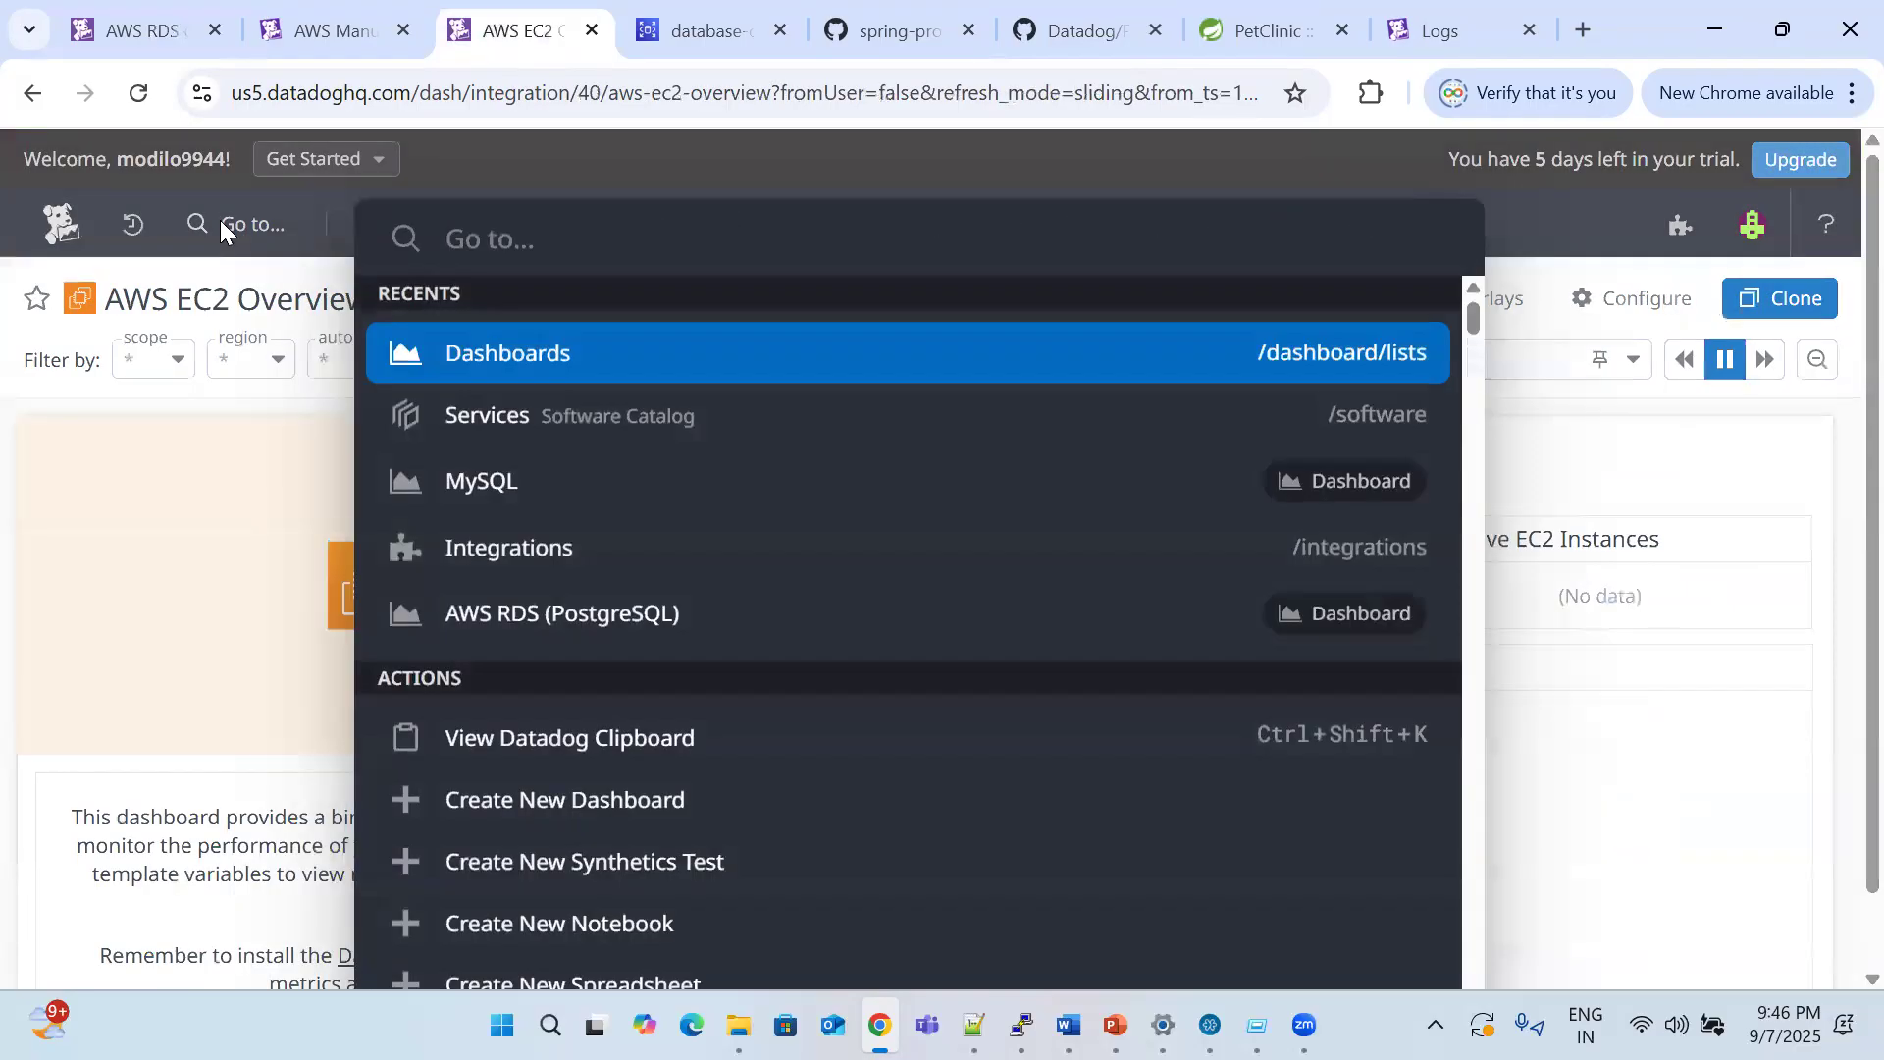
text(integ)
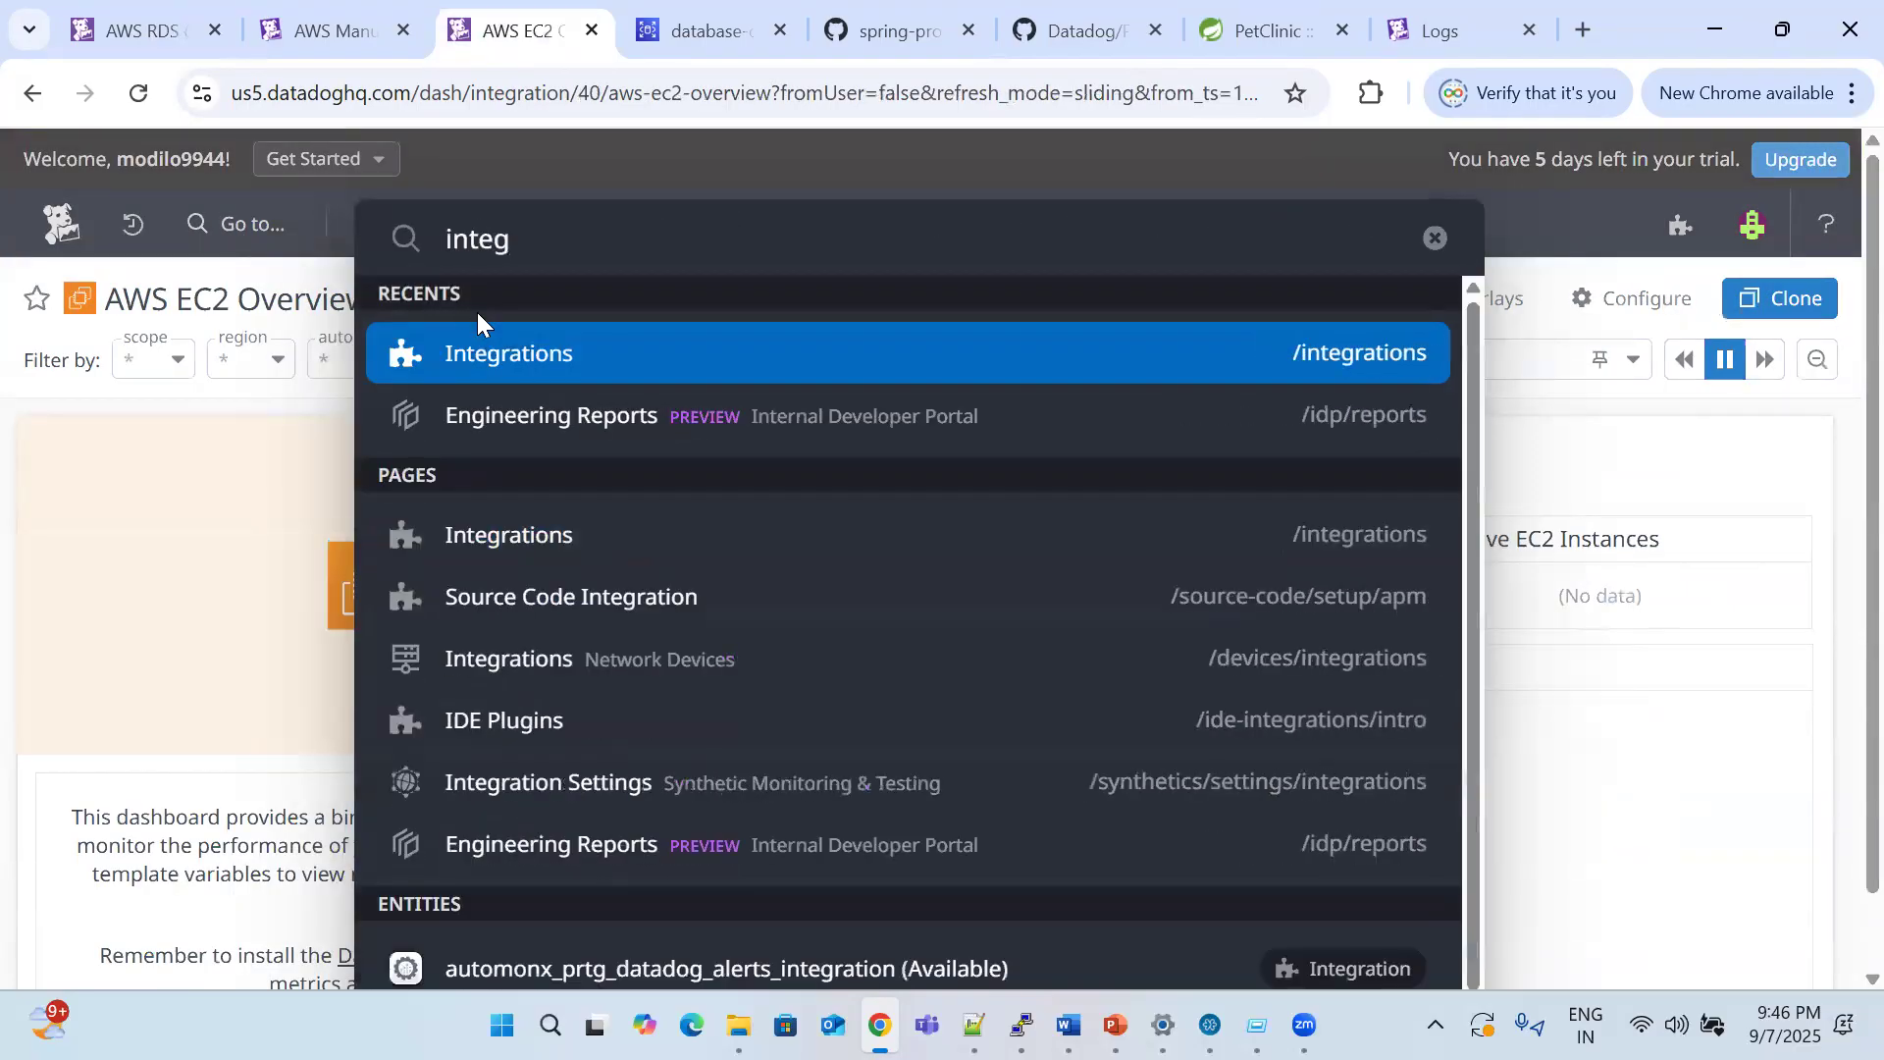
click(486, 355)
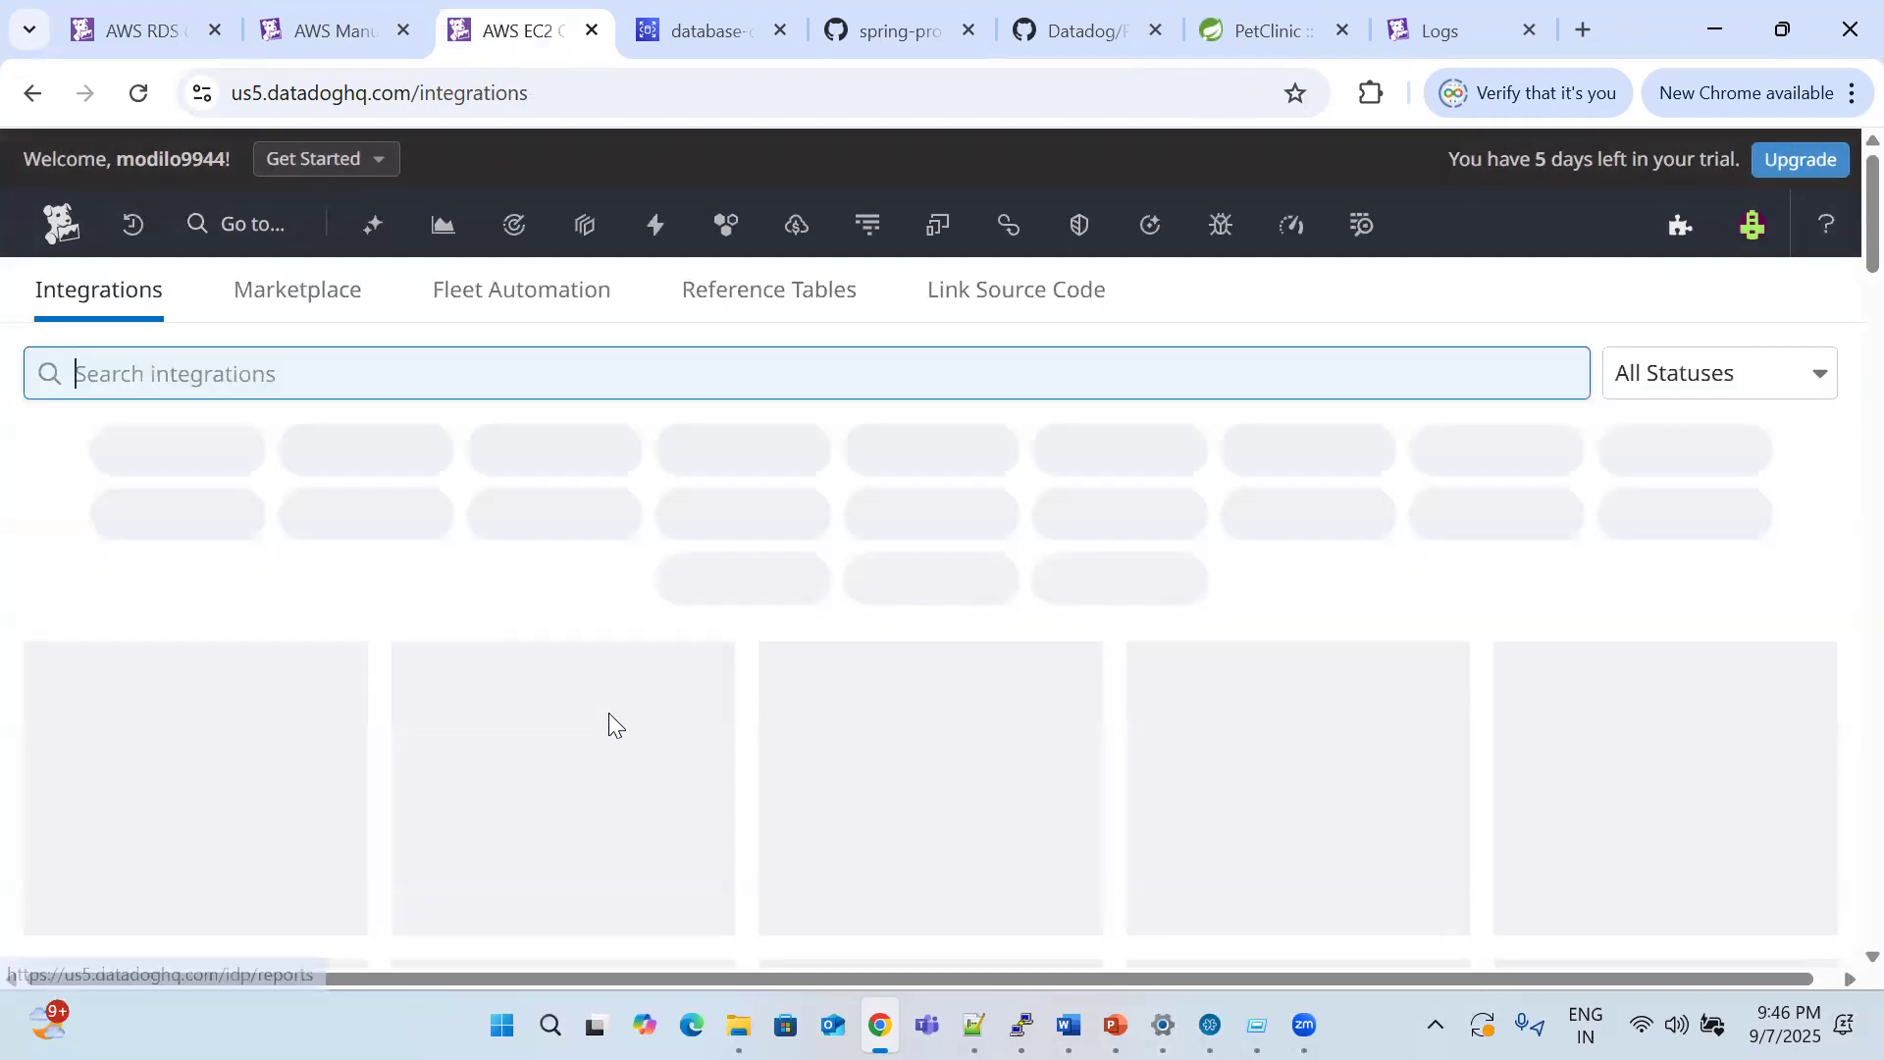
click(125, 453)
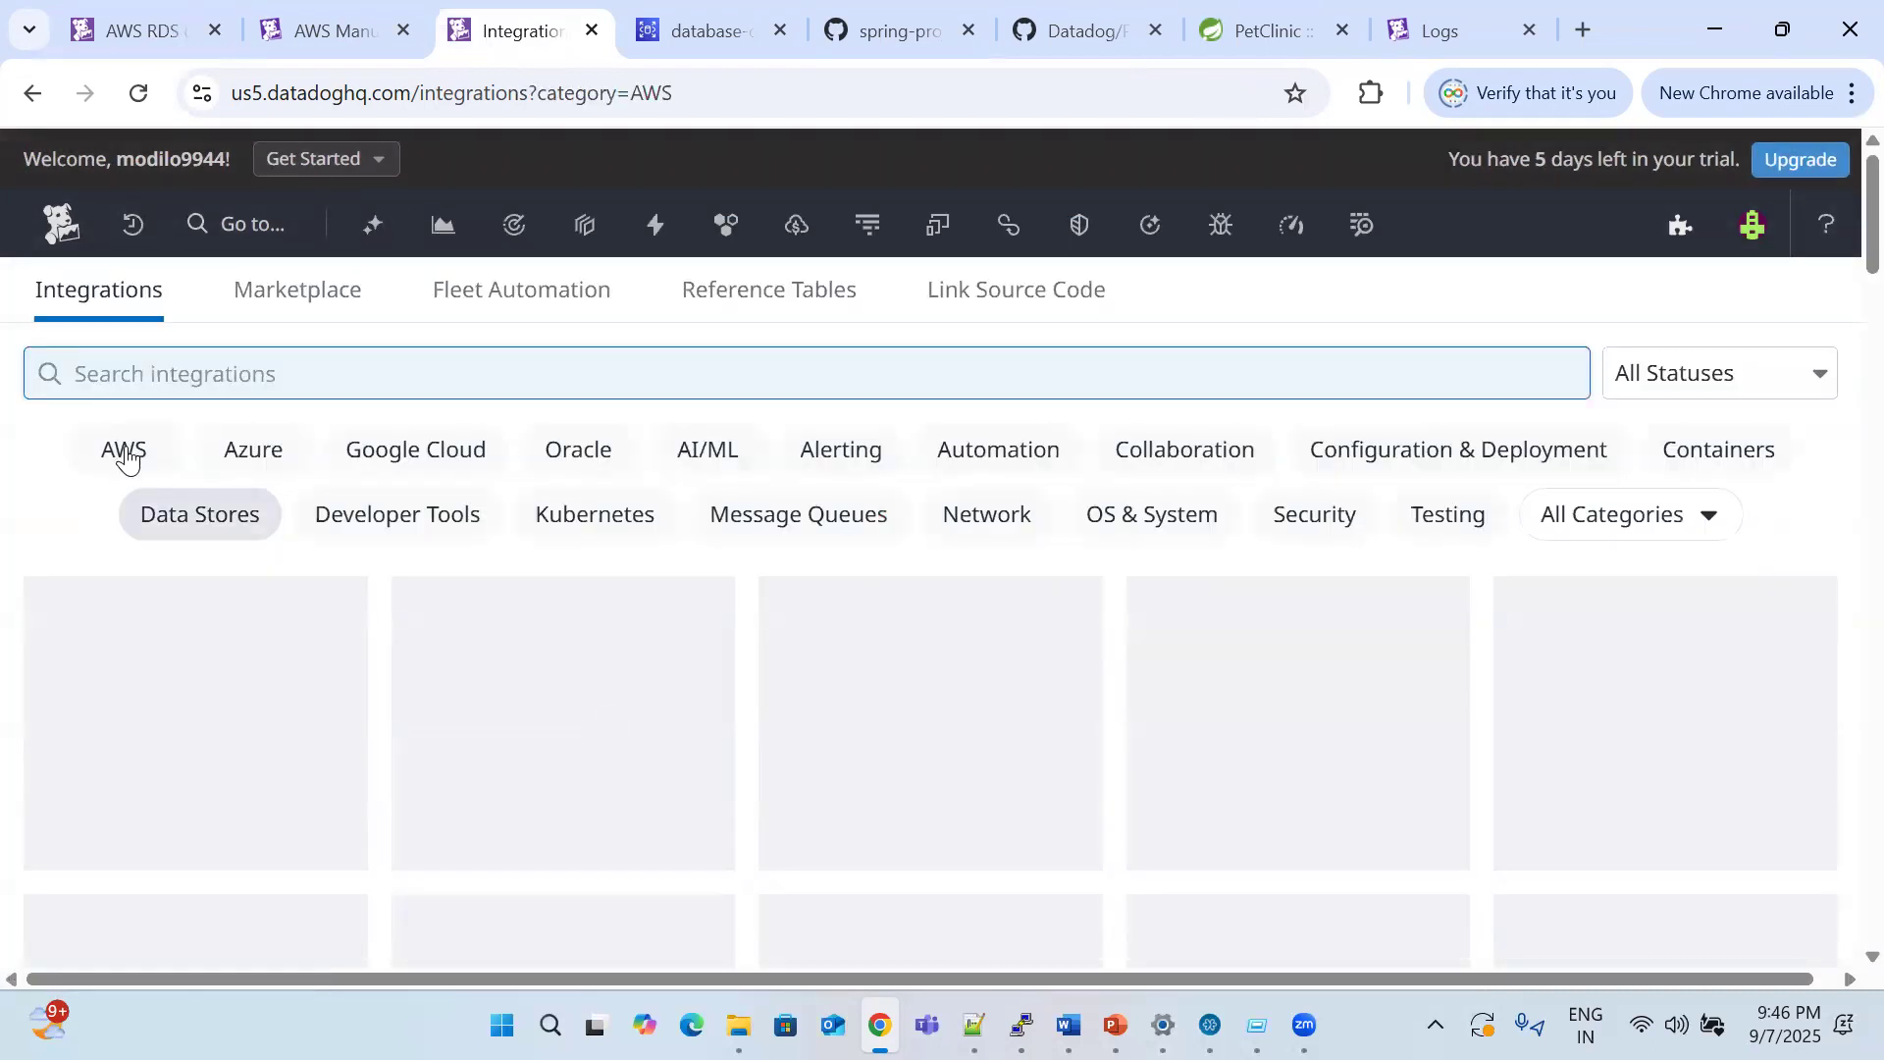
scroll(279, 689, down, 3)
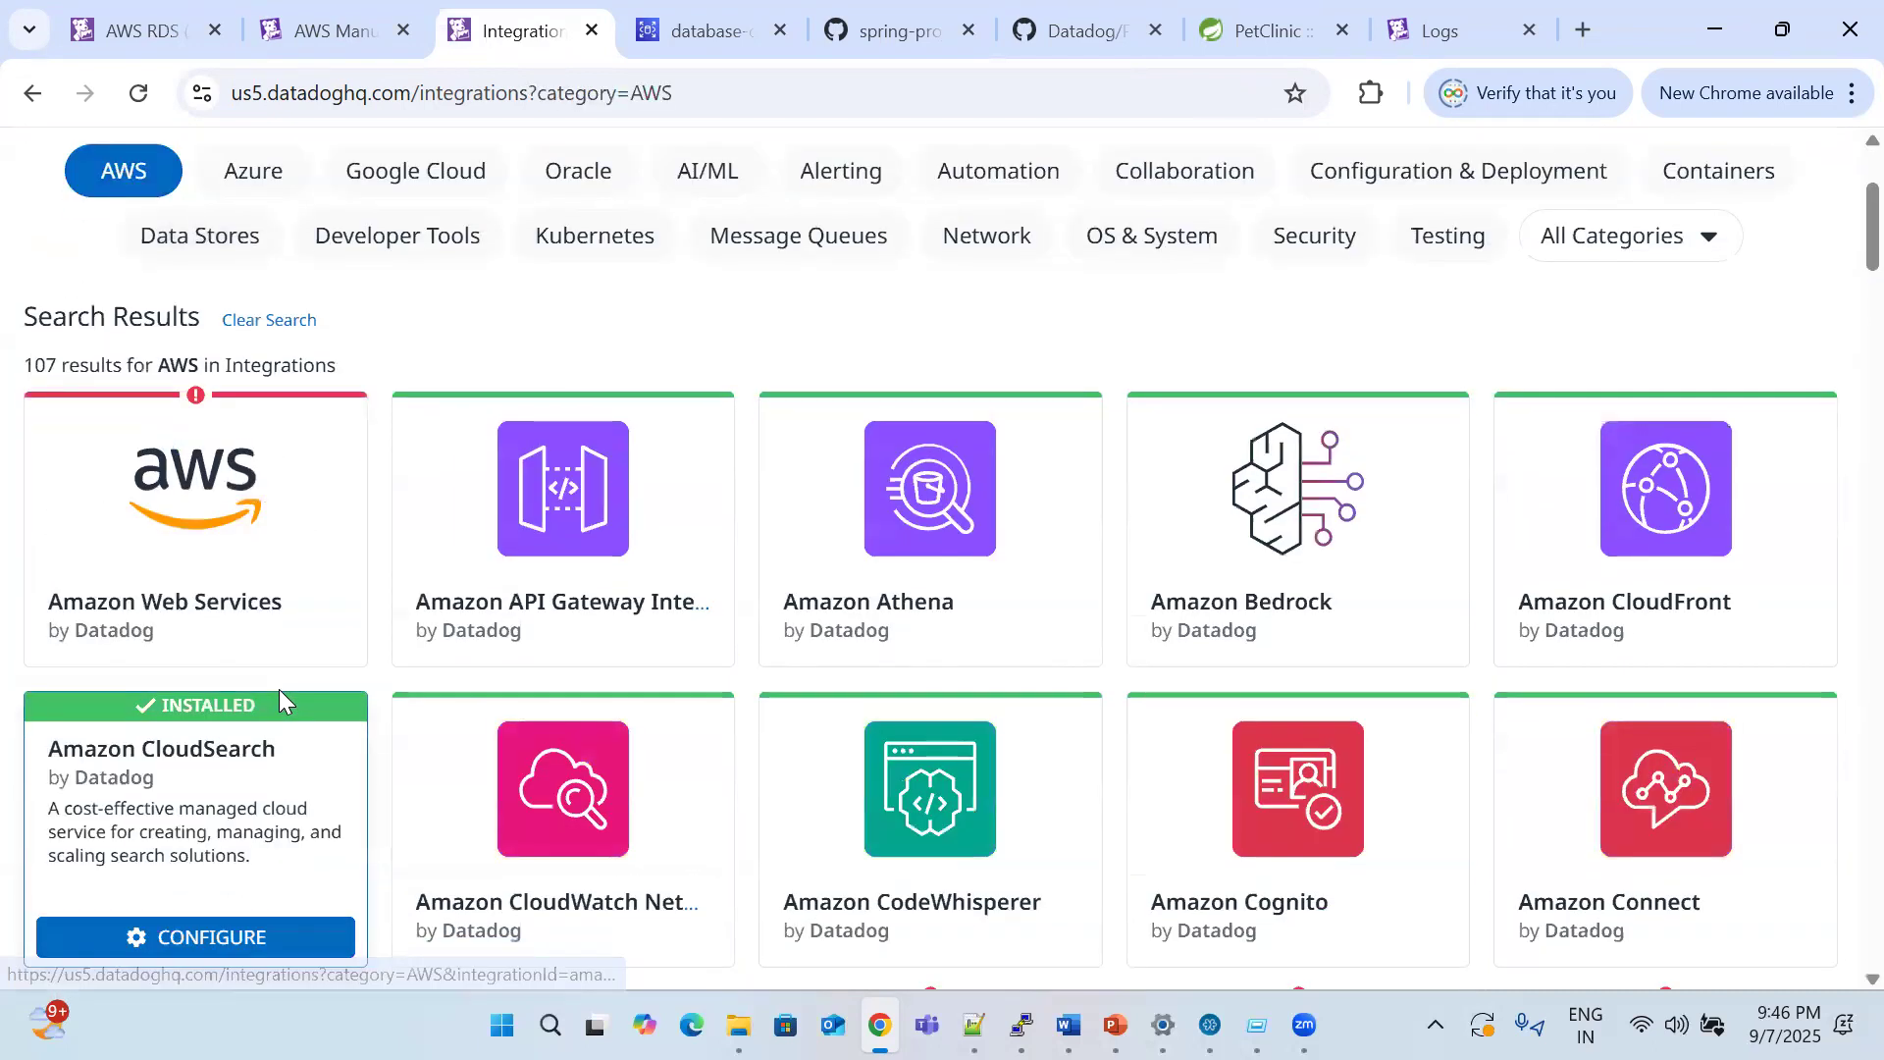
click(254, 469)
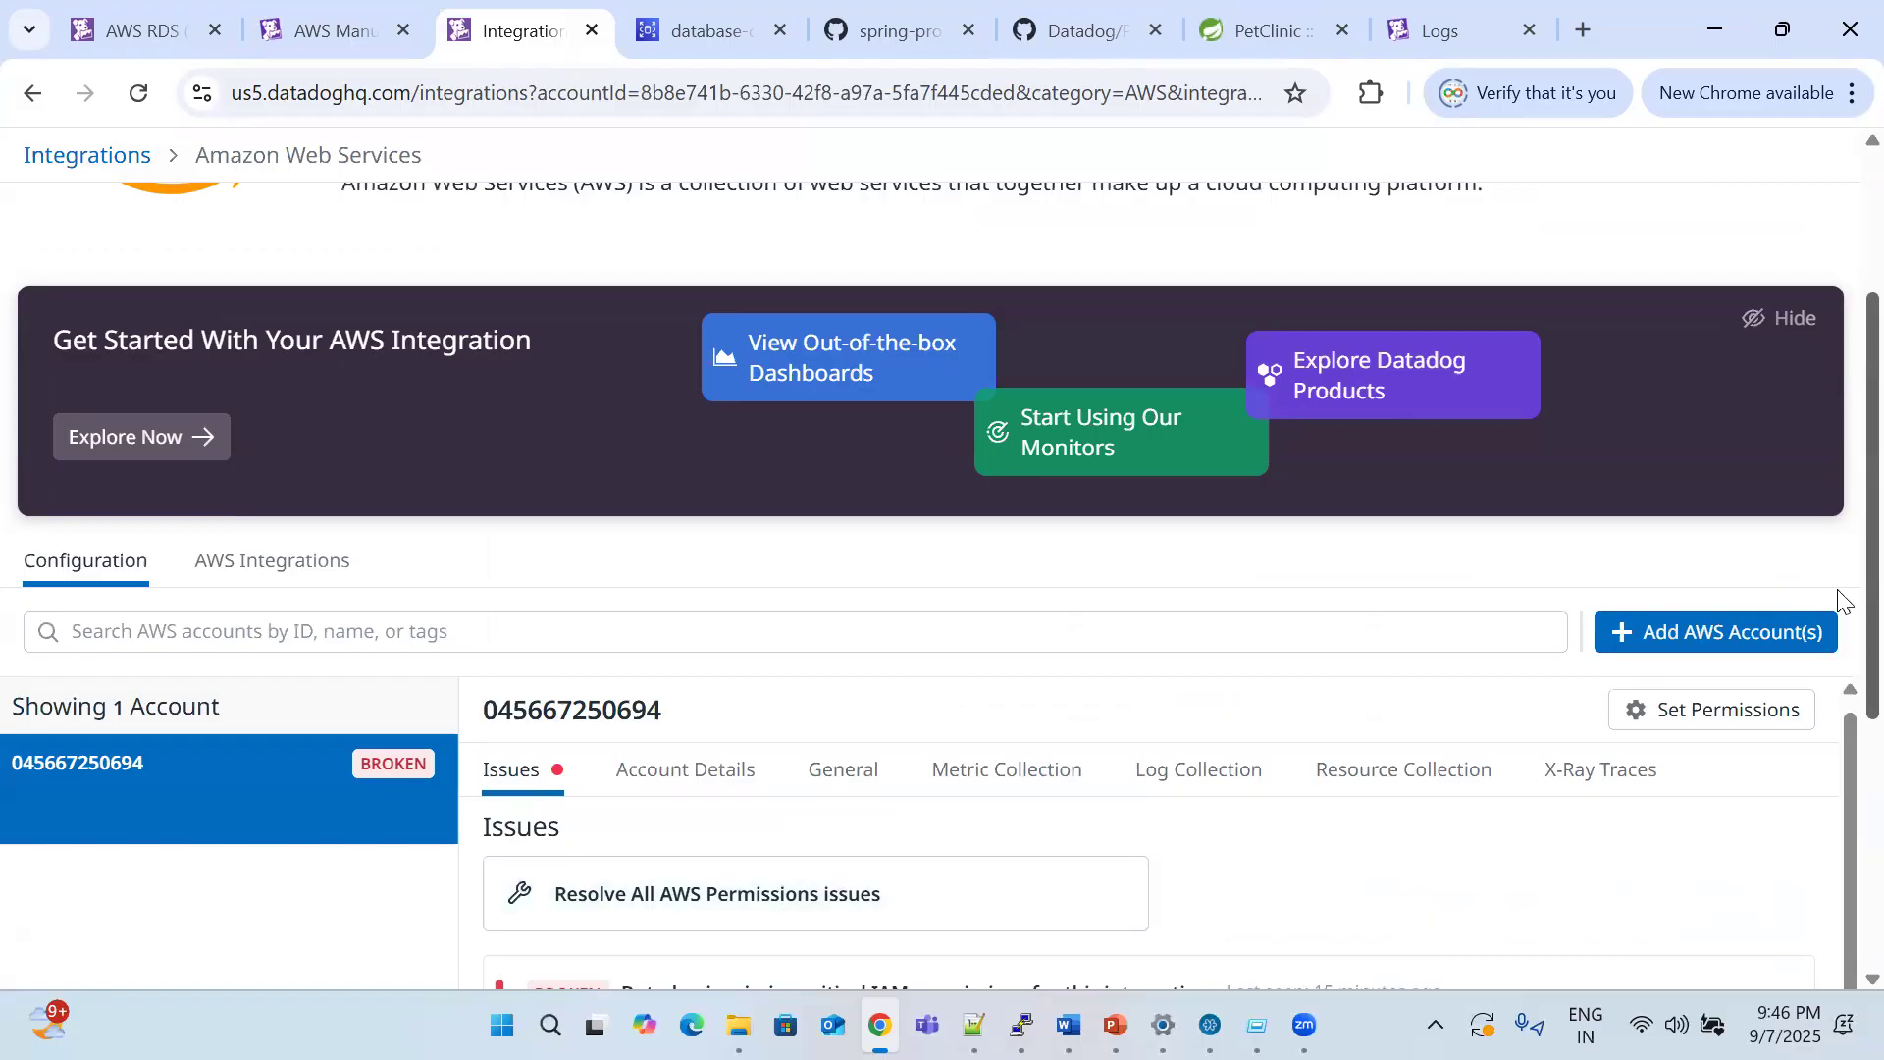
Copy the four missing permissions: cloudwatch:DescribeAlarms, GetMetricData, ListMetrics and tag:GetResources.
scroll(1838, 687, down, 5)
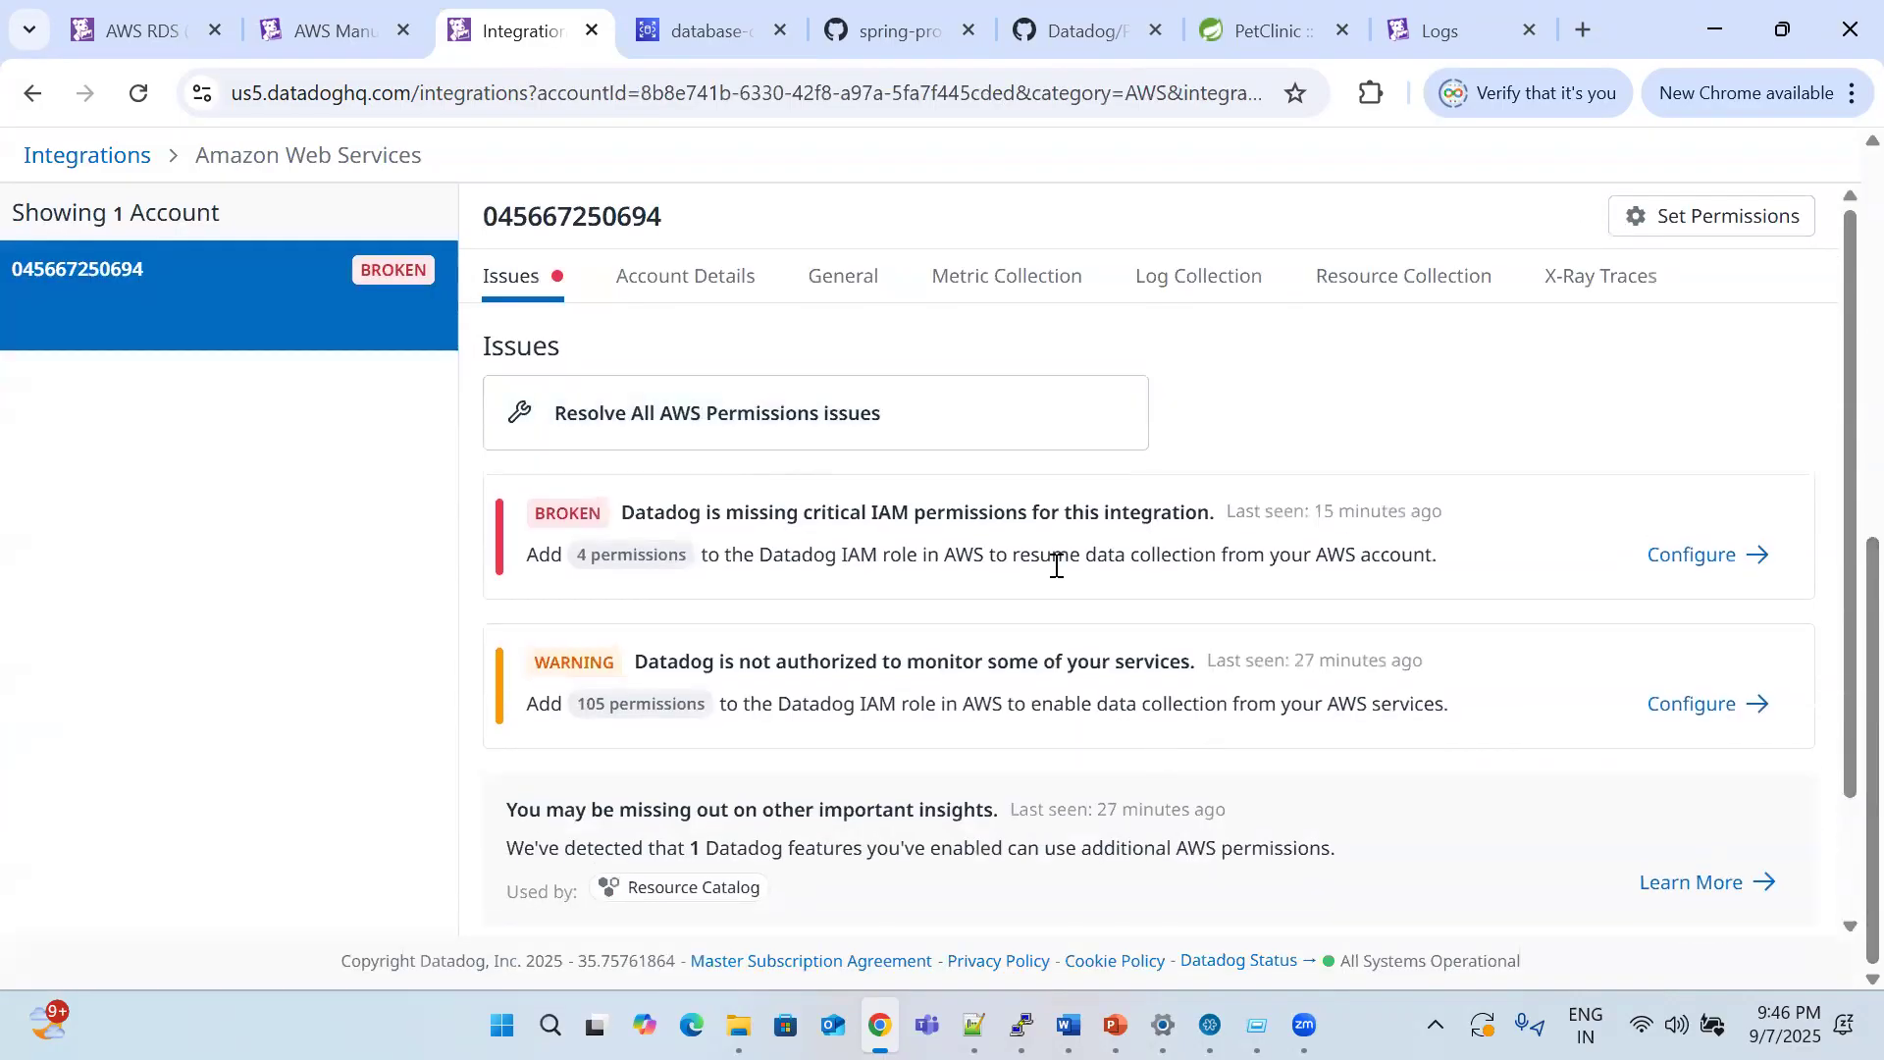
click(1686, 556)
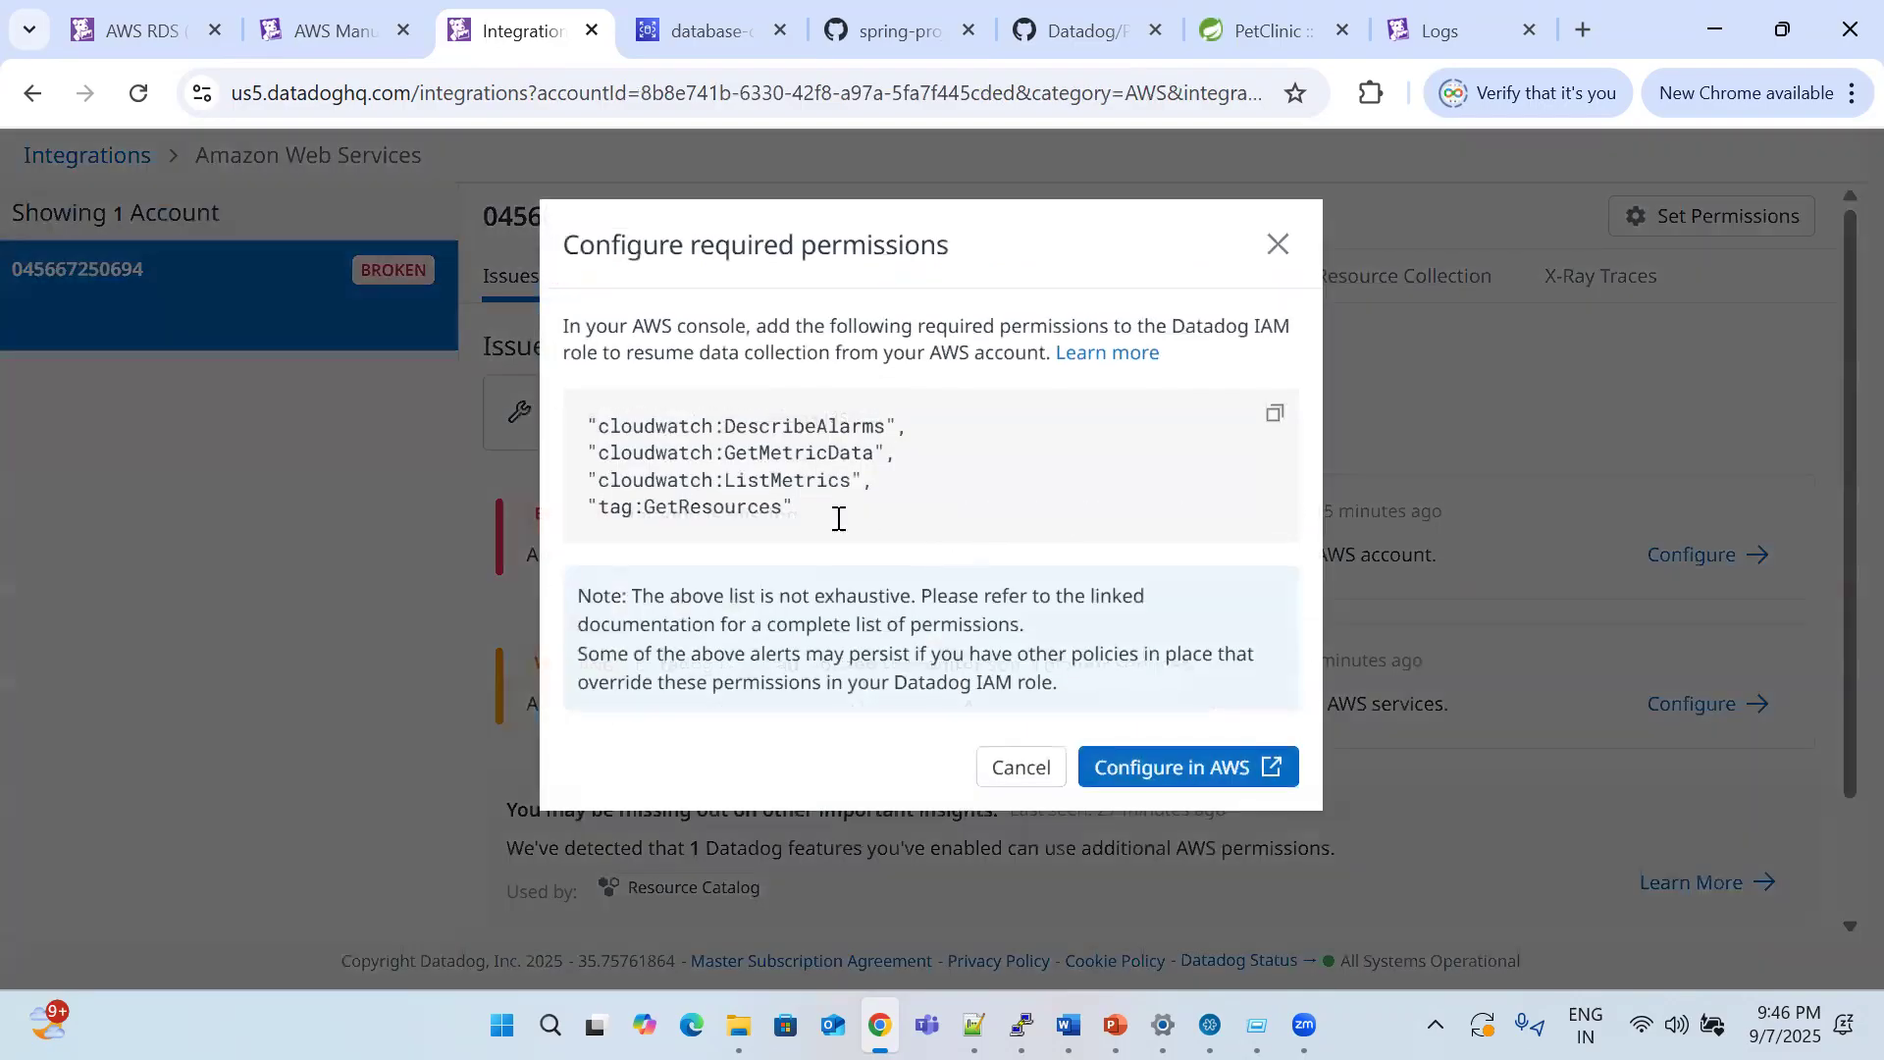
click(1274, 419)
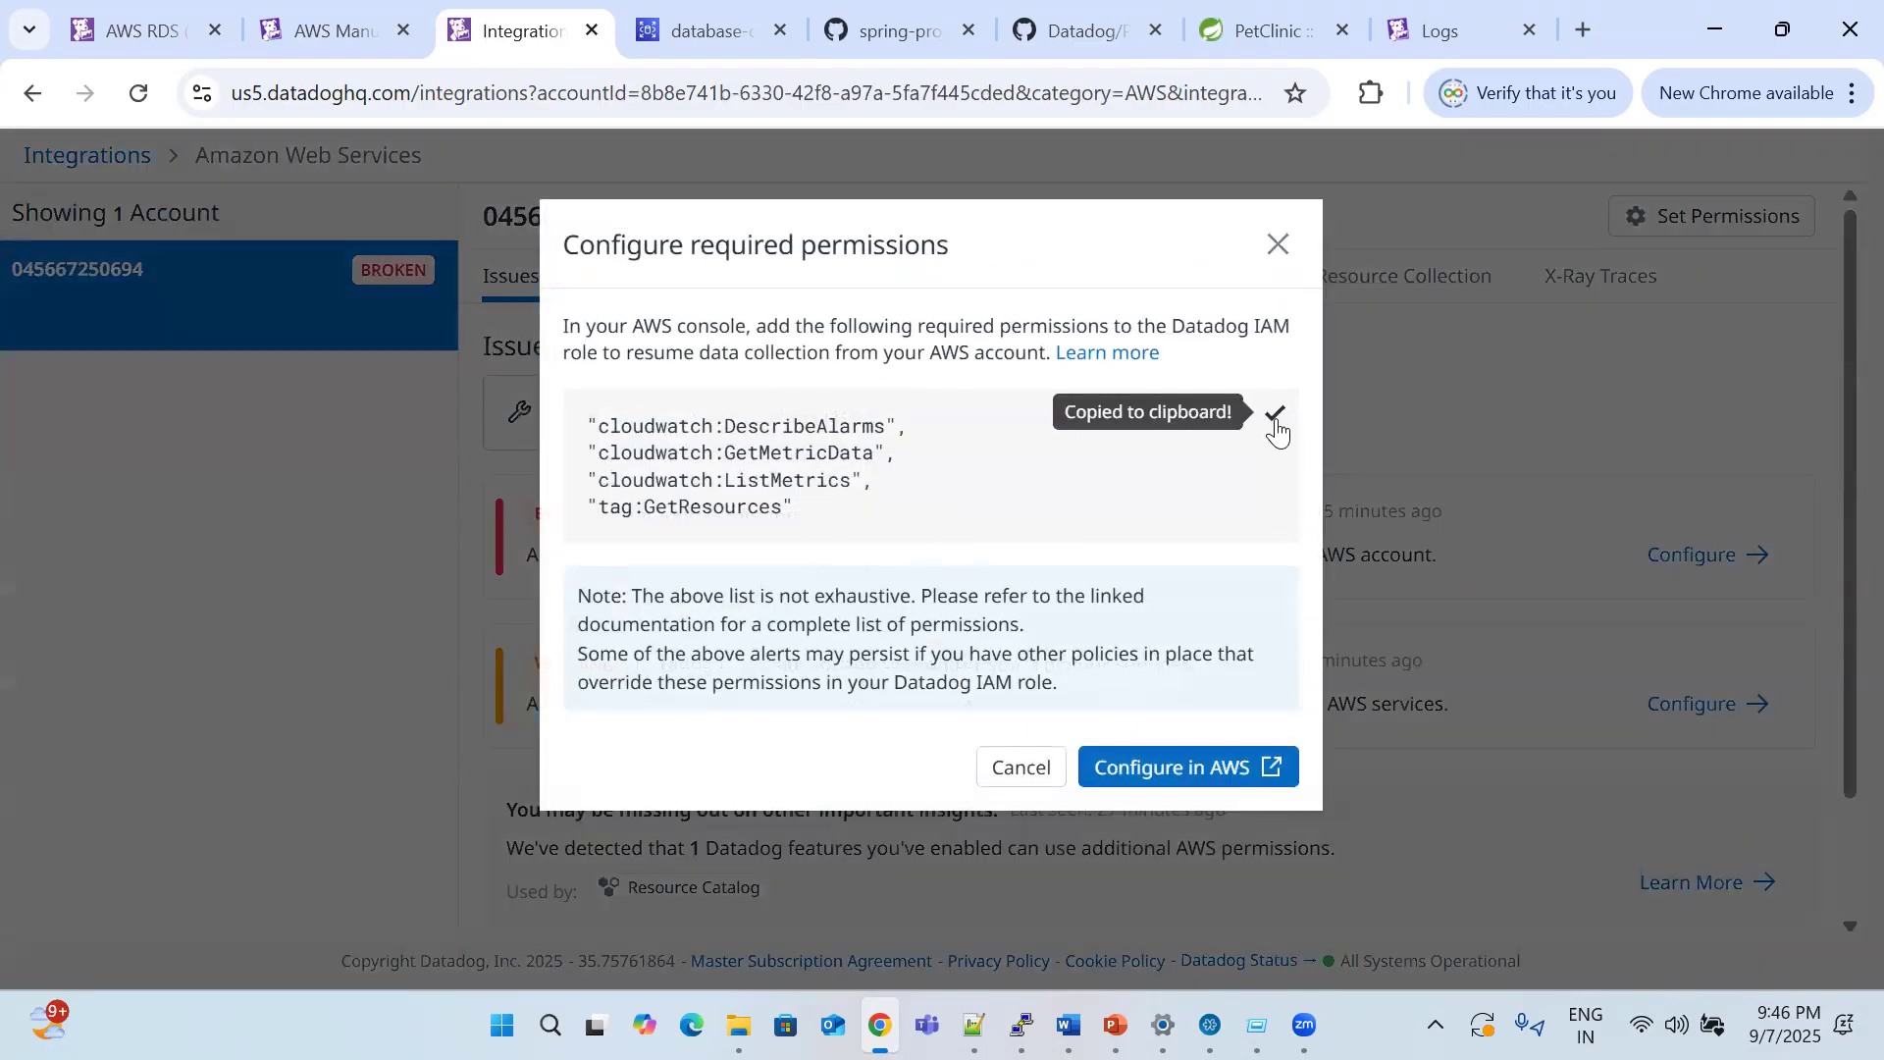
drag(568, 433, 540, 422)
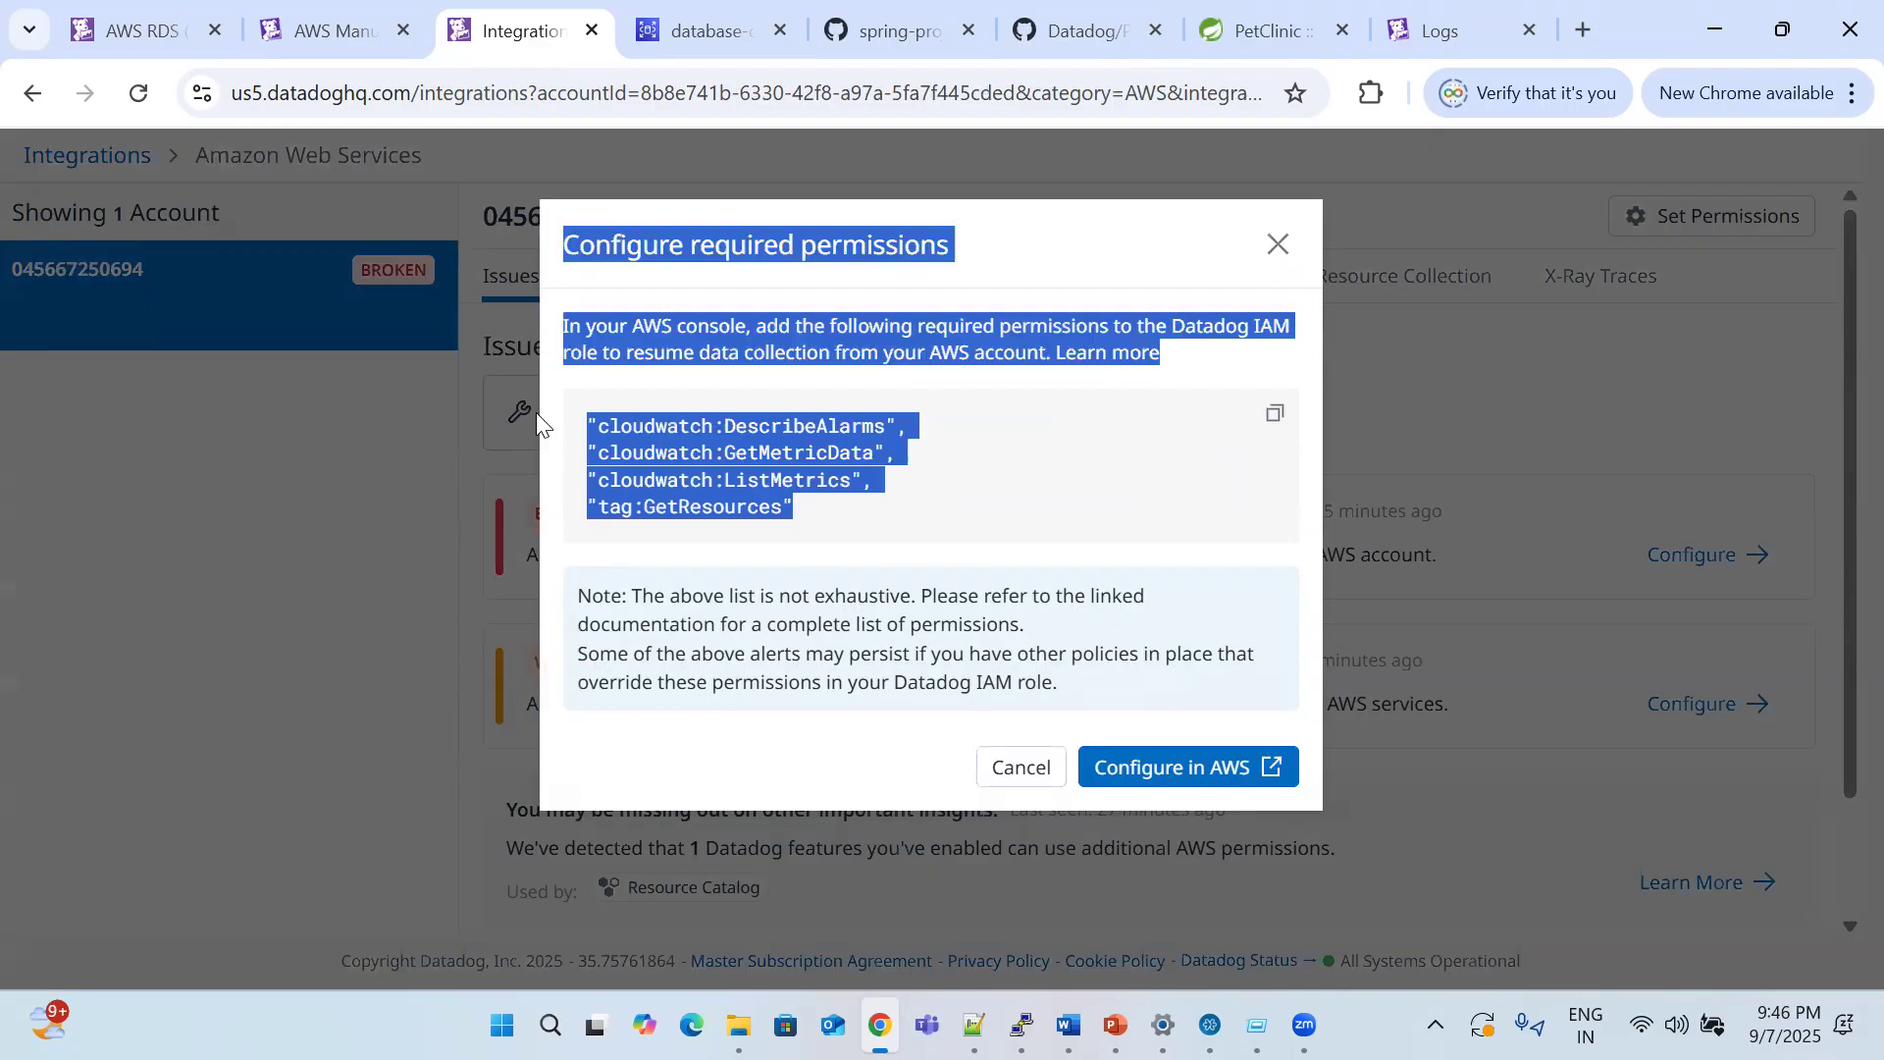
click(813, 512)
drag(814, 514, 584, 424)
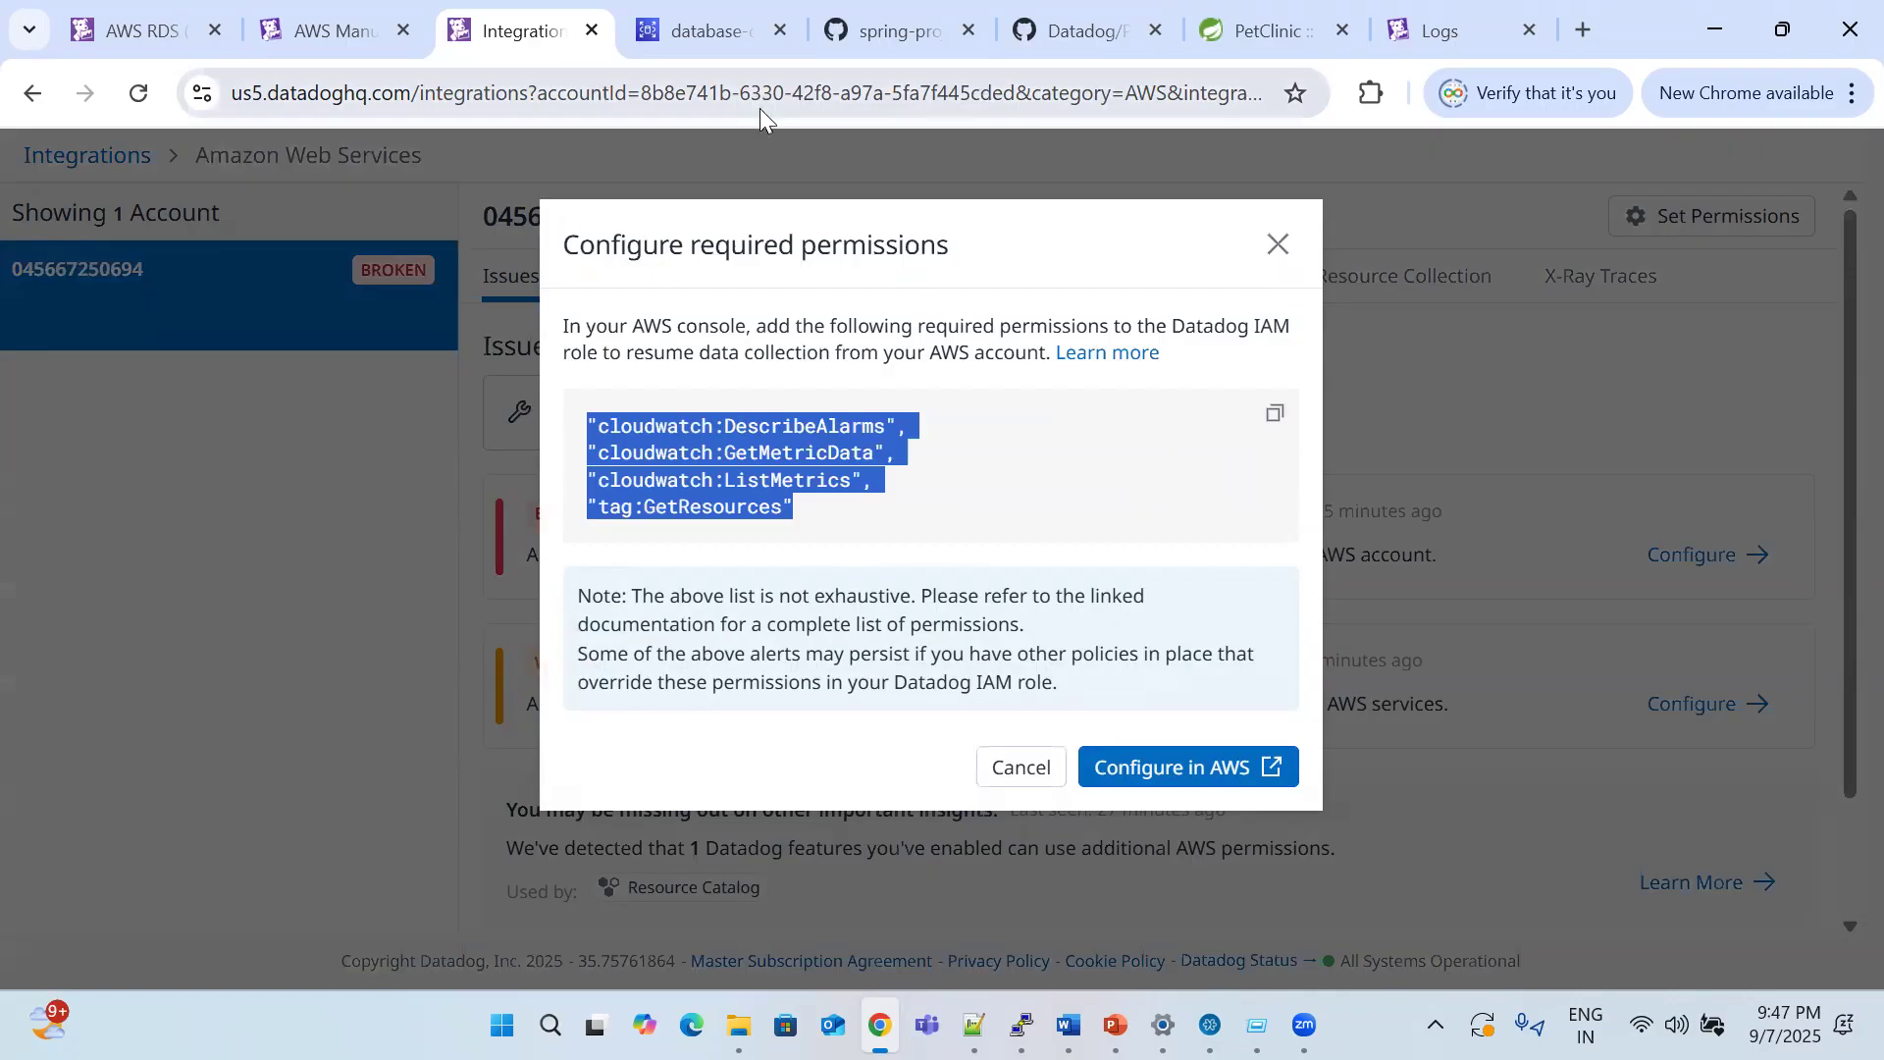
In IAM Policies, search 'Datadog' and open the customer-managed Datadog123policy details.
key(ctrl+Tab)
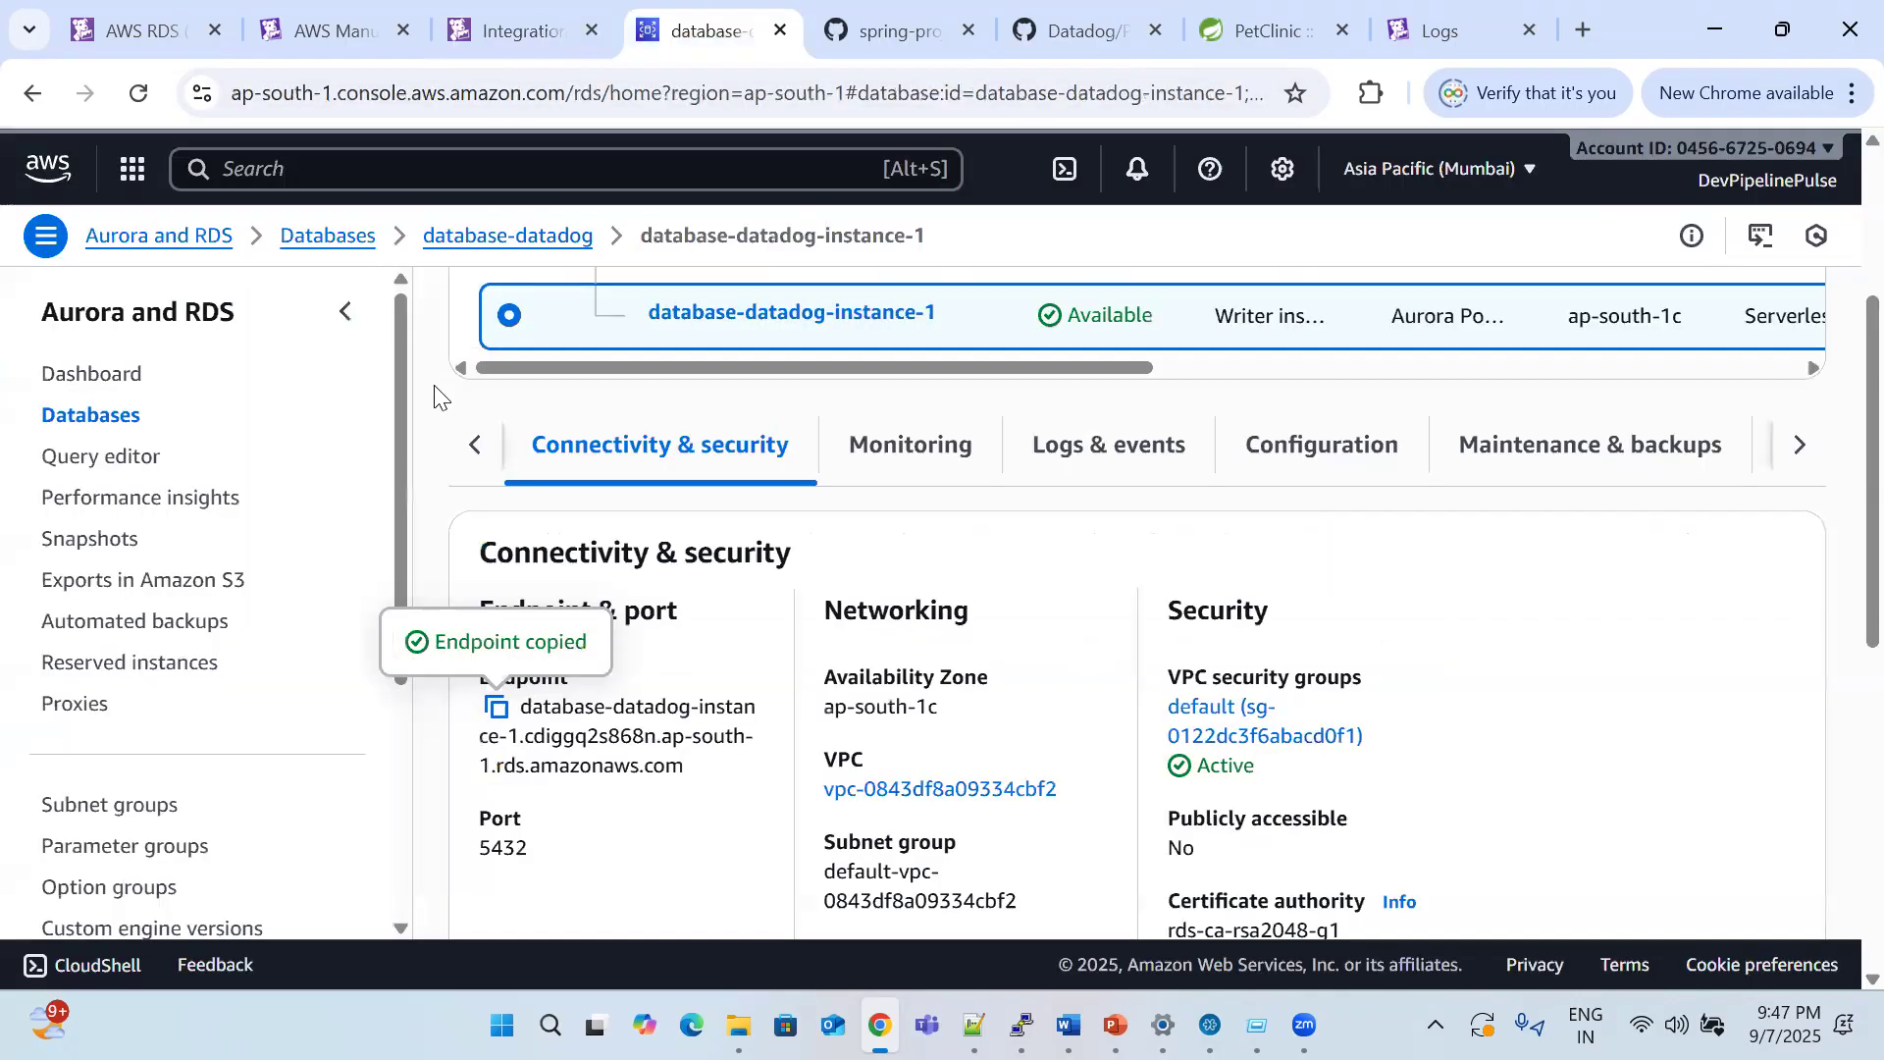
click(121, 189)
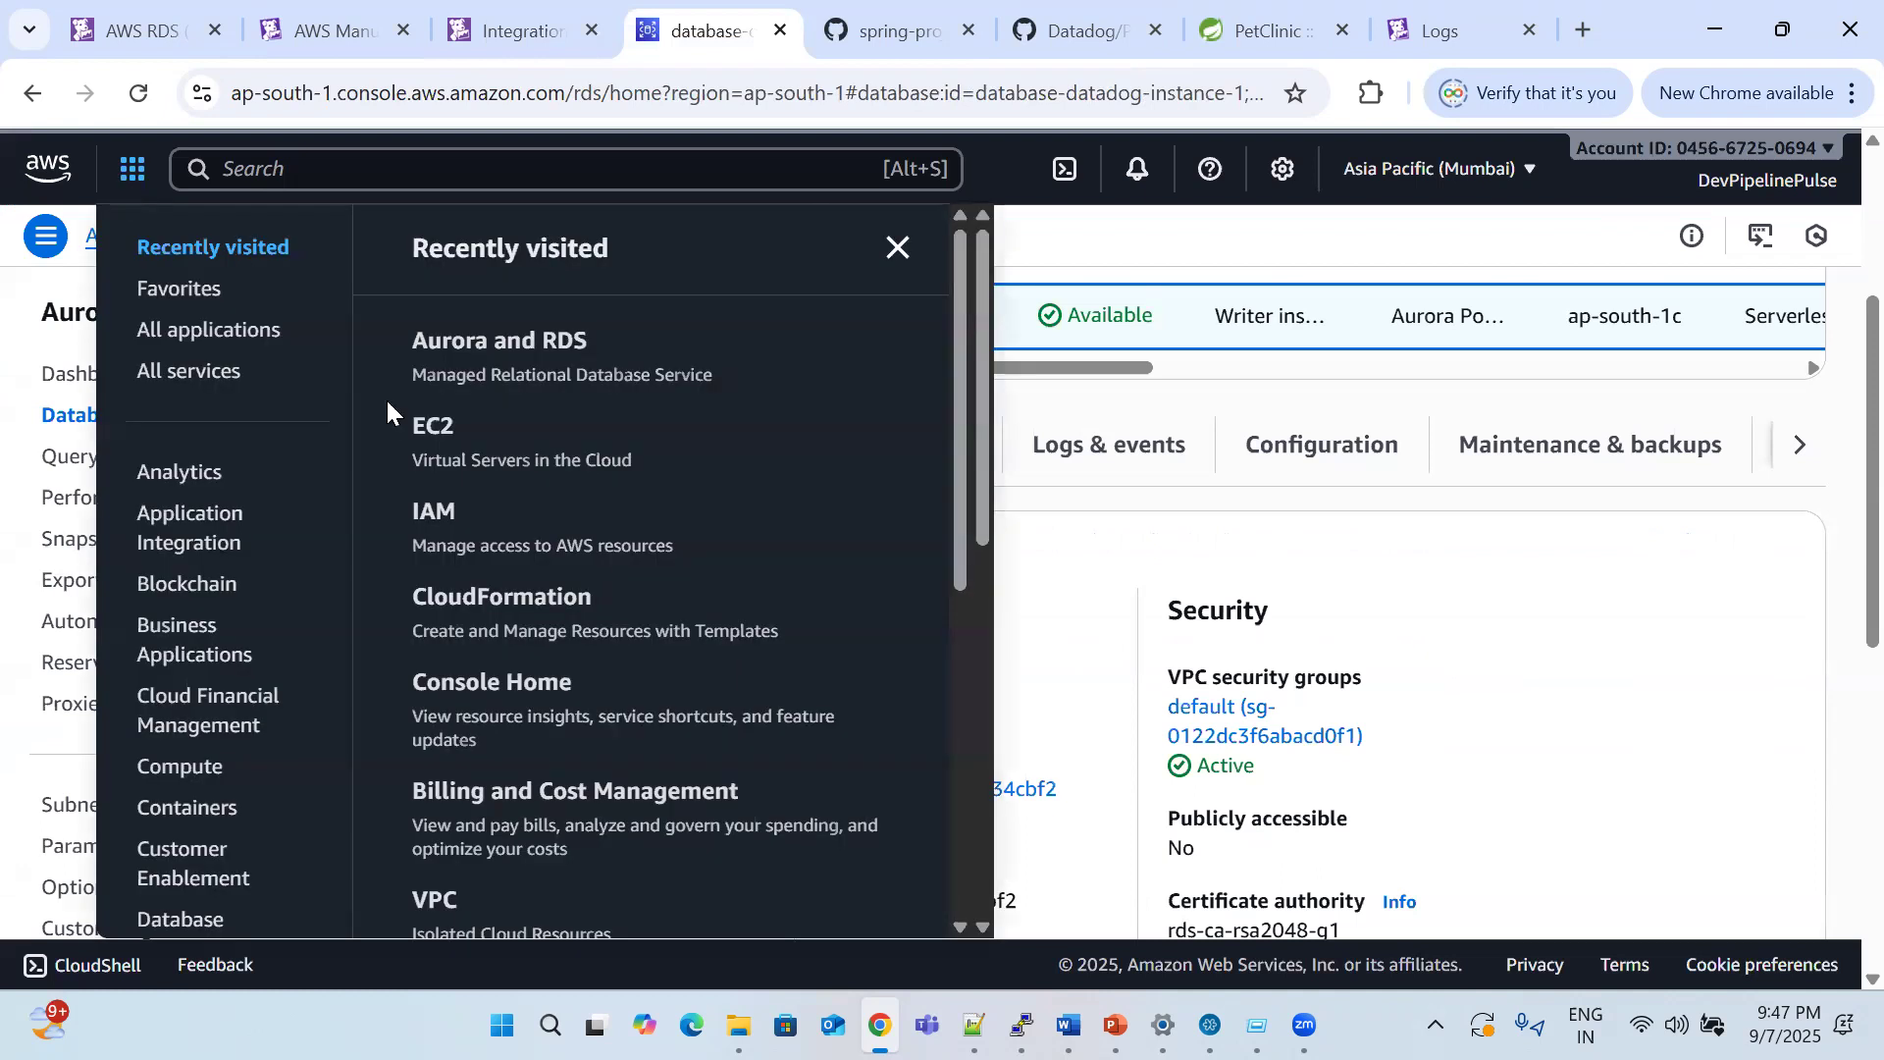
click(441, 525)
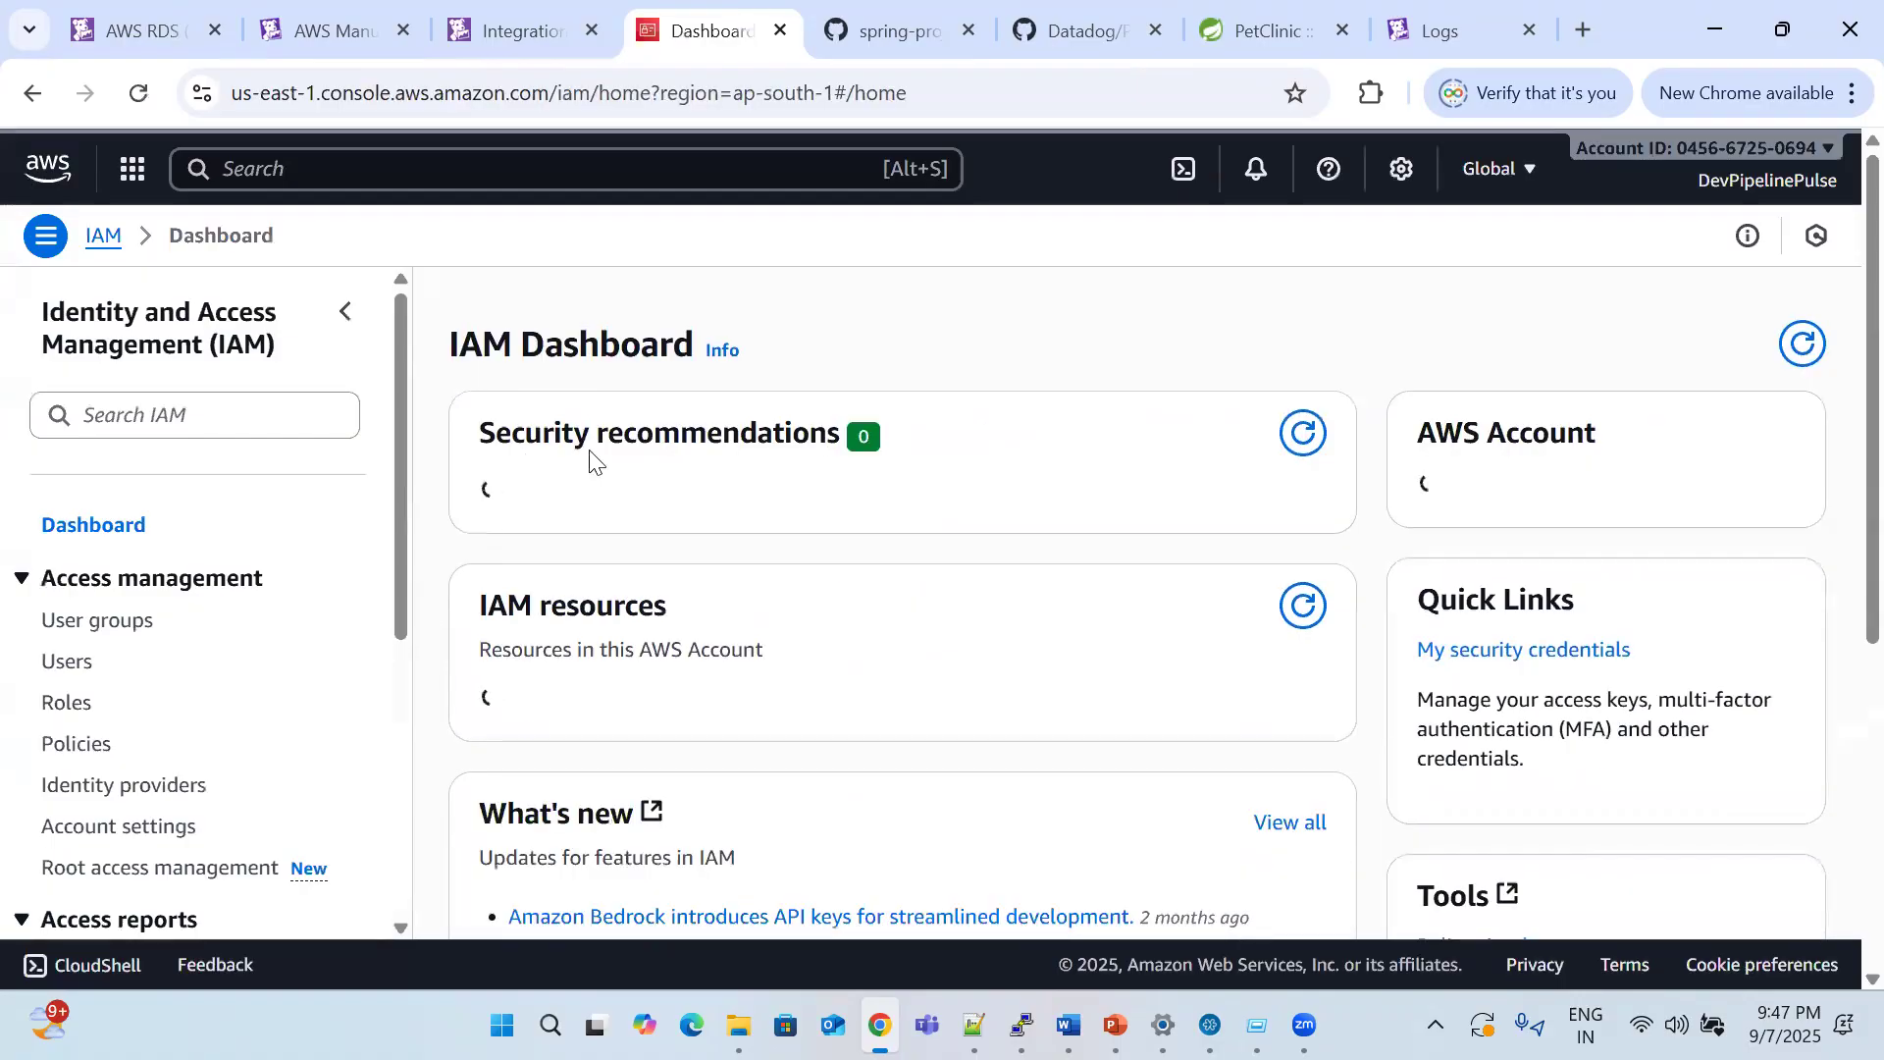
click(78, 744)
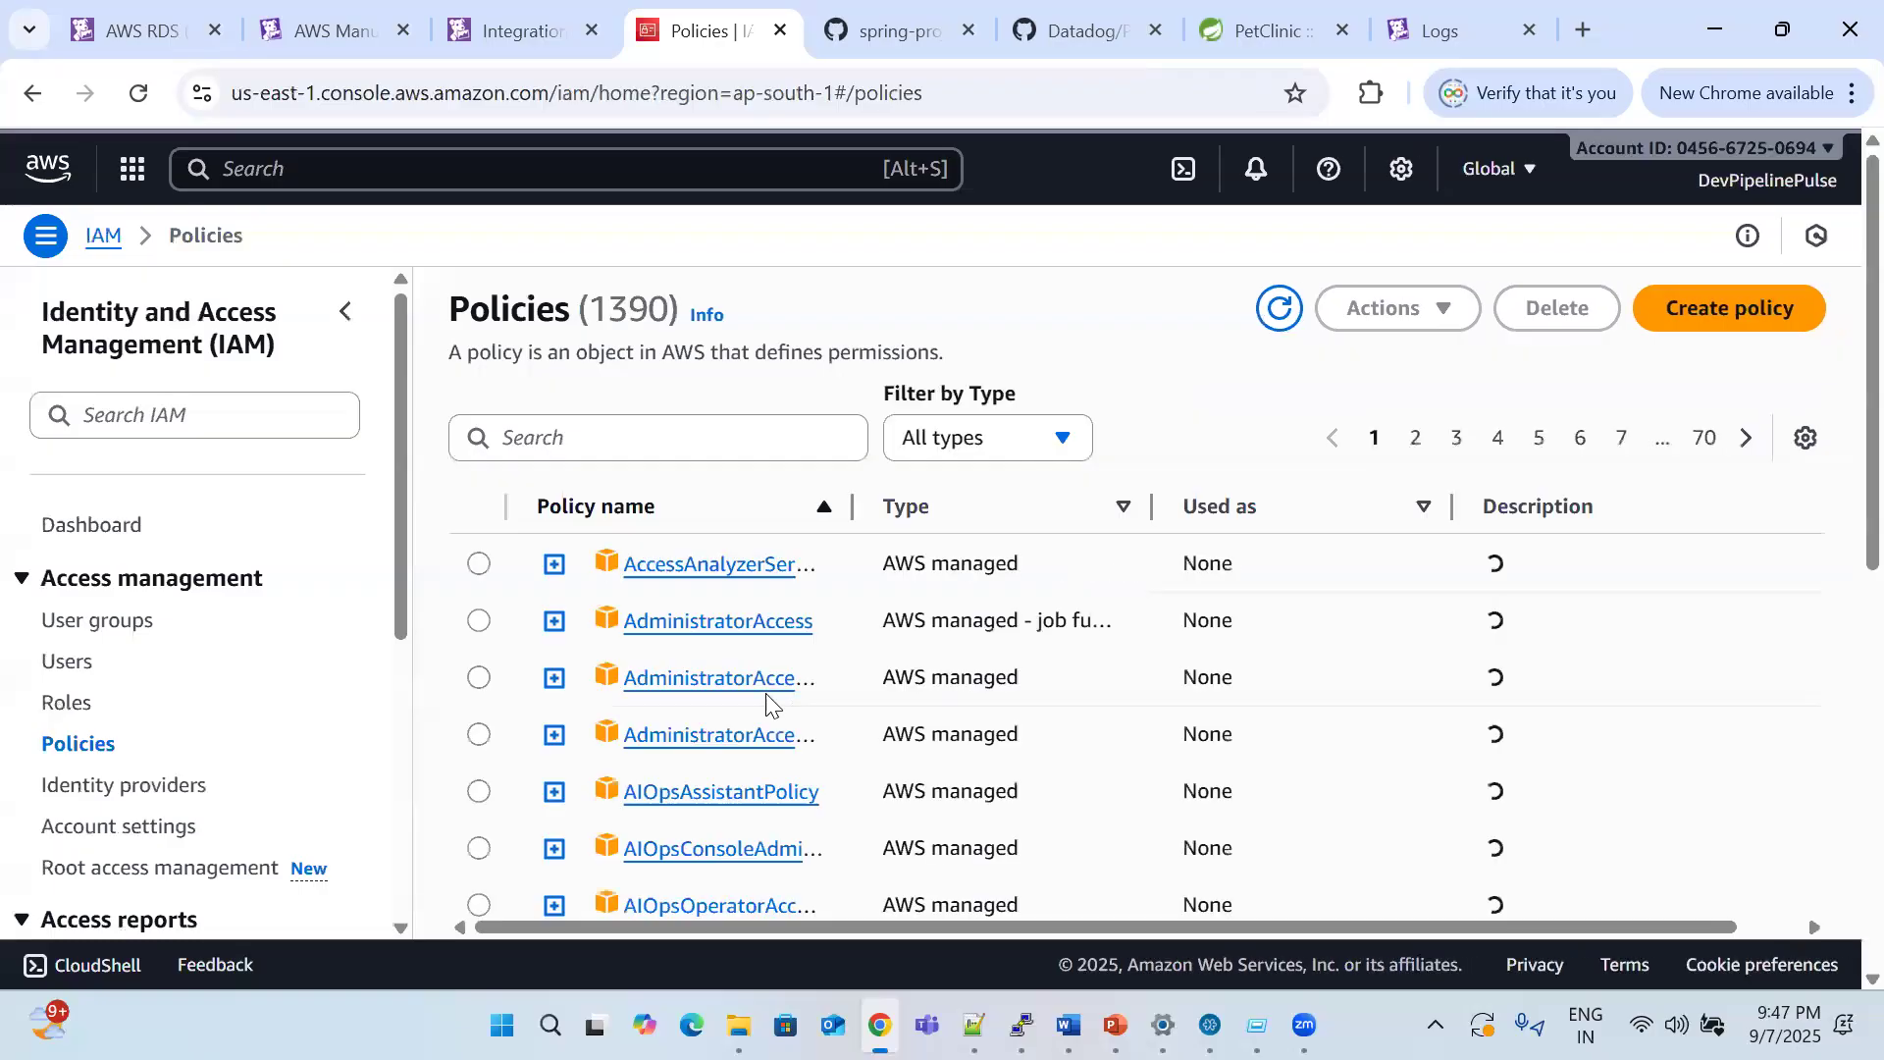
click(632, 451)
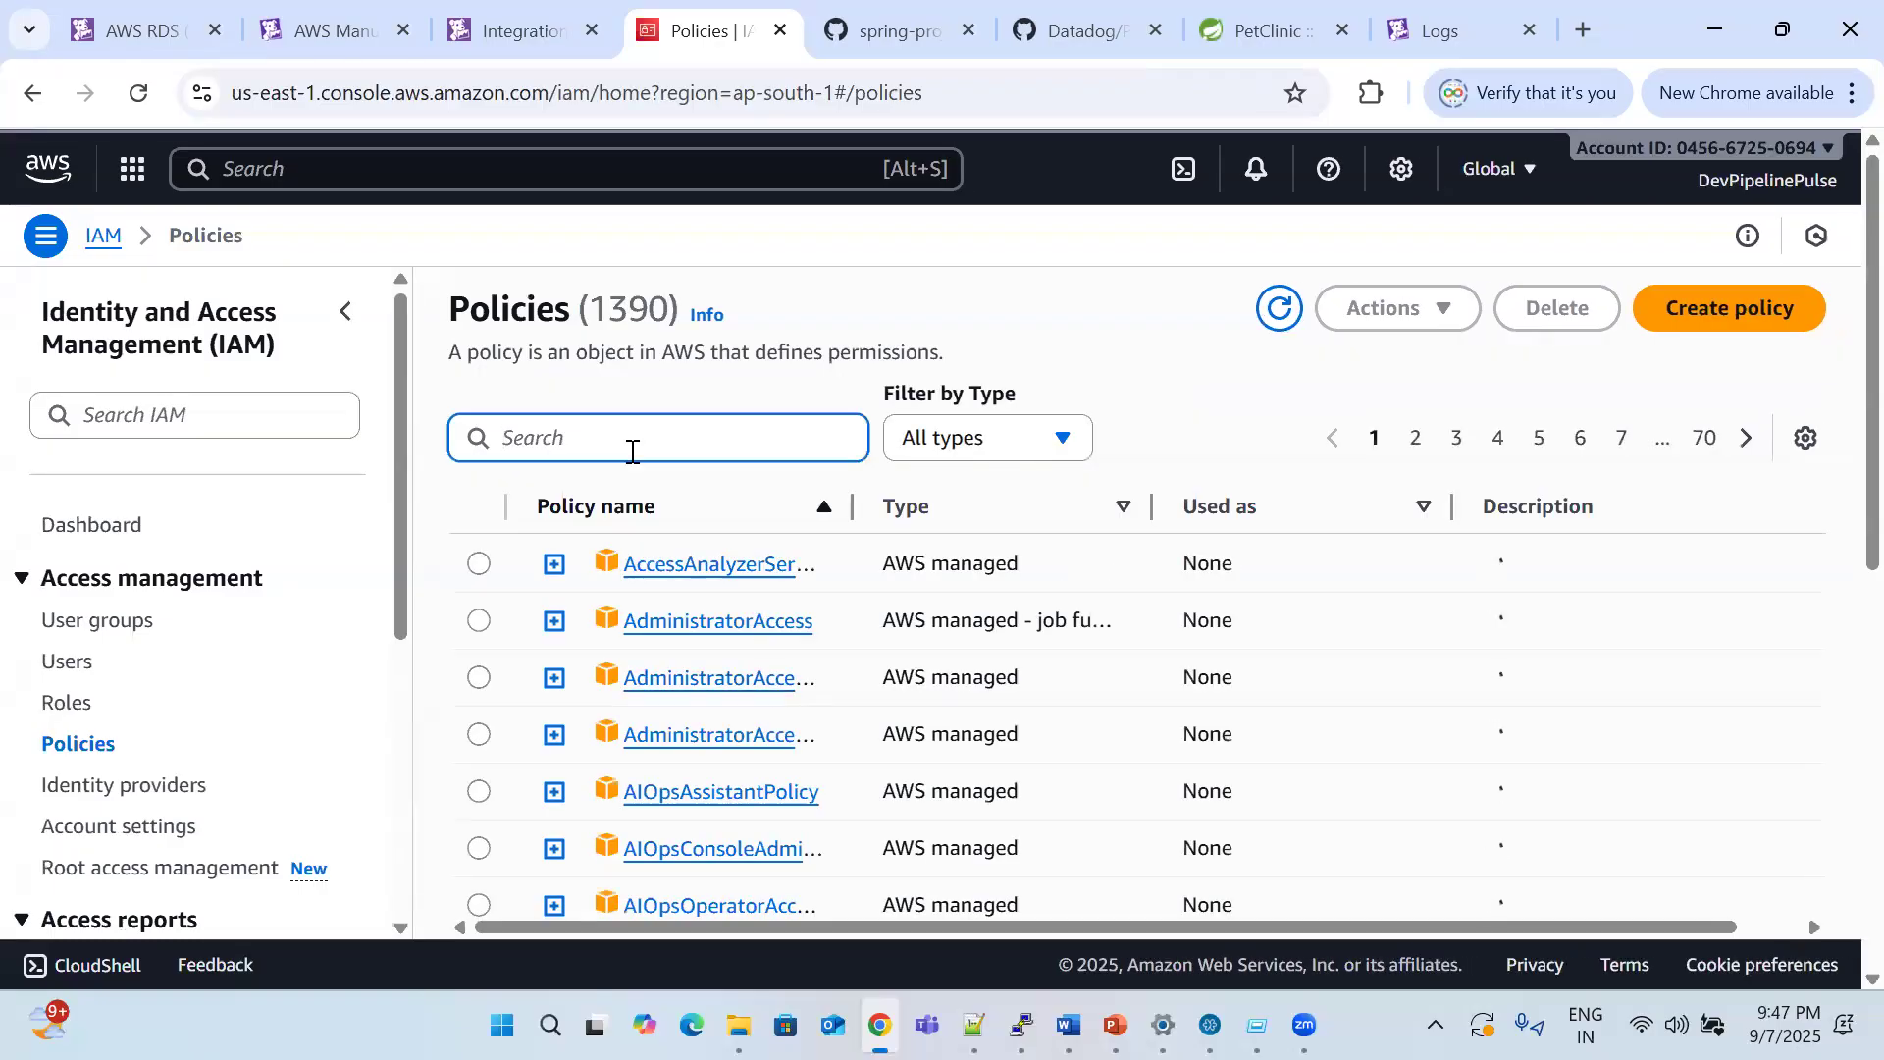
text(Data)
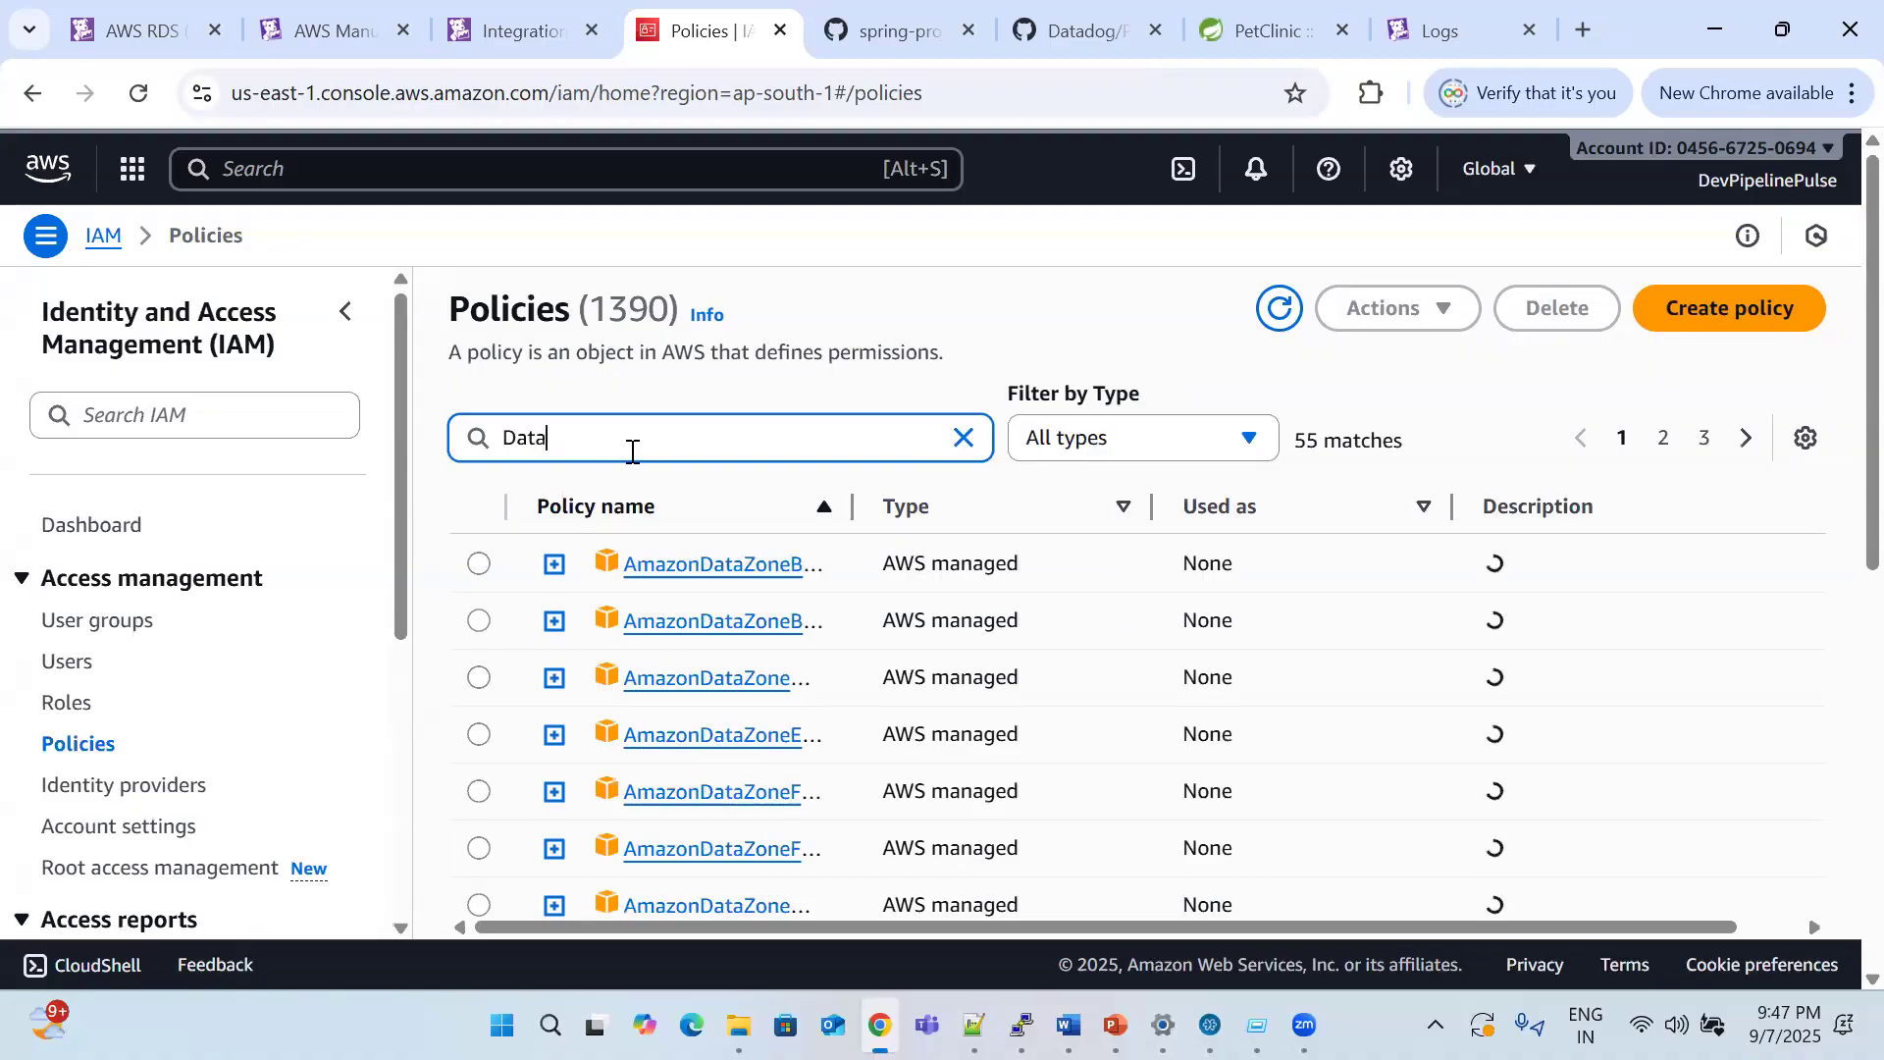
text(dog)
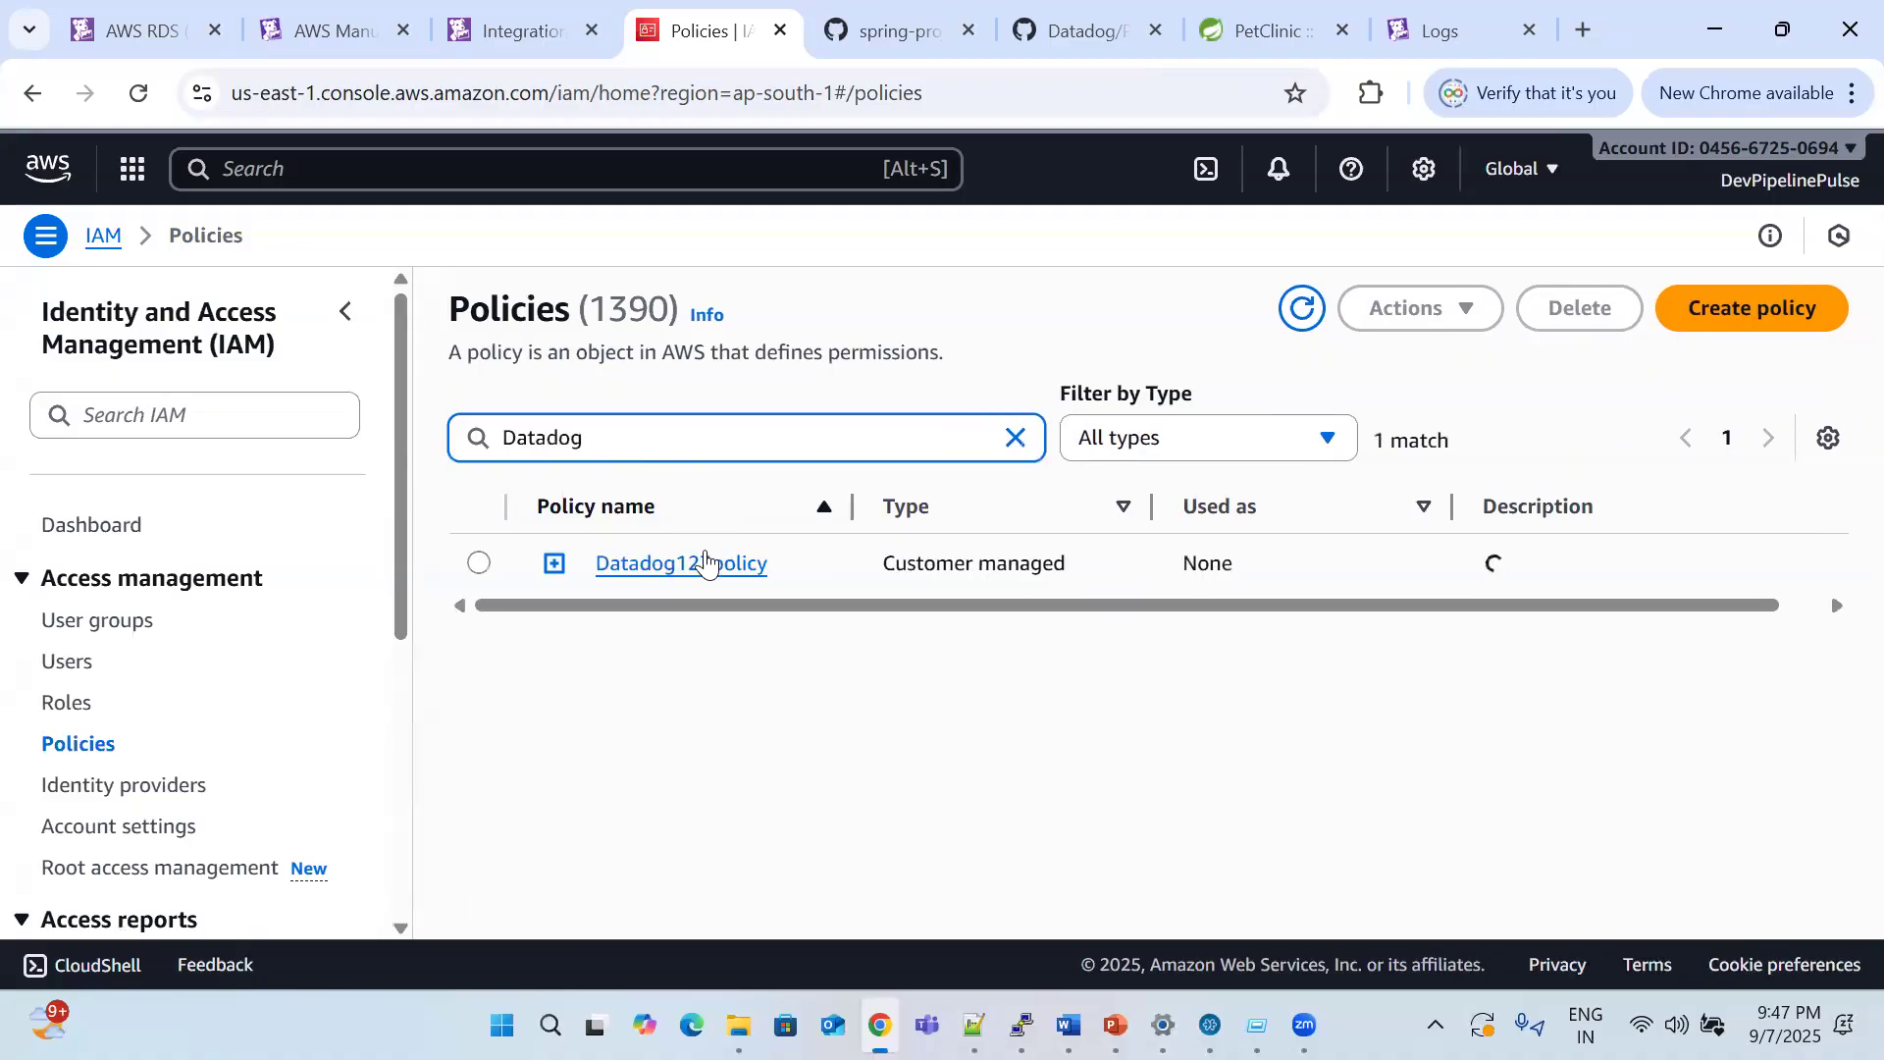
click(707, 567)
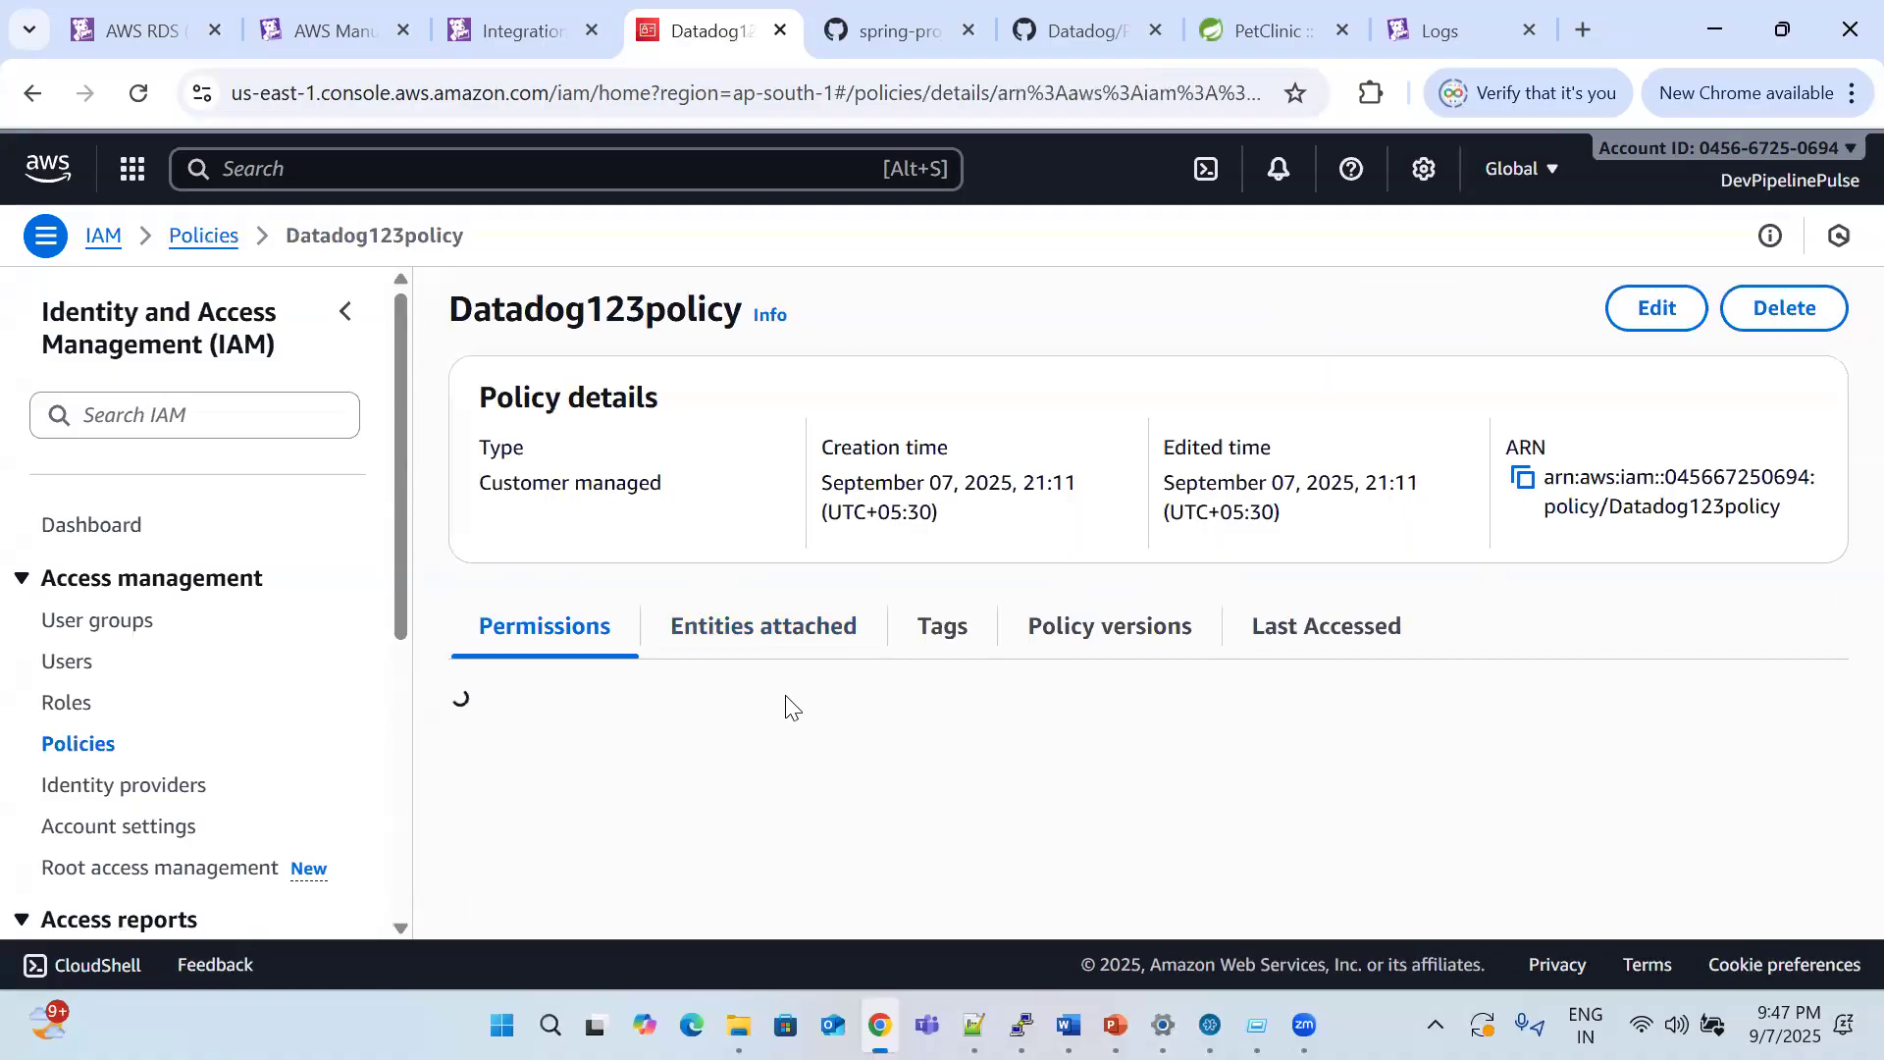
scroll(785, 706, down, 4)
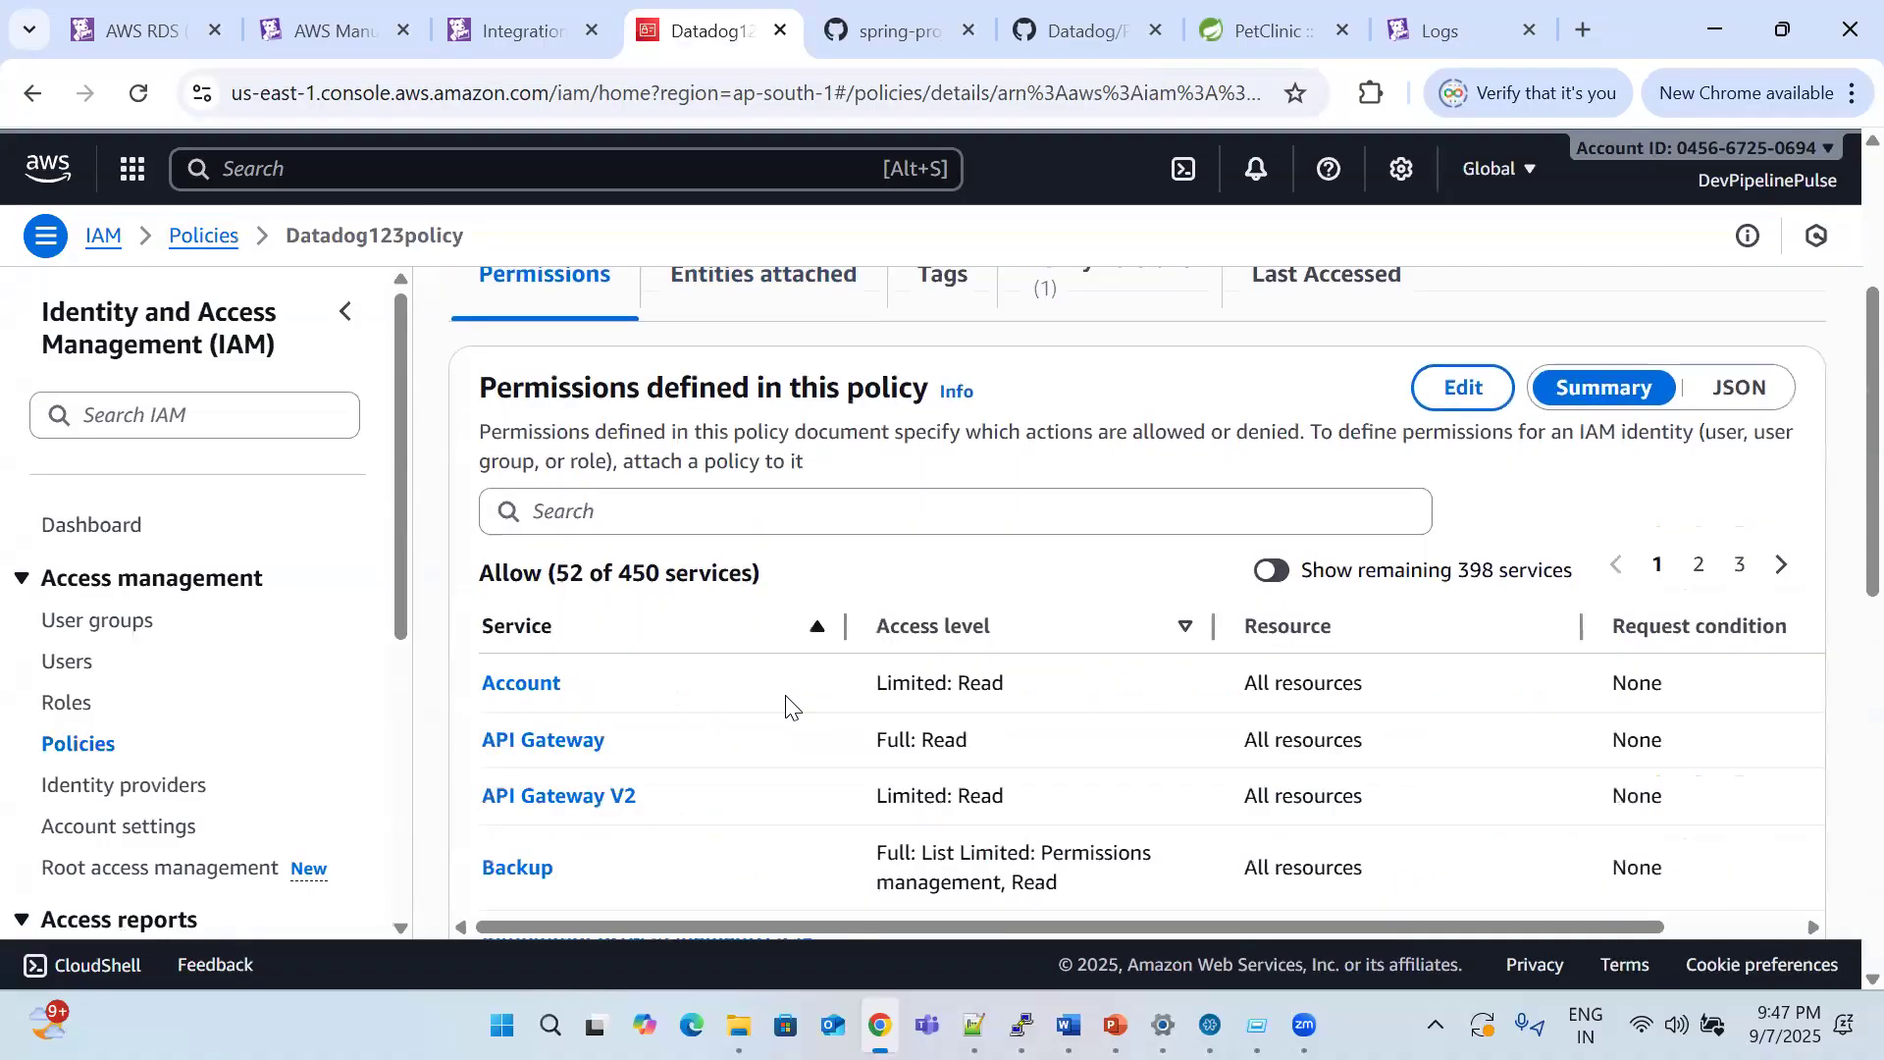
Edit Datadog123policy and paste the four CloudWatch and tag actions into the JSON Action list.
click(1462, 297)
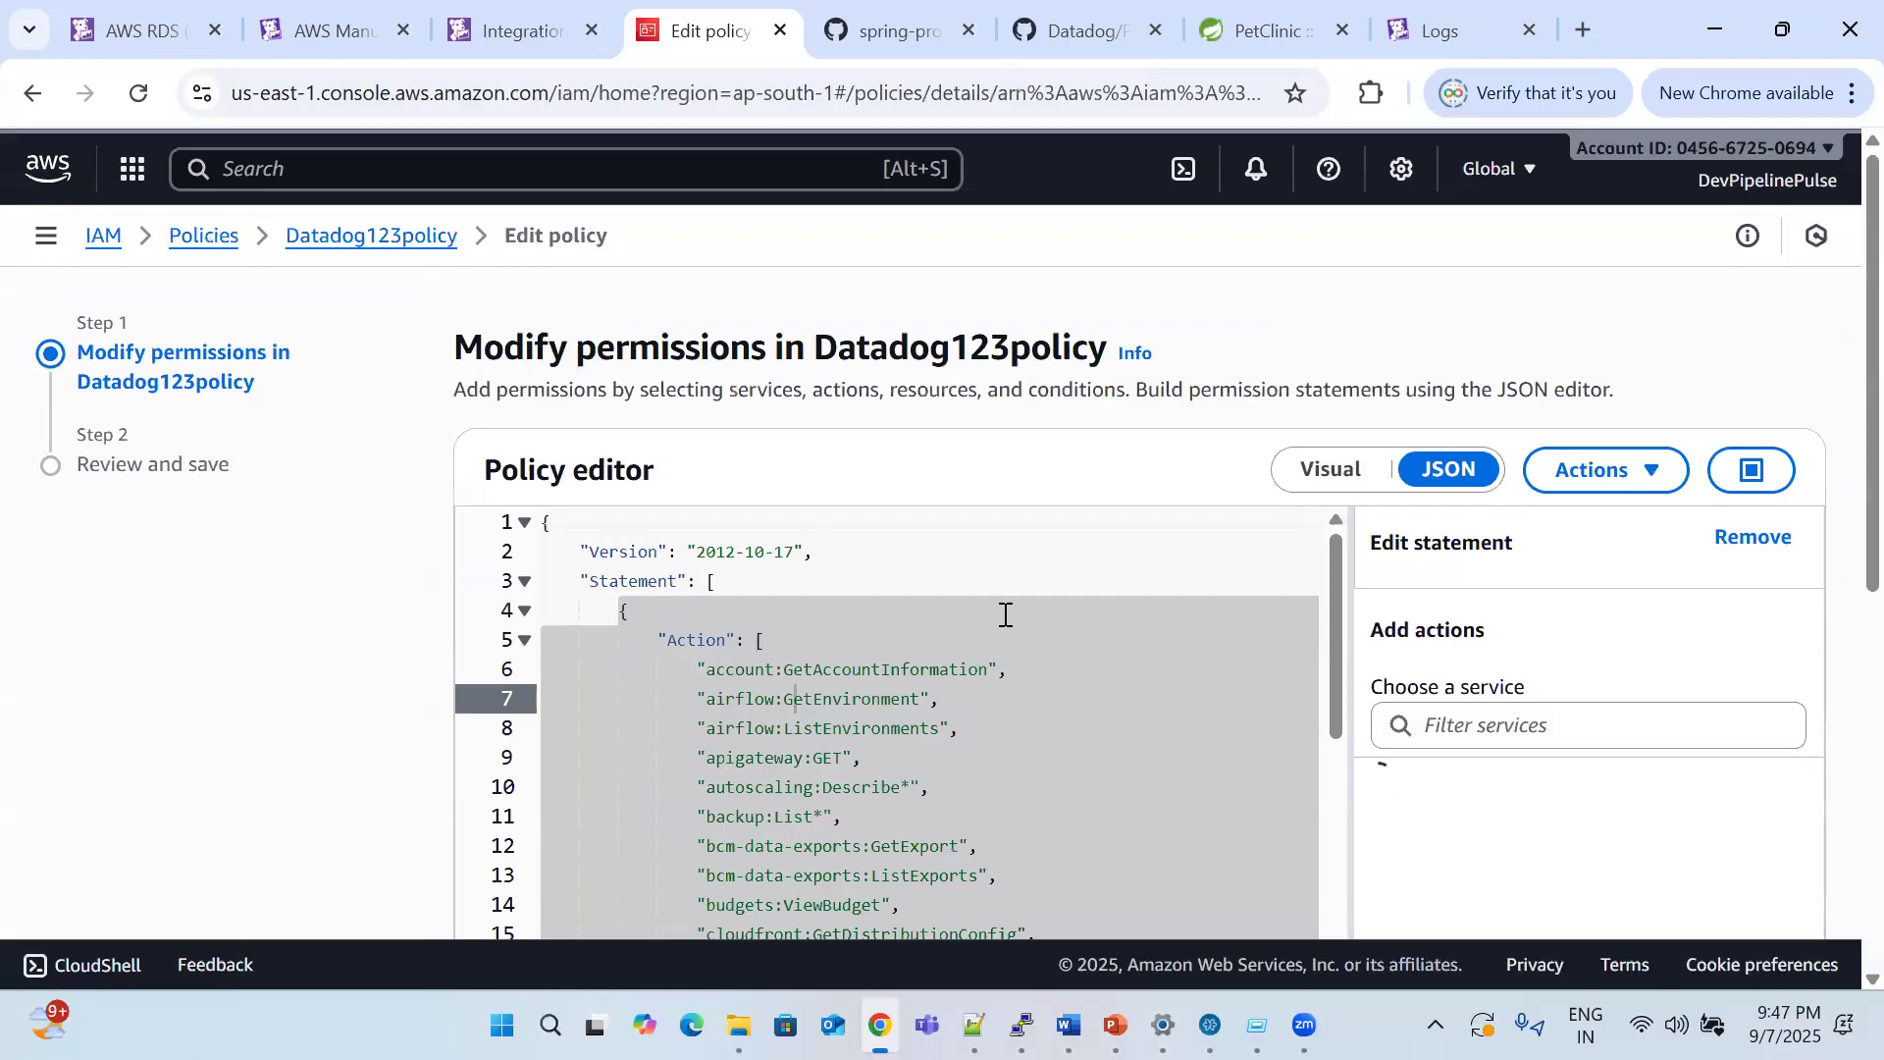
key(Return)
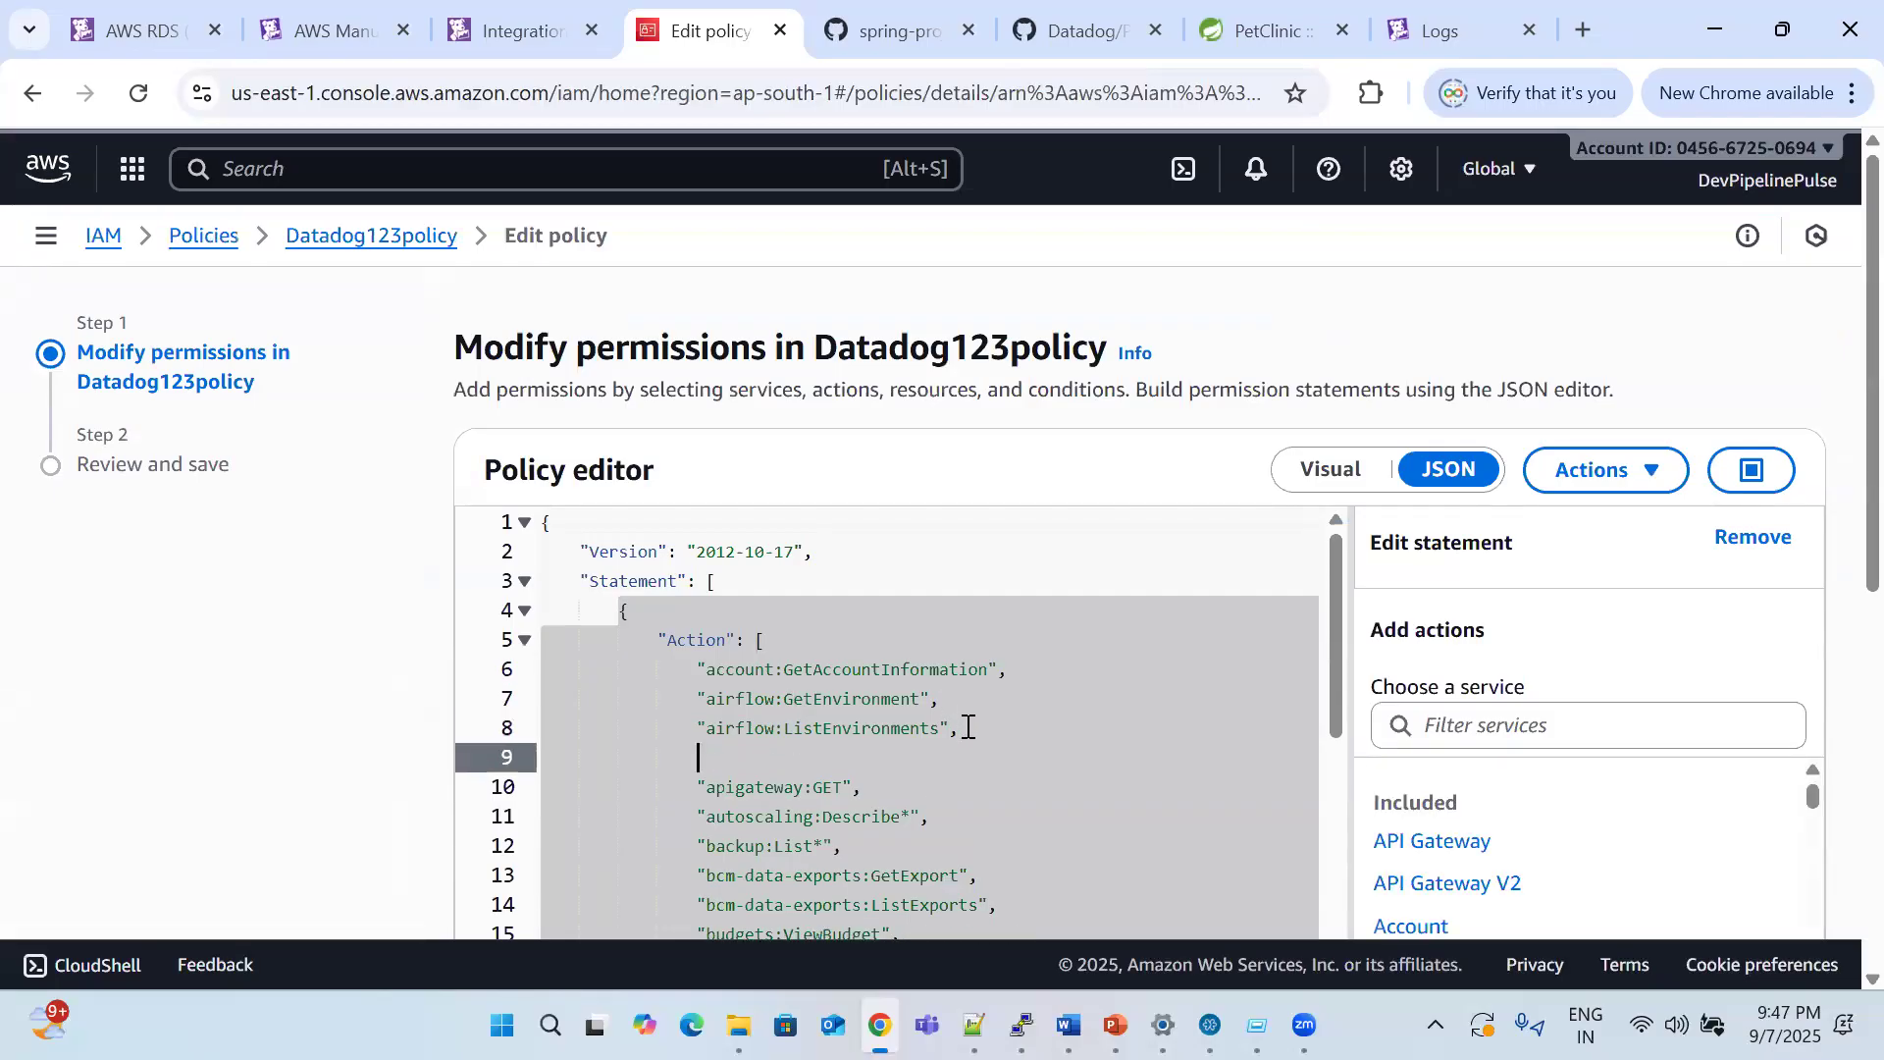
key(ctrl+v)
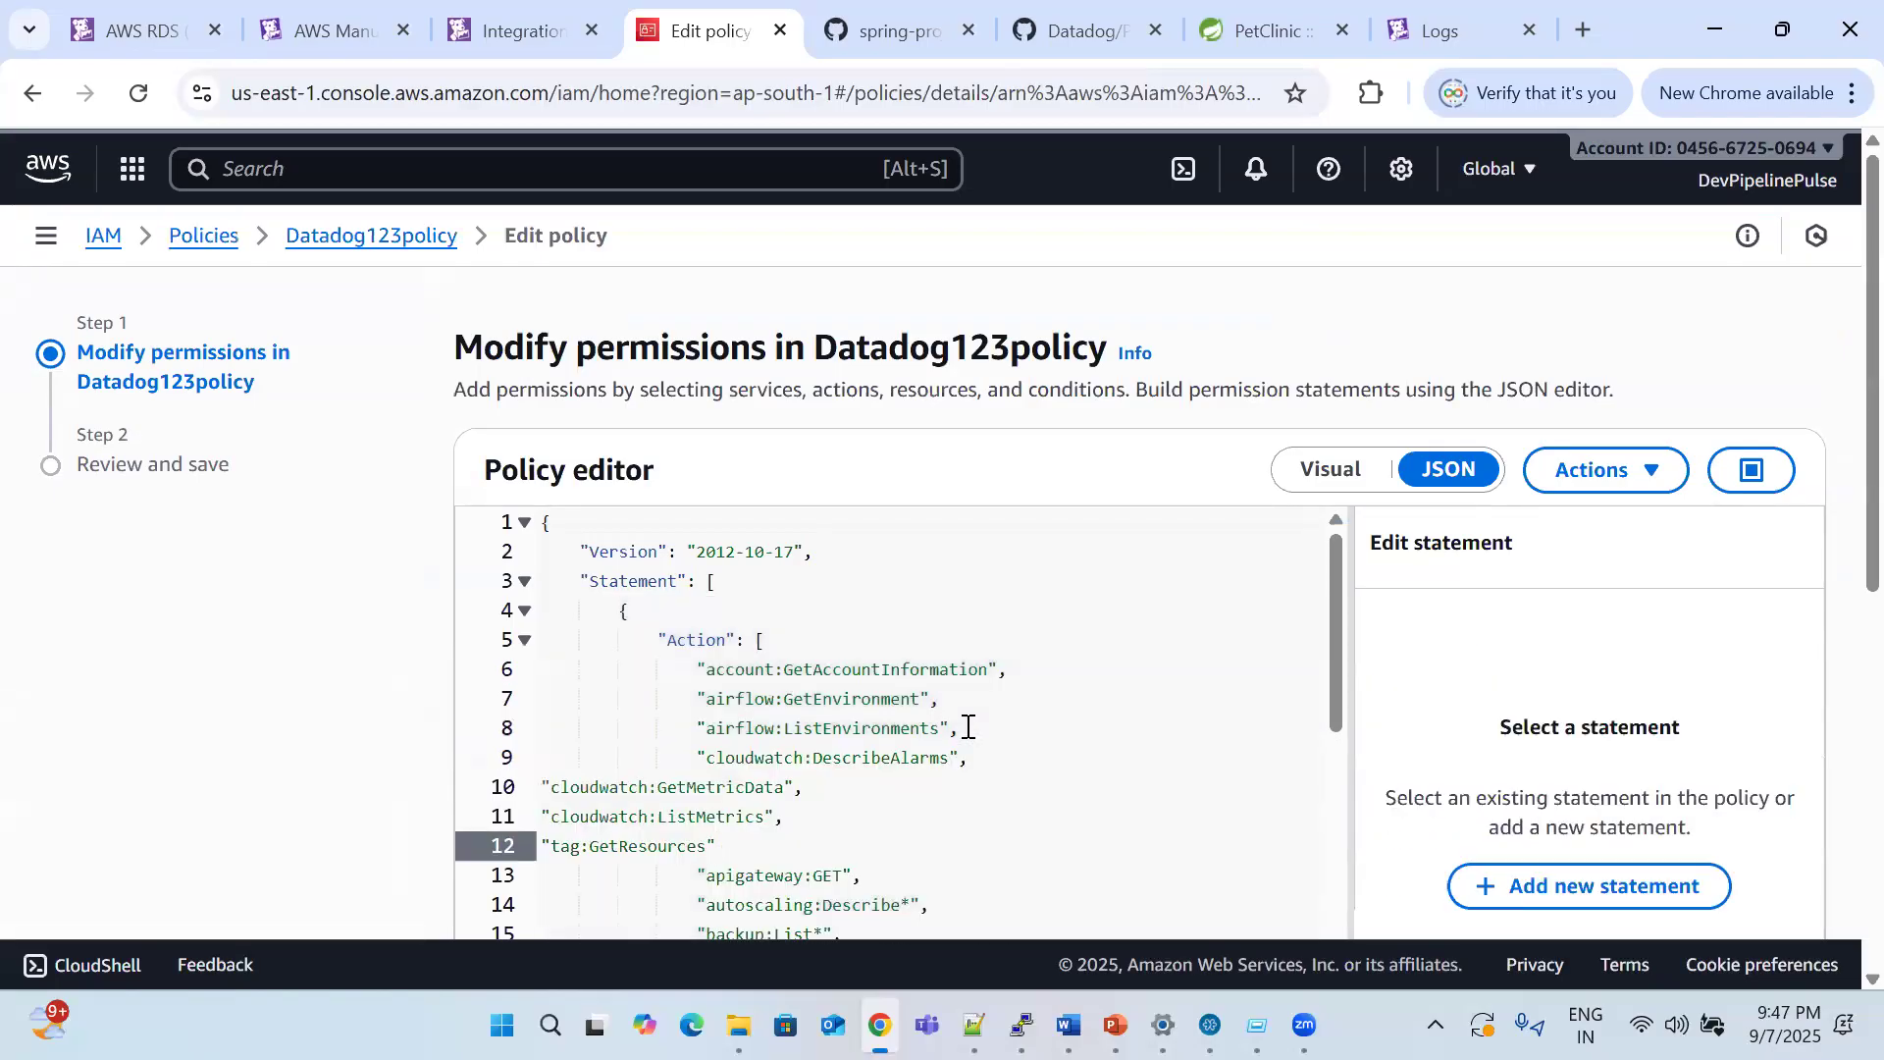
Indent the GetMetricData, ListMetrics and tag:GetResources lines to match the other actions.
click(543, 786)
key(Tab)
key(Tab)
key(Tab)
key(Tab)
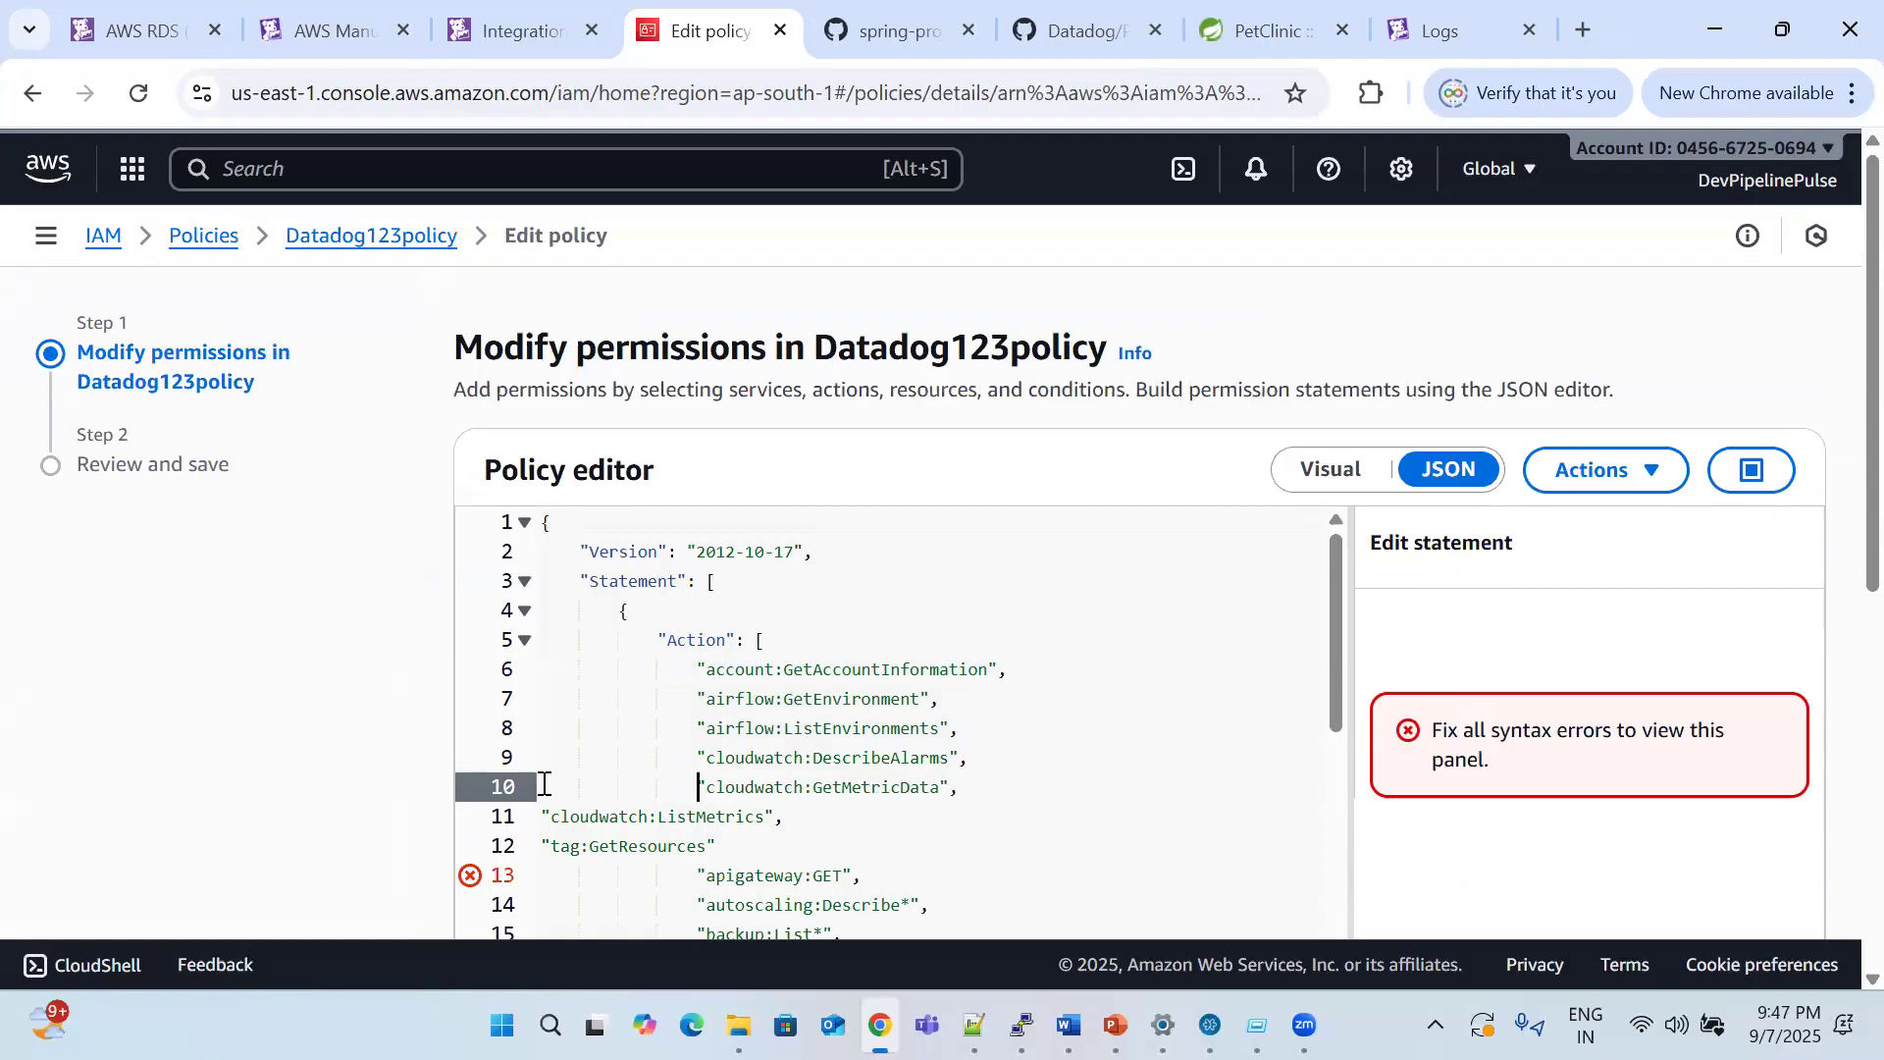
key(Down)
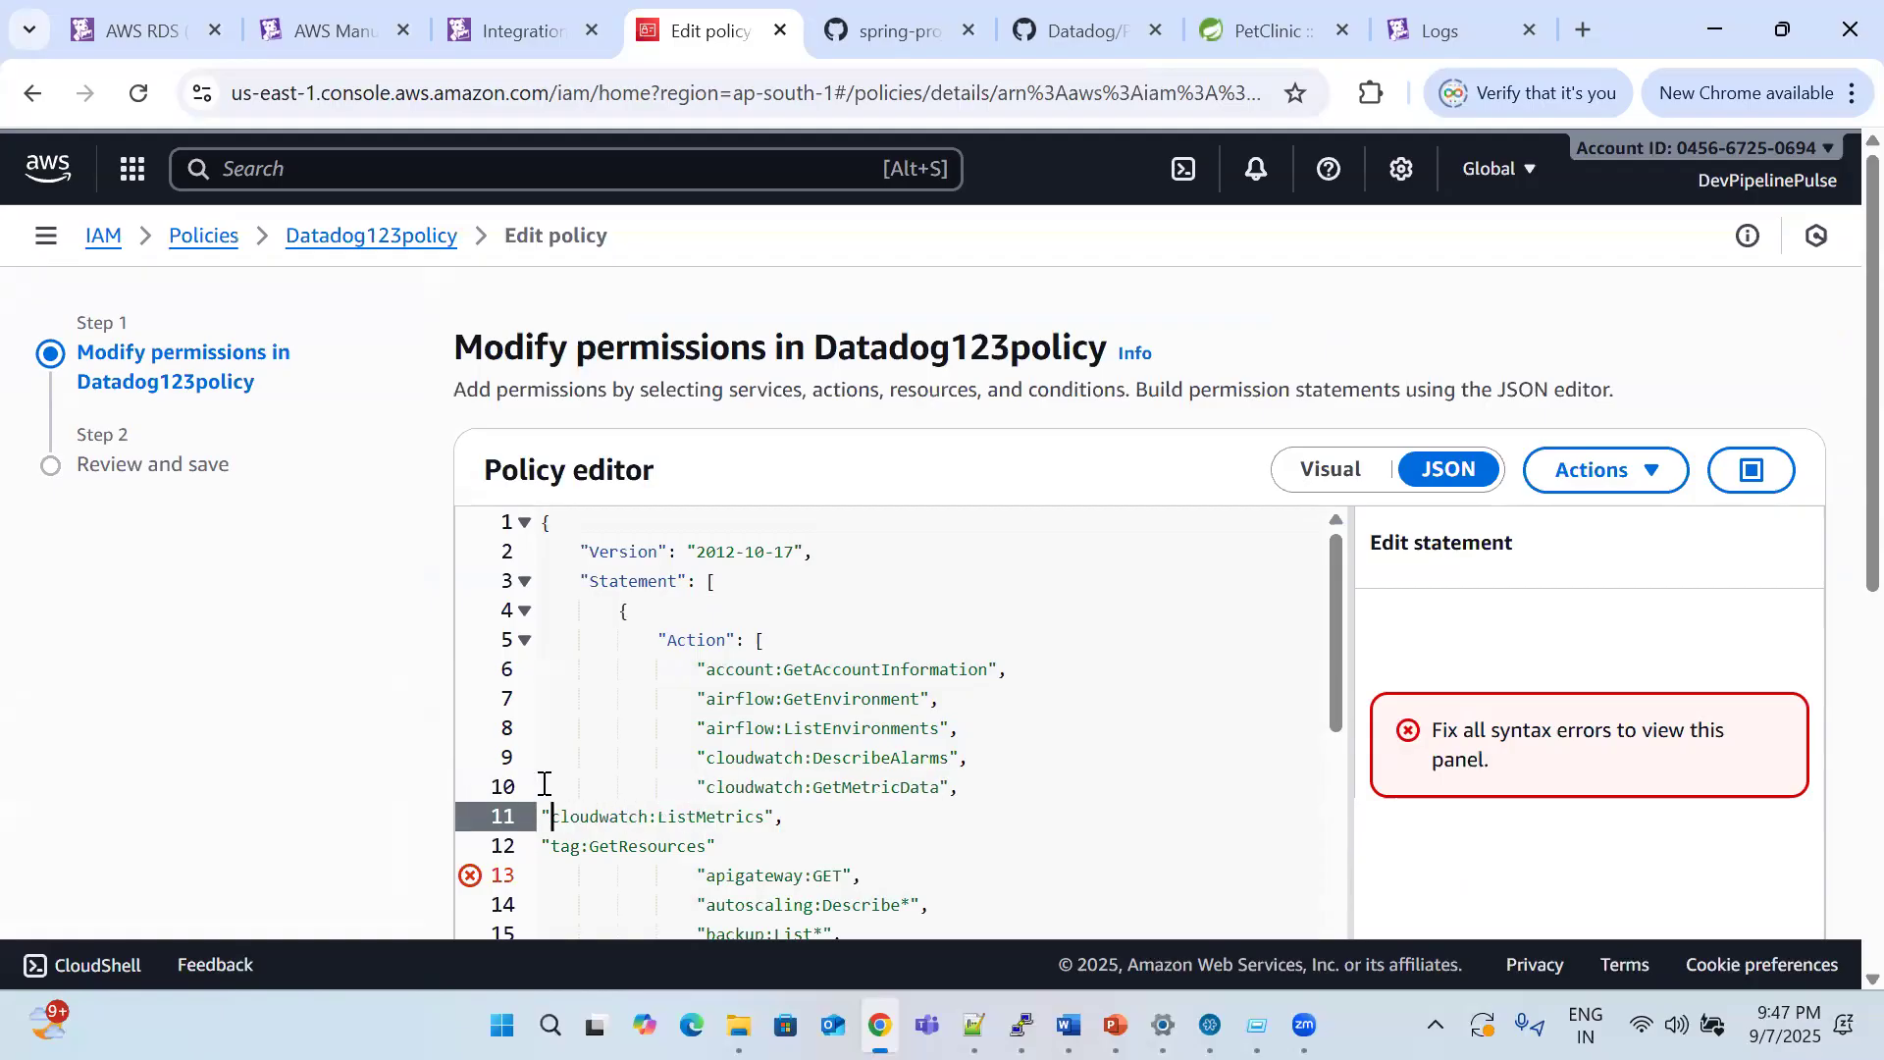
key(Tab)
key(Tab)
key(Tab)
key(Tab)
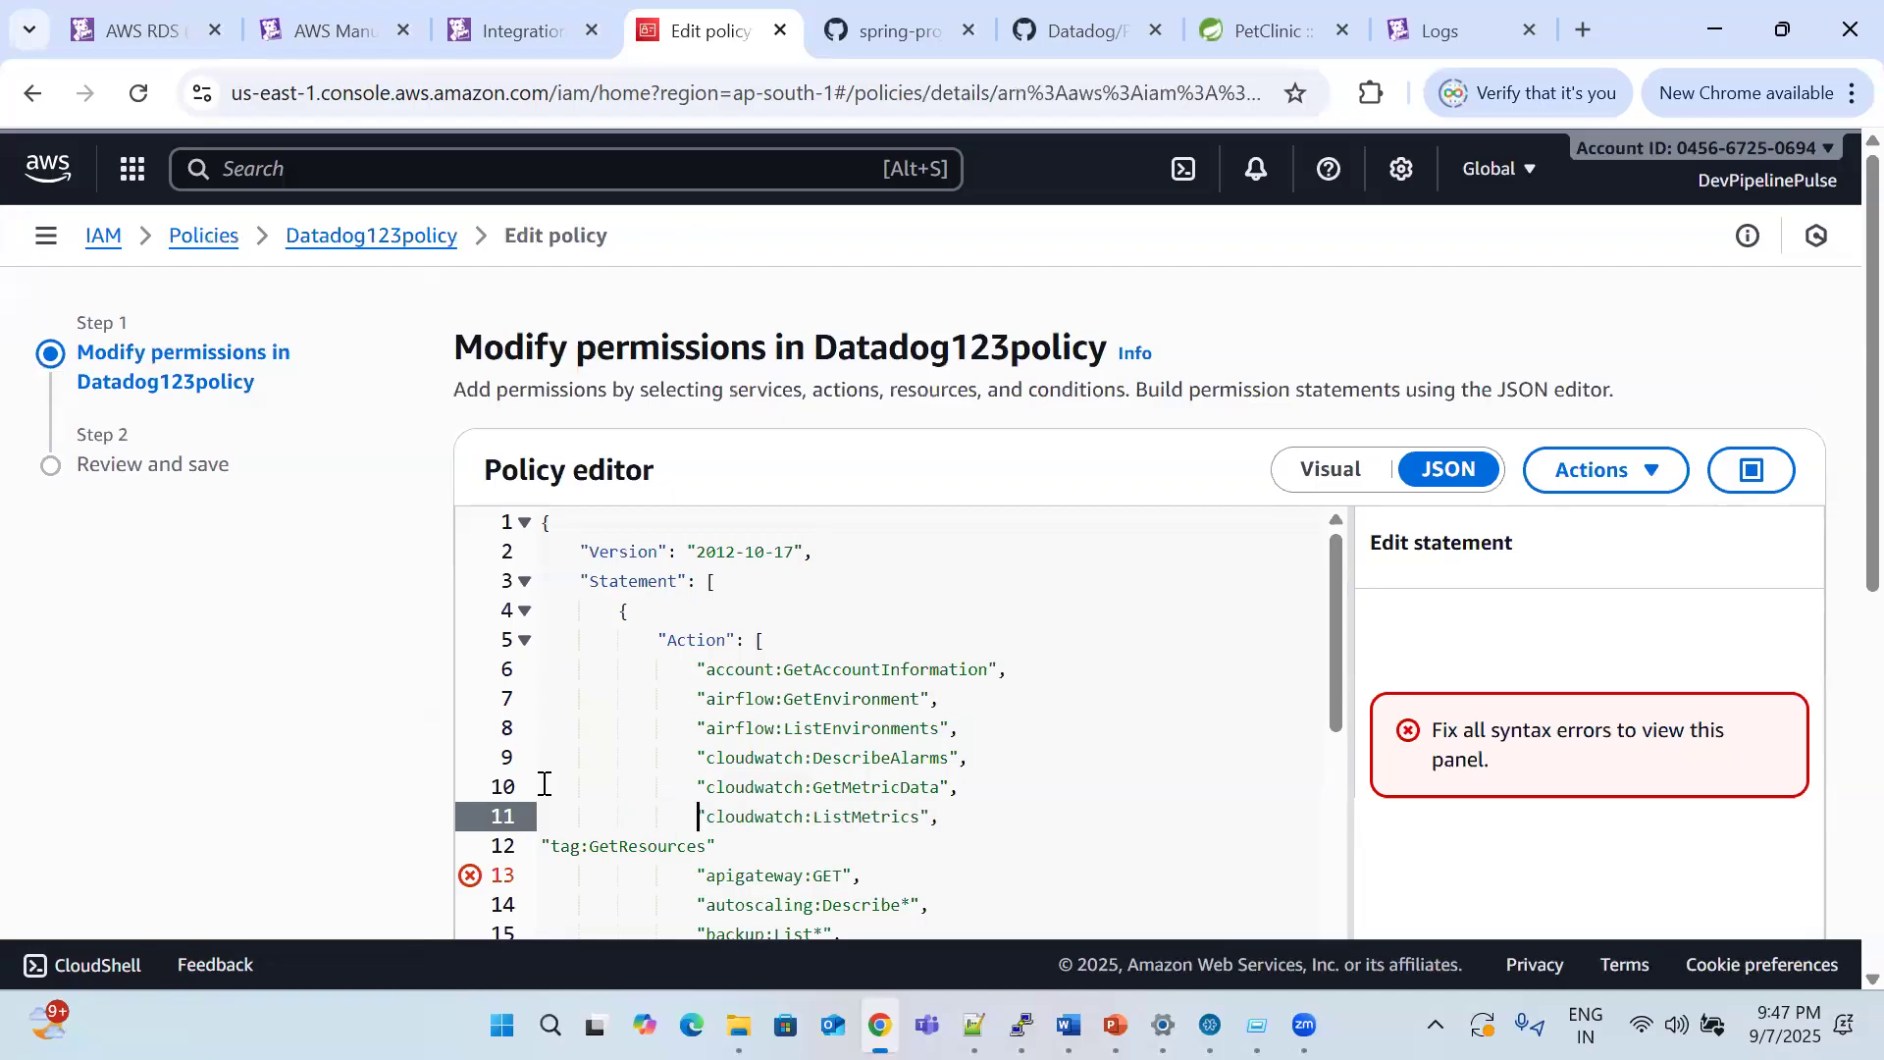
key(Down)
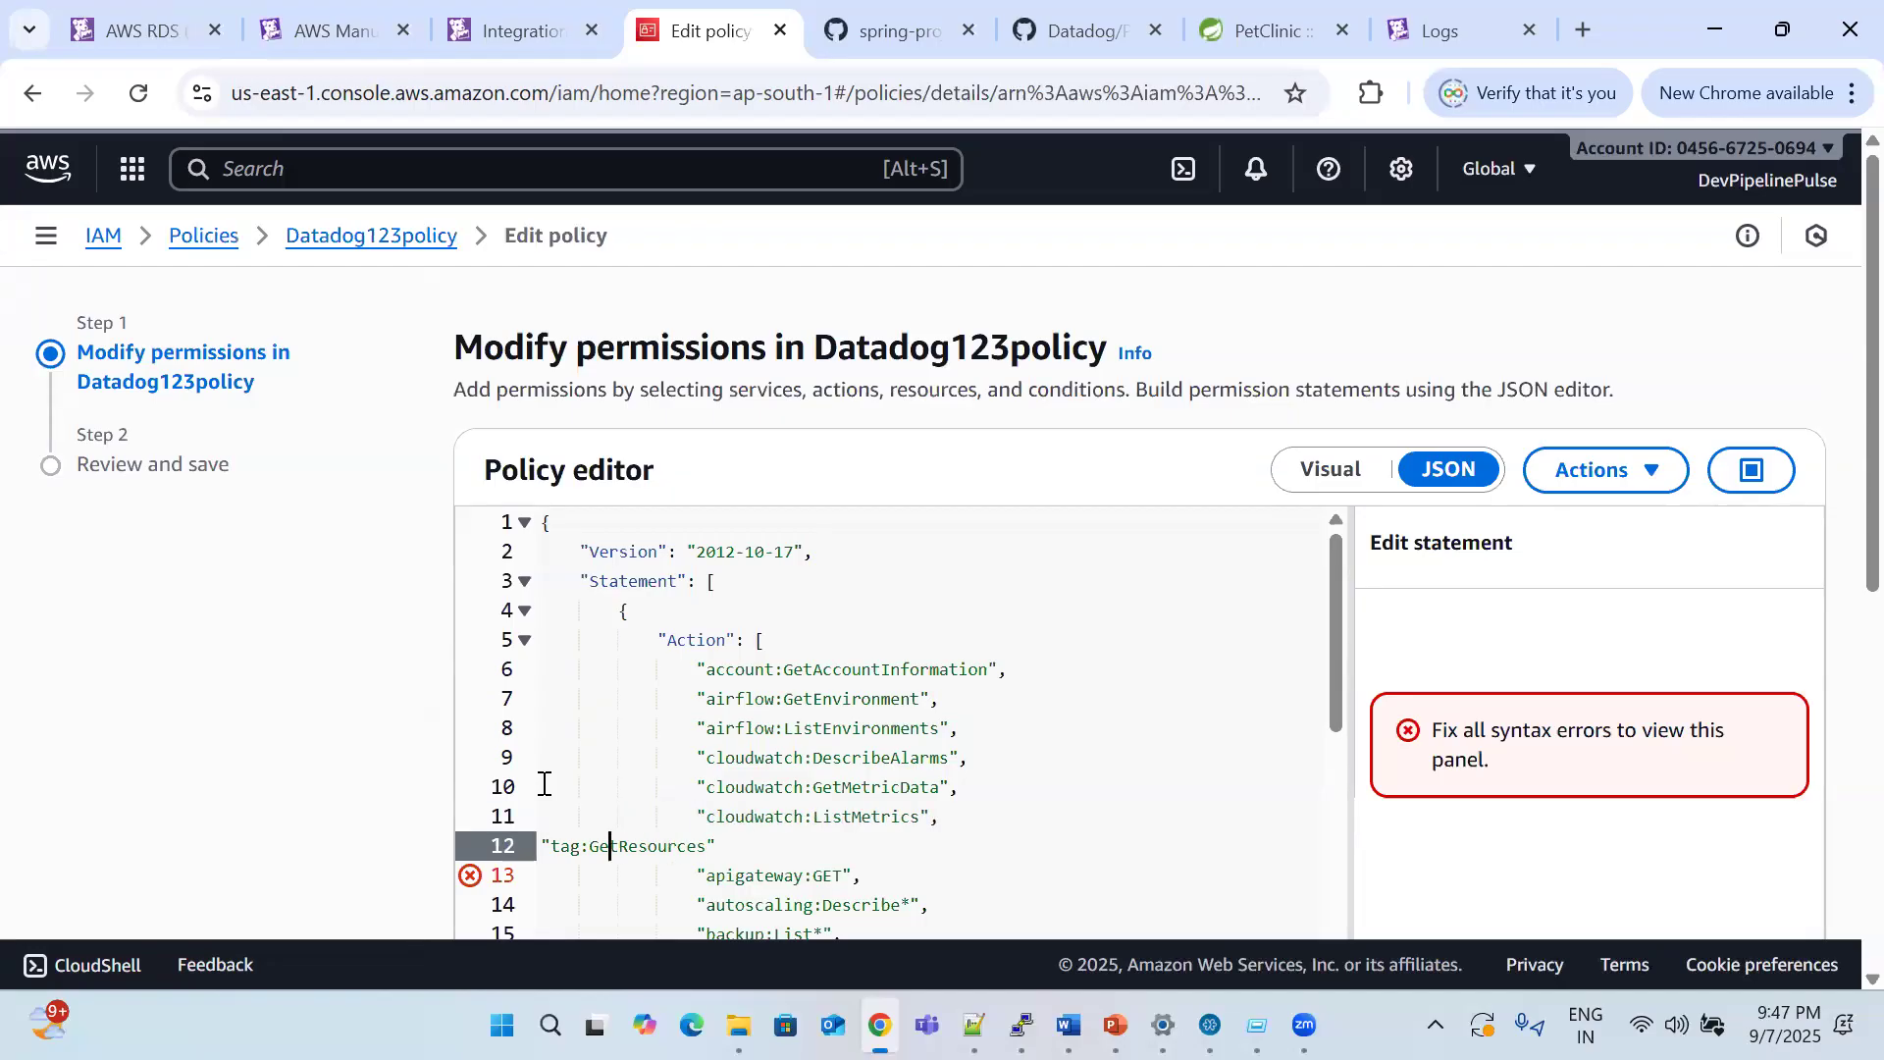
key(Tab)
key(Tab)
key(Tab)
key(Tab)
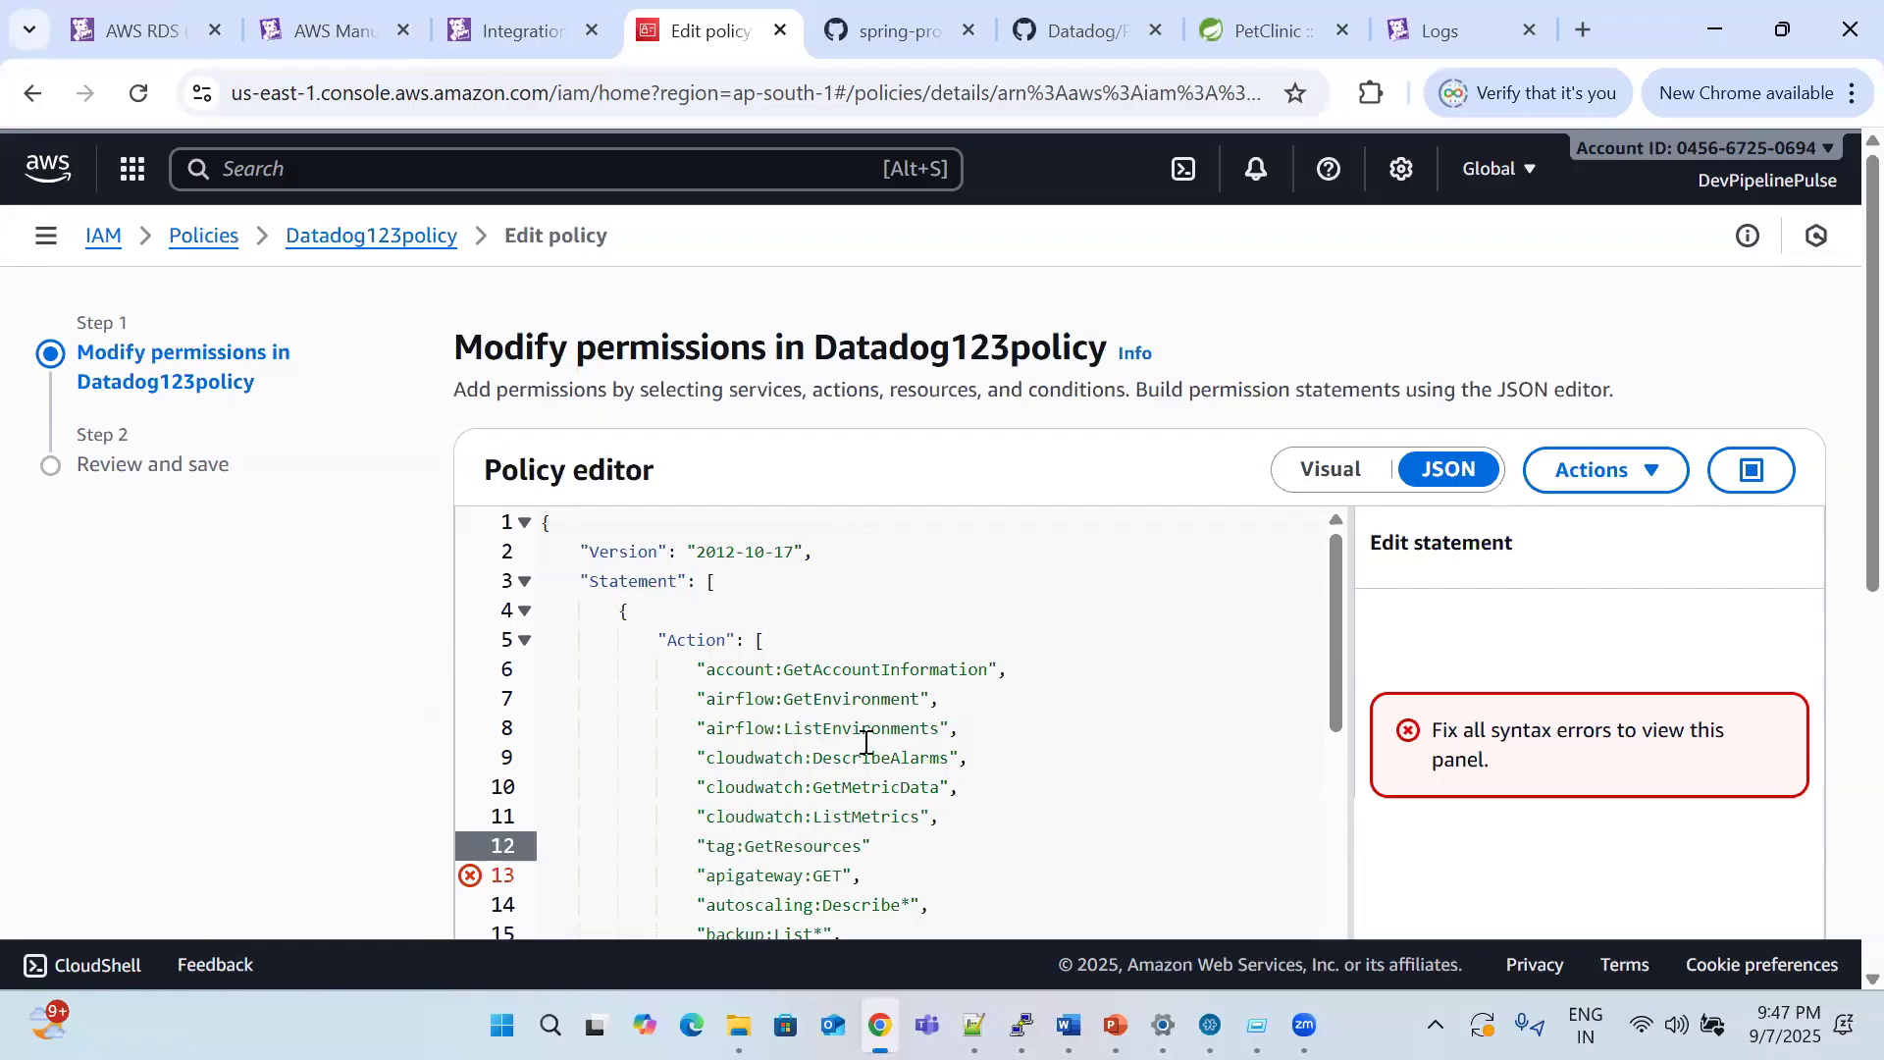
scroll(863, 690, down, 6)
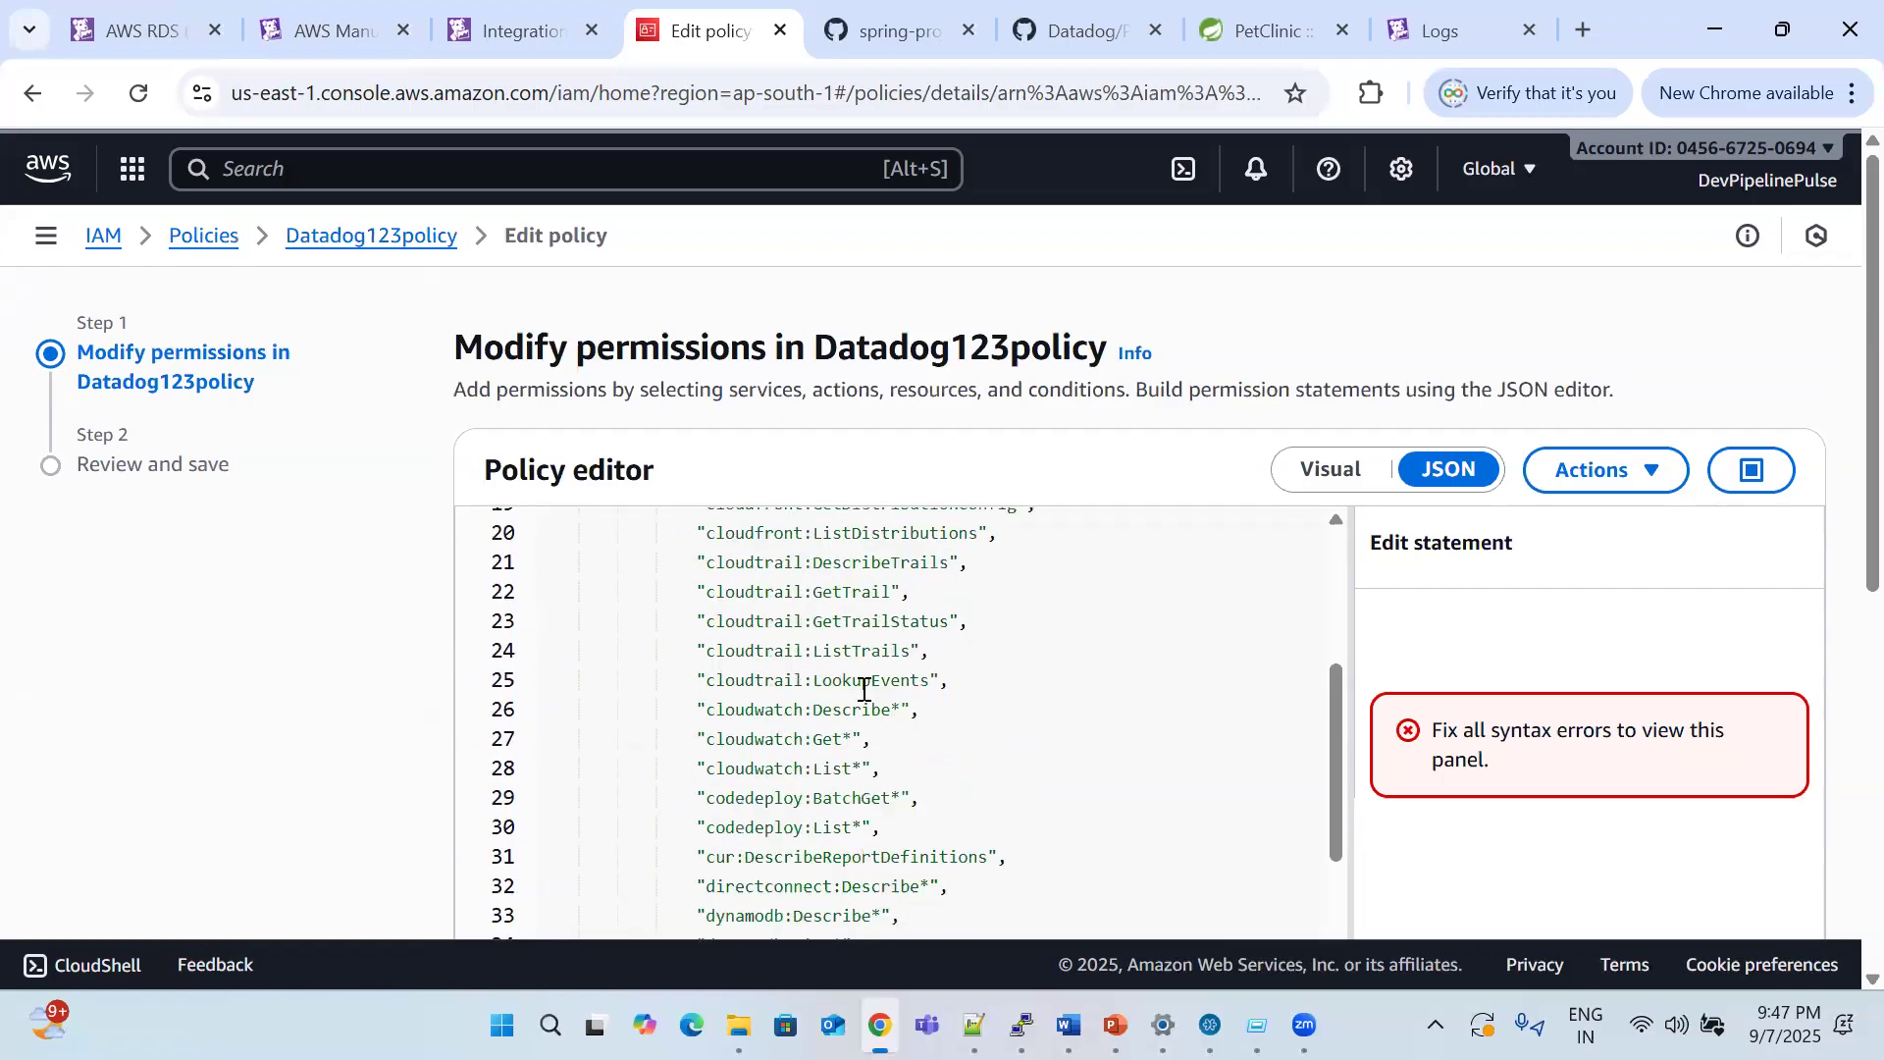
scroll(863, 690, down, 15)
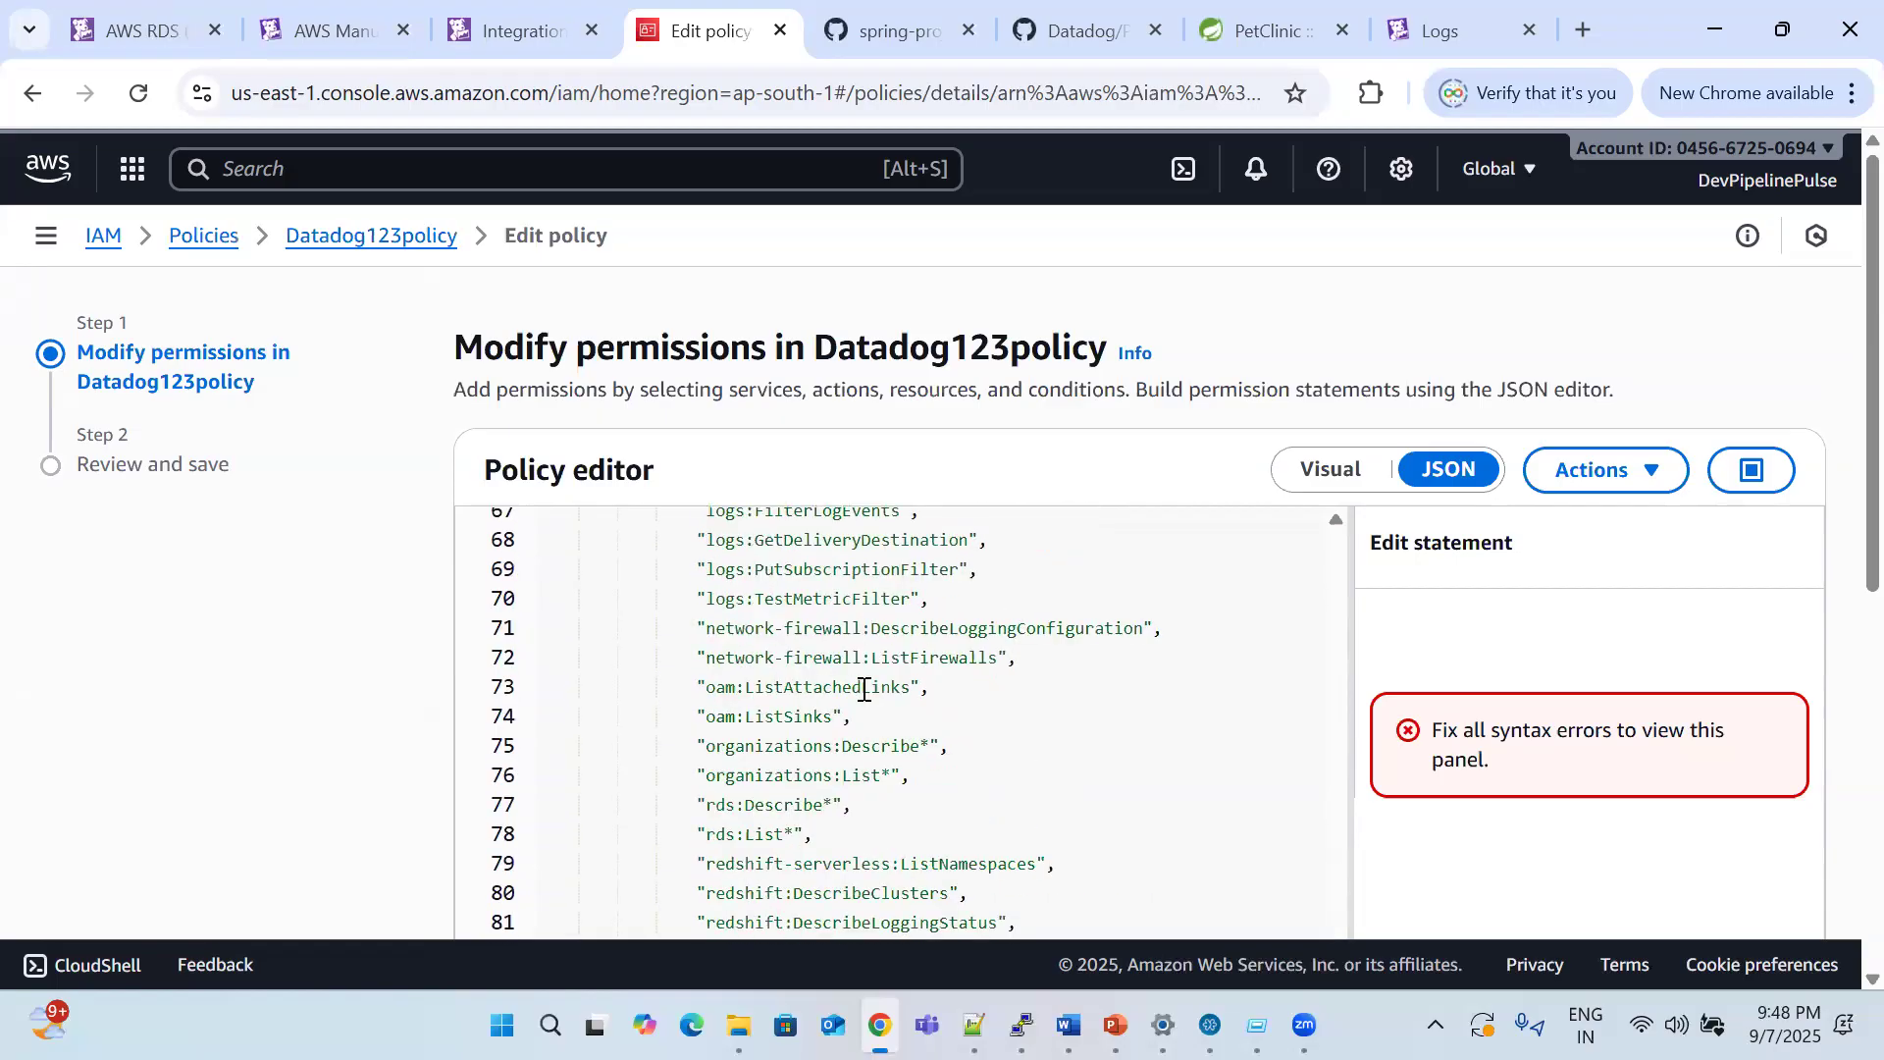
scroll(863, 689, down, 2)
scroll(1837, 658, down, 4)
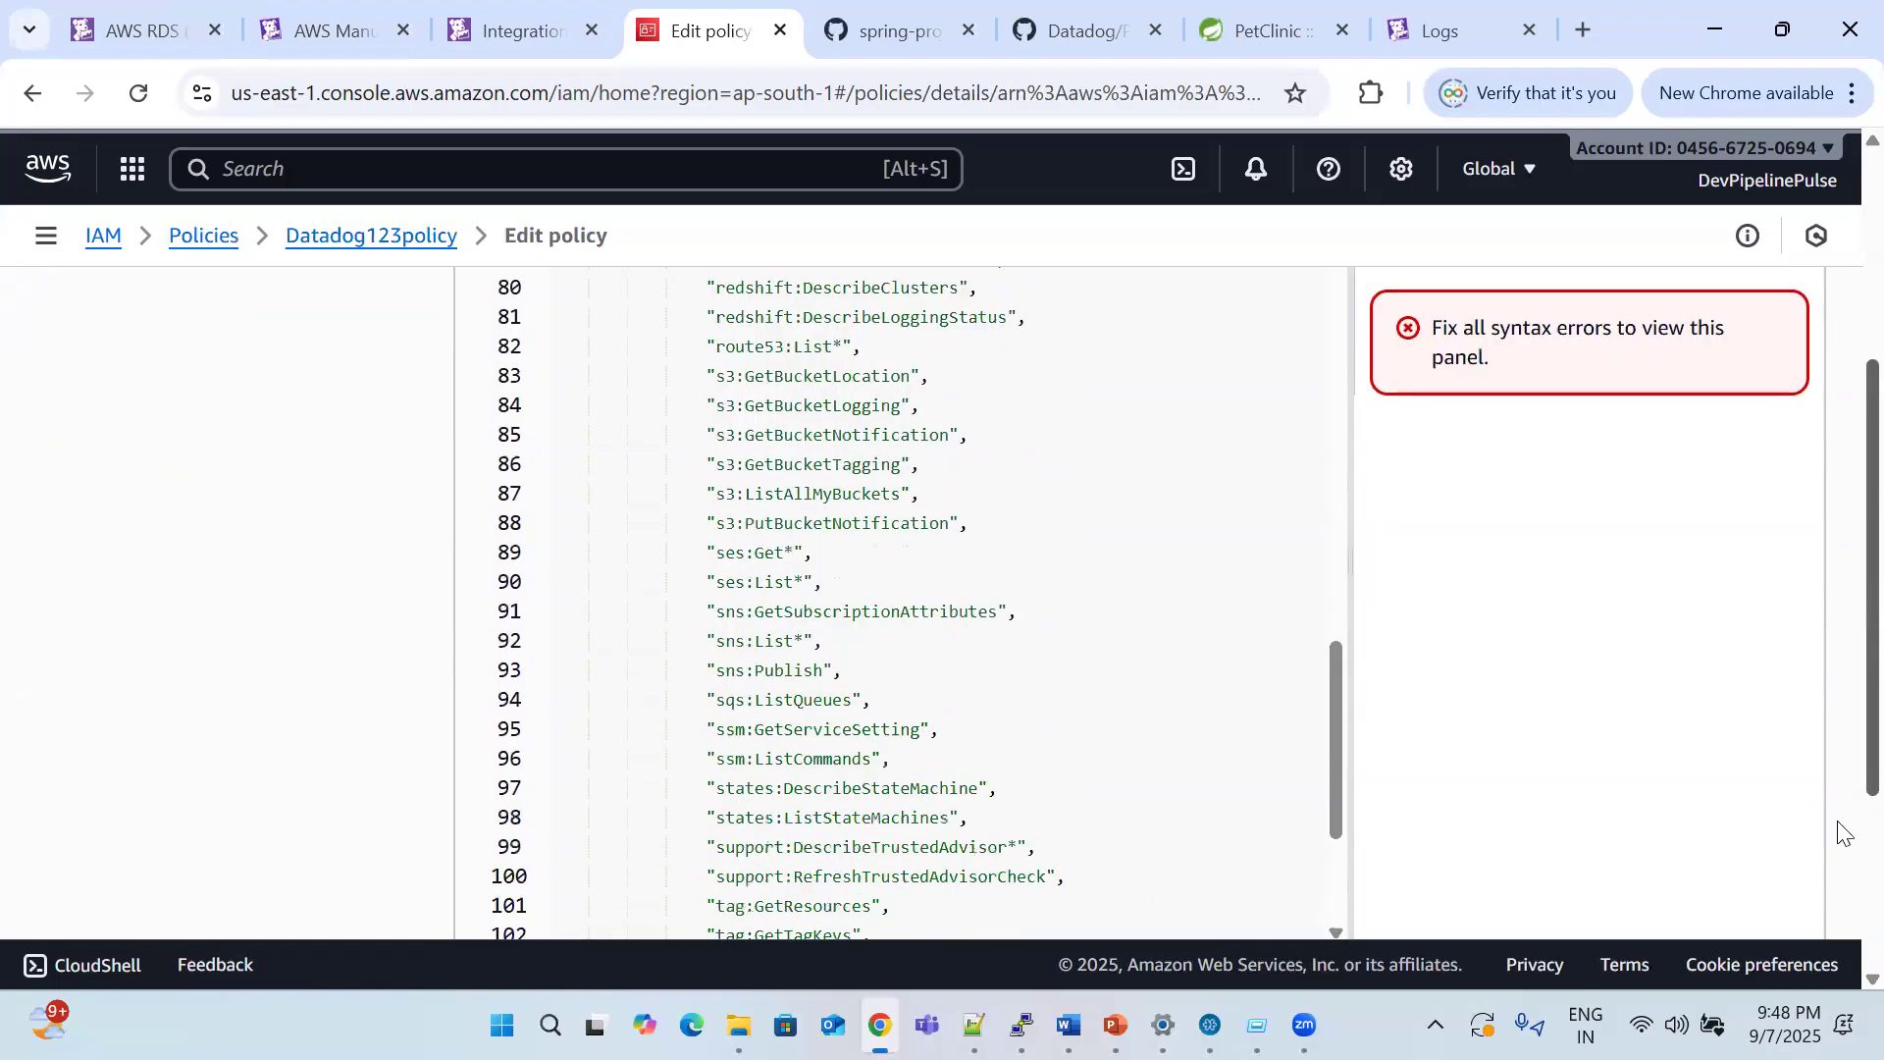
scroll(1841, 832, down, 3)
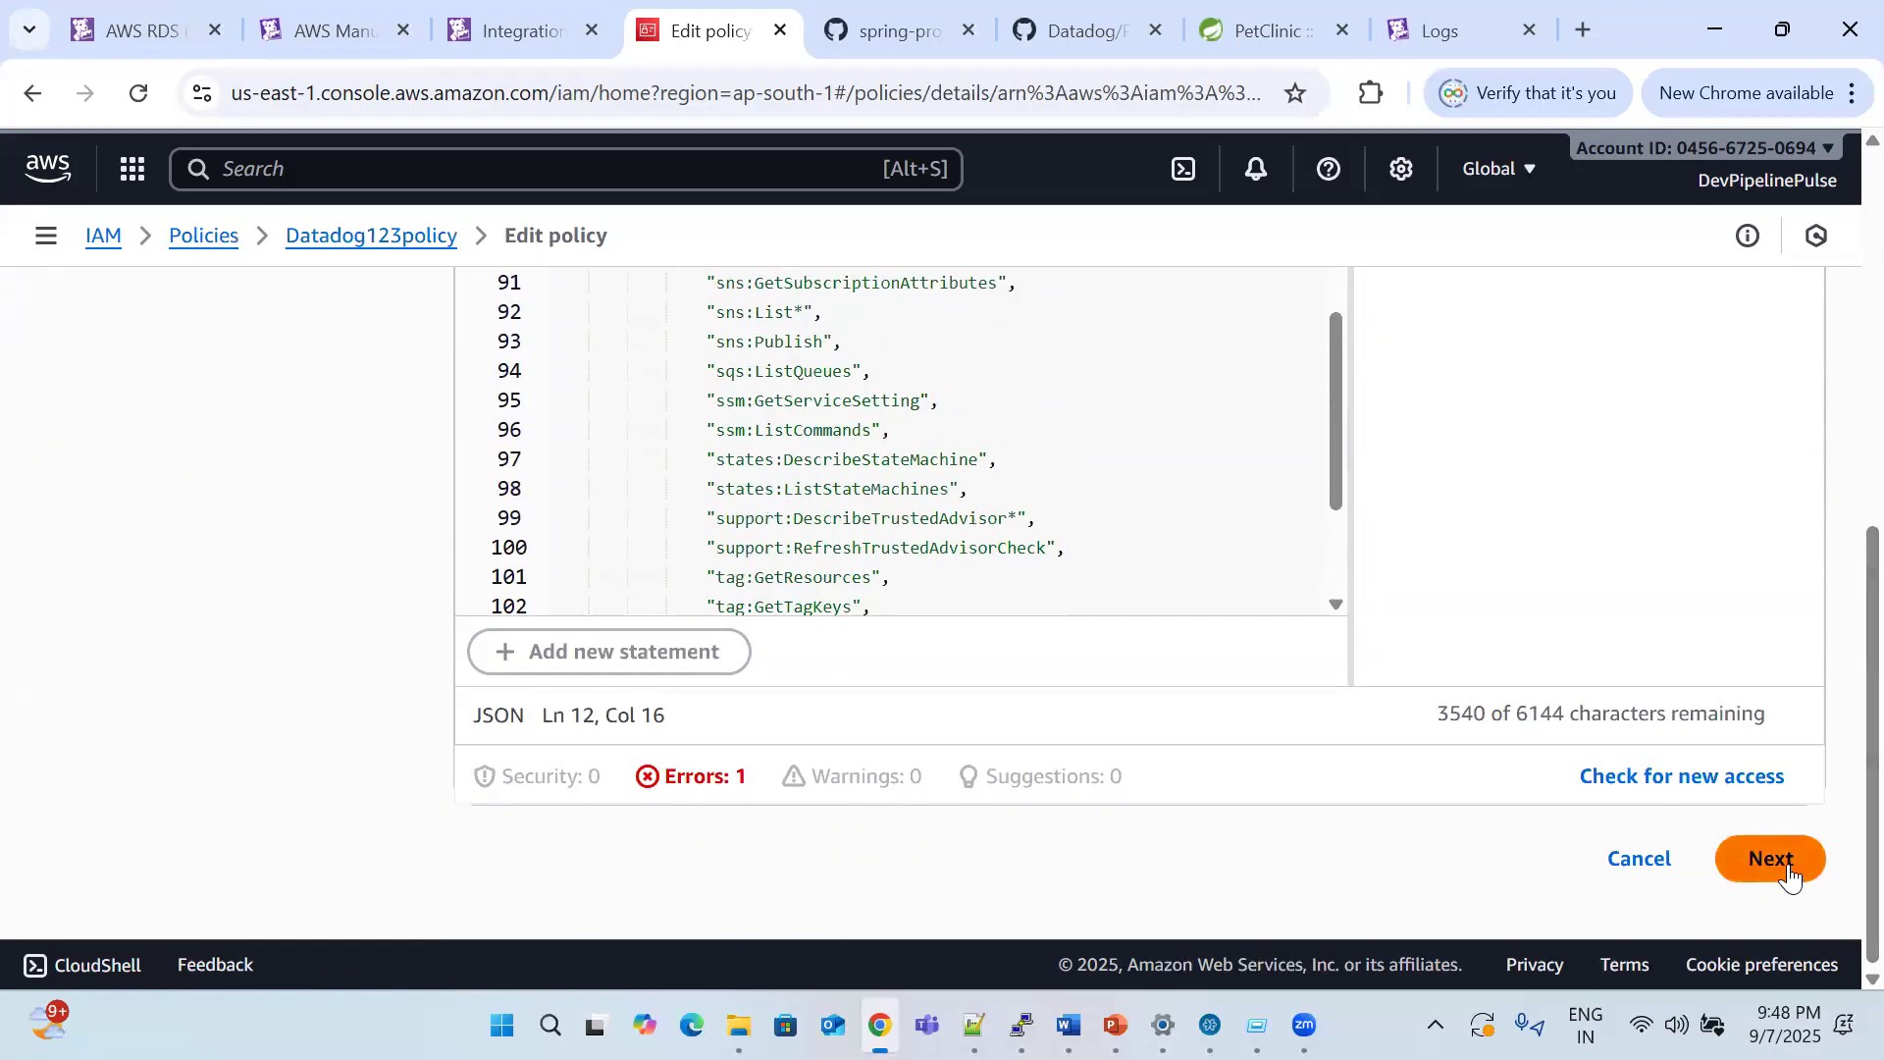
scroll(1788, 863, up, 1)
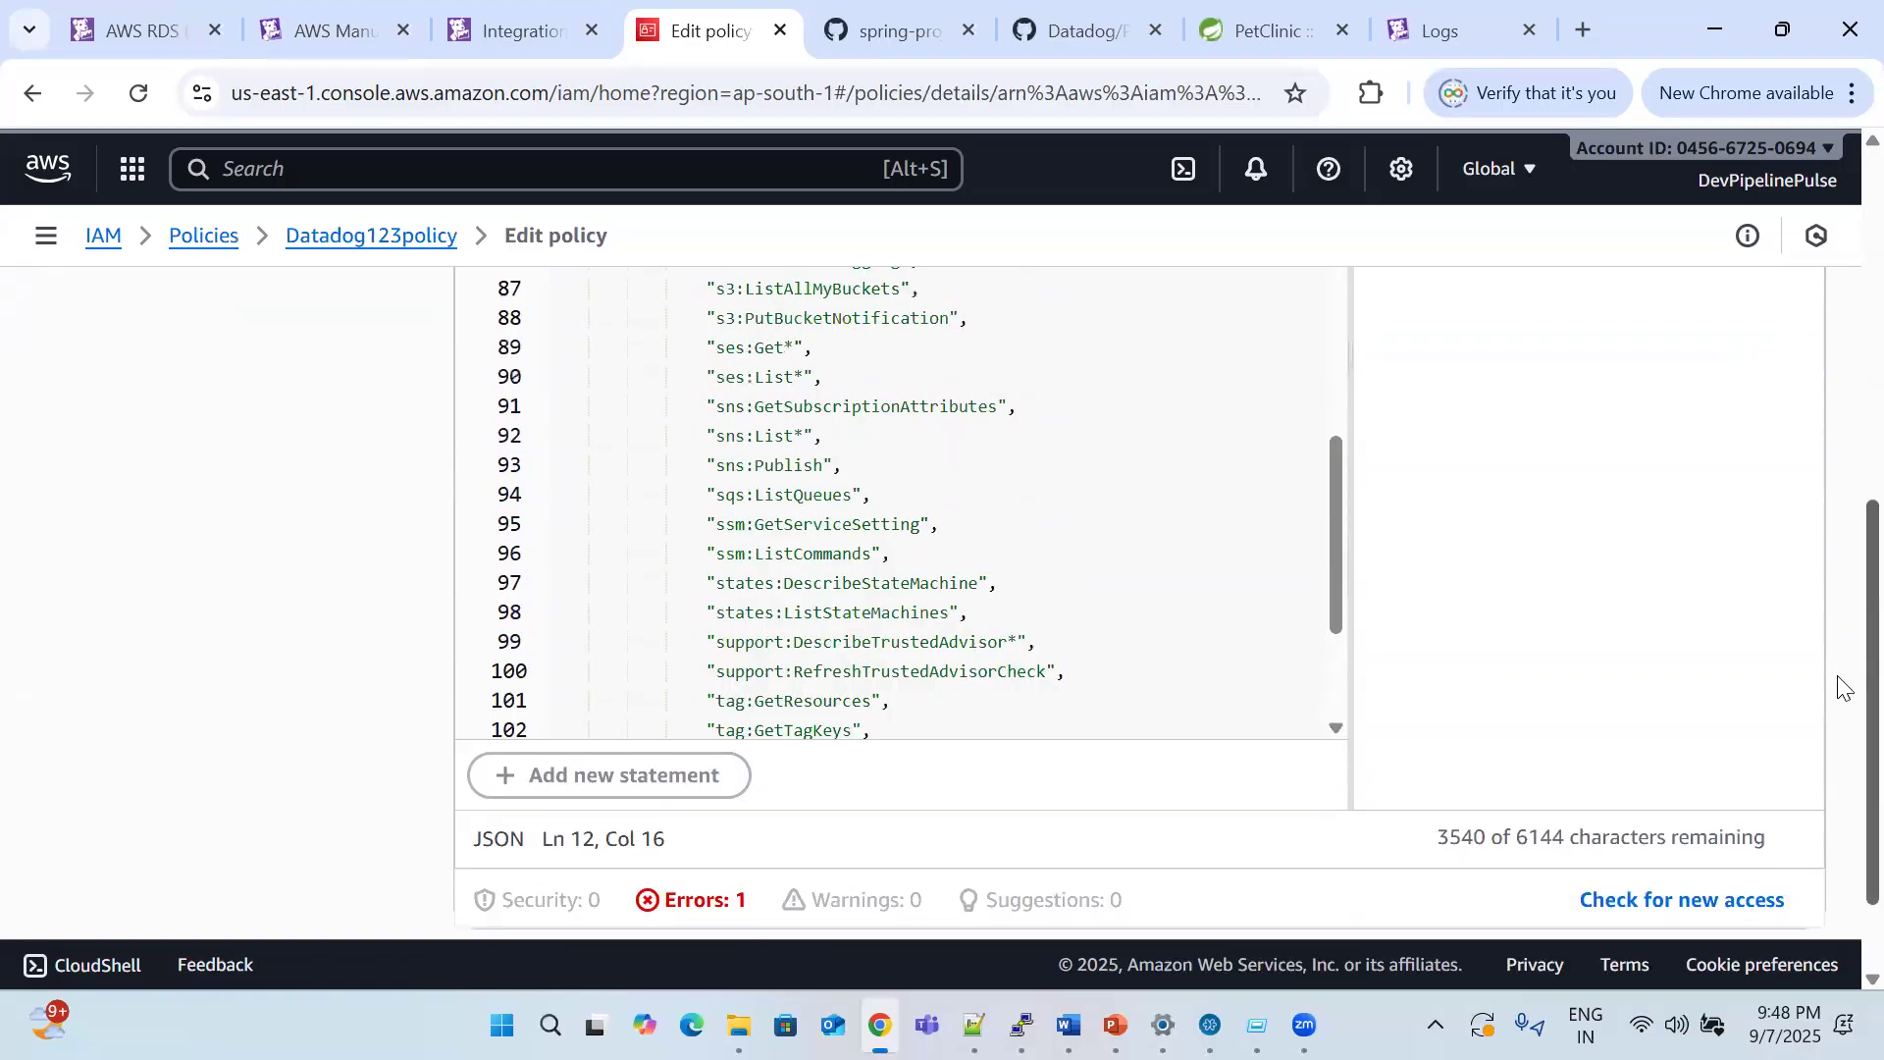
scroll(1839, 686, down, 1)
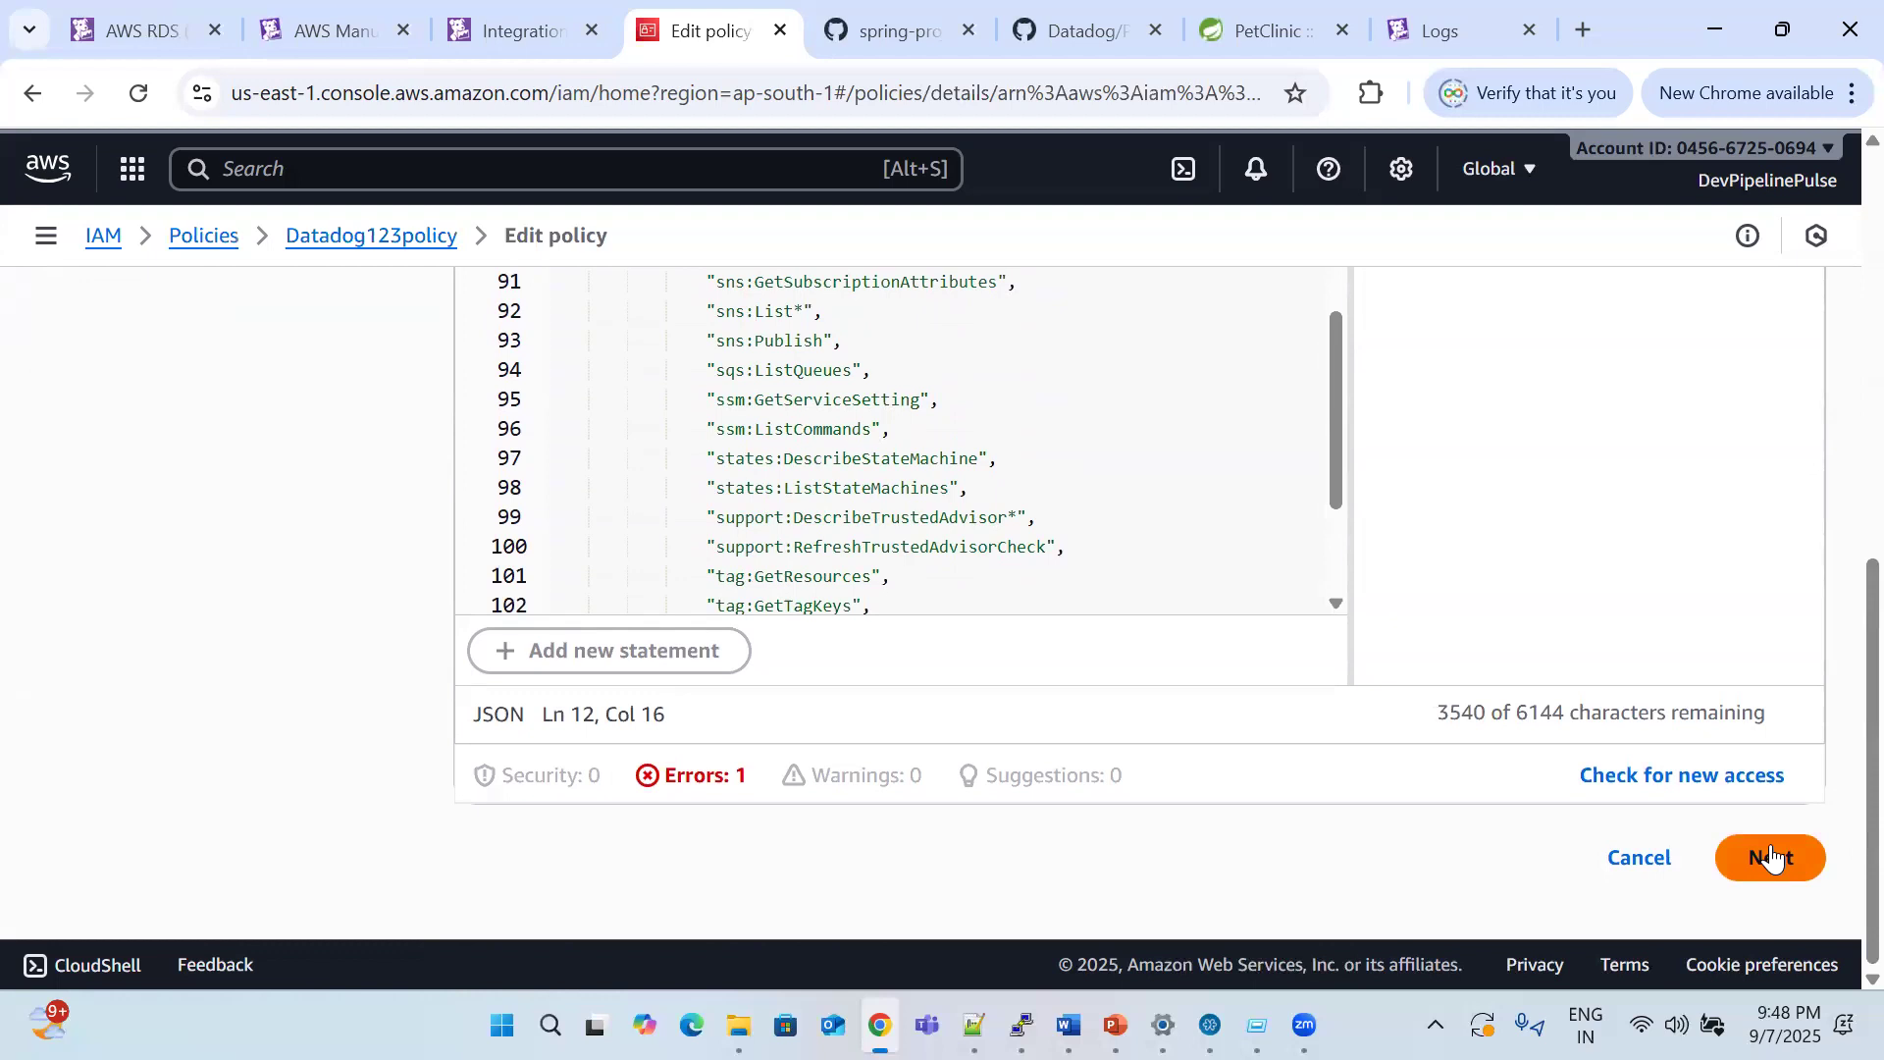
Add the missing comma after "tag:GetResources" to clear the JSON syntax error.
scroll(1601, 571, up, 5)
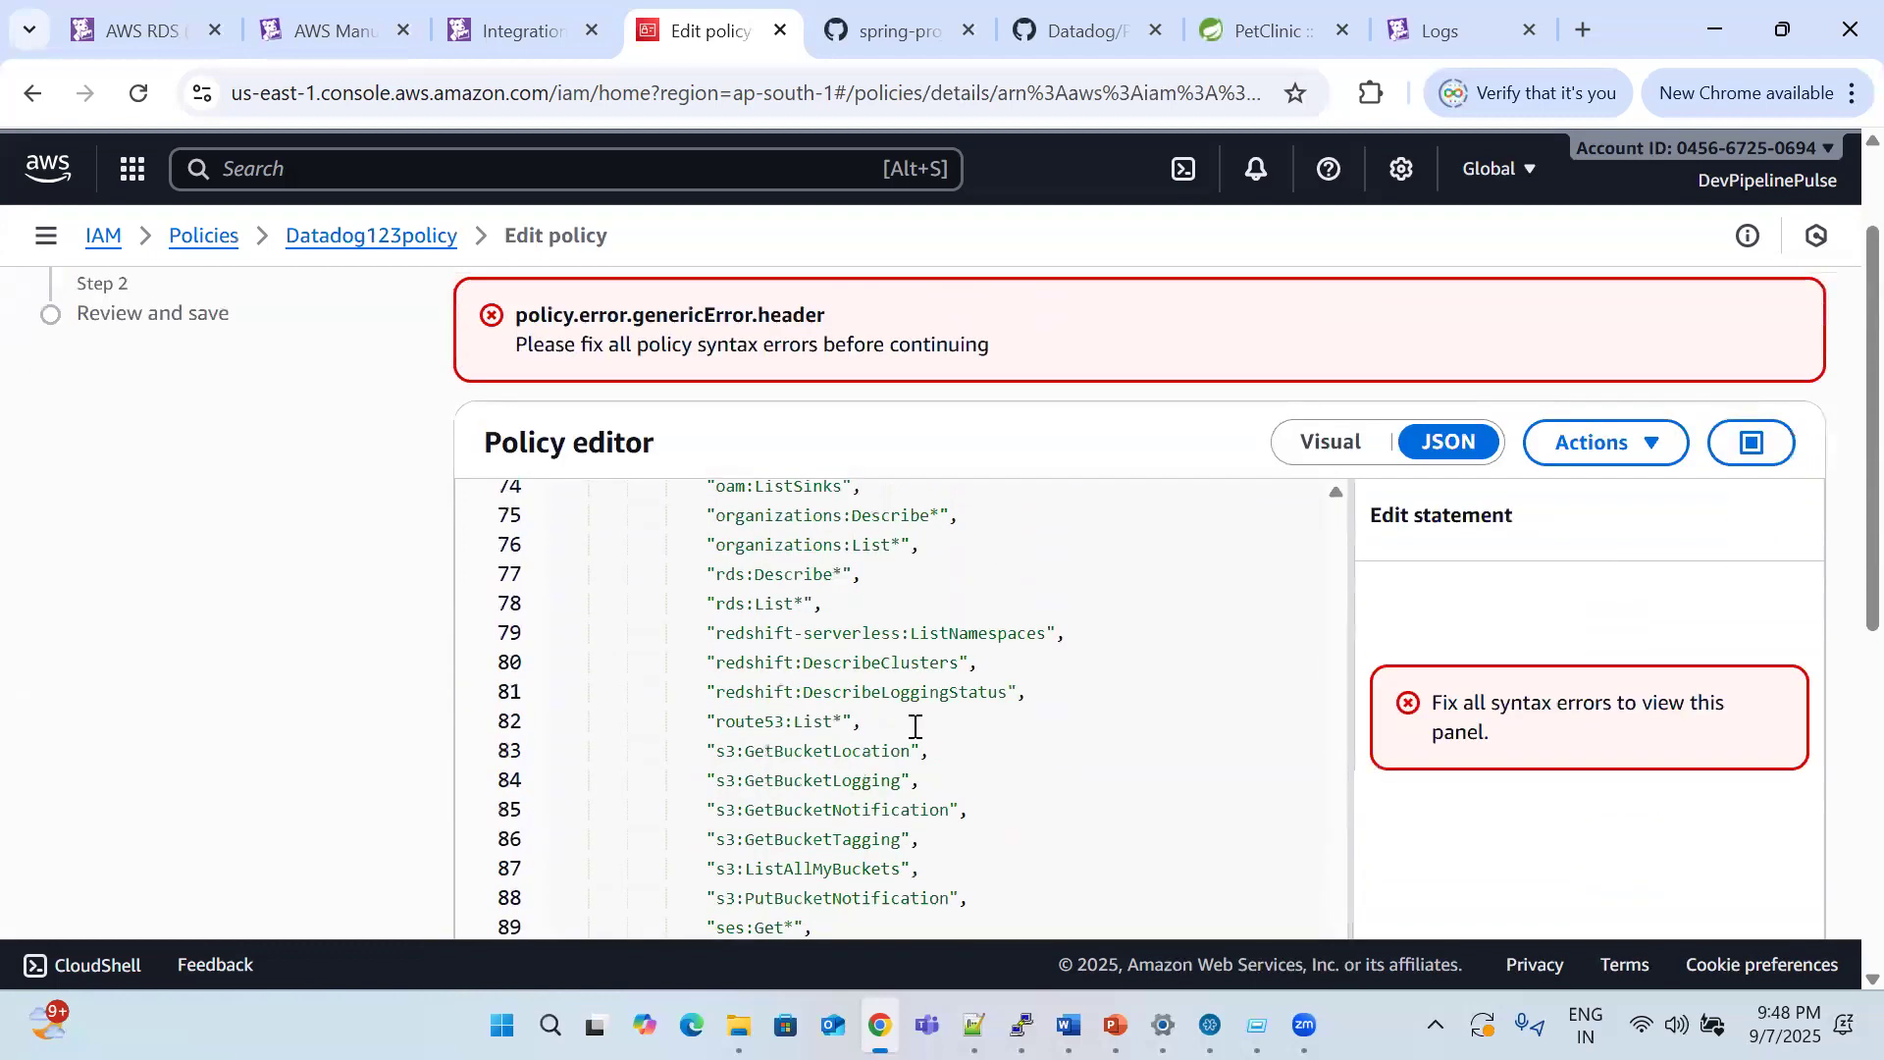
scroll(915, 726, up, 6)
scroll(914, 726, up, 3)
scroll(915, 726, up, 4)
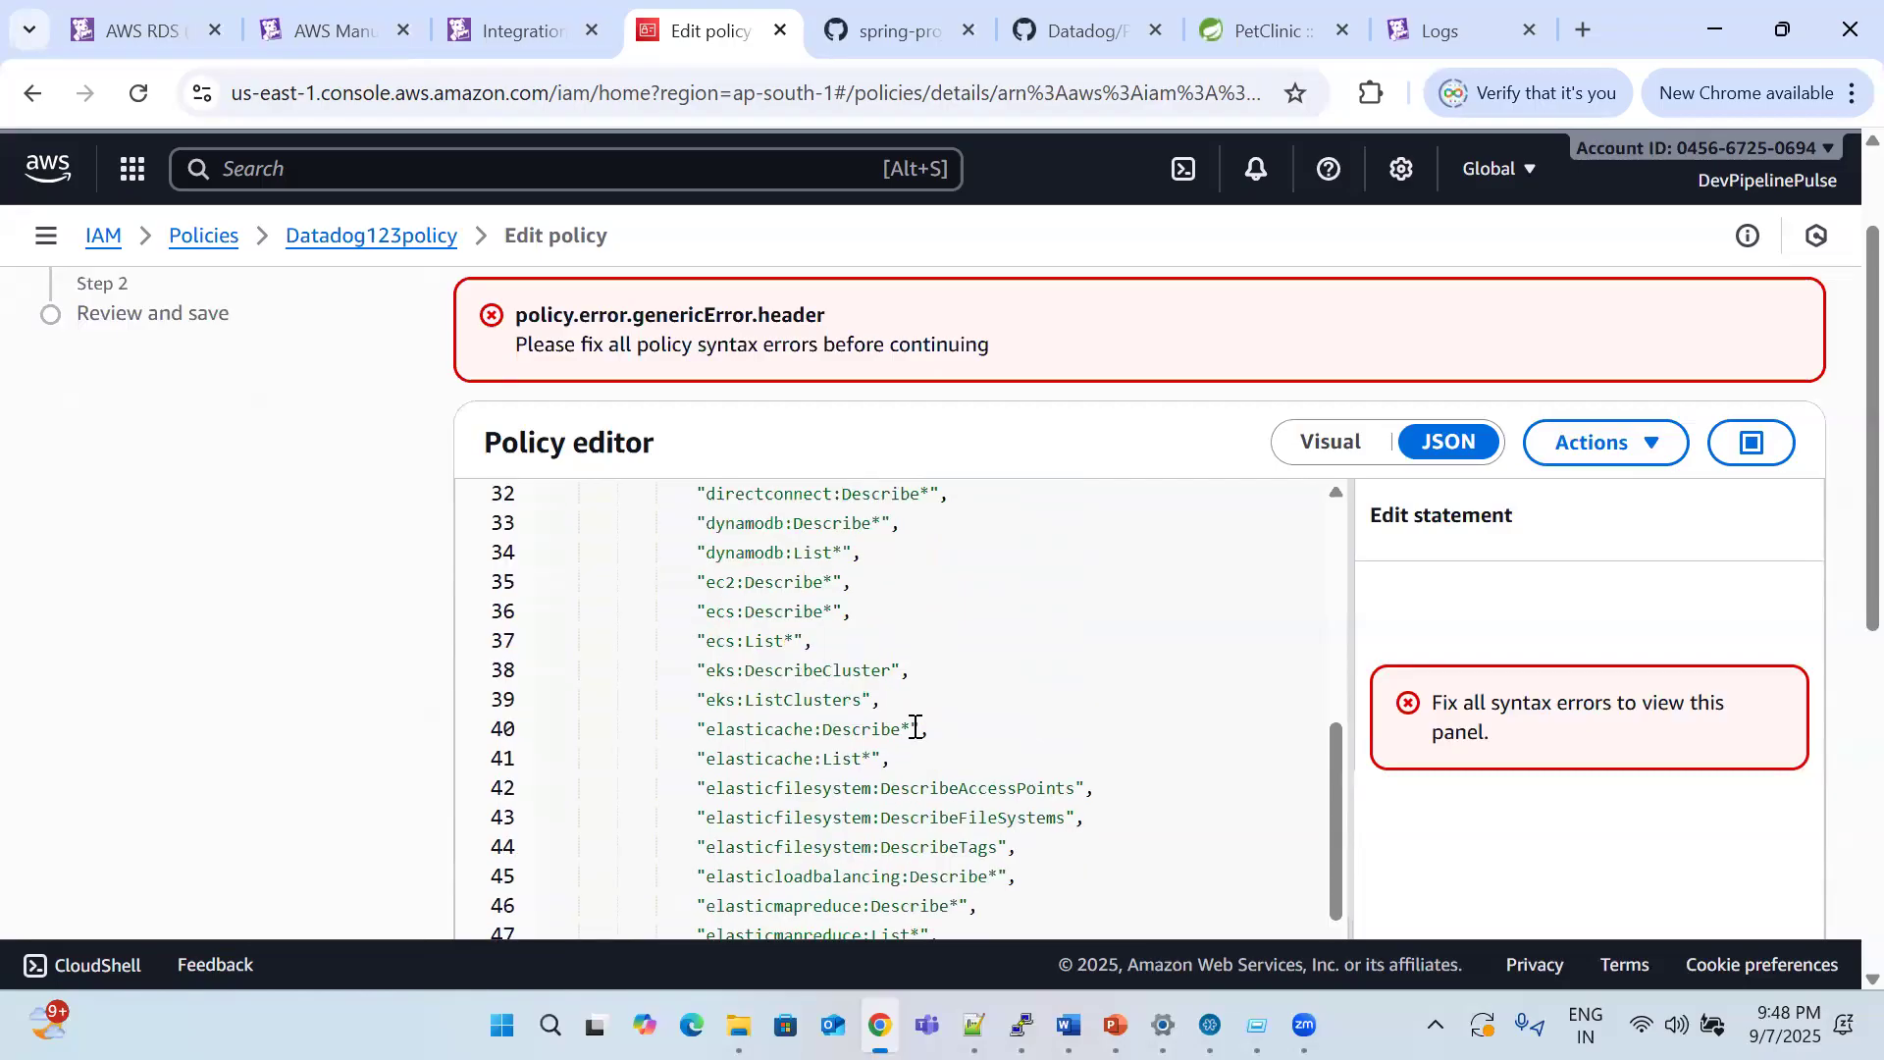
scroll(914, 726, up, 2)
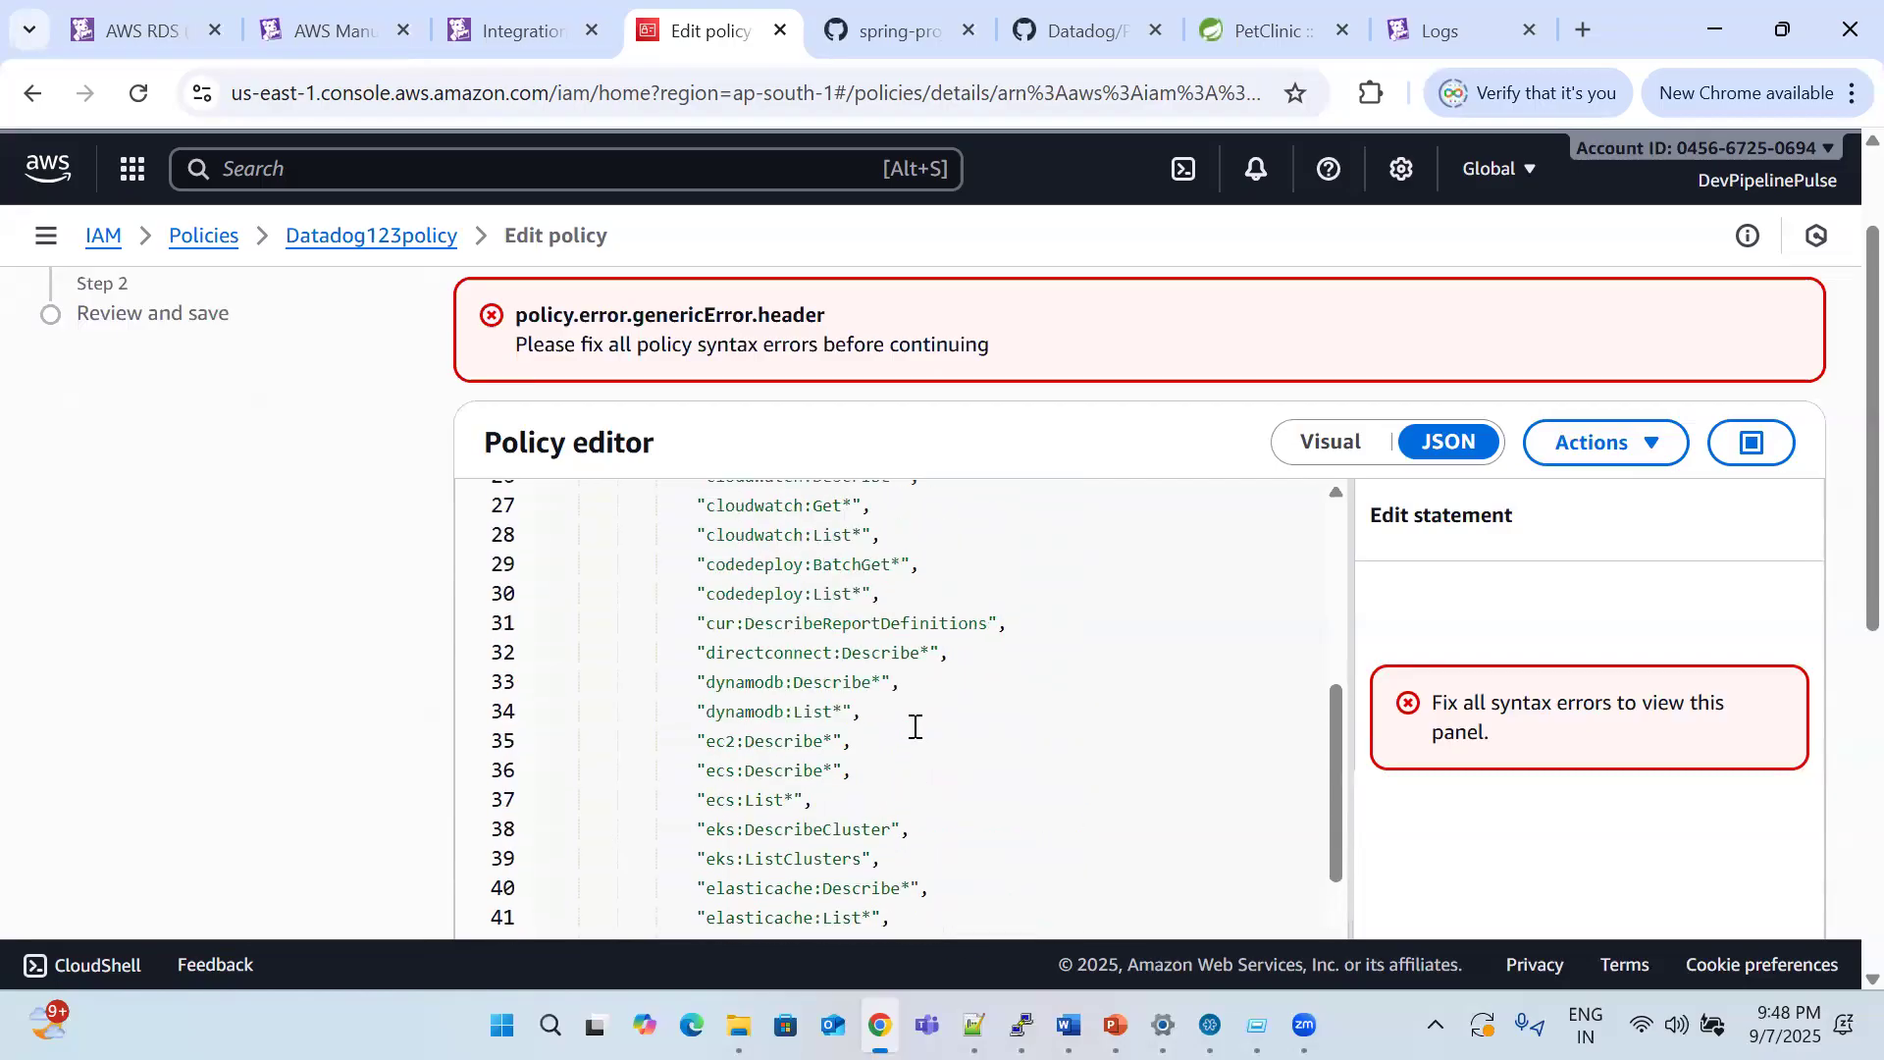
scroll(930, 834, up, 6)
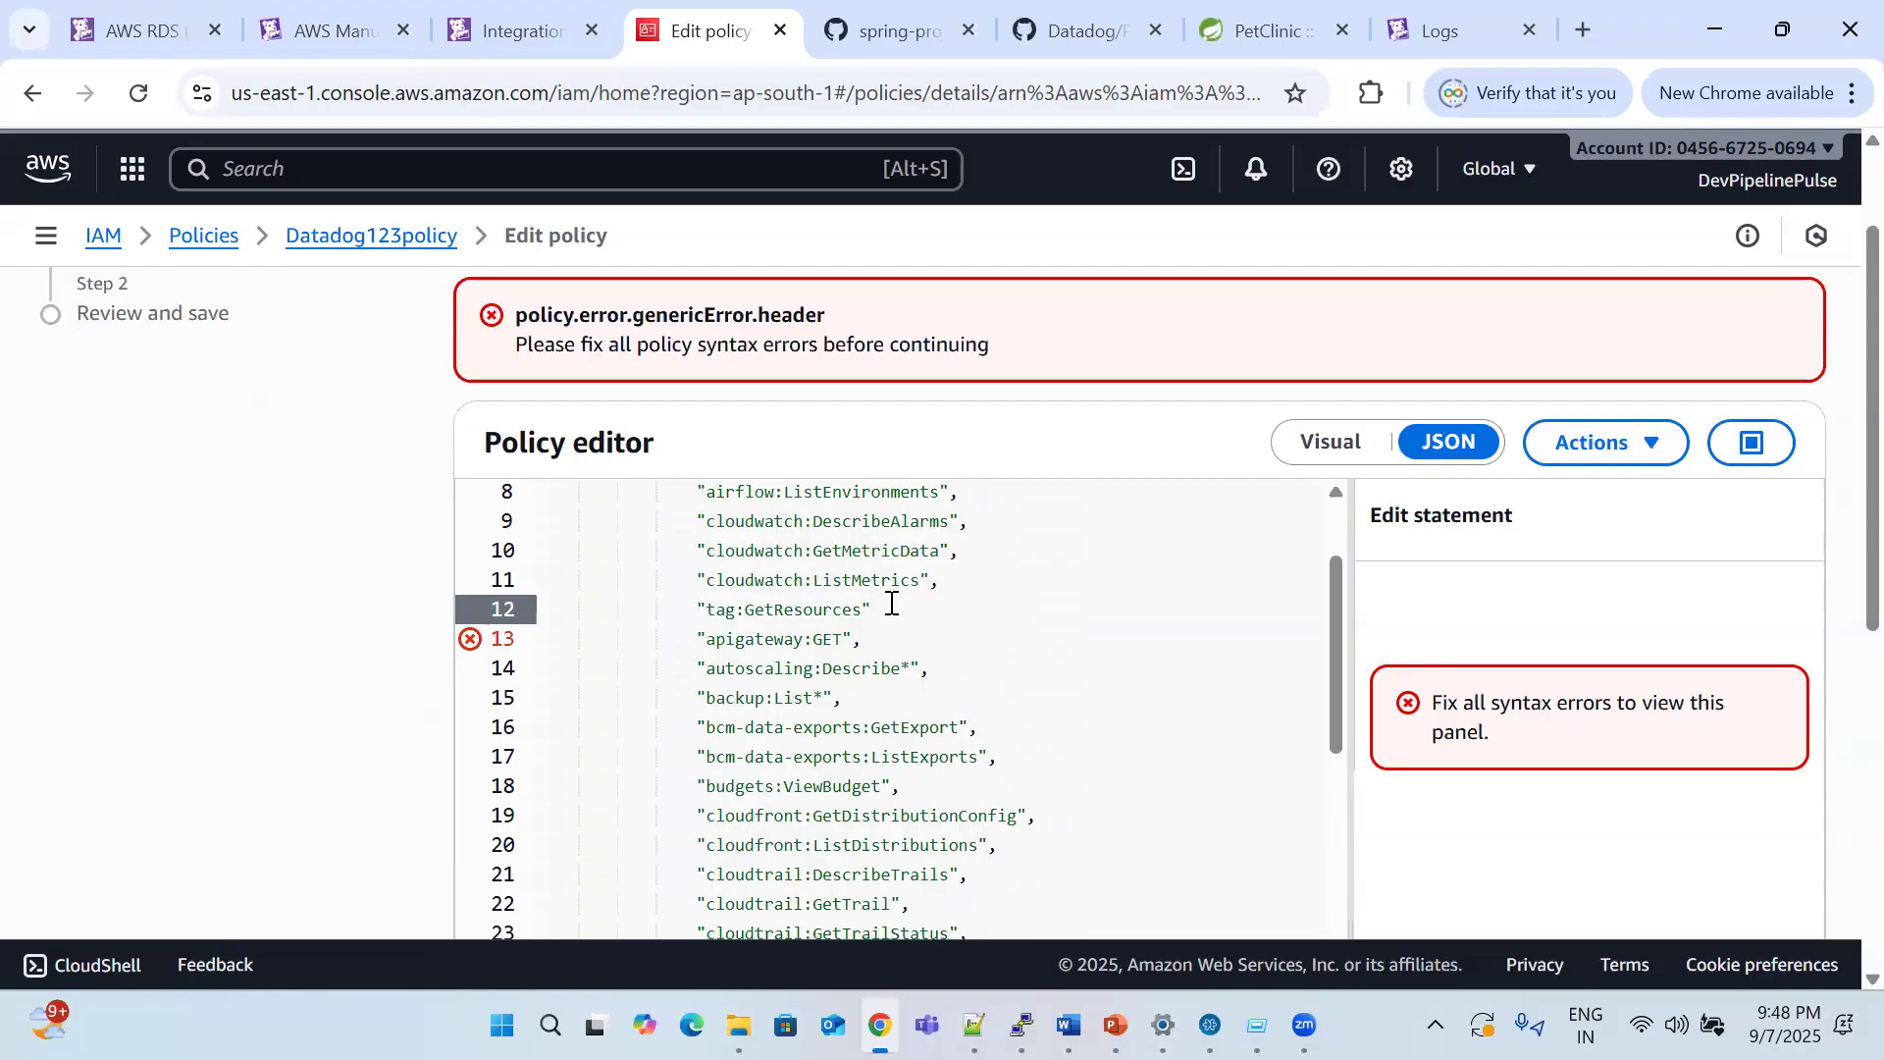
text(,)
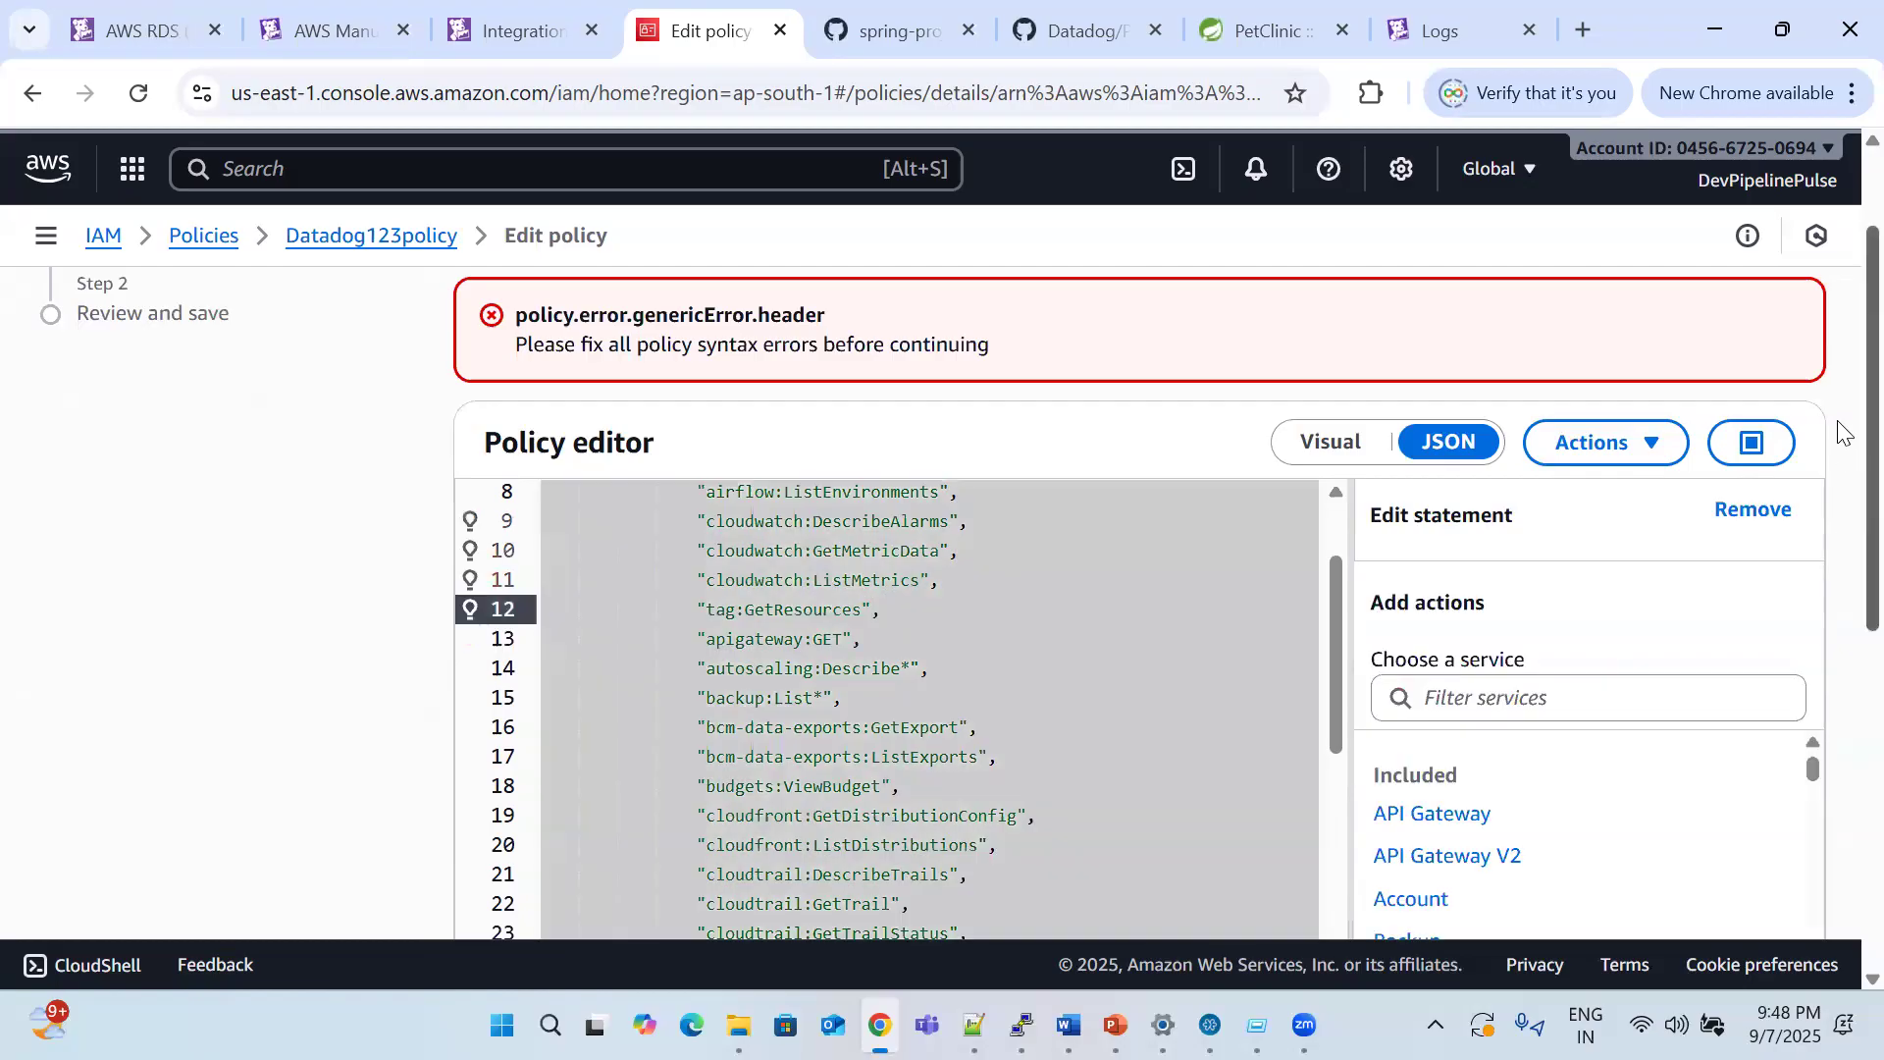
Advance the policy edit to Review and save, then return to Datadog's RDS dashboard.
scroll(1841, 818, down, 10)
click(1791, 862)
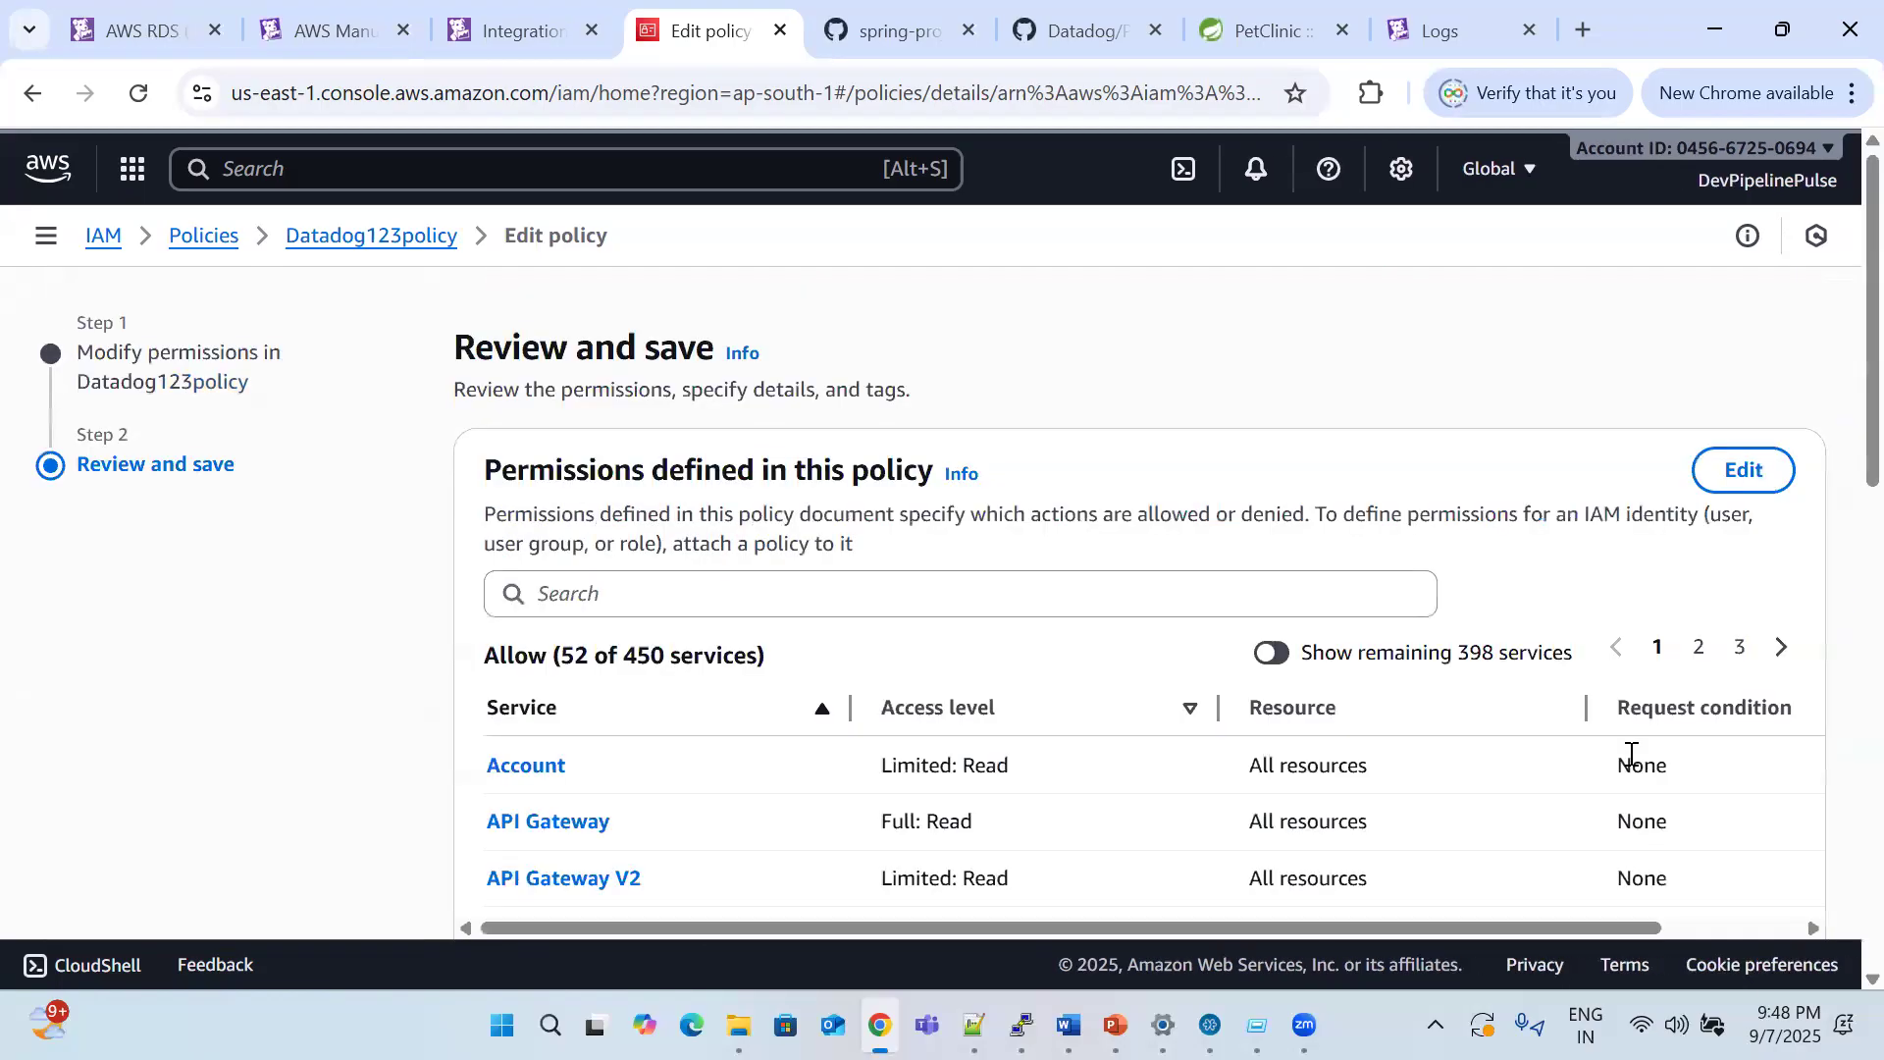
click(130, 29)
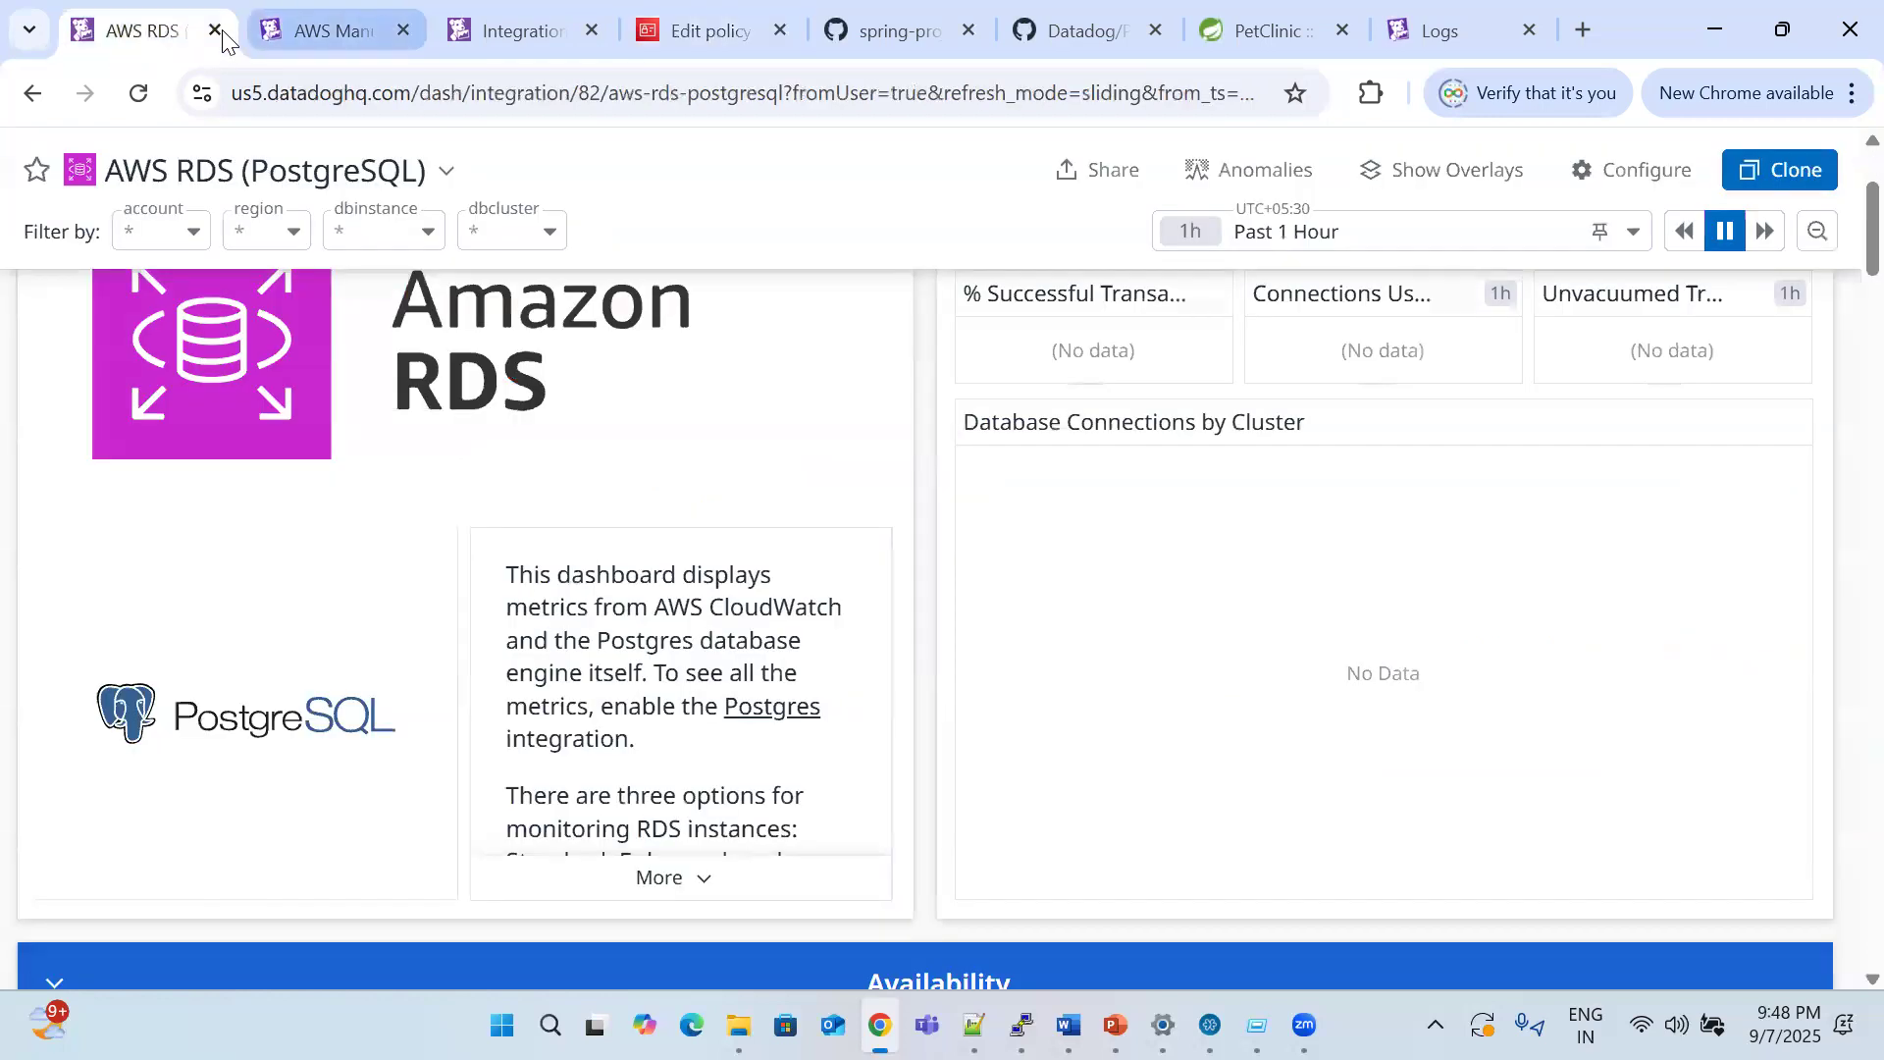
Launch the AWS permission setup from Datadog's required-permissions dialog.
key(ctrl+Tab)
click(528, 45)
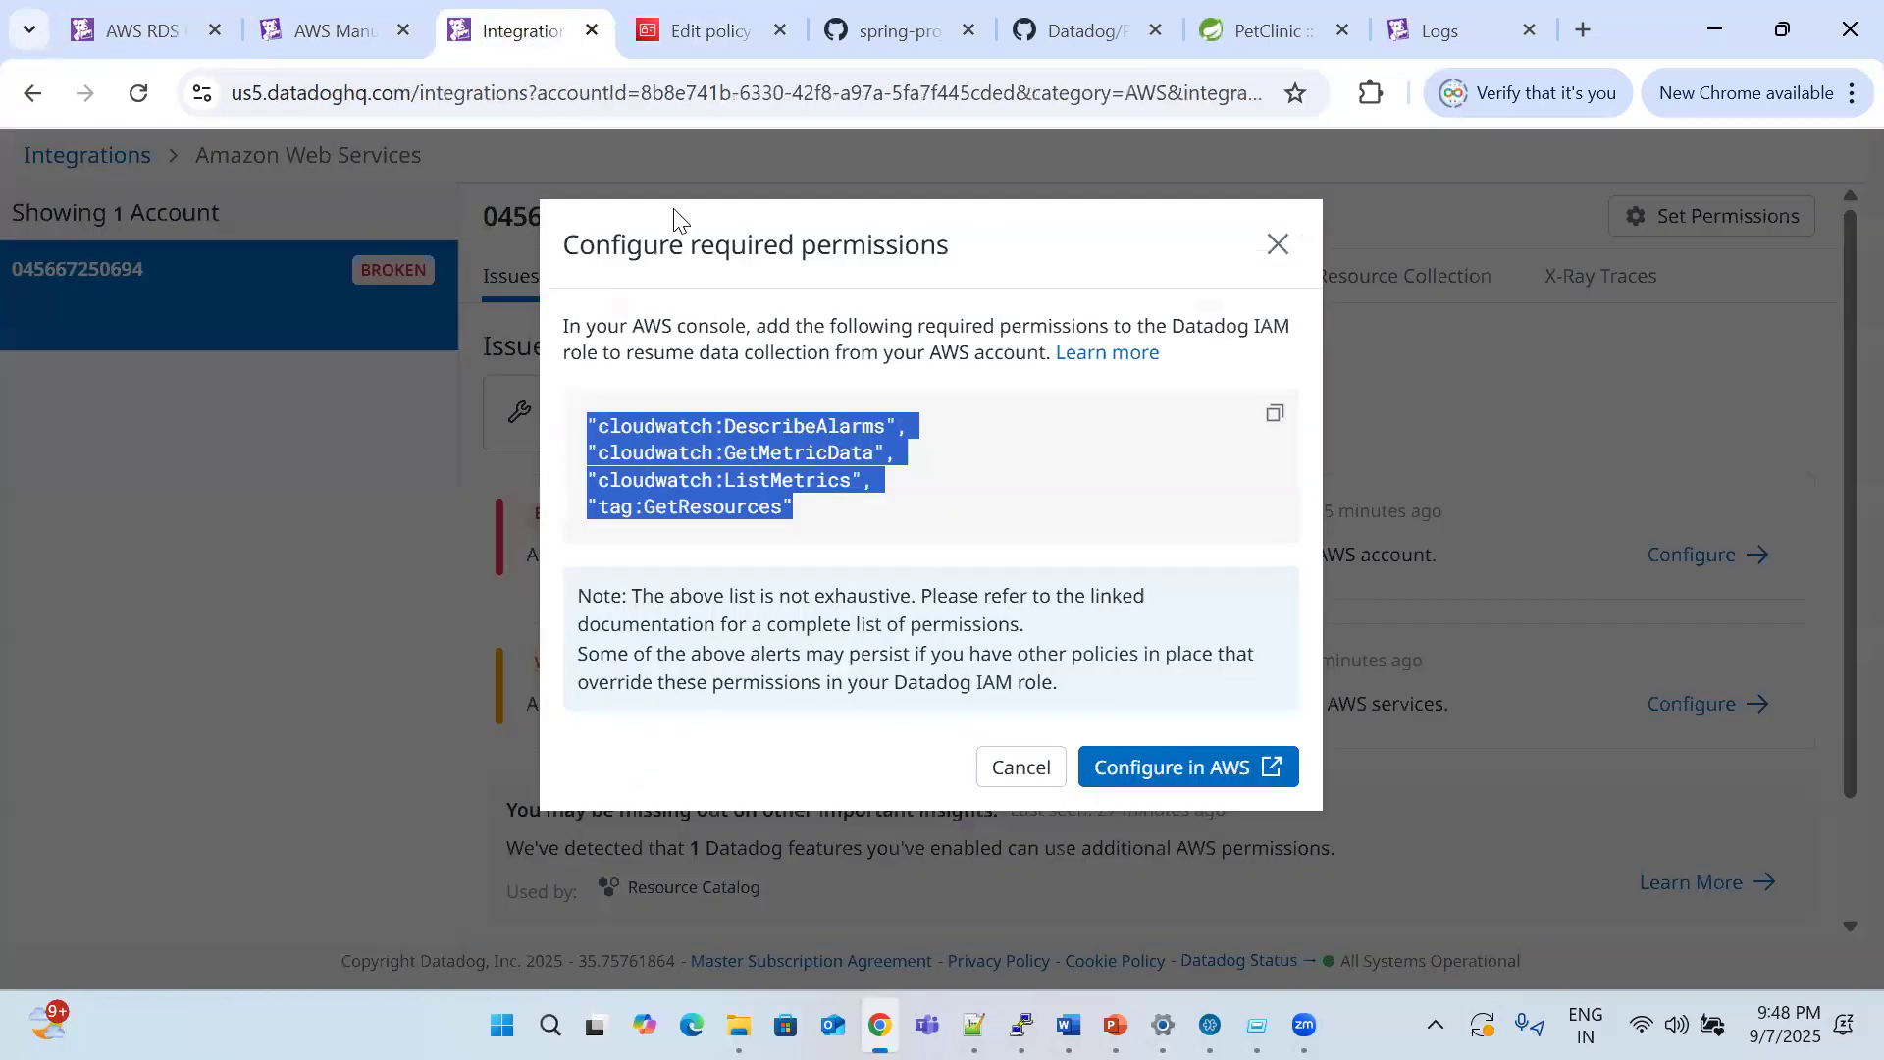
click(1180, 775)
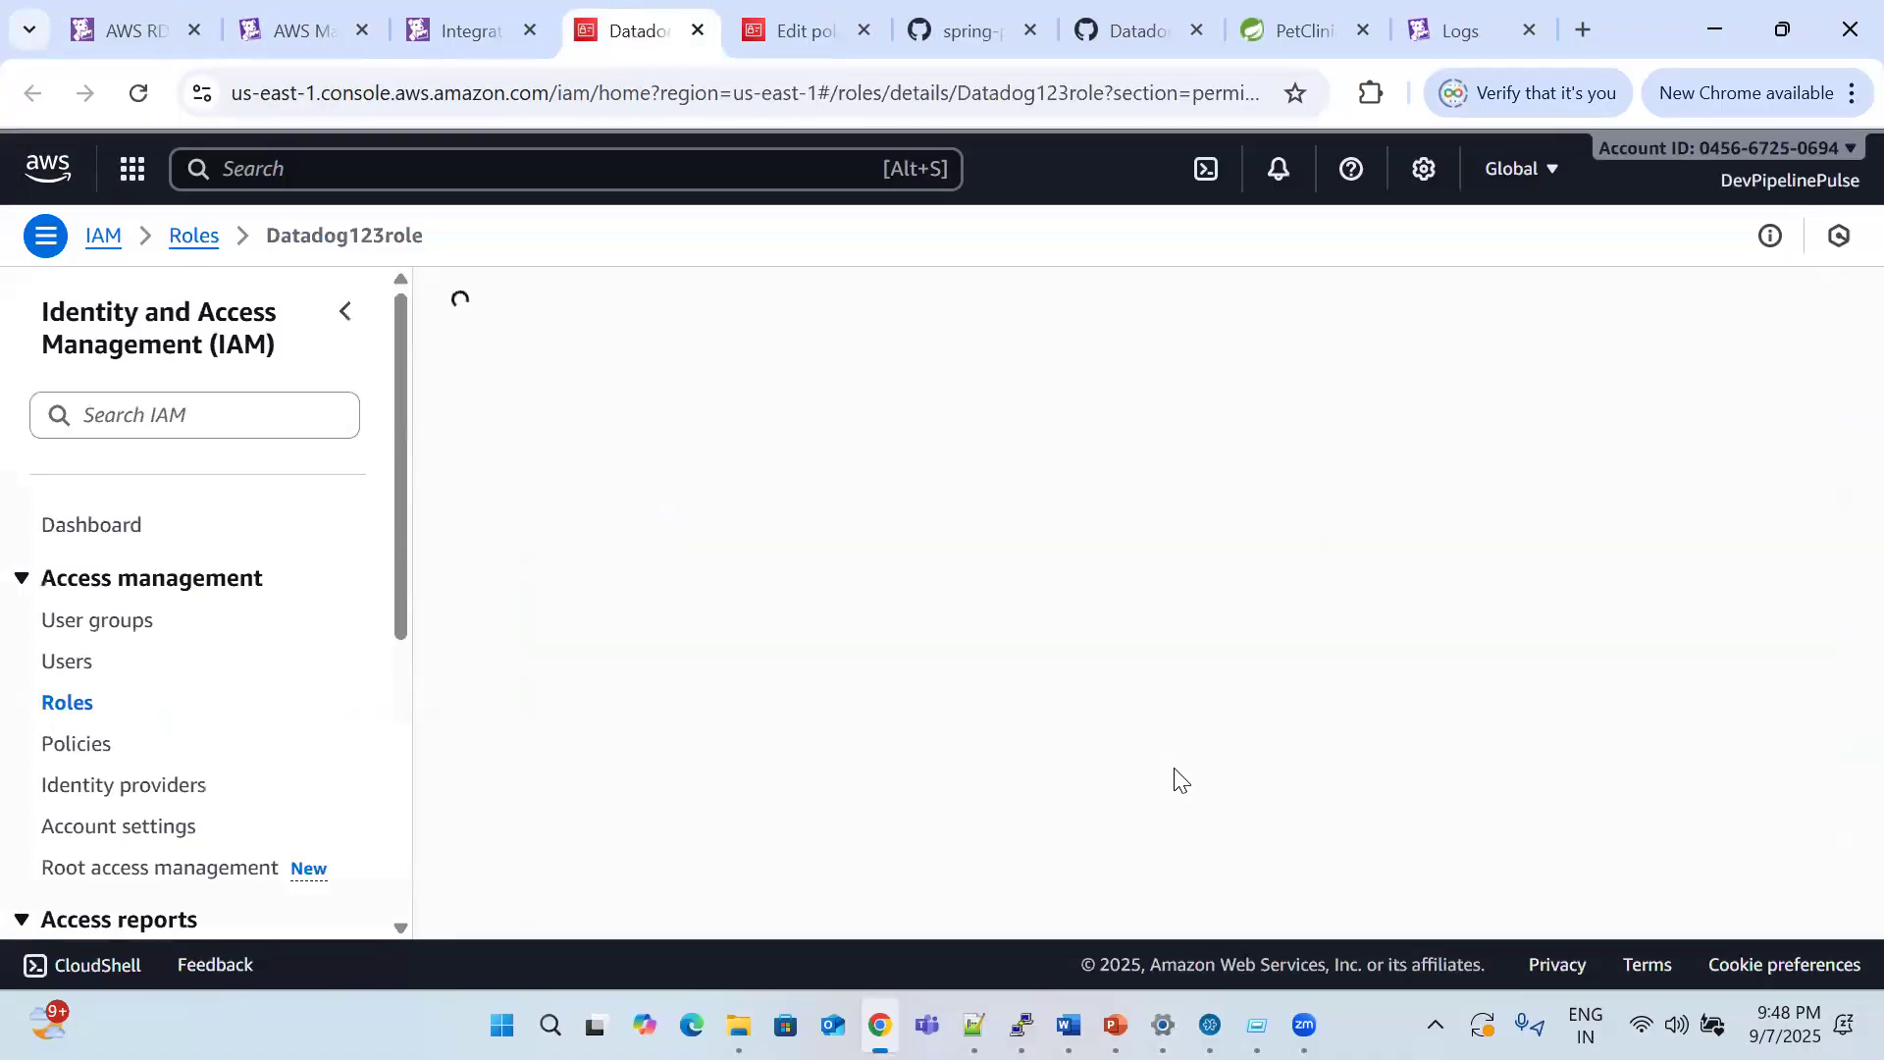
Reload Datadog's integration page and open the BROKEN issue's Datadog123role in the AWS console.
click(469, 32)
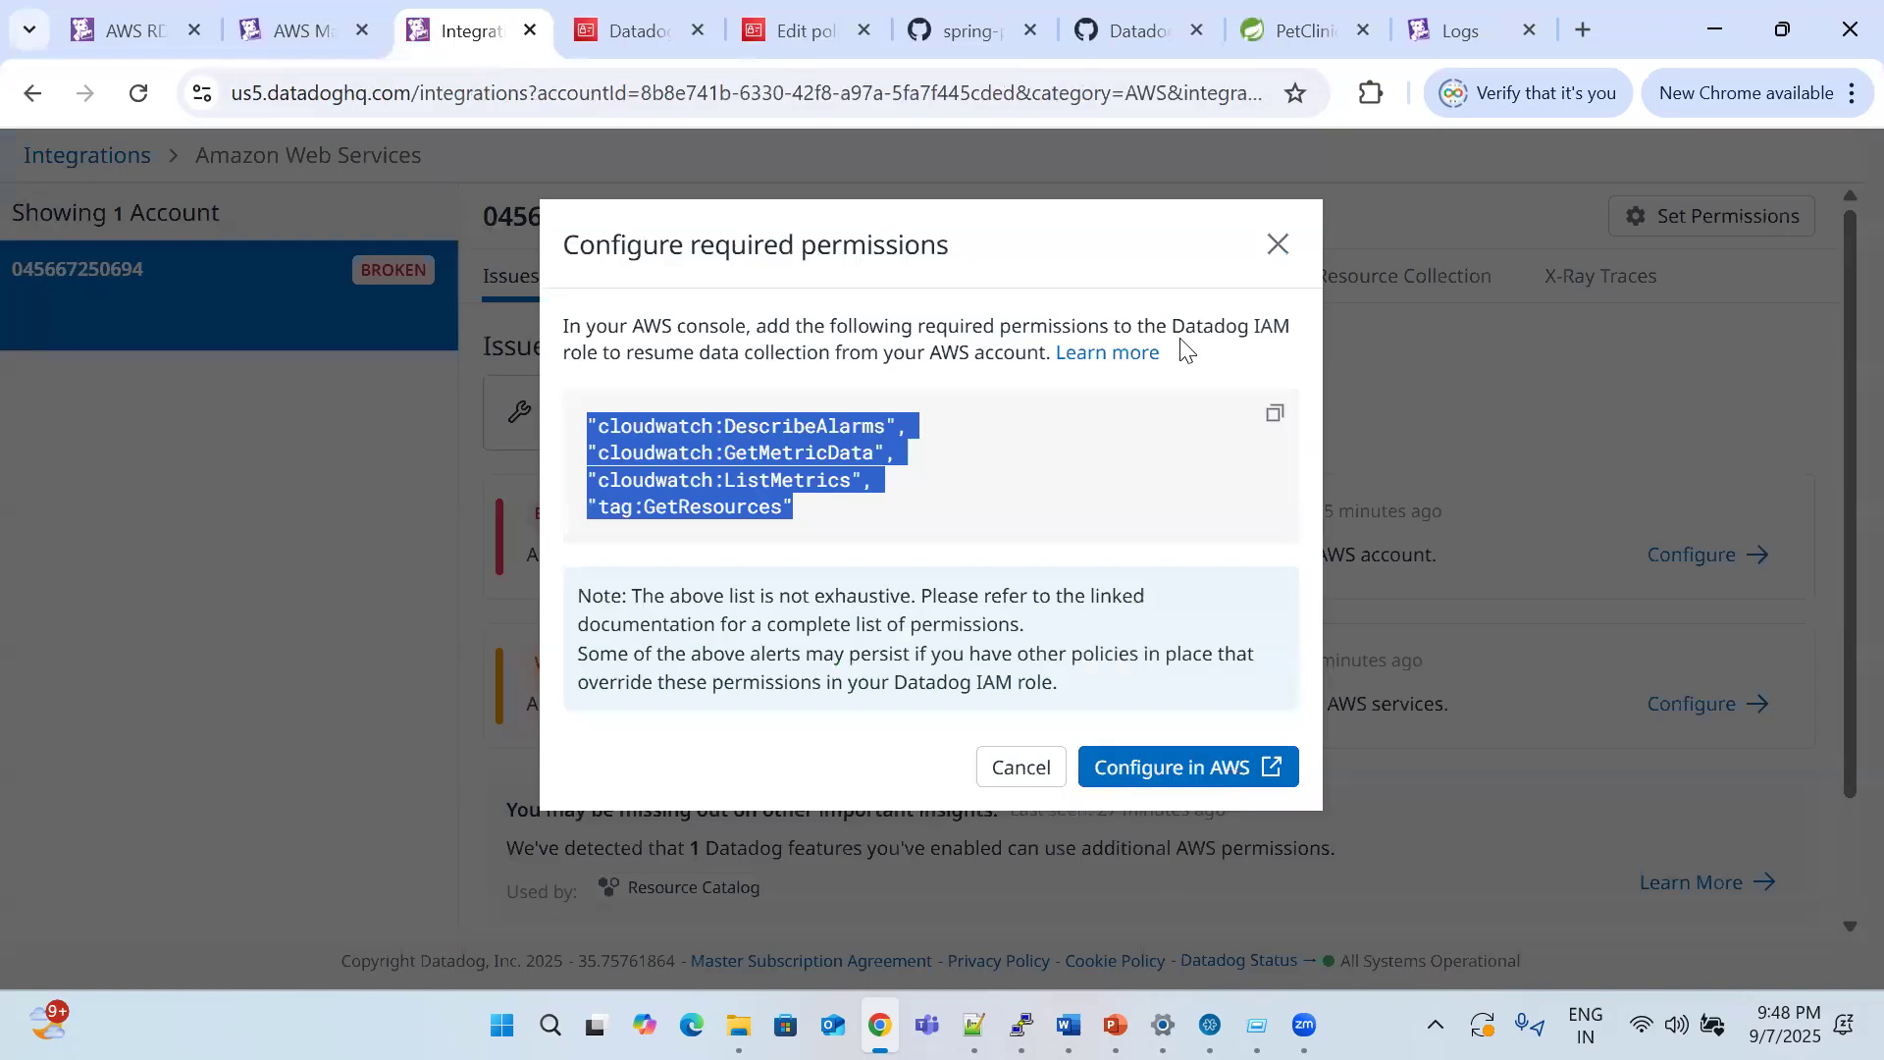
click(1278, 243)
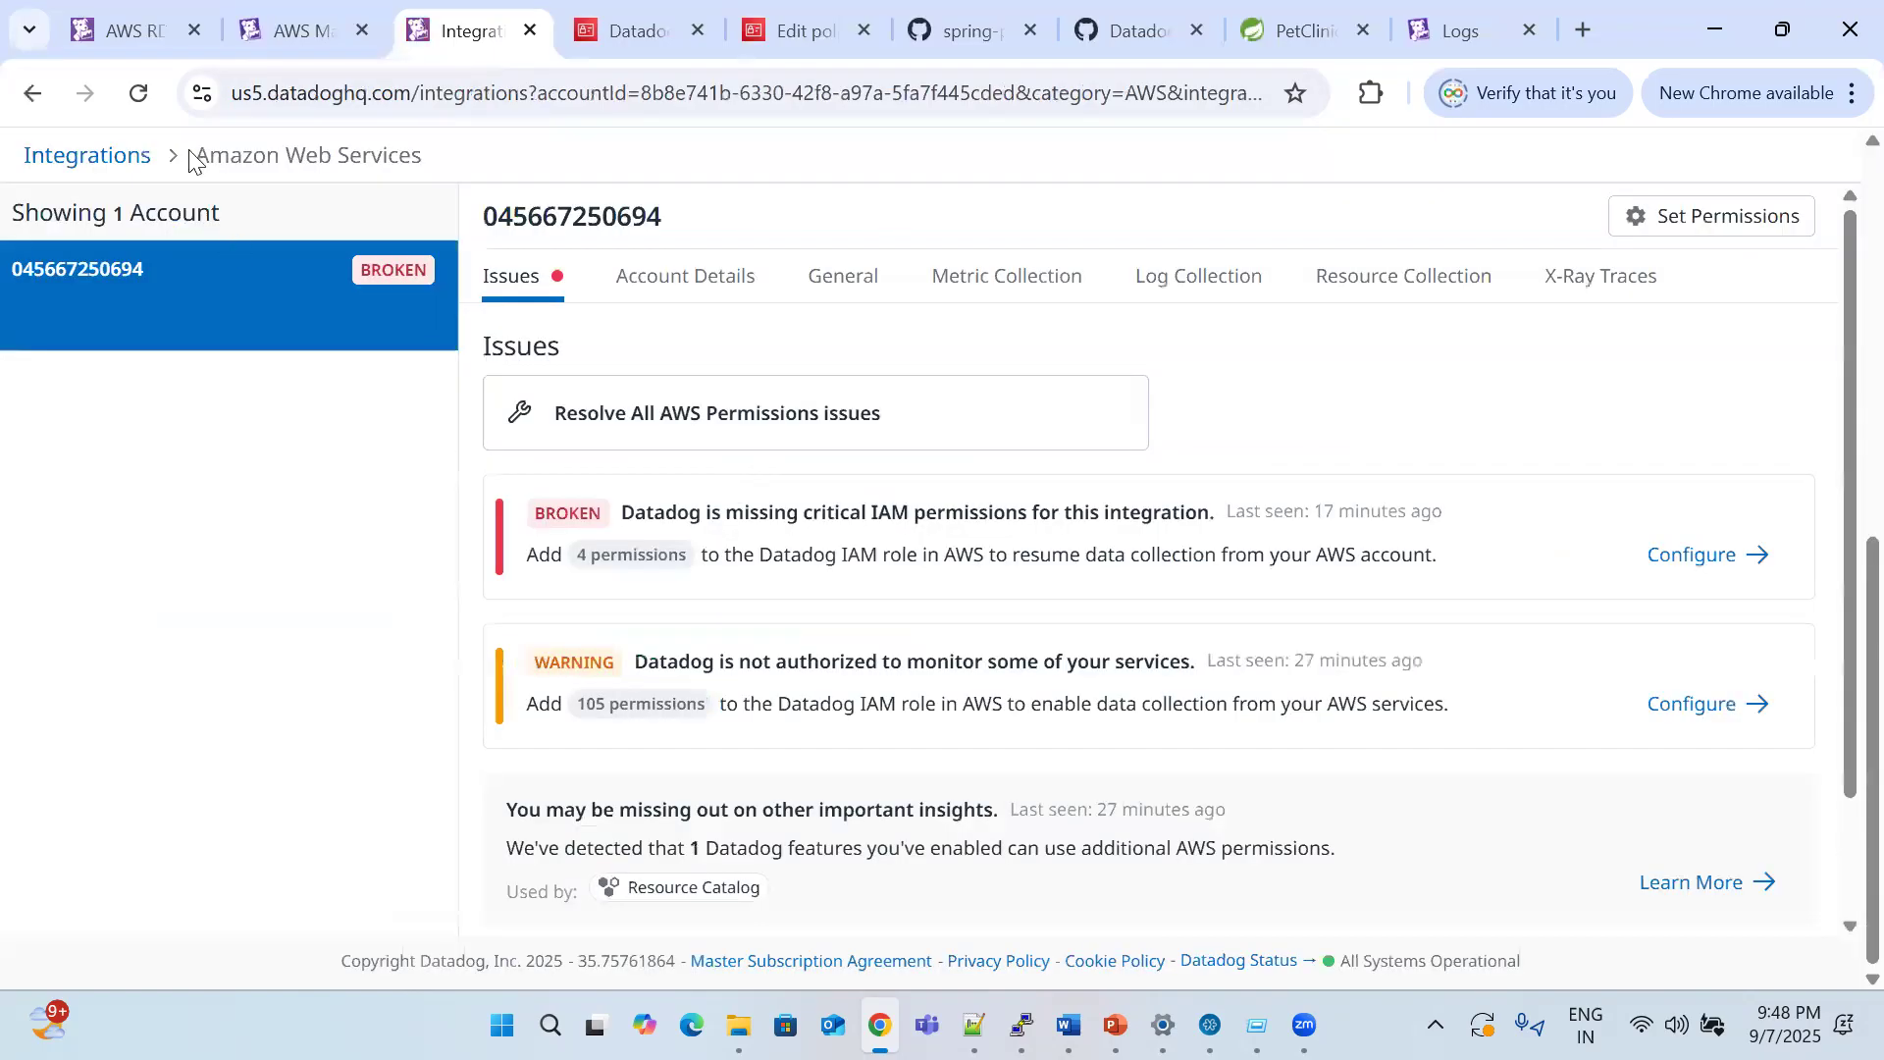
click(143, 93)
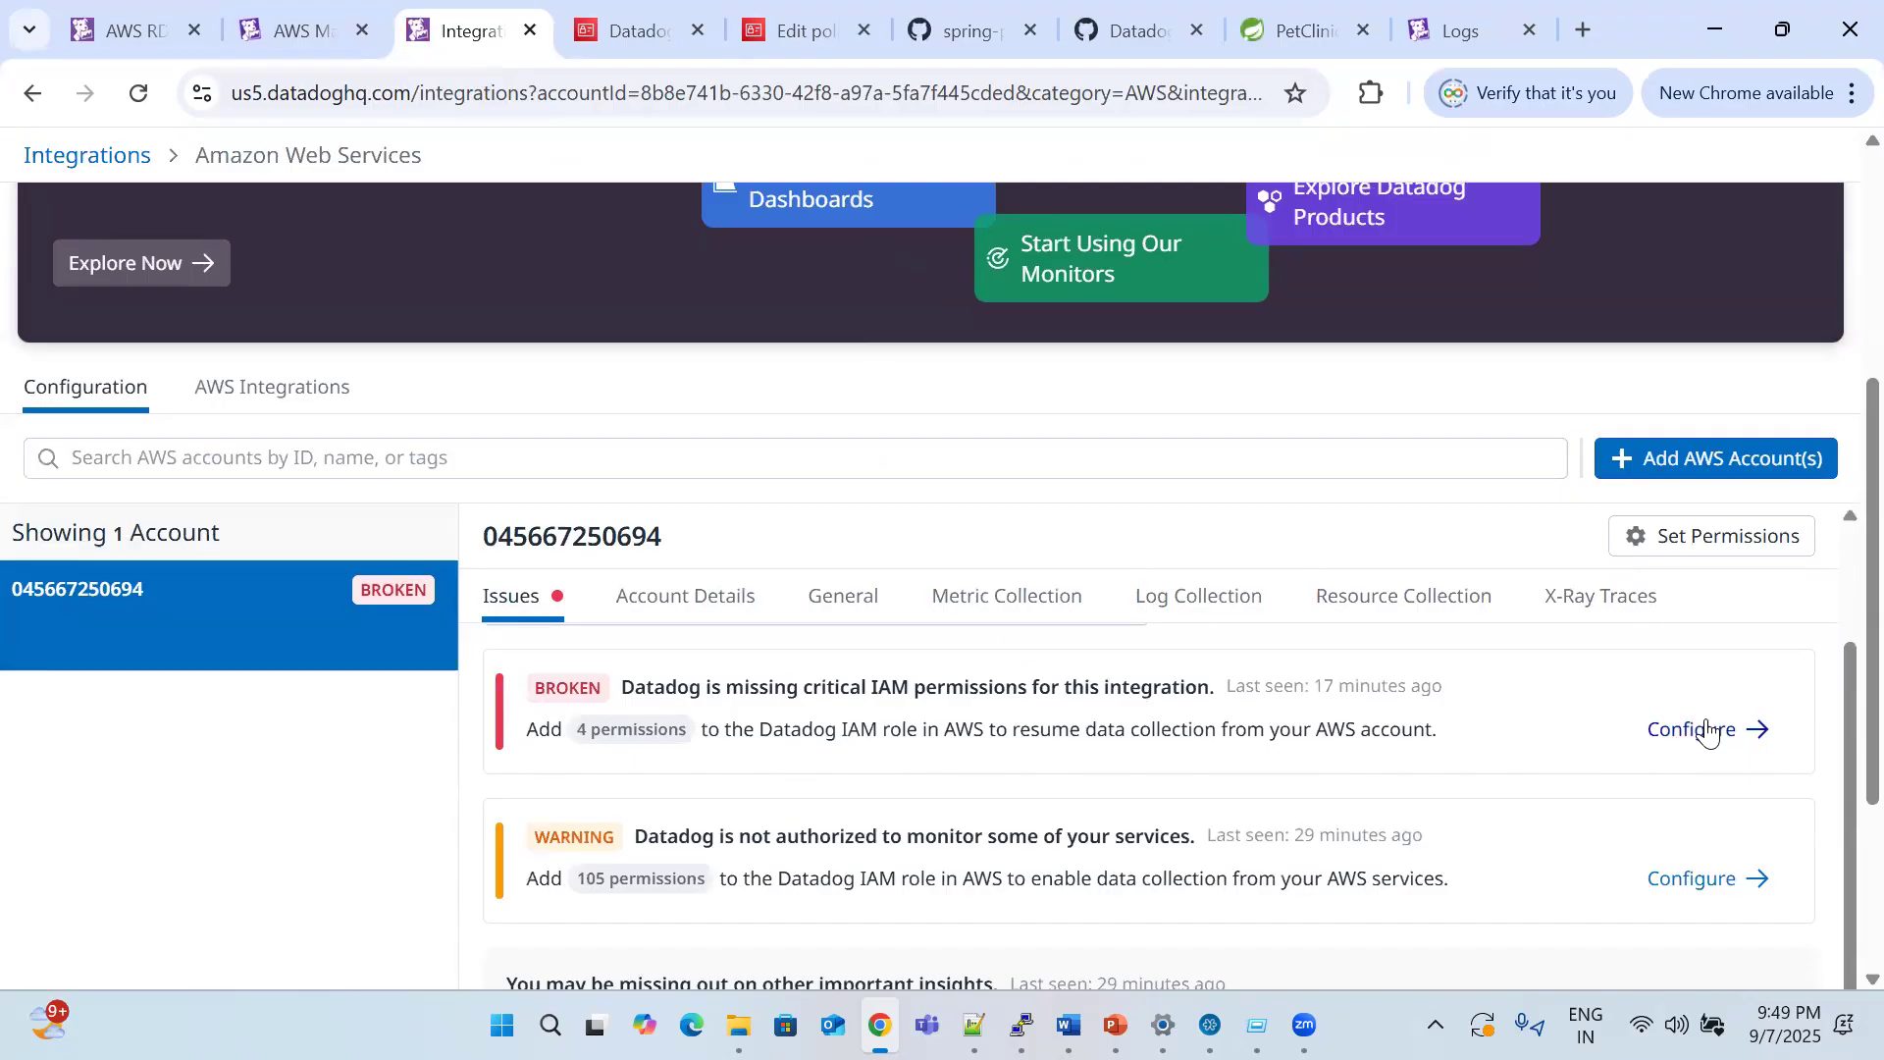
click(1708, 730)
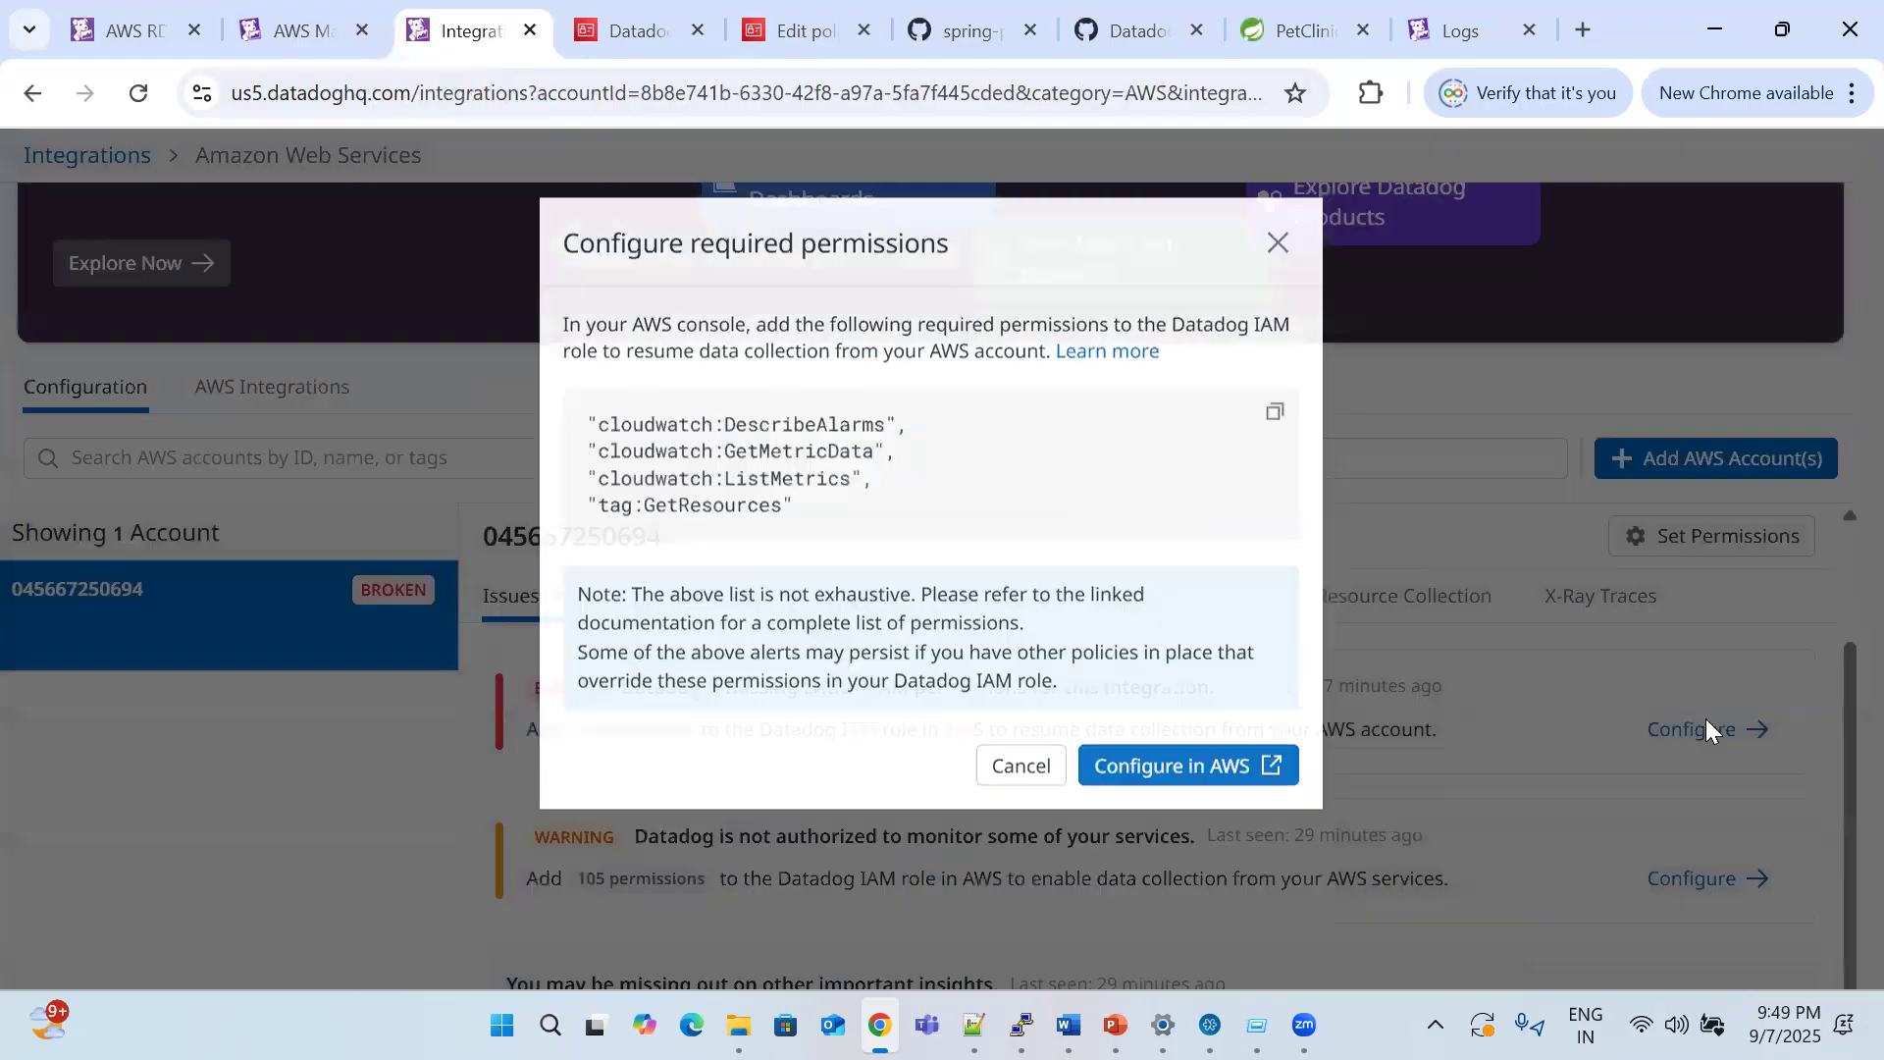
click(1146, 766)
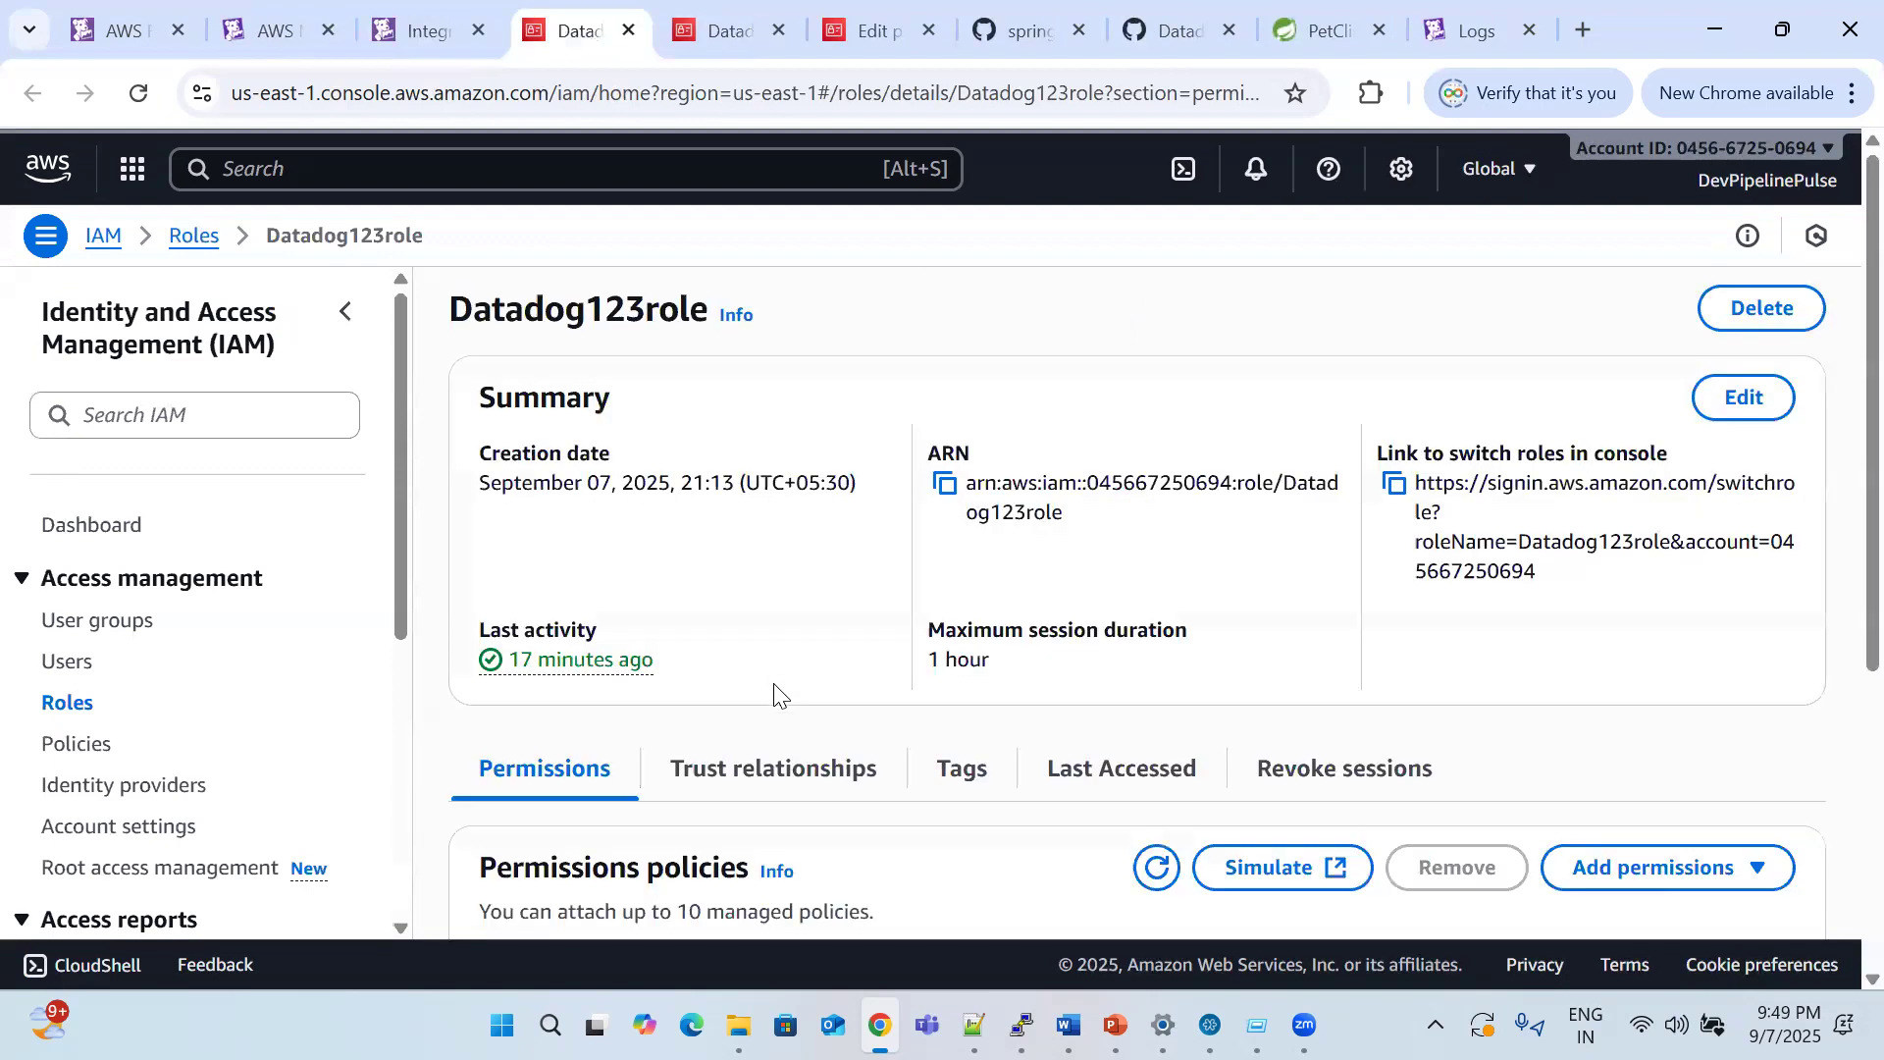
Check Datadog123role's Permissions tab, which lists zero attached policies.
scroll(774, 691, down, 6)
scroll(774, 692, down, 2)
scroll(773, 679, up, 4)
scroll(775, 684, down, 1)
scroll(775, 684, down, 3)
scroll(775, 684, up, 5)
scroll(775, 684, up, 3)
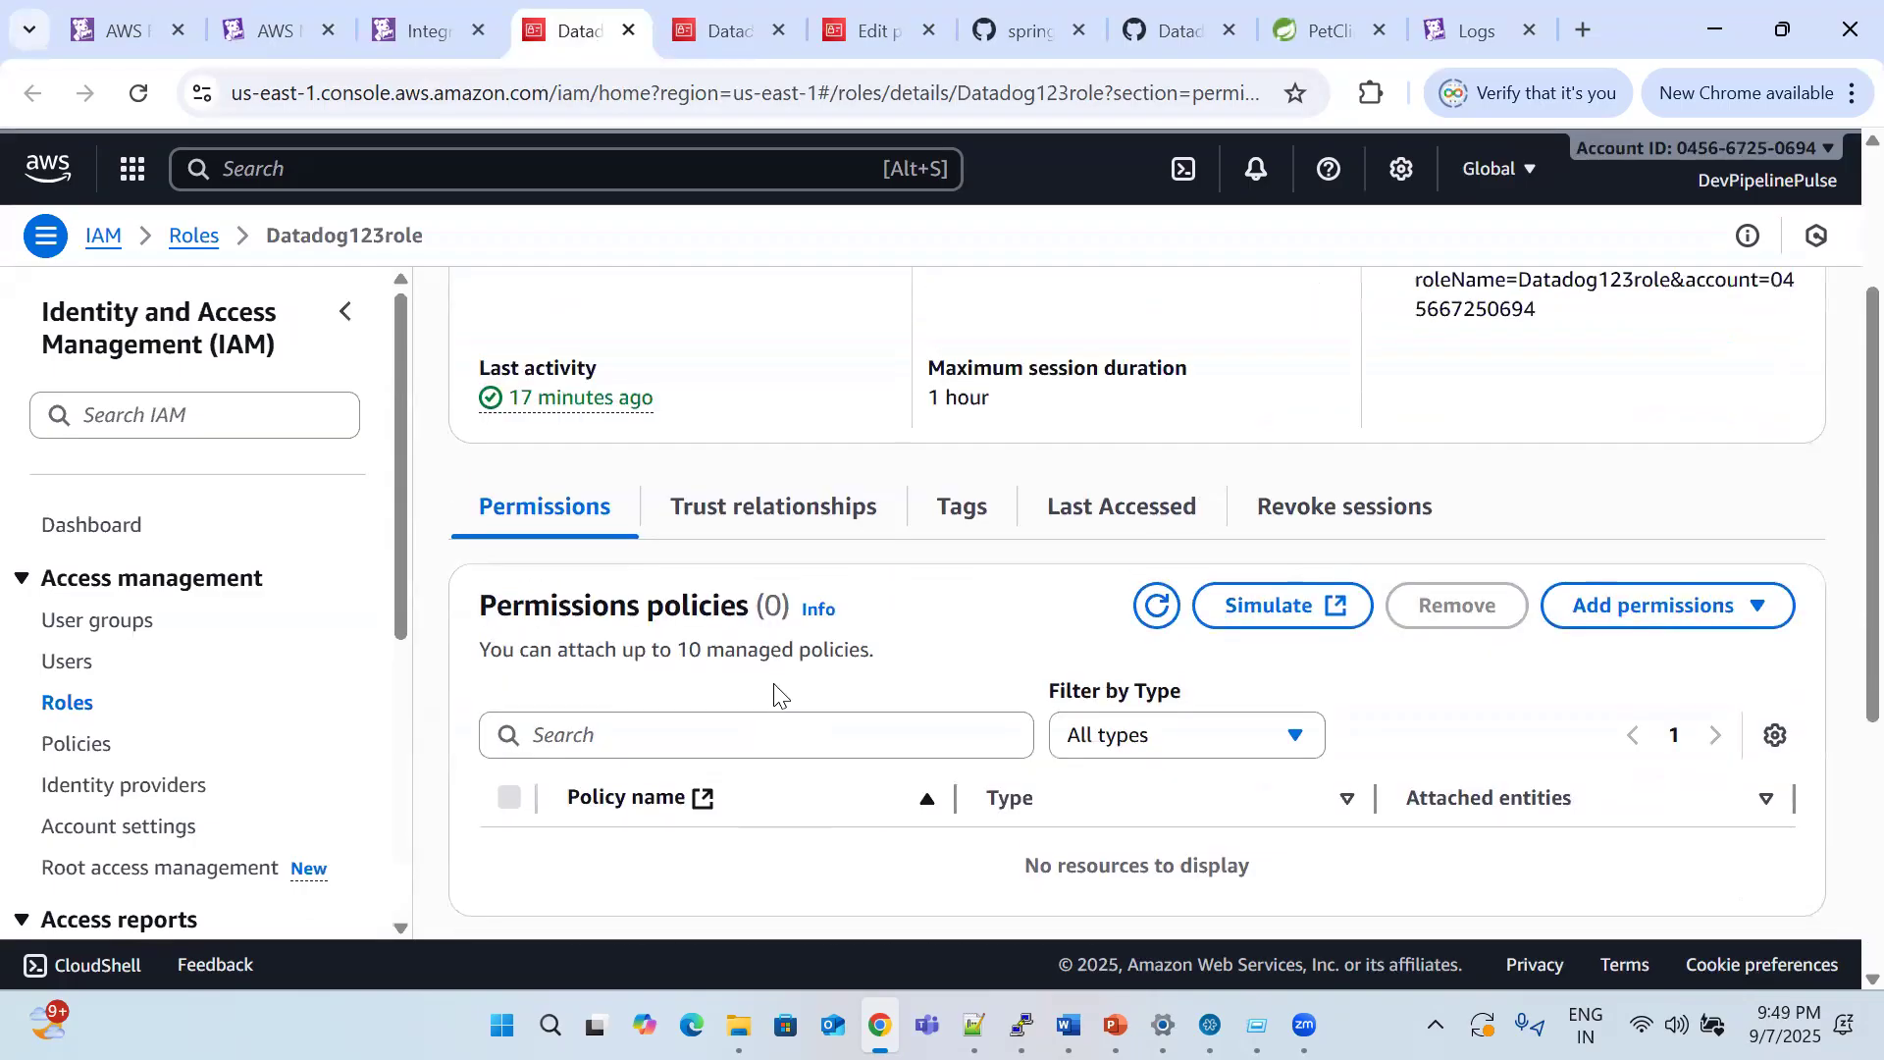
scroll(775, 692, down, 6)
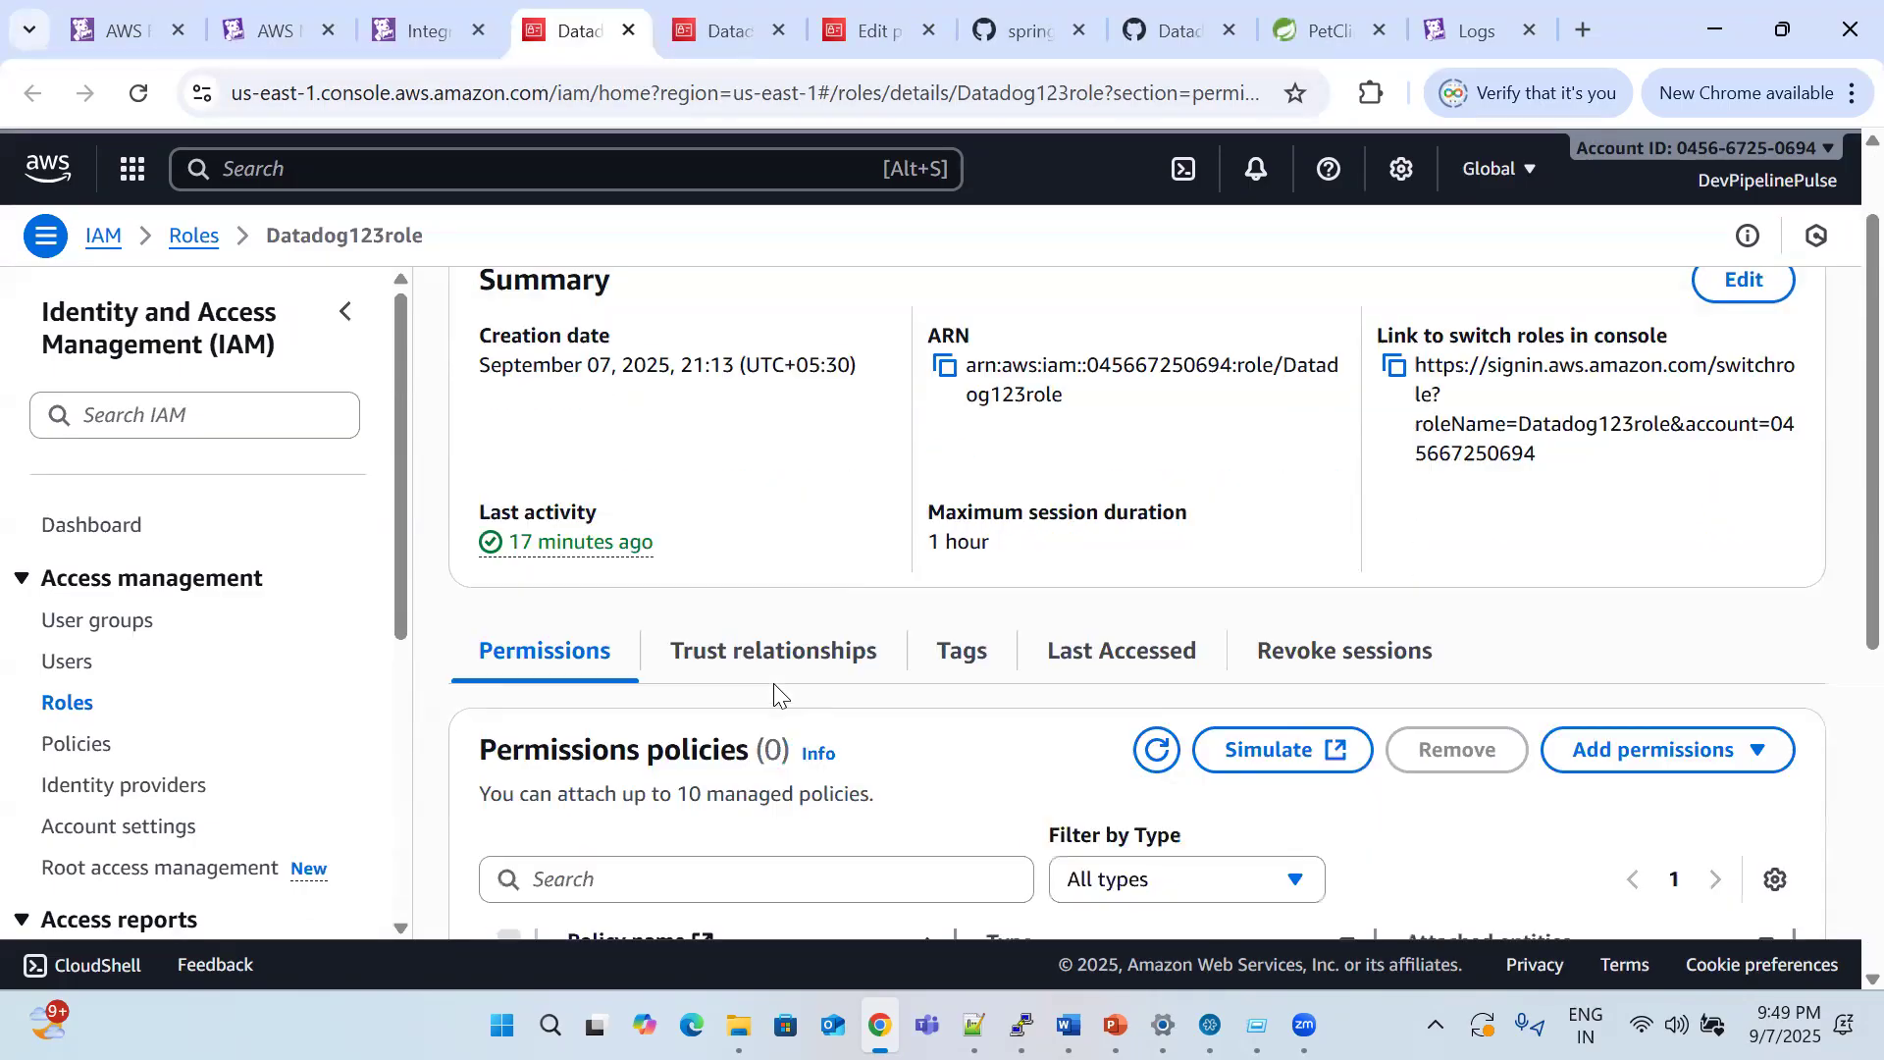
scroll(775, 695, down, 1)
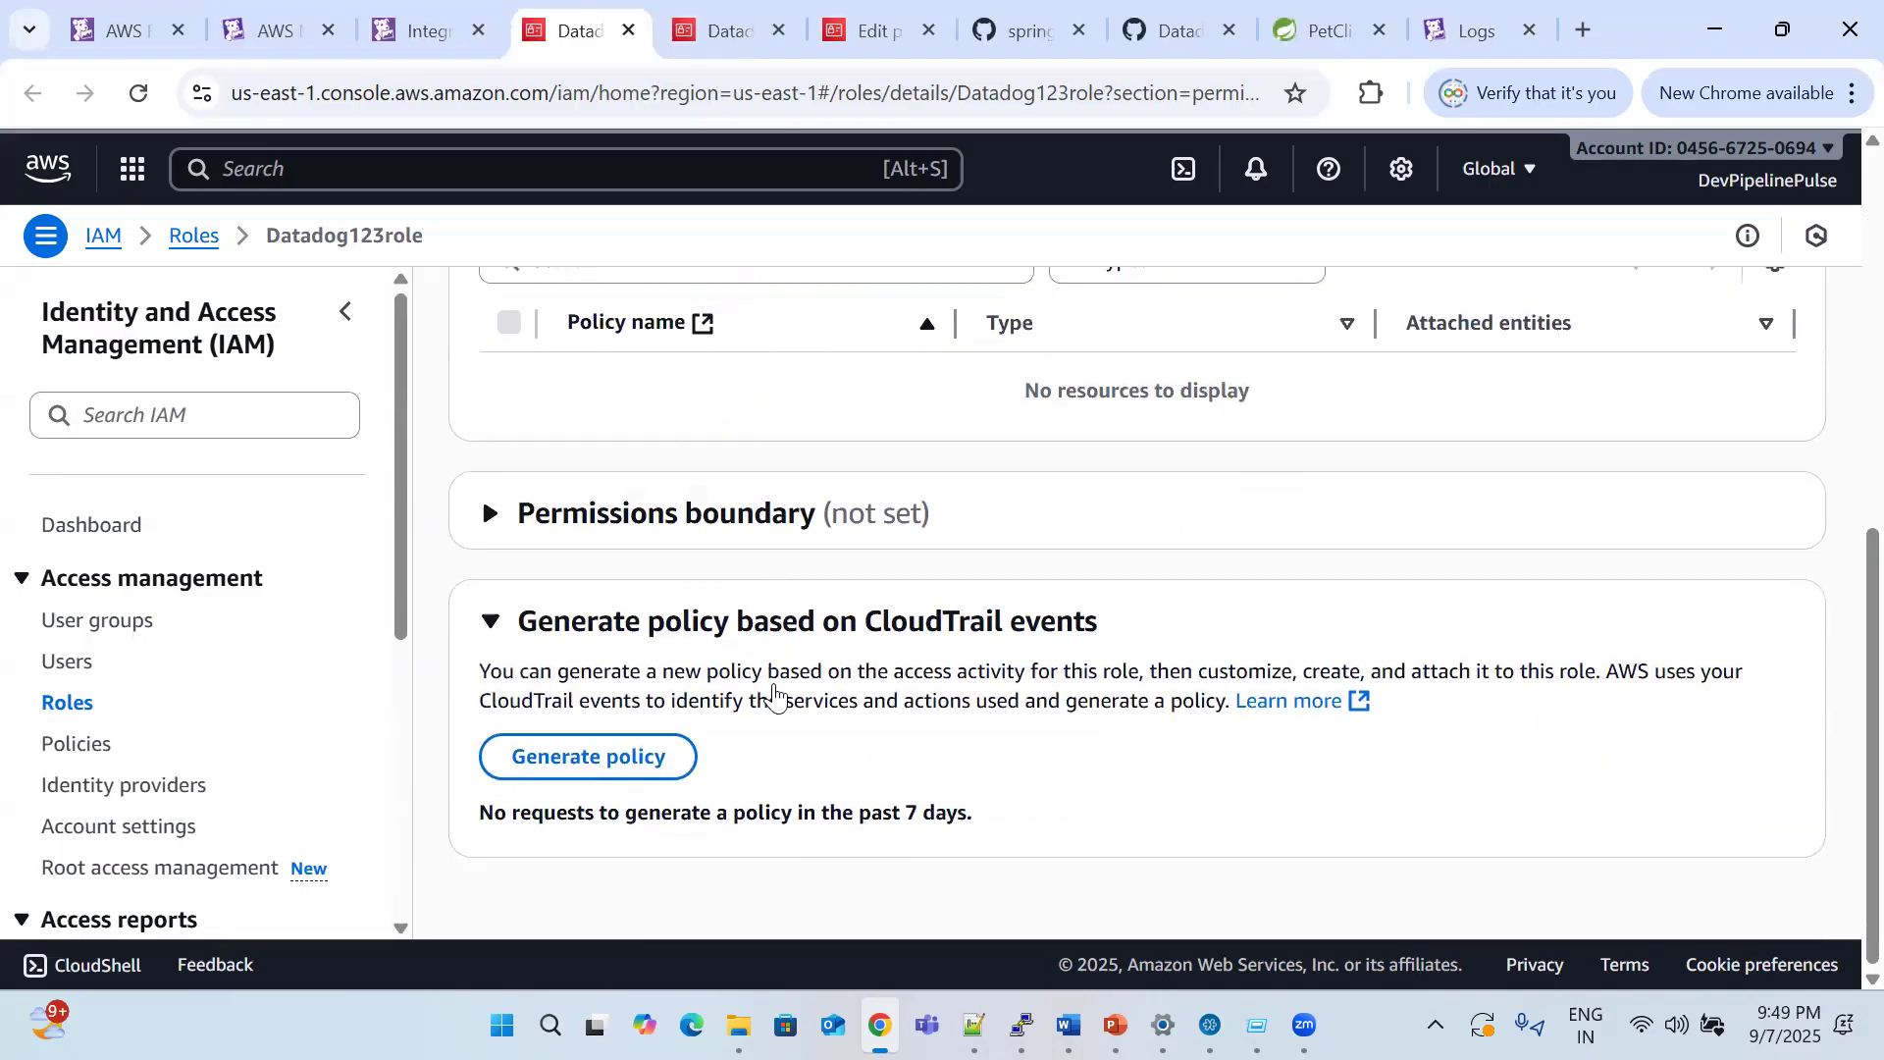
Look over the other Datadog123role page, then return to Datadog123policy's Review and save step.
click(703, 43)
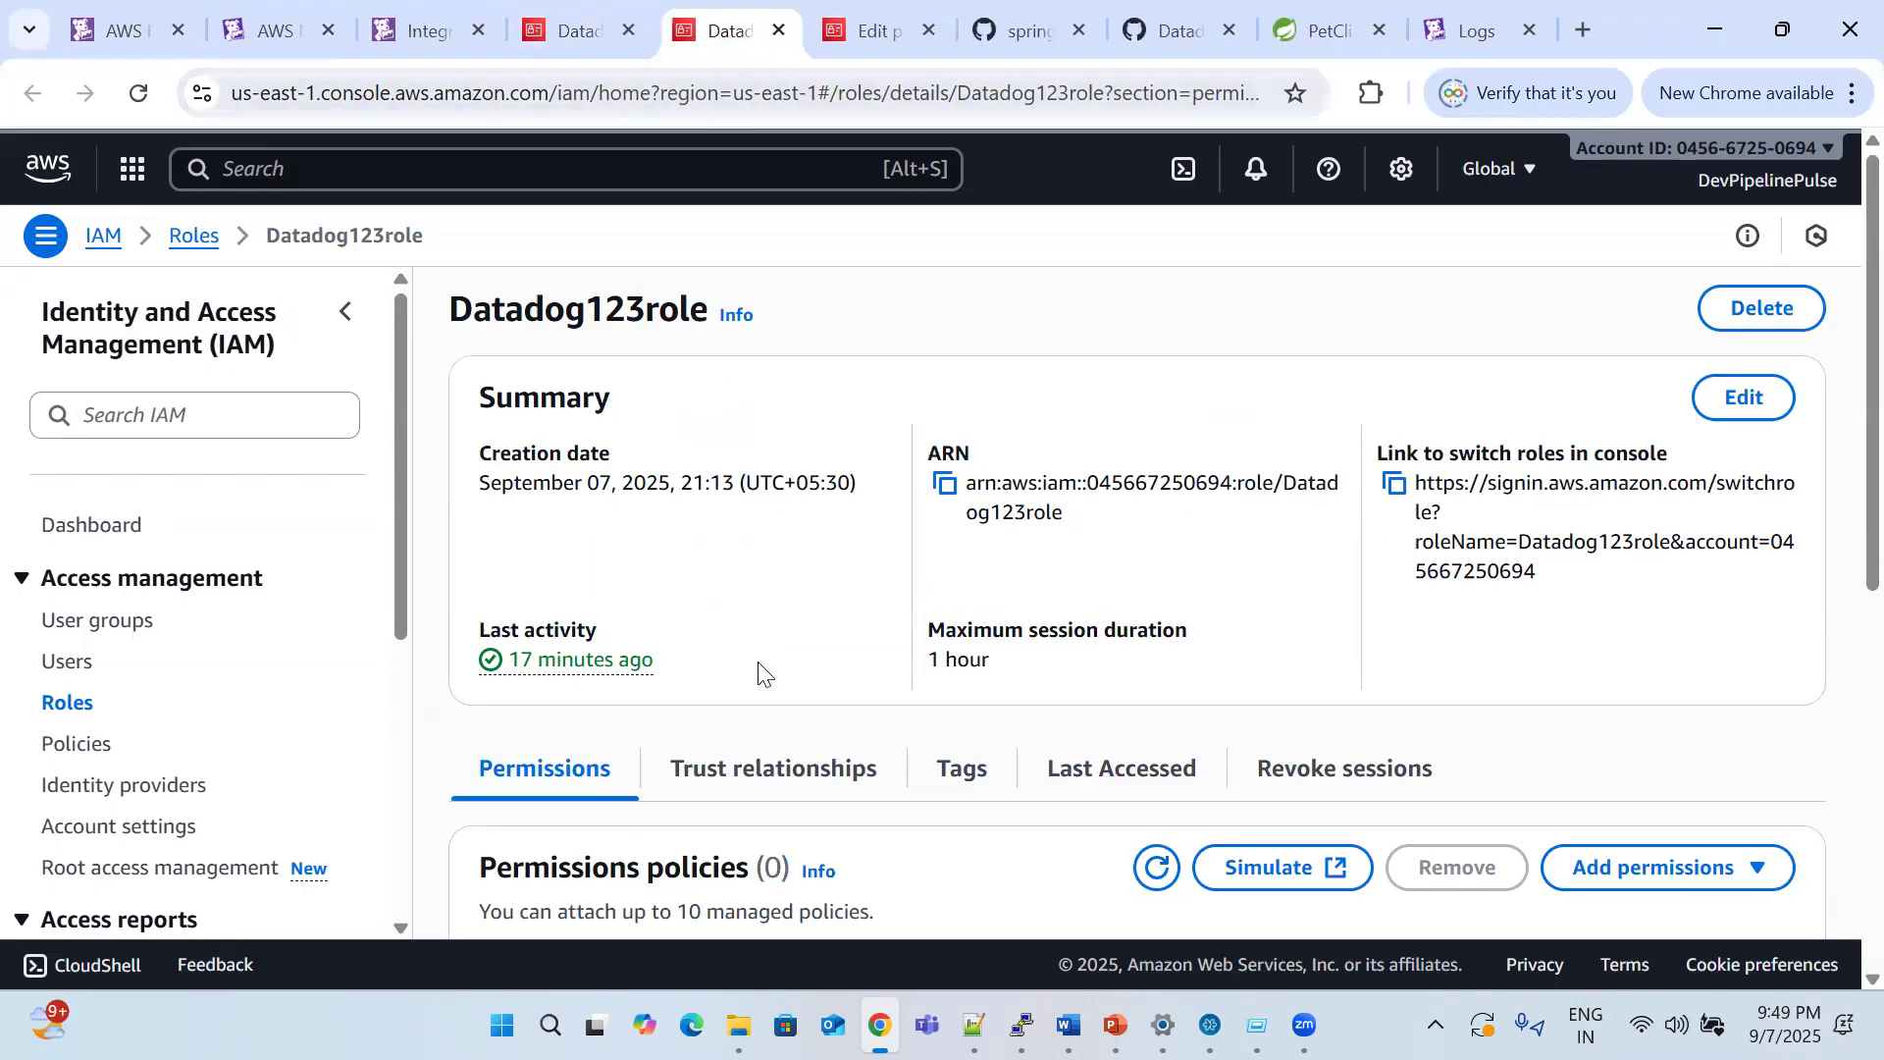
scroll(761, 674, down, 7)
scroll(759, 663, up, 6)
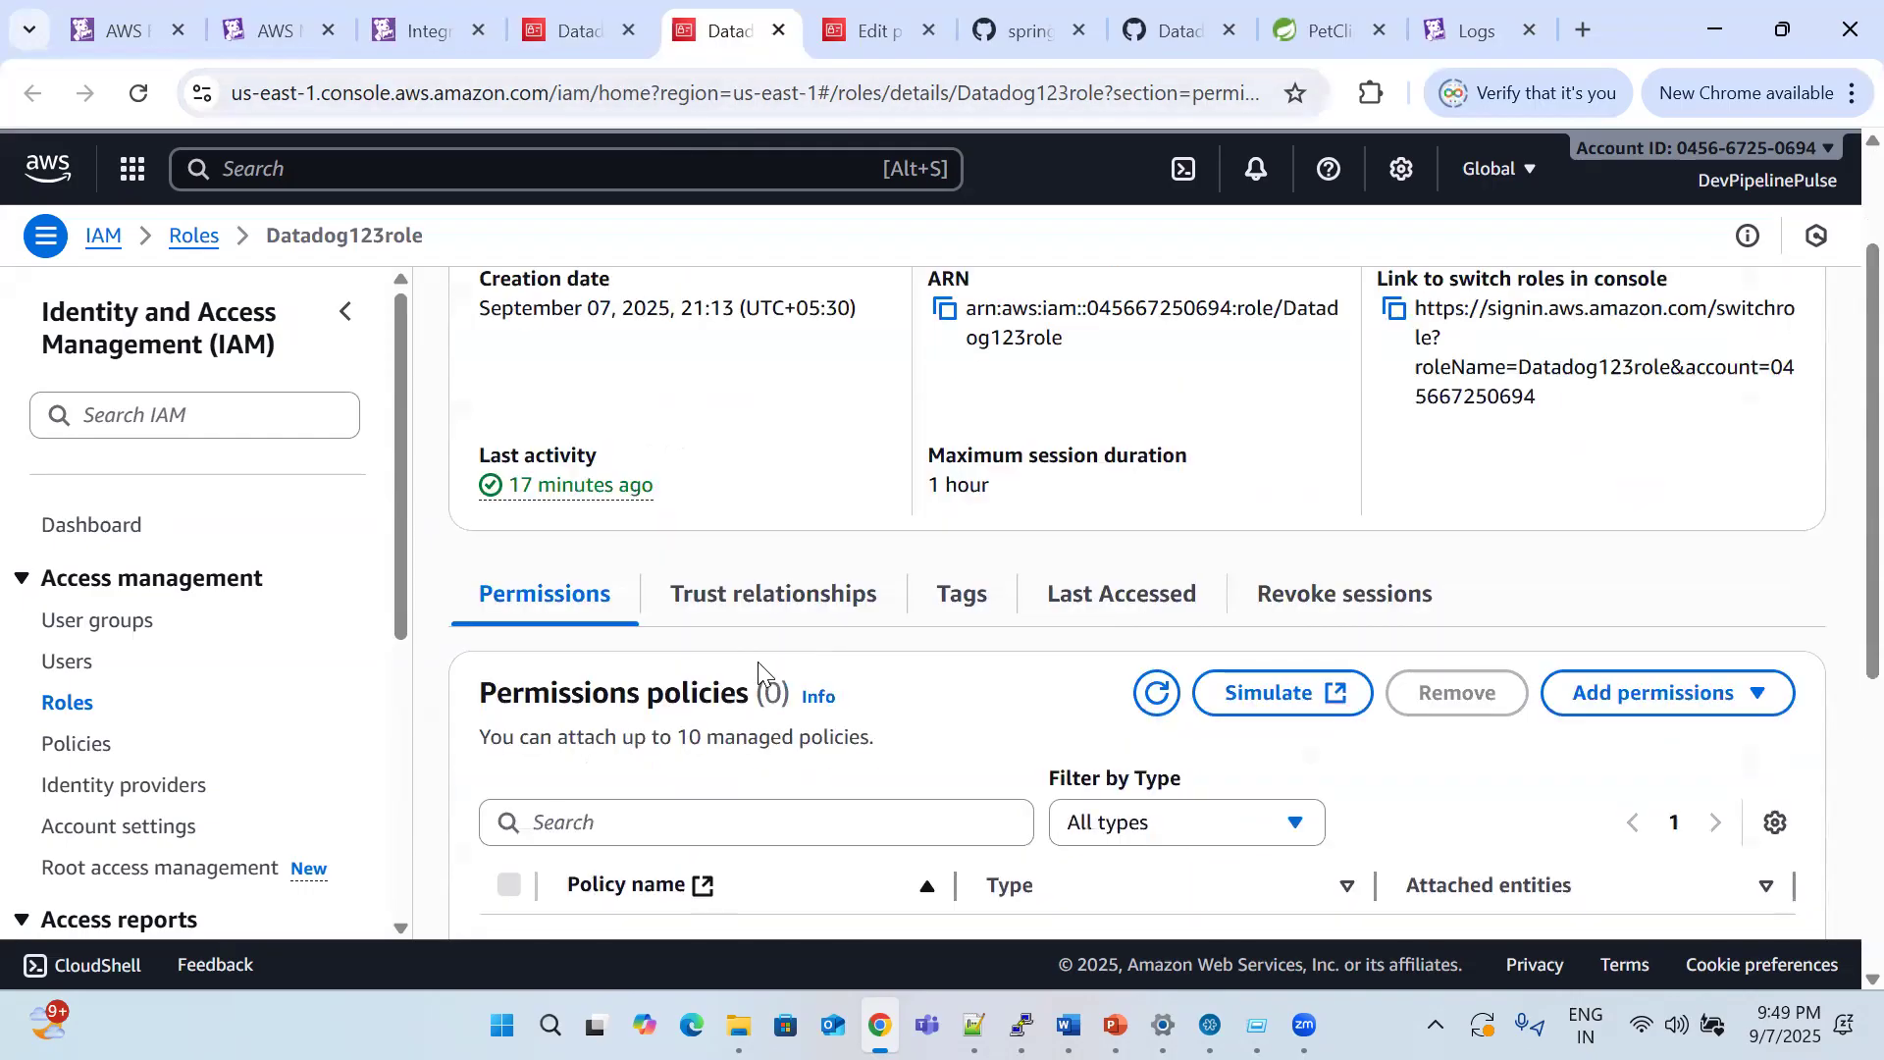
scroll(758, 662, up, 2)
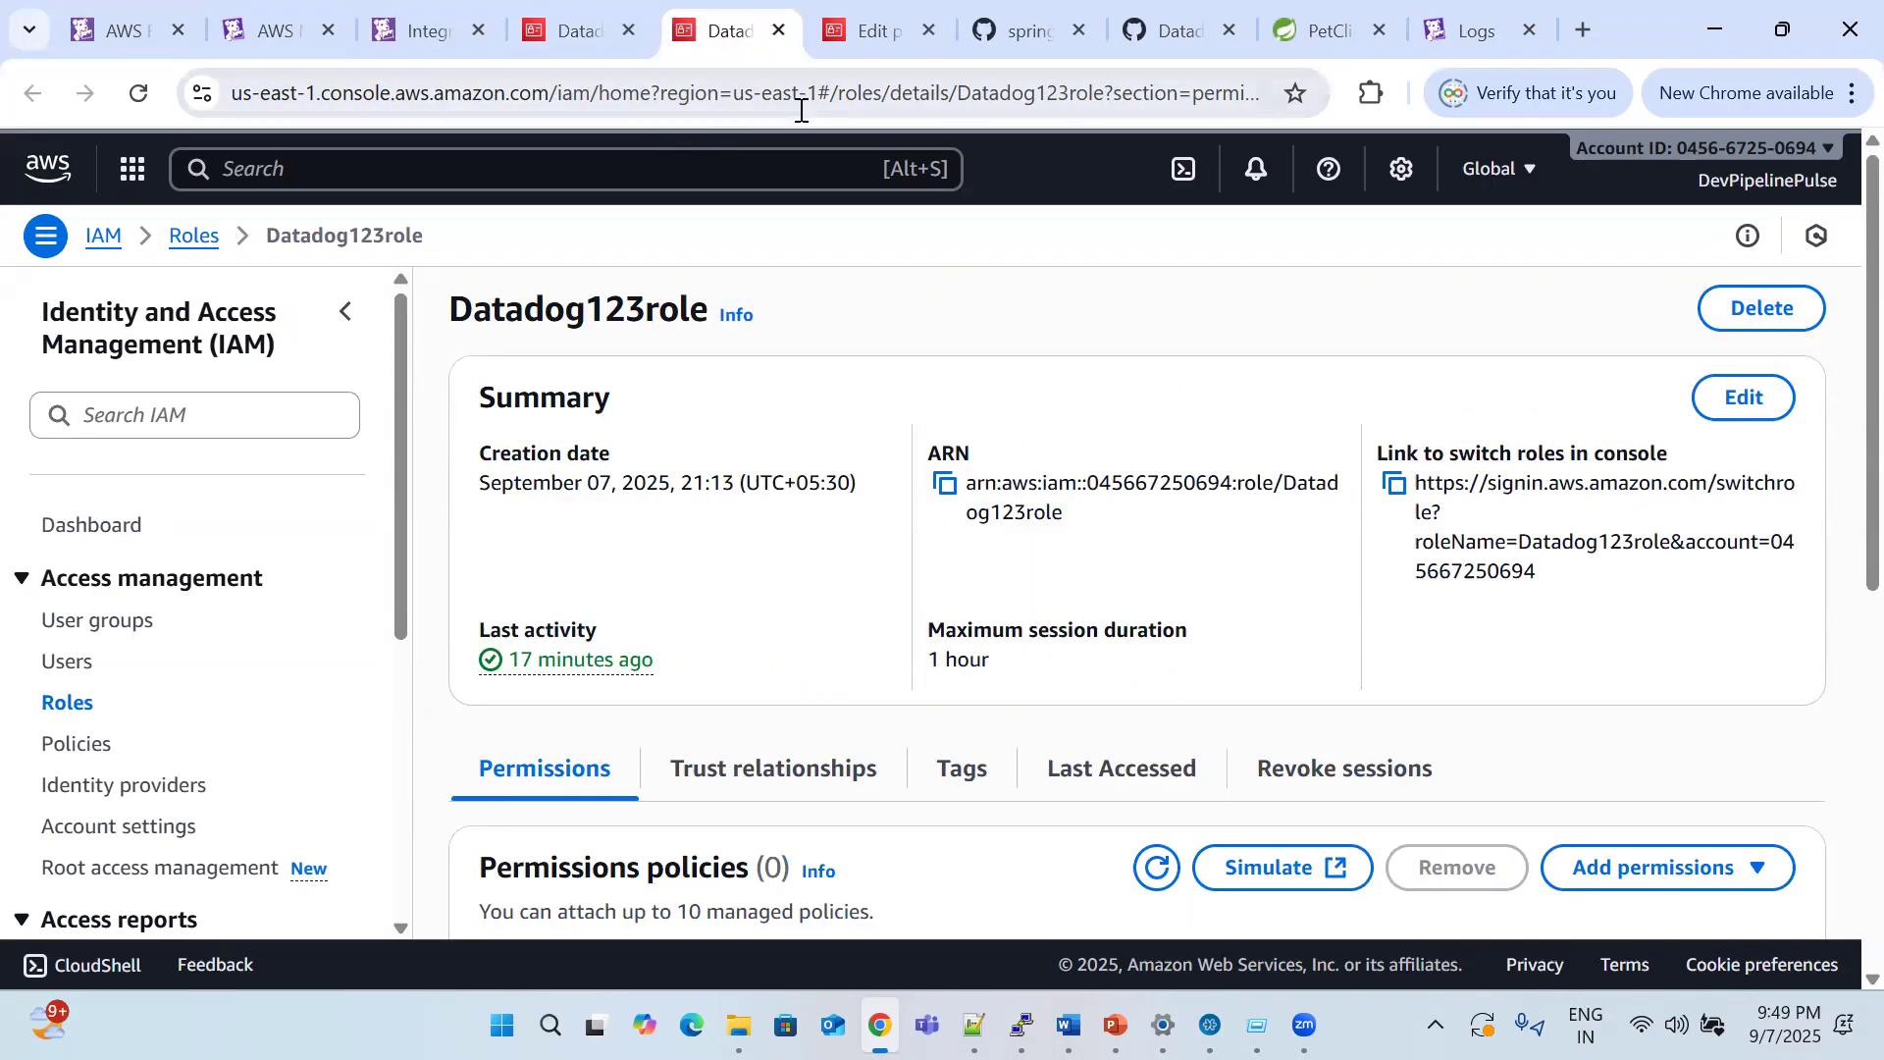
click(862, 43)
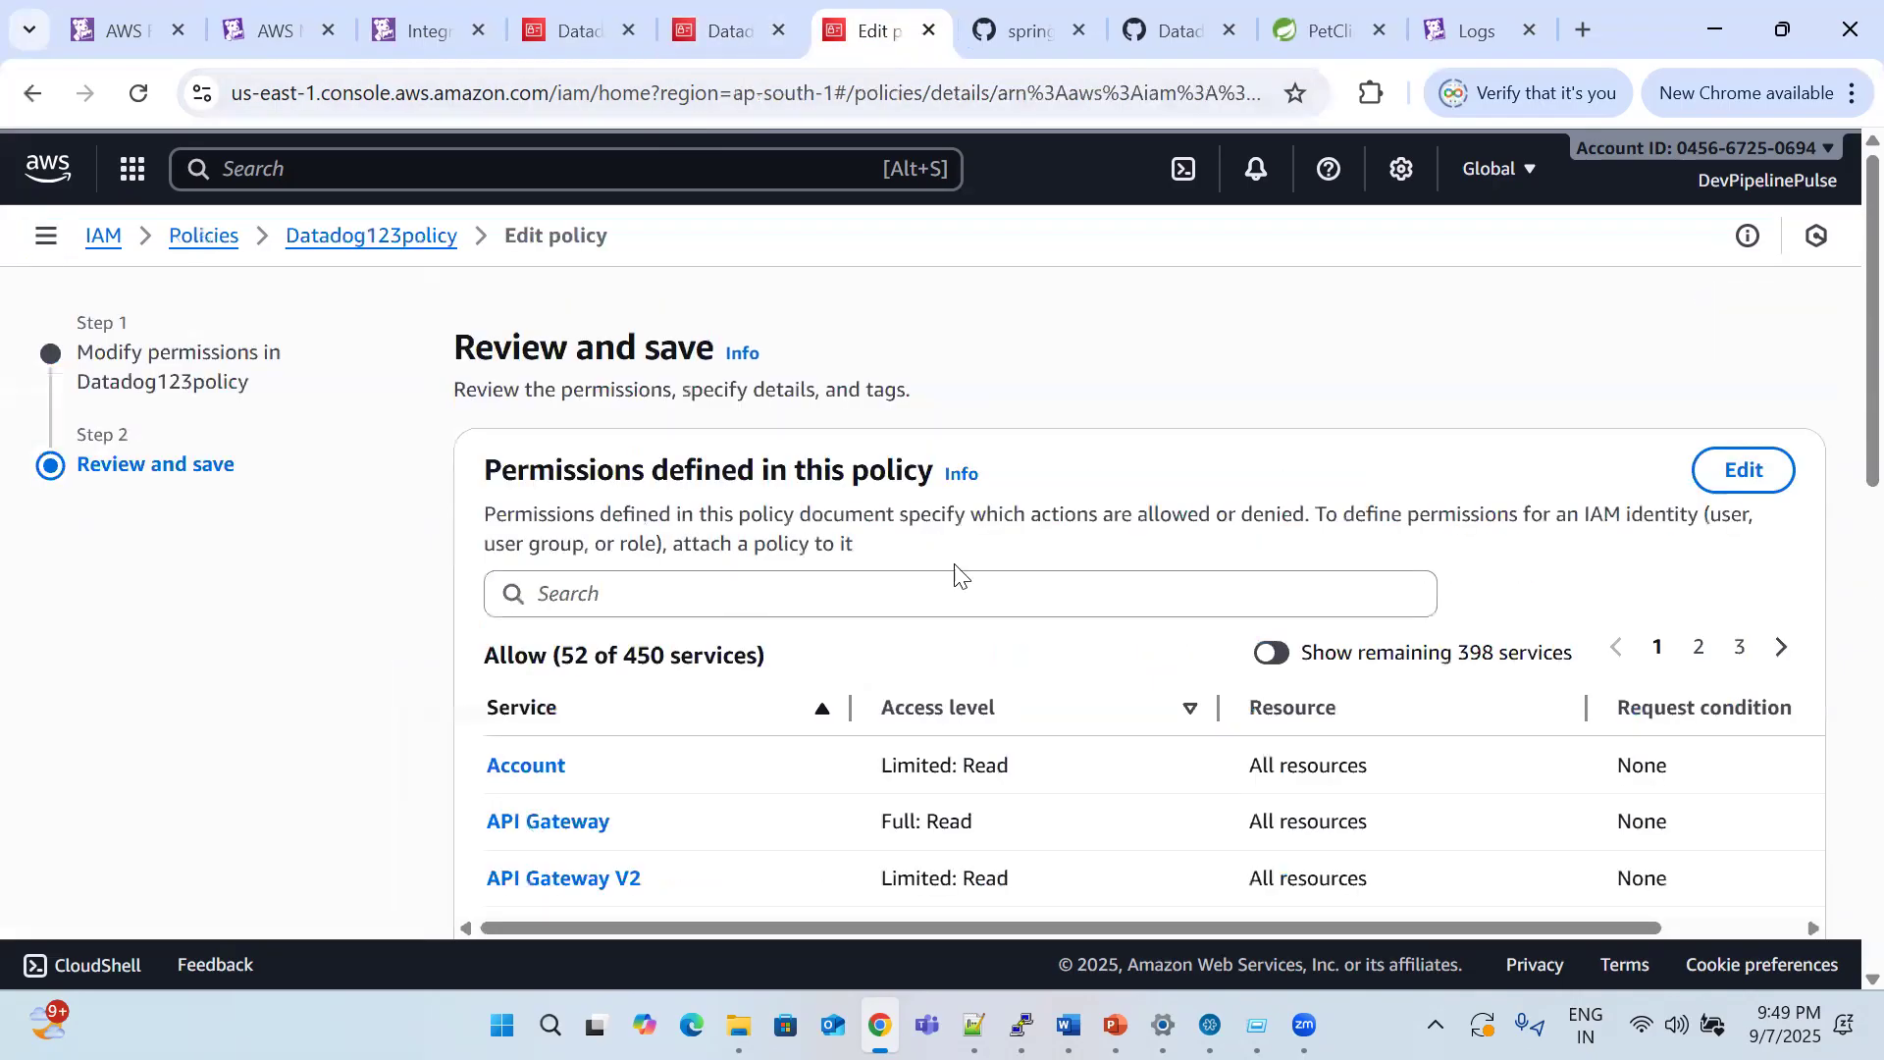
Save Datadog123policy as version 2, close the extra role tabs, and dismiss Datadog's permissions dialog.
scroll(955, 574, down, 12)
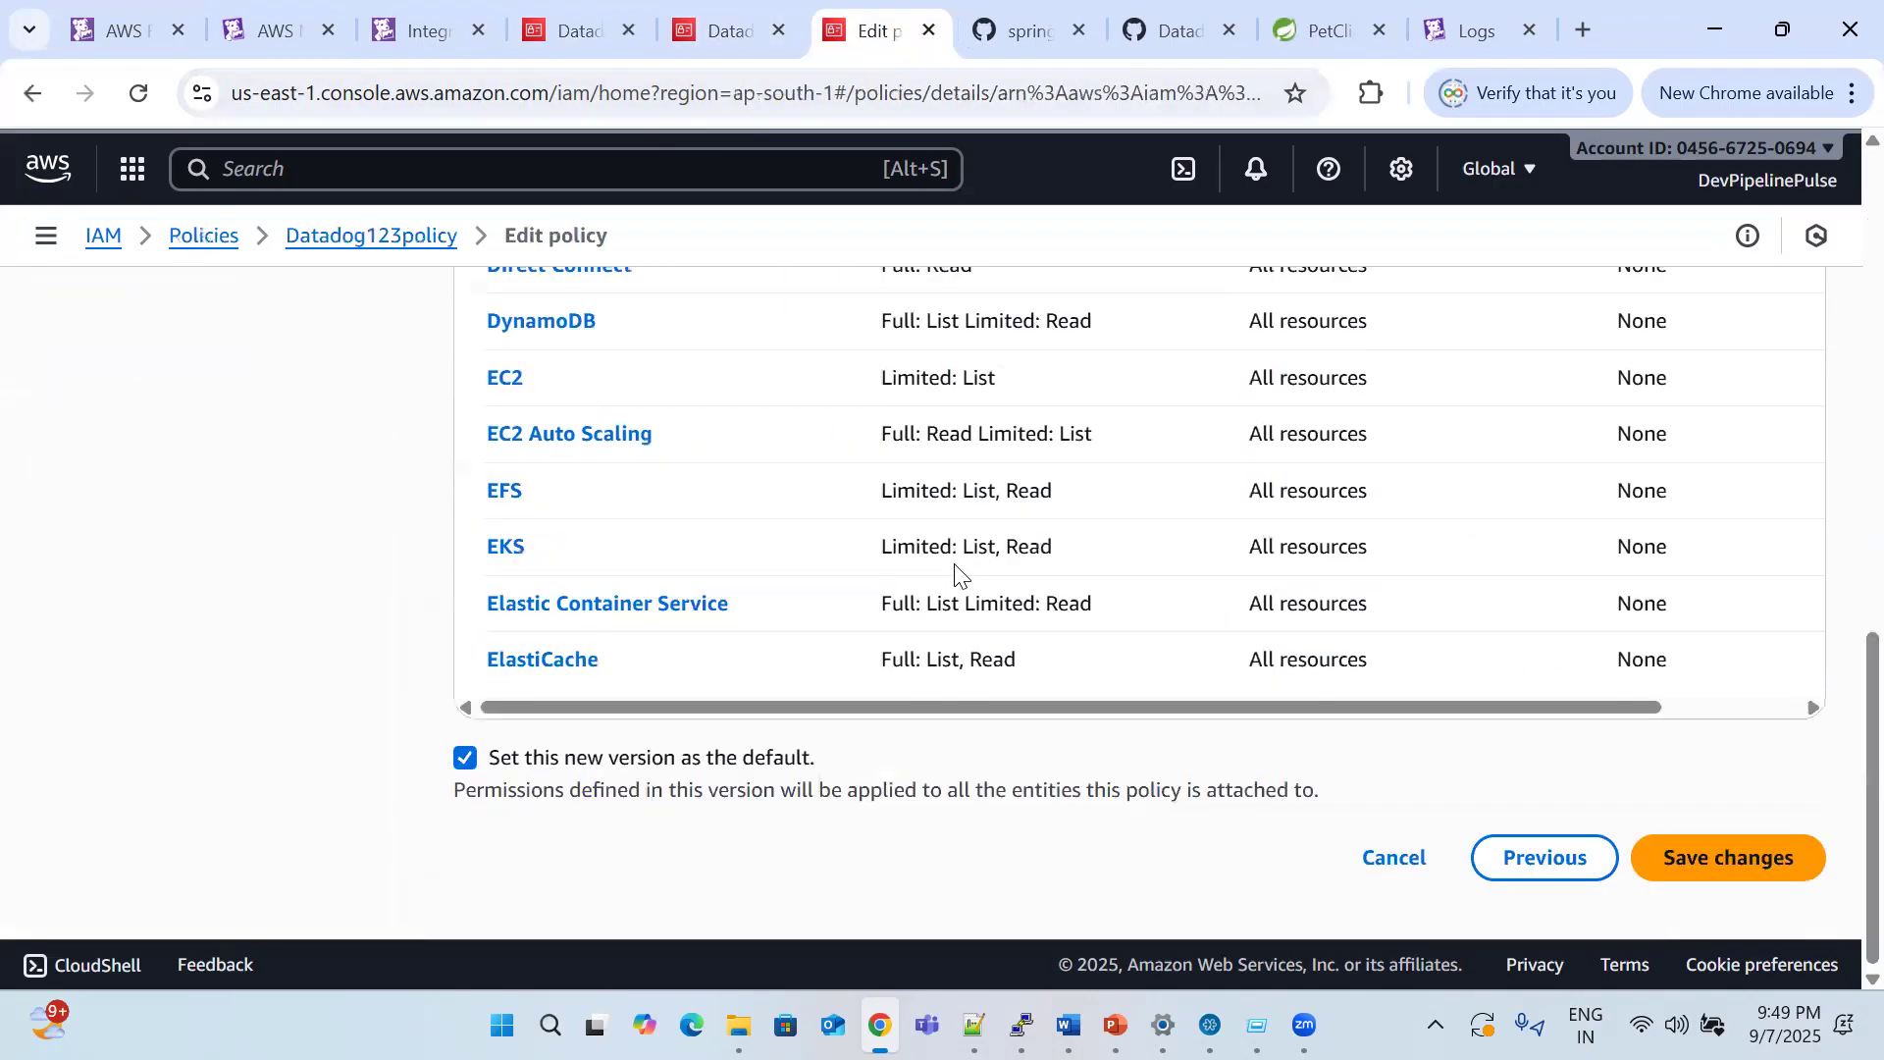
click(1764, 877)
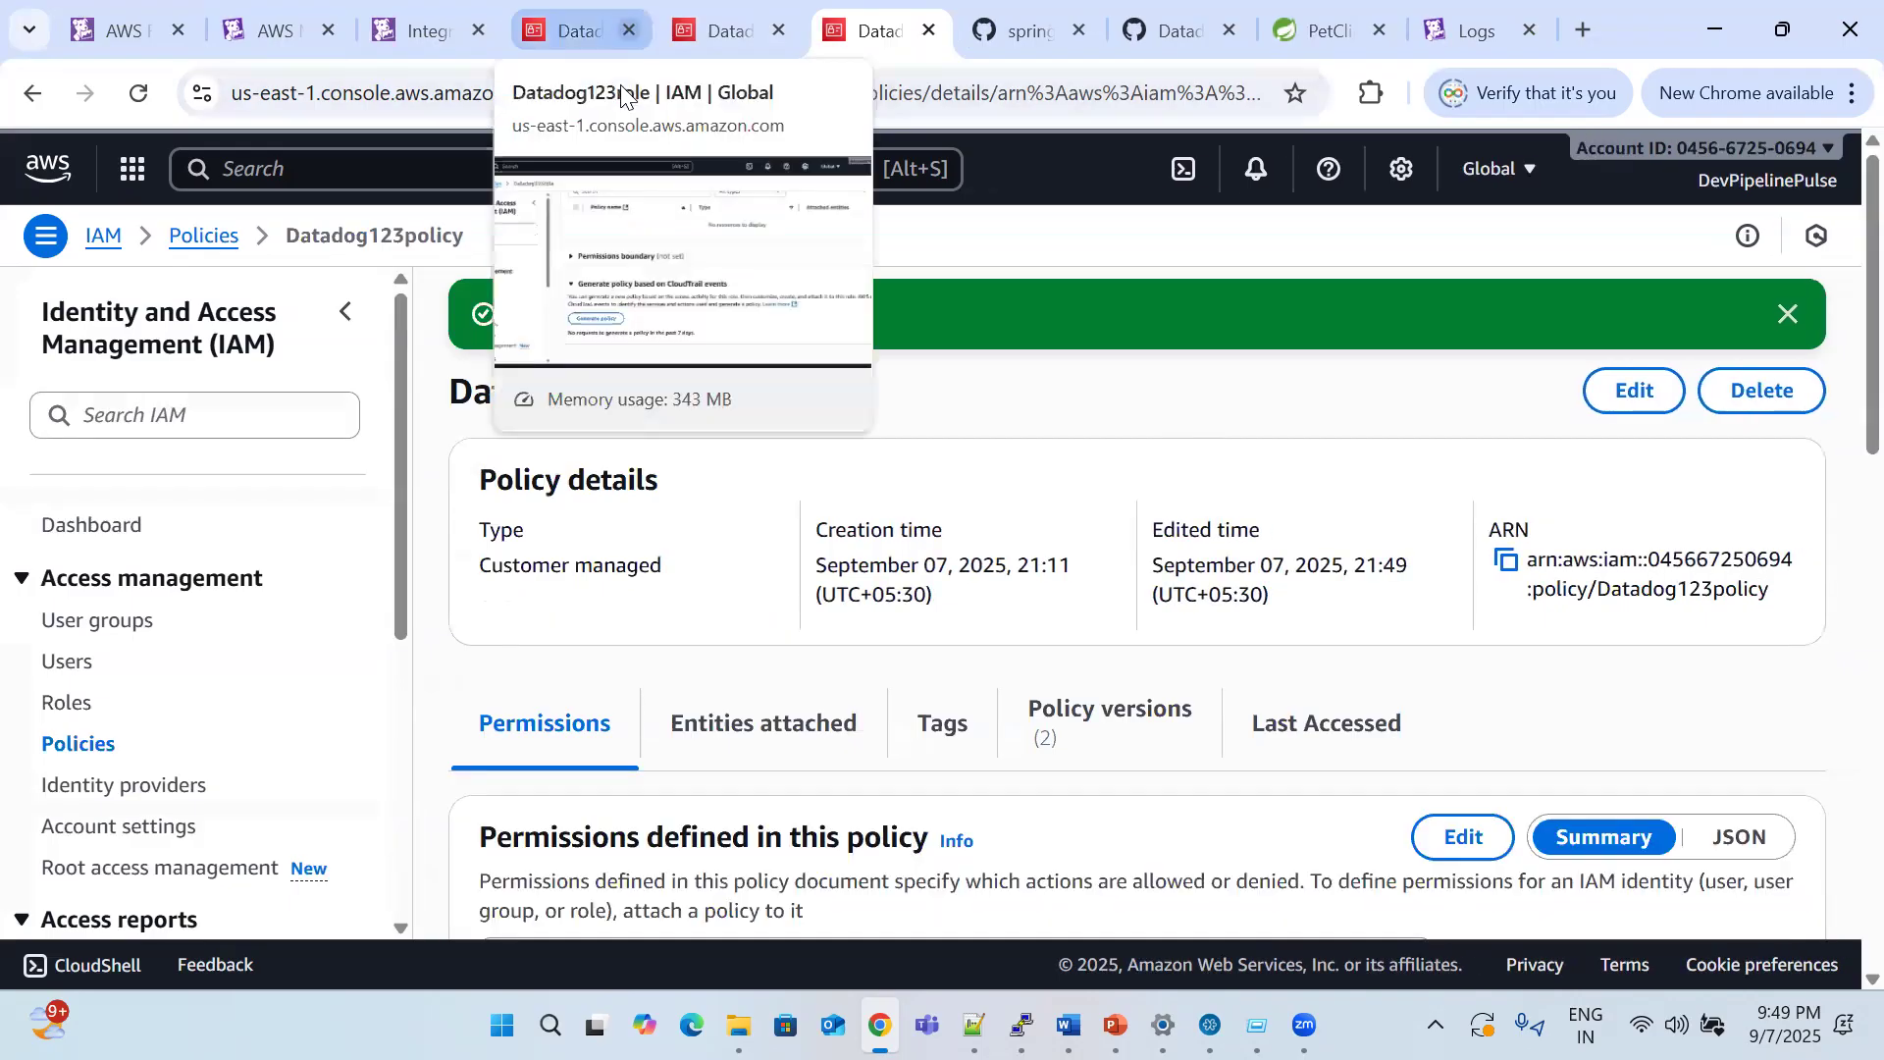
key(ctrl+w)
key(ctrl+w)
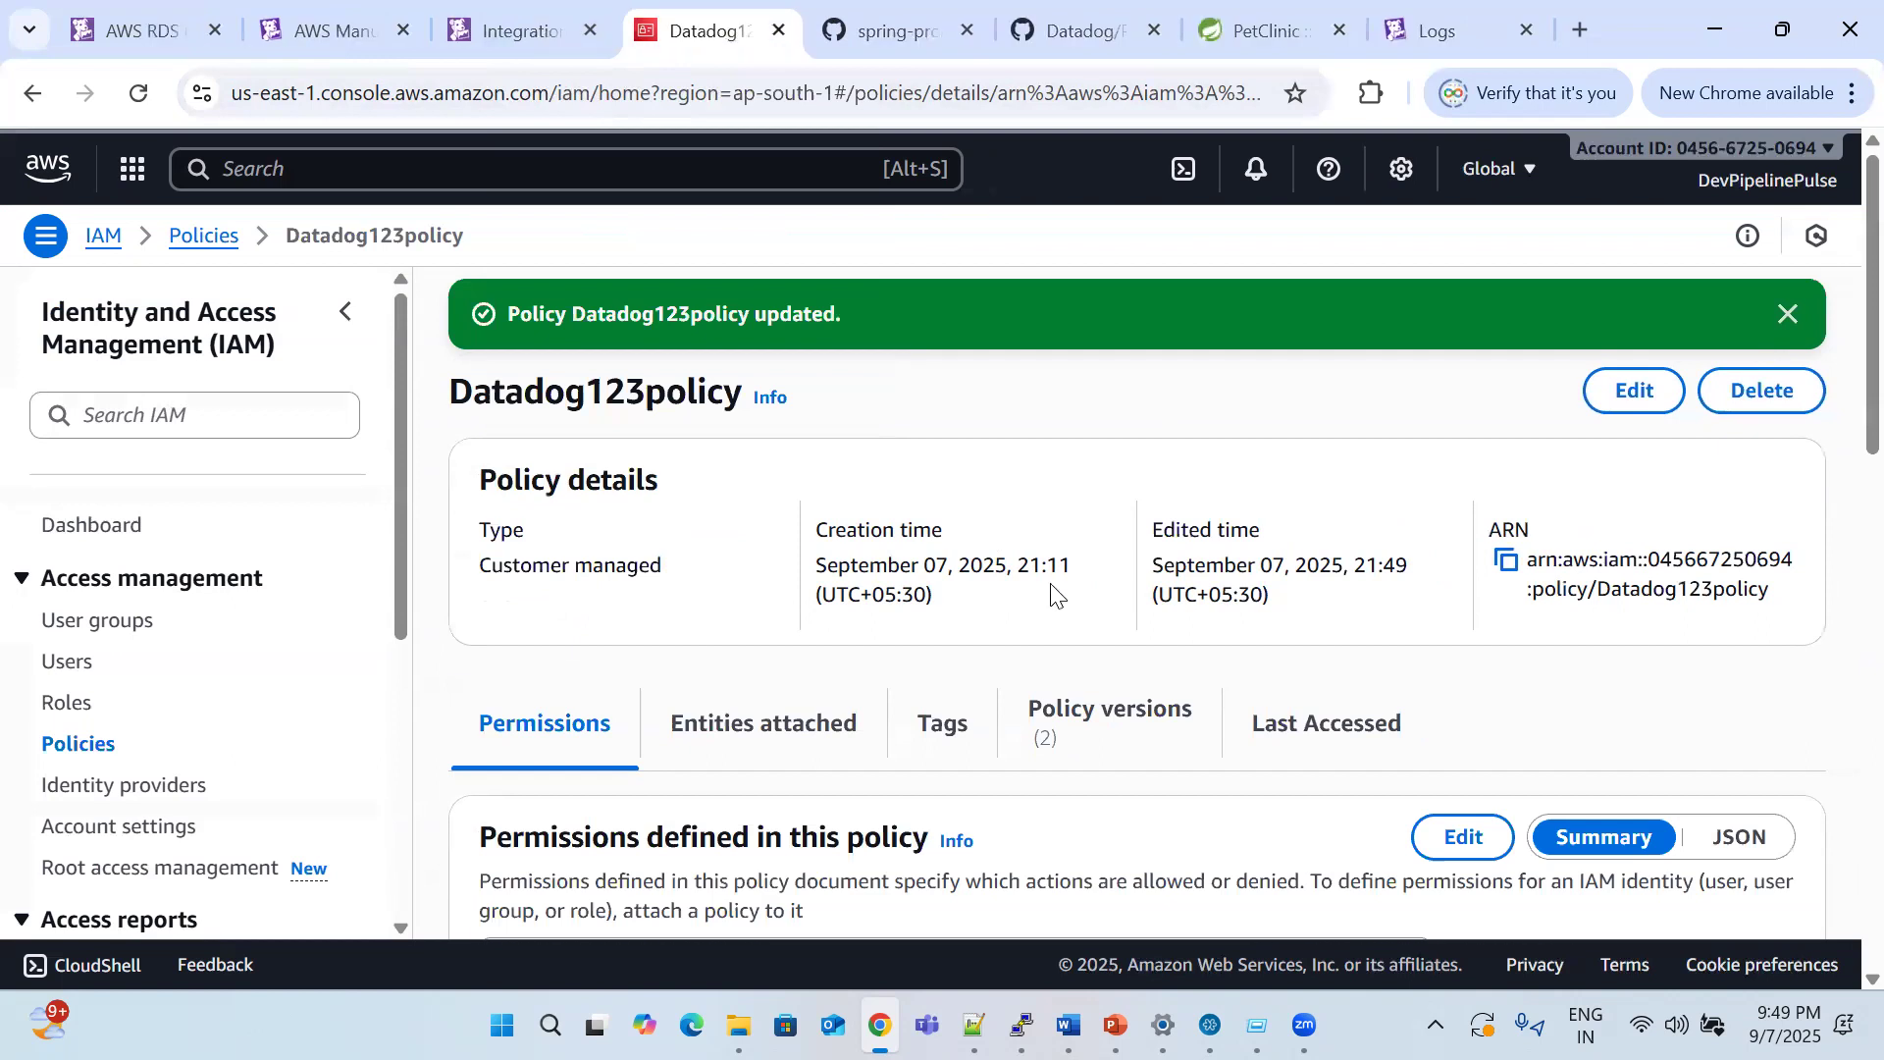
scroll(1050, 589, down, 15)
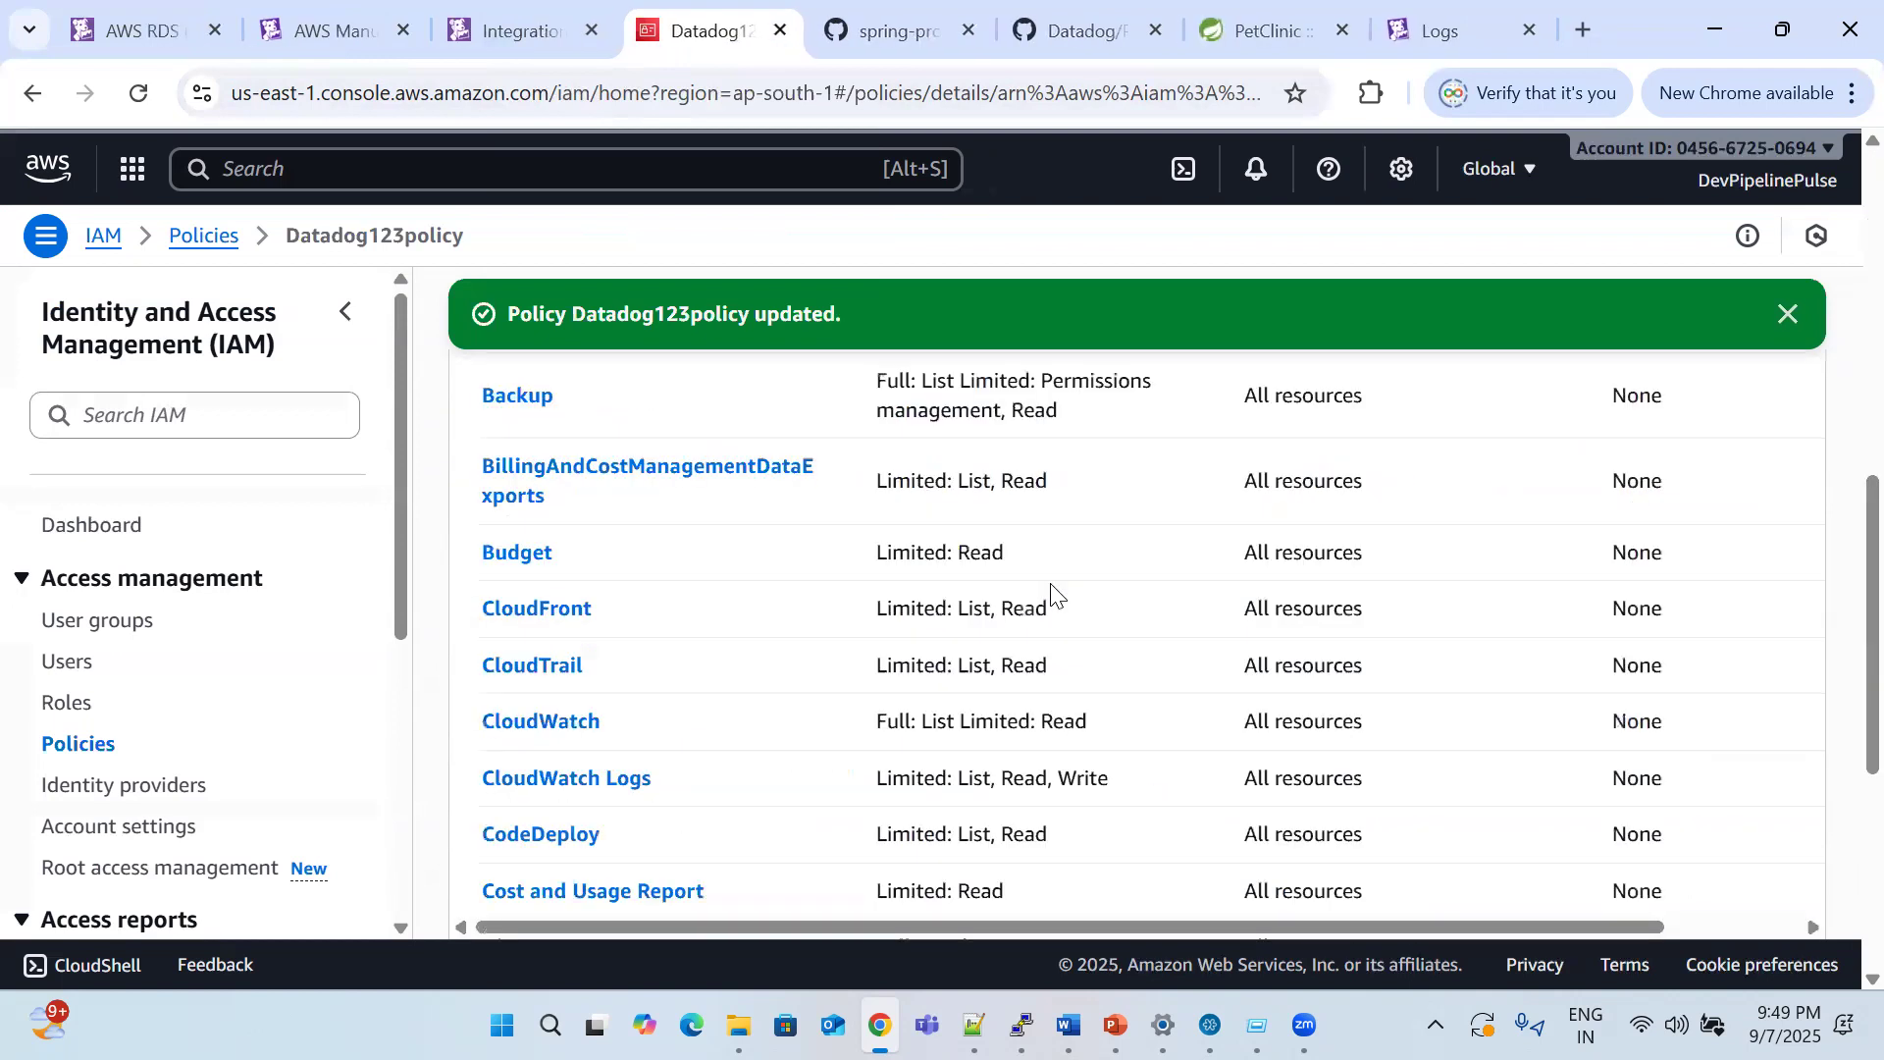
click(508, 46)
click(1276, 243)
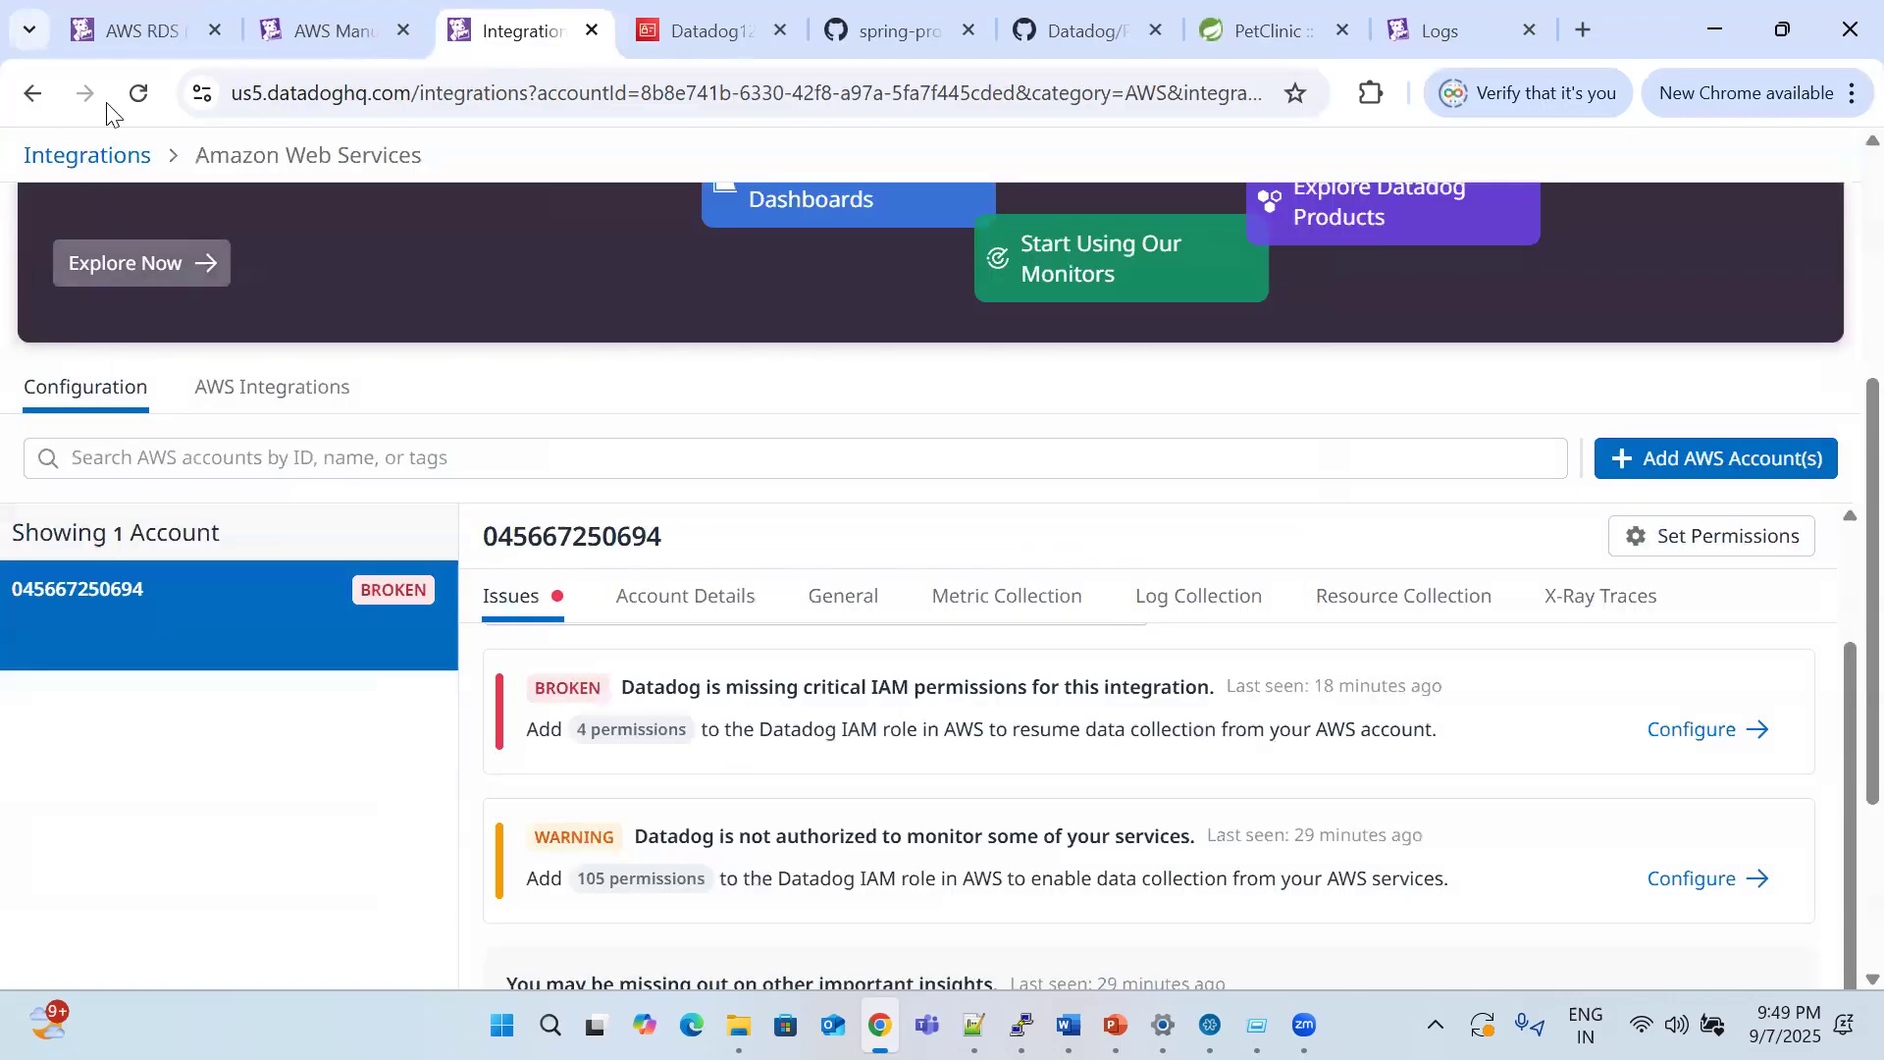
click(138, 93)
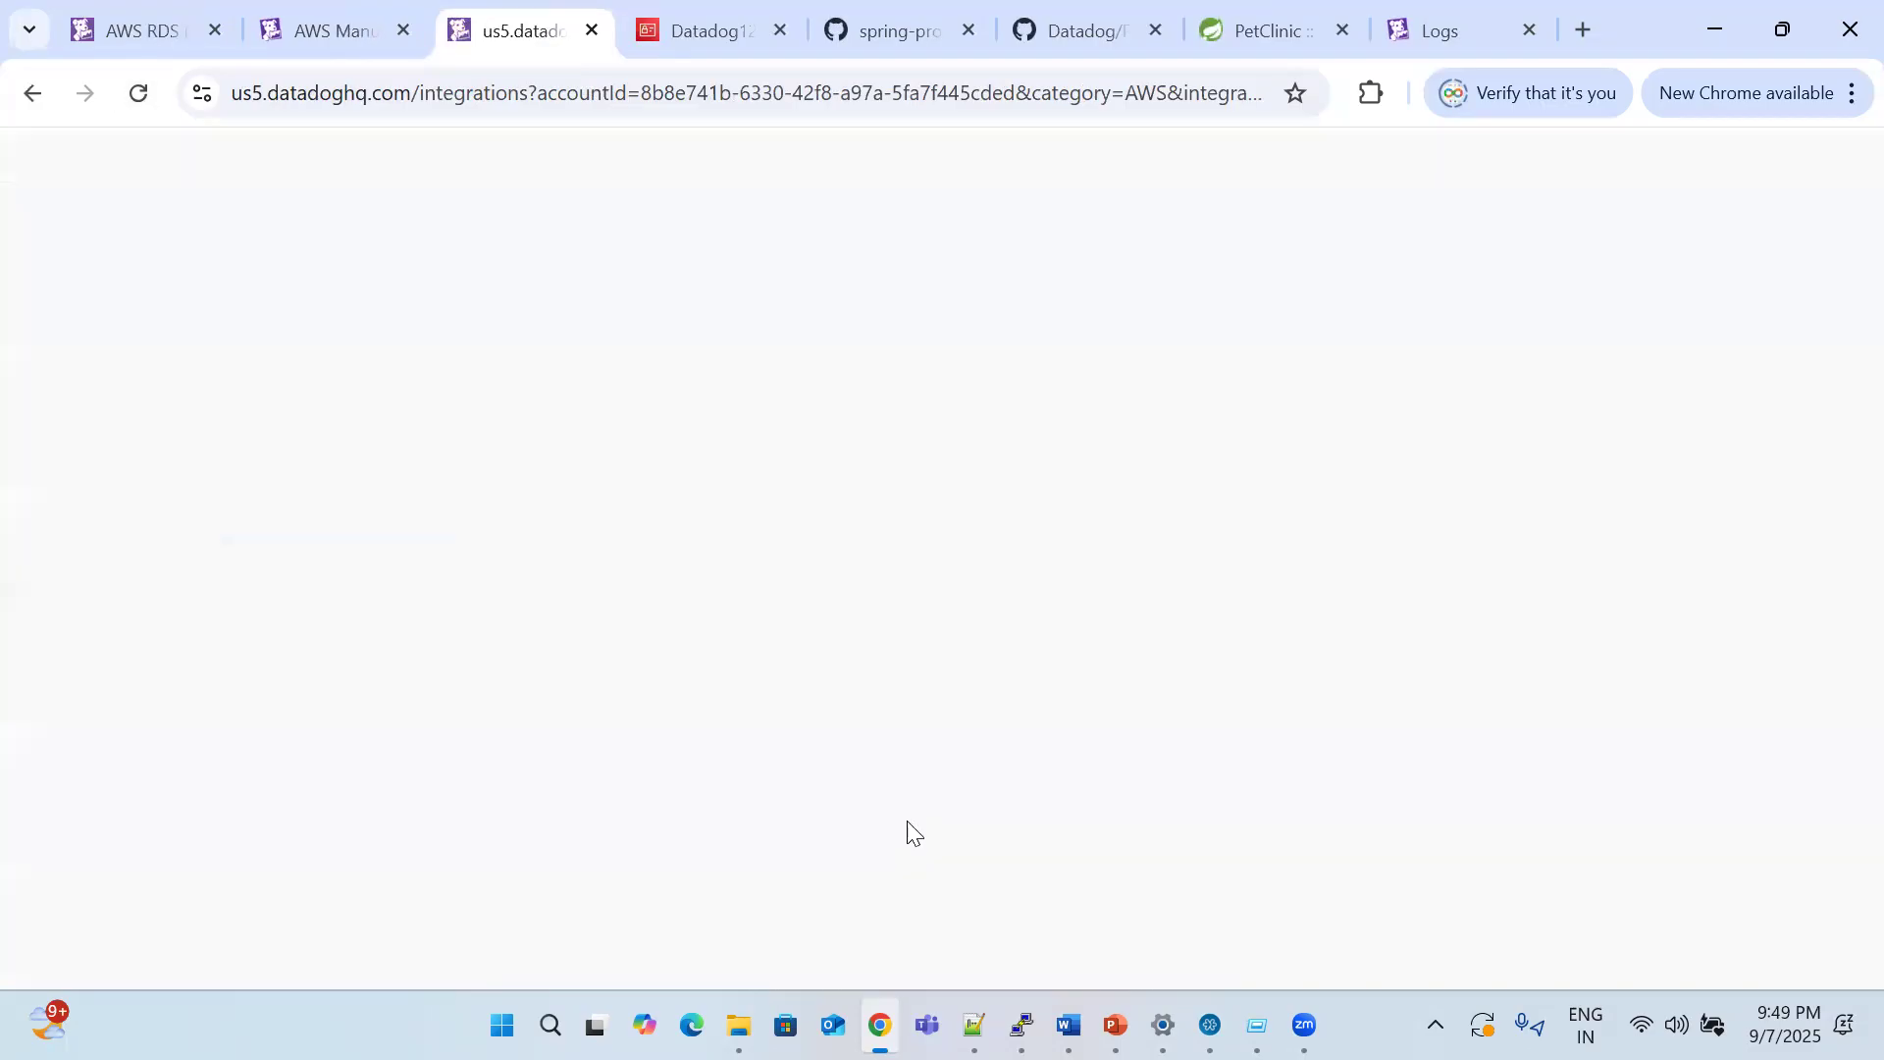
scroll(908, 835, down, 5)
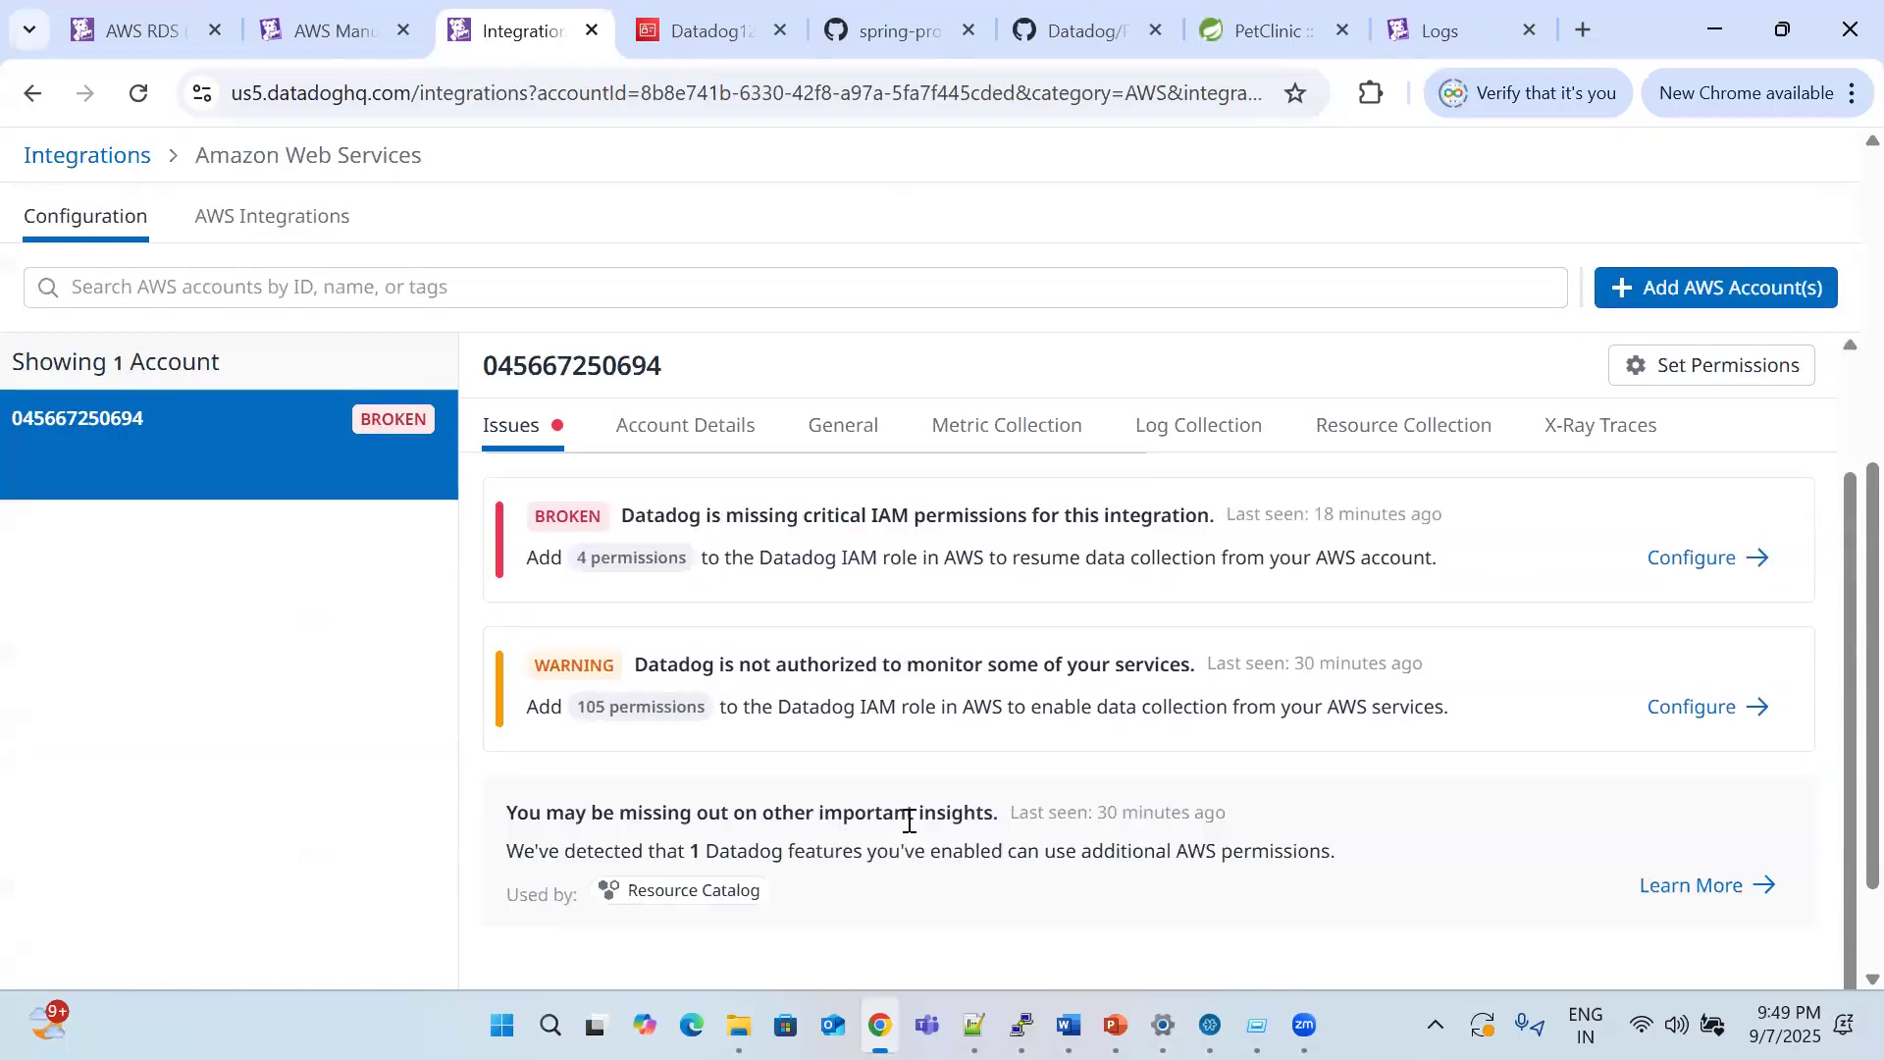
scroll(908, 820, down, 2)
scroll(728, 639, up, 4)
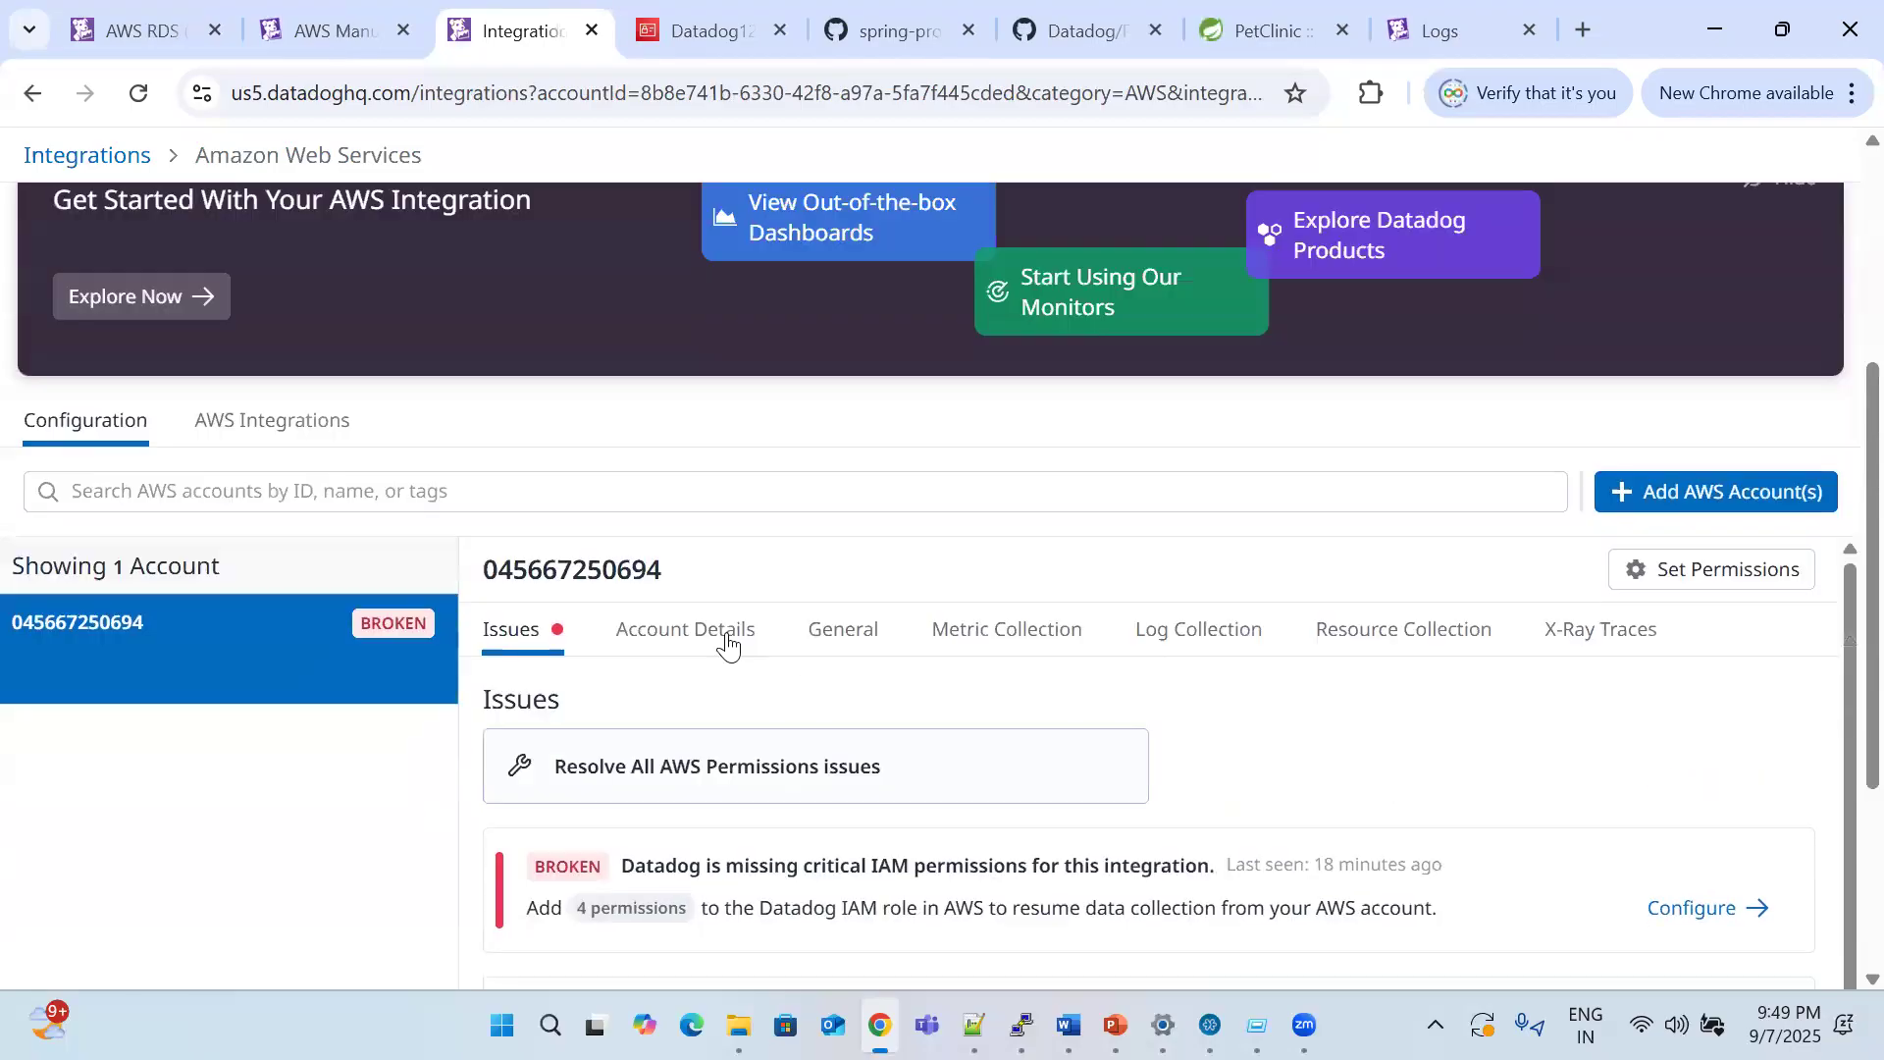
click(687, 635)
scroll(769, 785, down, 5)
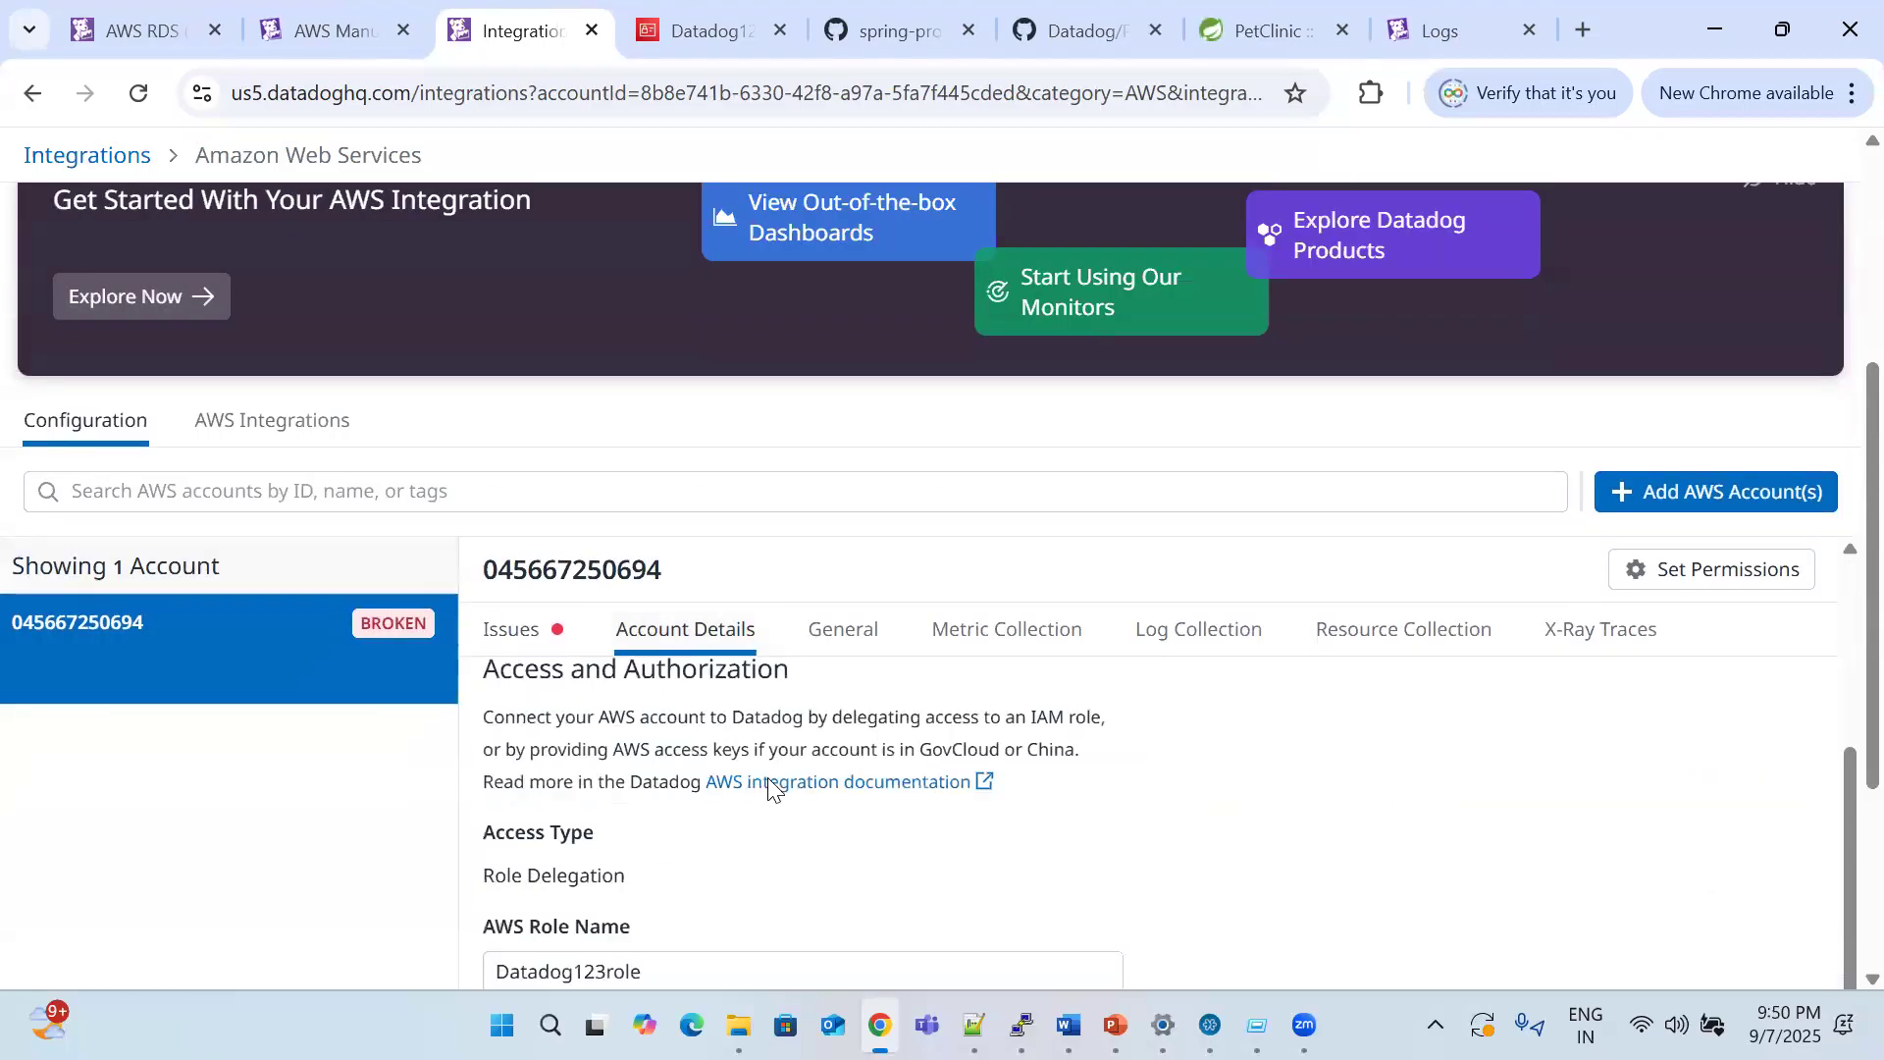
scroll(770, 785, down, 3)
scroll(770, 782, up, 6)
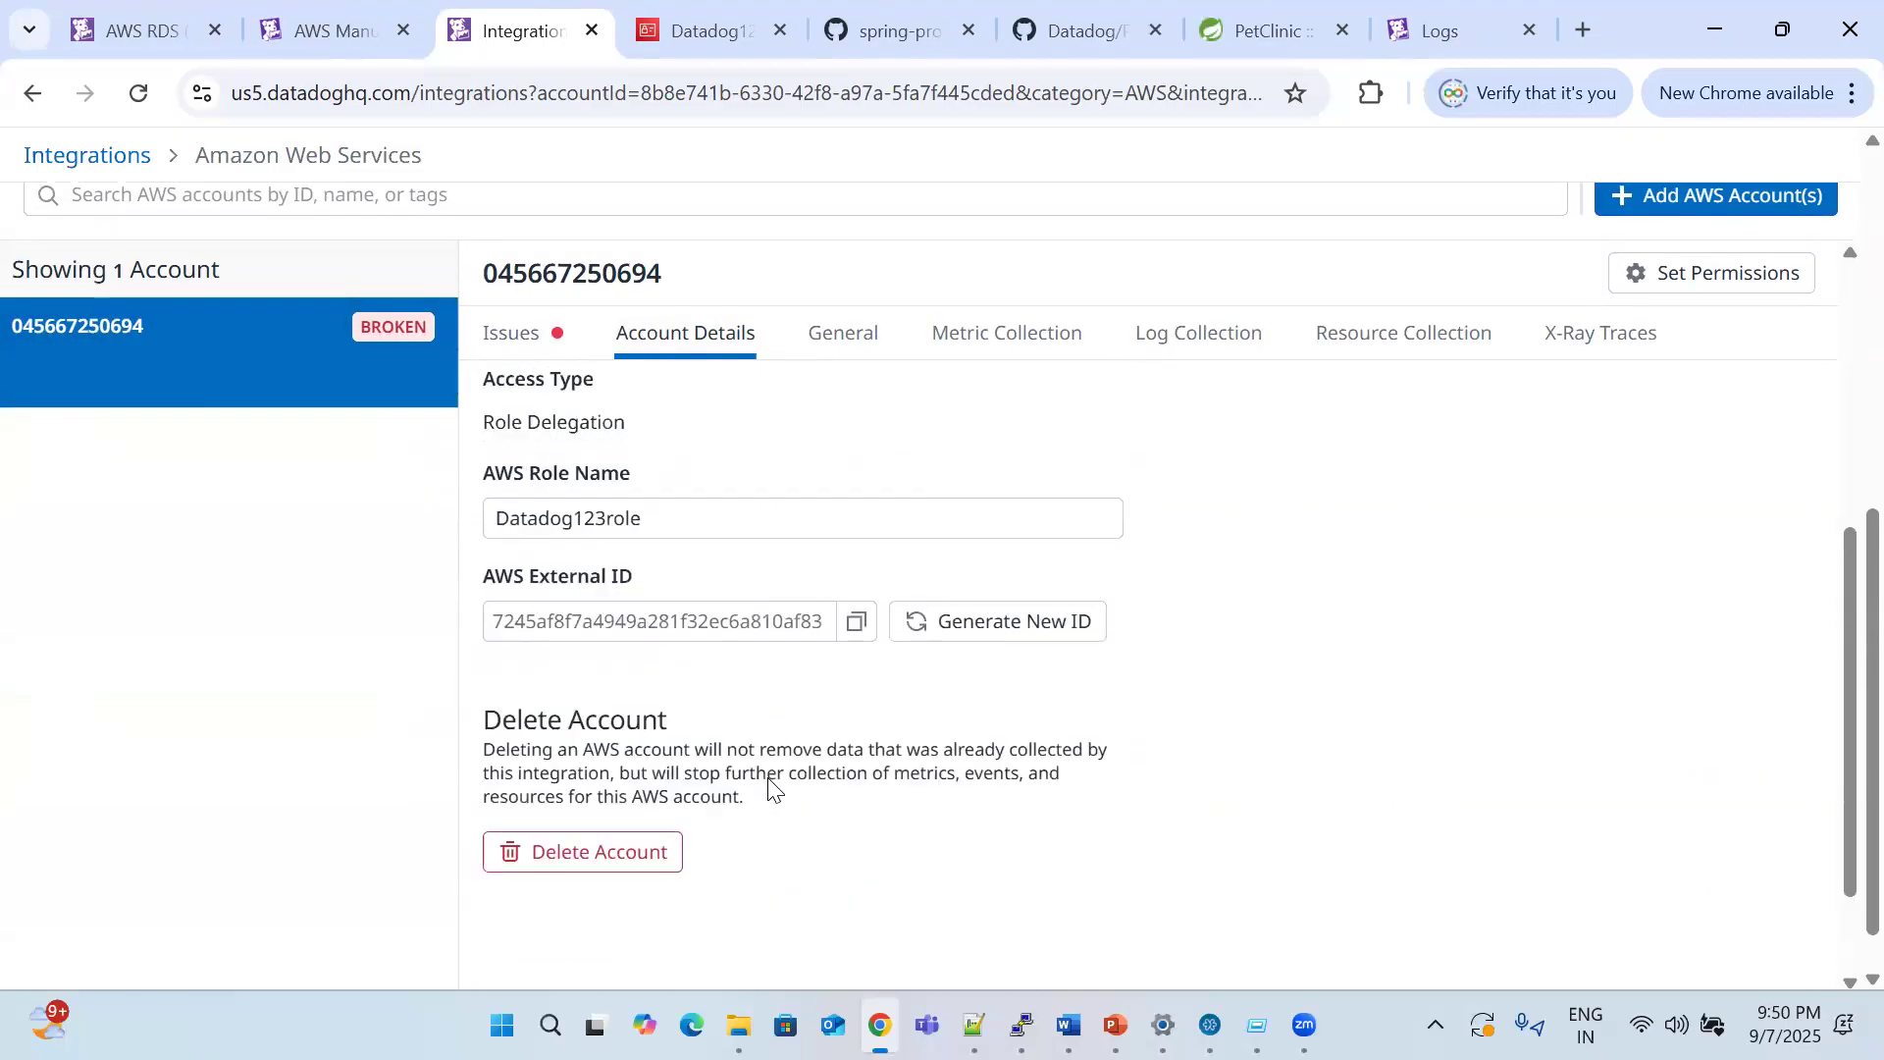
click(547, 344)
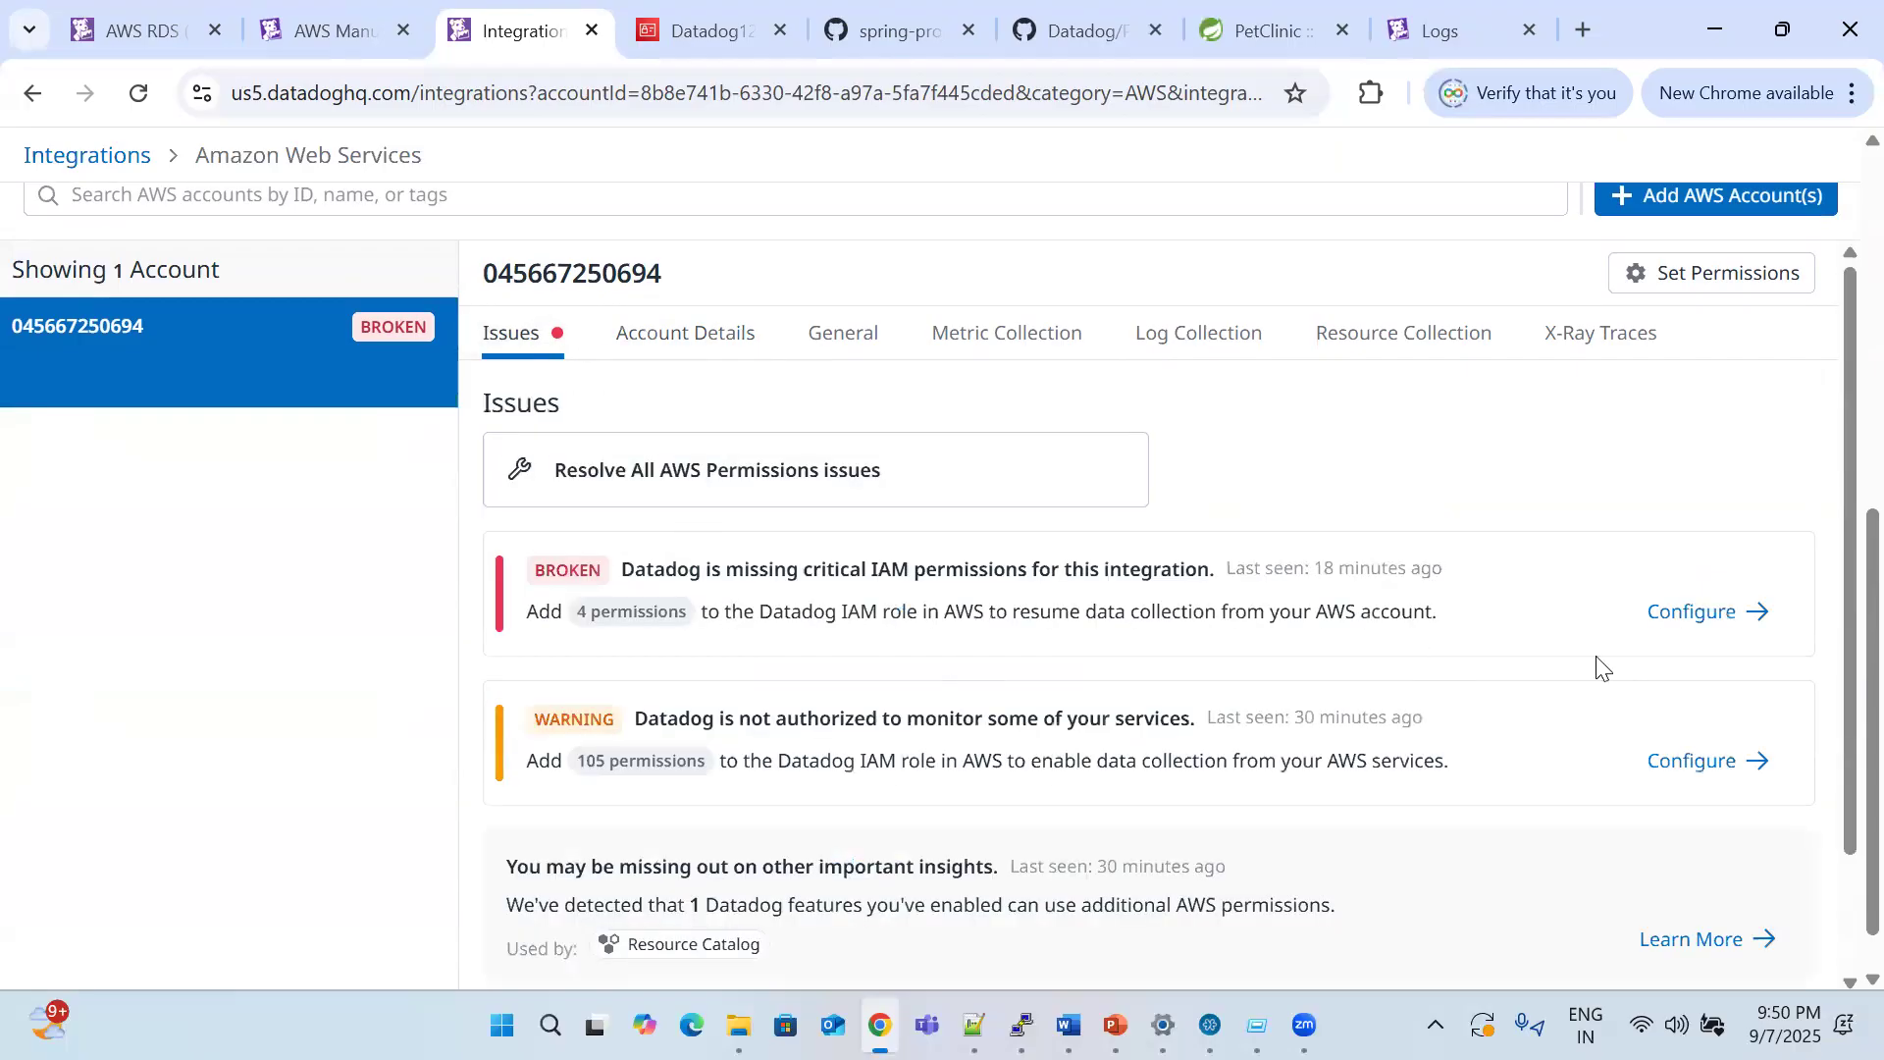
click(762, 483)
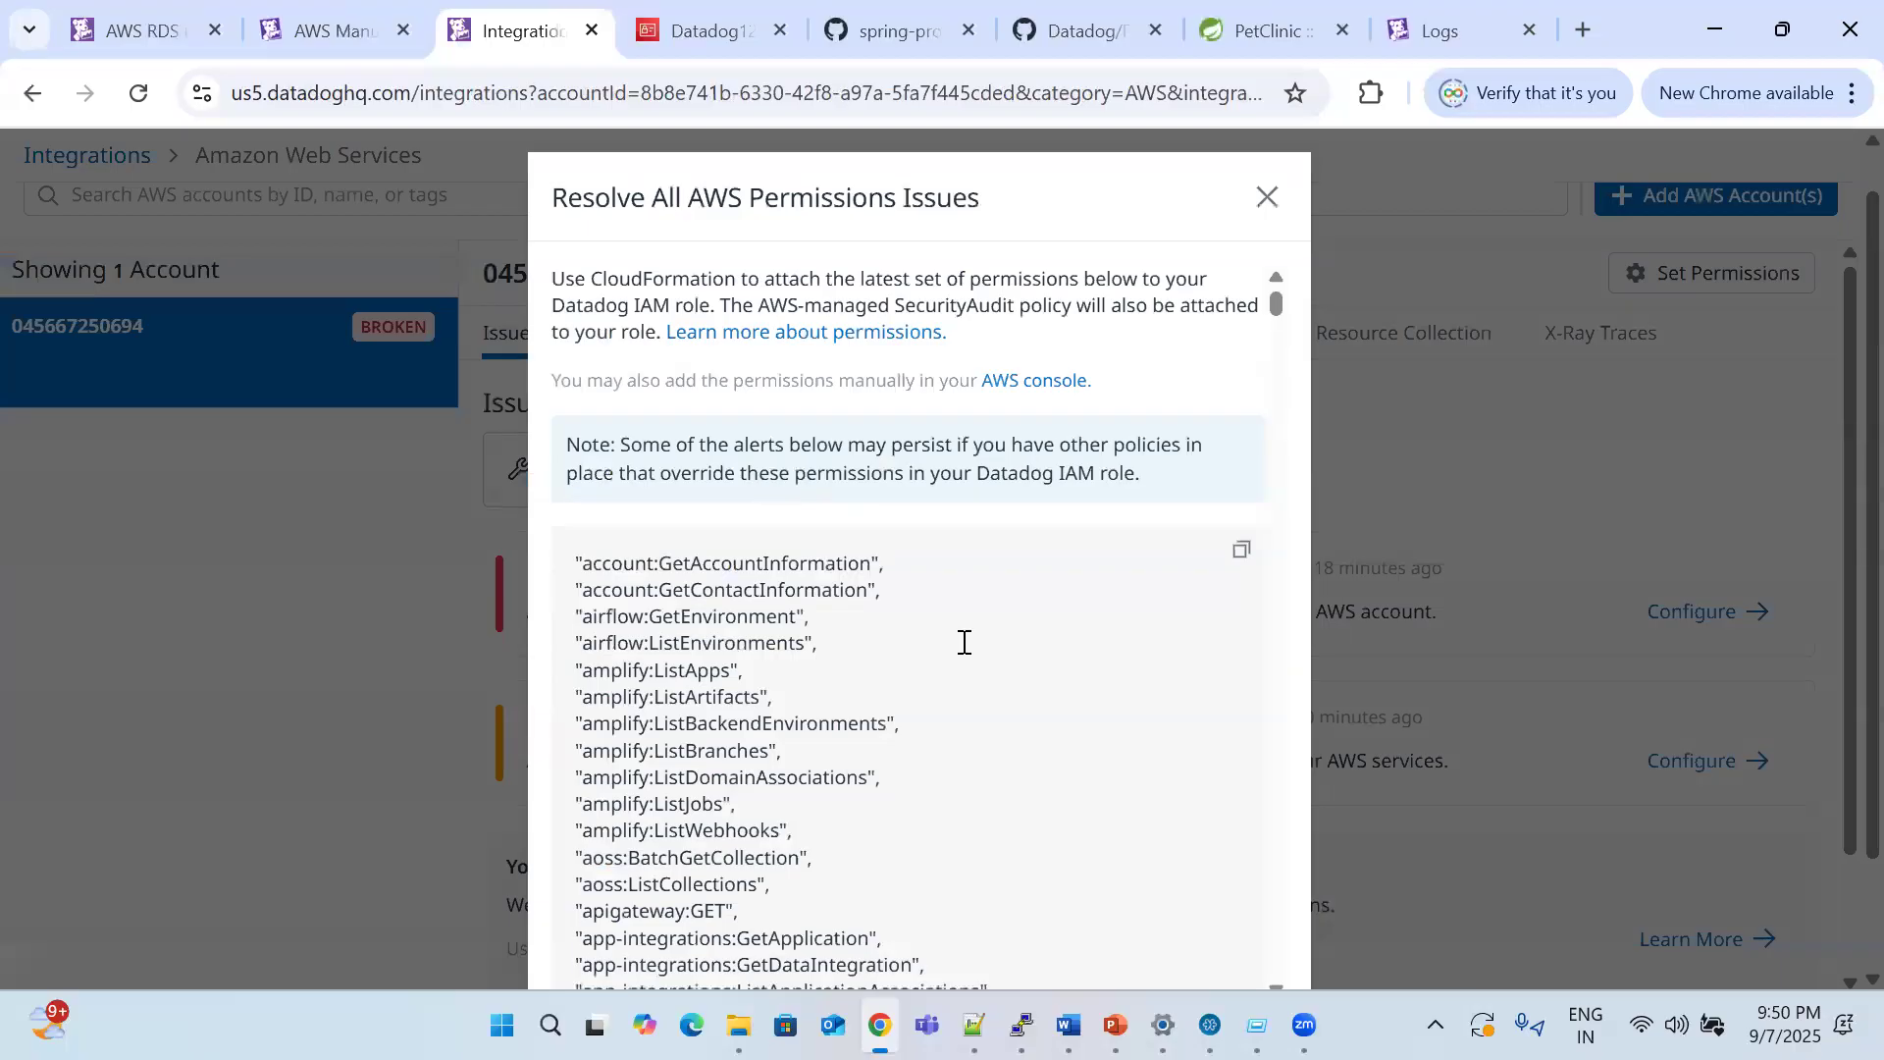
scroll(965, 643, down, 20)
scroll(965, 643, down, 20)
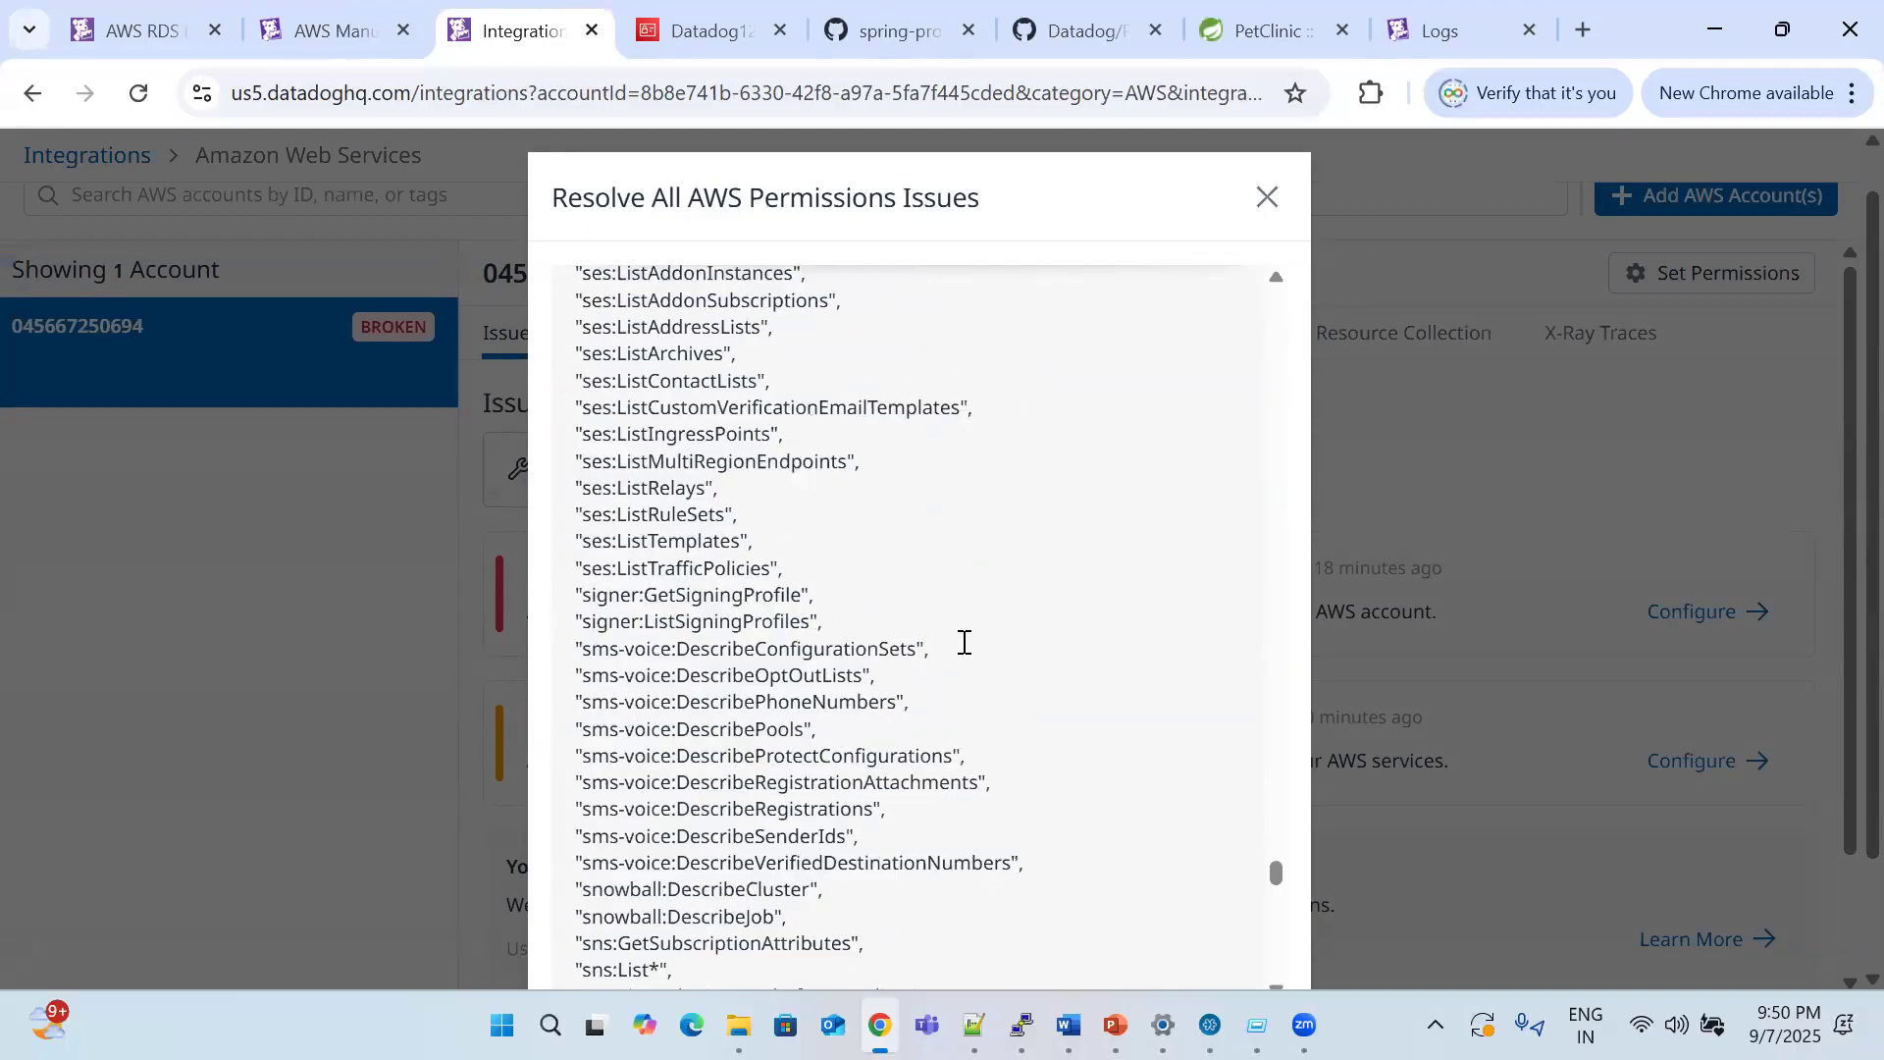
scroll(965, 643, down, 20)
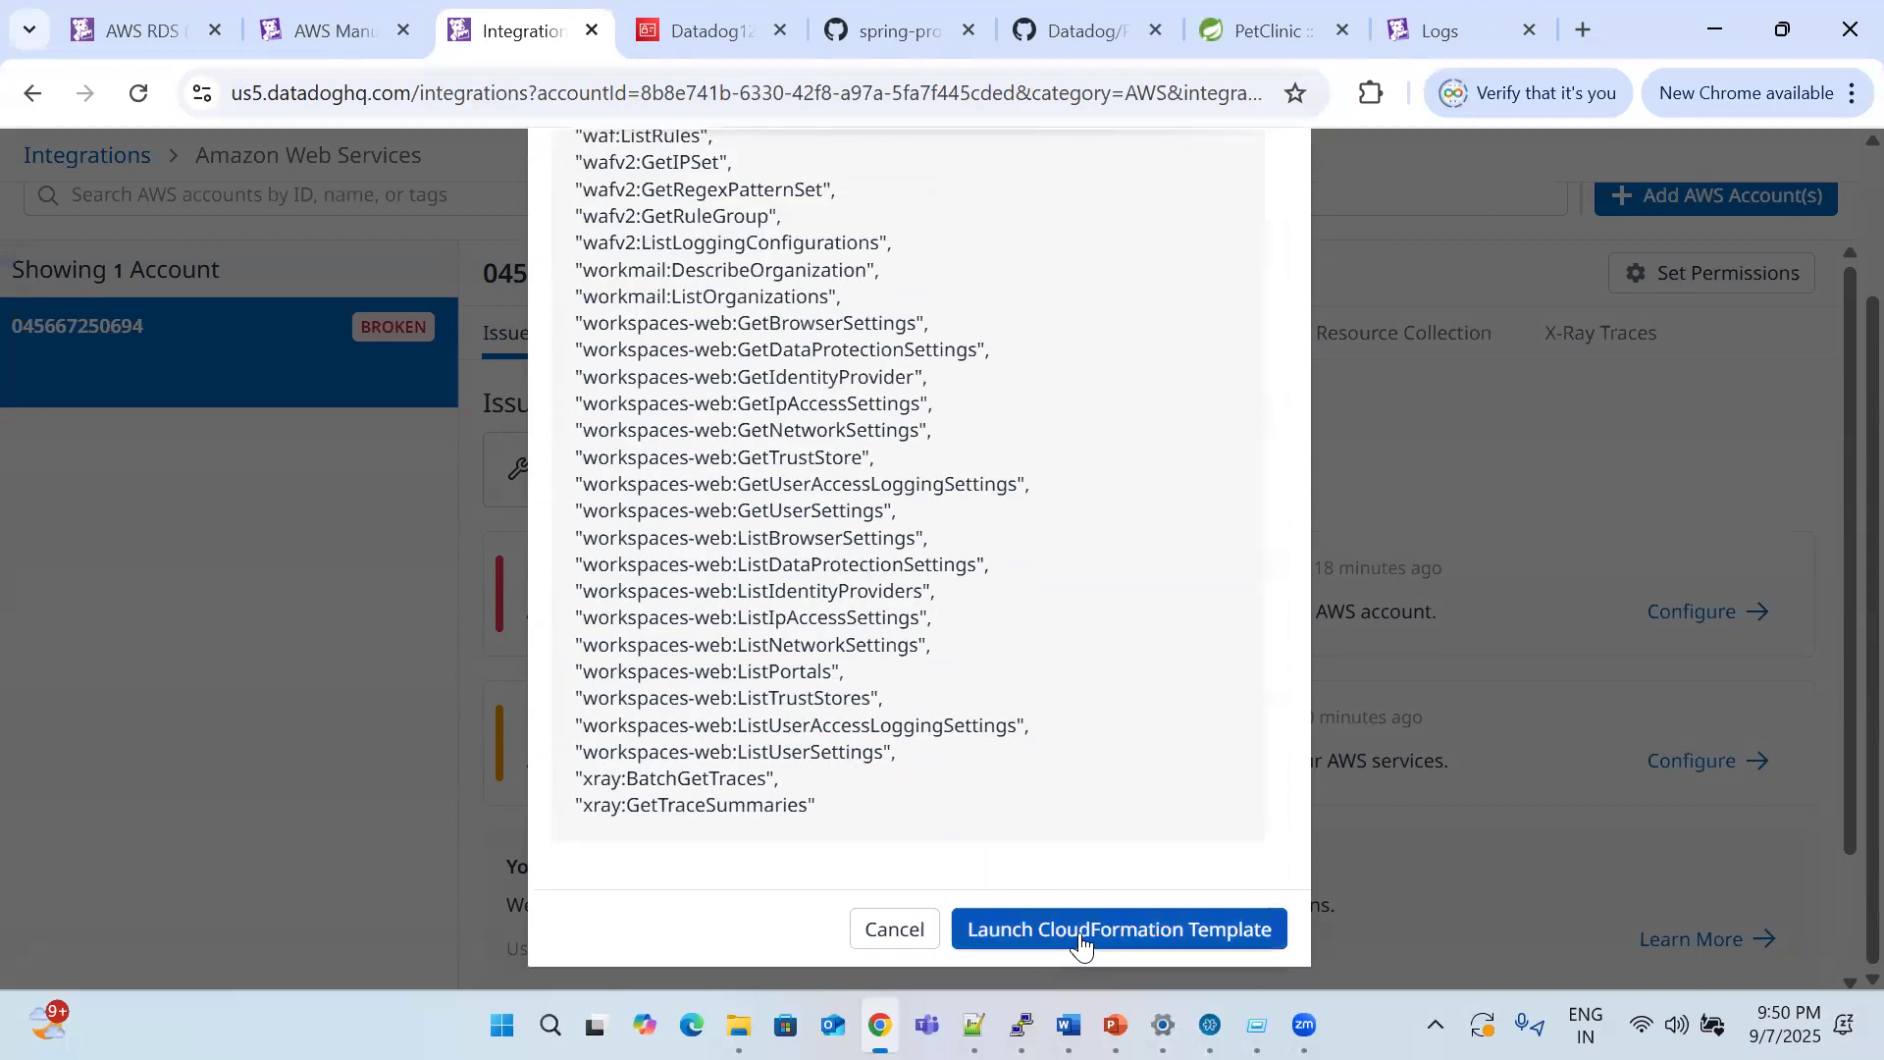
click(913, 940)
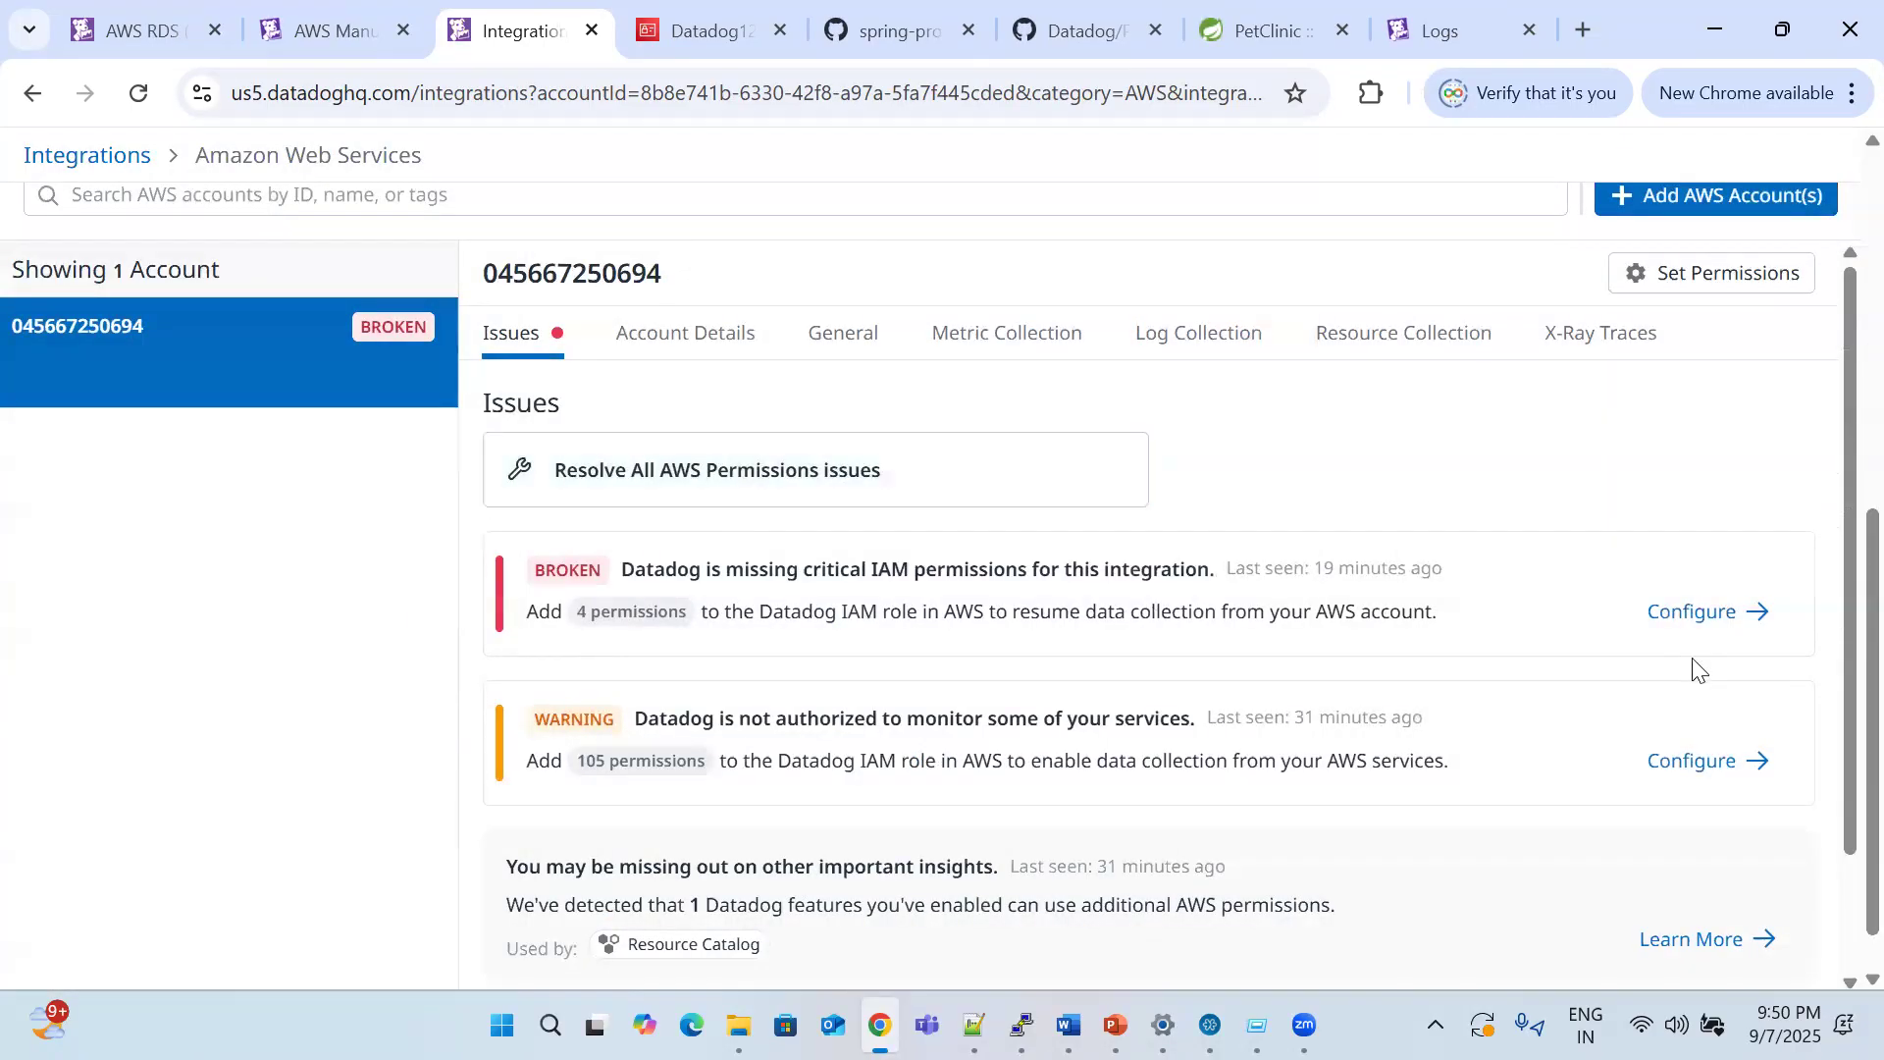
click(1696, 614)
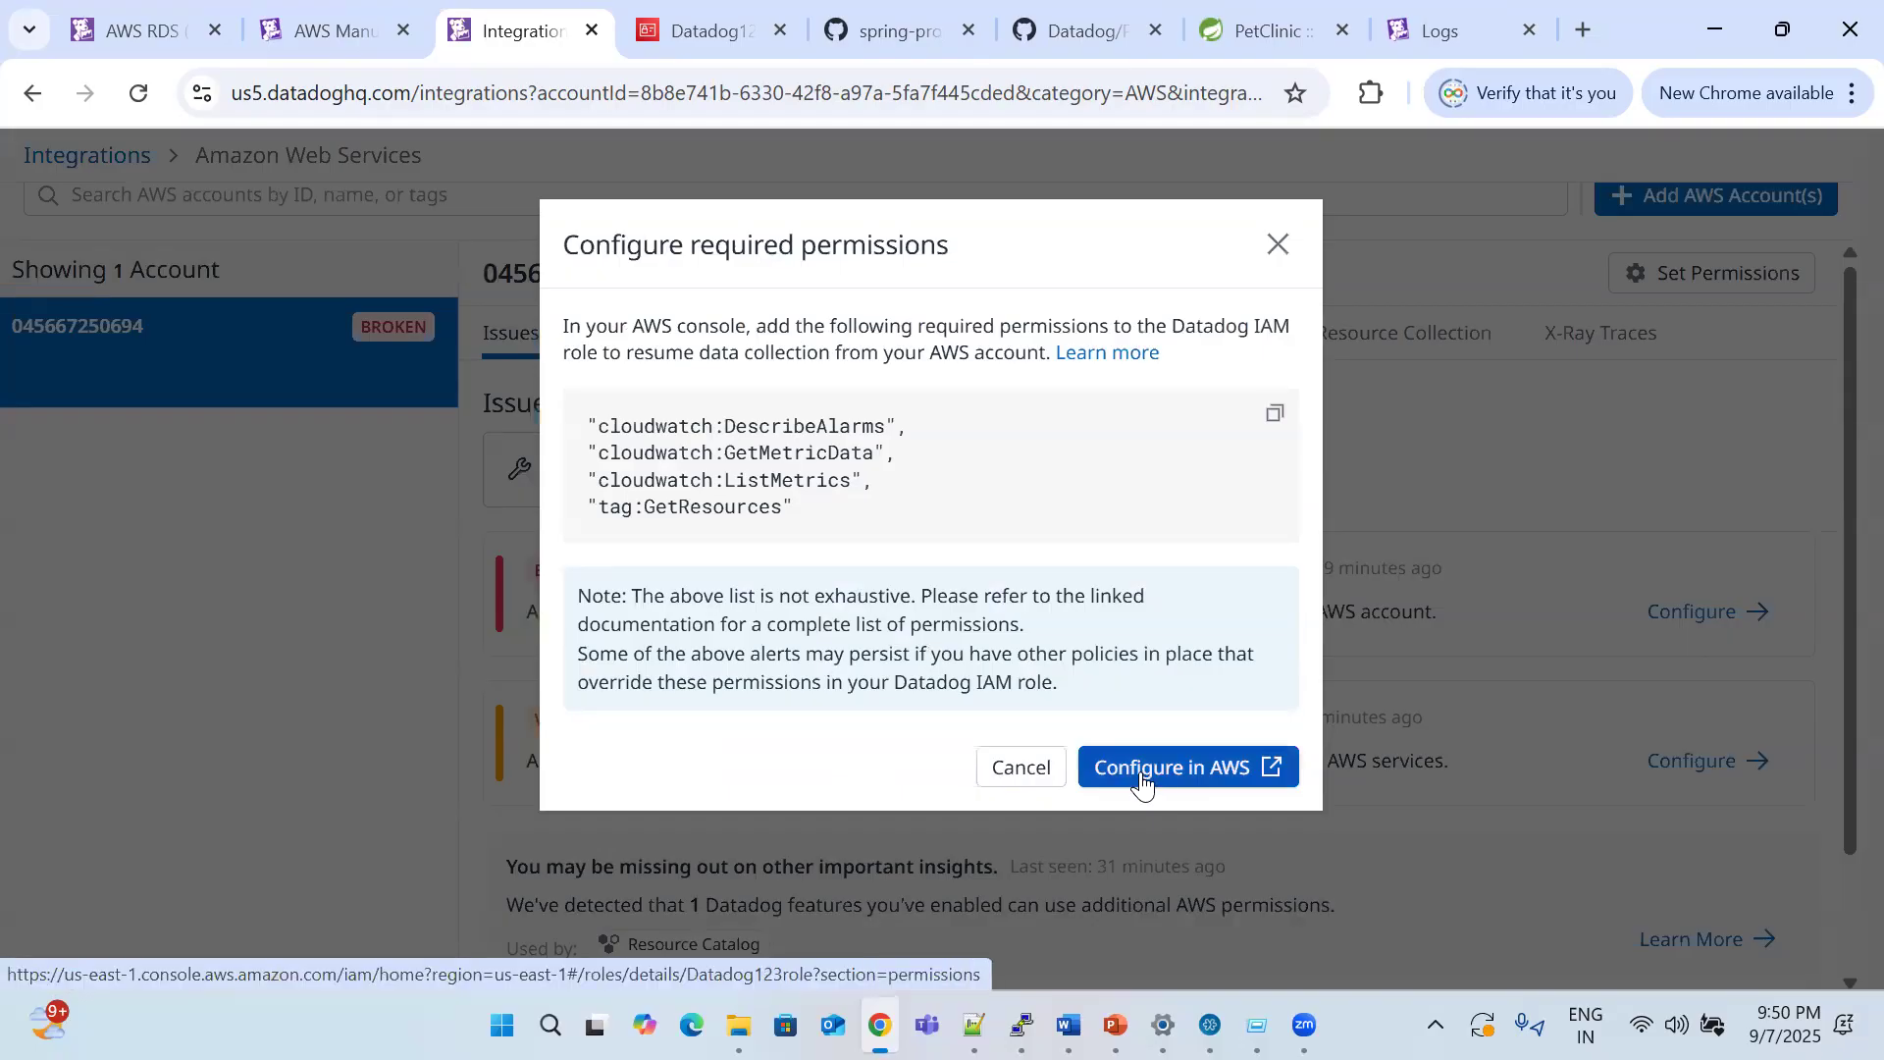
click(1277, 246)
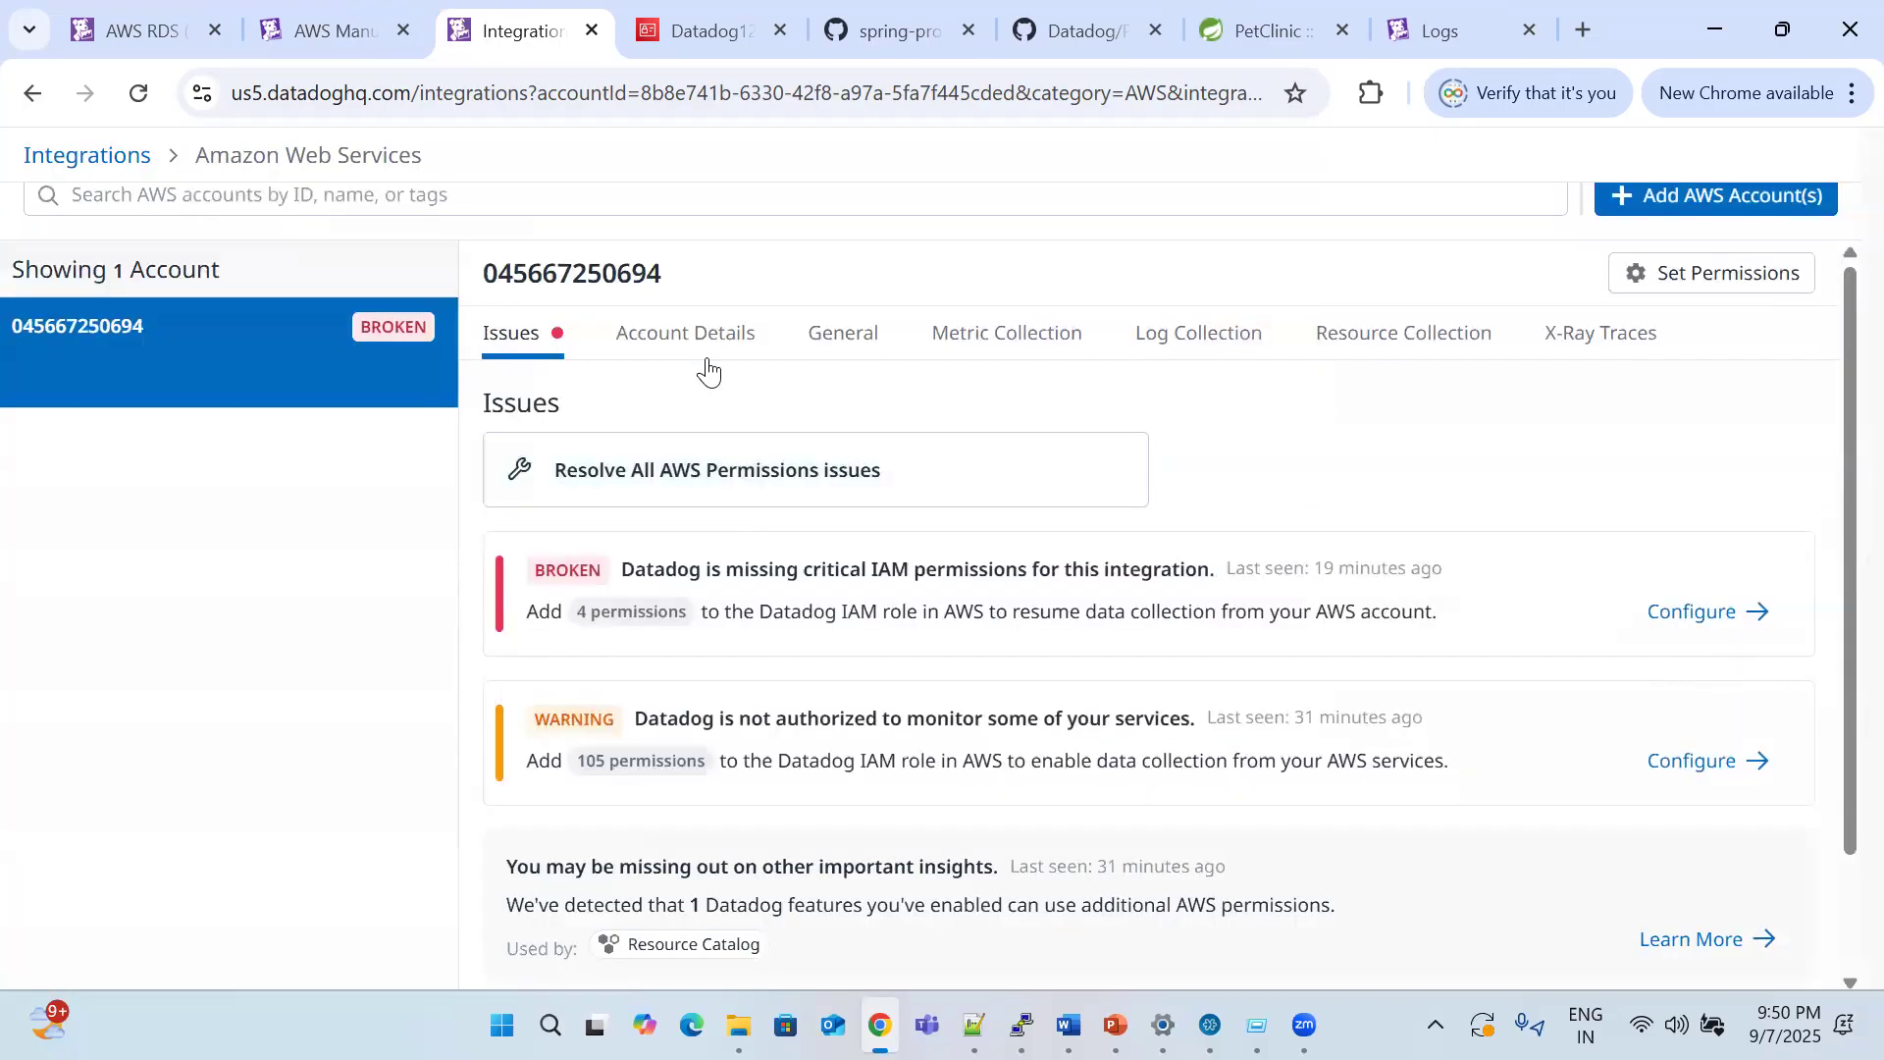
click(138, 95)
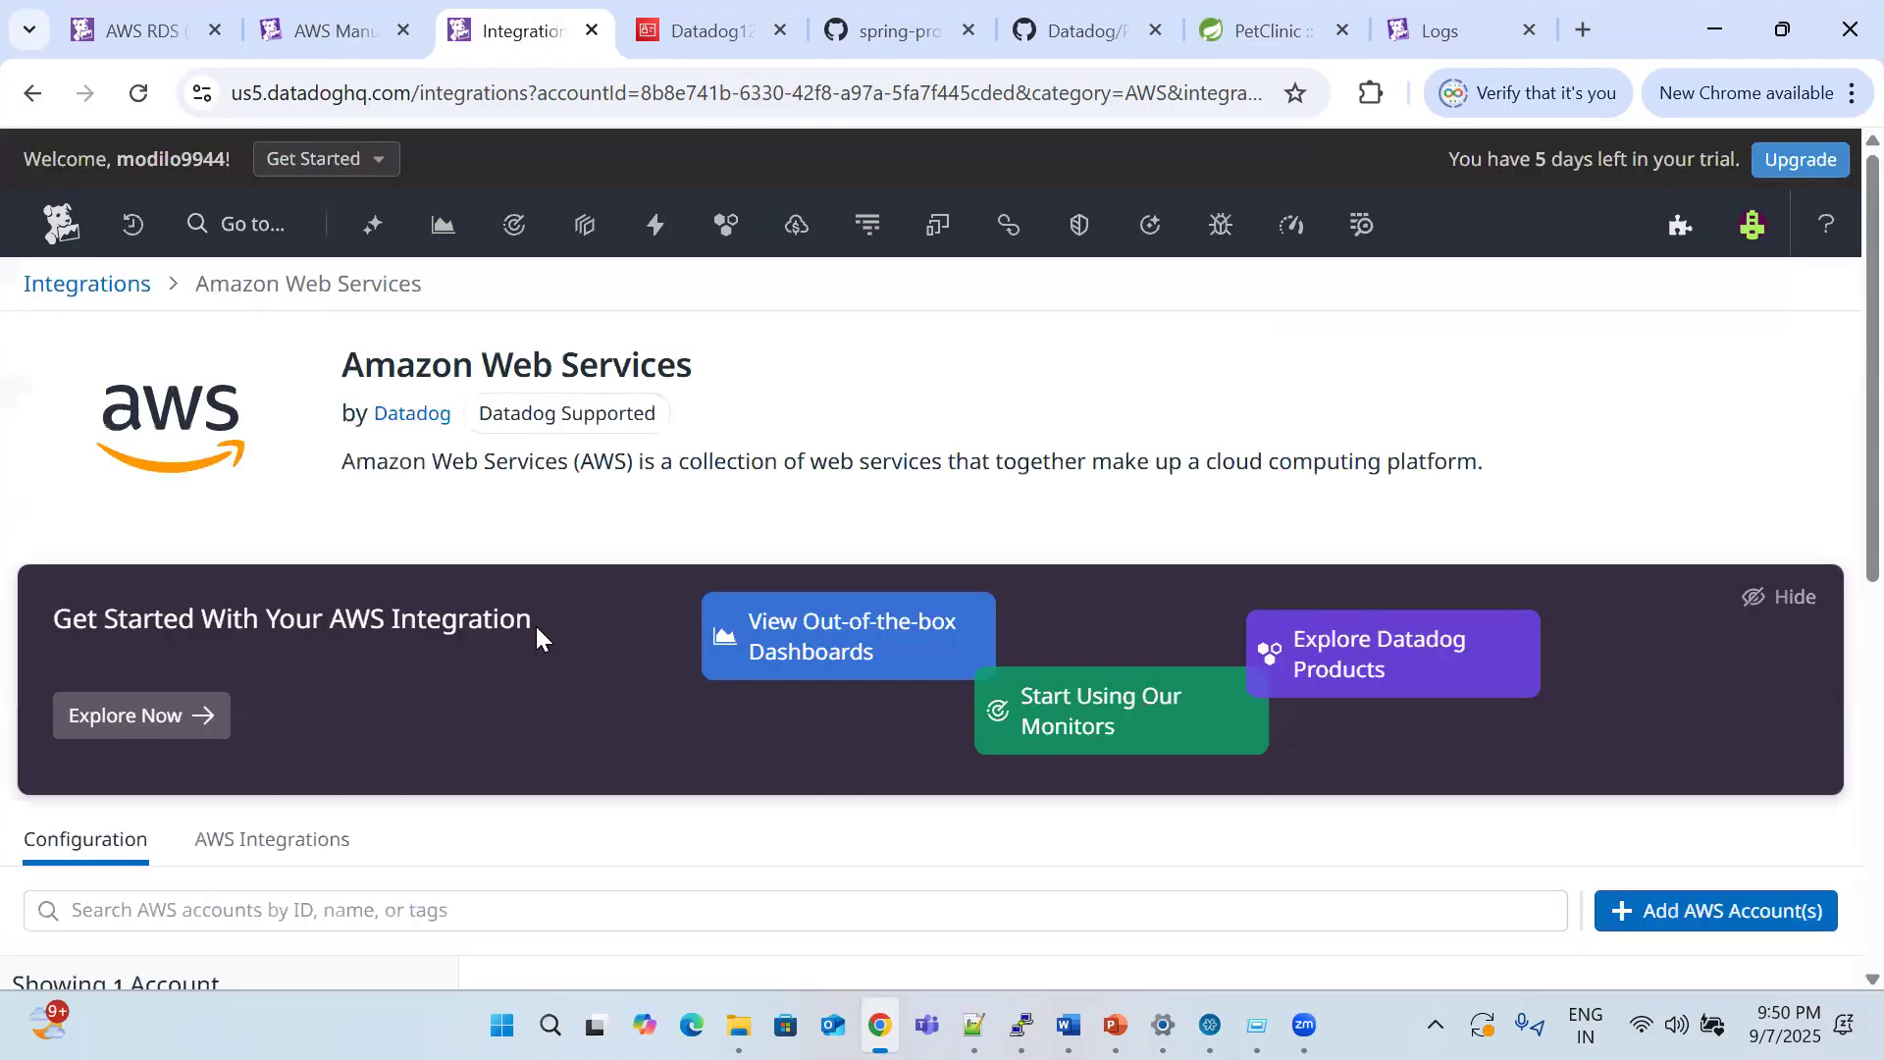
scroll(534, 622, down, 5)
scroll(538, 628, down, 3)
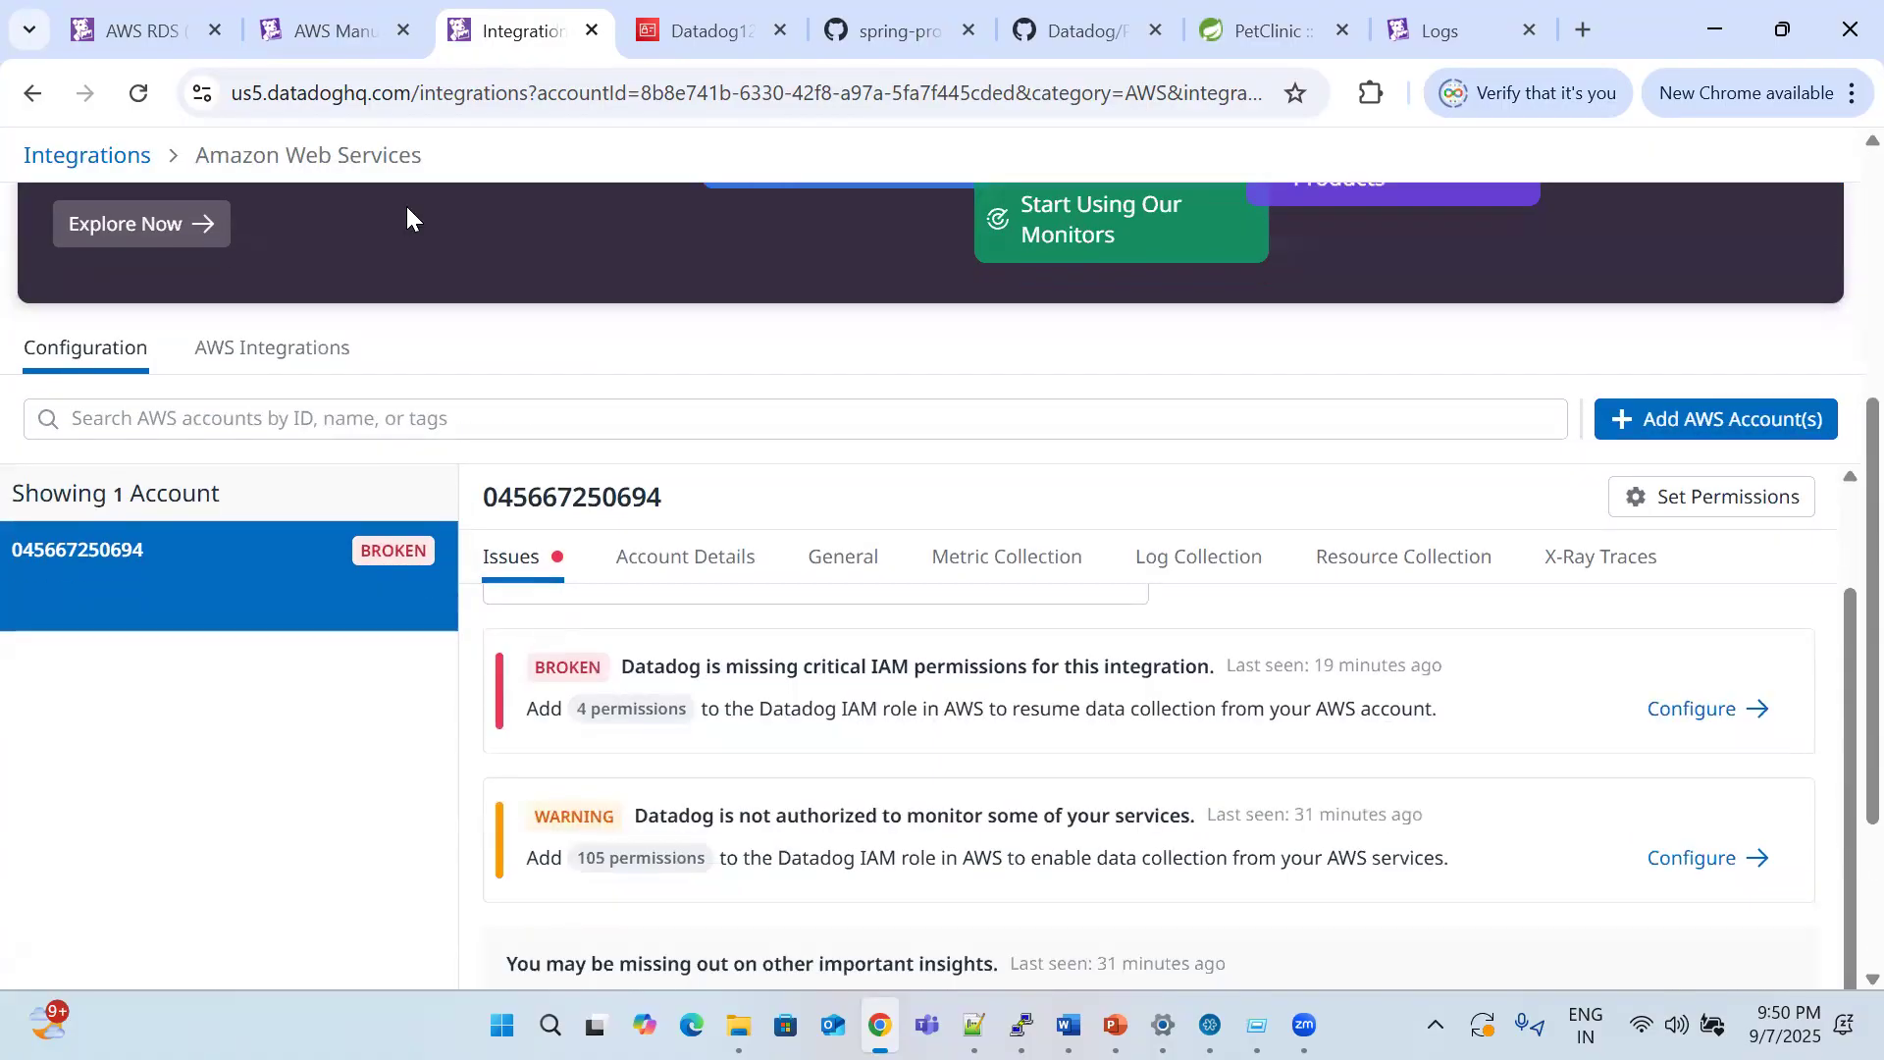
click(339, 45)
click(131, 33)
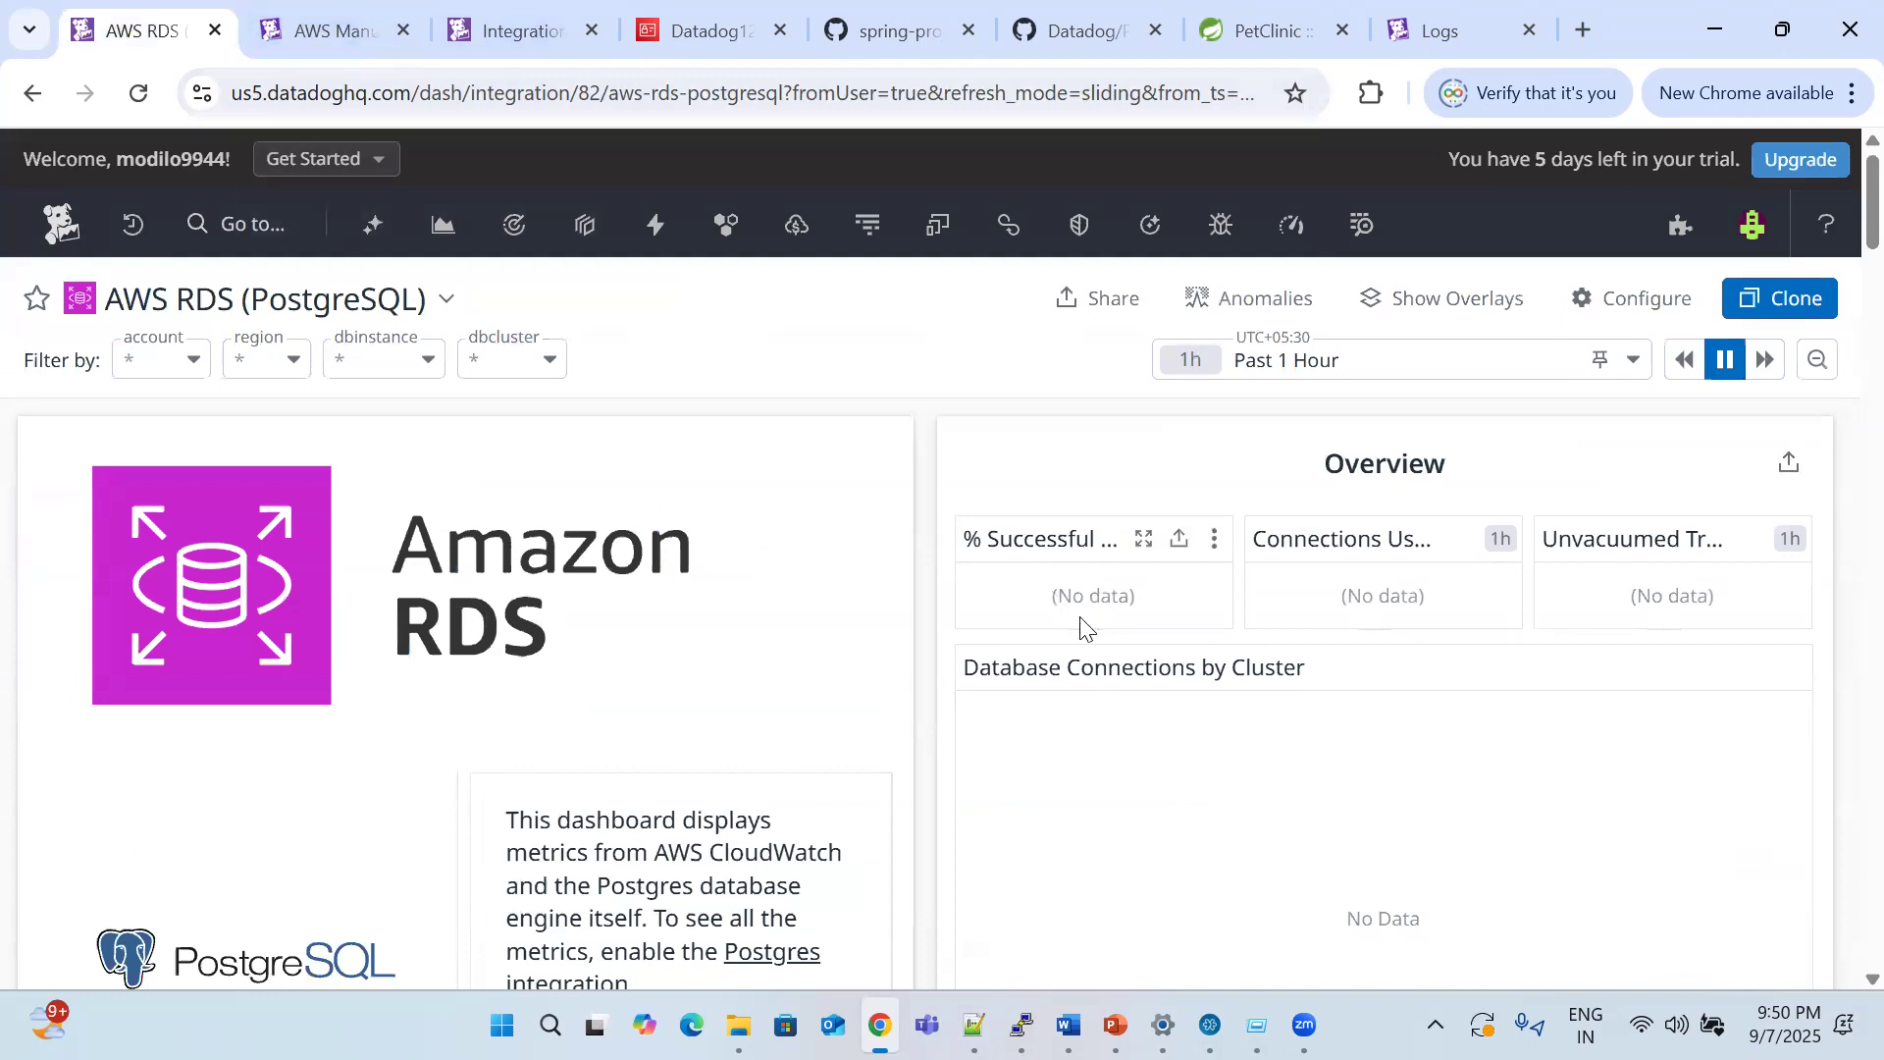
click(527, 41)
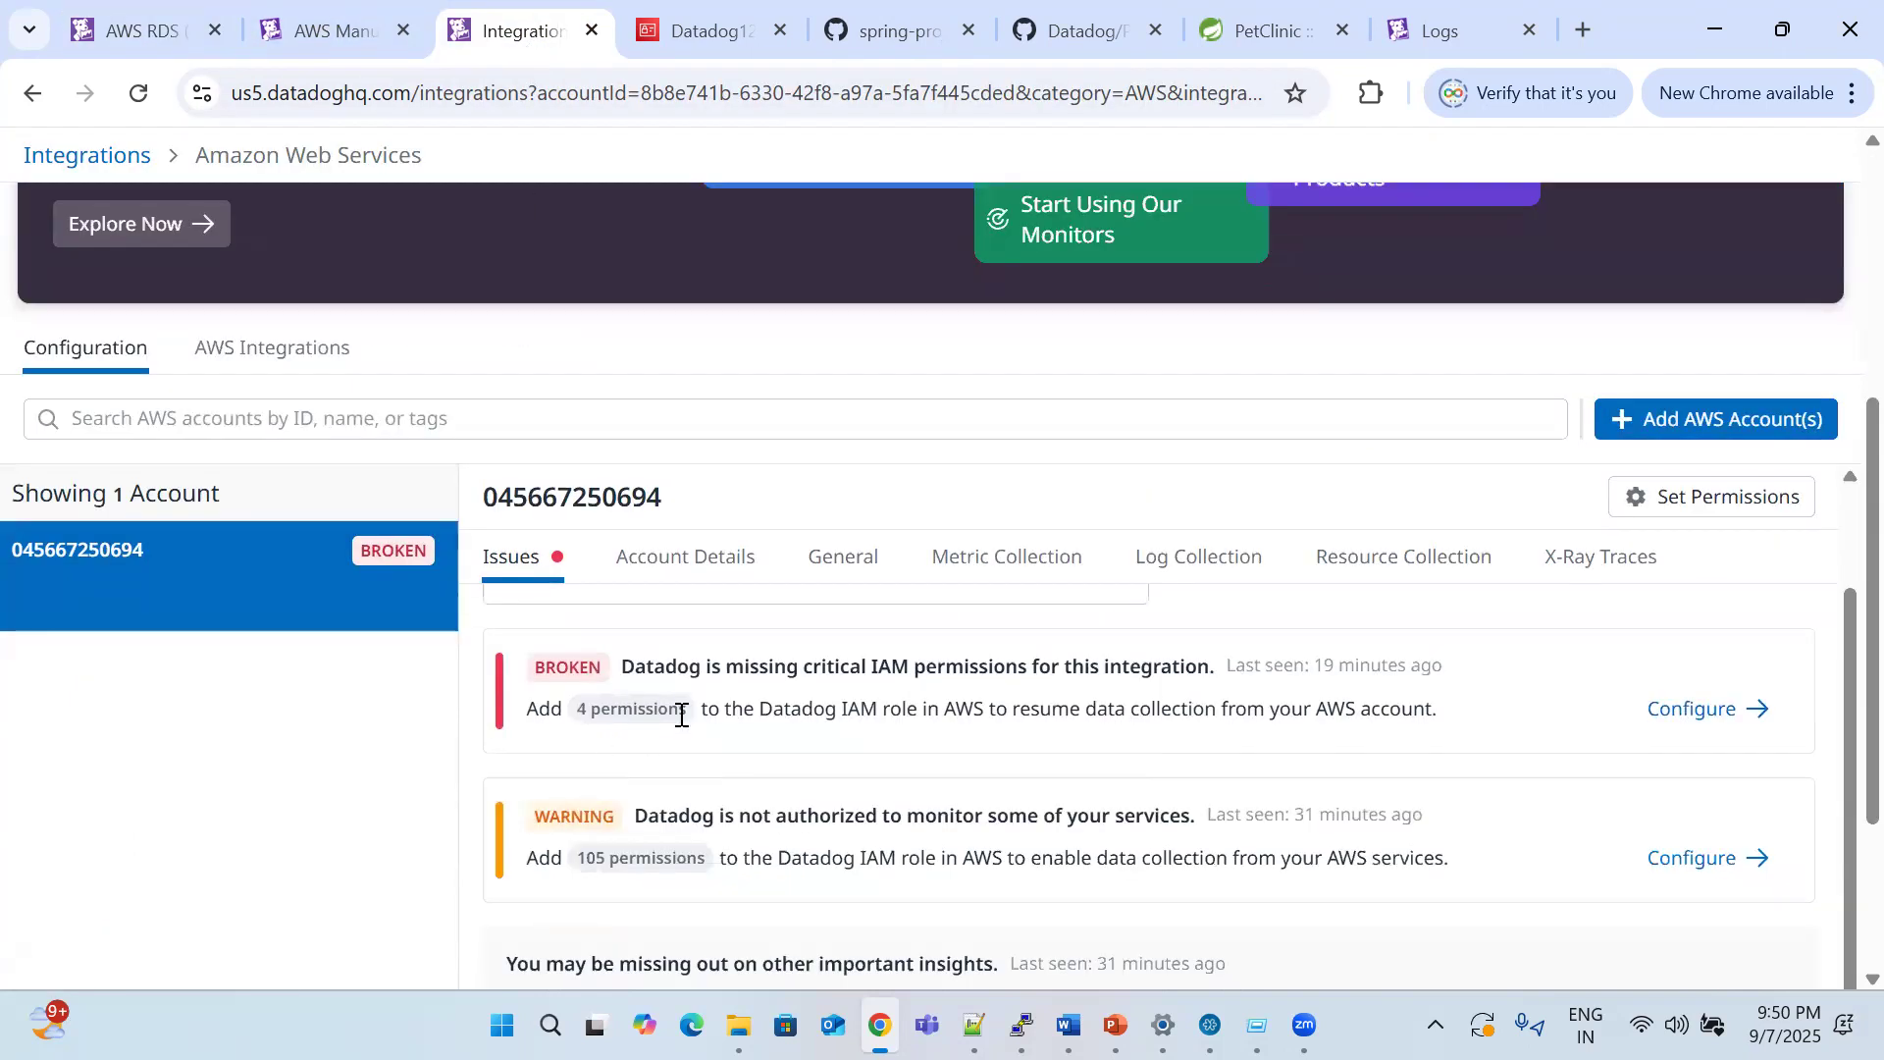
scroll(922, 750, down, 1)
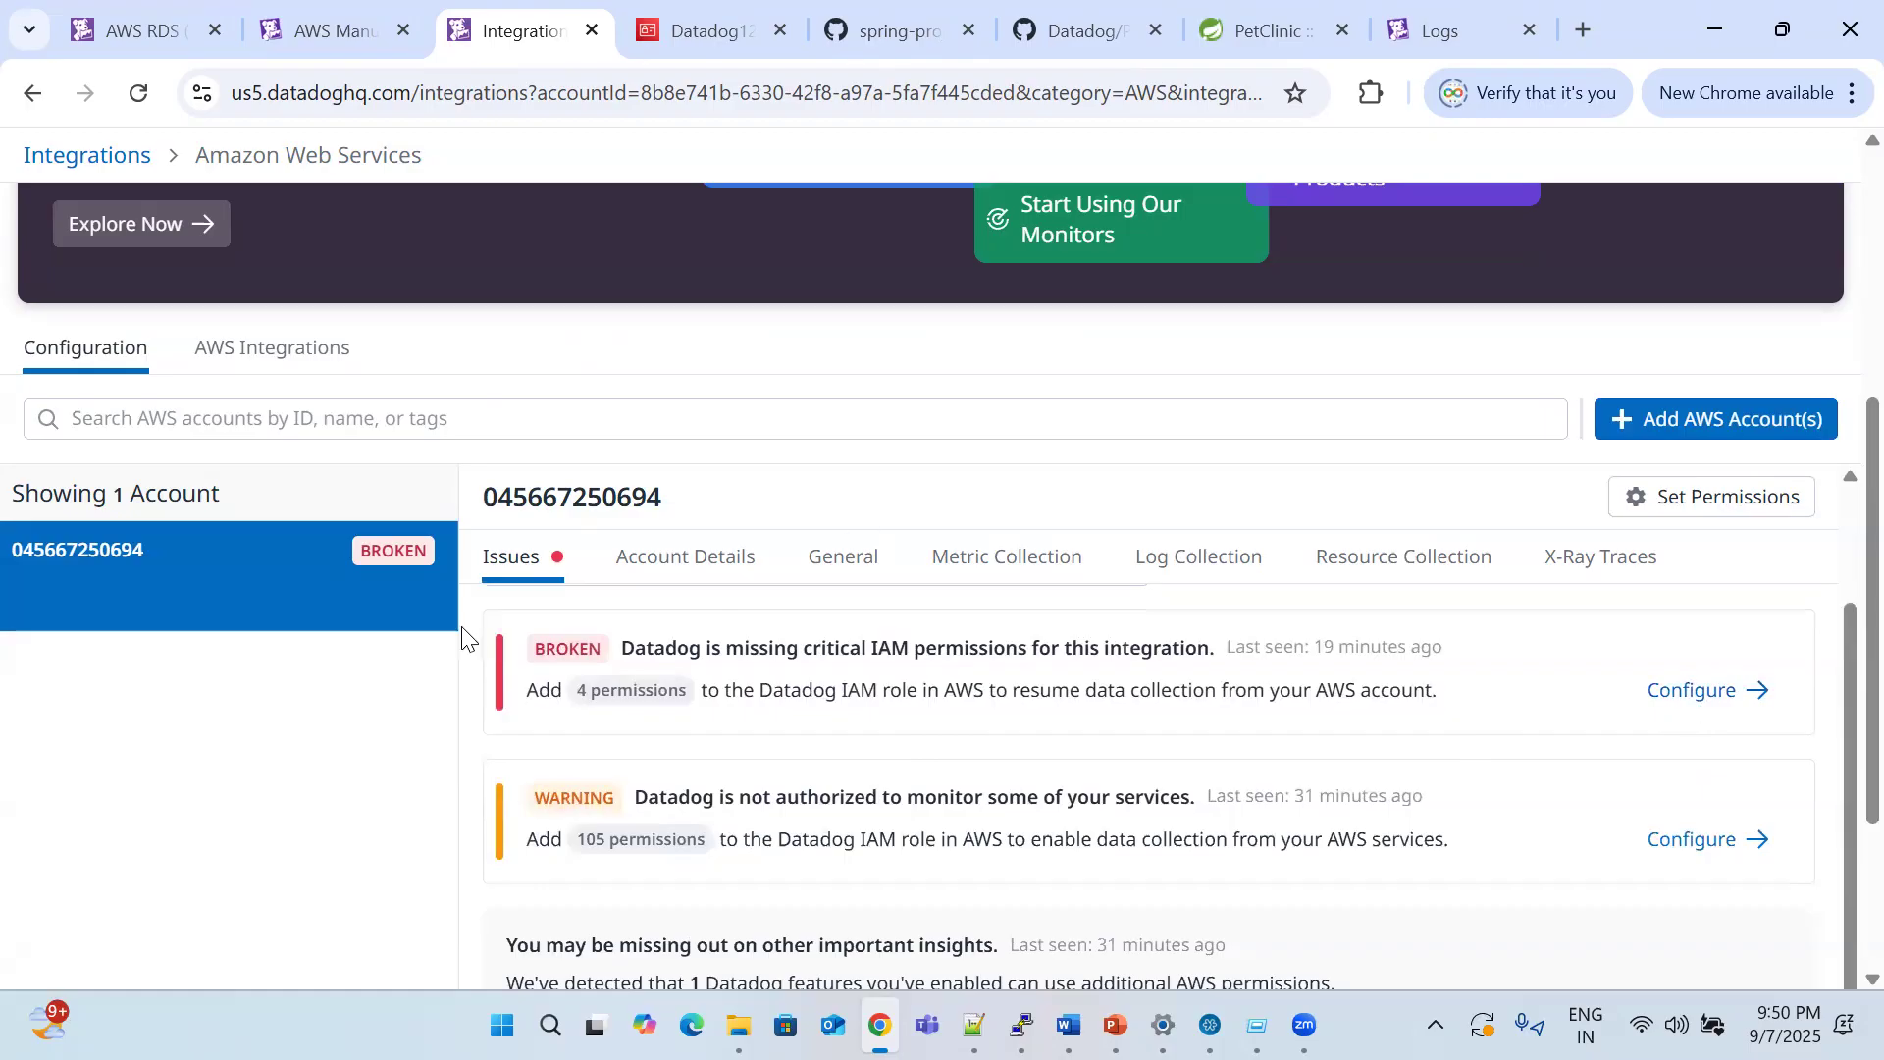
scroll(334, 613, down, 3)
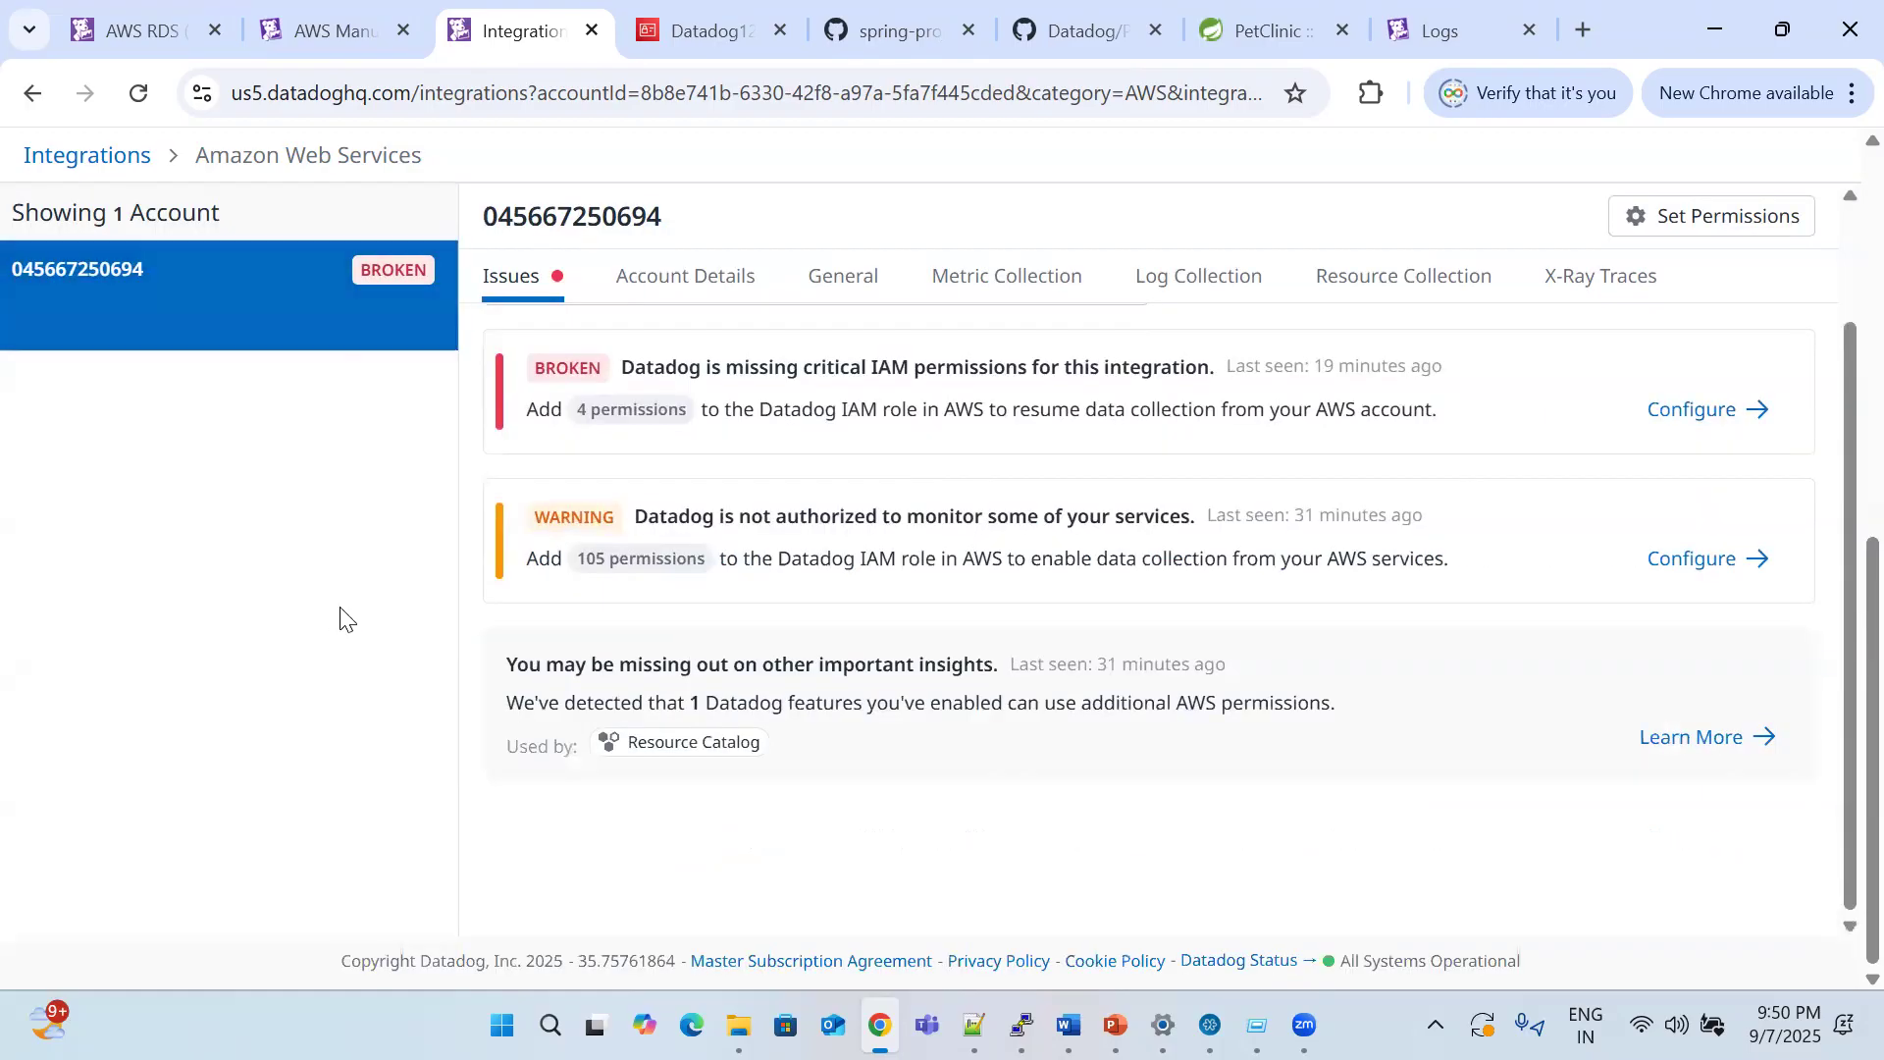
scroll(821, 832, up, 2)
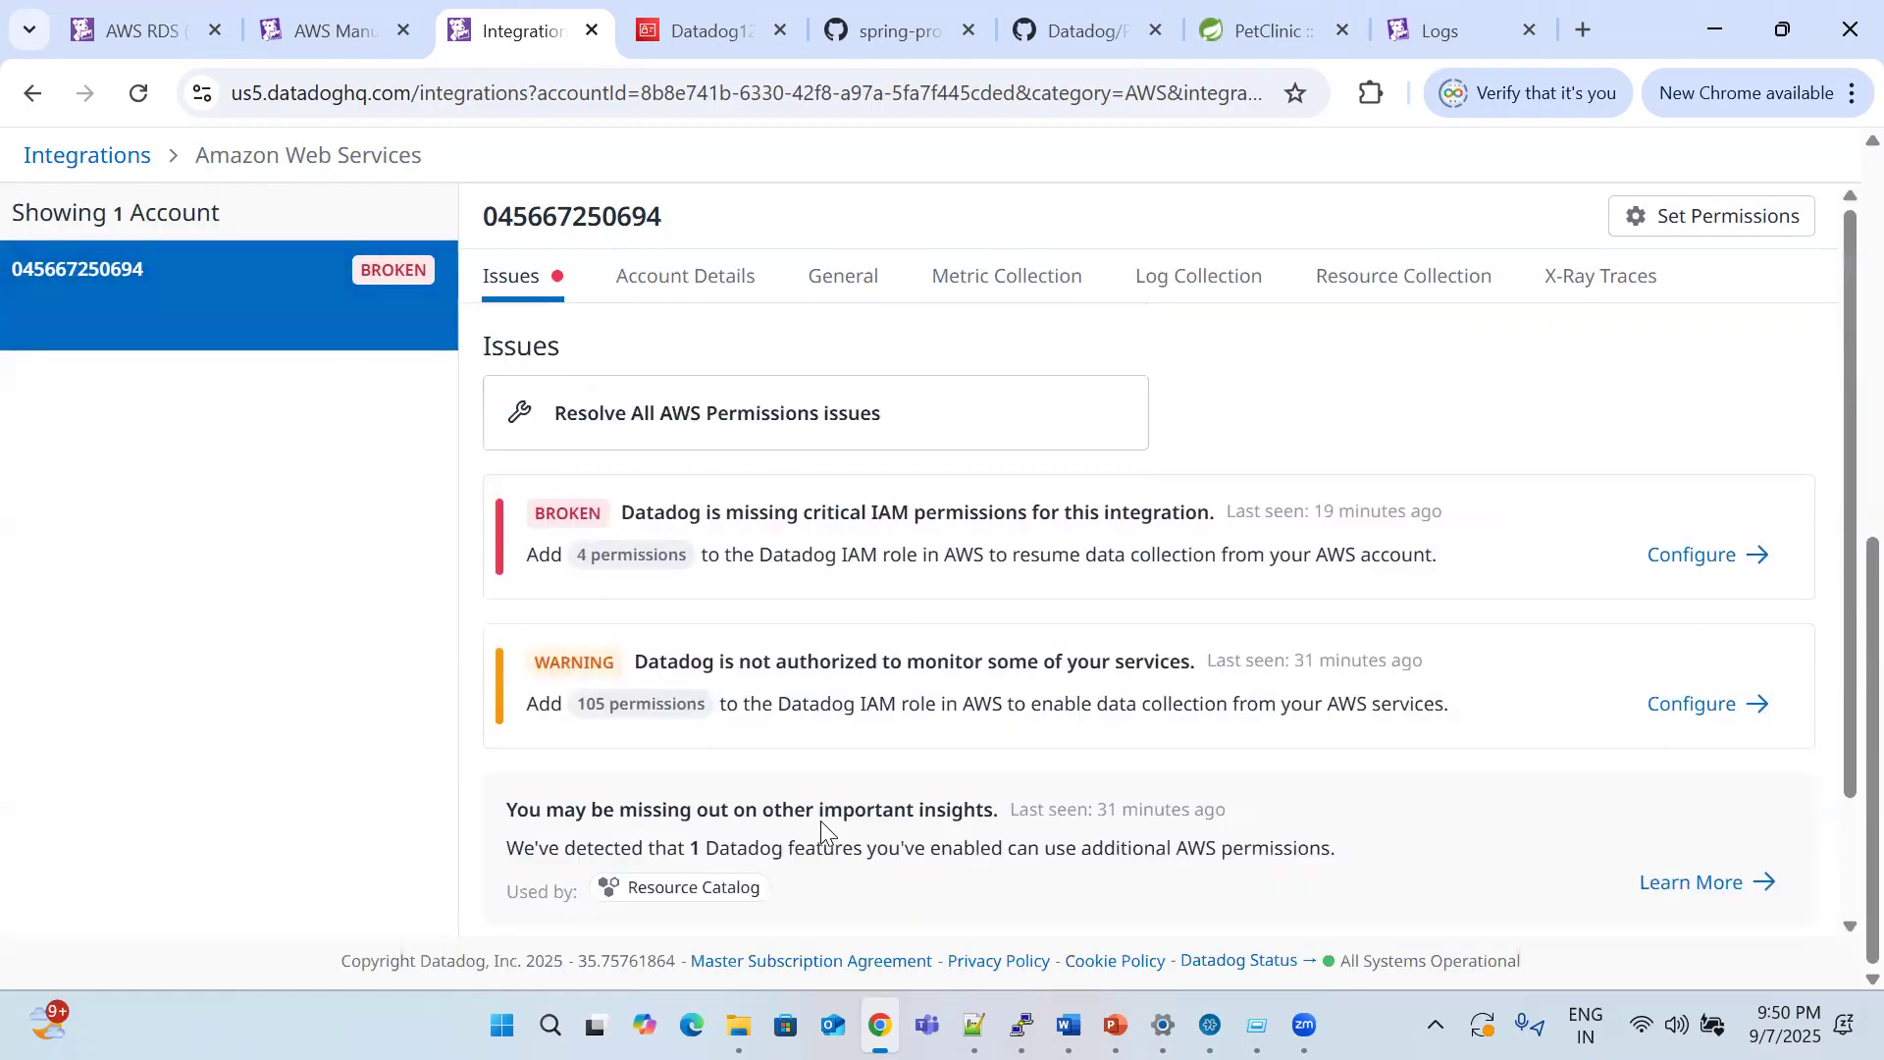
scroll(822, 820, up, 4)
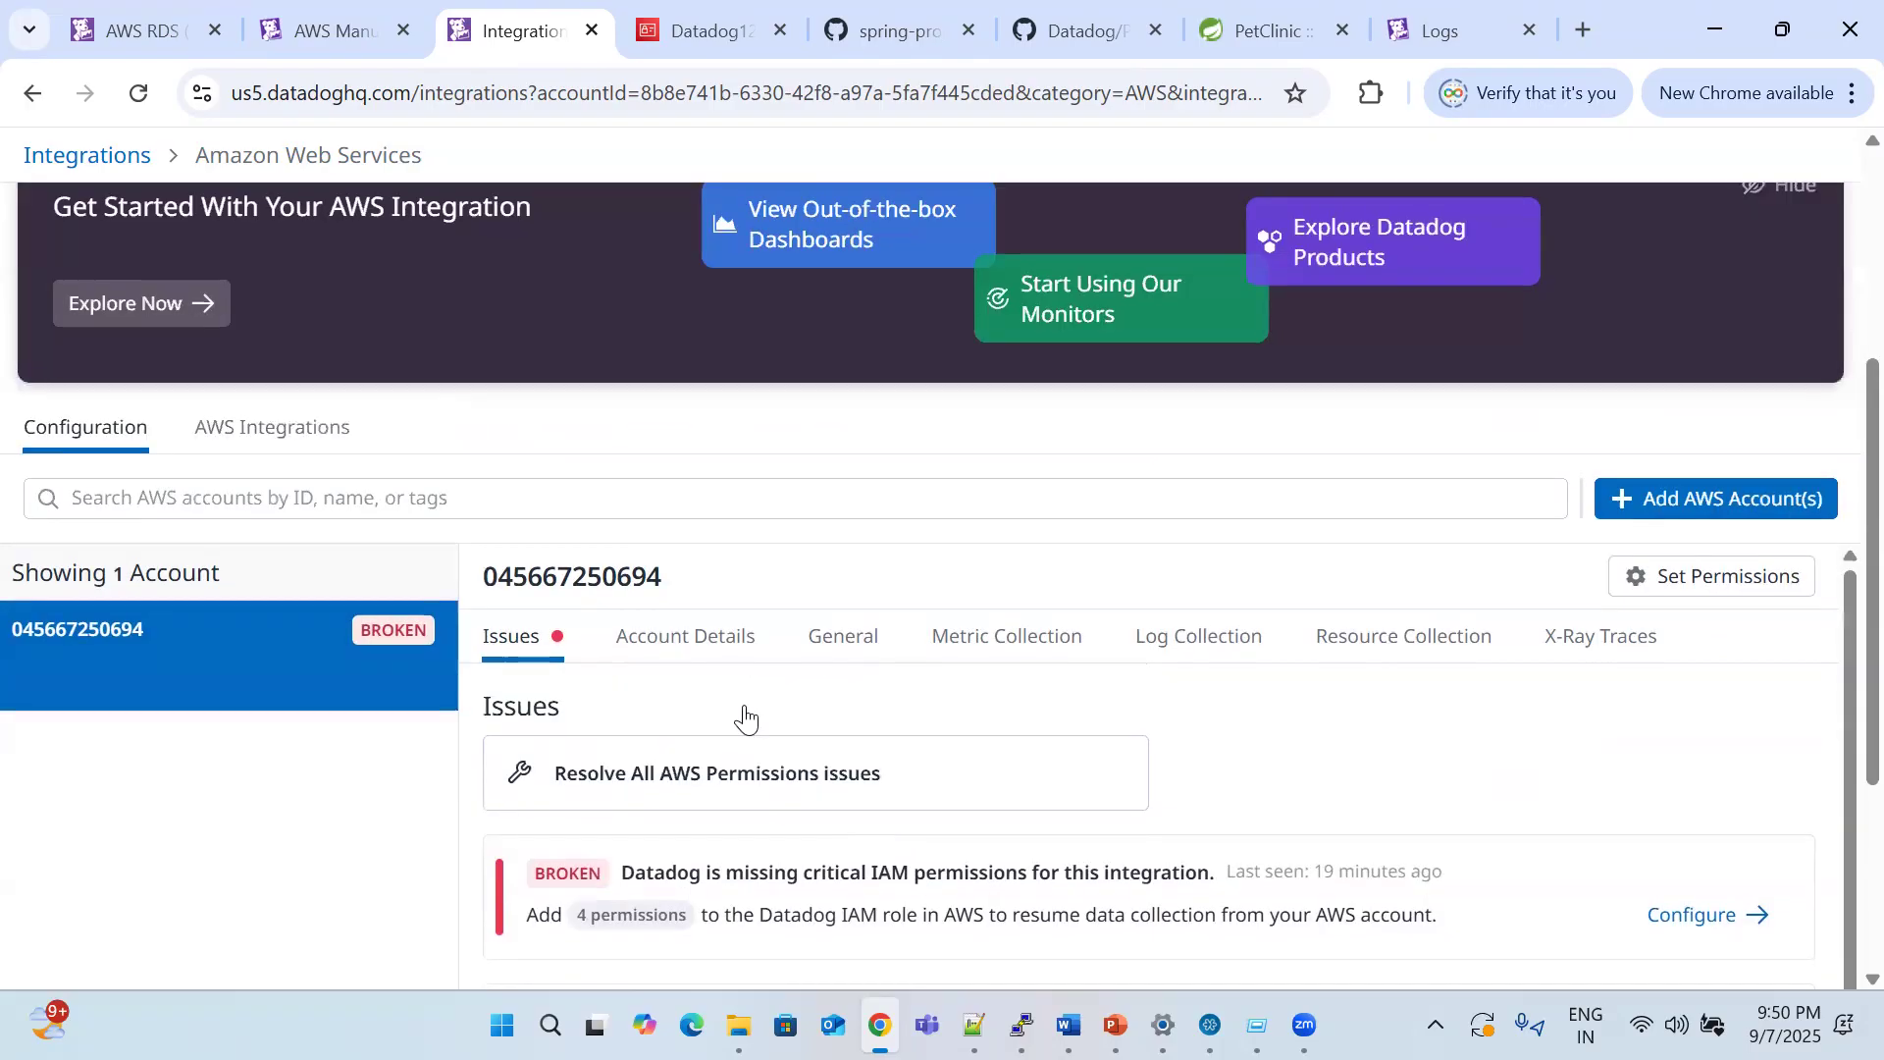
click(692, 648)
scroll(694, 653, down, 4)
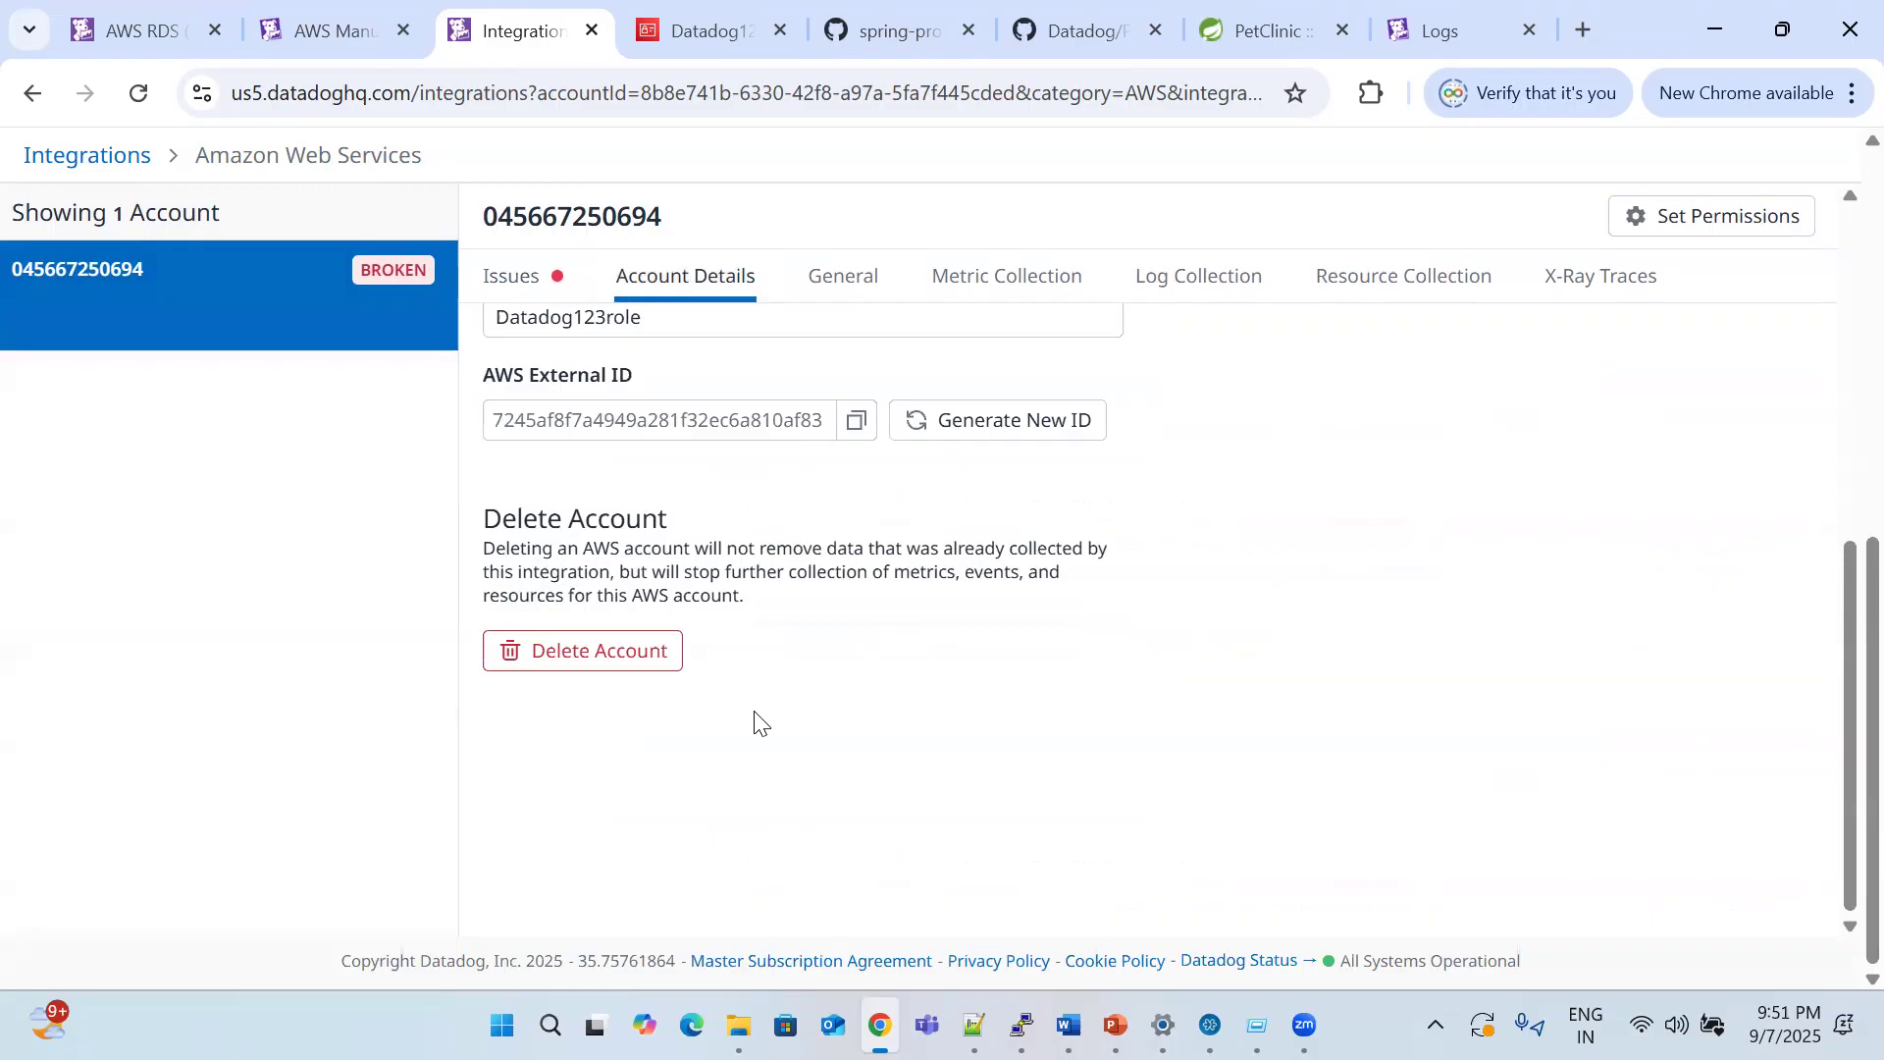
scroll(755, 717, up, 3)
scroll(754, 711, up, 4)
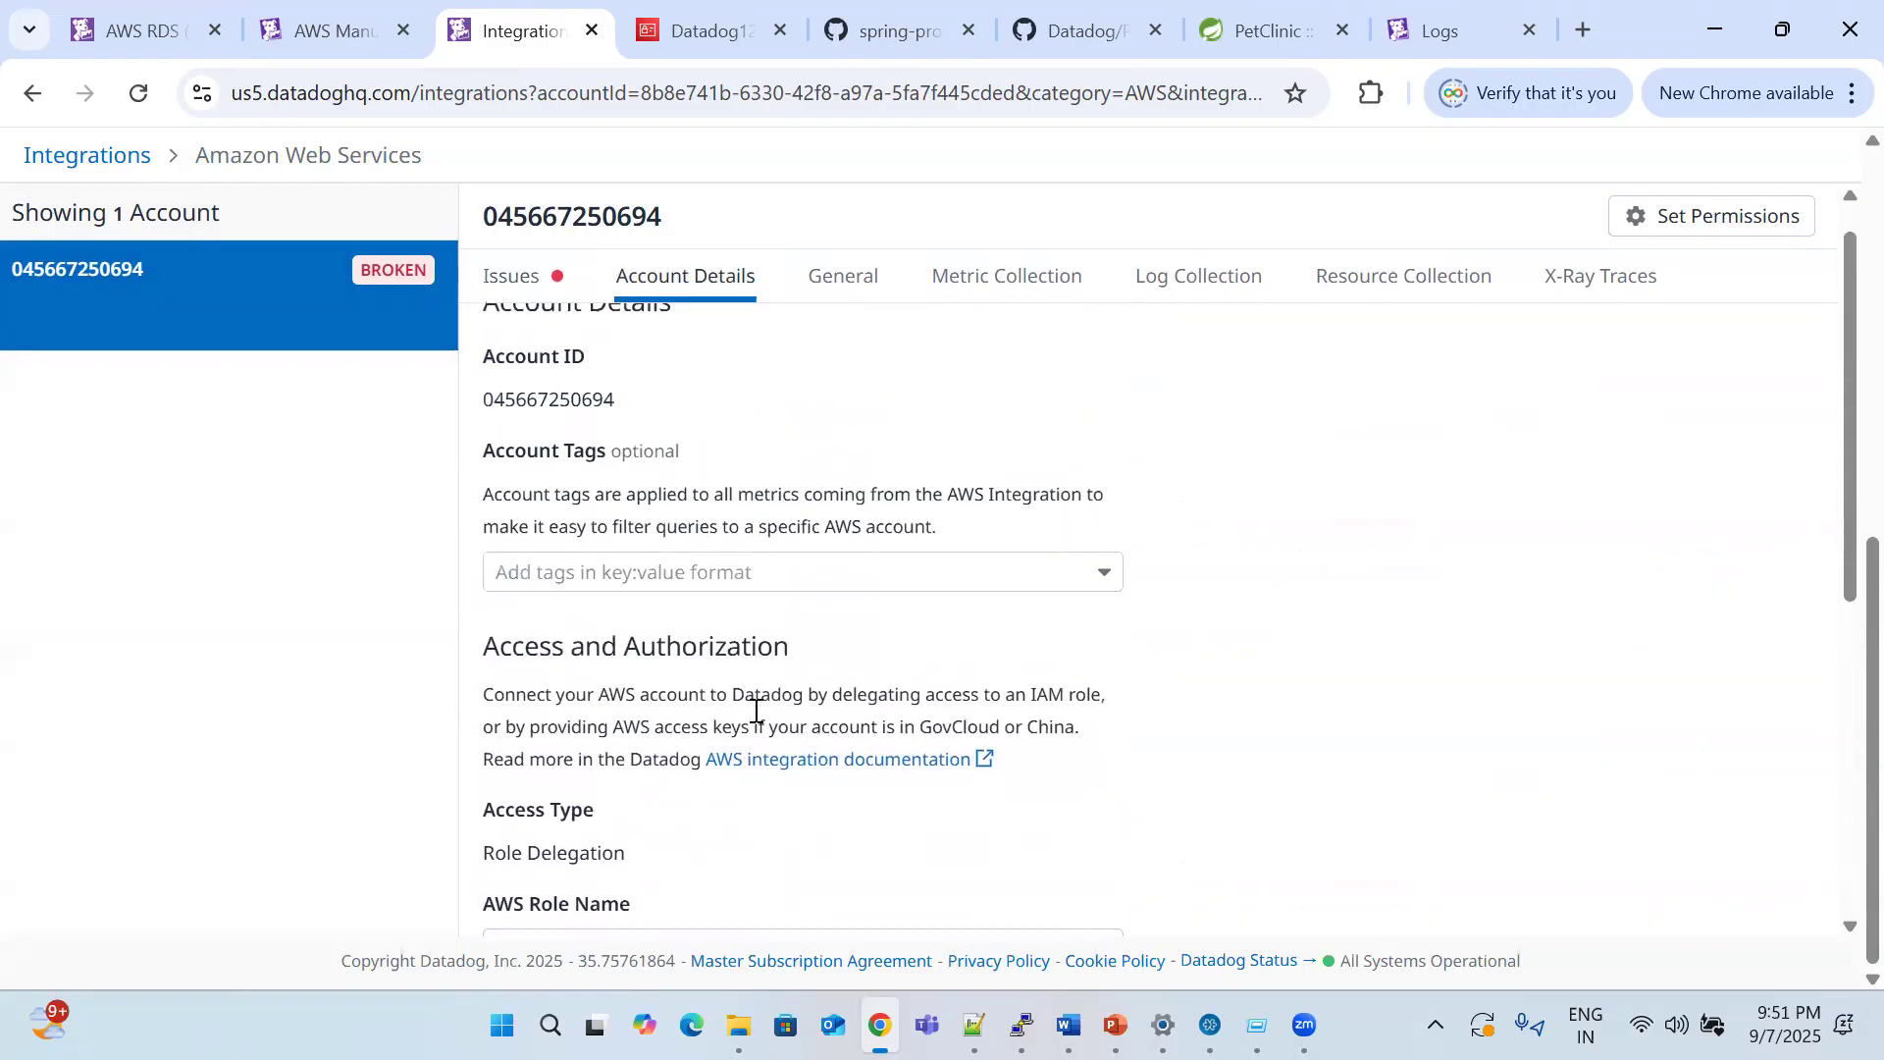
scroll(756, 716, up, 4)
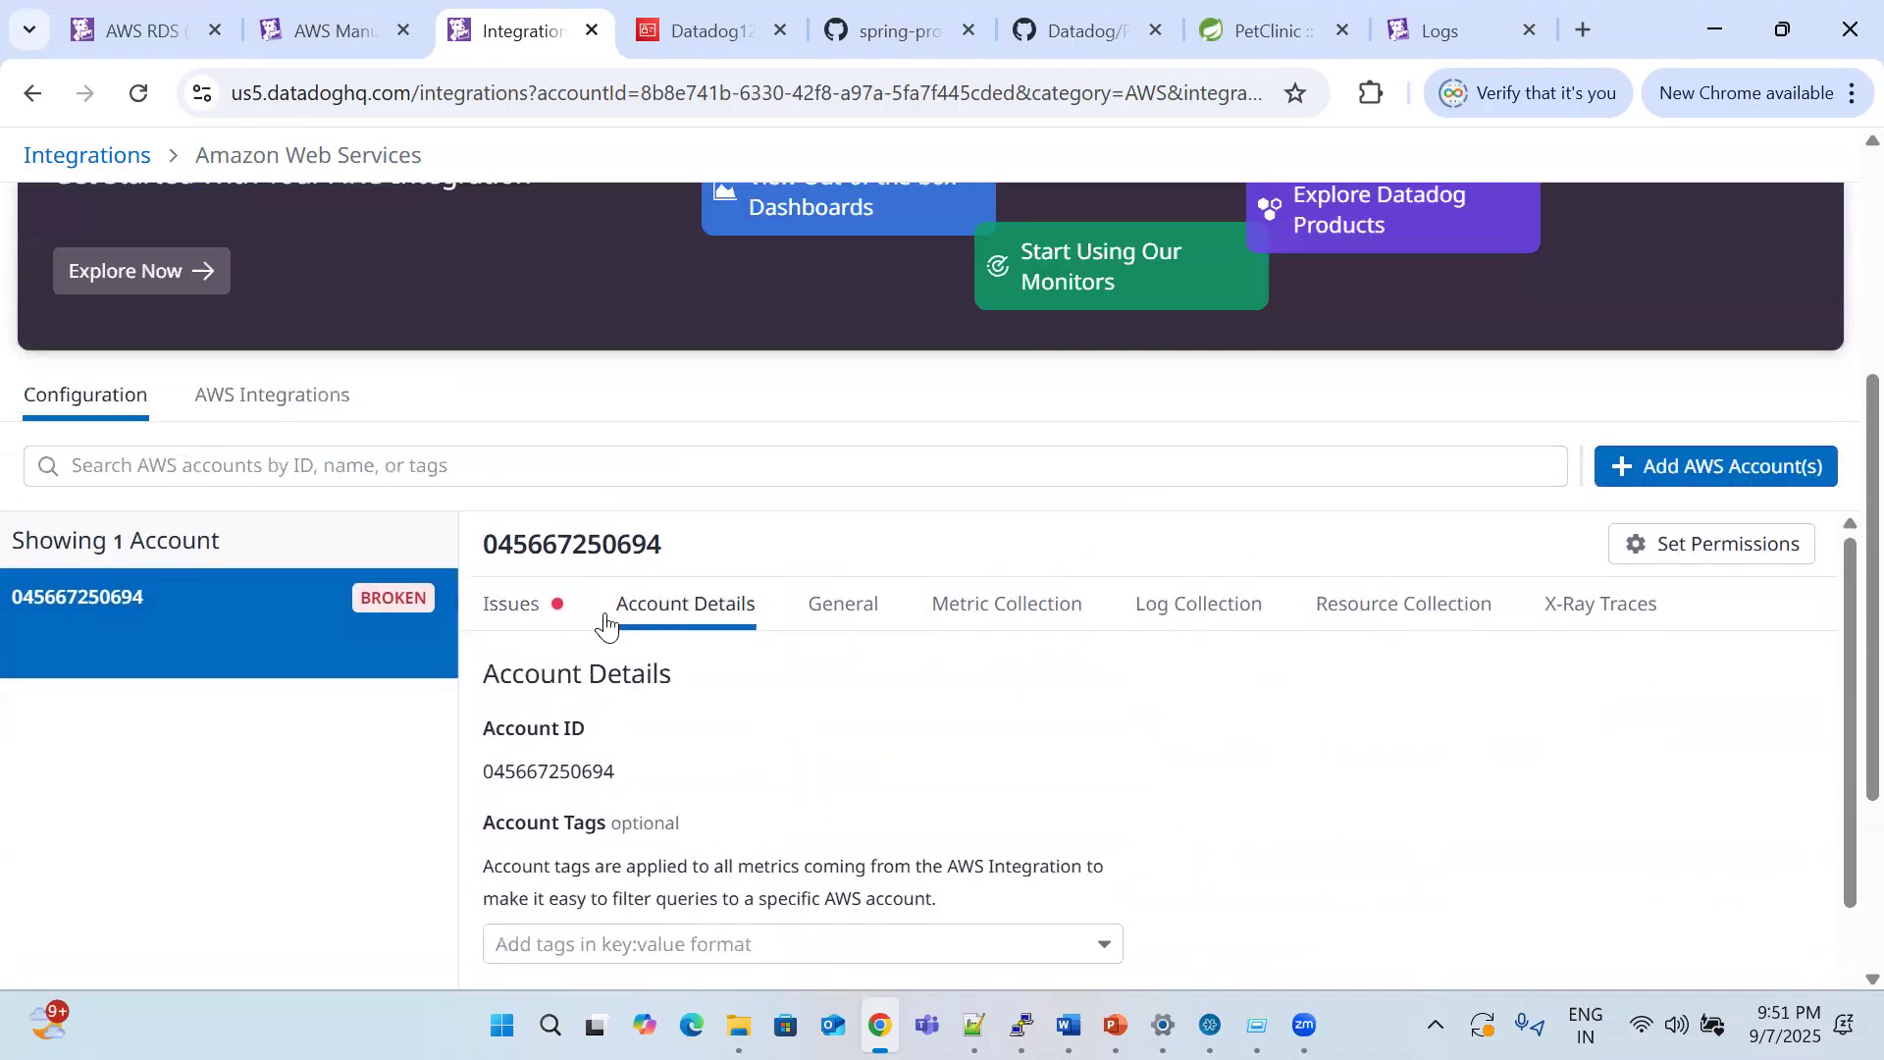
click(533, 615)
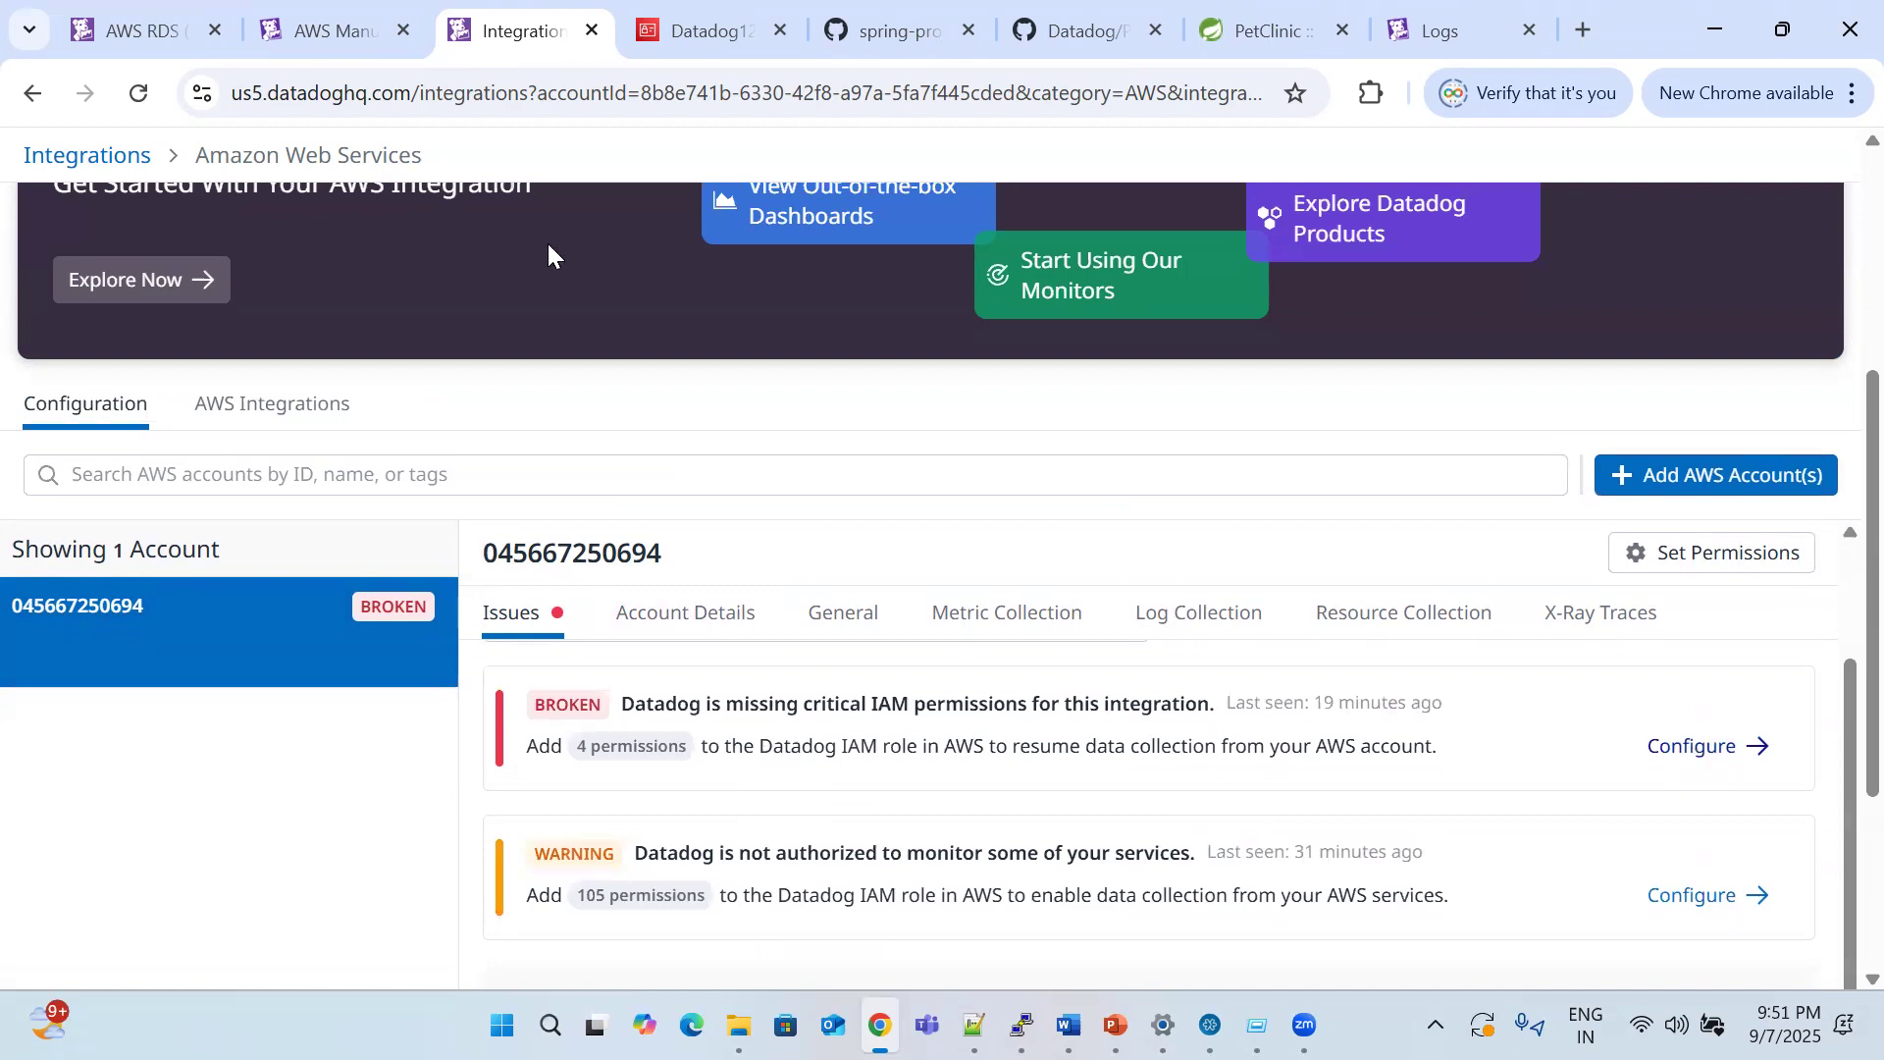
click(137, 98)
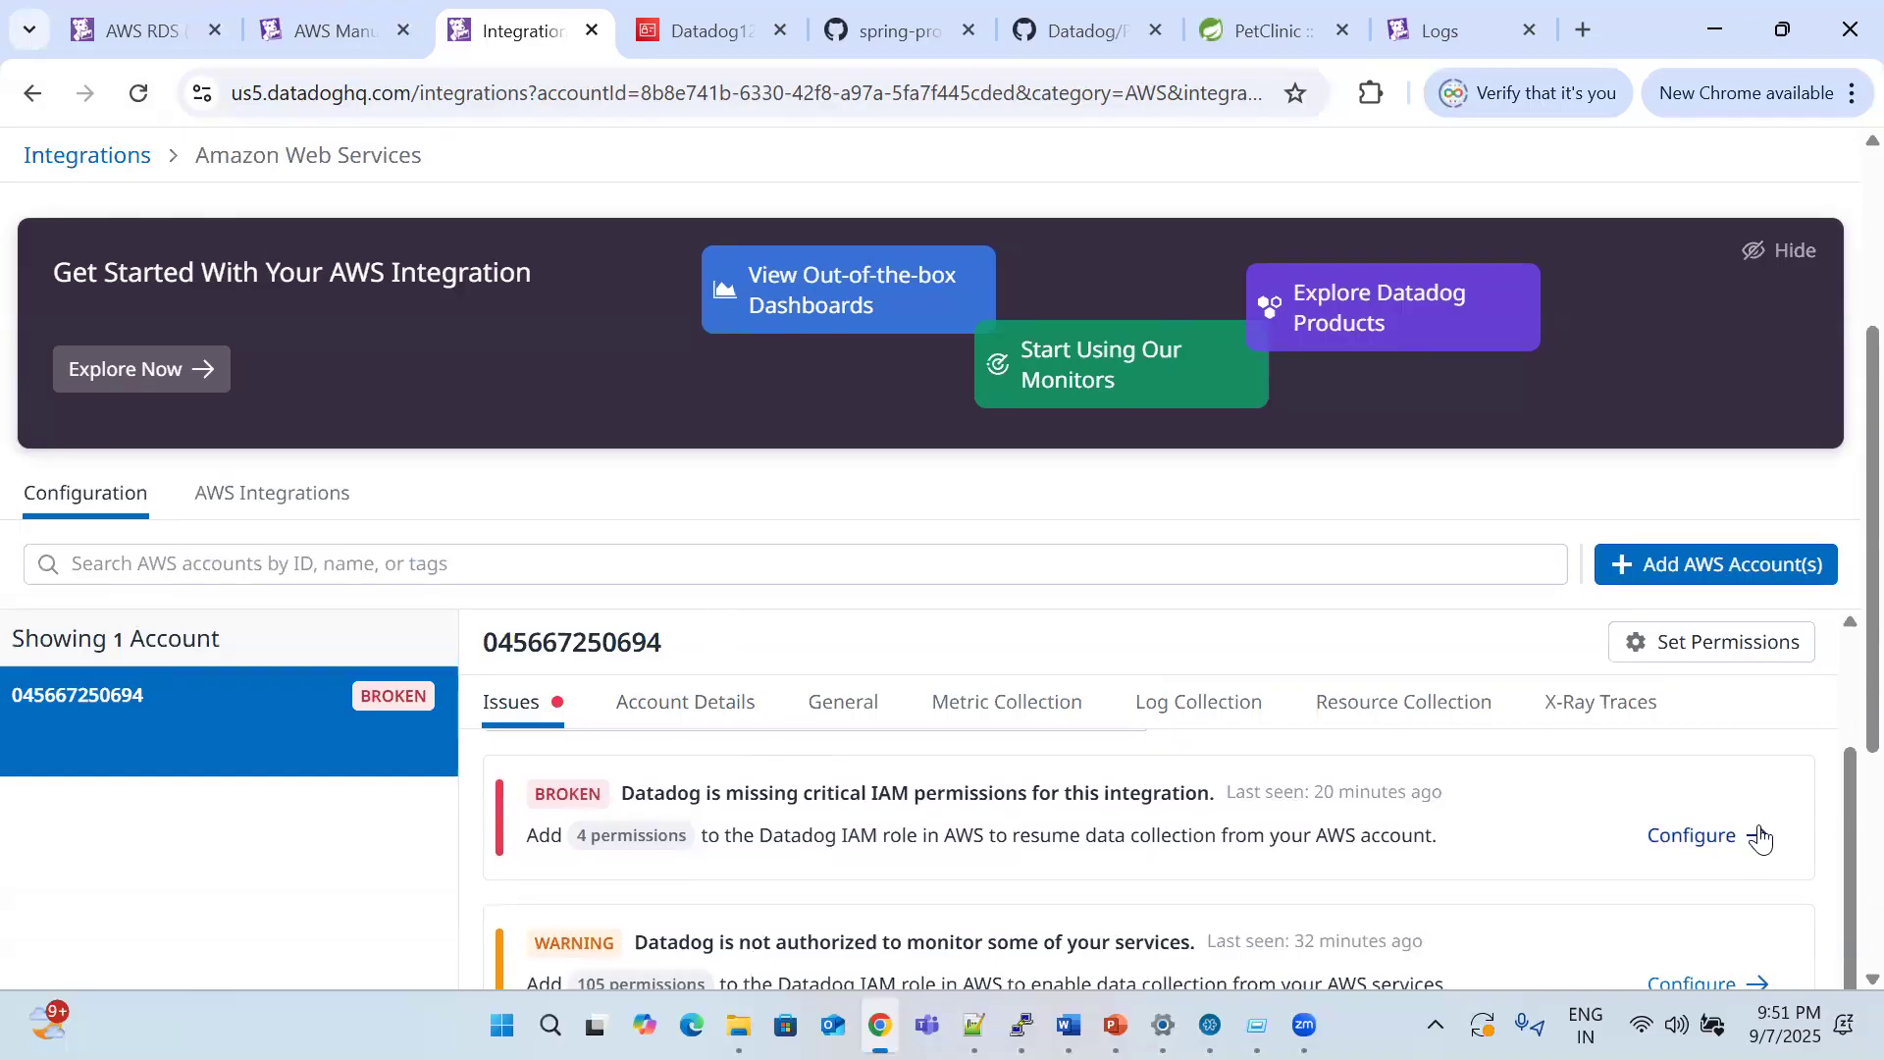
Show the BROKEN issue's four required permissions and open Datadog123role in the AWS console.
click(1307, 777)
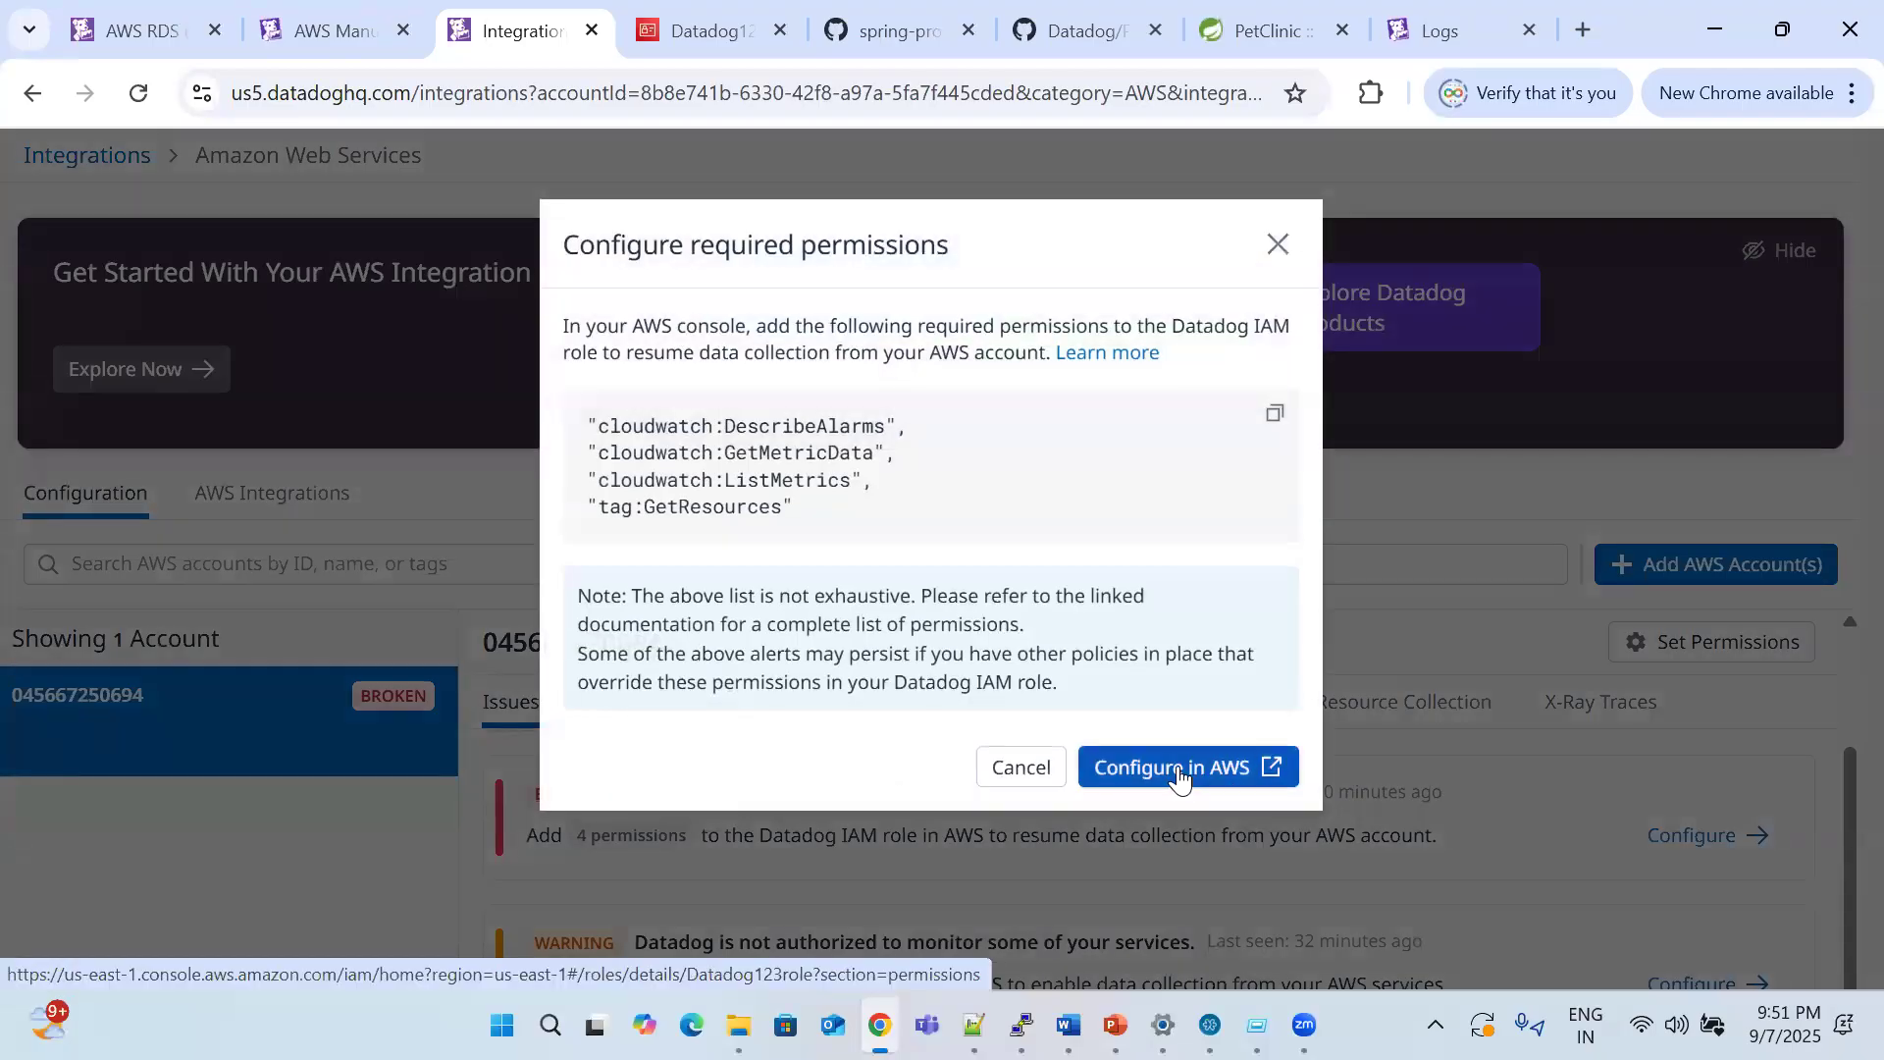
click(1178, 767)
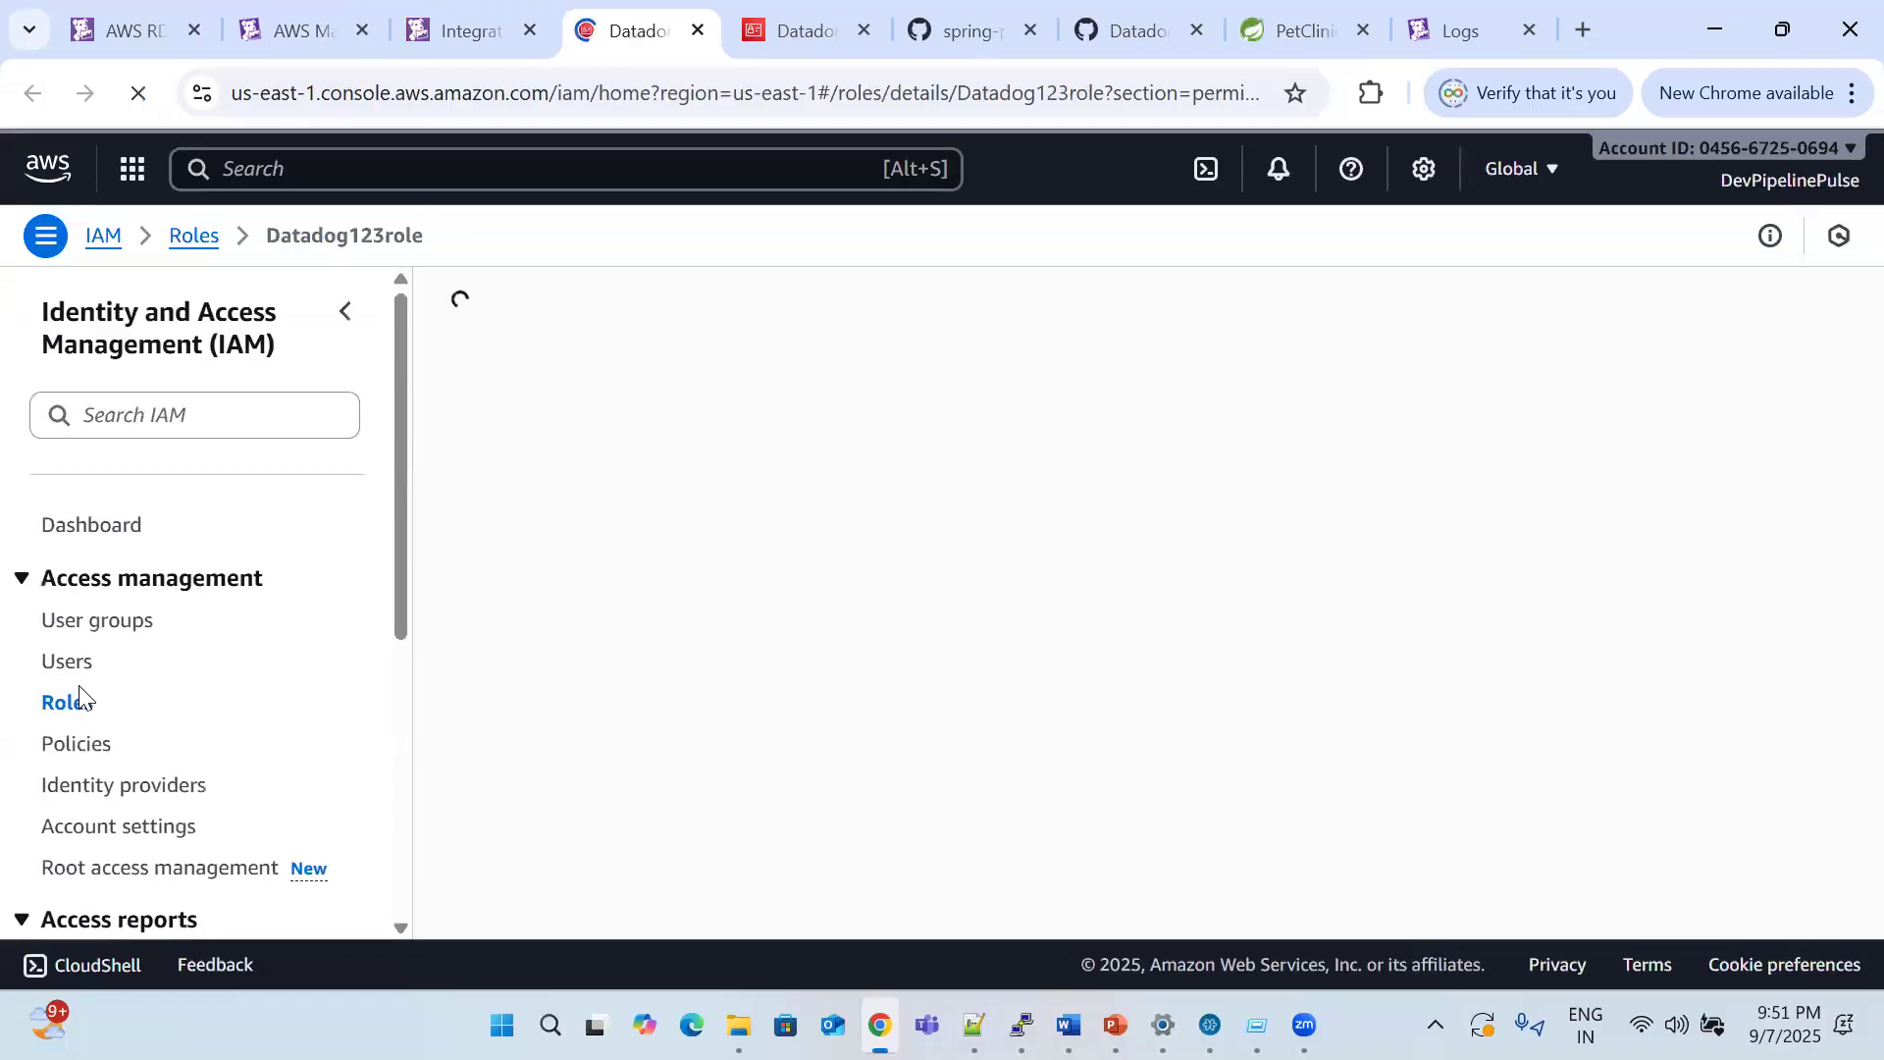
Filter IAM Policies by 'Datad' and open Datadog123policy.
click(81, 744)
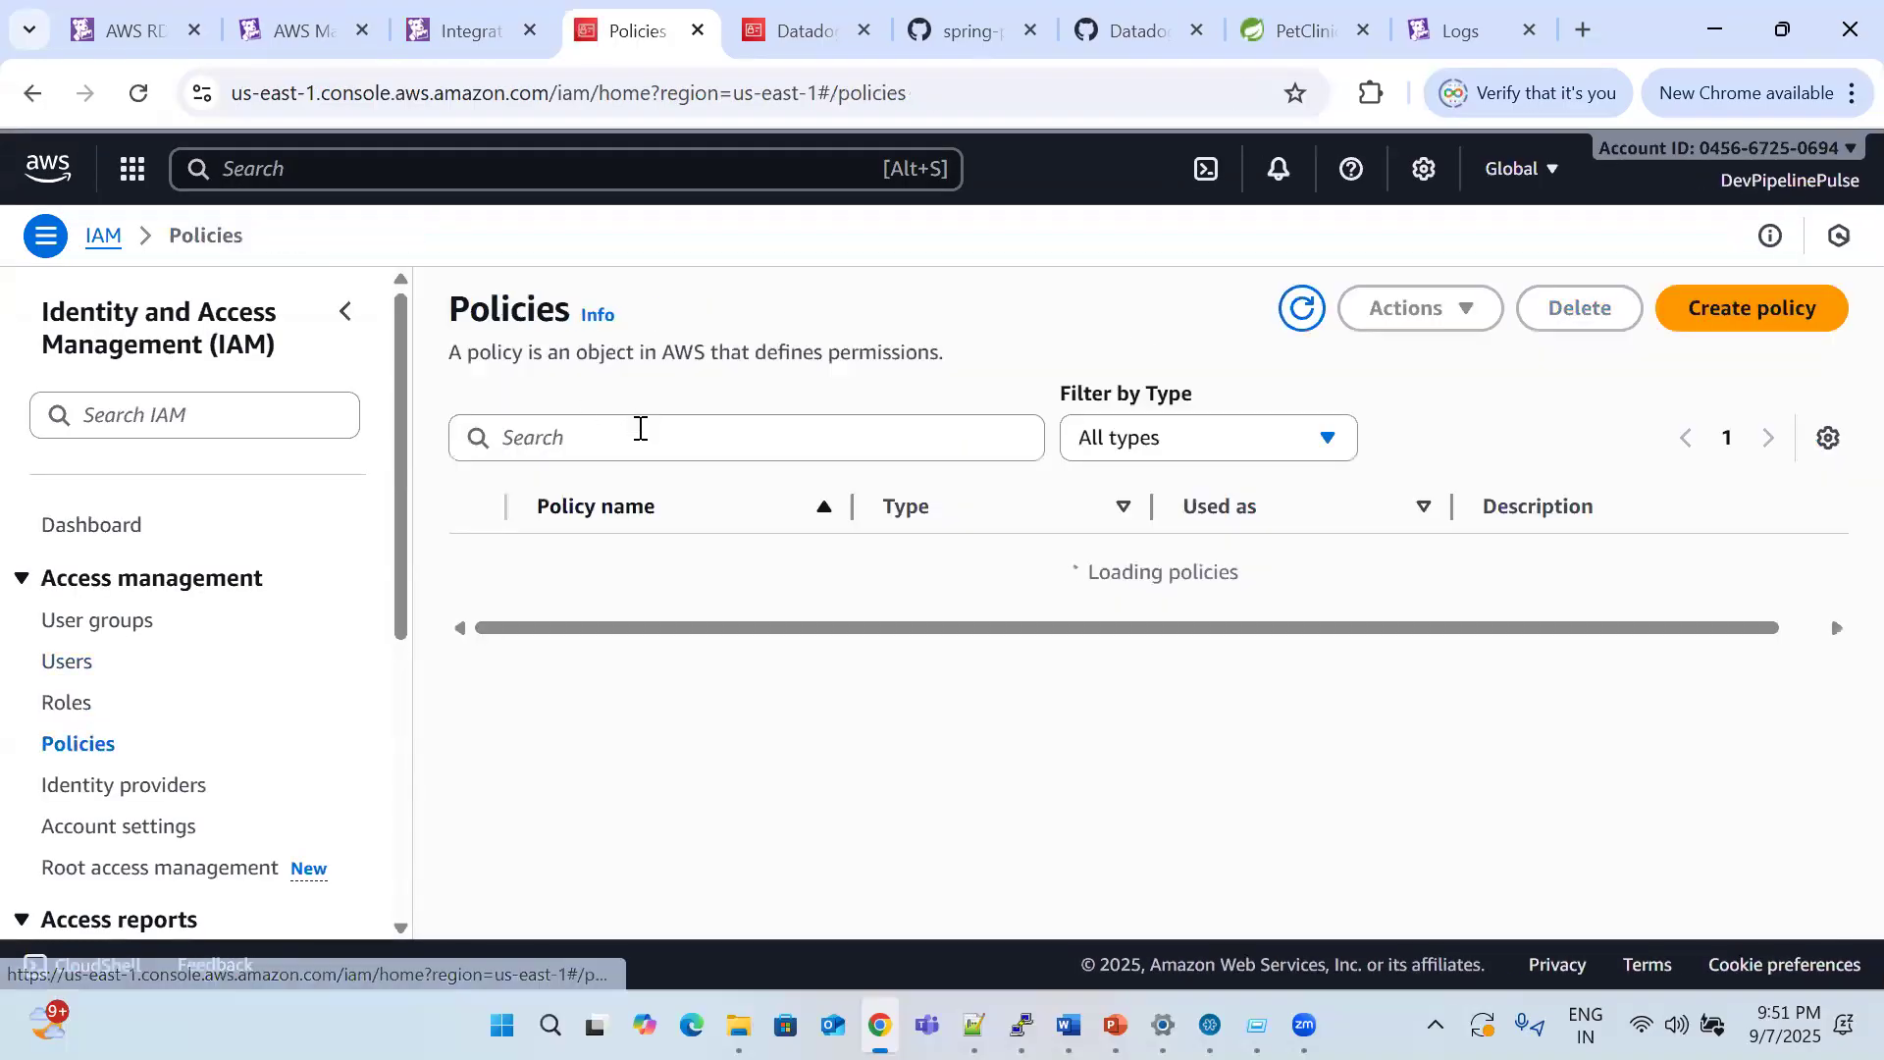
click(640, 429)
text(Data)
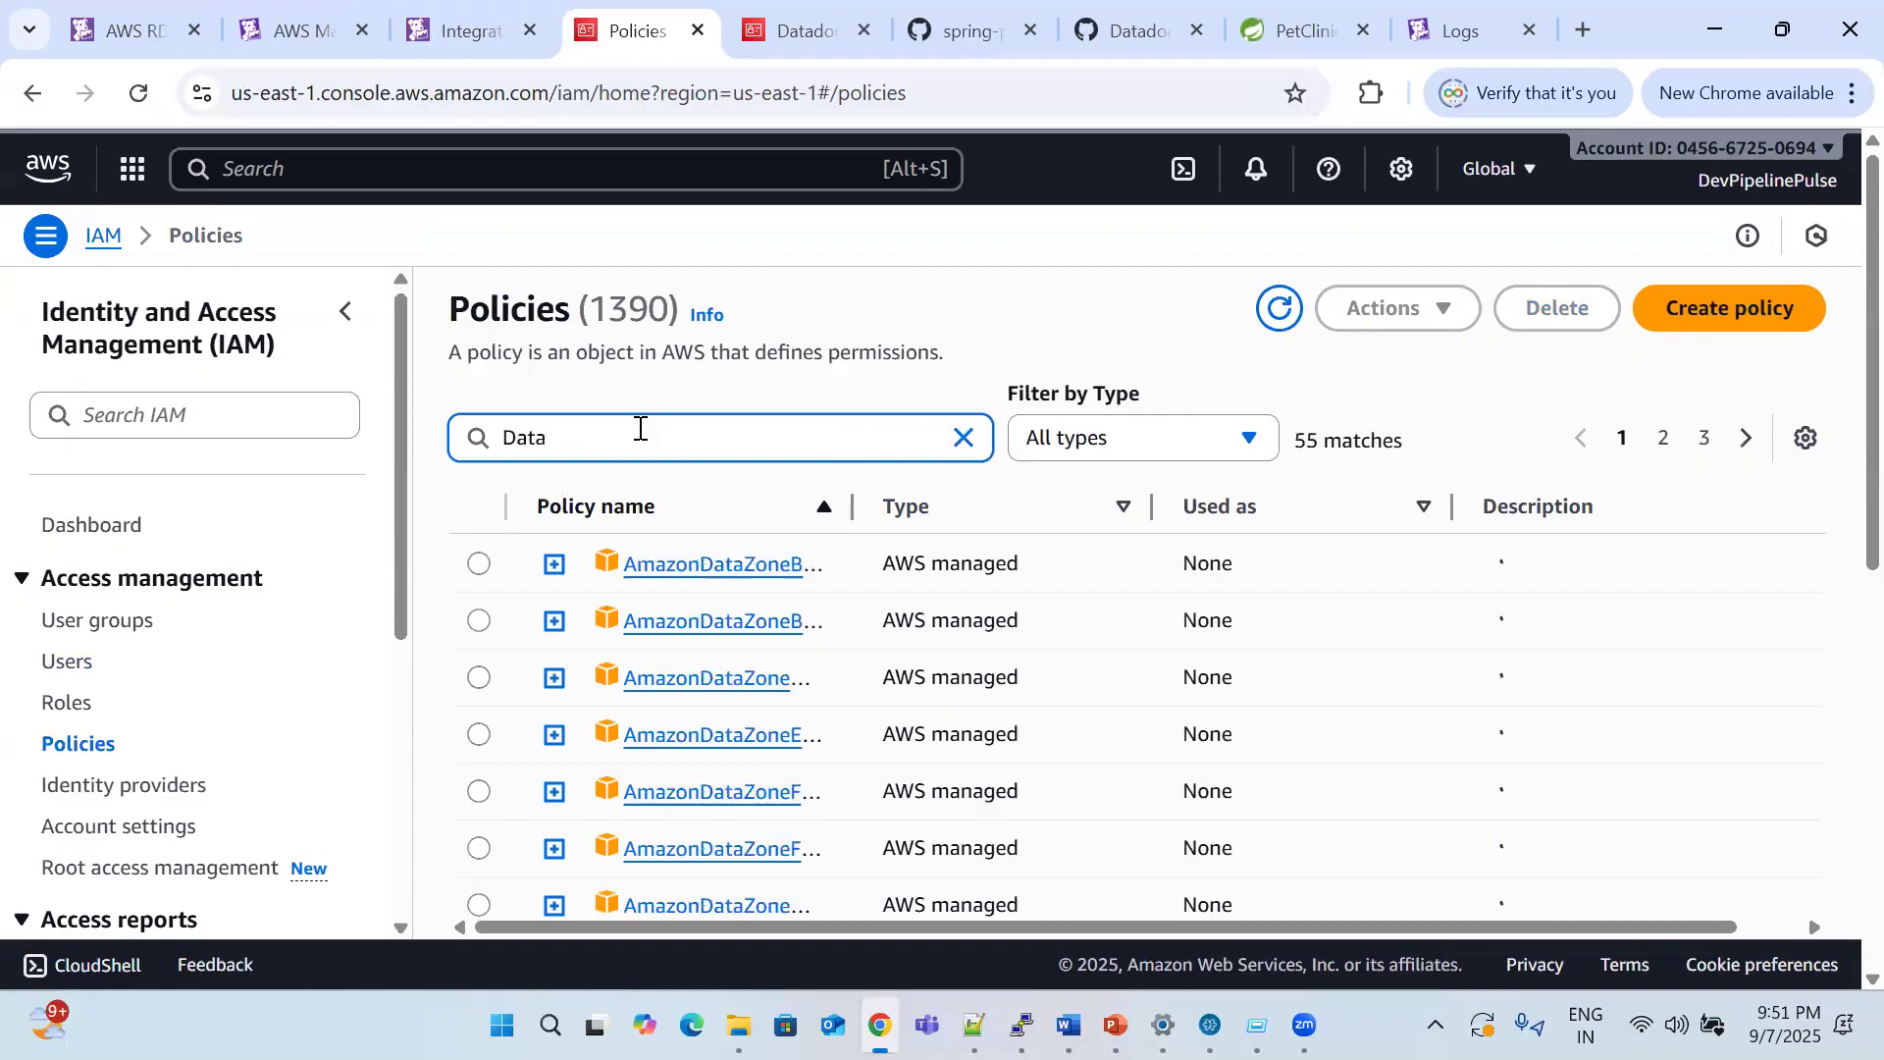
text(do)
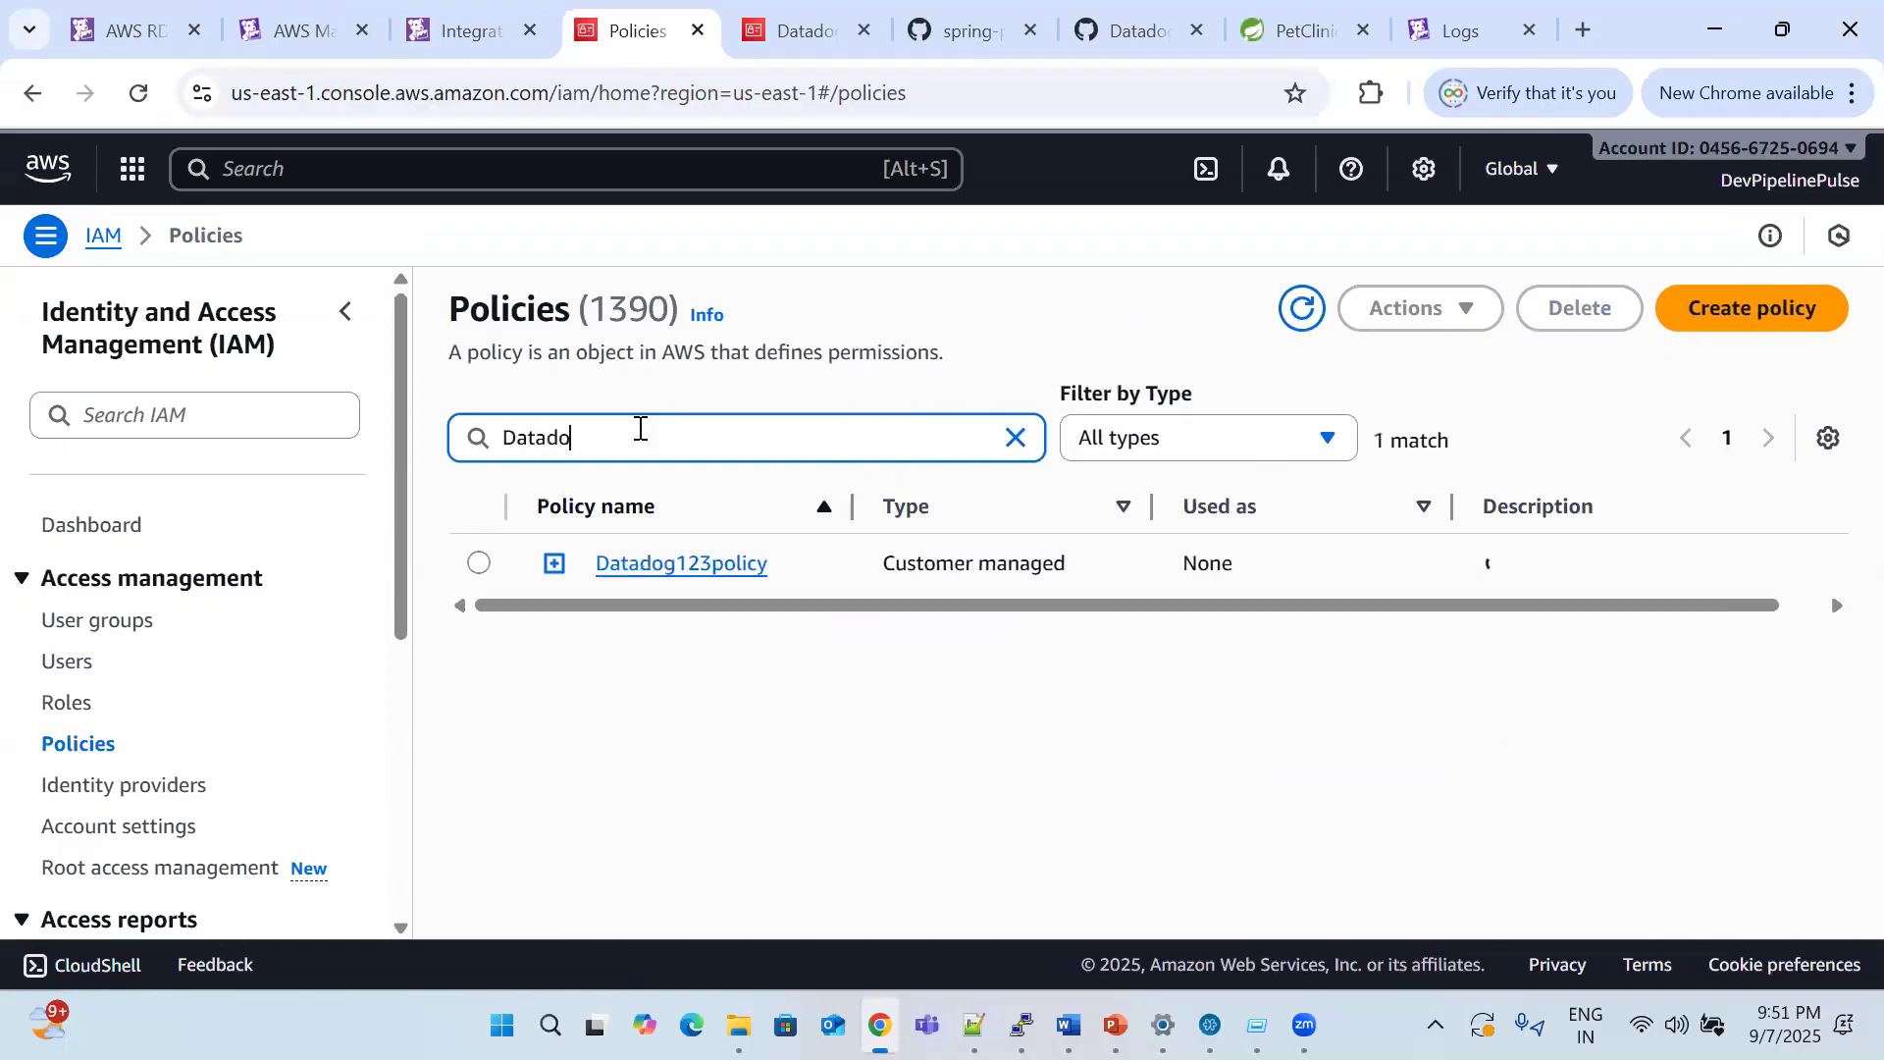
click(717, 564)
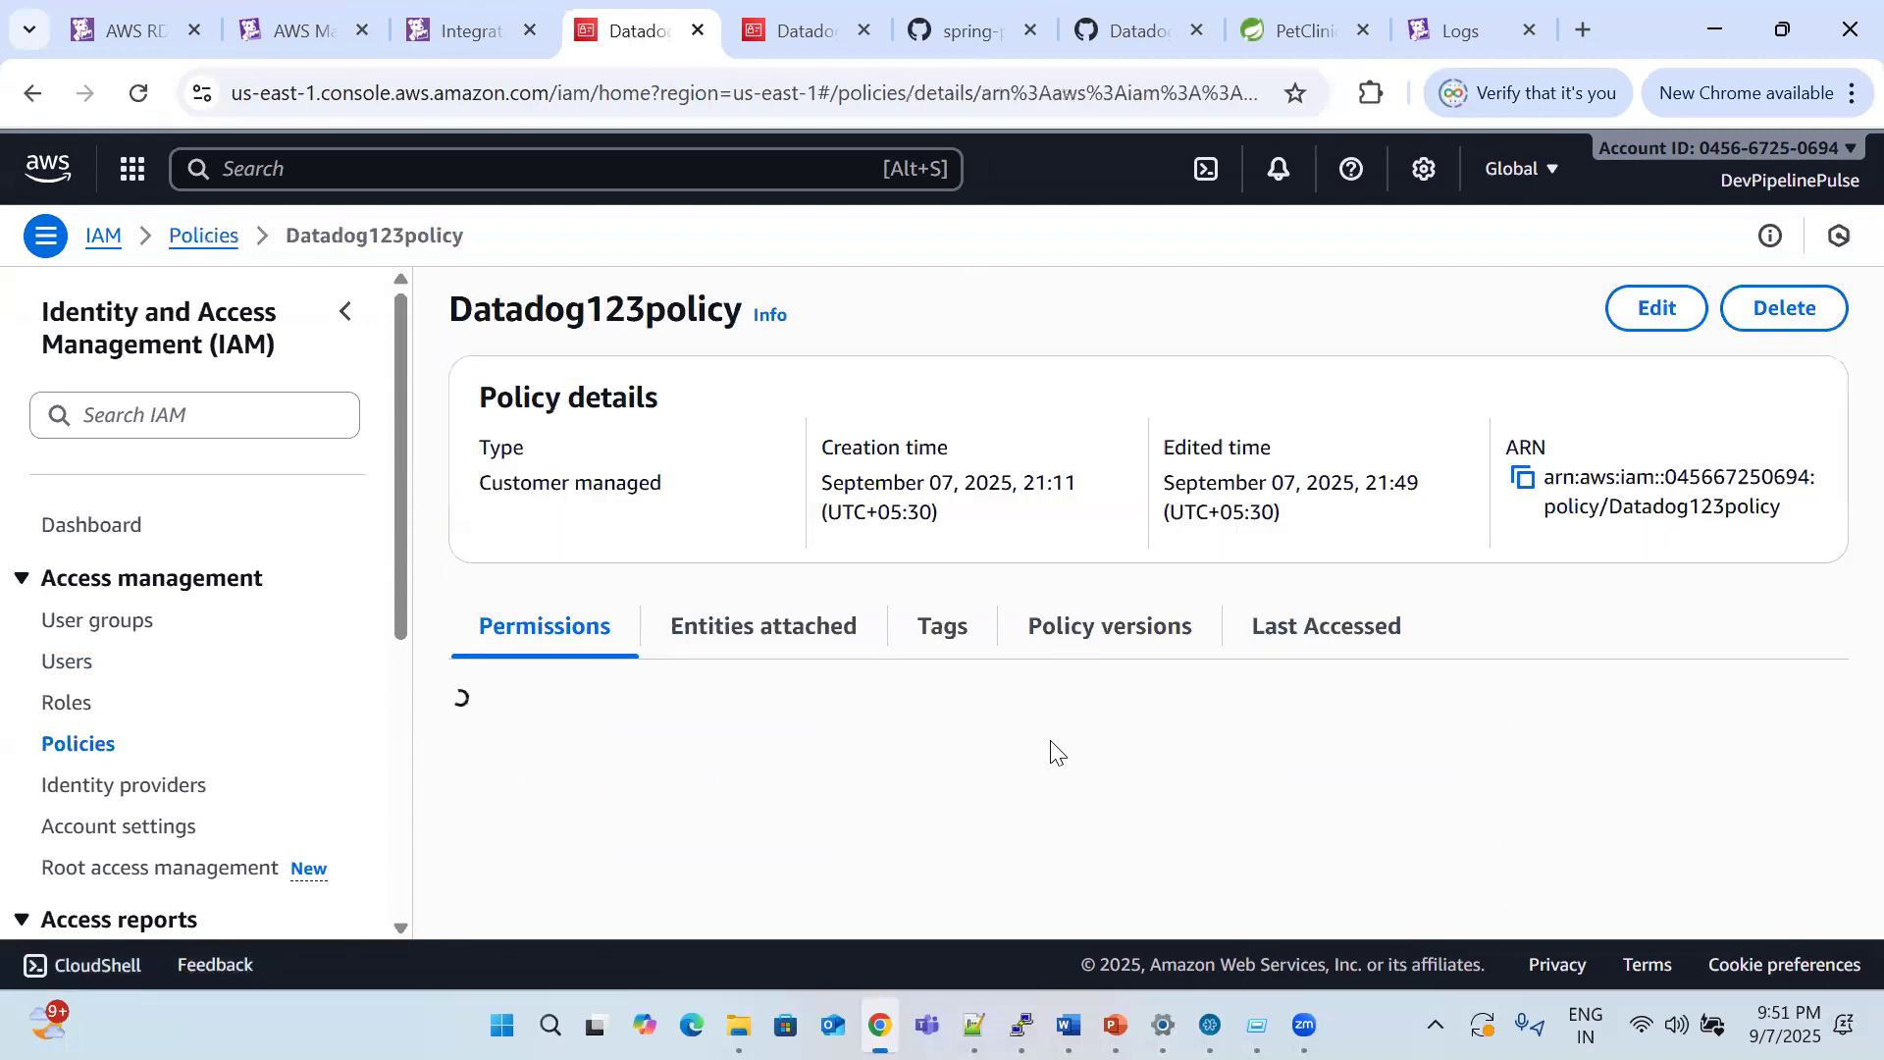
Confirm in the JSON view that the four cloudwatch and tag permissions are present, then return to Datadog.
scroll(1091, 775, down, 3)
scroll(1091, 775, down, 3)
scroll(1534, 534, up, 3)
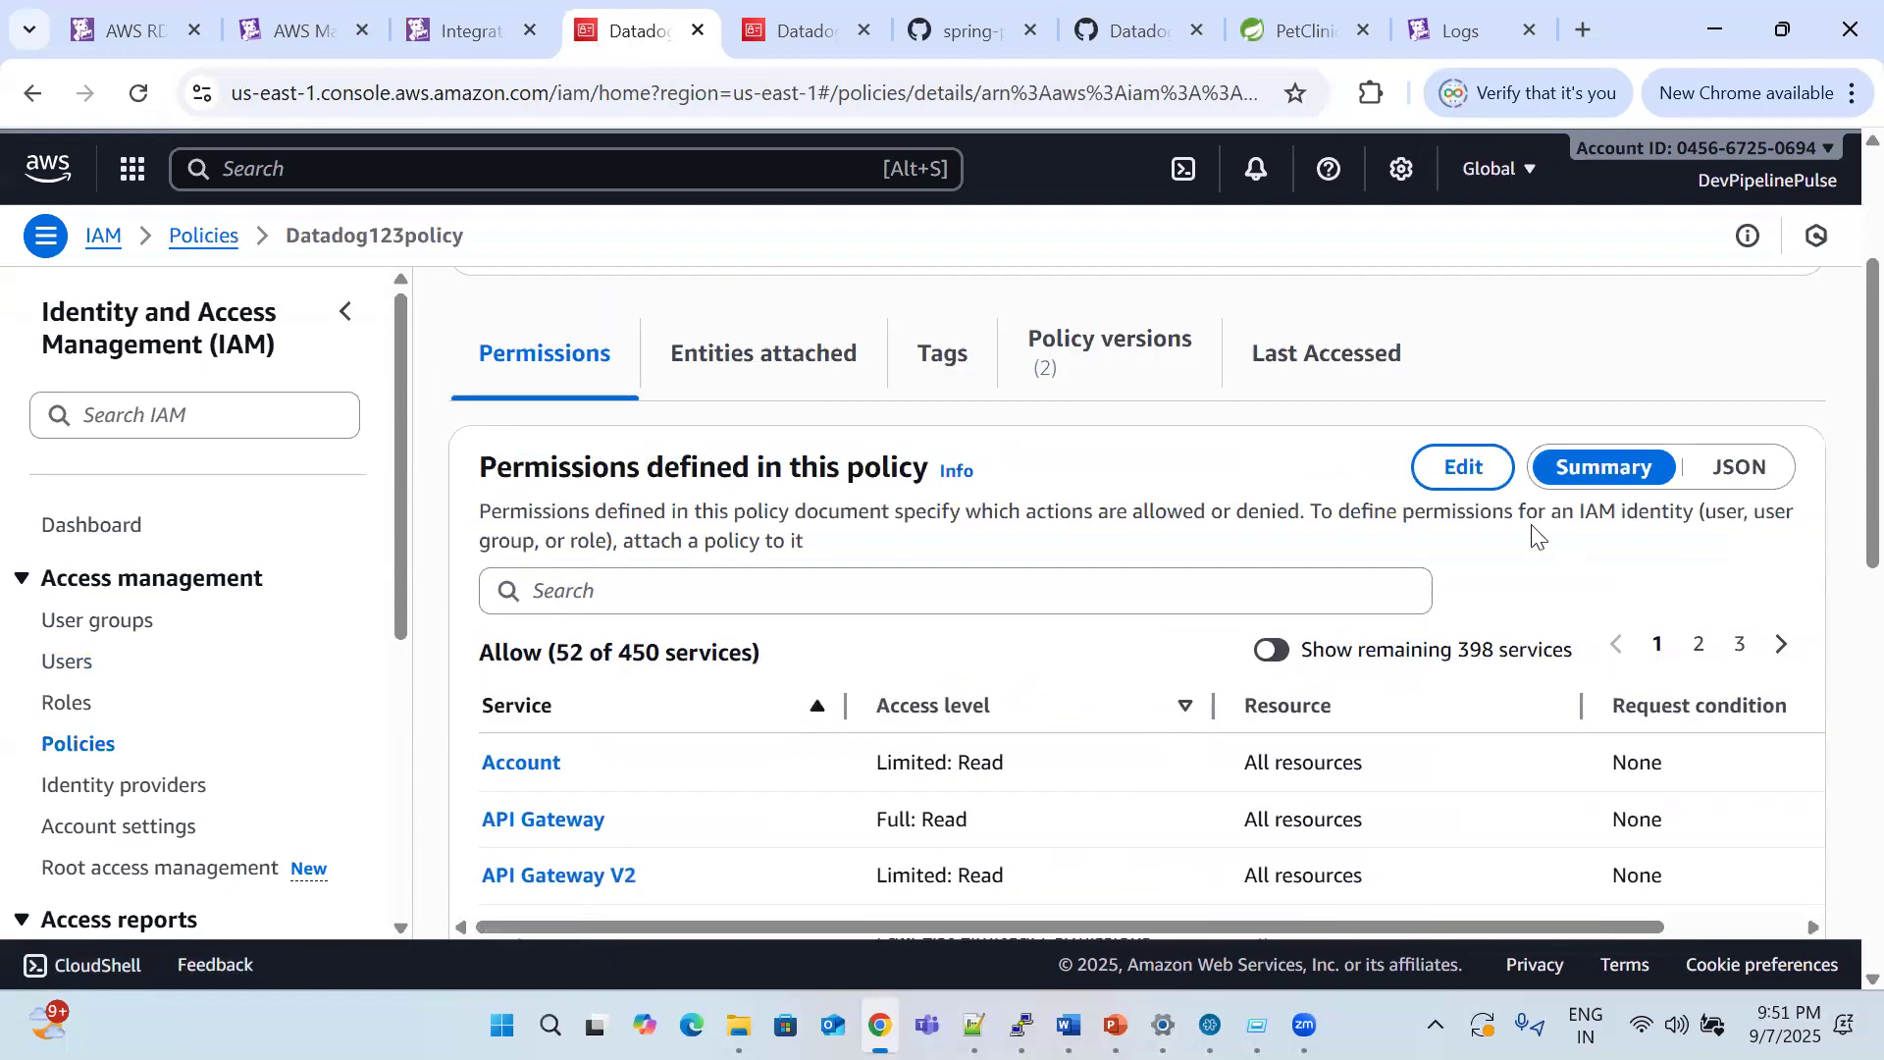
click(1740, 493)
scroll(1126, 731, down, 3)
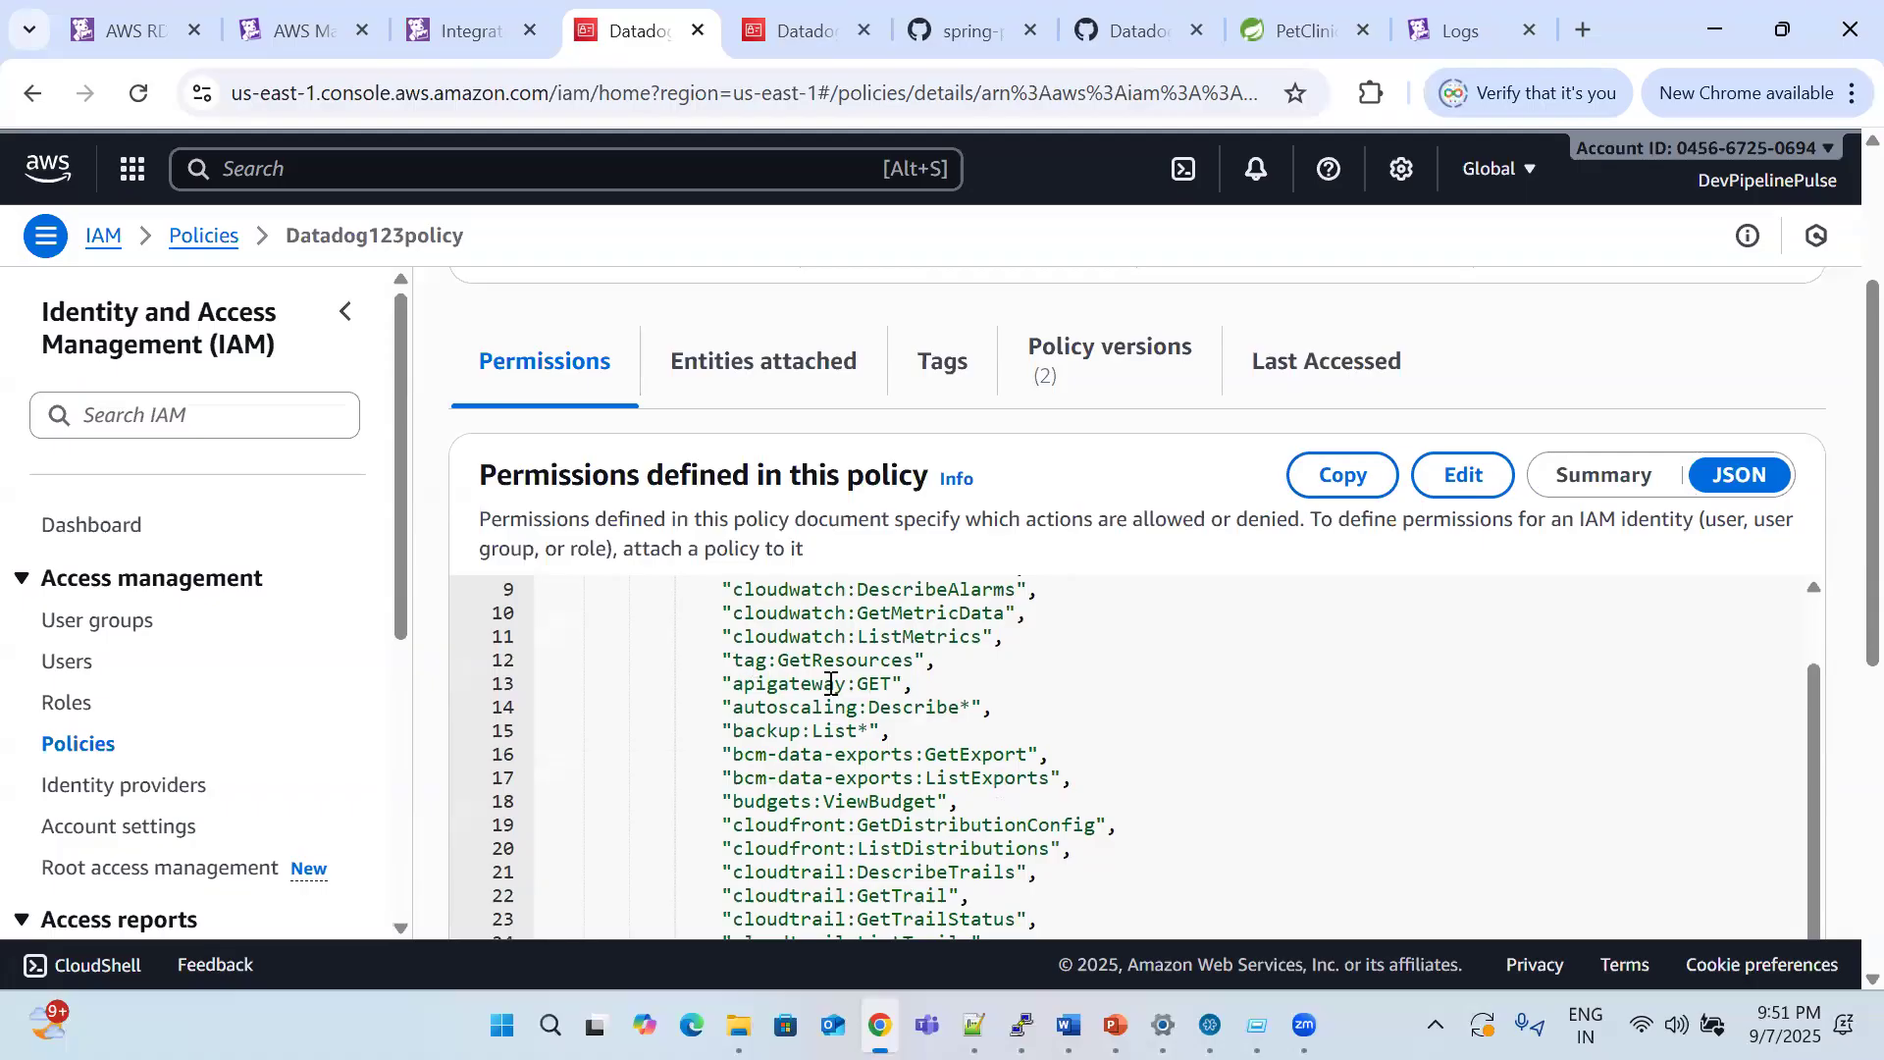
scroll(822, 651, up, 2)
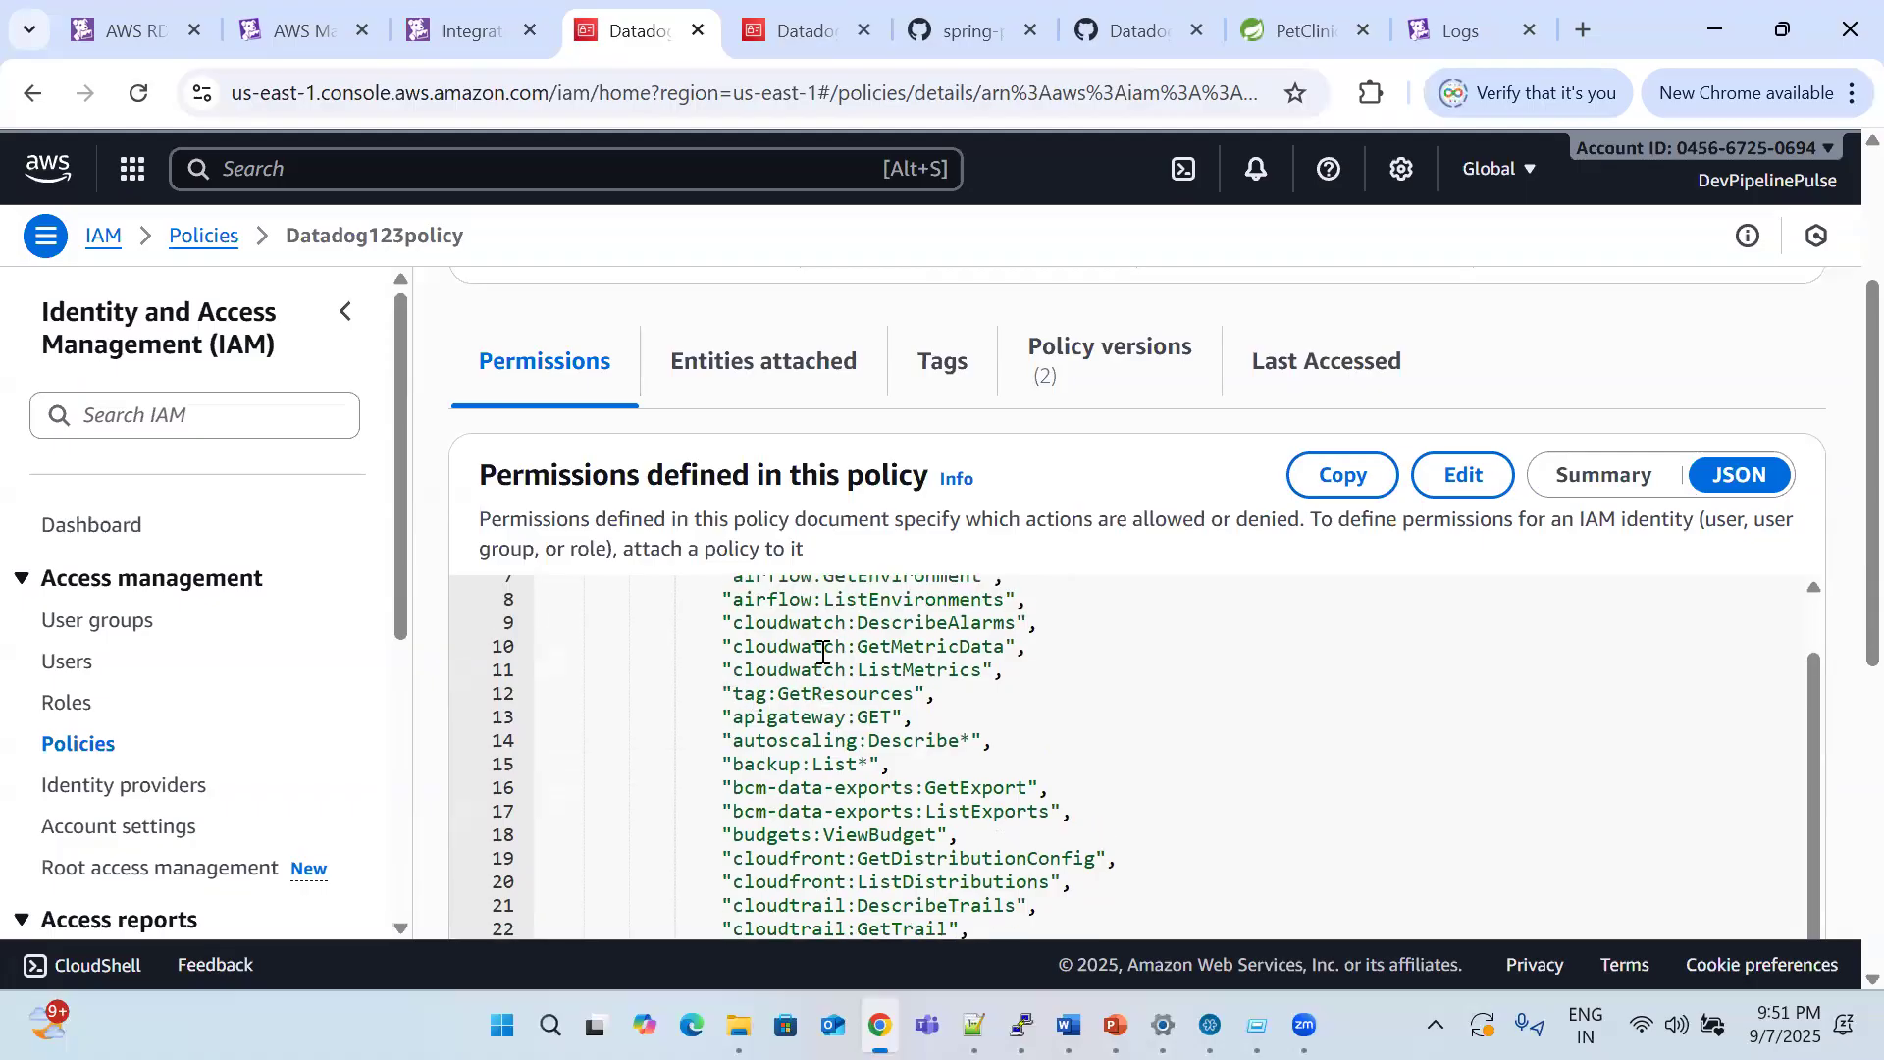
double_click(822, 648)
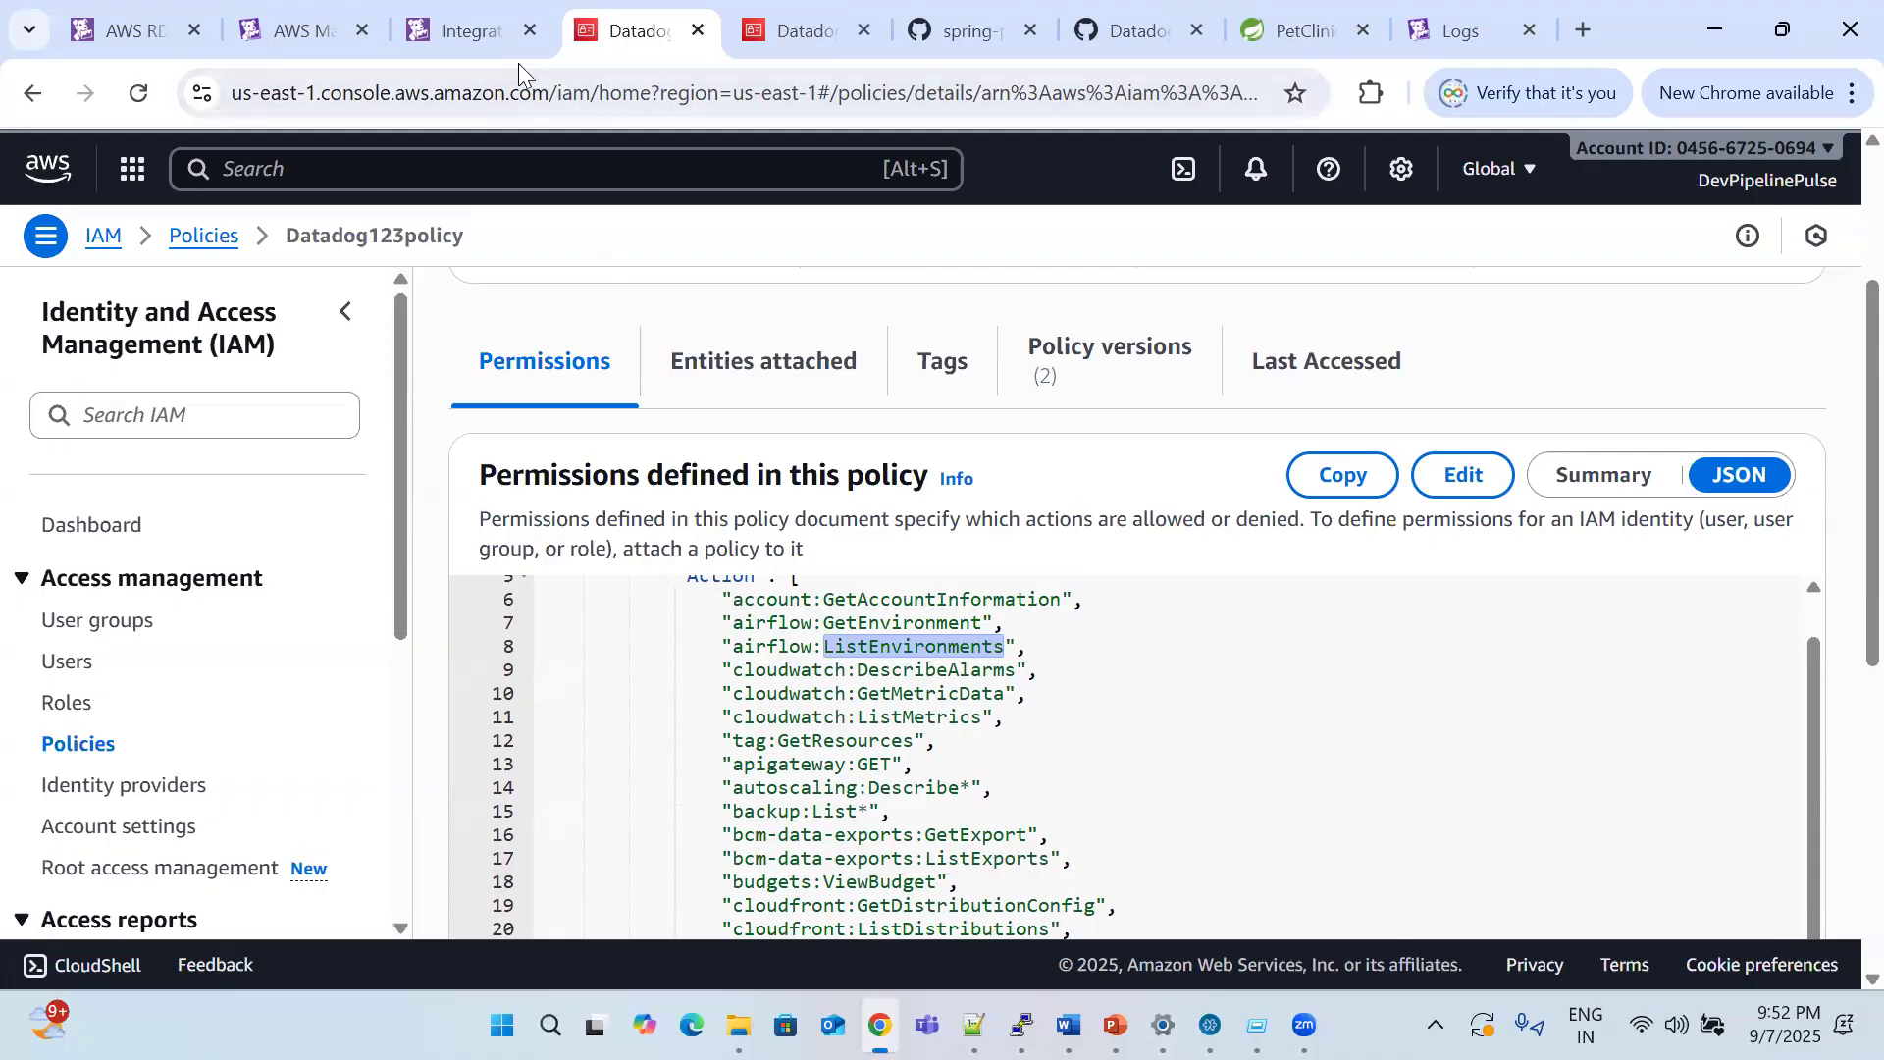
click(471, 32)
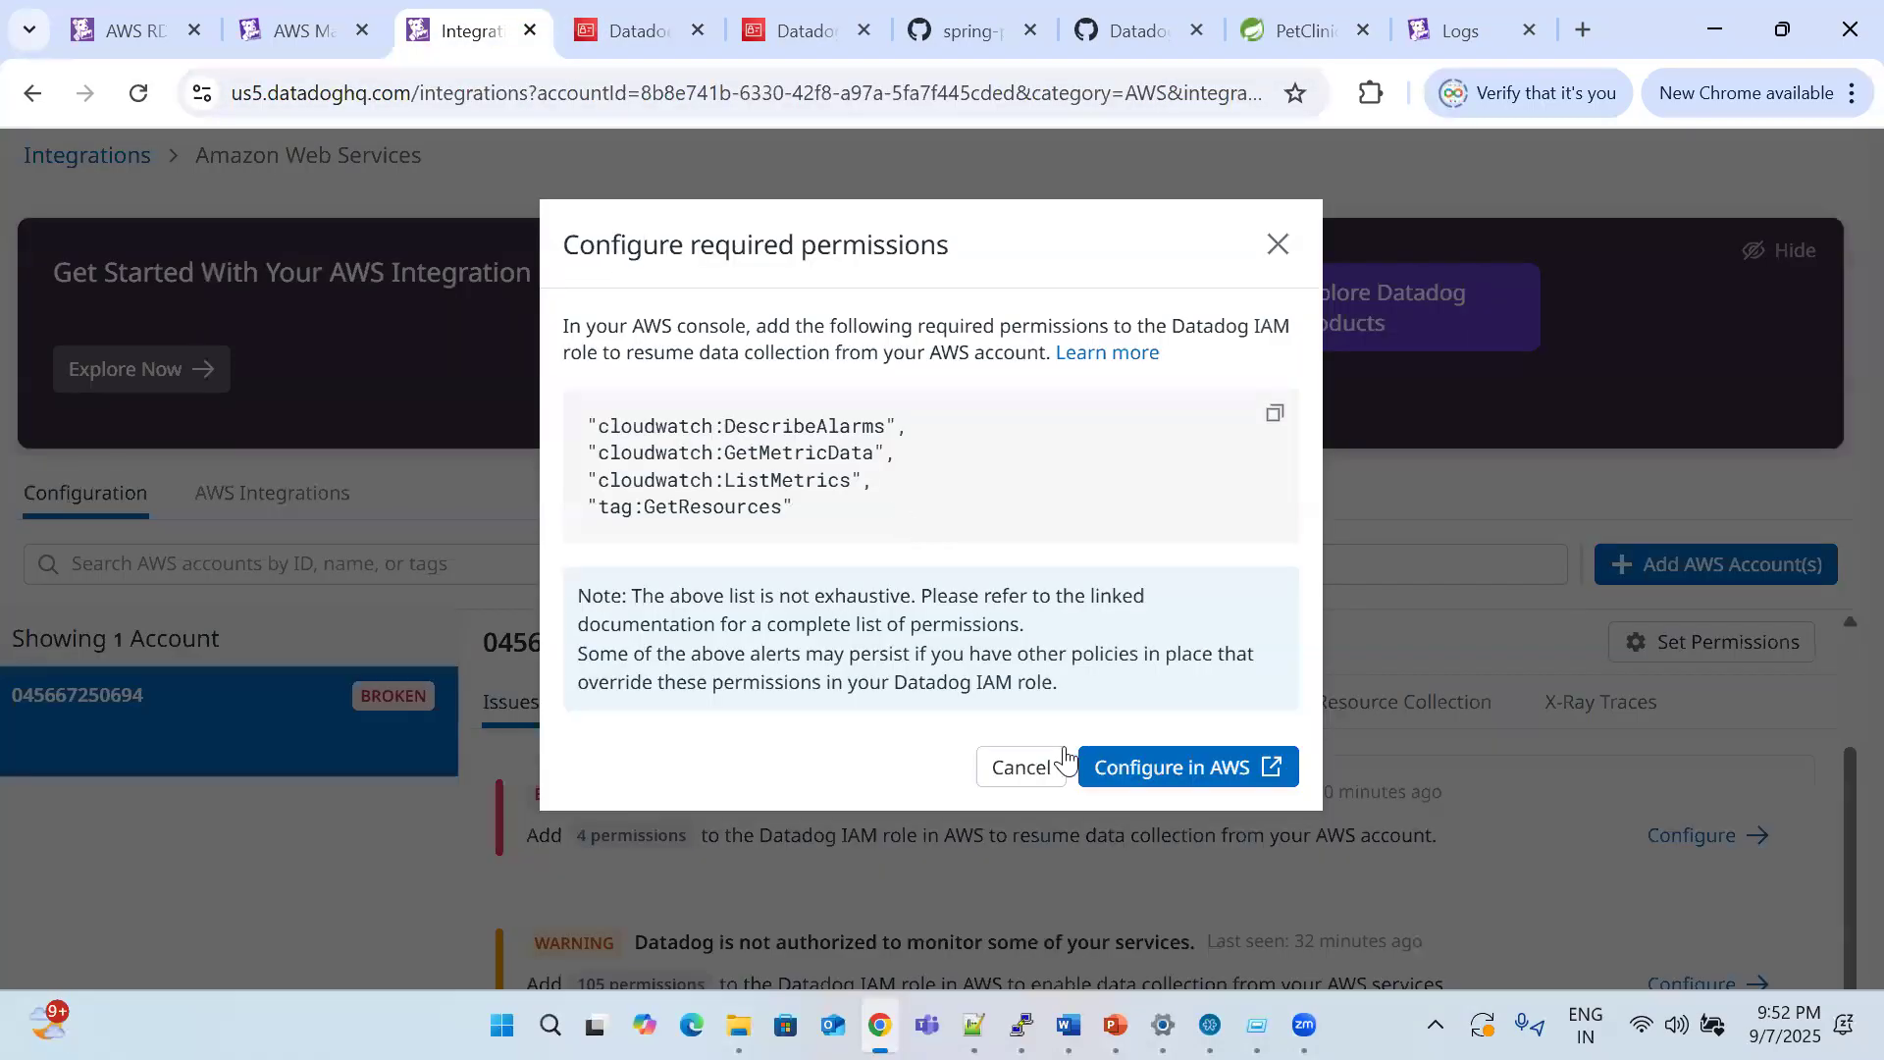
Dismiss the required-permissions dialog, reload the integration page, and check the AWS account's issues.
click(1022, 766)
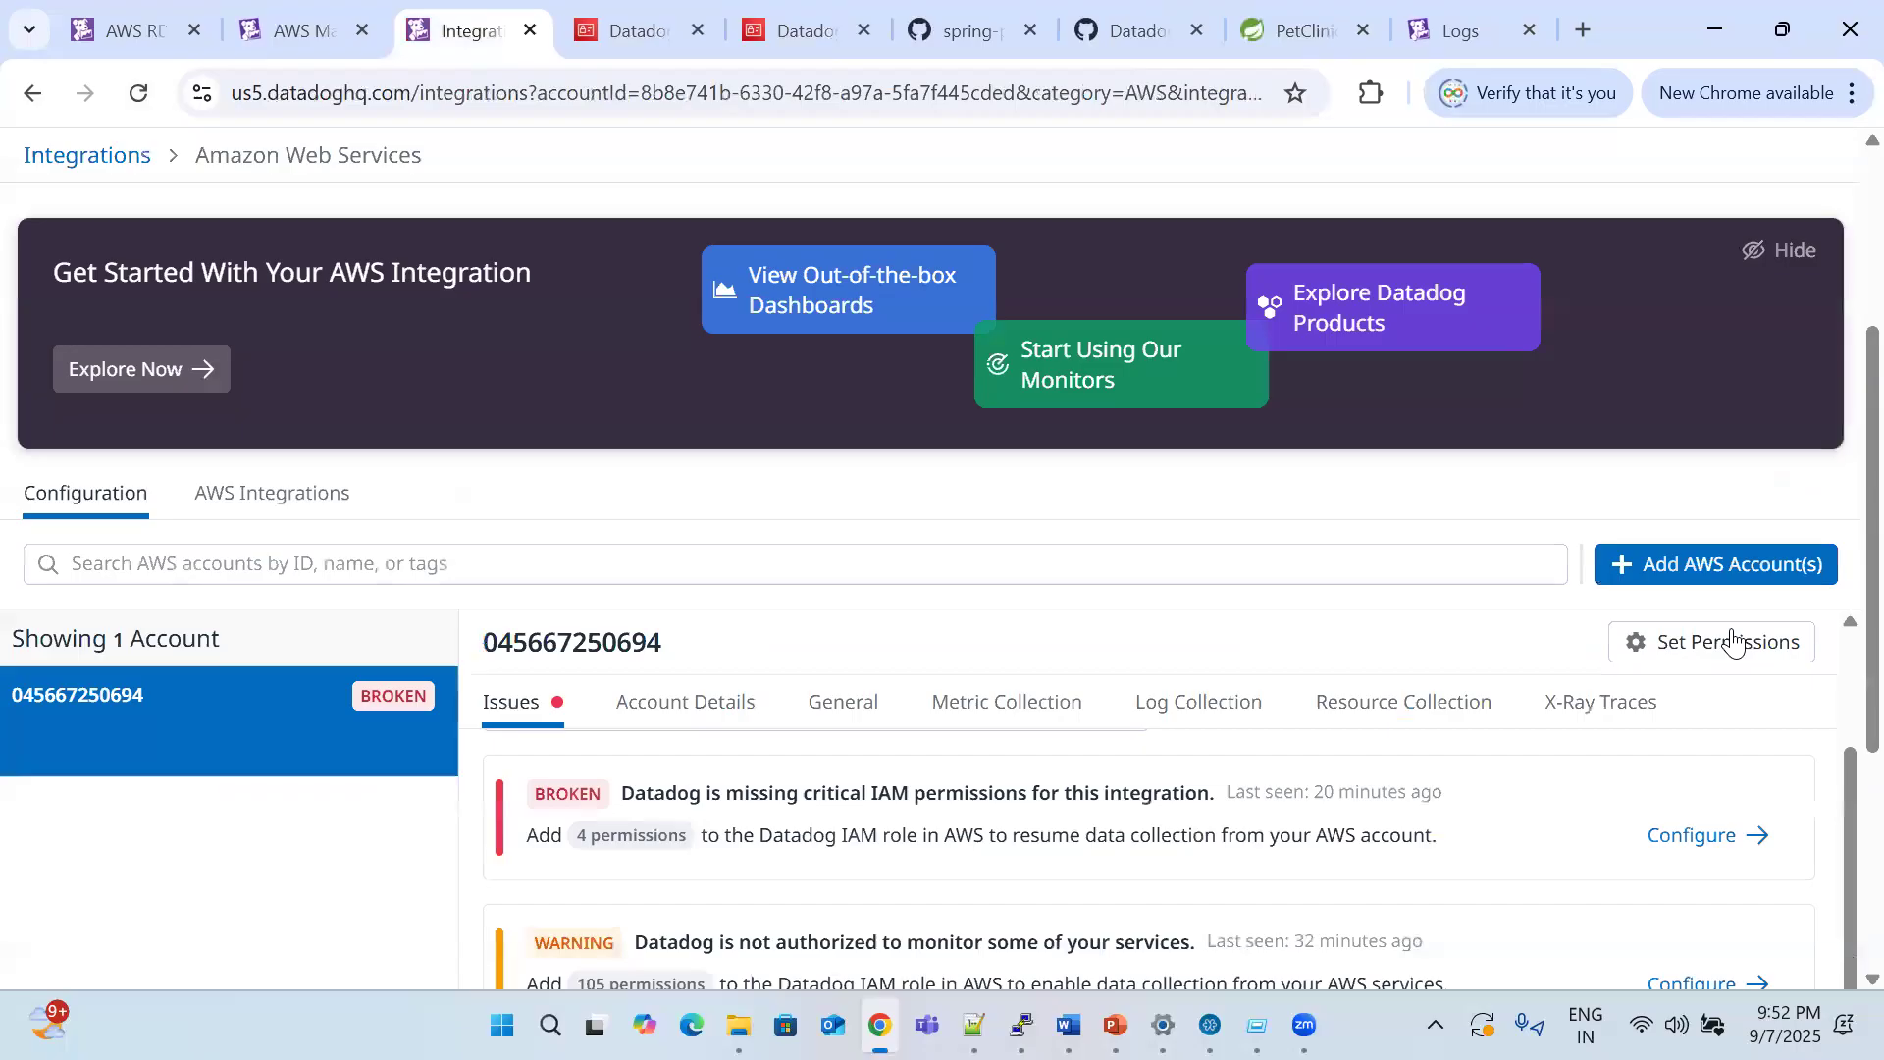
click(138, 93)
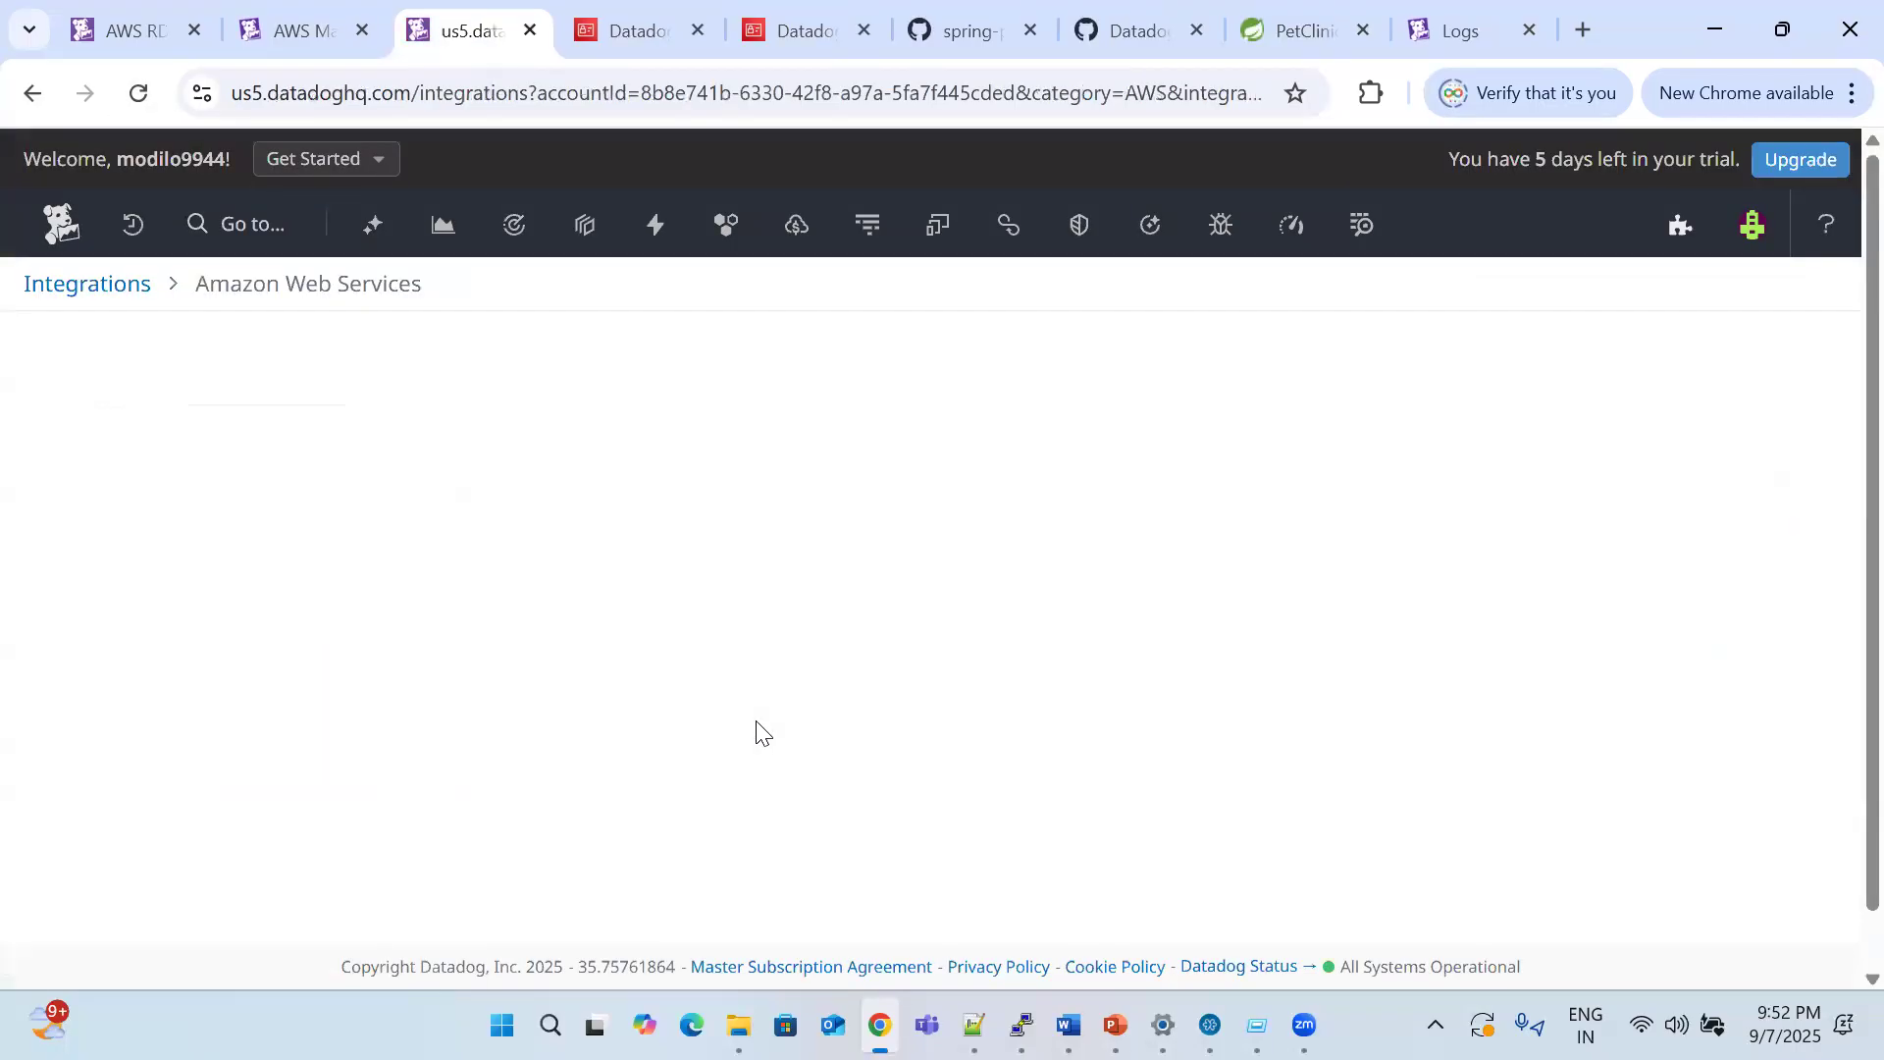
scroll(757, 736, down, 5)
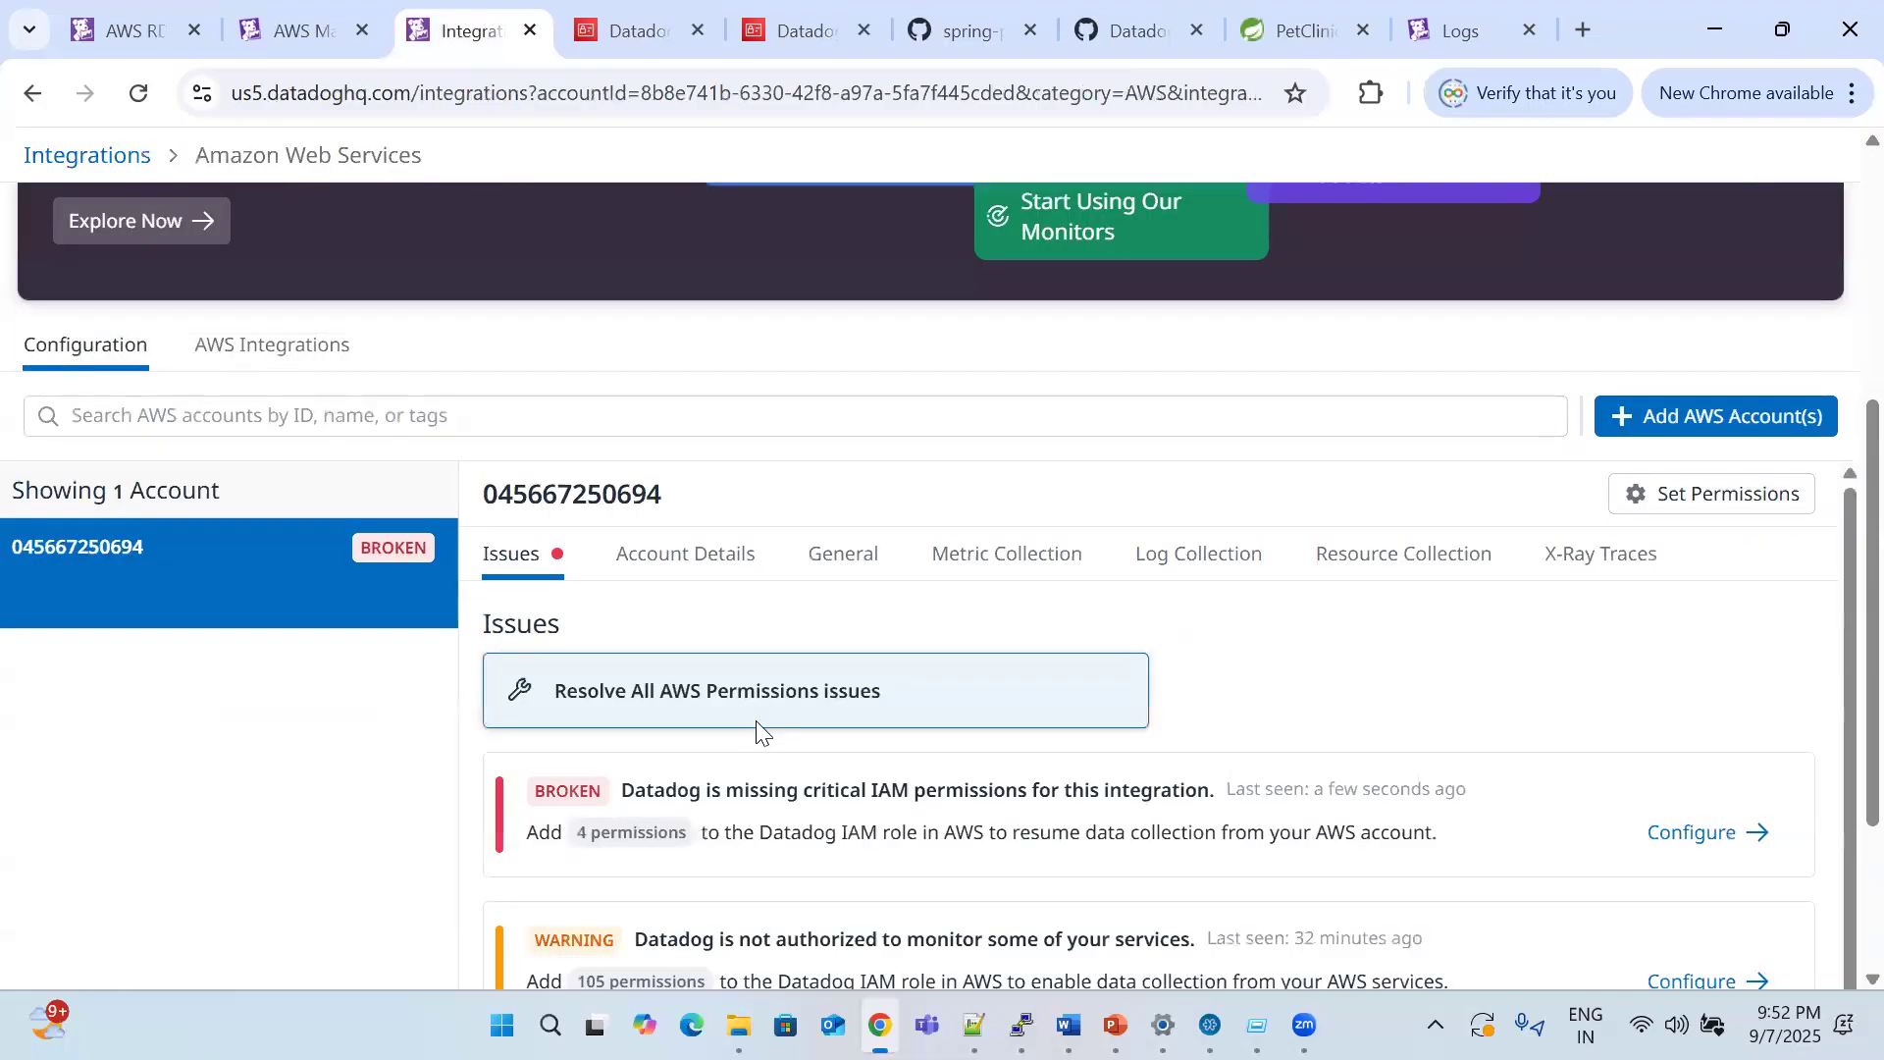
click(699, 563)
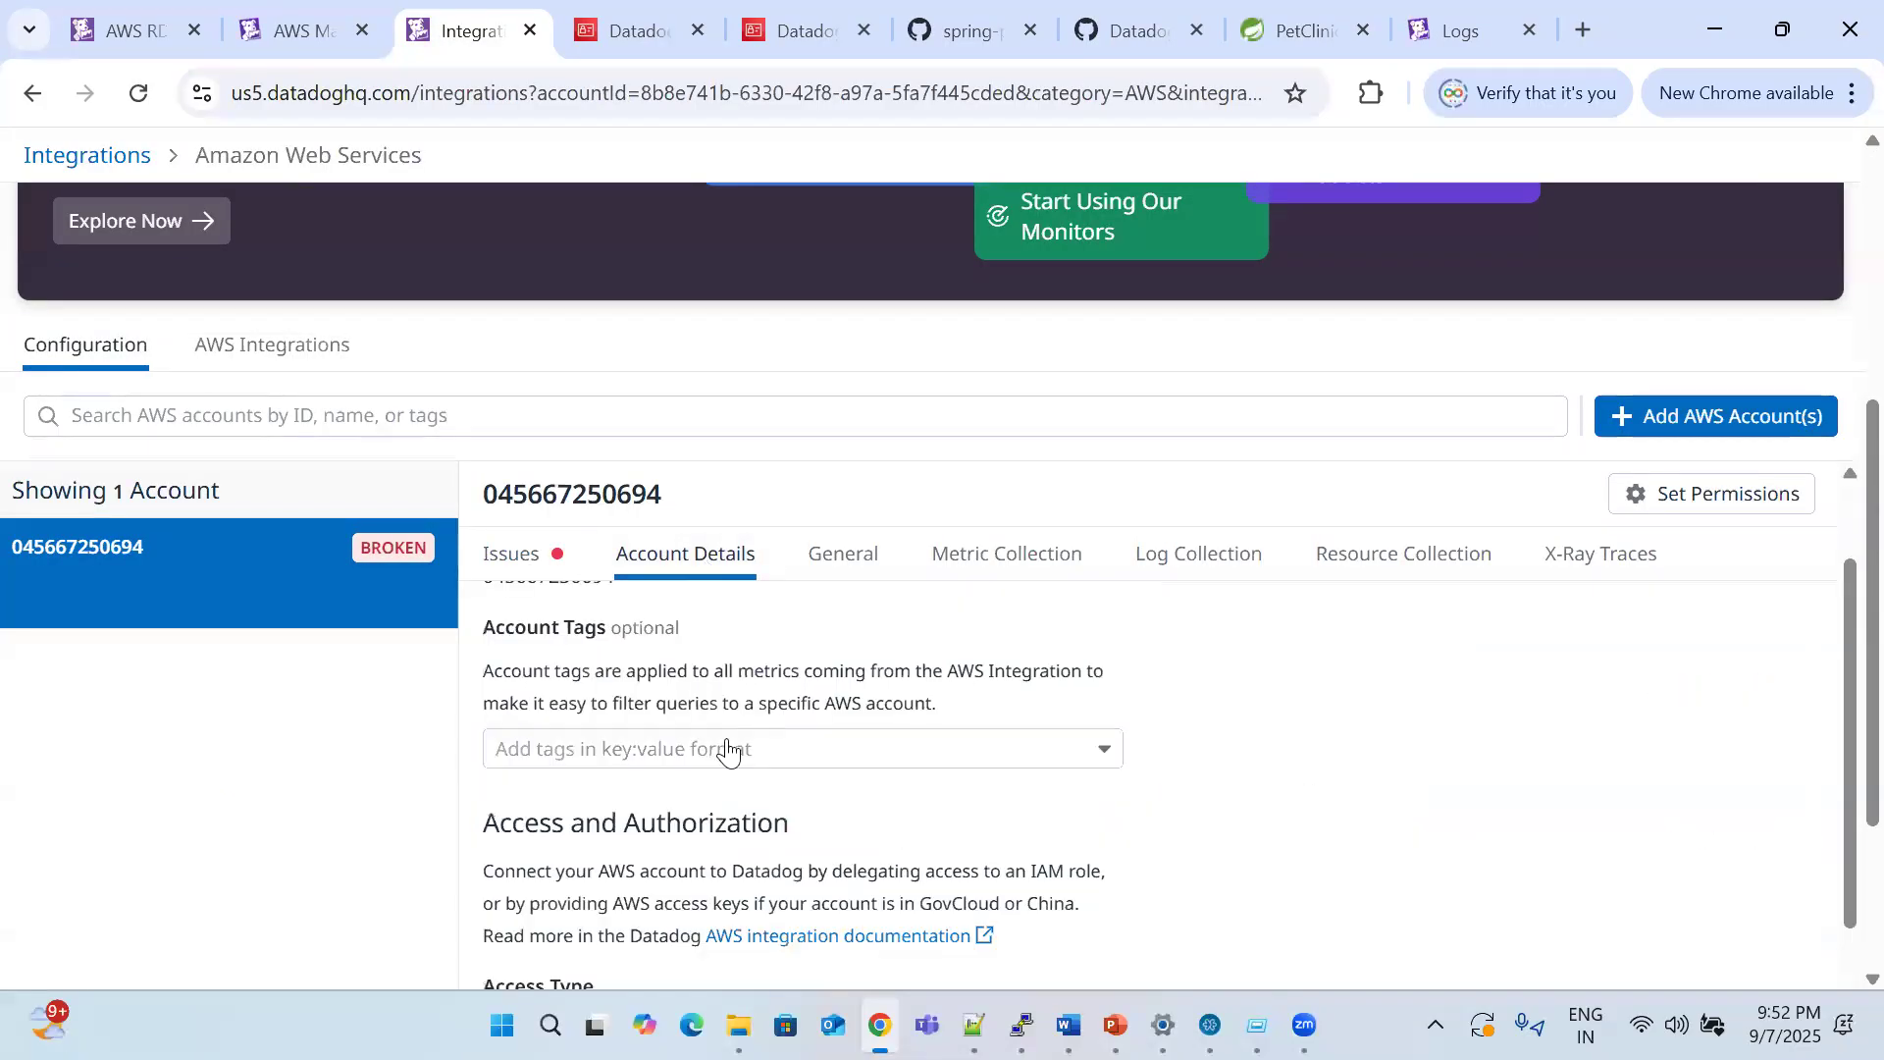
click(503, 563)
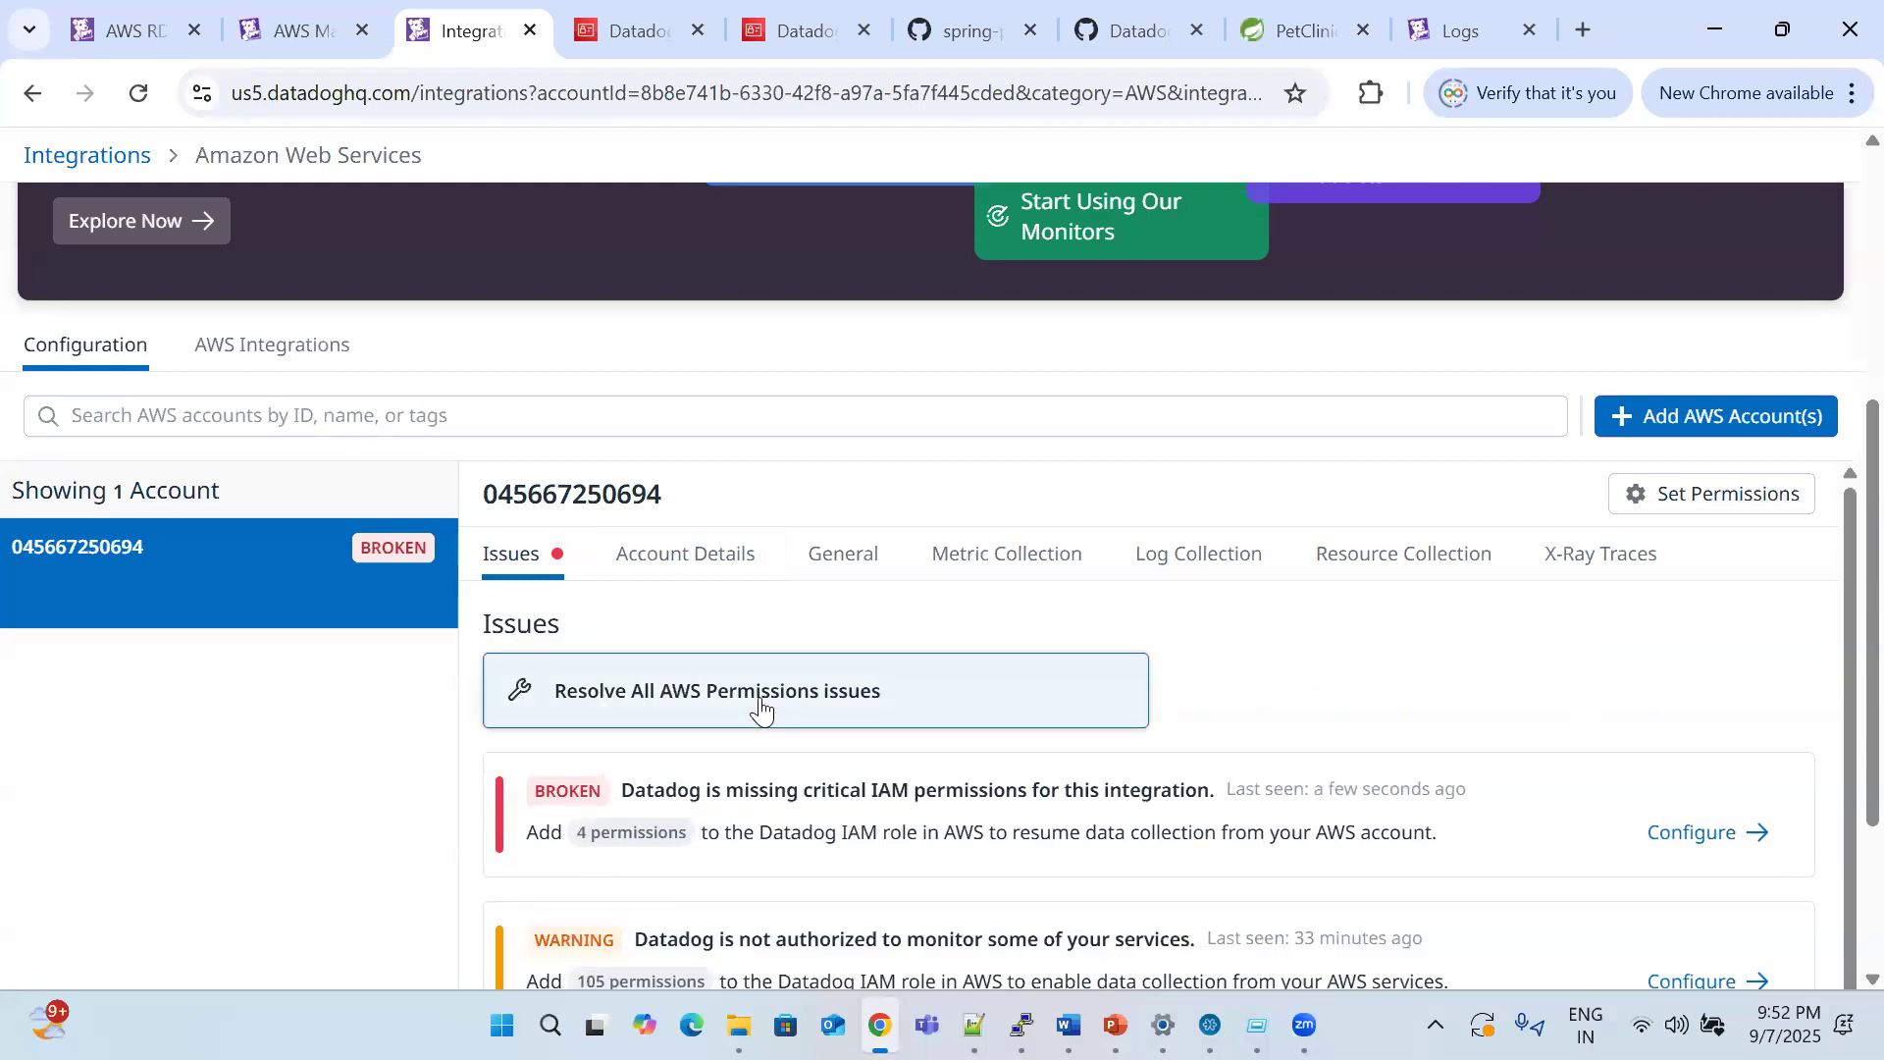
Scroll the Resolve All AWS Permissions Issues list down to xray:GetTraceSummaries.
click(780, 693)
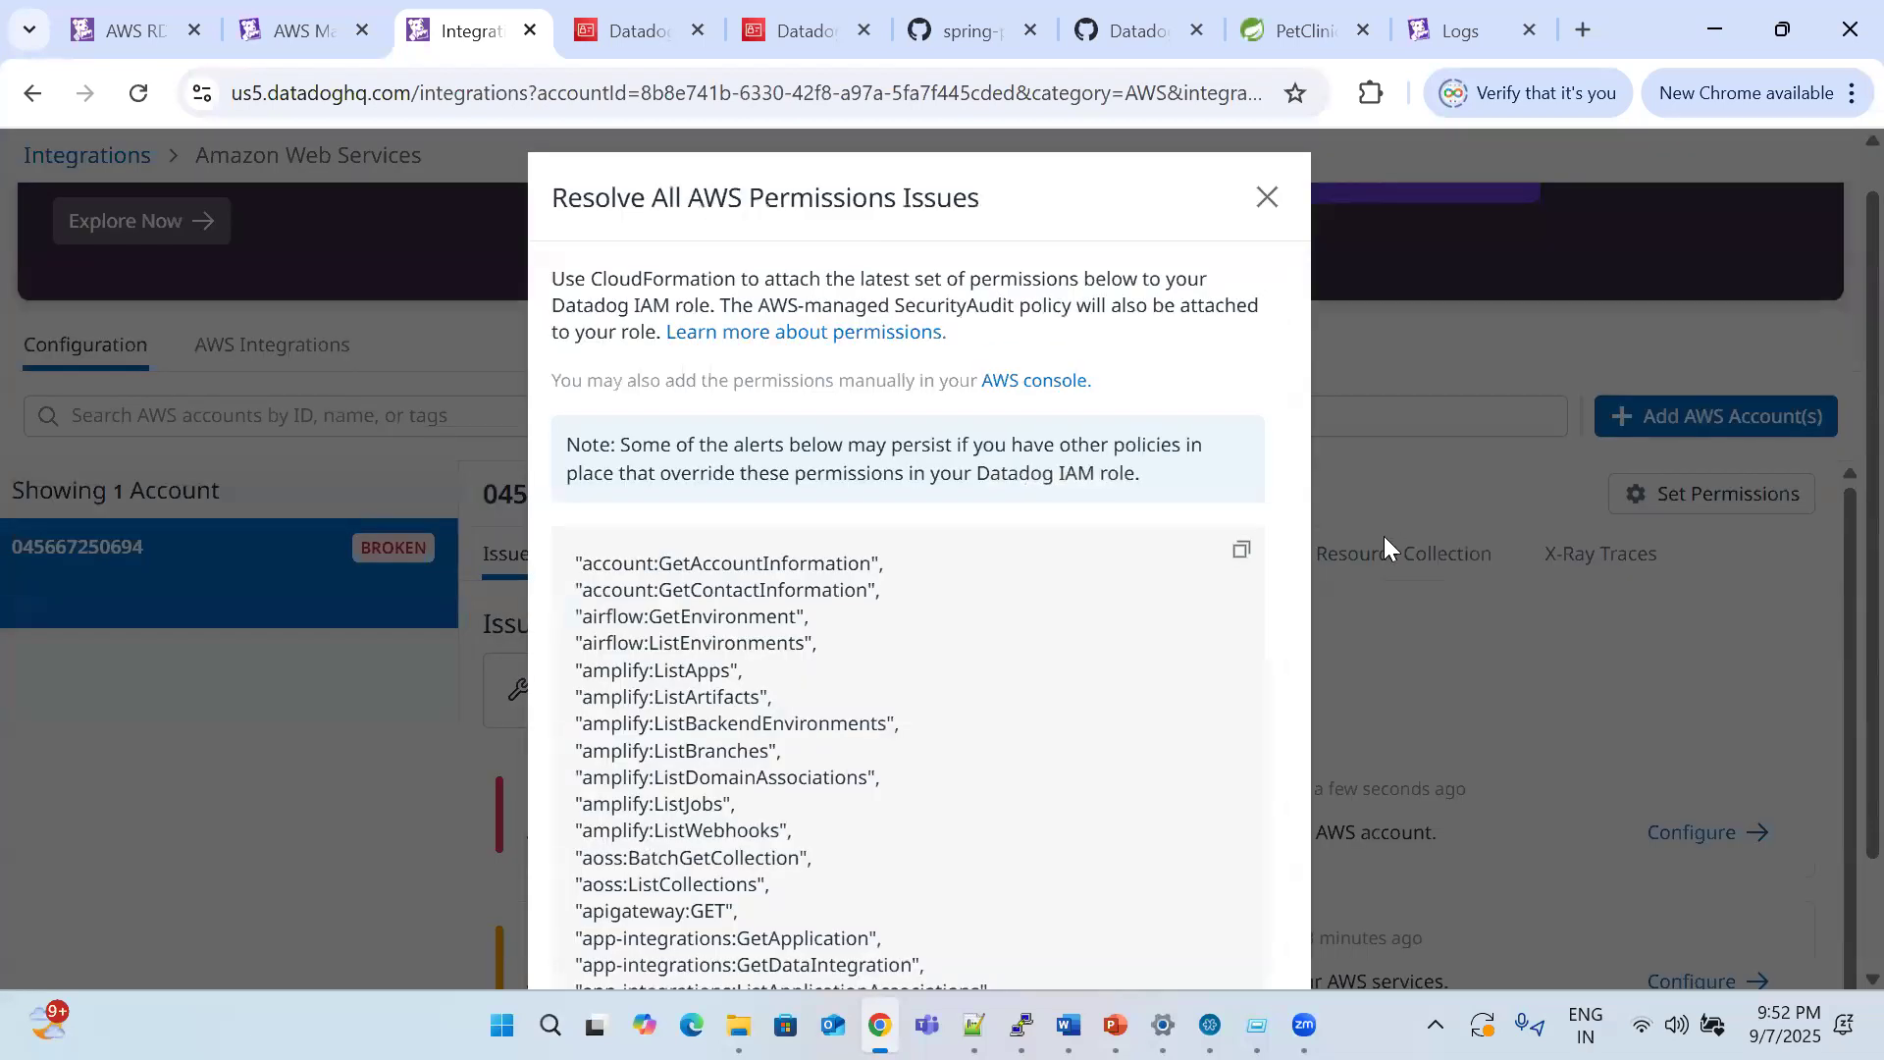
scroll(1152, 552, down, 5)
scroll(1152, 558, down, 20)
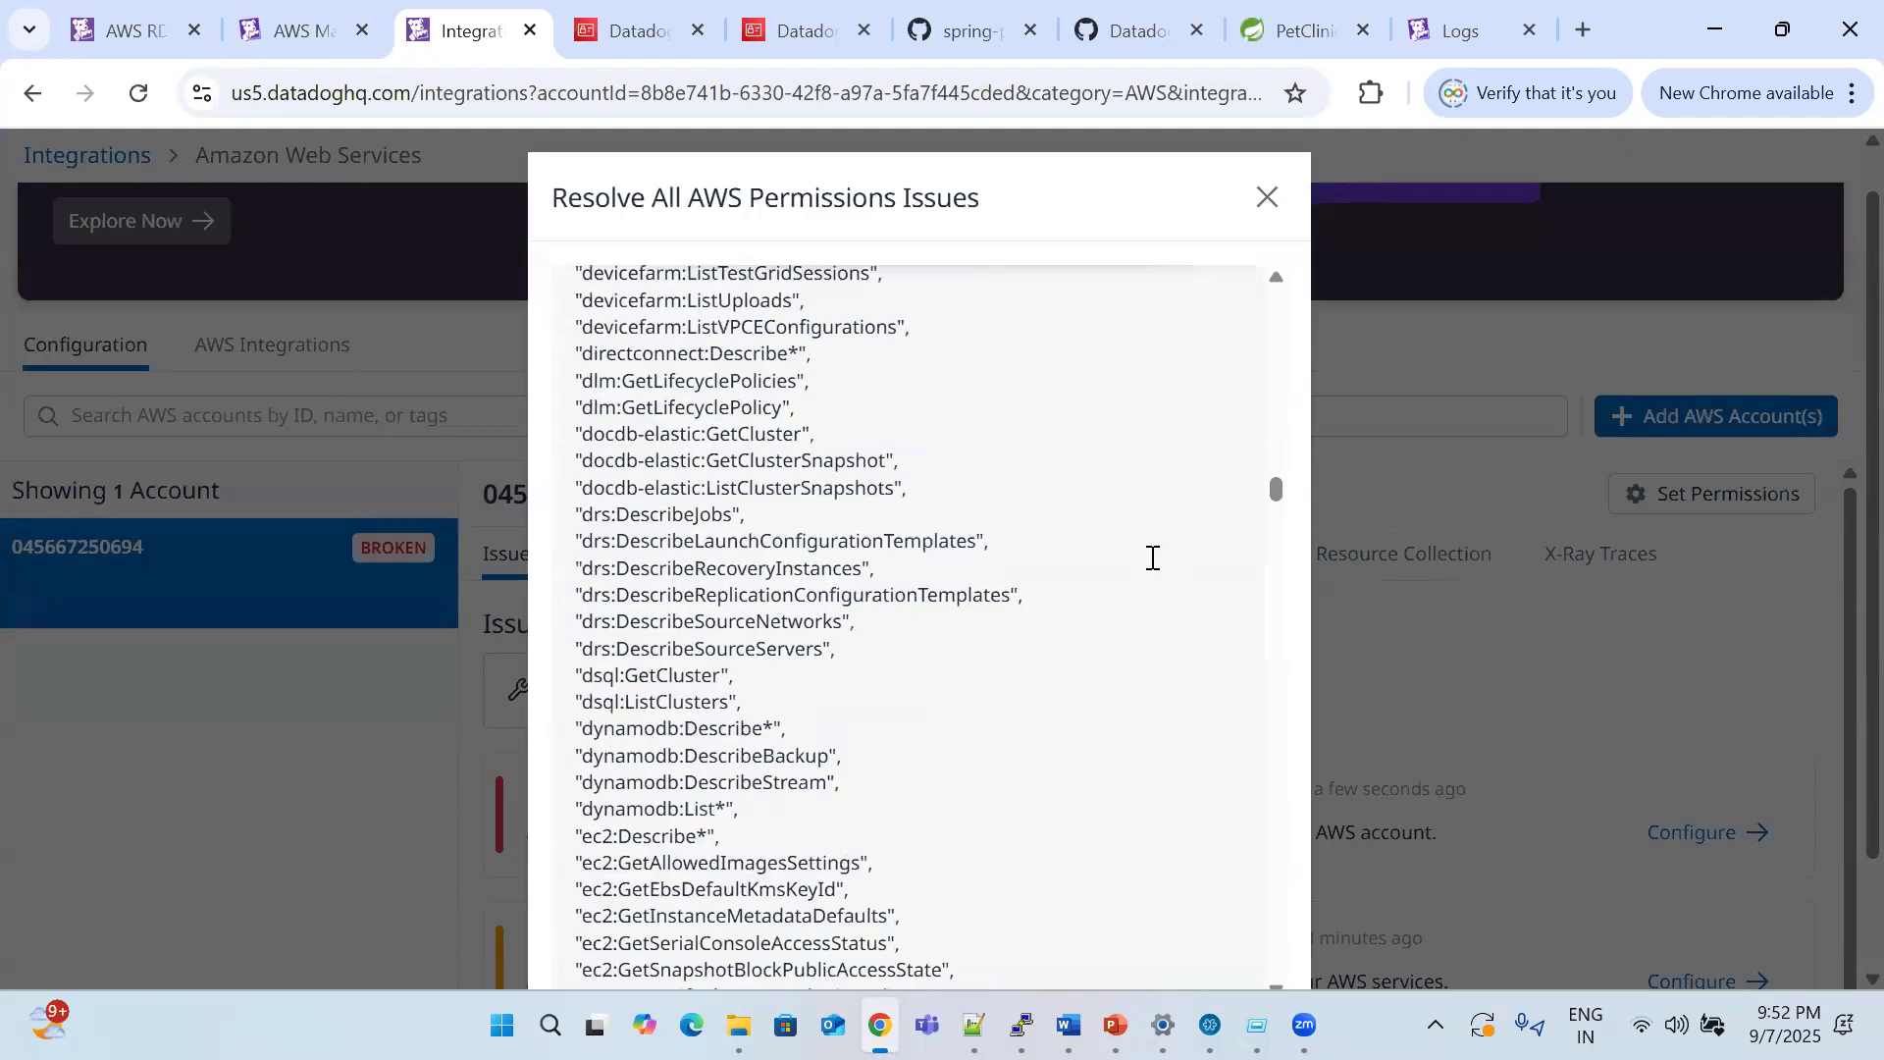
scroll(1152, 557, down, 20)
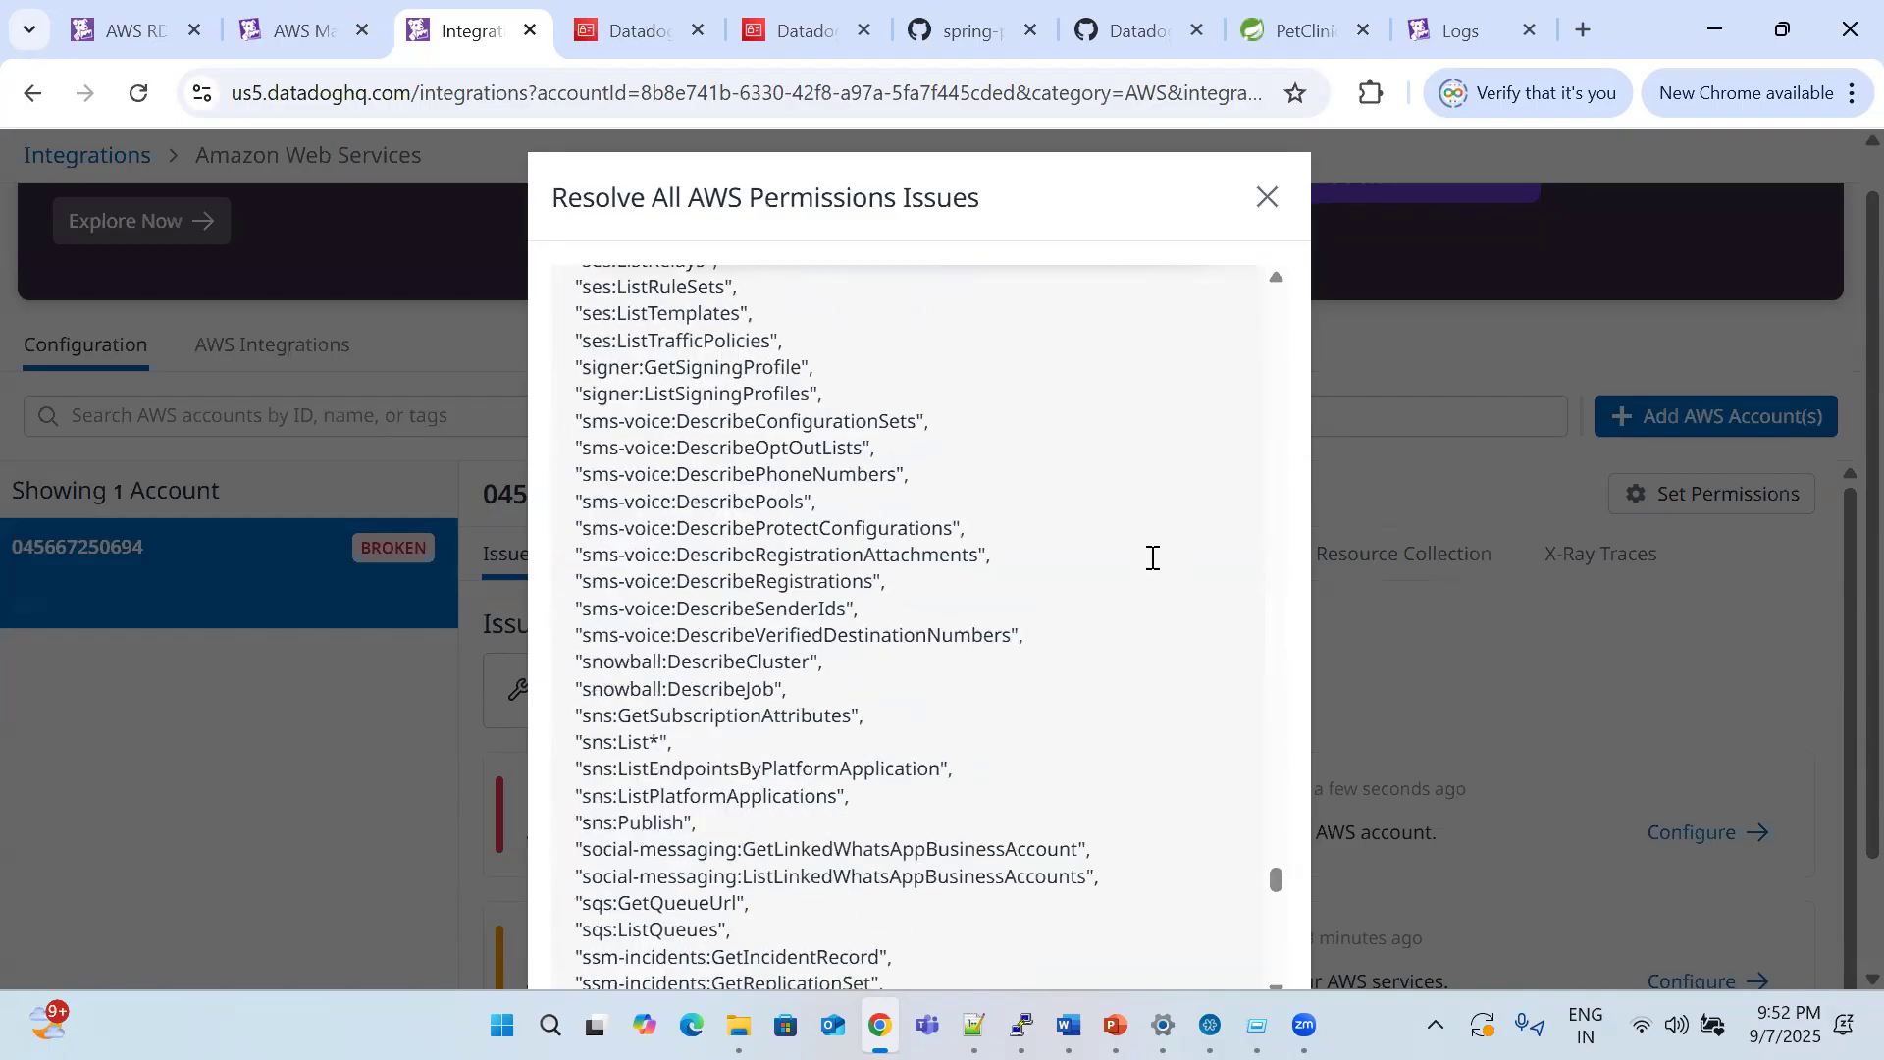
scroll(1152, 558, down, 3)
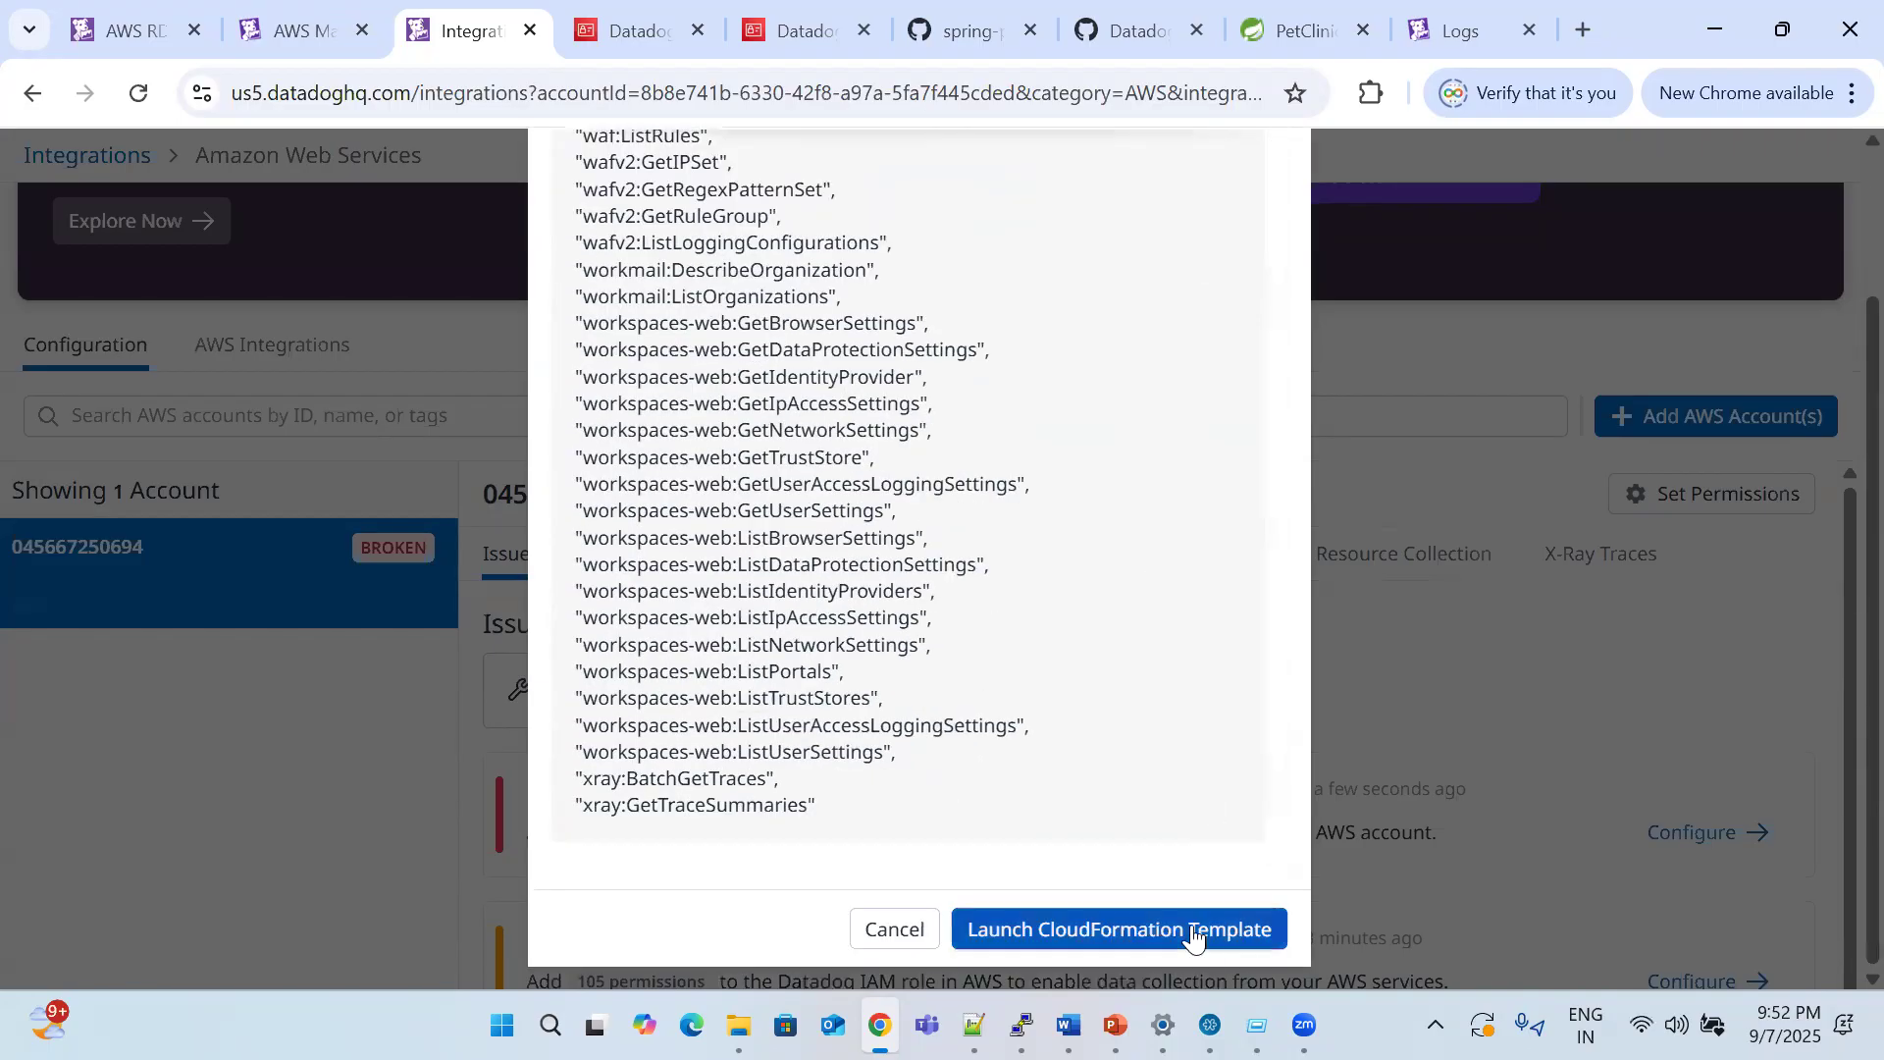
Create the DatadogAttachIntegrationPermissions CloudFormation stack with IAM capabilities acknowledged, then return to Datadog.
click(1191, 924)
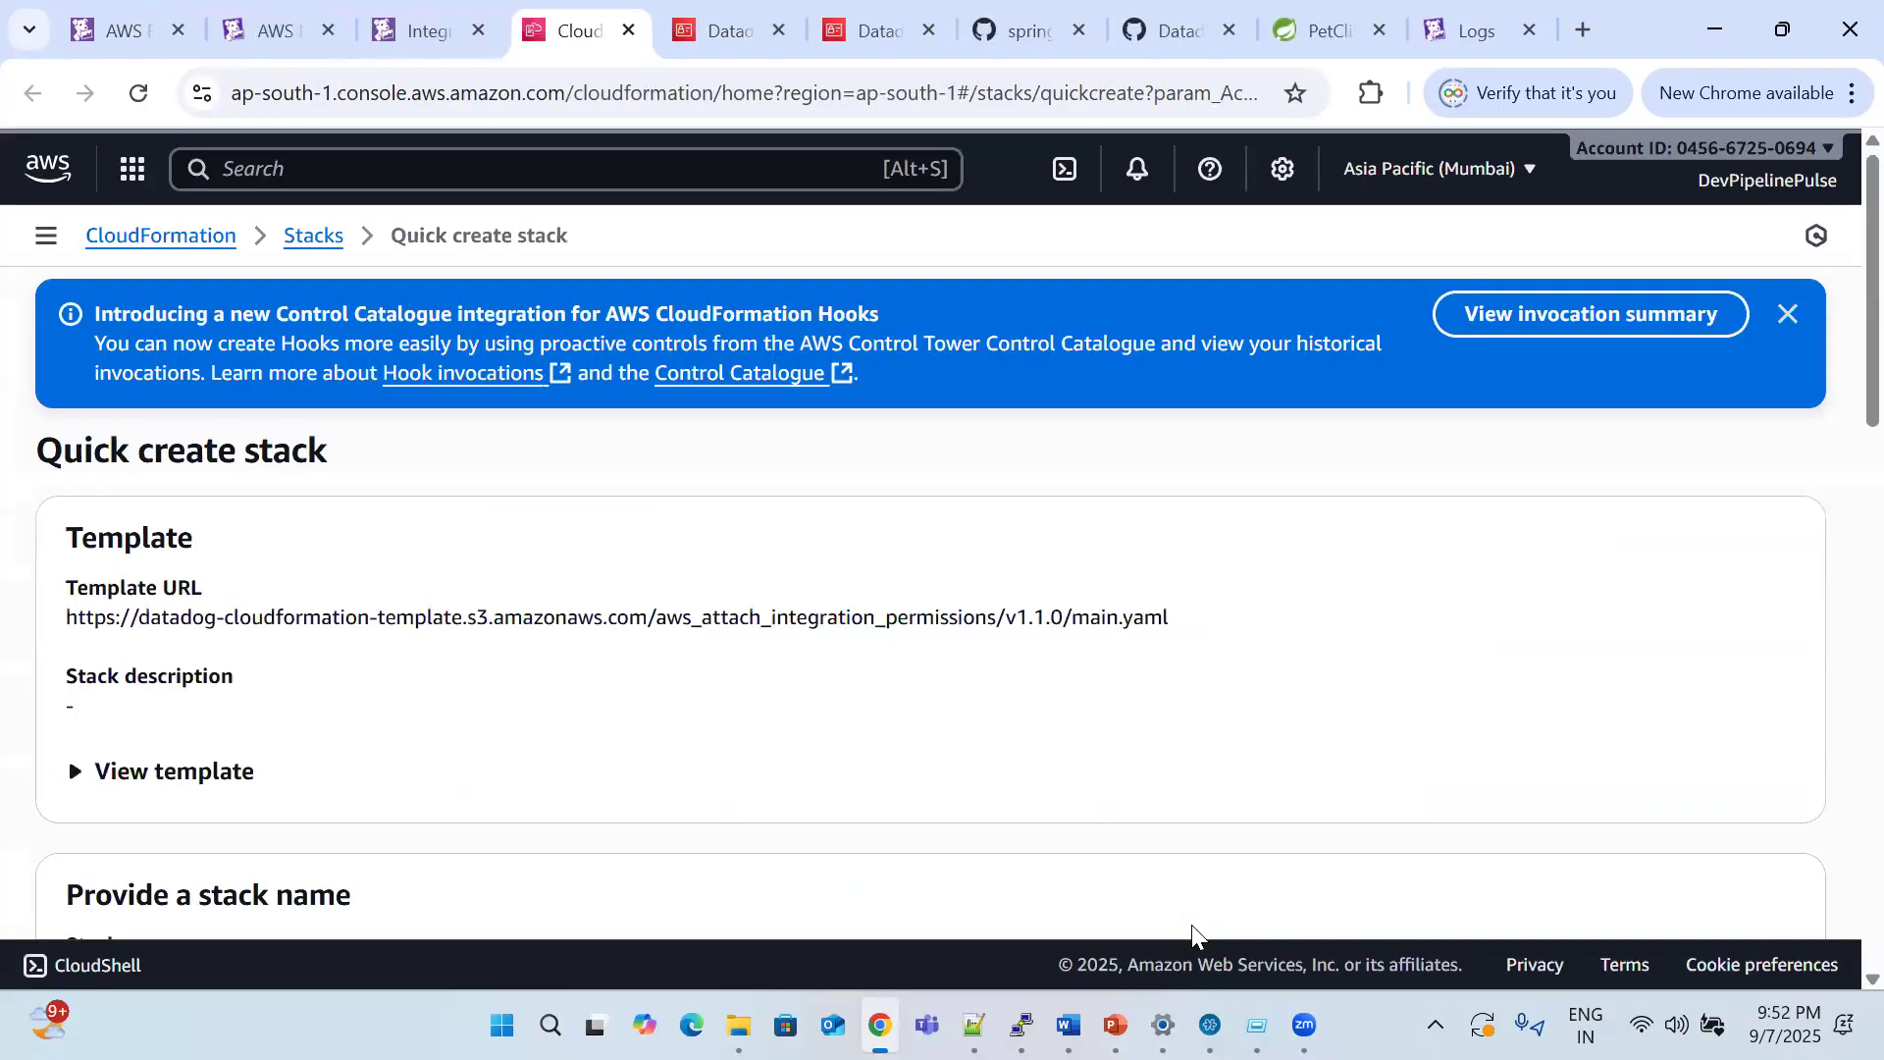
scroll(1089, 648, down, 3)
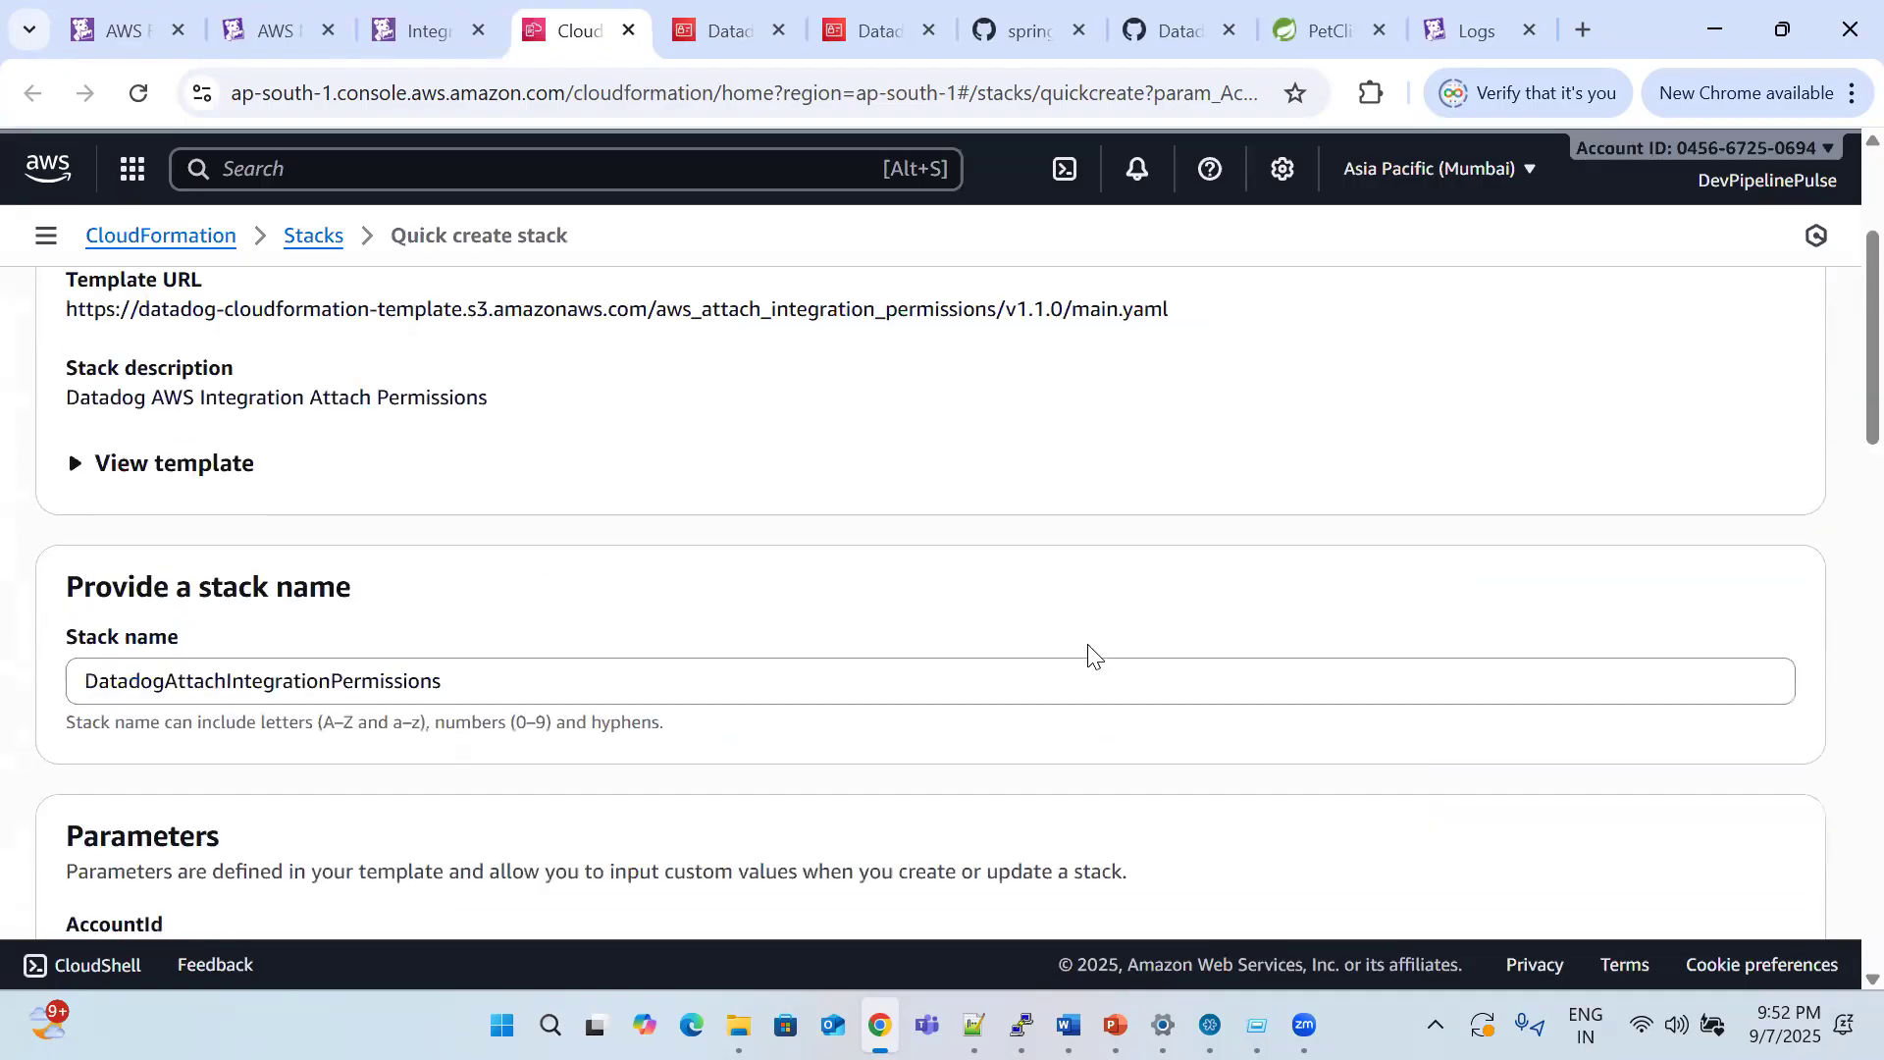
scroll(1089, 647, down, 7)
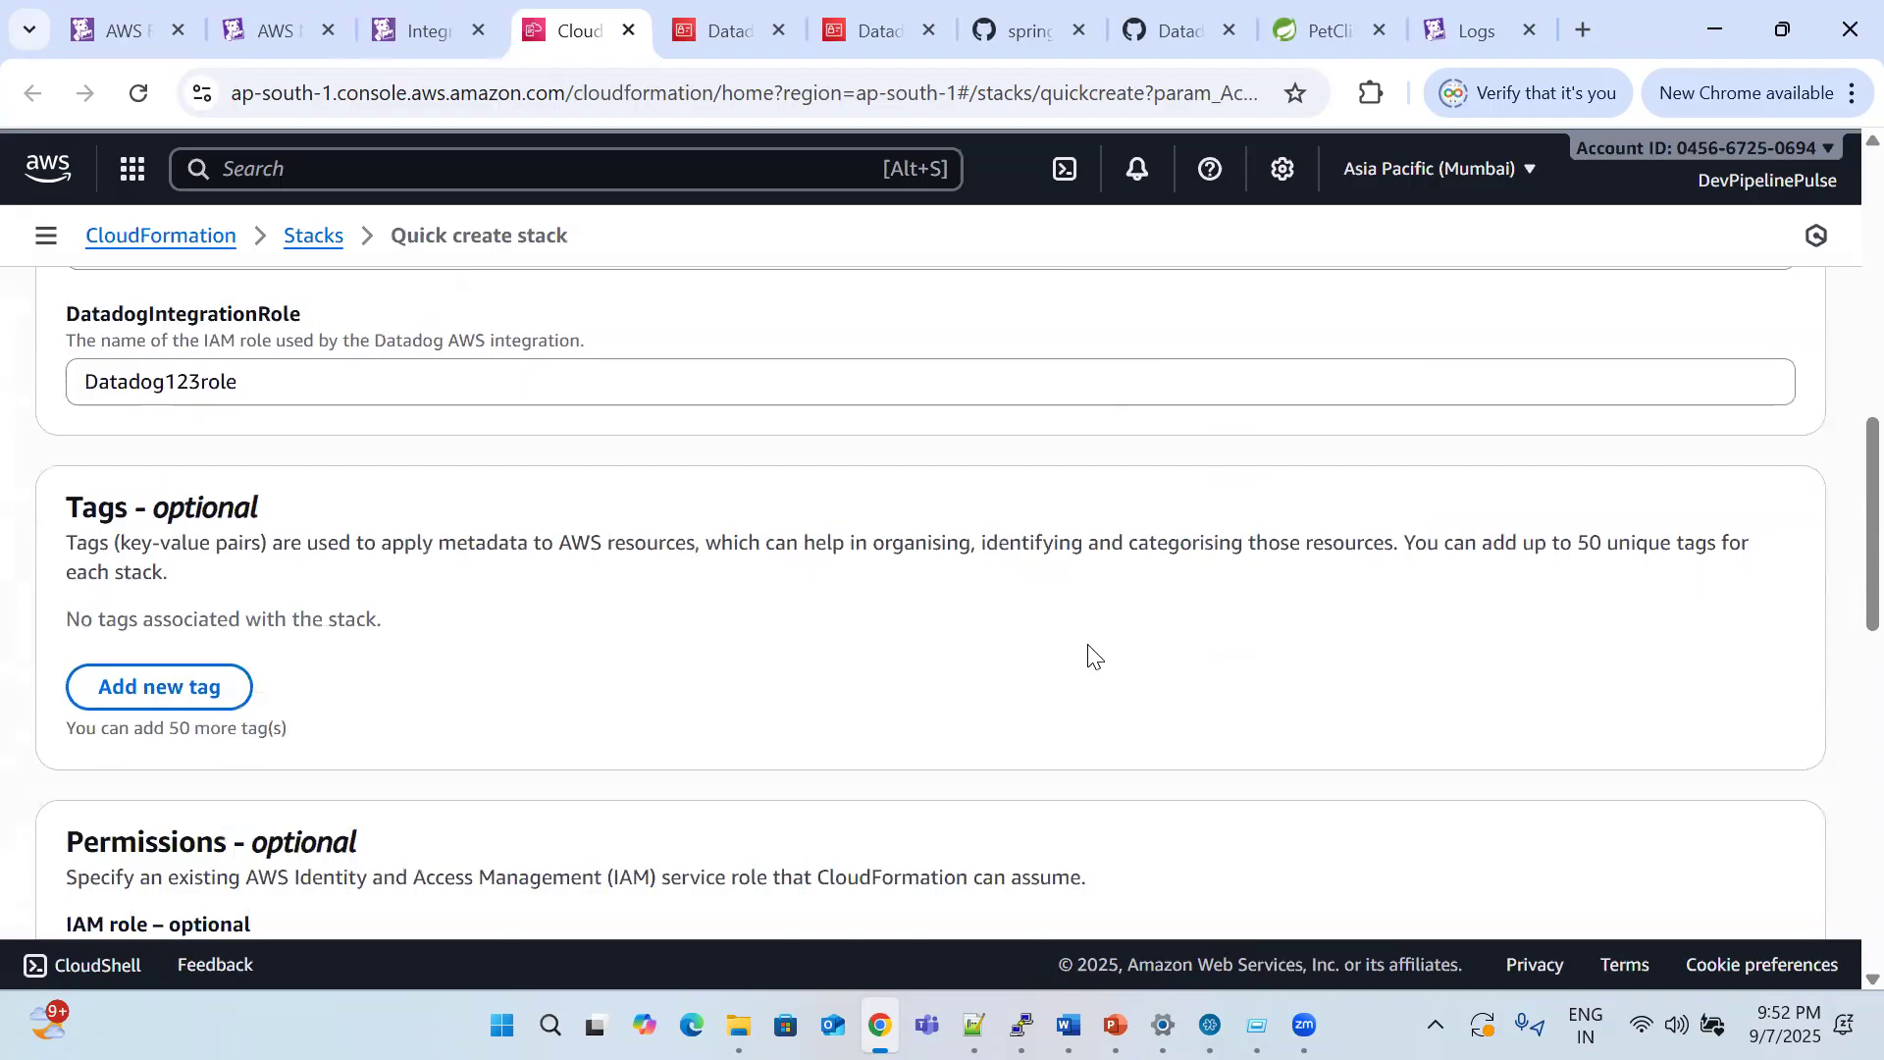
scroll(1094, 655, down, 6)
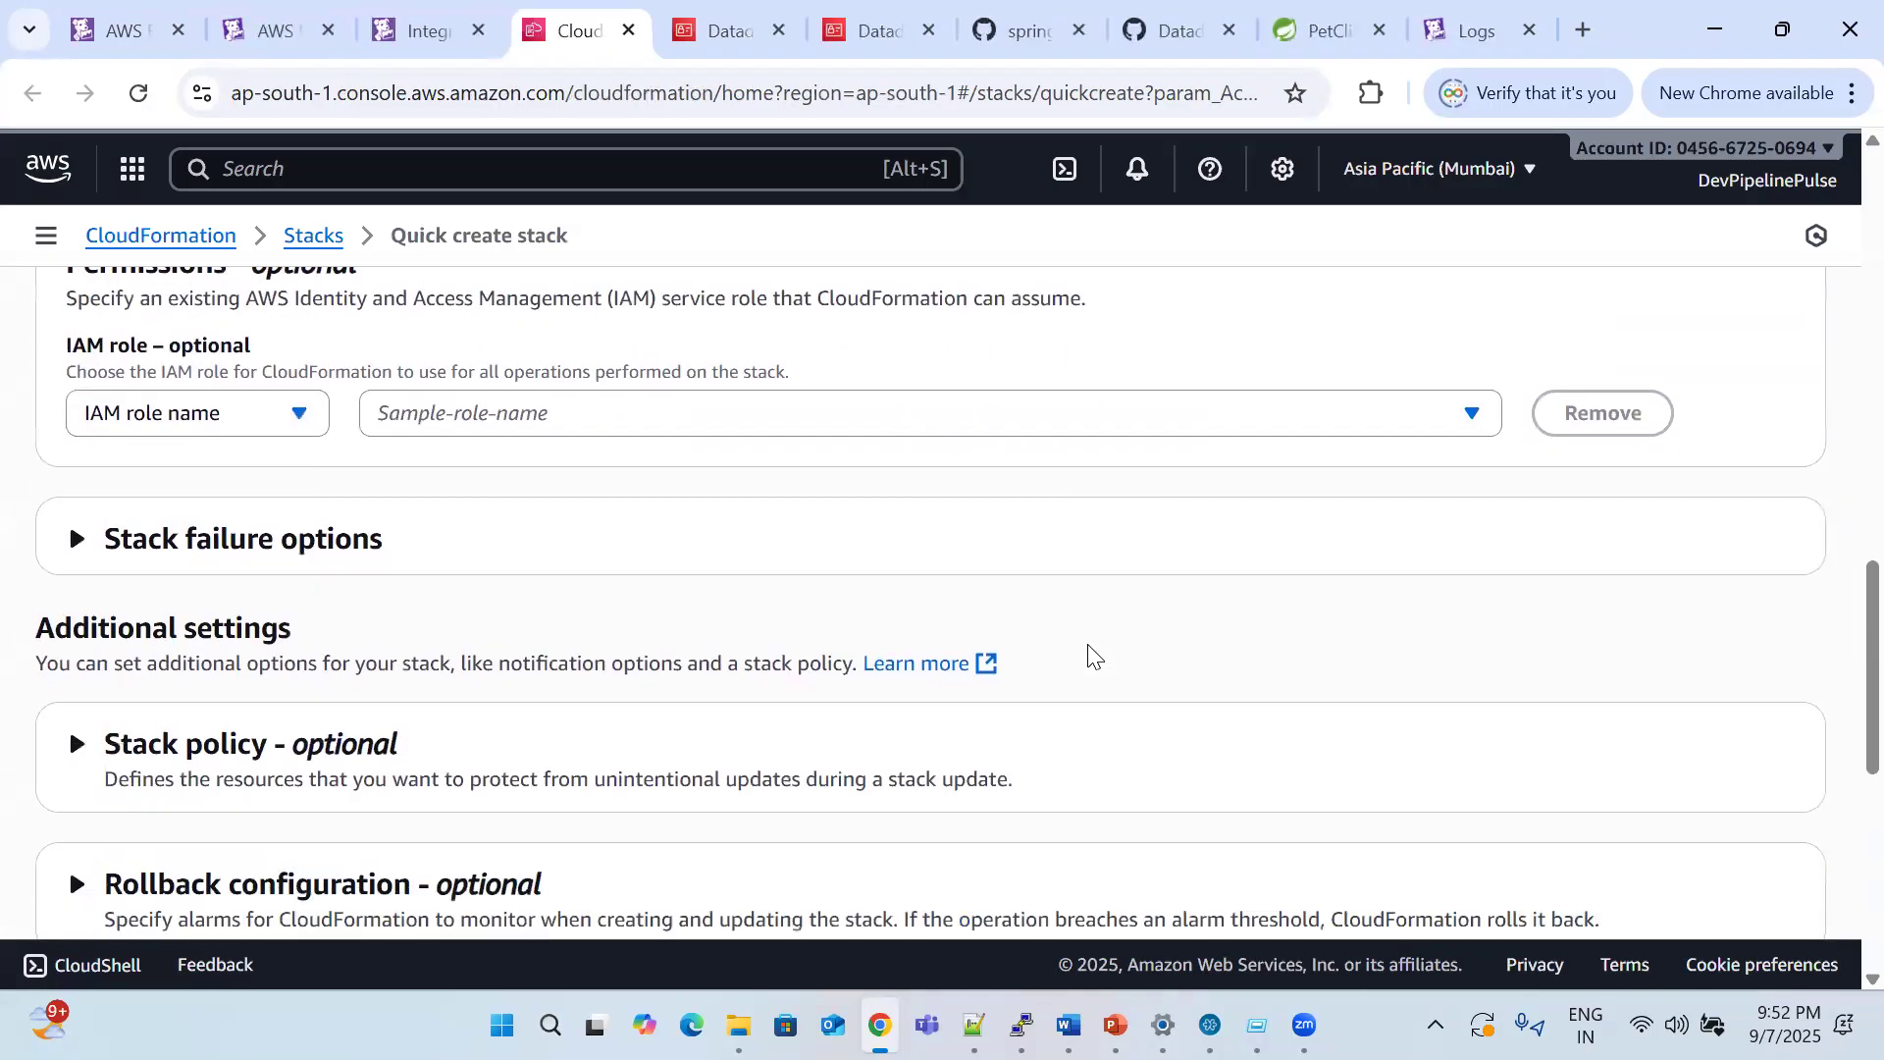
scroll(1094, 655, down, 8)
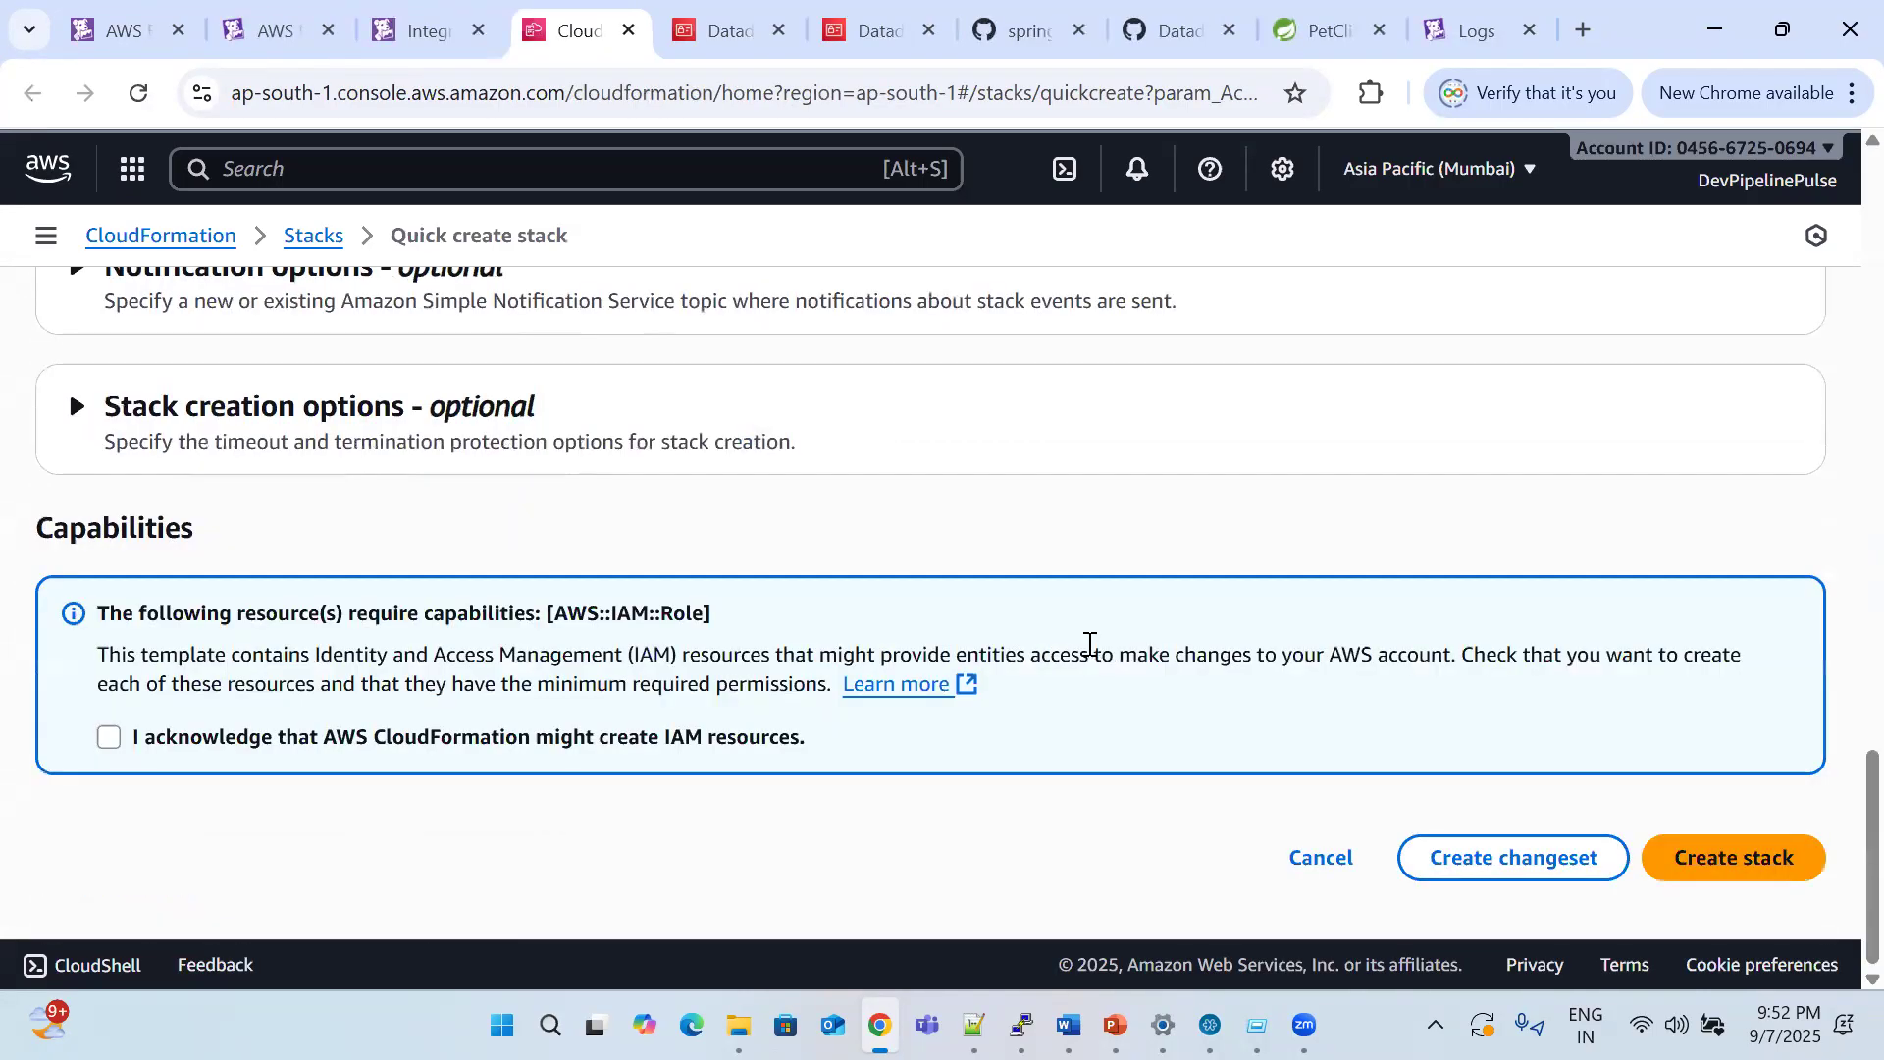
click(109, 737)
click(1782, 853)
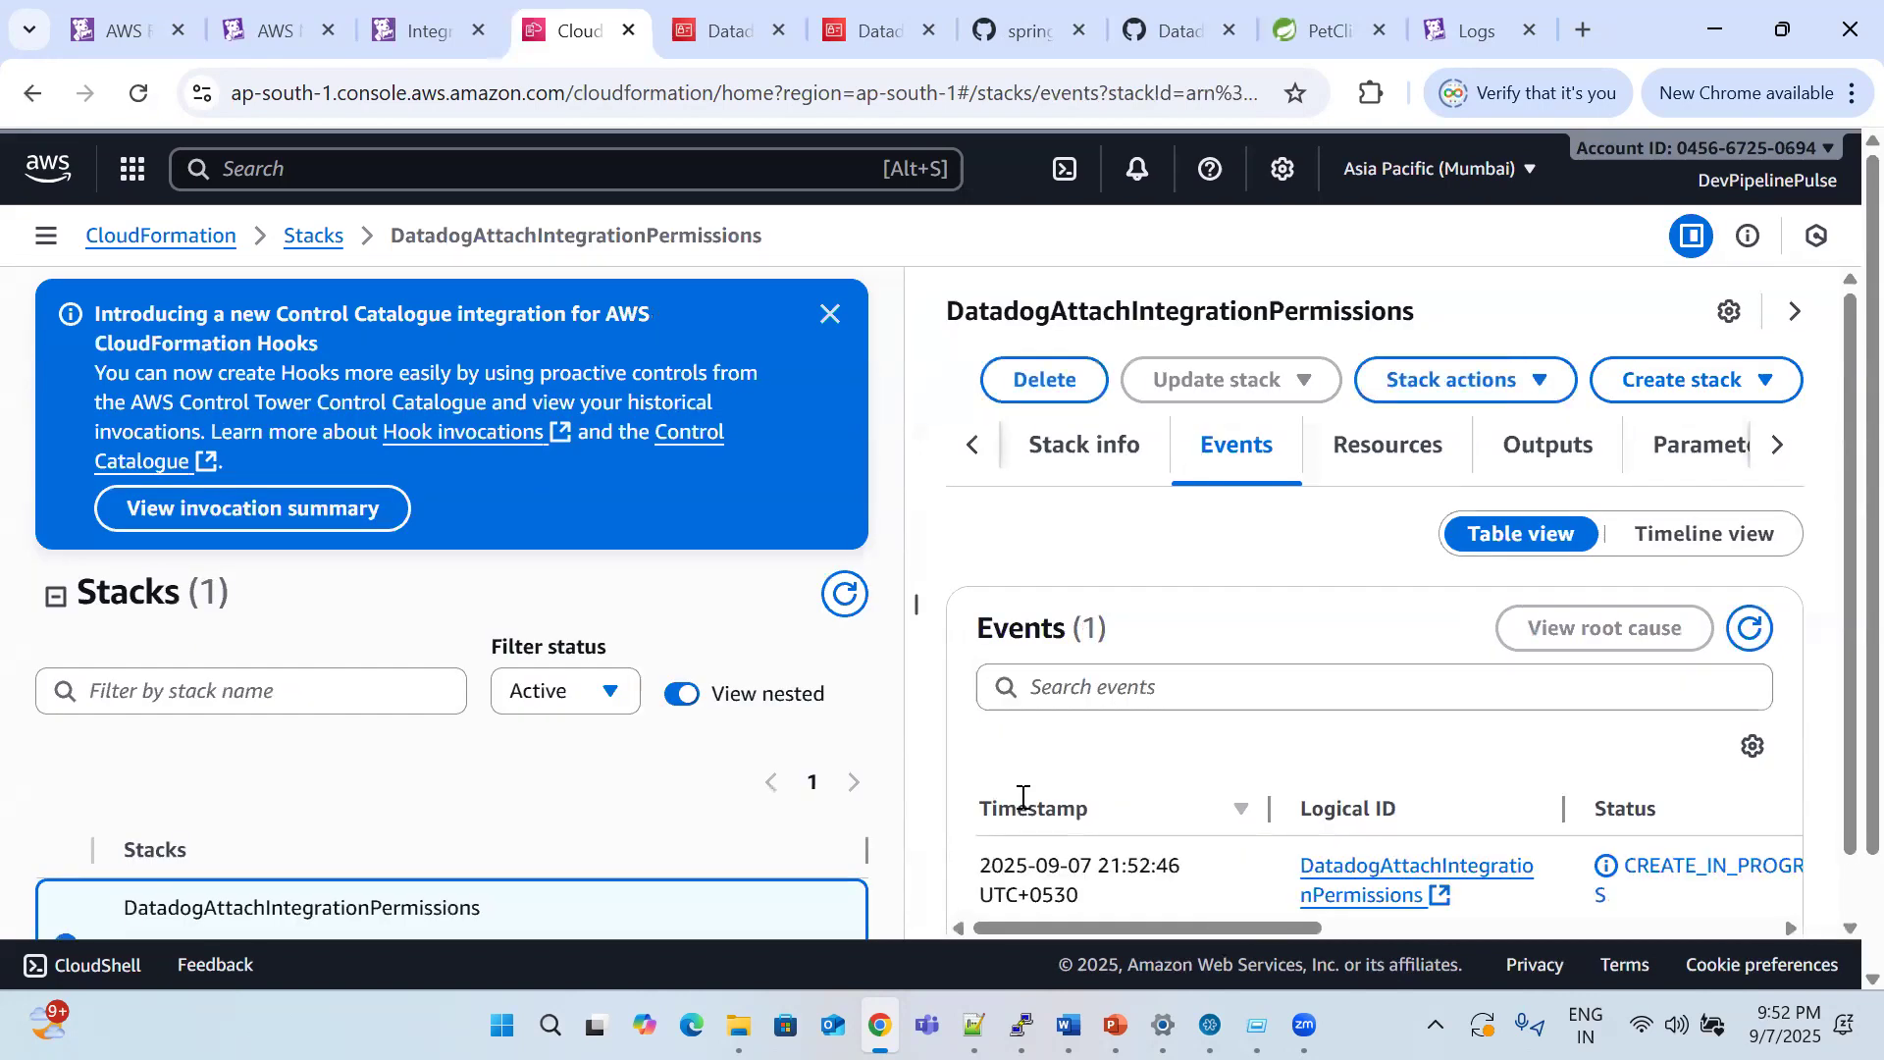
click(830, 316)
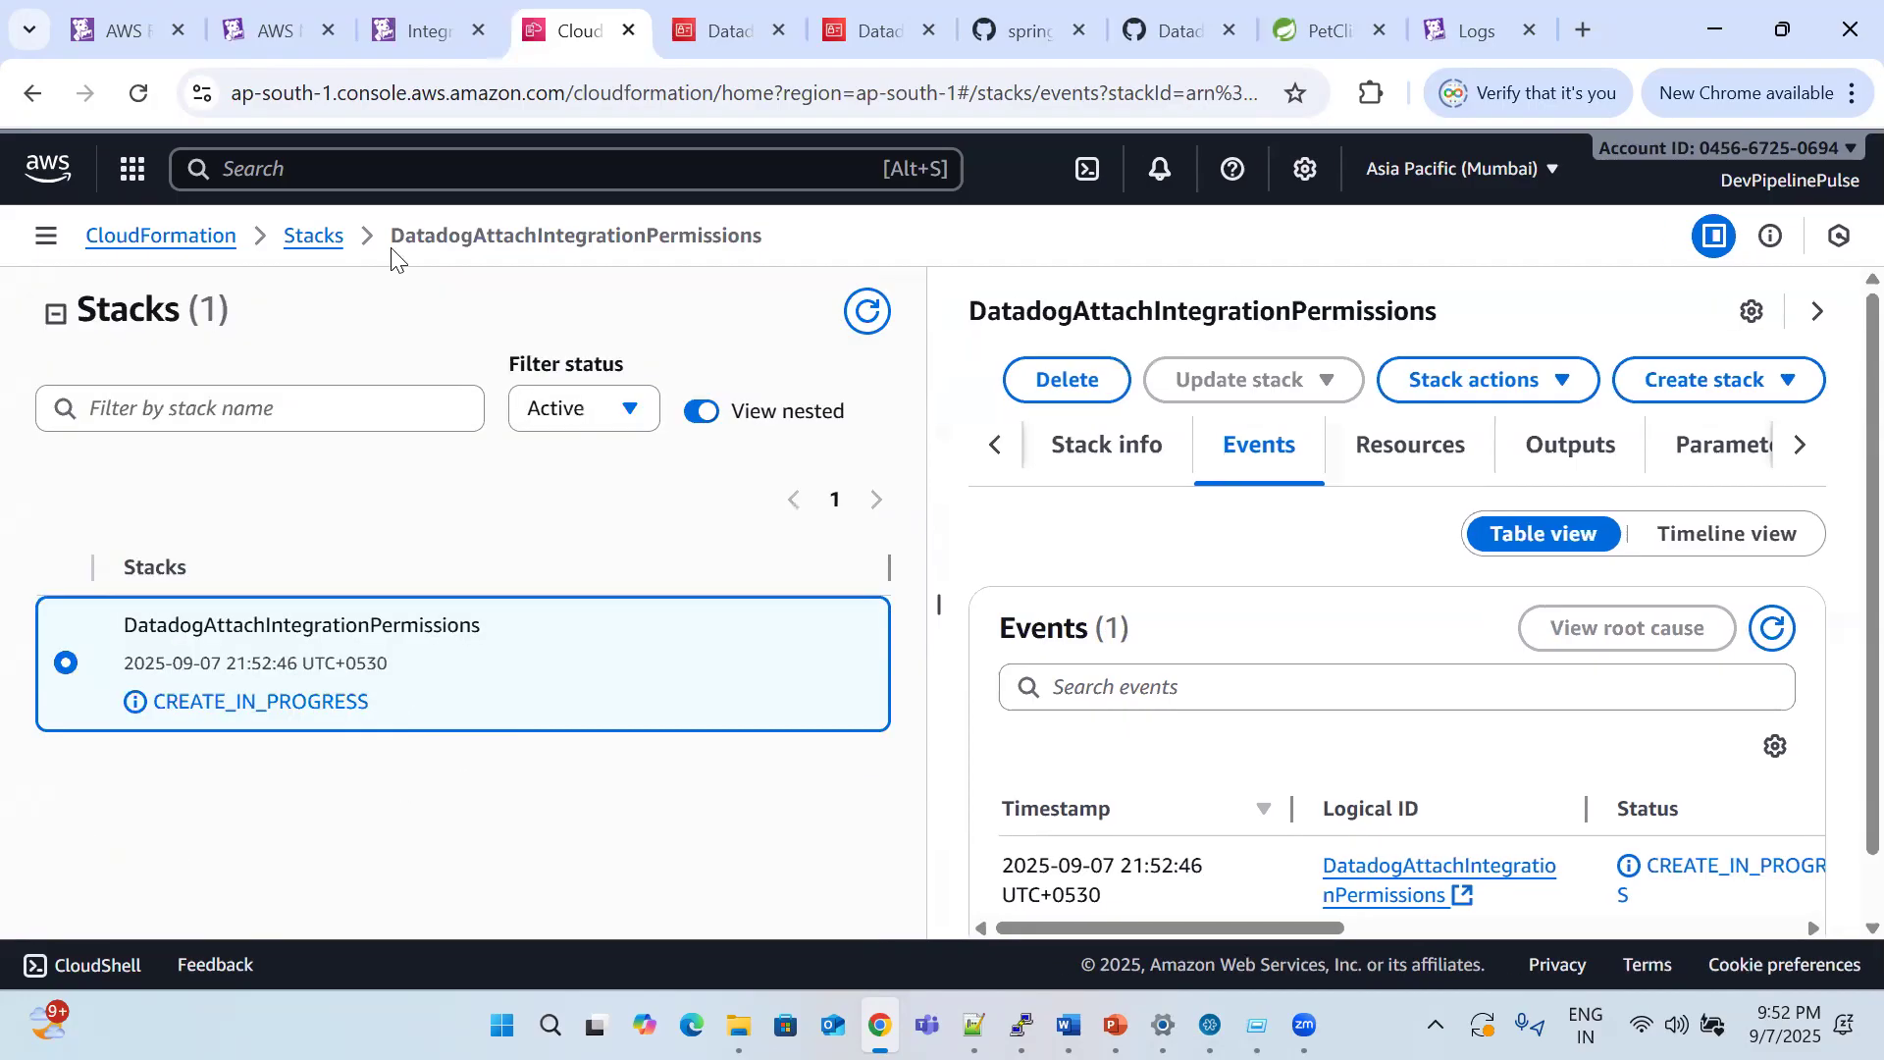
click(414, 37)
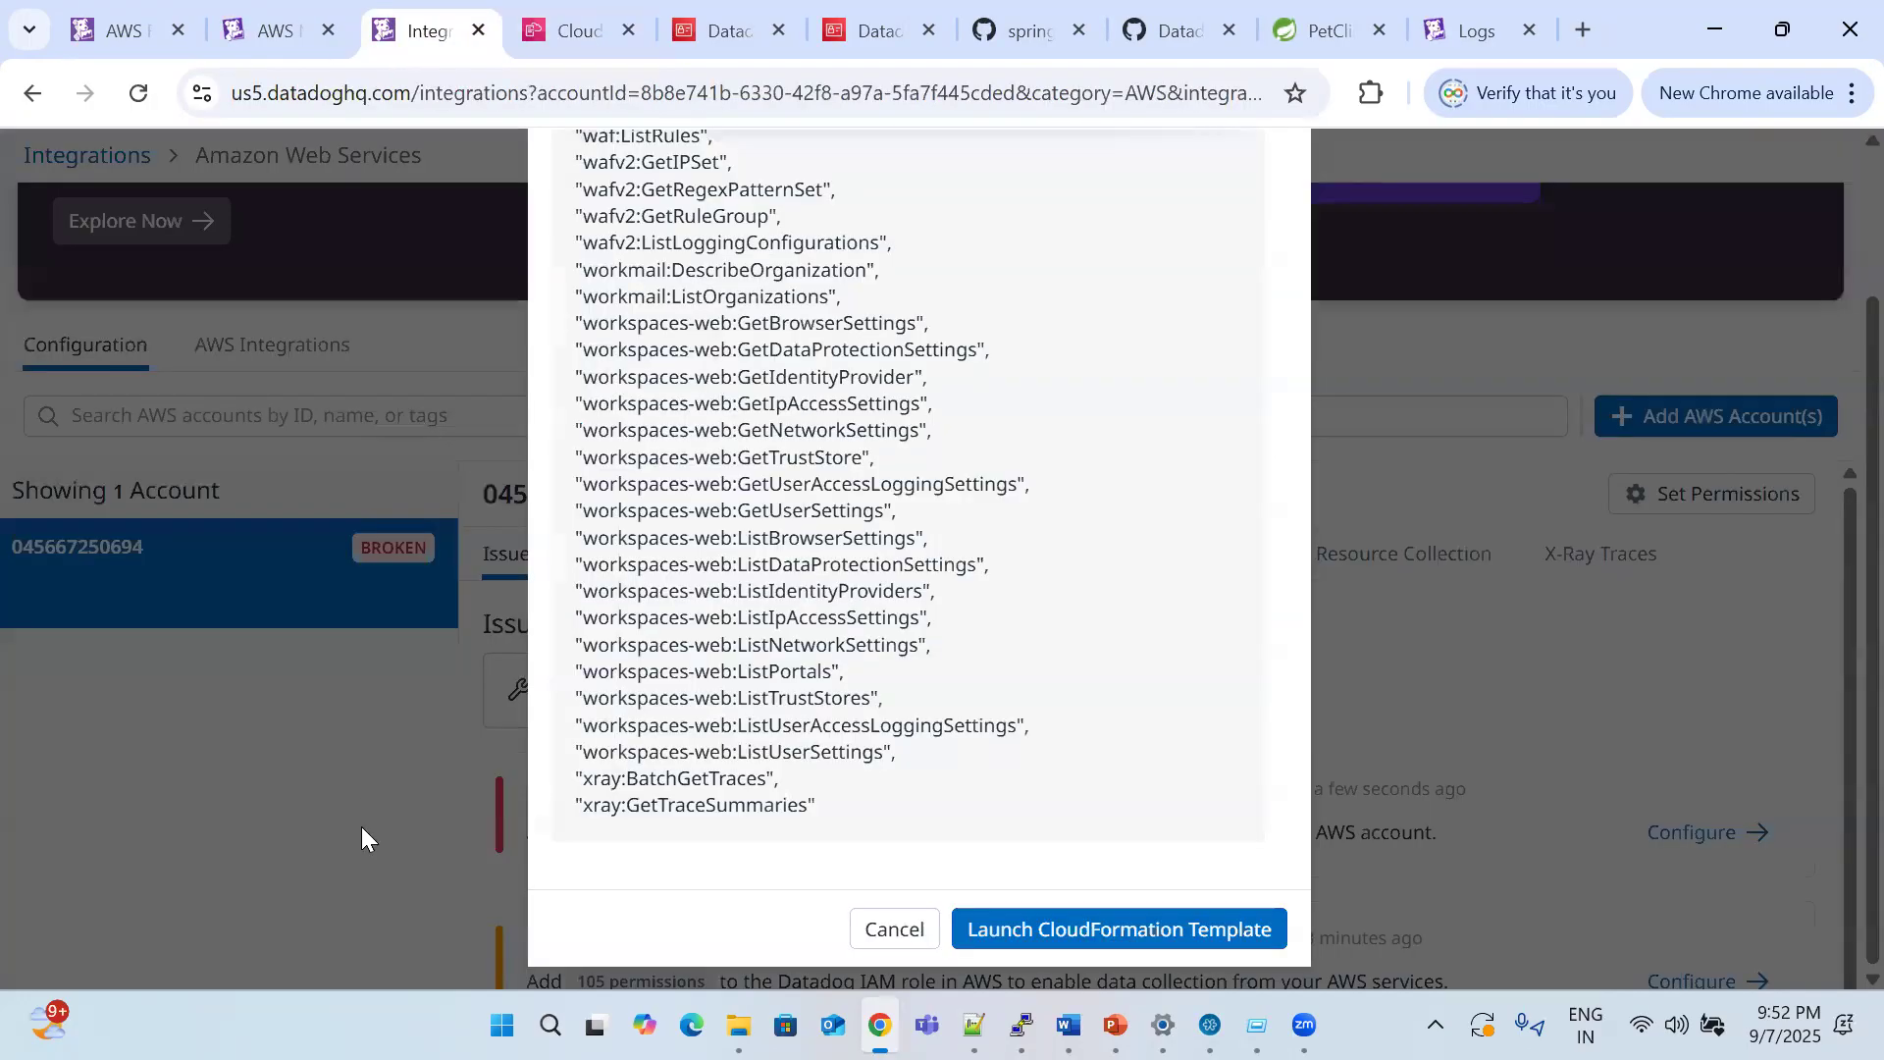
Dismiss the permissions dialog and review the AWS RDS (PostgreSQL) dashboard down to its Disk Queue Depth widgets.
click(896, 937)
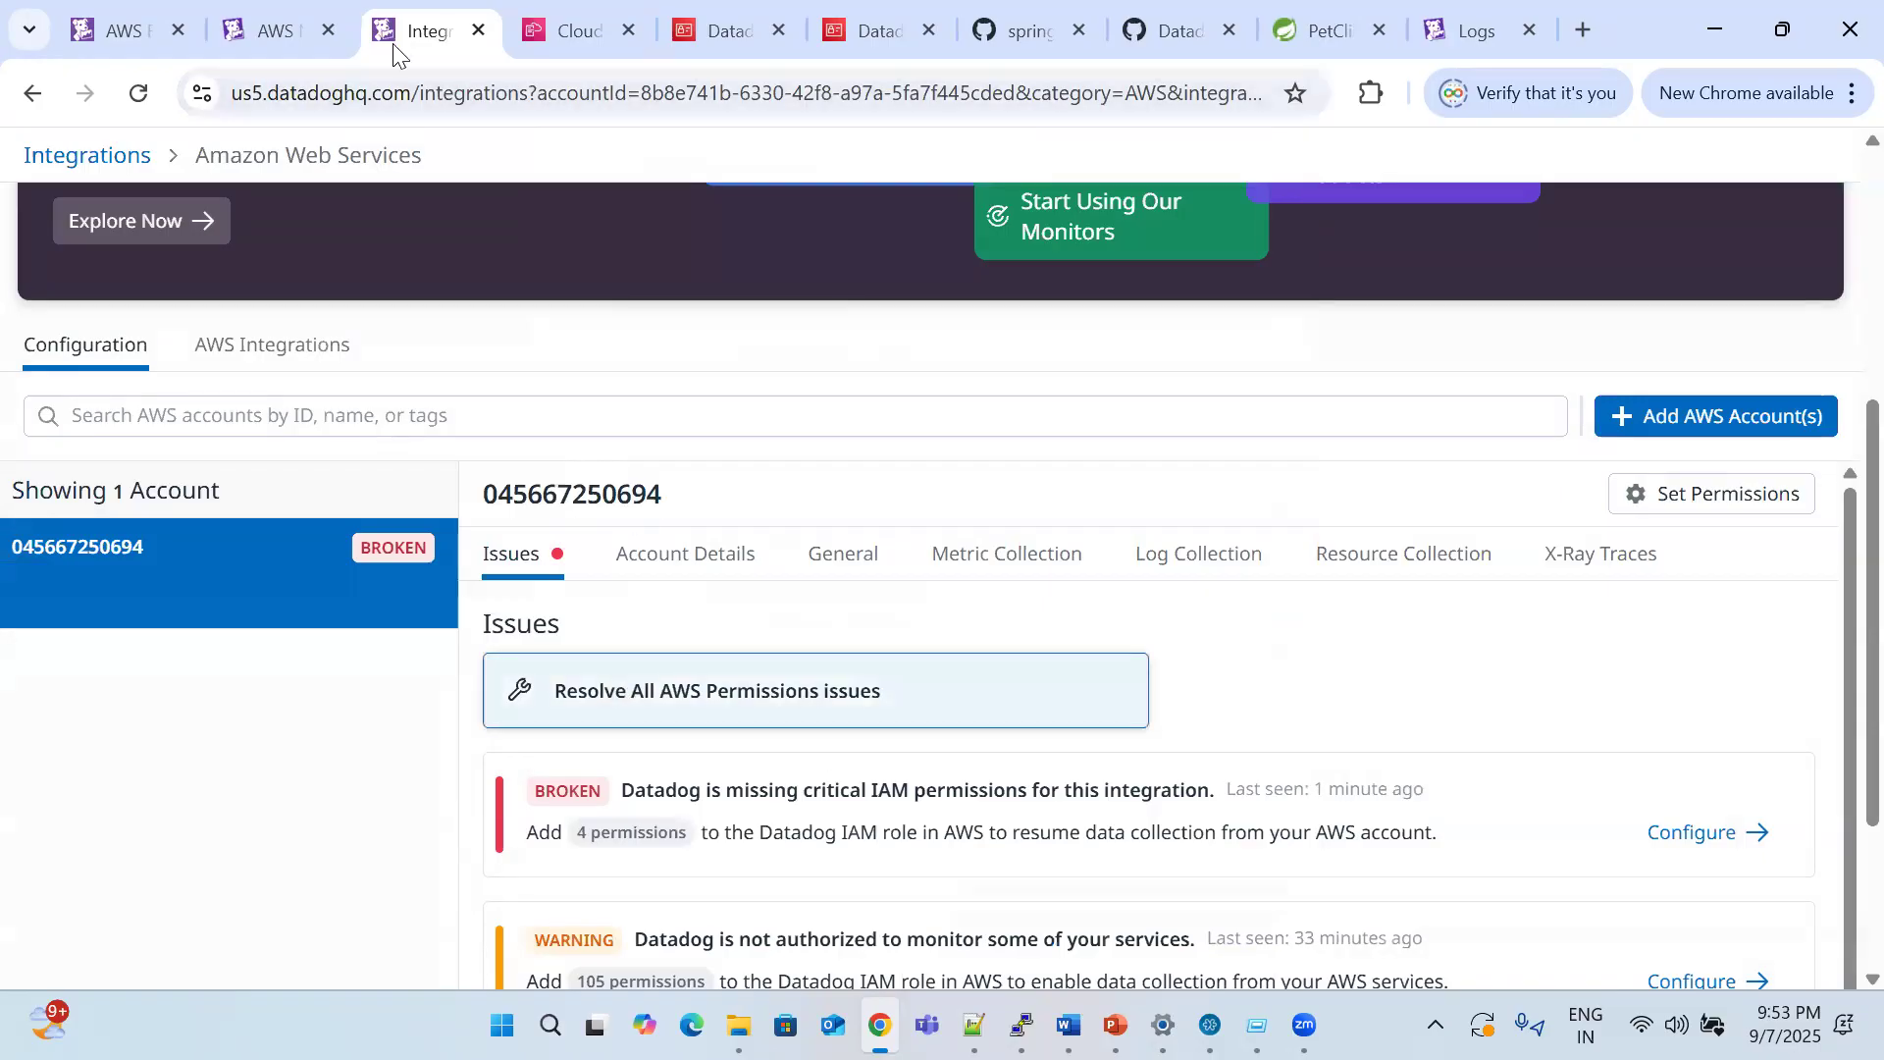
click(116, 29)
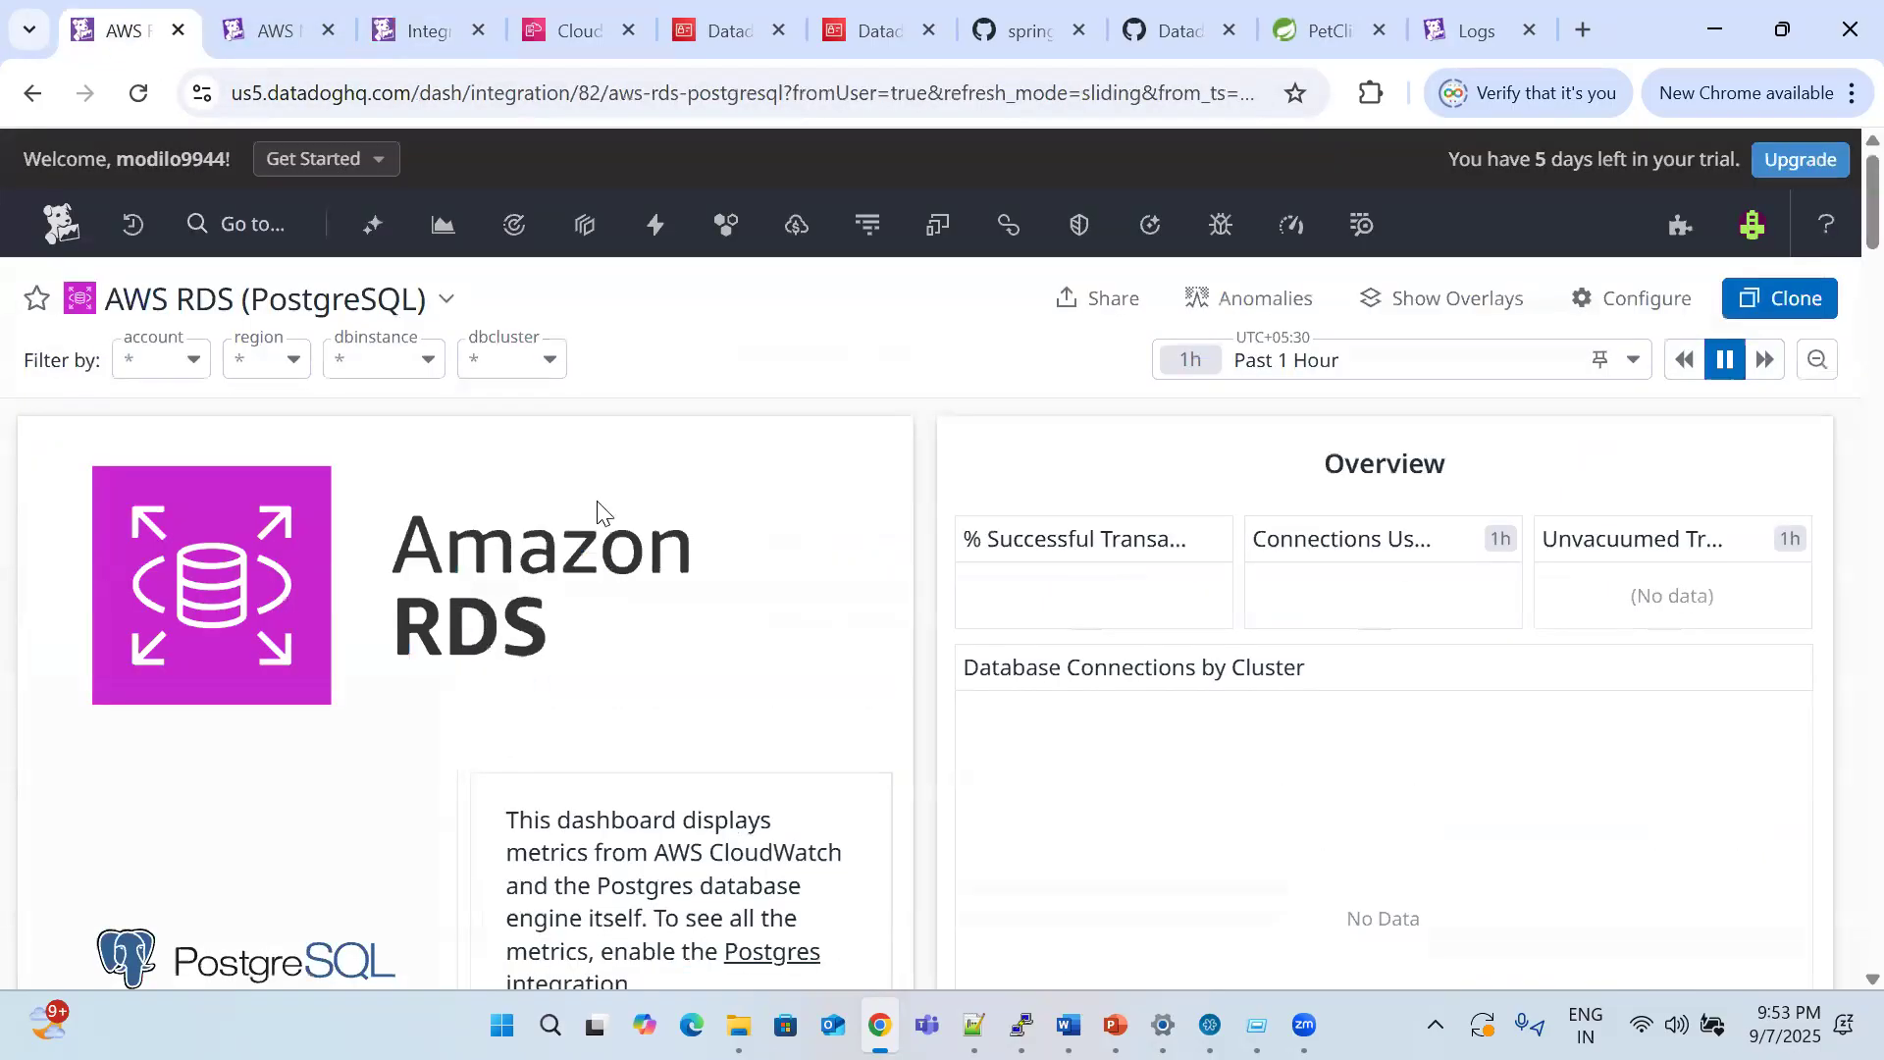
scroll(1072, 770, down, 6)
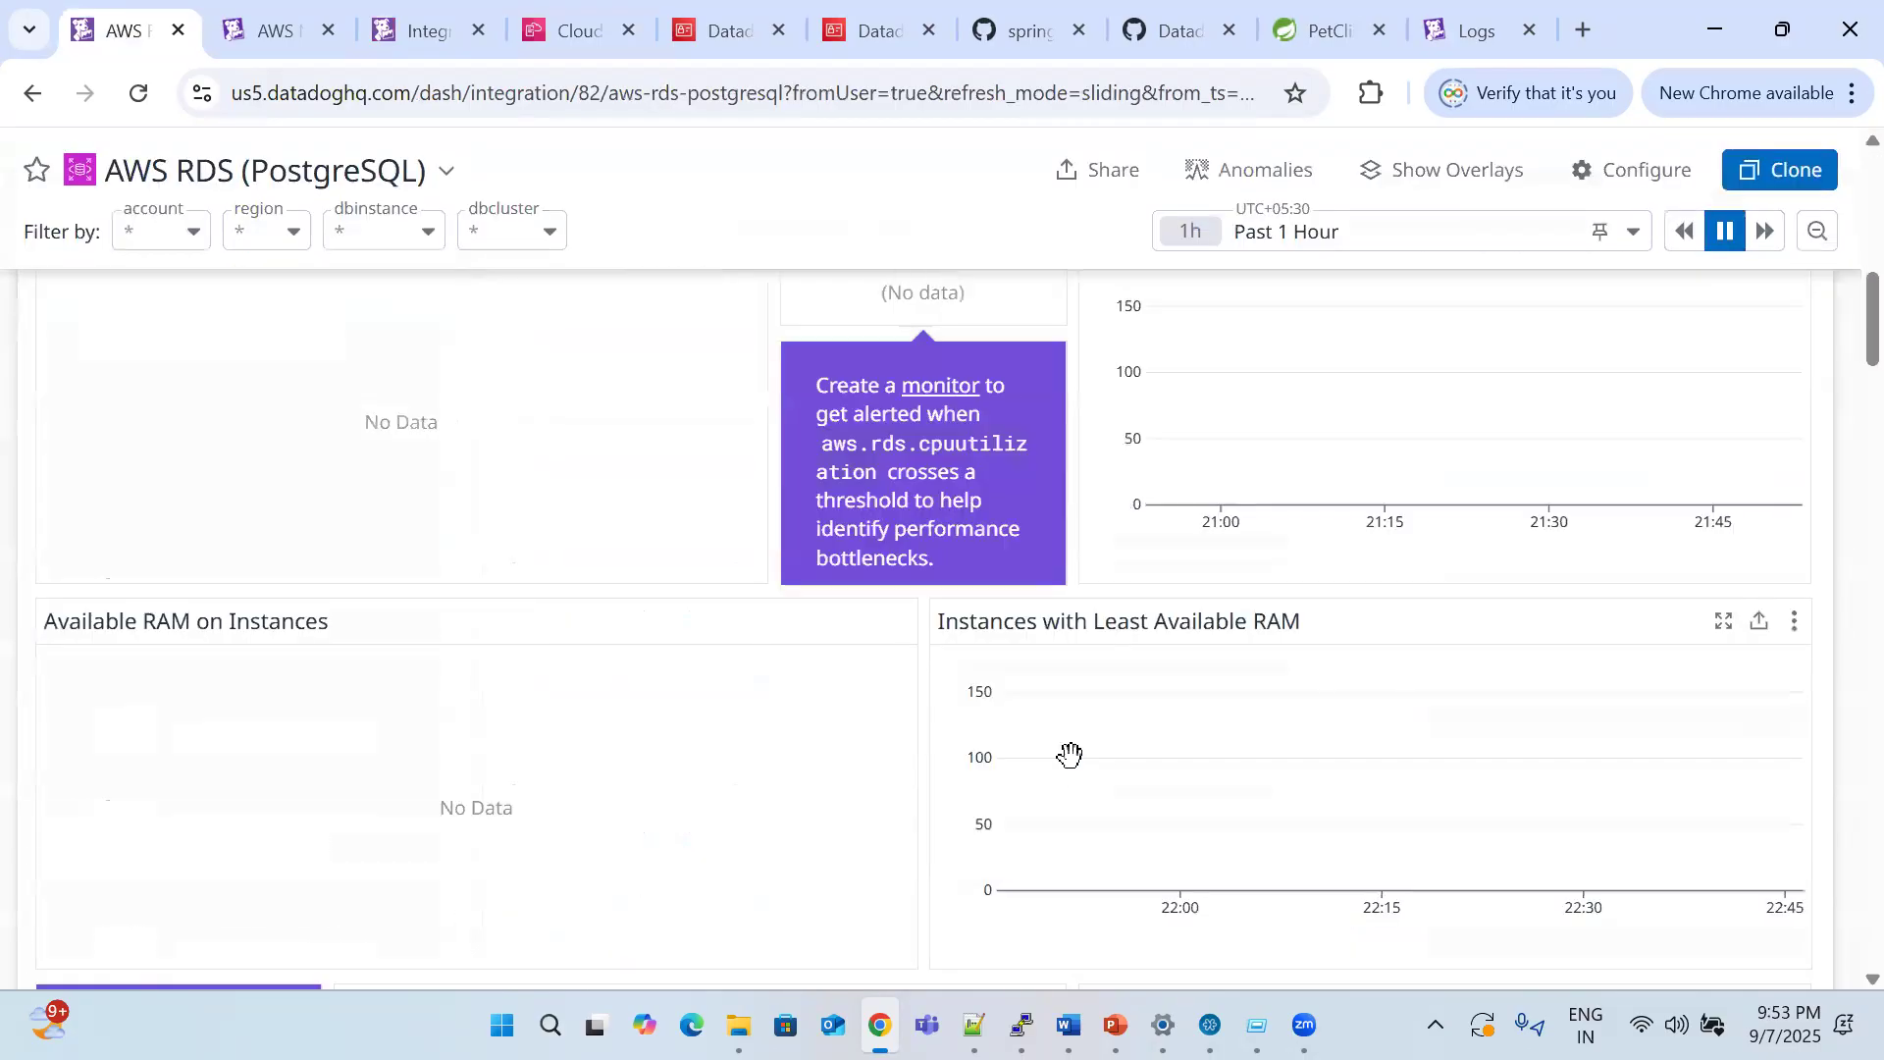
scroll(1069, 755, down, 5)
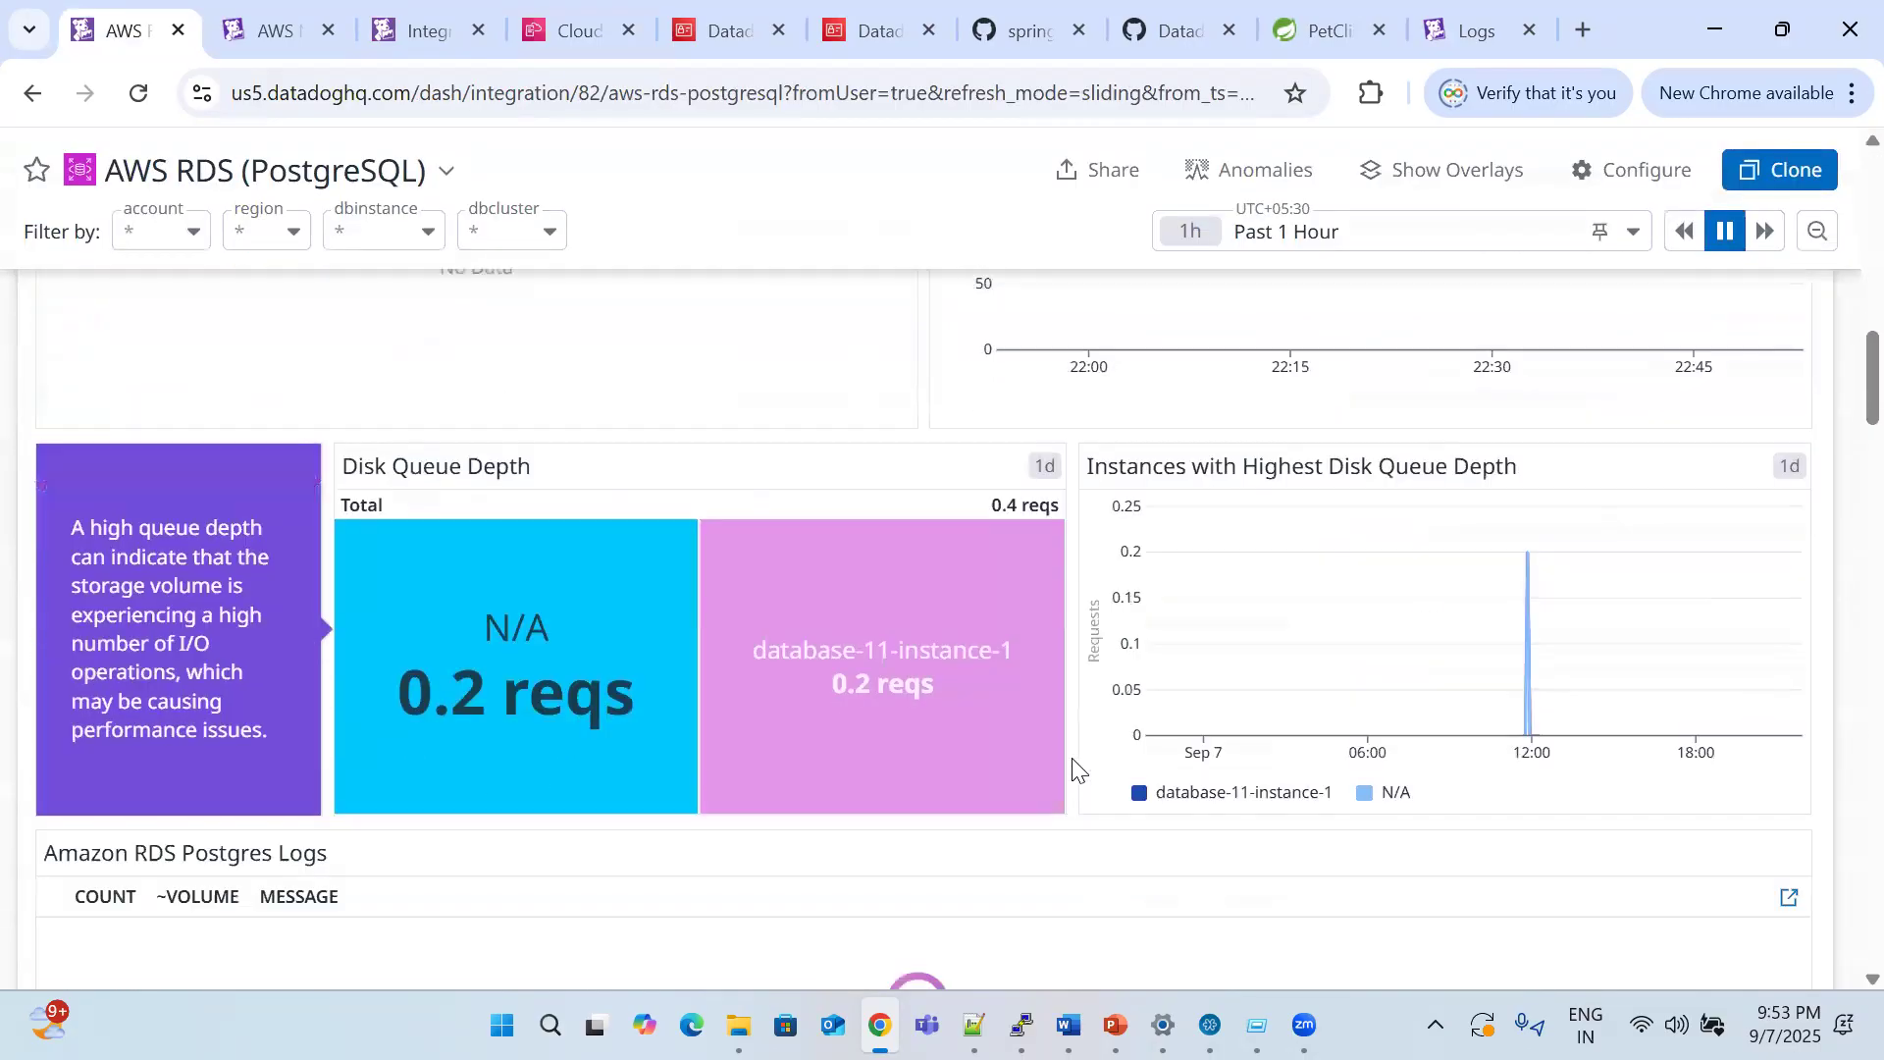
scroll(1073, 769, down, 1)
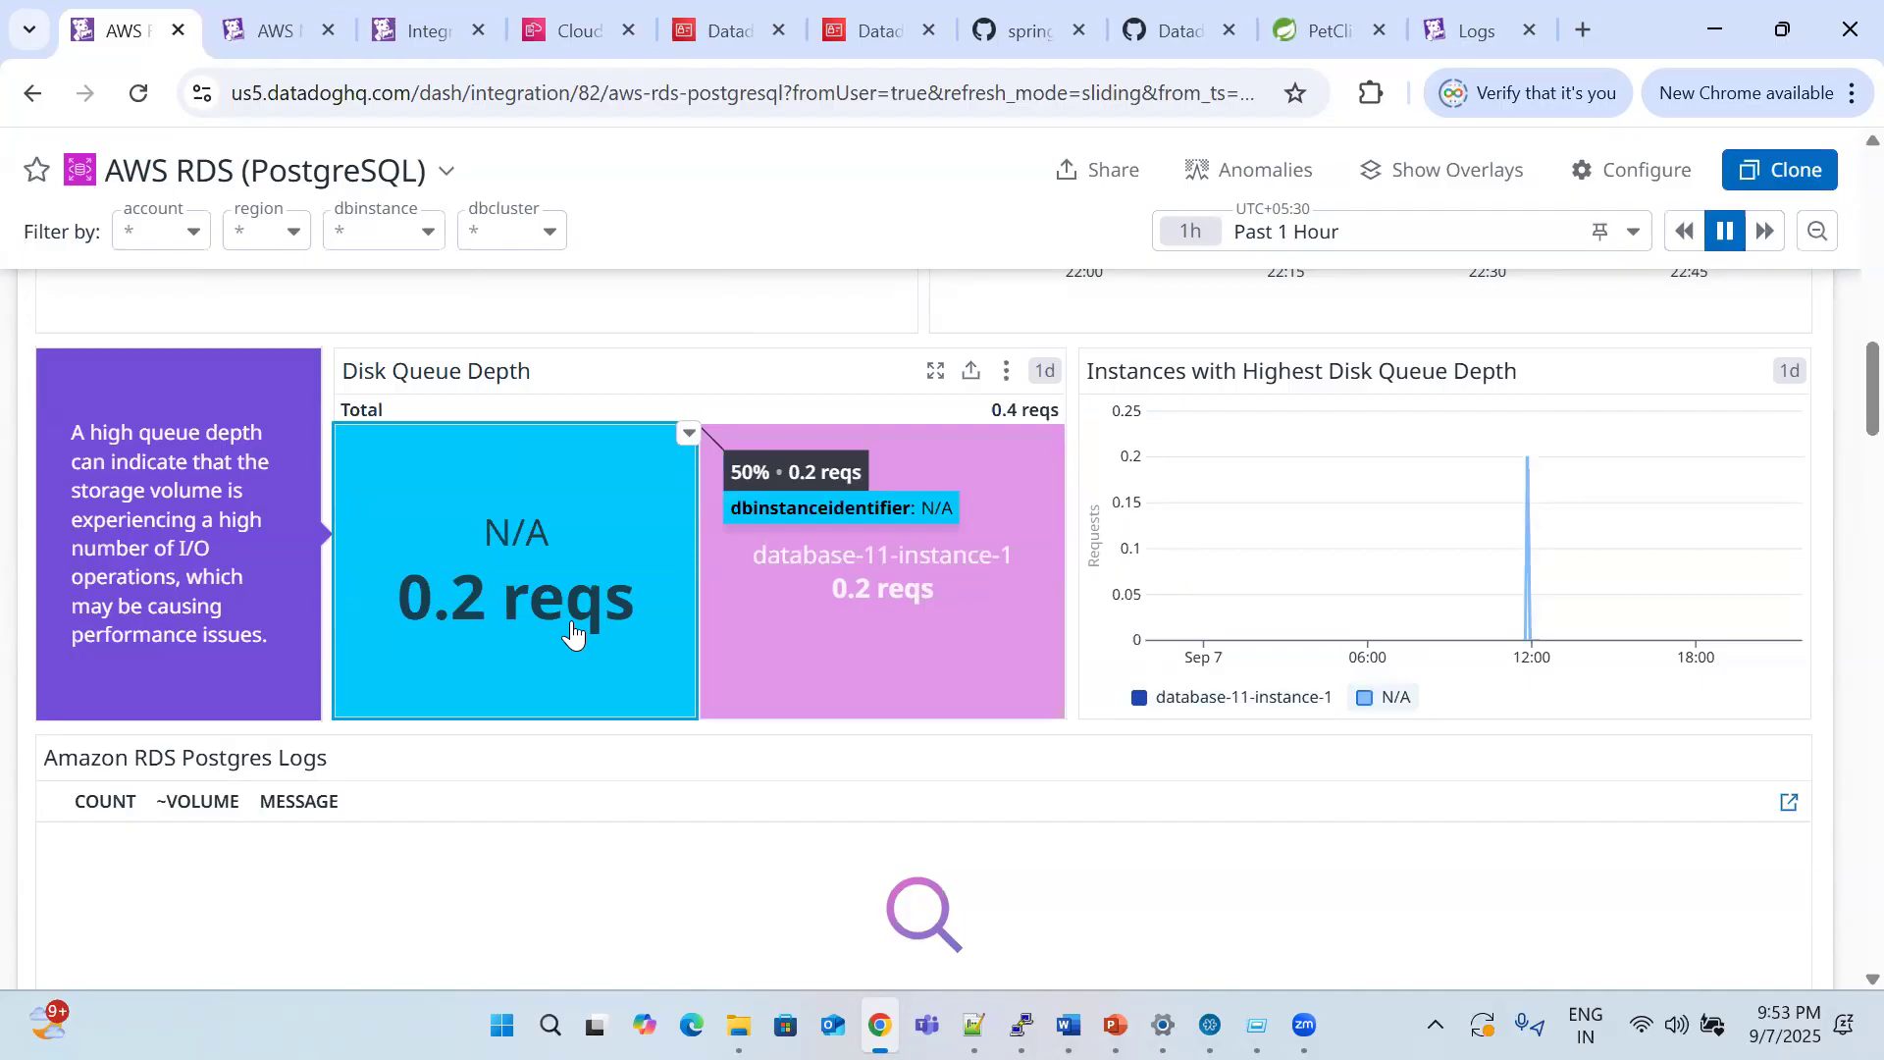
scroll(723, 576, down, 10)
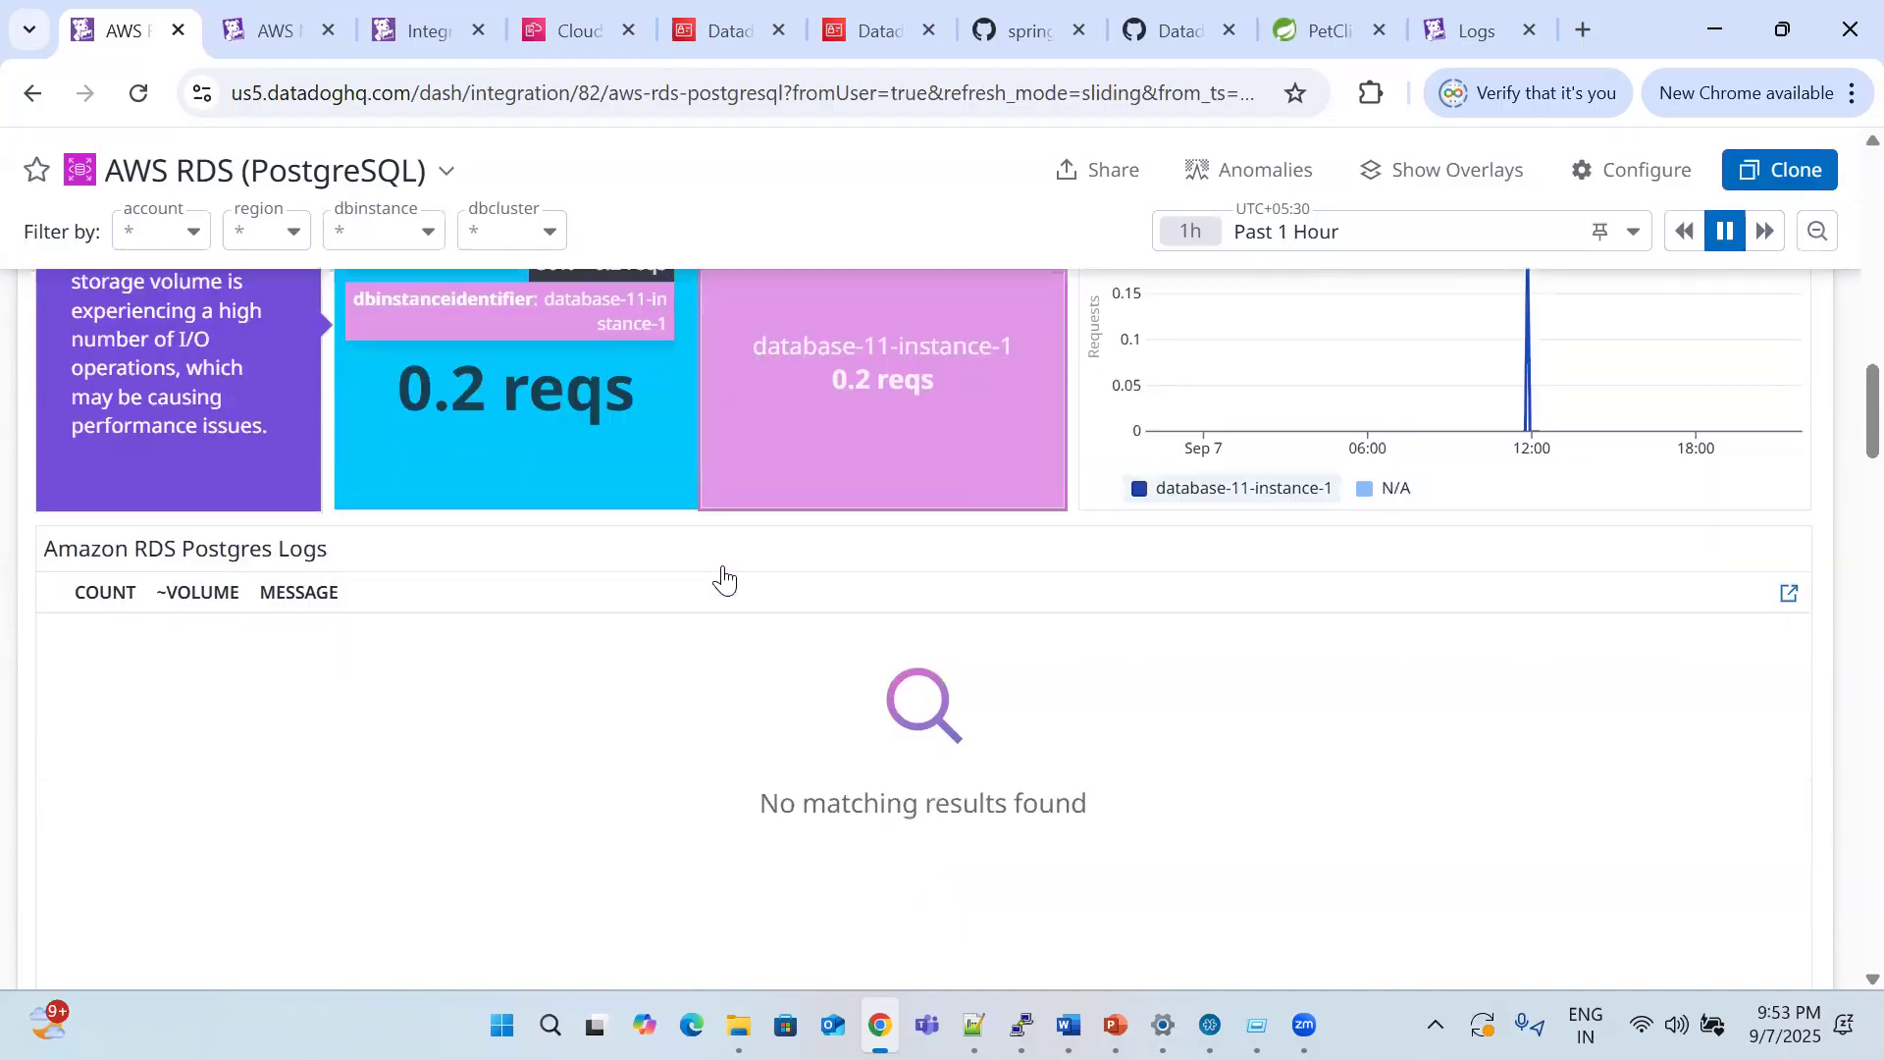
scroll(723, 576, up, 15)
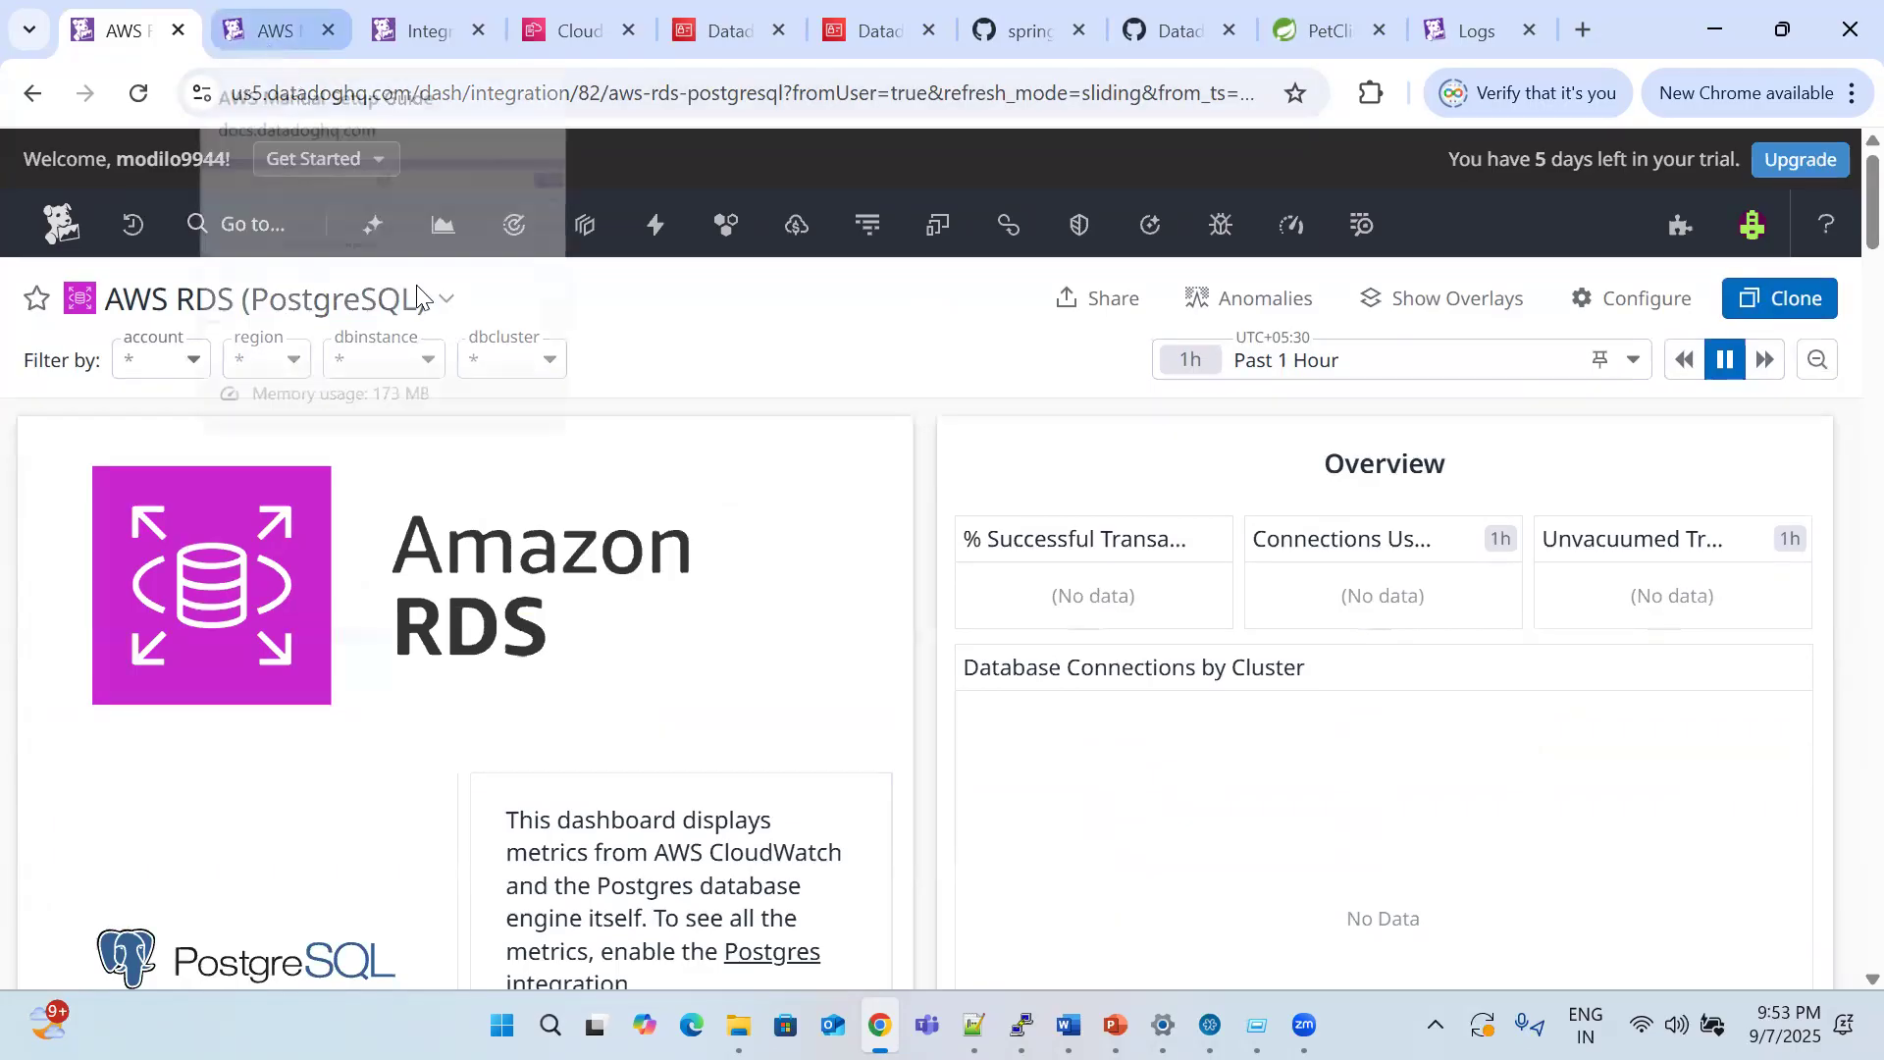
Open the Dashboard List from the Dashboards menu and browse the available dashboards.
mouse_move(441, 228)
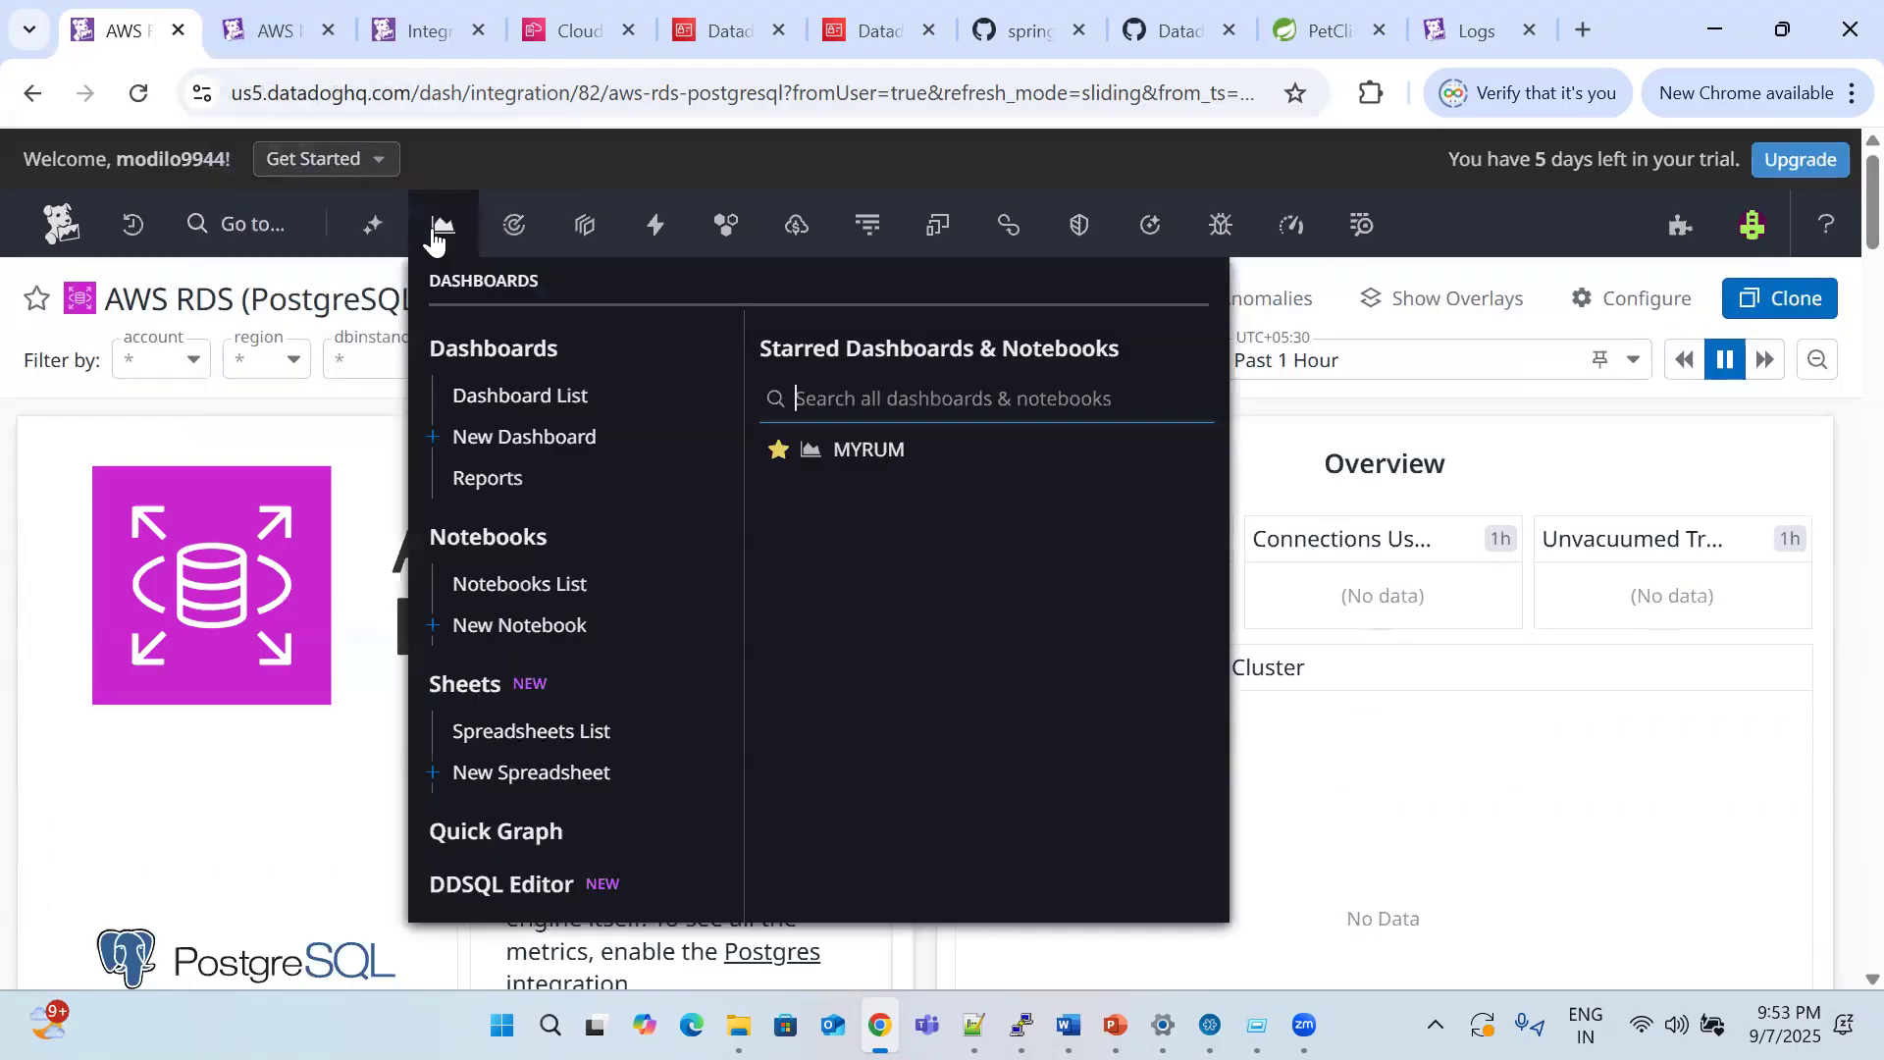
click(547, 395)
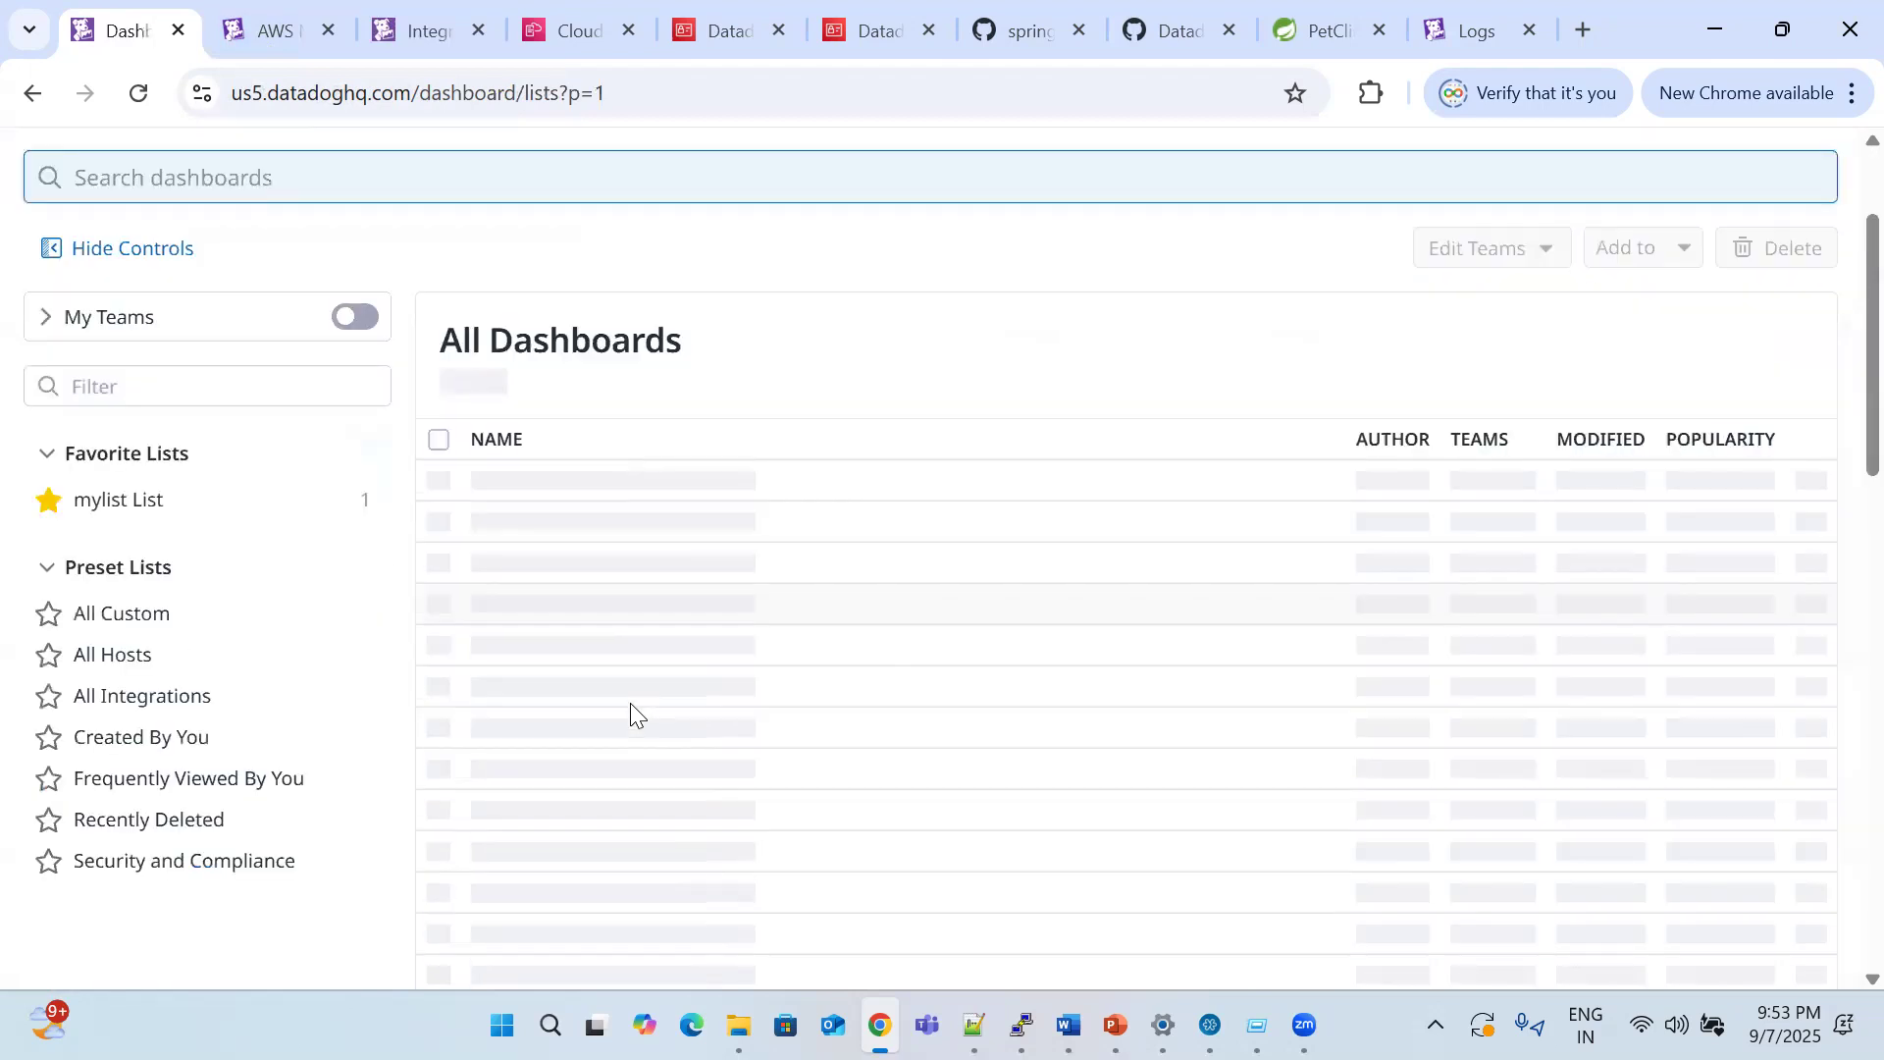
scroll(631, 705, down, 5)
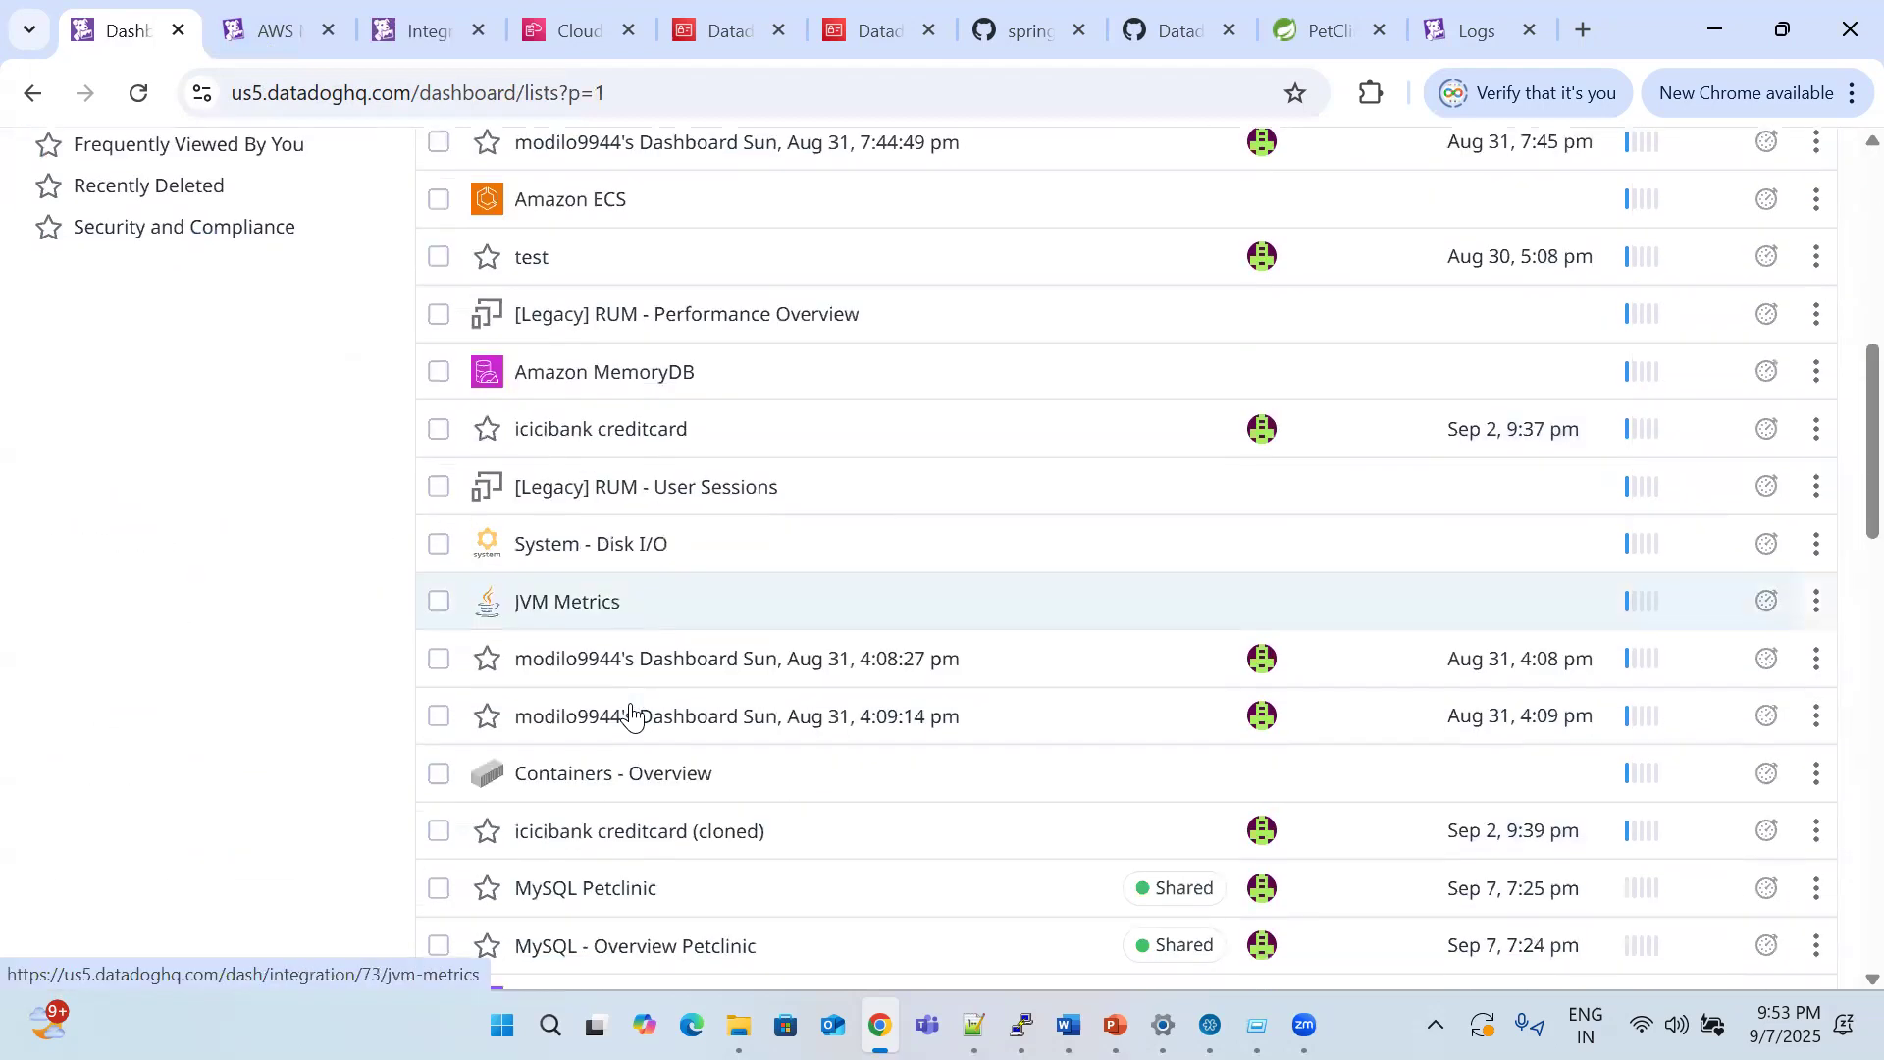
scroll(631, 714, down, 8)
scroll(631, 714, down, 8)
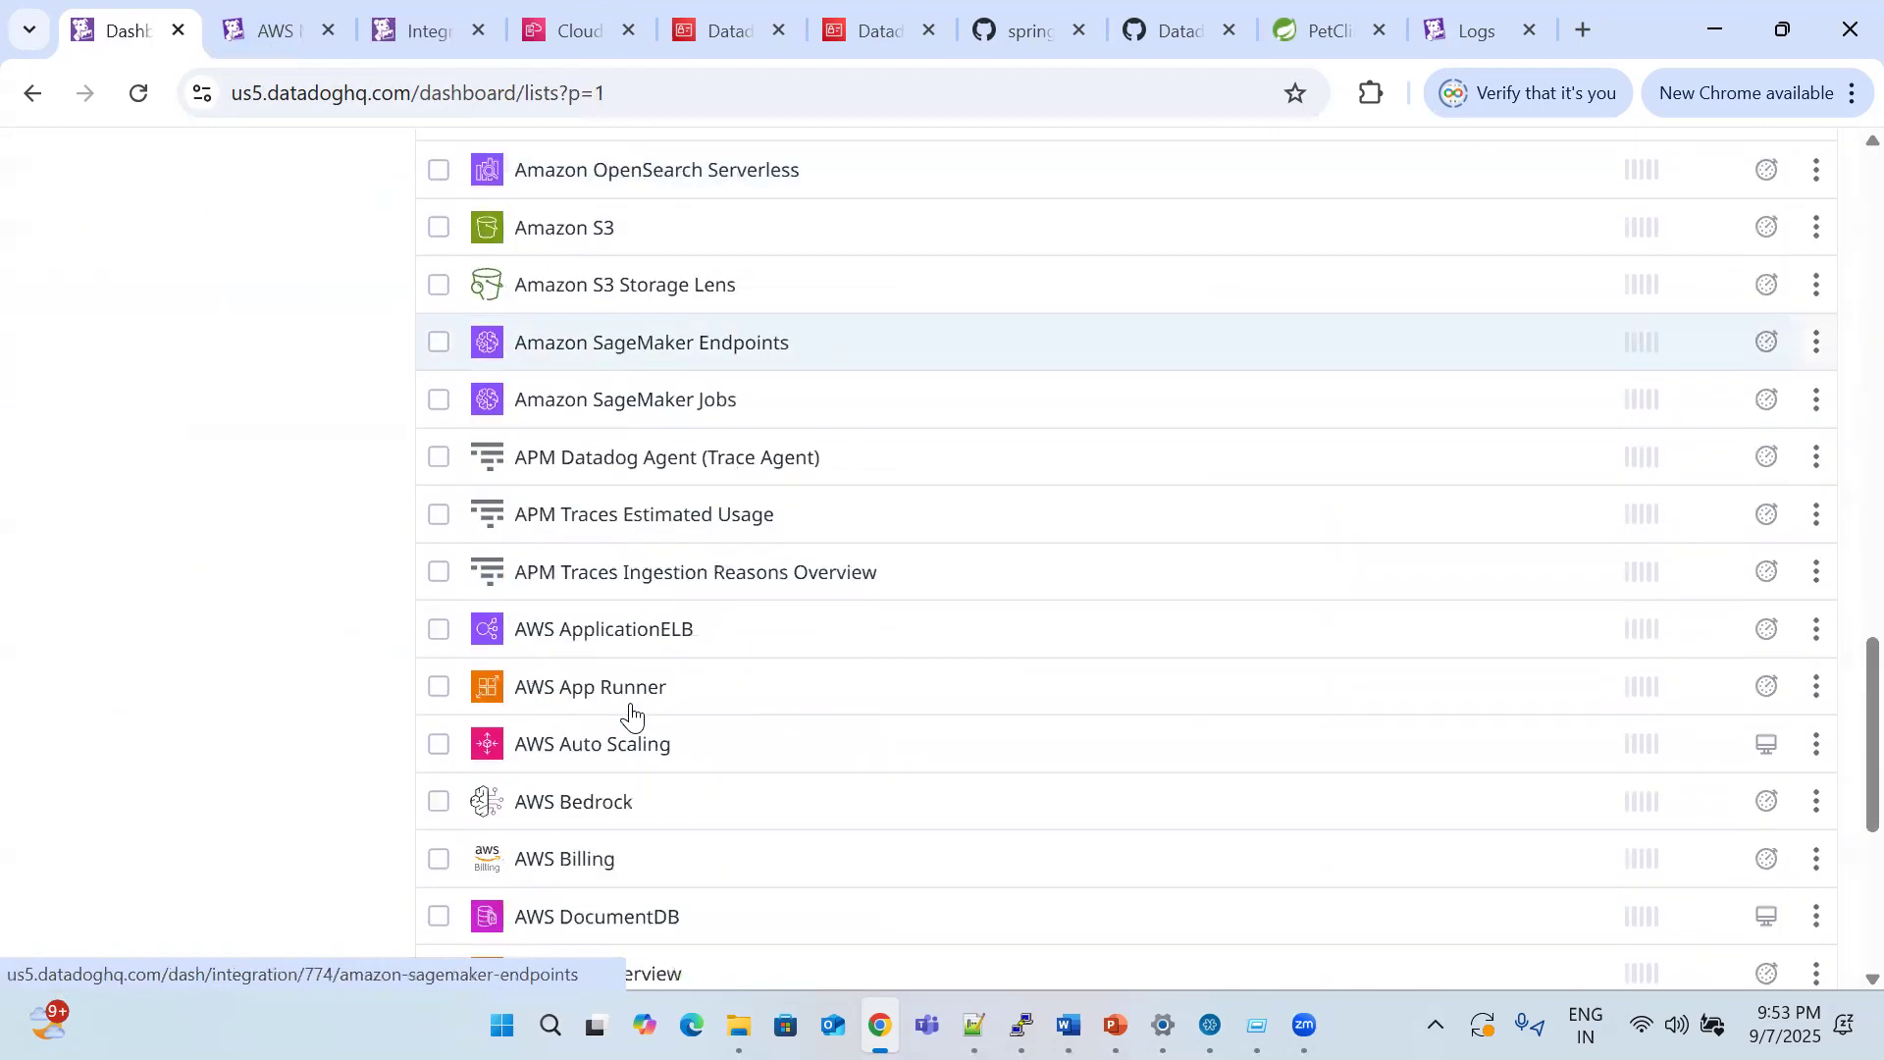
Open AWS EC2 Overview and check its Agent Metrics for Memory Breakdown and Disk Usage by Device.
click(581, 404)
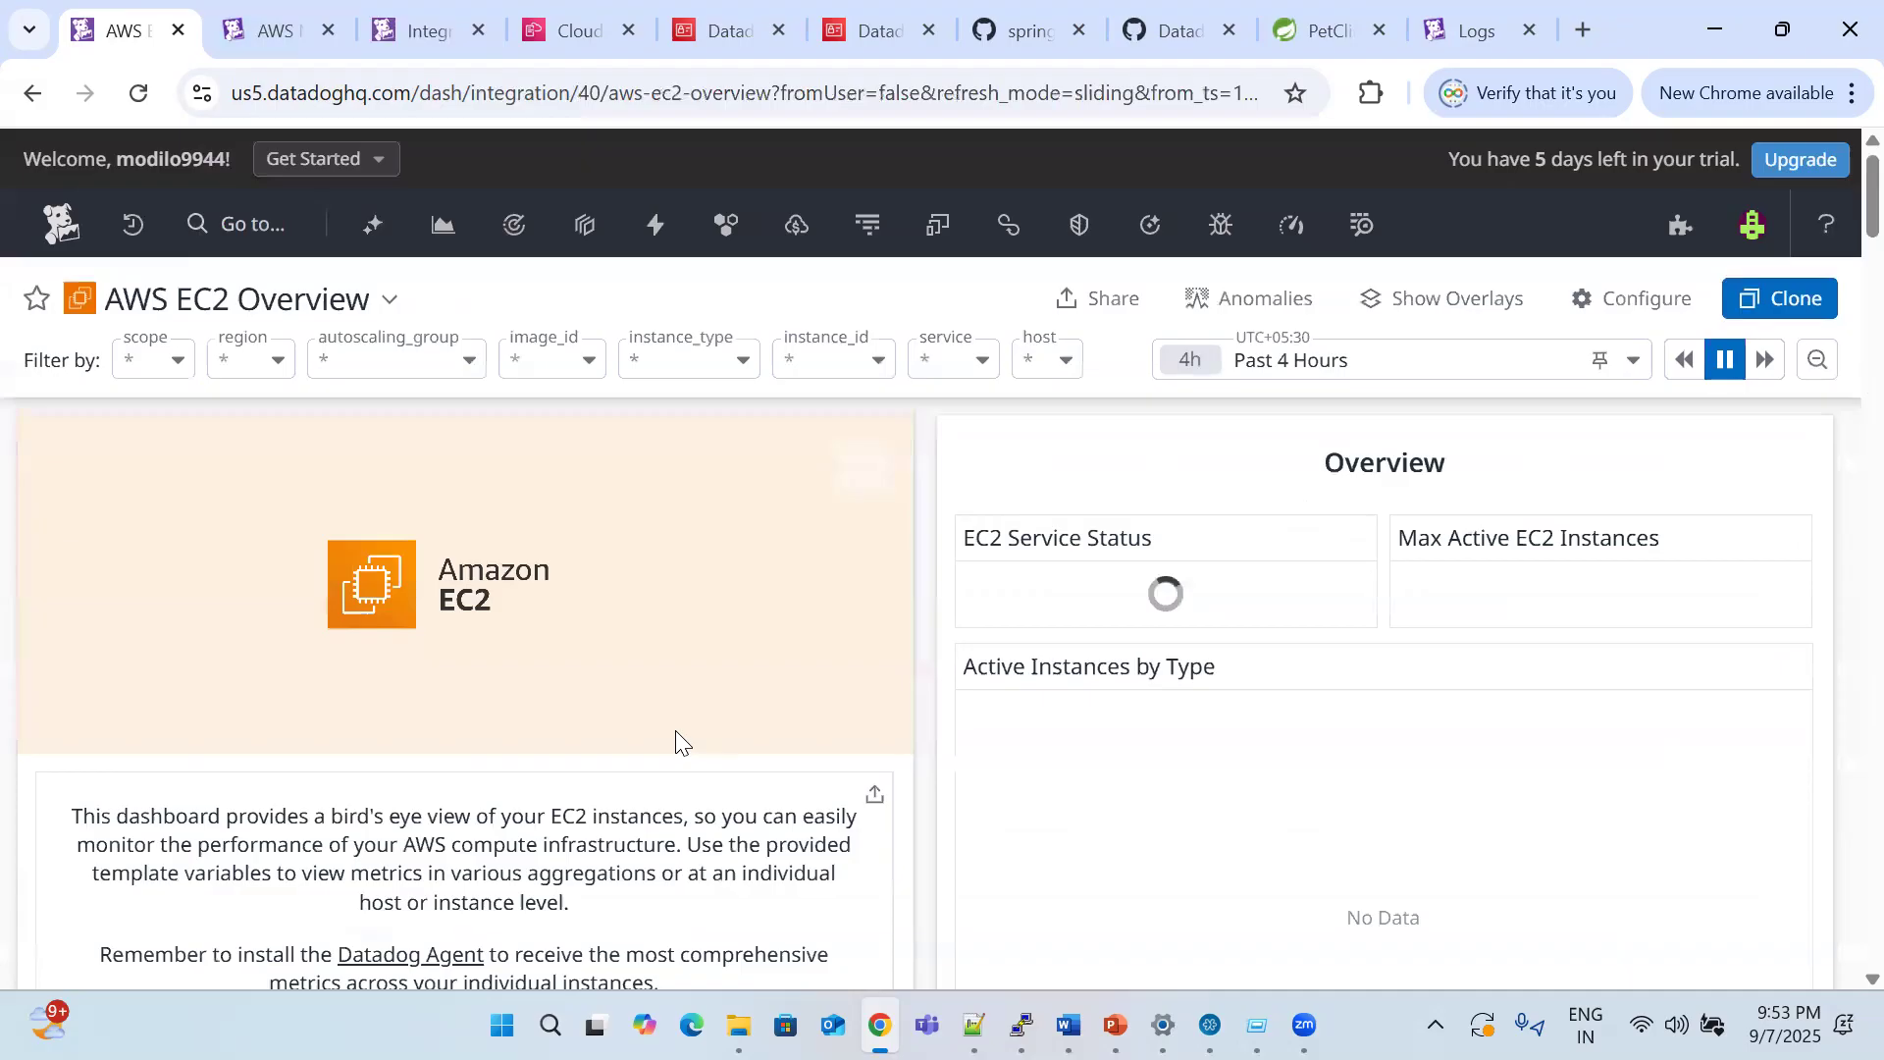
scroll(677, 742, down, 10)
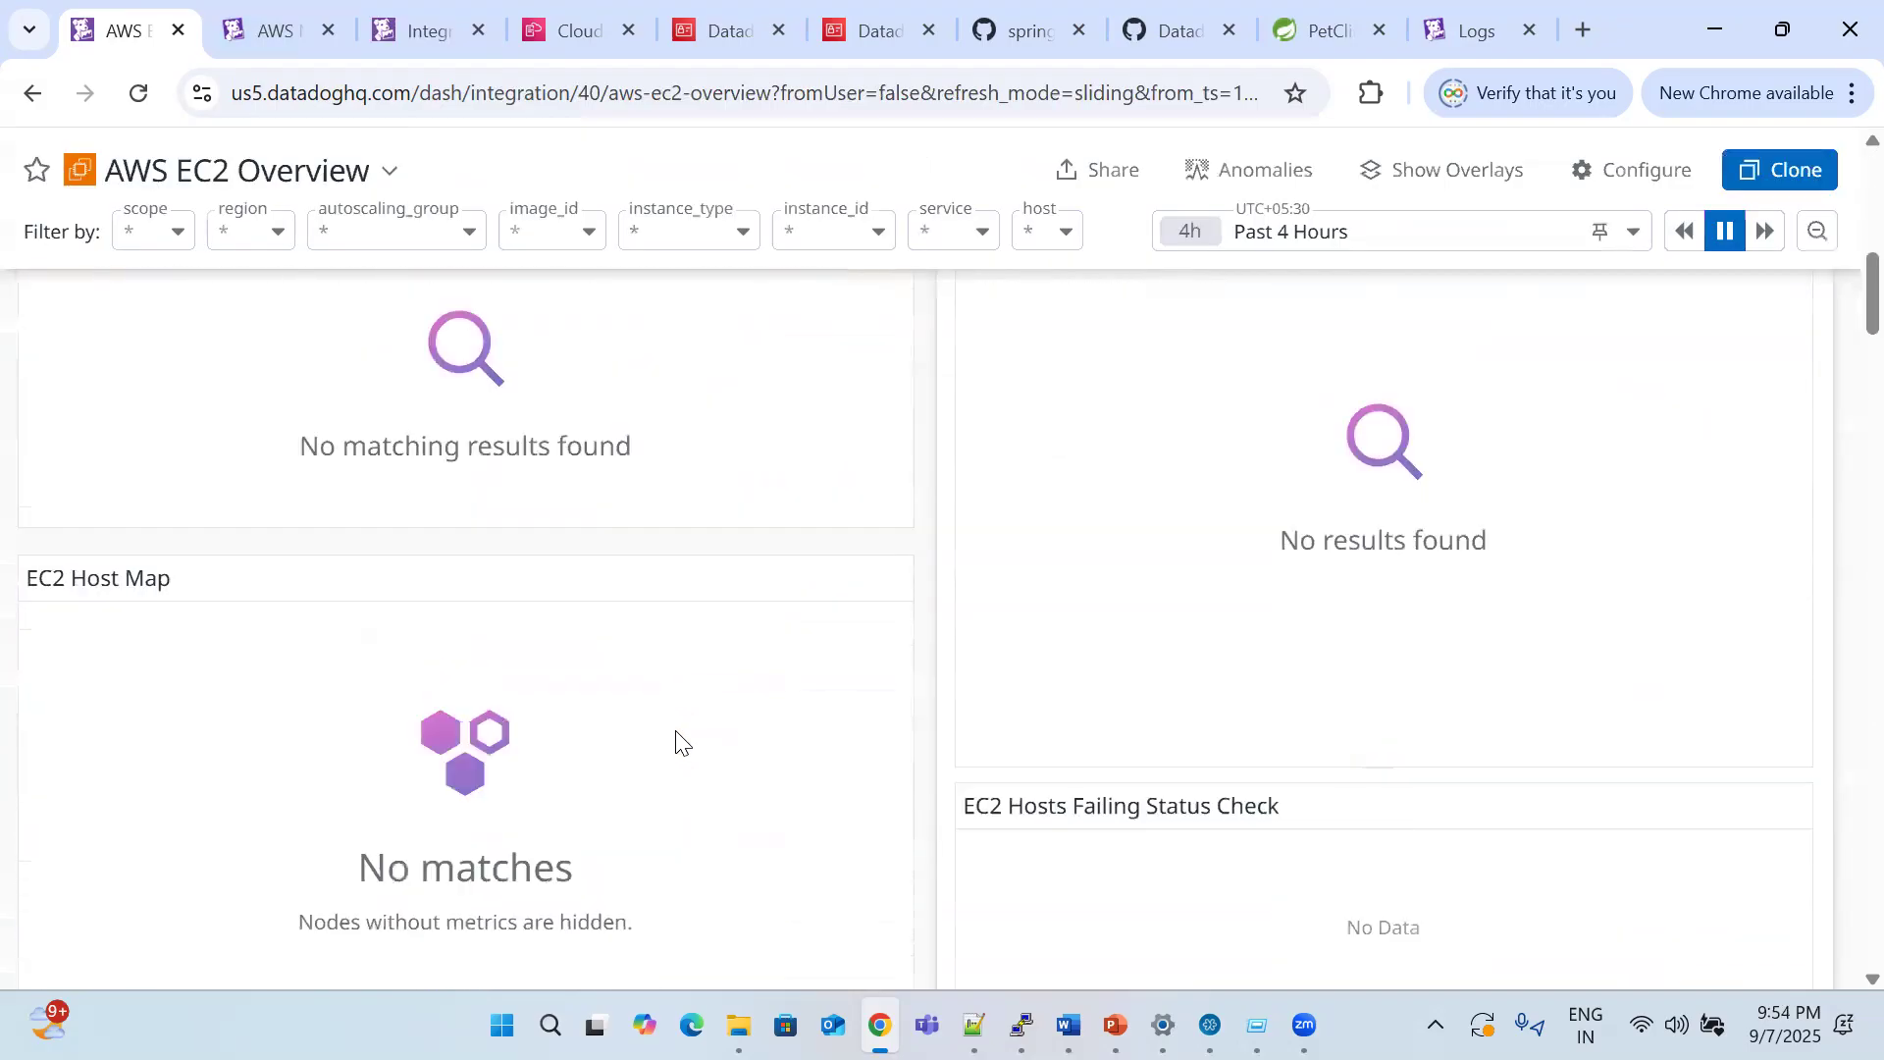
scroll(675, 730, down, 9)
scroll(675, 730, up, 1)
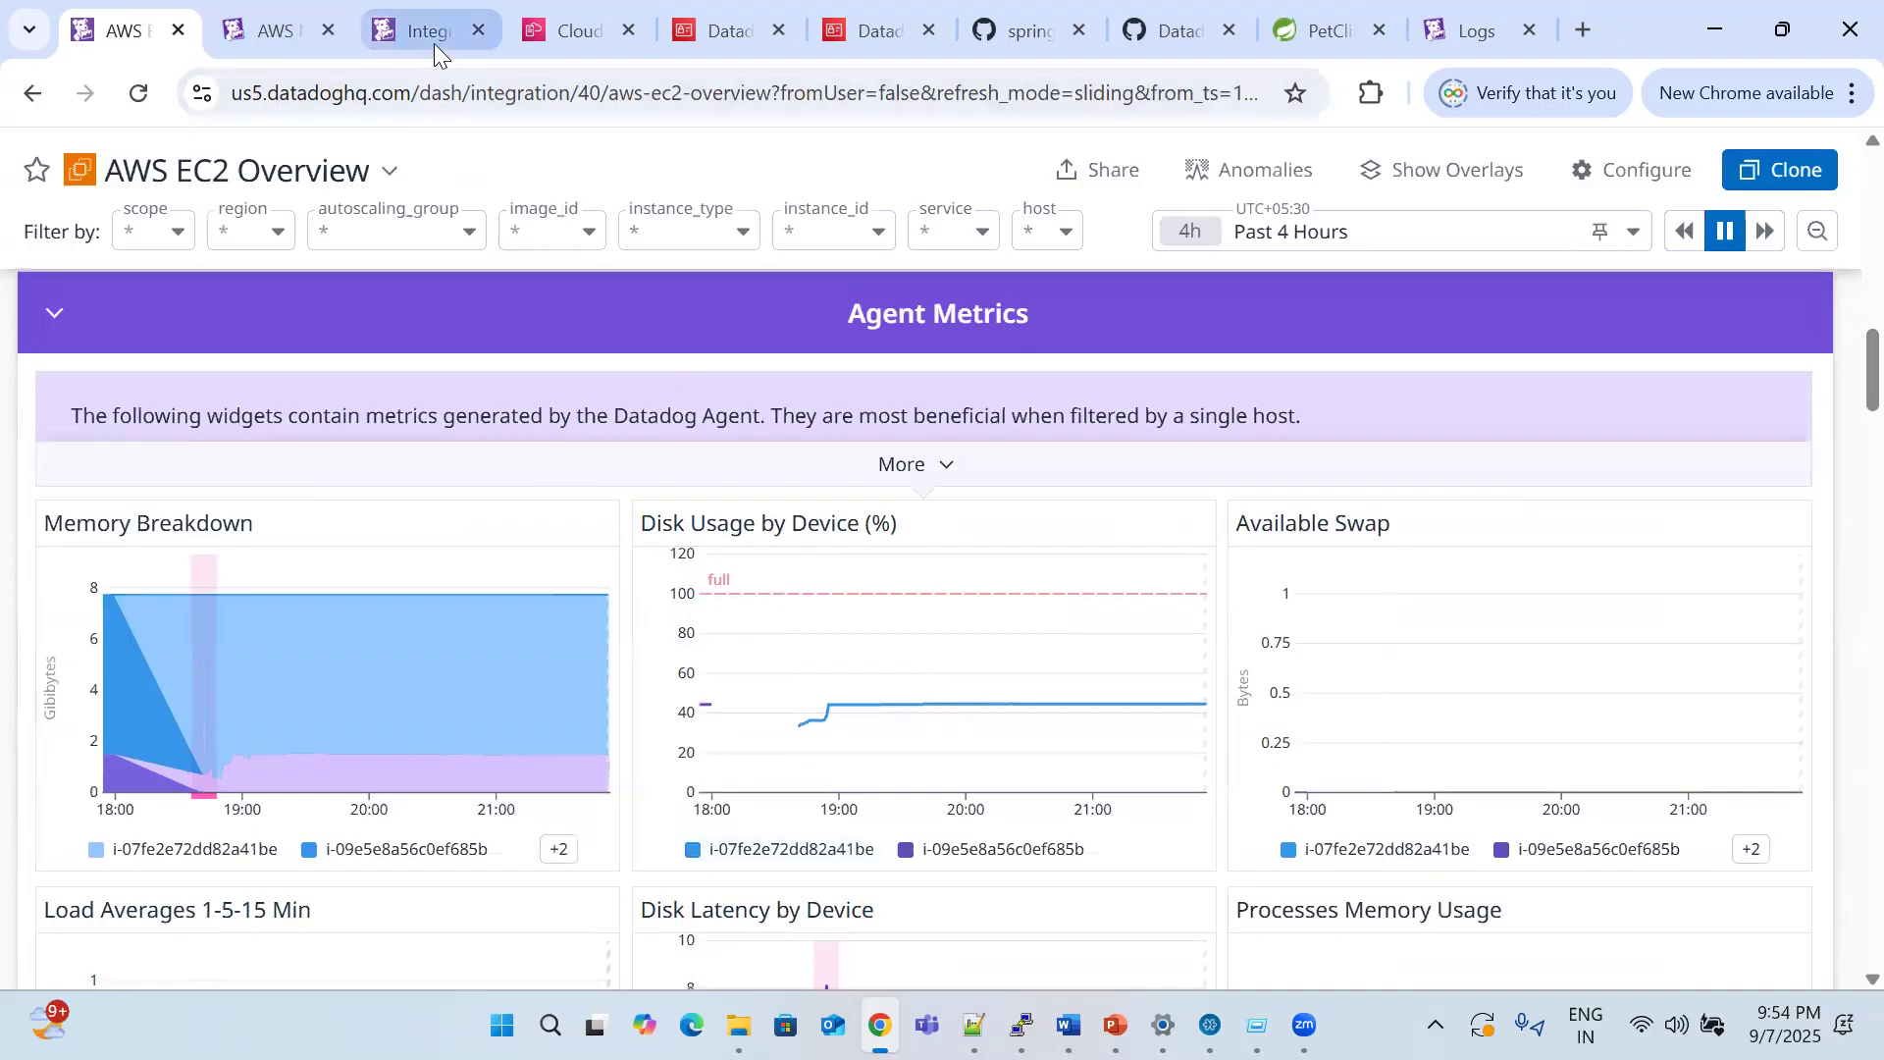
click(648, 43)
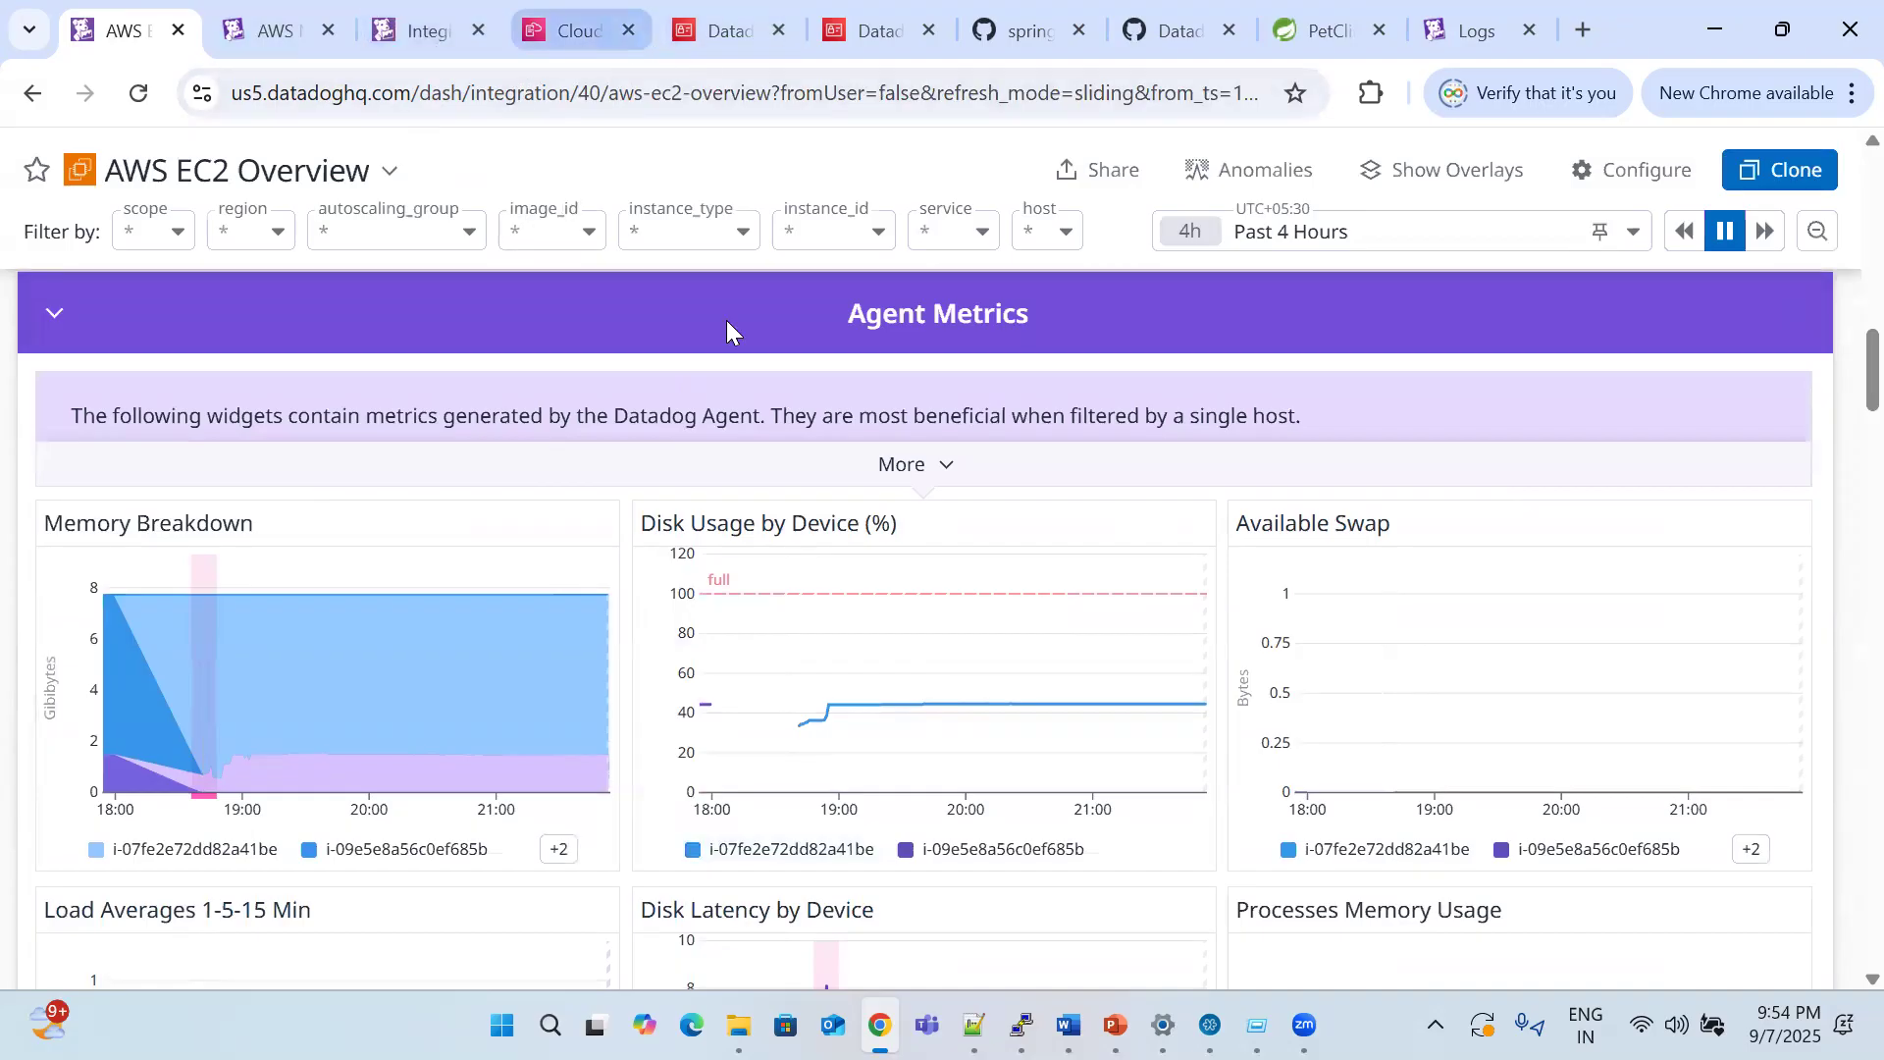
click(873, 308)
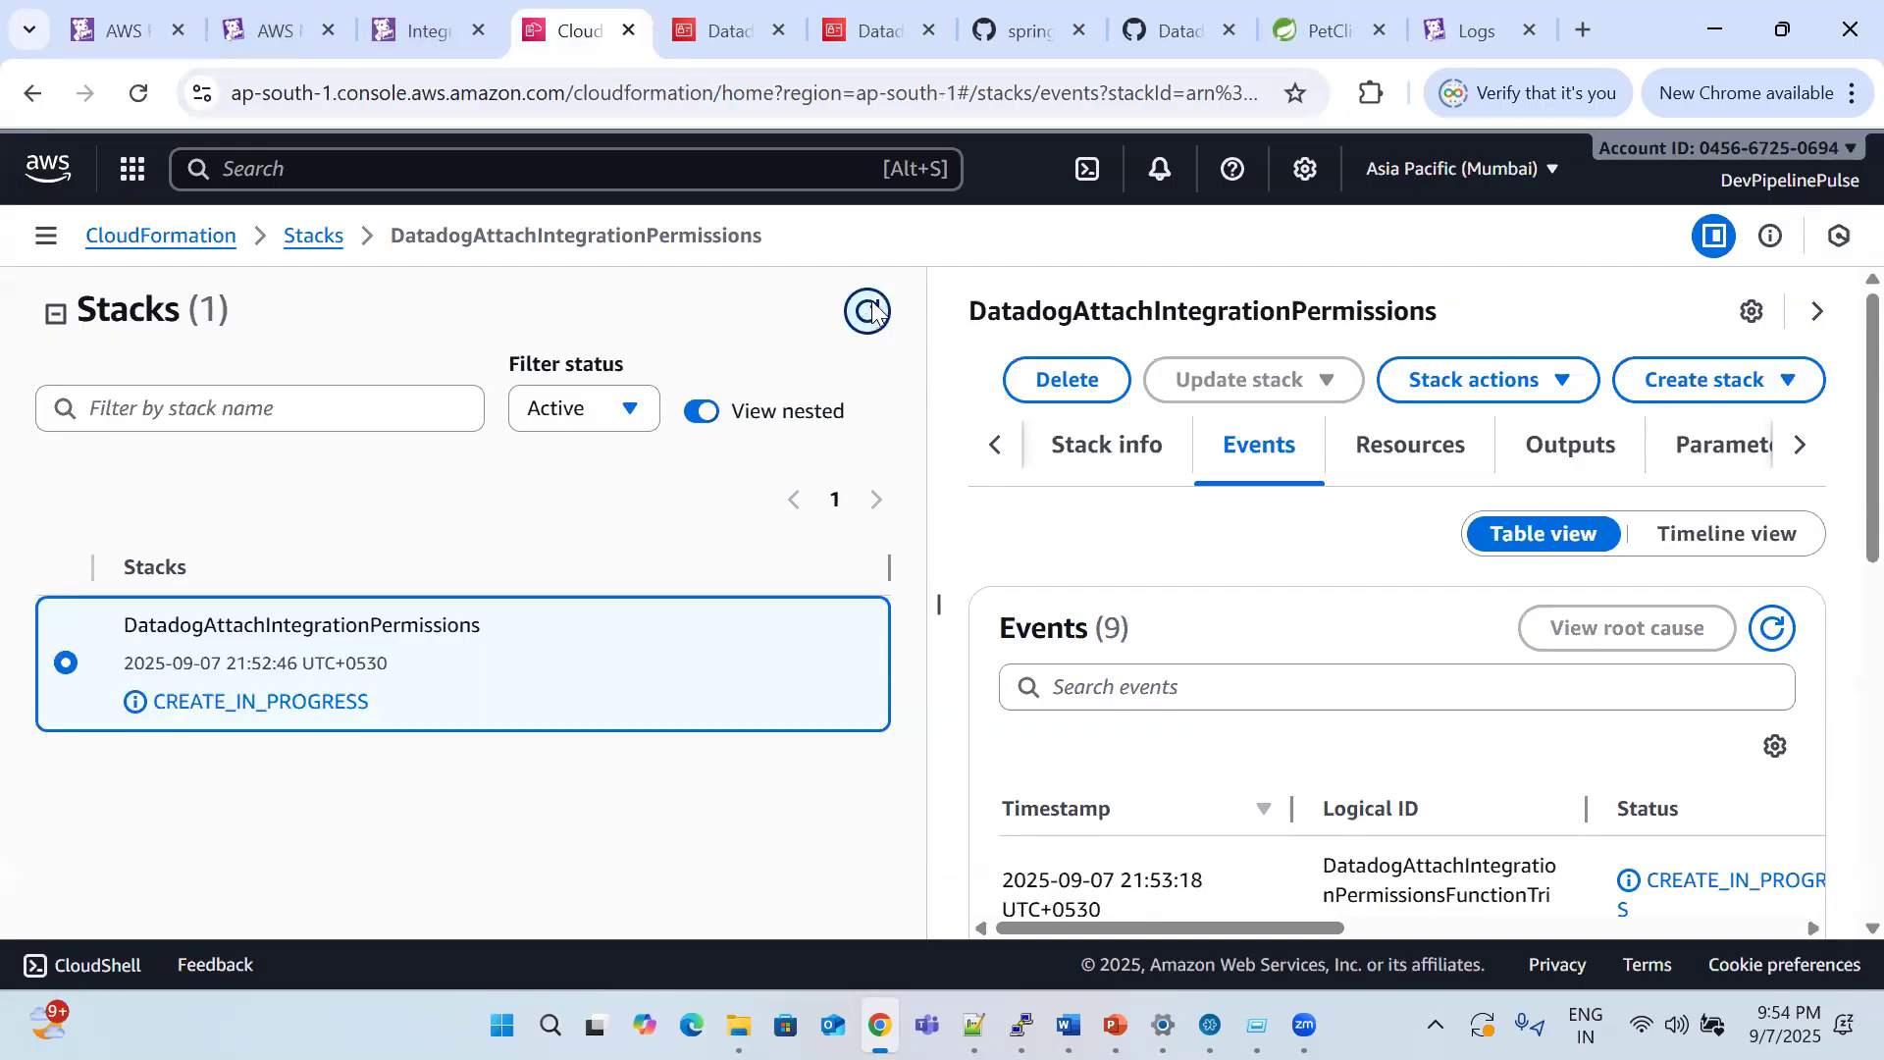
click(873, 310)
click(873, 312)
click(868, 311)
click(868, 311)
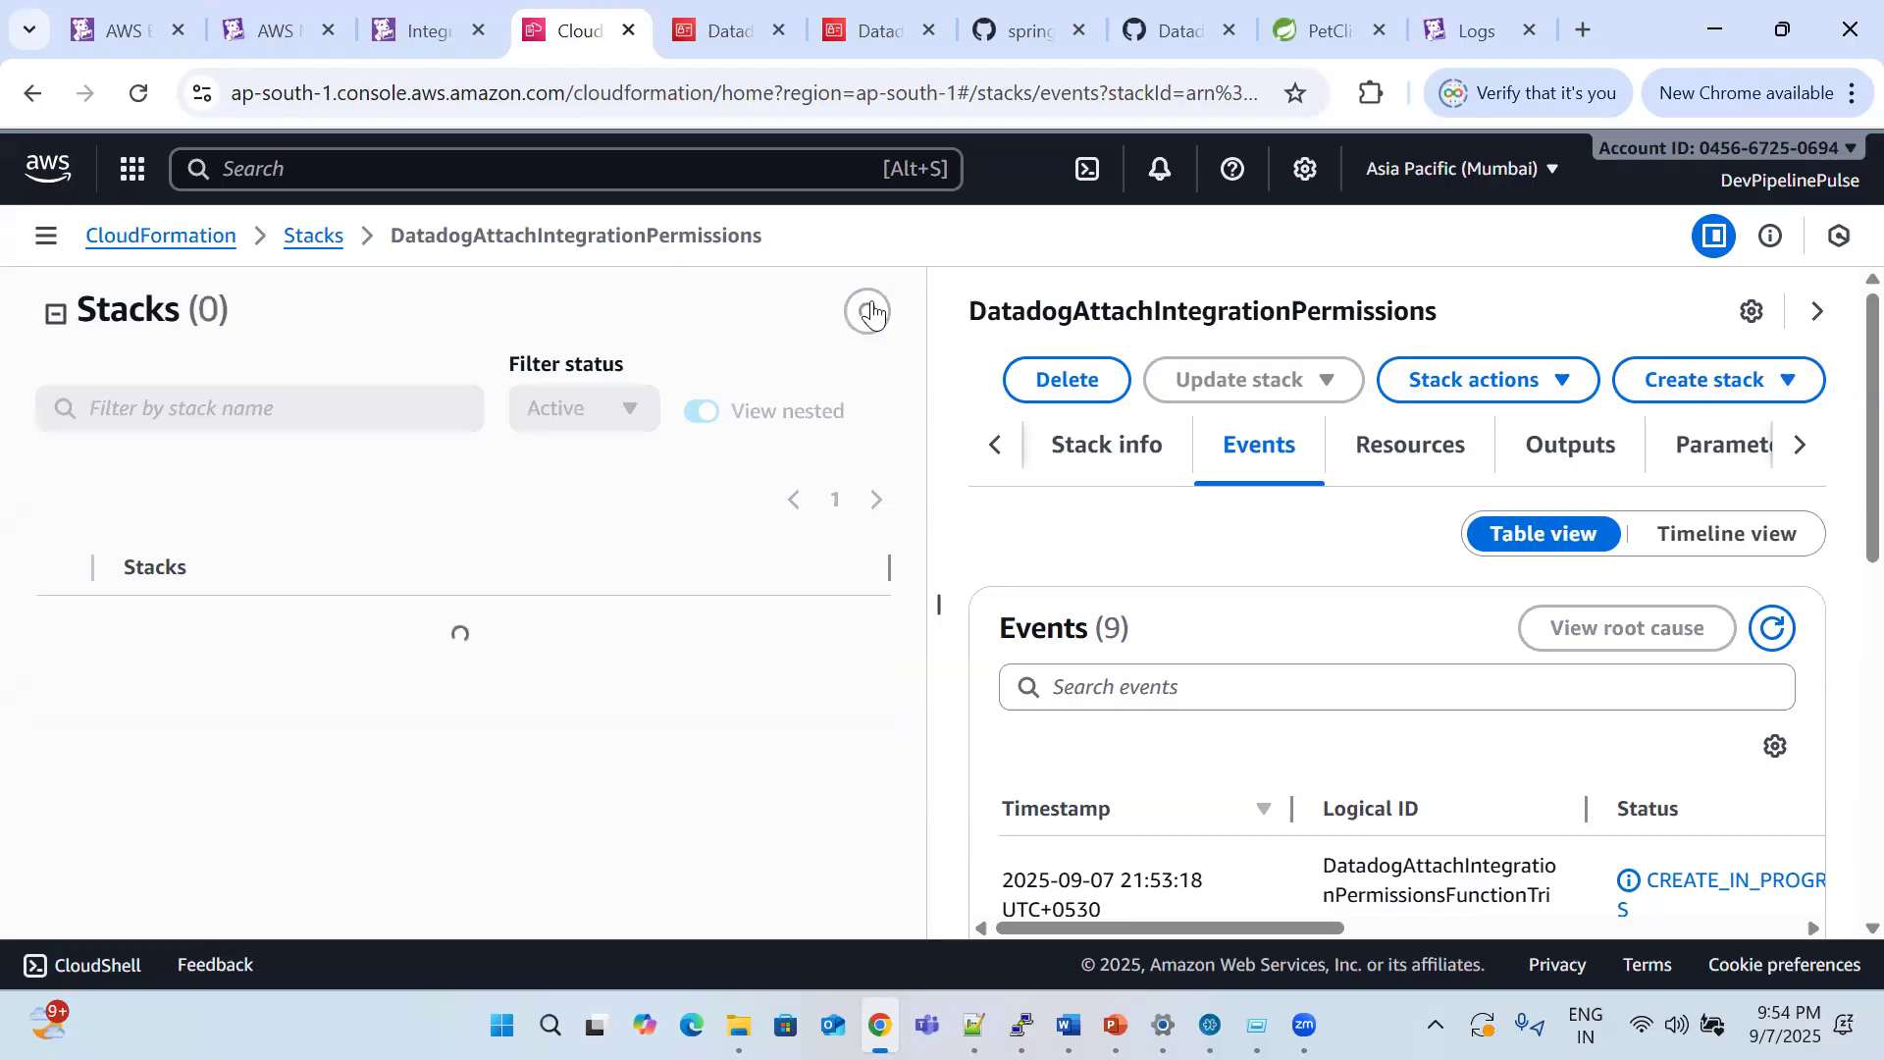